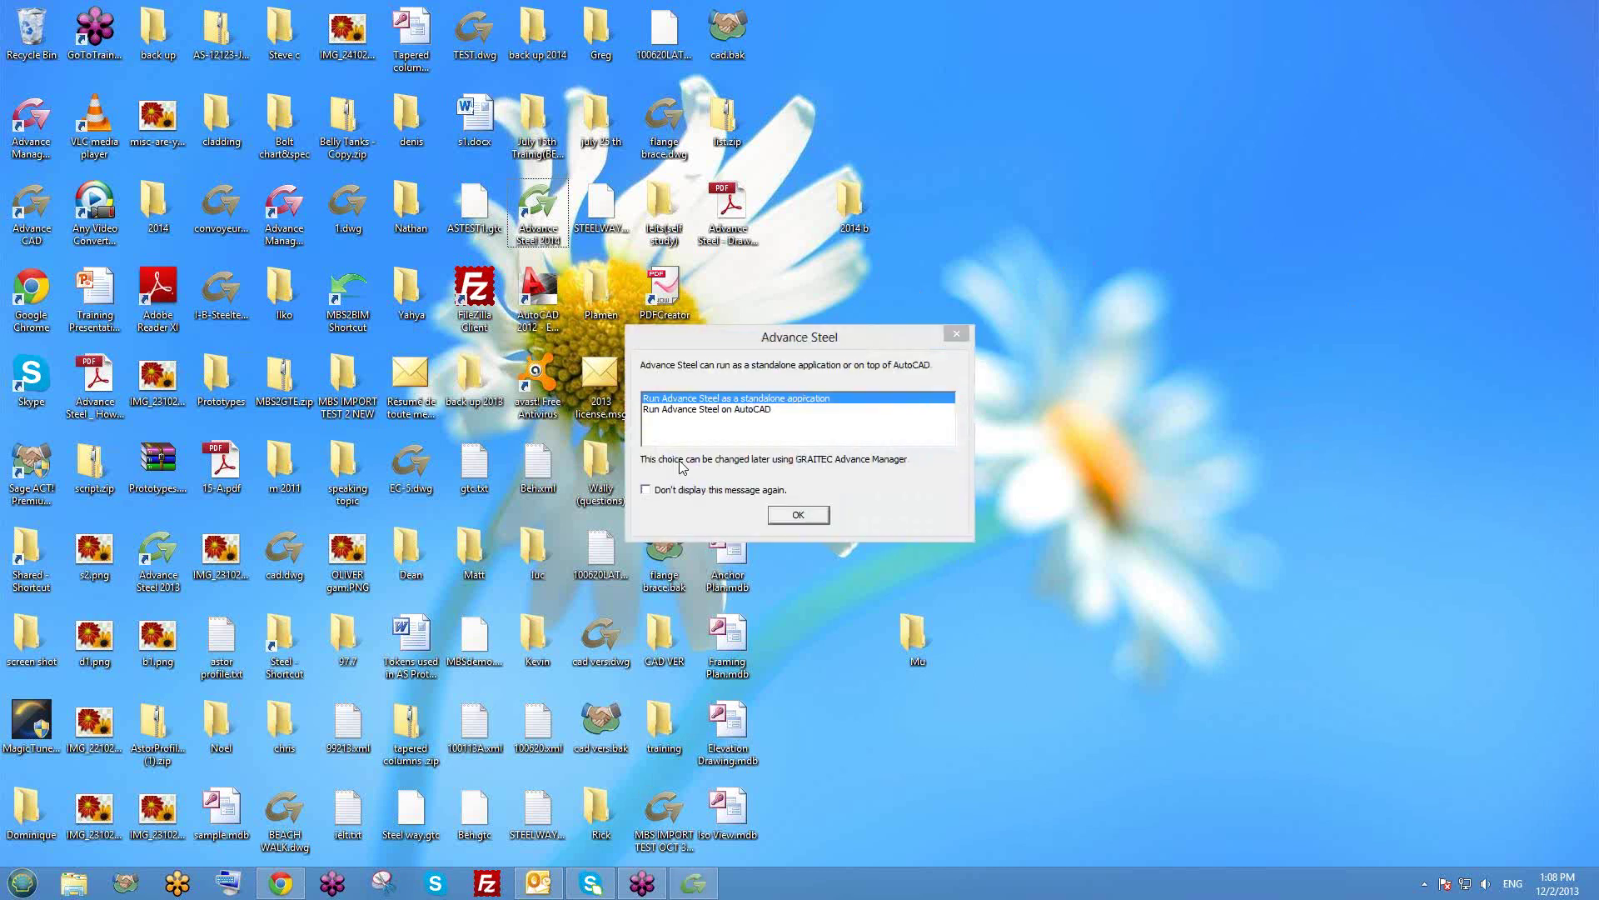
Run Advance Steel as a standalone application and start a new drawing from the ASTemplate.dwt template.
drag(924, 336, 978, 194)
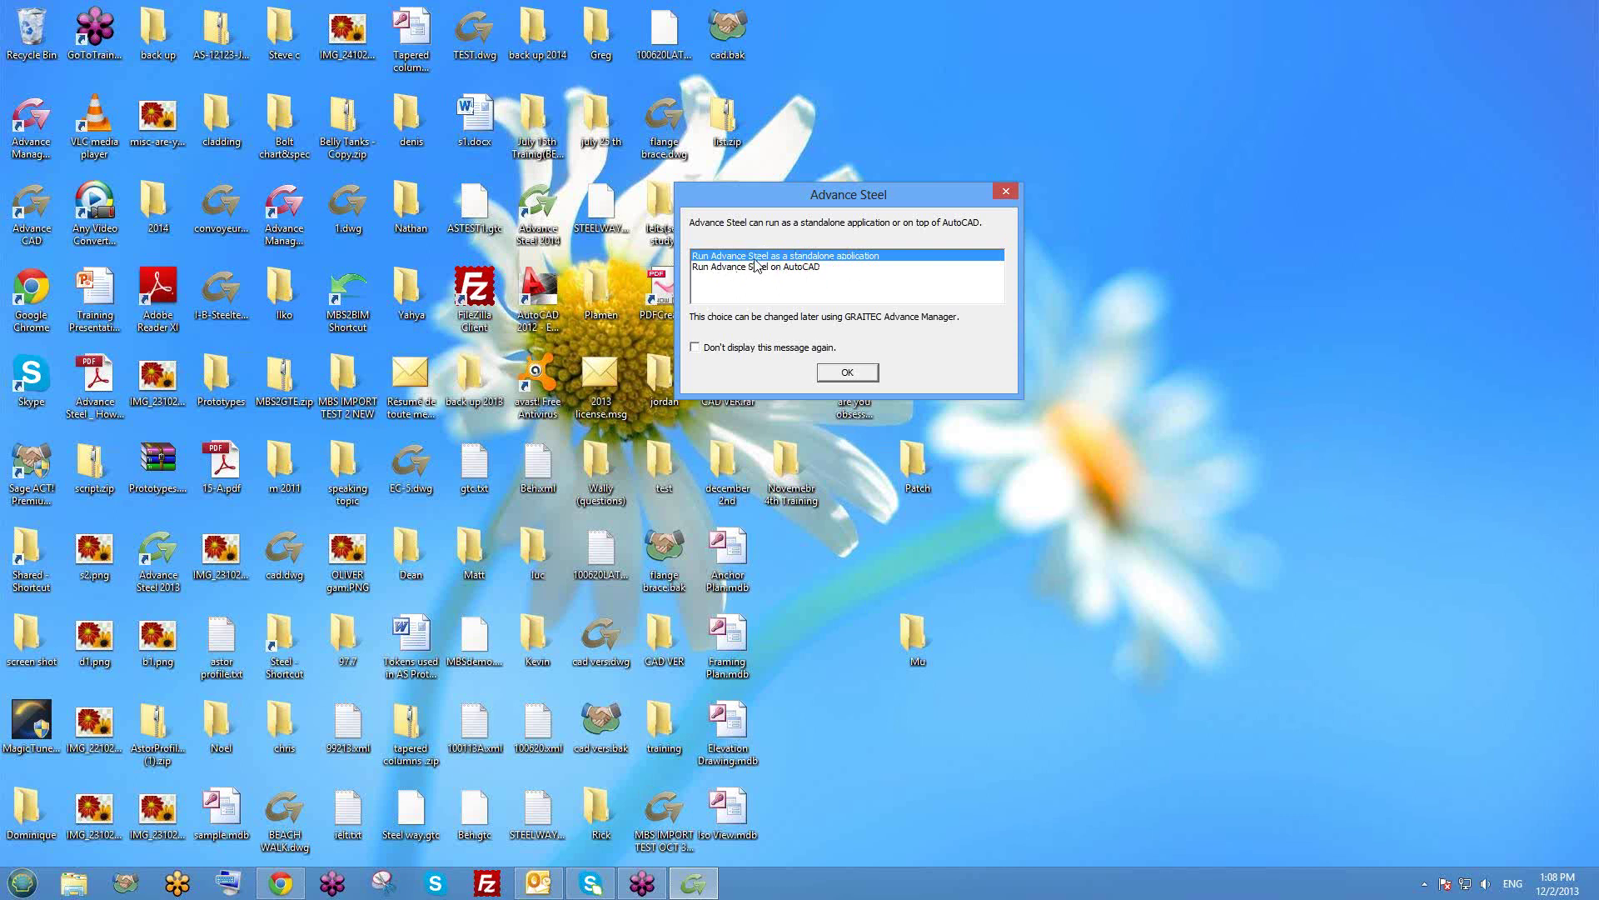
click(846, 372)
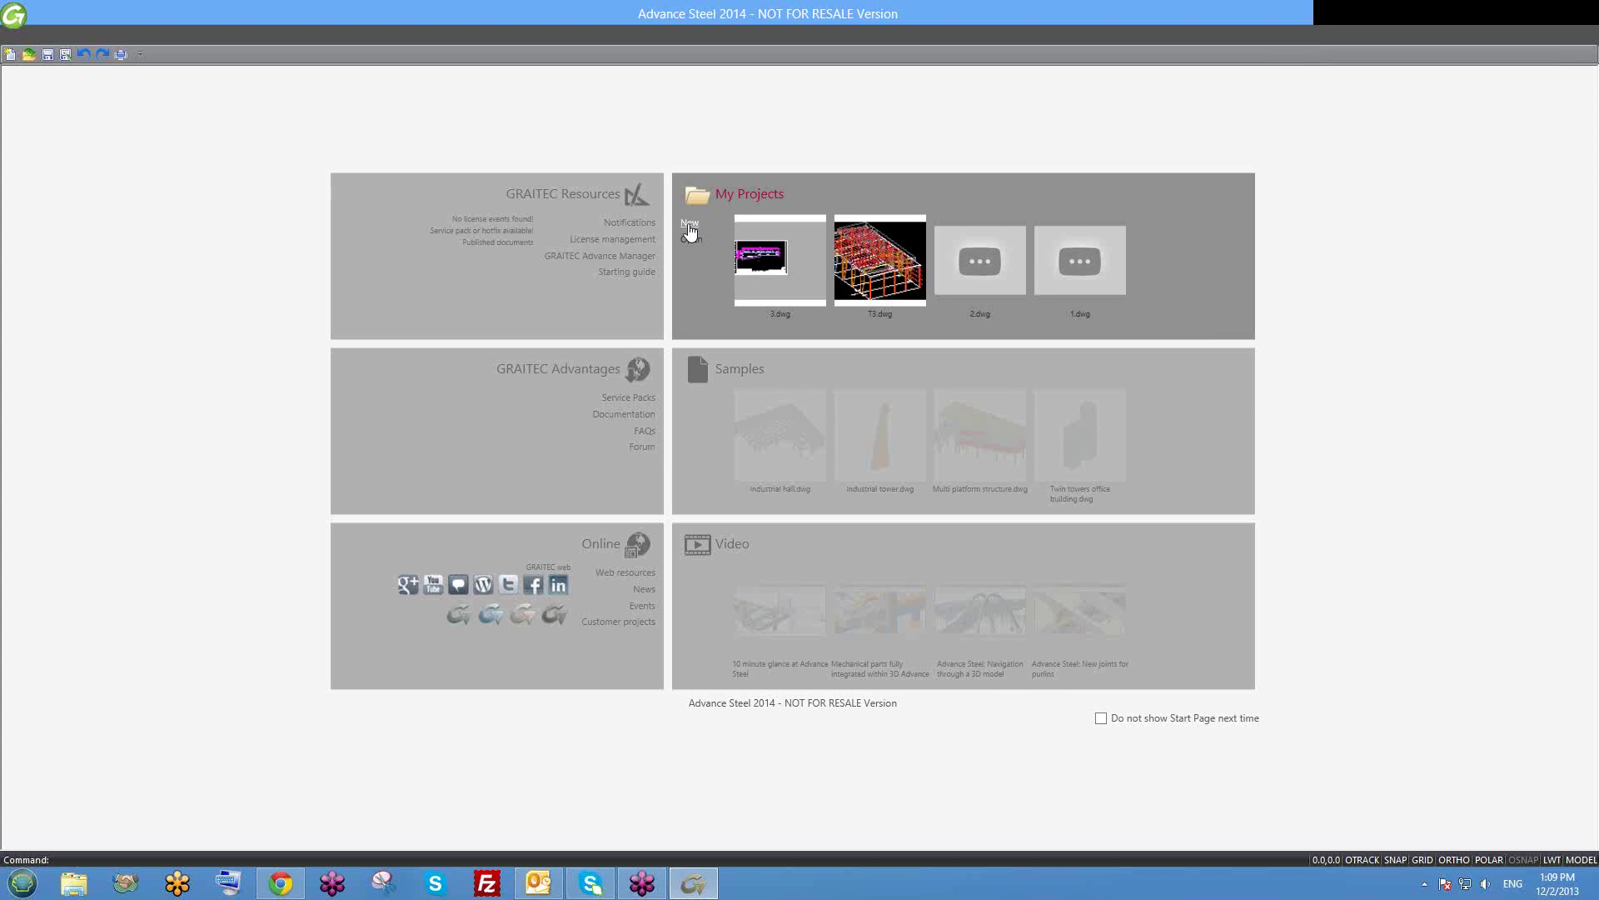
click(689, 225)
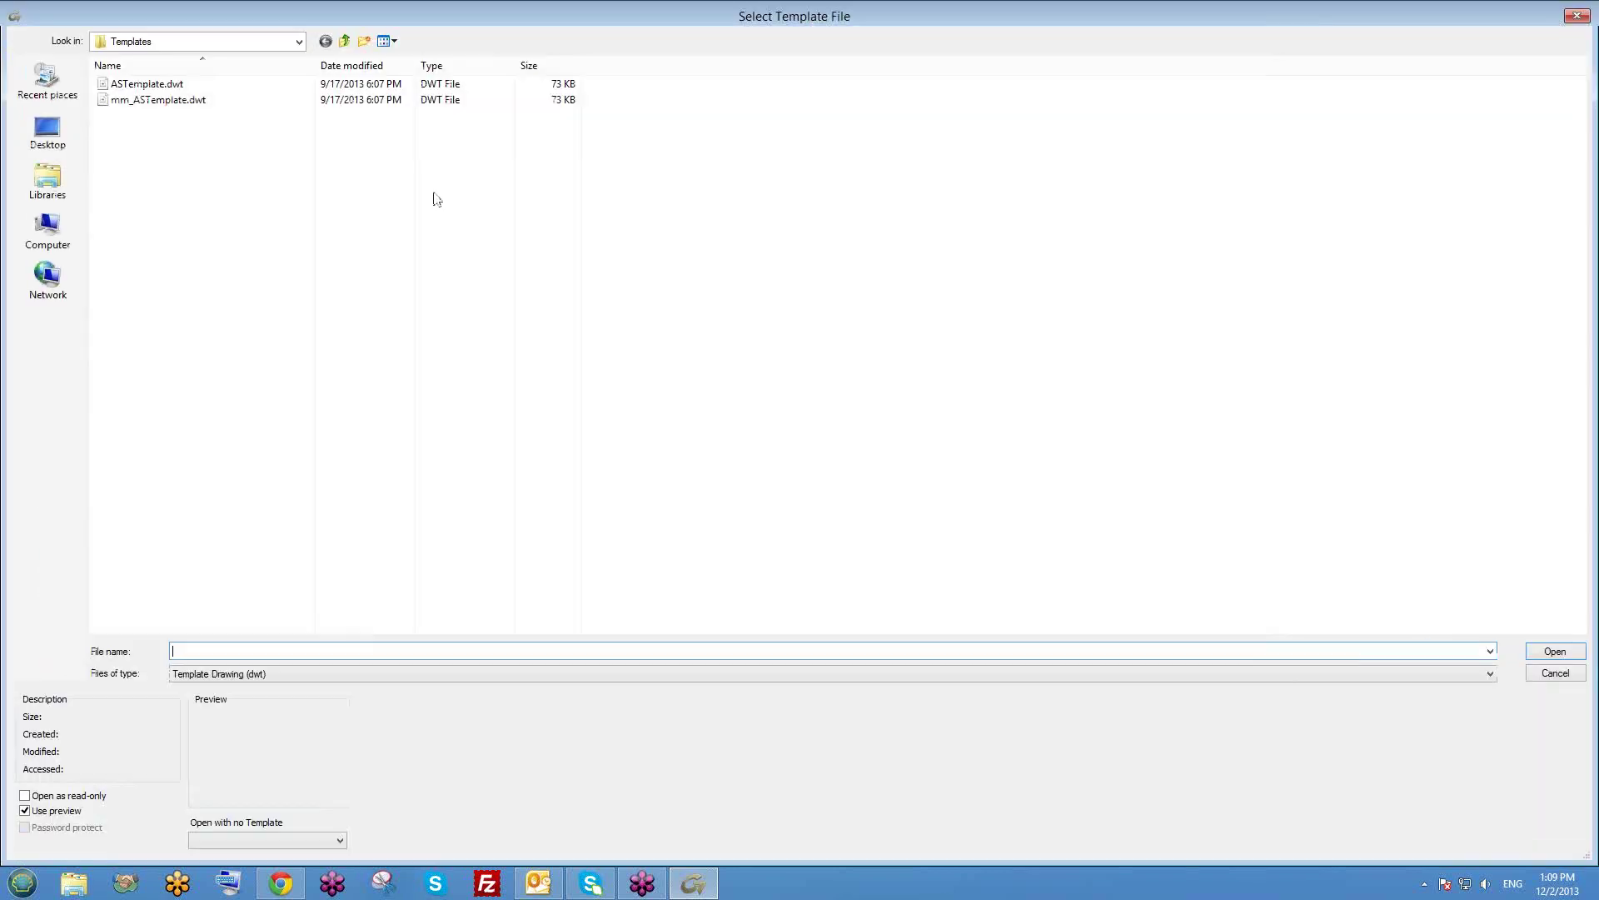
click(121, 86)
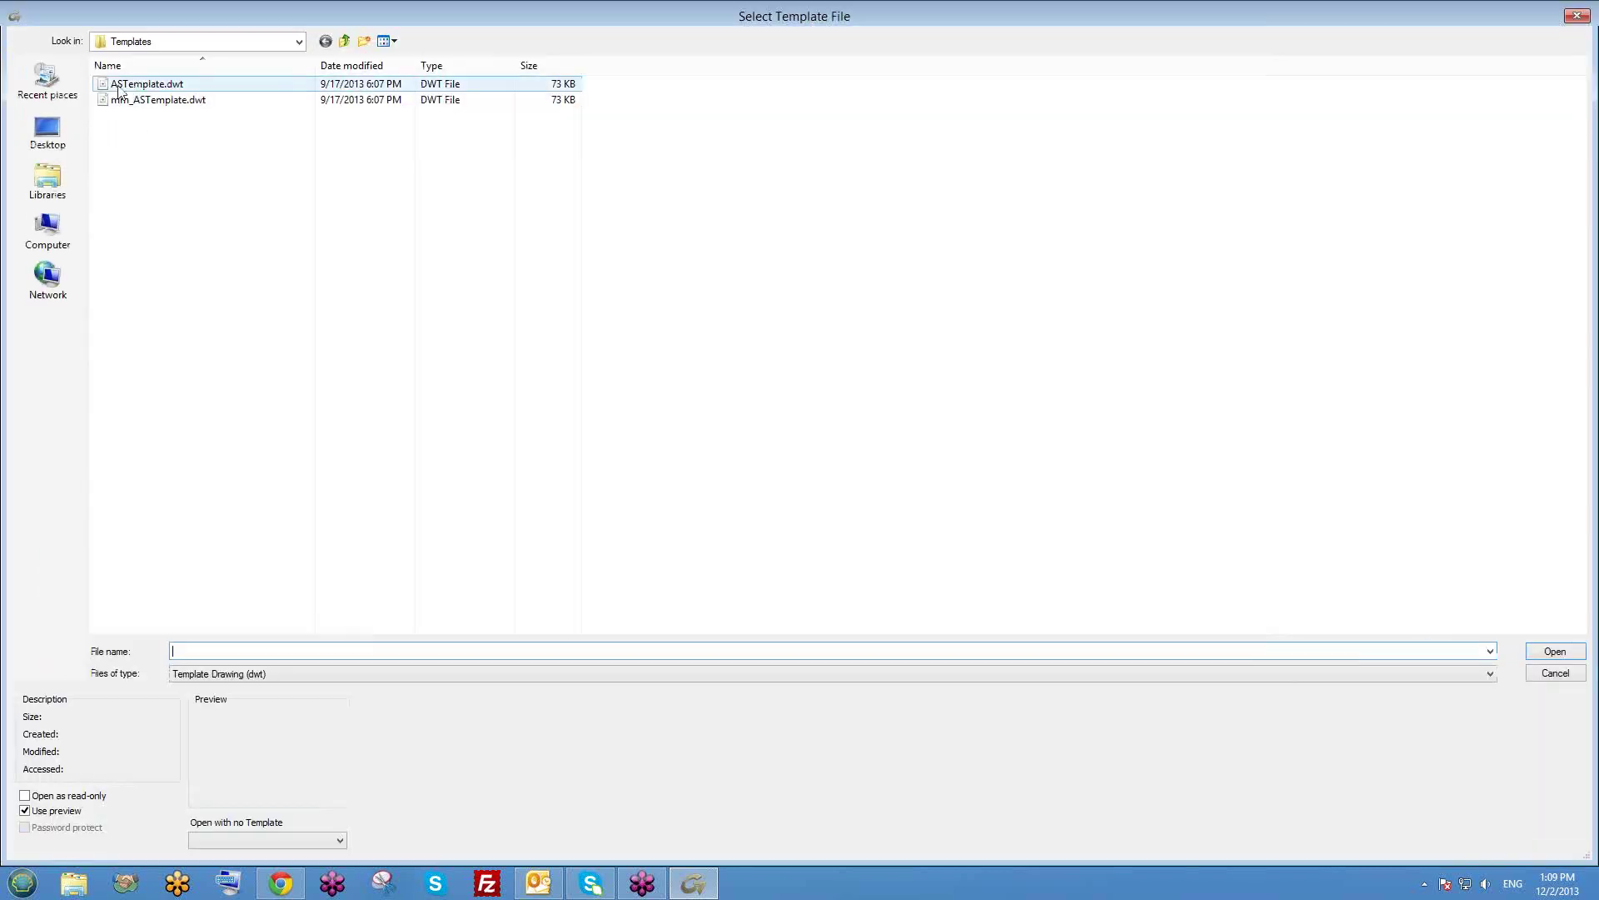
click(158, 101)
click(152, 87)
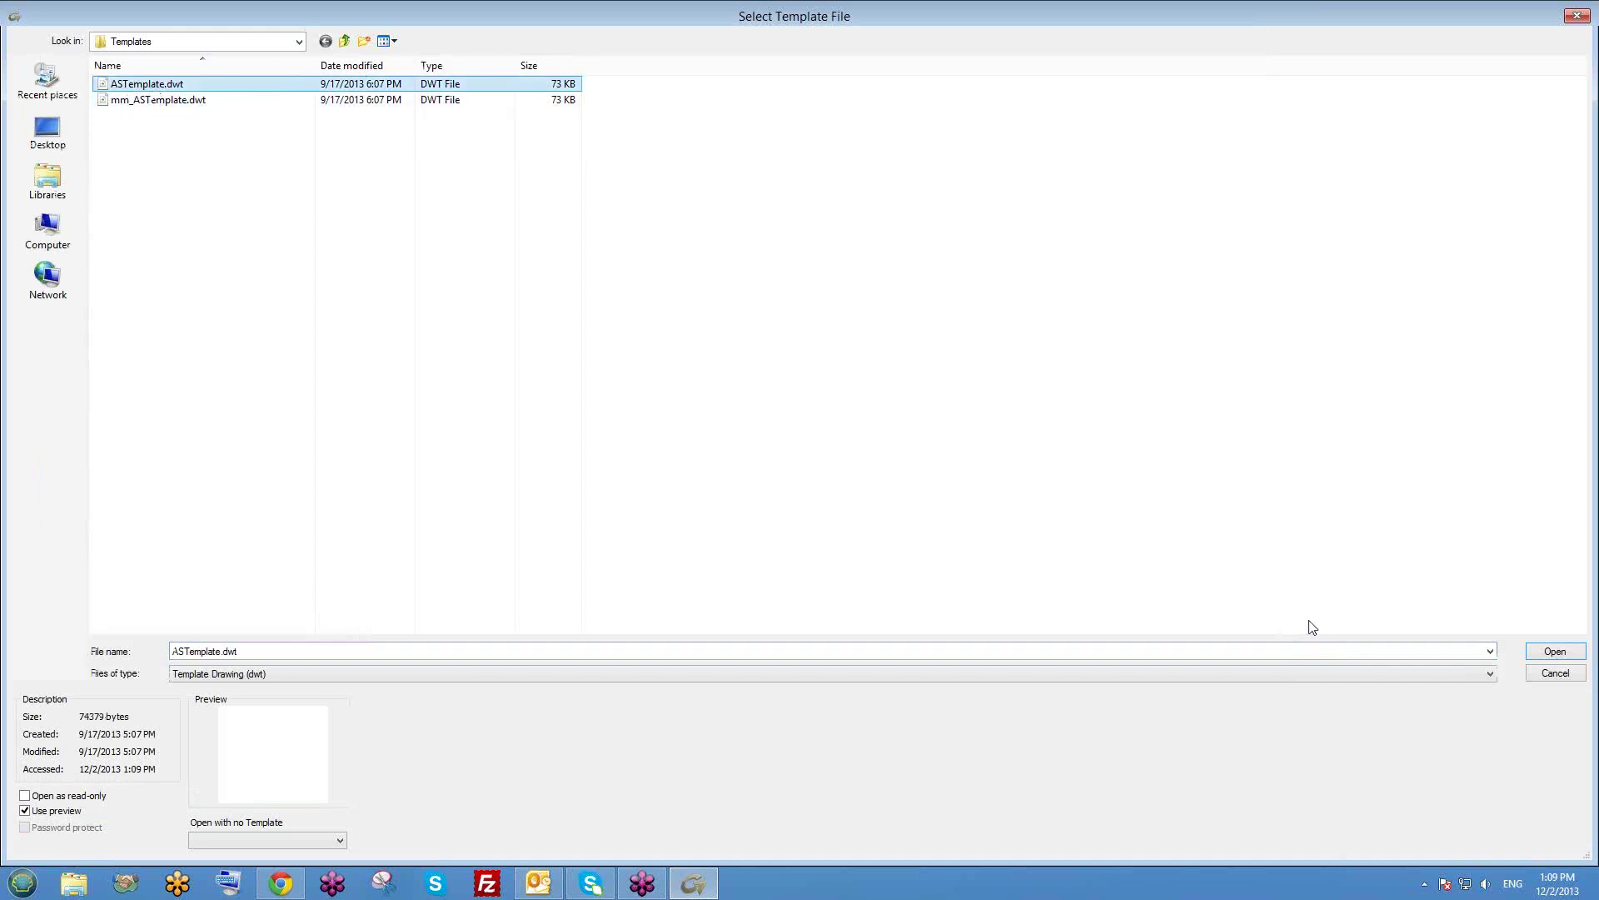
double_click(169, 87)
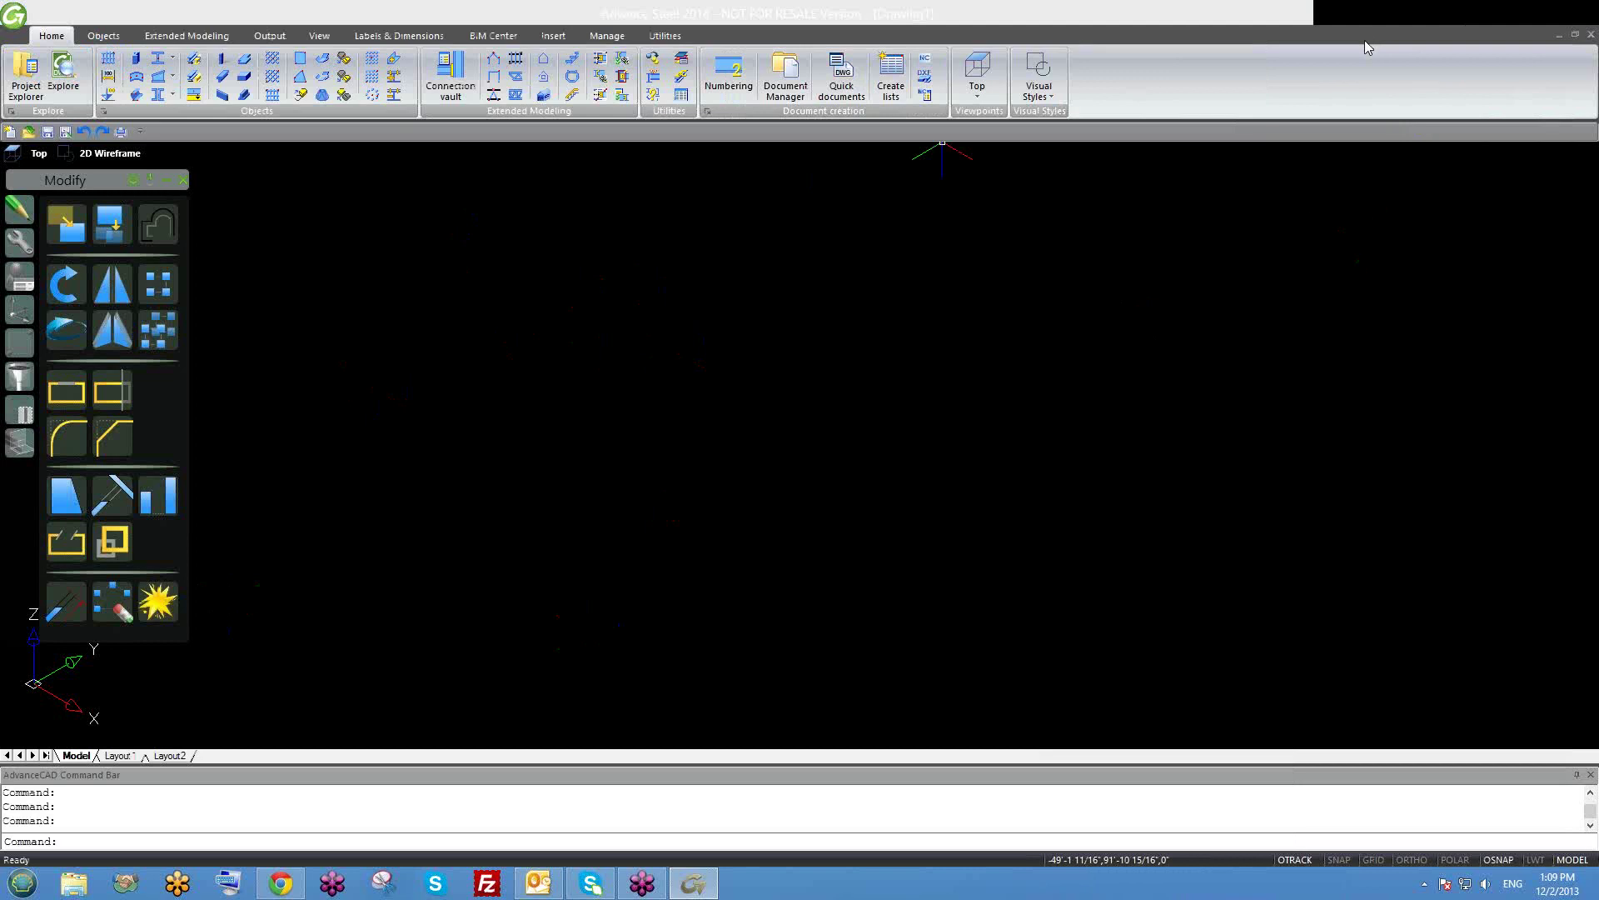
Close the Modify tool palette, reopen it, and place it along the right side of the drawing area.
mouse_move(73, 180)
mouse_down()
mouse_move(106, 190)
mouse_move(116, 222)
mouse_move(83, 186)
mouse_up()
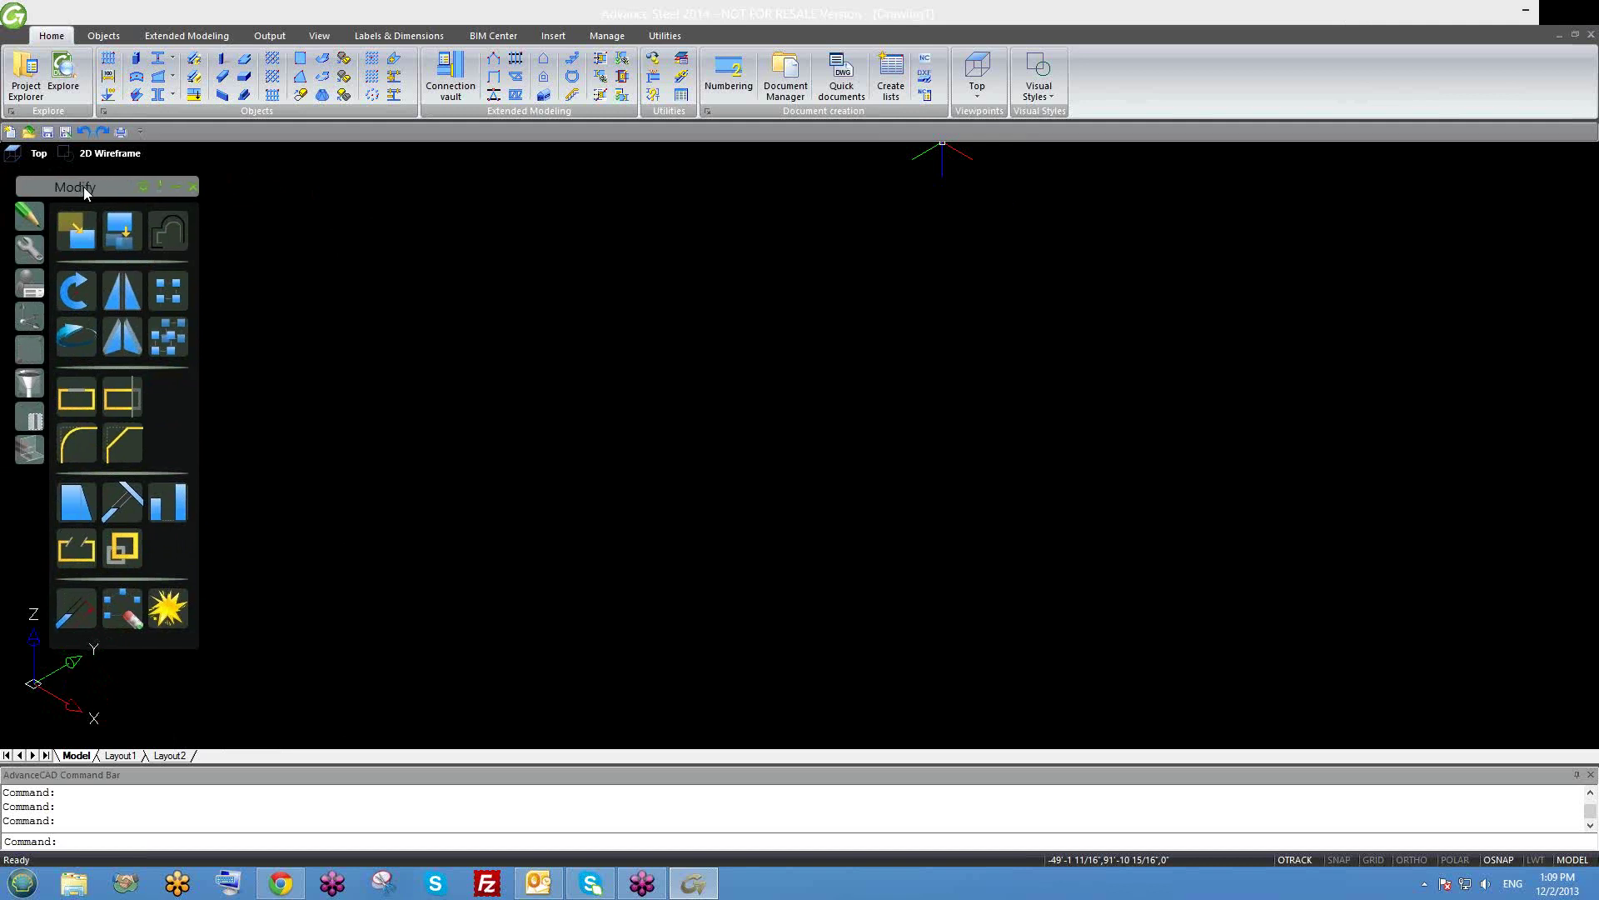
click(191, 186)
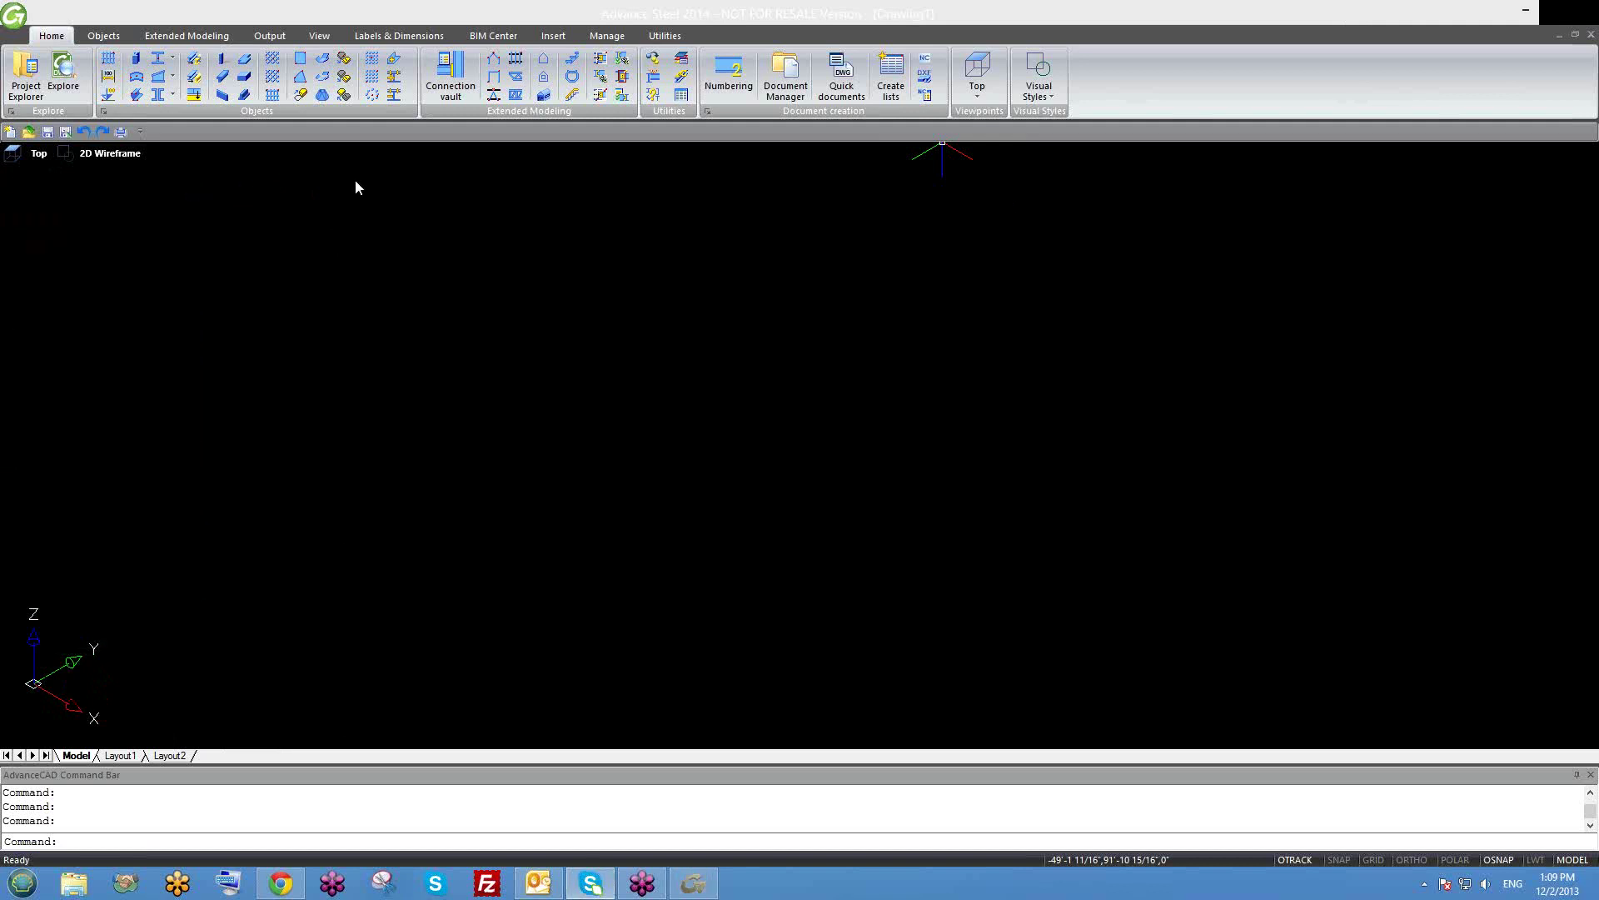
click(319, 35)
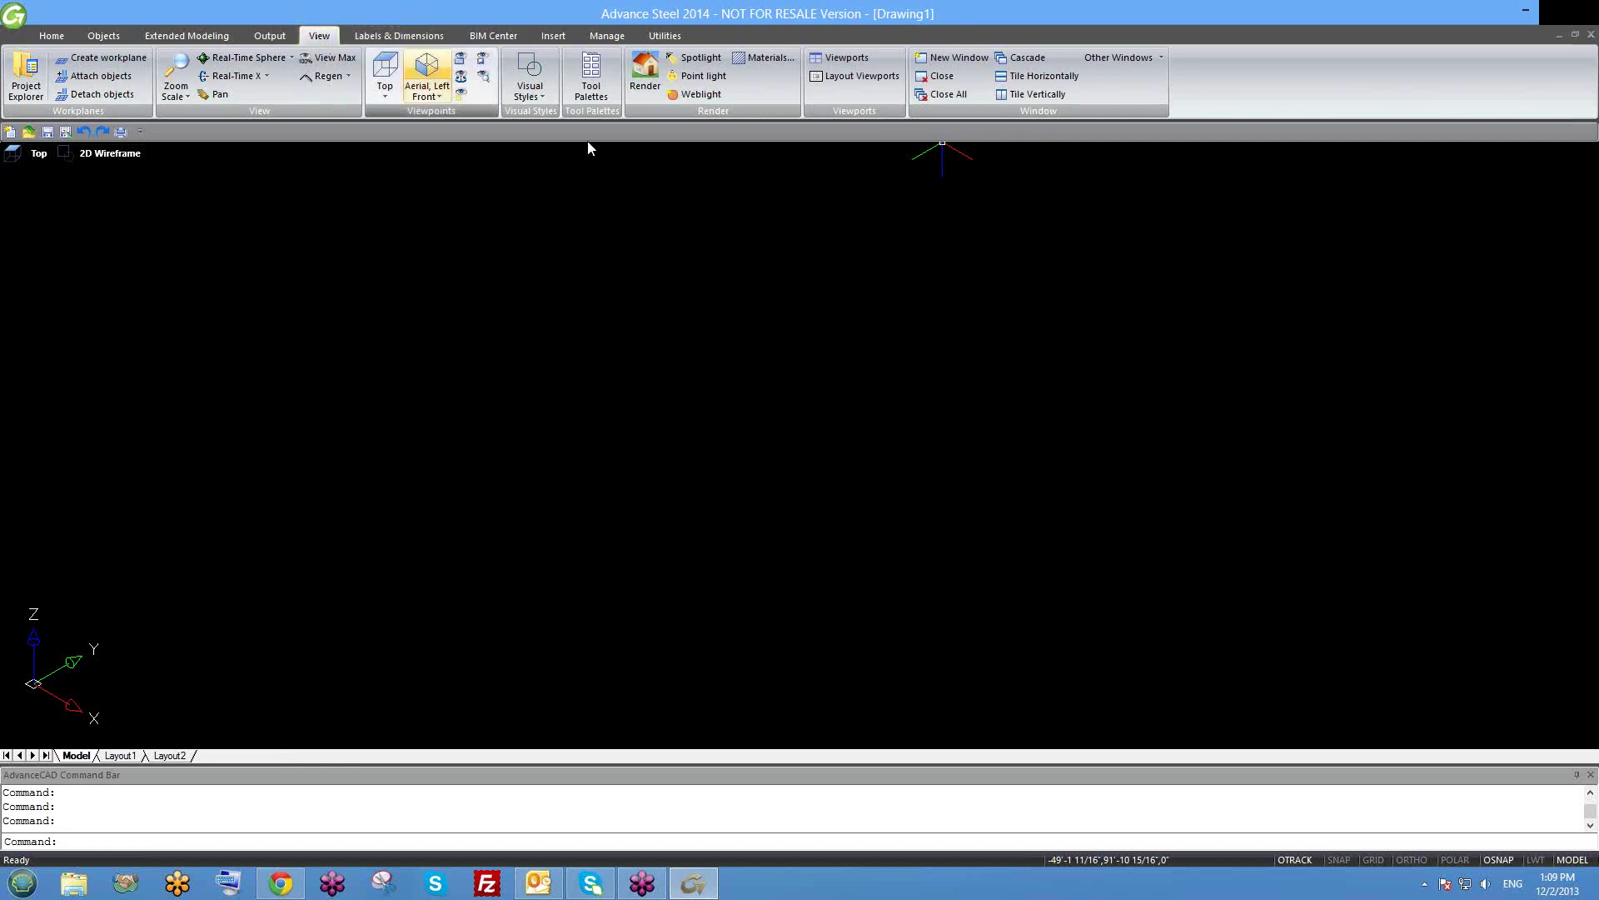
click(588, 98)
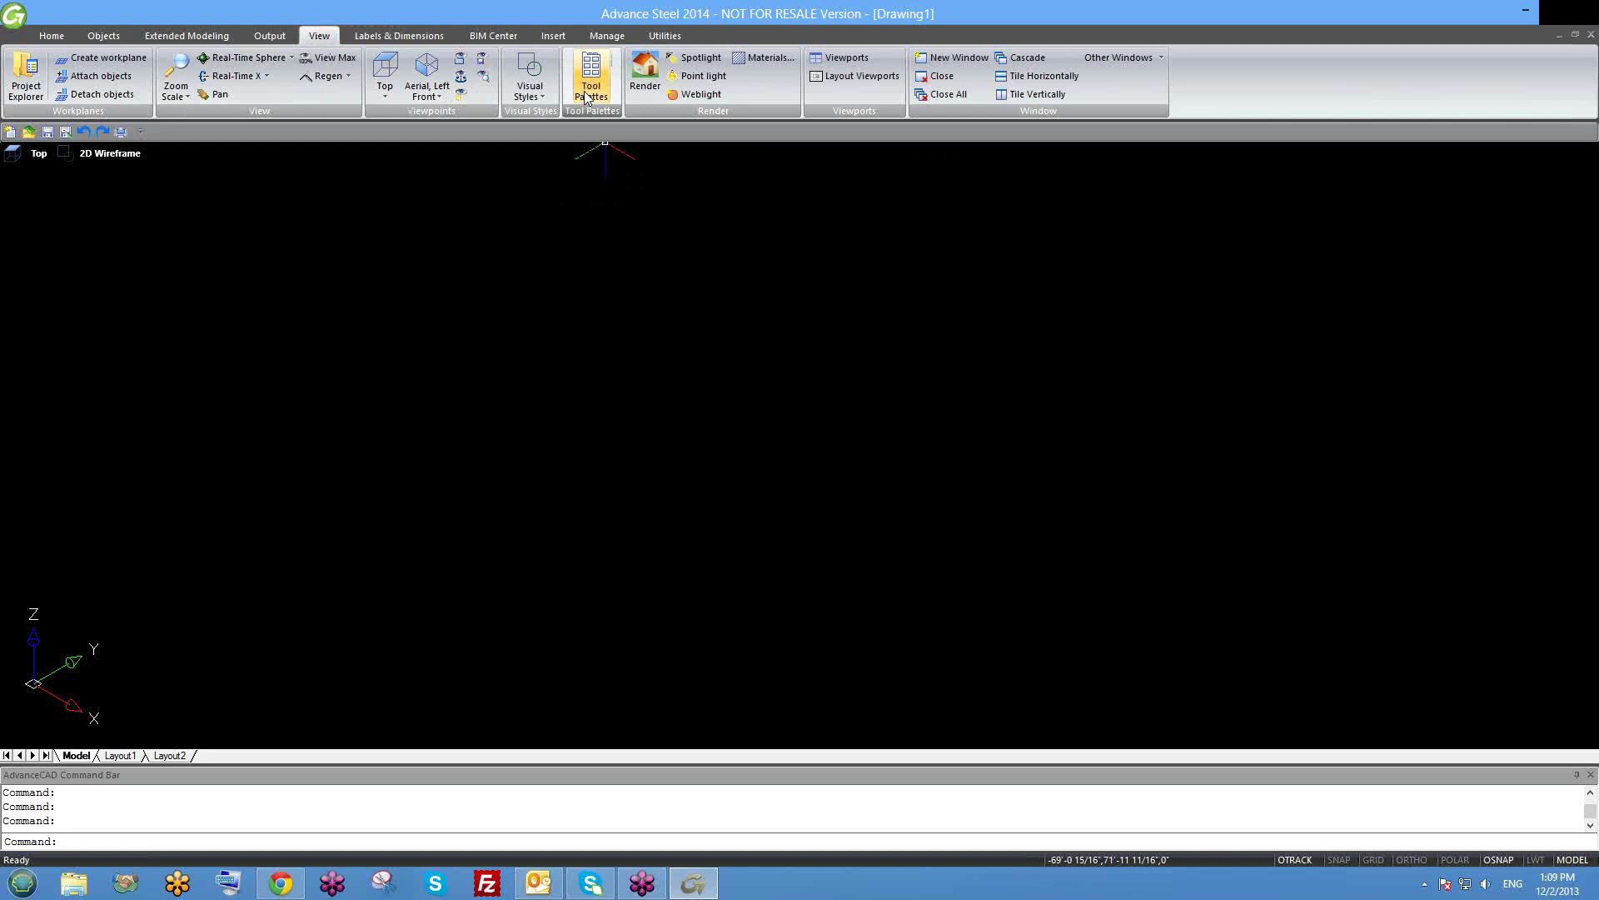
mouse_move(98, 187)
mouse_down()
mouse_move(455, 238)
mouse_move(1312, 278)
mouse_move(1485, 244)
mouse_move(1487, 281)
mouse_up()
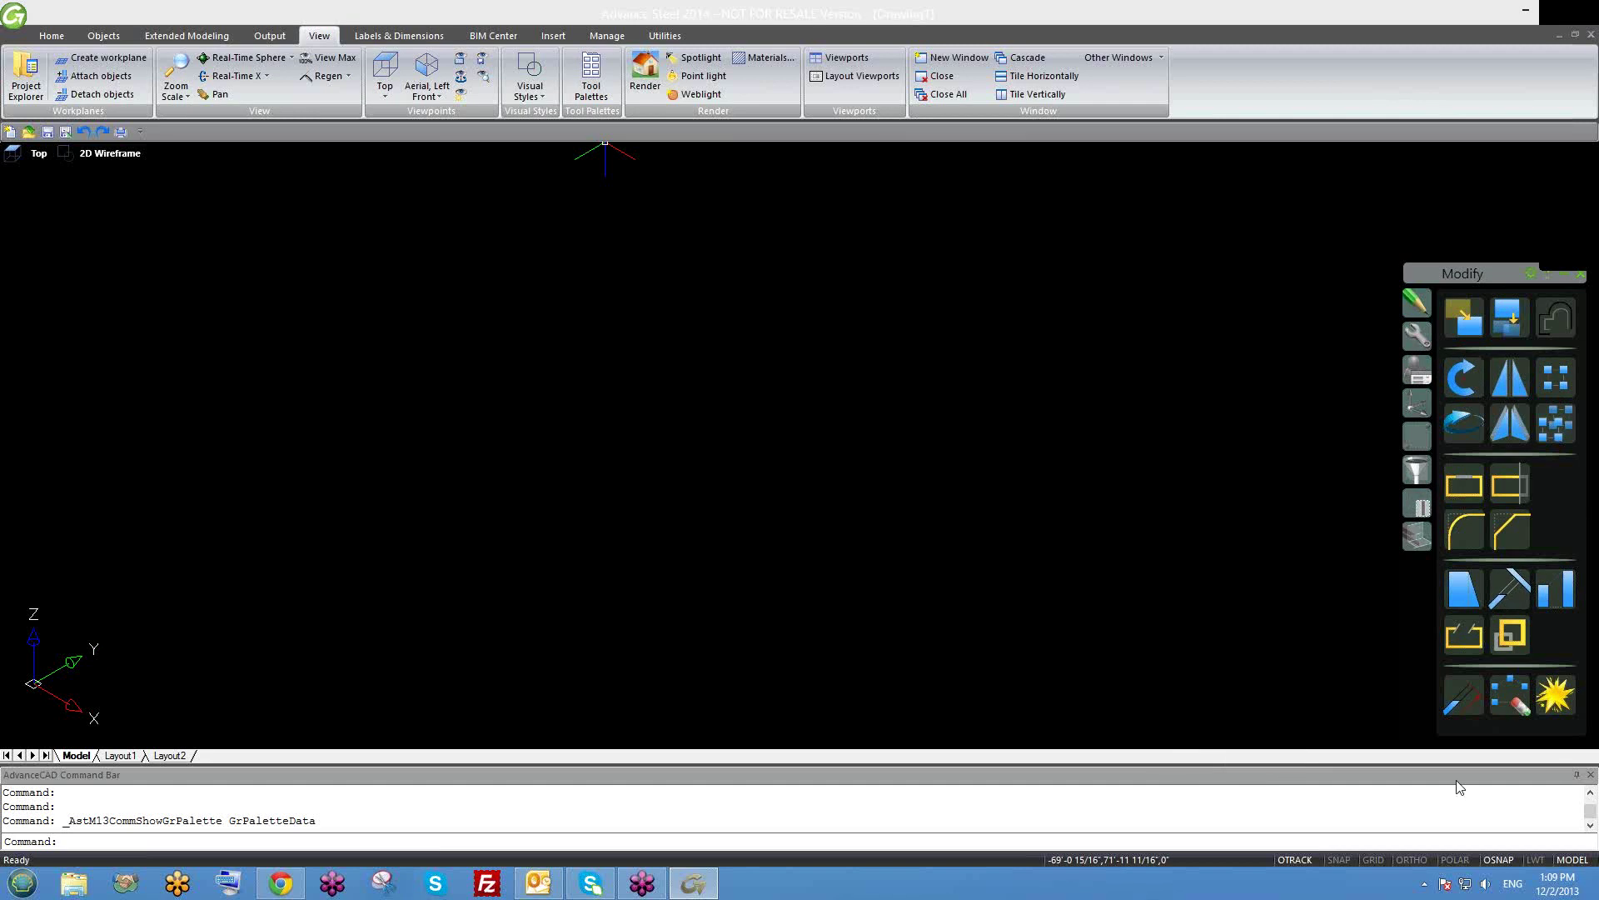
Examine the command groups available for extended modeling, output, view, labels and dimensions, and BIM exchange.
click(51, 36)
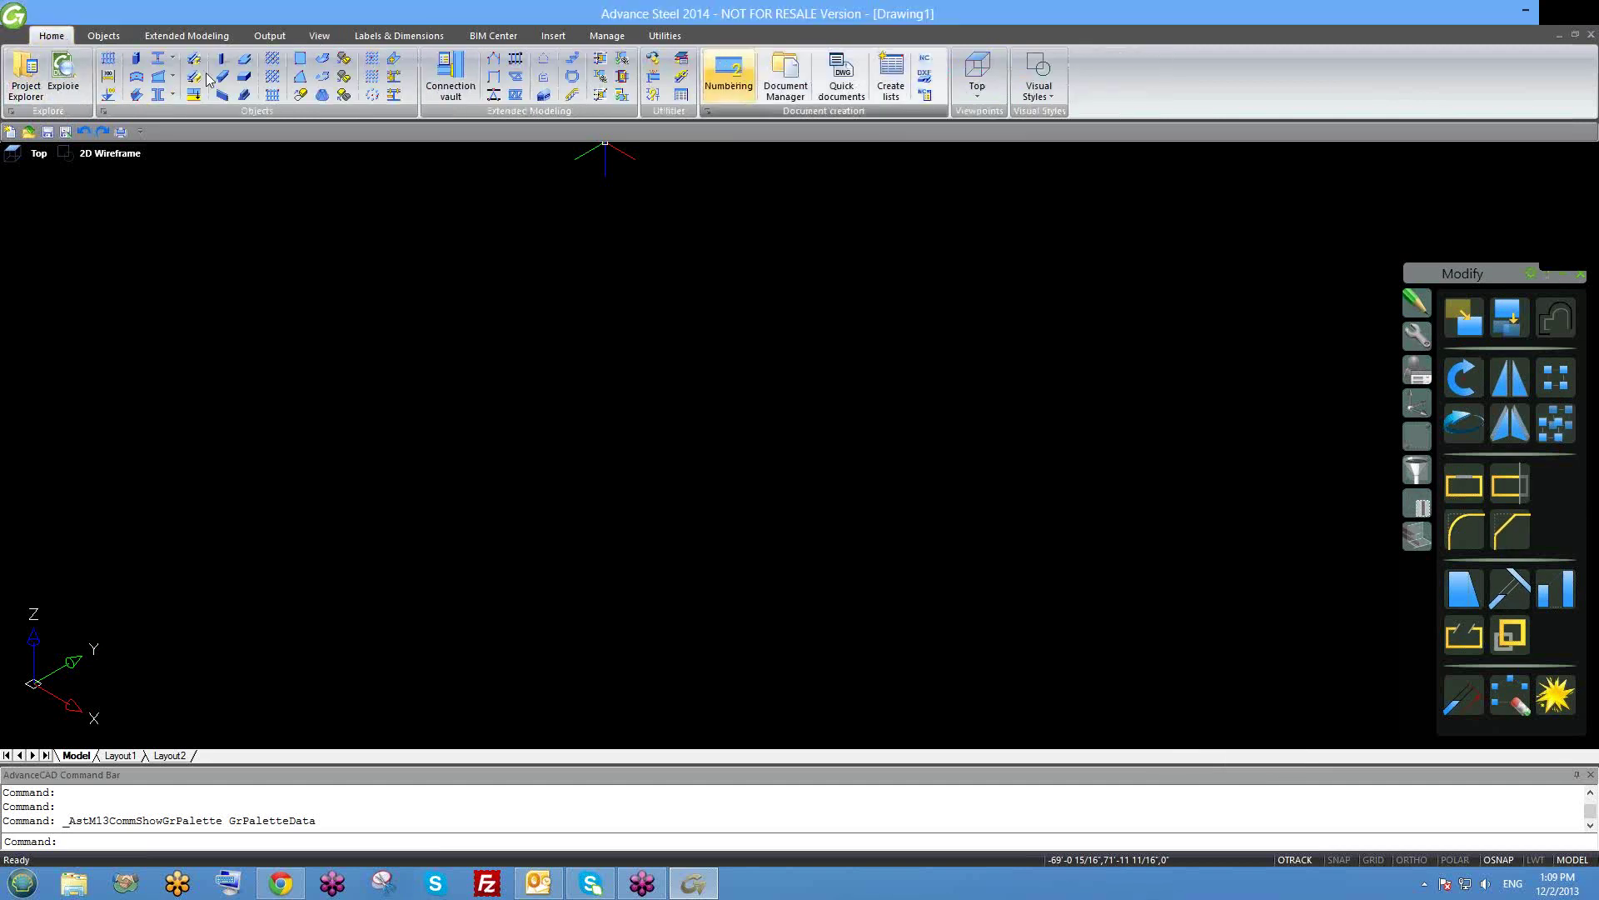
click(90, 37)
click(214, 36)
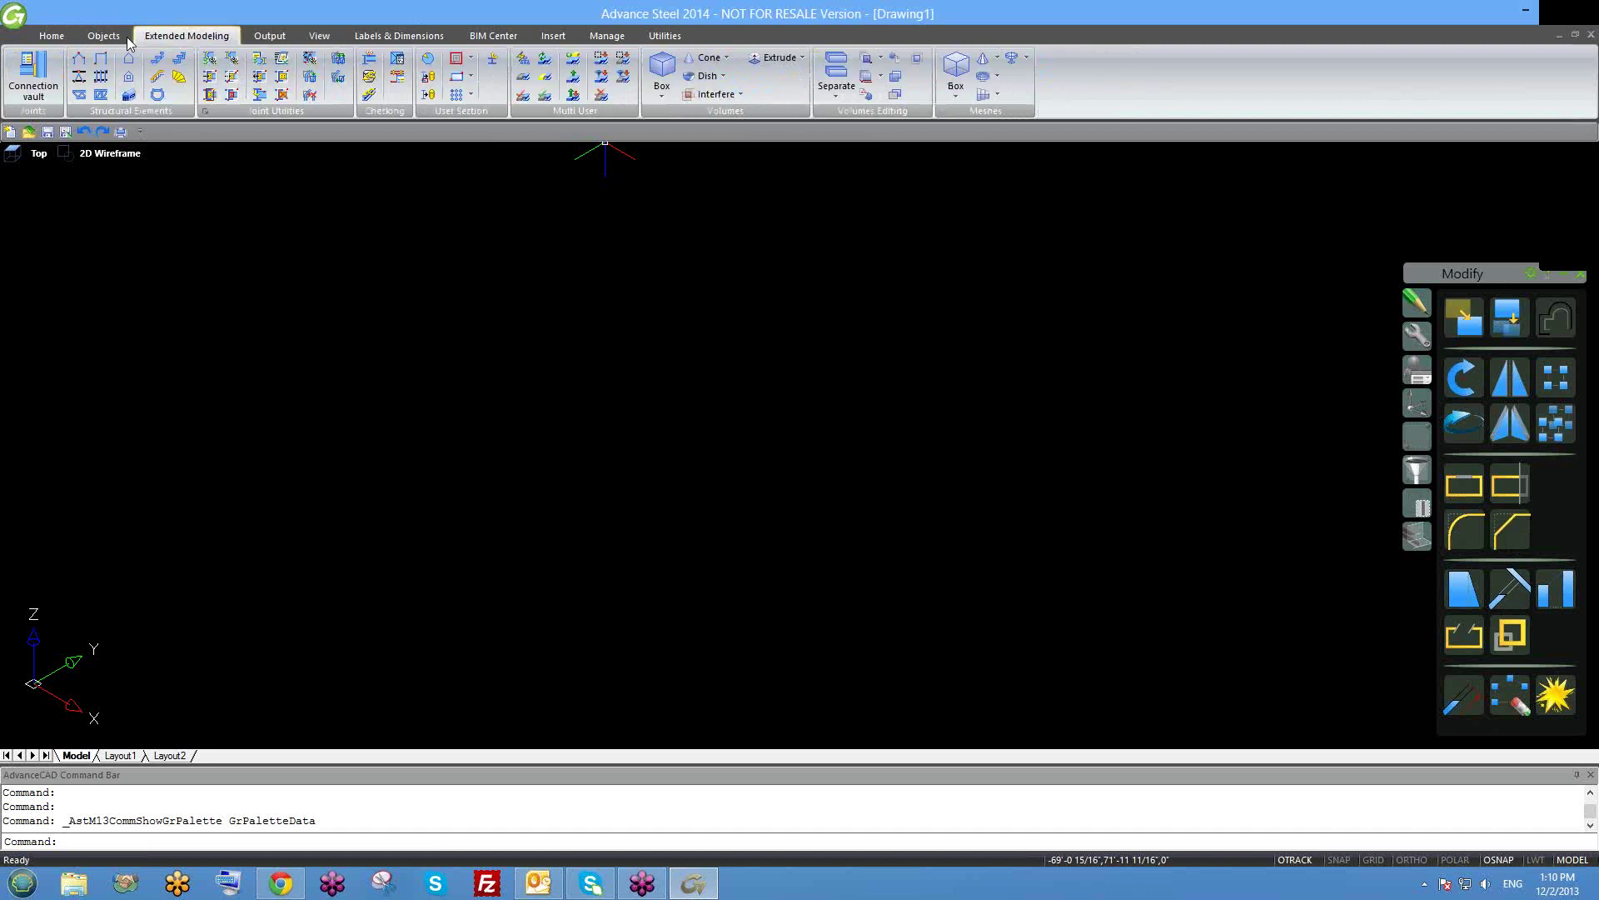
click(271, 37)
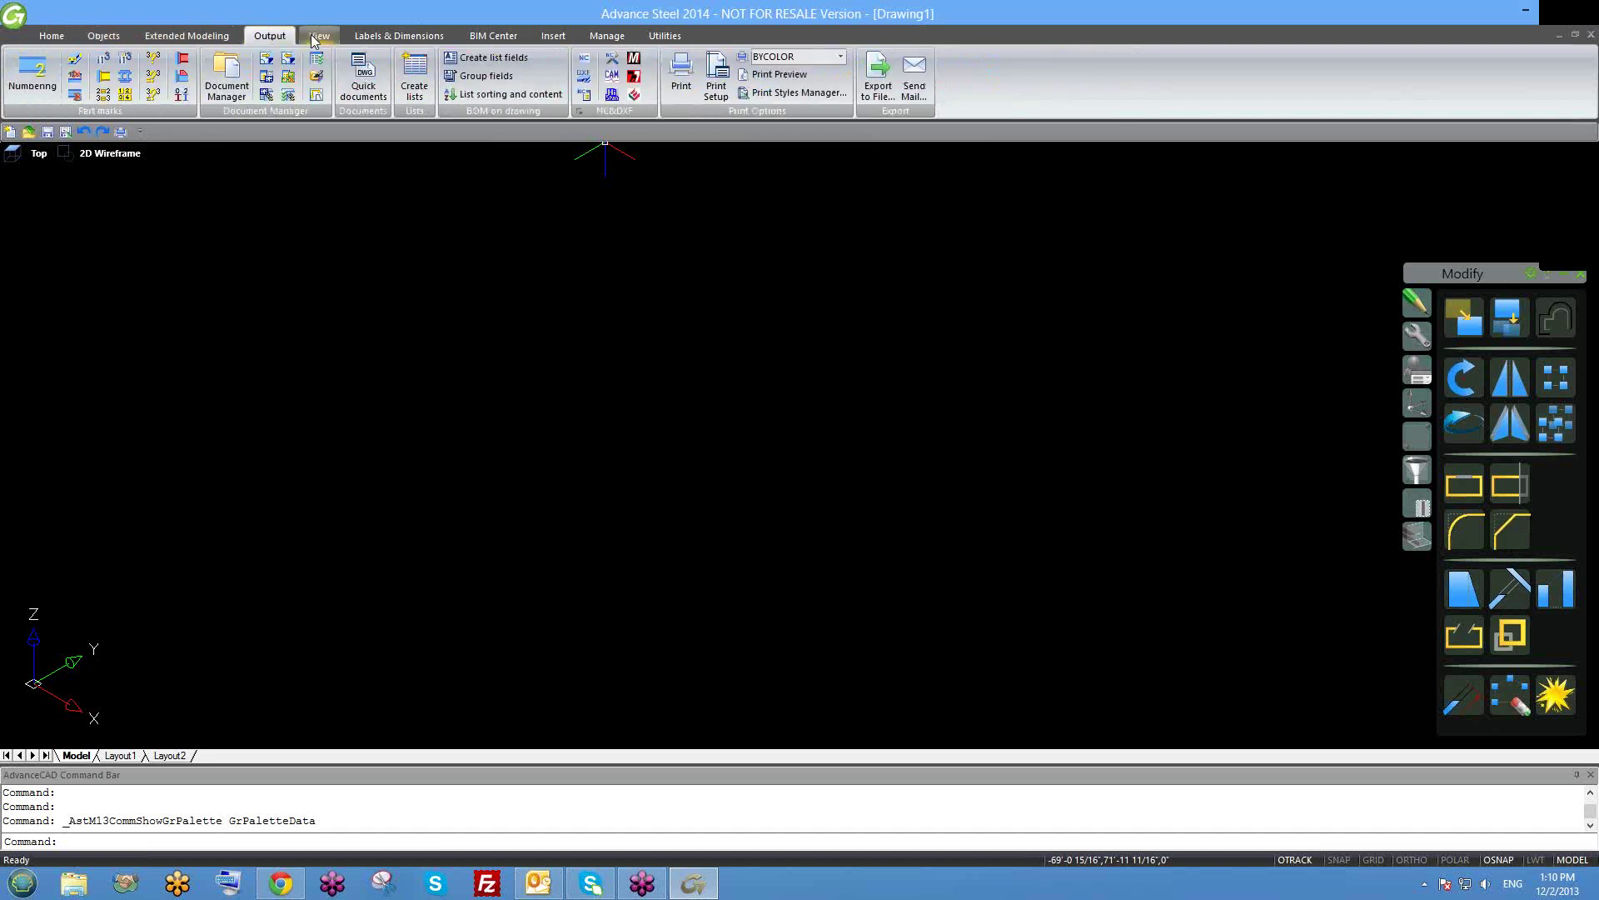
click(319, 35)
click(399, 35)
click(488, 36)
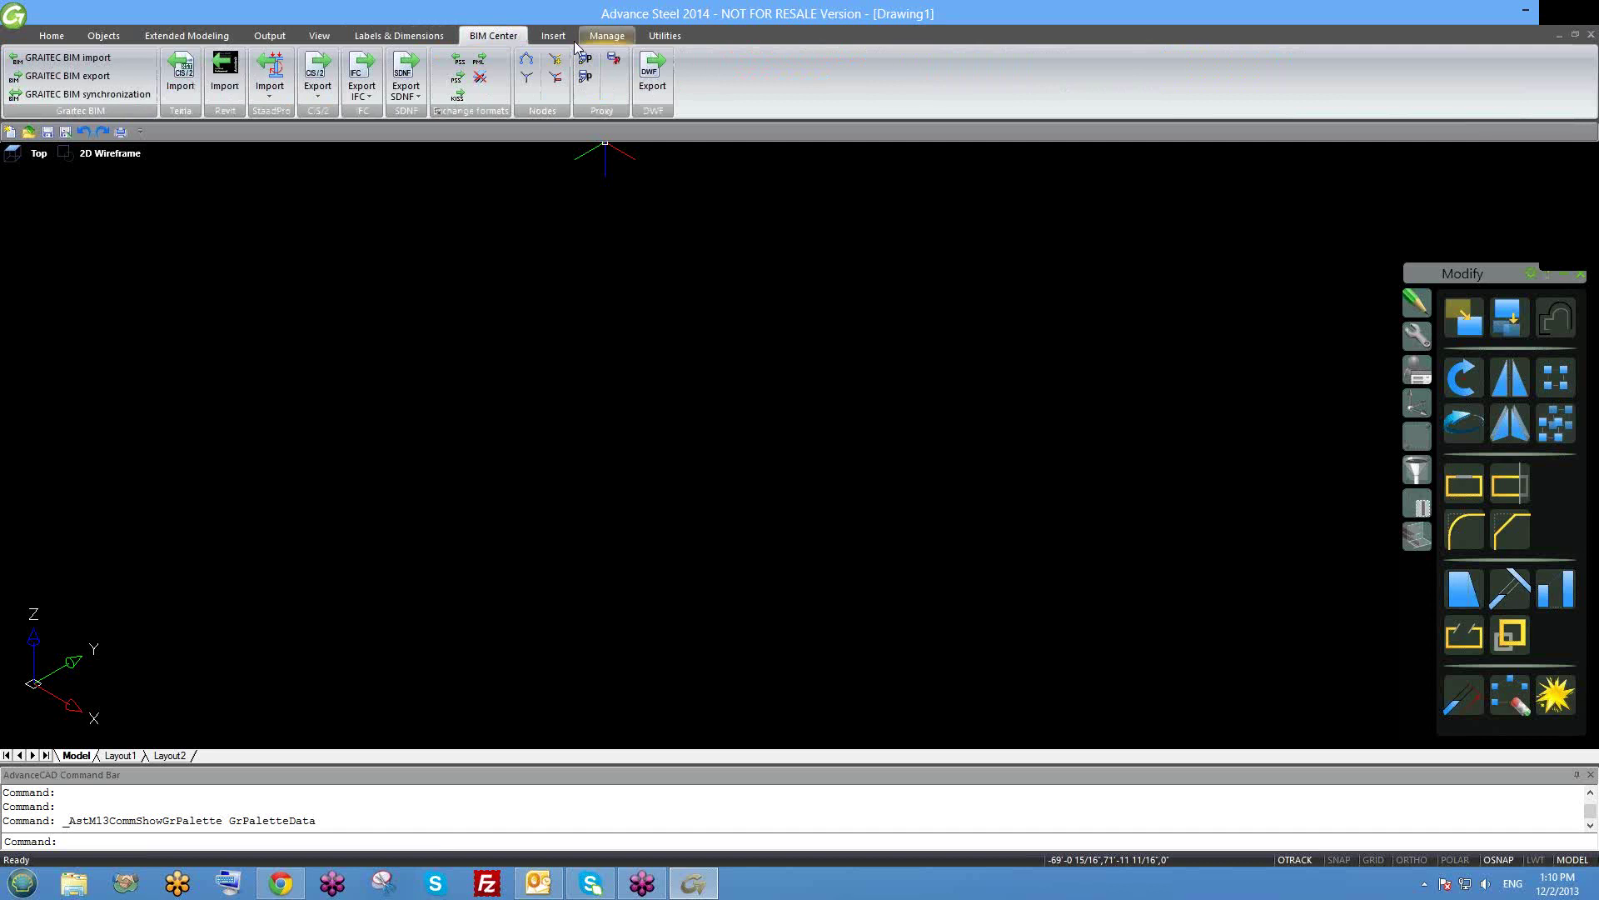
click(383, 35)
click(320, 36)
click(270, 36)
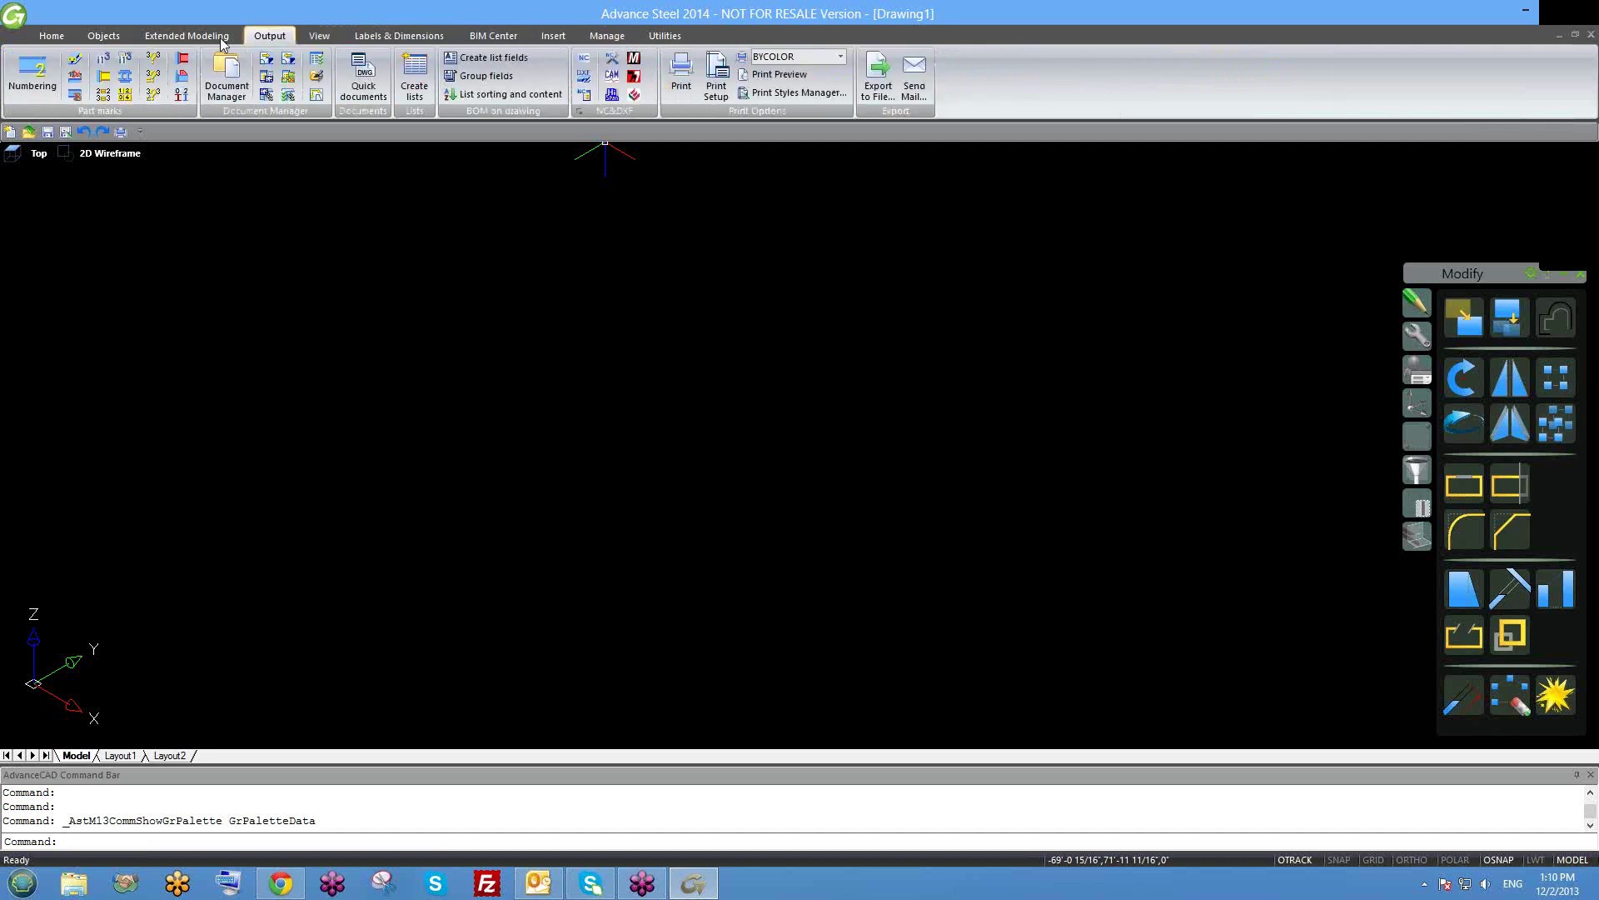
click(200, 37)
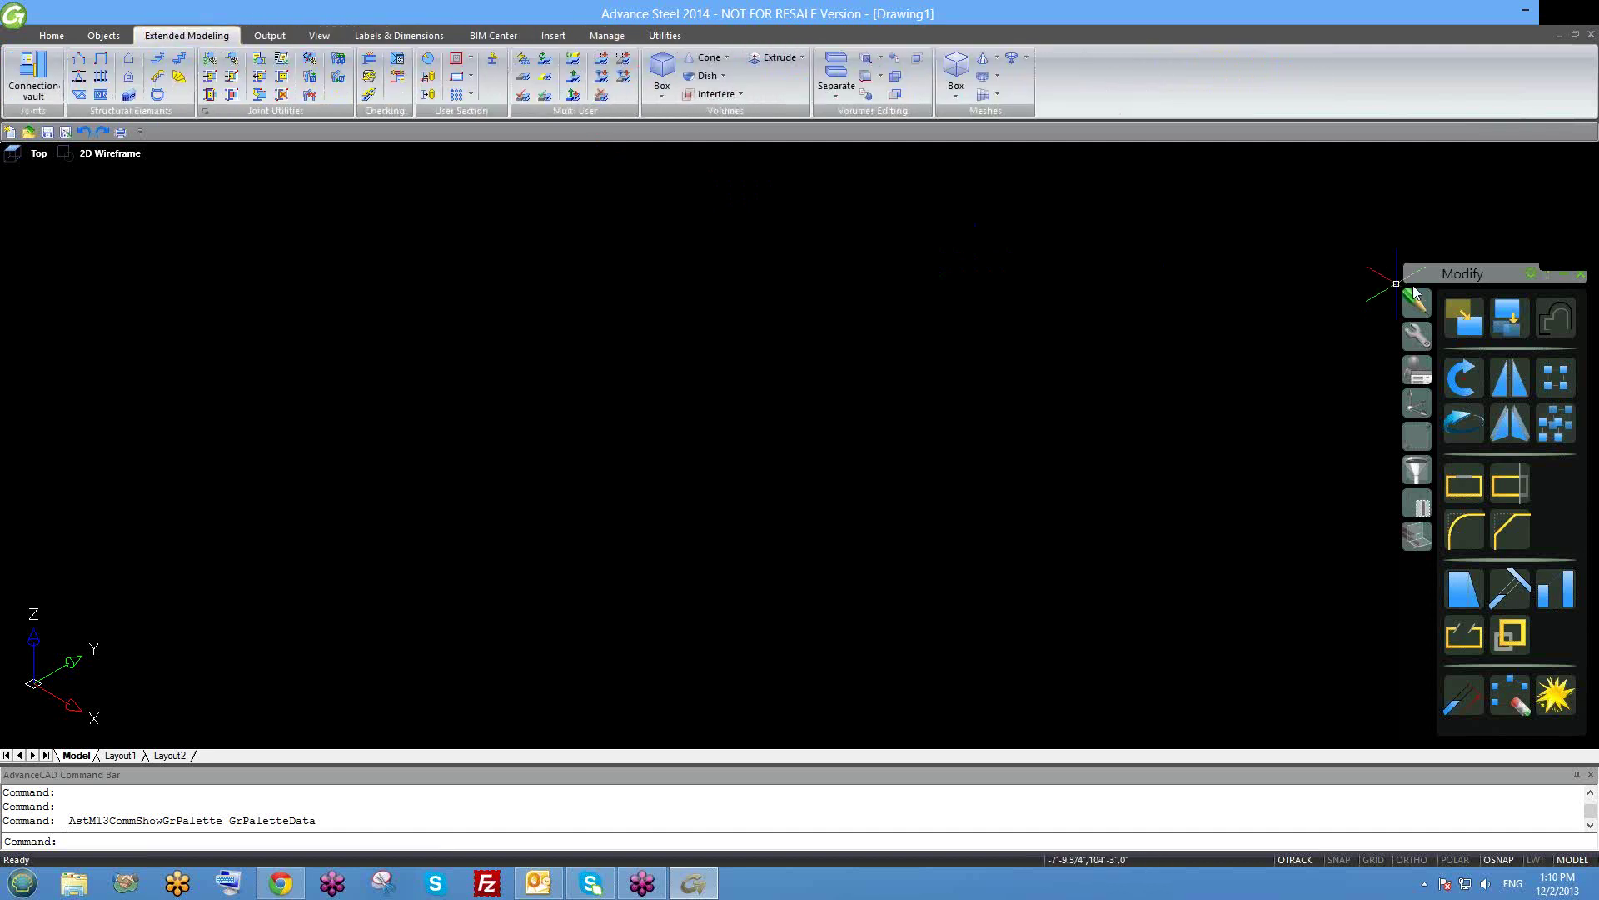
Move the Modify tool palette back to the left side of the drawing area.
drag(1439, 278, 1437, 273)
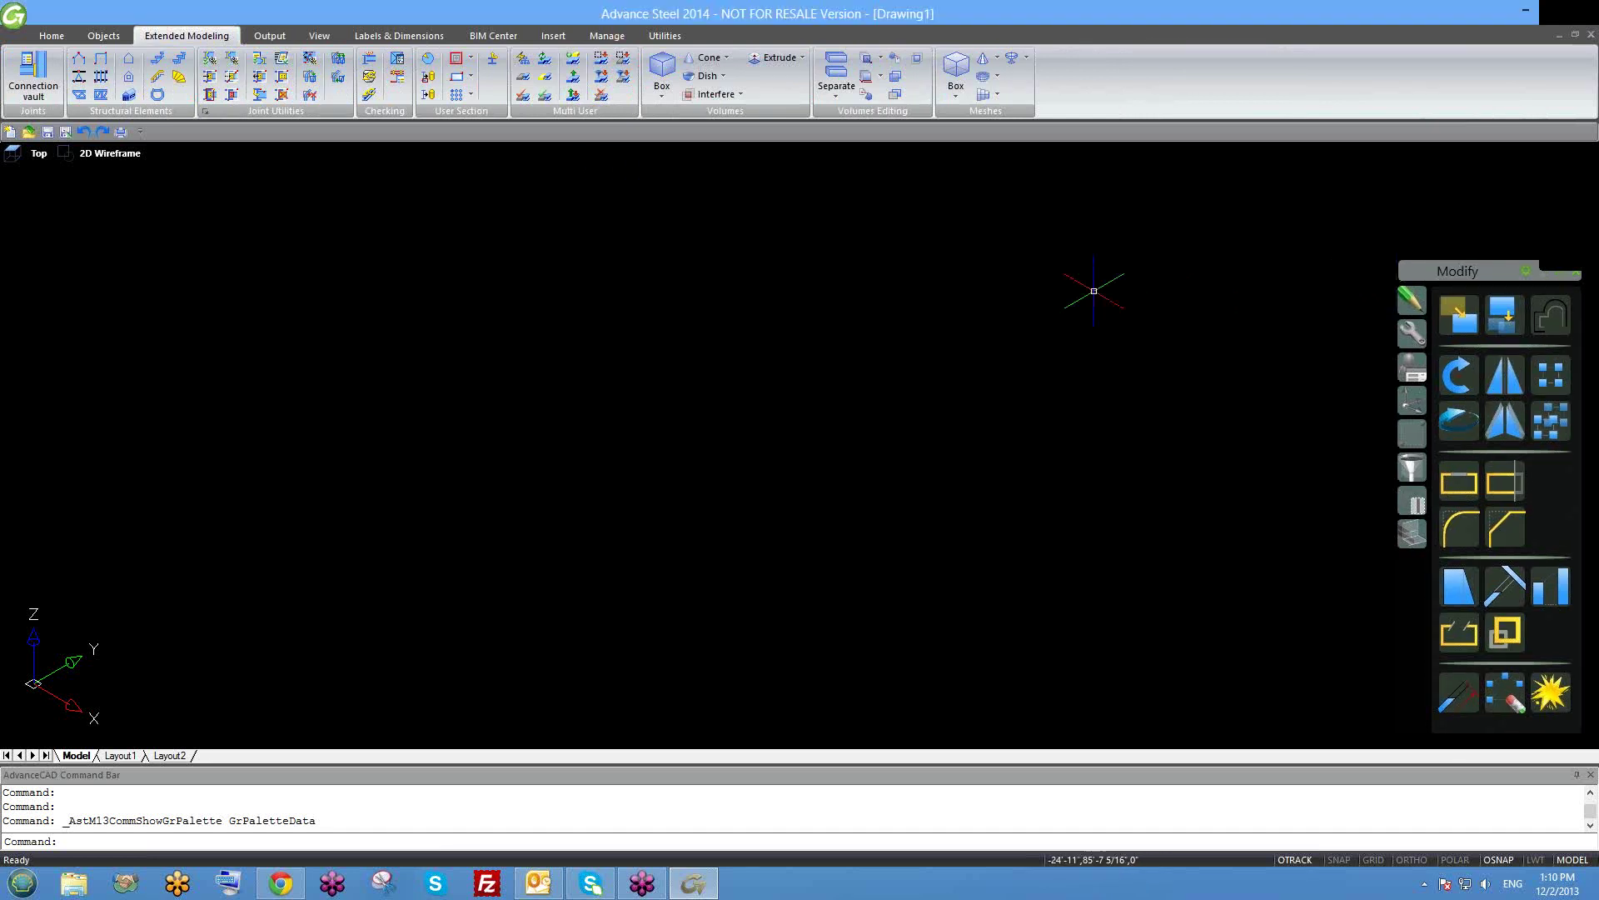
drag(1424, 268, 16, 217)
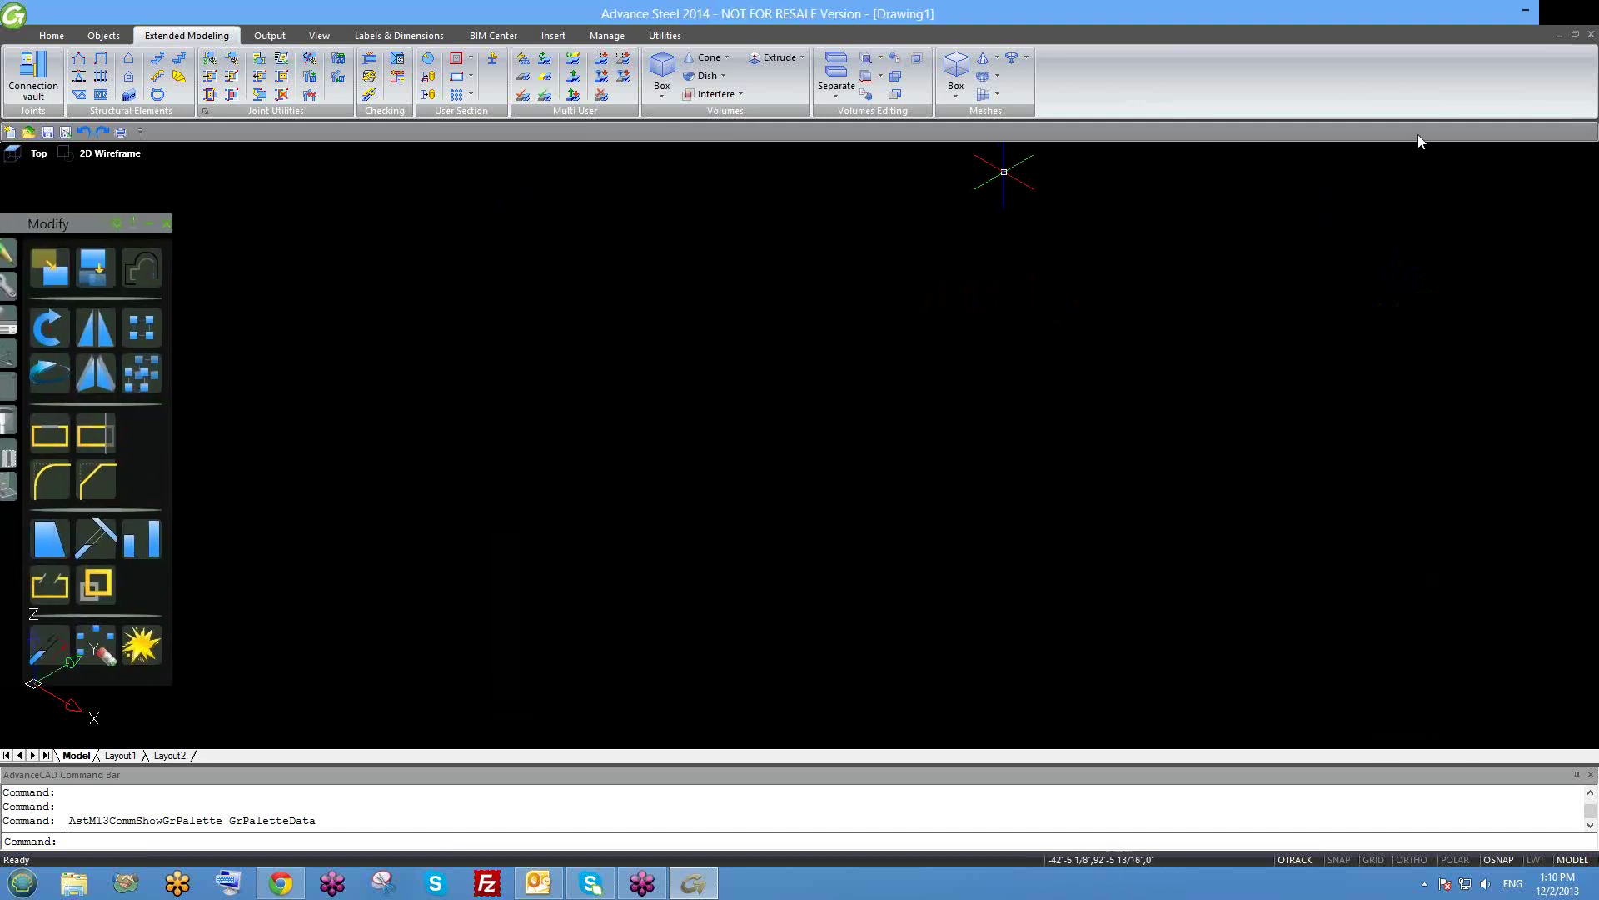
click(1575, 36)
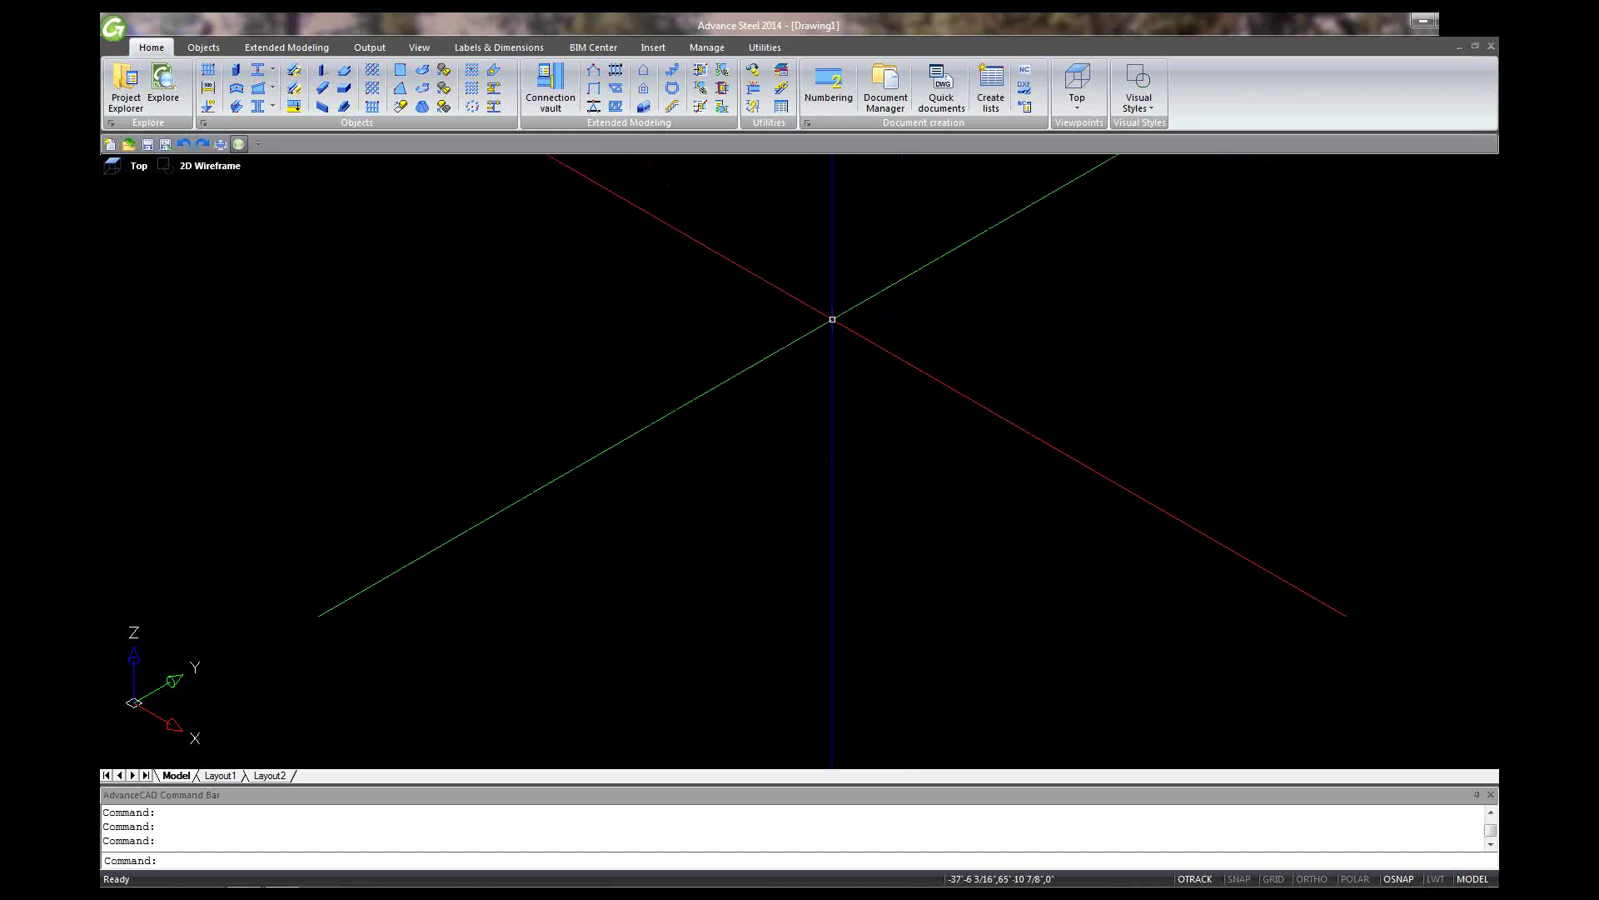
Display the tool palettes and place the Modify palette along the left side of the drawing area.
click(419, 48)
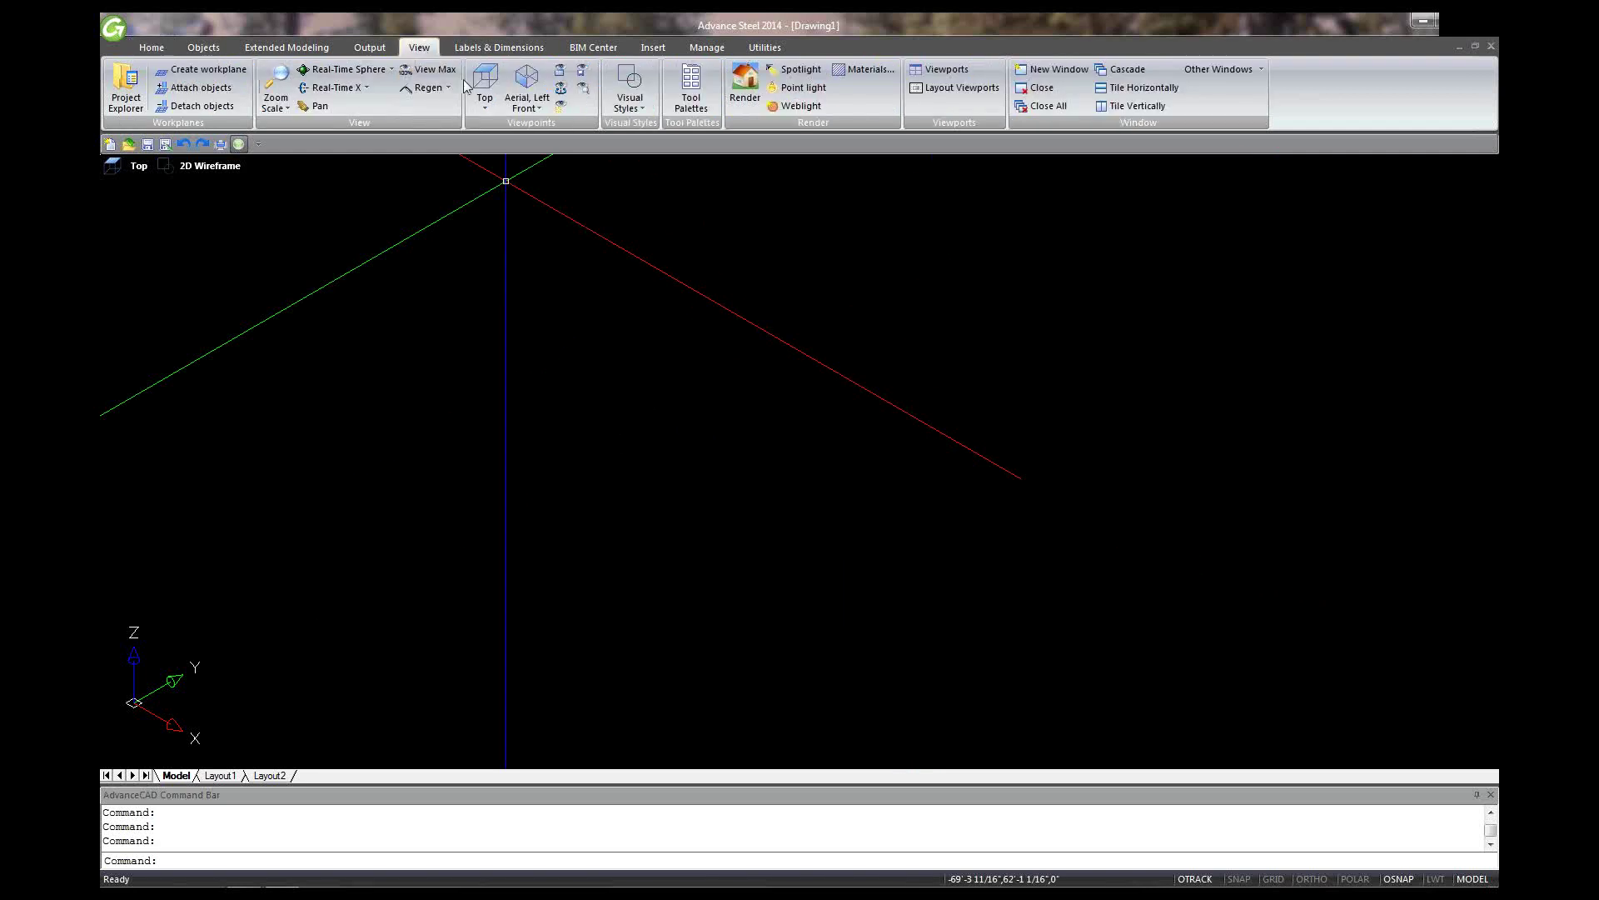
click(695, 90)
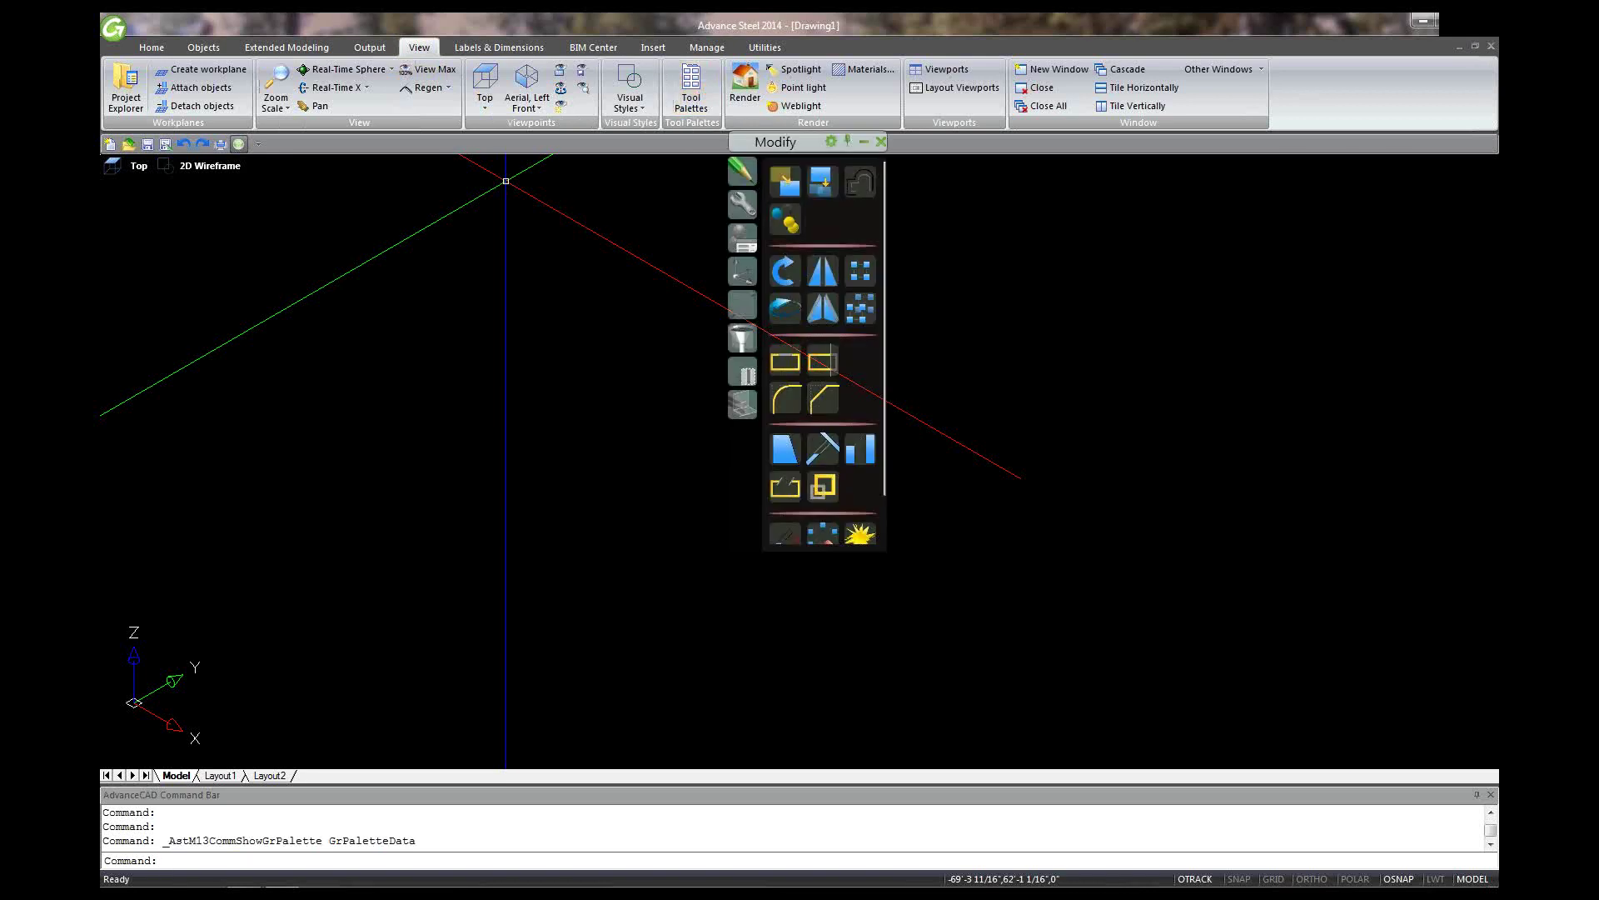
drag(798, 147, 177, 217)
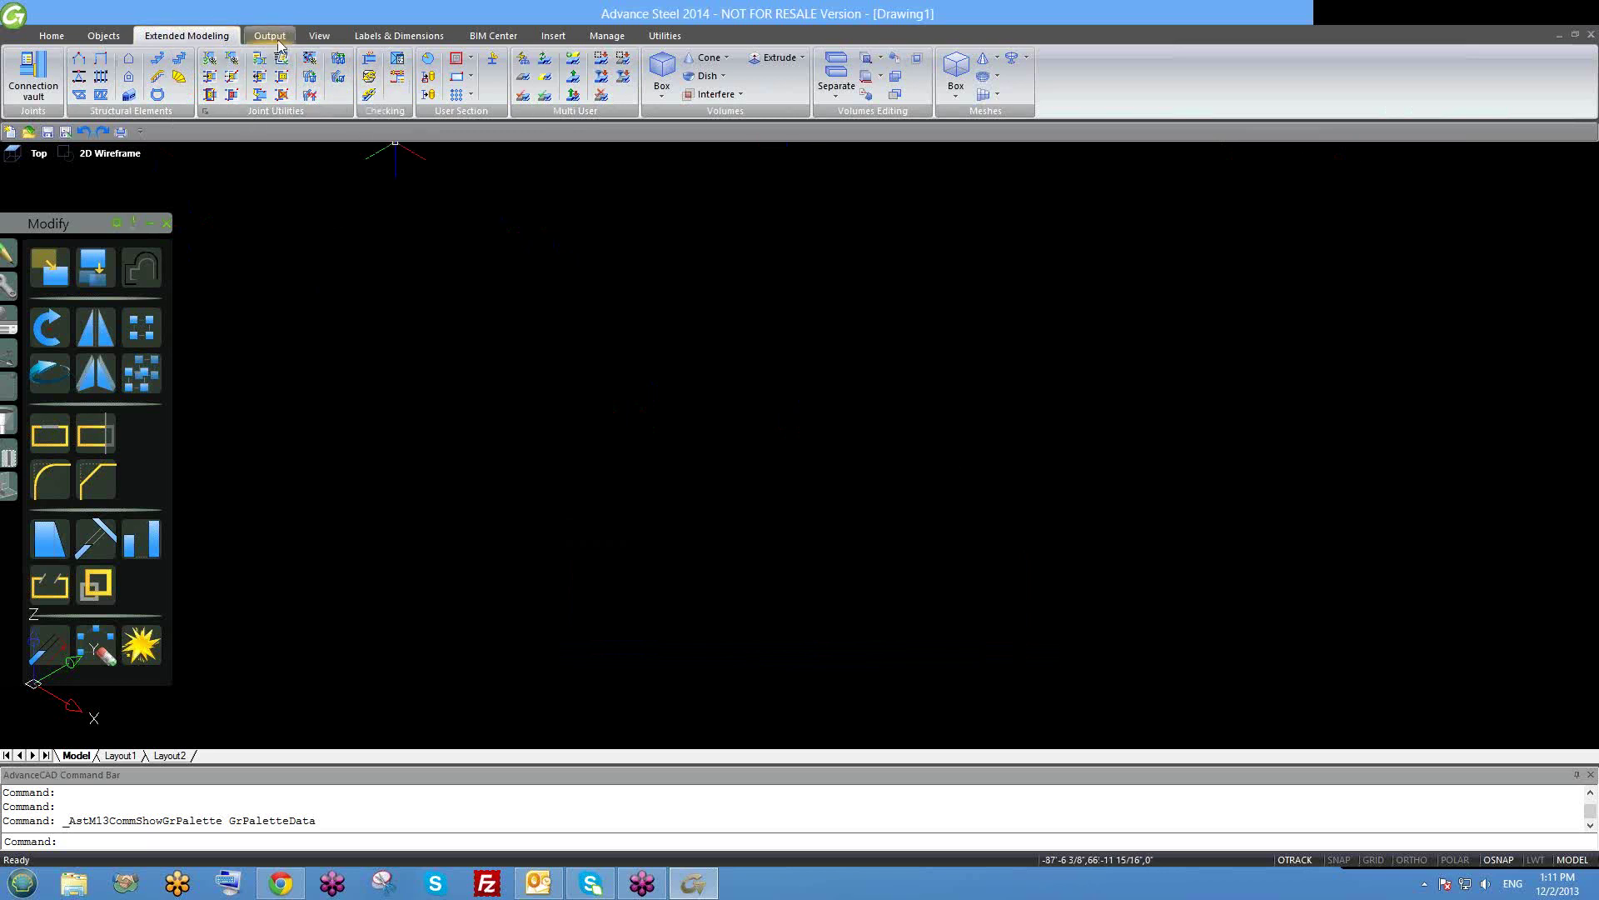
click(330, 35)
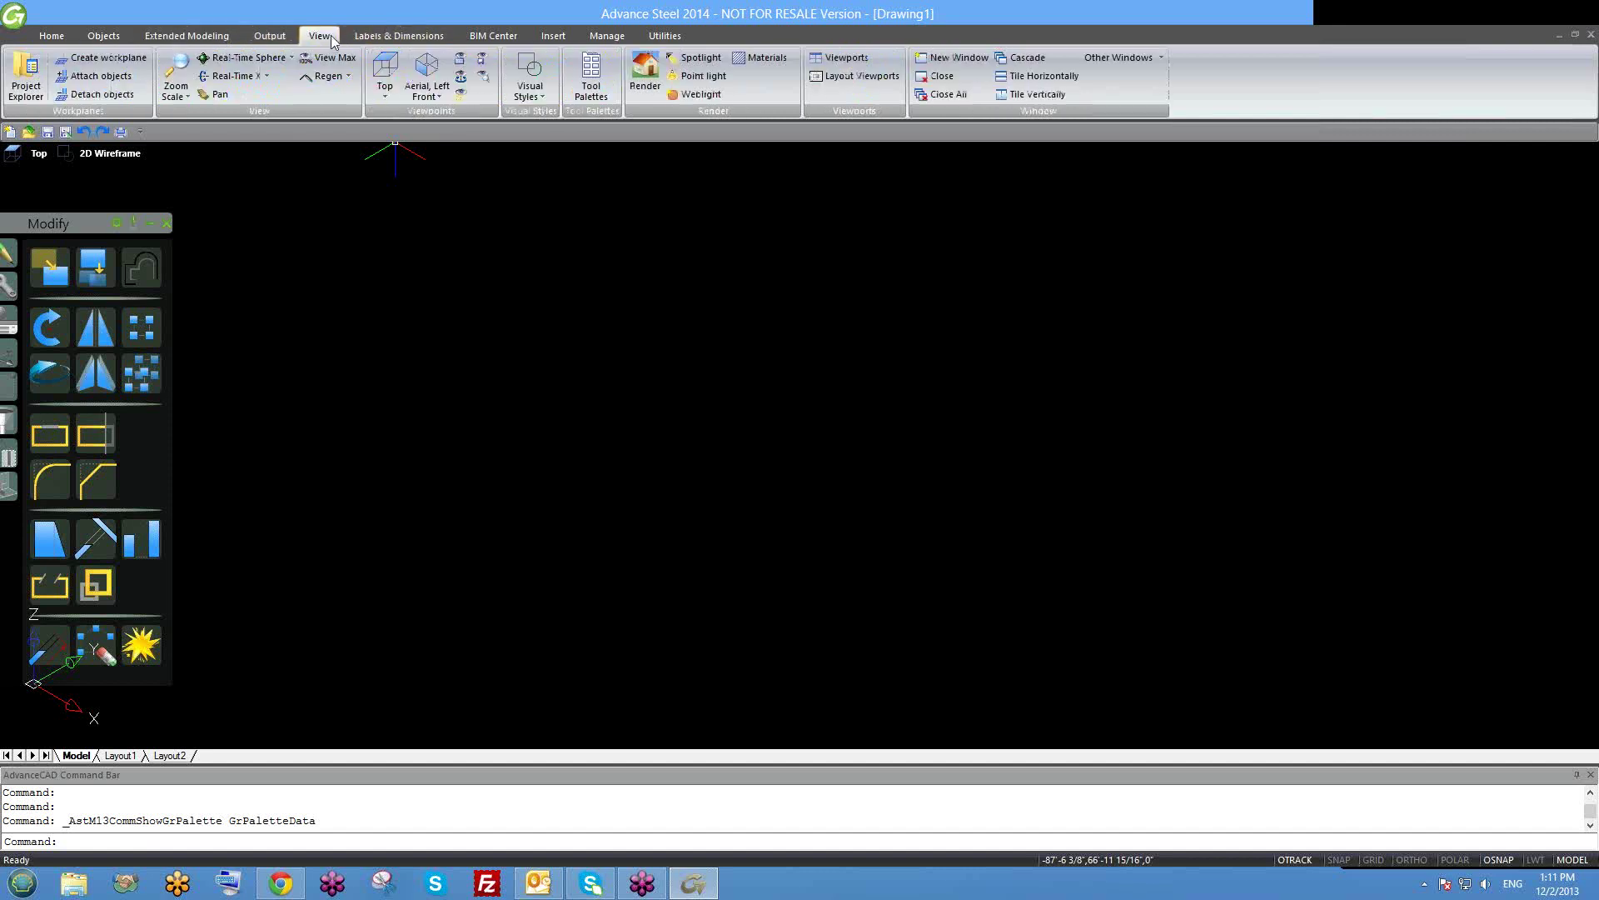
click(384, 37)
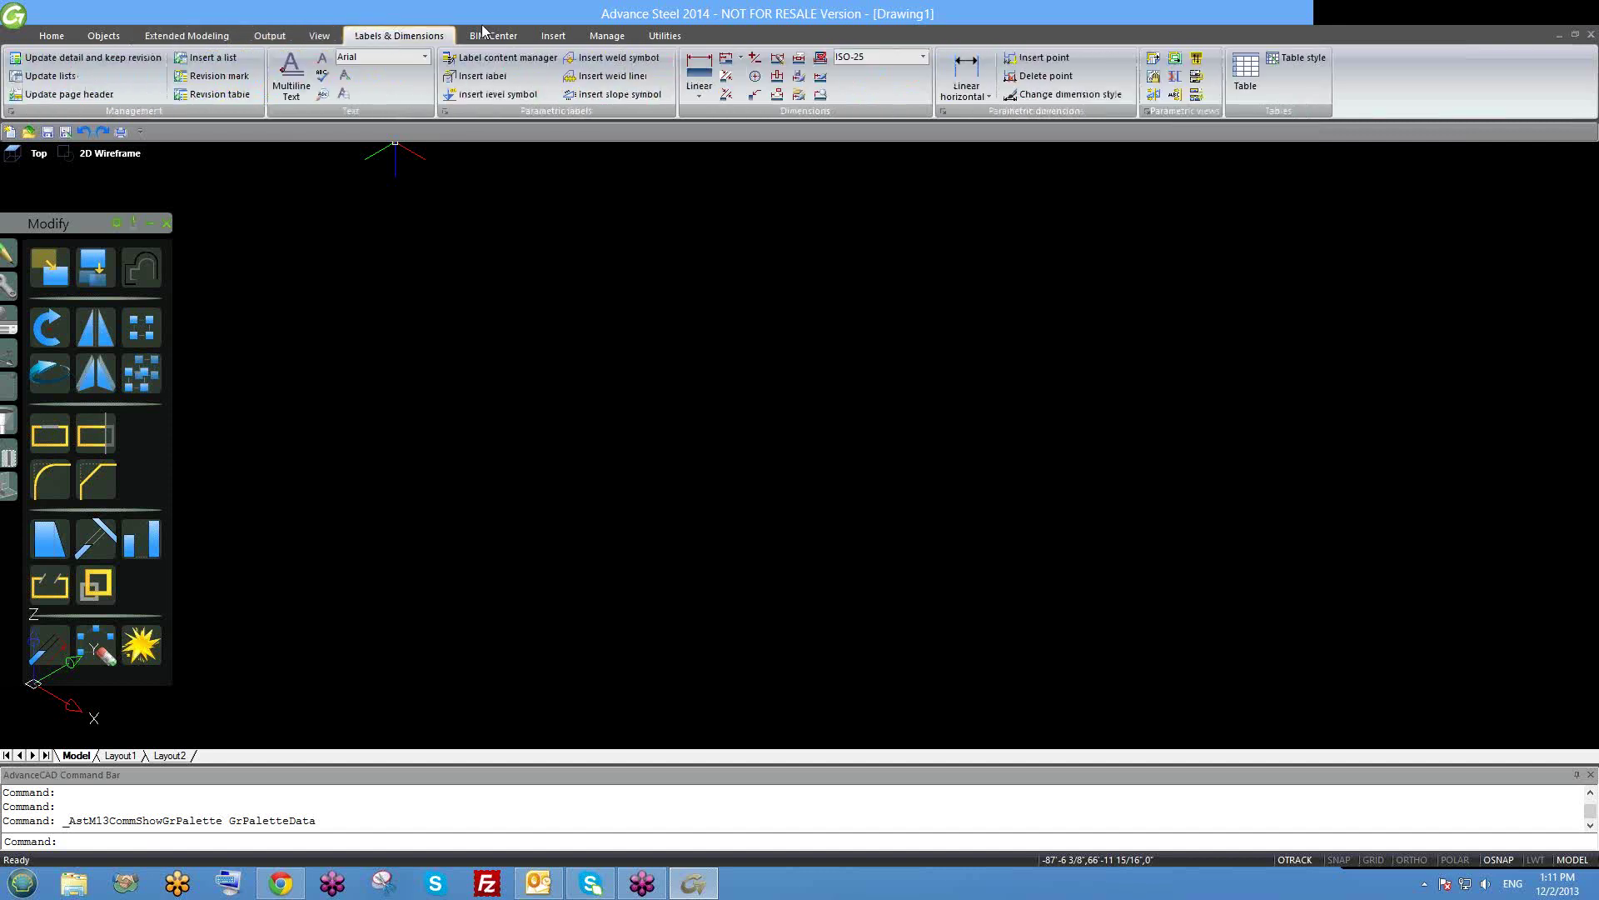
scroll(101, 42, up, 5)
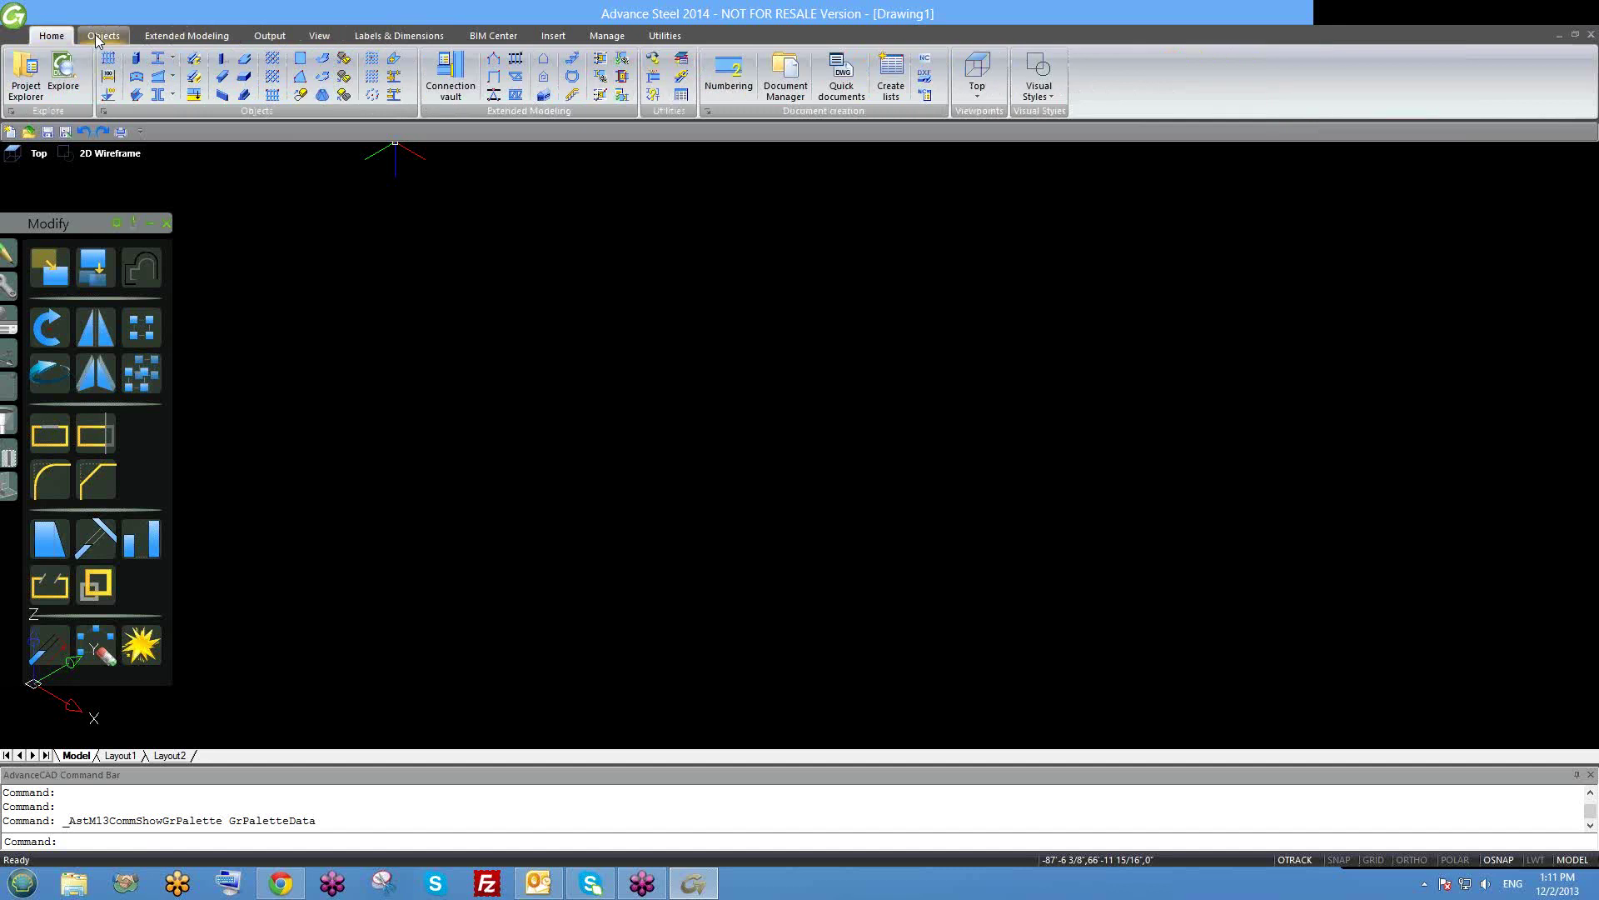
click(95, 34)
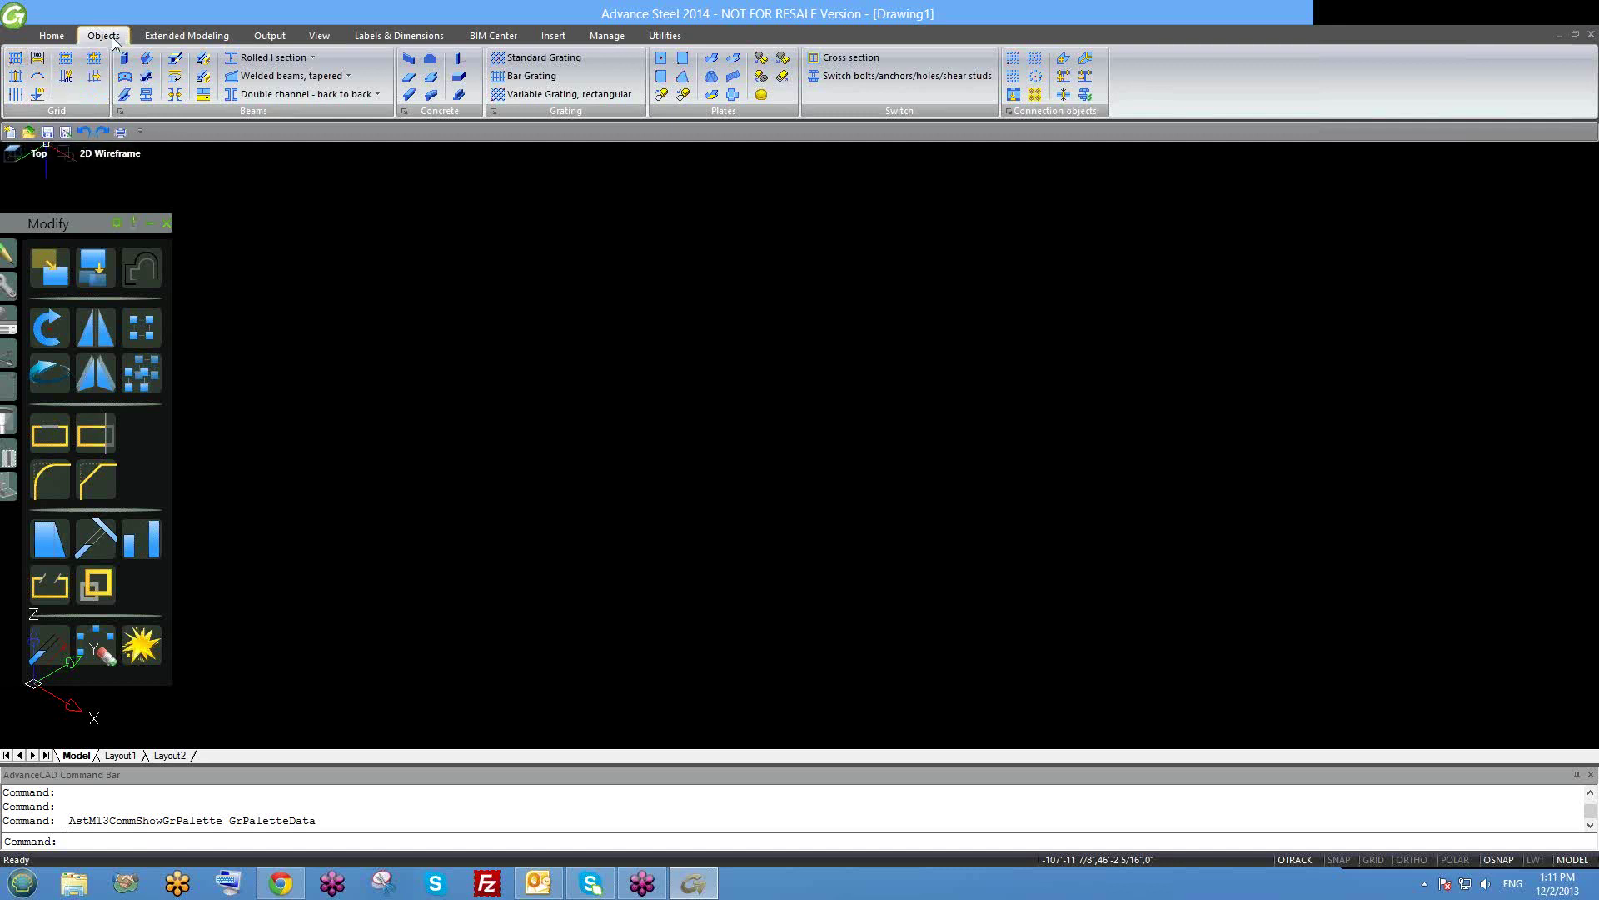
Examine the UCS tools in the tool palette, return to the Modify tools, and put the palette back at the left side.
drag(21, 222, 219, 171)
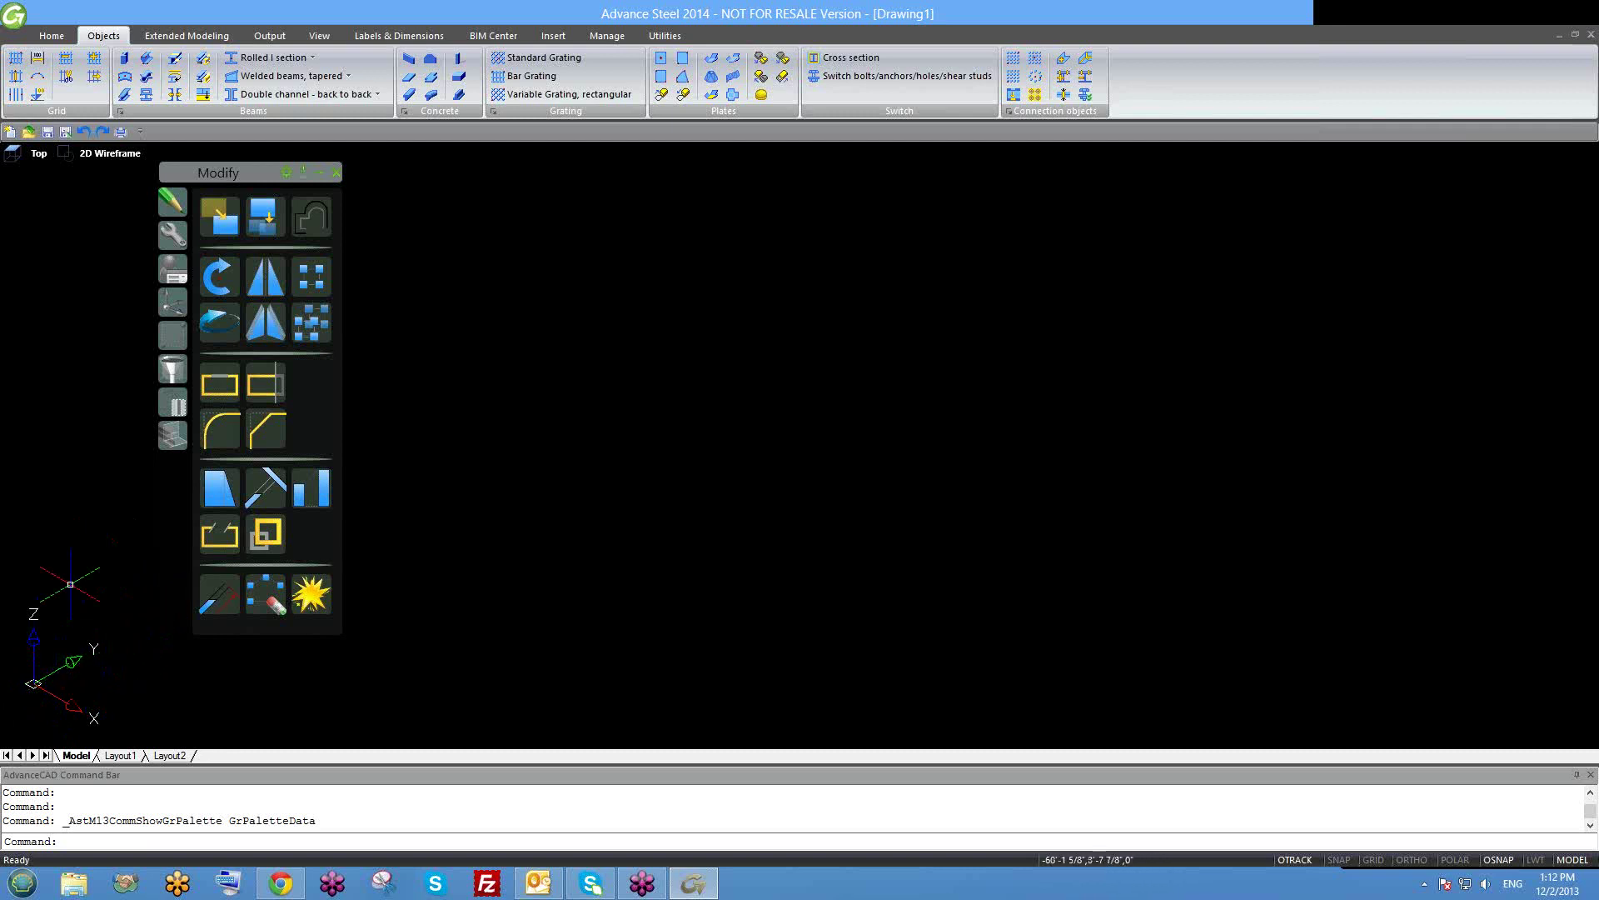
click(173, 302)
drag(47, 711, 64, 650)
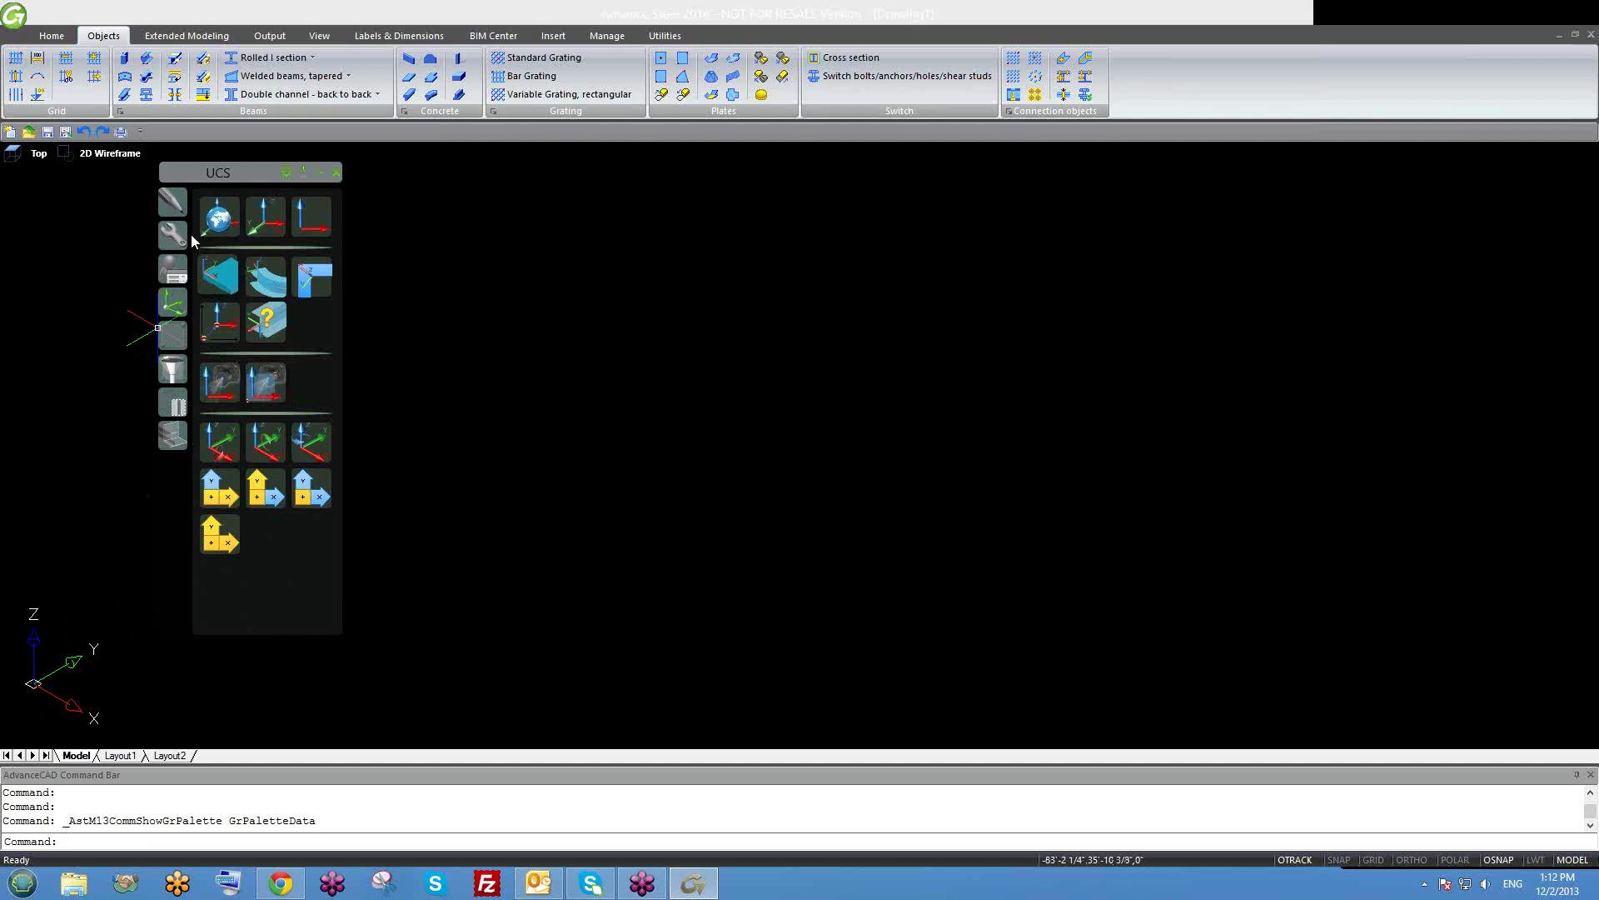
click(176, 205)
drag(225, 174, 73, 183)
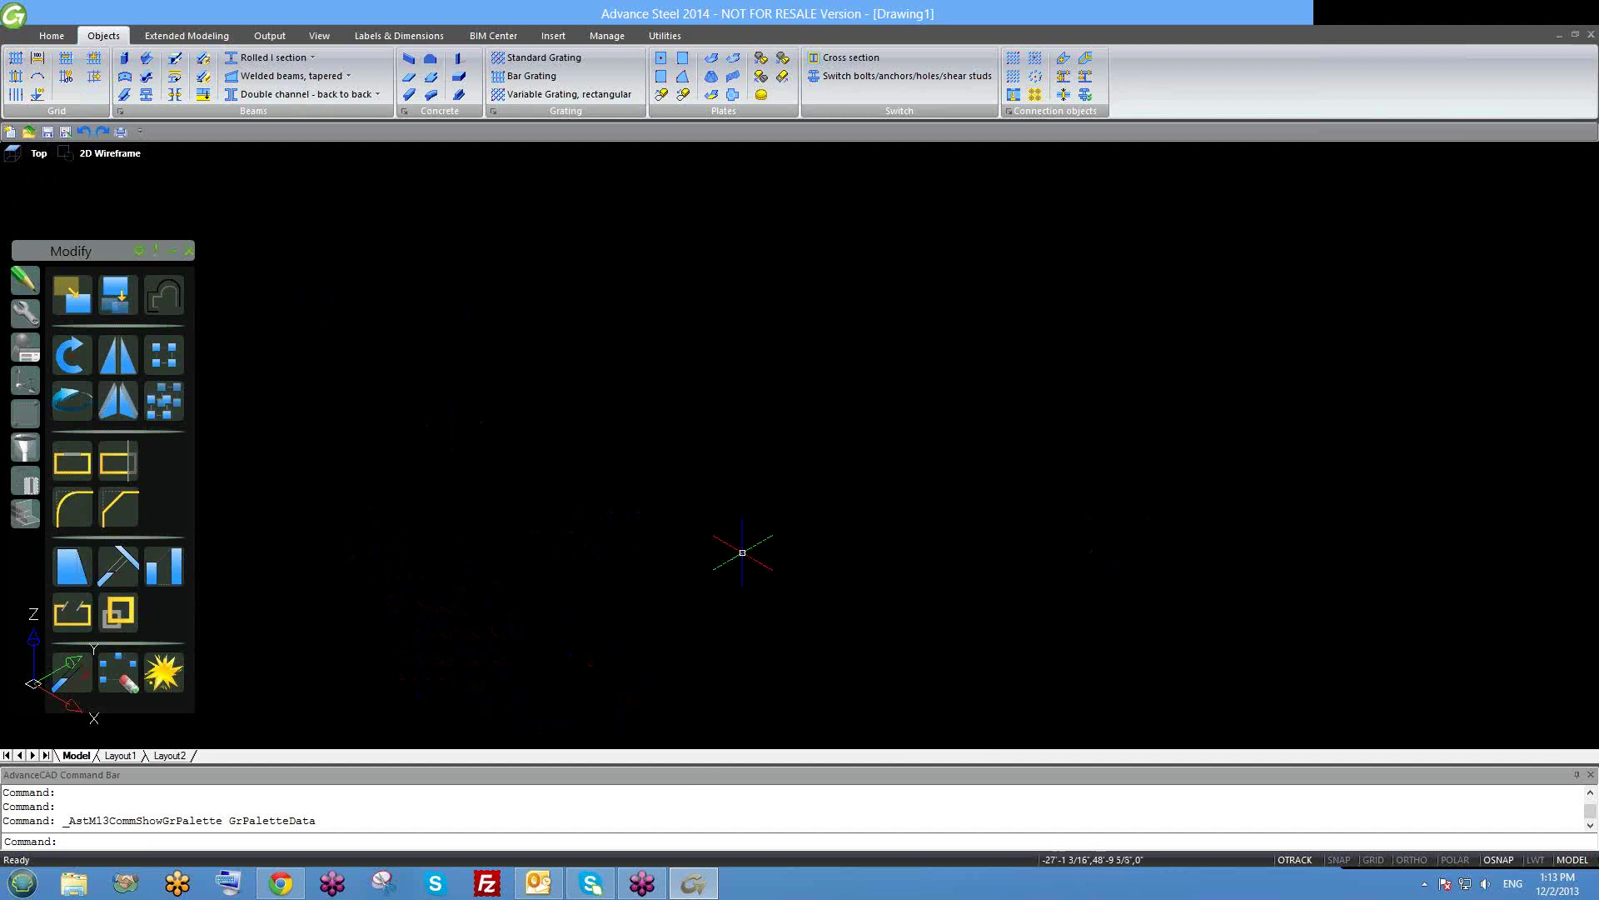
Create a rectangular building grid with its origin at 0,0 and its opposite corner at 50',40'.
click(17, 62)
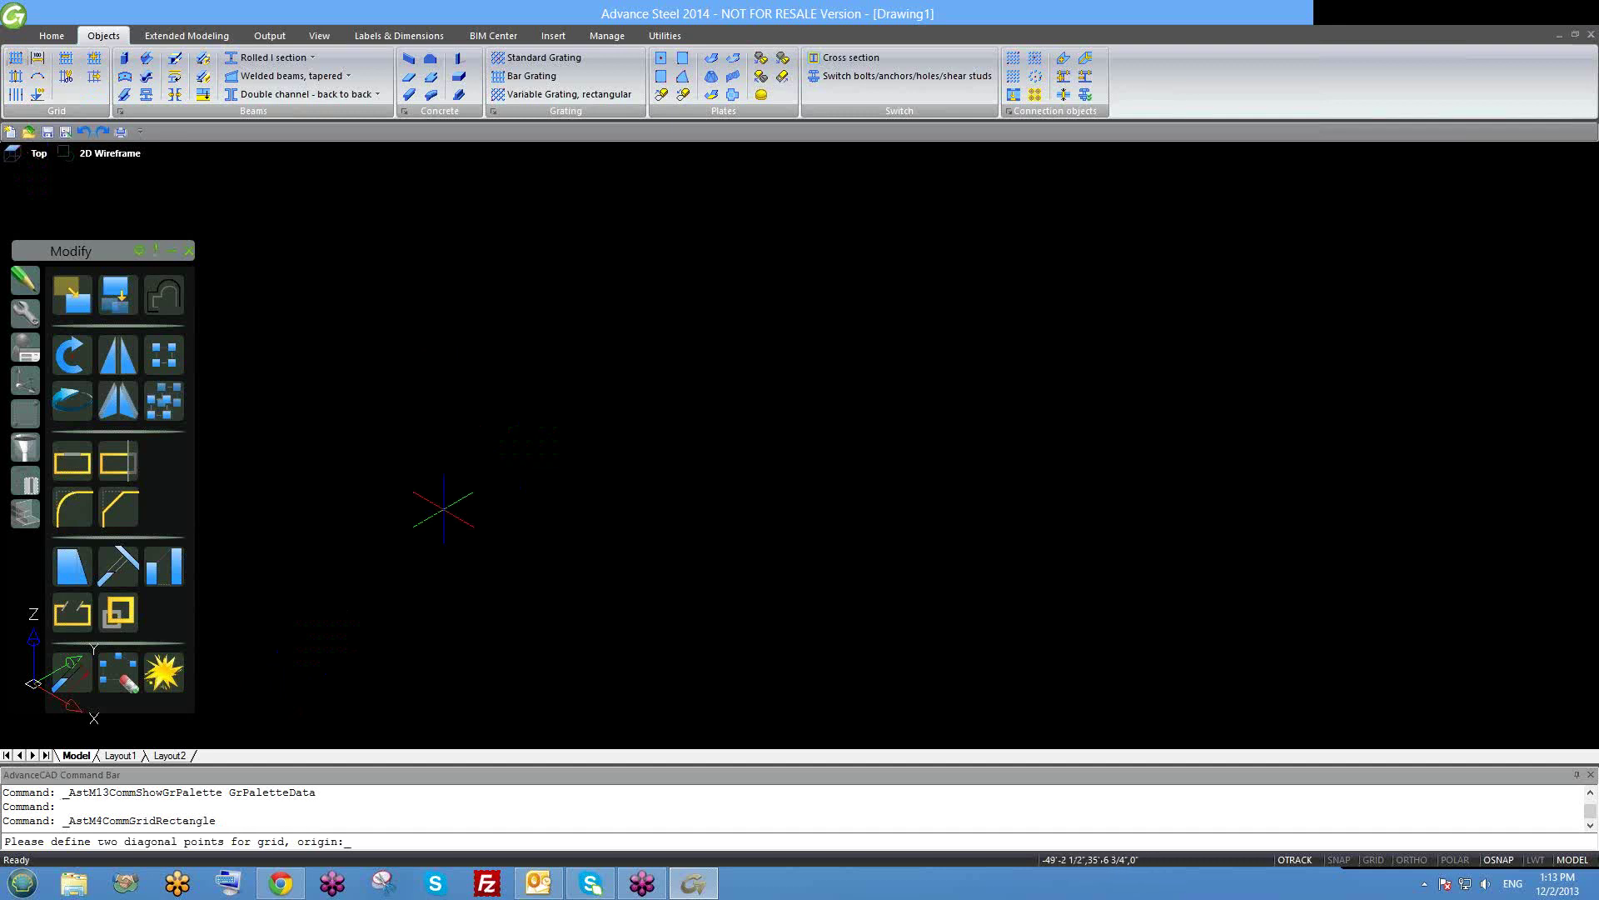
text(0,0)
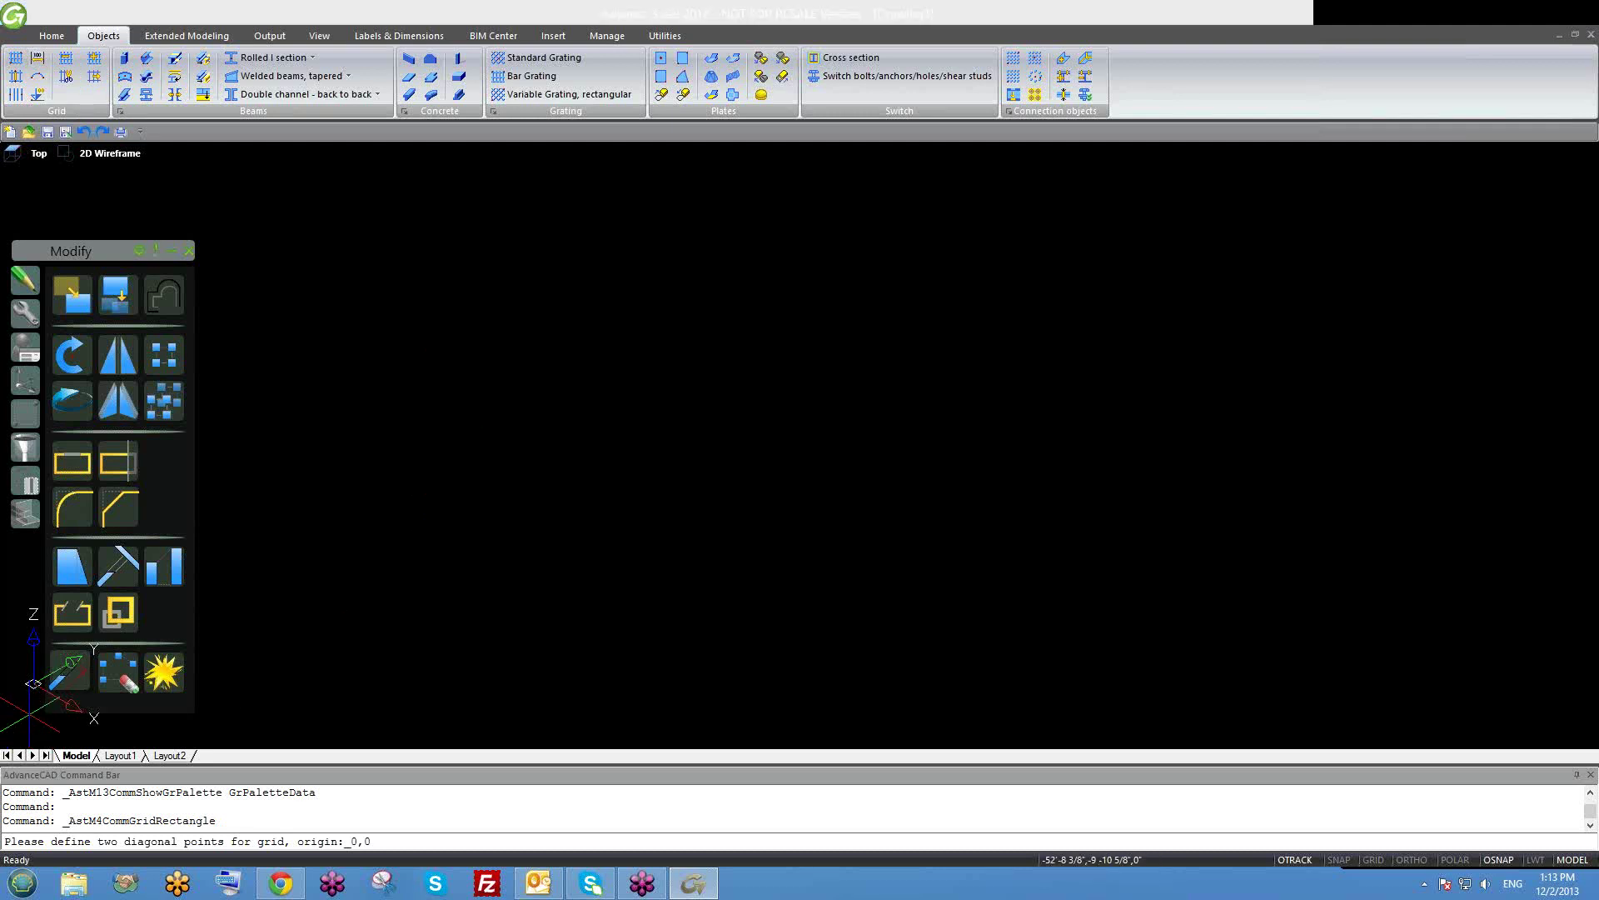
key(Return)
scroll(521, 550, down, 3)
scroll(867, 641, up, 4)
scroll(825, 626, down, 5)
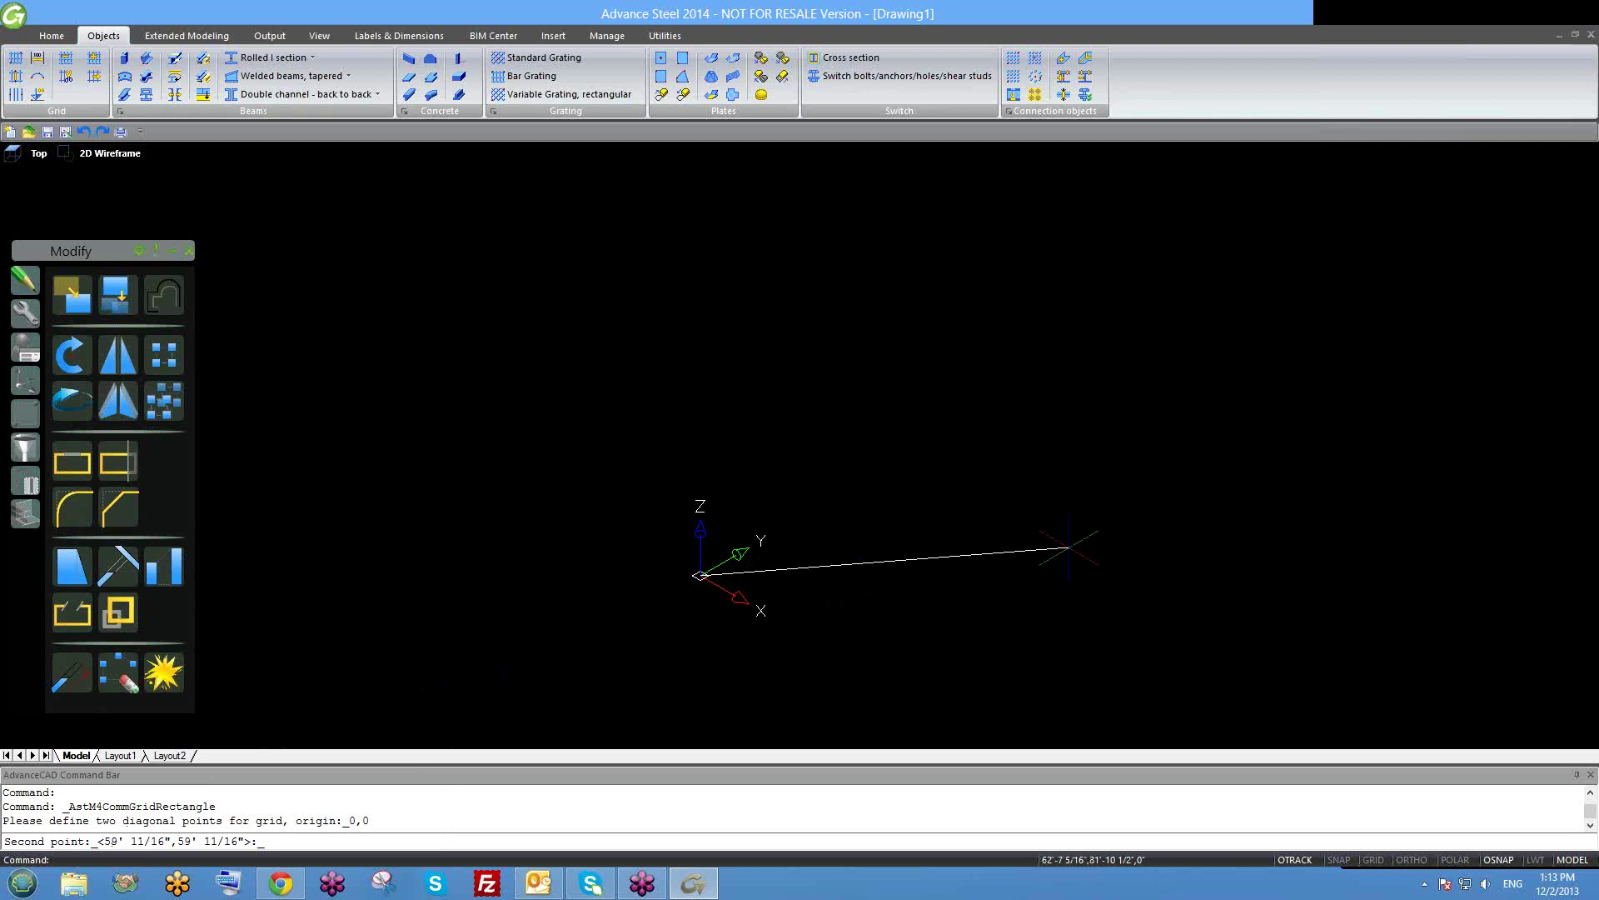
text(50',40)
key(Return)
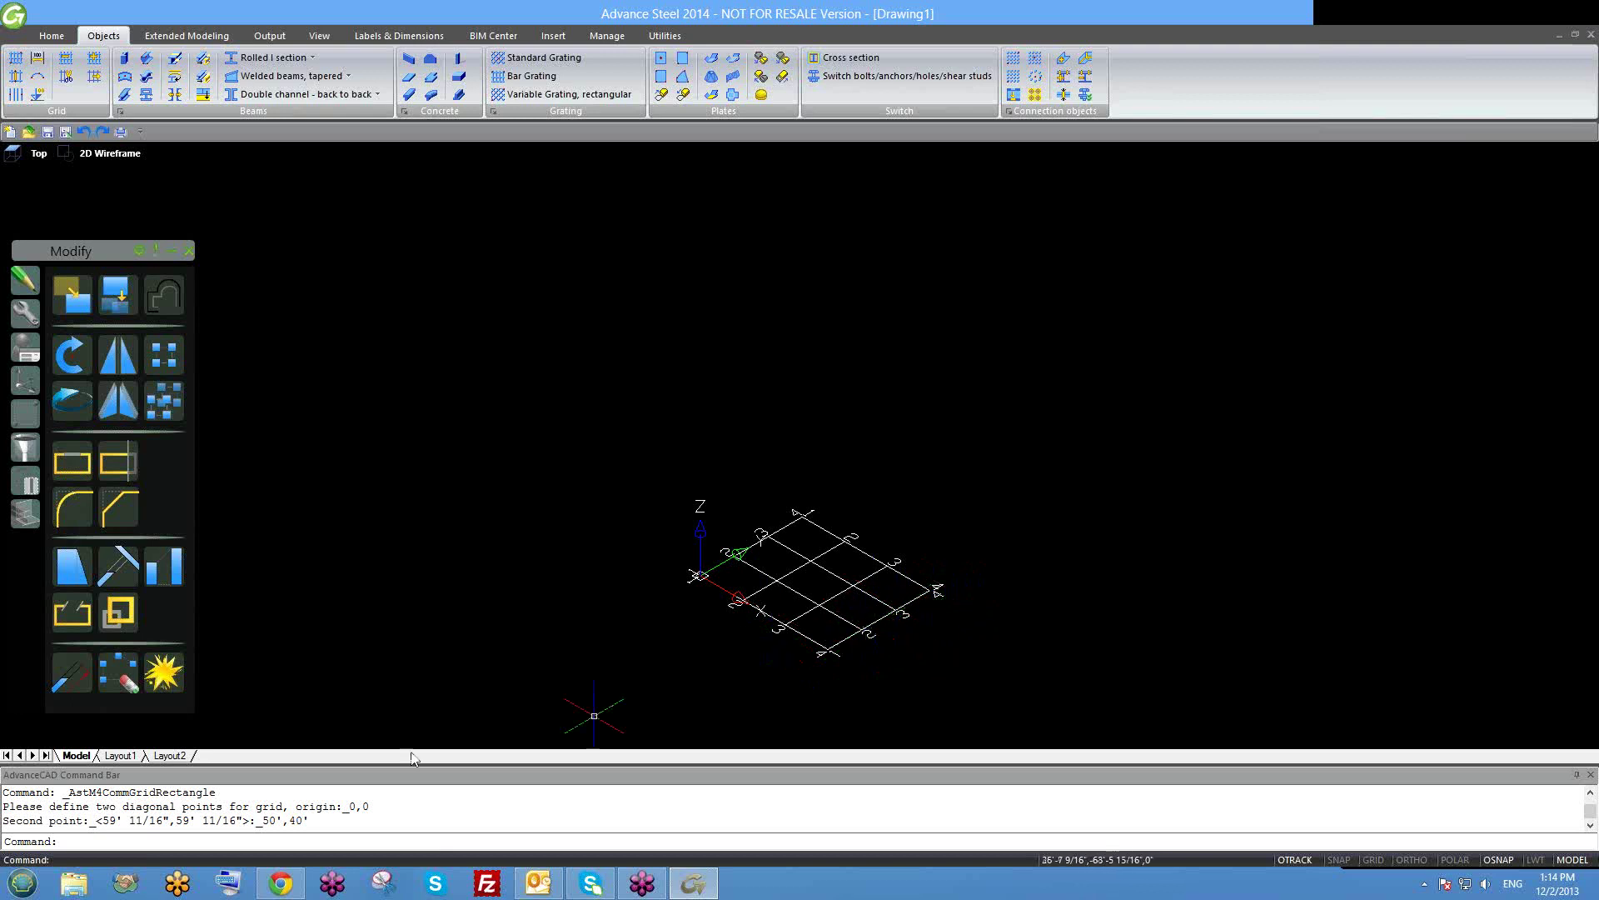
mouse_move(286, 820)
mouse_down()
mouse_move(265, 819)
mouse_move(308, 822)
mouse_up()
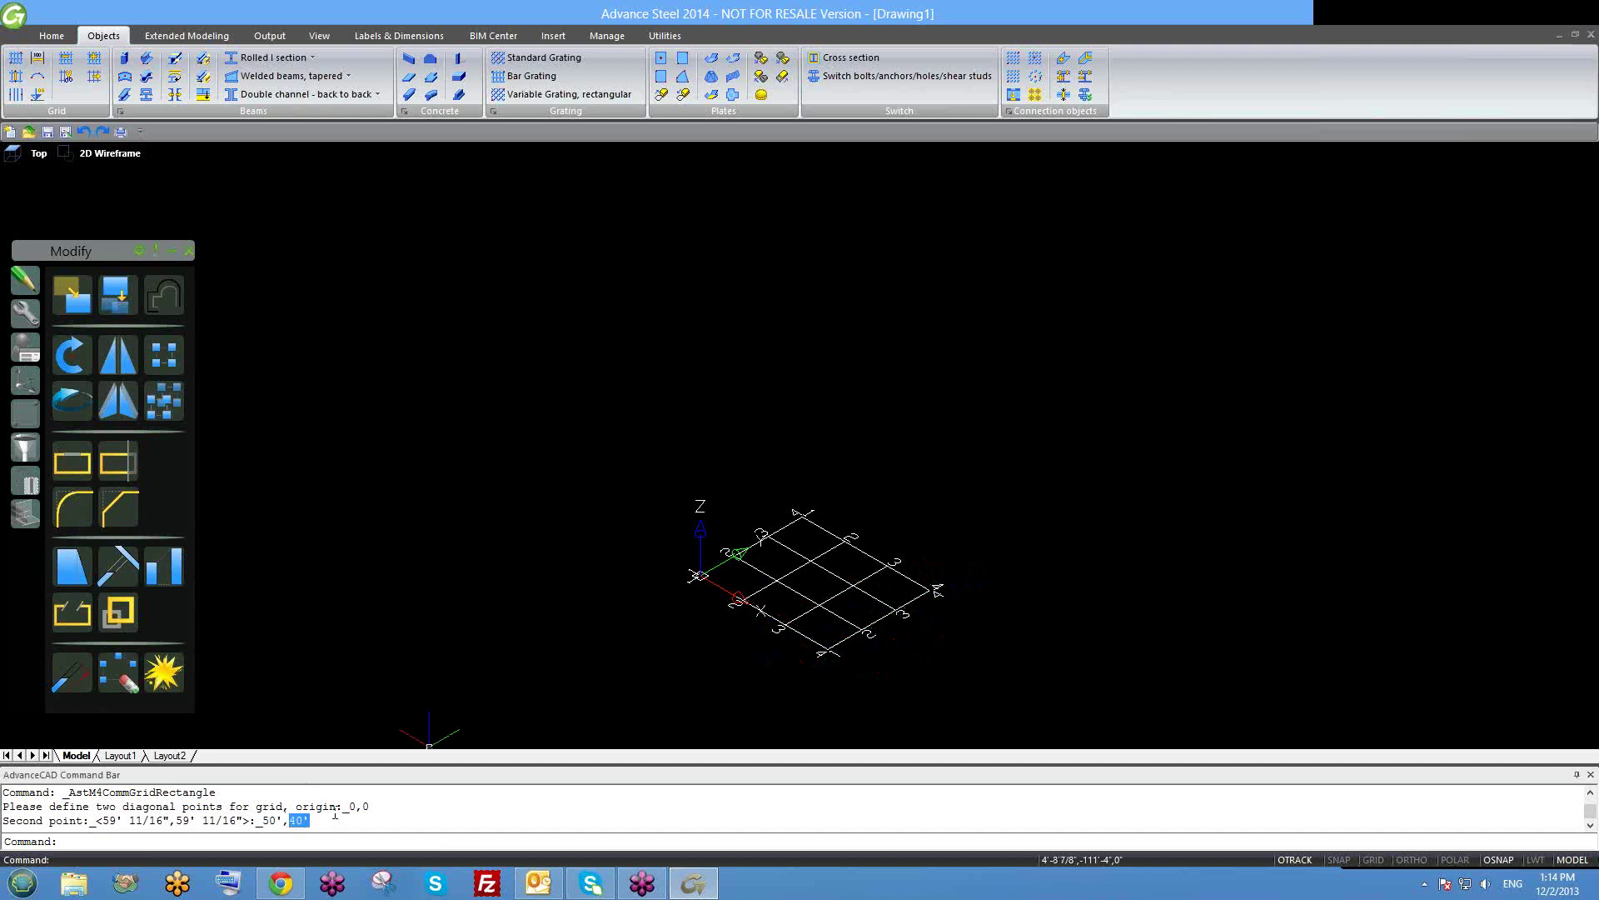
Examine the new grid from an angled view, select each of its two axis groups in turn, and clear the selection.
middle_drag(817, 664, 726, 607)
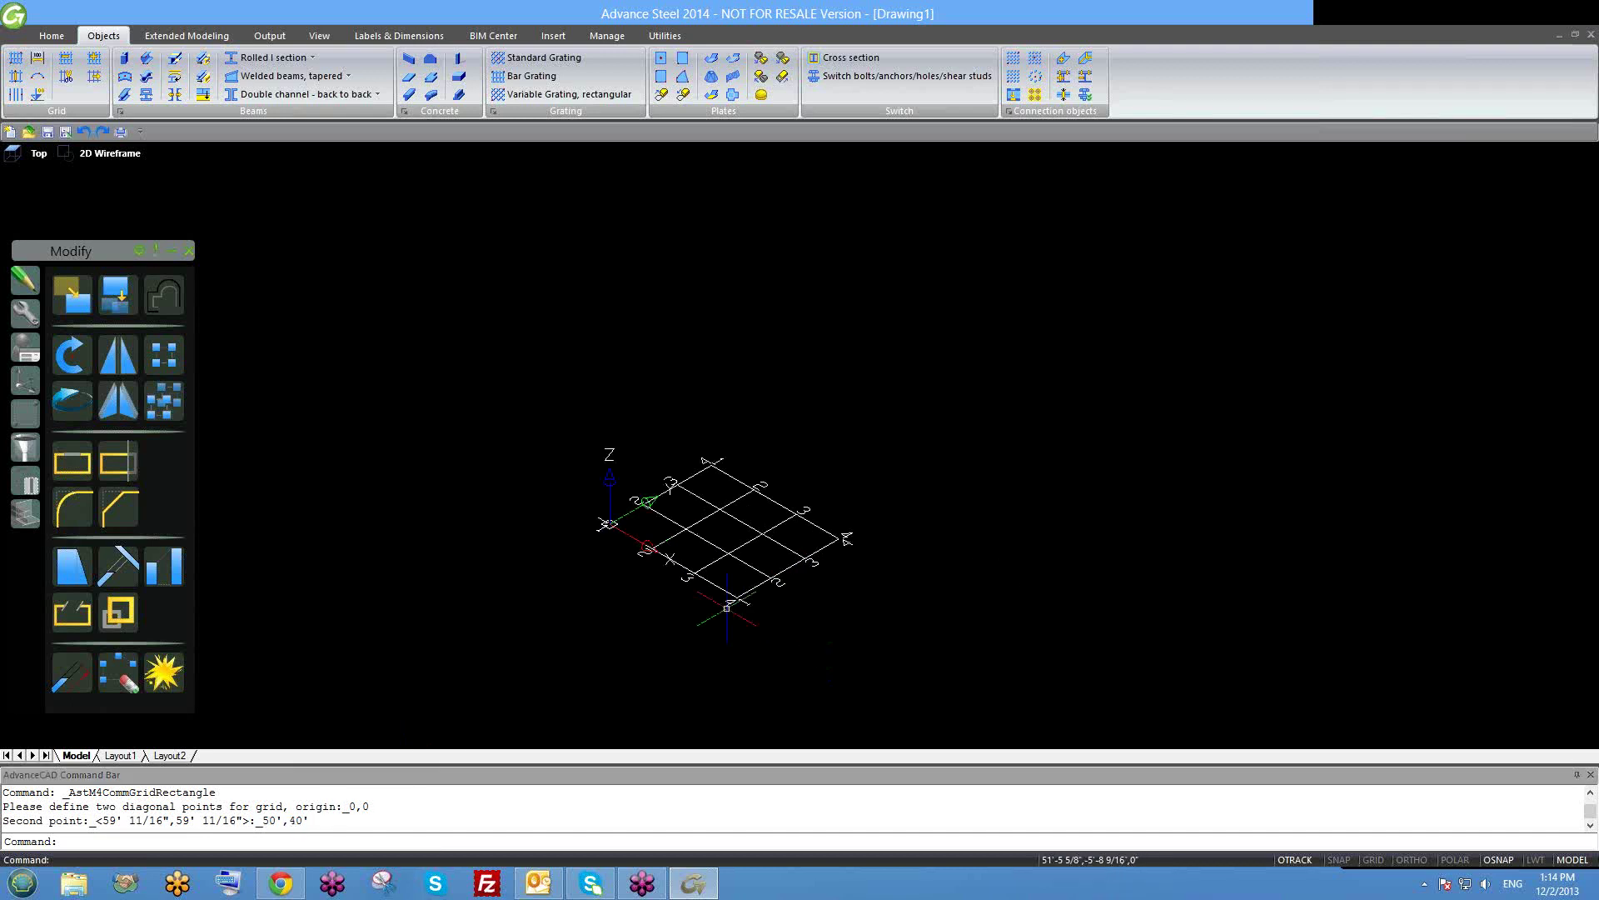
key(Escape)
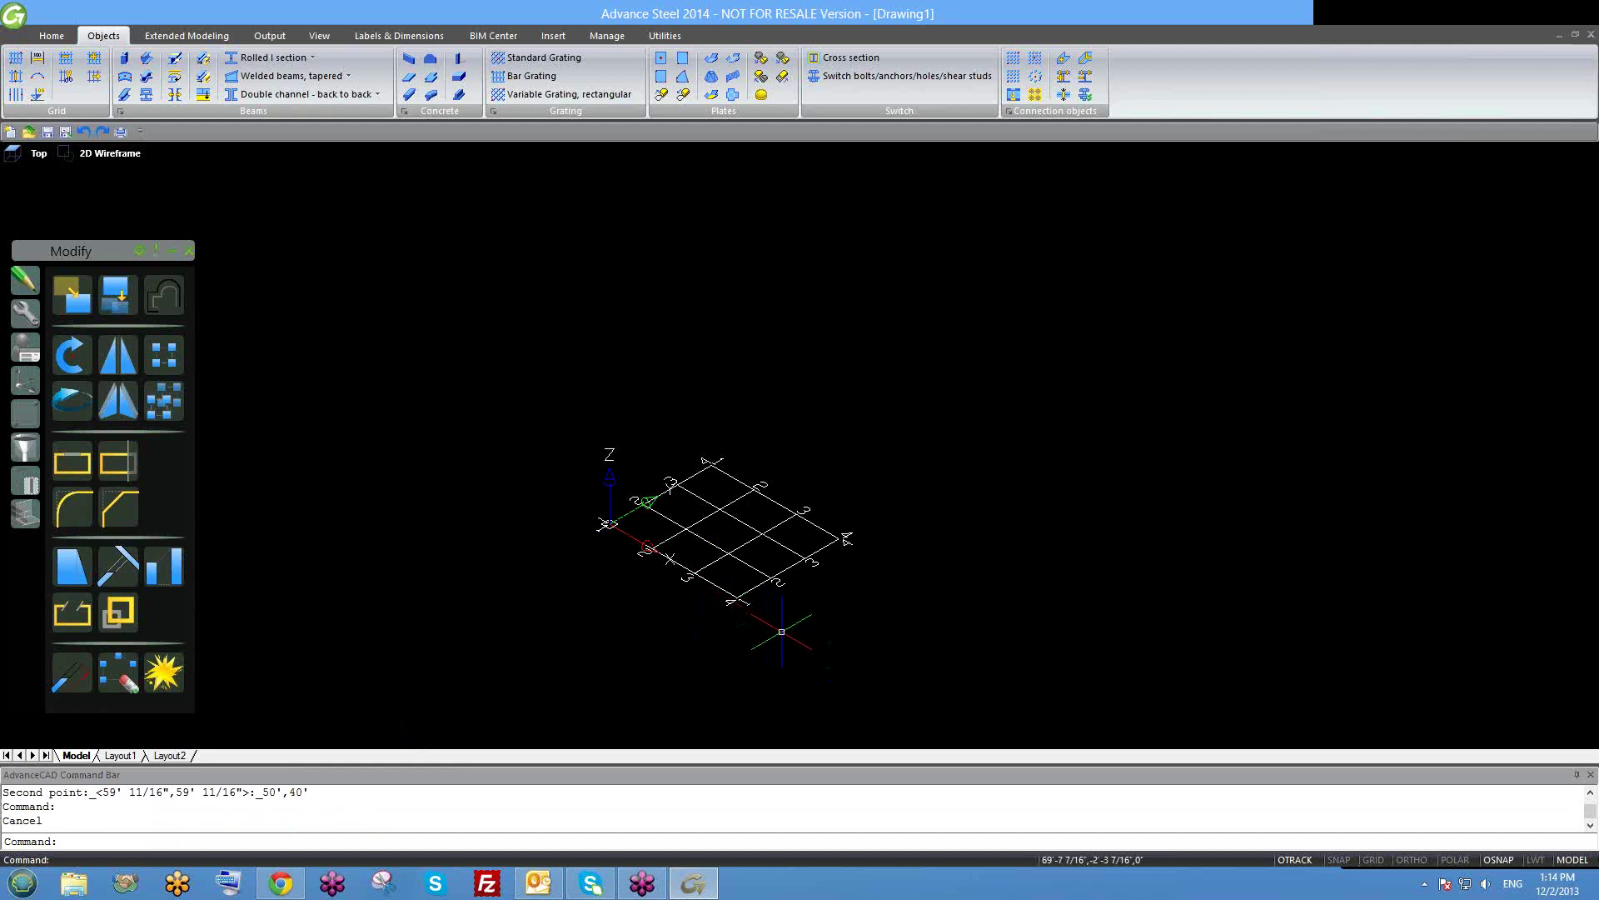
scroll(765, 601, up, 2)
middle_drag(761, 625, 687, 602)
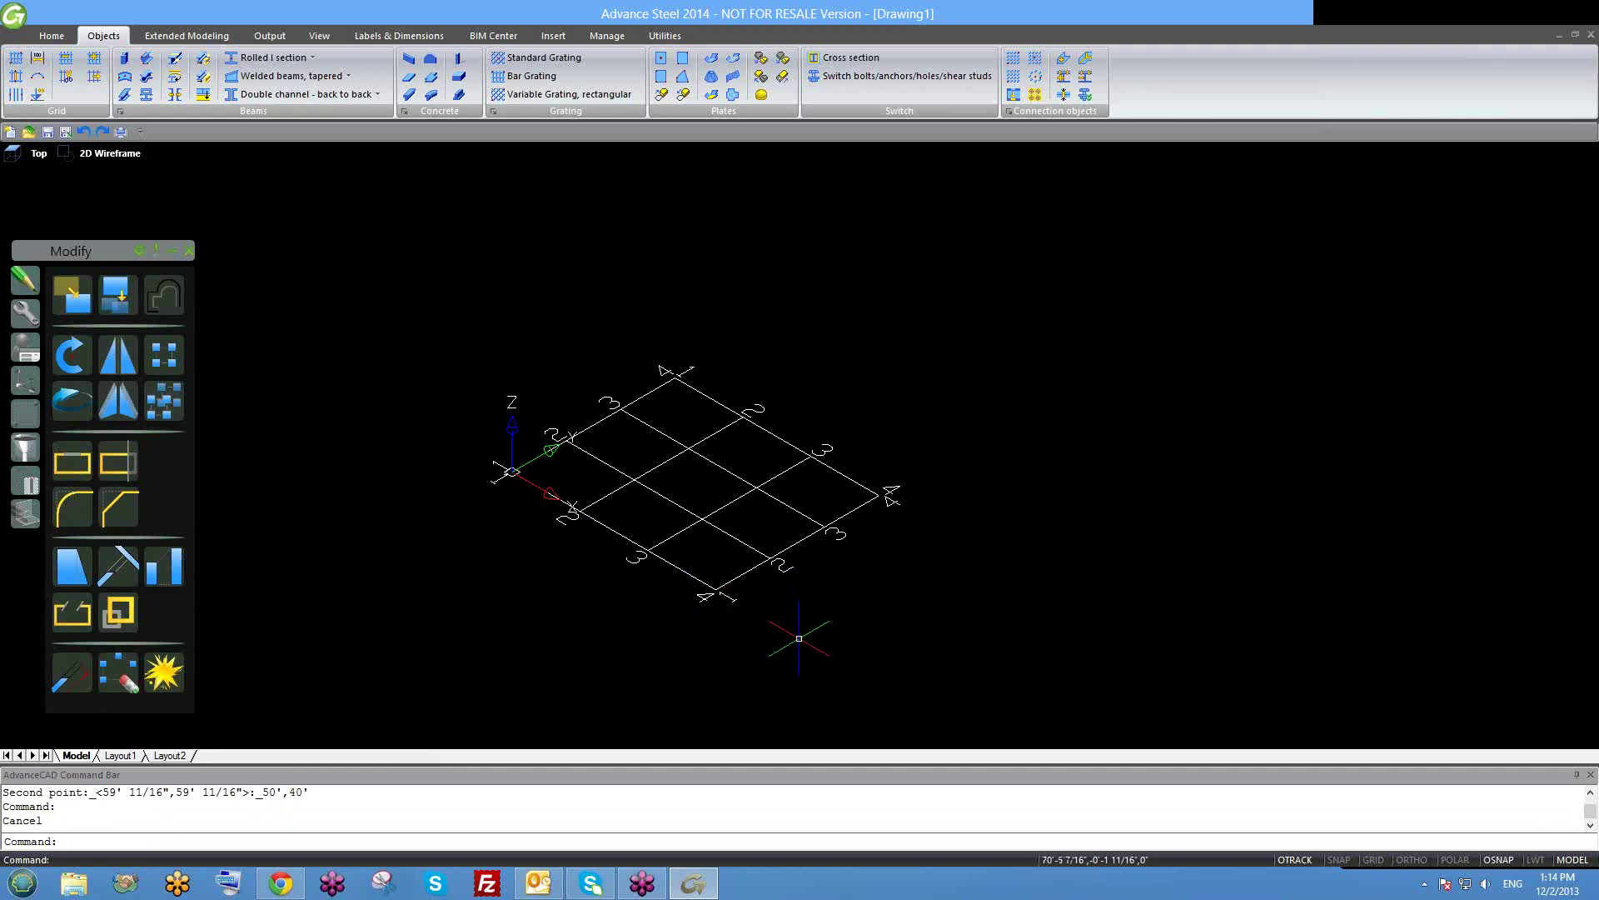
mouse_move(799, 638)
shift+middle_down()
mouse_move(814, 650)
mouse_move(805, 620)
mouse_move(800, 646)
mouse_move(778, 639)
mouse_move(783, 605)
mouse_move(821, 582)
mouse_move(804, 633)
shift+middle_up()
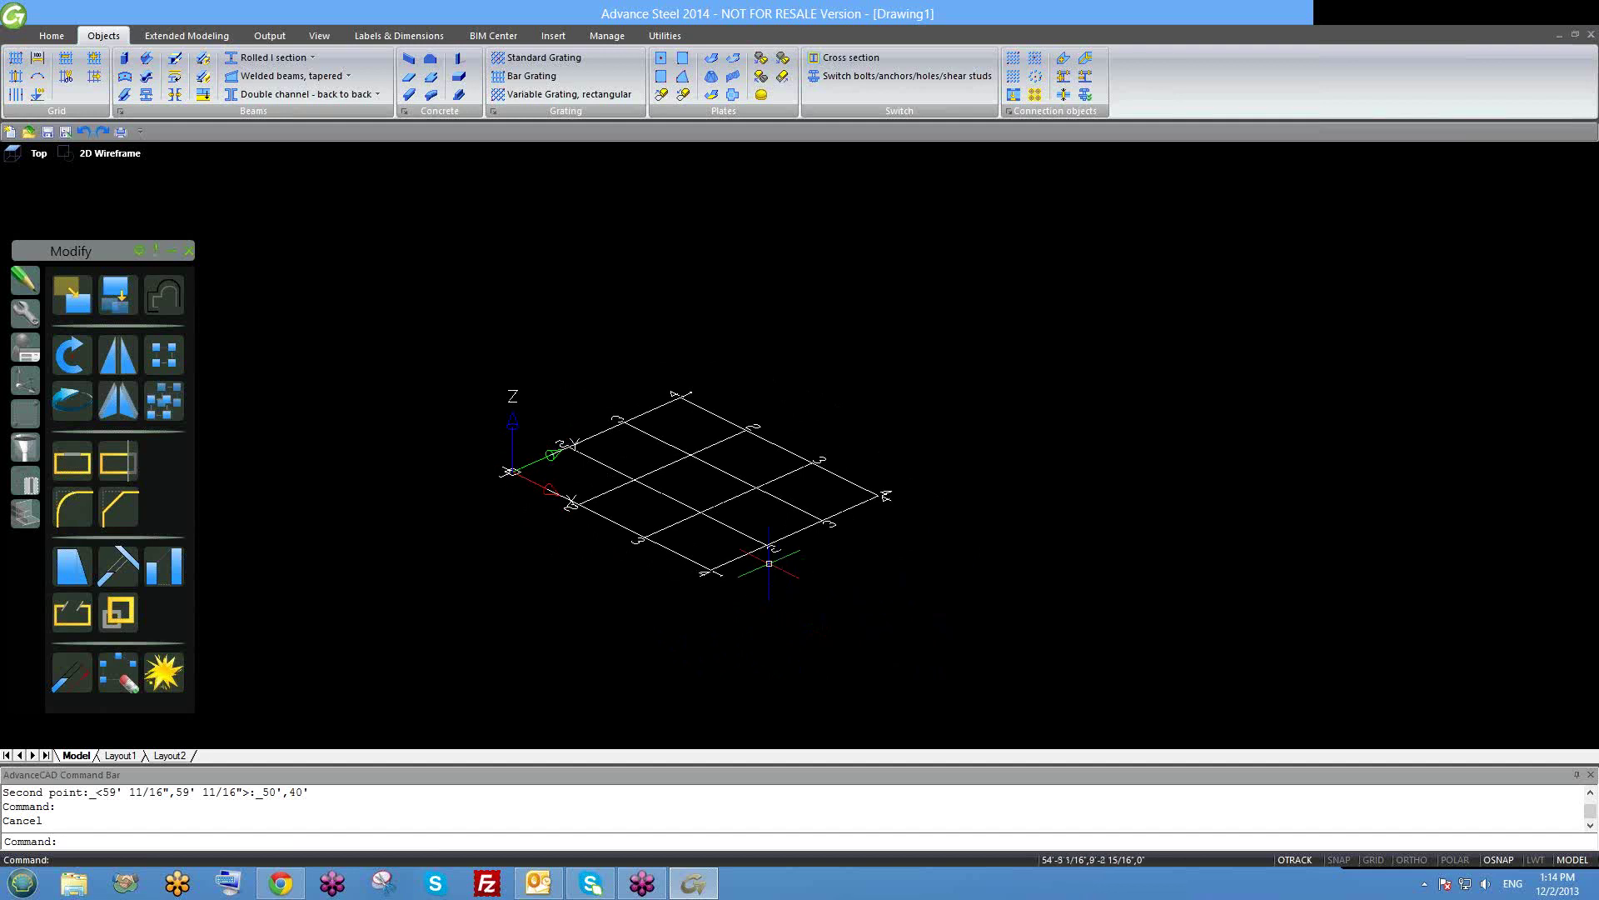
scroll(766, 575, up, 2)
shift+middle_drag(715, 608, 826, 614)
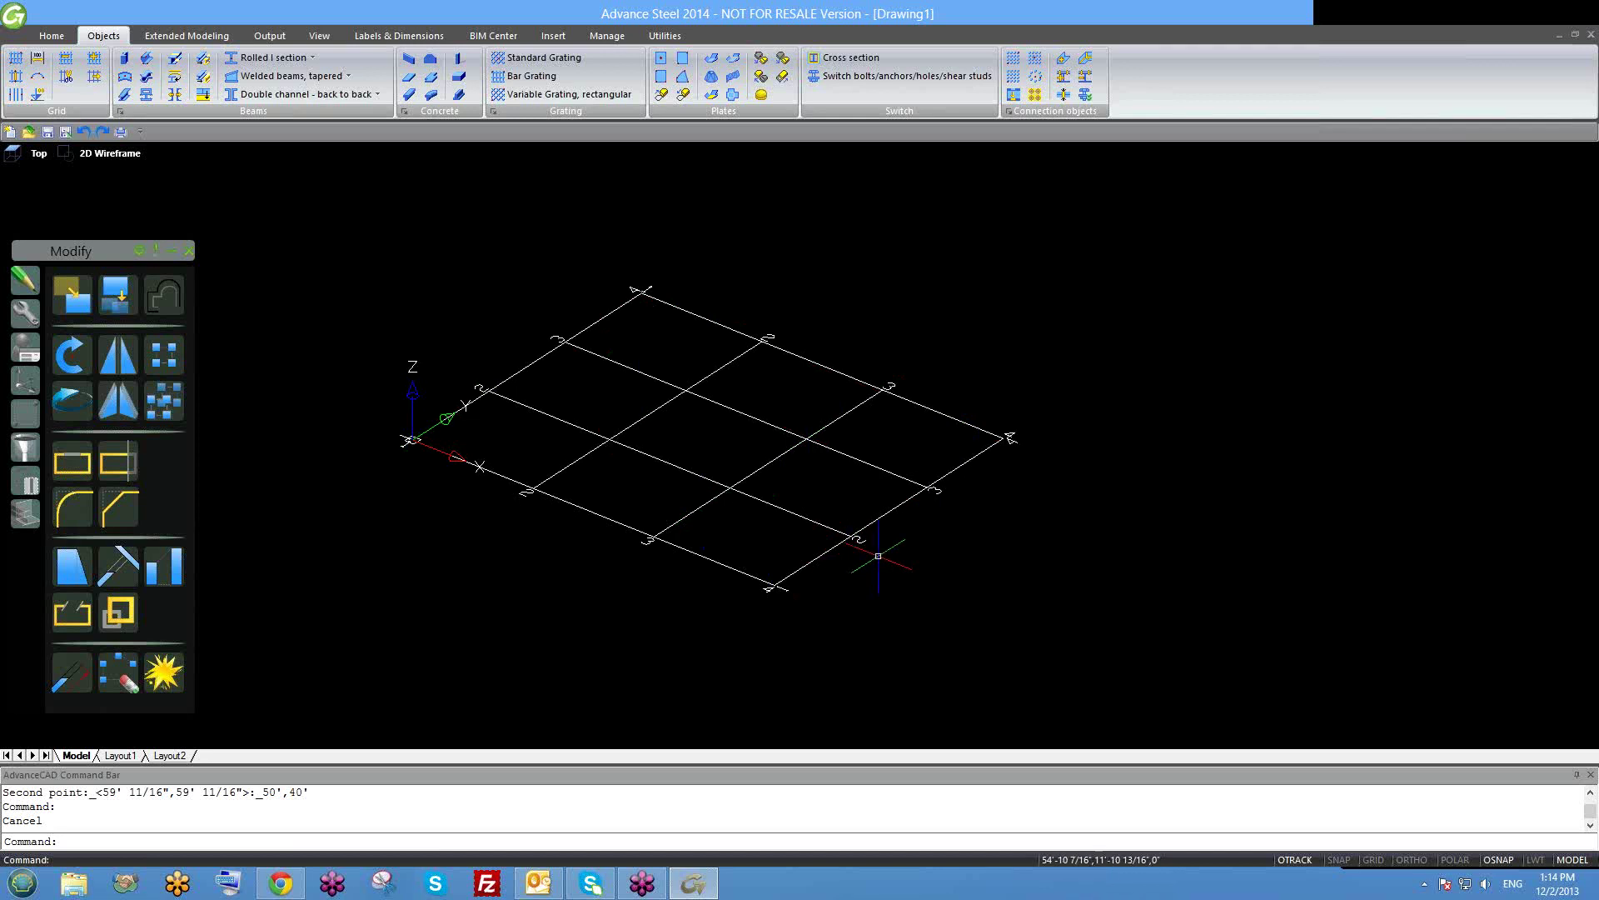
click(975, 455)
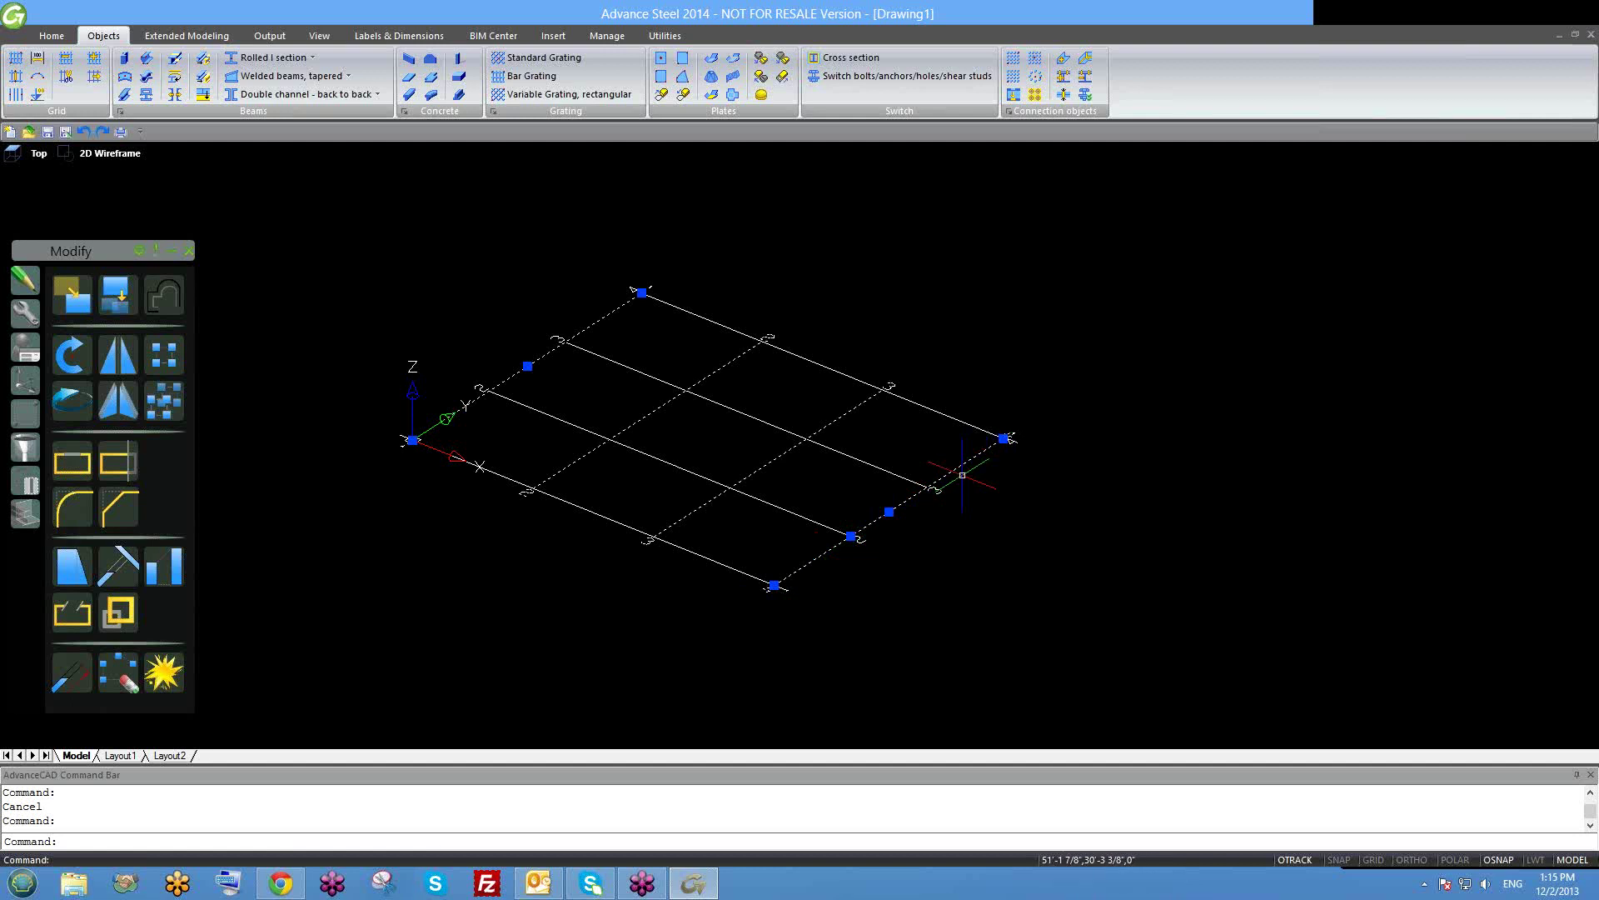
click(975, 425)
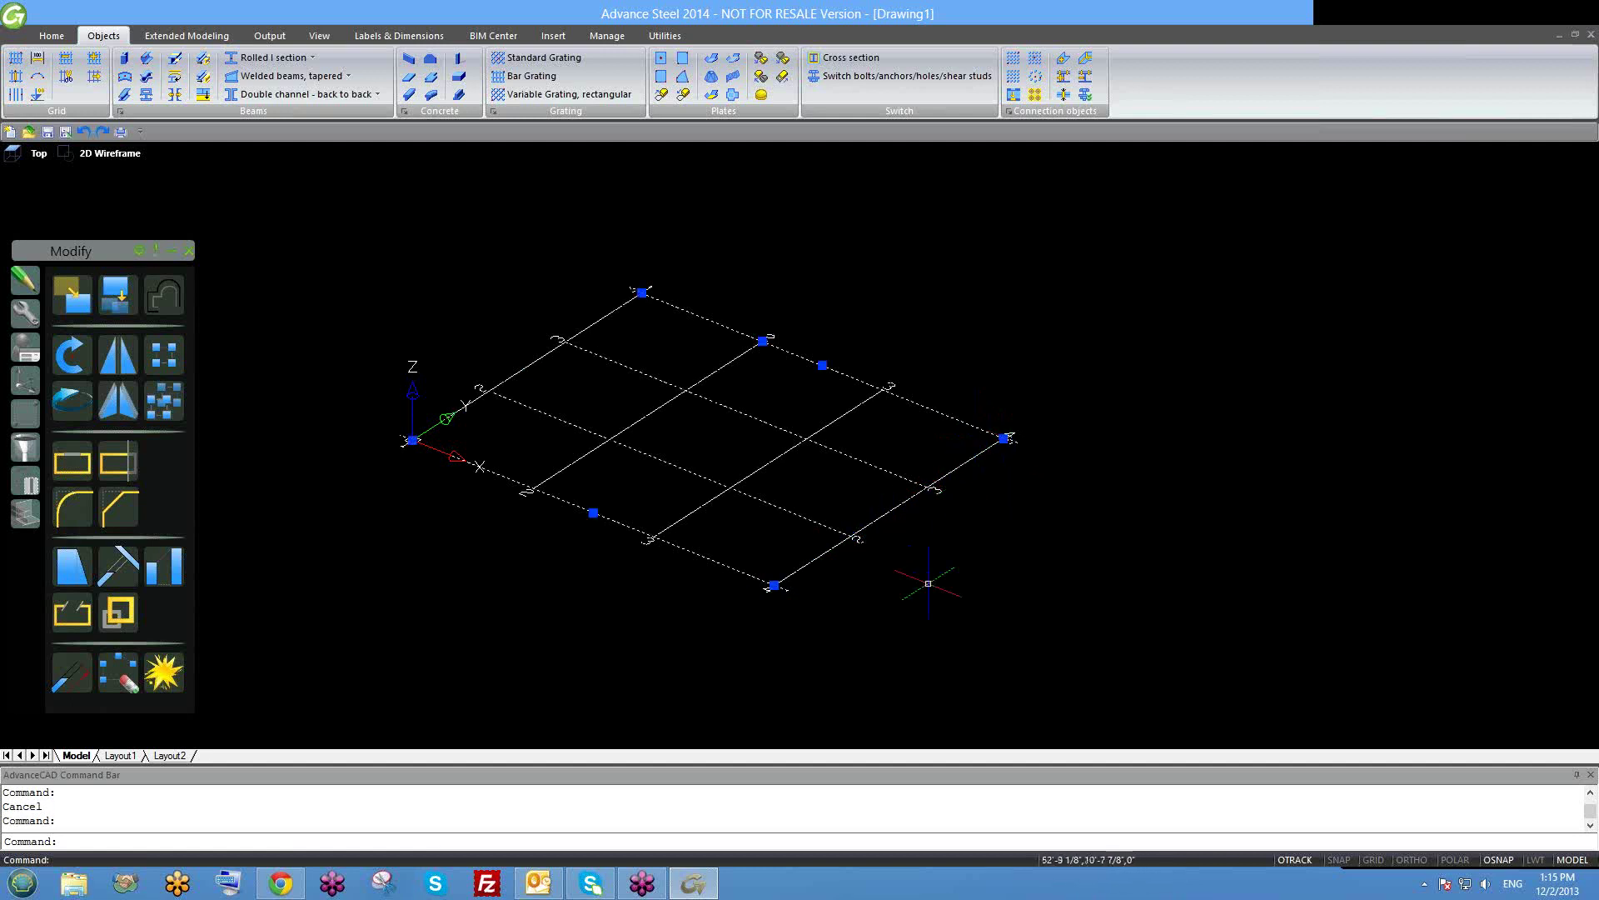
key(Escape)
Open the properties of the grid's axis group spaced along the 50' side and place the dialog beside the grid.
double_click(956, 467)
drag(543, 128, 319, 71)
middle_drag(749, 450, 806, 472)
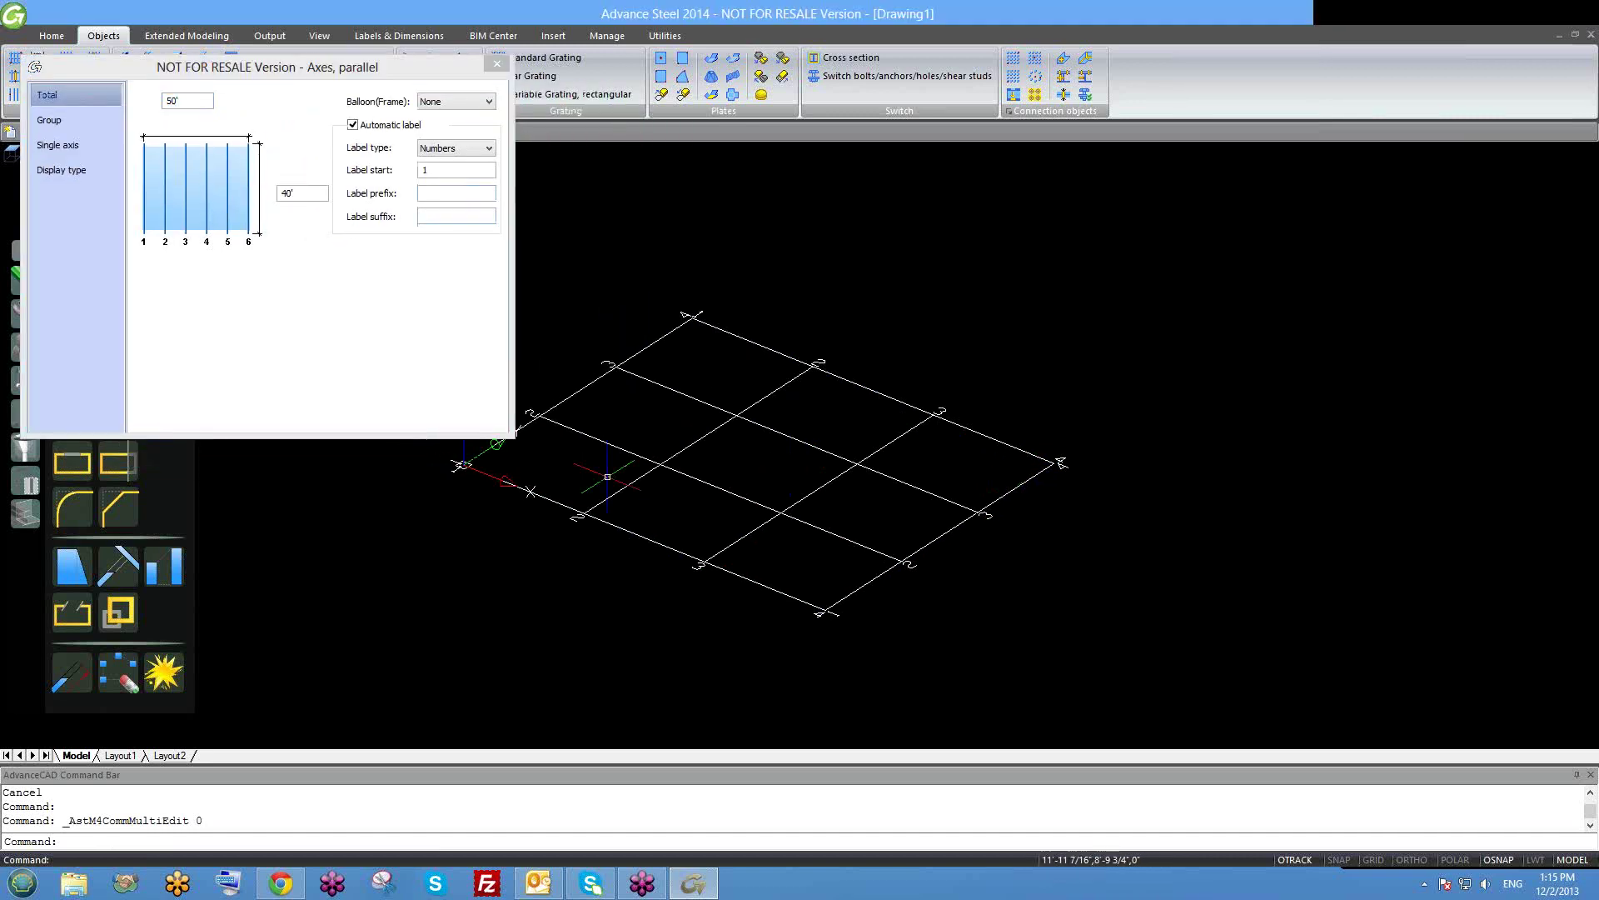
middle_drag(550, 442, 616, 444)
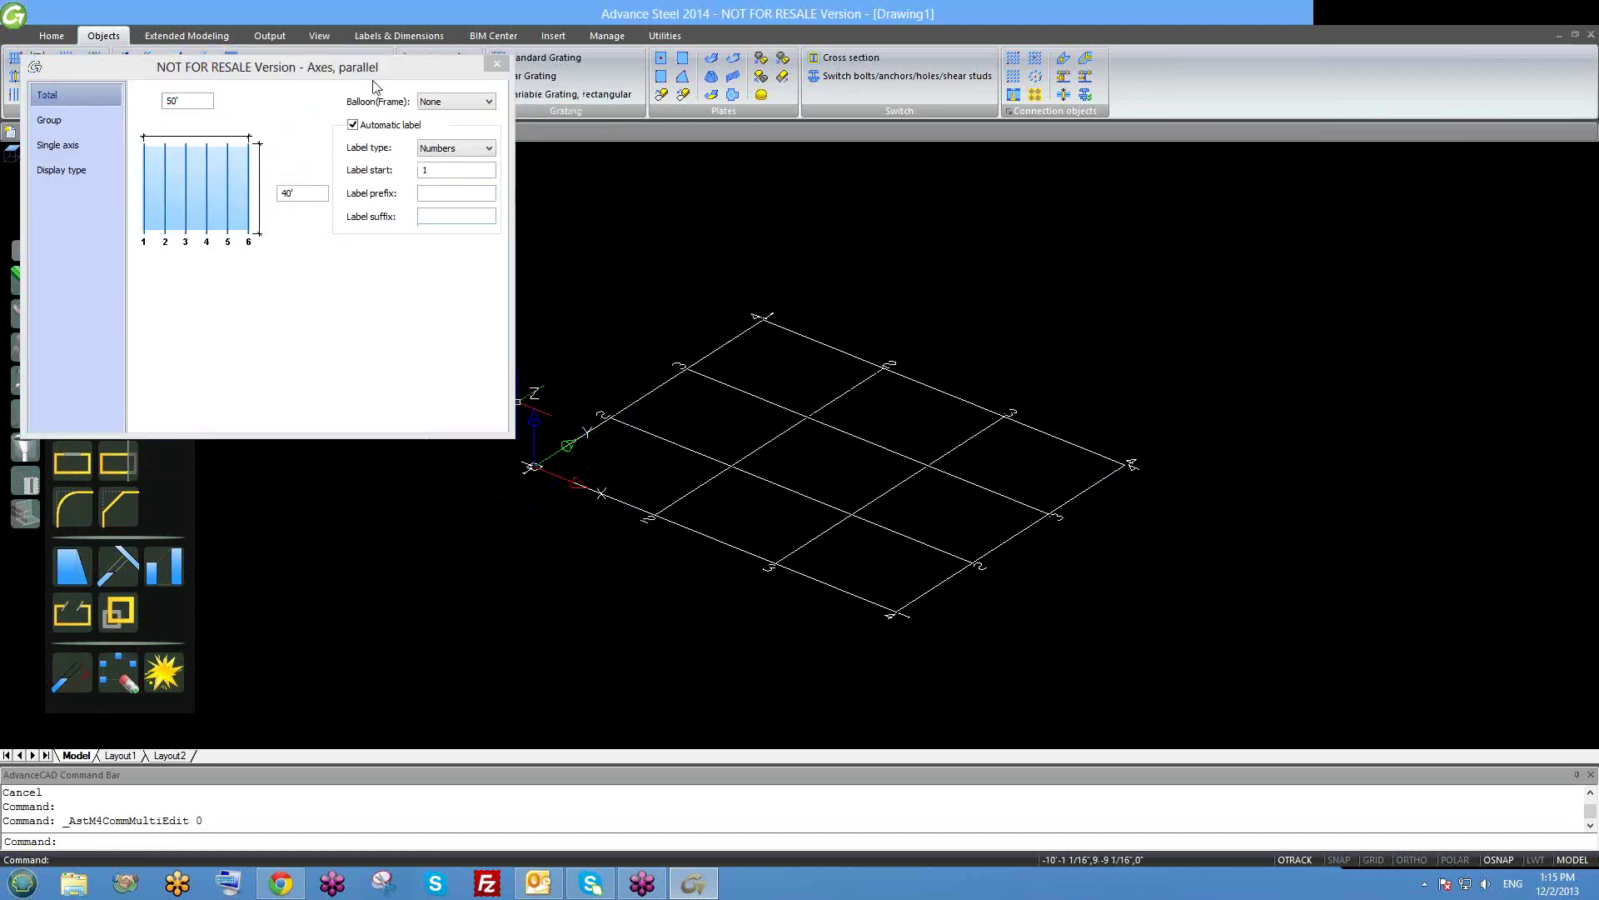
drag(396, 78, 440, 84)
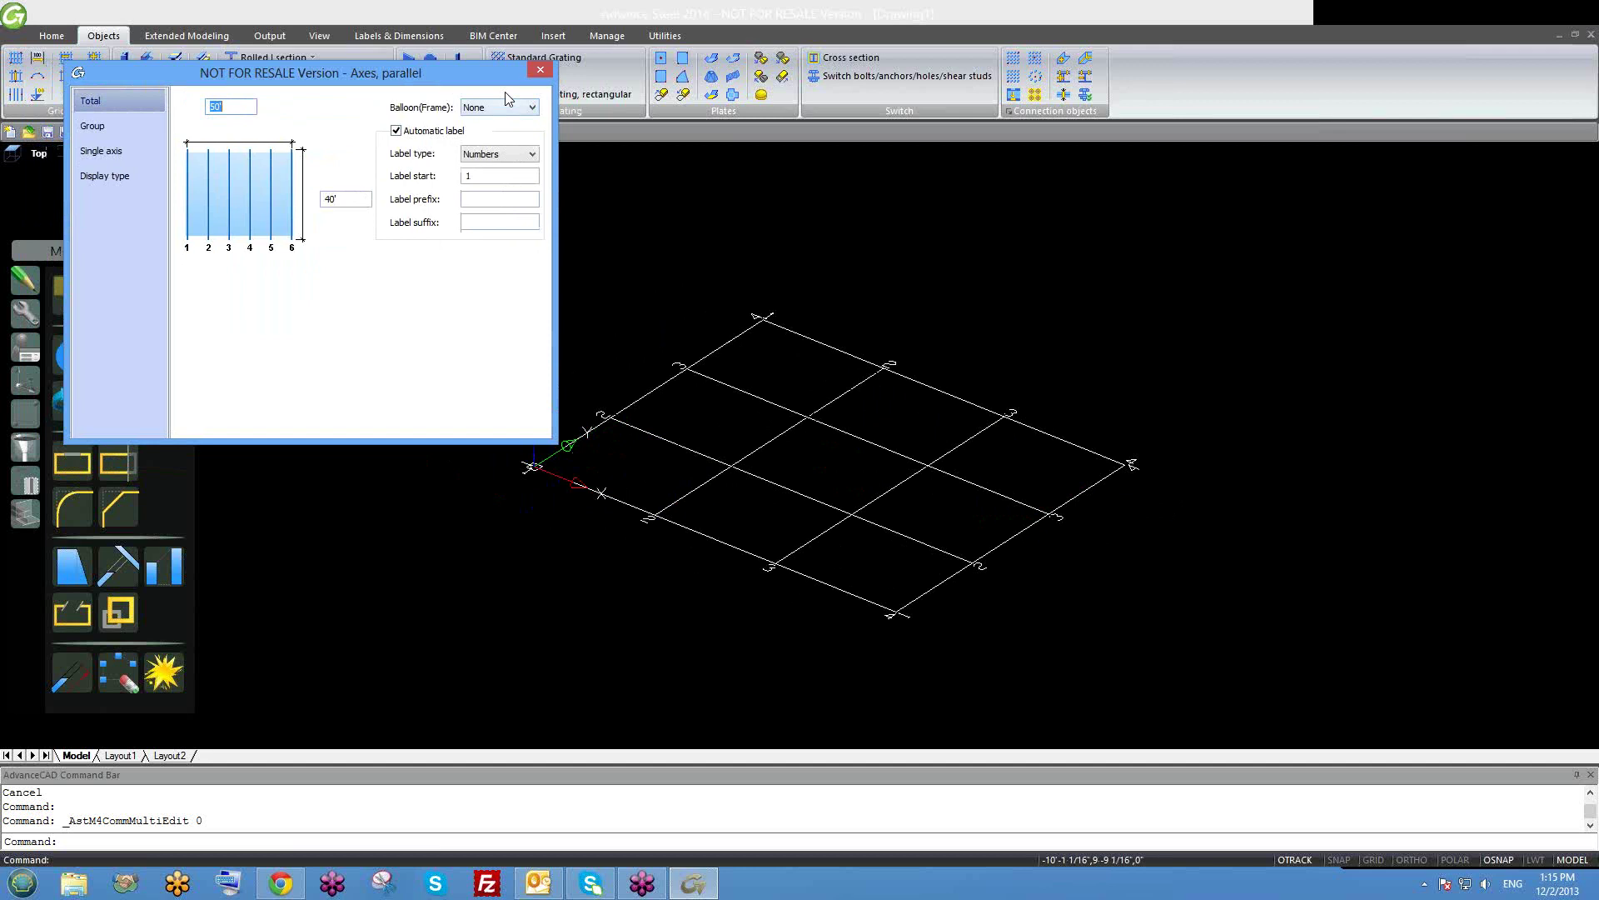
drag(496, 78, 503, 81)
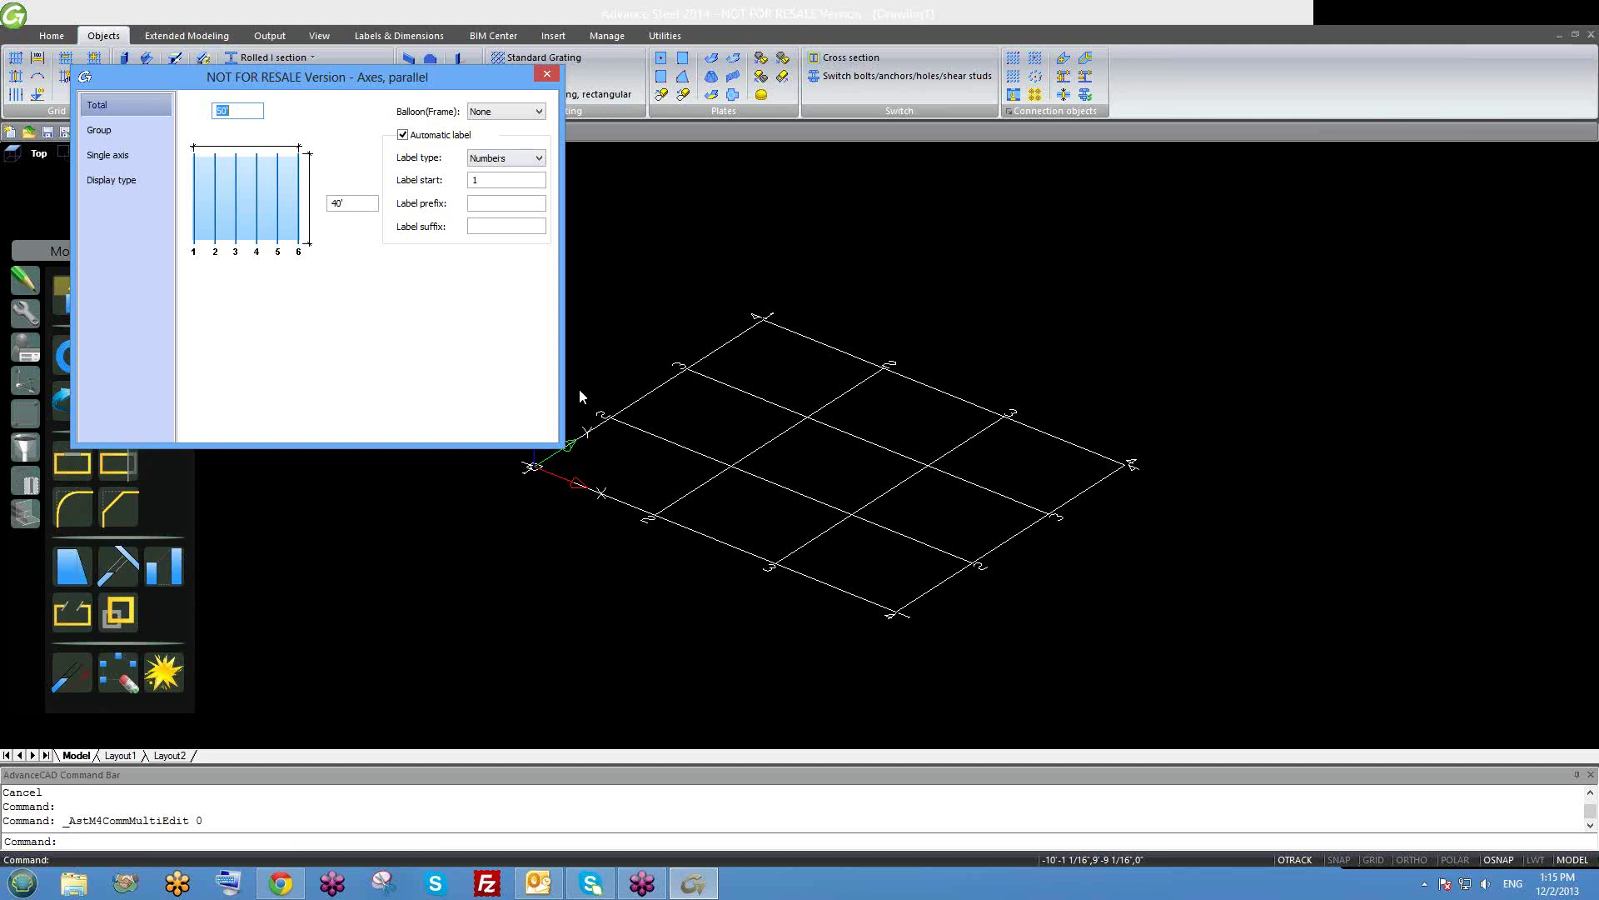
drag(461, 82, 499, 99)
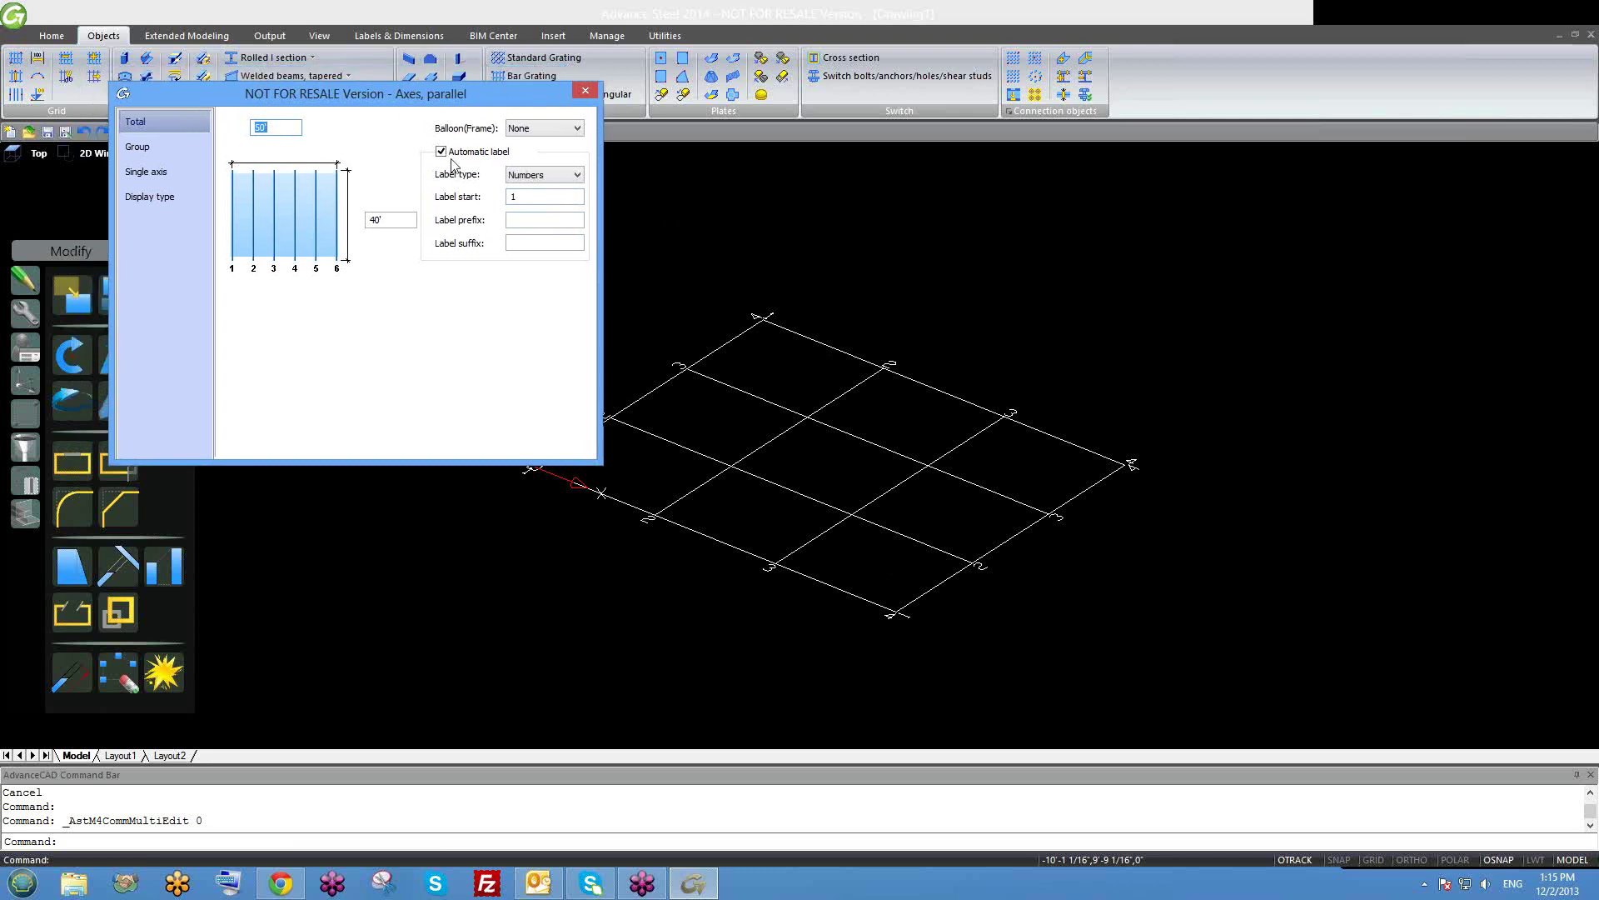
drag(532, 95, 550, 128)
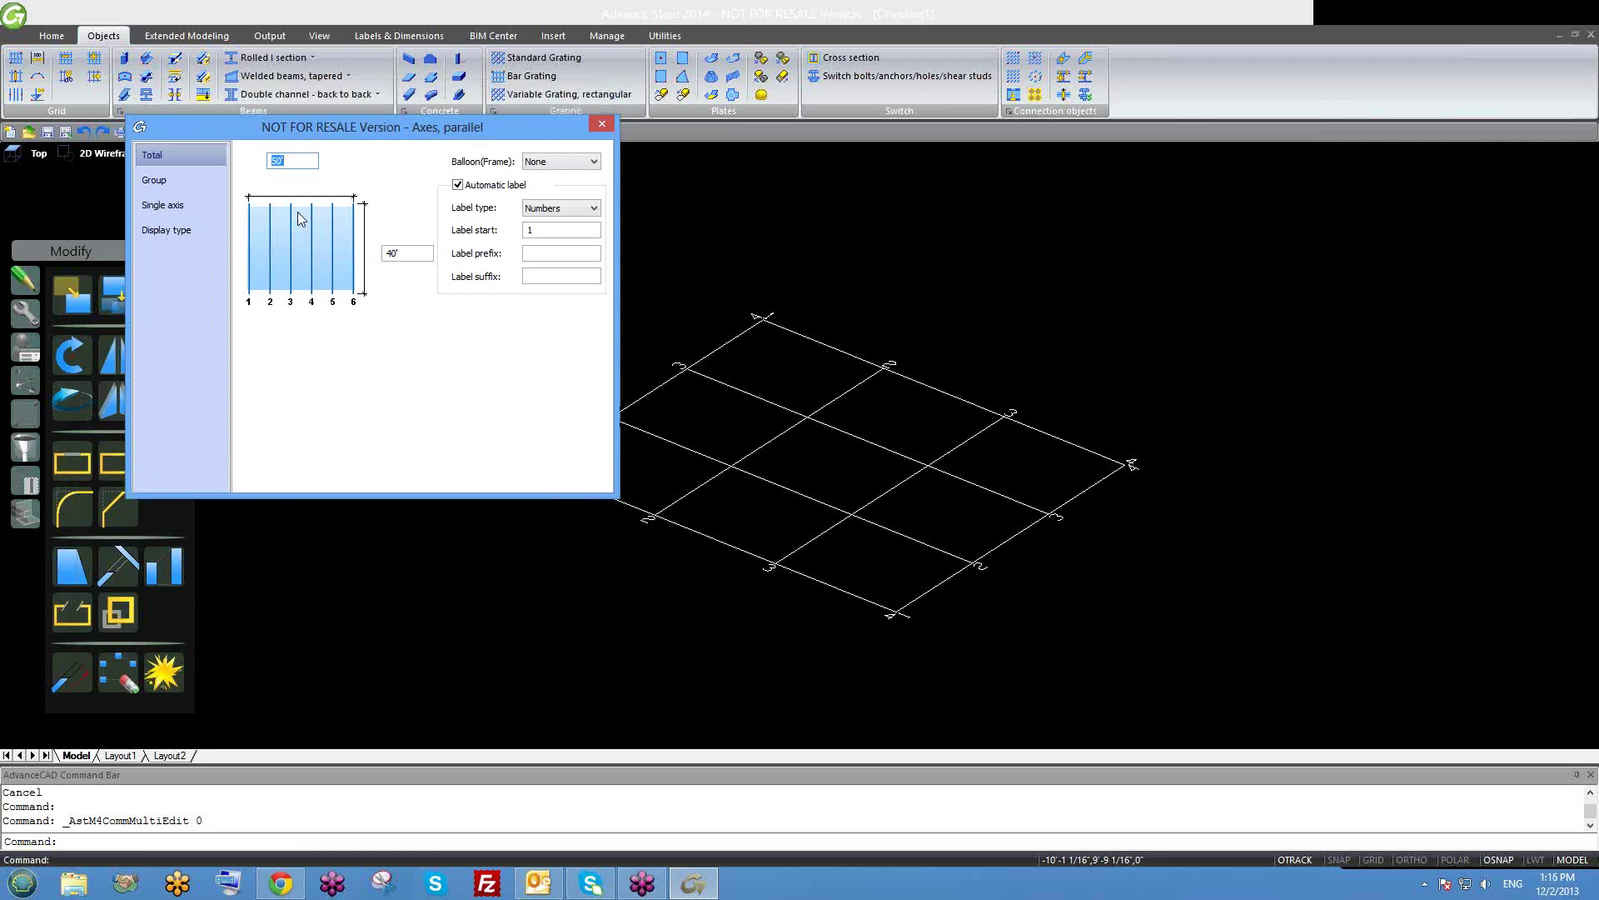
drag(345, 134, 358, 161)
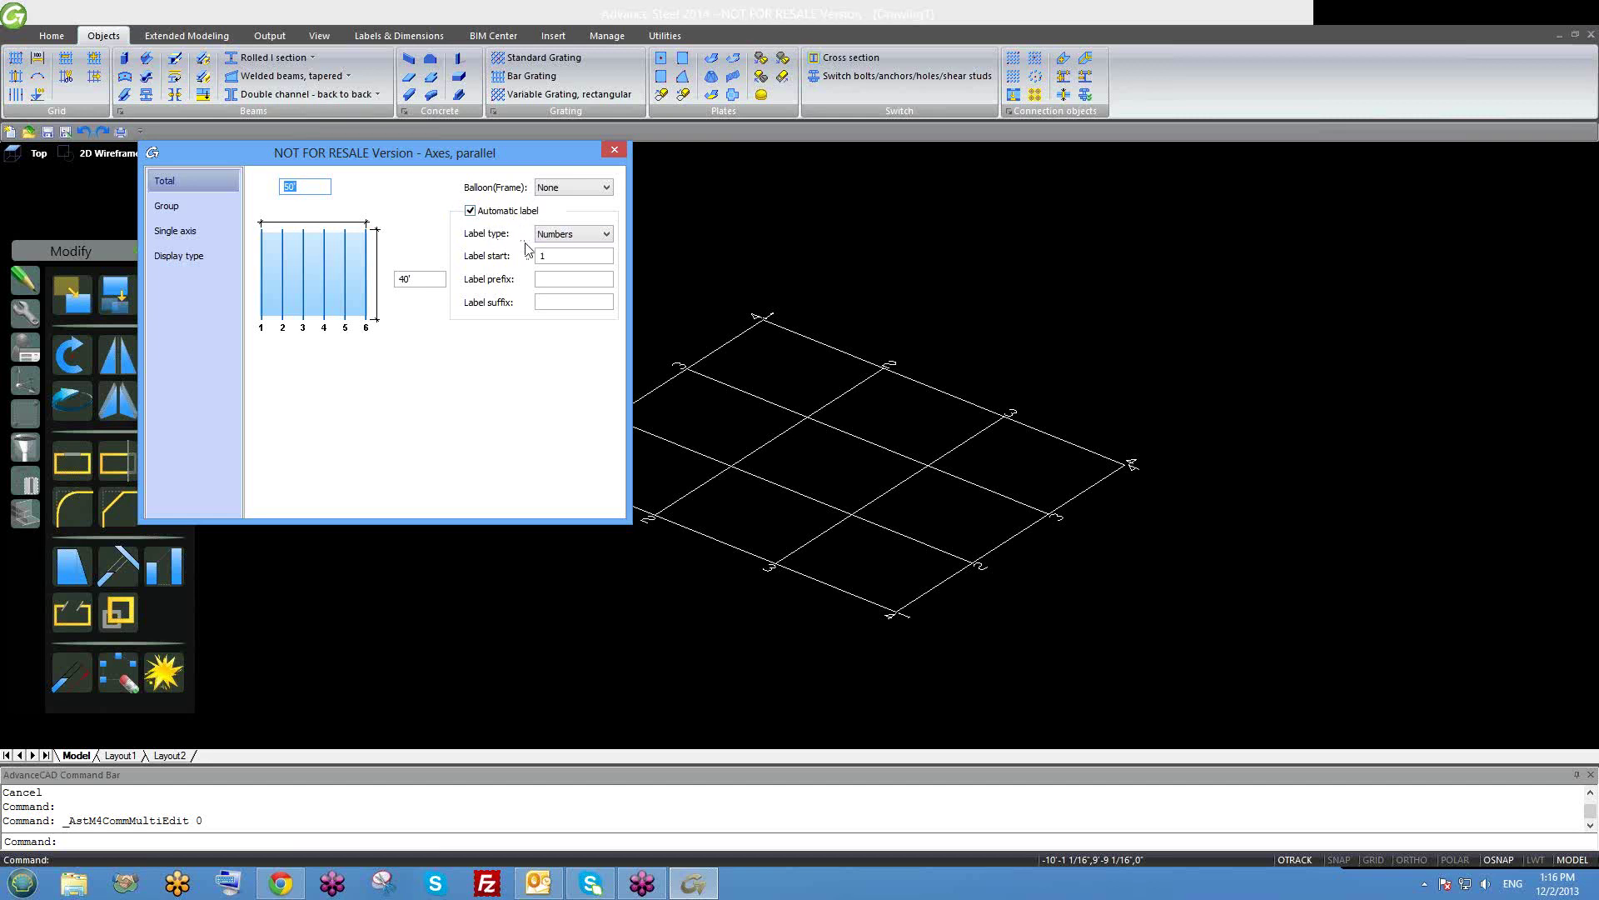
Set the label type of the axis group spaced along the 50' side to Capital letters and inspect the grid labels.
click(567, 238)
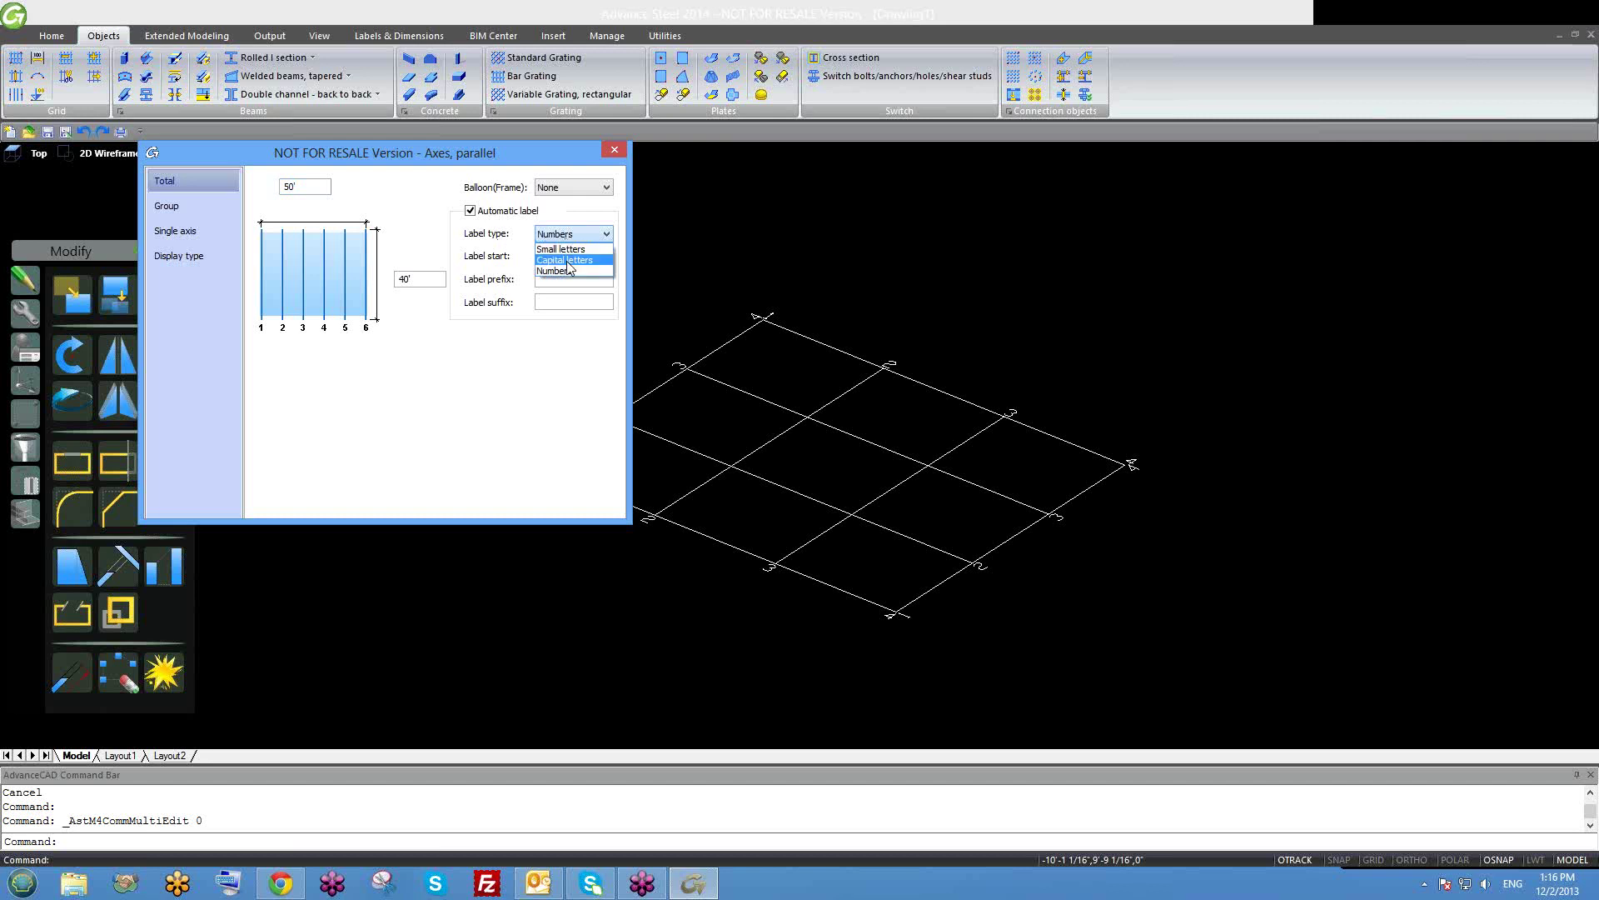
click(567, 260)
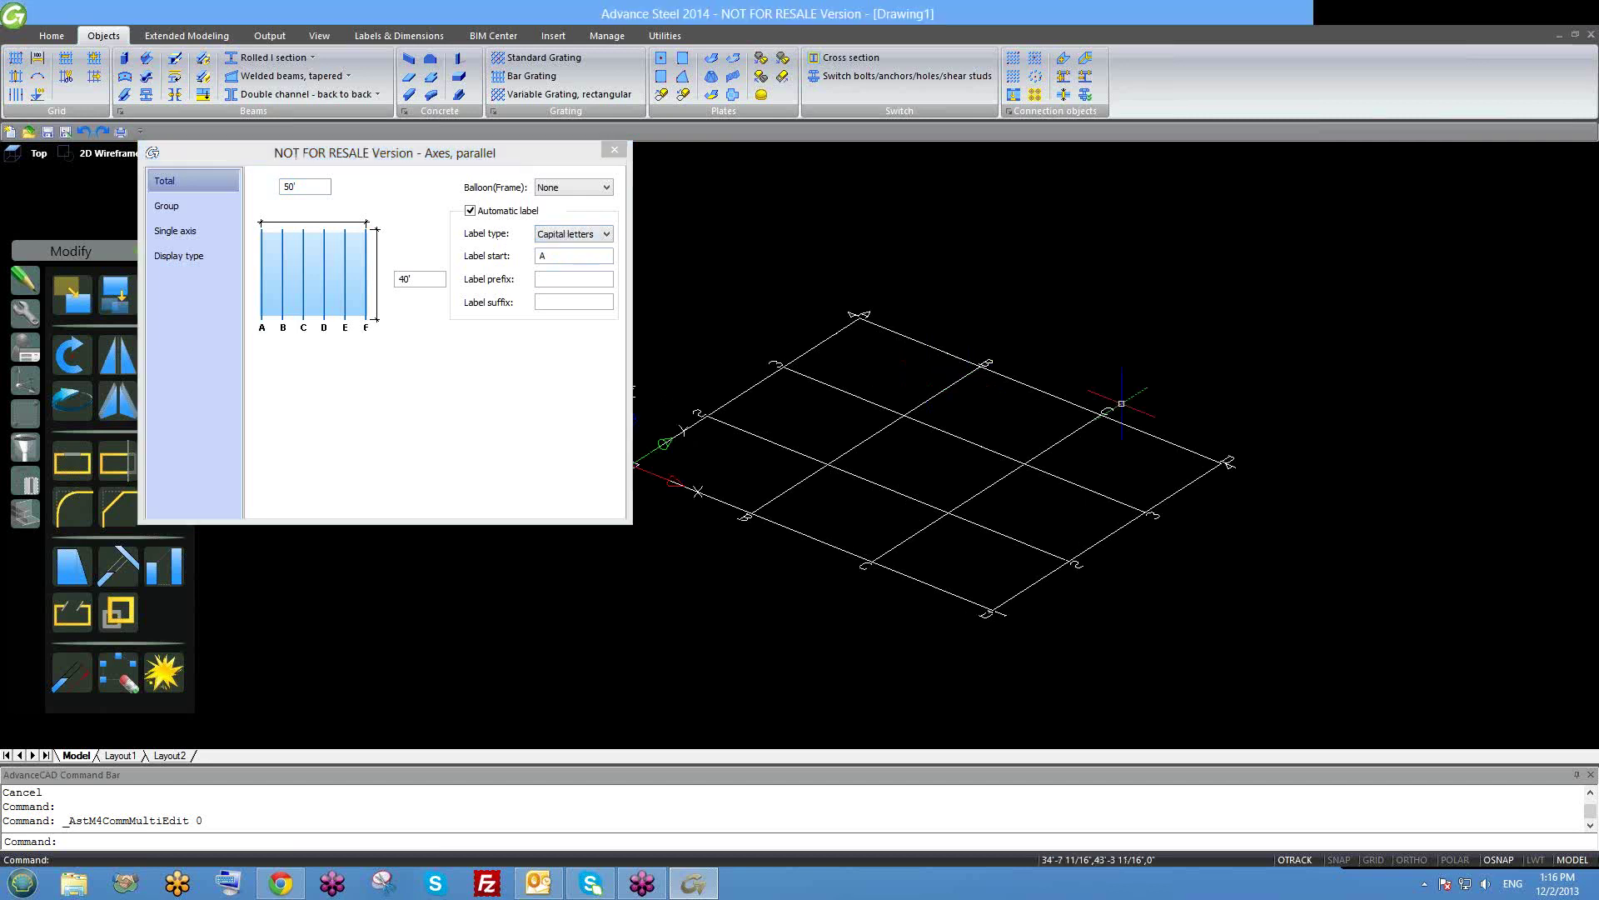
scroll(1208, 450, up, 2)
scroll(1217, 457, down, 2)
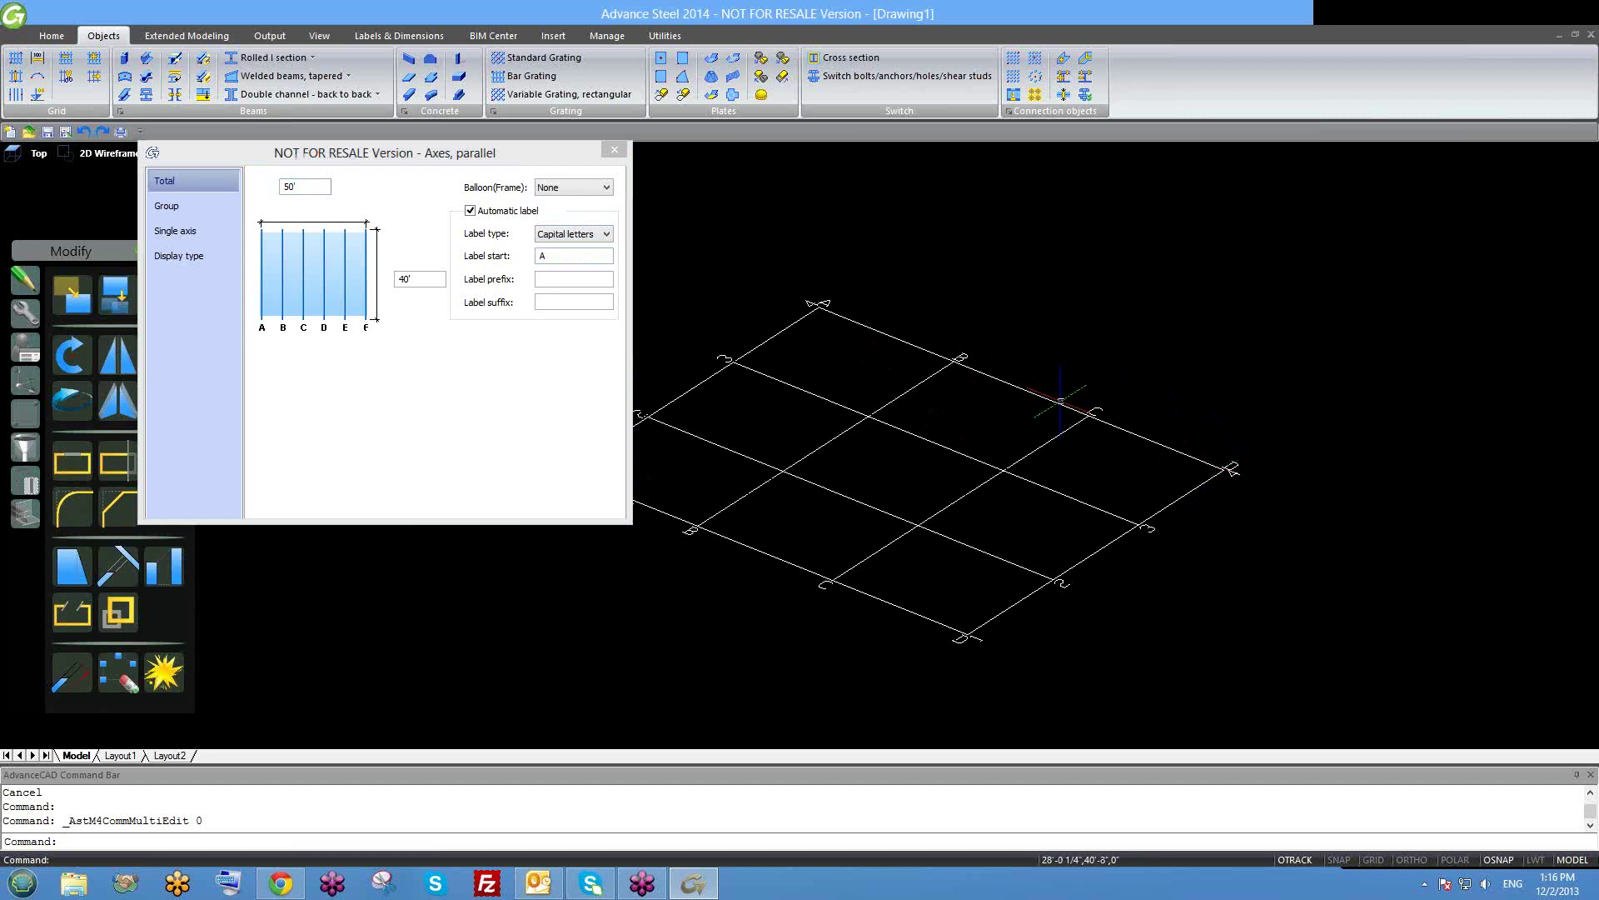
middle_drag(990, 467, 1105, 472)
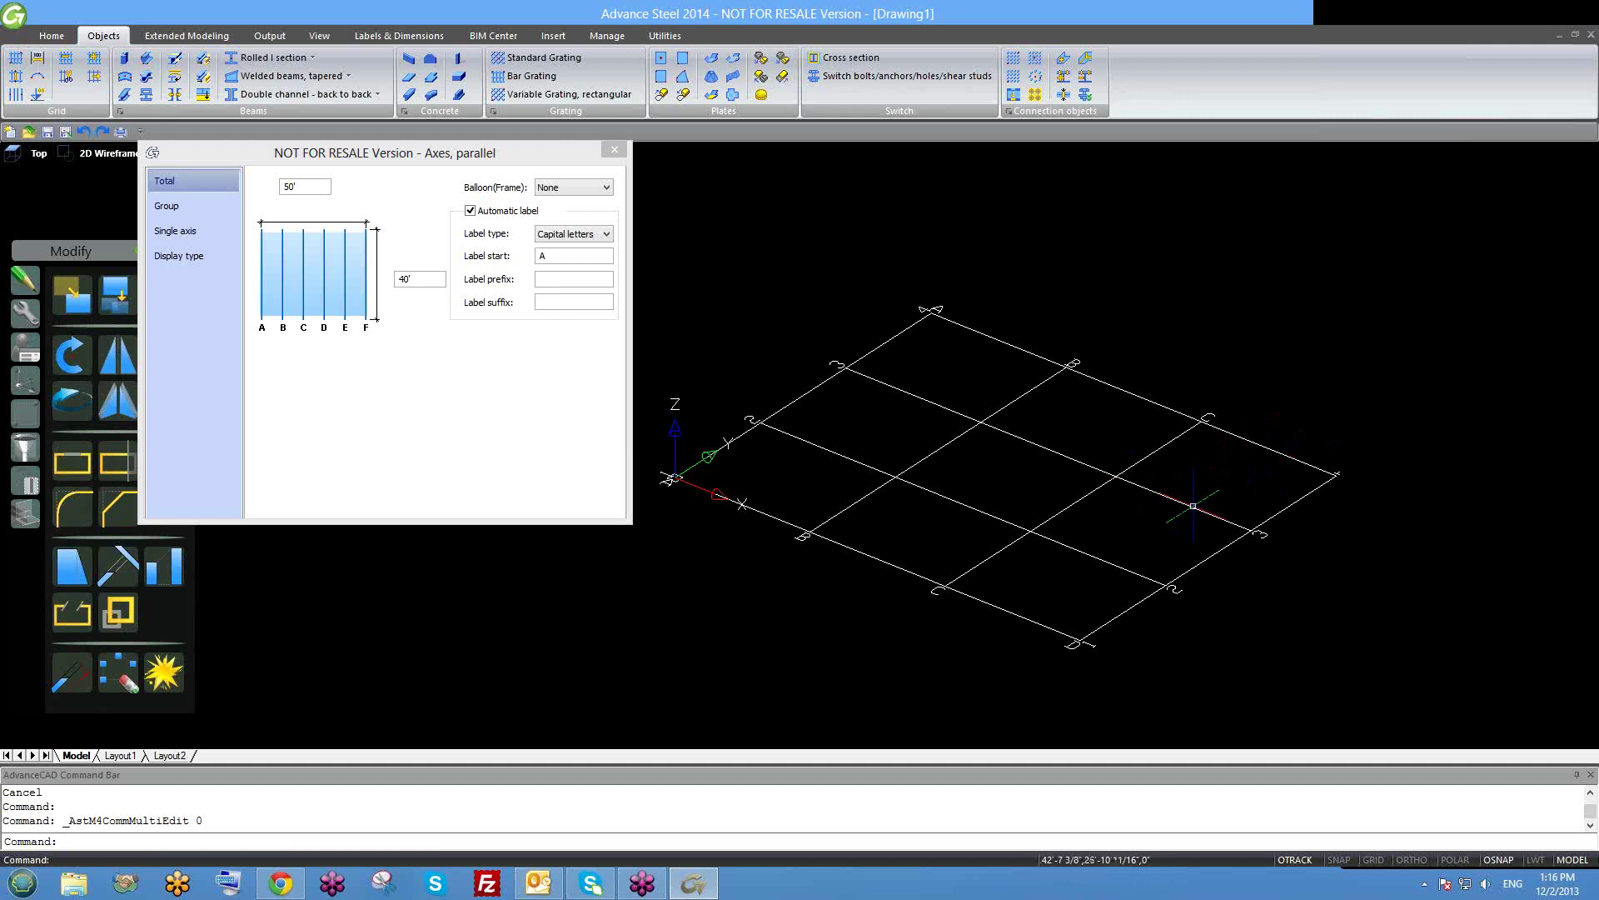
middle_drag(1057, 463, 1010, 479)
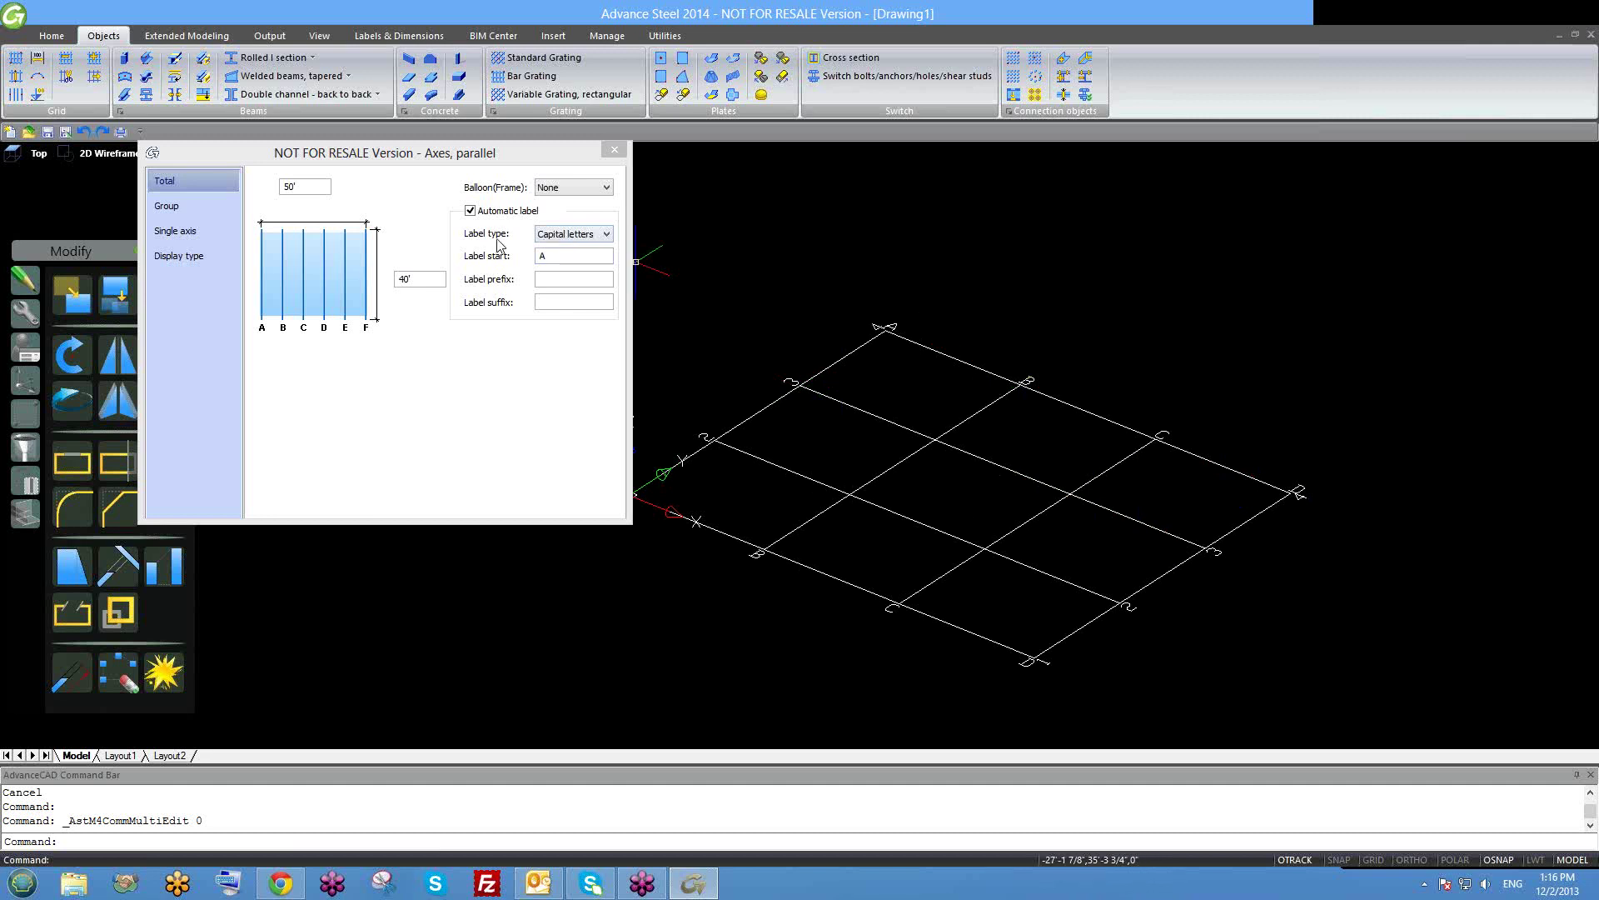
Switch the axis group's label type to Numbers and back to Capital letters.
click(558, 238)
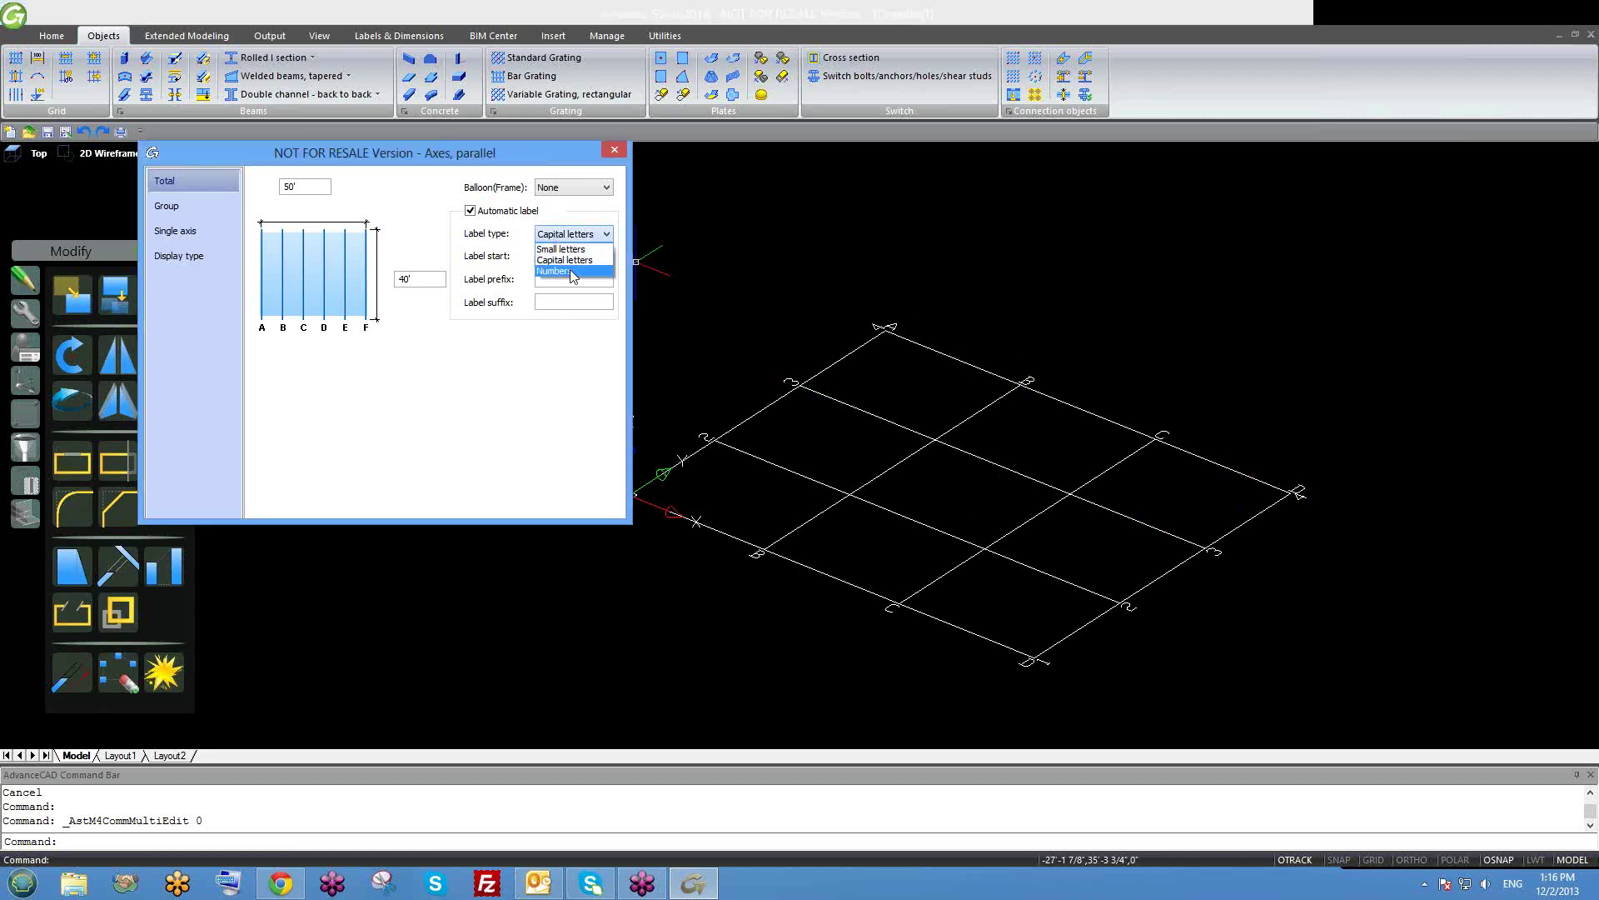
click(573, 271)
click(573, 234)
click(573, 261)
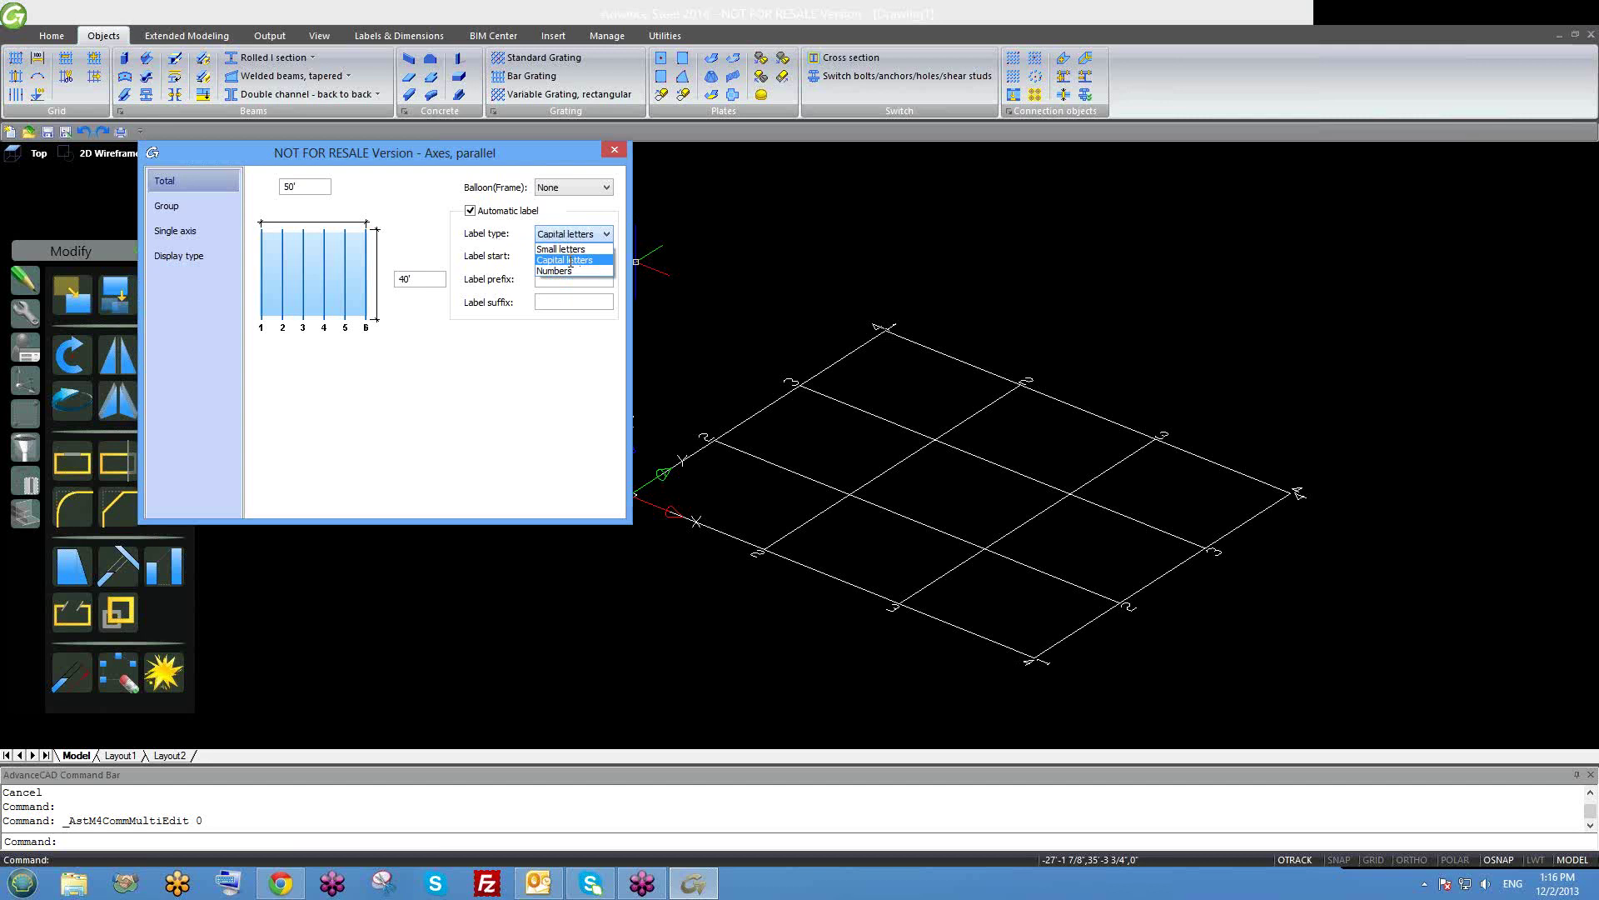
Examine the axis group's number and distance settings, the single-axis settings for axis A, and its label in the grid.
click(193, 206)
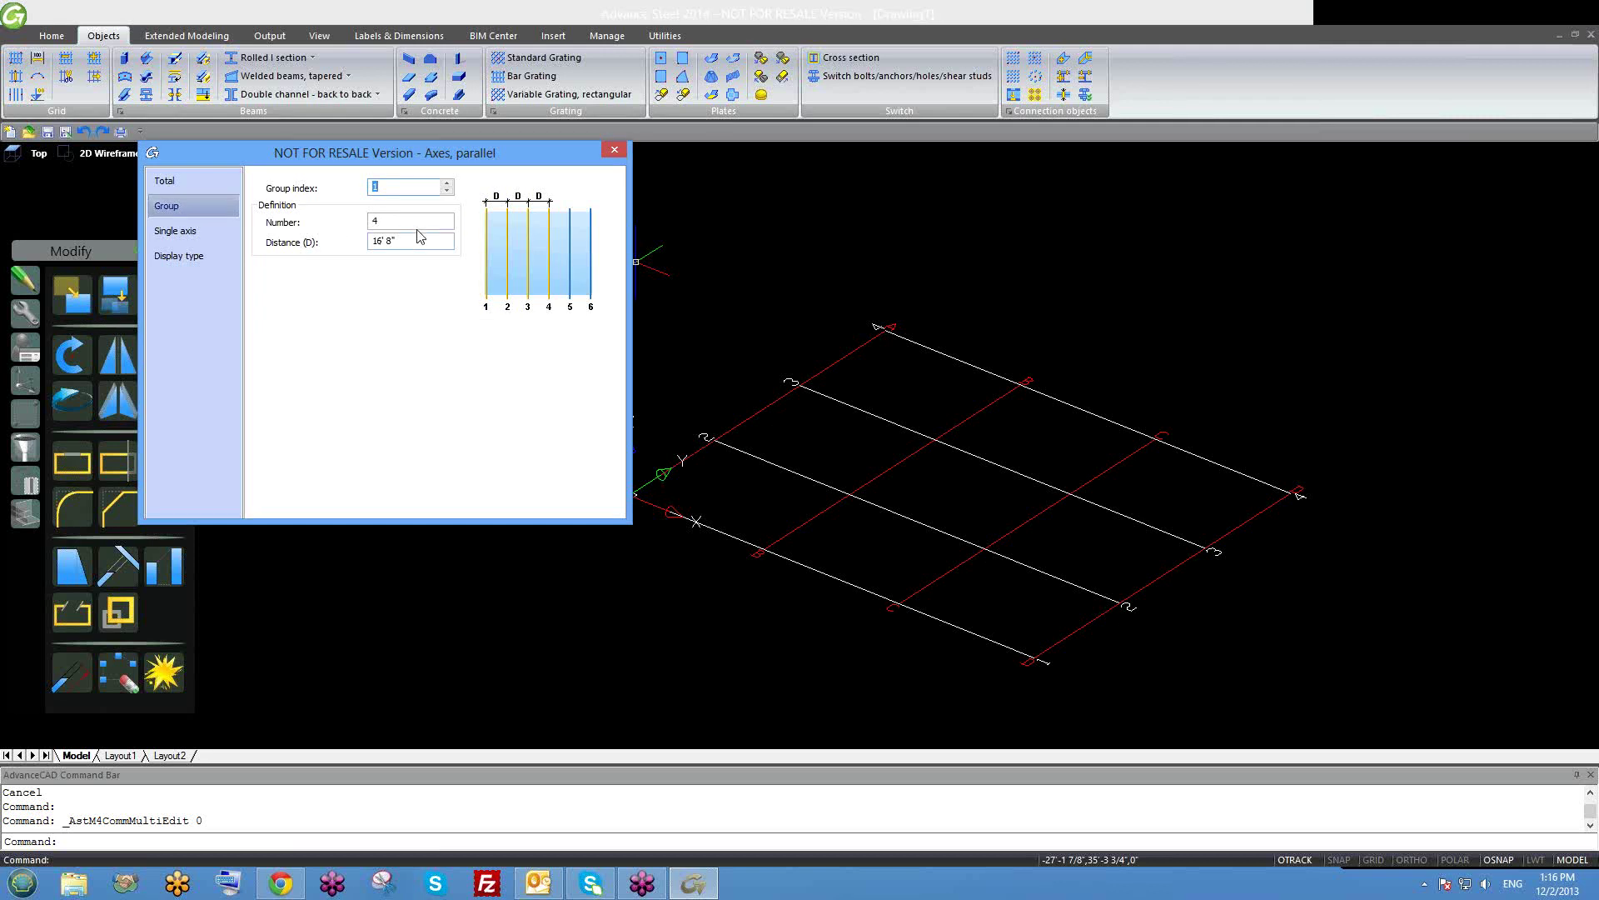
click(383, 241)
click(177, 241)
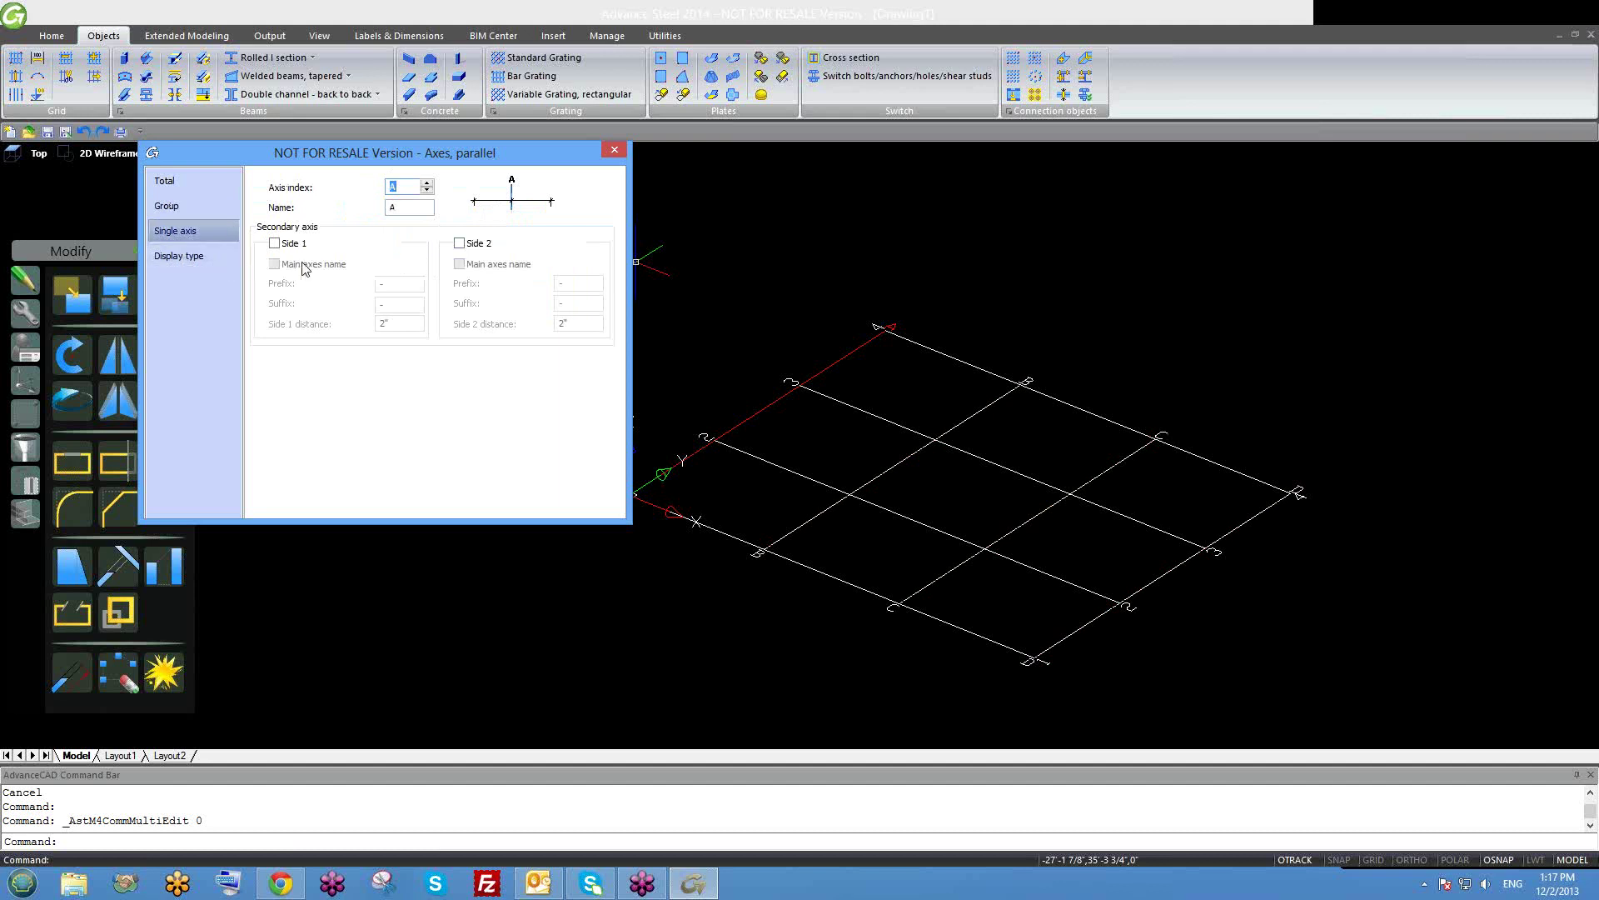
scroll(883, 316, up, 3)
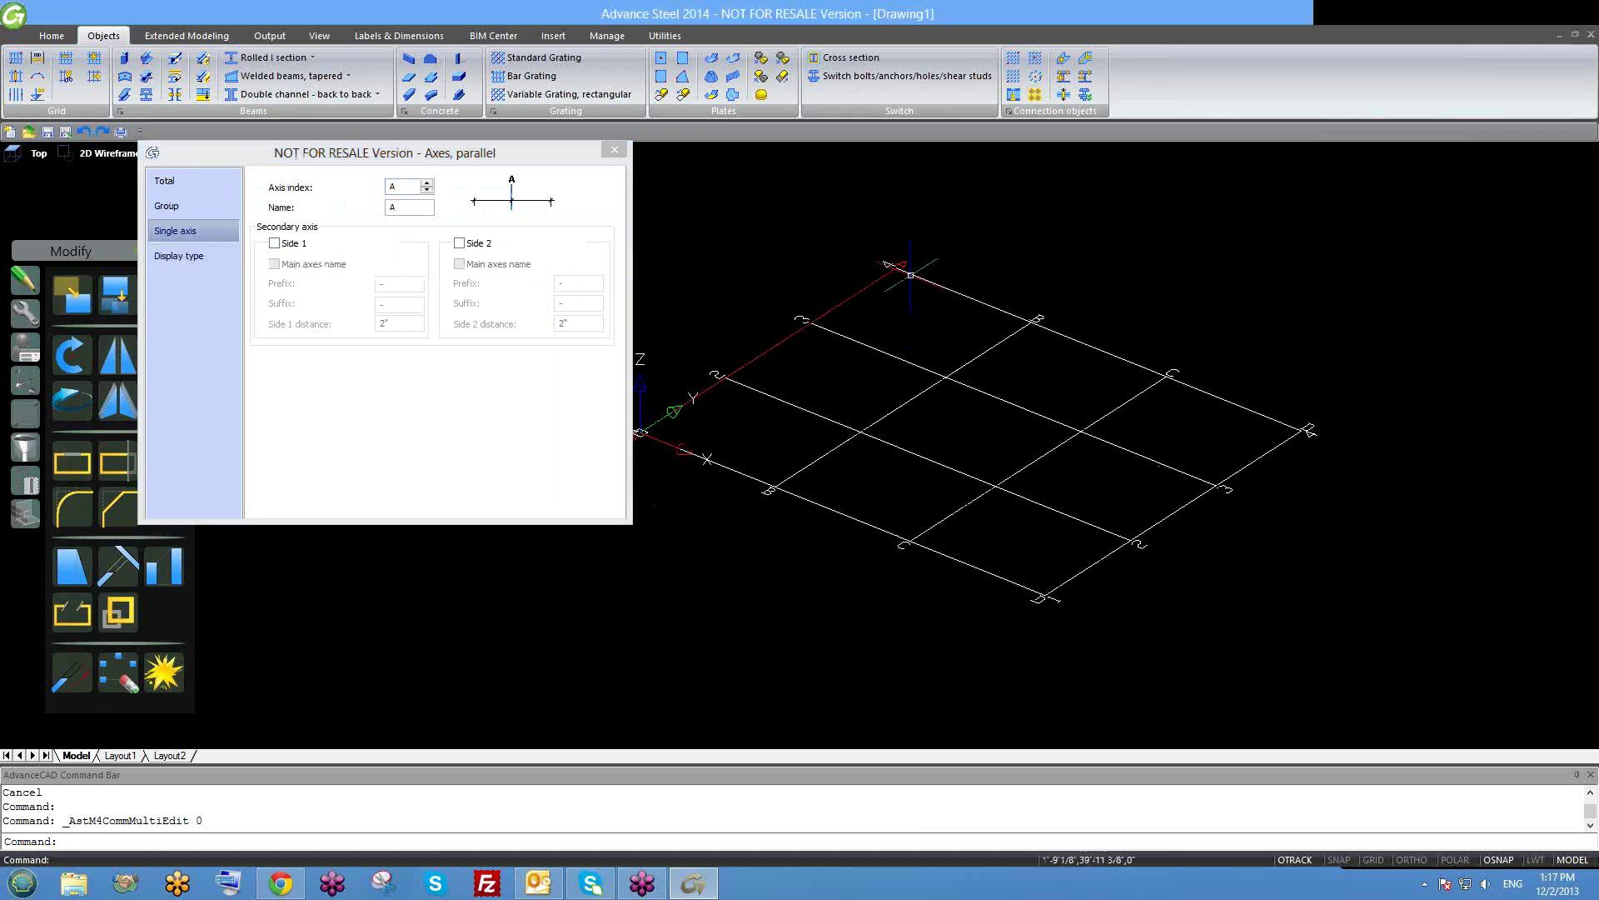
scroll(819, 350, up, 3)
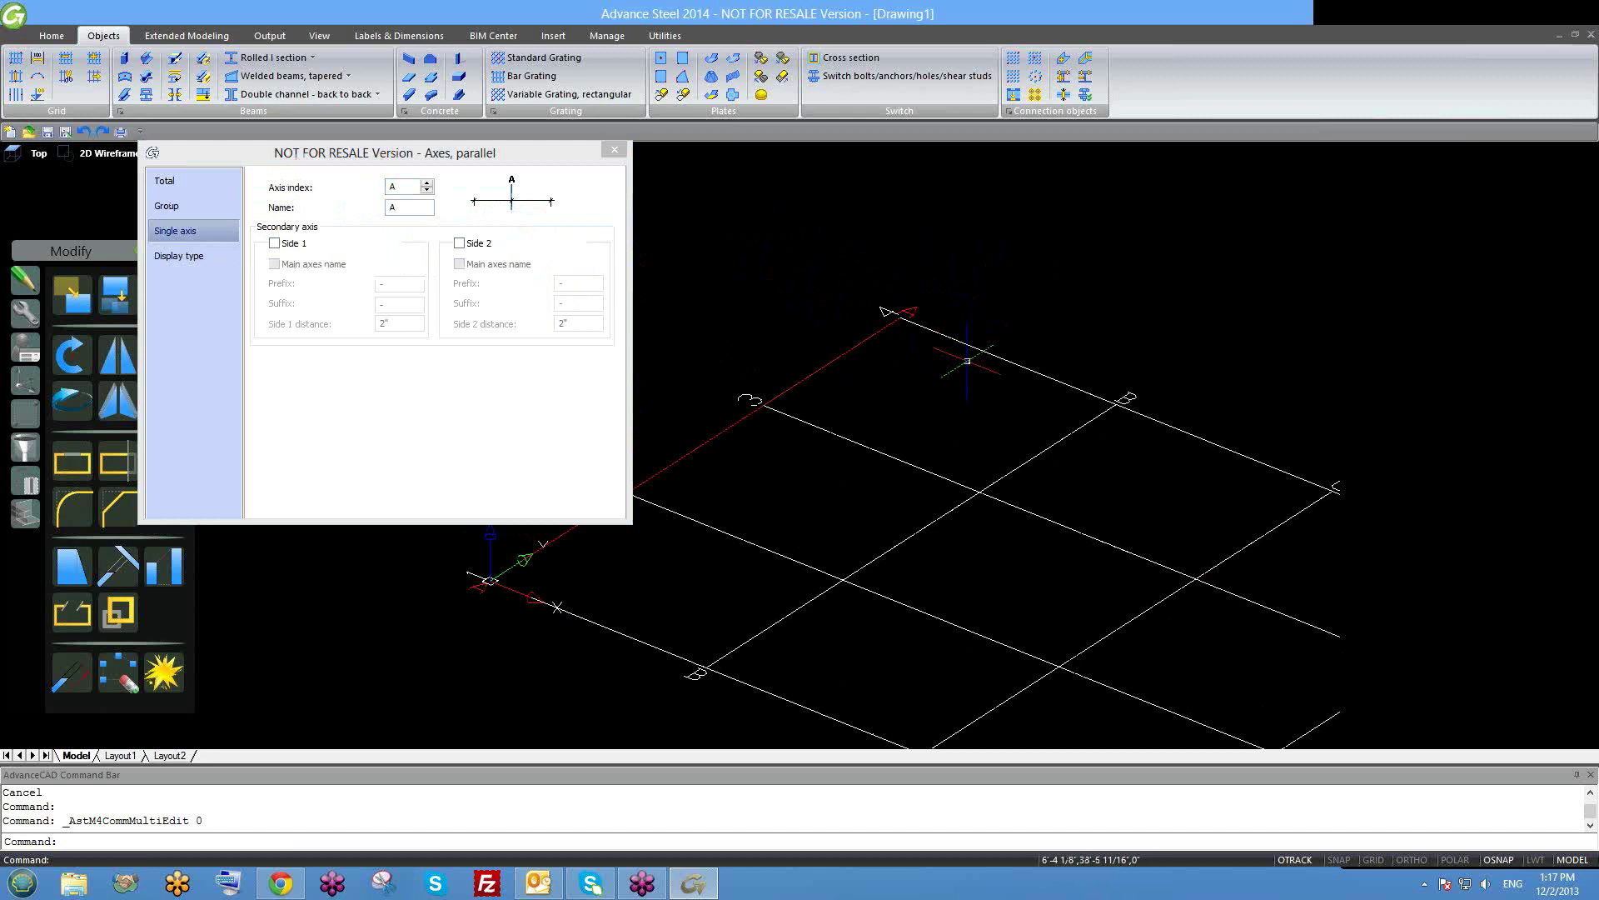
scroll(819, 350, up, 2)
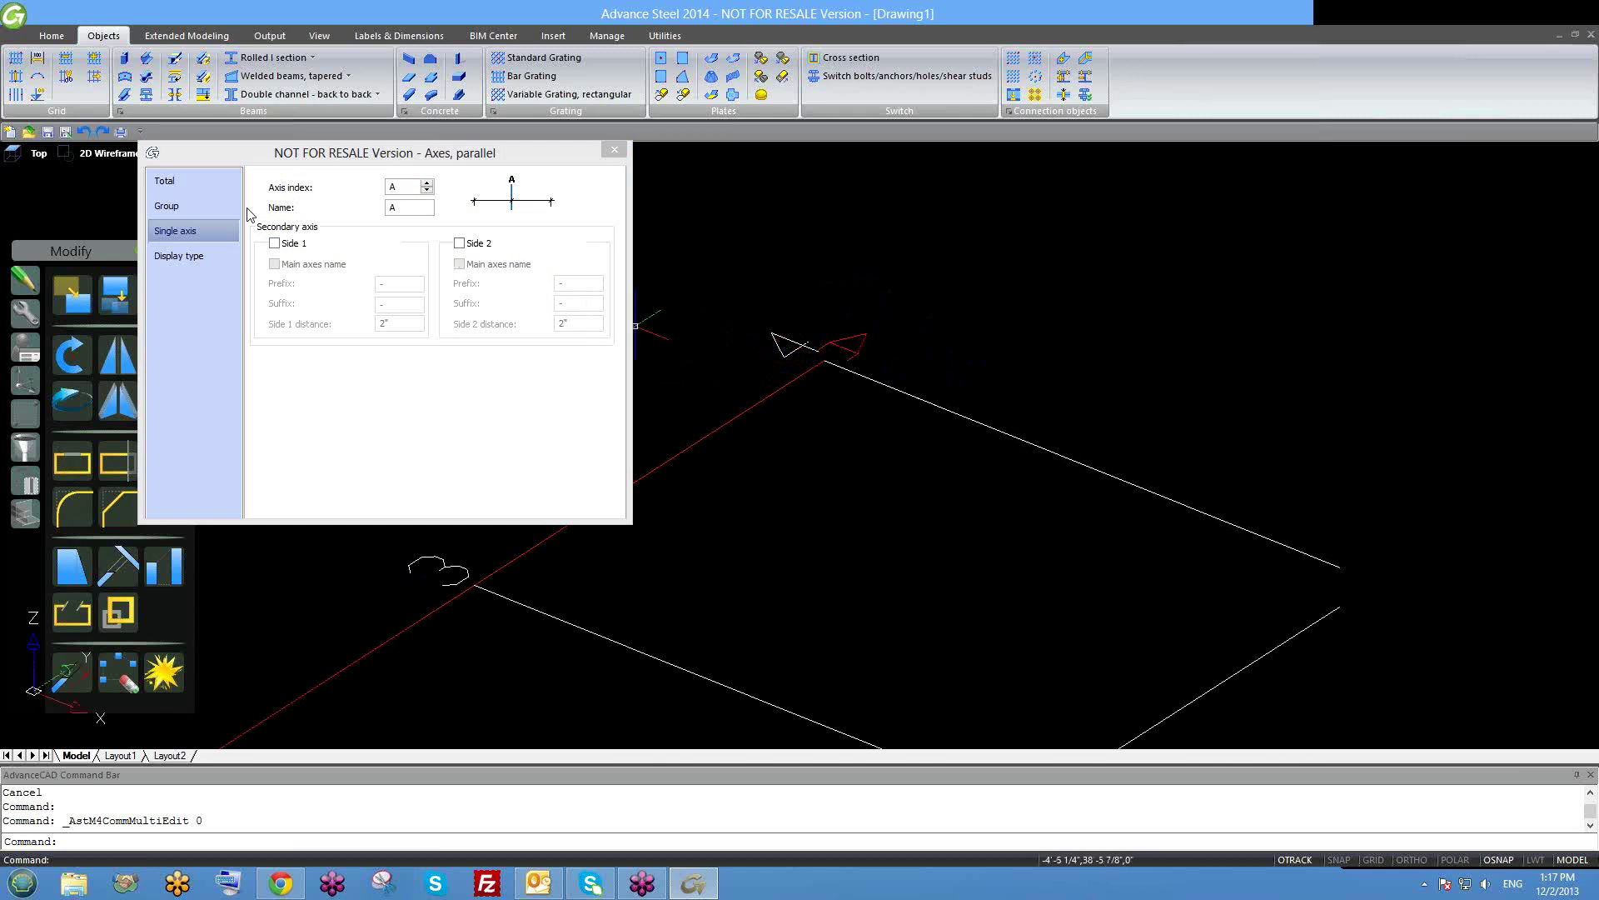
Turn off automatic labelling for the axis group and rename single axis A to A-1.
click(167, 181)
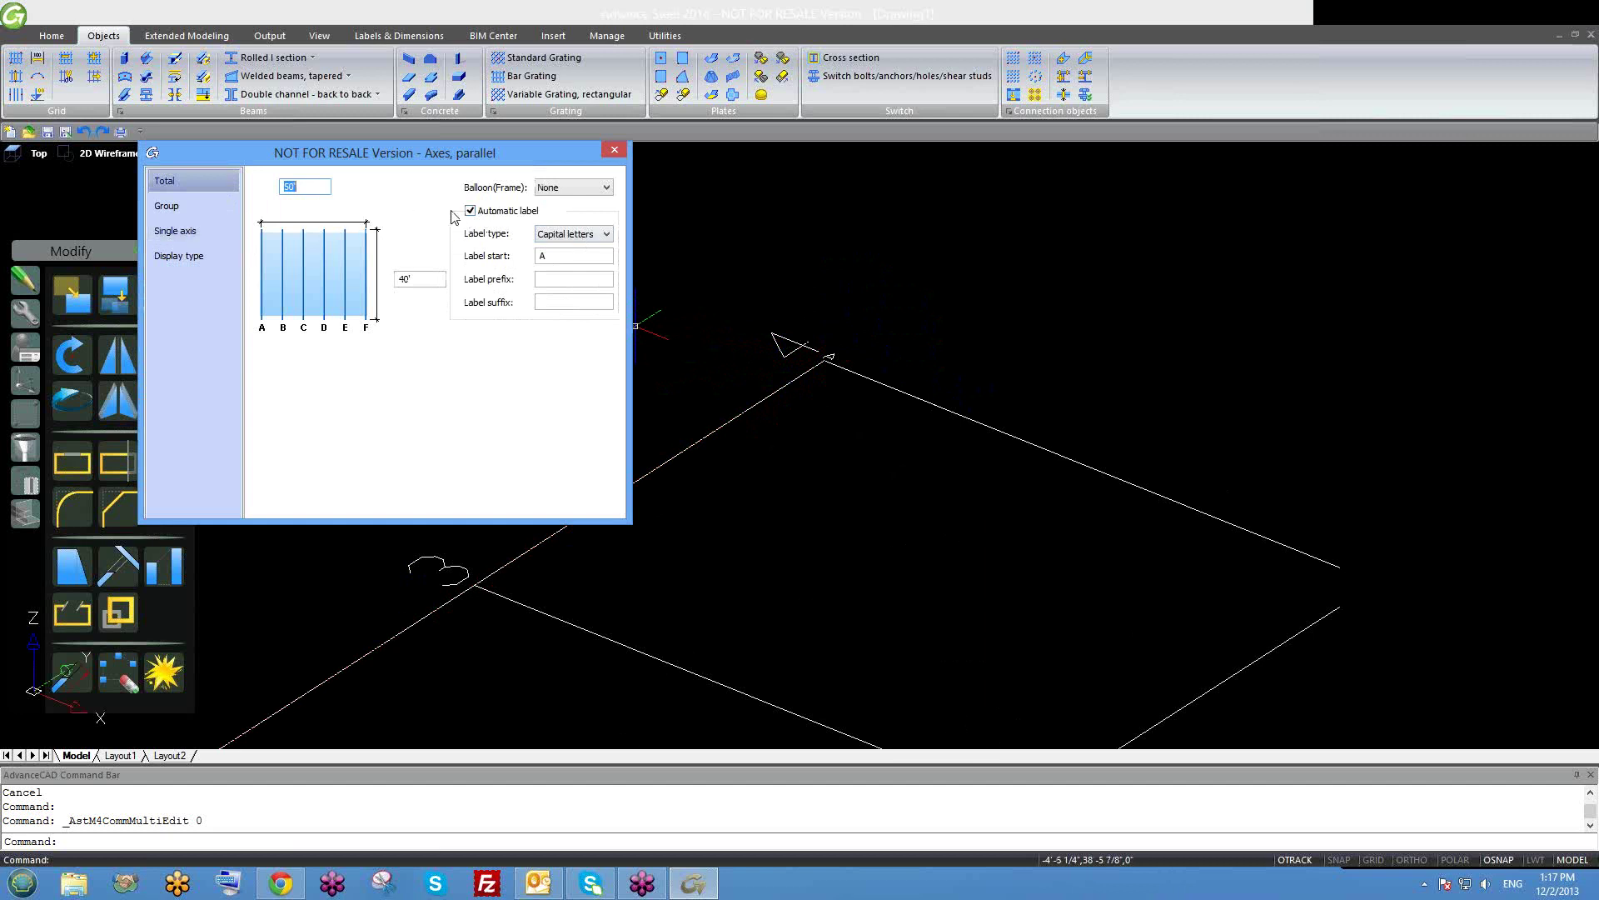
mouse_move(833, 371)
shift+middle_down()
mouse_move(847, 361)
mouse_move(829, 340)
shift+middle_up()
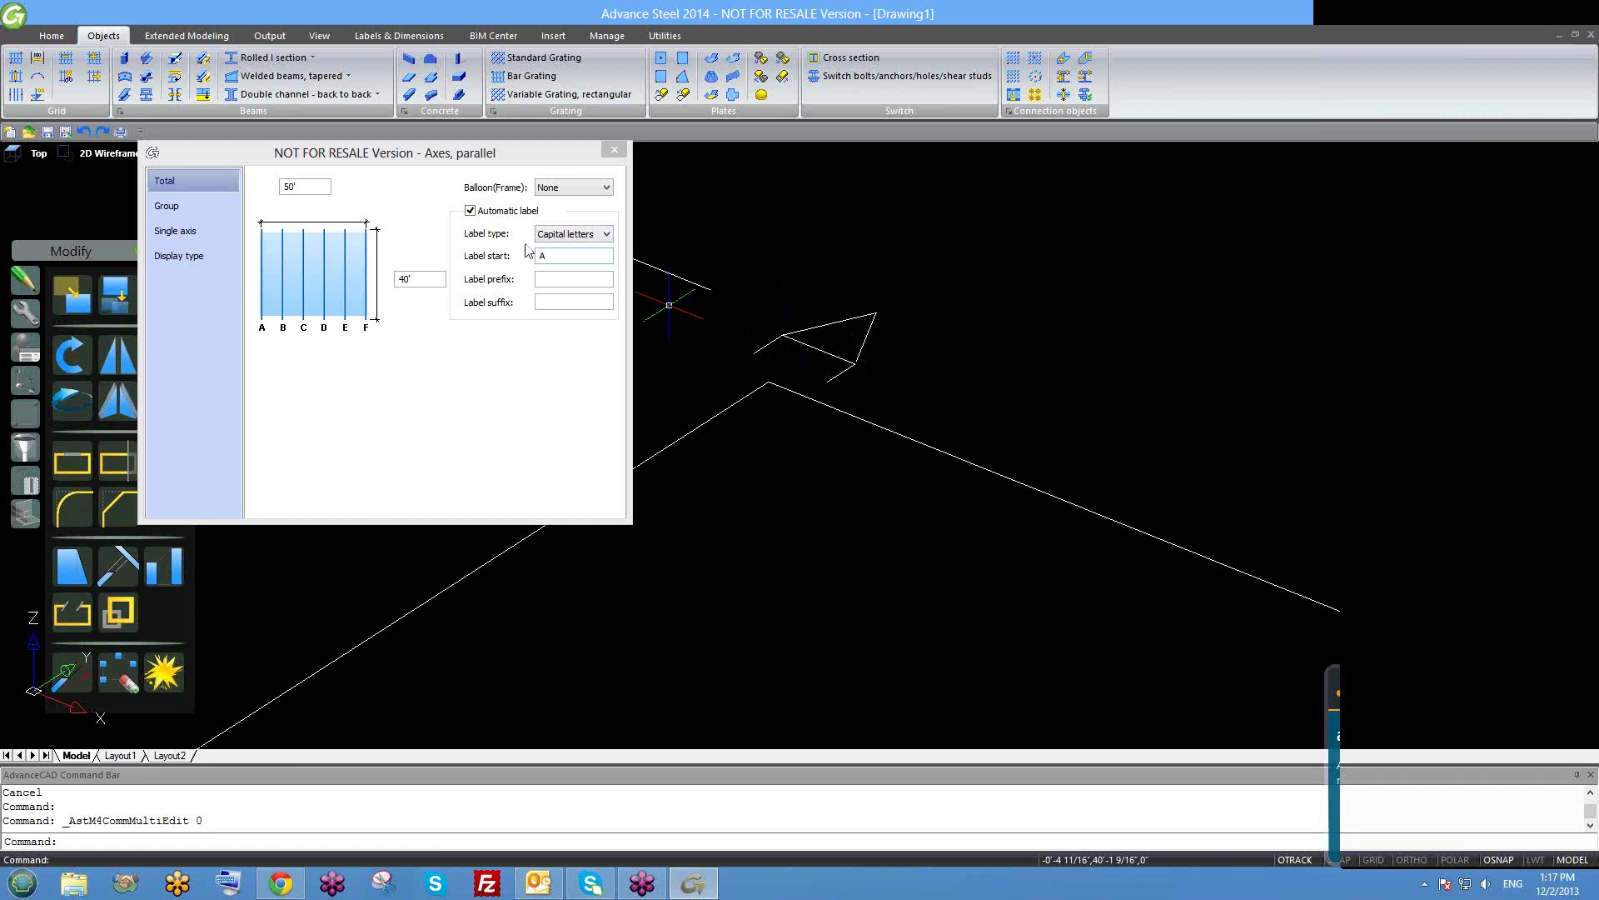
click(471, 211)
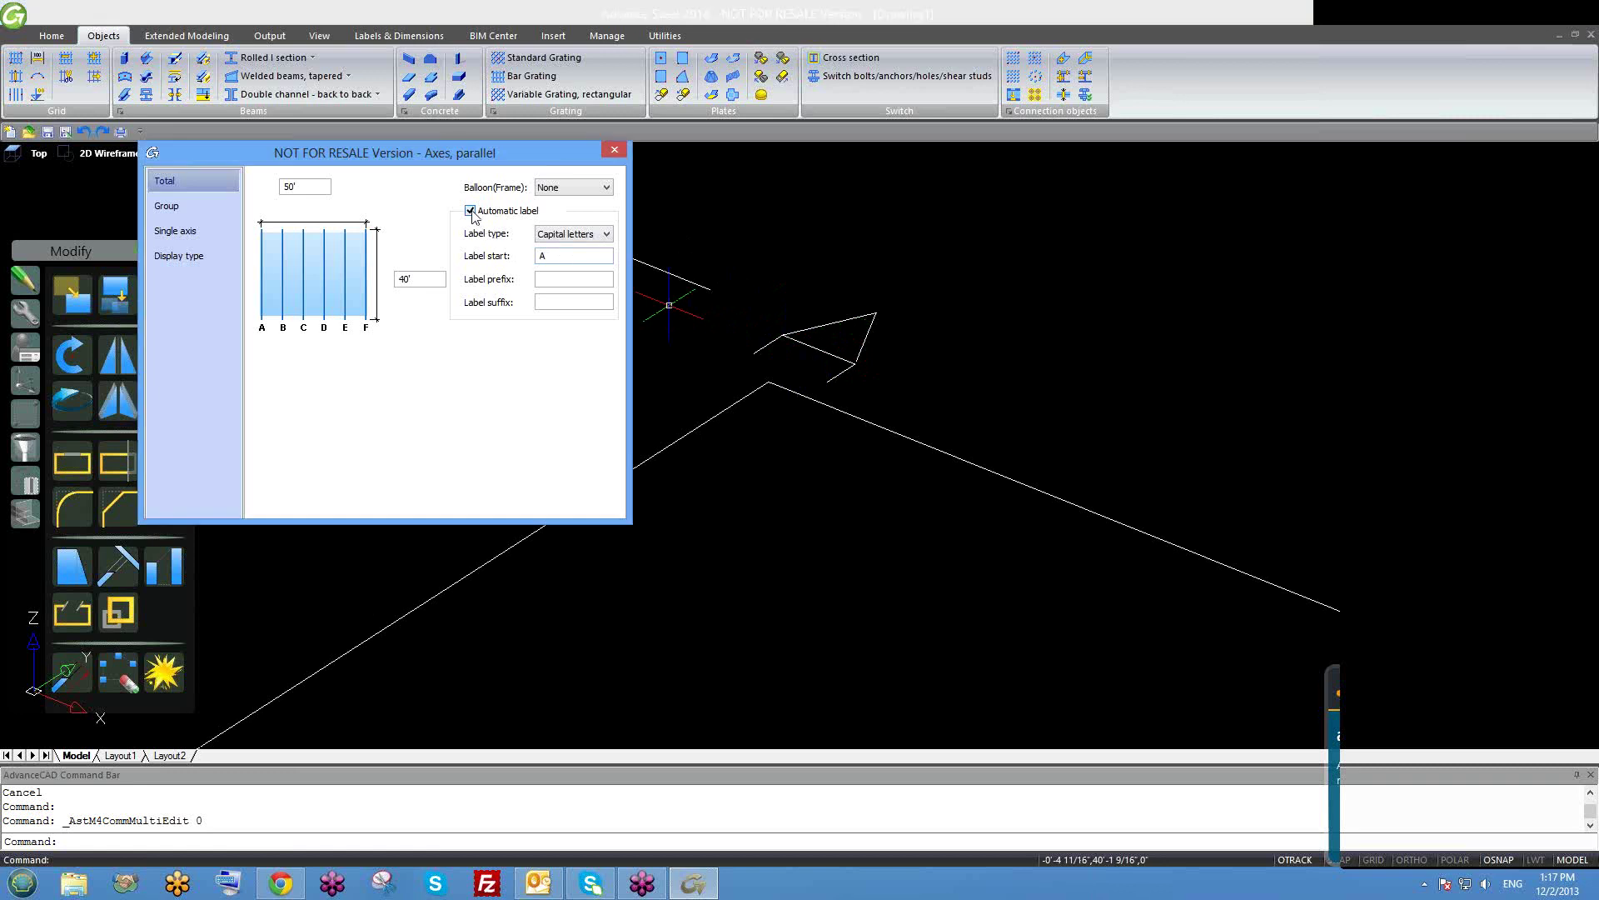
click(181, 252)
click(182, 232)
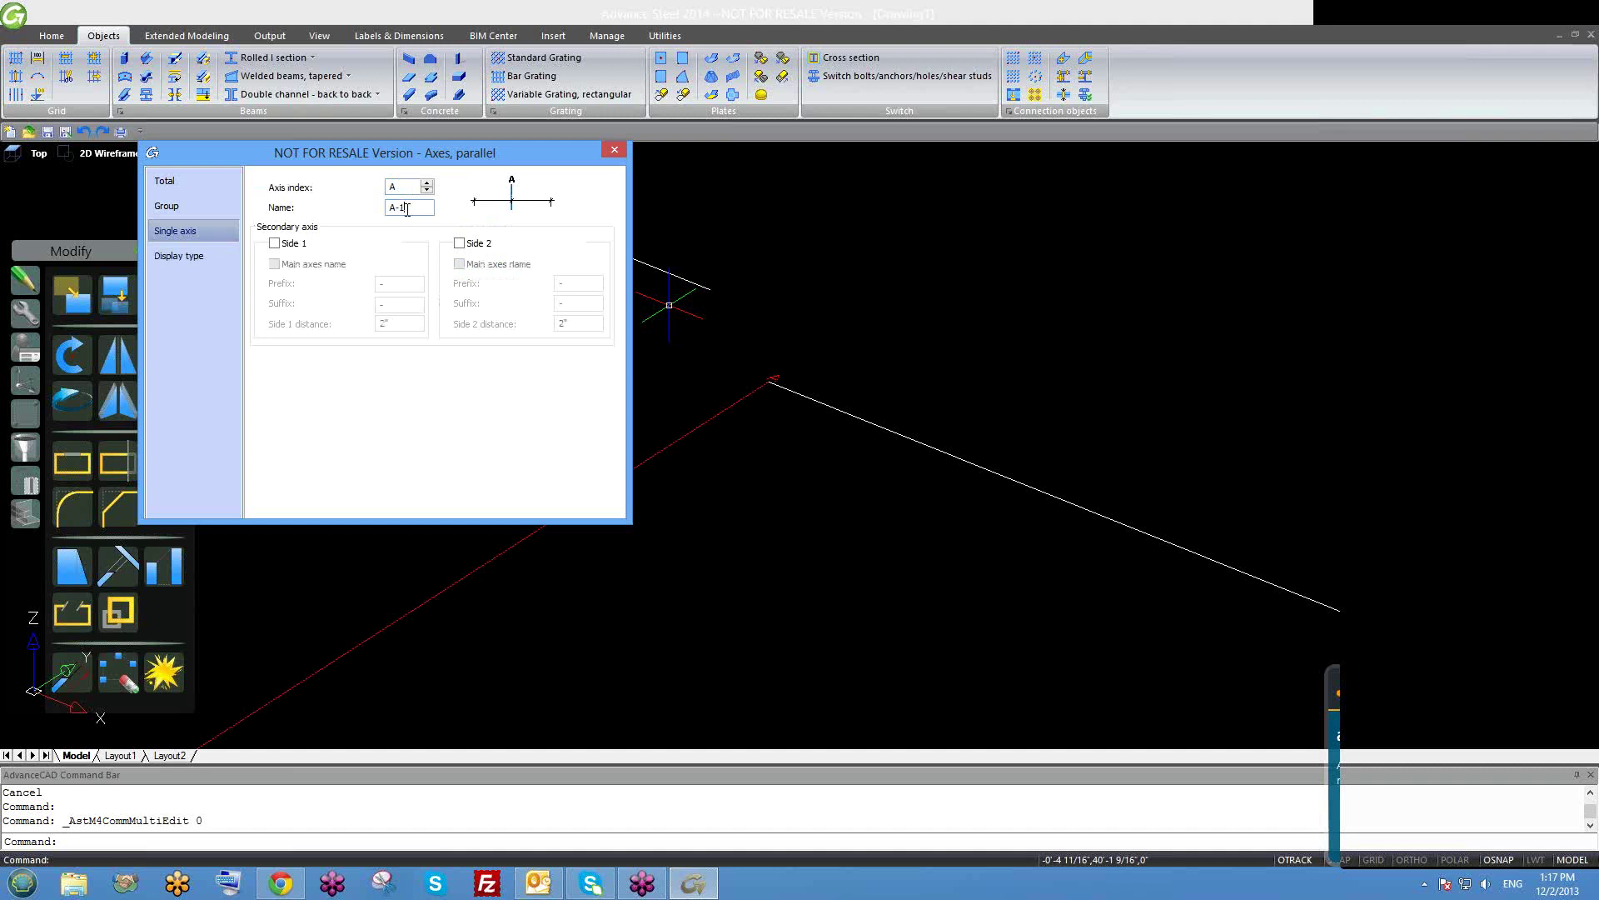
middle_drag(759, 448, 820, 486)
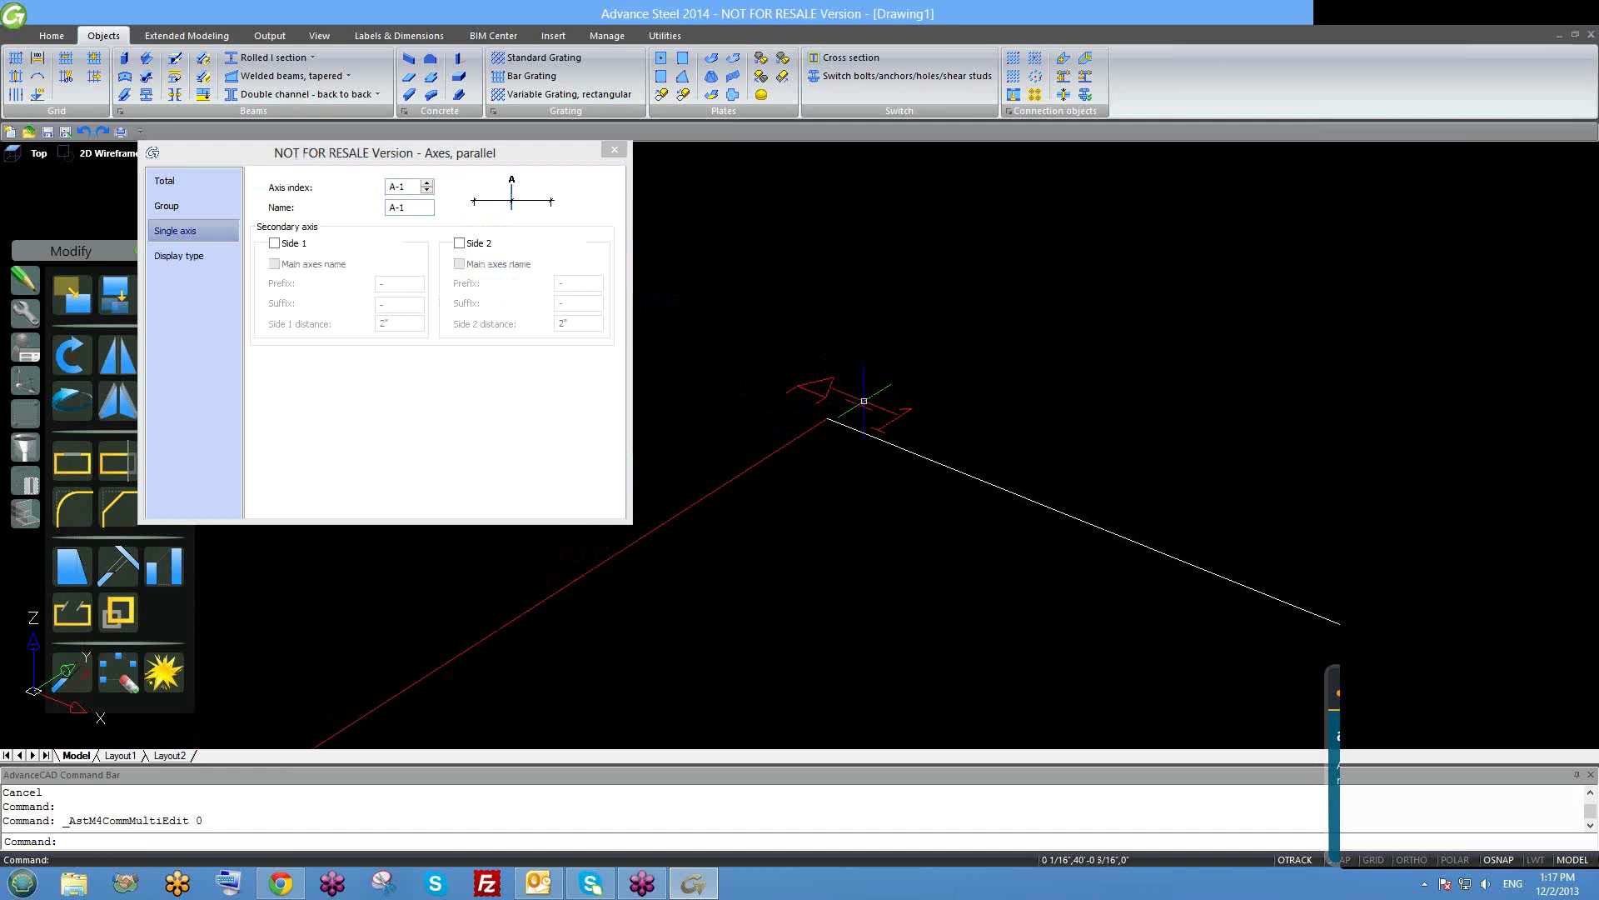
Turn automatic labelling back on for the axis group and return to the single-axis settings for axis A.
click(206, 180)
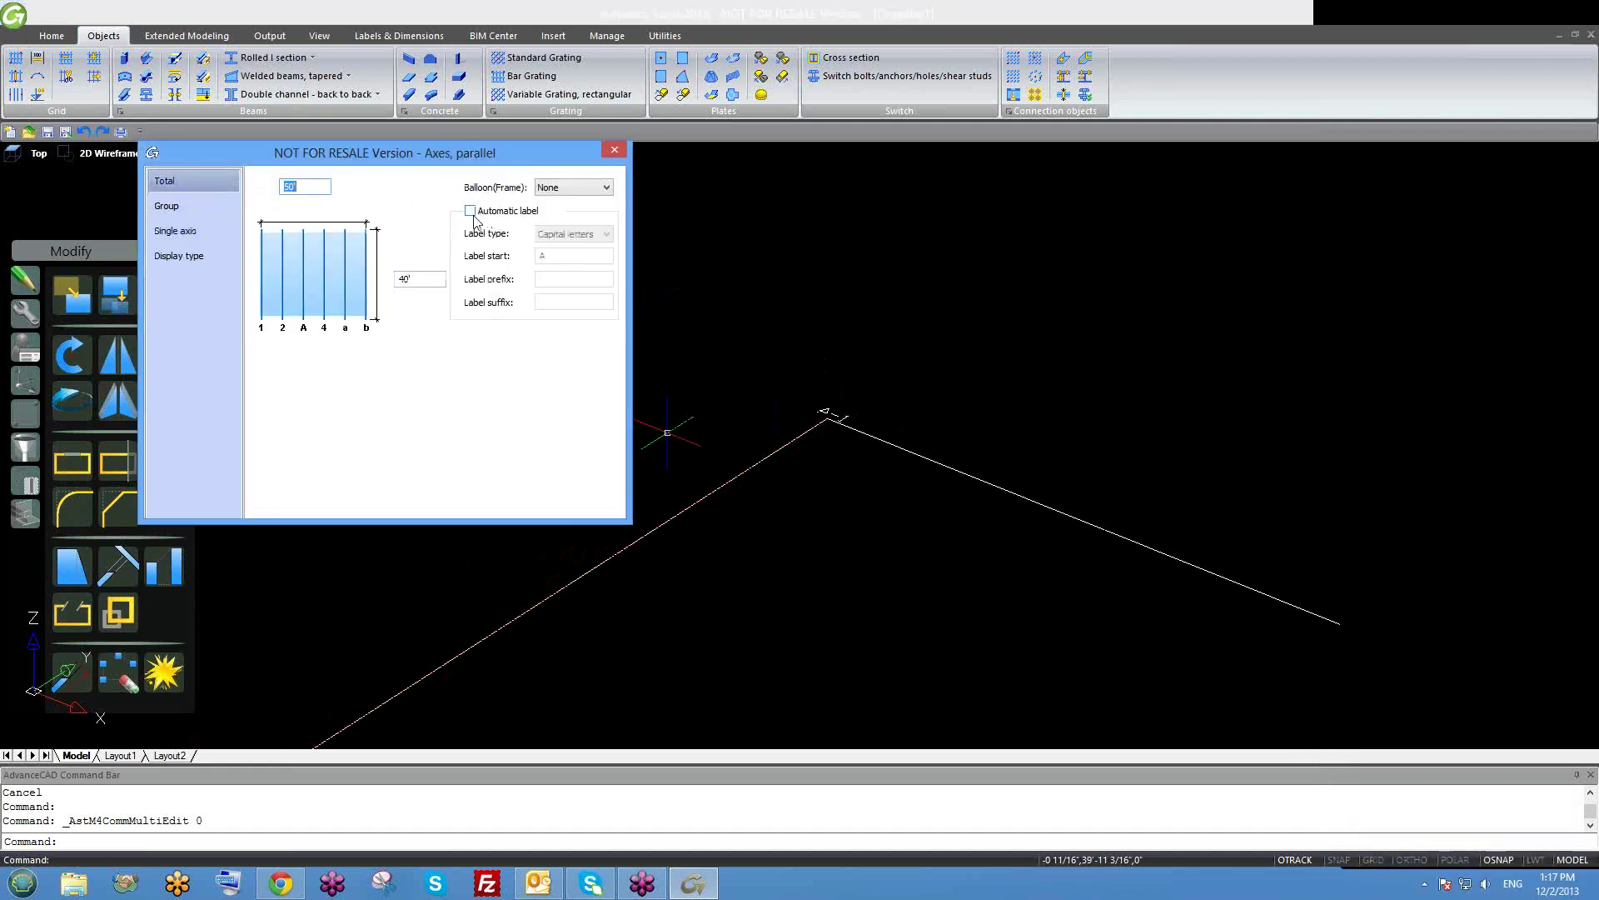
click(471, 213)
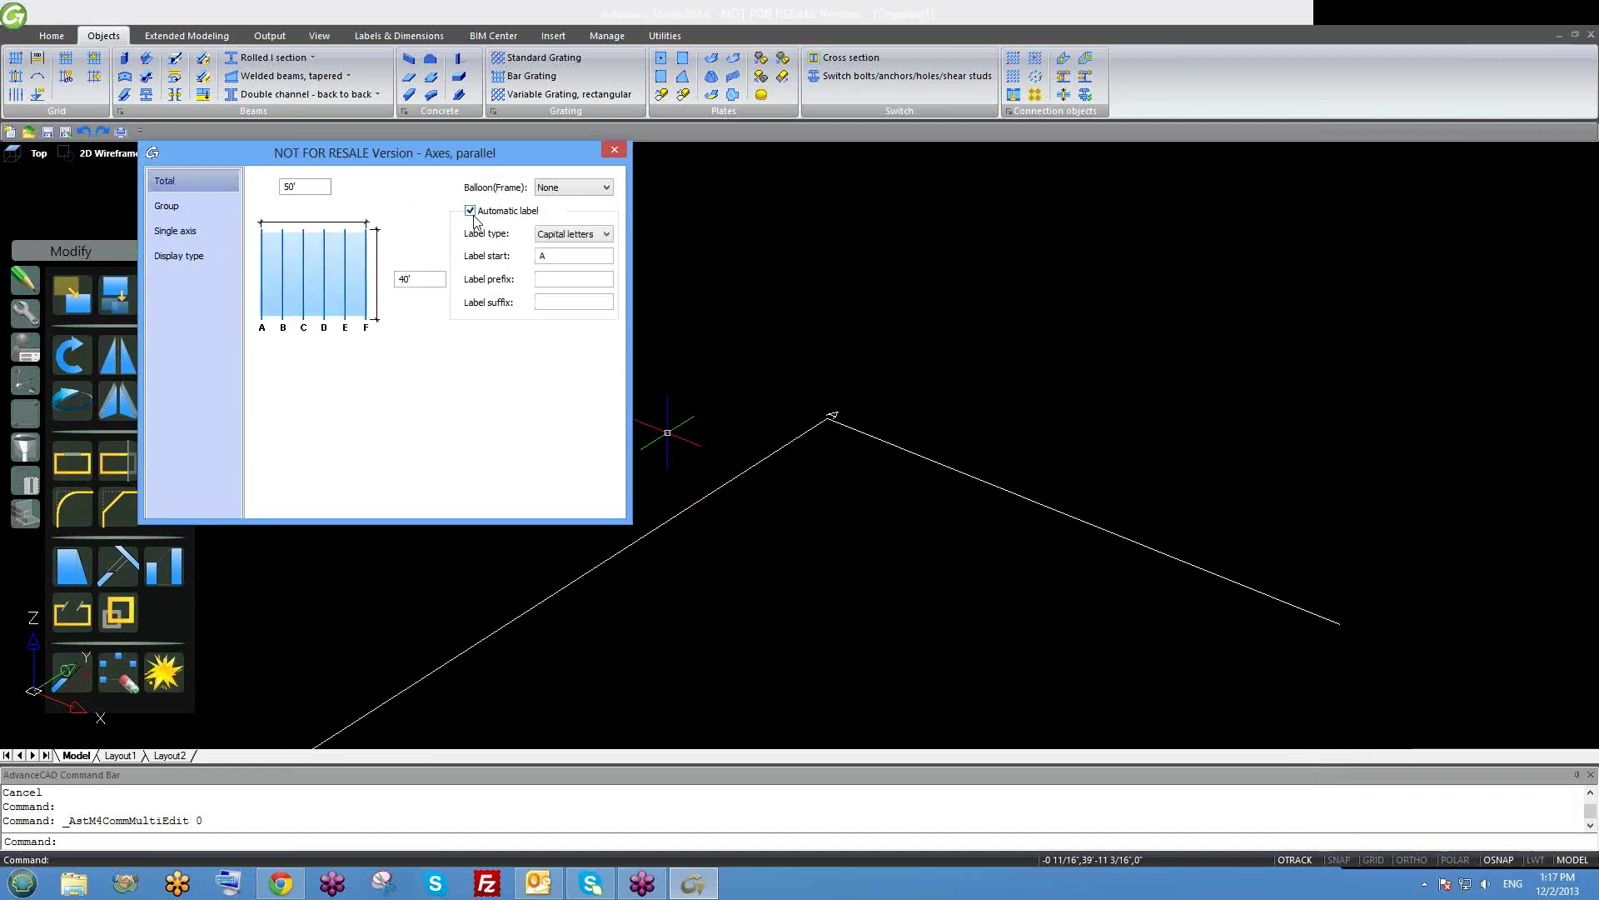
middle_drag(748, 389, 750, 361)
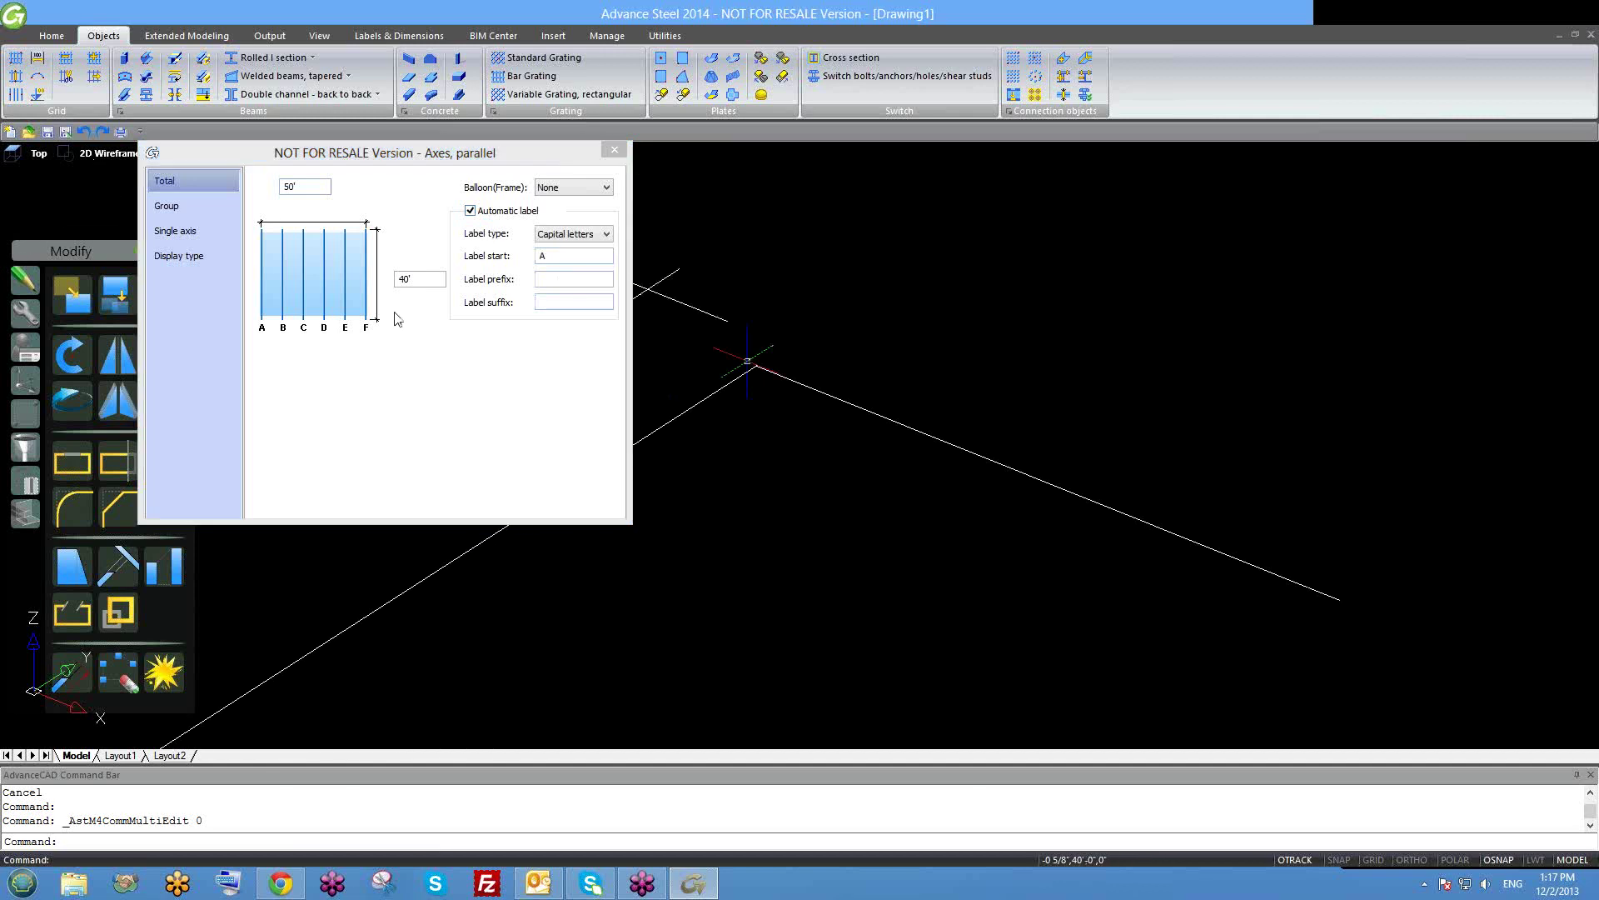
click(209, 231)
scroll(753, 374, down, 2)
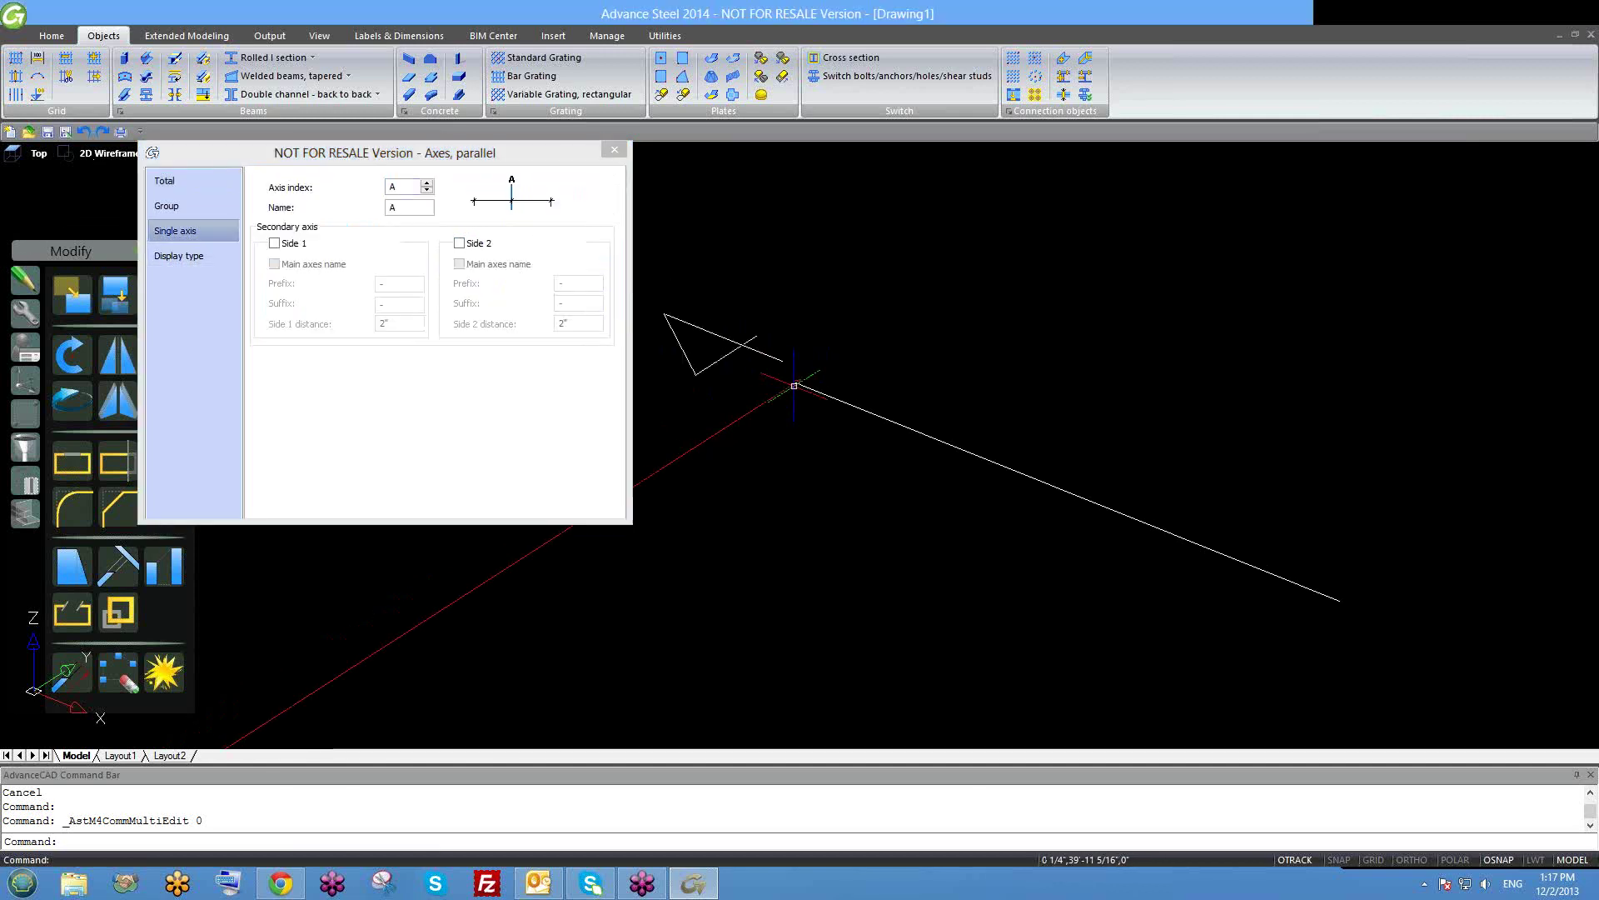
Turn on the Side 1 secondary axis for single axis A and compare its position with the main axis.
scroll(850, 421, up, 2)
middle_drag(850, 421, 838, 376)
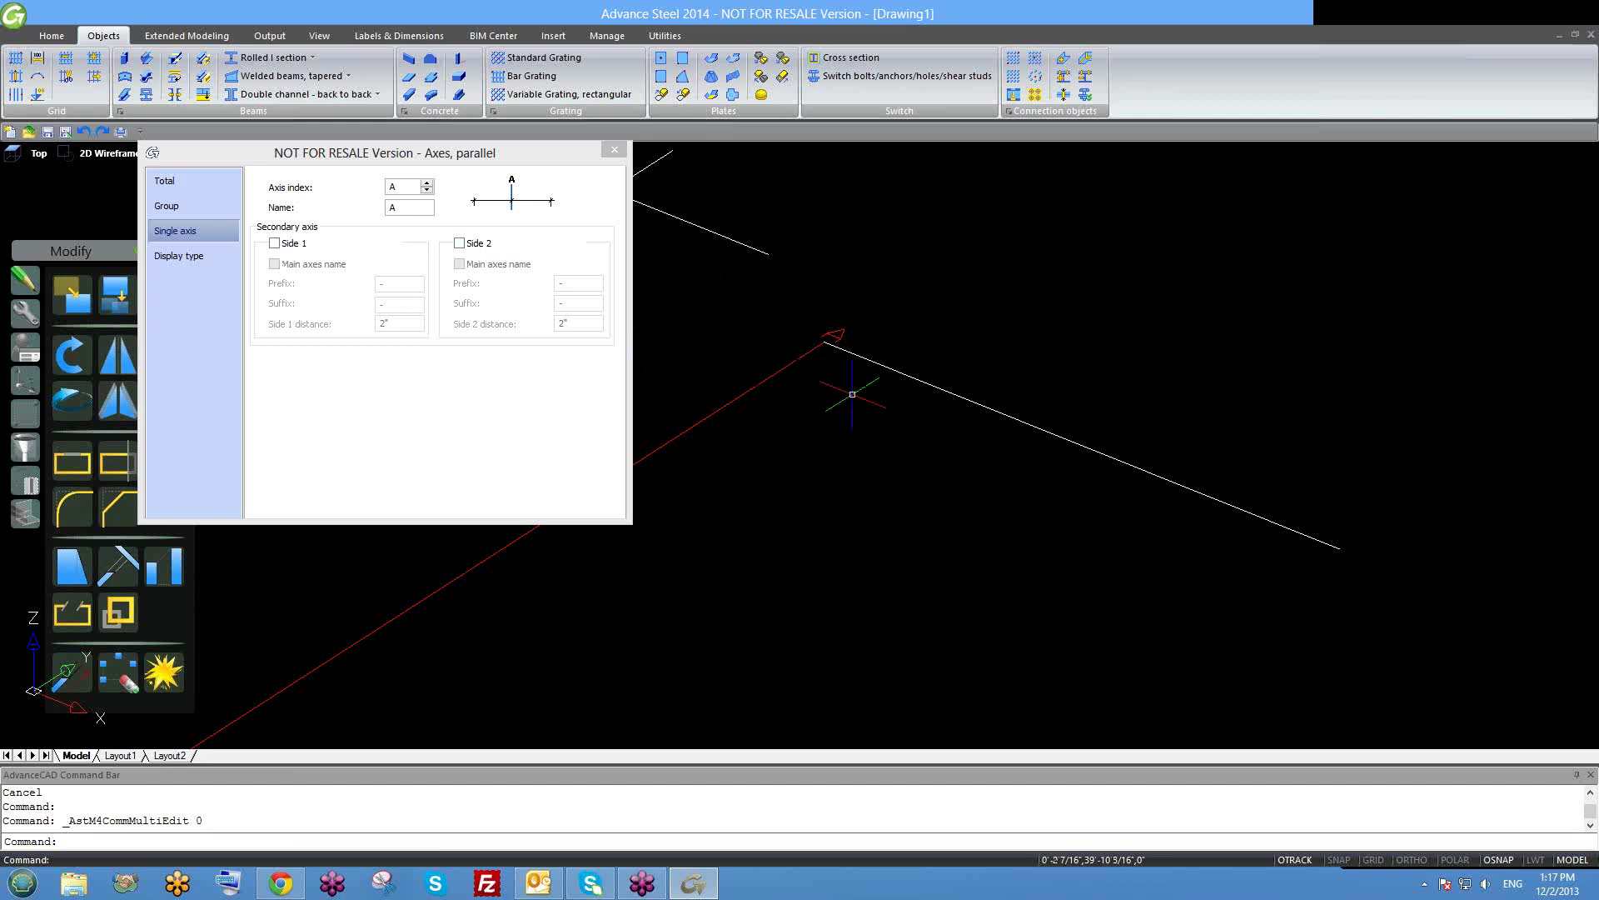
middle_drag(879, 413, 972, 443)
scroll(953, 375, up, 1)
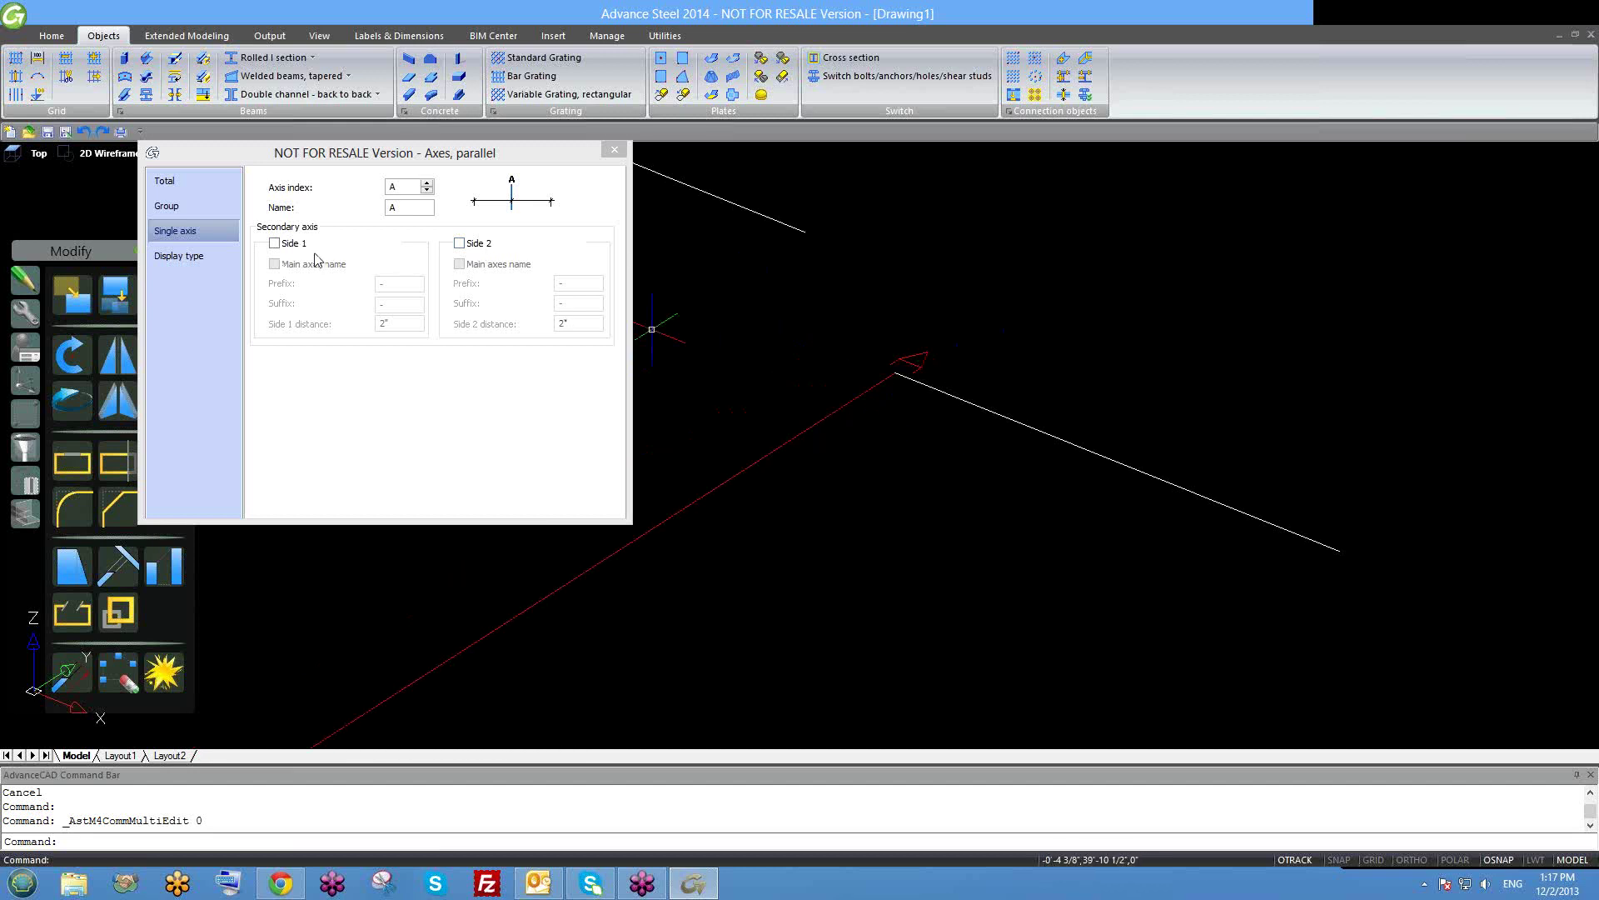
click(274, 244)
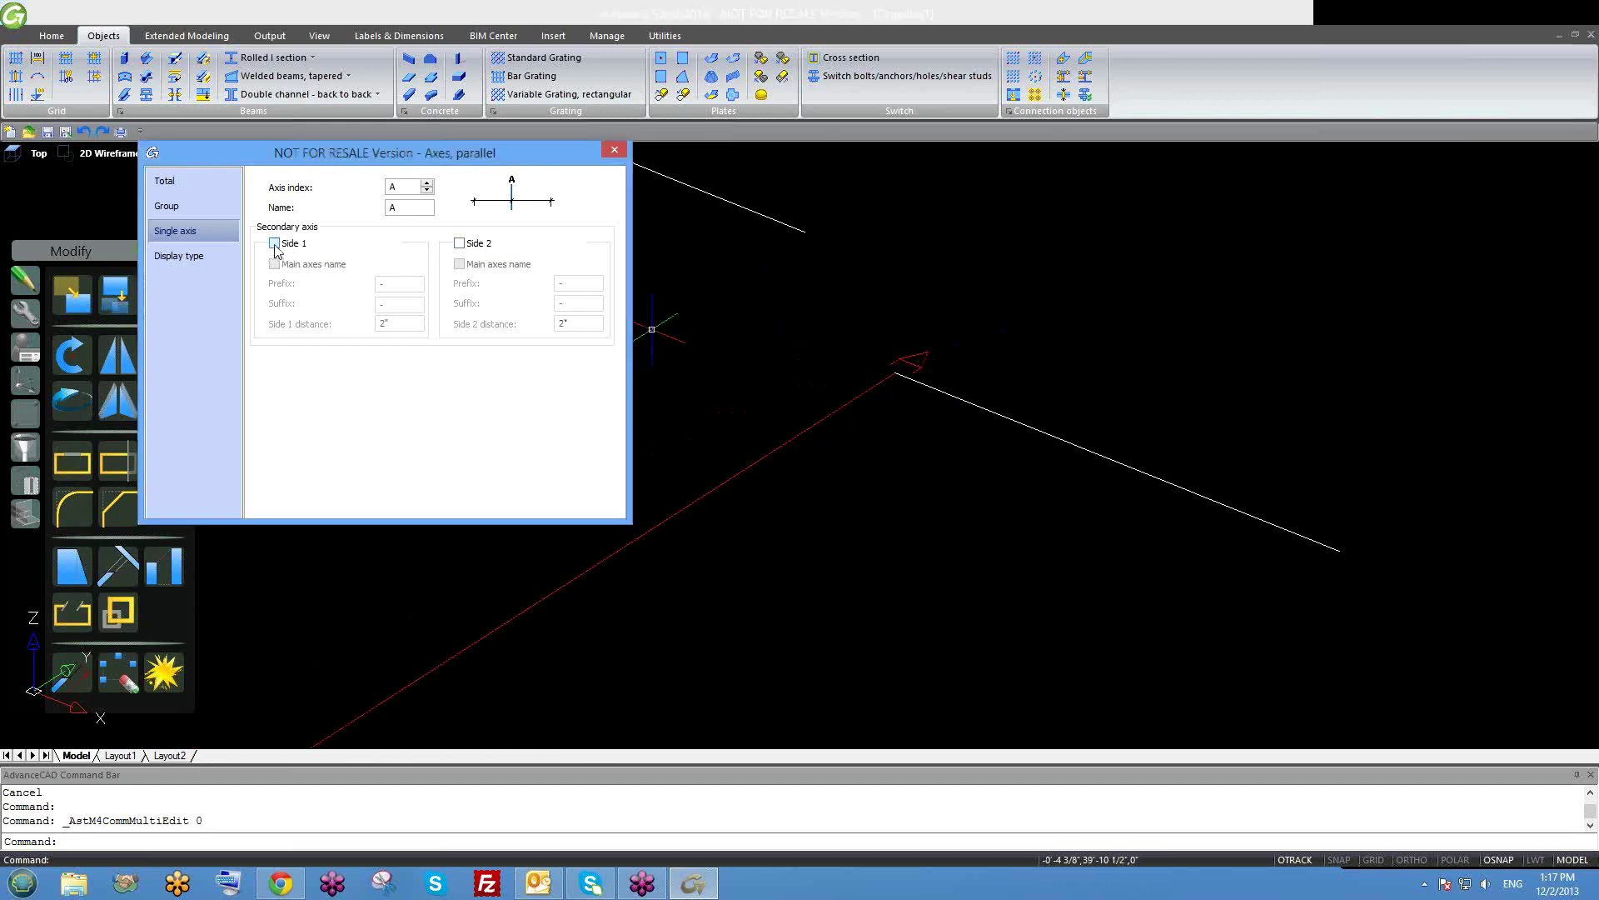
scroll(791, 365, up, 3)
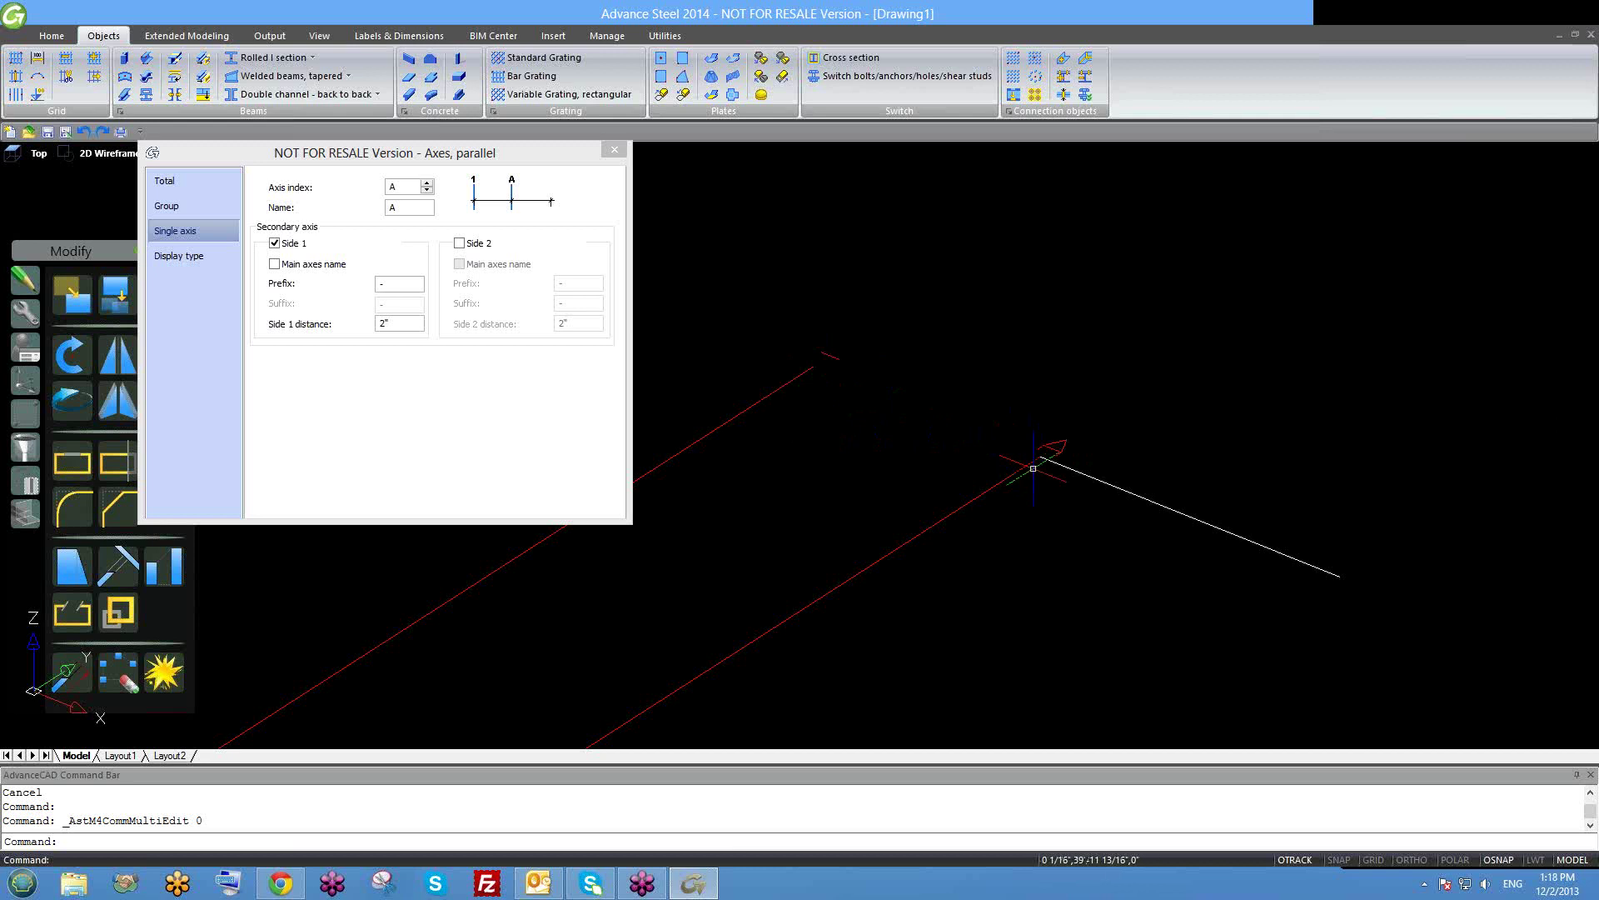
scroll(1002, 470, down, 1)
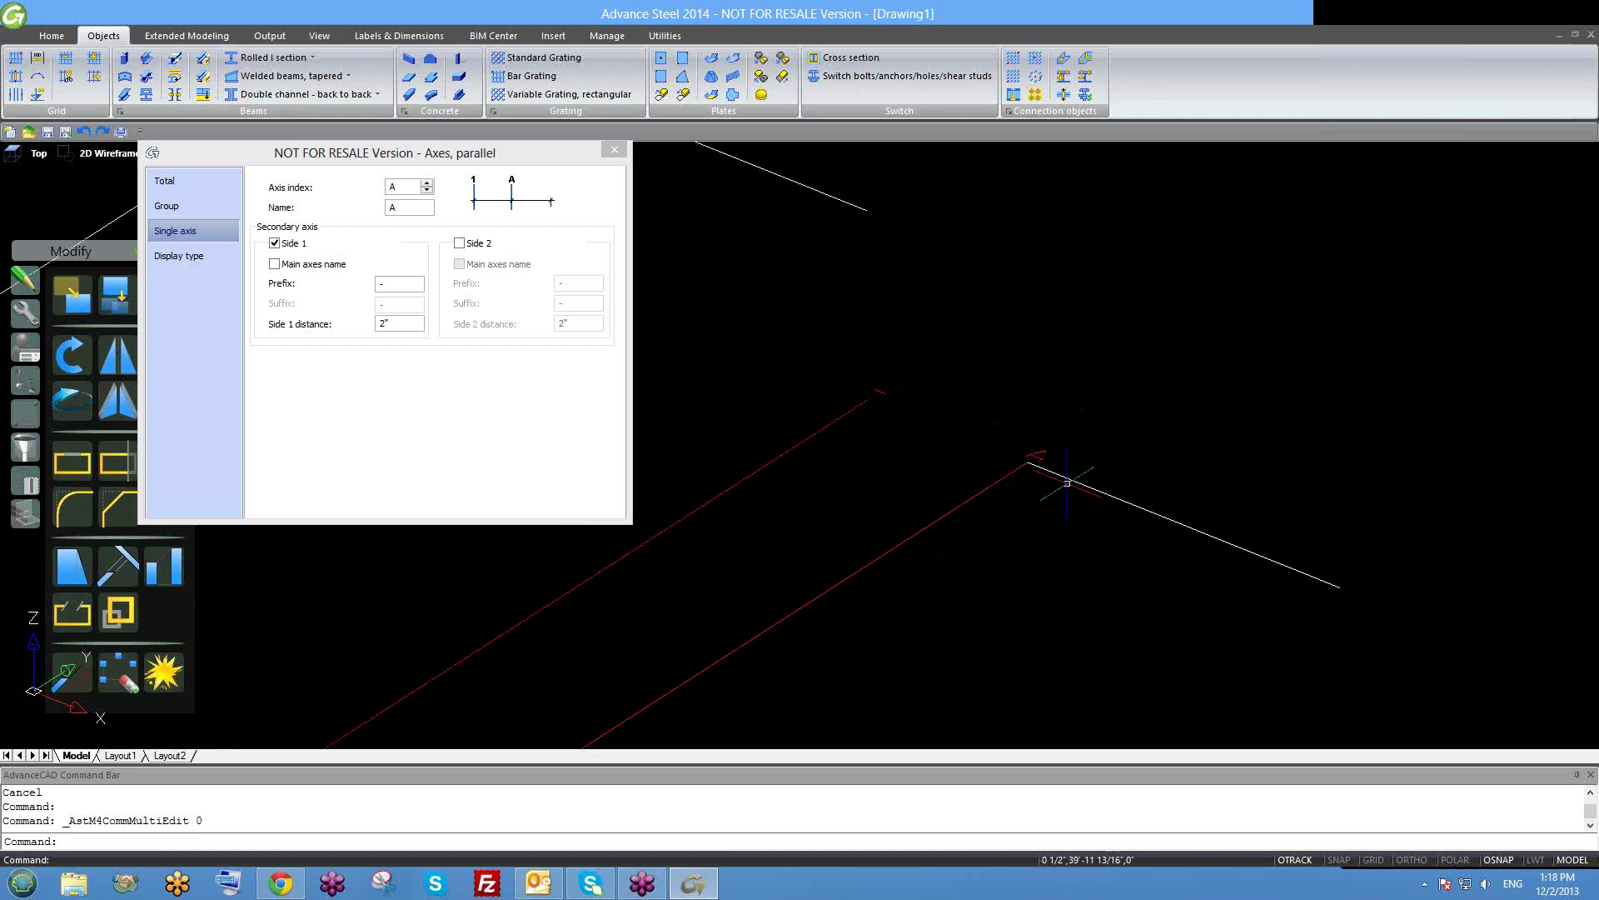
scroll(750, 366, down, 3)
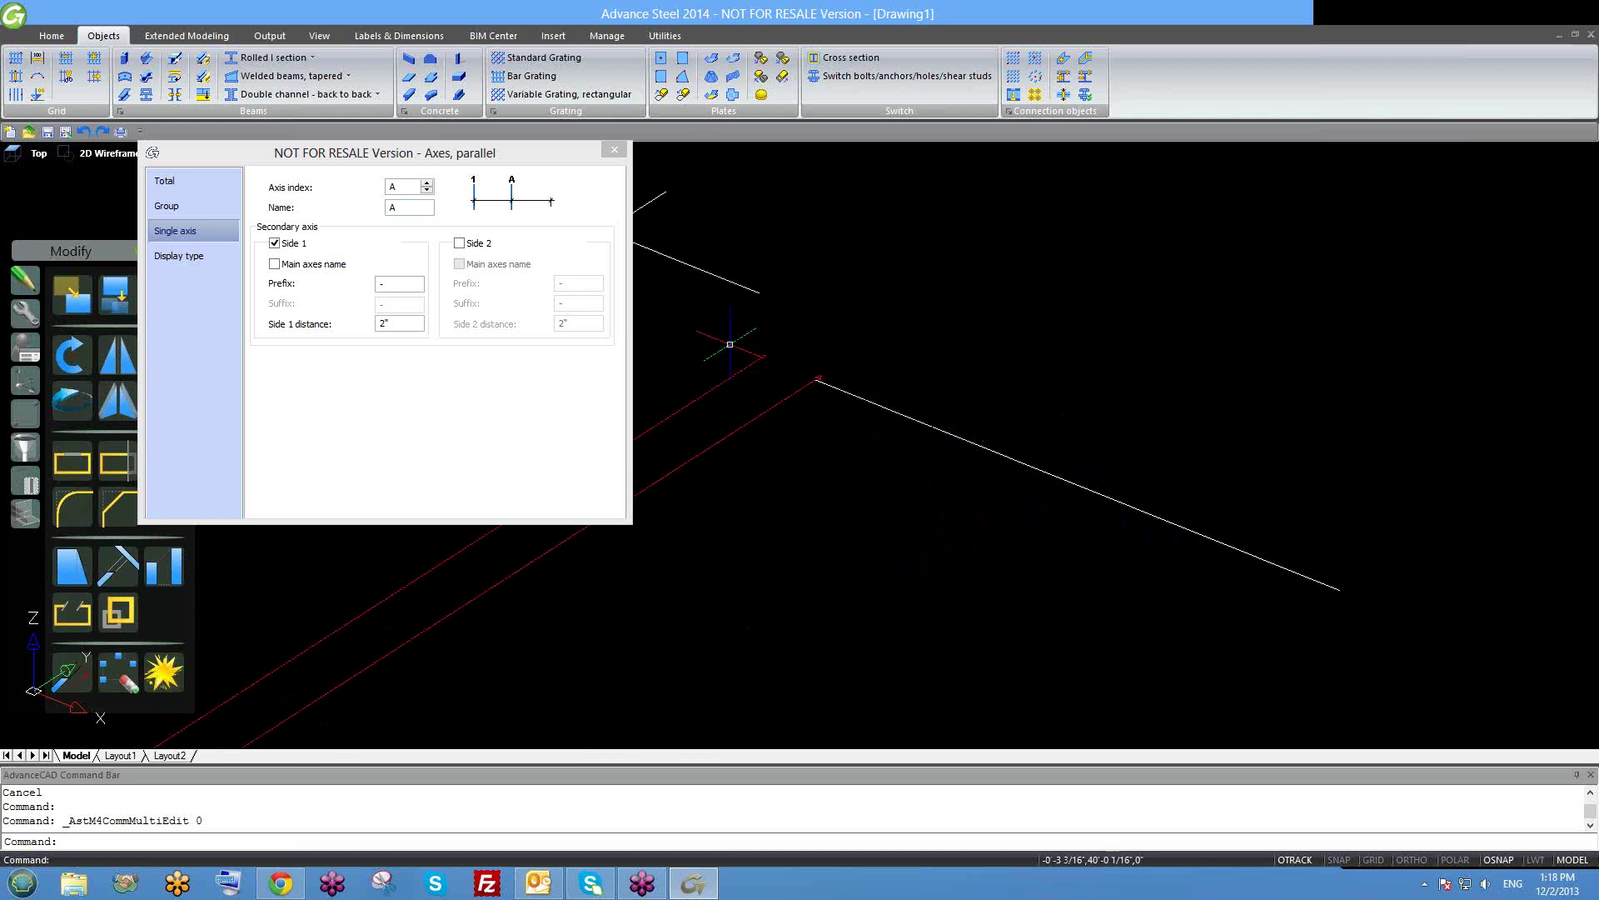
scroll(928, 443, up, 5)
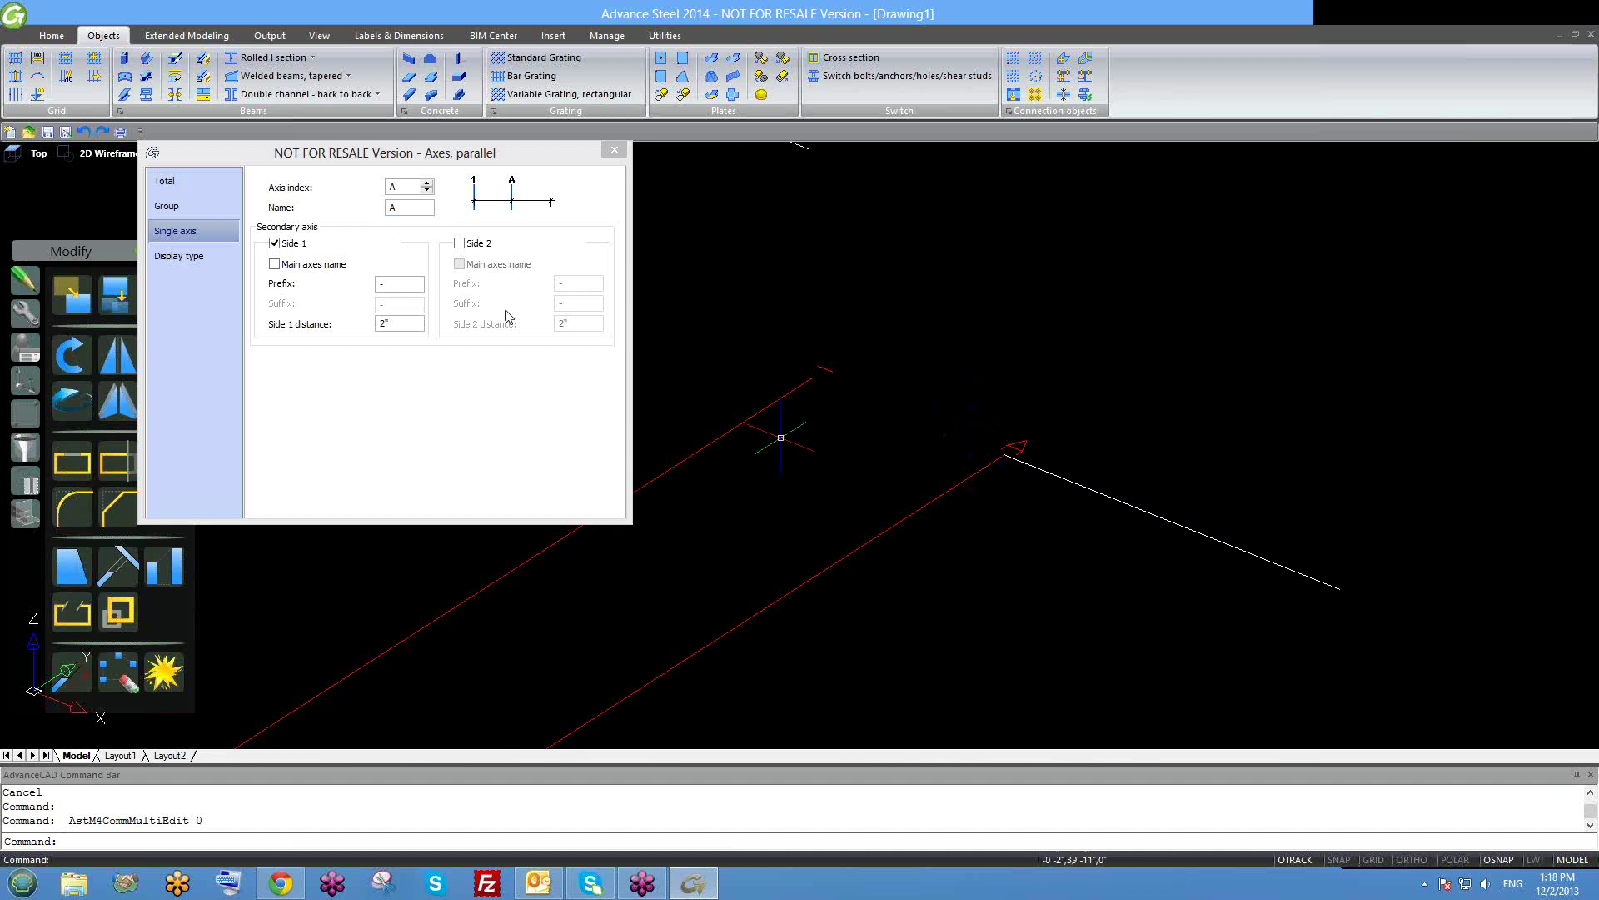
Try a Side 1 secondary axis on single axis B.
double_click(409, 209)
double_click(400, 191)
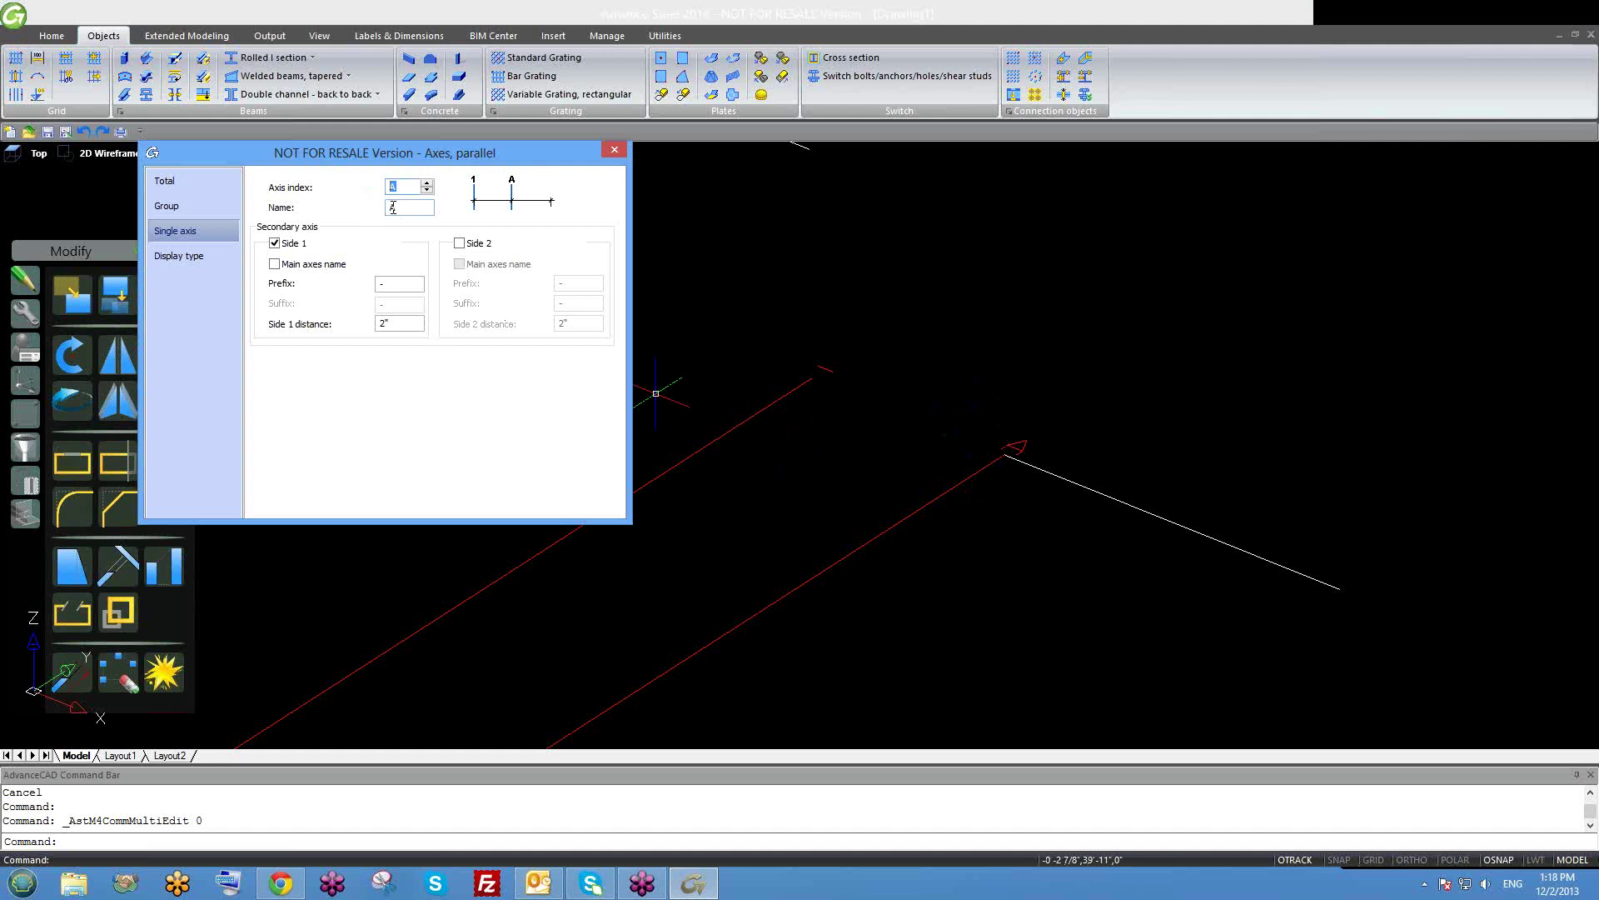
middle_drag(655, 392, 688, 314)
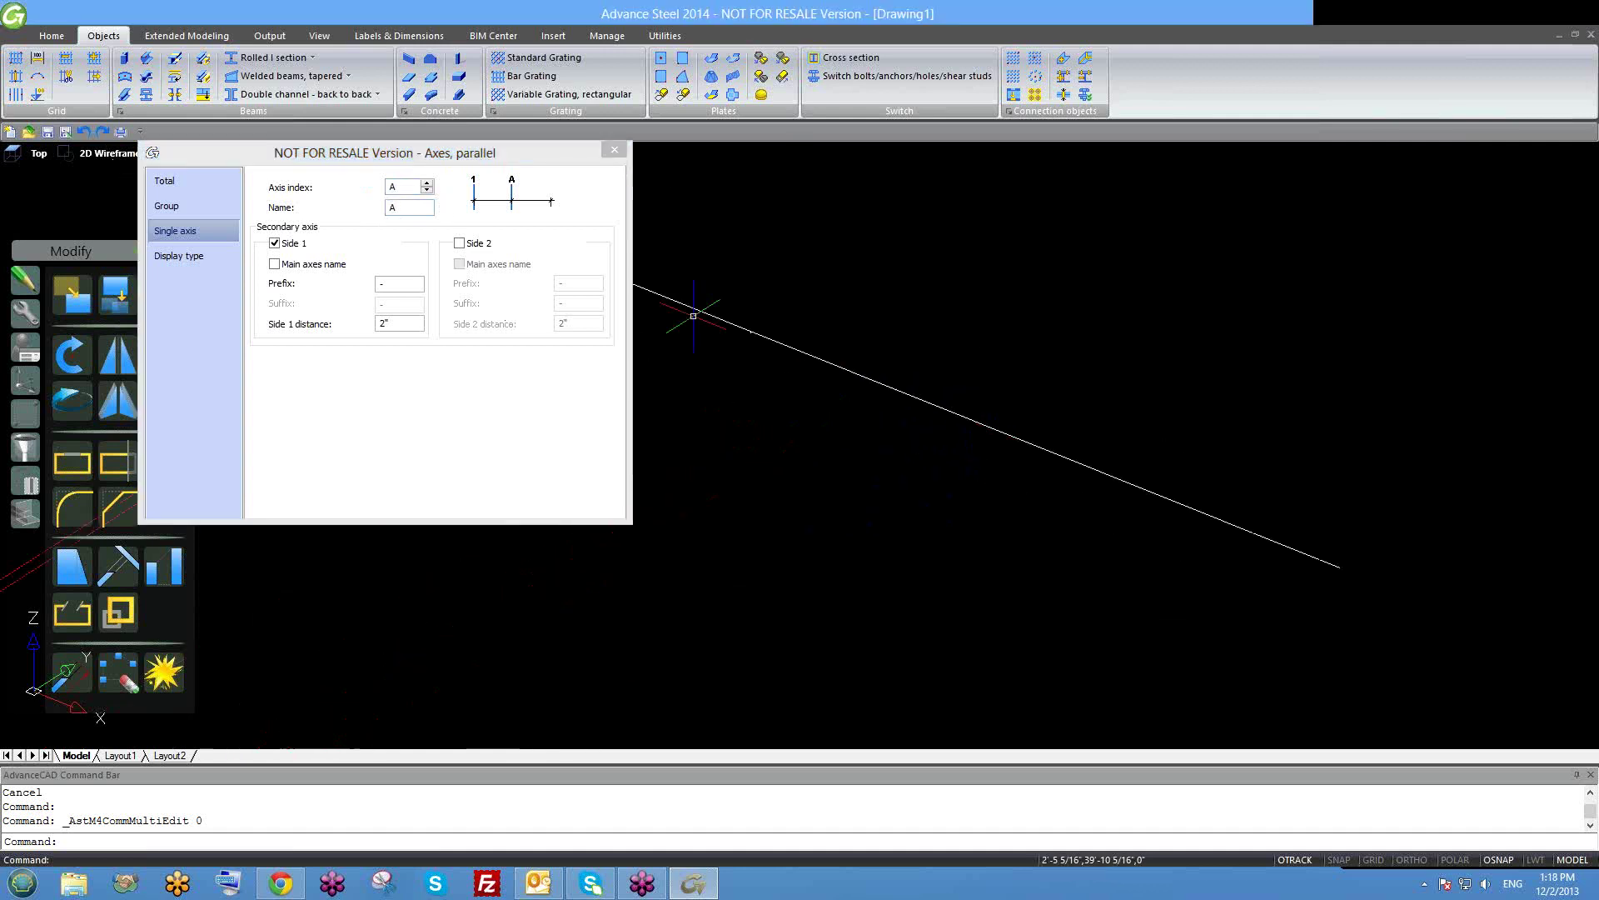
click(426, 182)
scroll(654, 305, down, 4)
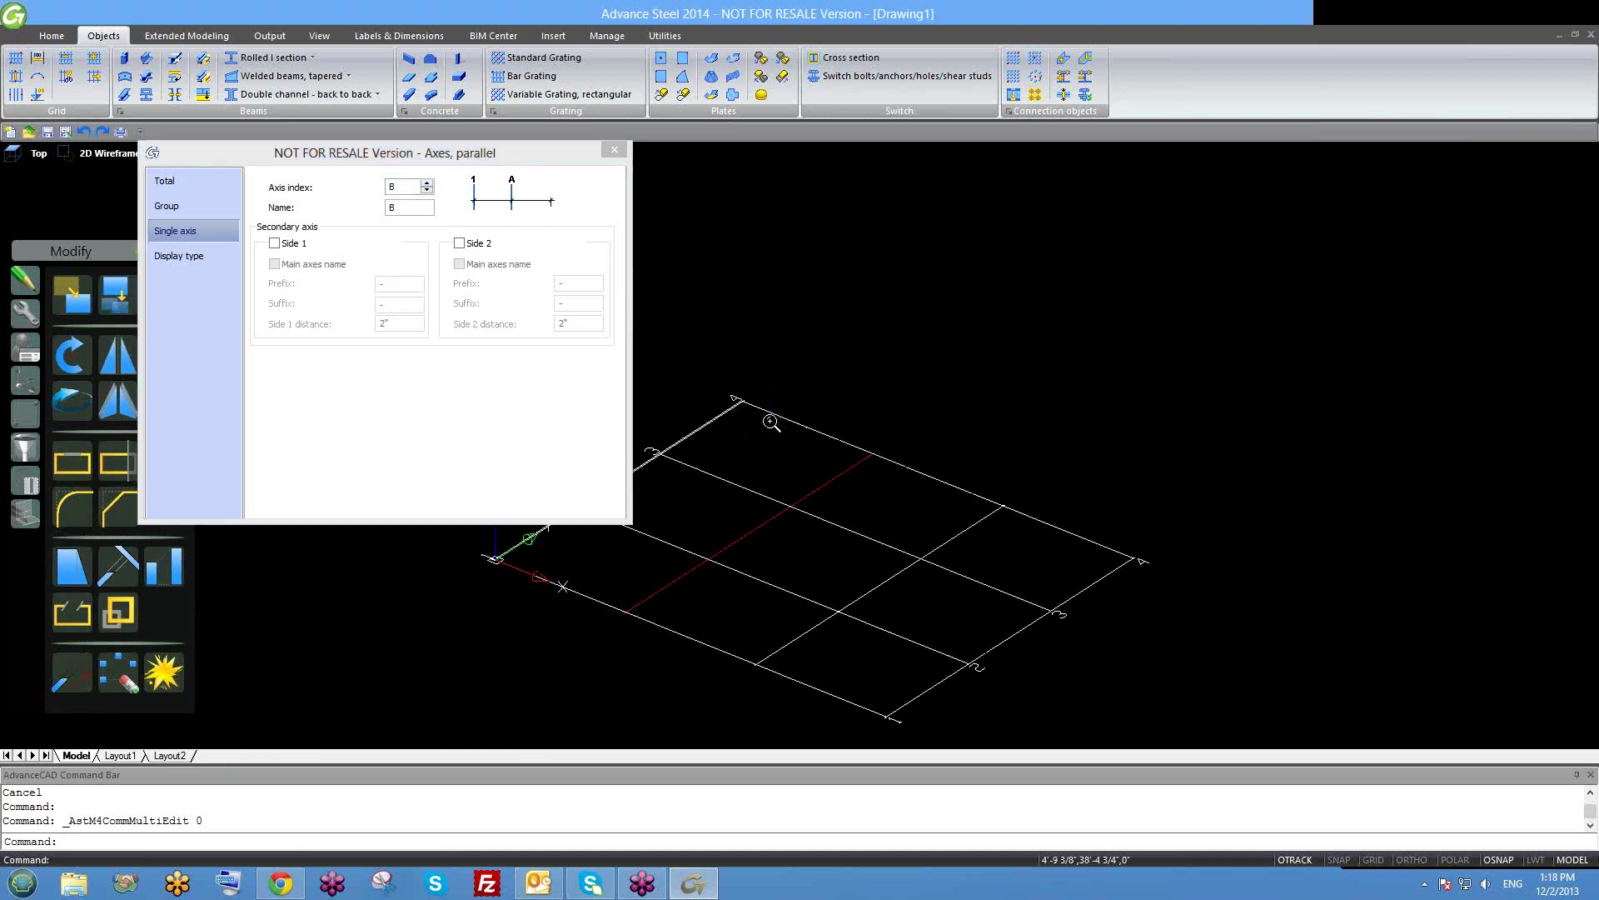
scroll(767, 384, up, 6)
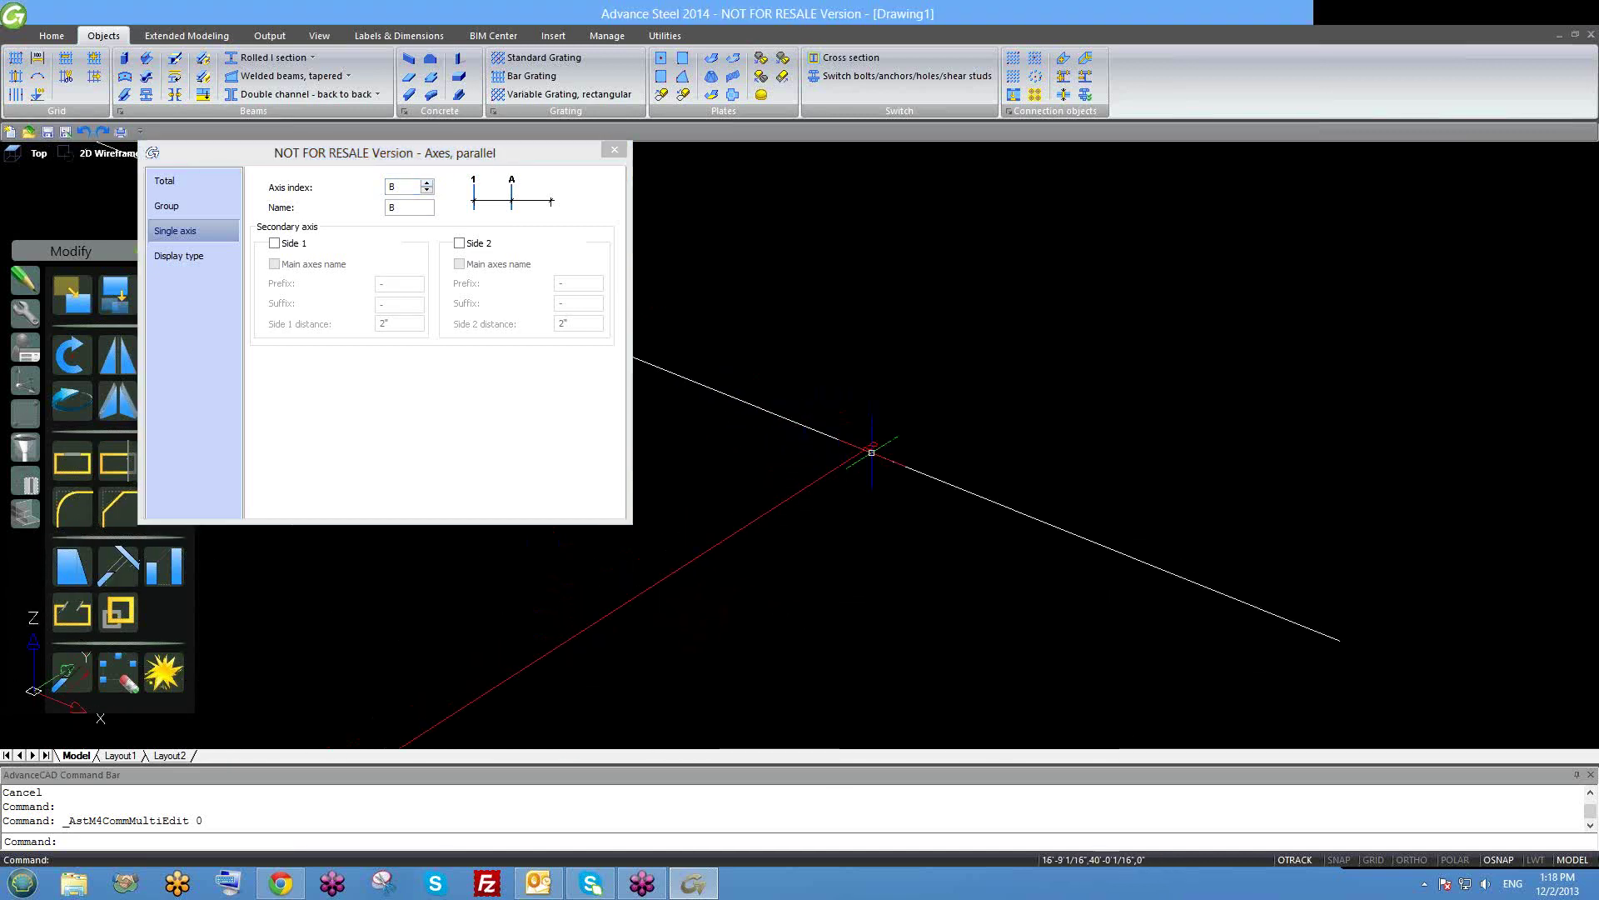
click(276, 244)
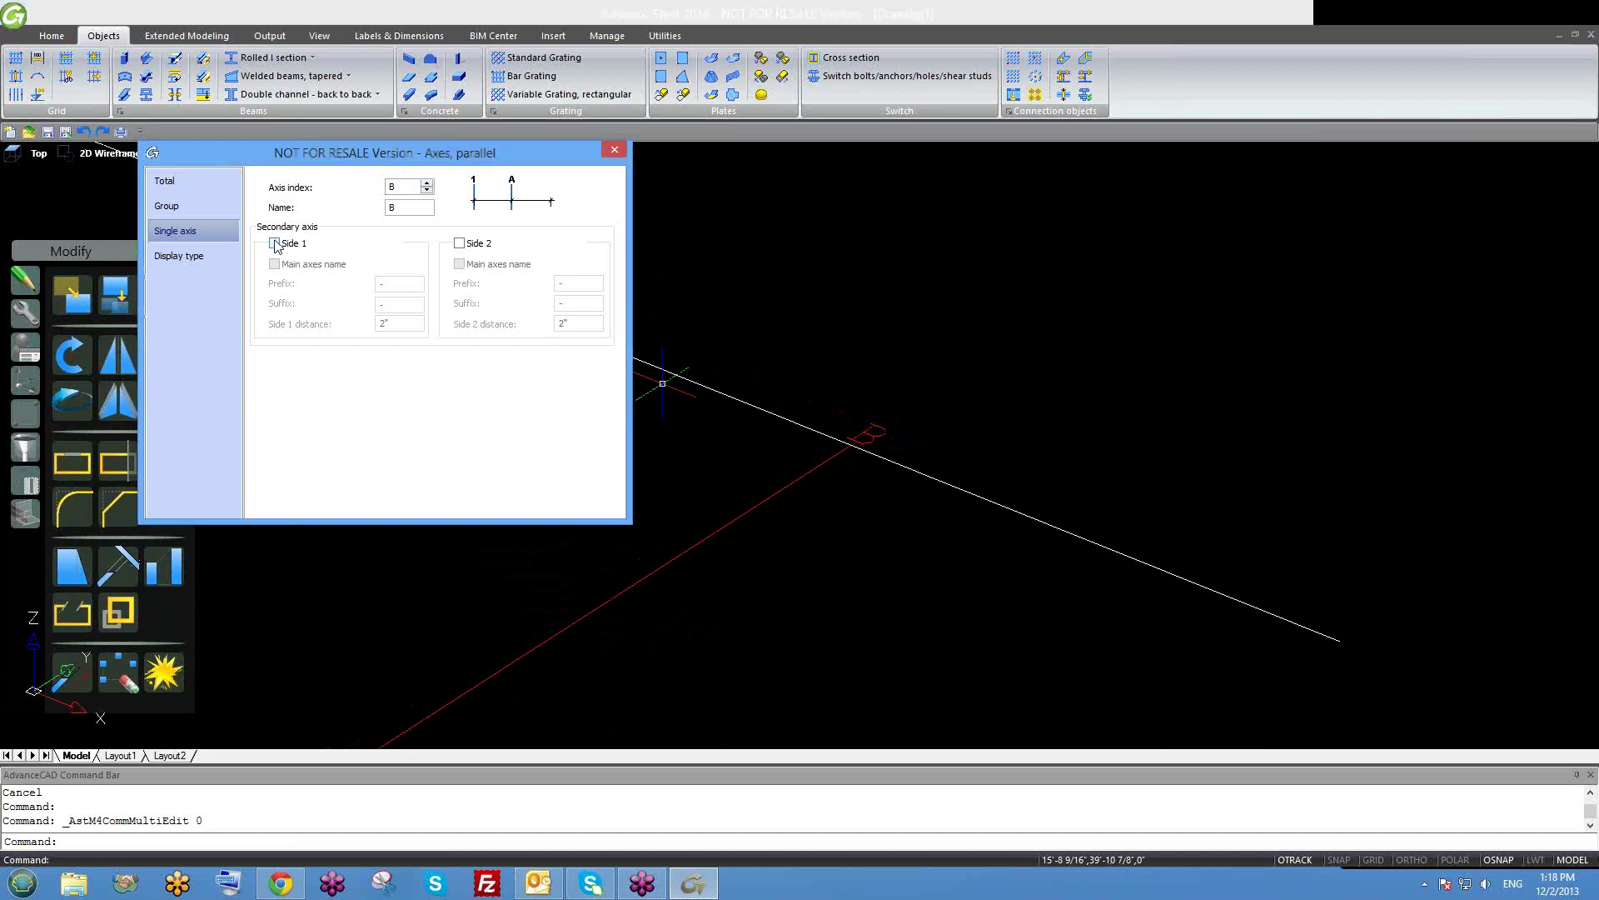
click(275, 244)
middle_drag(737, 456, 723, 361)
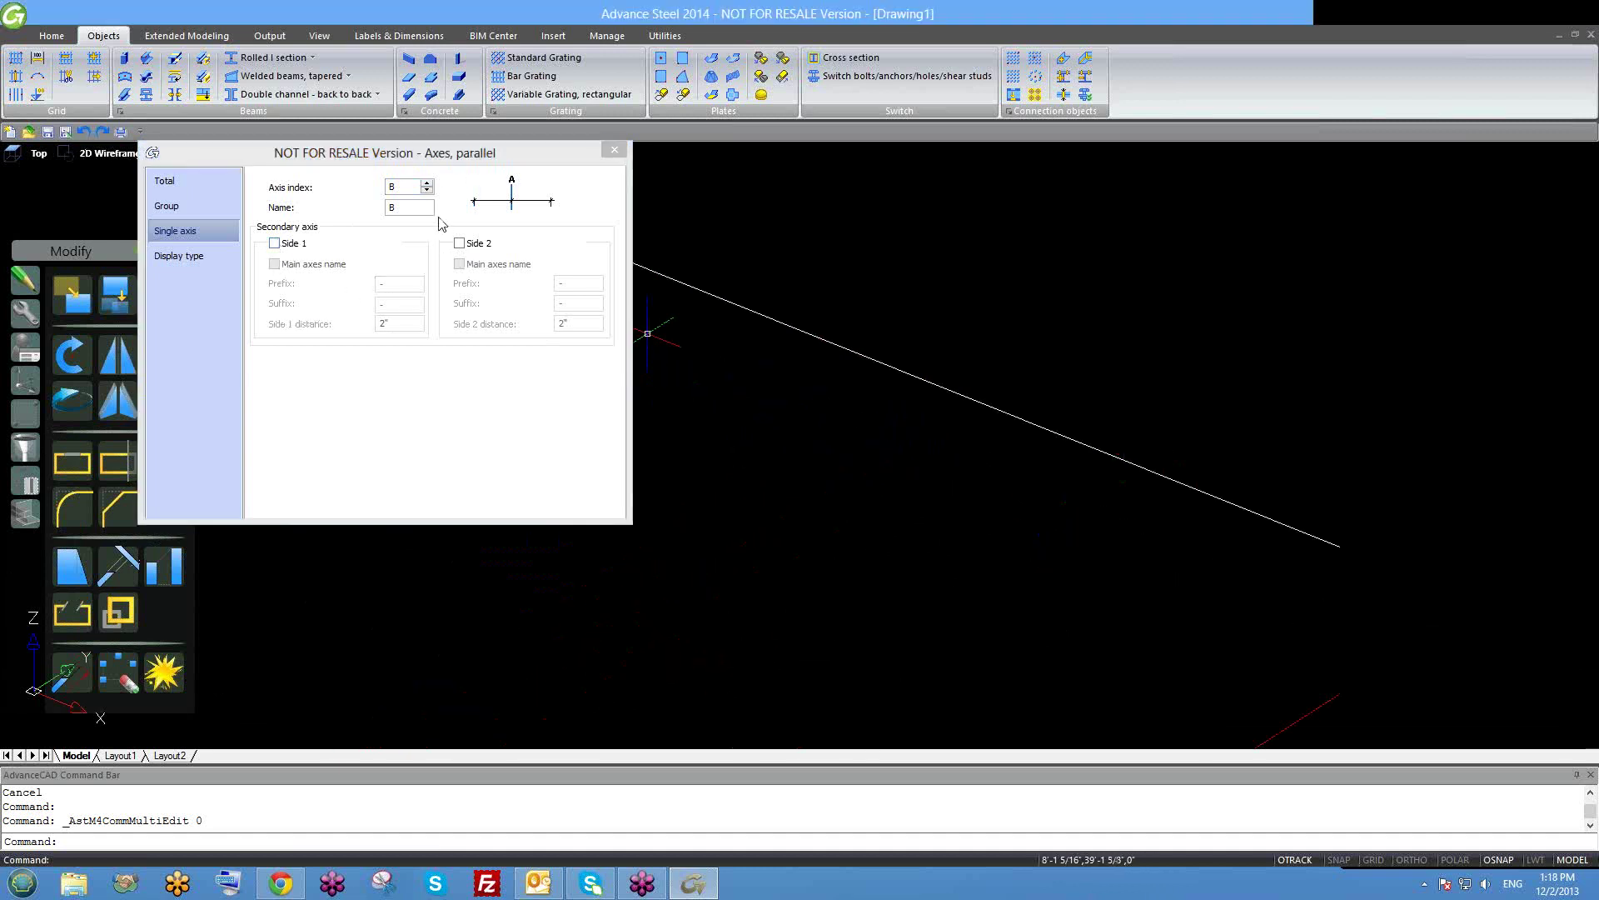
Return to single axis A and set the Side 1 distance of its secondary axis to 5".
click(427, 190)
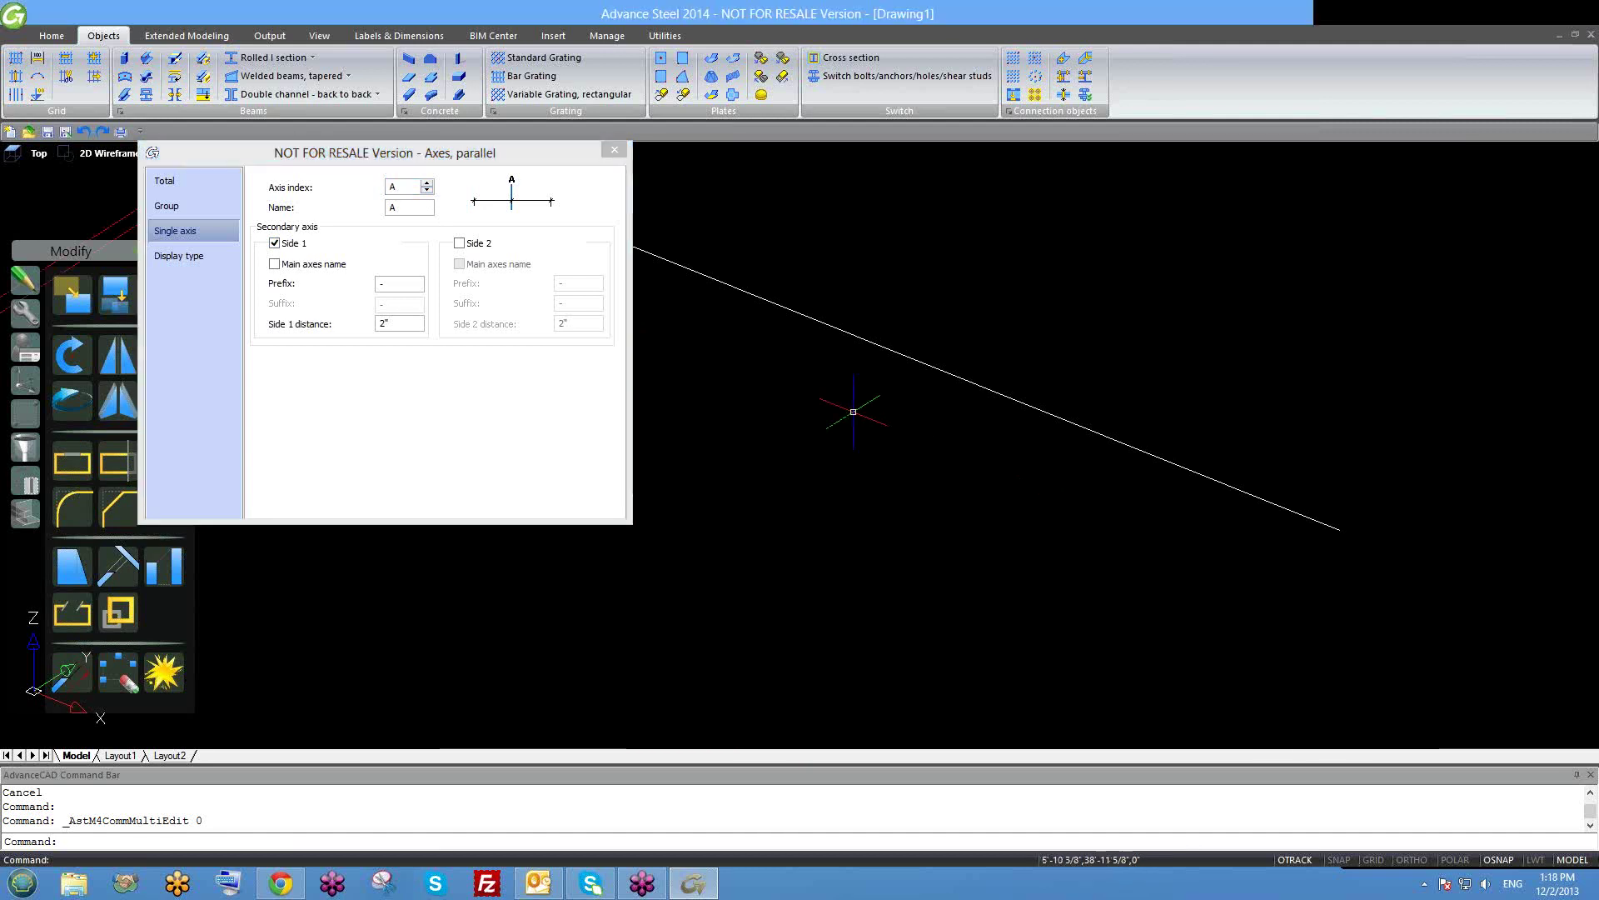
scroll(1118, 564, up, 5)
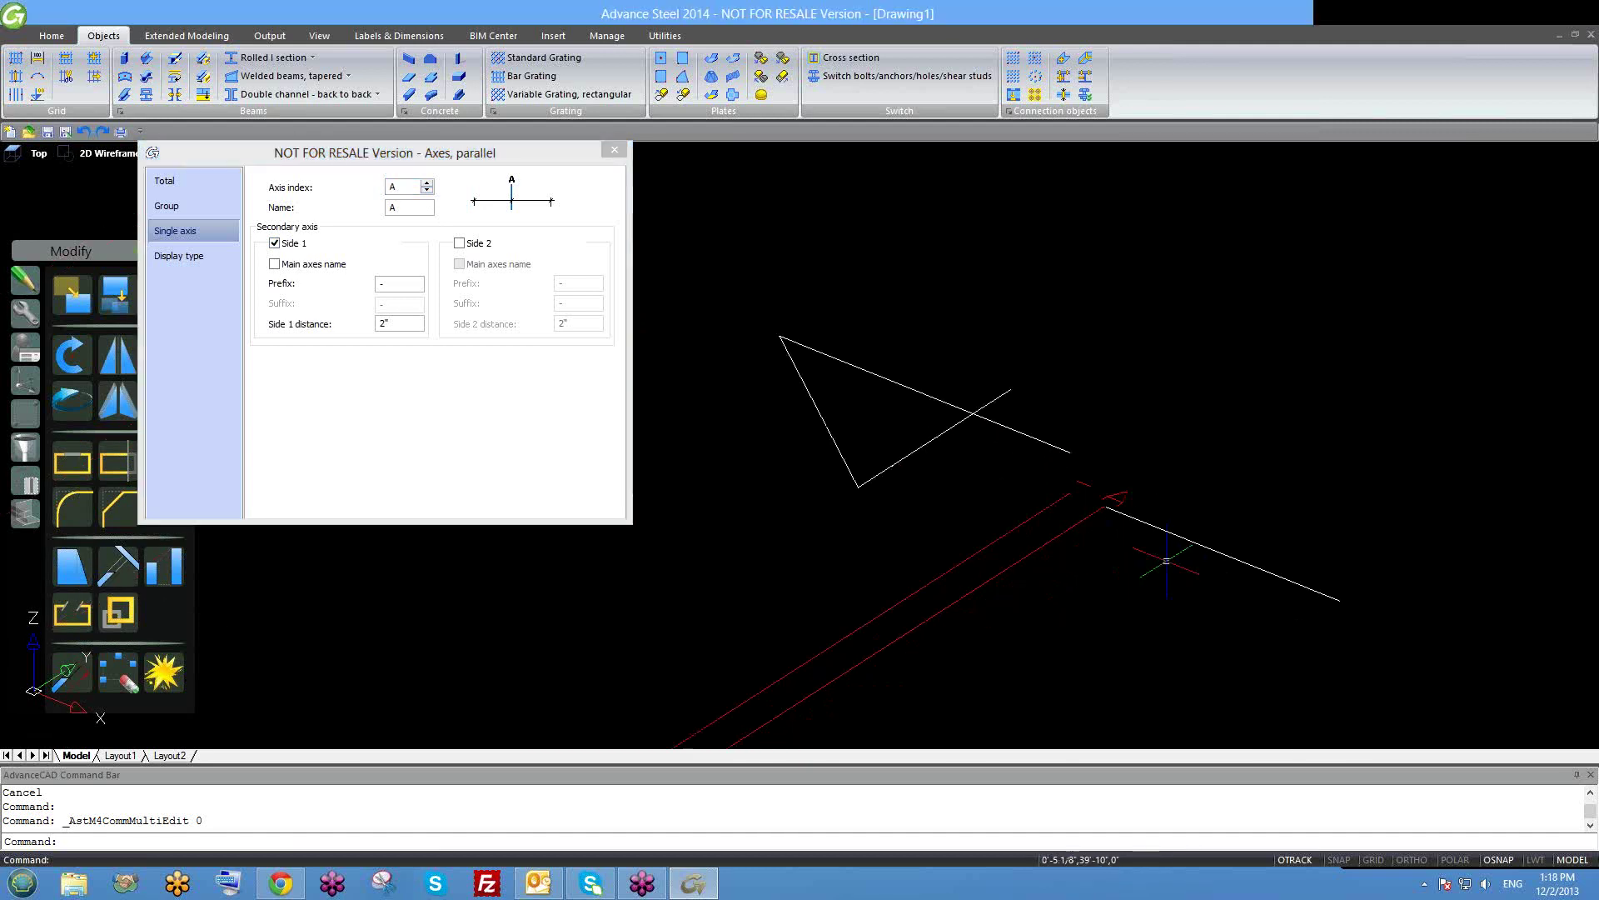
scroll(1042, 475, up, 3)
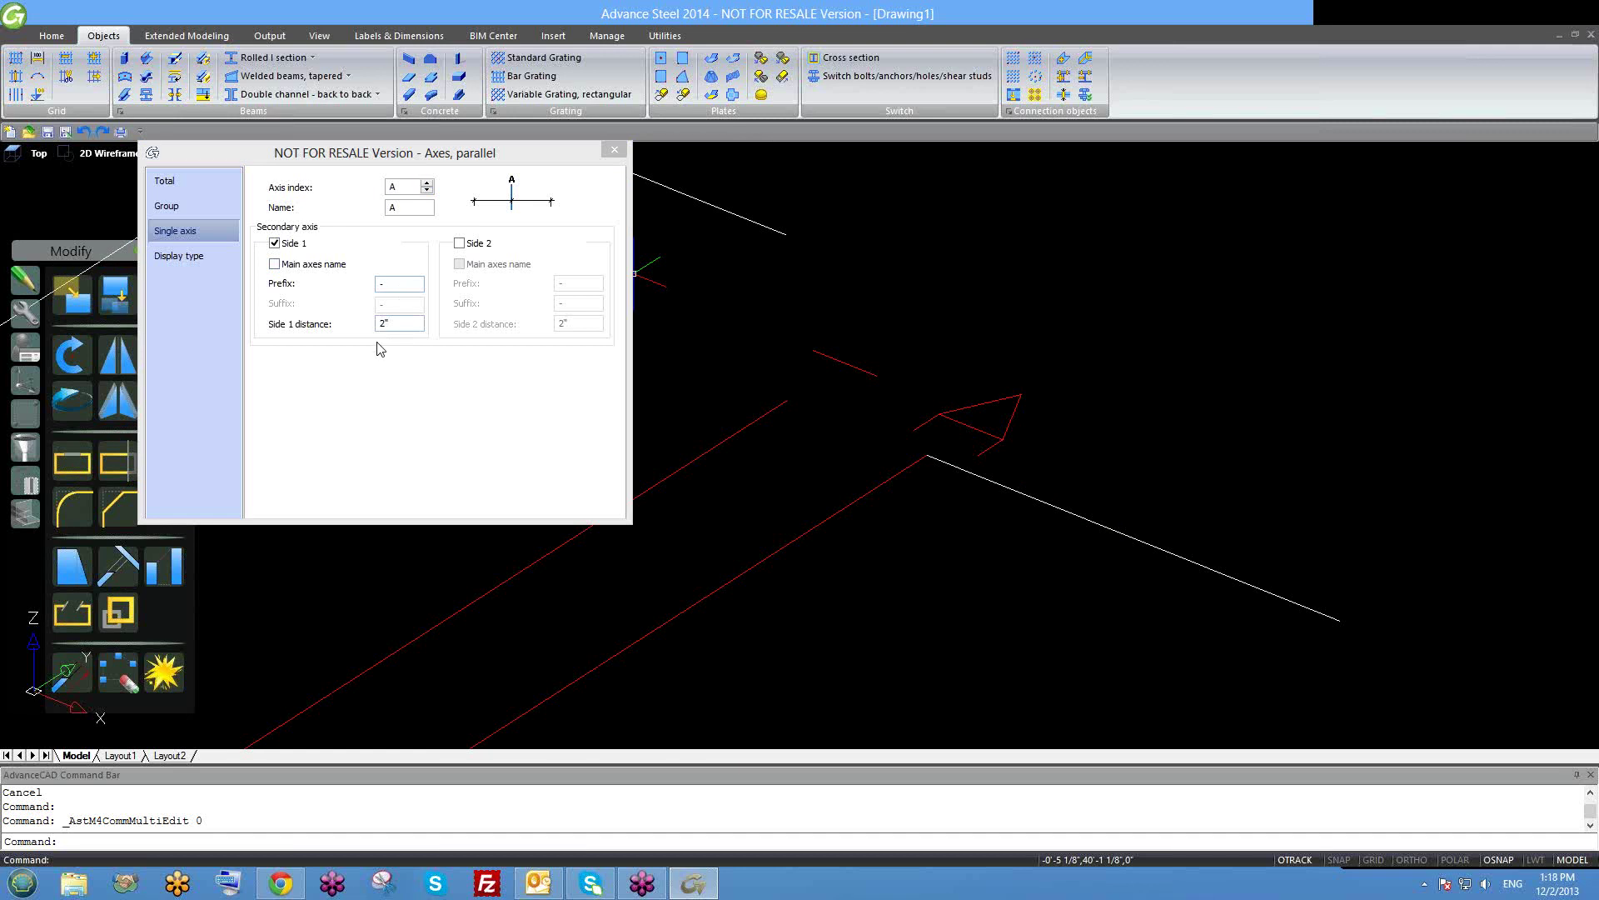
click(412, 326)
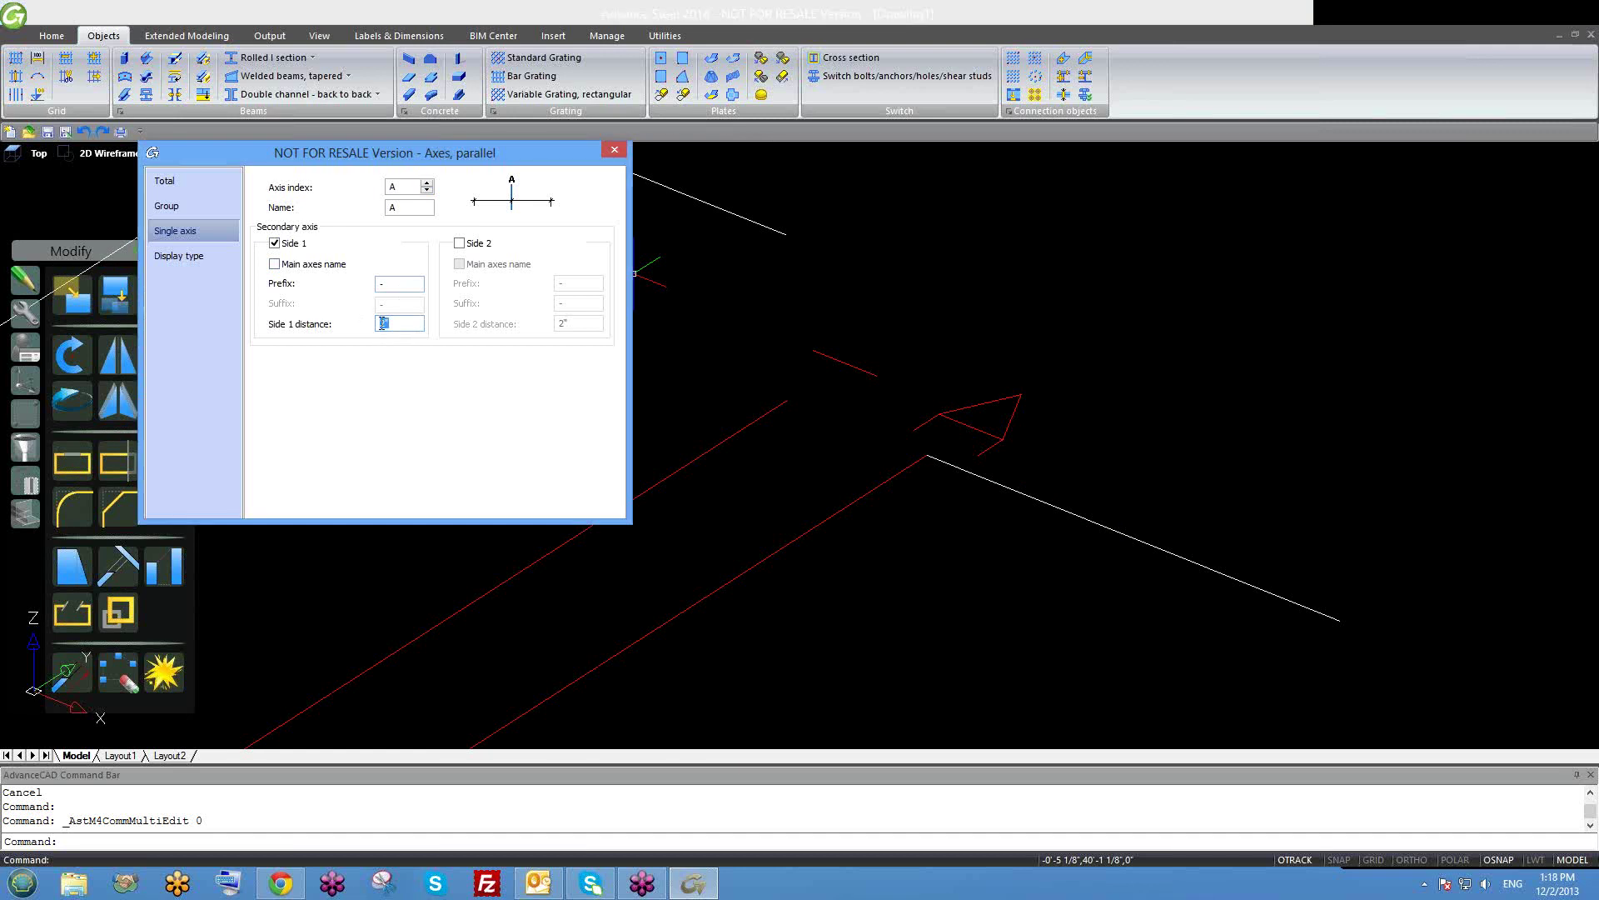
key(Return)
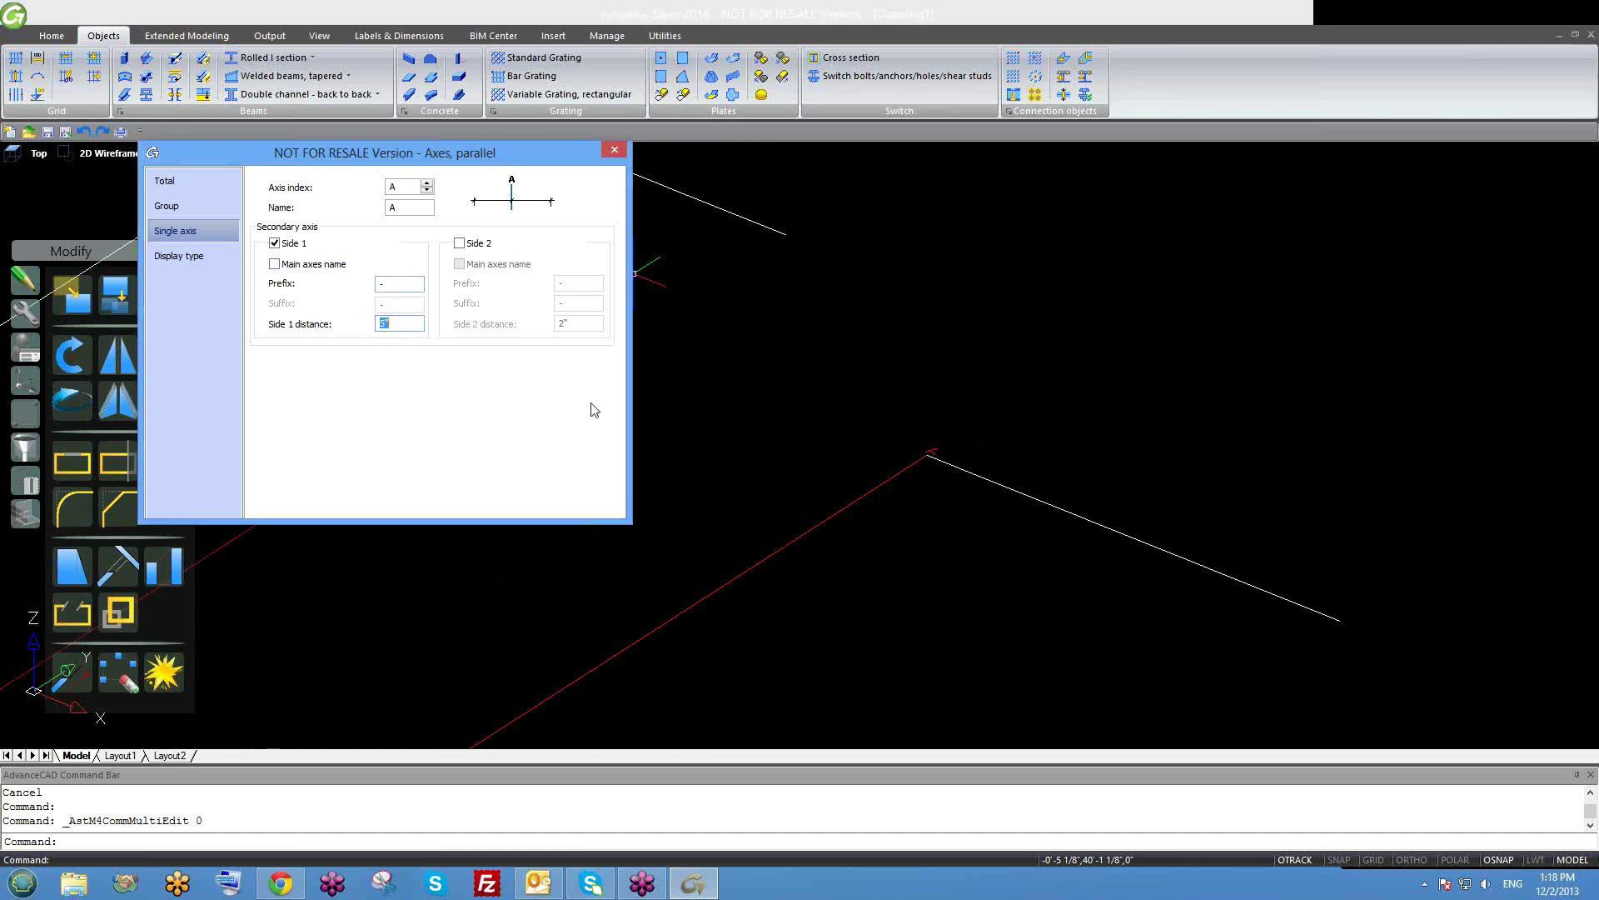
scroll(916, 437, up, 3)
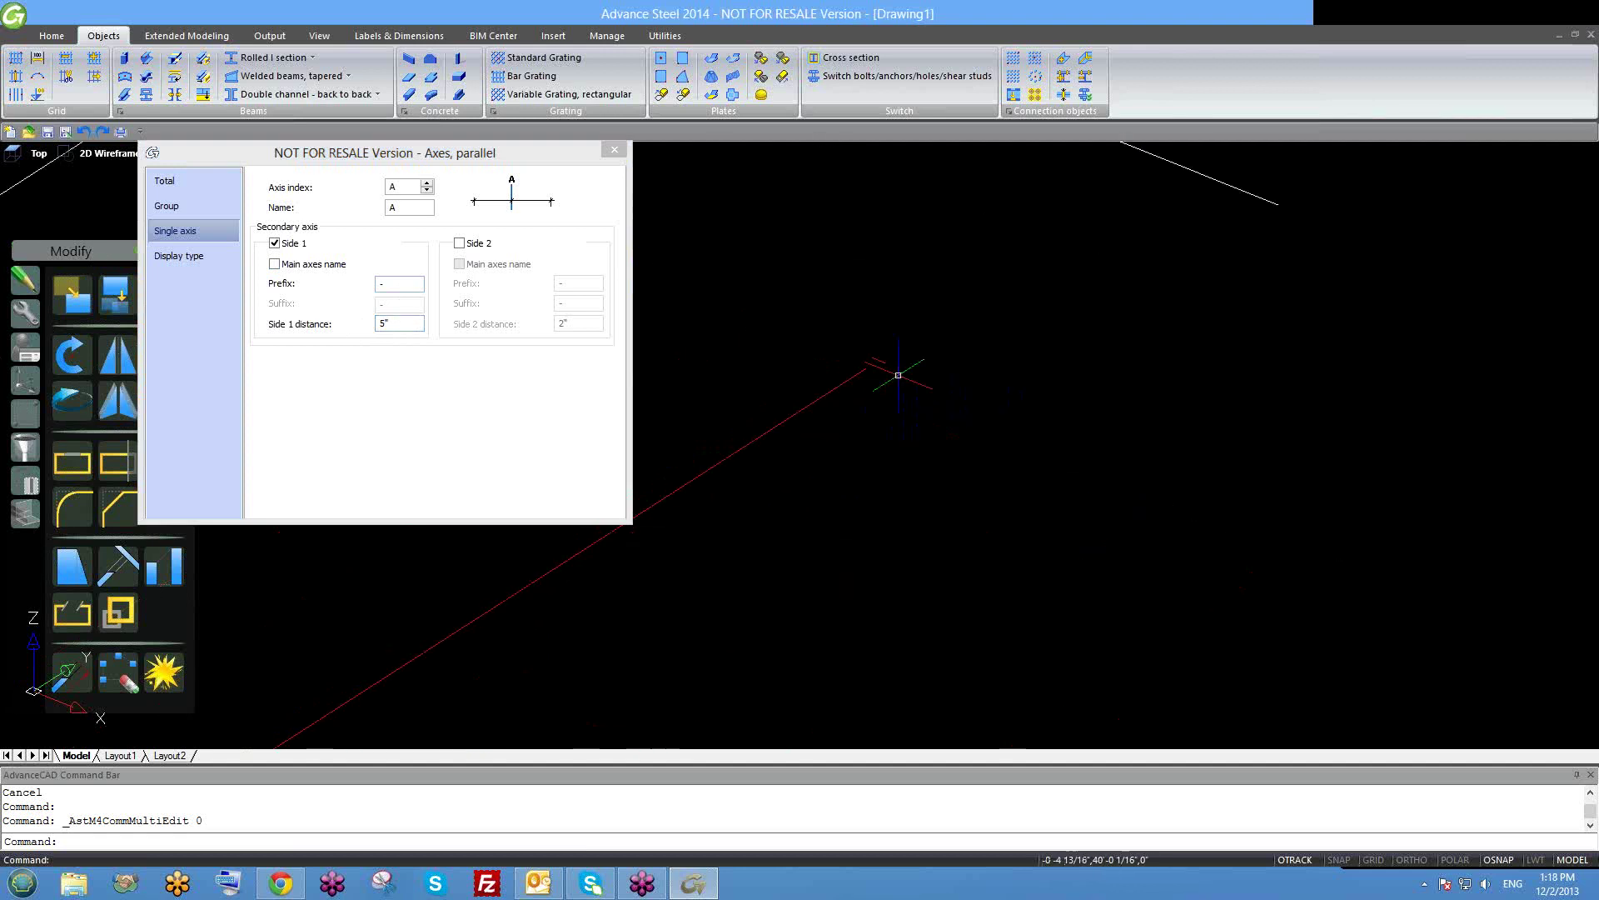
Set the prefix of axis A's Side 1 secondary axis to A-1 and close the axis properties.
click(320, 285)
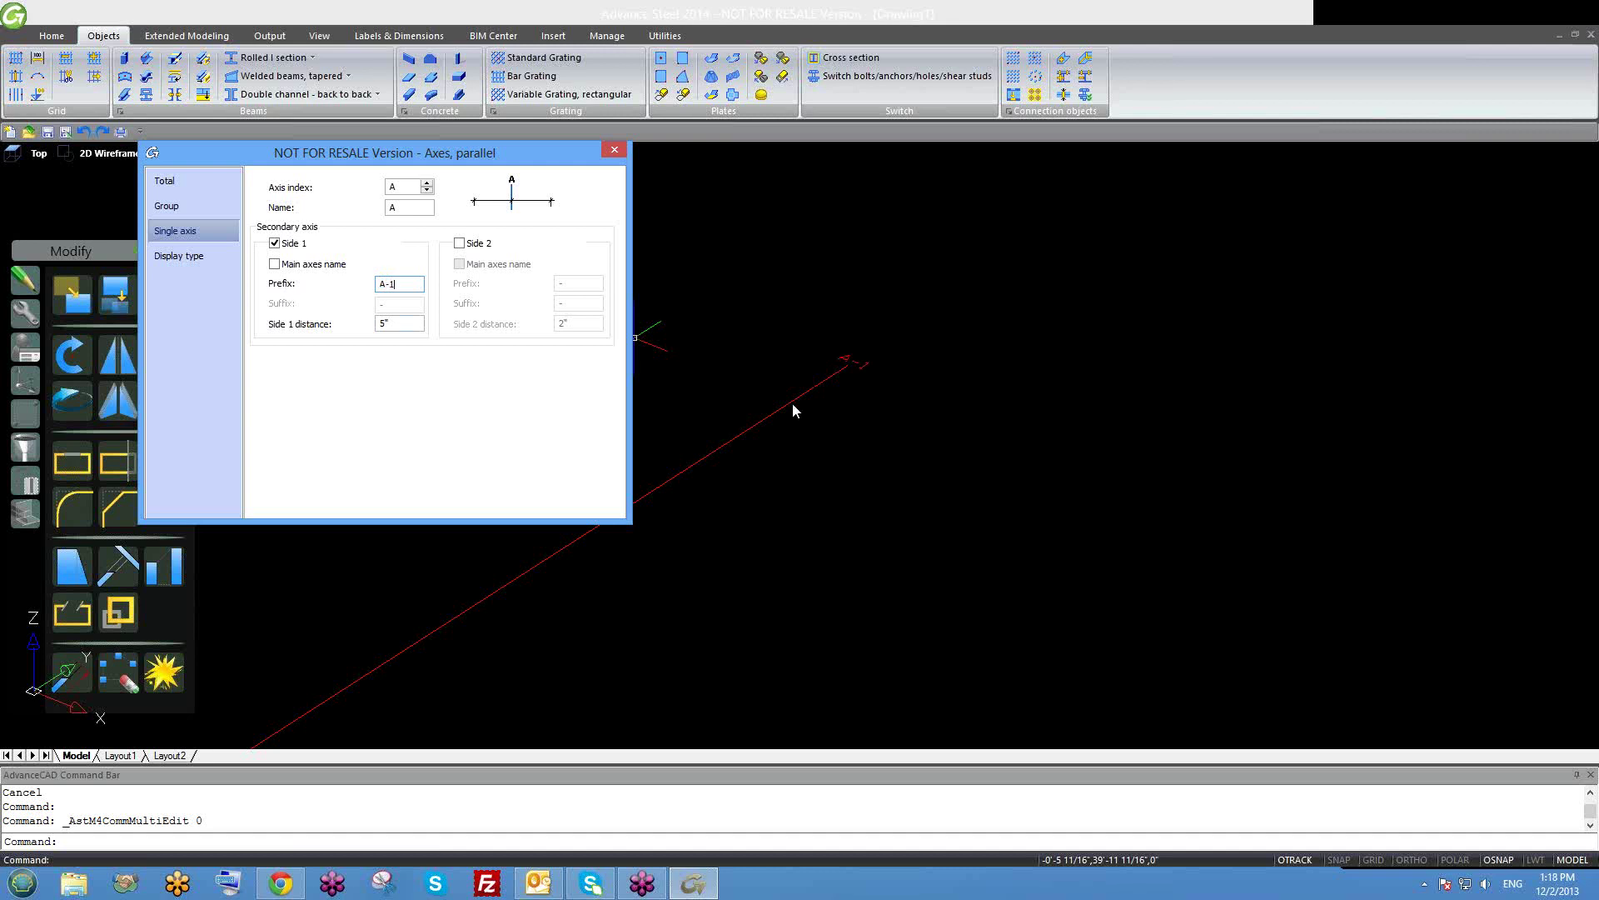
scroll(803, 405, down, 3)
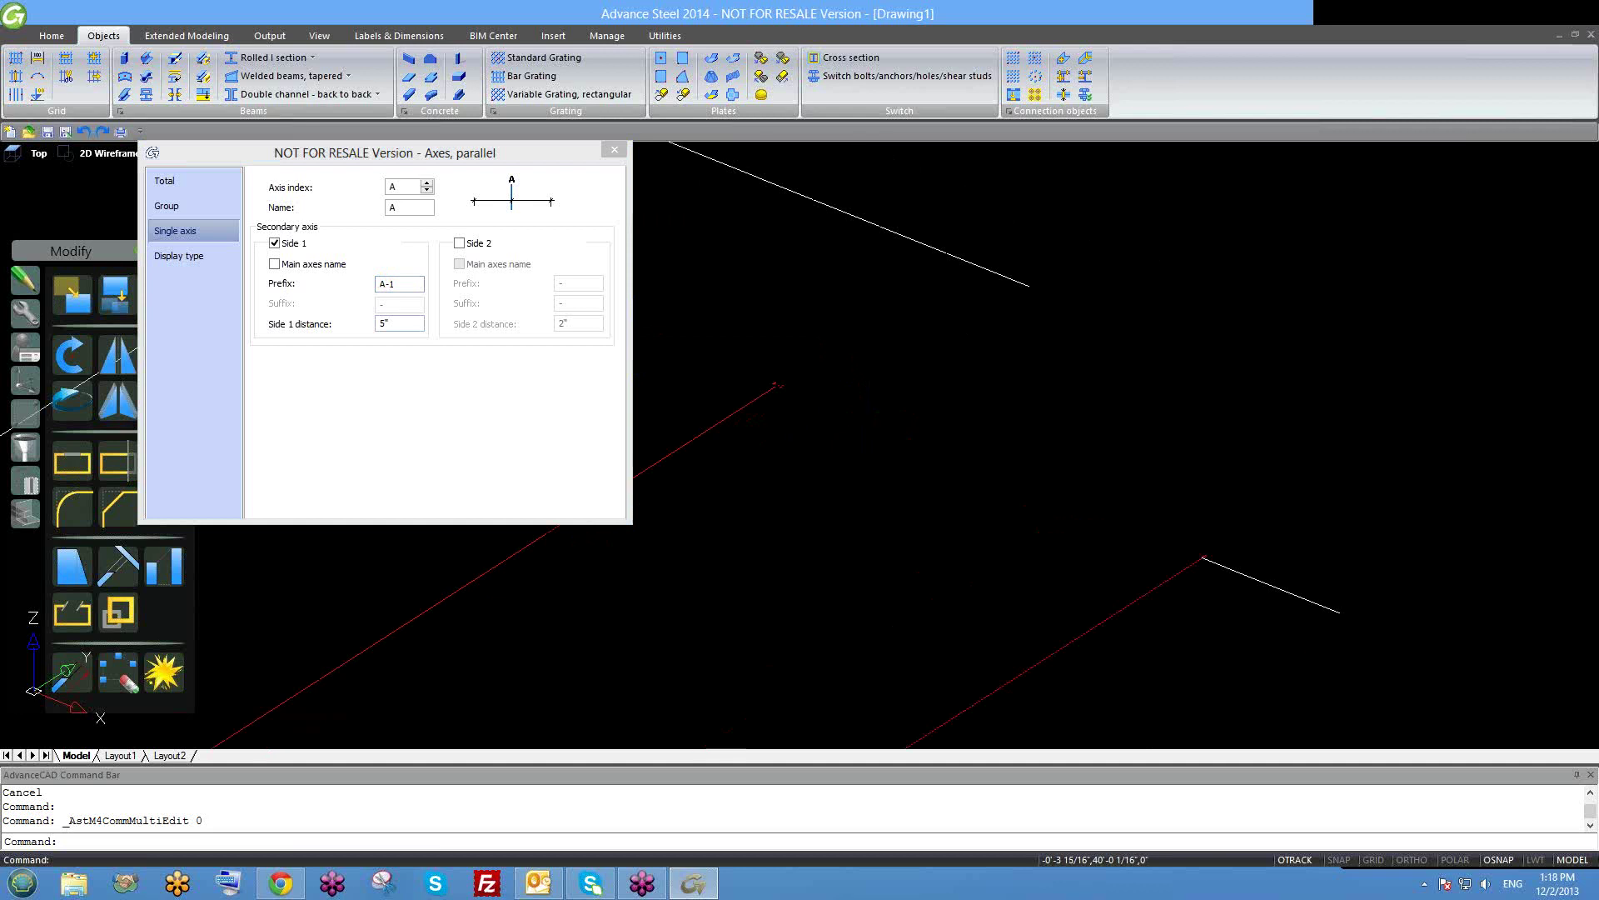
click(623, 154)
Regenerate the drawing with REGEN to refresh the grid labels.
scroll(814, 378, up, 3)
scroll(824, 393, down, 2)
scroll(823, 411, up, 1)
scroll(856, 453, down, 2)
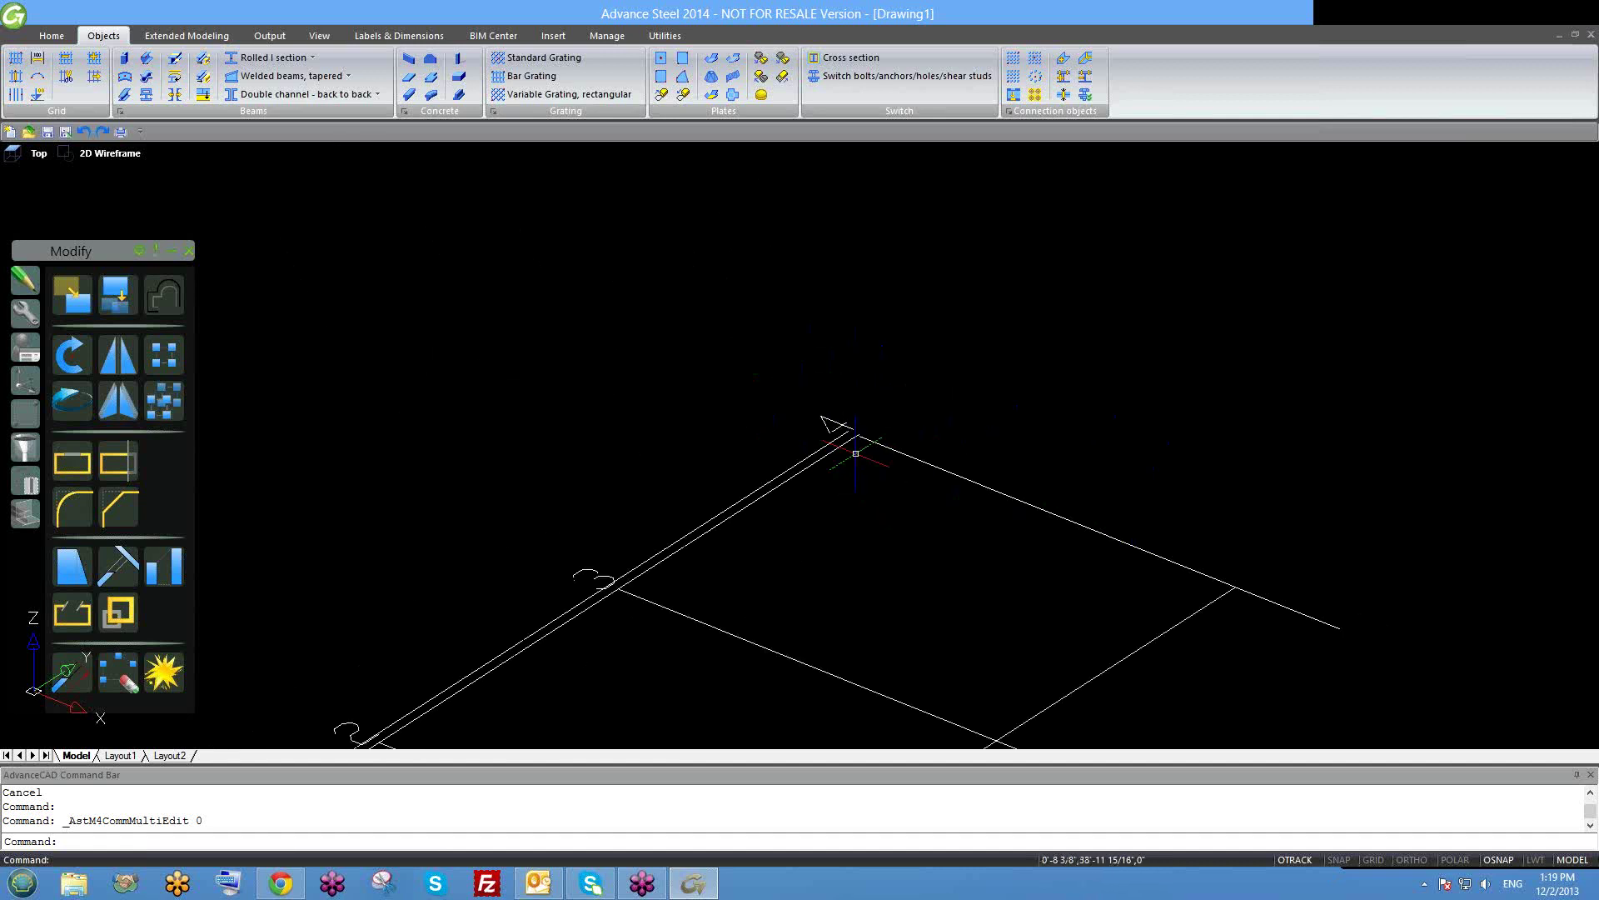
text(reg)
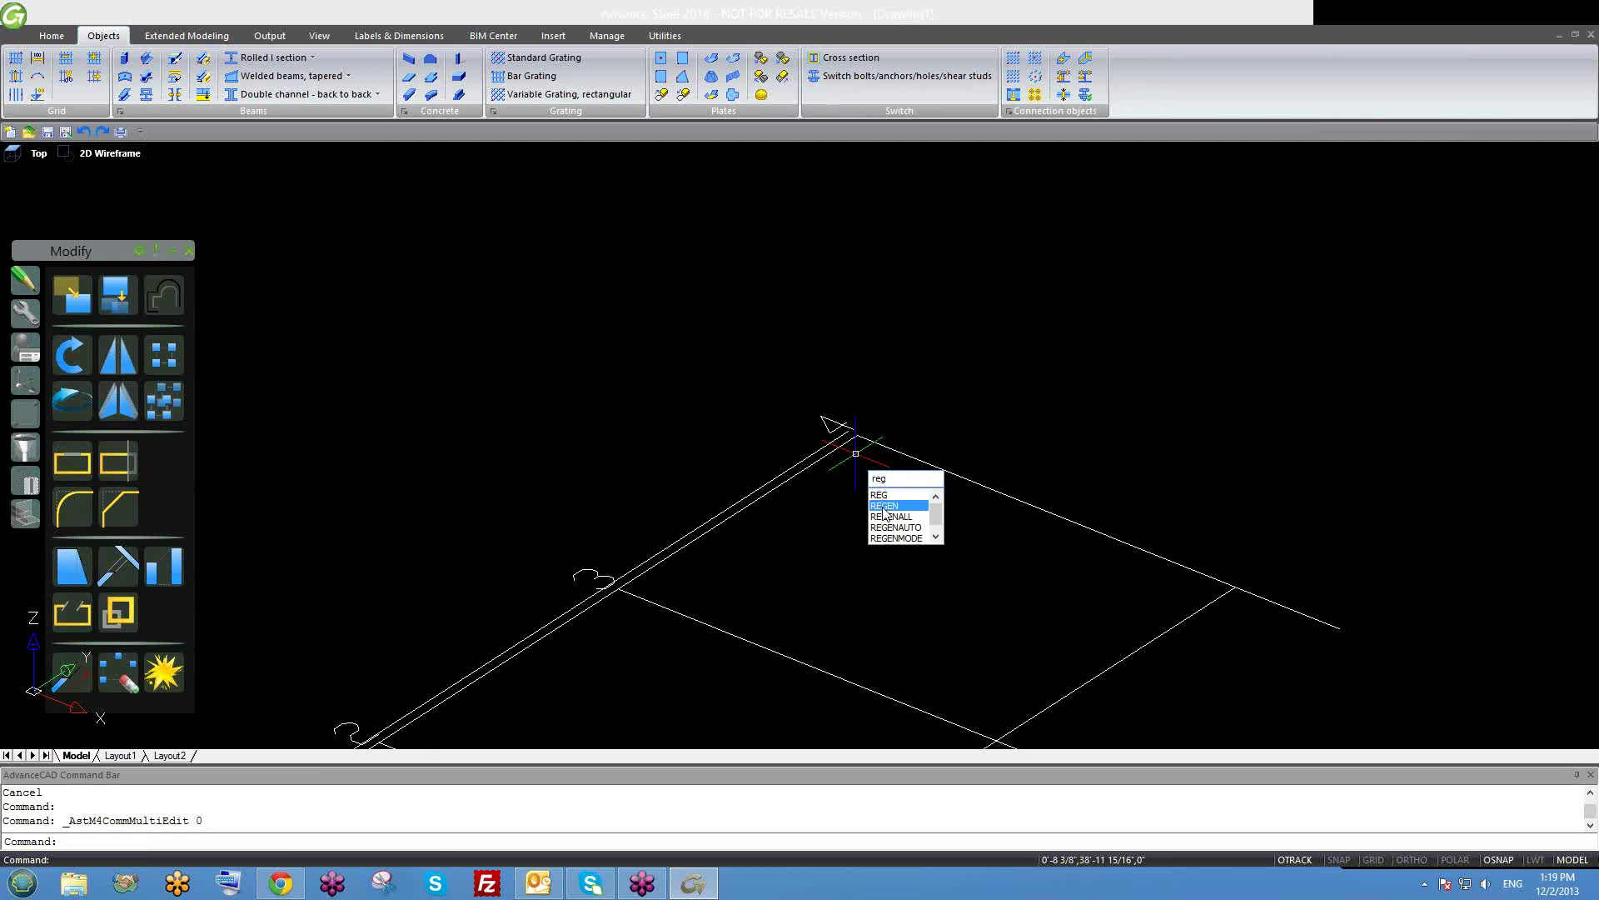
click(885, 506)
Examine the labels of axis A and its secondary axis A-1 at the grid corner from close up.
scroll(856, 454, up, 2)
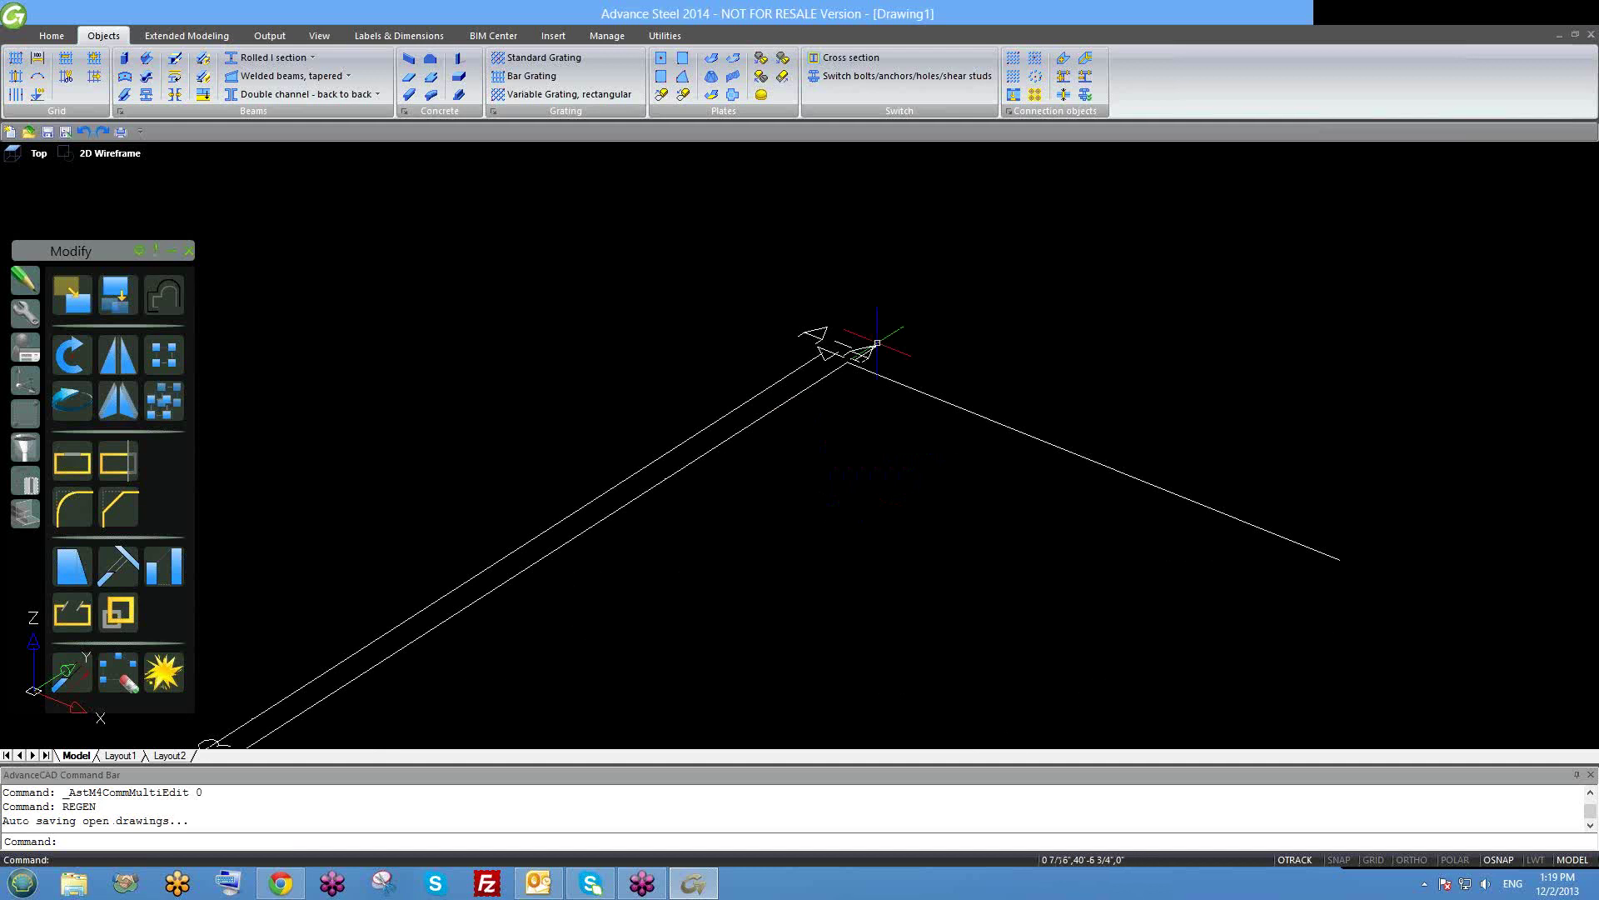
scroll(642, 411, up, 3)
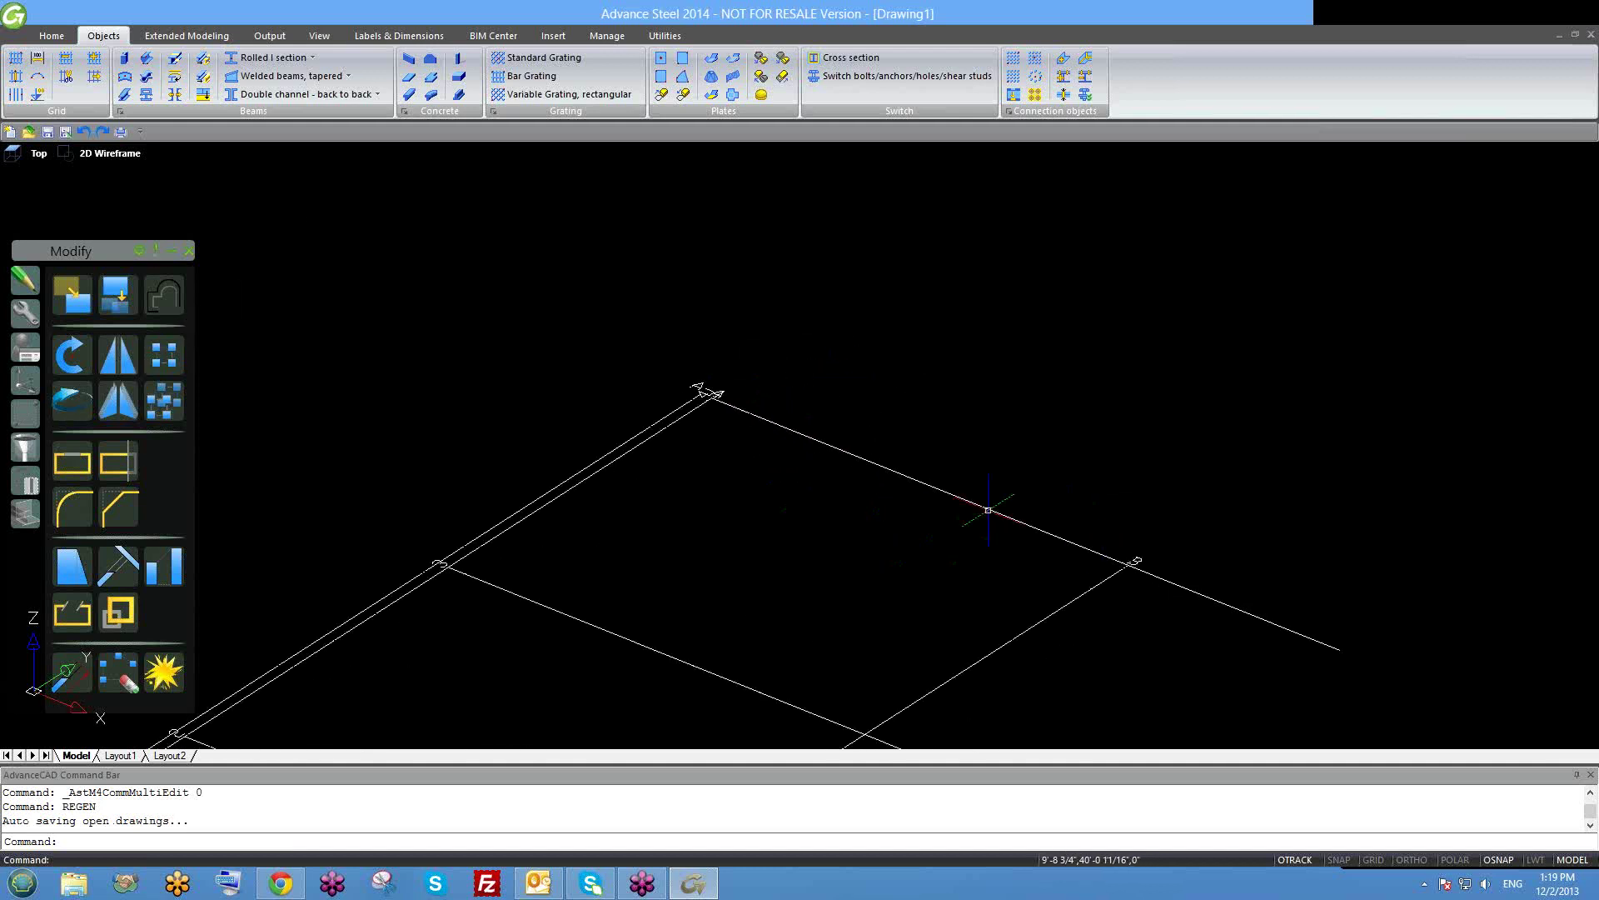
scroll(642, 412, down, 1)
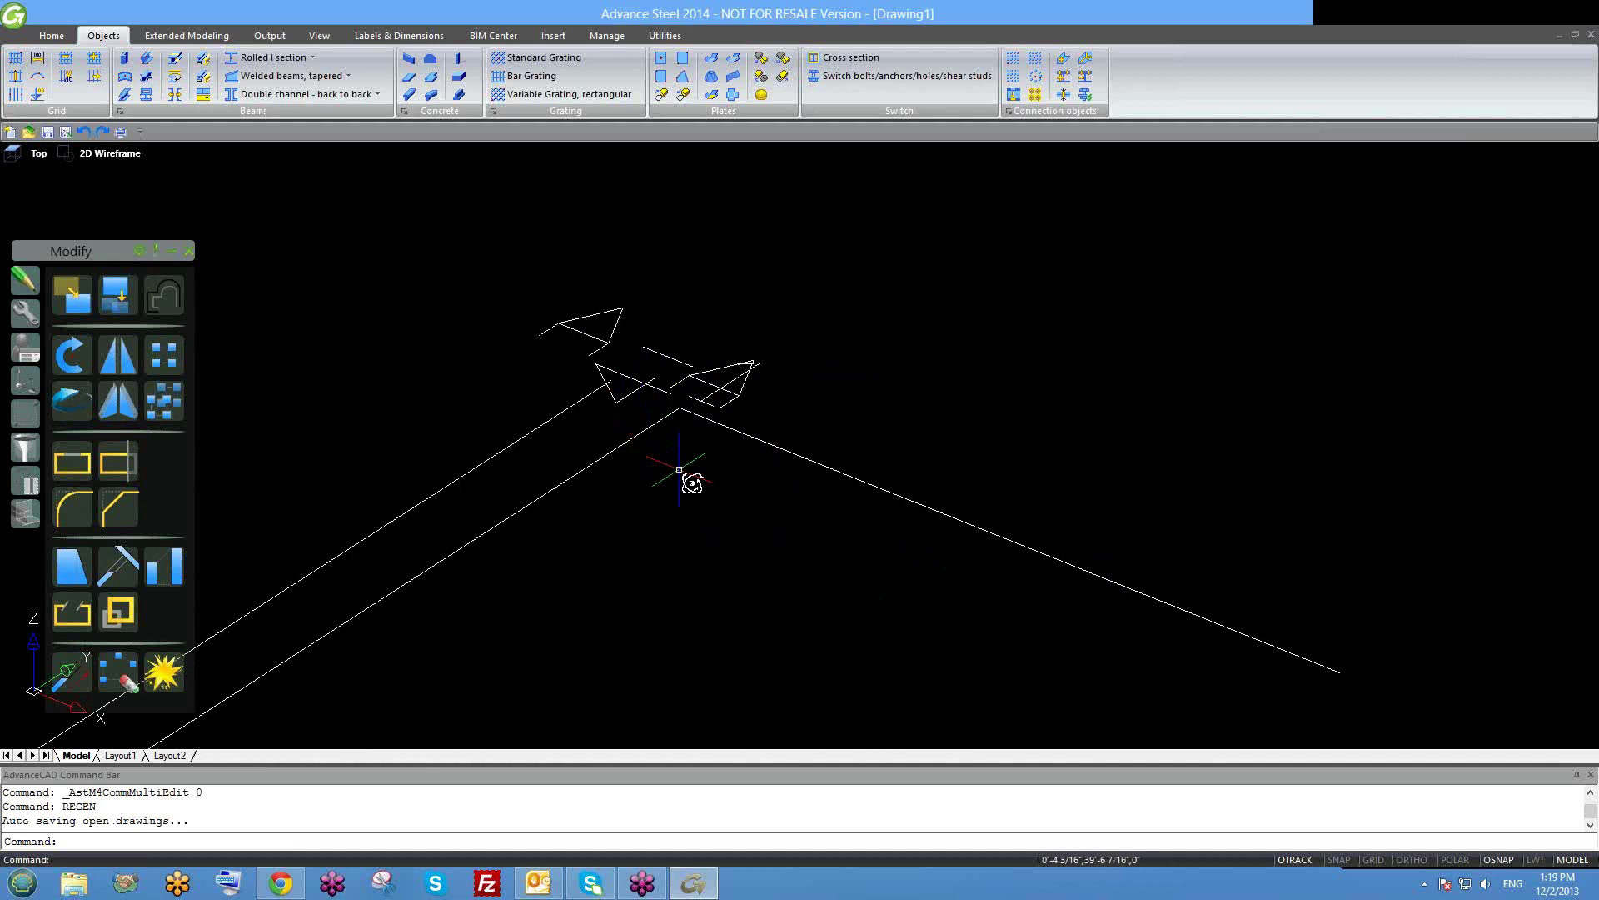
scroll(704, 450, down, 2)
scroll(698, 394, up, 2)
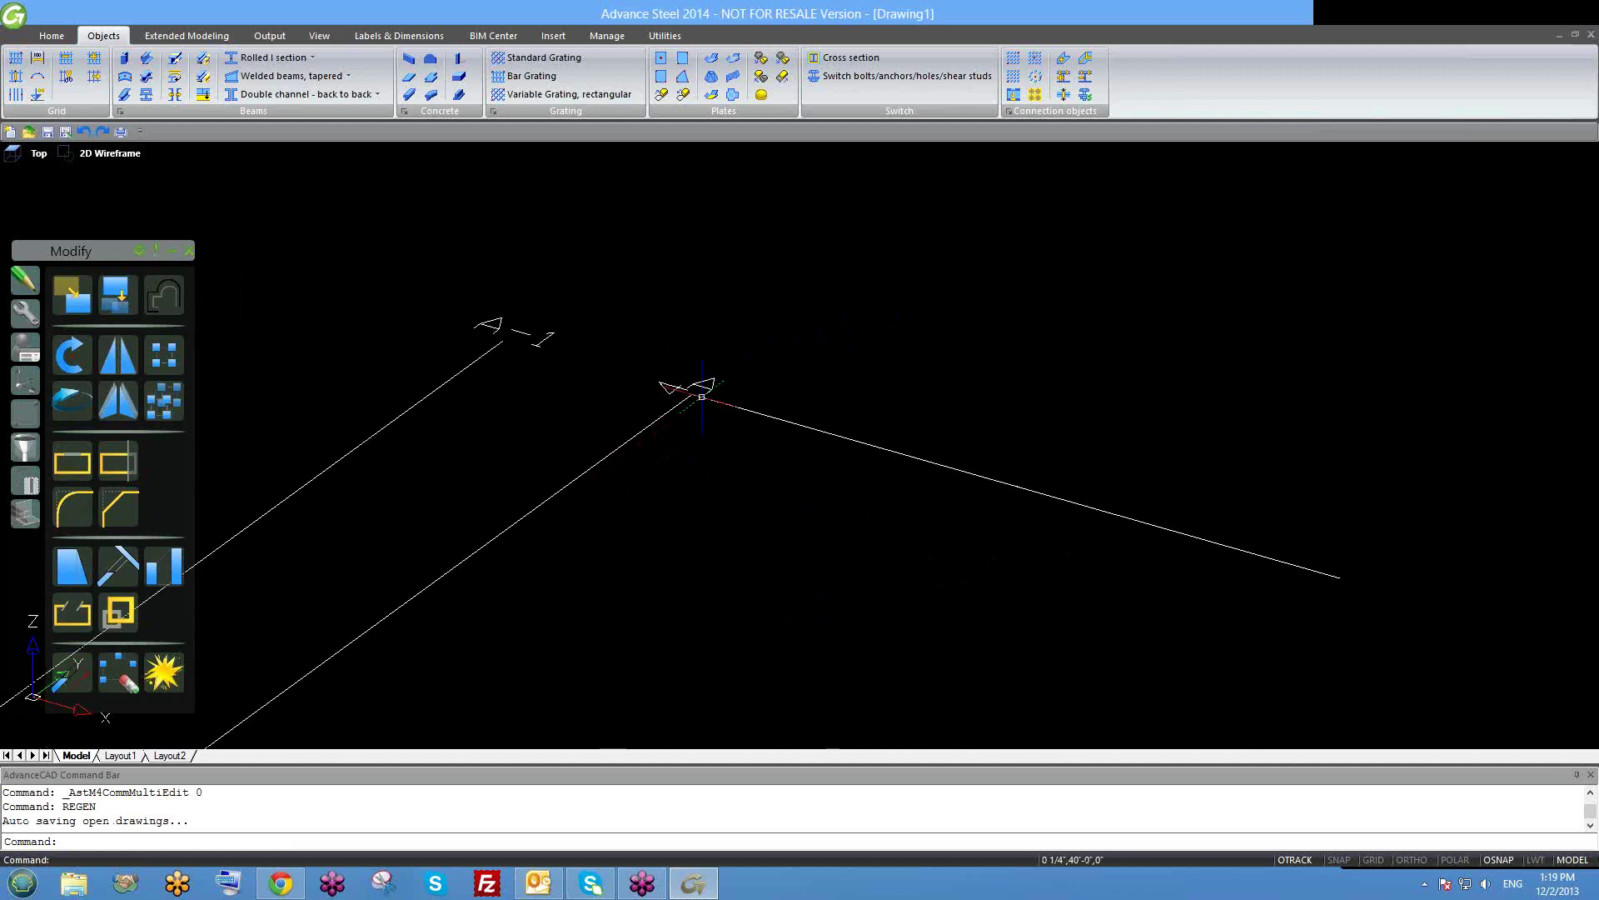
scroll(702, 396, down, 3)
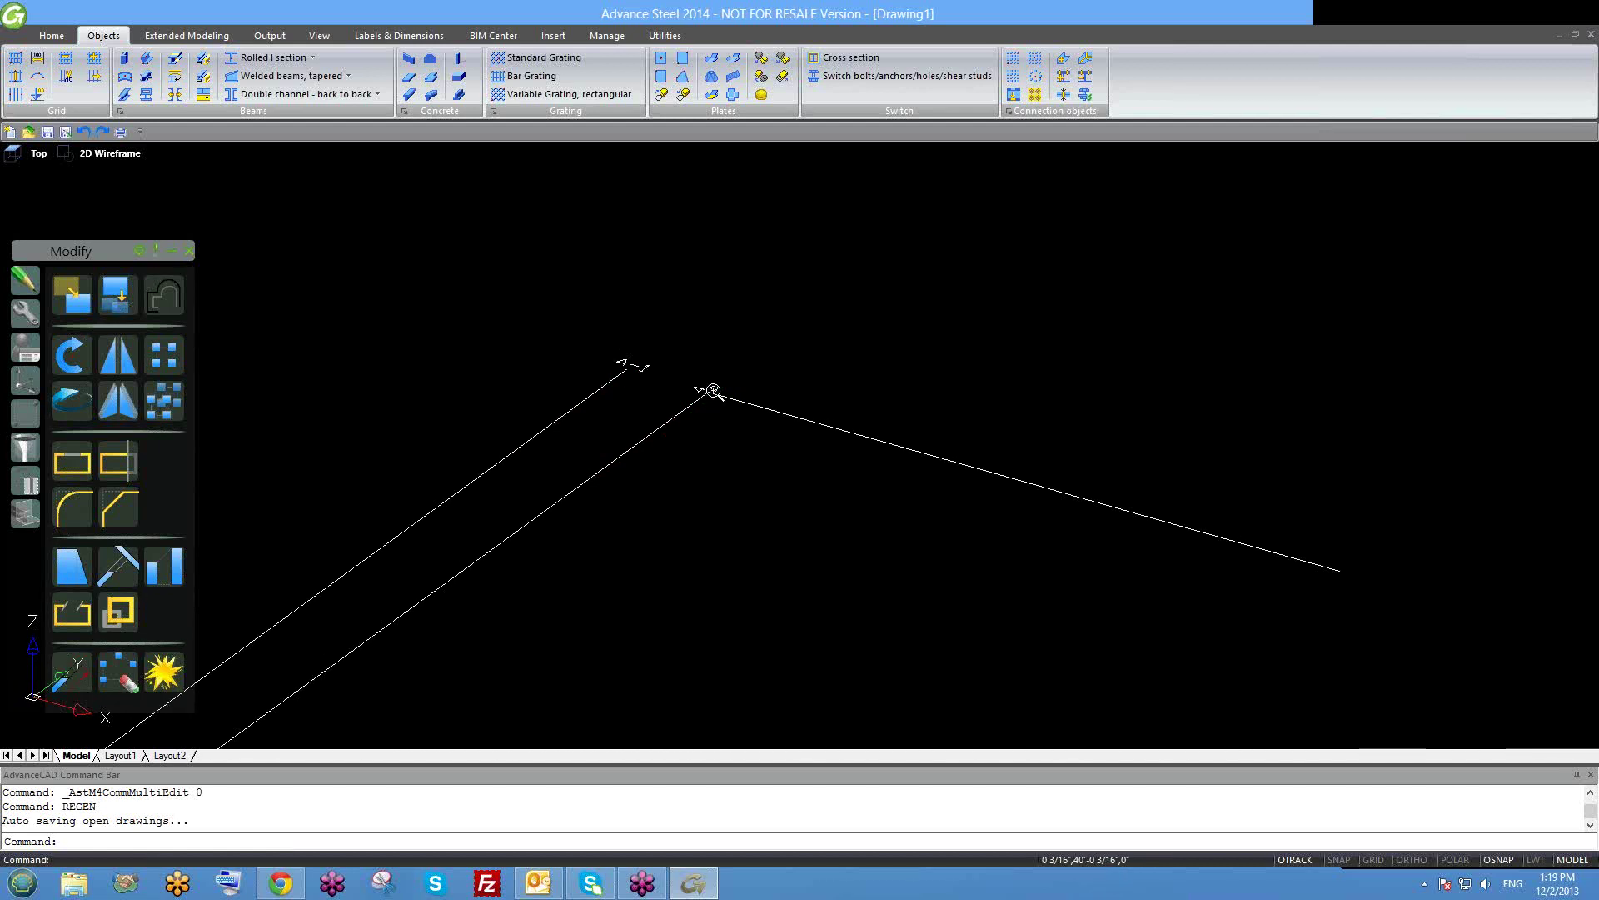
scroll(714, 379, up, 1)
Open the numbered axis group's properties and examine its single-axis and total settings.
double_click(714, 358)
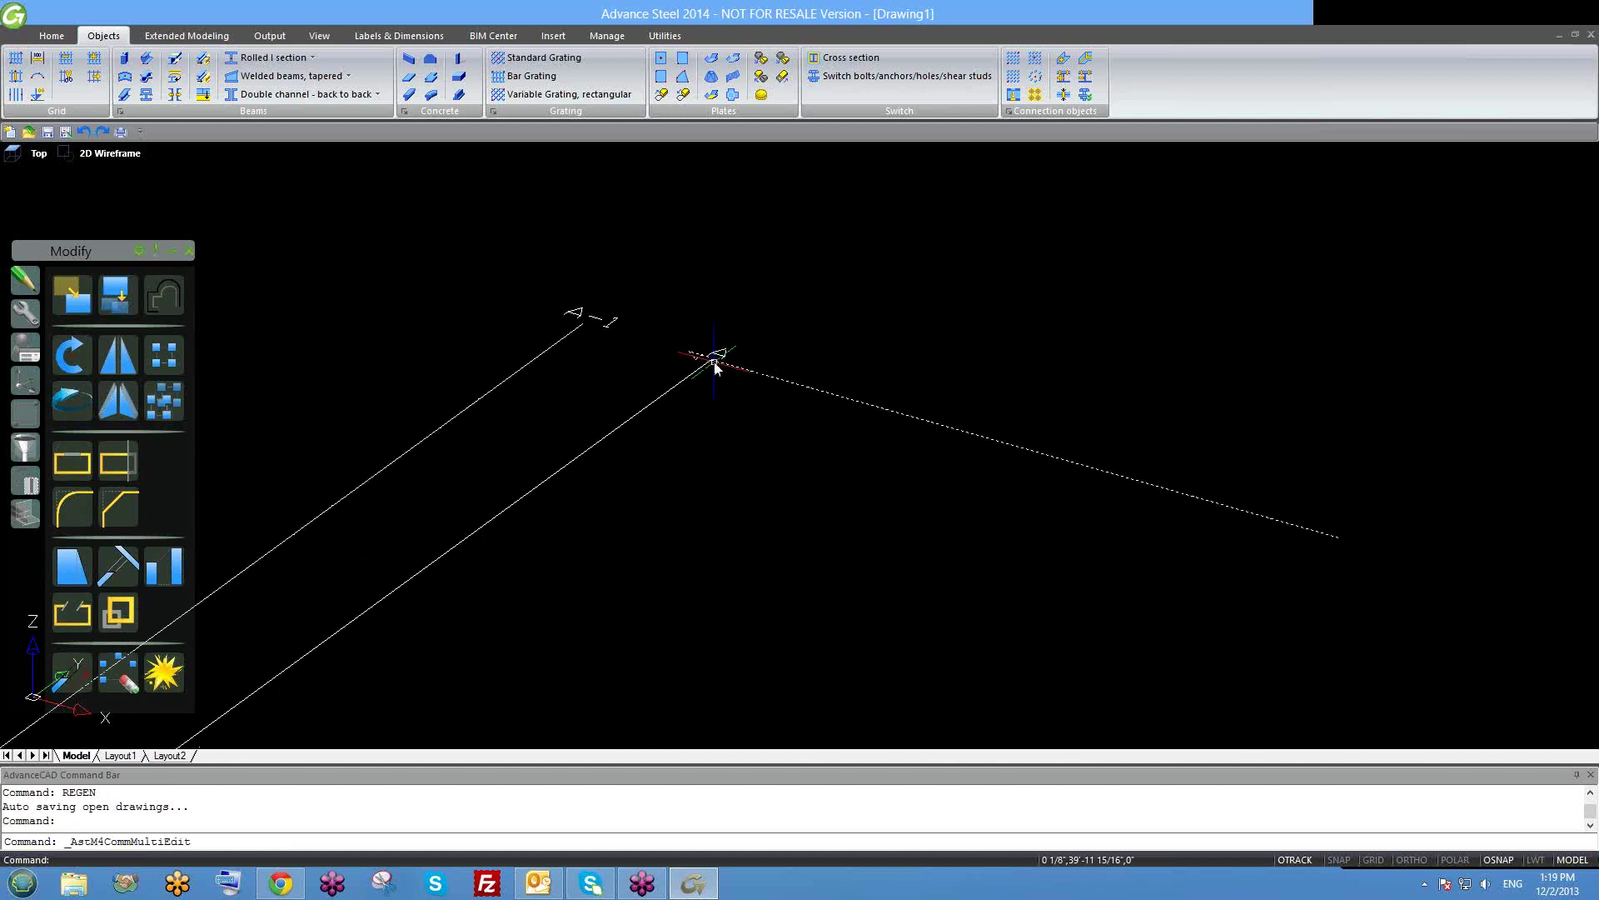
click(177, 230)
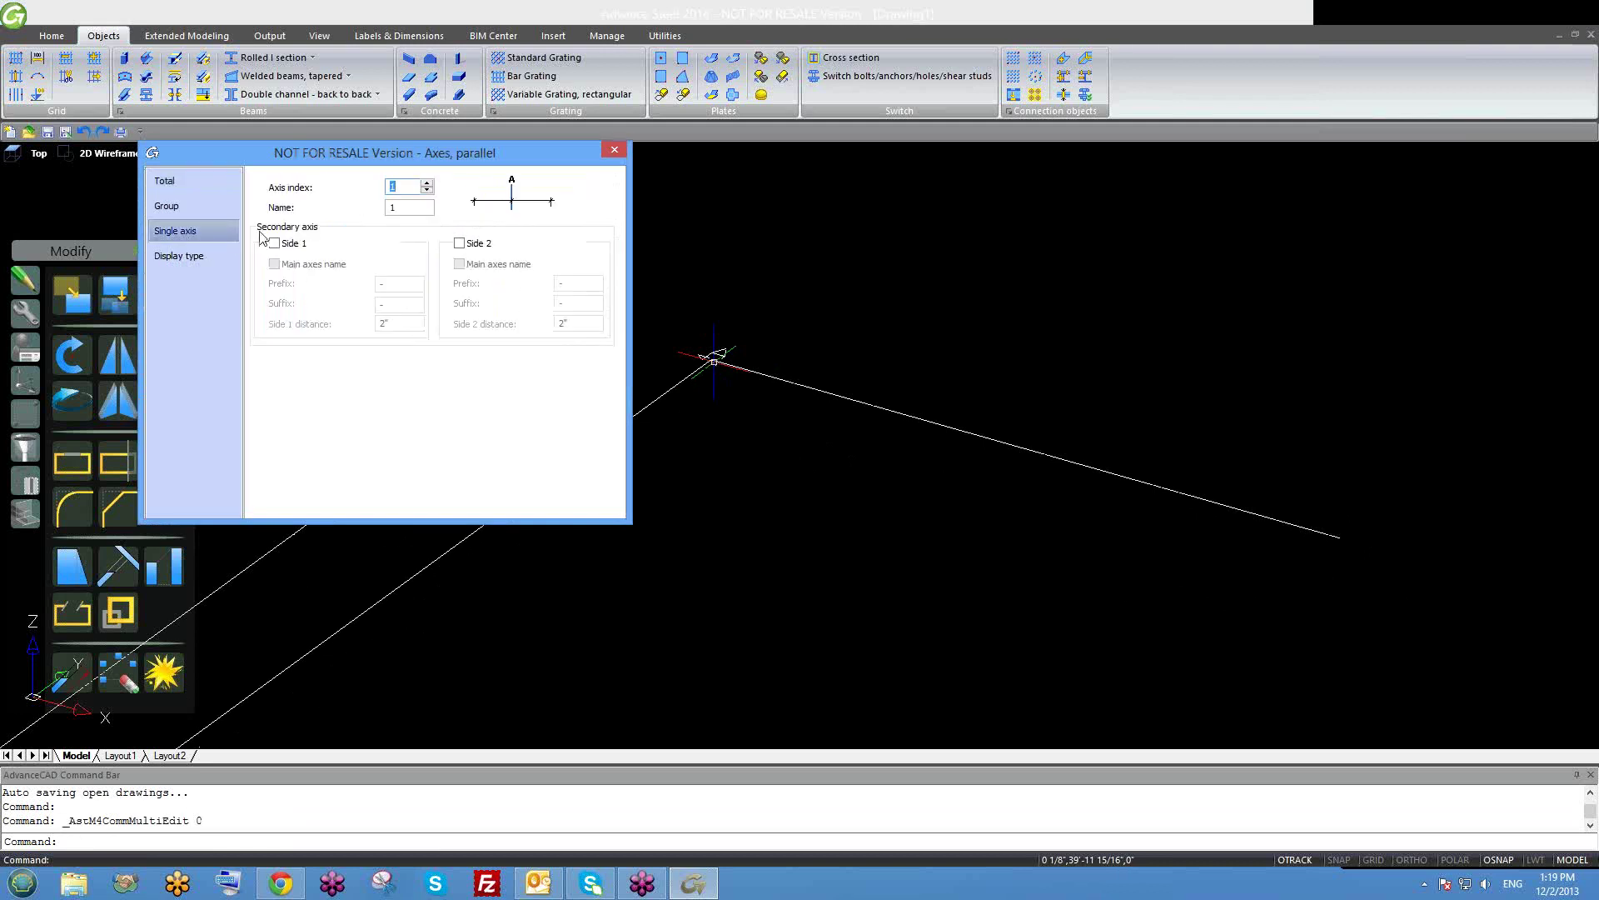
click(614, 151)
double_click(909, 417)
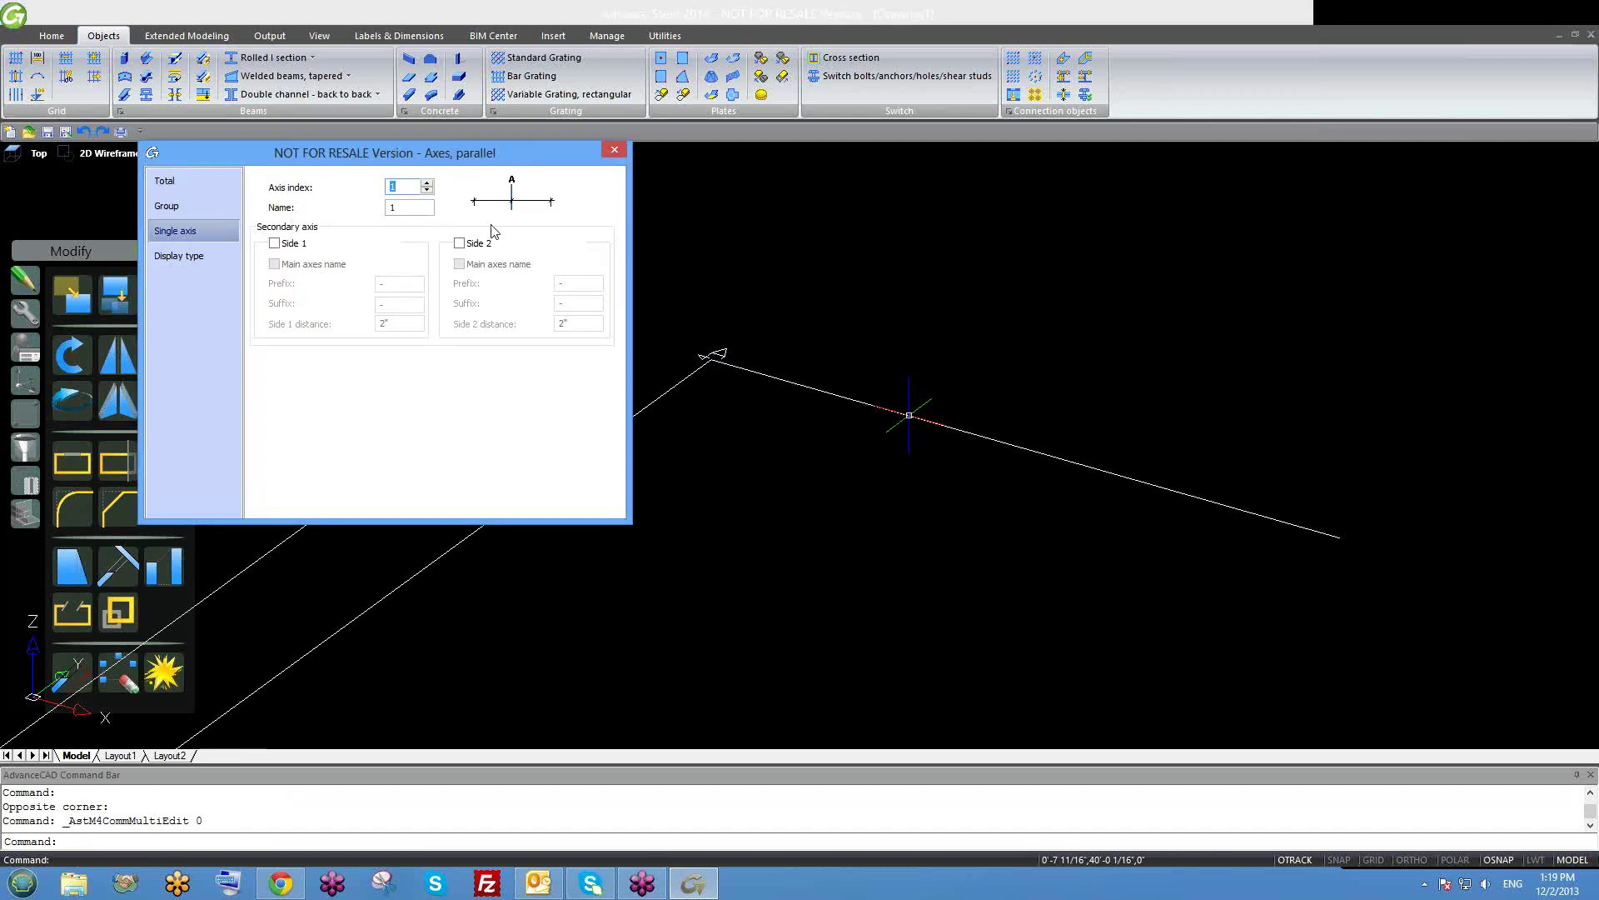
key(Escape)
scroll(876, 483, down, 5)
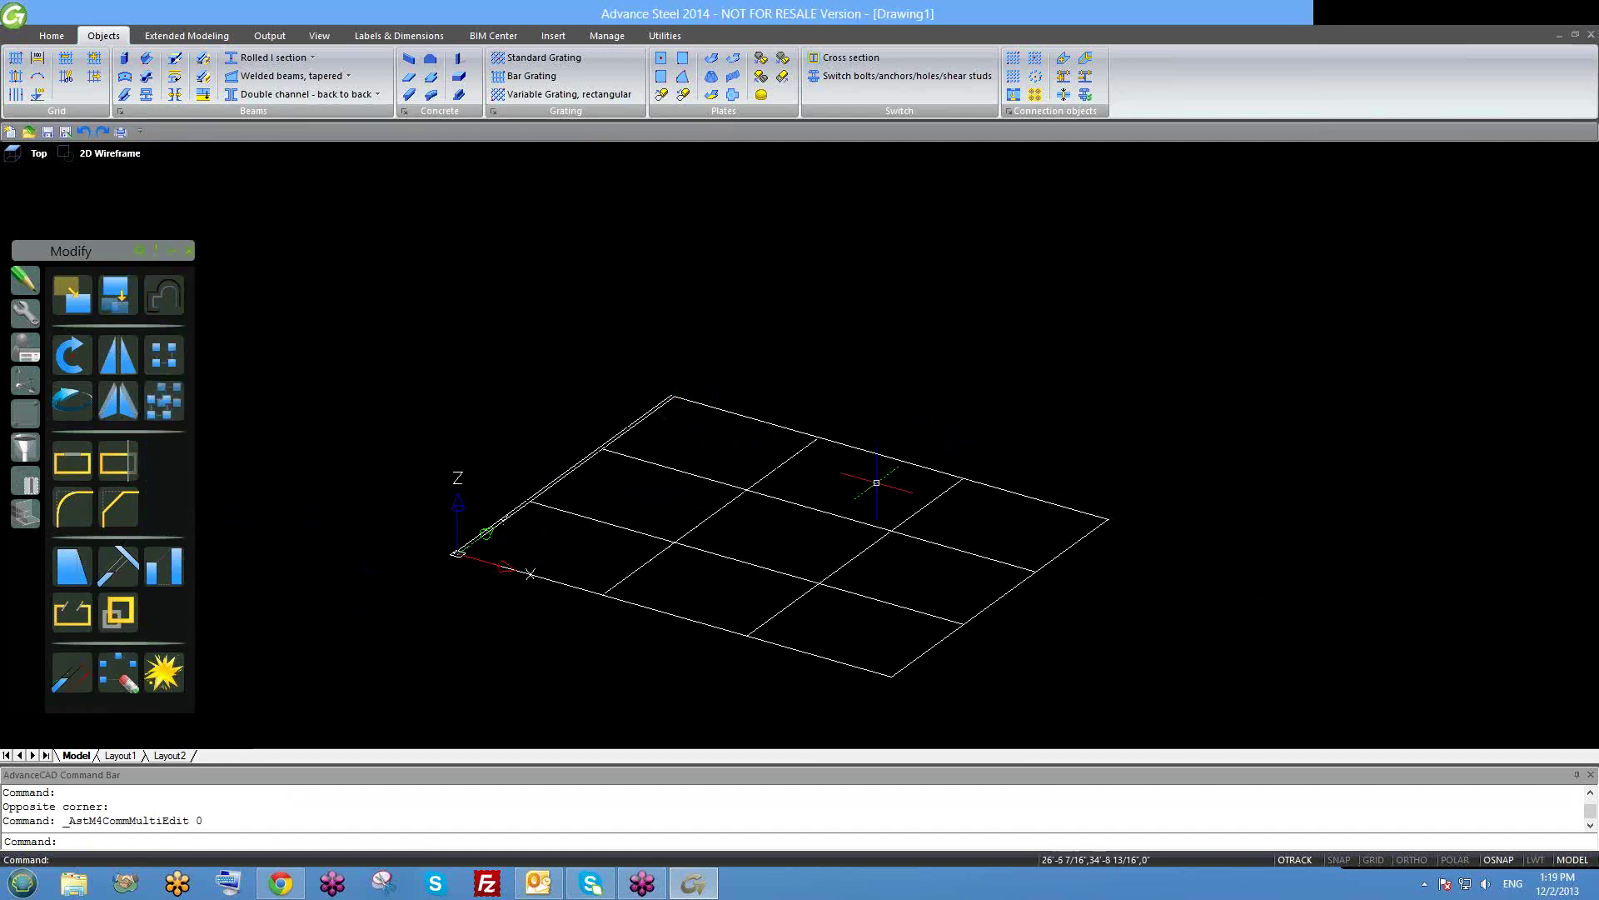
double_click(1002, 562)
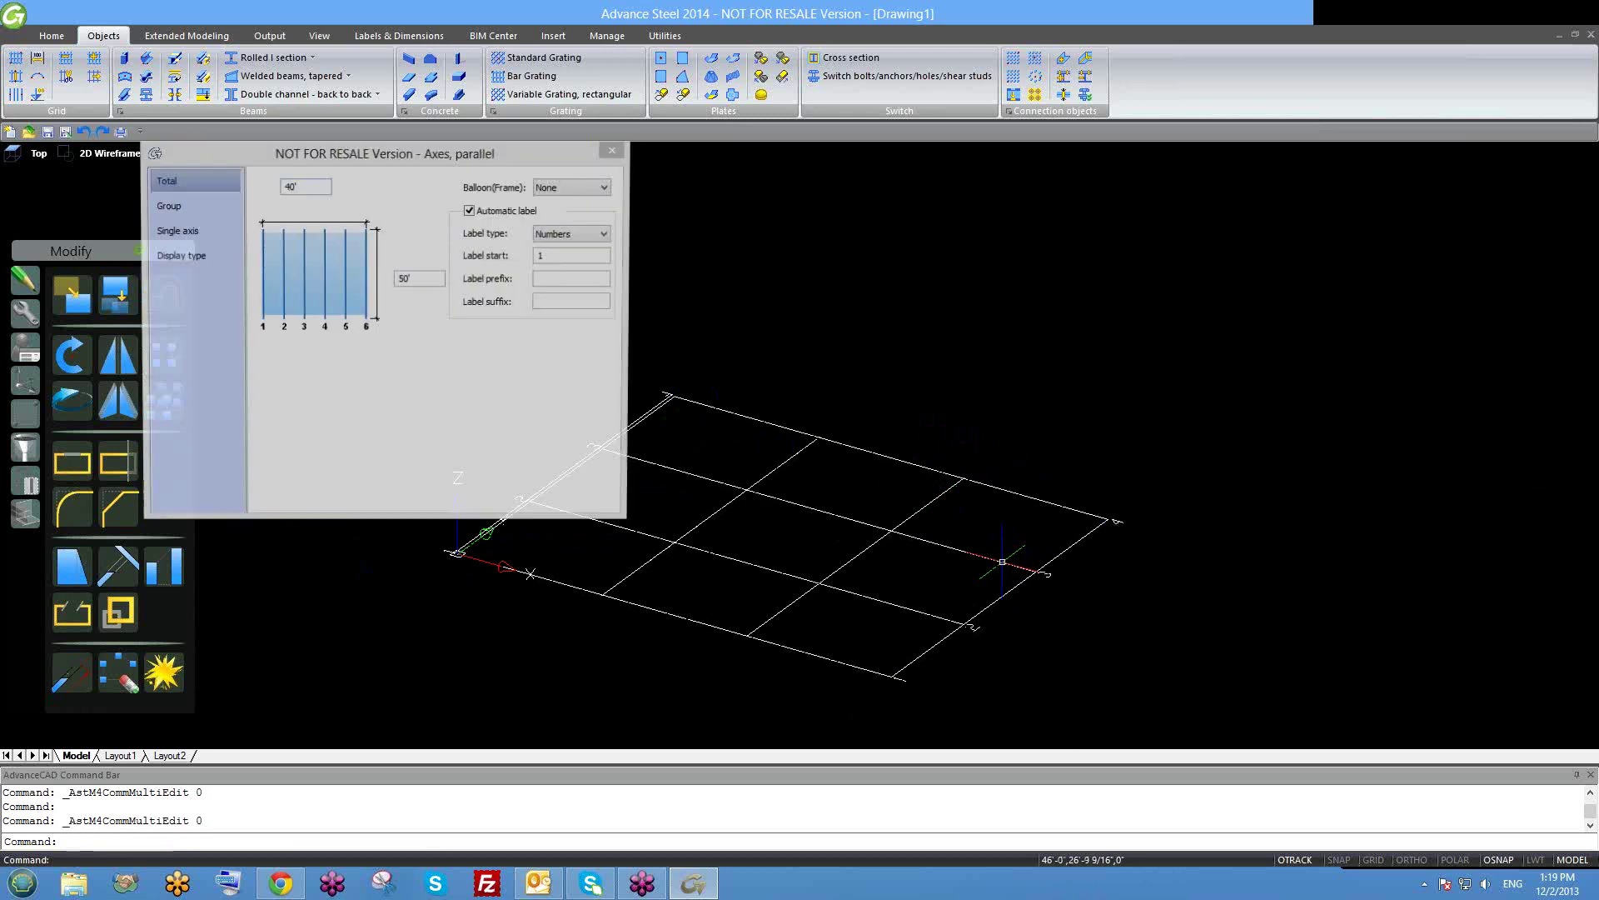
click(188, 238)
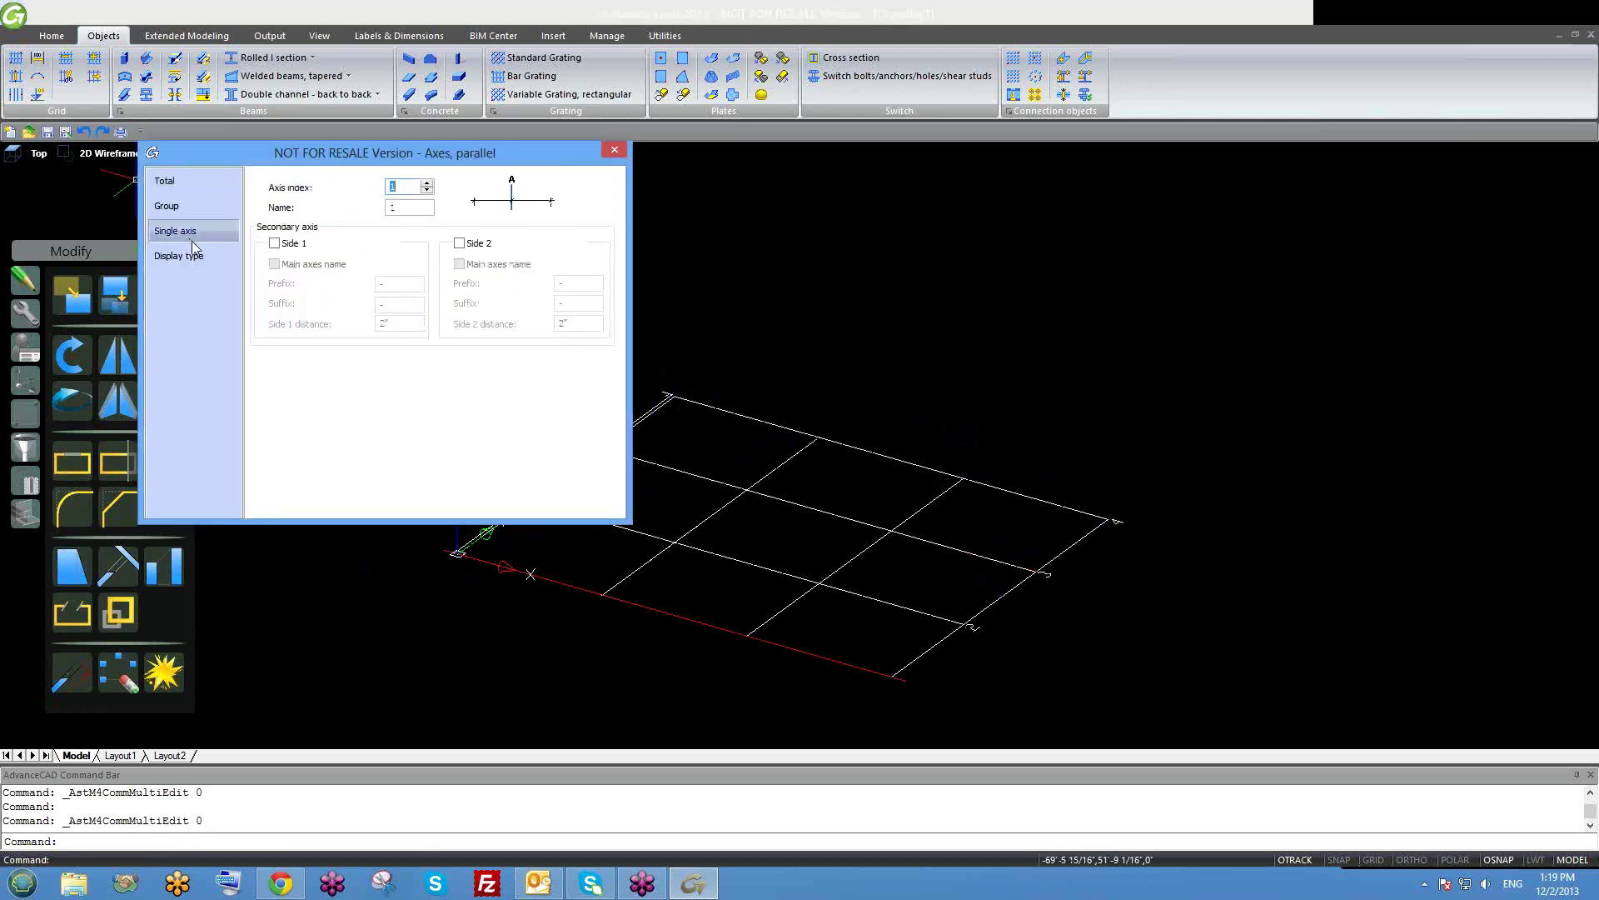
click(165, 180)
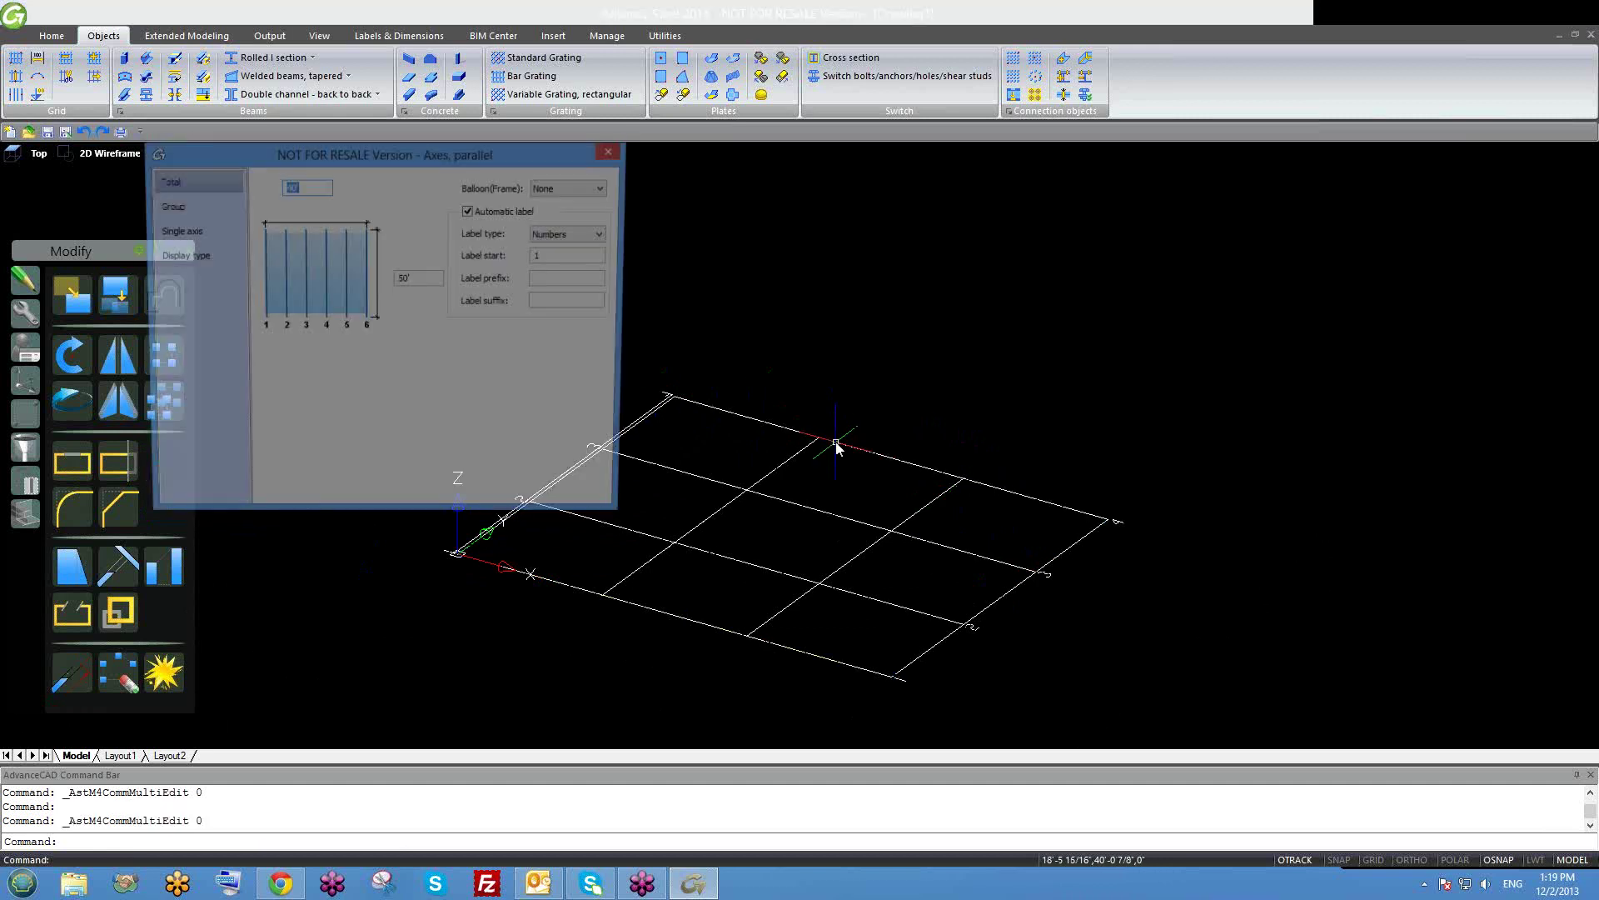
Close the numbered axes' properties and turn off axis A's Side 1 secondary axis in the lettered group's single-axis settings.
key(Escape)
double_click(797, 451)
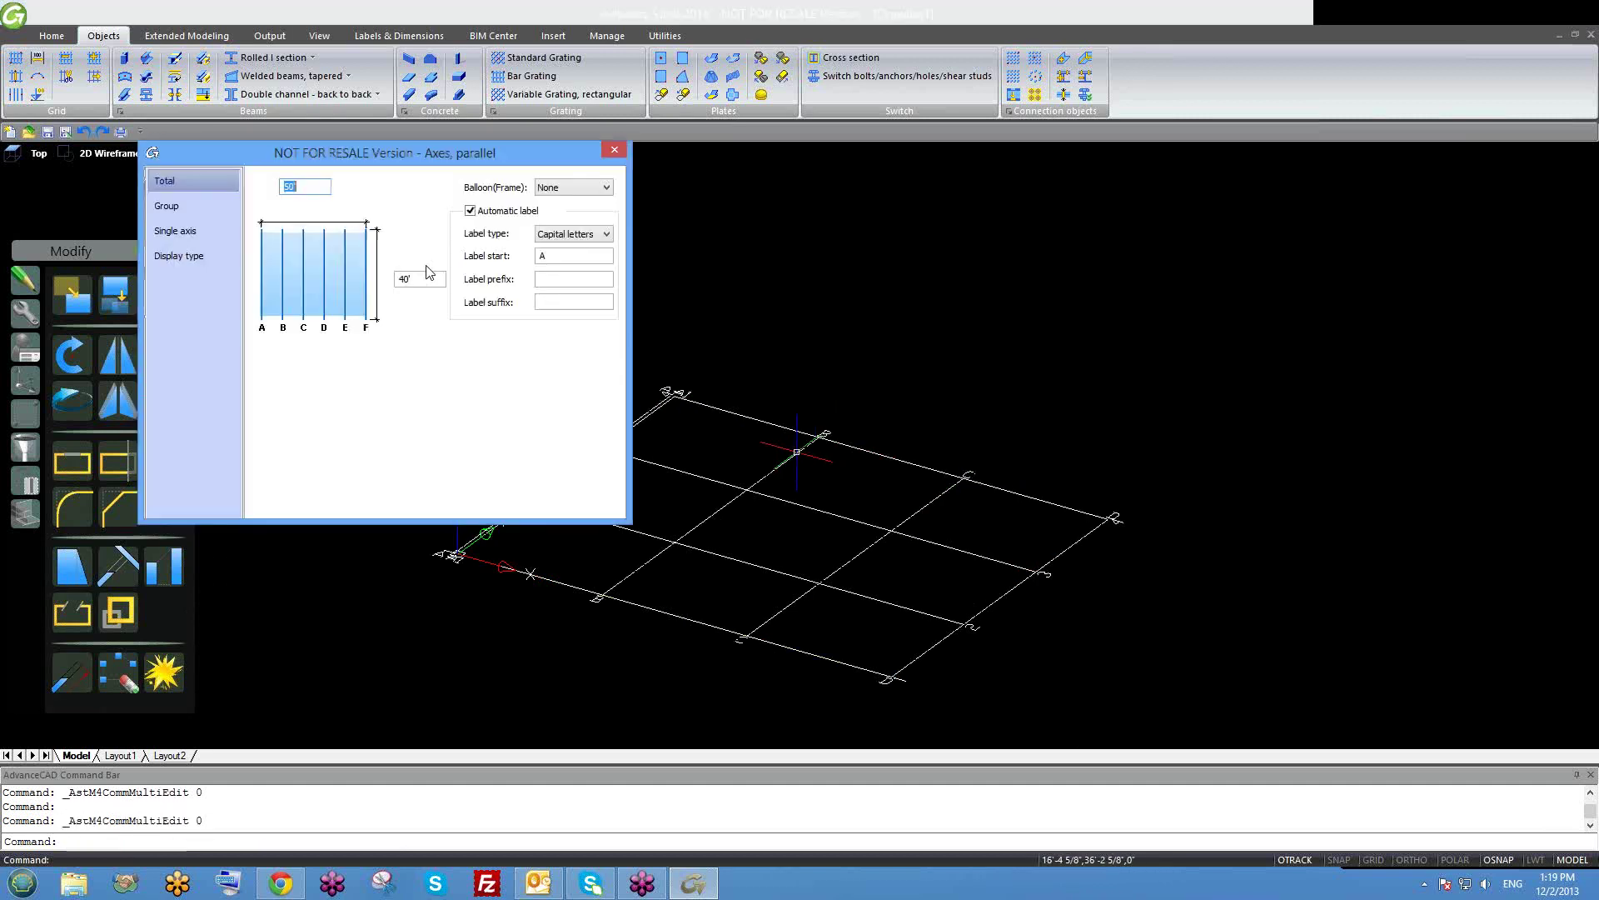
click(205, 234)
scroll(767, 399, up, 5)
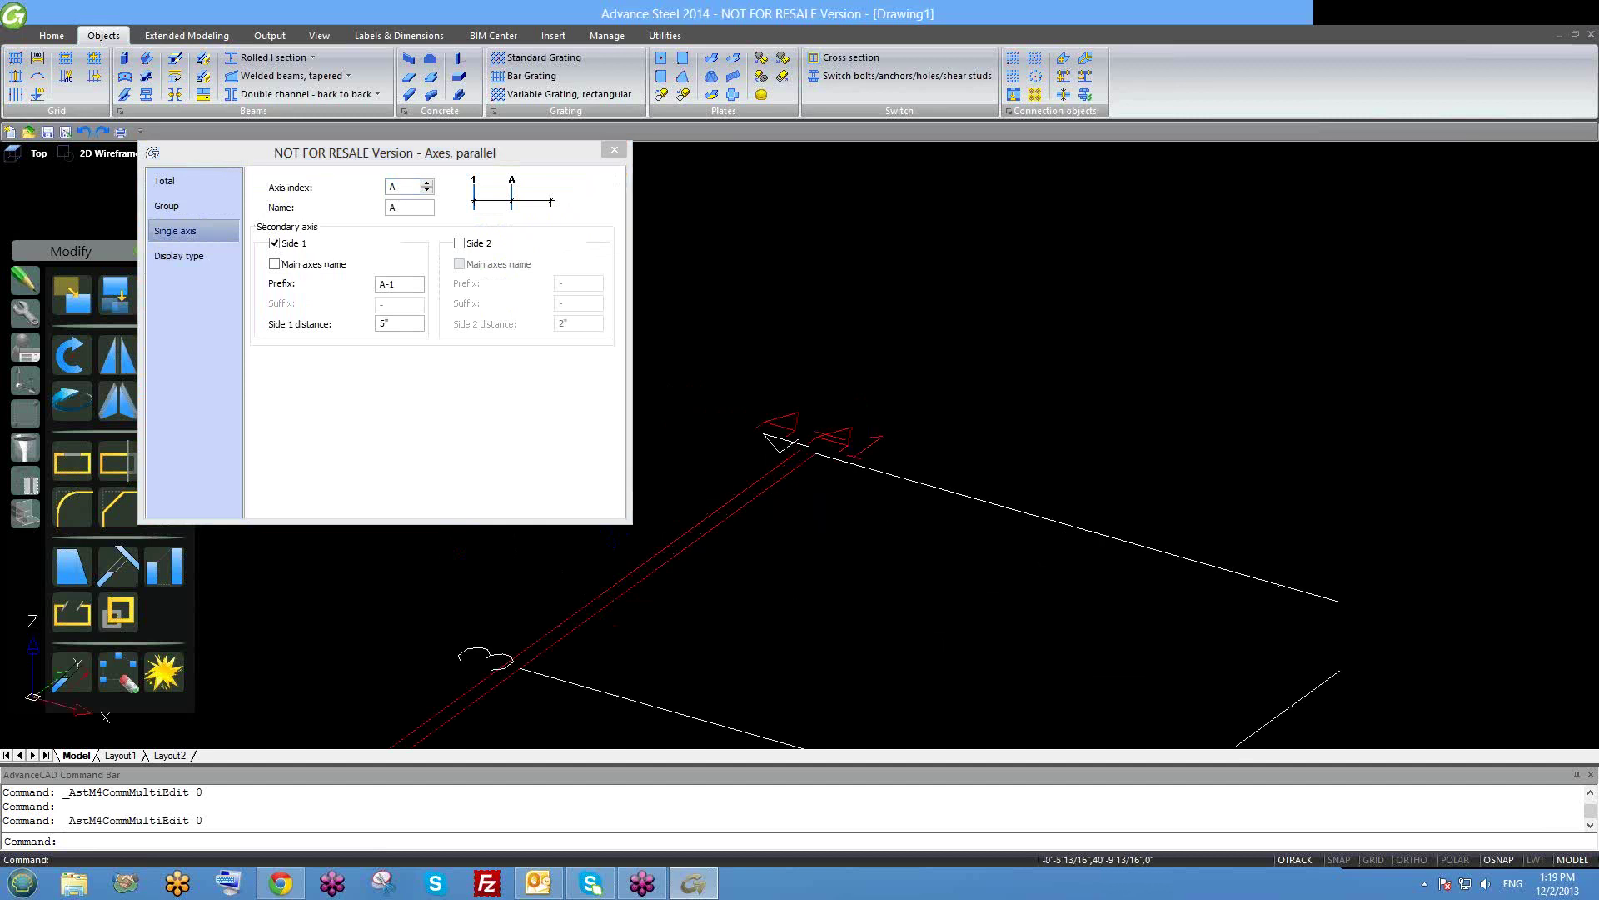
click(275, 244)
scroll(847, 512, down, 6)
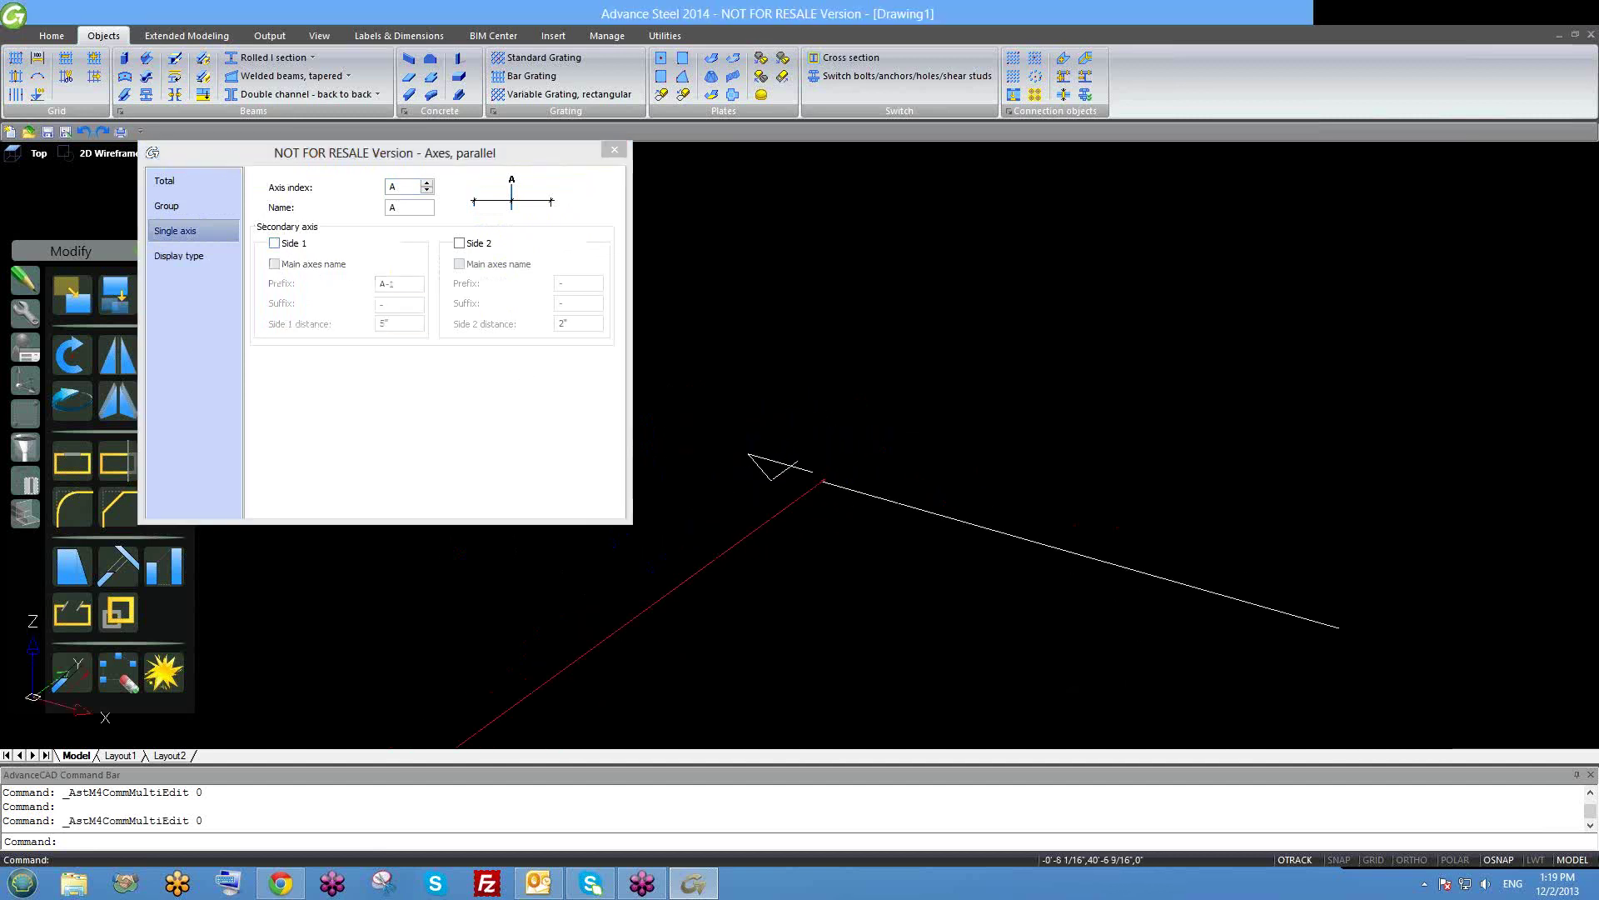
Examine the lettered axis group's group definition, total and single-axis settings.
click(181, 209)
click(182, 208)
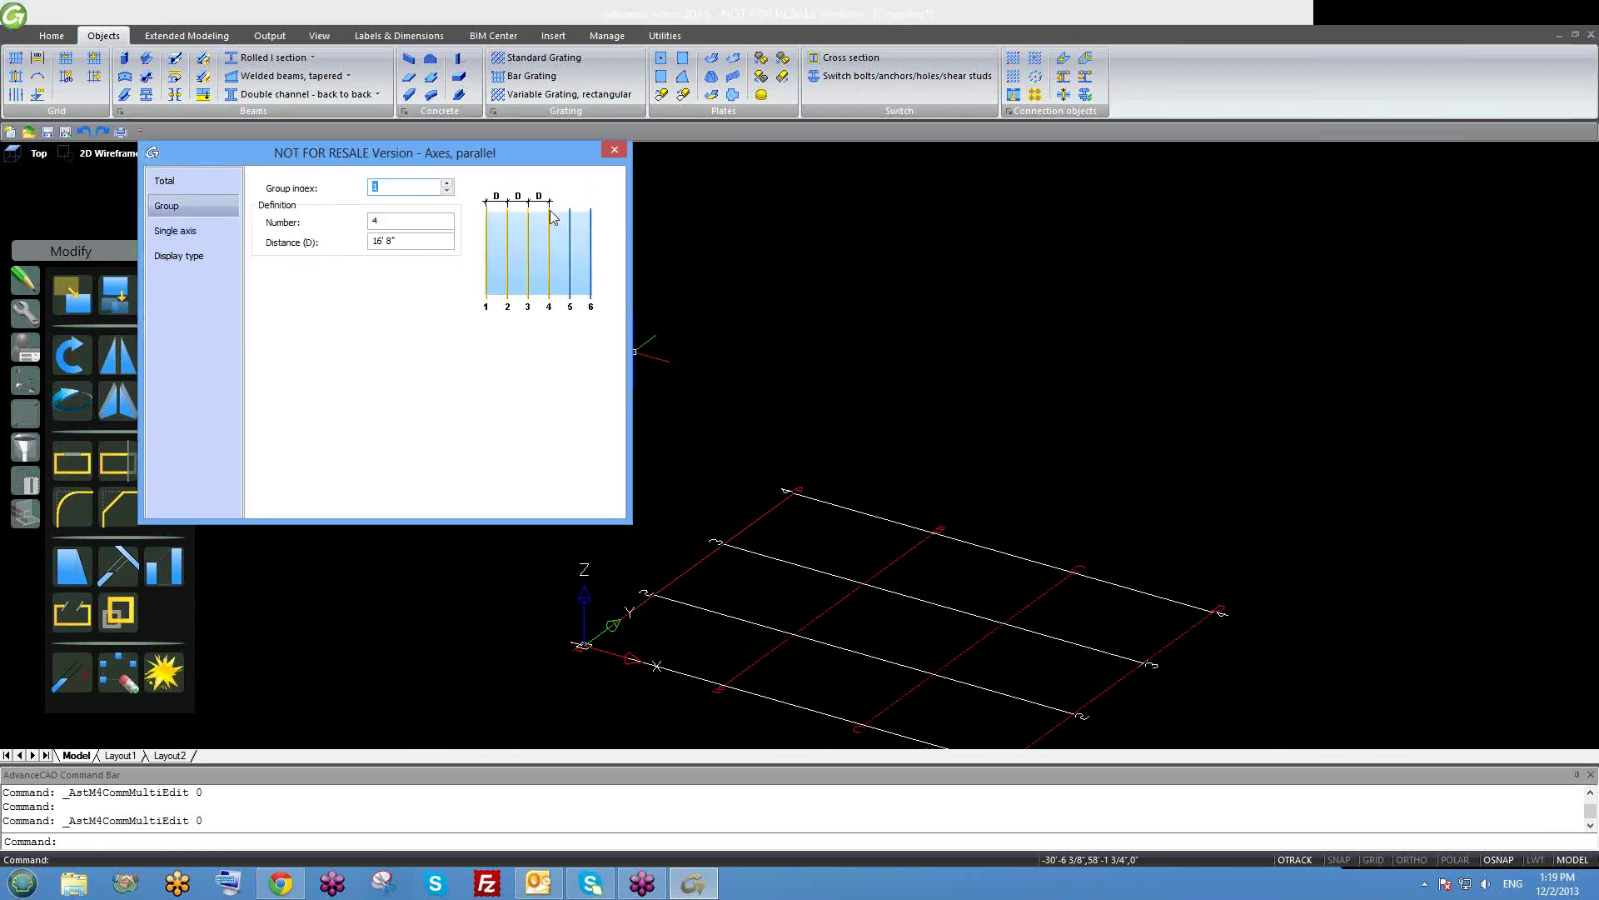
middle_drag(932, 541, 978, 490)
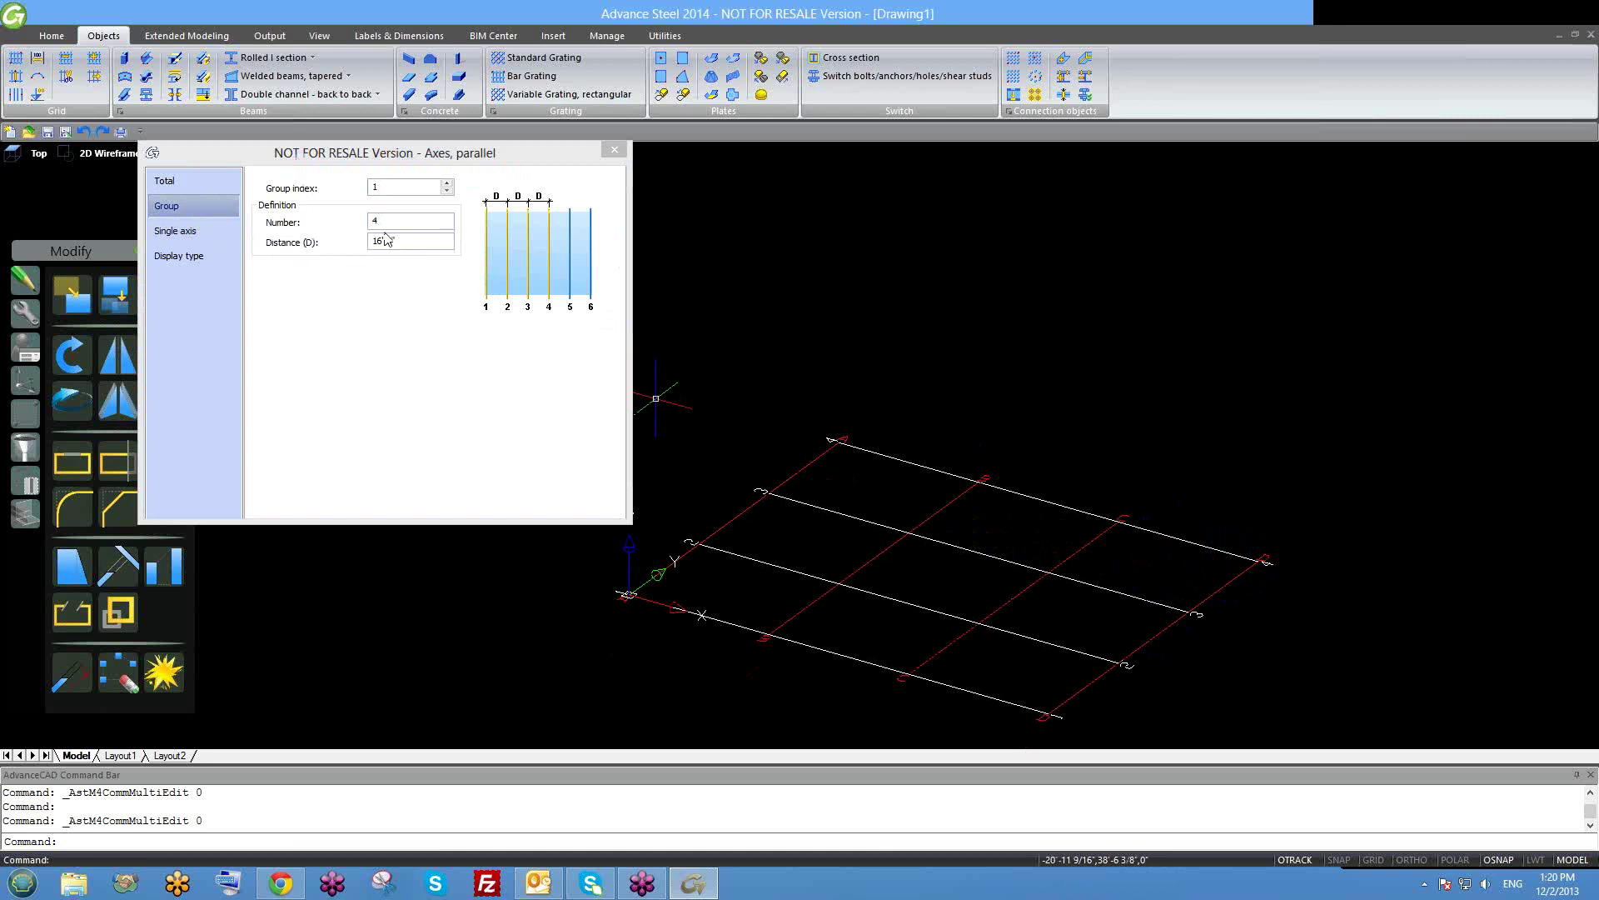
drag(409, 244, 343, 246)
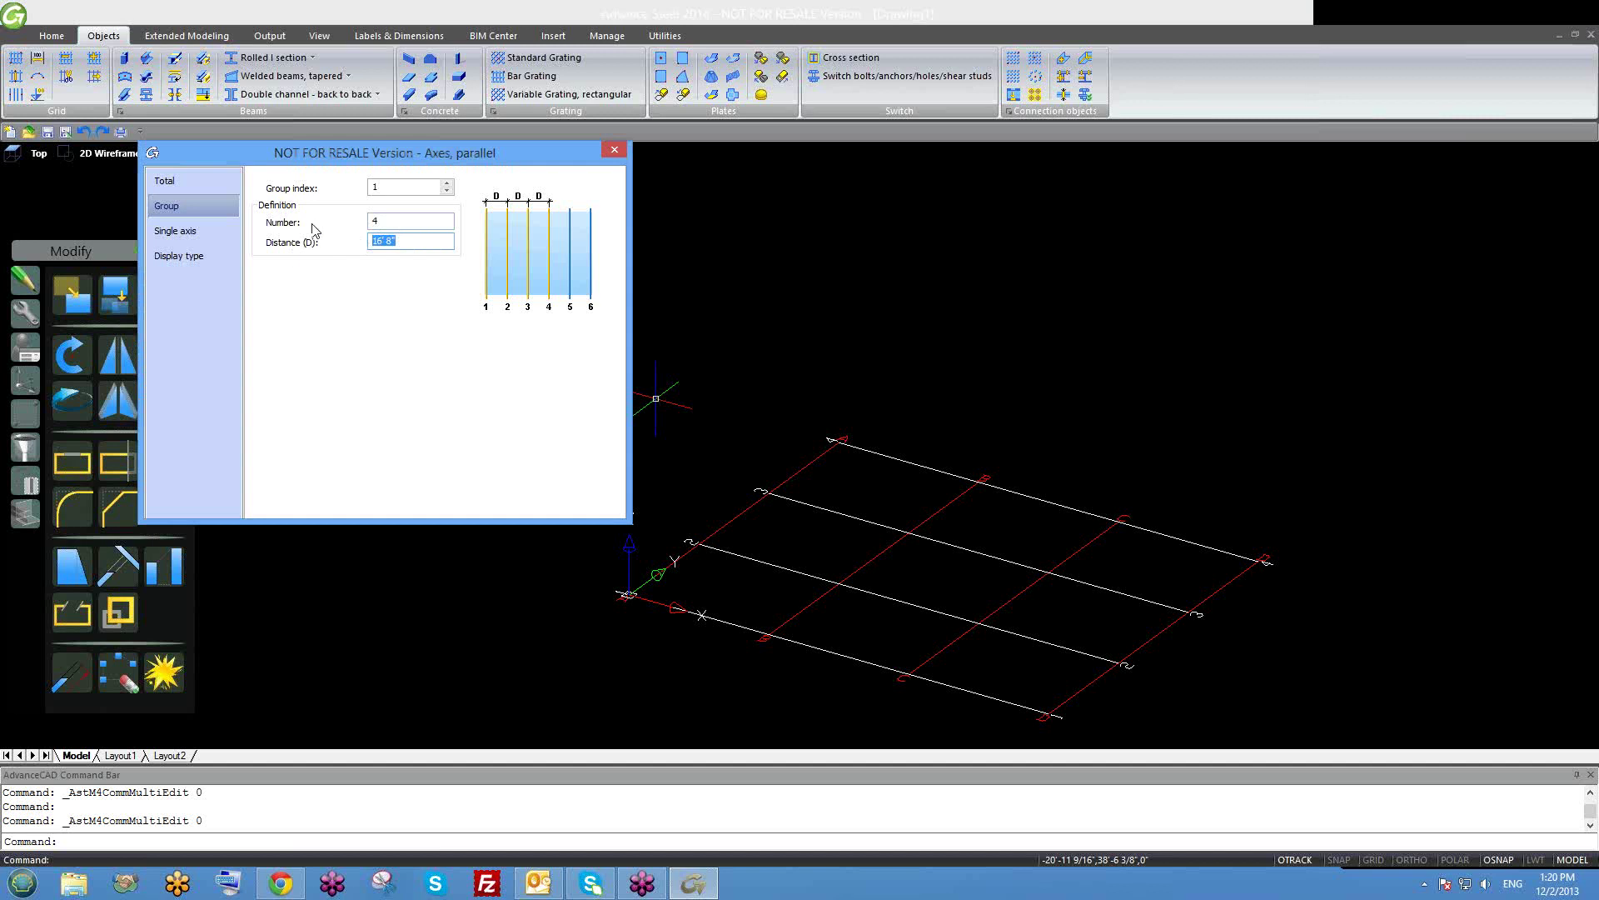
click(222, 200)
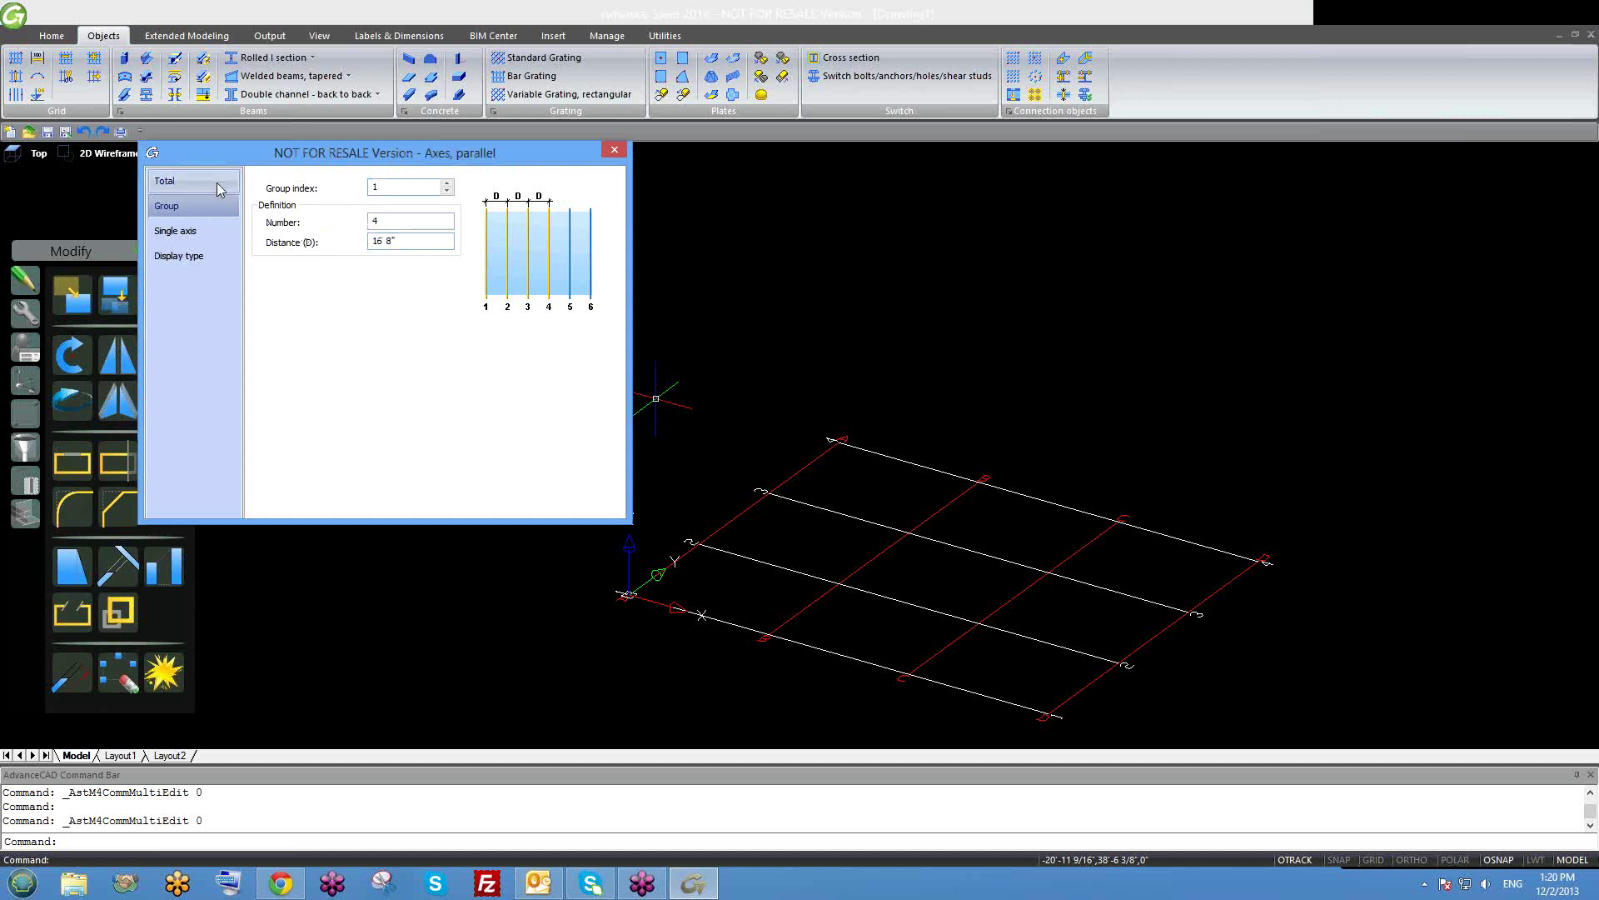
click(217, 182)
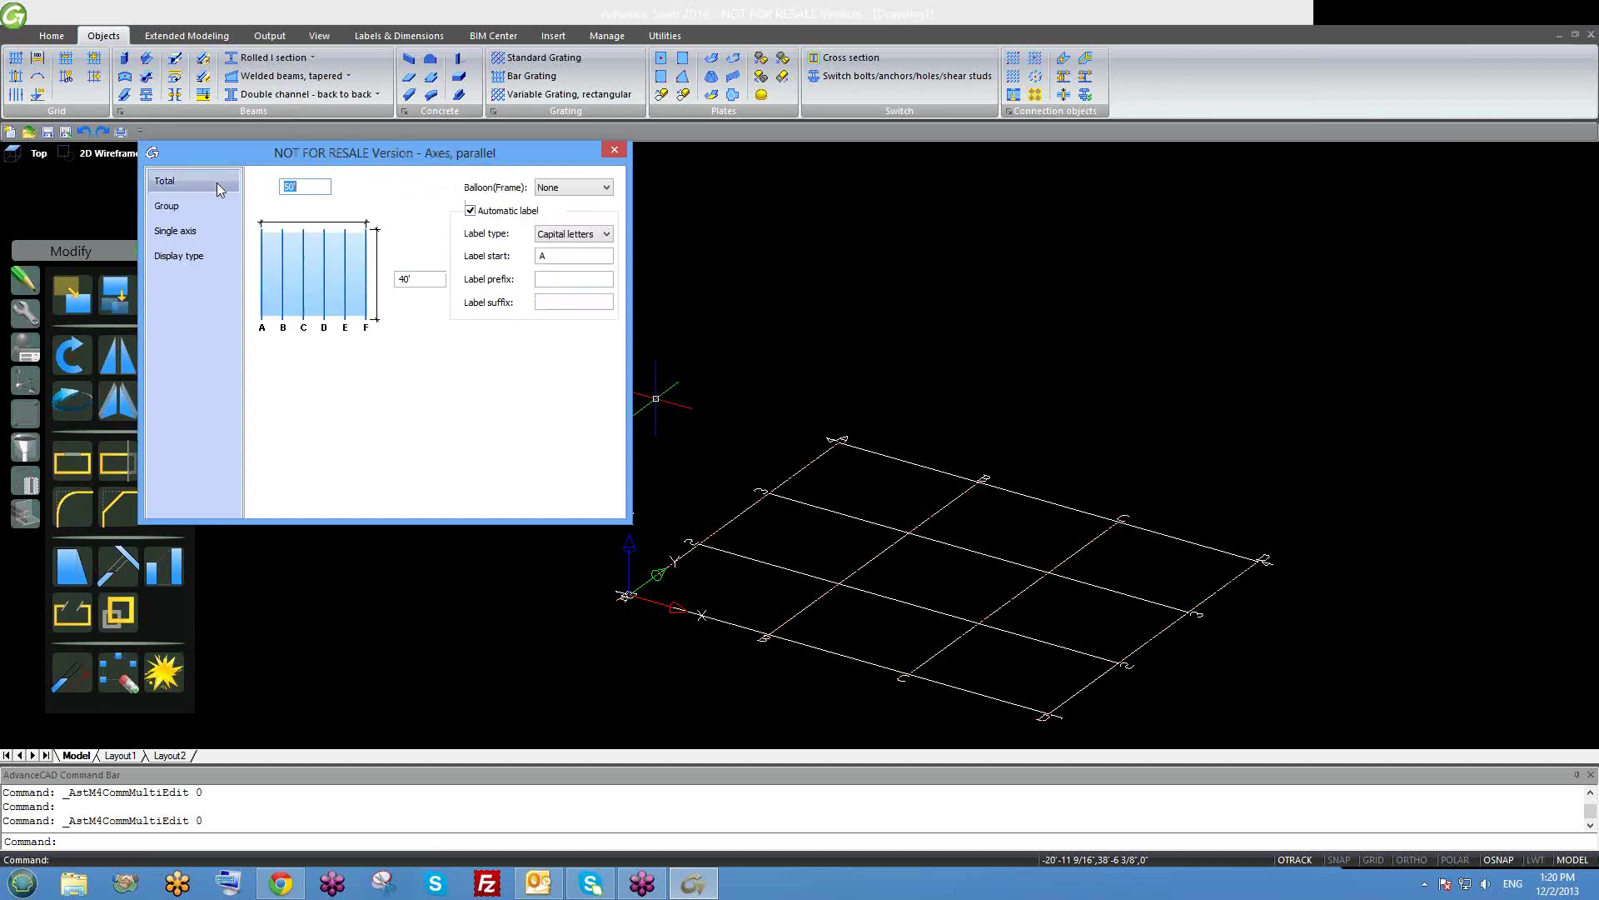
click(195, 235)
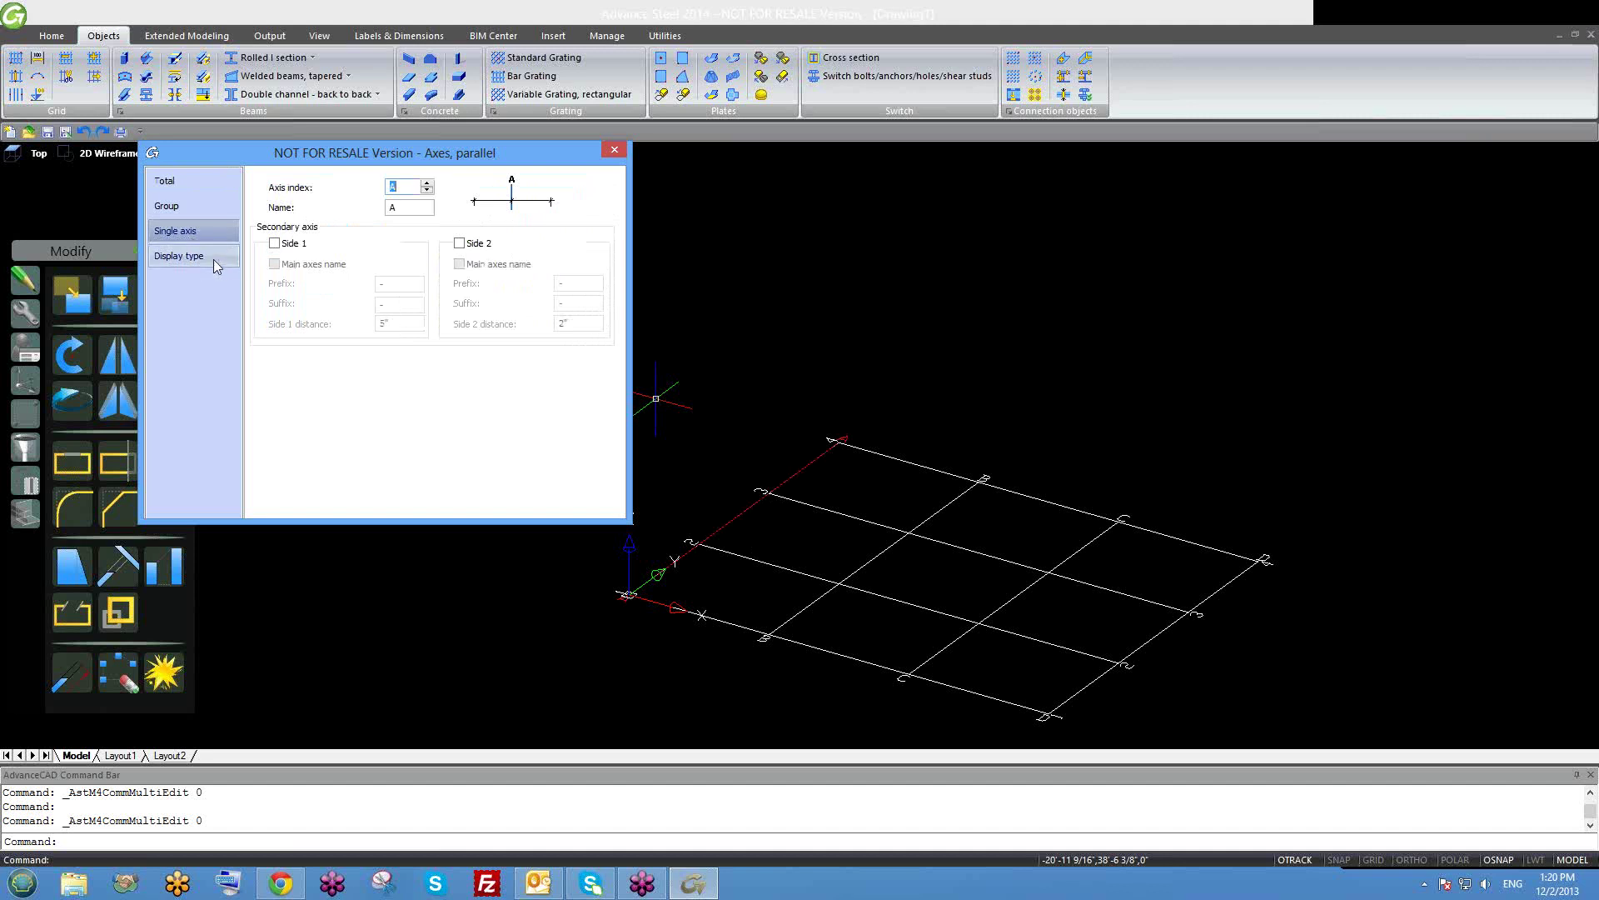
Review the display type options of the lettered axis group and close its properties.
click(213, 258)
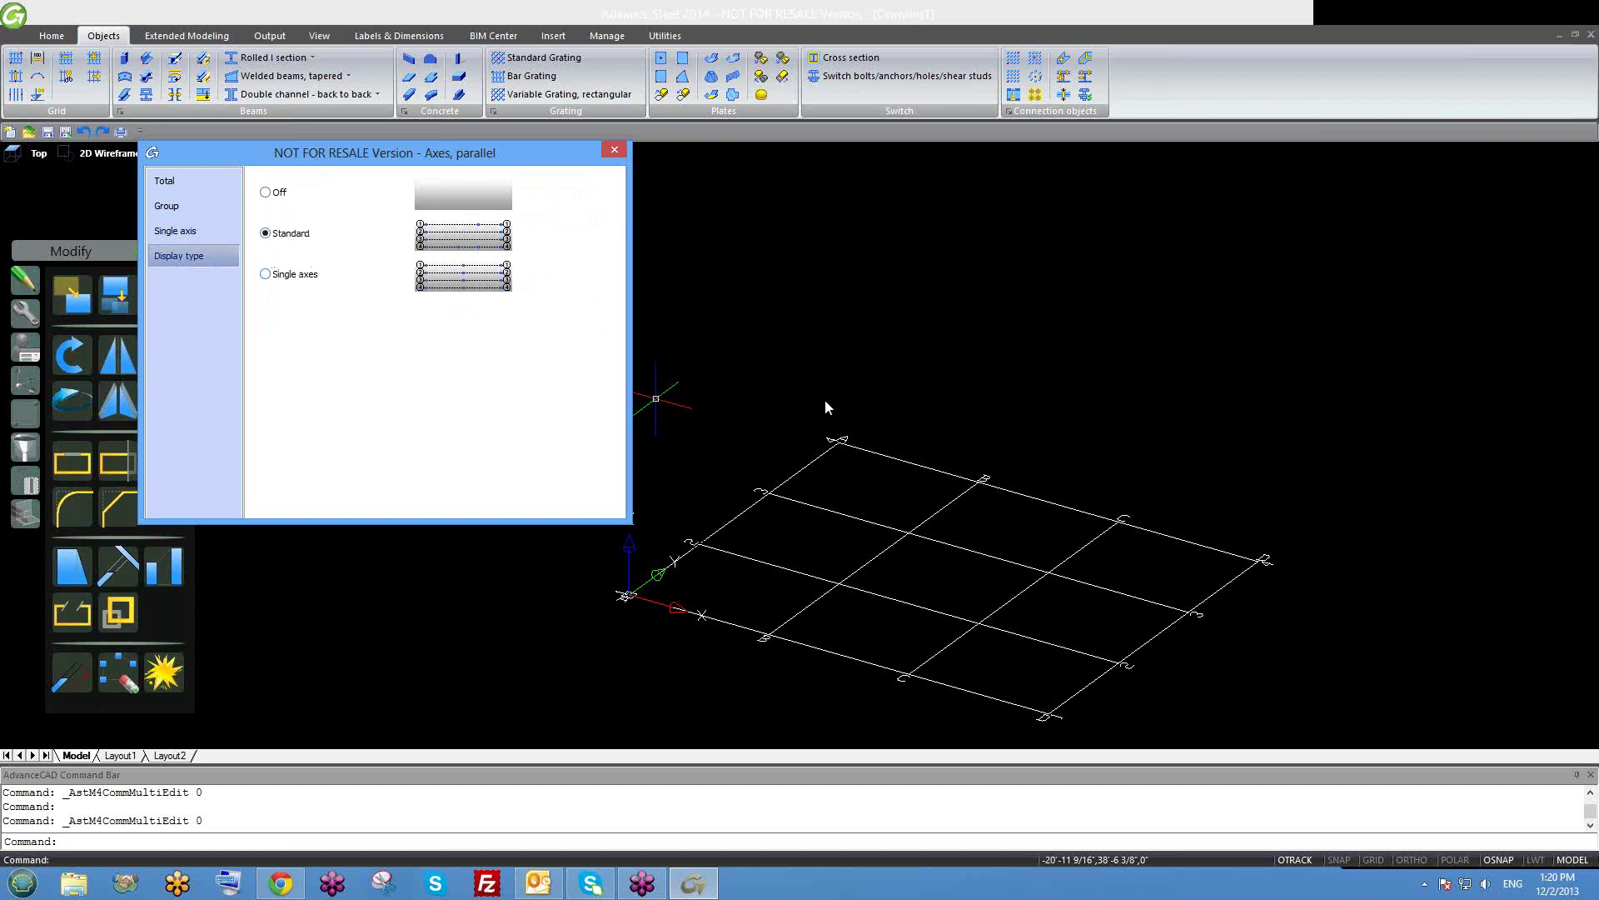
middle_drag(1047, 489, 1047, 458)
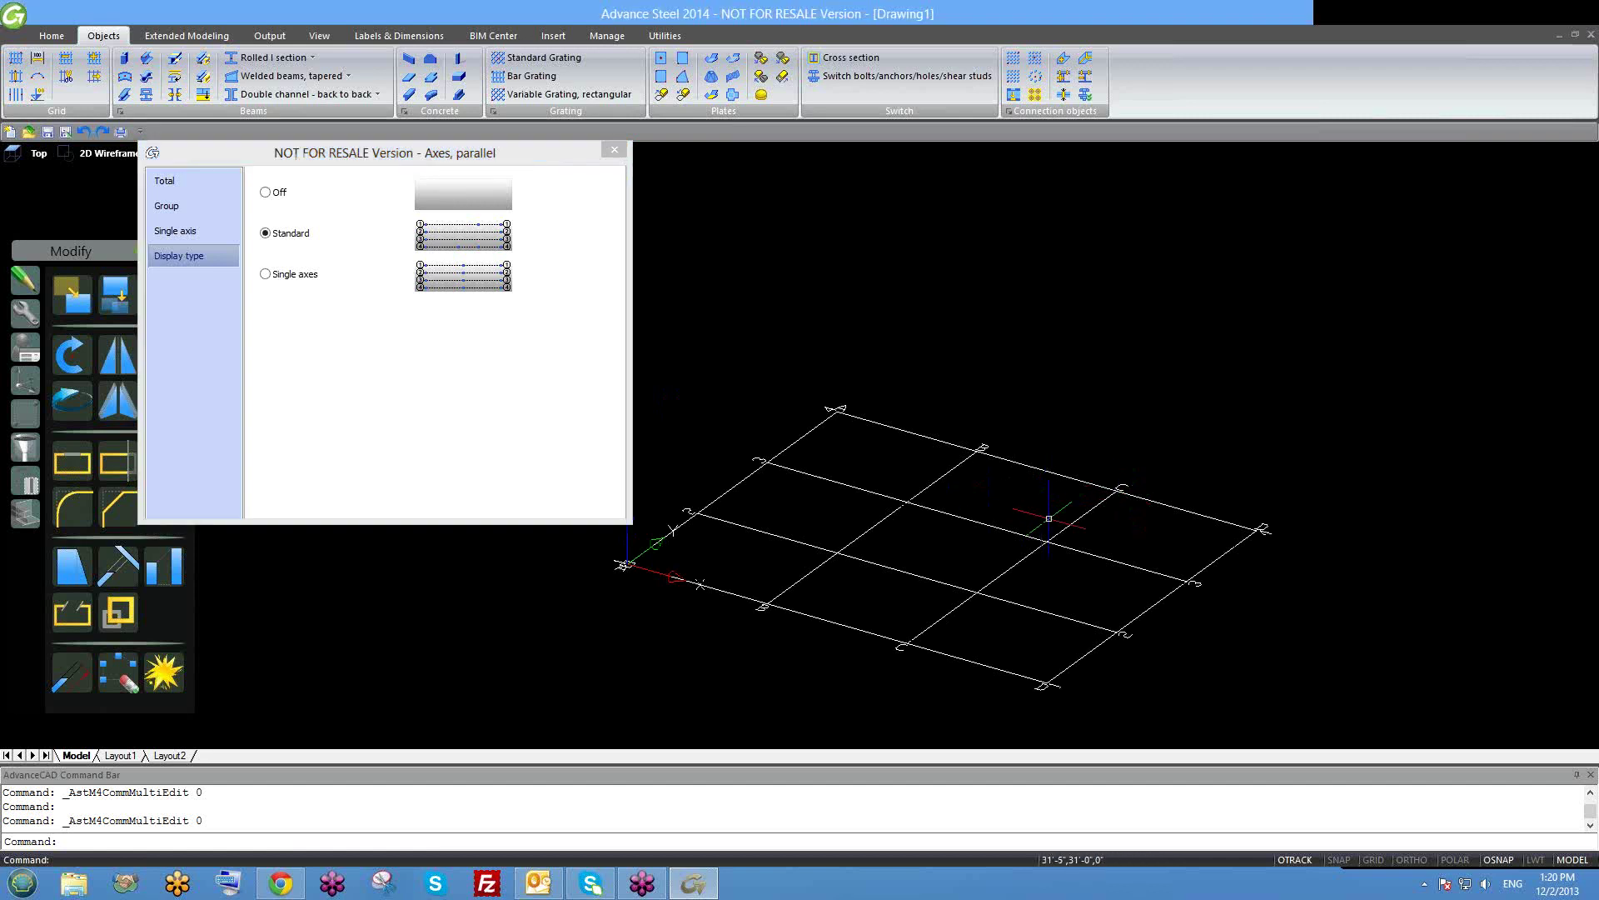
middle_drag(1038, 528, 1087, 527)
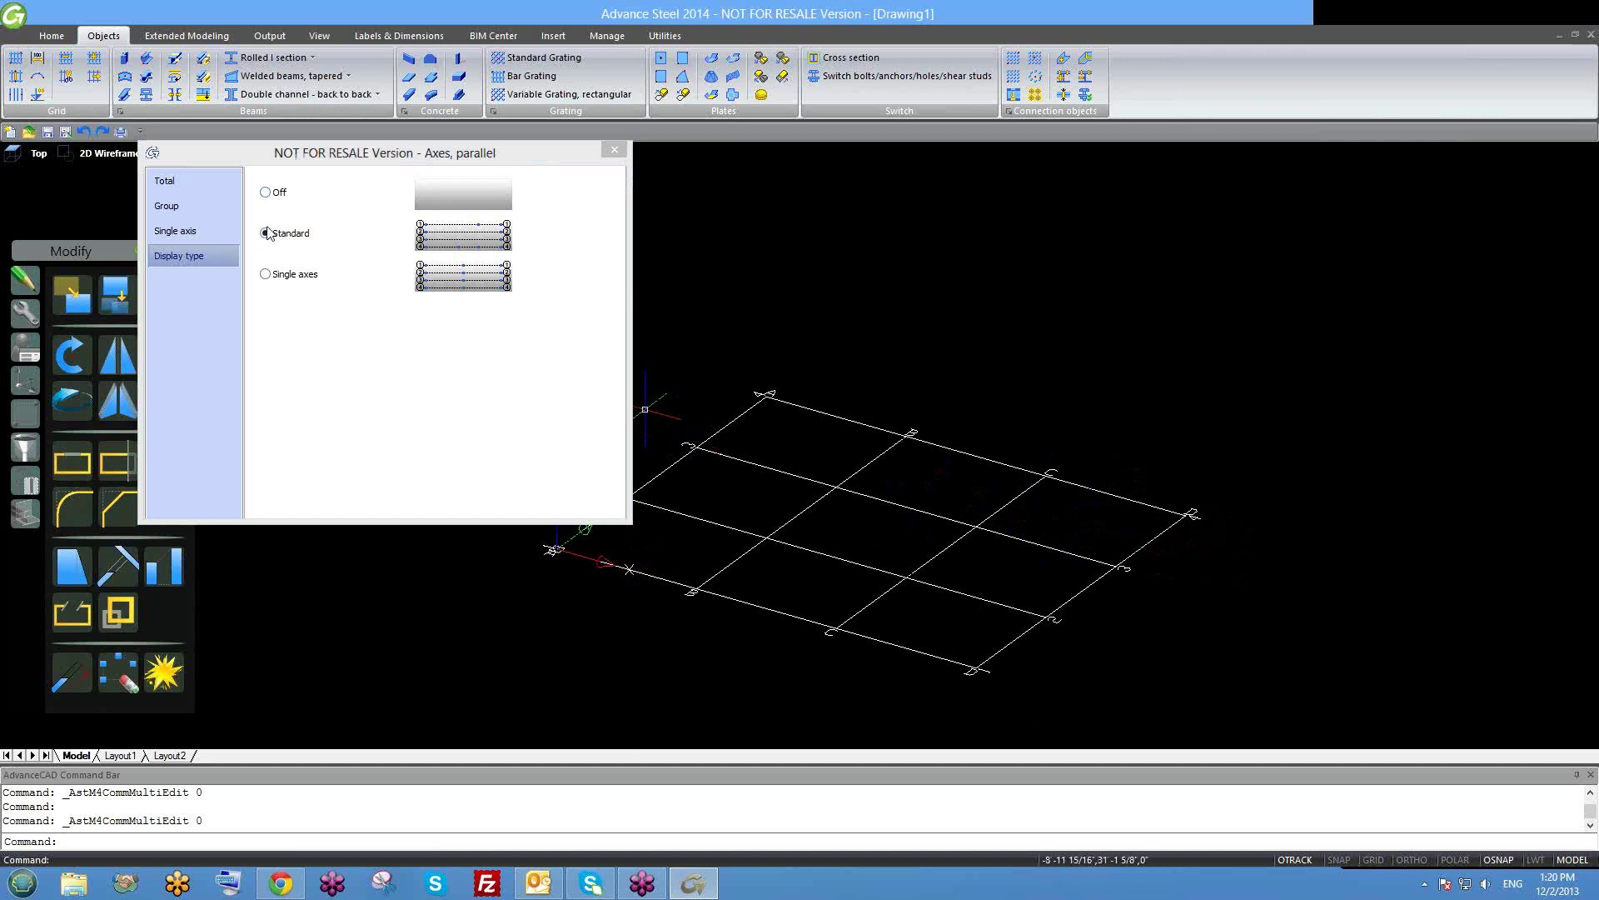
click(614, 153)
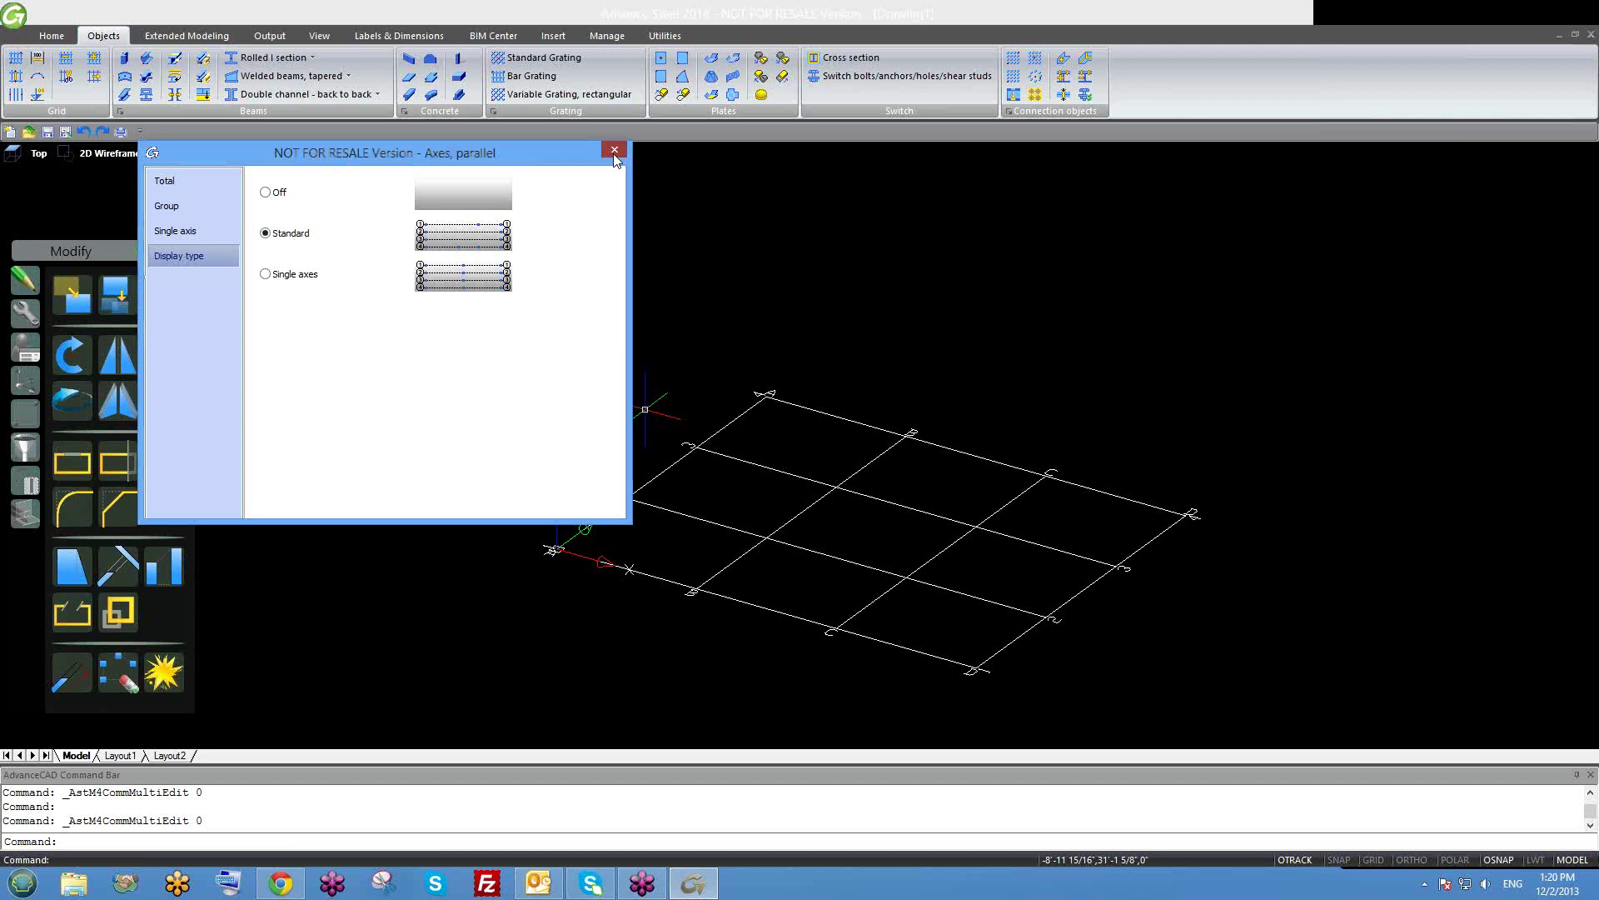
click(615, 153)
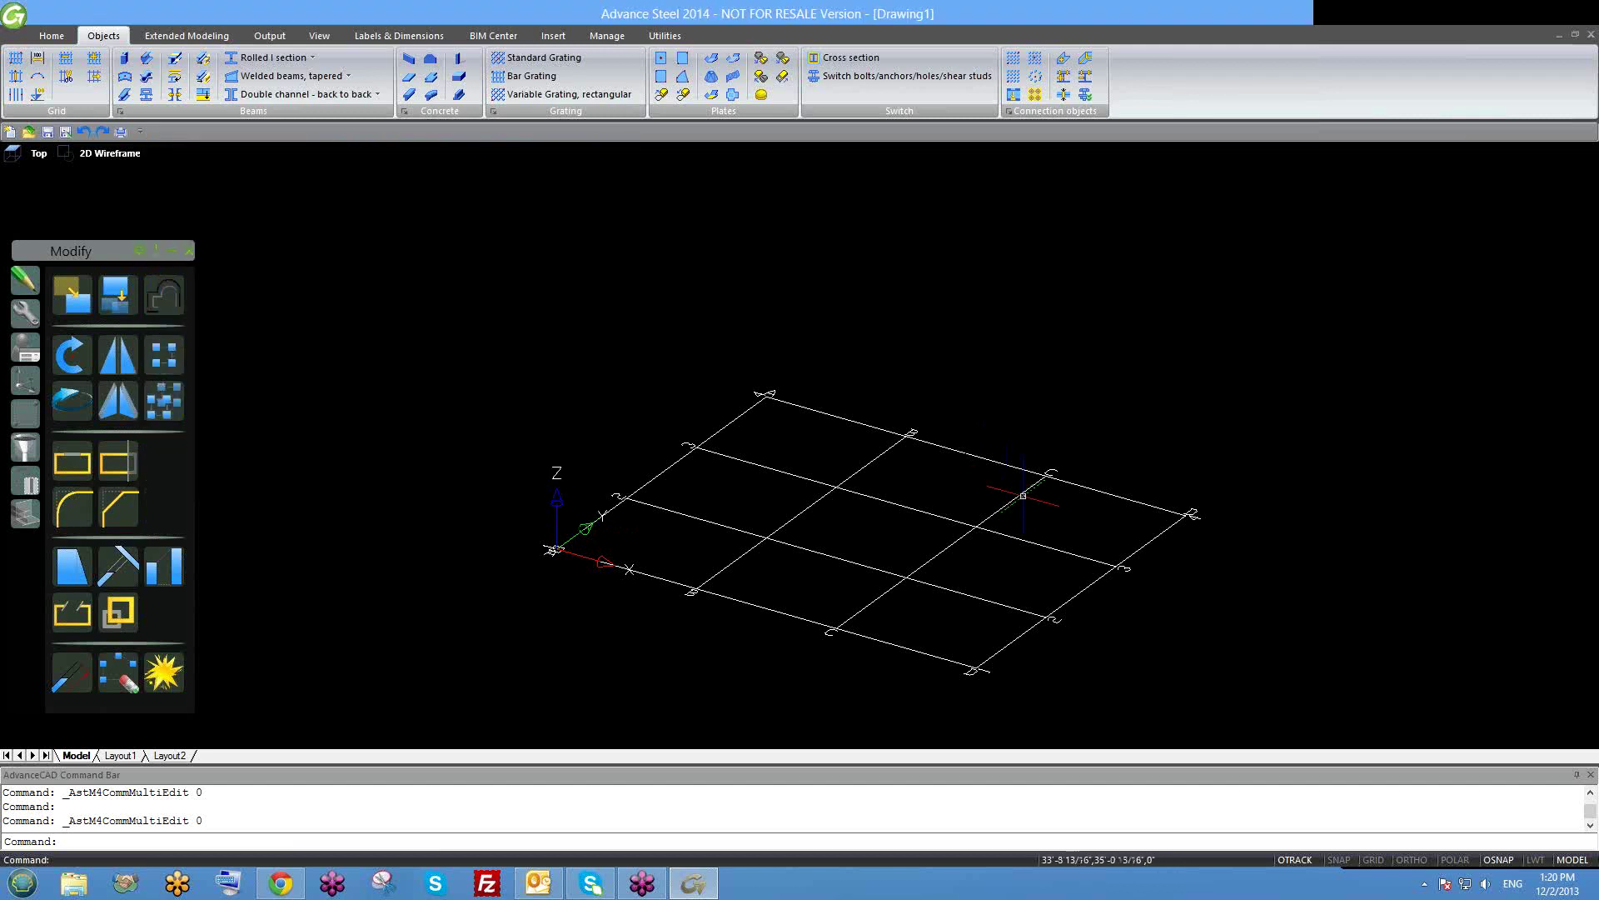
Select the numbered axis group and examine the grips of its Standard display type around the grid.
click(1076, 484)
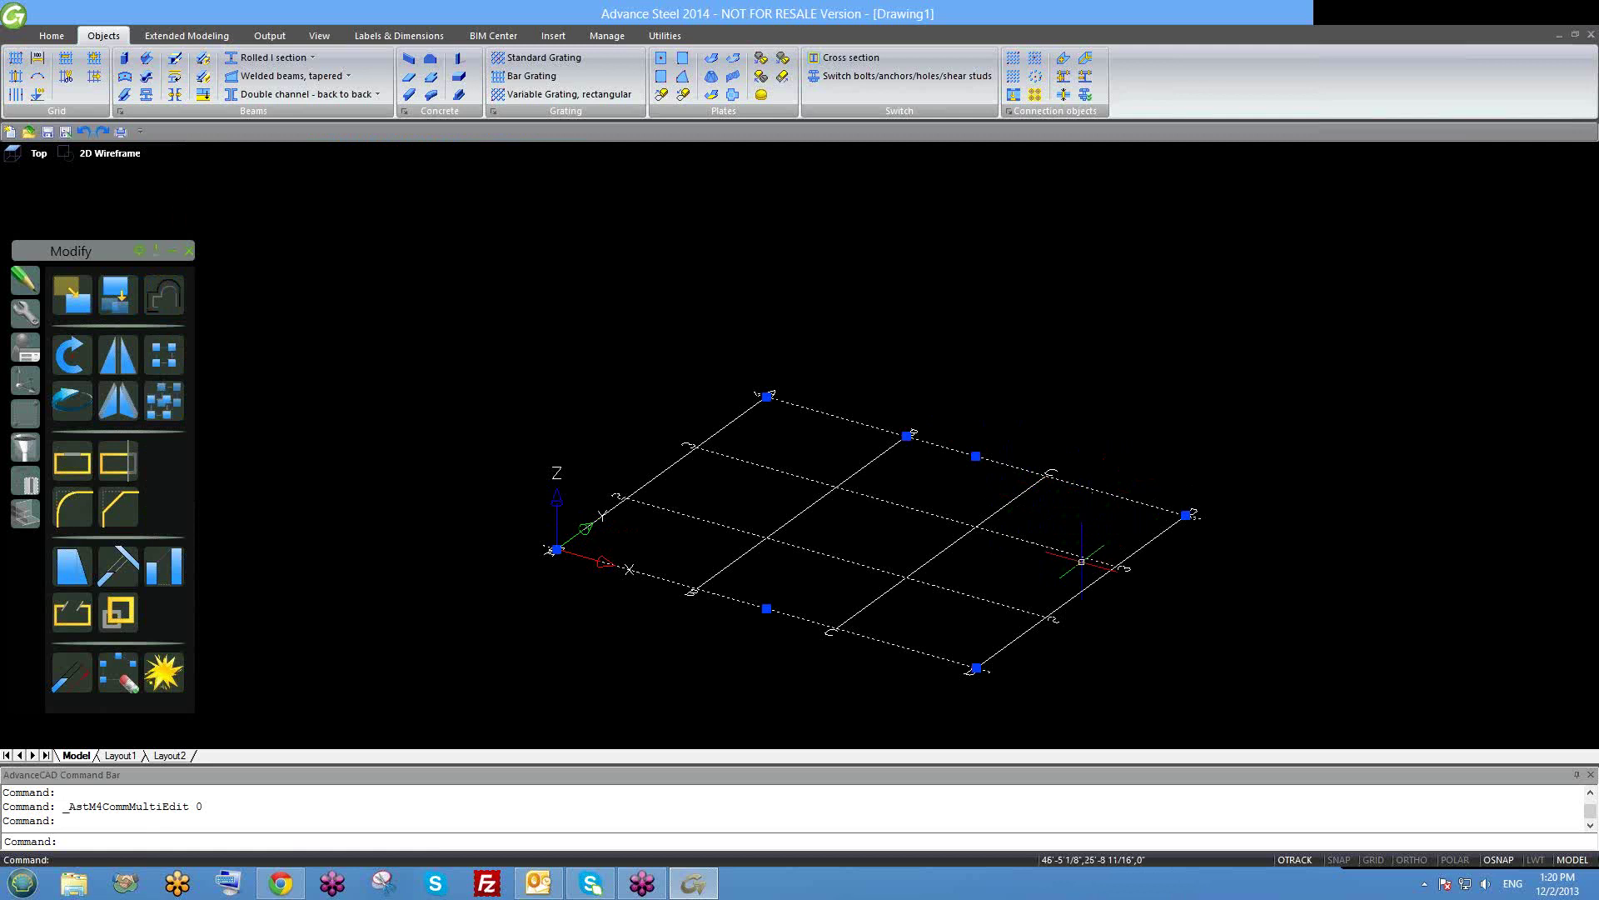
key(Escape)
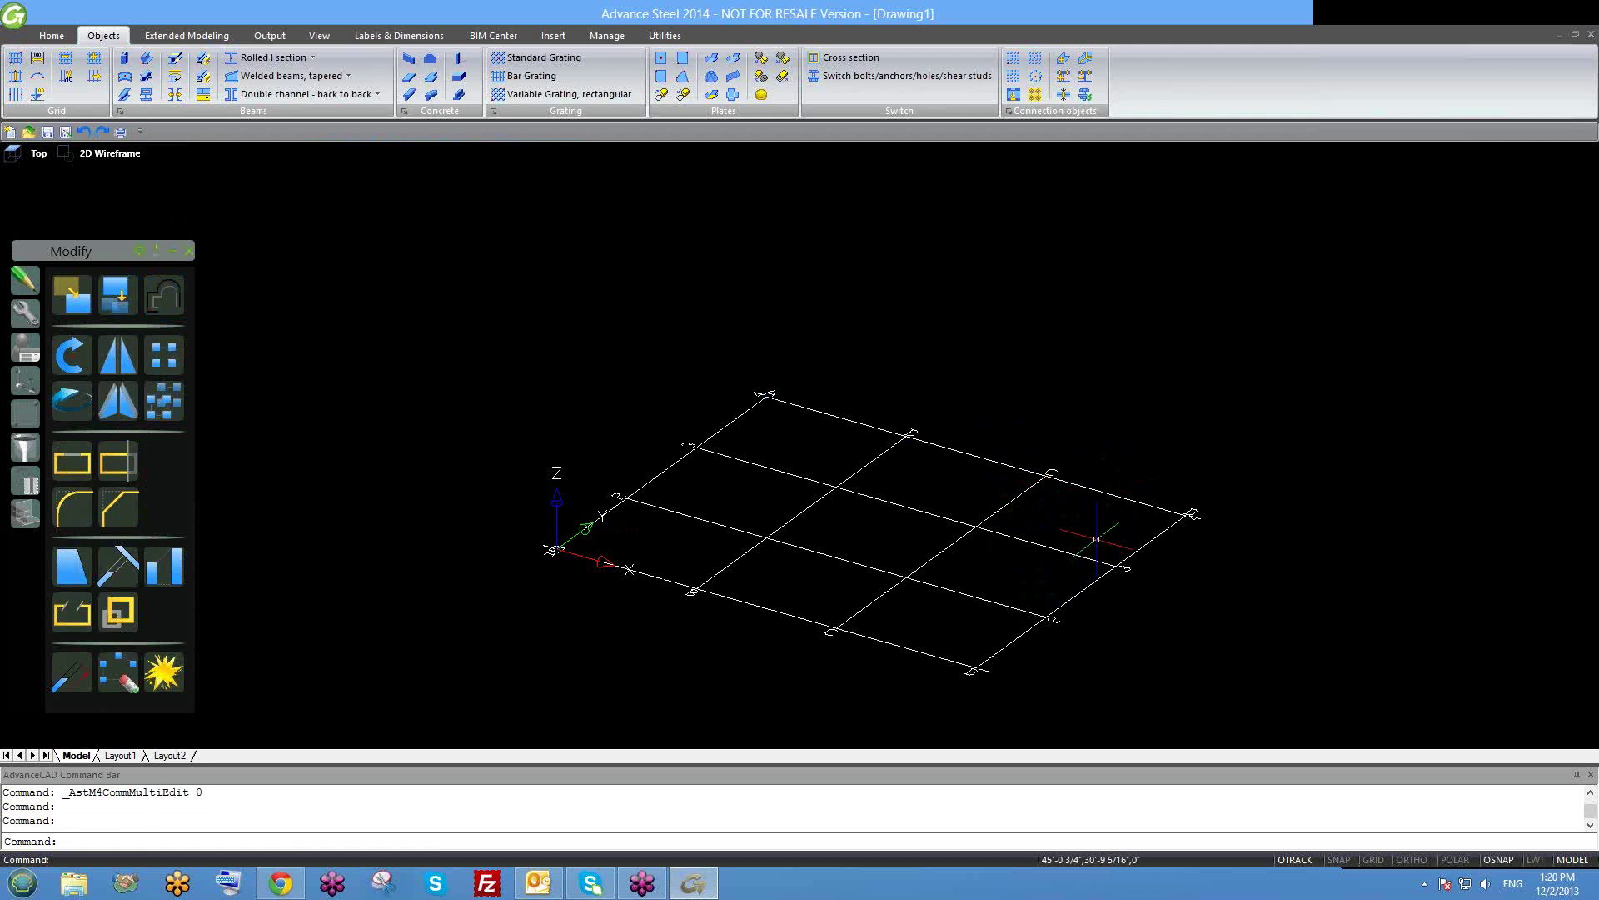
click(1116, 497)
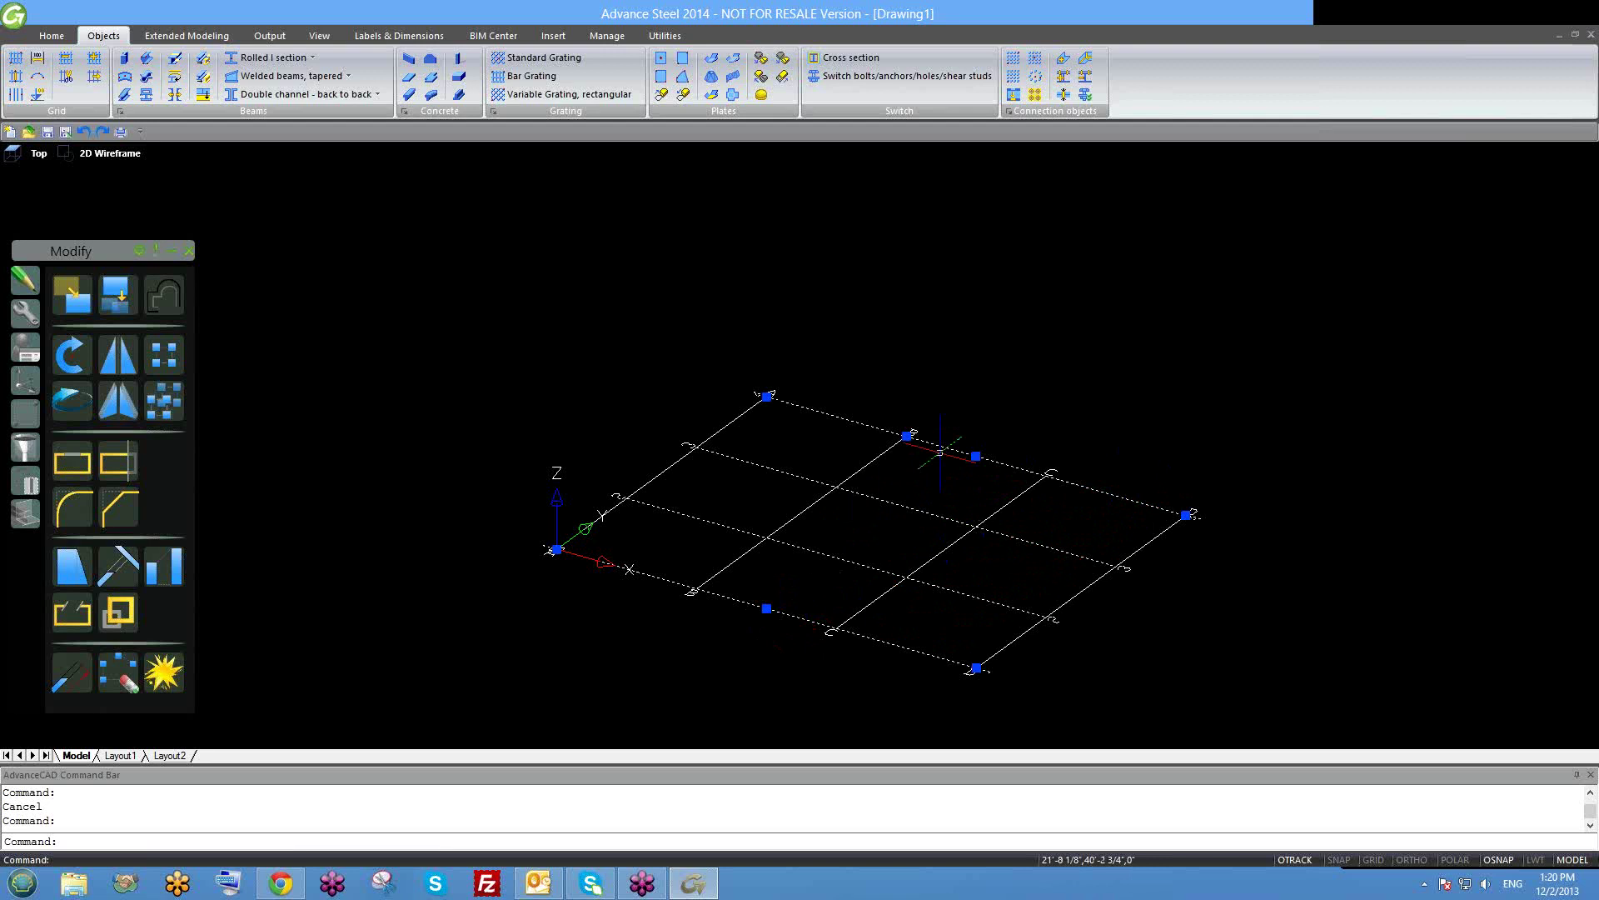
scroll(979, 476, up, 2)
scroll(880, 415, up, 2)
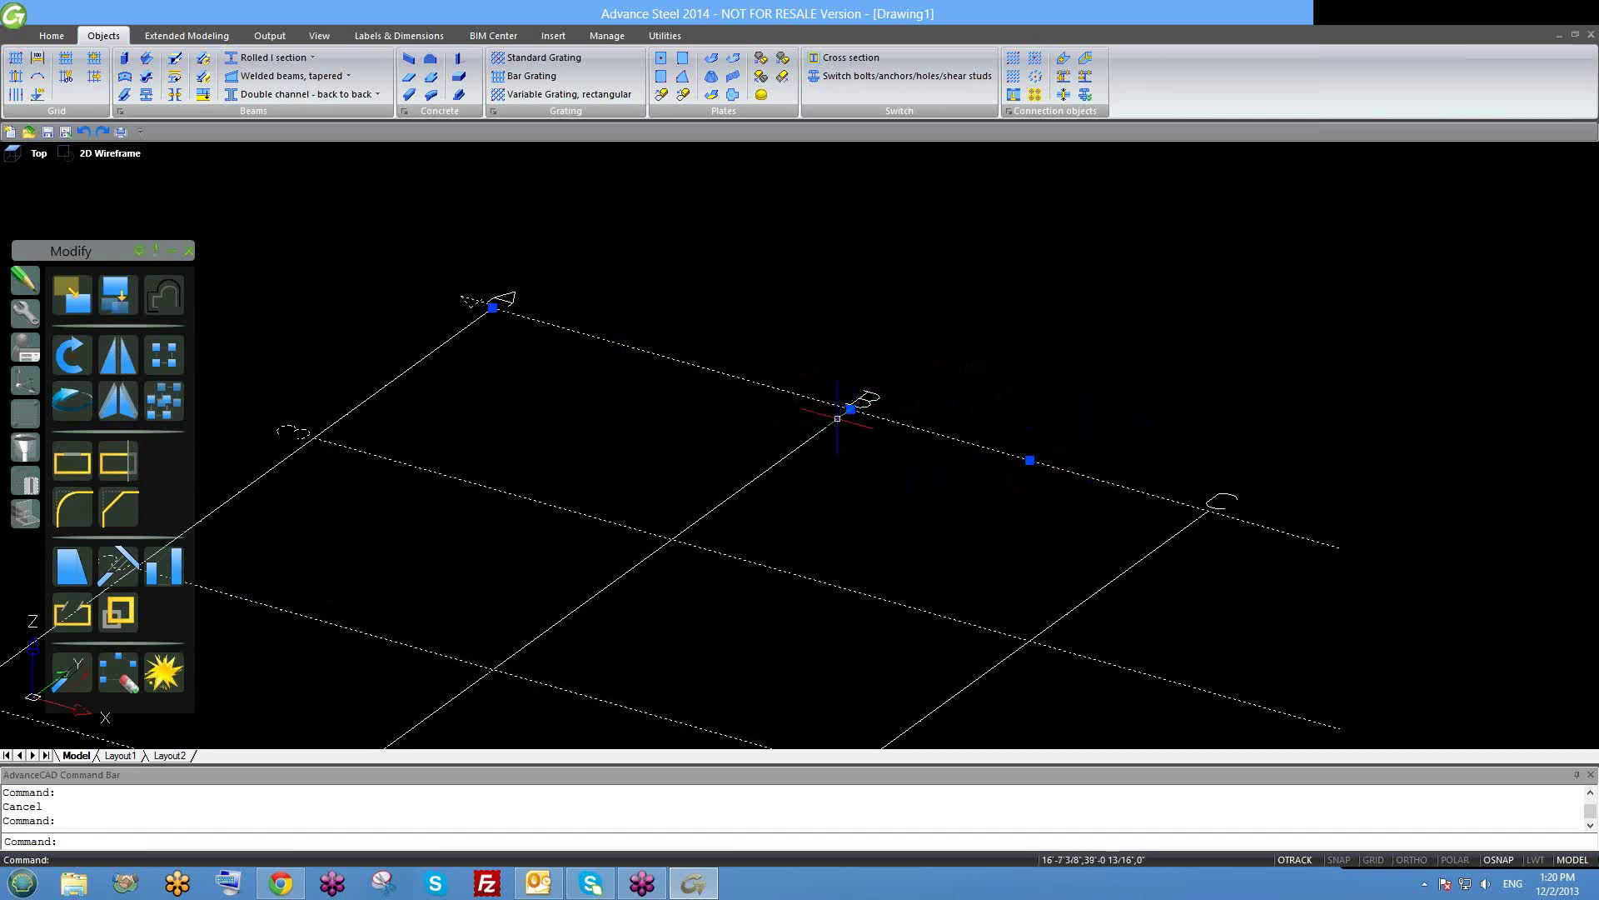
scroll(898, 436, down, 3)
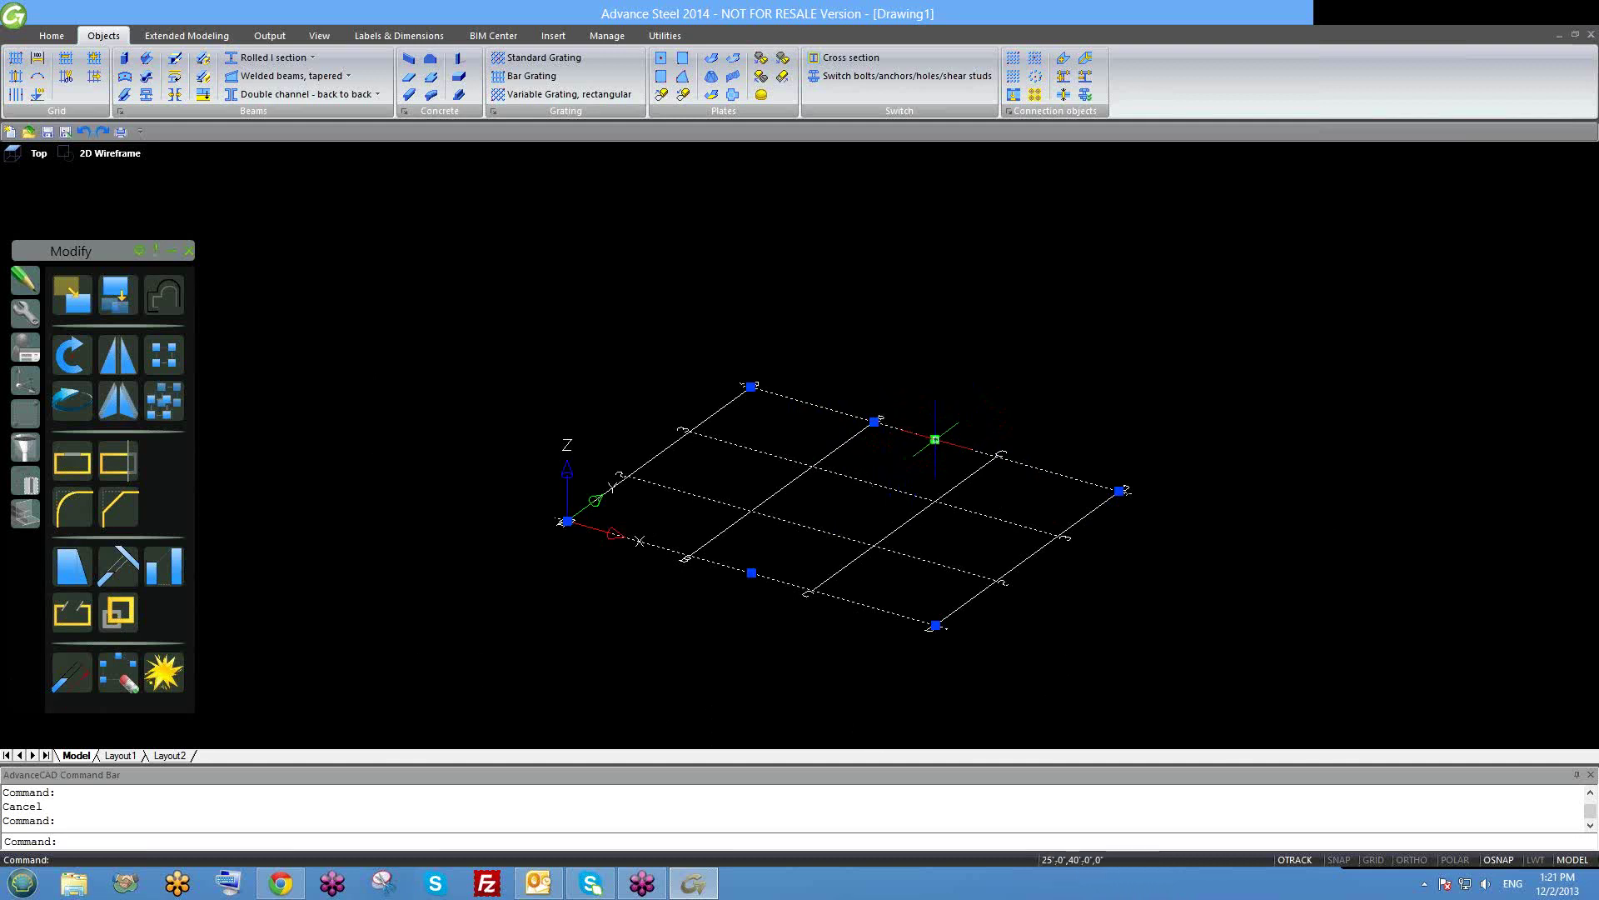
scroll(915, 469, up, 2)
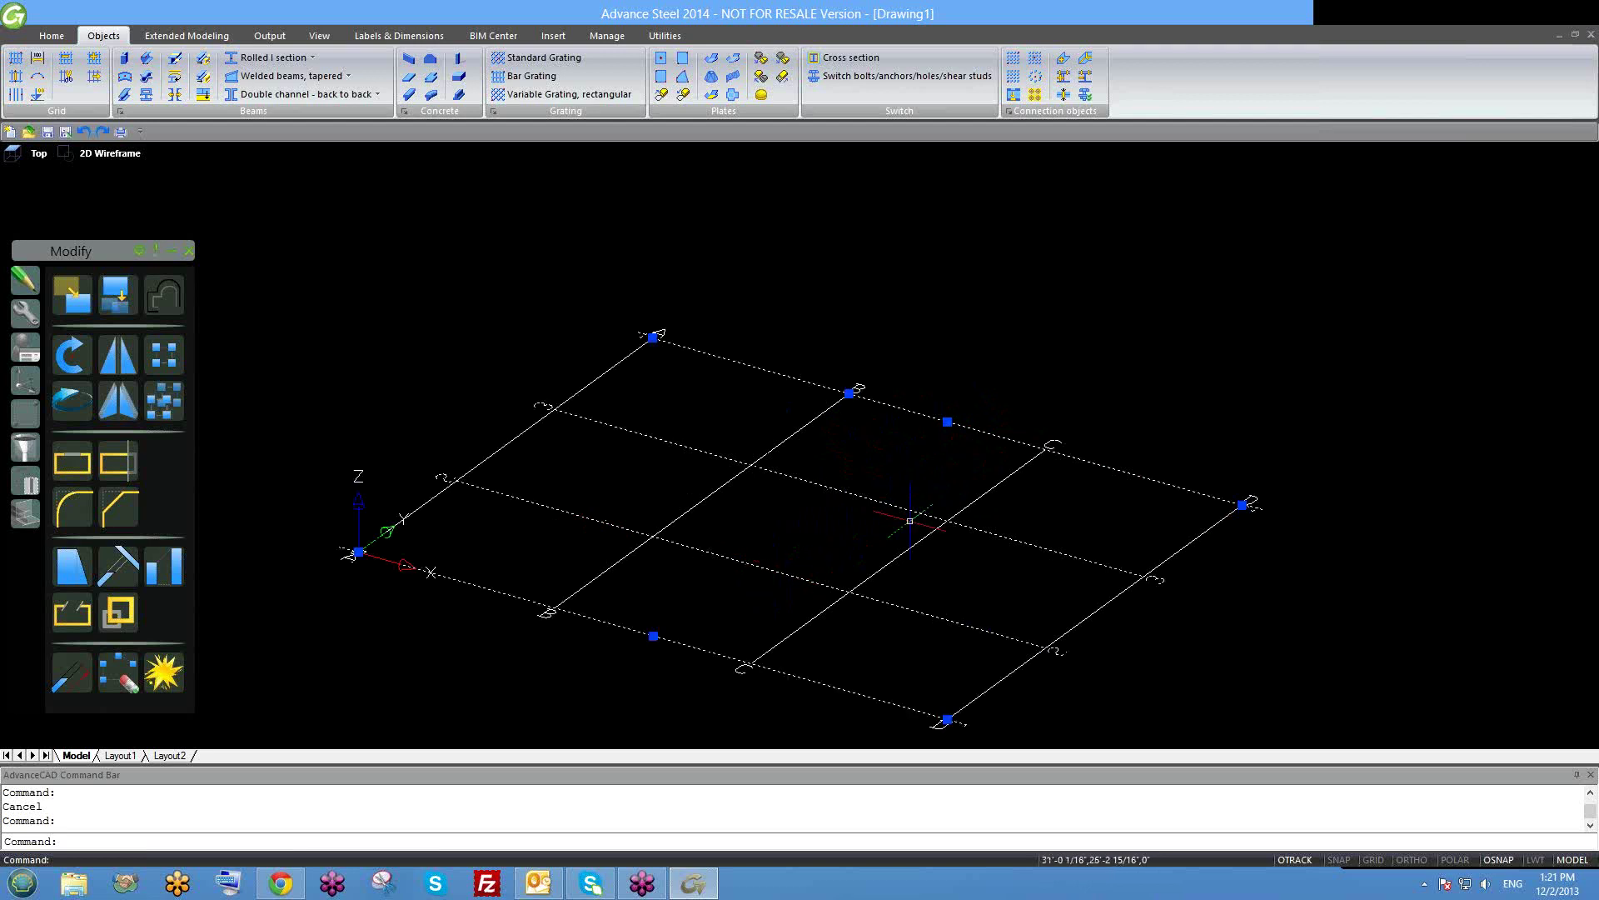
Set the numbered axis group's display type to Single axes and close its properties.
double_click(867, 498)
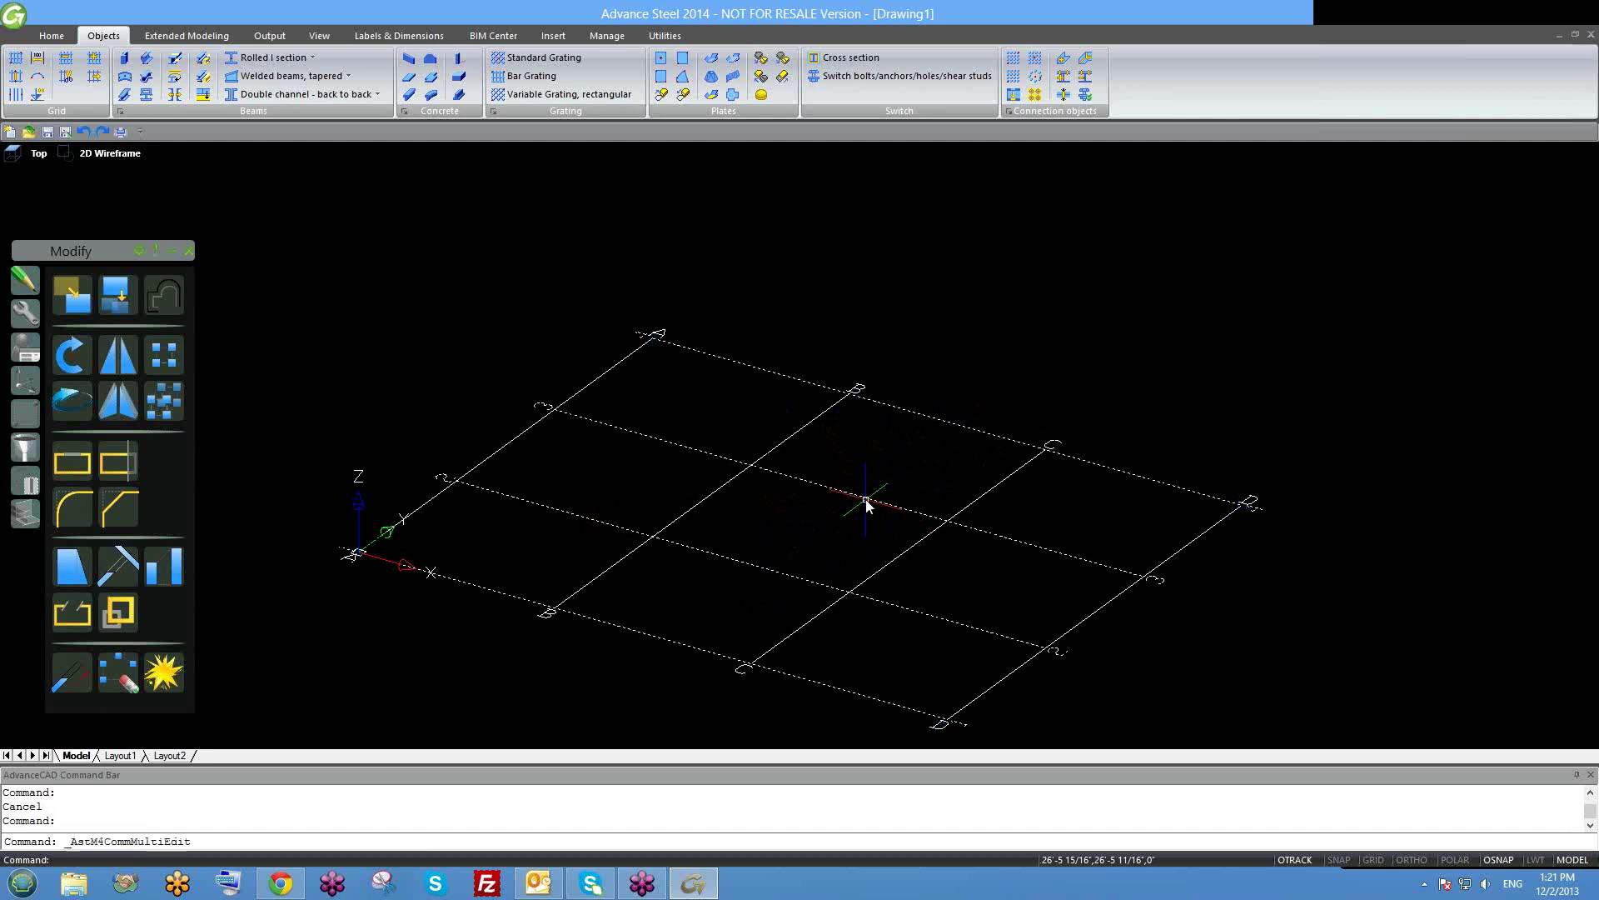
click(164, 256)
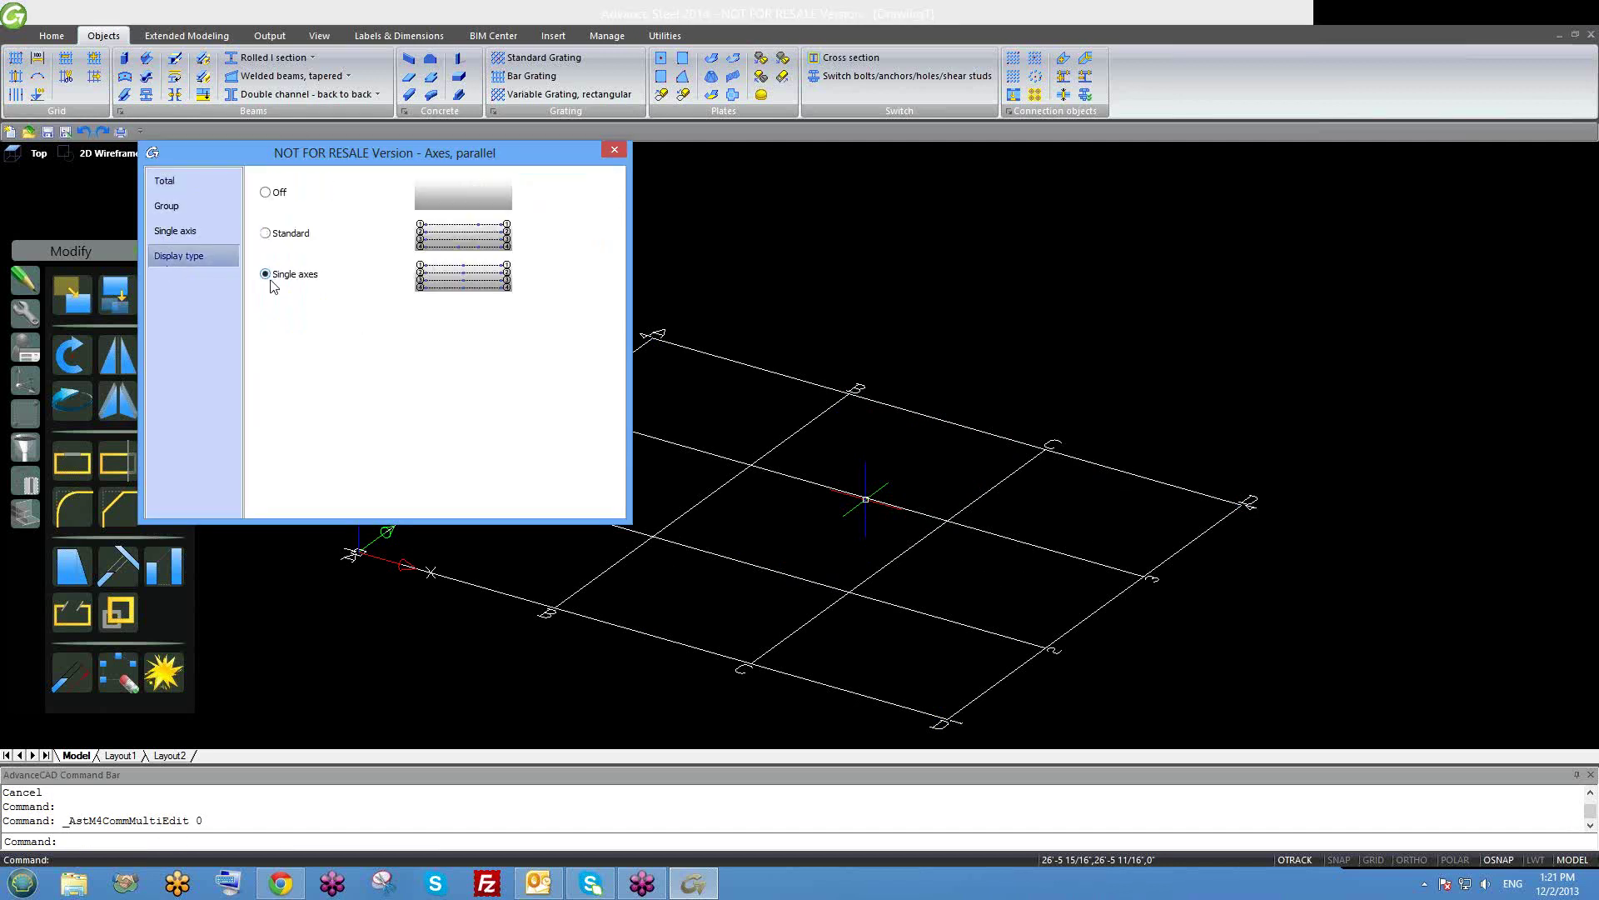
click(621, 151)
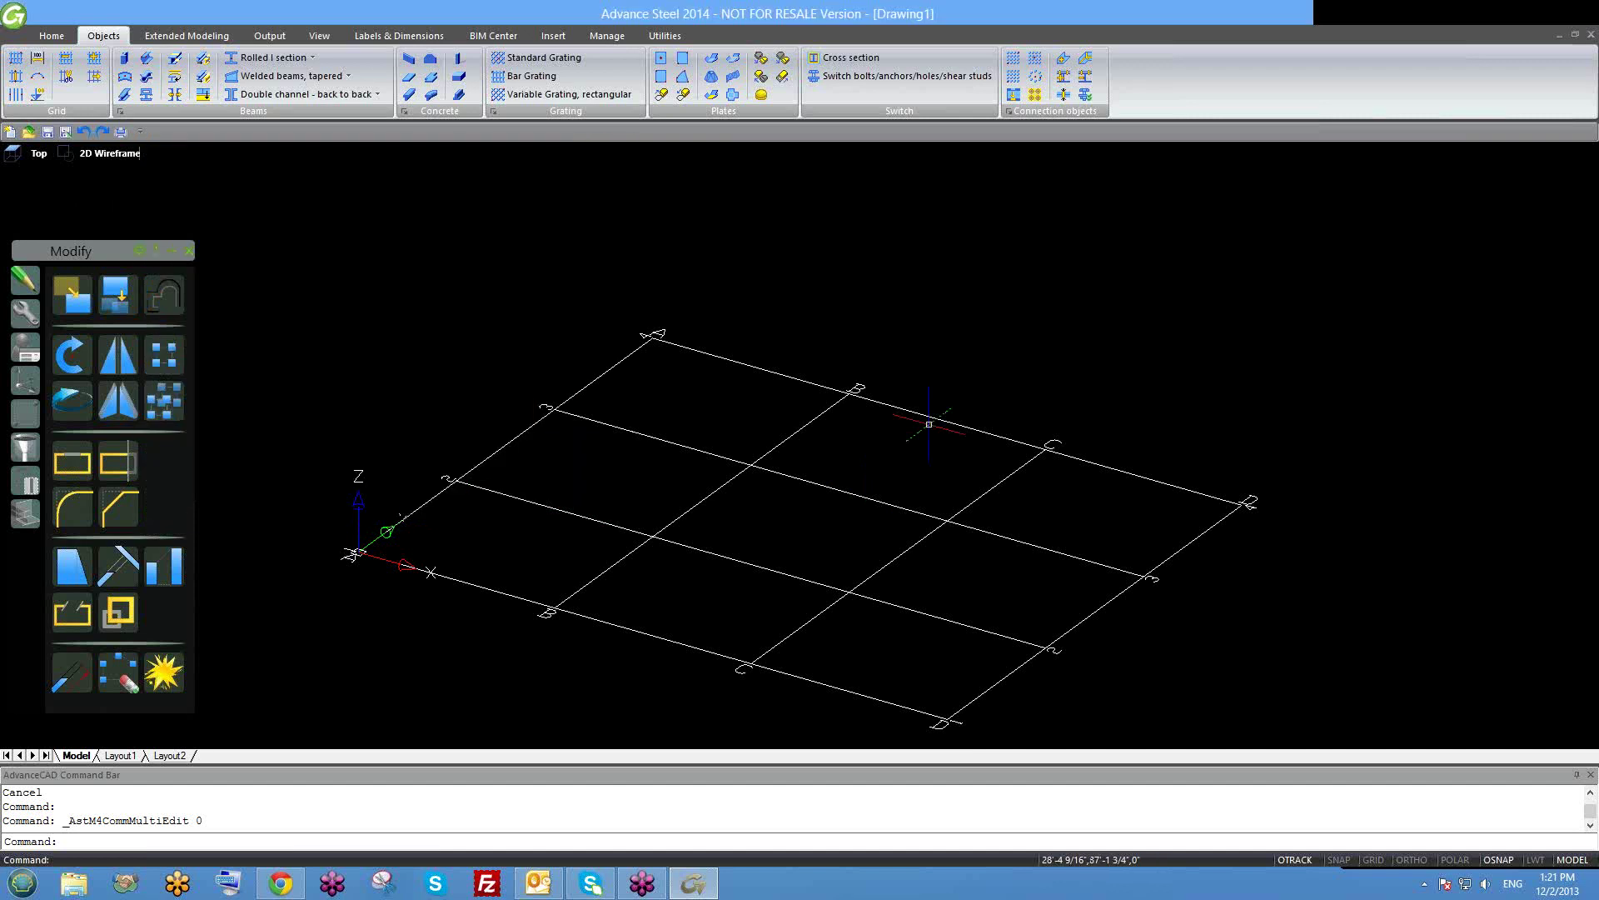
Select the numbered axis group and examine the grips of its Single axes display, then clear the selection.
scroll(999, 481, down, 5)
click(1001, 481)
scroll(950, 504, up, 3)
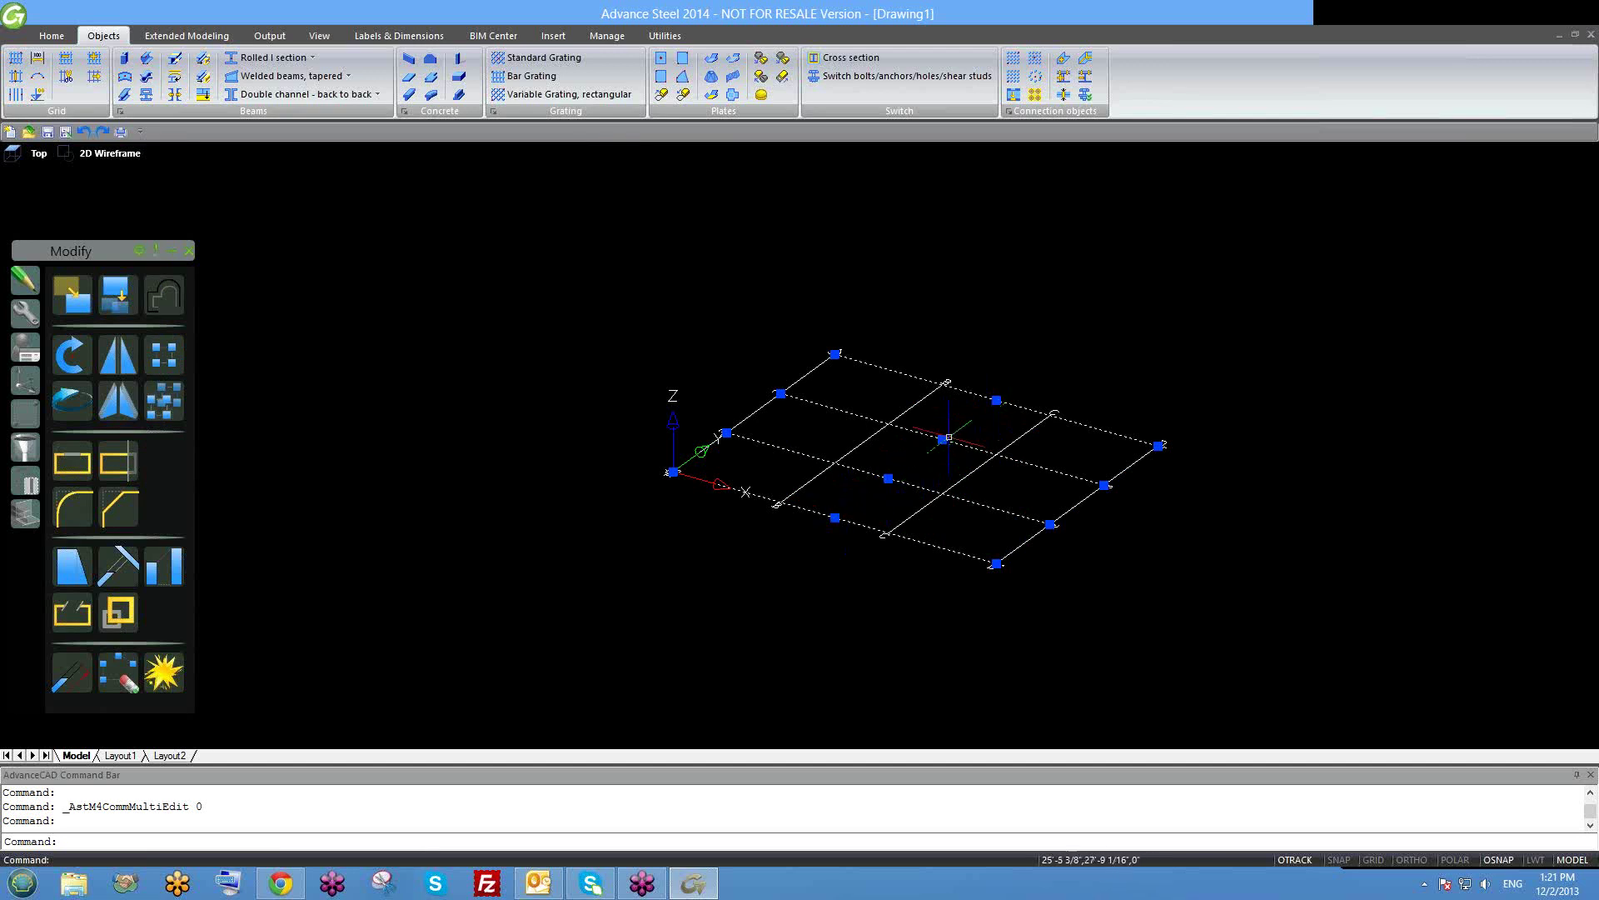
scroll(950, 437, up, 2)
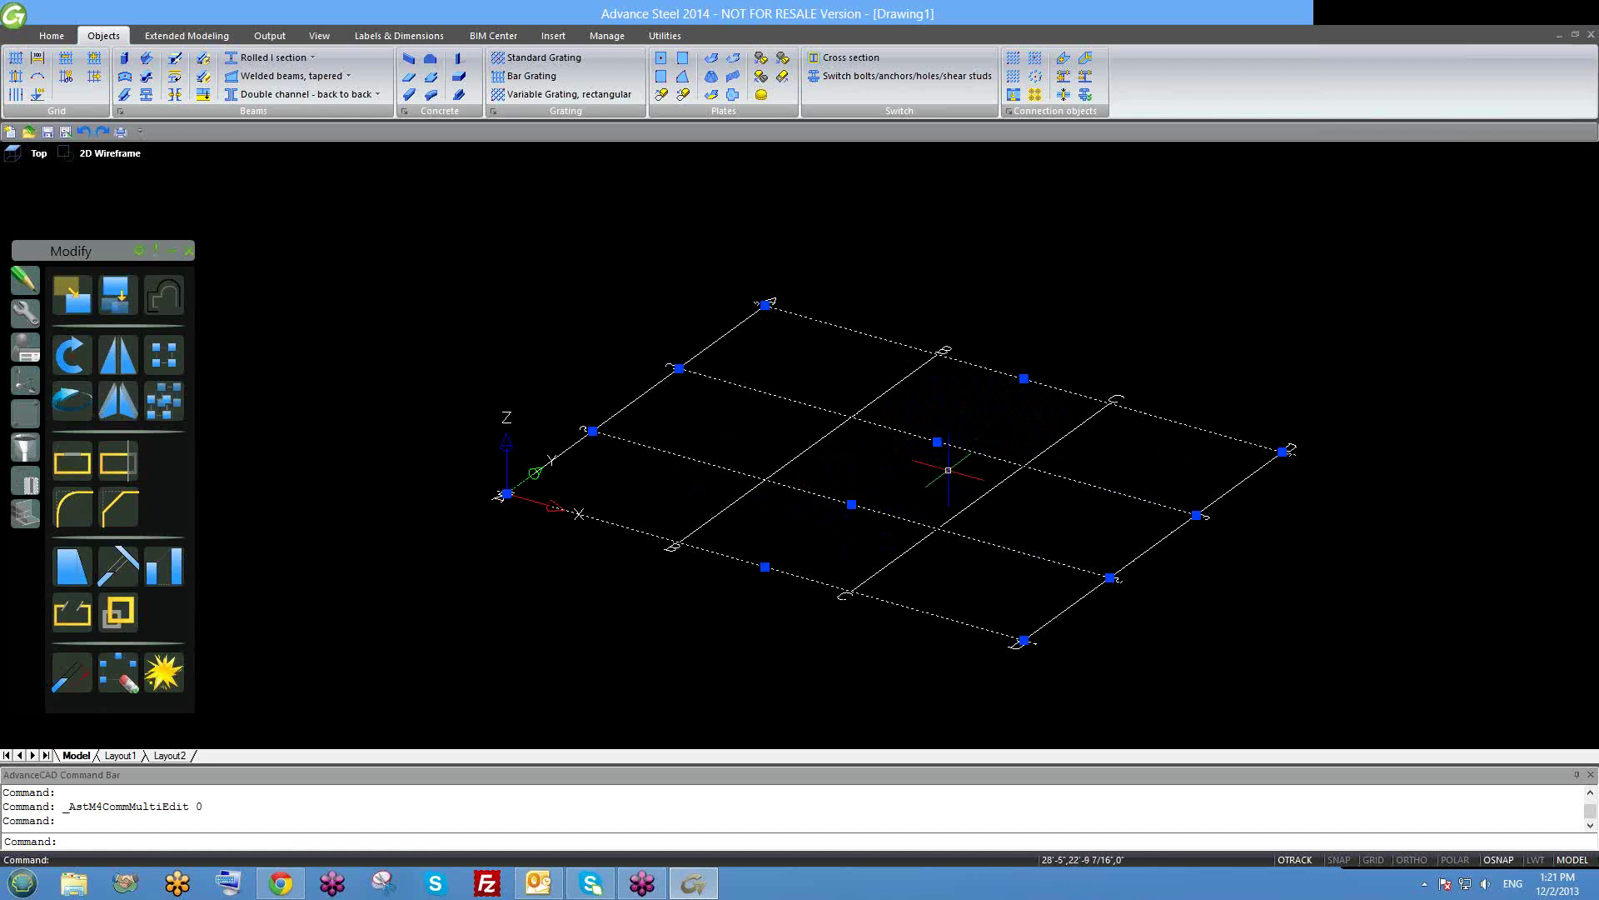
shift+middle_drag(1069, 518, 1050, 515)
key(Escape)
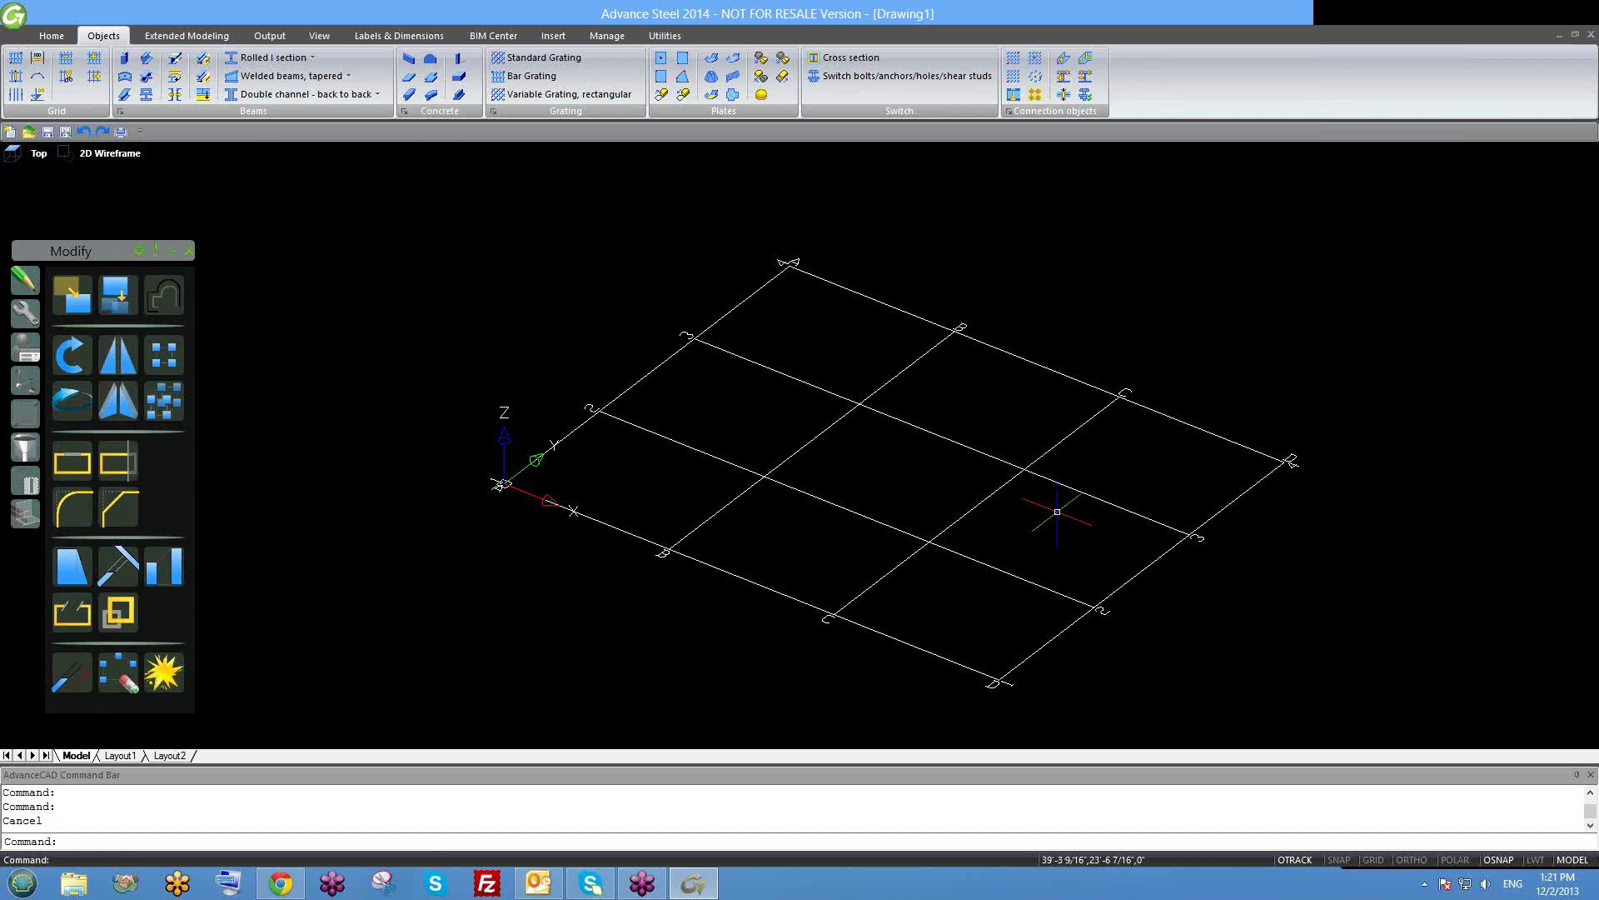
Reselect the numbered axes with a crossing window and inspect the end and midpoint grips of axes 2 and 3.
click(1079, 494)
click(1083, 497)
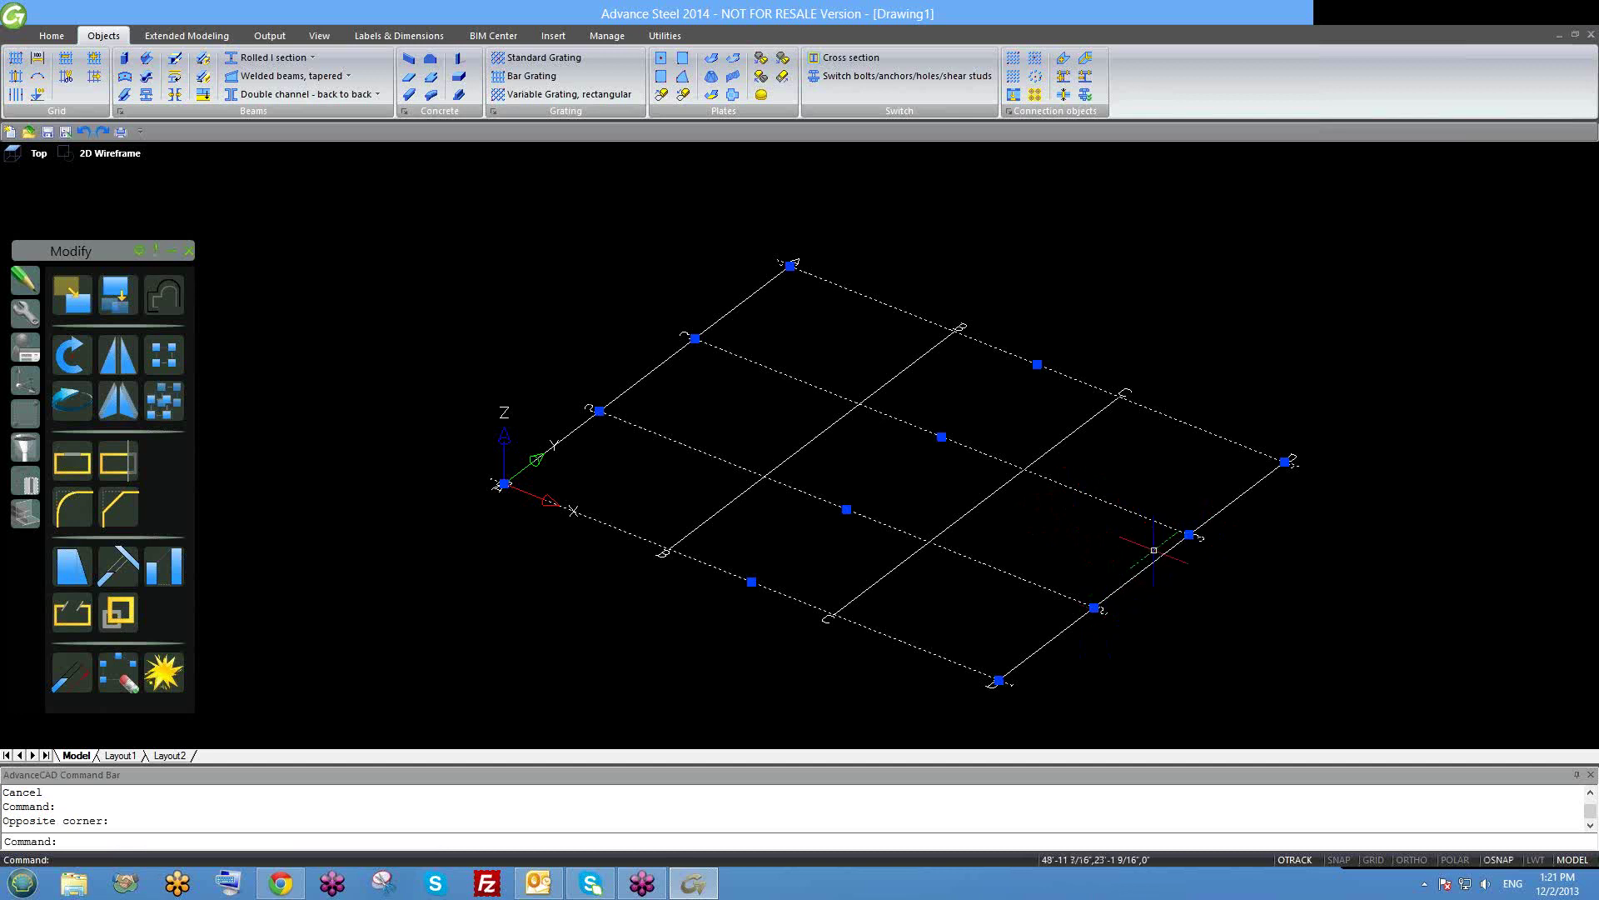
key(Escape)
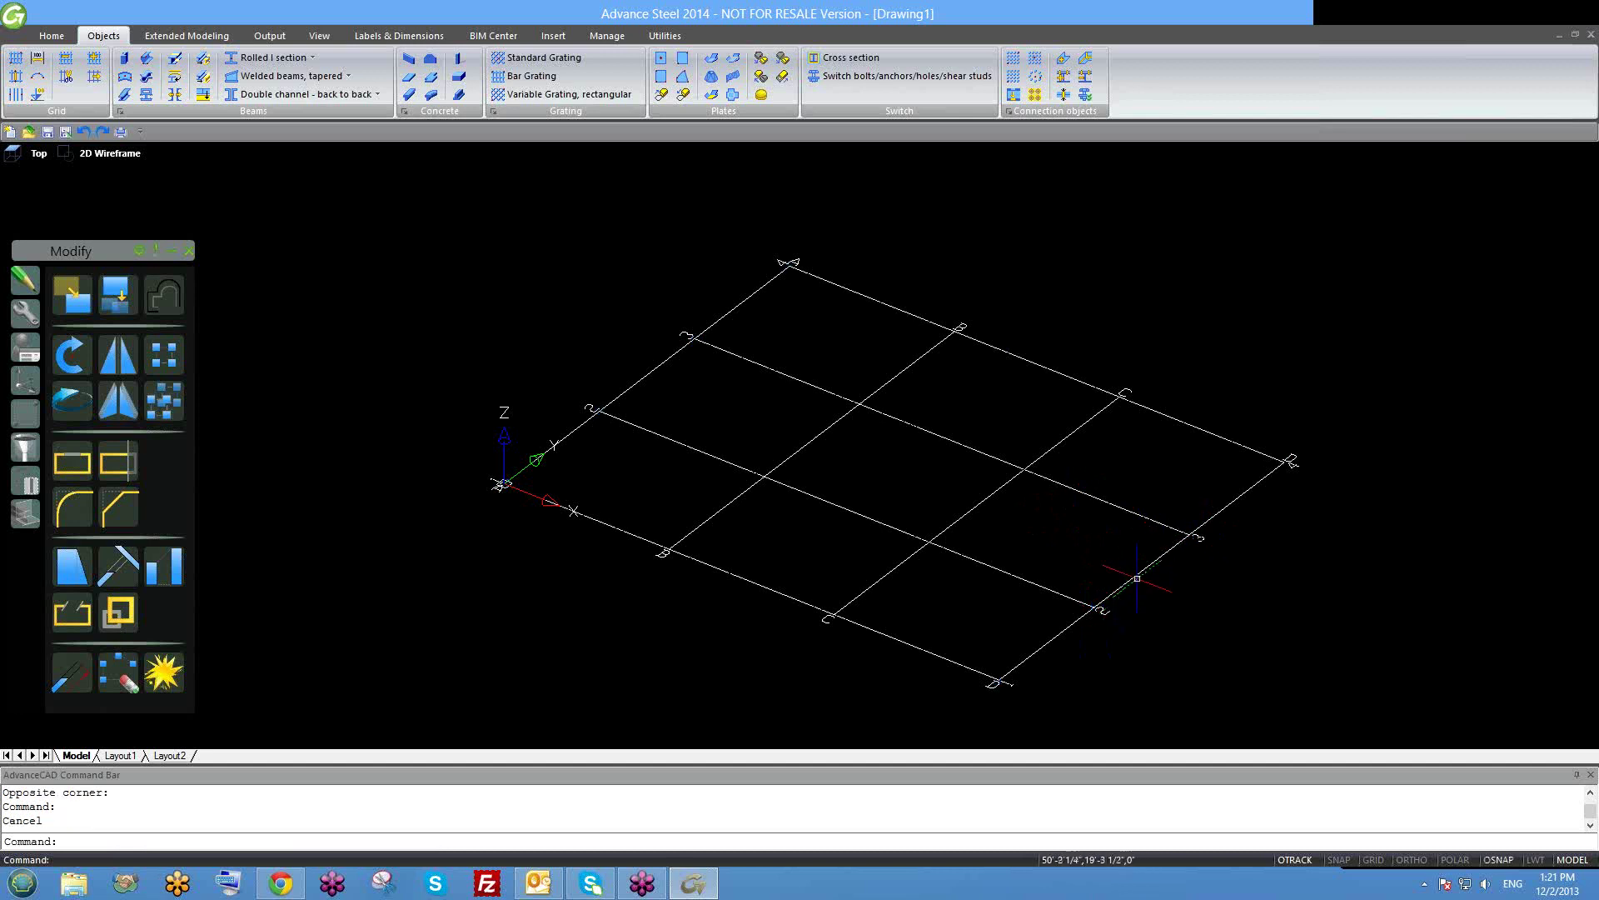
scroll(1171, 533, up, 2)
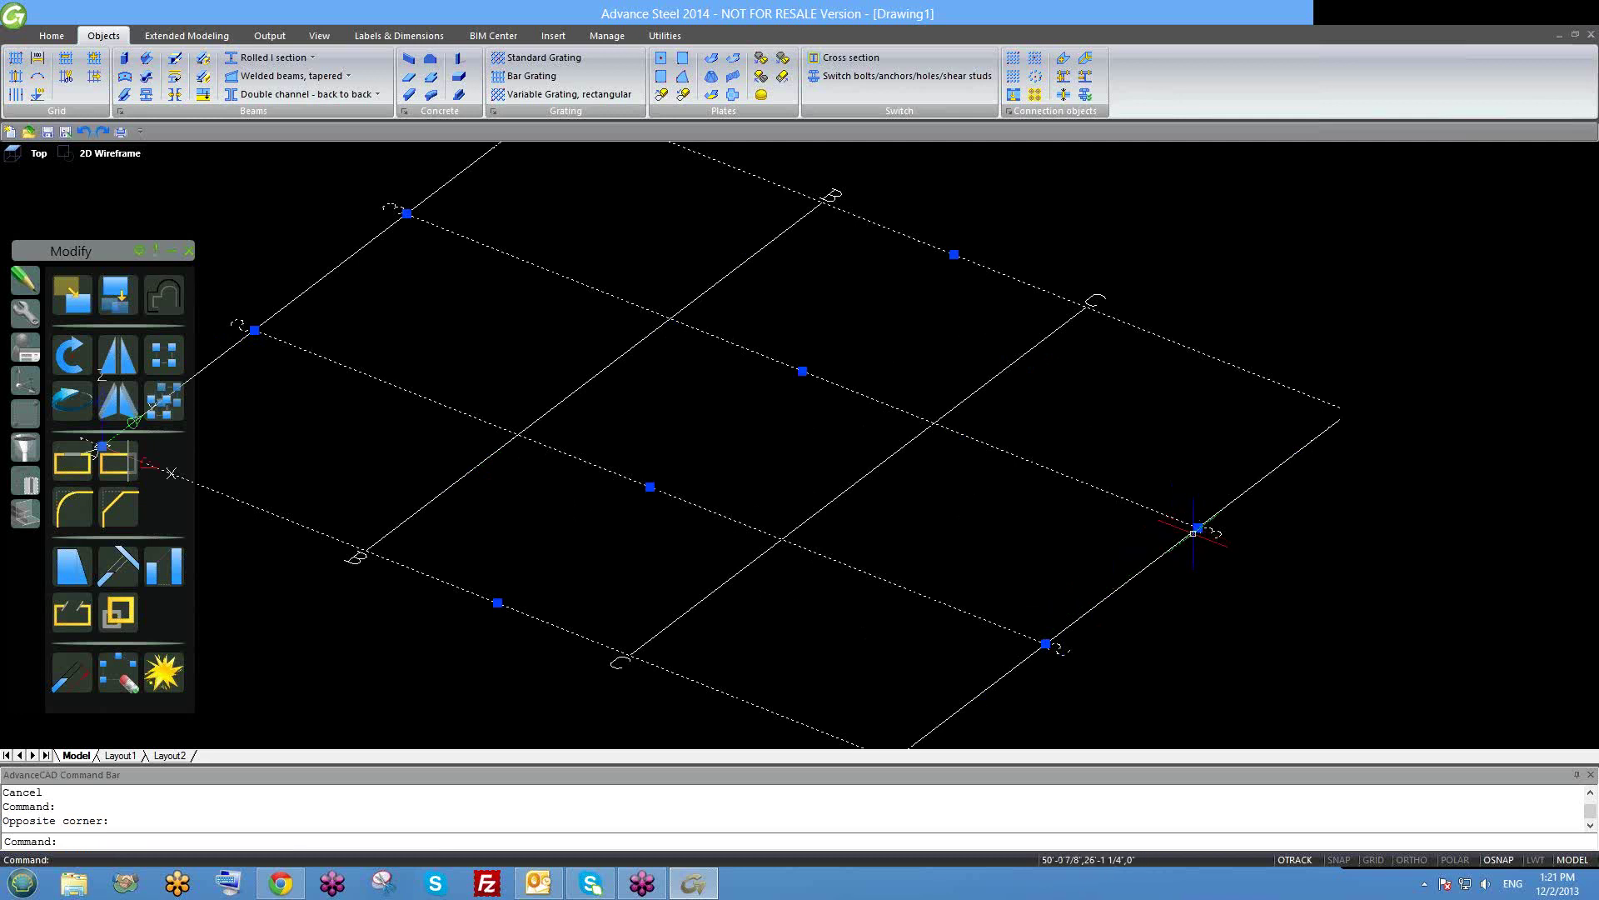
scroll(1188, 528, down, 2)
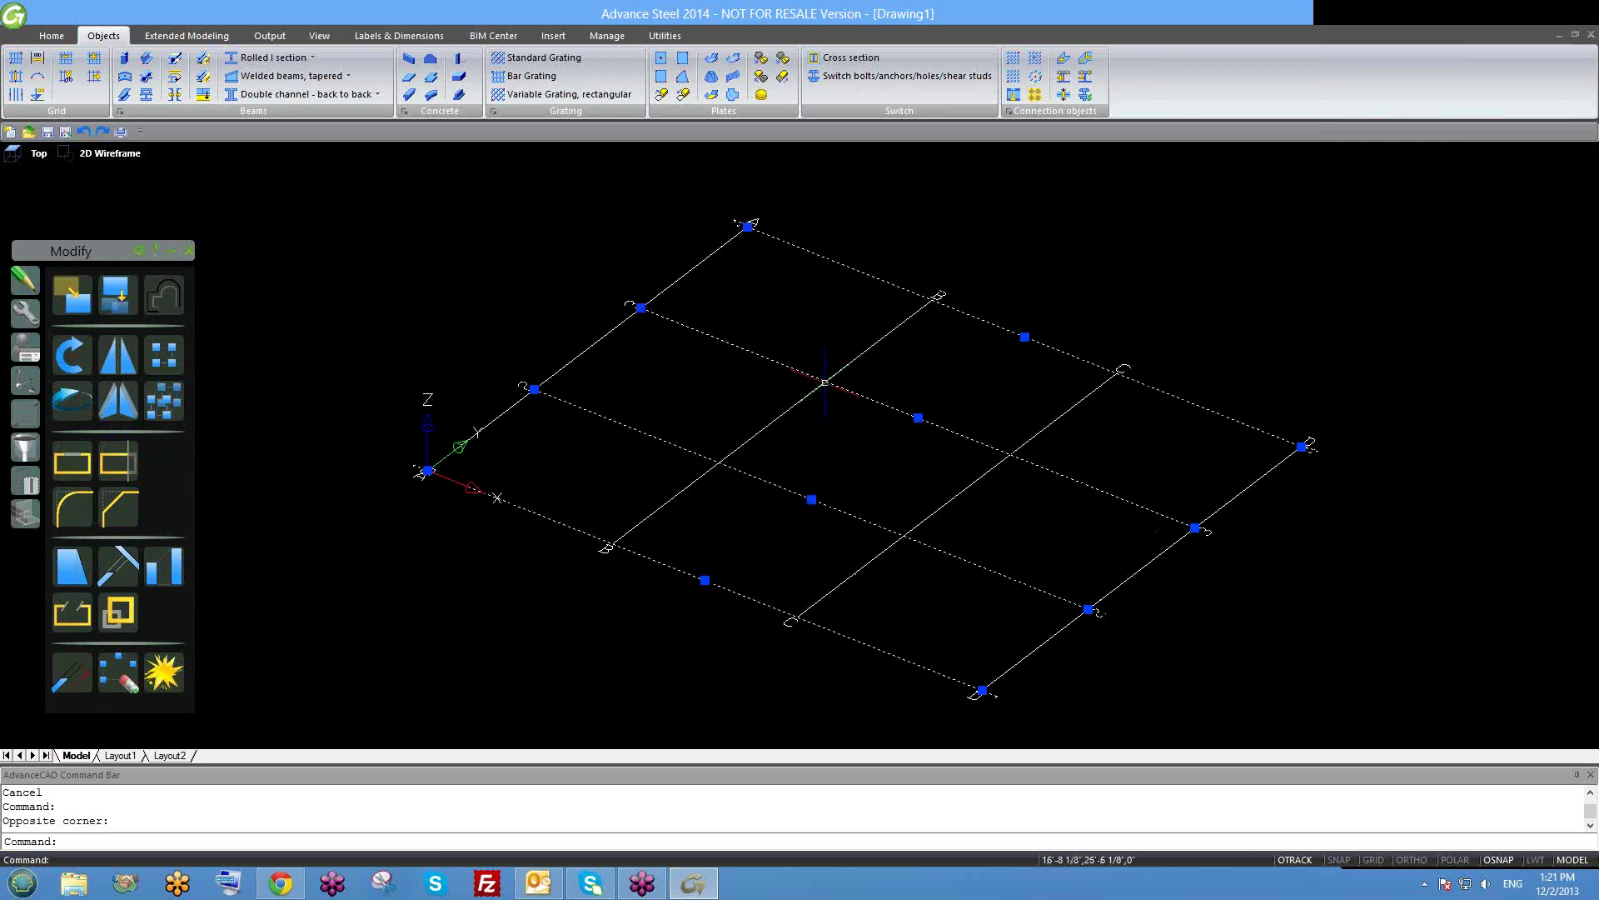
scroll(1074, 479, down, 1)
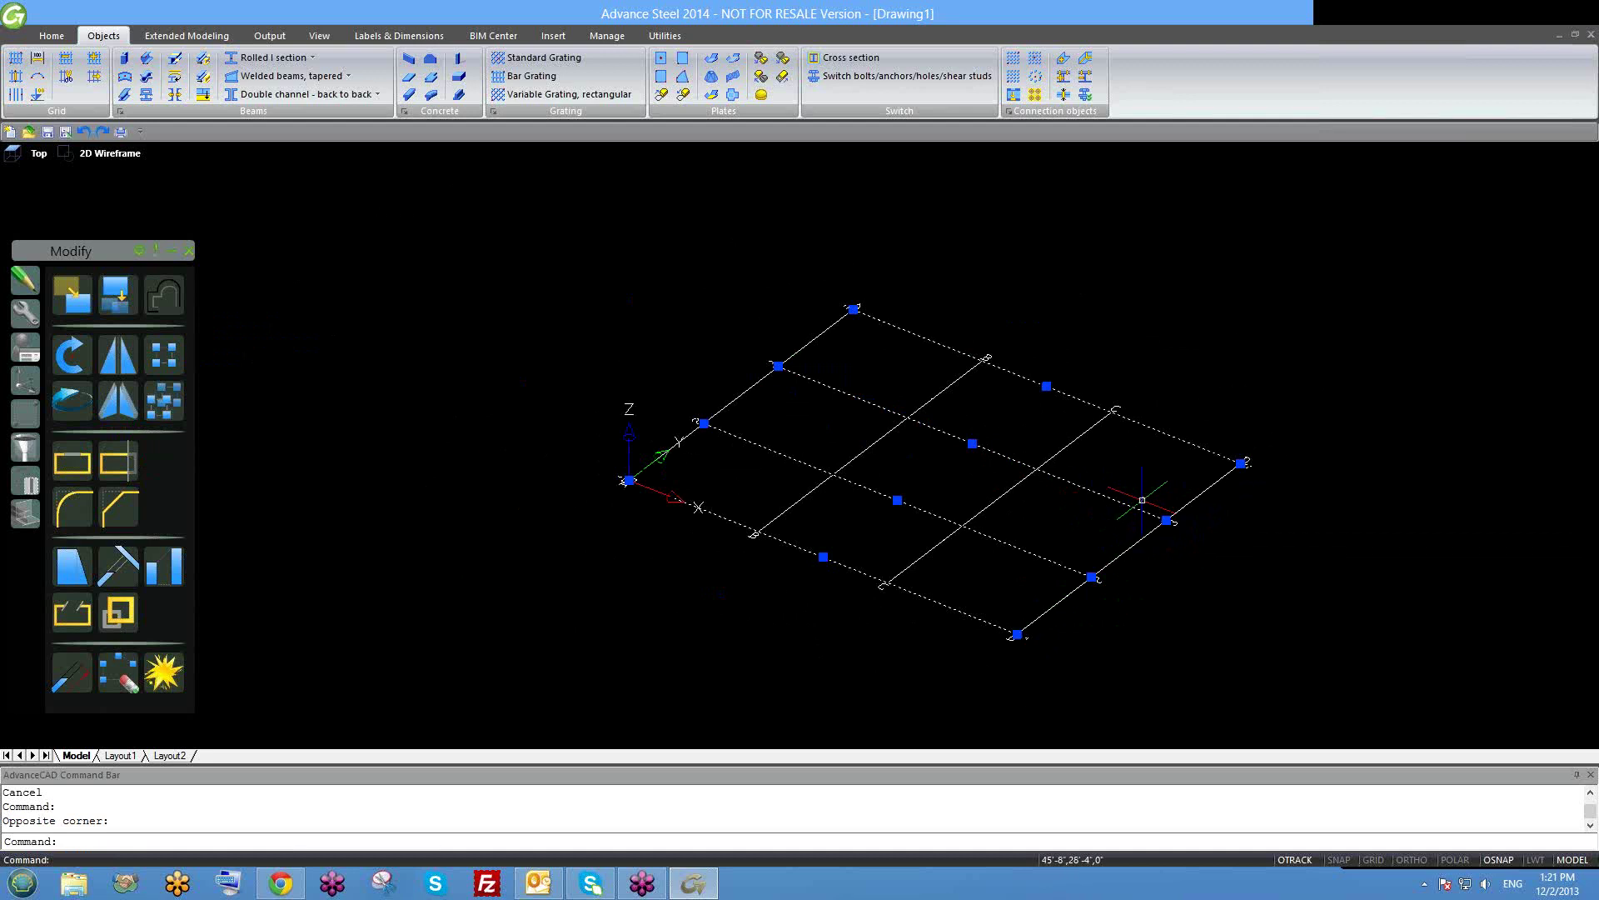
scroll(1136, 517, up, 2)
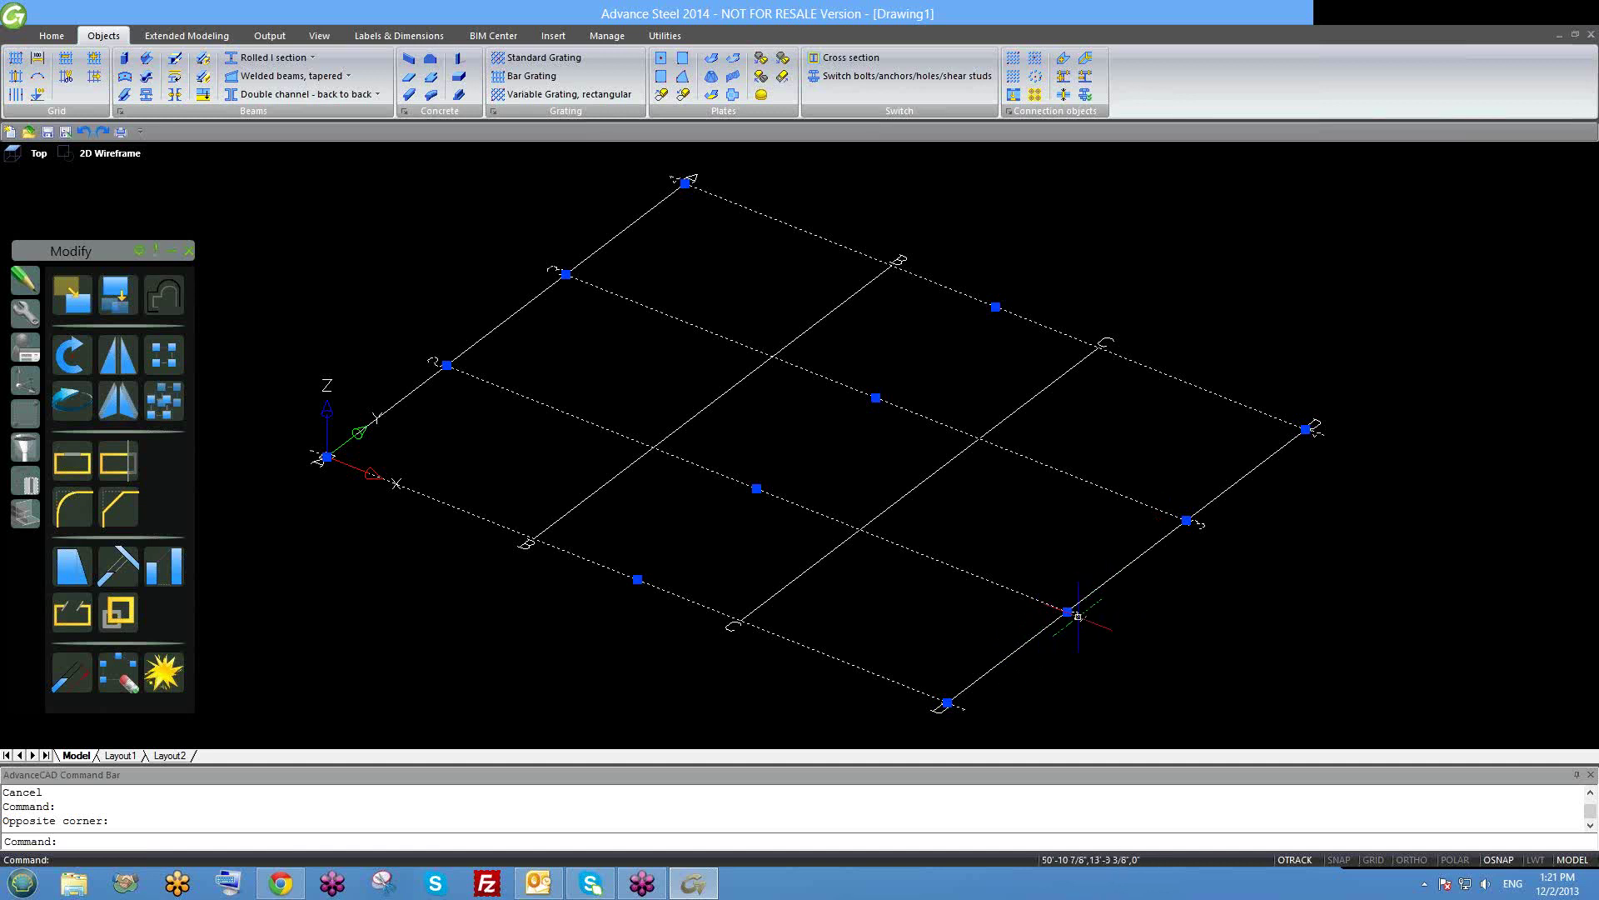
scroll(1078, 616, up, 1)
scroll(1099, 600, down, 1)
scroll(964, 528, up, 1)
key(Escape)
Move axis 3 by 5' toward axis 2 using its midpoint grip with ortho mode on.
click(982, 458)
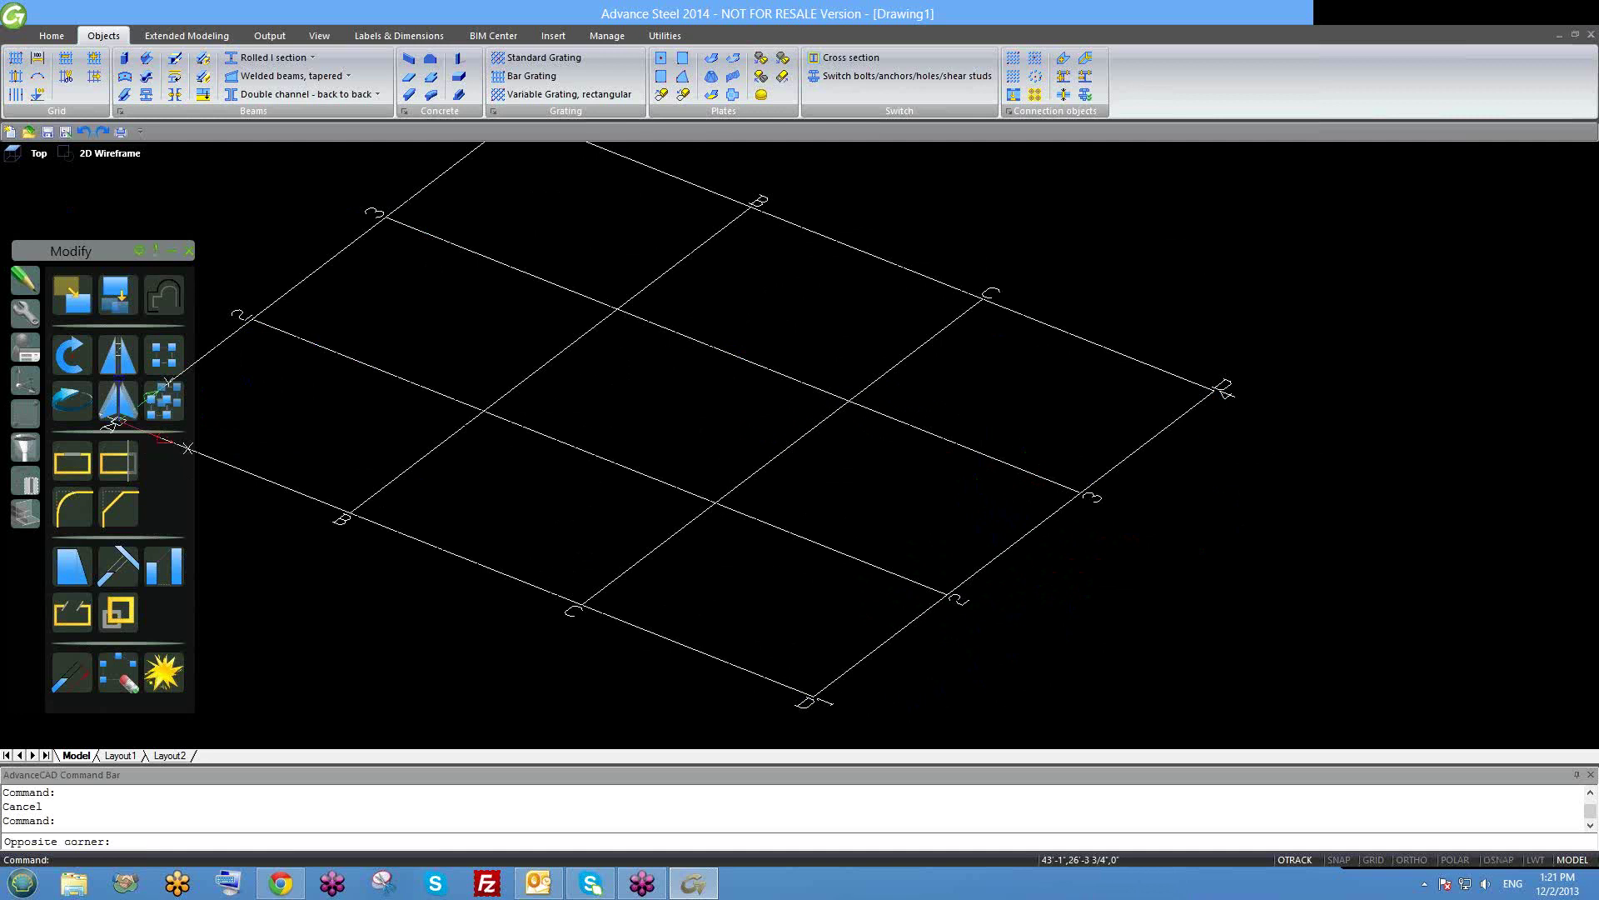
click(966, 446)
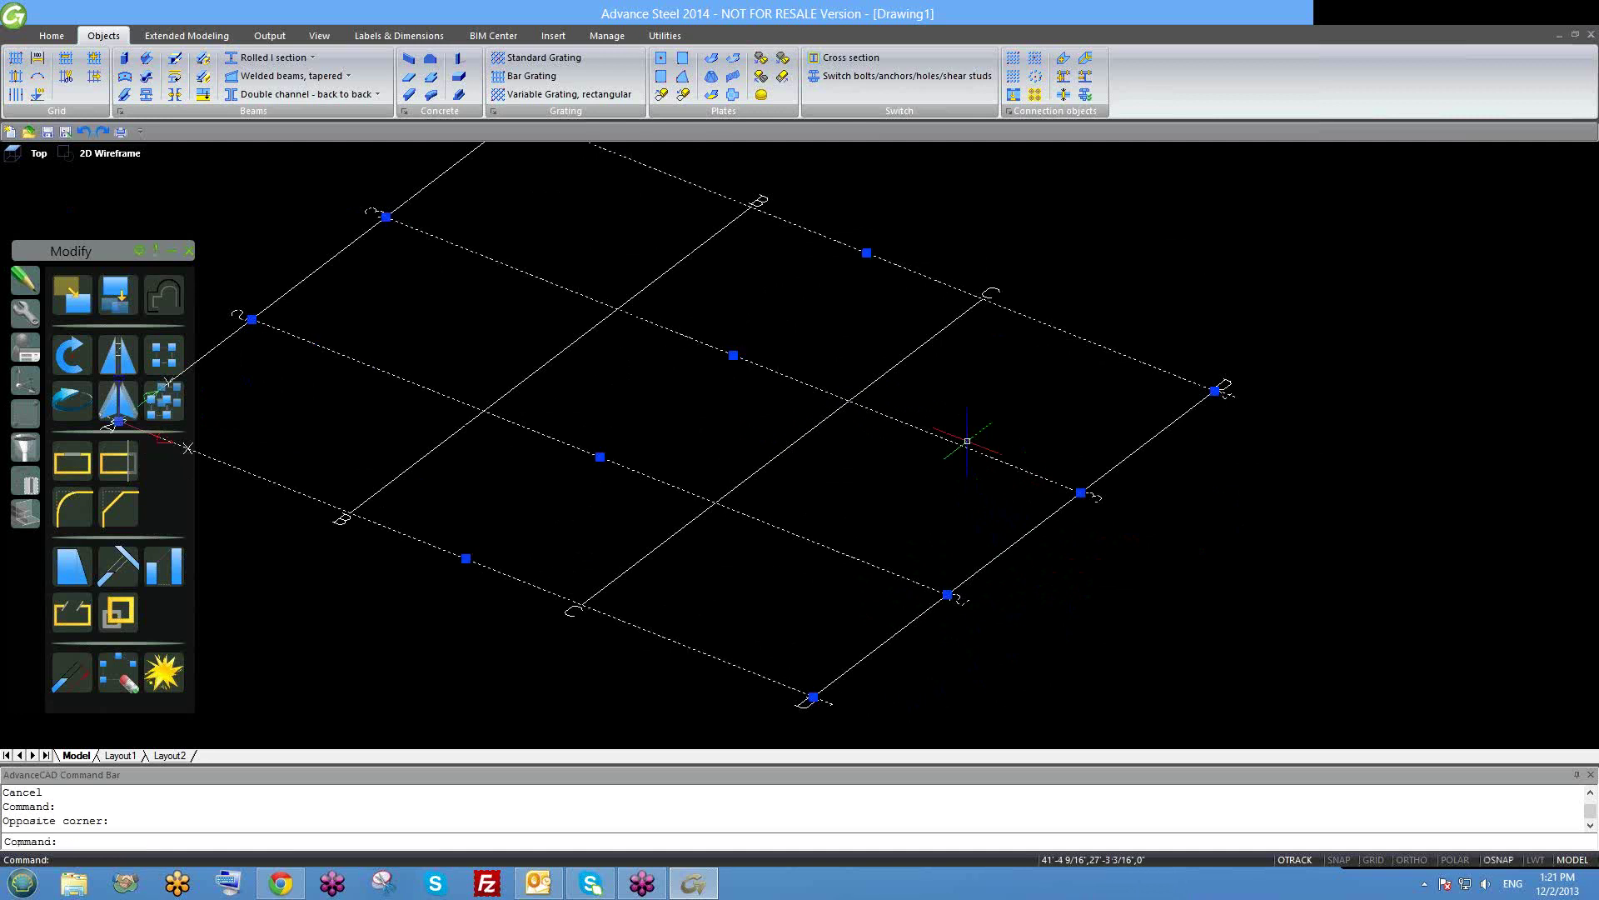
click(733, 355)
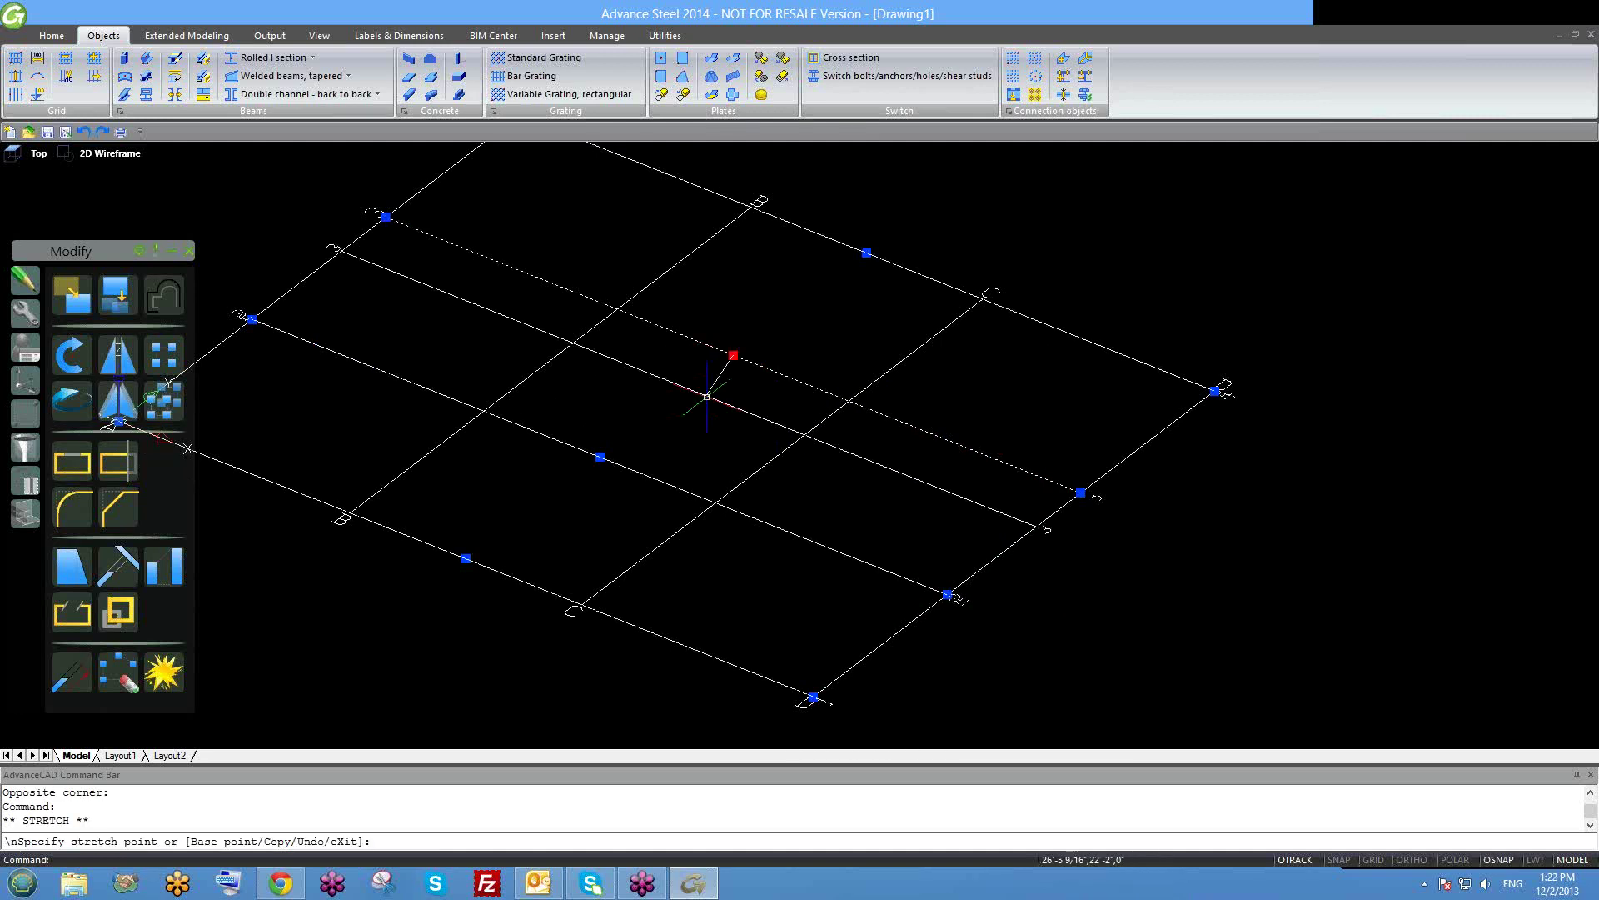
key(F8)
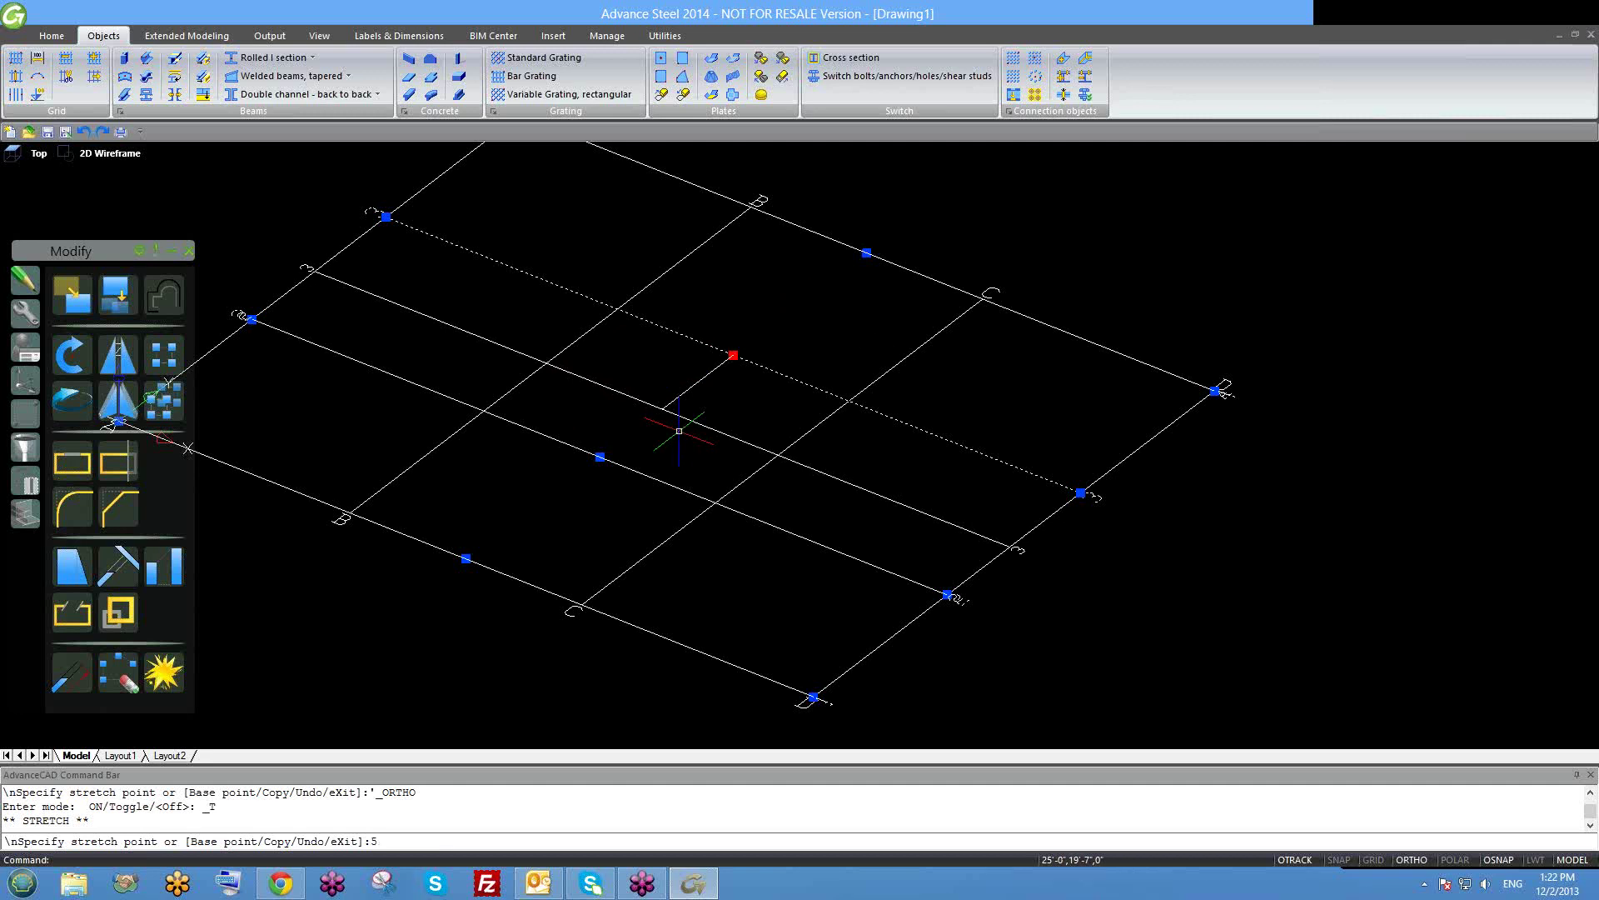
key(Return)
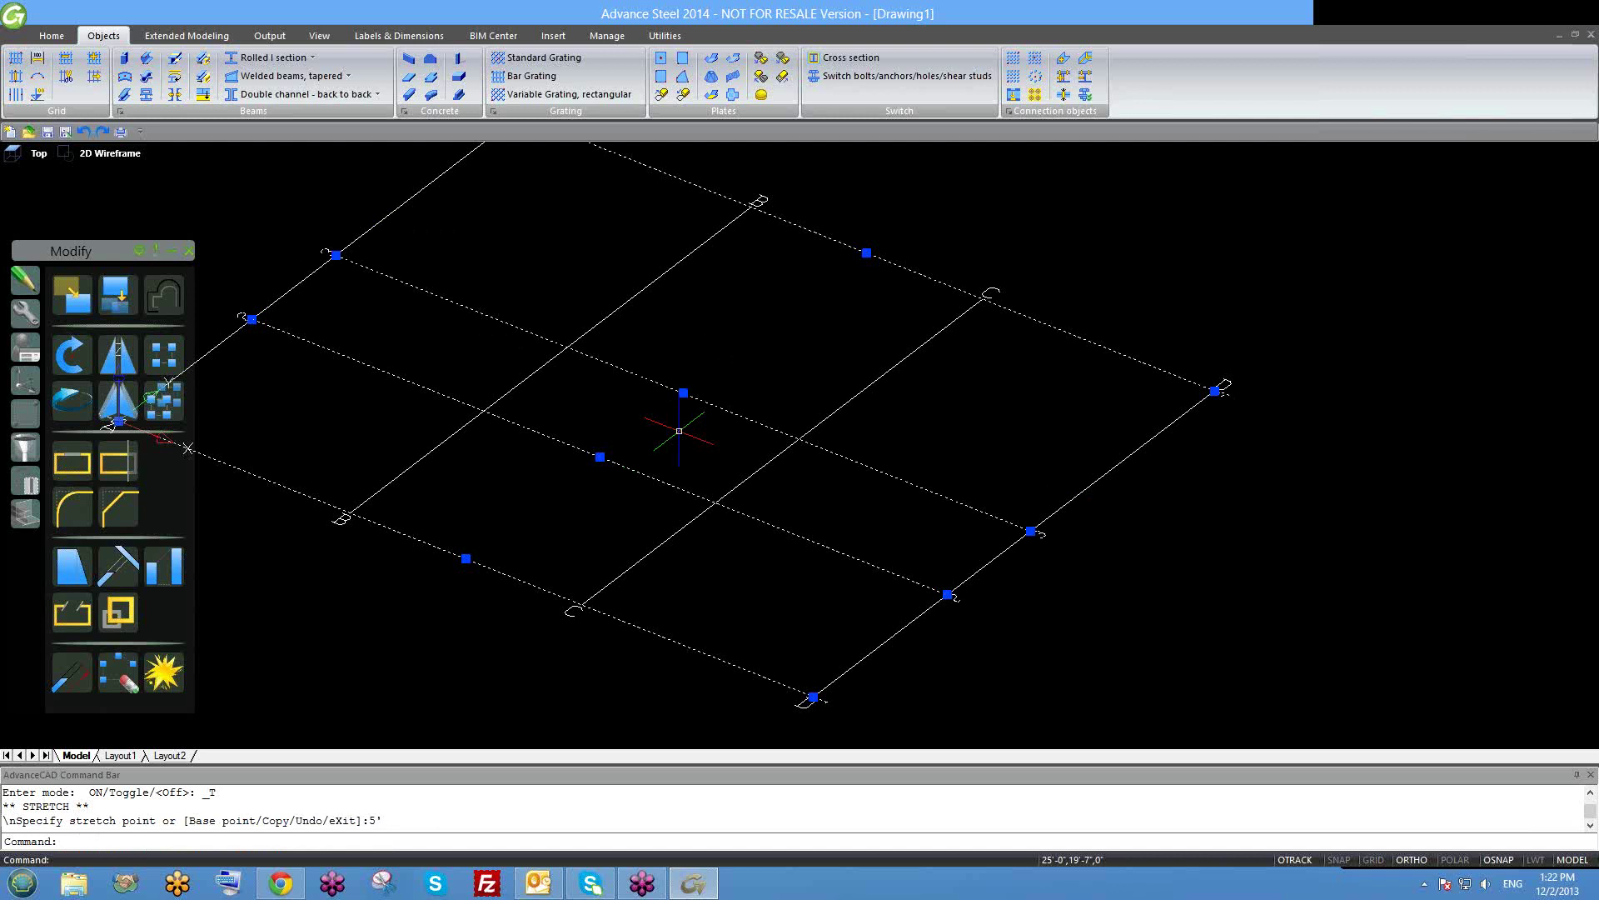
key(Escape)
Move axis 3 back 5' toward axis 4 using its midpoint grip, then clear the selection.
scroll(953, 477, down, 1)
click(942, 488)
key(Escape)
click(943, 486)
key(Escape)
click(768, 423)
click(975, 504)
click(766, 418)
click(766, 418)
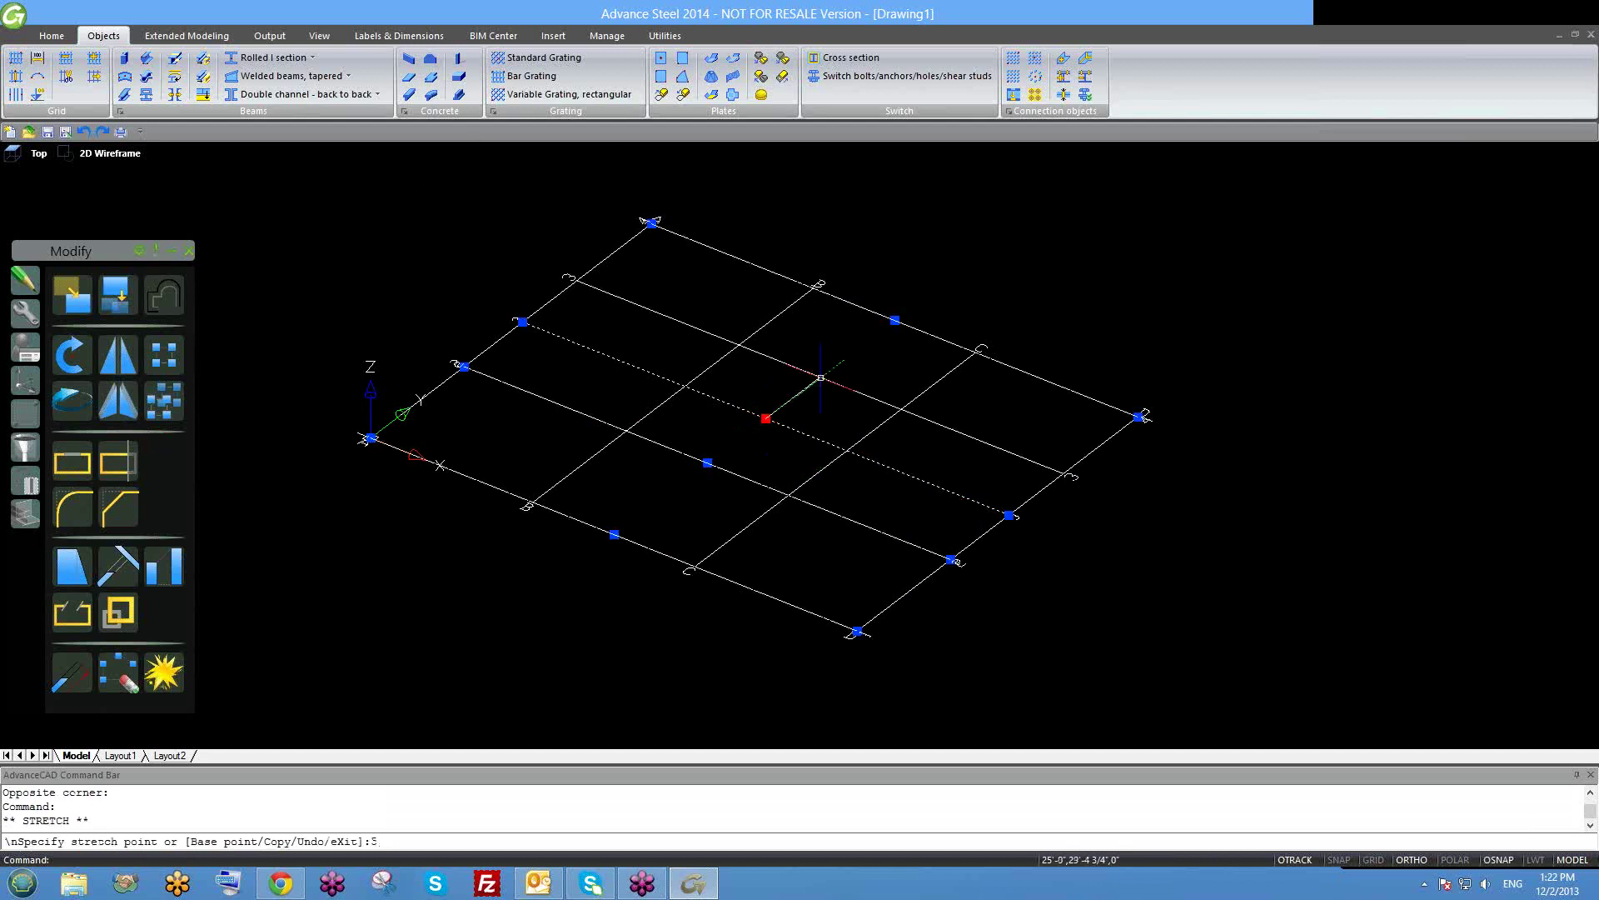
click(820, 377)
key(Escape)
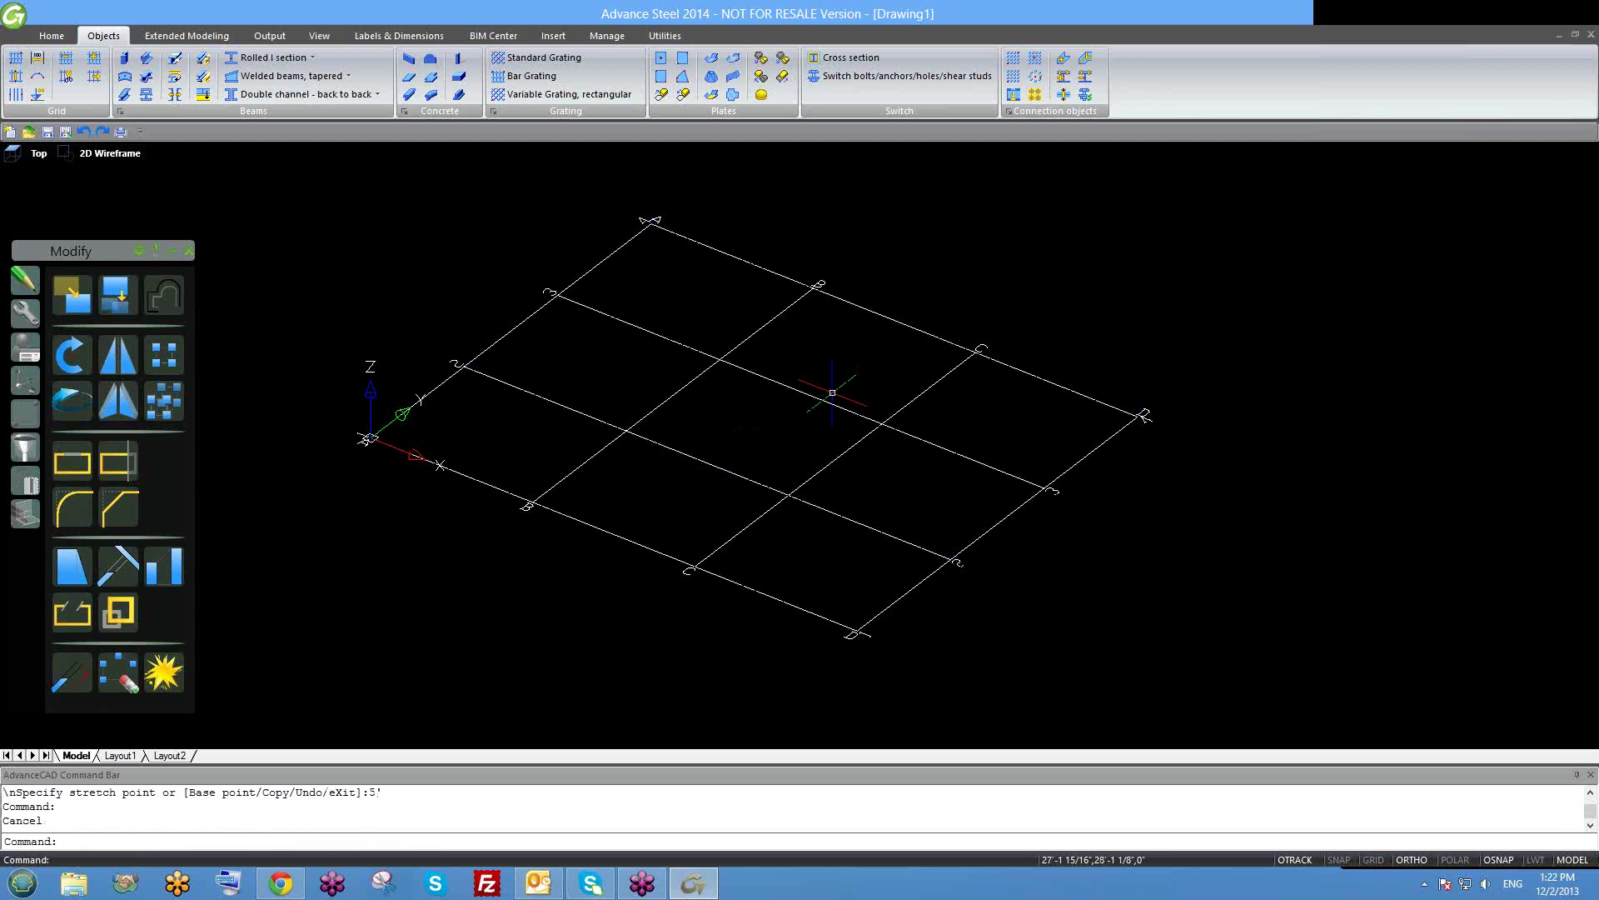
Check the lettered axis group's display type in its properties and inspect the group's grips.
shift+middle_drag(856, 474, 937, 505)
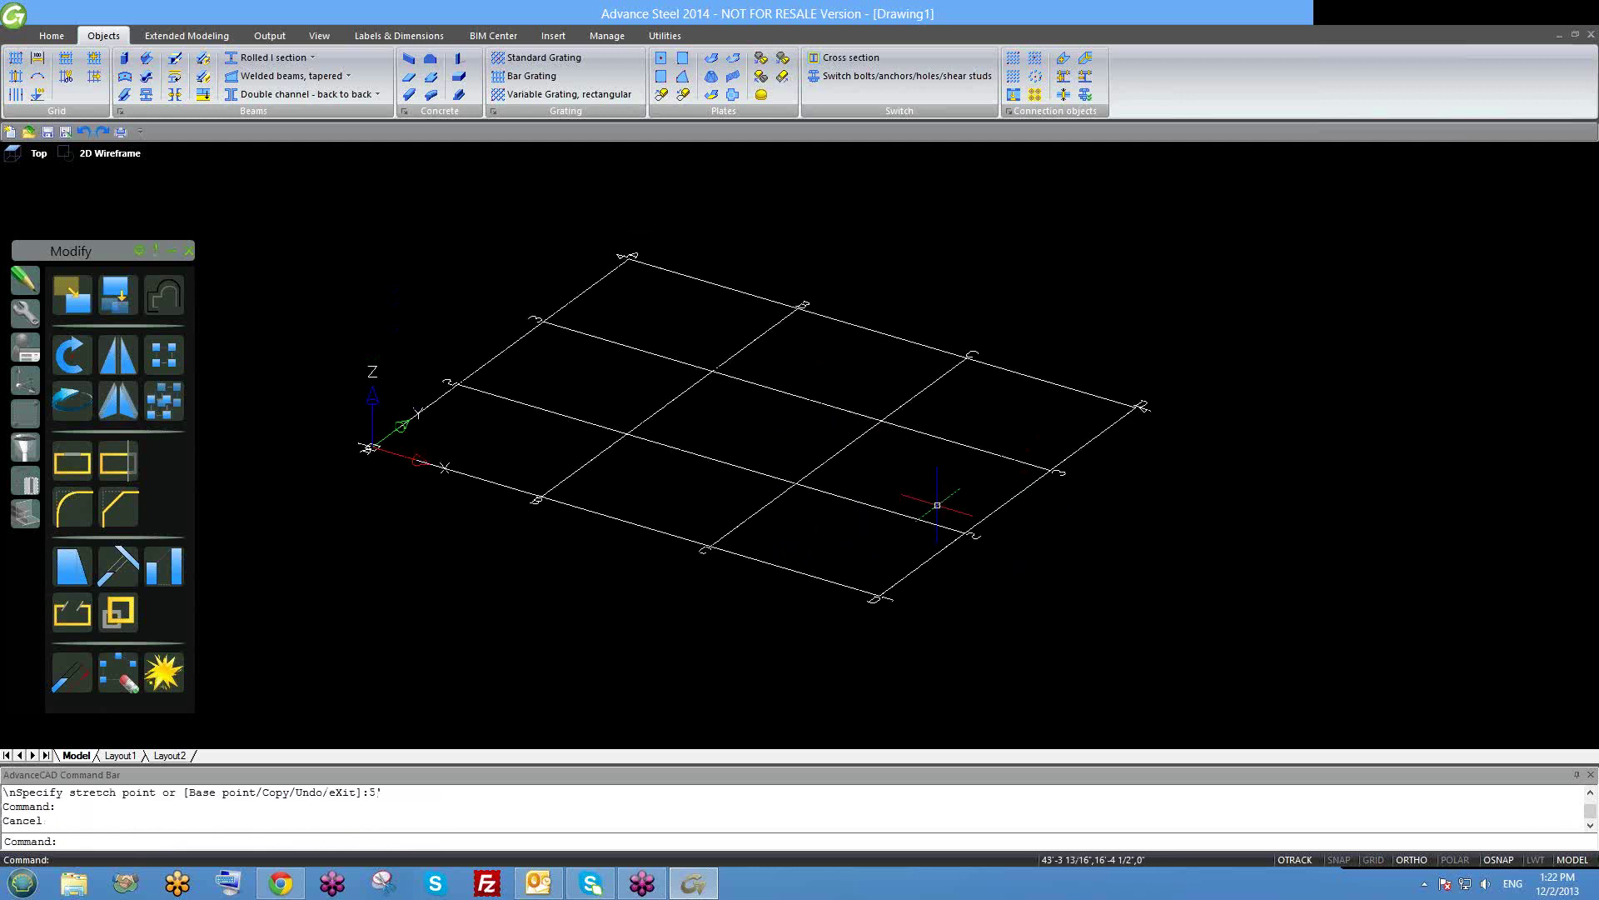
click(930, 509)
key(Escape)
click(1013, 497)
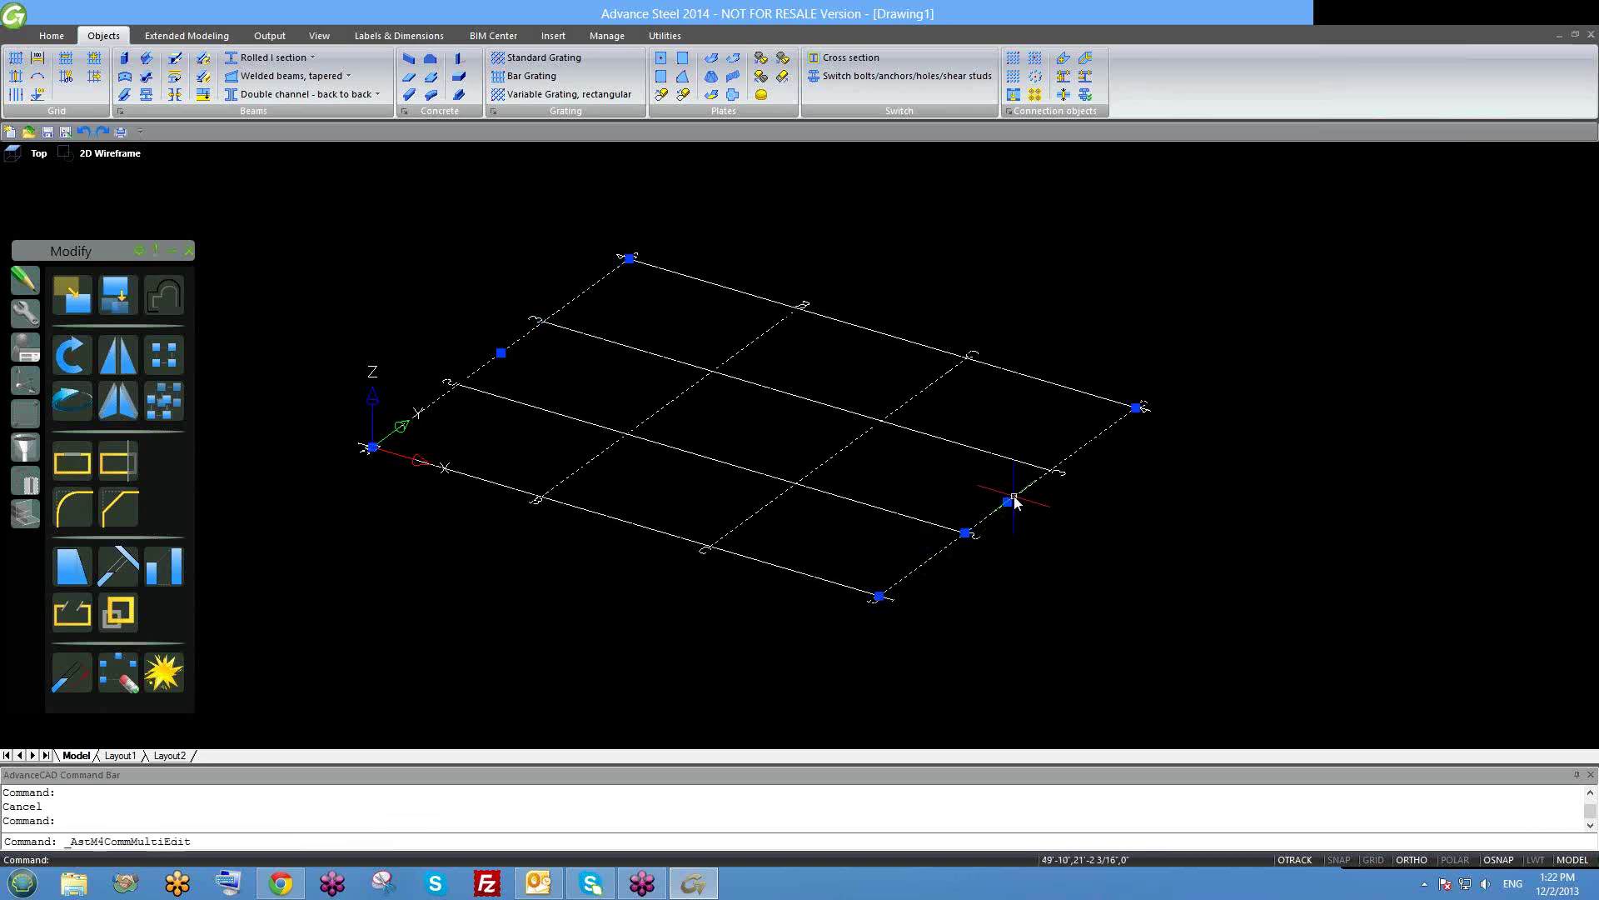
double_click(1013, 497)
click(188, 258)
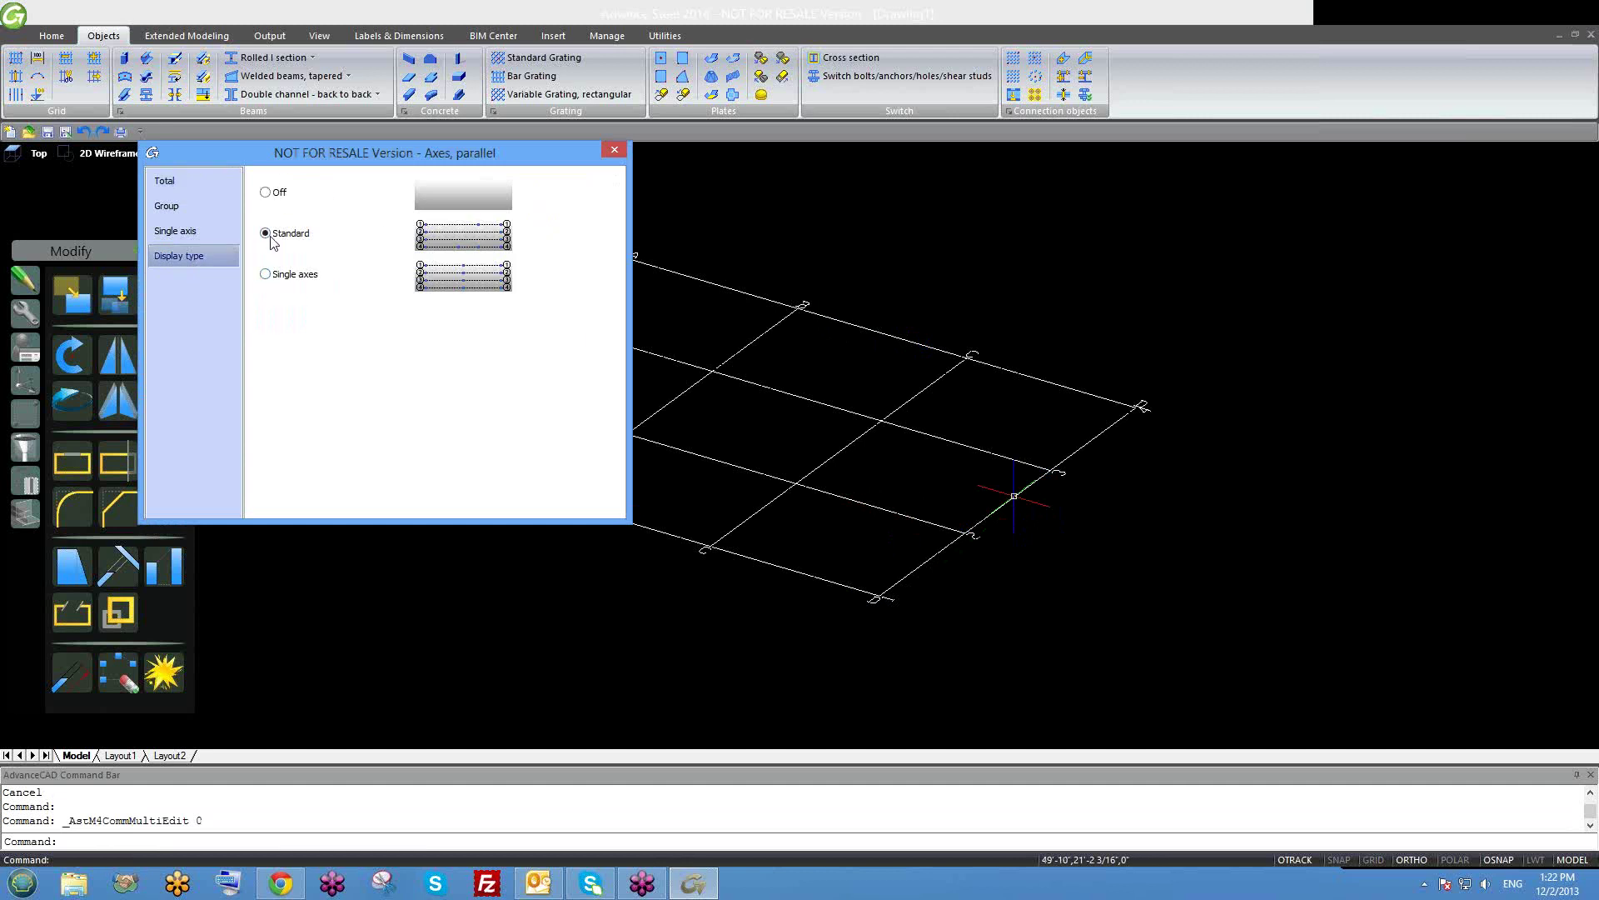
click(612, 150)
click(1097, 437)
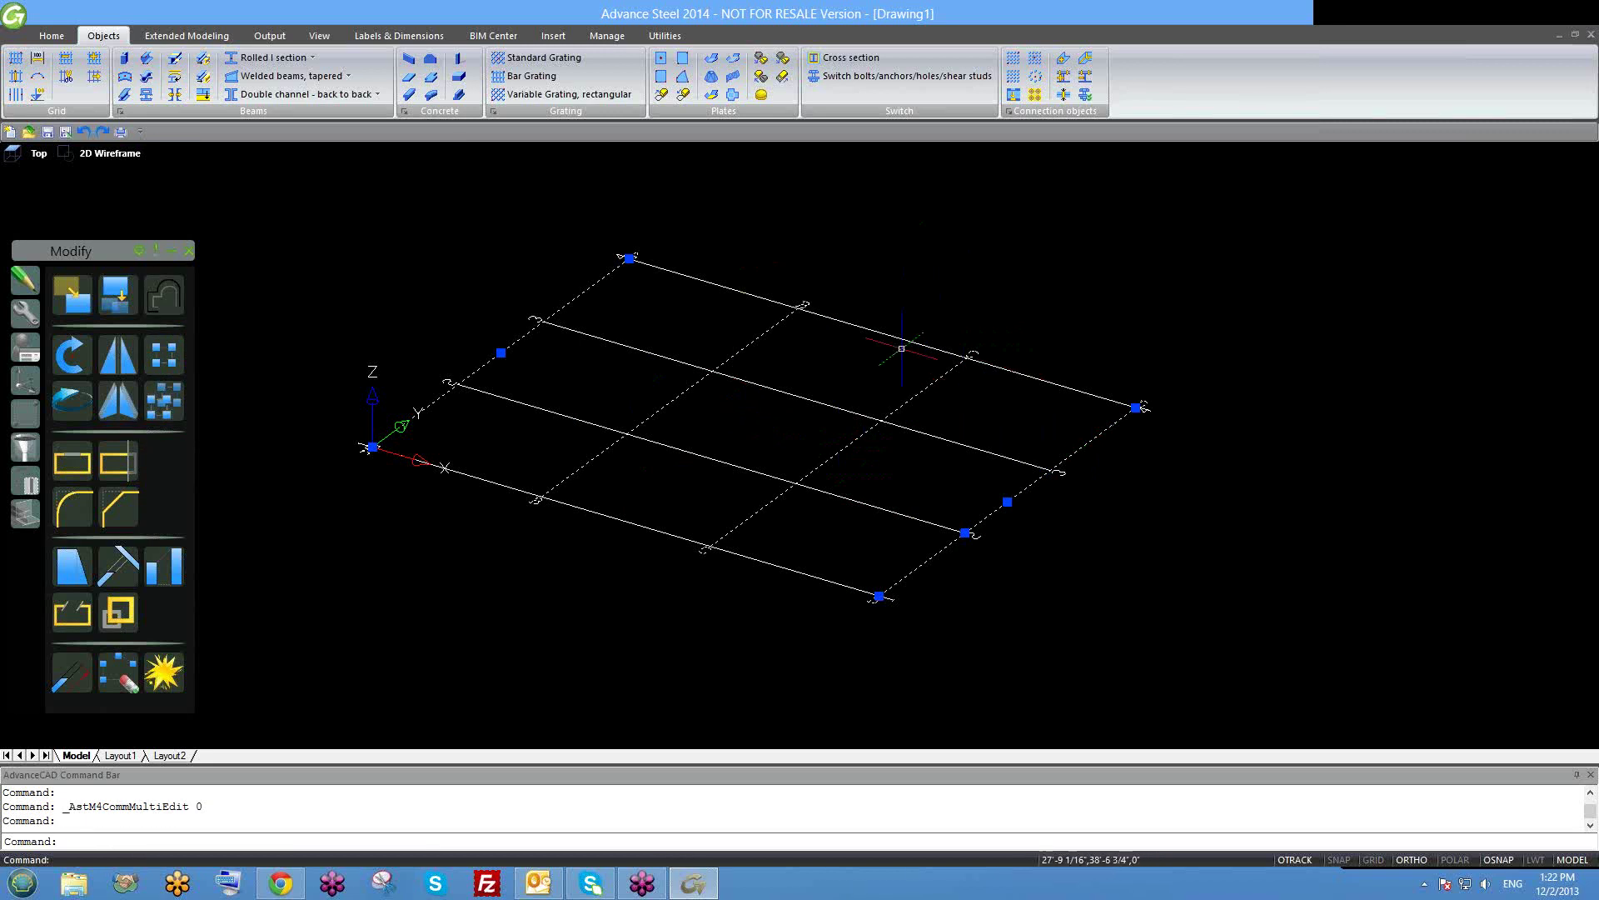
key(Escape)
Select the numbered and lettered axis groups in turn to compare their grip layouts.
click(1025, 366)
click(1005, 388)
key(Escape)
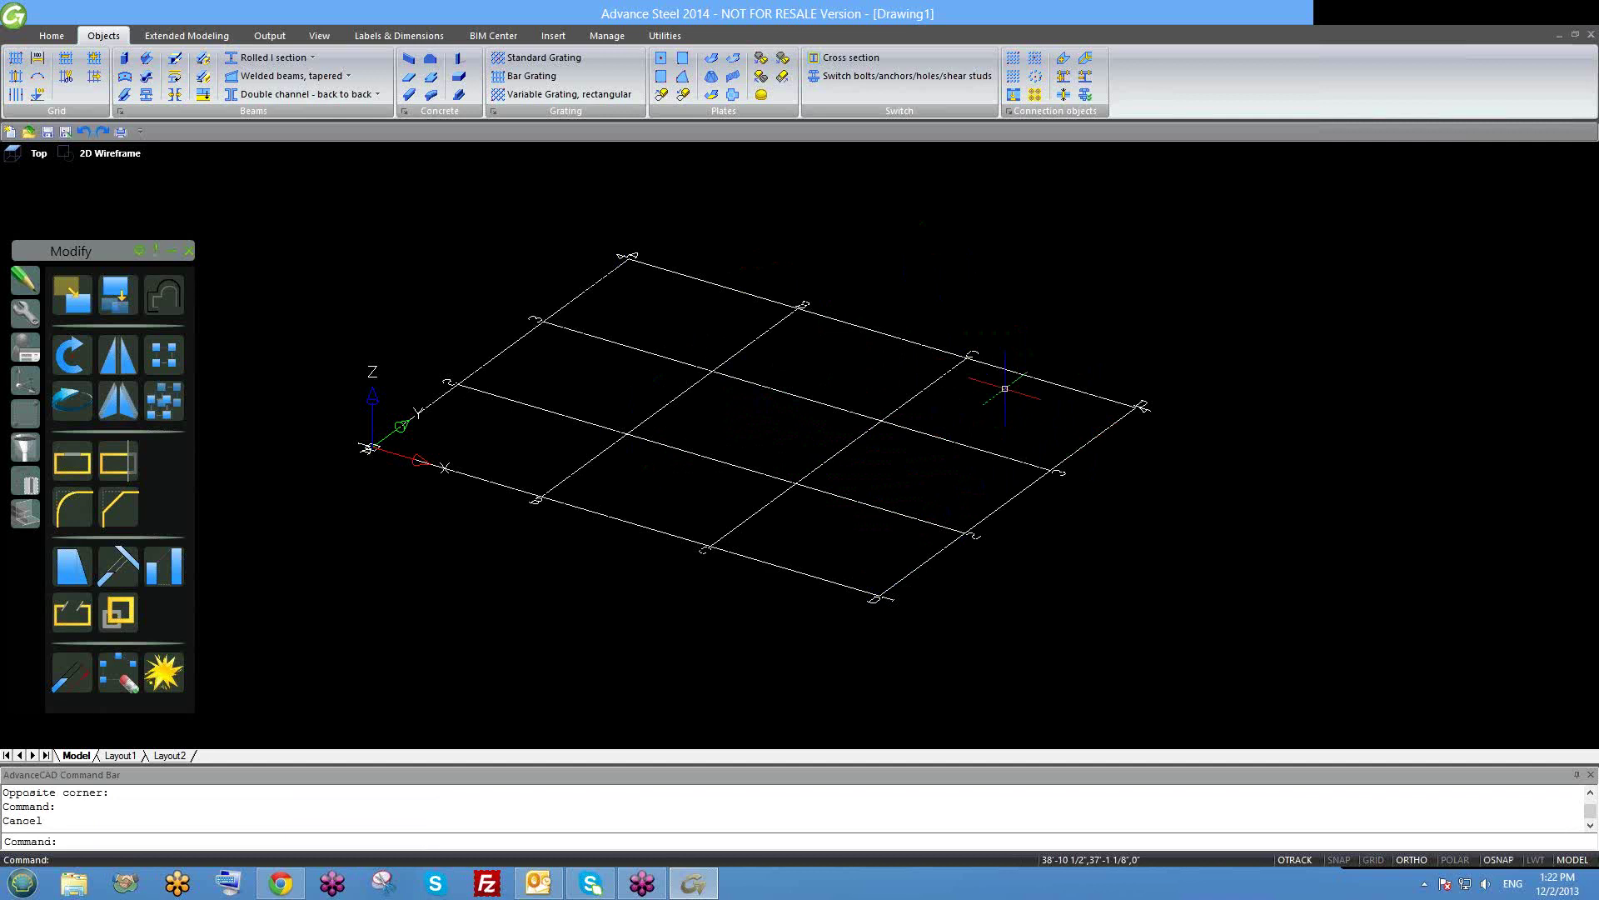
click(1018, 376)
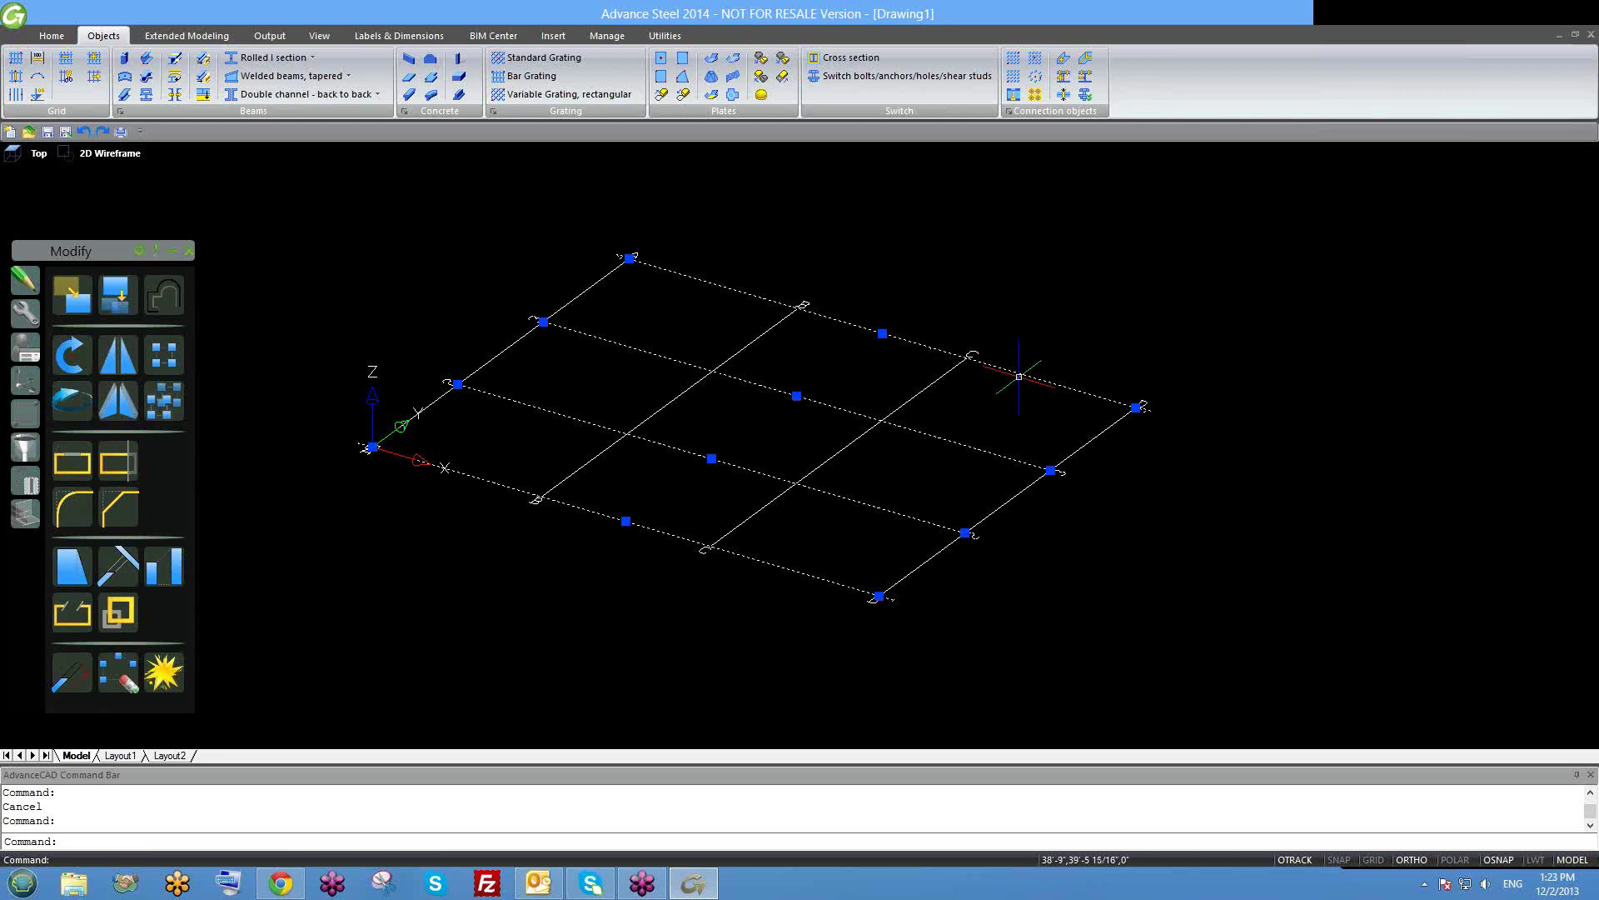
key(Escape)
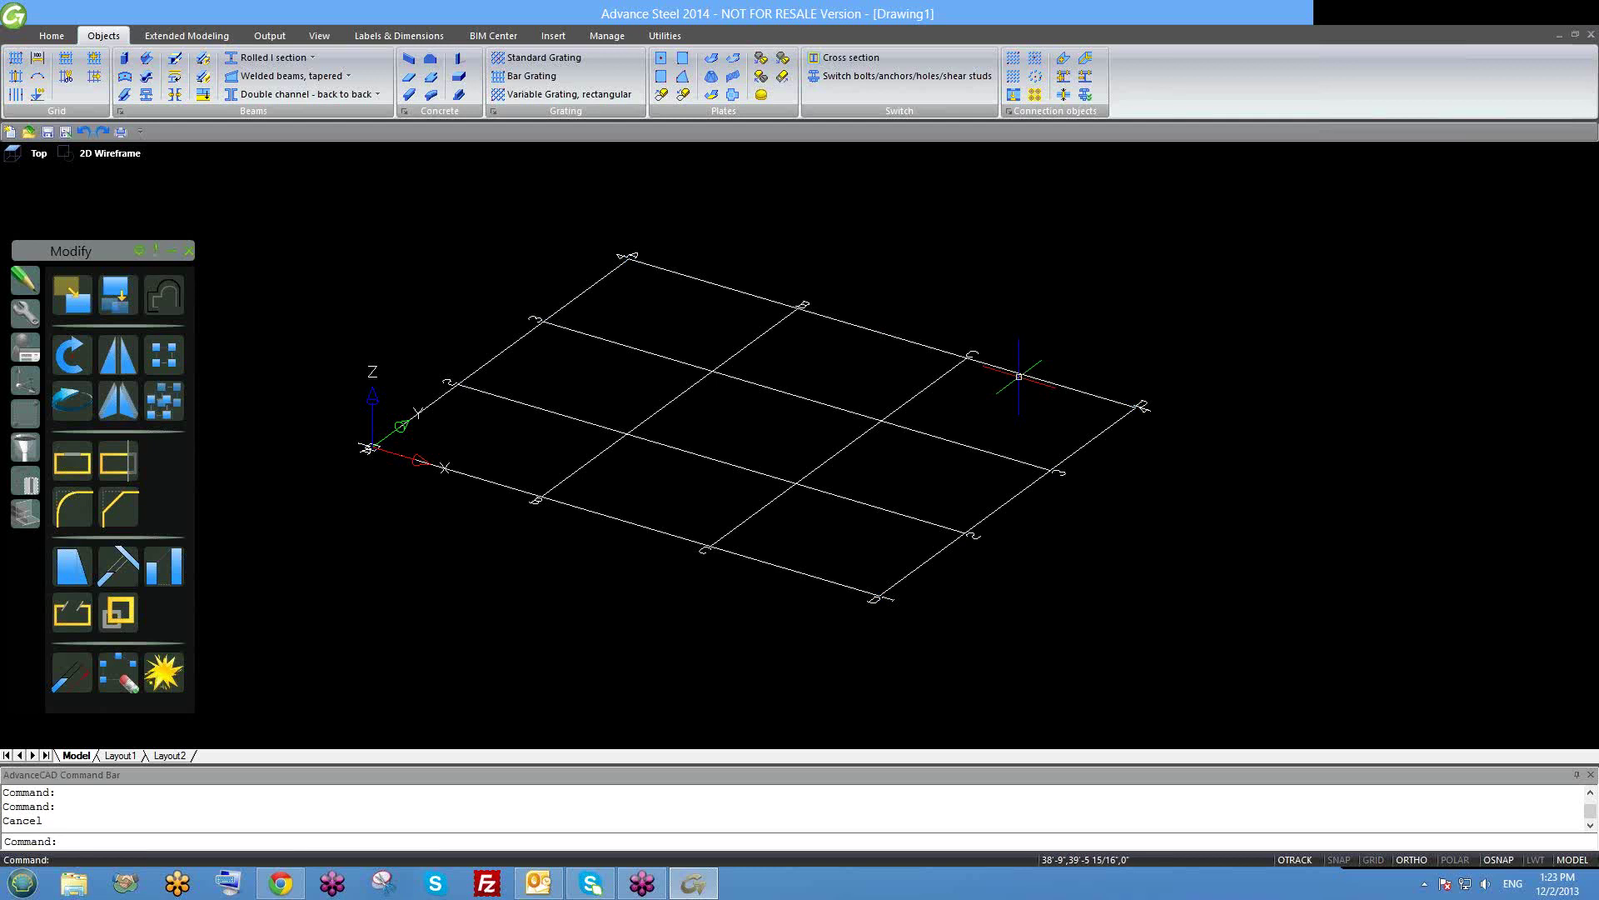
click(1019, 377)
key(Escape)
click(1019, 376)
key(Escape)
click(950, 374)
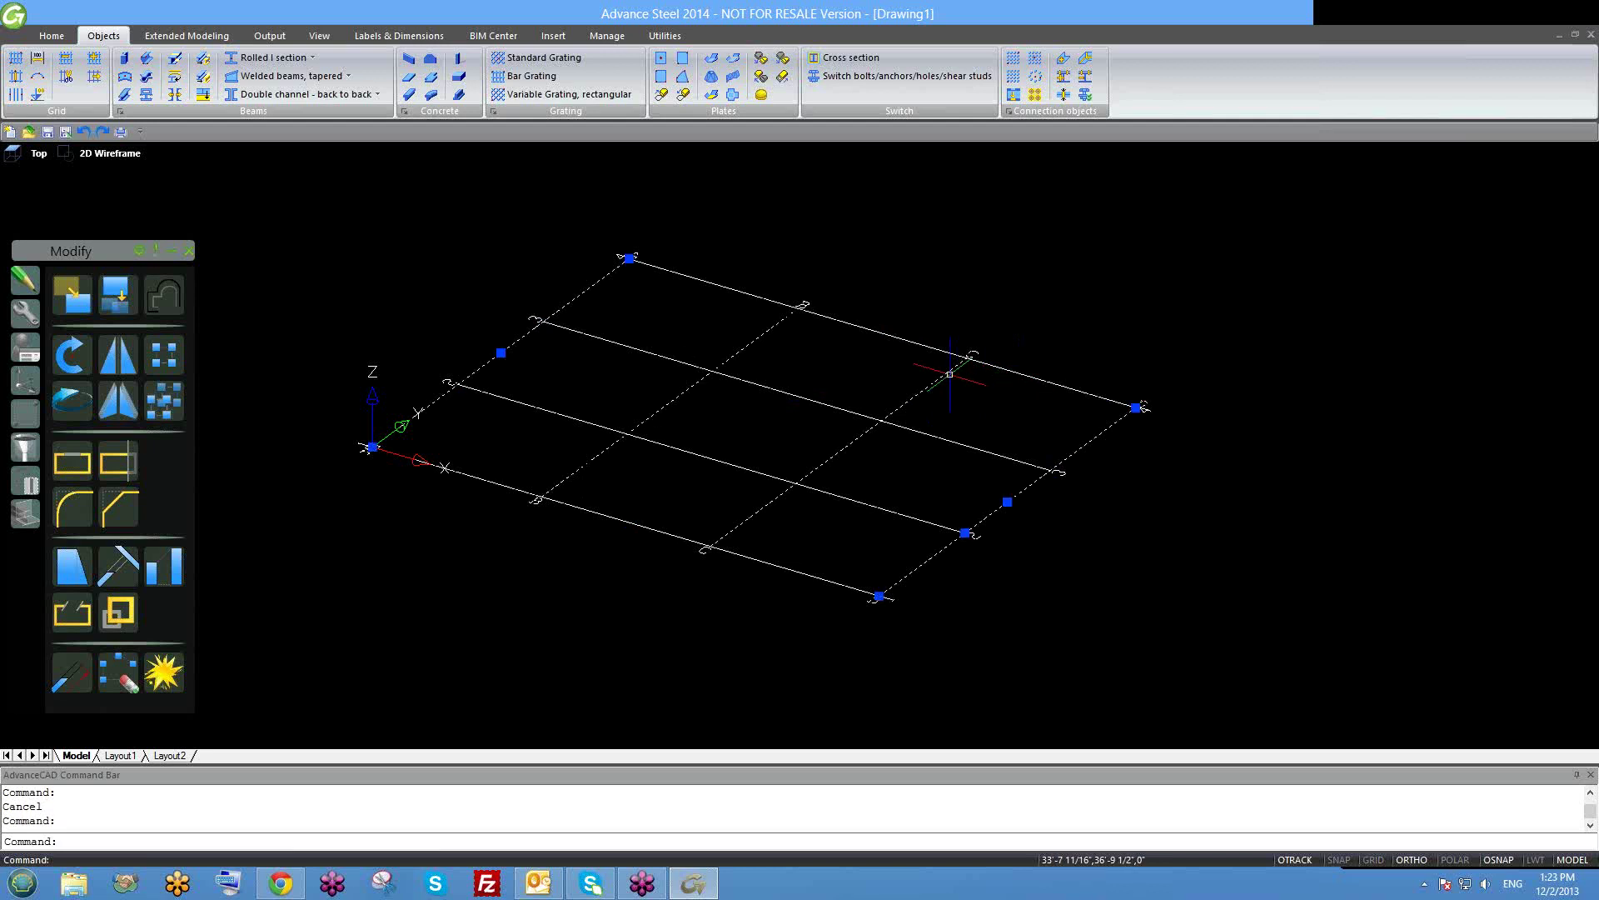
key(Escape)
Select the lettered axis group at axis D and review its display type options without changing them.
scroll(967, 429, down, 2)
shift+middle_drag(977, 498, 998, 502)
scroll(999, 501, up, 2)
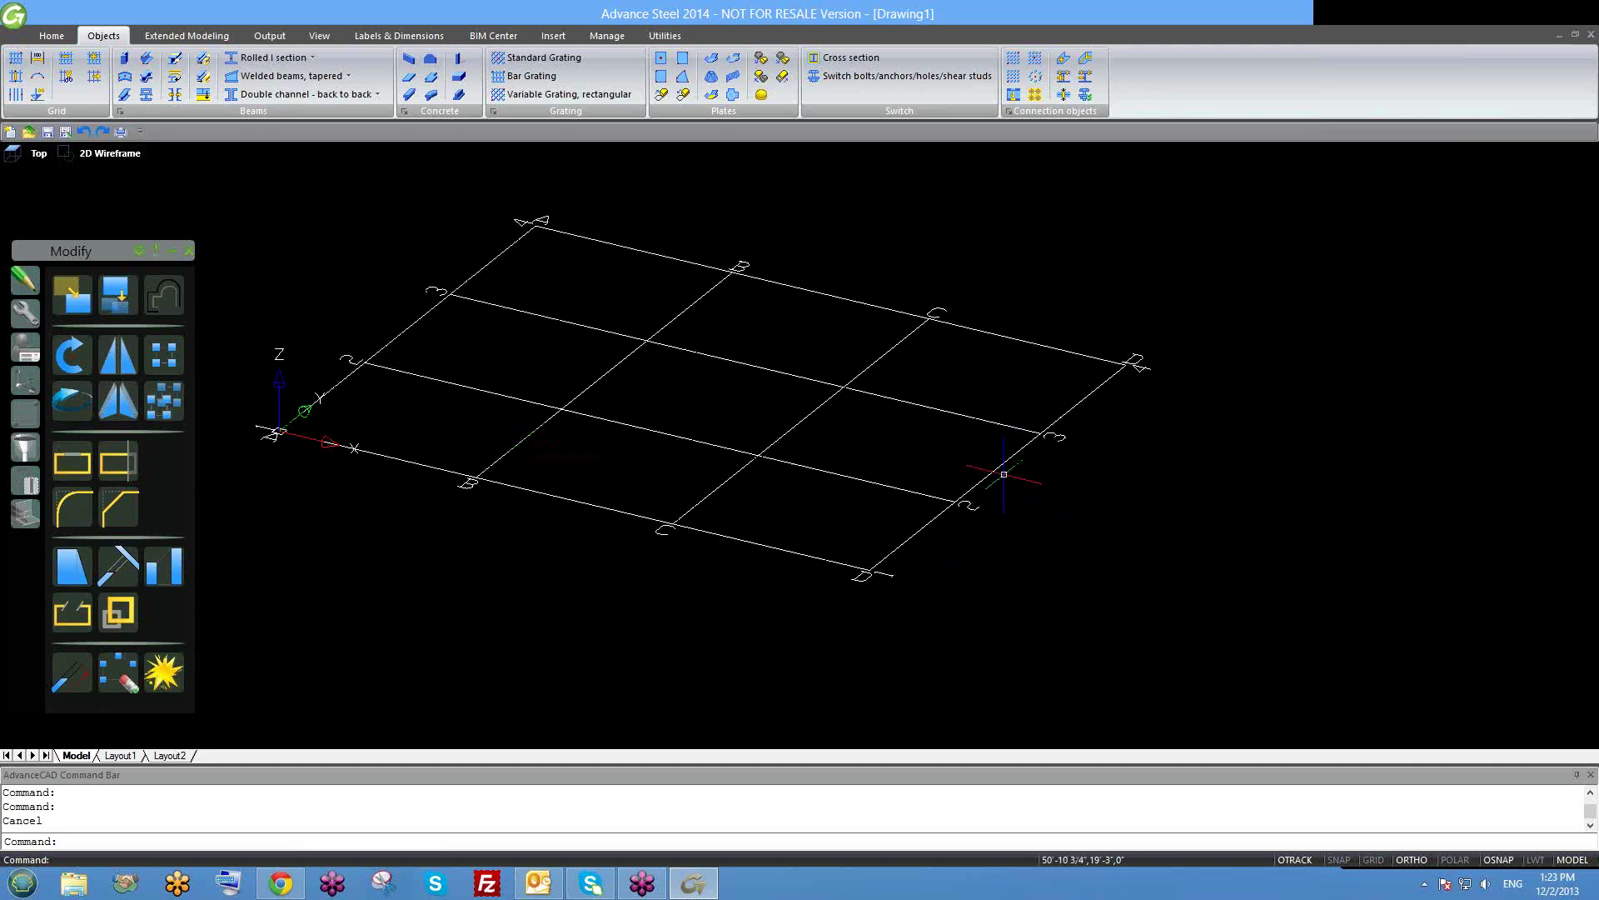
click(1011, 464)
click(998, 468)
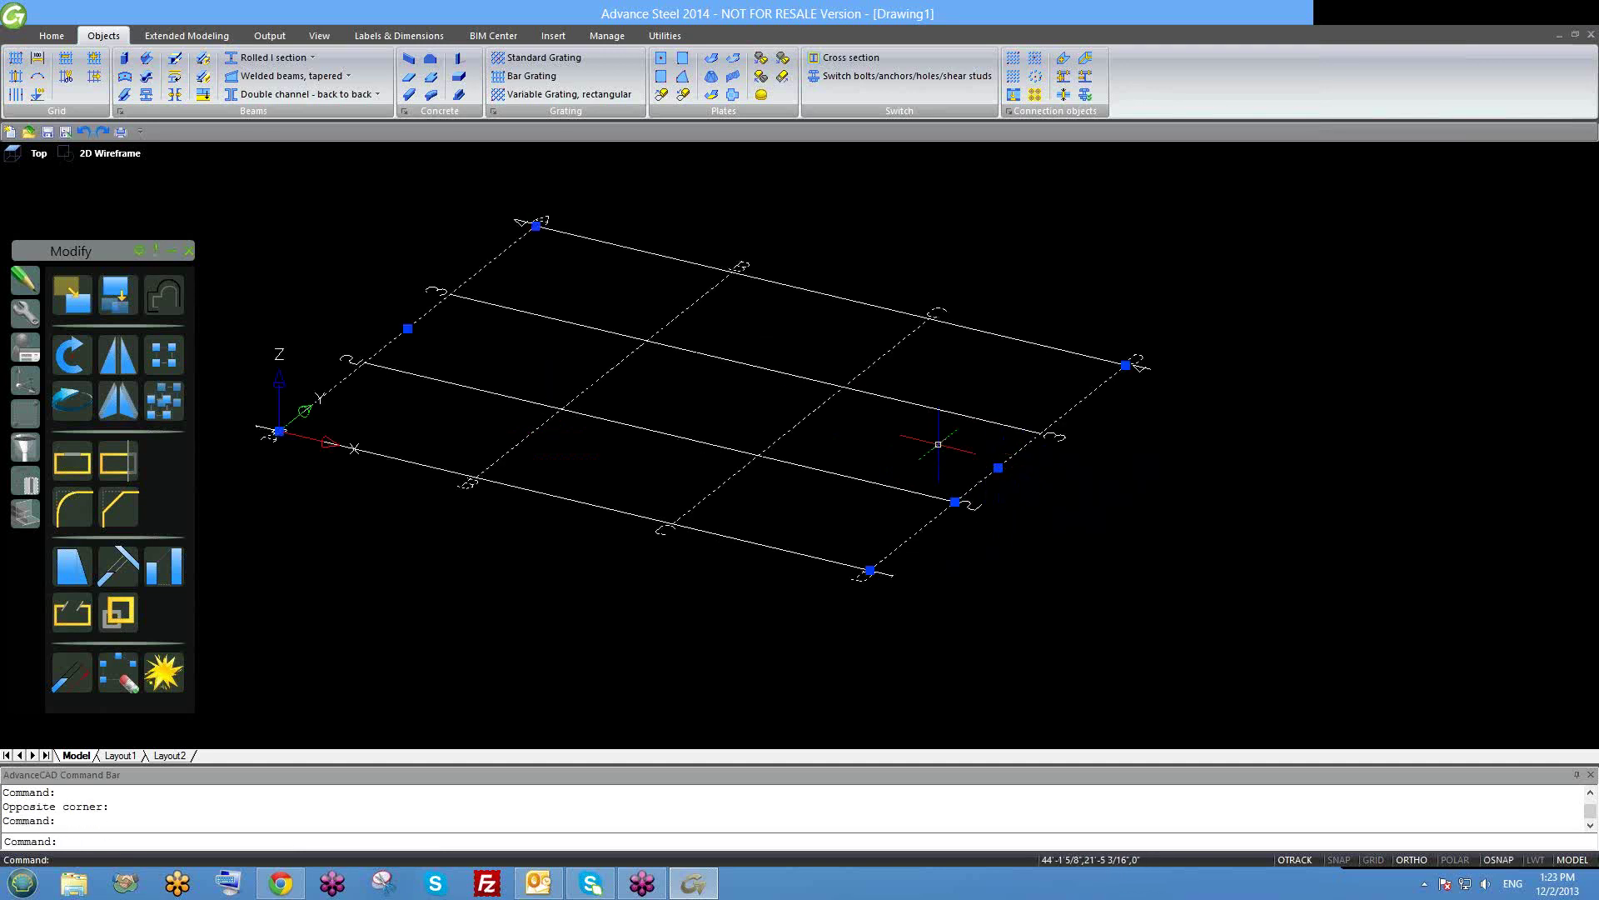
key(Escape)
double_click(991, 473)
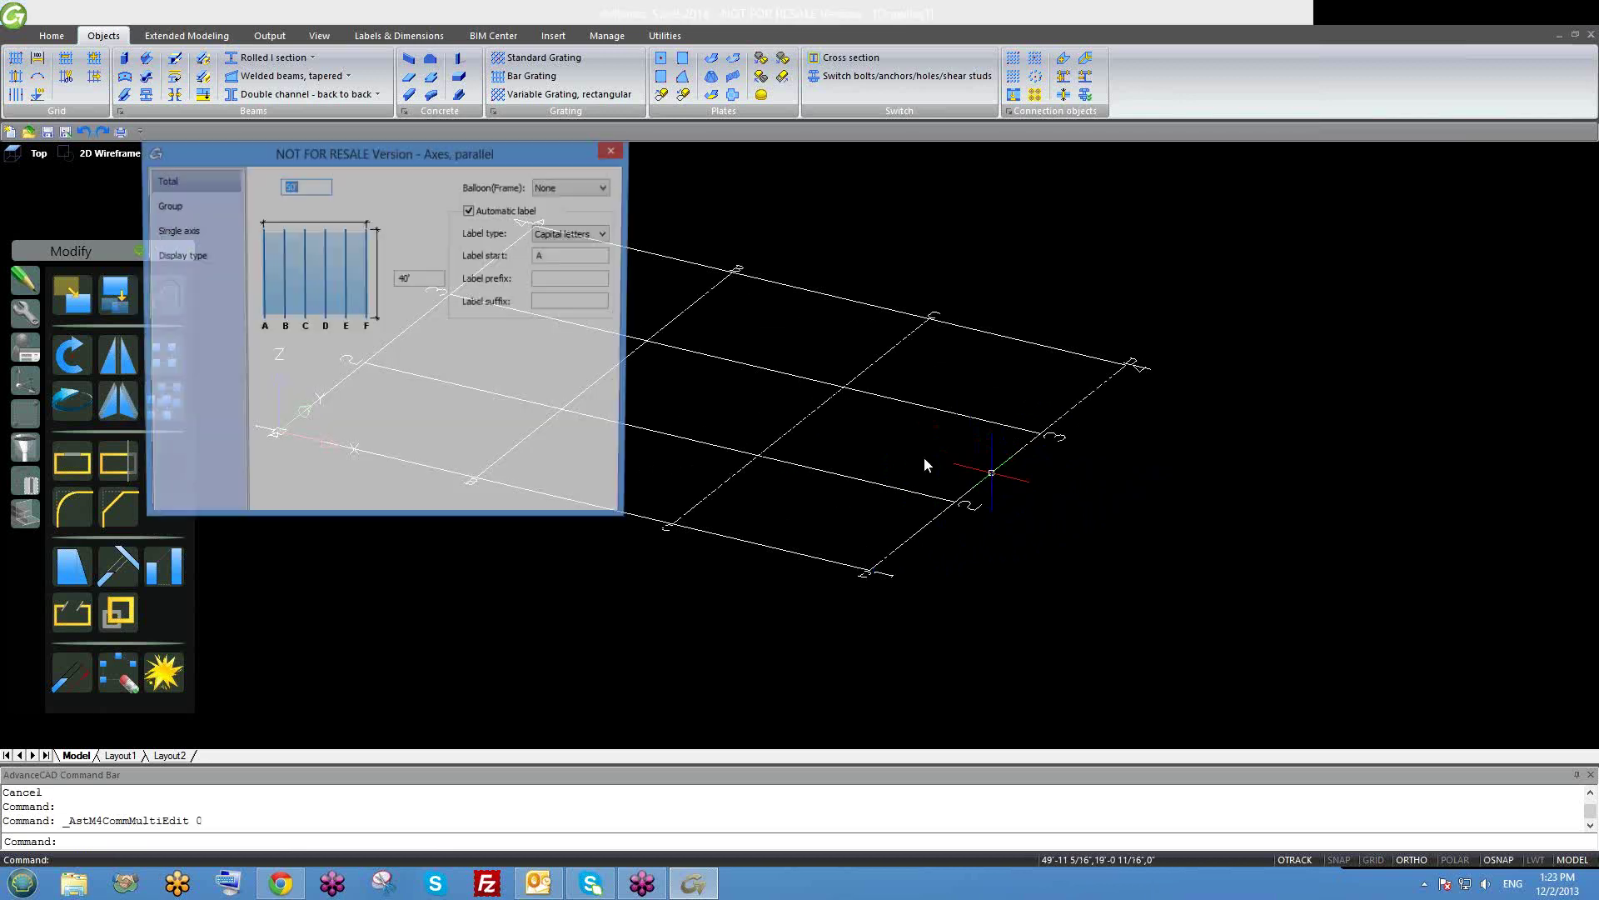
click(207, 254)
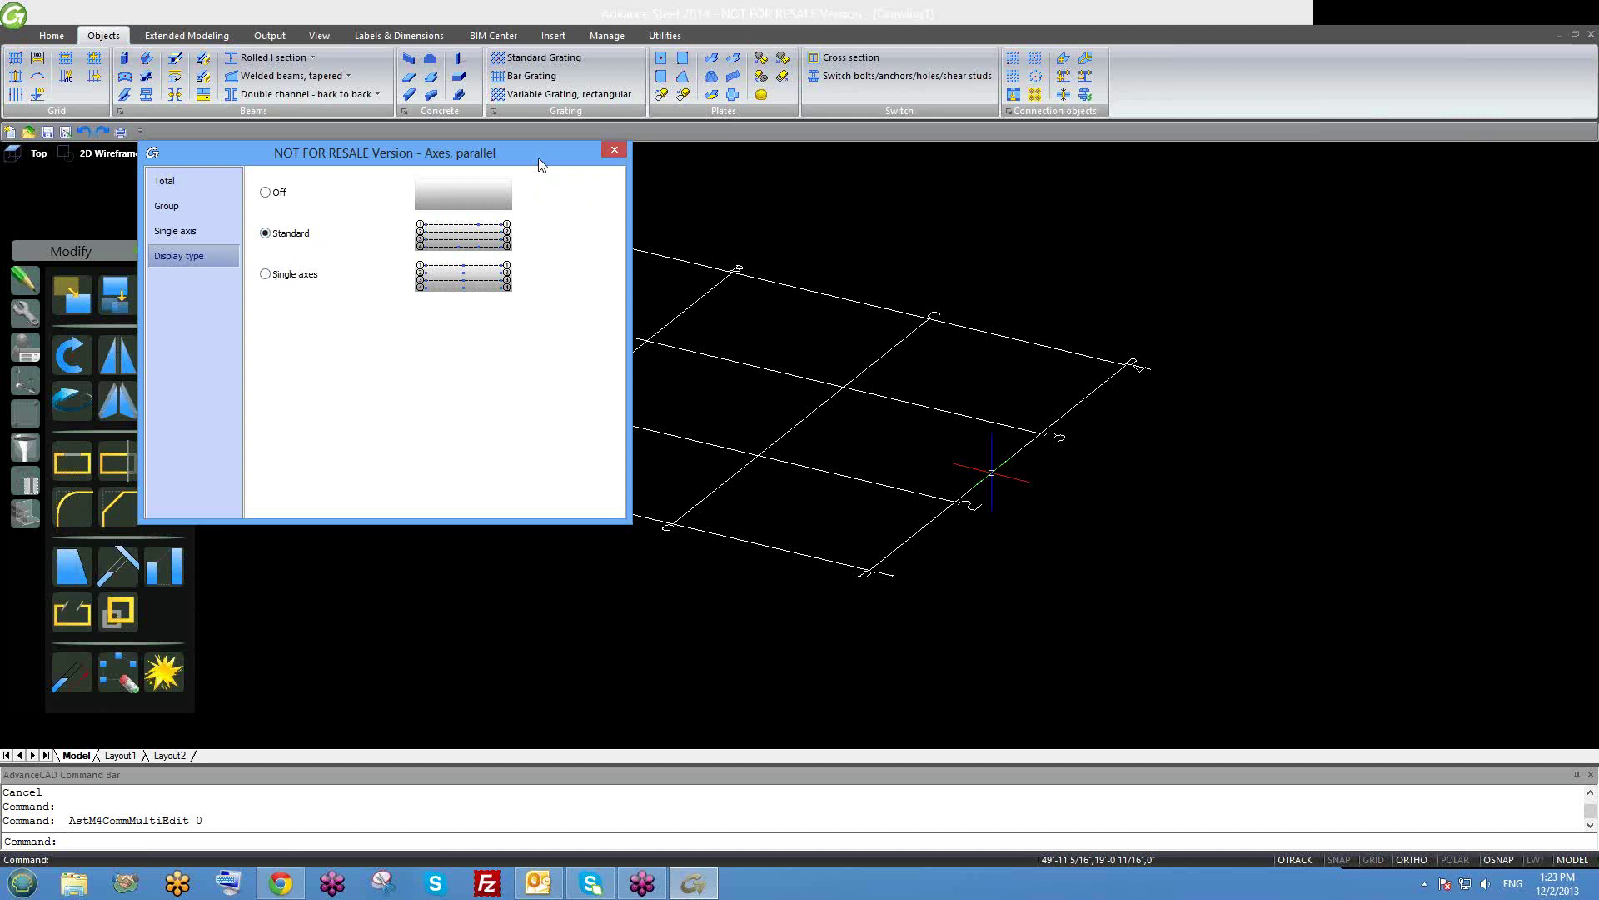
click(613, 150)
Reselect the axis groups from another viewing angle and examine the grips on each numbered axis.
click(1009, 457)
key(Escape)
click(1004, 429)
key(Escape)
shift+middle_drag(937, 493, 991, 457)
click(991, 457)
click(991, 395)
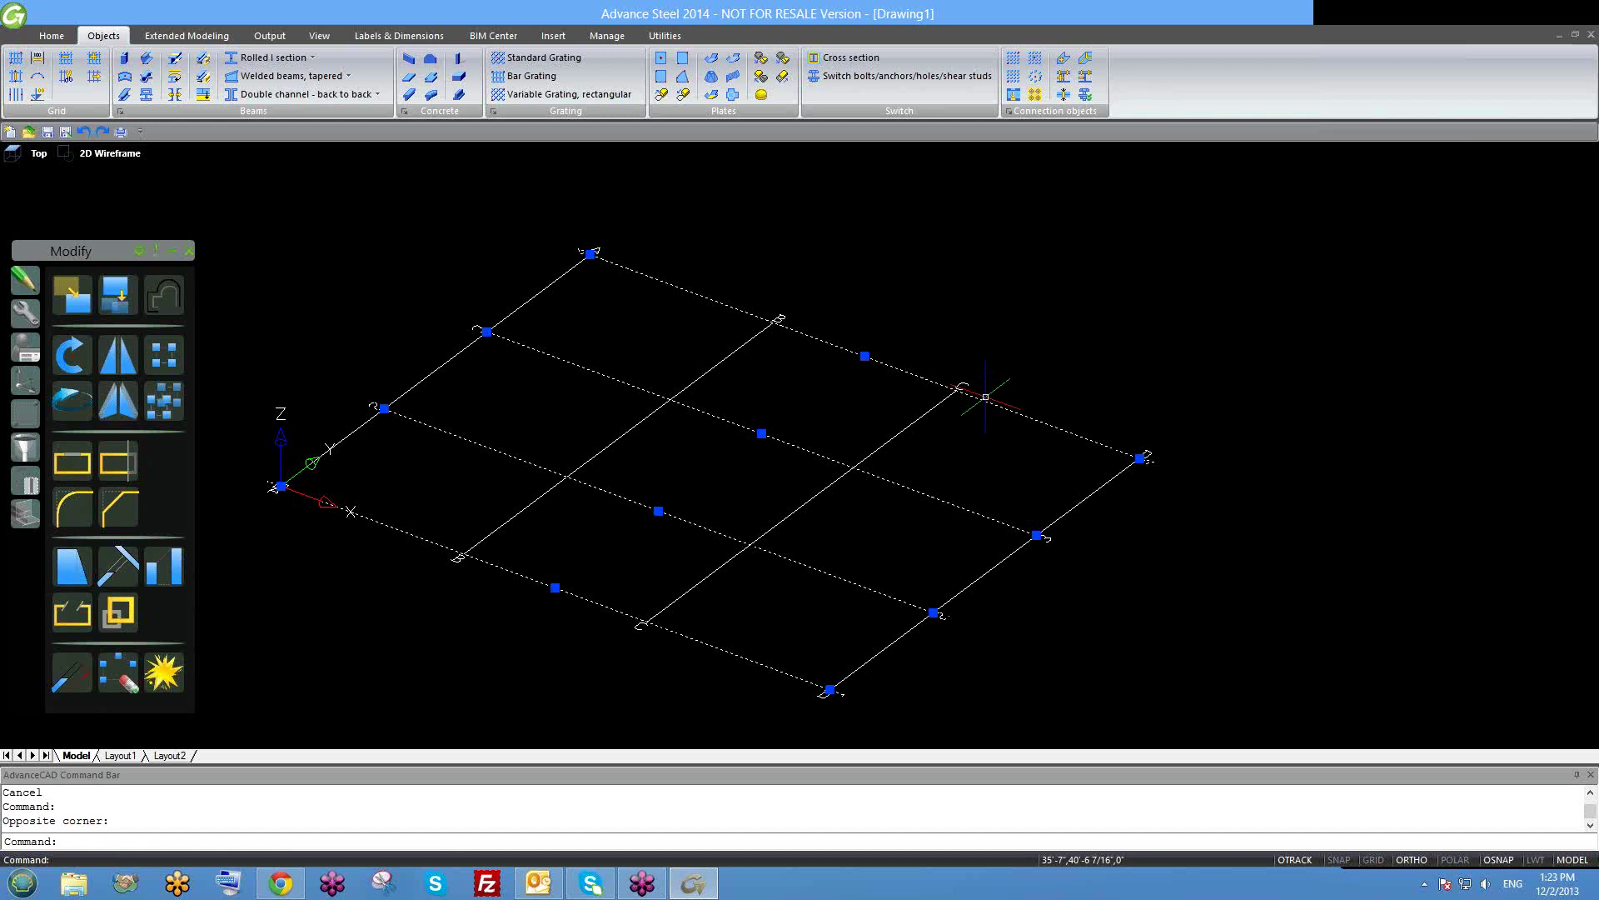
key(Escape)
key(ctrl+z)
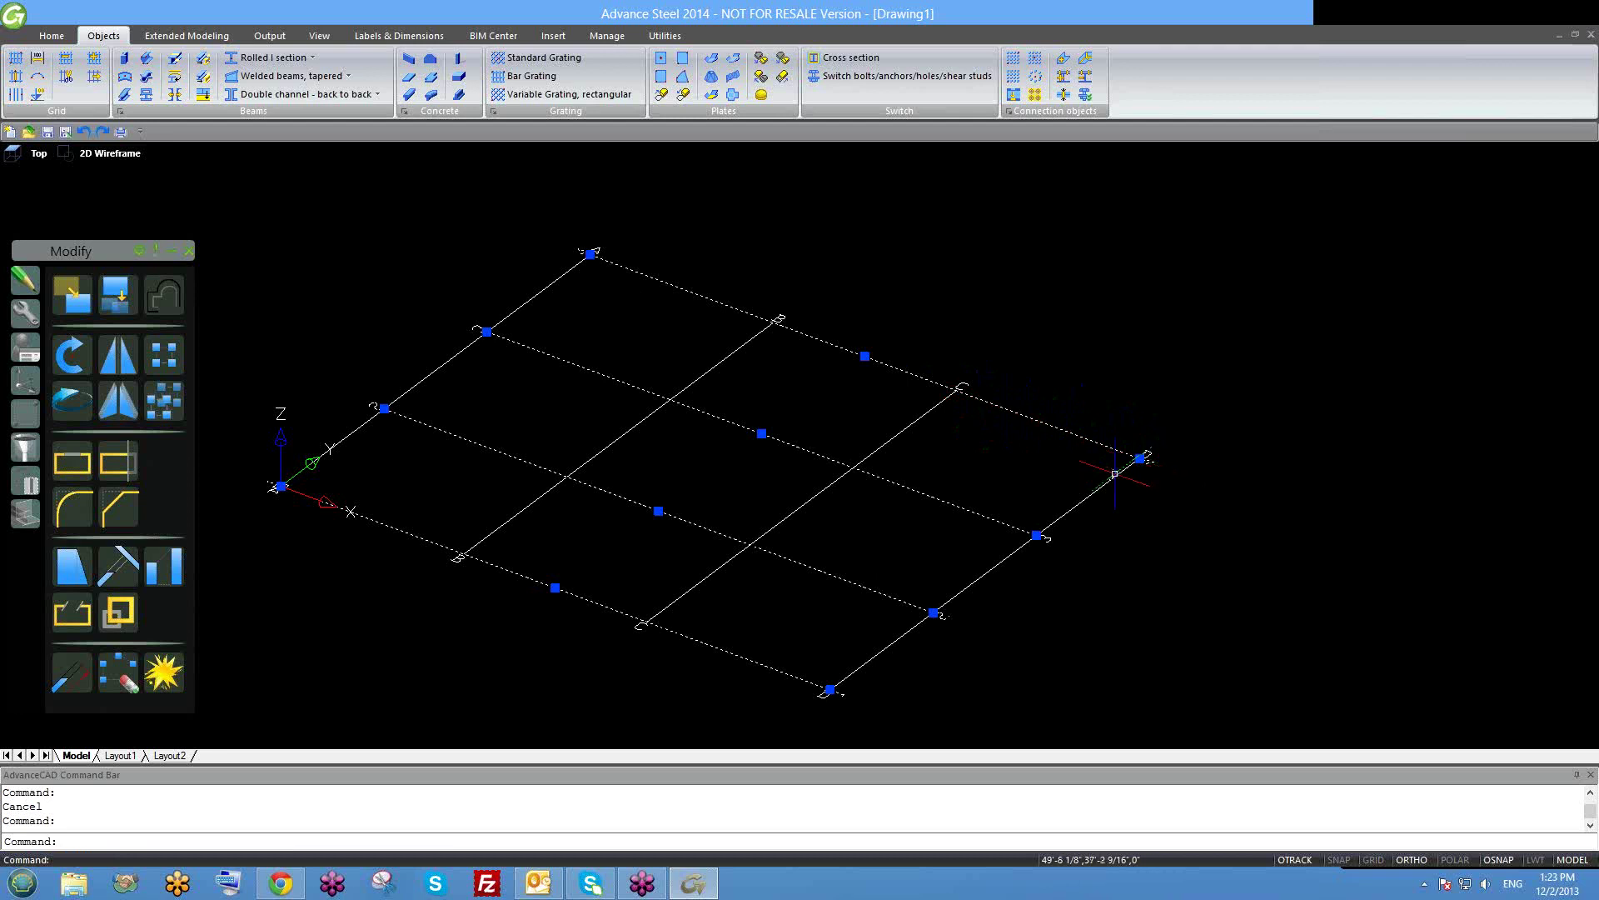
Try to stretch axis 4 from its end grip at axis D, then cancel the stretch.
middle_drag(1086, 486, 1023, 516)
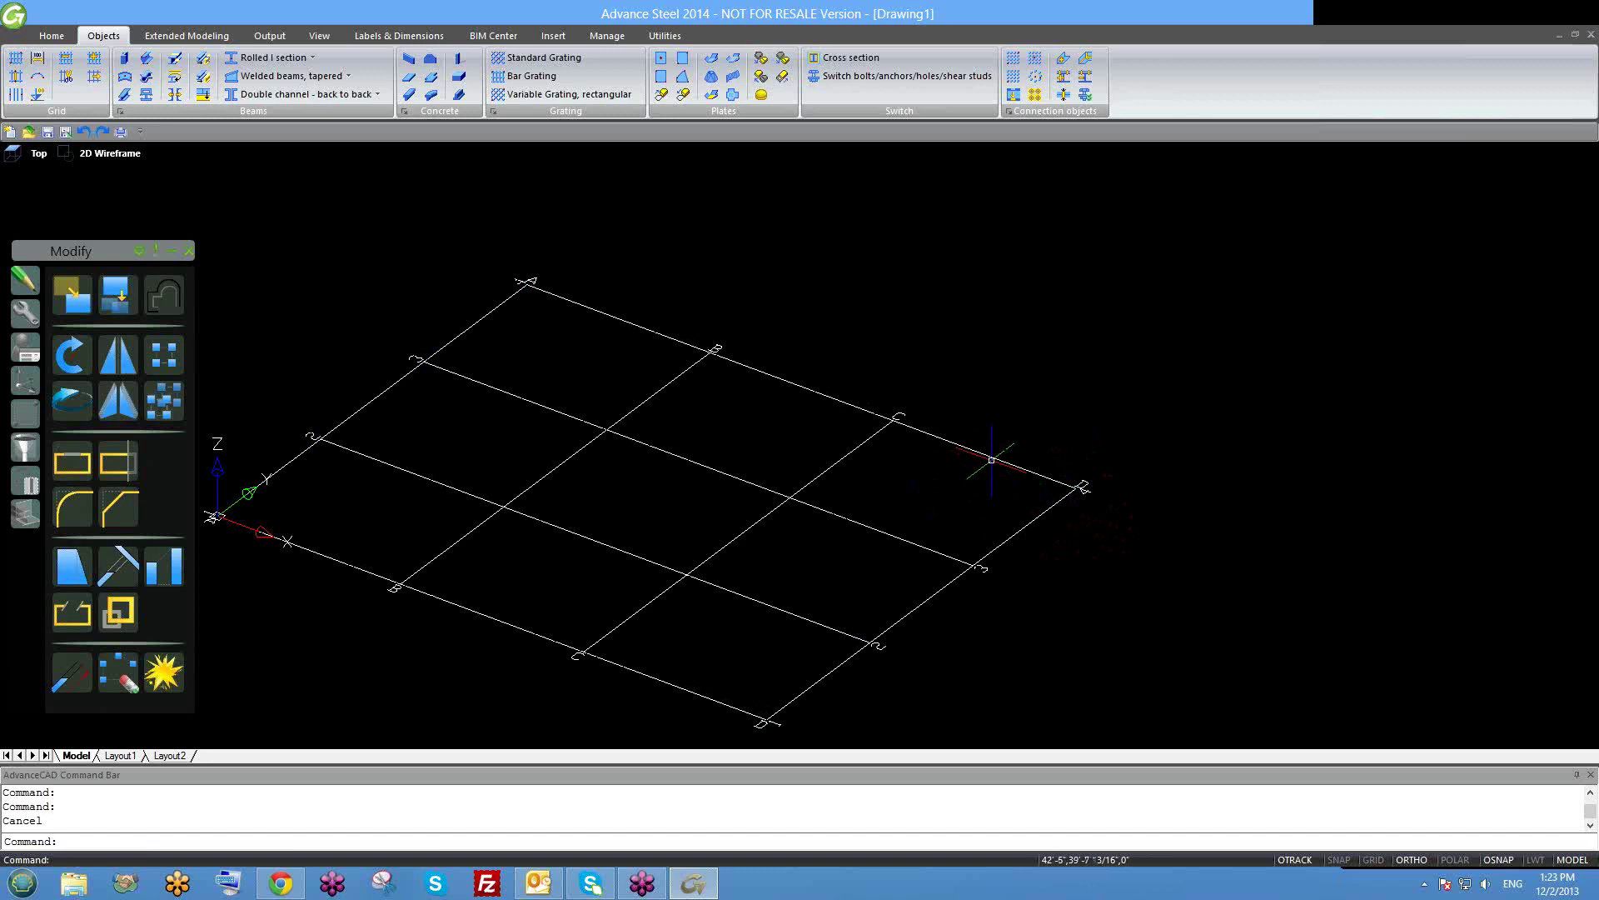
click(1076, 487)
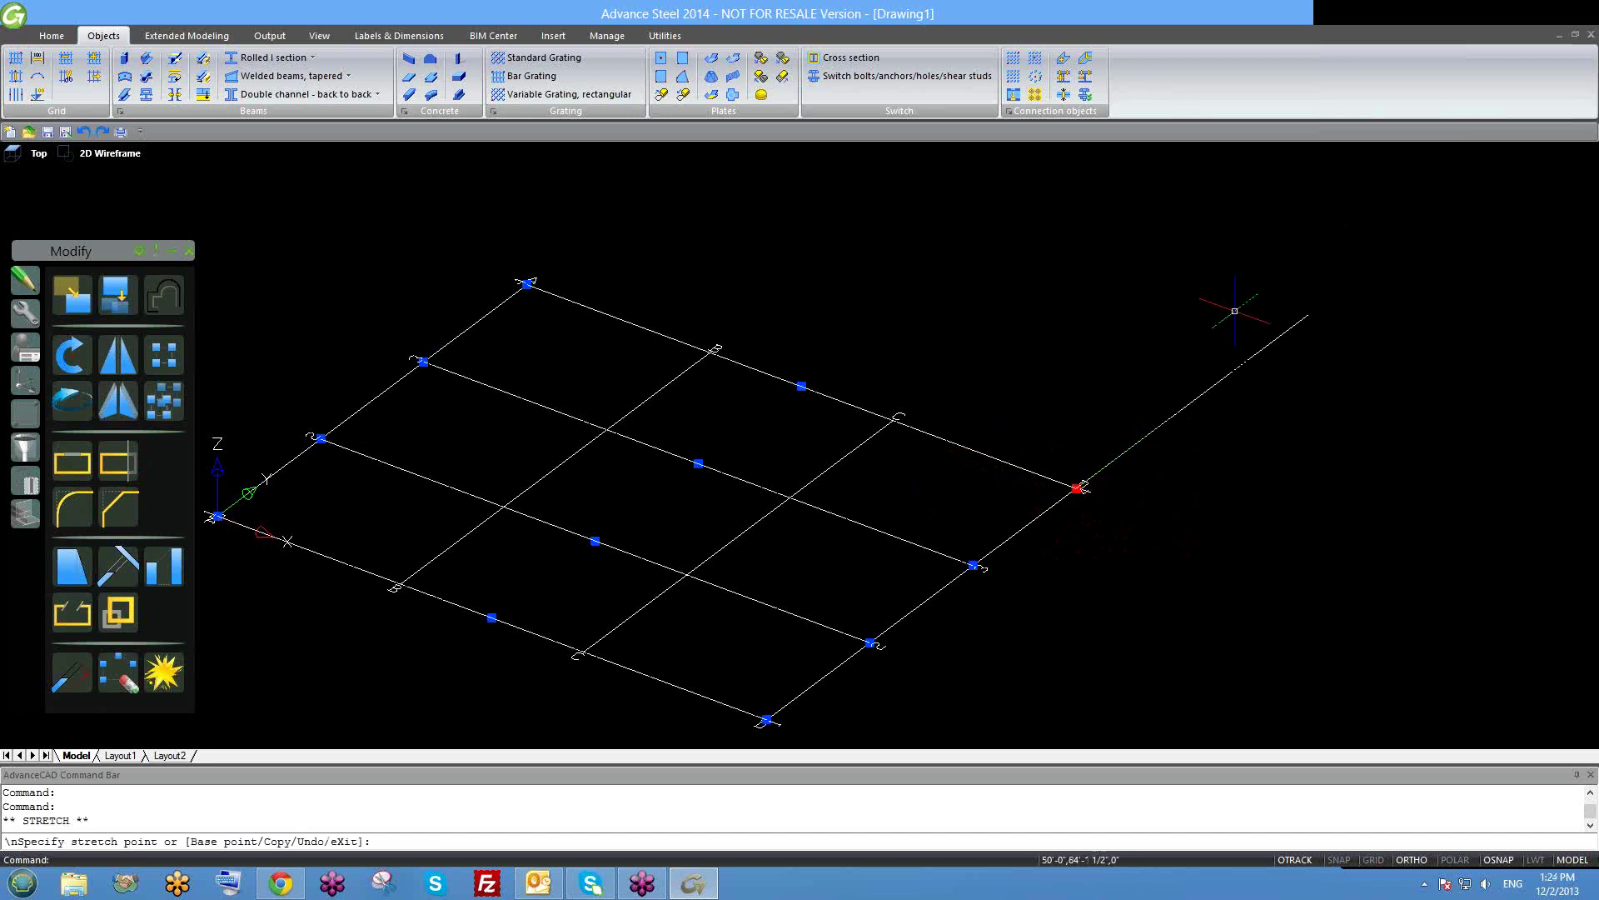
scroll(1167, 333, down, 2)
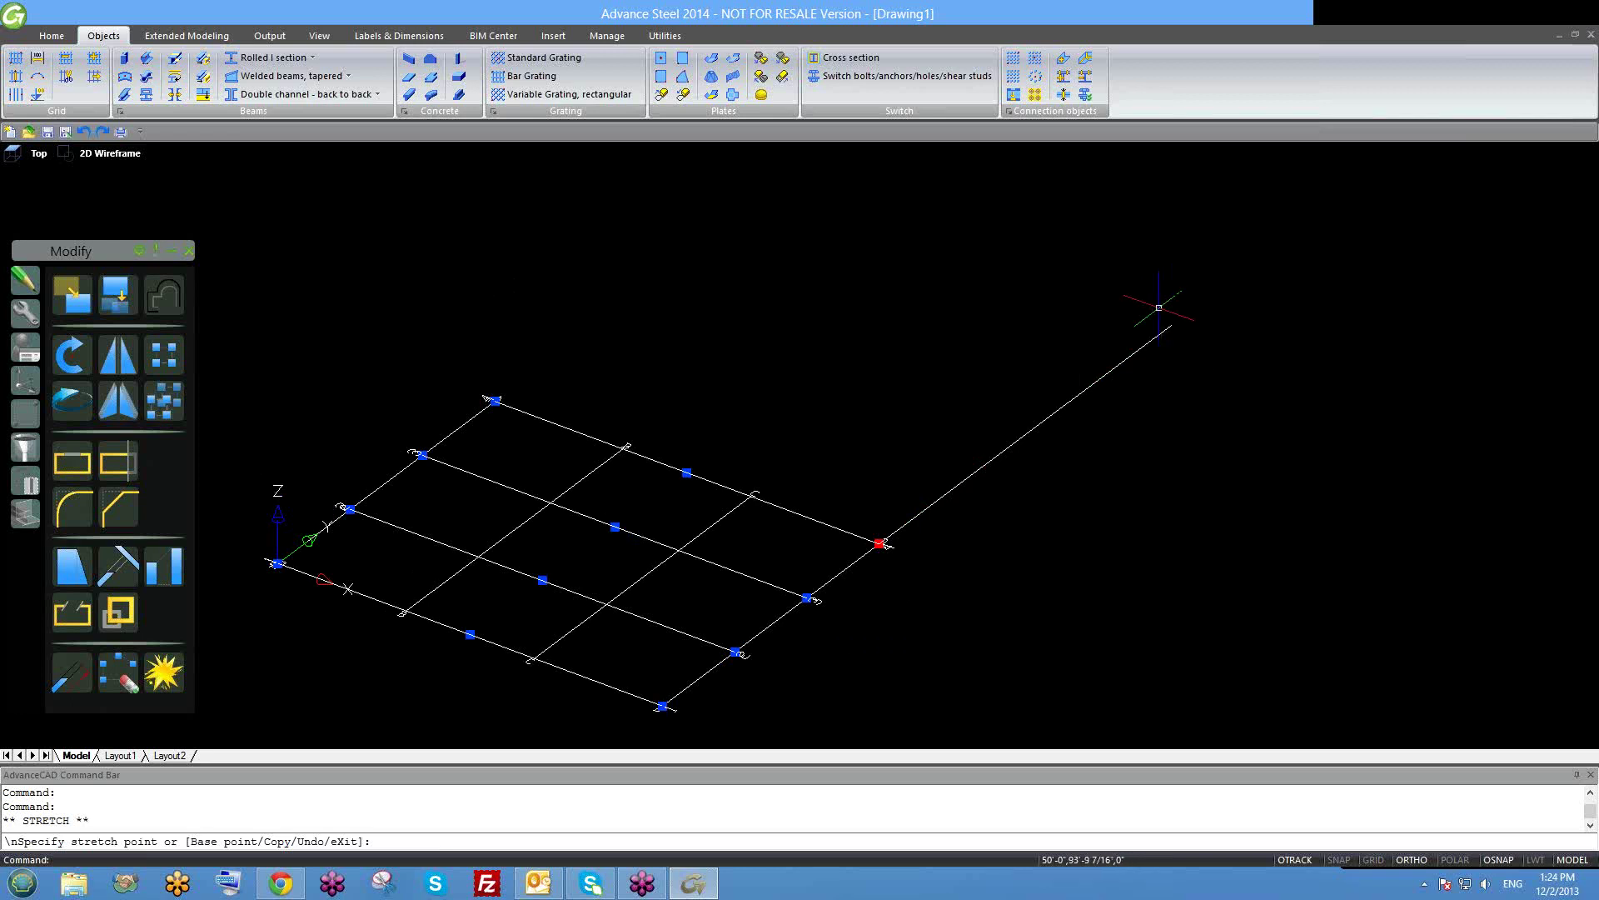
key(Escape)
key(Escape)
Try to extend the lettered axis group past axis D with axis D's midpoint grip, previewing added axes up to J, then cancel.
middle_drag(799, 641, 850, 550)
click(858, 540)
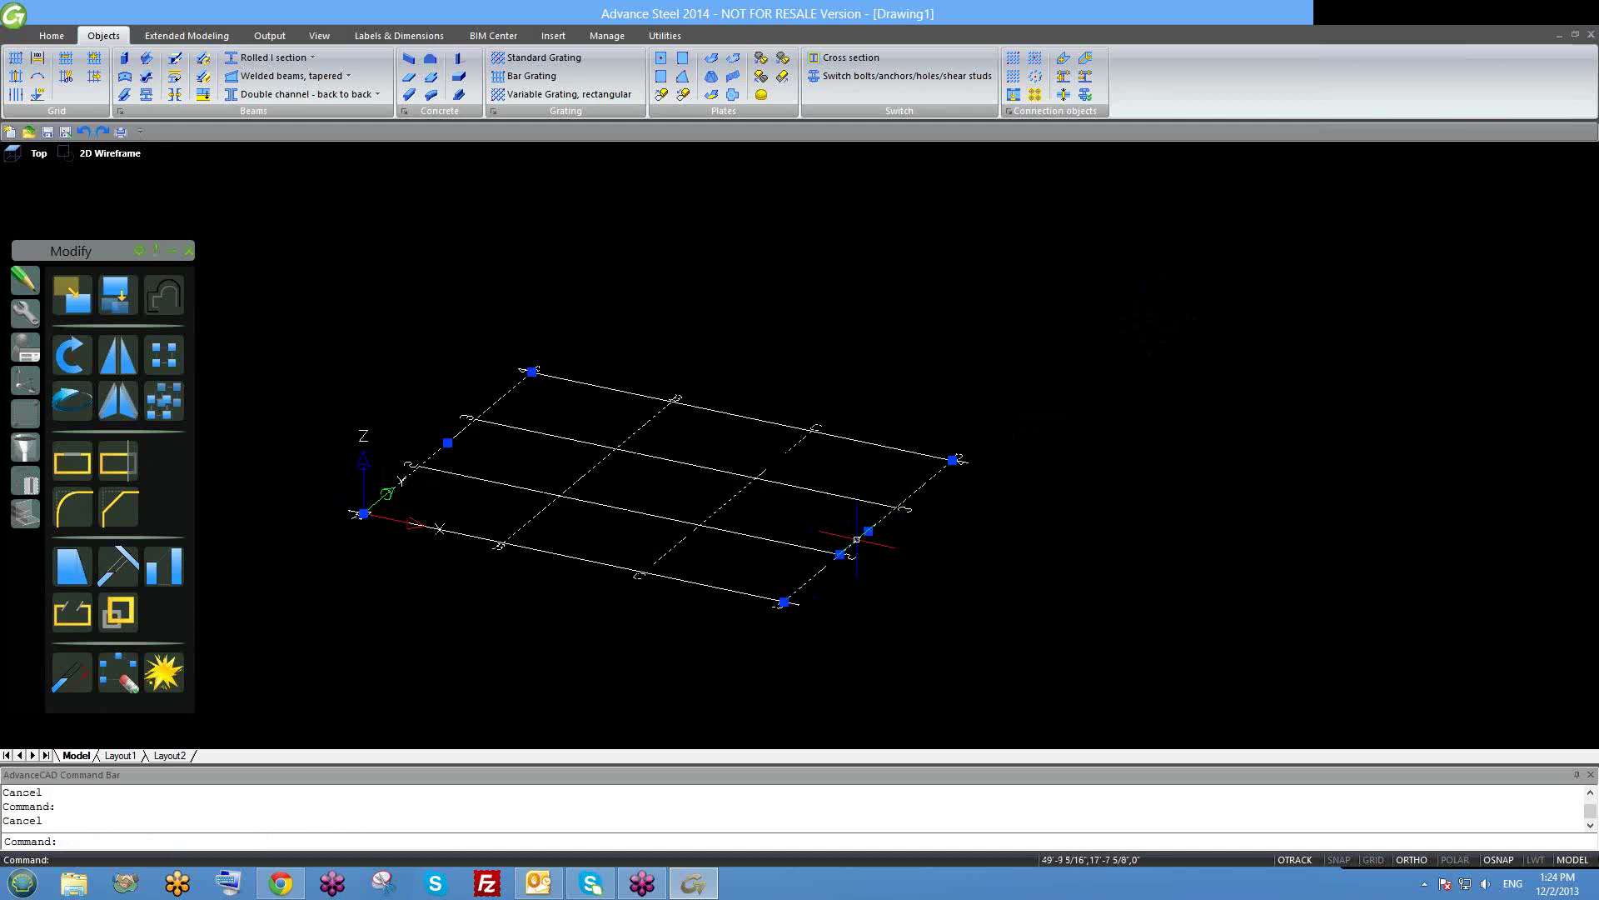
key(Escape)
shift+middle_drag(807, 643, 807, 583)
click(916, 467)
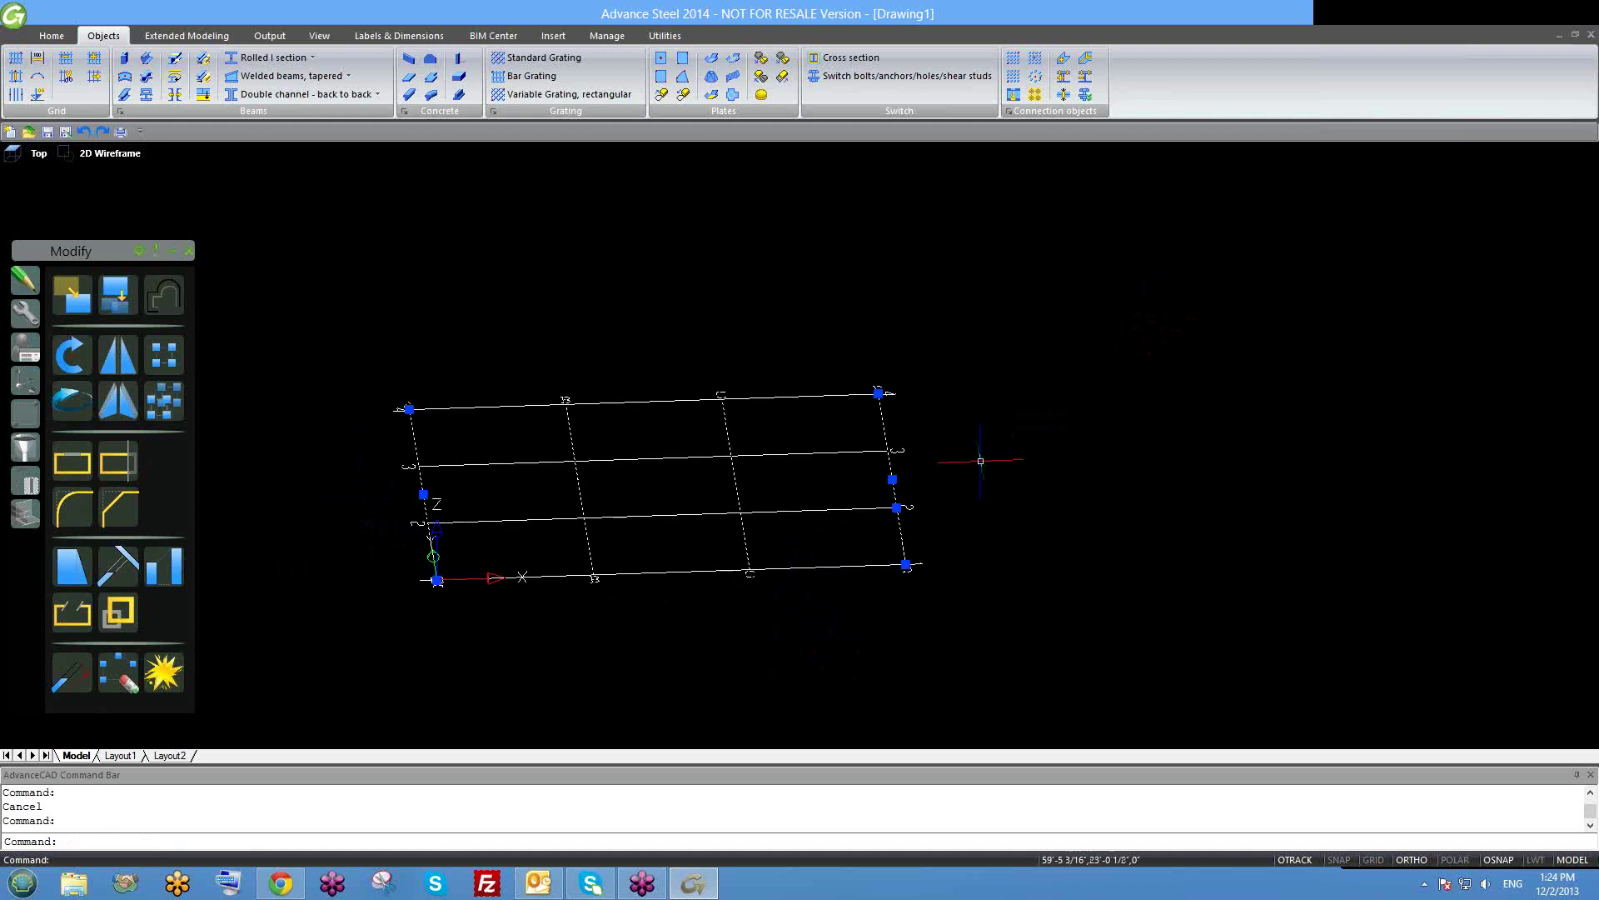
click(892, 480)
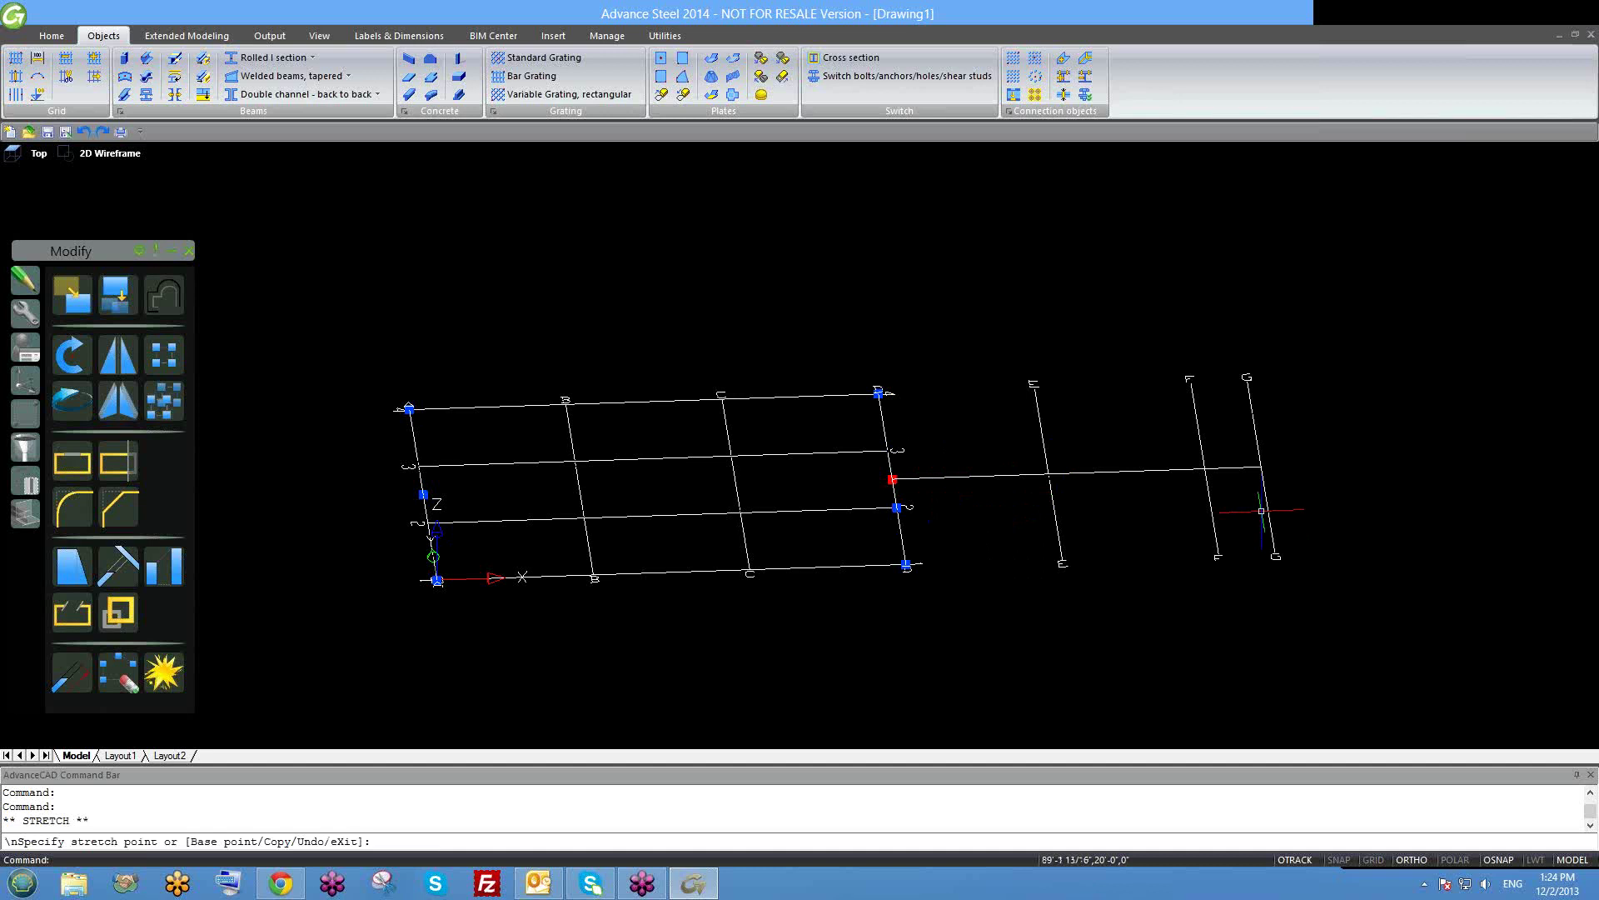
middle_drag(1262, 509, 1003, 499)
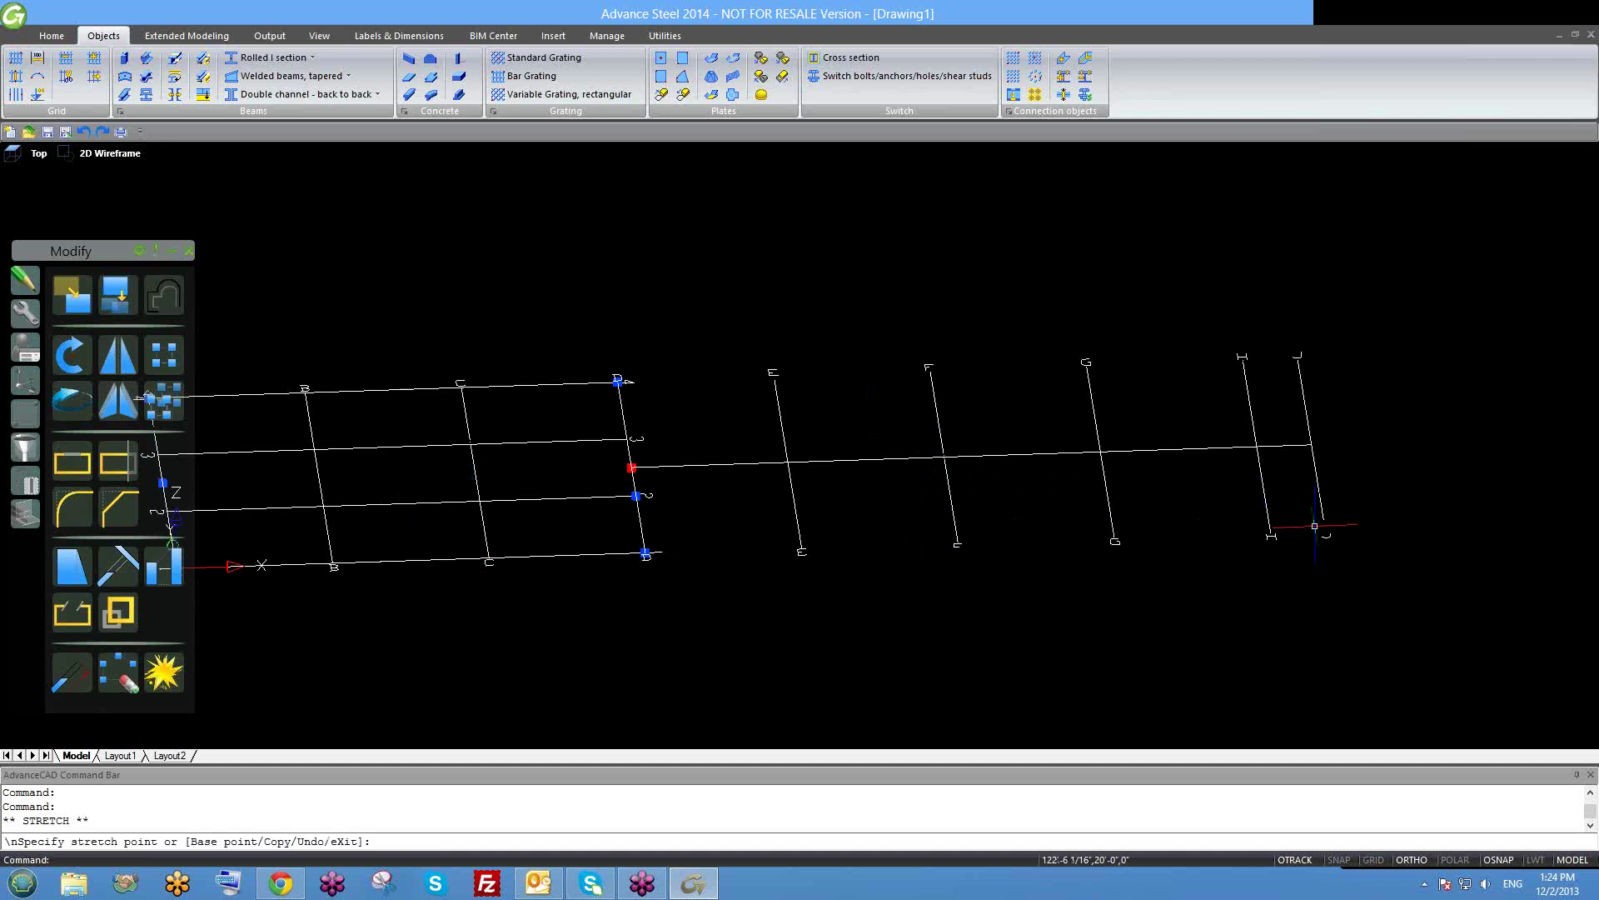
middle_drag(936, 533, 760, 512)
key(Escape)
key(Escape)
click(454, 481)
middle_drag(467, 483, 866, 512)
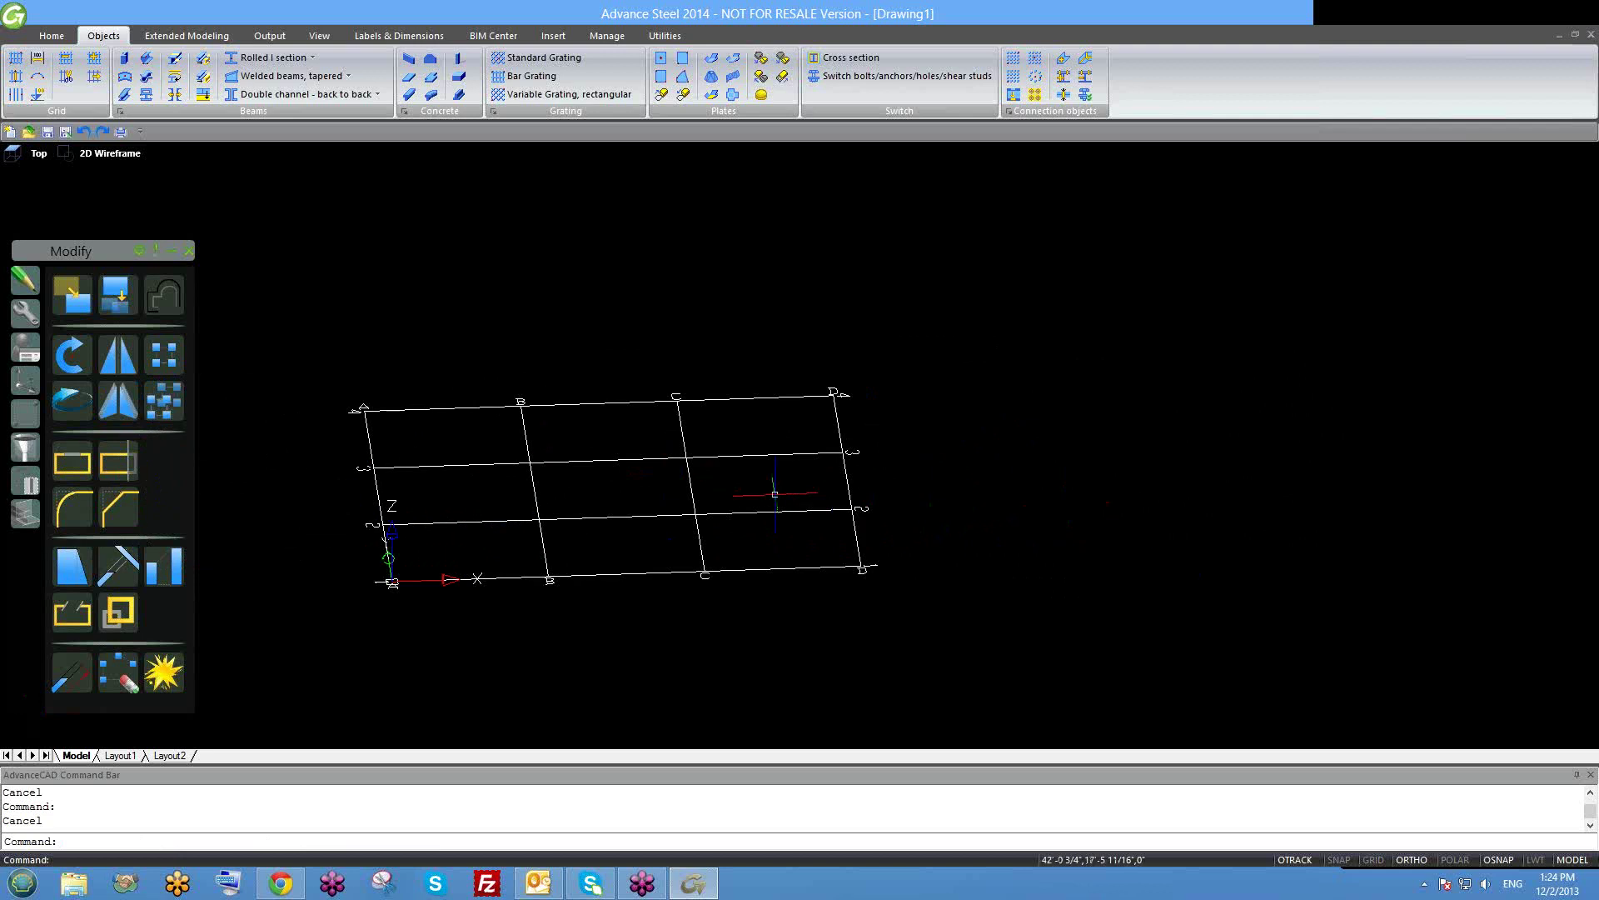
Review the number and distance of axes in the lettered group's properties, then close them.
double_click(691, 480)
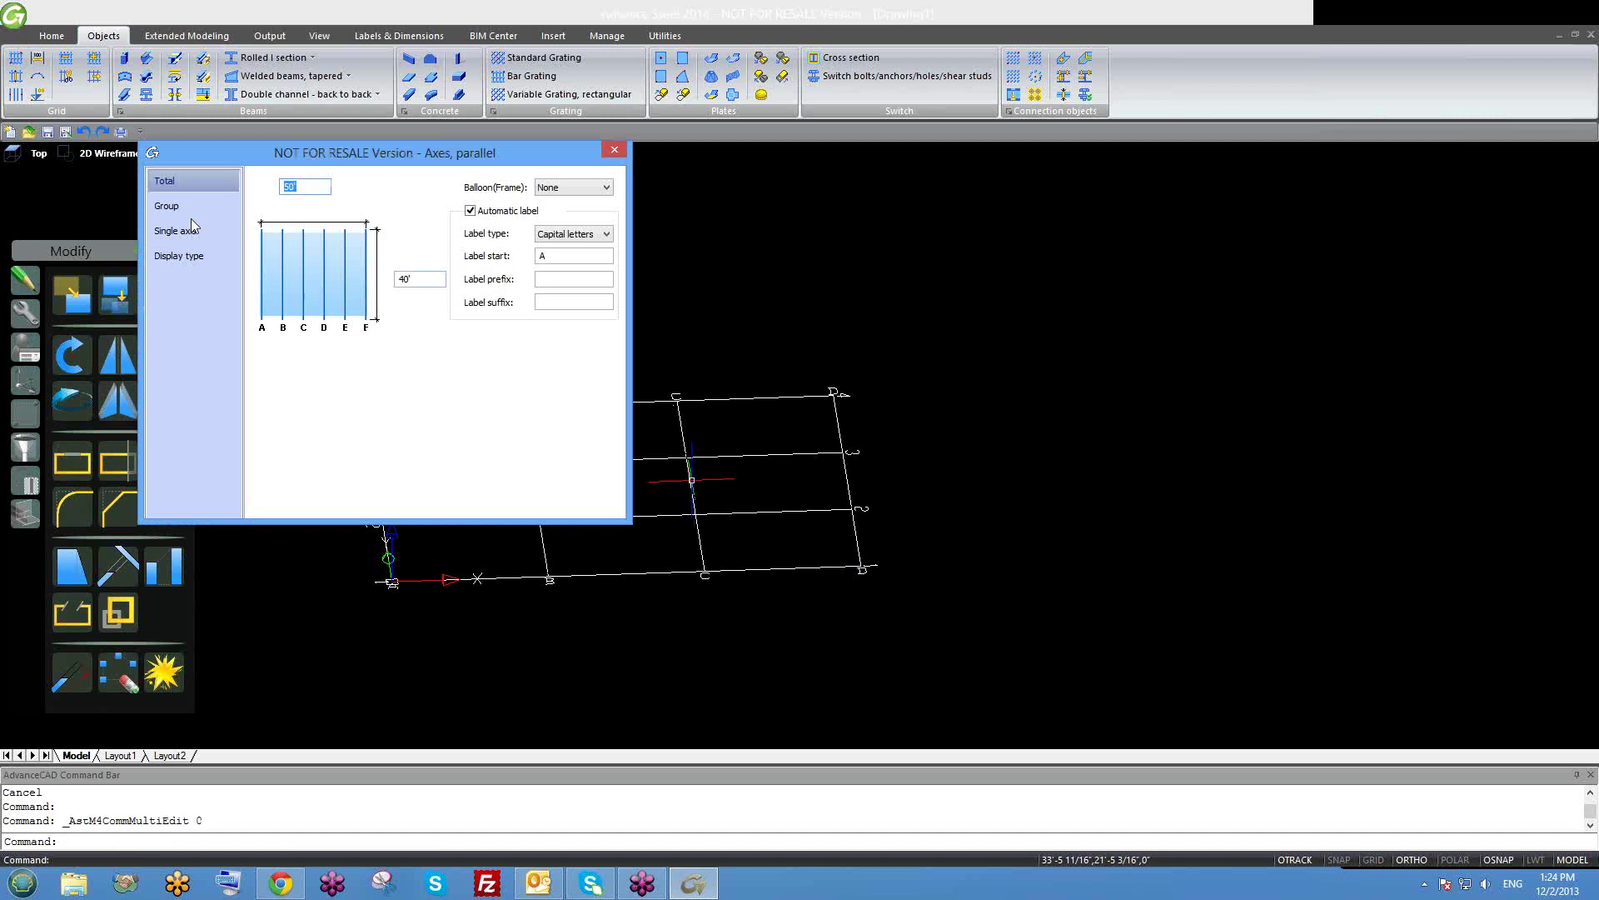
click(171, 205)
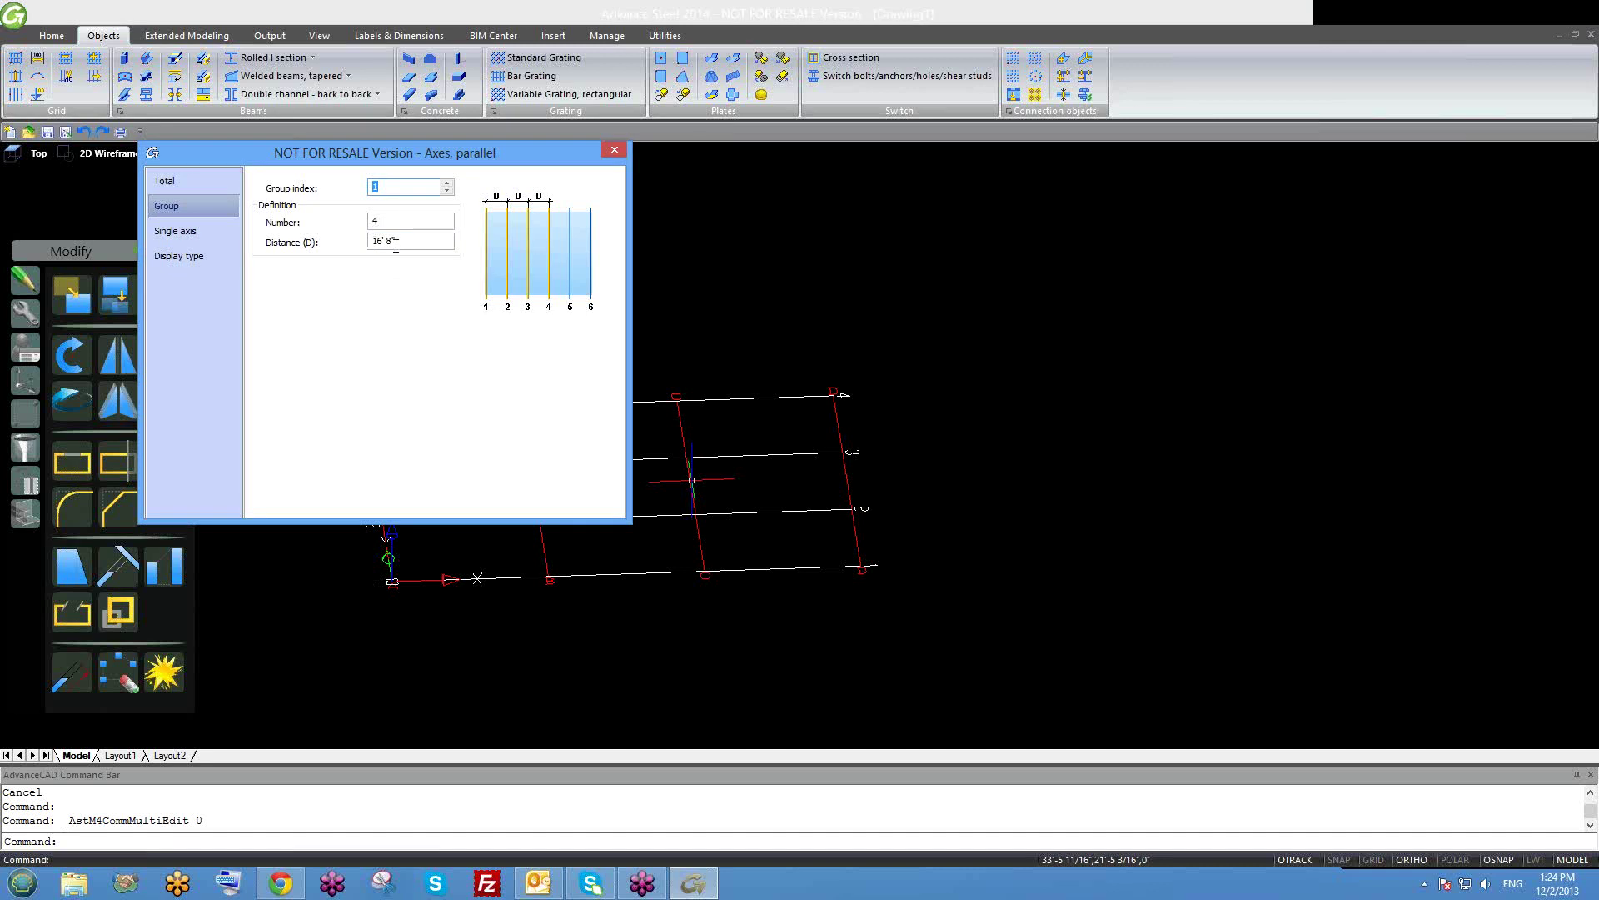
click(619, 155)
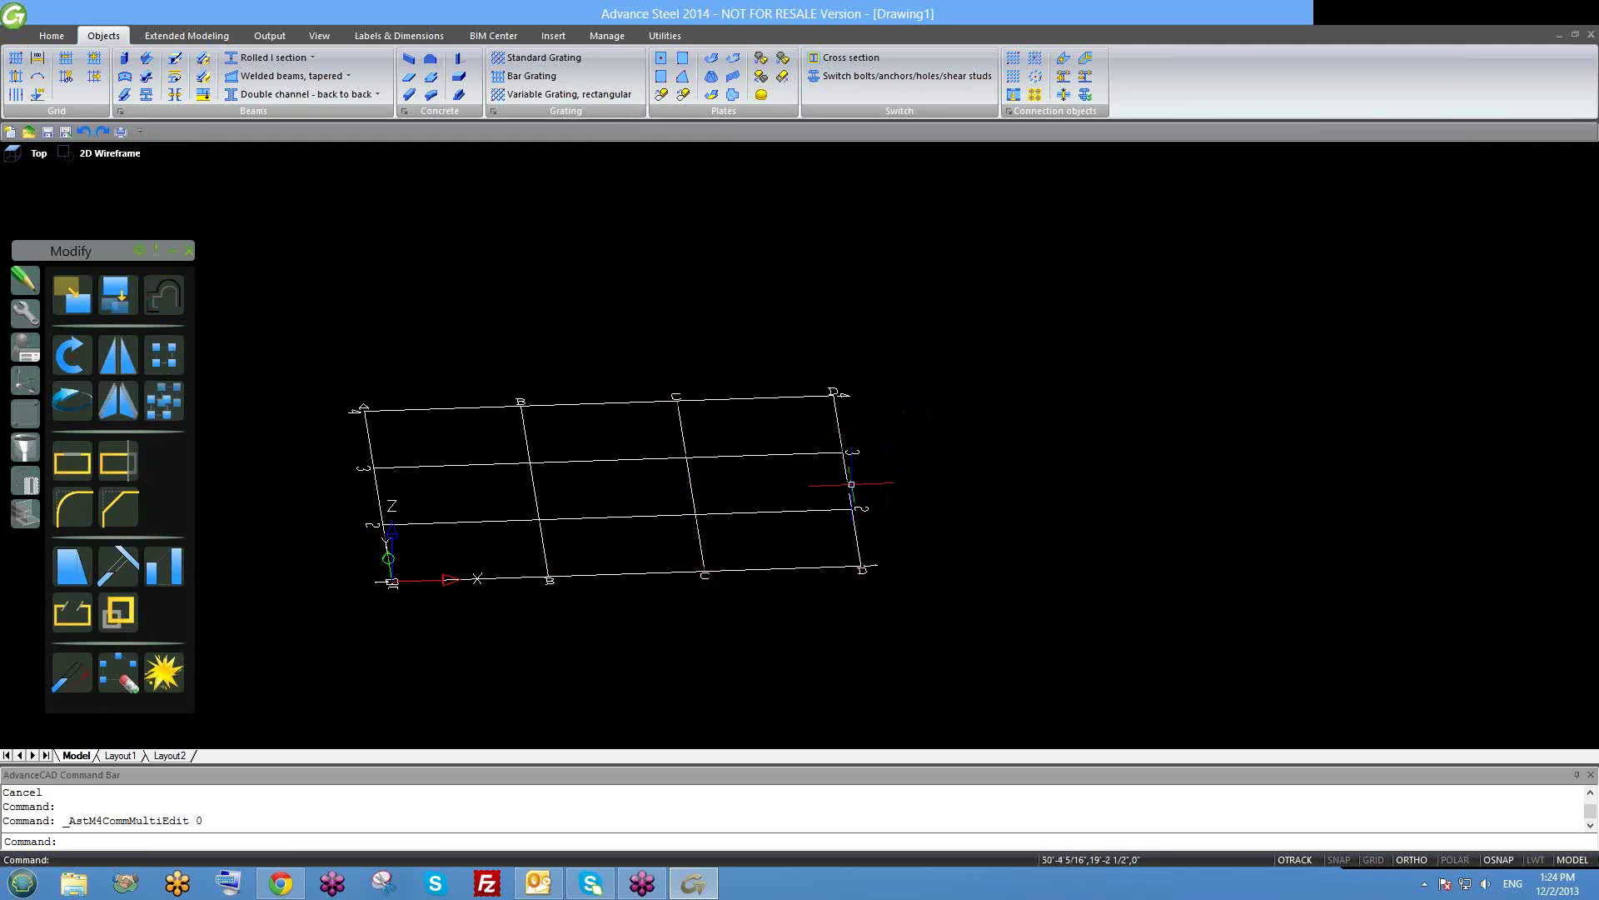
scroll(845, 481, up, 3)
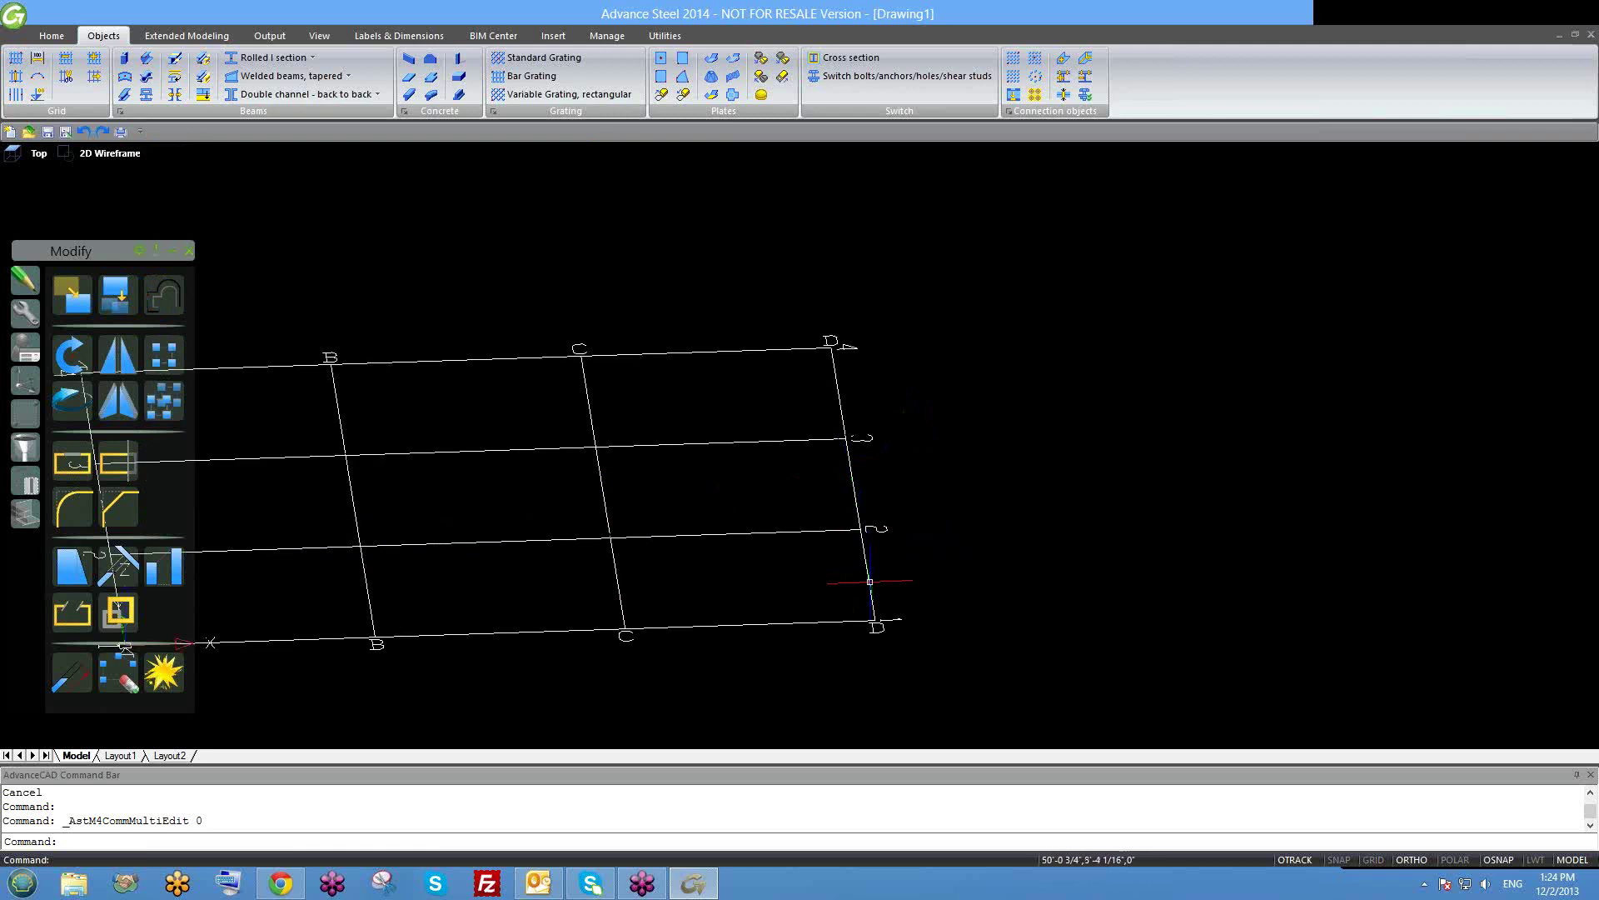
scroll(875, 533, down, 3)
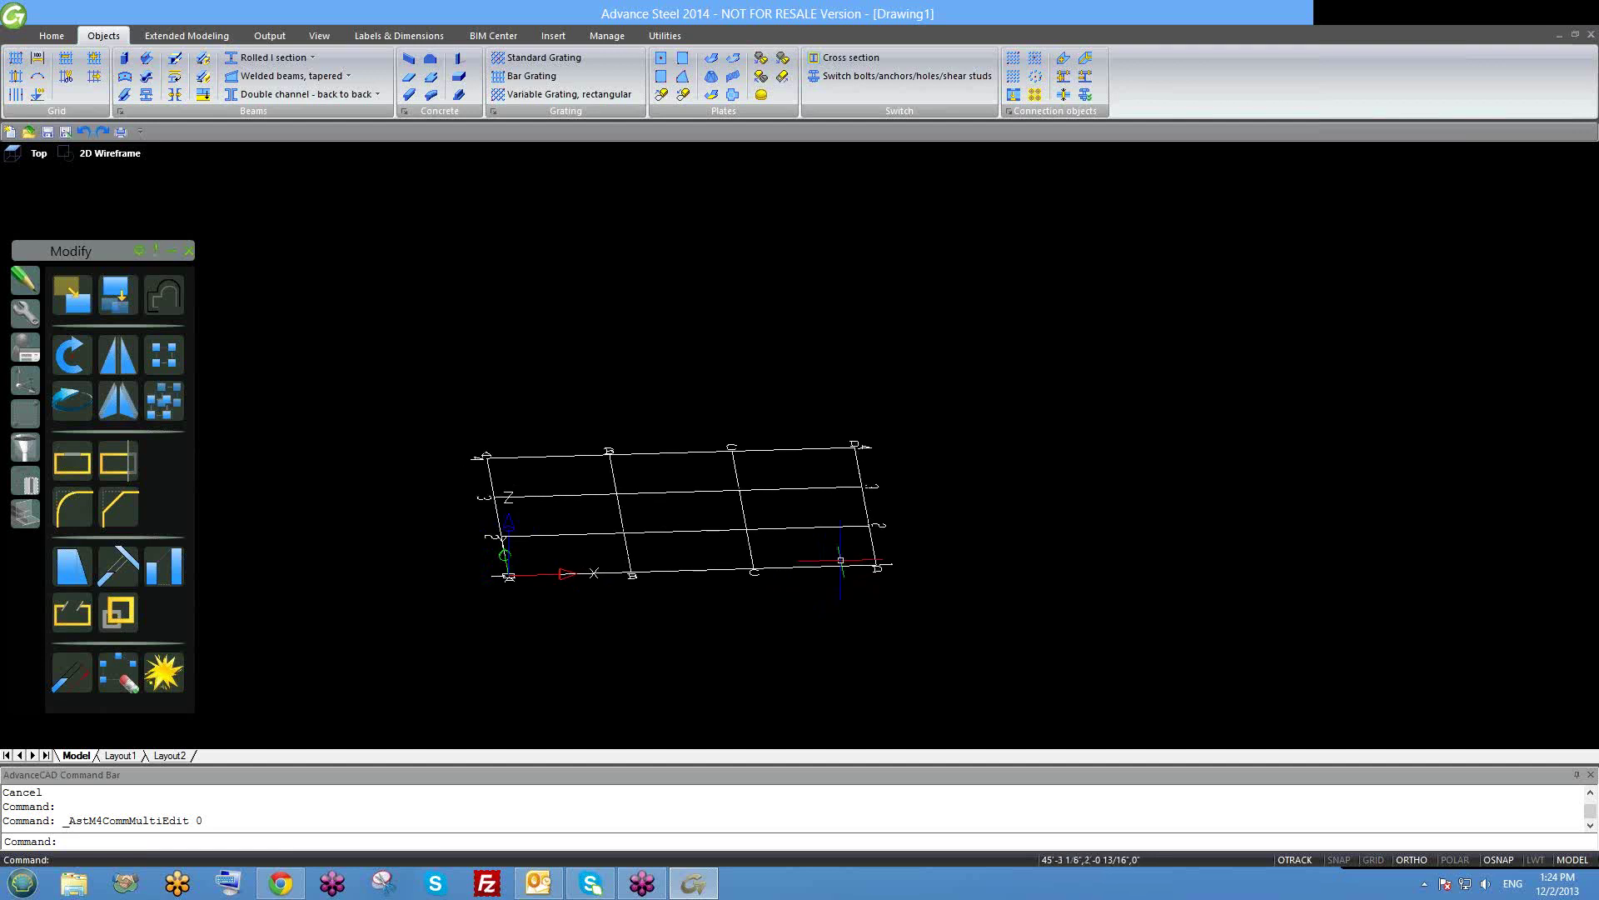
shift+middle_drag(867, 528, 809, 595)
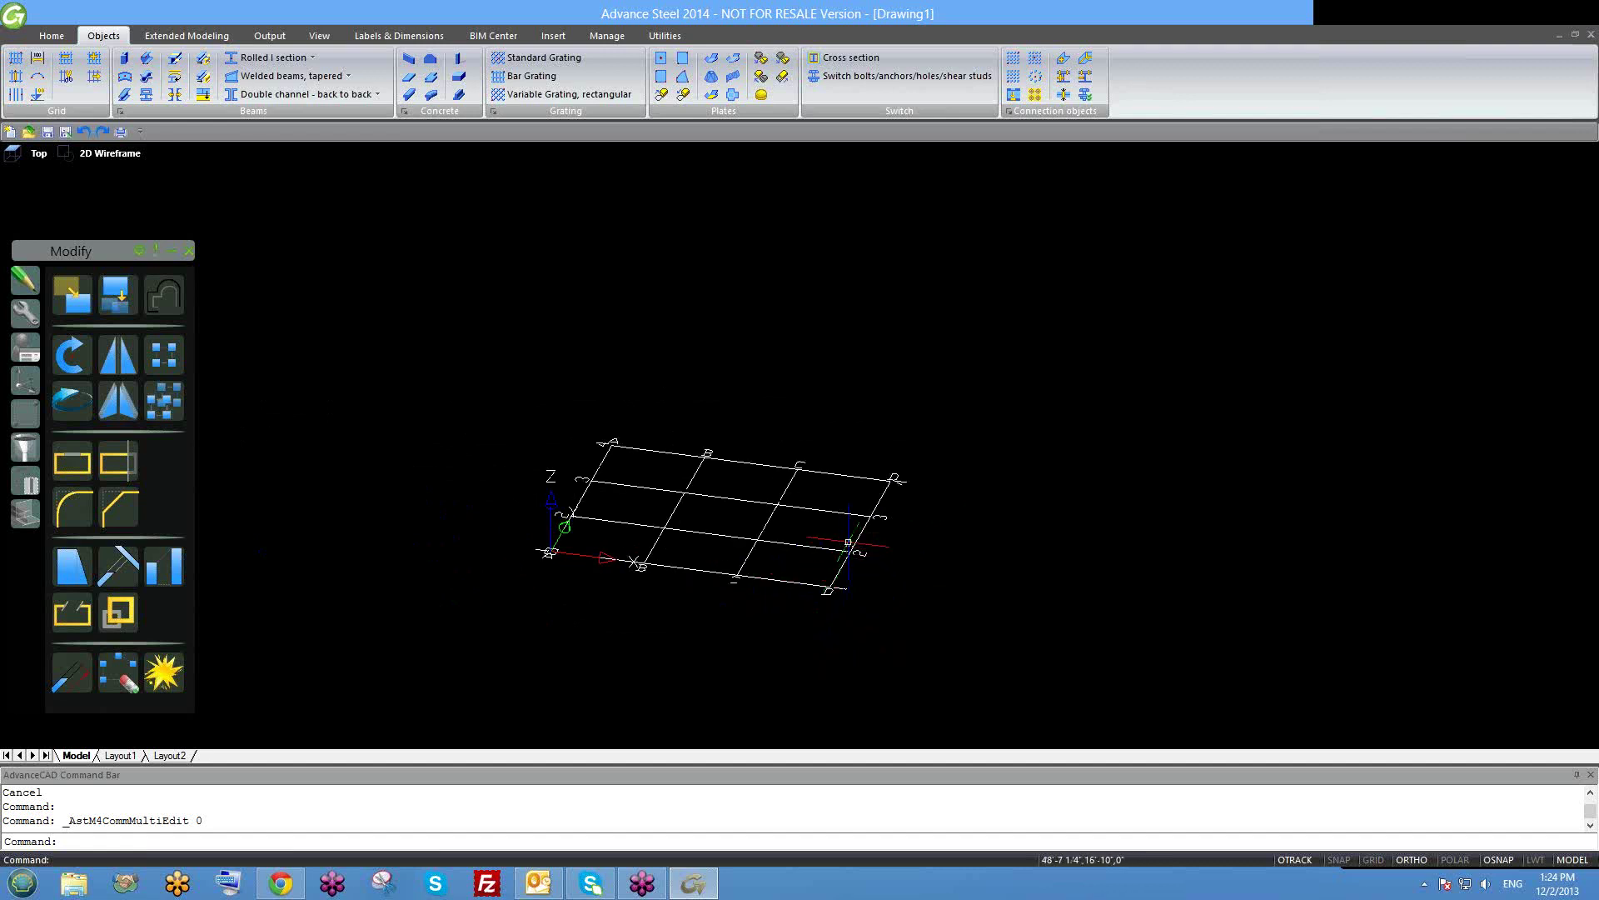
Review the single axis, group and display type settings in the lettered axes' properties, then close them.
shift+middle_drag(821, 599, 866, 513)
double_click(866, 514)
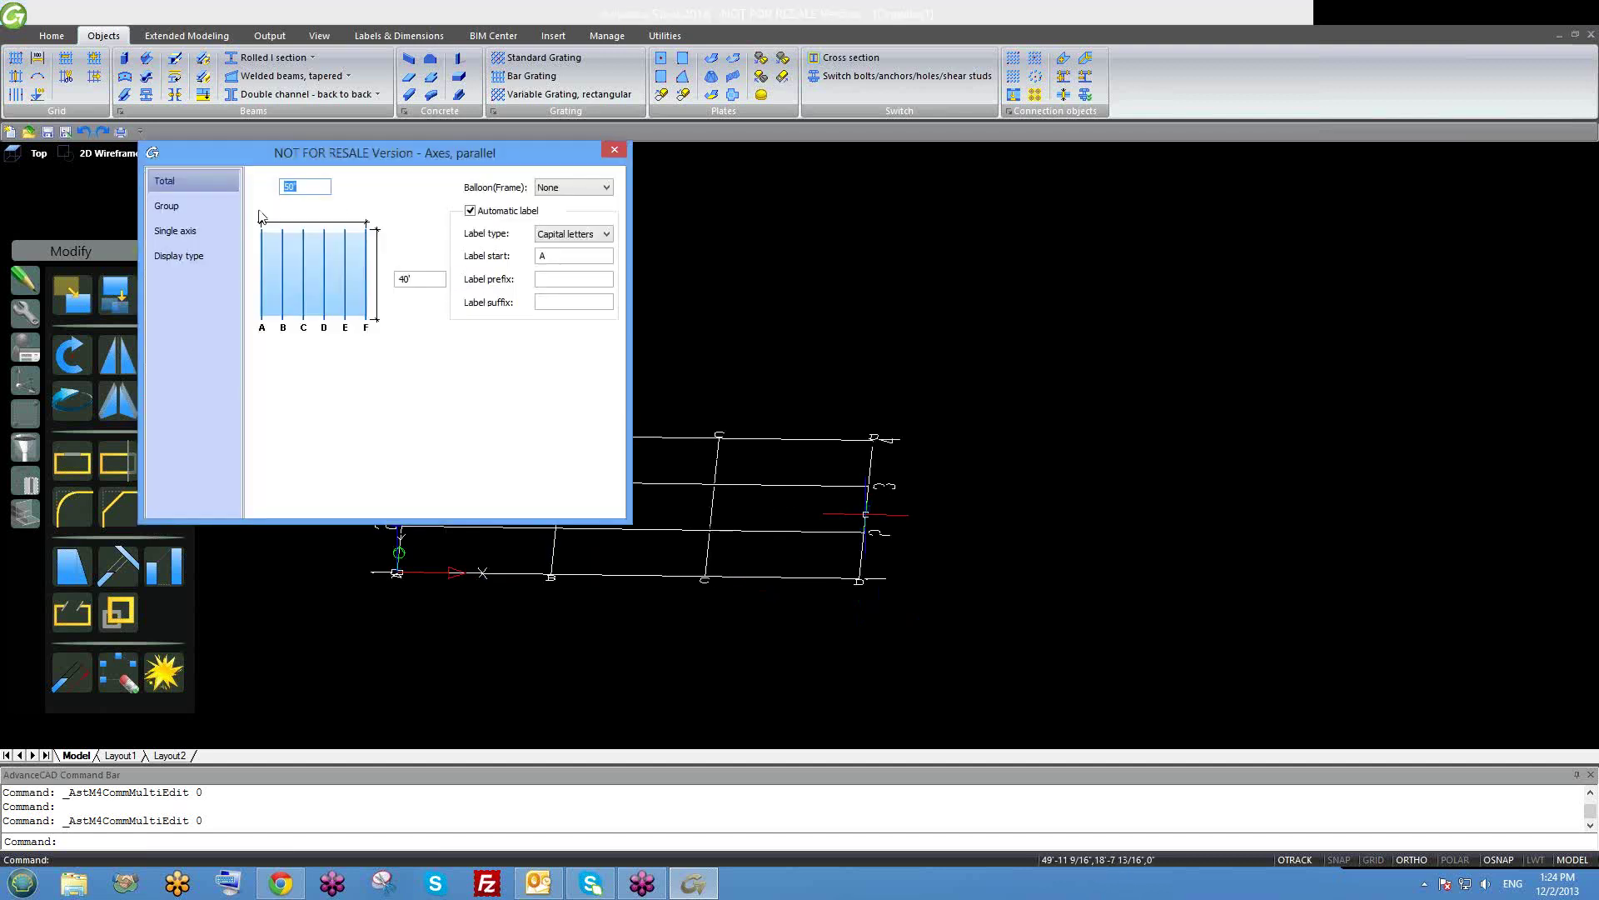
click(235, 231)
click(213, 256)
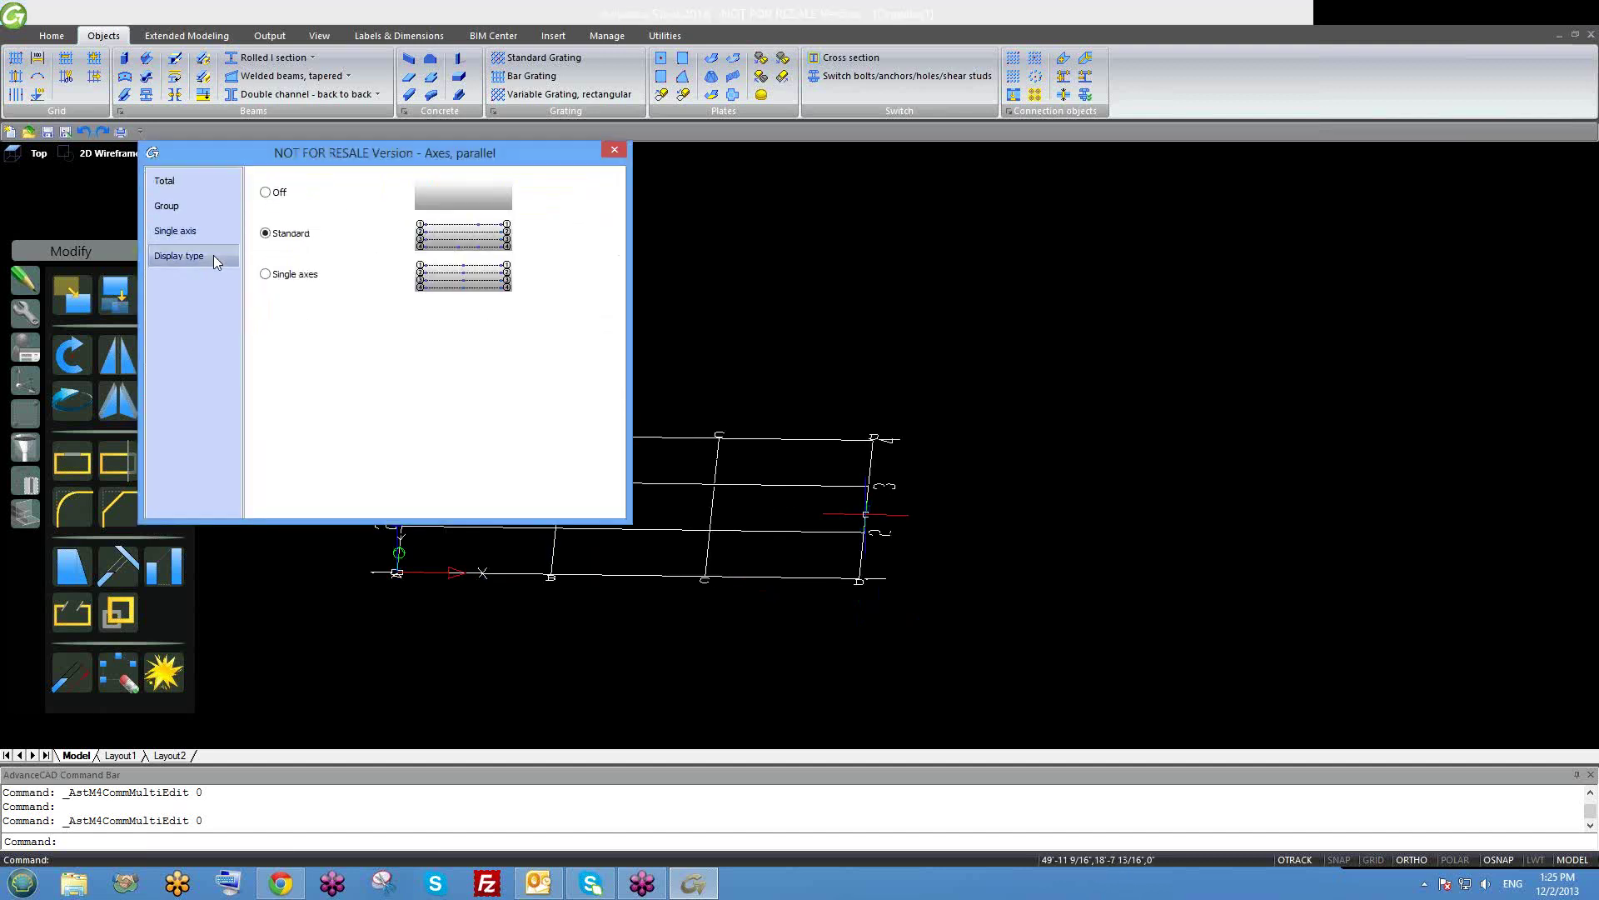
click(207, 237)
click(208, 253)
click(208, 236)
click(194, 213)
click(195, 237)
click(613, 151)
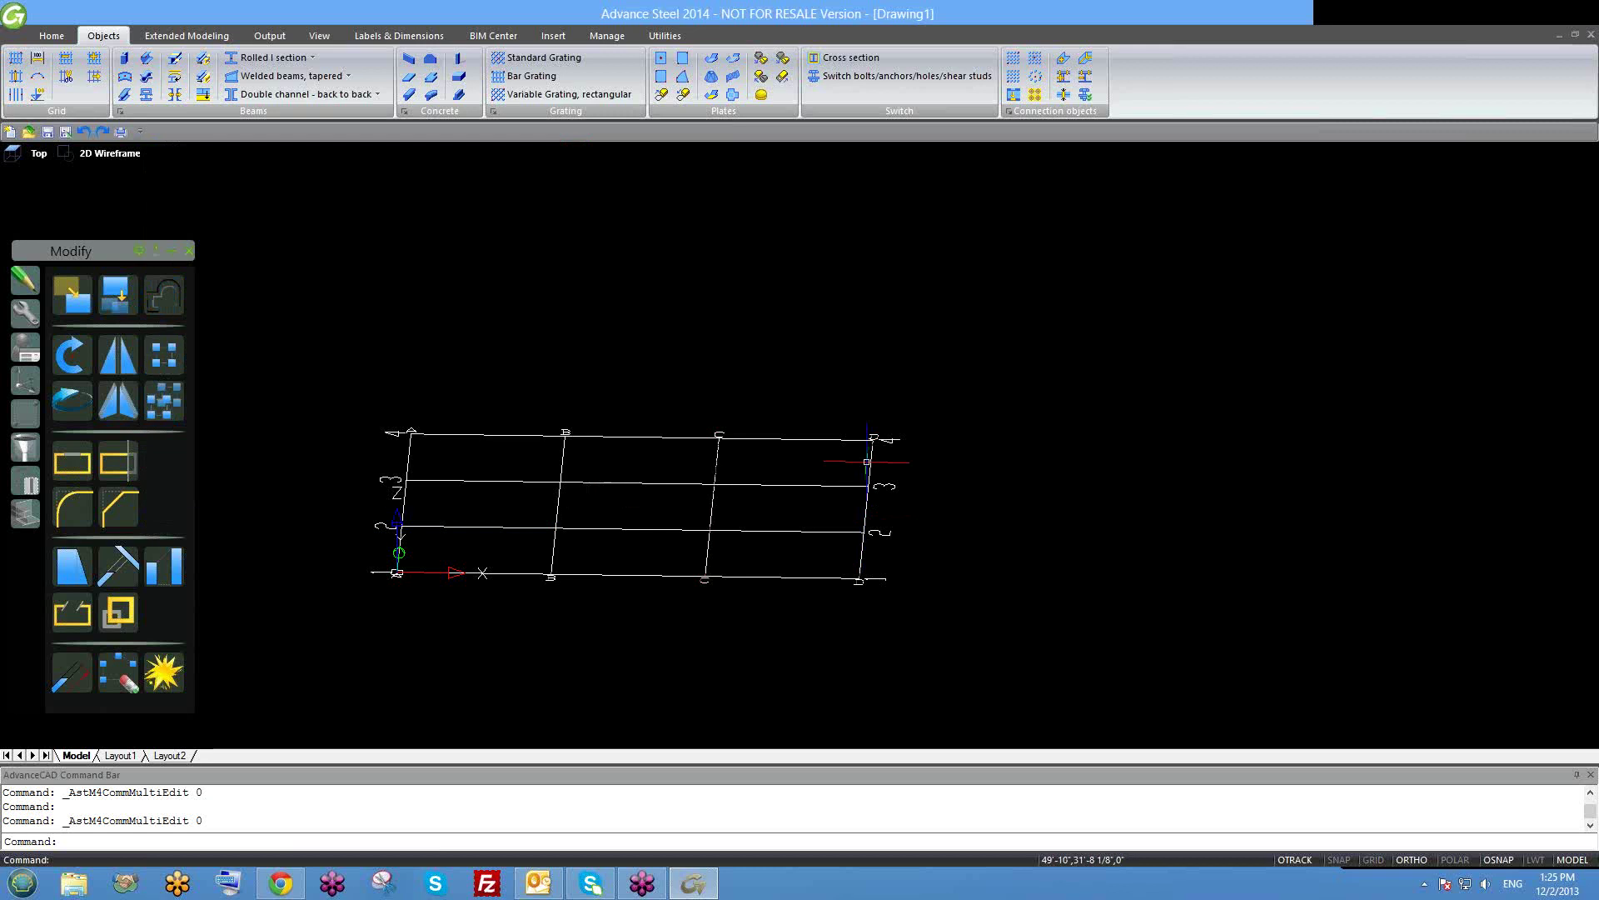
Select the lettered axis group, examine its grips along axis D, and clear the selection.
shift+middle_drag(829, 550, 848, 534)
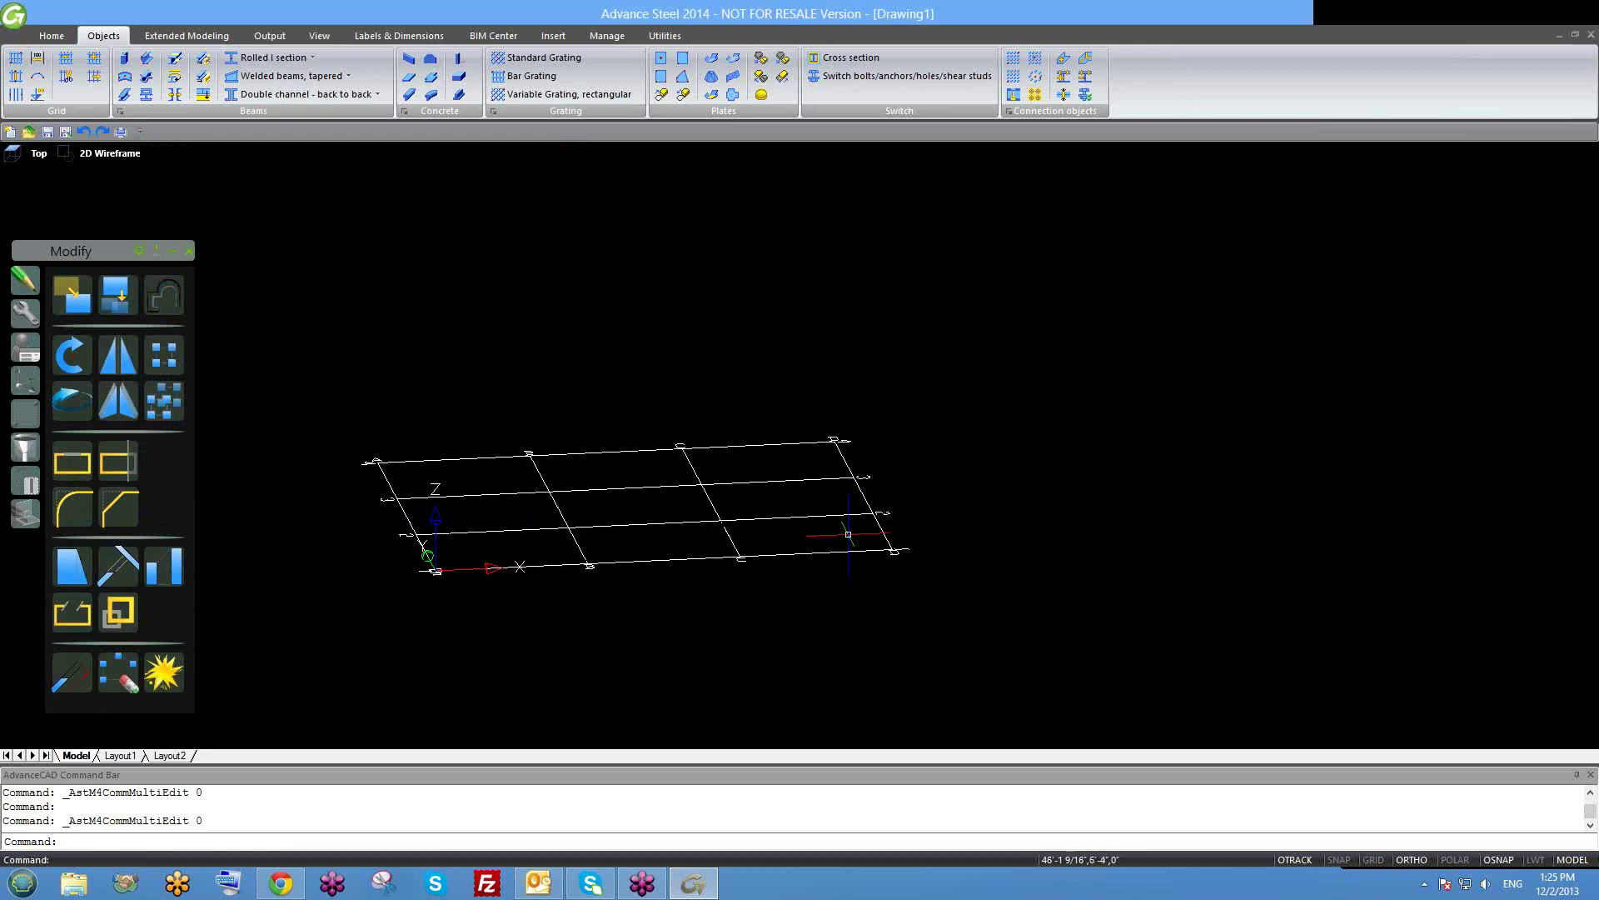
scroll(854, 525, up, 2)
click(868, 496)
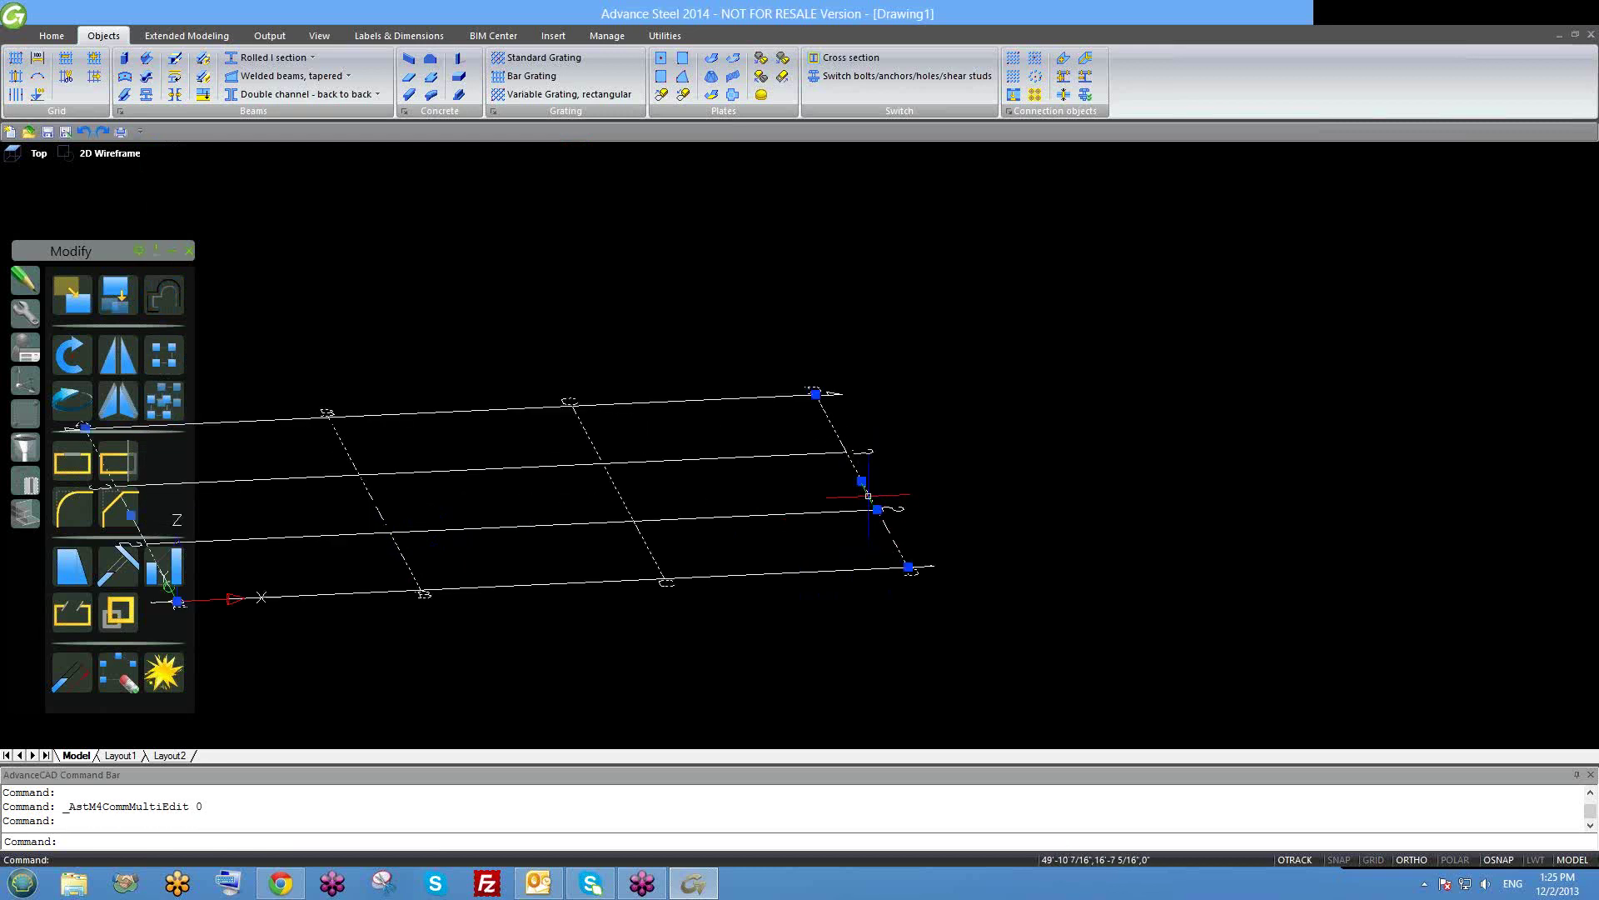
key(Escape)
scroll(838, 529, down, 3)
mouse_move(838, 530)
shift+middle_down()
mouse_move(832, 564)
mouse_move(823, 556)
shift+middle_up()
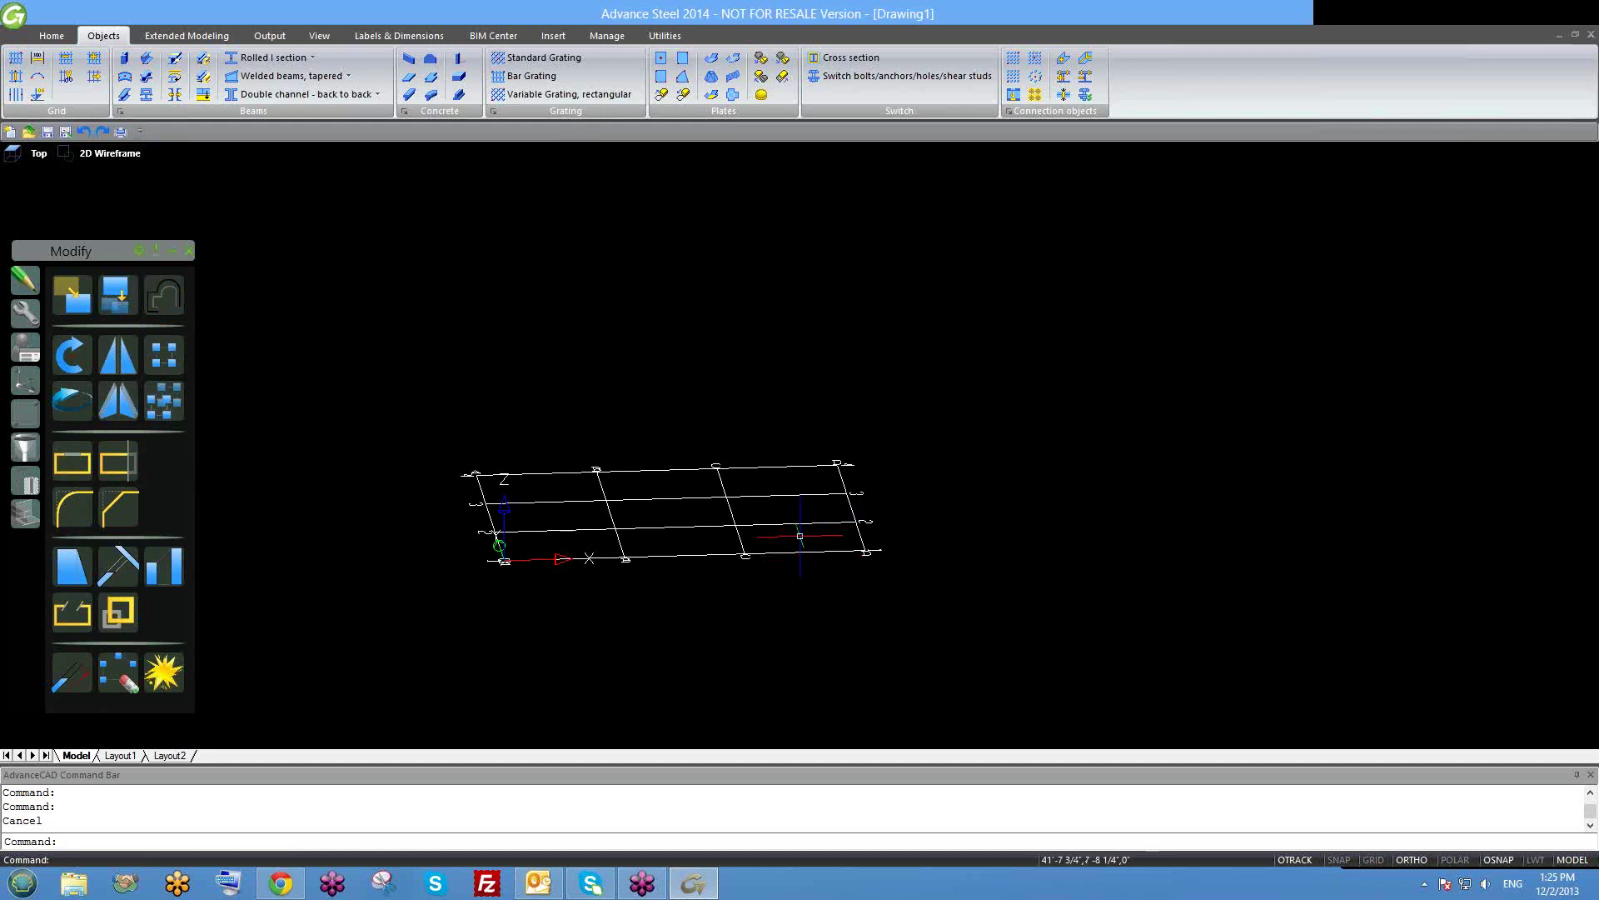
shift+middle_drag(806, 560, 825, 583)
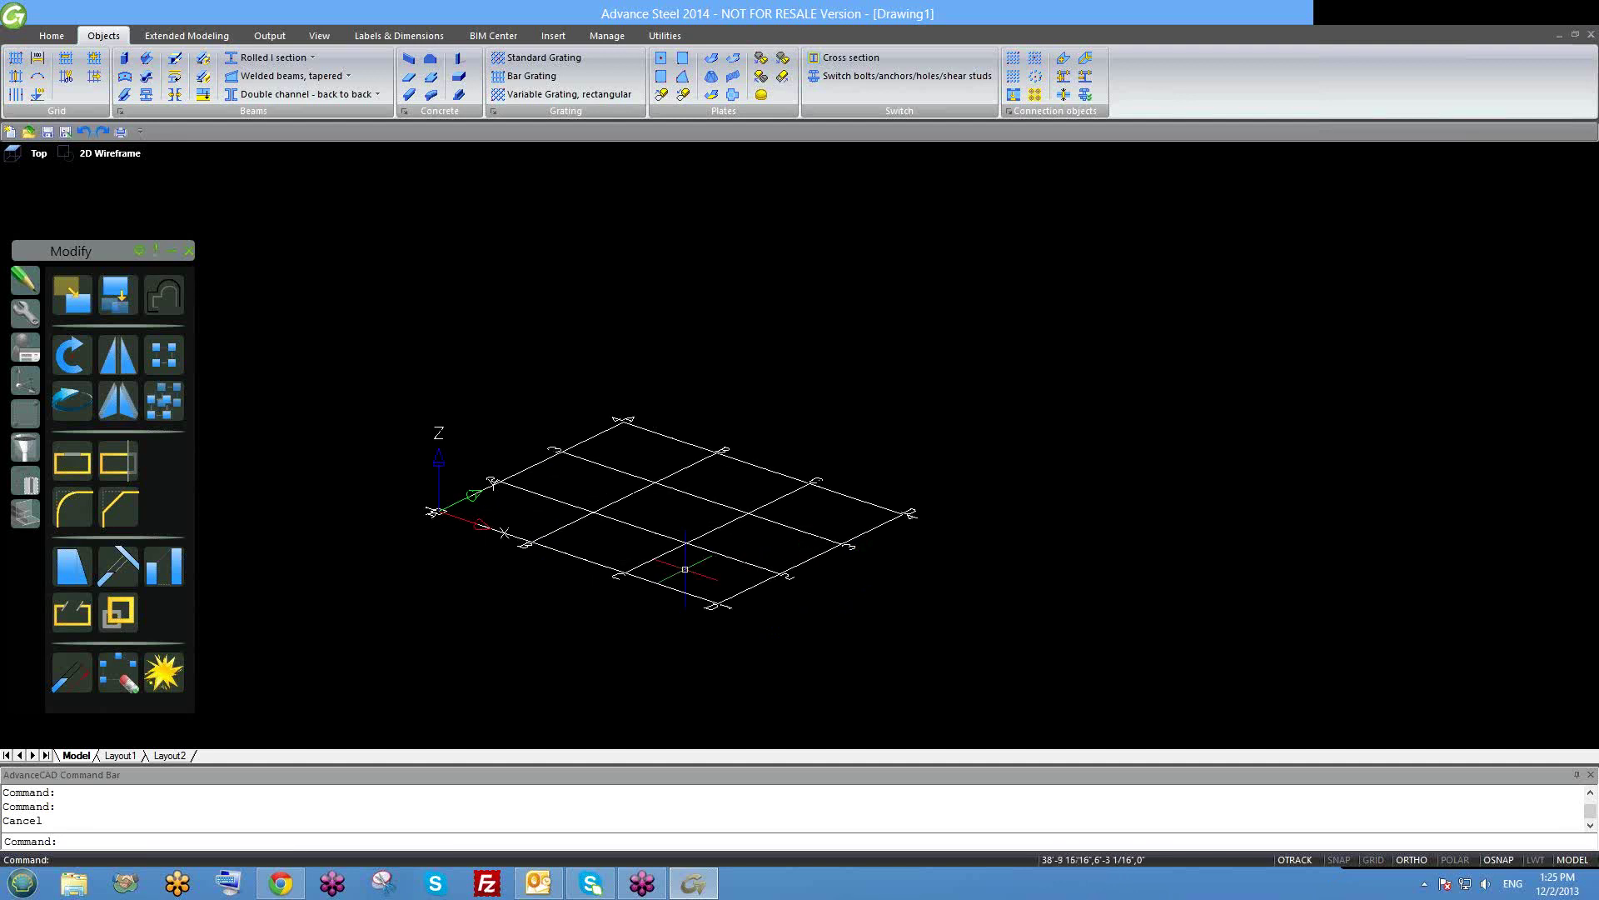
click(713, 553)
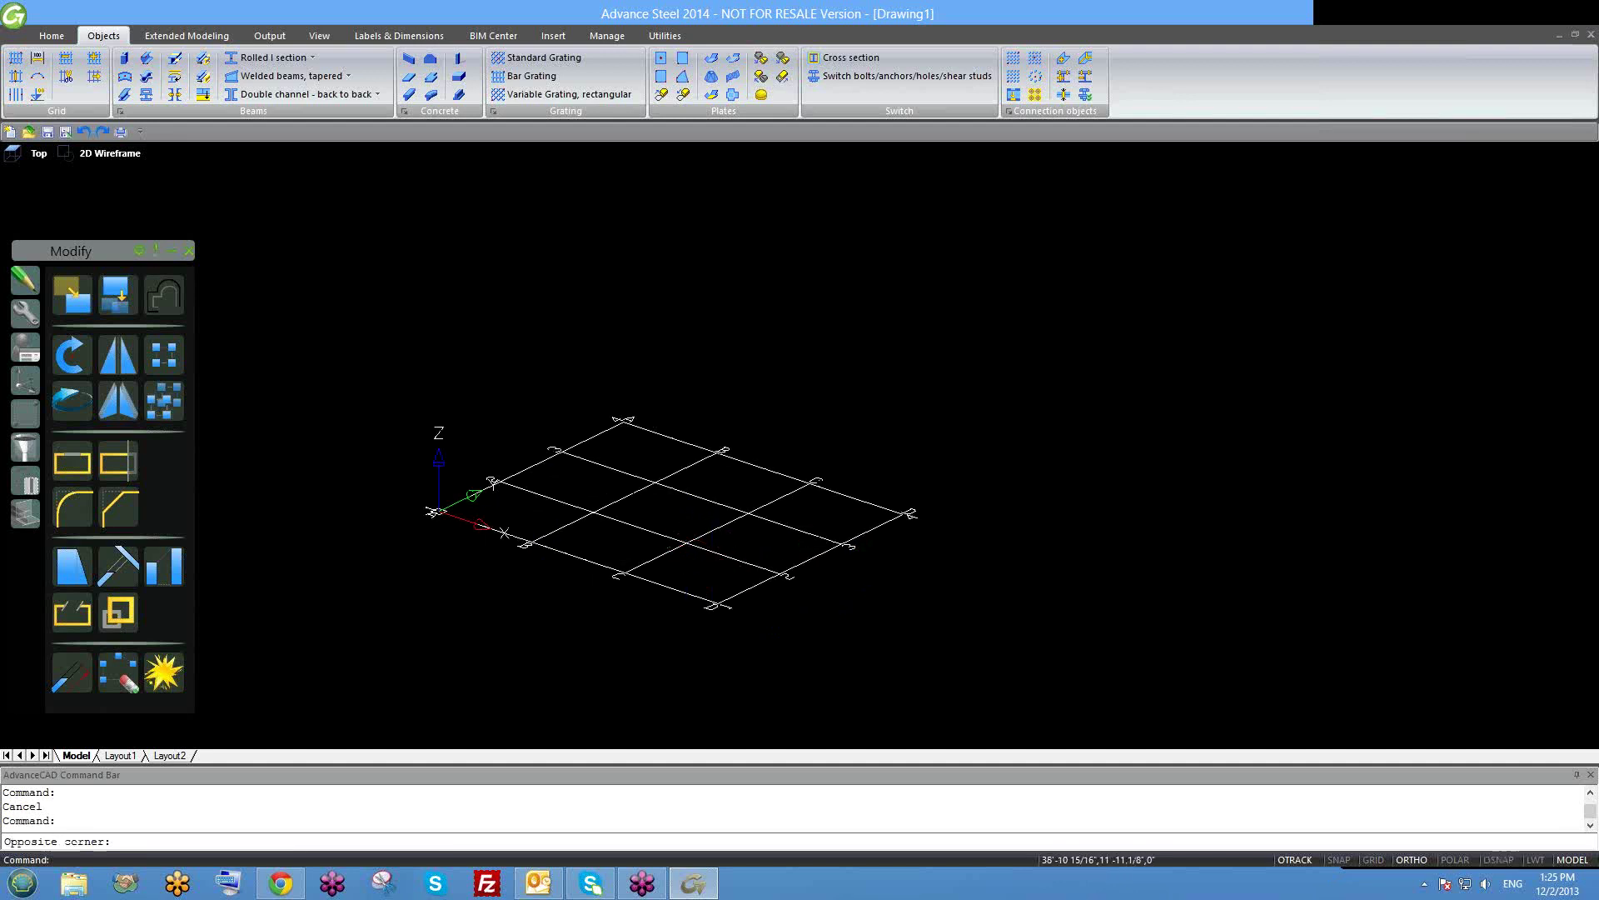
key(Escape)
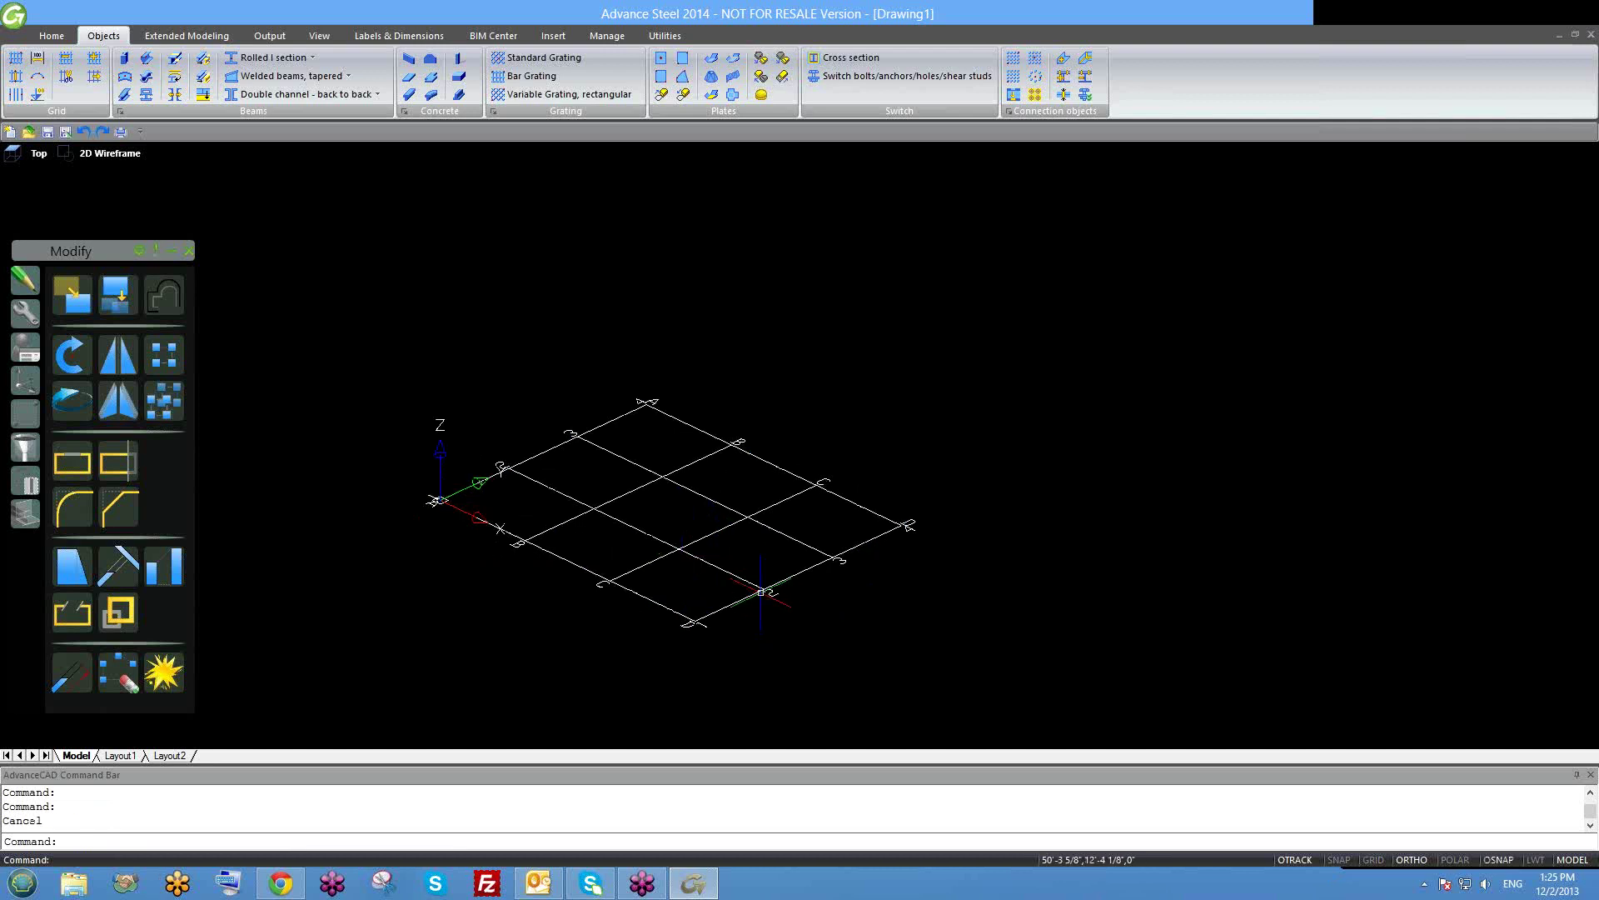
middle_drag(758, 541, 751, 527)
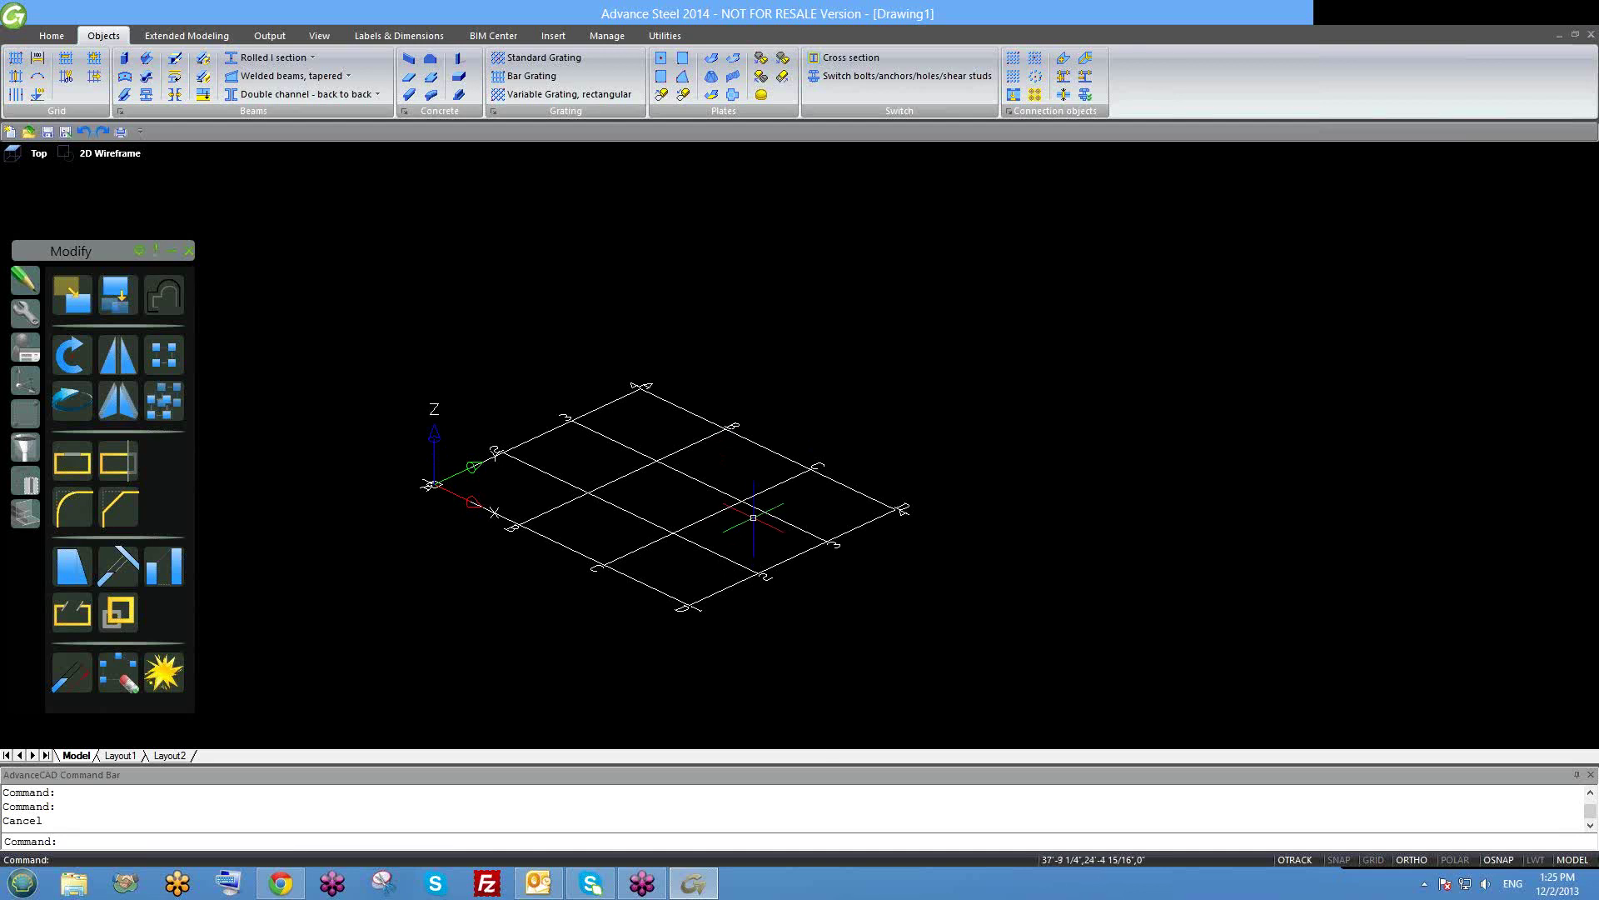
middle_drag(709, 501, 704, 466)
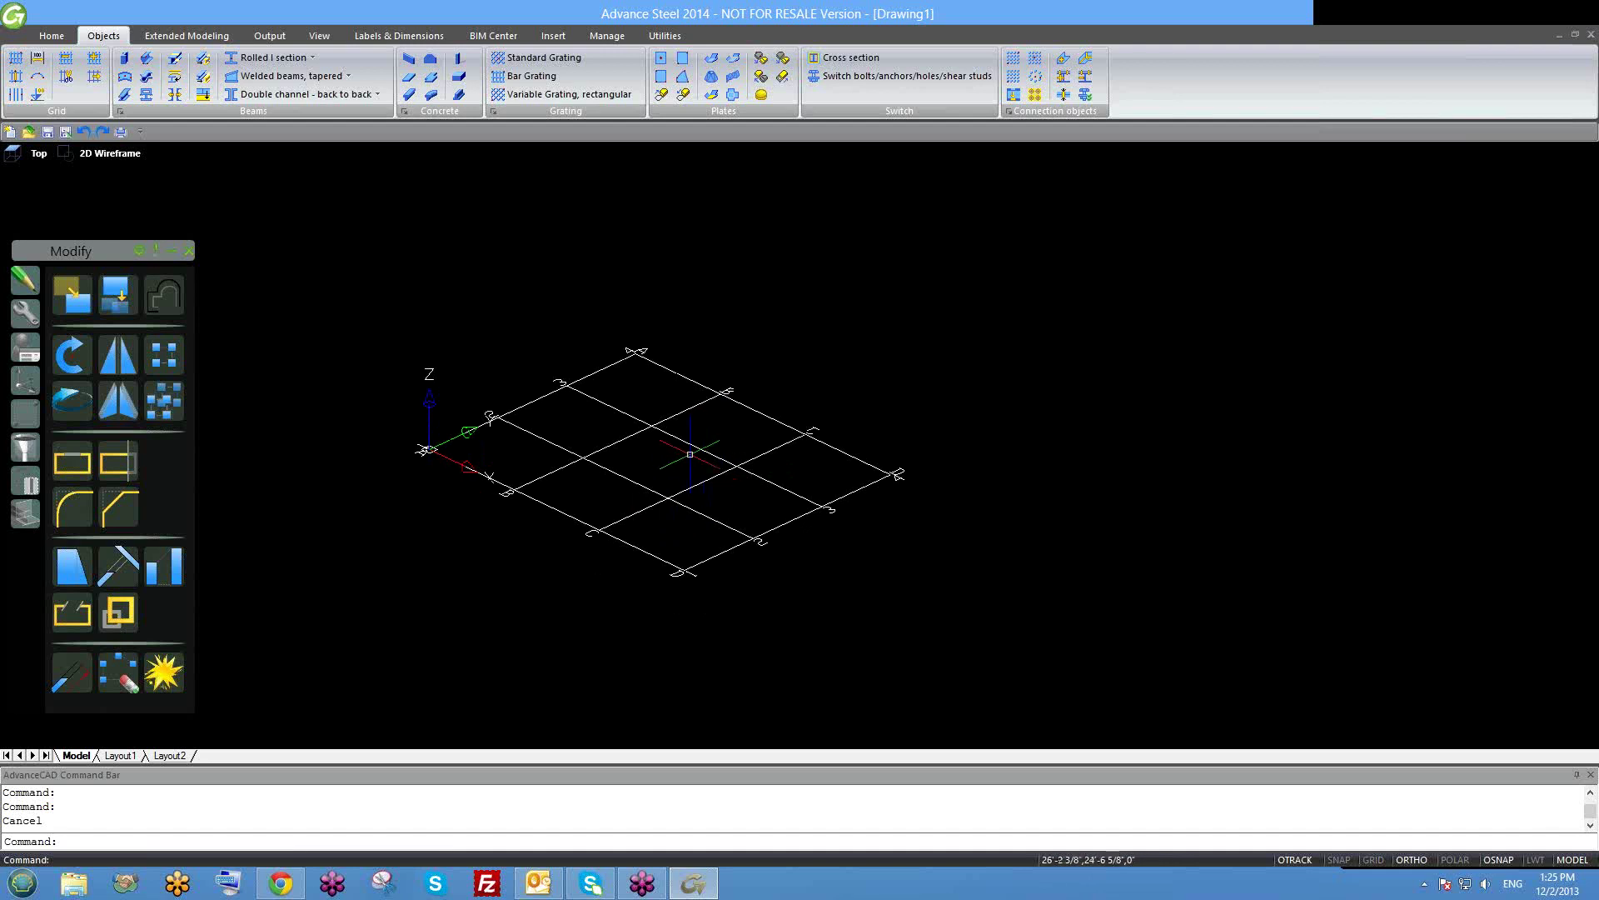
Shorten axis 3 by stretching its end grip at axis A inward, to a point between axes A and B.
scroll(704, 416, up, 2)
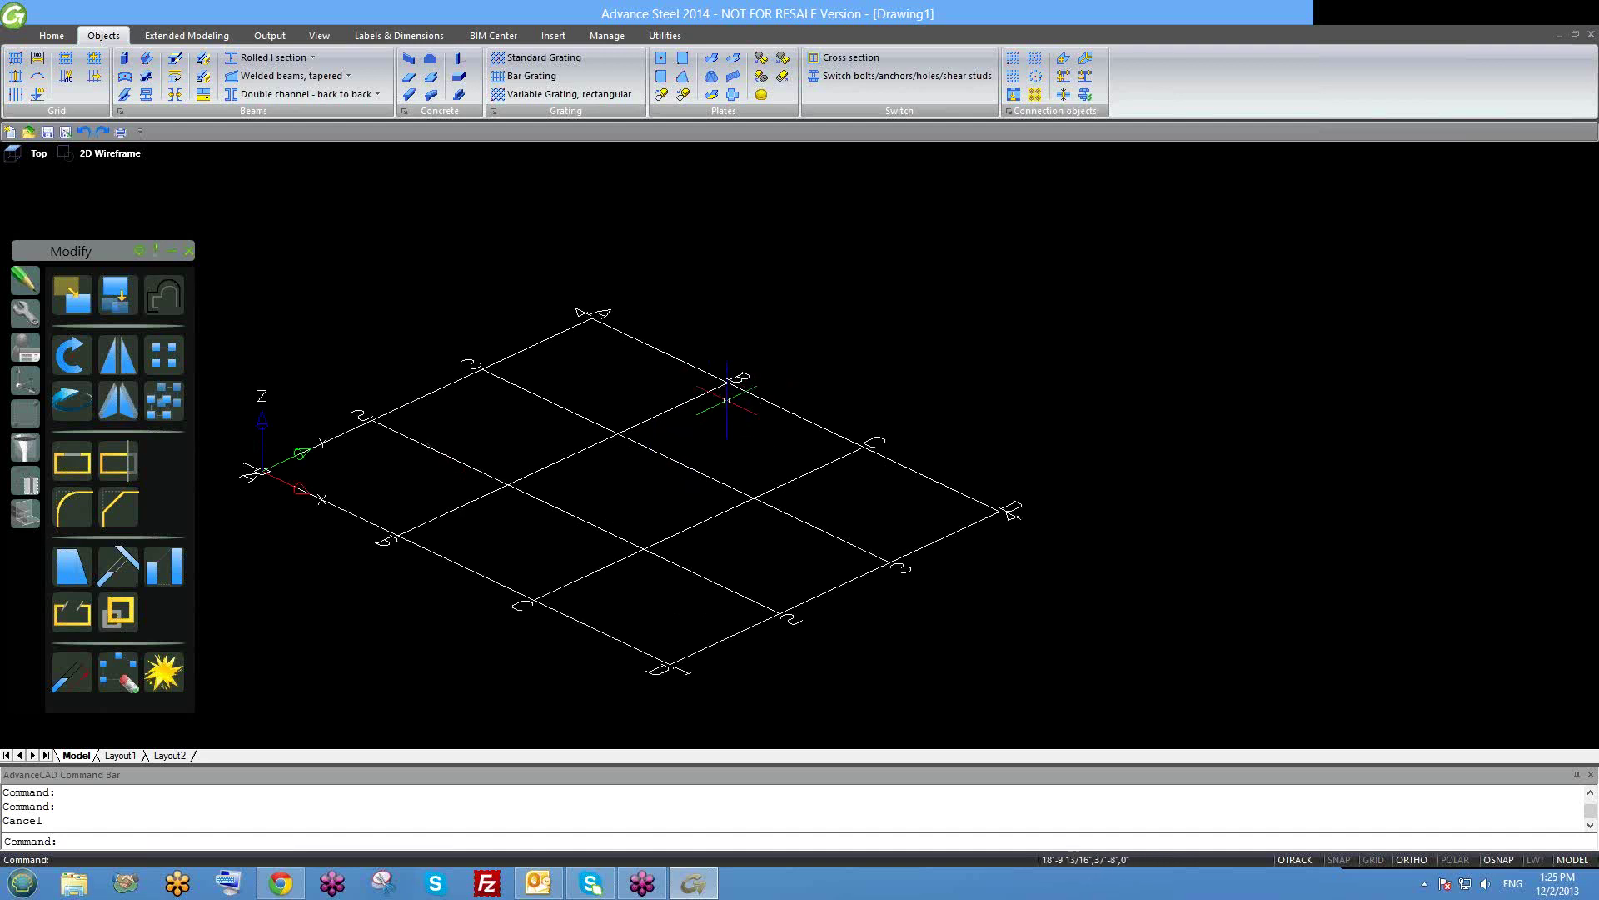
click(704, 370)
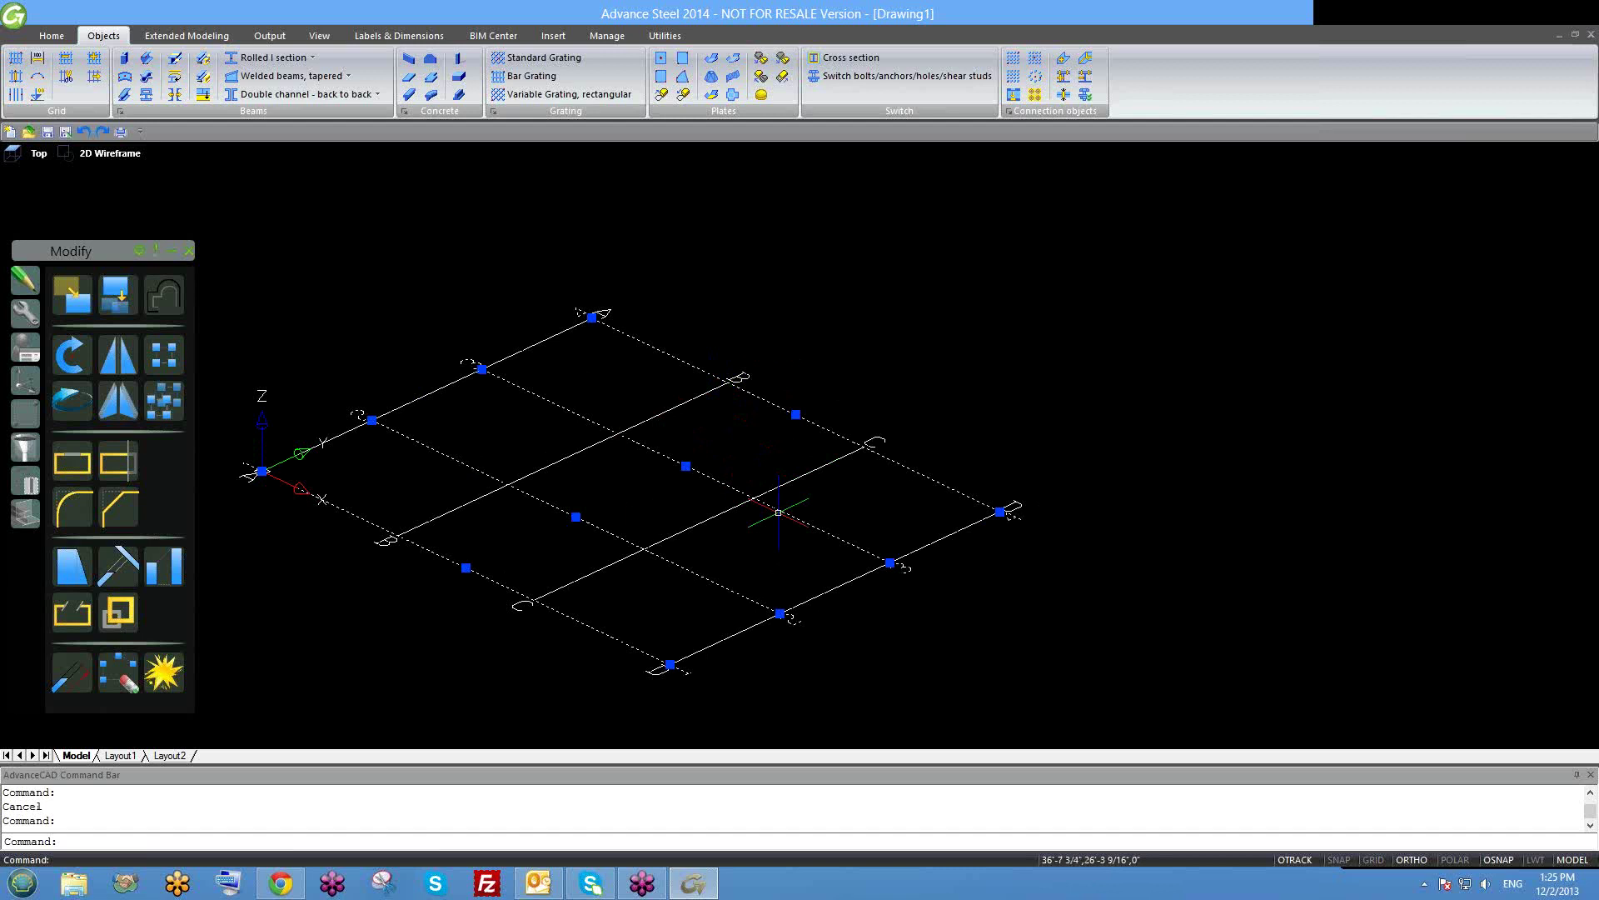
click(481, 368)
key(Escape)
key(Escape)
shift+middle_drag(643, 498, 616, 500)
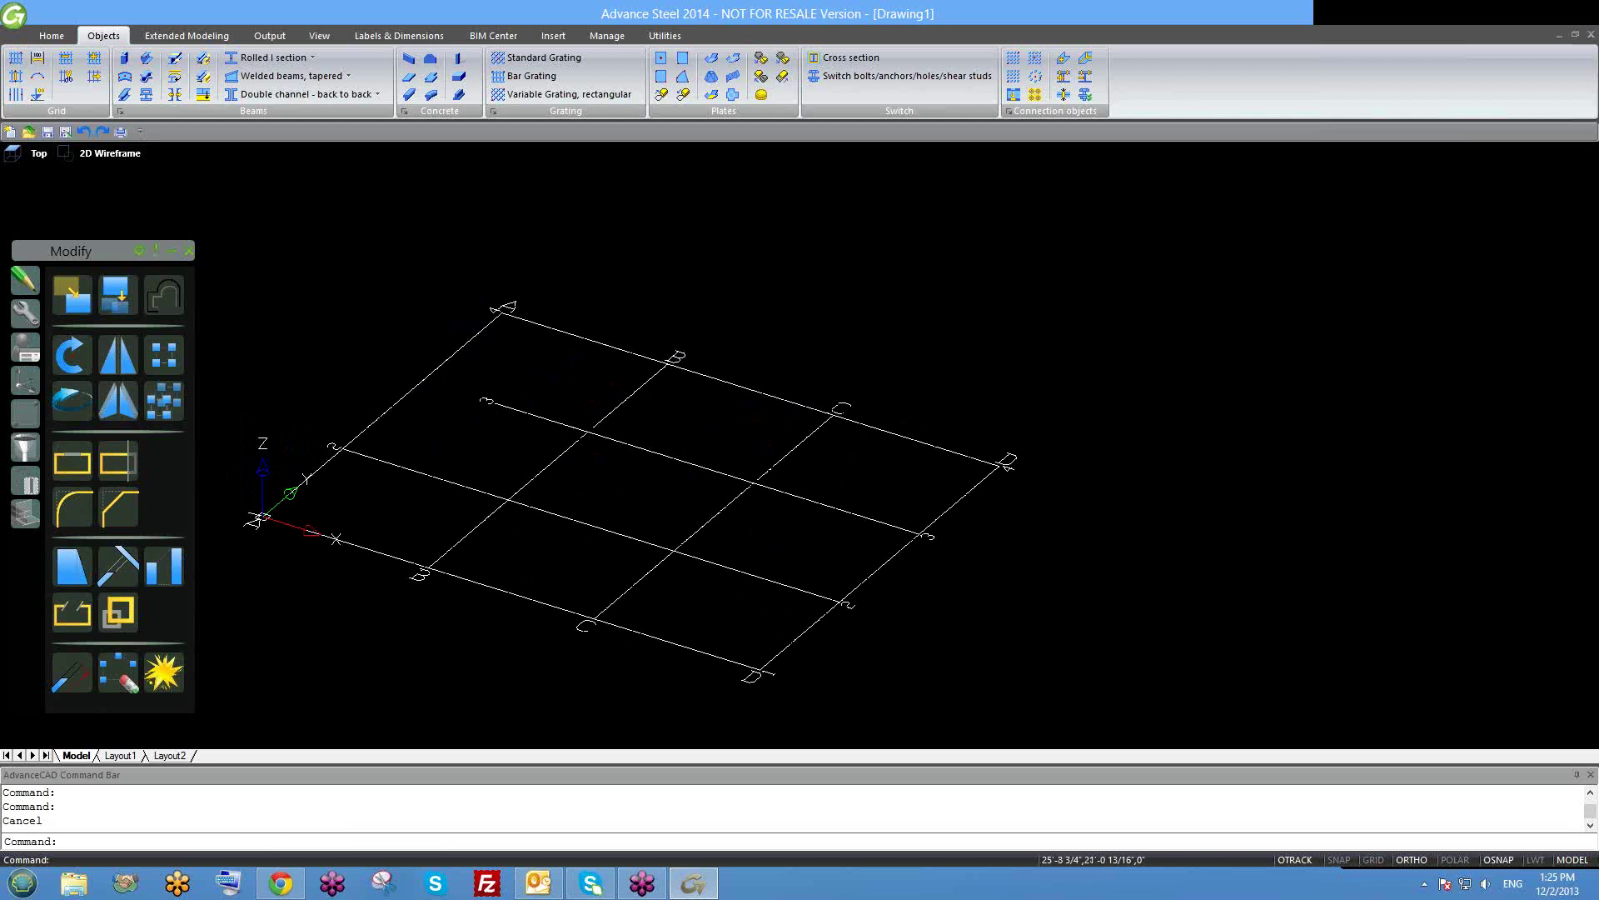
scroll(500, 404, up, 2)
click(495, 395)
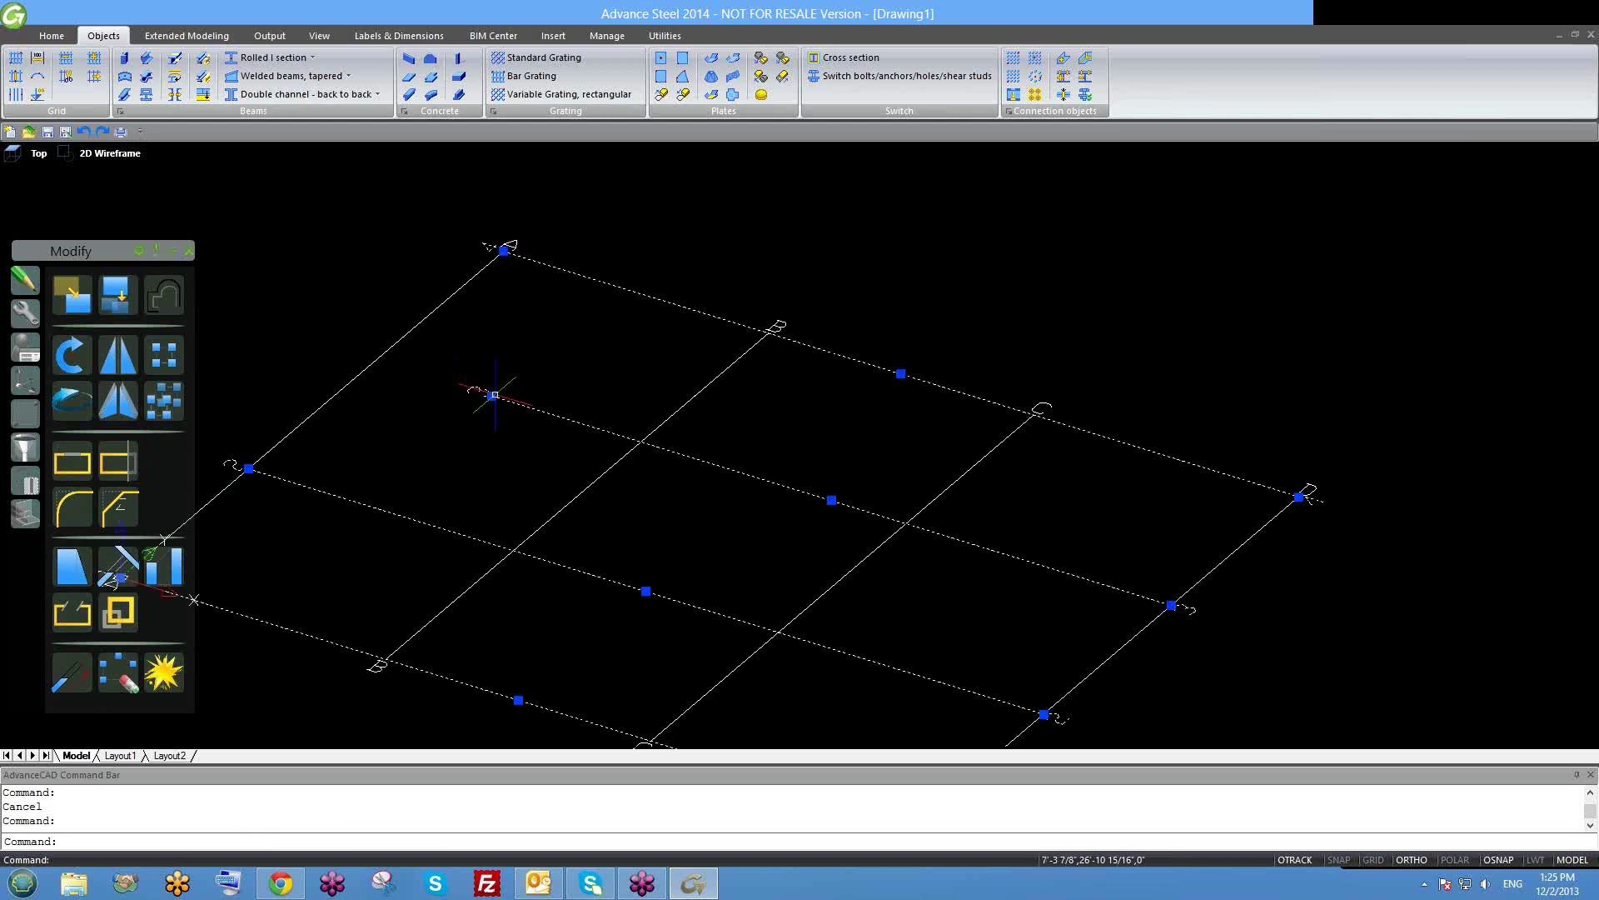
key(Escape)
scroll(494, 398, down, 2)
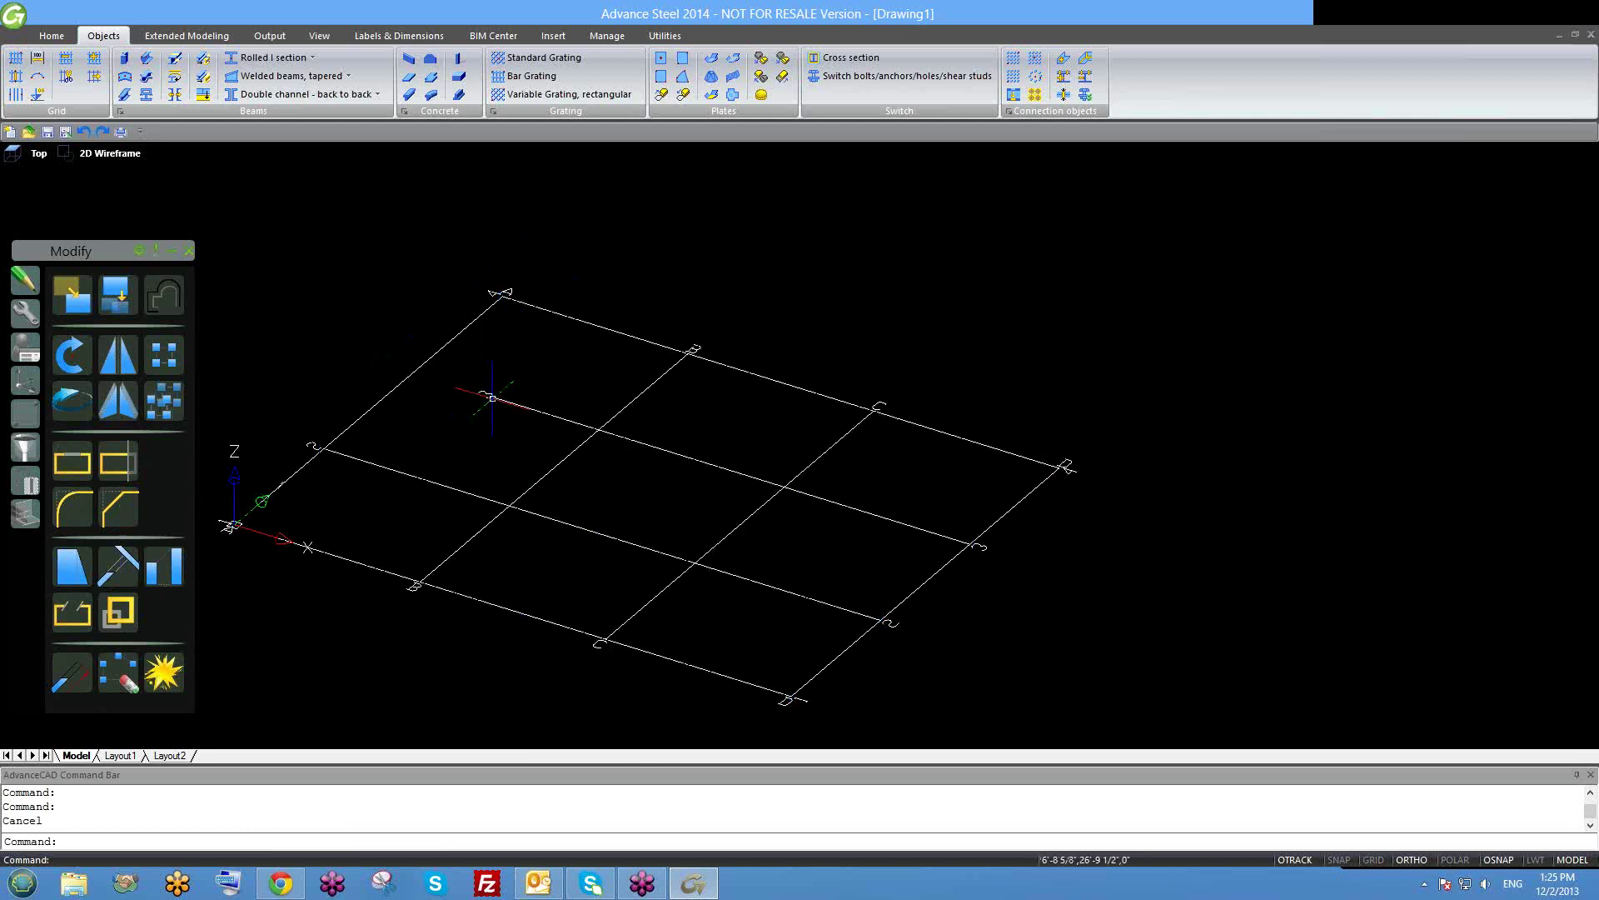
Extend axis 3 back to axis A, using axis A as the boundary.
click(94, 77)
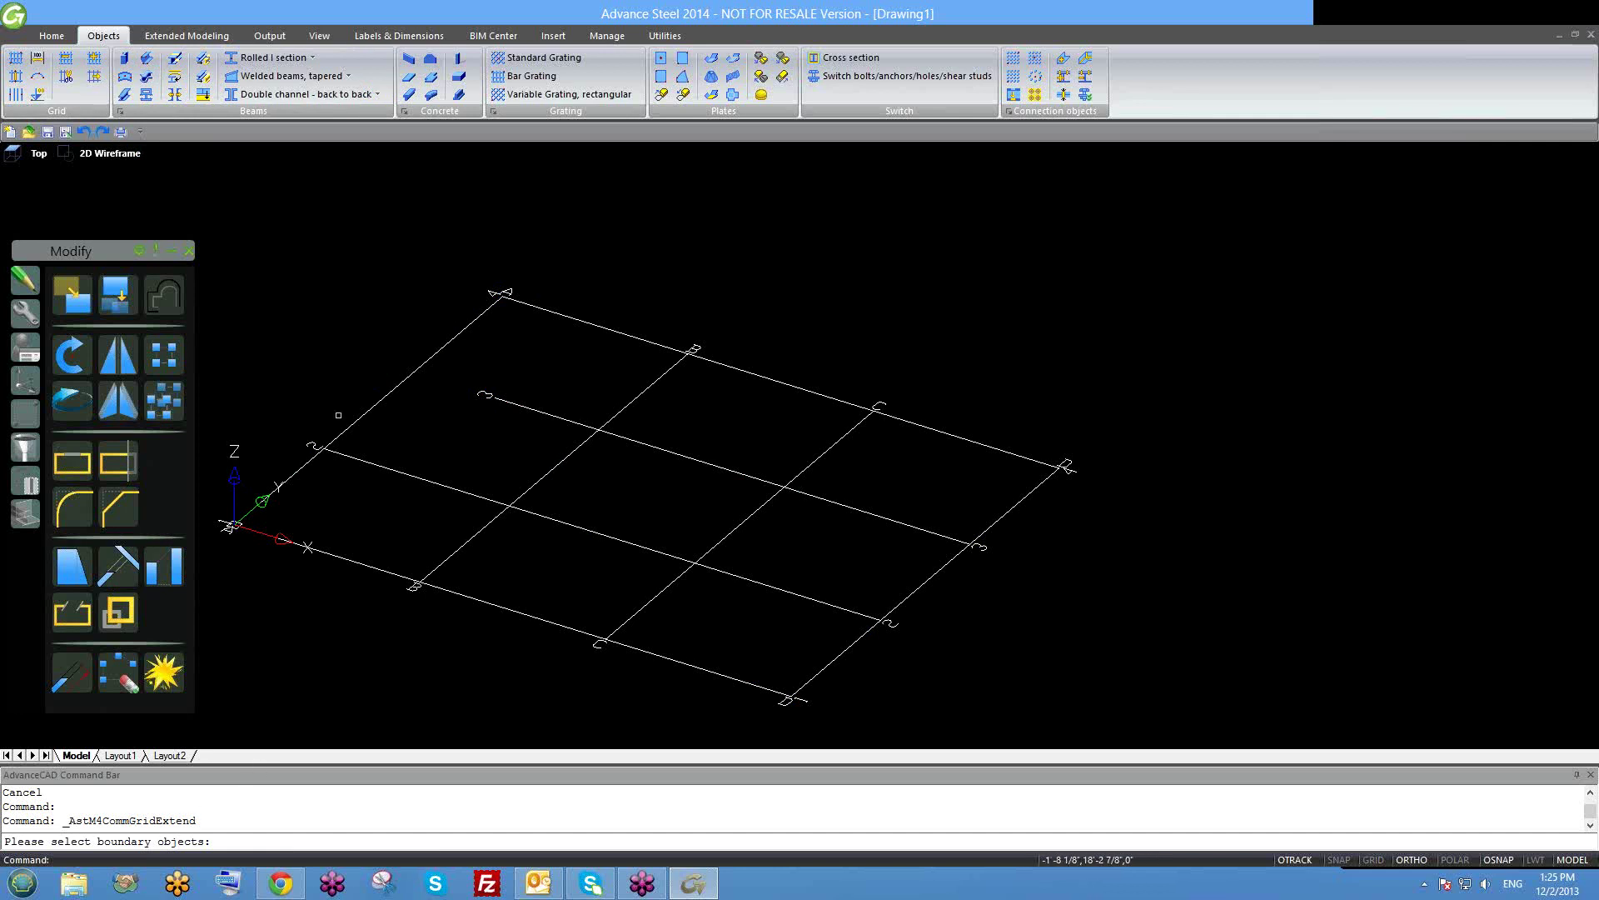
click(400, 385)
key(Return)
click(512, 403)
scroll(734, 459, up, 5)
scroll(733, 459, up, 2)
key(Escape)
click(829, 391)
key(Escape)
scroll(747, 399, down, 5)
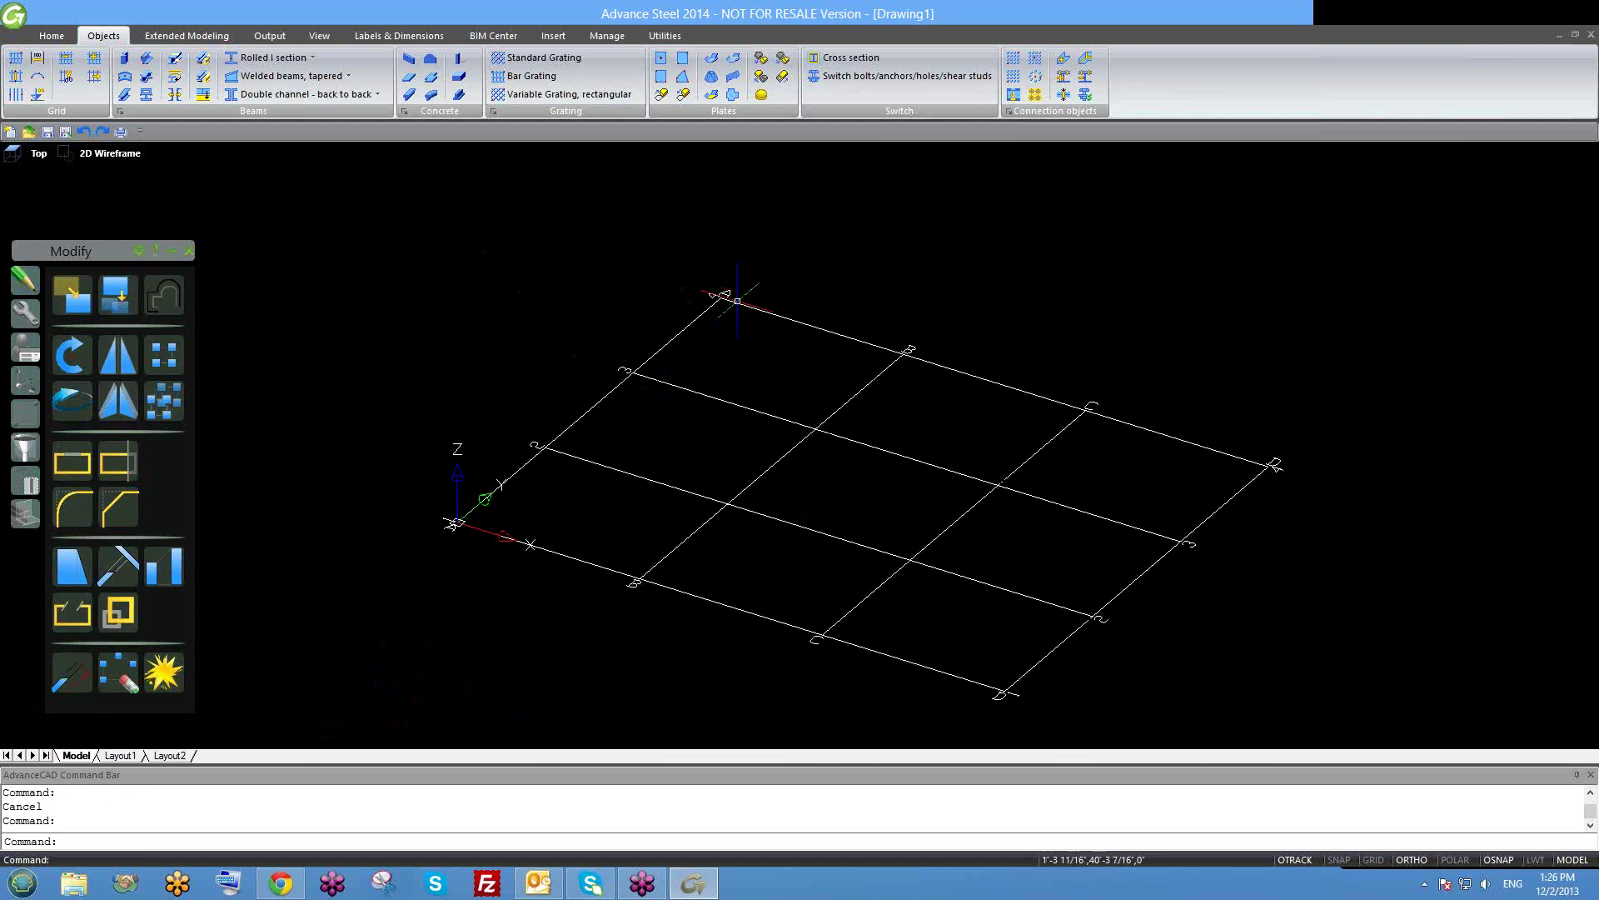
Lengthen axis 3 by stretching its end grip outward past axis A.
scroll(732, 332, up, 1)
scroll(702, 450, down, 1)
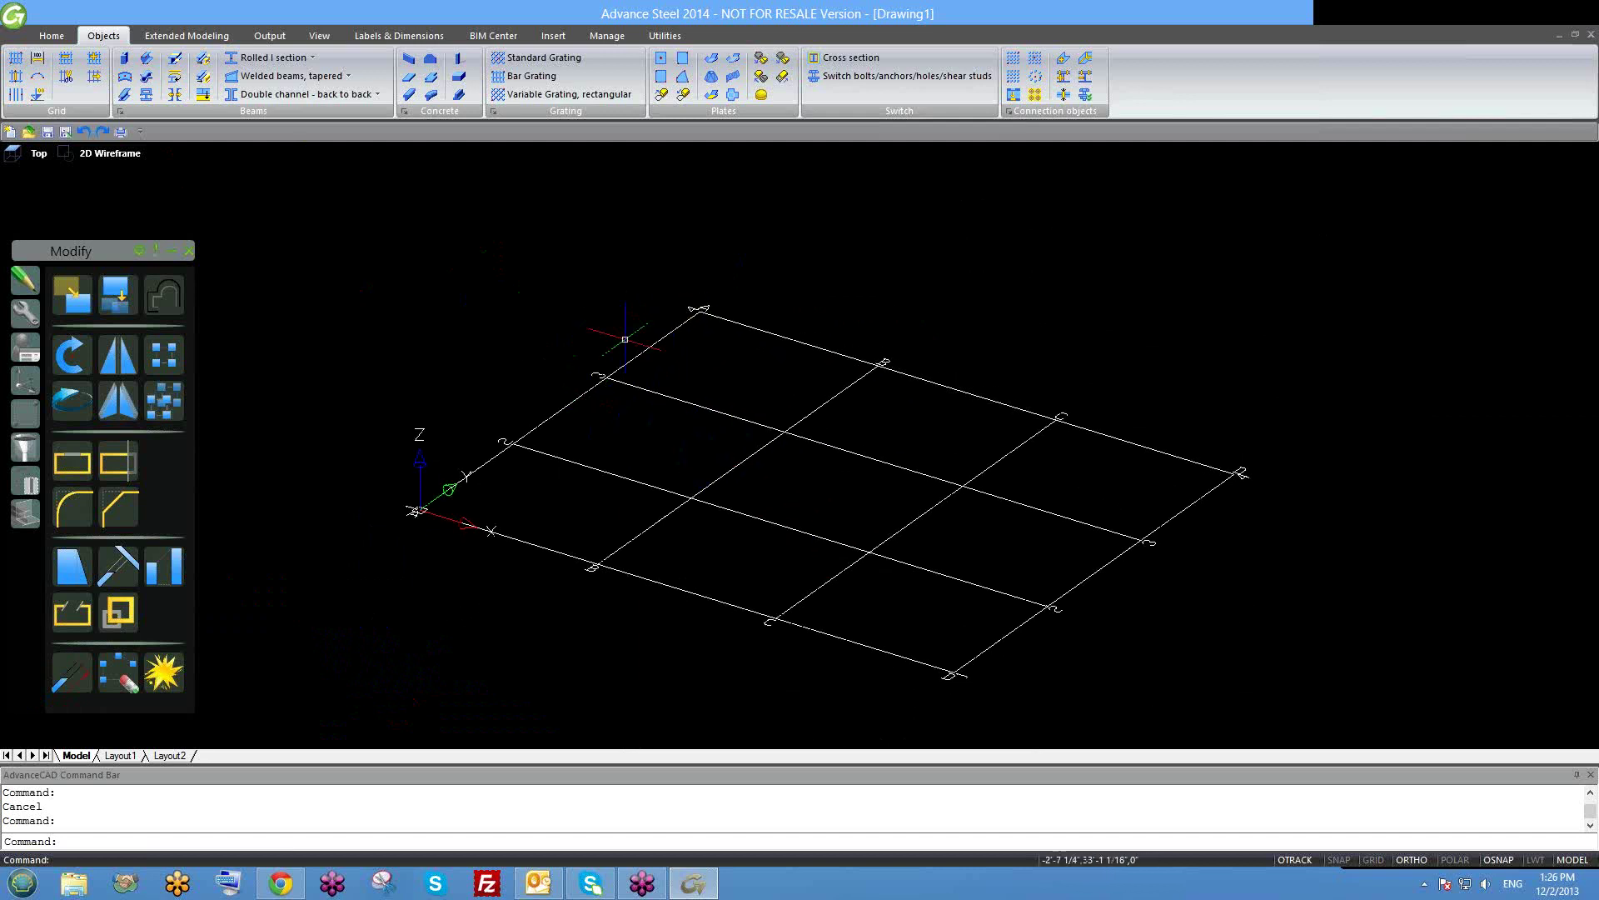
click(612, 377)
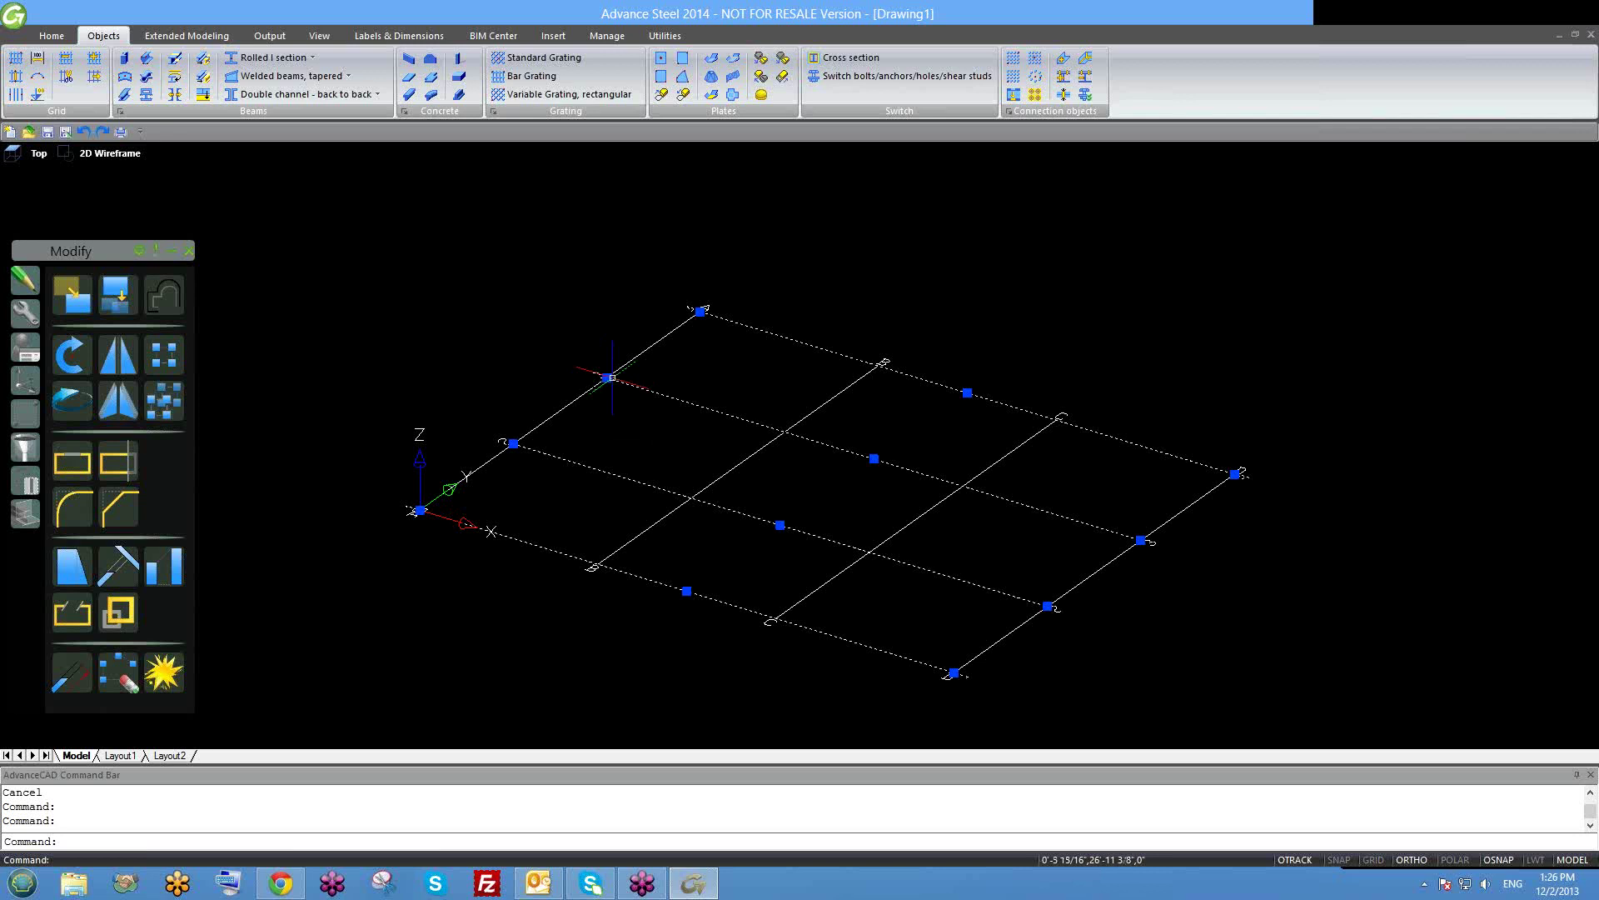
click(606, 377)
key(Escape)
key(Escape)
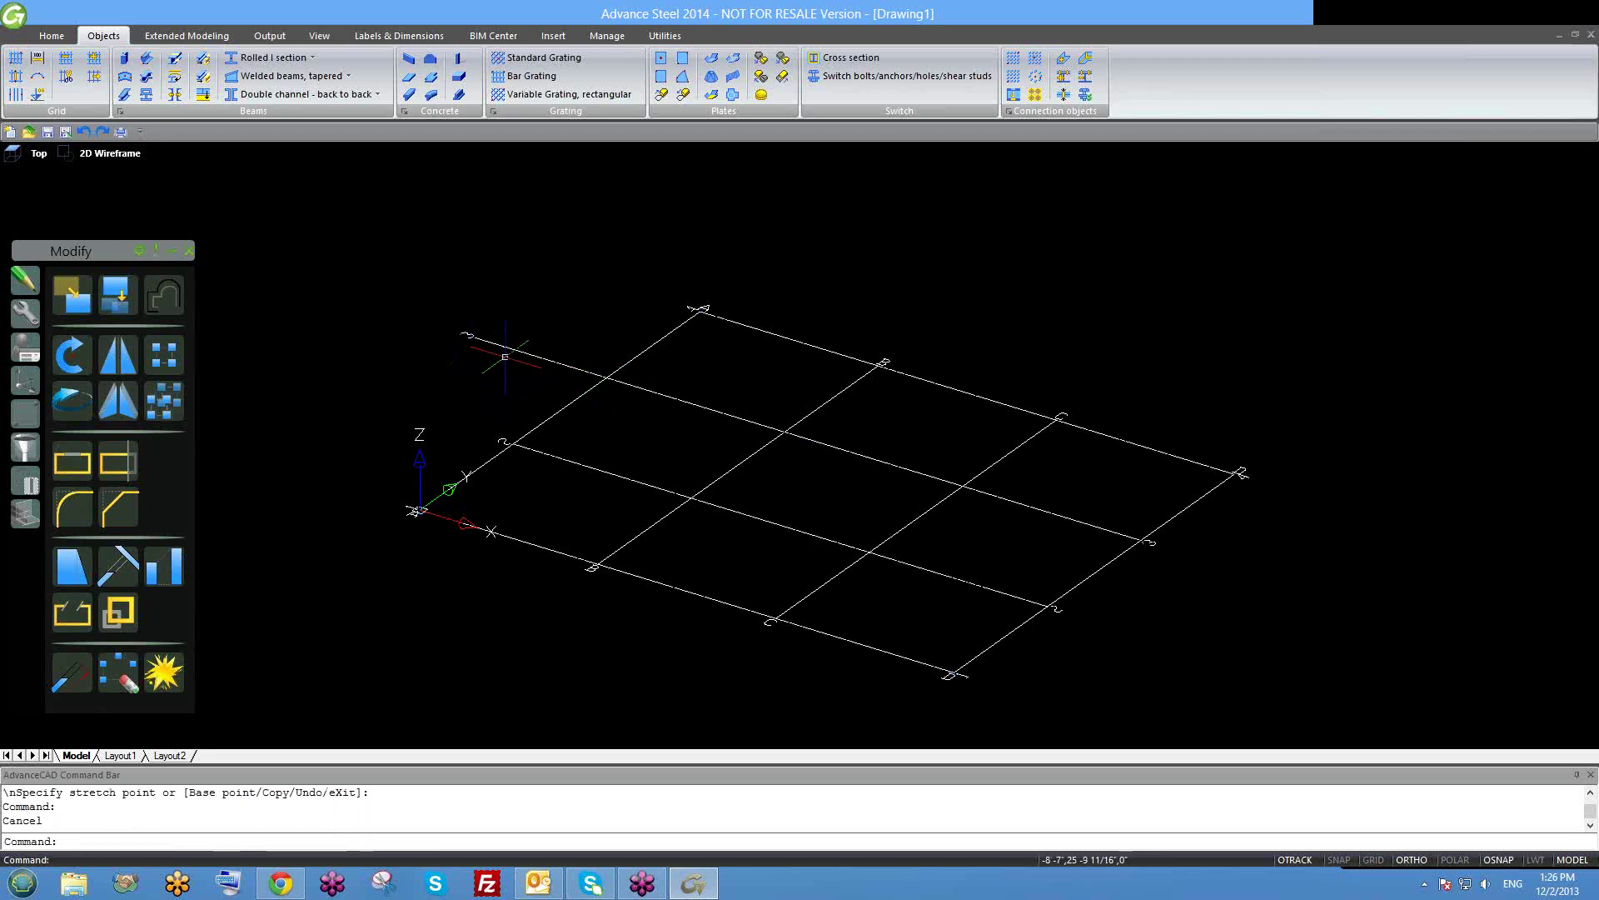
Trim the overhanging end of axis 3 using axis A as the cutting boundary.
click(66, 78)
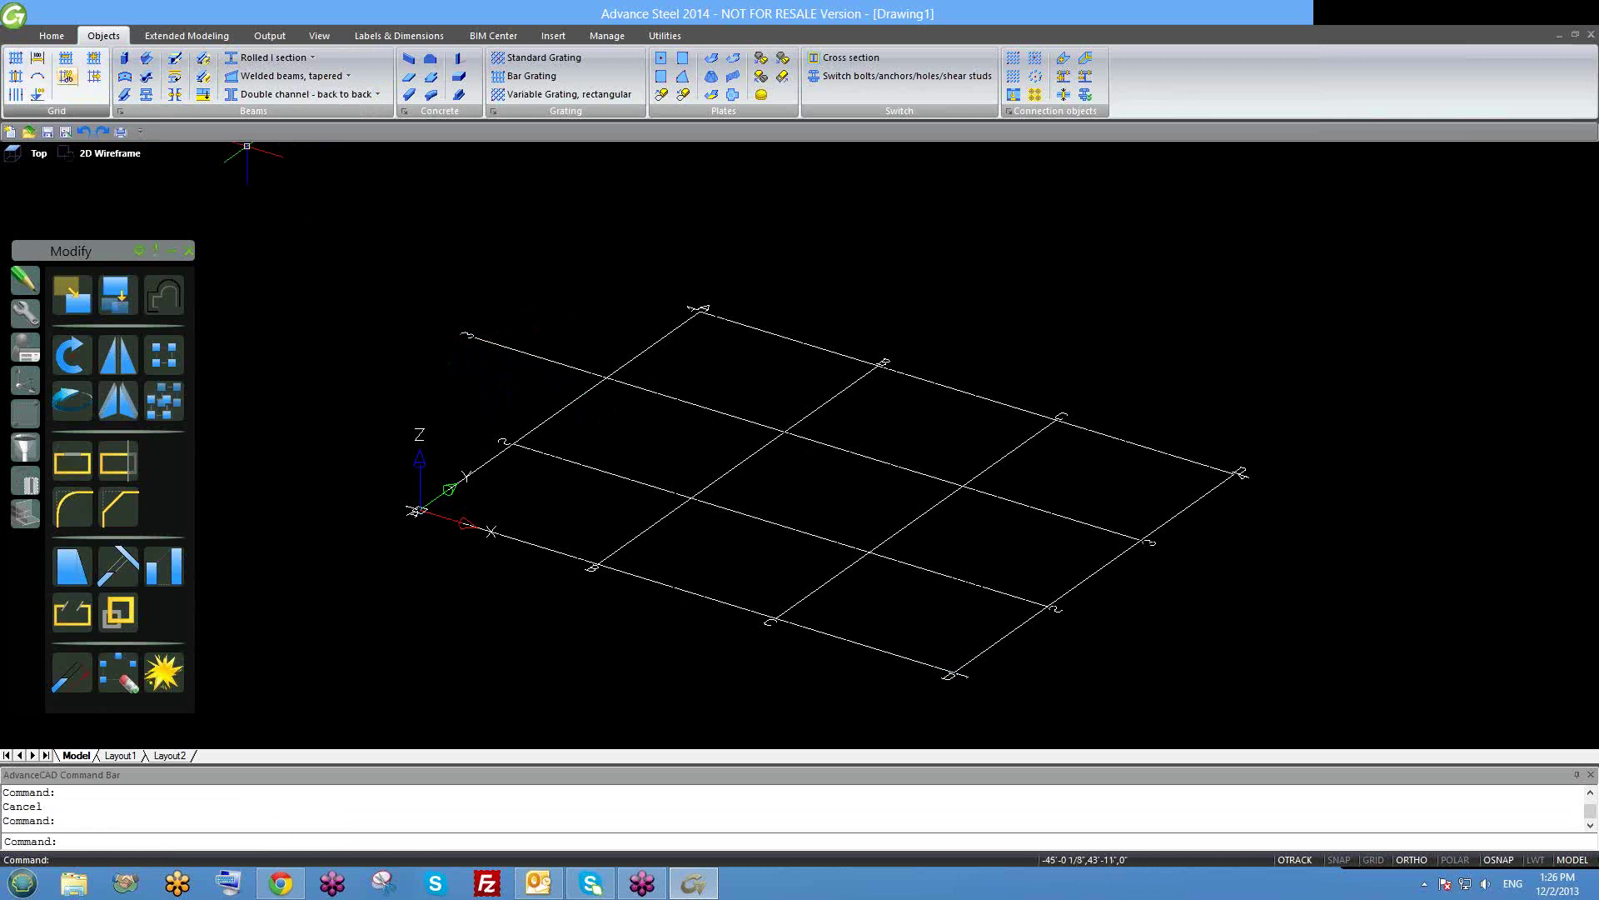
click(66, 80)
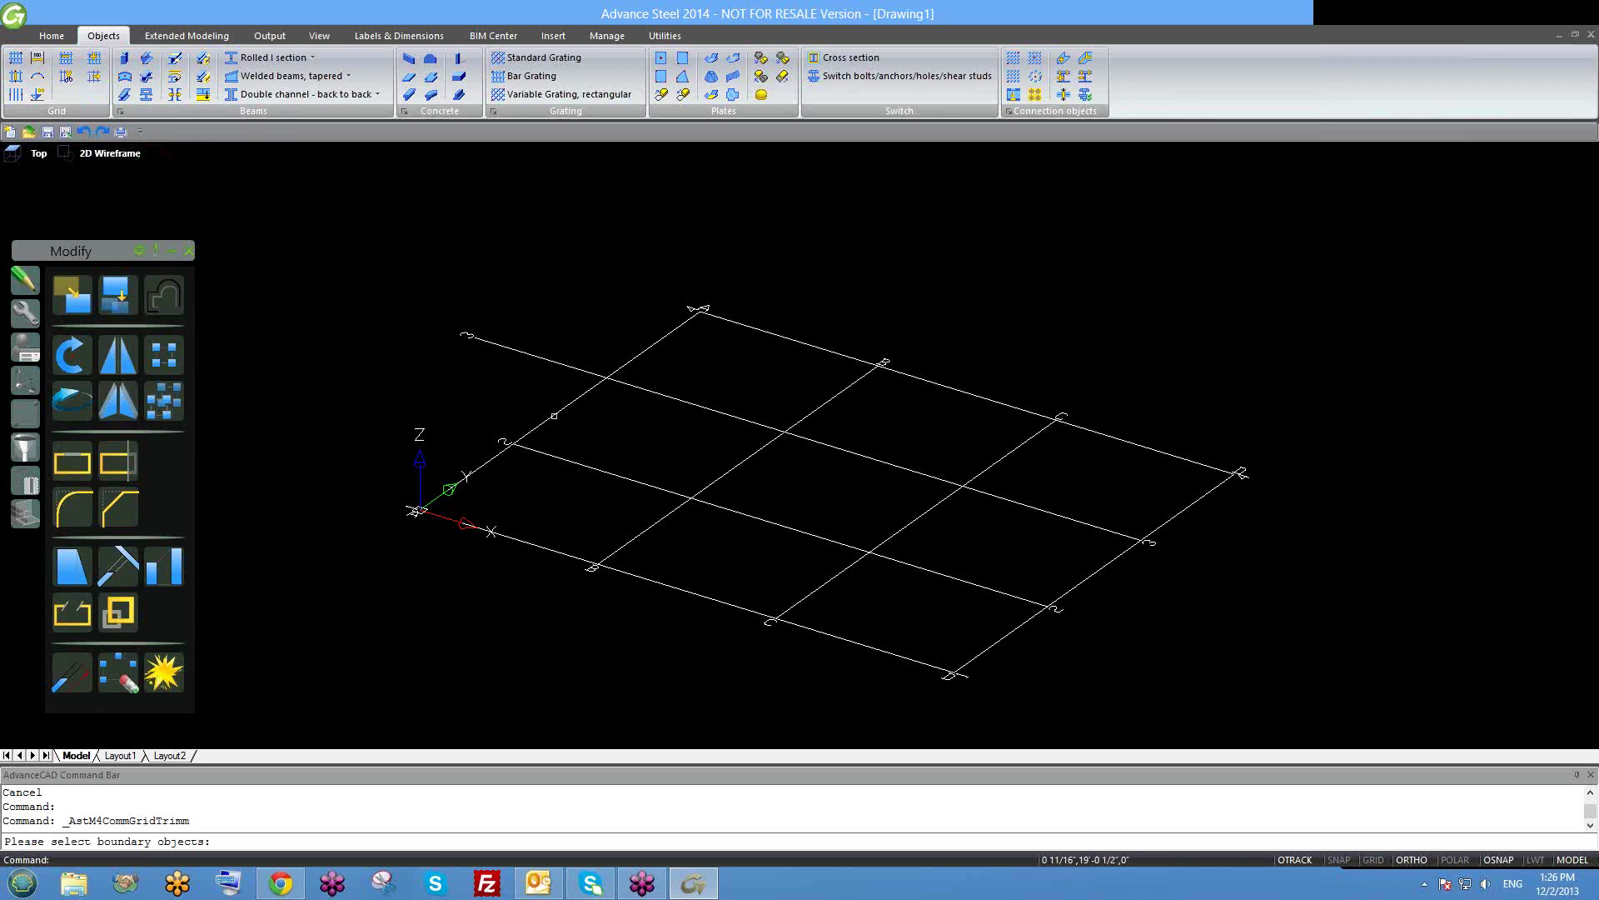
click(554, 415)
key(Return)
click(572, 368)
key(Return)
scroll(592, 406, up, 4)
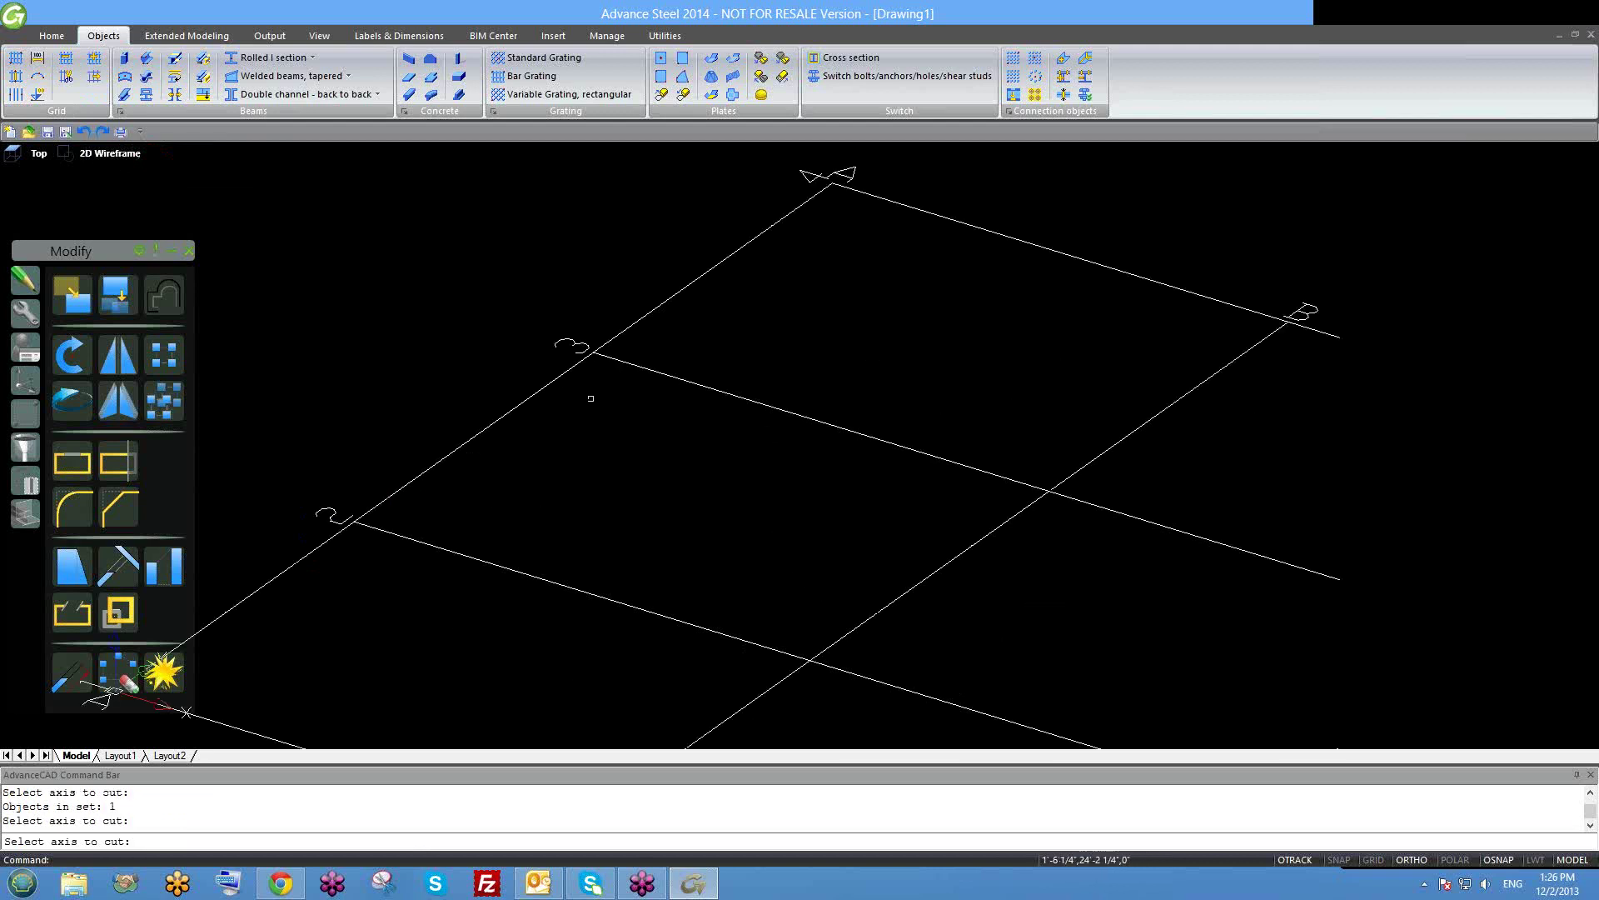
scroll(591, 402, up, 2)
key(Escape)
scroll(588, 364, down, 8)
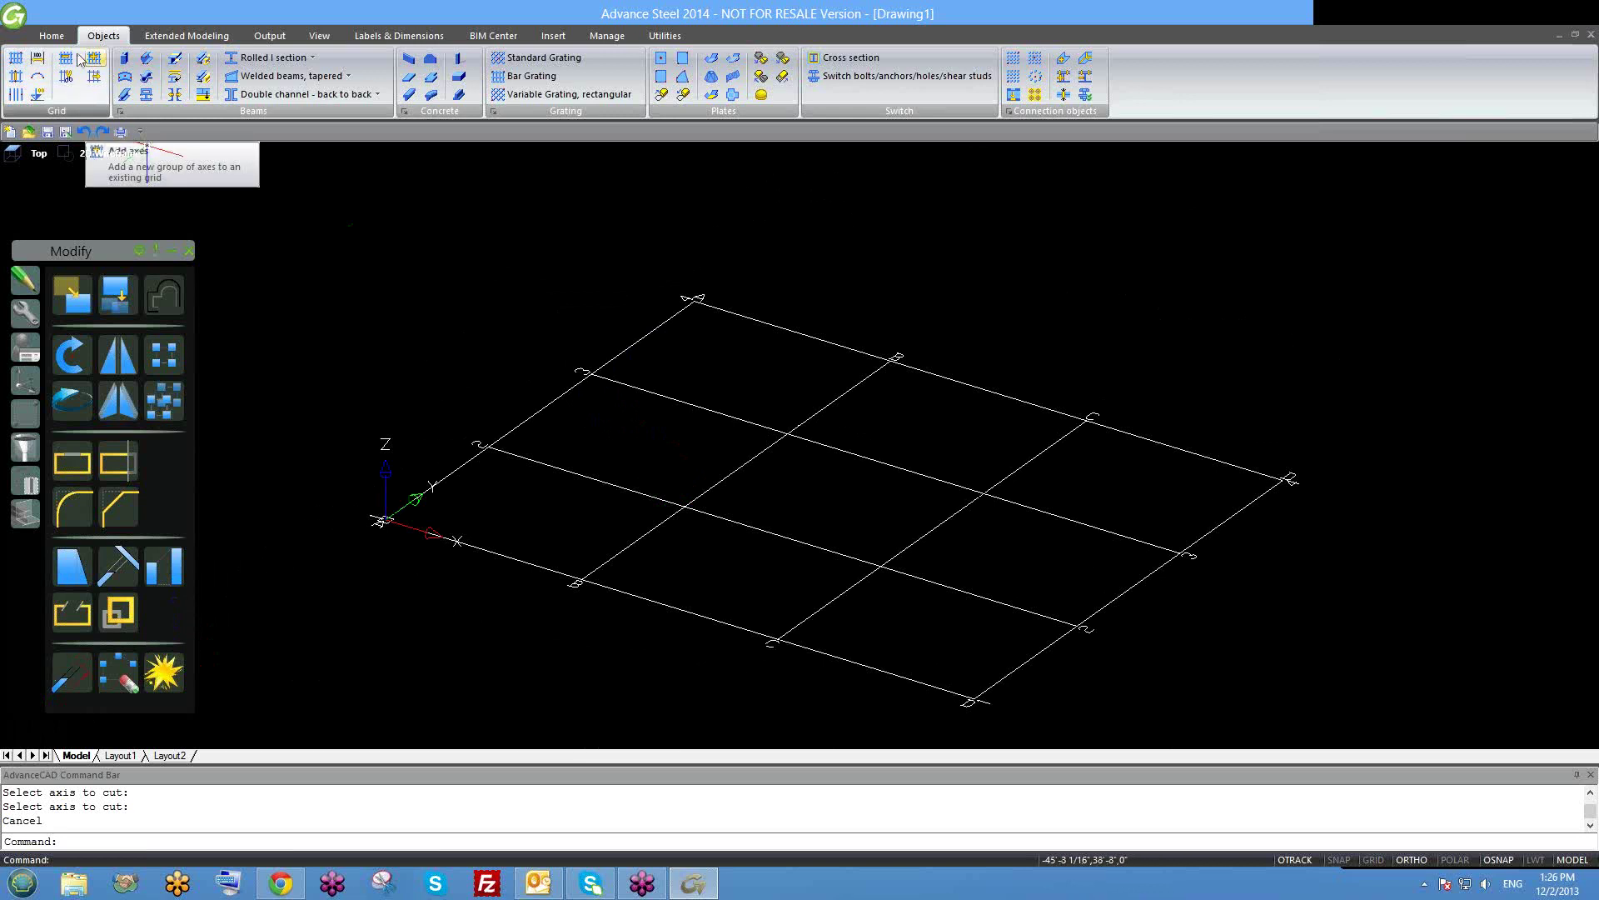
click(1018, 490)
key(Escape)
key(F3)
click(987, 443)
click(462, 707)
key(Escape)
shift+middle_drag(1081, 578, 922, 542)
Select the numbered axis group, inspect its grips near axis D, and clear the selection.
click(1134, 469)
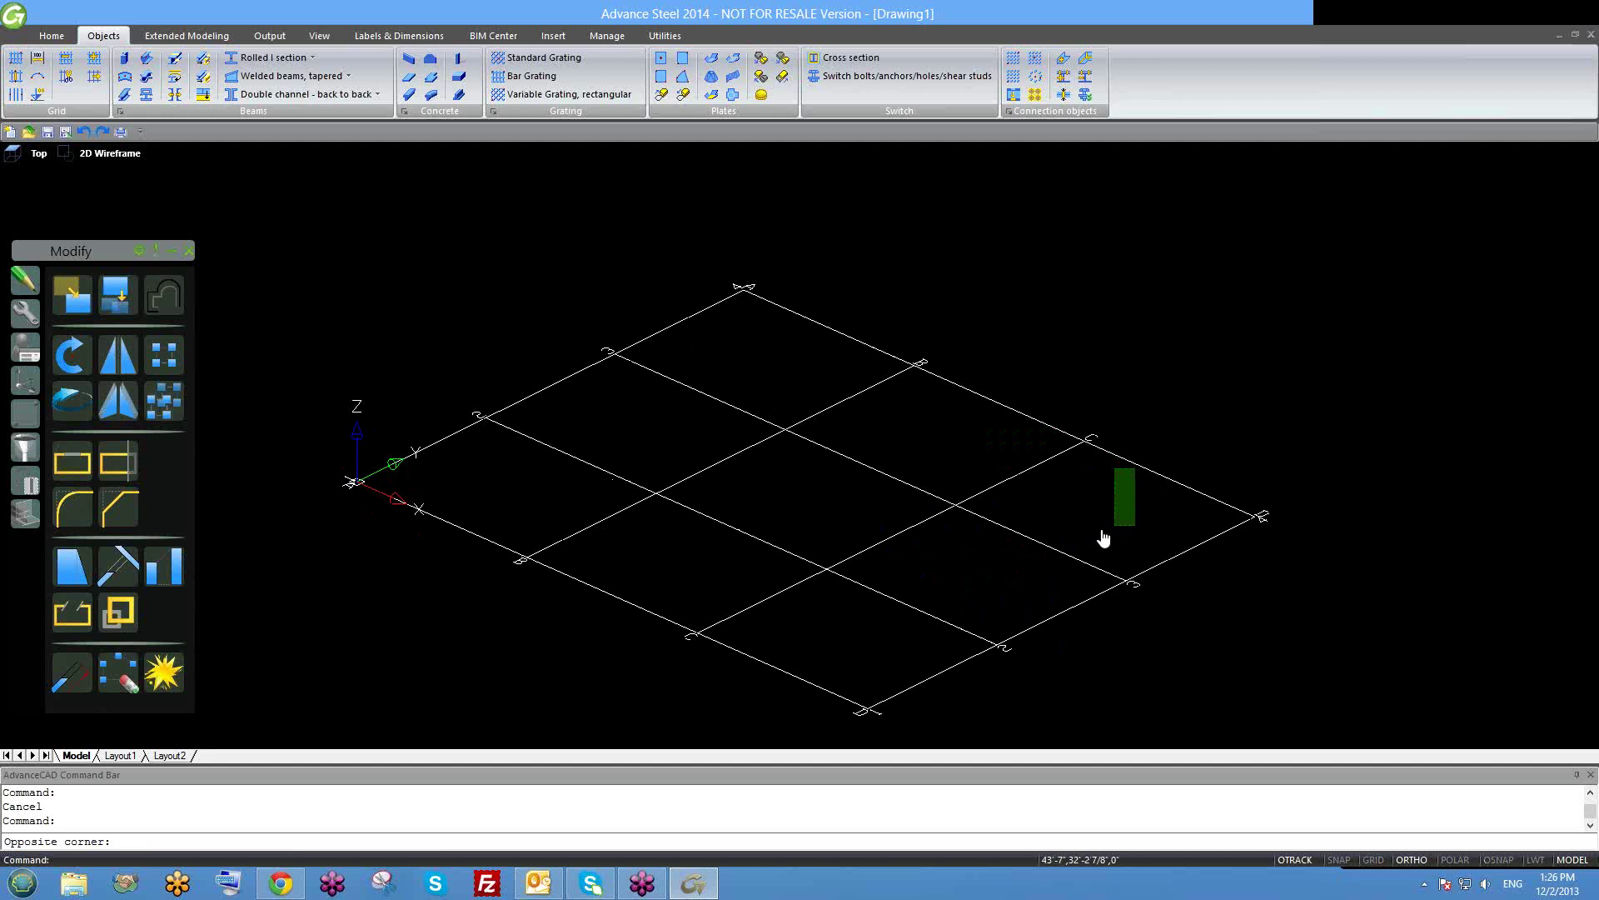
middle_drag(1108, 542, 1003, 522)
click(1008, 508)
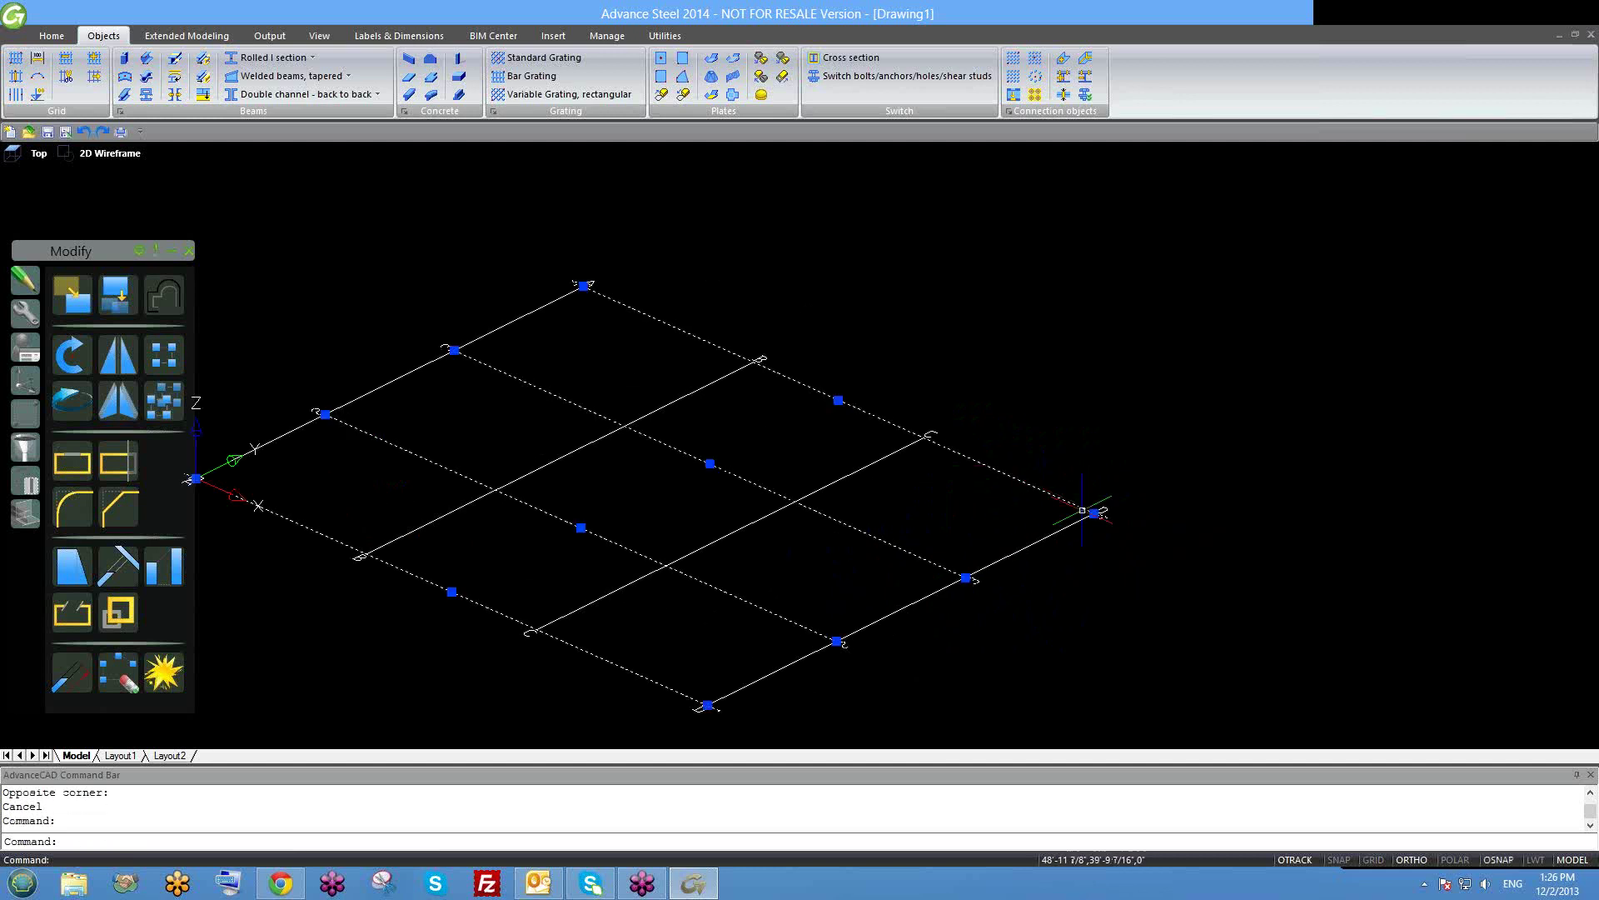
scroll(1043, 488, up, 4)
key(Escape)
scroll(861, 443, down, 2)
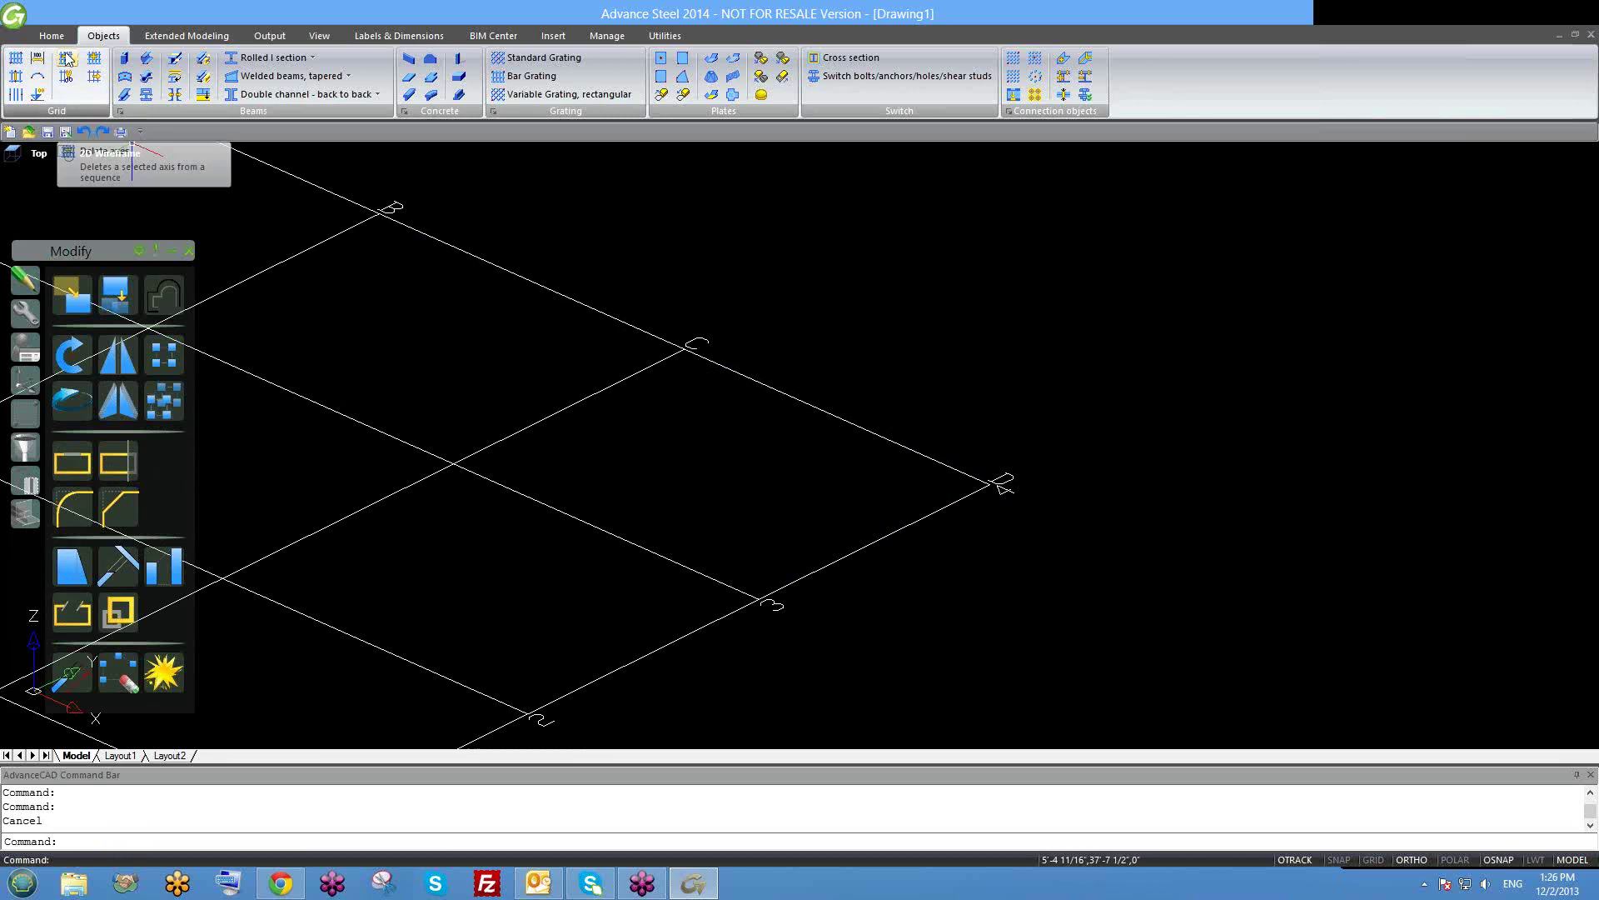
Add a new group of 1 axis after axis 4 of the grid, with a distance of 10' between axes.
click(94, 59)
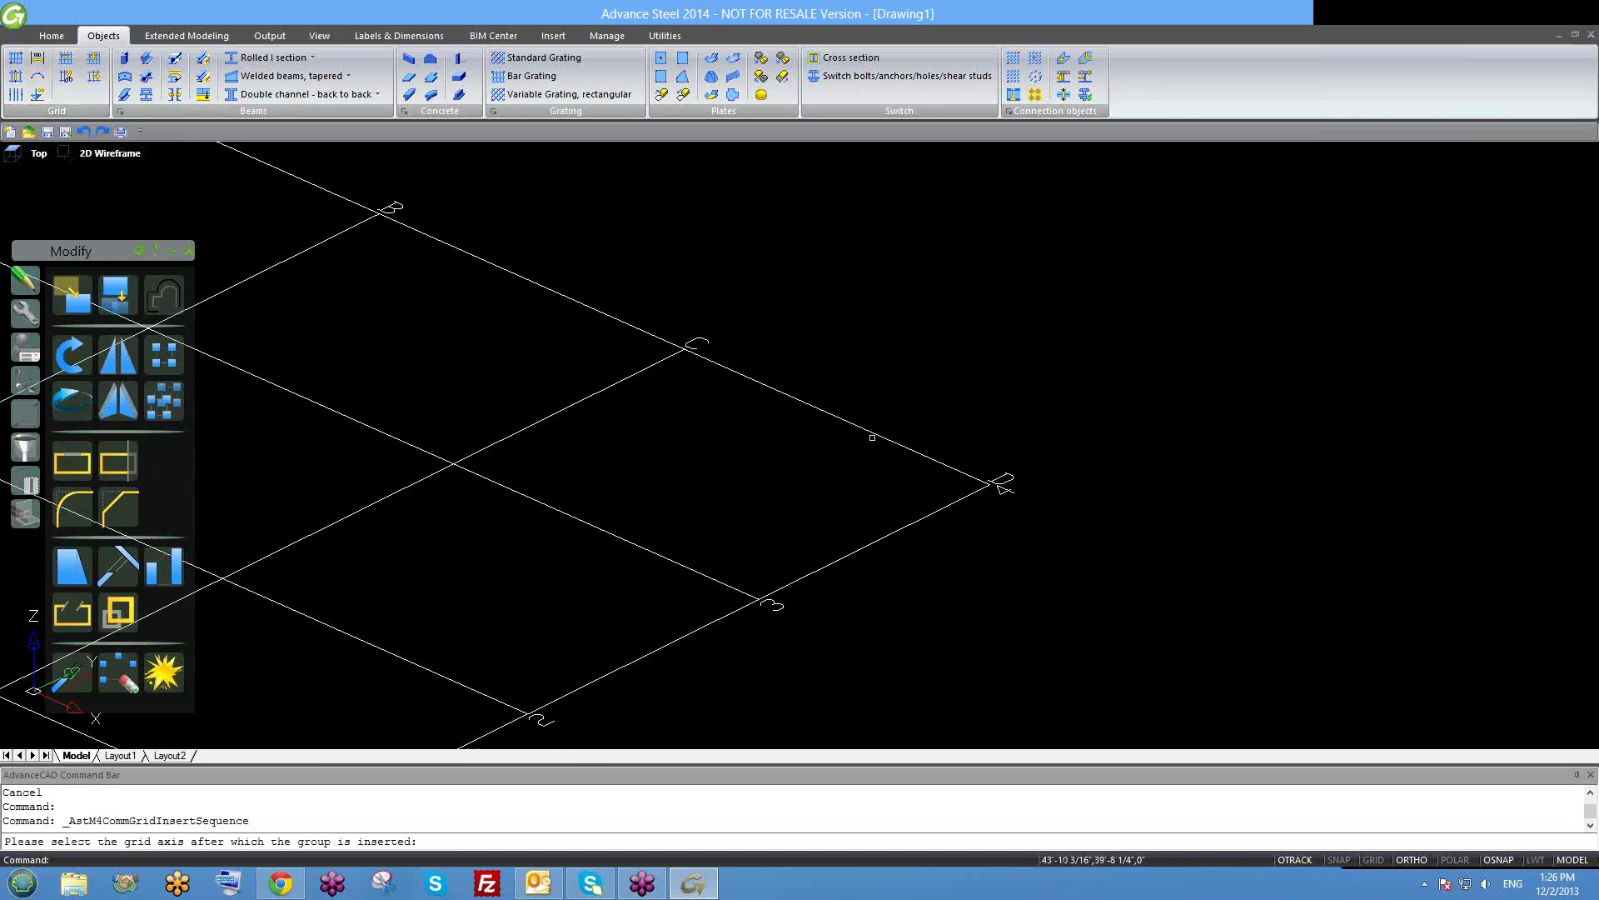
scroll(1000, 485, down, 3)
click(896, 461)
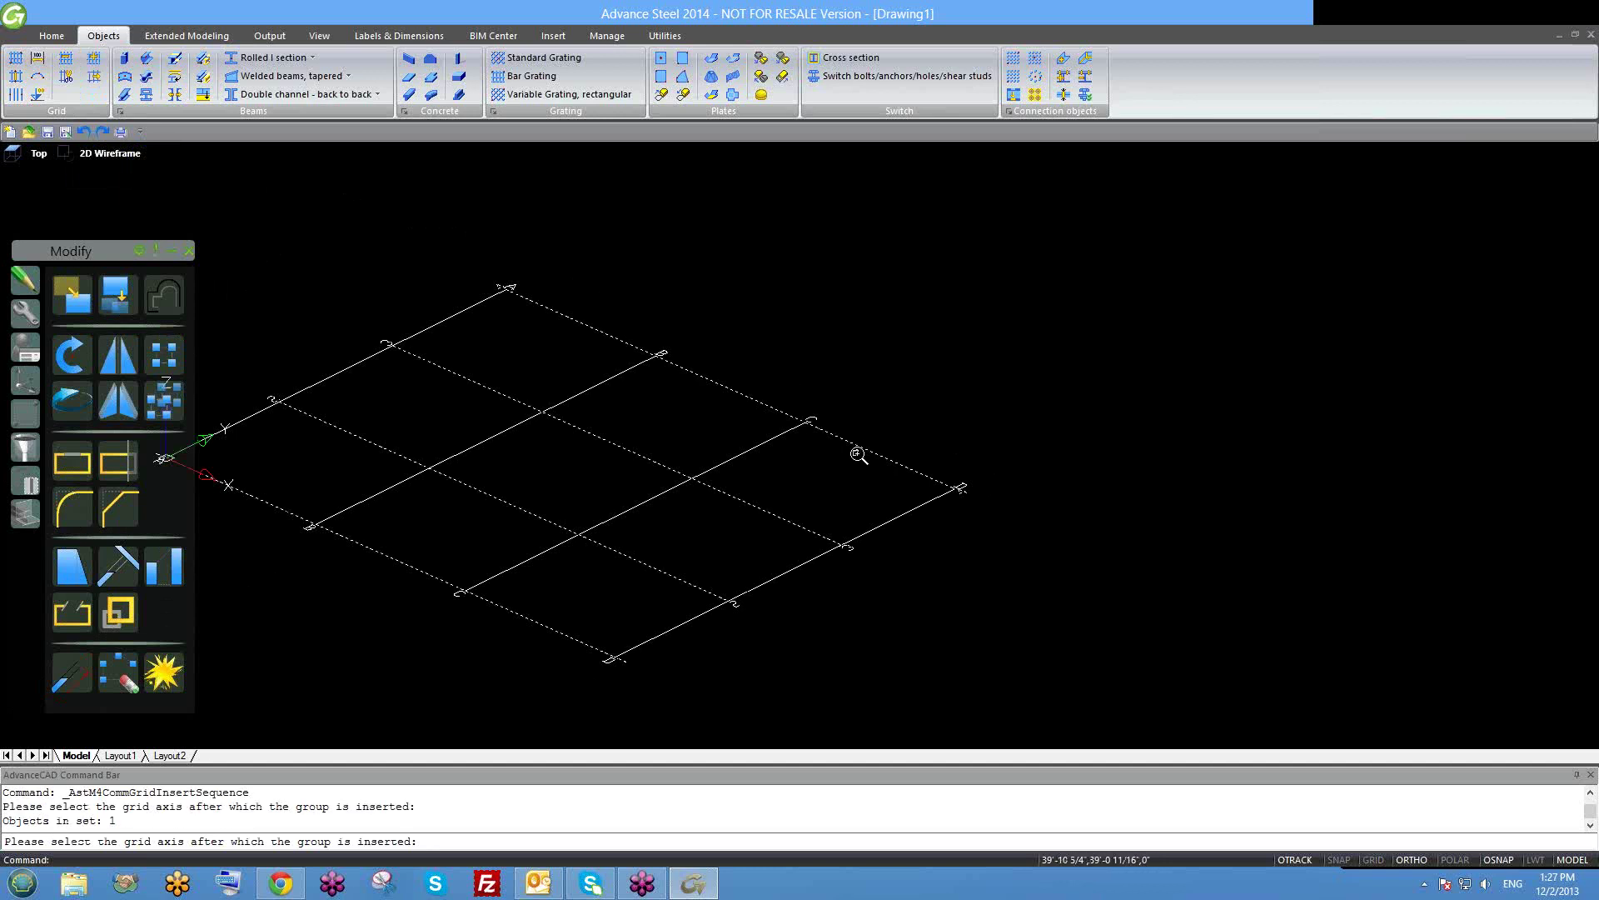
scroll(857, 454, up, 3)
click(891, 462)
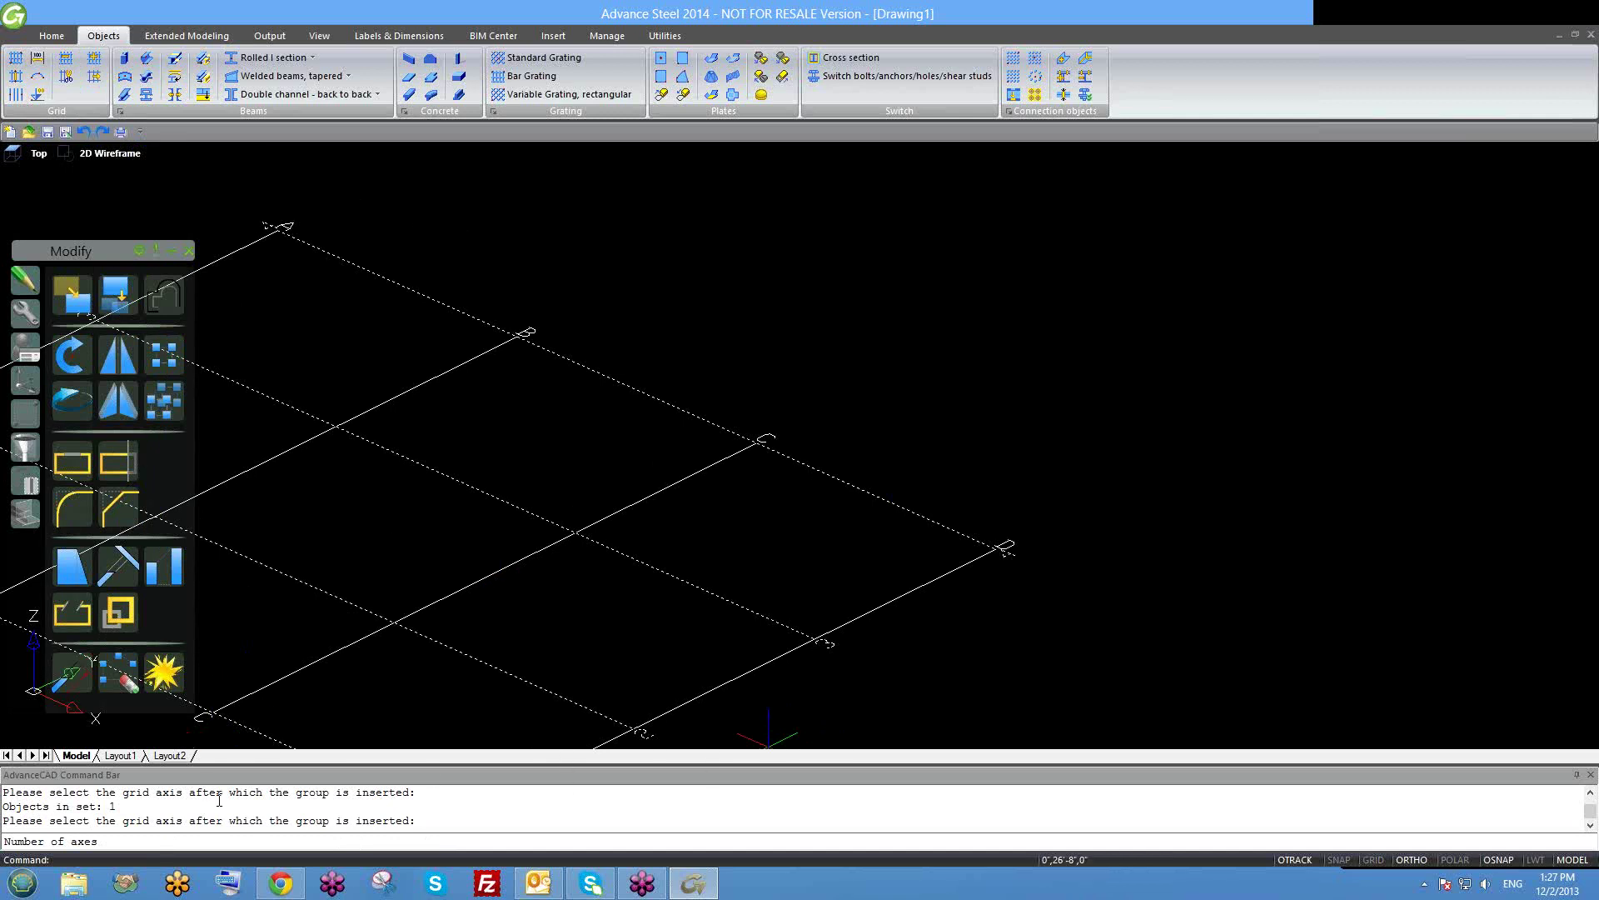
click(203, 840)
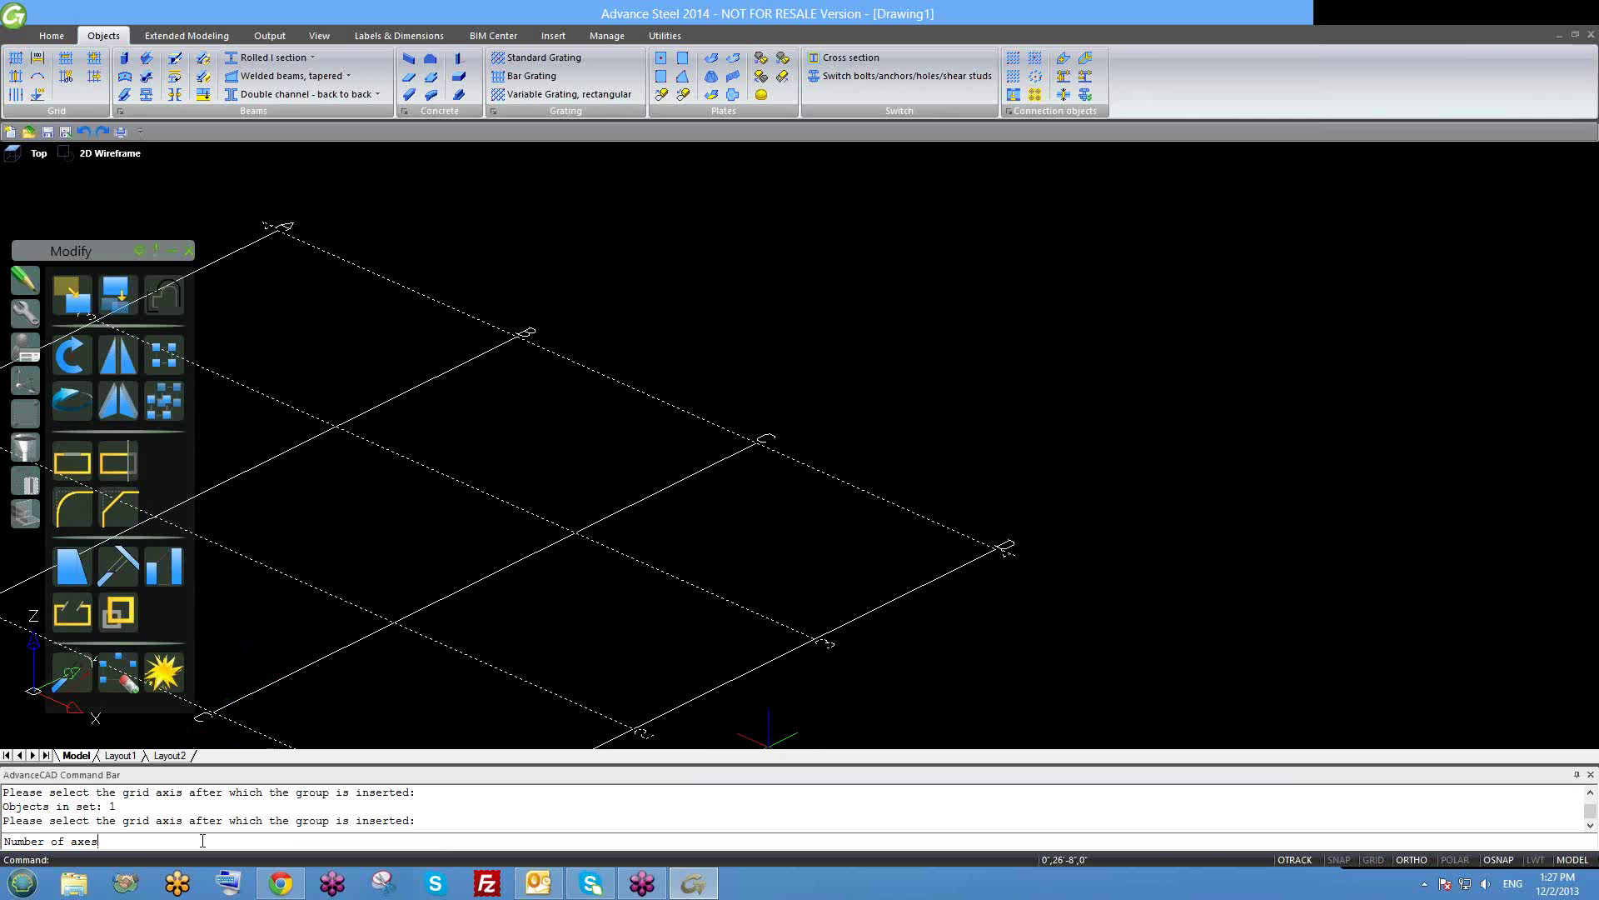
key(Return)
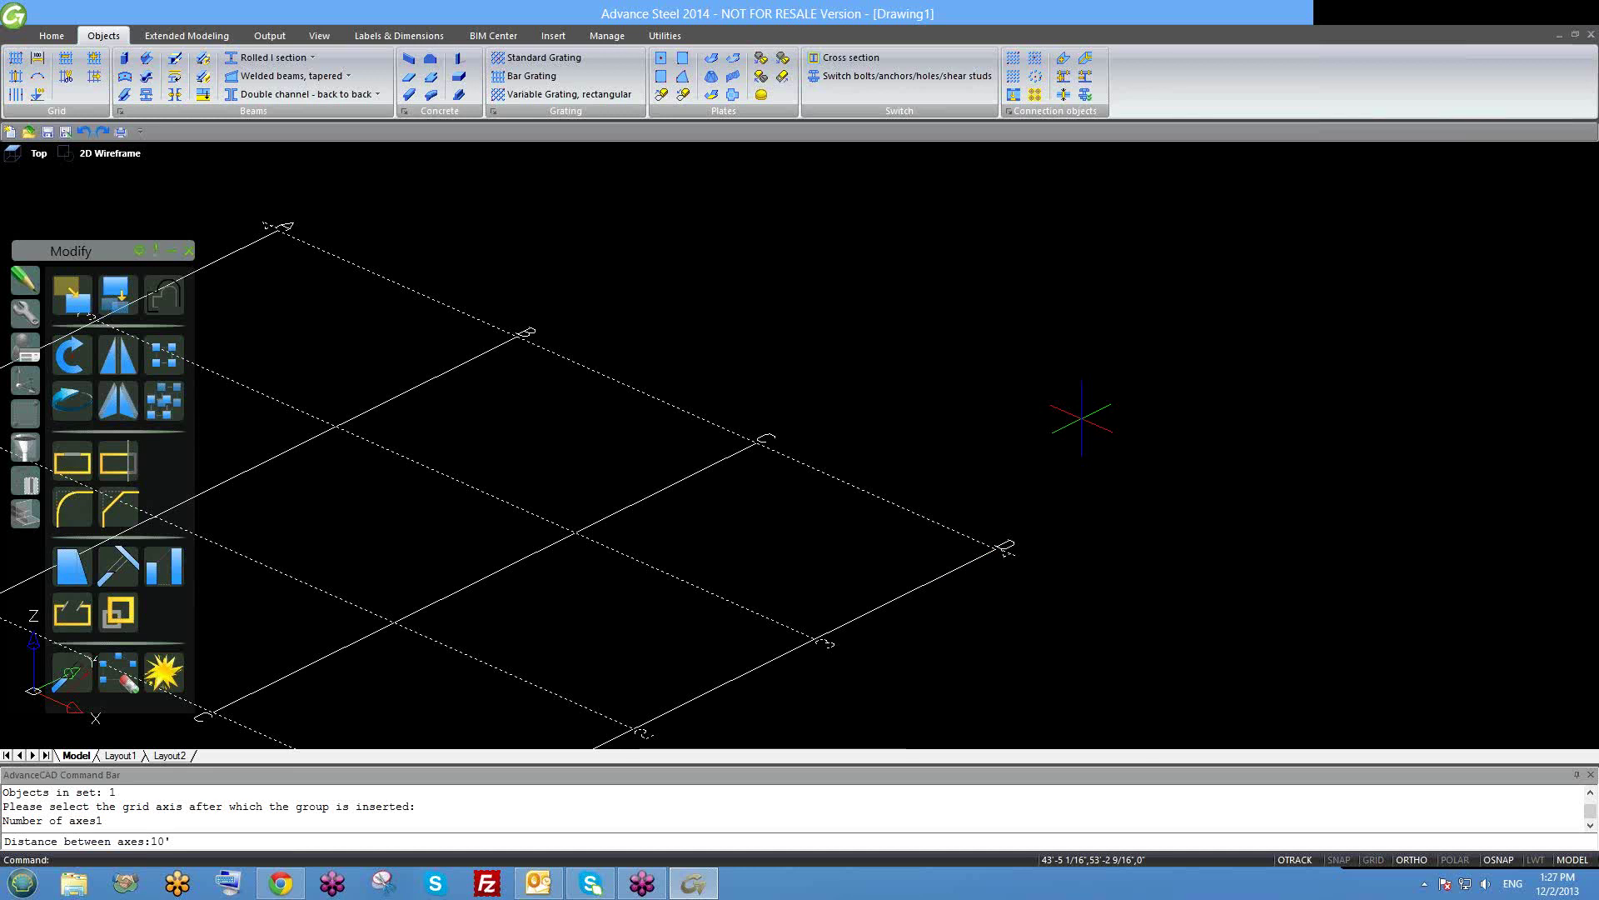
key(Return)
scroll(1082, 417, down, 2)
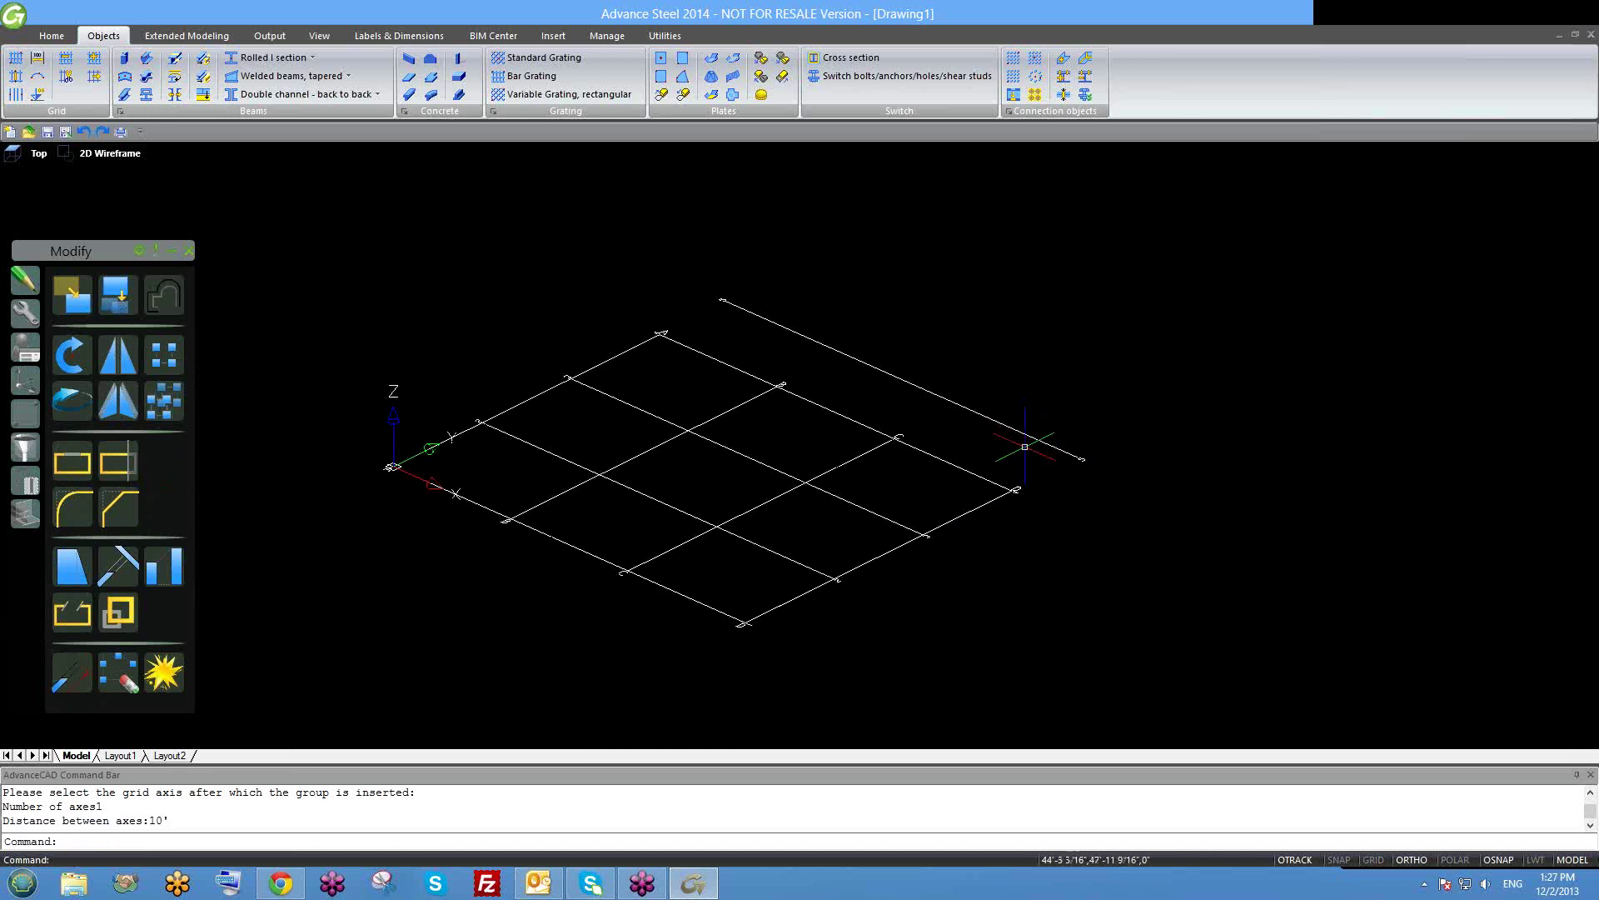
scroll(1029, 467, down, 2)
shift+middle_drag(1031, 535, 1014, 551)
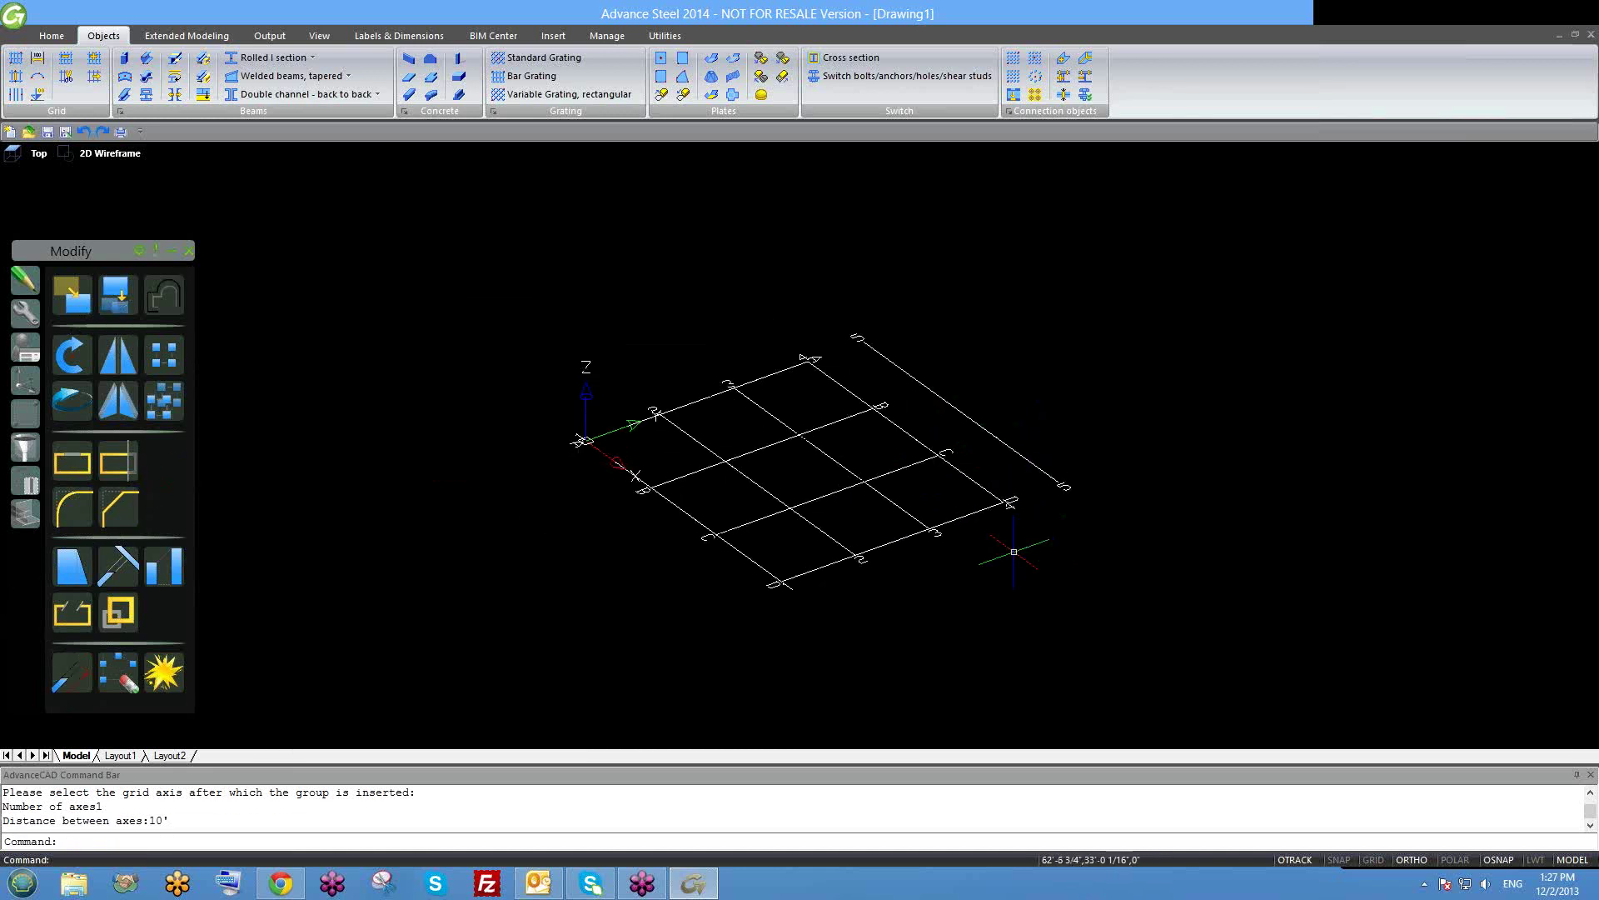
Inspect both ends of axis 5, select it to check which axes share its group, and clear the selection.
scroll(1034, 507, up, 3)
scroll(1013, 505, down, 2)
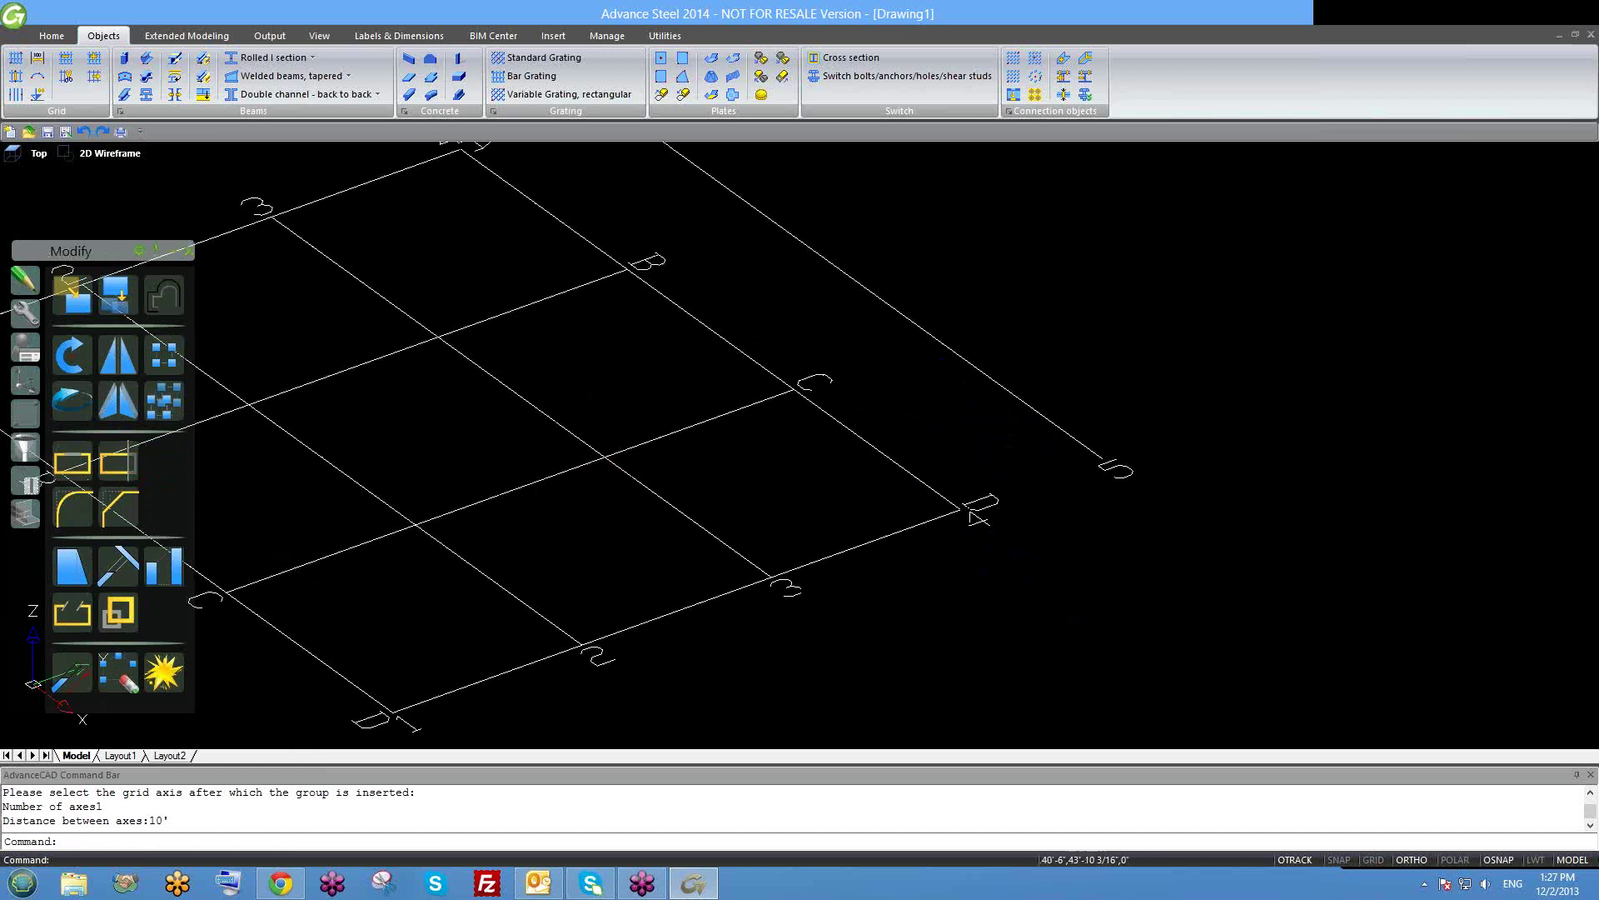
scroll(619, 167, up, 4)
scroll(708, 250, up, 2)
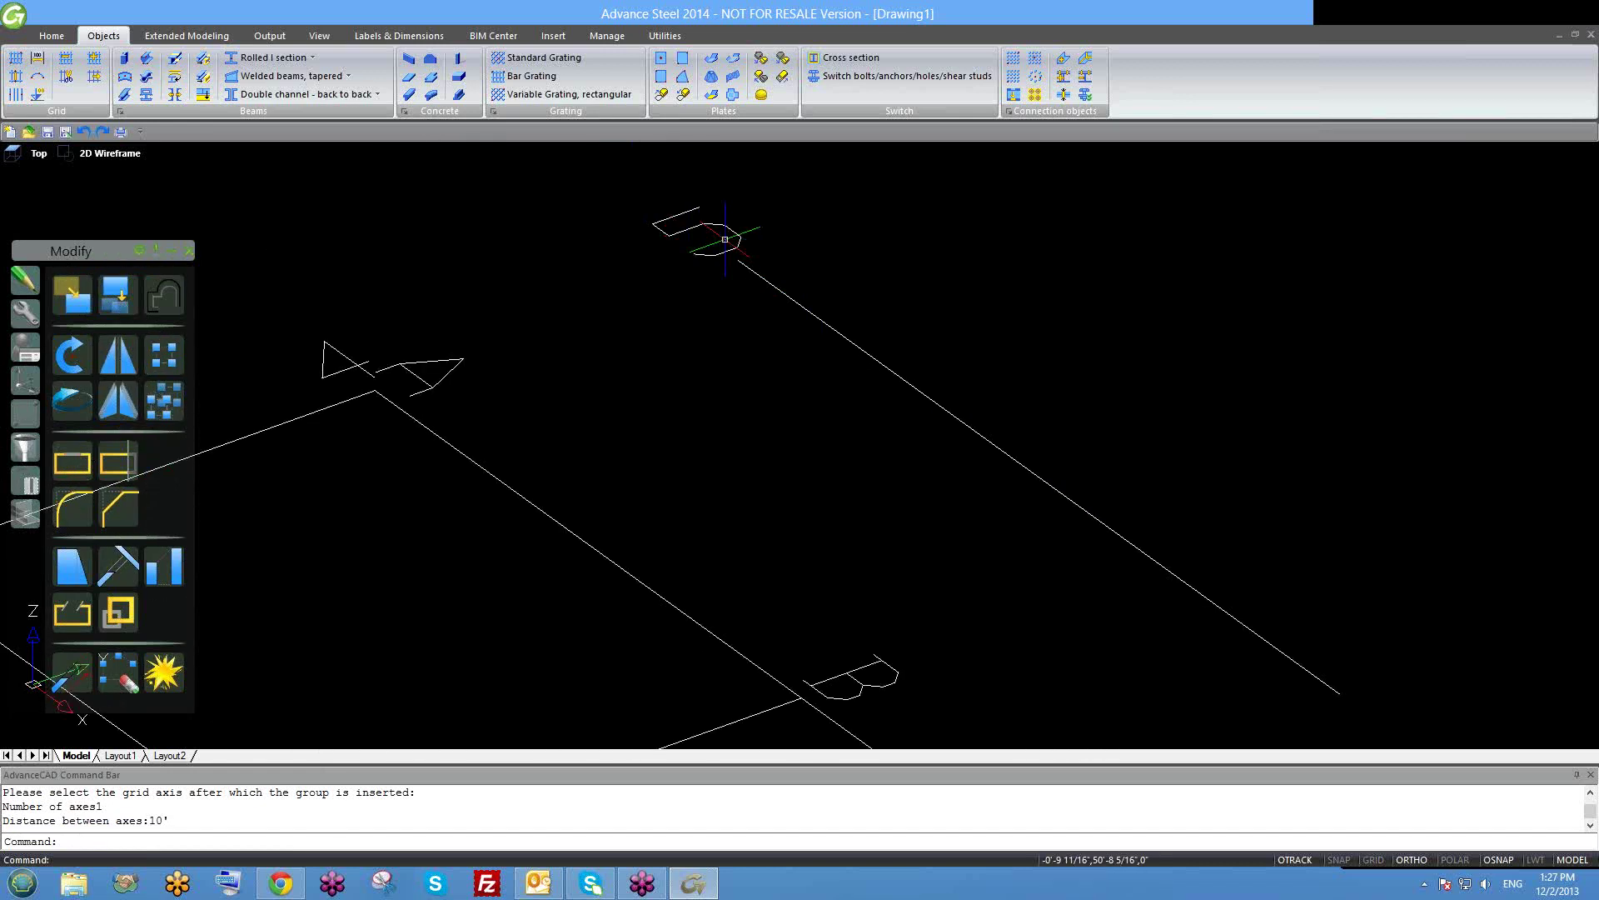
scroll(713, 246, down, 1)
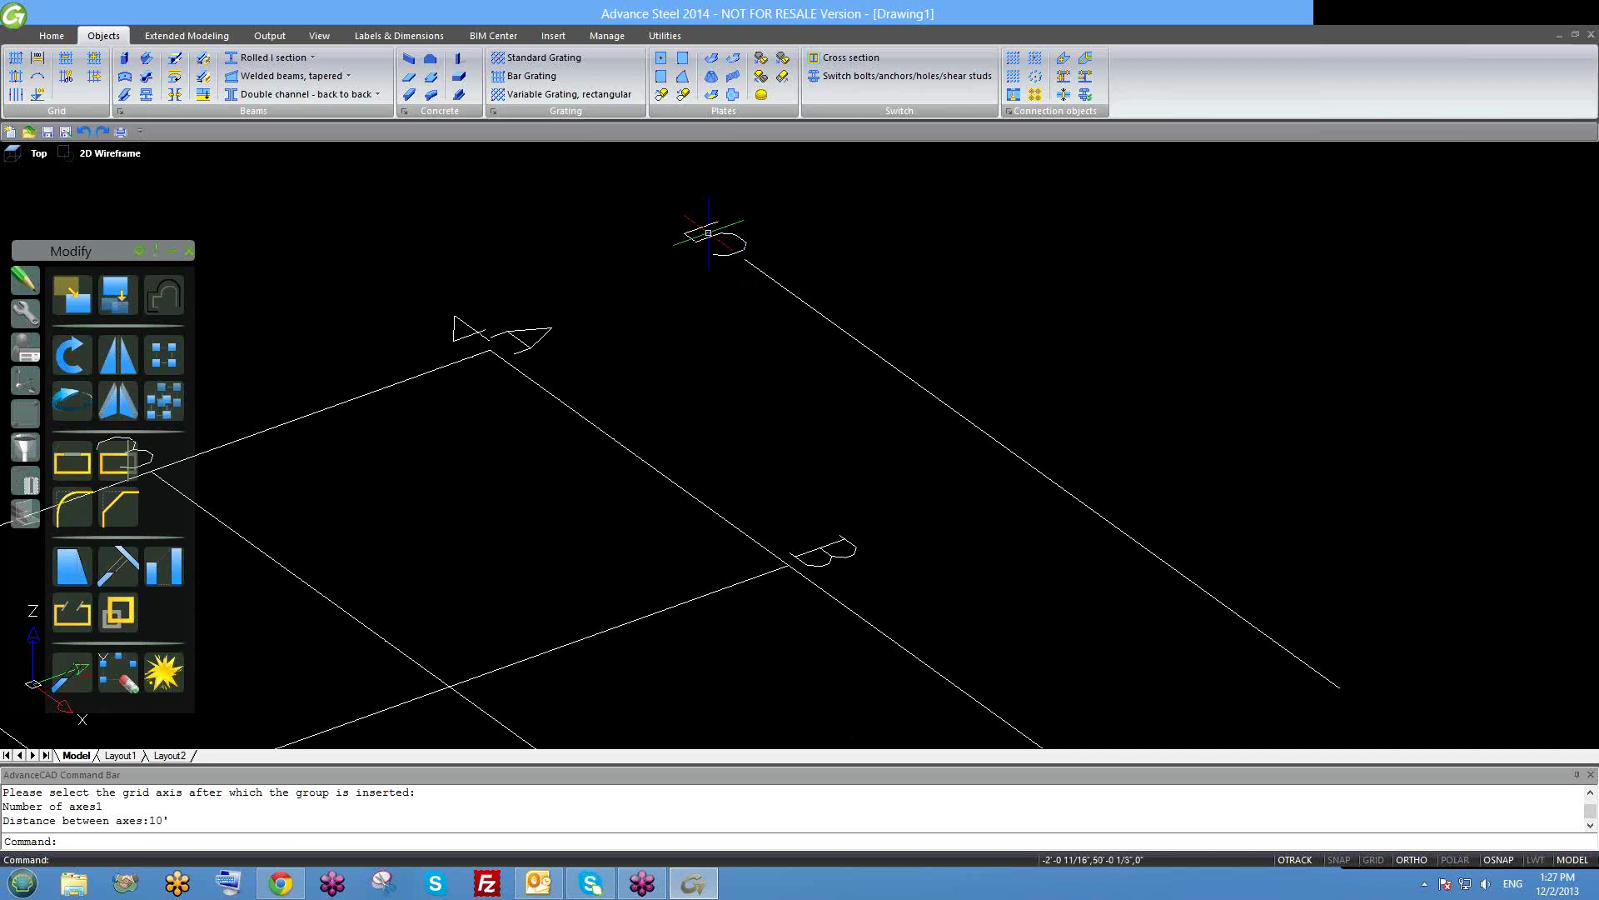
scroll(708, 233, down, 3)
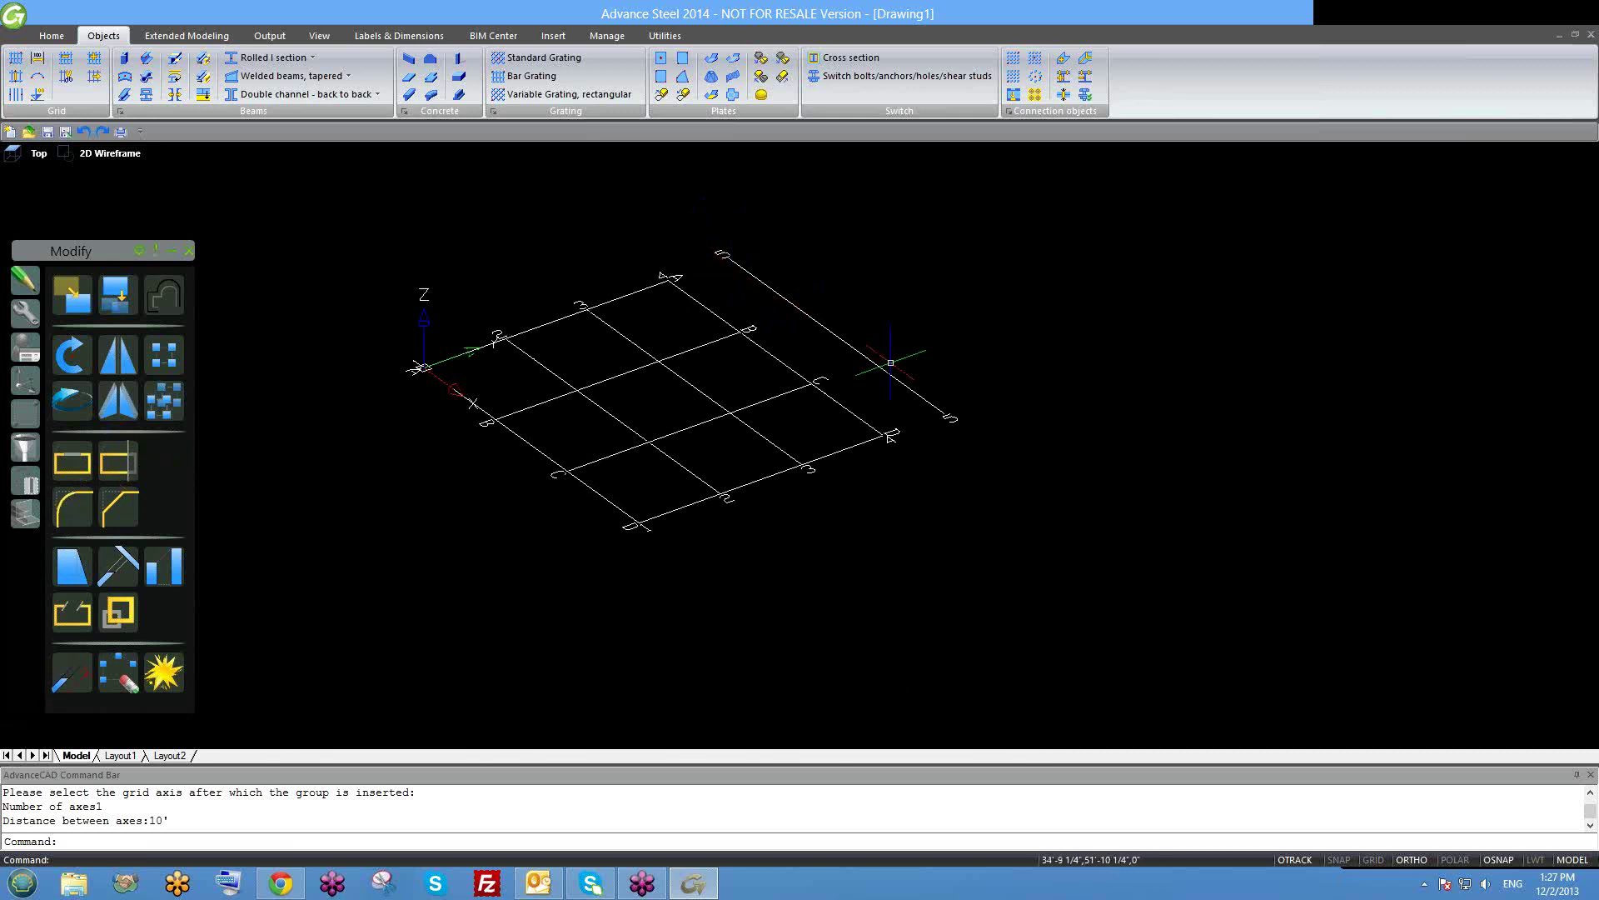
scroll(869, 374, down, 1)
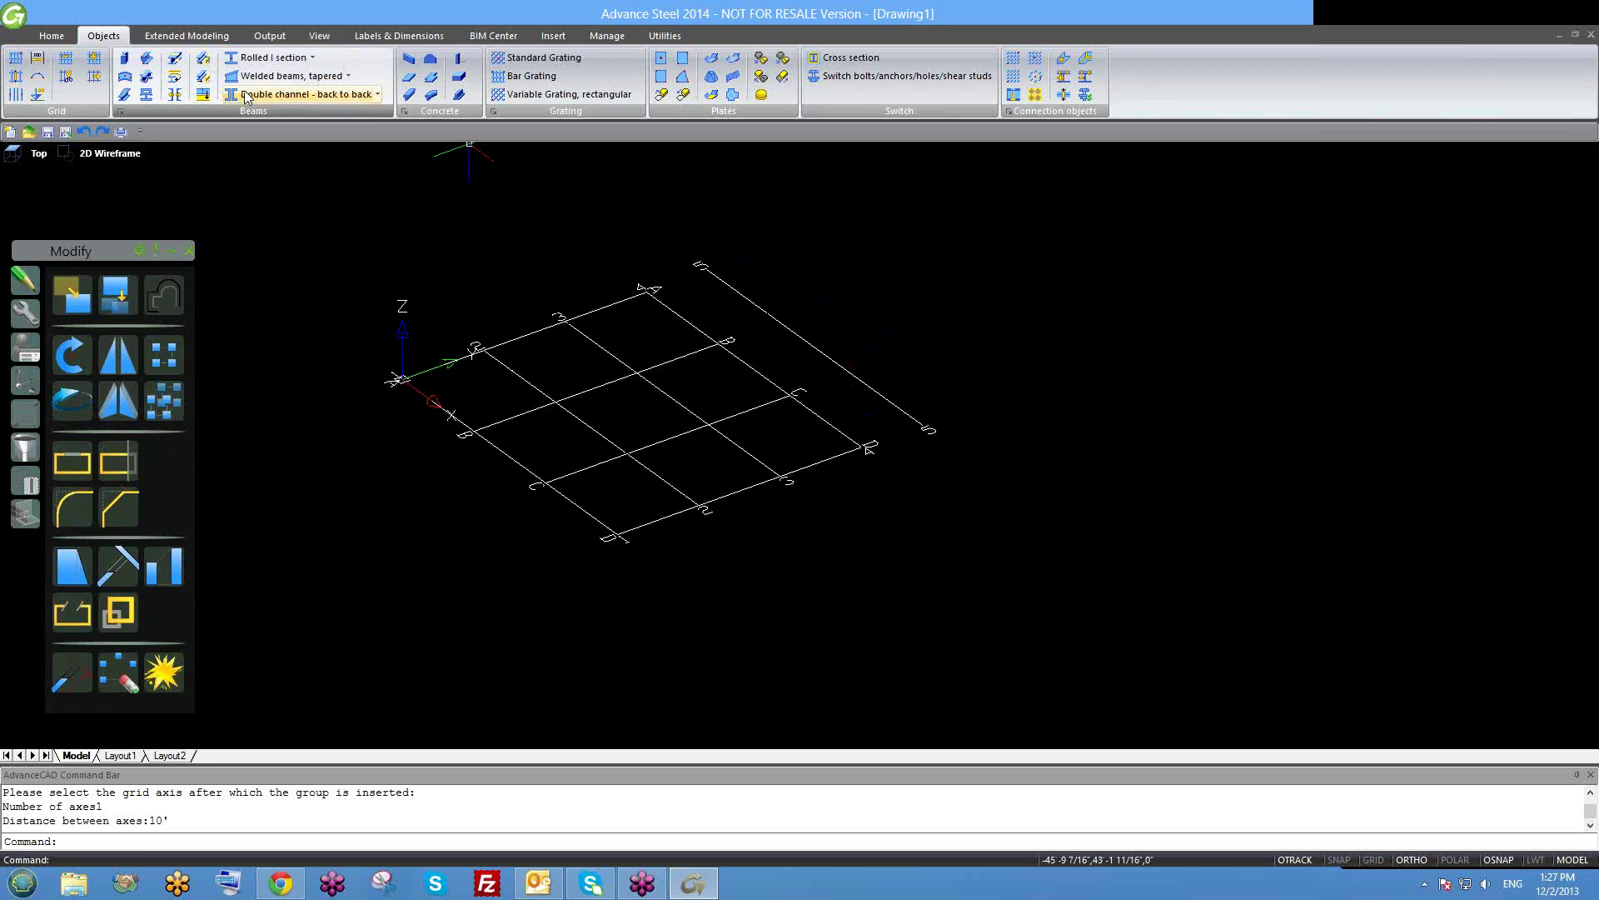
click(720, 265)
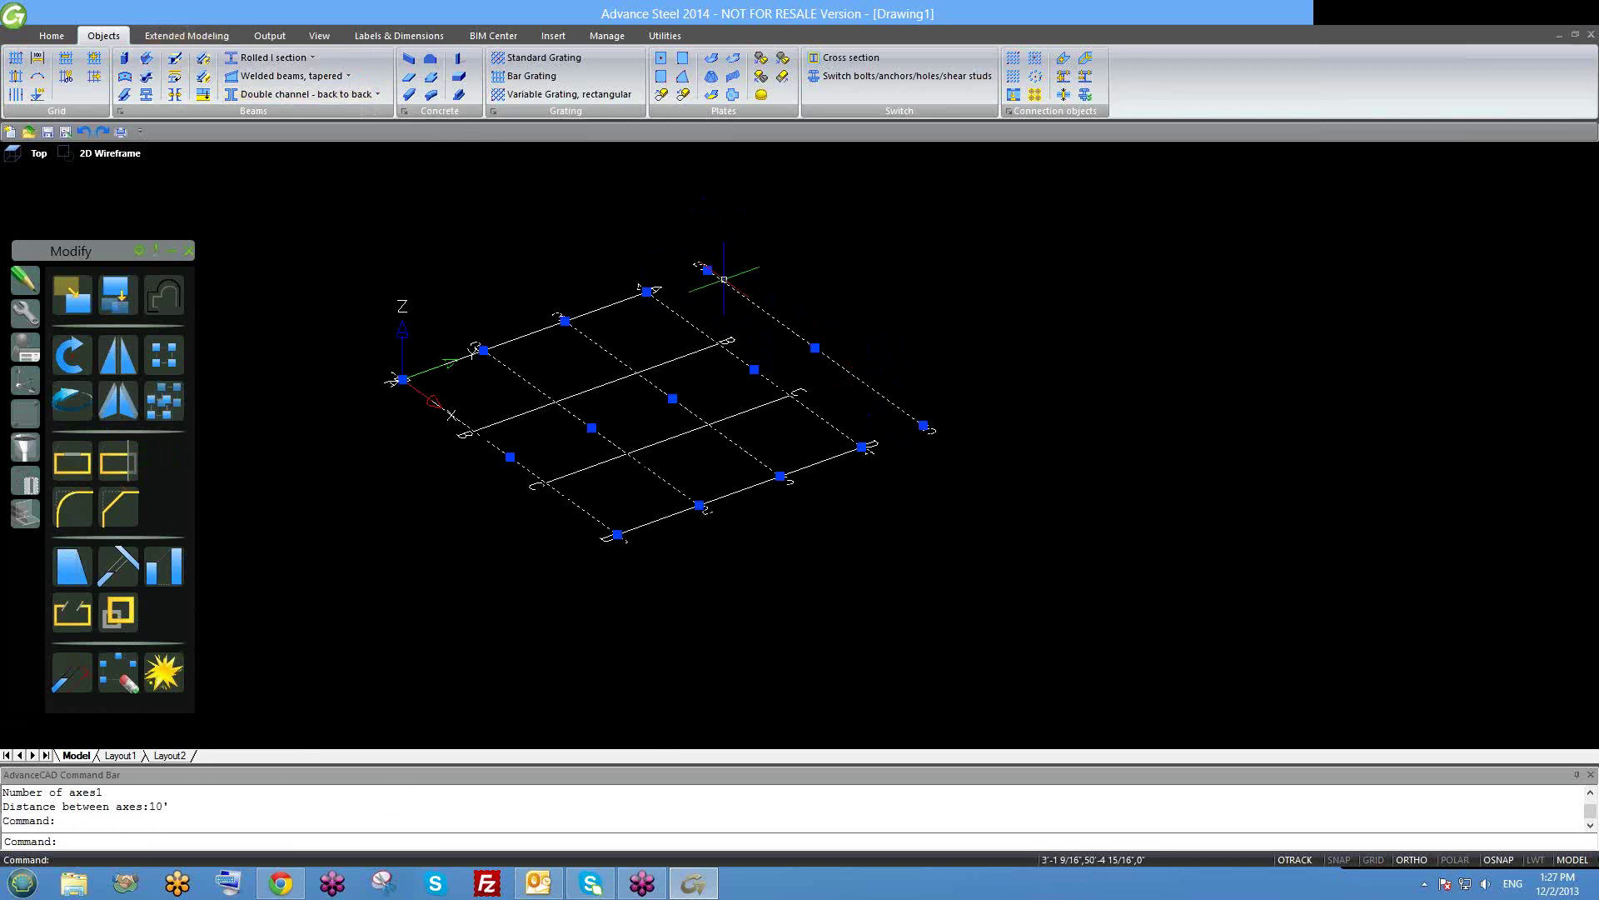
scroll(684, 374, up, 2)
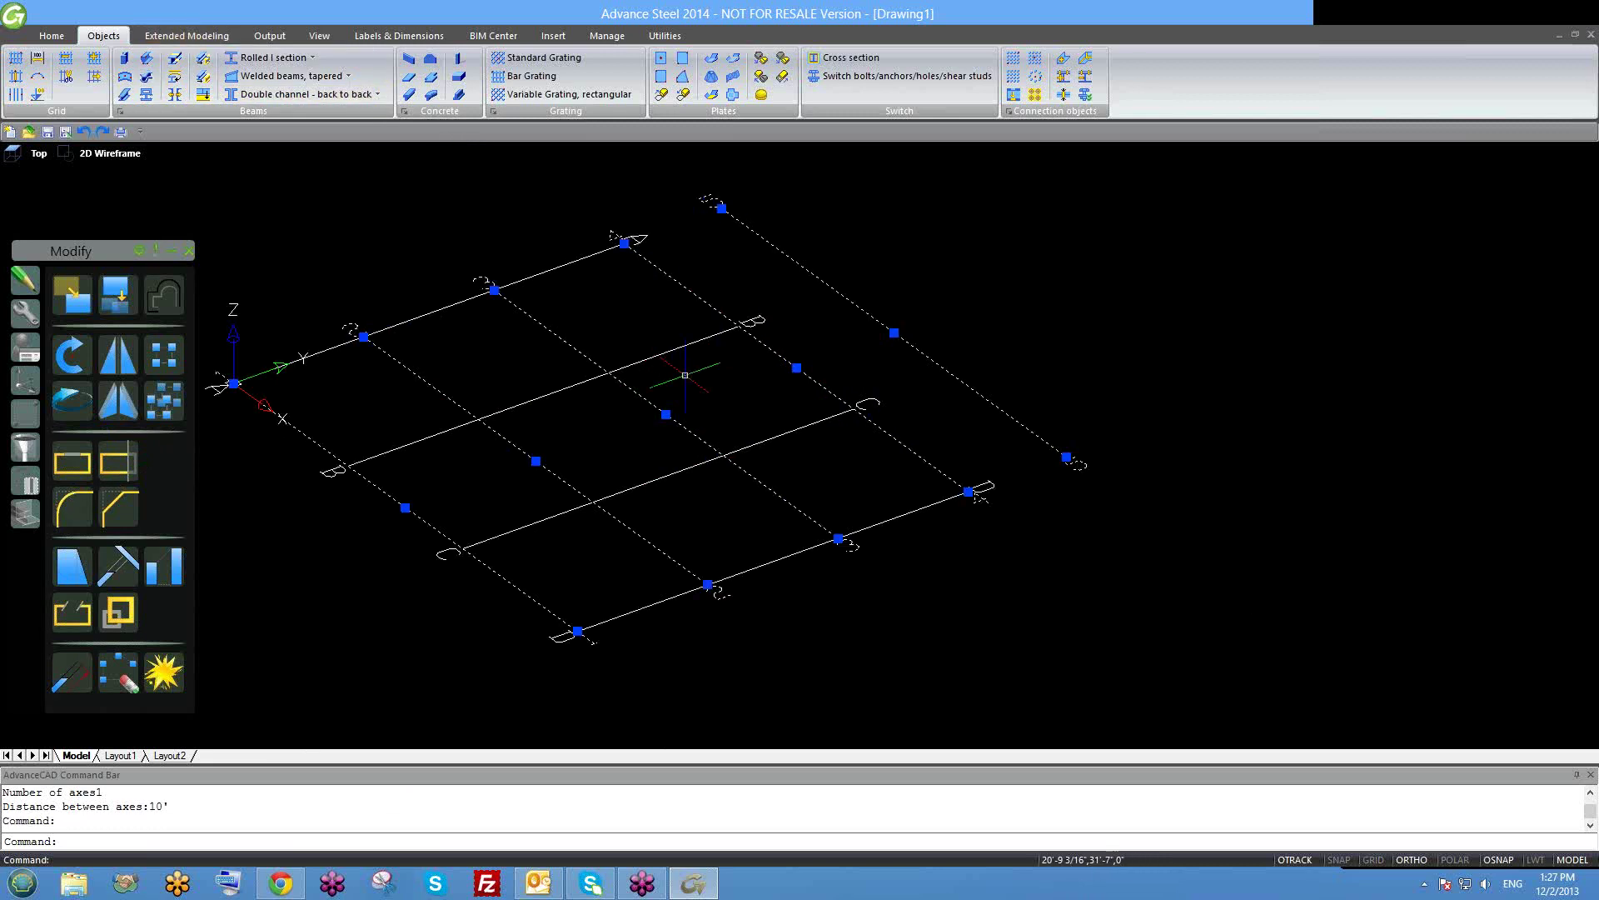
scroll(685, 374, down, 2)
key(Escape)
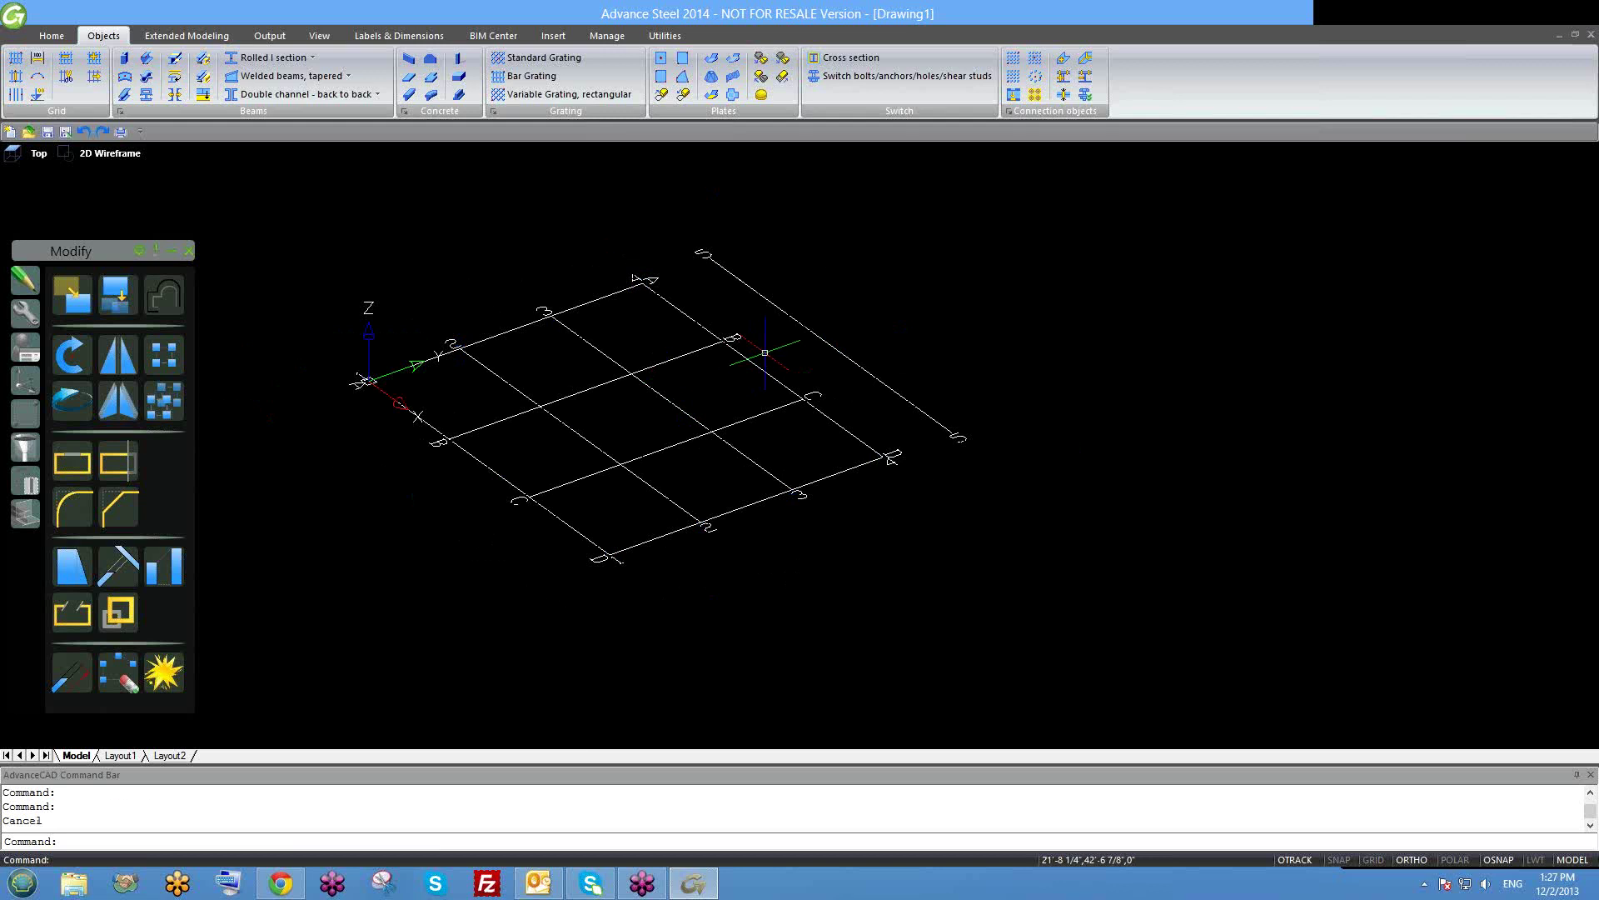
Try erasing axis 5 by deleting its selected axis group, and undo the erase.
click(800, 321)
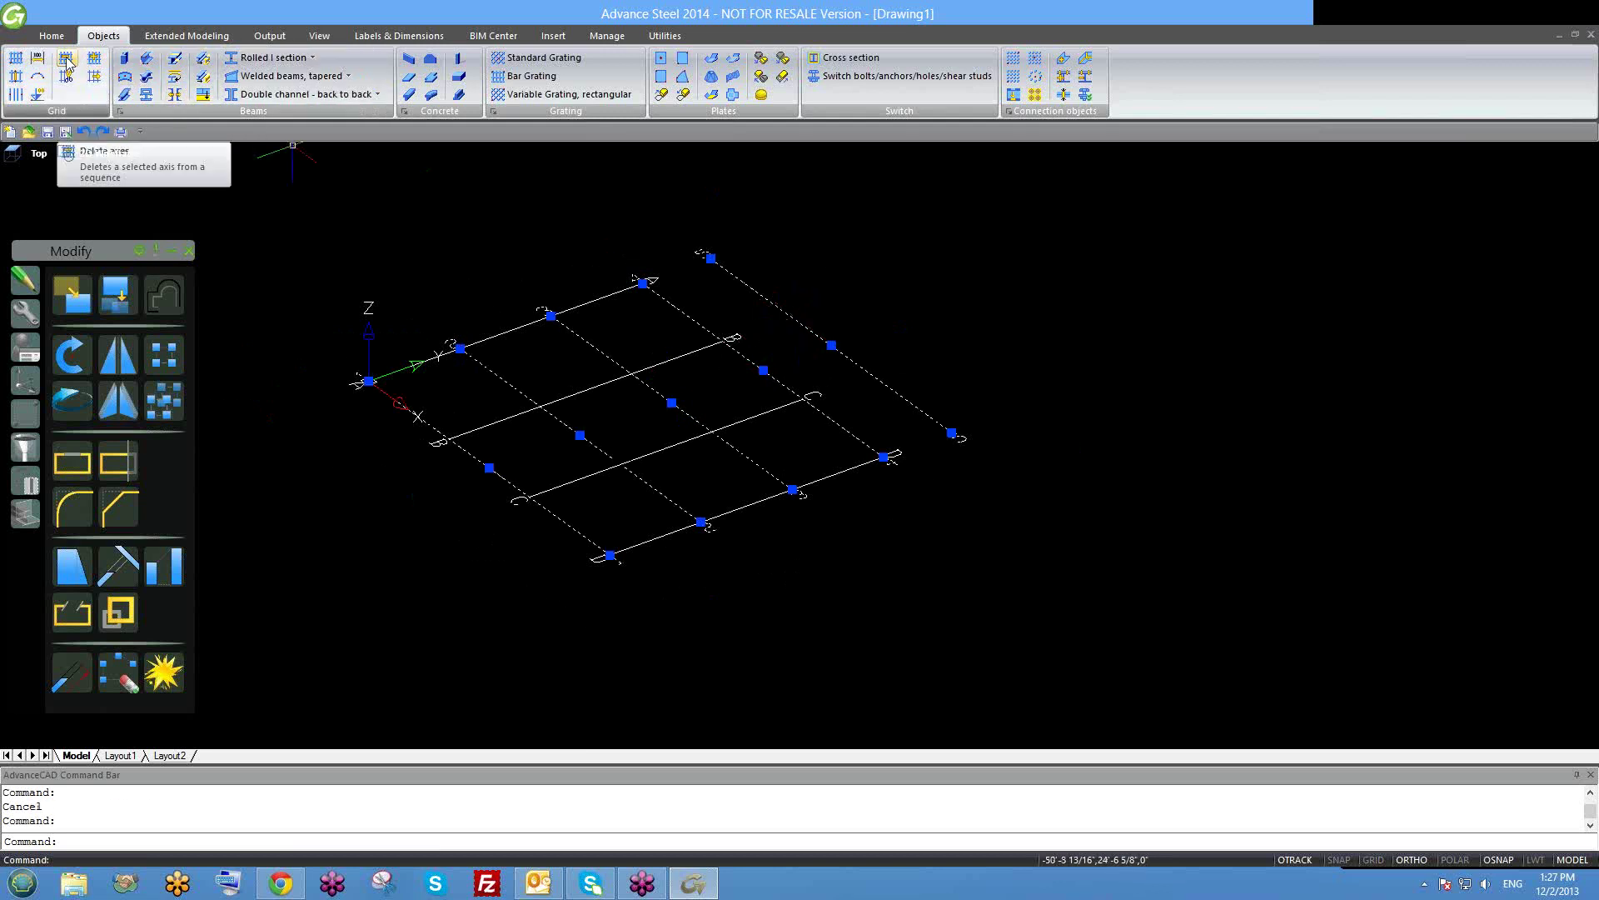
click(819, 343)
key(Delete)
key(ctrl+z)
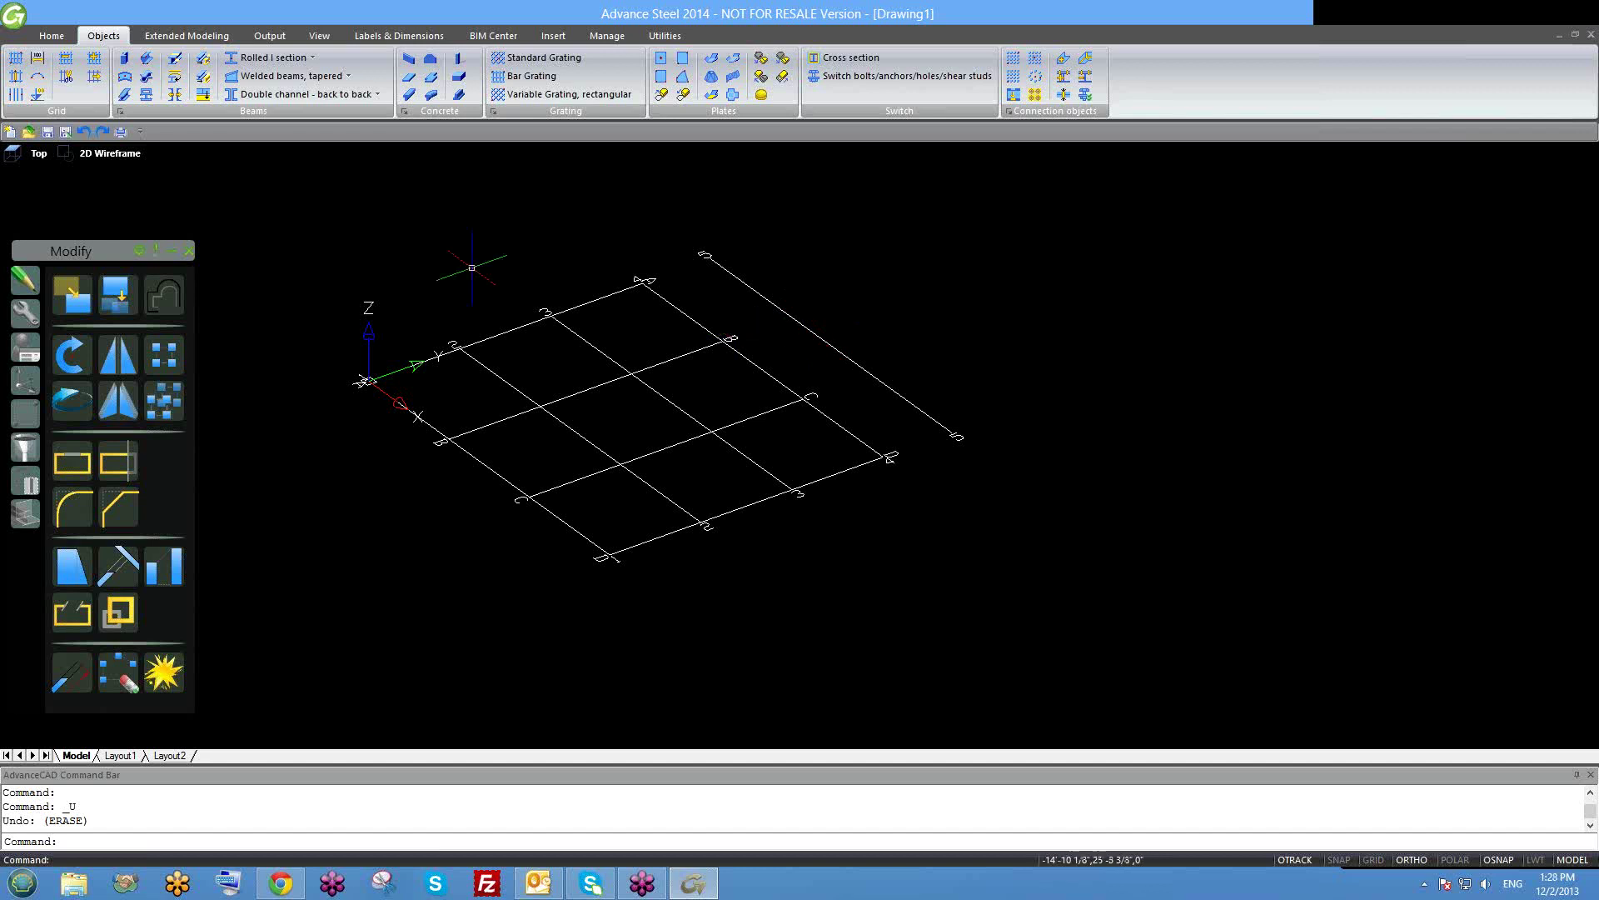
Remove only axis 5 from the numbered group with the Delete axis command.
click(65, 74)
scroll(789, 377, up, 2)
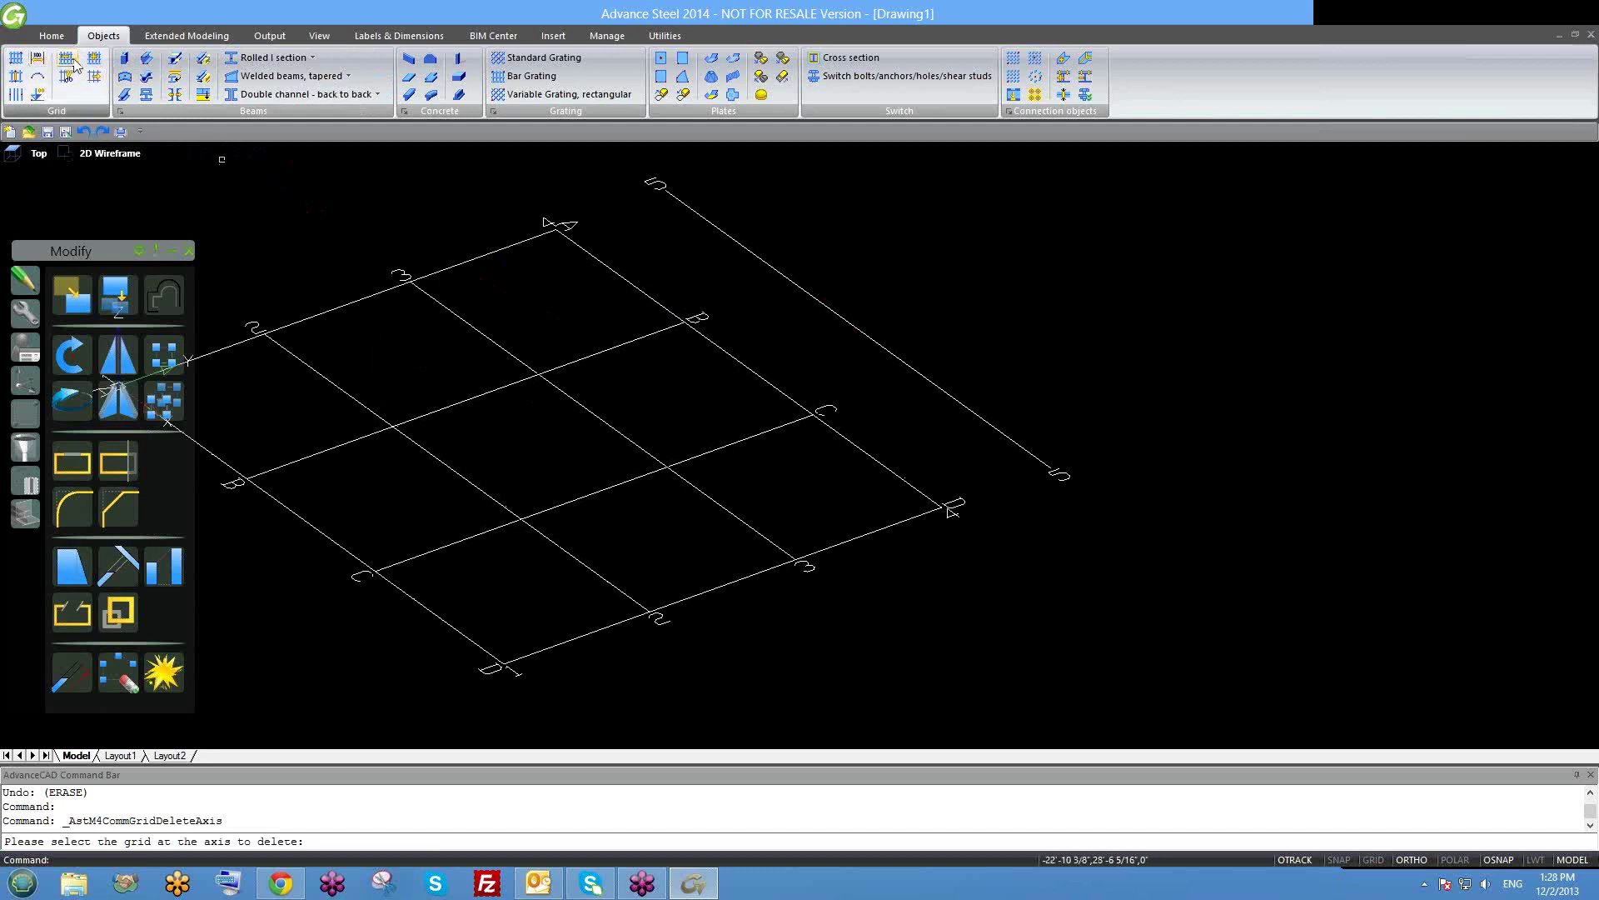
scroll(858, 383, down, 2)
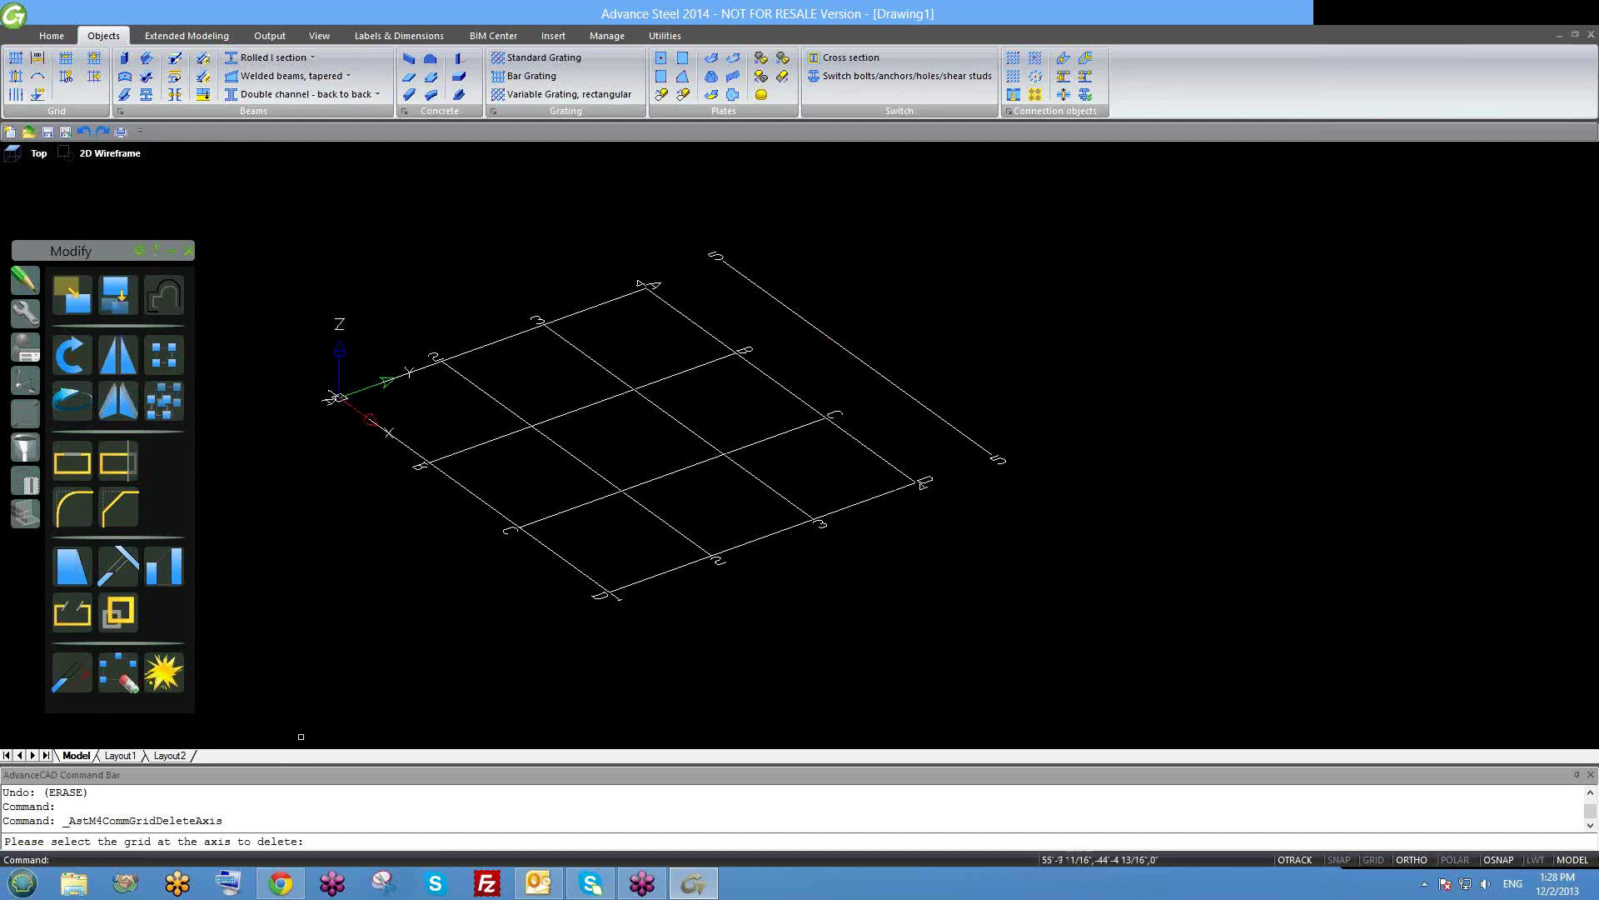
click(847, 350)
key(Return)
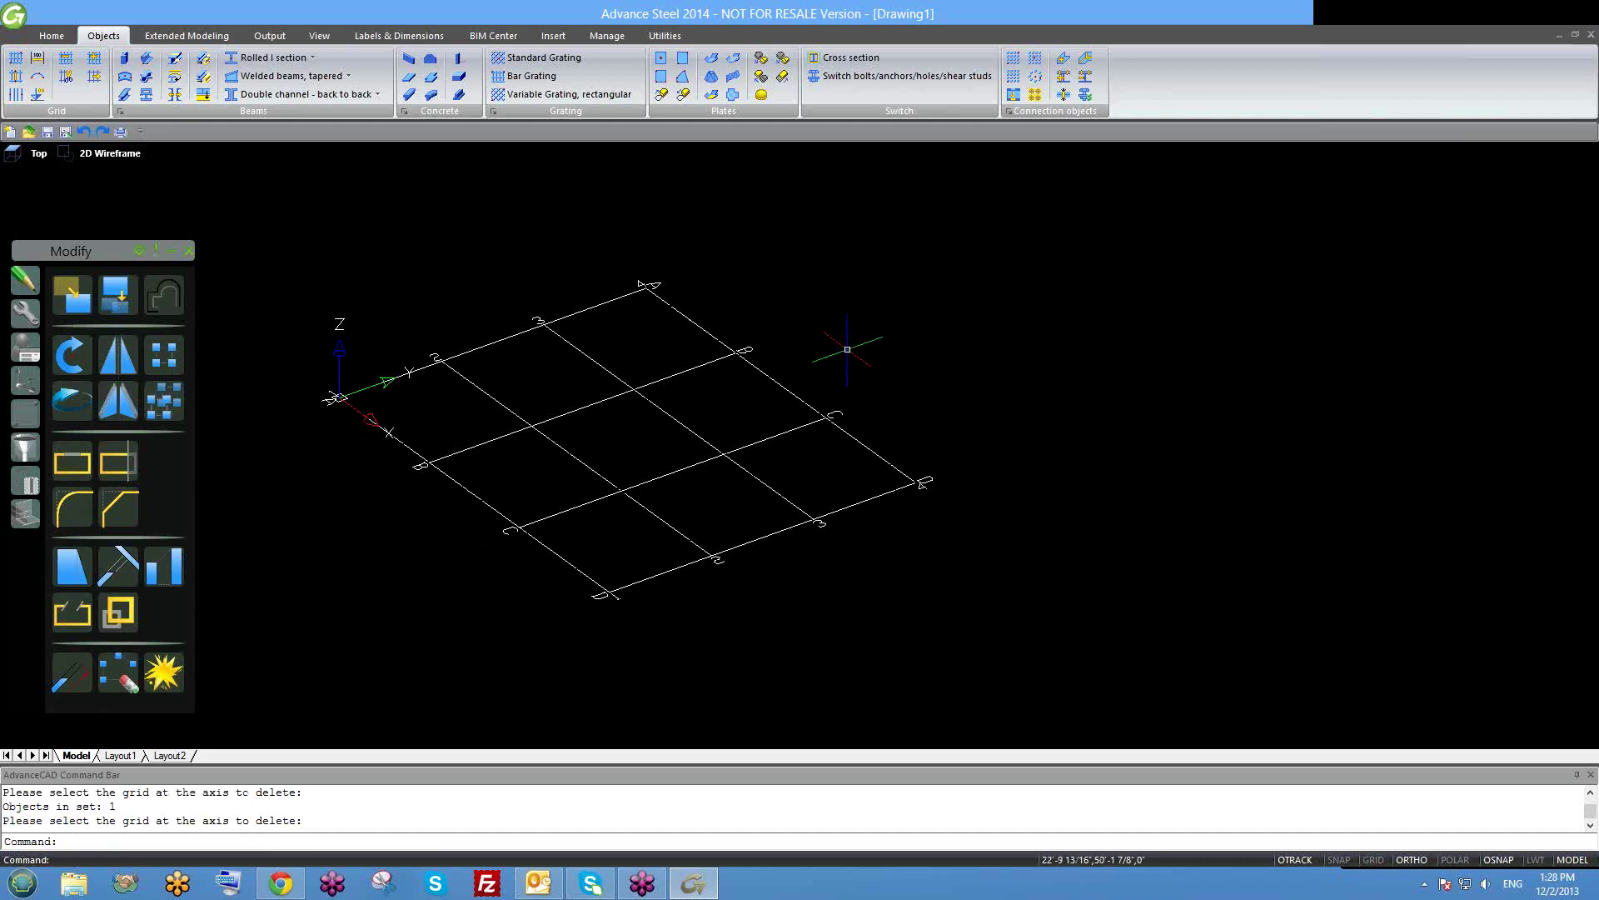
Select both axis groups of the building grid and erase them to empty the model.
scroll(847, 350, down, 2)
middle_drag(896, 478, 770, 500)
scroll(780, 503, up, 3)
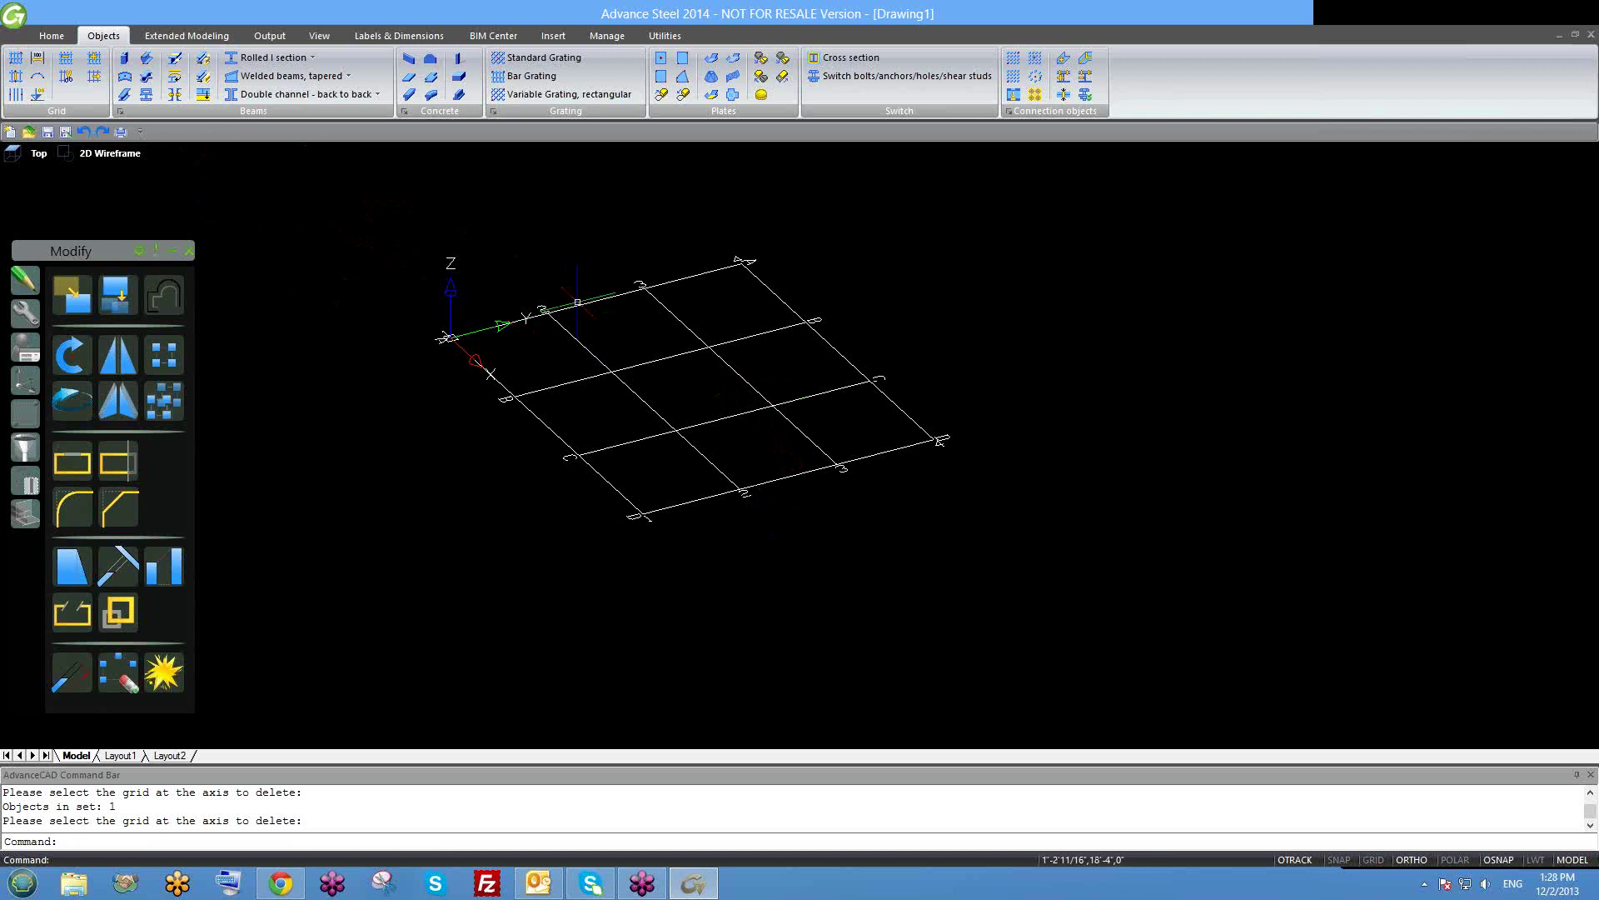
scroll(645, 379, down, 2)
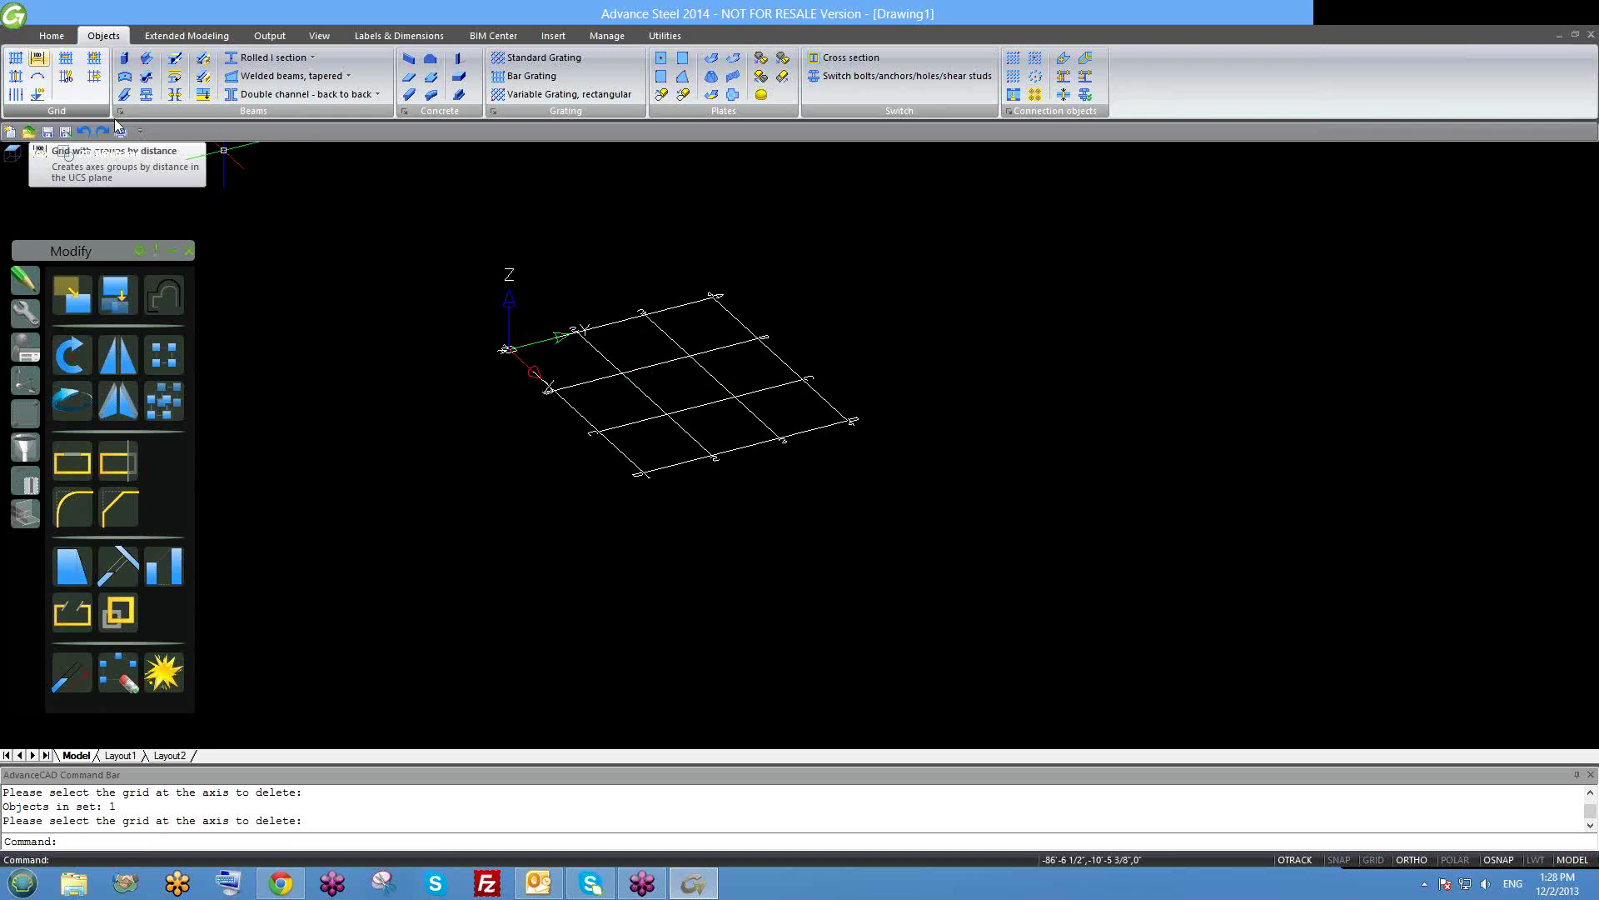
key(Escape)
click(891, 495)
click(603, 301)
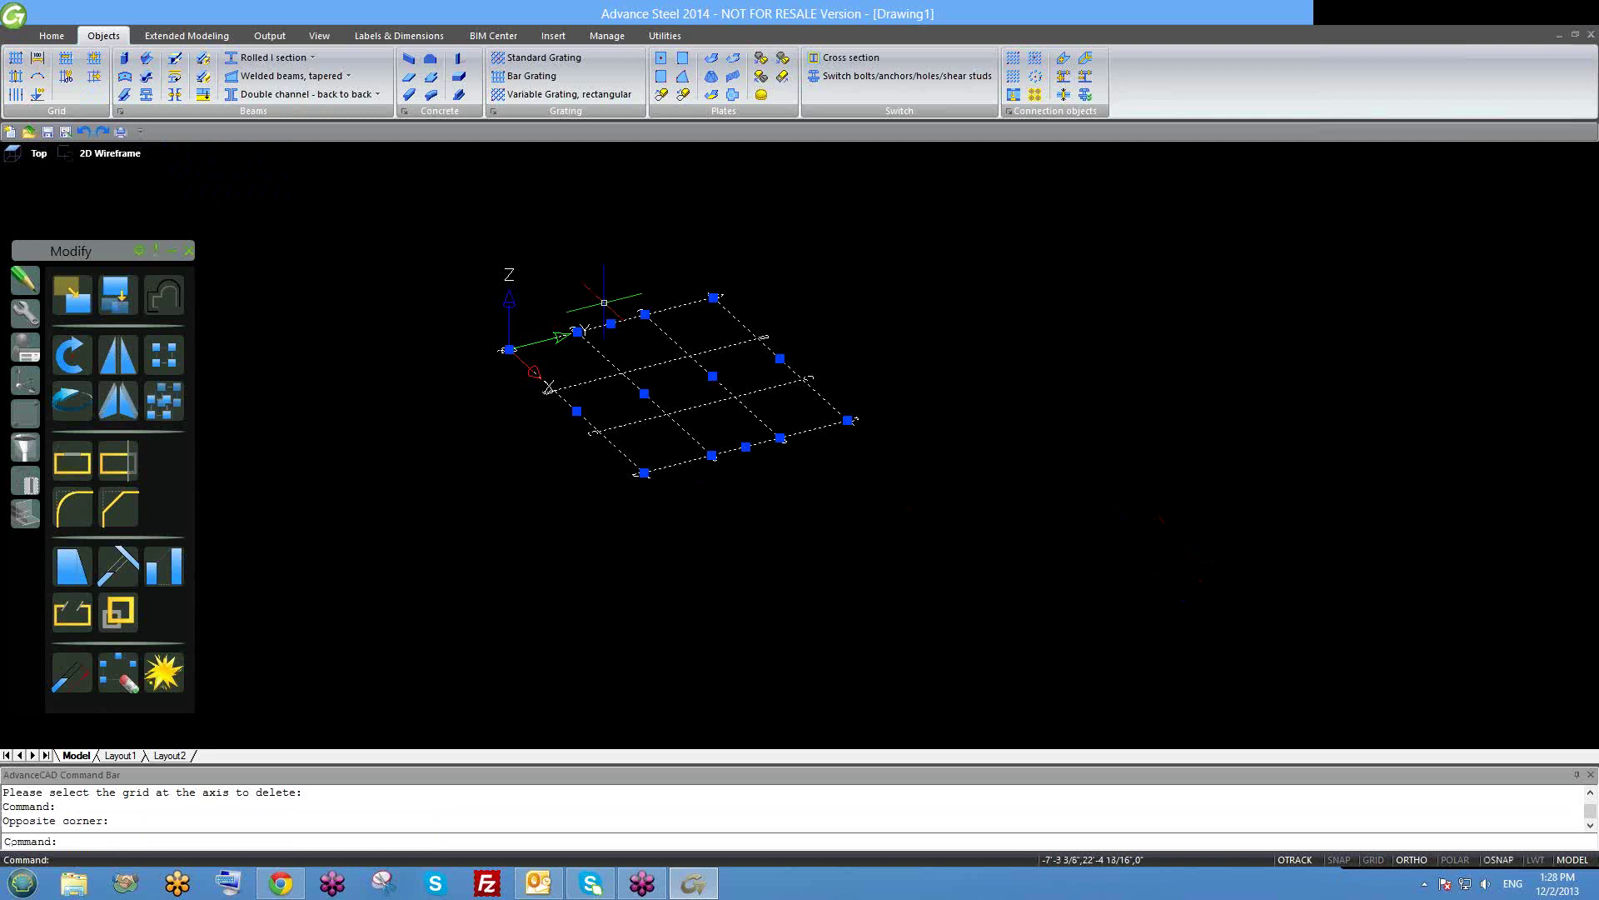
key(Delete)
Start a grid with groups by distance at 0,0 with a 50' axis line along X, and point the group direction along positive Y.
shift+middle_drag(785, 392, 807, 439)
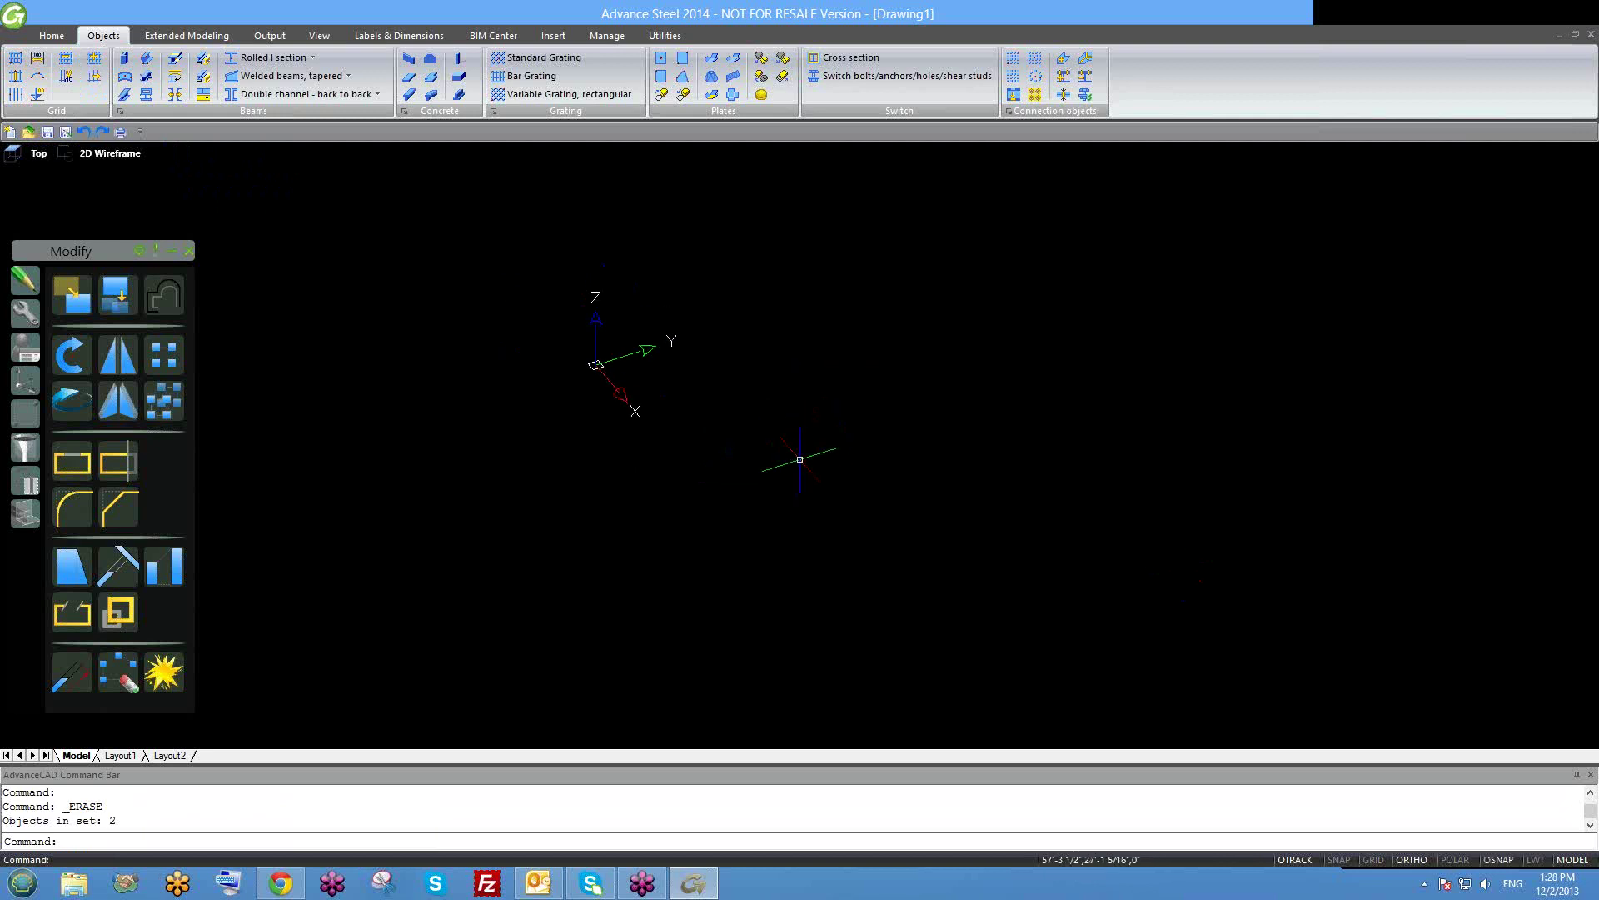
shift+middle_drag(638, 358, 609, 434)
shift+middle_drag(629, 375, 587, 392)
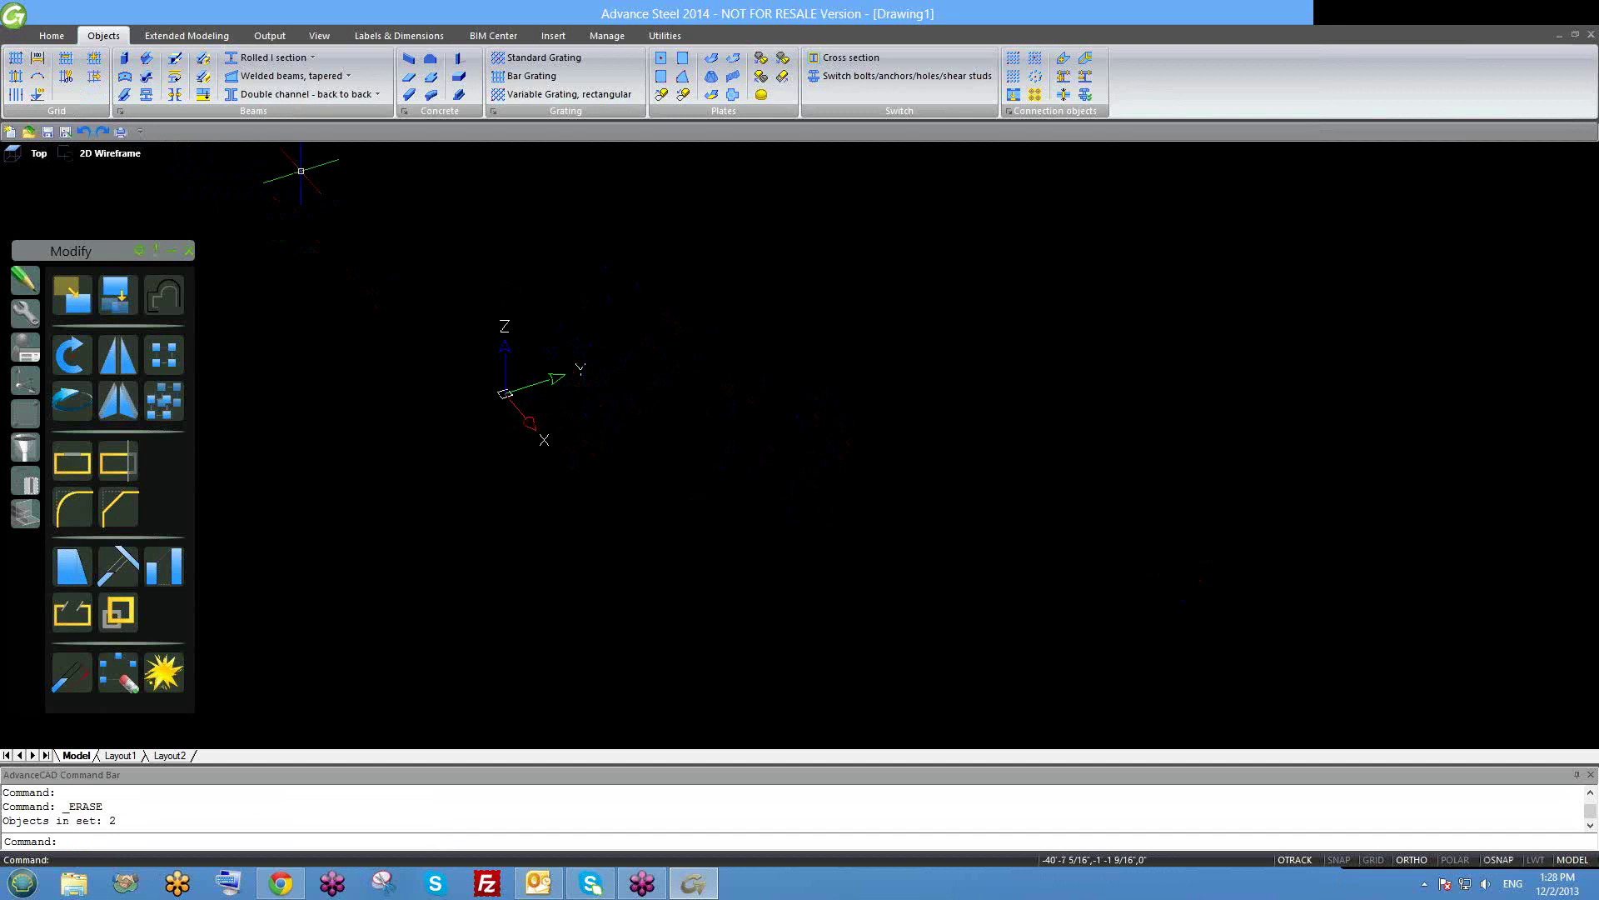
click(40, 65)
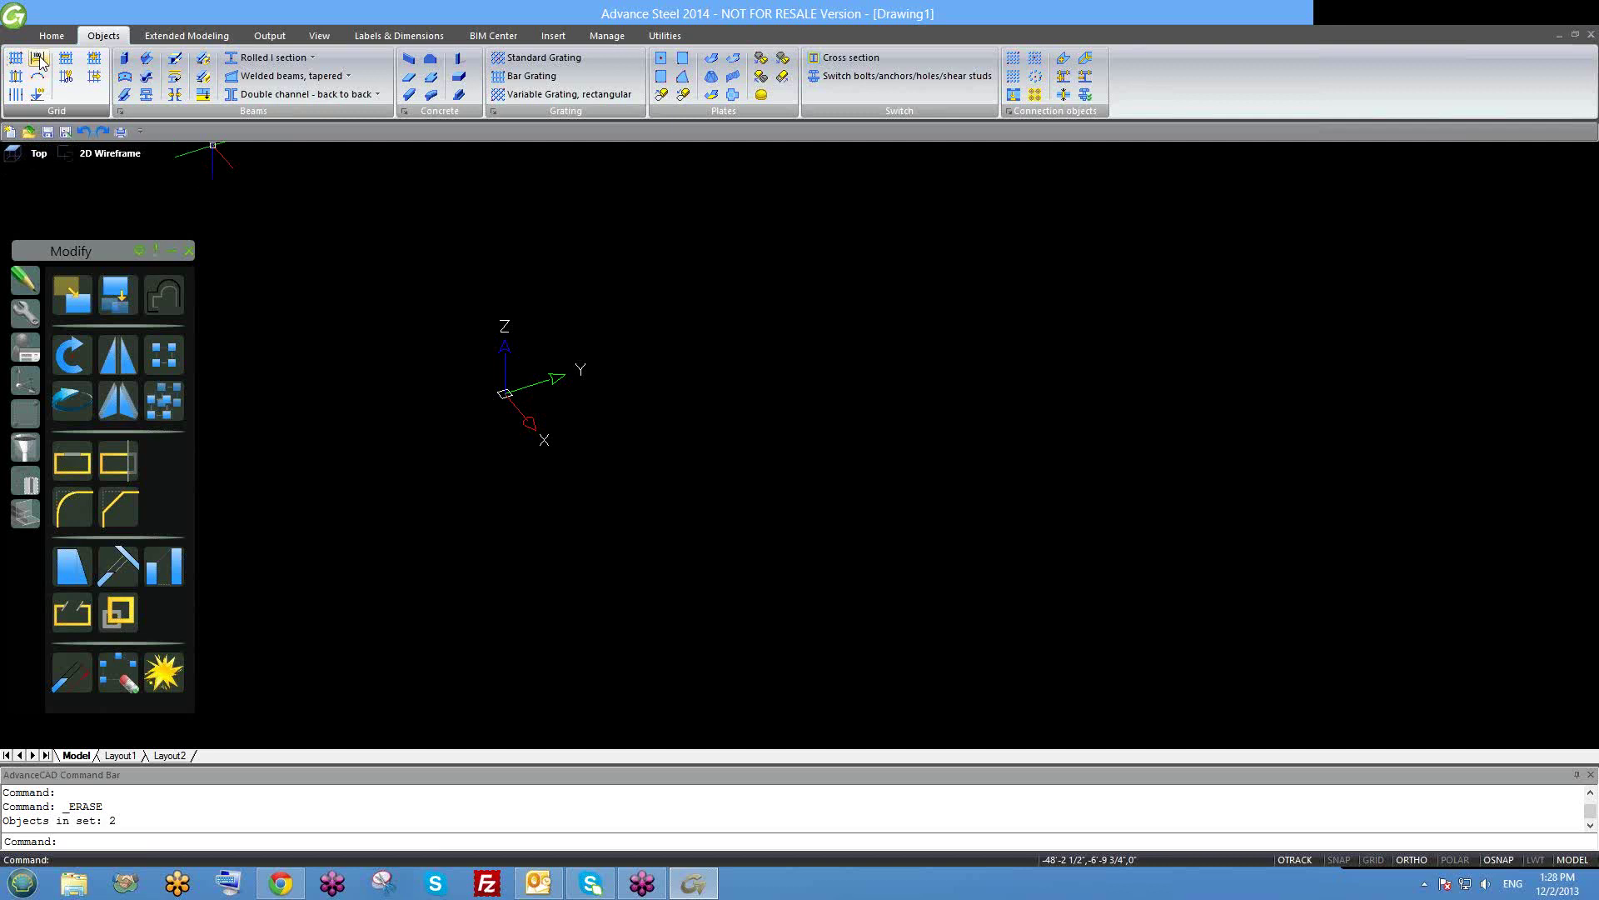
click(39, 59)
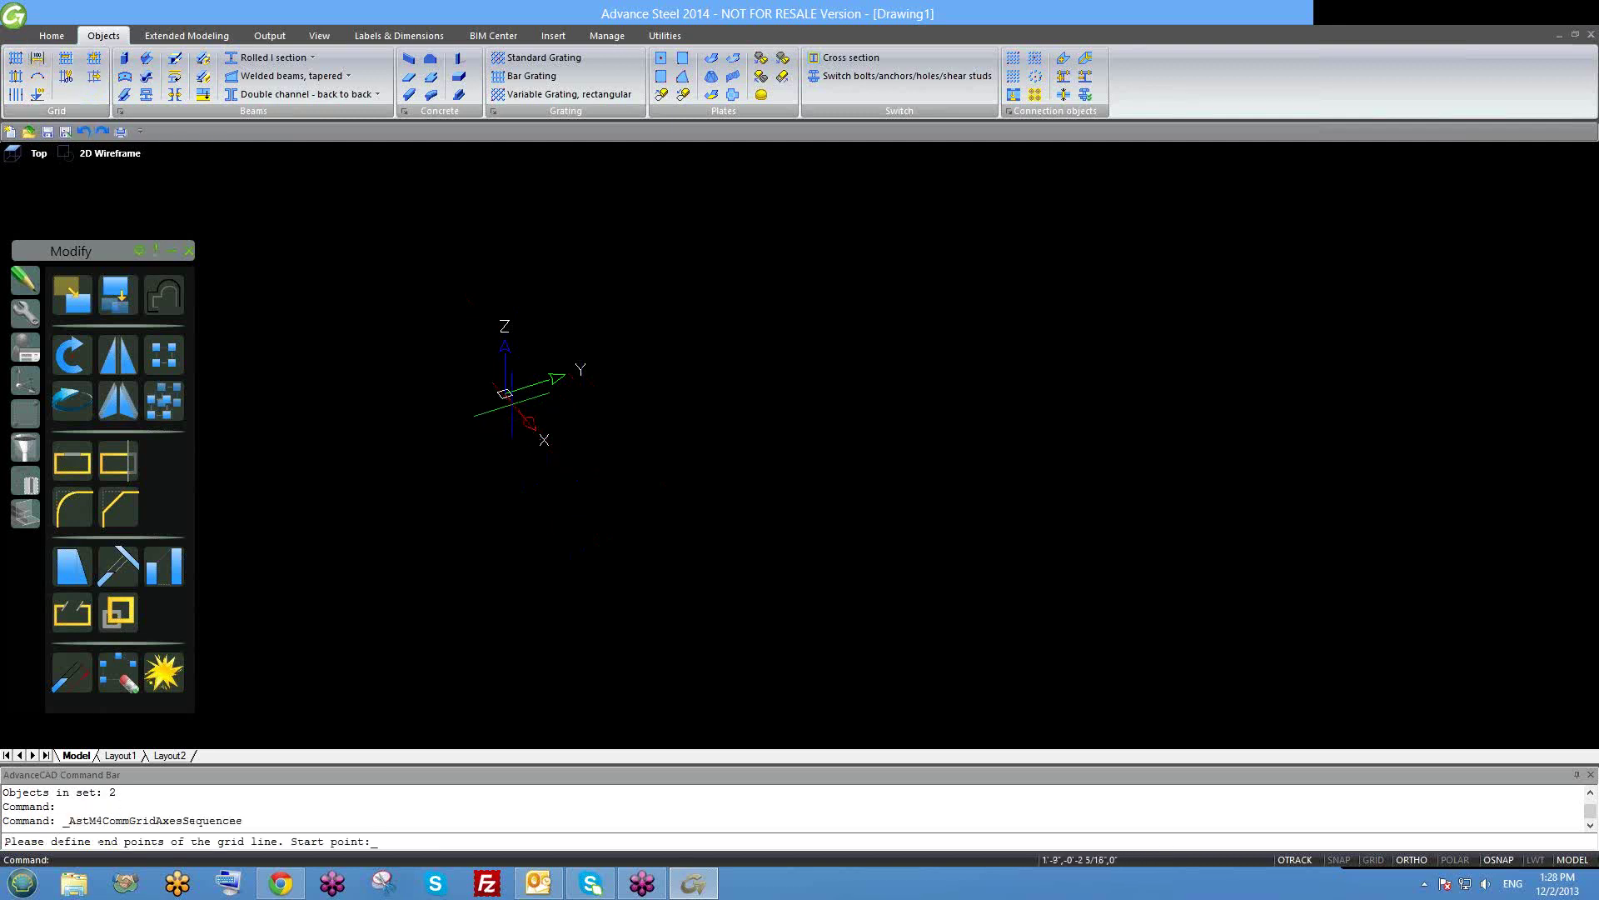
key(Return)
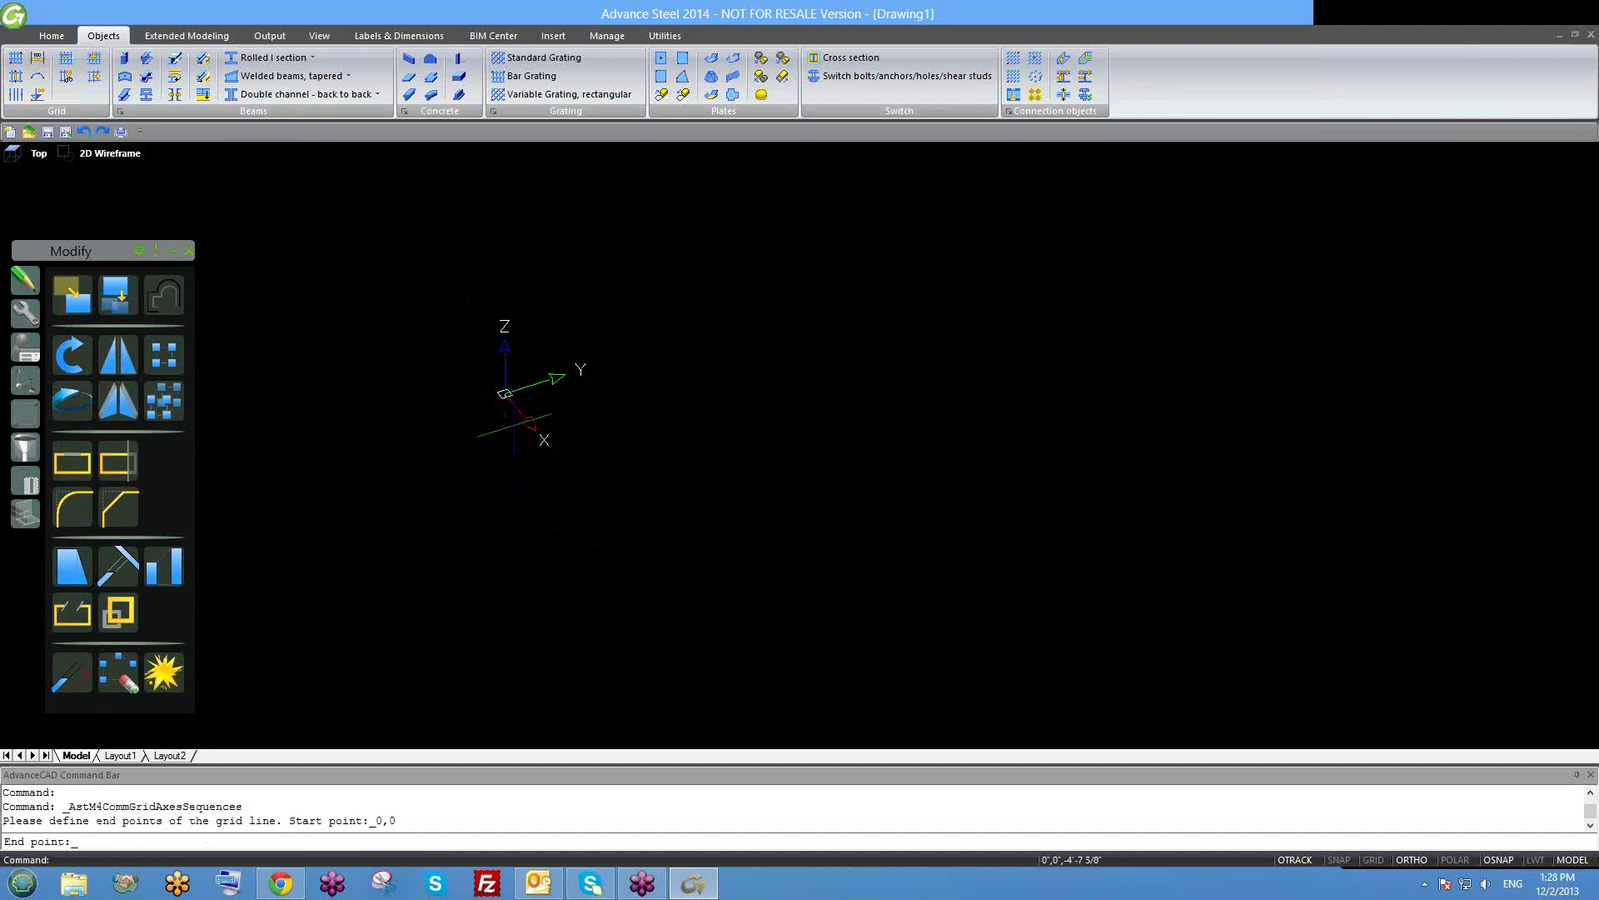
shift+middle_drag(718, 575, 736, 479)
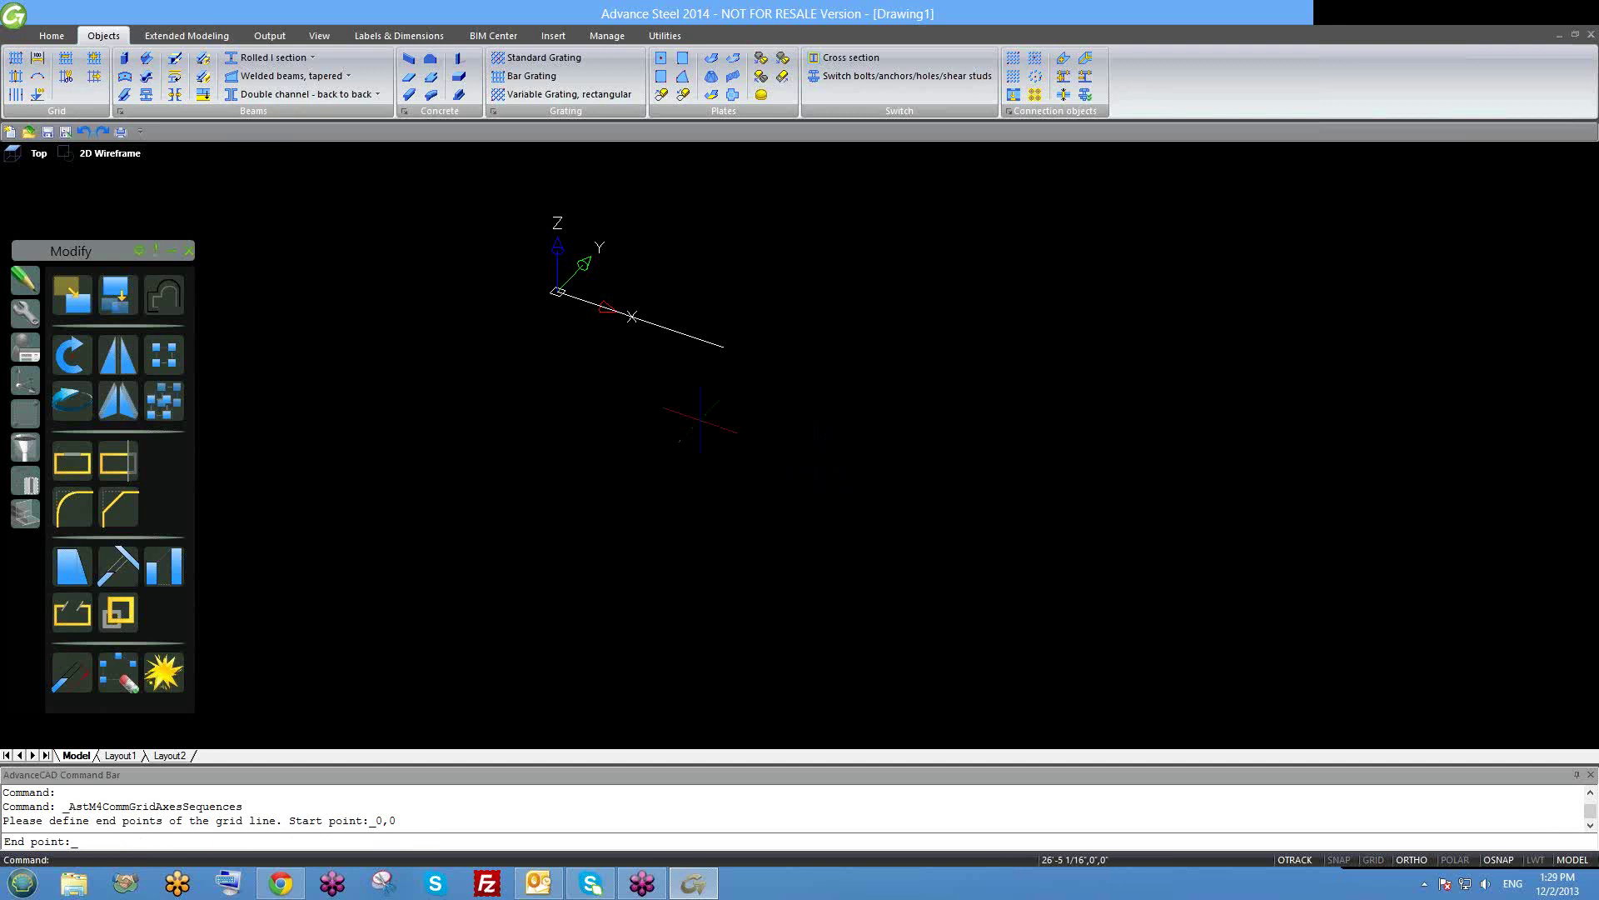
scroll(701, 420, down, 2)
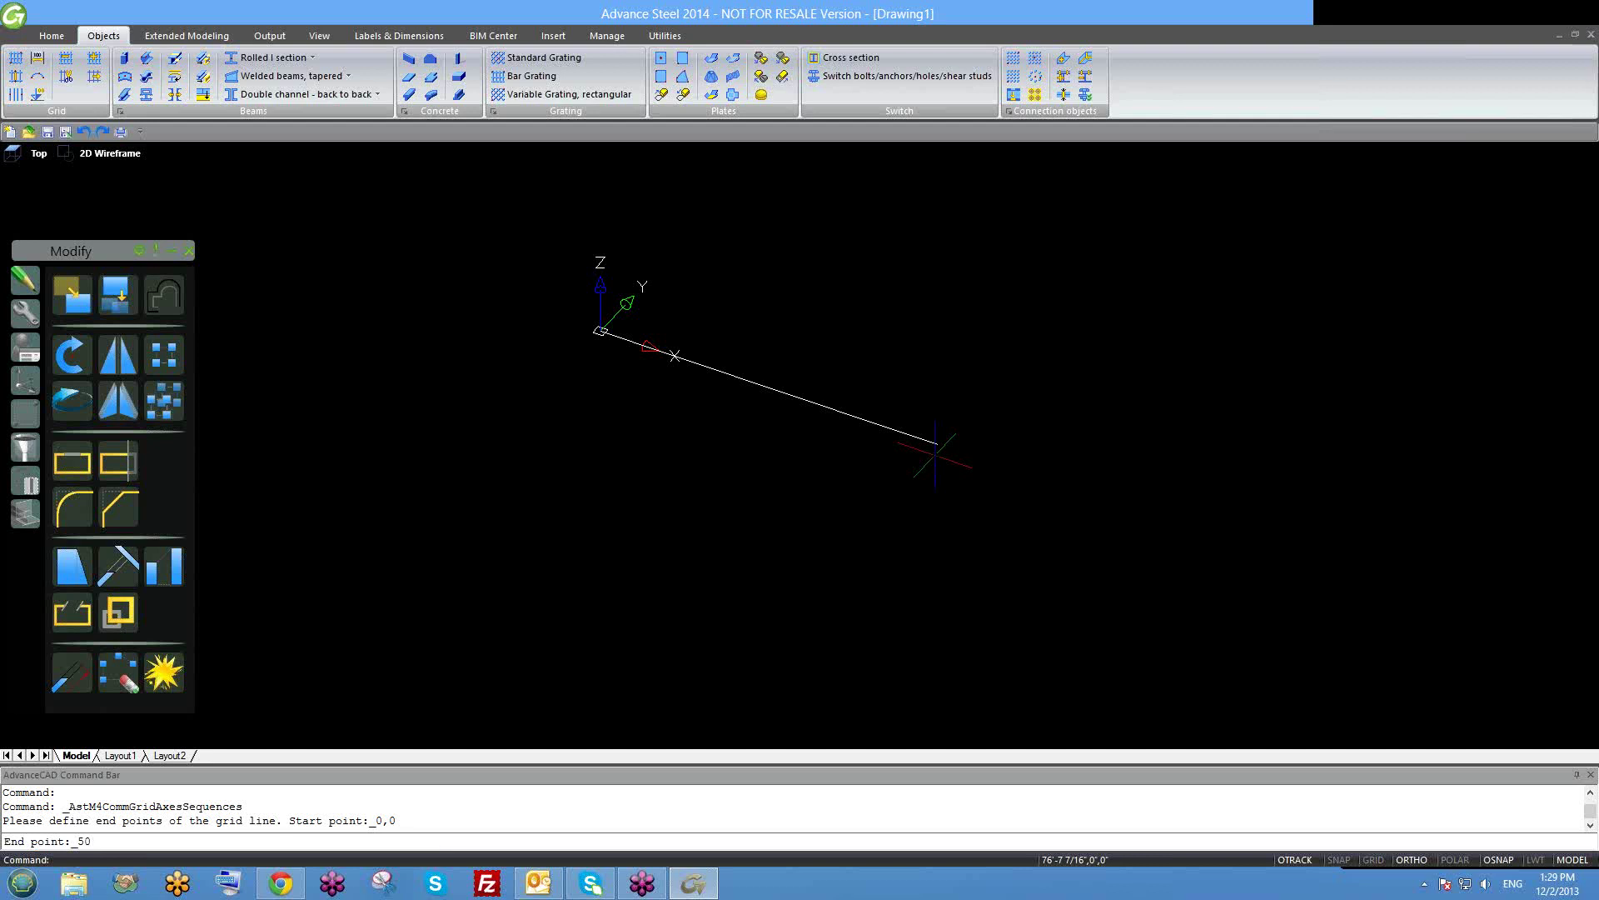
key(Return)
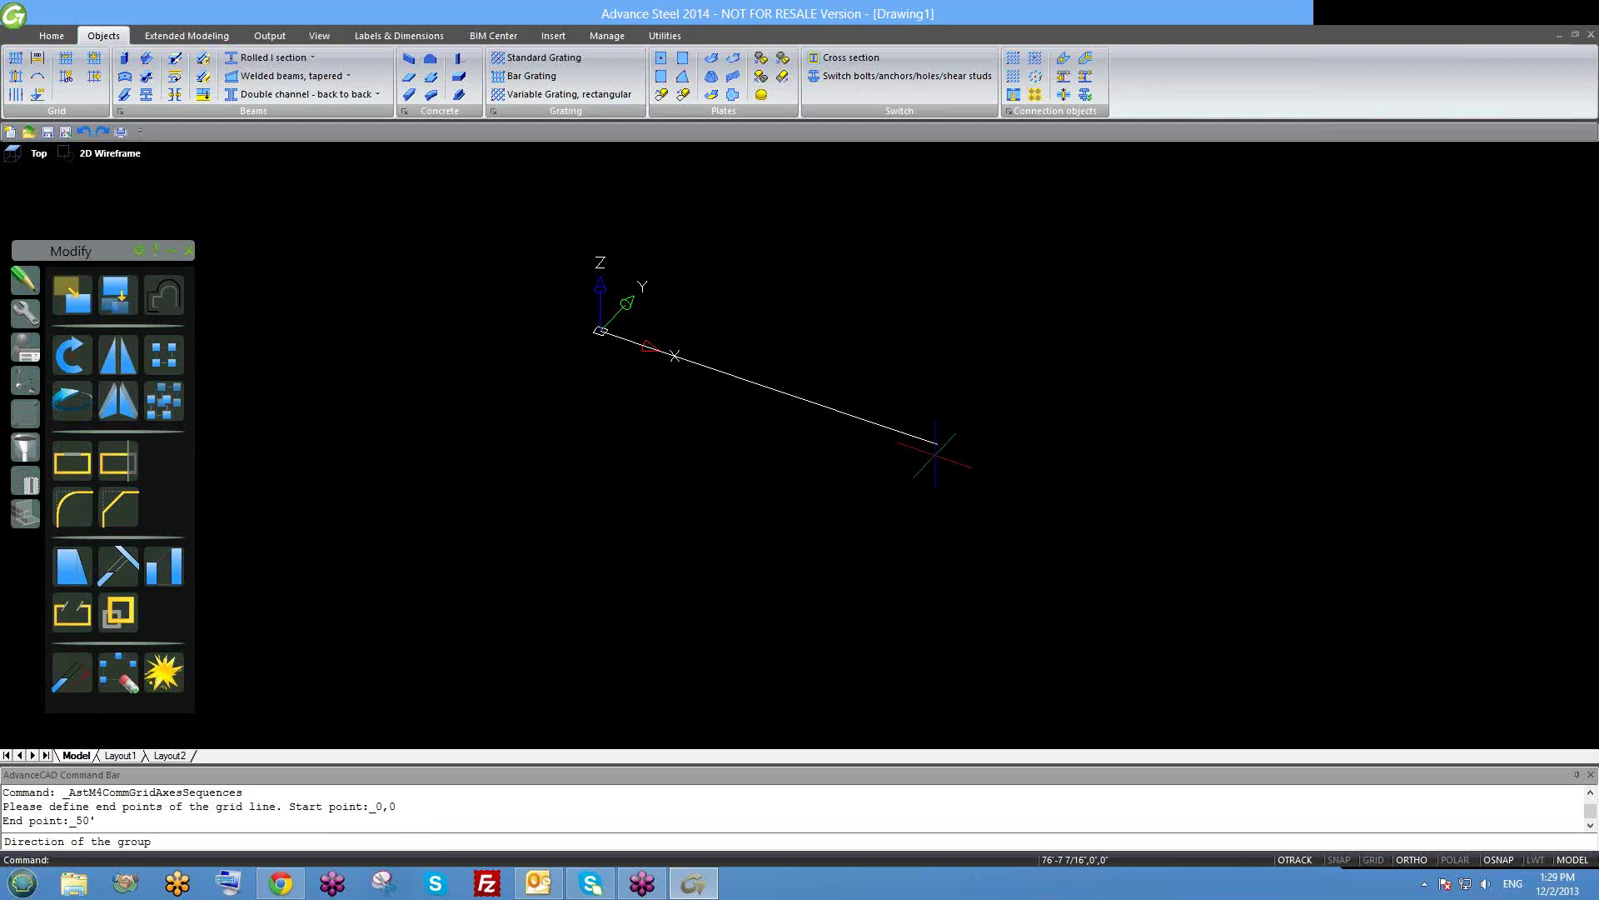
middle_drag(754, 187, 757, 248)
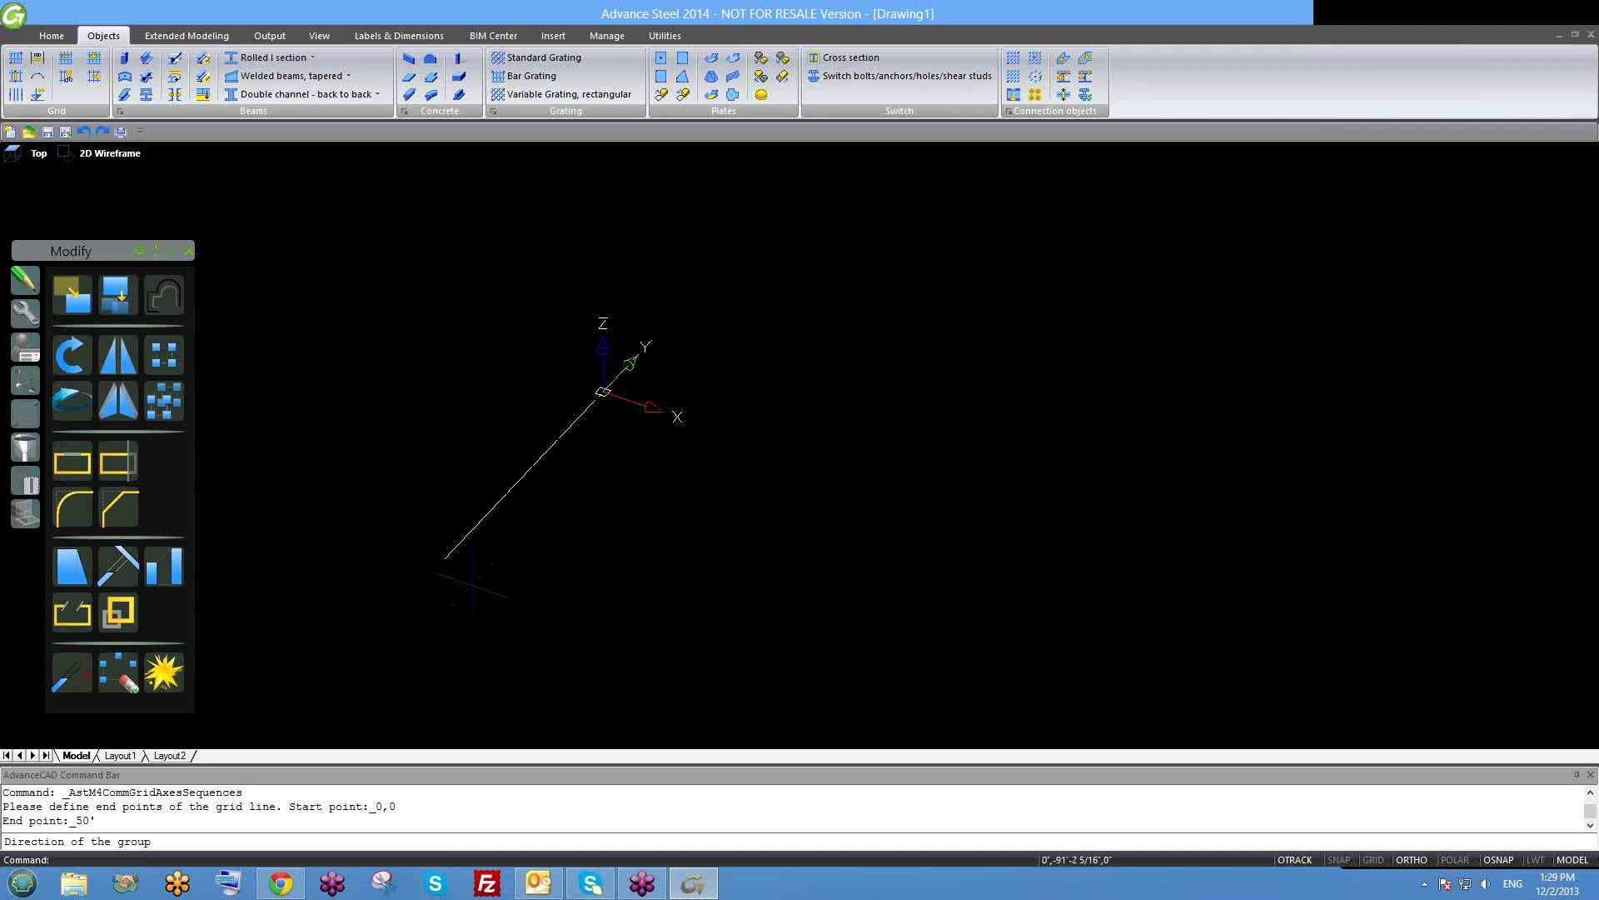
click(850, 176)
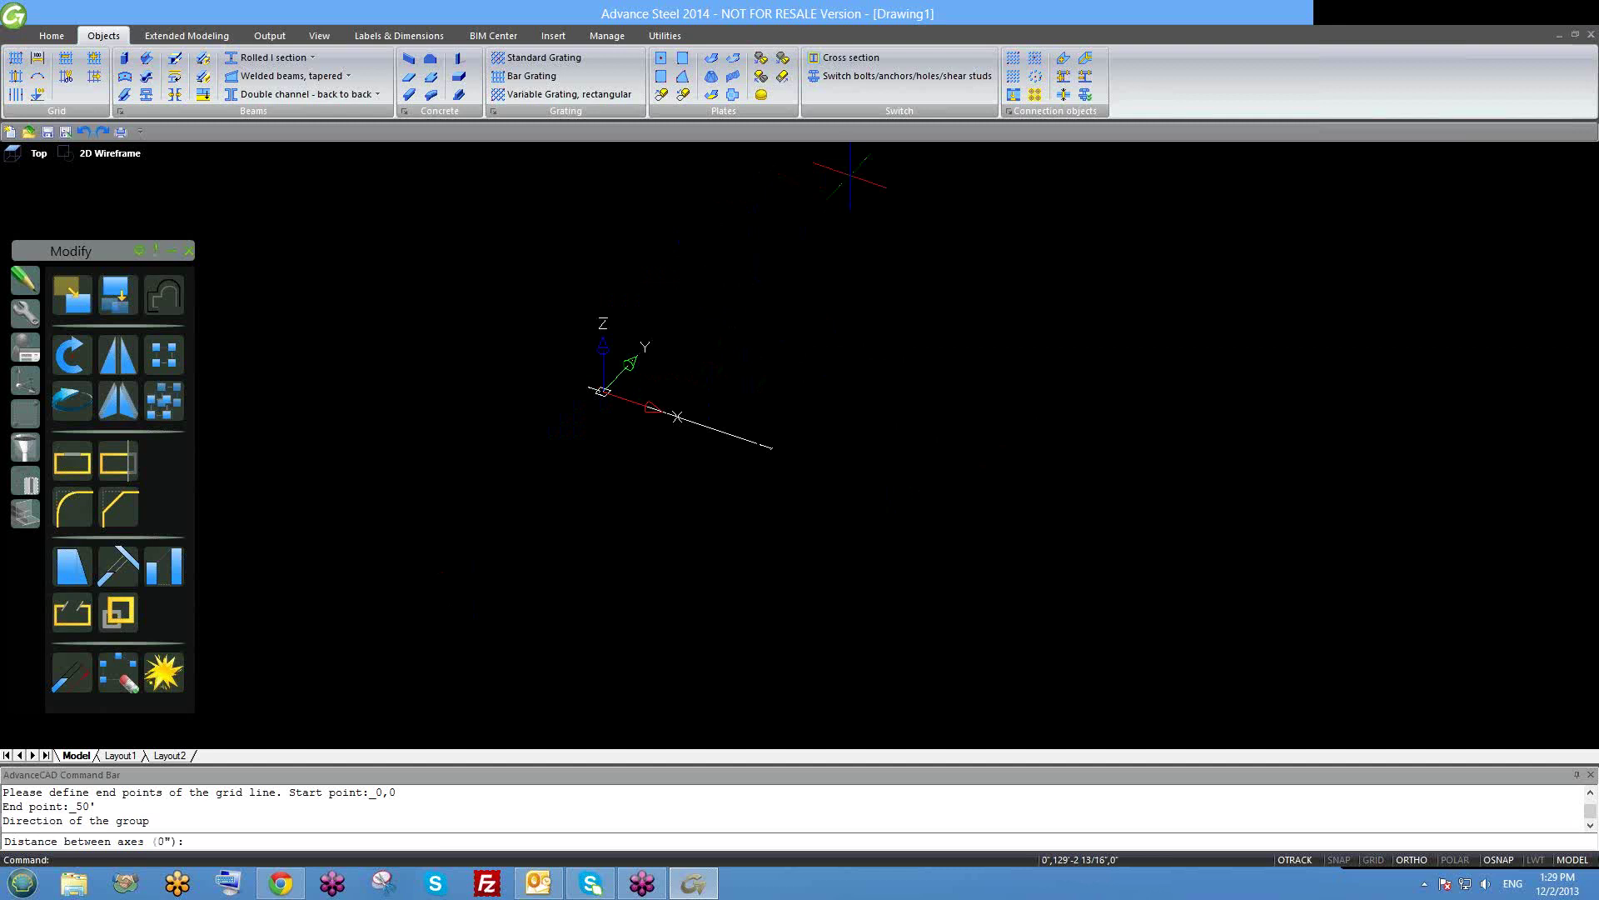
Enter successive axis distances of 15', 12' and 20', finish the group, and close its properties dialog.
scroll(802, 358, up, 3)
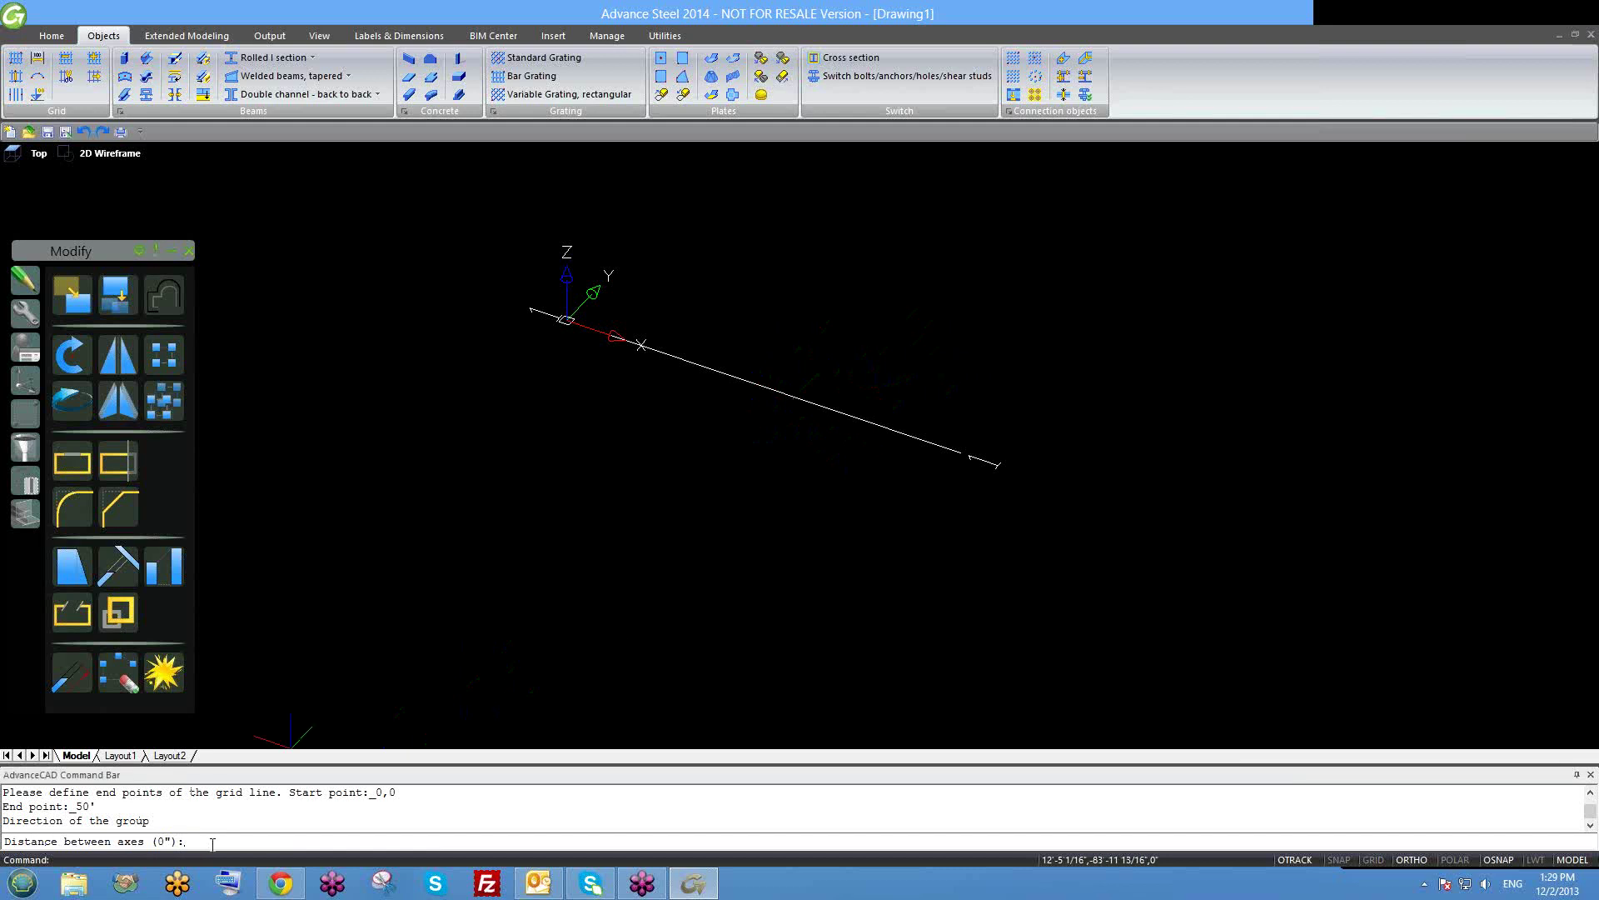
text(15)
key(Return)
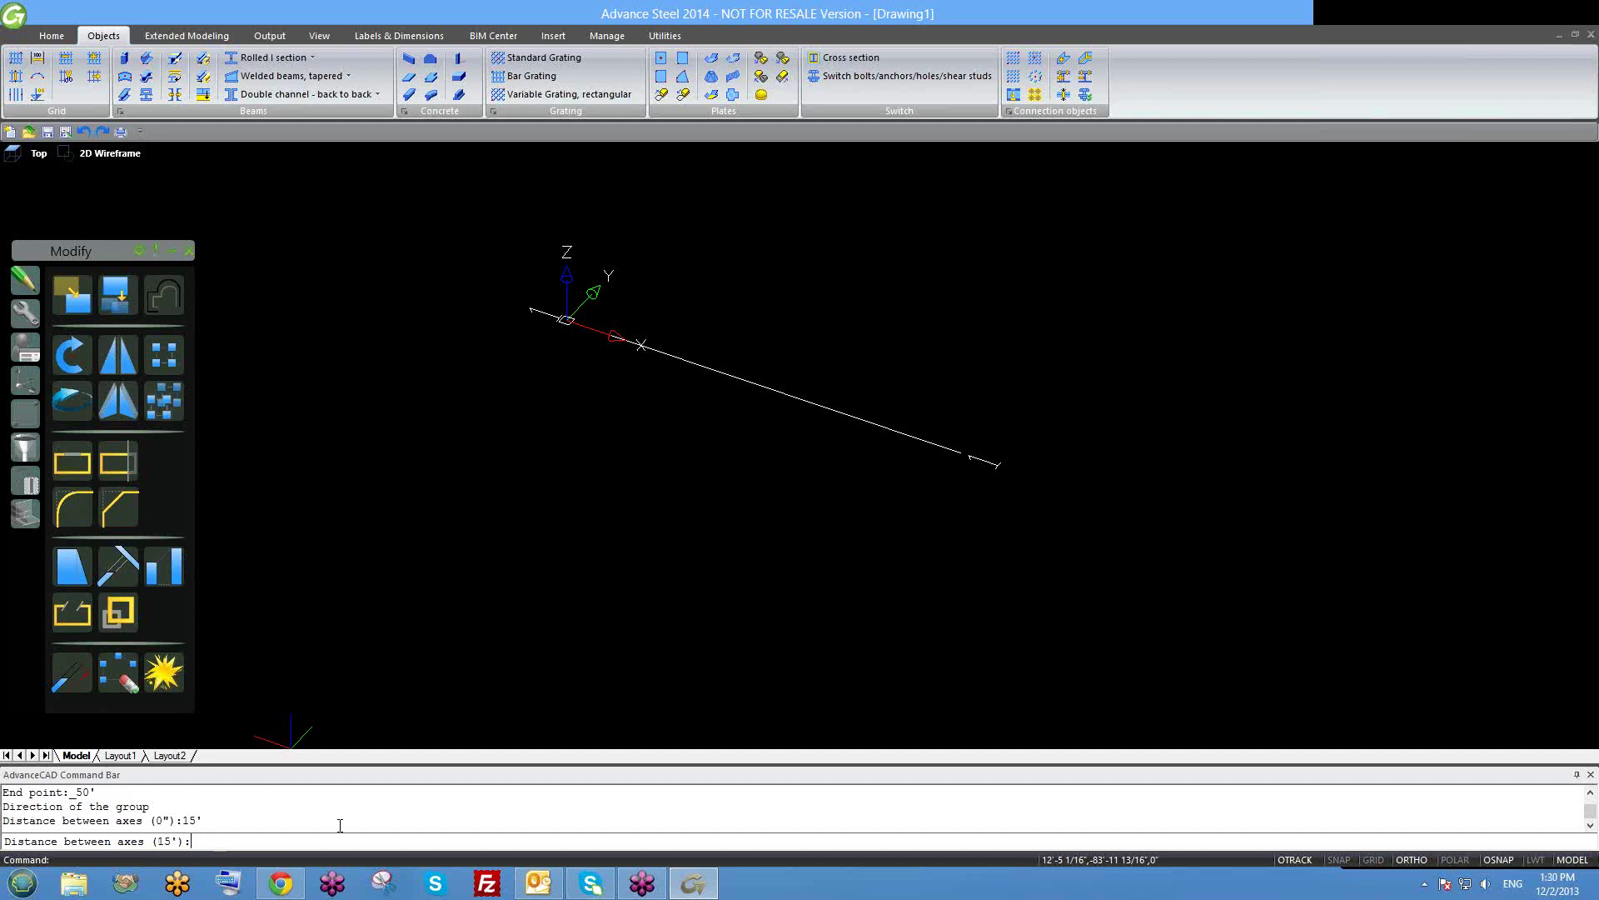
scroll(441, 683, down, 2)
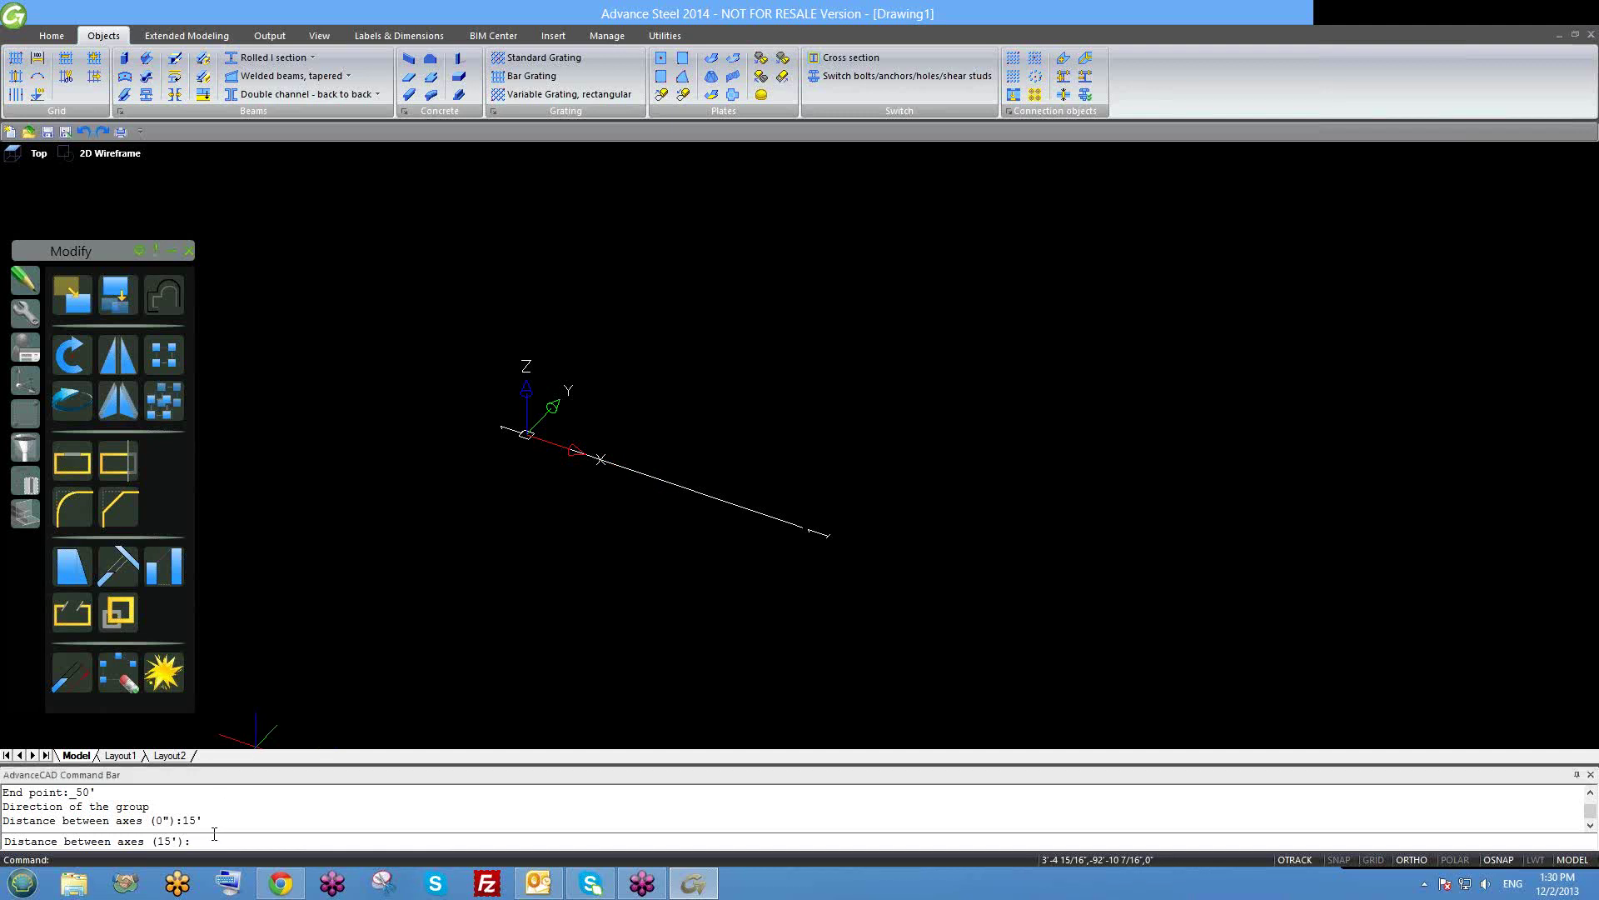
text(1)
text(12)
key(Return)
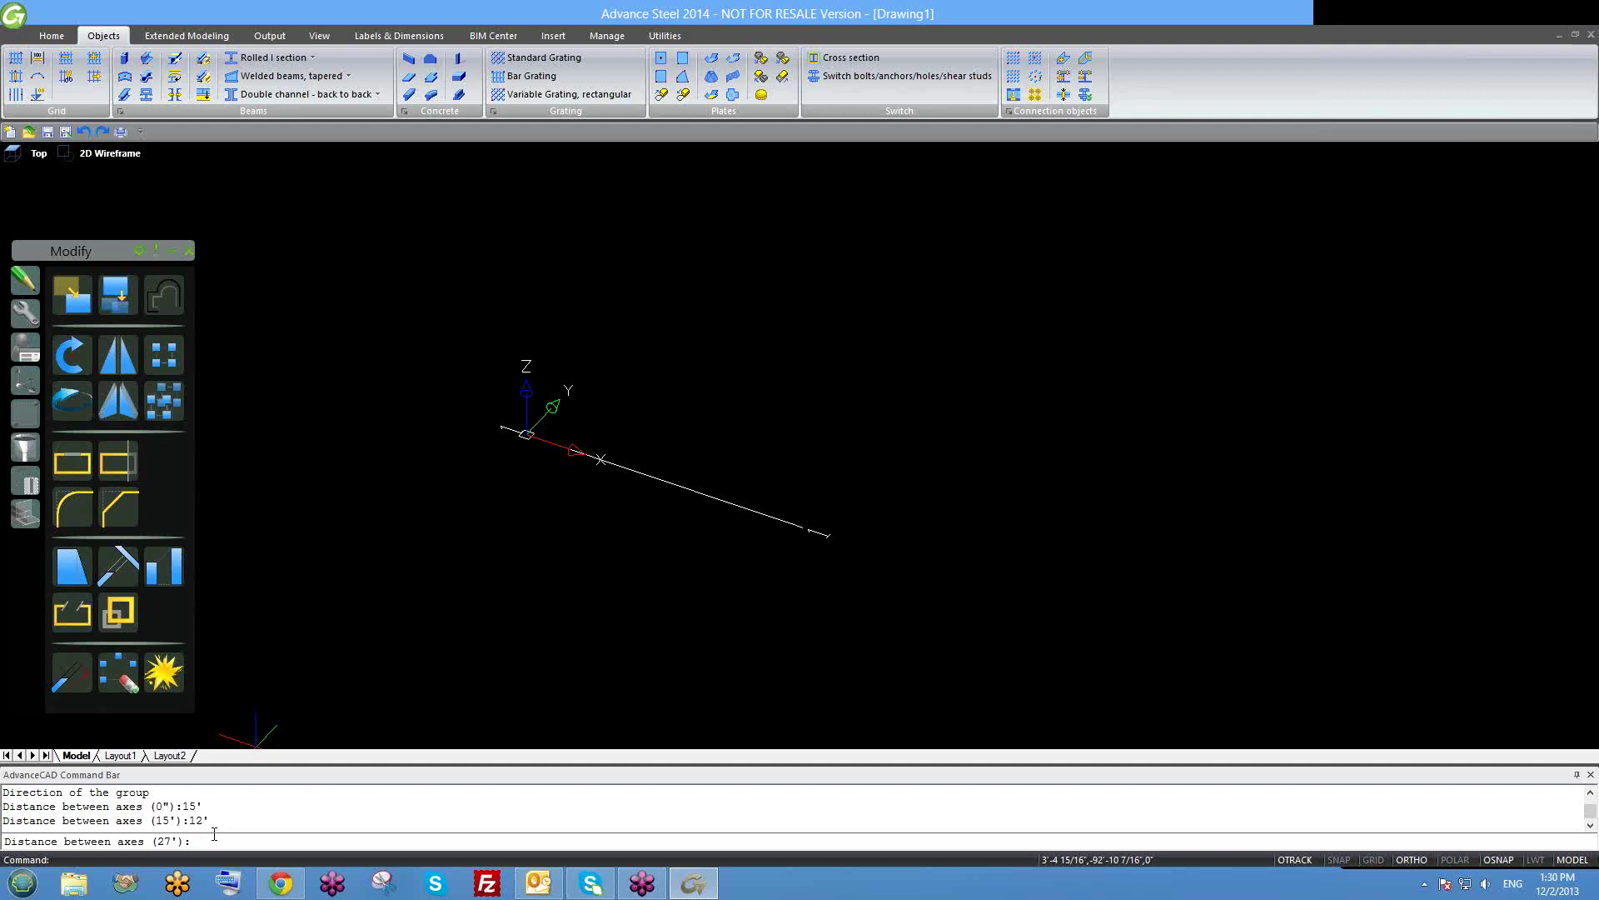
text(20)
key(Return)
key(Return)
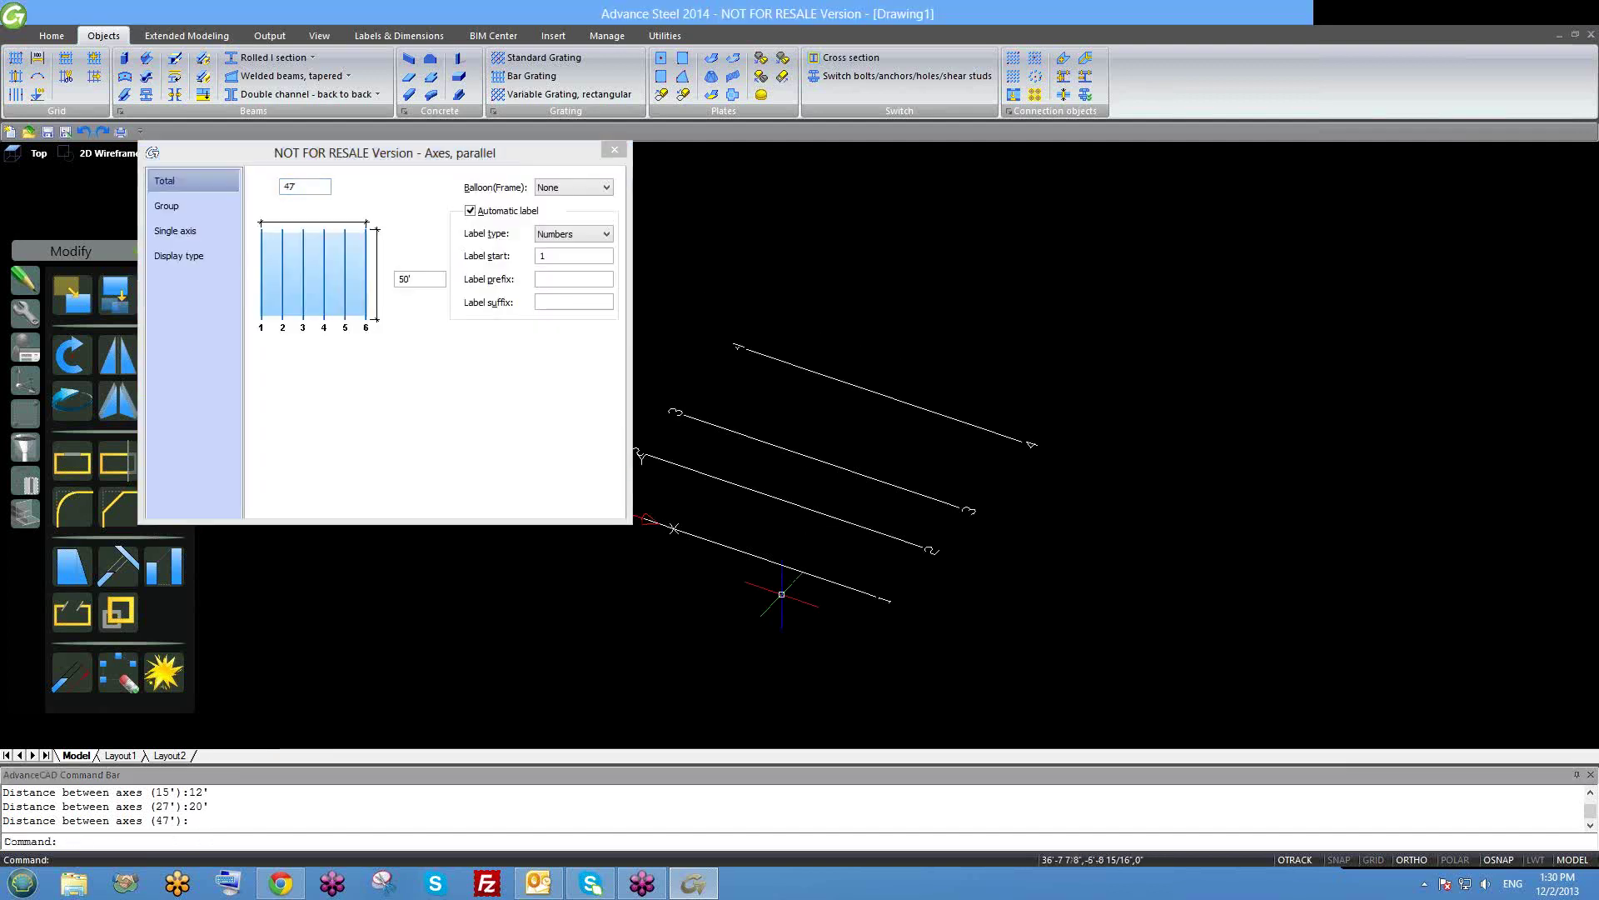
click(617, 150)
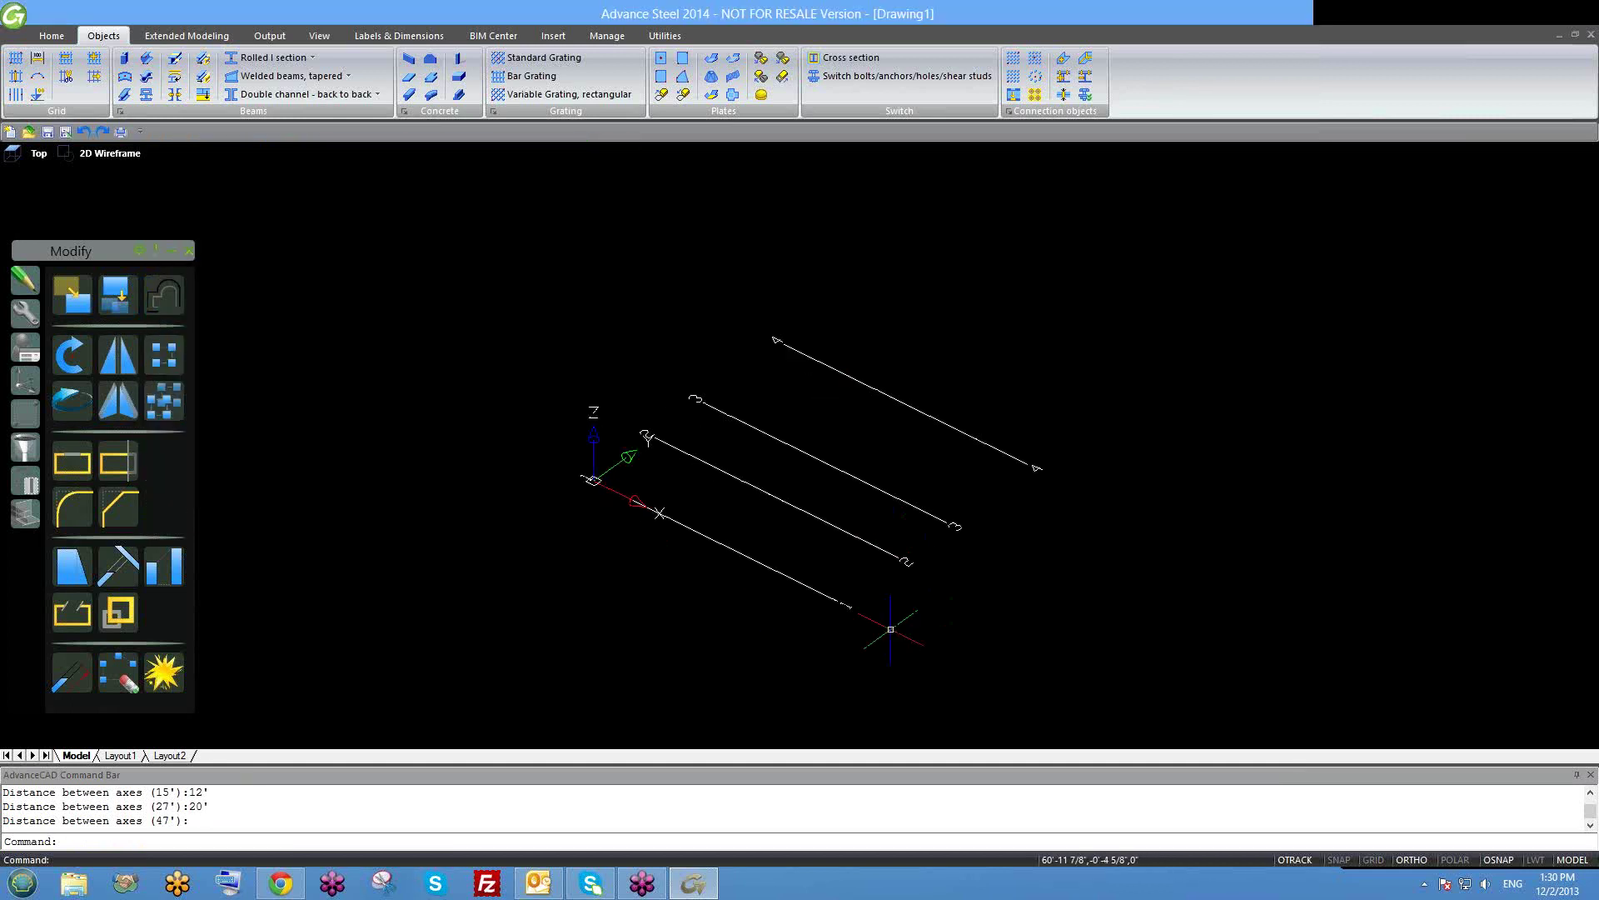
scroll(825, 612, up, 2)
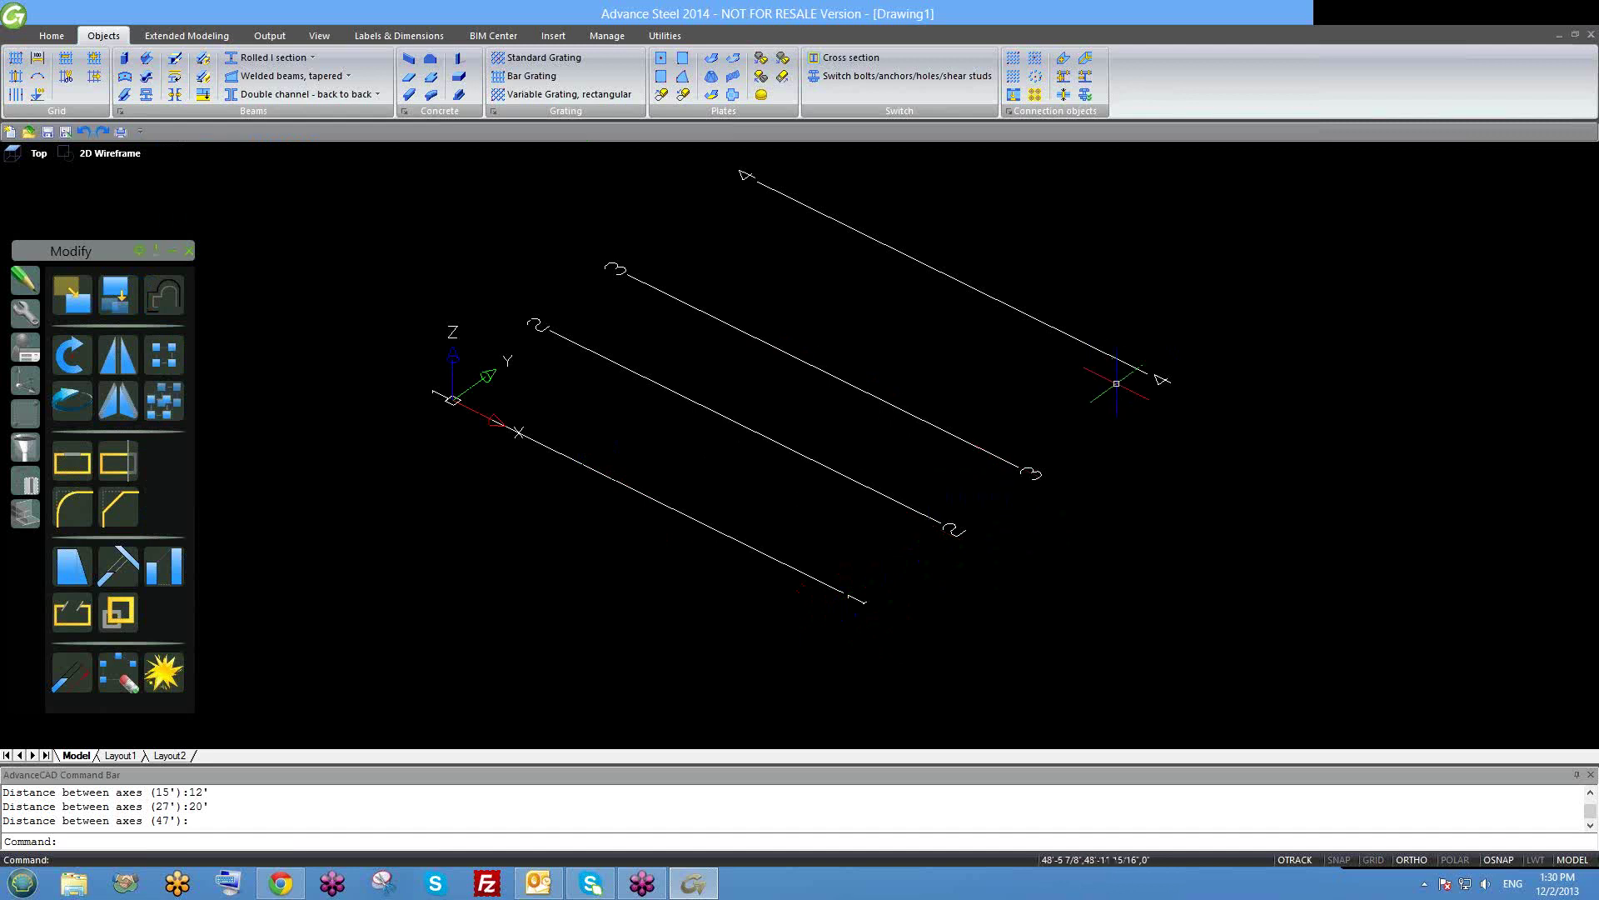
scroll(1116, 379, down, 2)
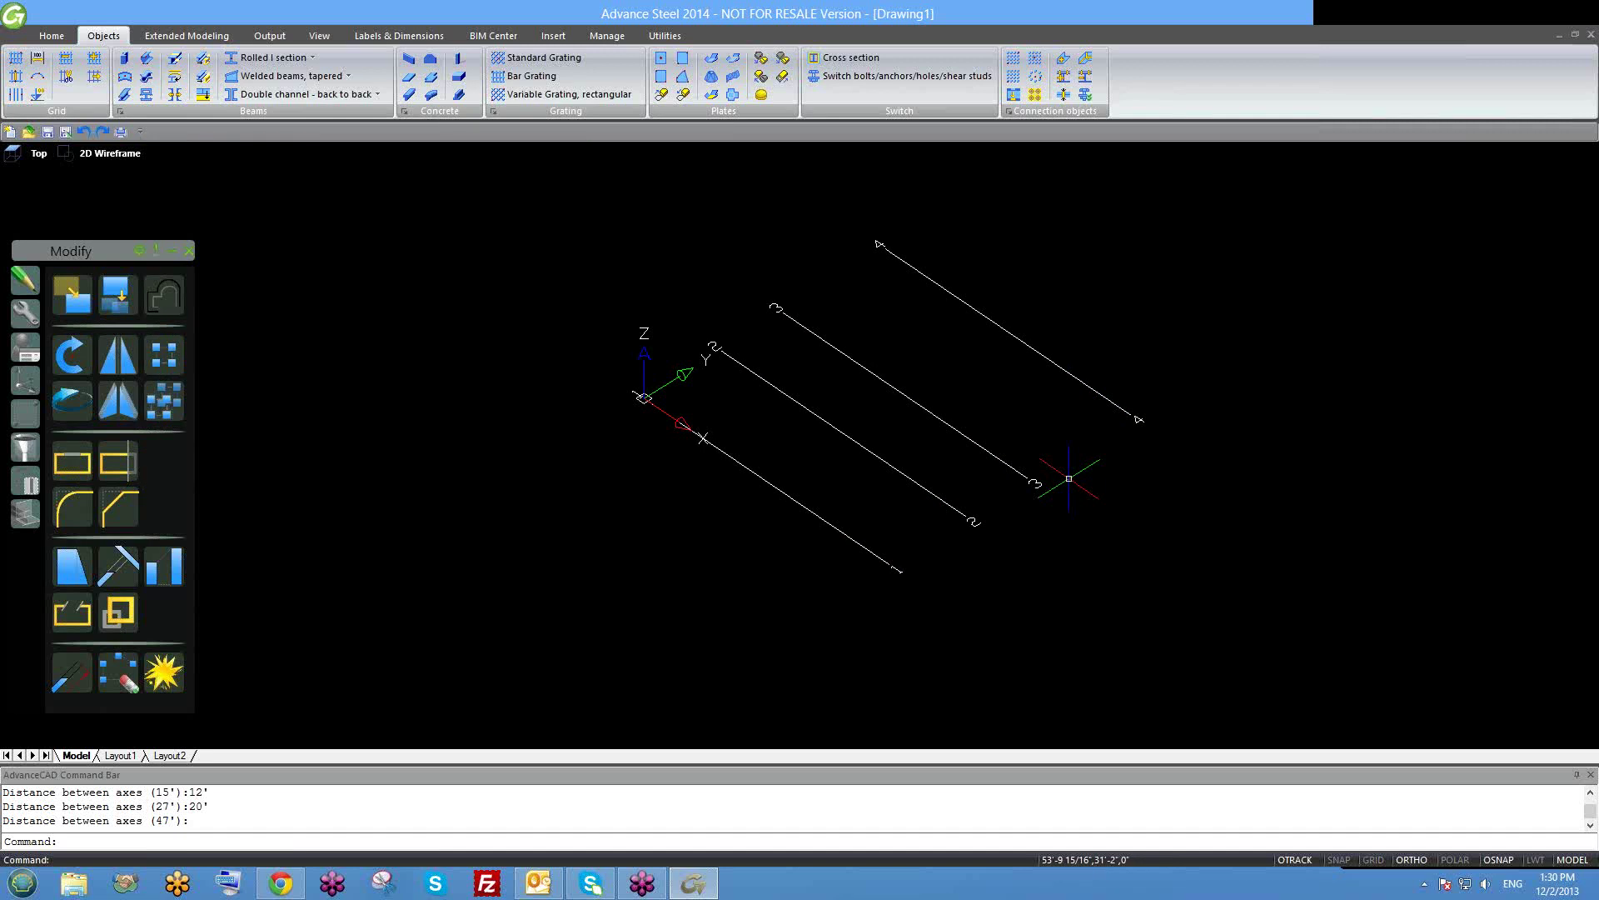
middle_drag(1068, 479, 976, 478)
mouse_move(880, 593)
shift+middle_down()
mouse_move(899, 589)
mouse_move(892, 572)
shift+middle_up()
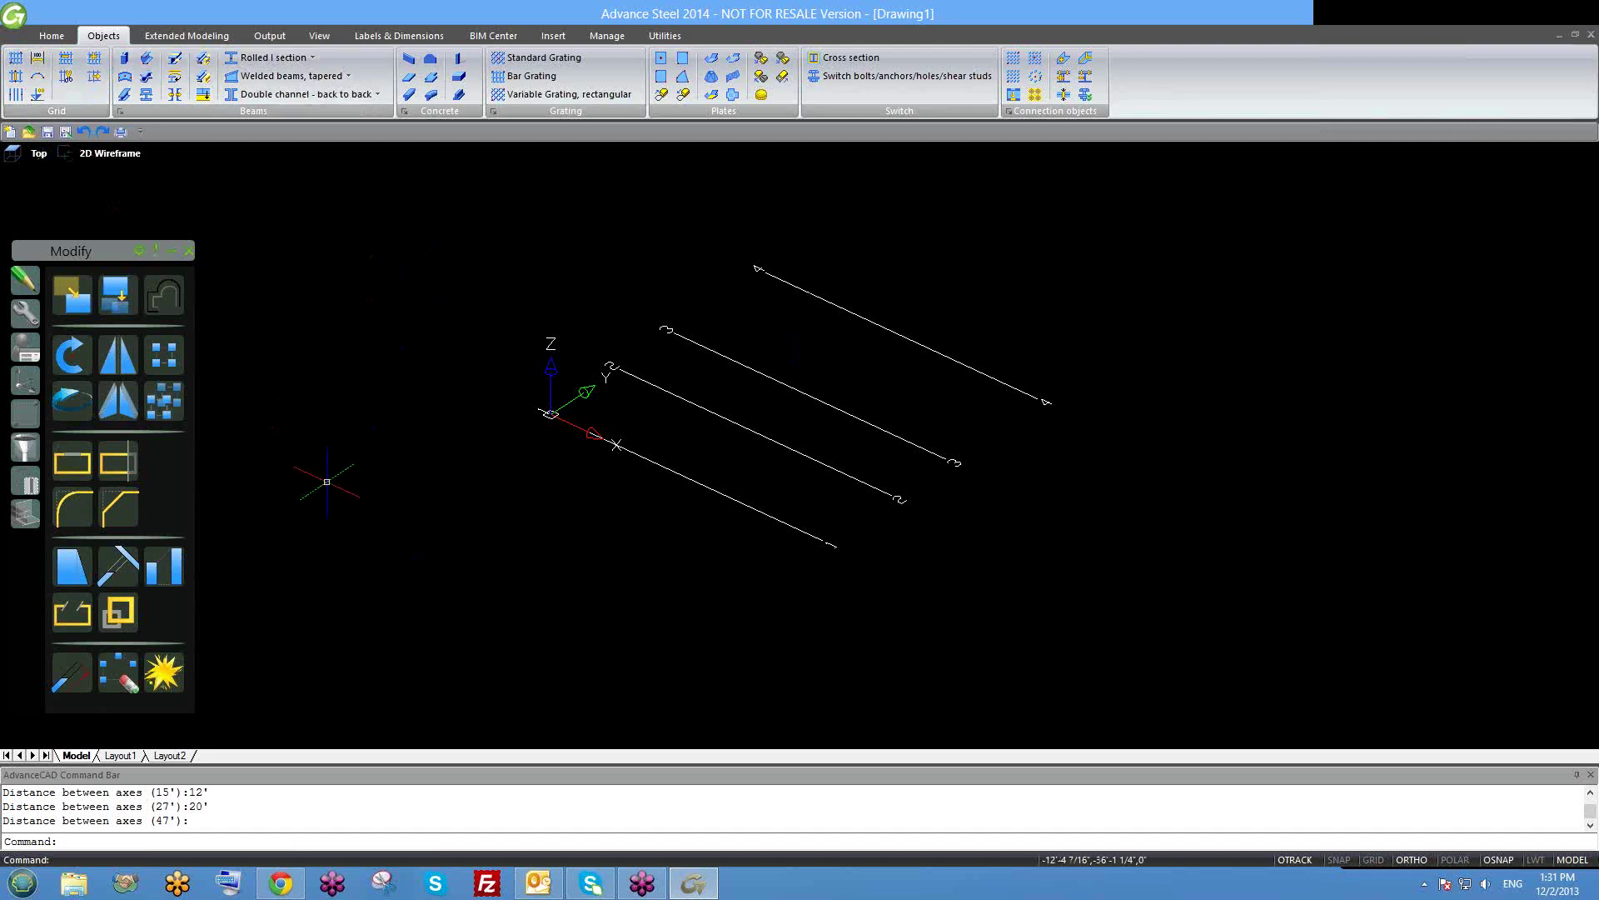
Start a second grid with groups by distance, with its axis line from the origin to axis 4's start point and group direction along positive X.
middle_drag(597, 406, 601, 423)
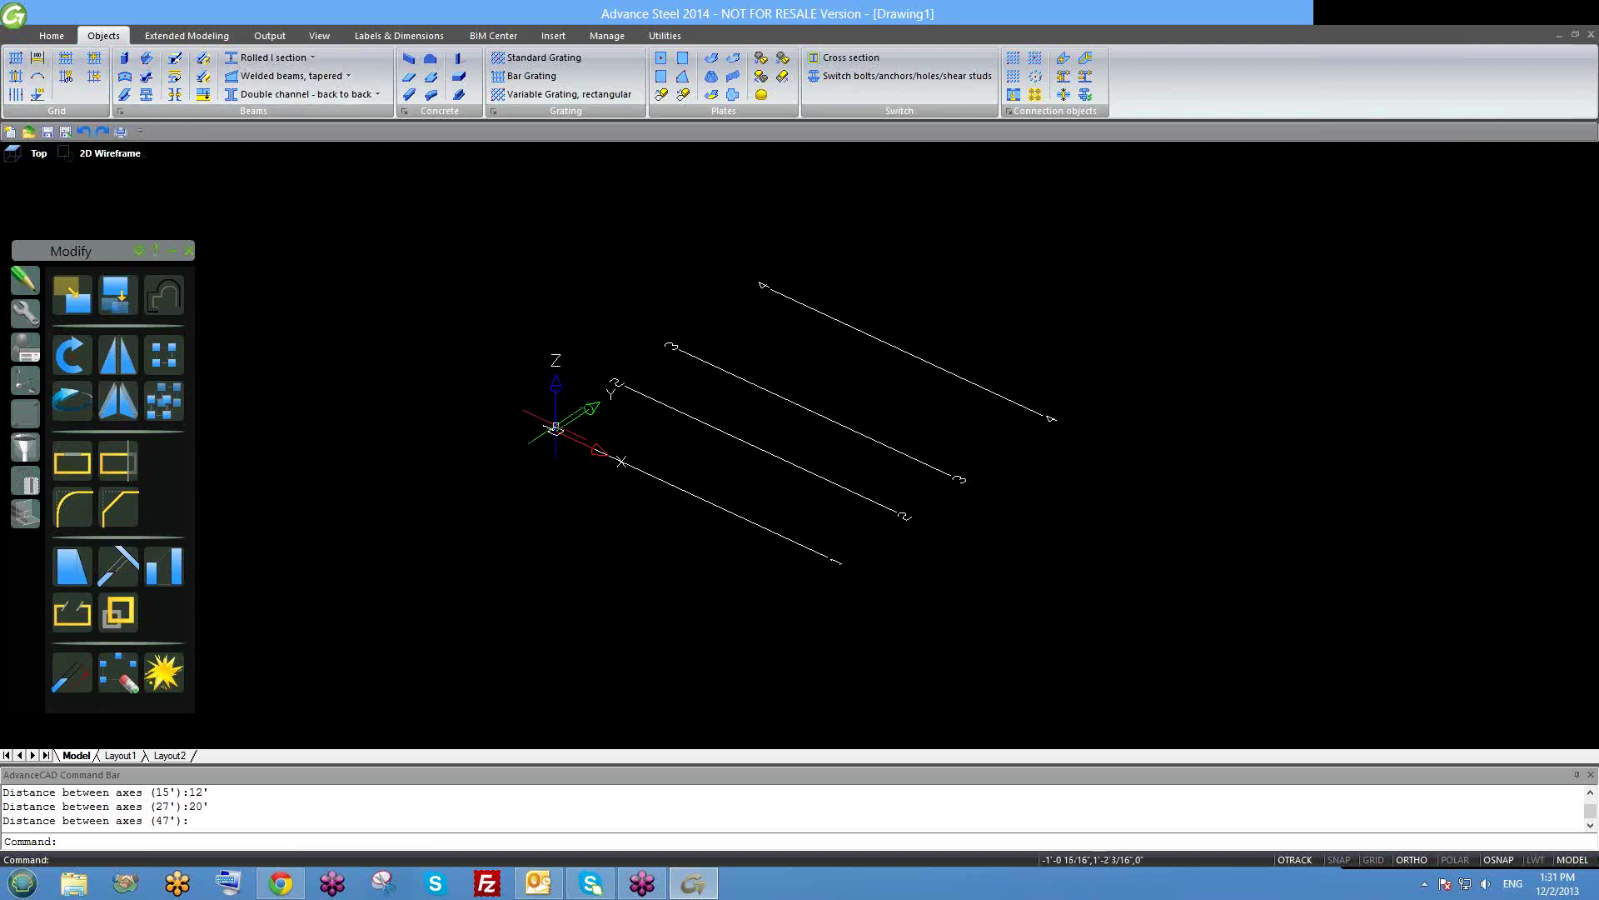
click(37, 60)
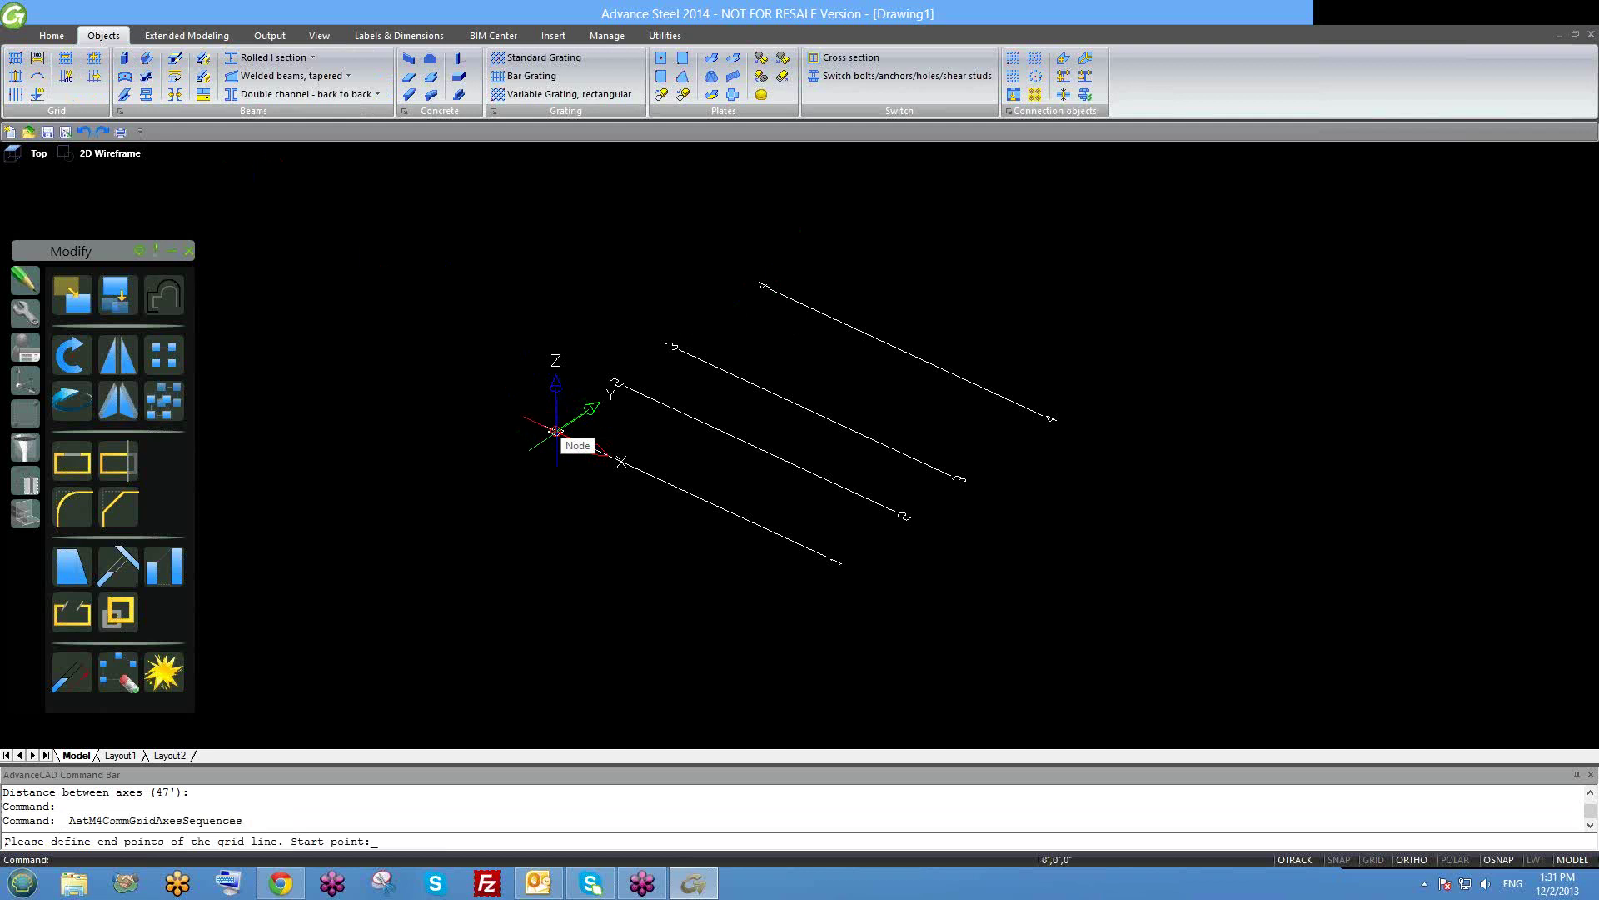
scroll(556, 431, up, 4)
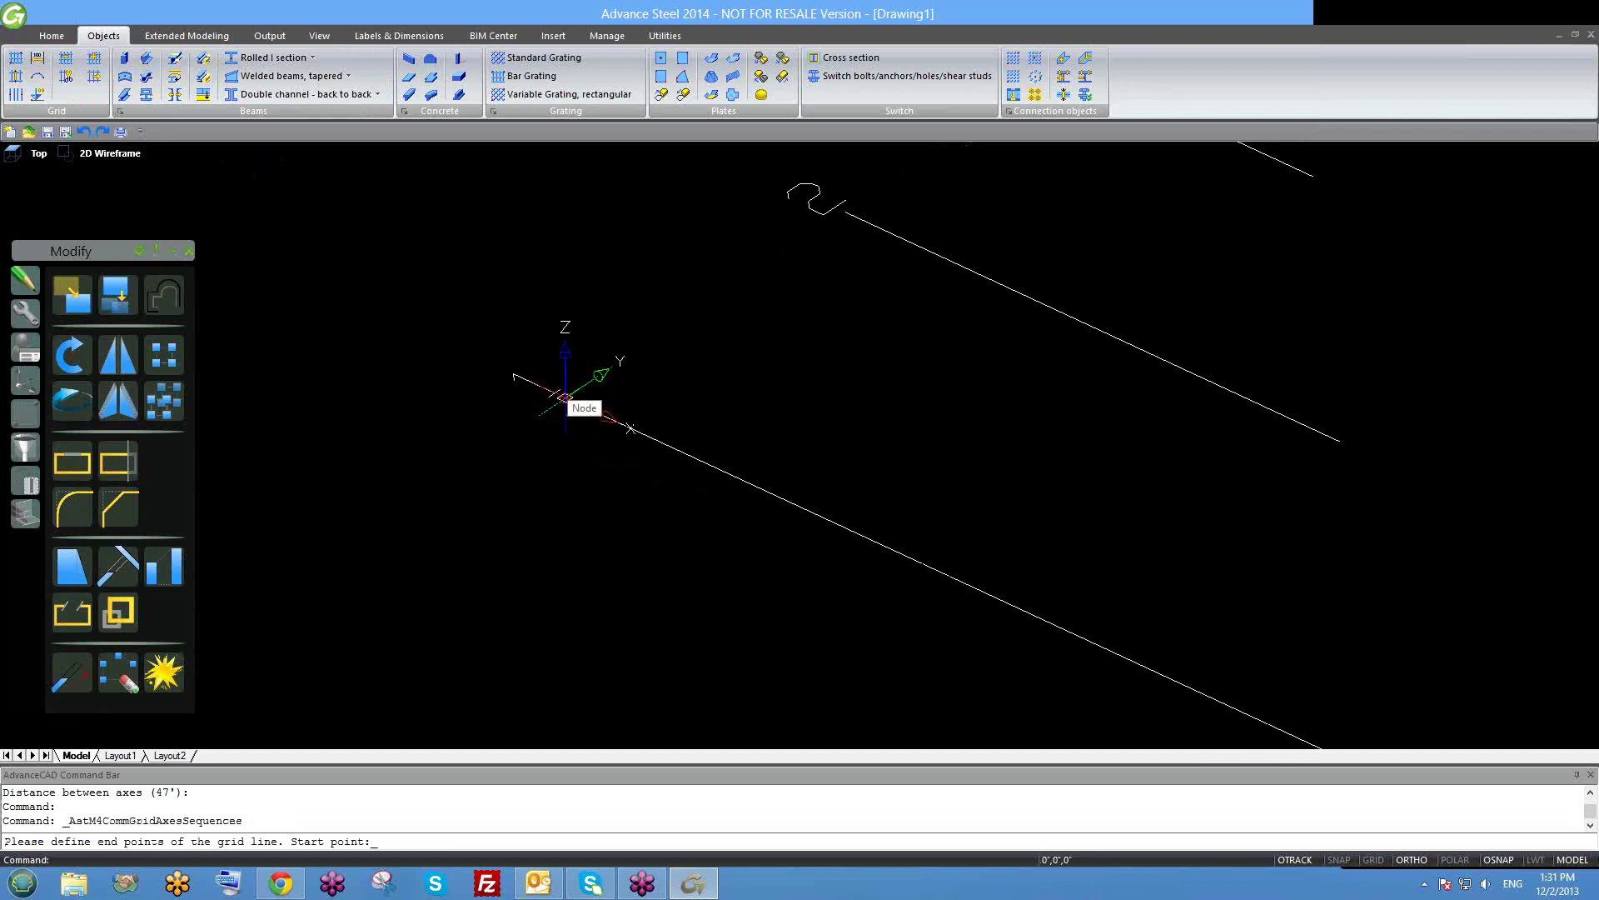
click(564, 397)
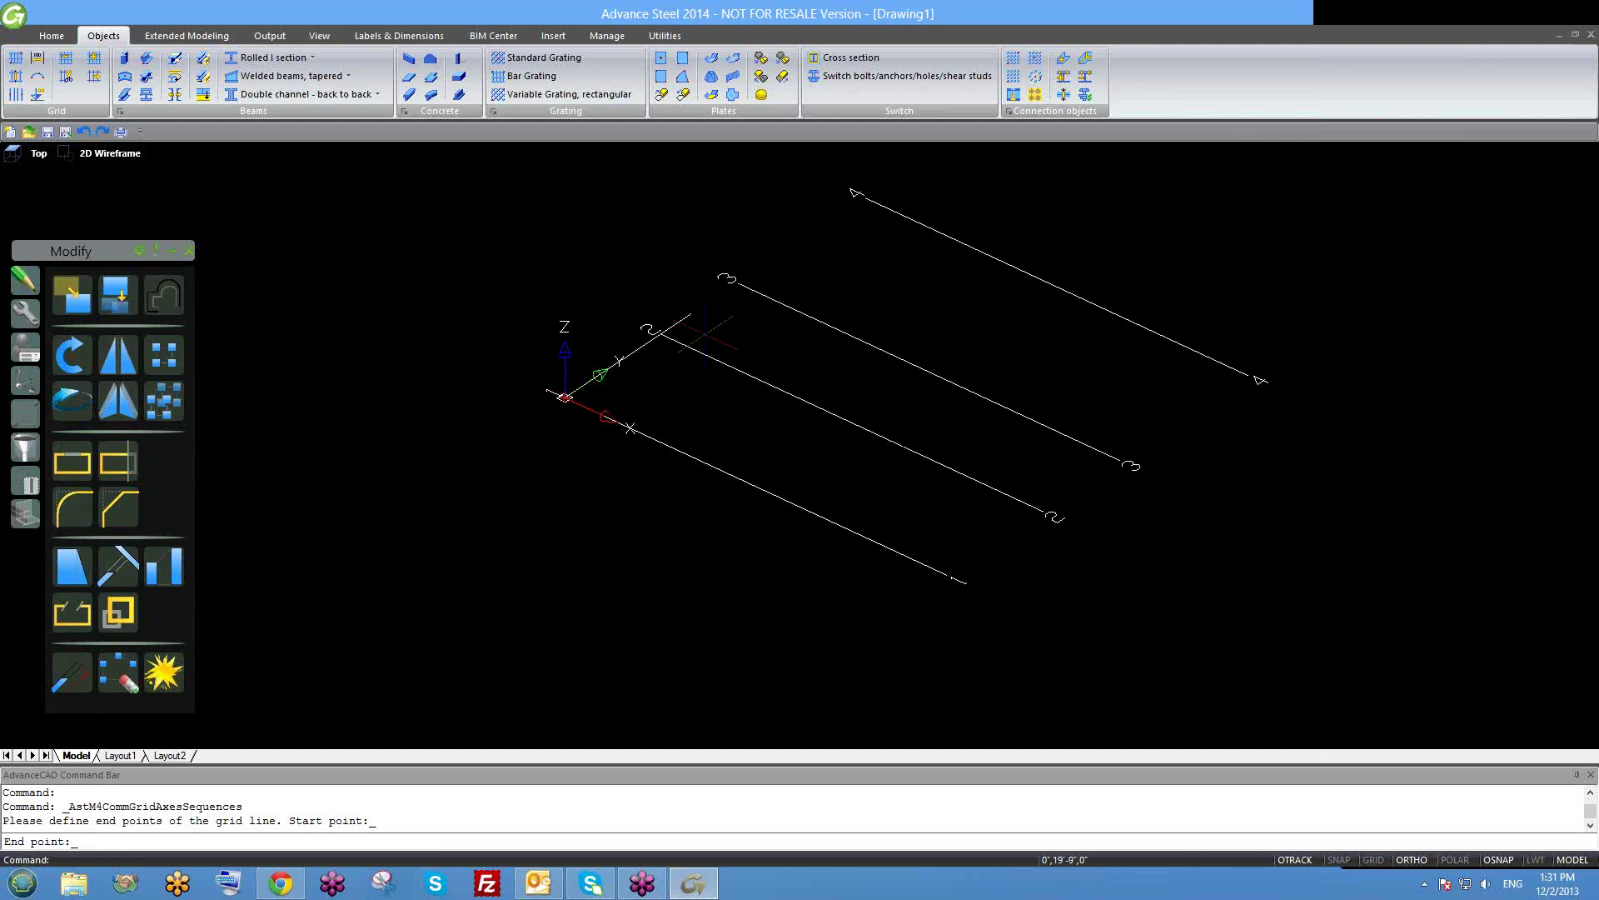
middle_drag(842, 261, 819, 331)
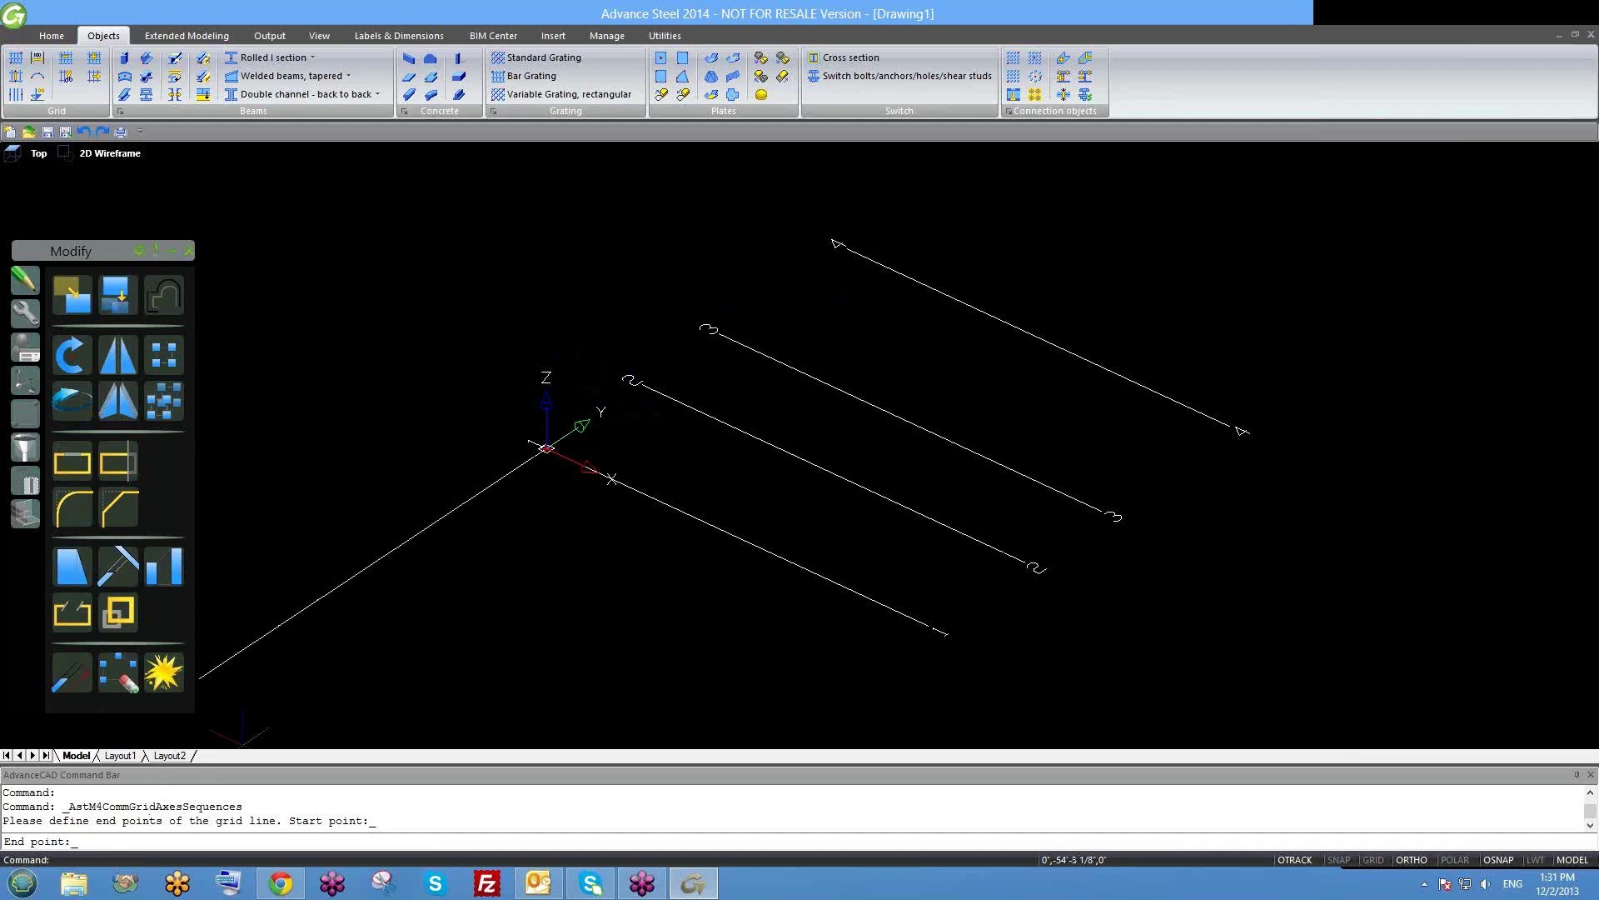
scroll(398, 607, down, 3)
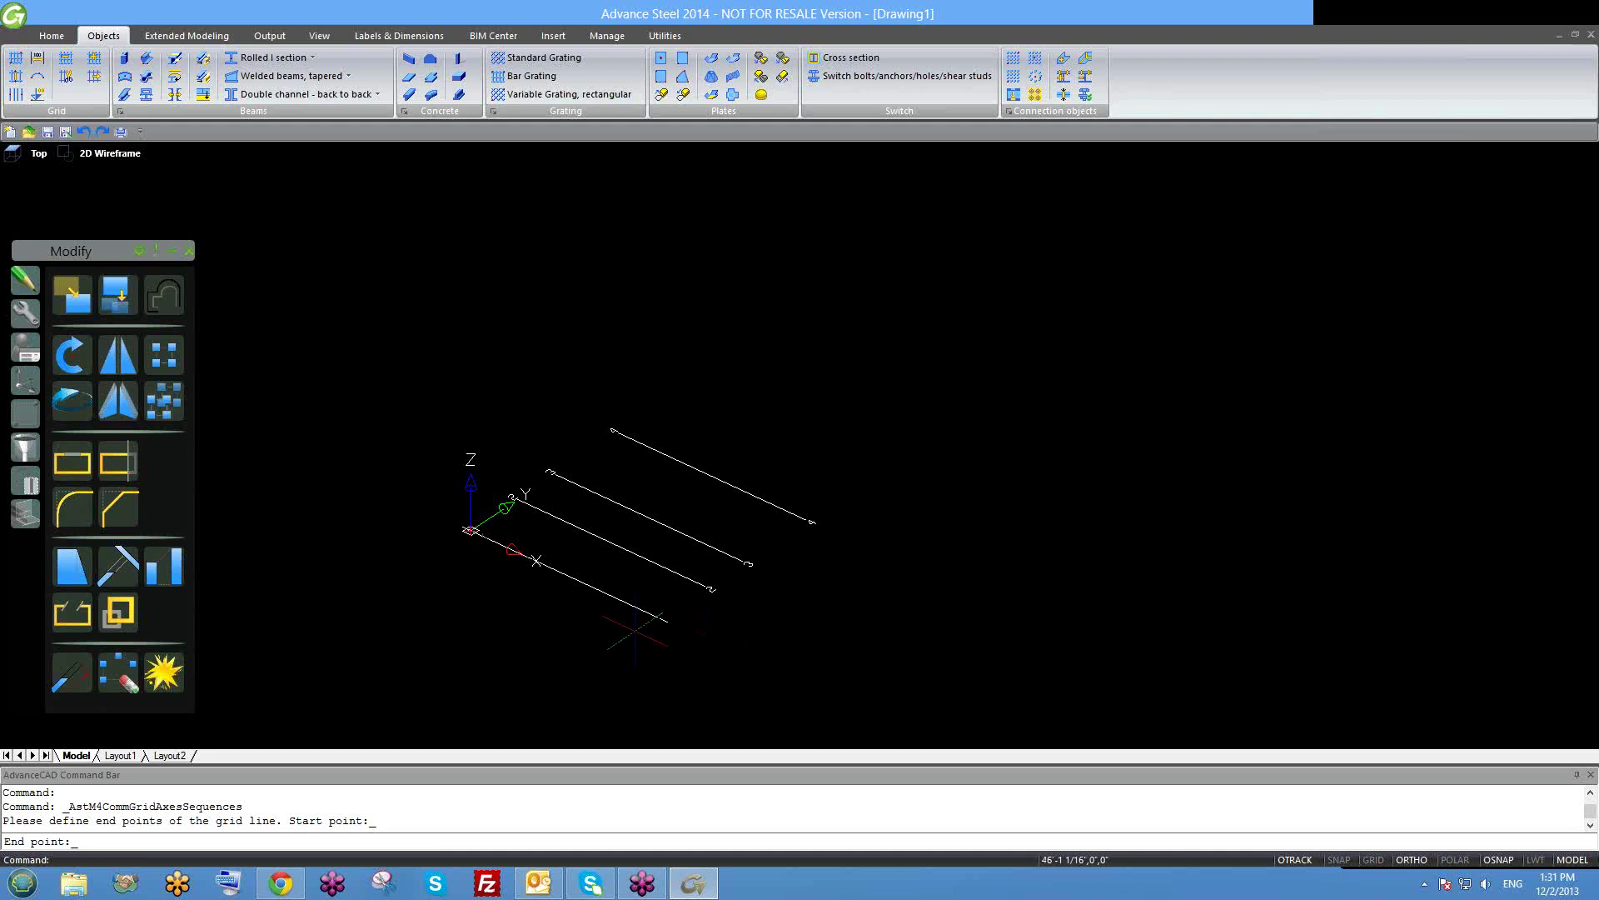
scroll(621, 479, up, 5)
scroll(632, 350, down, 3)
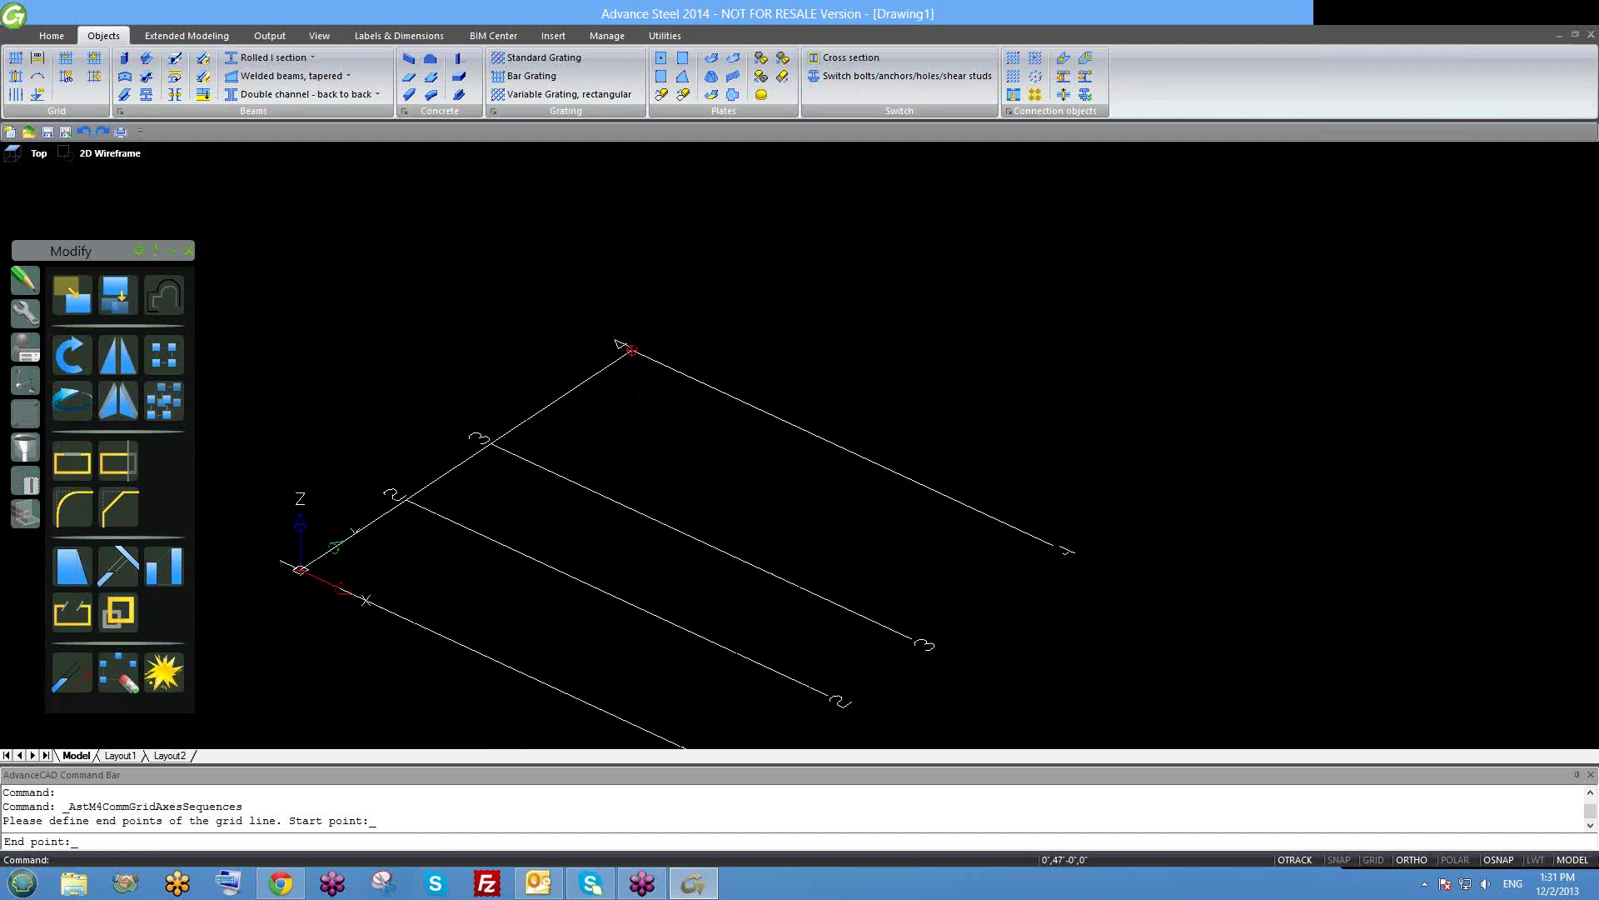
scroll(631, 350, down, 1)
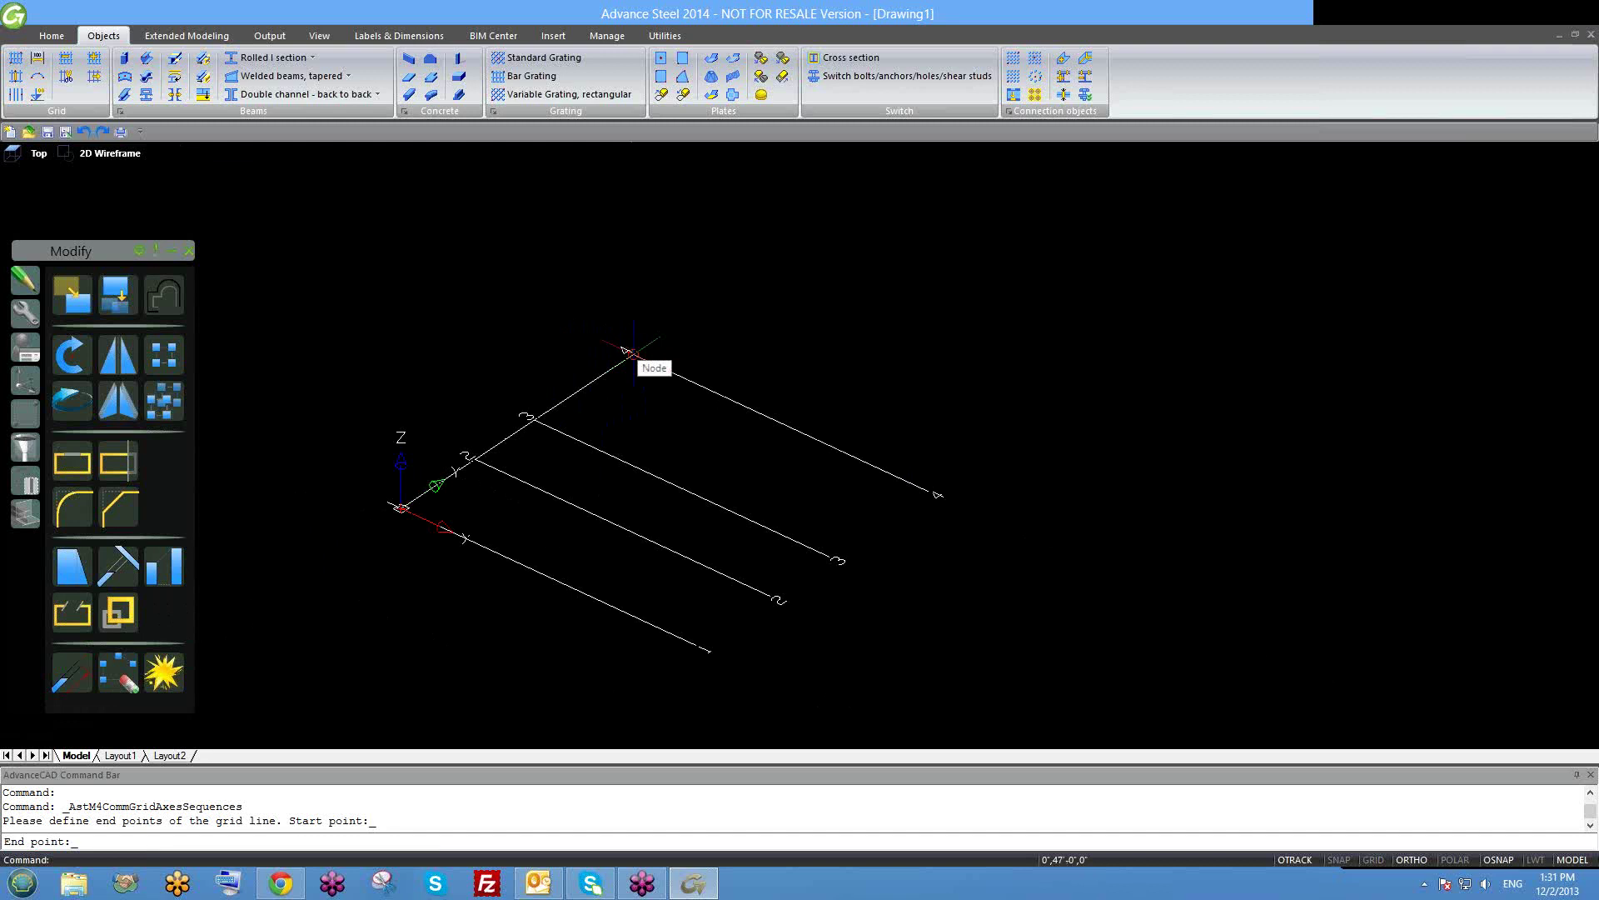
click(633, 351)
scroll(633, 355, down, 1)
scroll(633, 355, down, 1)
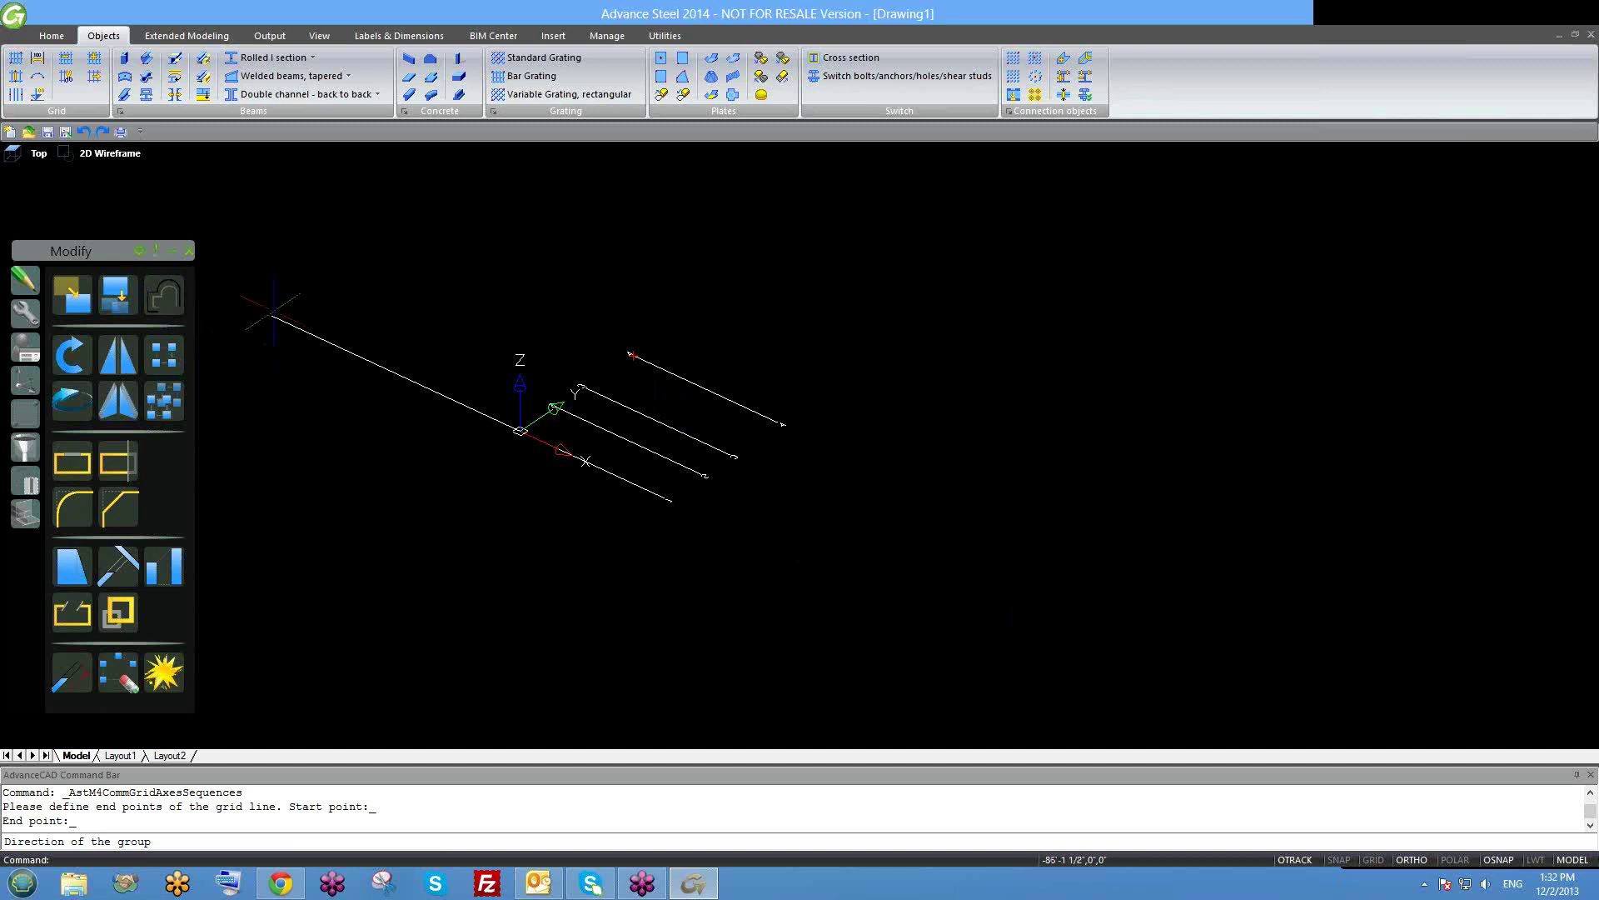
click(918, 621)
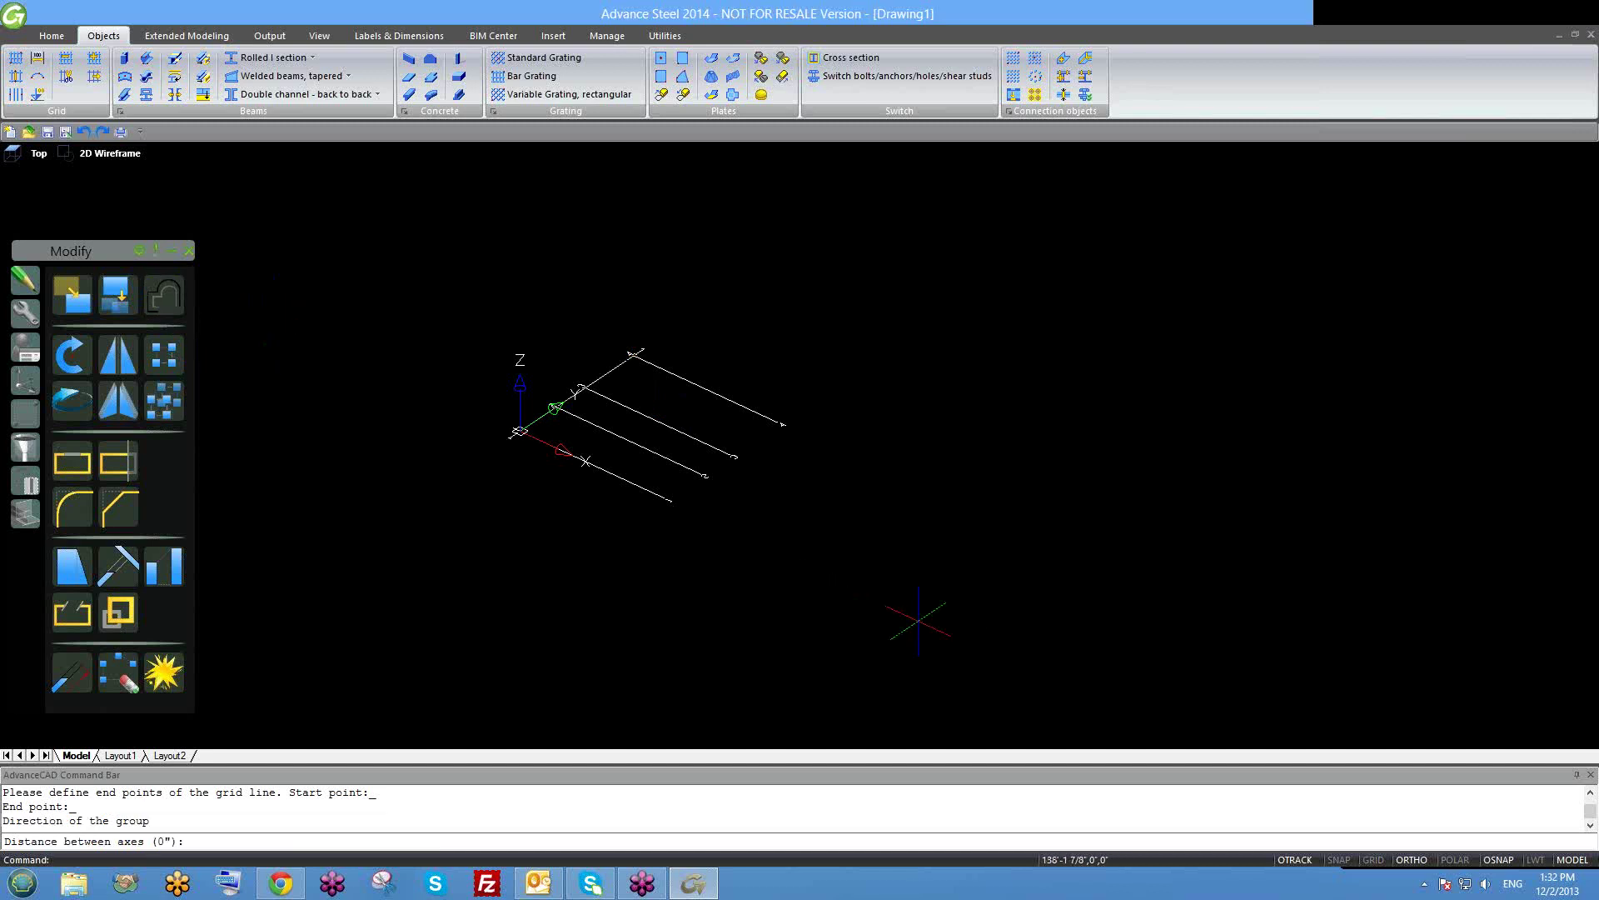
Enter successive axis distances of 20', 15' and 15' for the crossing group and finish it.
scroll(733, 539, up, 4)
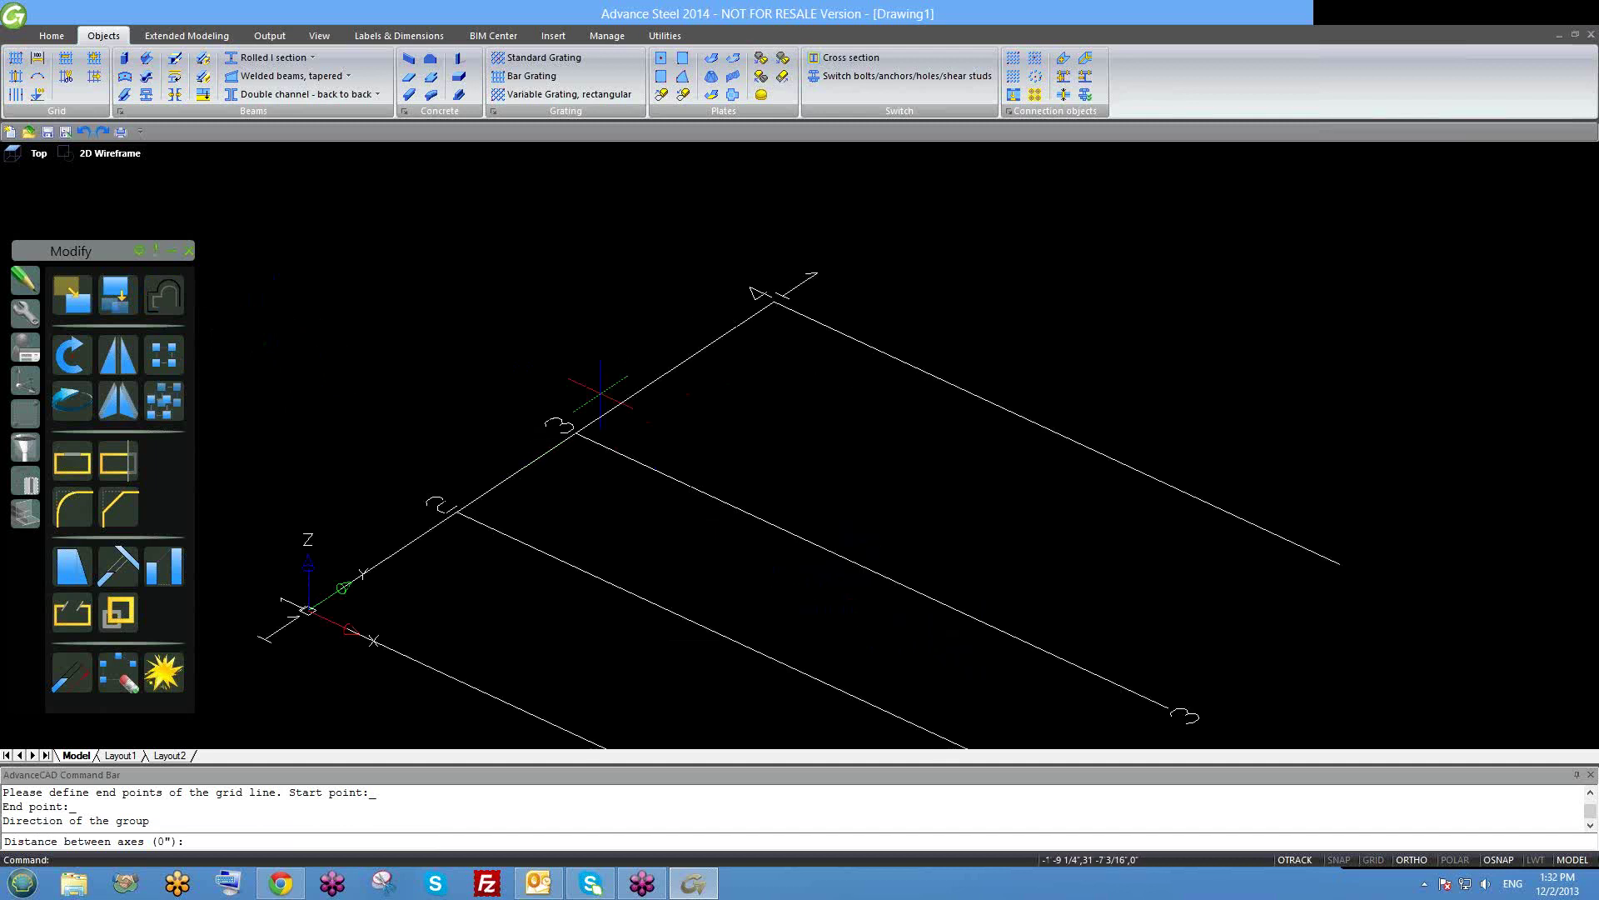
mouse_move(734, 540)
shift+middle_down()
mouse_move(764, 543)
mouse_move(754, 529)
shift+middle_up()
scroll(712, 372, up, 2)
scroll(735, 377, down, 2)
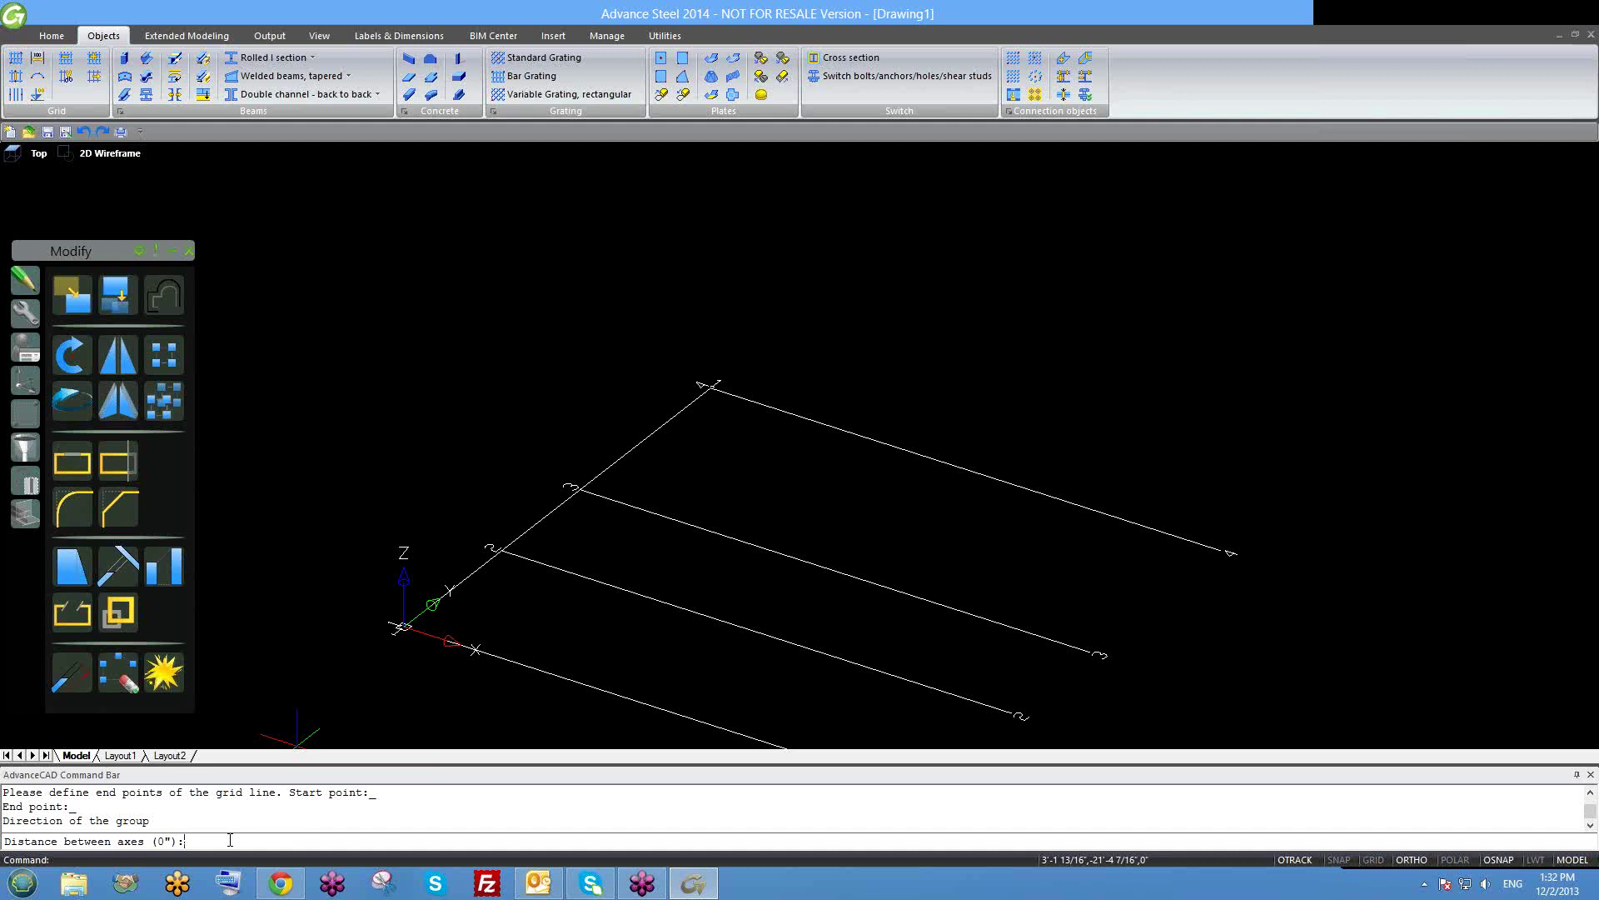
text(0)
key(Return)
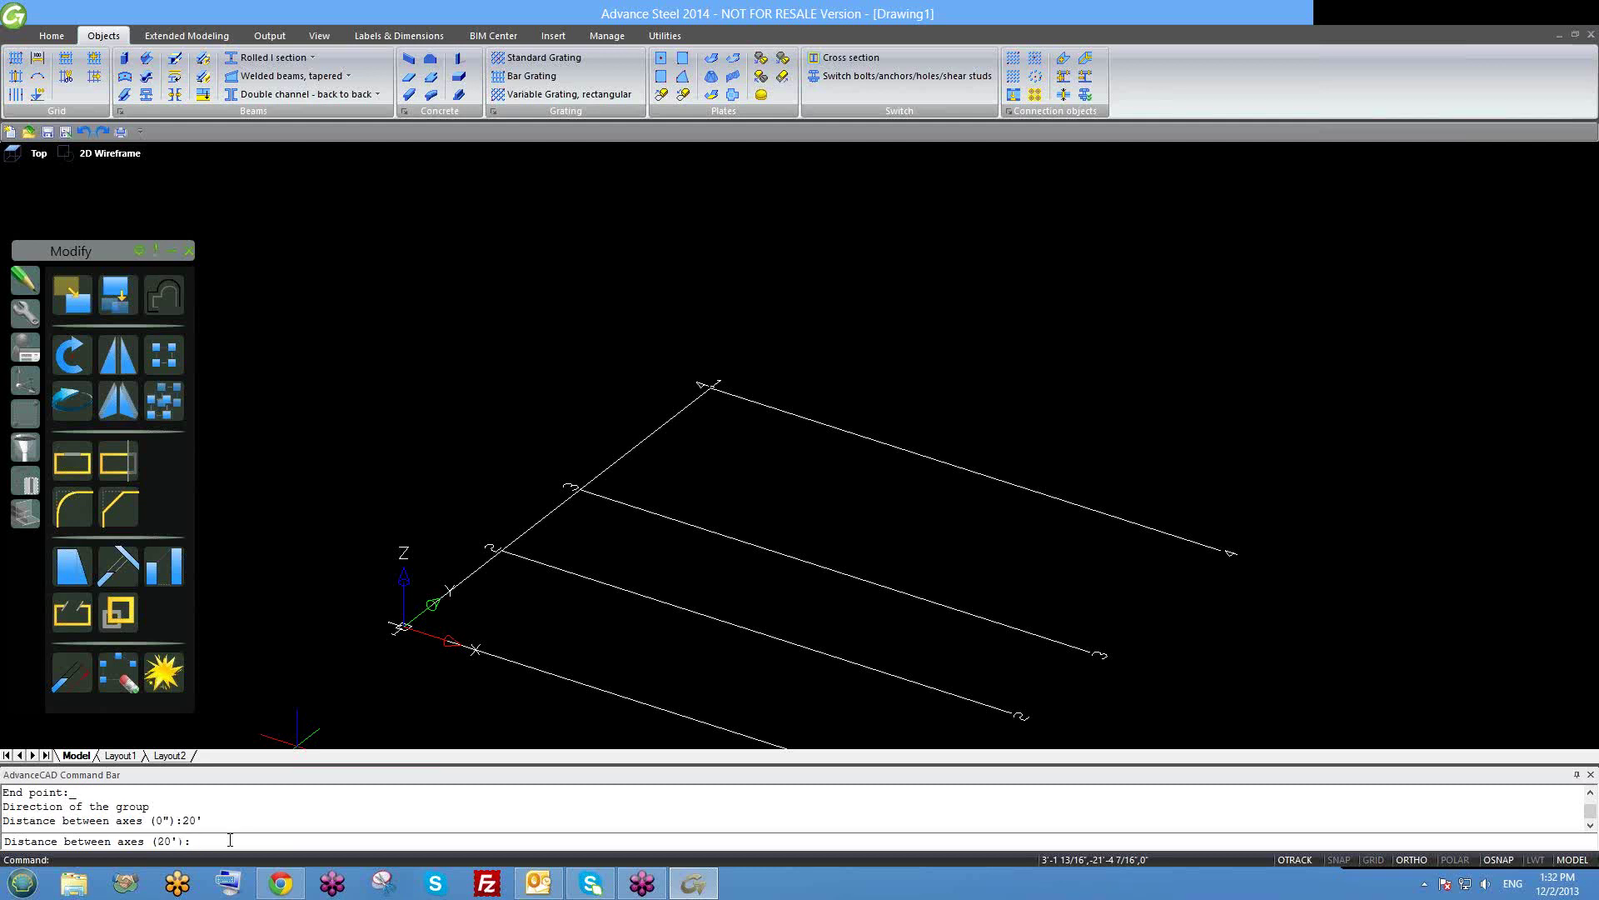
text(15')
key(Return)
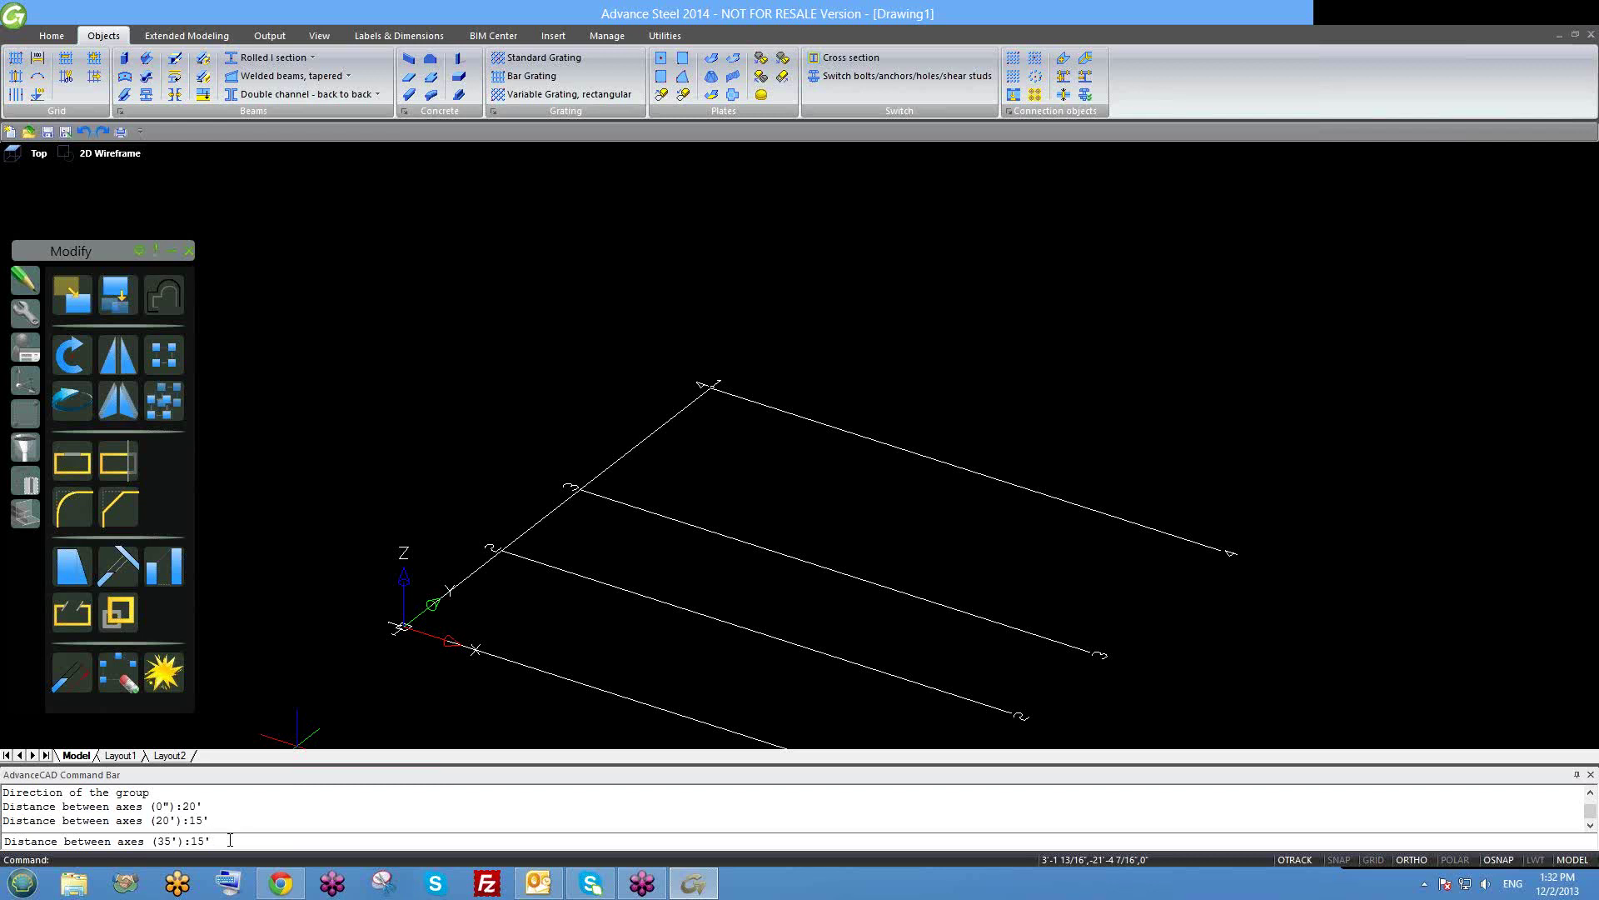
key(Return)
key(Return)
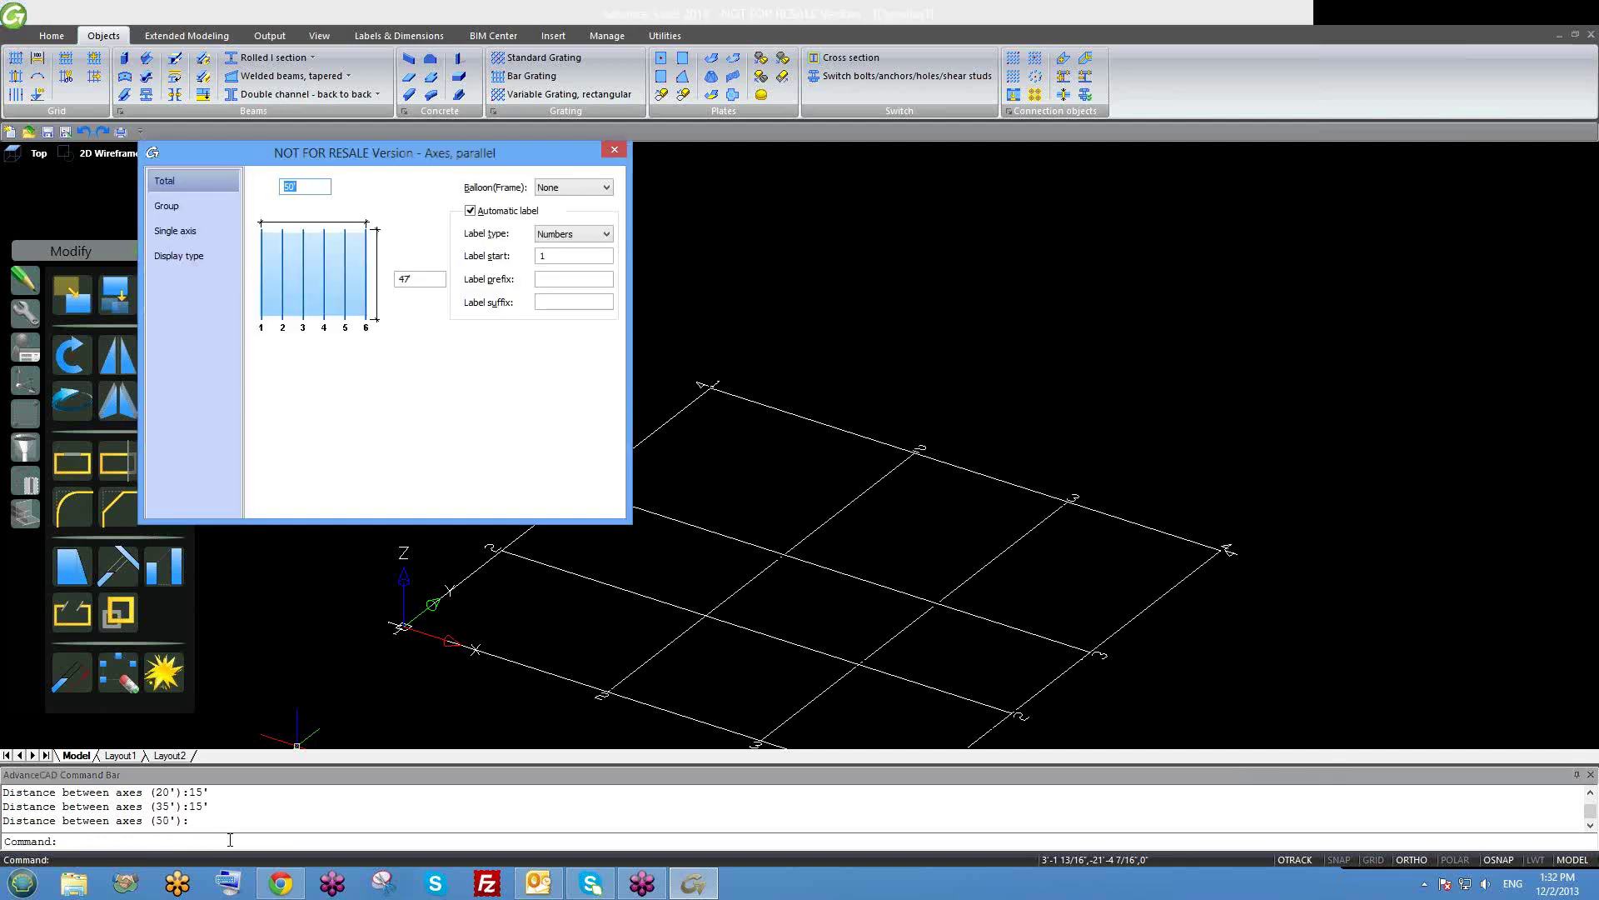
Set the crossing group's label type to Capital letters and close its properties dialog.
click(833, 492)
scroll(890, 533, down, 3)
shift+middle_drag(911, 571, 888, 579)
drag(524, 154, 503, 175)
click(545, 255)
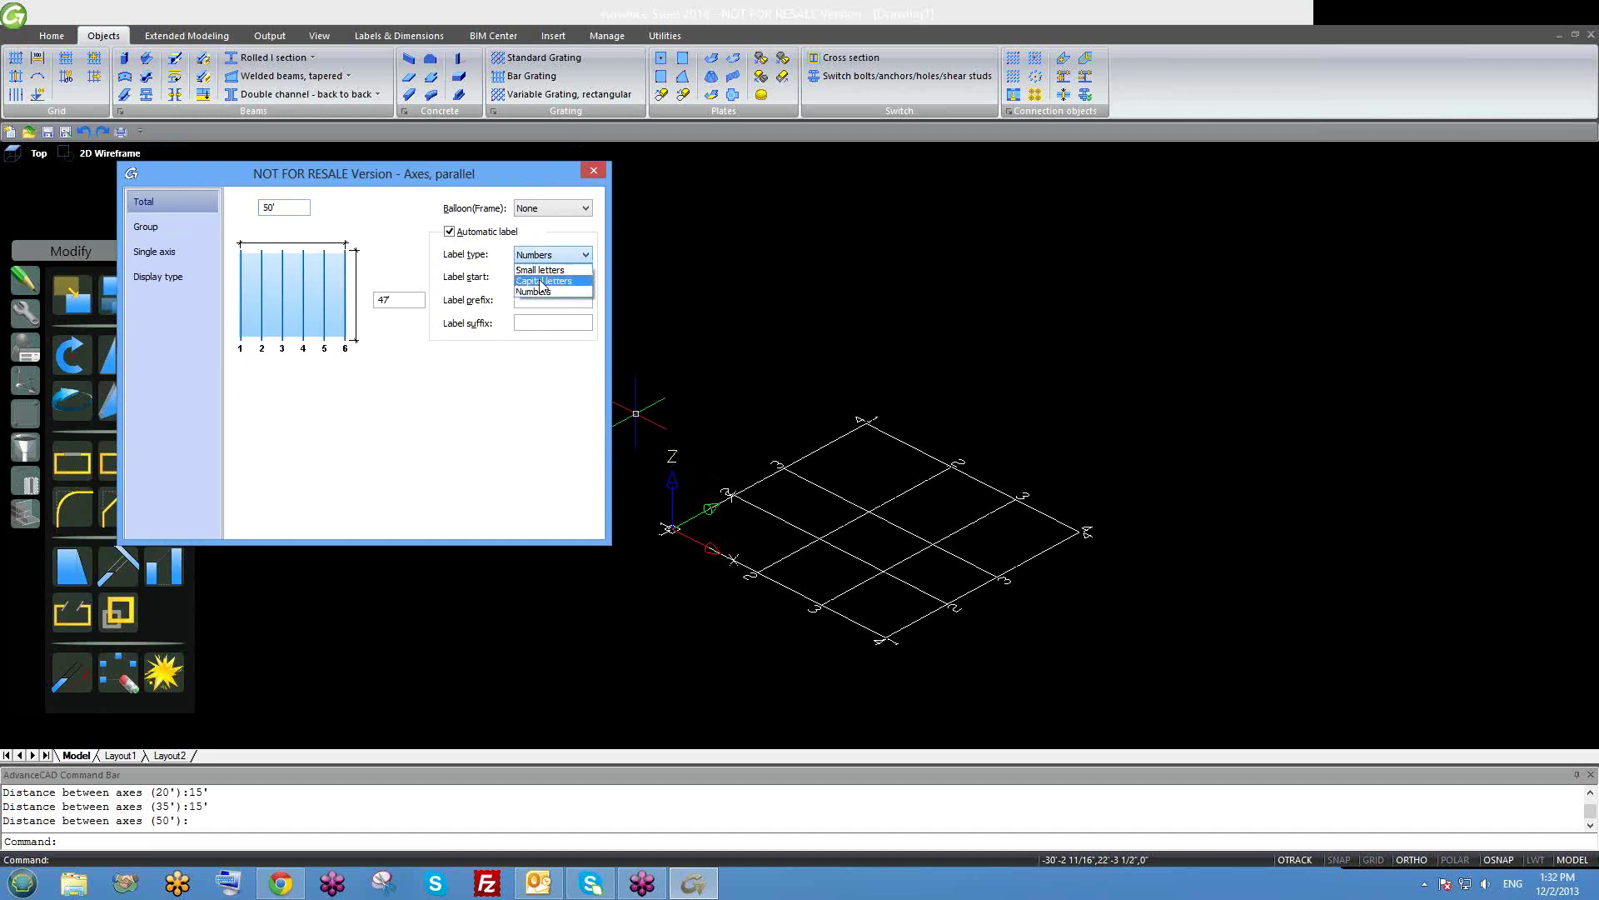
click(543, 281)
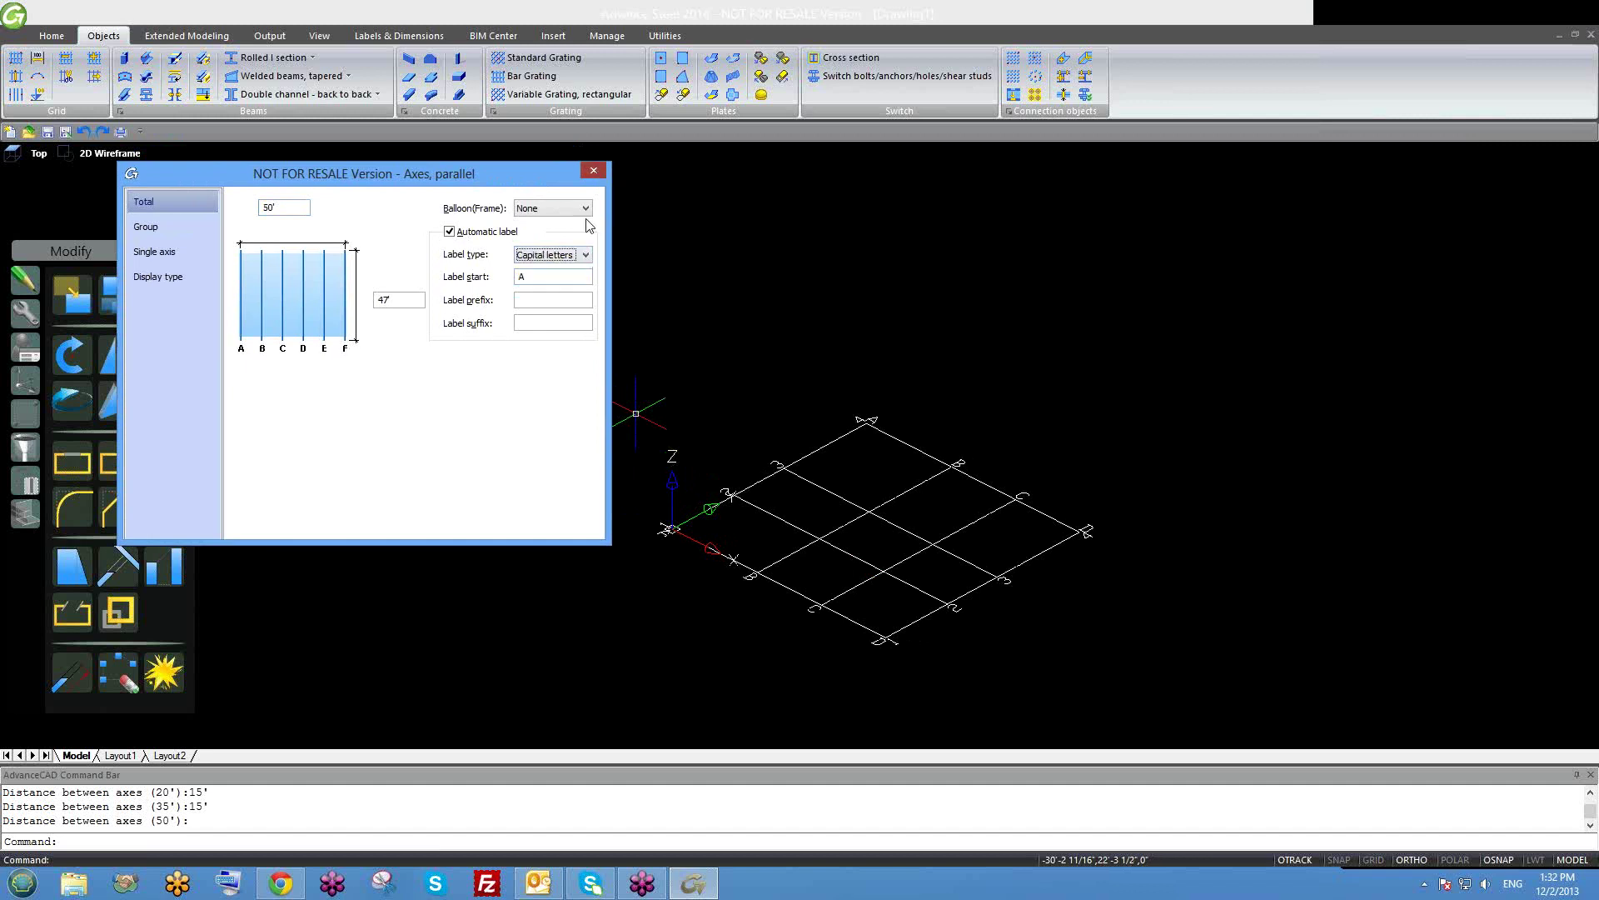
click(593, 171)
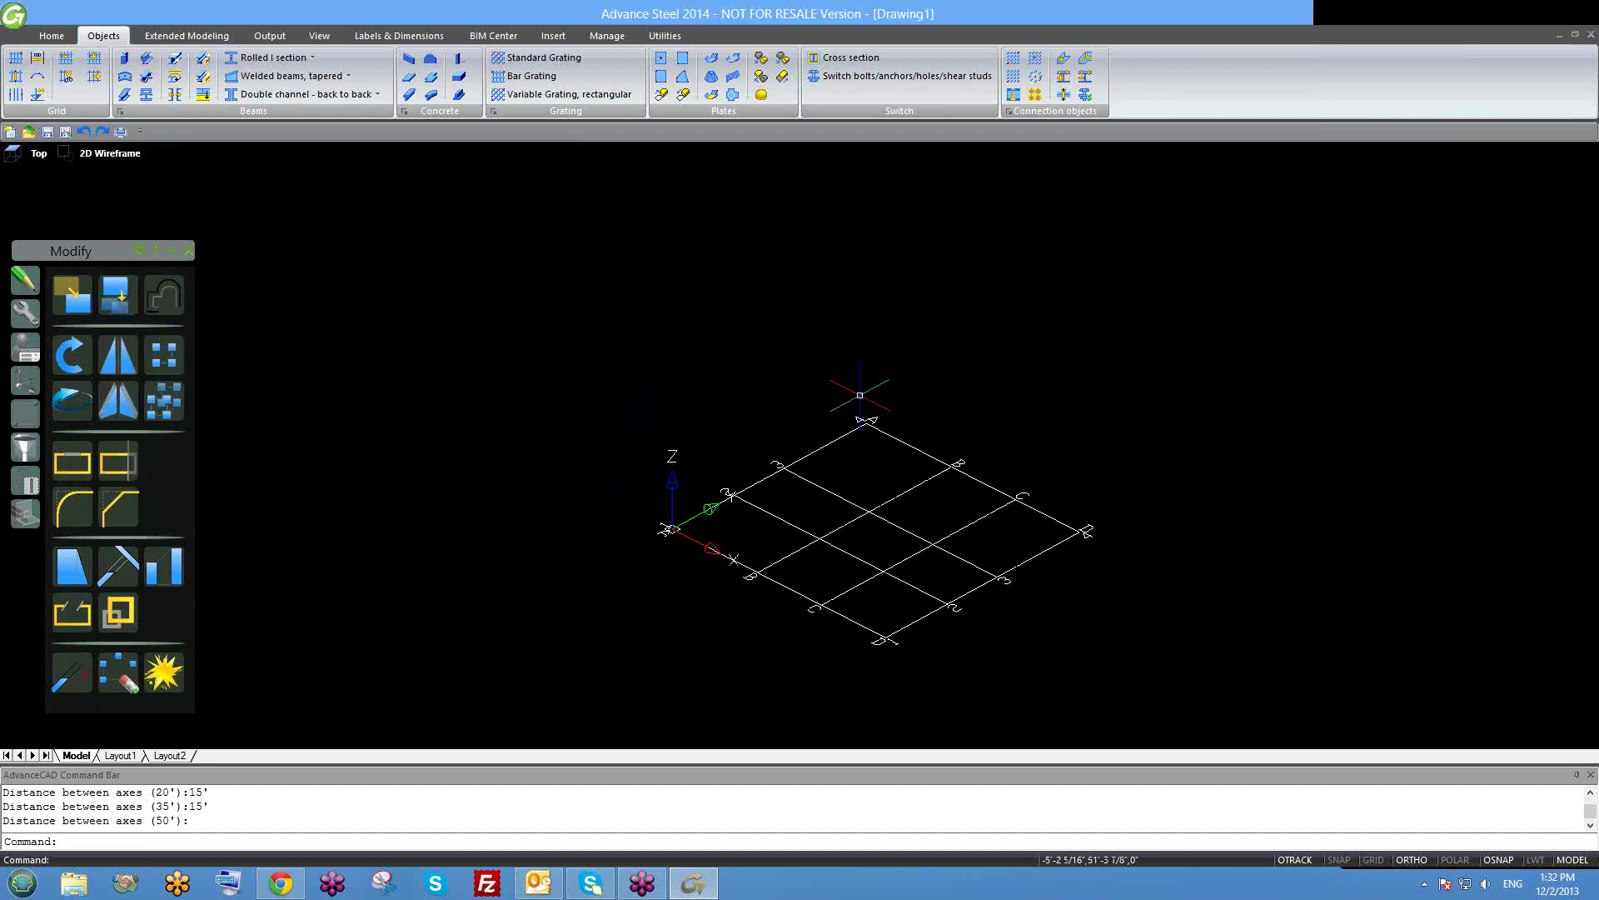
Reopen the lettered axis group's properties, change its display type to Single axes, and close the dialog.
shift+middle_drag(936, 597, 825, 585)
scroll(906, 592, up, 4)
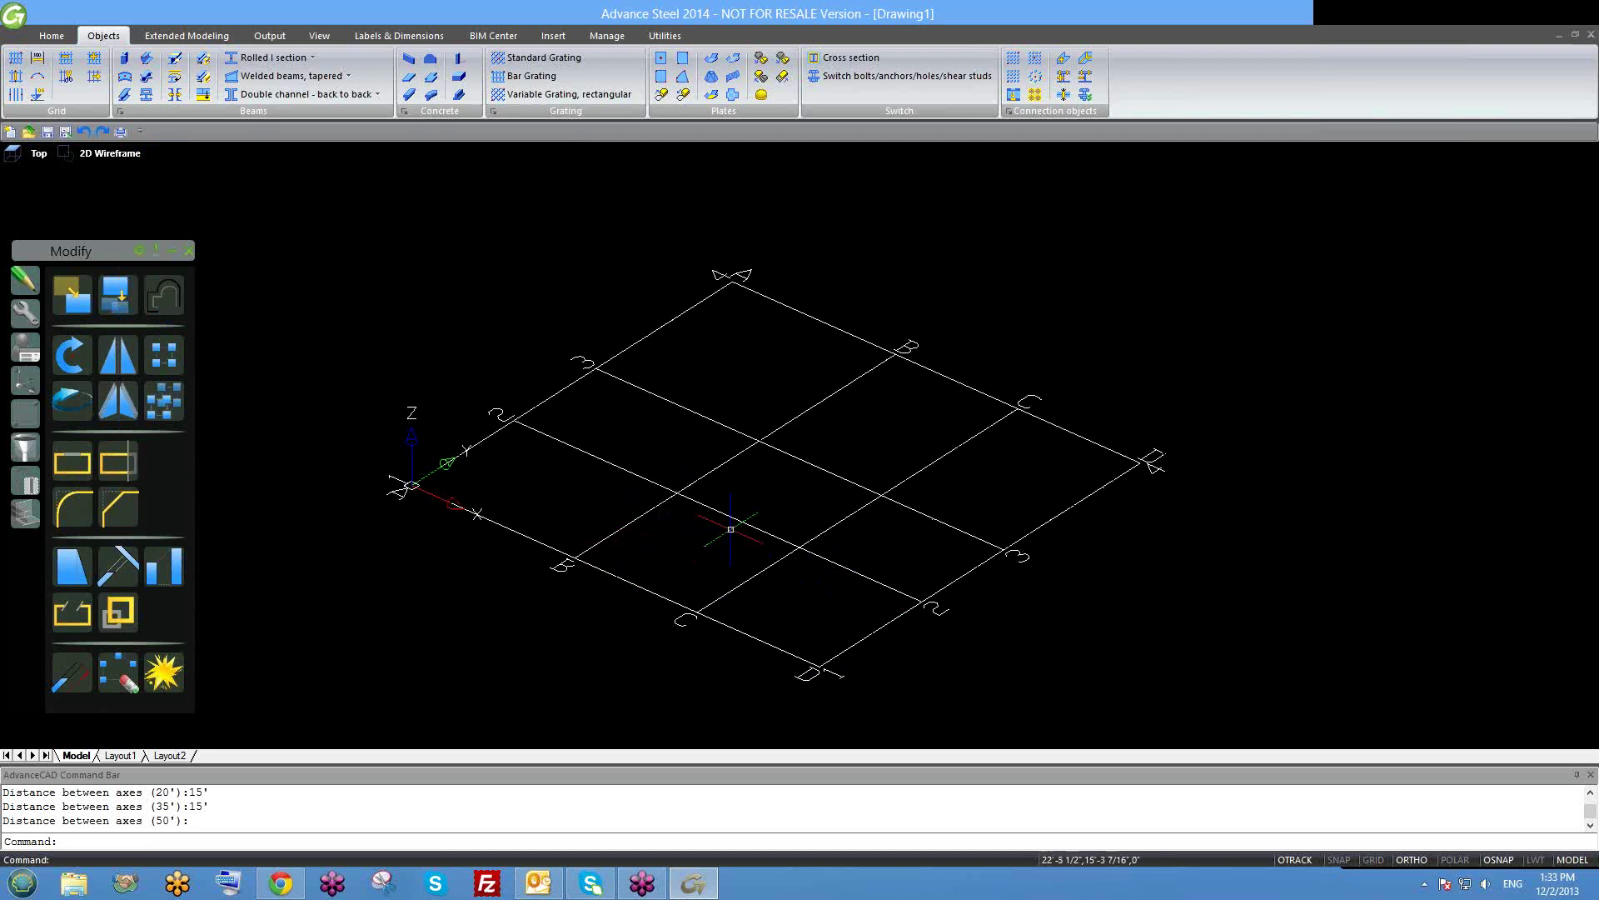
click(700, 301)
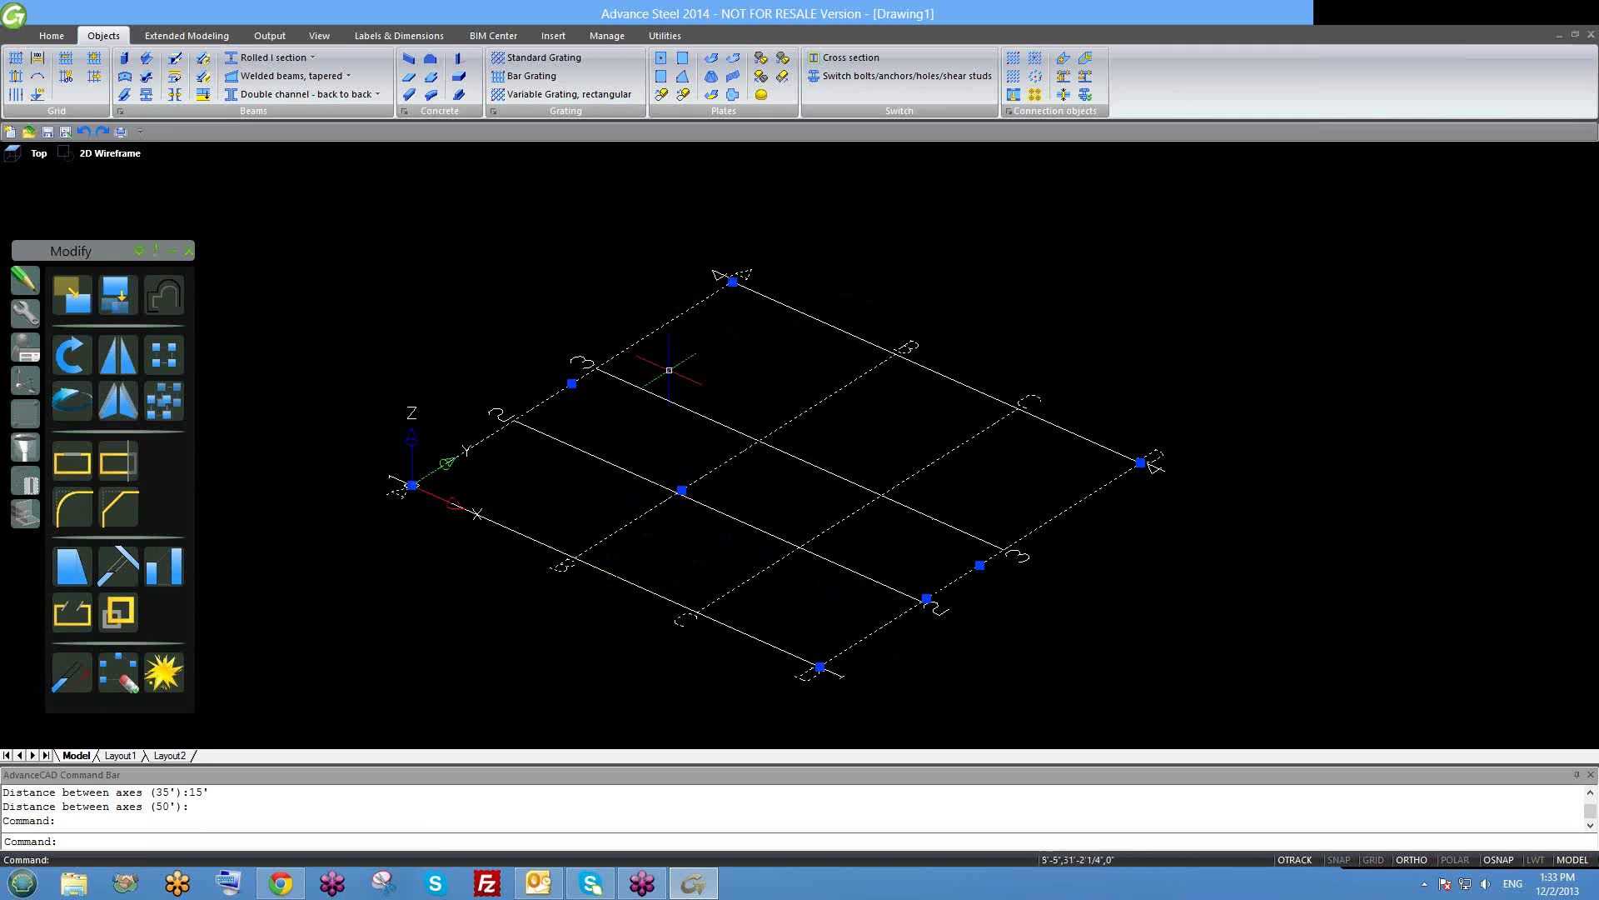
key(Escape)
double_click(693, 306)
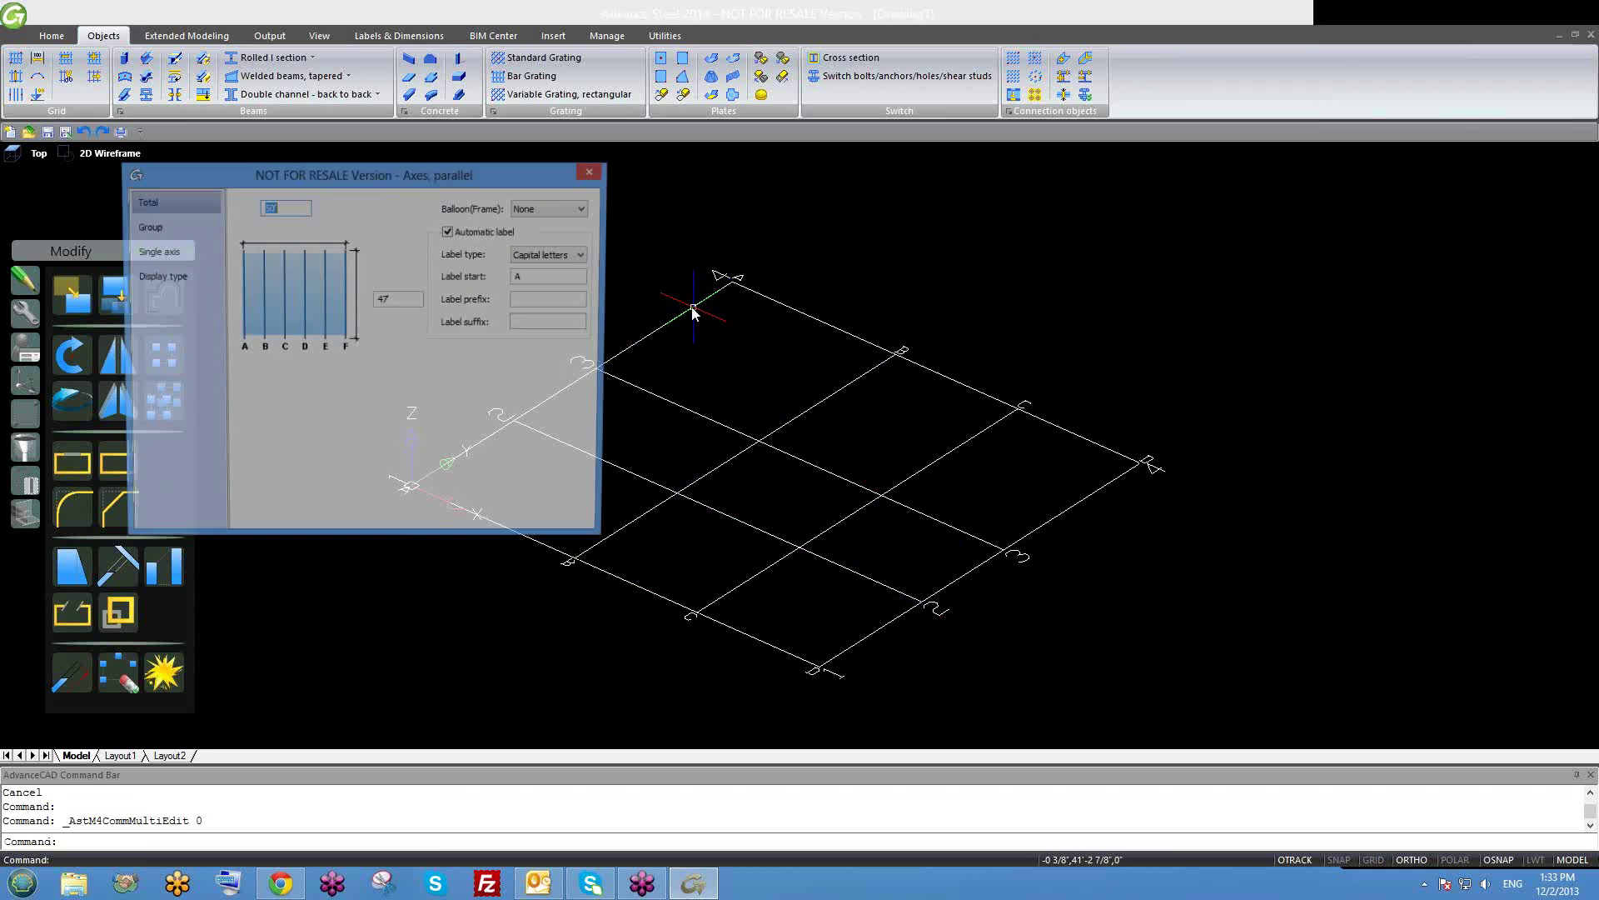
click(167, 280)
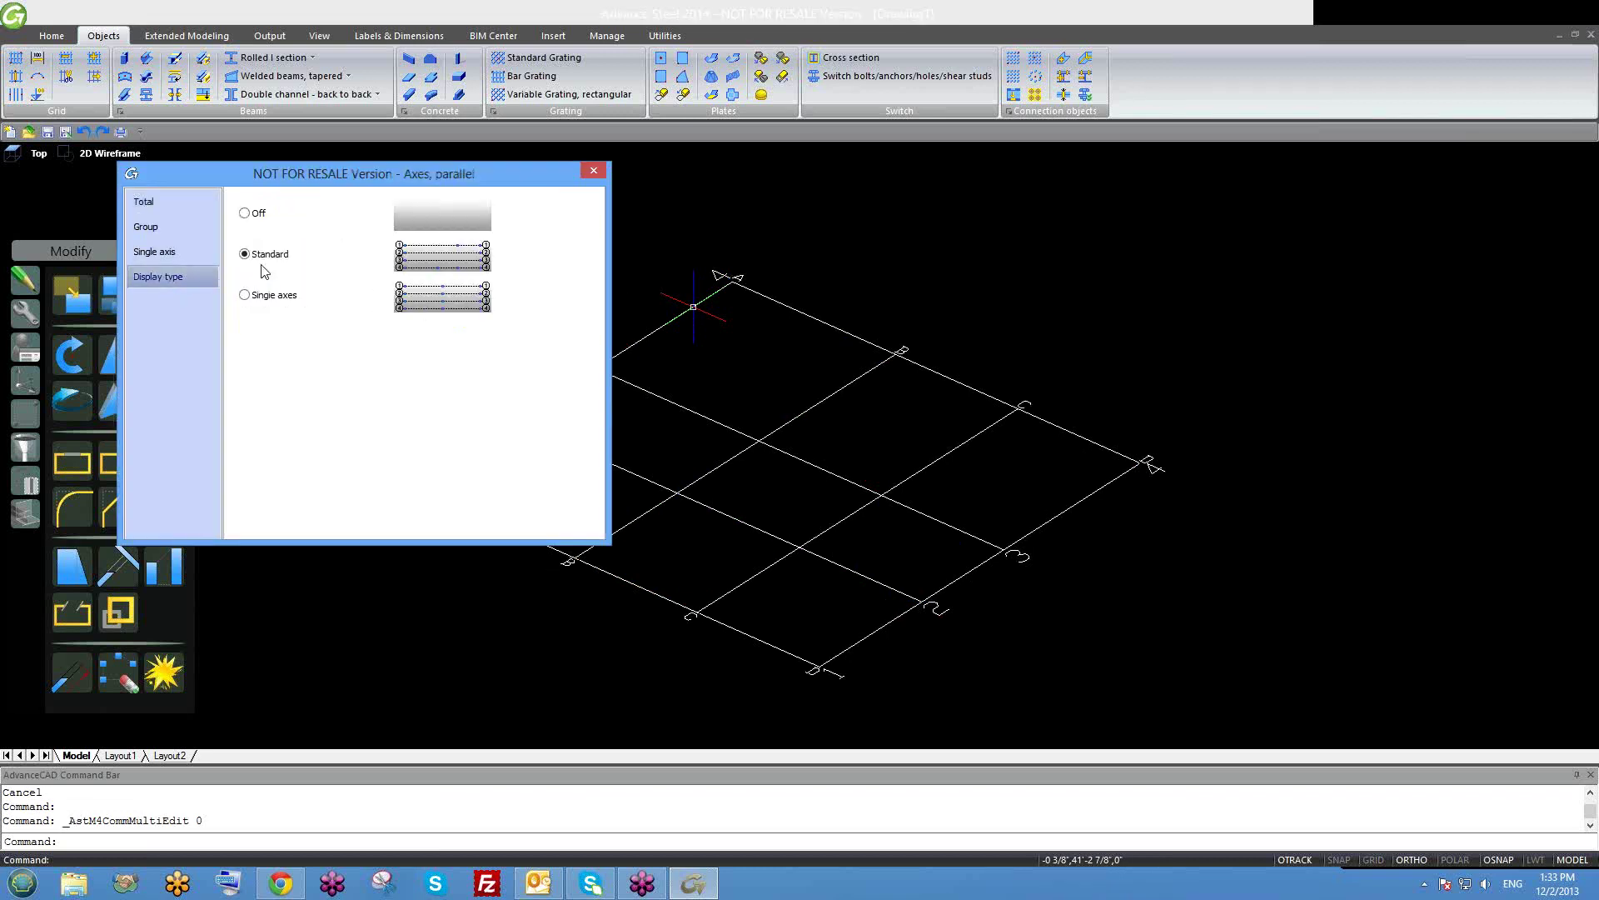
click(188, 250)
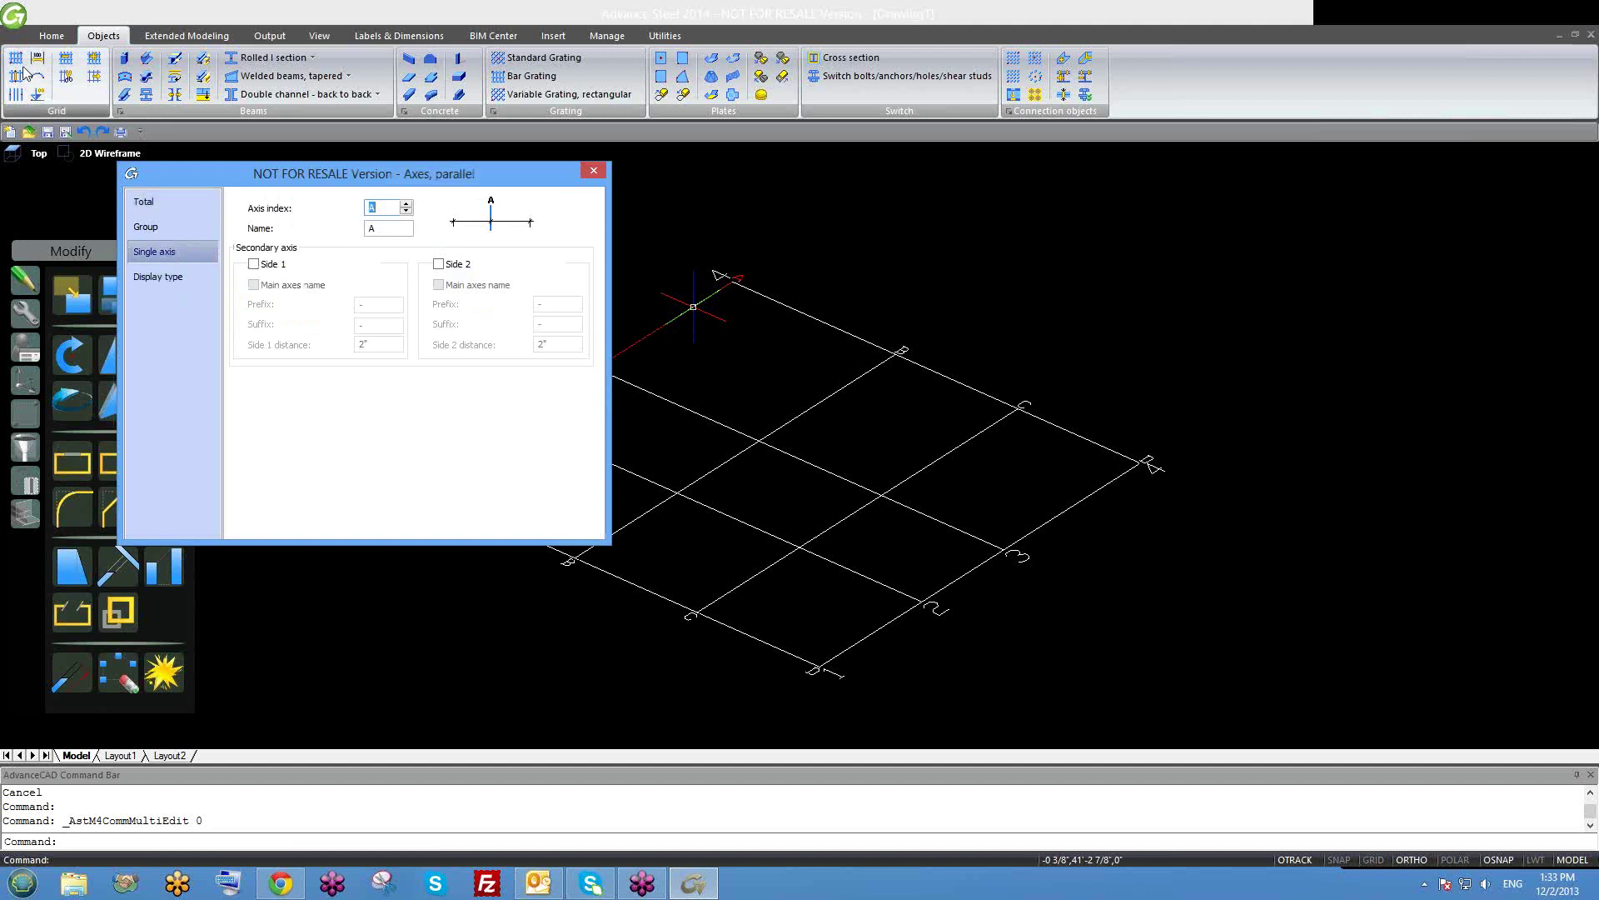
click(155, 222)
click(155, 251)
click(163, 278)
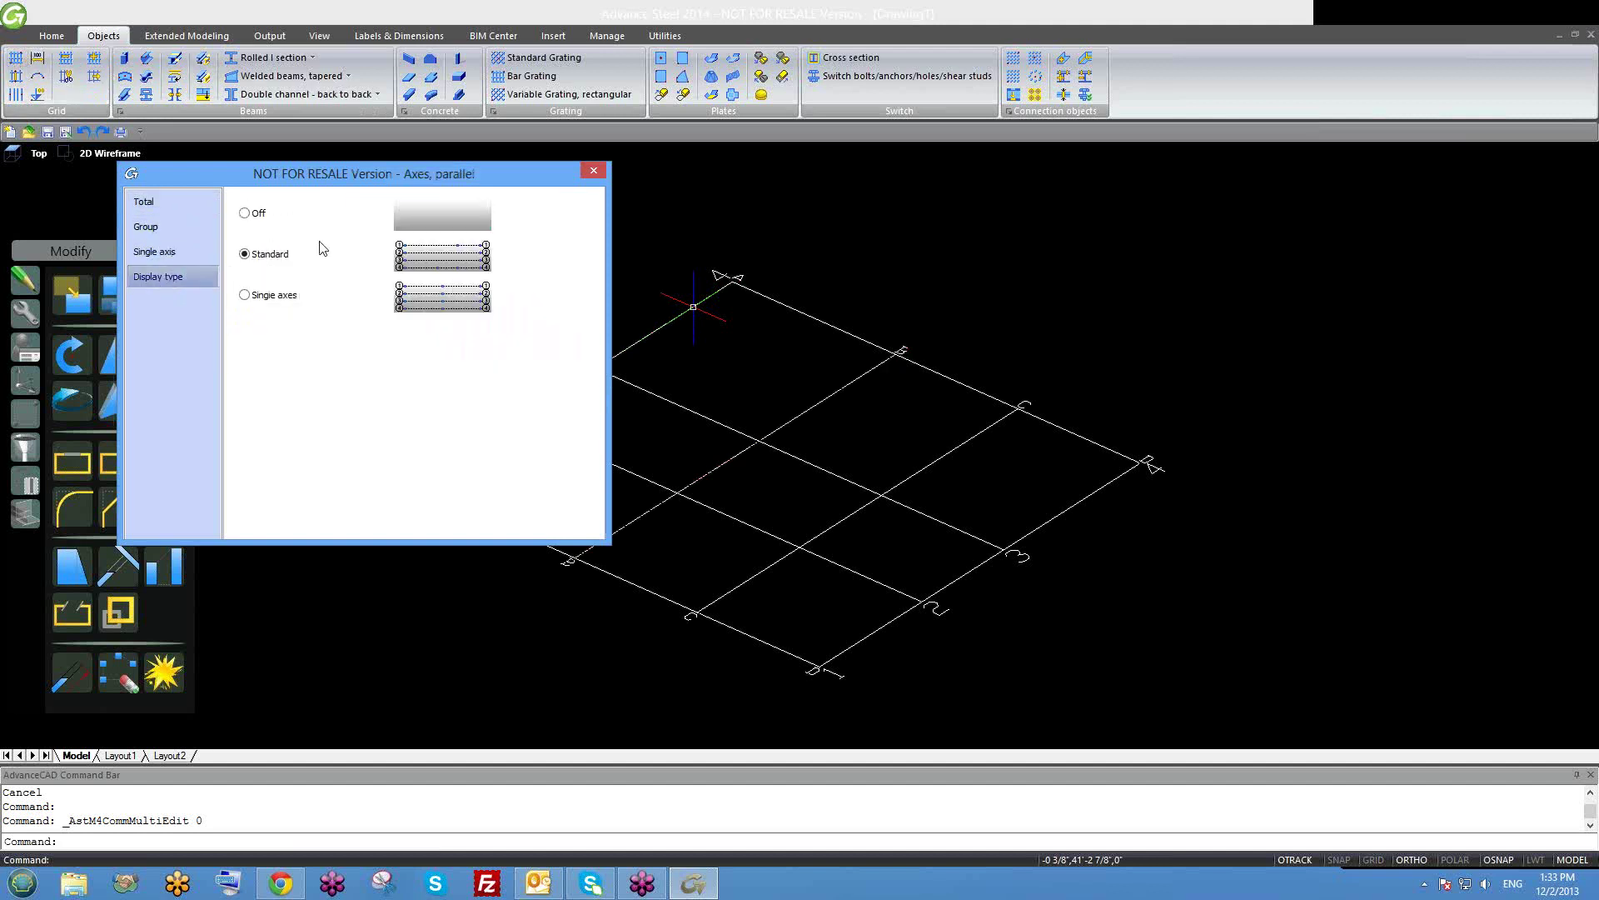
click(244, 295)
click(593, 171)
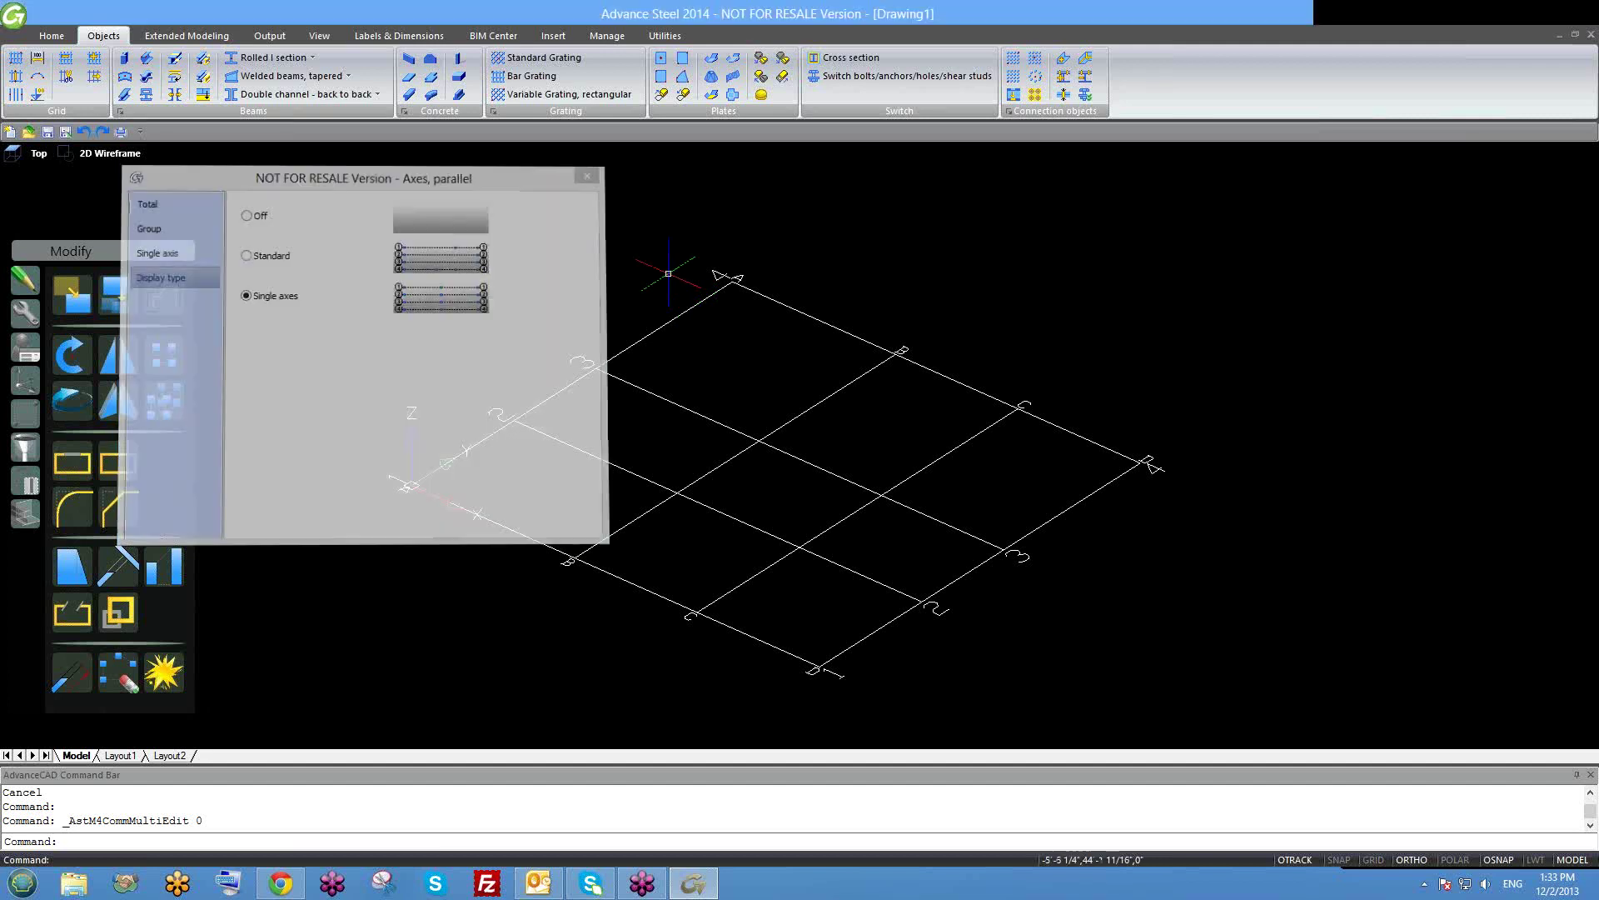
drag(670, 312, 629, 348)
key(Escape)
scroll(735, 466, down, 5)
scroll(736, 482, down, 2)
scroll(632, 526, up, 5)
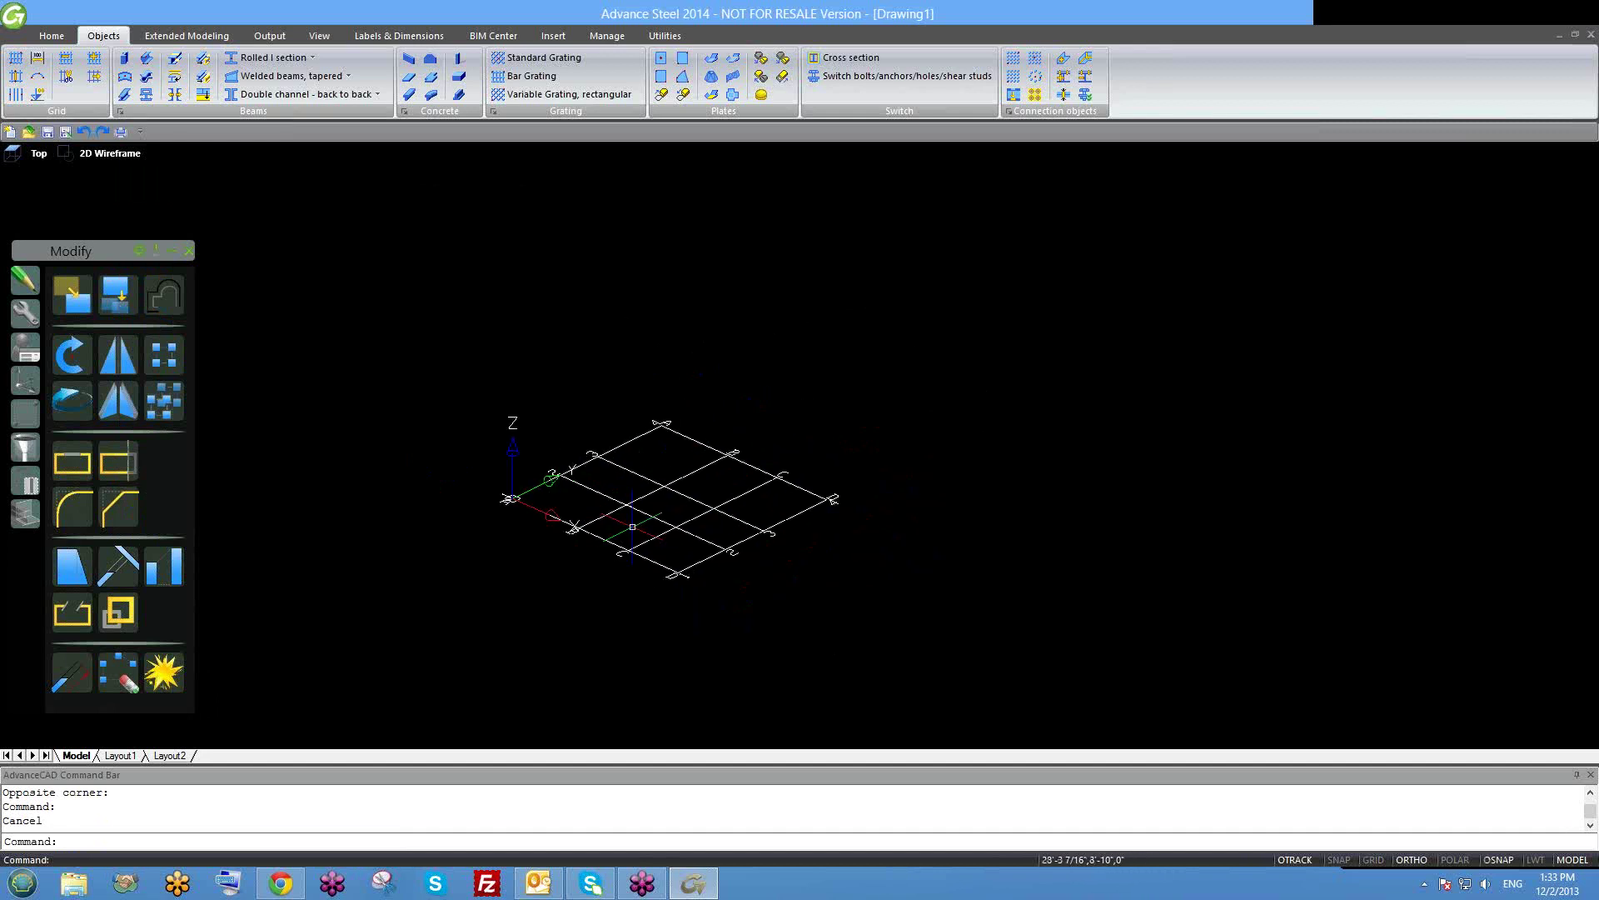
scroll(633, 527, down, 3)
scroll(672, 529, up, 1)
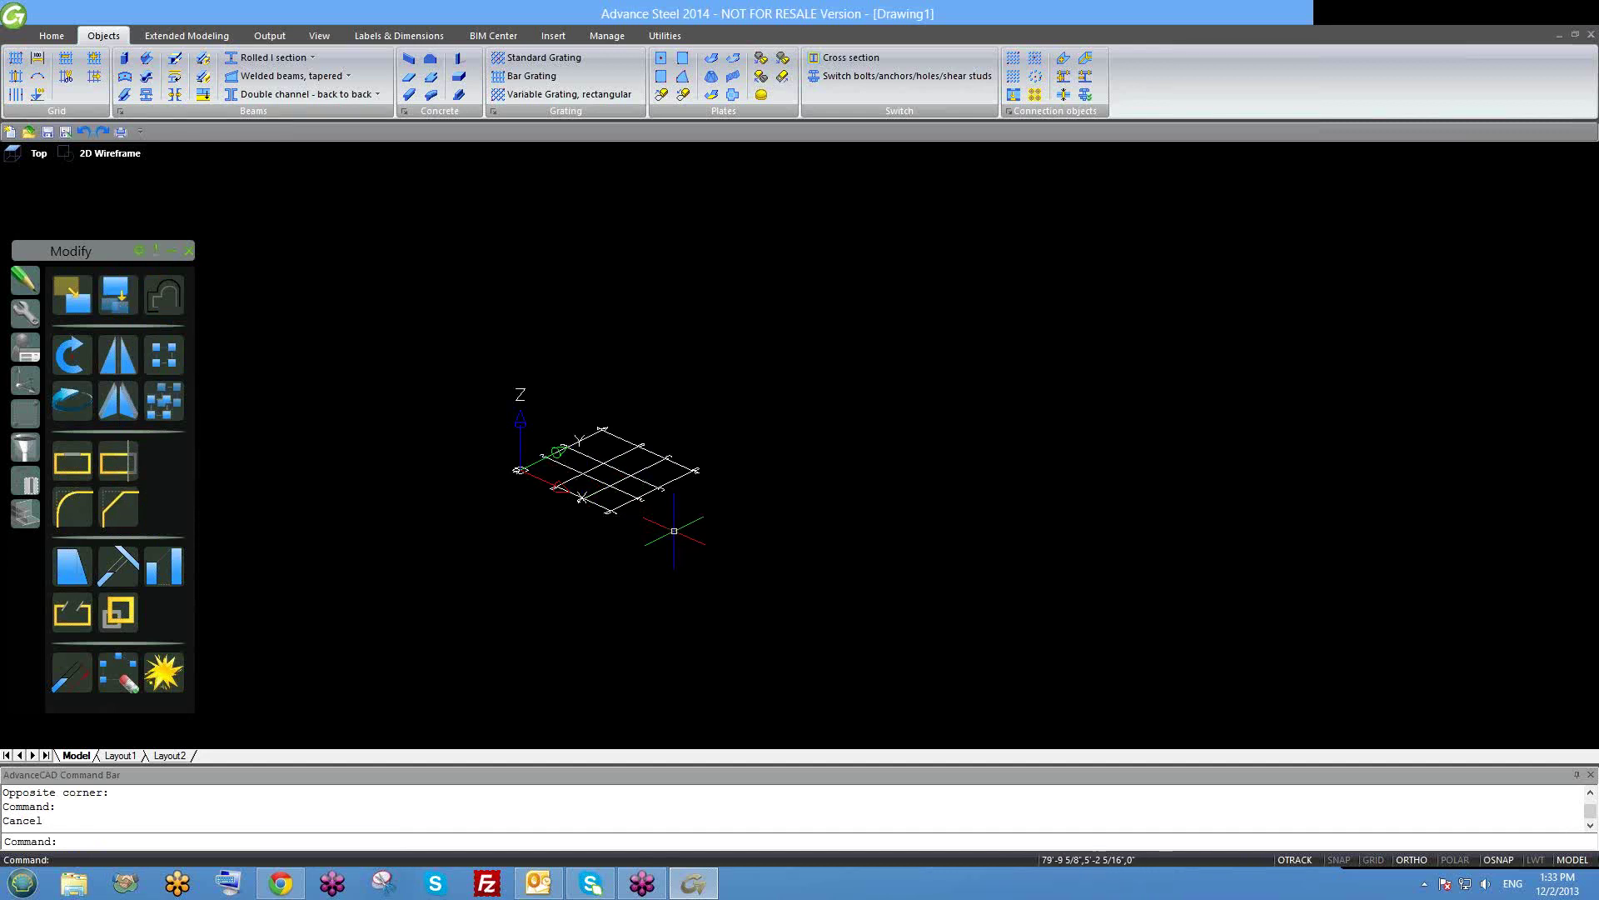
click(681, 537)
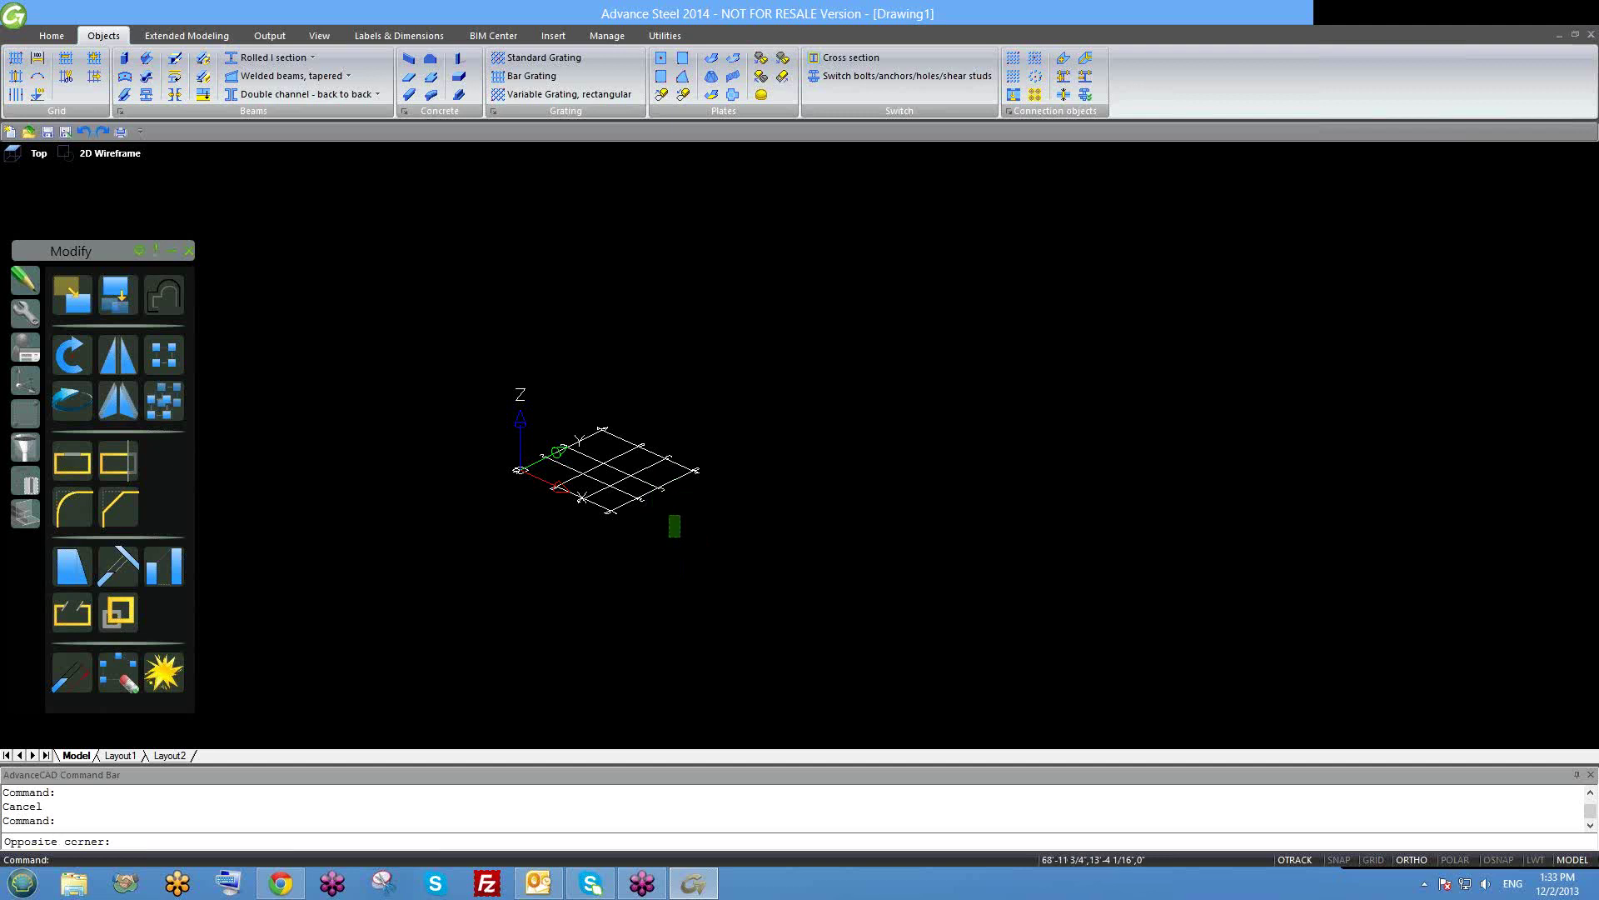
click(624, 494)
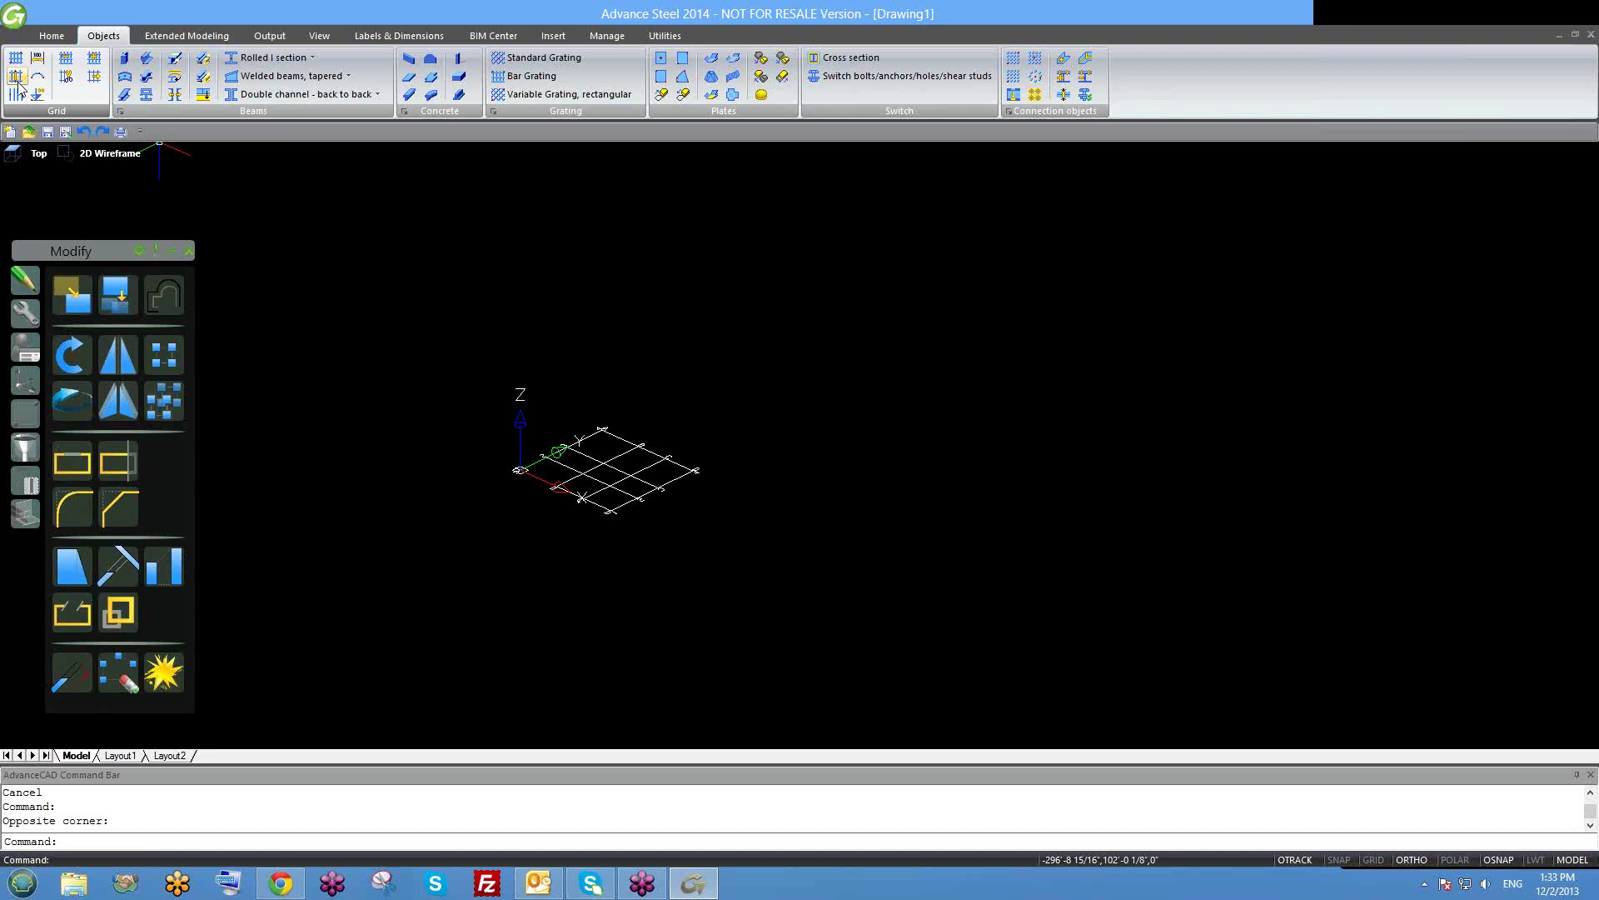
Draw a 5' line along X from the intersection of axes A and 4.
scroll(572, 439, up, 2)
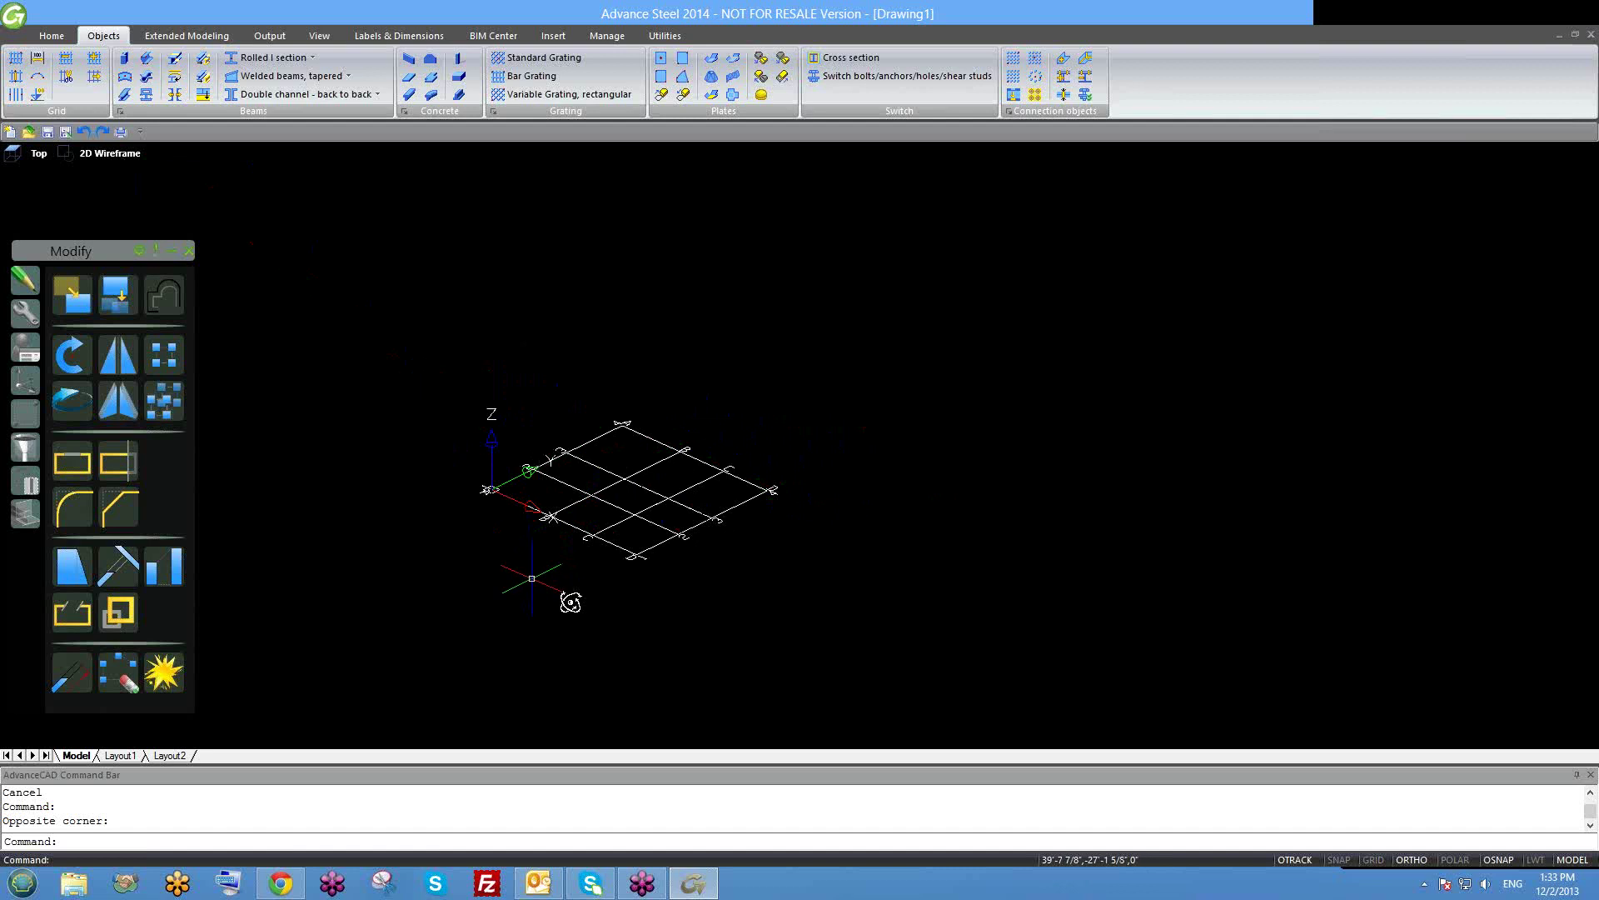
shift+middle_drag(548, 583, 557, 589)
scroll(492, 502, up, 2)
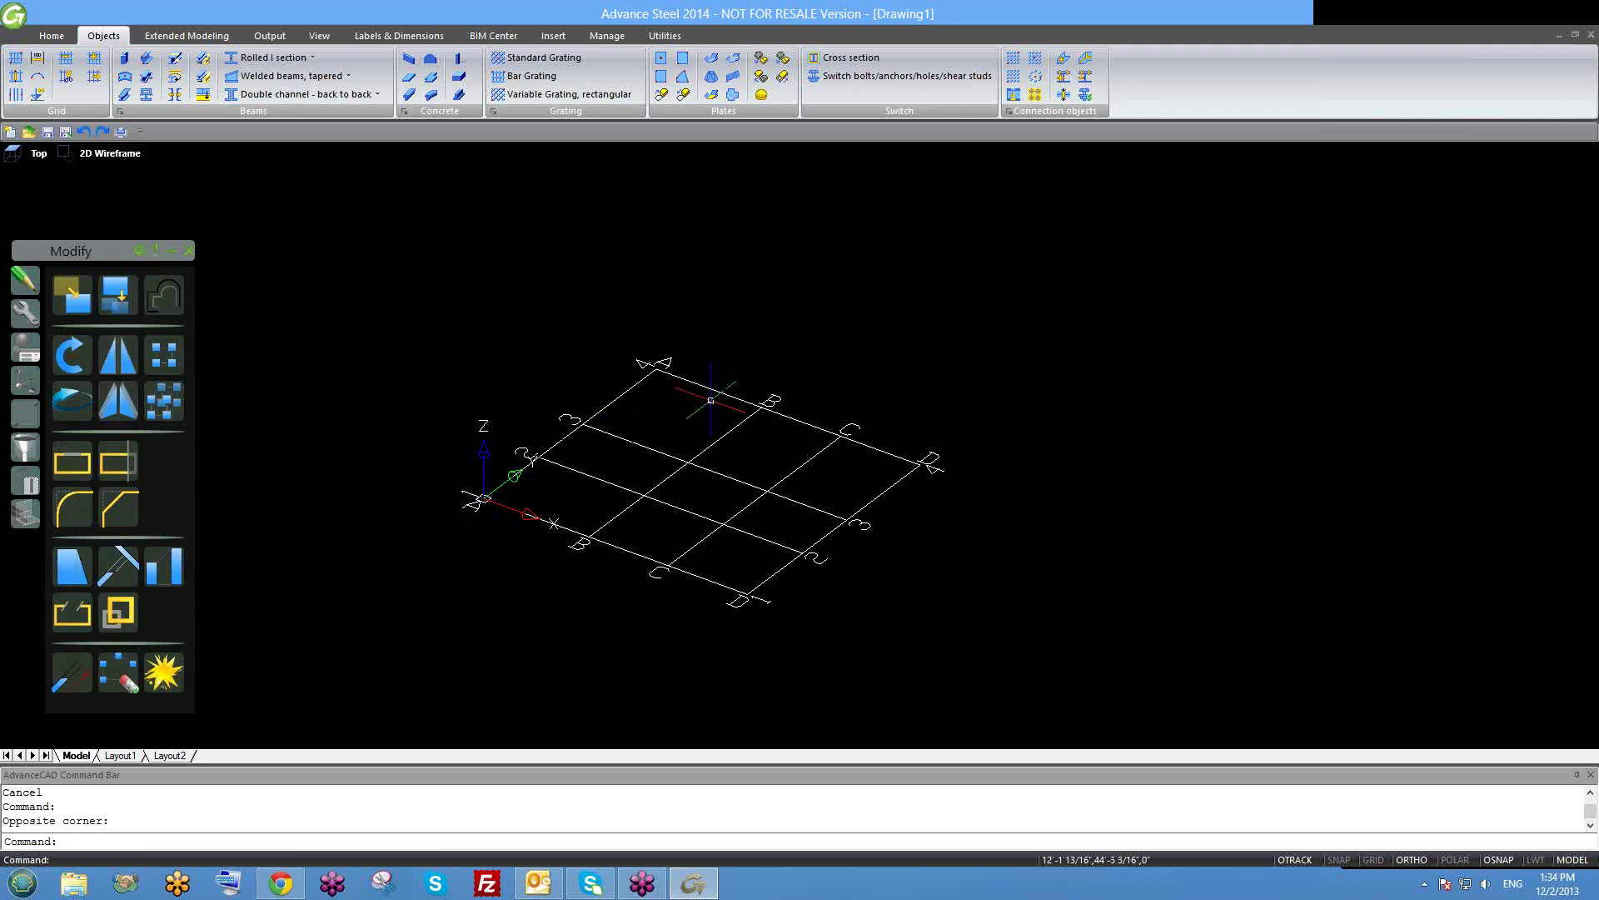
text(l)
key(Return)
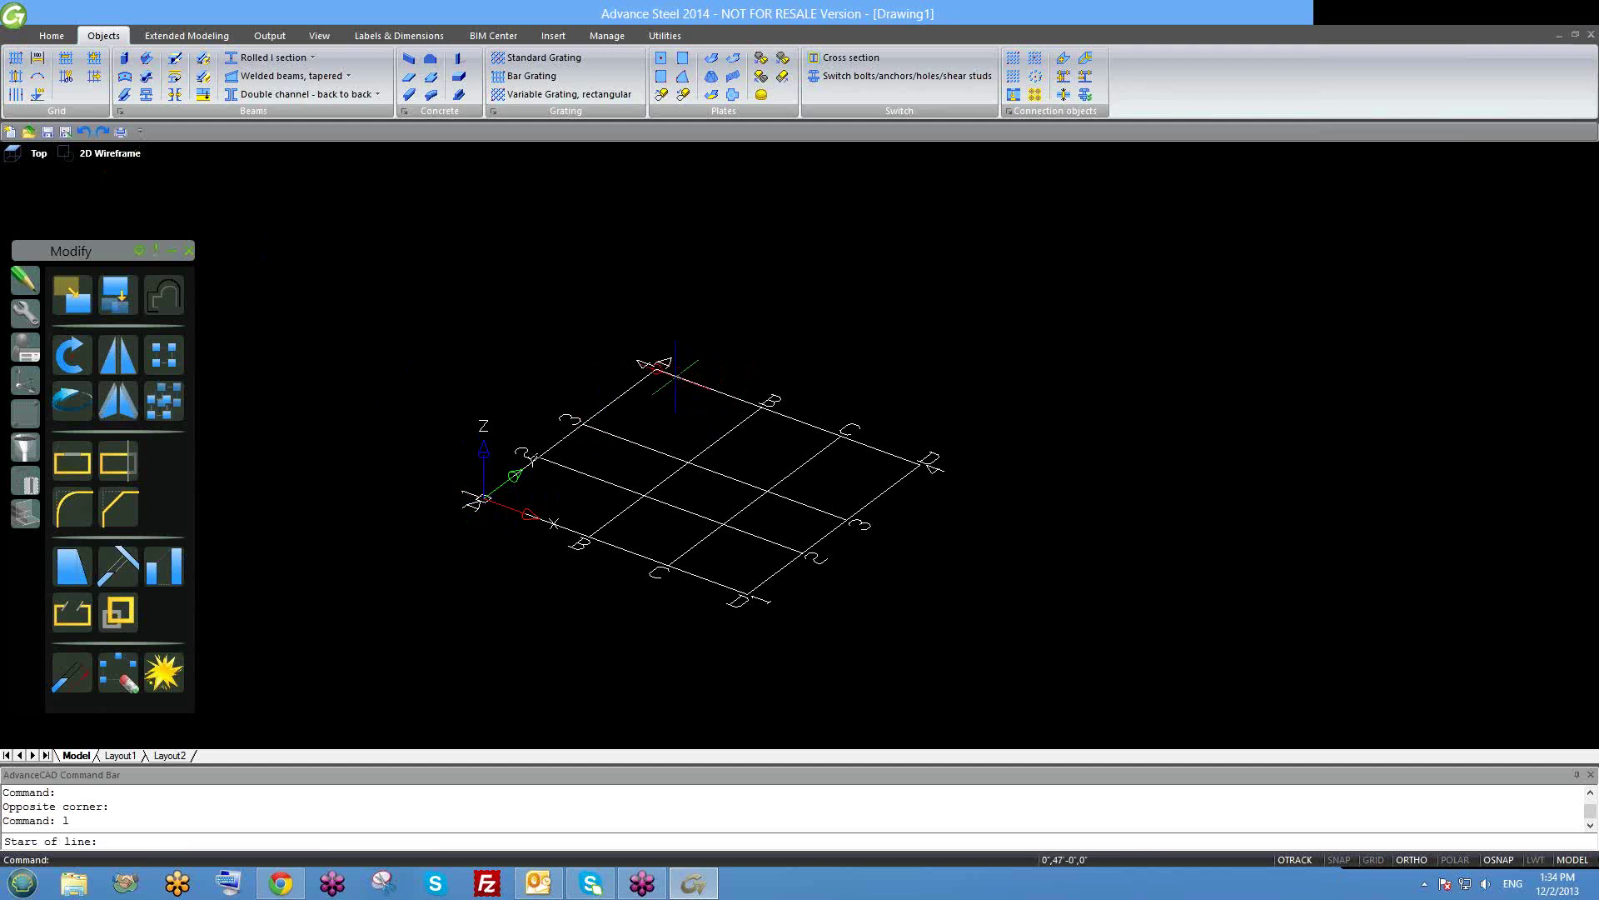
click(658, 364)
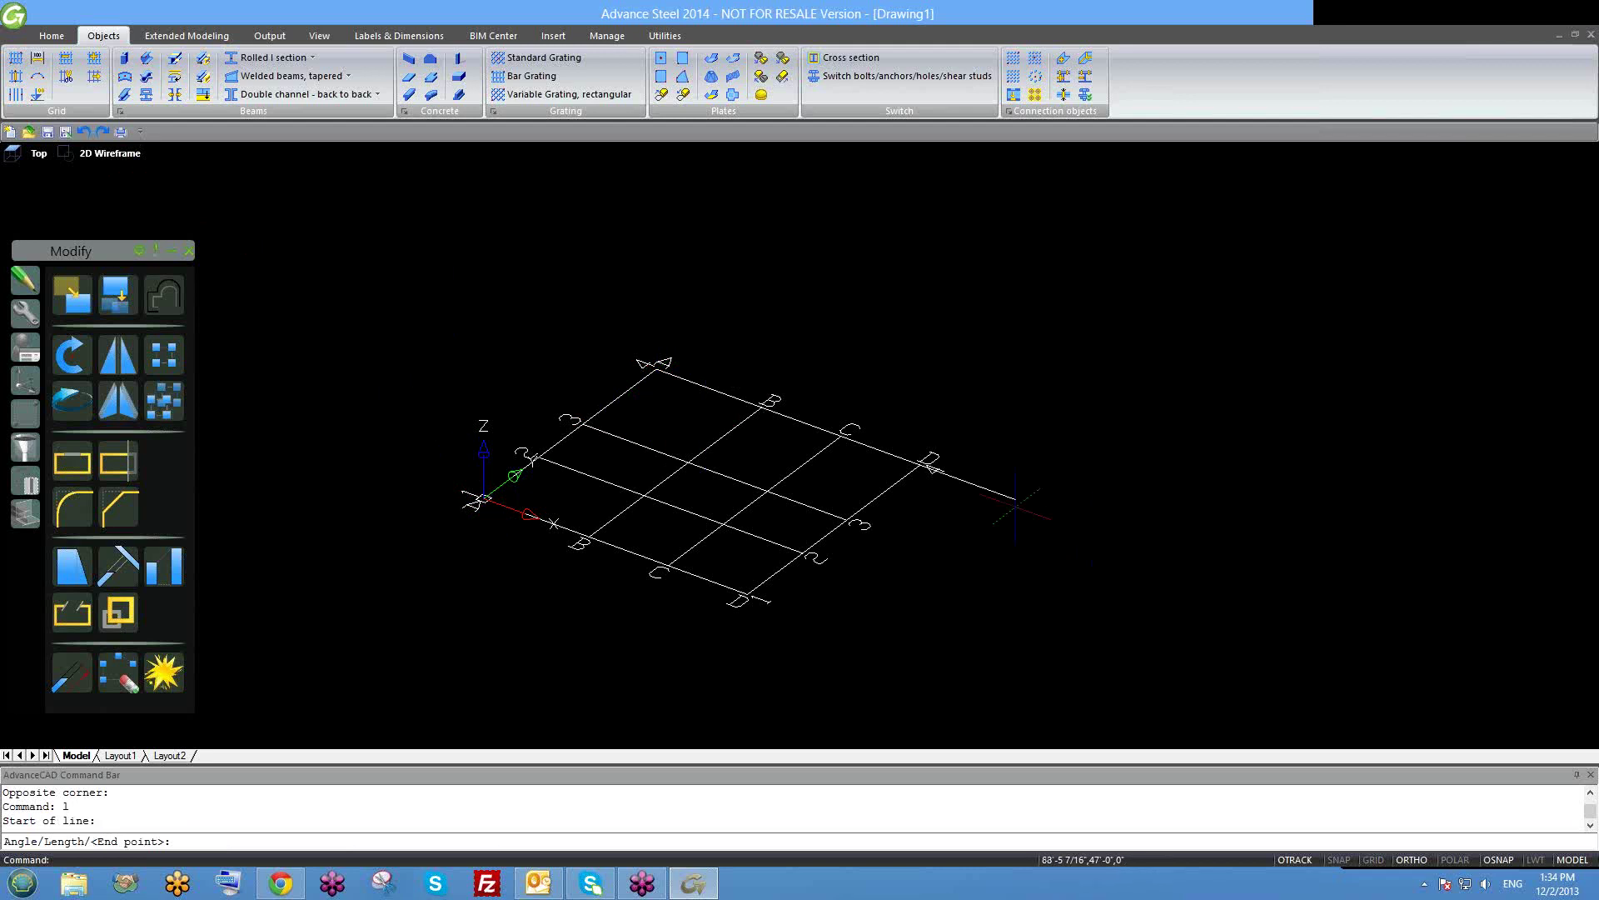
key(Return)
key(Return)
Set the color of the short 5' line at the intersection of axes A and 4 to red.
drag(596, 322, 767, 410)
scroll(688, 390, up, 4)
right_click(654, 354)
click(707, 567)
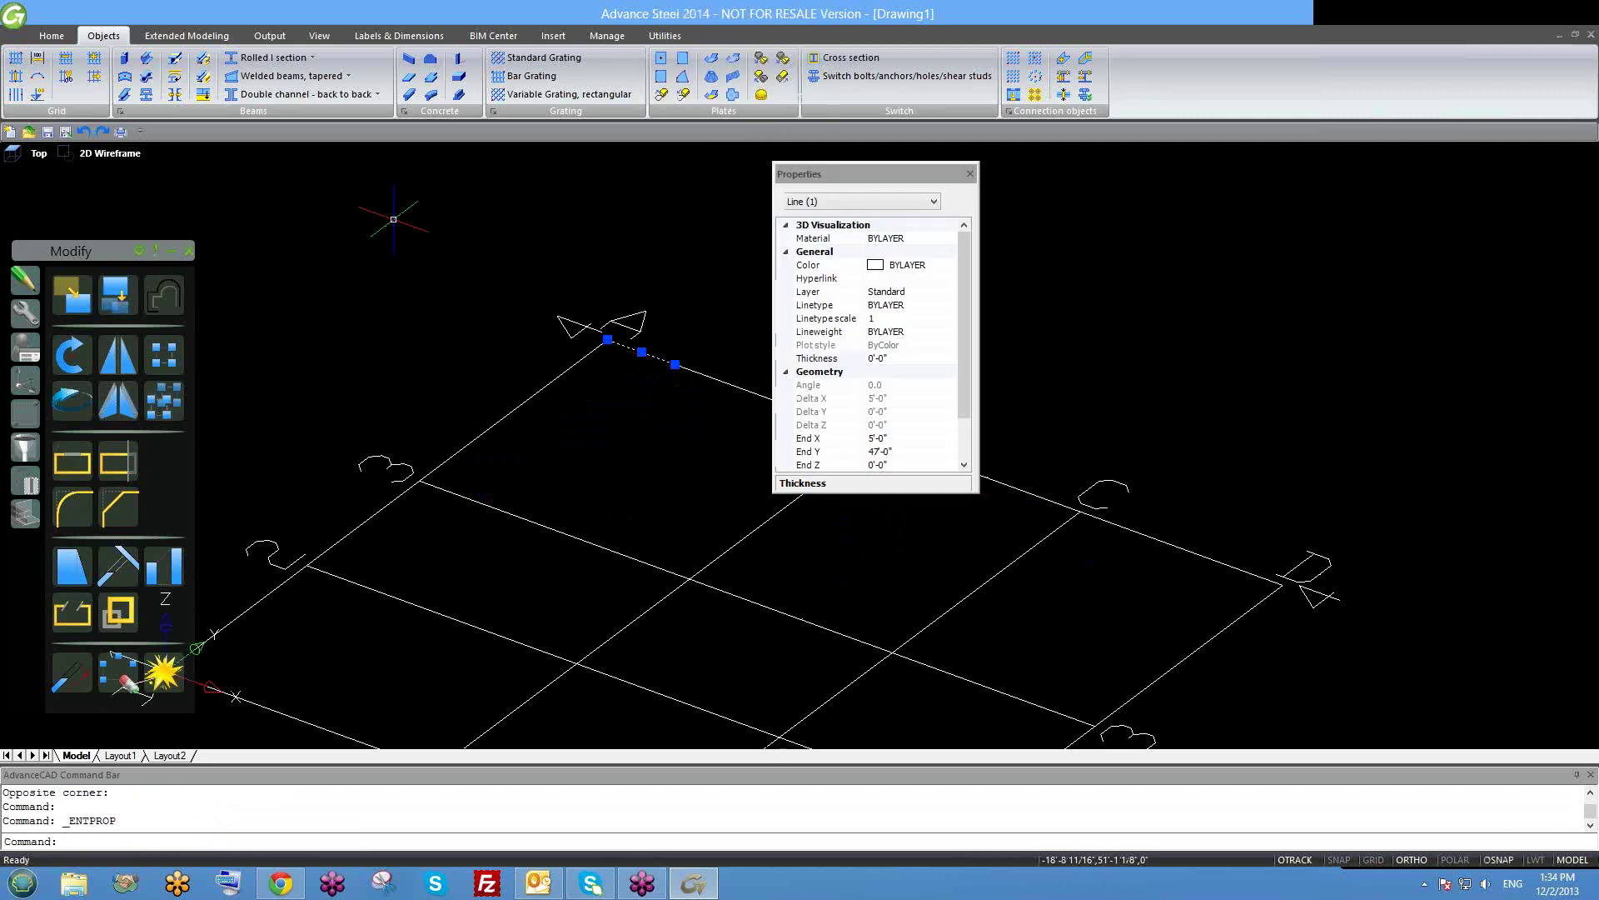
click(922, 265)
click(949, 265)
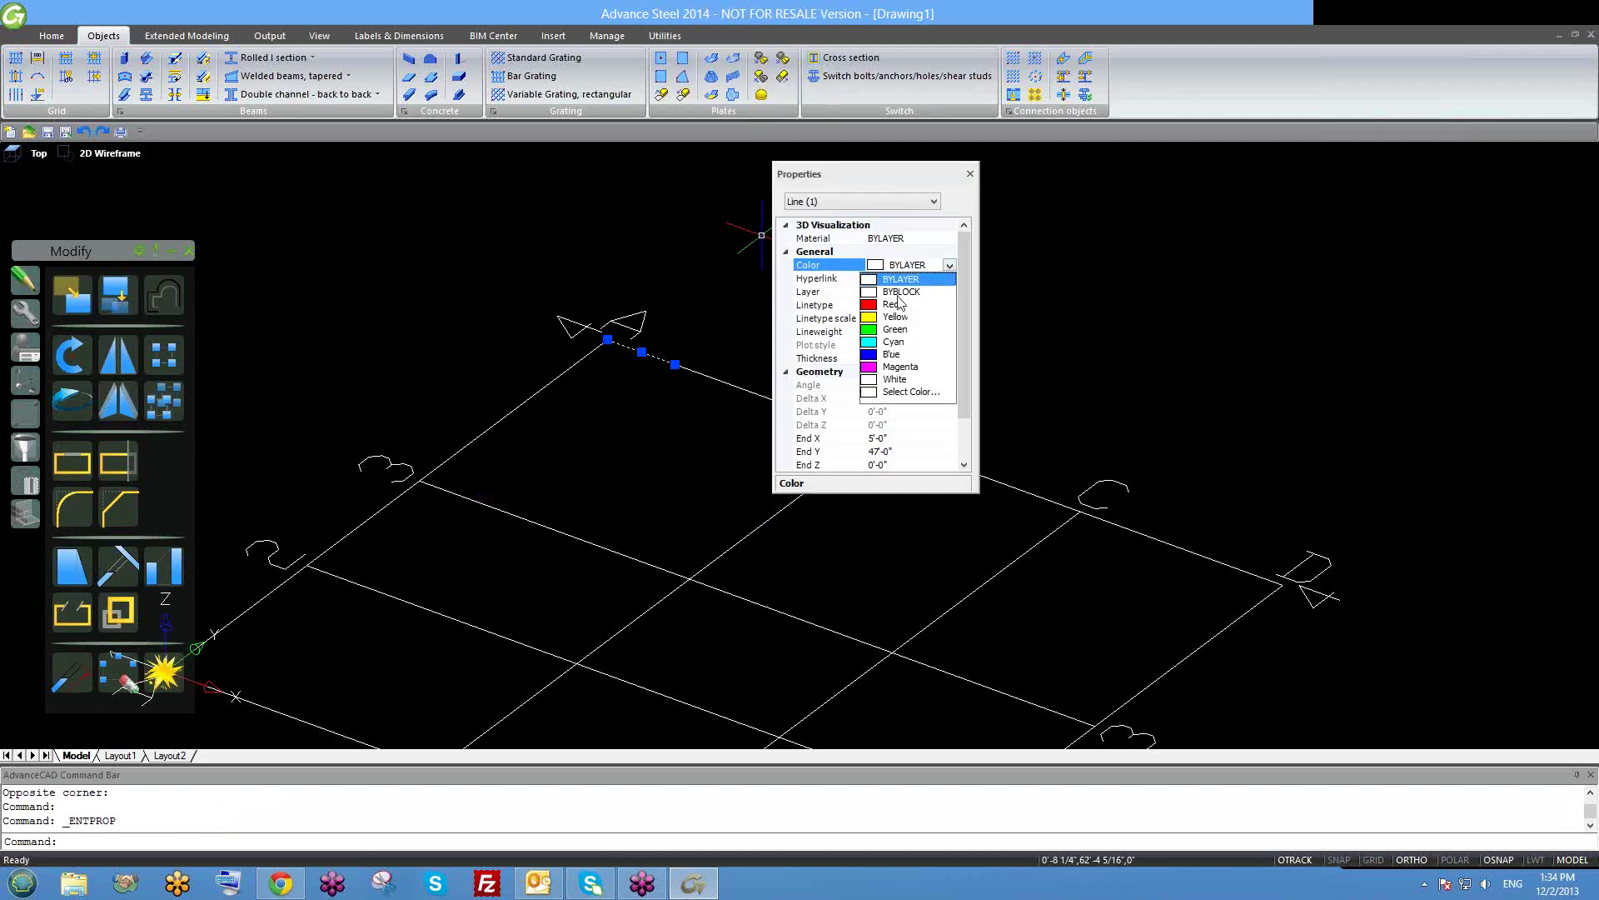
click(896, 304)
click(969, 174)
key(Escape)
scroll(778, 346, down, 2)
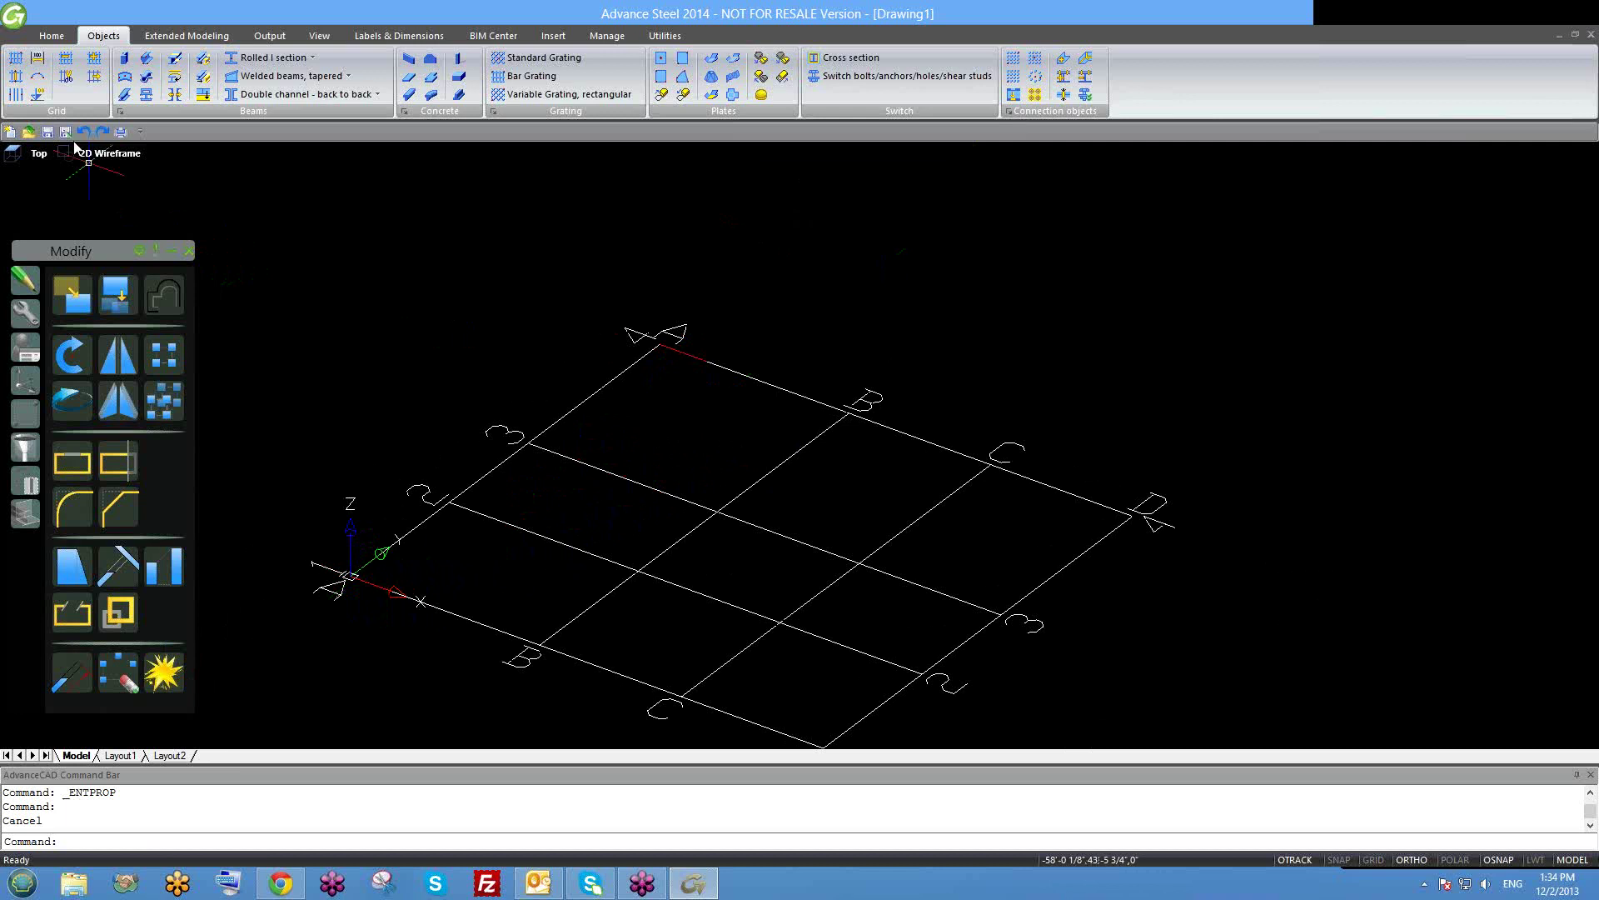
text(l)
key(Return)
click(350, 575)
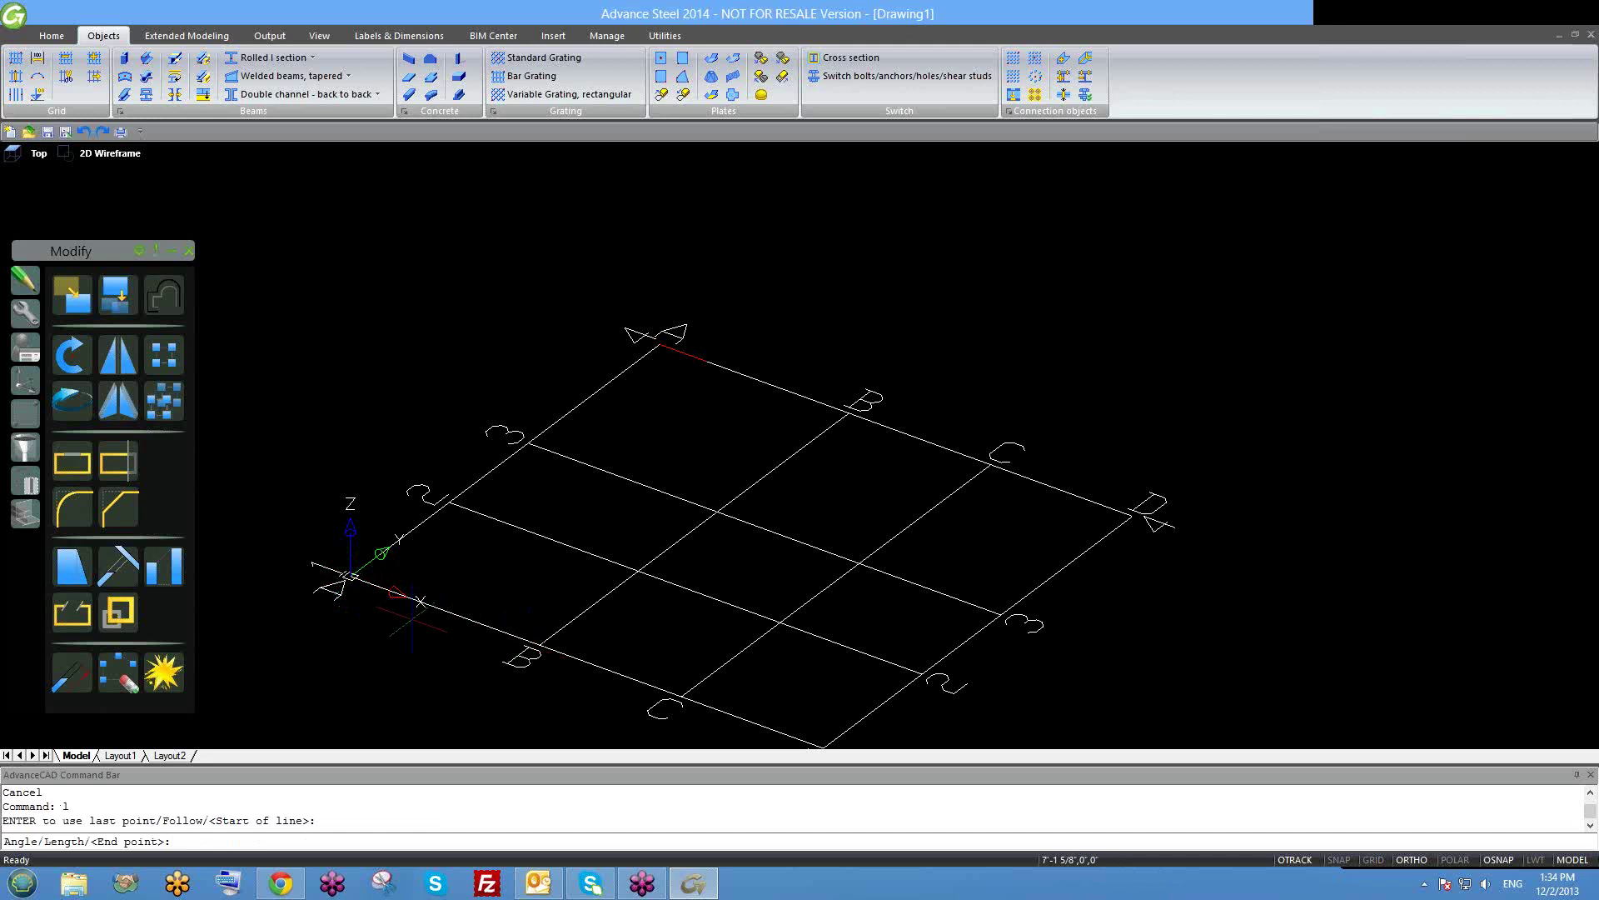
key(Escape)
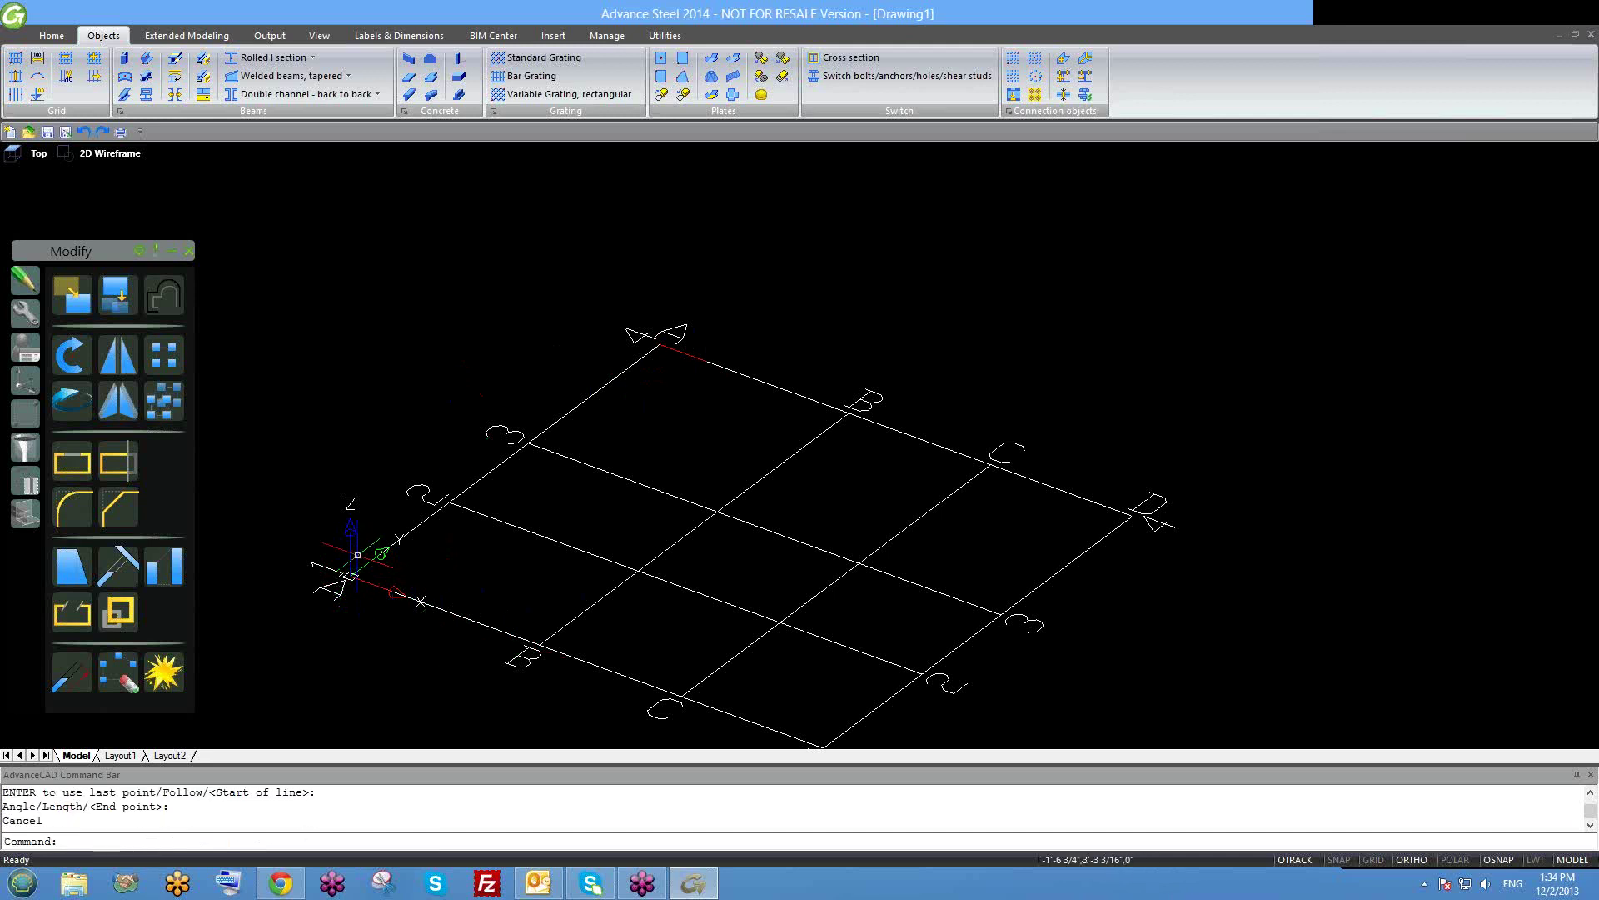
Create a single axis from the grid origin to the far endpoint of the short red line.
click(17, 77)
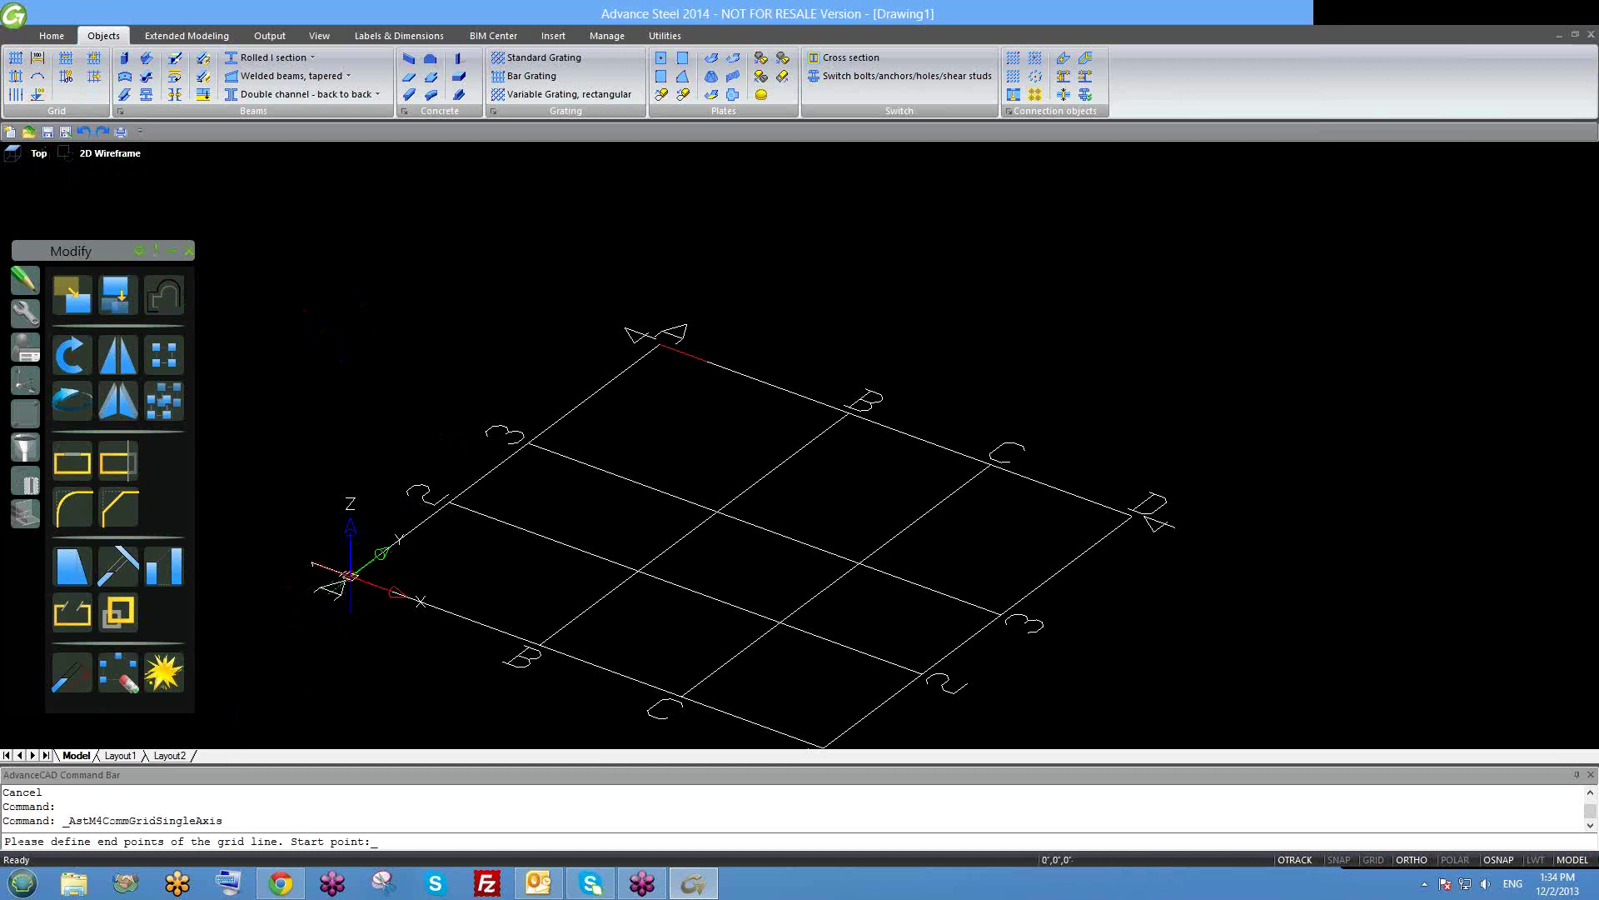
click(349, 575)
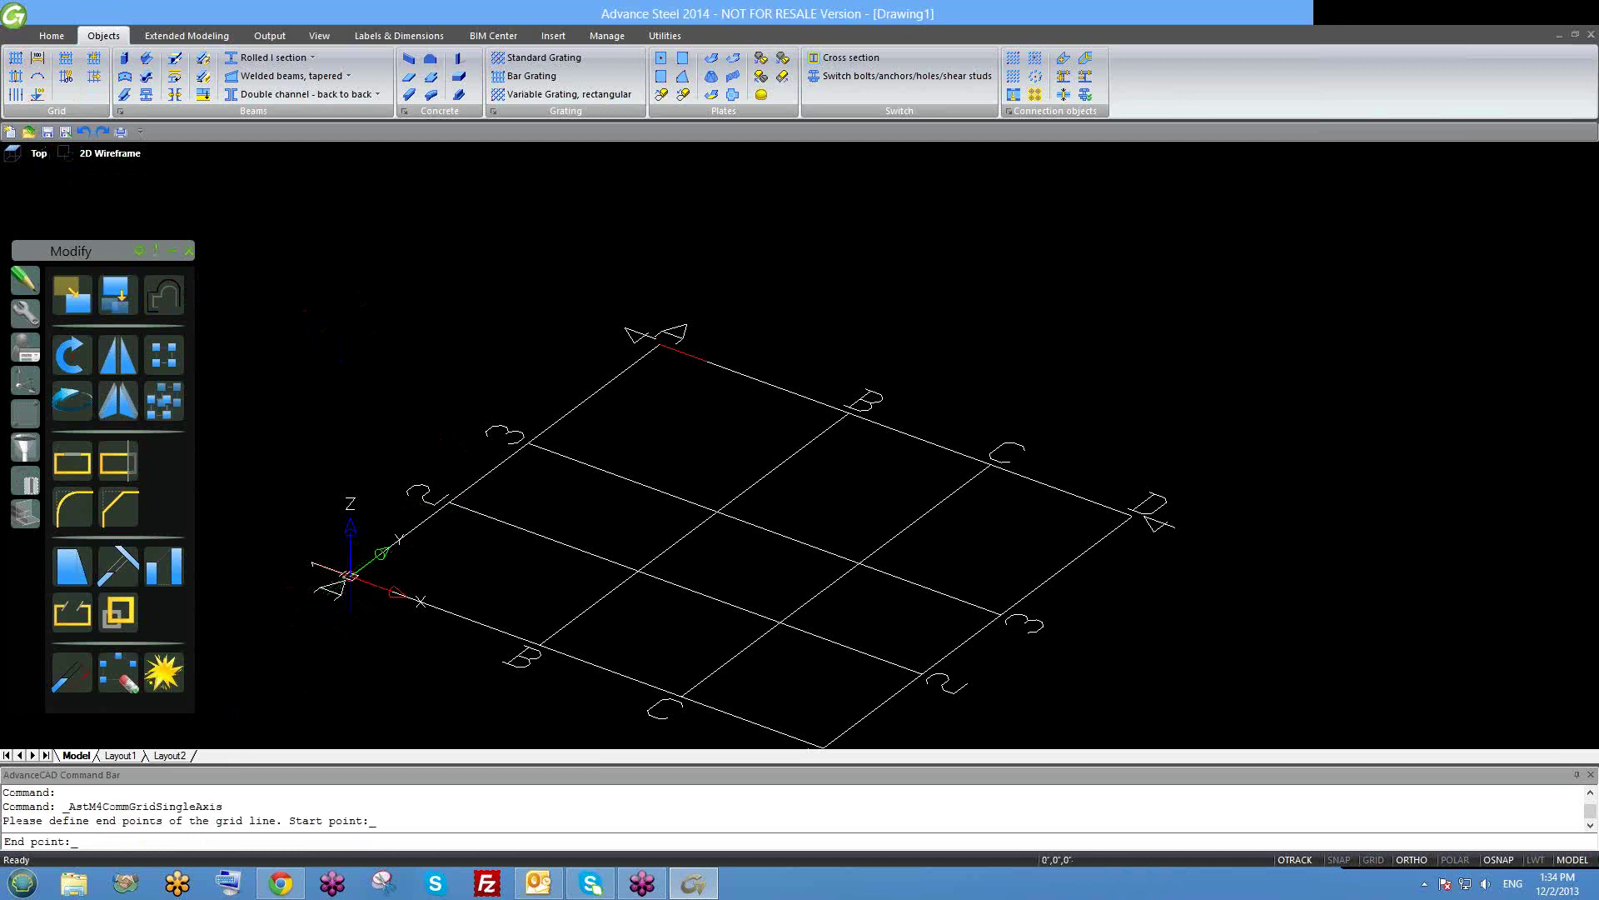
scroll(710, 362, up, 3)
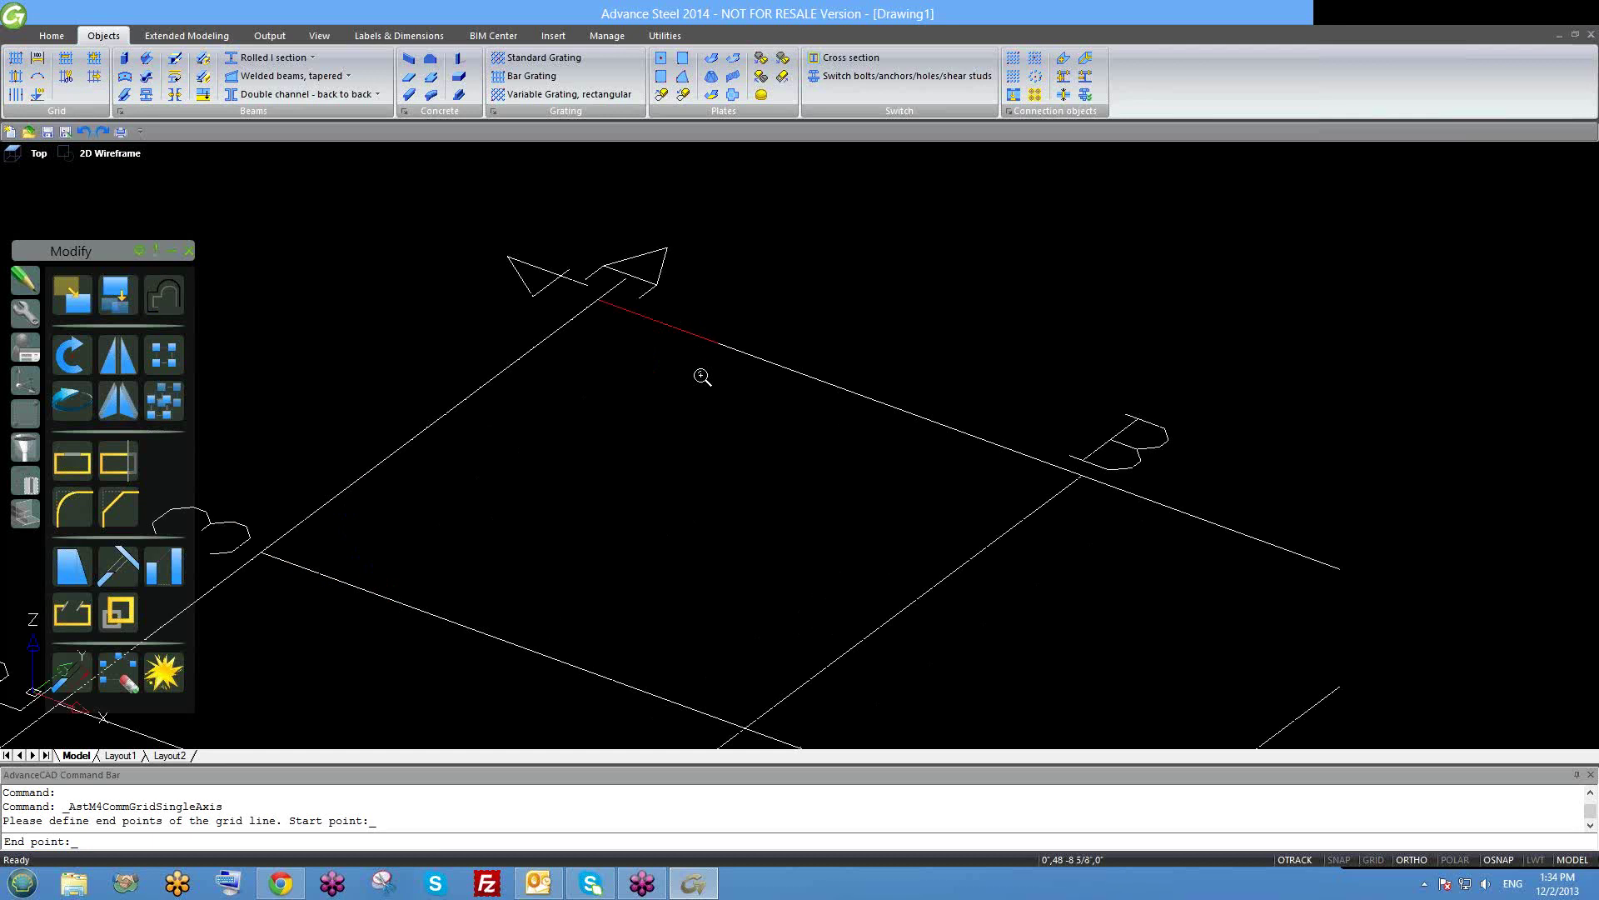
scroll(717, 343, up, 2)
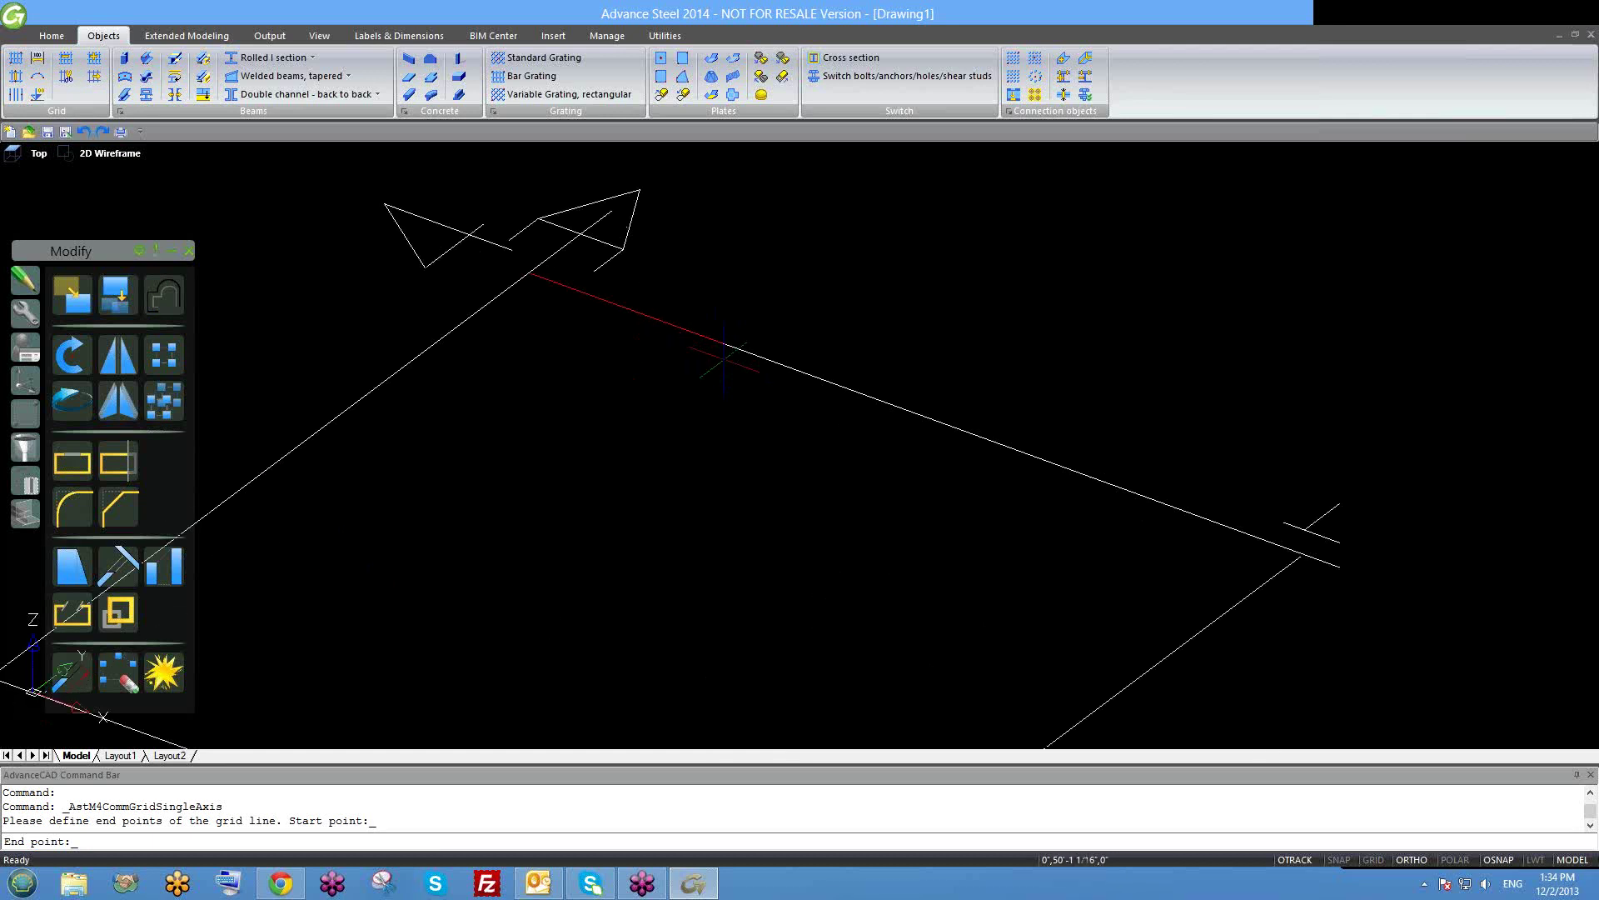
scroll(725, 354, up, 1)
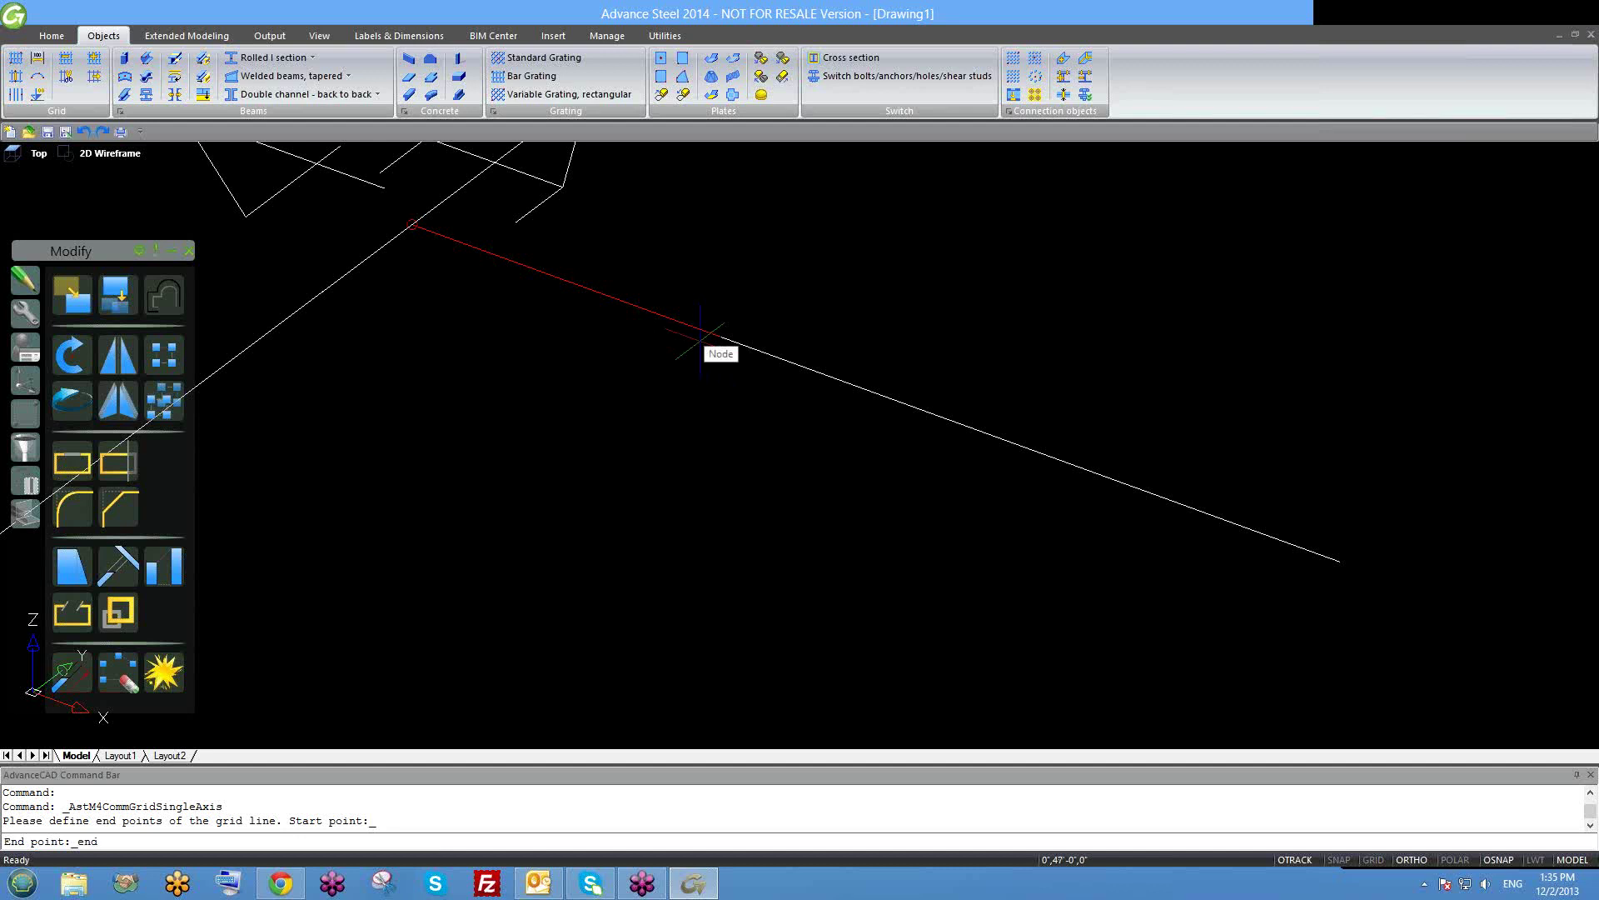
key(Return)
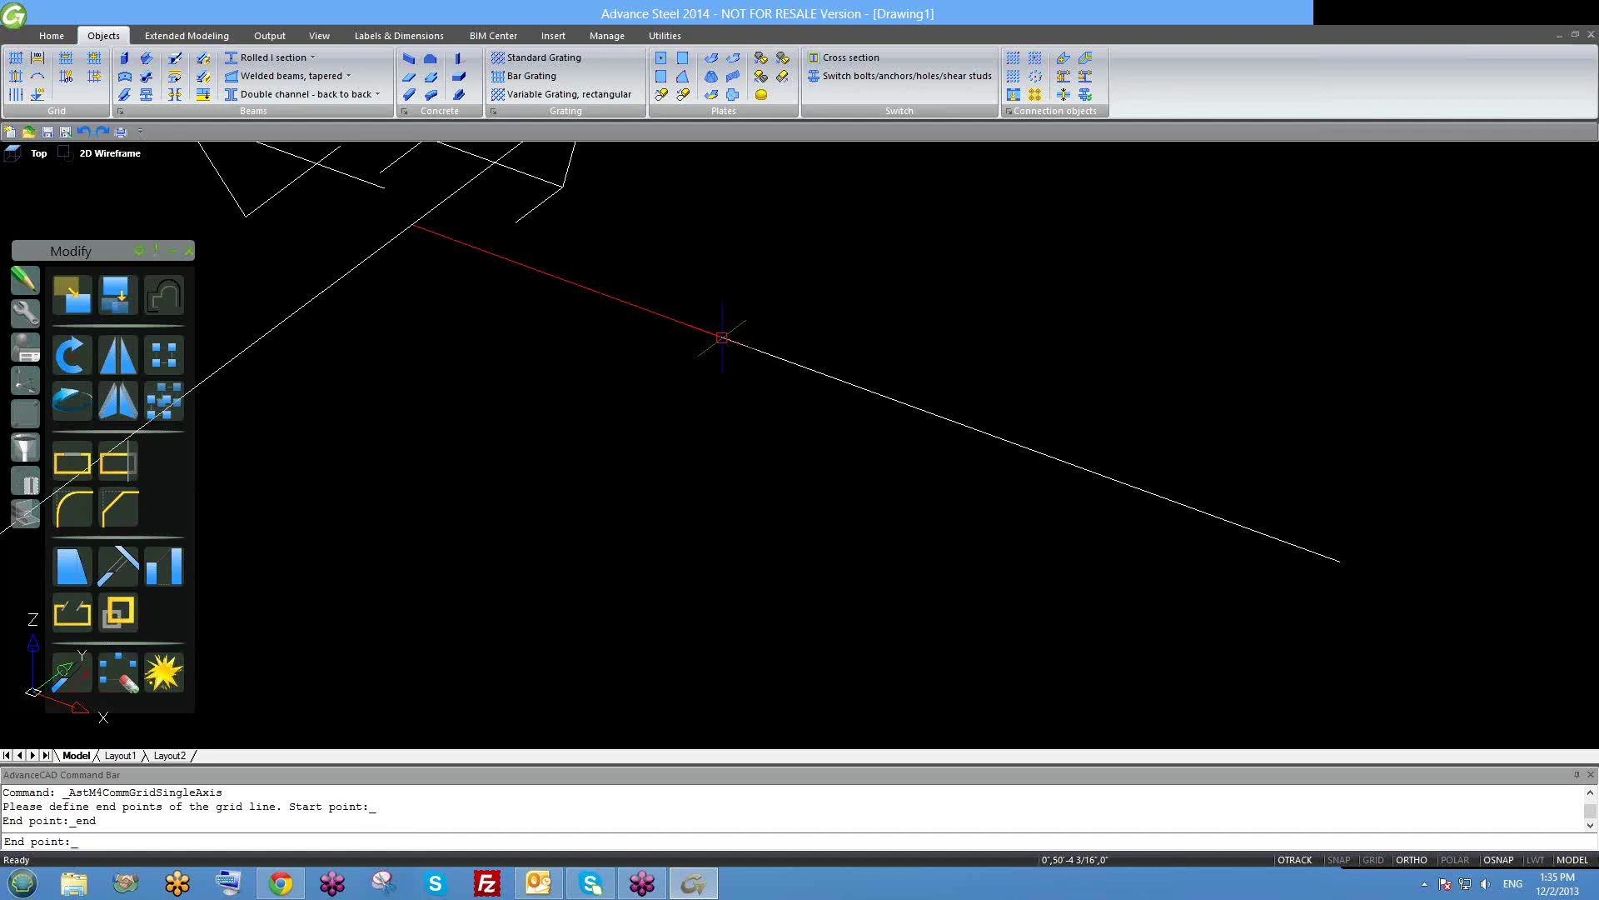
click(722, 339)
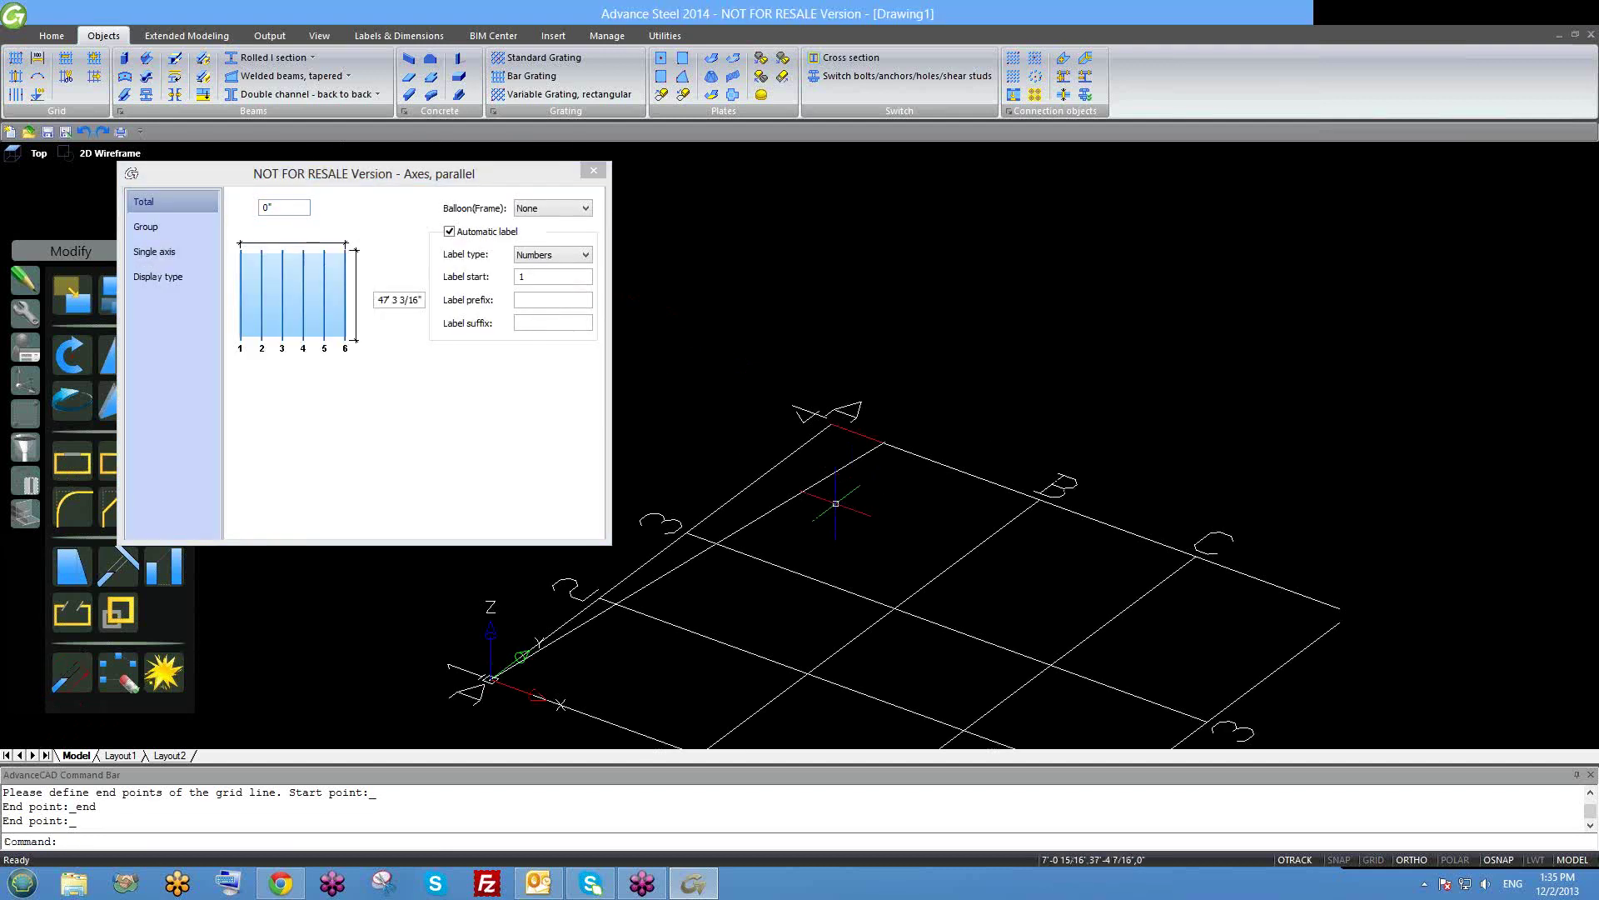
Examine the new axis's label at the end of the red line and compare it with the neighbouring grid labels.
scroll(858, 409, up, 5)
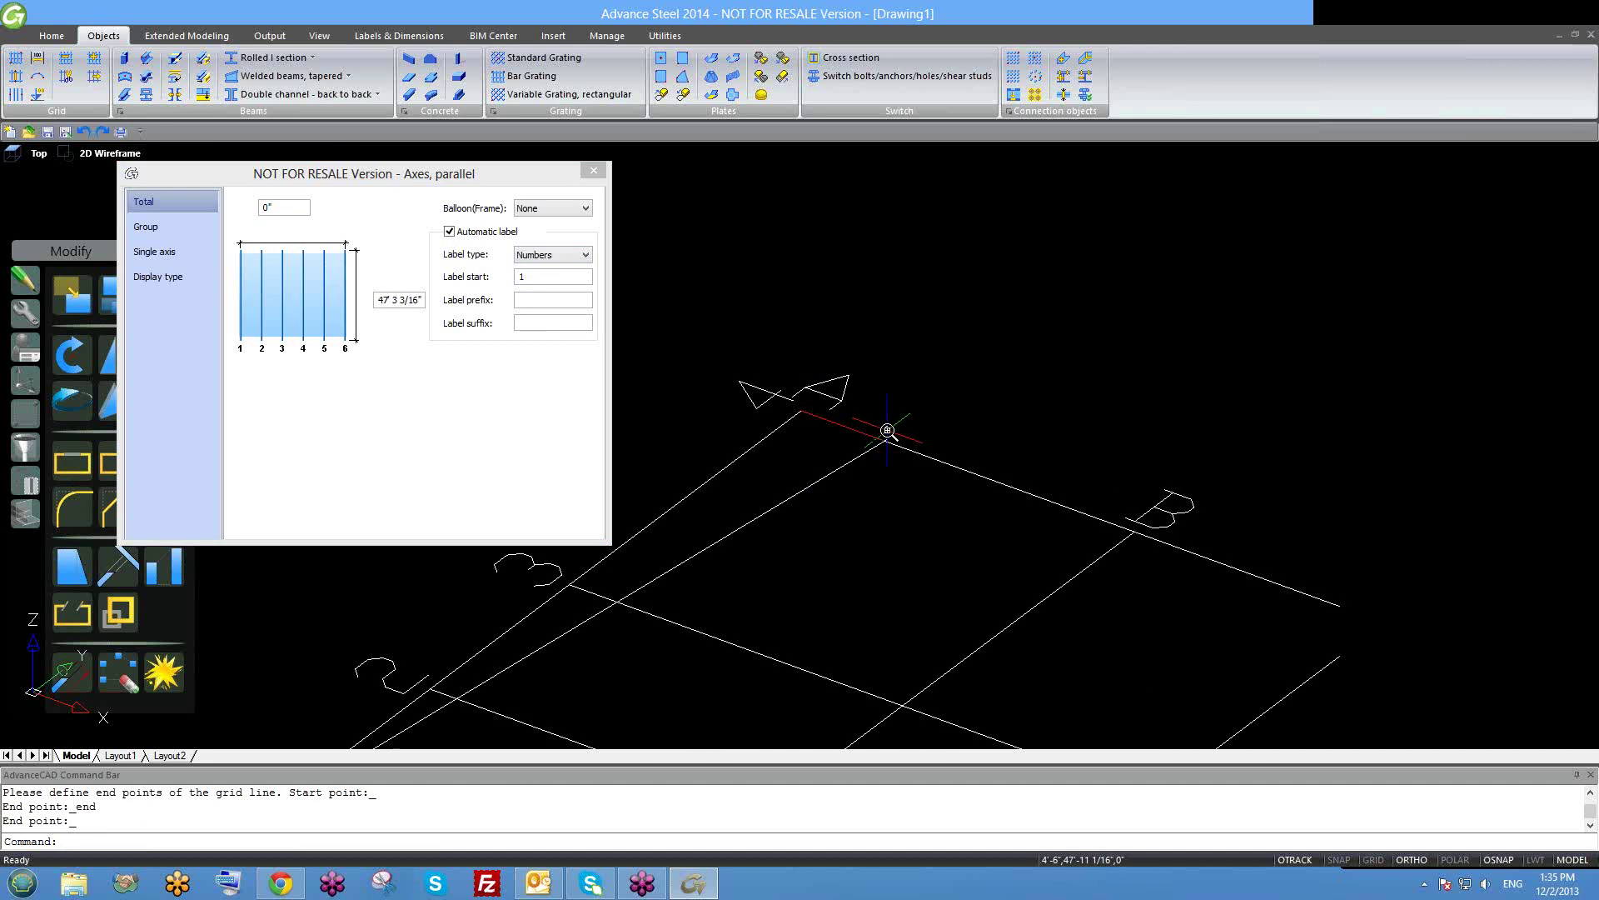
middle_drag(878, 499, 1000, 490)
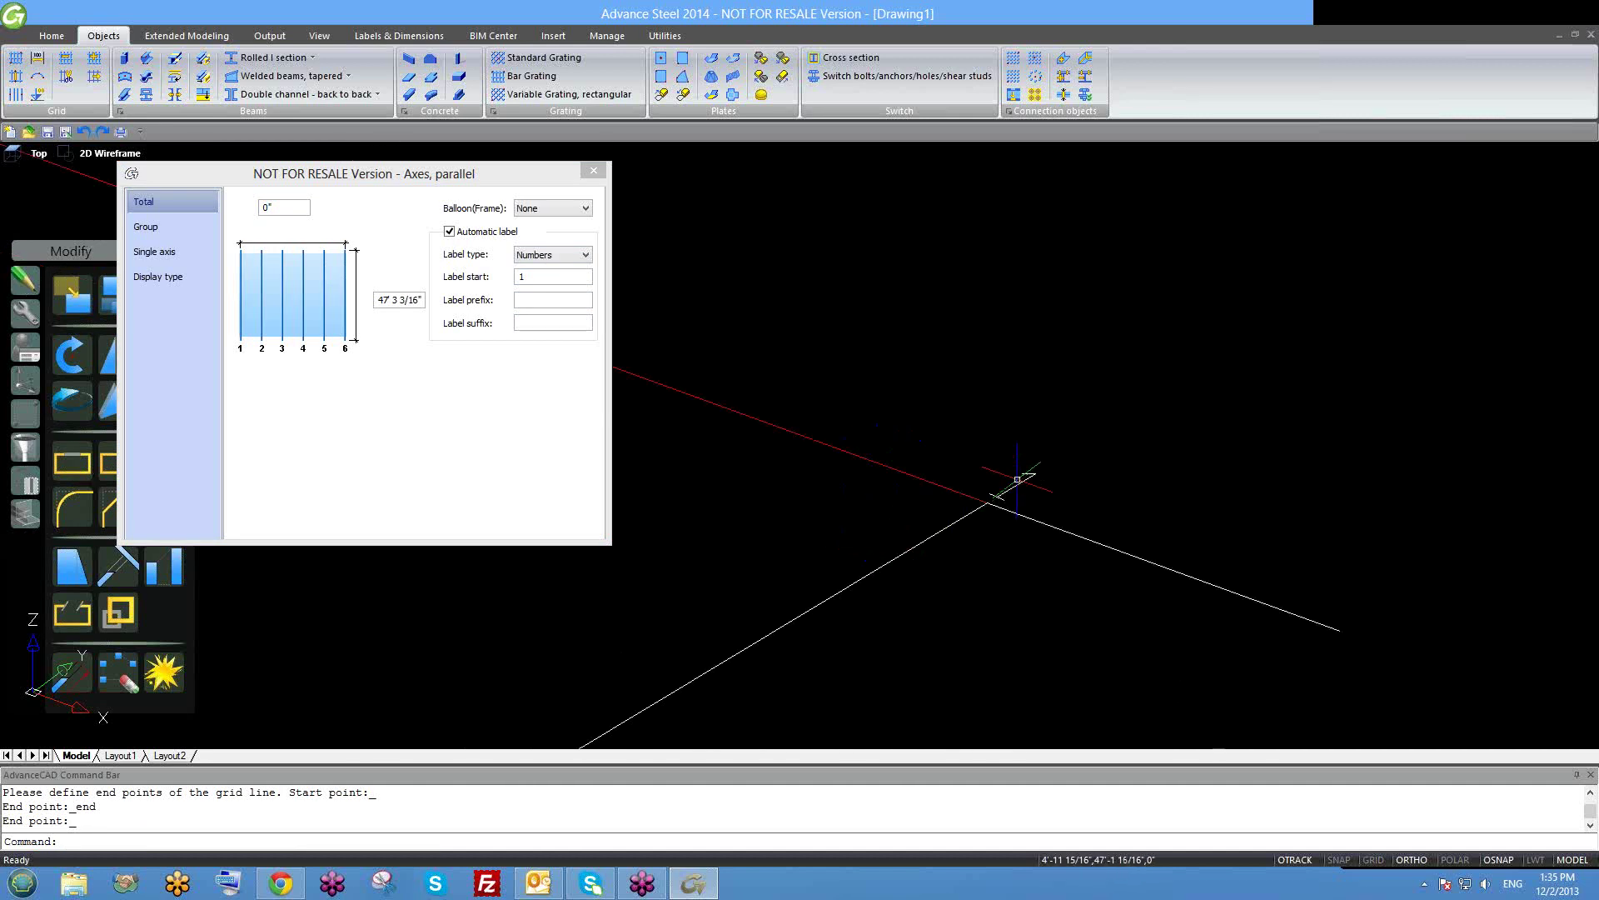
drag(490, 173, 477, 159)
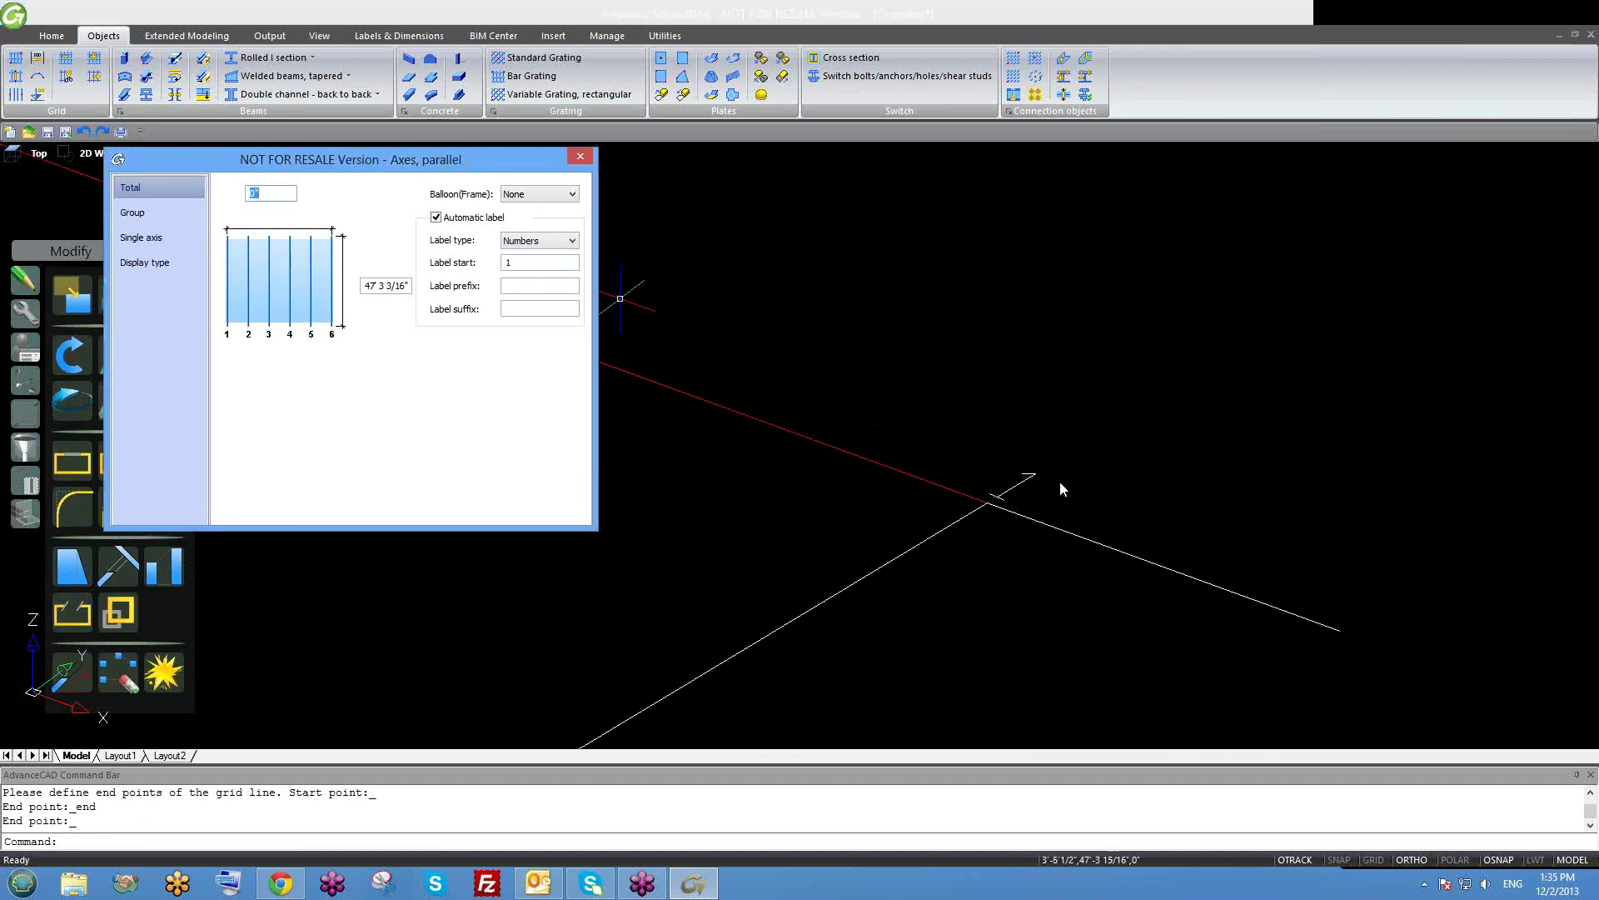
mouse_move(1010, 526)
middle_down()
mouse_move(974, 530)
mouse_move(1016, 502)
middle_up()
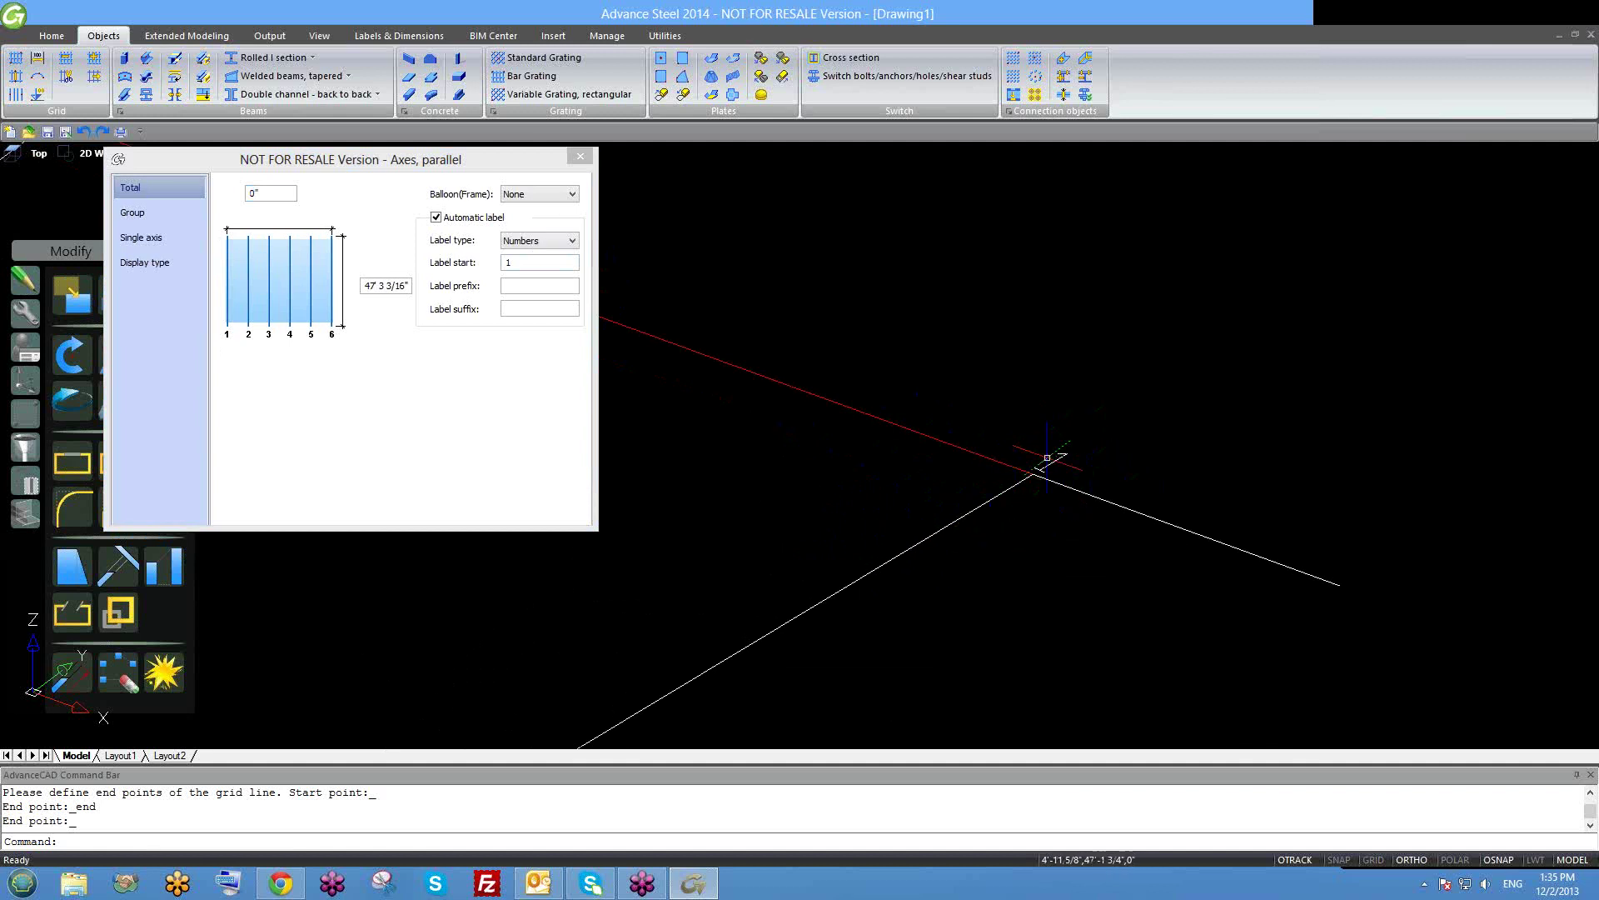
scroll(1028, 528, down, 2)
middle_drag(878, 447, 811, 429)
scroll(911, 411, down, 2)
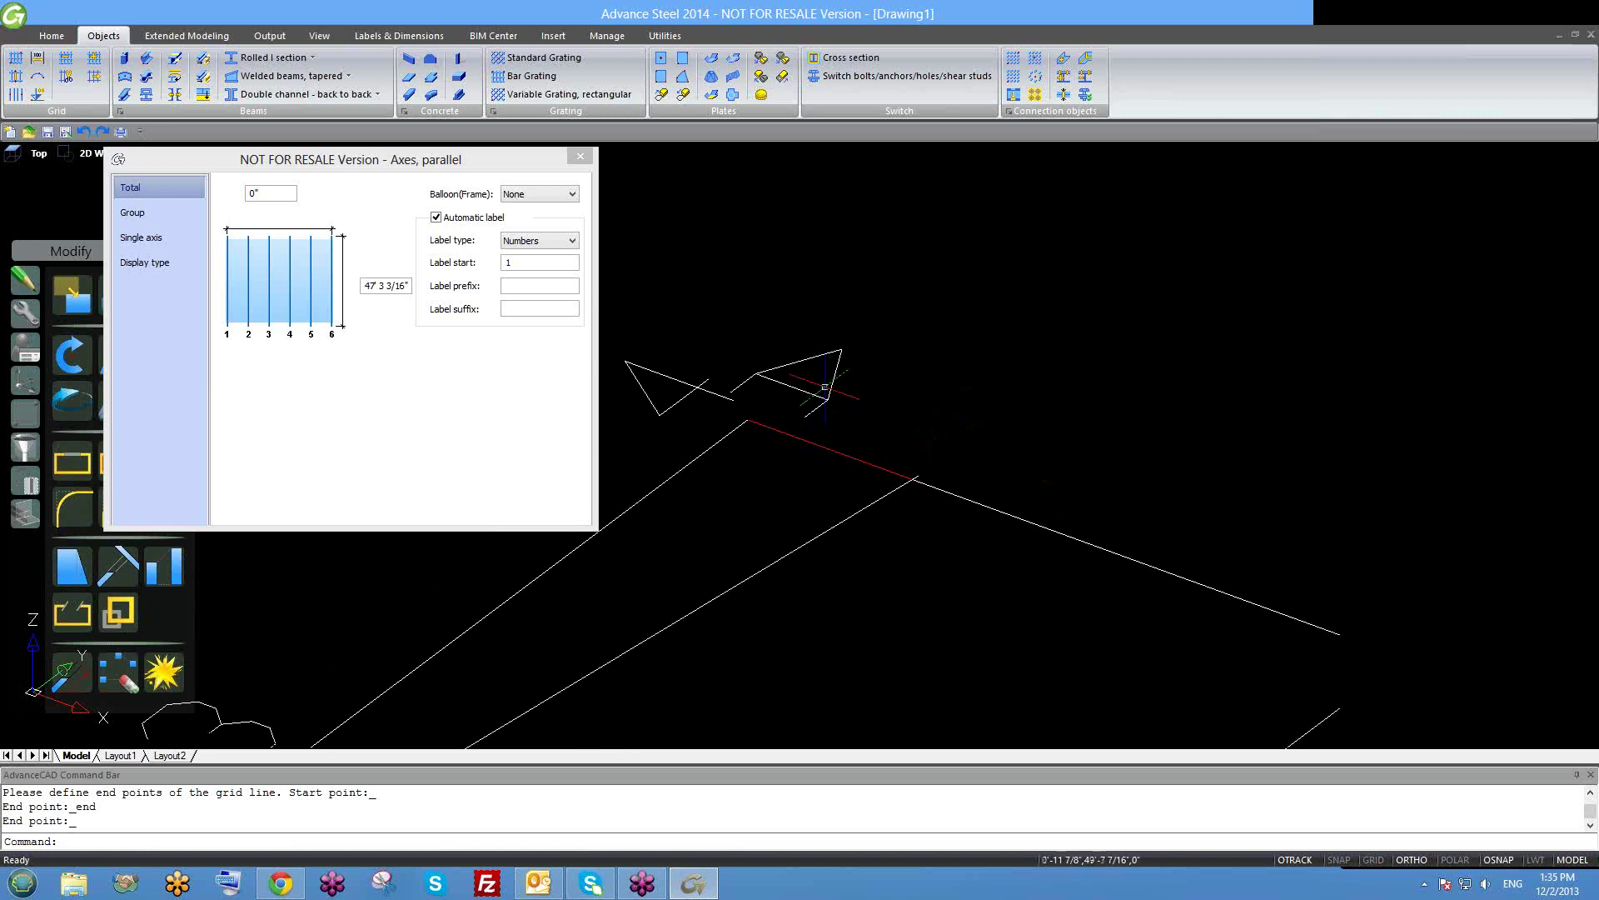
scroll(1253, 588, down, 1)
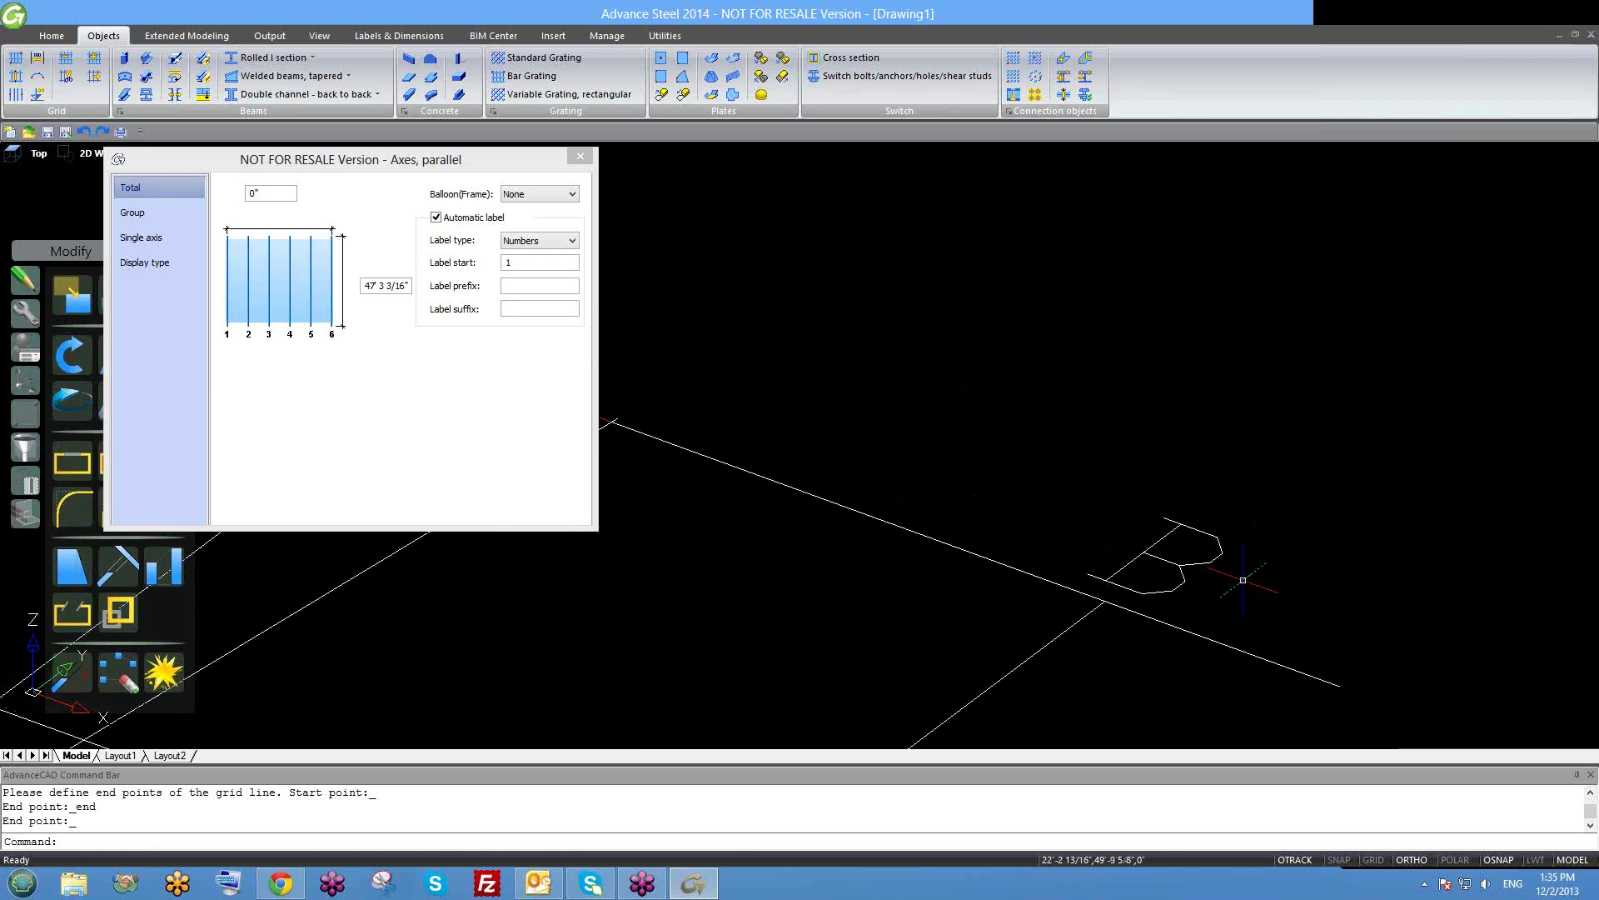
scroll(1225, 583, down, 1)
scroll(1152, 534, down, 1)
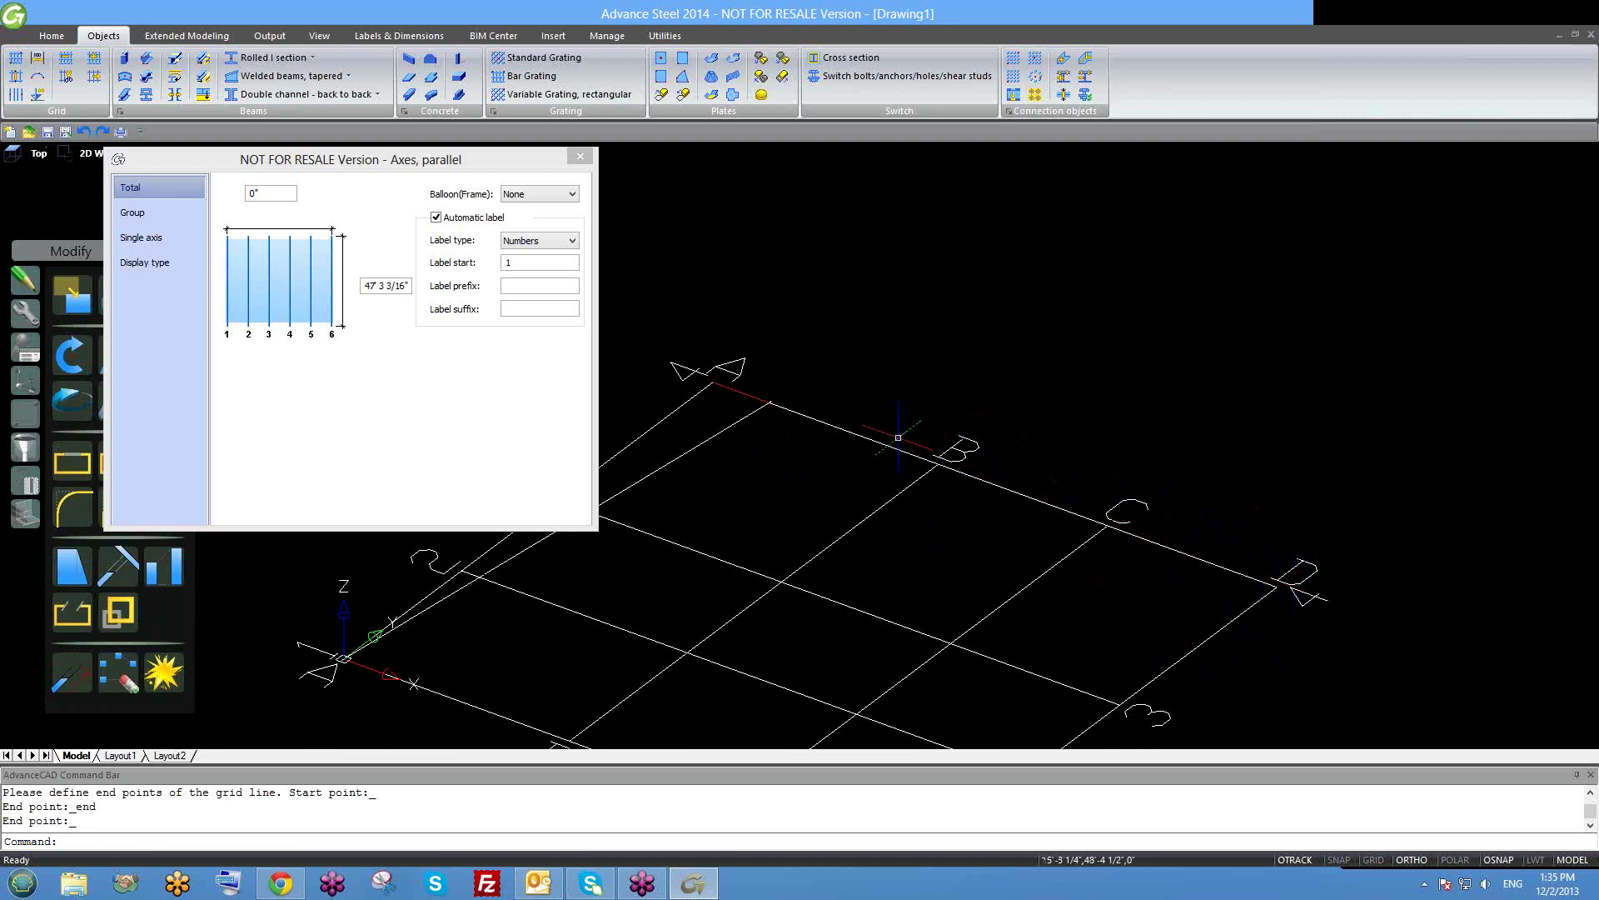
scroll(910, 380, up, 2)
scroll(1000, 396, up, 1)
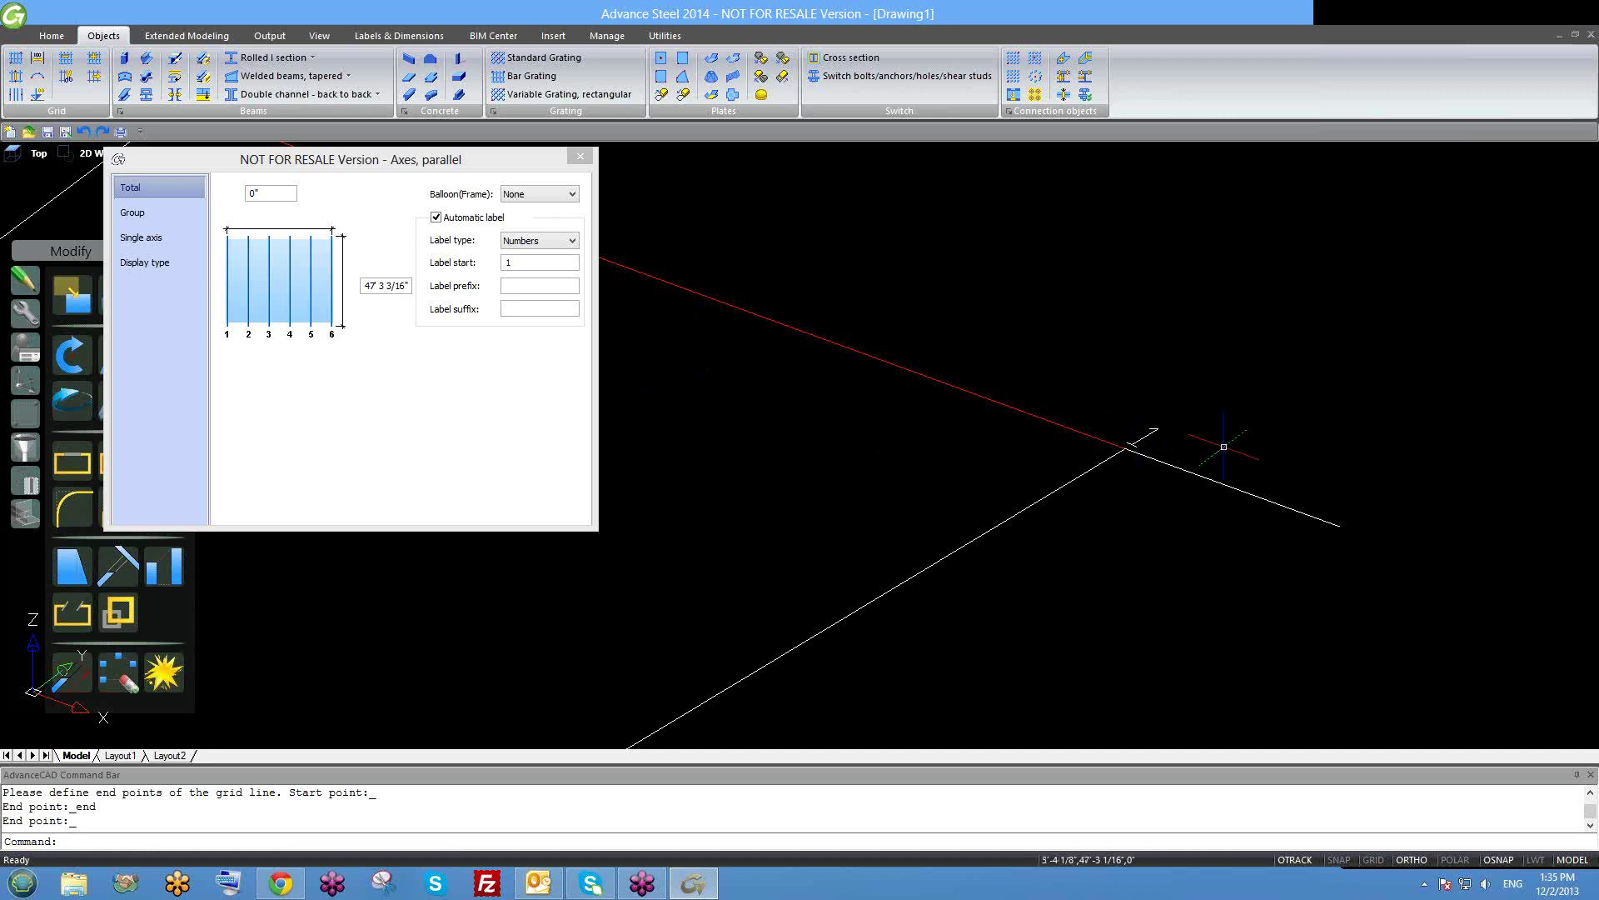
Turn off automatic labelling for the new single axis, name it A-1, and close its properties dialog.
click(436, 217)
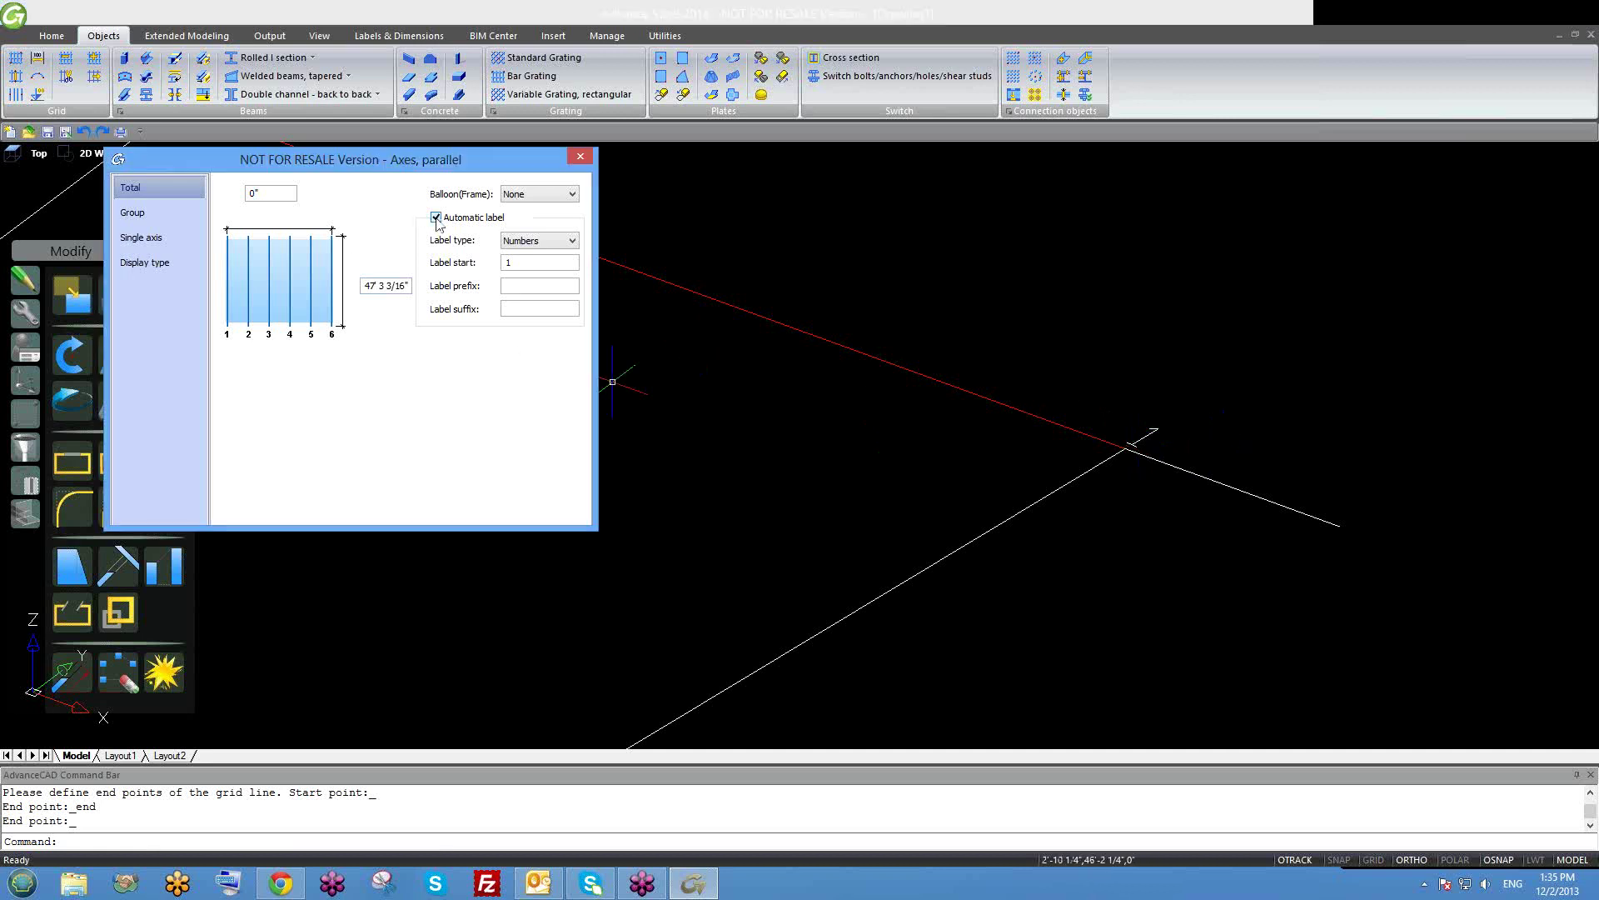
click(185, 242)
key(Tab)
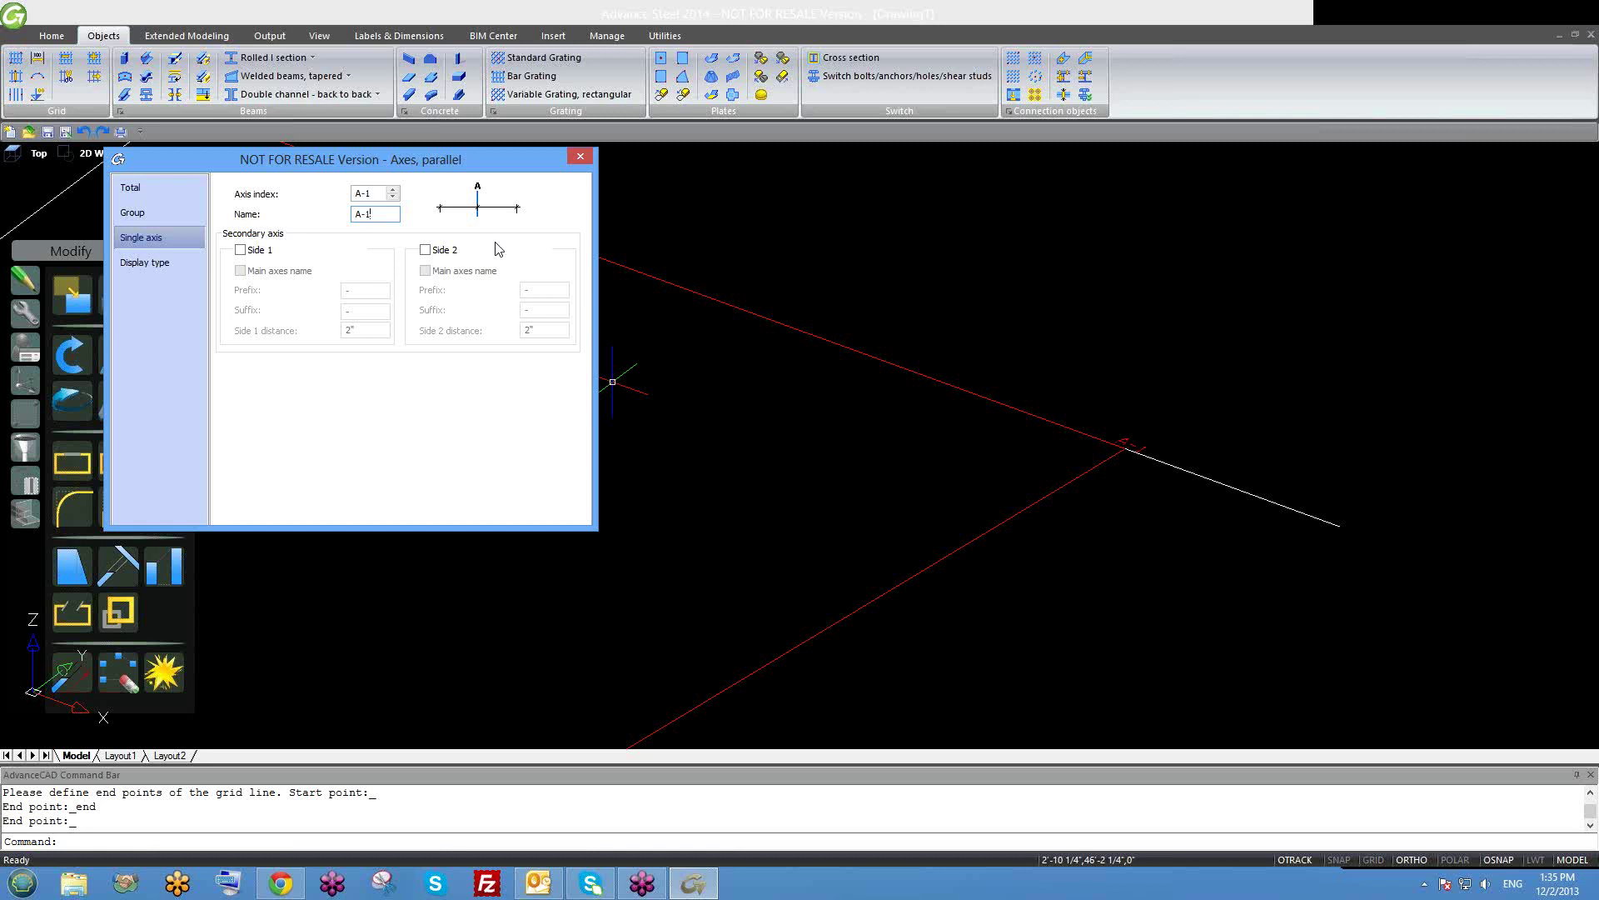
click(582, 157)
Regenerate the drawing to refresh how the grid labels are displayed.
scroll(958, 396, up, 3)
scroll(983, 386, down, 4)
scroll(985, 395, up, 3)
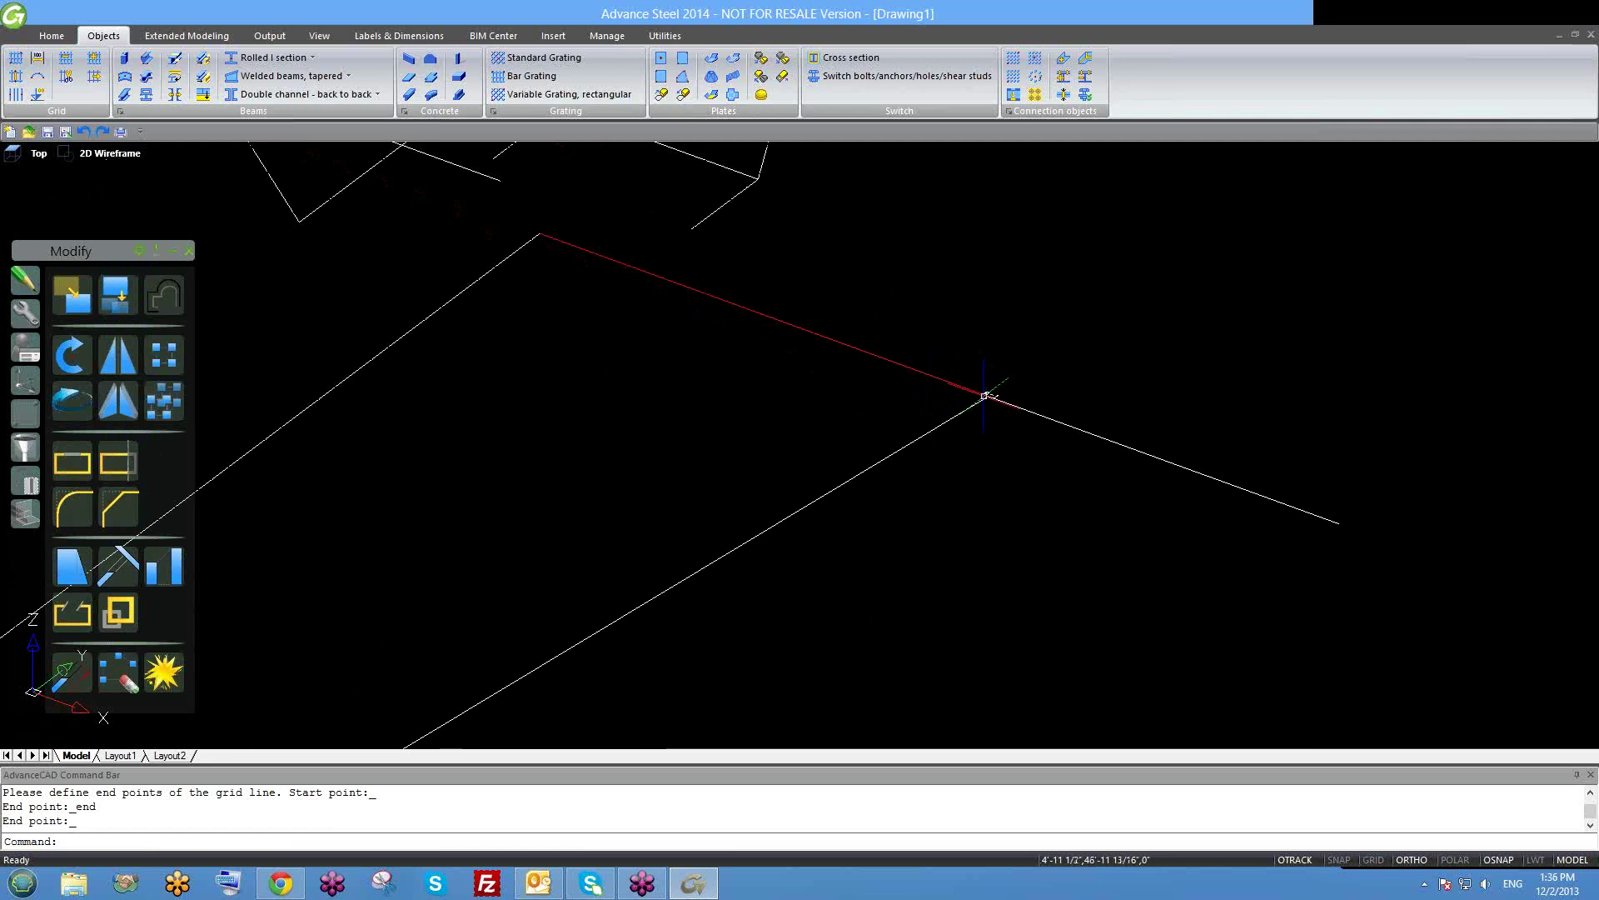
text(reg)
key(Down)
key(Return)
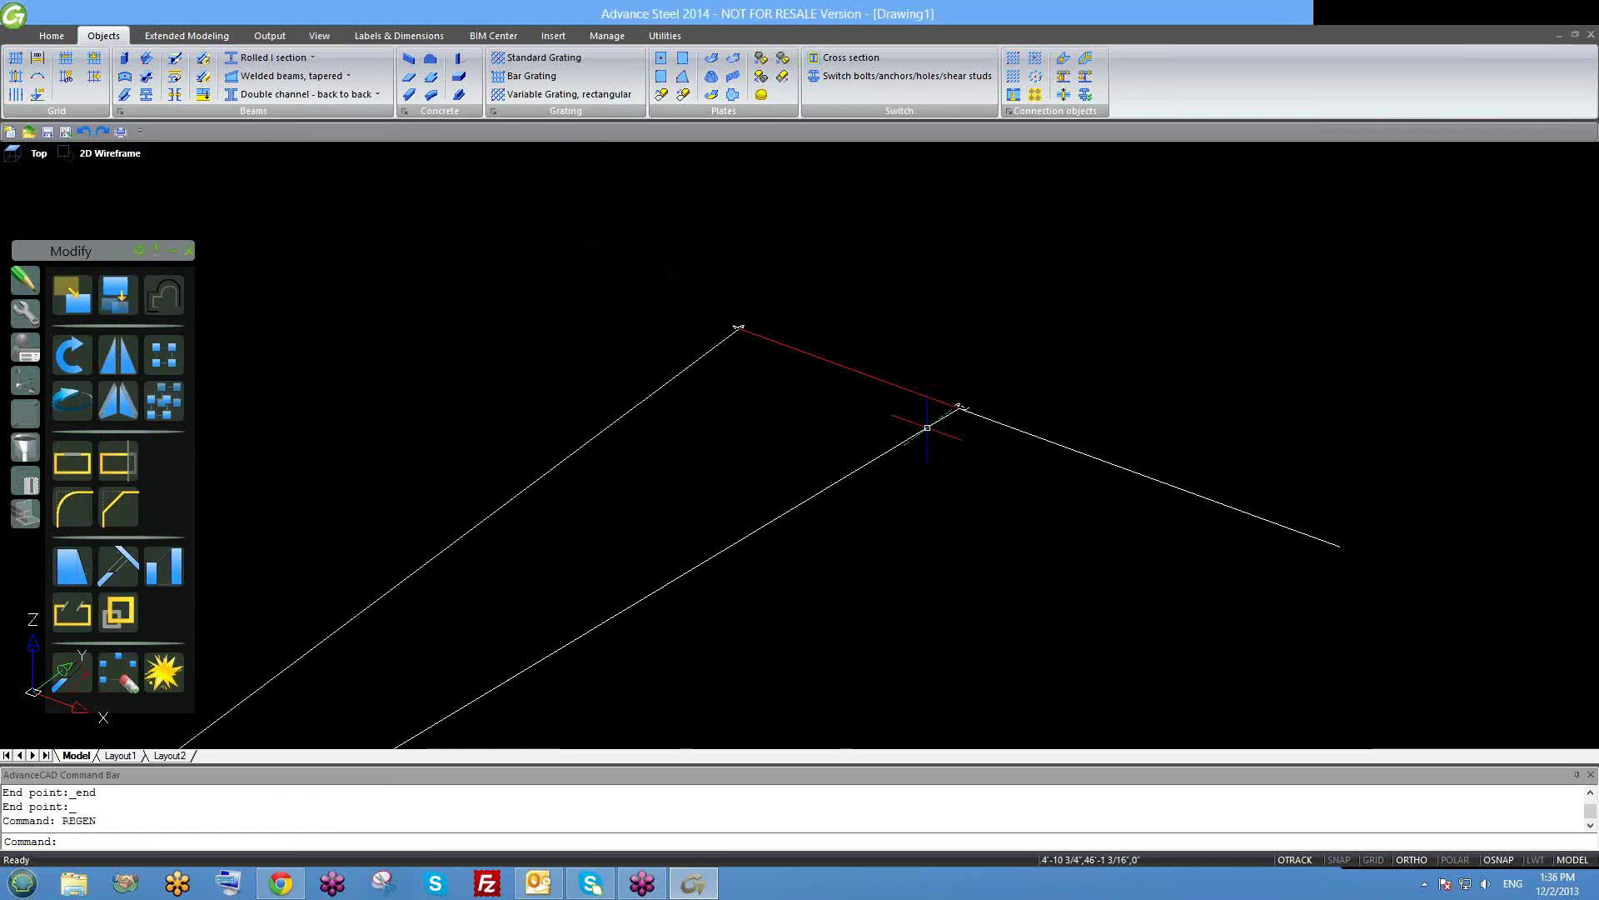
scroll(916, 416, down, 5)
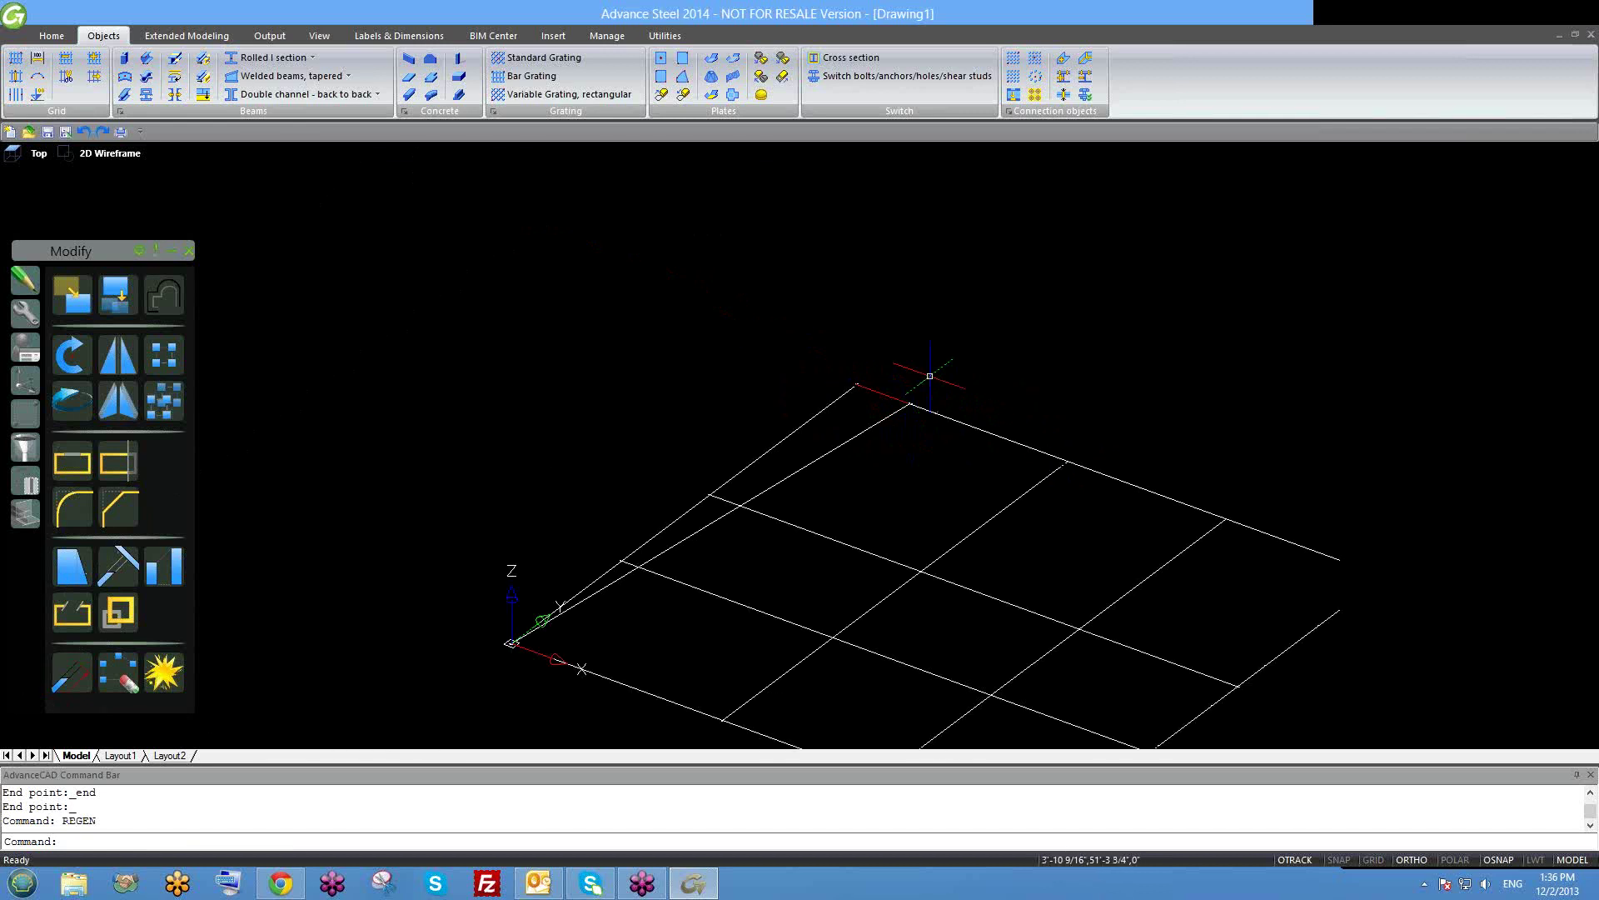
scroll(933, 463, down, 3)
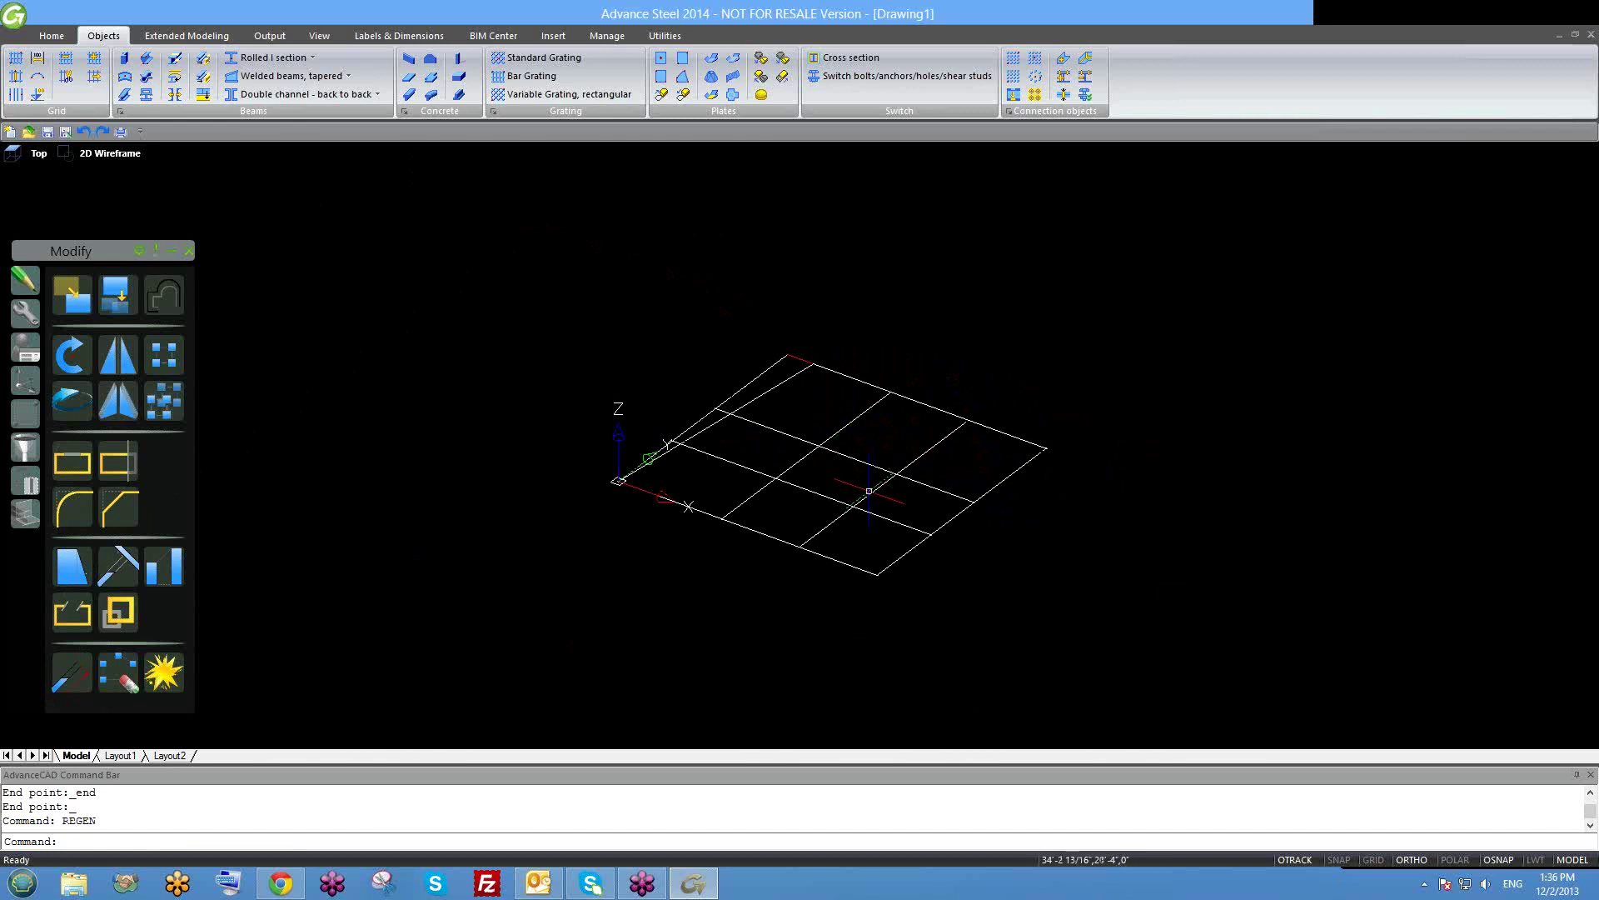
Erase the single axis A-1 and the short red line beside the intersection of axes A and 4.
scroll(922, 464, up, 1)
scroll(800, 368, up, 6)
click(845, 334)
click(767, 284)
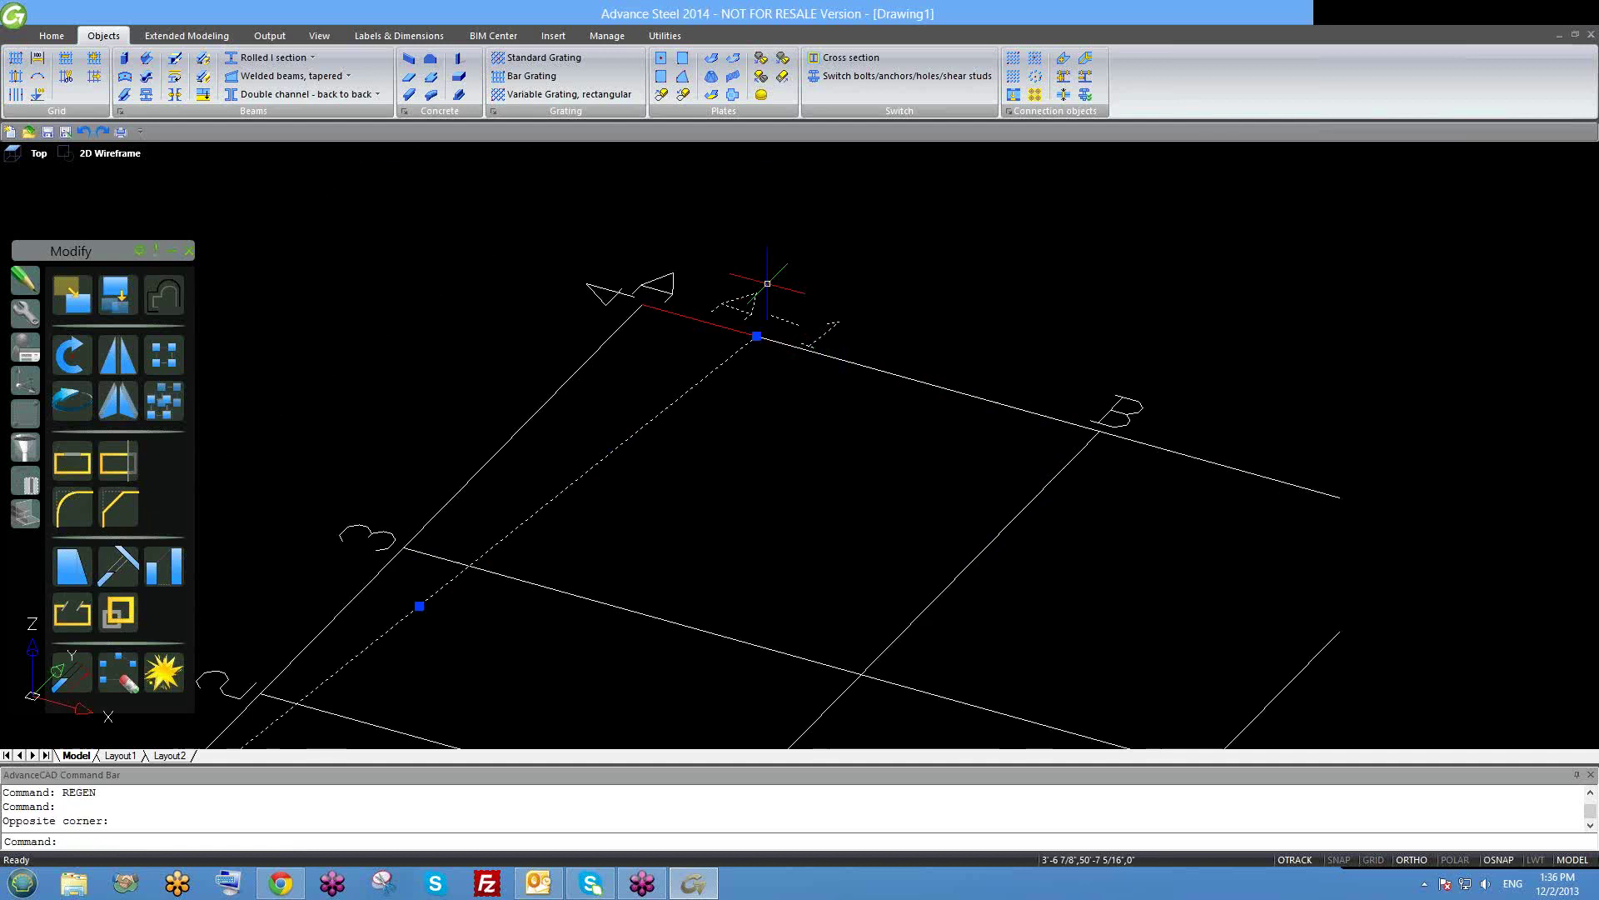
key(Escape)
click(739, 346)
text(e)
key(Return)
click(589, 277)
click(756, 350)
text(e)
key(Return)
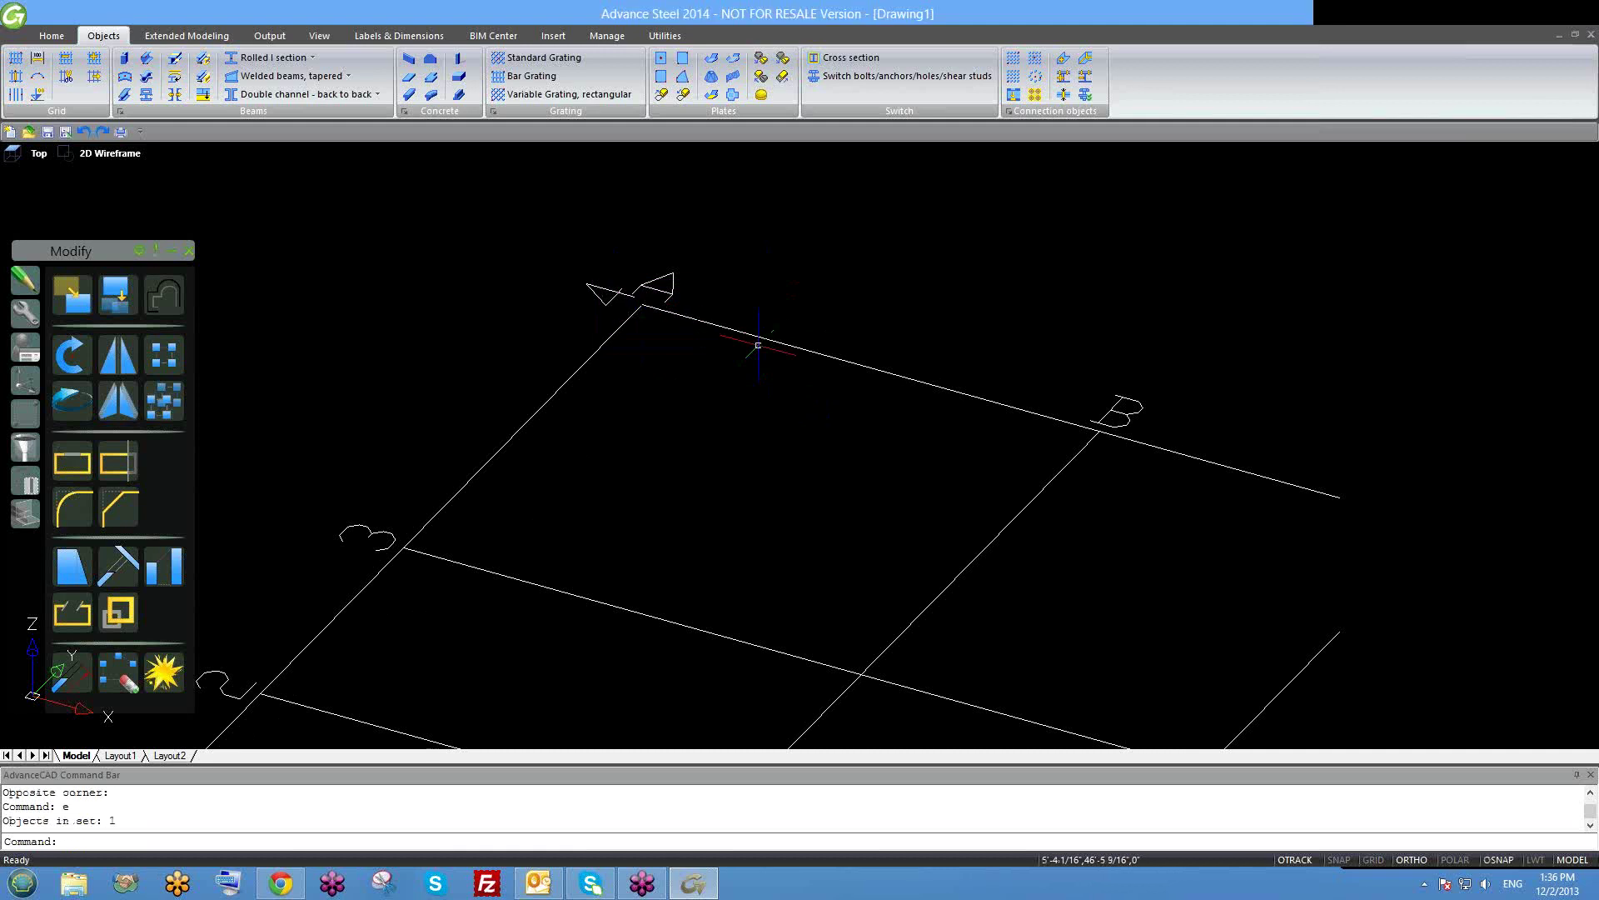
Open the object snap settings, review the enabled snap modes, and close them without making changes.
scroll(758, 345, down, 4)
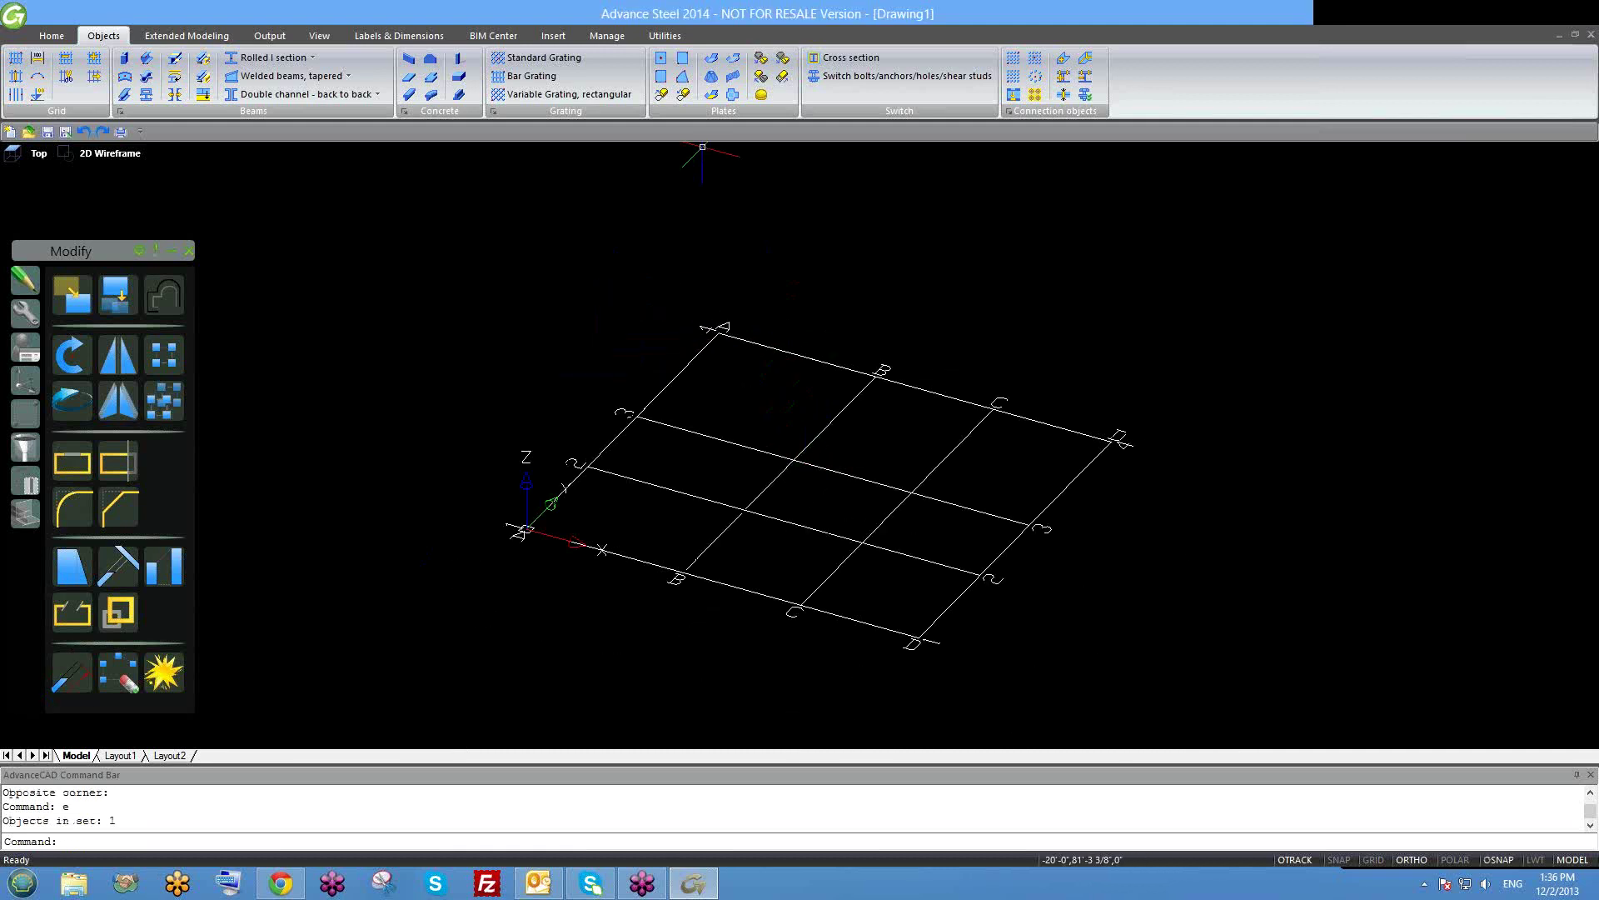
shift+middle_drag(781, 468, 916, 479)
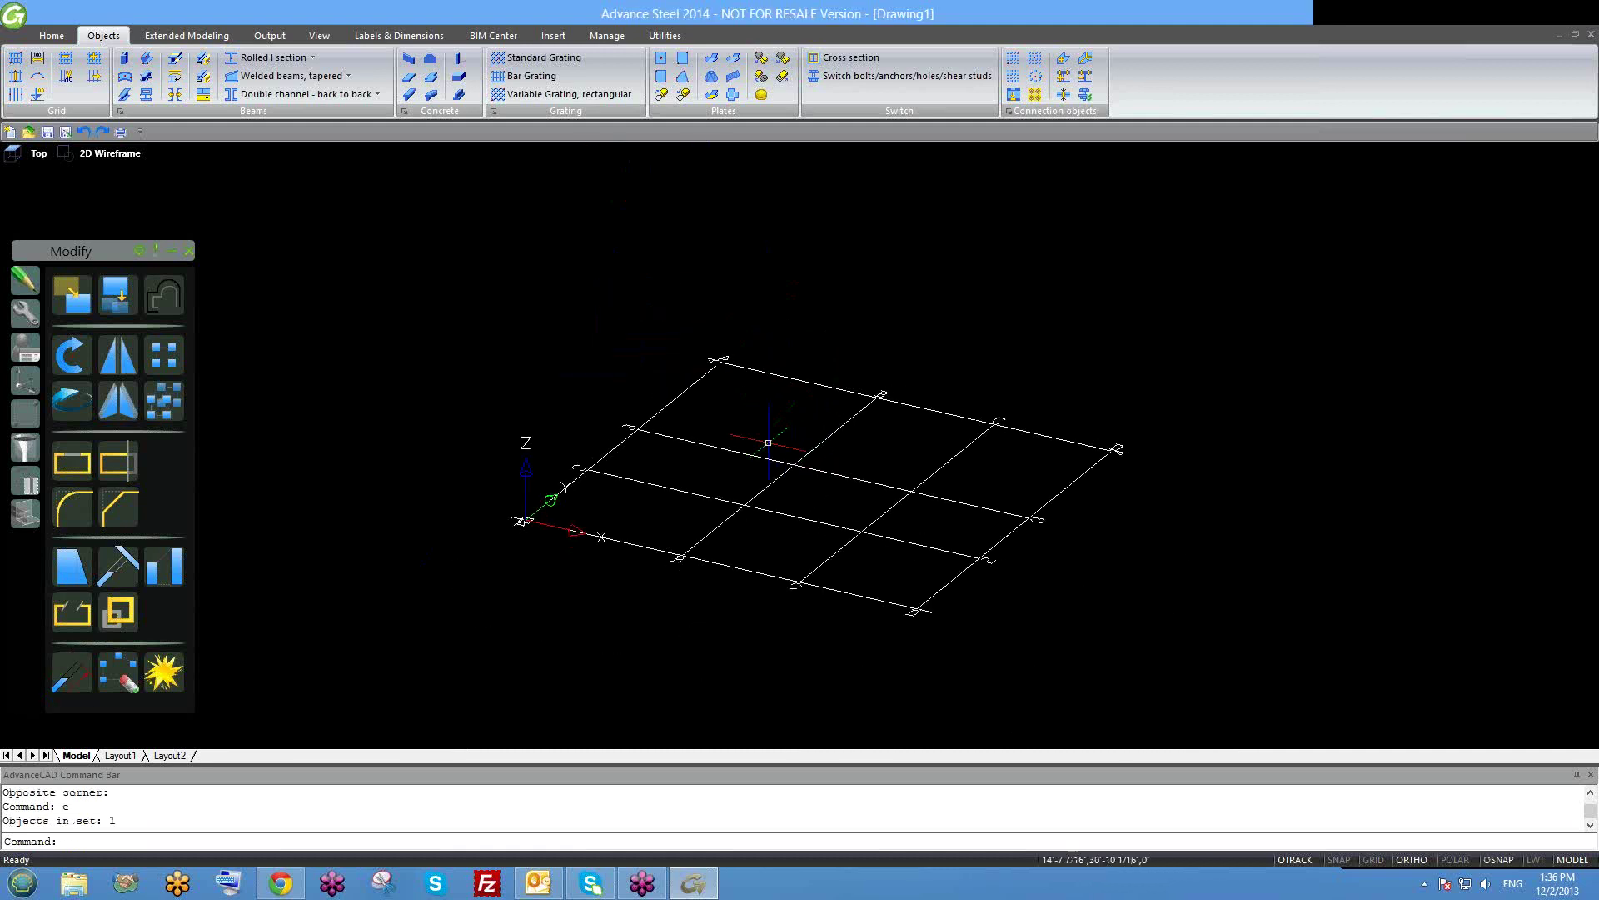
right_click(1491, 861)
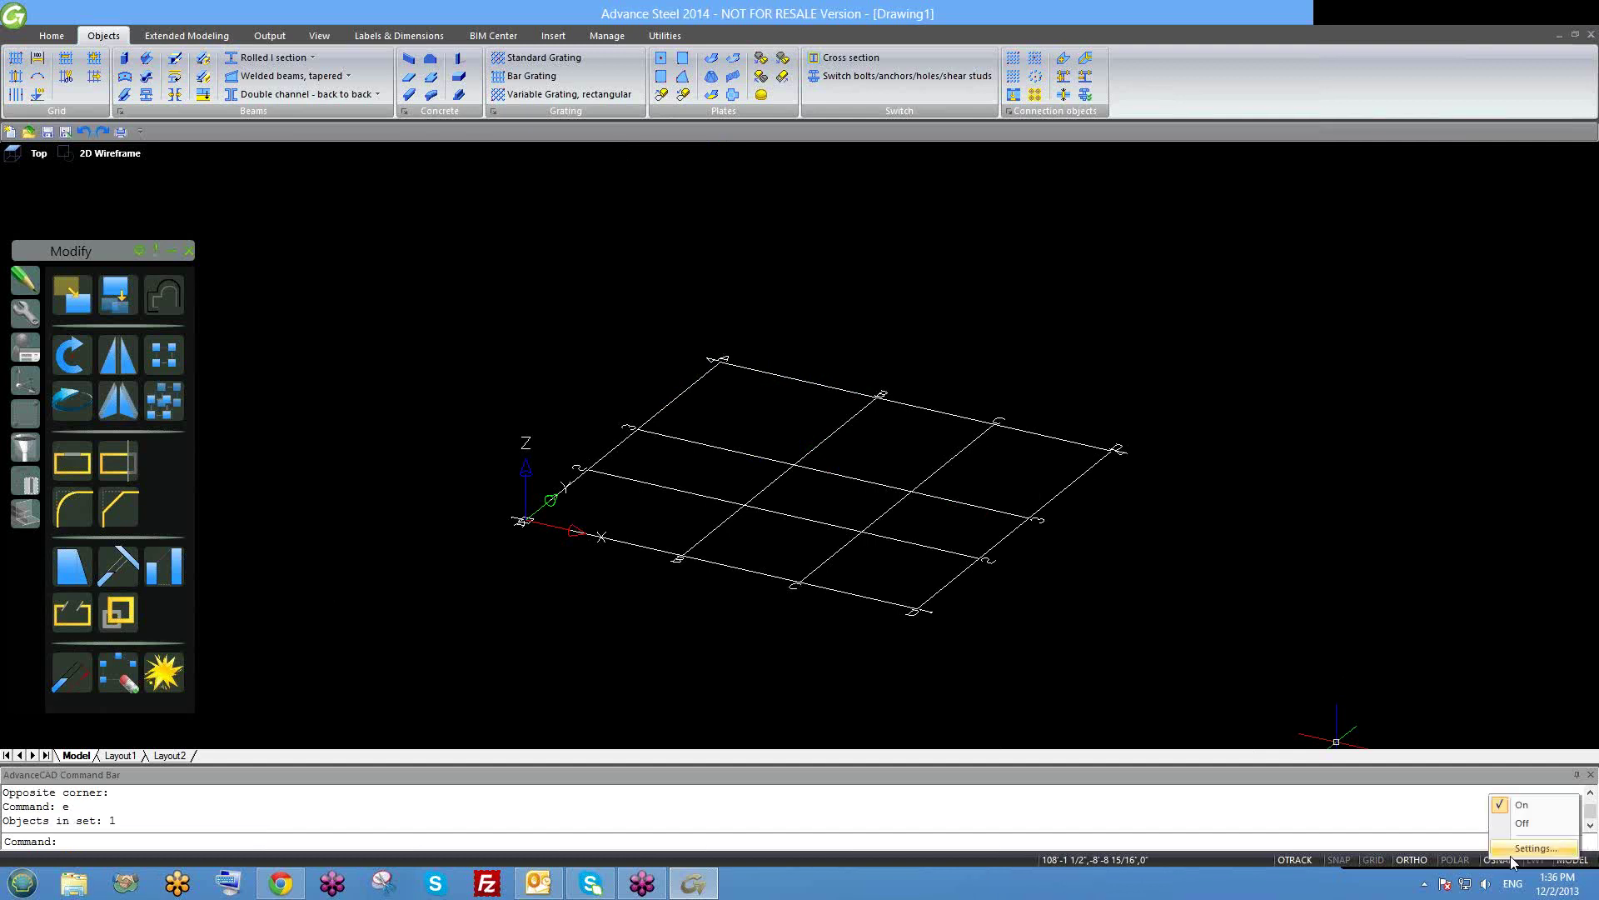
click(1511, 856)
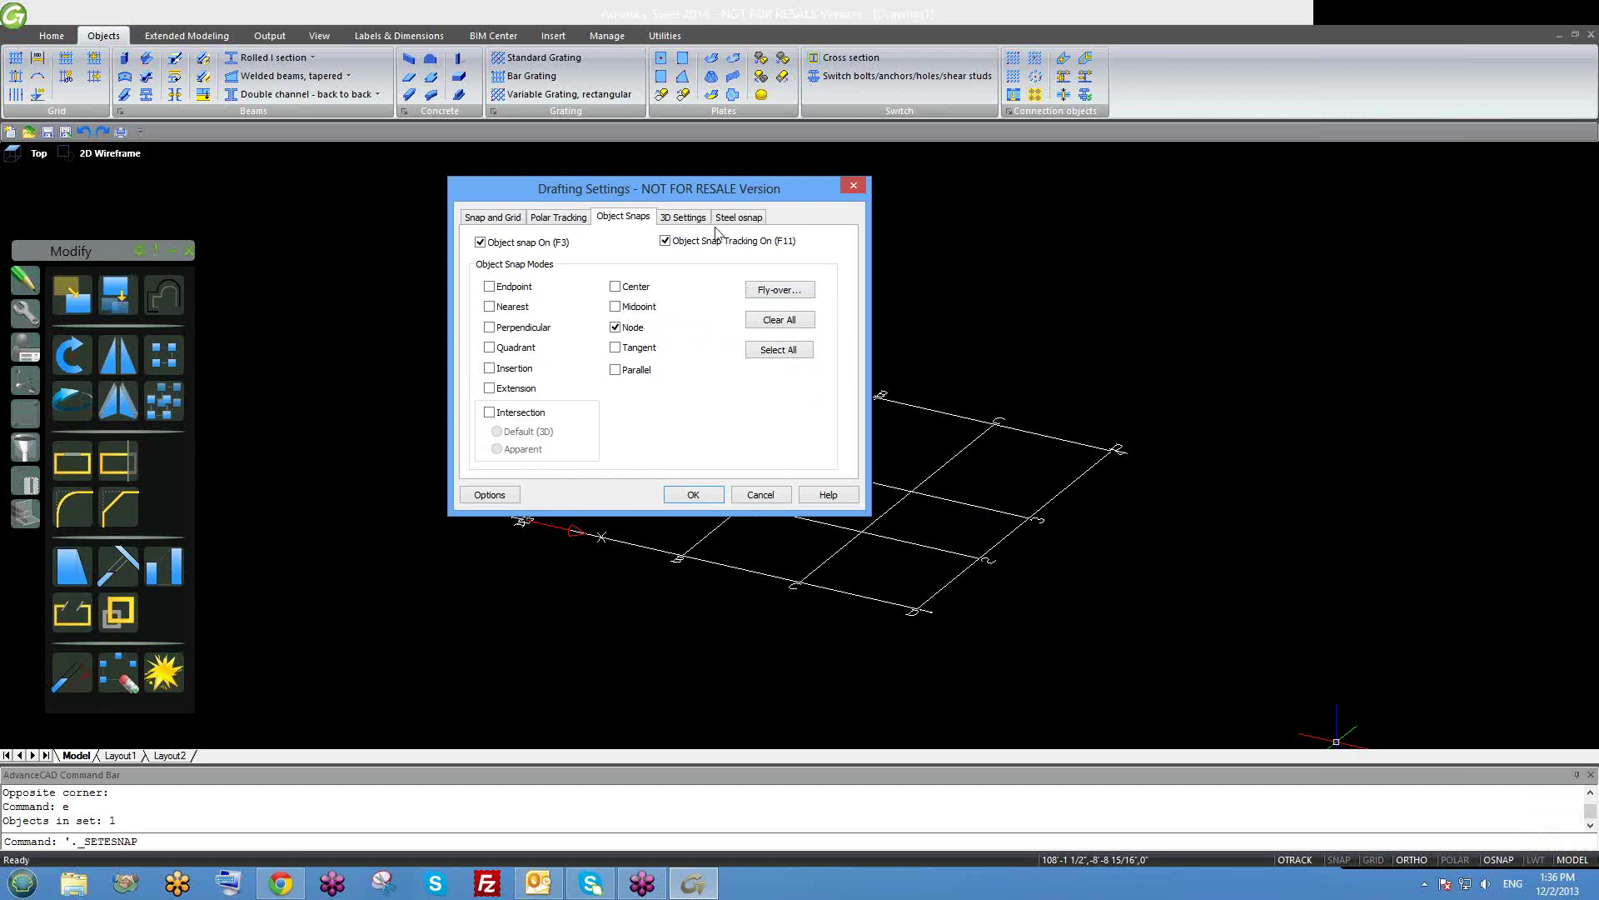
click(778, 504)
middle_drag(1116, 613, 1047, 540)
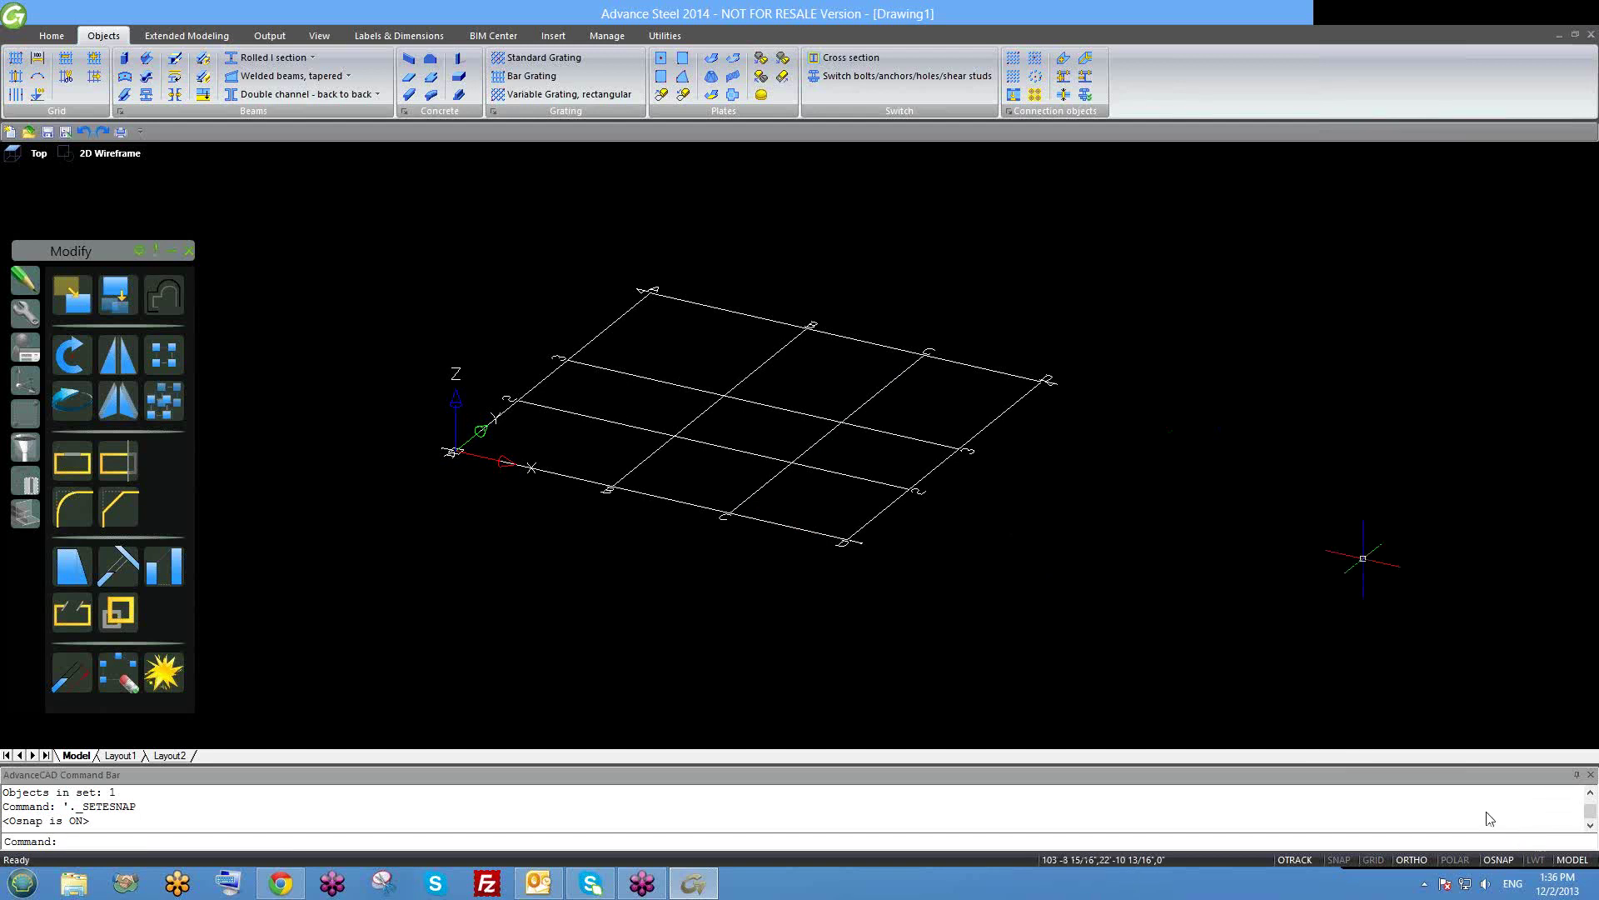
right_click(1501, 863)
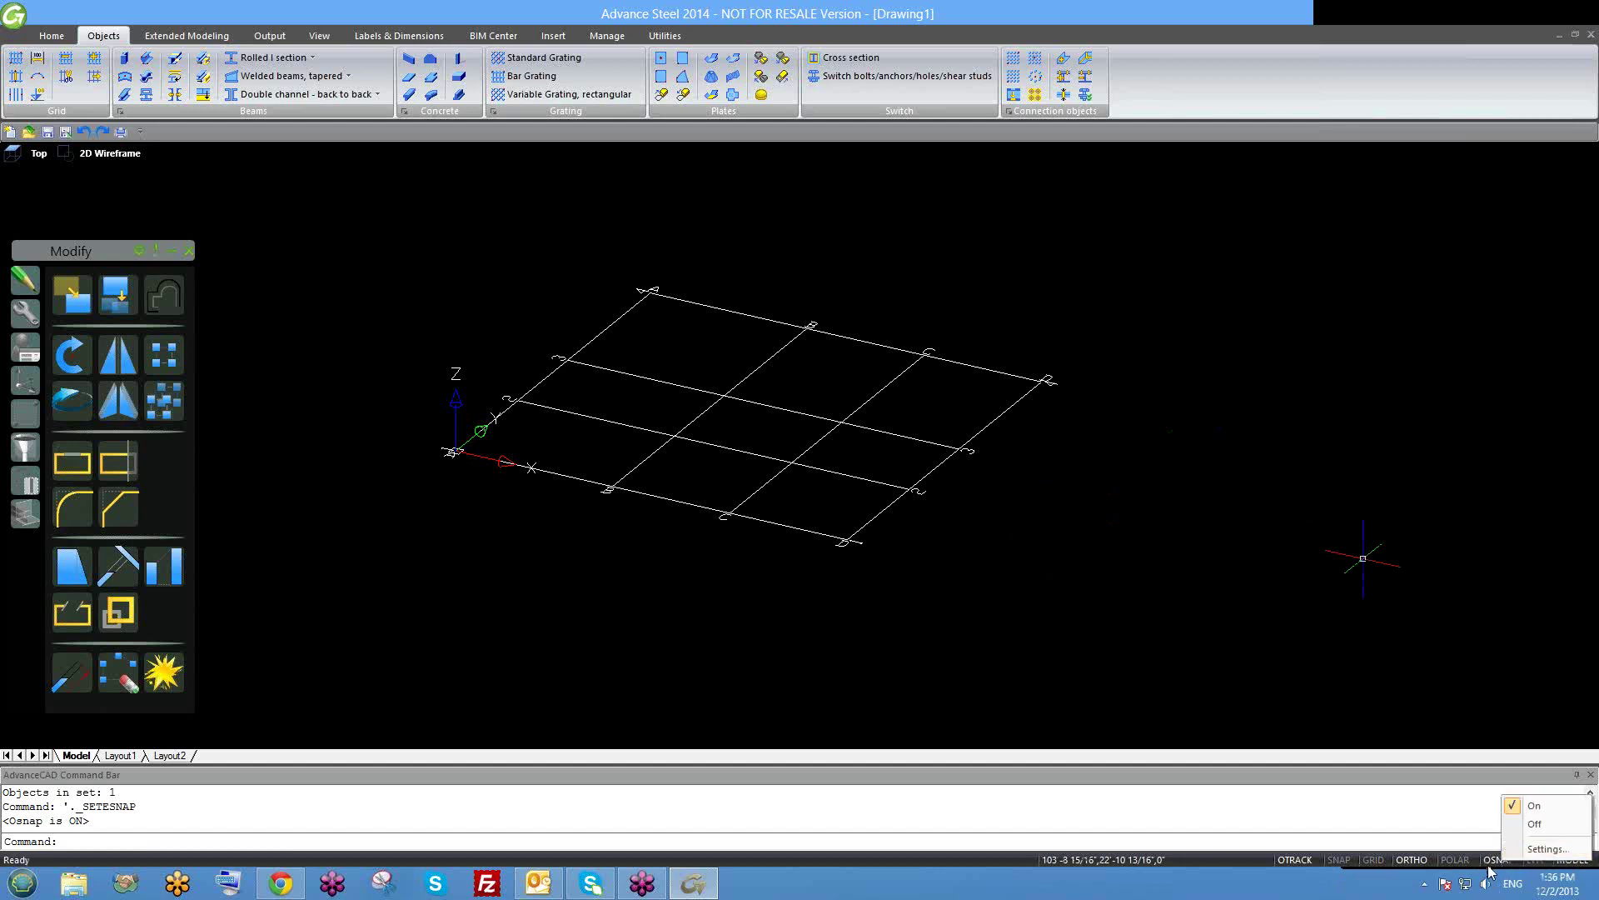
click(1216, 712)
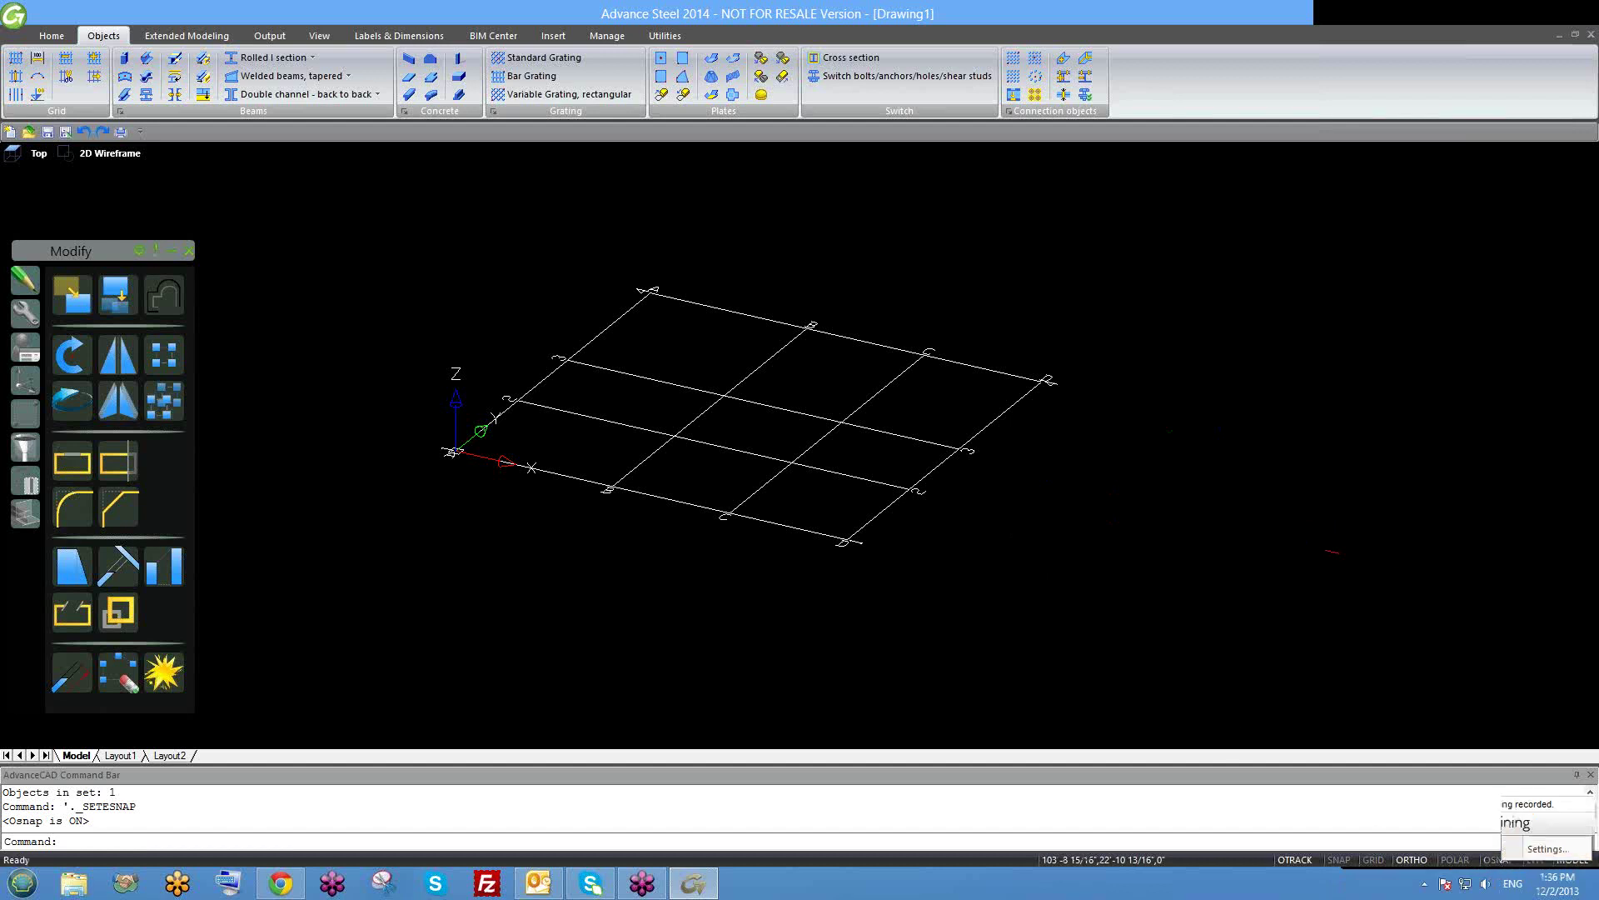
Review the object snap modes, turn on the Grid Intersection steel snap, and accept the drafting settings.
middle_drag(1049, 638, 965, 596)
shift+middle_drag(786, 528, 782, 559)
right_click(1504, 865)
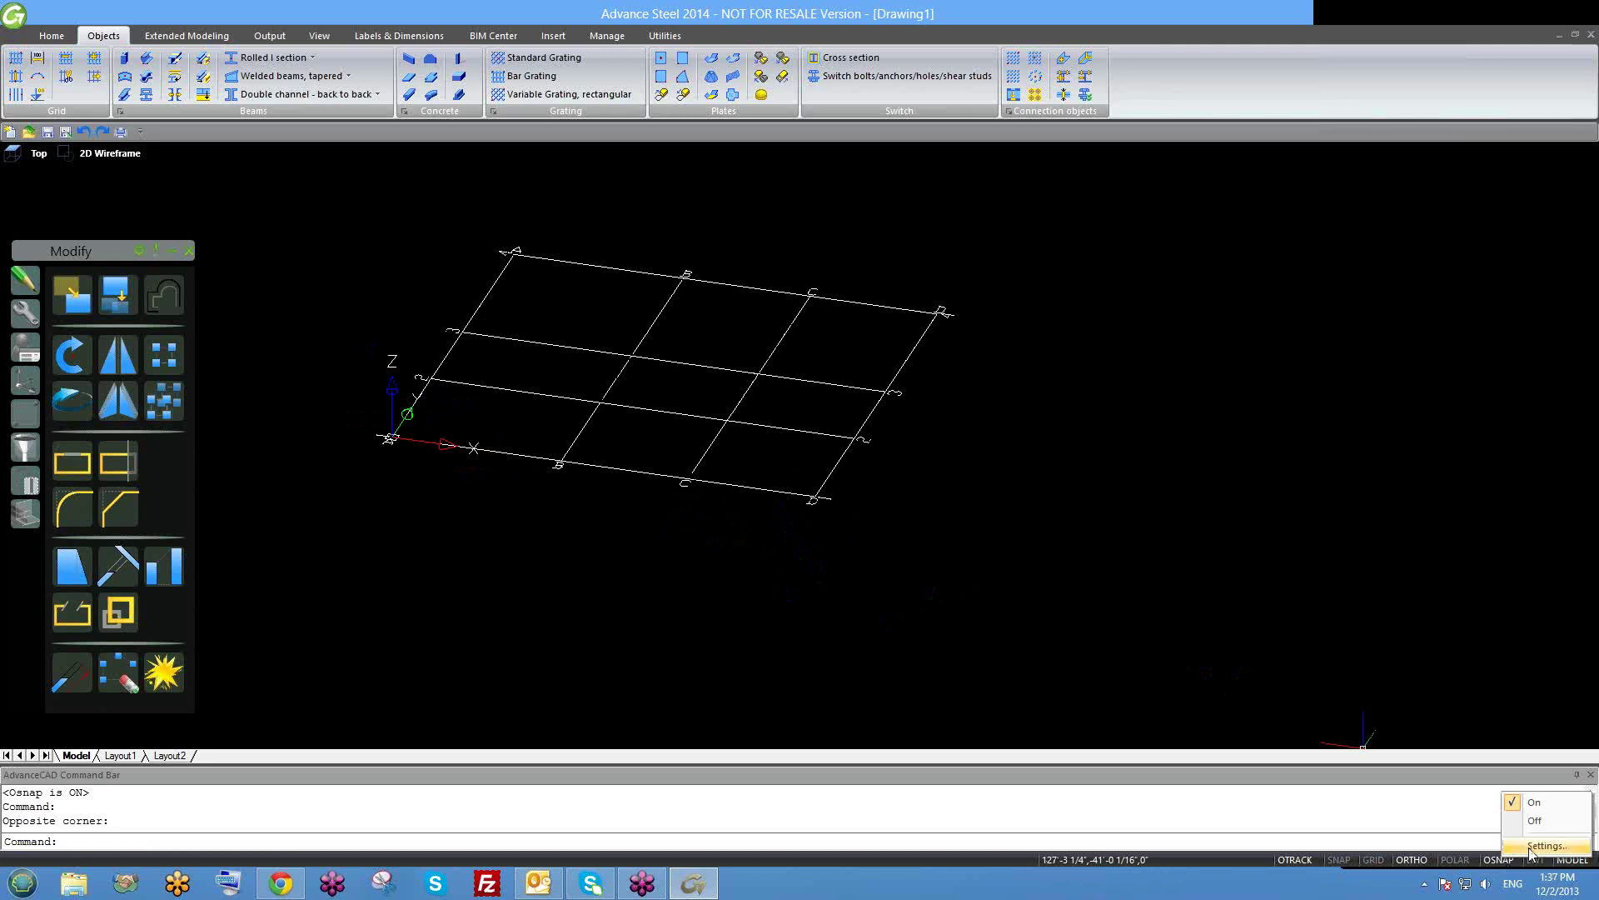
click(1531, 847)
drag(577, 187, 310, 60)
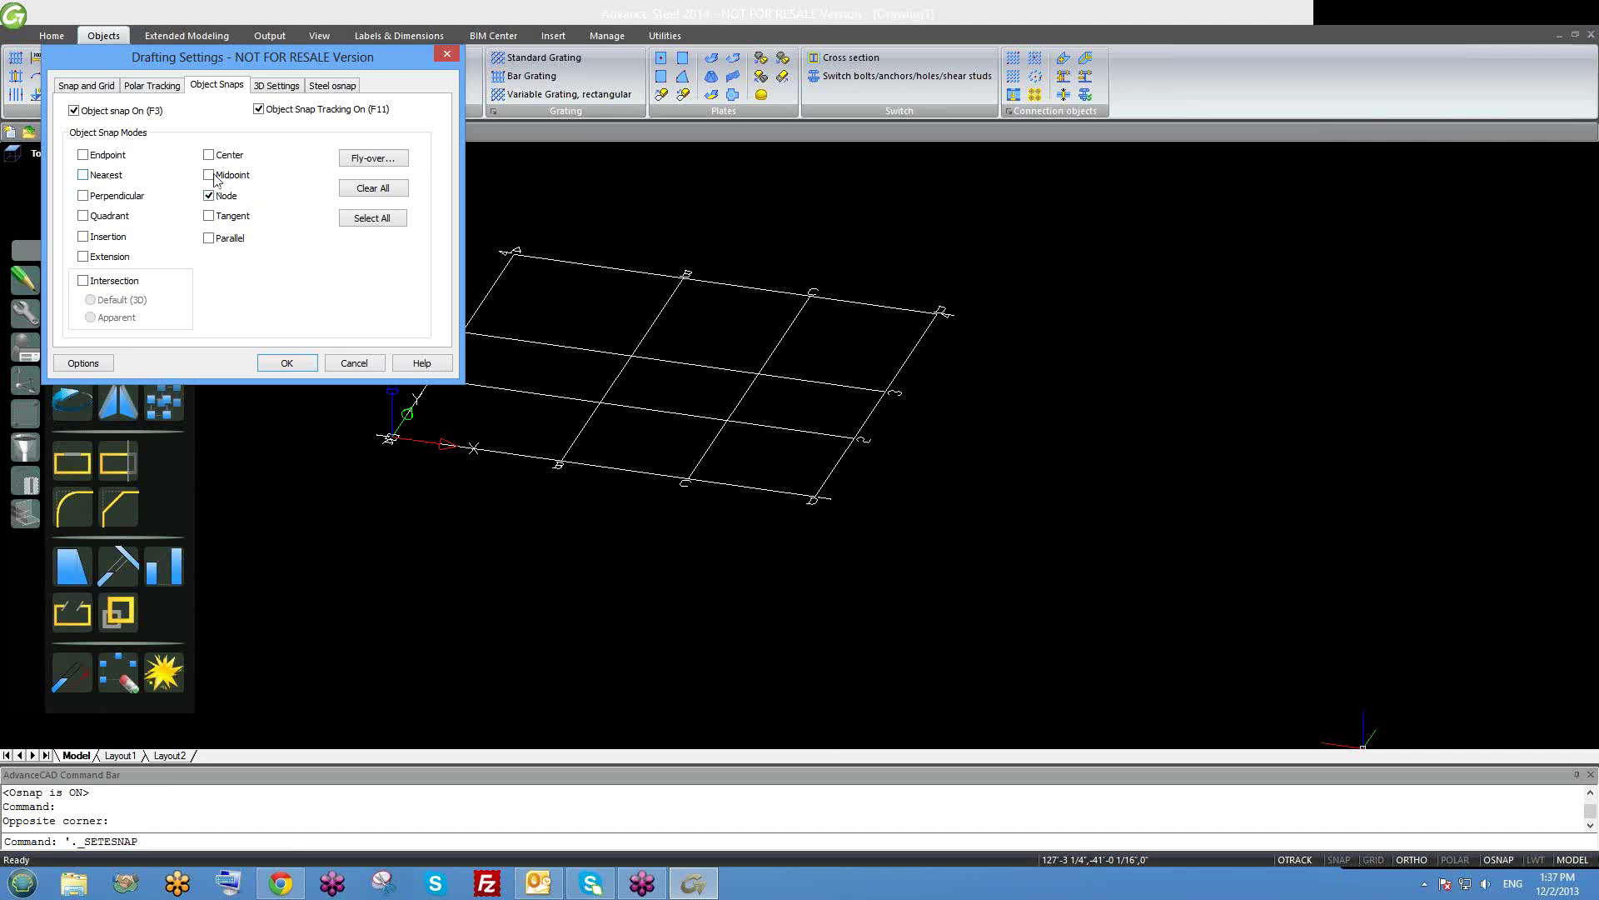
drag(347, 64, 432, 117)
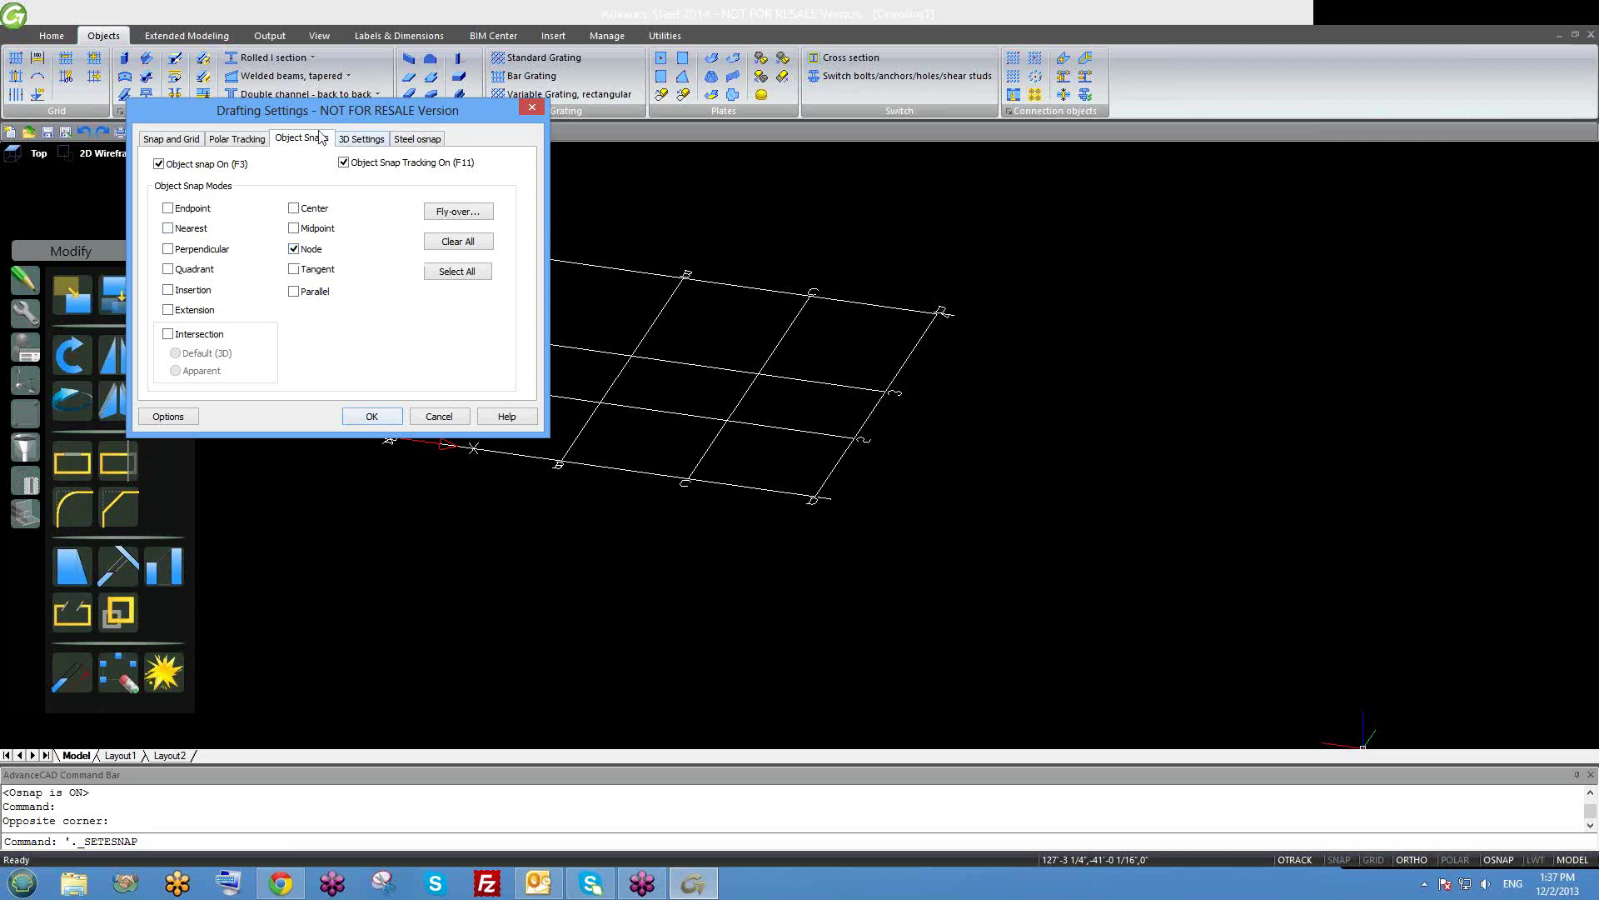
click(413, 139)
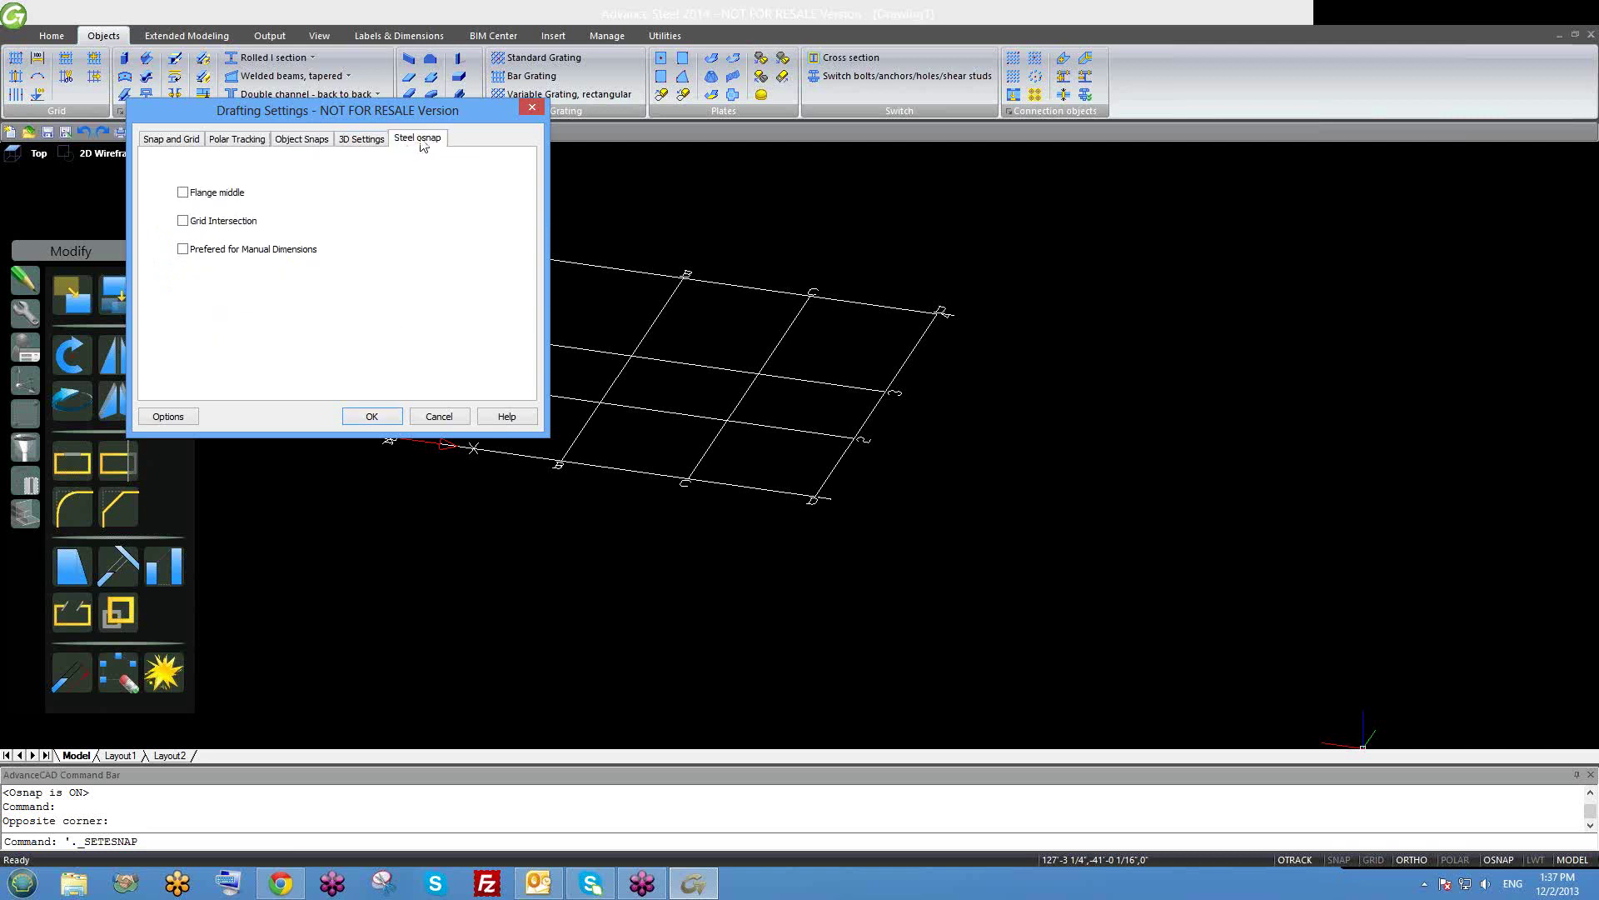
click(200, 223)
click(302, 138)
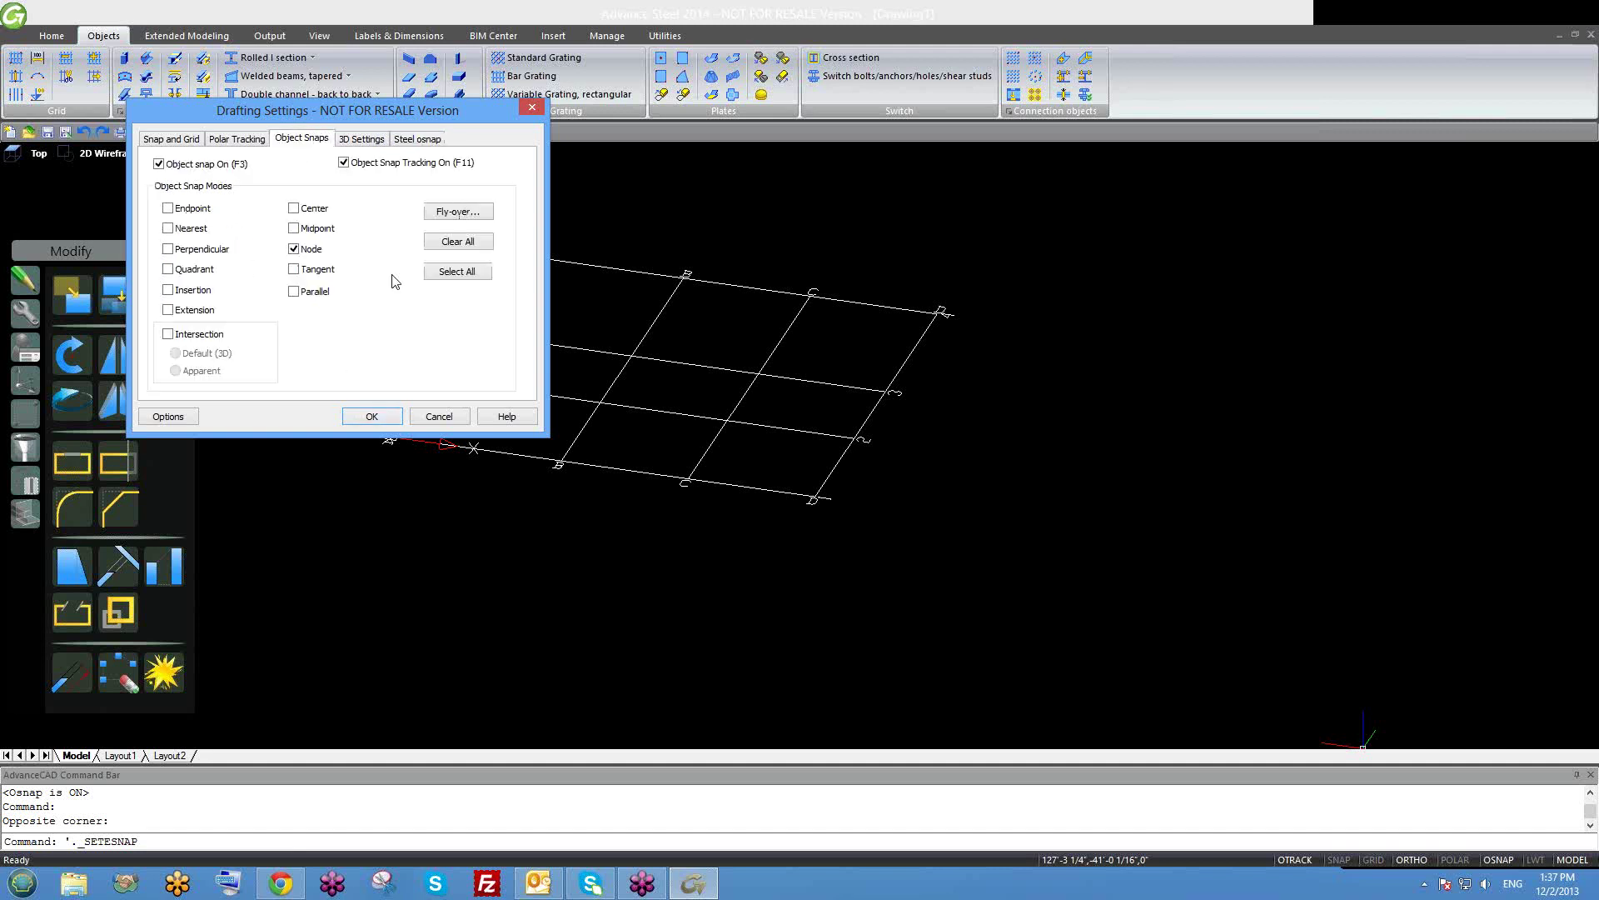
click(372, 416)
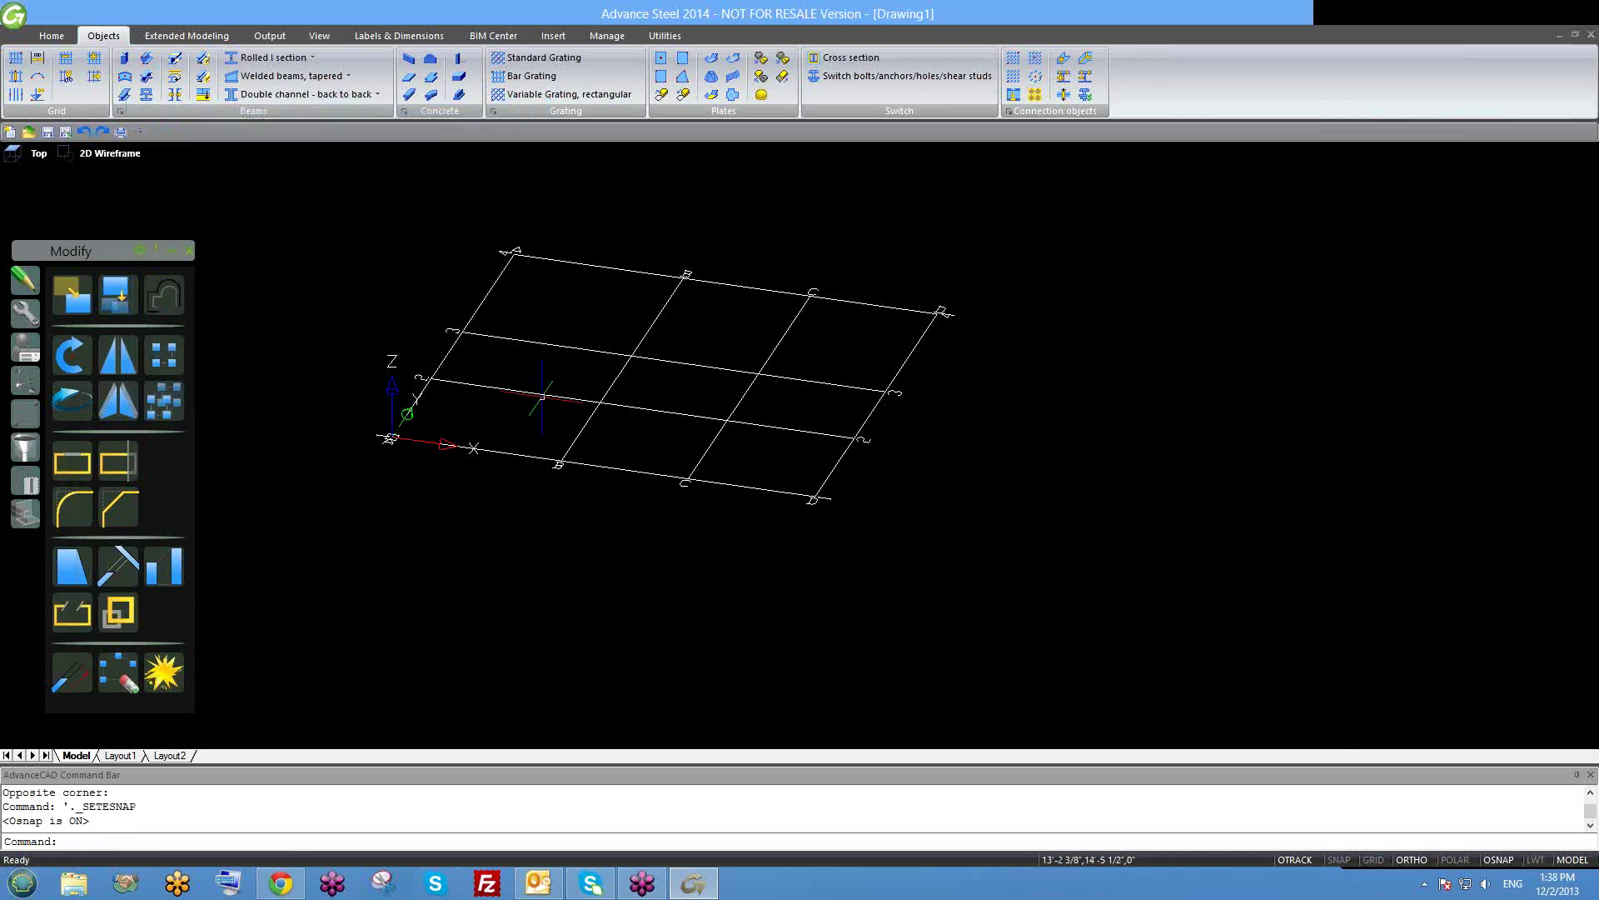
Examine the list of beam section types offered along with the rolled I section.
scroll(559, 436, down, 3)
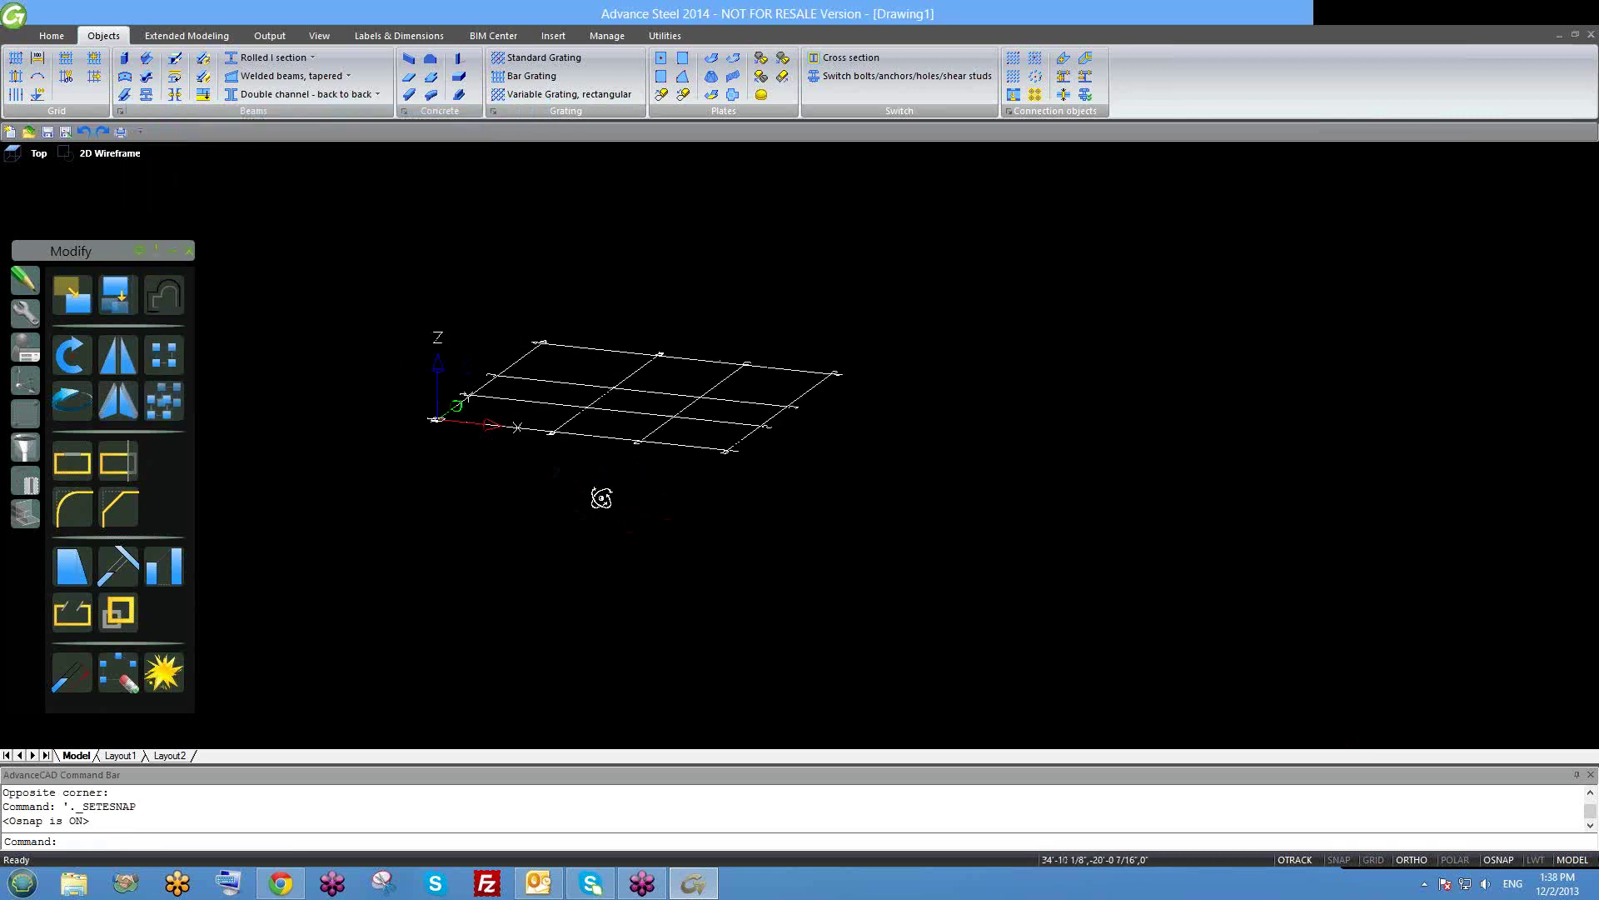
shift+middle_drag(590, 479, 584, 512)
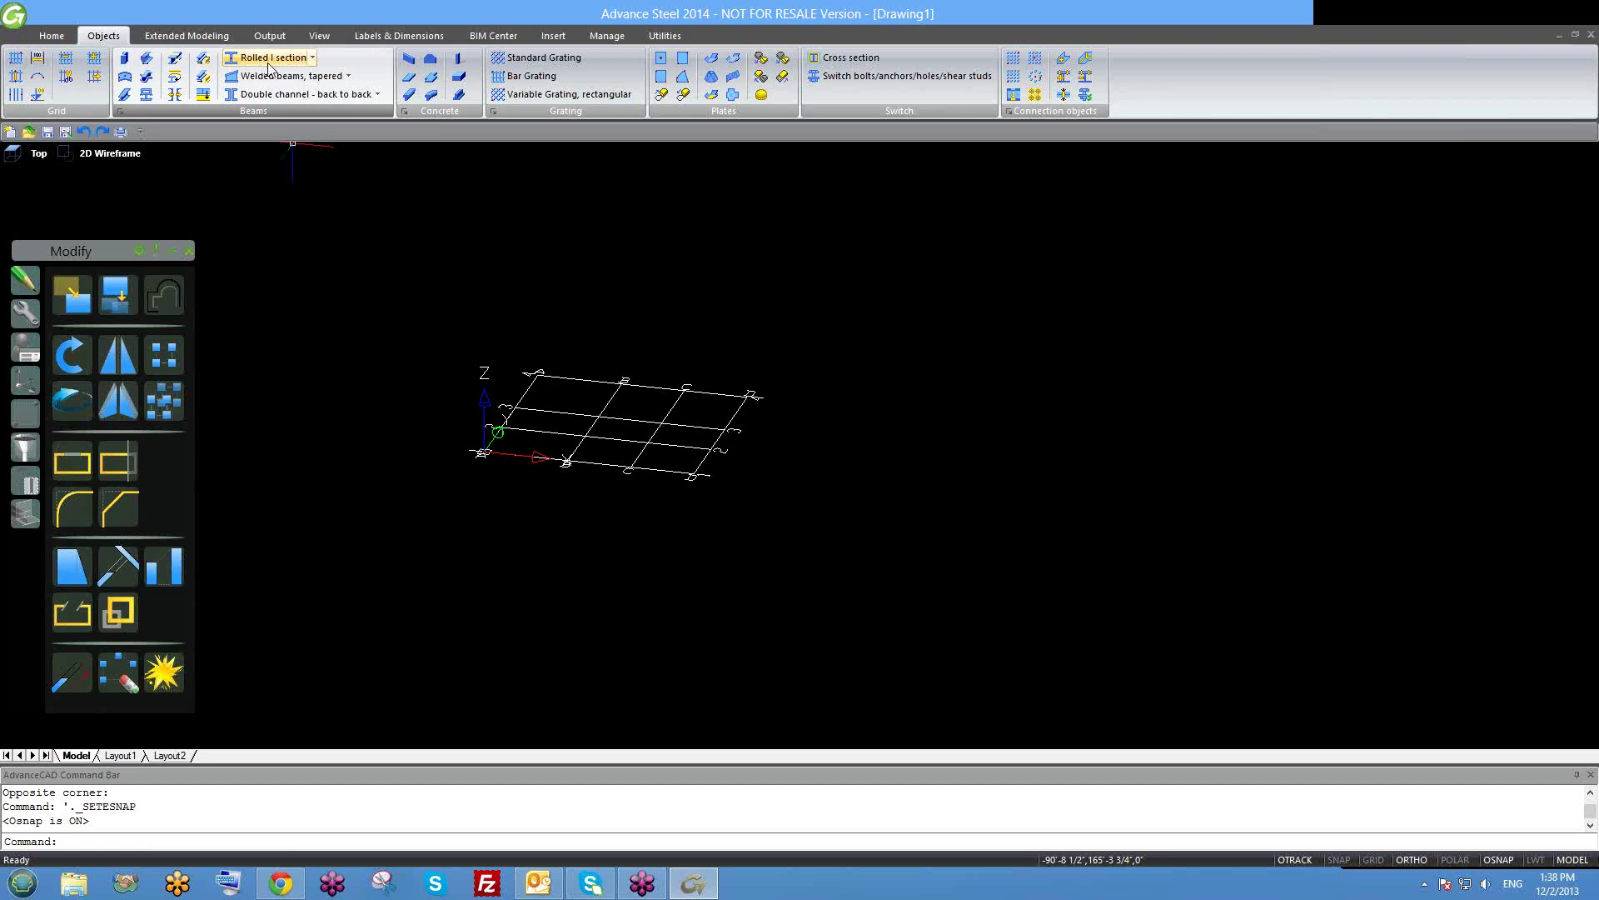
click(316, 66)
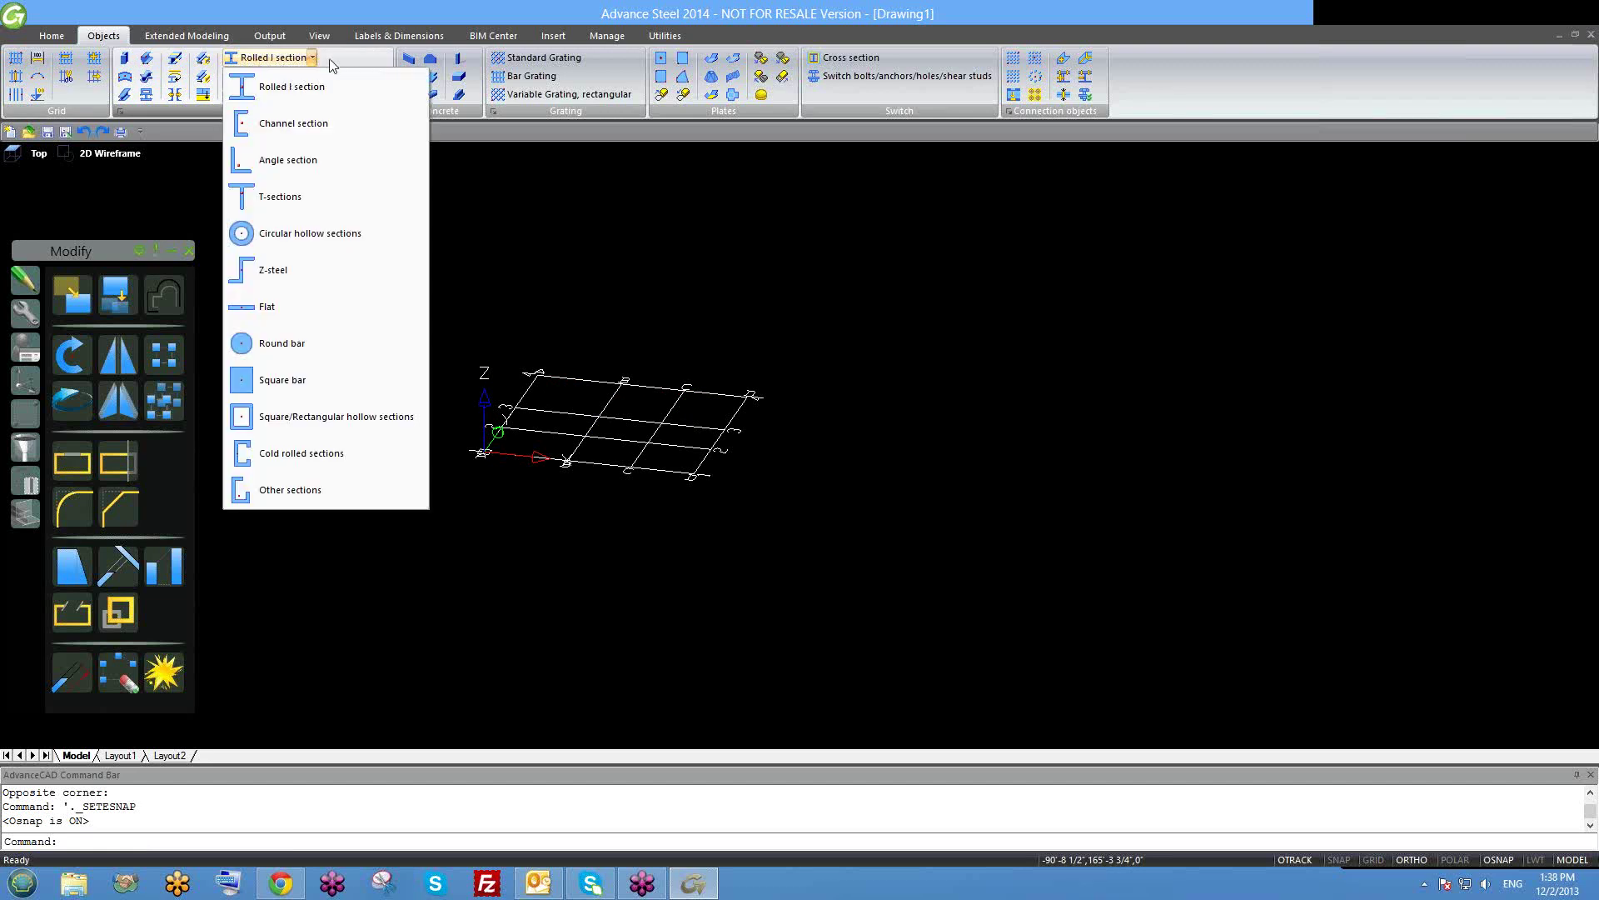
click(344, 65)
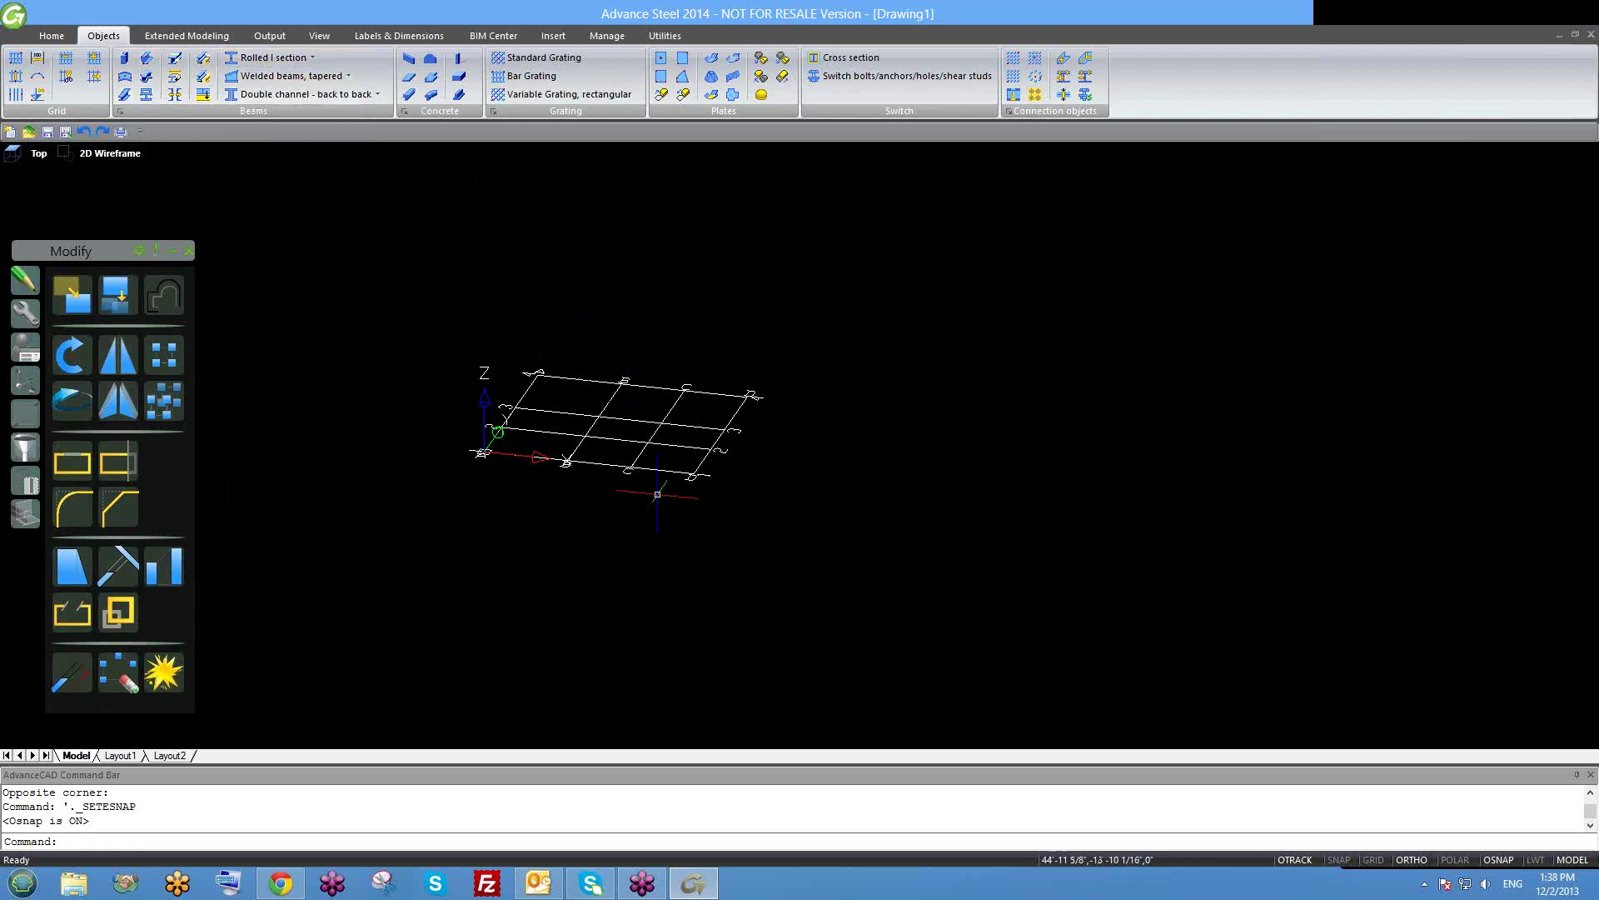
shift+middle_drag(660, 510, 628, 490)
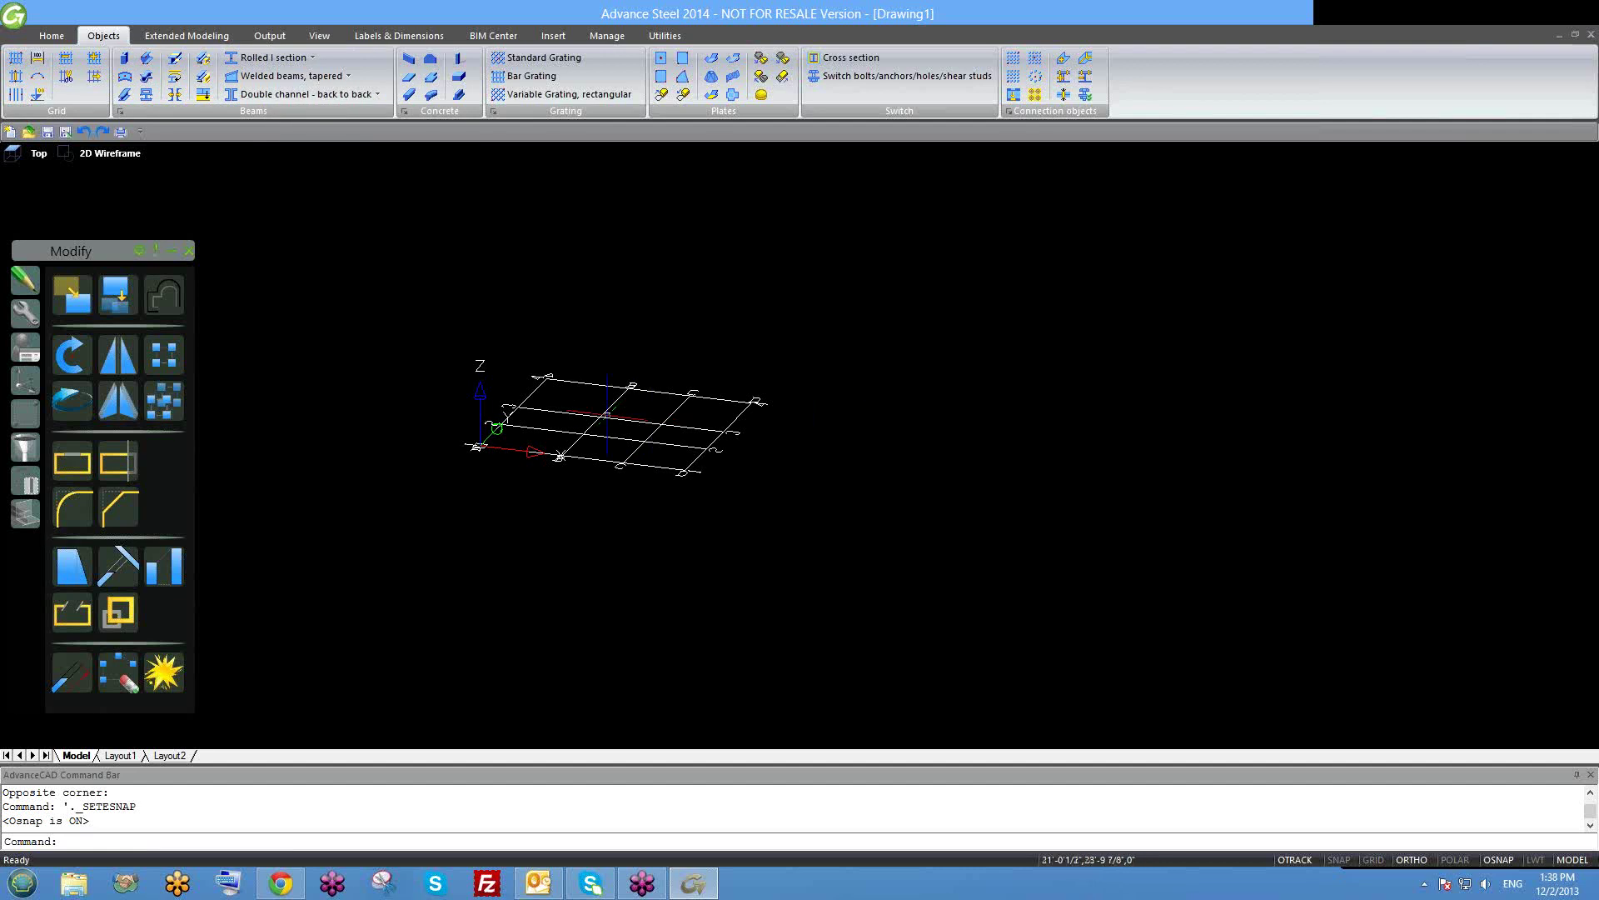
scroll(608, 414, up, 2)
shift+middle_drag(607, 414, 541, 469)
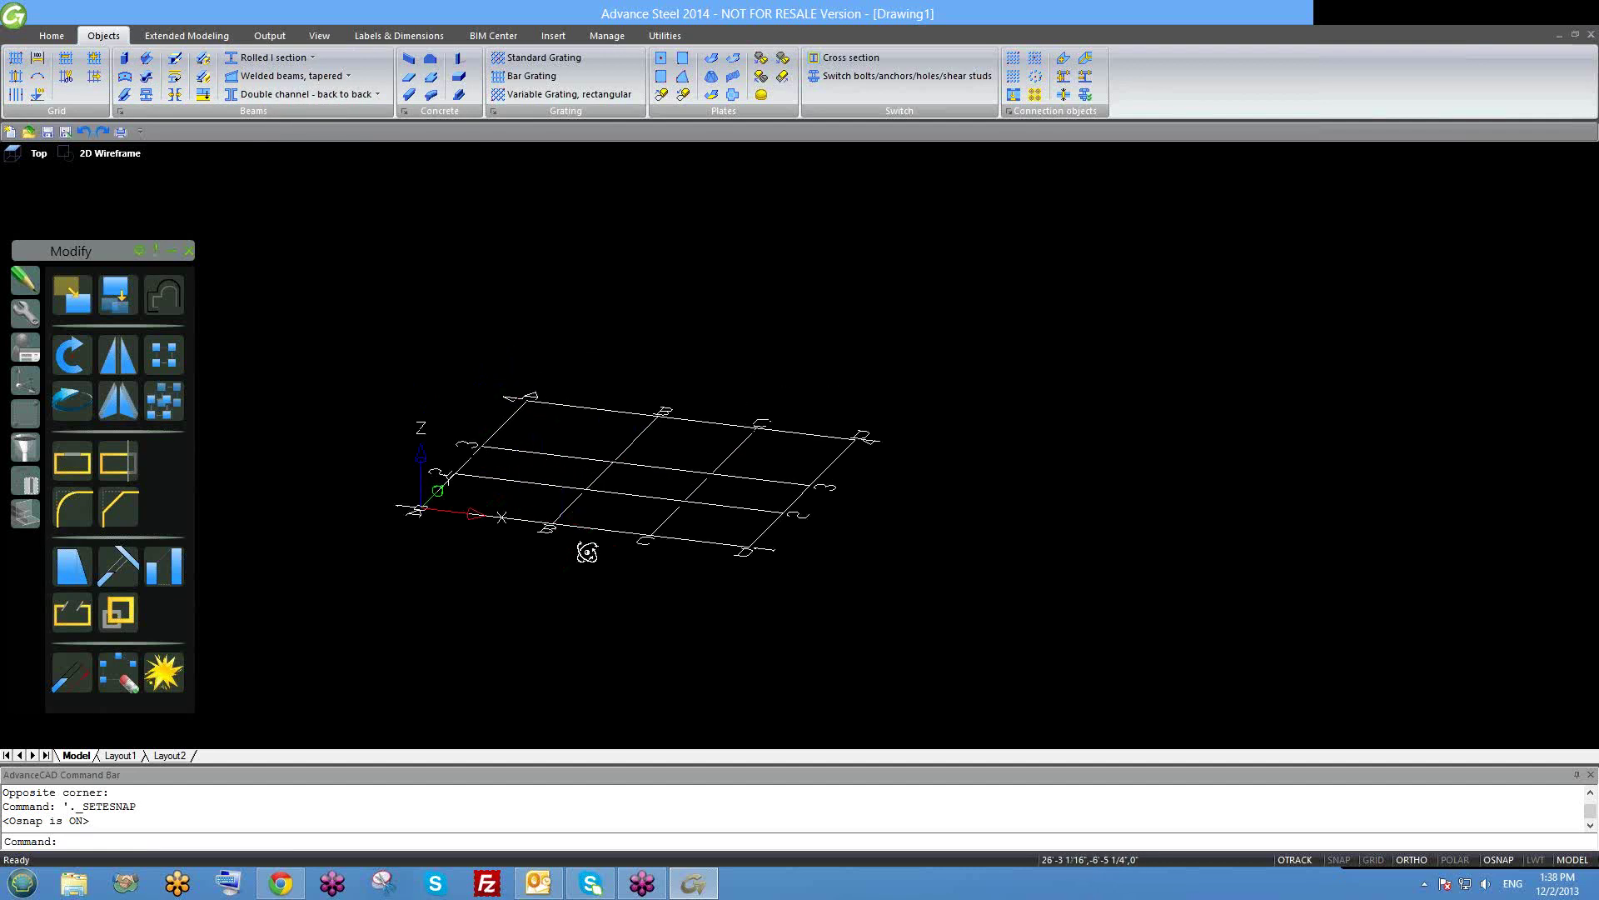
shift+middle_drag(588, 552, 582, 546)
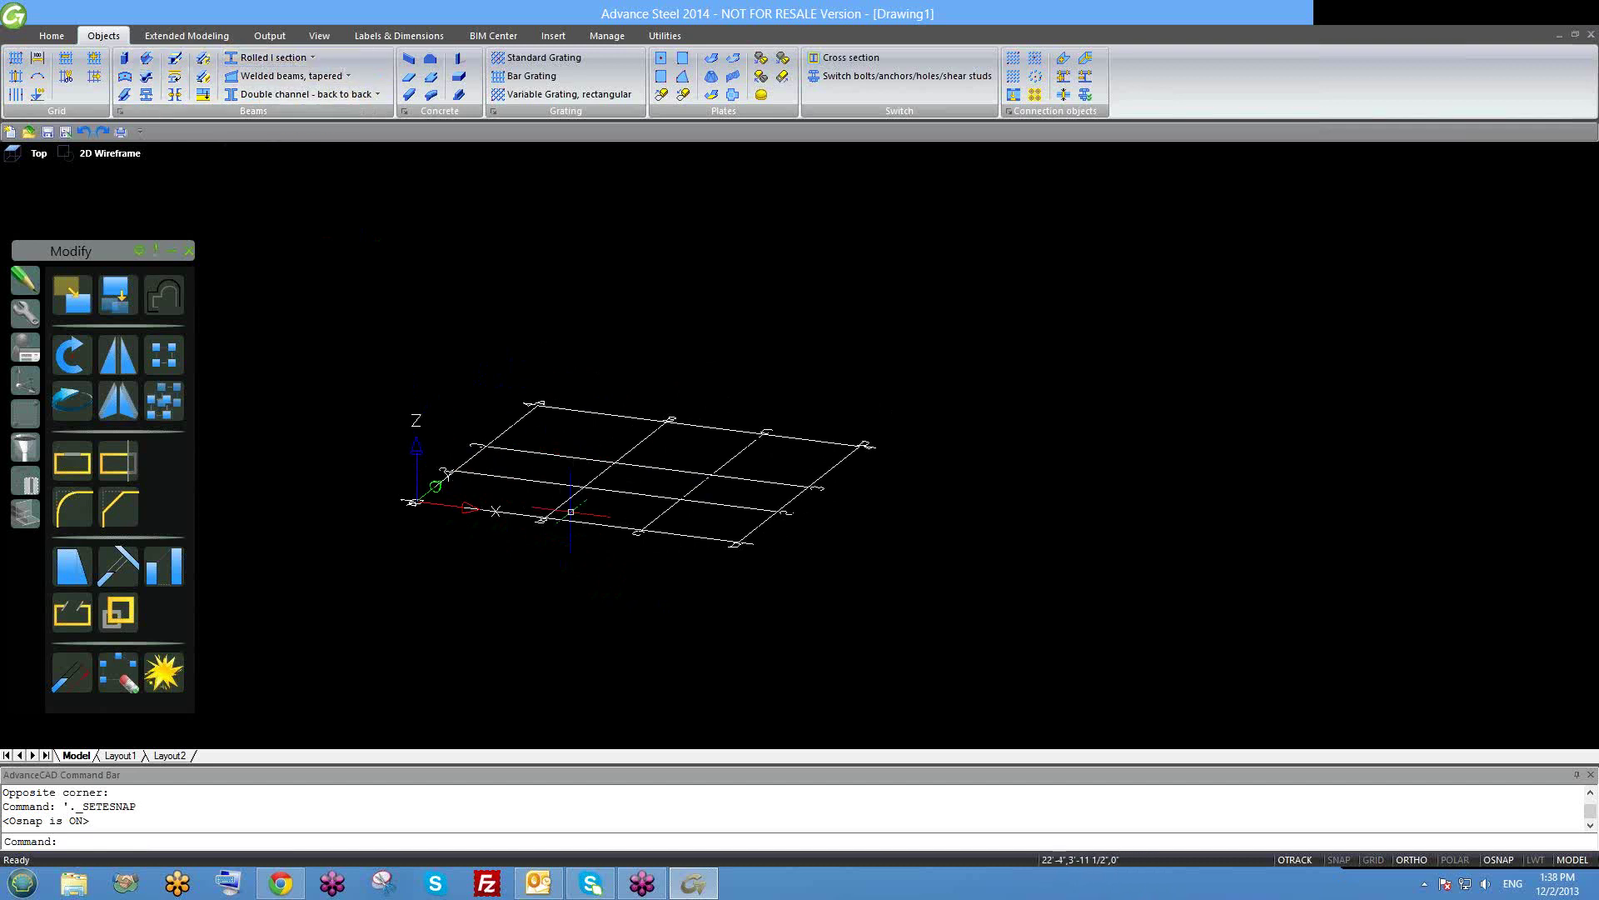
shift+middle_drag(648, 583, 658, 587)
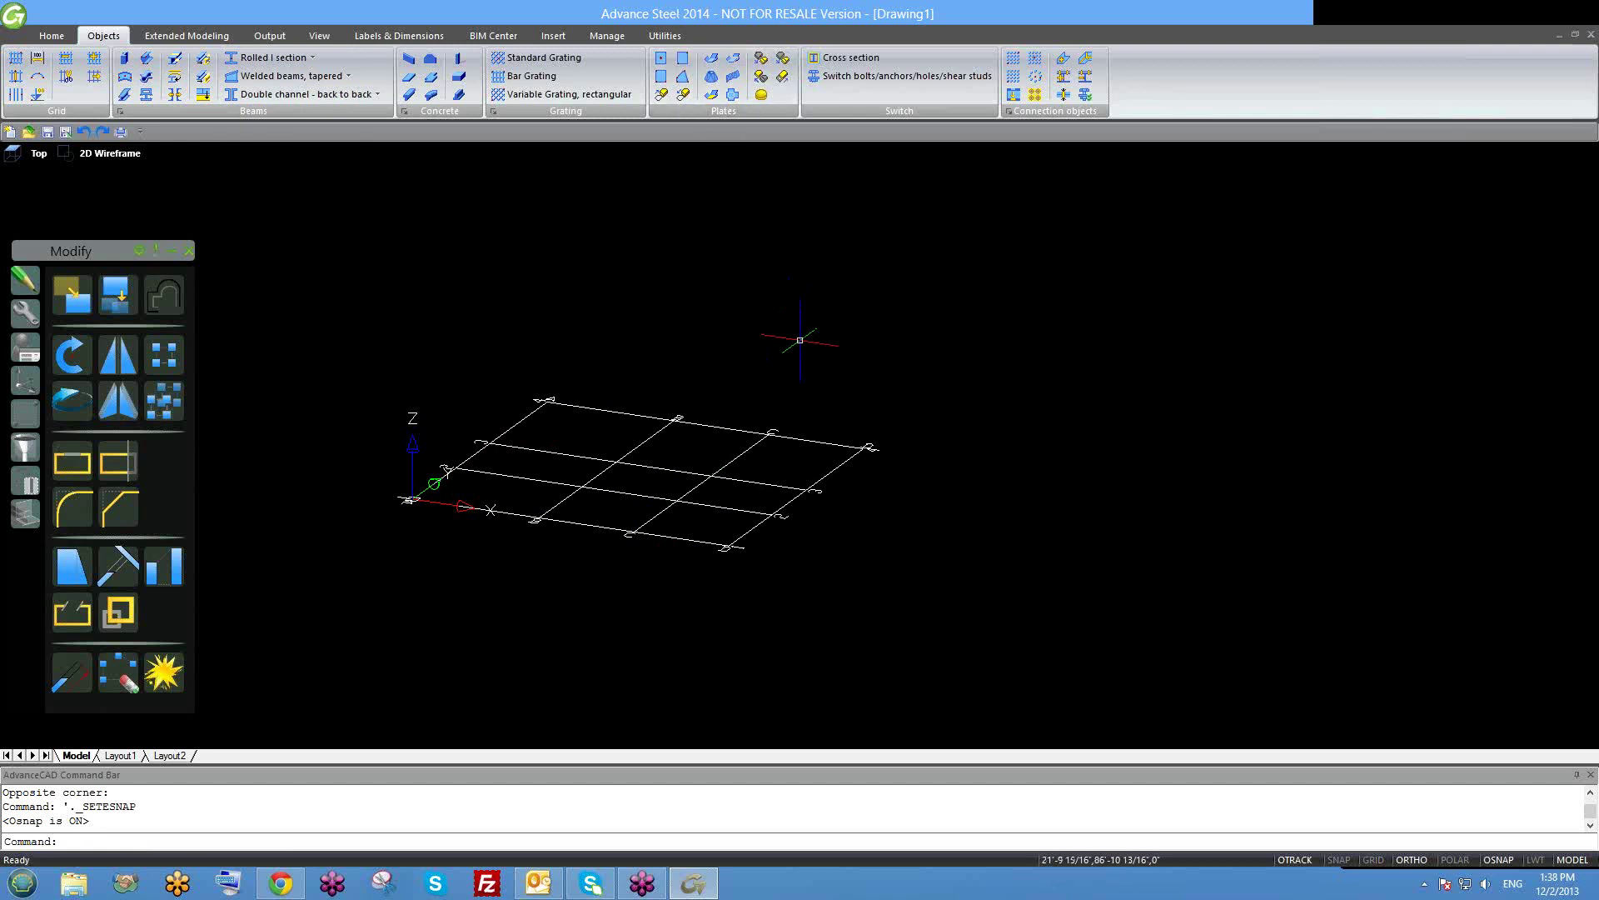
middle_drag(723, 520, 715, 510)
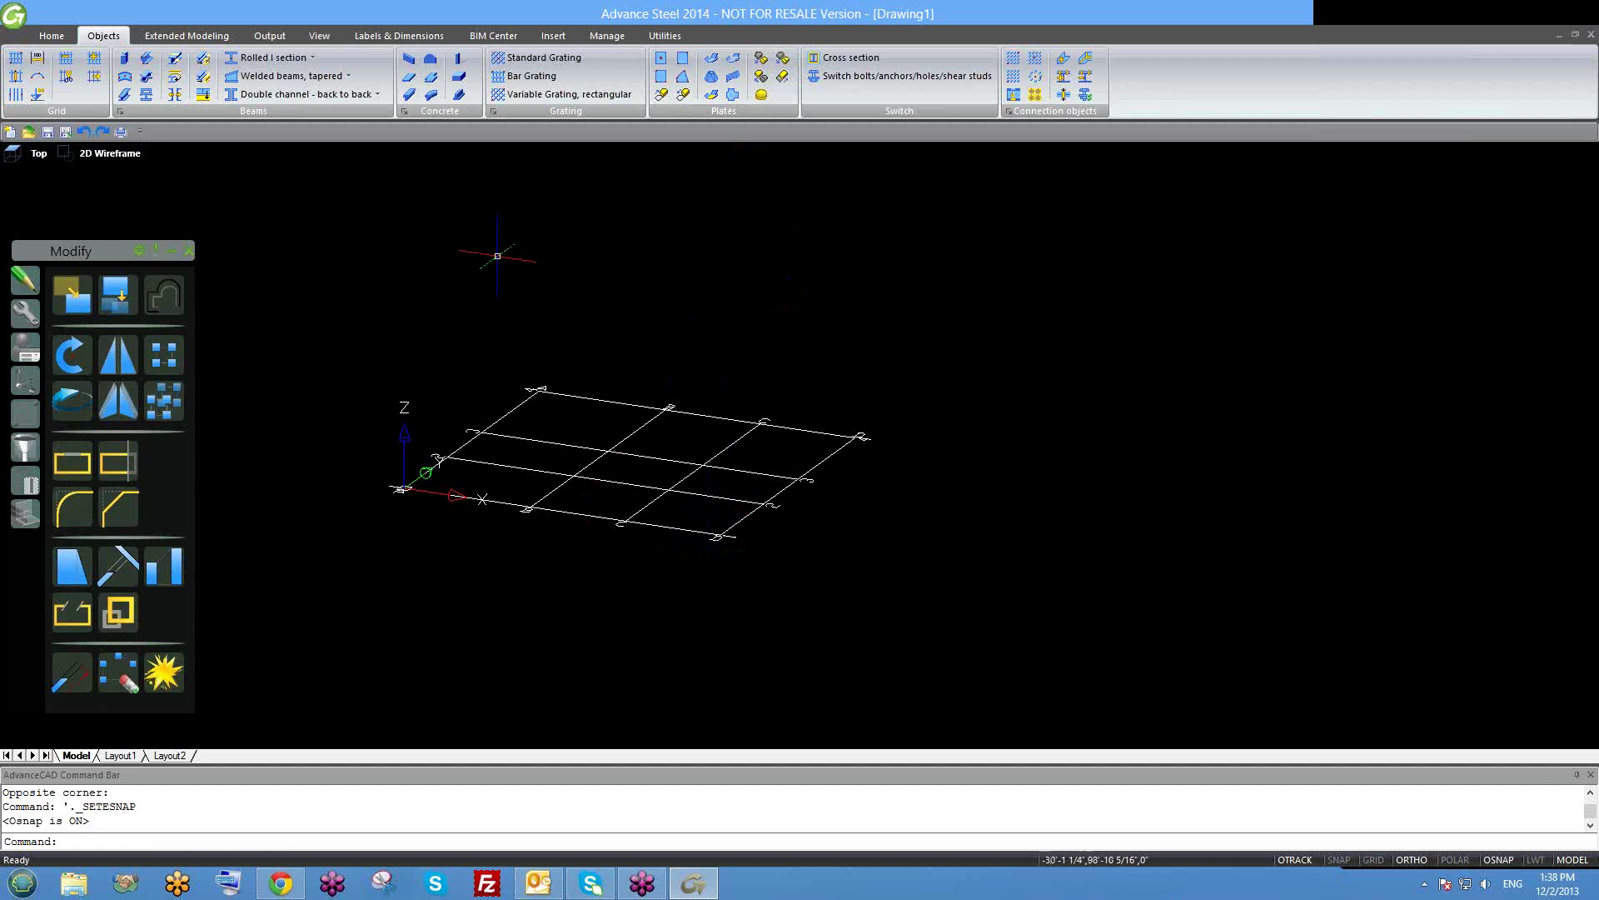
click(278, 60)
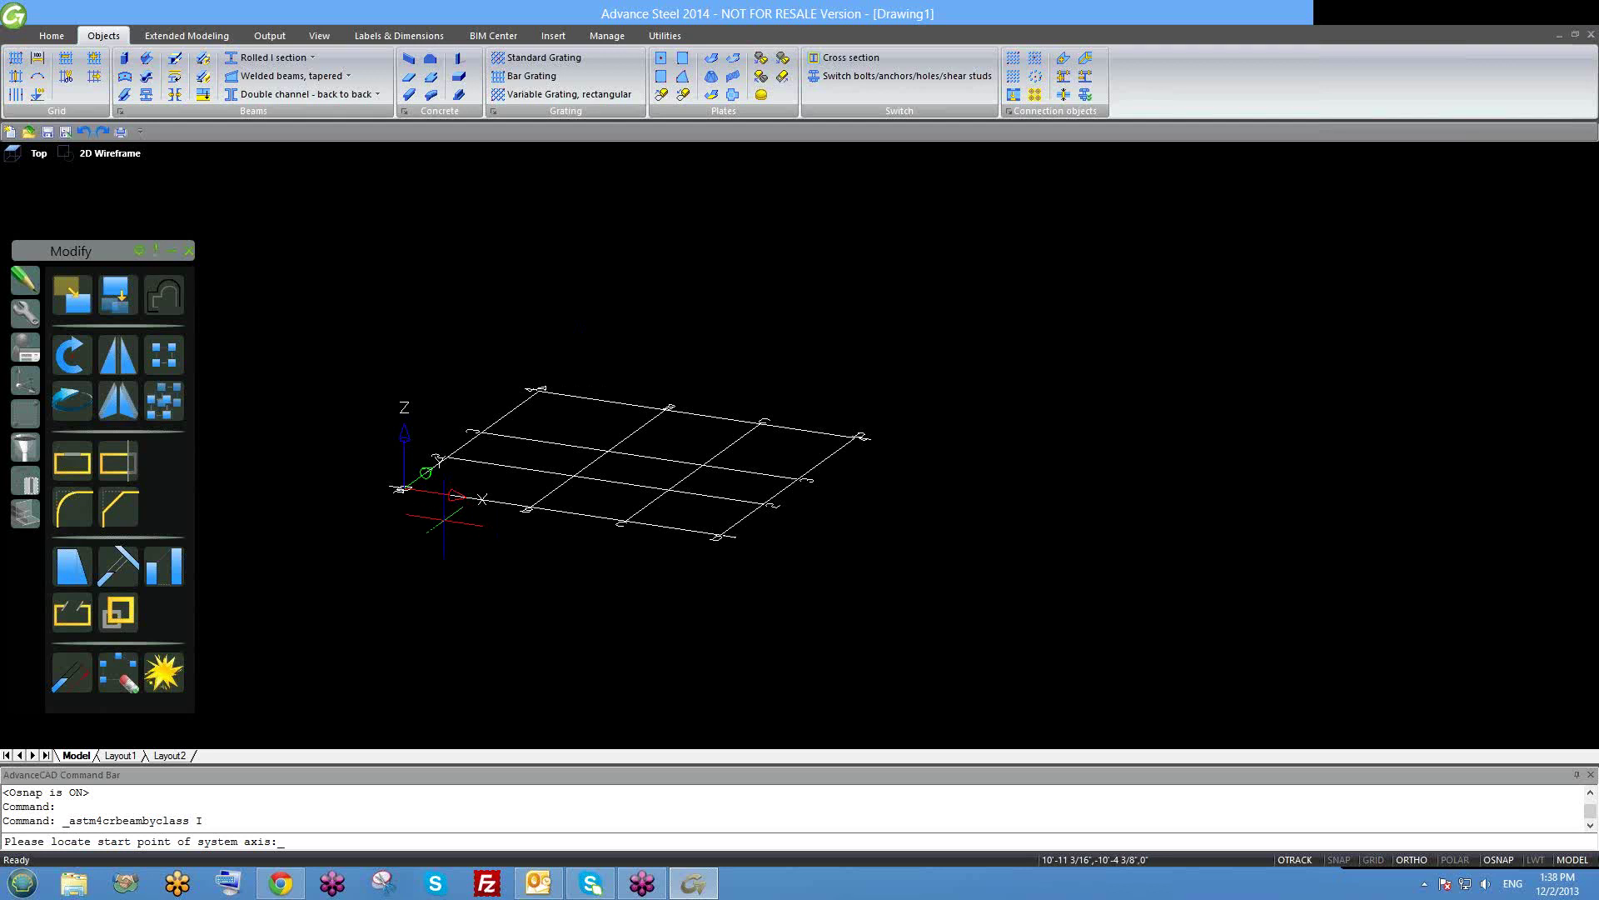
shift+middle_drag(449, 504, 454, 533)
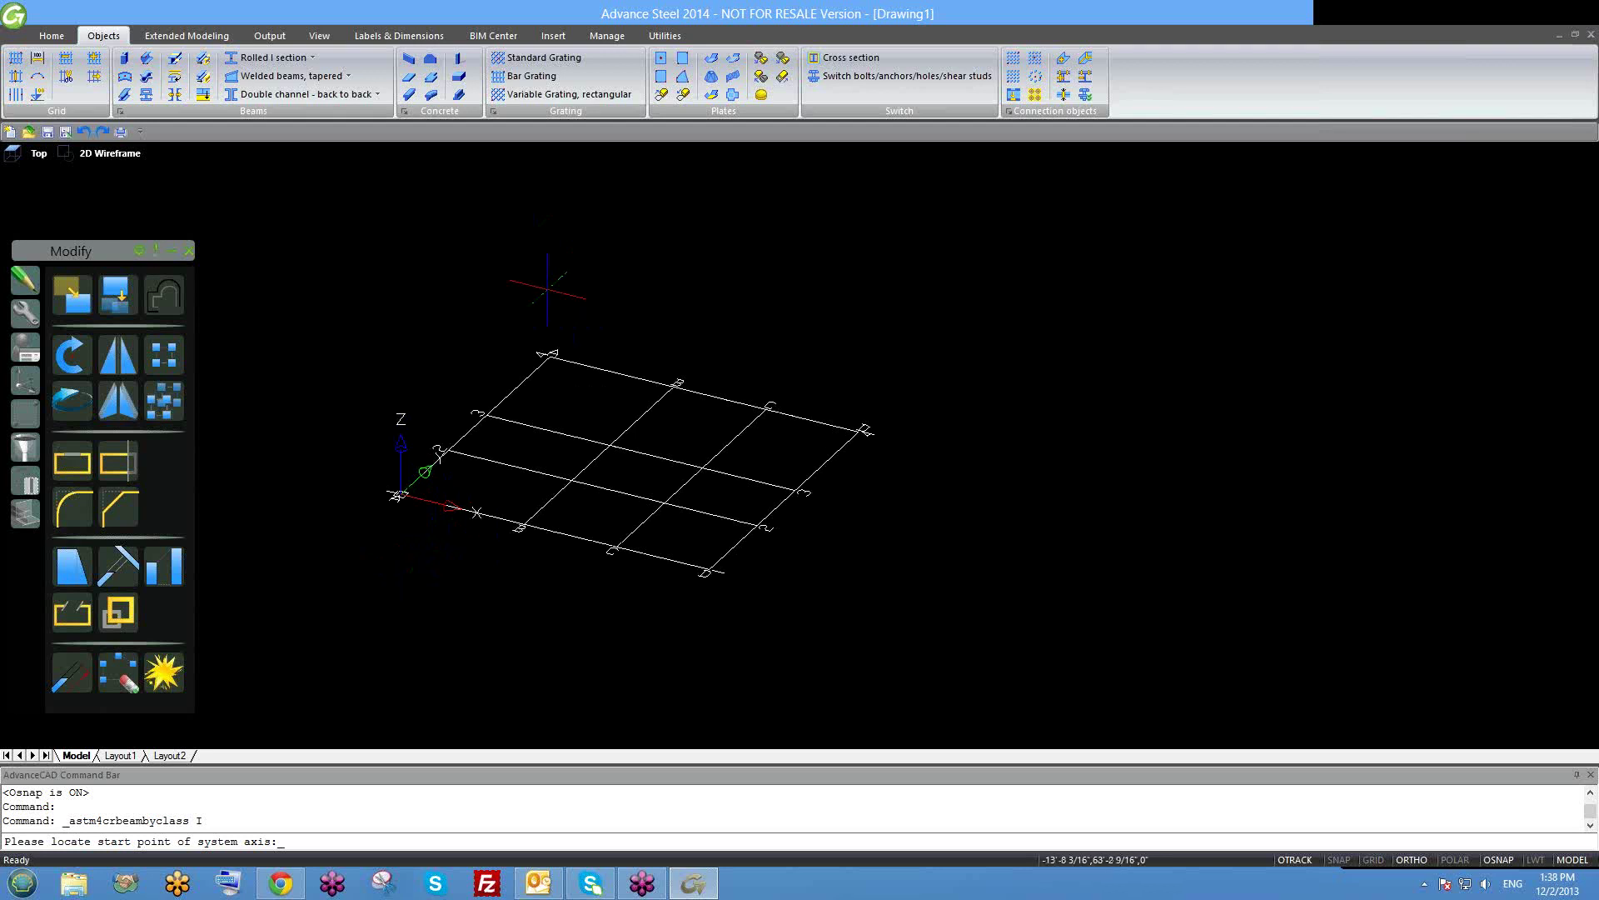
click(312, 58)
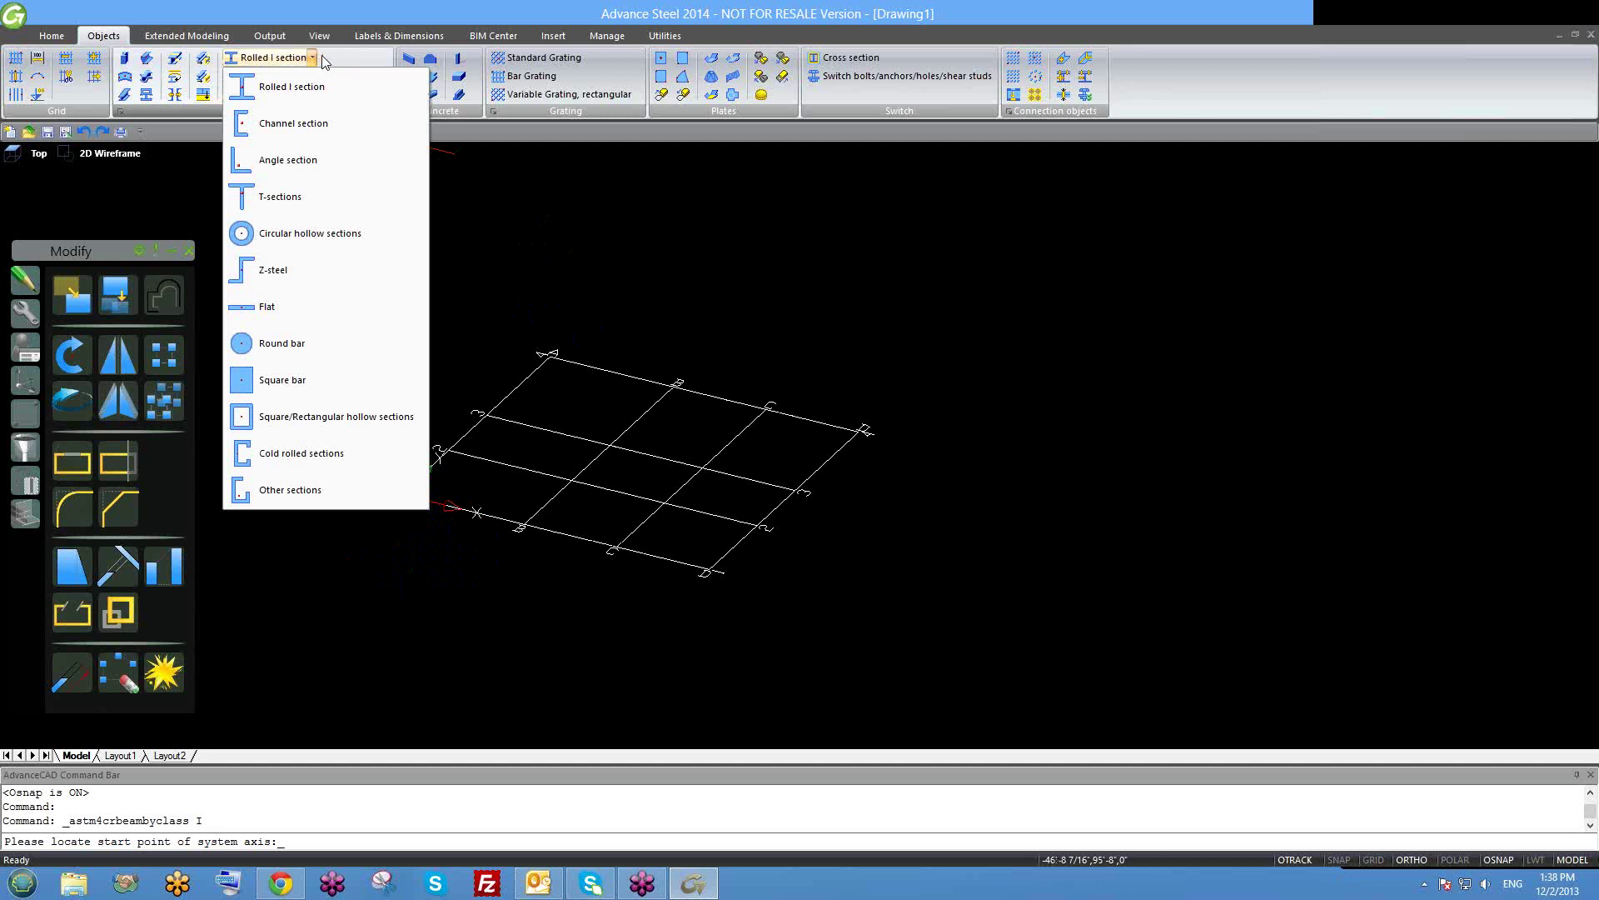
click(297, 66)
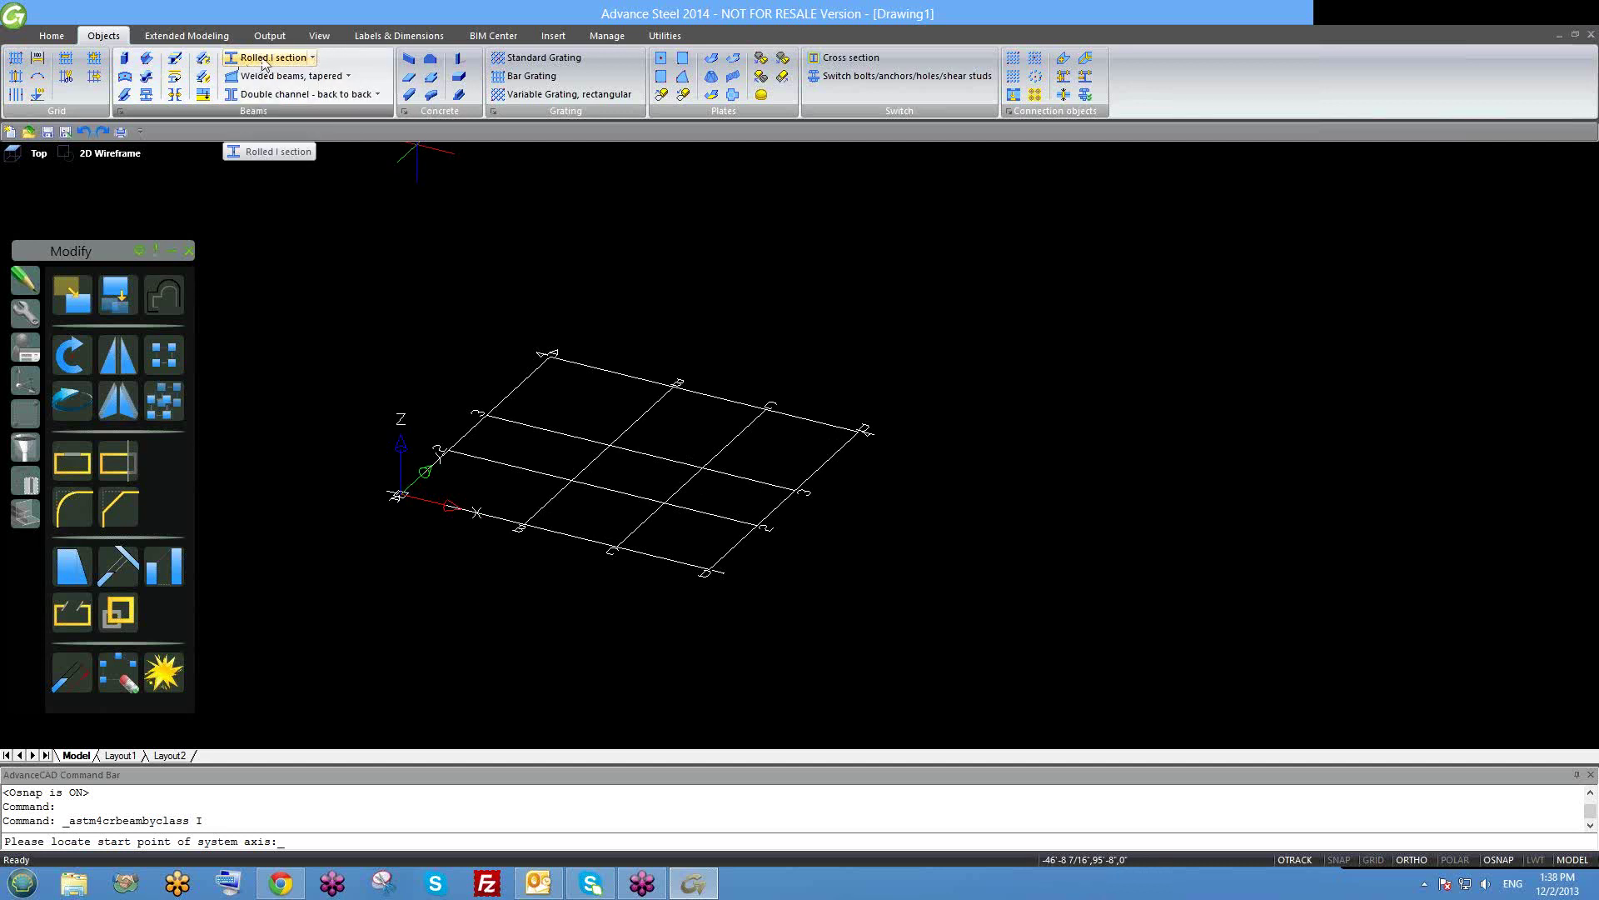
click(314, 59)
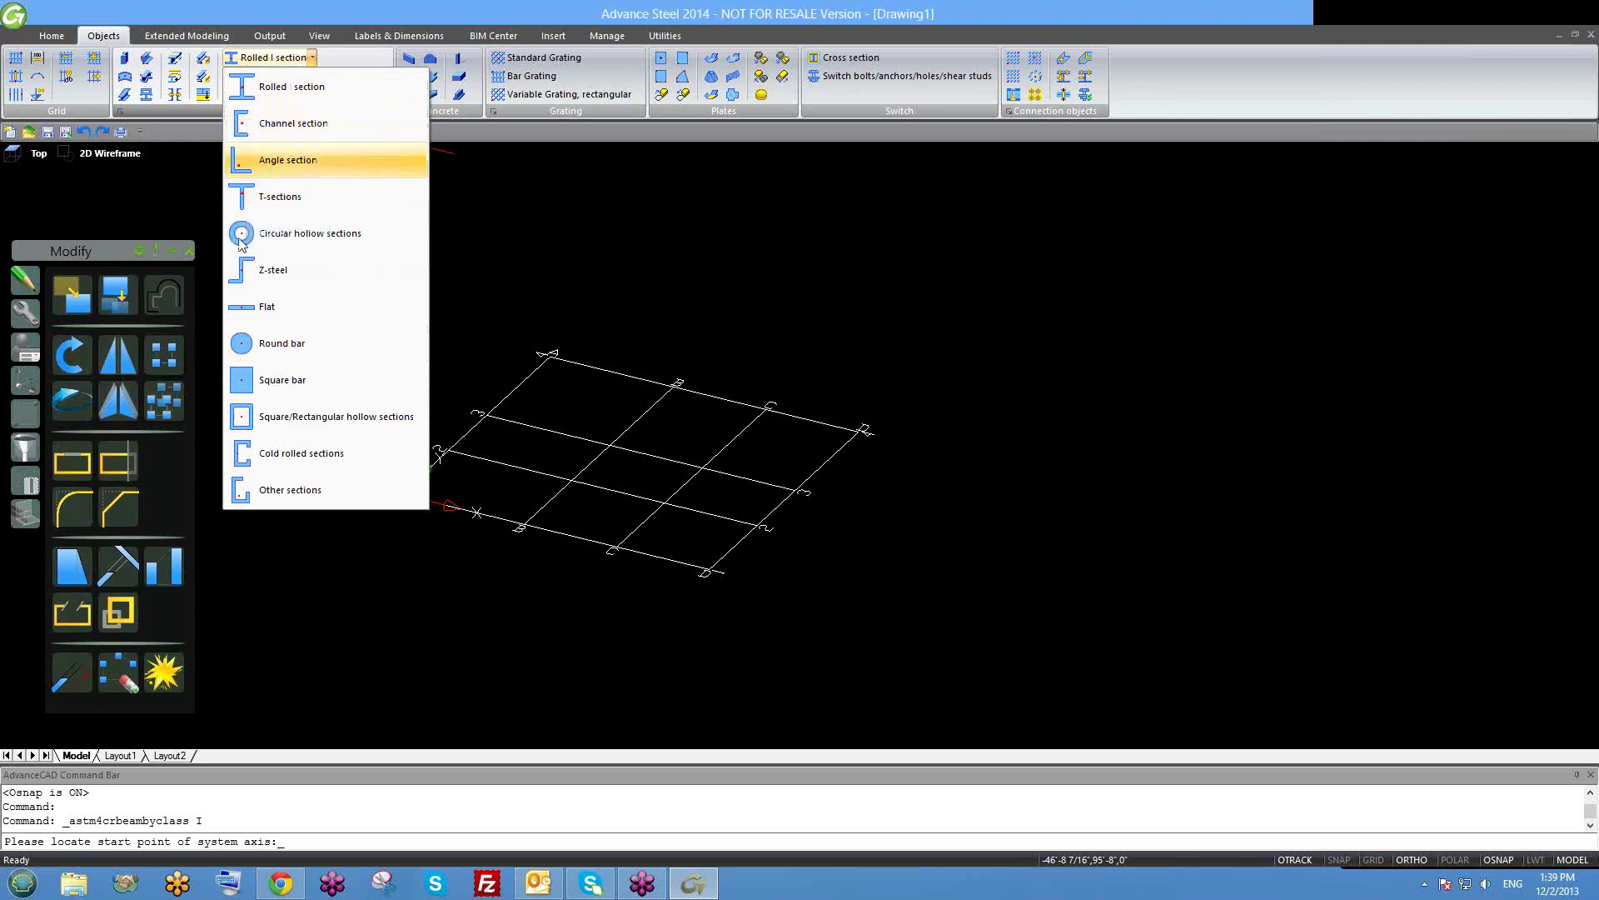
click(345, 85)
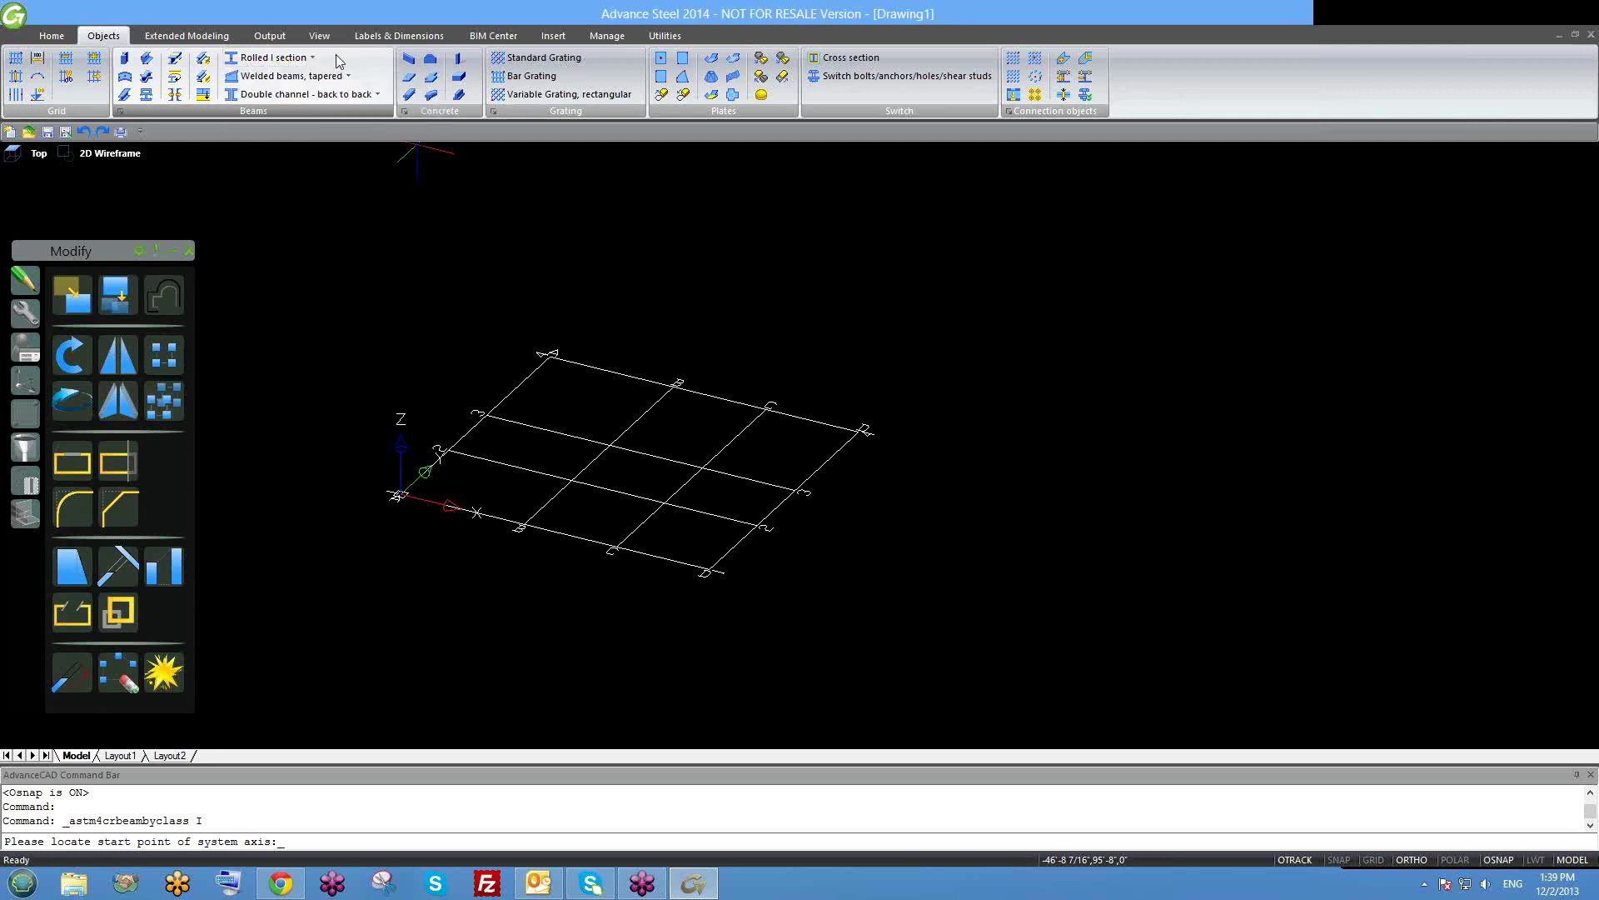
Create a vertical rolled I section 10' high from the grid corner at the origin and close its beam properties.
click(251, 63)
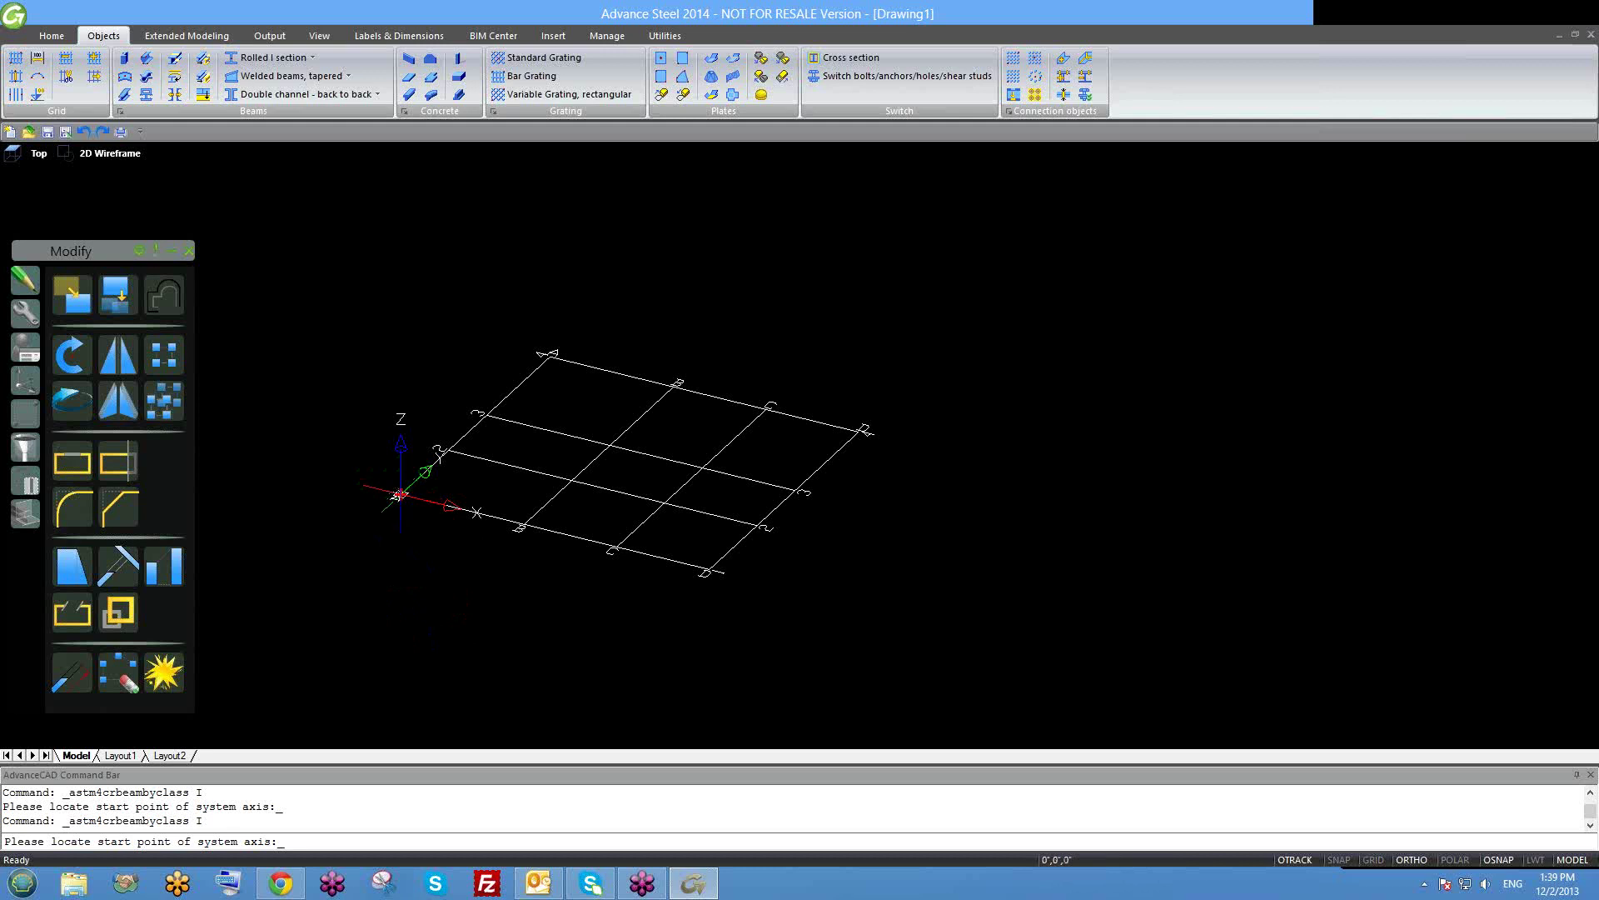
click(399, 494)
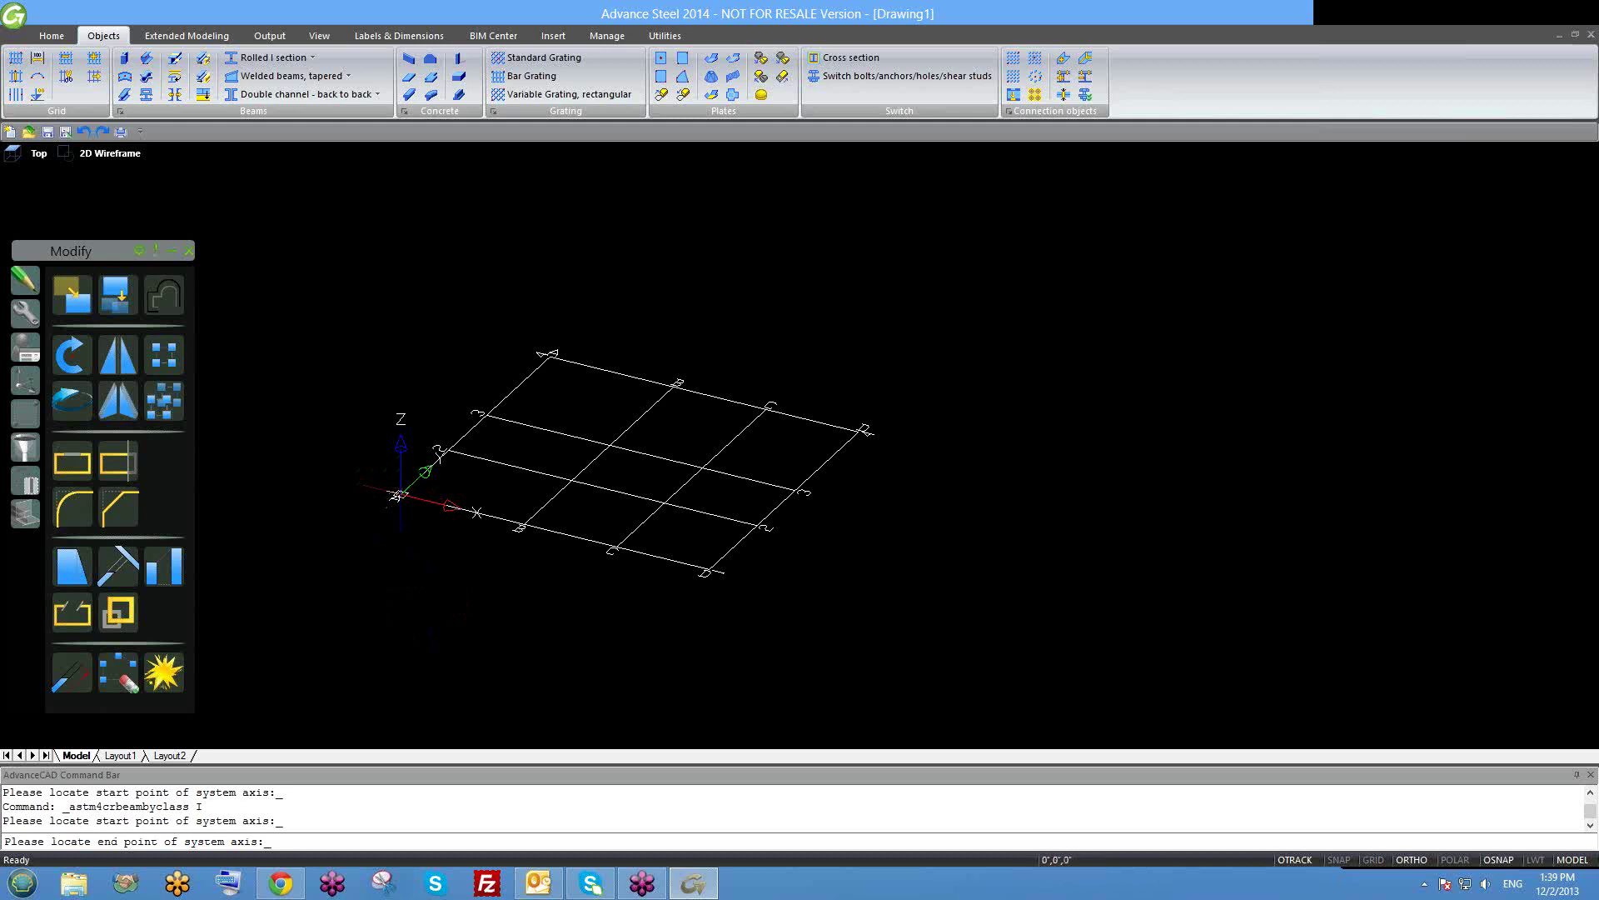
middle_drag(448, 243, 458, 310)
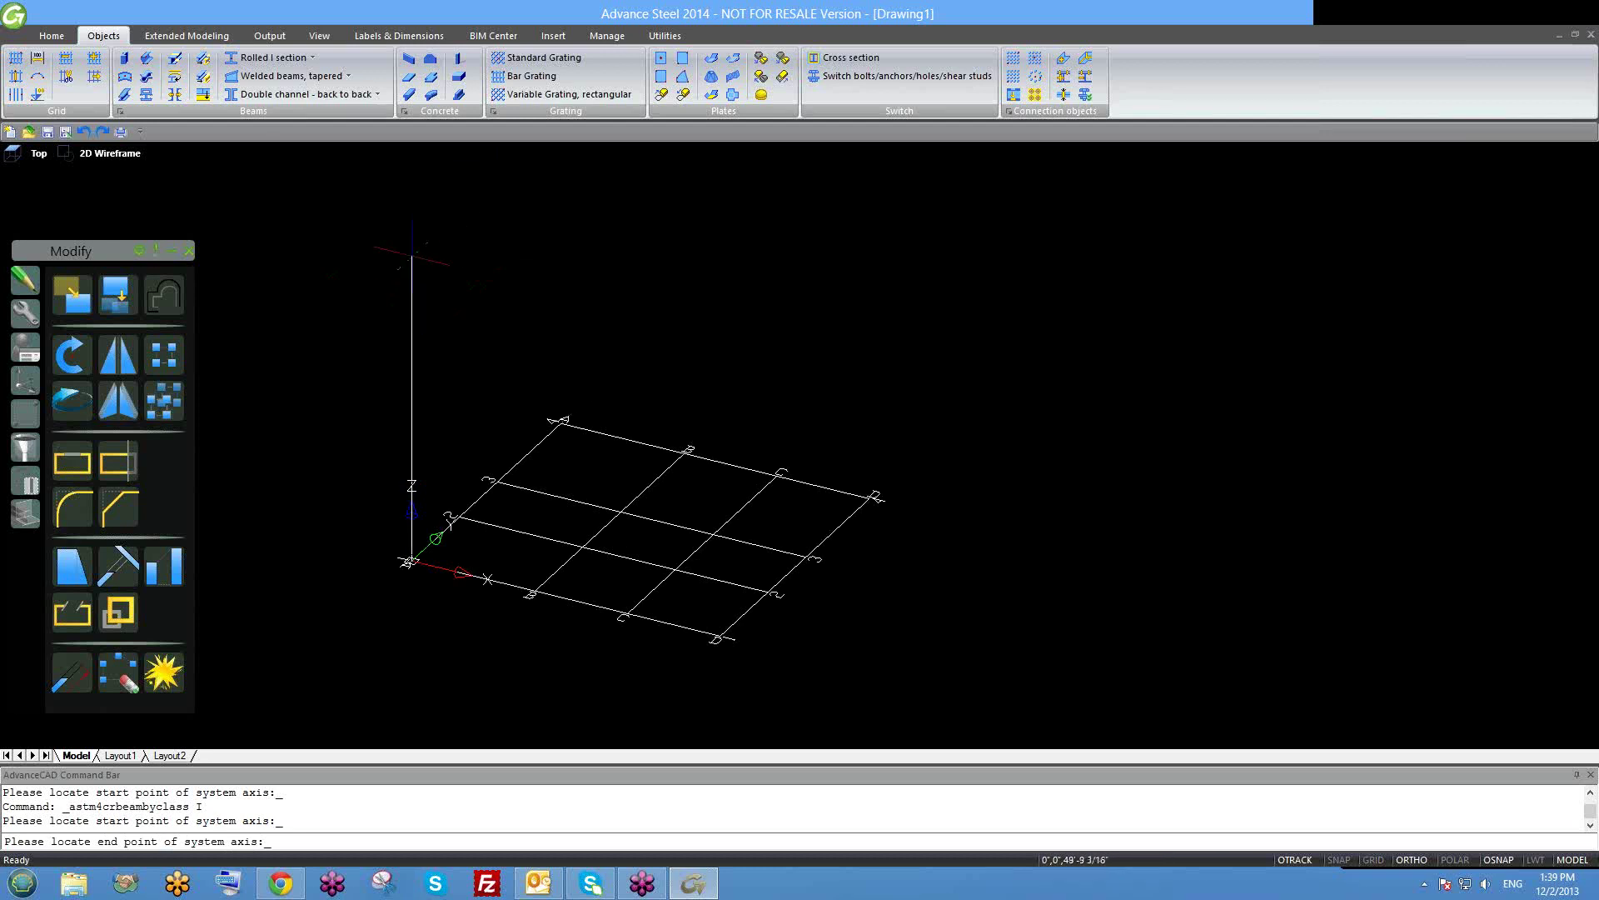
scroll(425, 254, up, 2)
scroll(427, 262, down, 2)
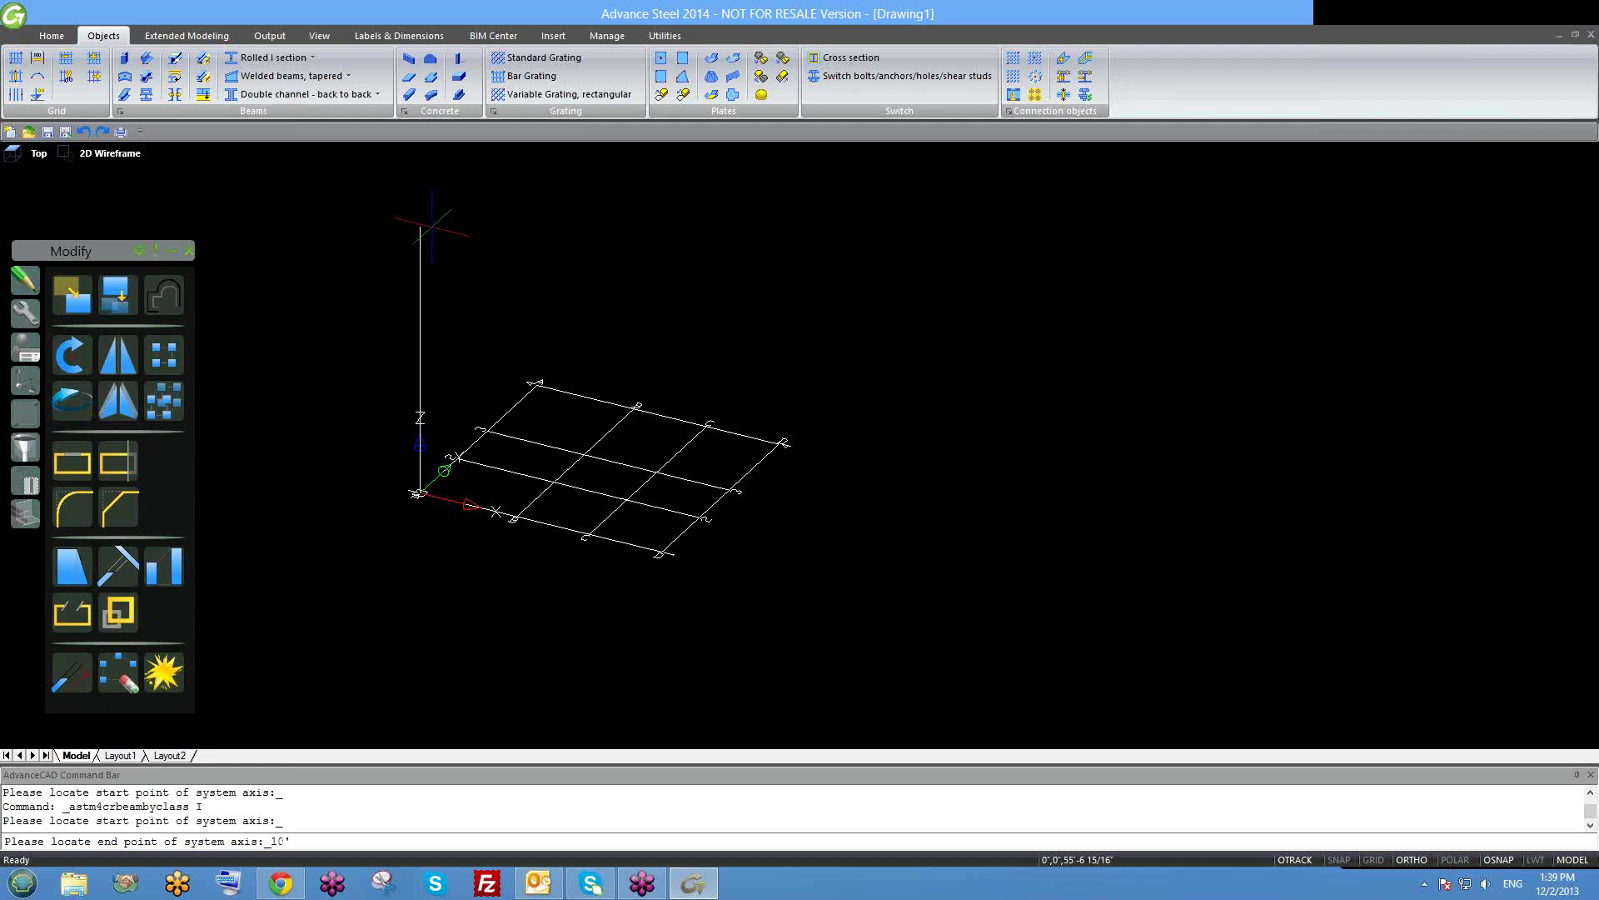
key(Return)
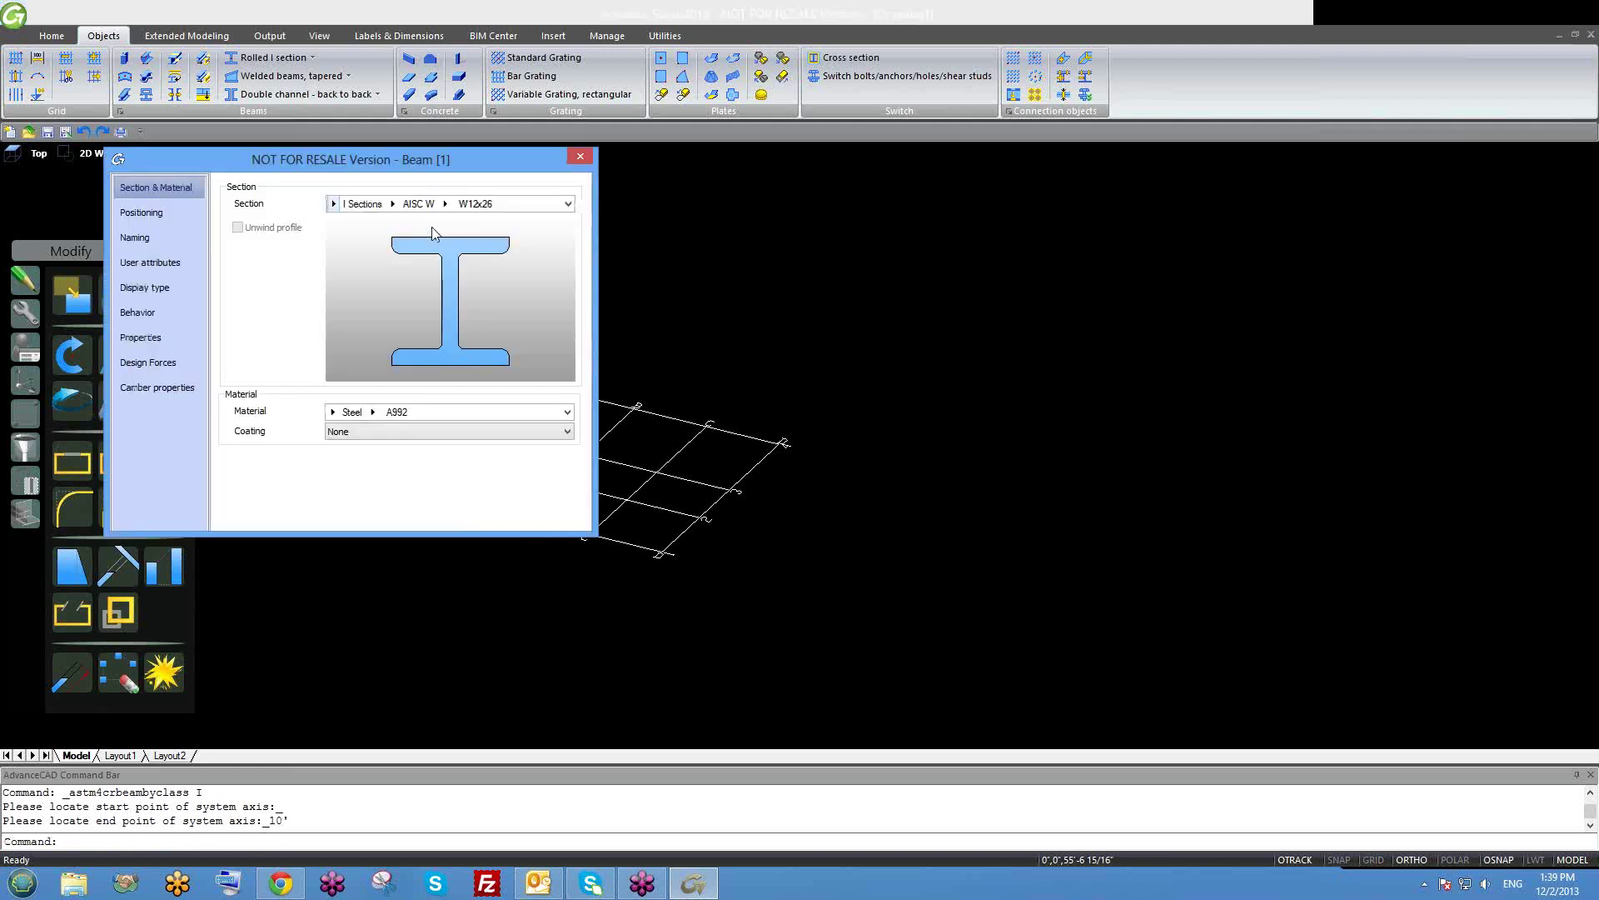
drag(455, 163, 747, 213)
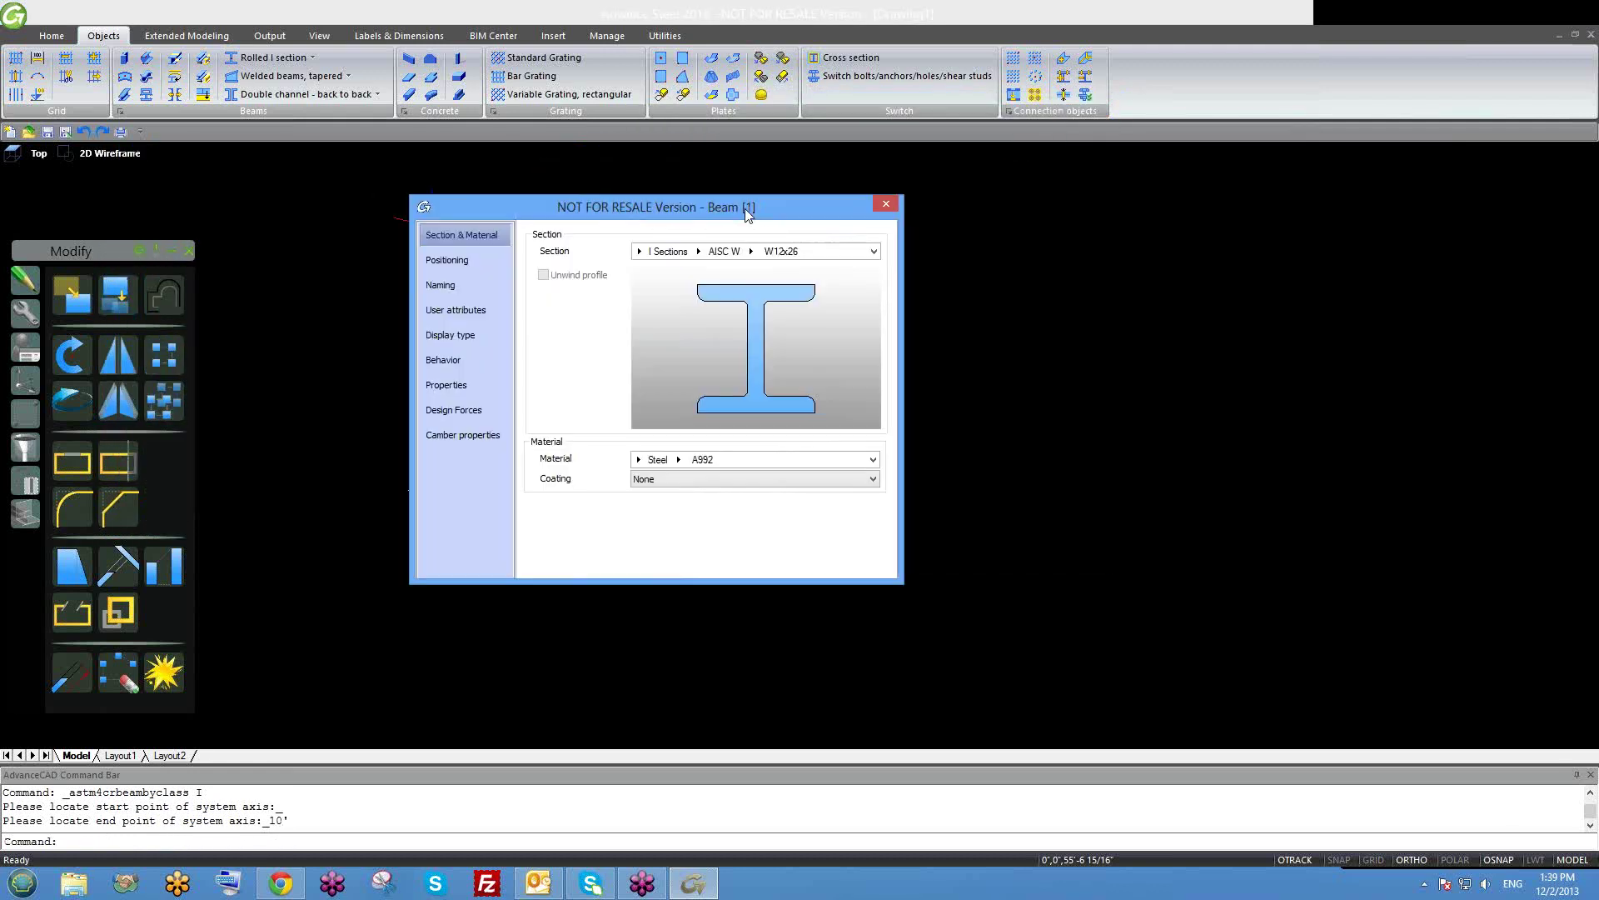
click(886, 205)
Display the new column in the Hidden visual style and inspect it from close up.
scroll(413, 525, up, 8)
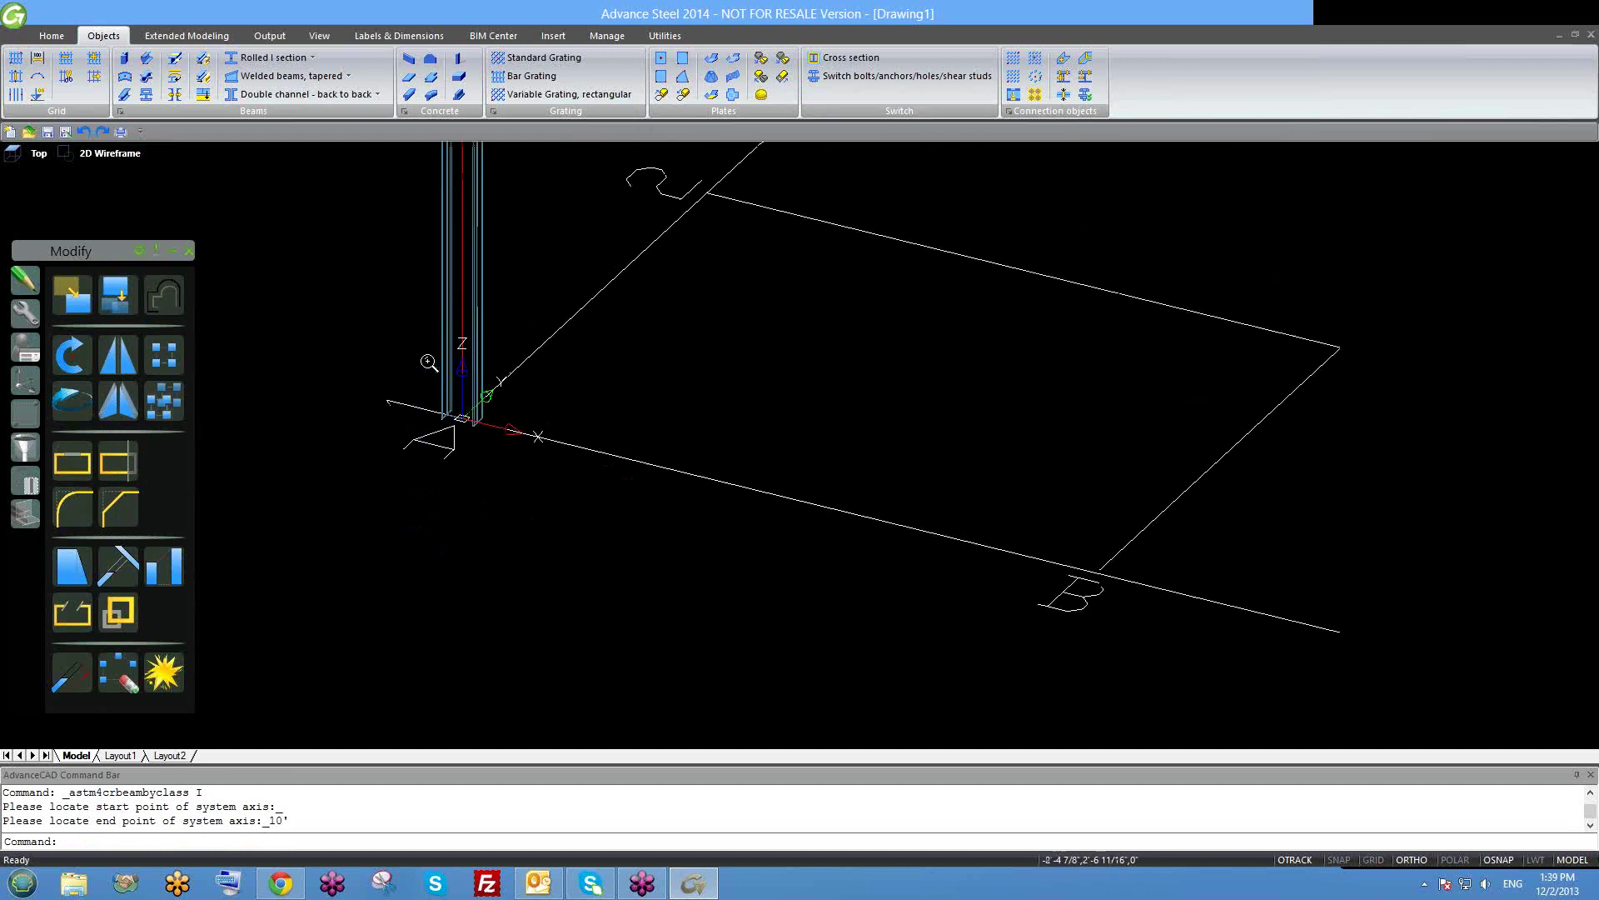
shift+middle_drag(500, 467, 475, 545)
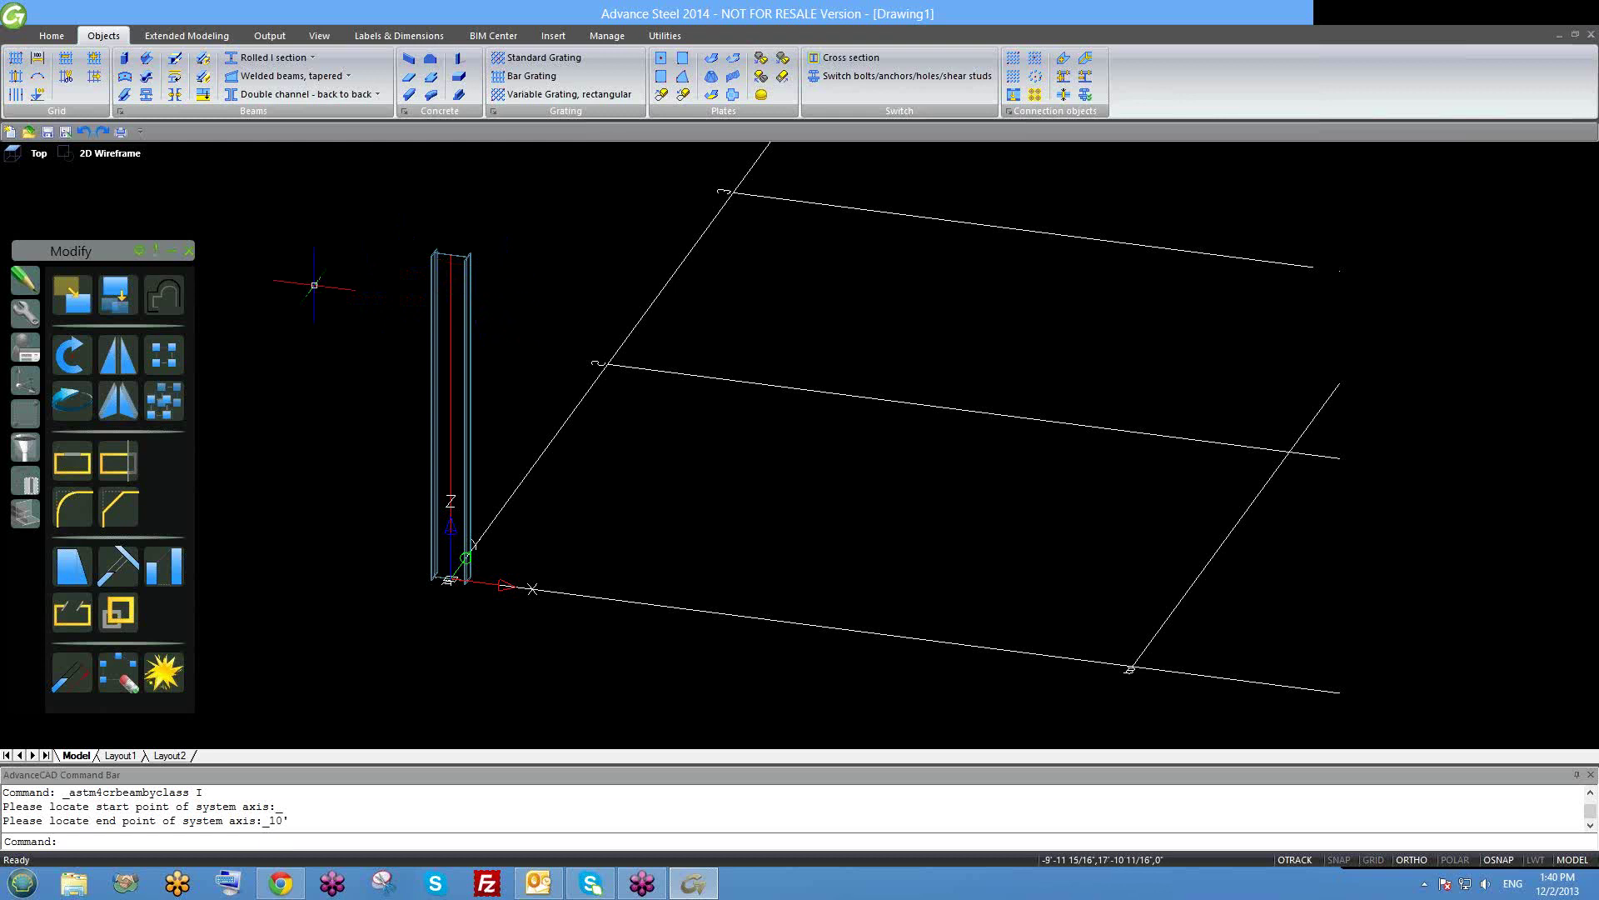
click(108, 156)
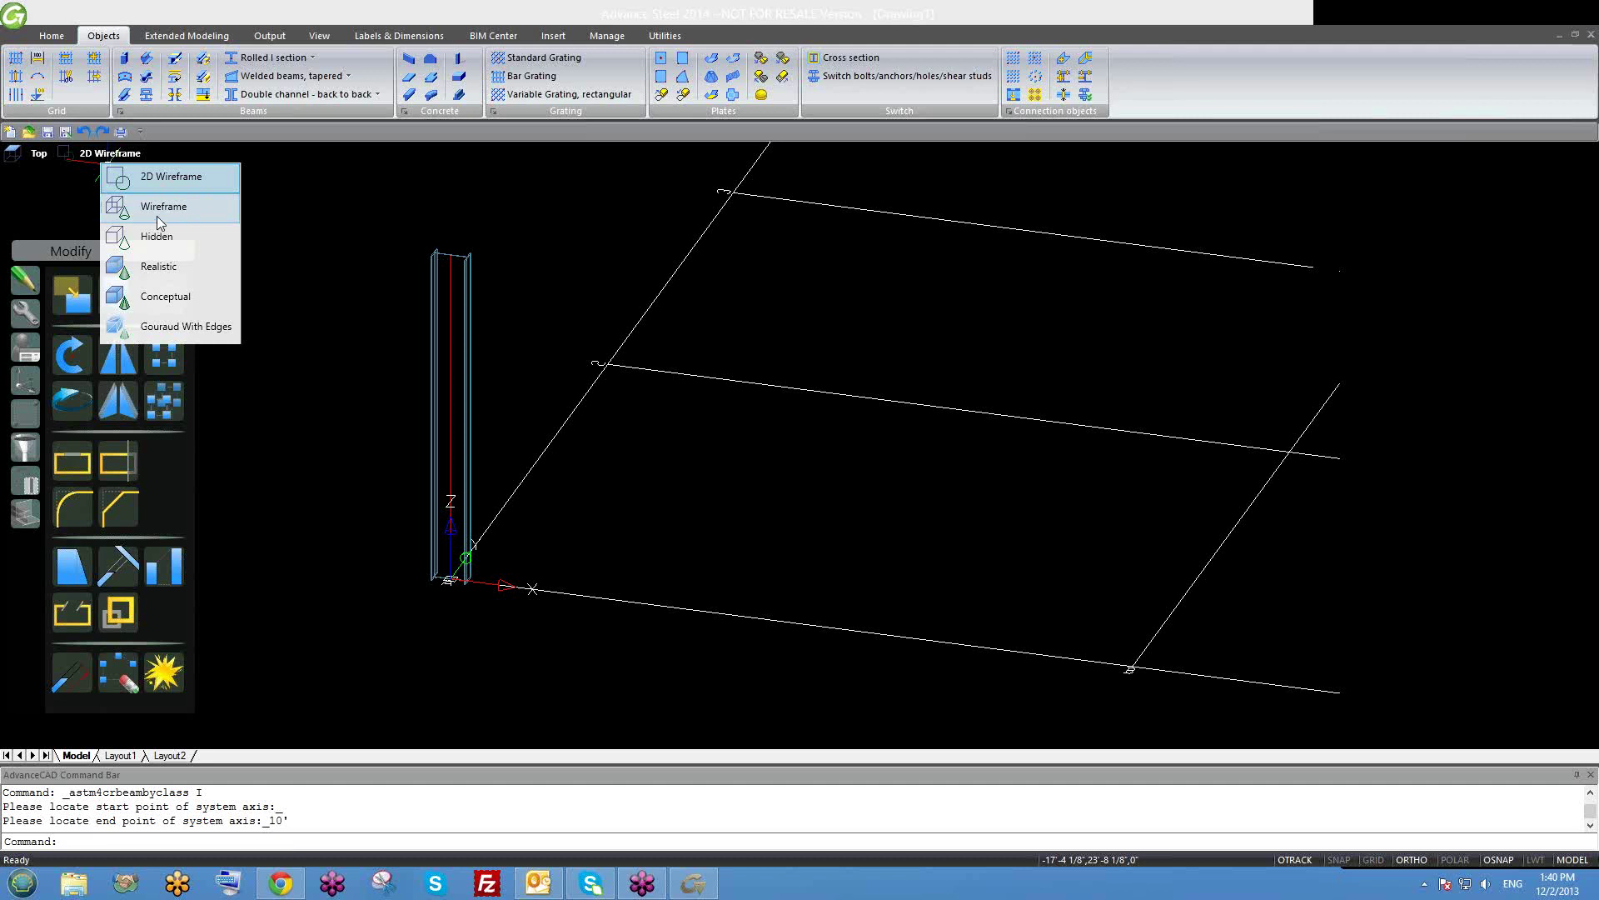
click(146, 244)
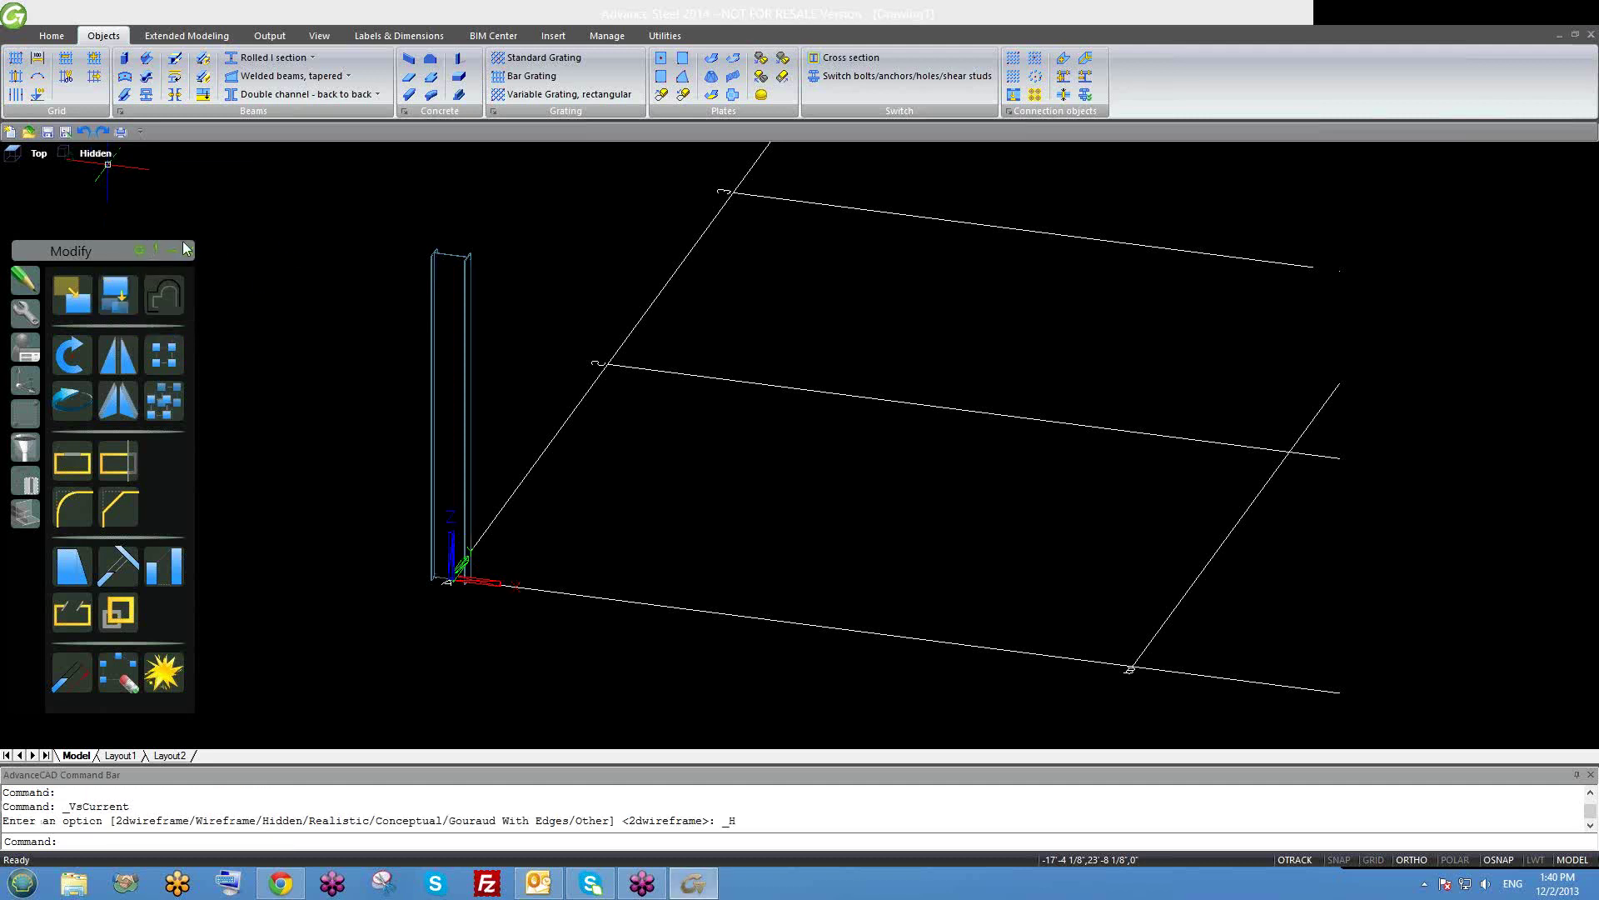
scroll(453, 256, up, 2)
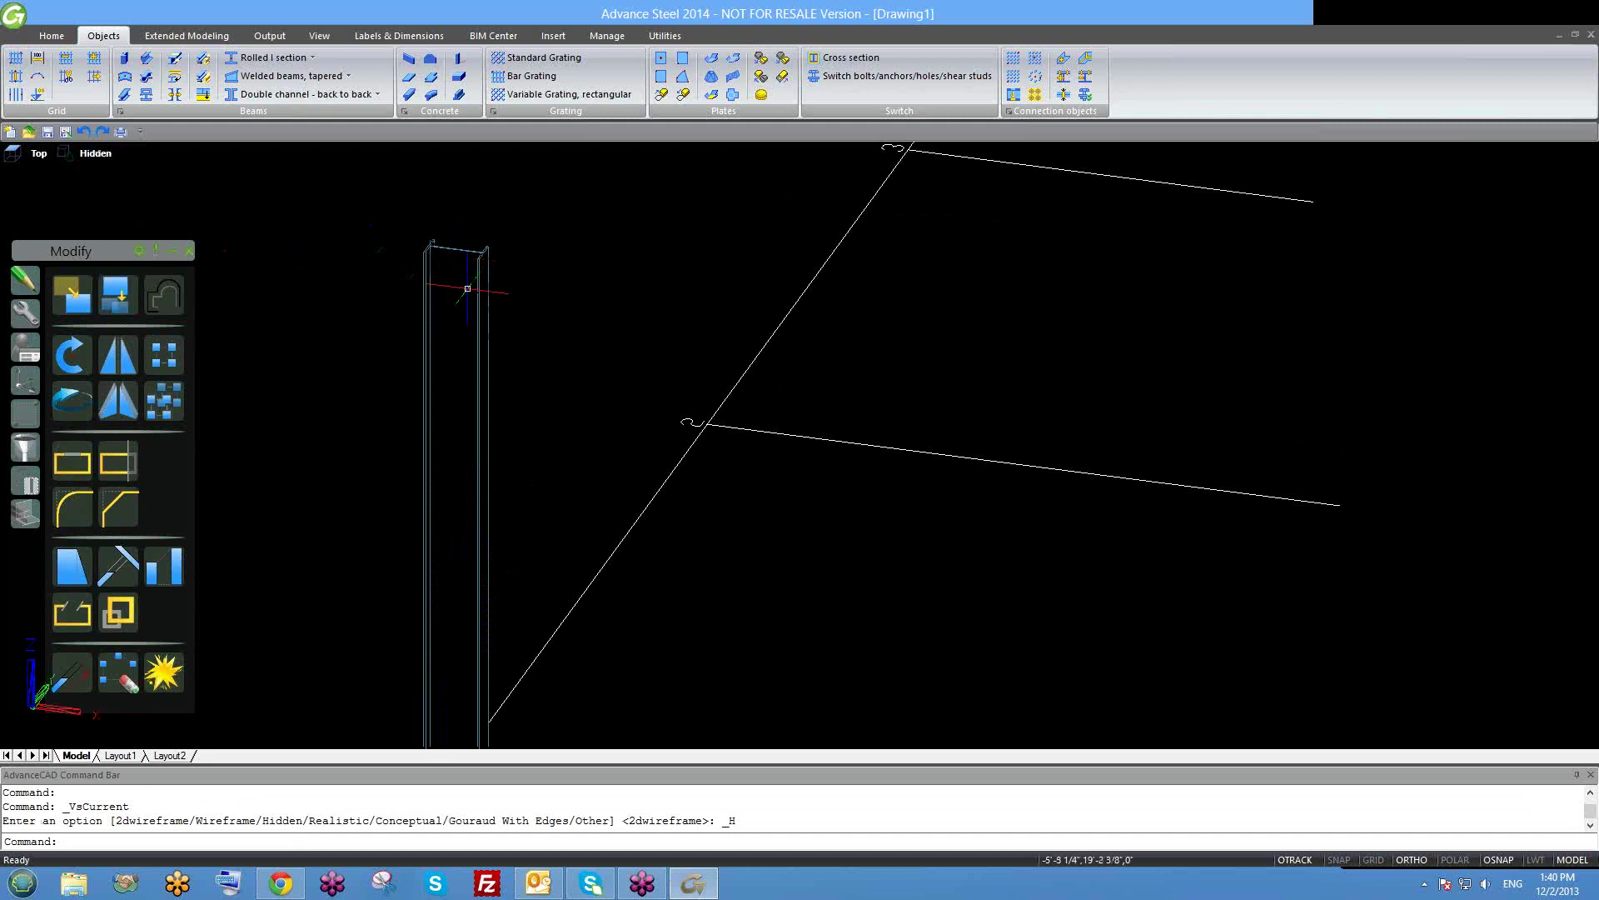
scroll(474, 305, up, 1)
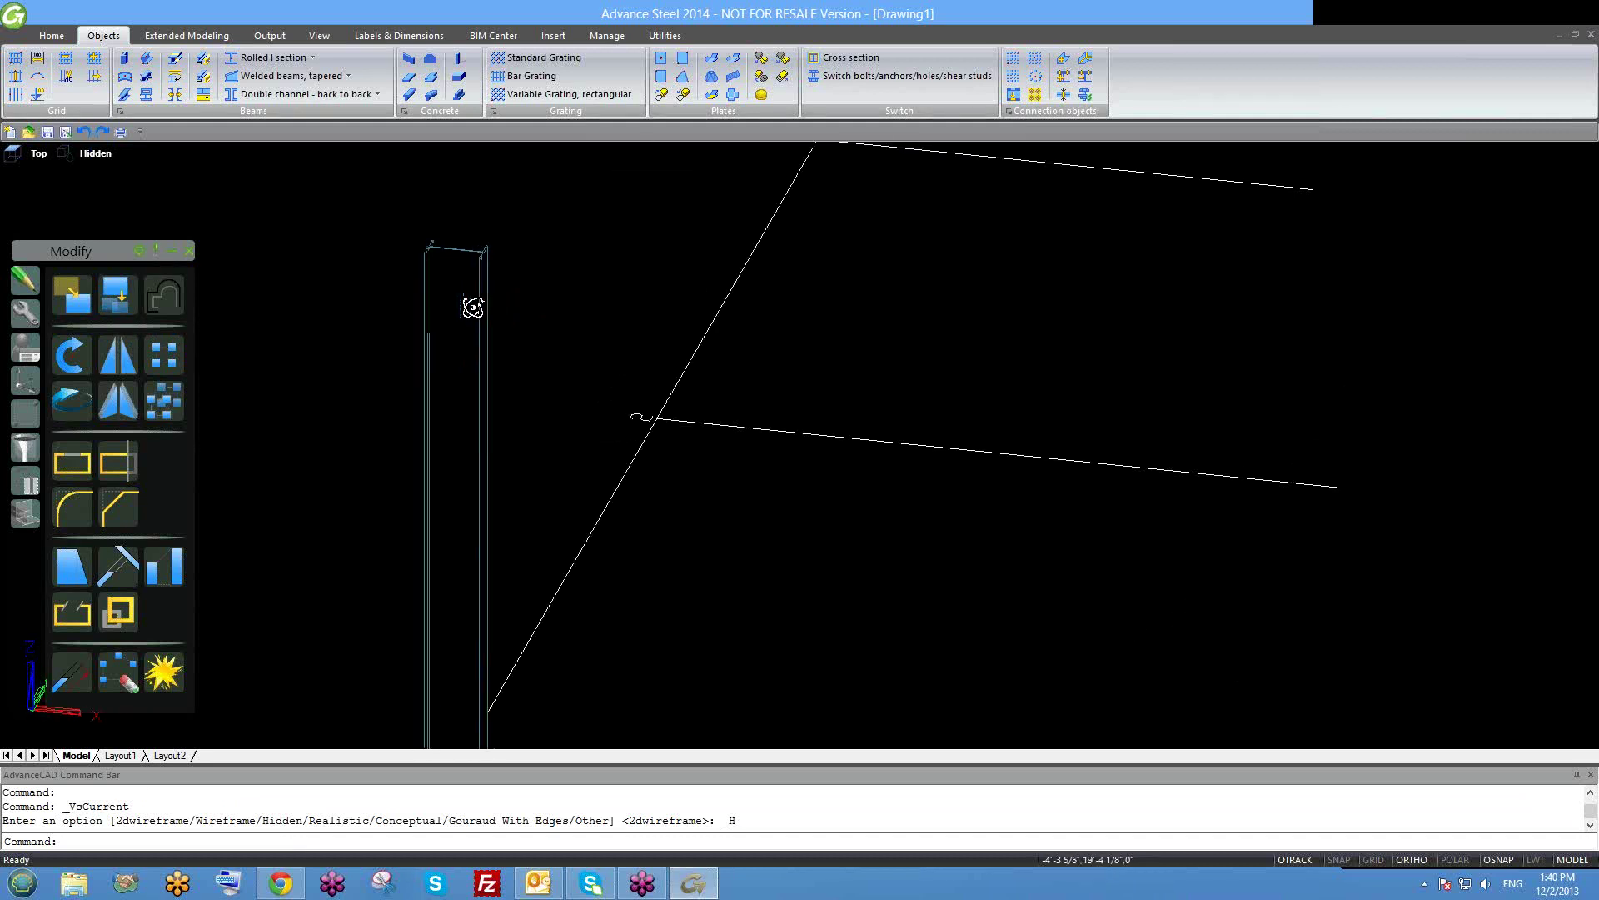
Set the visual style to Realistic and inspect the column's upper end.
click(96, 155)
click(145, 275)
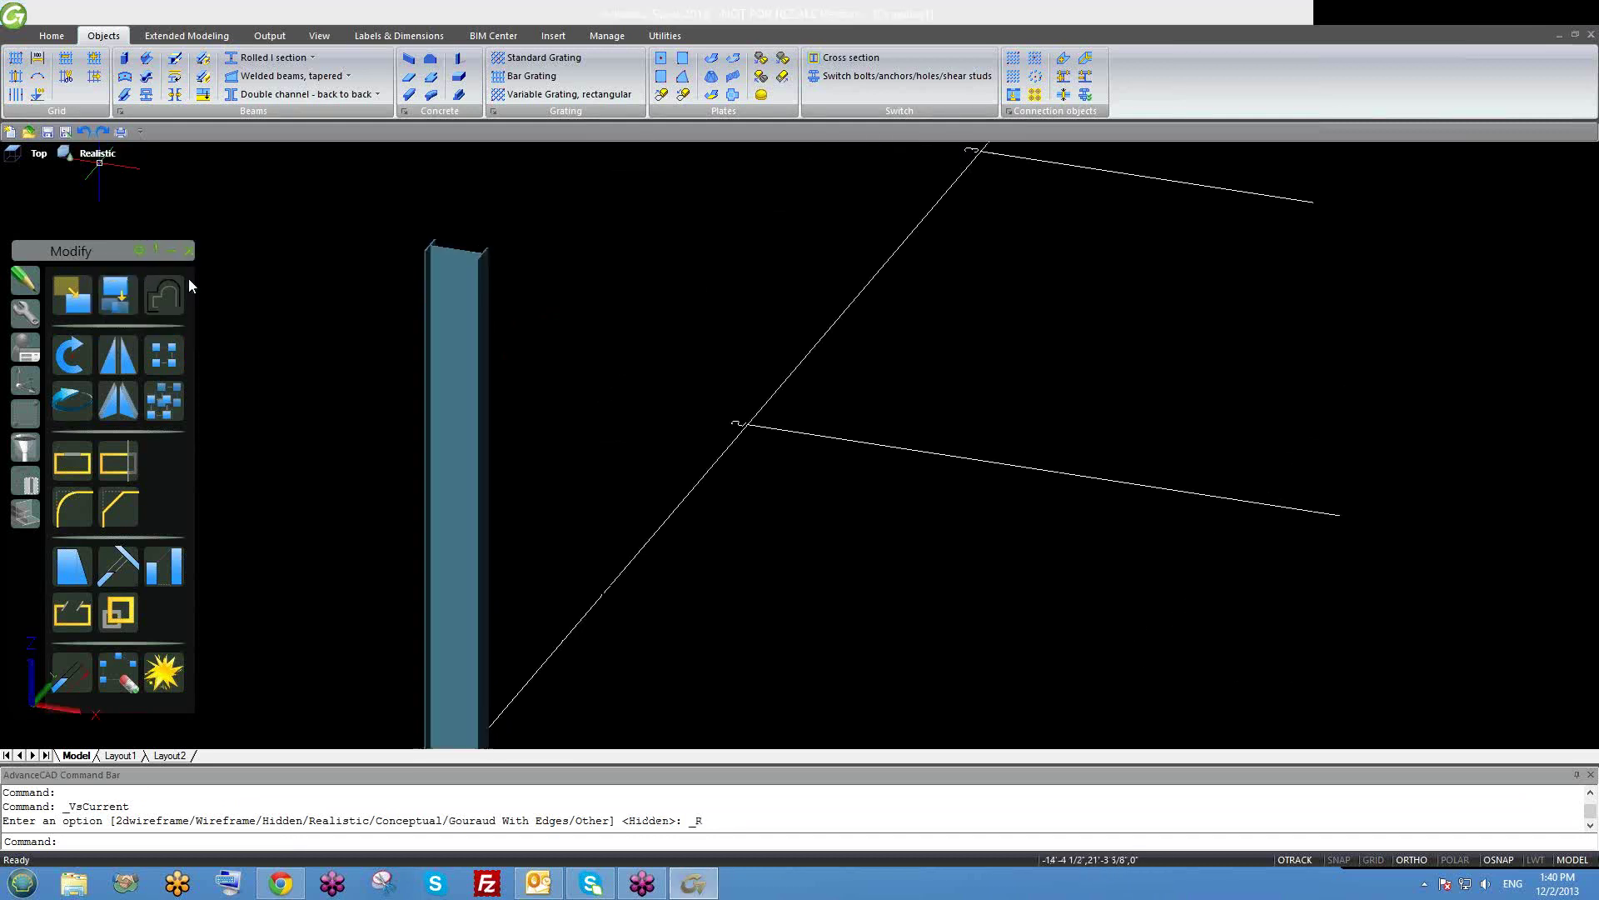
scroll(446, 291, up, 4)
scroll(442, 304, down, 2)
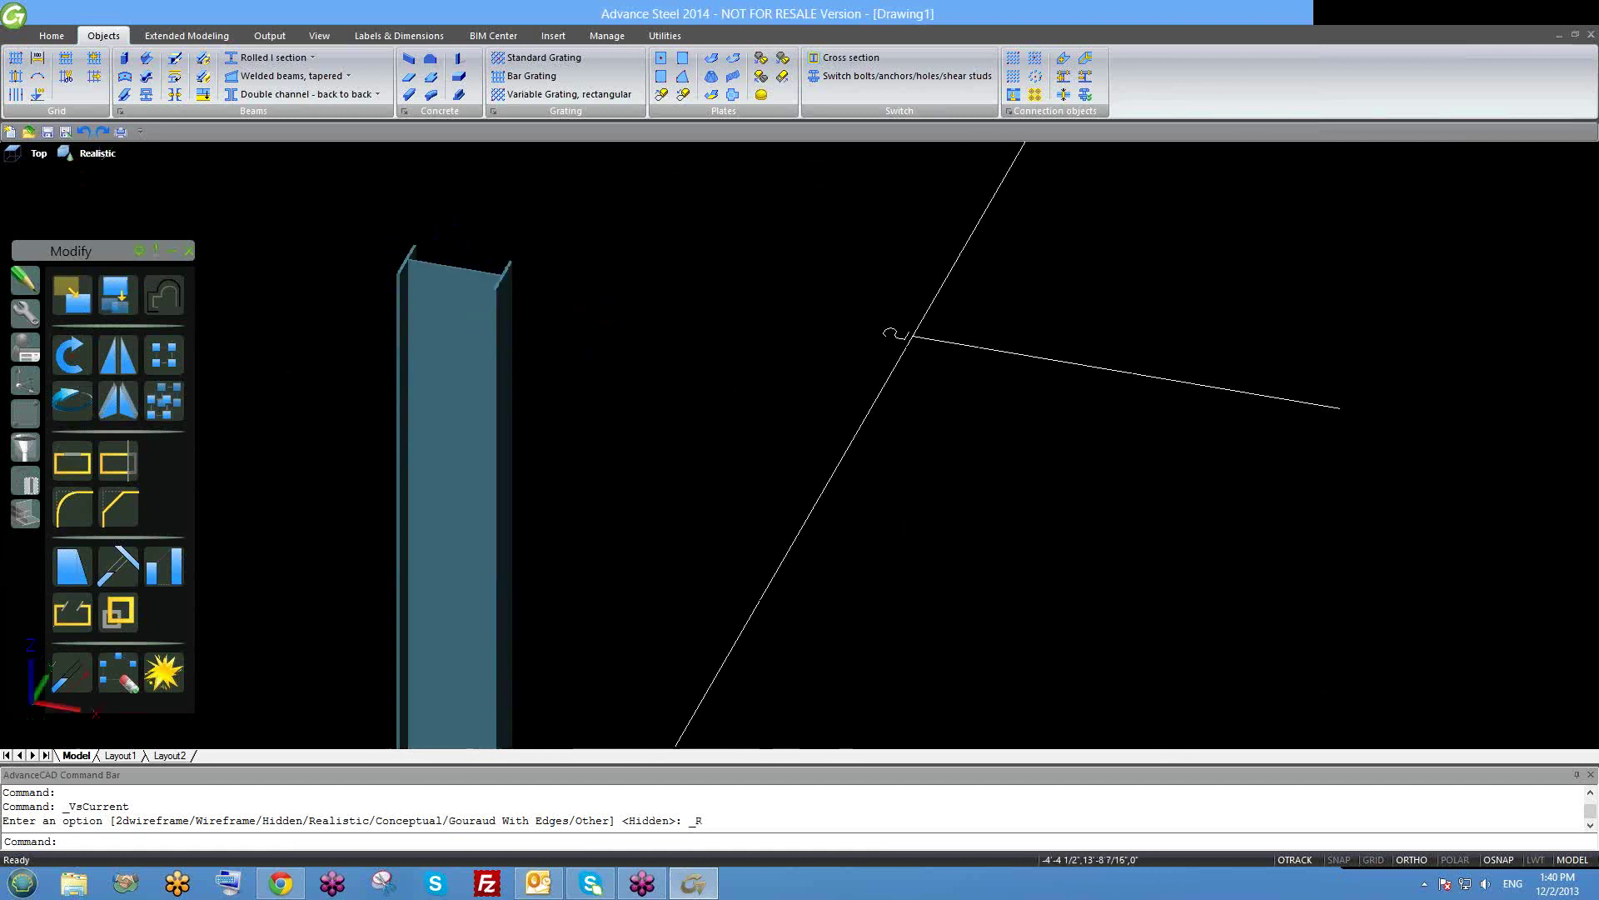
Display the column in the Conceptual visual style and cancel the accidentally started offset.
click(88, 158)
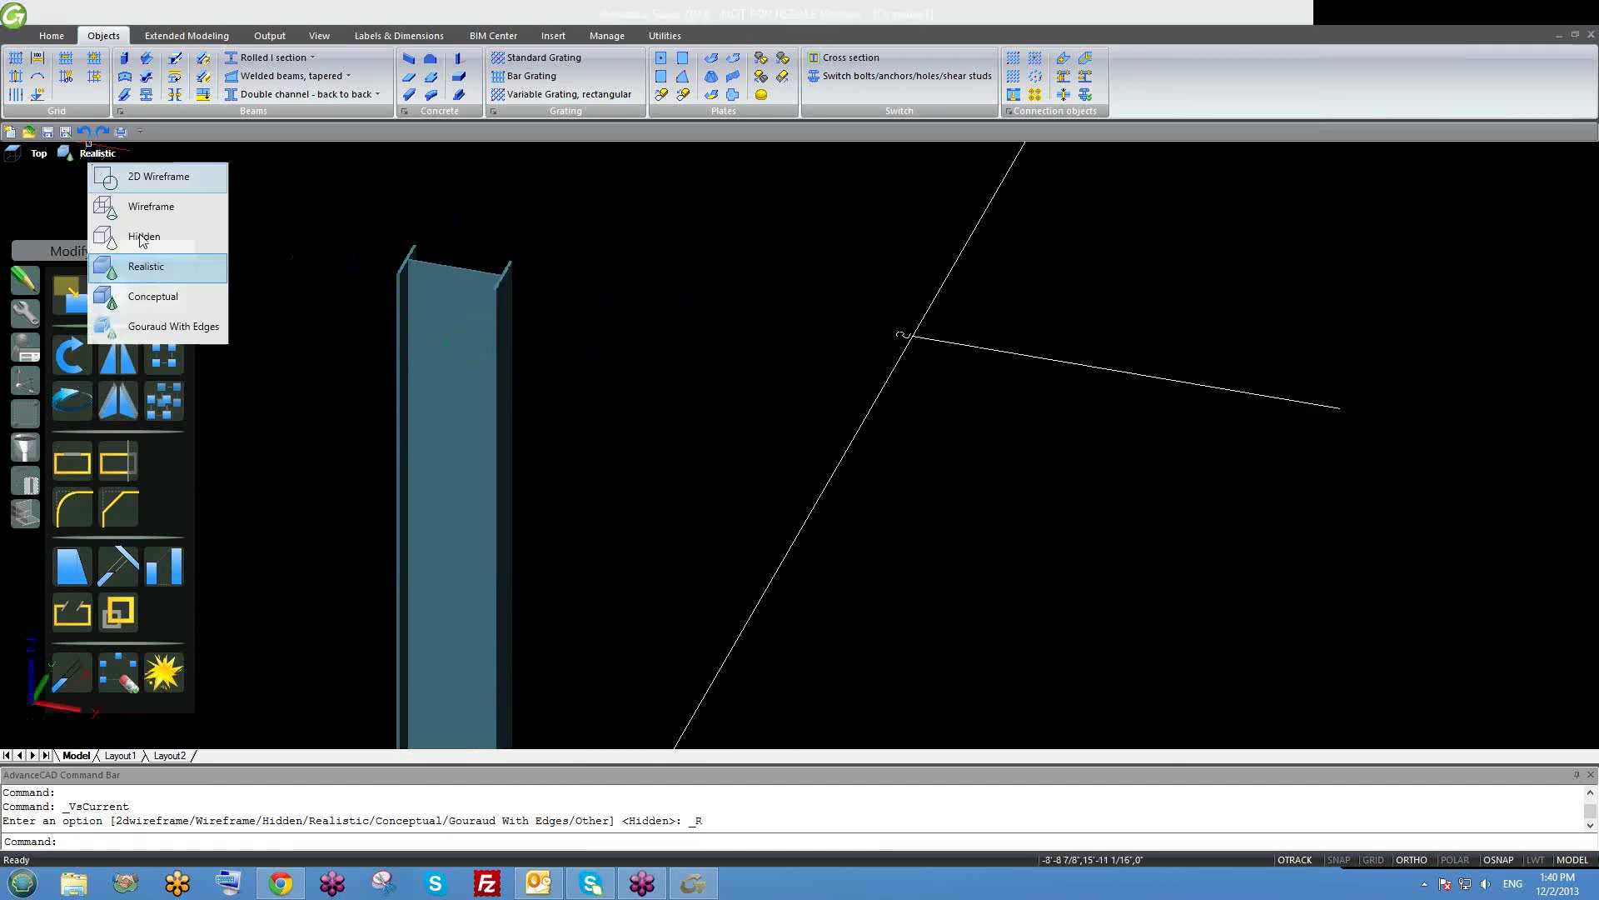
click(133, 297)
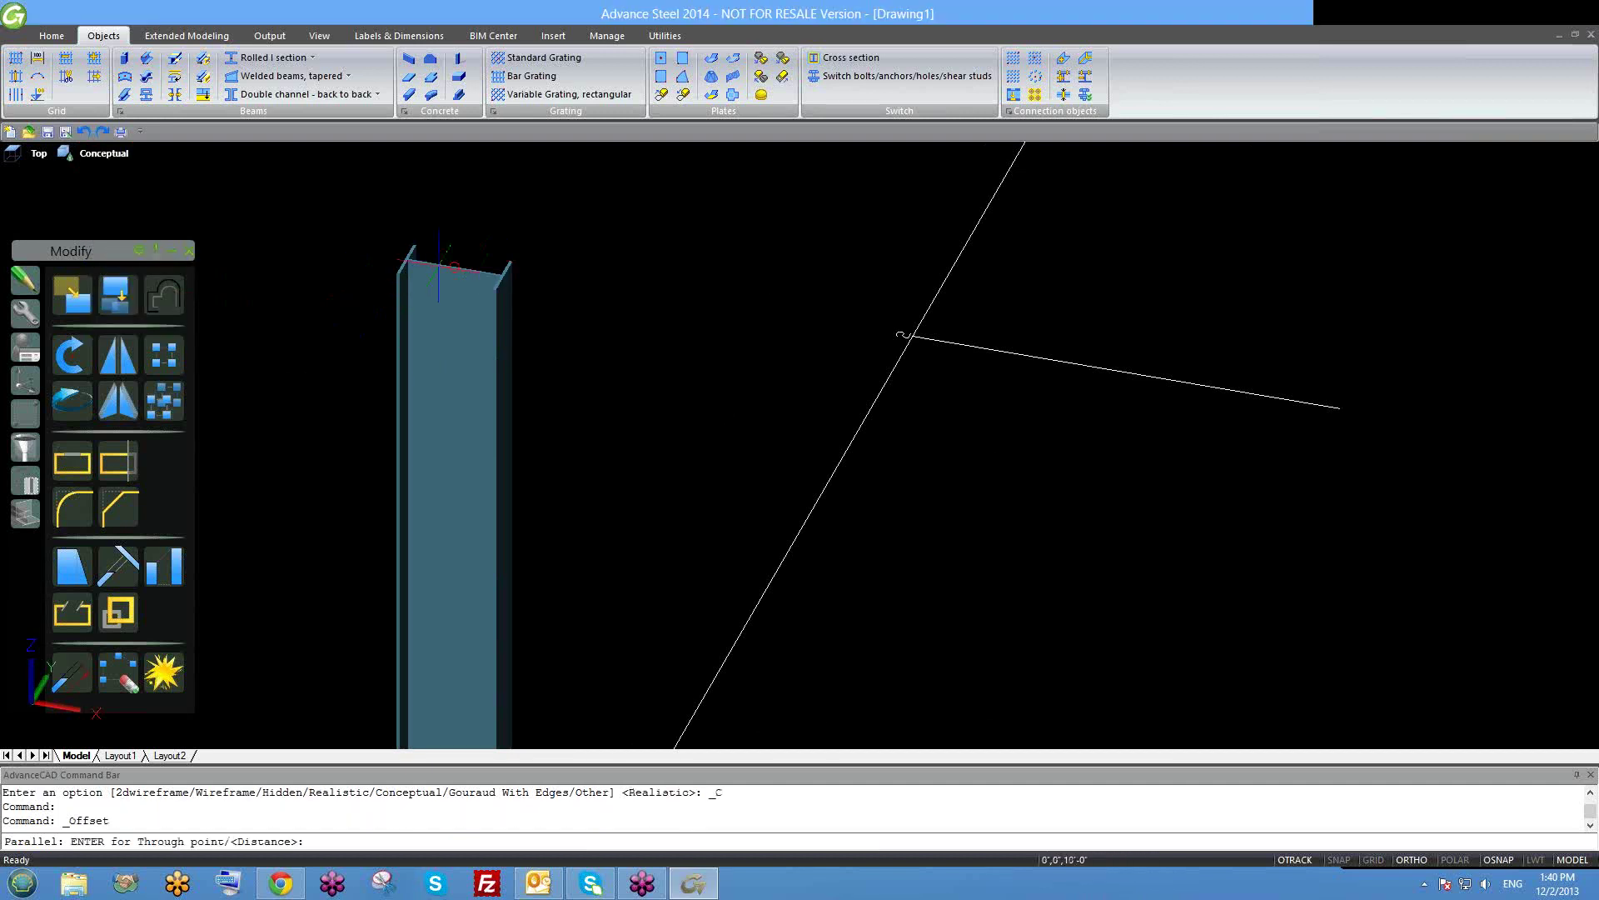
scroll(450, 275, down, 4)
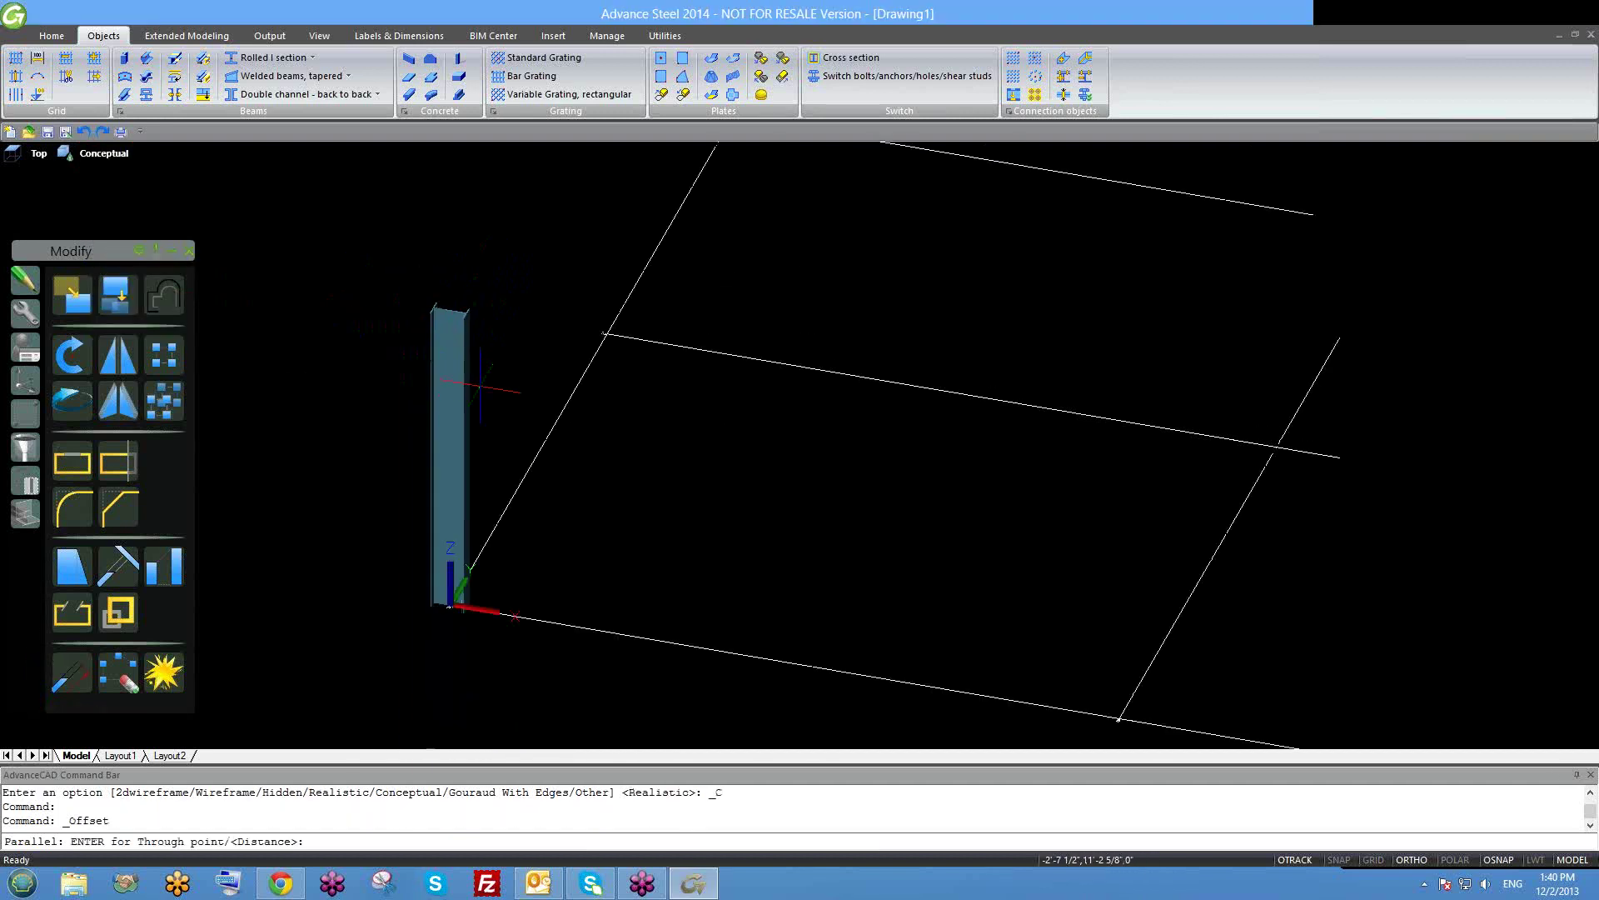
key(Escape)
key(Escape)
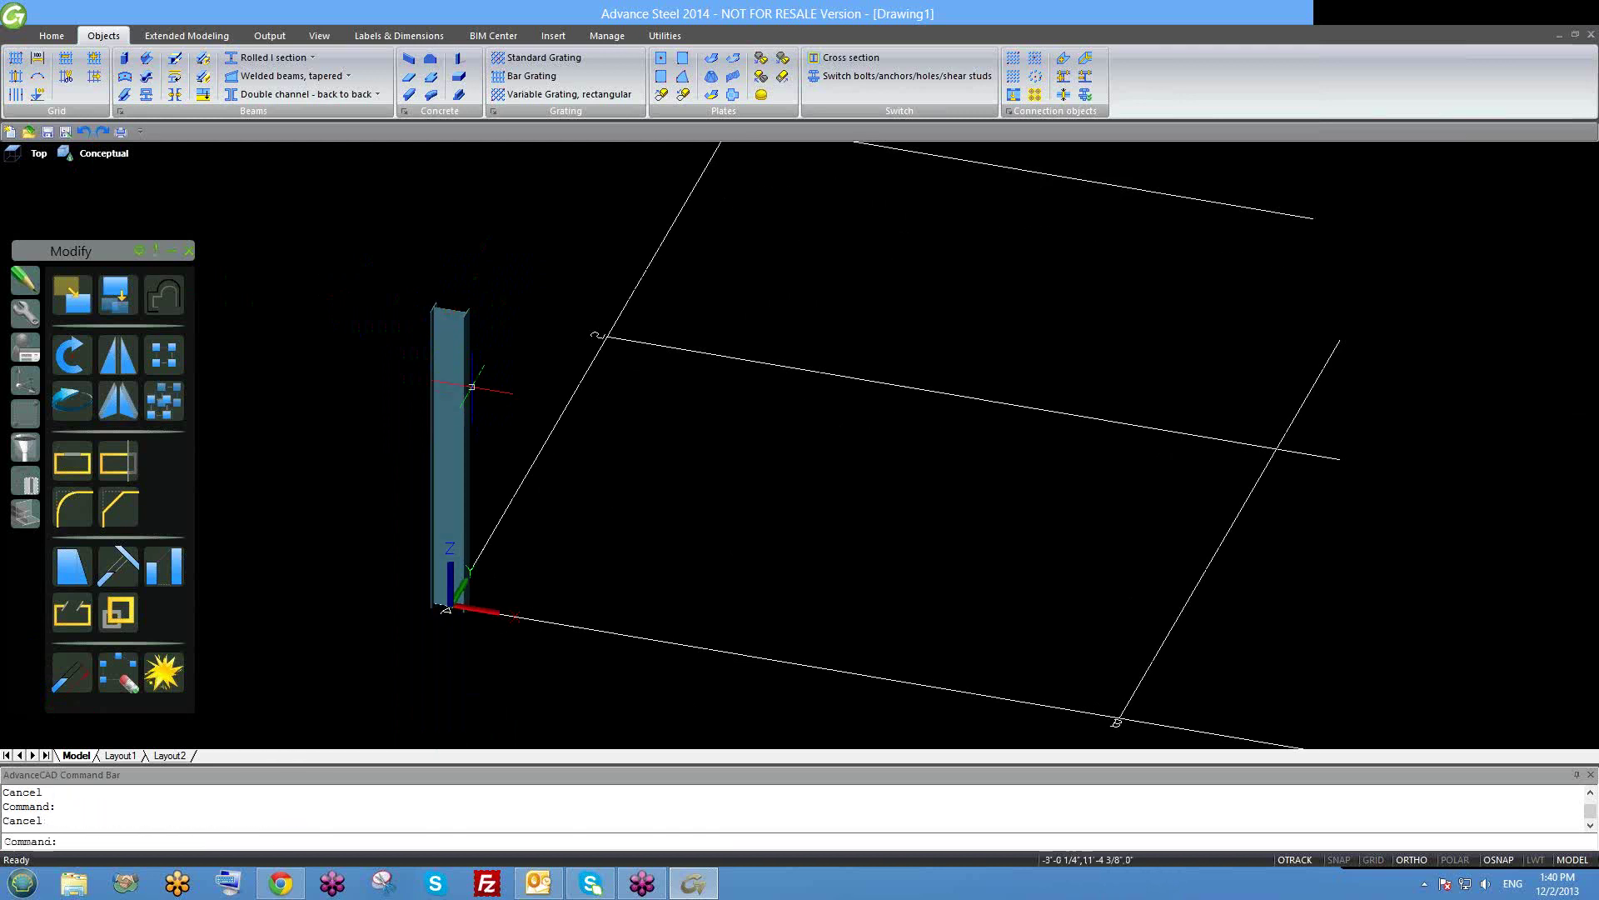
Set the visual style to 2D Wireframe and view the column together with the whole grid.
click(112, 153)
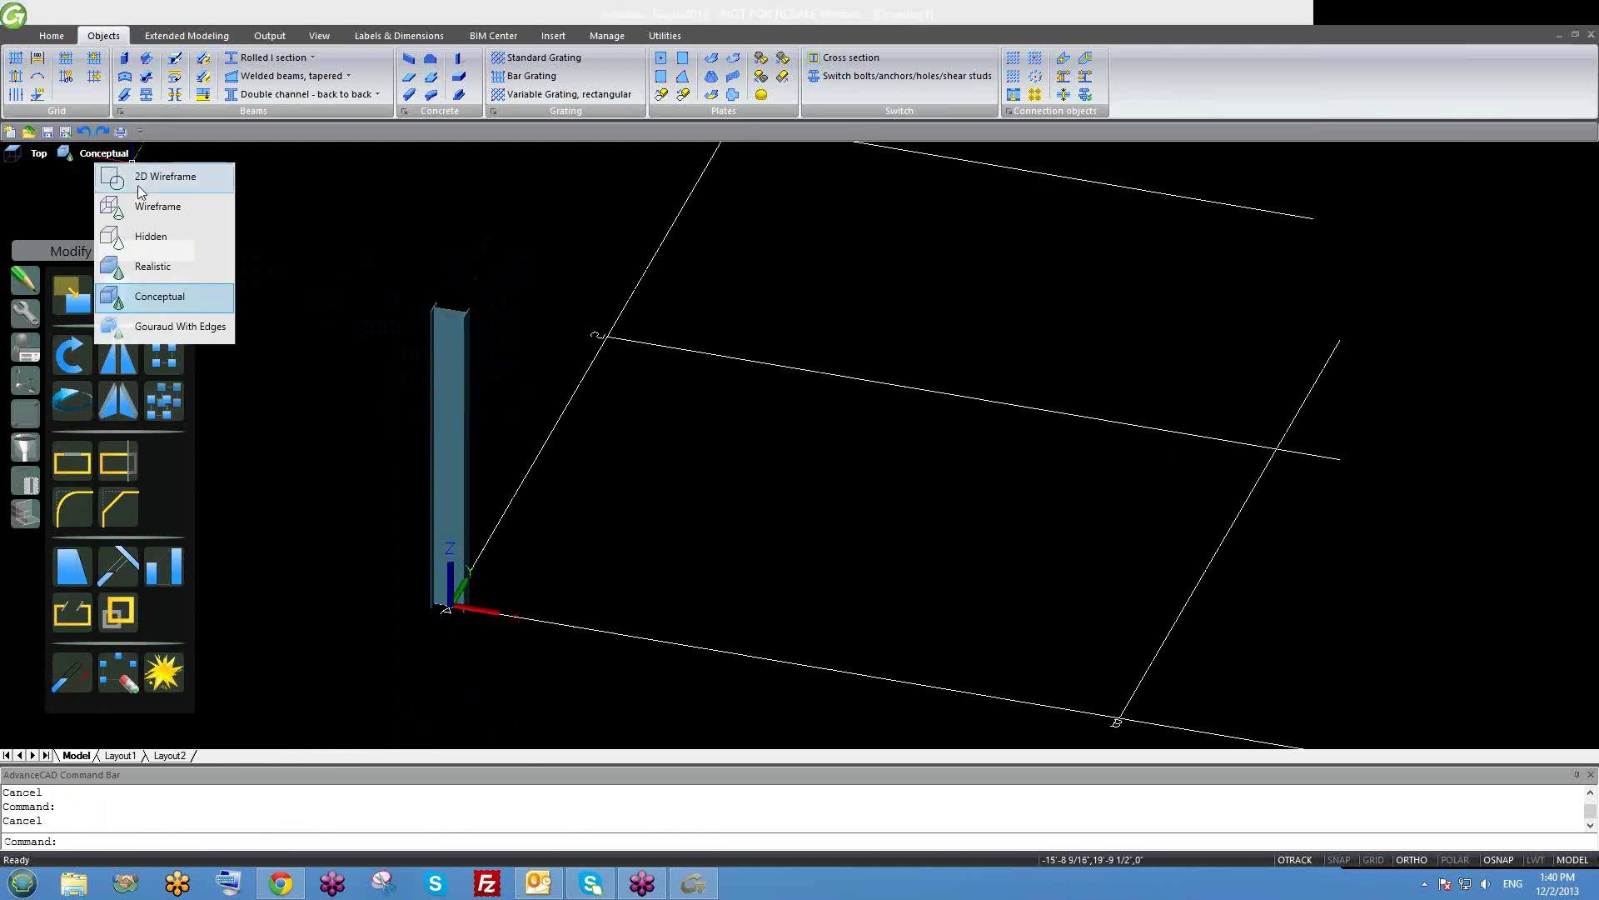
click(145, 177)
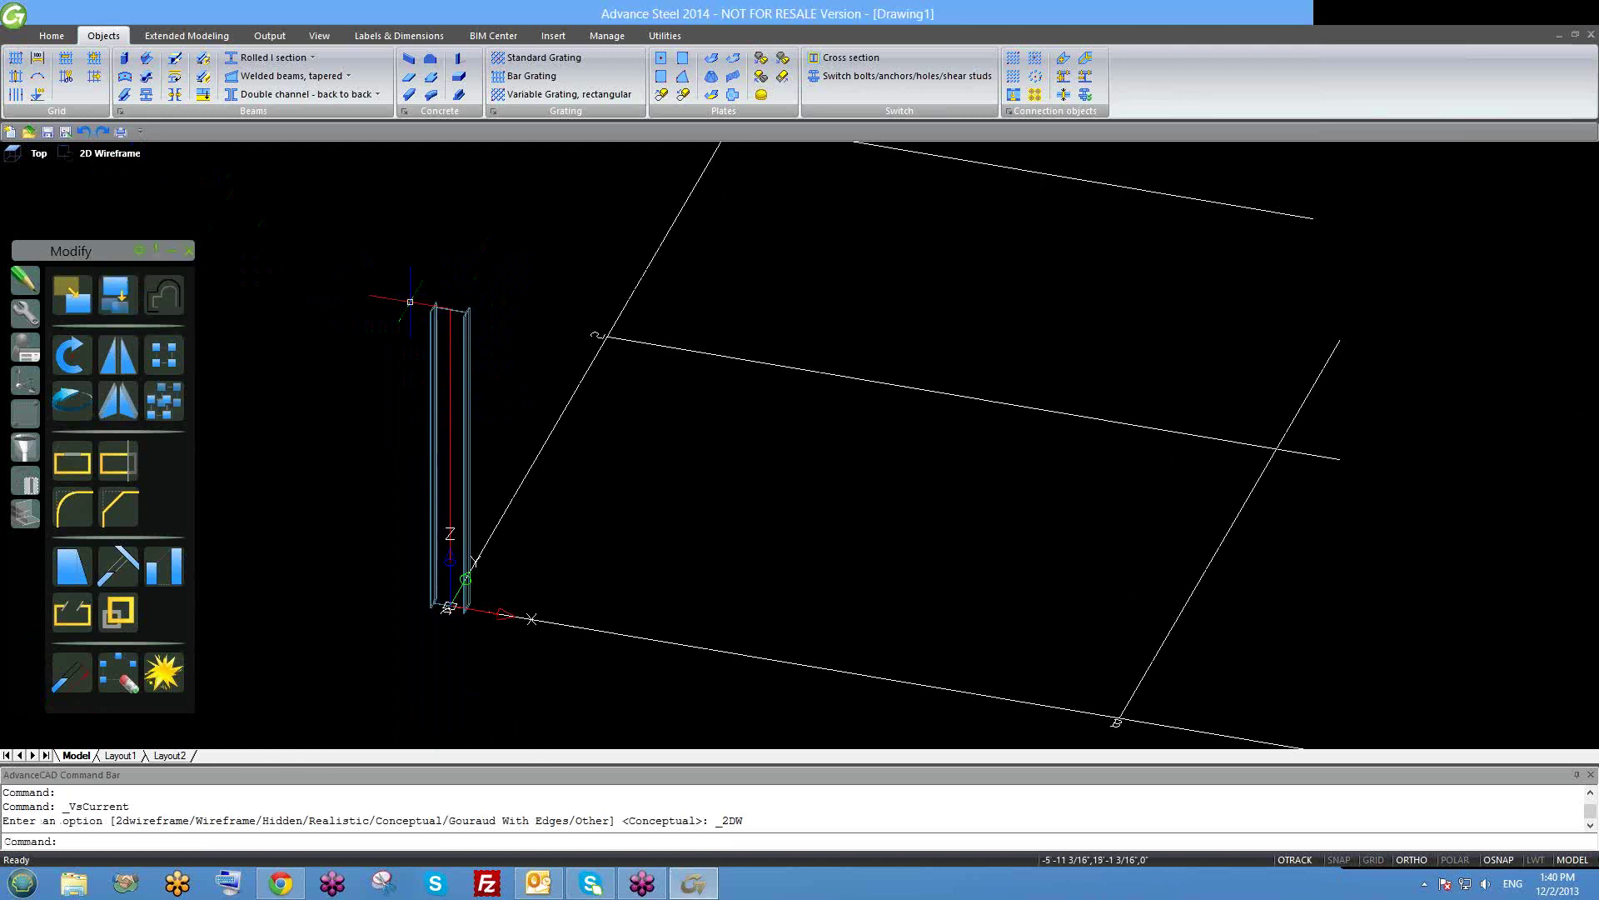
scroll(430, 333, up, 3)
scroll(442, 342, down, 5)
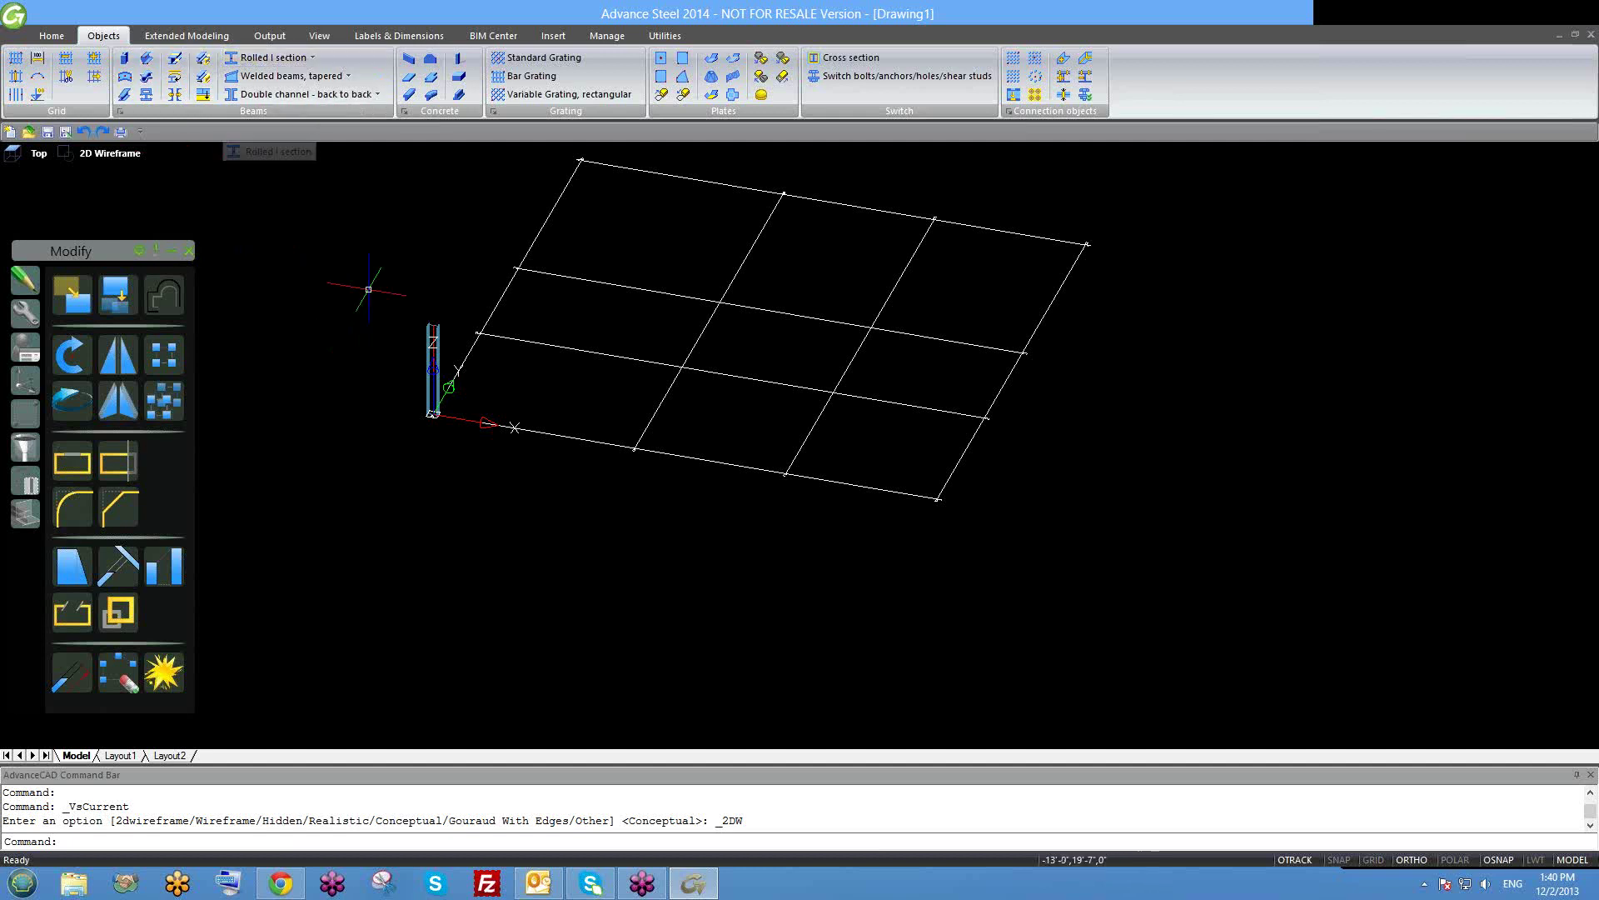
Create a second vertical rolled I section 10' high where grid line B meets the front grid line, and close its properties.
click(297, 60)
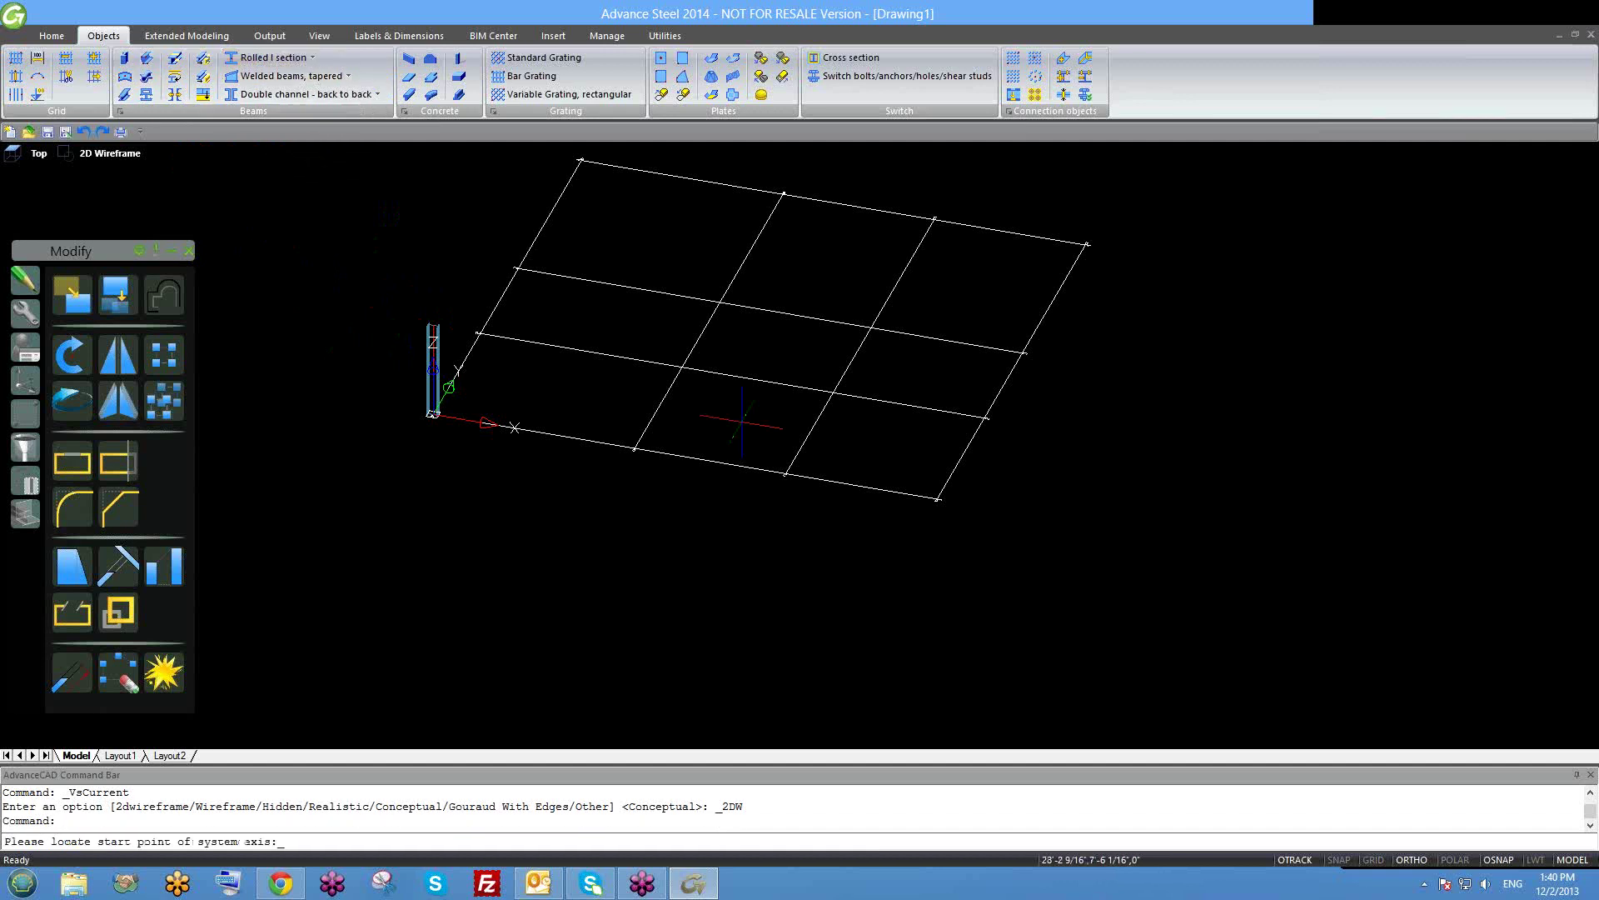
click(635, 448)
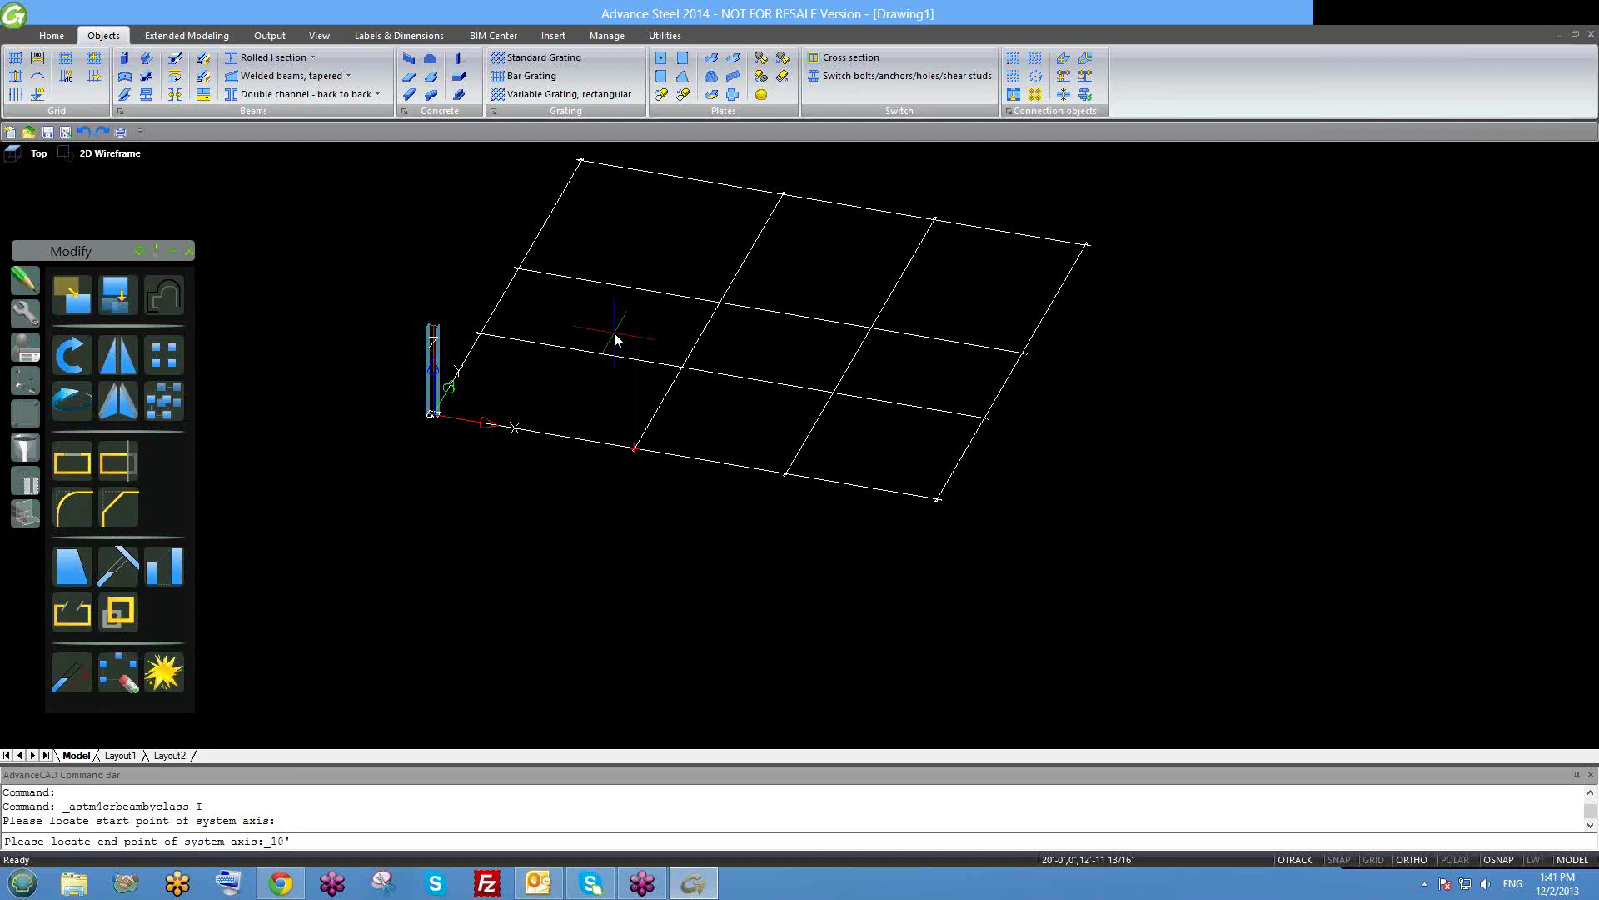
text(10')
key(Return)
click(885, 203)
shift+middle_drag(775, 429, 708, 475)
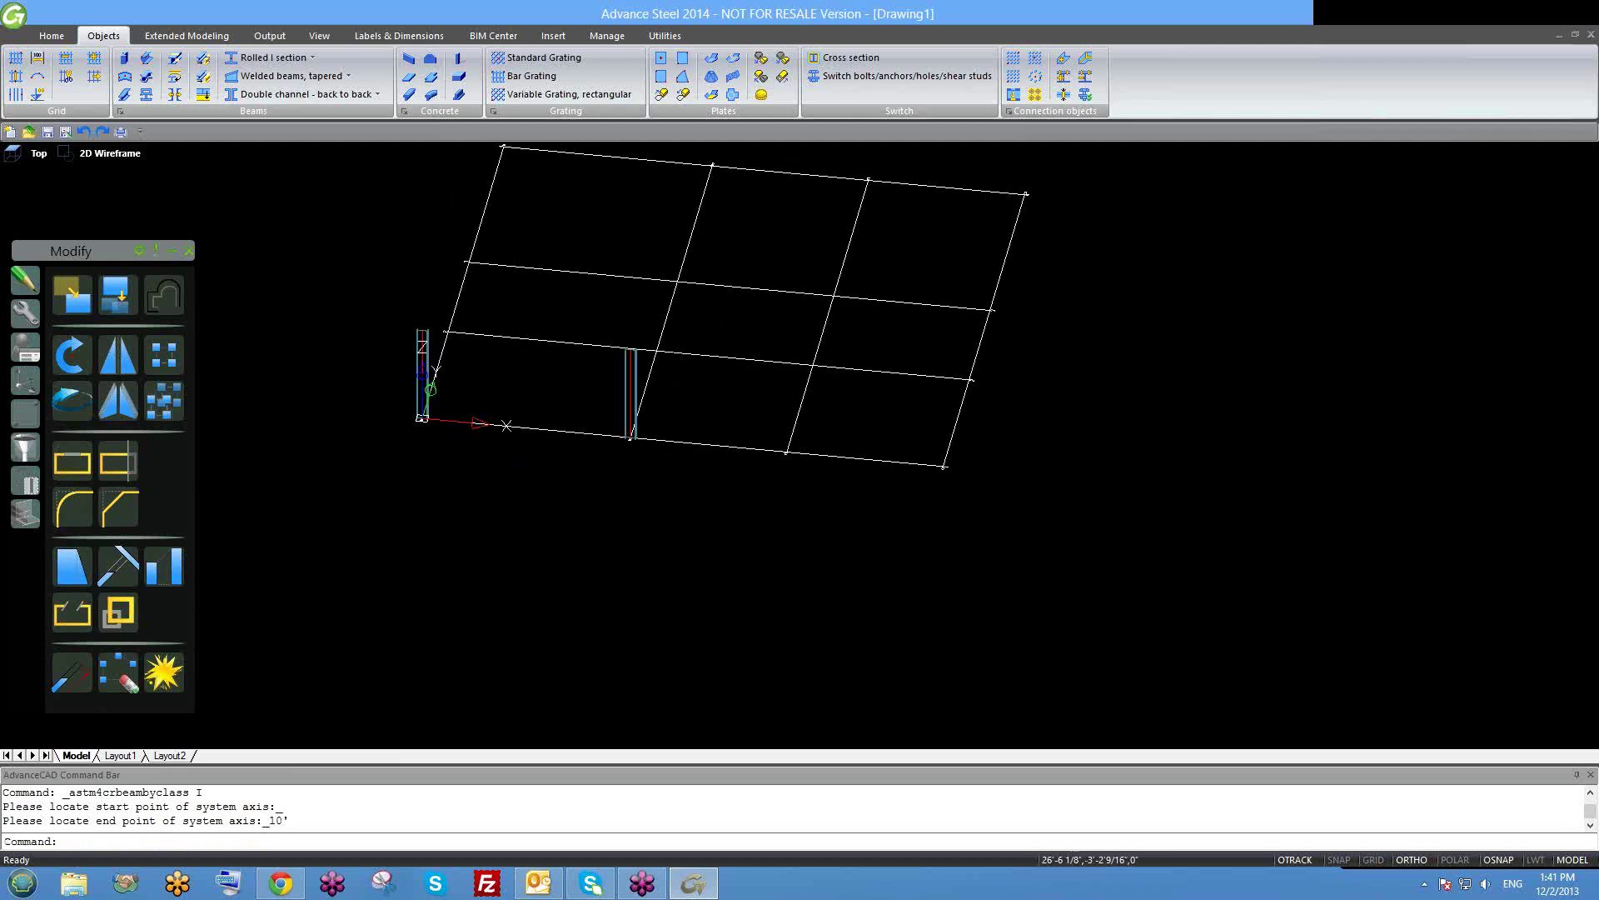
shift+middle_drag(601, 409, 583, 398)
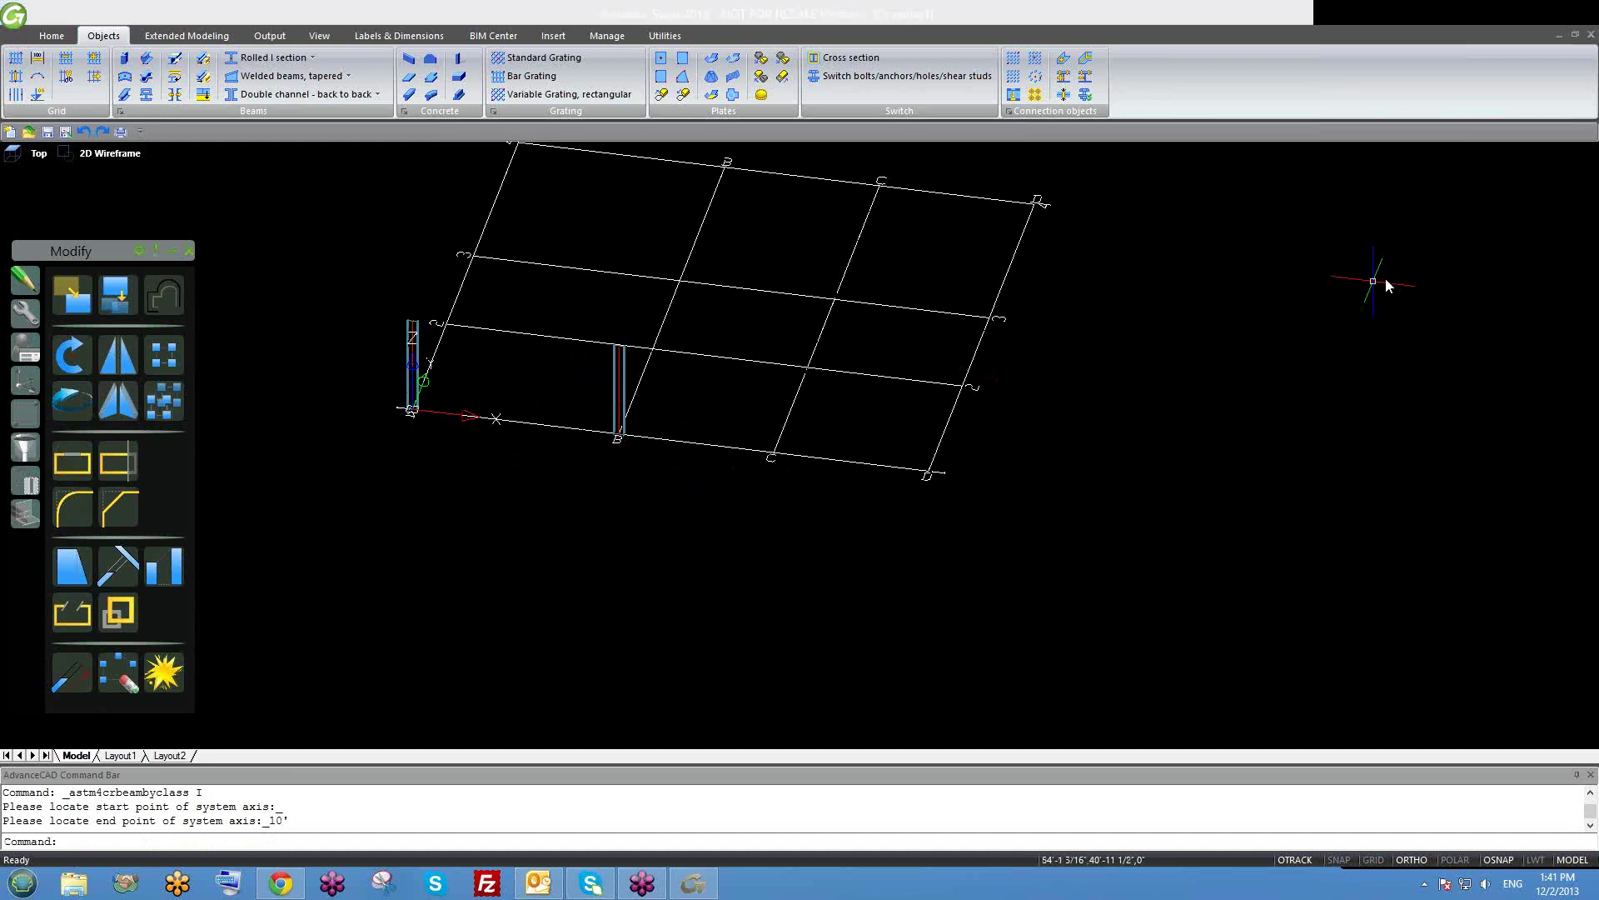
scroll(517, 367, up, 2)
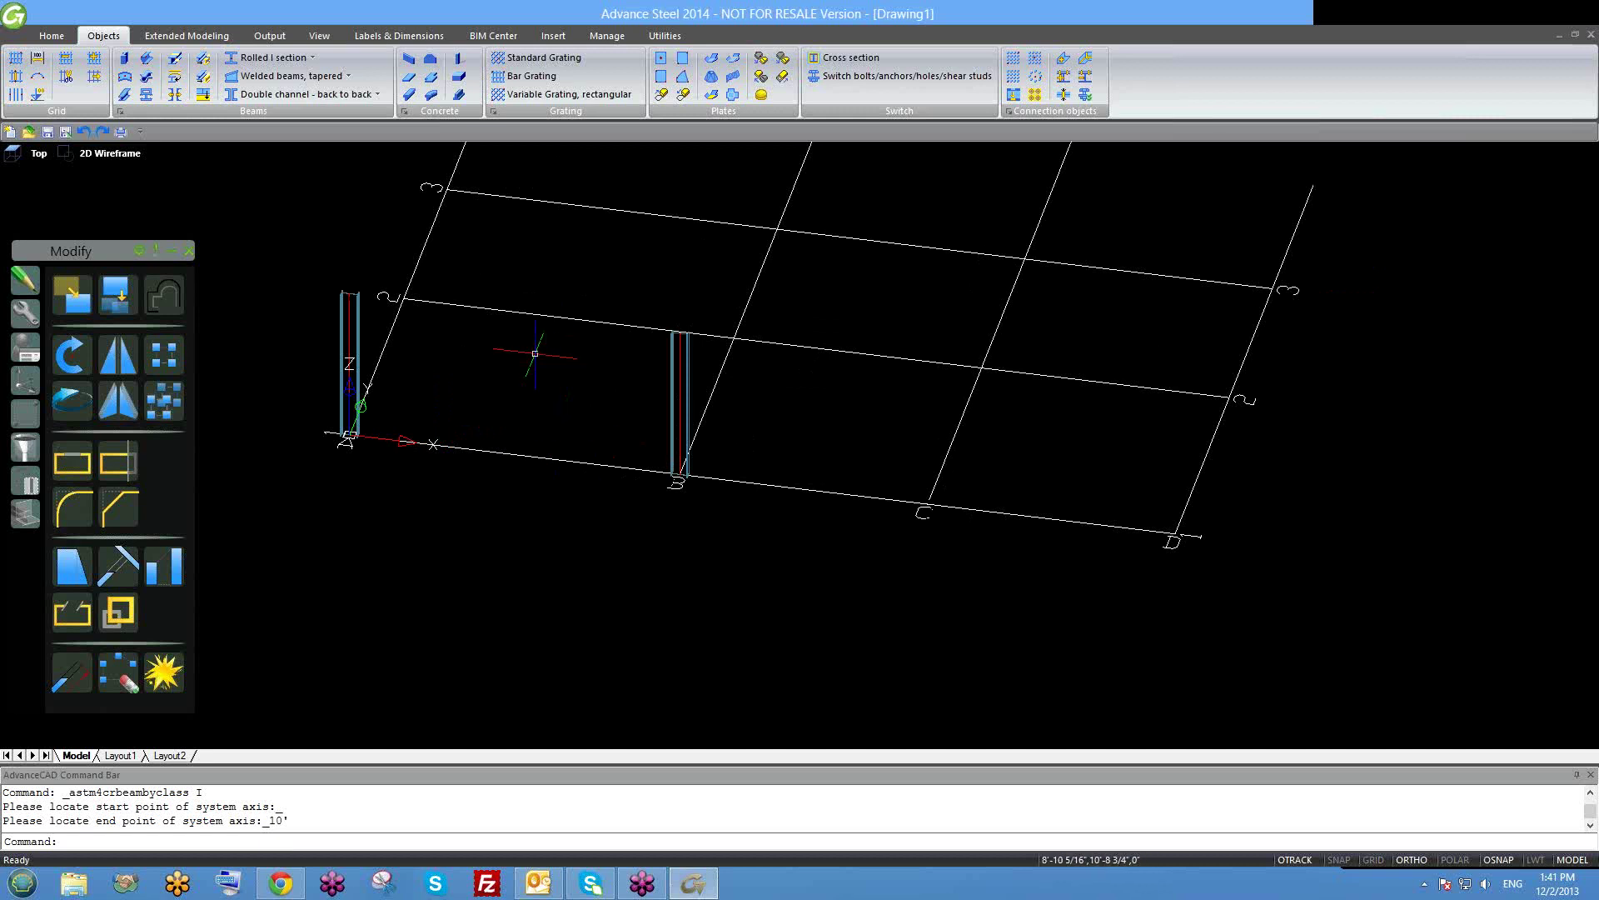
scroll(560, 385, down, 1)
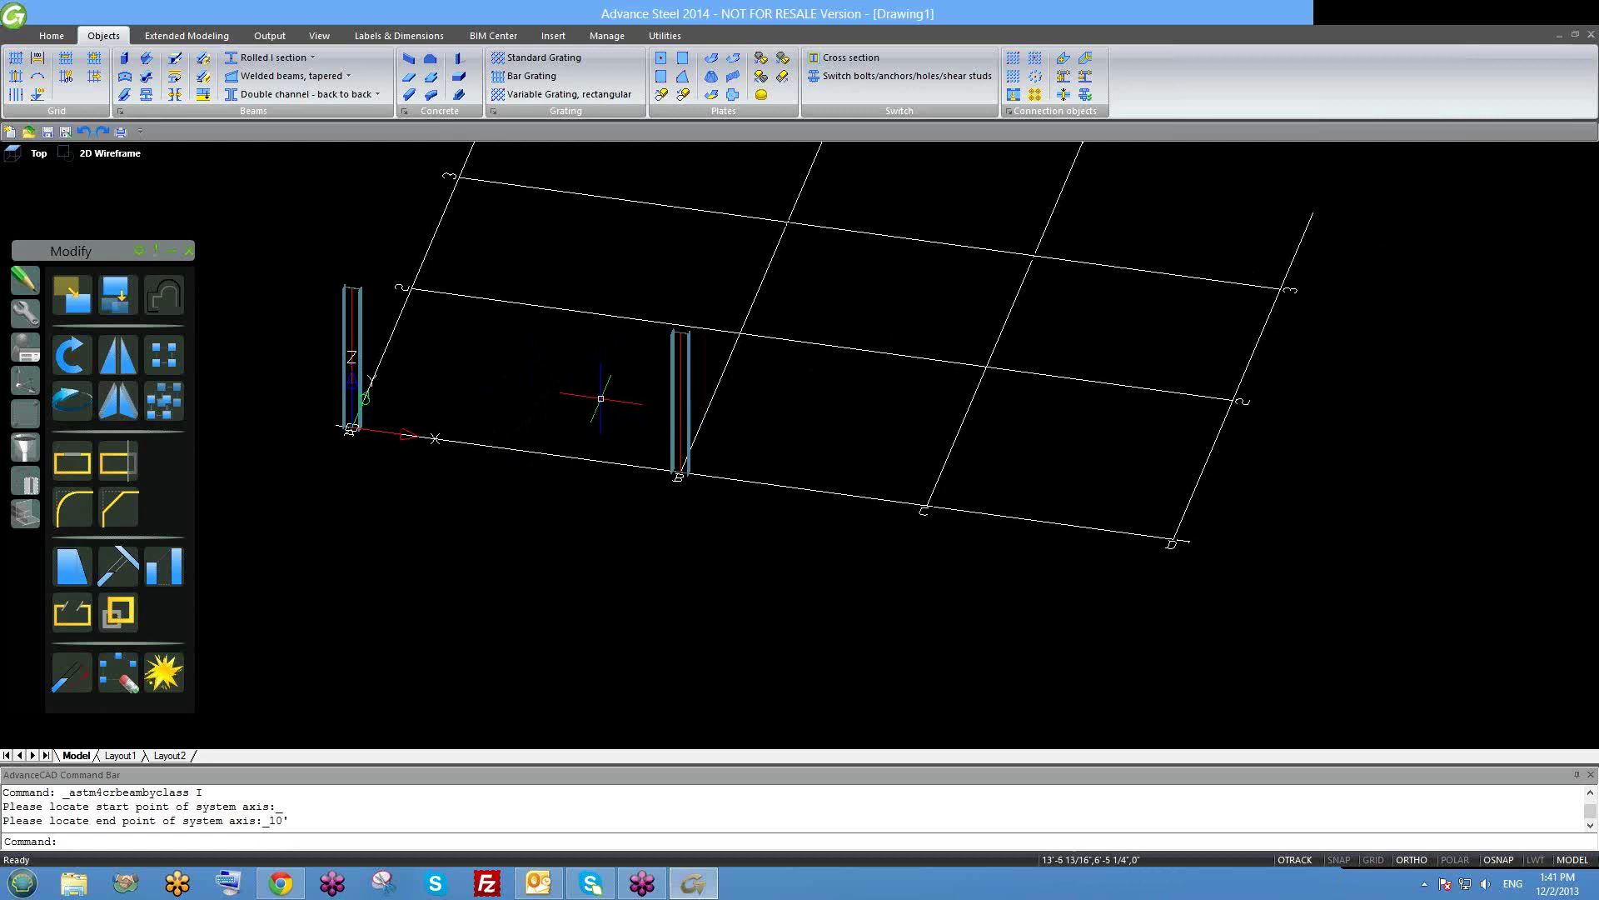
Review the active object snap modes in the drafting settings and leave them as they are.
right_click(1511, 863)
click(1524, 851)
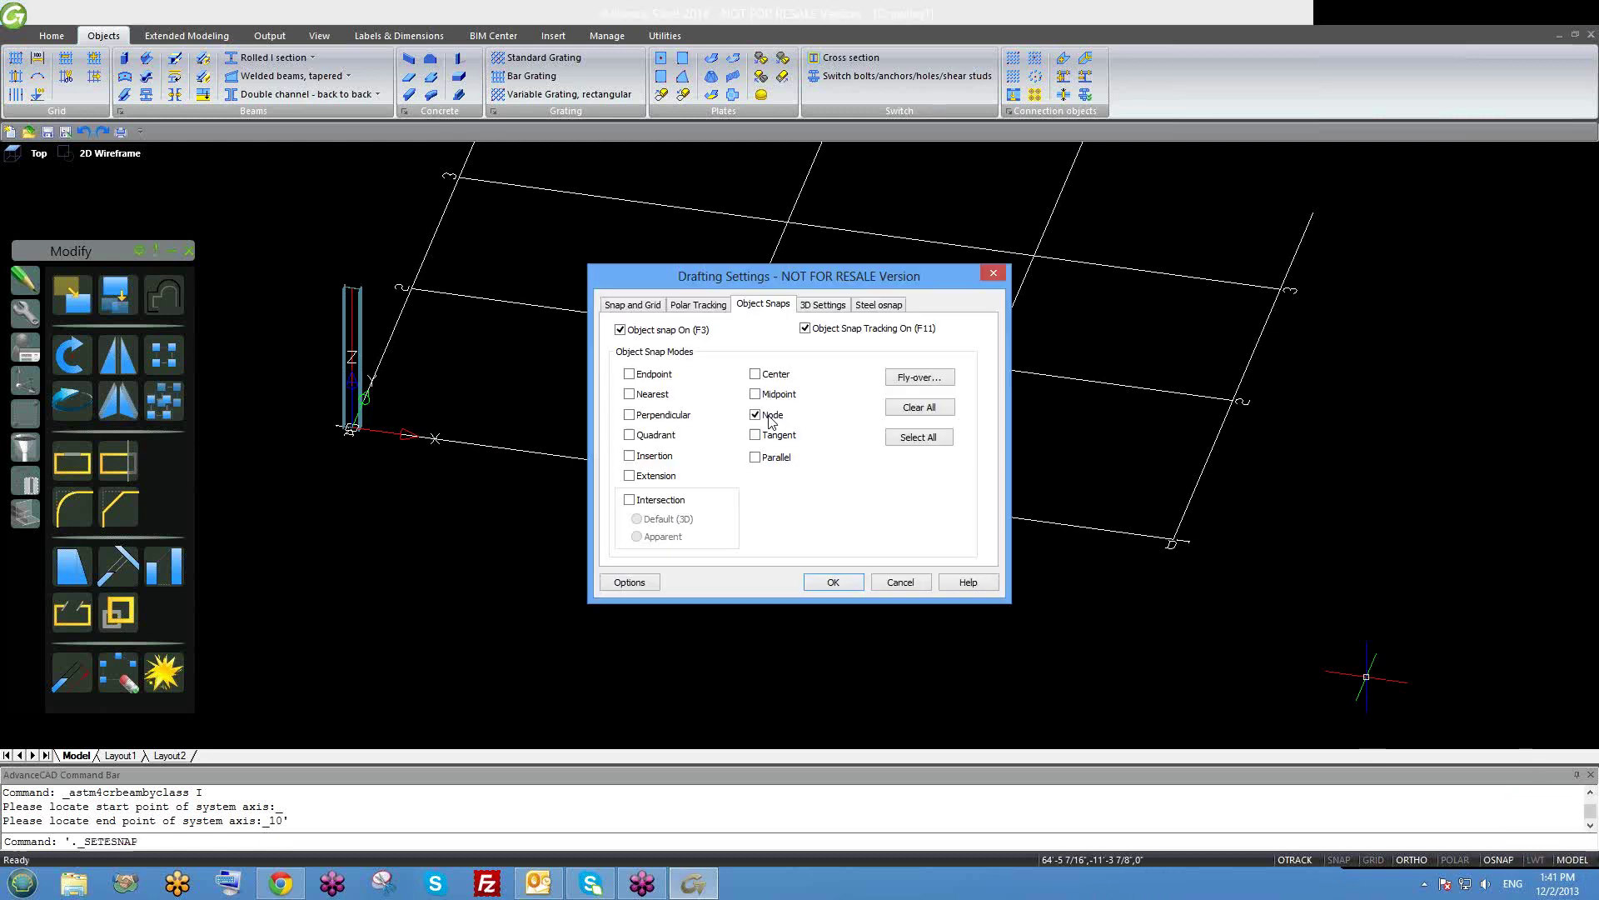
click(898, 582)
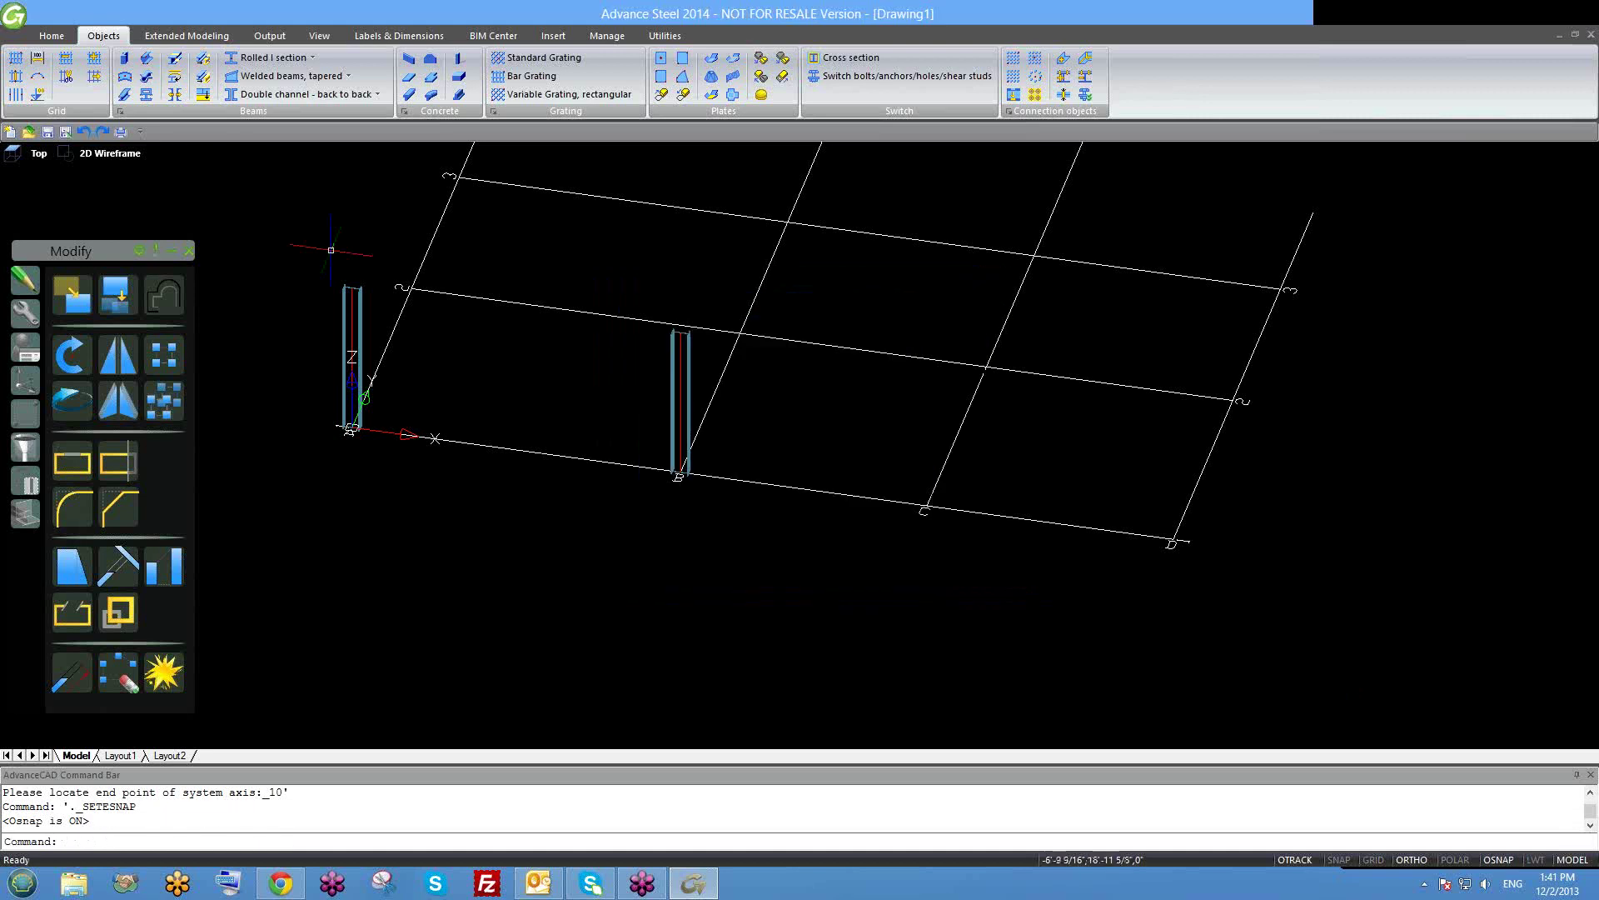
Check with the rolled I section command where the Node snap catches the first column's upper end, and cancel without placing a beam.
click(252, 69)
scroll(356, 290, down, 2)
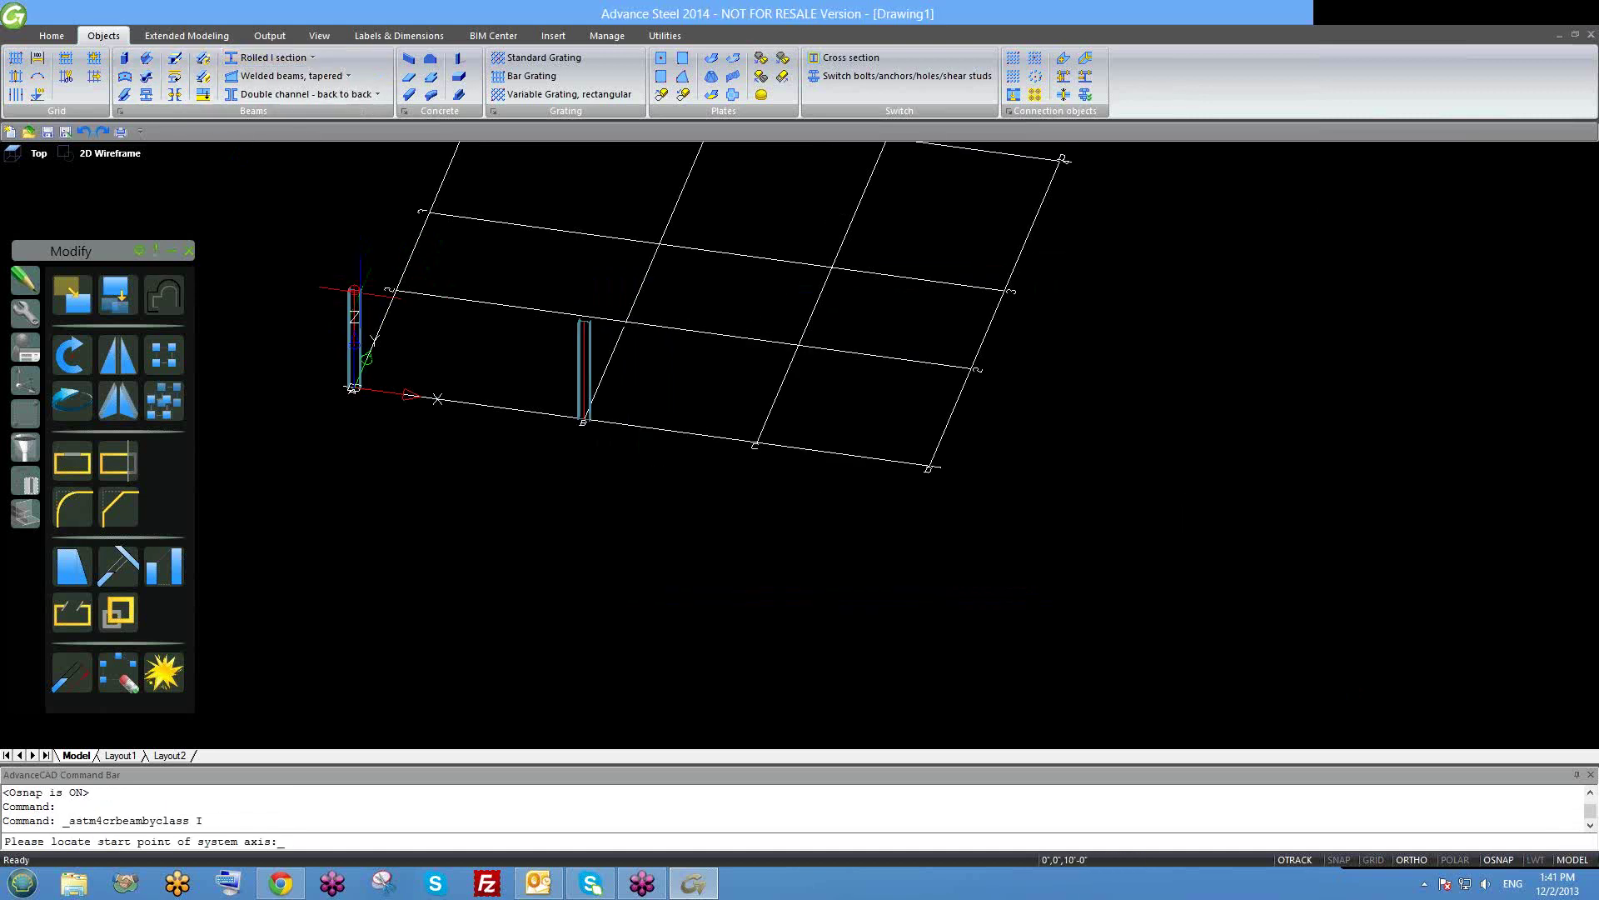
scroll(375, 313, up, 2)
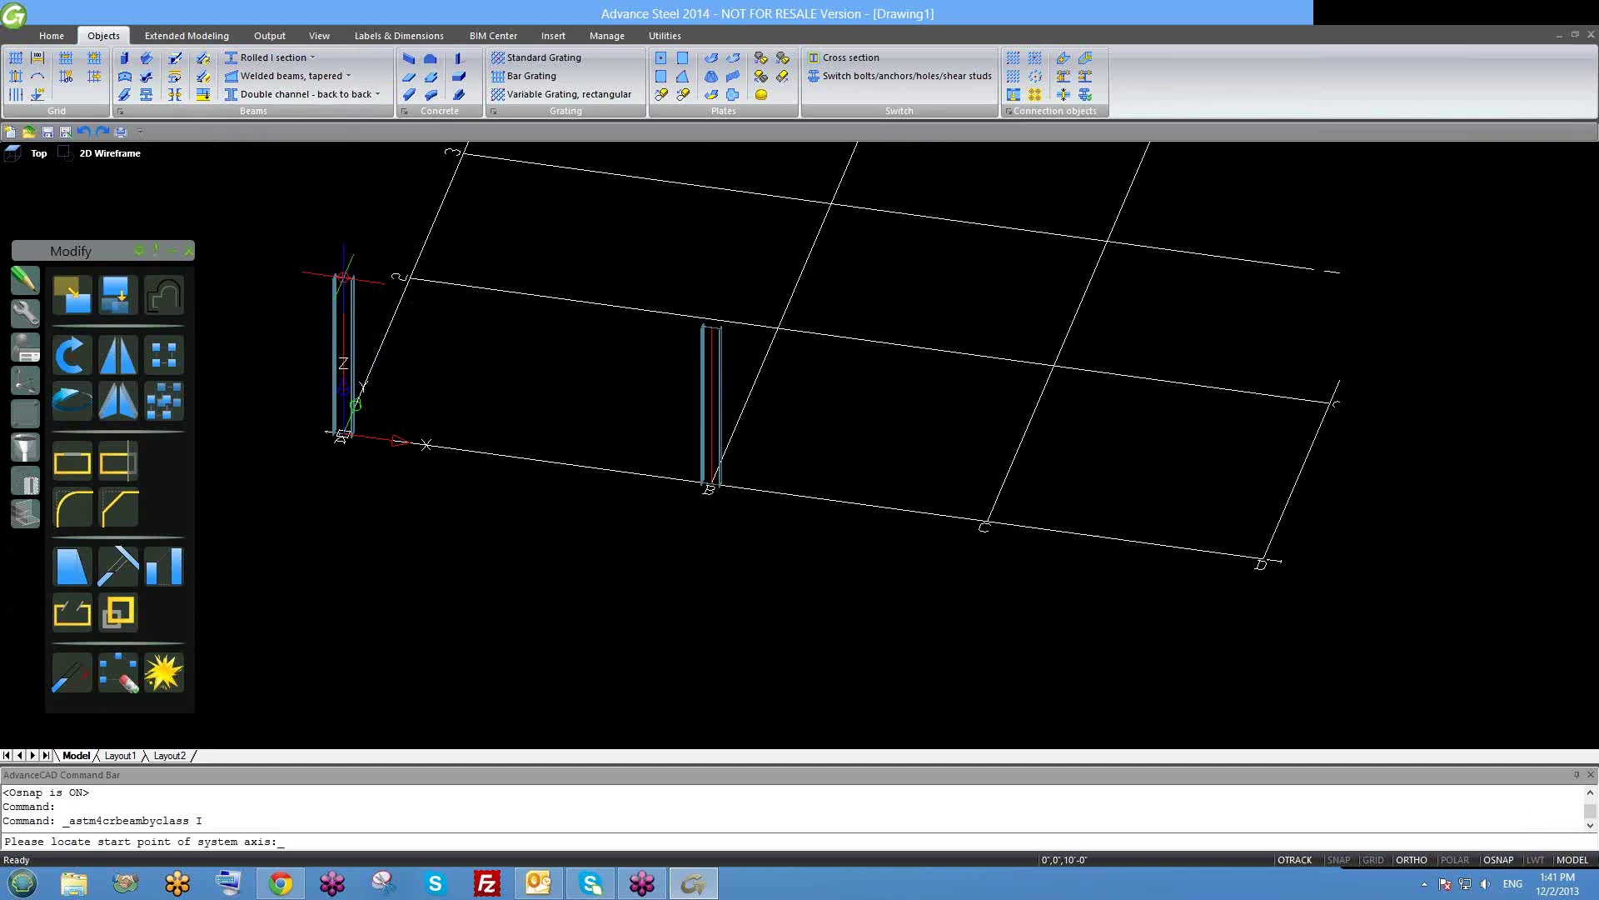
scroll(343, 277, down, 3)
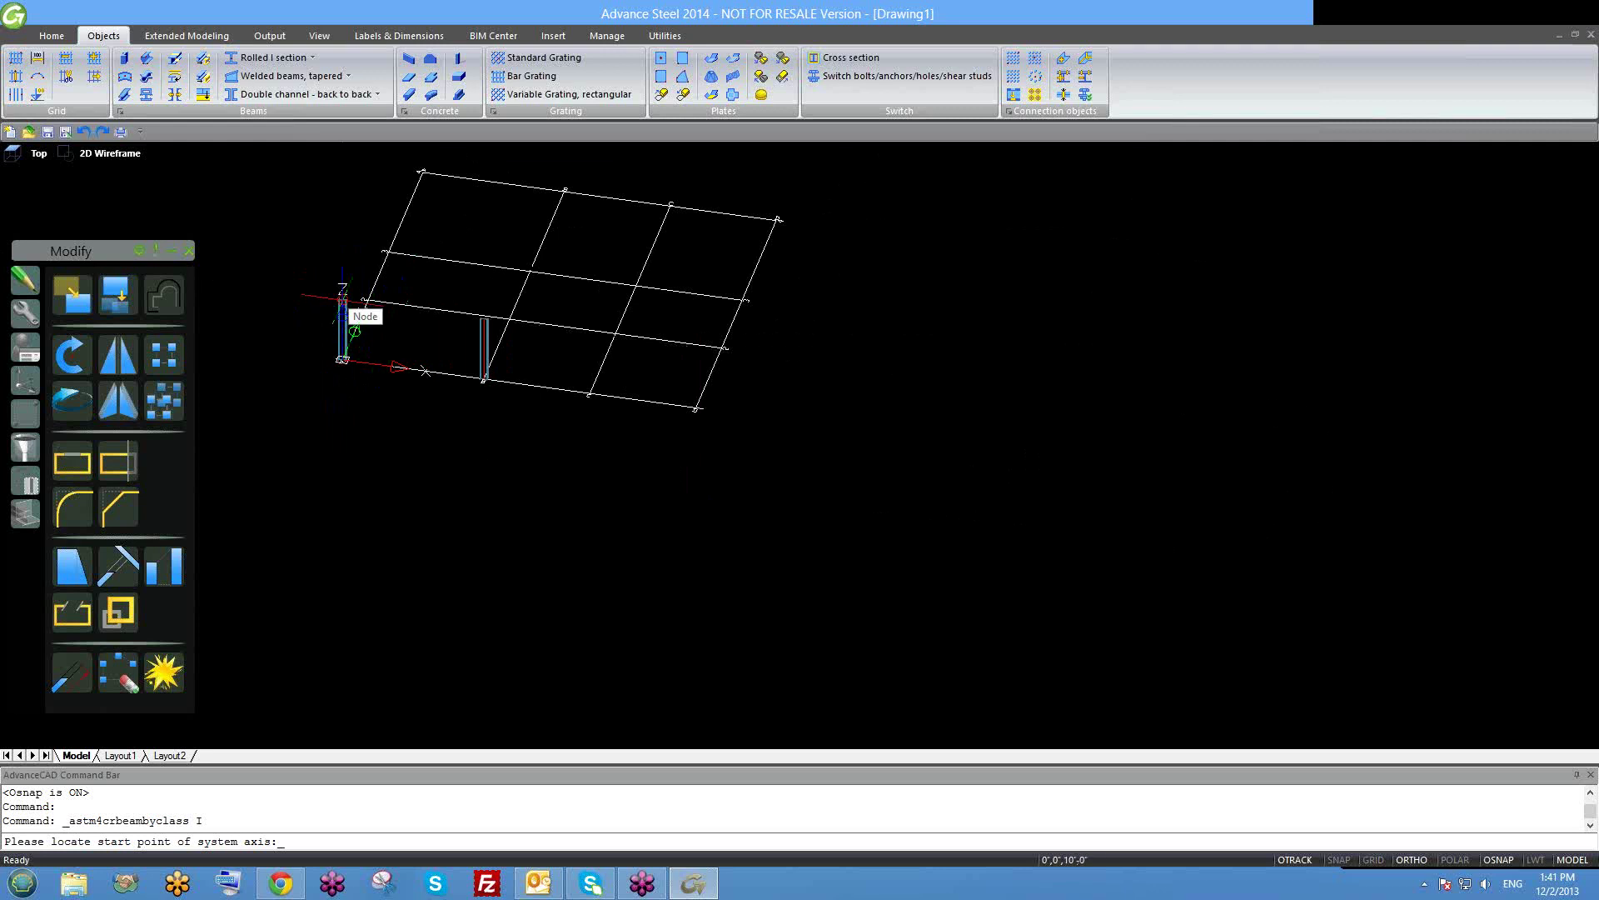
scroll(404, 438, down, 3)
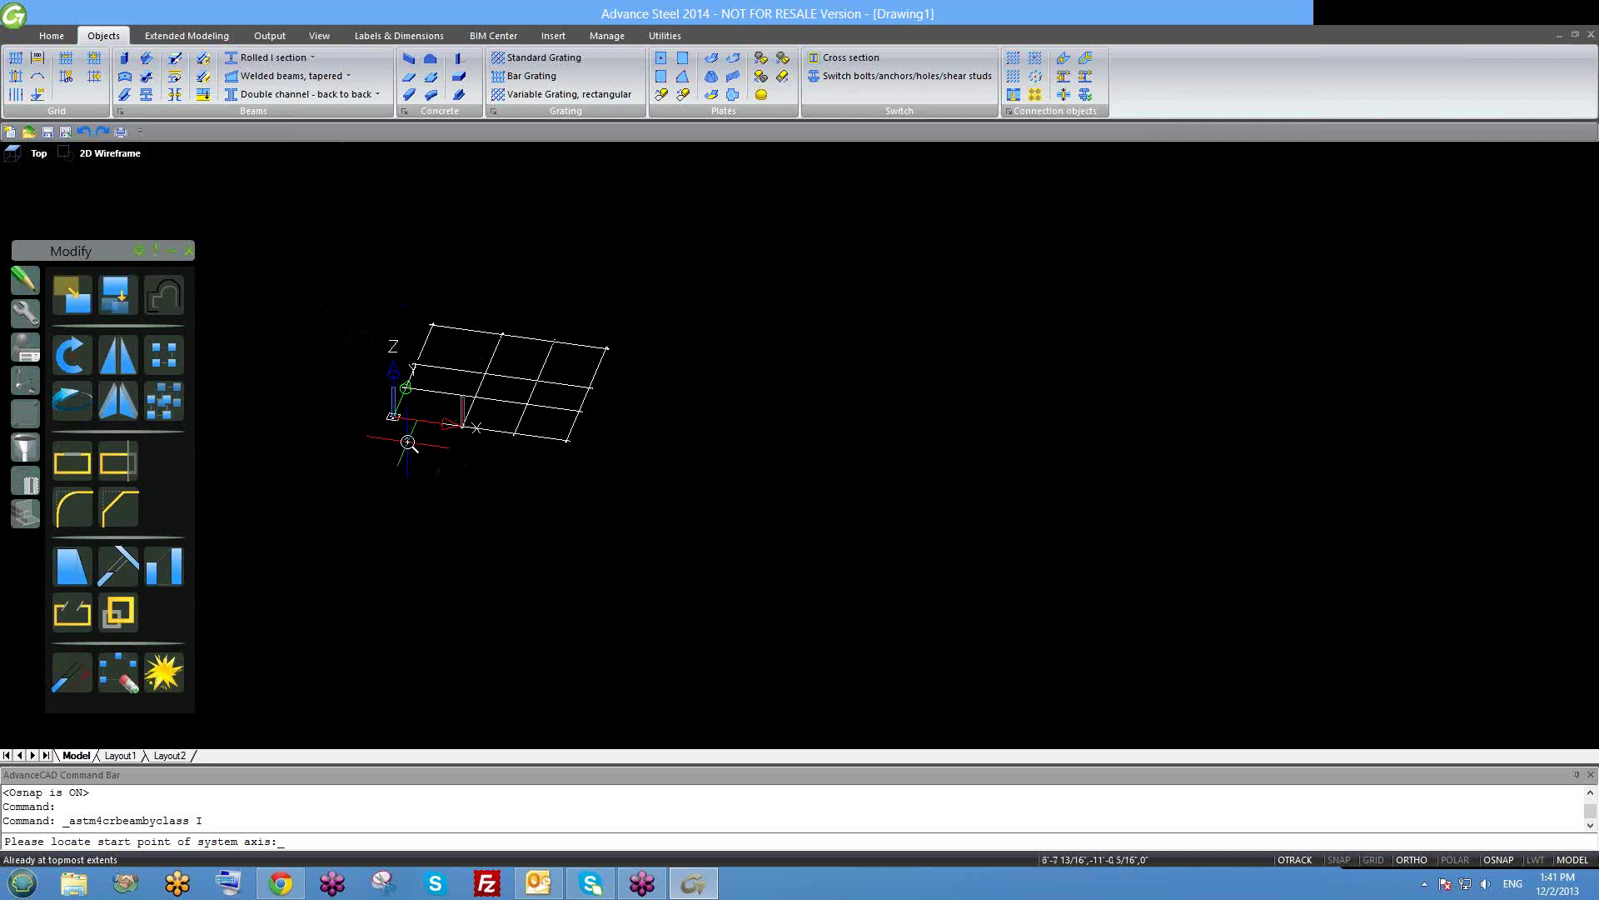
scroll(408, 441, up, 5)
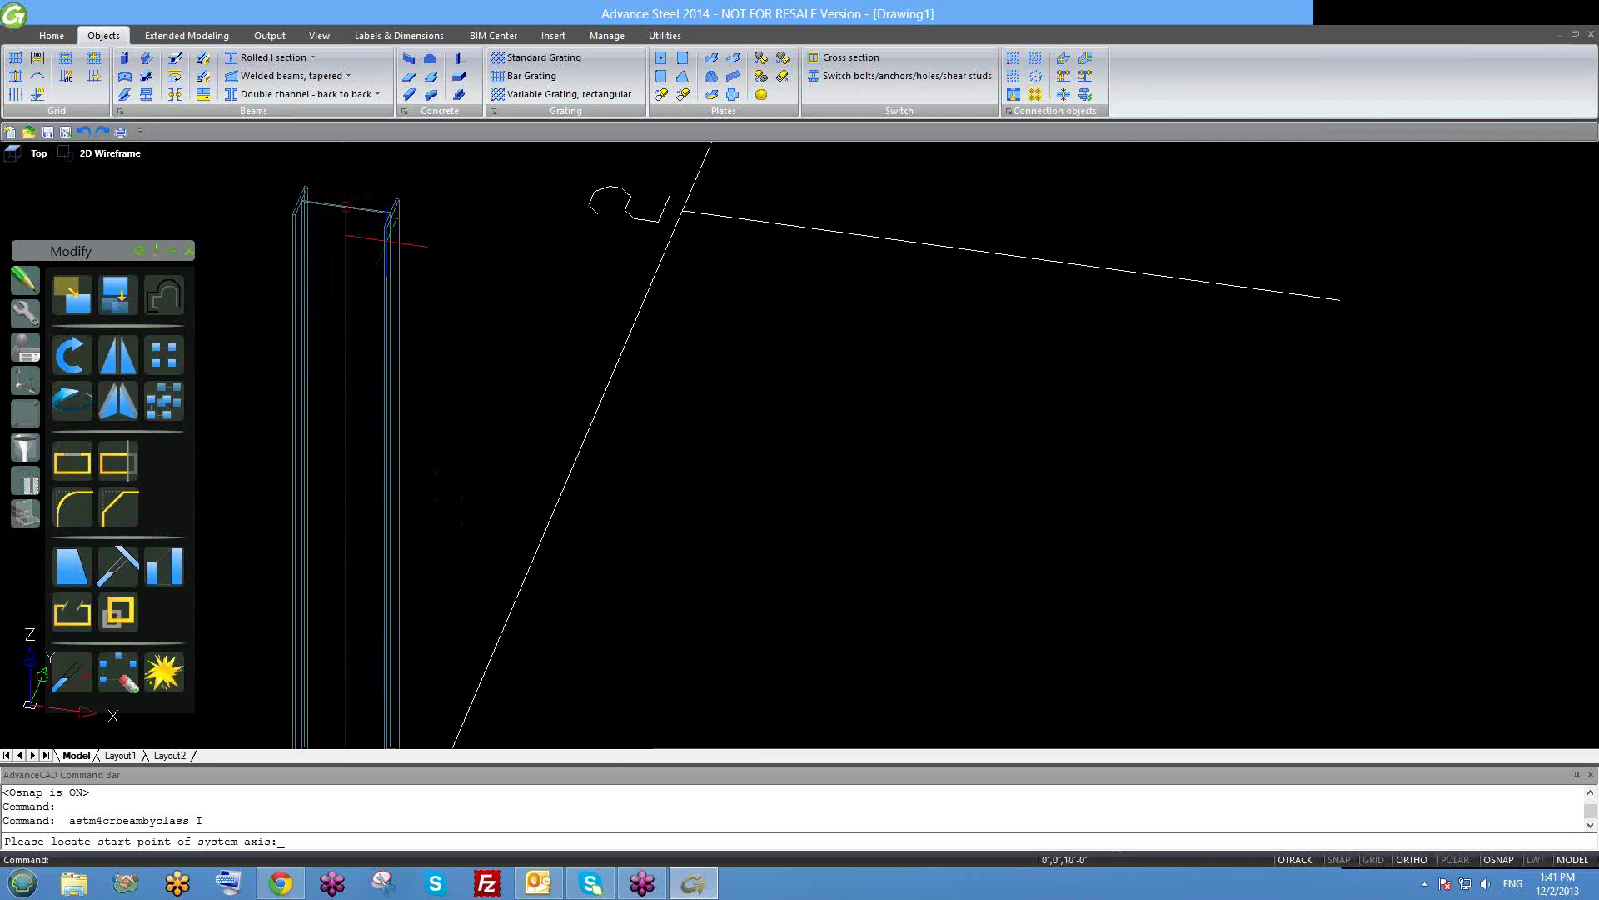
middle_drag(367, 272, 351, 291)
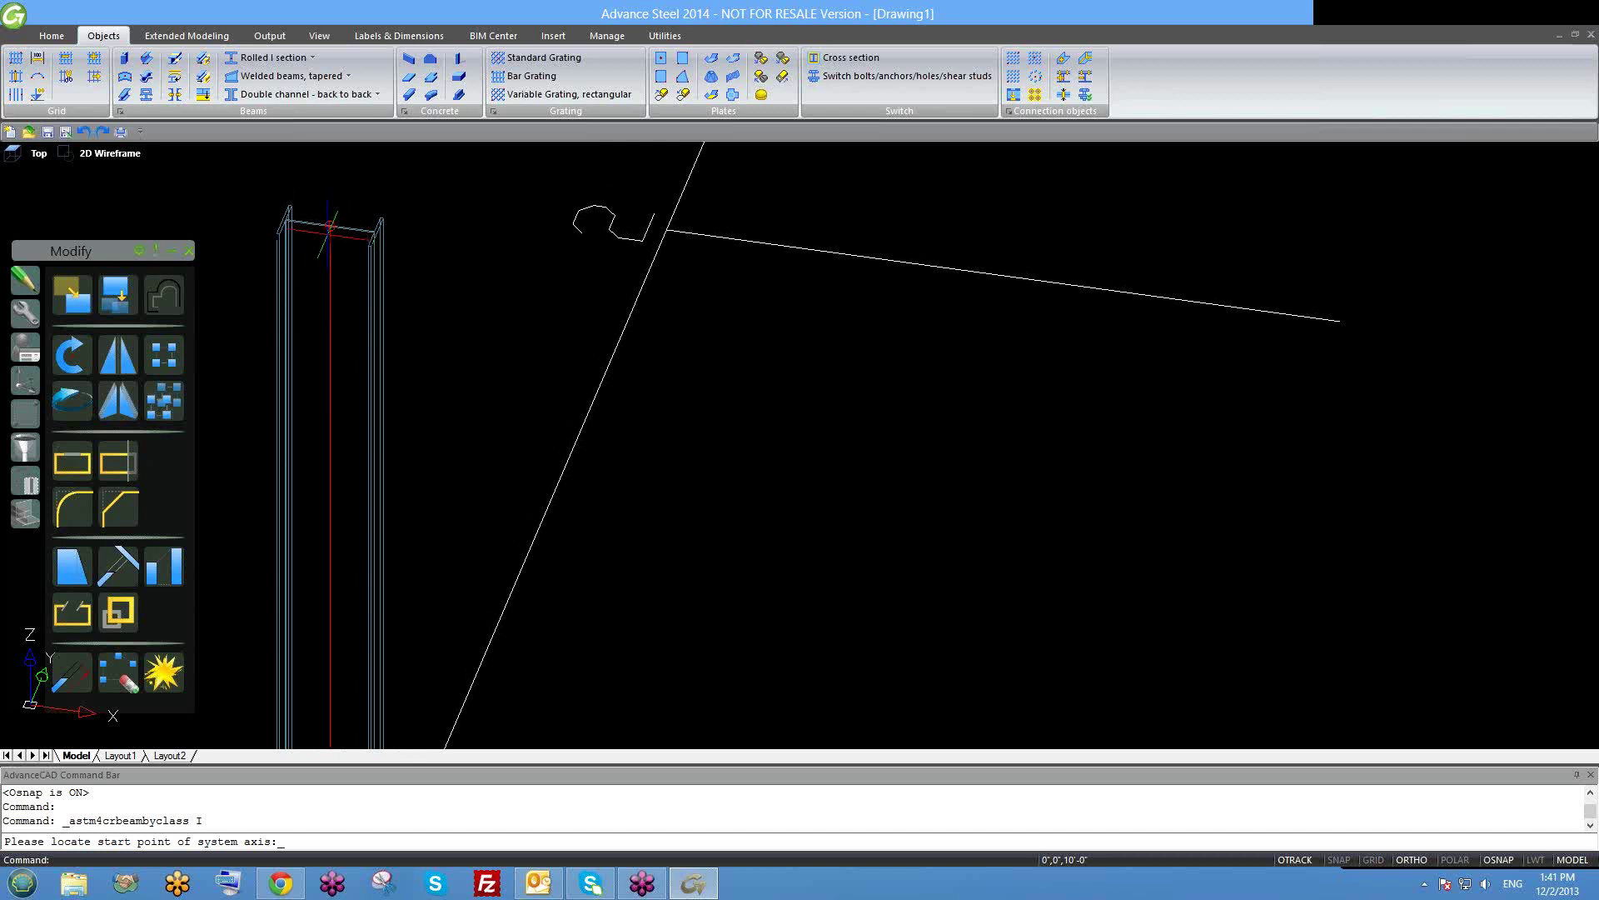
scroll(458, 375, down, 10)
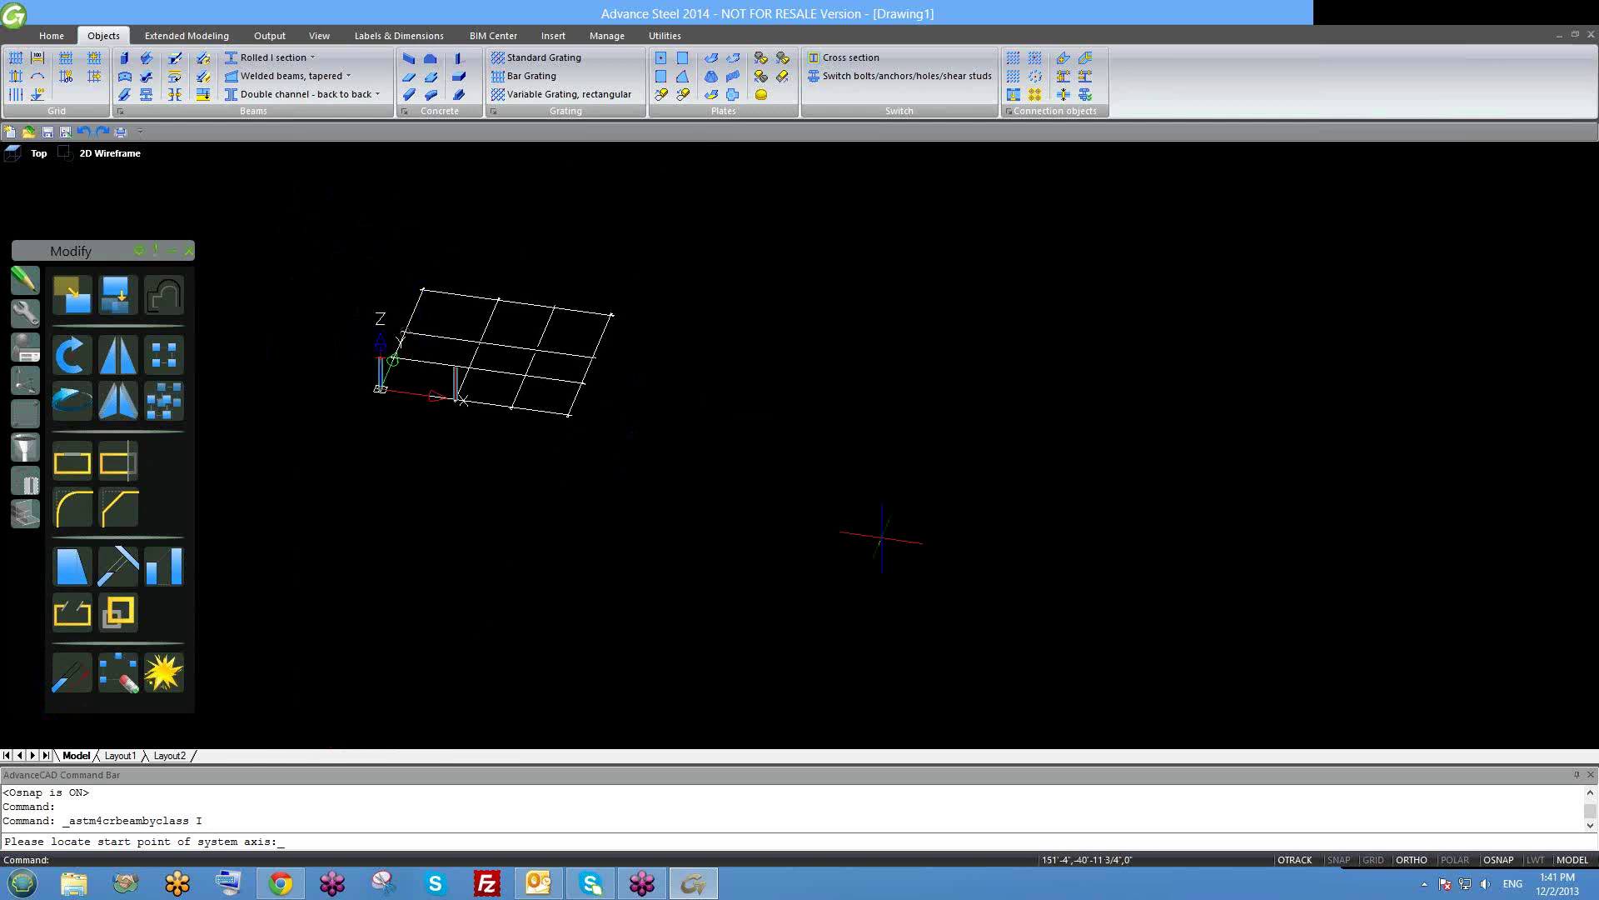
key(Escape)
Enable the Endpoint object snap in addition to Node.
right_click(1495, 861)
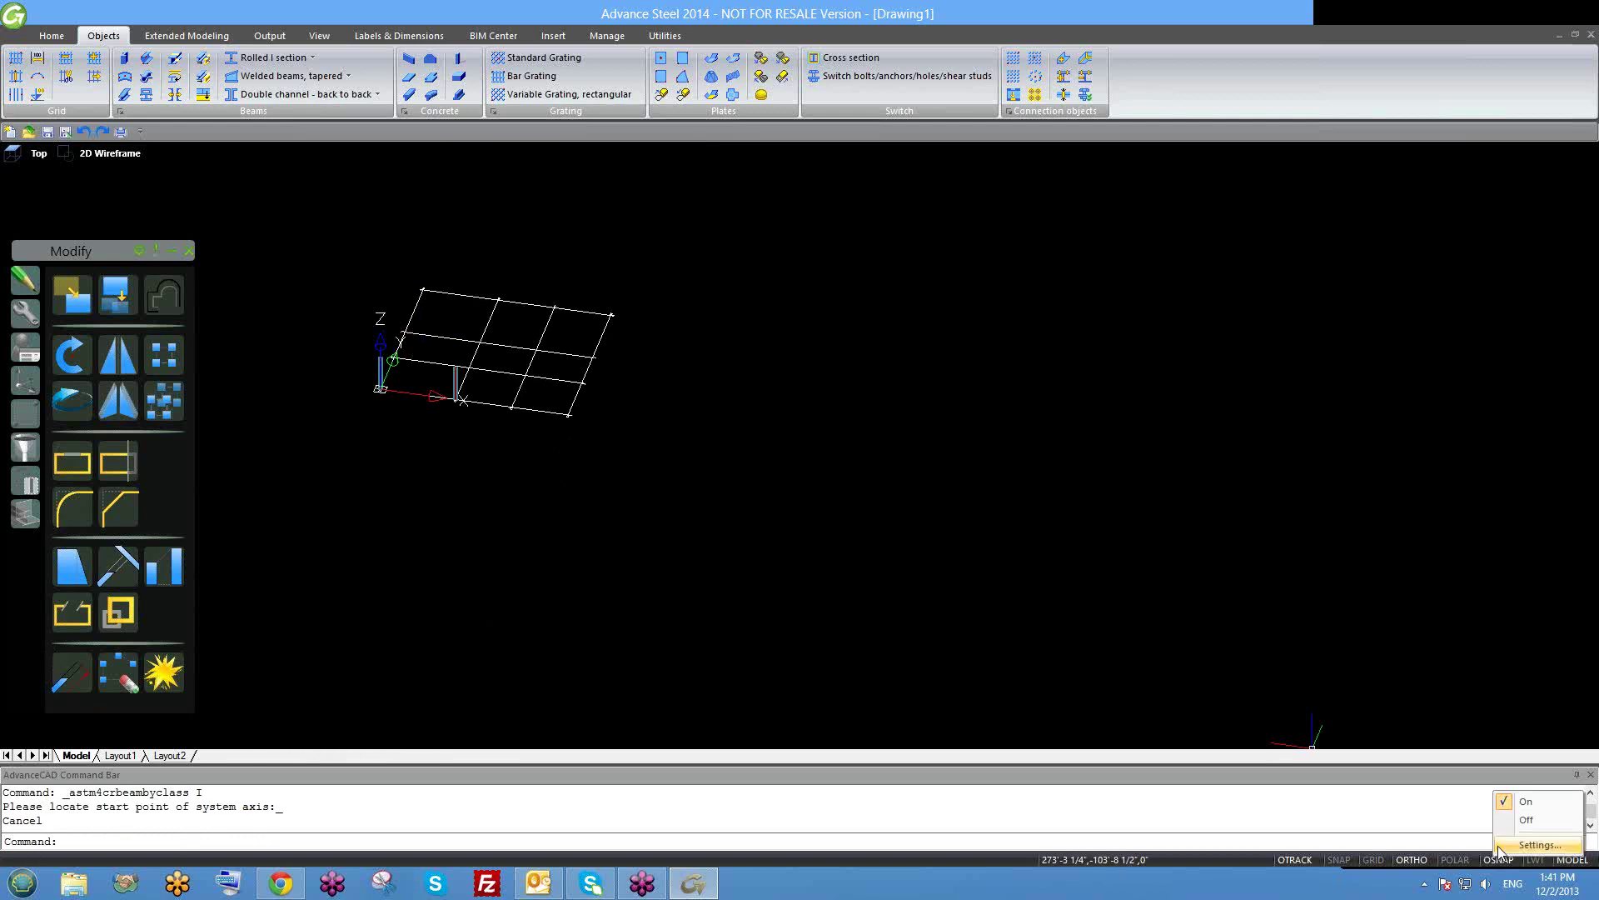
click(1498, 846)
click(661, 374)
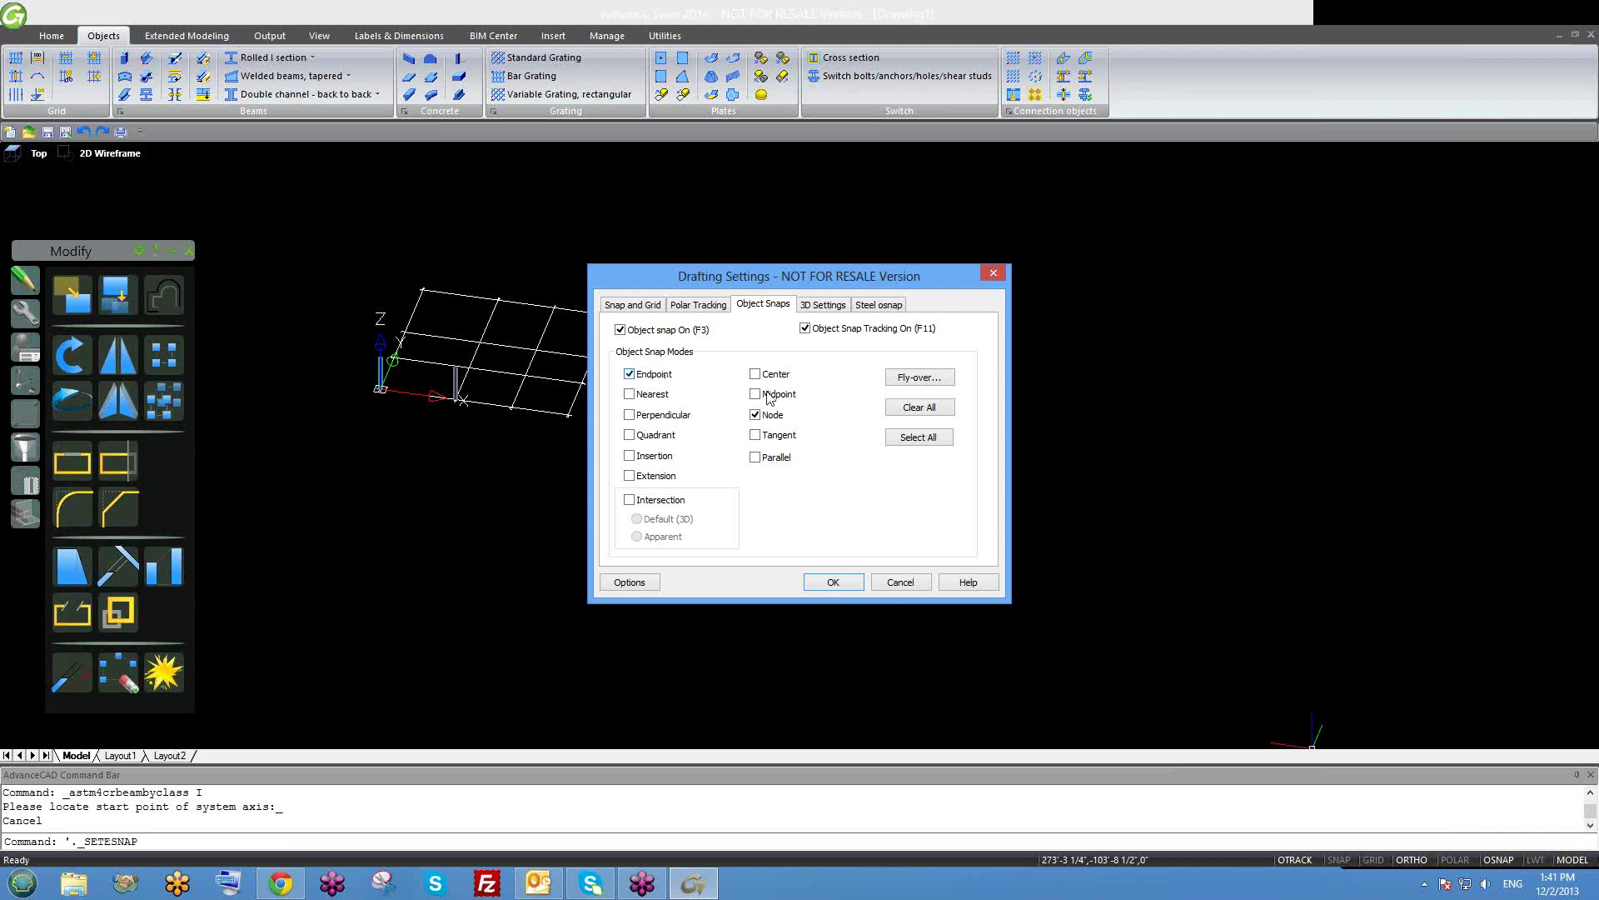
click(833, 581)
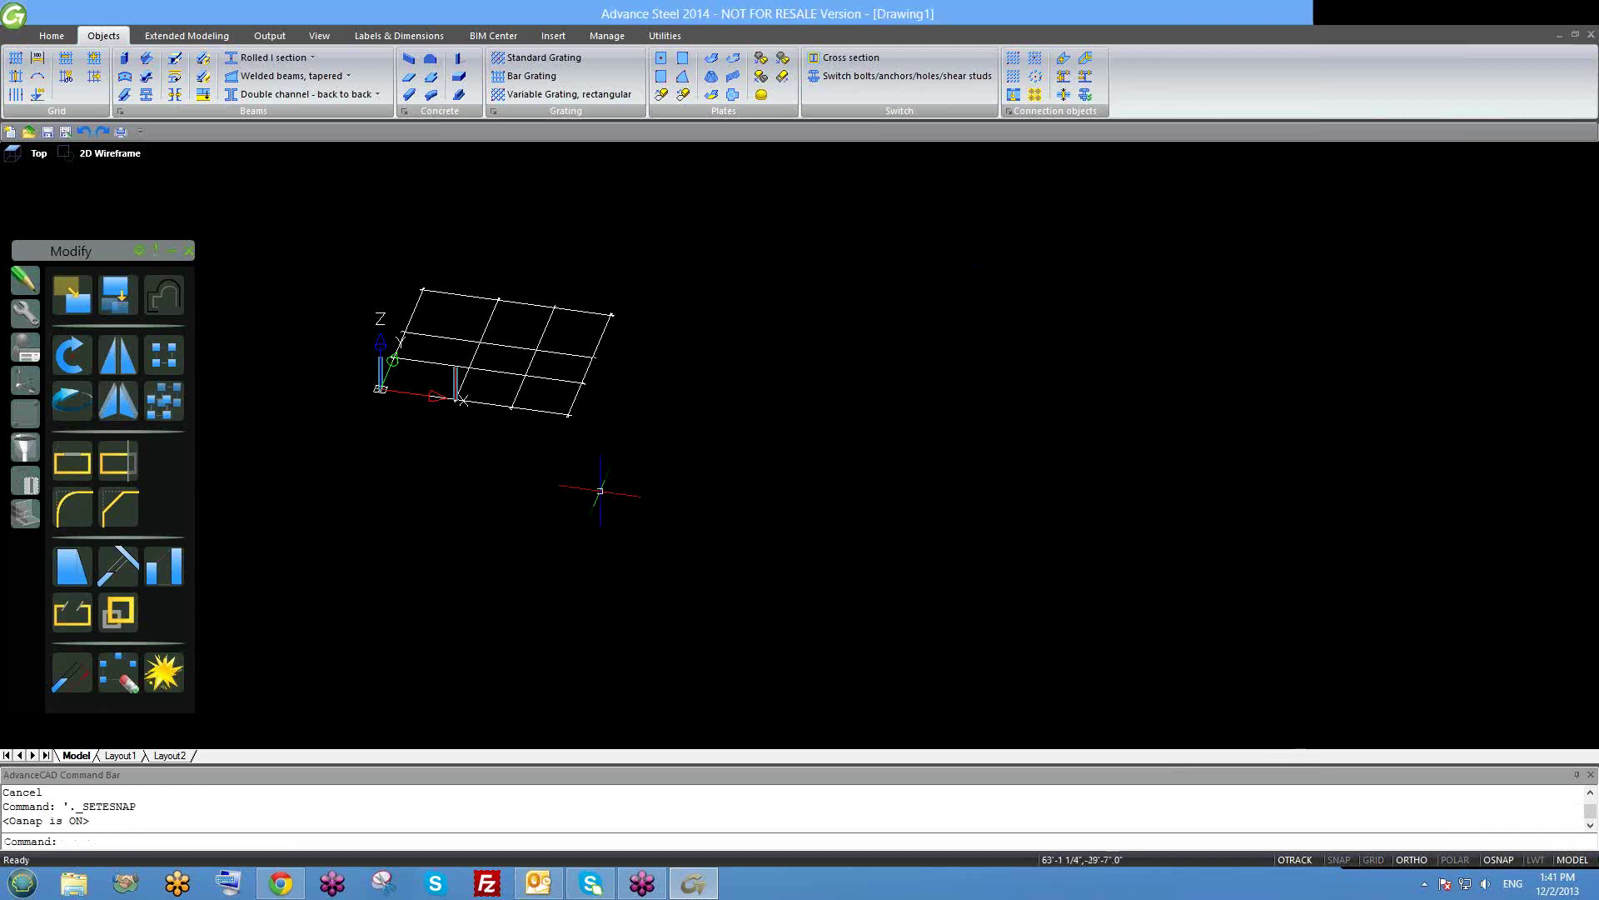
Examine with the rolled I section command which flange corners the Endpoint snap catches at the first column's upper end.
click(273, 57)
scroll(382, 358, up, 4)
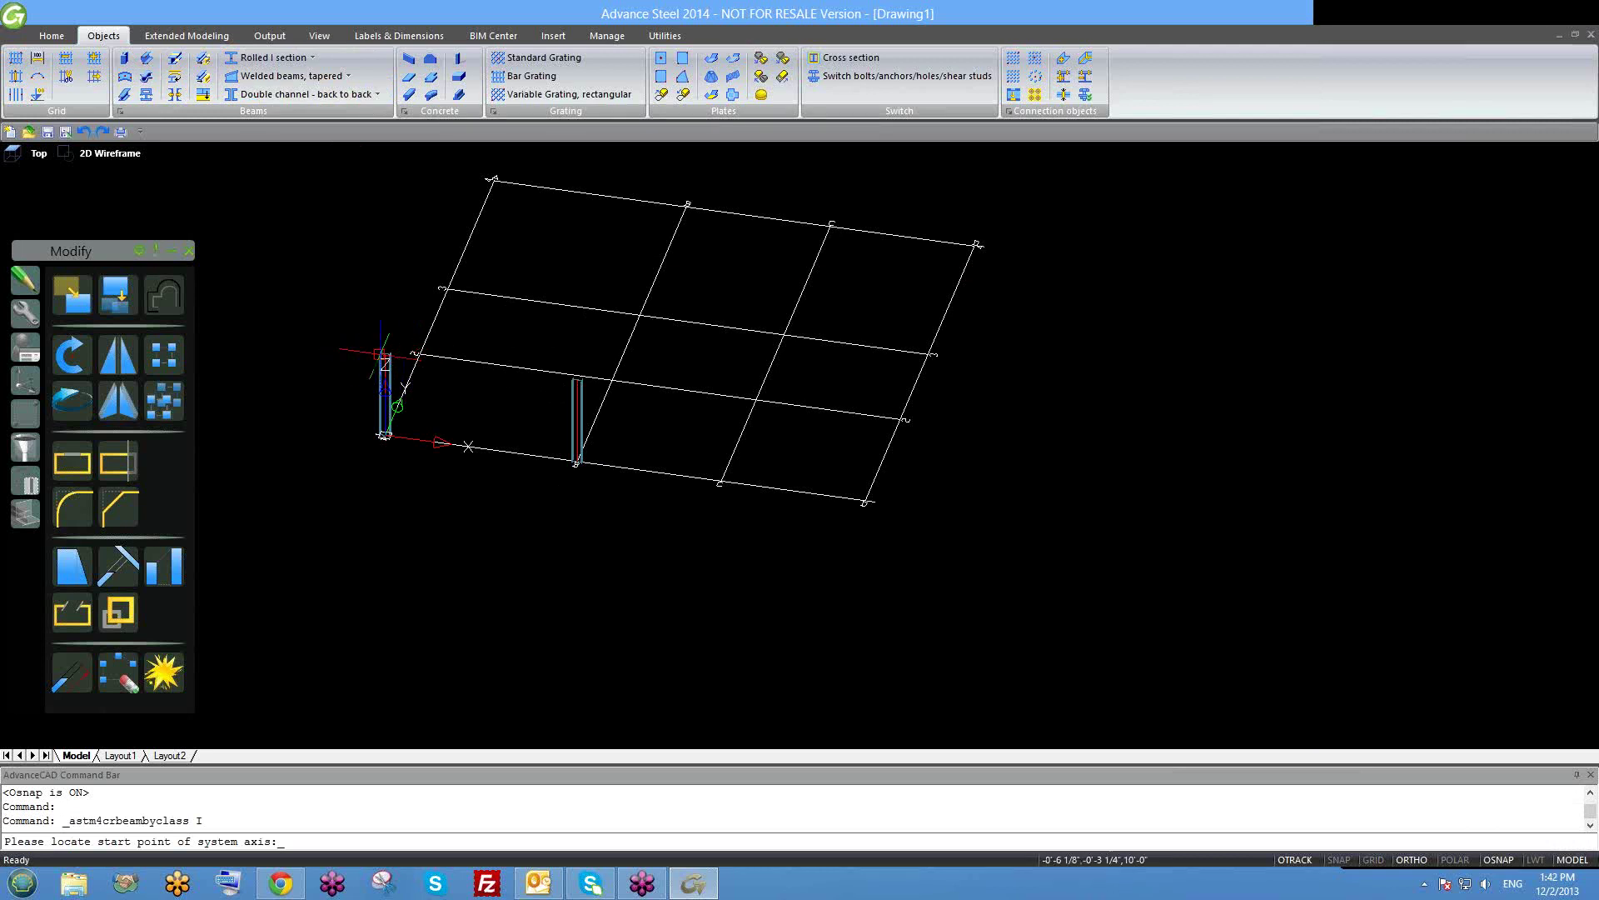
scroll(379, 348, up, 2)
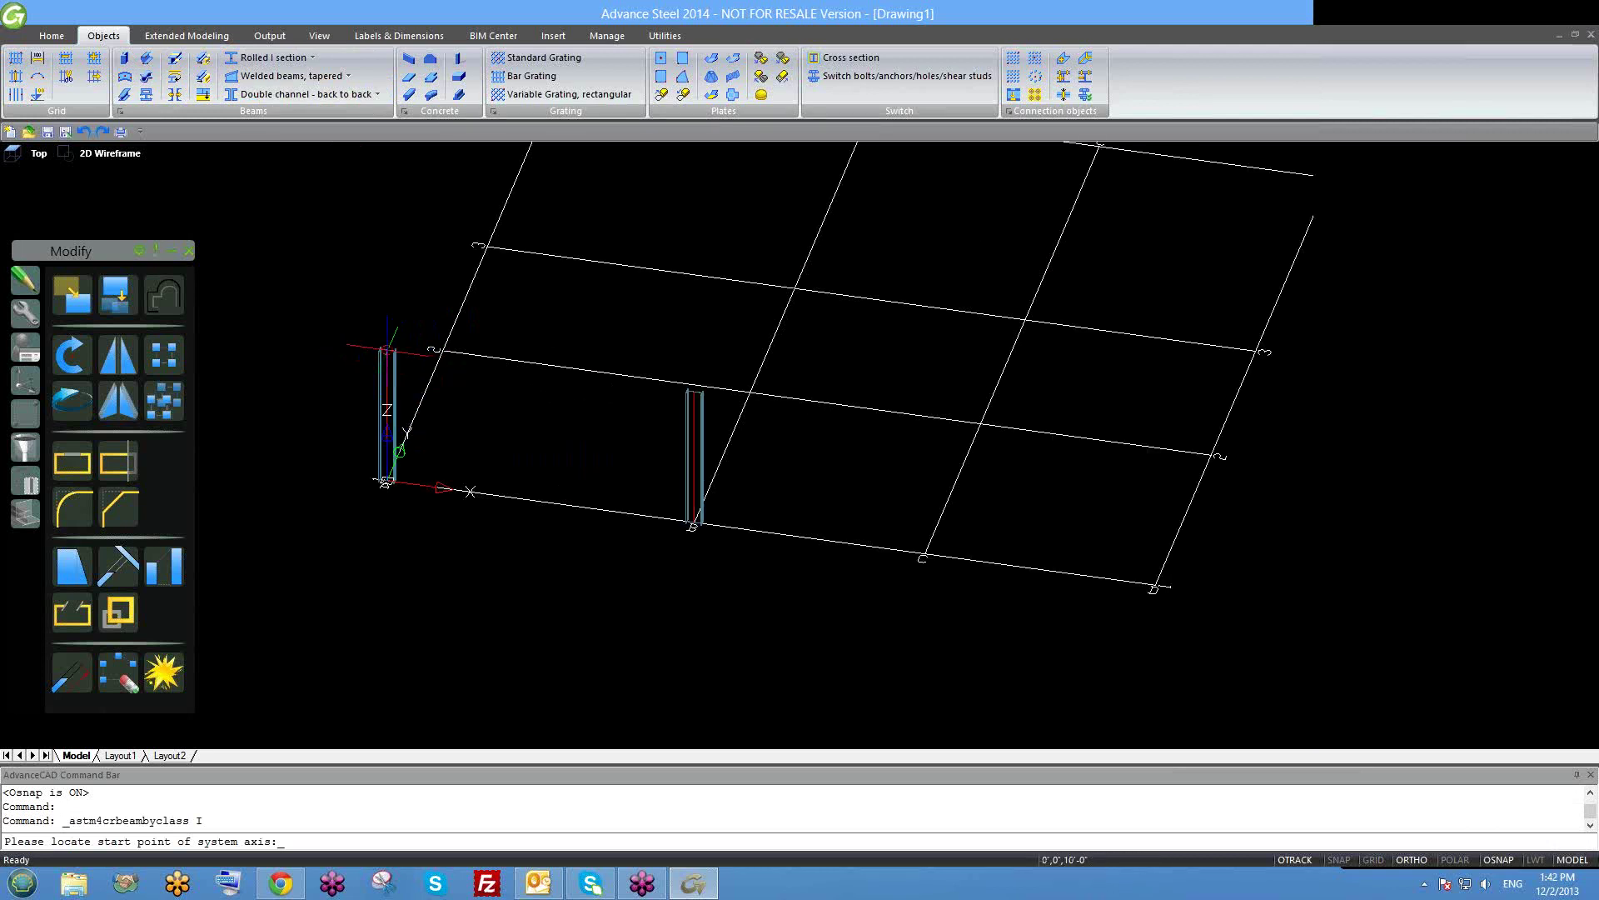
scroll(394, 346, up, 2)
scroll(383, 348, up, 2)
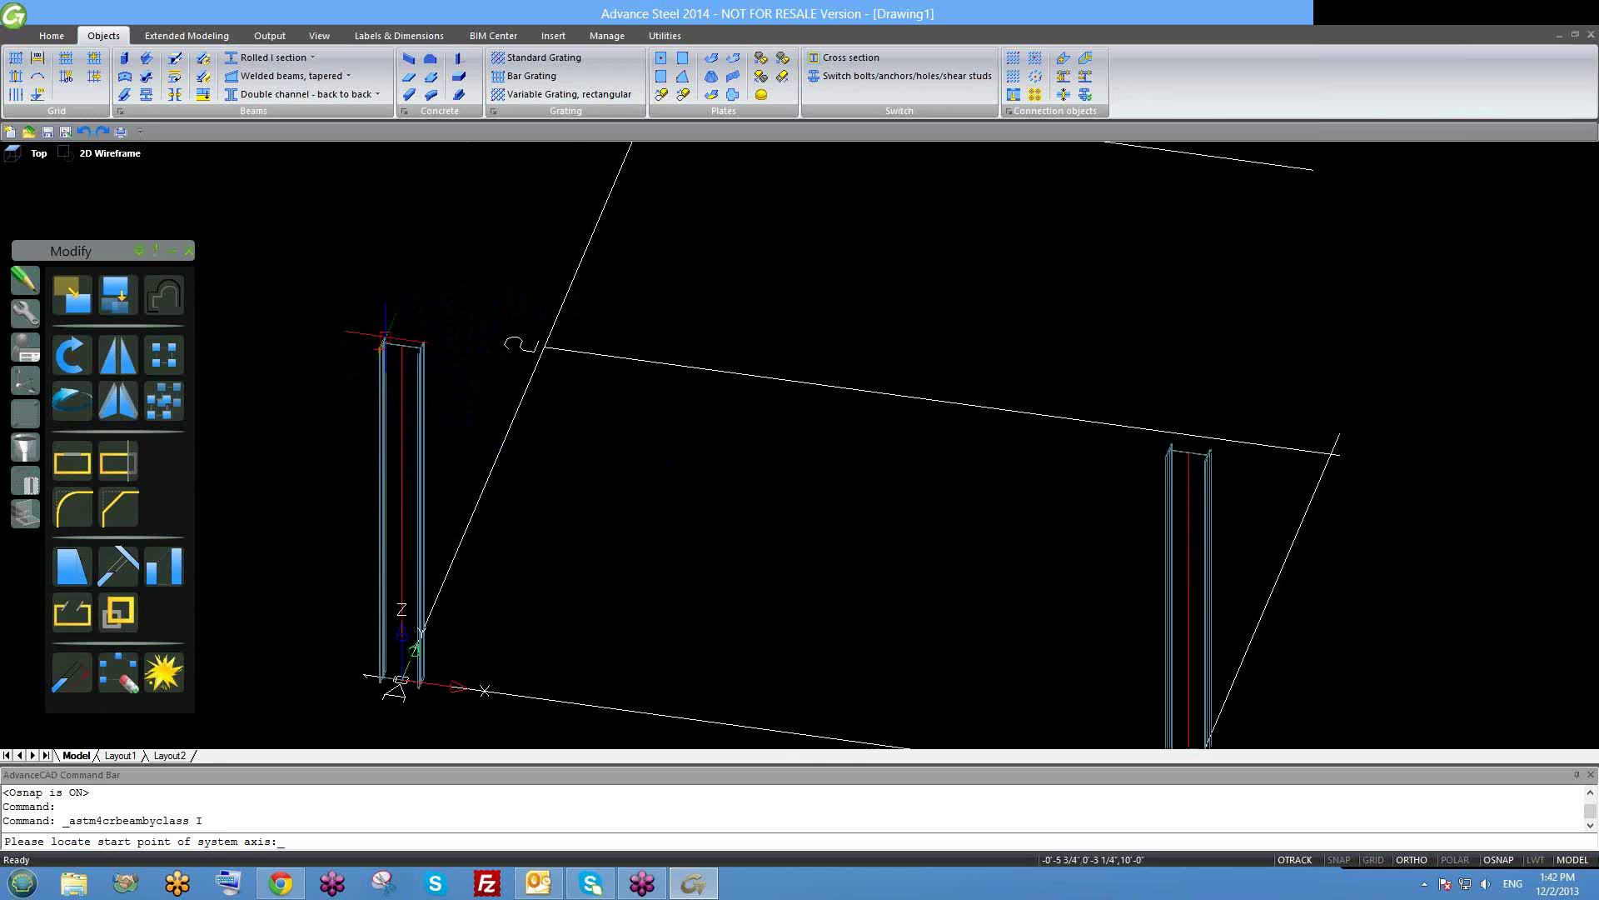
scroll(385, 342, up, 1)
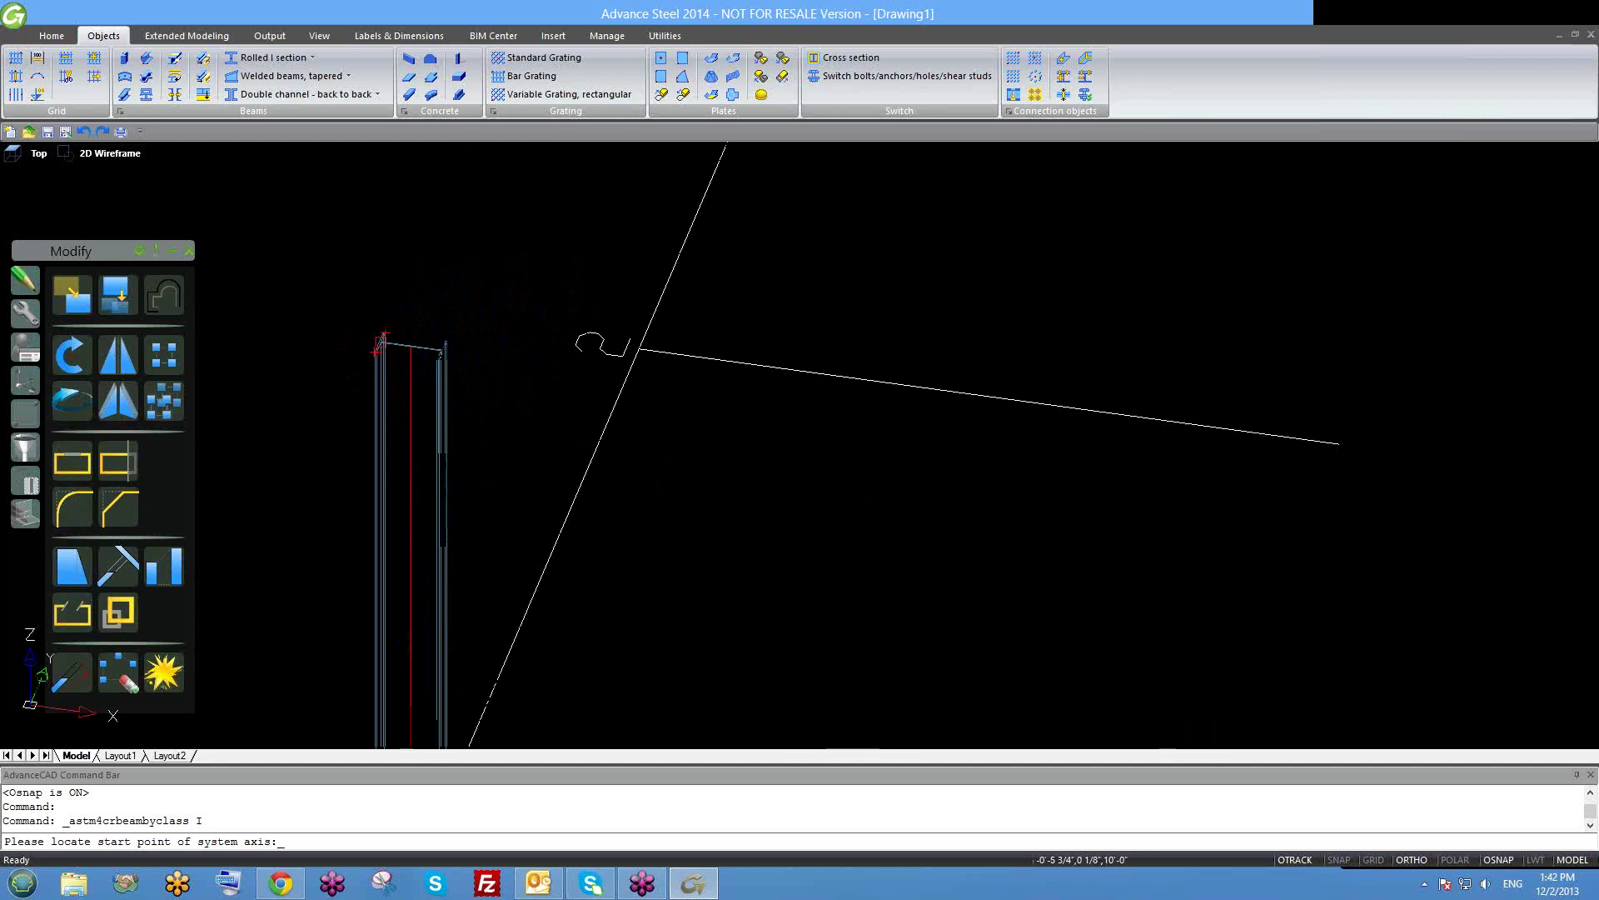
scroll(379, 350, up, 1)
scroll(376, 350, up, 2)
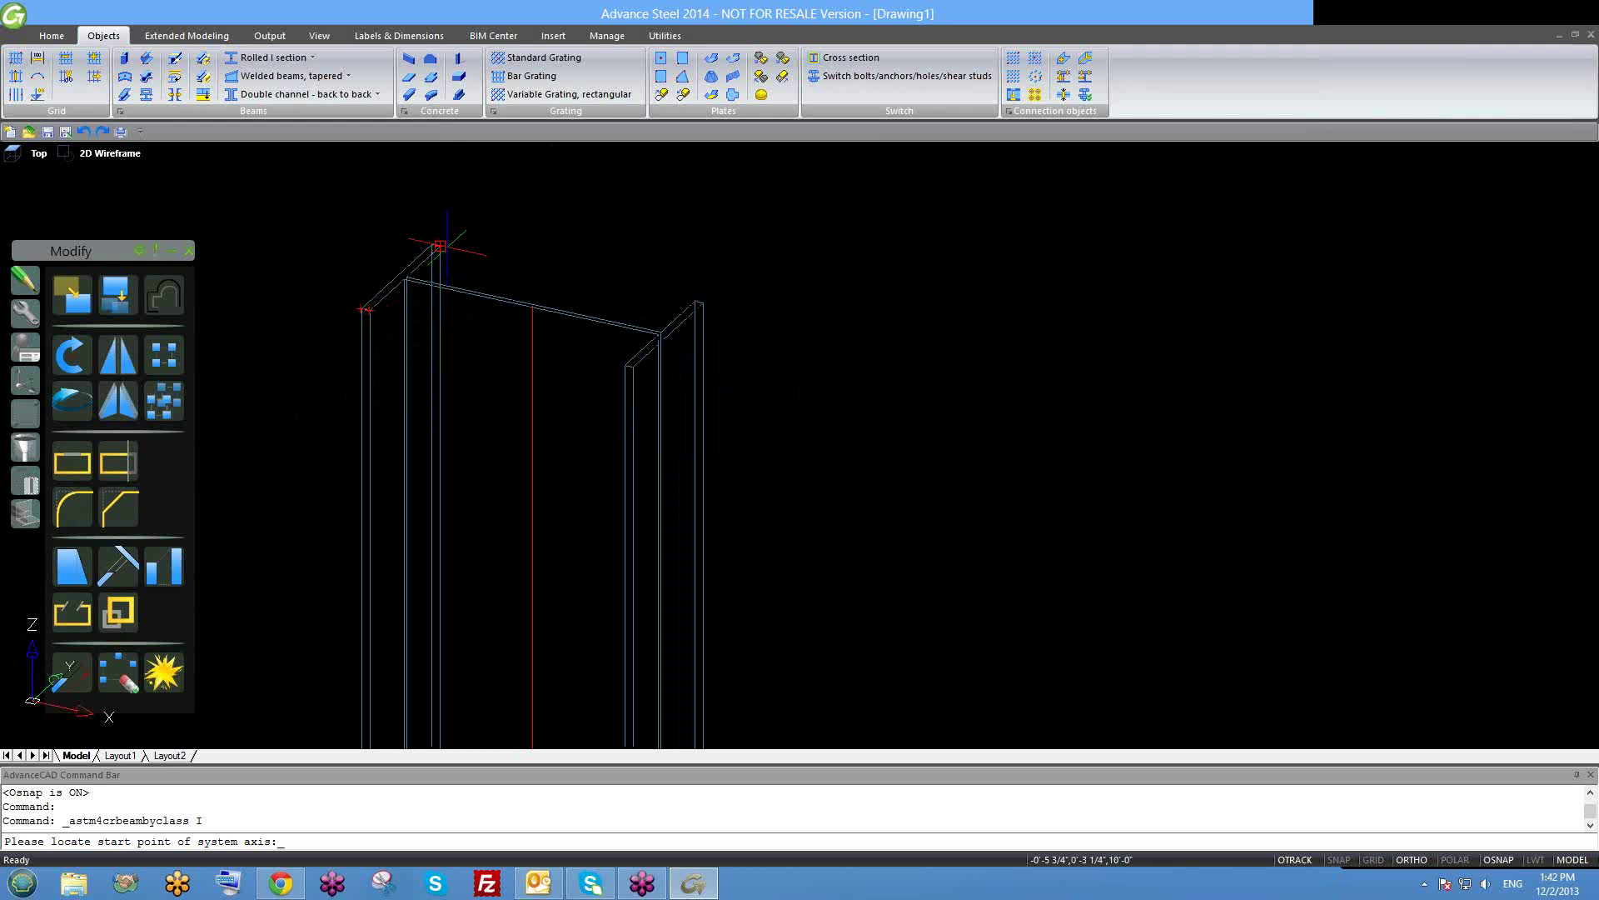
scroll(421, 362, down, 1)
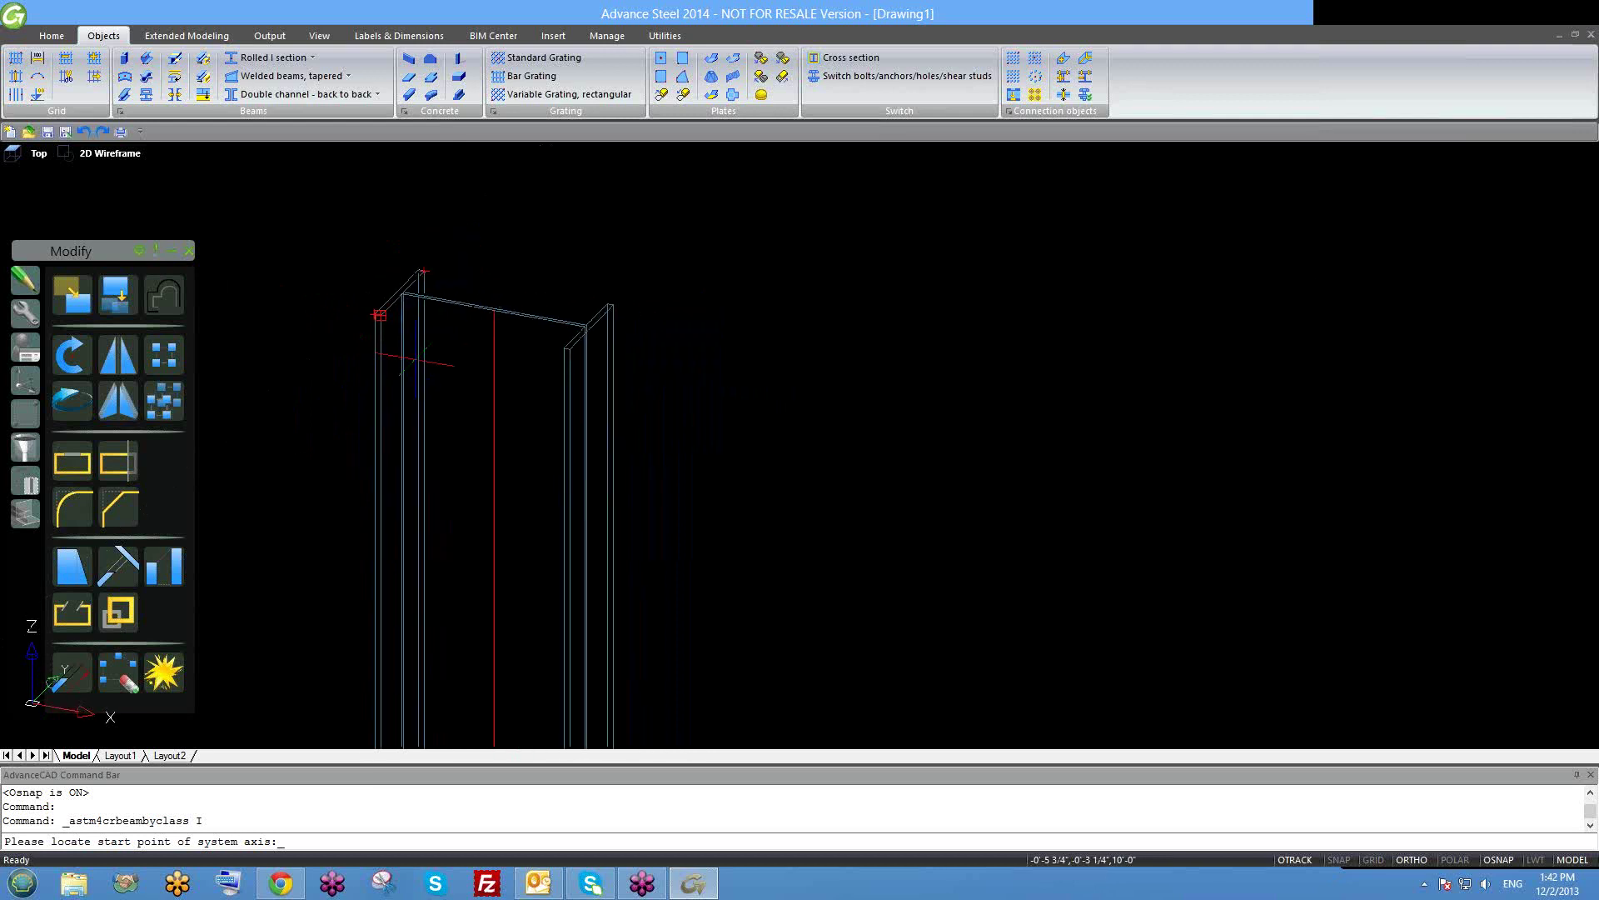
Disable the Endpoint object snap so only Node is active, and cancel the rolled I section command.
right_click(1496, 858)
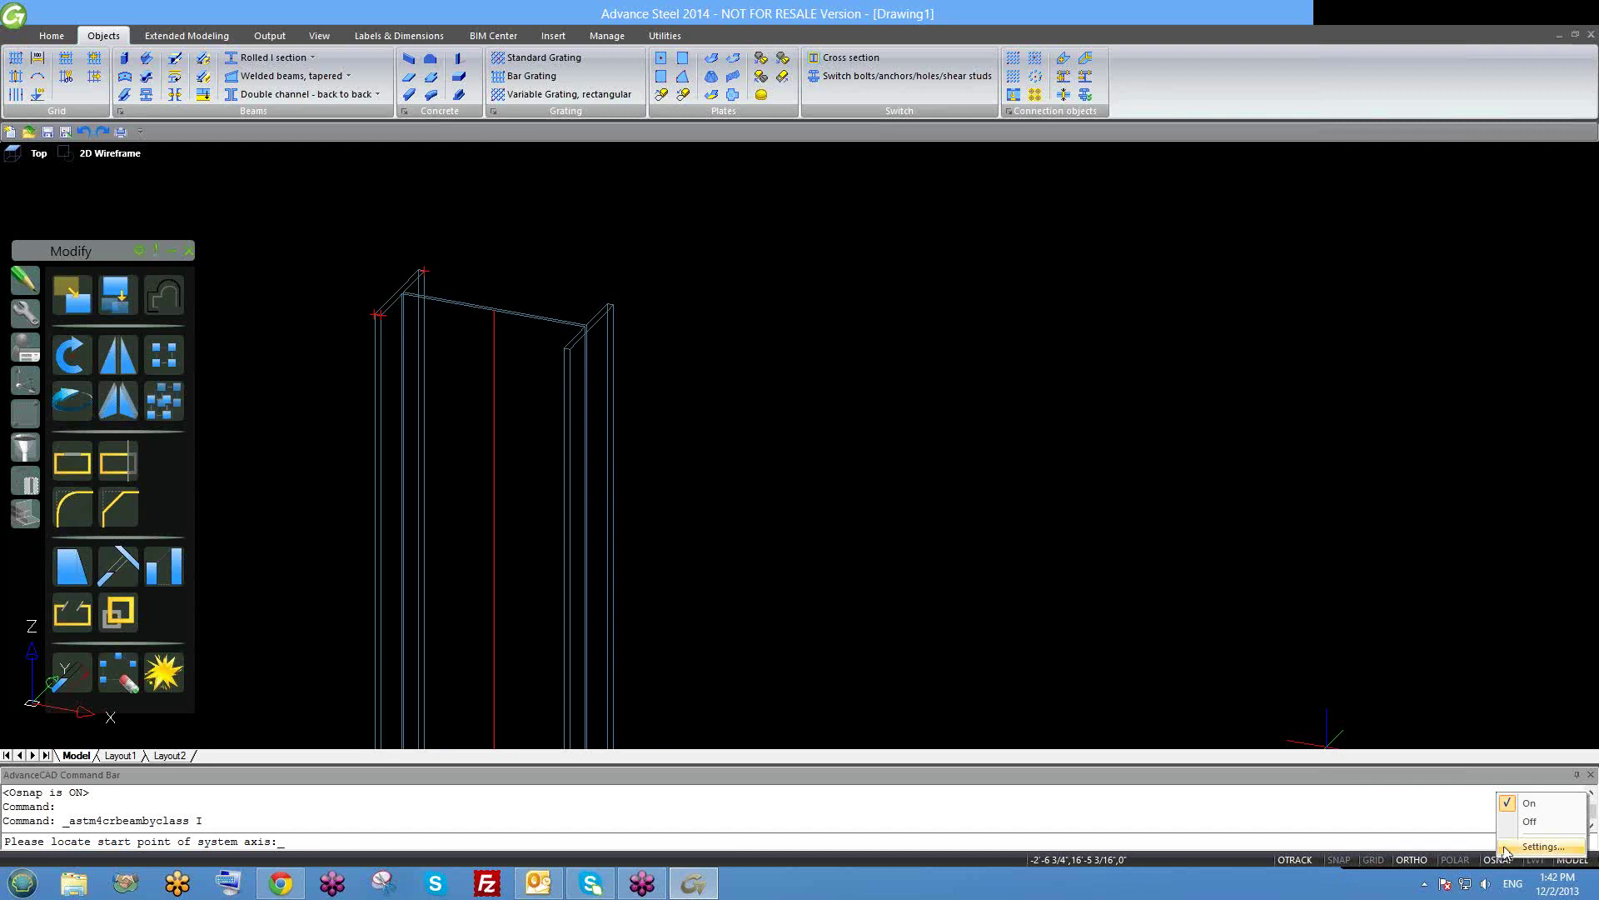
click(1506, 850)
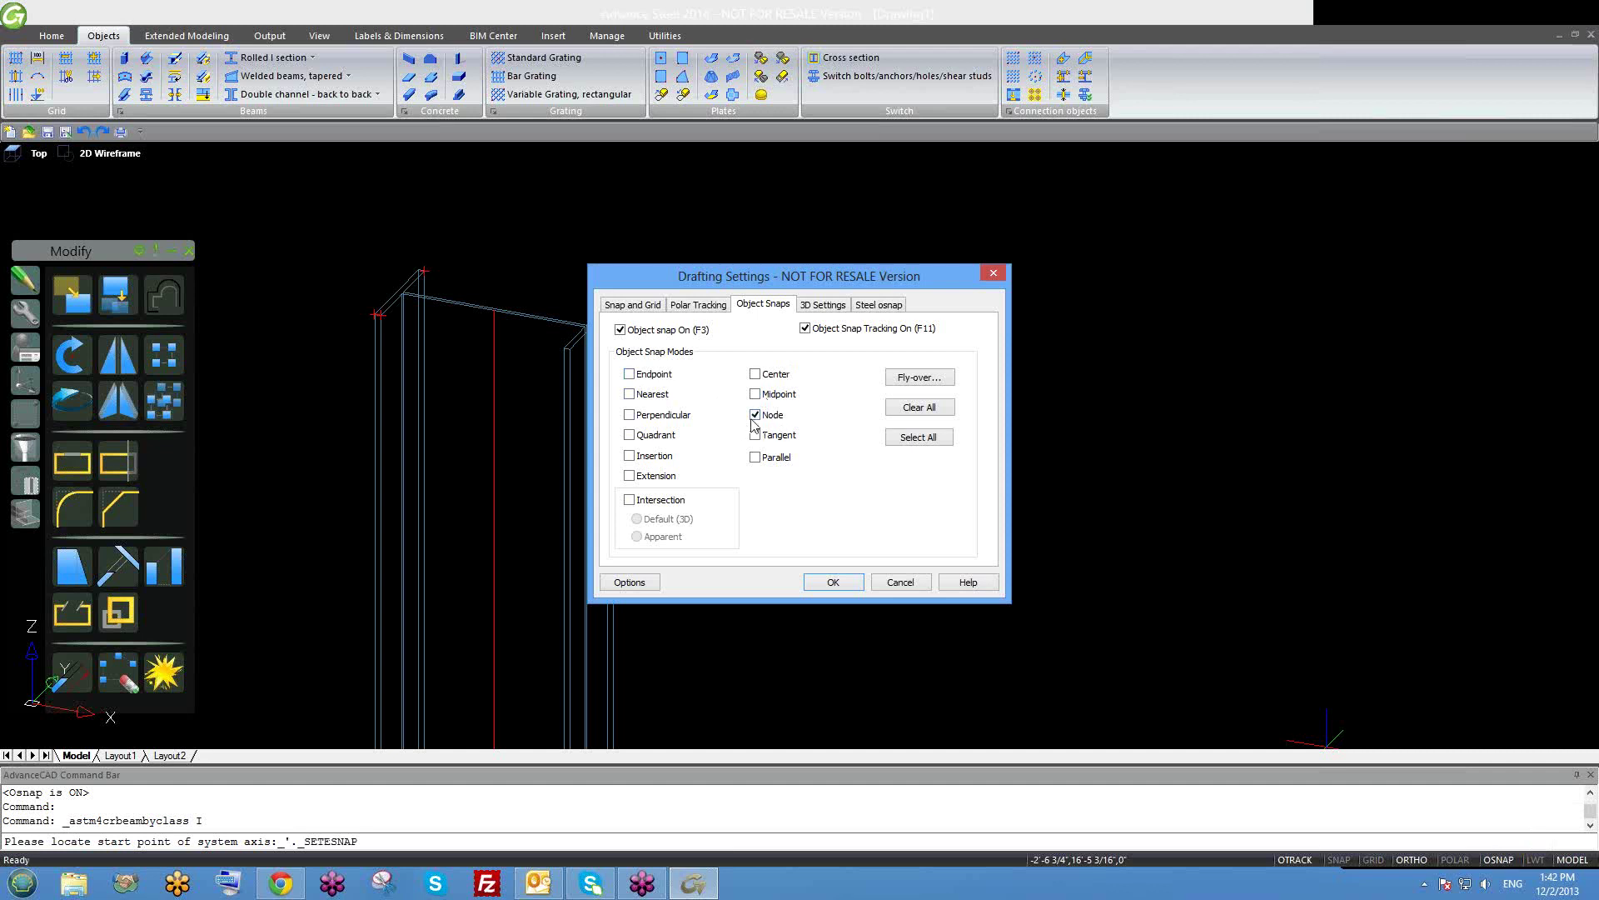
click(833, 582)
scroll(975, 616, down, 5)
scroll(740, 510, down, 2)
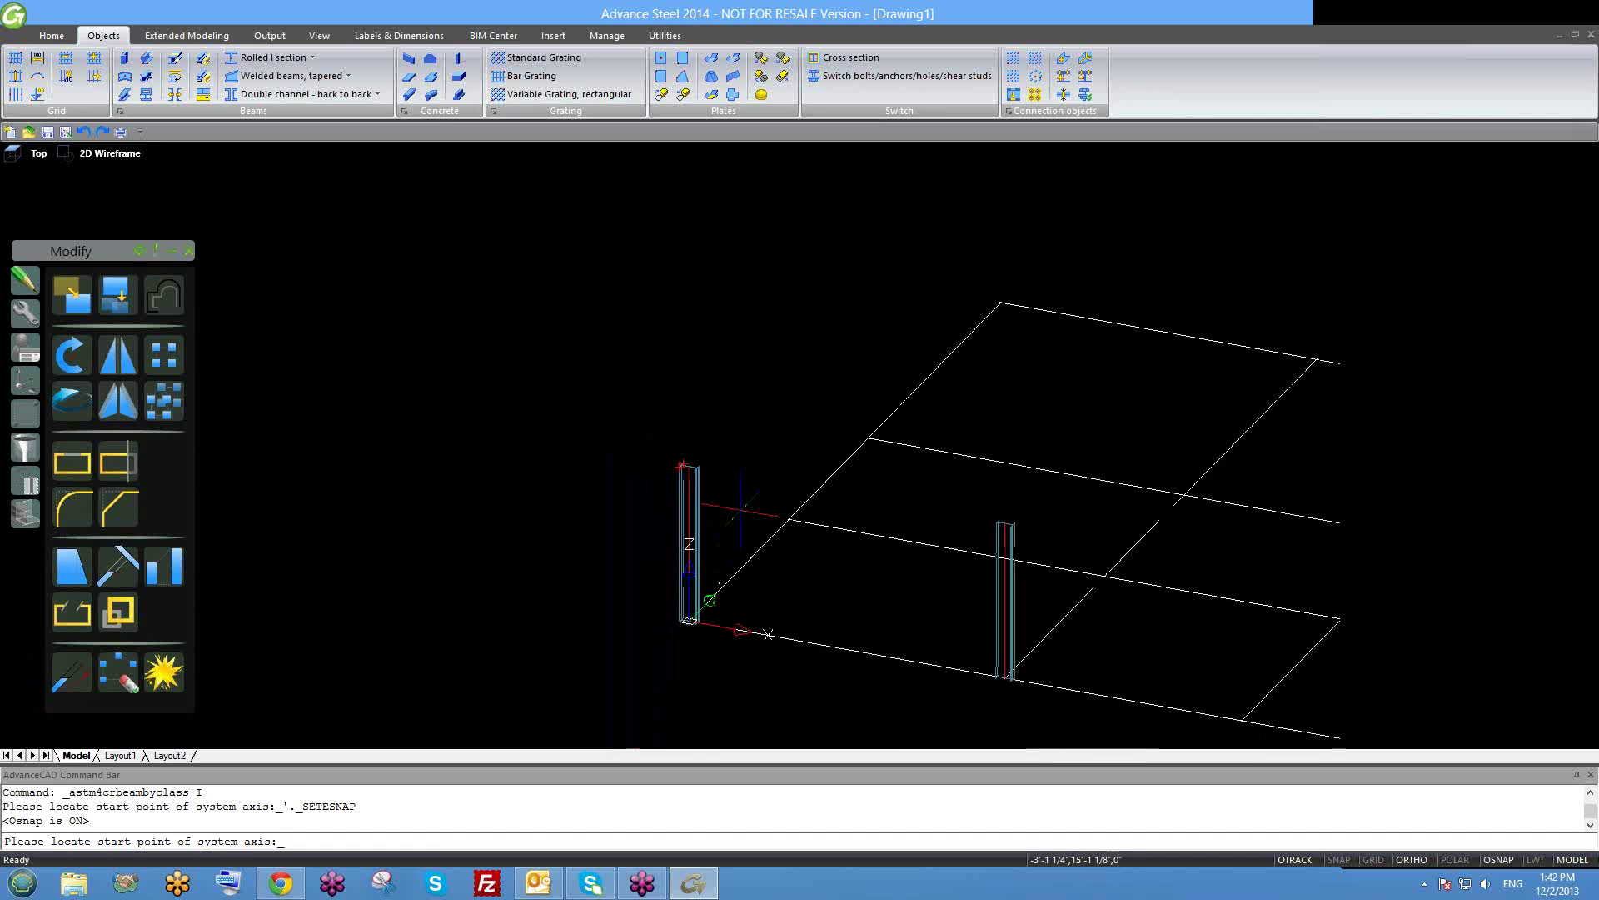
key(Escape)
middle_drag(751, 549, 638, 473)
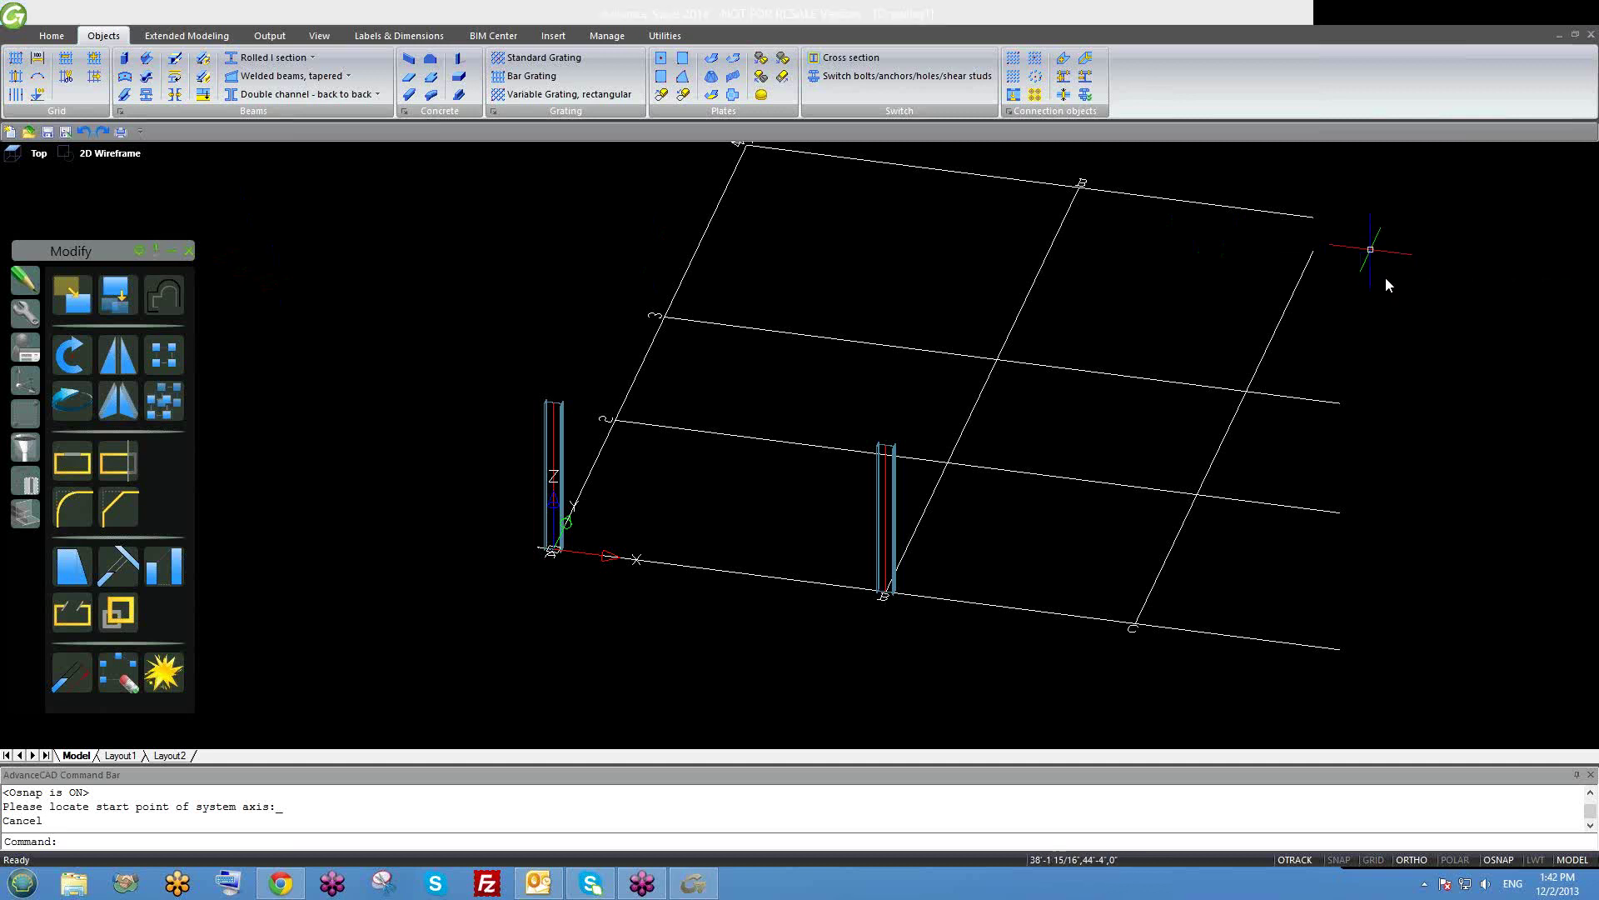
Examine the two rolled I section columns on the building grid, focusing on the column at grid line A and its upper end.
scroll(911, 464, up, 2)
scroll(903, 464, down, 4)
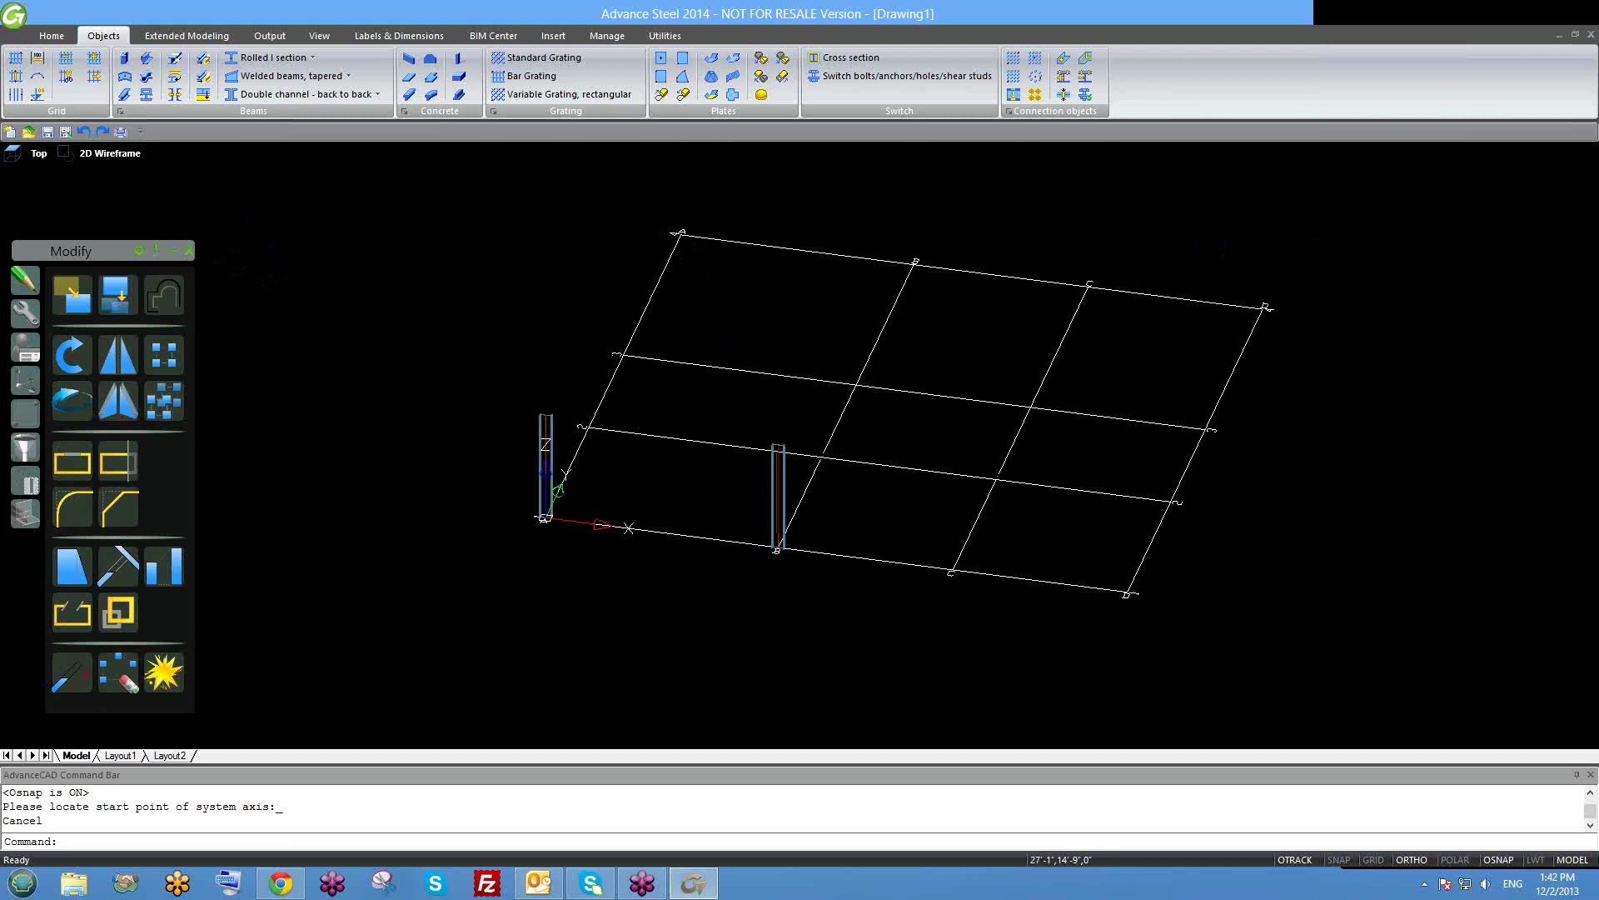
shift+middle_drag(848, 504, 837, 494)
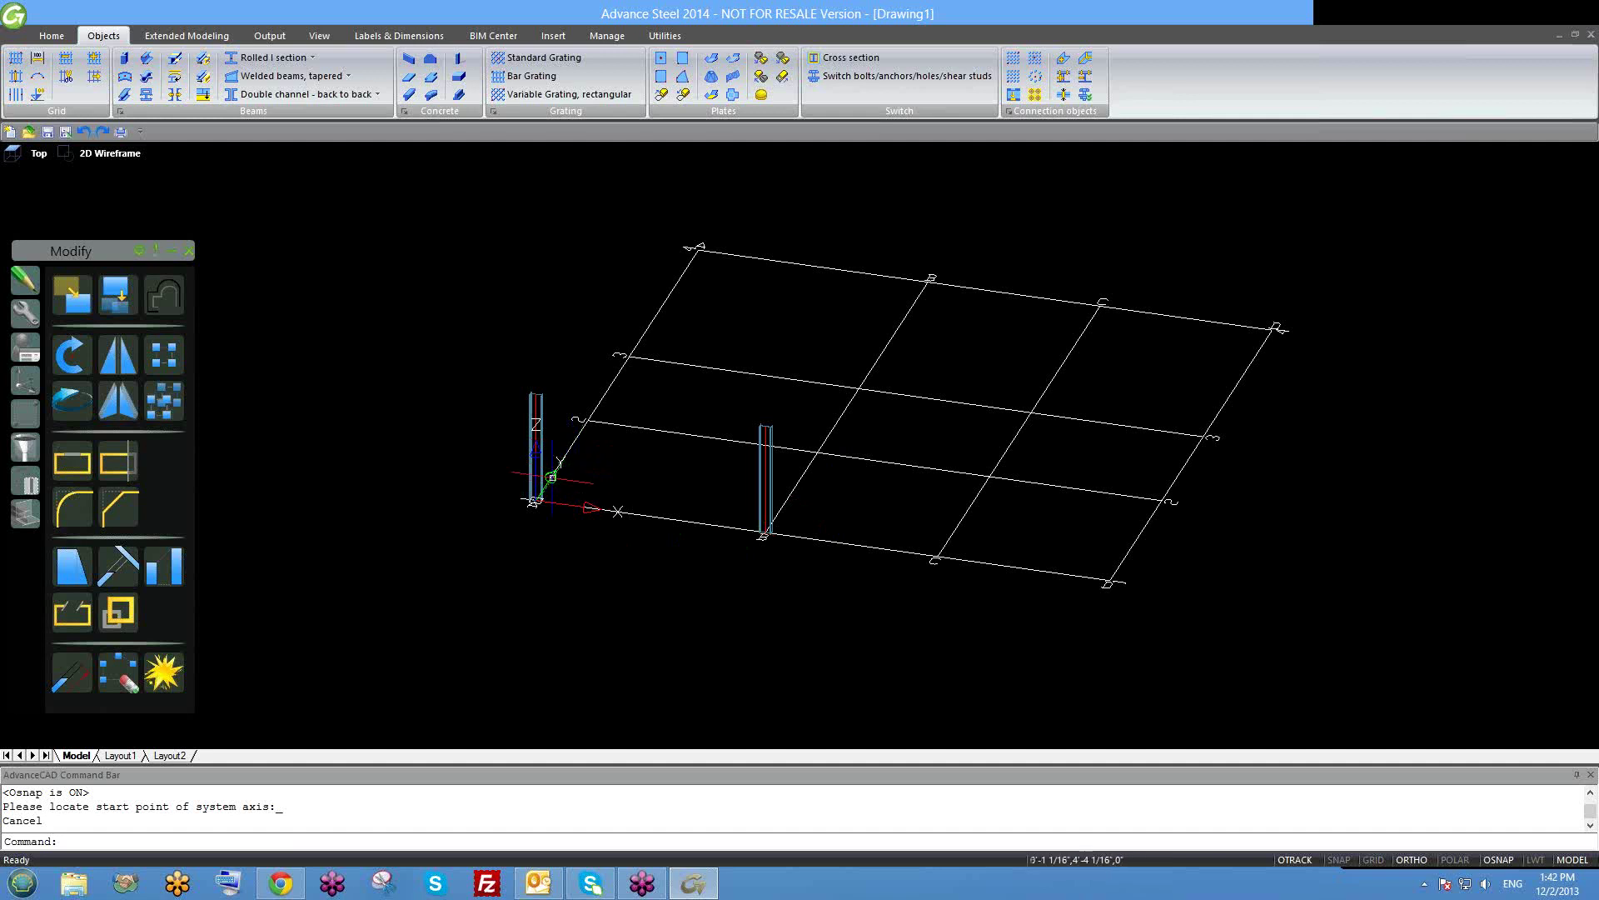
scroll(575, 504, up, 1)
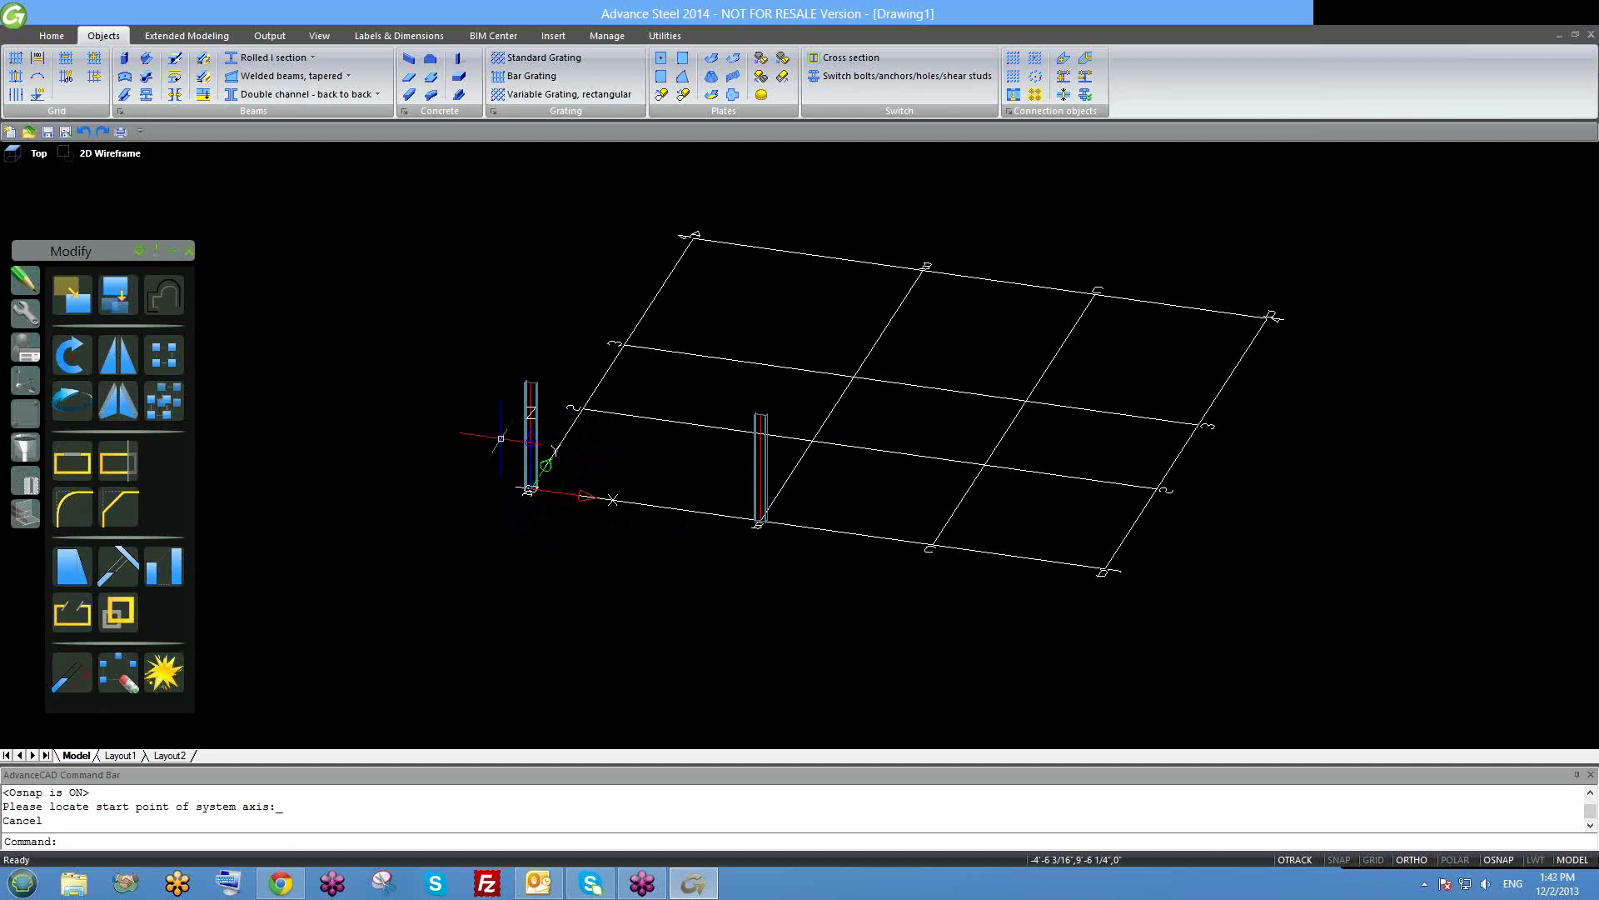
scroll(554, 408, up, 1)
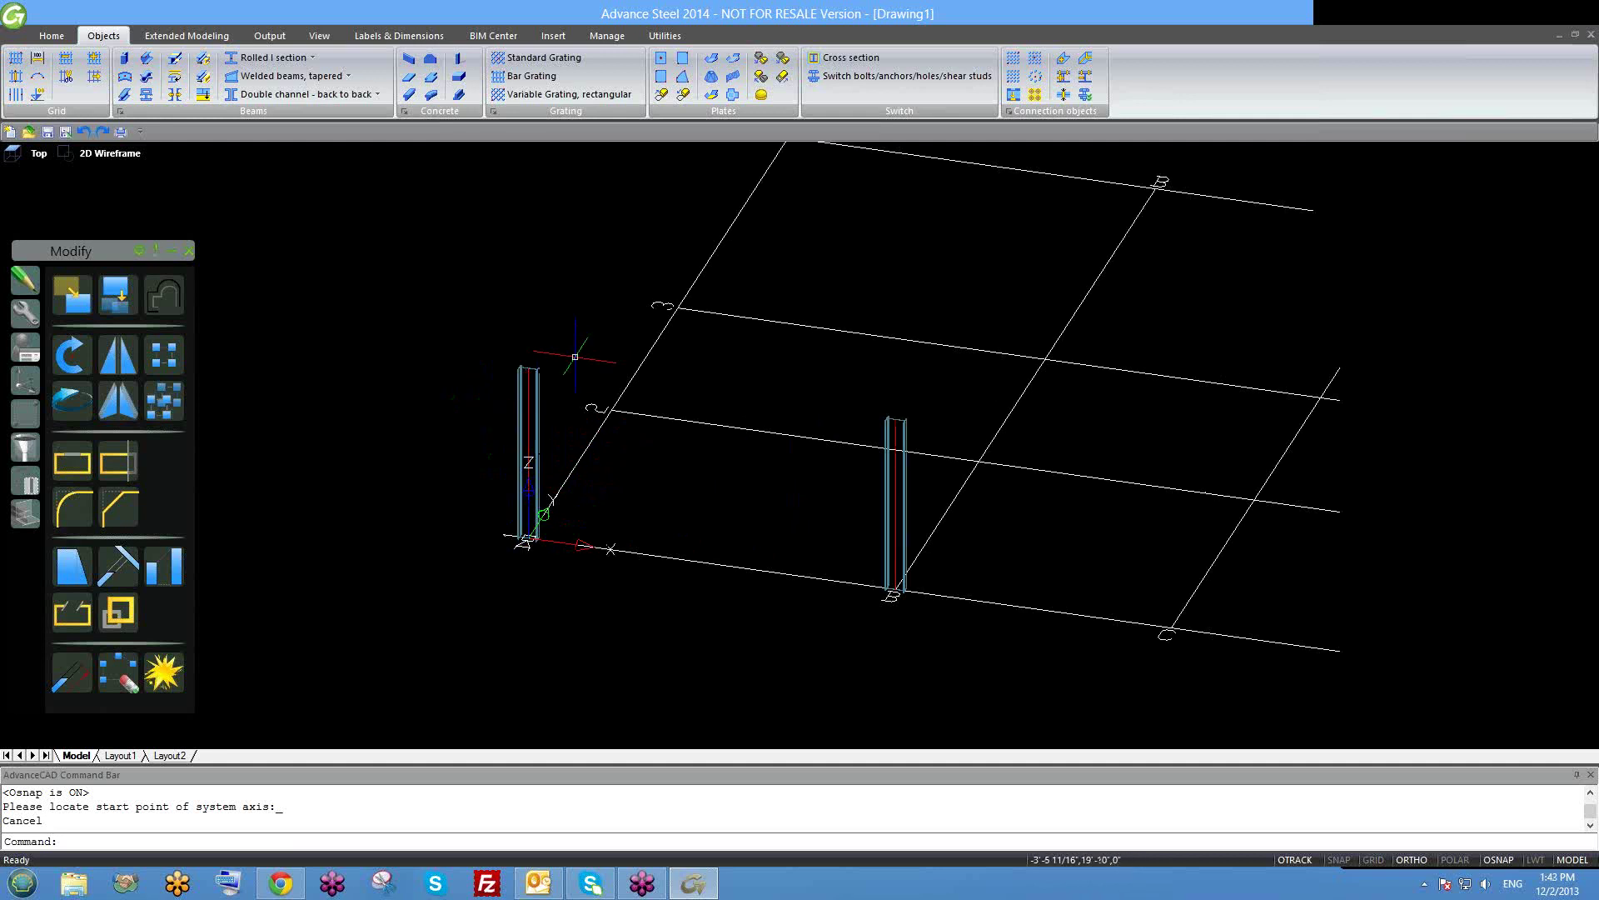
scroll(512, 403, up, 2)
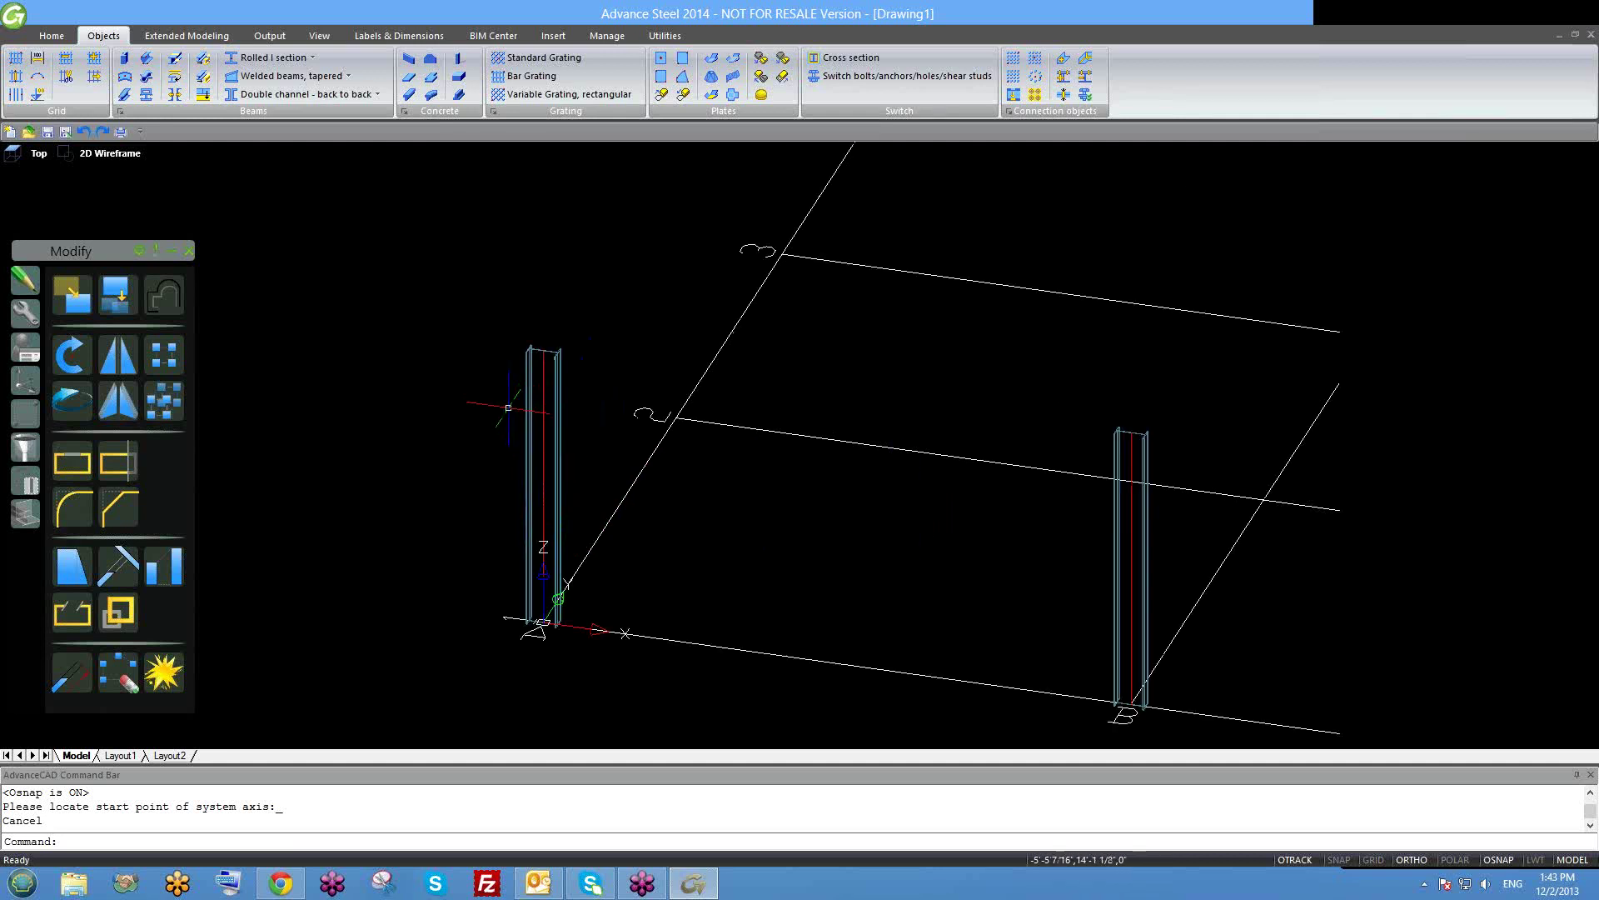
scroll(533, 433, down, 2)
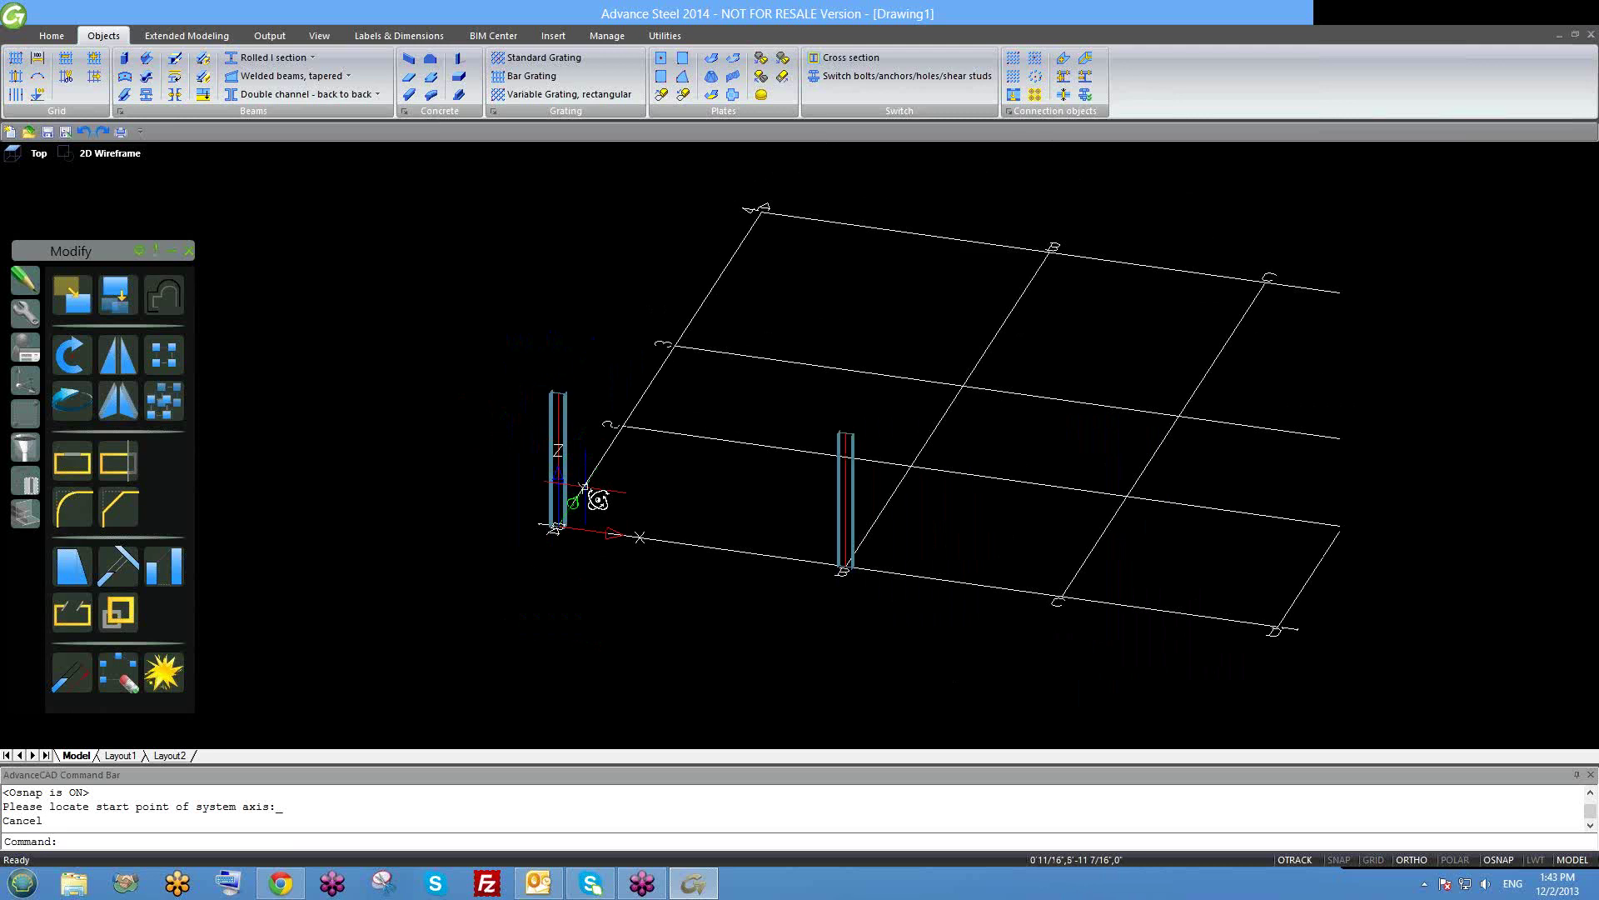
scroll(596, 500, down, 1)
scroll(570, 473, up, 2)
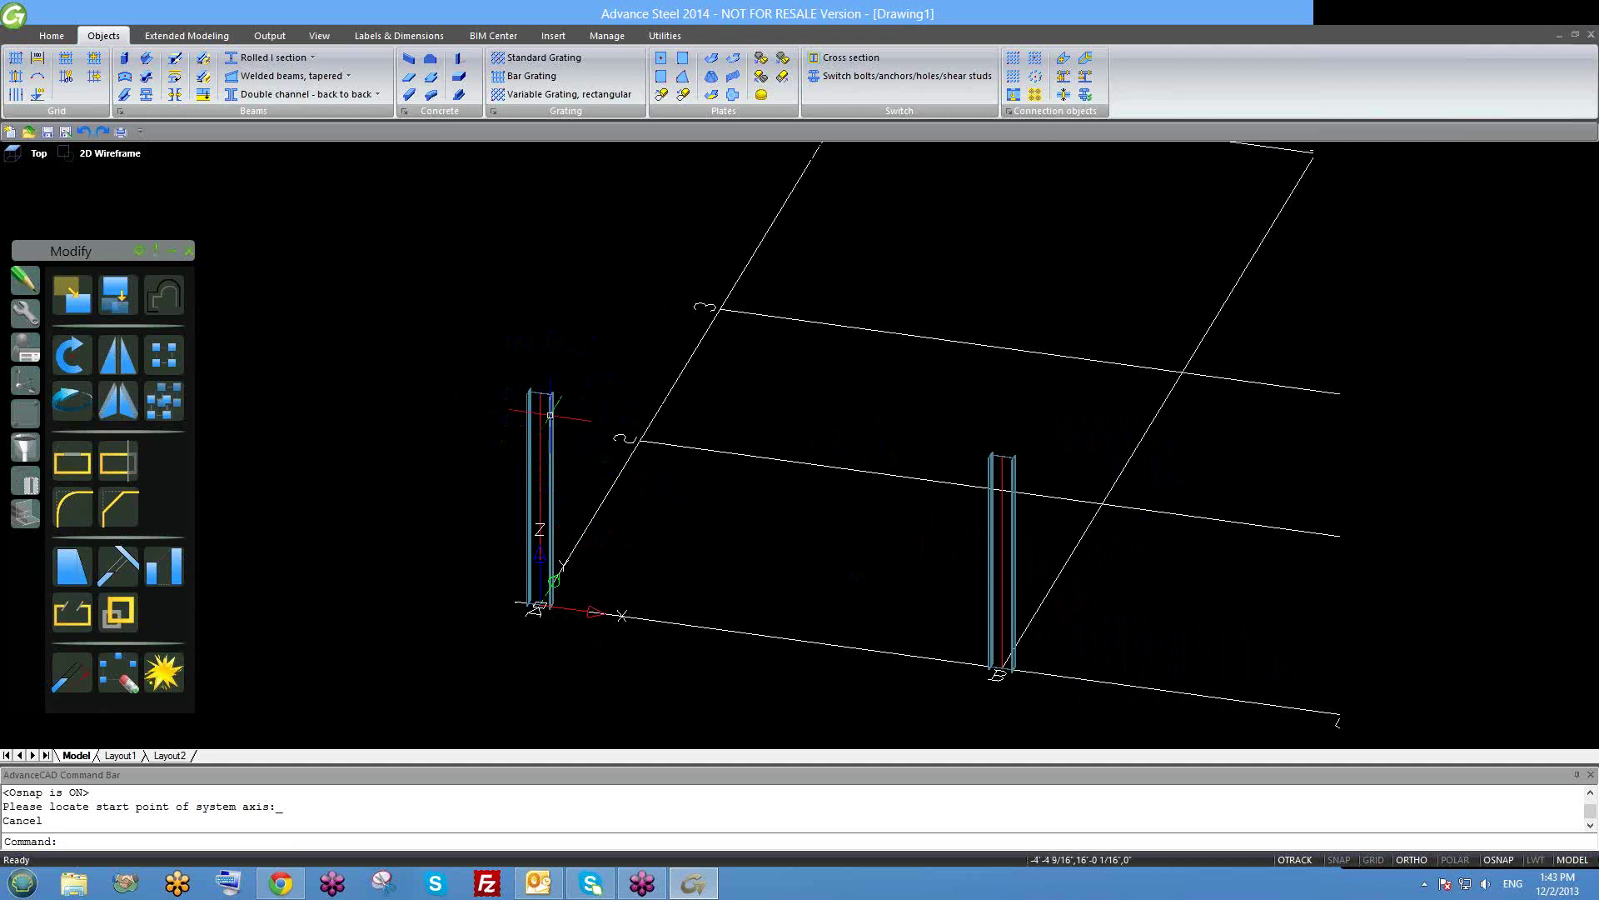
scroll(541, 424, up, 2)
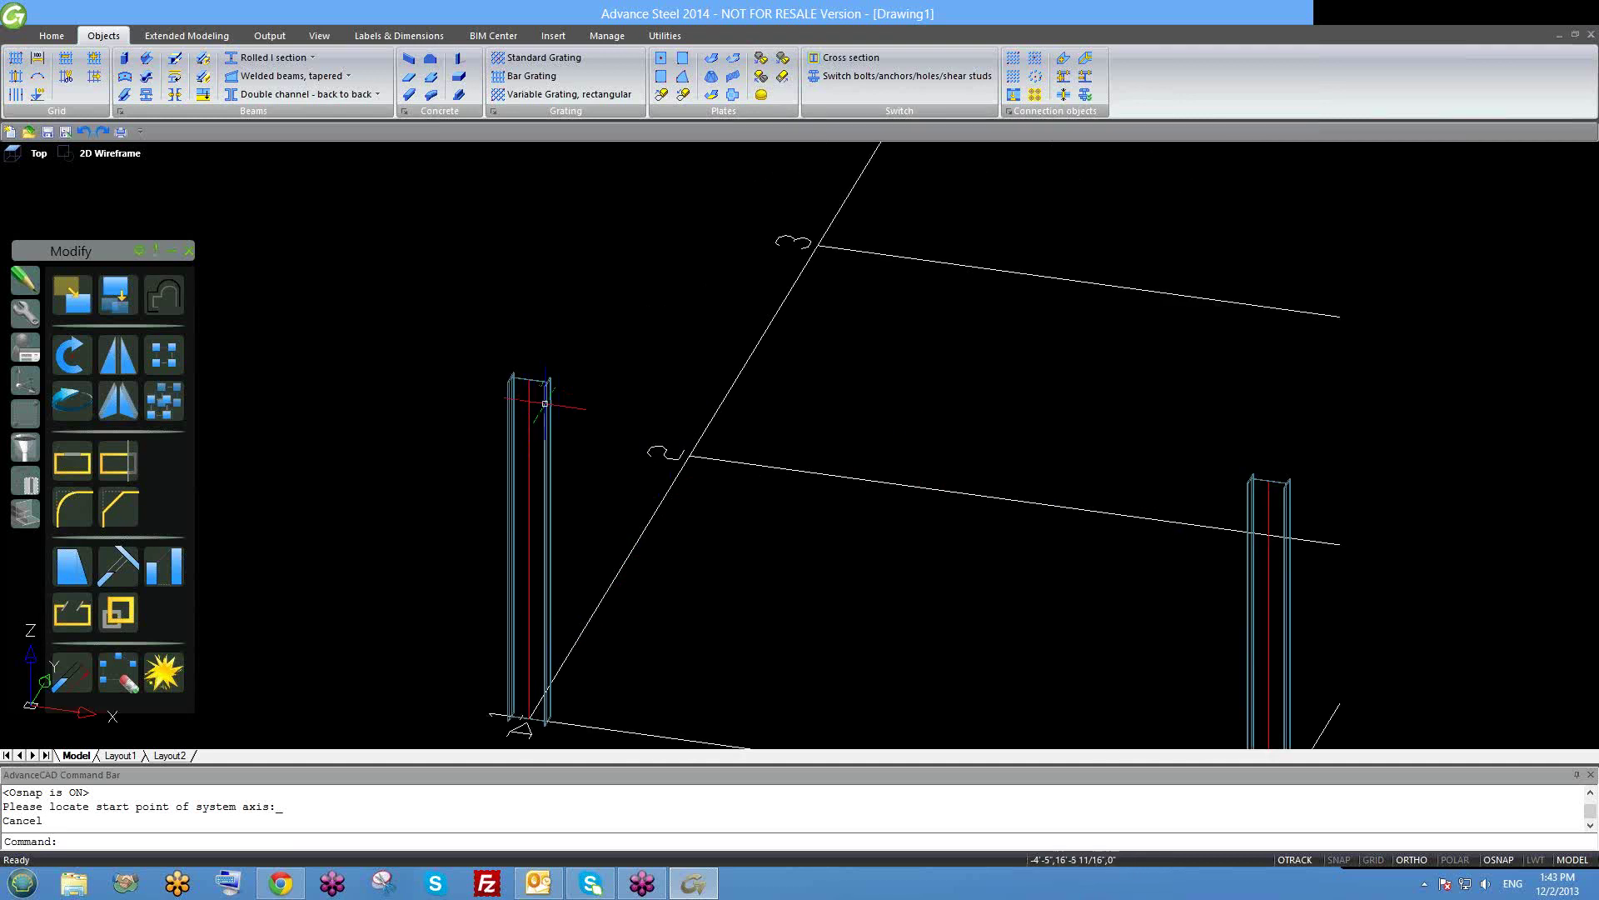
Open the beam properties of the column standing at the origin on grid line A.
scroll(575, 417, down, 1)
scroll(567, 421, up, 2)
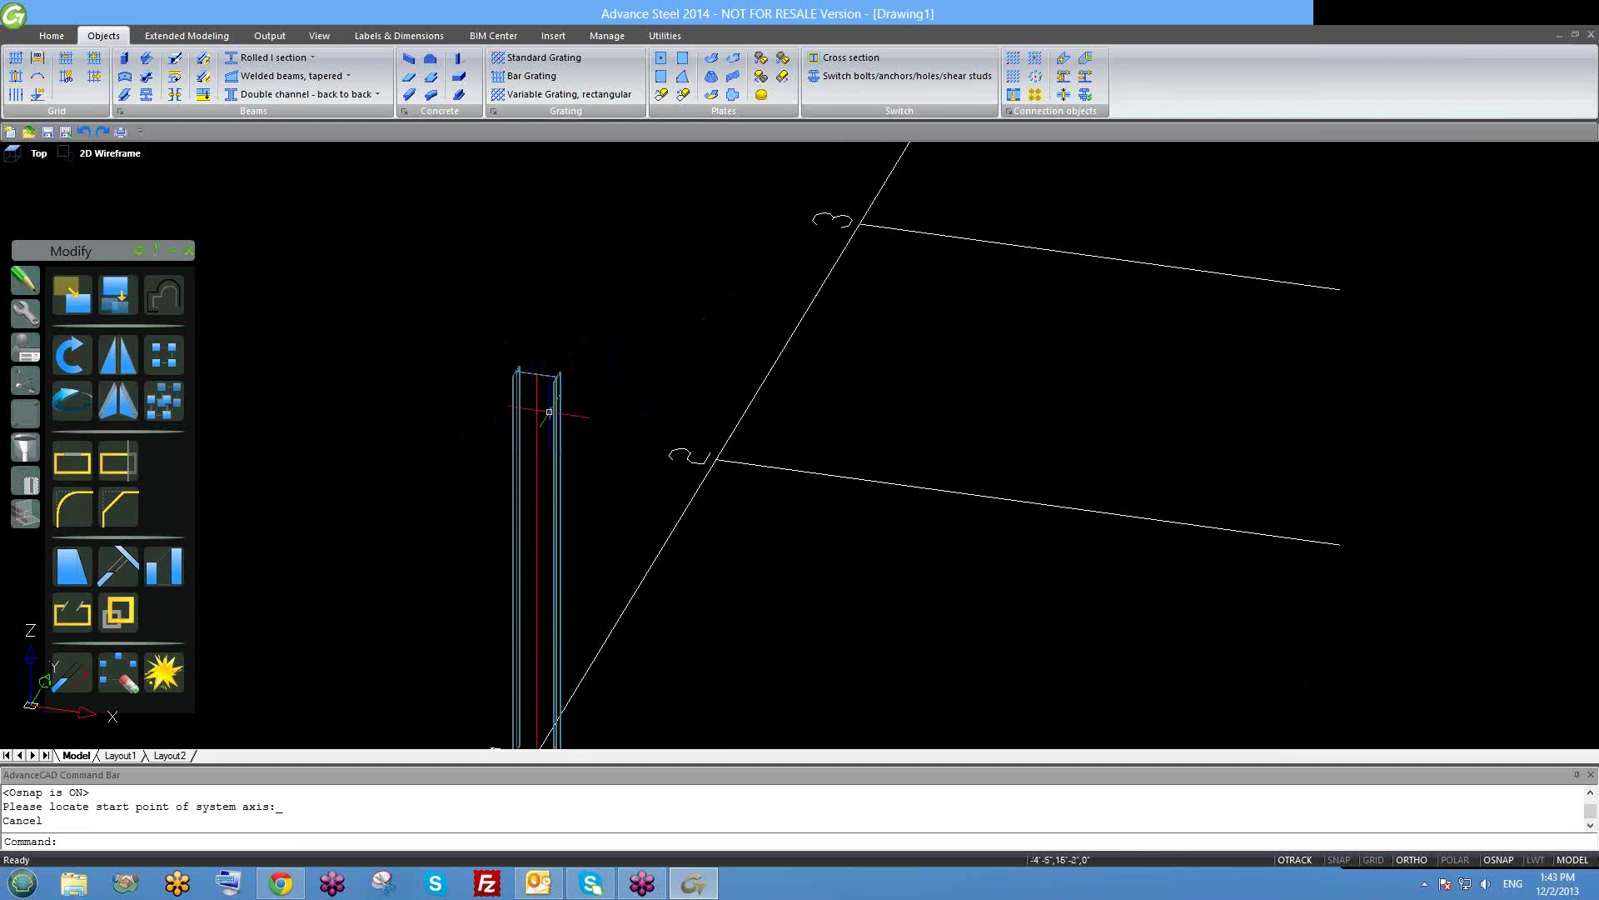
scroll(533, 390, down, 2)
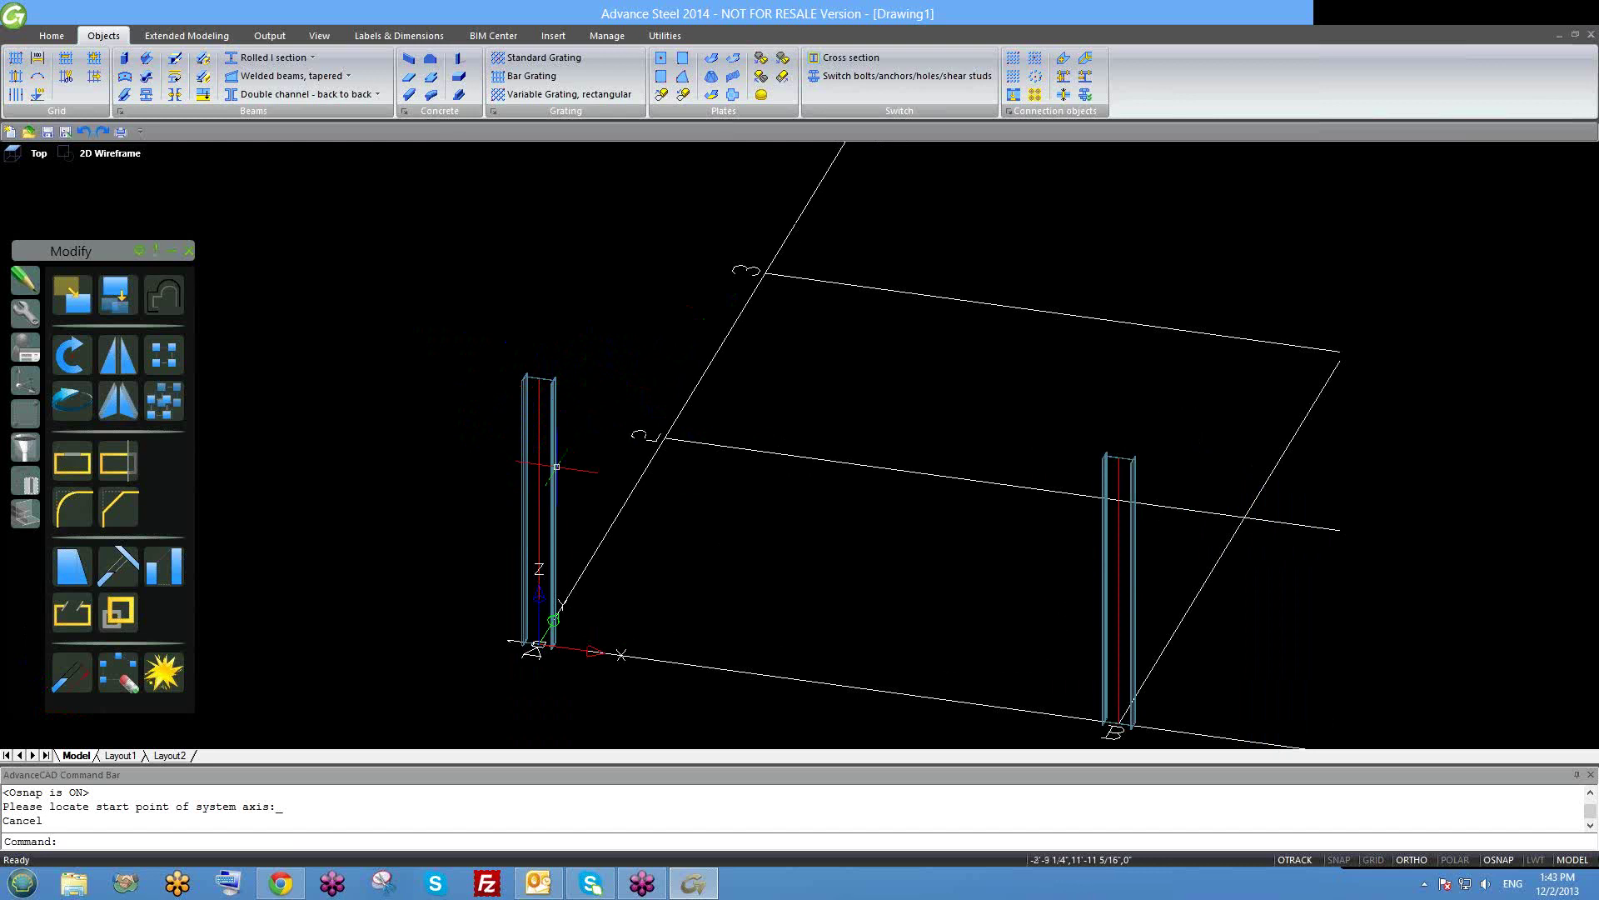
scroll(550, 495, up, 1)
scroll(510, 393, up, 2)
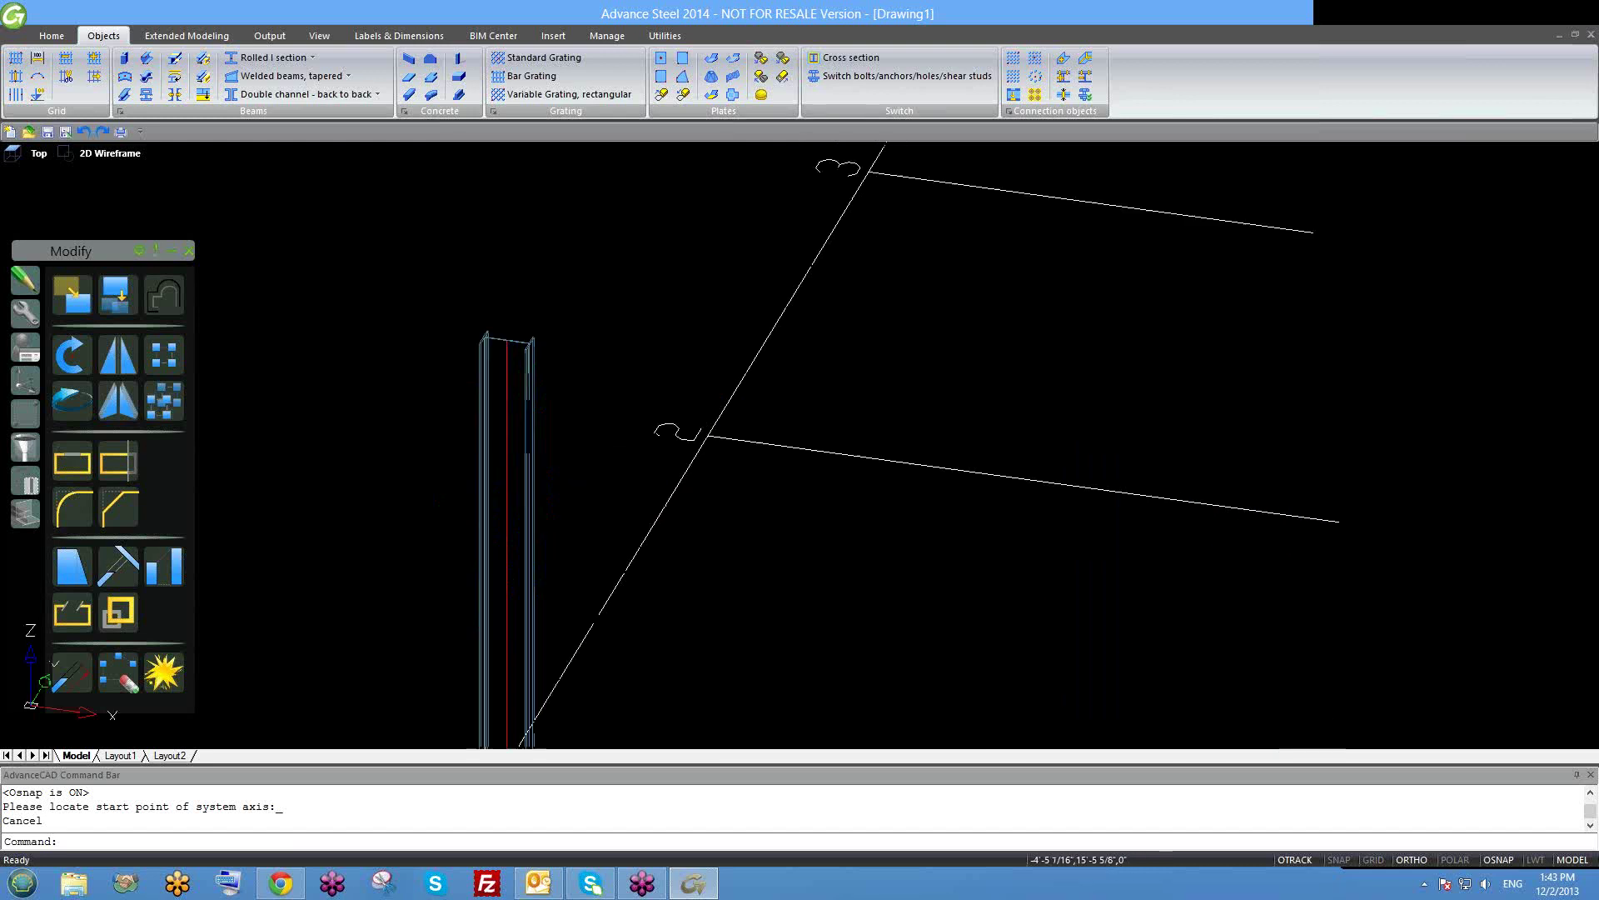
scroll(521, 336, up, 2)
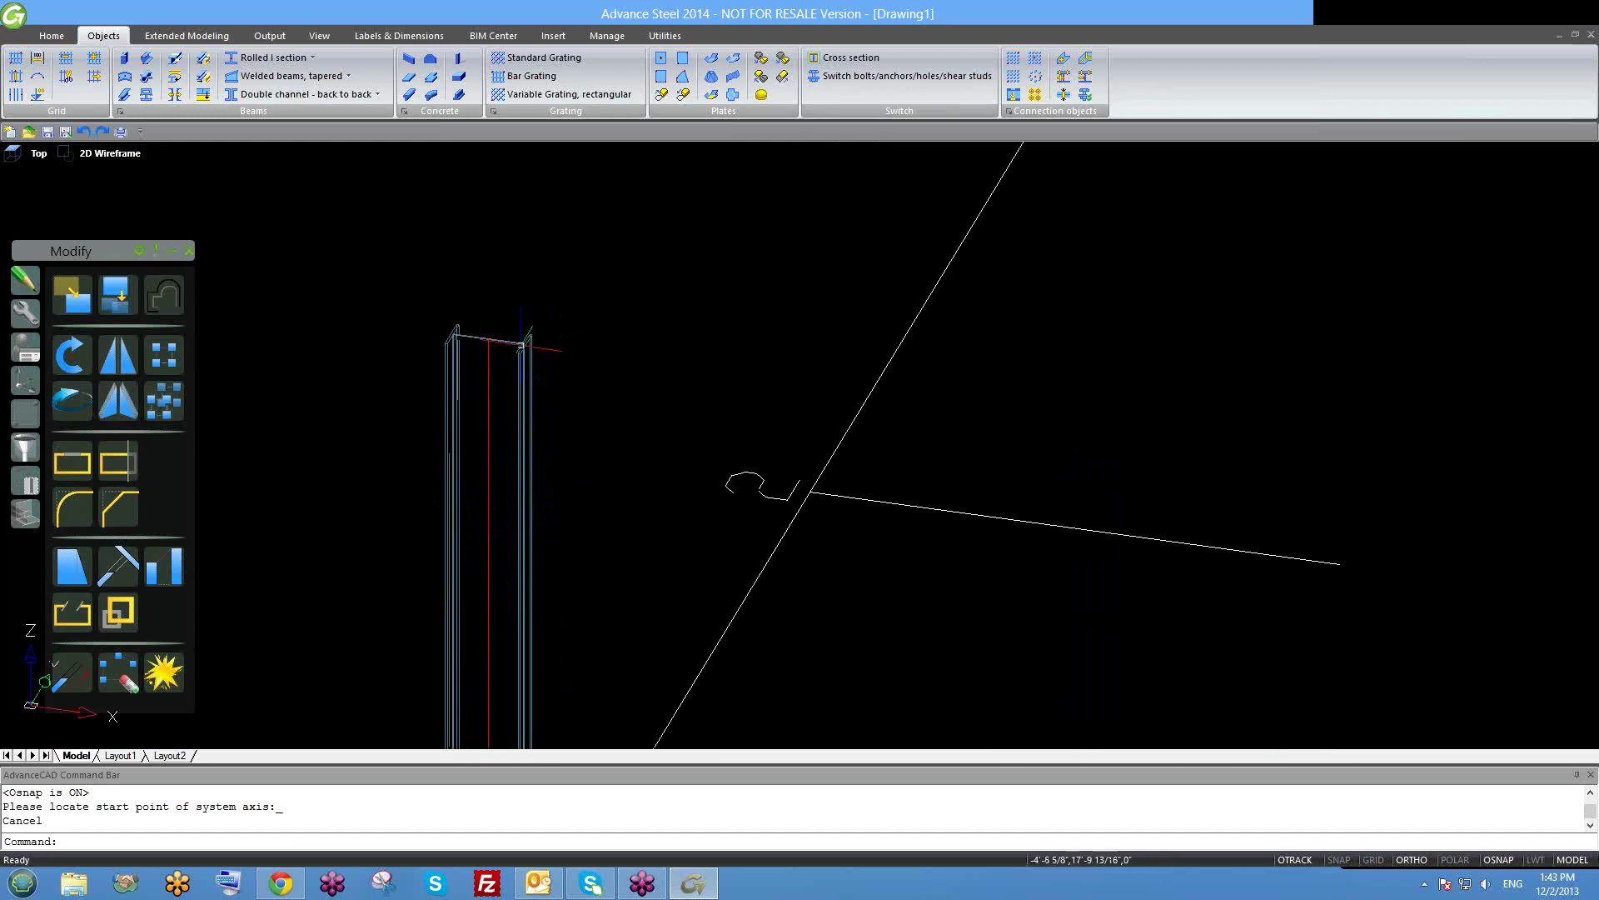
double_click(517, 342)
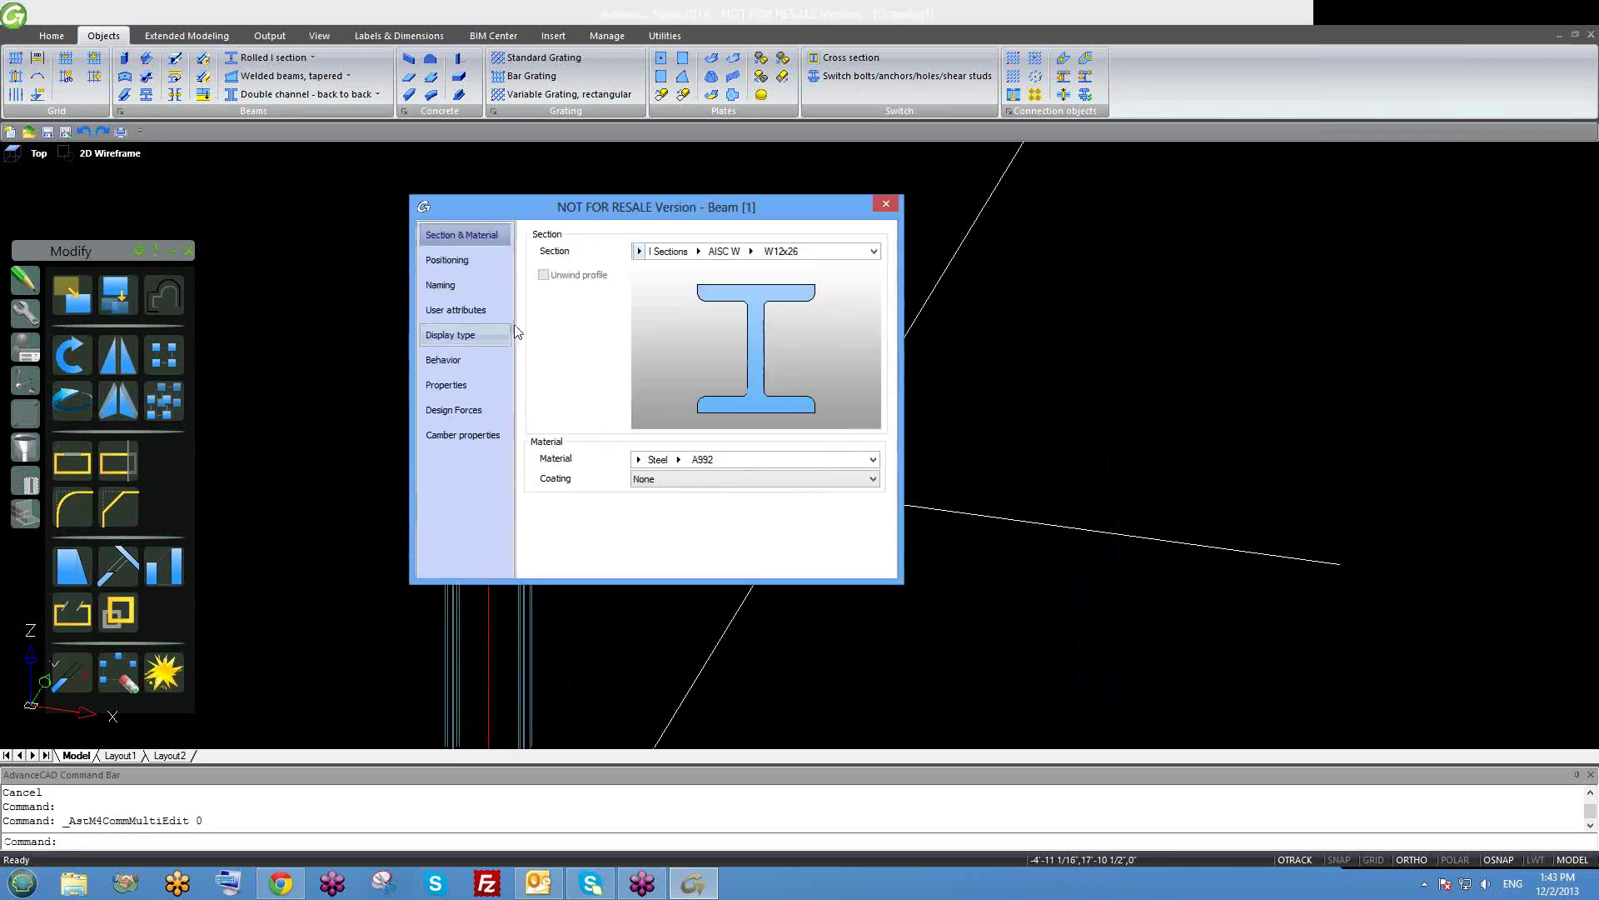
drag(616, 204, 789, 102)
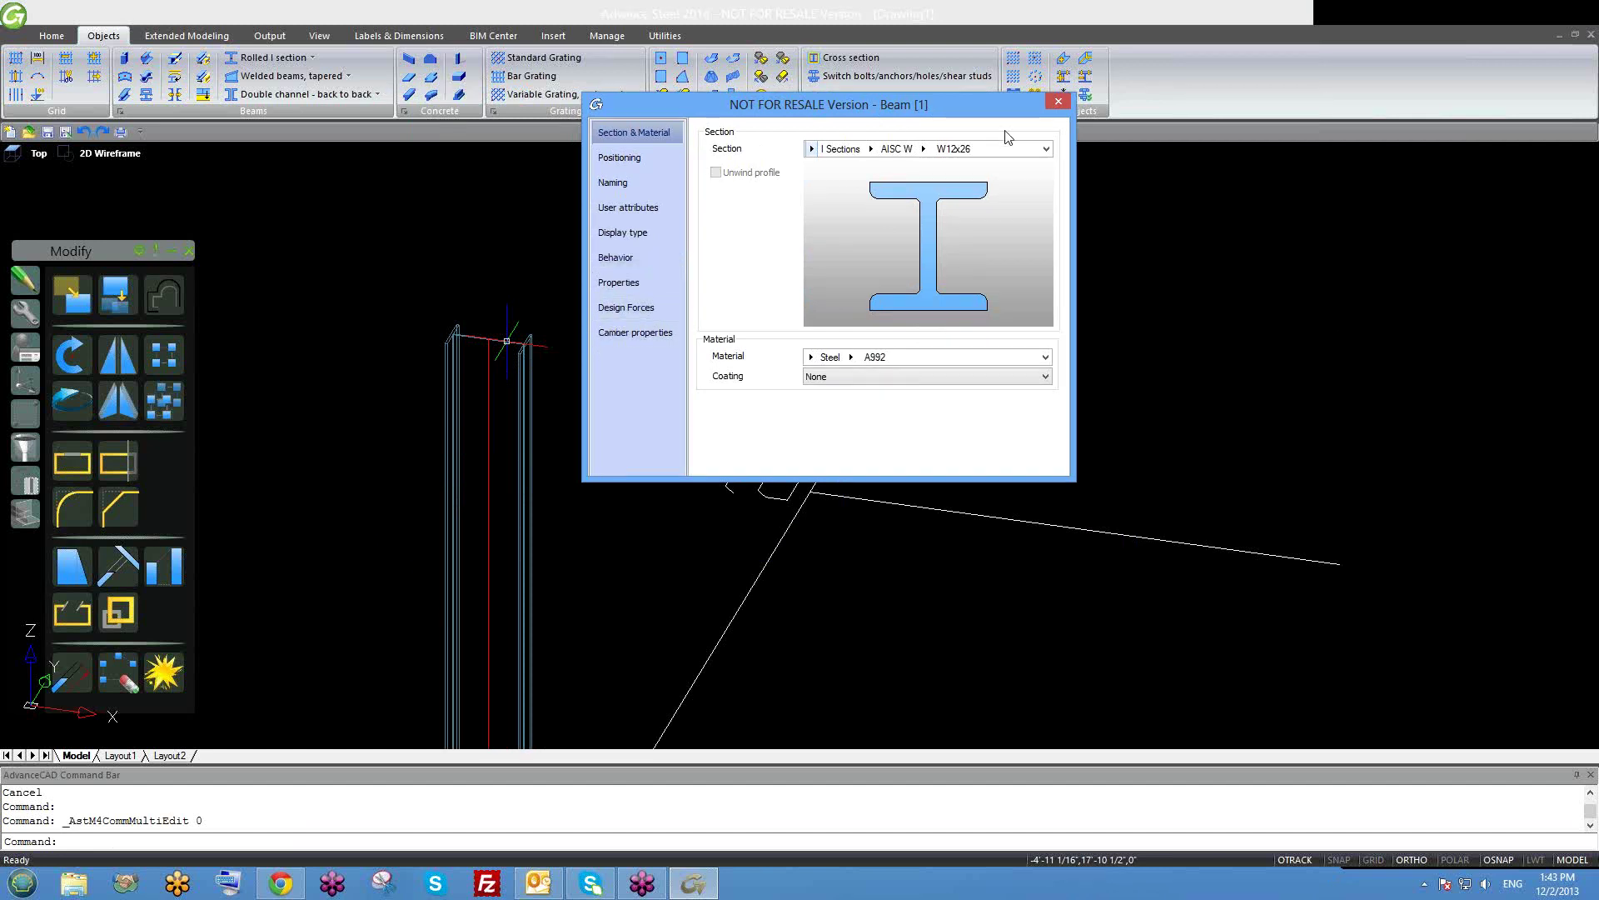
drag(793, 113, 781, 174)
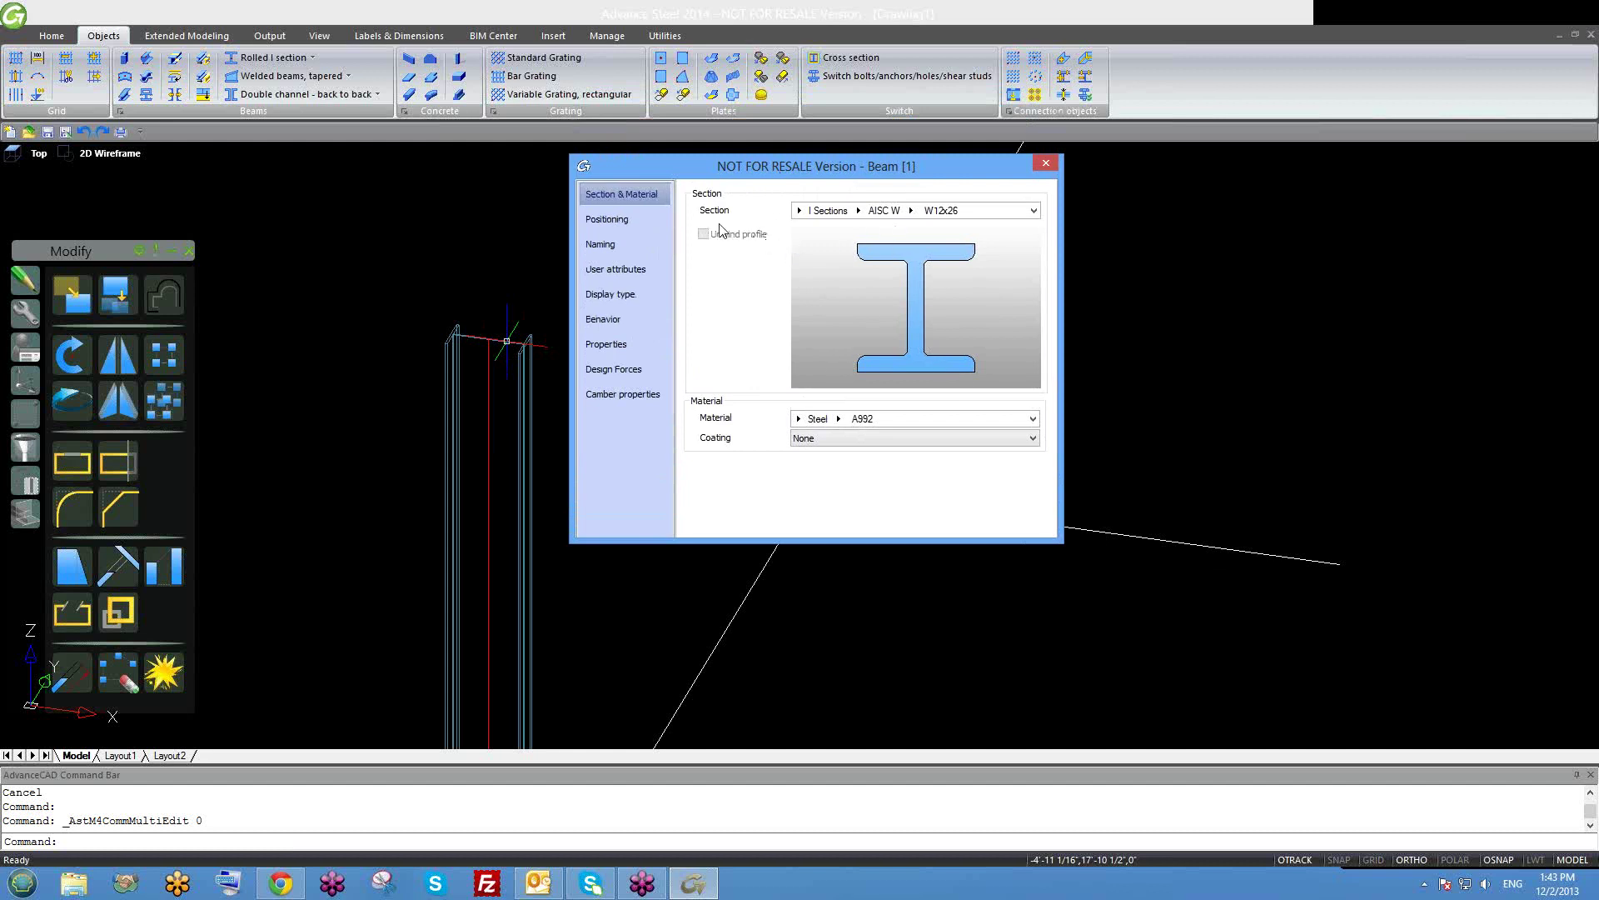
Review the available section categories, I-section standards and AISC W sizes for the column.
click(799, 211)
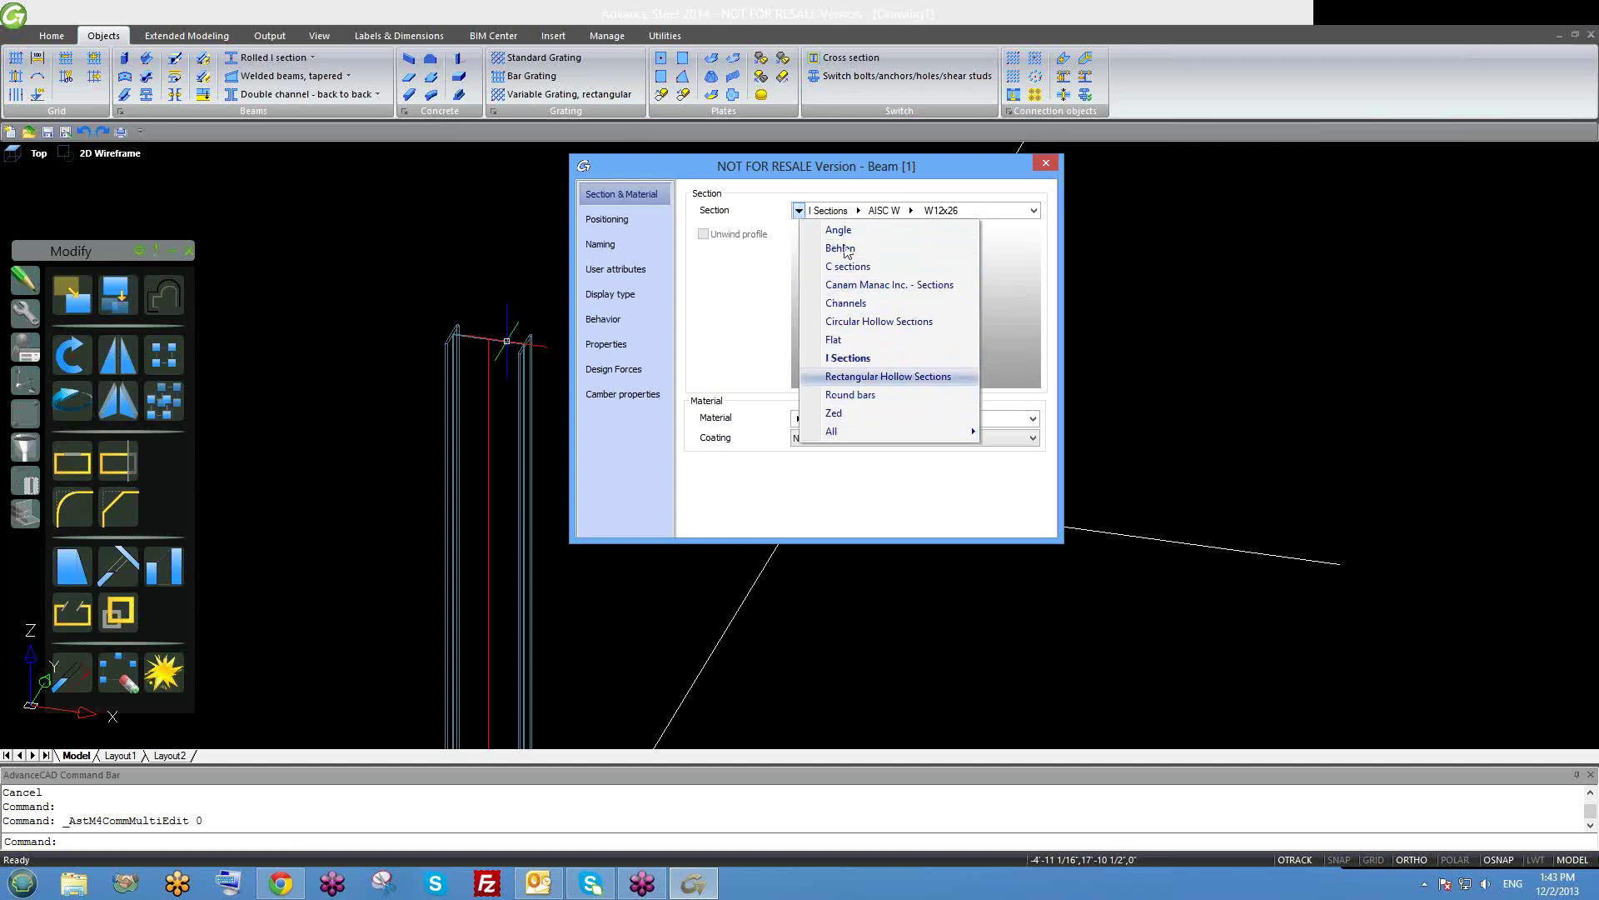
click(771, 293)
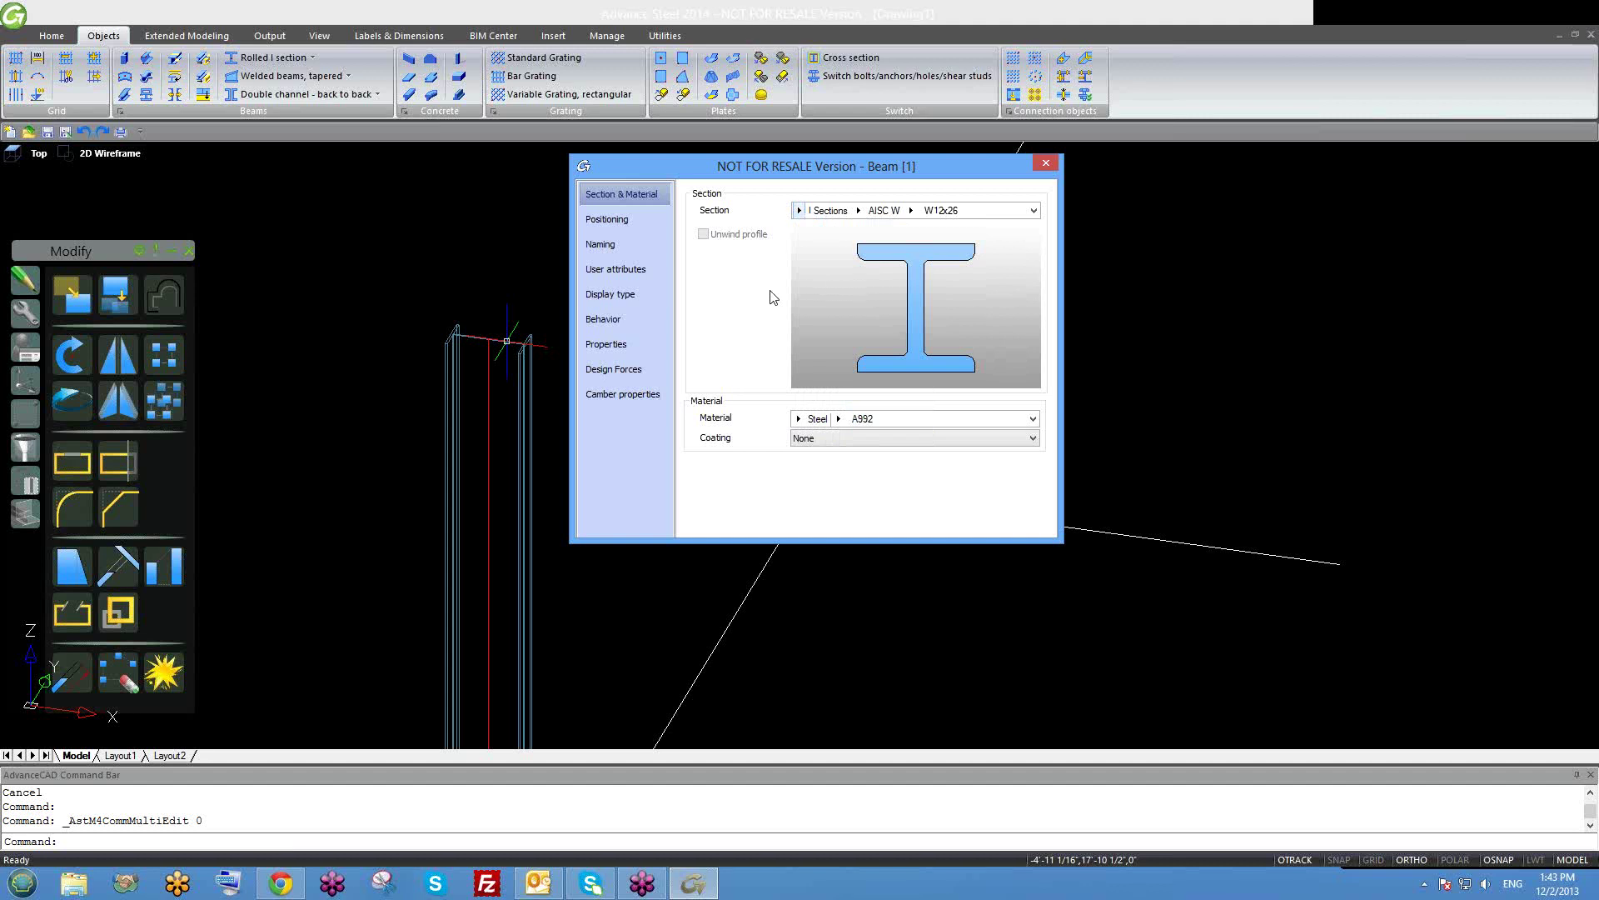
click(859, 211)
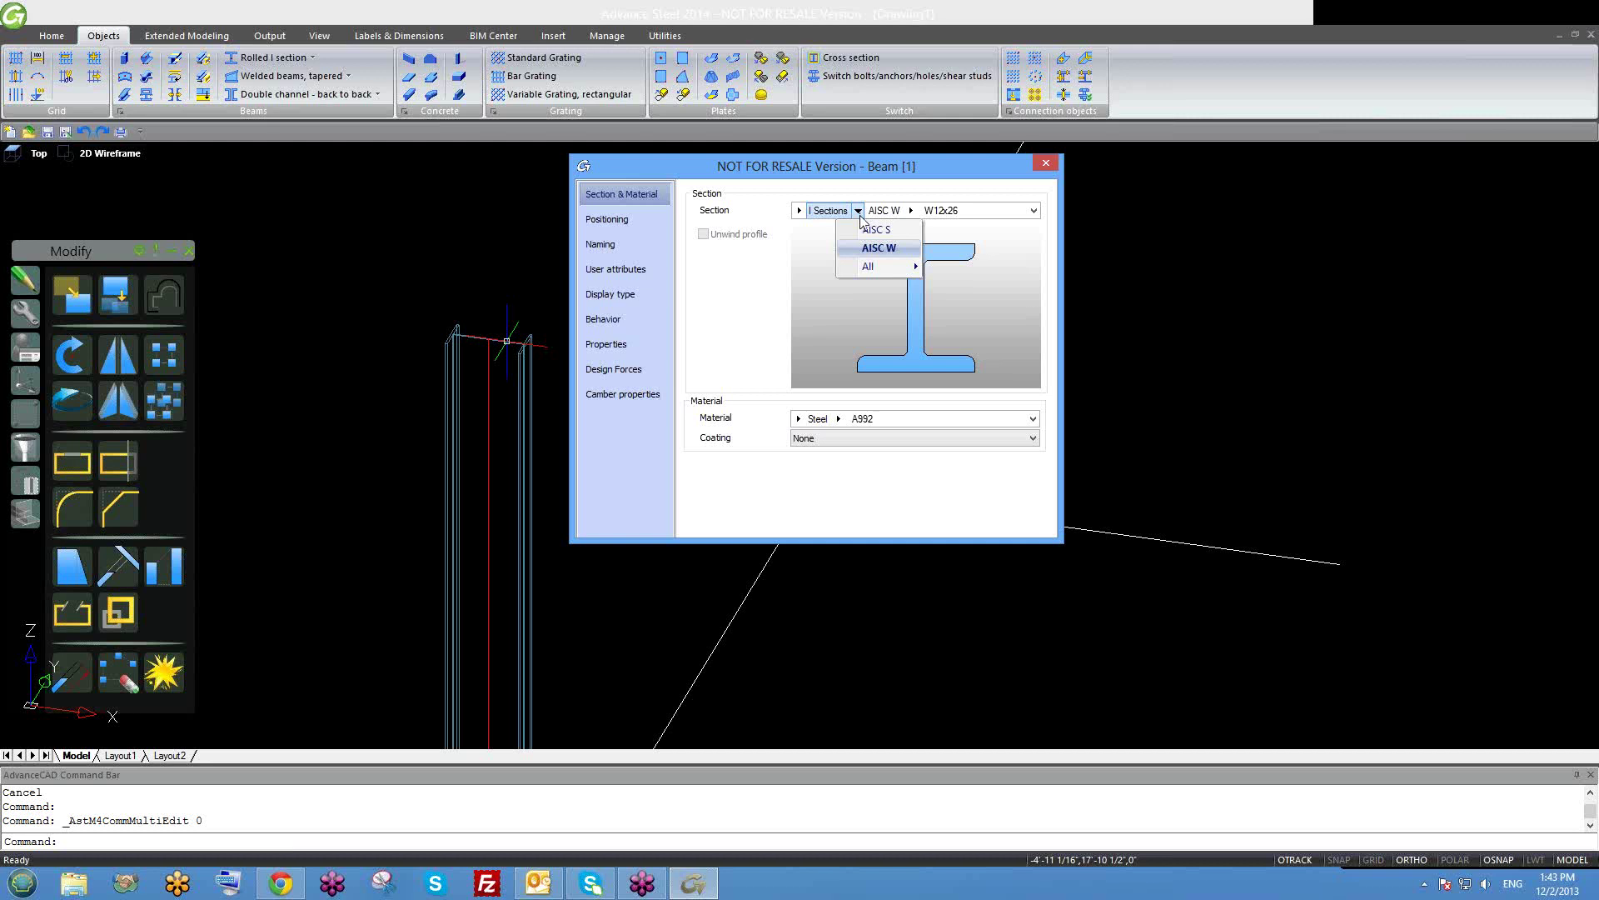
click(863, 248)
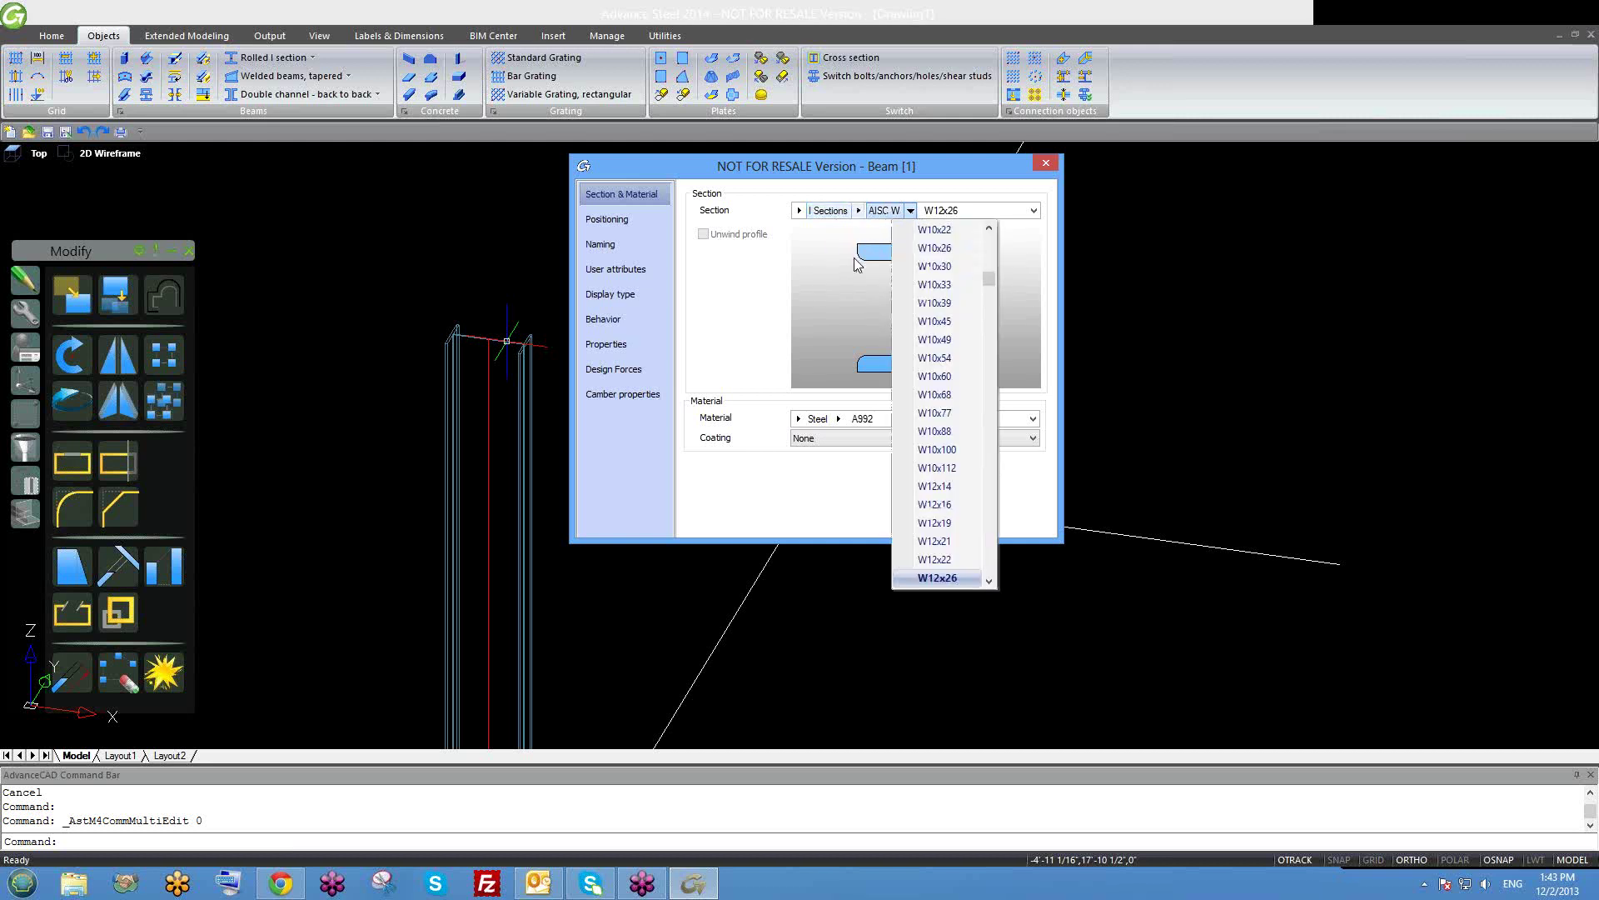
click(899, 189)
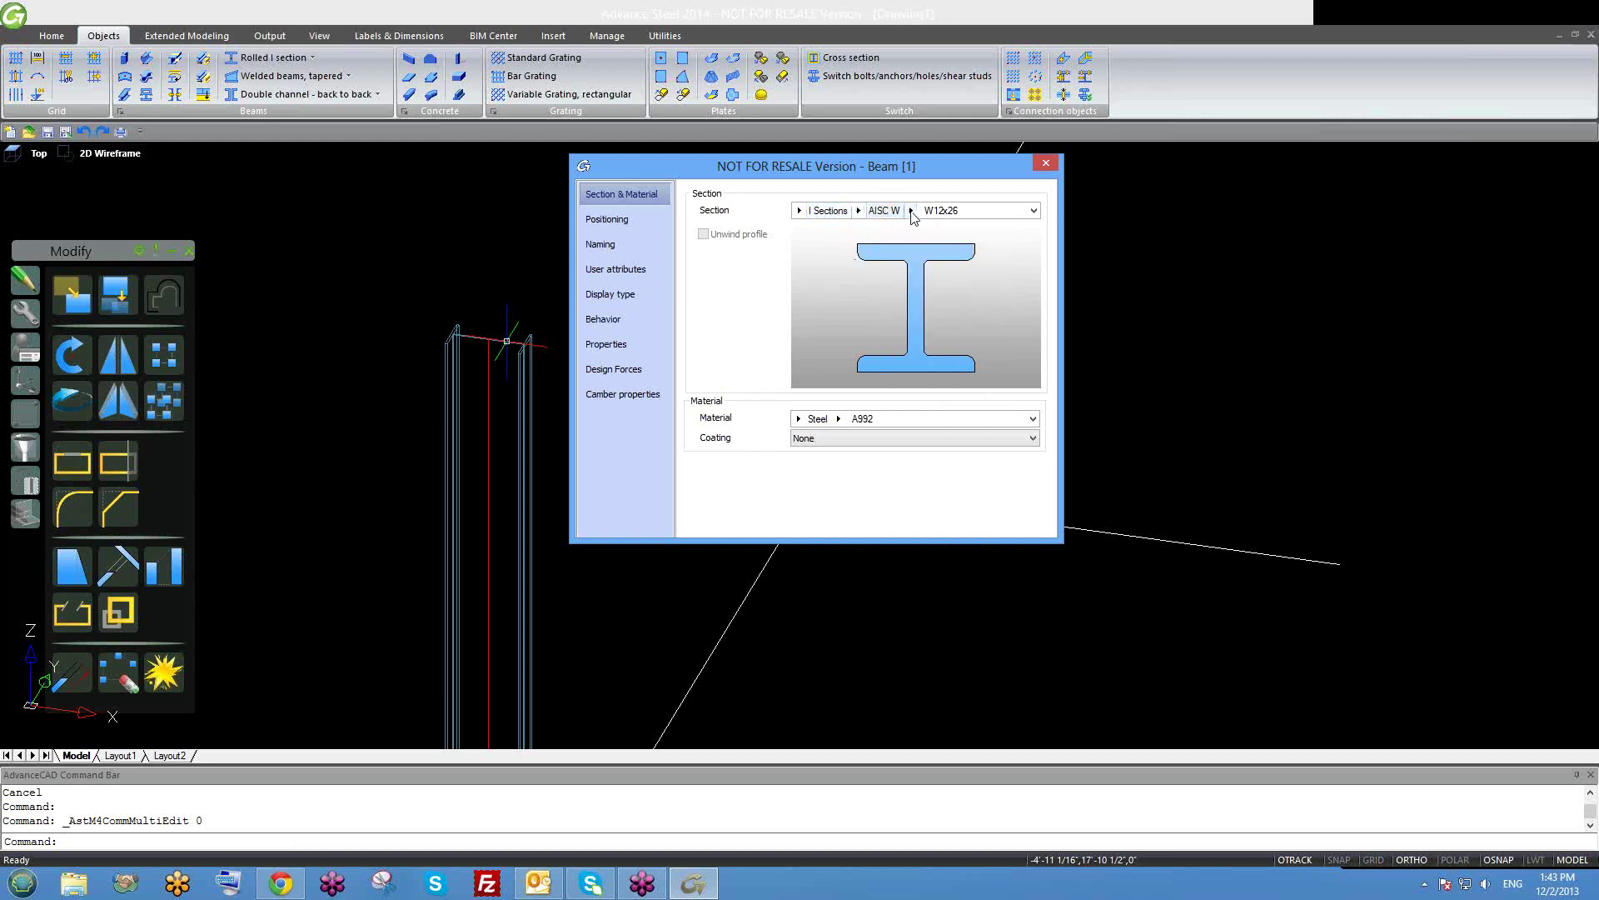
click(911, 212)
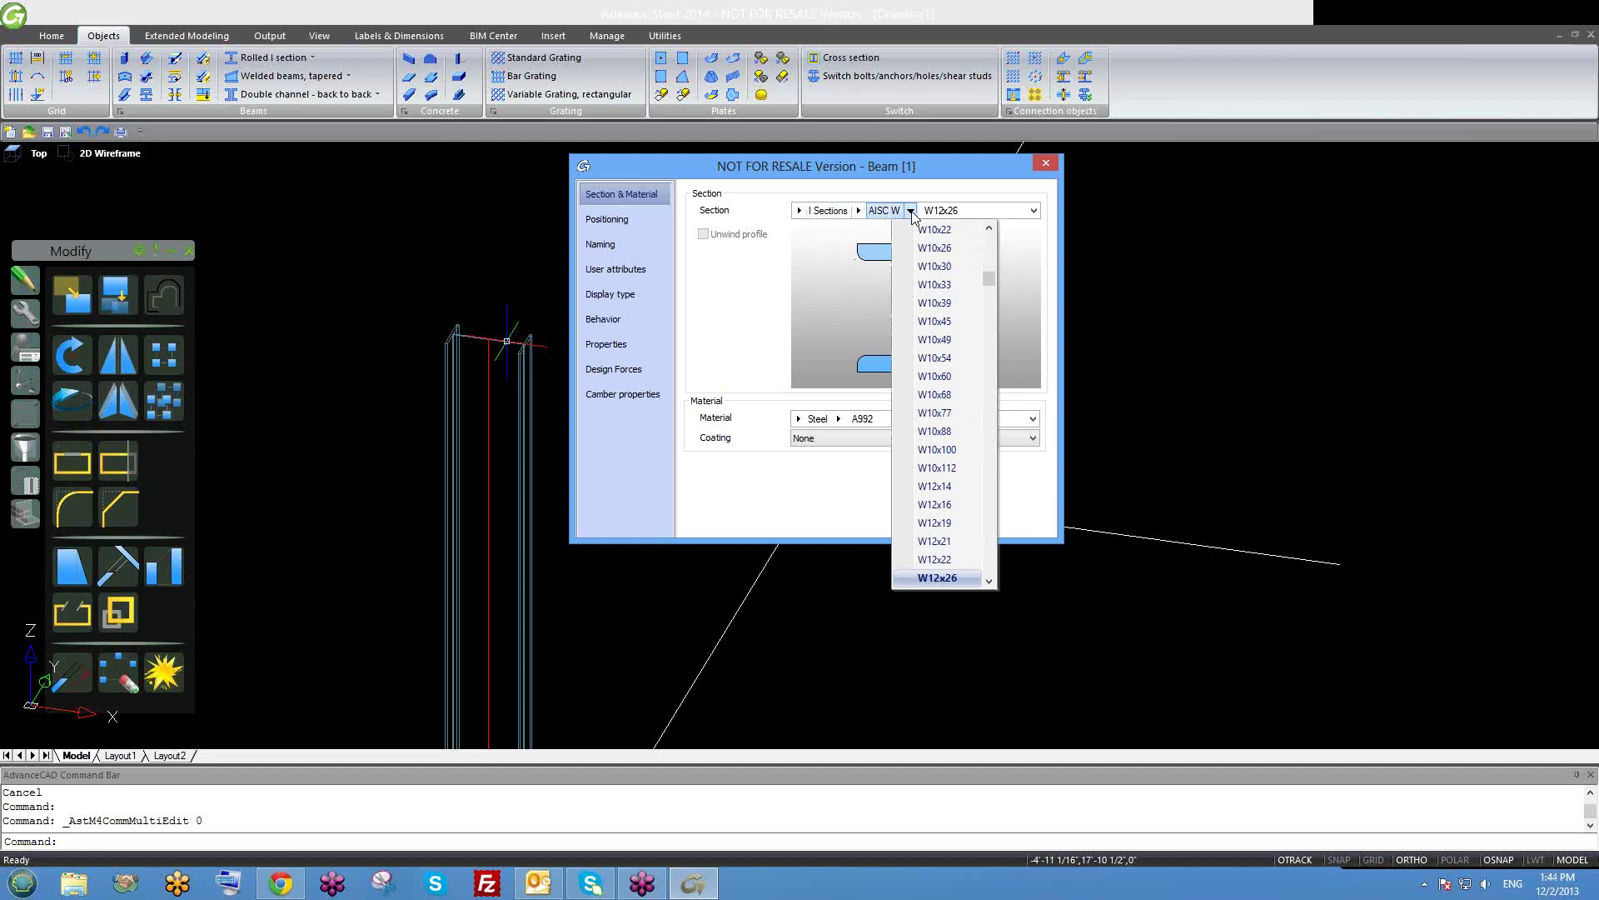
scroll(956, 500, down, 1)
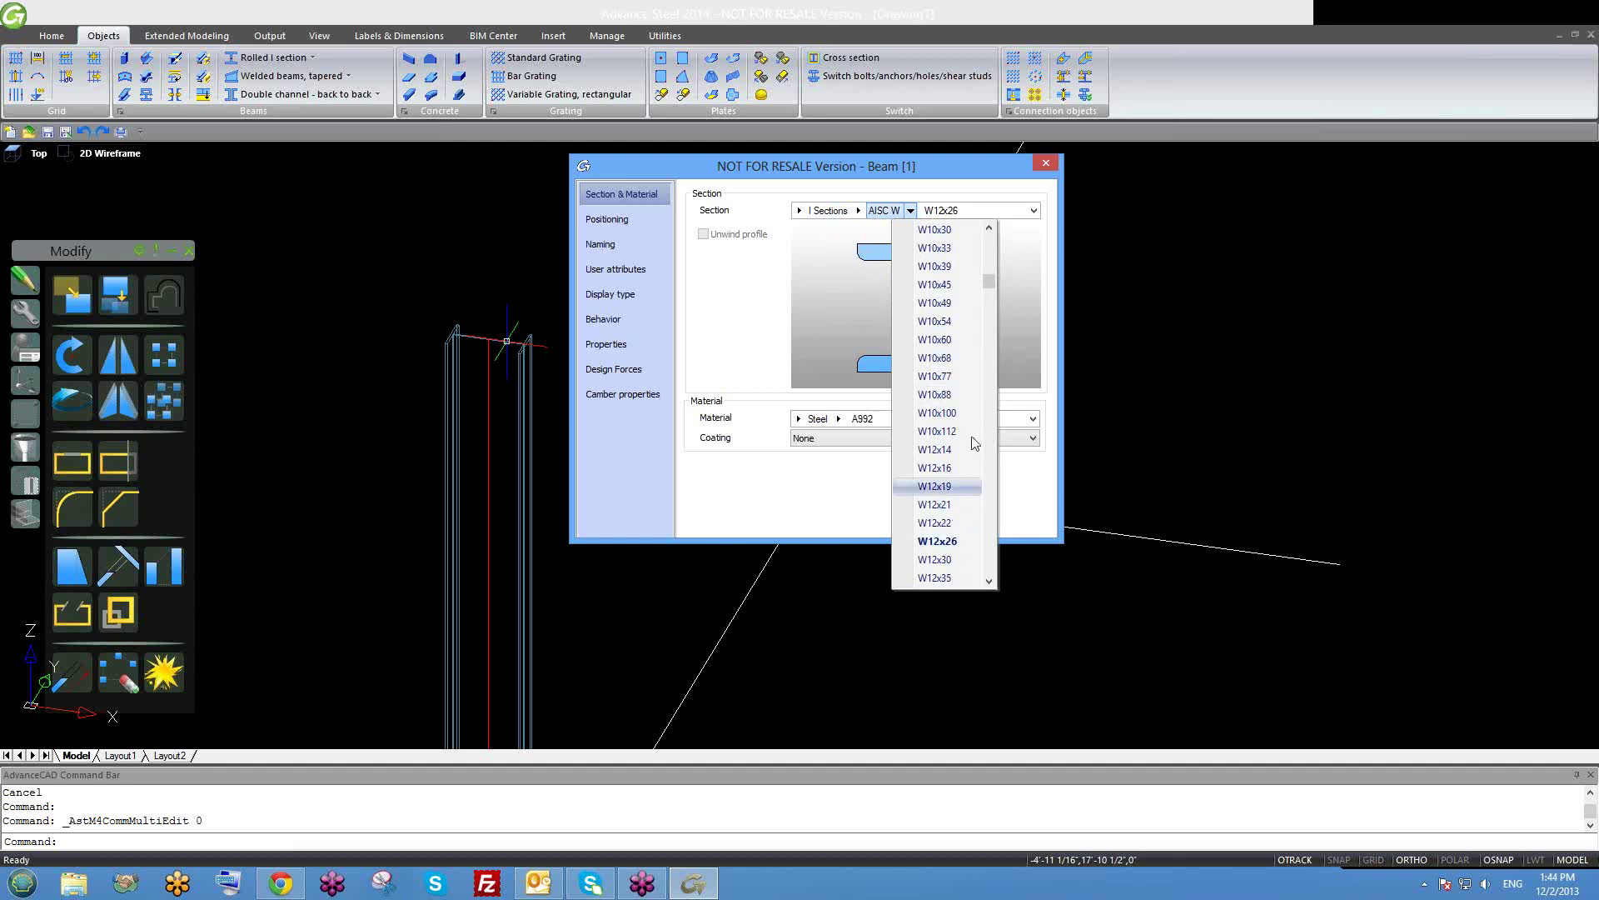
click(1015, 306)
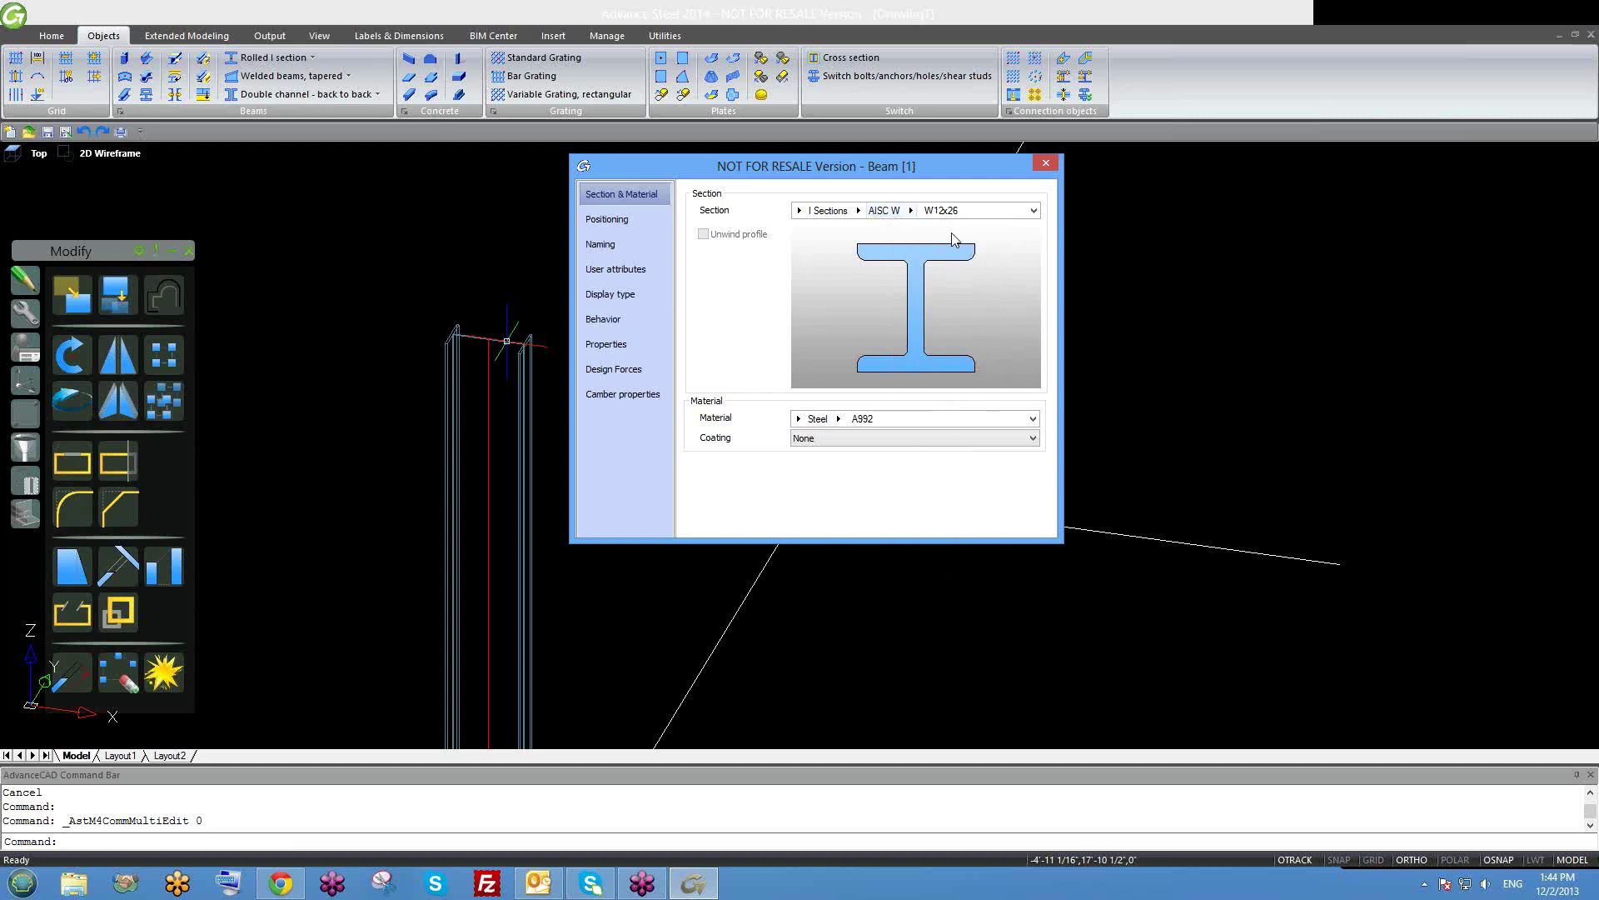
click(911, 211)
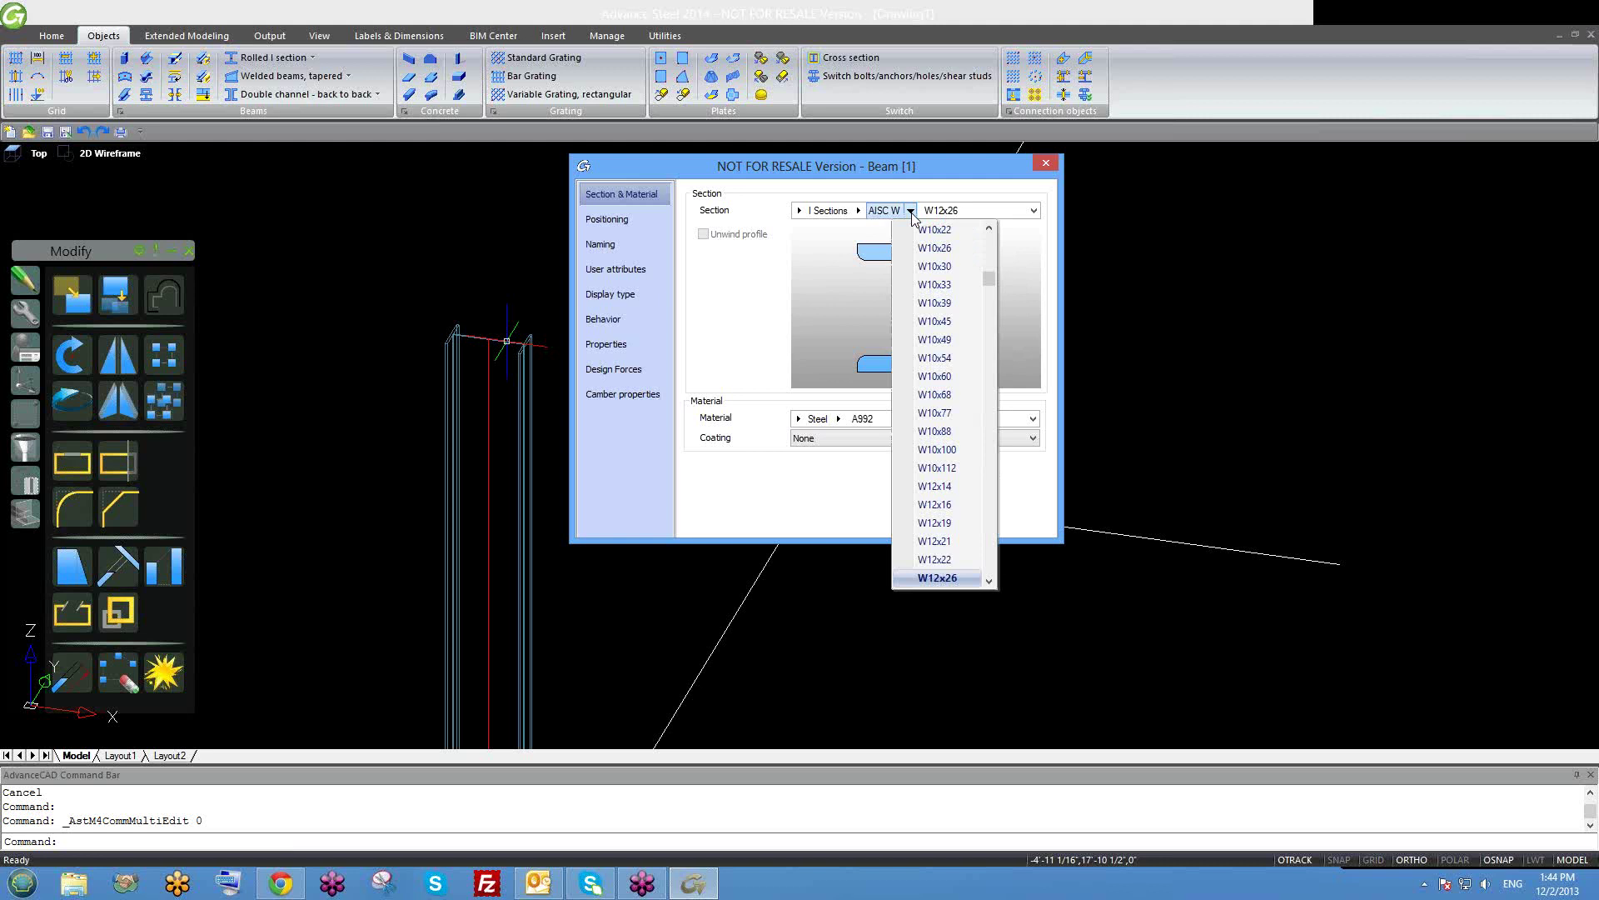
Set the column's section to AISC W W12x22 by entering its designation directly.
click(979, 215)
click(976, 210)
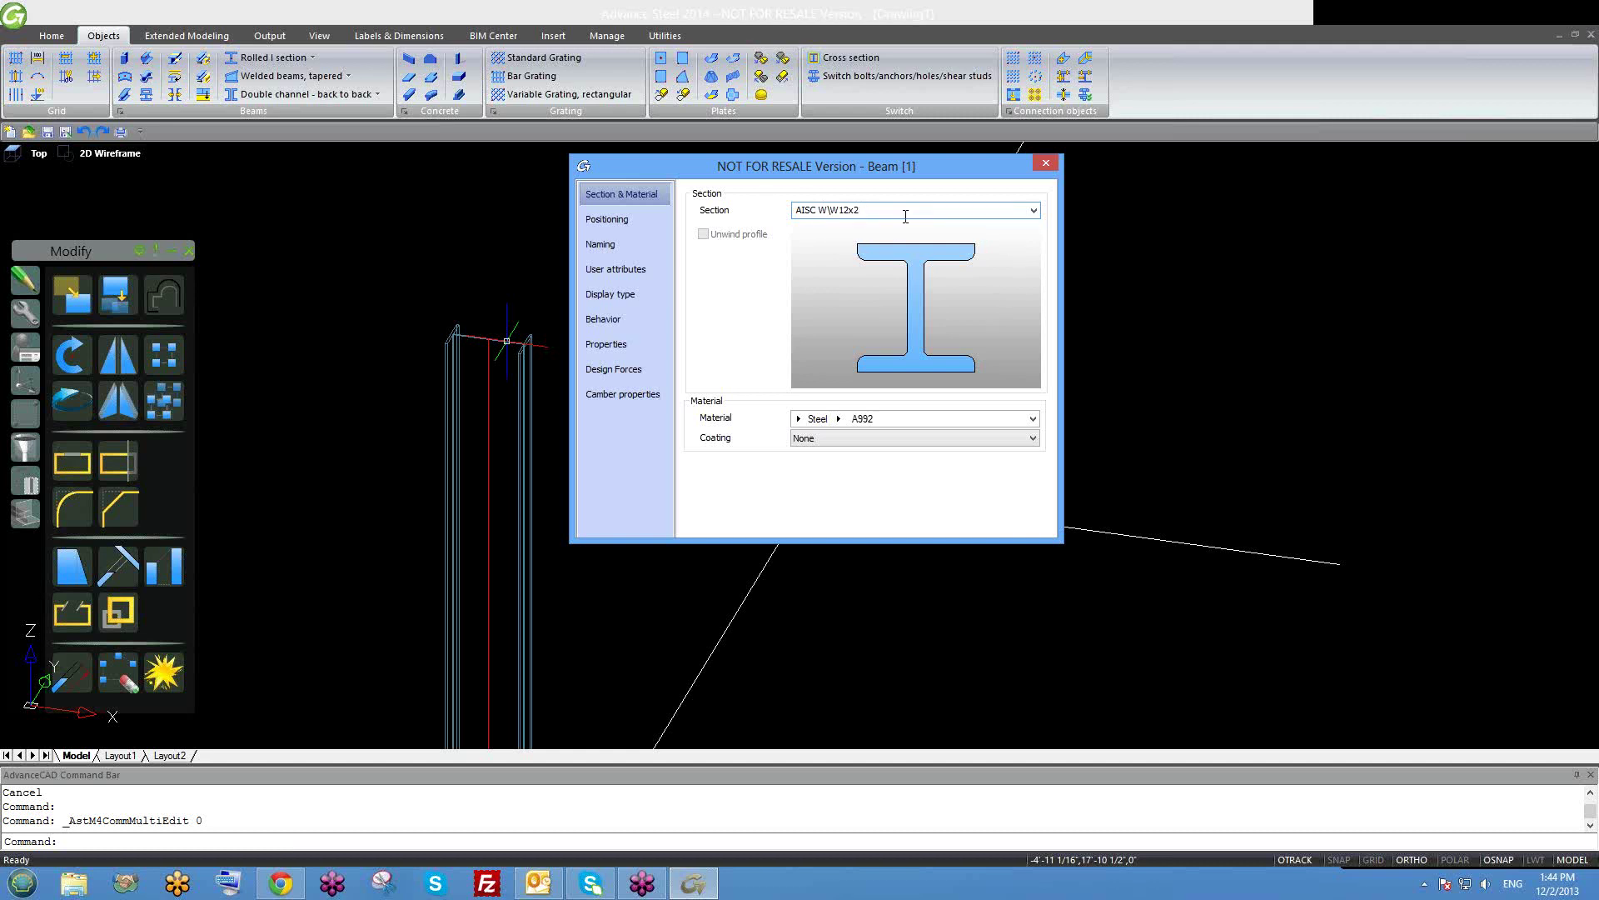
key(Return)
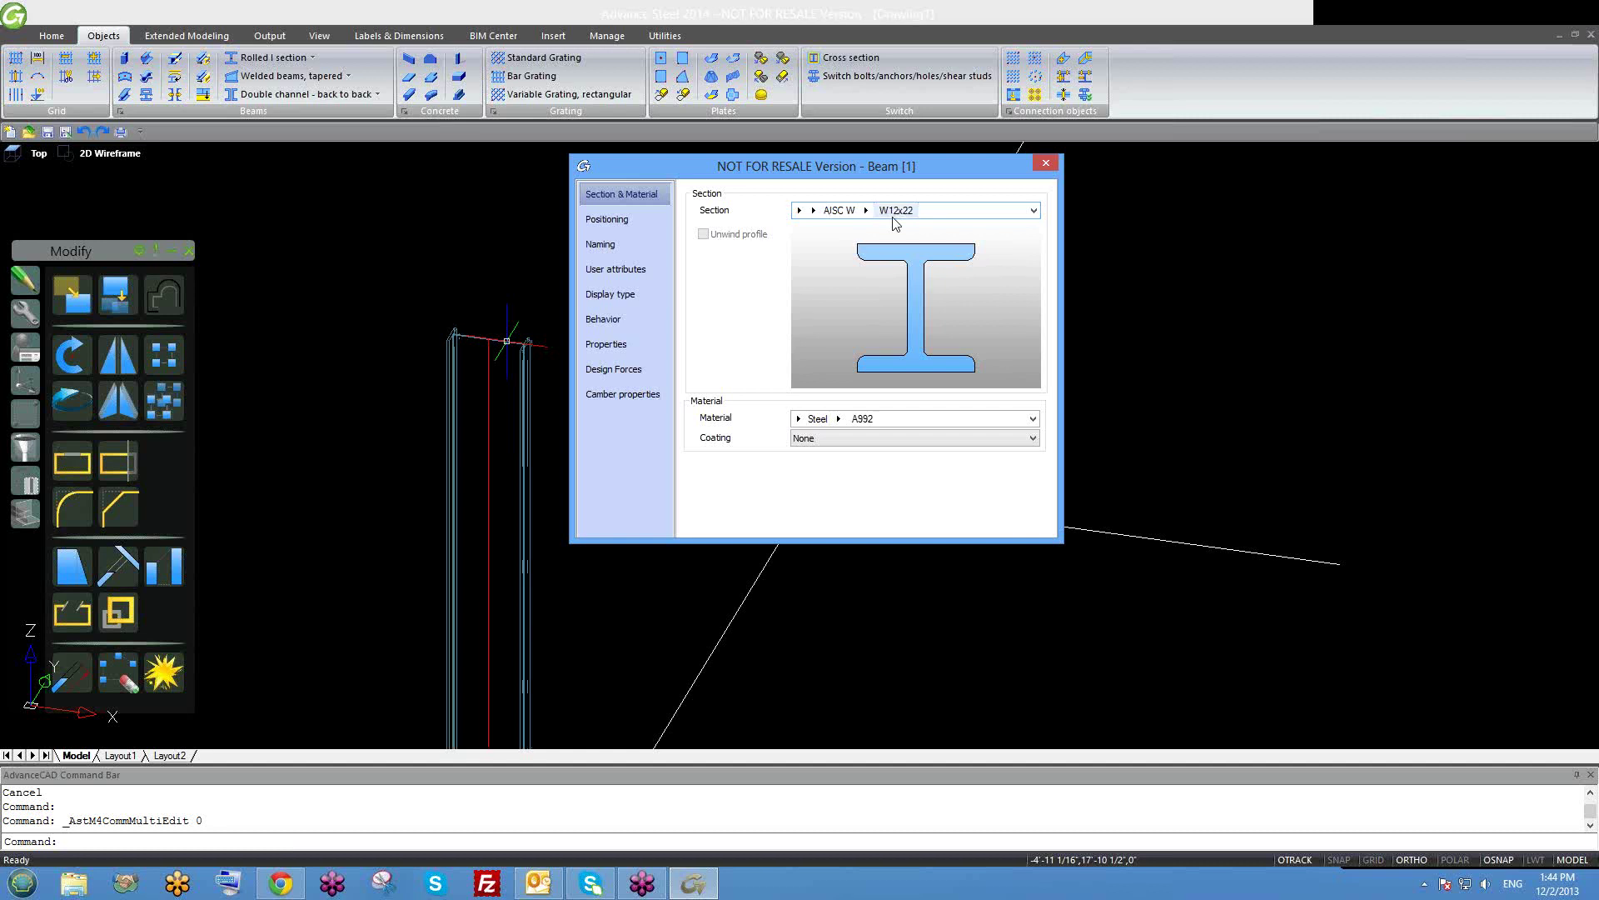
Try to set the column's section to AISC W W18x12.
click(931, 210)
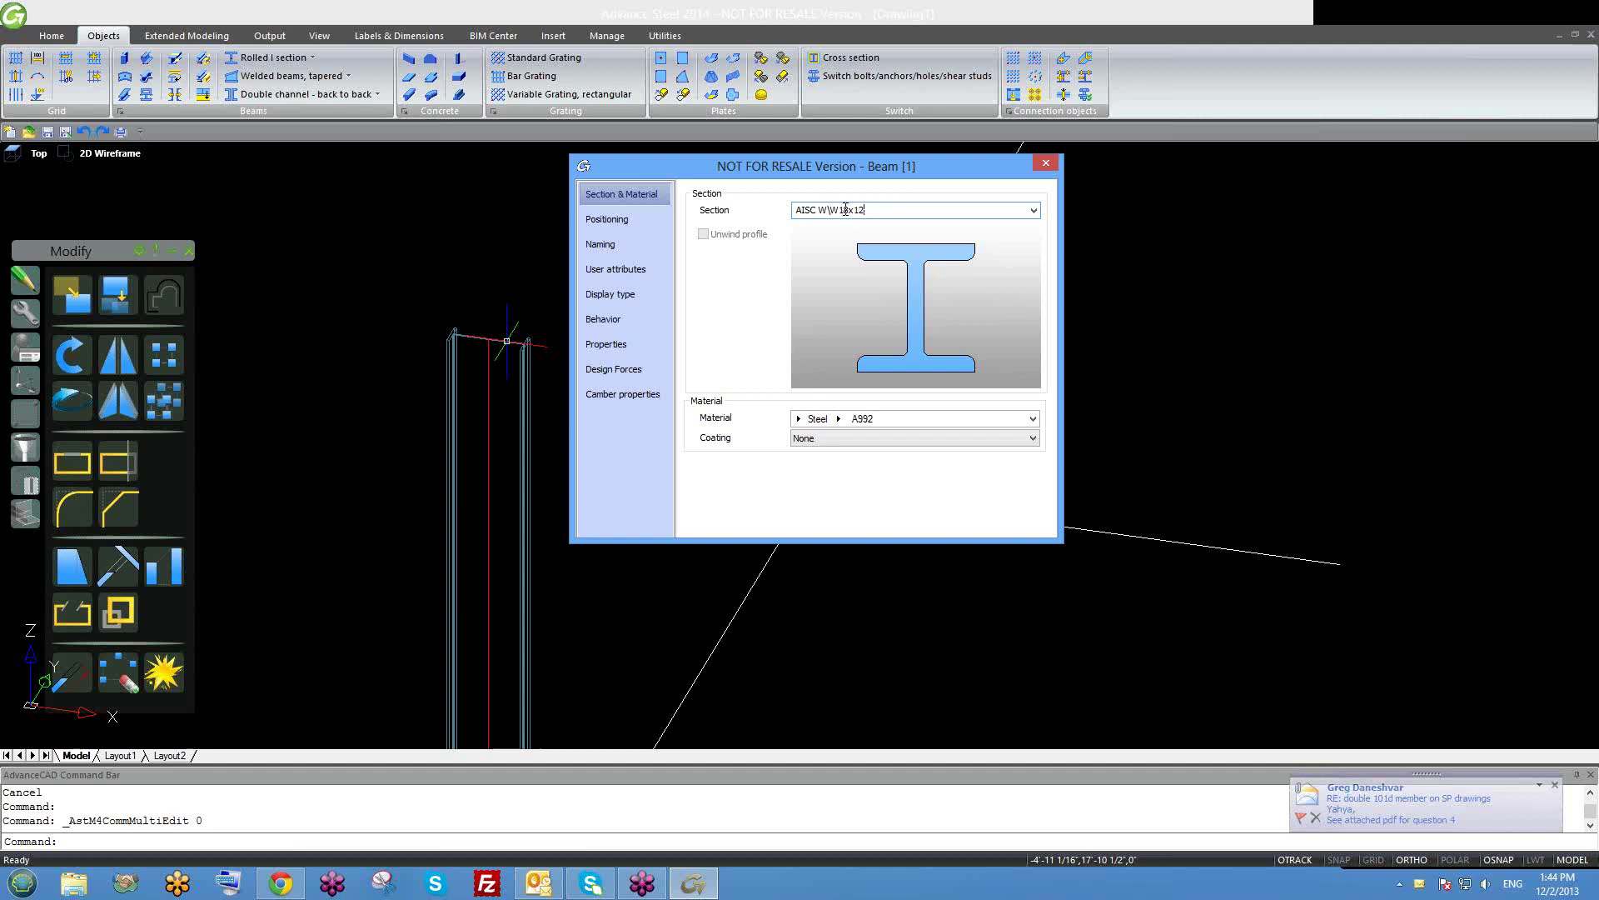
drag(865, 210, 841, 210)
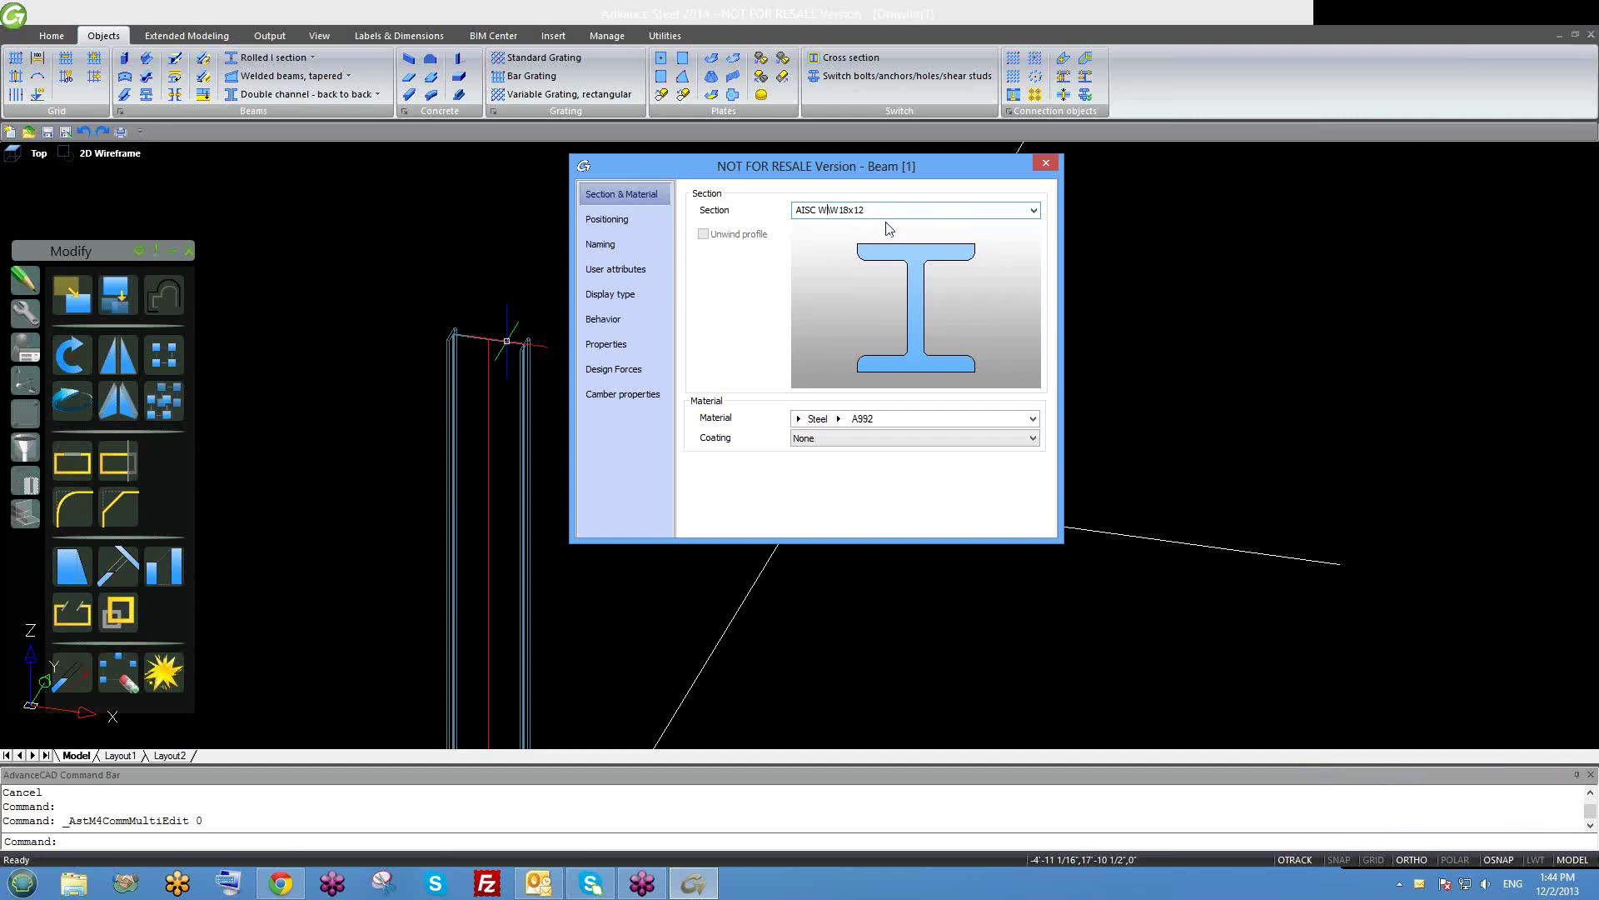
key(Return)
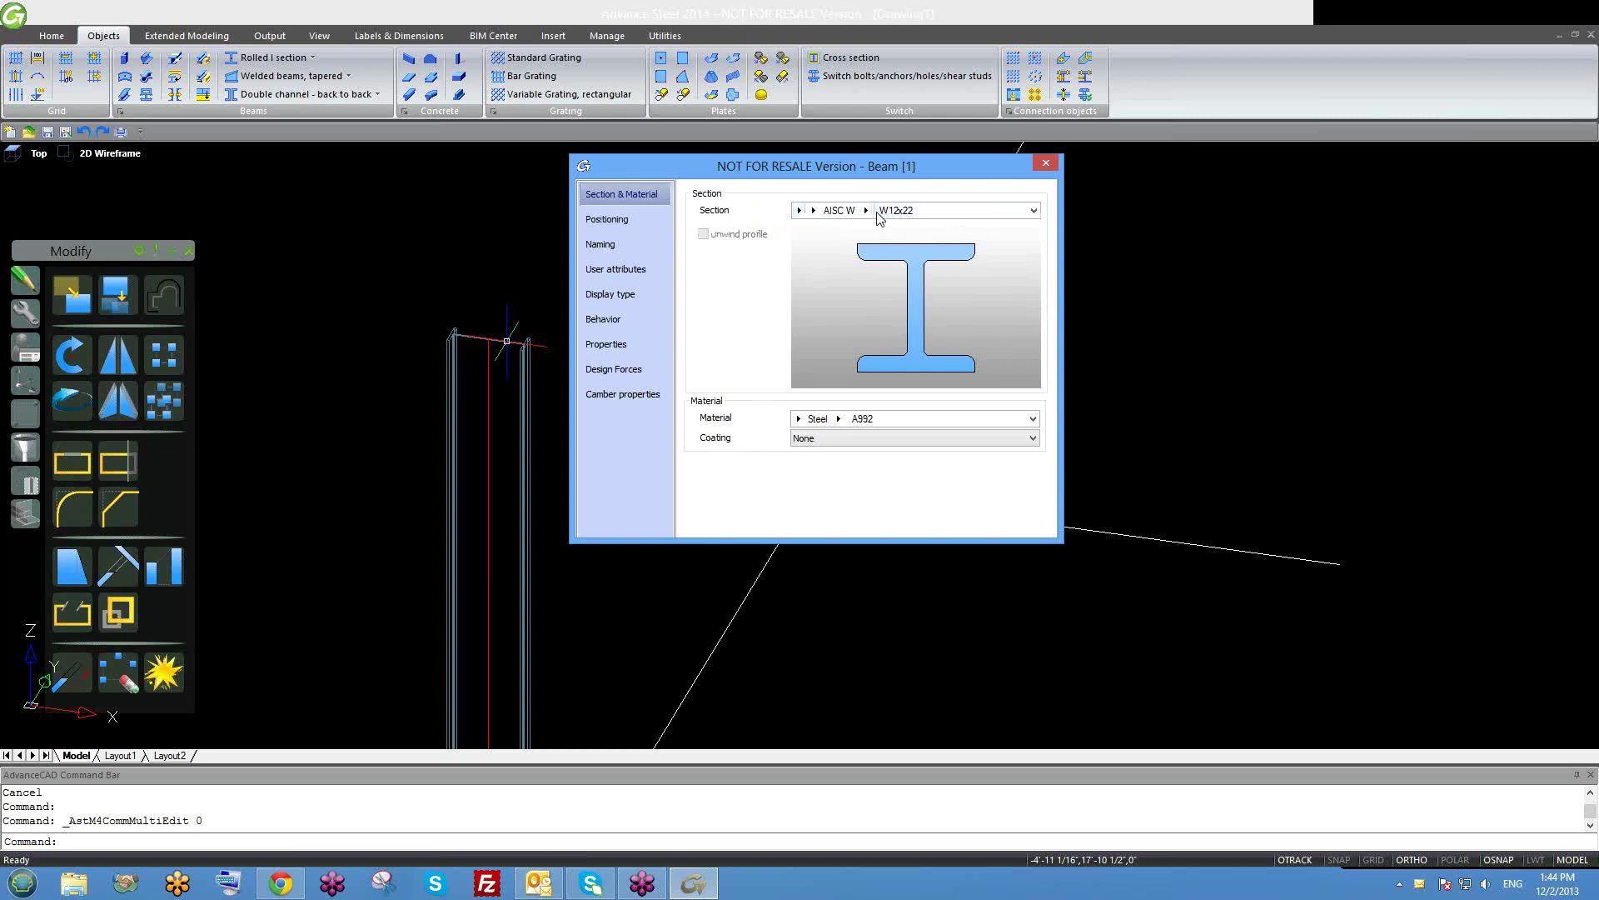
Set the column's section to AISC W W12x26 and close its properties.
click(915, 212)
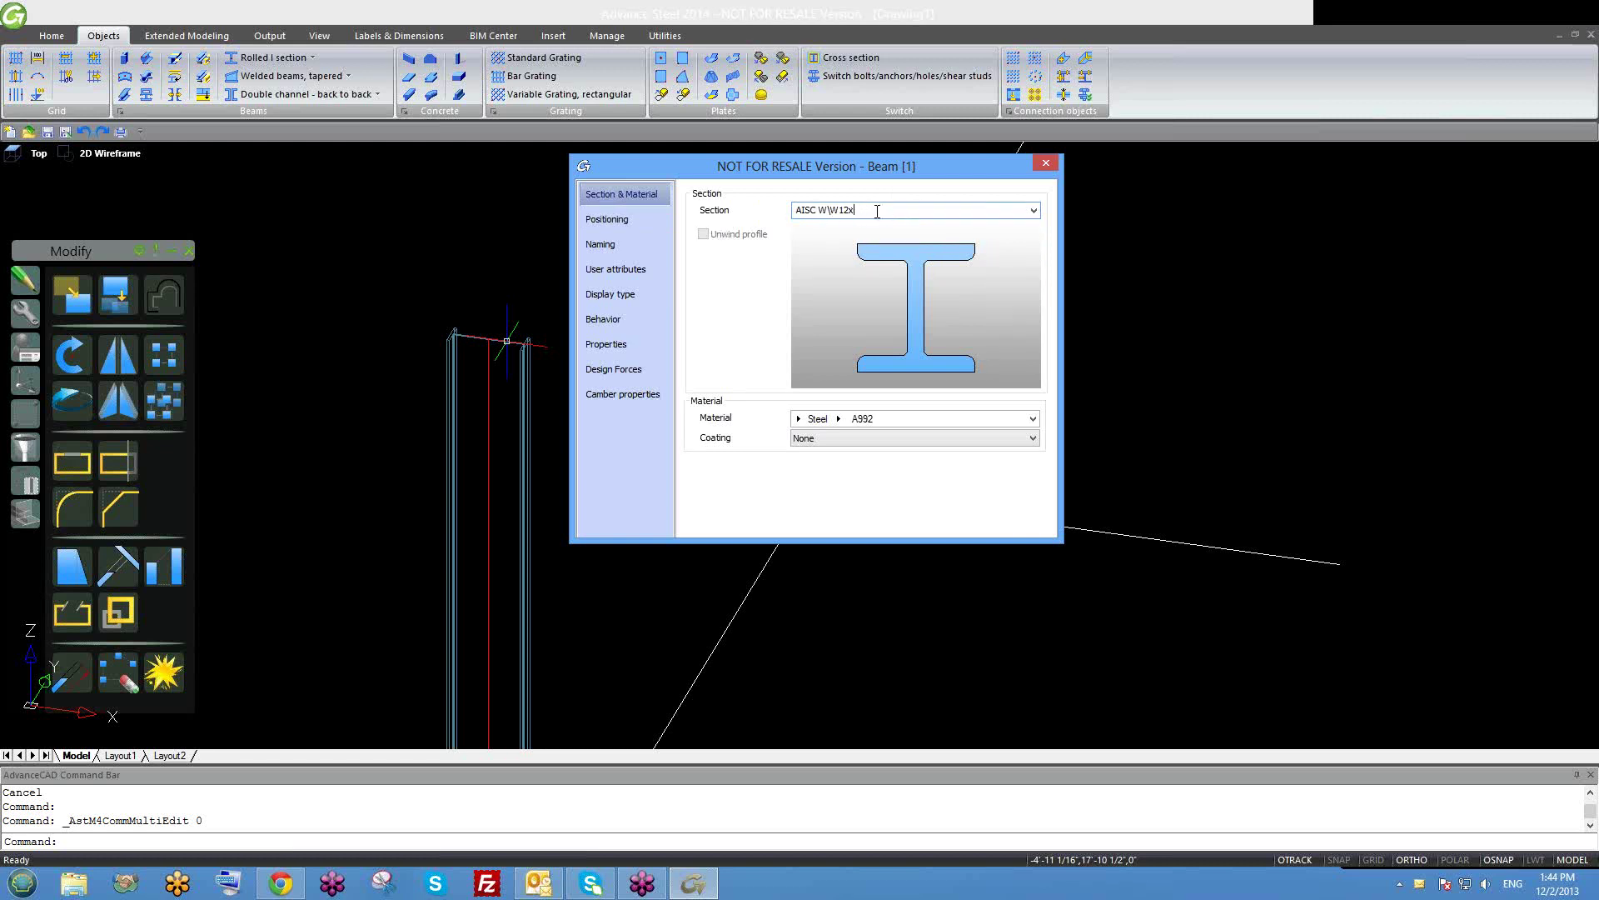
key(Return)
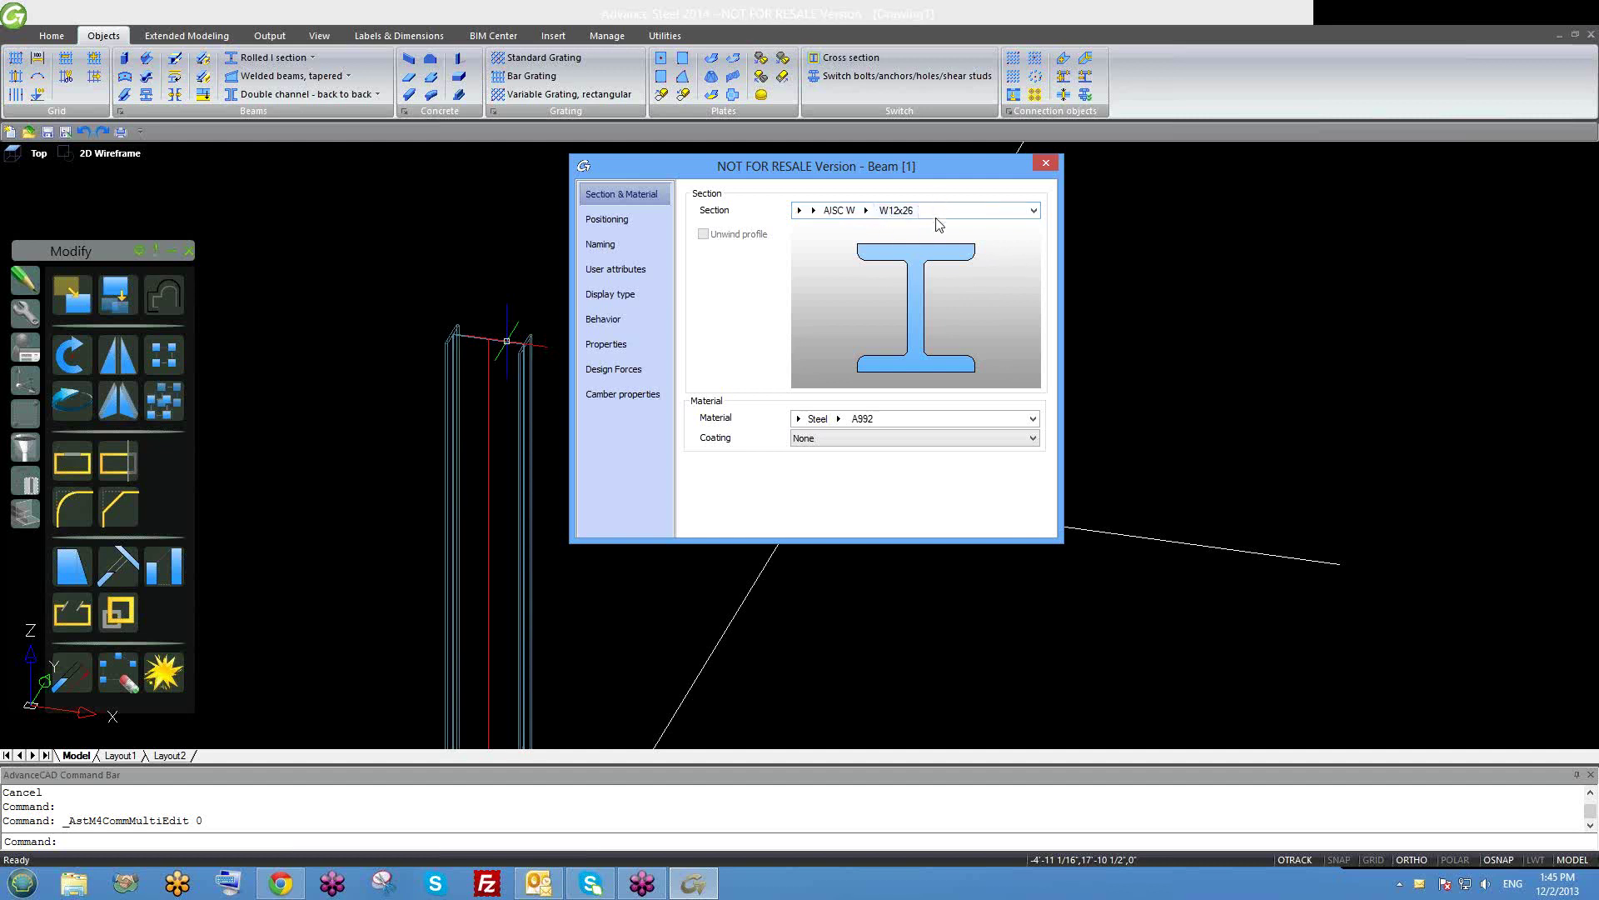
click(936, 210)
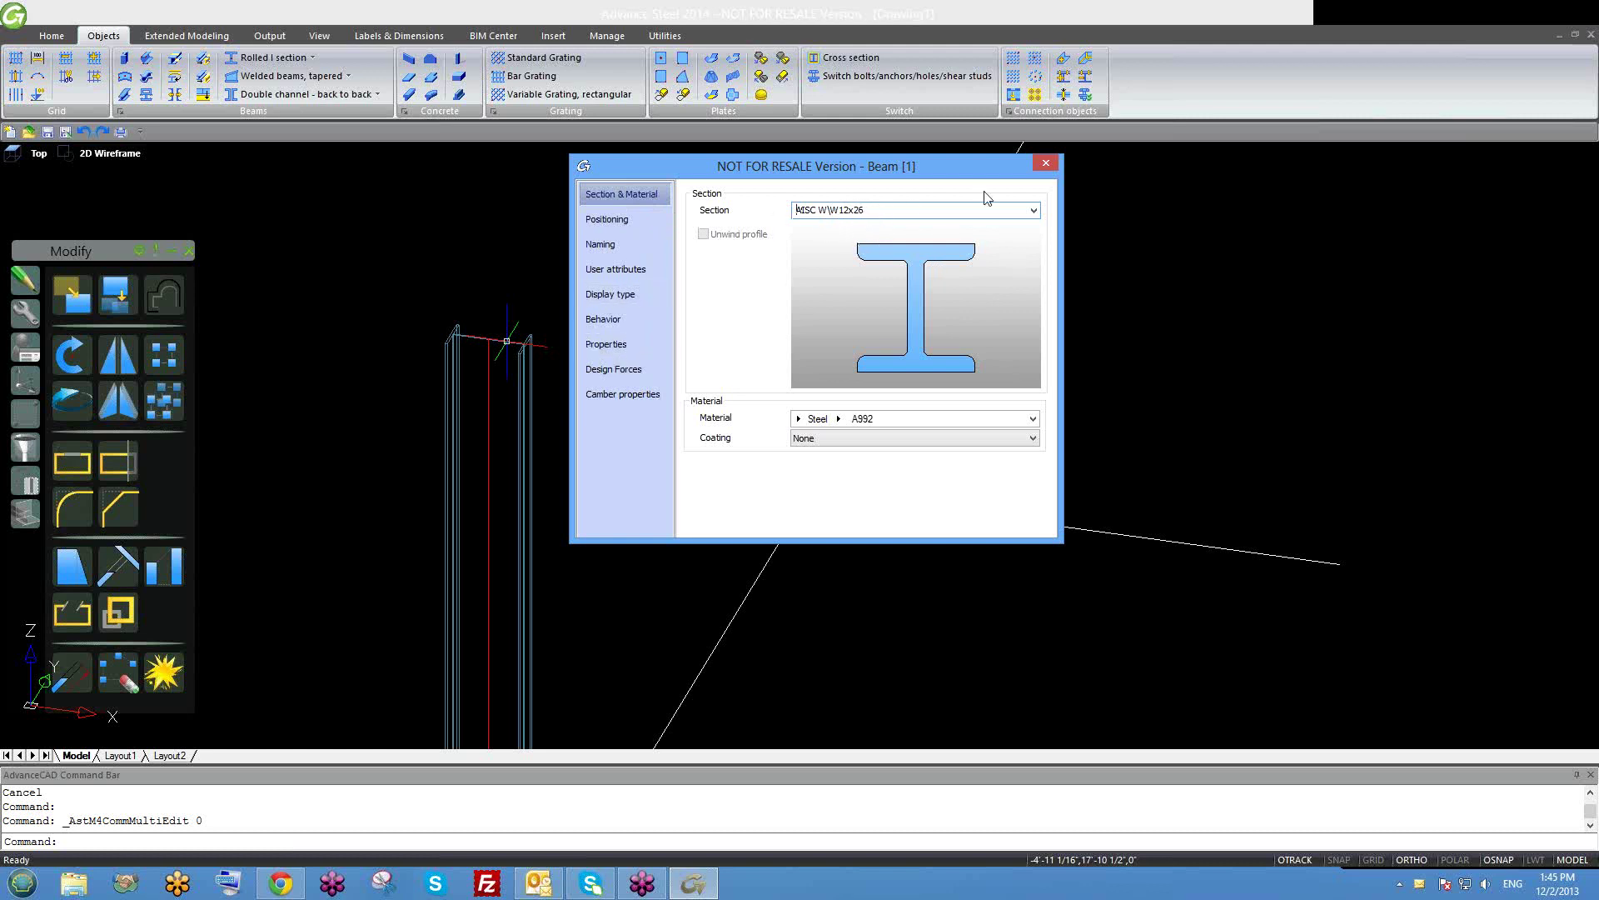
click(1046, 163)
Reopen the properties of the column on grid line A and examine its material setting and the available coatings.
scroll(513, 427, down, 3)
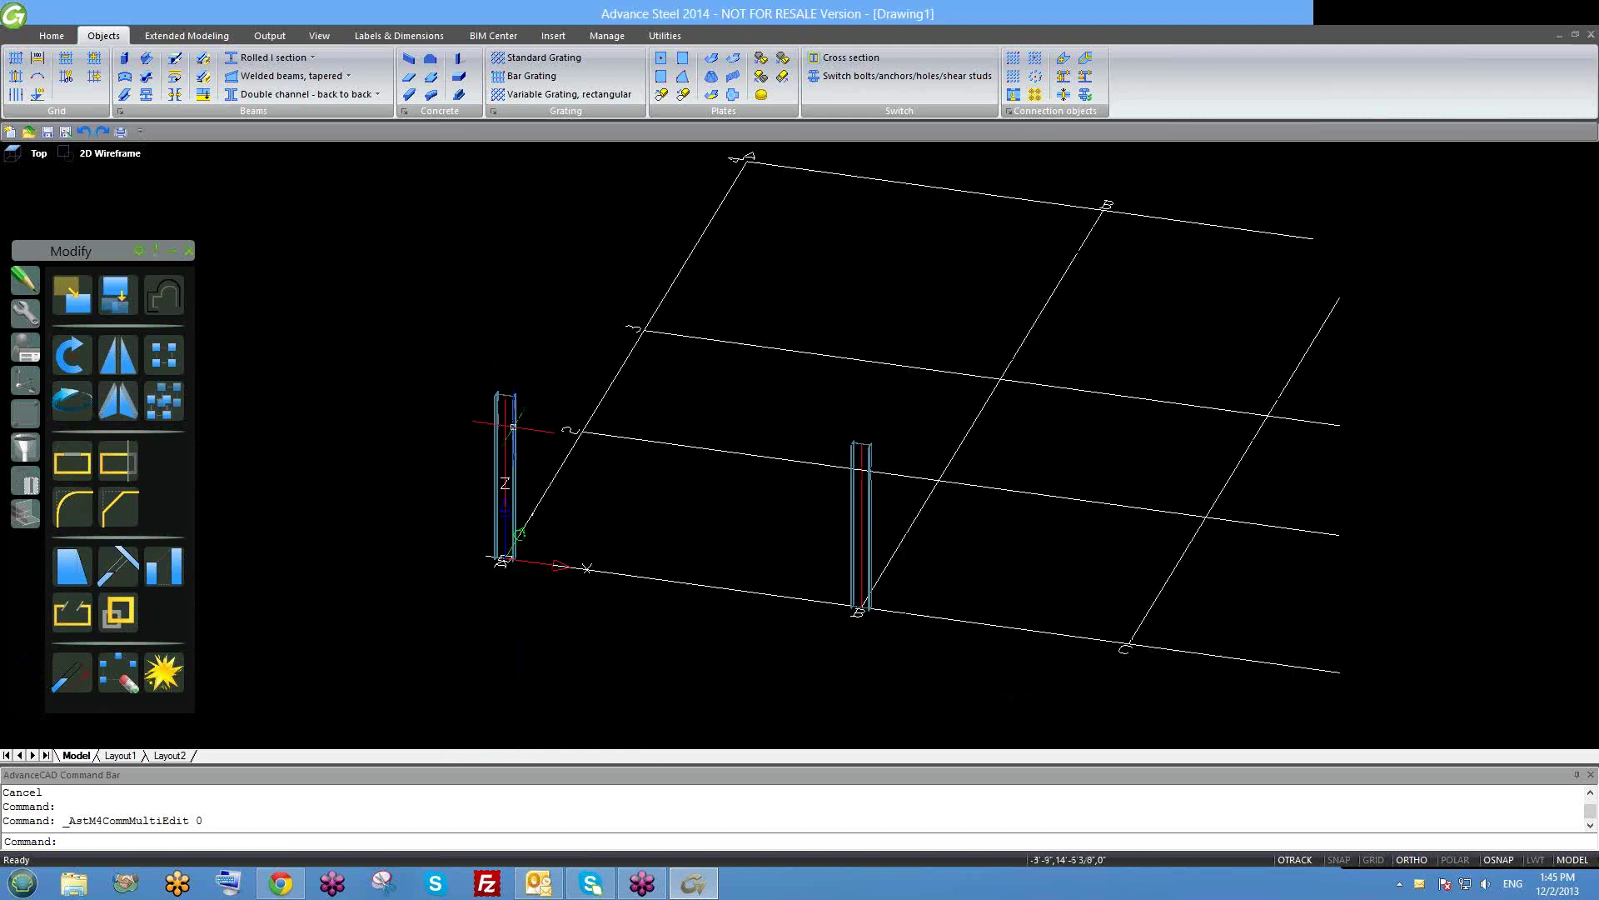
scroll(545, 464, up, 2)
scroll(575, 475, down, 2)
scroll(519, 436, up, 4)
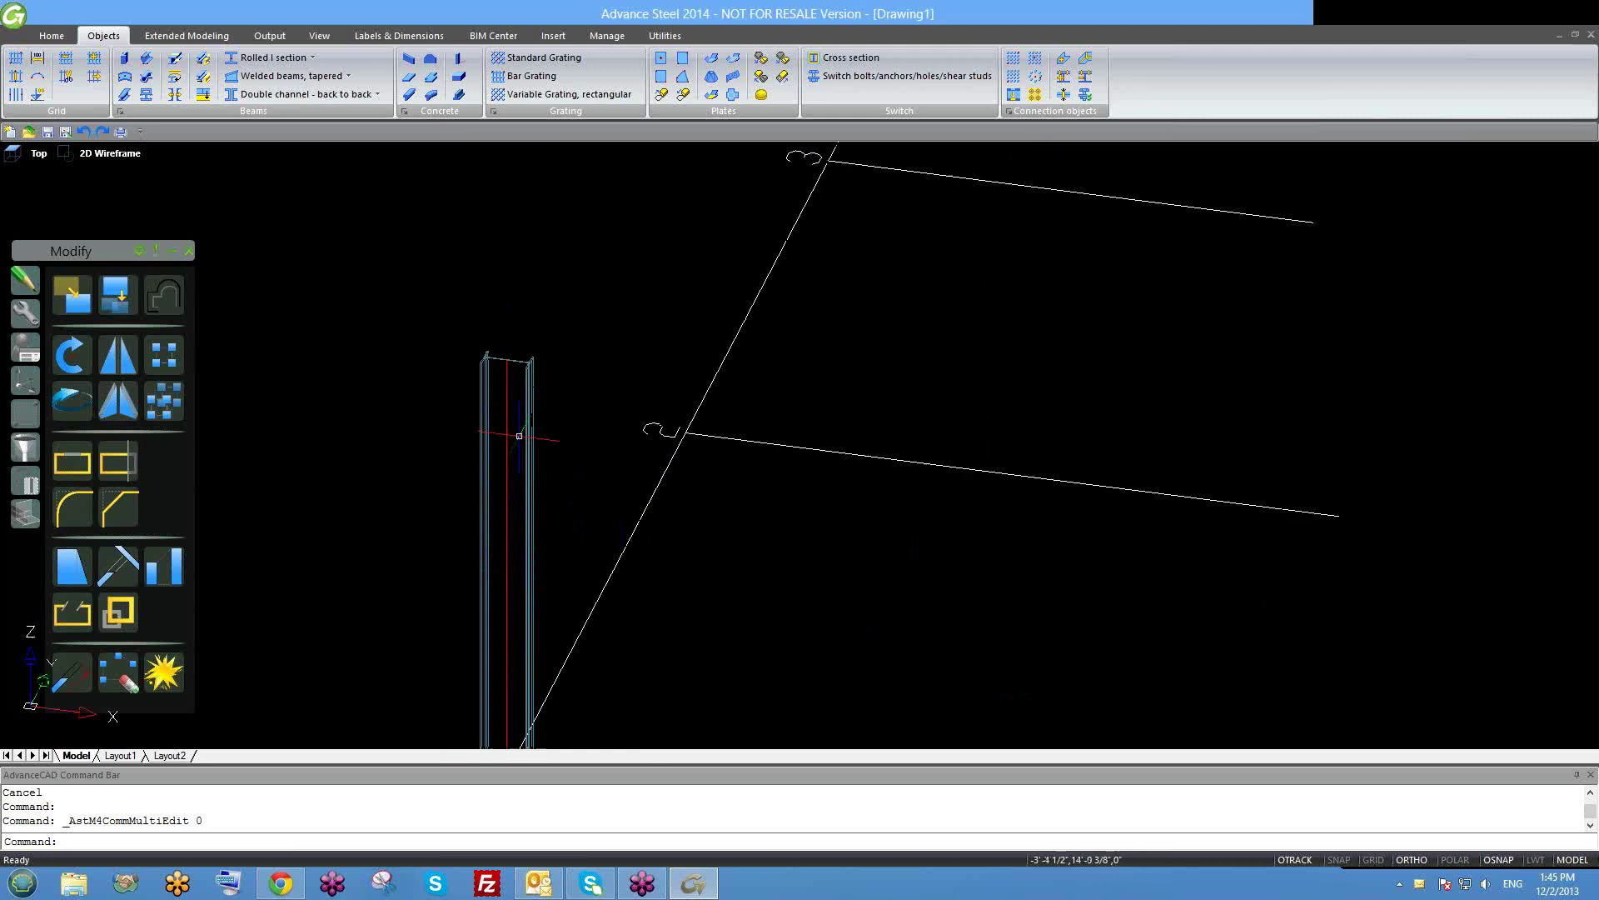
double_click(517, 361)
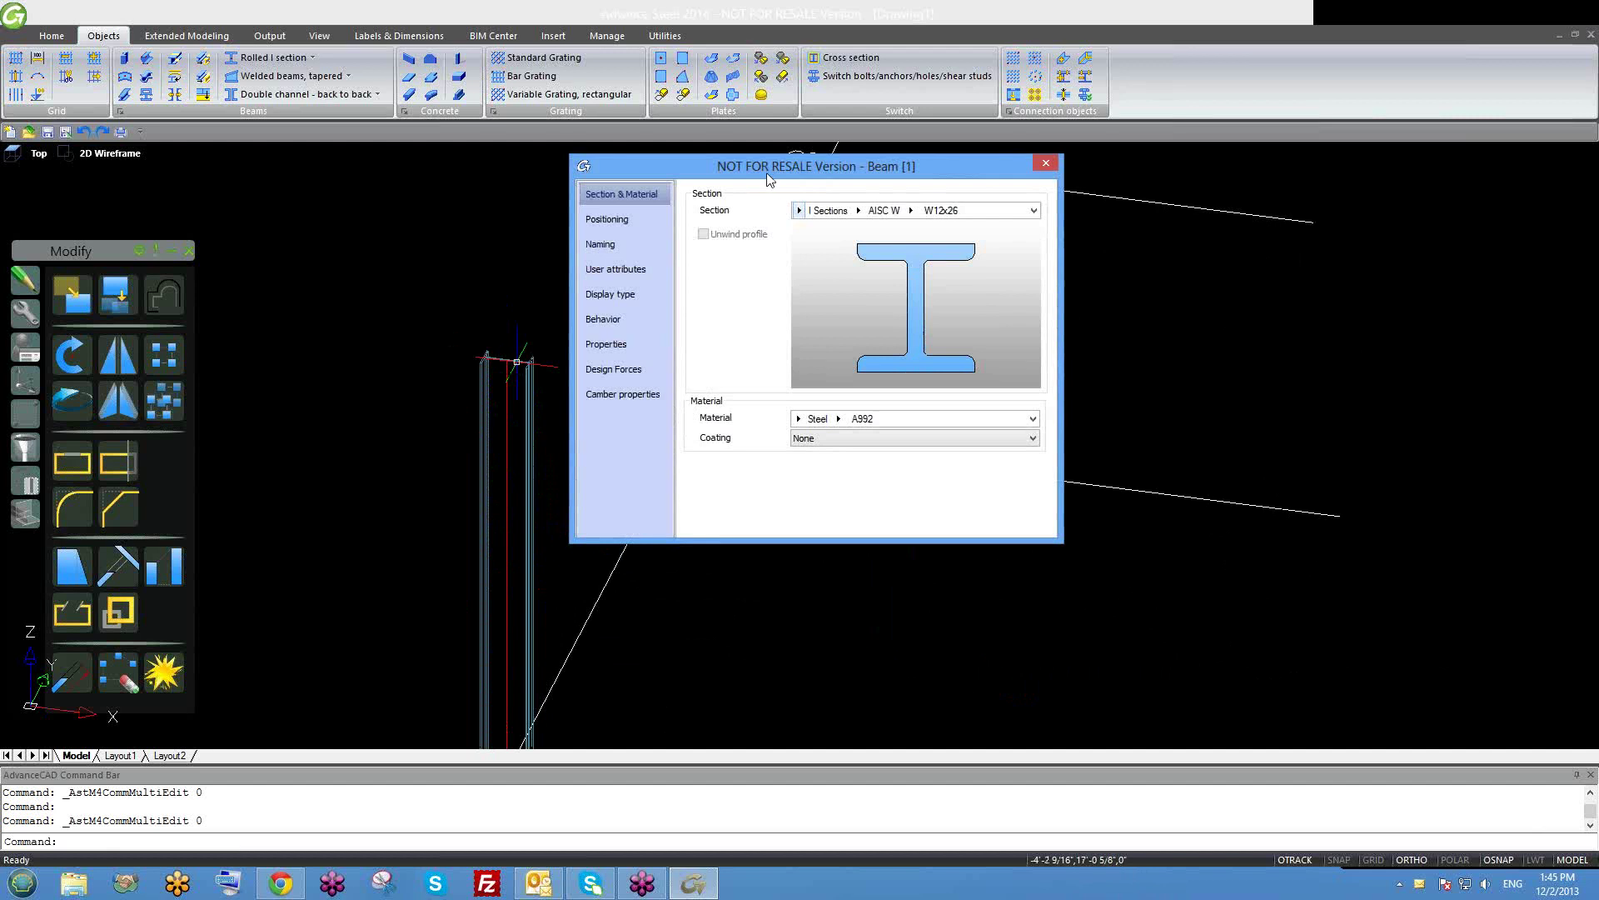
drag(767, 177, 734, 132)
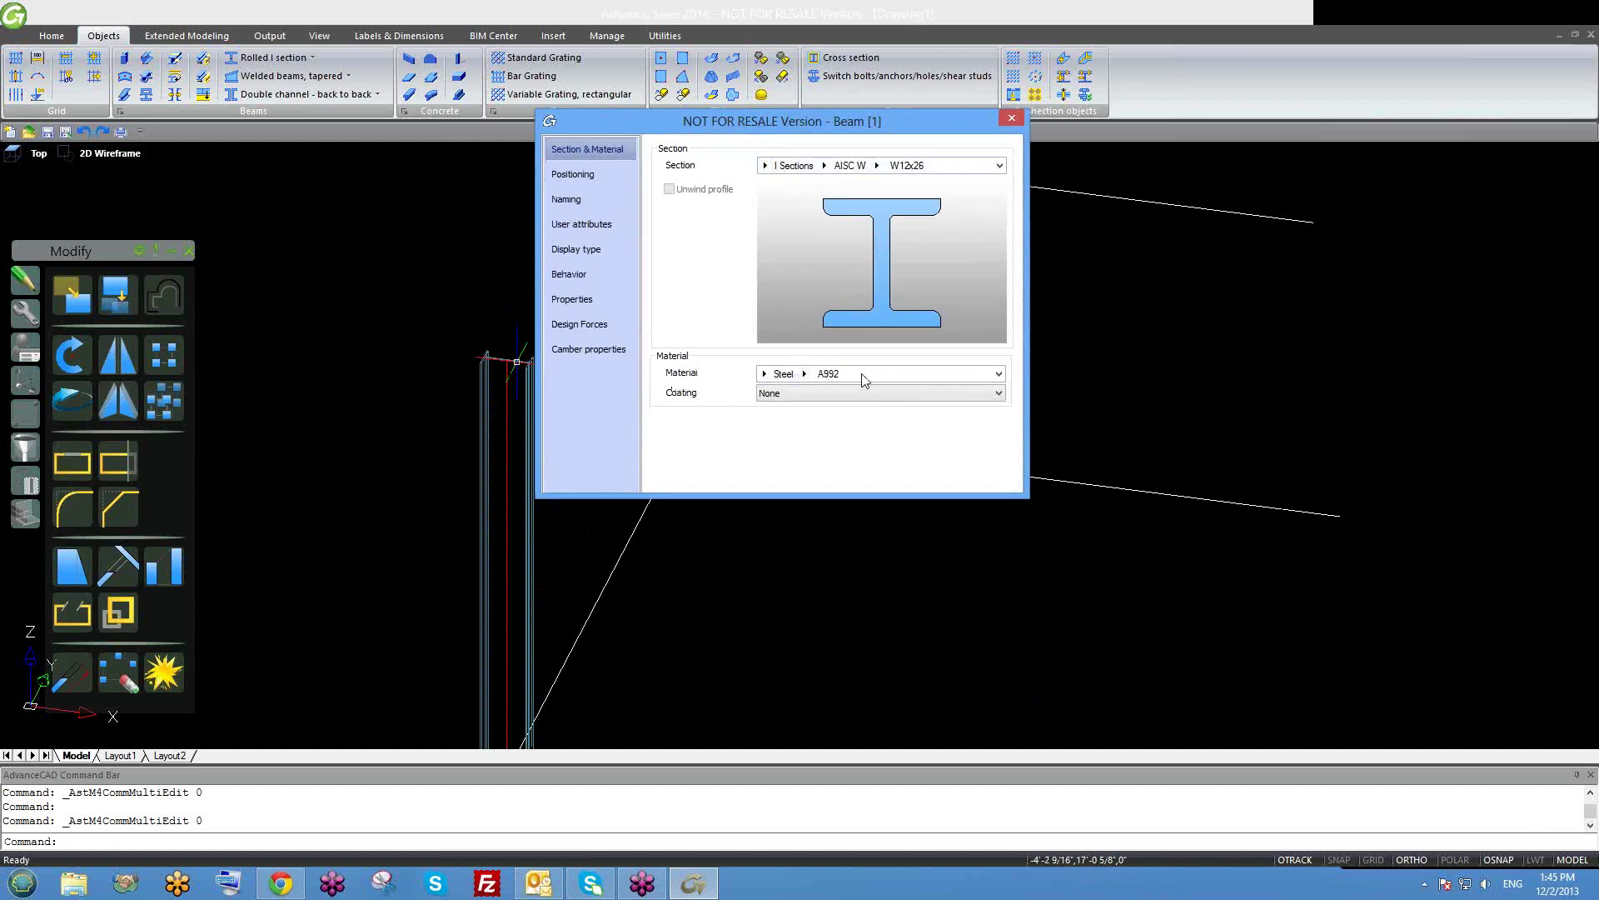
click(765, 373)
click(863, 374)
click(852, 375)
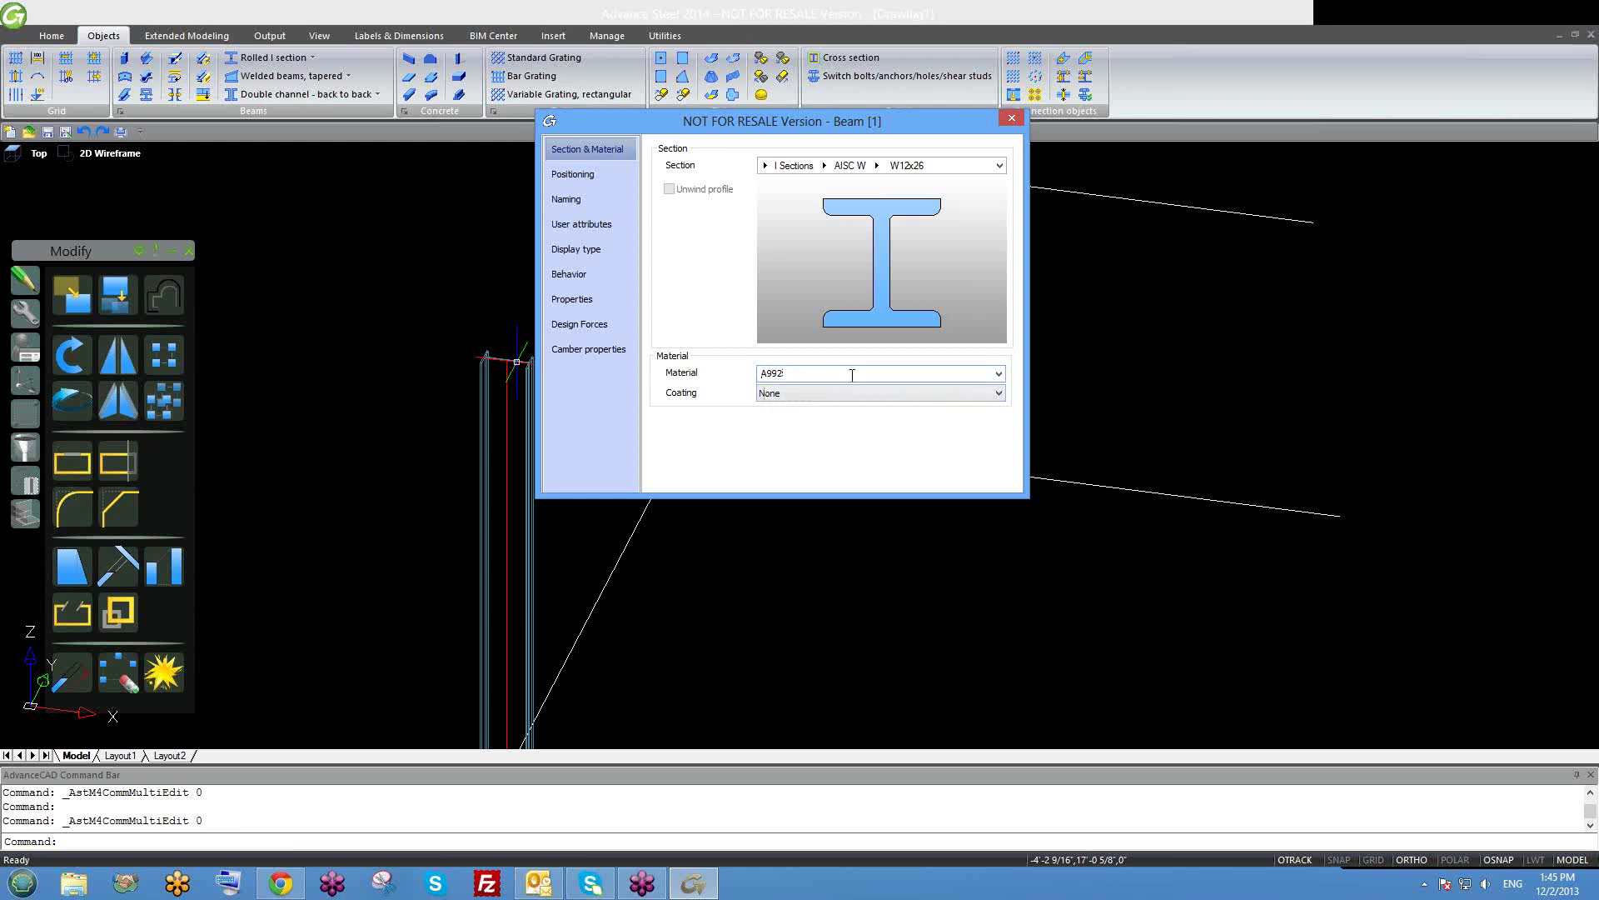
click(777, 397)
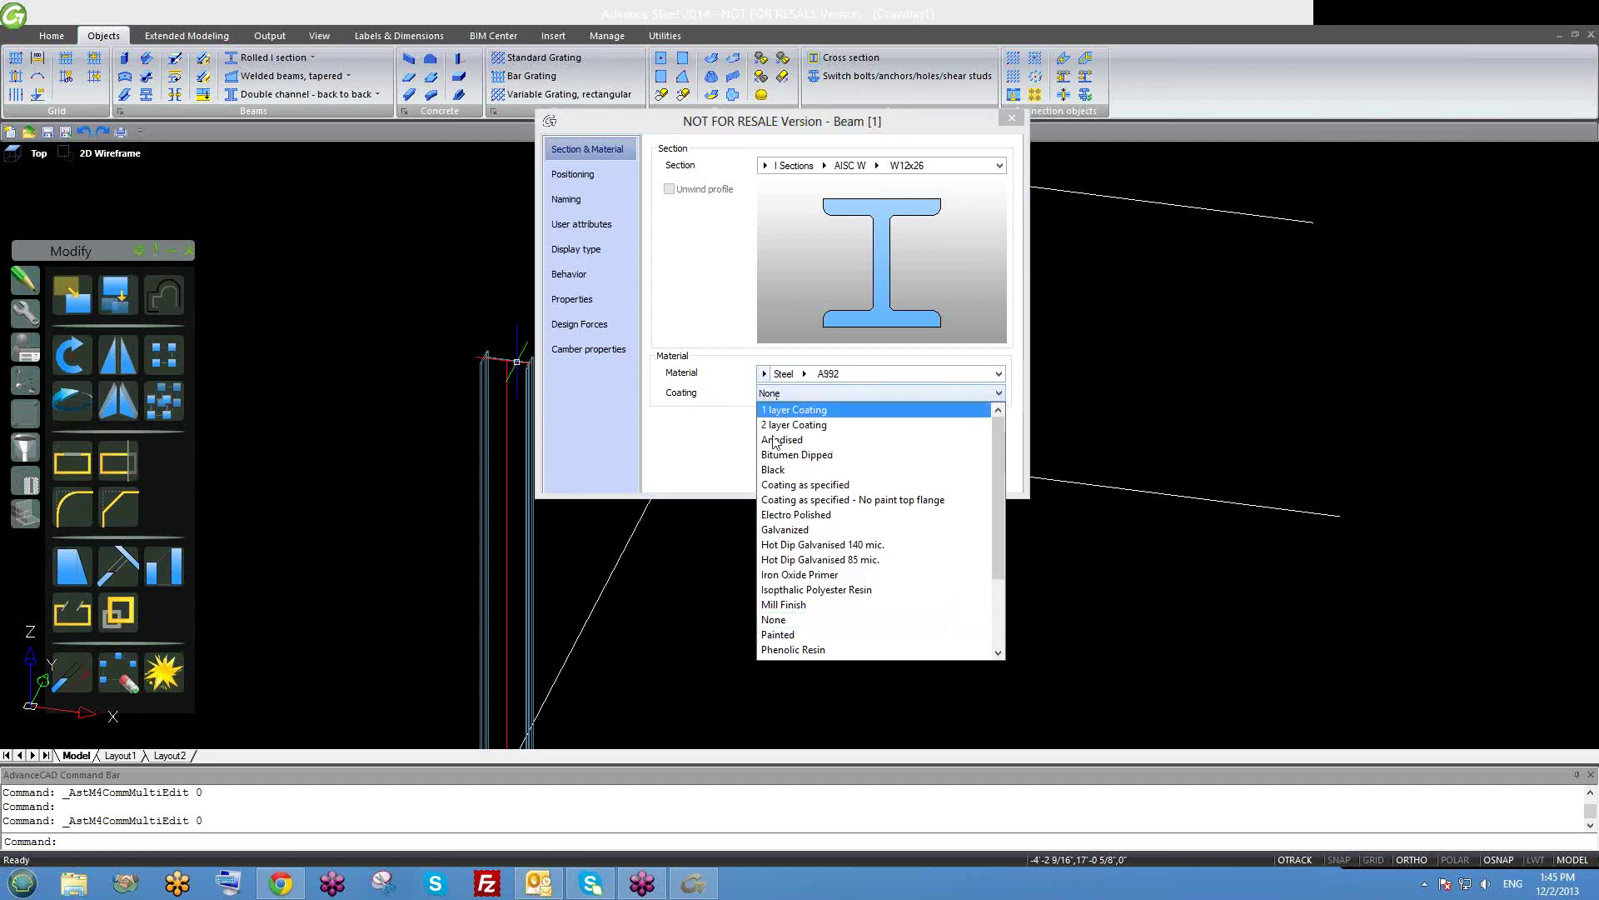
click(675, 284)
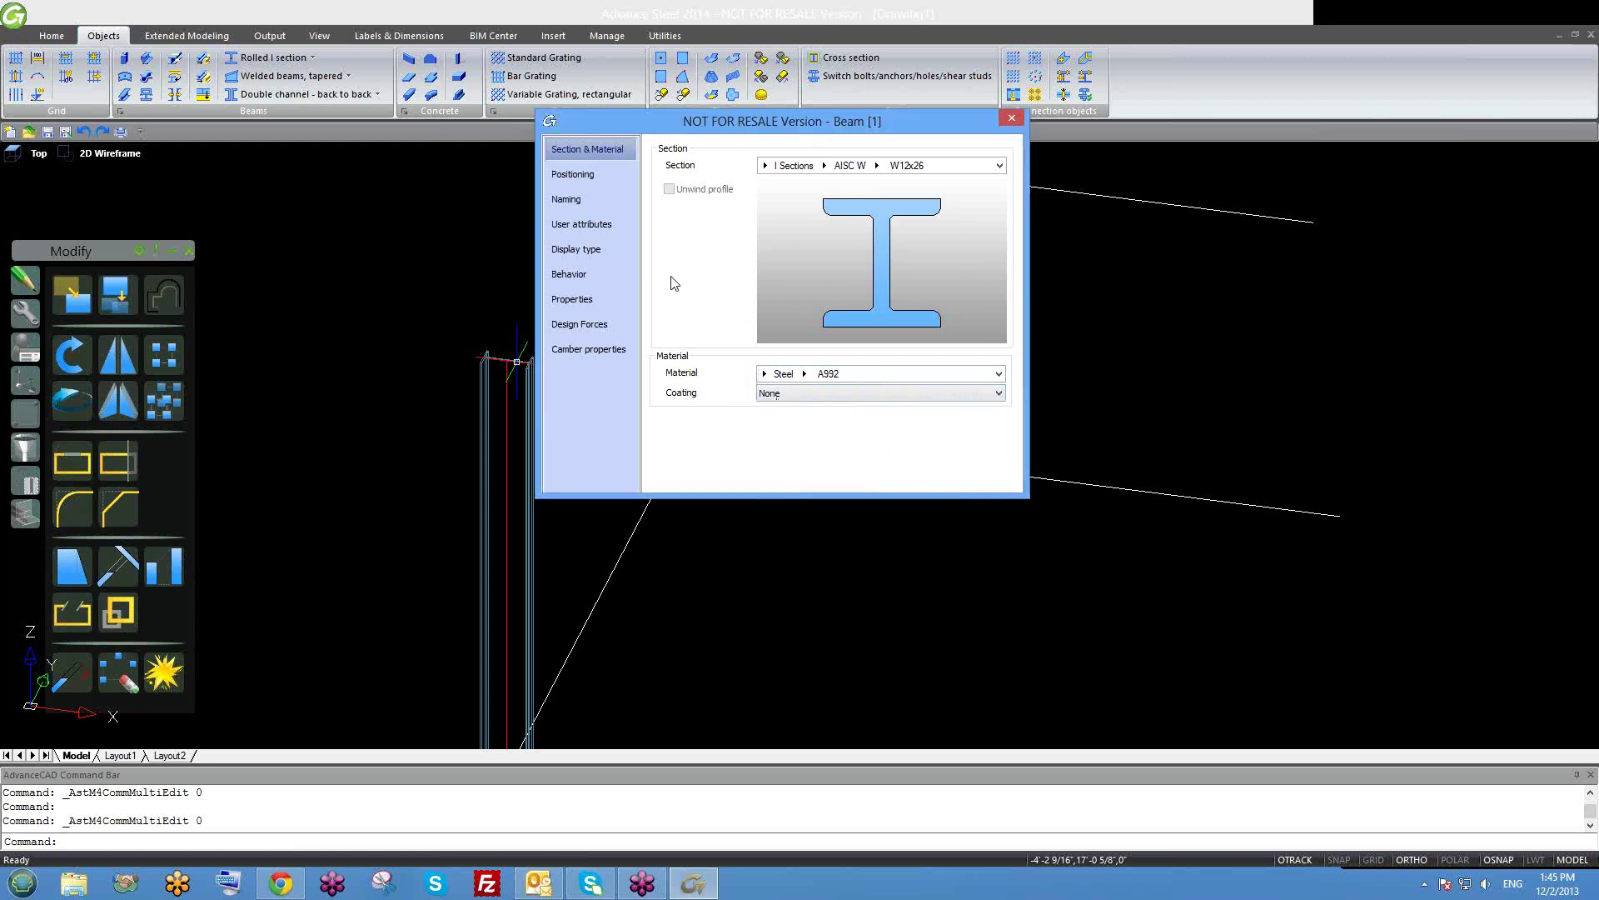
Show the column's positioning settings and inspect its system axis in the model from base to top.
click(602, 174)
shift+middle_drag(396, 321, 401, 323)
shift+middle_drag(360, 475, 385, 437)
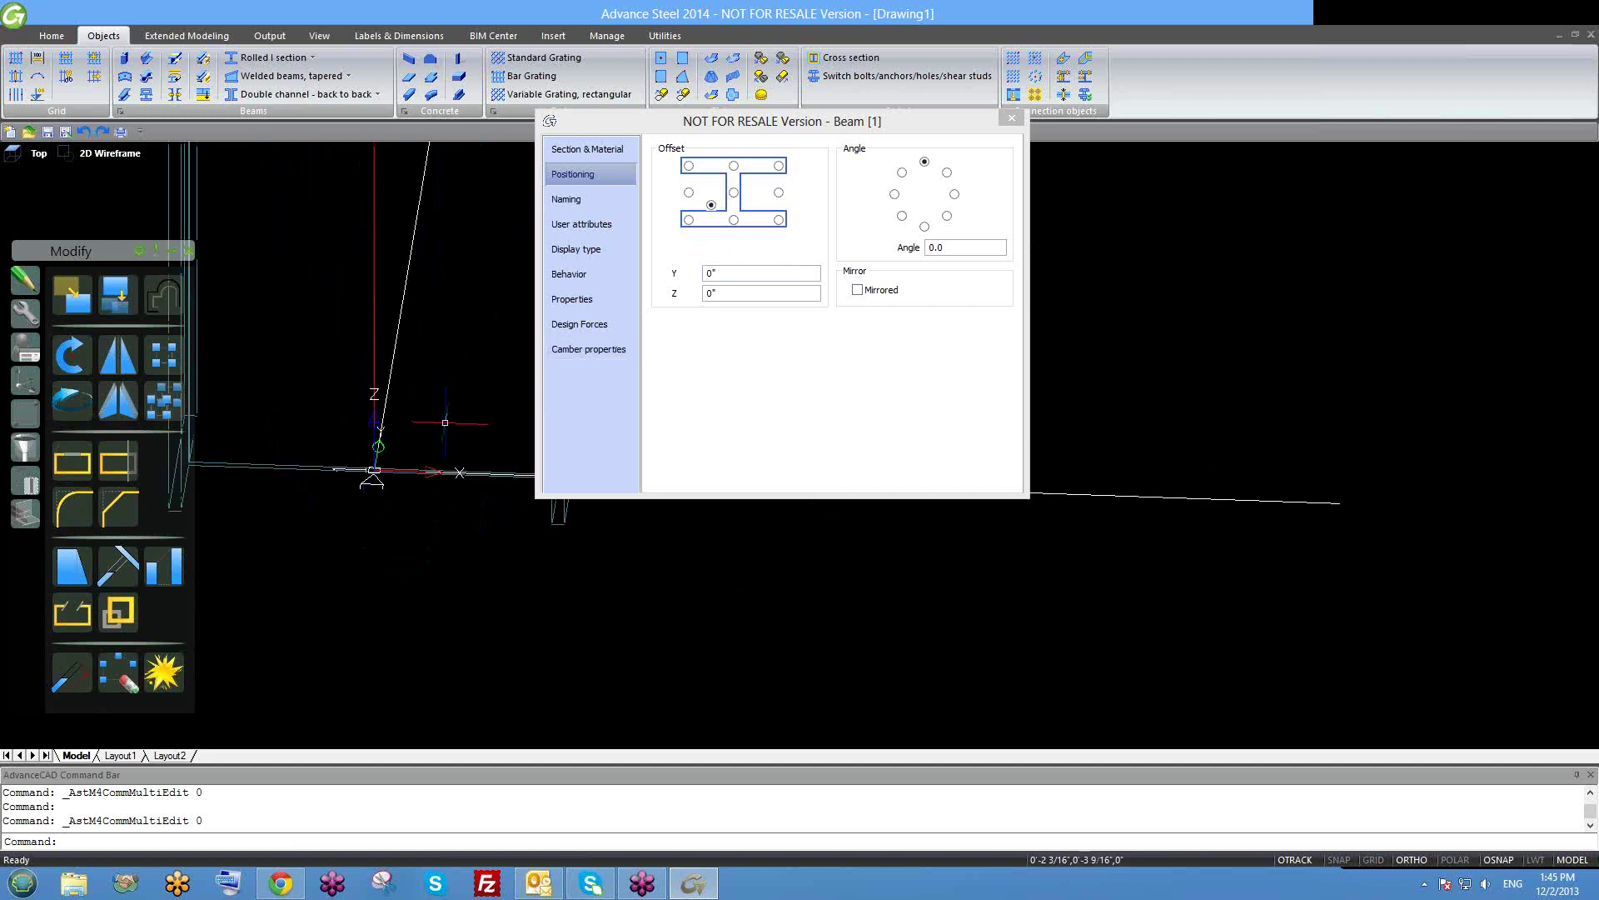
shift+middle_drag(413, 506, 383, 479)
shift+middle_drag(379, 249, 442, 283)
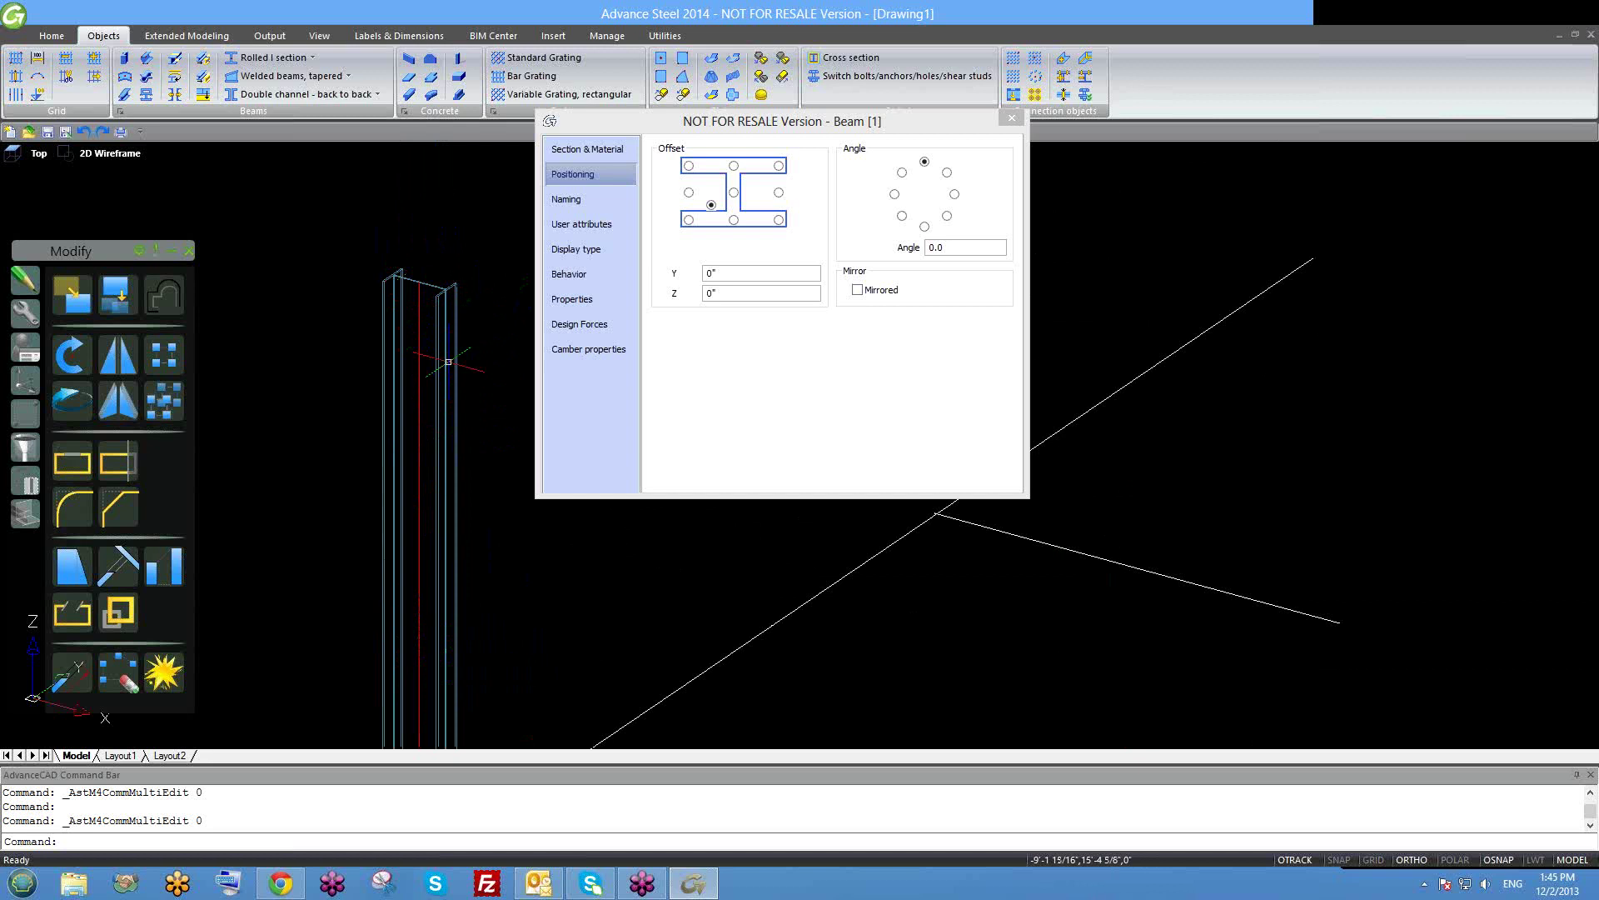
middle_drag(440, 493, 425, 298)
scroll(408, 708, up, 2)
middle_drag(467, 733, 391, 652)
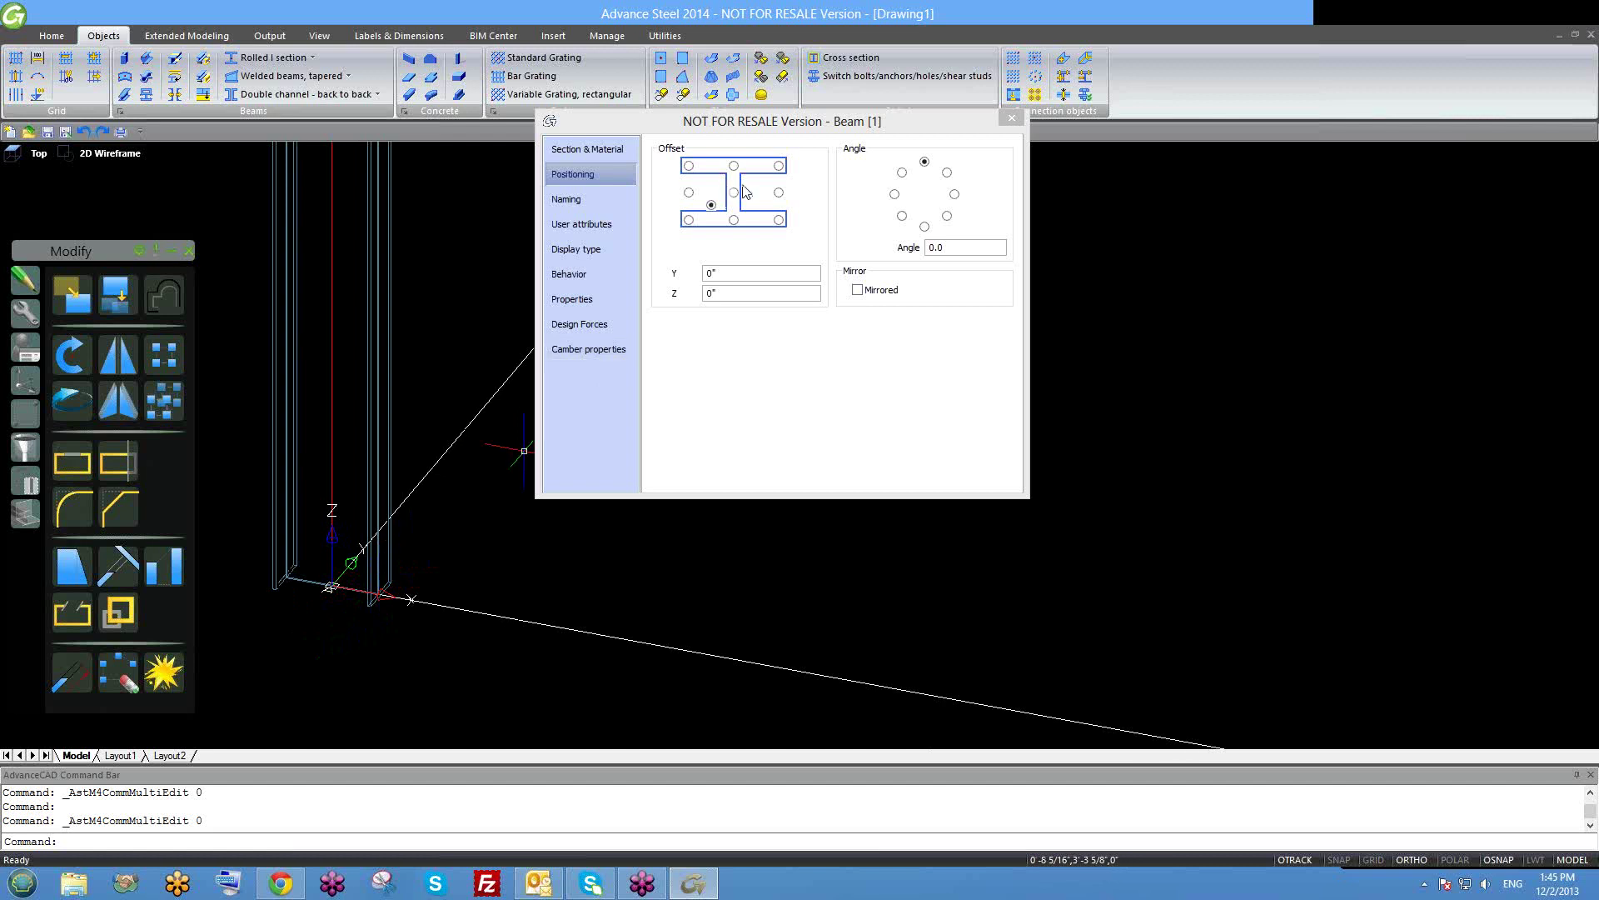
shift+middle_drag(412, 447, 432, 500)
shift+middle_drag(420, 247, 471, 325)
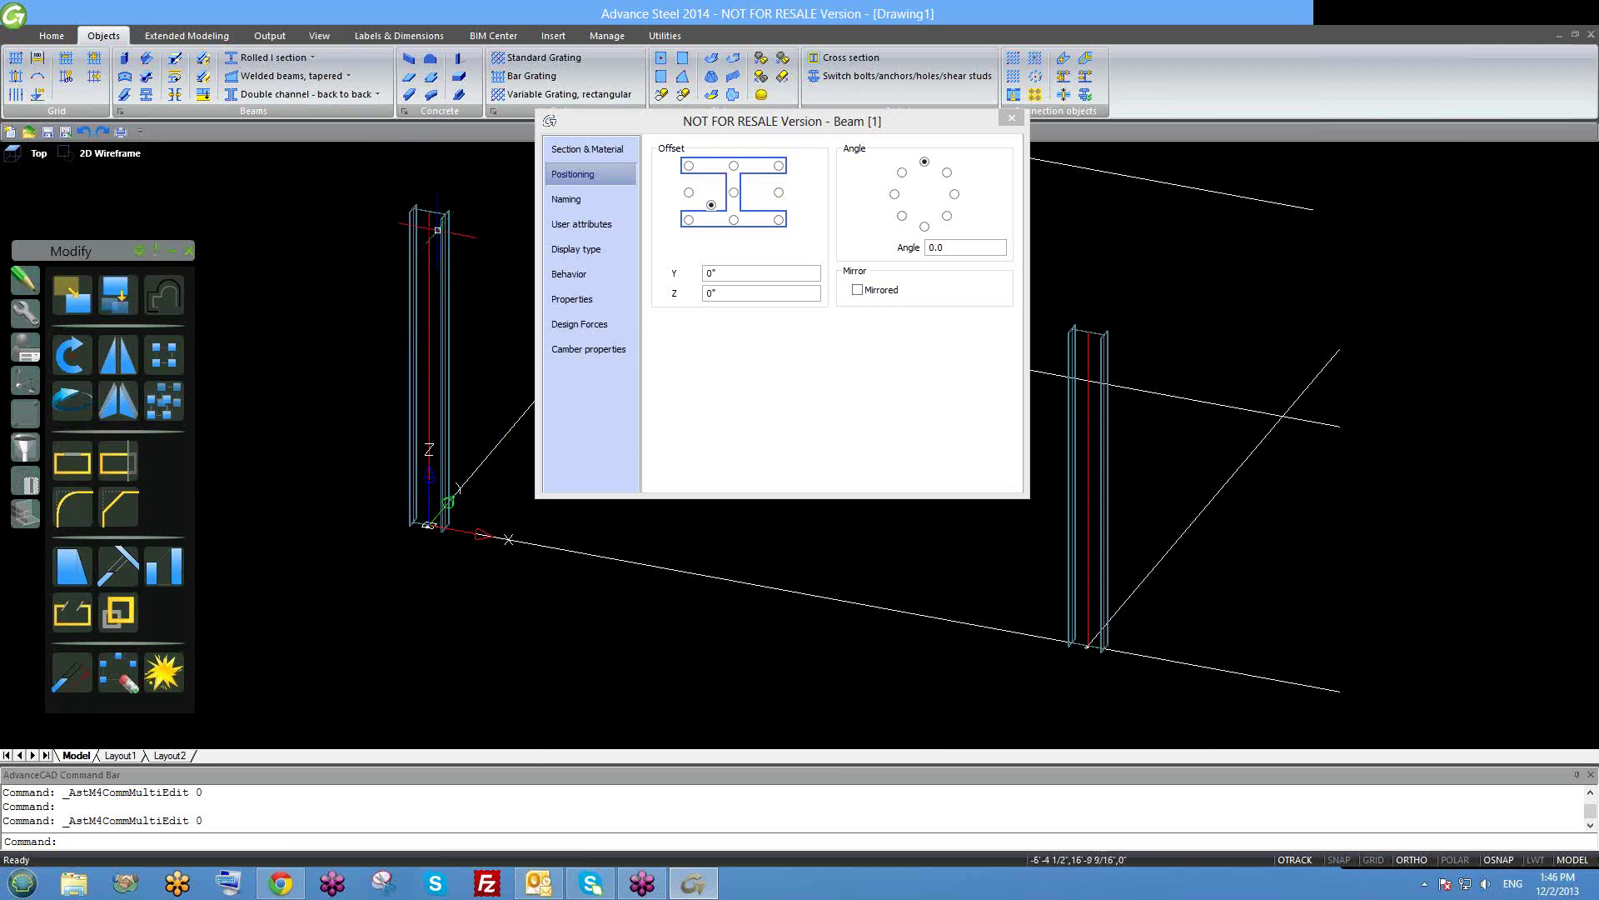
Test several flange reference points for the column's offset and set its system axis at the section's centre.
scroll(432, 223, up, 2)
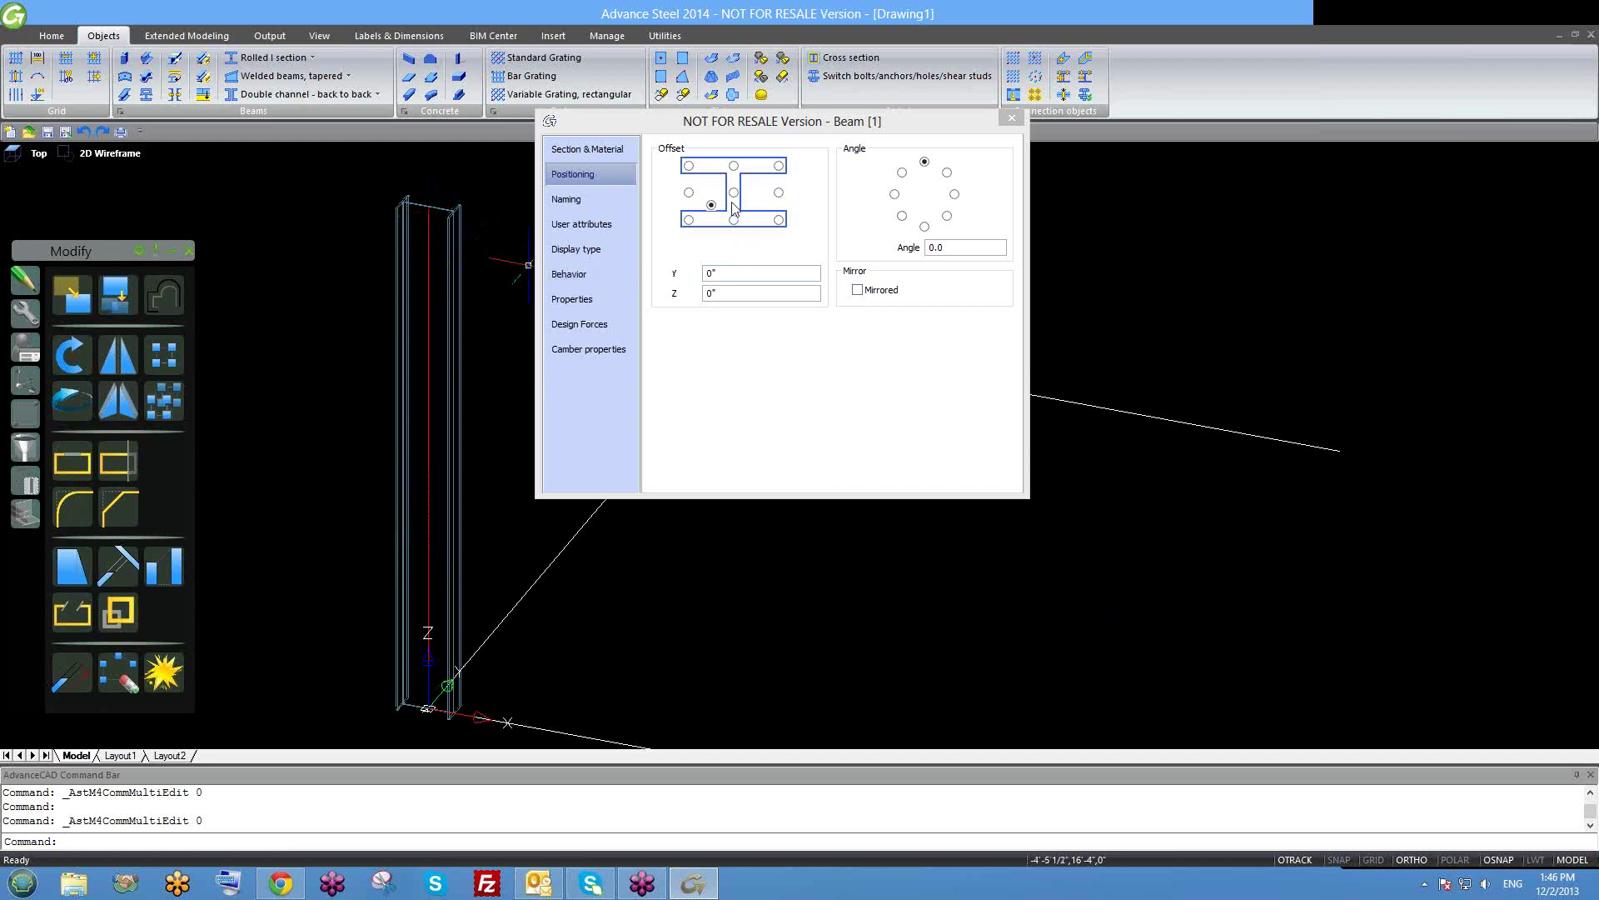
click(736, 220)
click(779, 220)
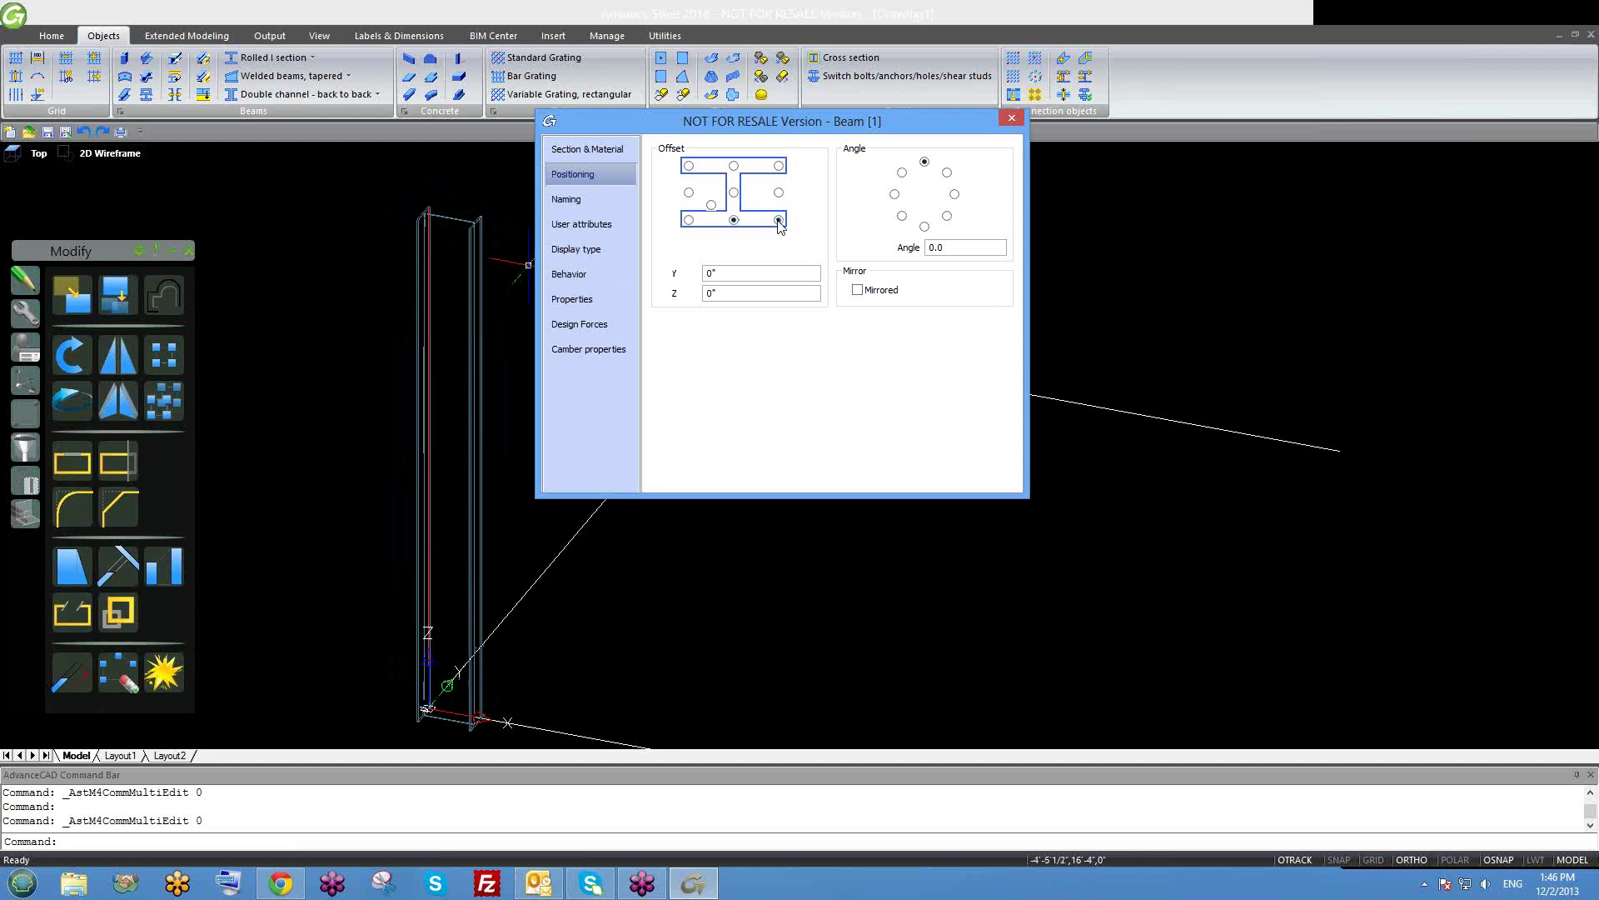
click(689, 220)
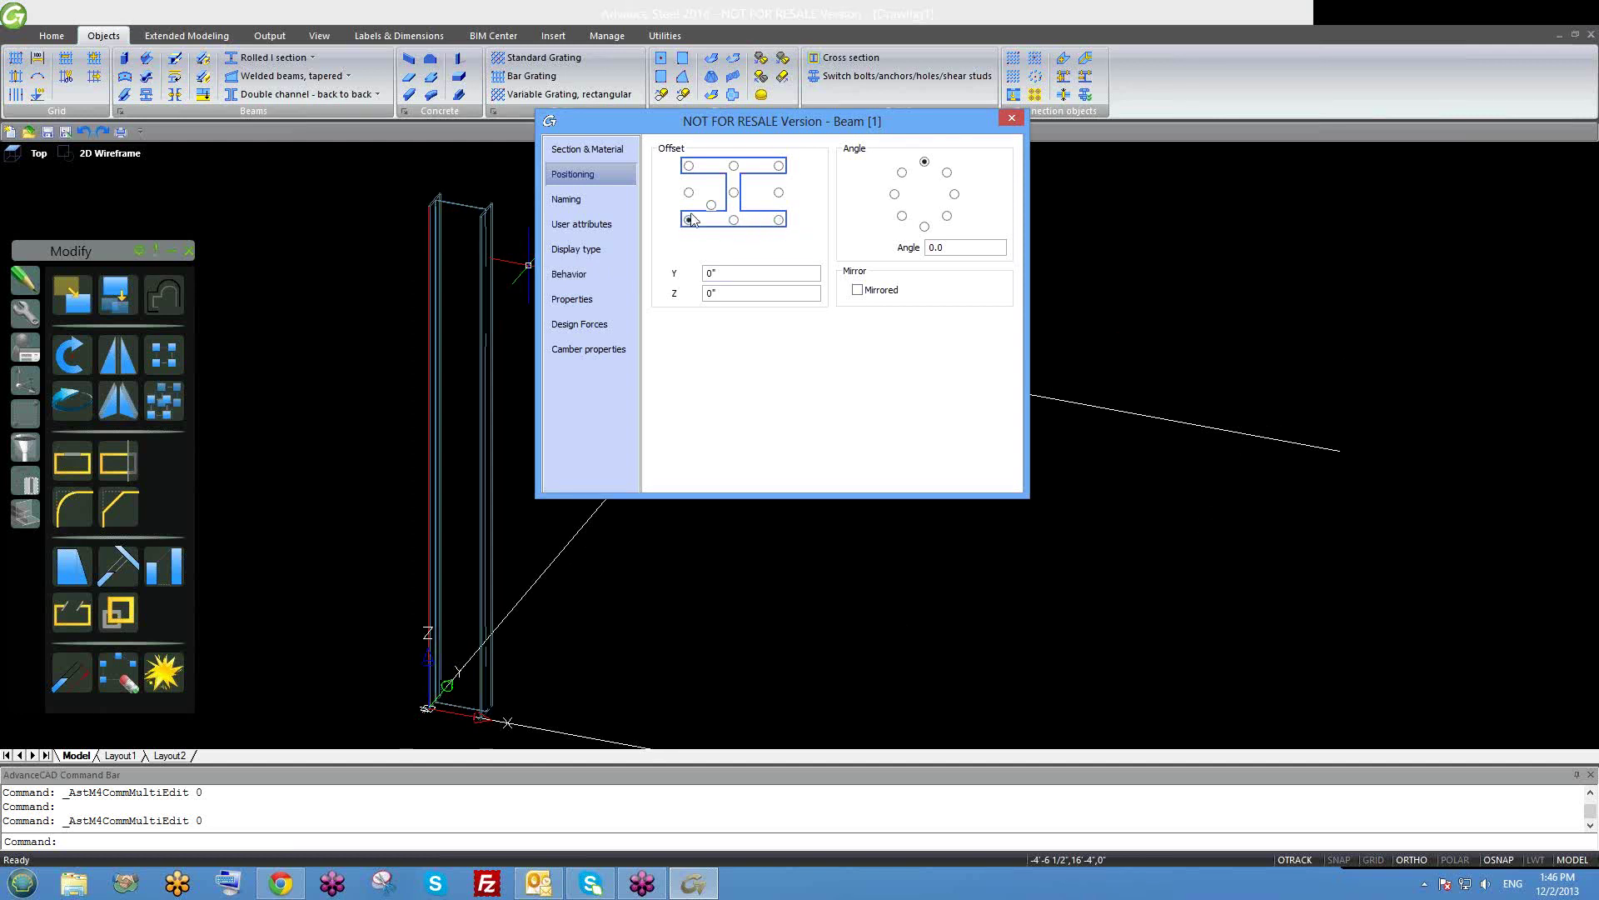
click(689, 165)
click(738, 194)
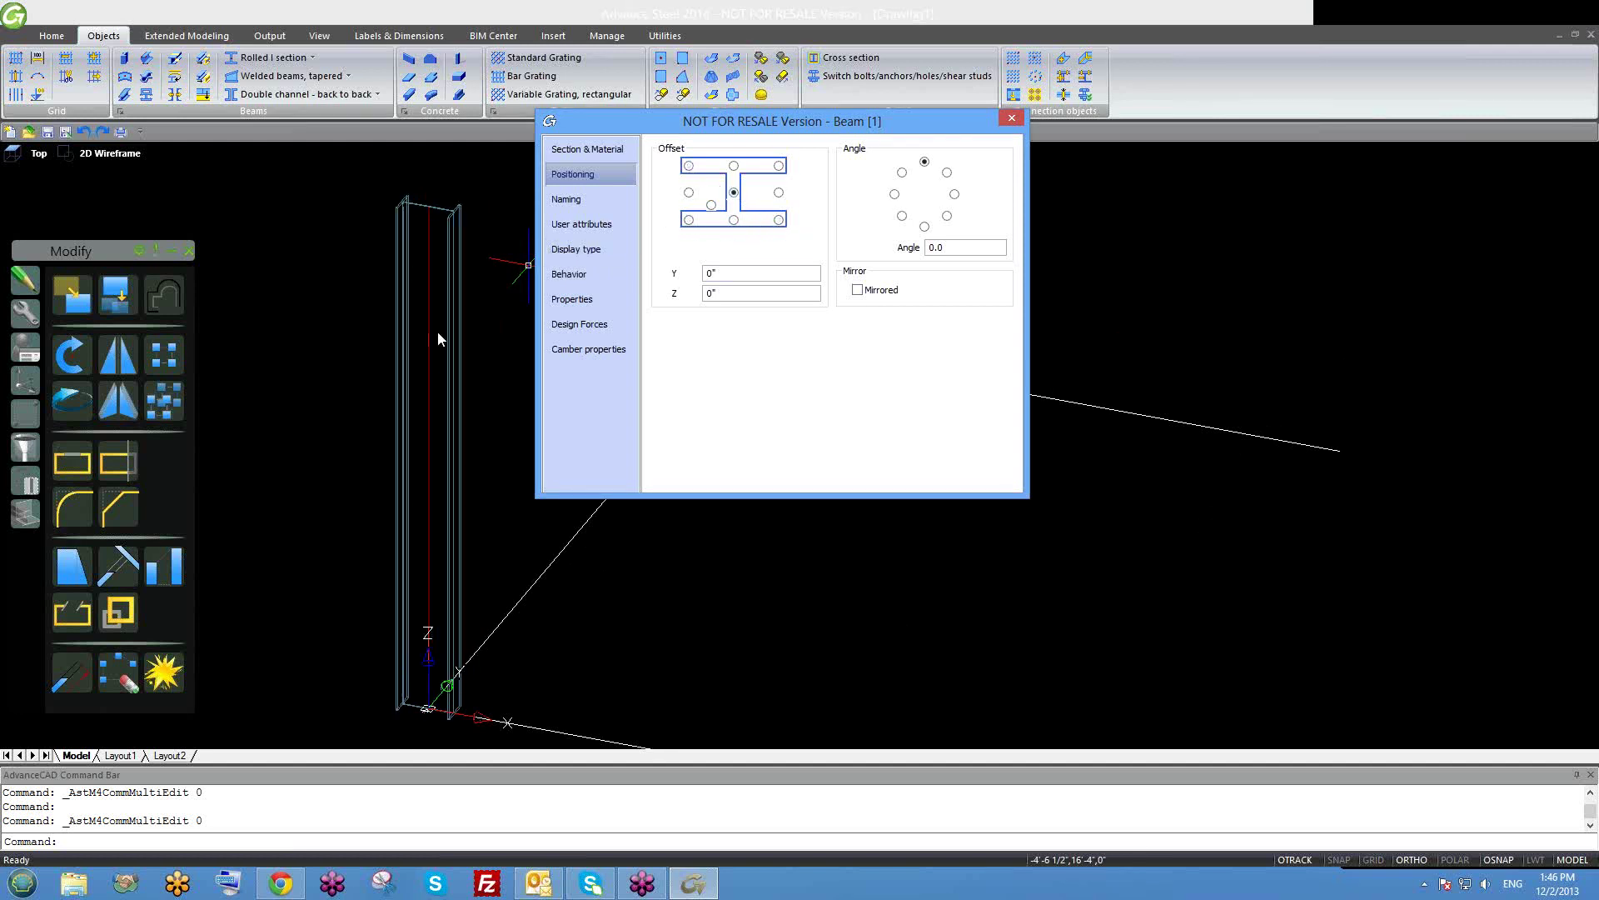
Try rotating the column about its axis to 90 and -90 degrees and return it to the upright preset.
middle_drag(394, 544, 394, 495)
scroll(394, 496, up, 3)
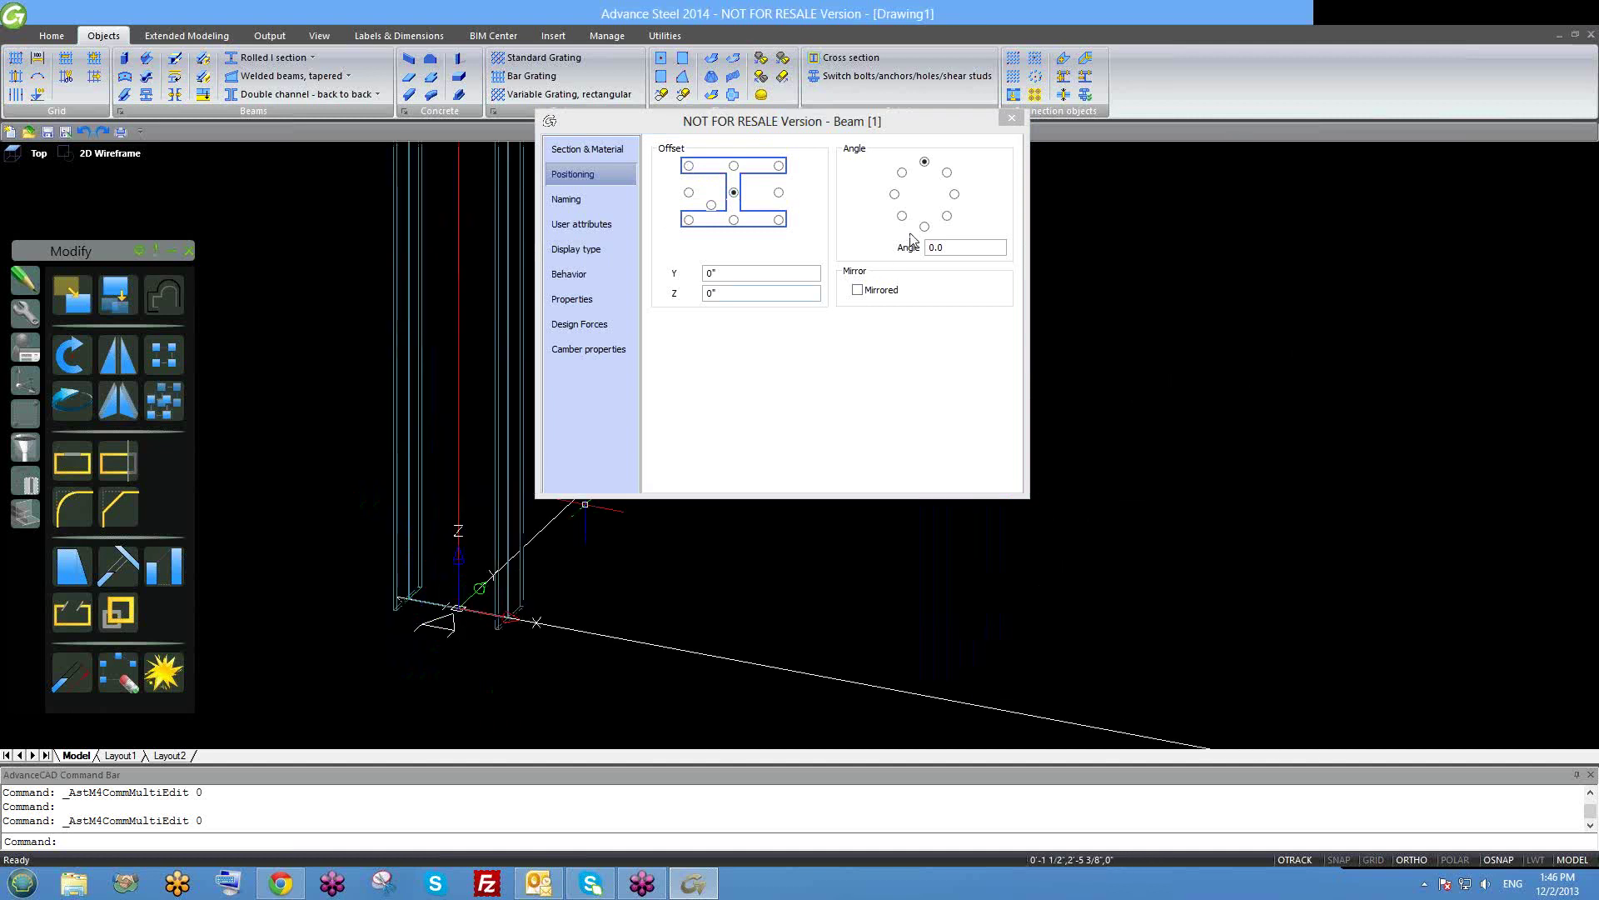
middle_drag(532, 565, 443, 531)
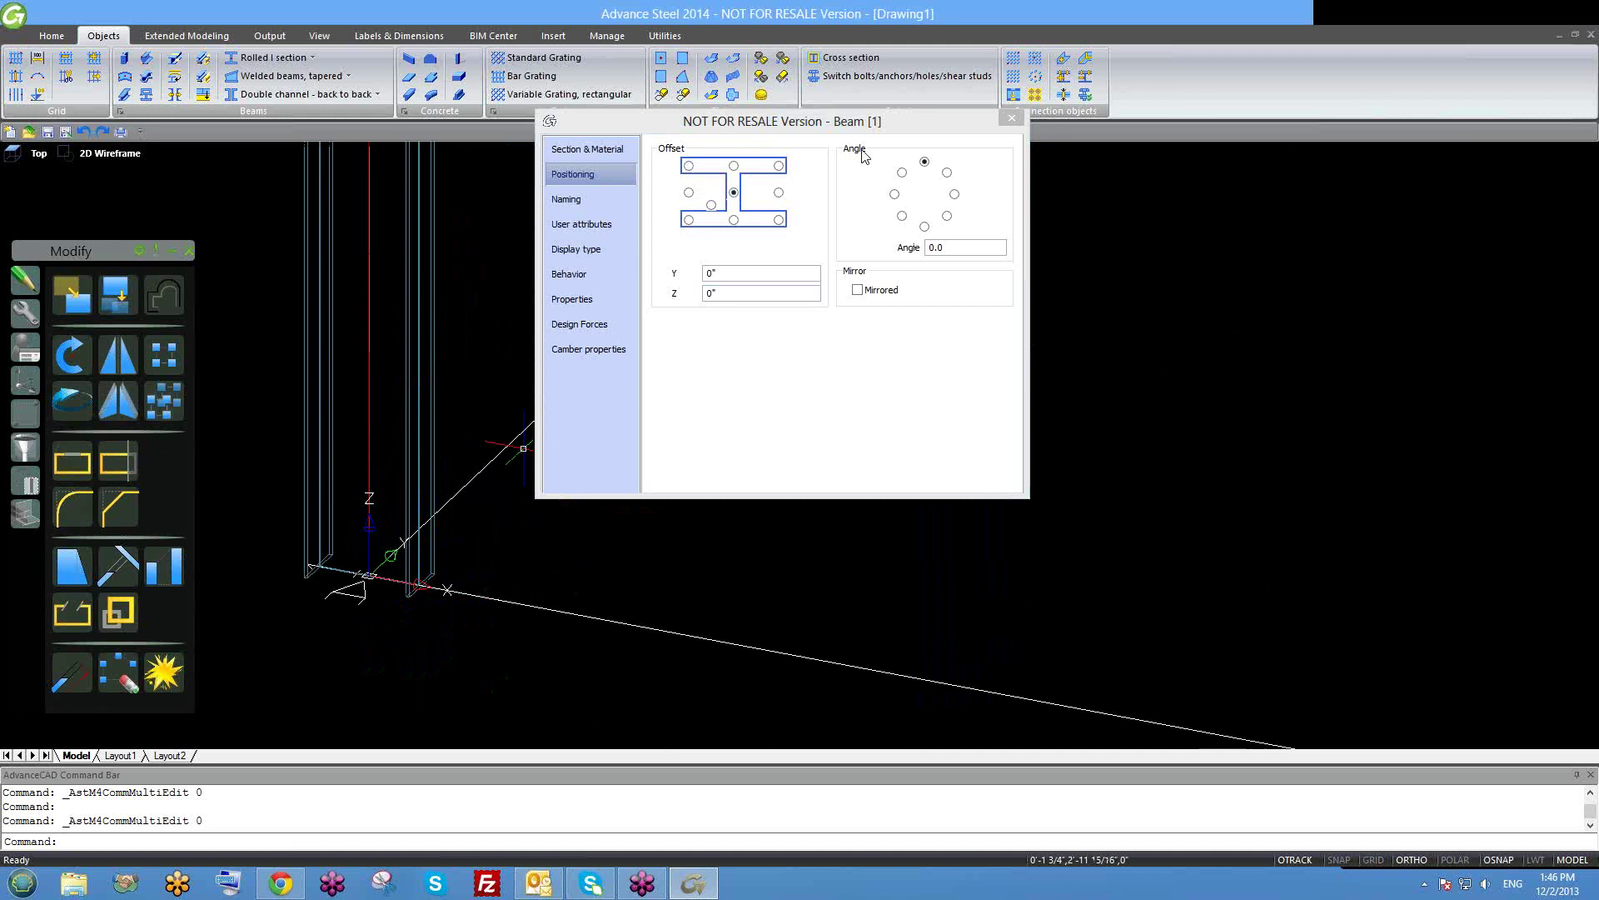
click(954, 195)
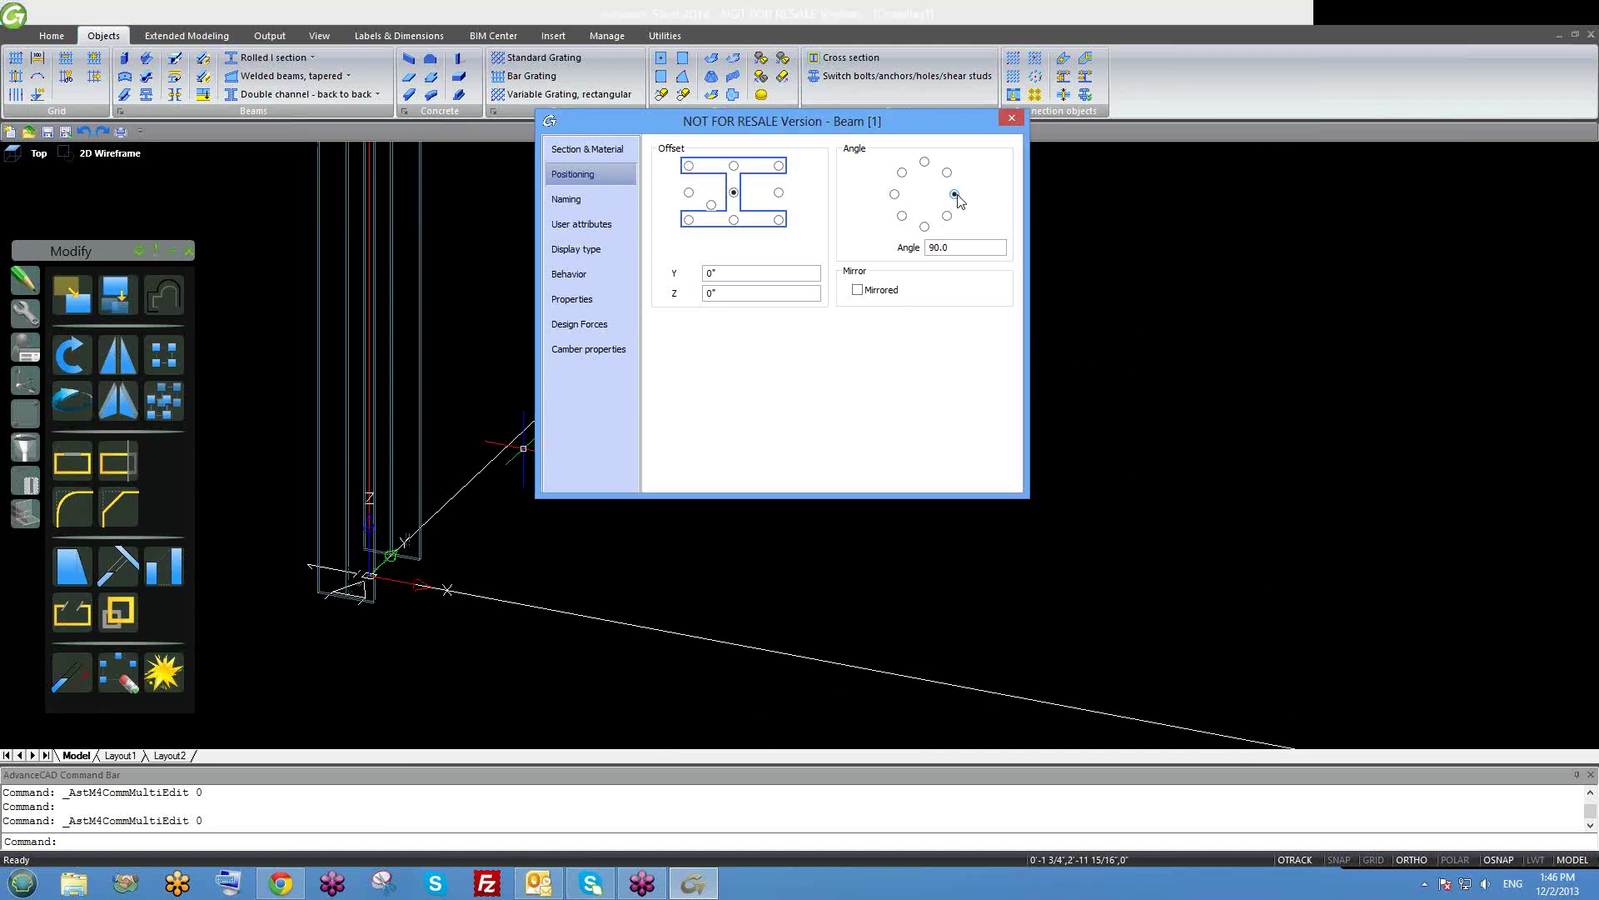
click(924, 227)
click(895, 194)
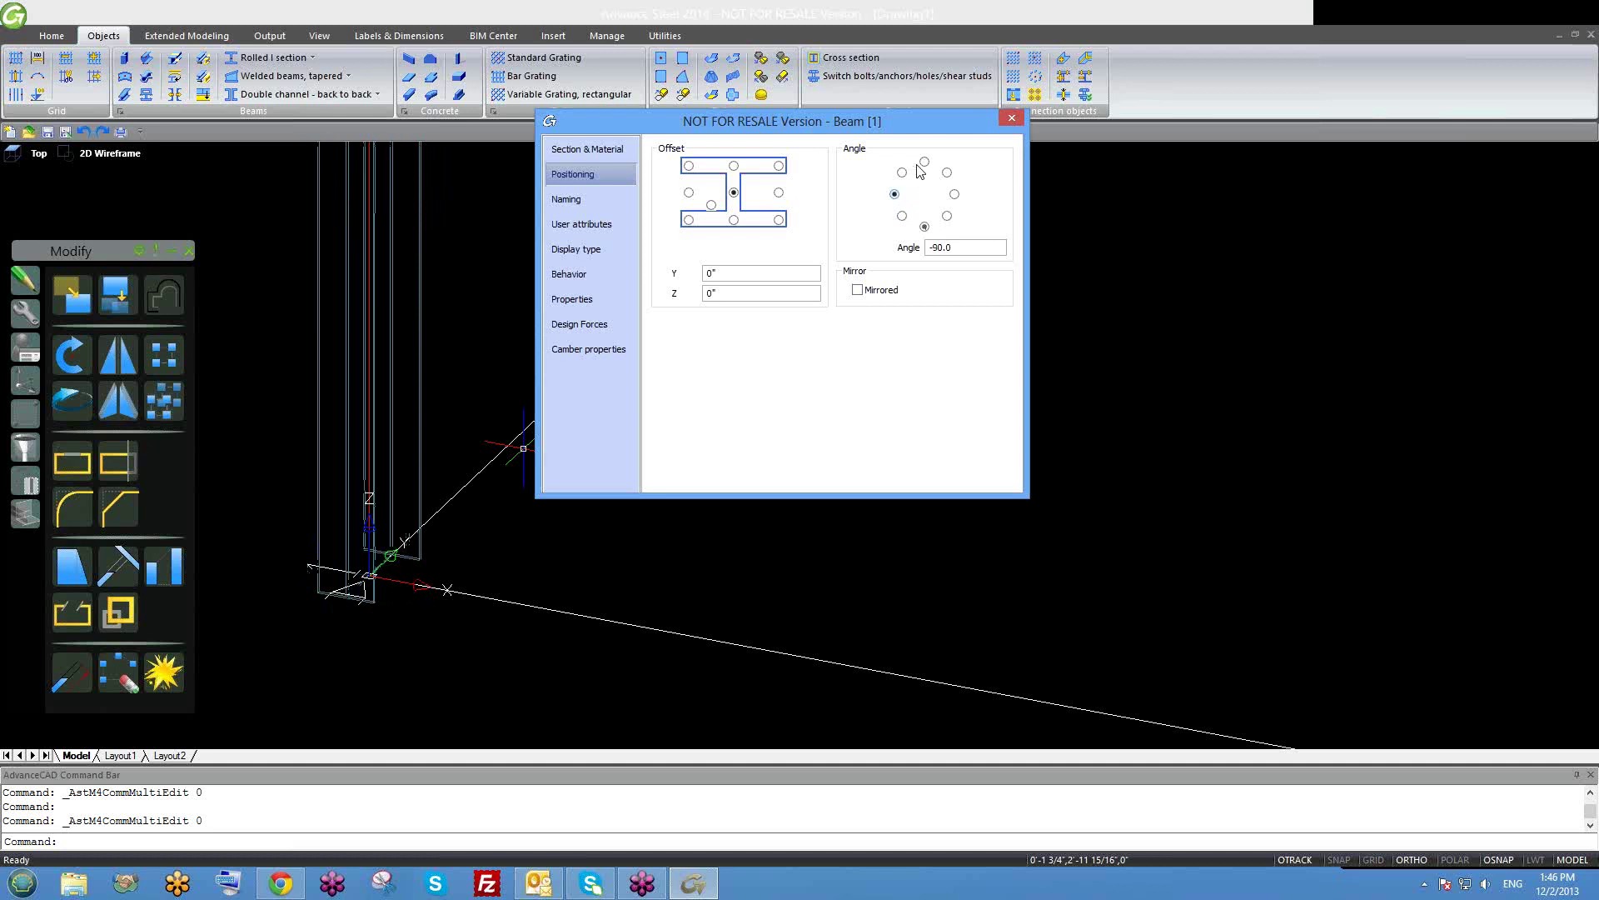
click(924, 161)
Try a custom rotation angle of 45 degrees on the column and reset the angle to 0.
double_click(931, 248)
text(45)
key(Return)
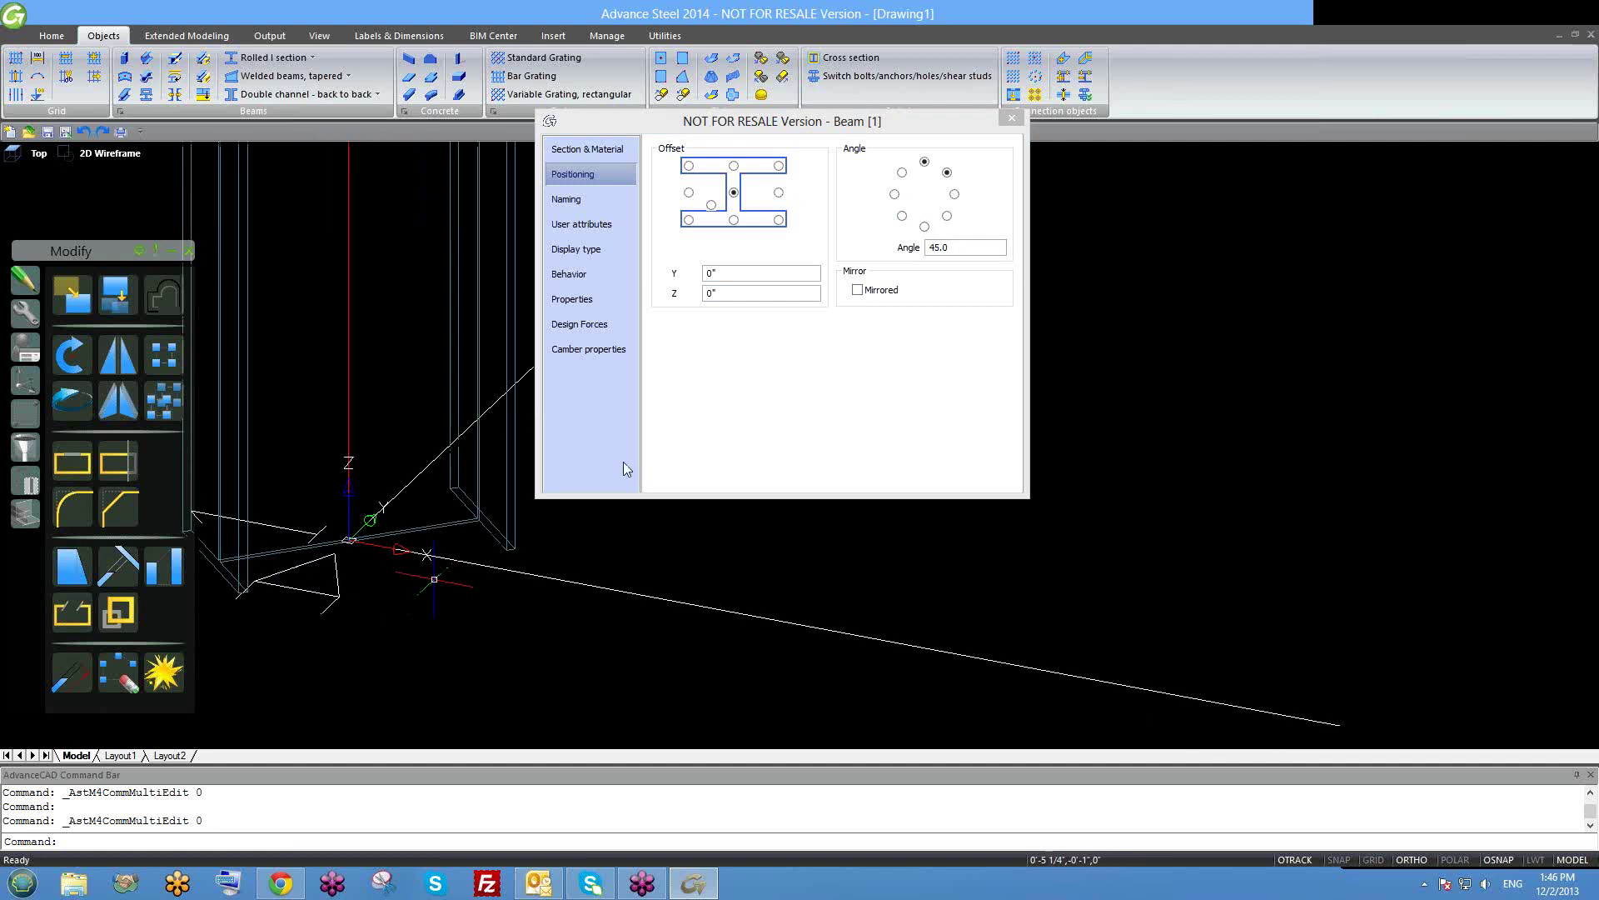
click(924, 257)
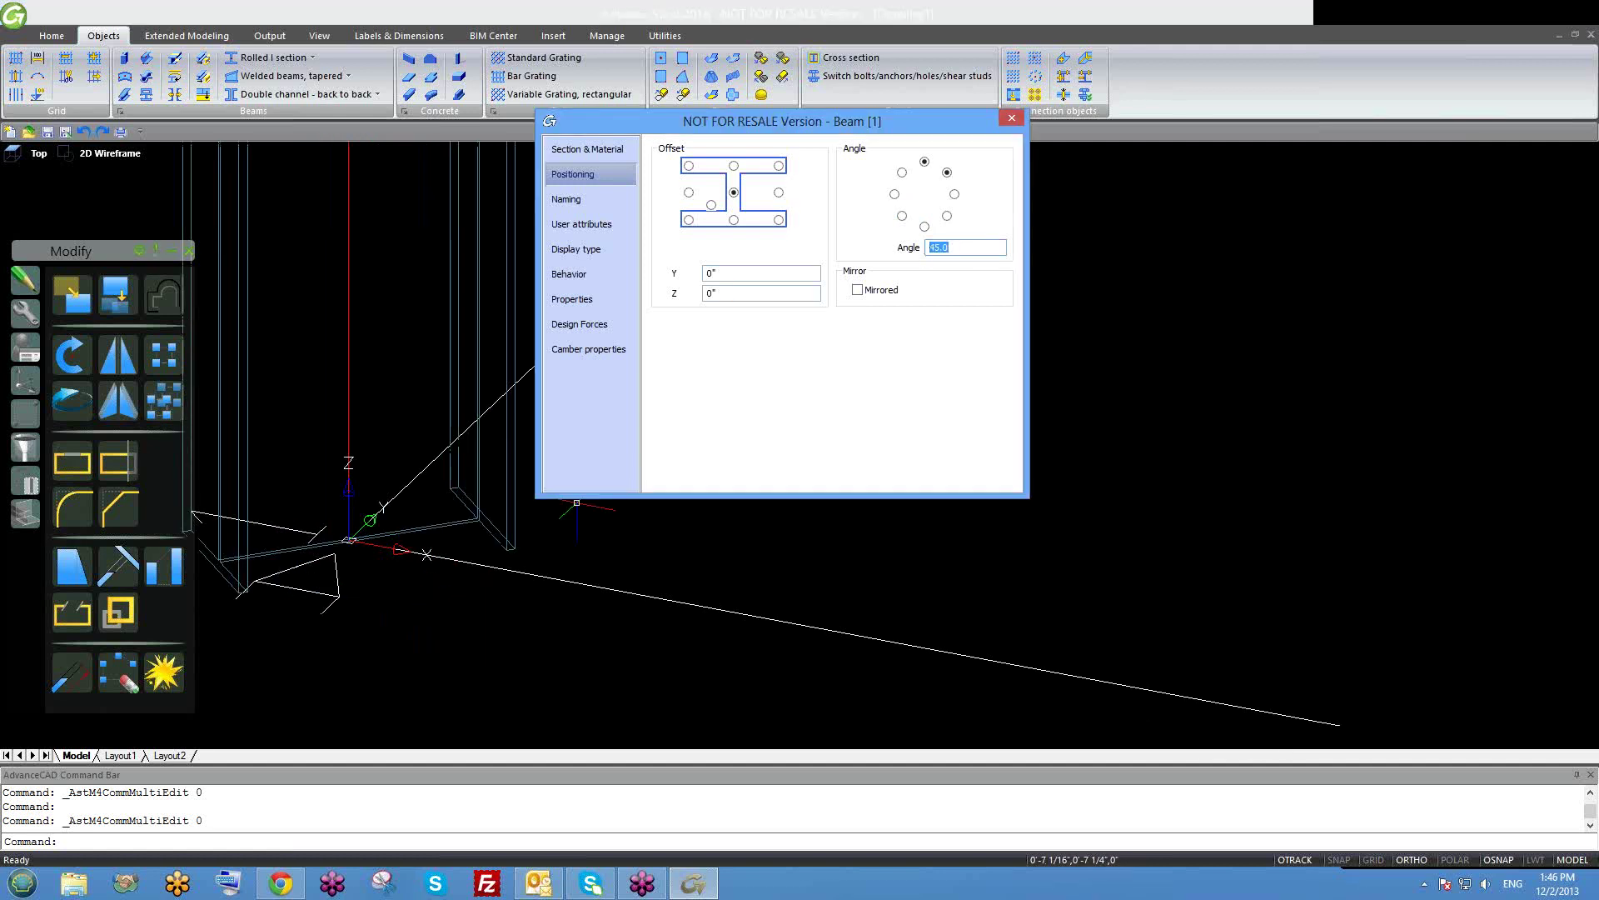
text(0)
key(Return)
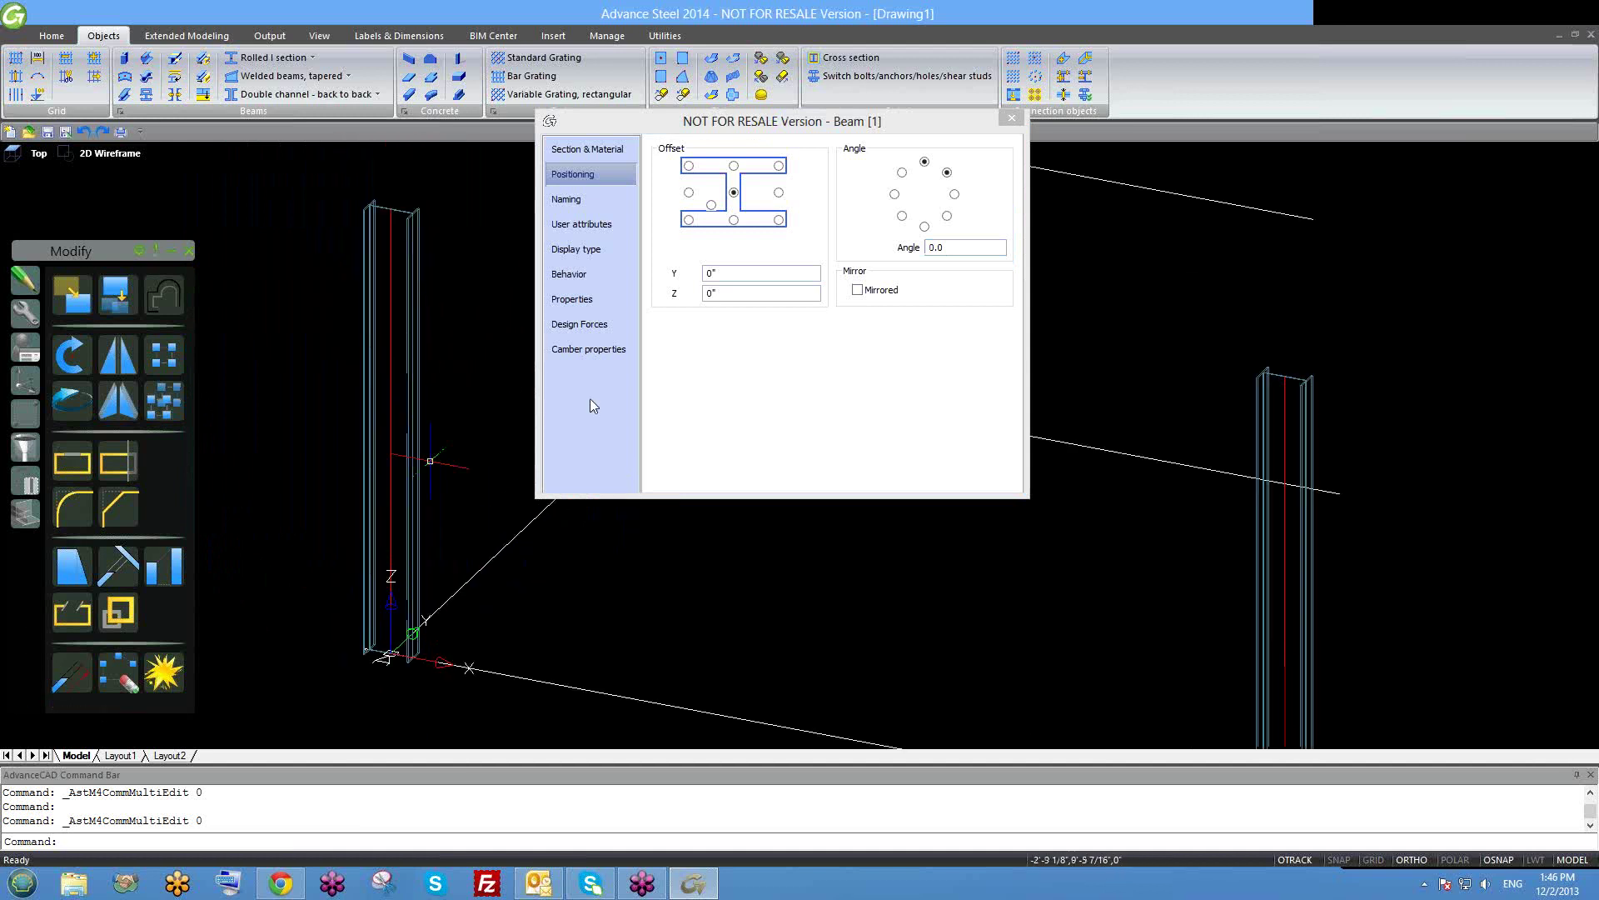
Examine the column's Y and Z offset settings against its system axis and top end in the model.
click(717, 269)
double_click(715, 291)
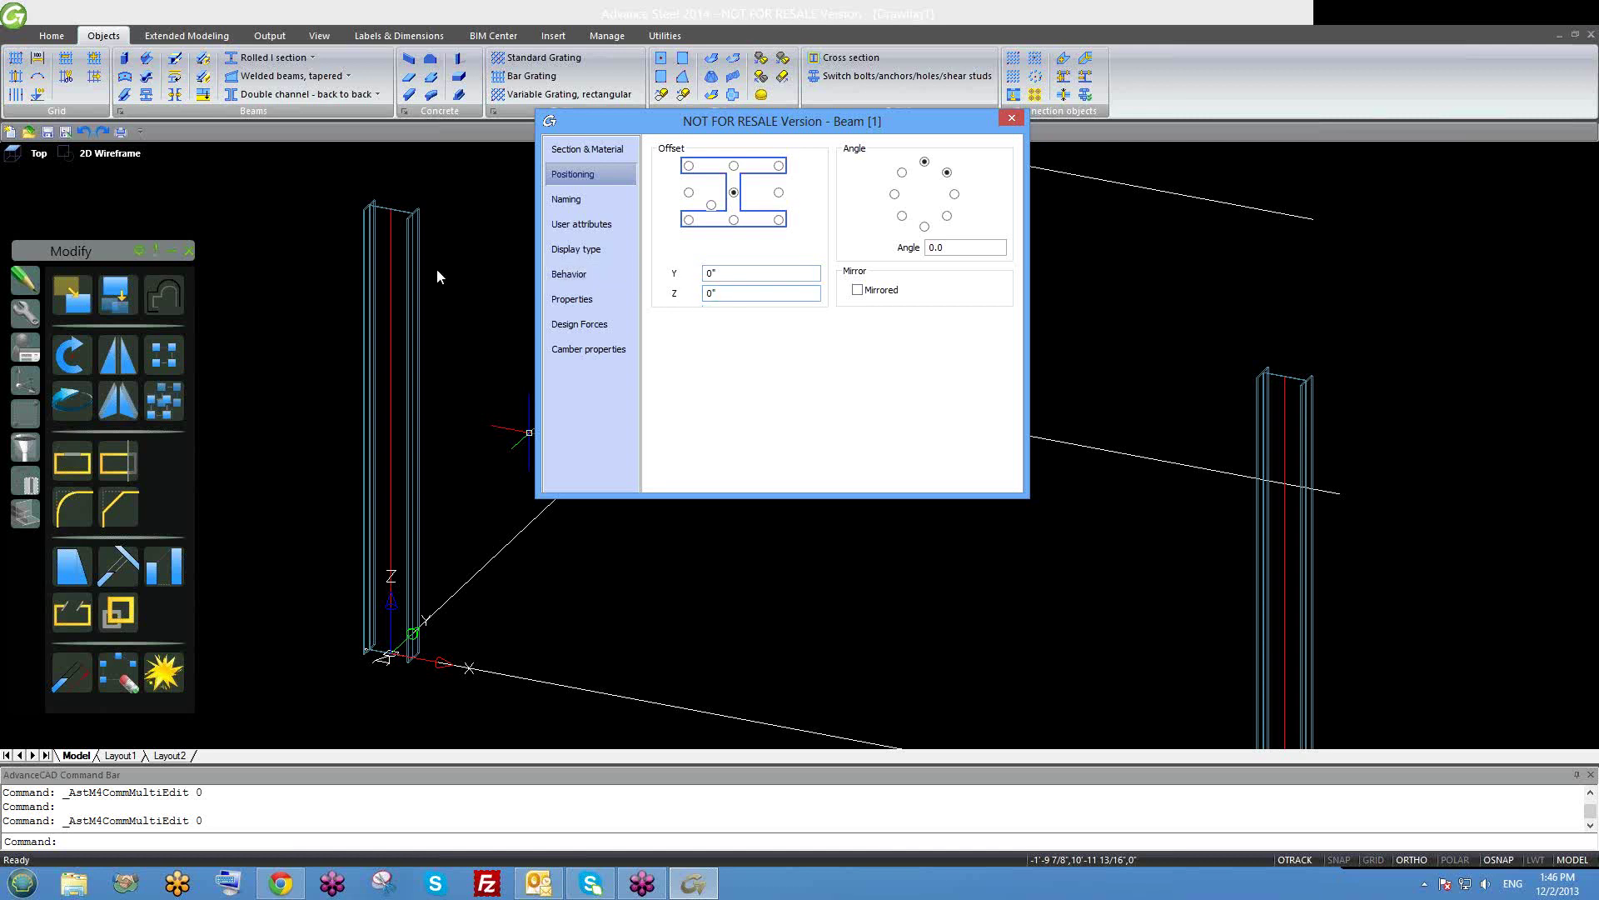
scroll(380, 263, up, 5)
scroll(380, 263, up, 2)
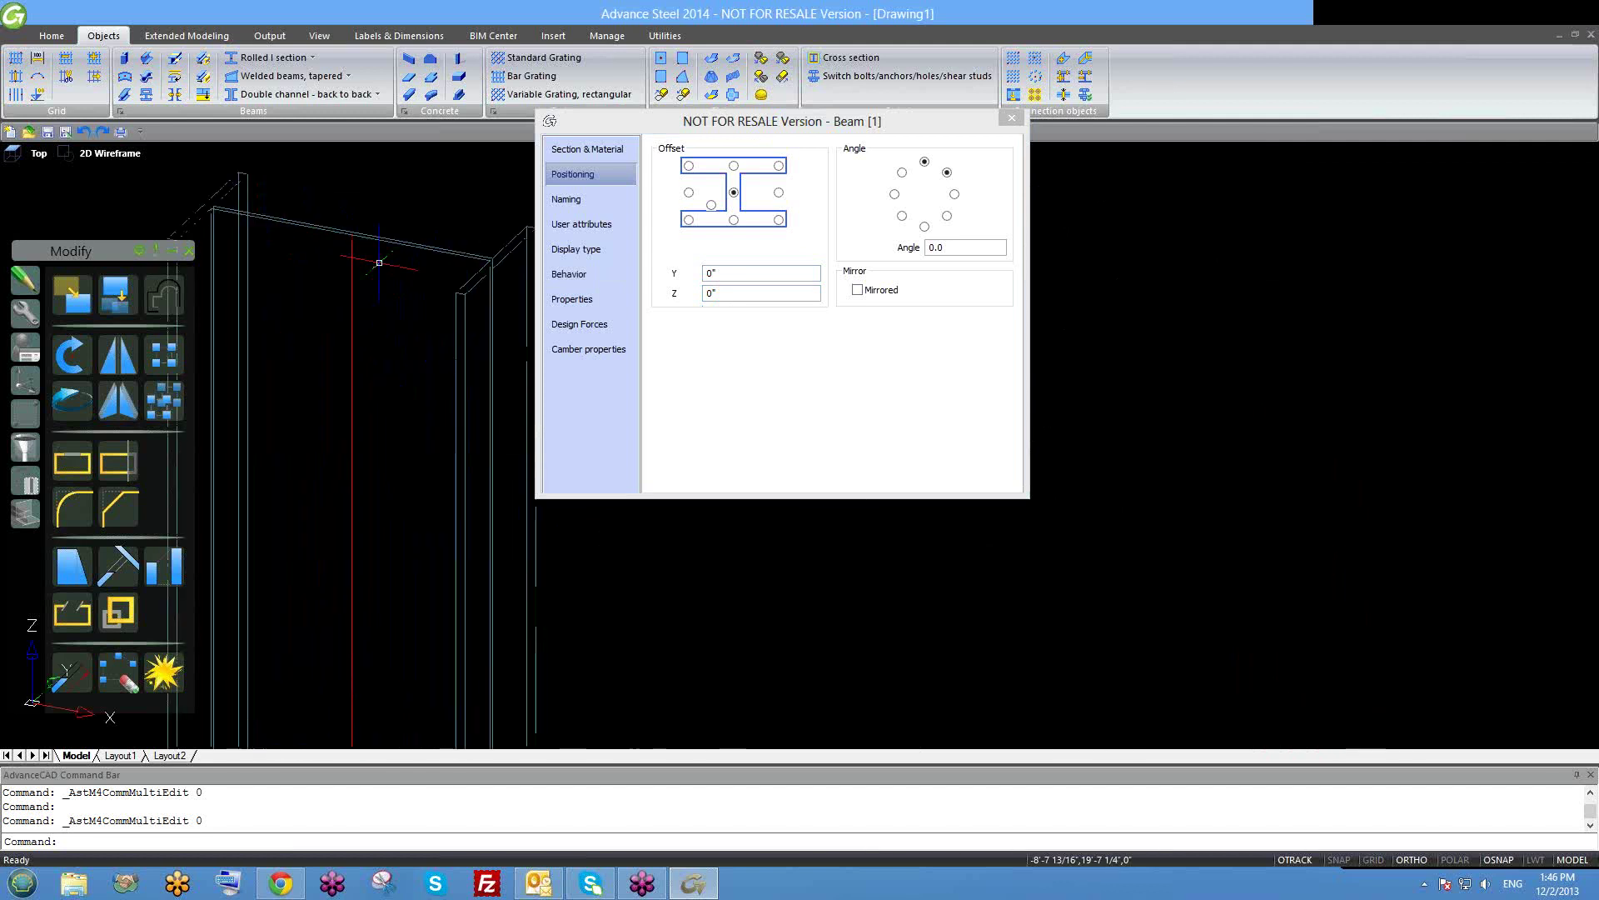
shift+middle_drag(401, 400, 400, 308)
scroll(400, 309, up, 5)
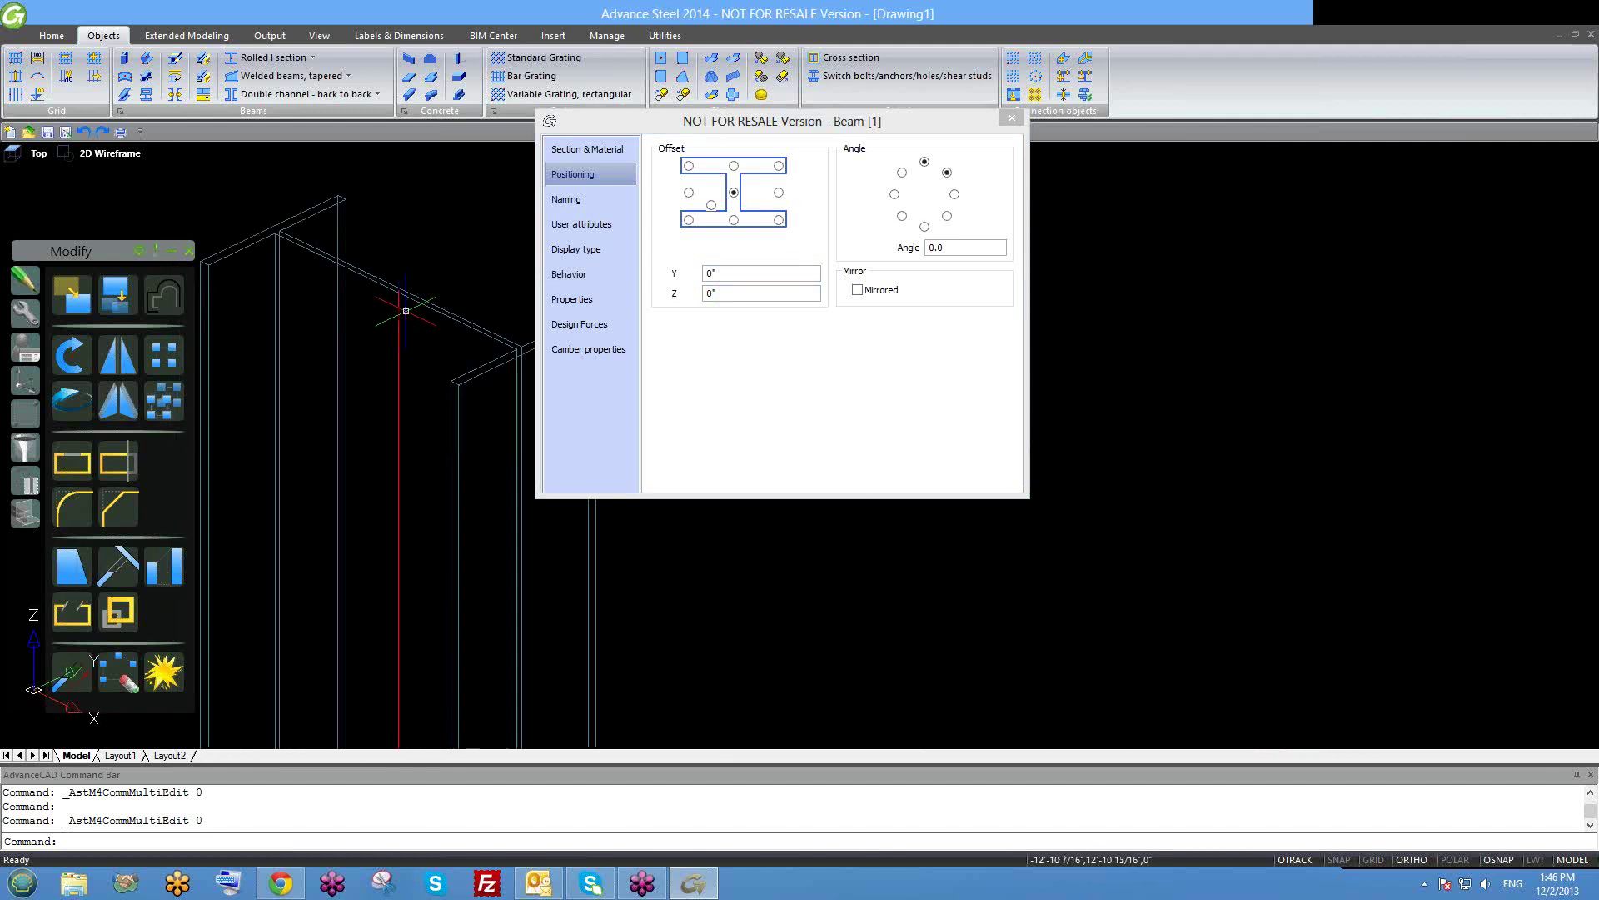
click(416, 295)
key(Escape)
scroll(375, 304, up, 3)
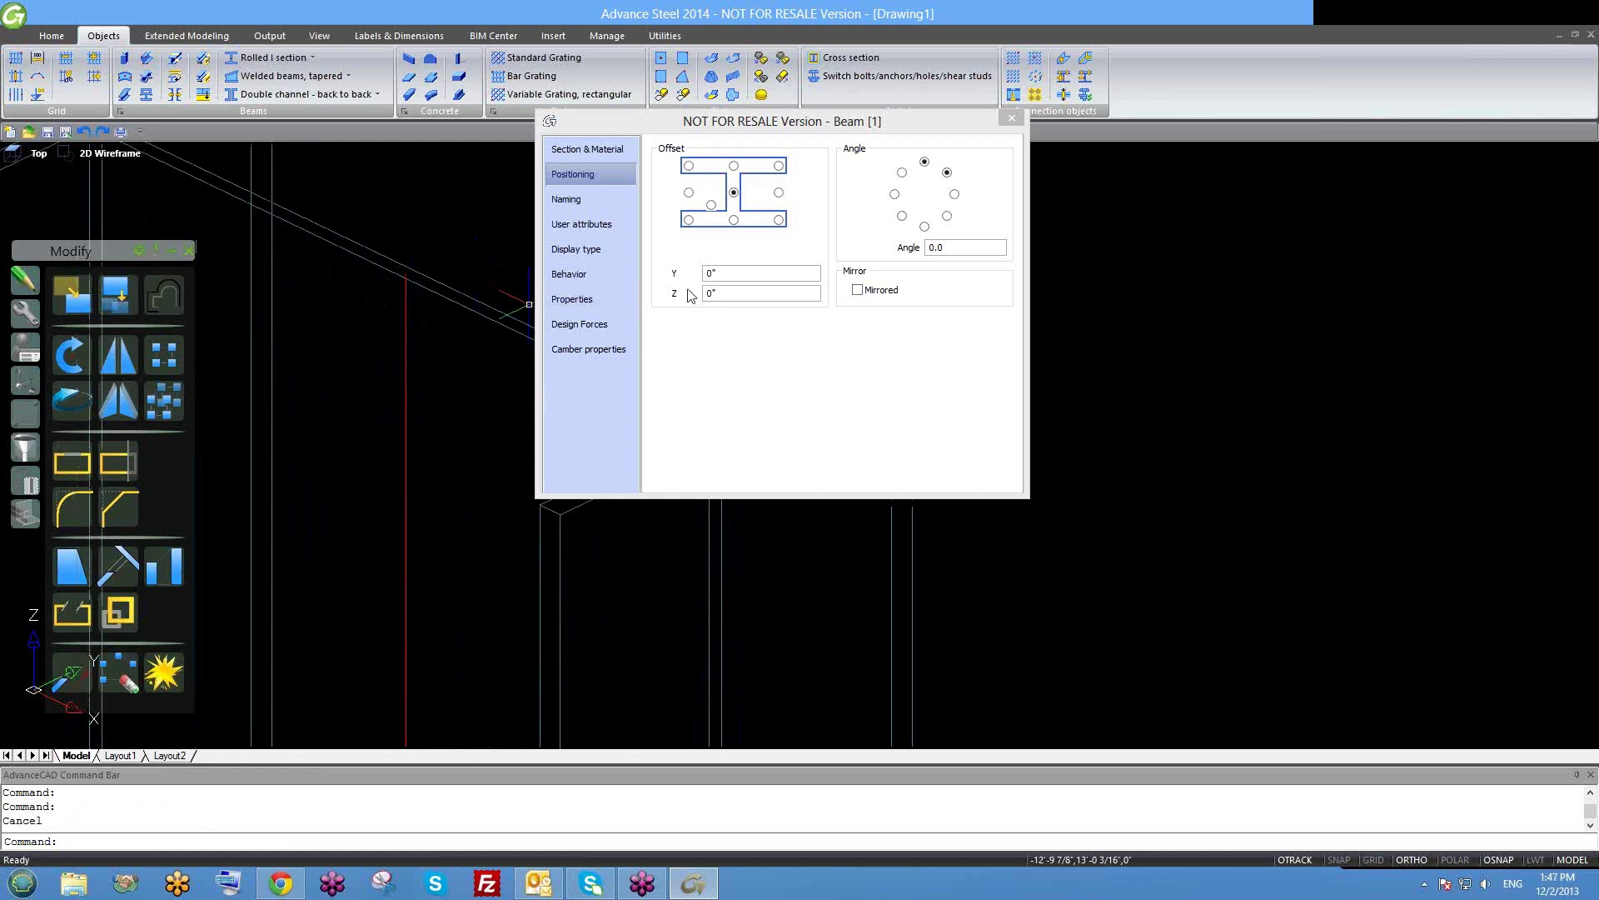
scroll(408, 350, down, 4)
scroll(532, 436, down, 2)
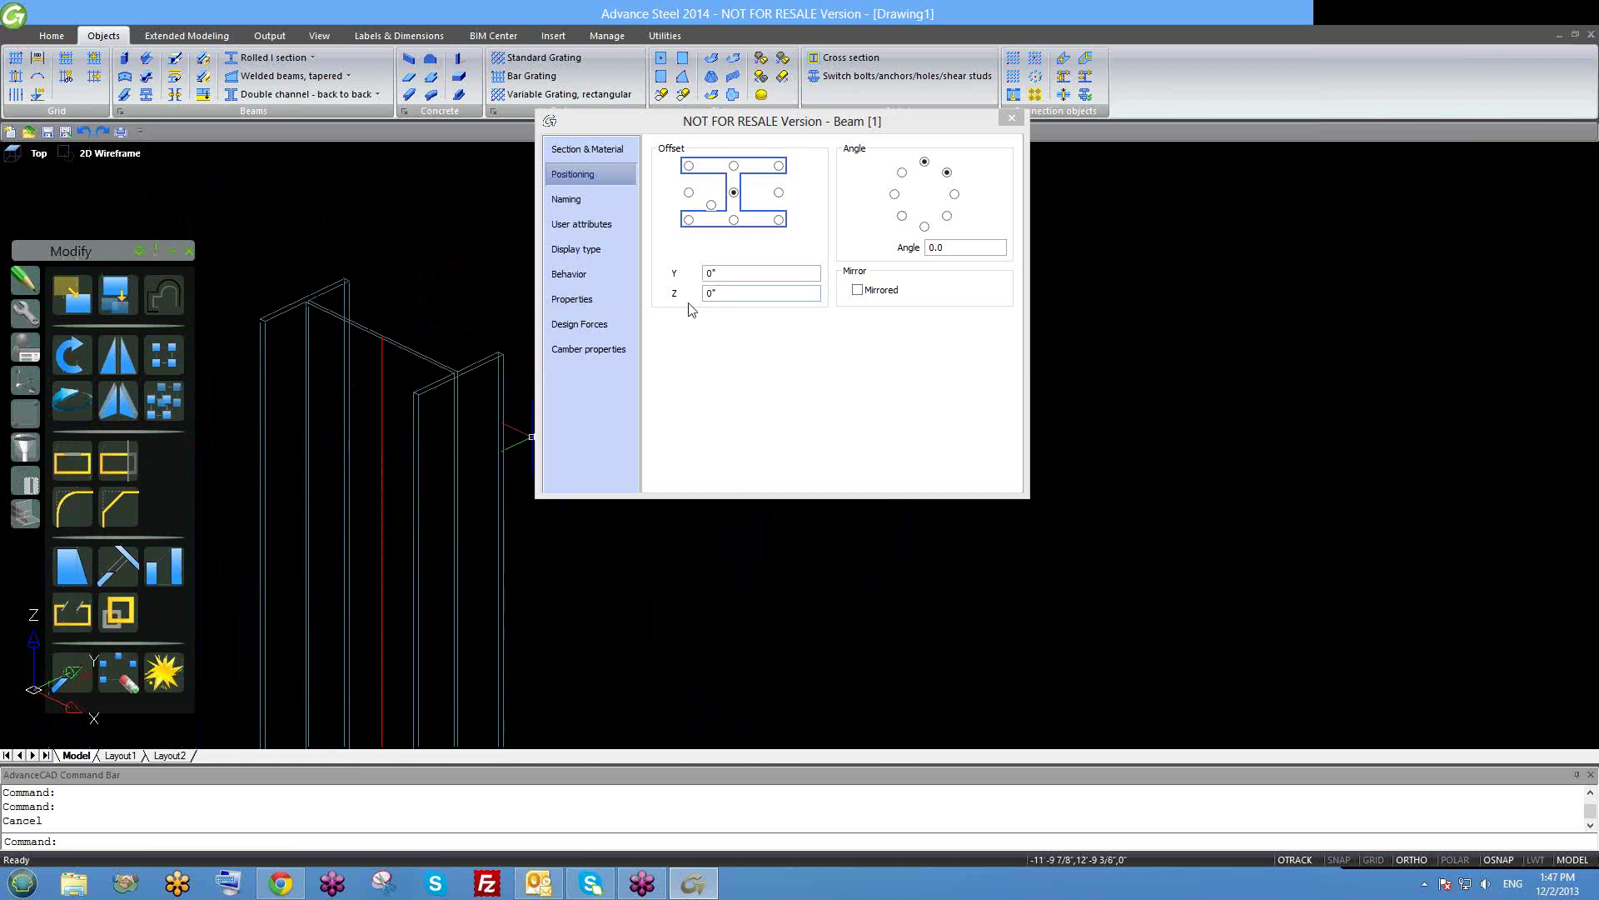
shift+middle_drag(449, 399, 550, 350)
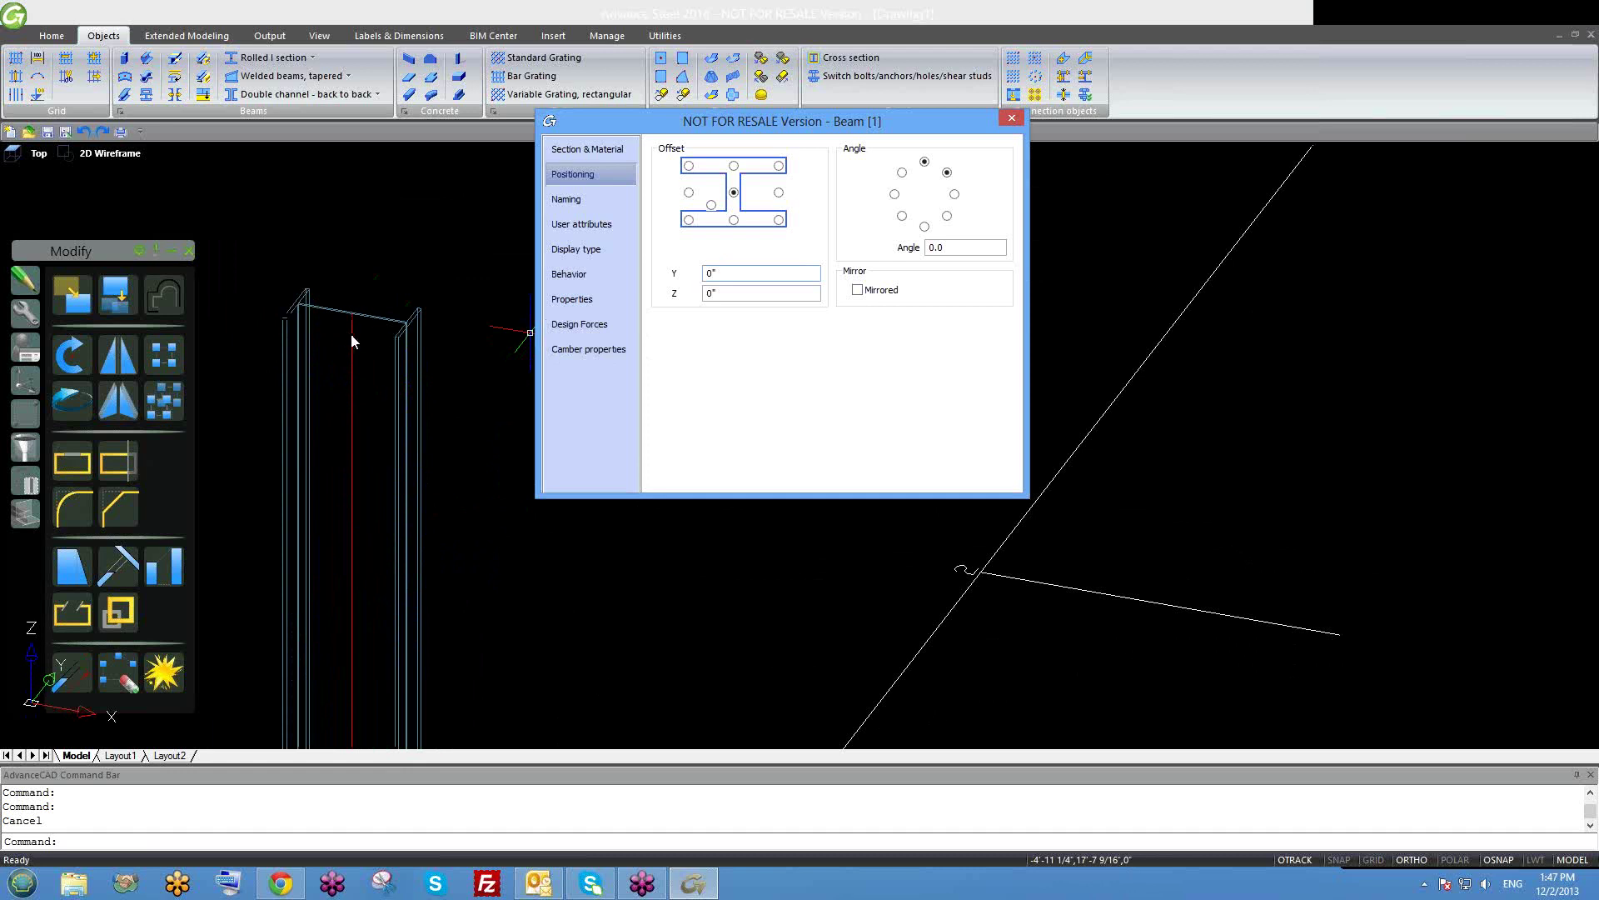
scroll(374, 417, down, 5)
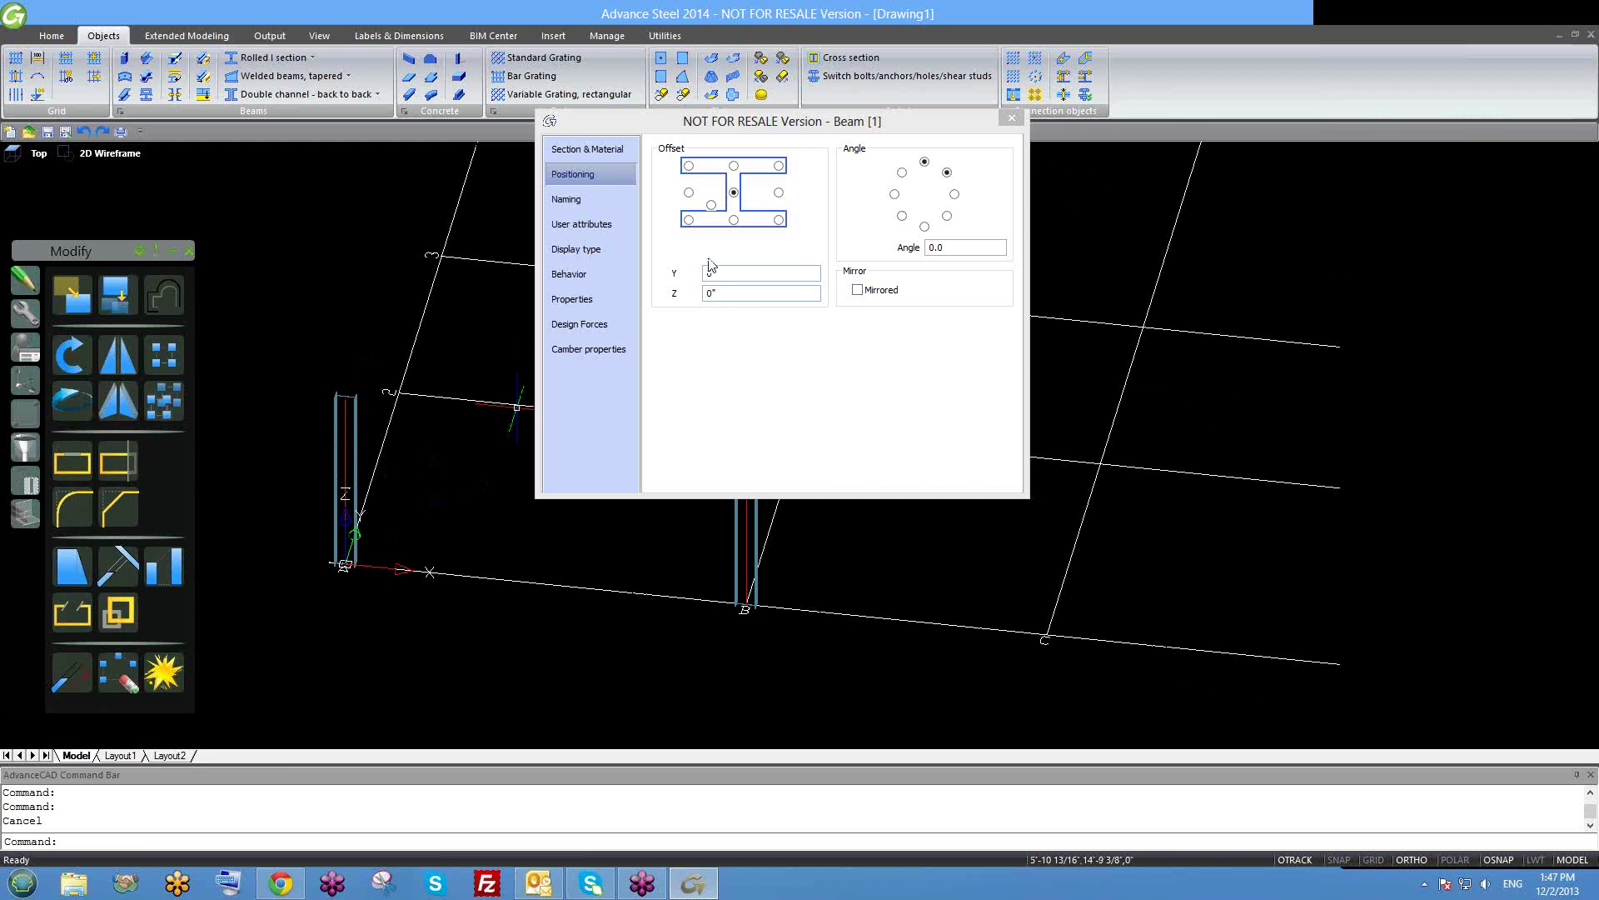
Show the column's naming settings and set its model role to Column.
click(603, 207)
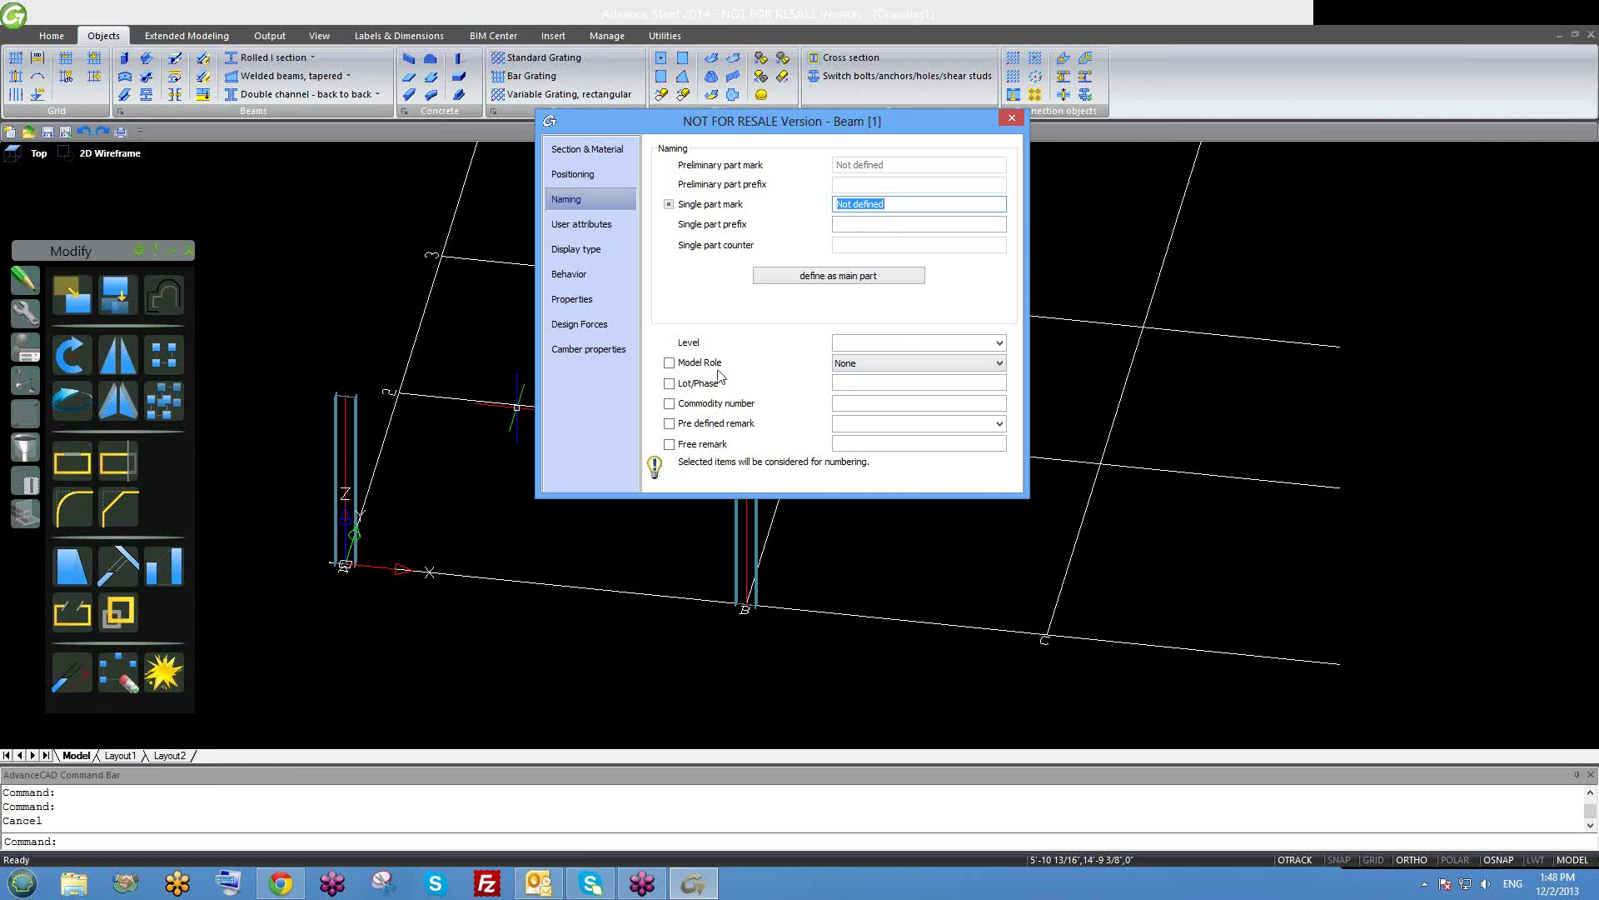
click(899, 370)
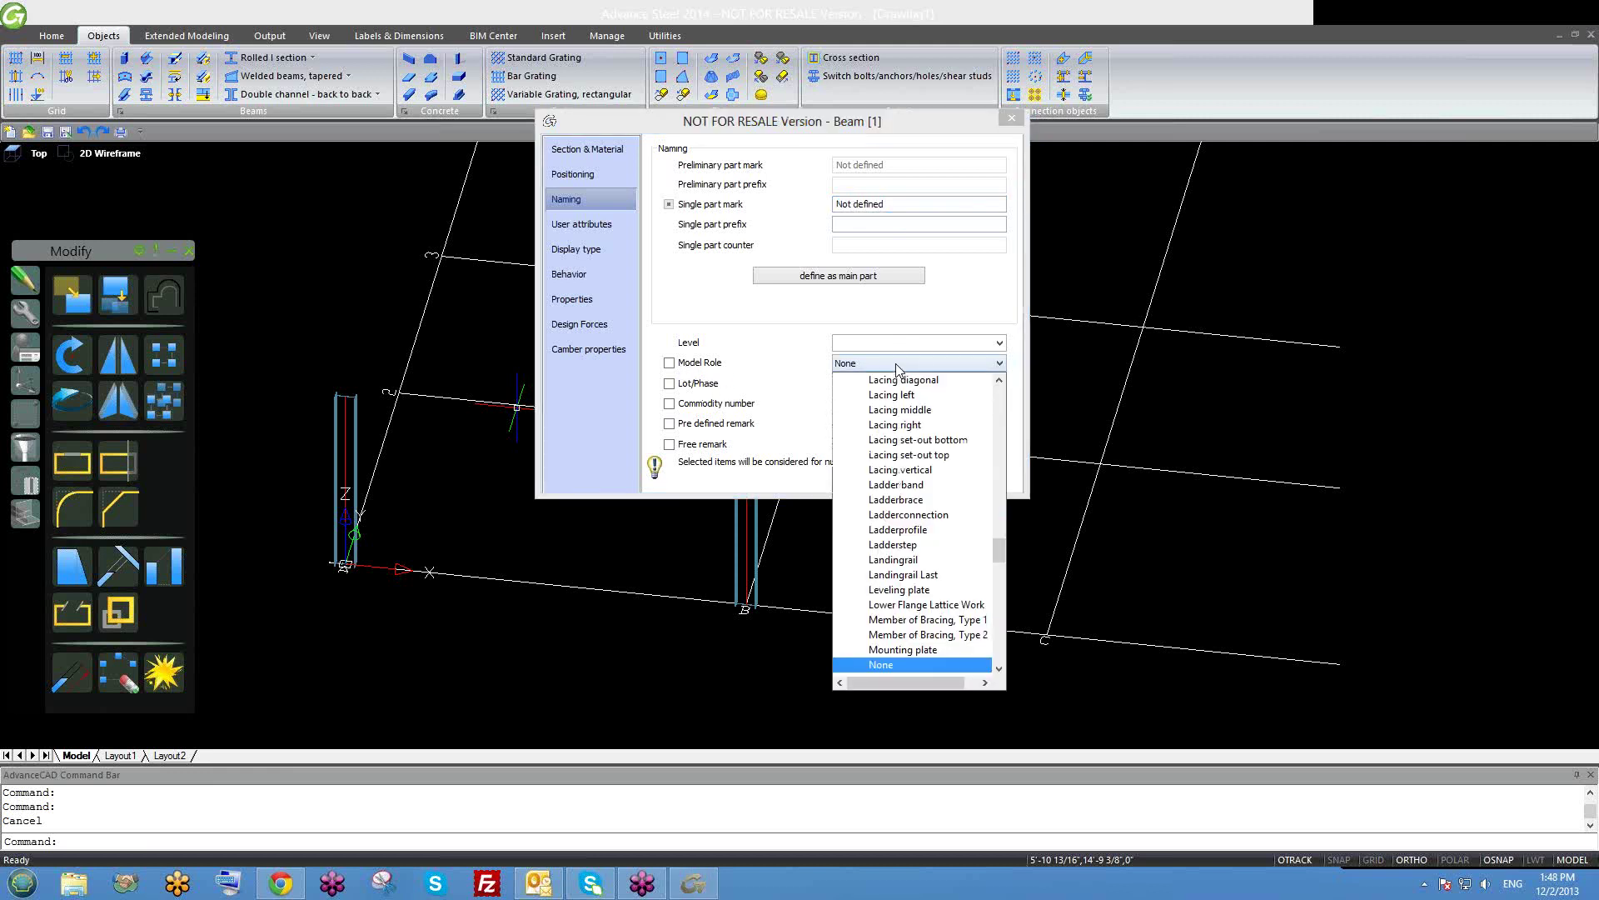
scroll(897, 369, down, 1)
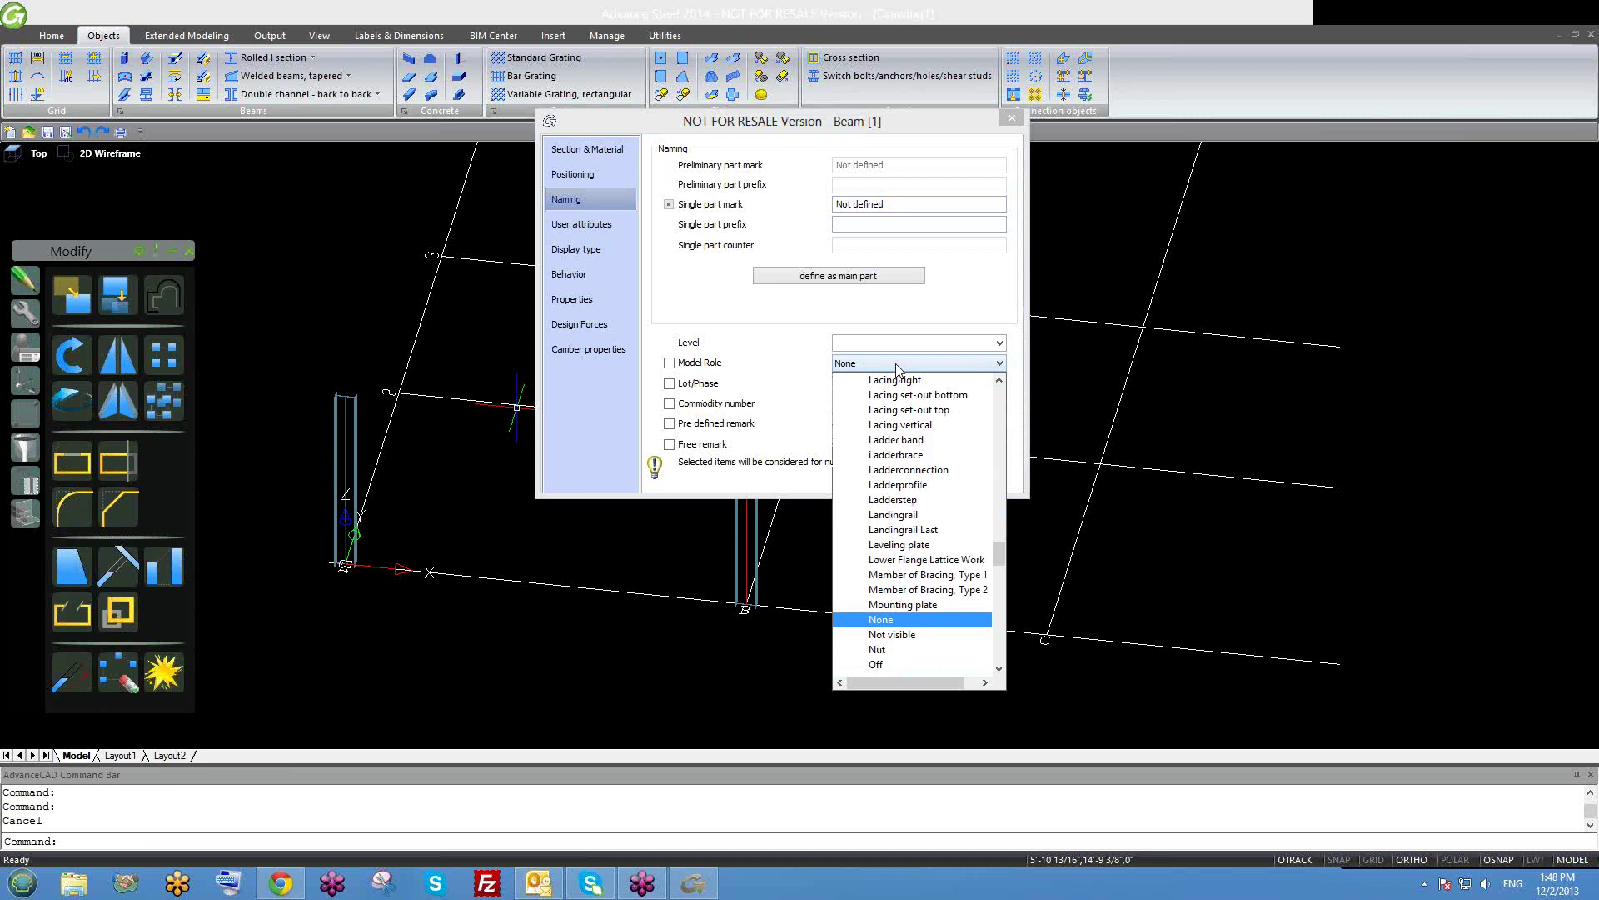
scroll(900, 377, up, 3)
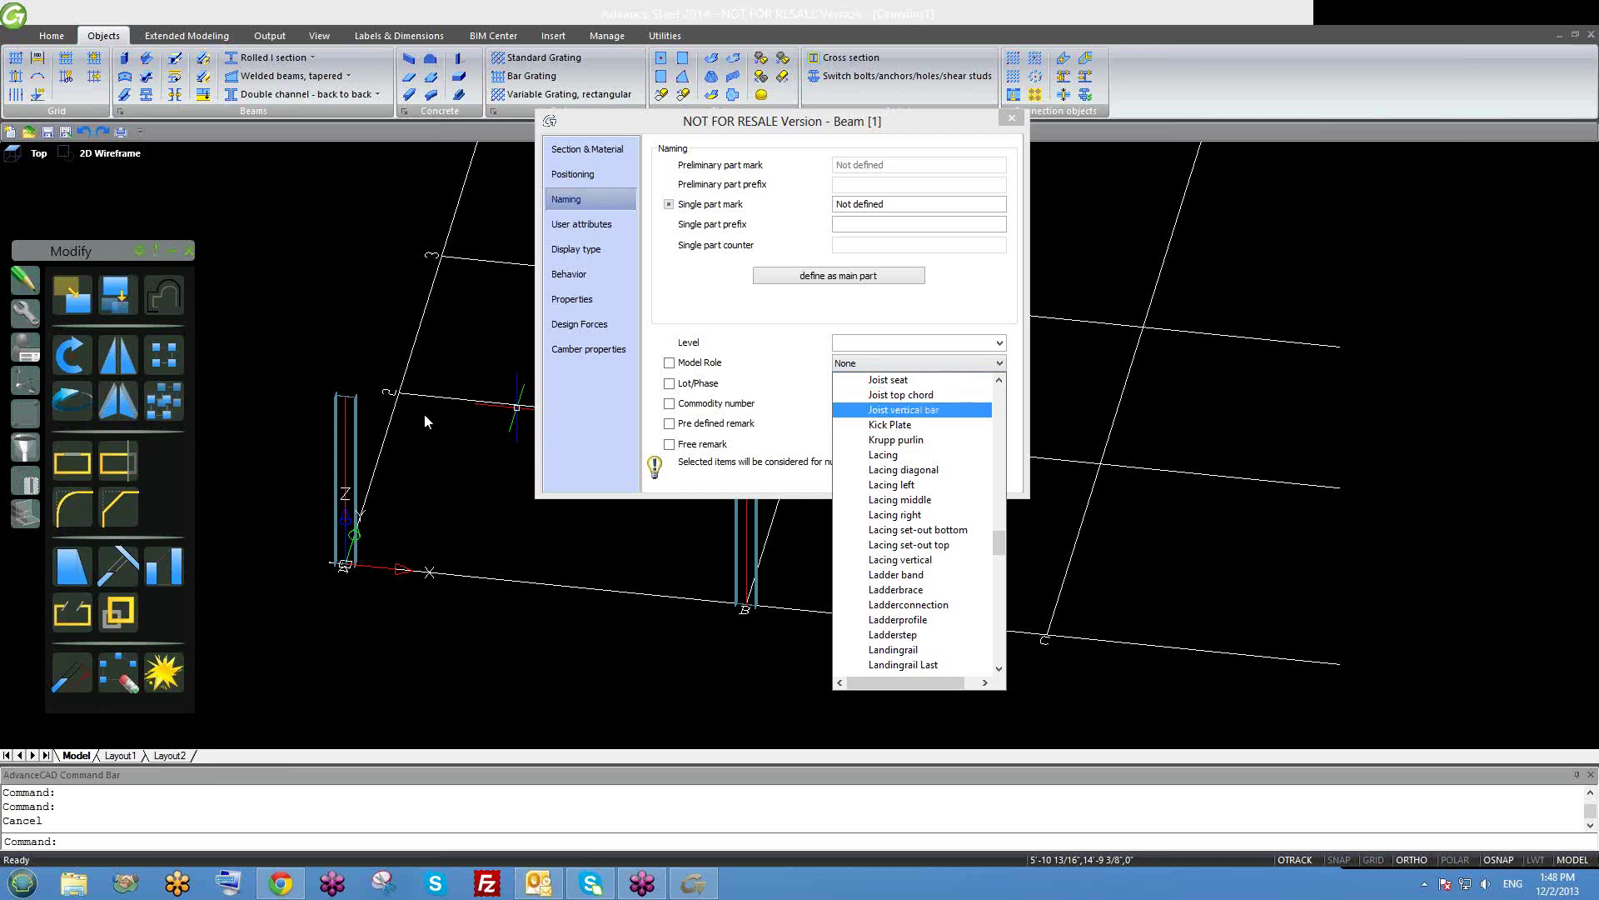
click(905, 426)
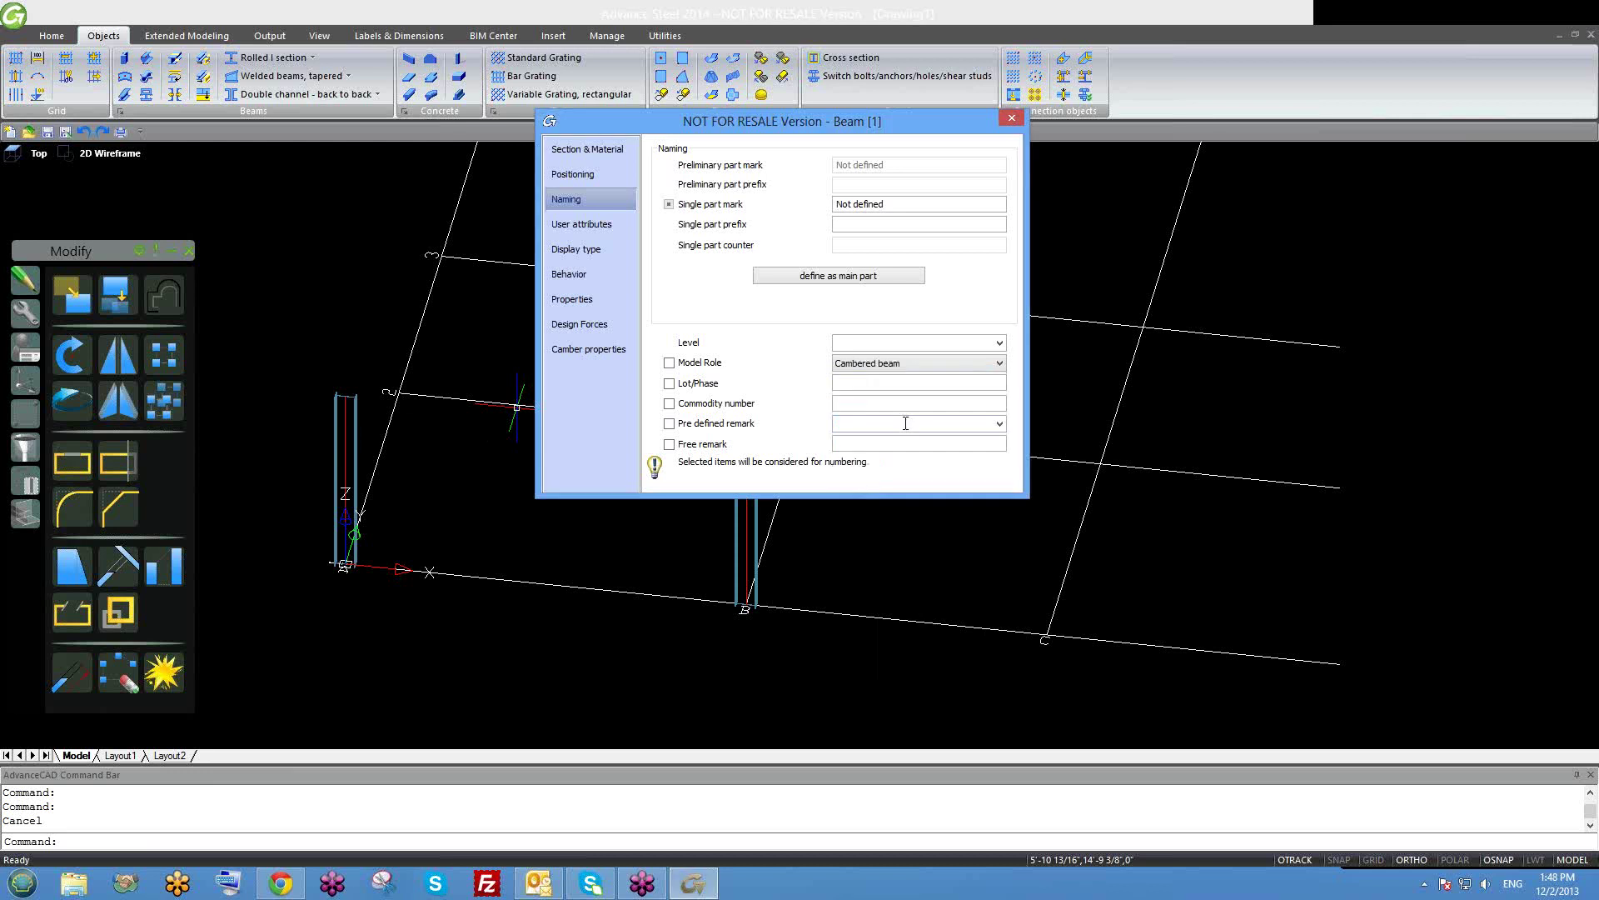
key(Down)
key(Down)
key(Down)
key(Down)
click(968, 365)
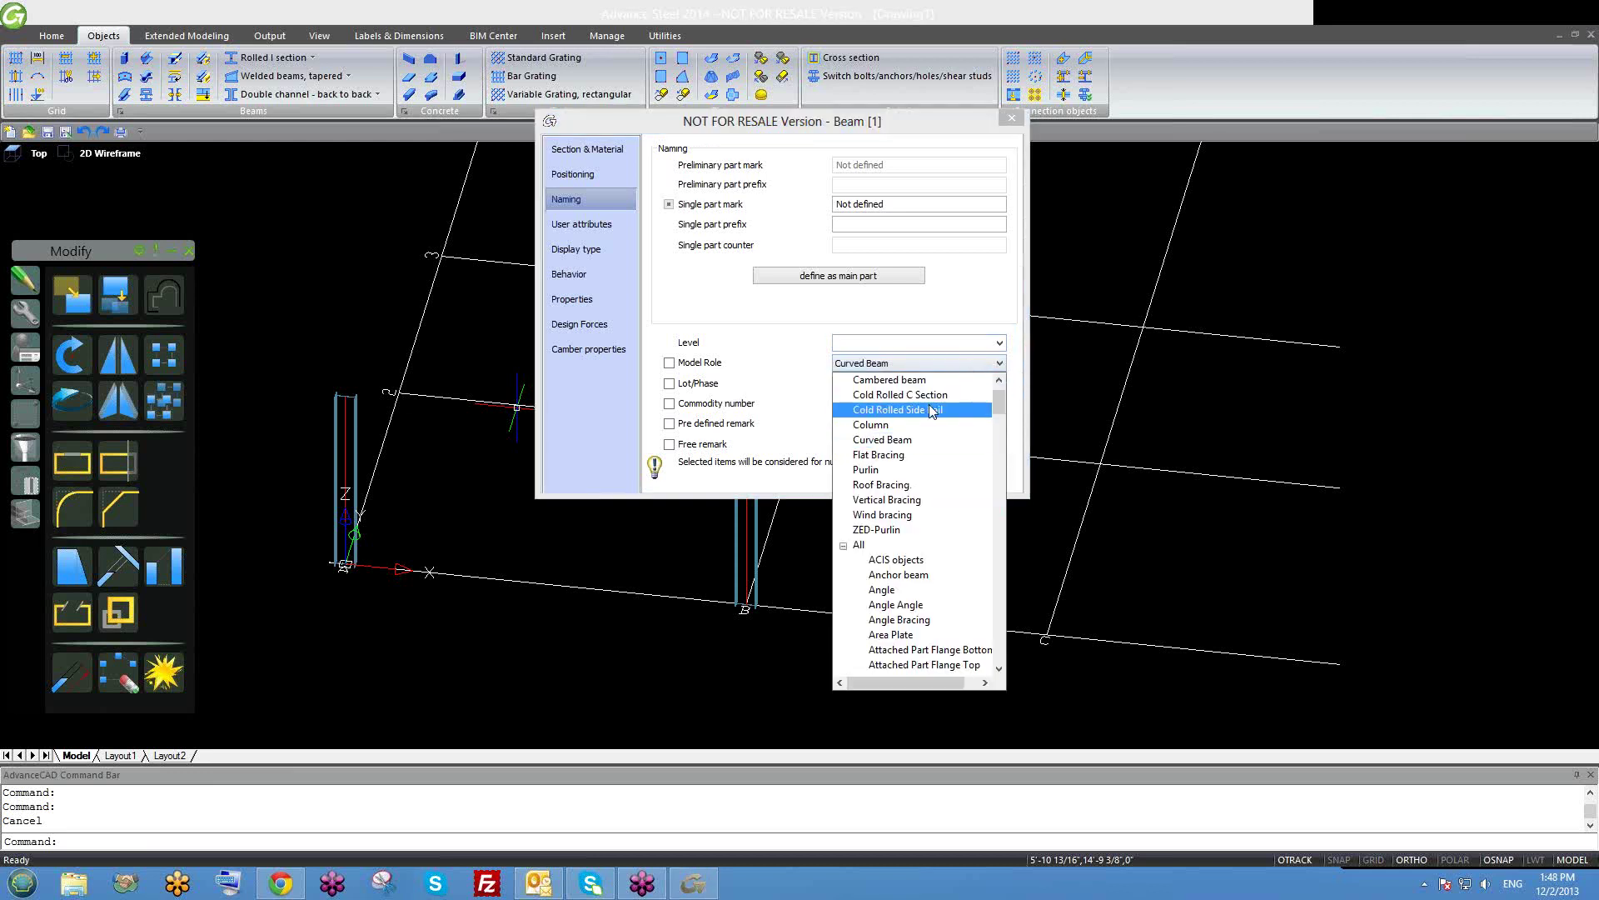
click(903, 424)
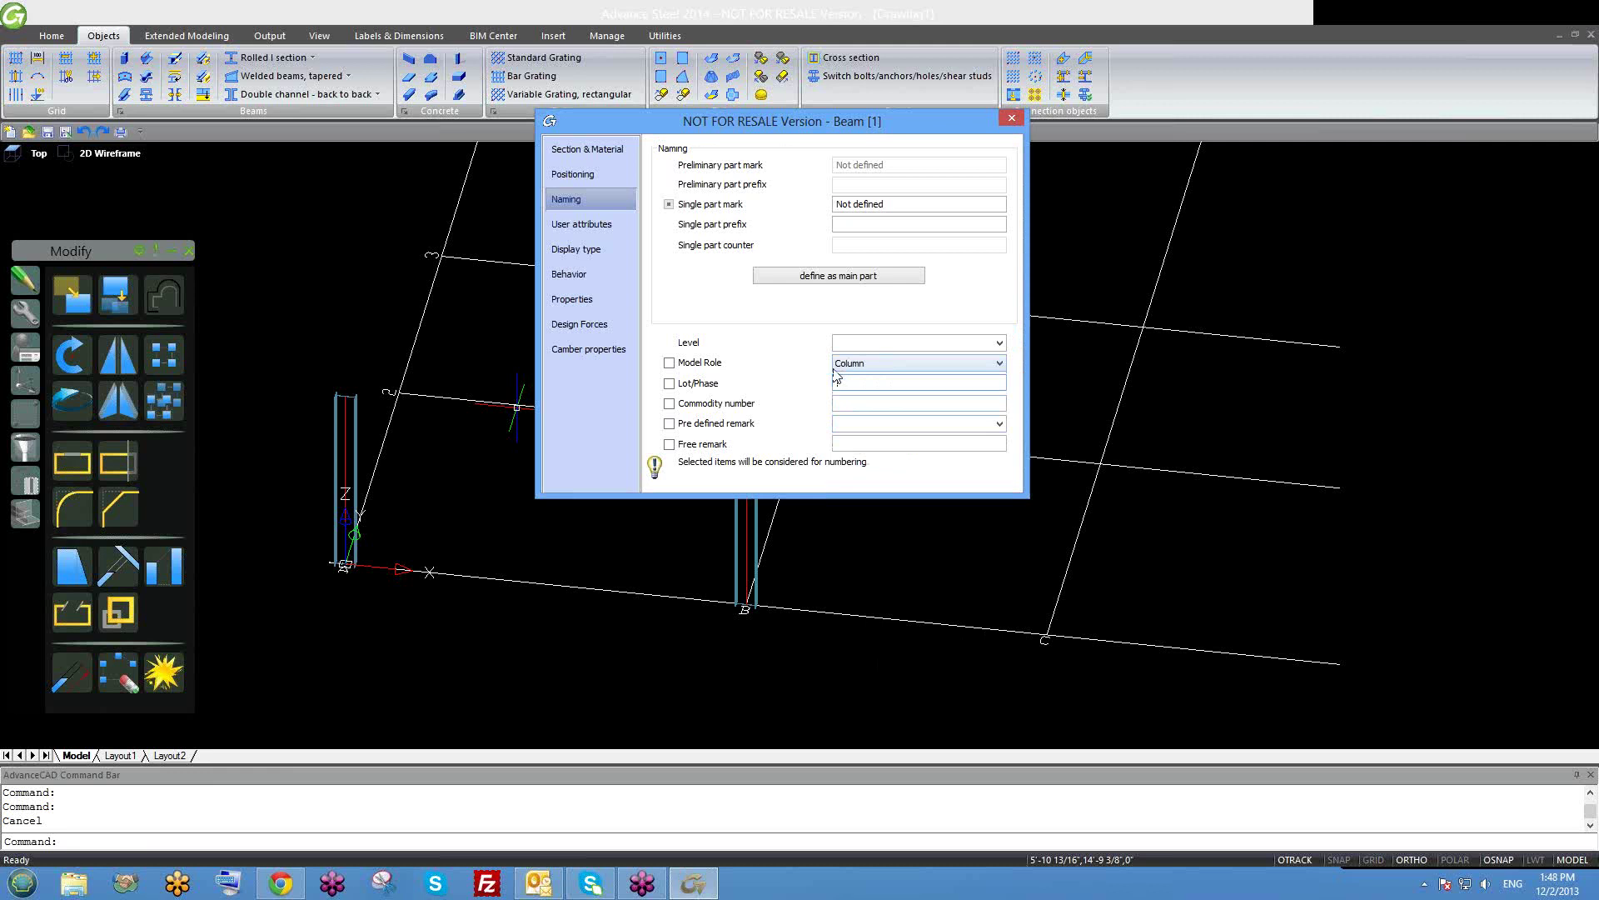
Examine the lot/phase field and the available model roles while viewing the column on grid line A in the model.
click(877, 379)
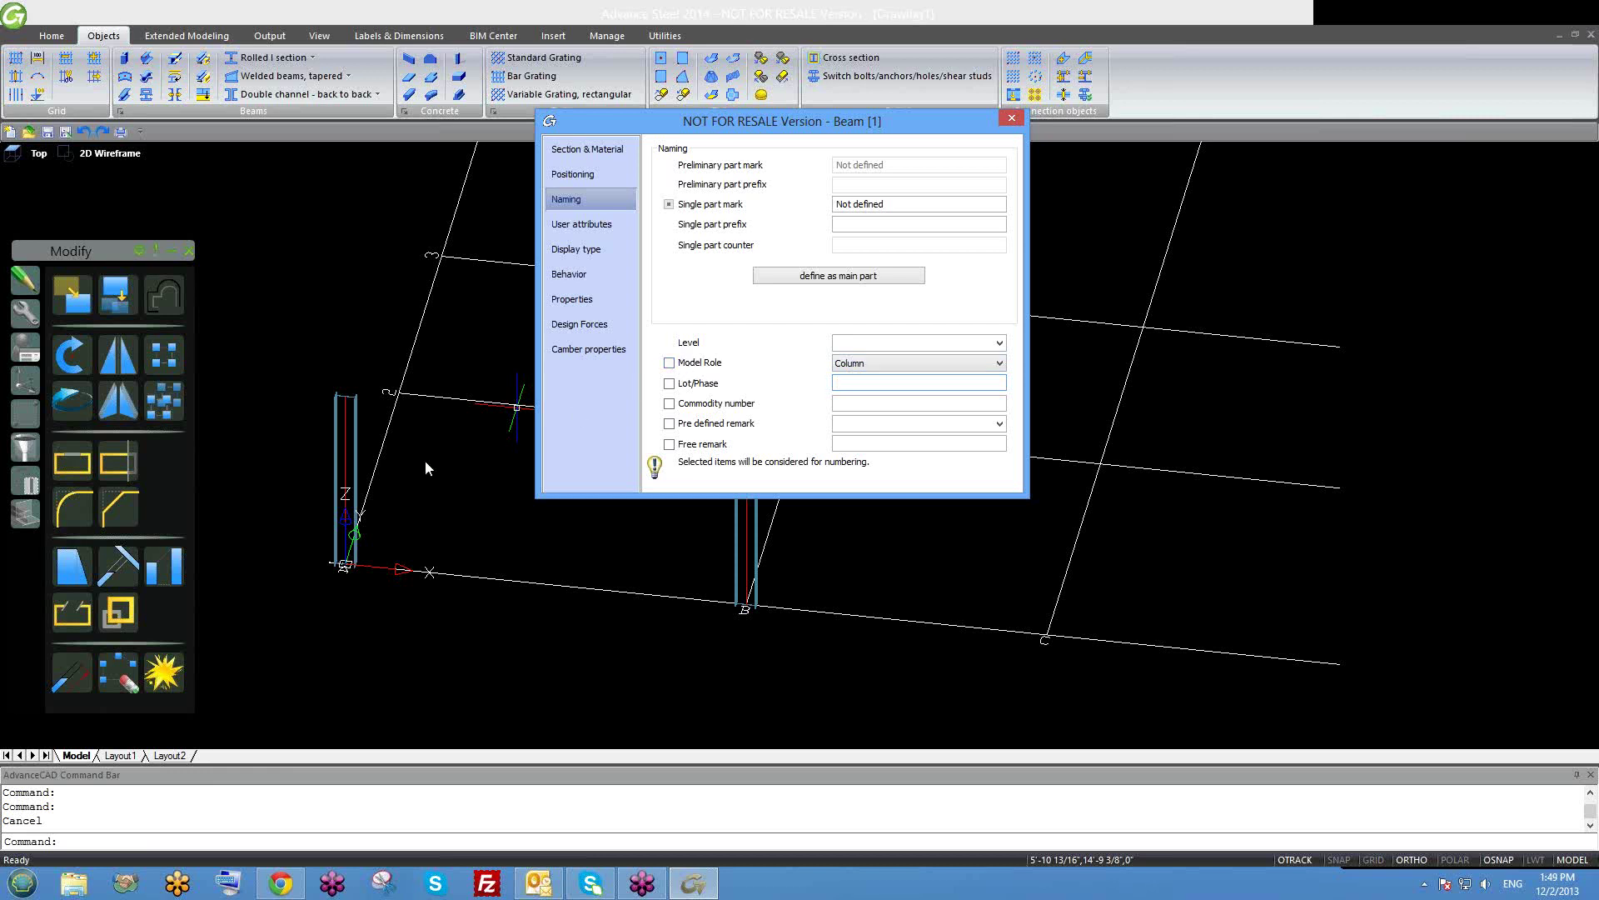
middle_drag(421, 462, 419, 431)
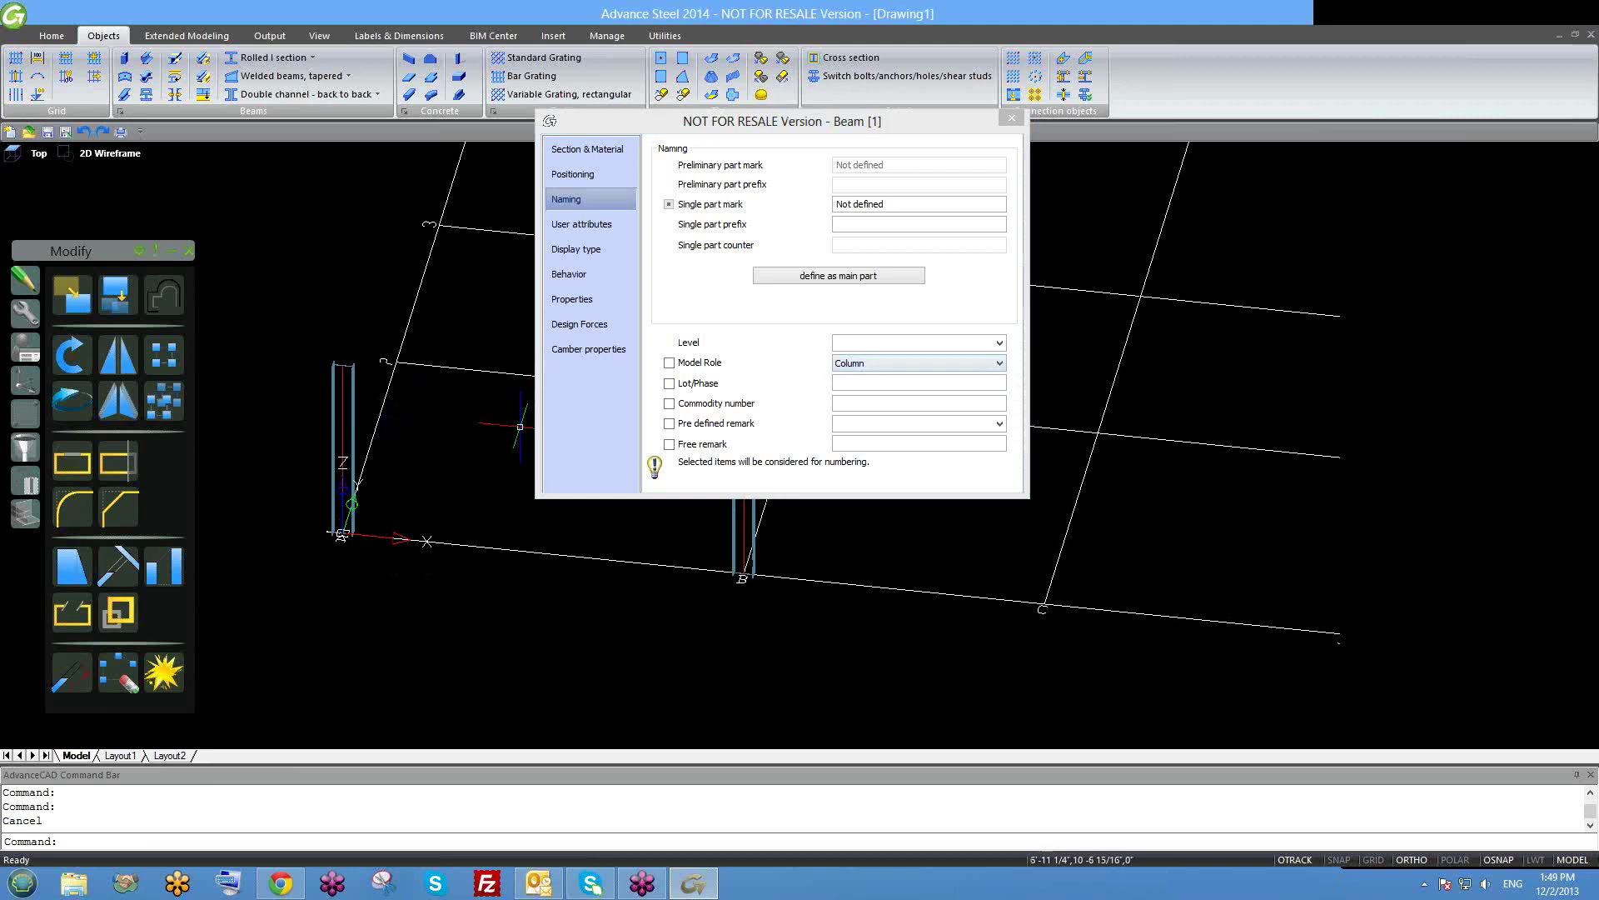
scroll(321, 385, up, 4)
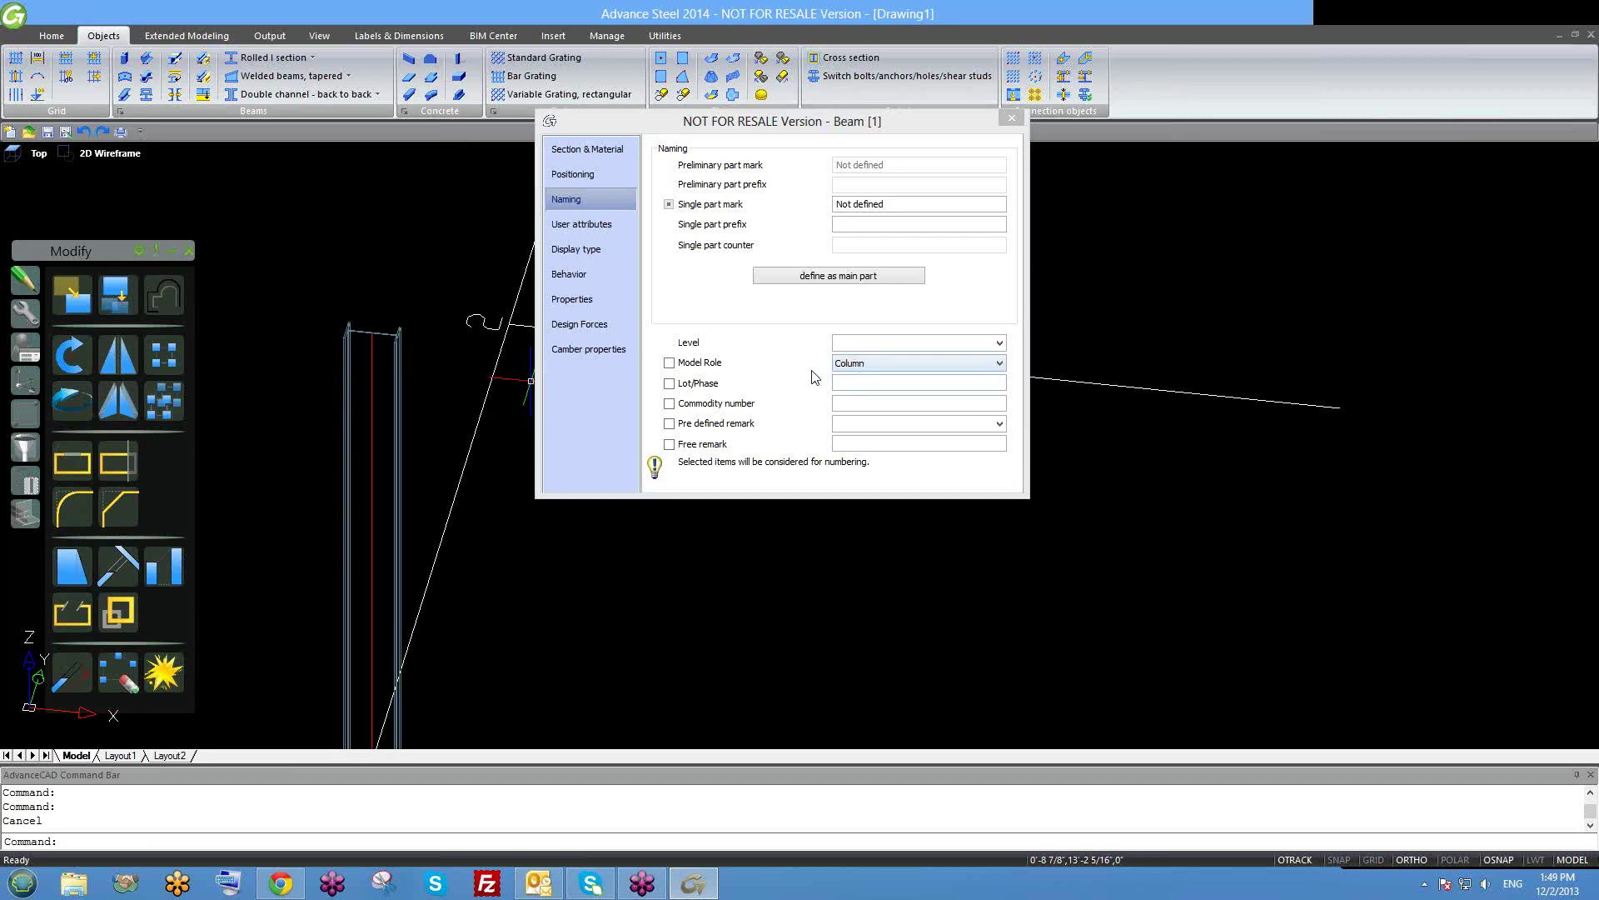
scroll(392, 425, down, 3)
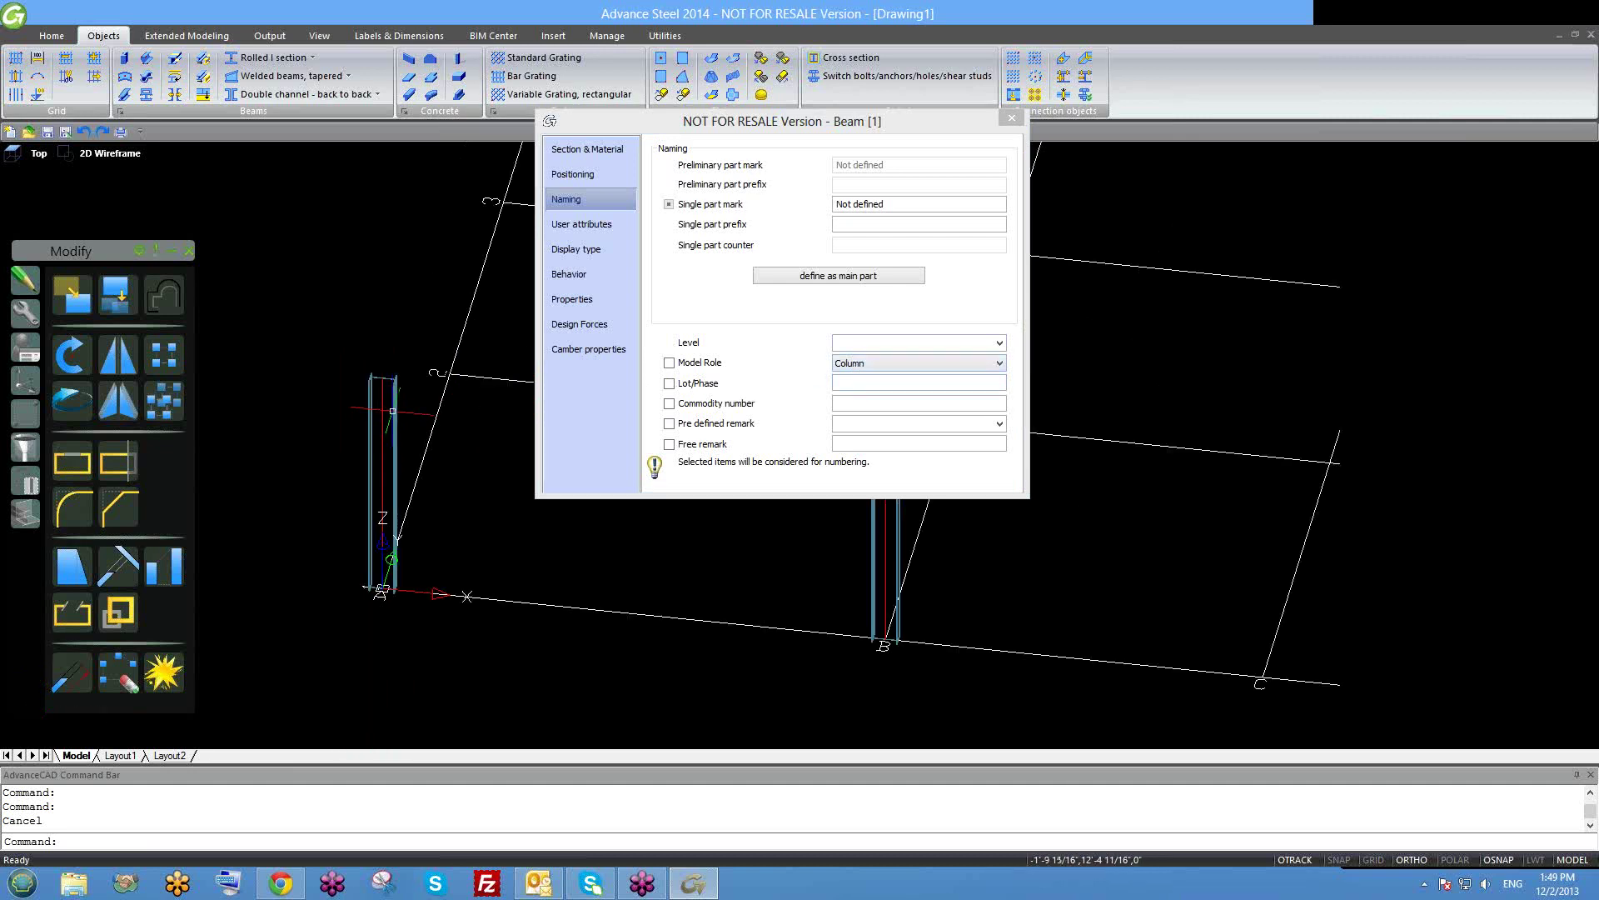
scroll(392, 405, up, 1)
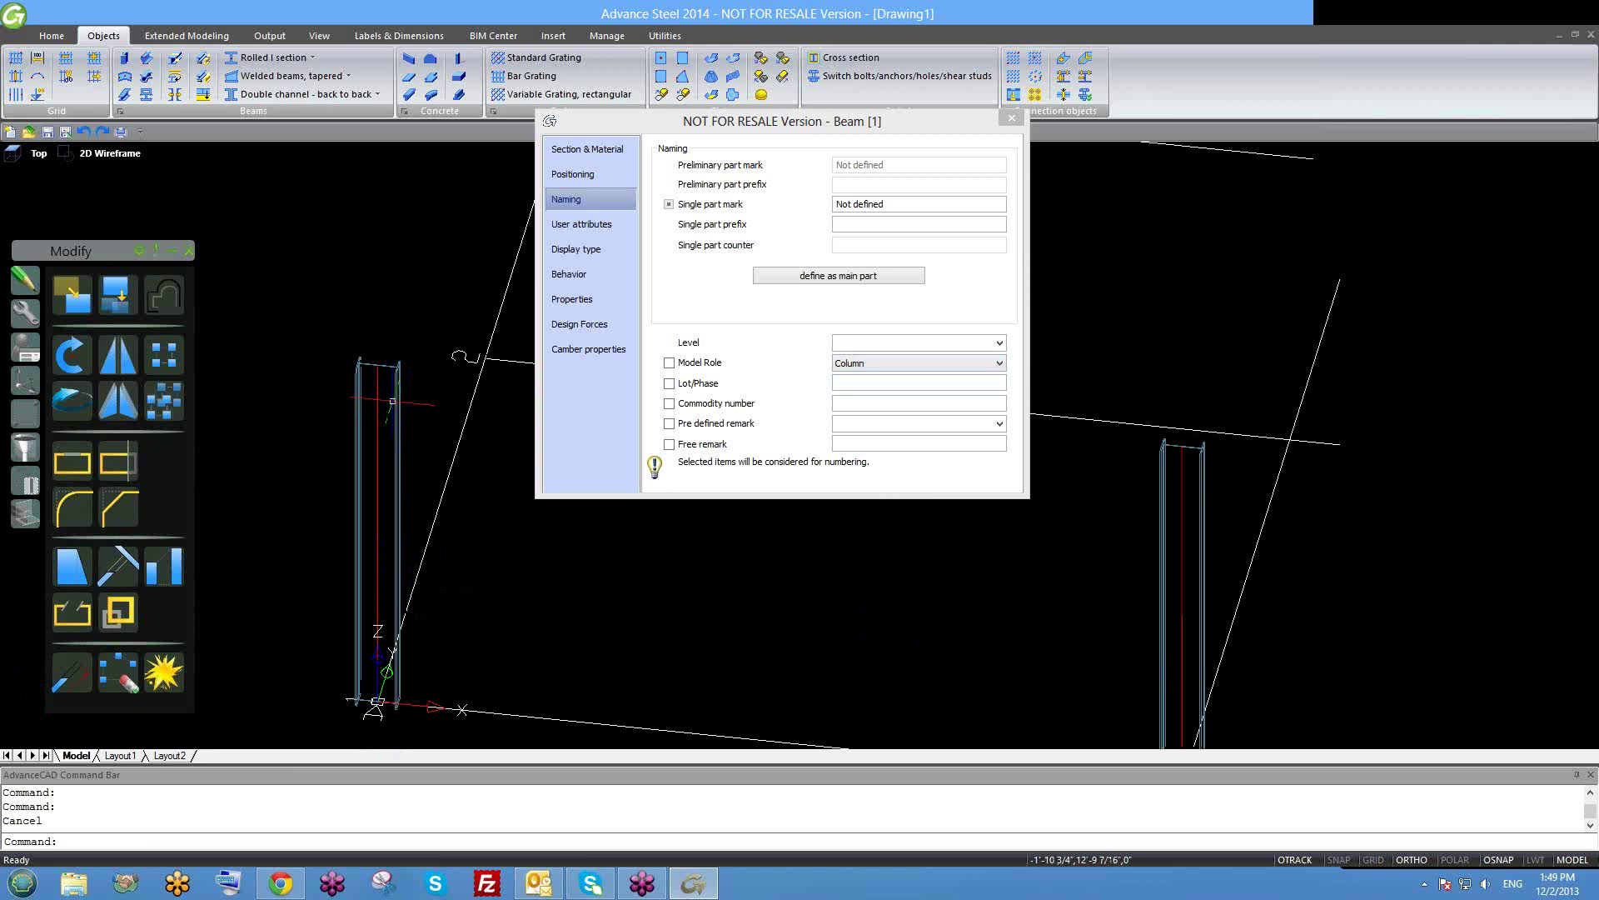
scroll(393, 421, up, 1)
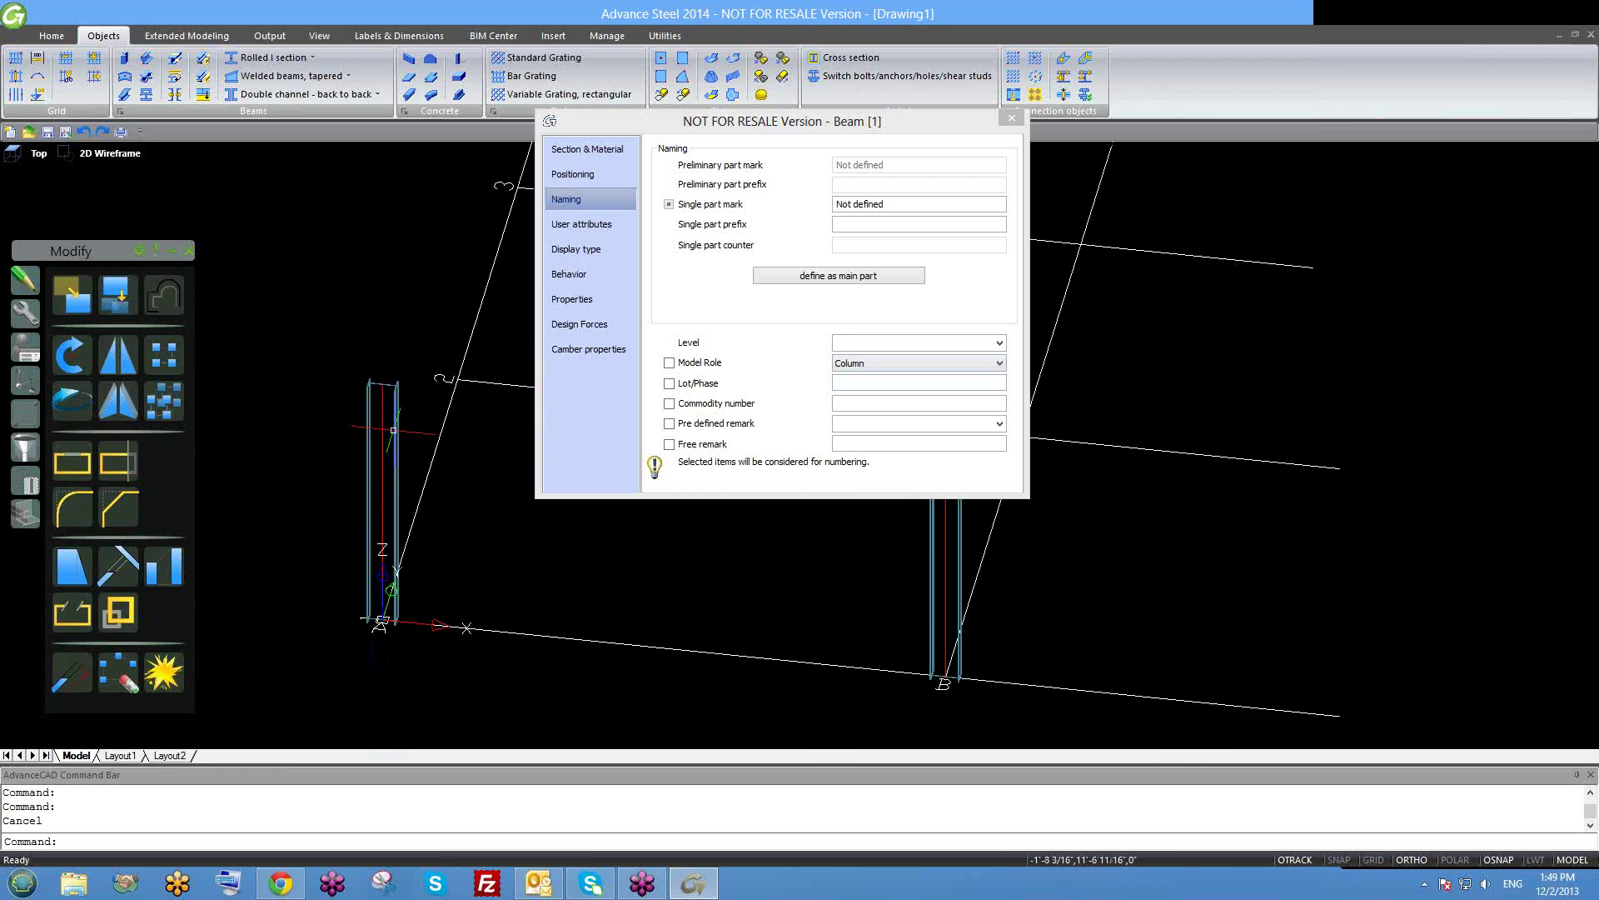
click(861, 368)
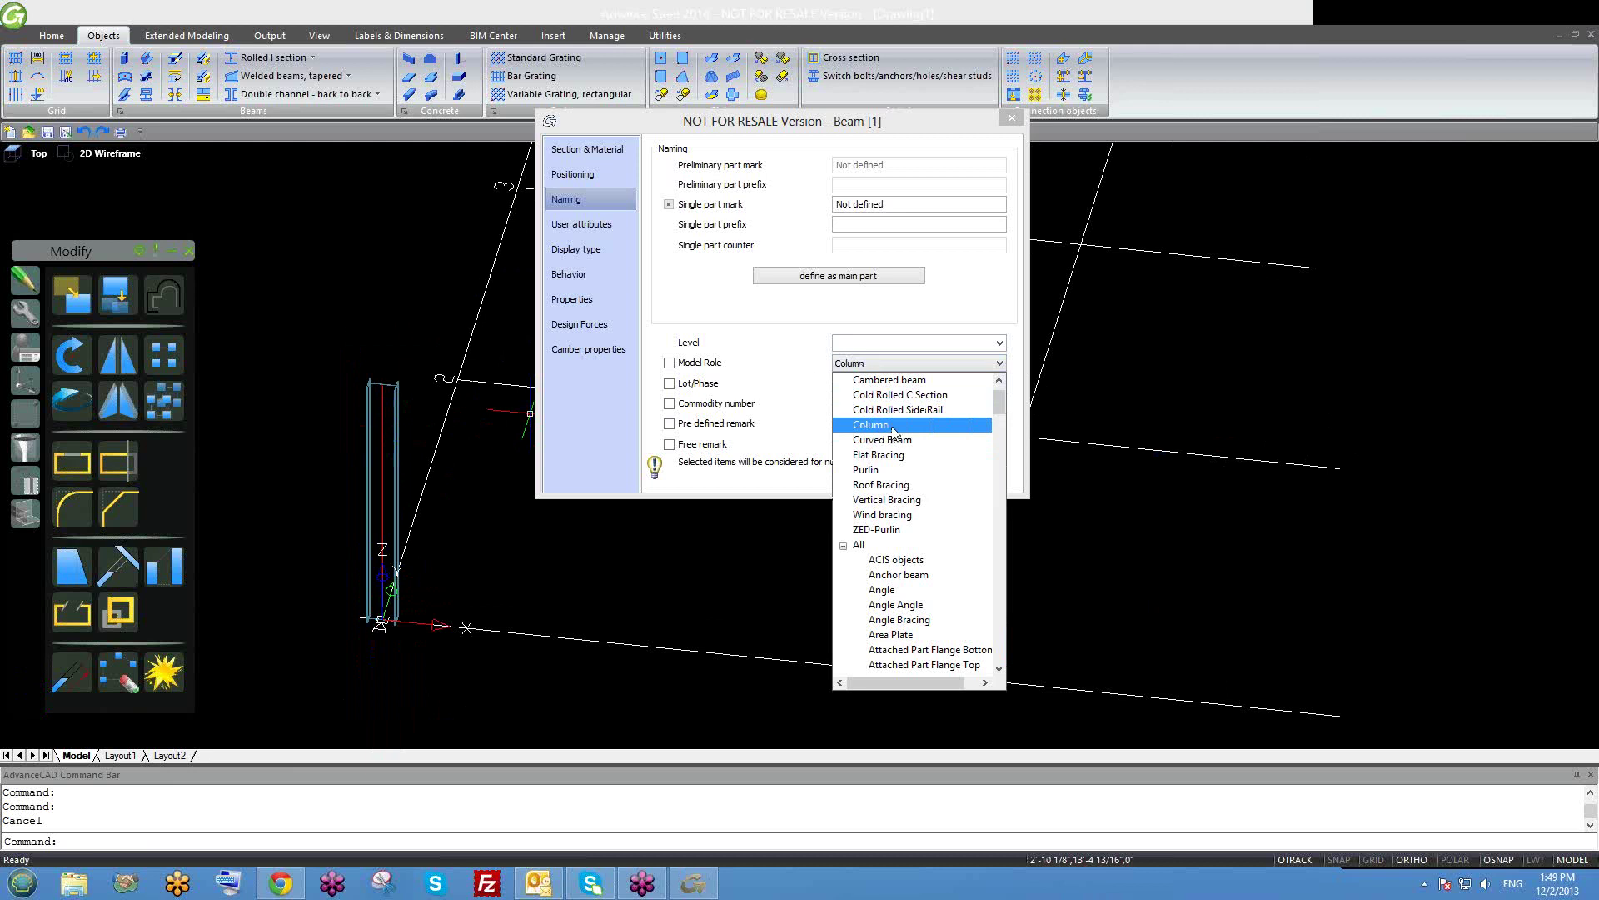
click(620, 367)
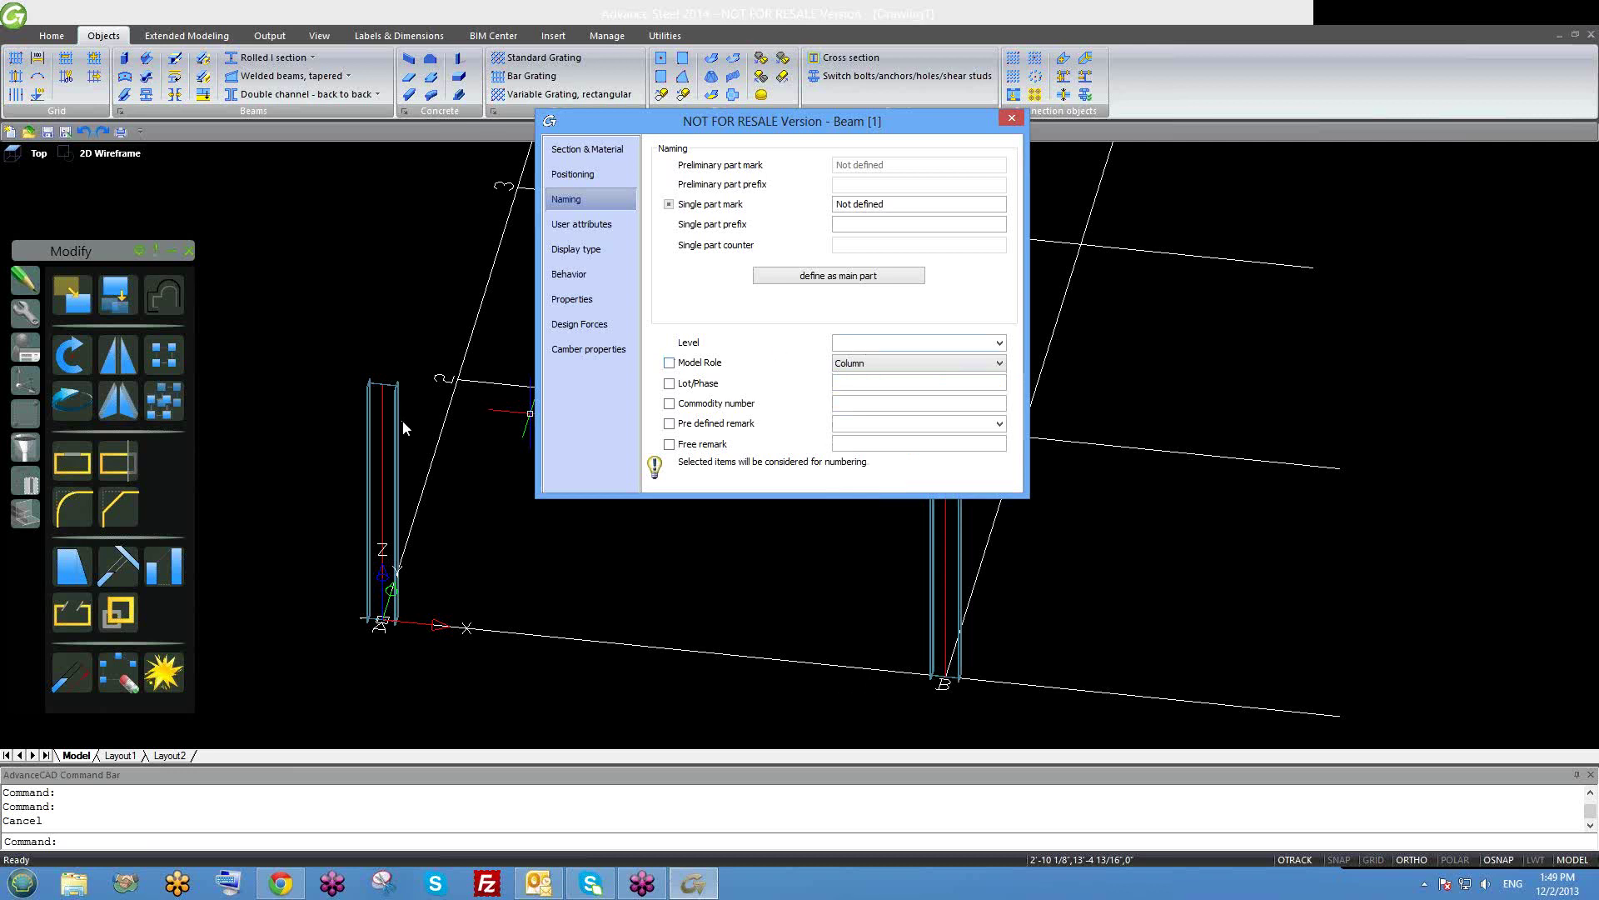
scroll(403, 420, up, 3)
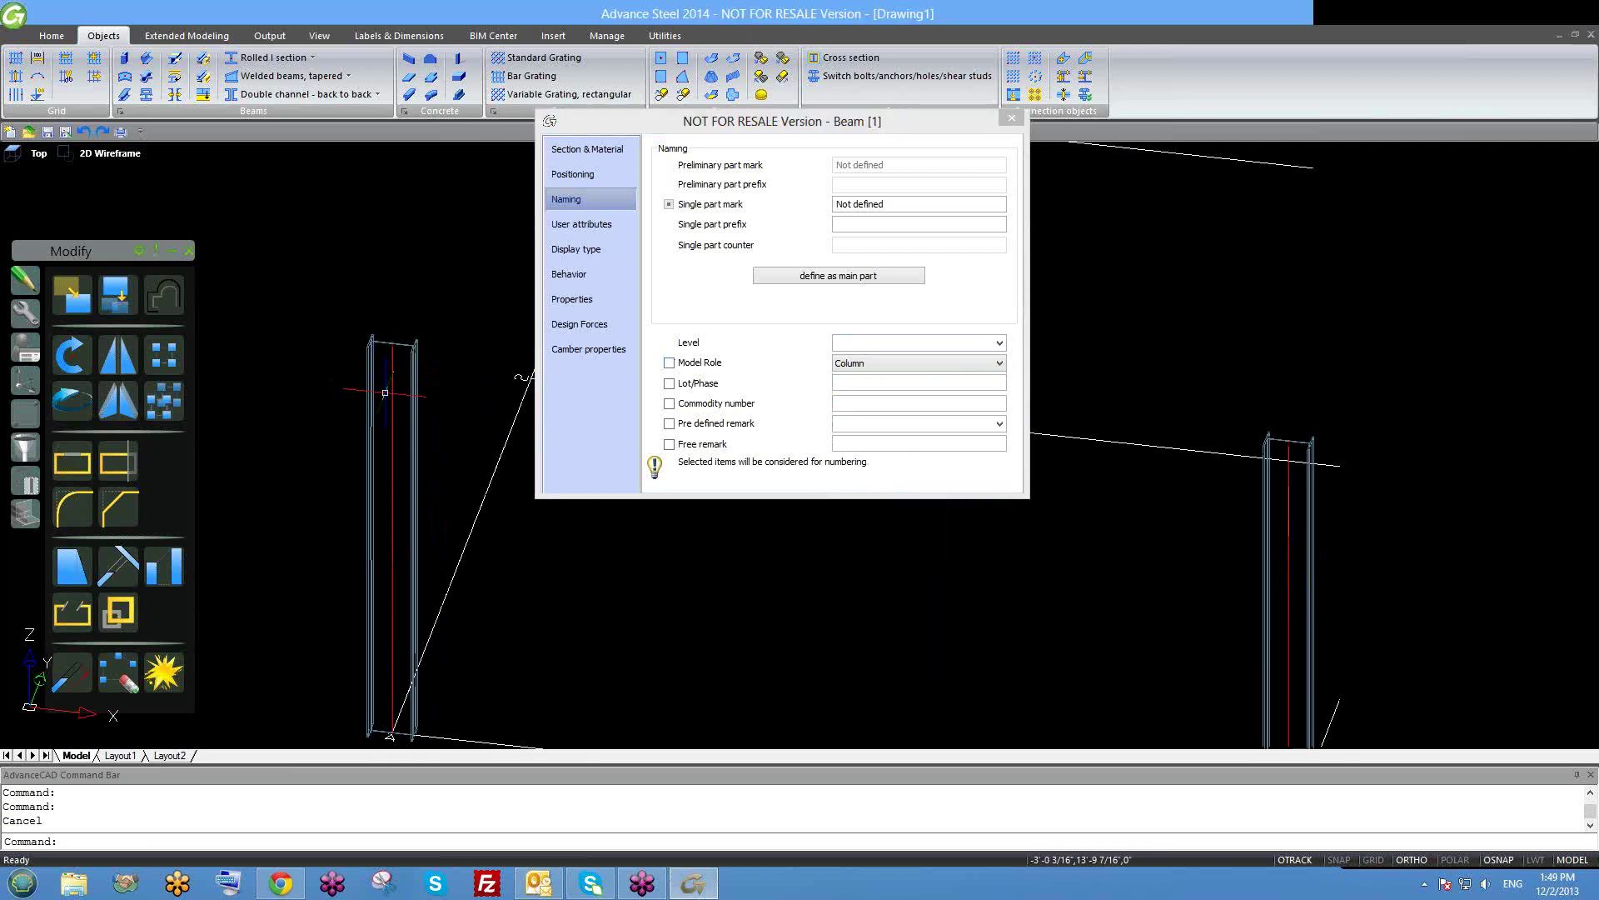
scroll(383, 356, up, 2)
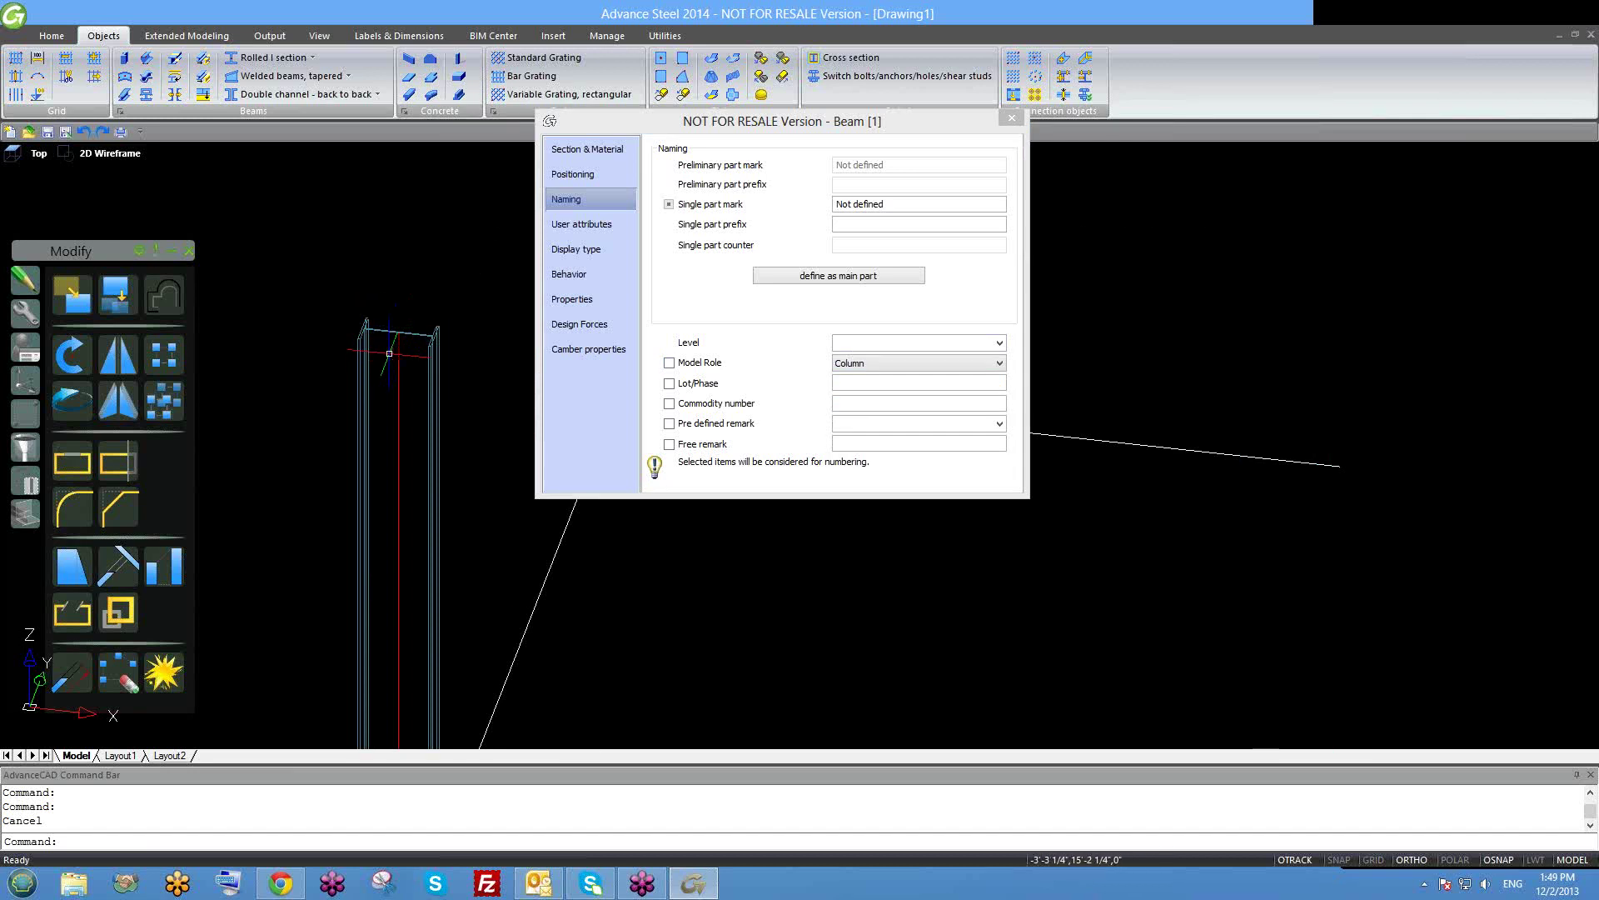
Review the column's user attributes, display type and behavior settings alongside the column in the model.
scroll(386, 389, down, 1)
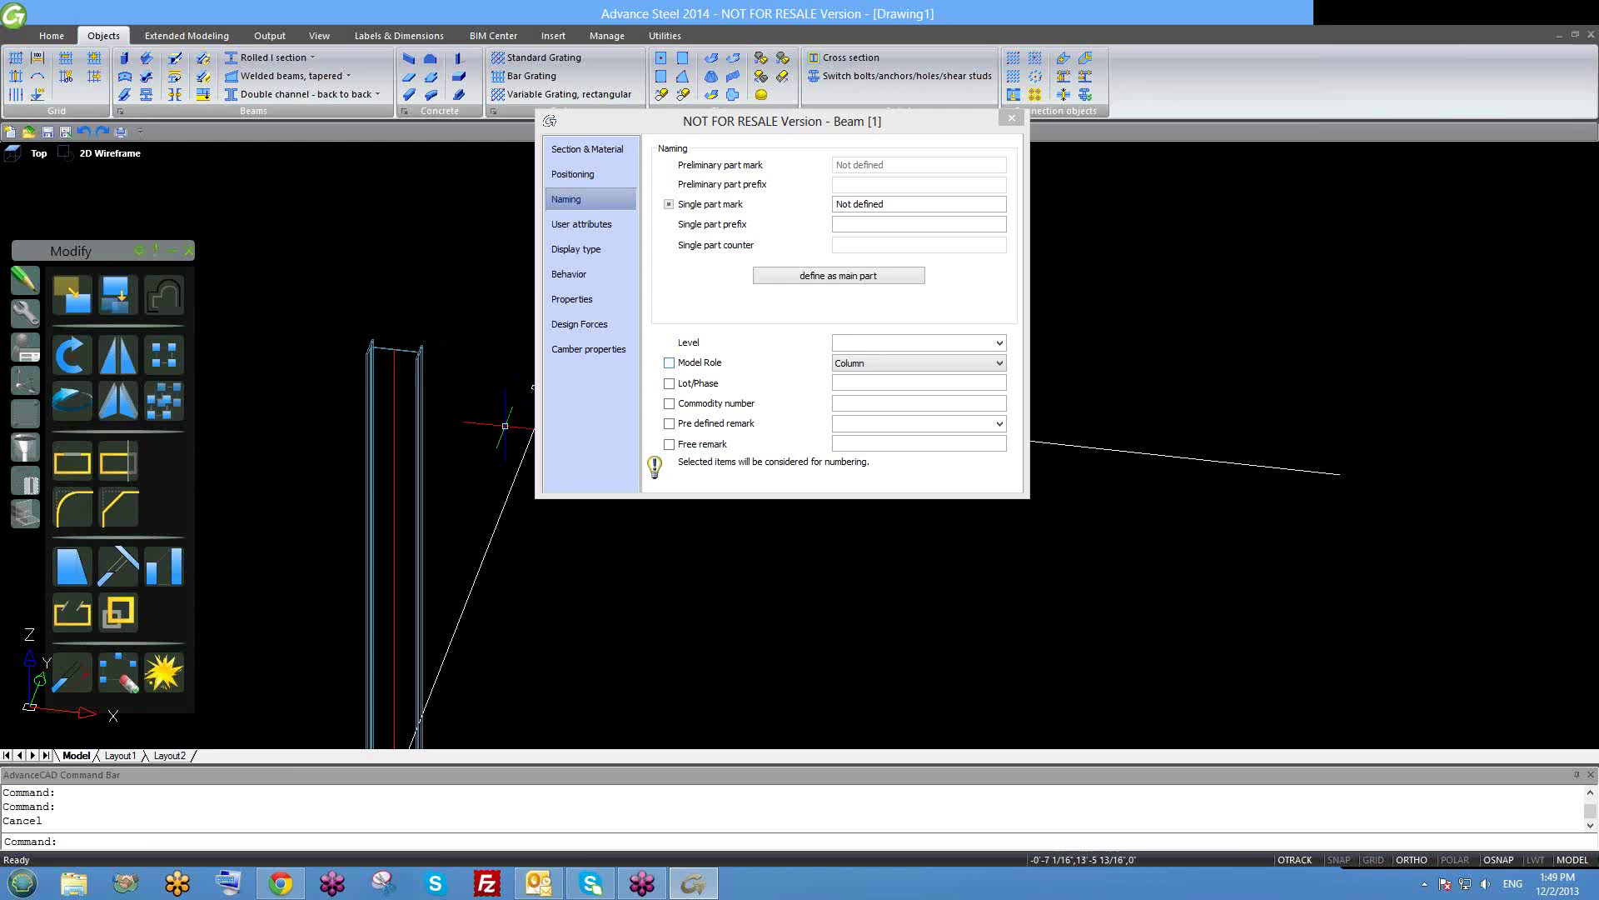
scroll(380, 286, down, 3)
shift+middle_drag(380, 287, 516, 351)
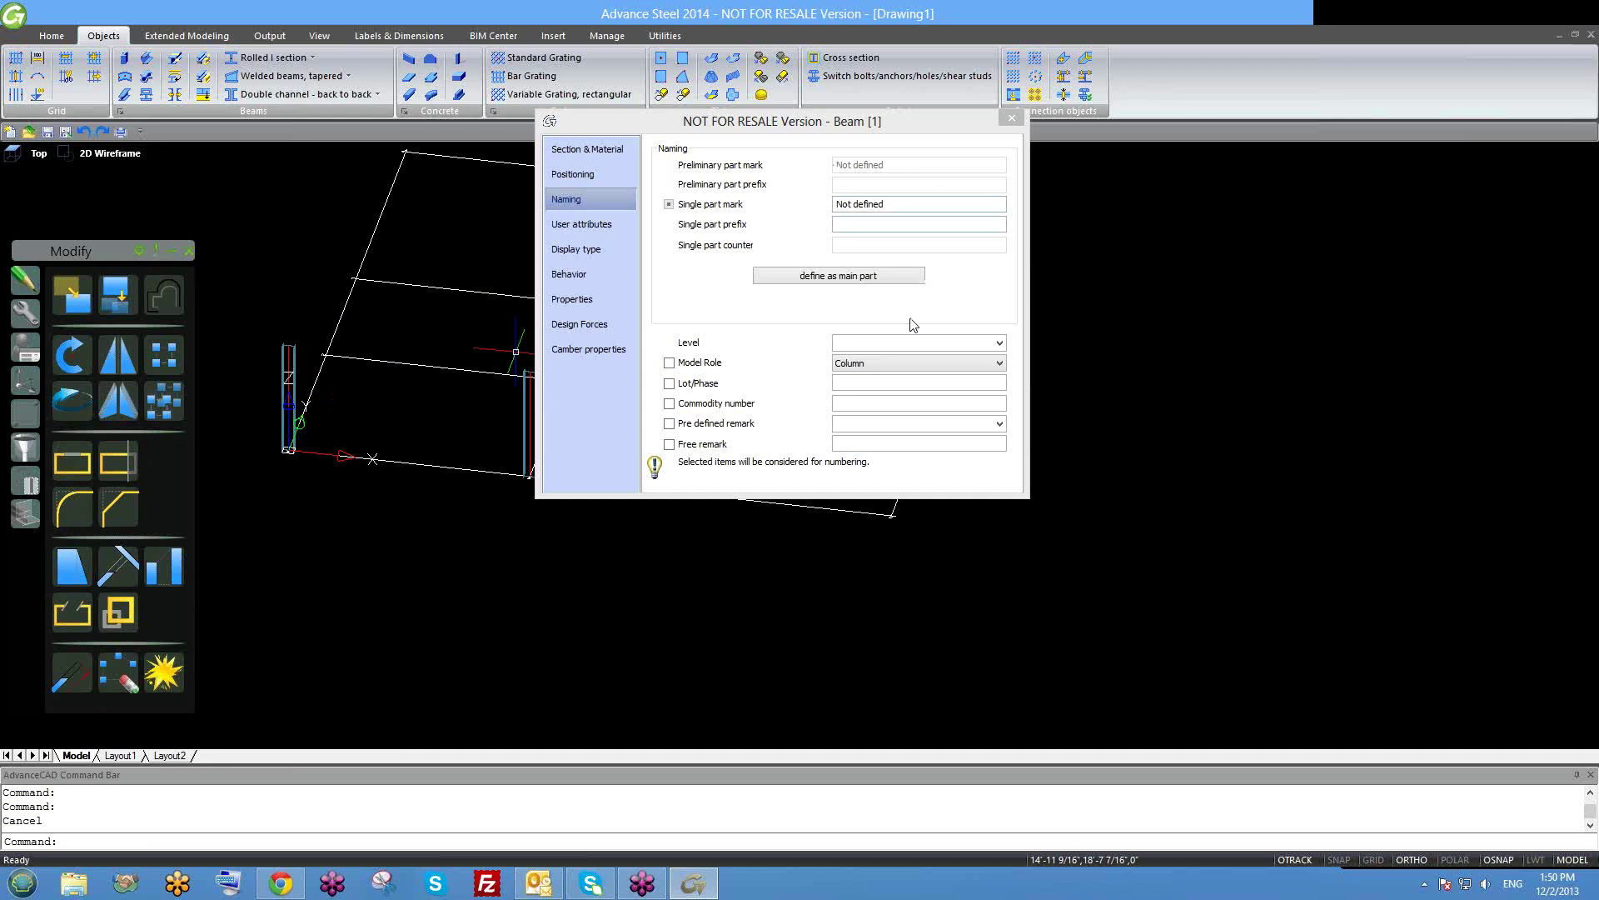
click(588, 227)
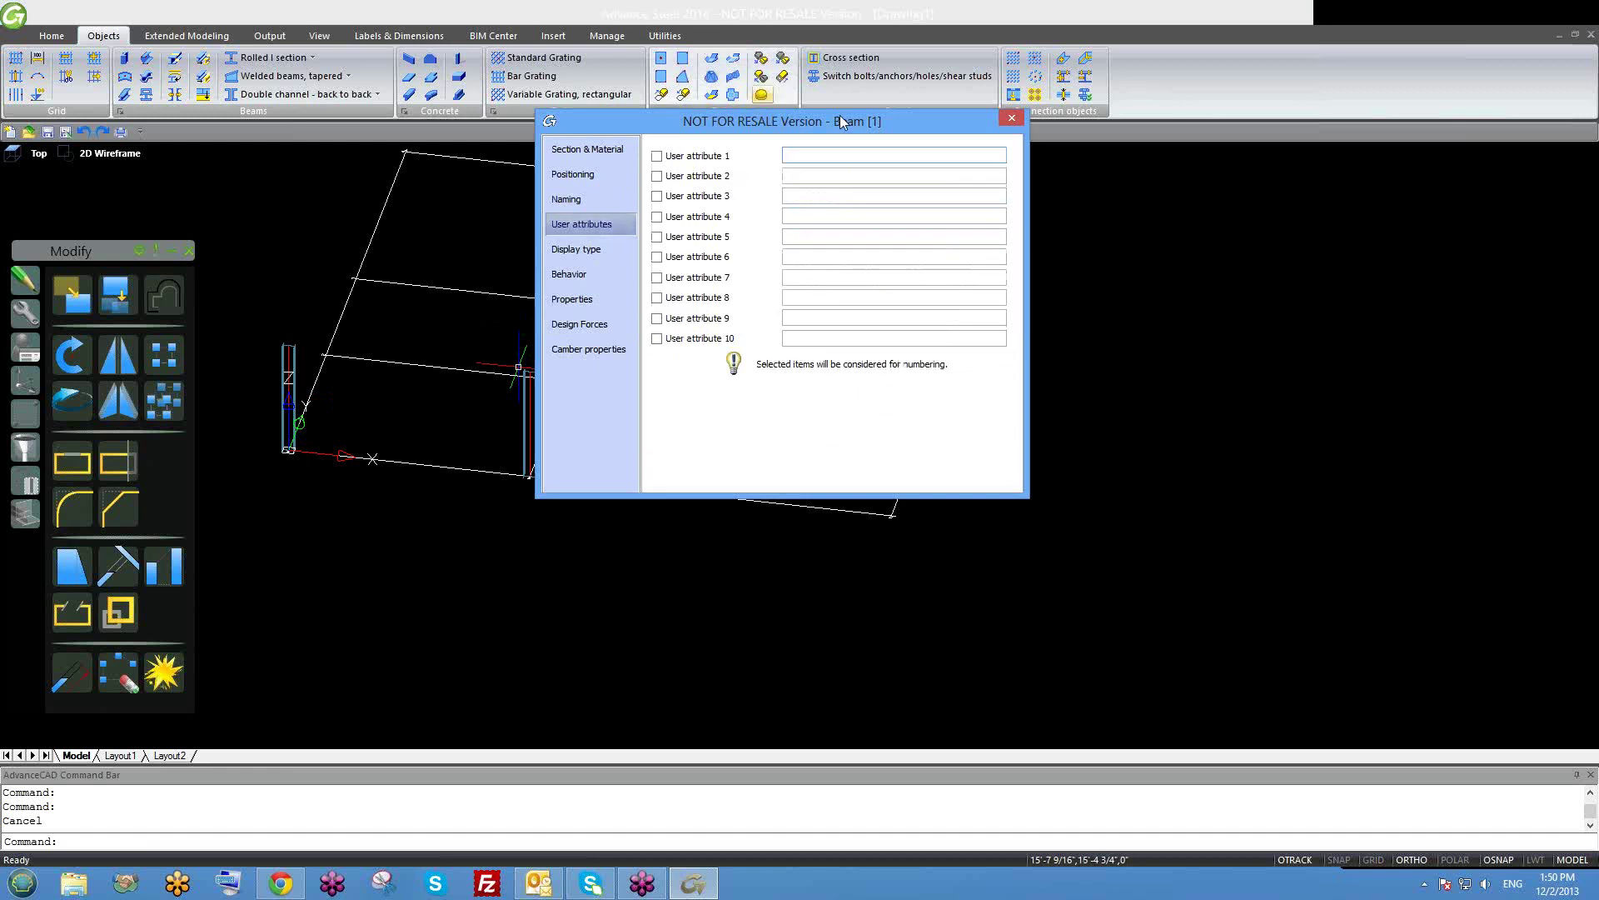
click(594, 259)
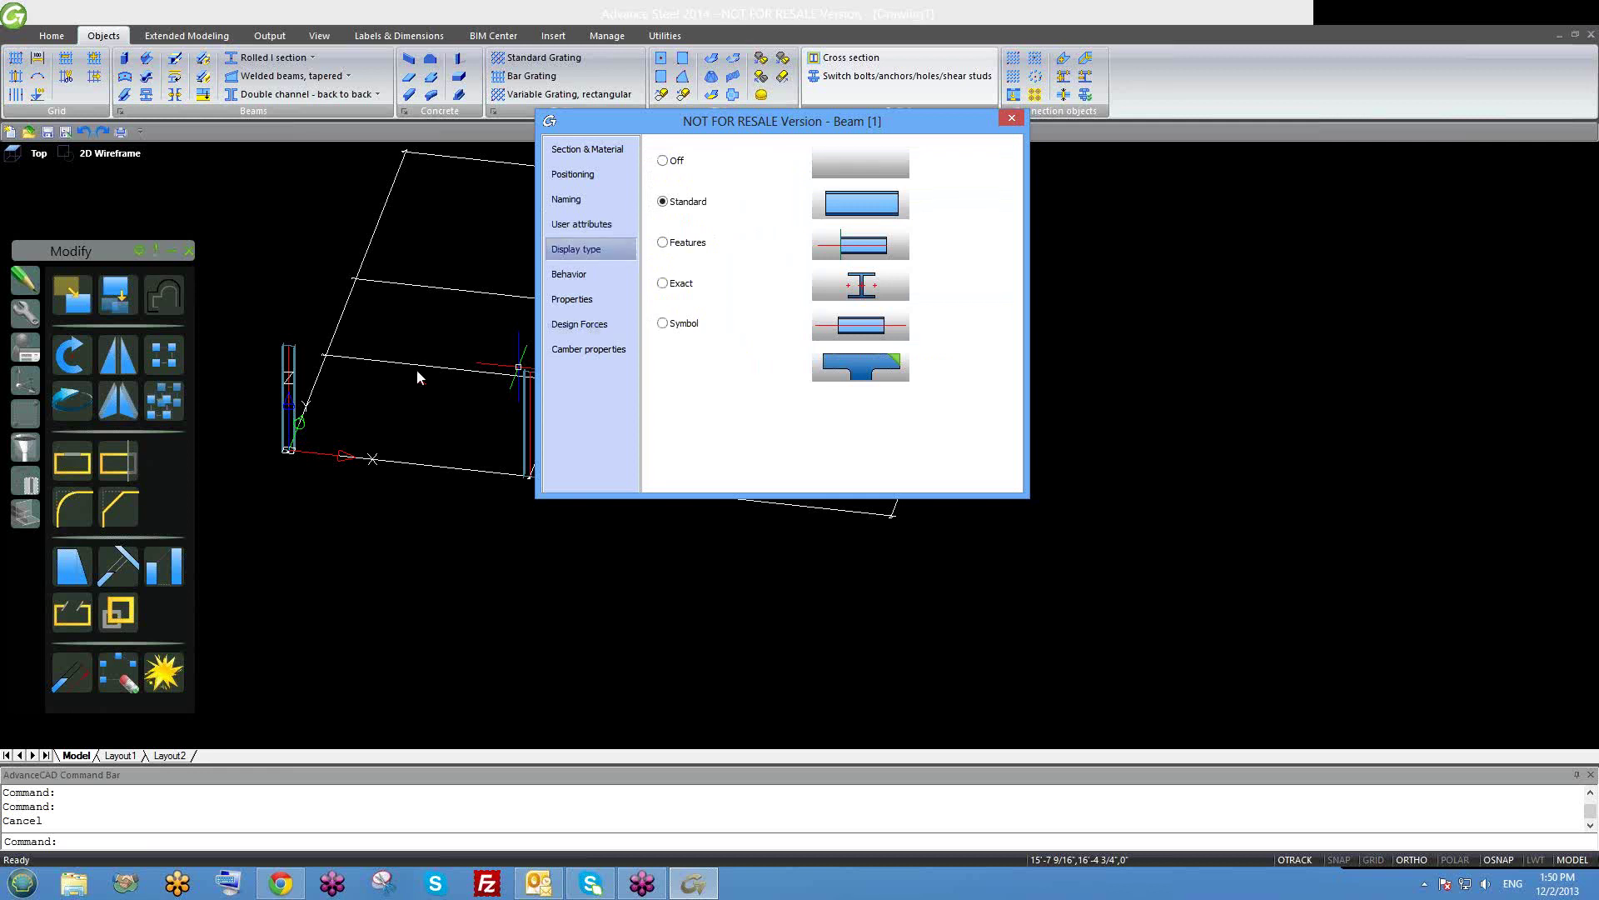
click(595, 274)
shift+middle_drag(410, 384, 512, 271)
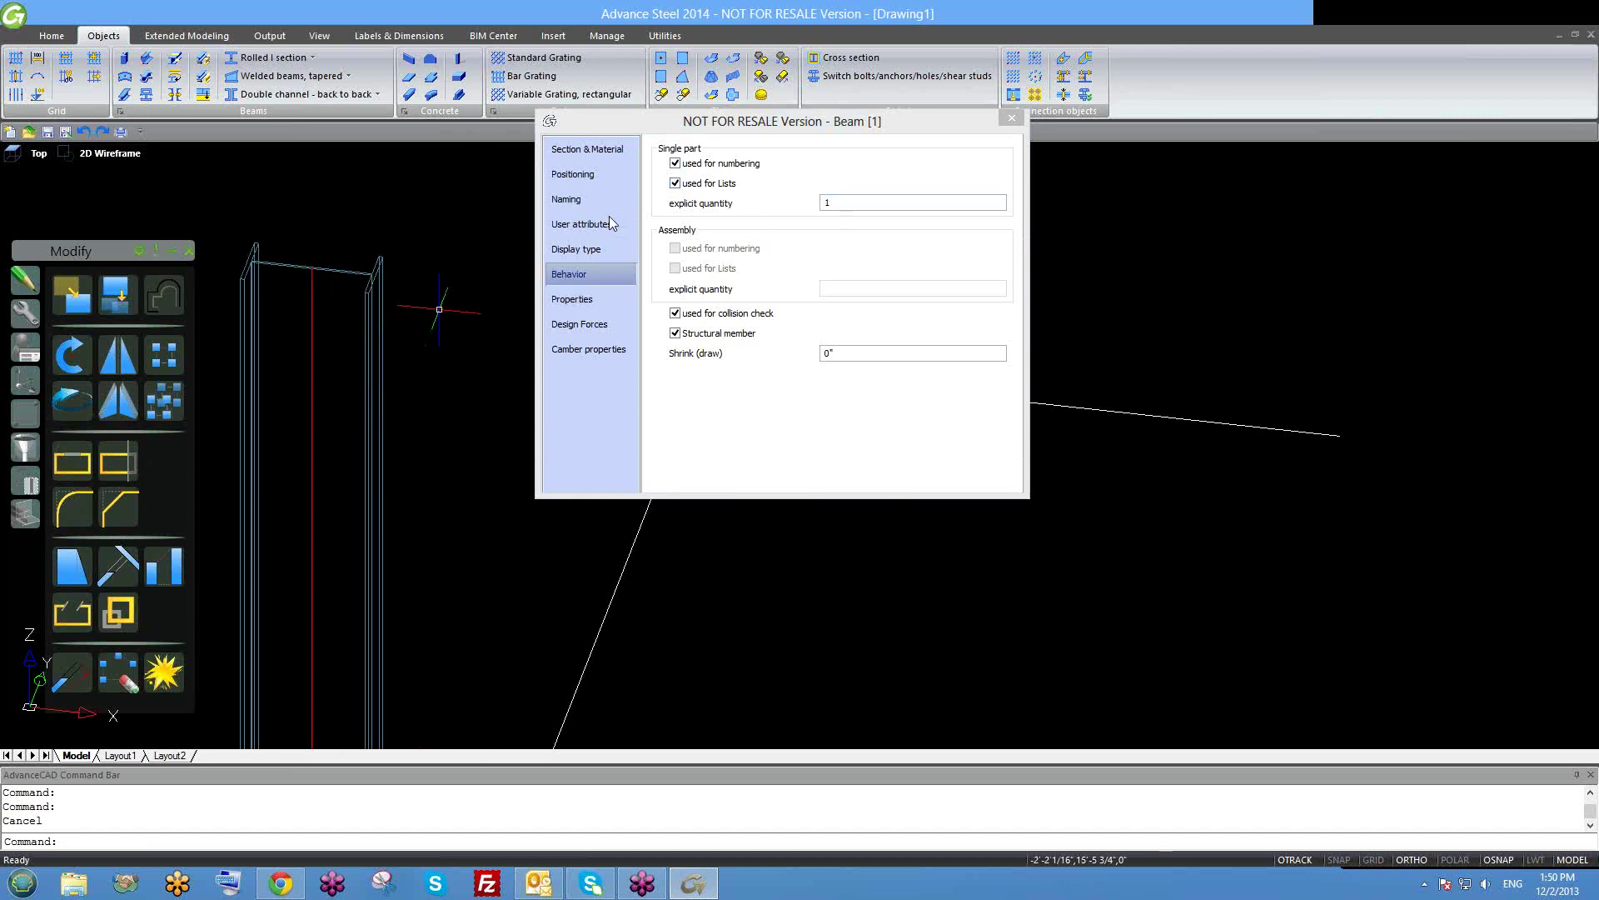
middle_drag(381, 313, 424, 329)
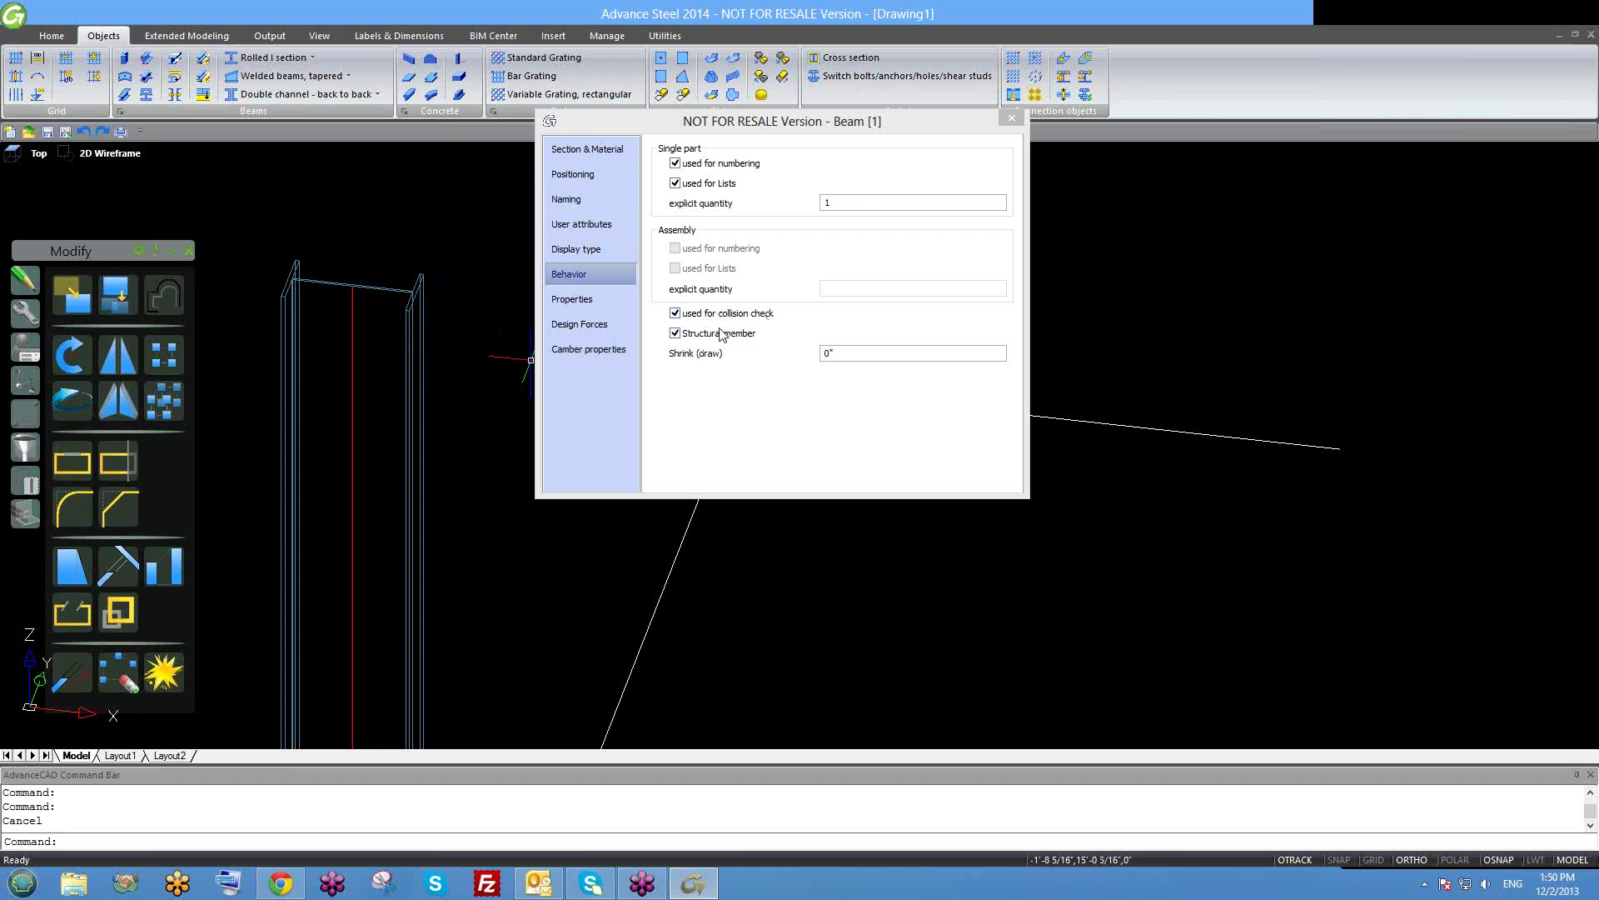
Examine the column's section properties list, including bolt gauges, web and flange thickness, and section length.
click(615, 305)
scroll(1004, 225, down, 2)
drag(1008, 221, 1008, 206)
scroll(983, 241, down, 3)
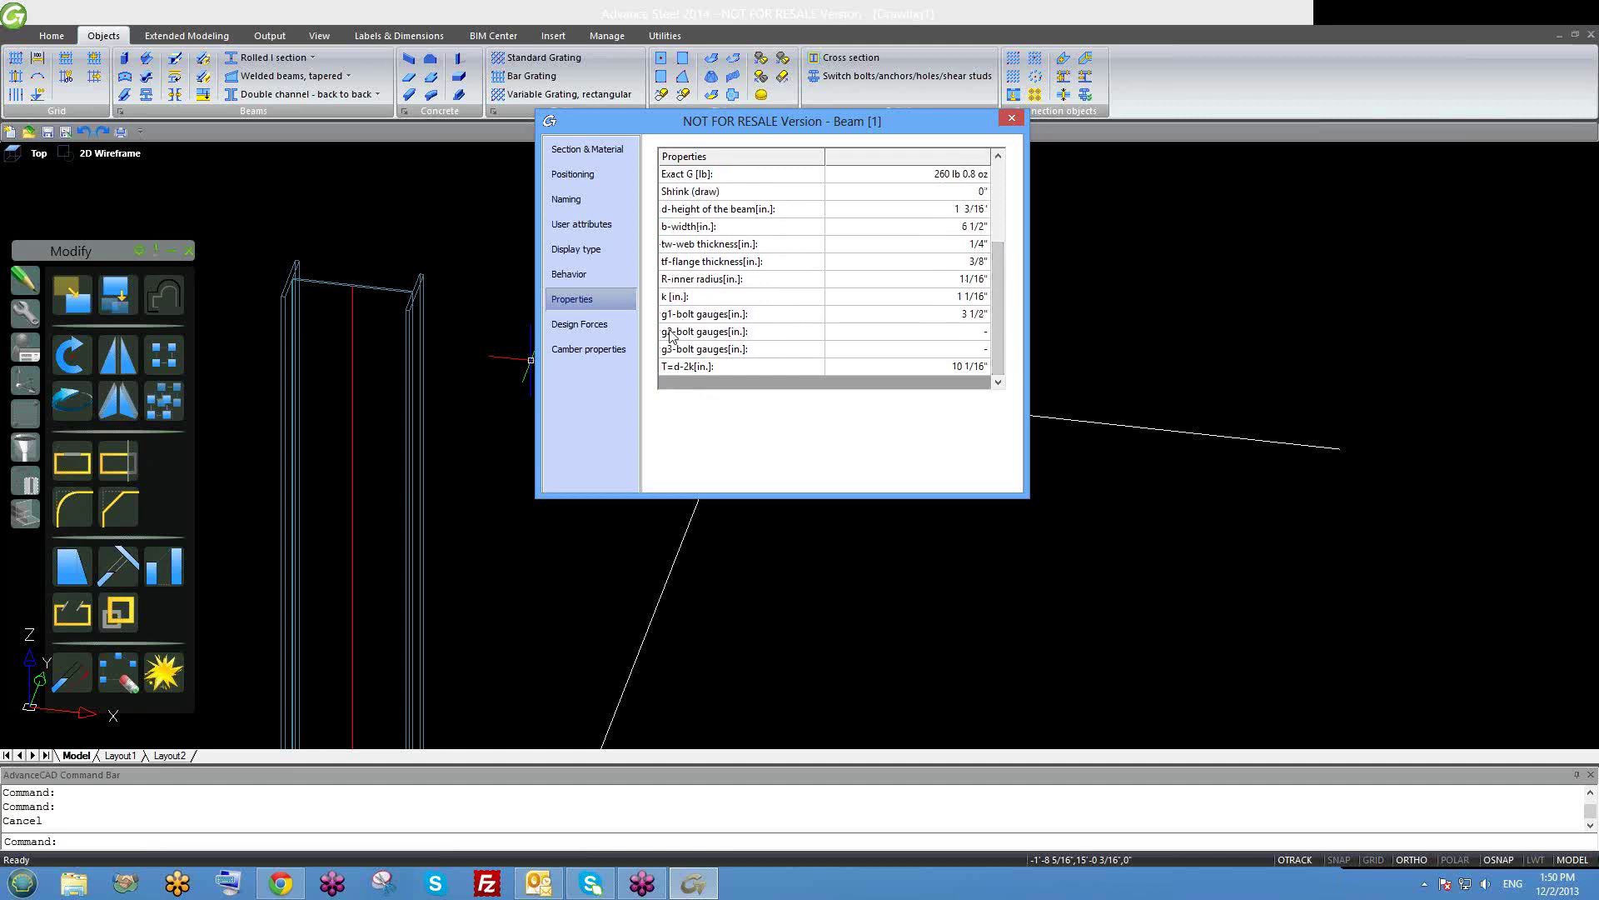
click(680, 320)
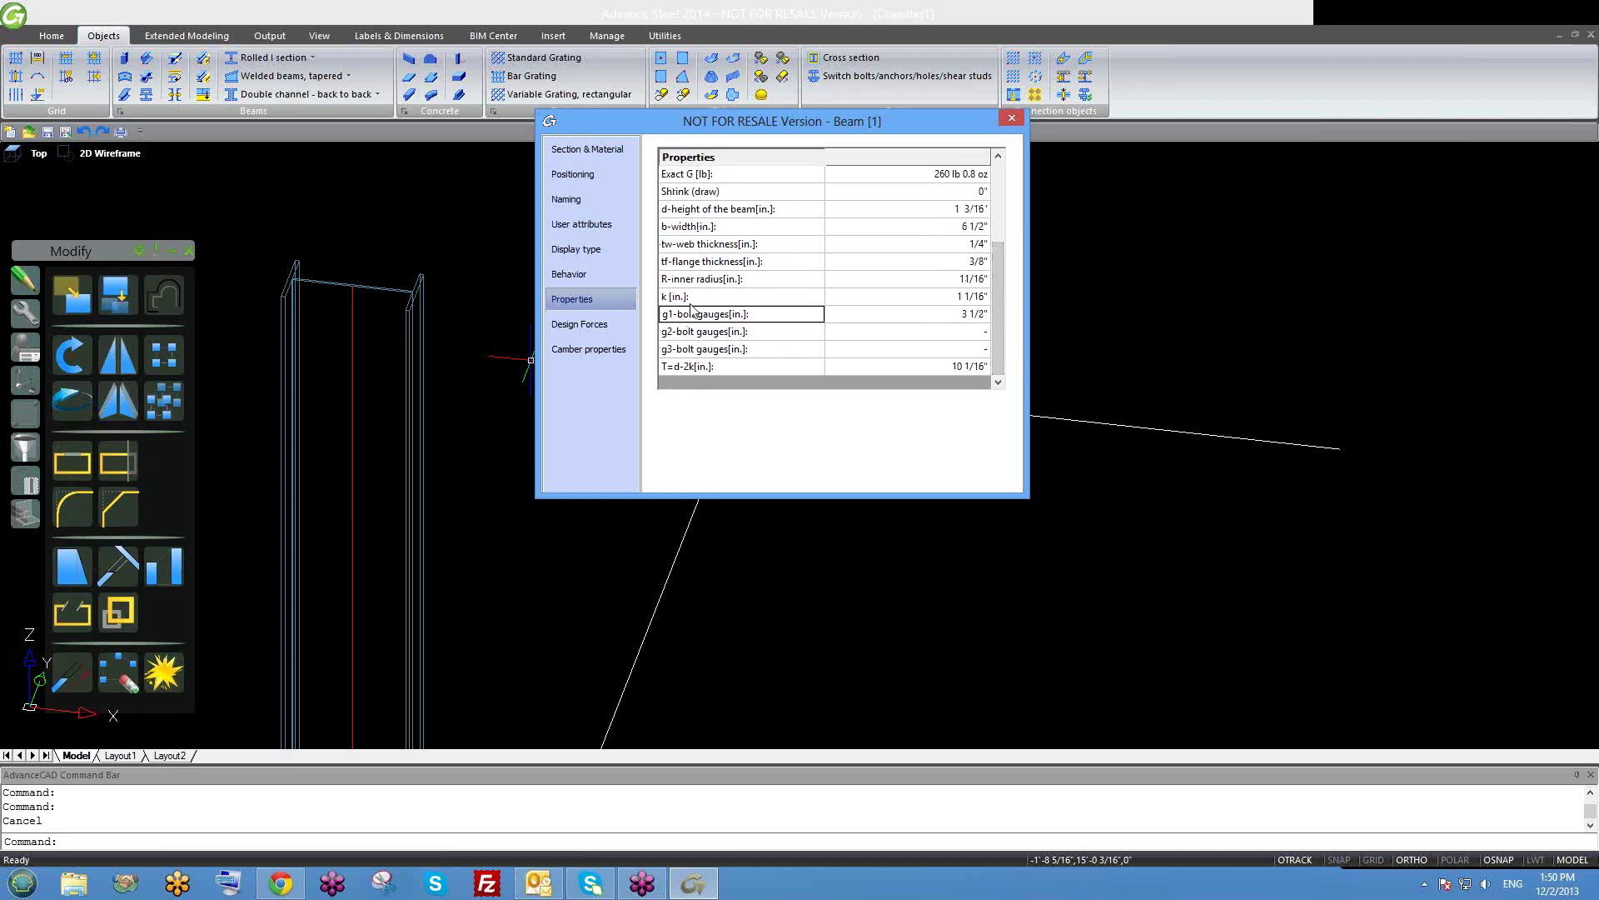
click(698, 247)
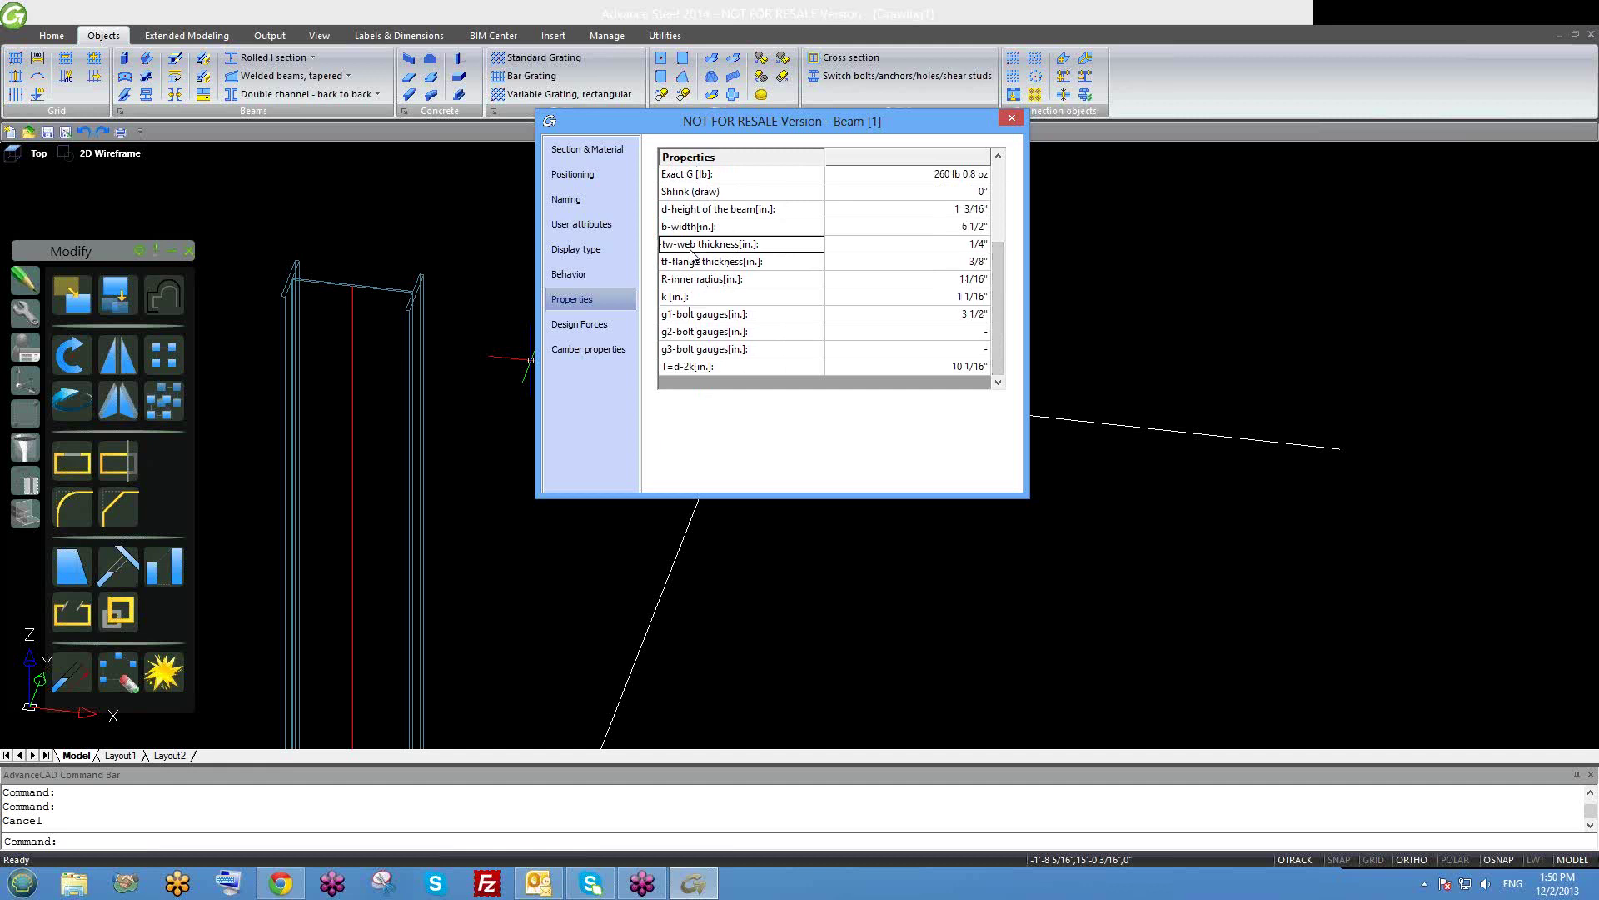
click(692, 263)
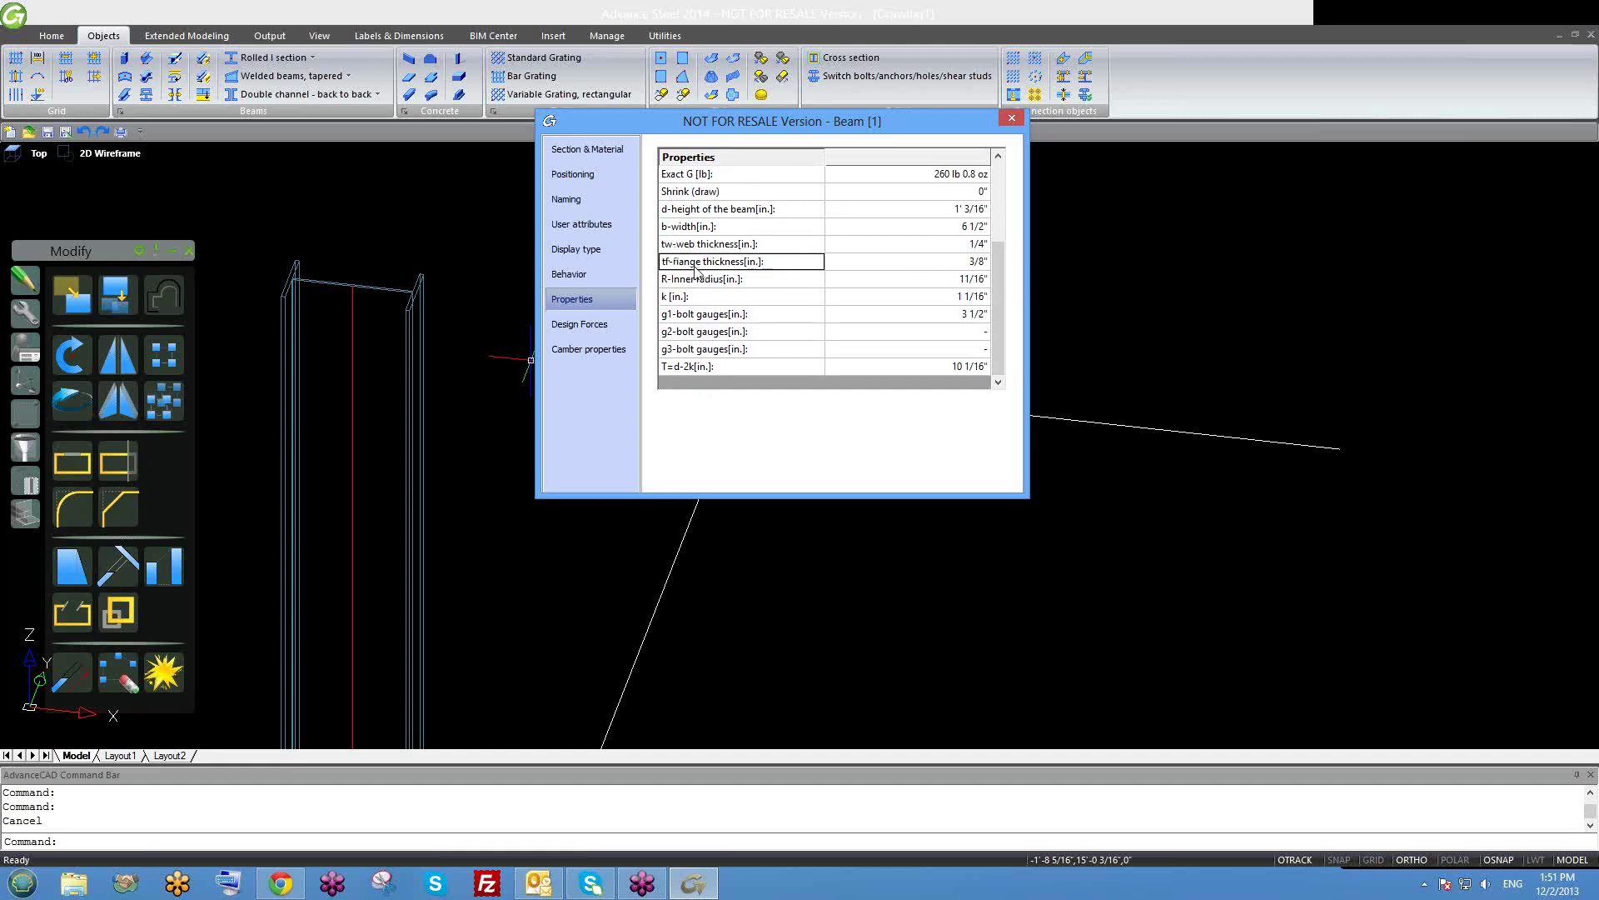
drag(997, 290, 996, 255)
click(692, 209)
click(968, 212)
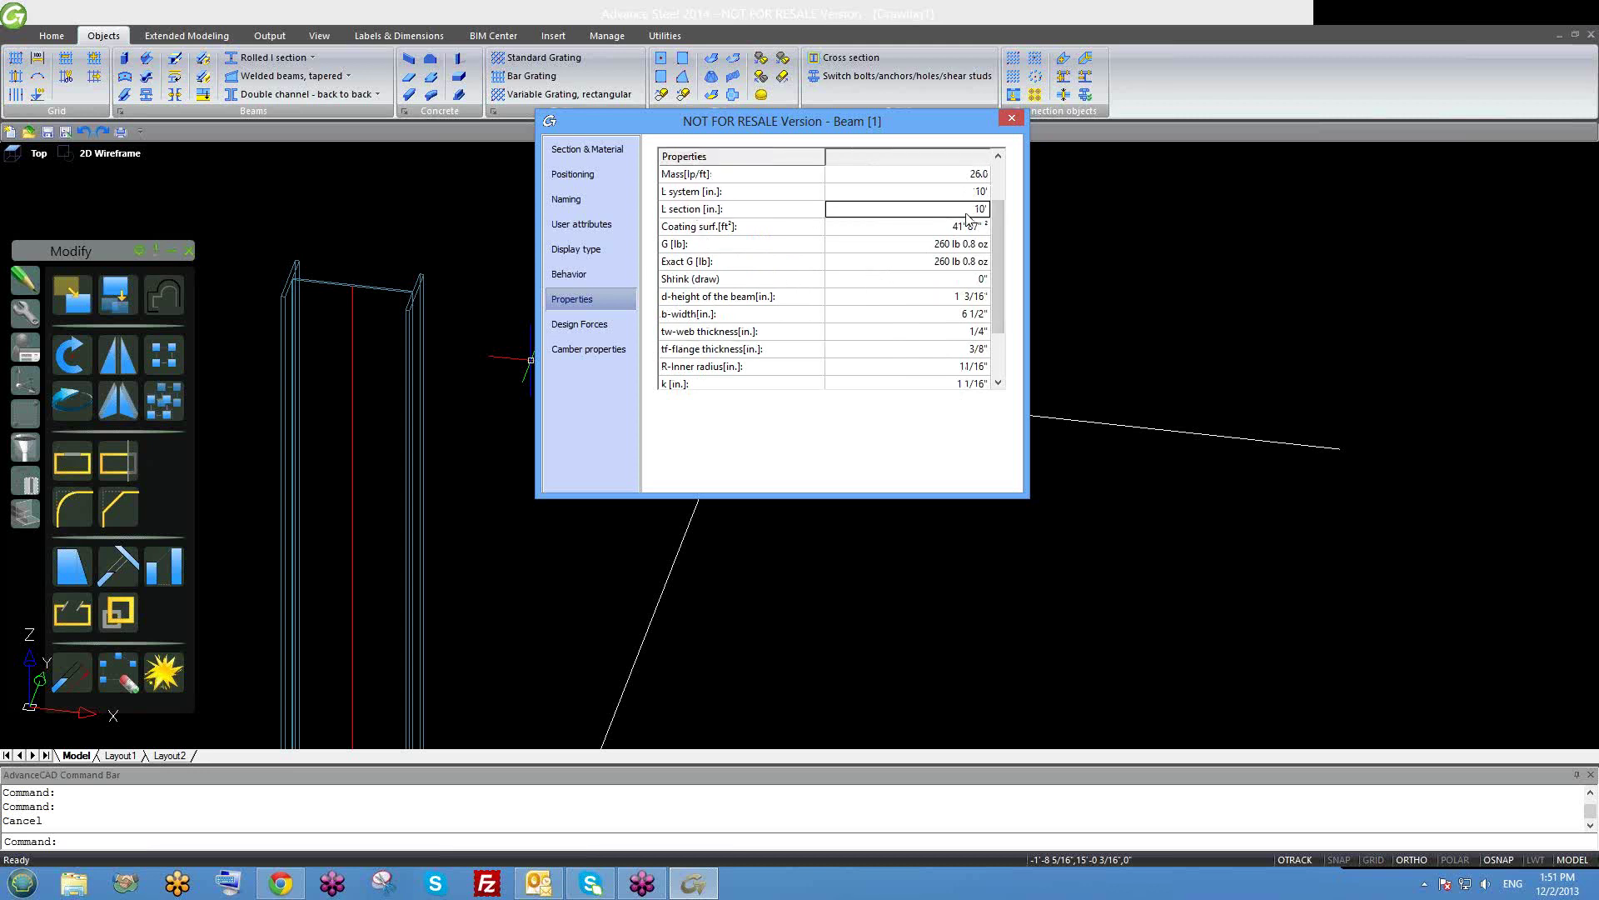
Examine the column's design forces and their start and end percentages.
click(573, 334)
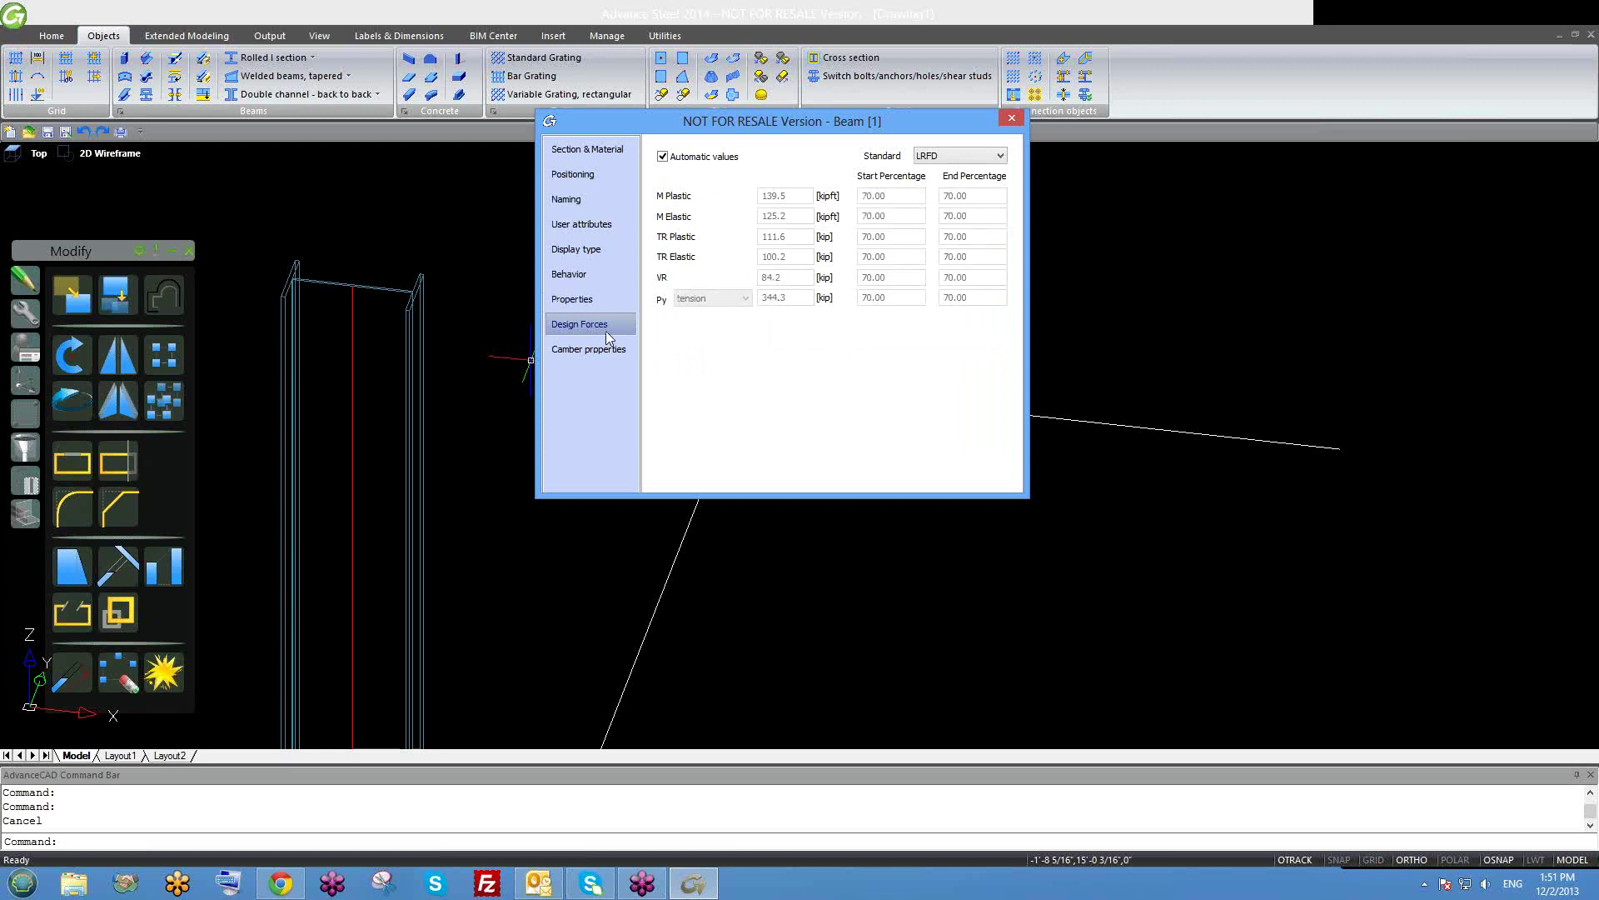
middle_drag(489, 385, 452, 314)
scroll(452, 313, down, 3)
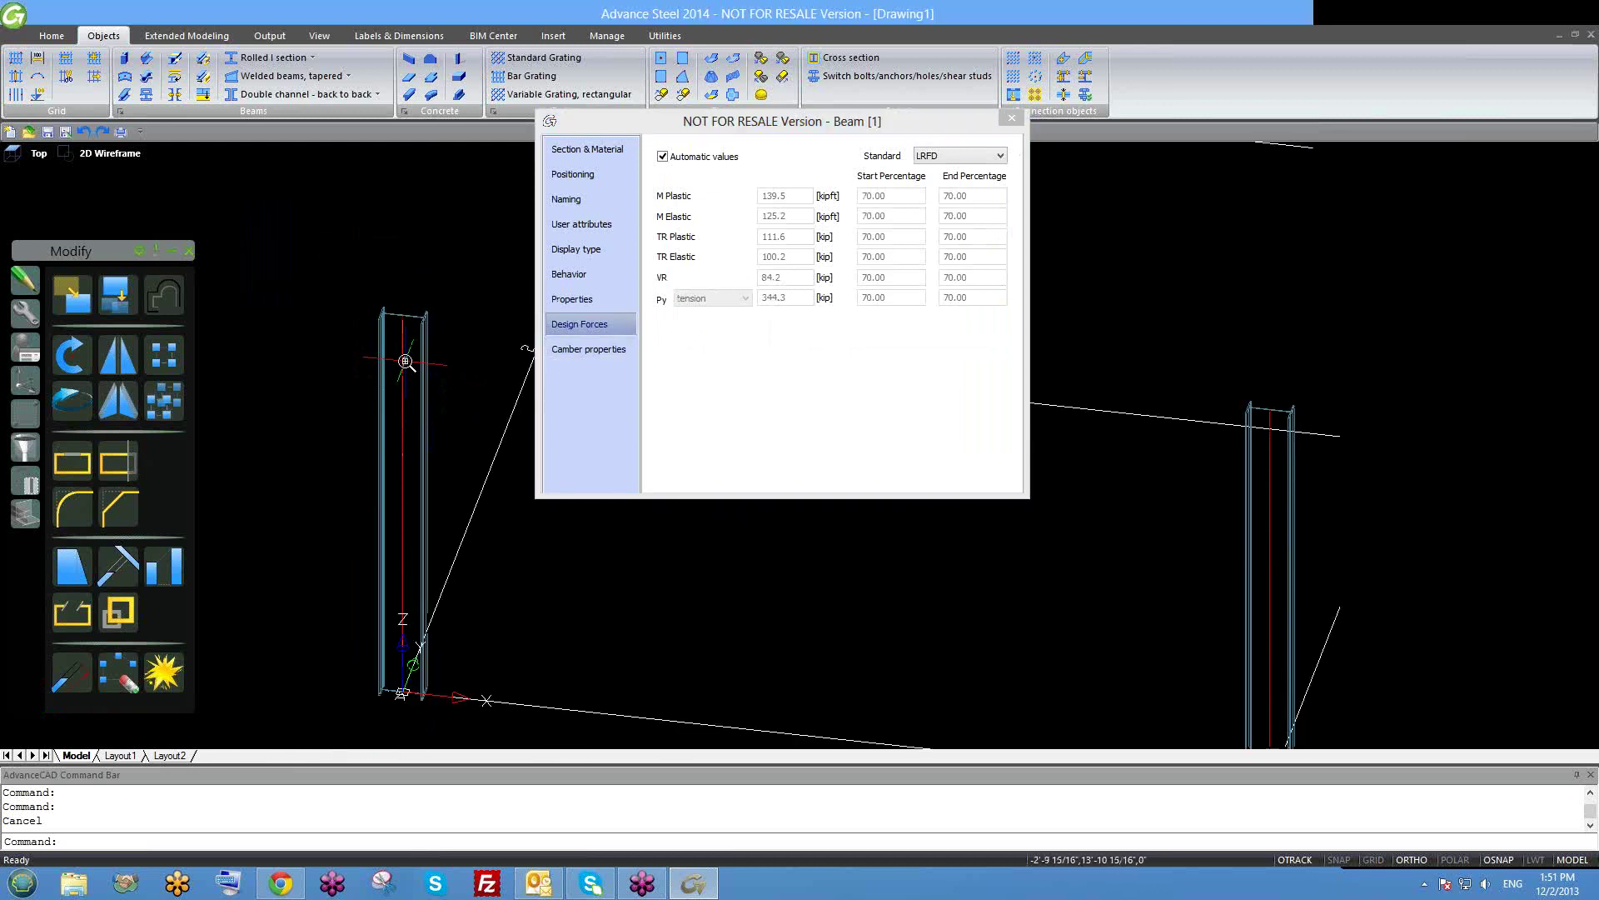
scroll(405, 361, up, 3)
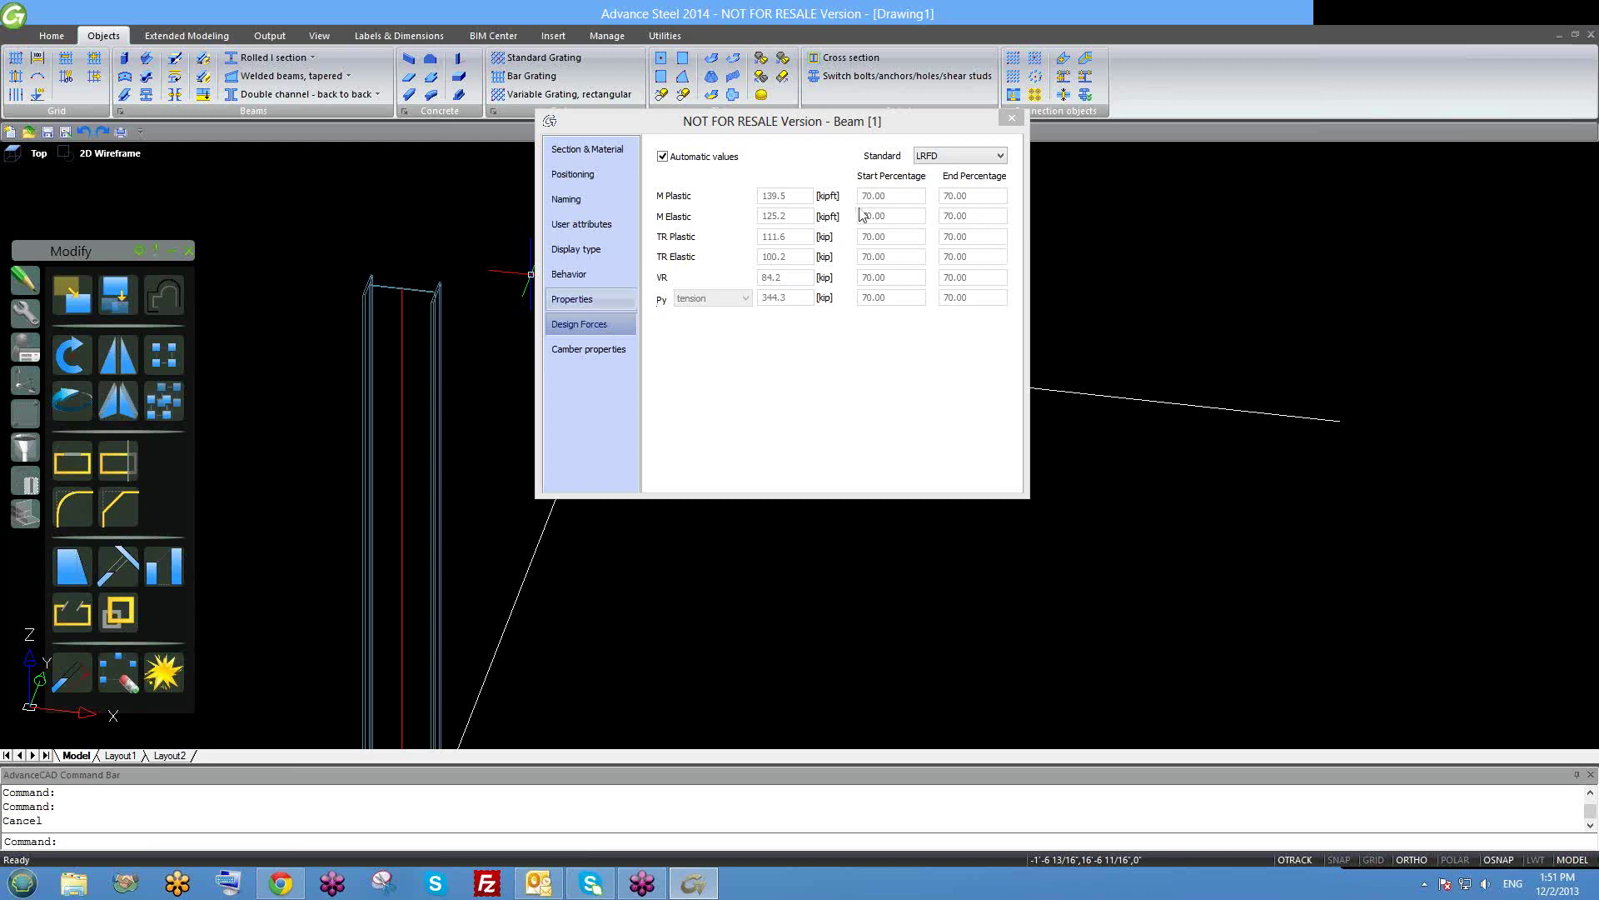
Try the camber option on the column, turn it back off and close the column's properties.
click(606, 347)
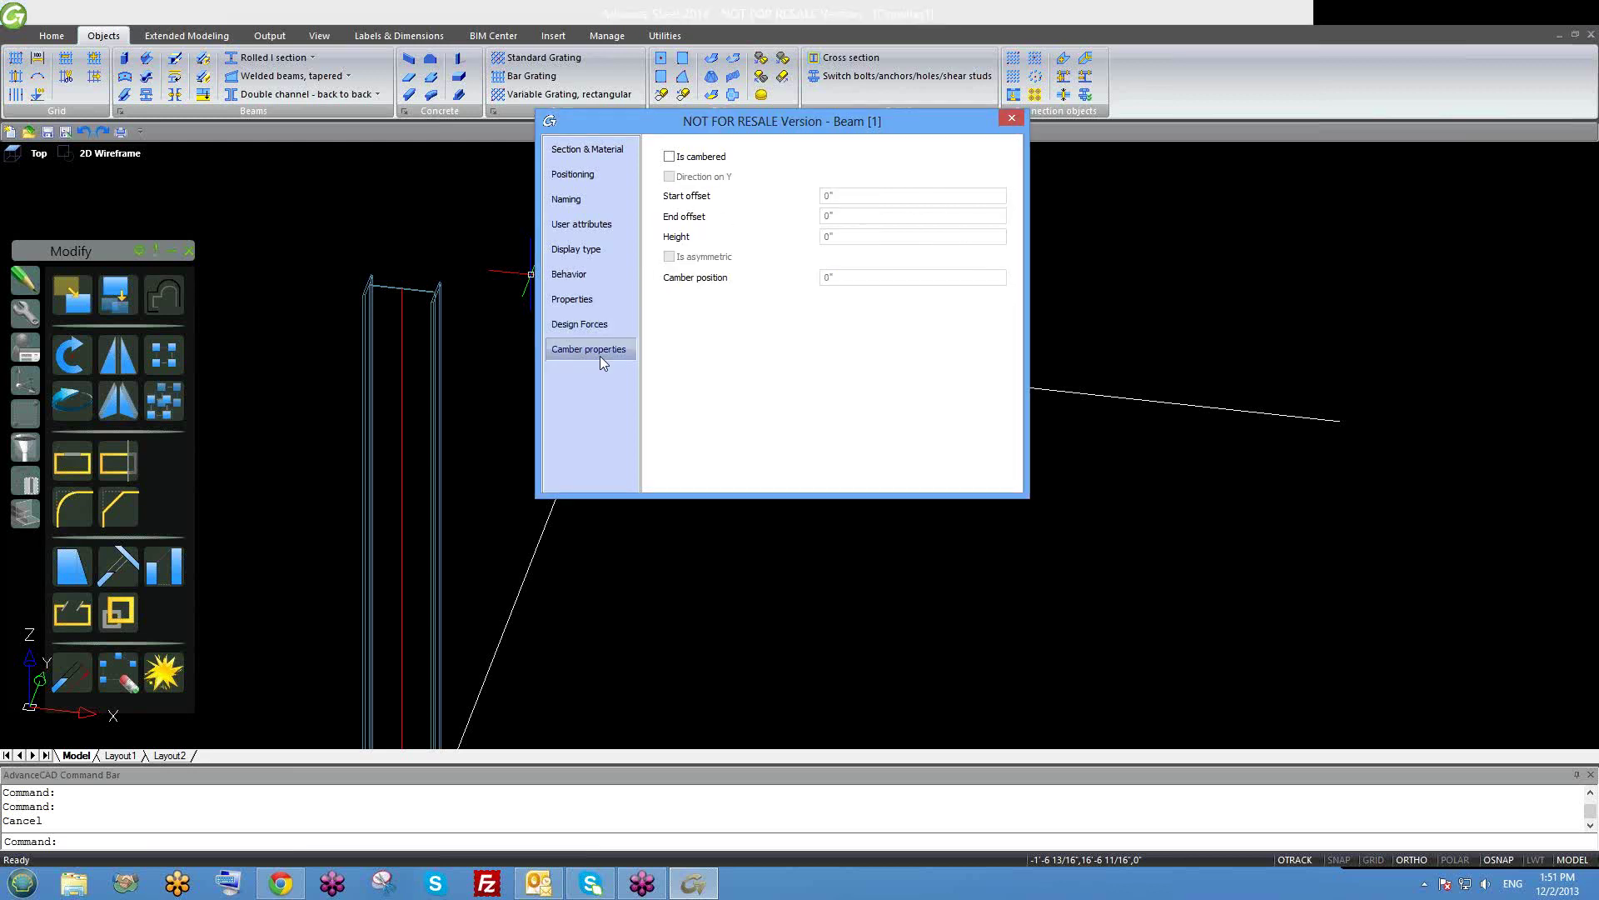
click(674, 157)
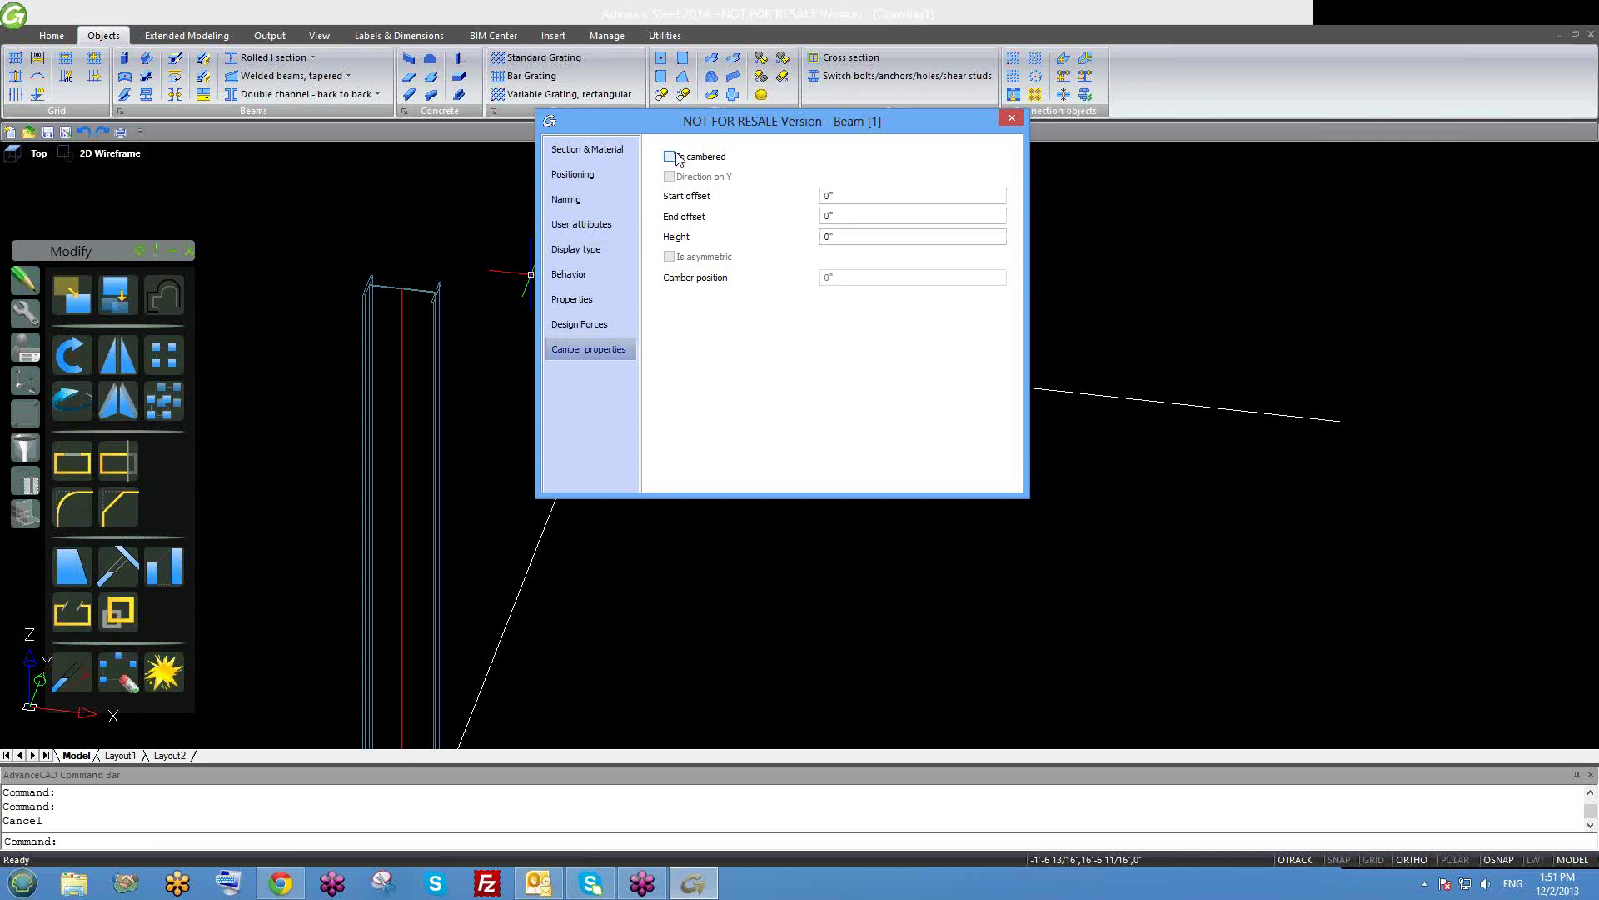
click(865, 195)
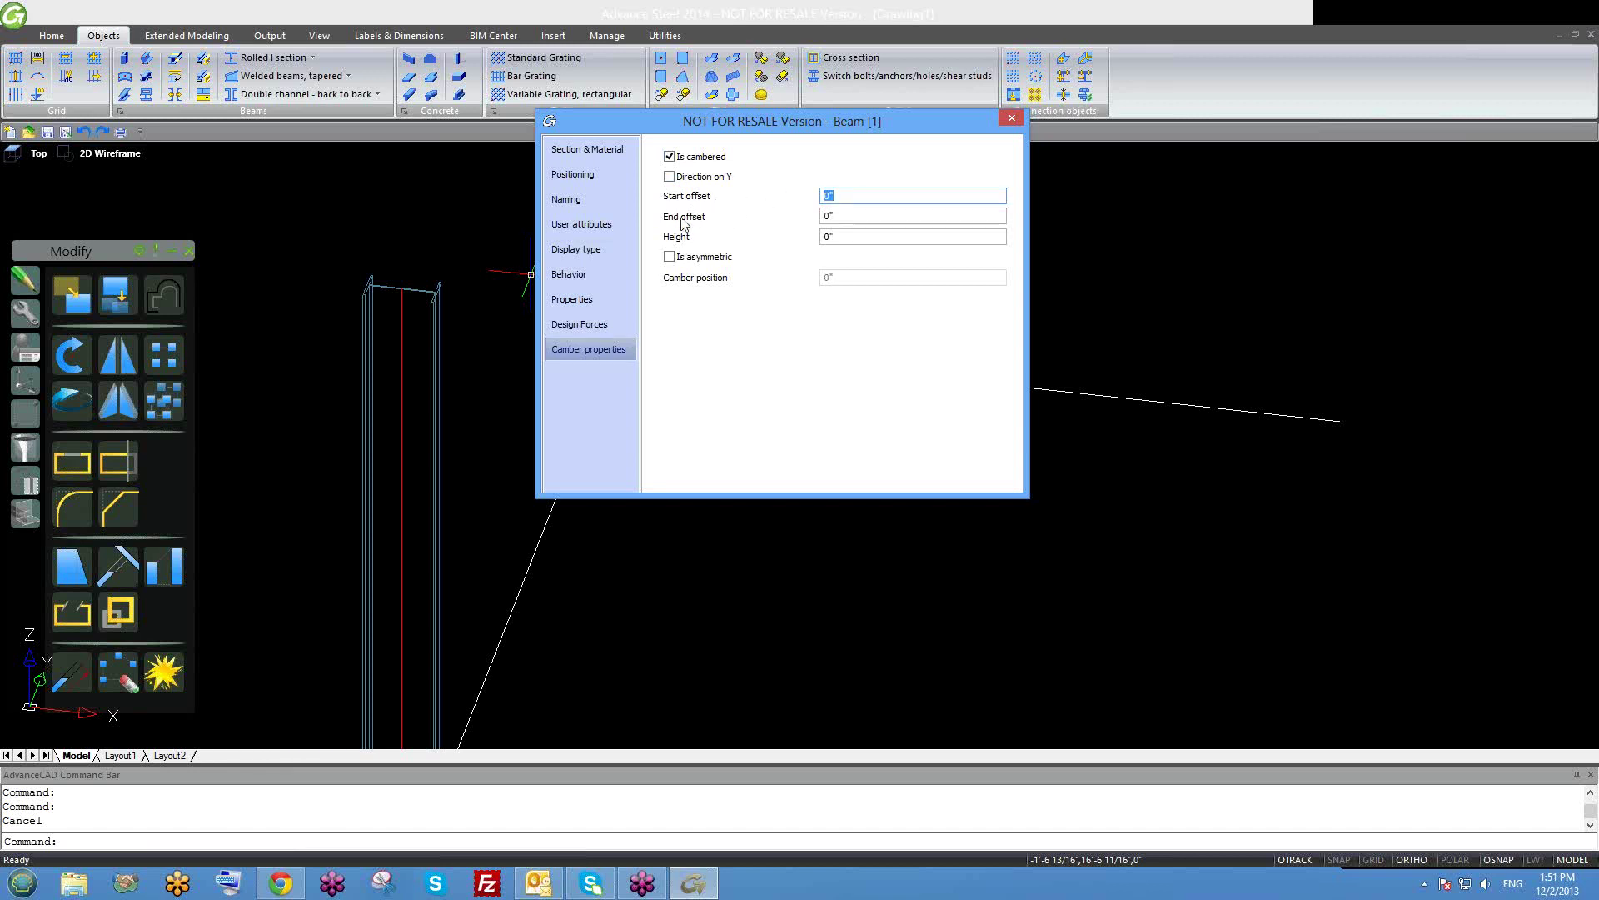
click(1010, 119)
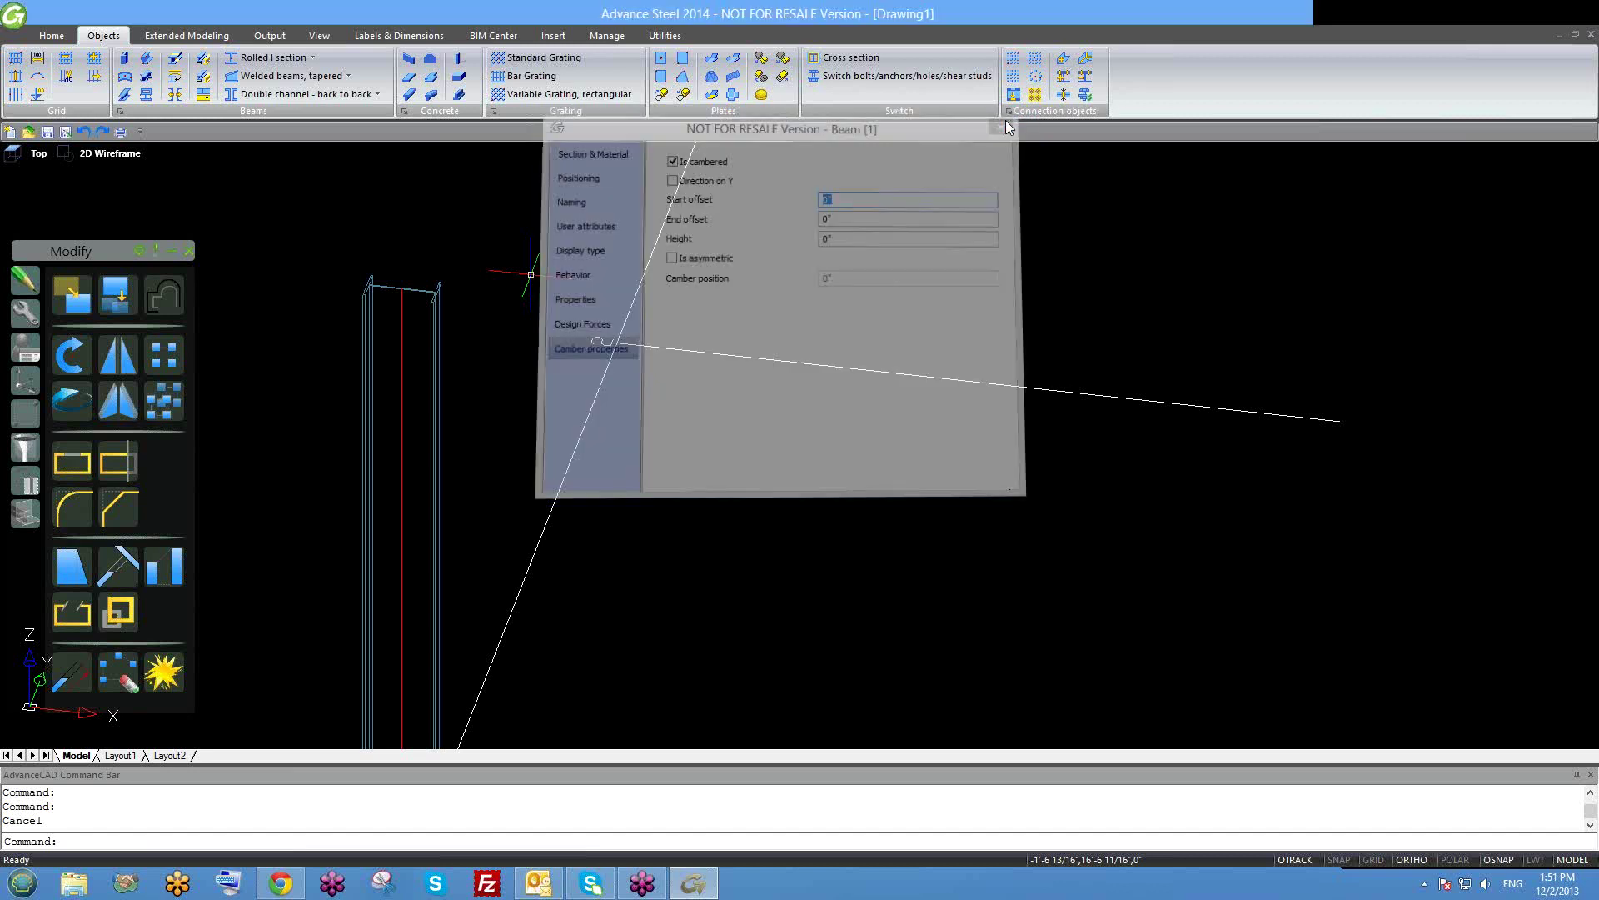
click(598, 340)
click(598, 341)
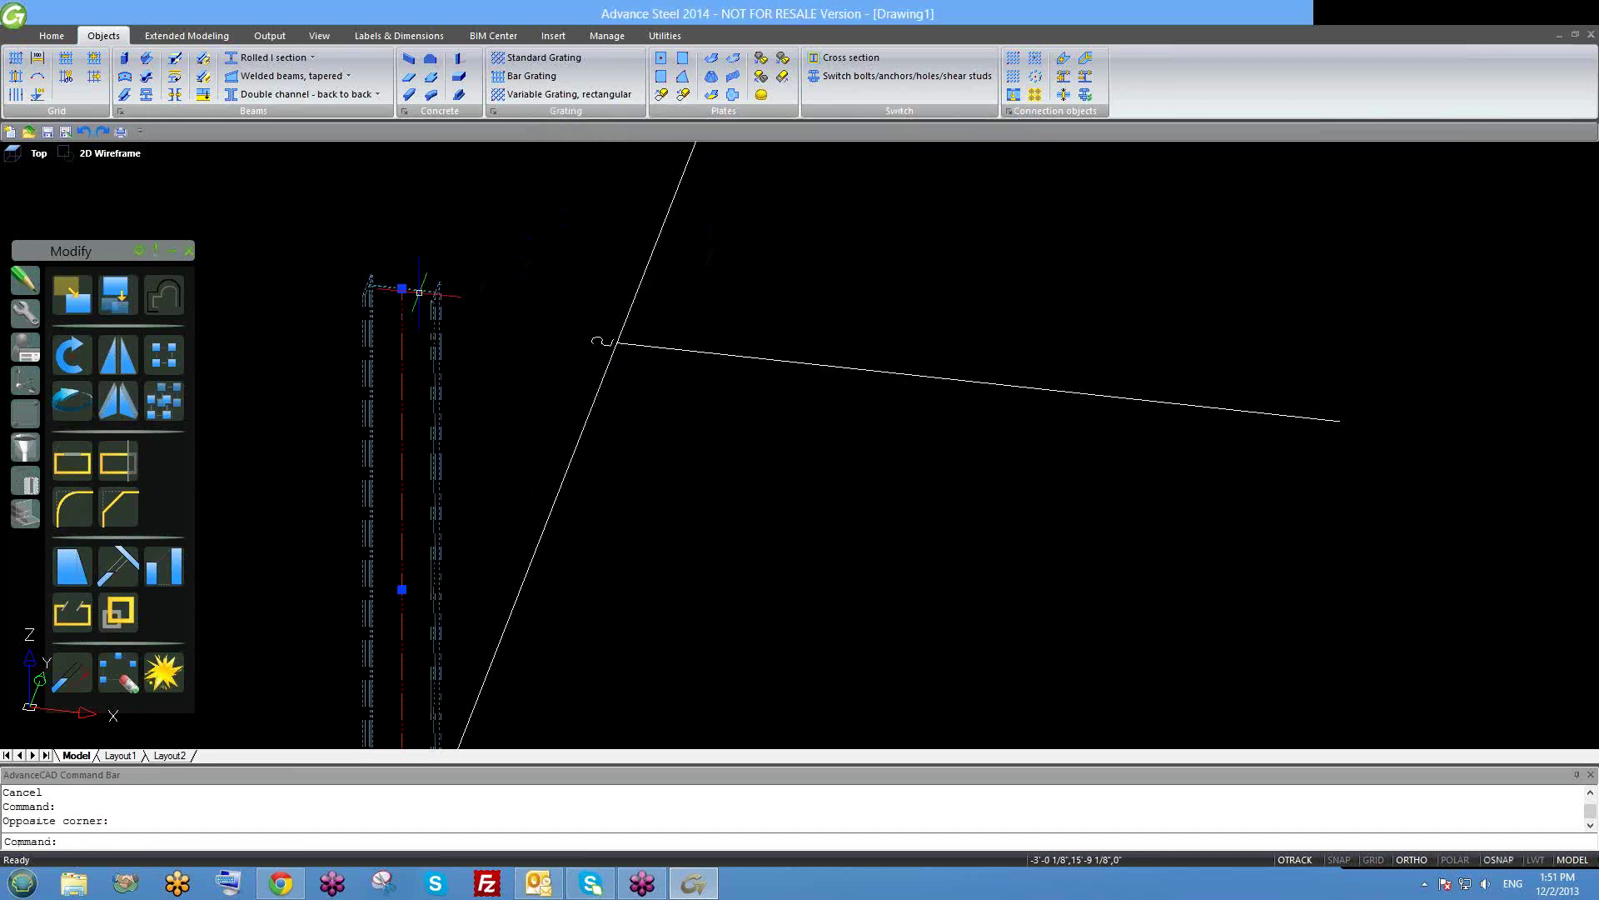
click(693, 158)
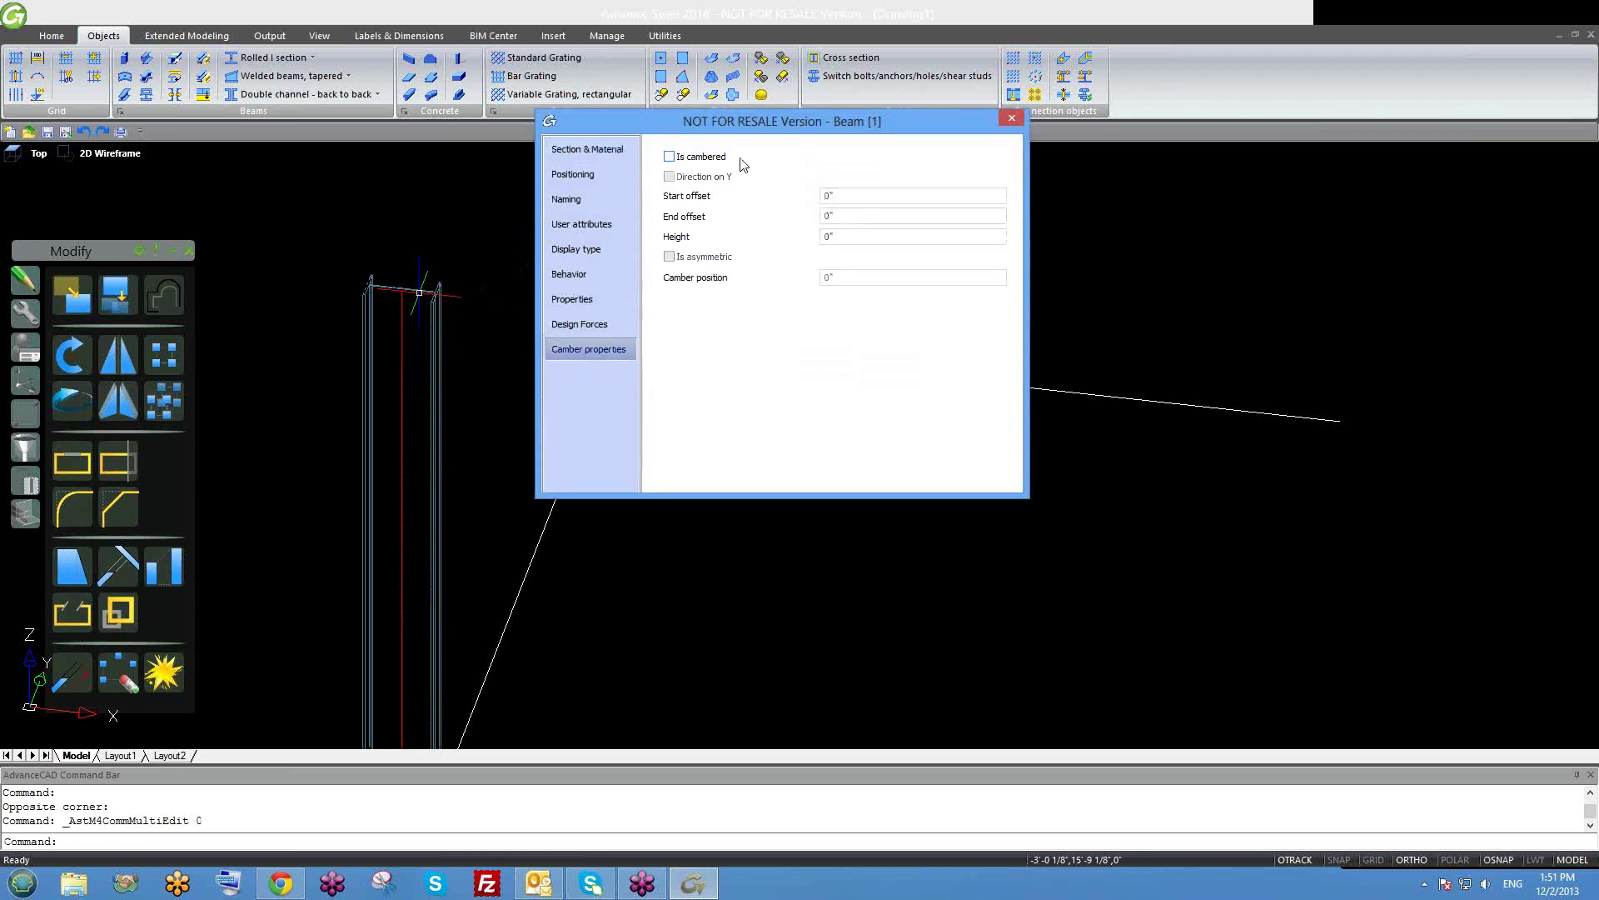
click(1013, 122)
Place a rolled I-section beam spanning between the tops of the two columns on grid lines A and B.
shift+middle_drag(600, 350, 555, 427)
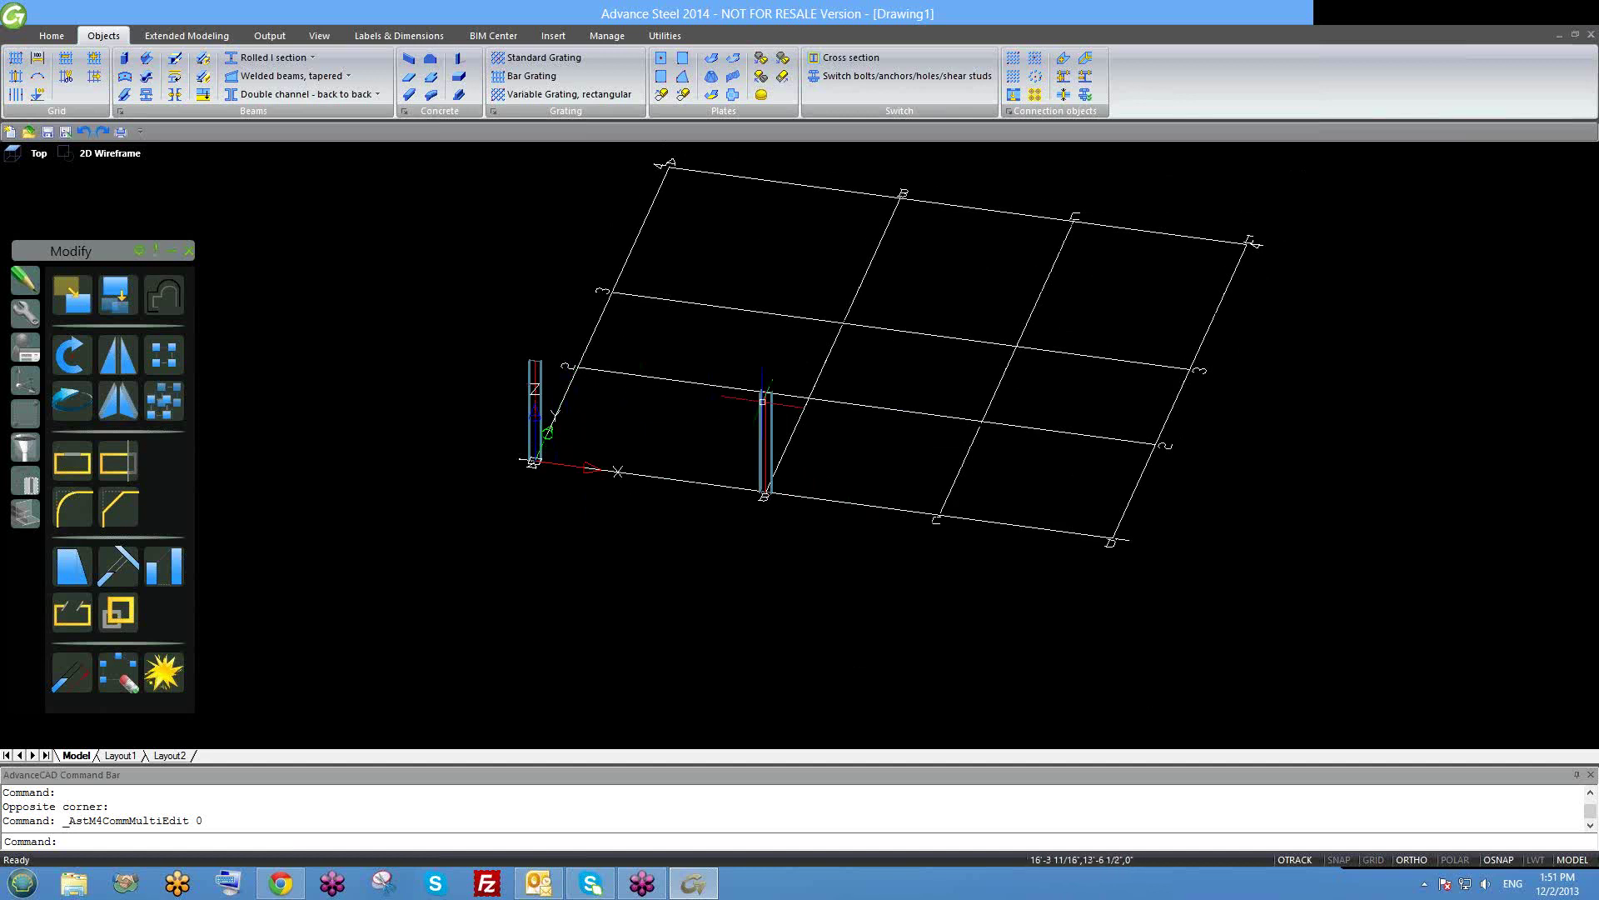
middle_drag(700, 414, 628, 405)
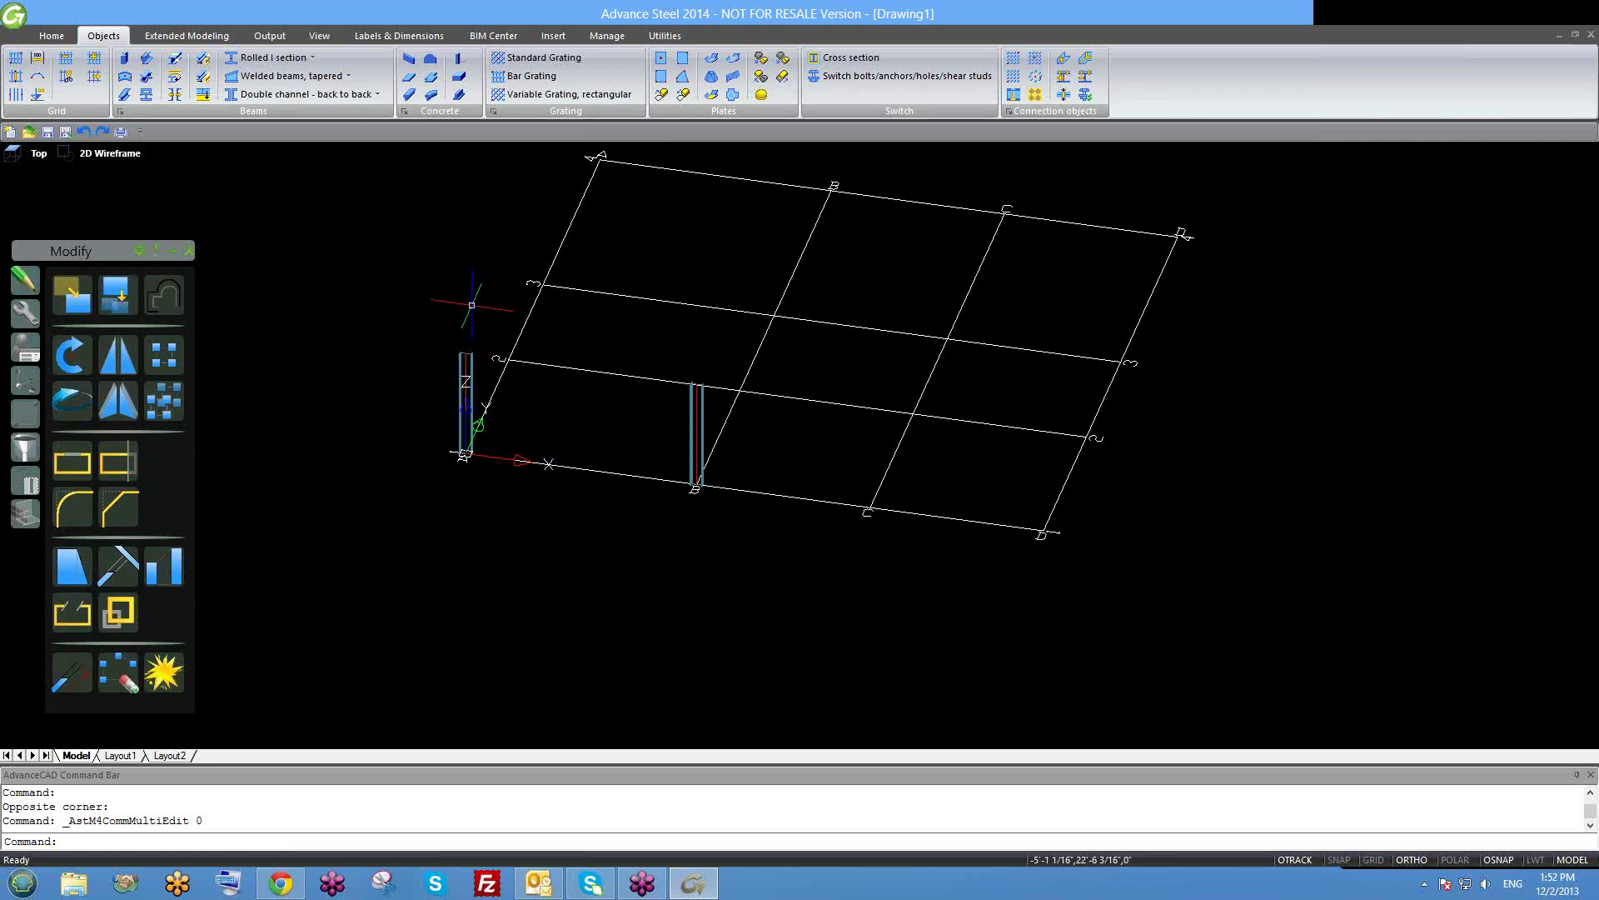
middle_drag(543, 375, 496, 356)
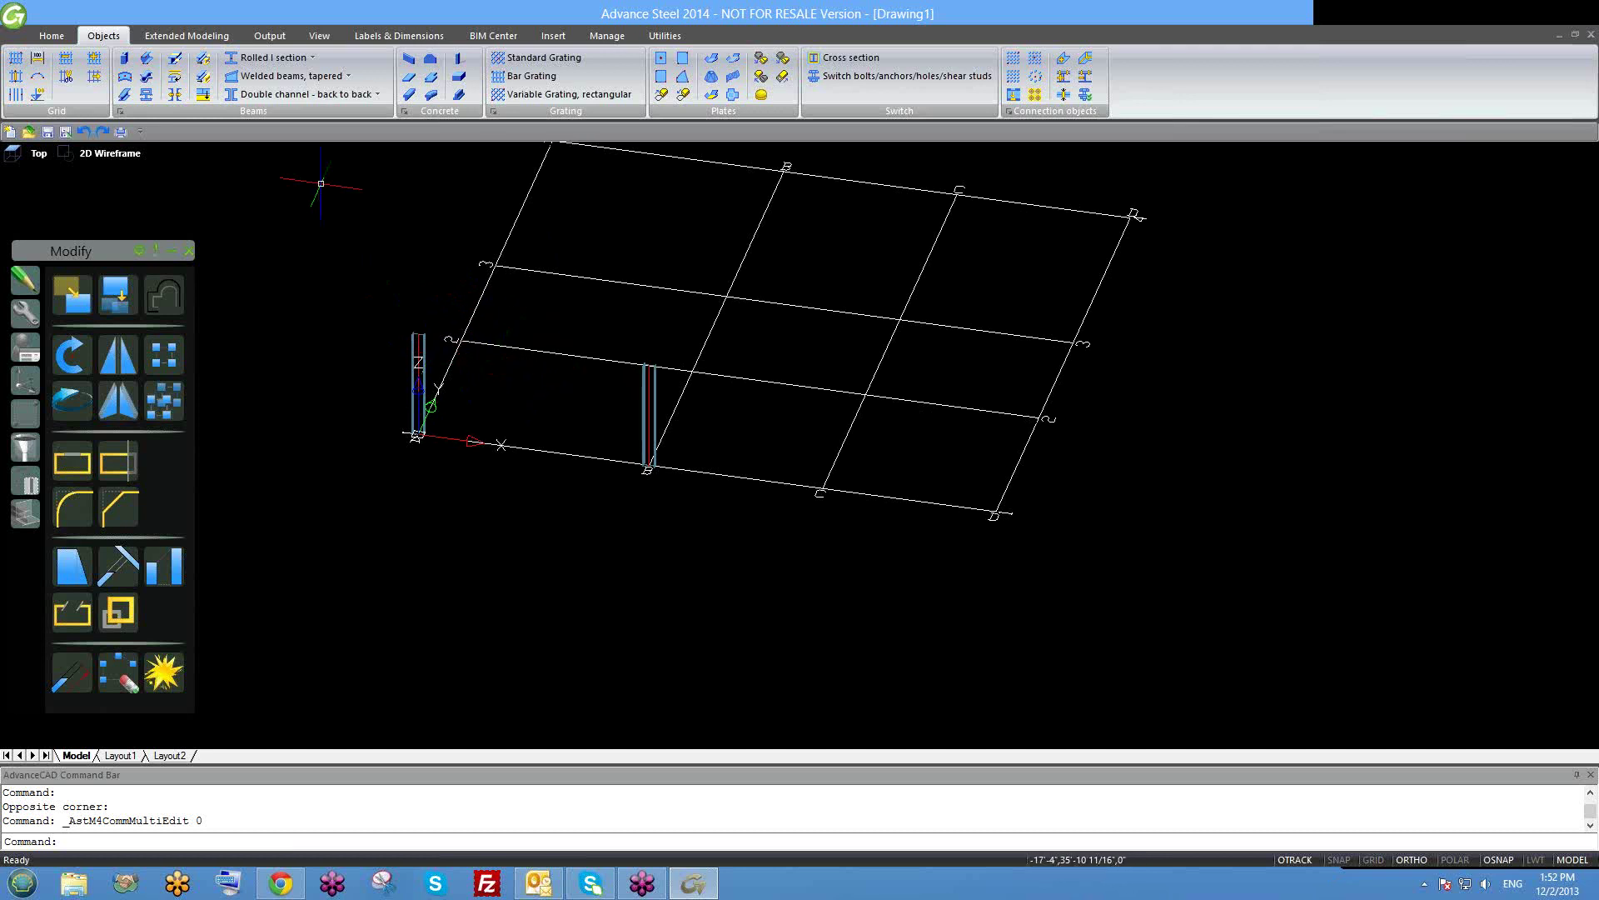
click(266, 64)
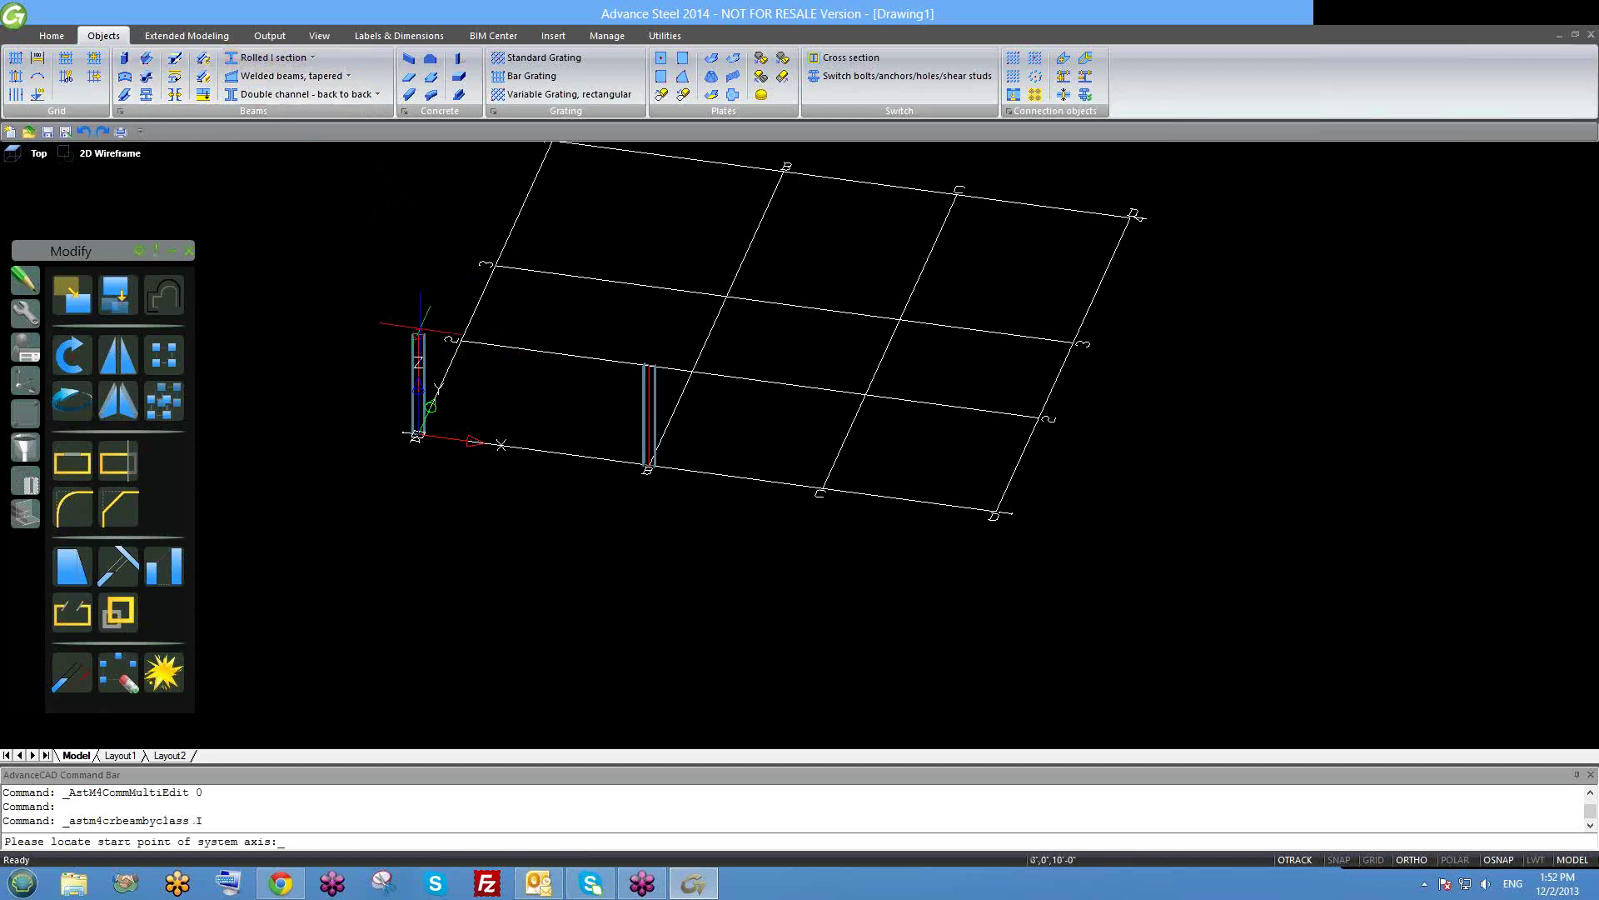
click(450, 340)
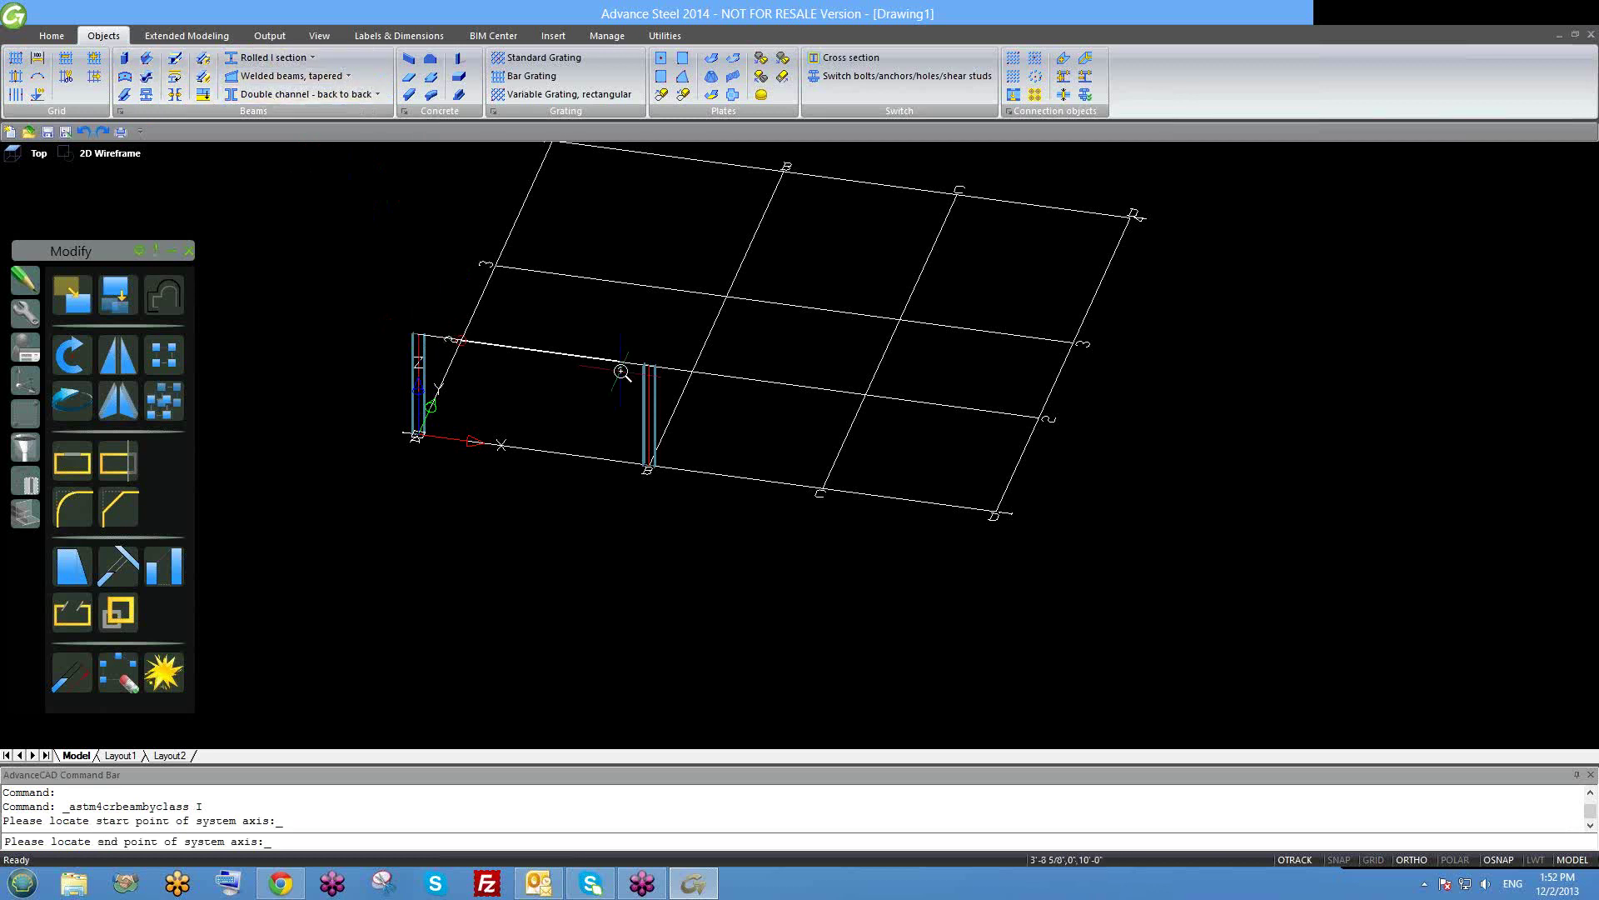
scroll(621, 373, up, 5)
click(742, 354)
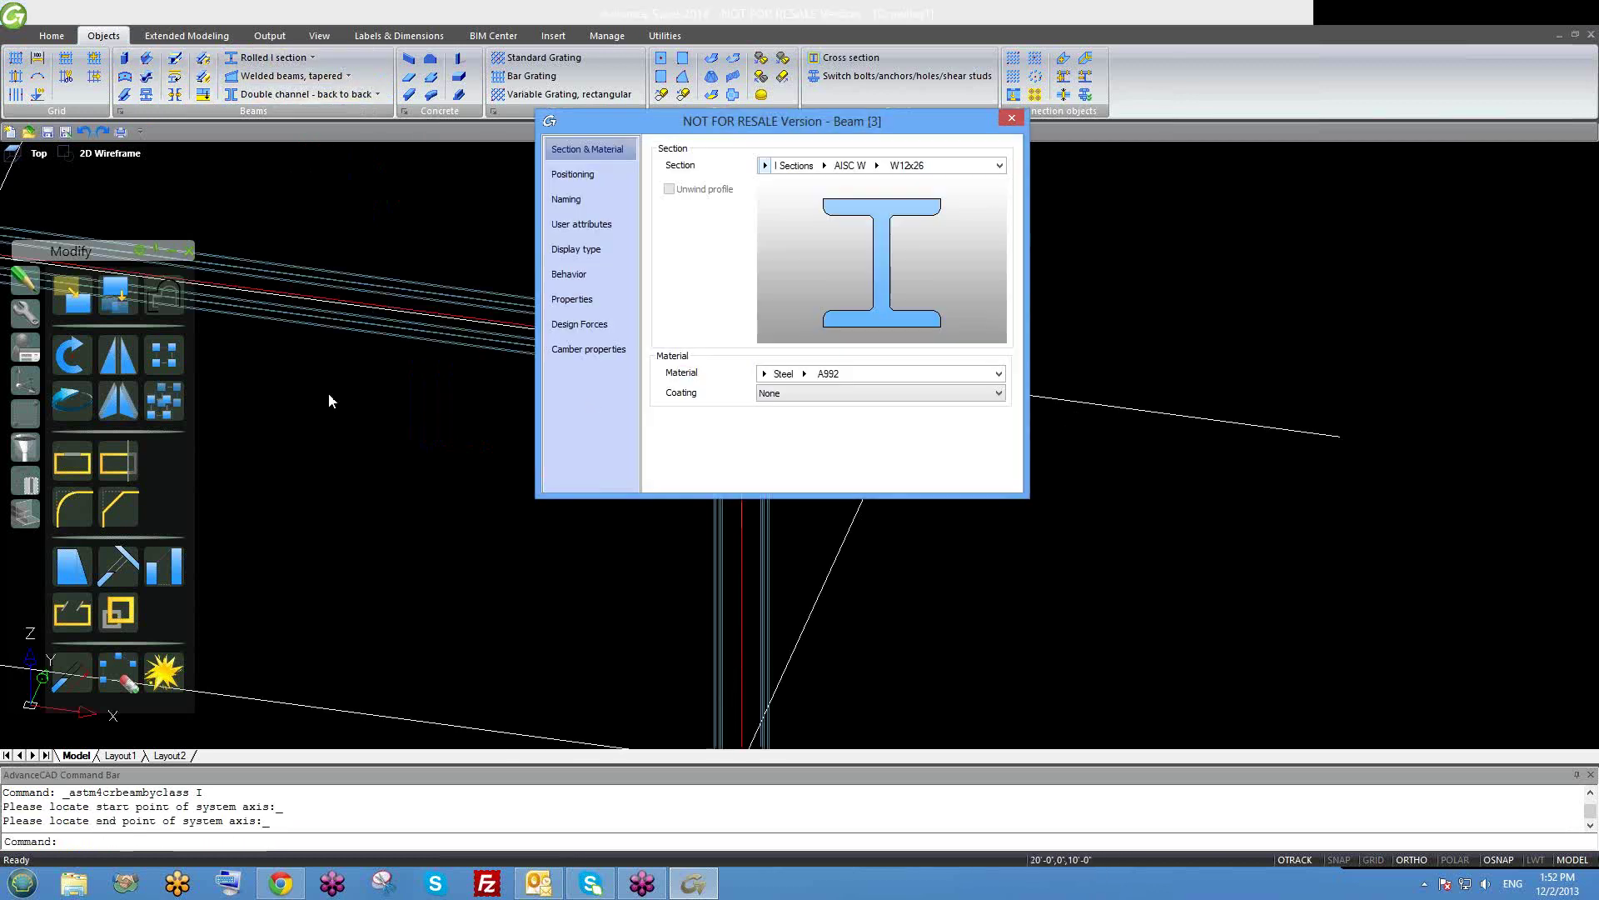
Set the new horizontal beam's model role to Beam in its naming settings.
scroll(329, 394, down, 4)
shift+middle_drag(374, 489, 435, 432)
scroll(412, 368, up, 1)
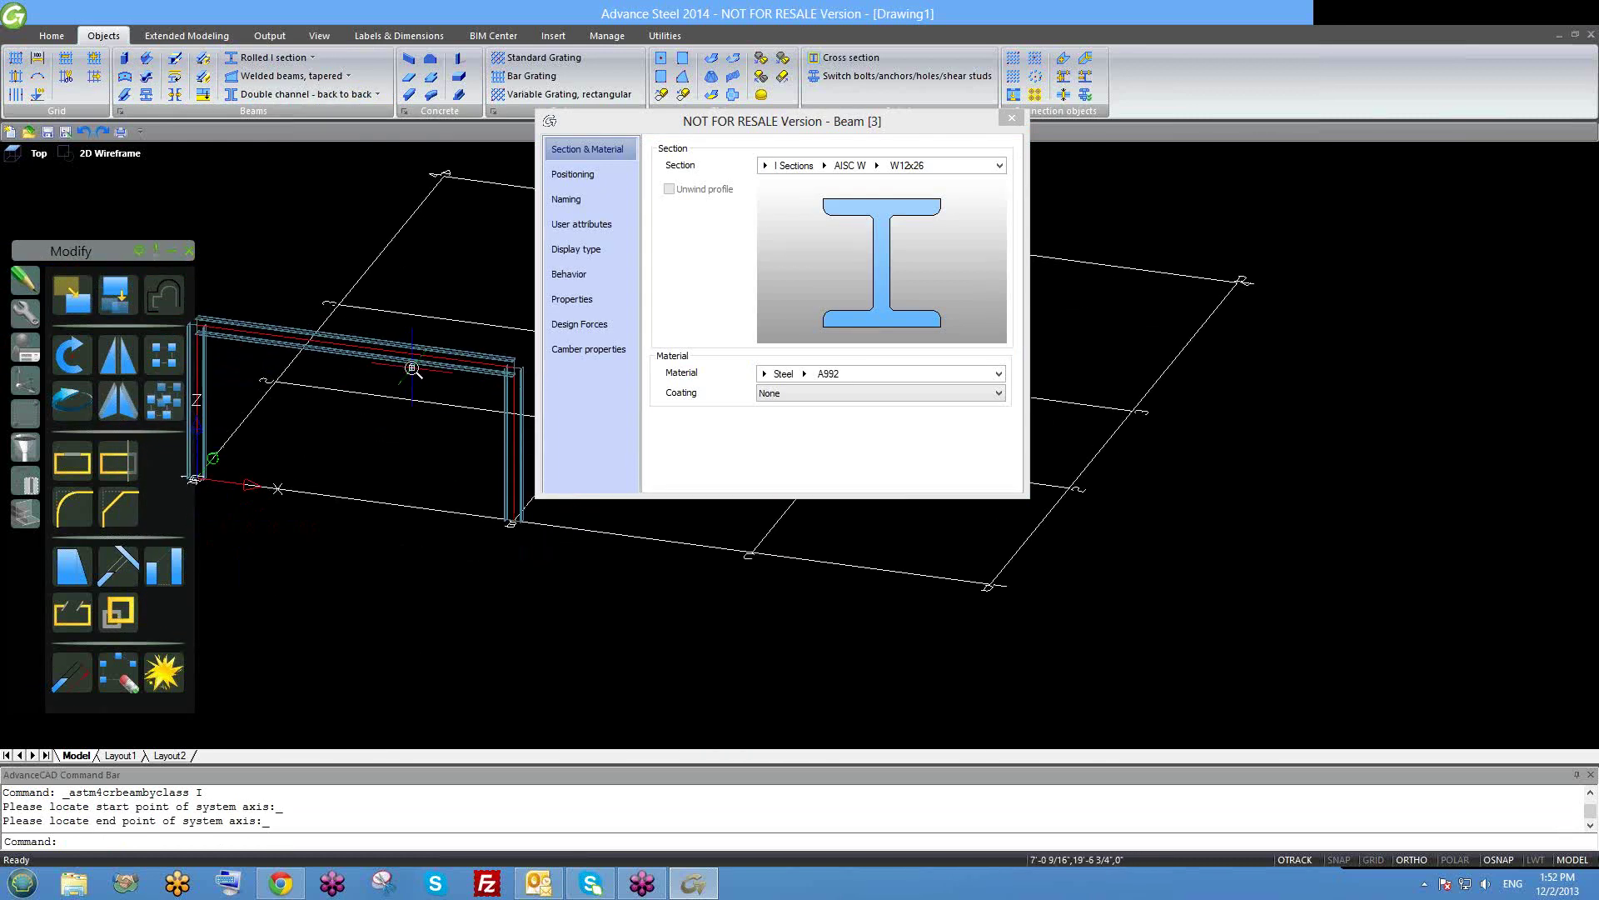
scroll(413, 368, down, 2)
shift+middle_drag(432, 325, 450, 383)
scroll(456, 375, up, 2)
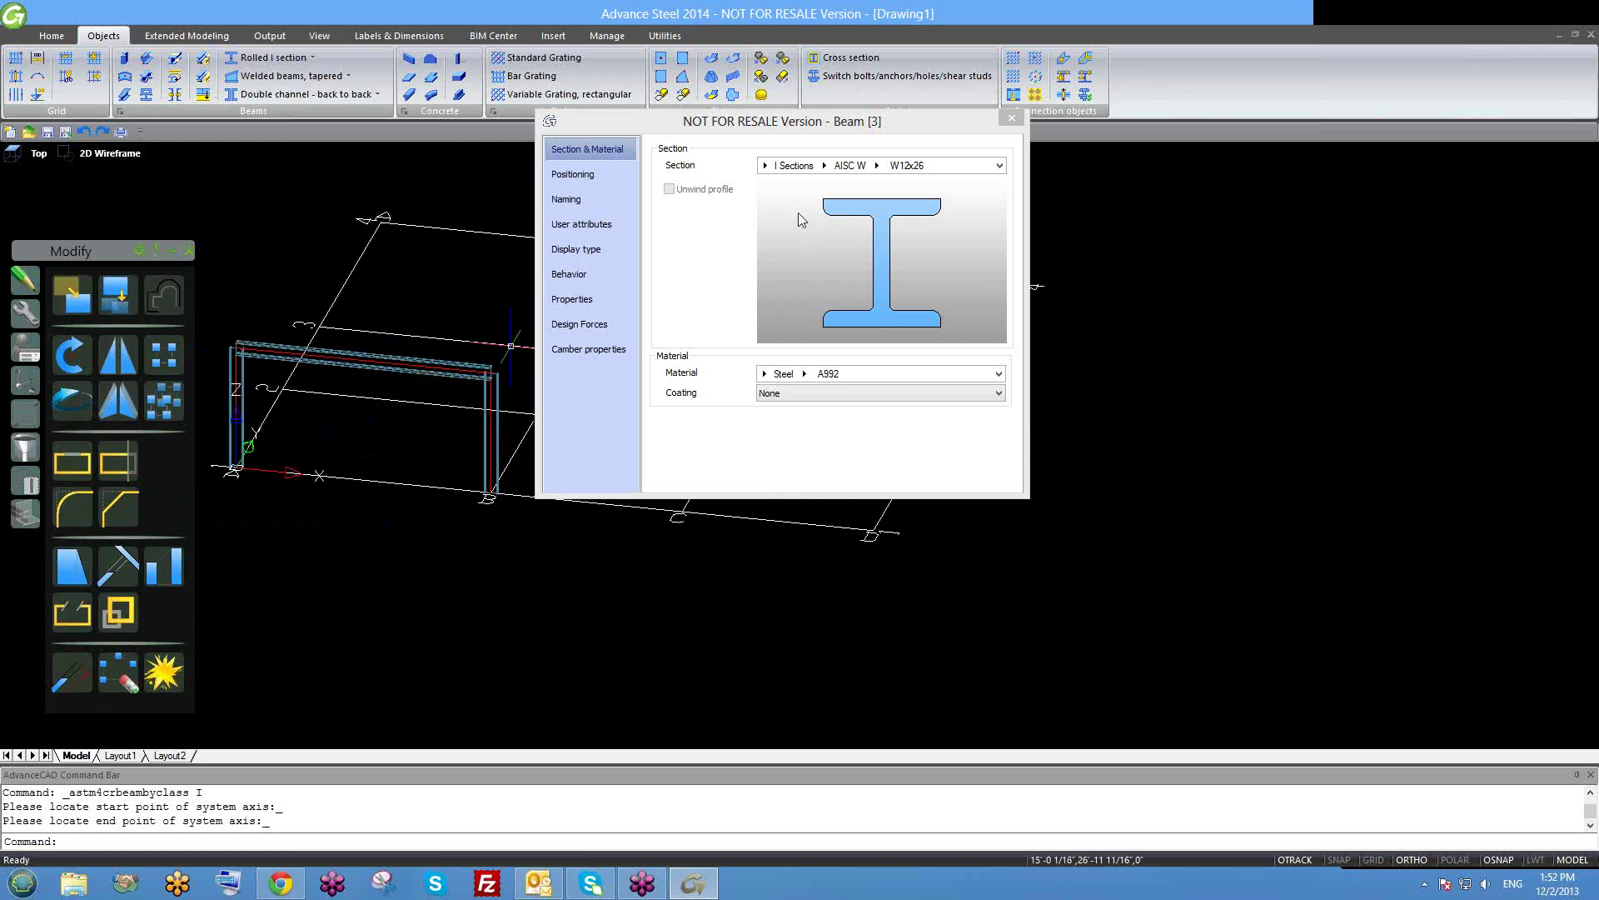
click(604, 185)
click(599, 198)
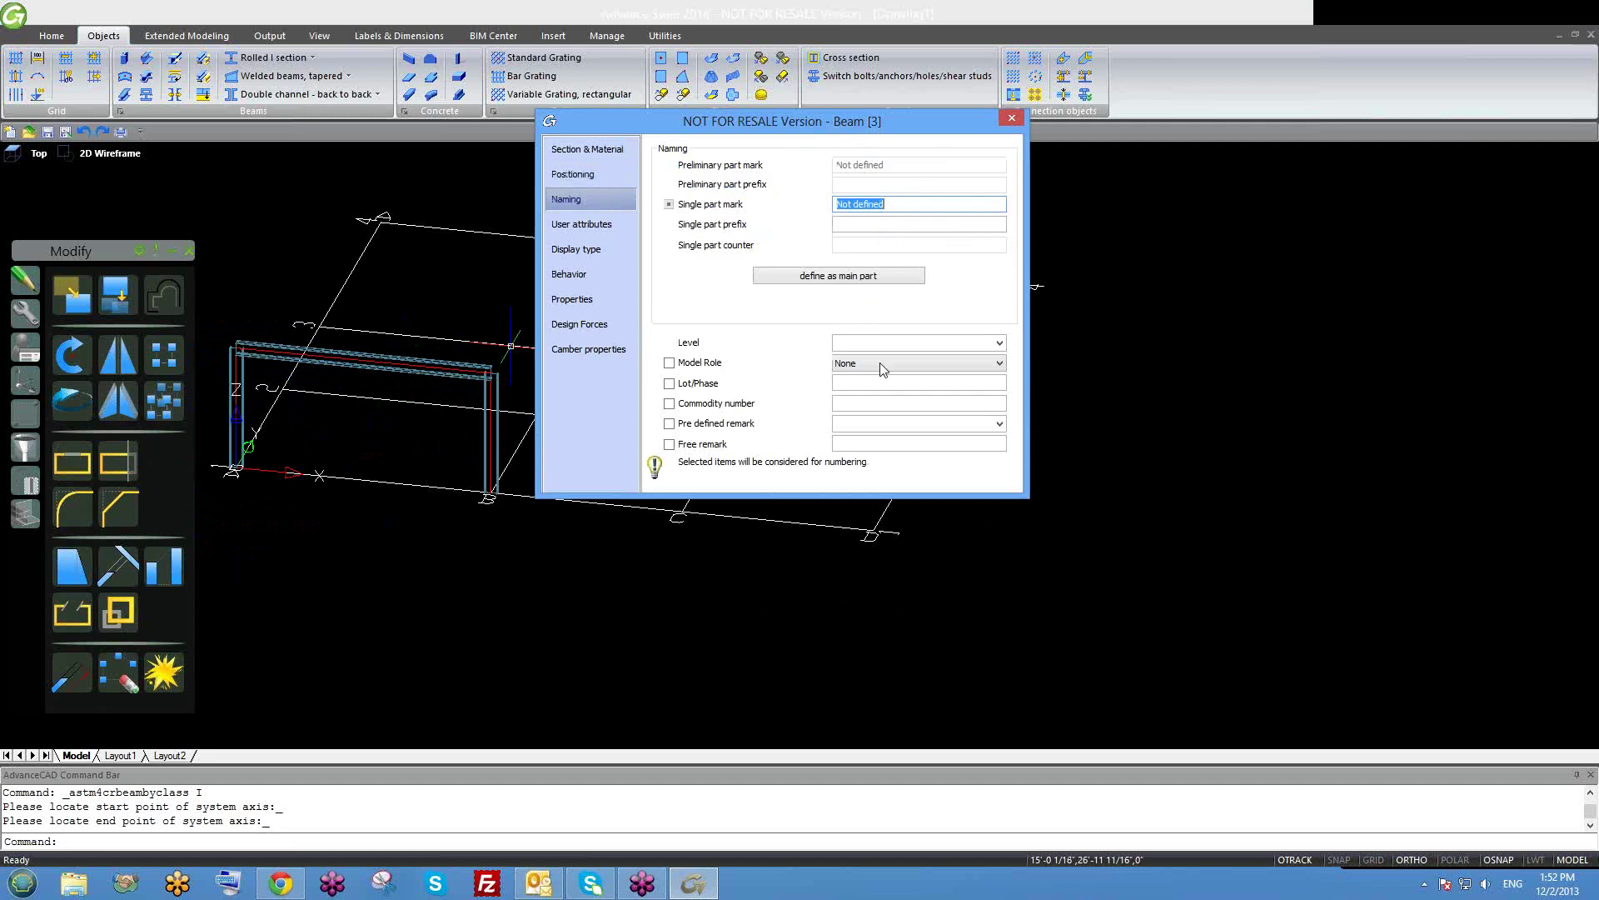
click(867, 366)
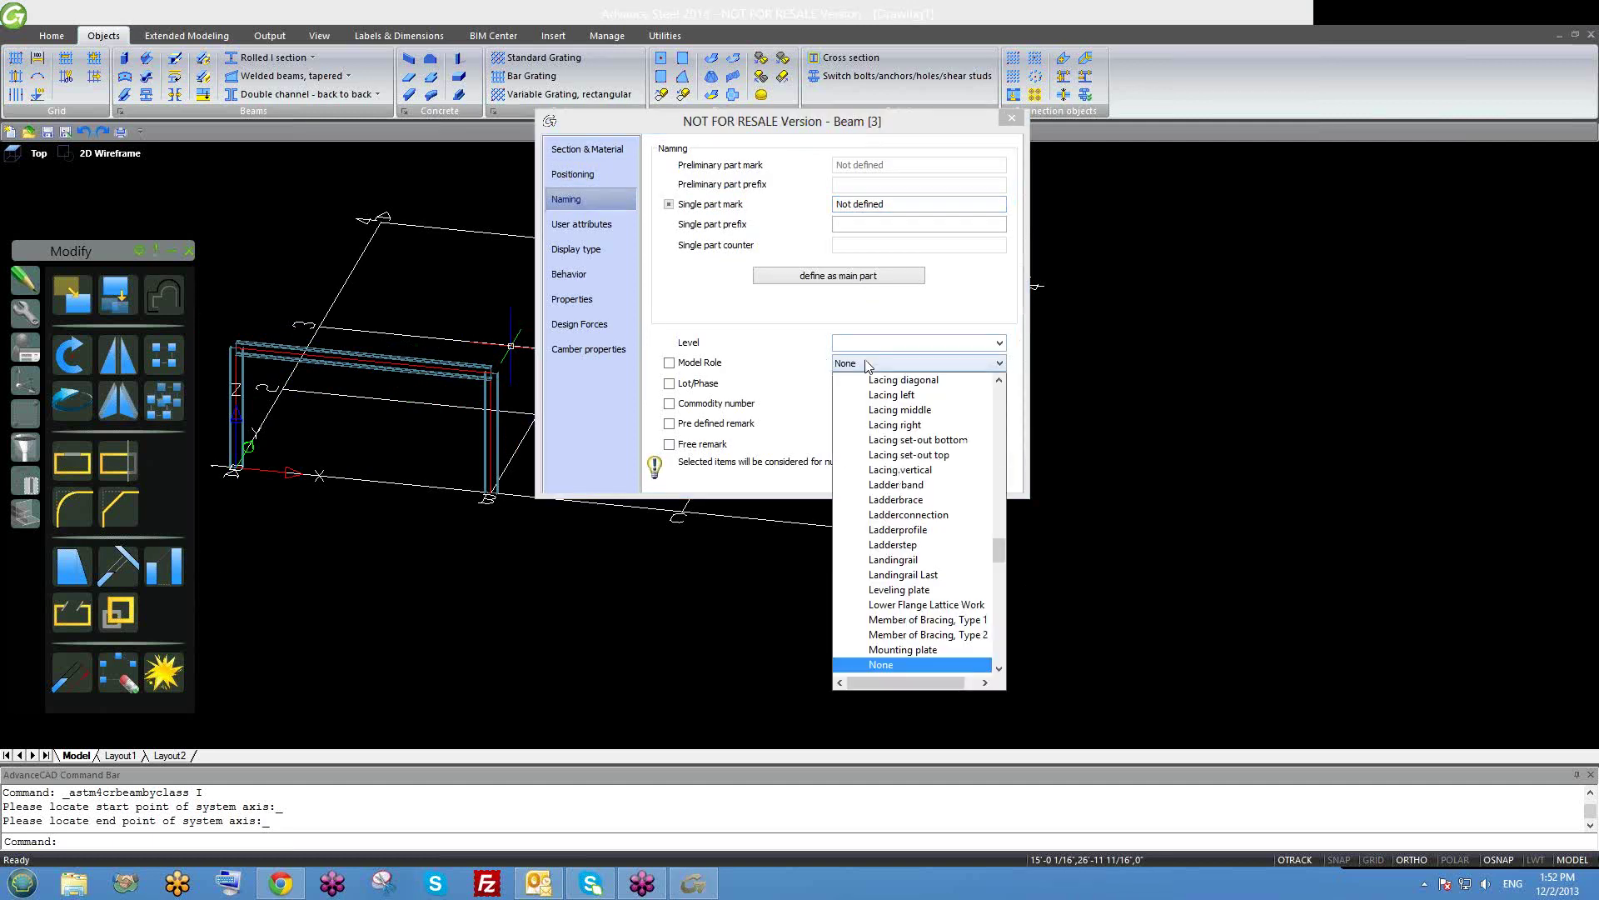
key(b)
key(Return)
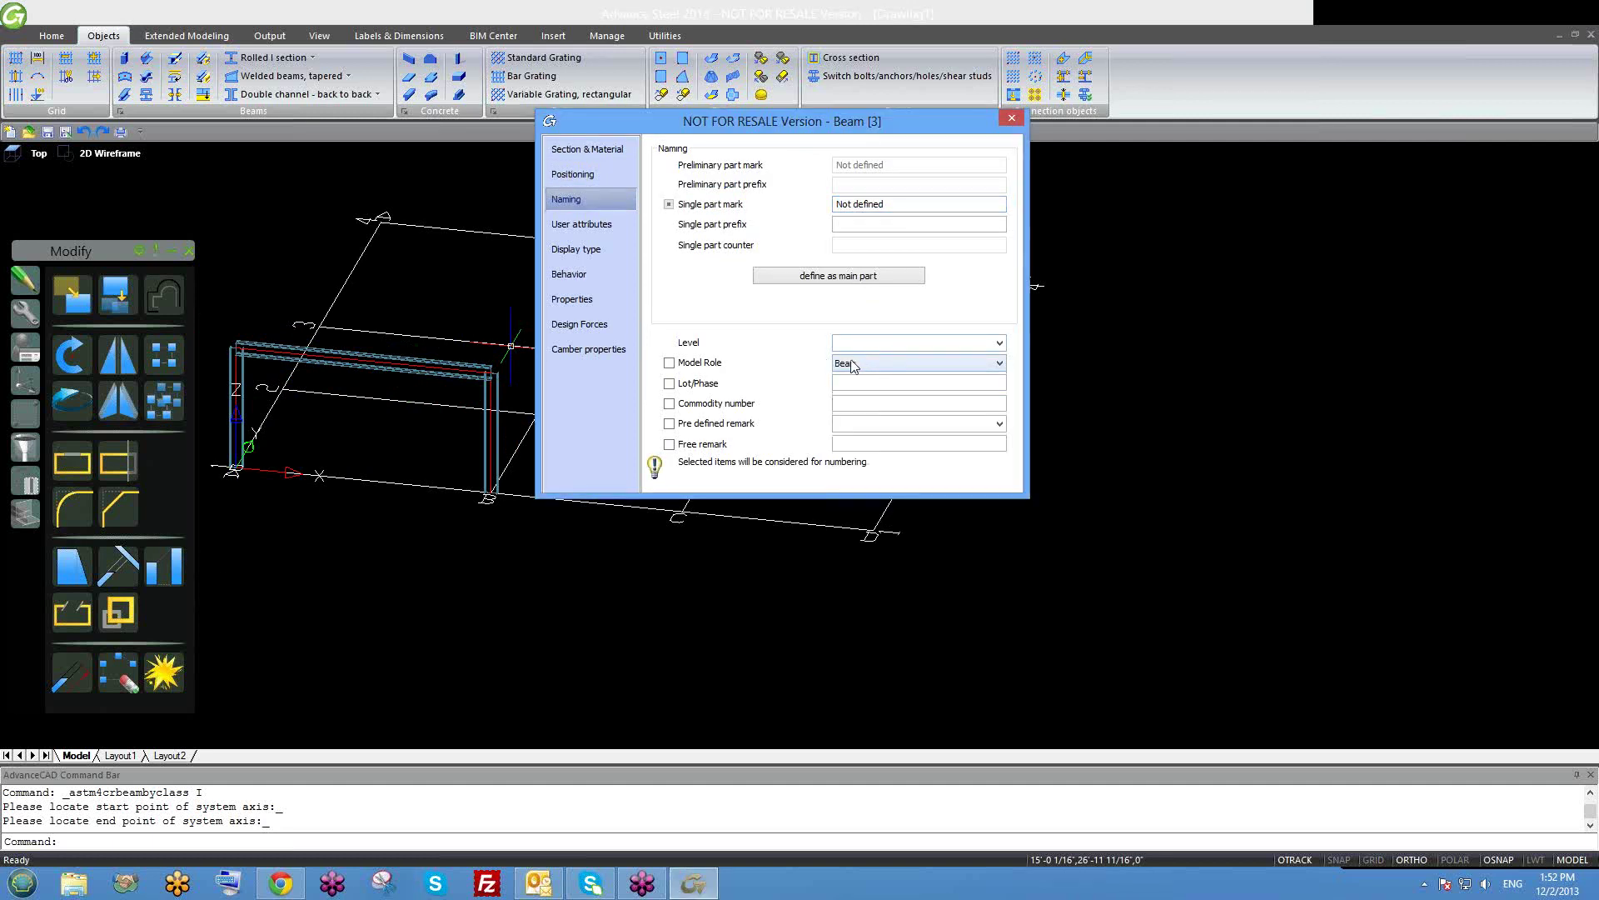
Set the beam's offset reference point to the top center of its section in the positioning settings.
click(581, 175)
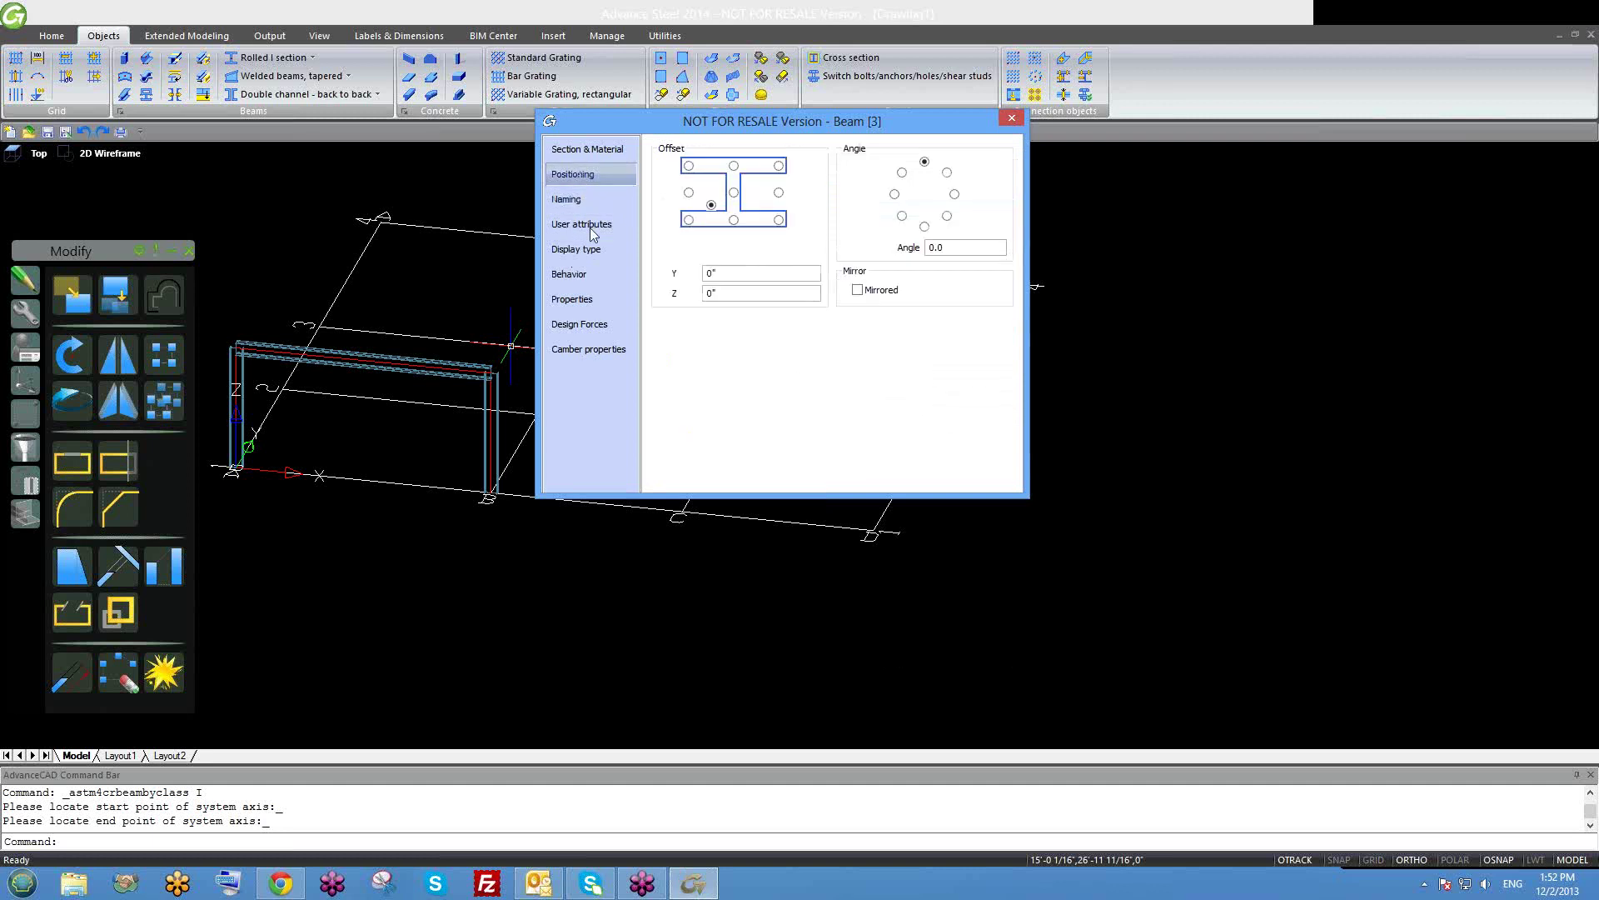
scroll(412, 398, up, 5)
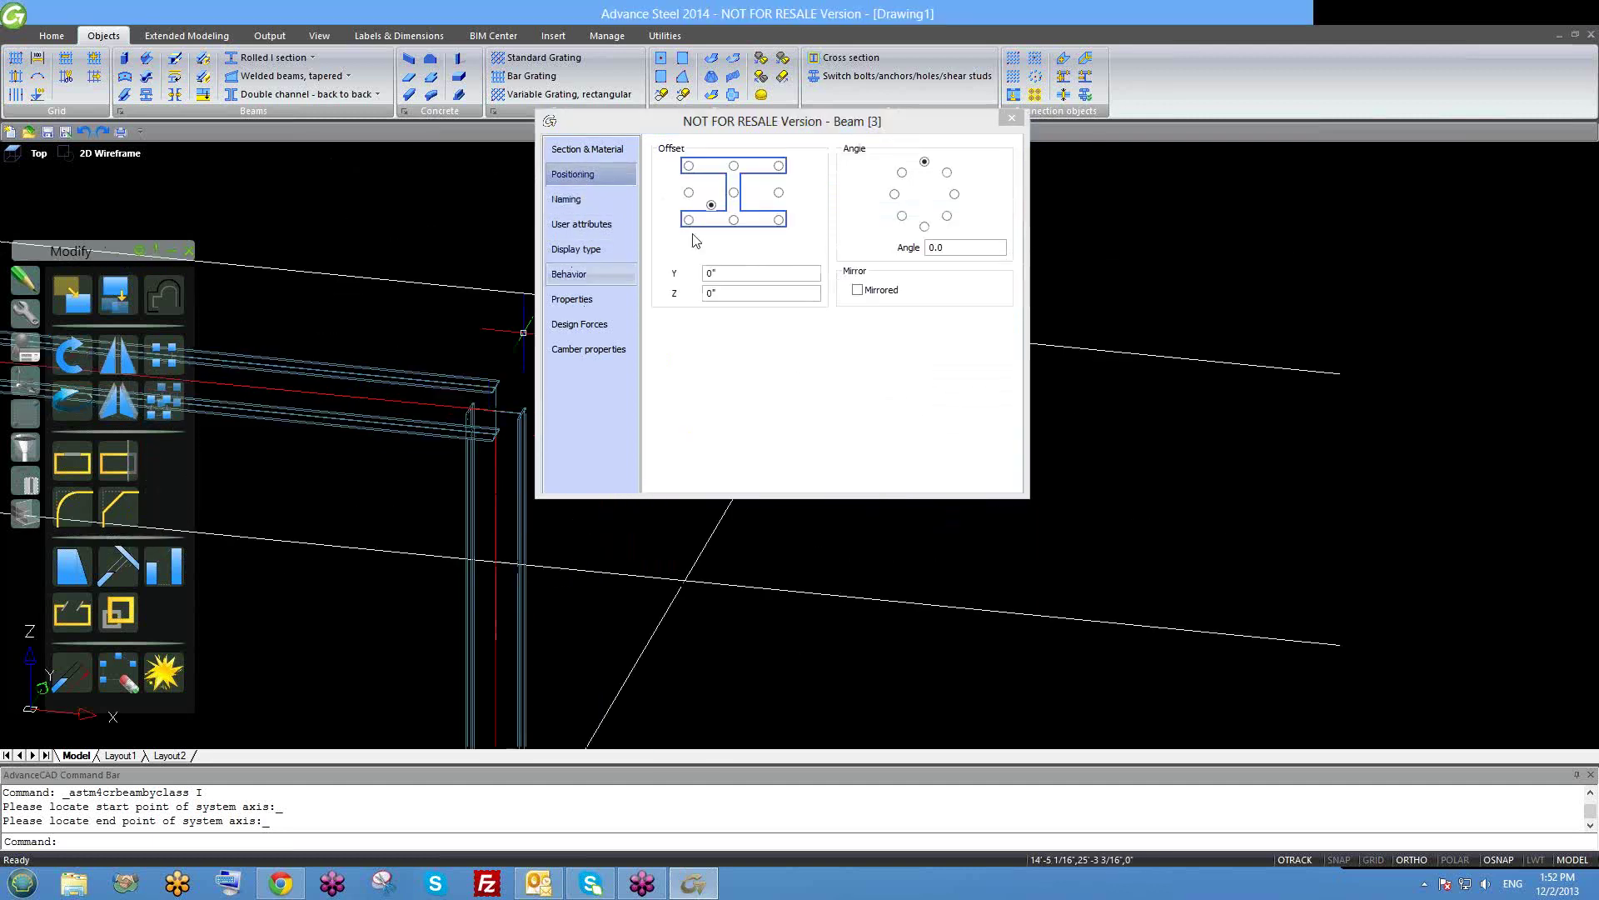
click(733, 167)
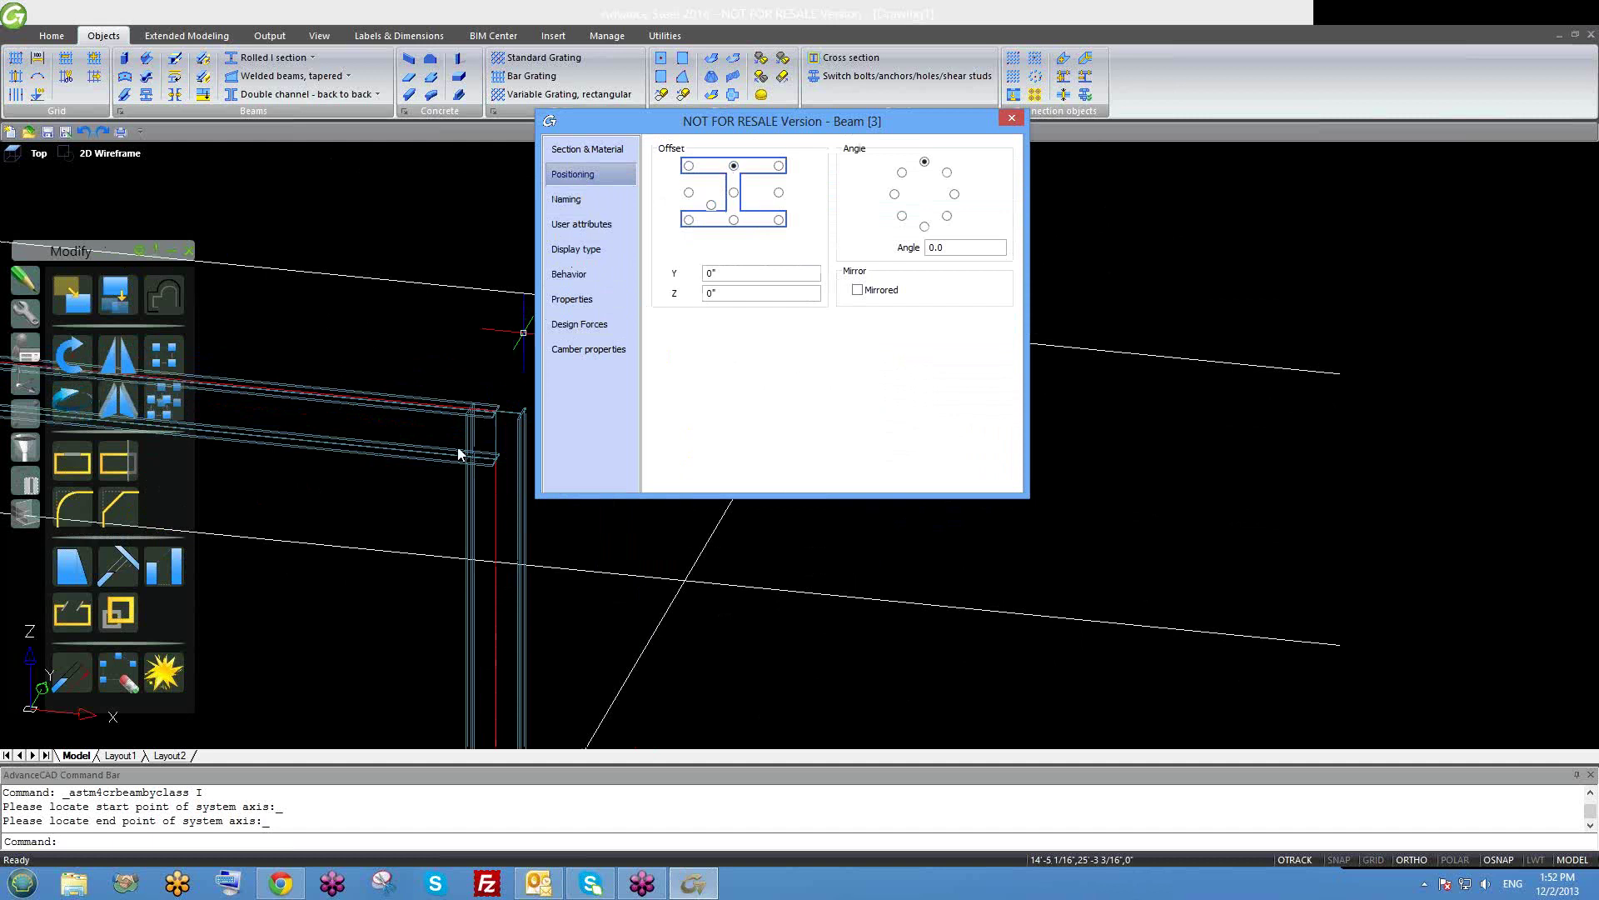
scroll(422, 429, up, 4)
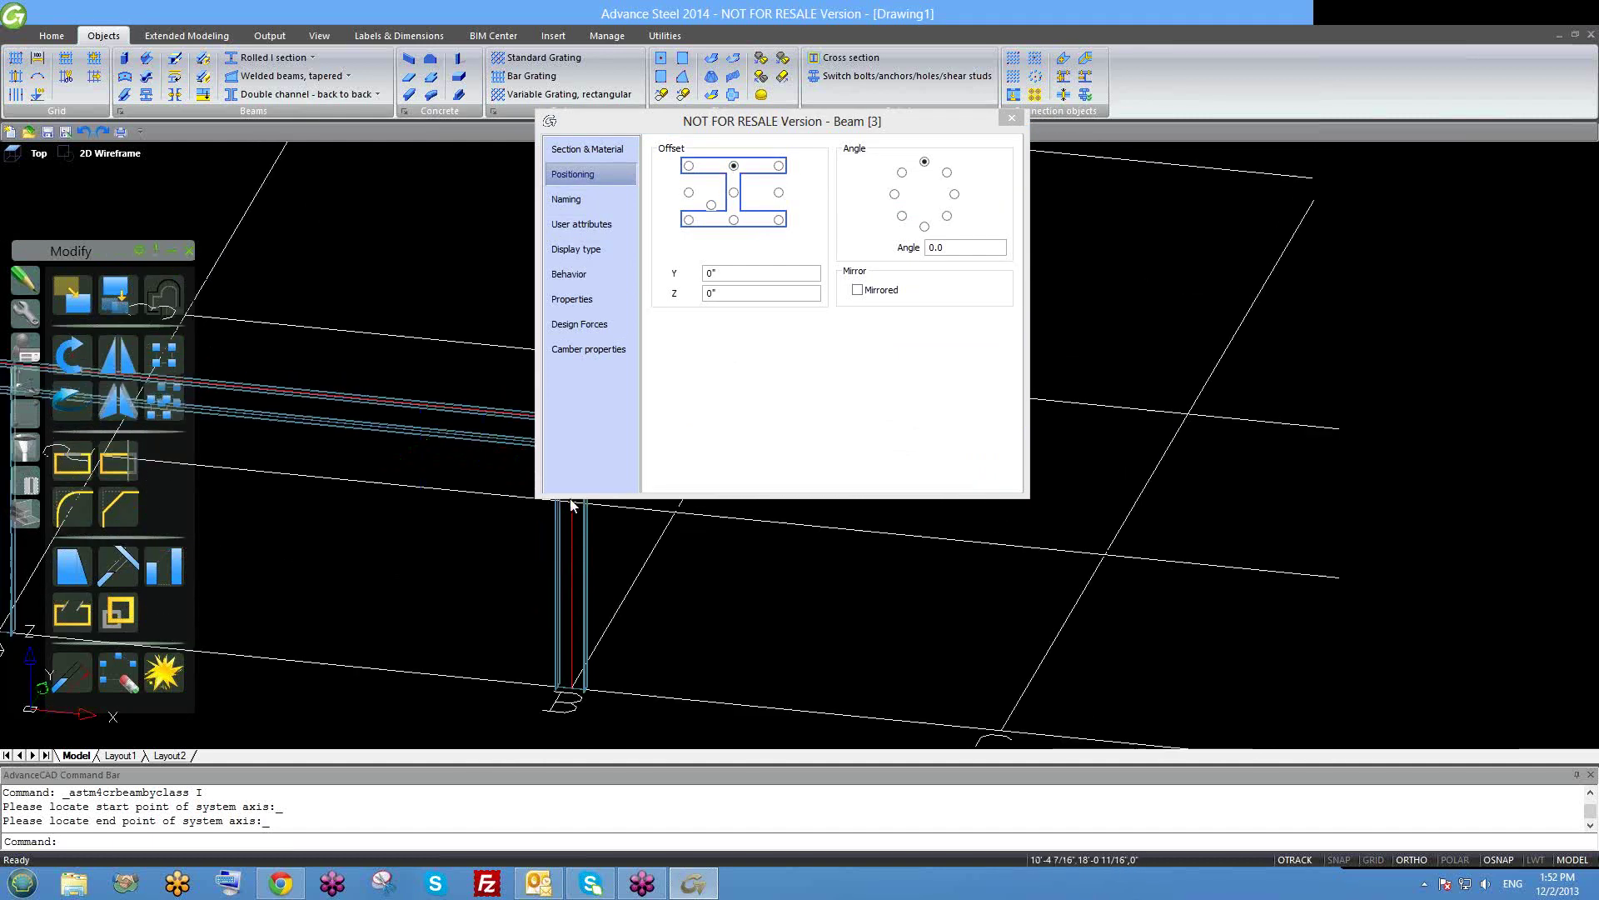
Examine how the horizontal beam meets both columns and review its section, positioning and naming settings.
scroll(329, 465, up, 2)
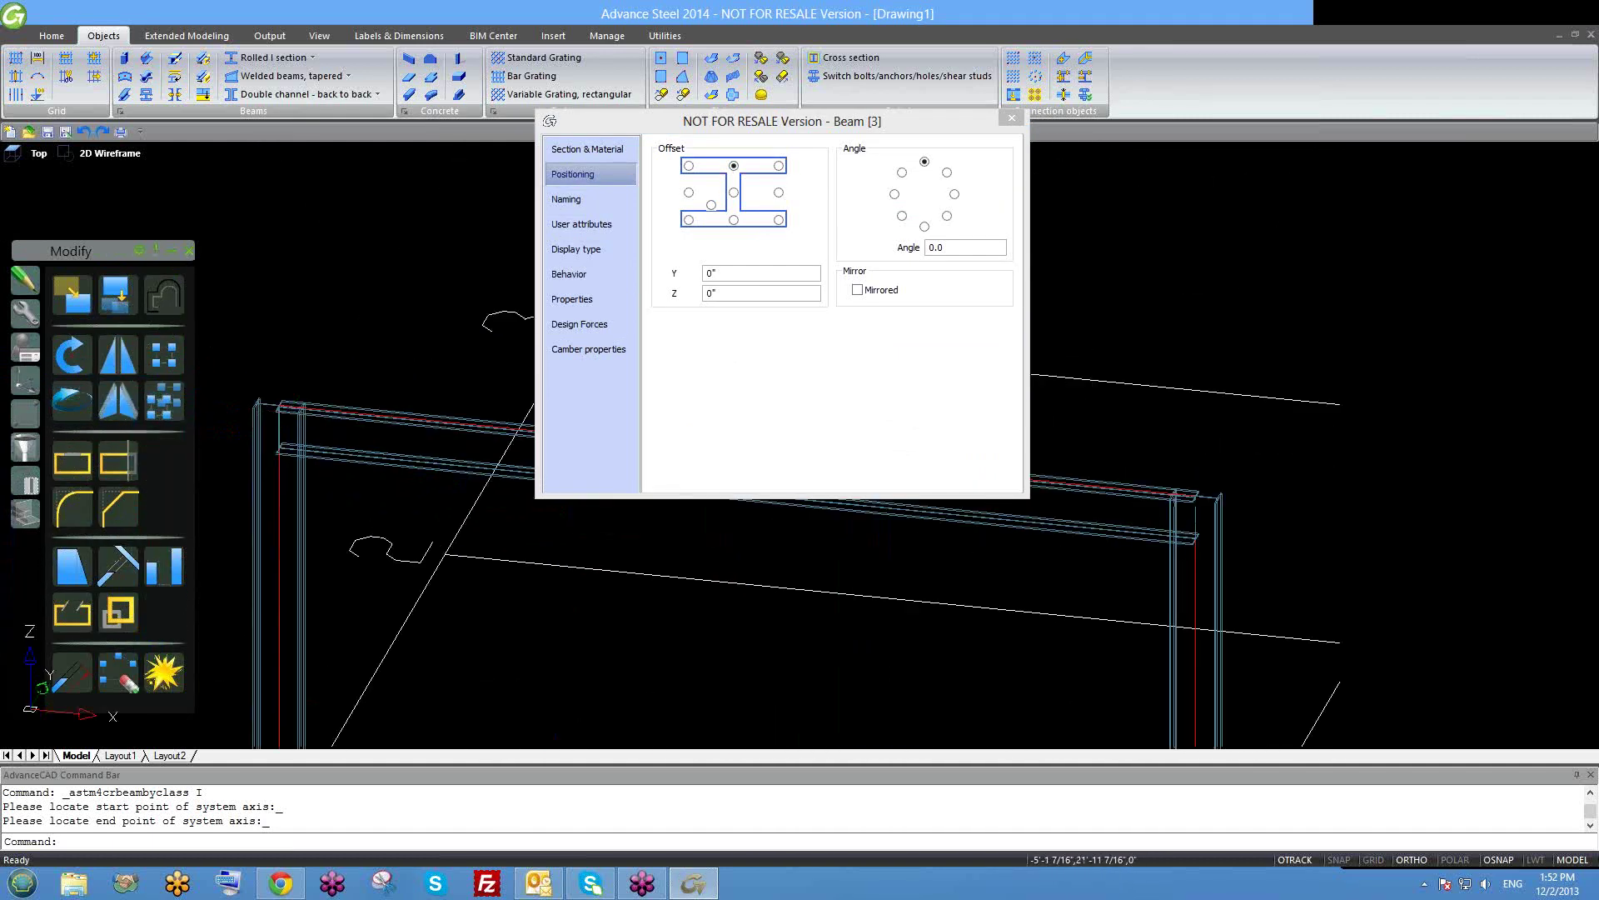
scroll(288, 450, up, 2)
mouse_move(287, 451)
shift+middle_down()
mouse_move(339, 481)
mouse_move(275, 489)
mouse_move(285, 471)
shift+middle_up()
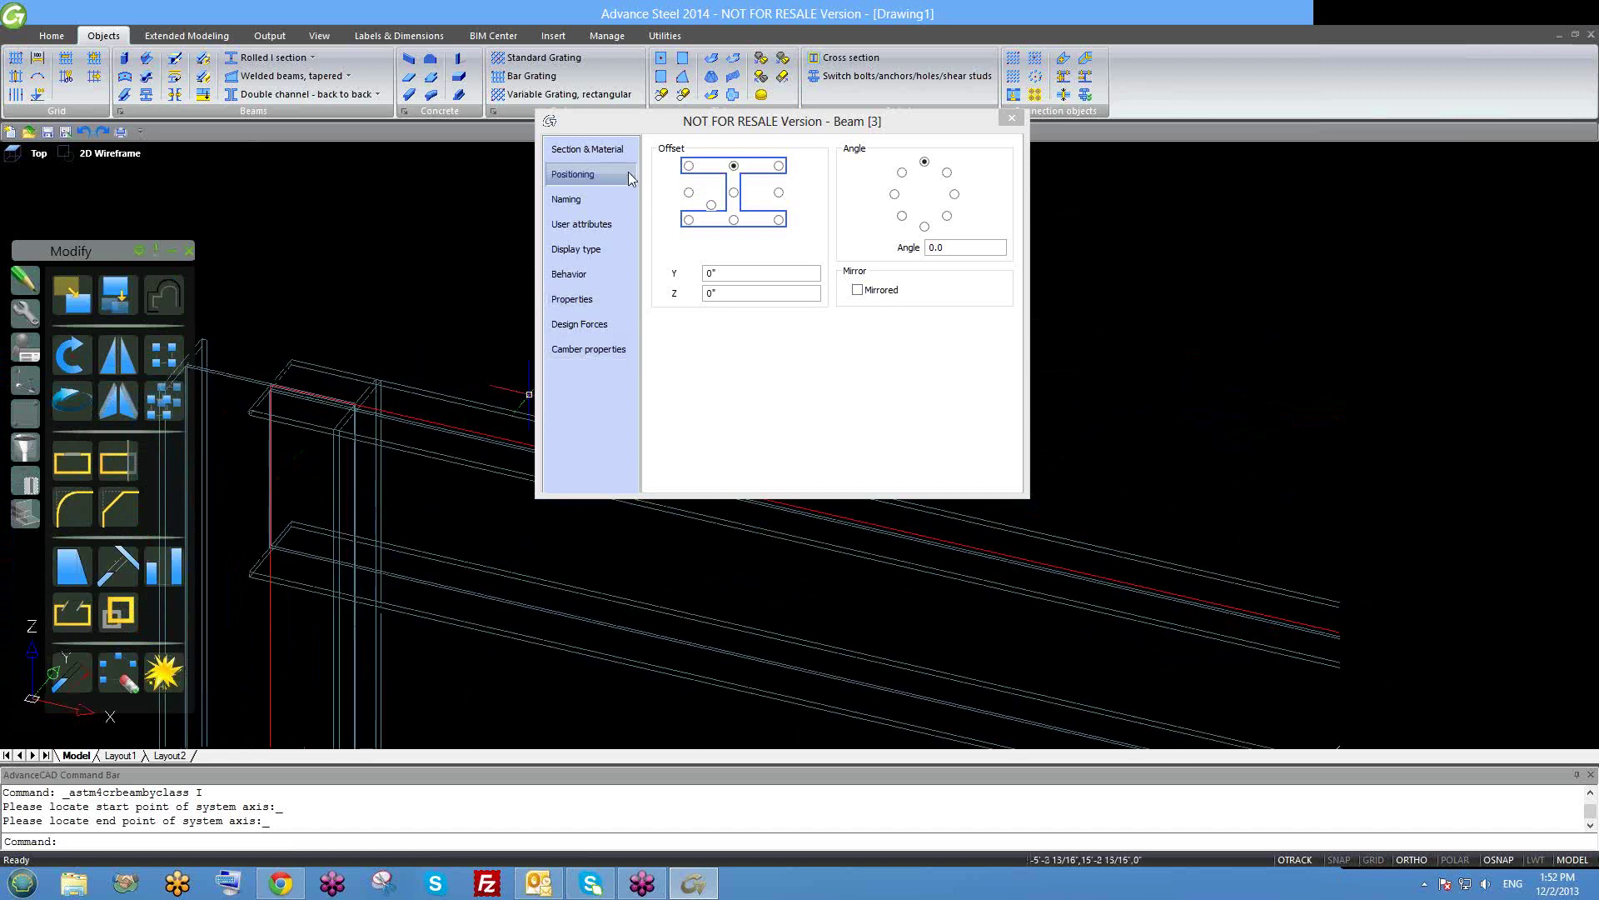
click(583, 150)
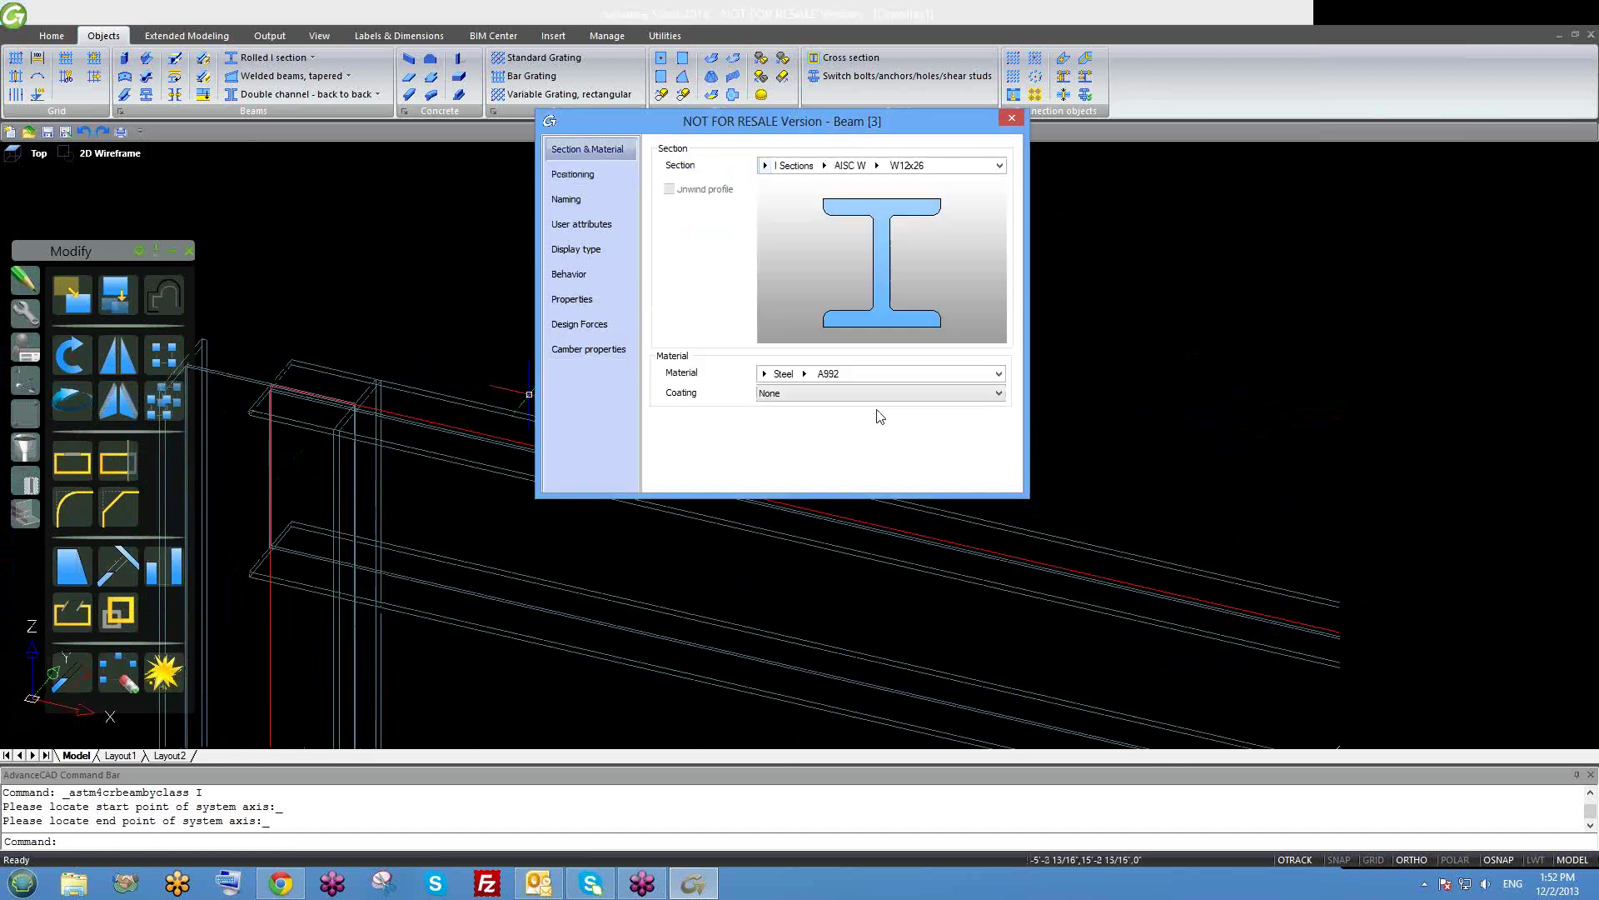
click(583, 174)
click(608, 220)
click(612, 199)
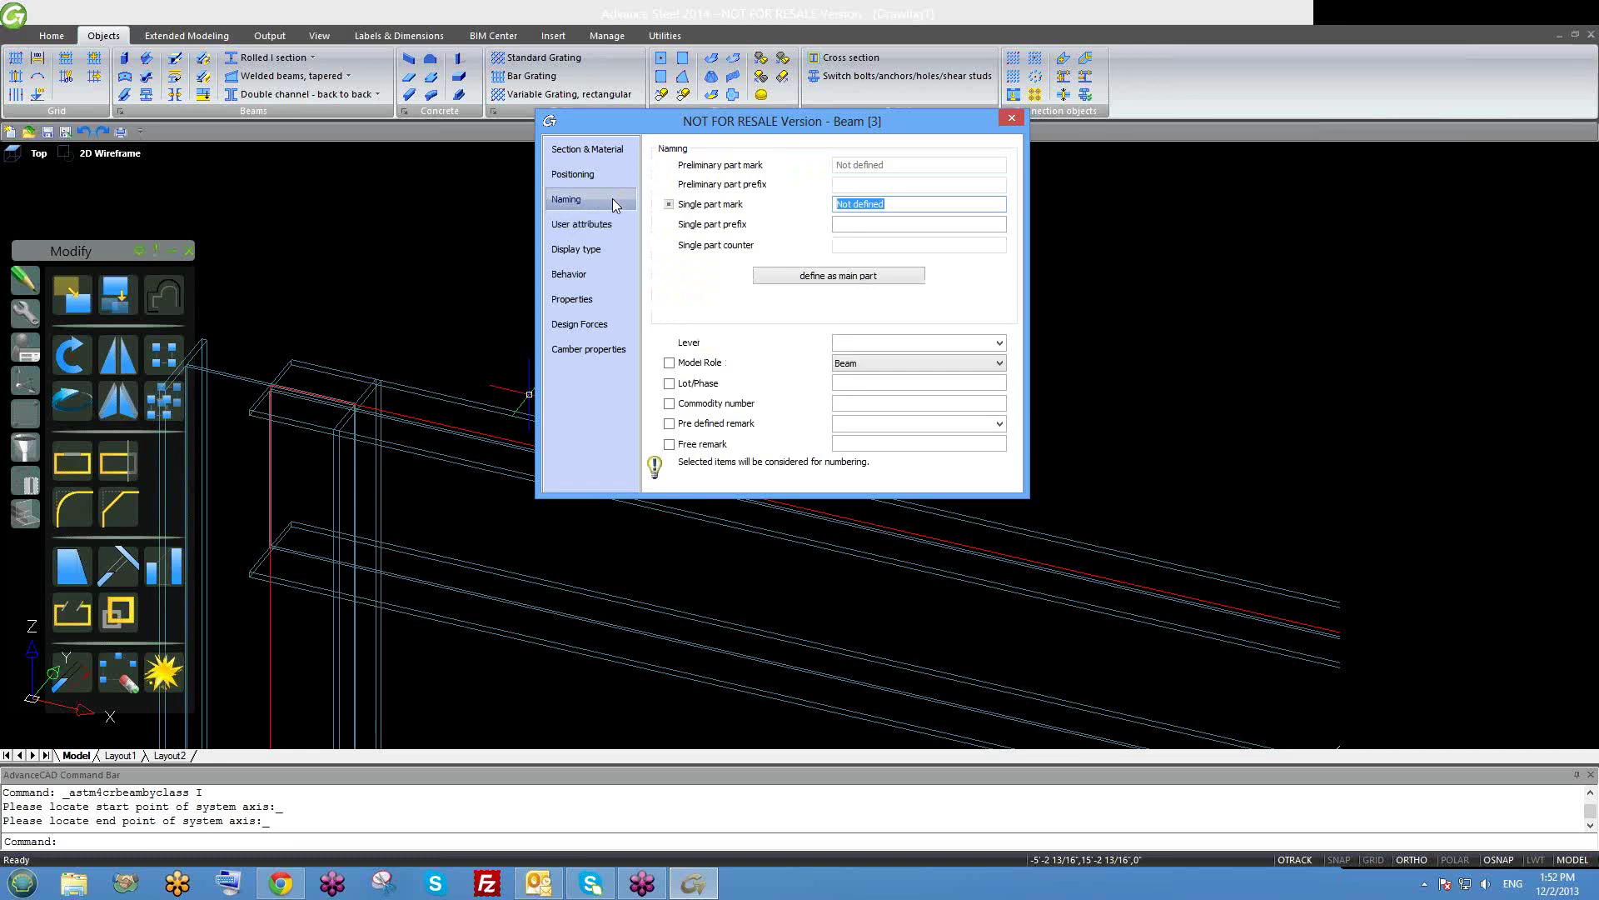
scroll(367, 464, down, 5)
scroll(368, 464, down, 3)
mouse_move(380, 498)
shift+middle_down()
mouse_move(366, 404)
mouse_move(407, 481)
mouse_move(380, 489)
shift+middle_up()
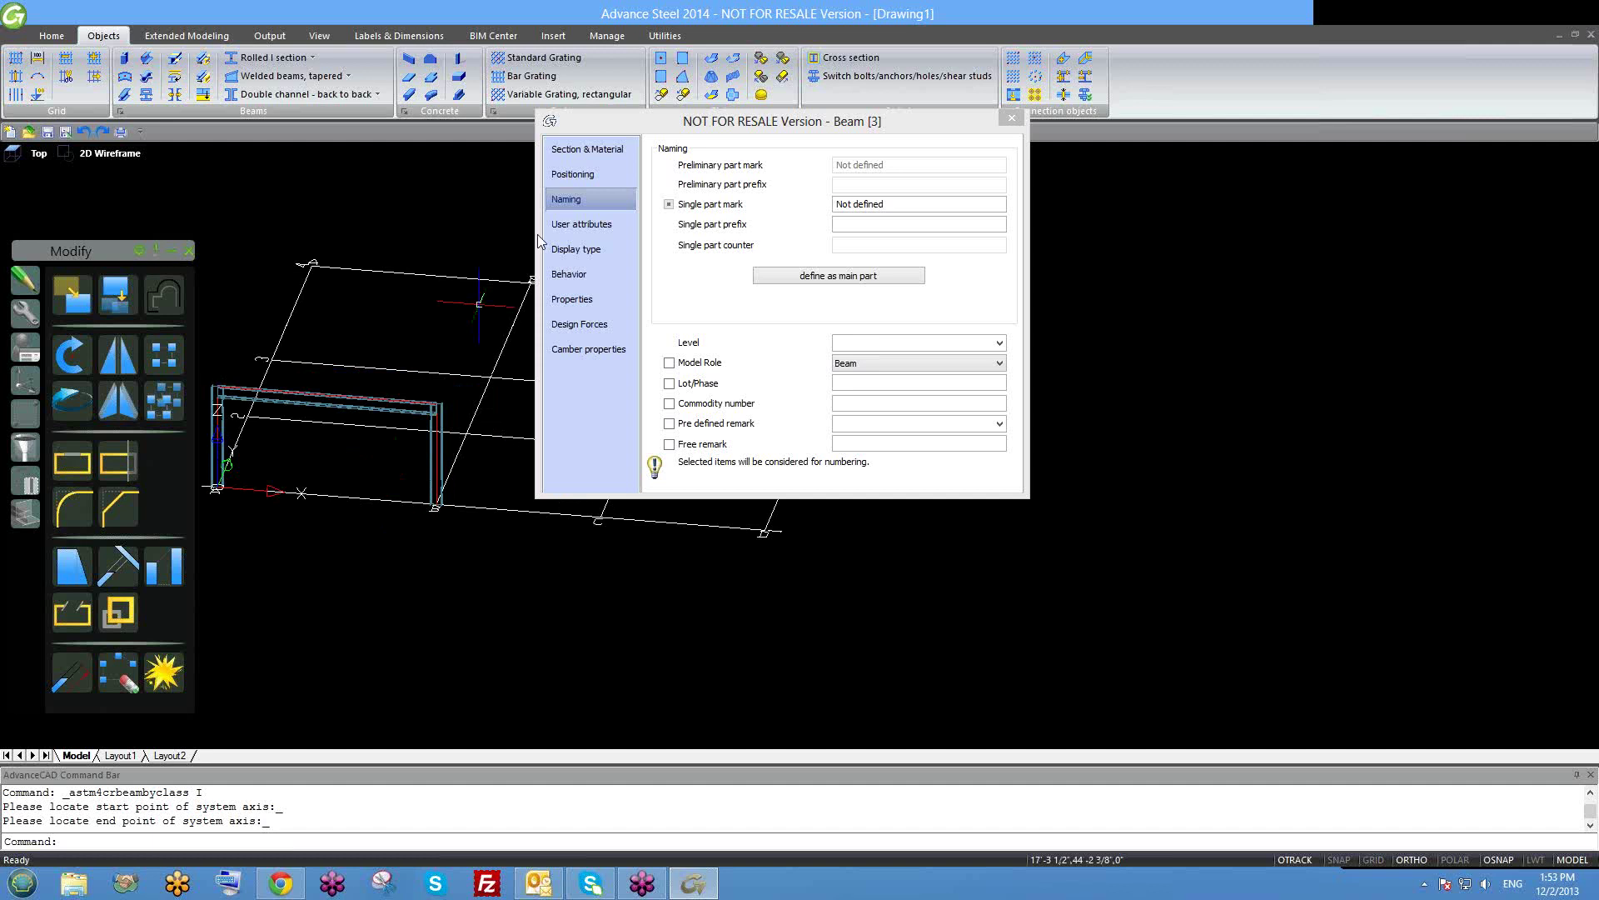
click(591, 153)
click(593, 175)
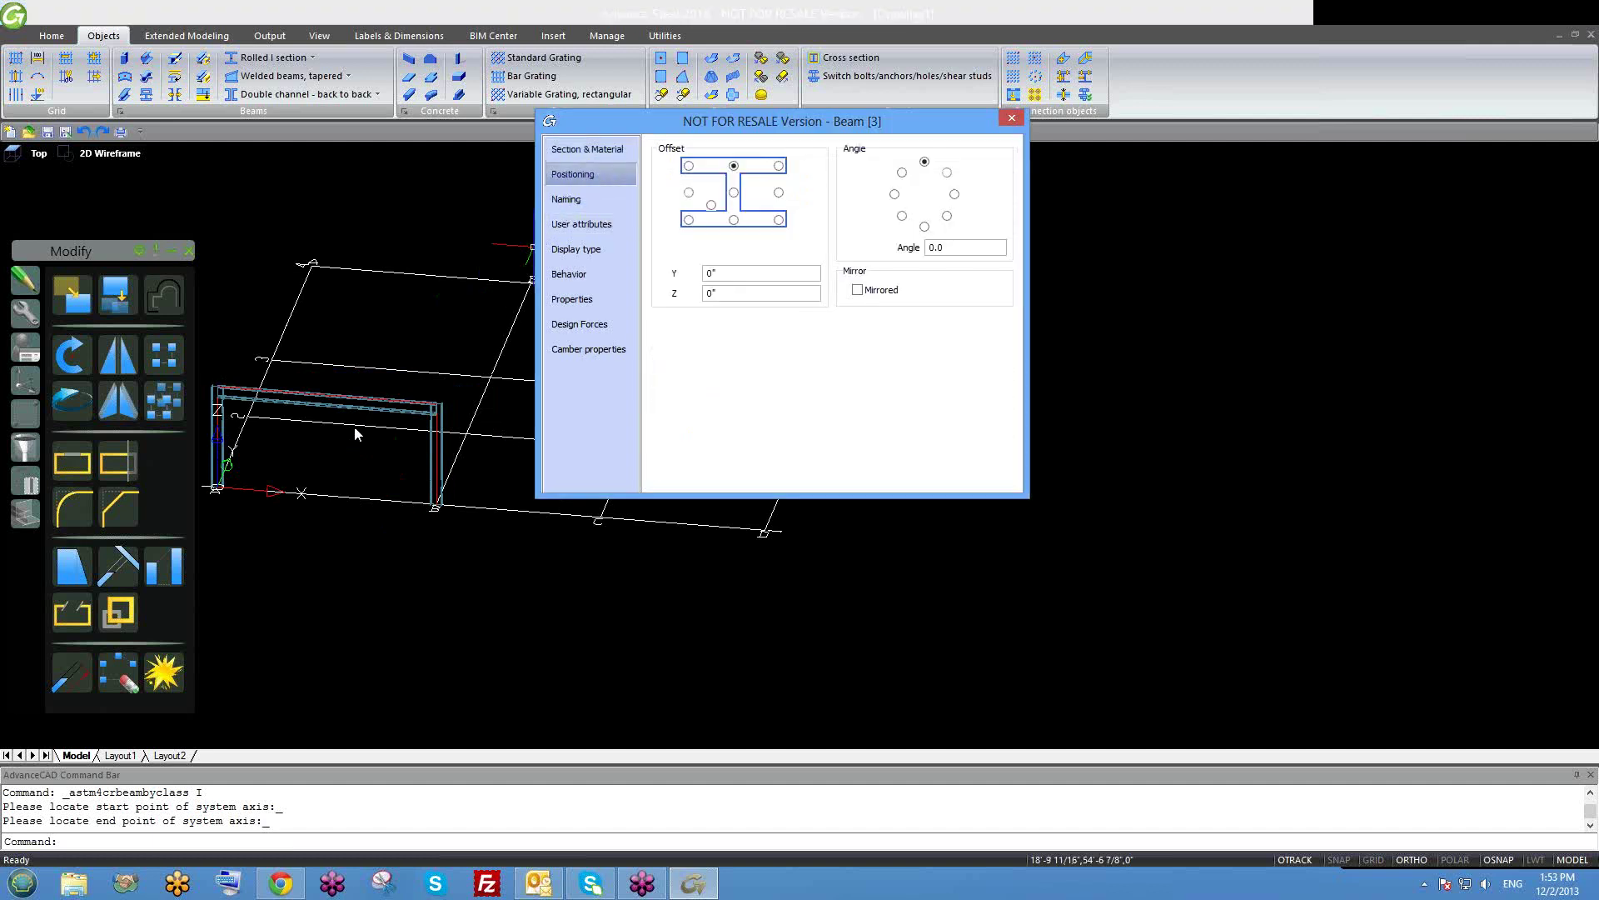
scroll(410, 416, up, 3)
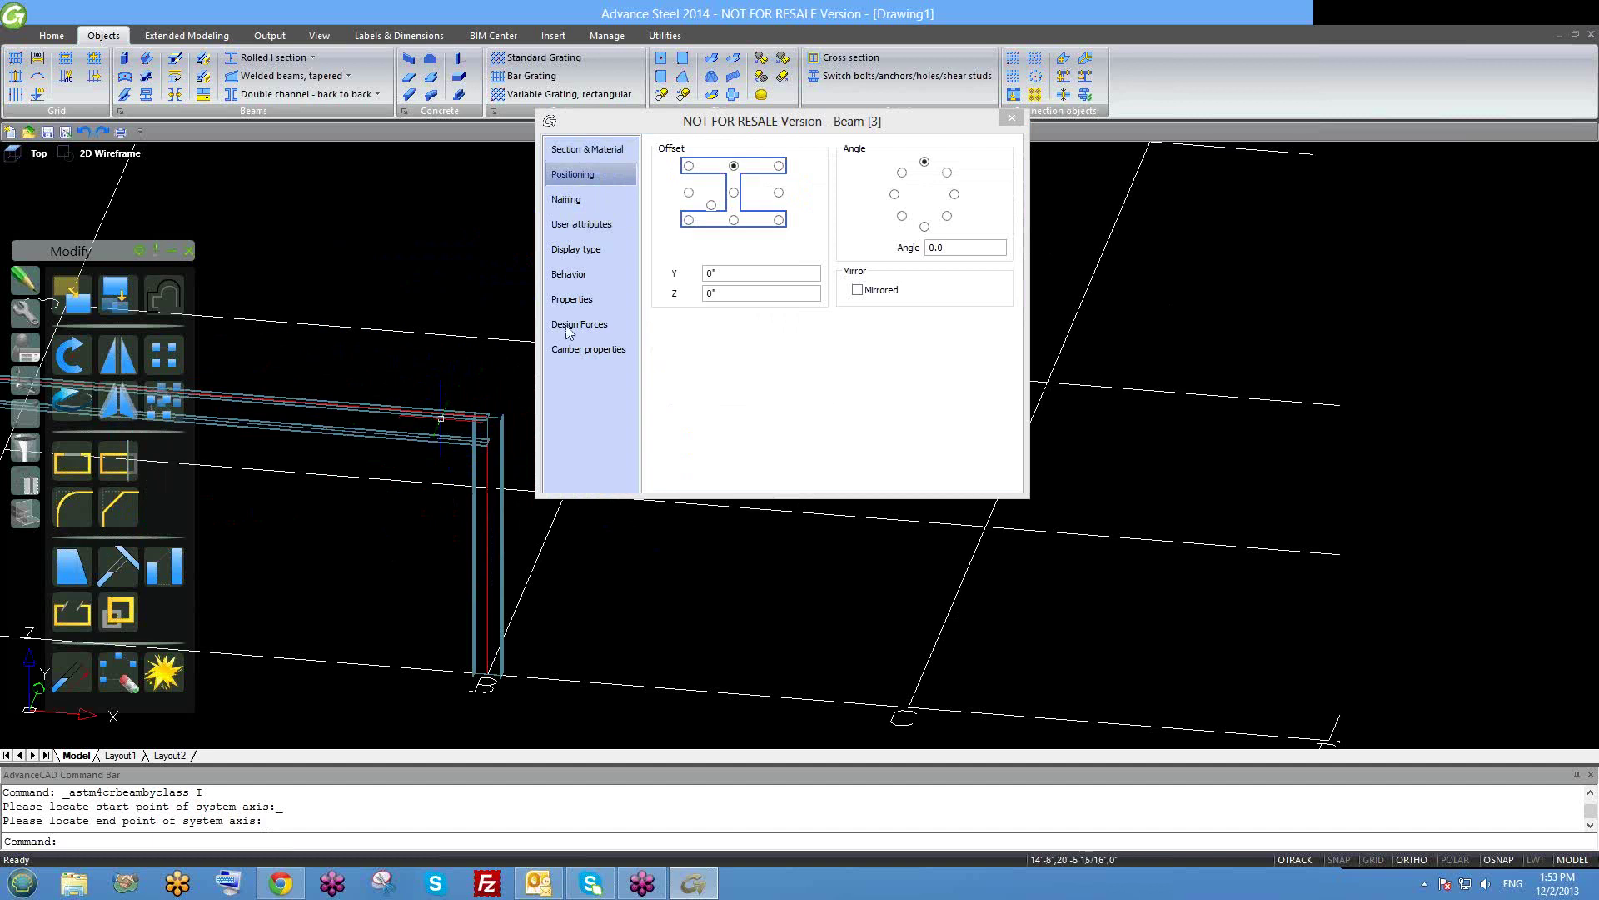
click(586, 203)
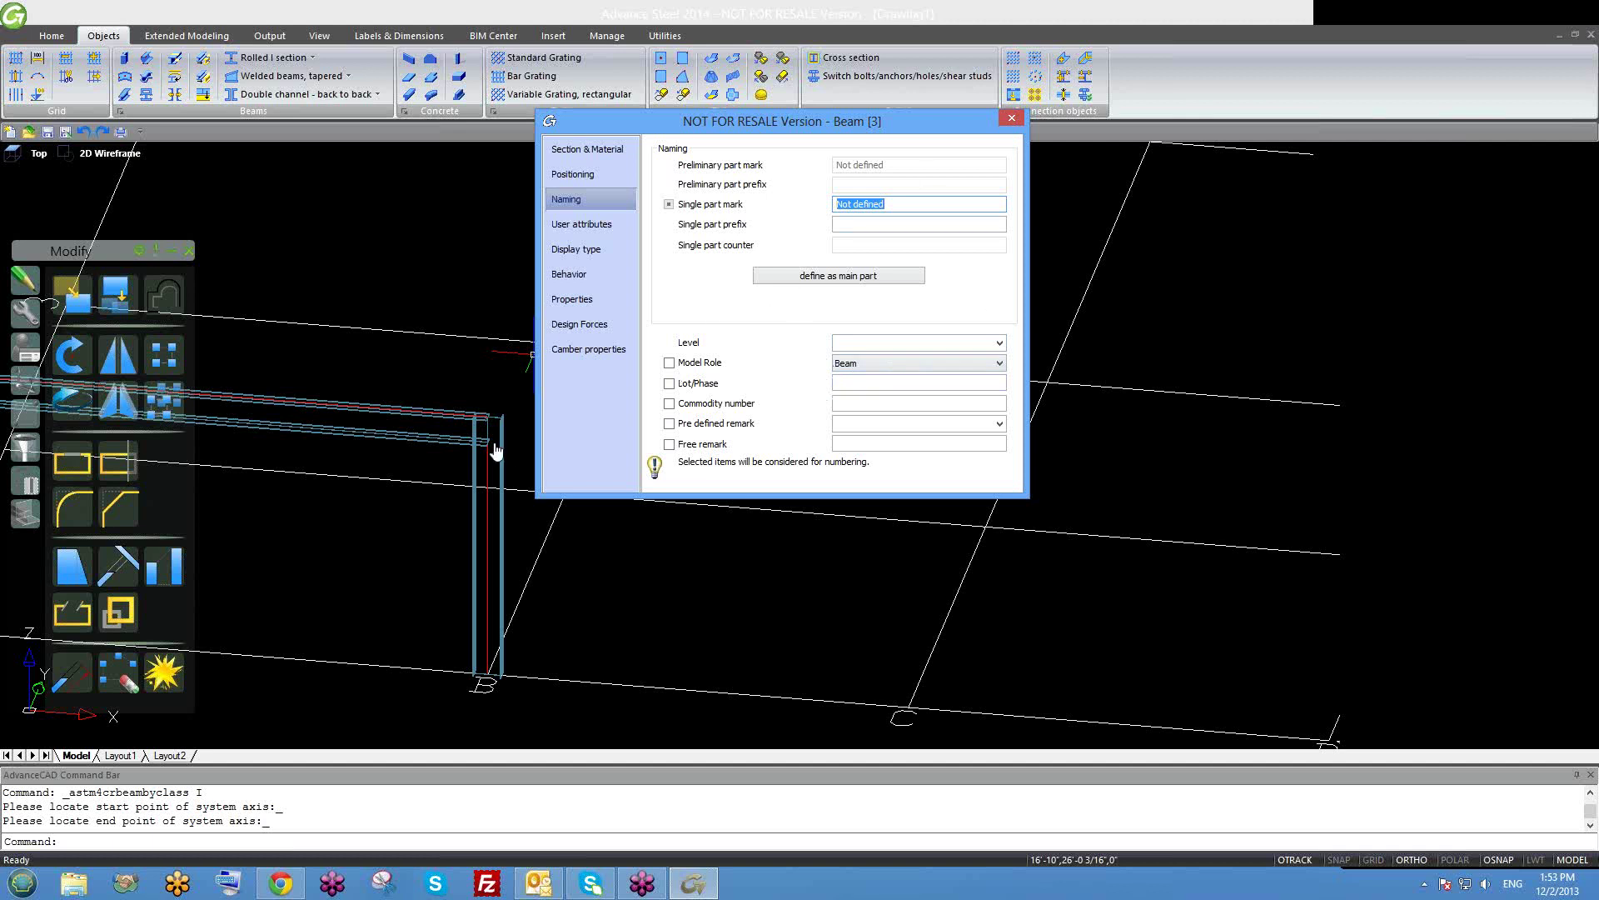
scroll(511, 457, down, 2)
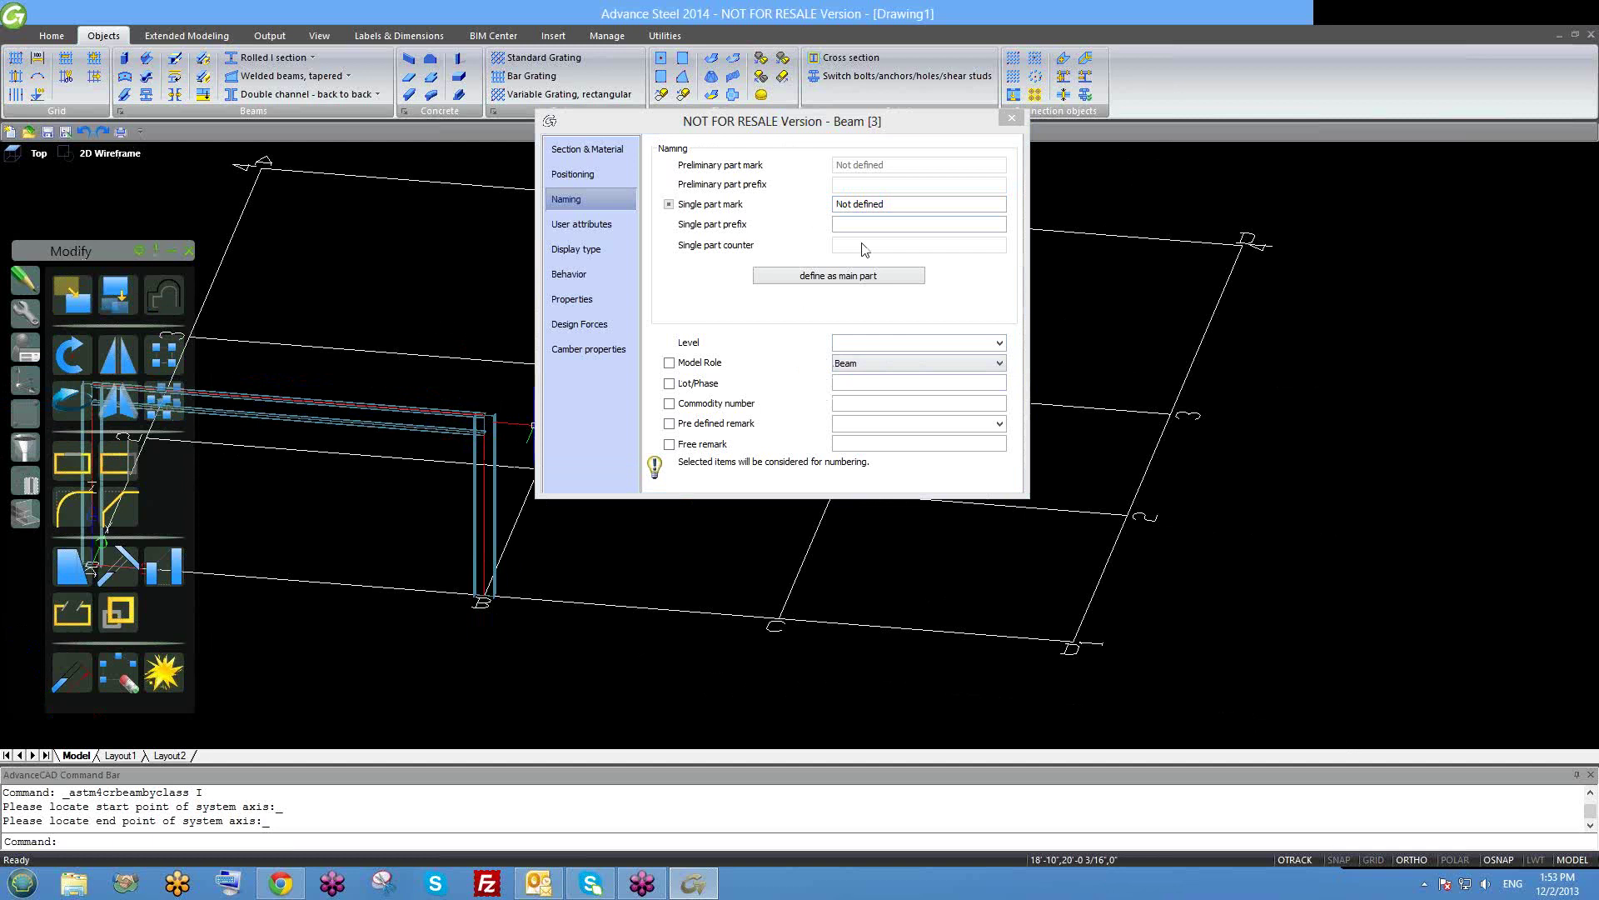
click(628, 176)
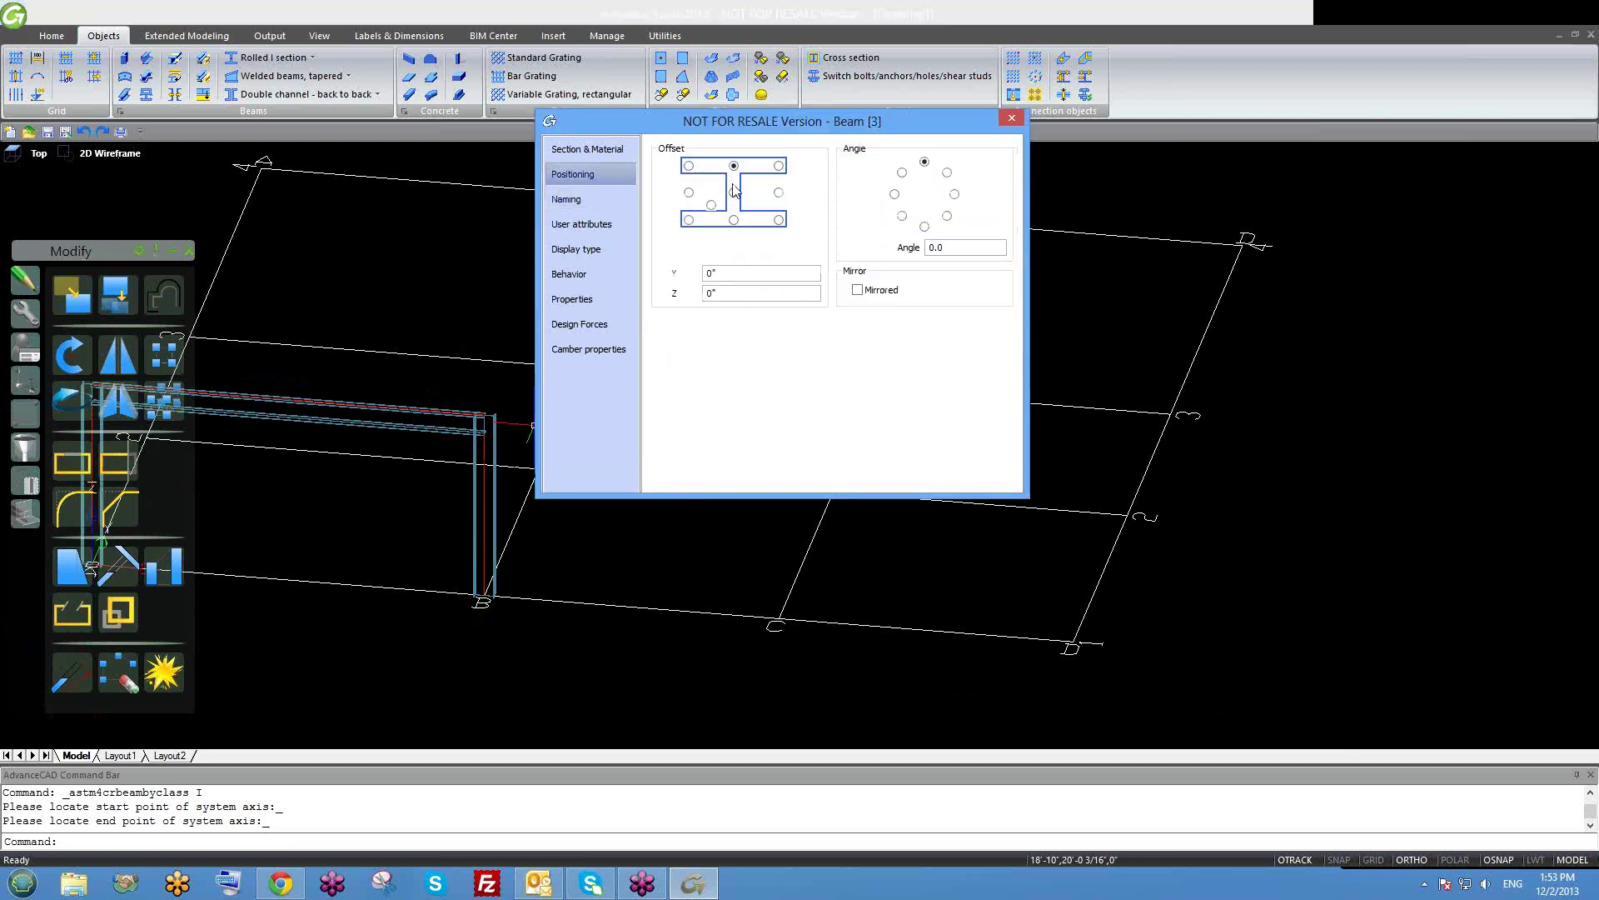
click(614, 196)
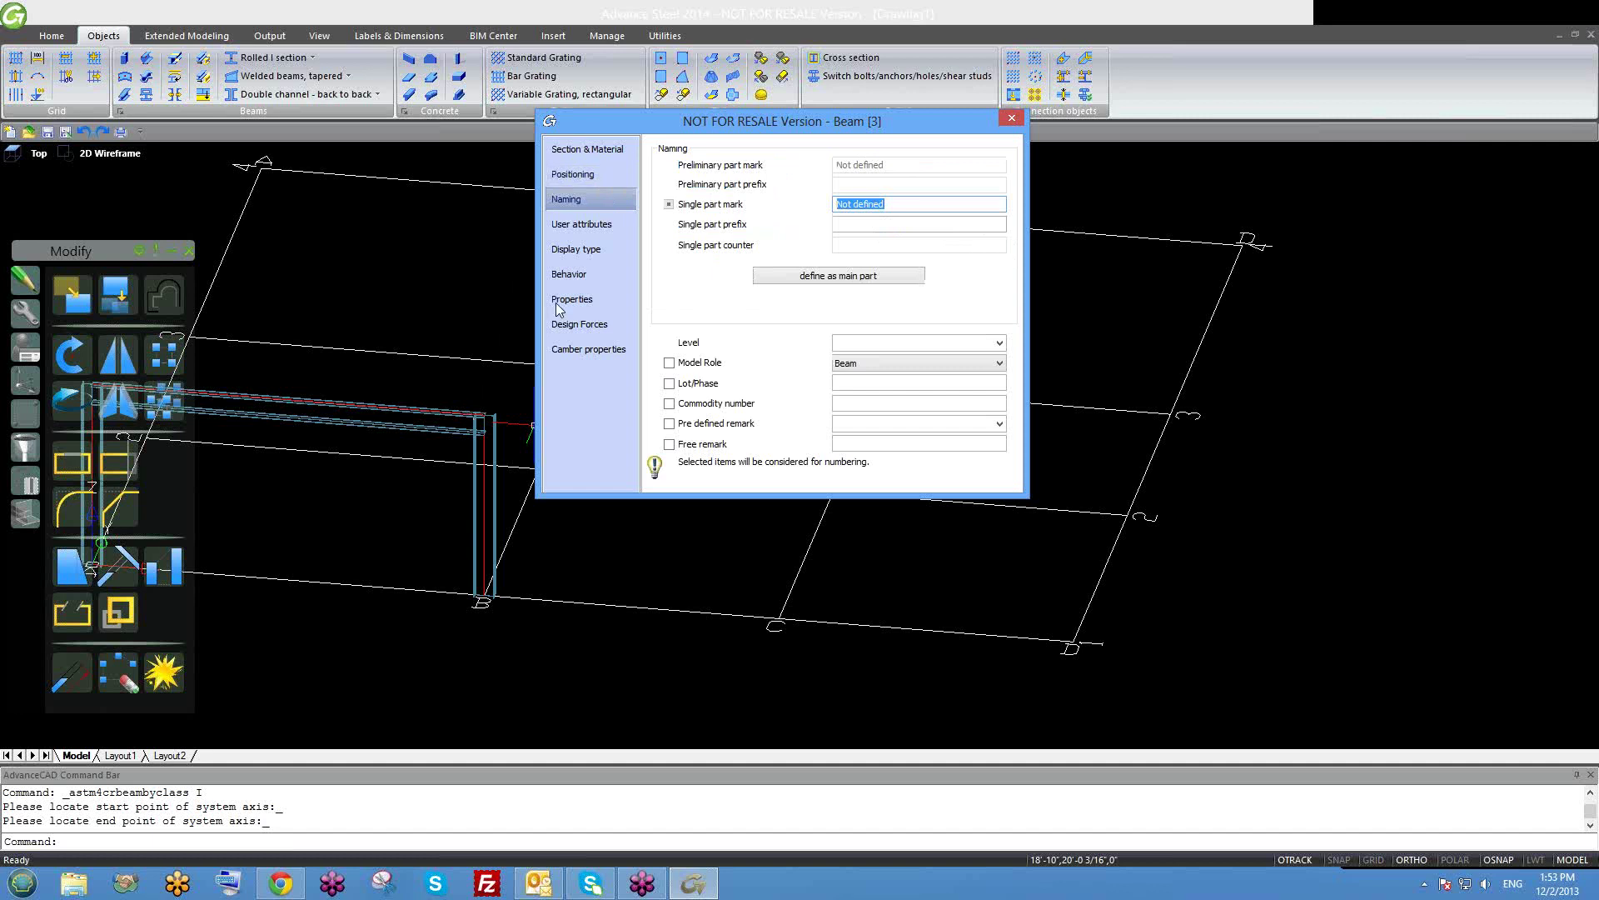
click(587, 175)
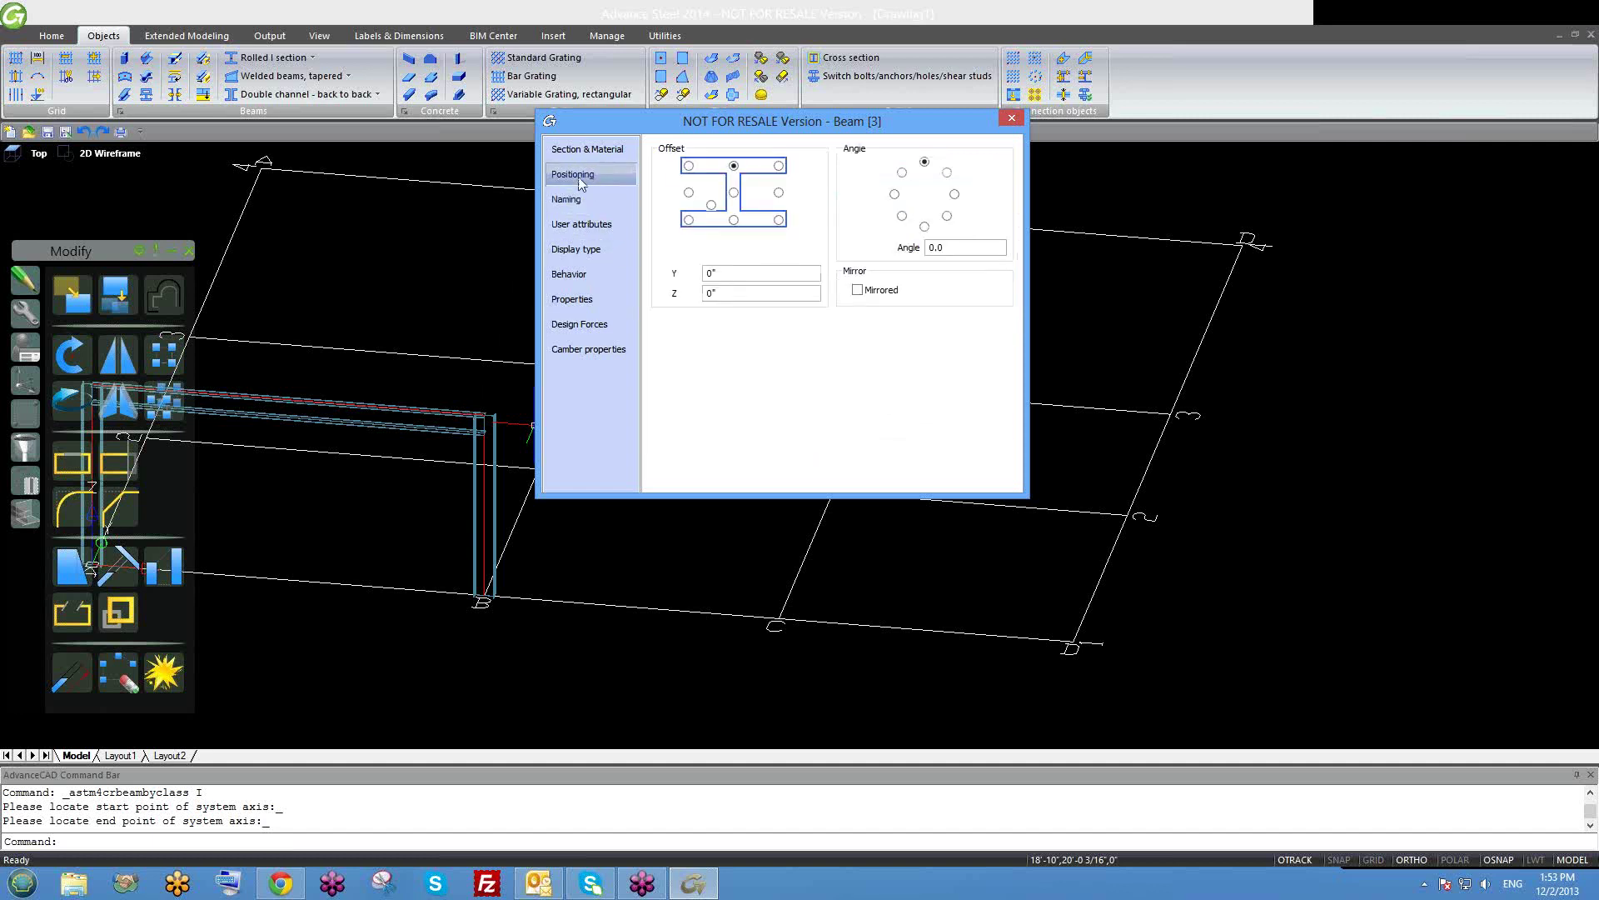
middle_drag(491, 438, 474, 399)
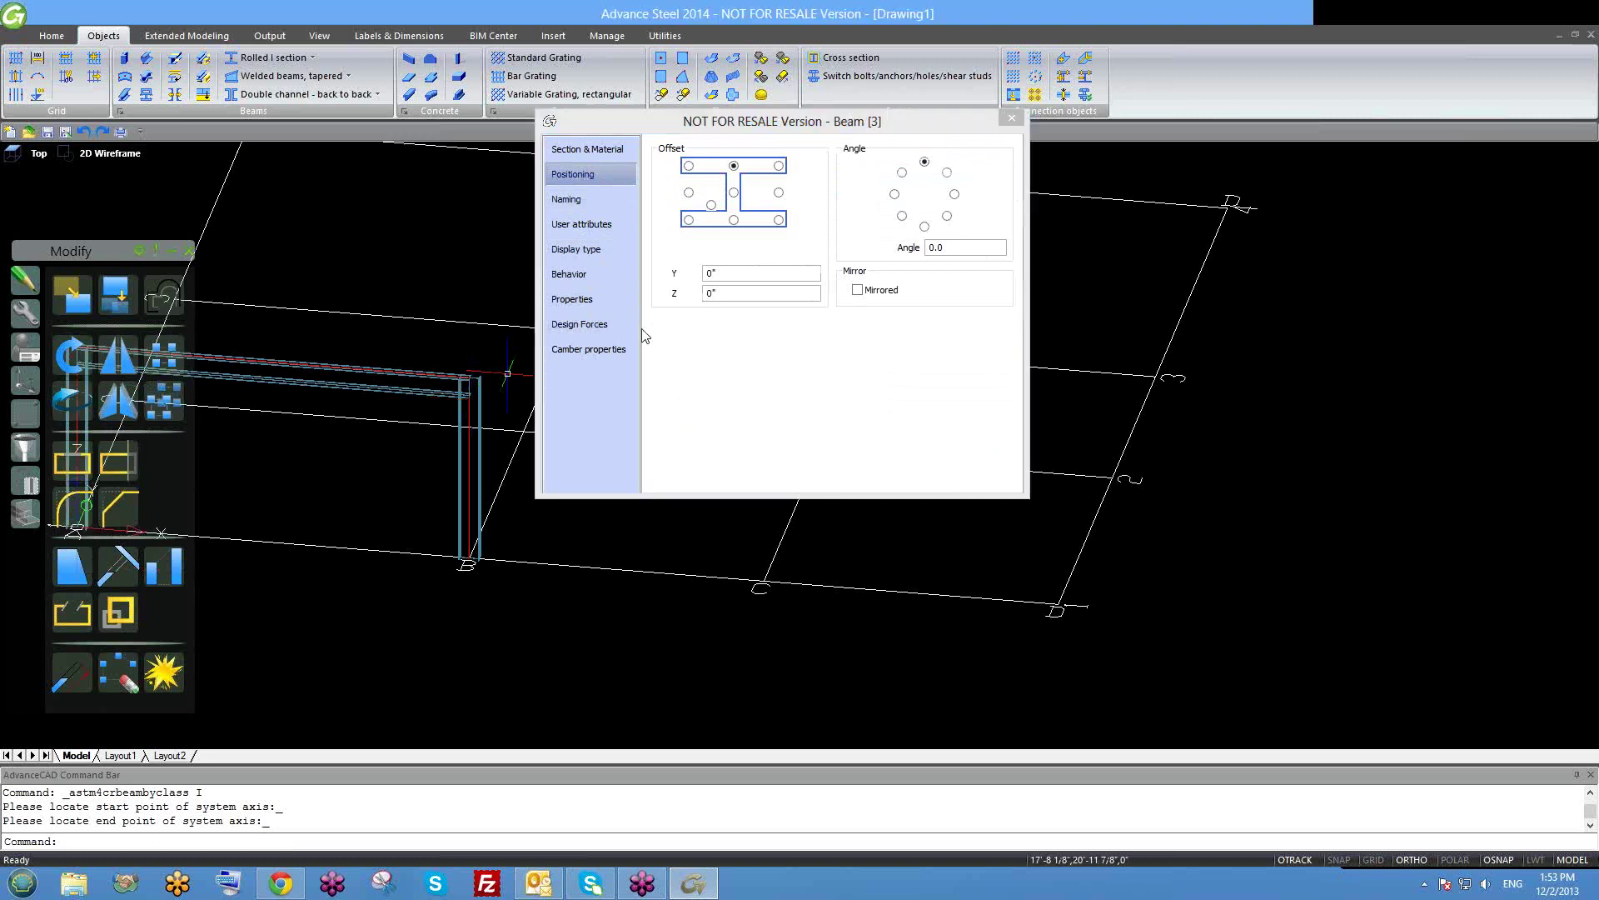
Mark the Positioning setting in the beam's properties as a default to reuse for new beams.
drag(783, 125, 792, 181)
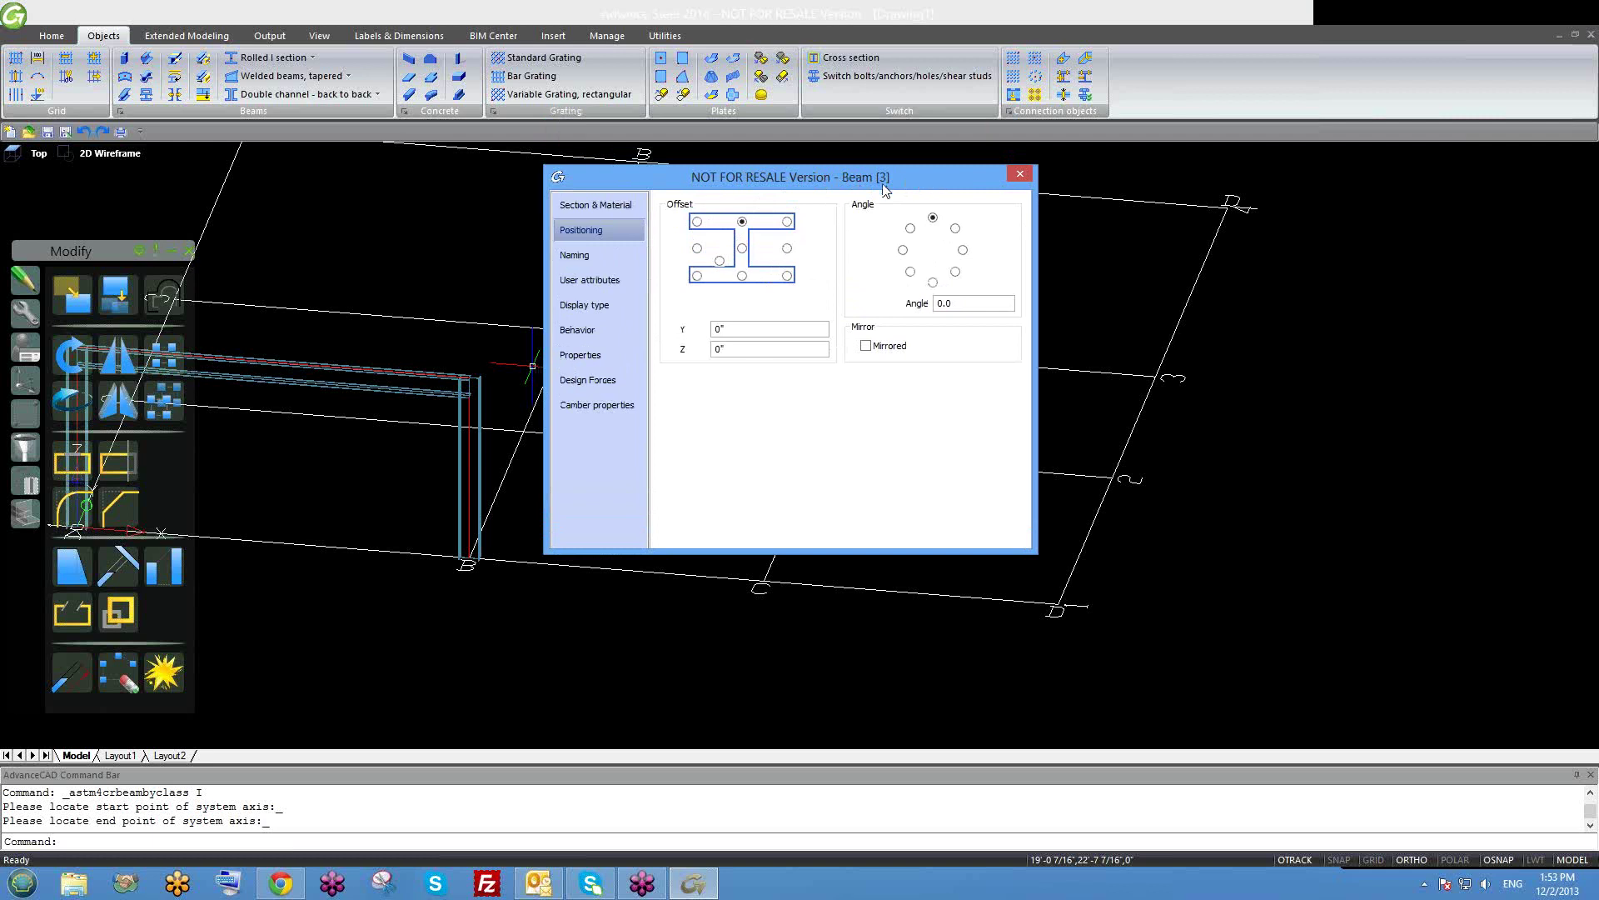
right_click(921, 176)
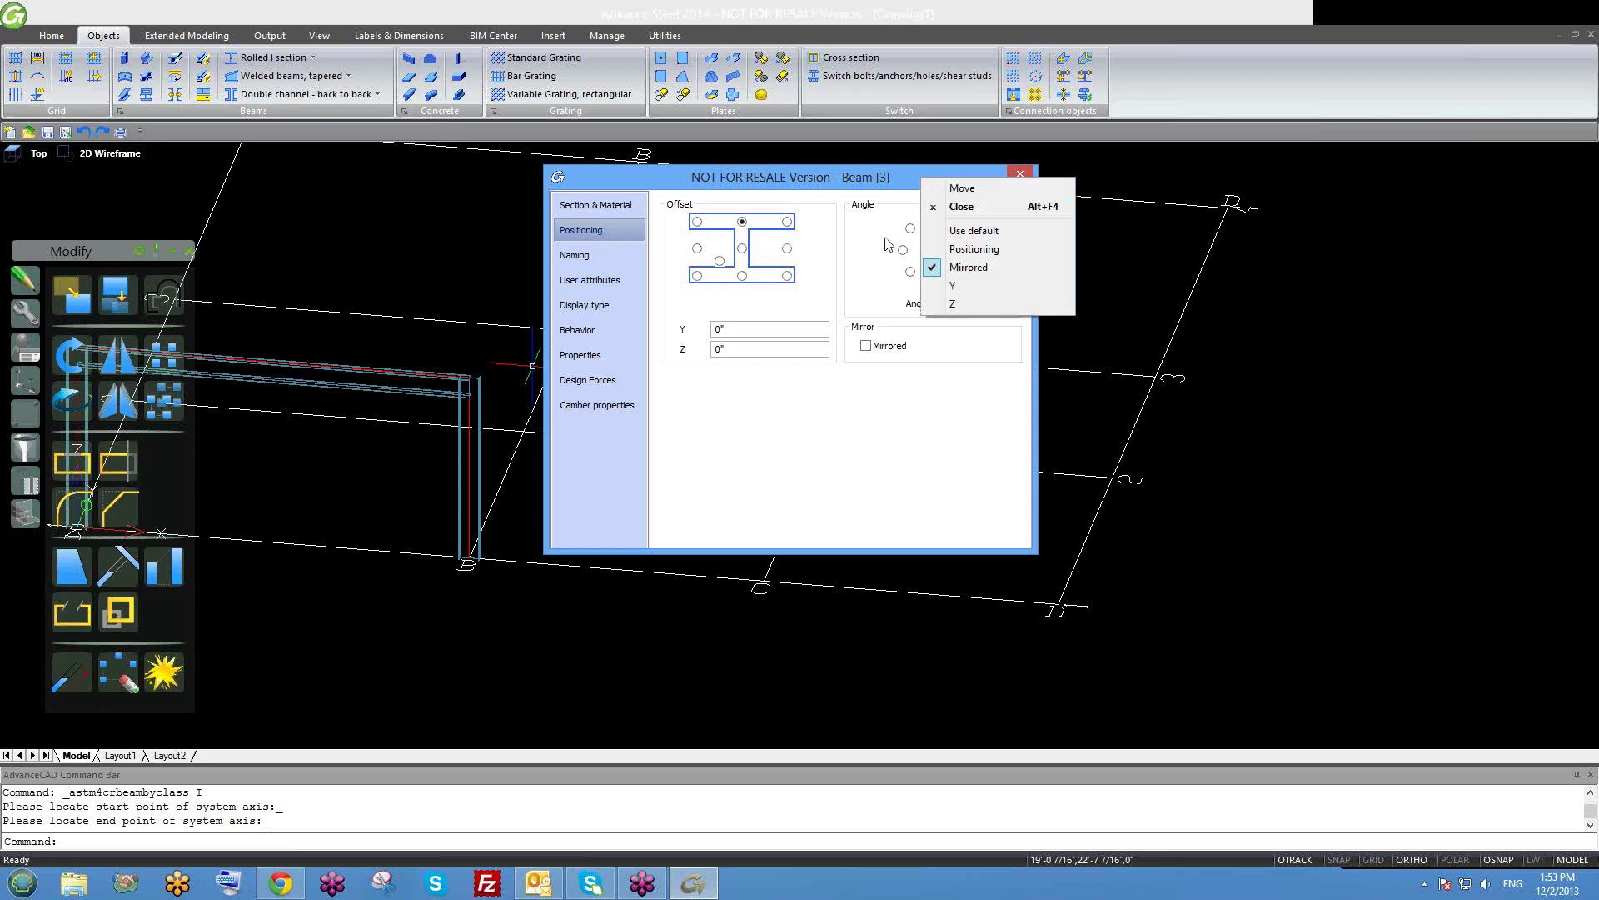
click(970, 252)
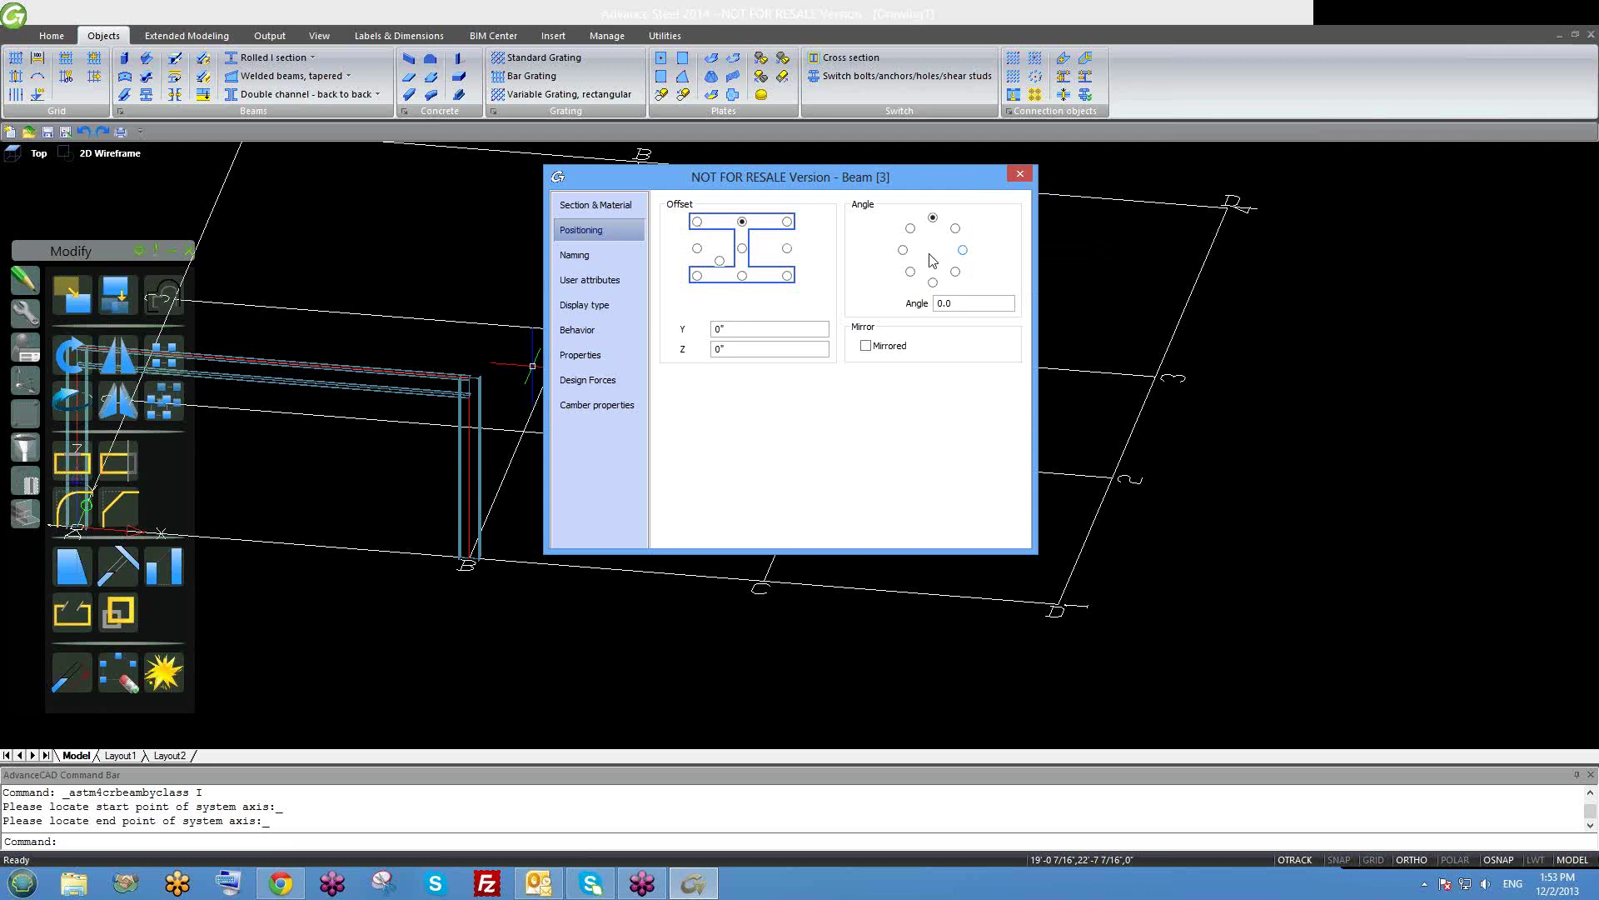
Mark Model Role in the beam's naming settings as a default for new beams and close the properties.
click(592, 254)
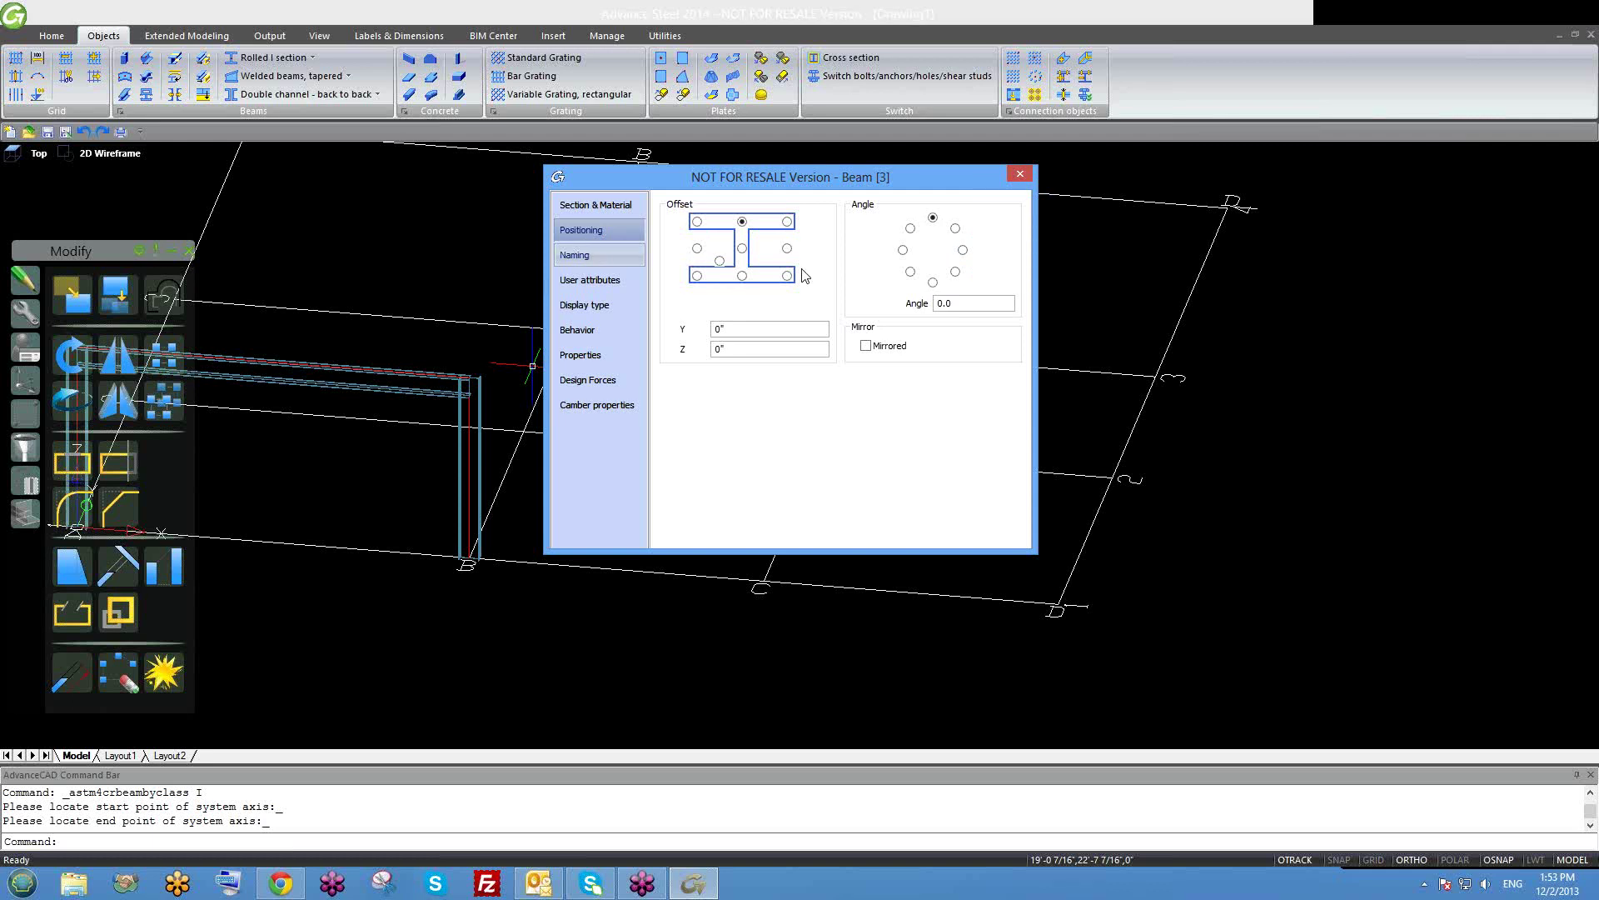
right_click(931, 177)
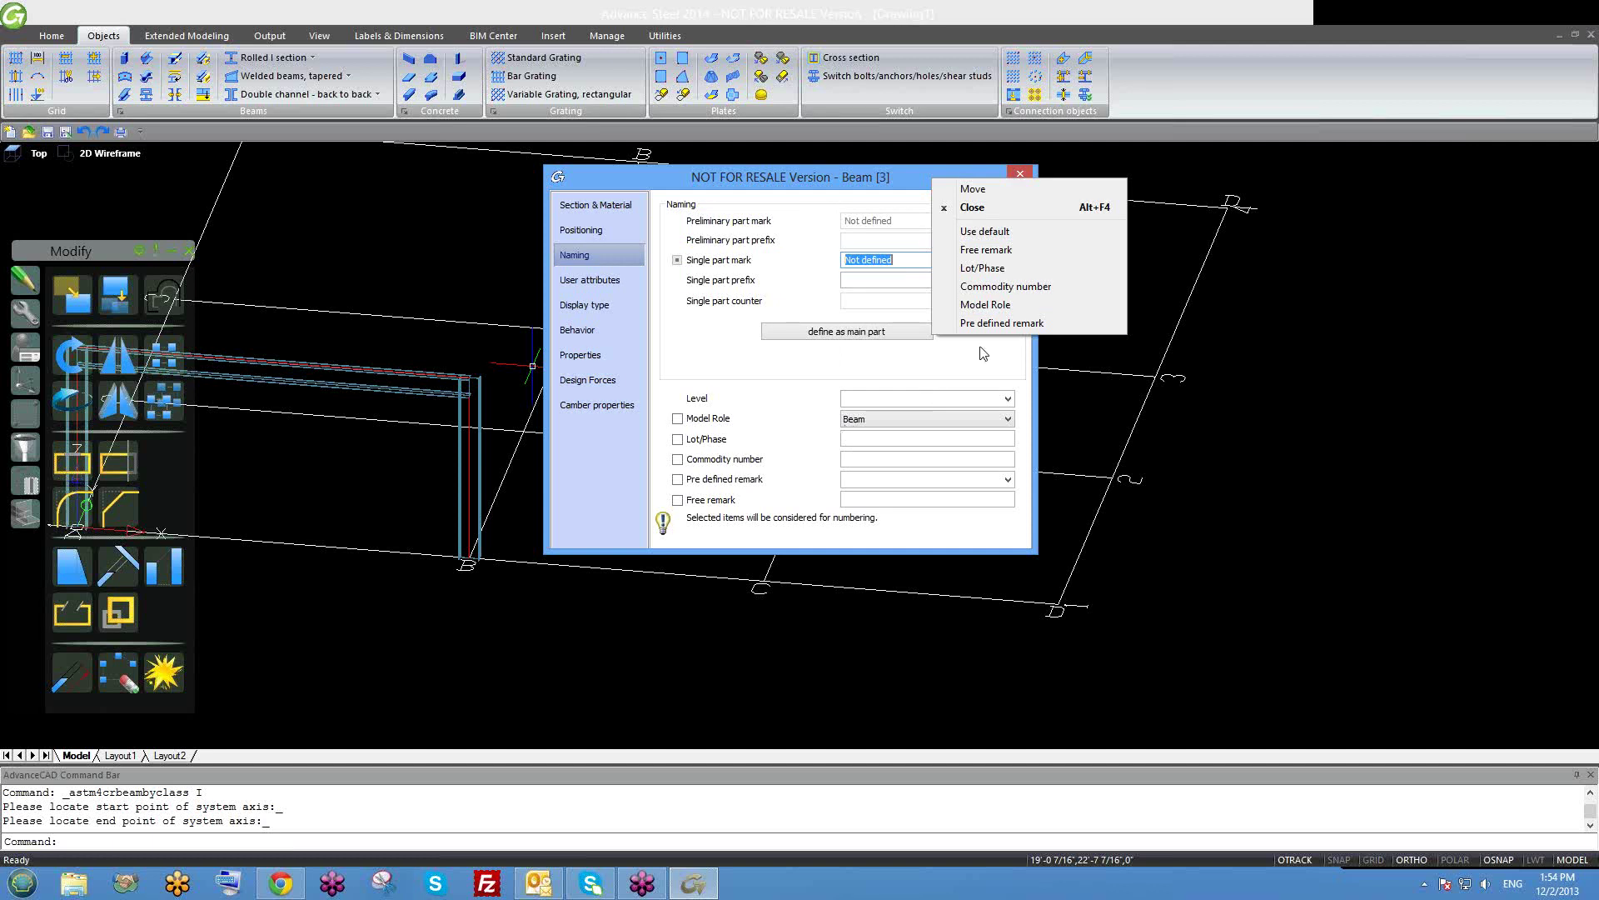
click(1006, 304)
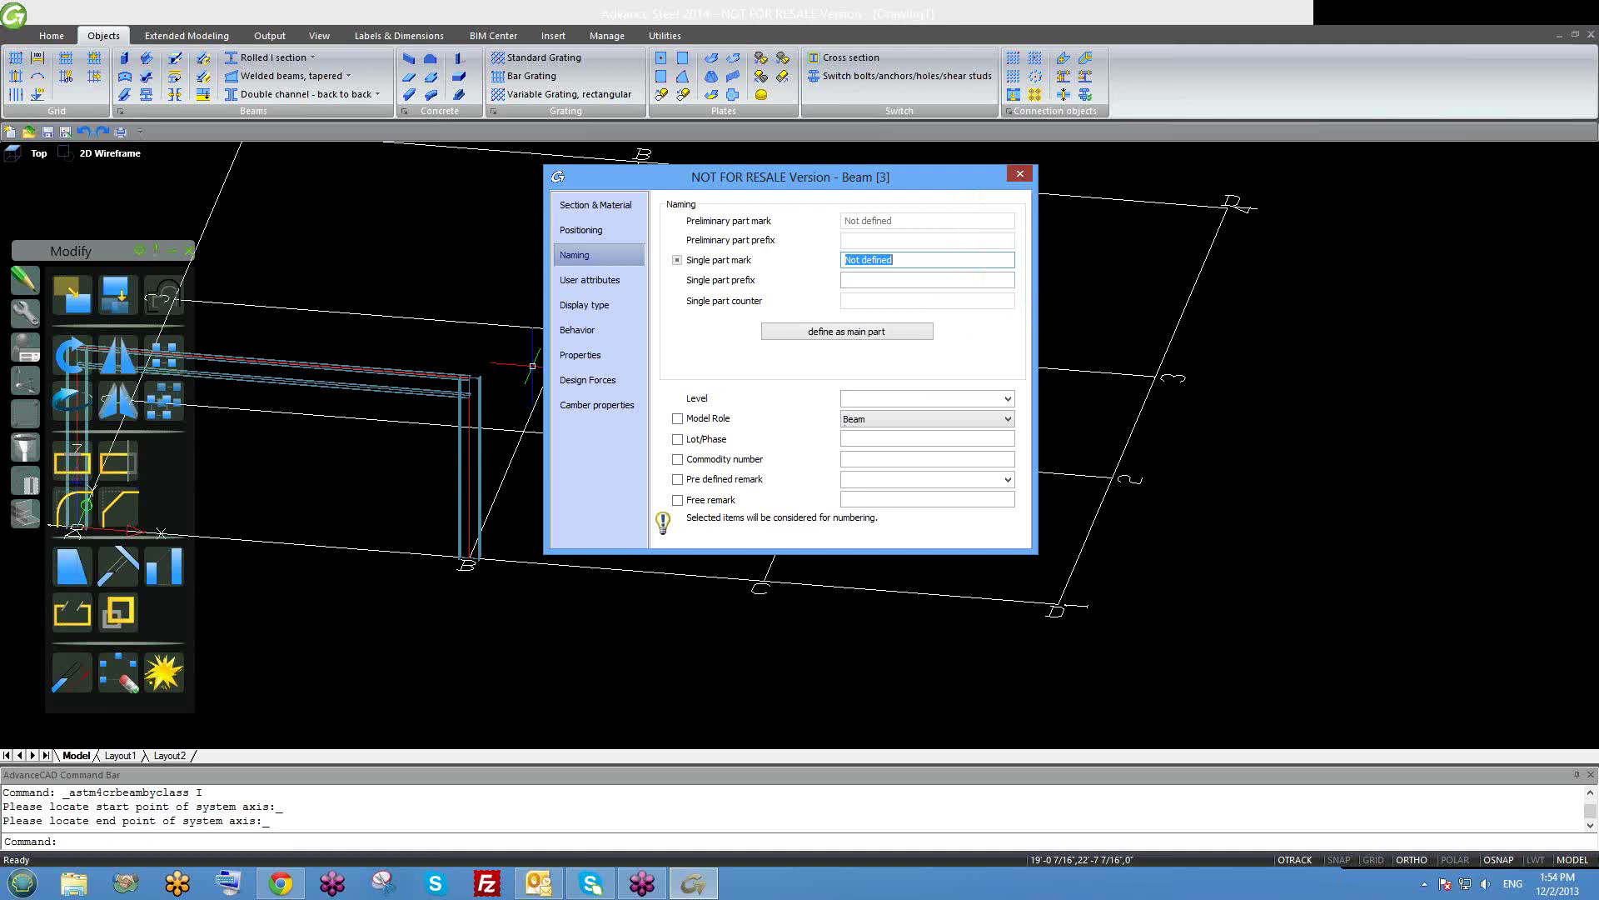
click(1020, 174)
Copy the column at grid line B to the front grid intersection on grid line C, using its base as reference.
scroll(758, 454, down, 4)
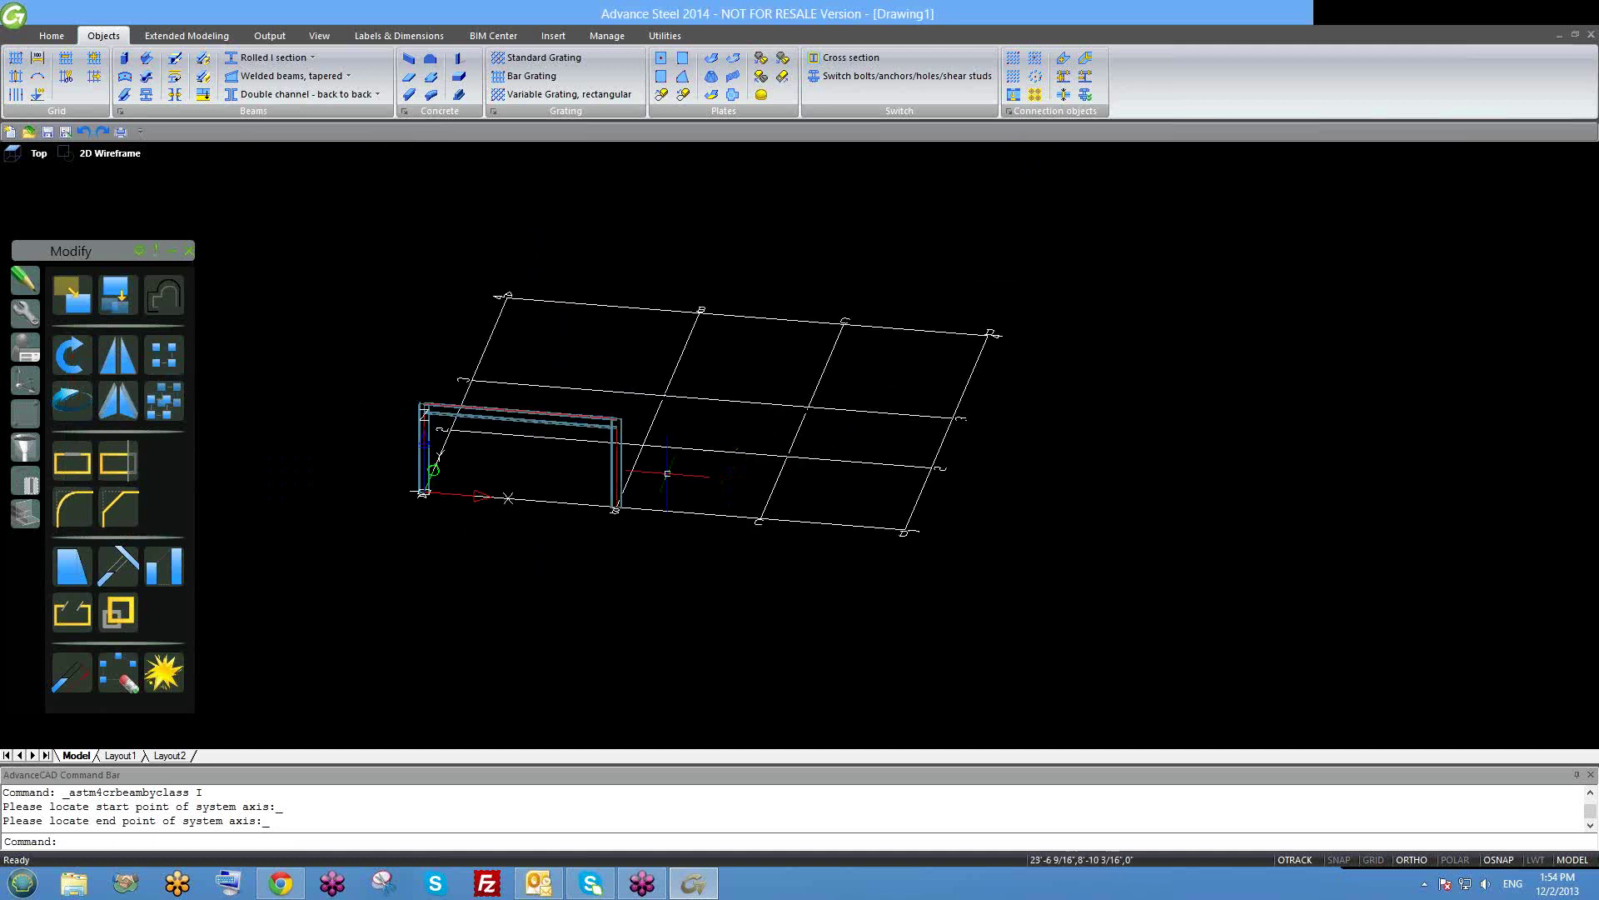
shift+middle_drag(653, 542, 675, 567)
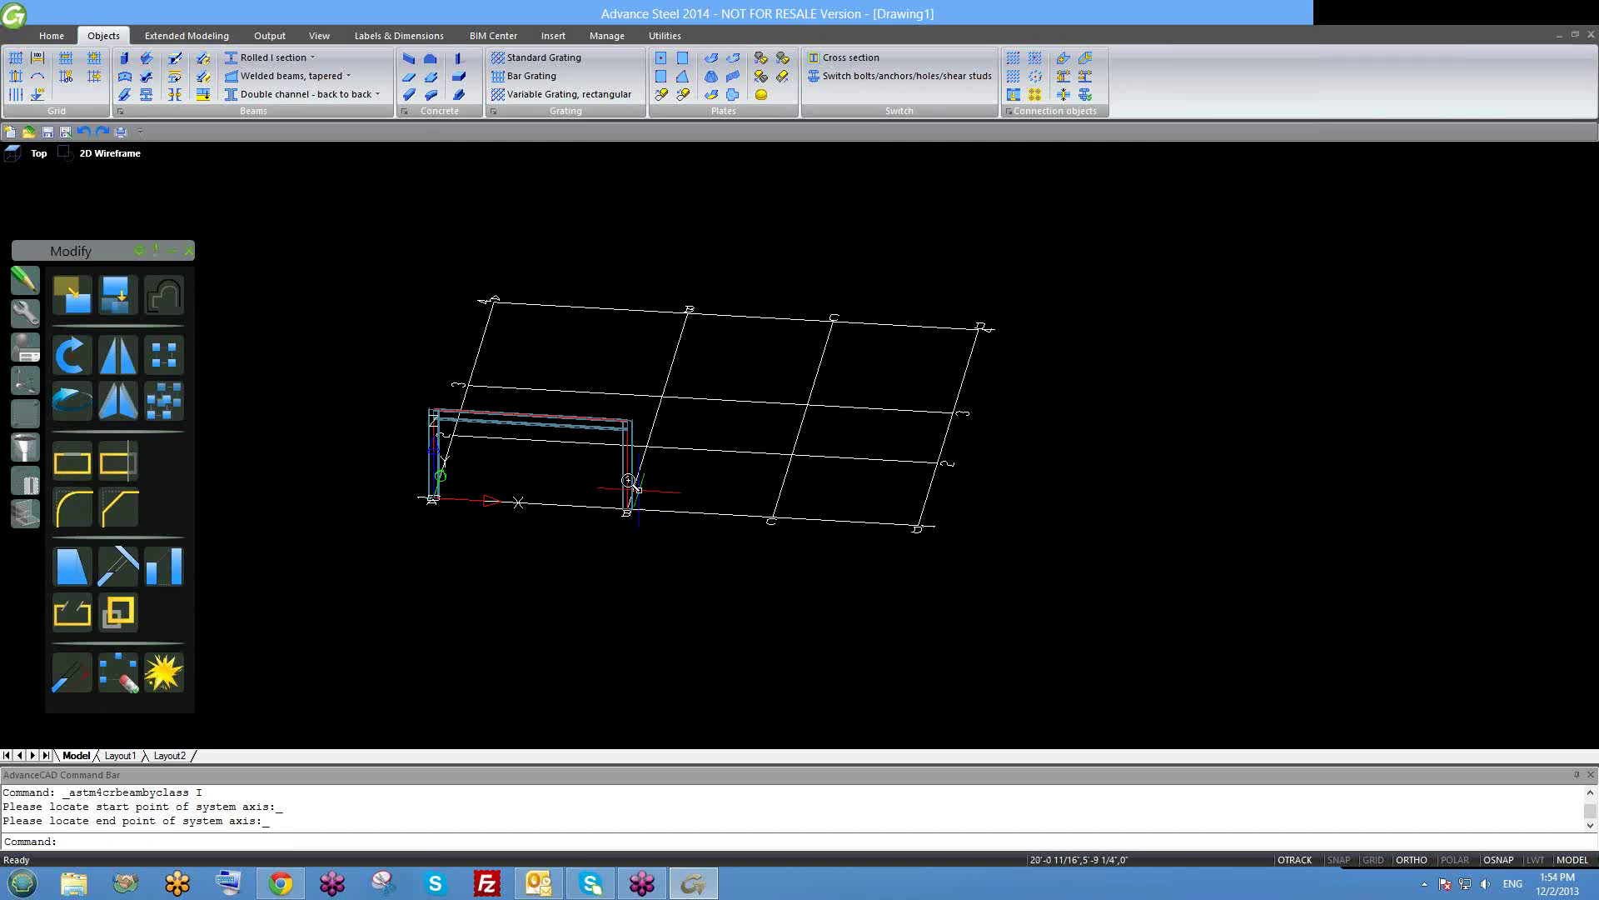
scroll(626, 492, up, 2)
click(593, 471)
click(722, 490)
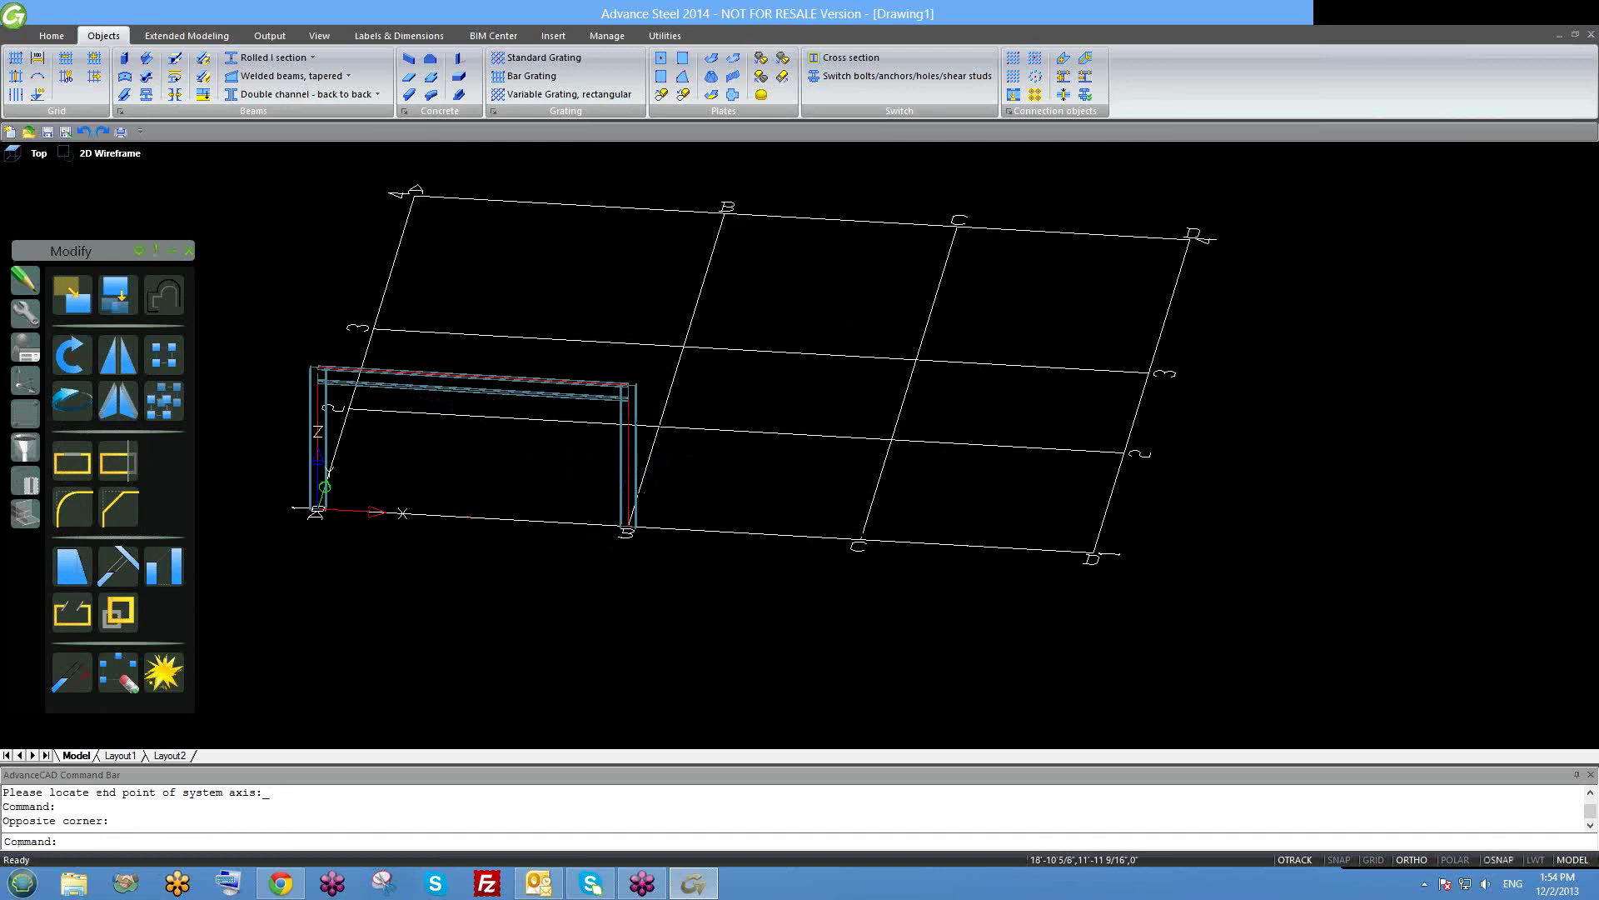
text(c)
key(Return)
click(628, 526)
click(861, 541)
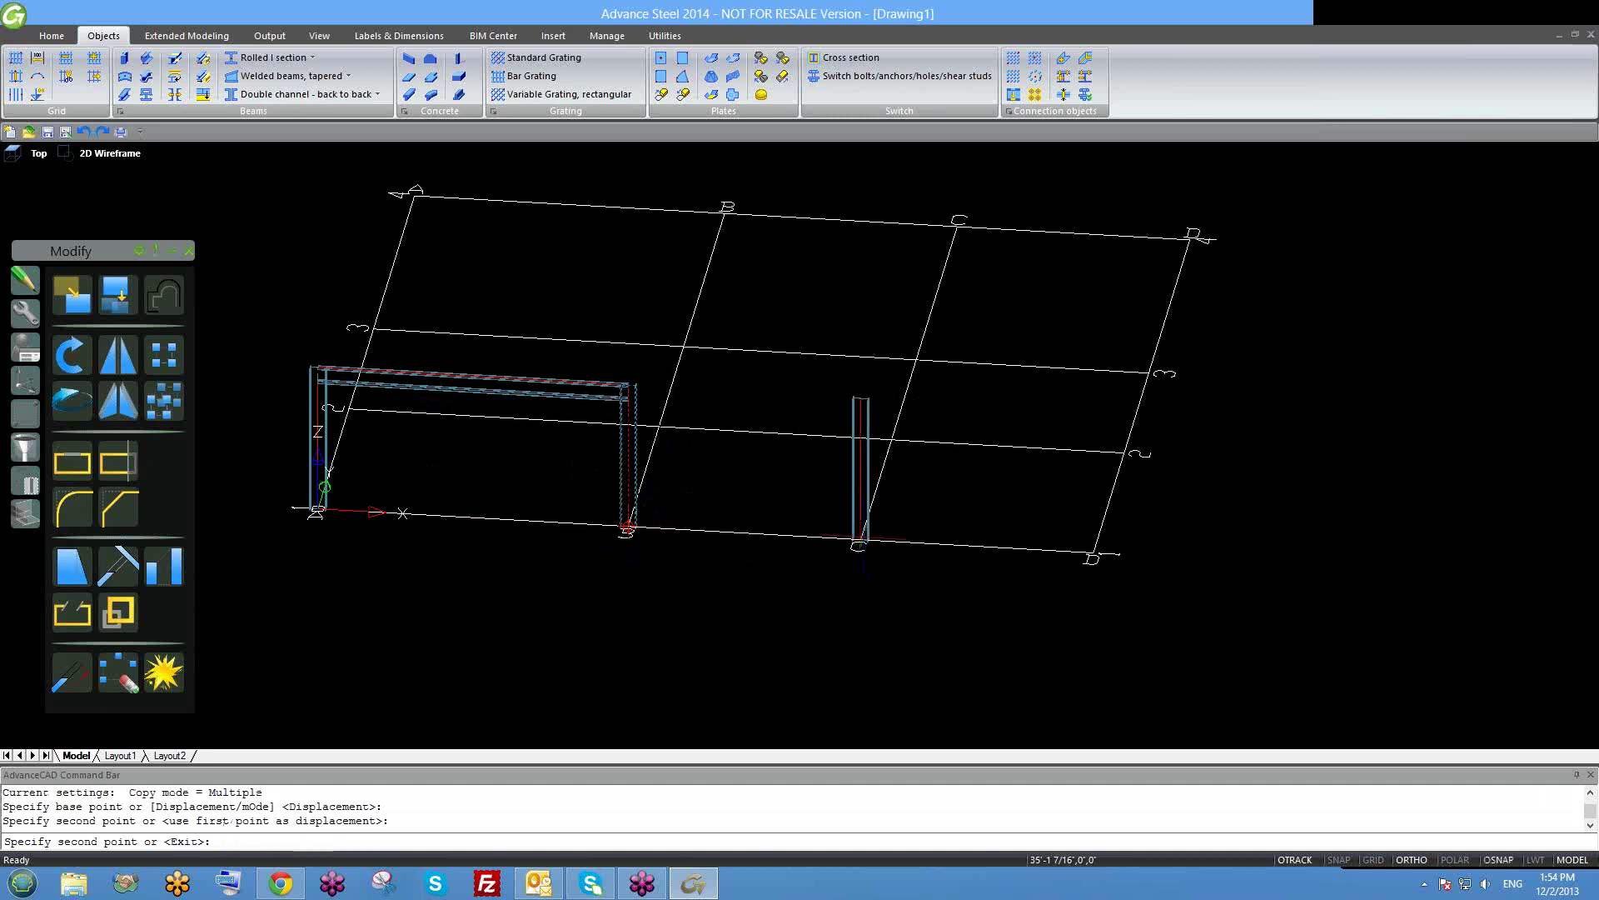
key(Escape)
Place a rolled I-section beam between the tops of the columns on grid lines B and C.
scroll(858, 543, down, 2)
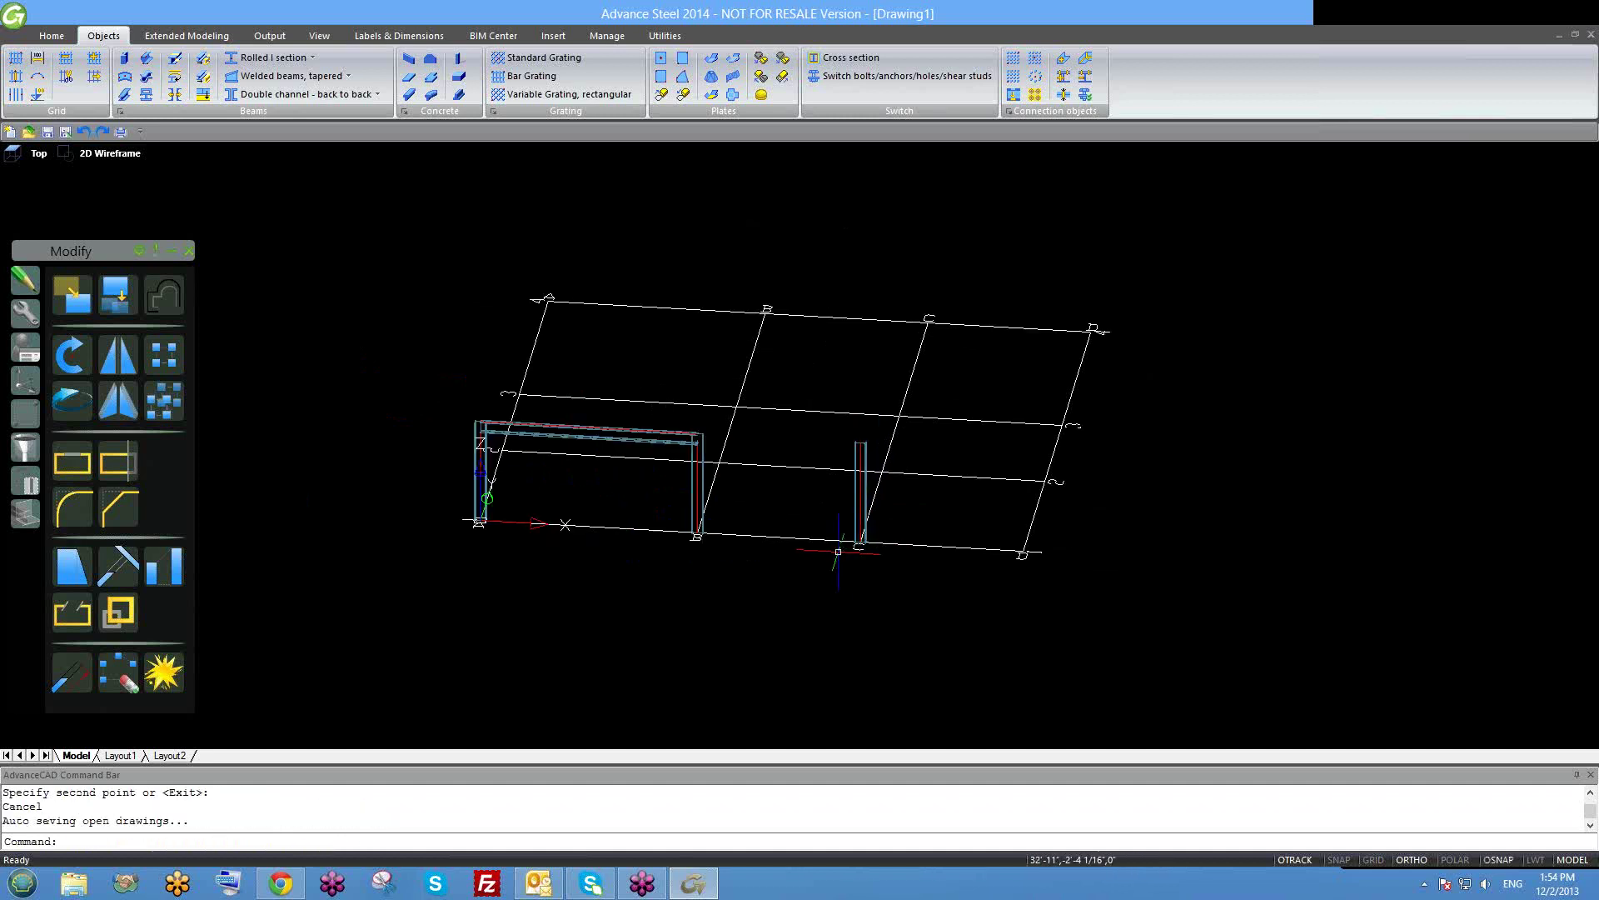
shift+middle_drag(813, 551, 783, 552)
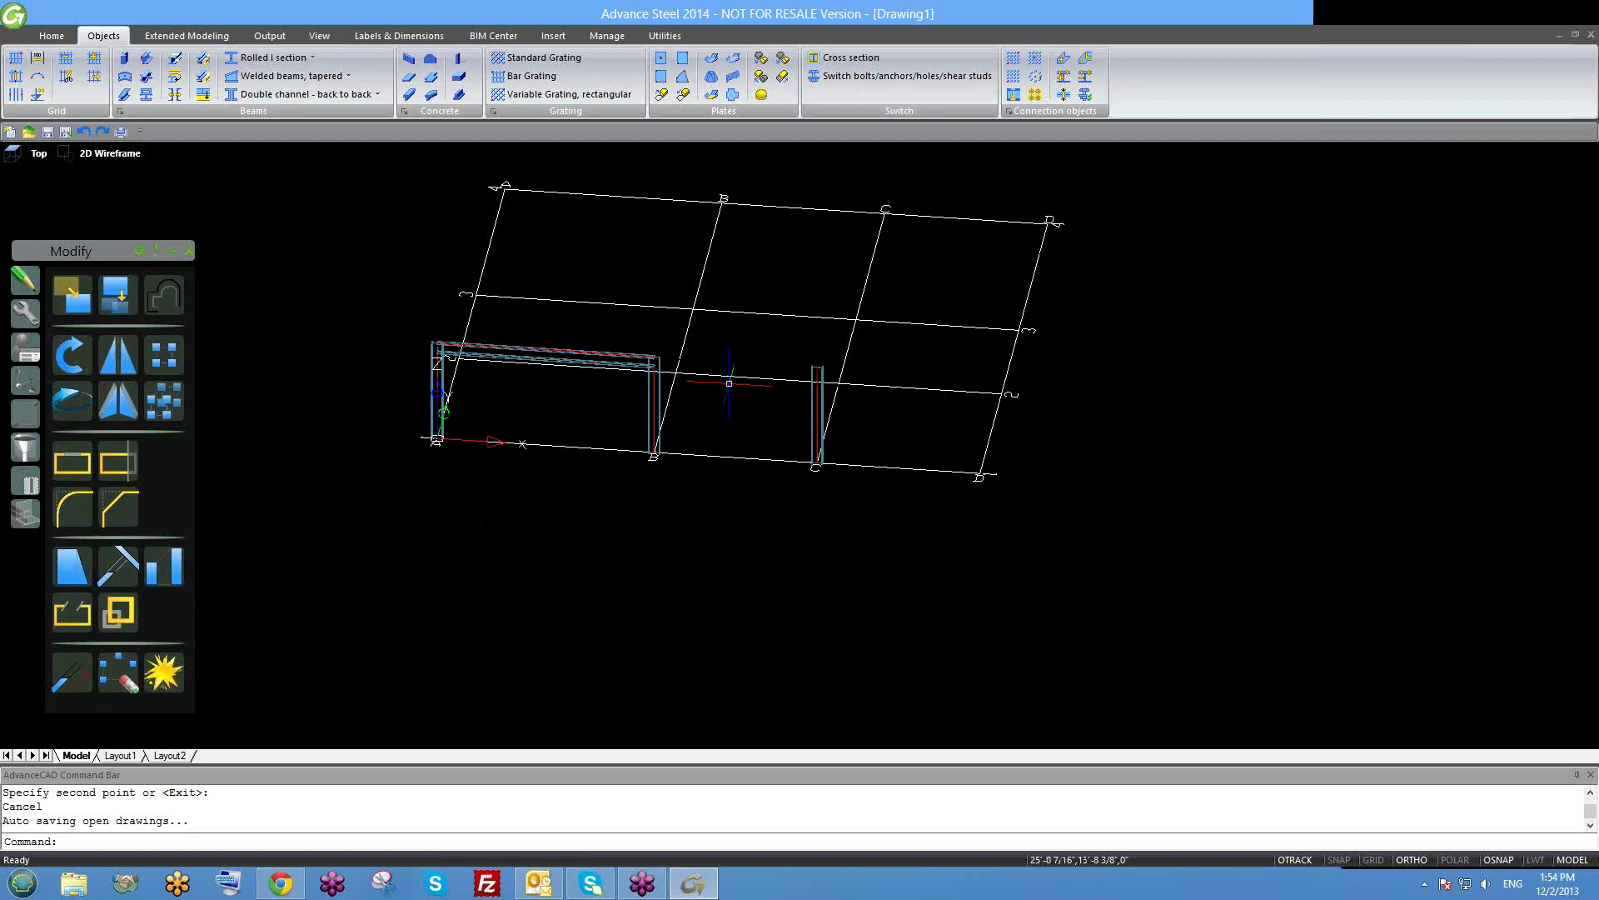
click(265, 57)
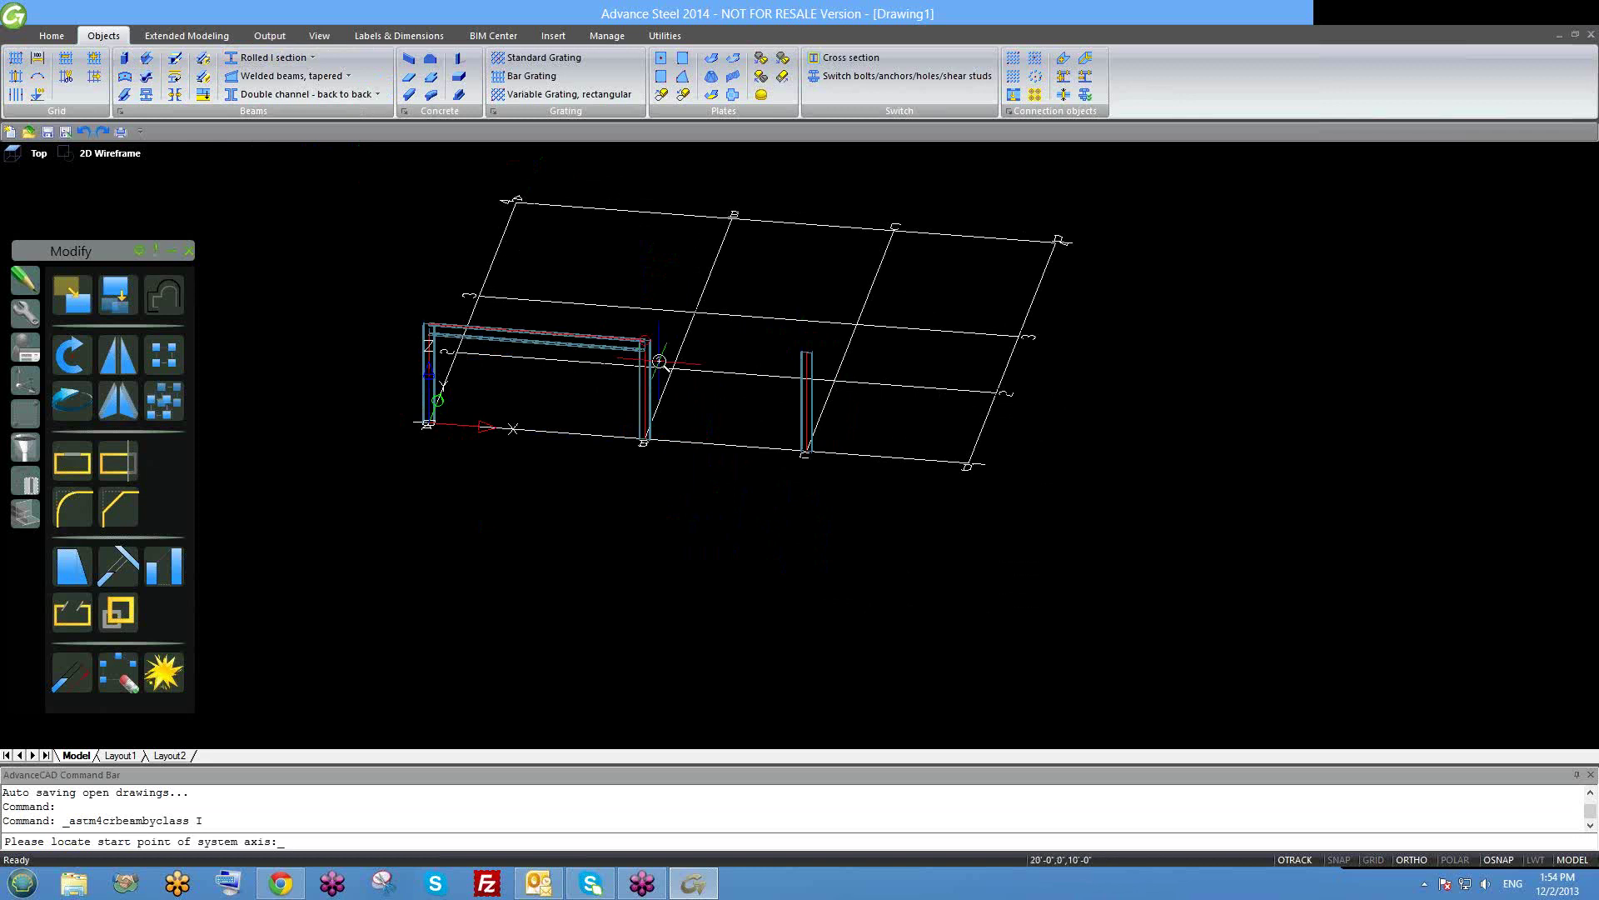
scroll(660, 365, up, 2)
click(639, 330)
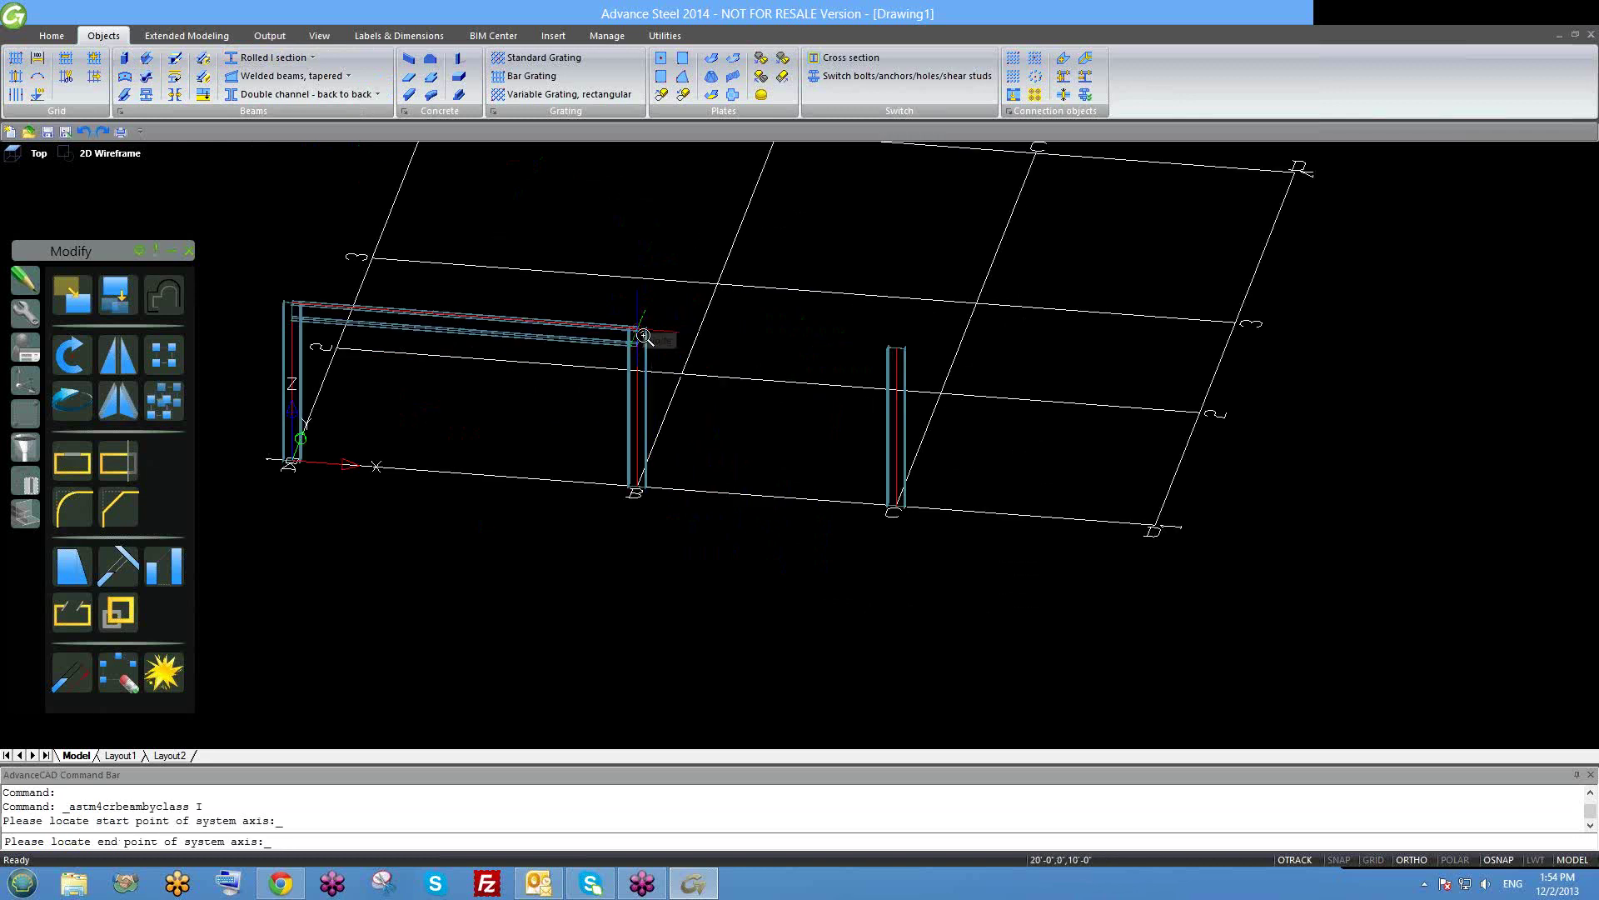
scroll(643, 335, down, 3)
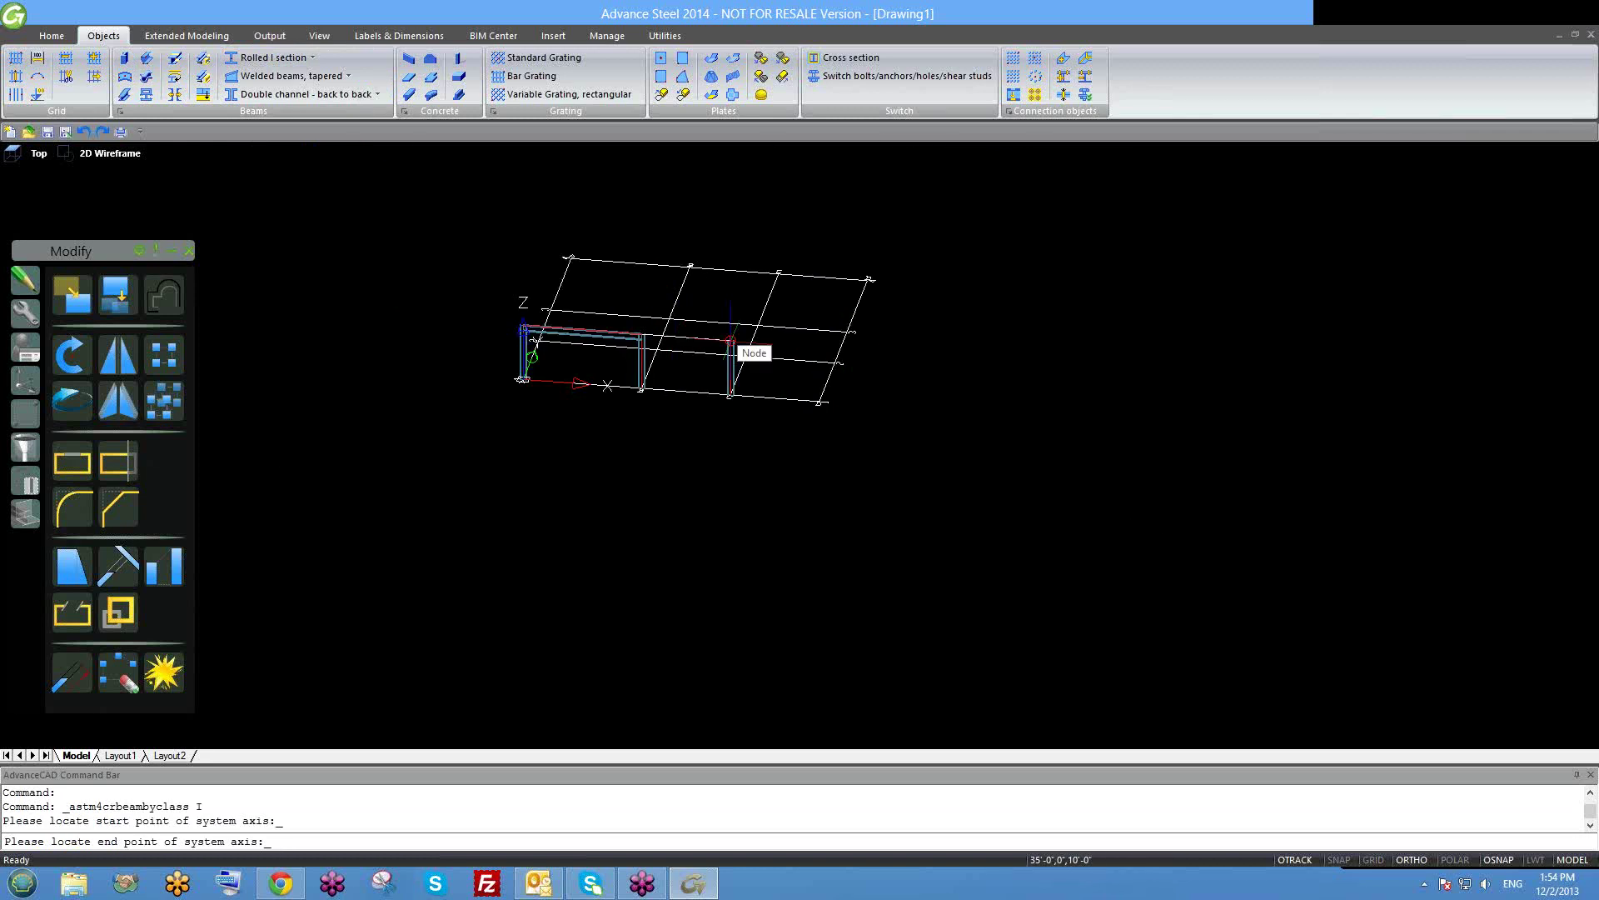
click(729, 344)
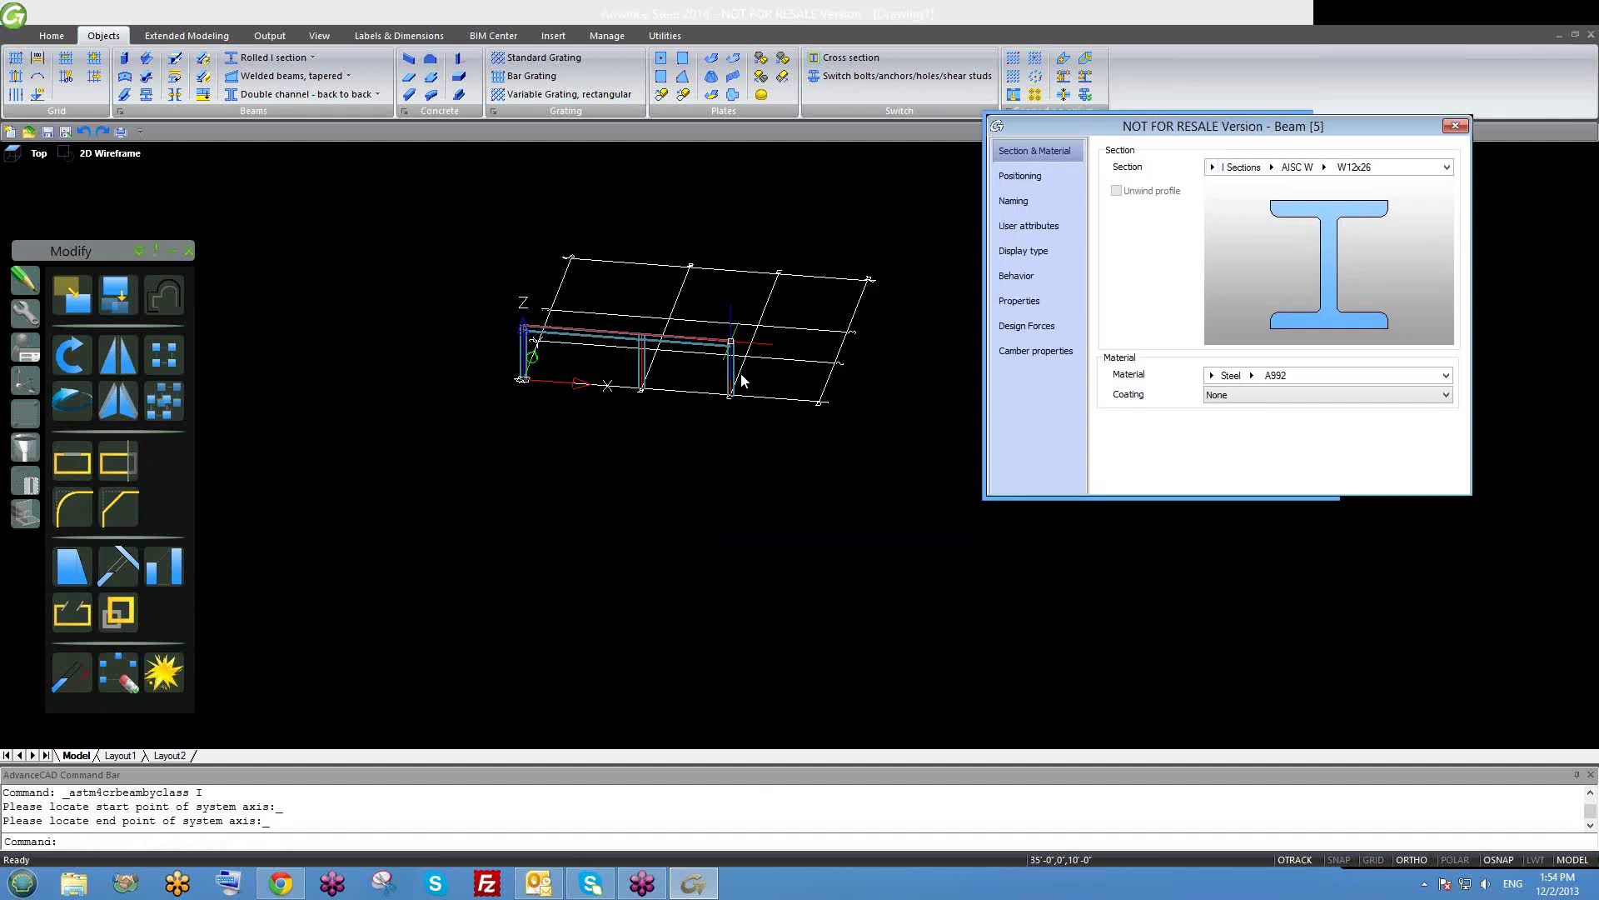
Check the new B–C beam's model role and offset positioning in its properties and close them.
scroll(733, 375, up, 3)
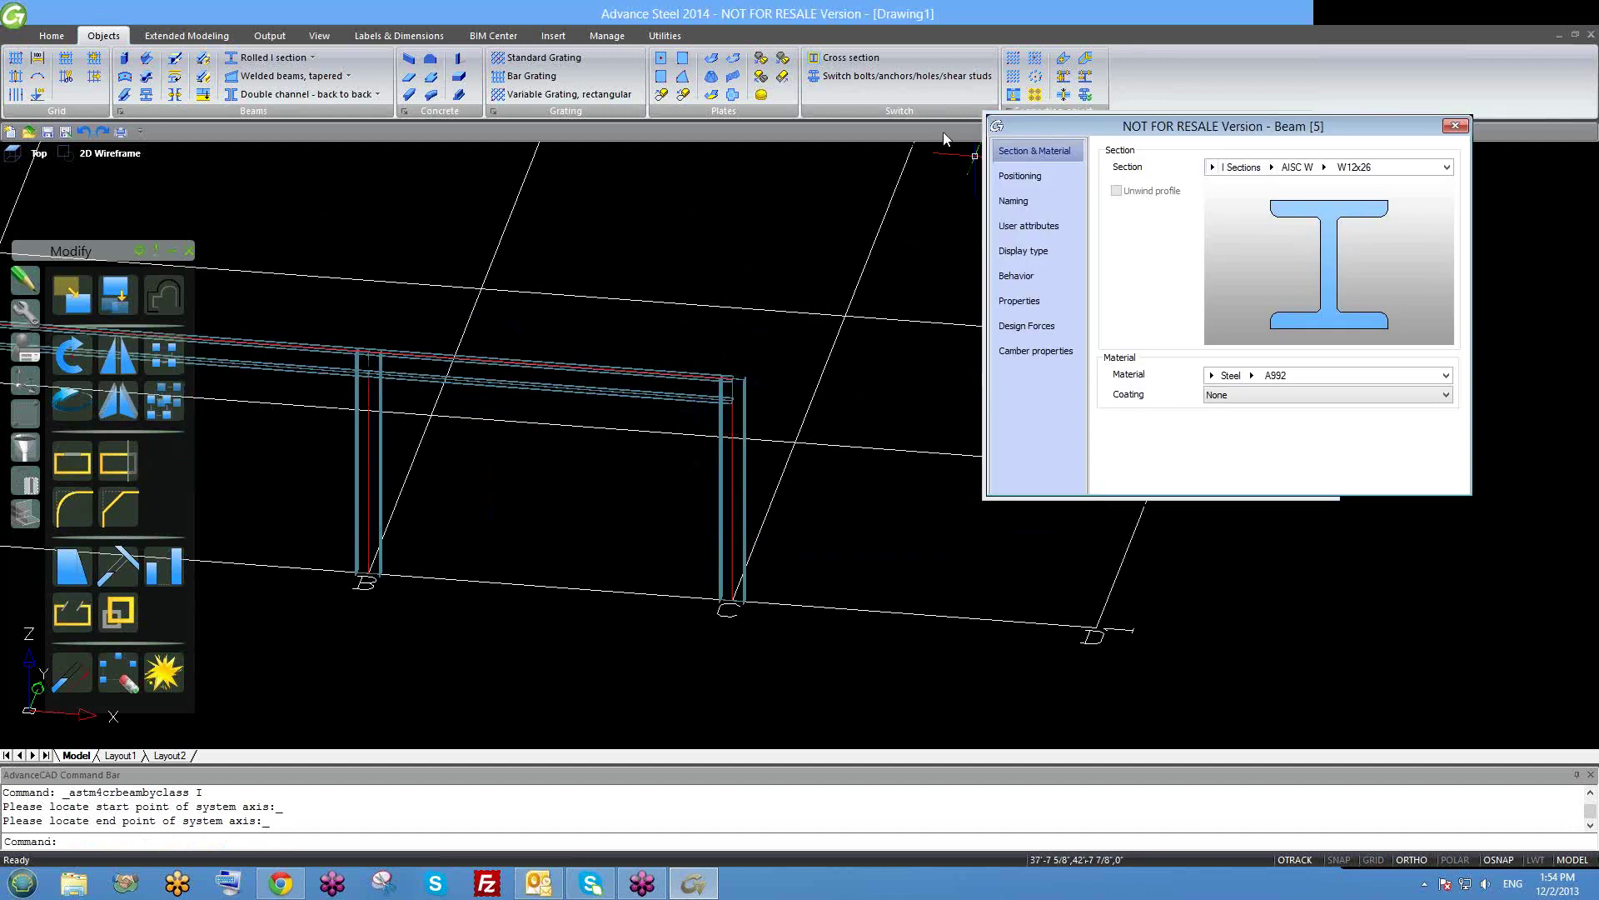
click(749, 117)
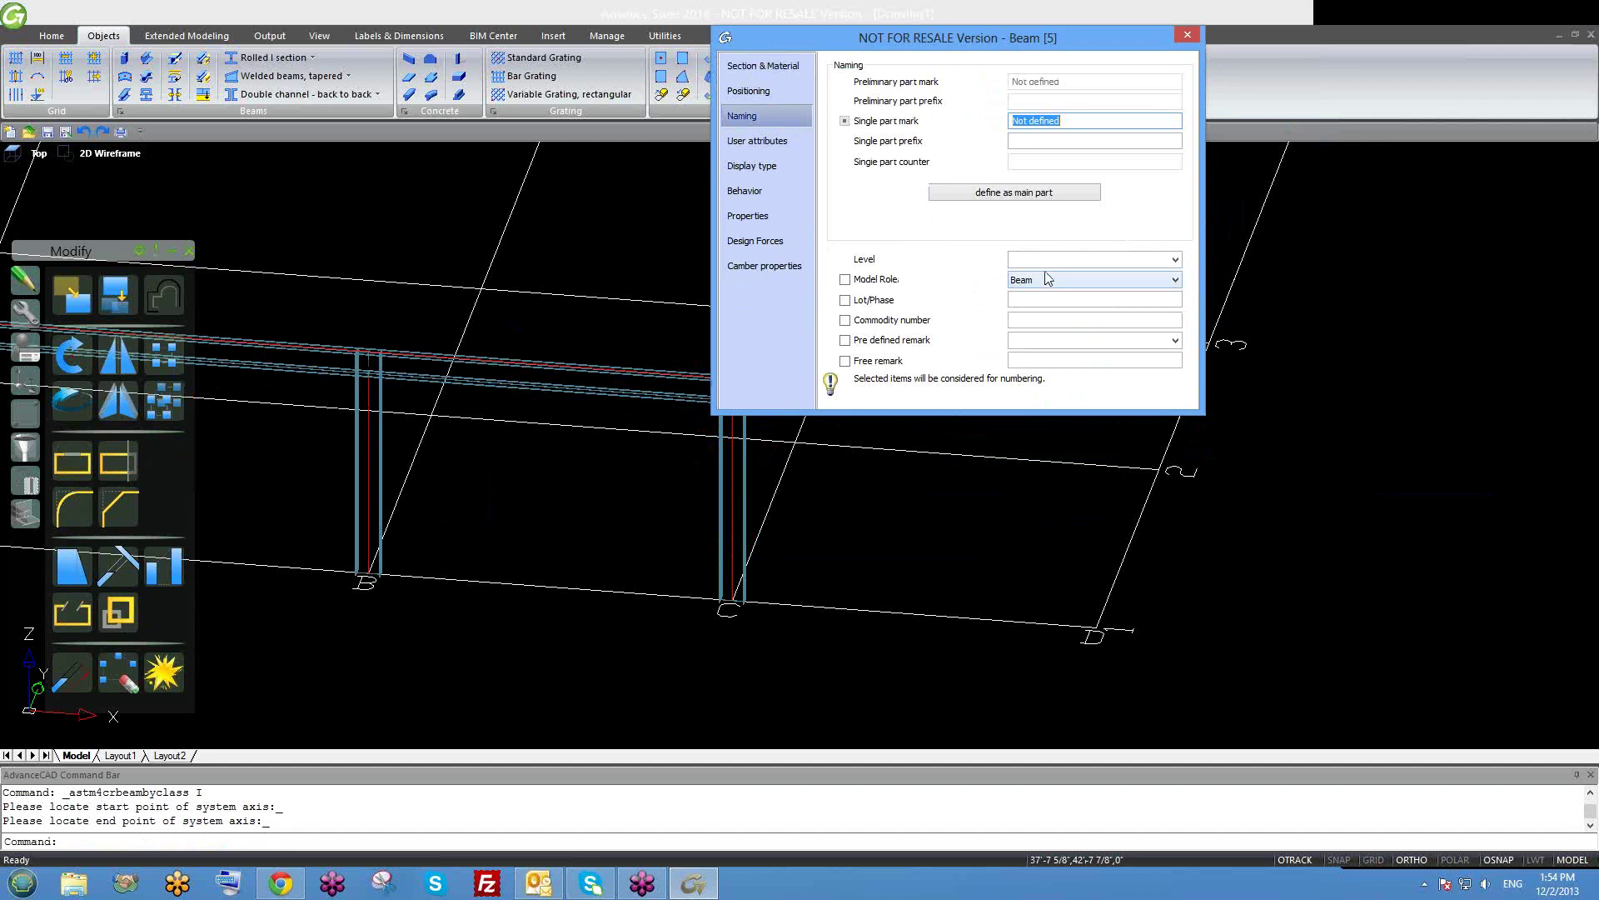
click(773, 90)
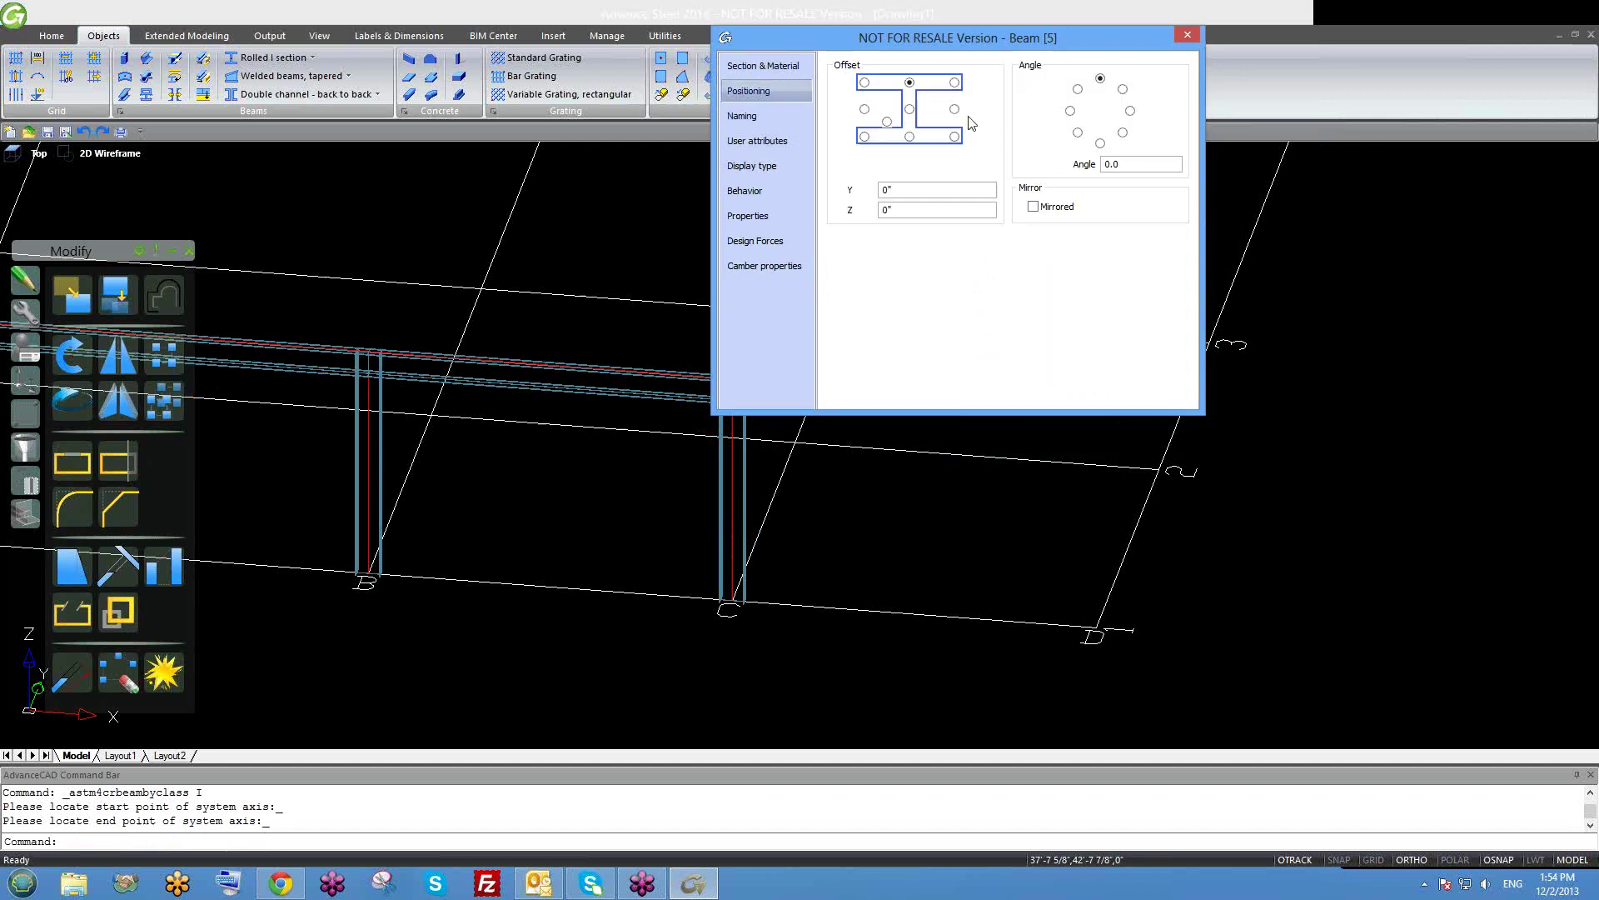
scroll(608, 377, down, 5)
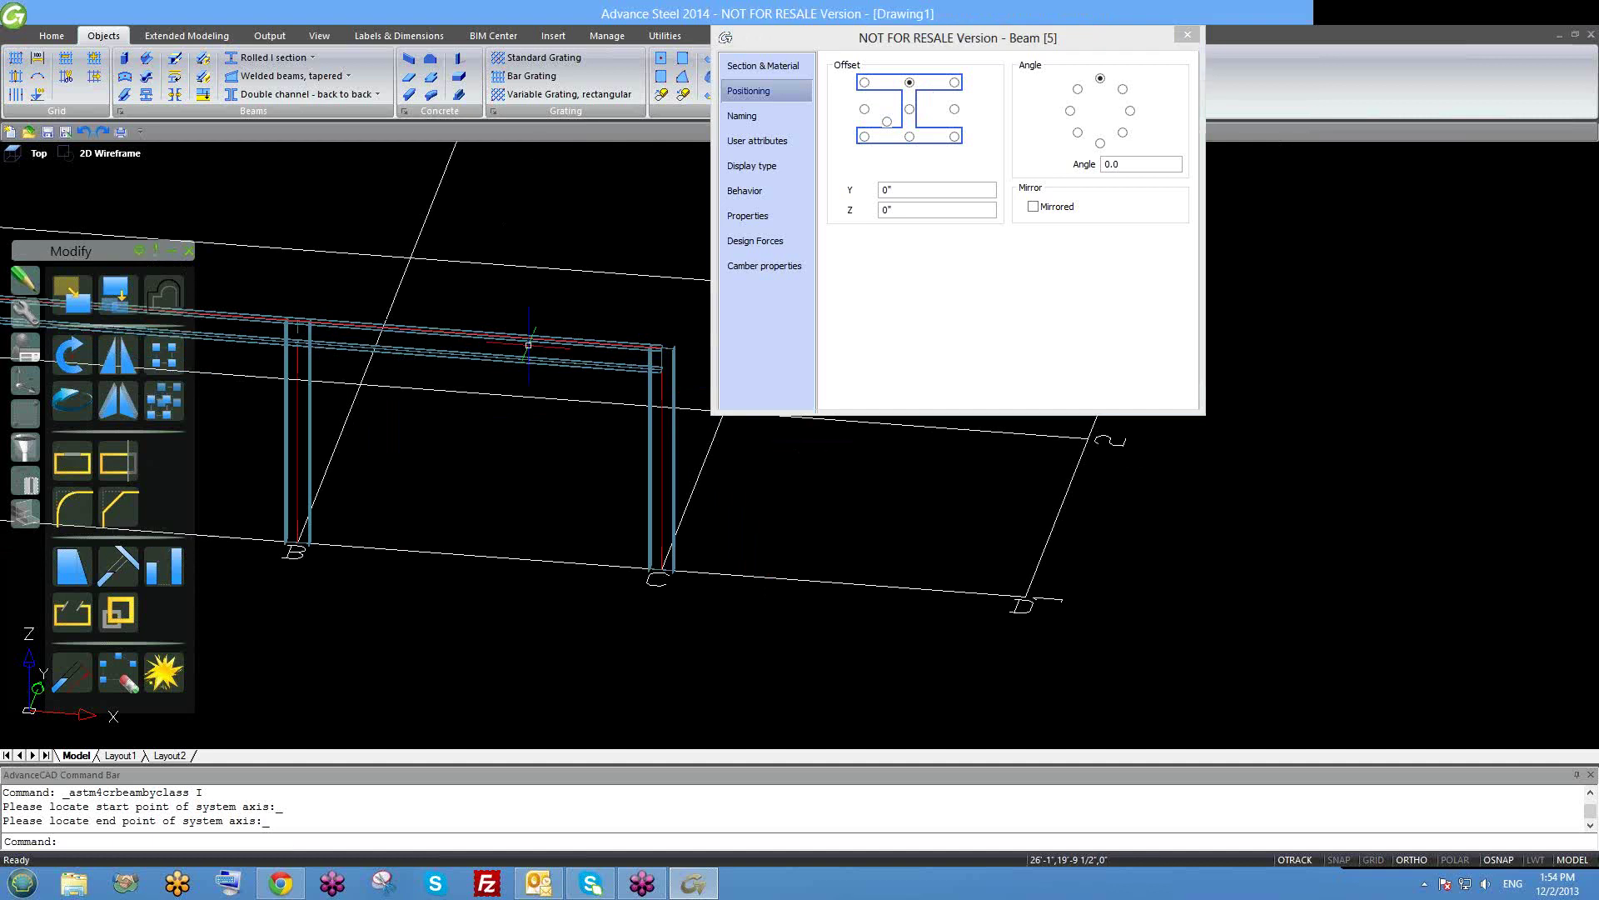
shift+middle_drag(475, 391, 508, 400)
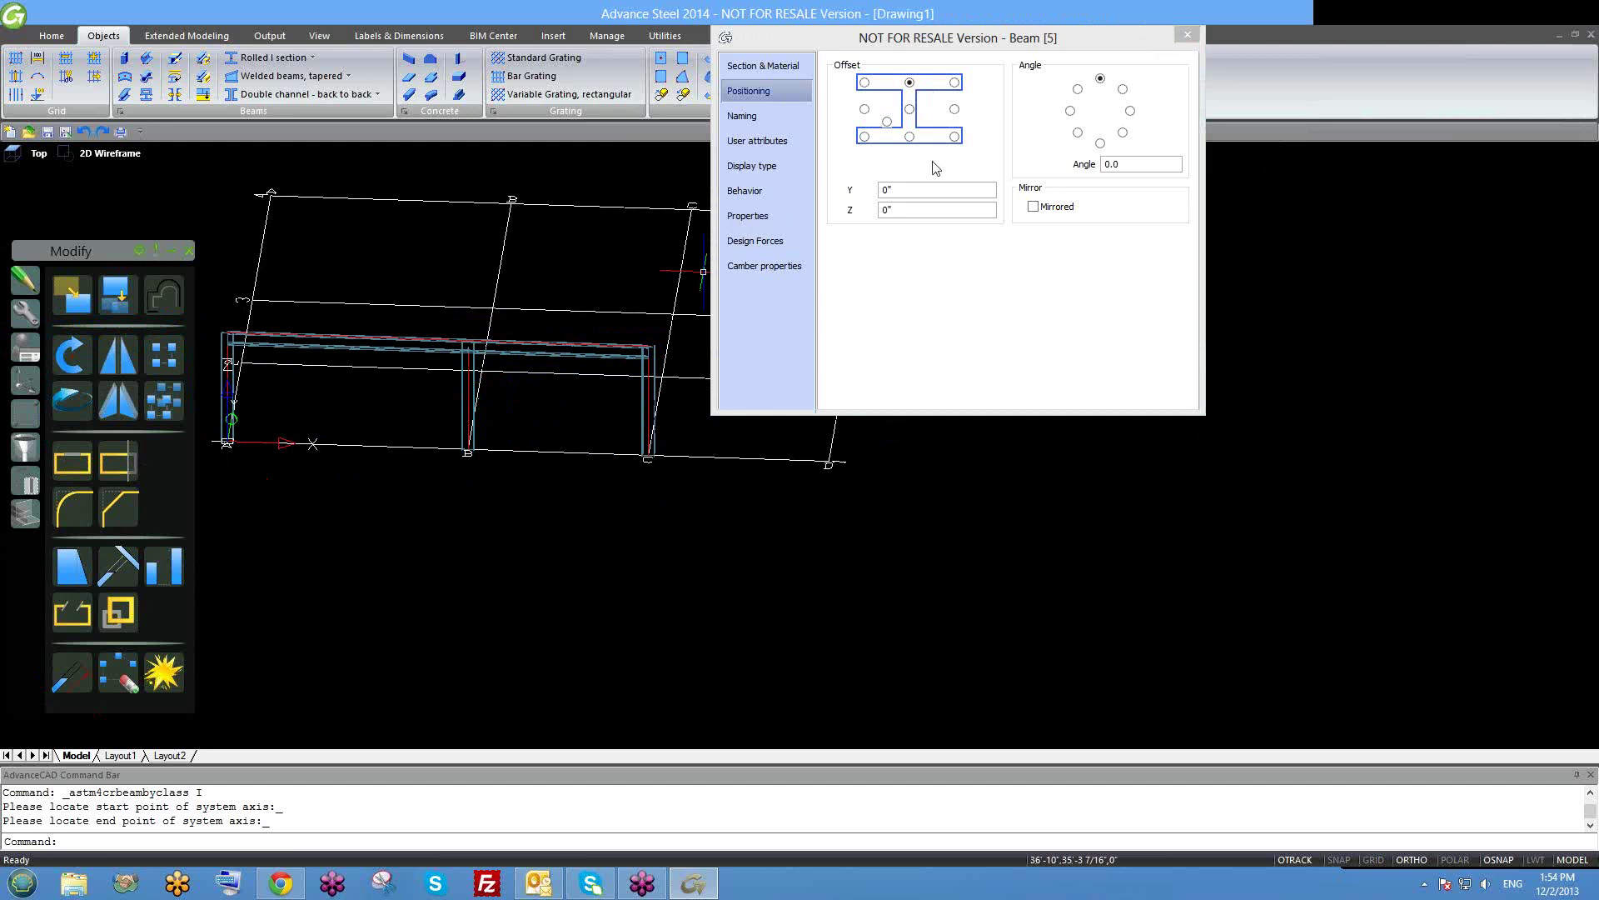
drag(1141, 44, 1114, 69)
click(1162, 64)
scroll(851, 244, down, 2)
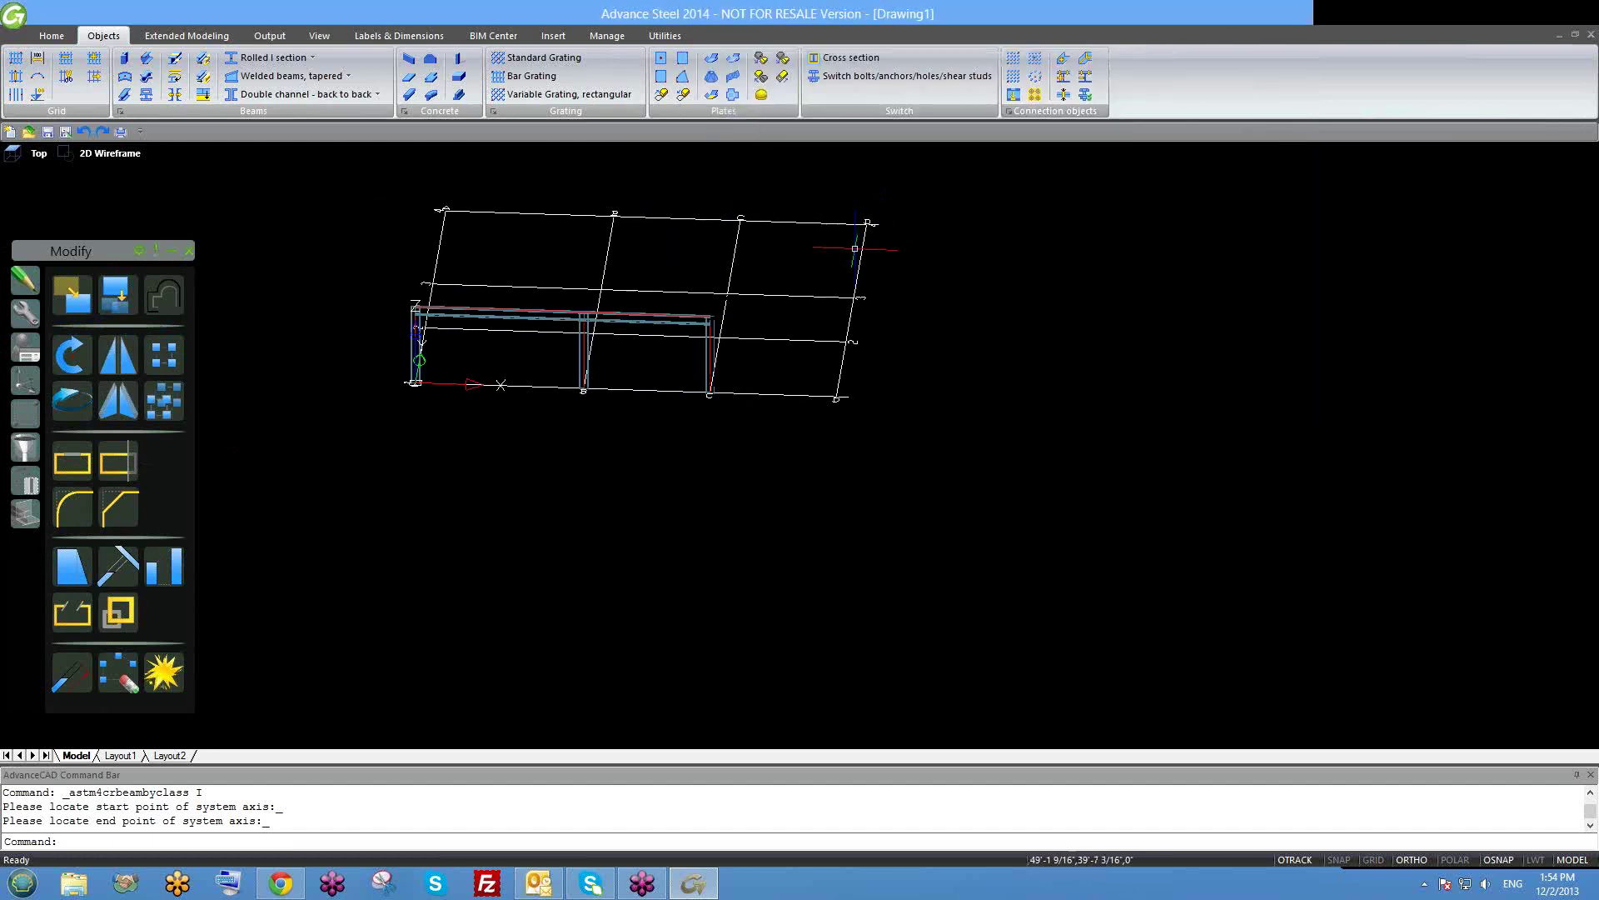
Examine up close how the beam end overlaps the top of the column at grid line A.
shift+middle_drag(741, 408, 725, 384)
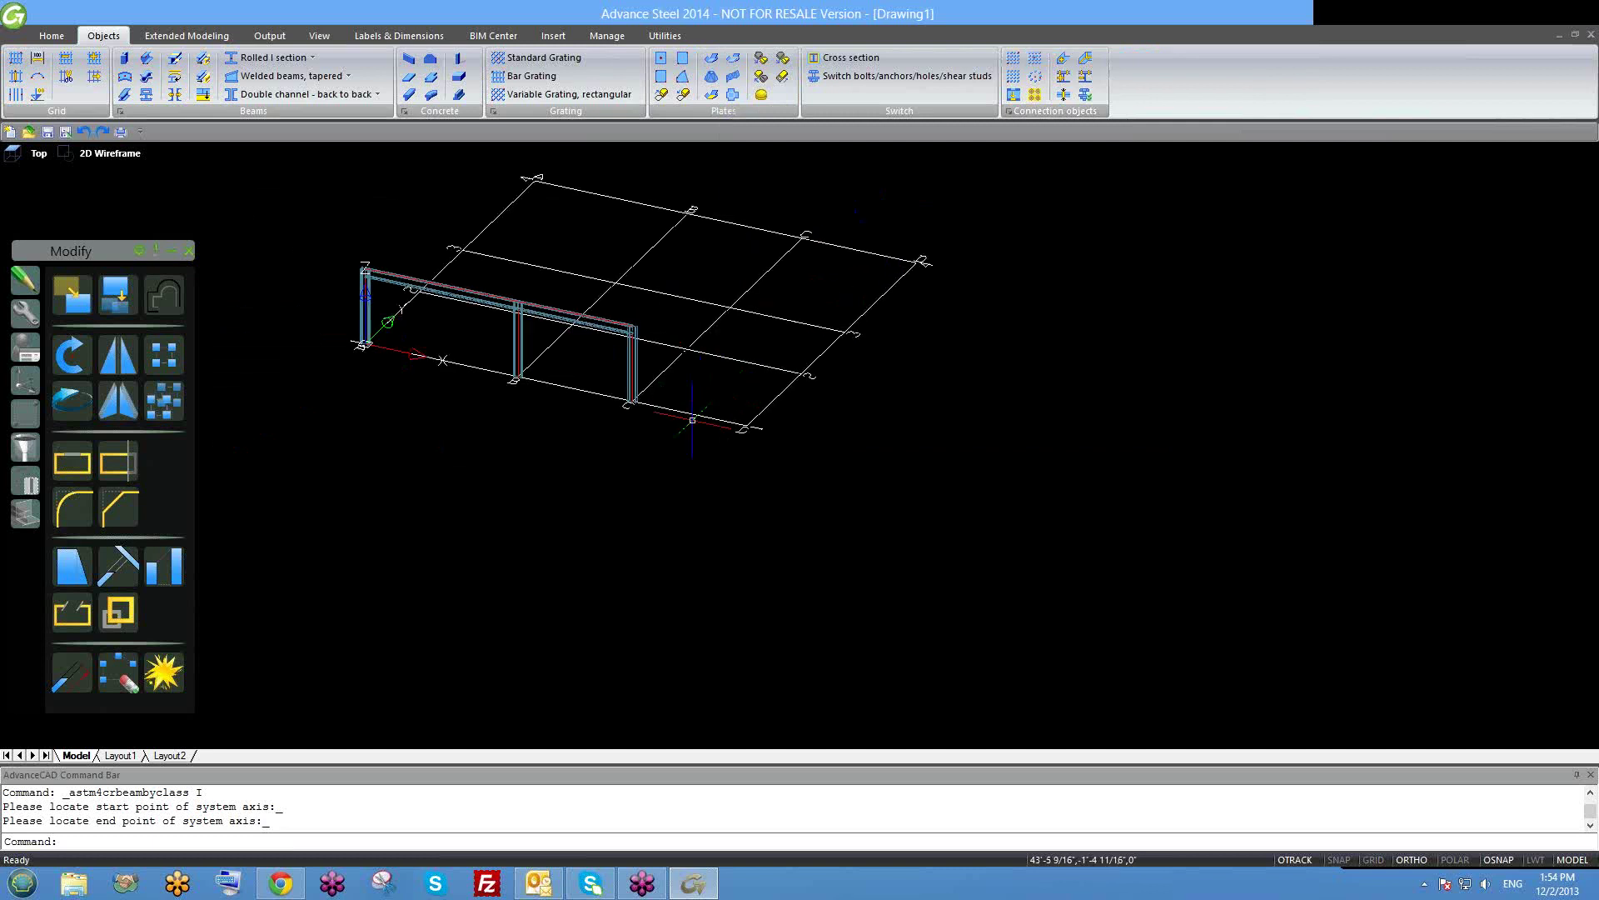
middle_drag(707, 422, 700, 413)
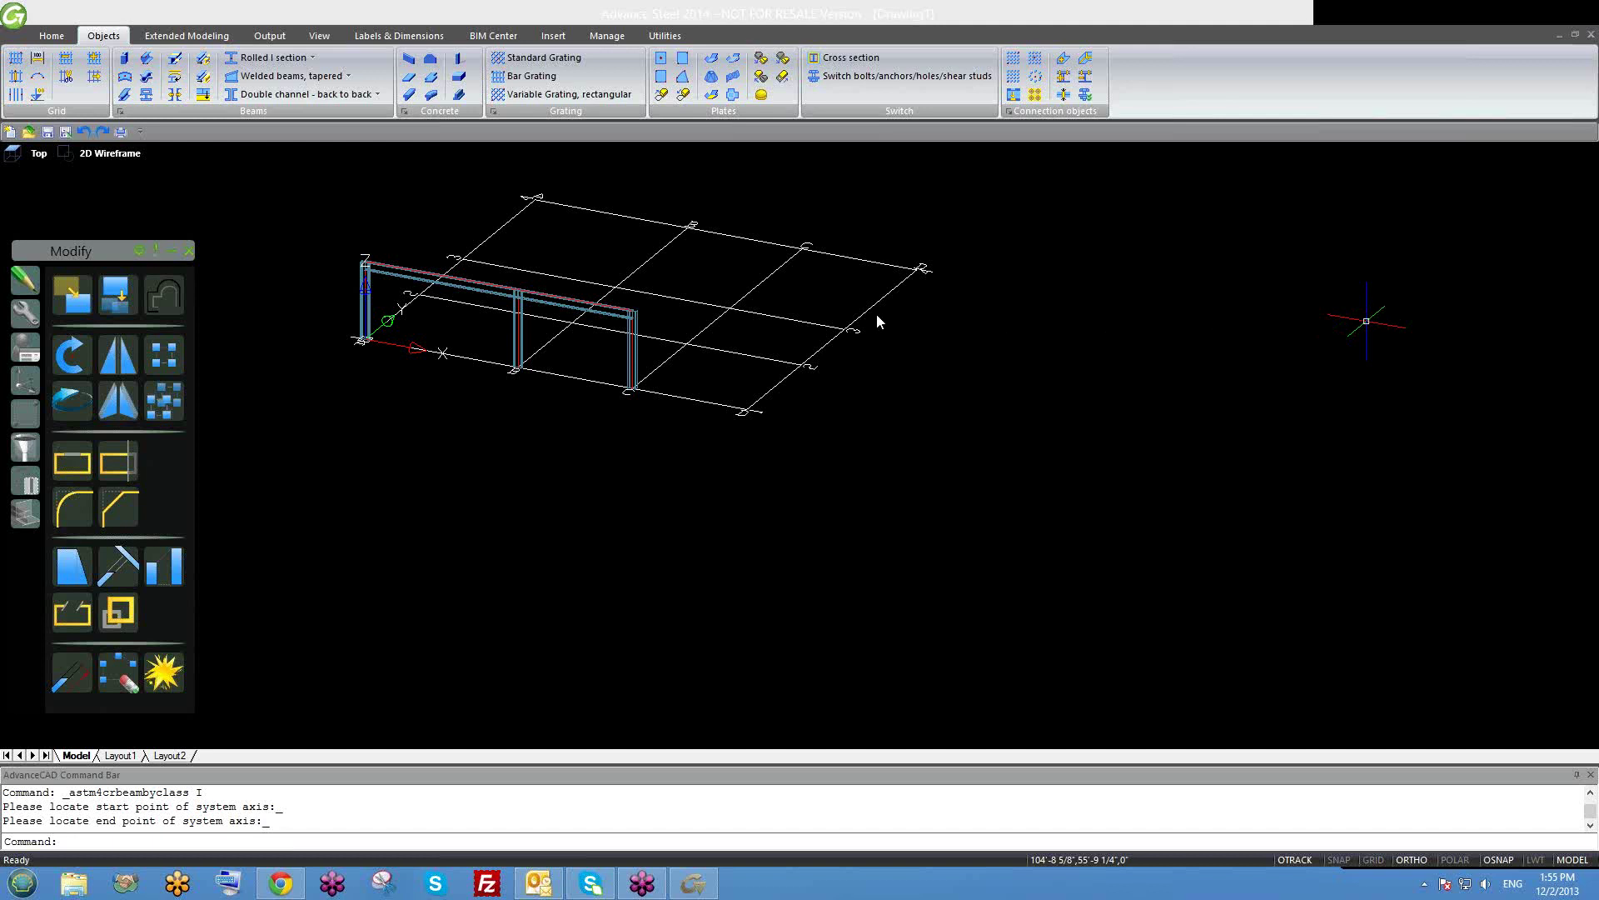
scroll(803, 332, up, 2)
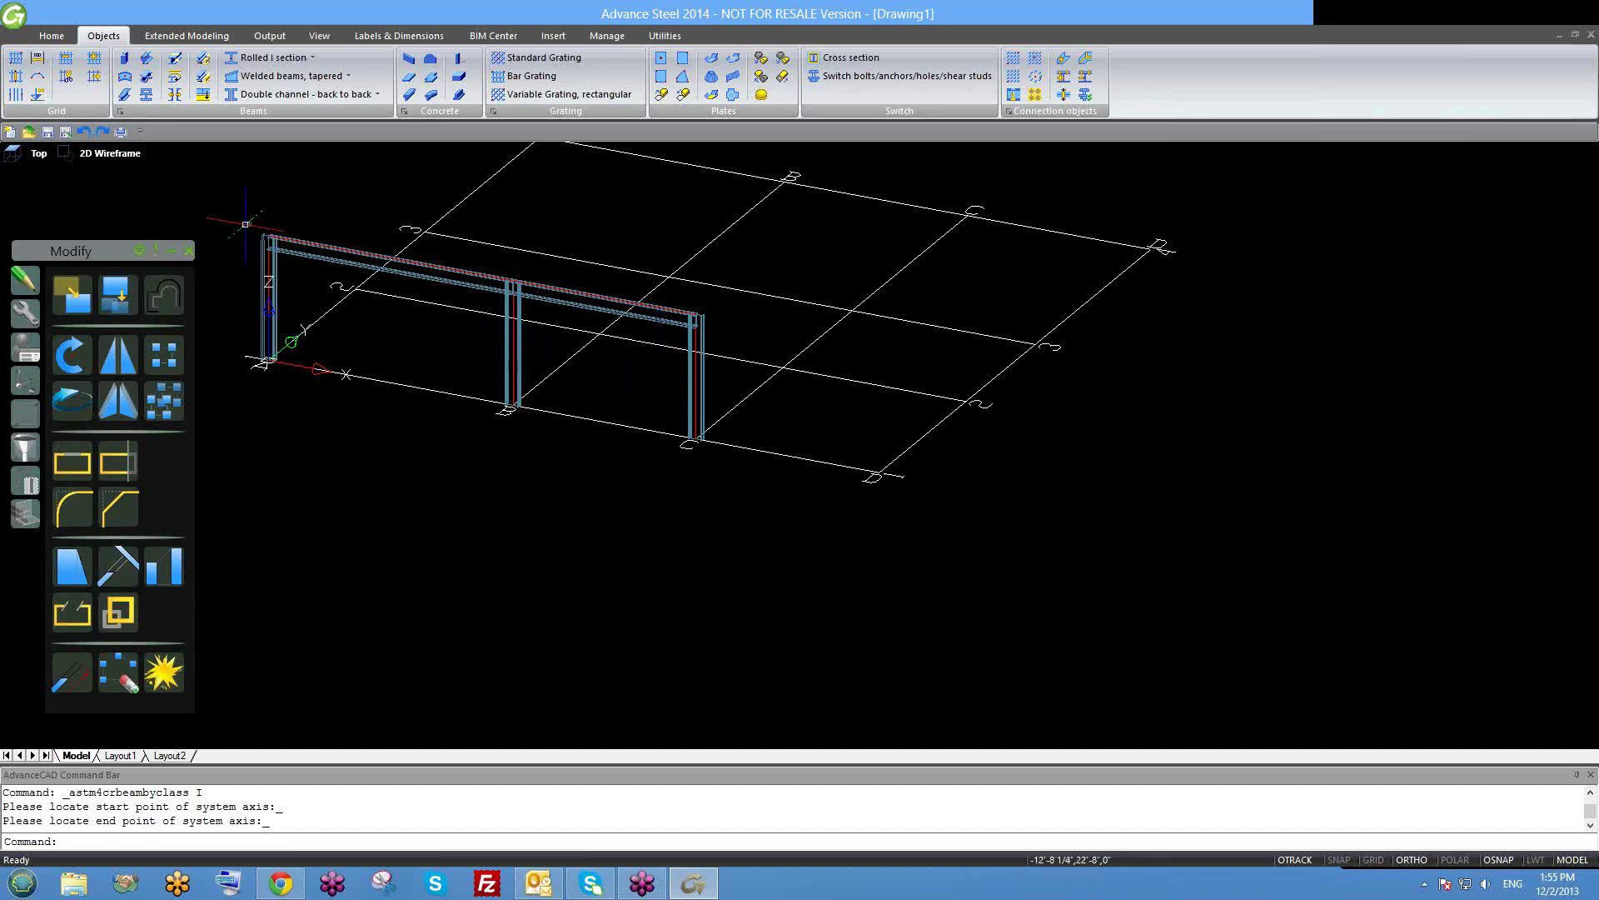
scroll(245, 224, up, 6)
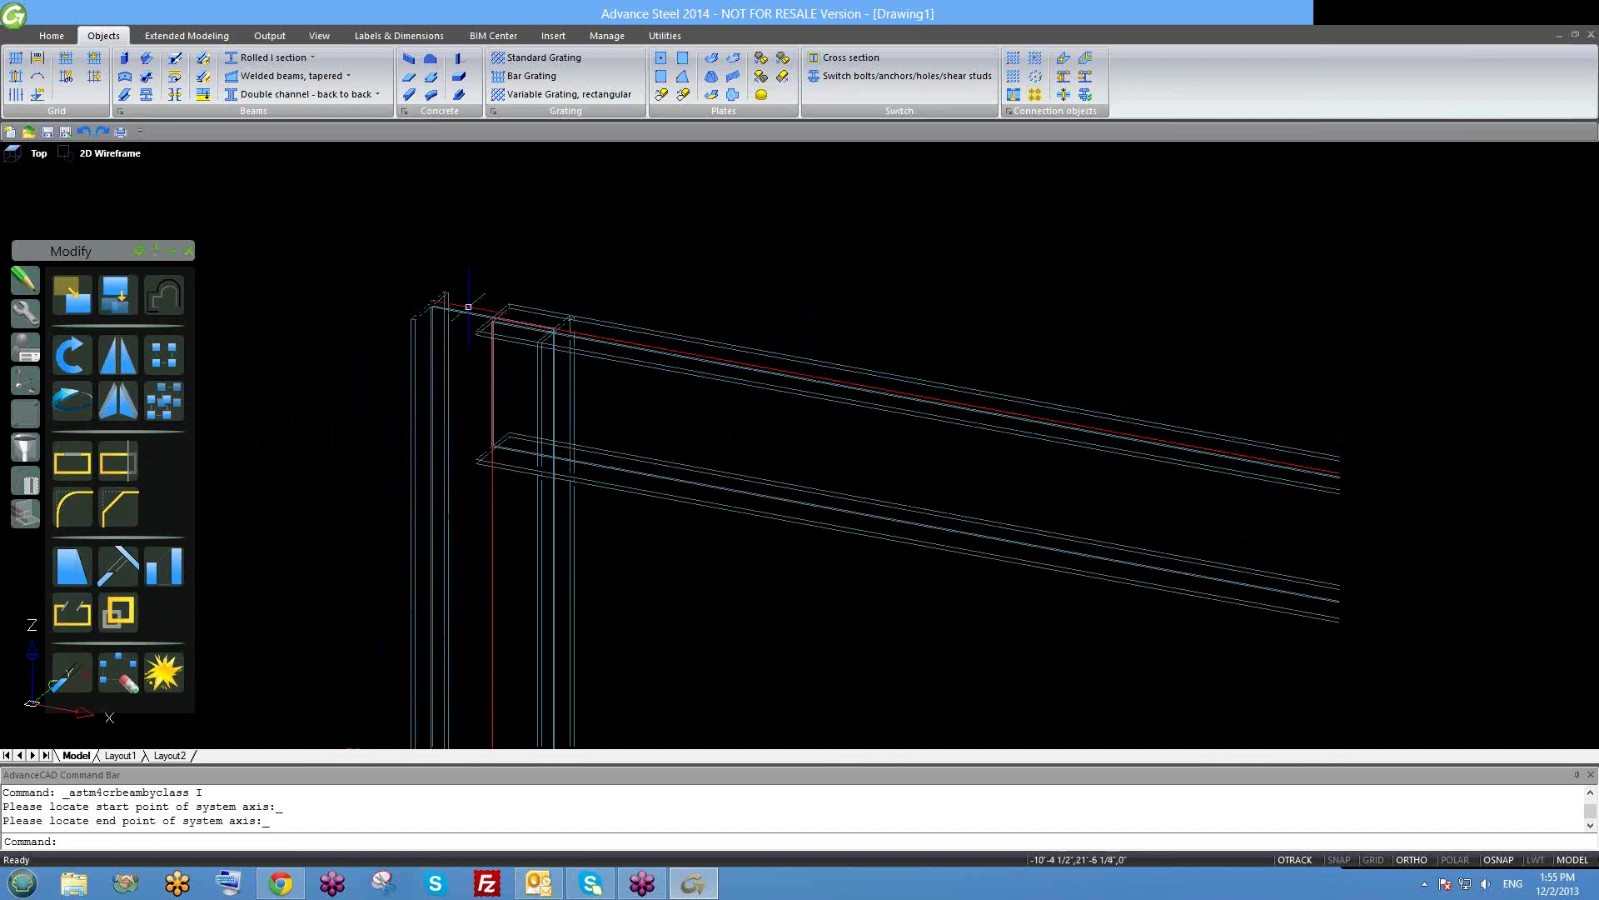
scroll(481, 316, up, 2)
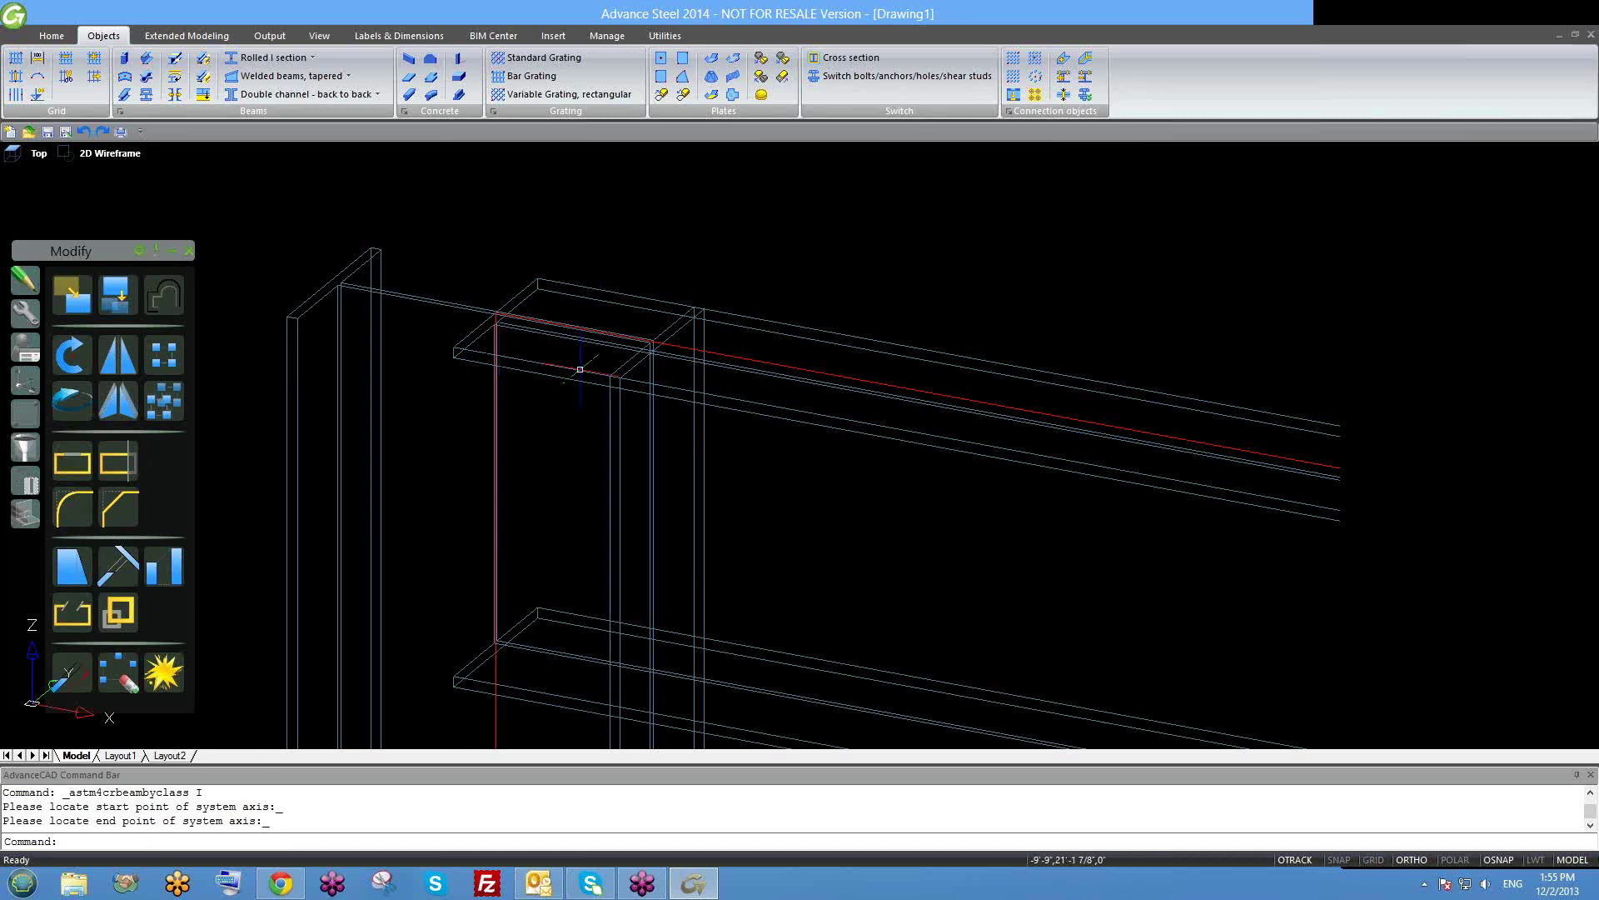
scroll(500, 348, down, 3)
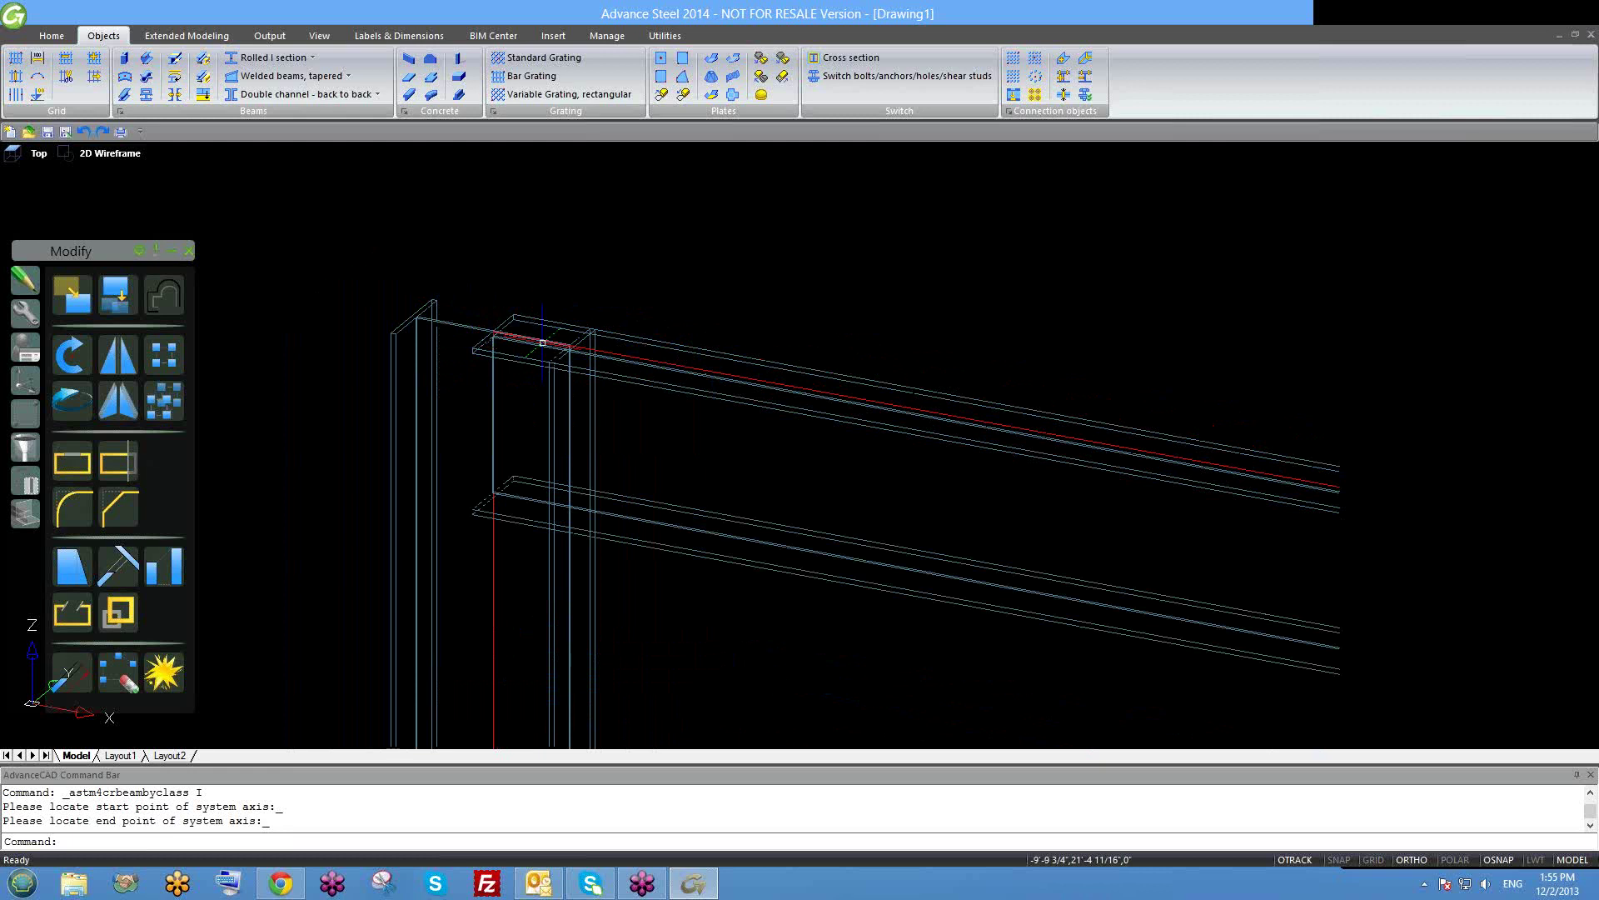
scroll(537, 347, down, 1)
scroll(549, 371, down, 1)
scroll(725, 443, down, 3)
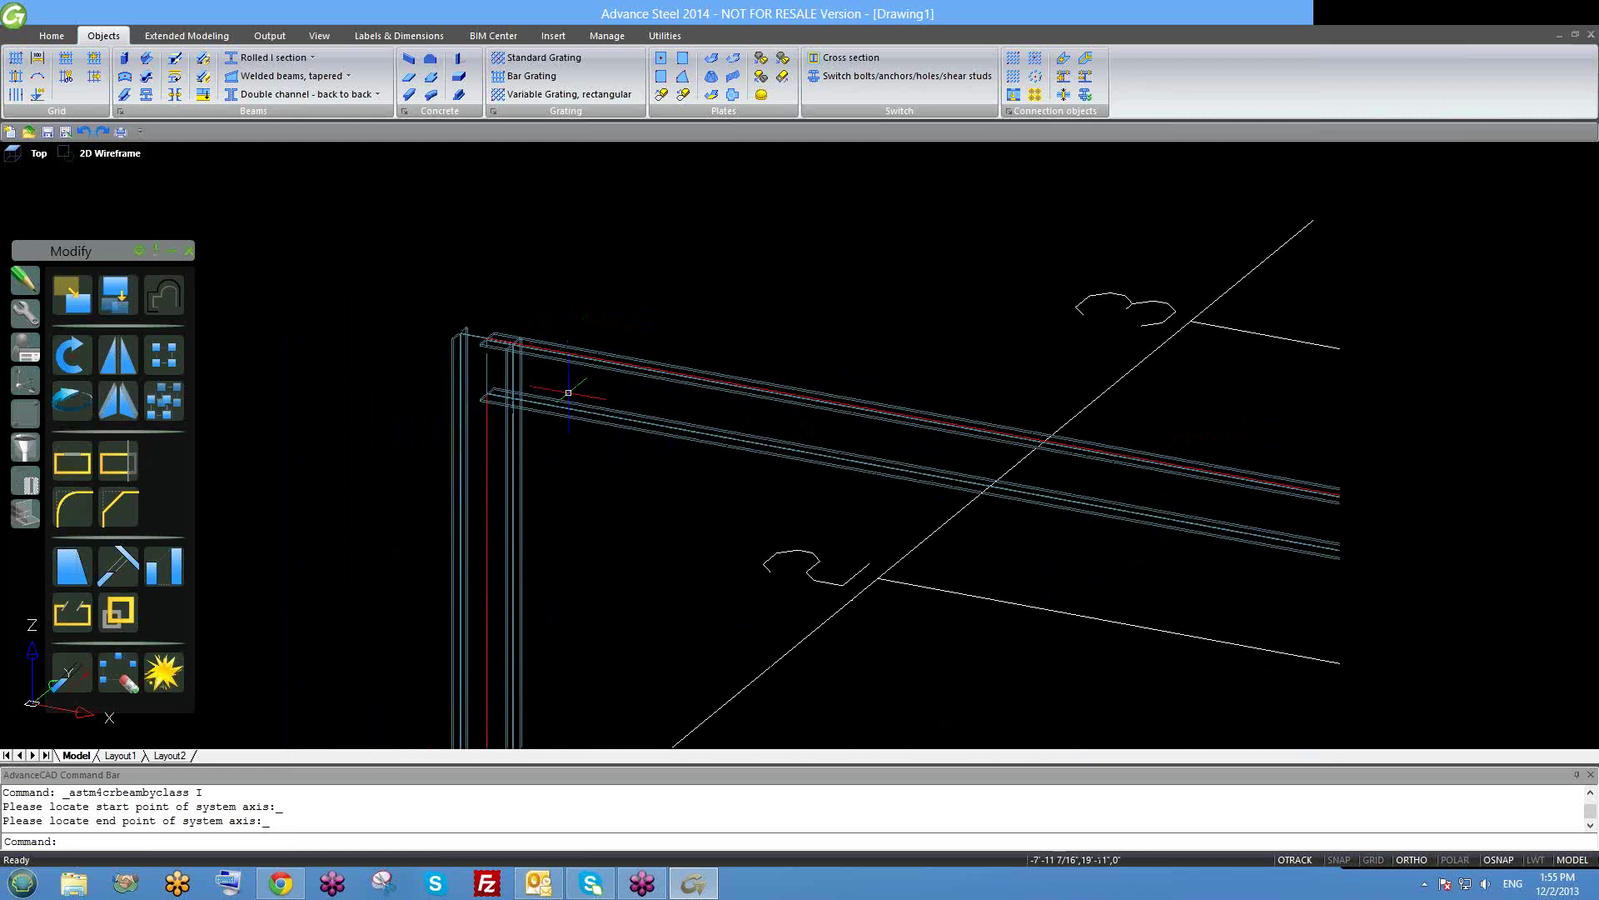
scroll(471, 391, up, 2)
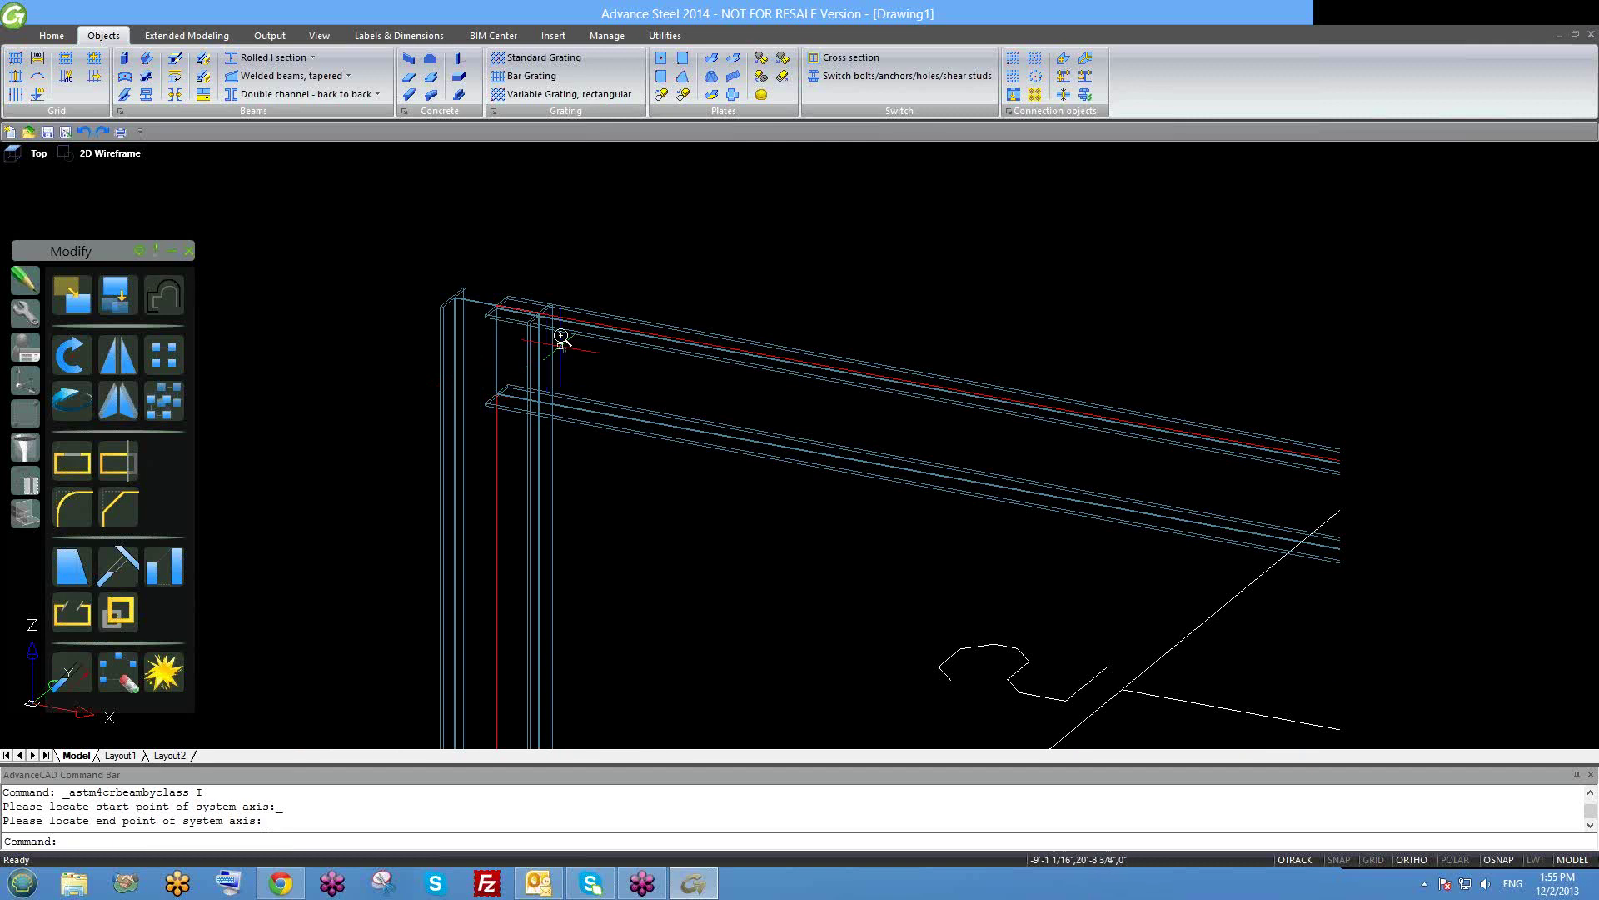
scroll(560, 339, up, 1)
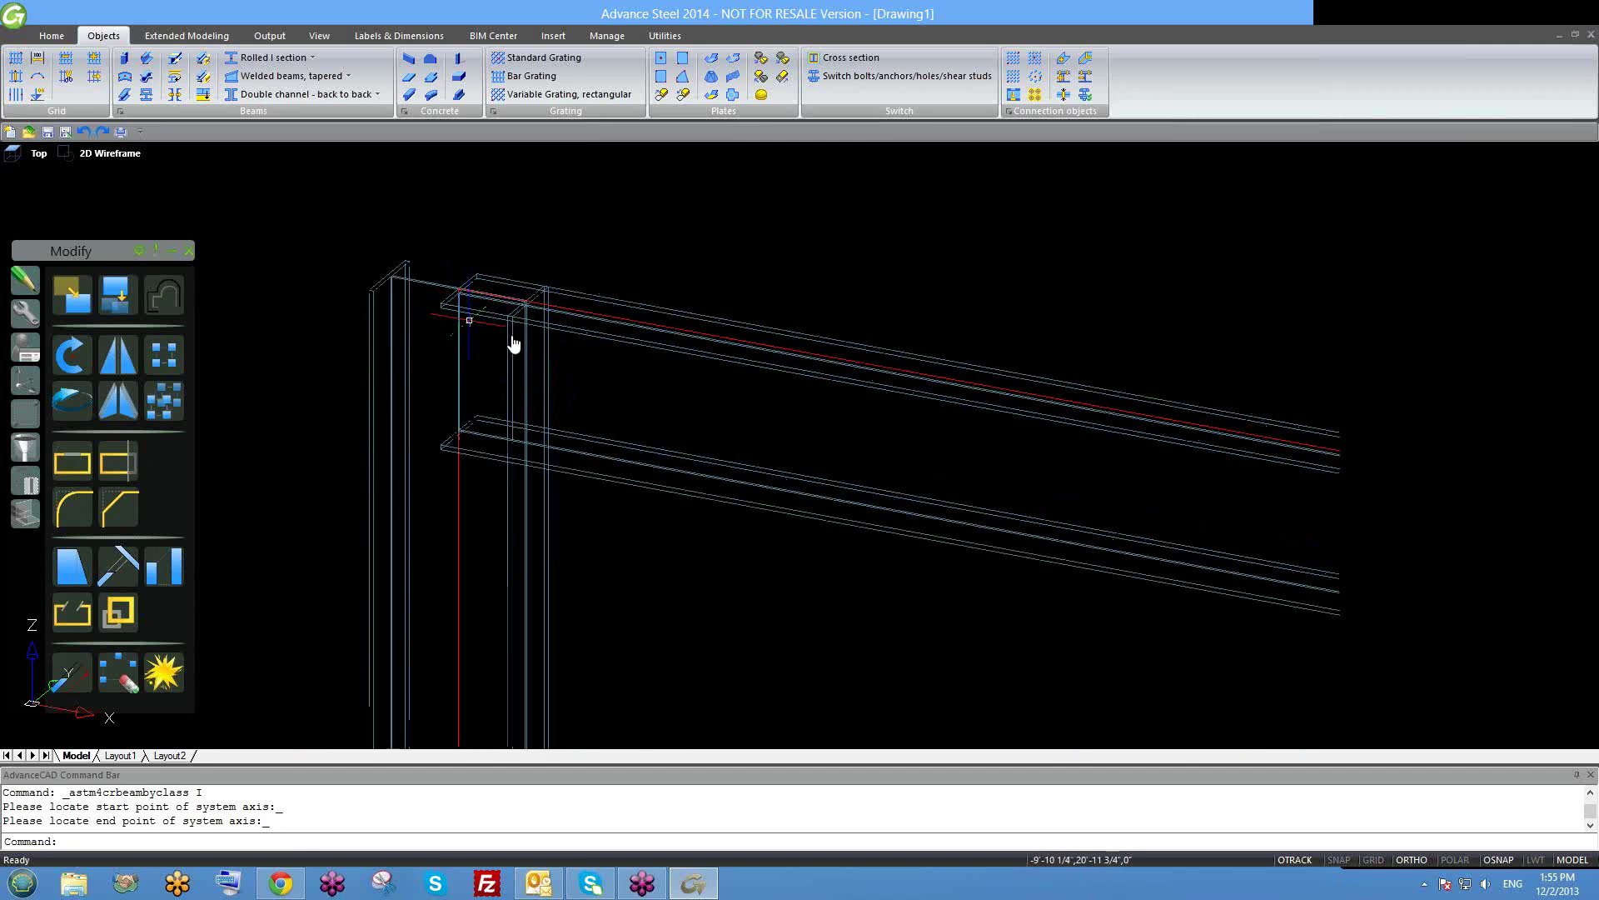
scroll(518, 342, up, 2)
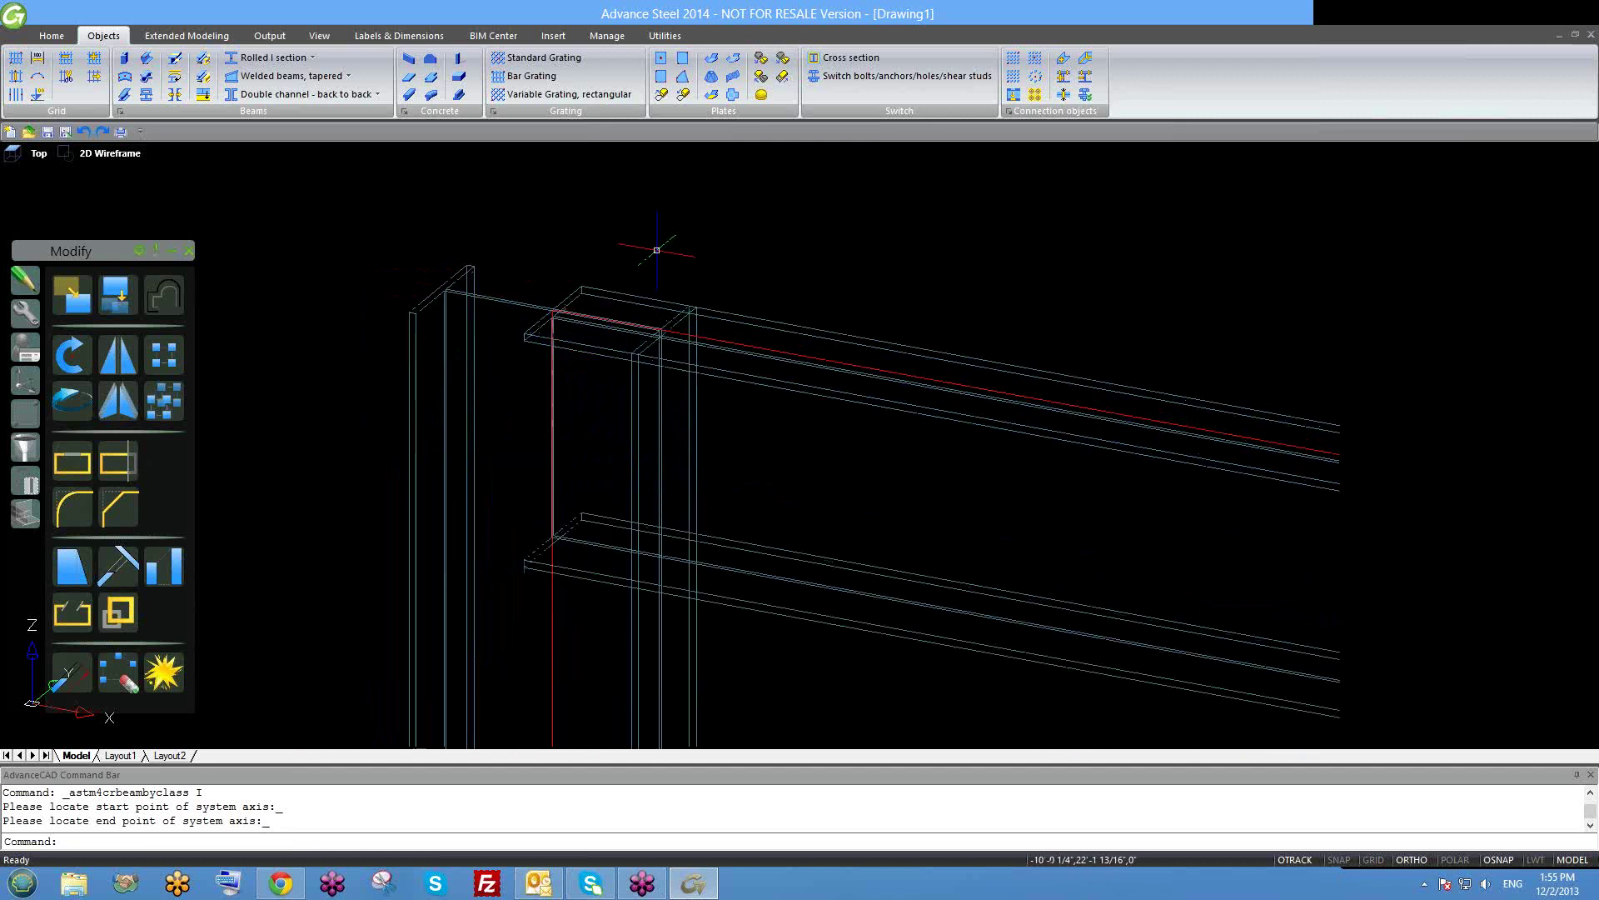
click(701, 348)
click(700, 376)
key(Escape)
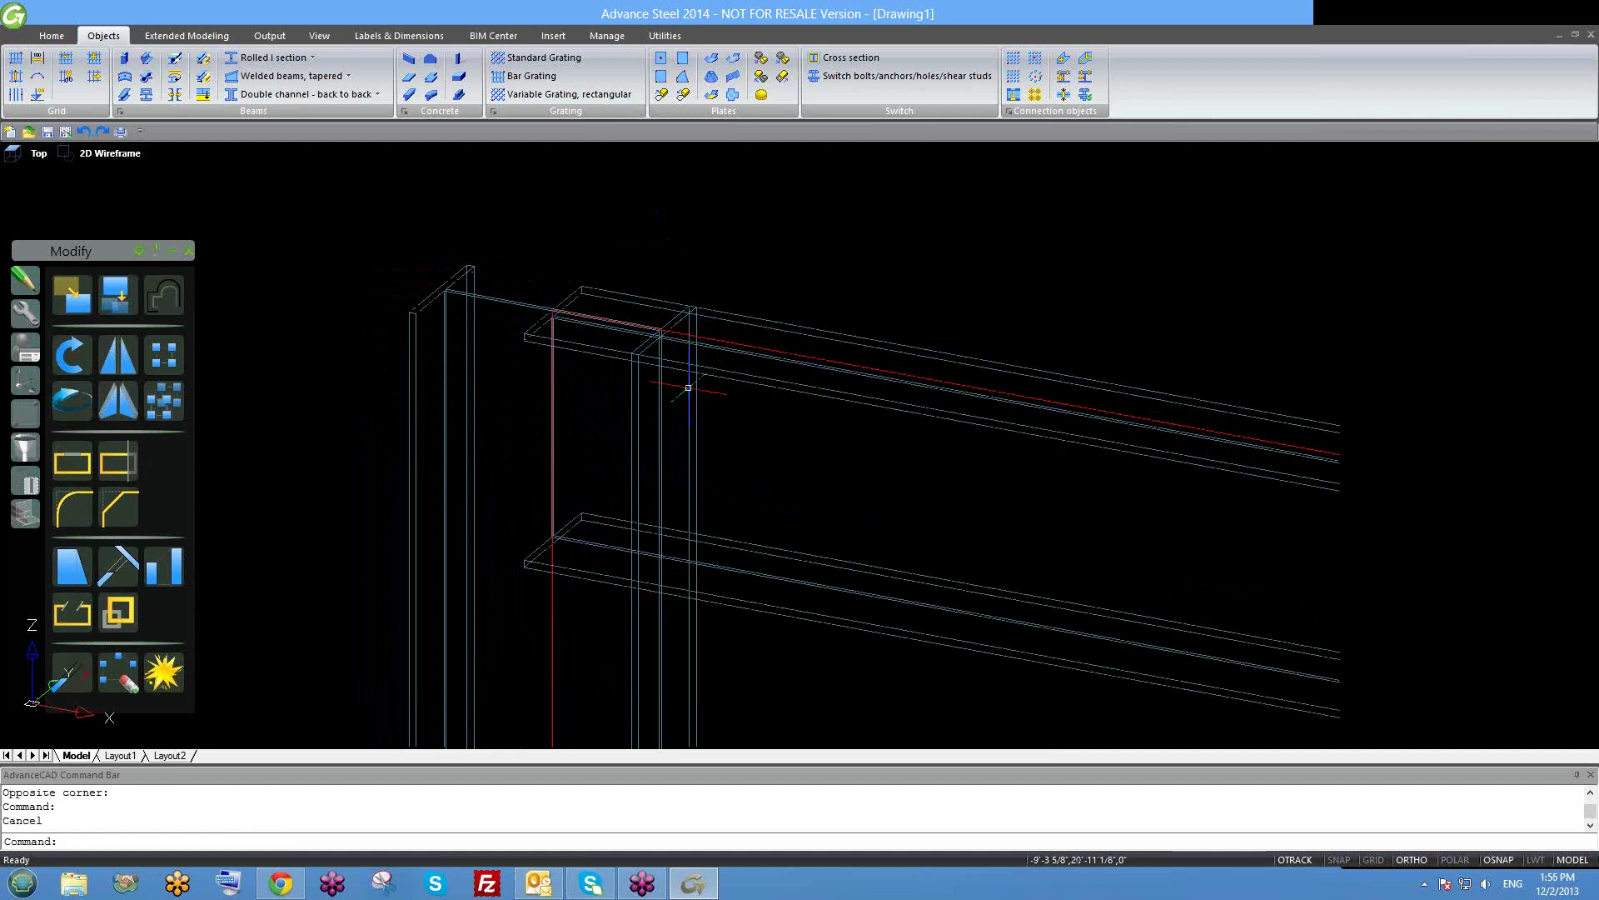
scroll(661, 360, down, 2)
scroll(660, 360, down, 2)
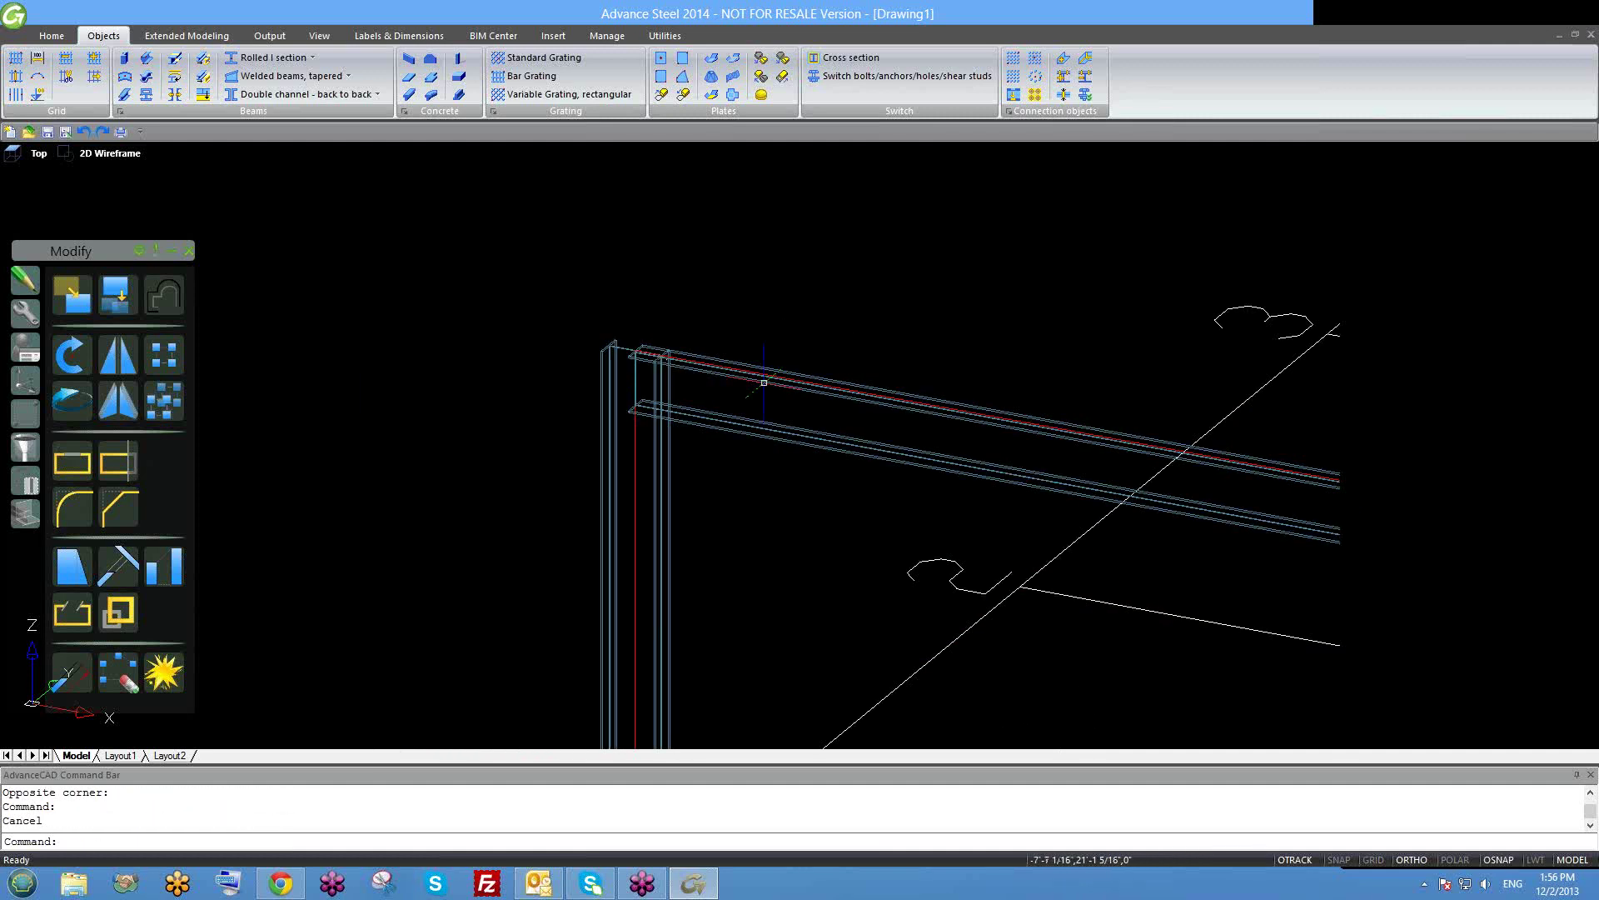
scroll(614, 347, up, 4)
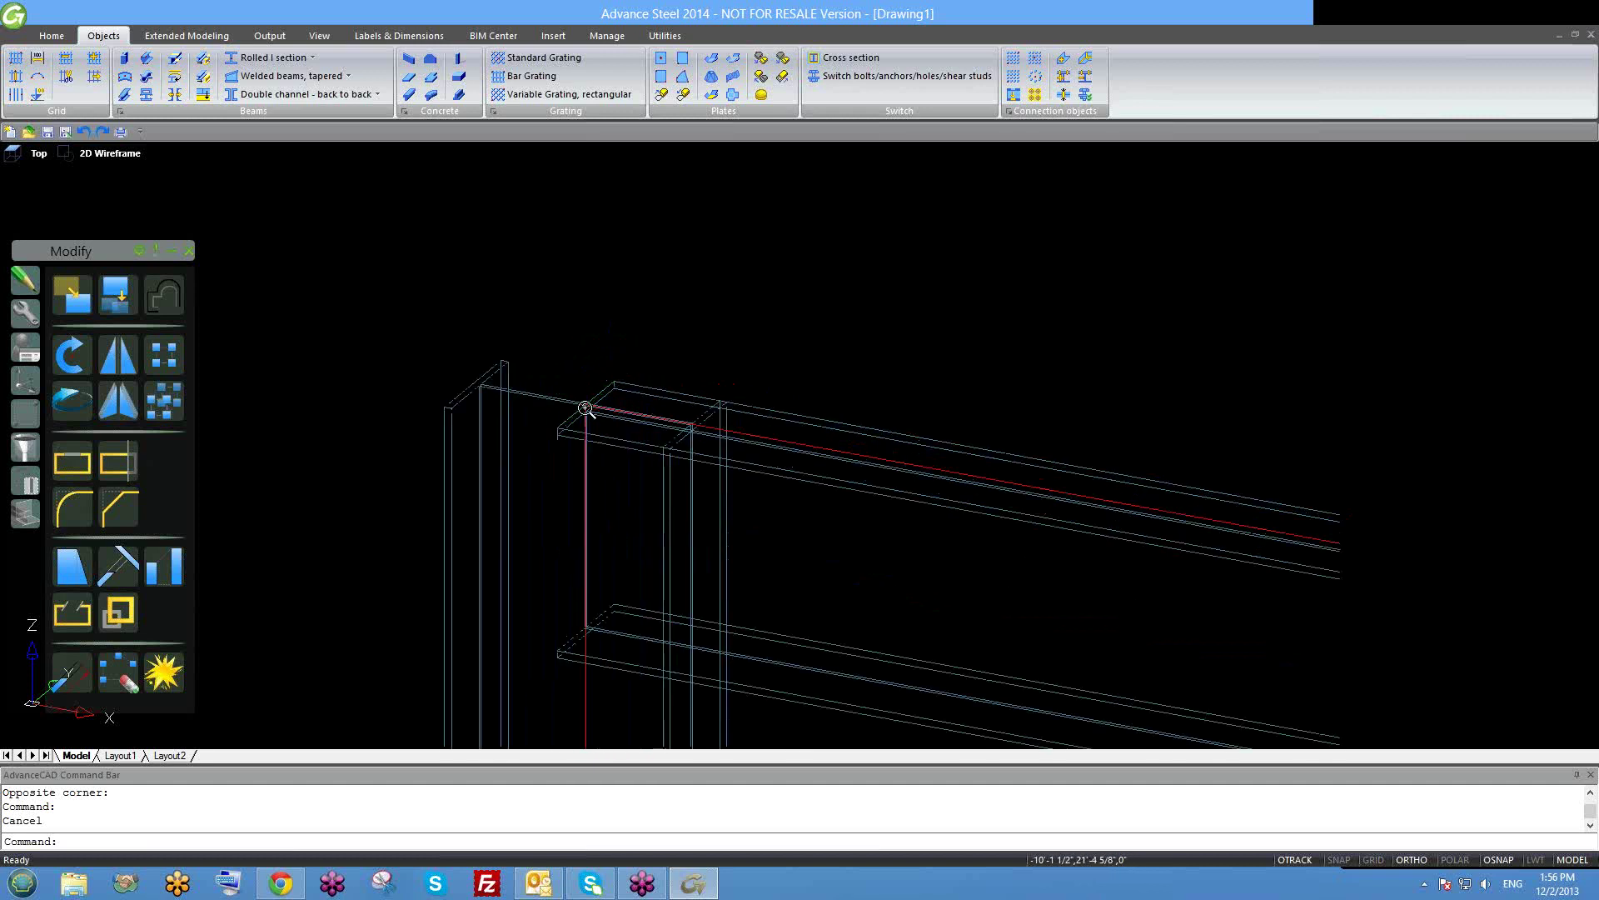
scroll(587, 409, down, 3)
scroll(1074, 575, up, 2)
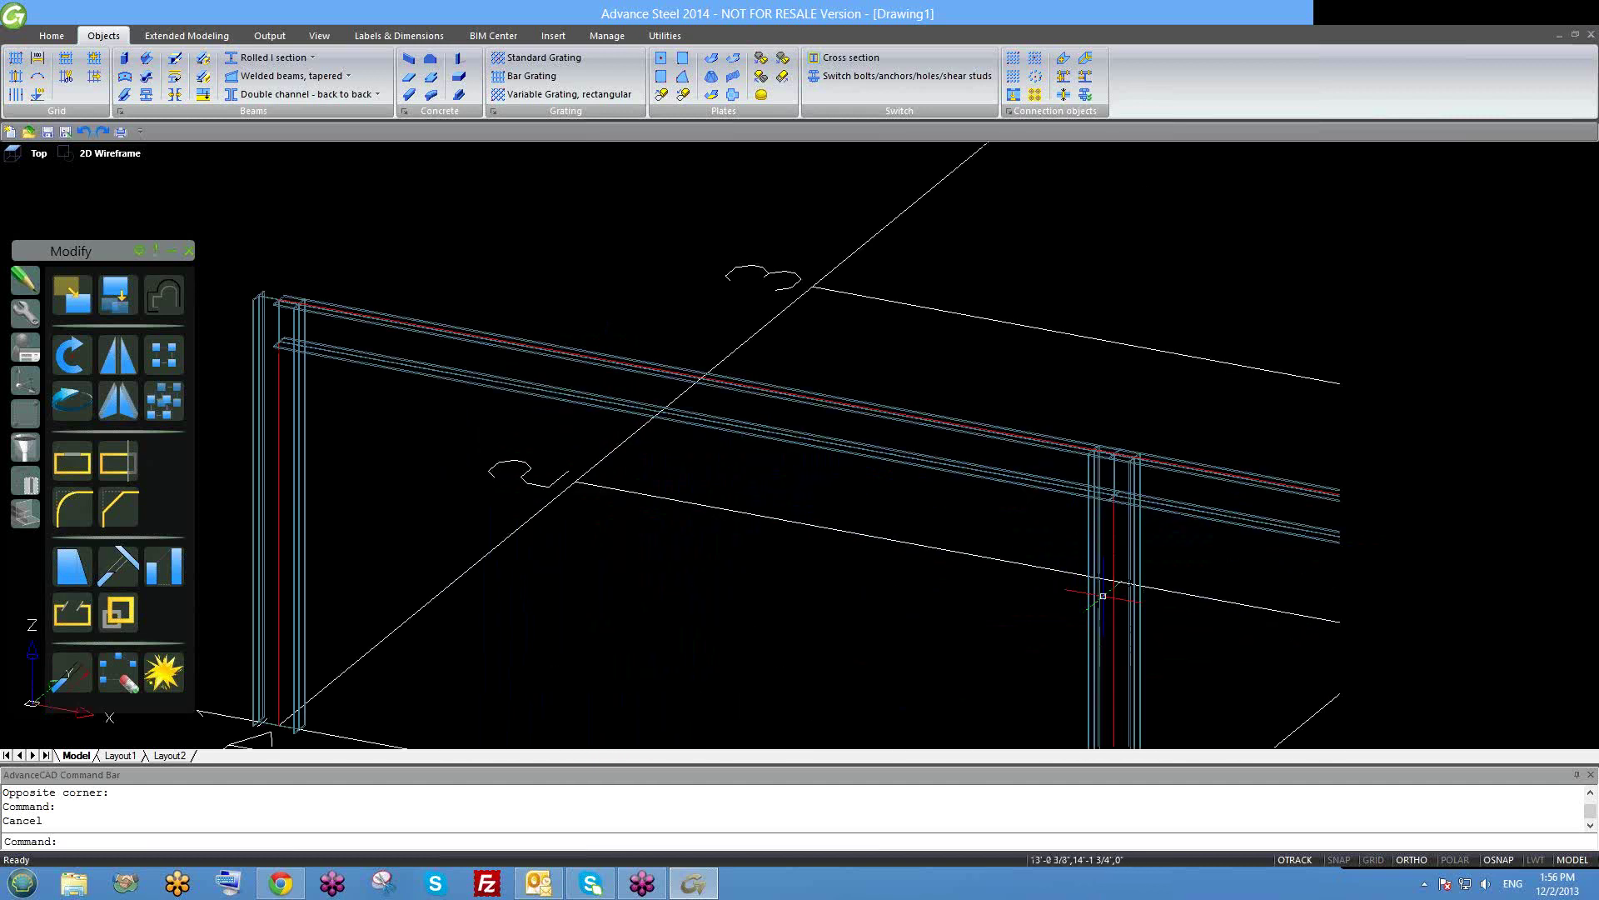
middle_drag(1072, 575, 1061, 556)
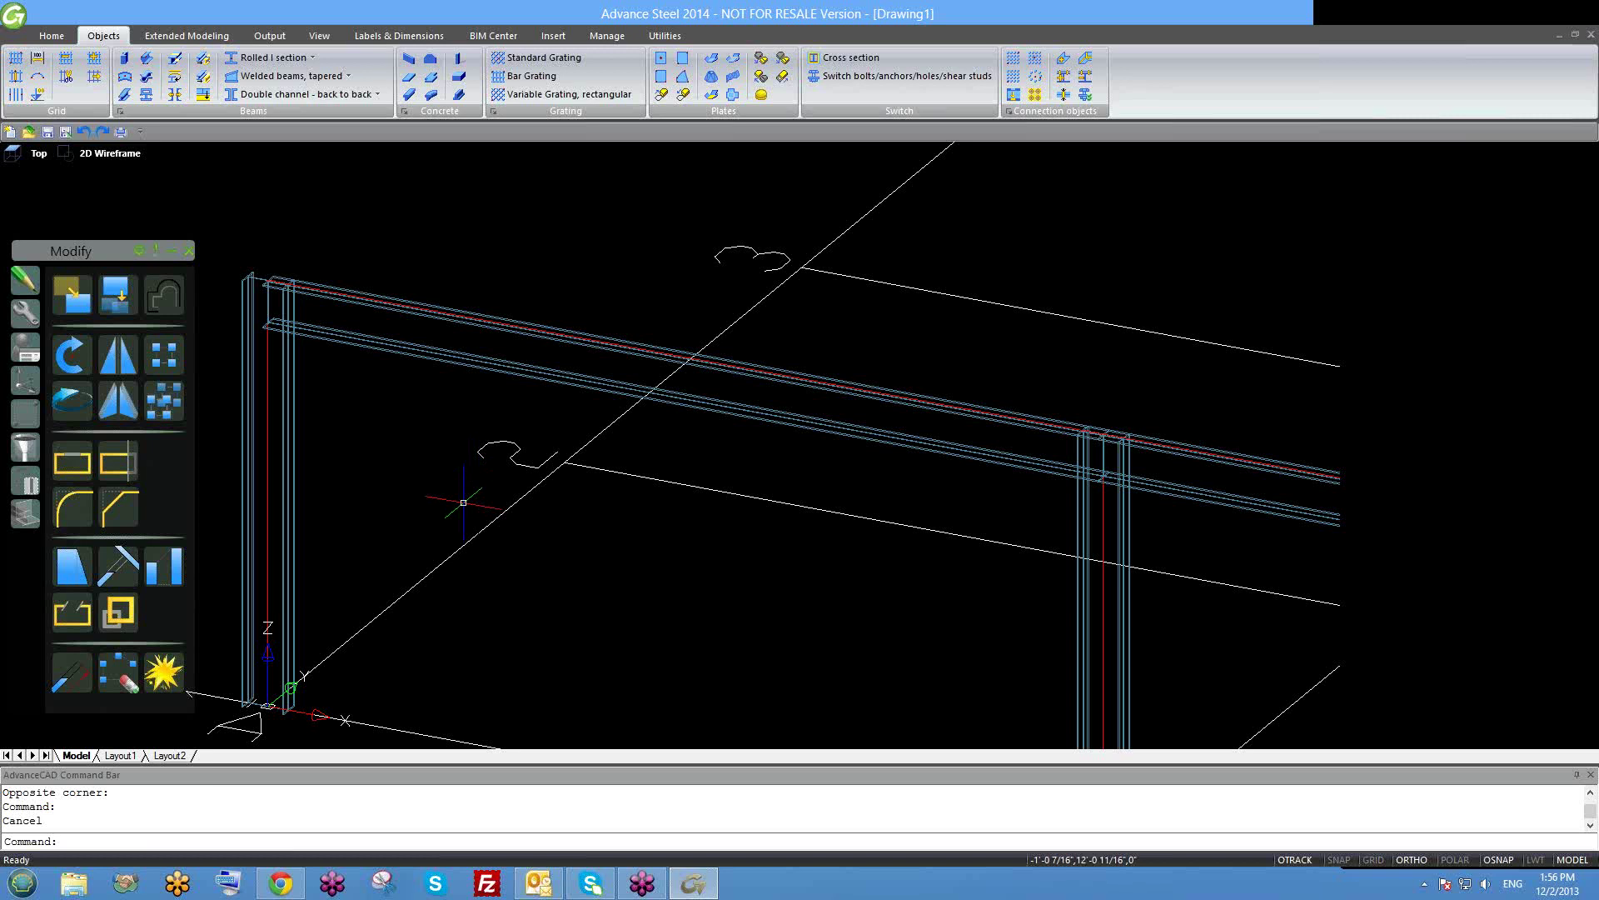
scroll(242, 333, up, 2)
scroll(328, 222, up, 3)
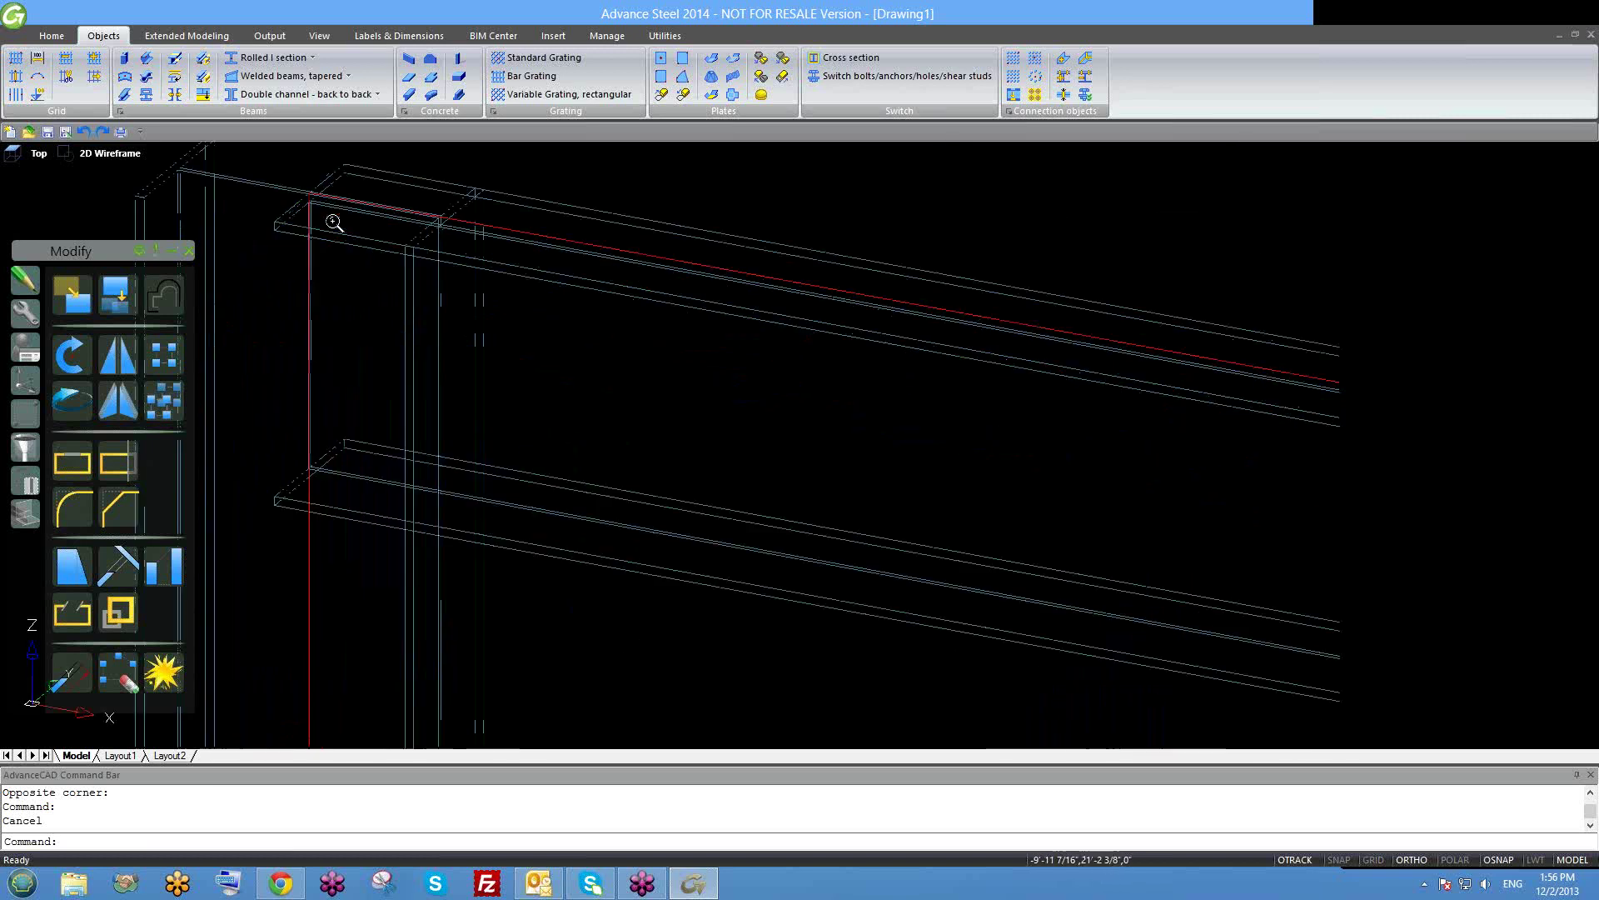
scroll(461, 273, down, 5)
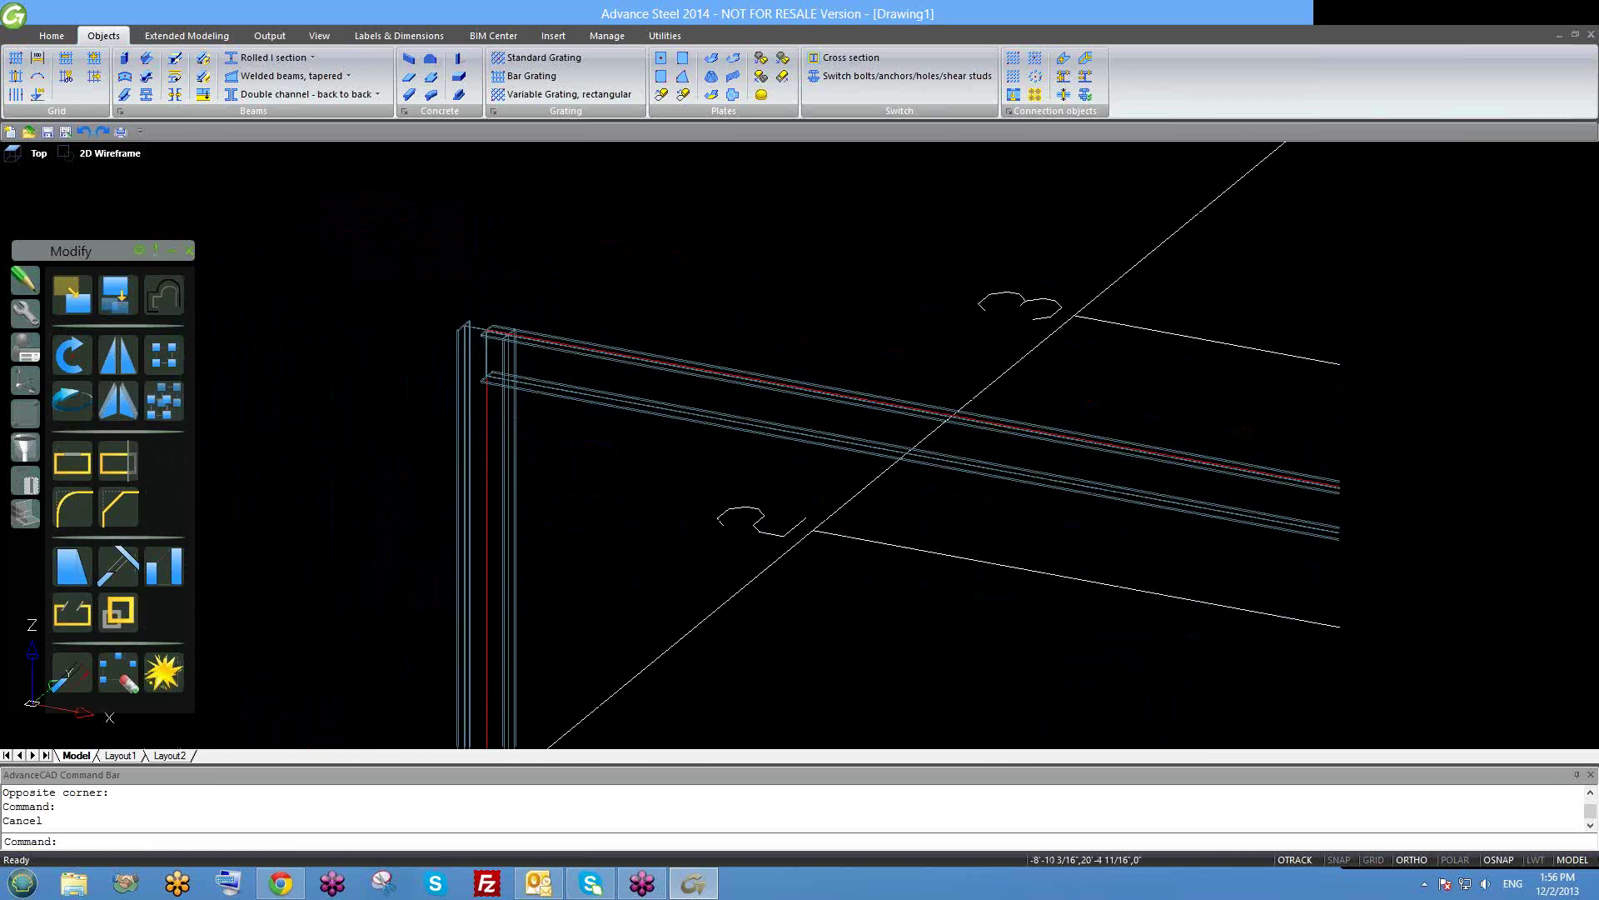
scroll(567, 416, down, 3)
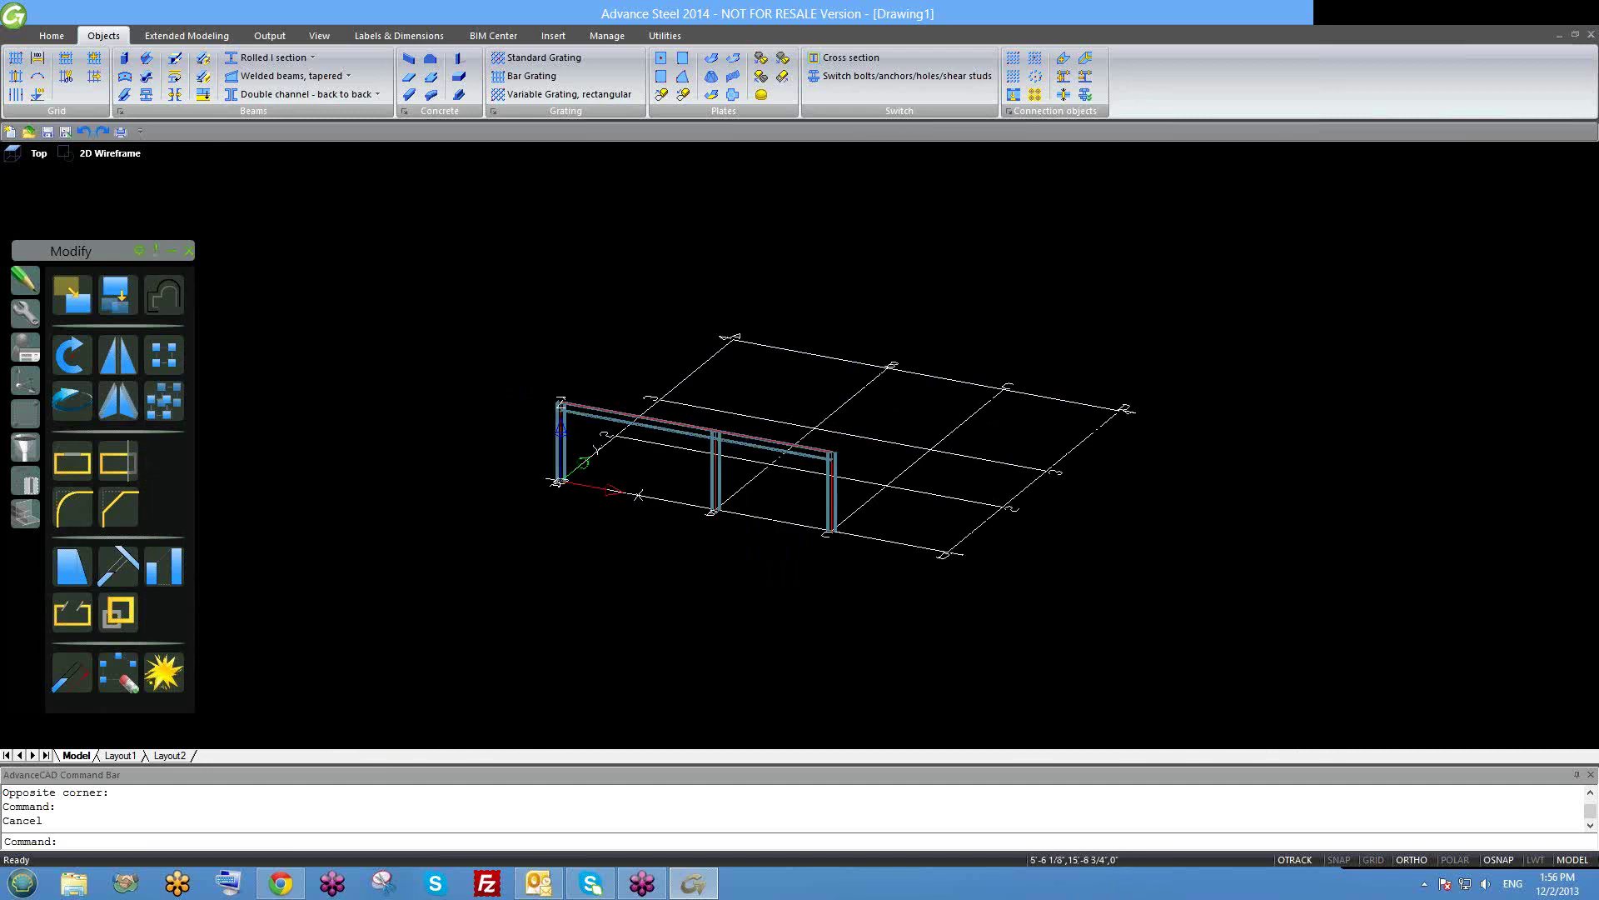
shift+middle_drag(700, 498, 625, 499)
scroll(568, 413, up, 3)
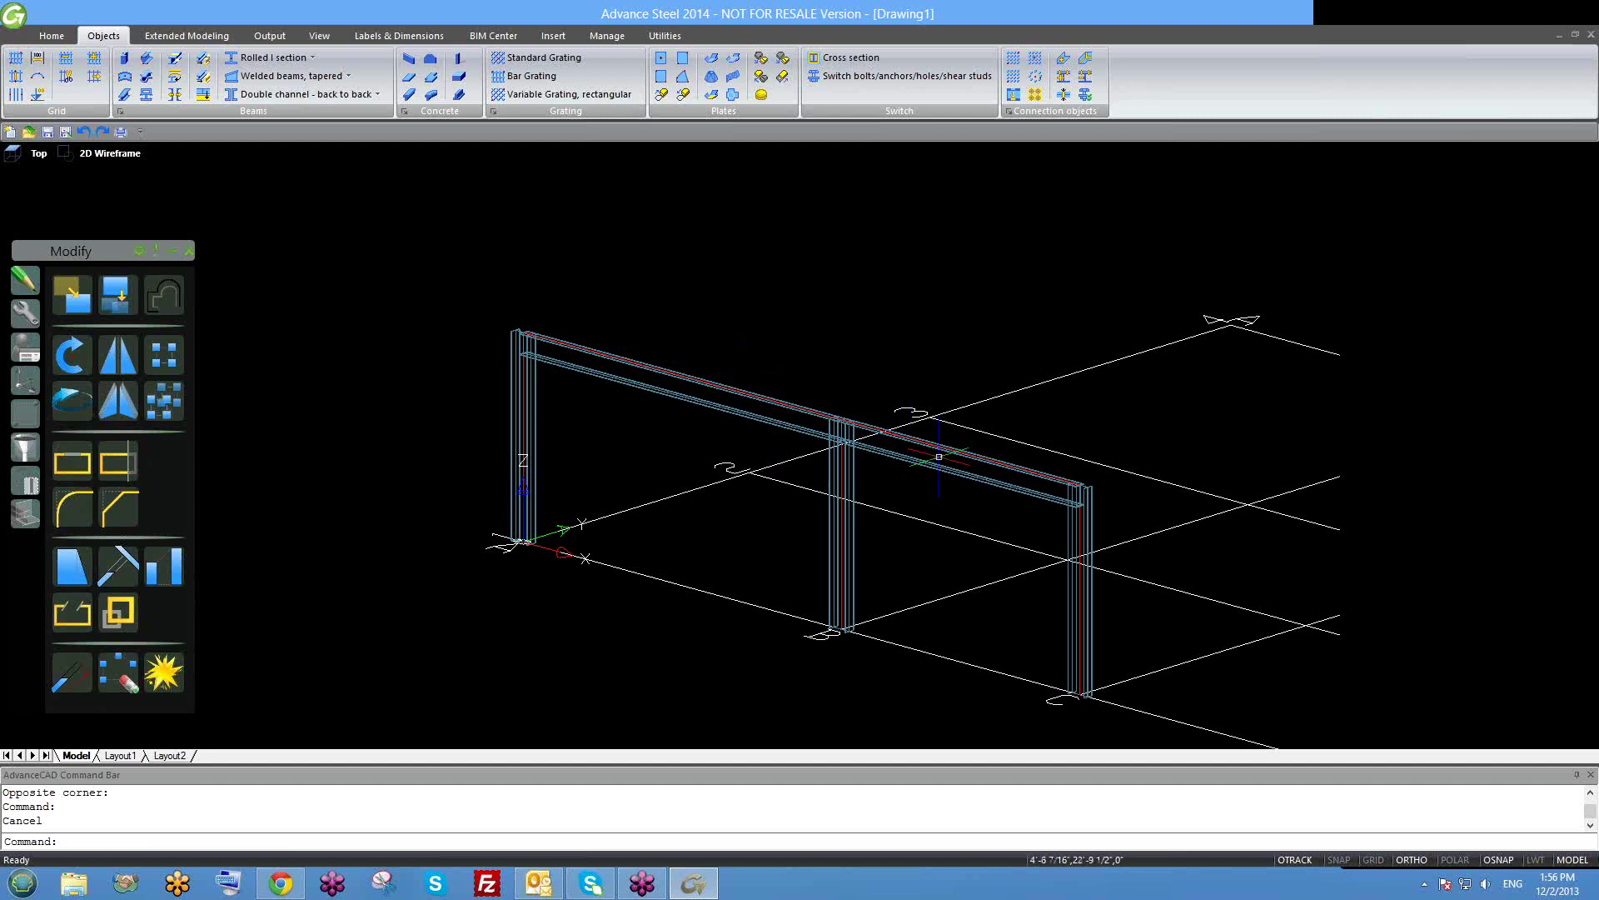
scroll(666, 425, down, 2)
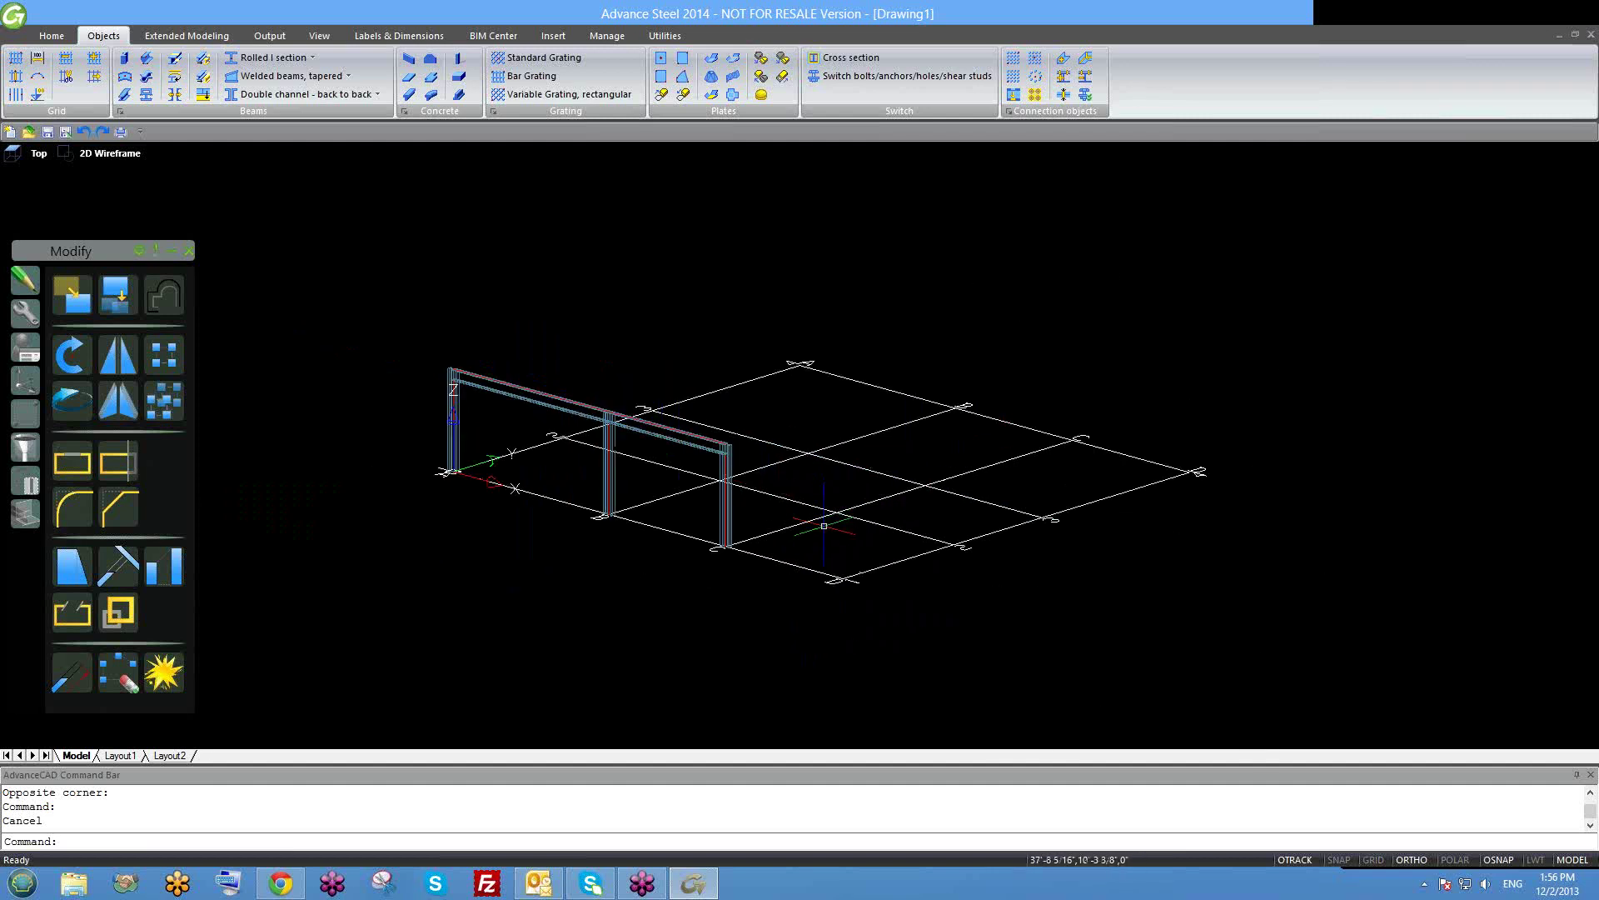
shift+middle_drag(821, 520, 675, 423)
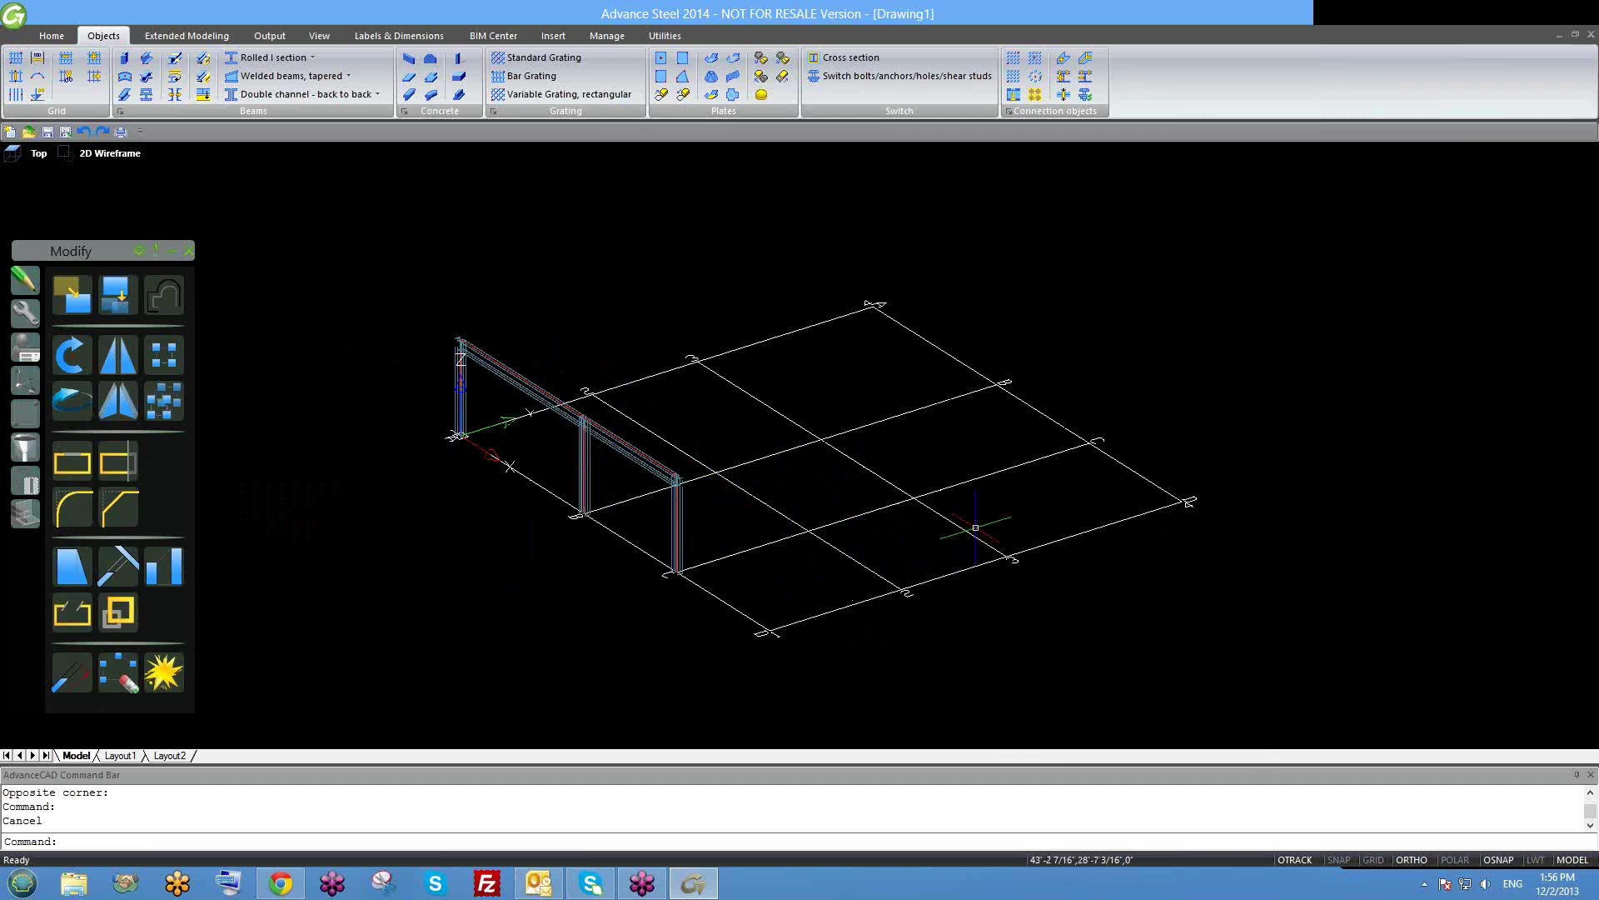
click(987, 498)
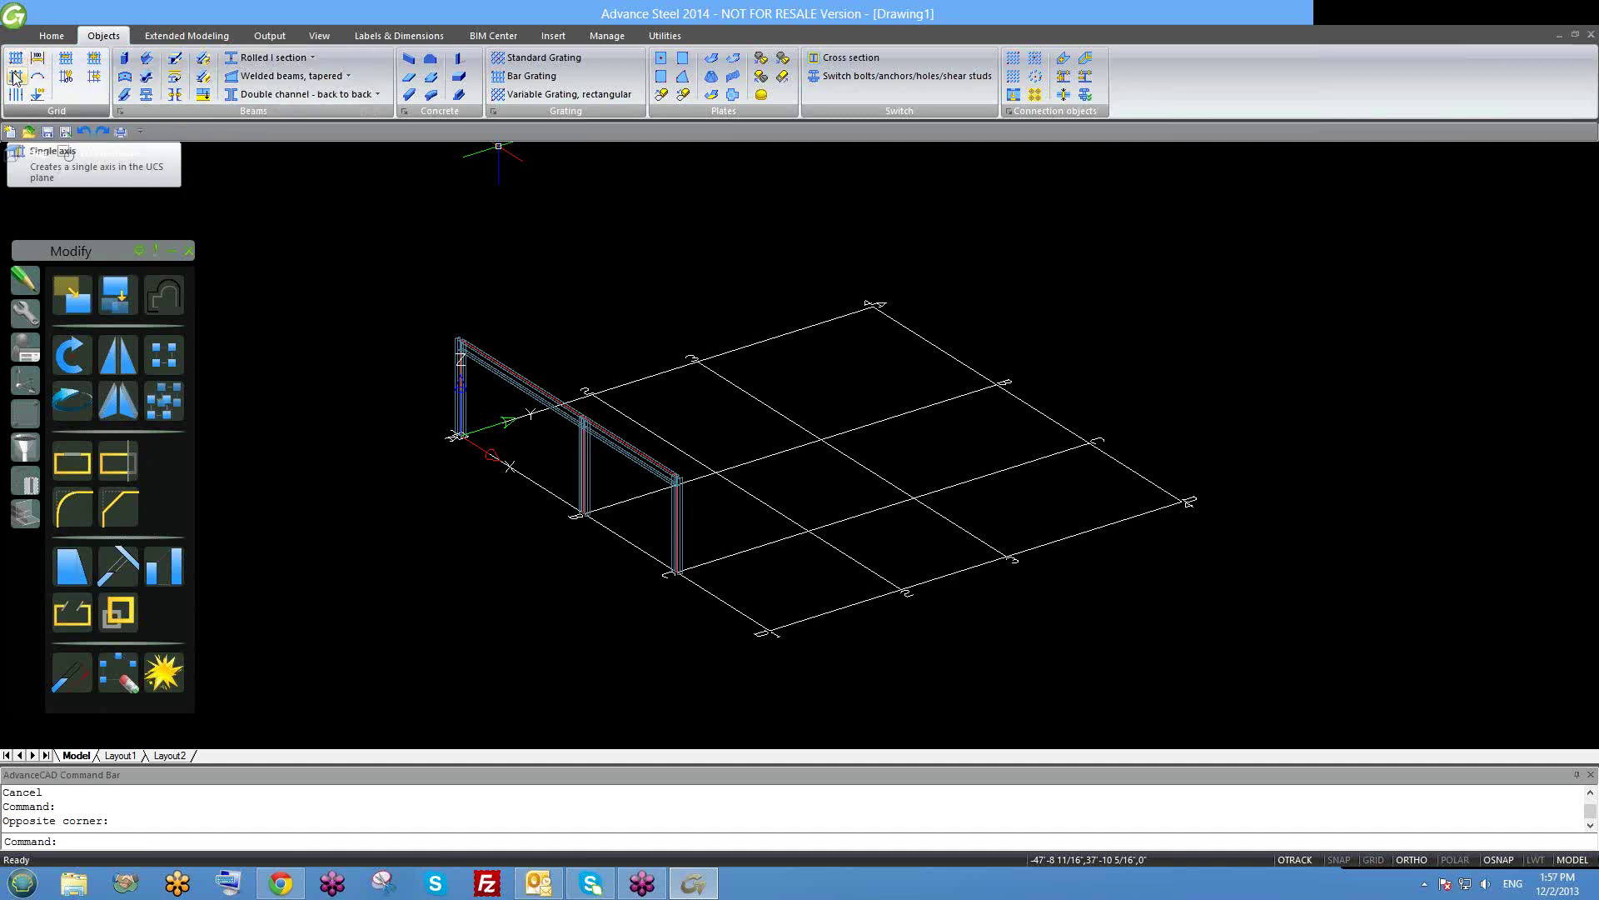
middle_drag(795, 533, 700, 506)
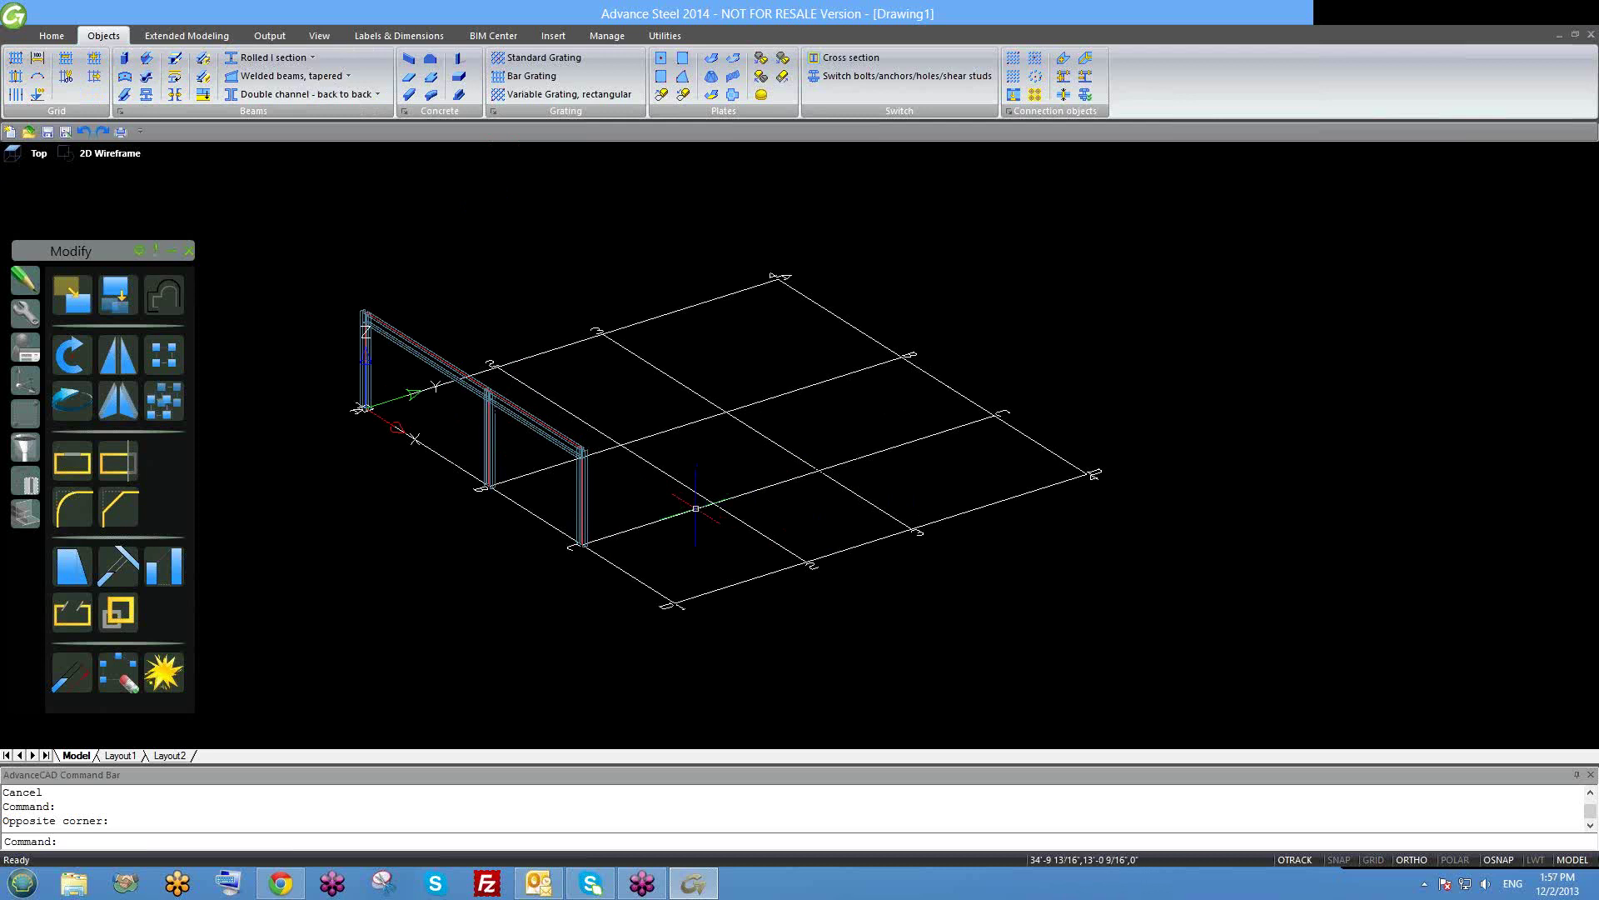
mouse_move(700, 567)
shift+middle_down()
mouse_move(703, 547)
mouse_move(721, 557)
mouse_move(710, 546)
shift+middle_up()
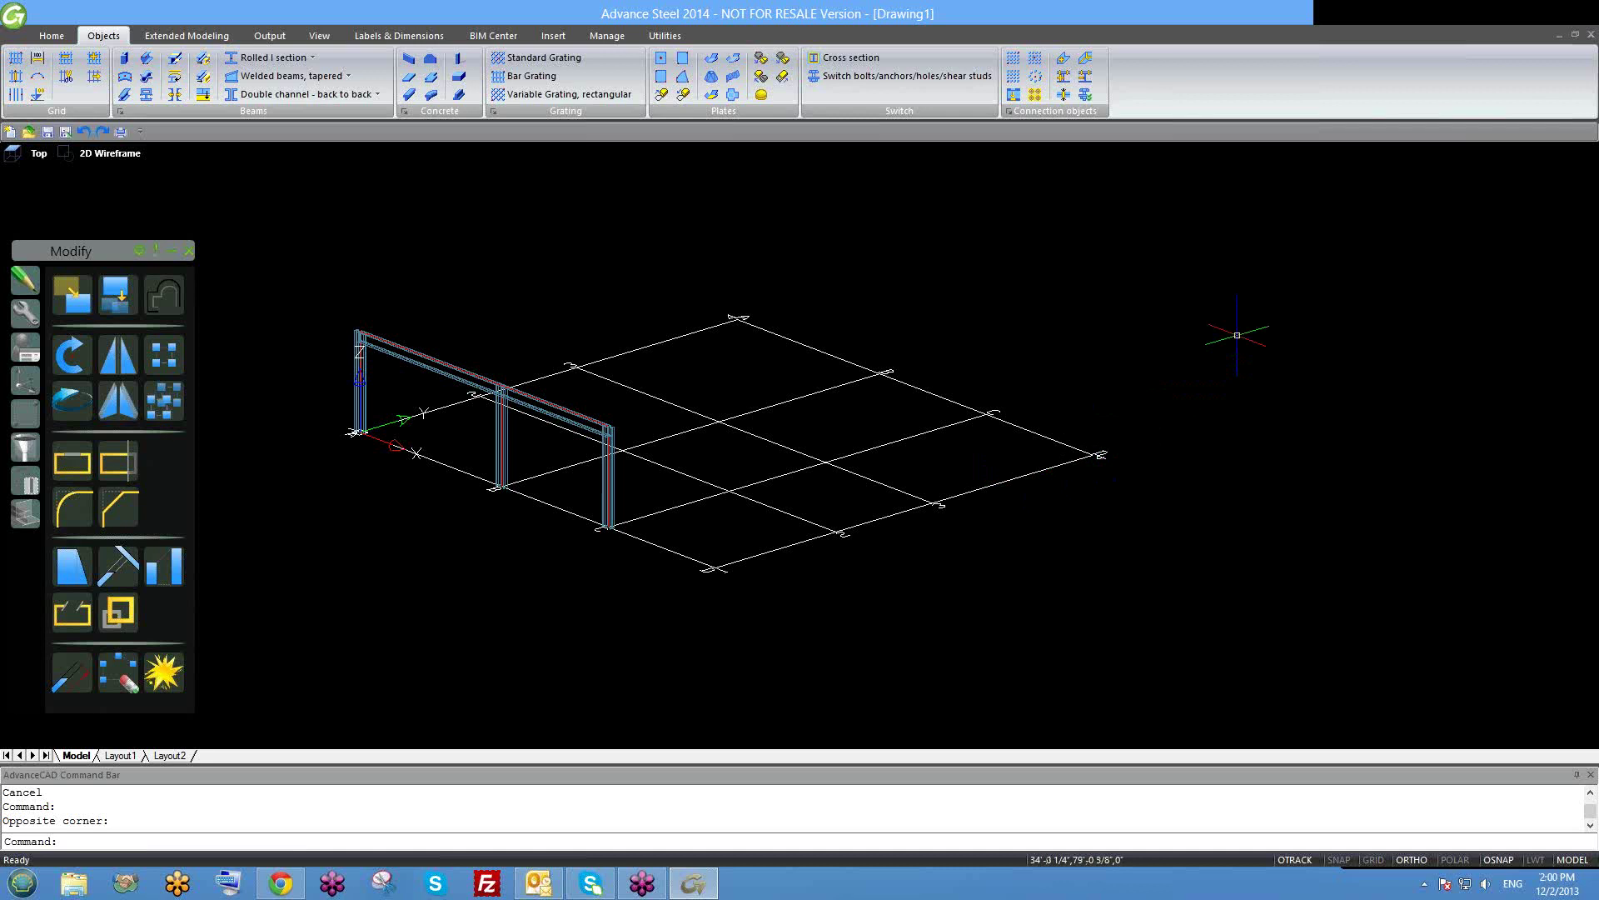
middle_drag(1237, 335, 1197, 400)
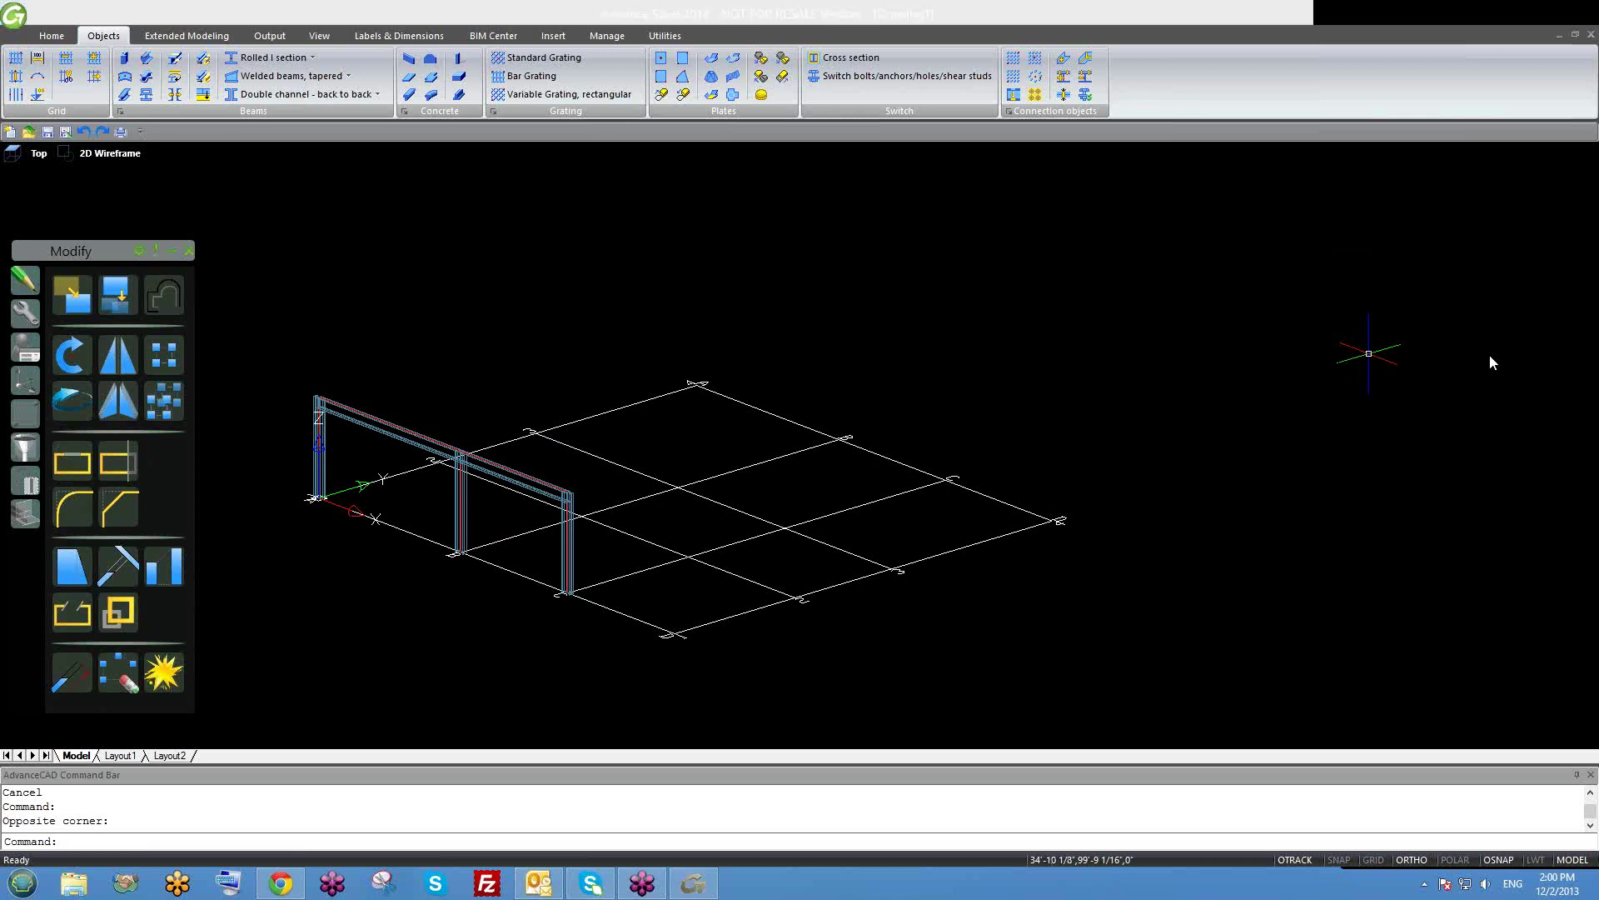
right_click(1481, 334)
click(883, 467)
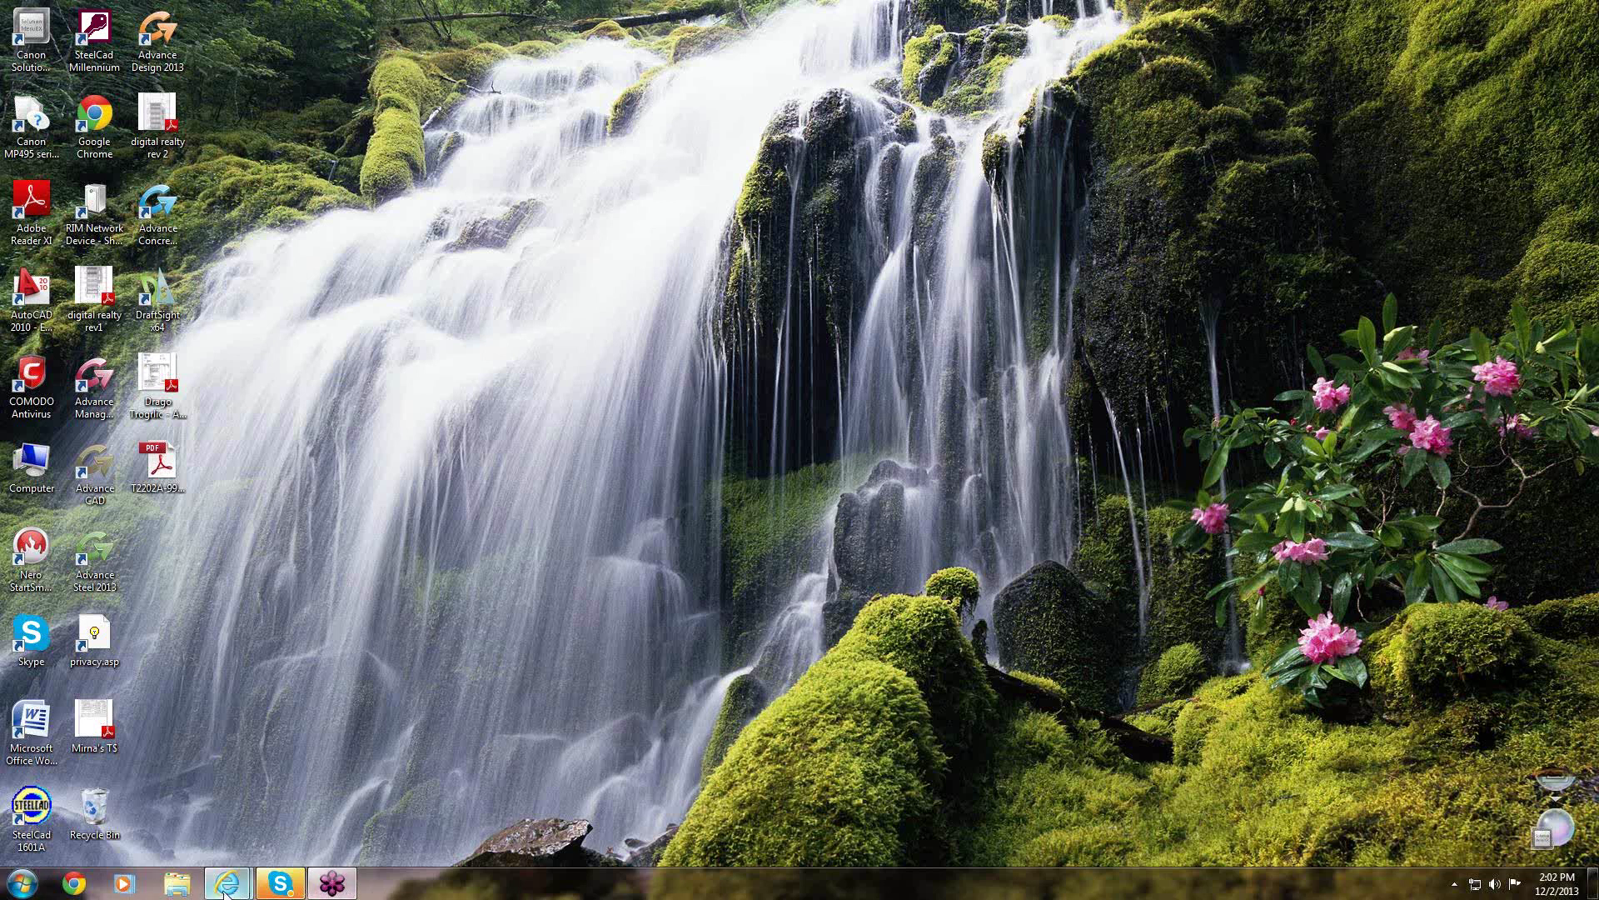
Check the GoToTraining and Outlook pages in Internet Explorer and switch back to the GoToTraining session.
mouse_move(225, 893)
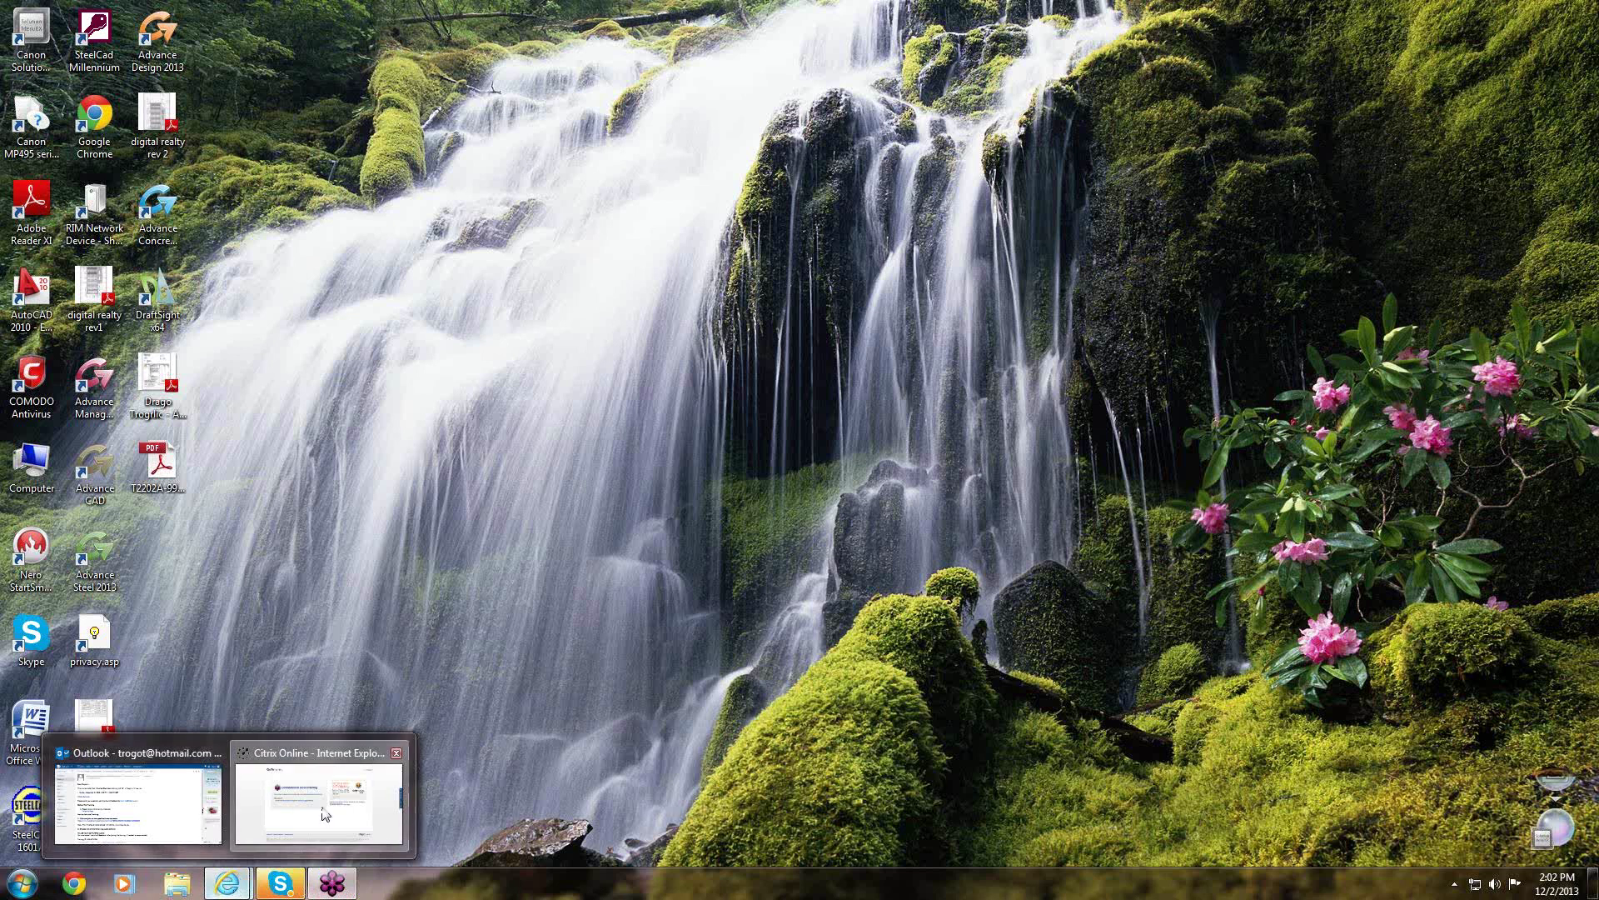
mouse_move(325, 814)
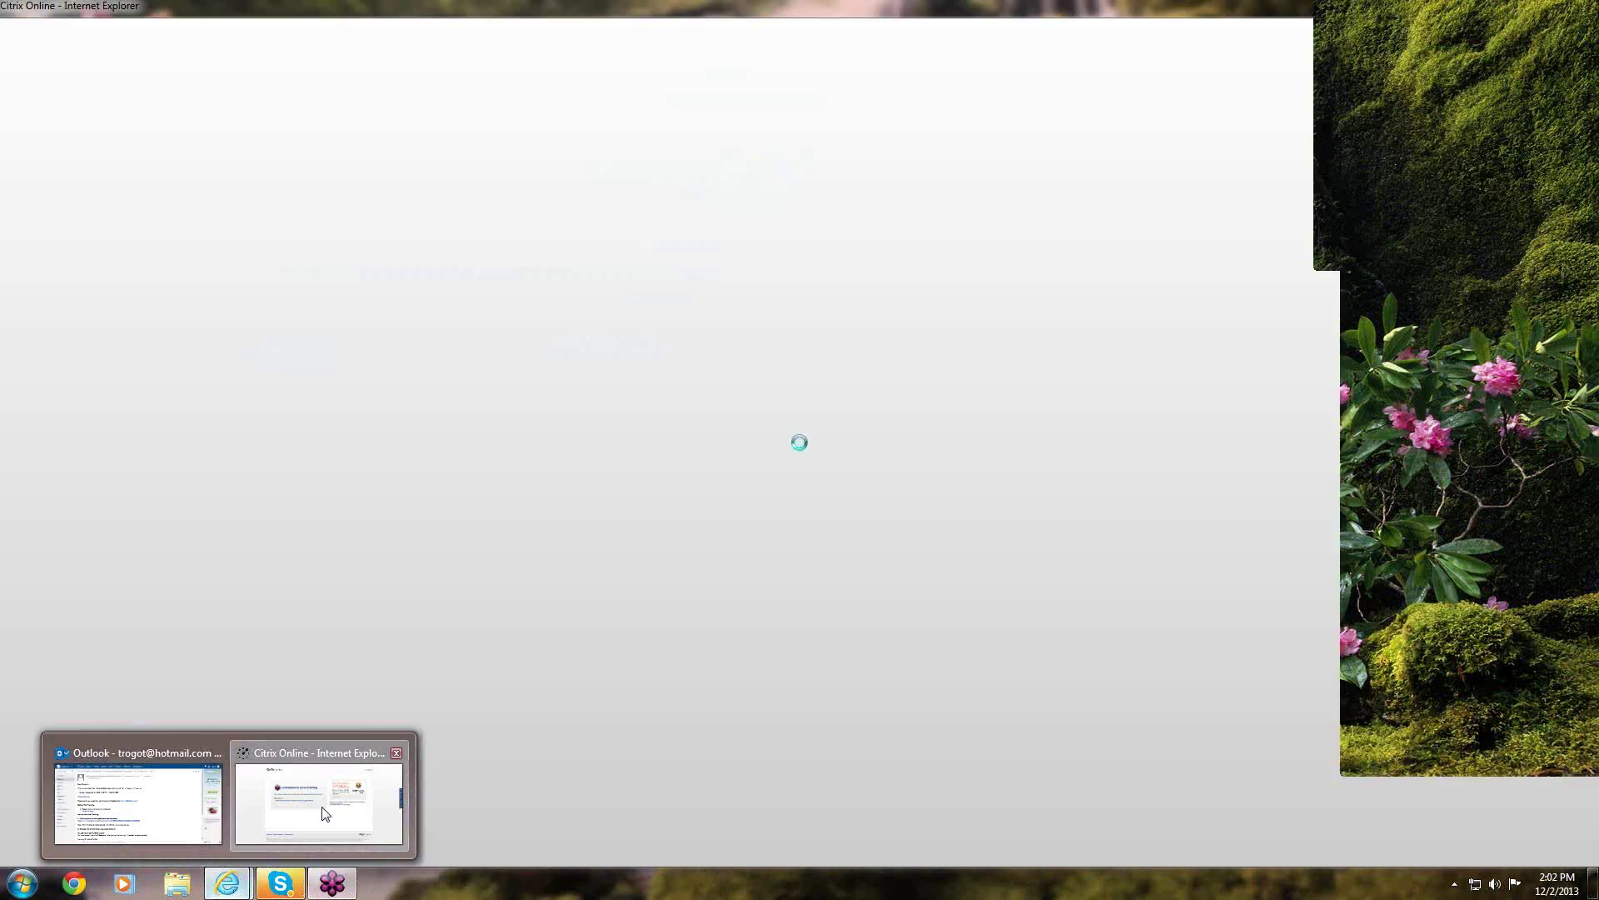
click(325, 813)
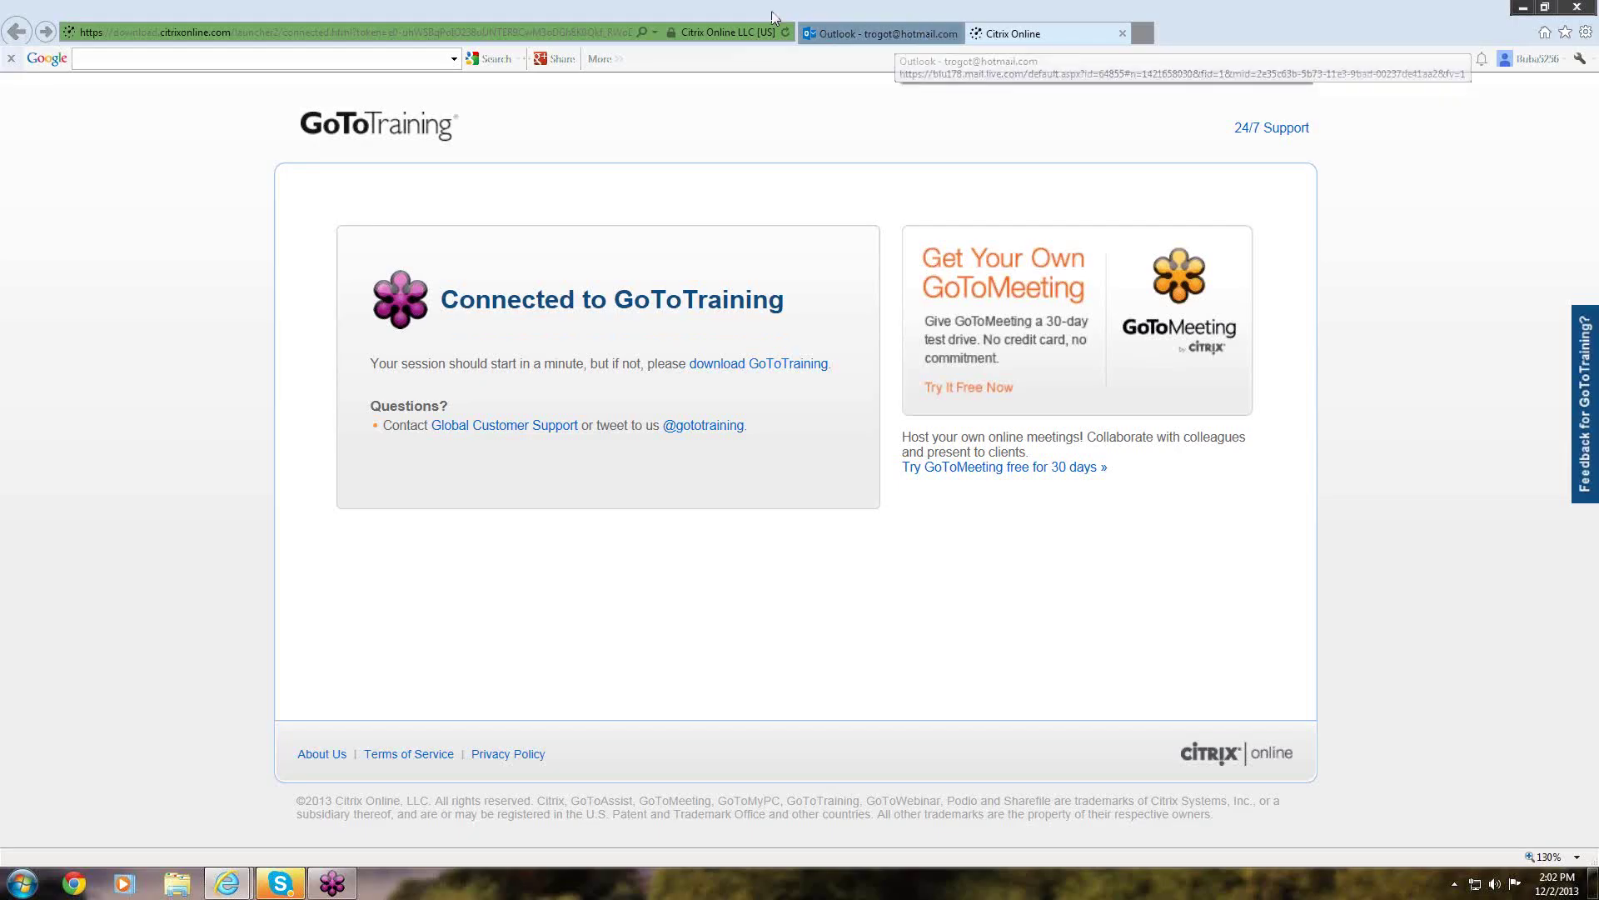
click(912, 31)
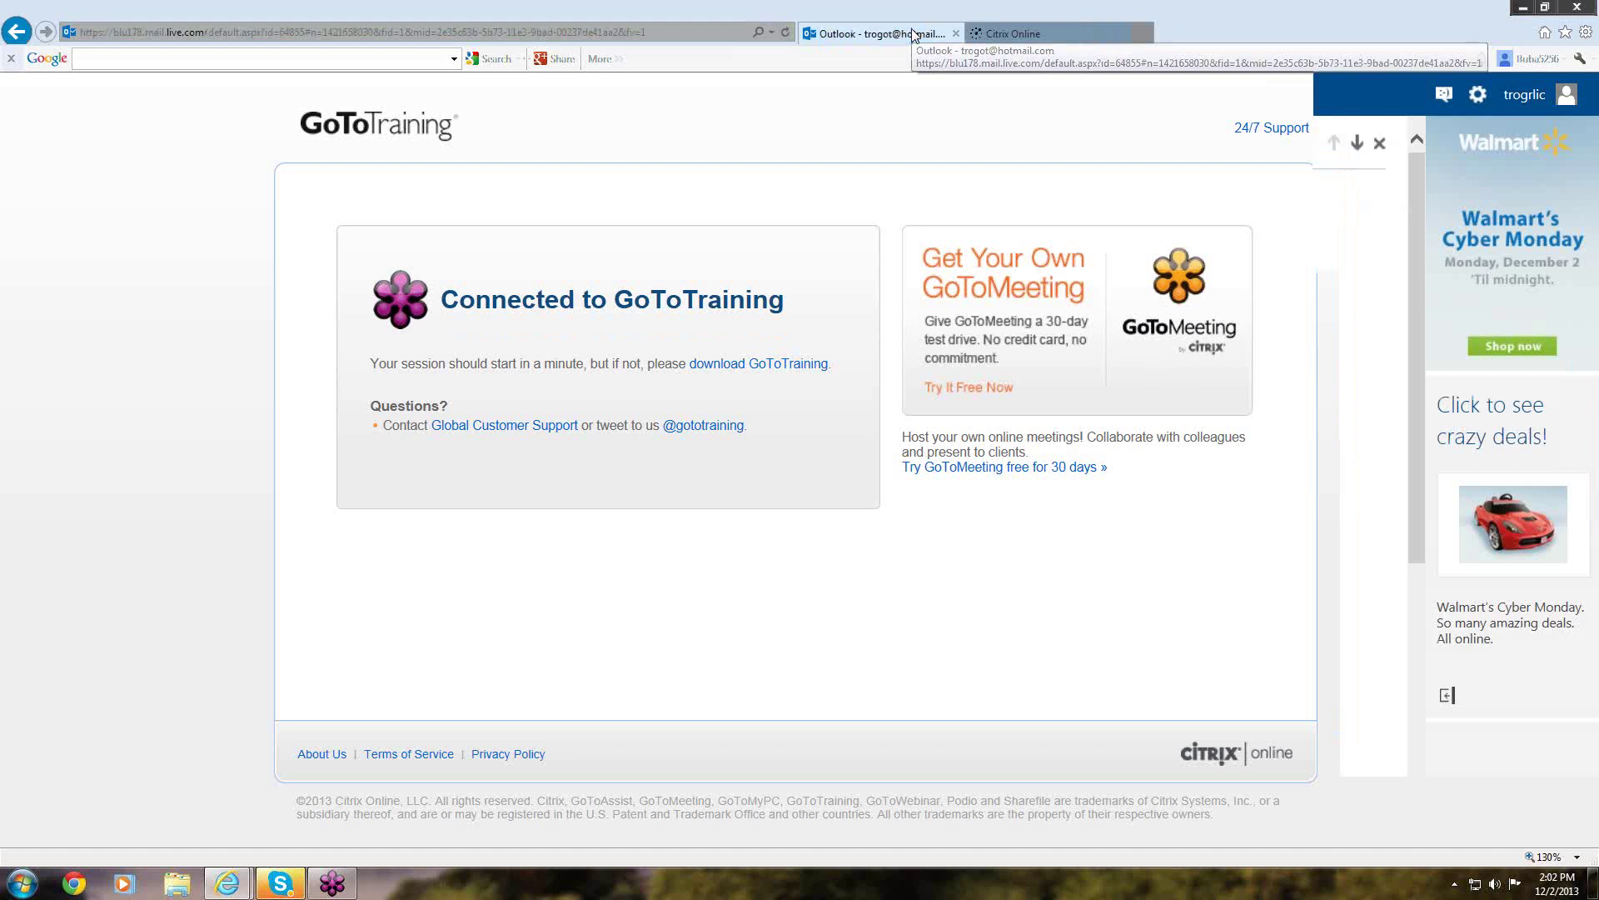
click(1012, 33)
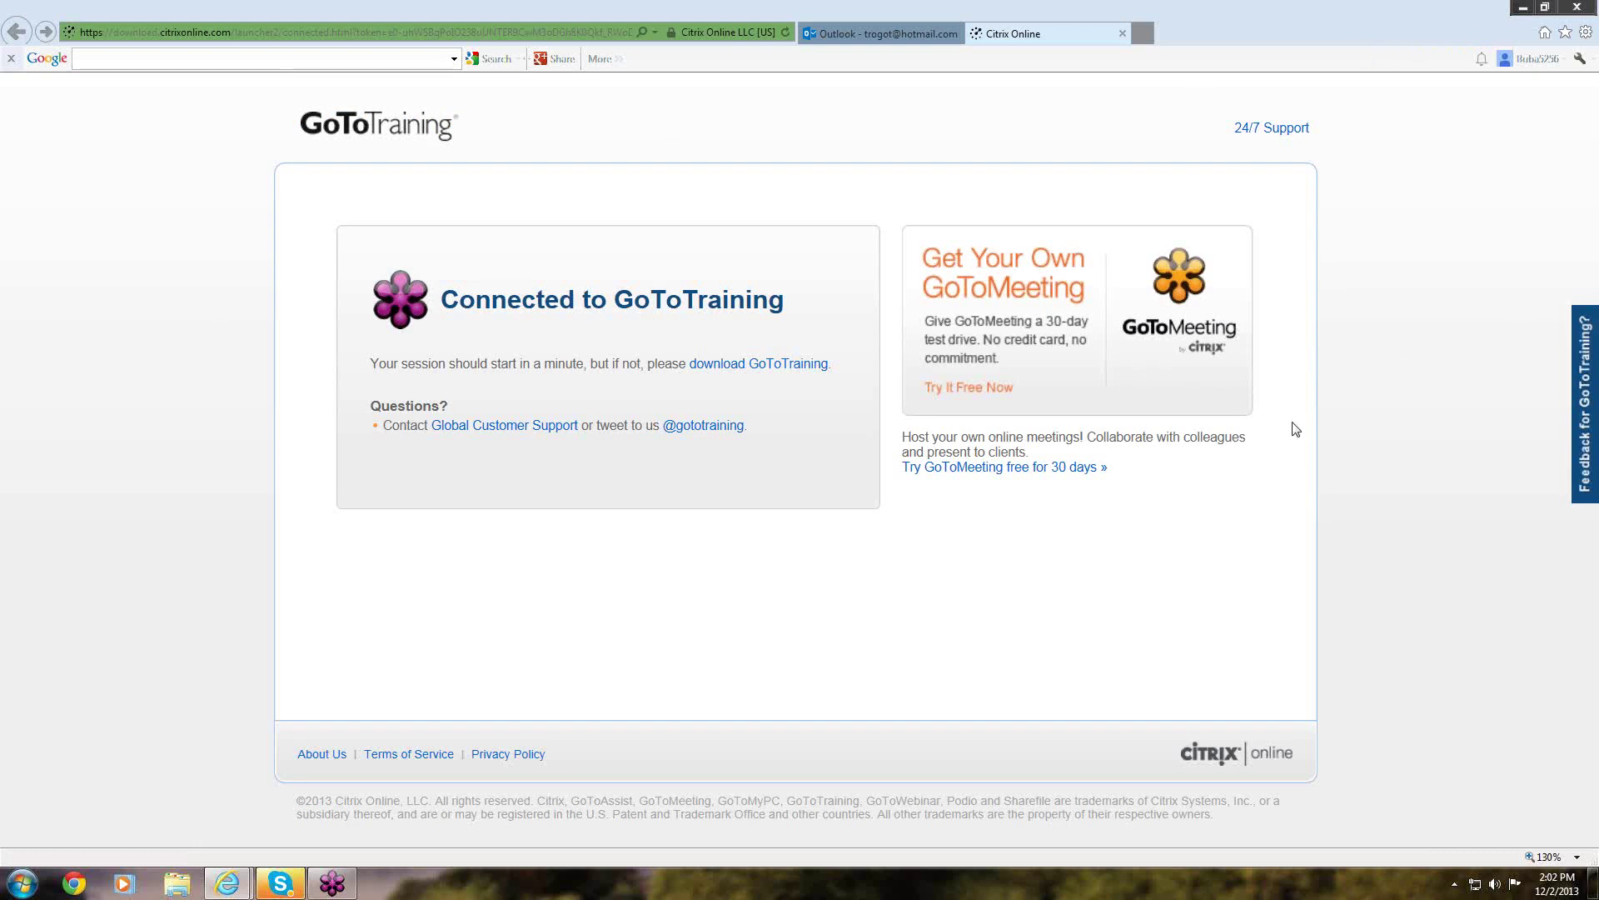
click(331, 884)
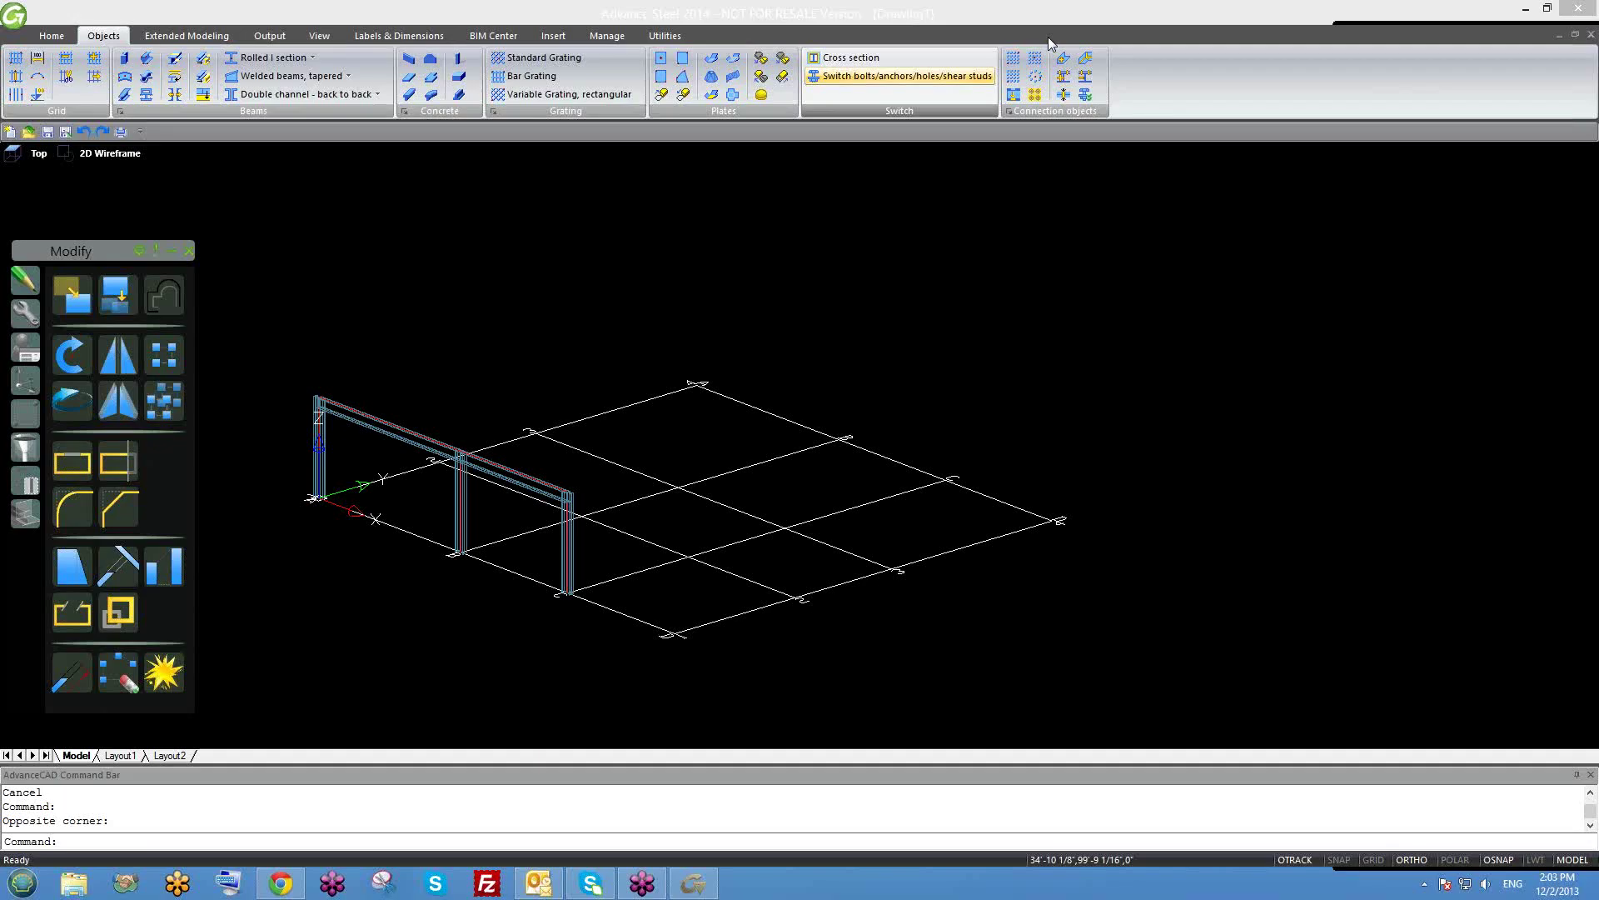
shift+middle_drag(531, 511, 682, 536)
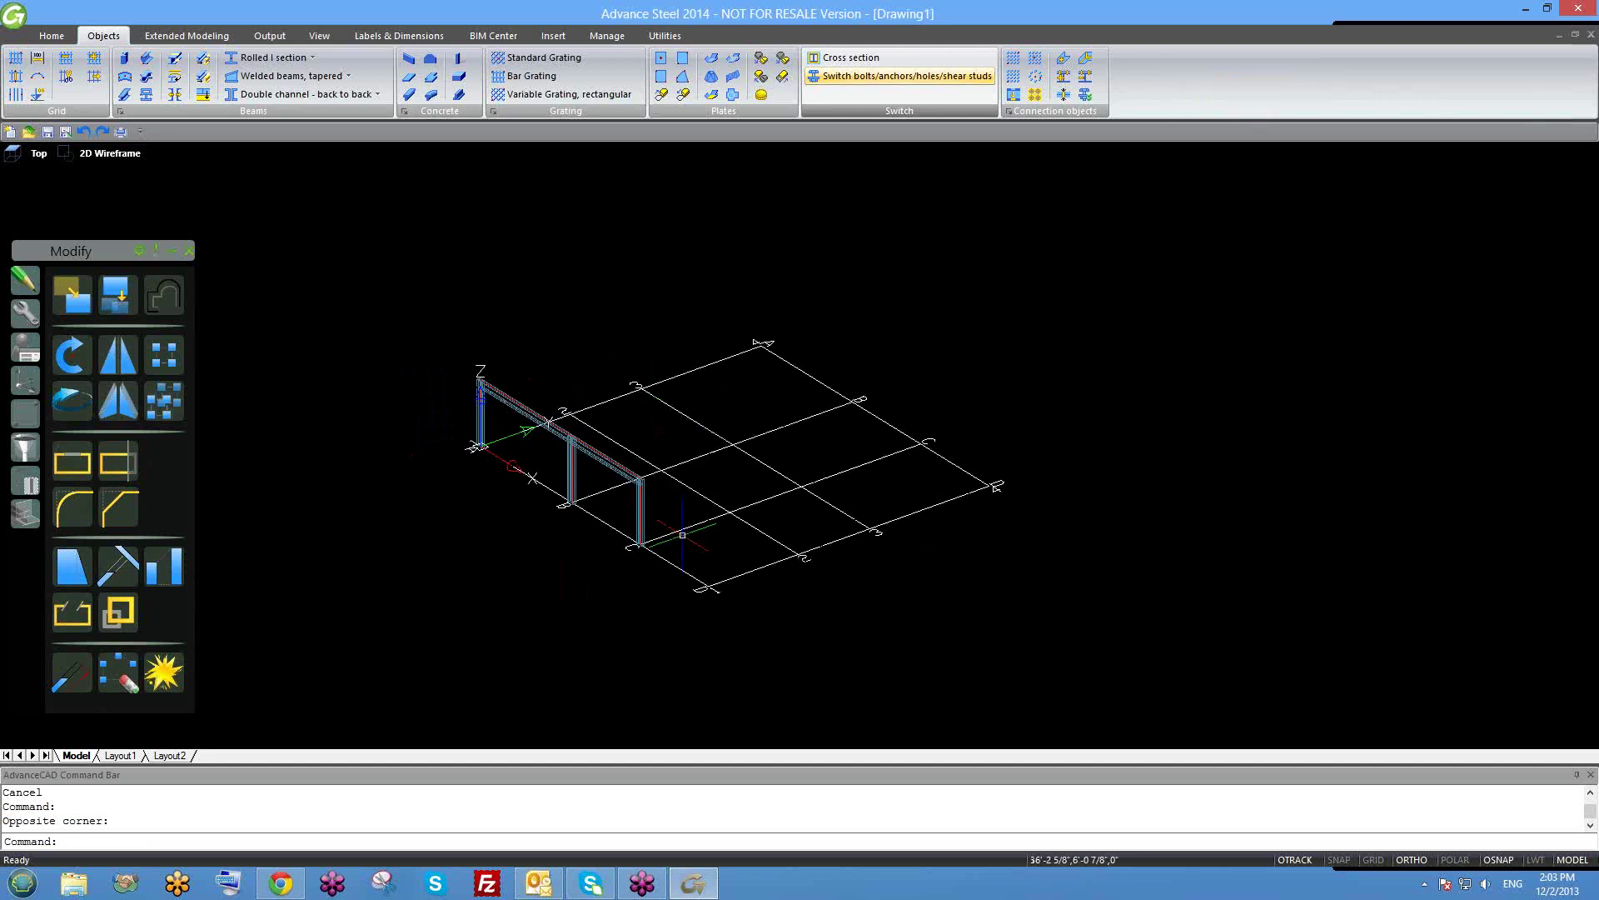
shift+middle_drag(696, 581, 578, 568)
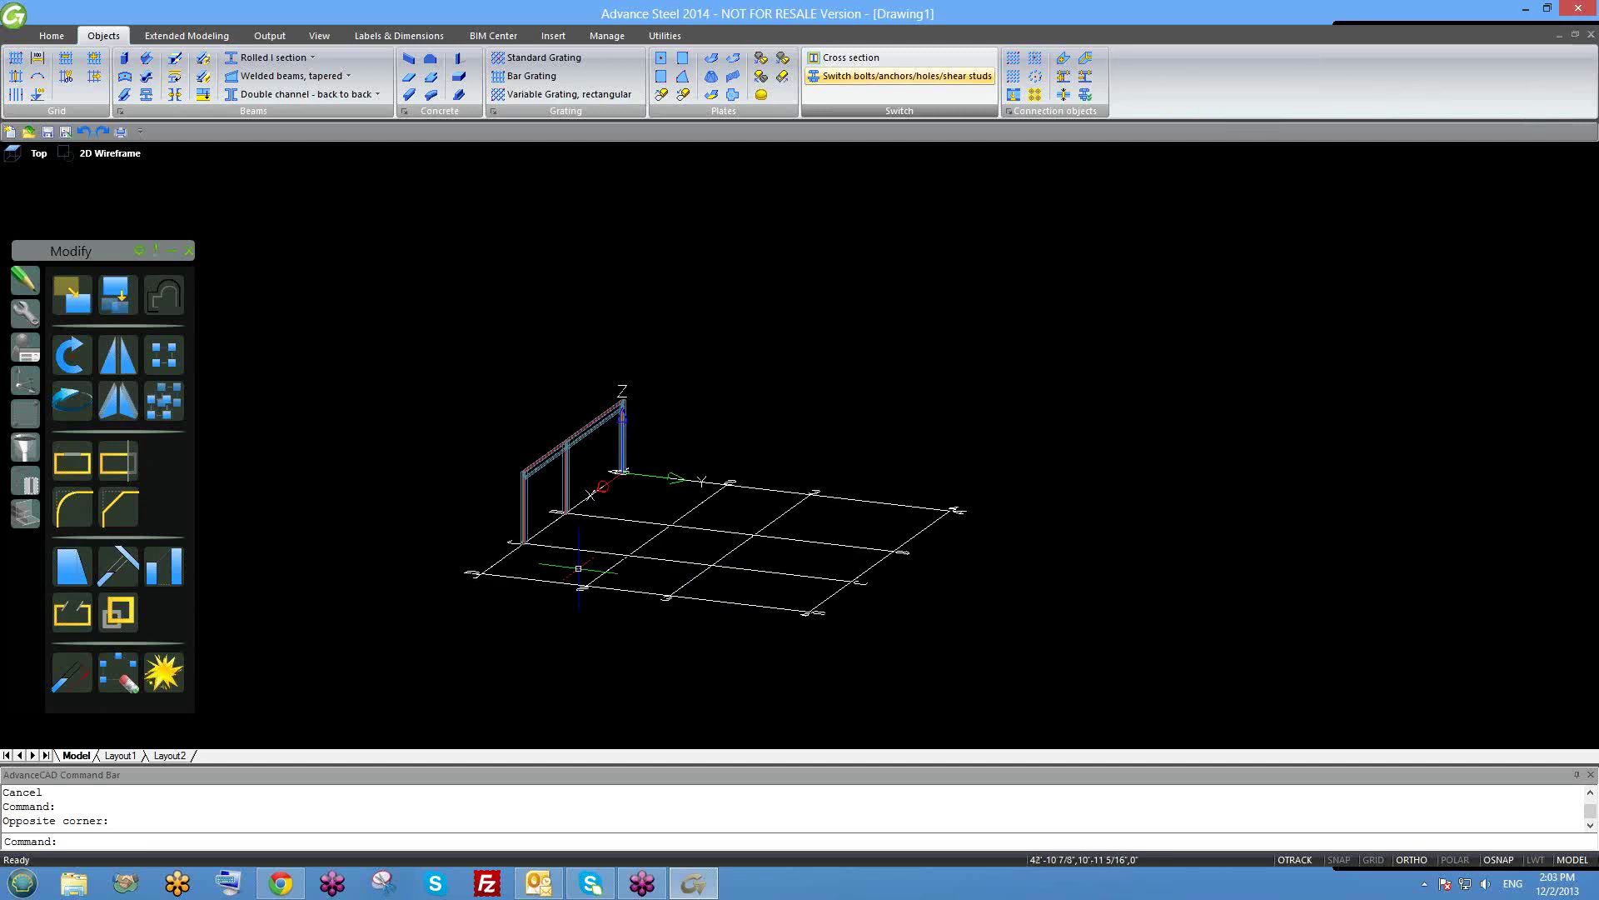
shift+middle_drag(575, 568, 766, 608)
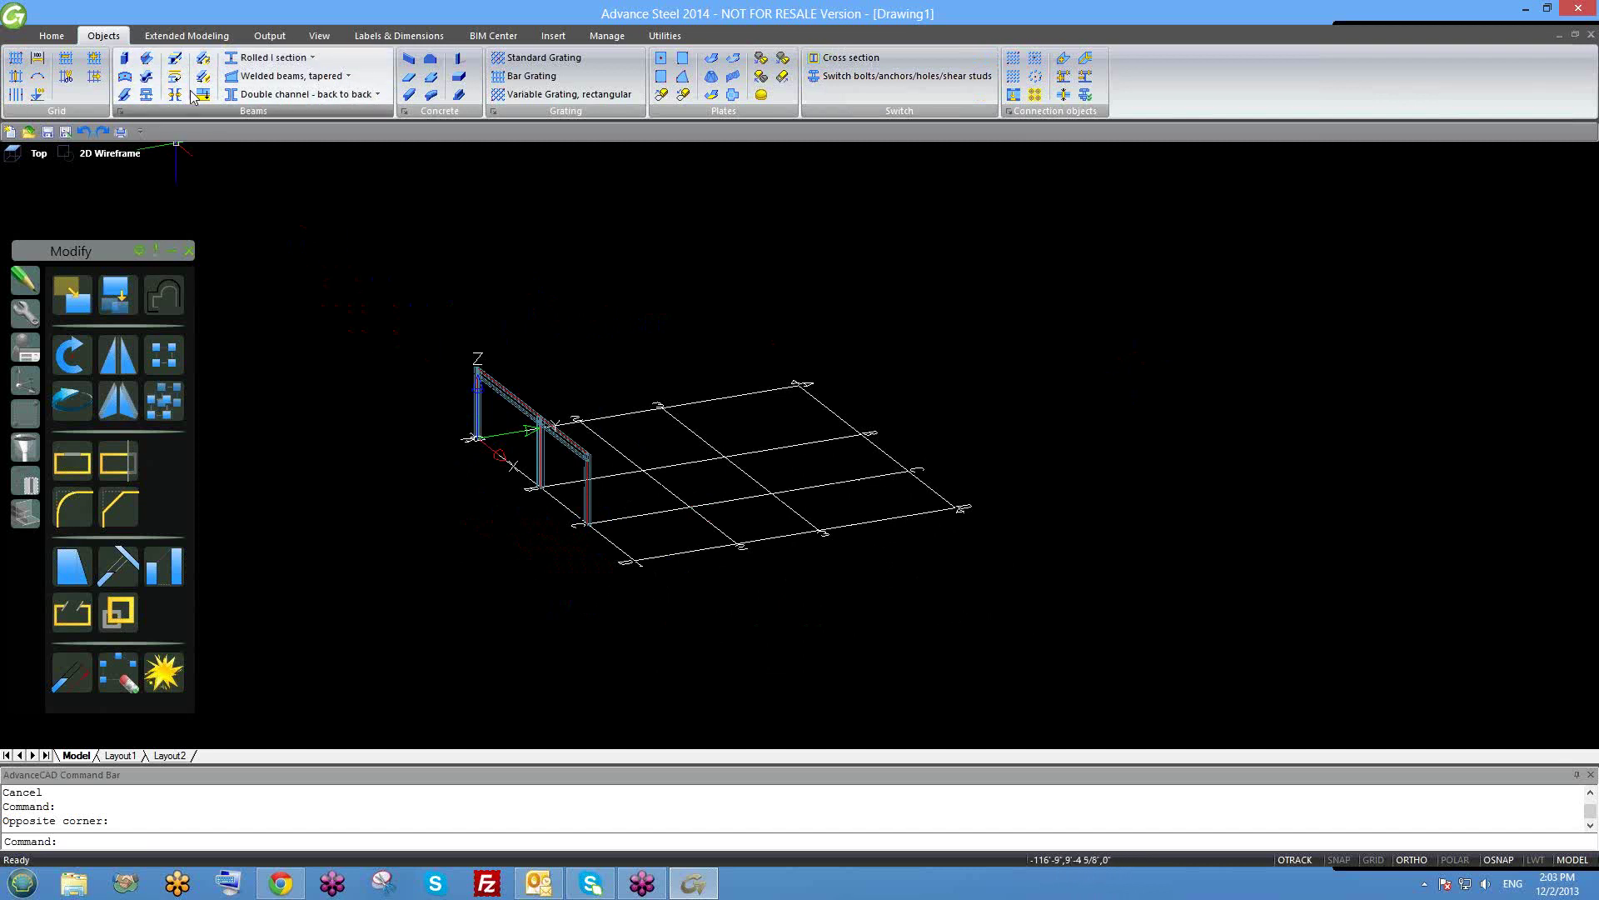
Look through the list of section types available for new beams.
click(313, 58)
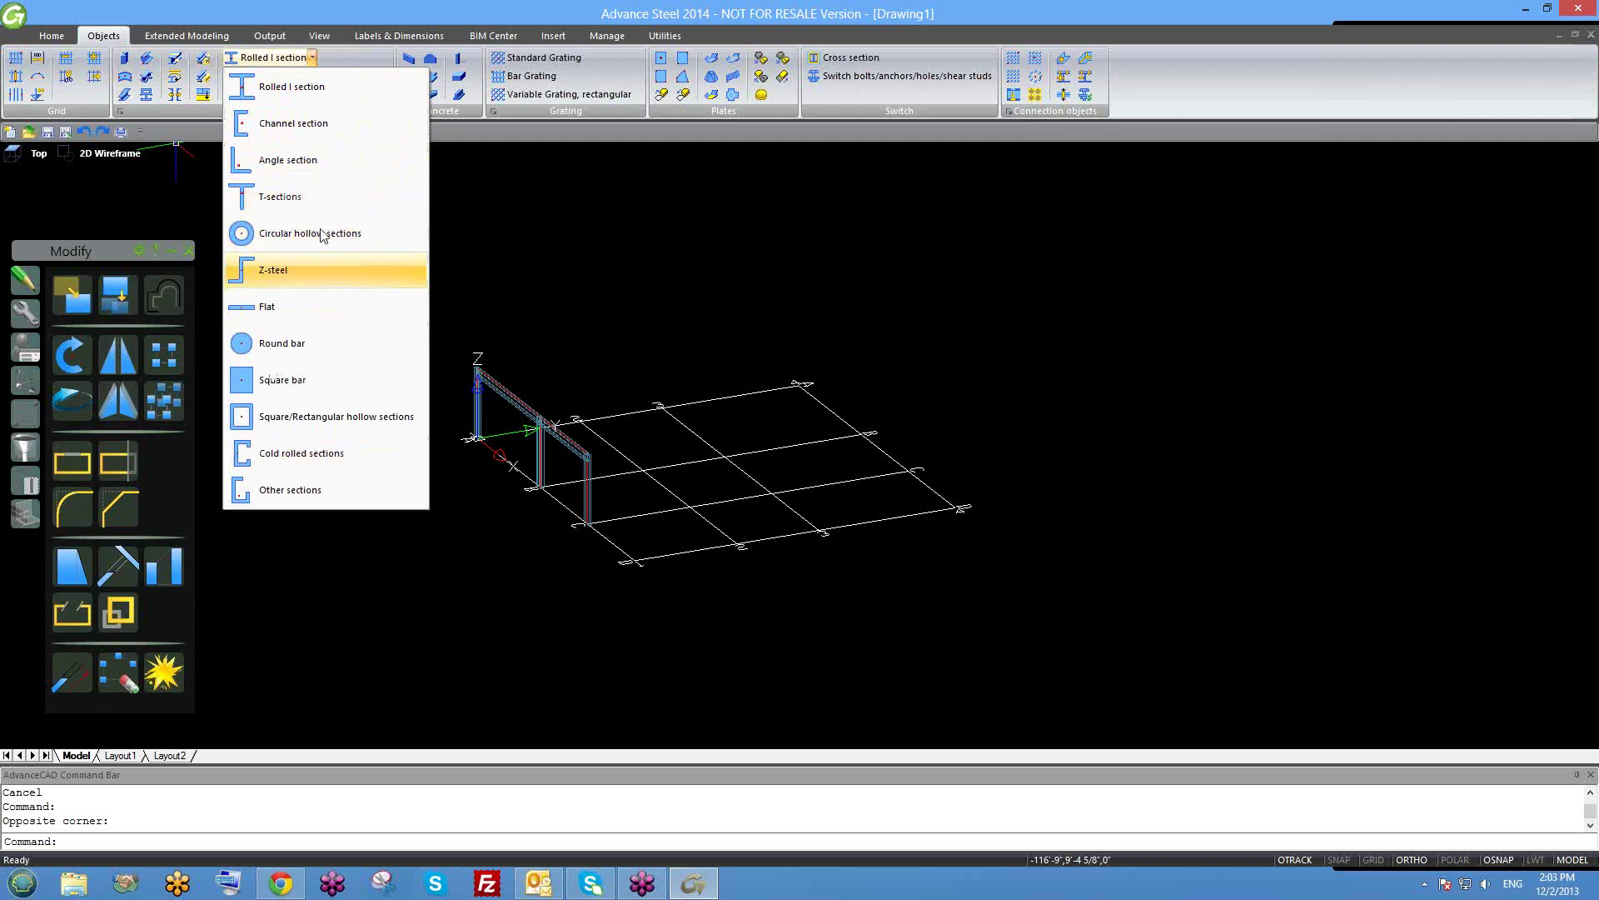
click(315, 92)
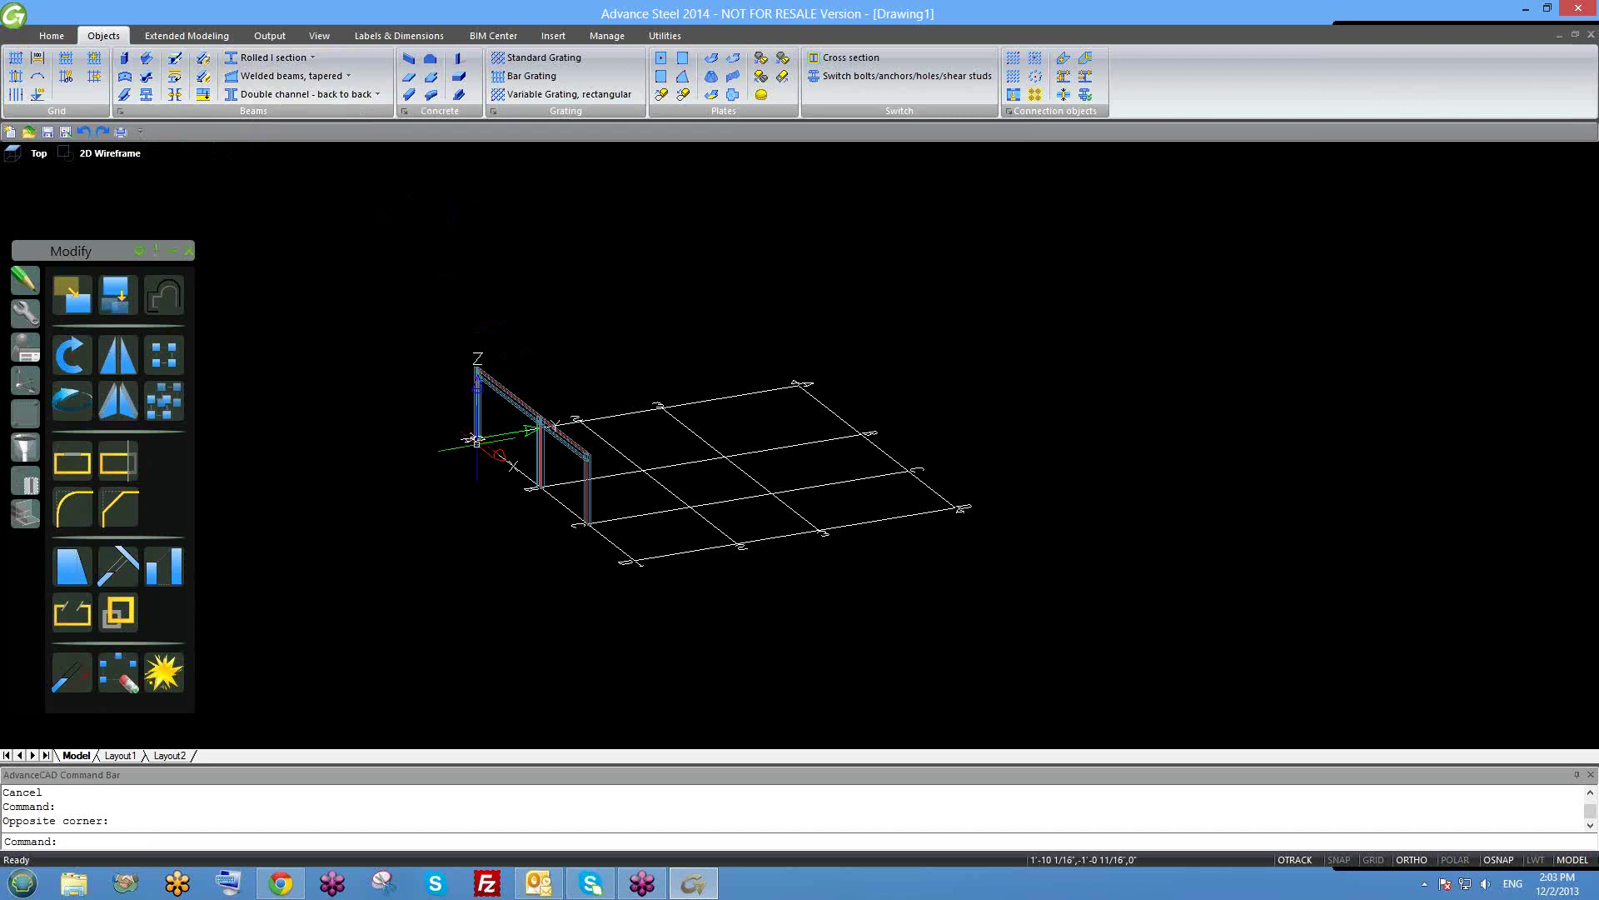
Copy the column at grid intersection C1 by its base point to grid intersection D1.
shift+middle_drag(459, 494, 650, 592)
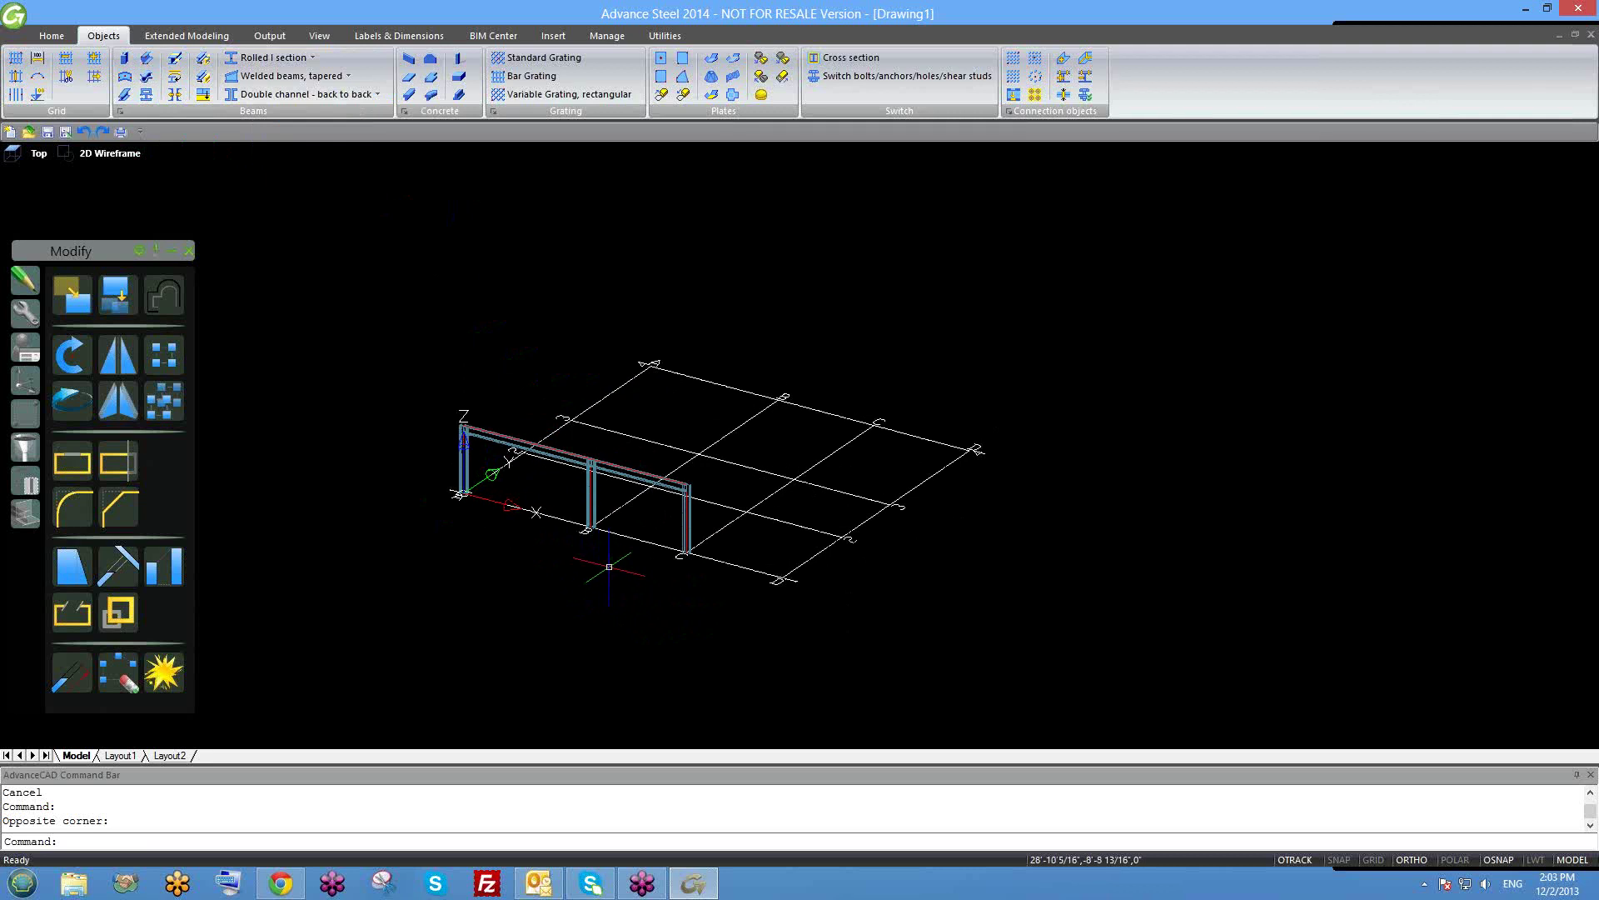
scroll(667, 556, up, 2)
scroll(704, 518, up, 2)
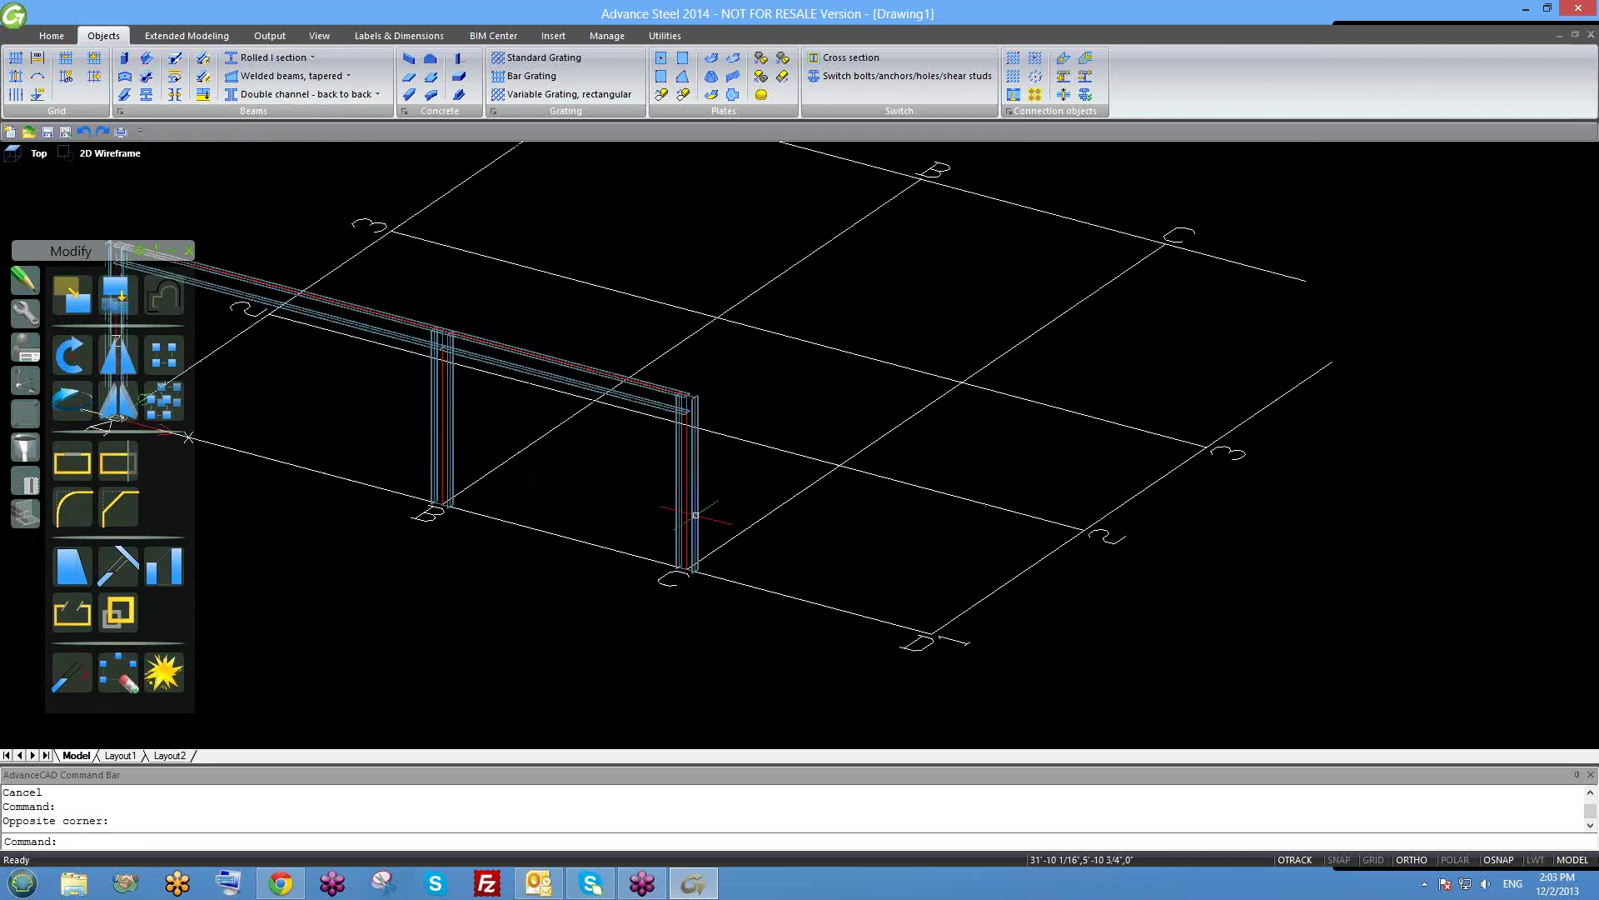
click(693, 478)
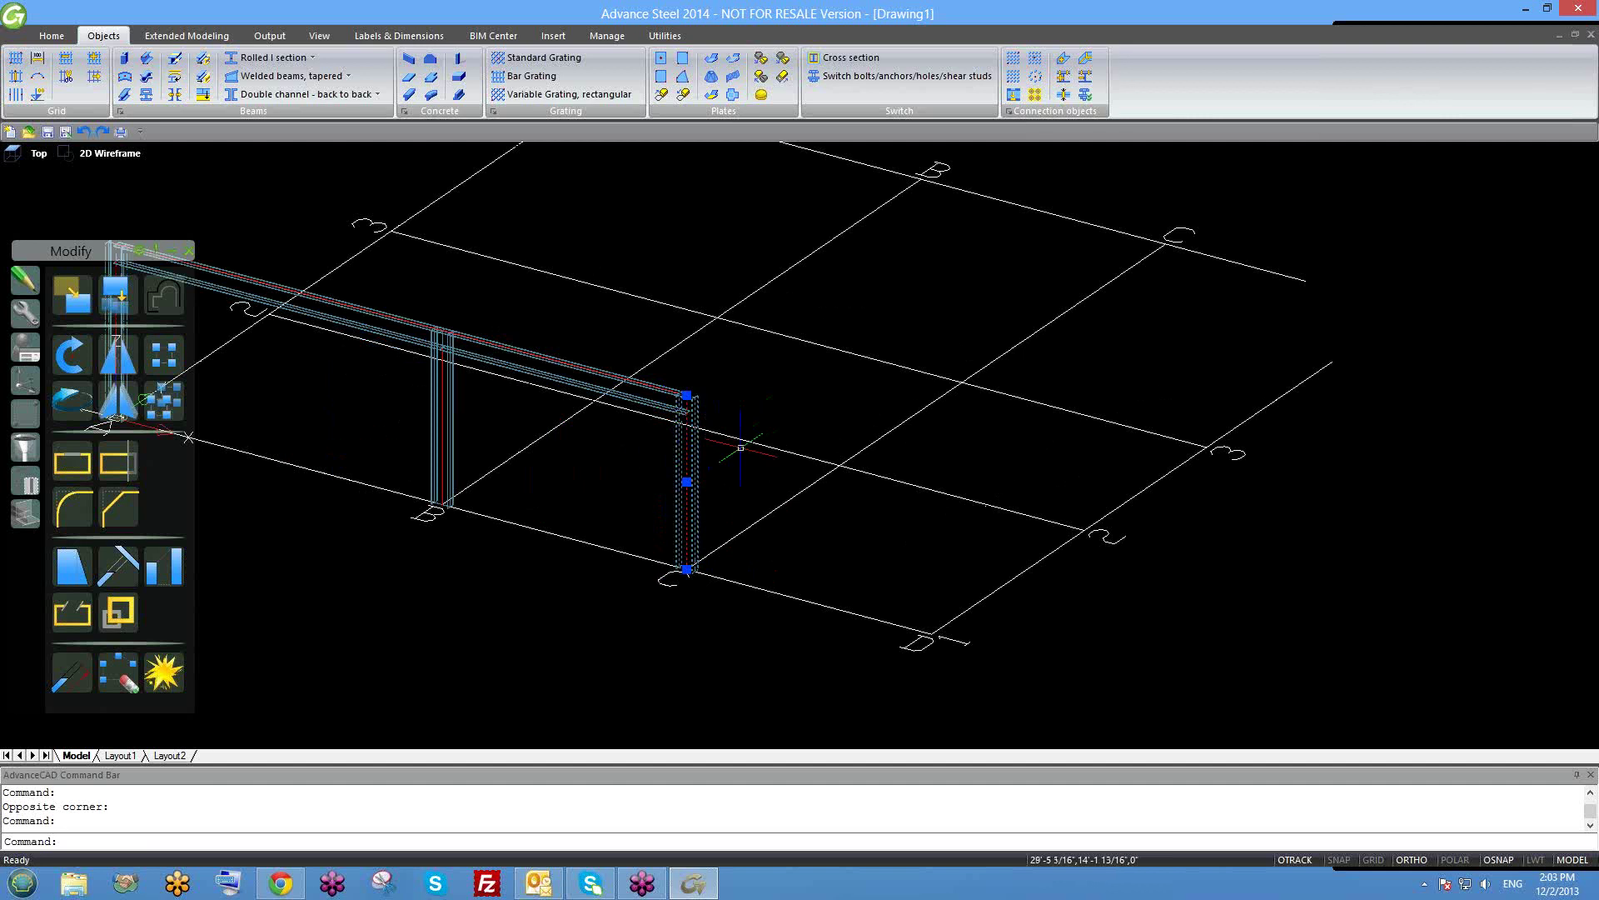
text(c)
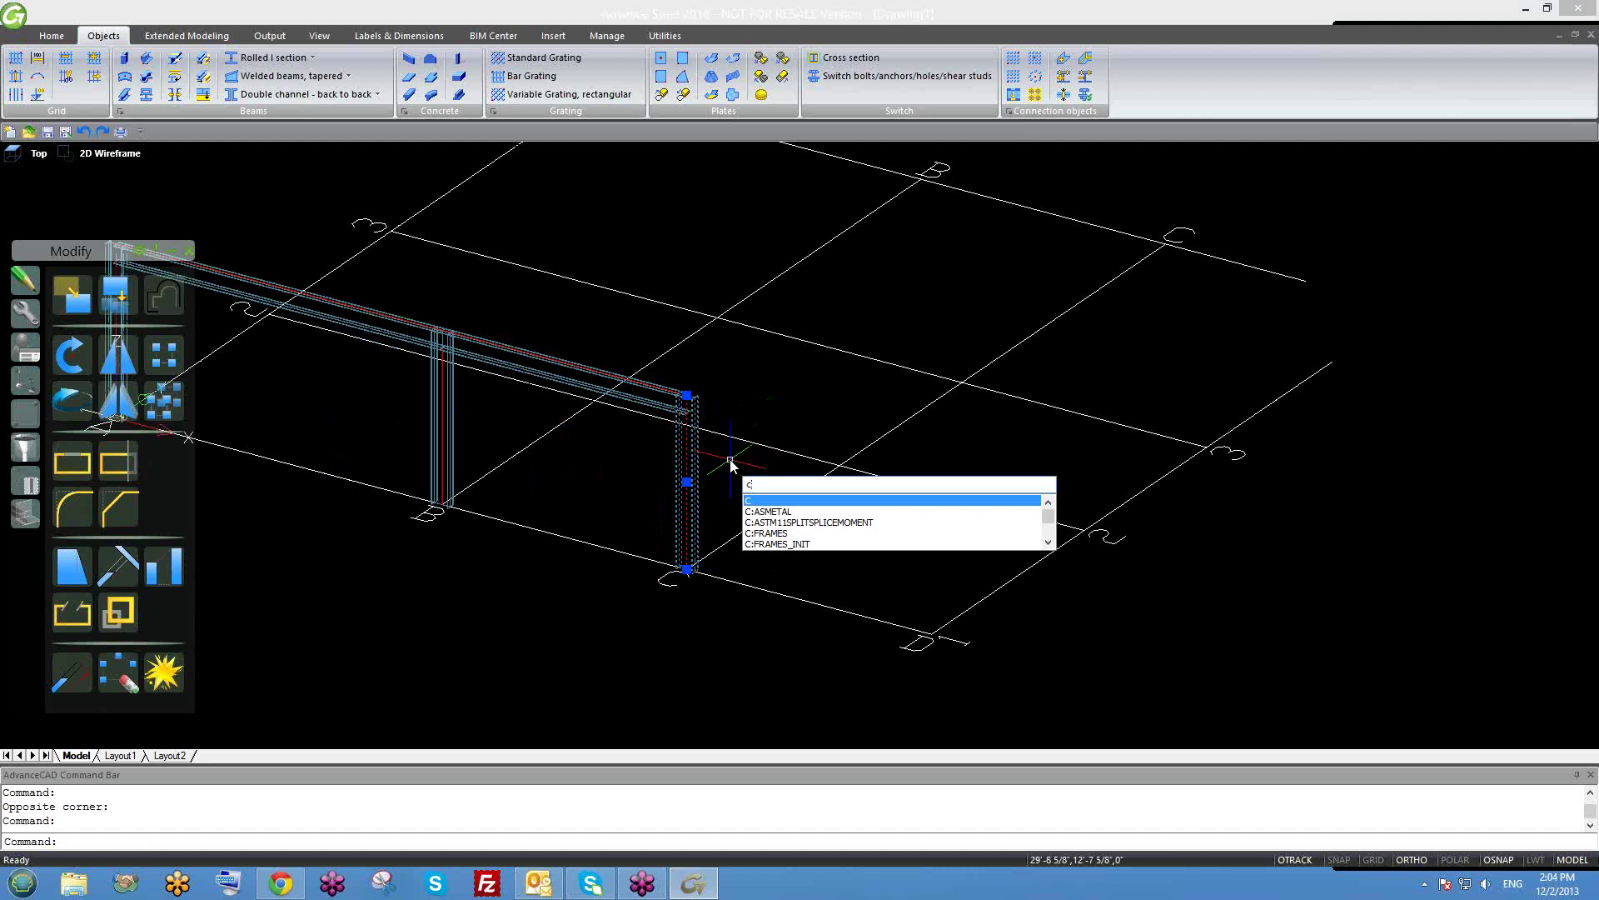
text(o)
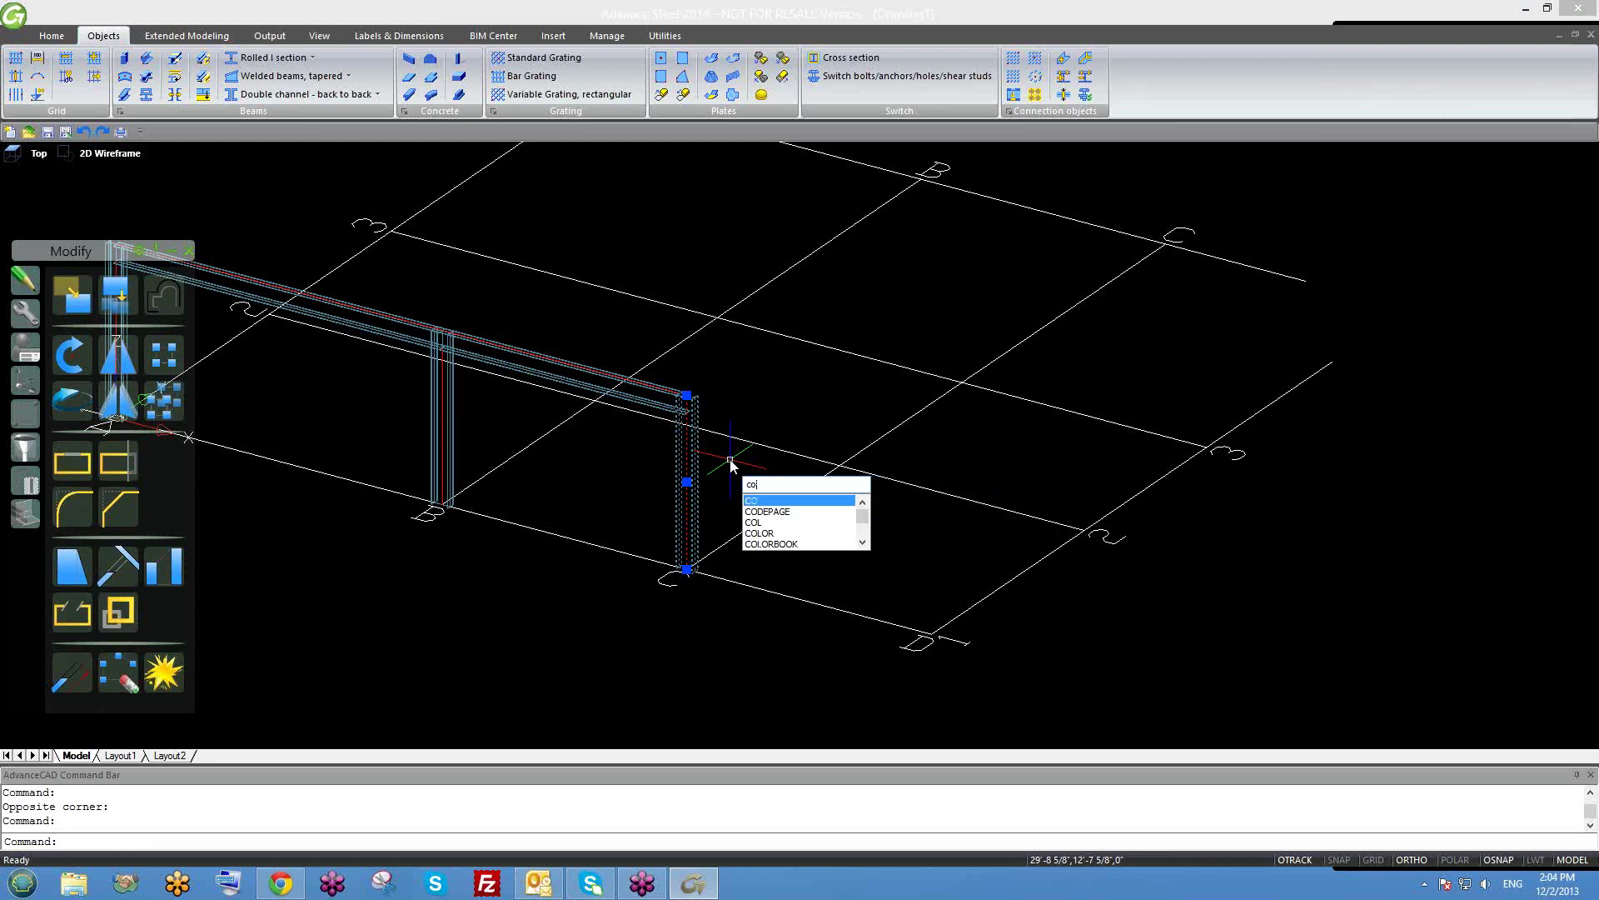
key(Return)
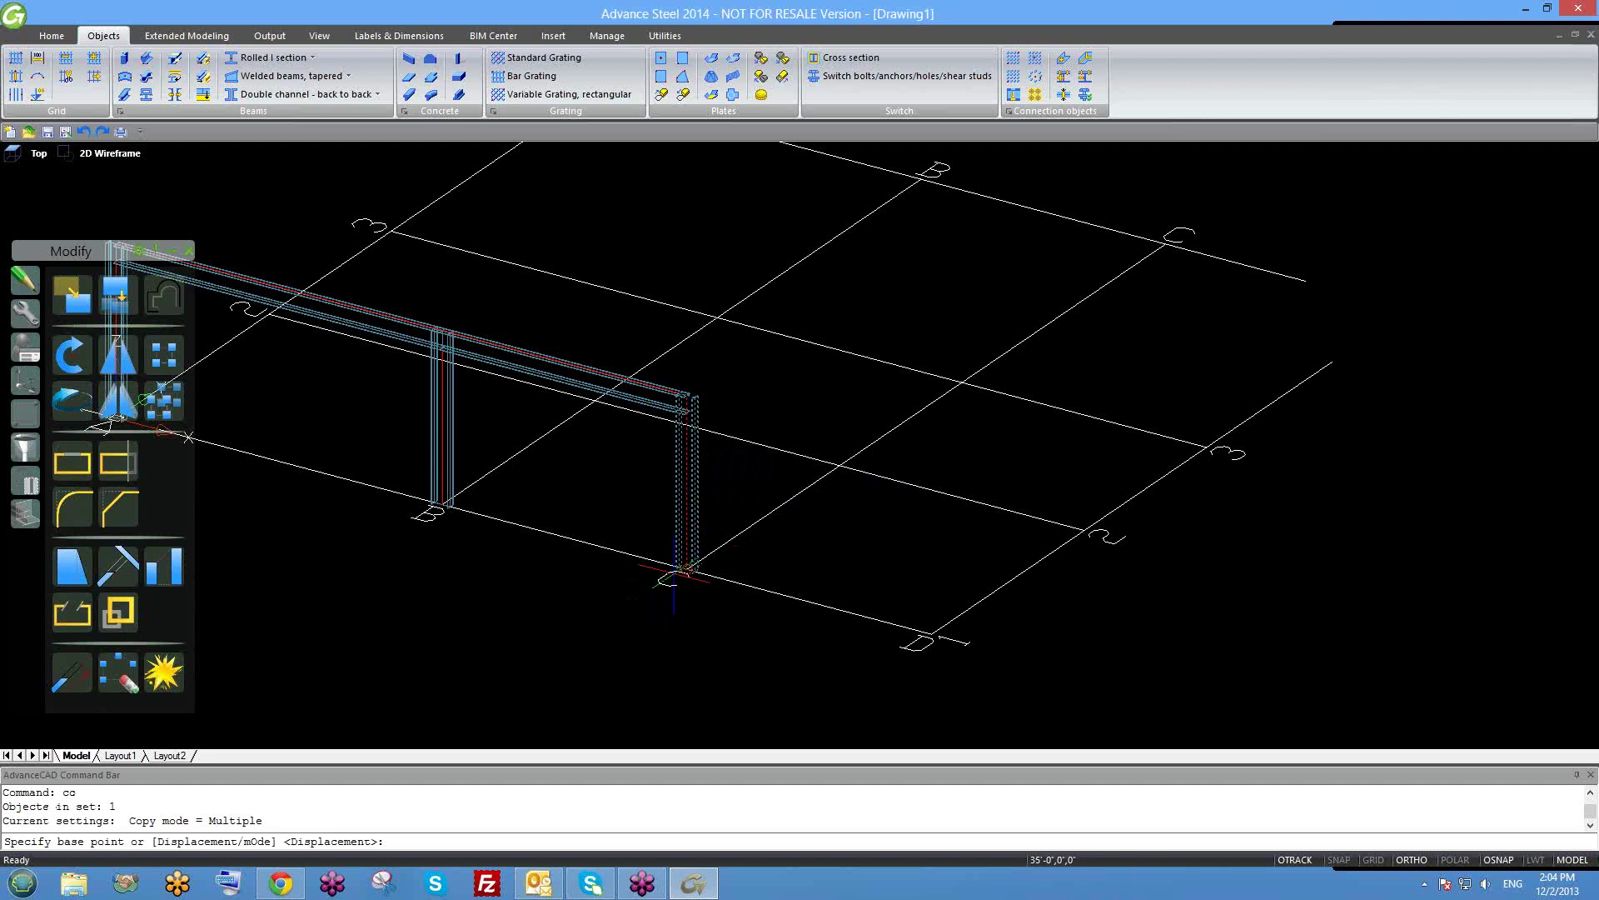
click(687, 572)
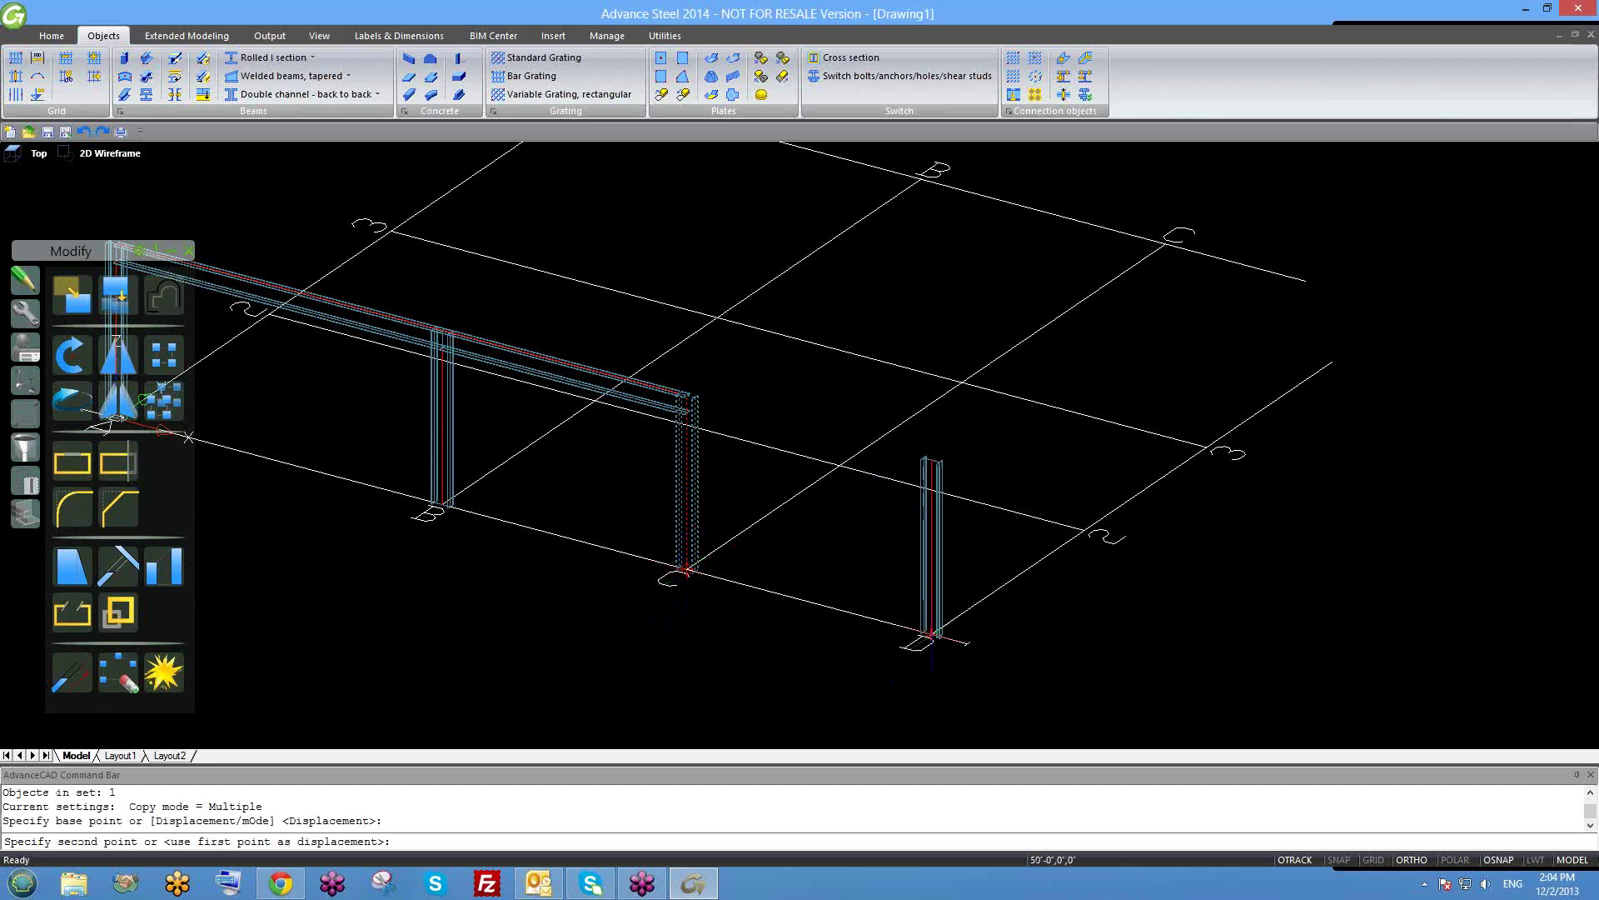
click(931, 635)
key(Escape)
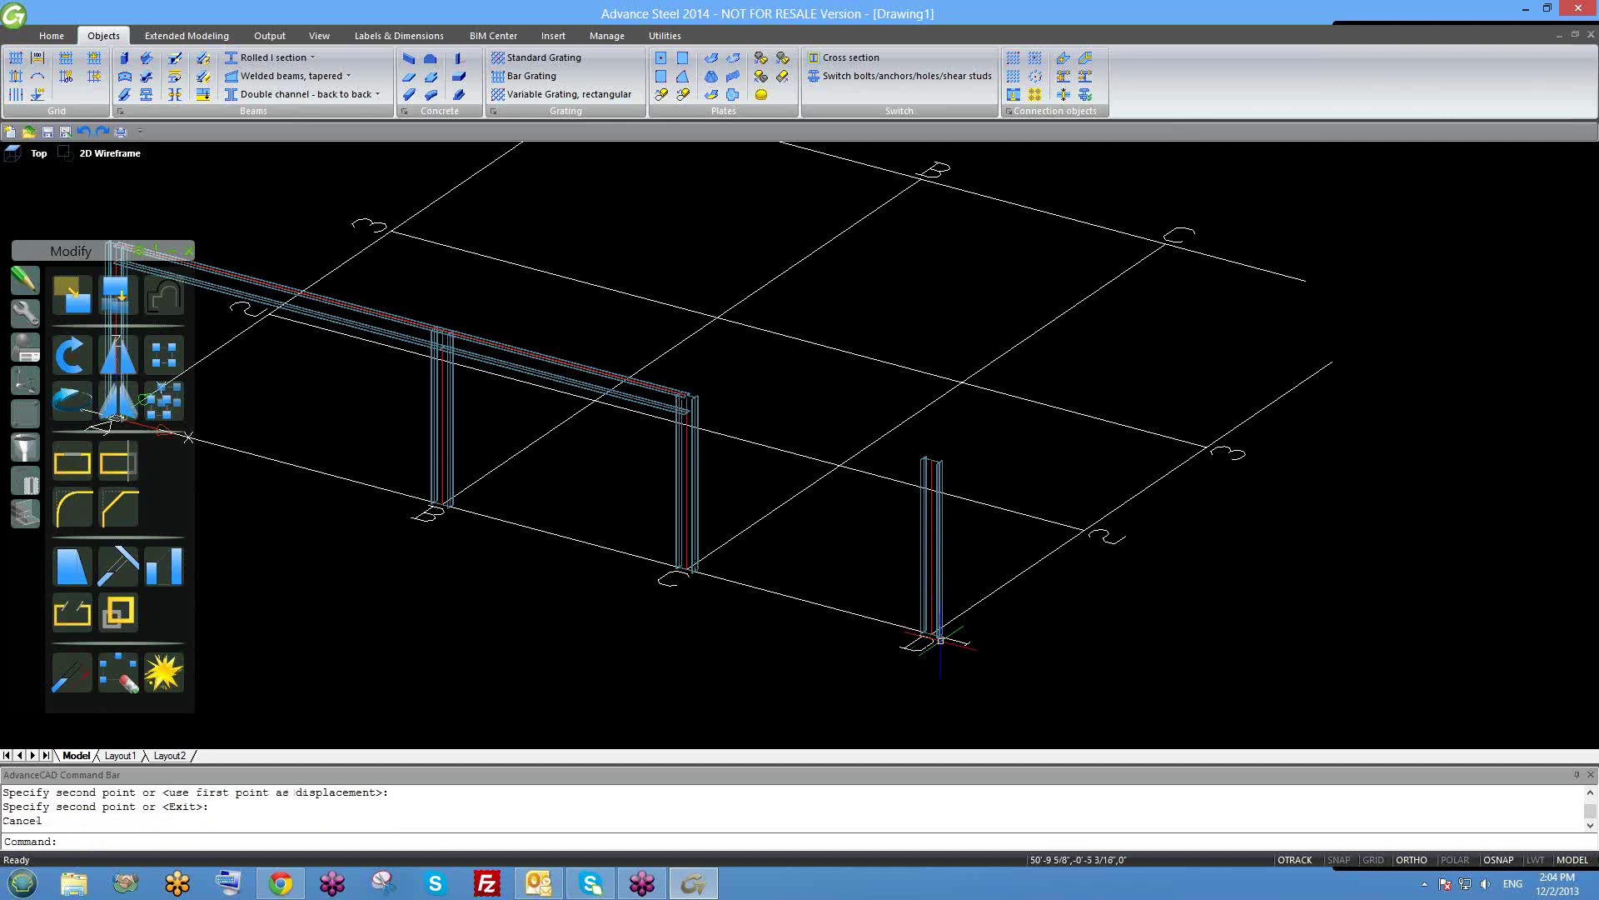
scroll(942, 643, up, 3)
scroll(941, 642, down, 3)
click(932, 518)
key(Escape)
scroll(932, 519, down, 3)
scroll(933, 513, up, 2)
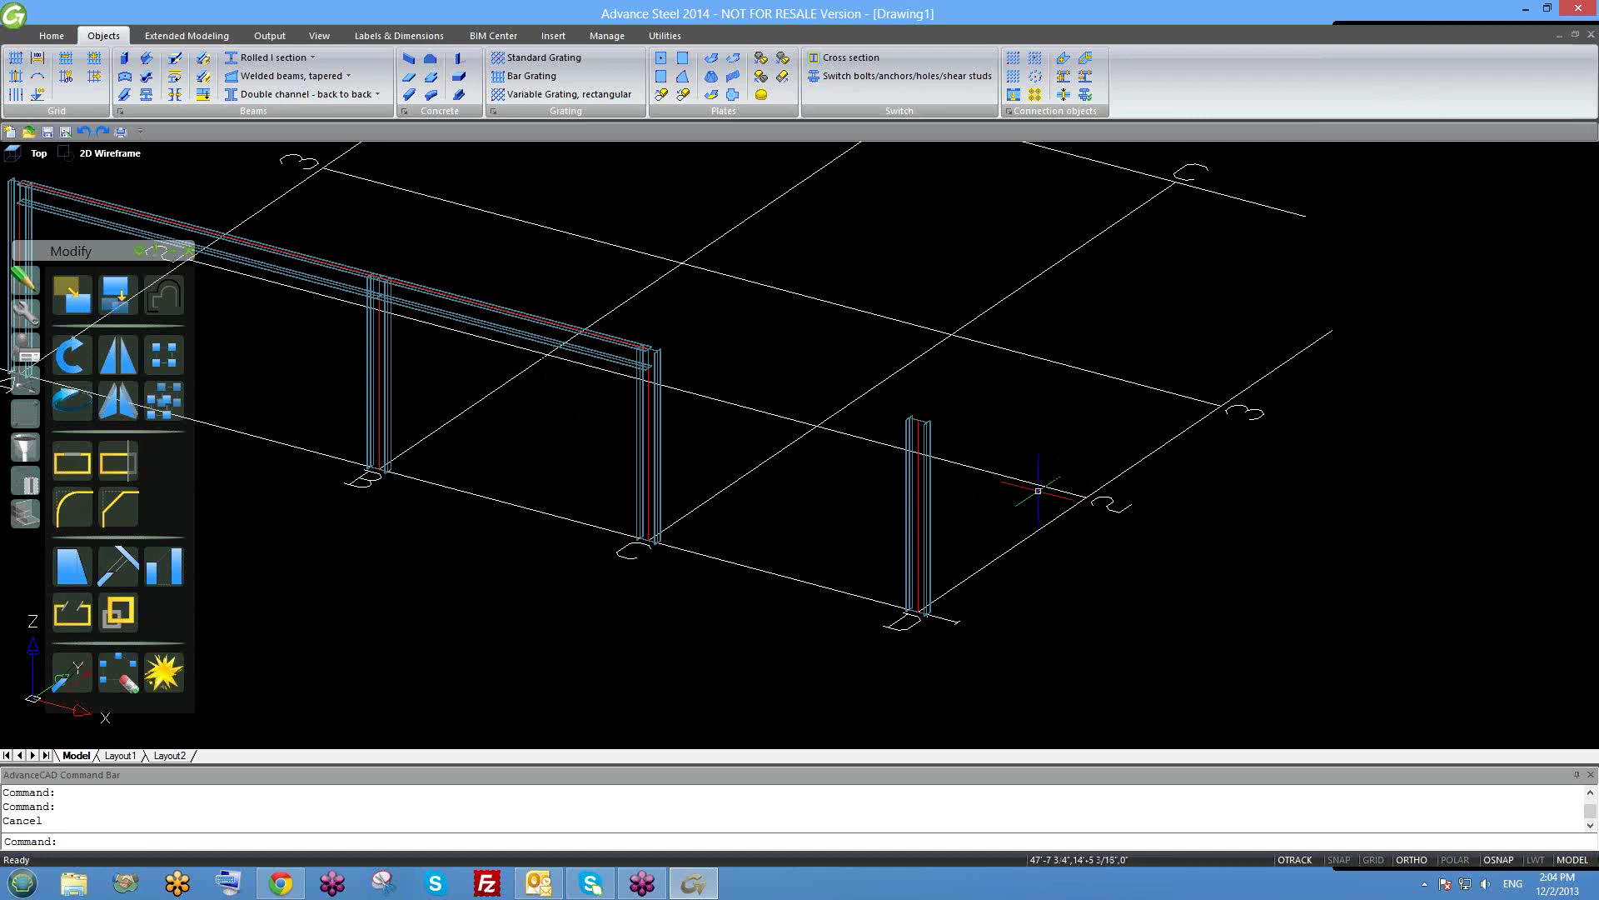
scroll(1037, 490, down, 1)
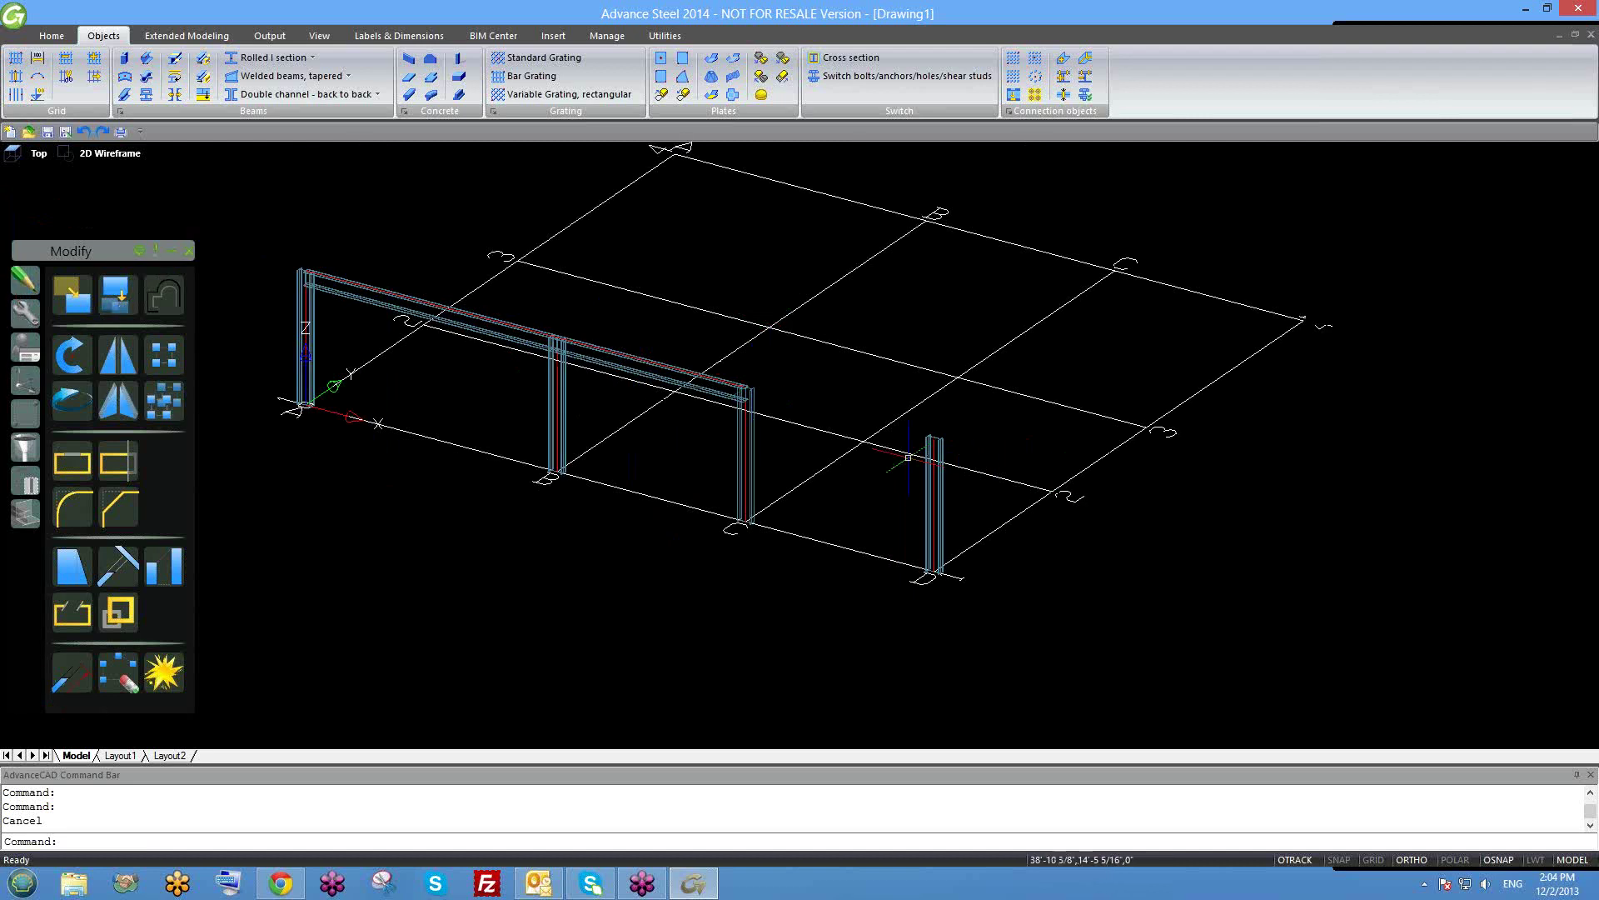
scroll(913, 529, down, 1)
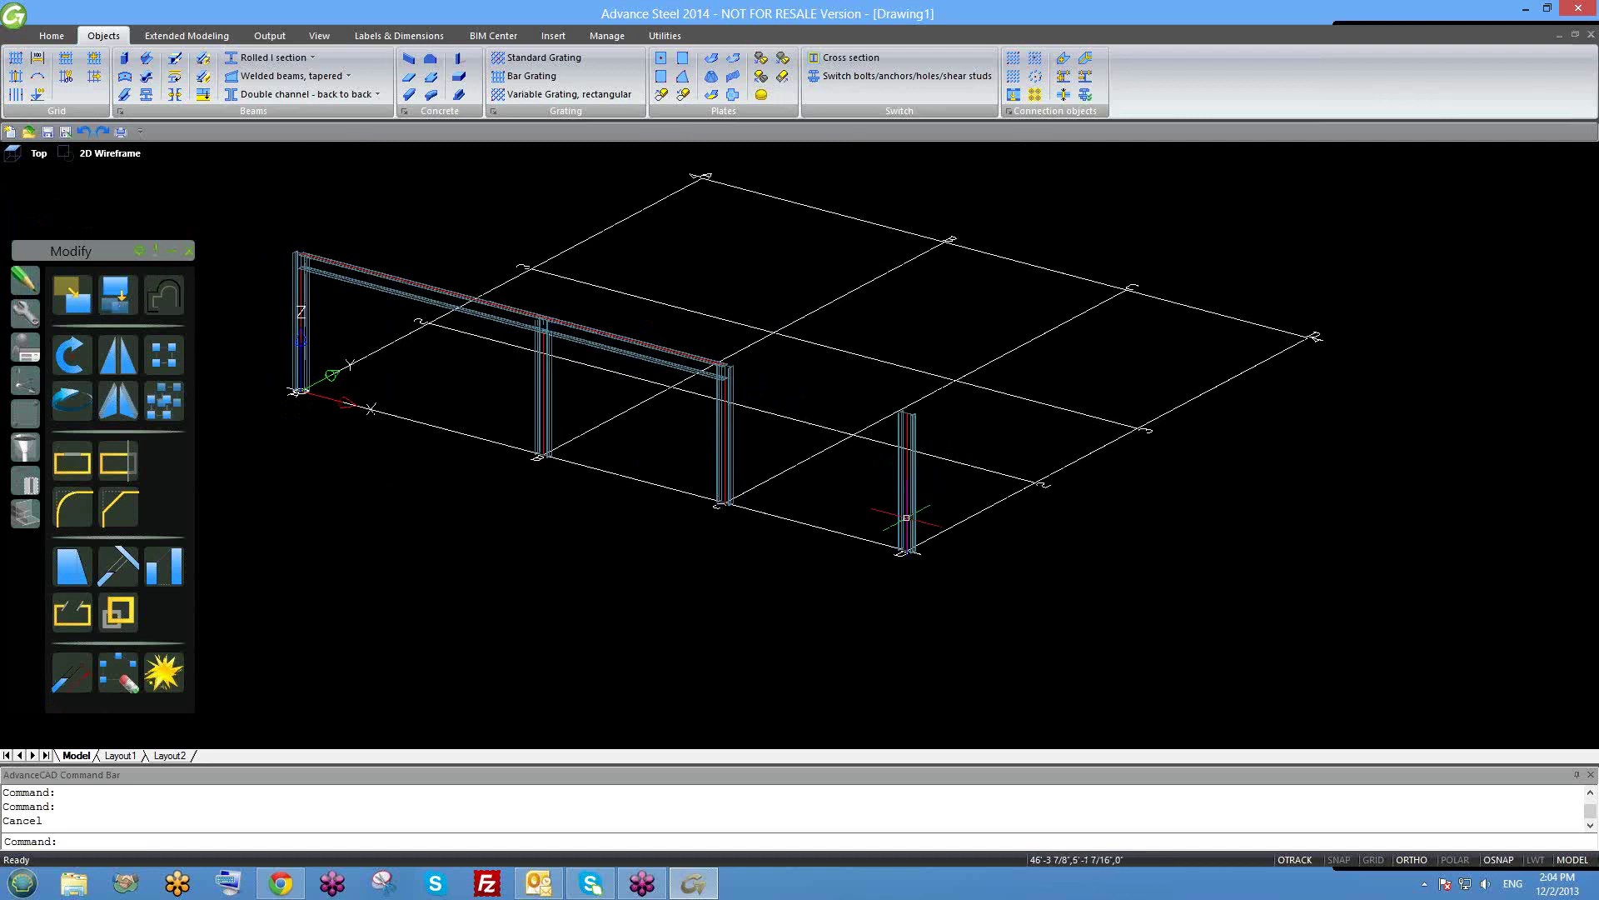
click(907, 496)
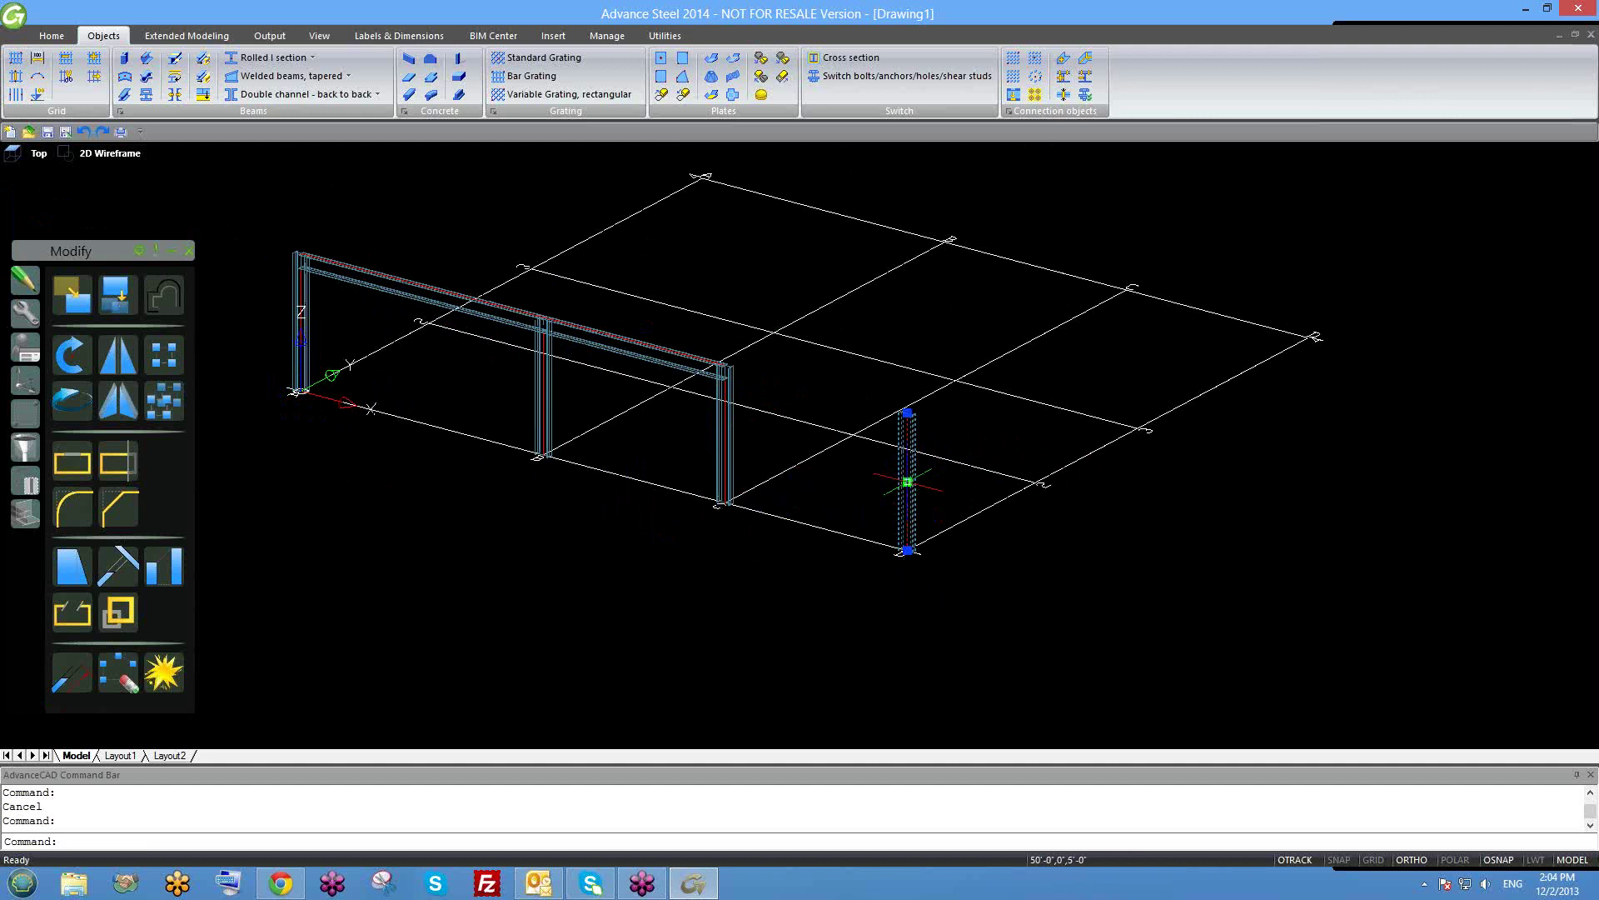
key(Escape)
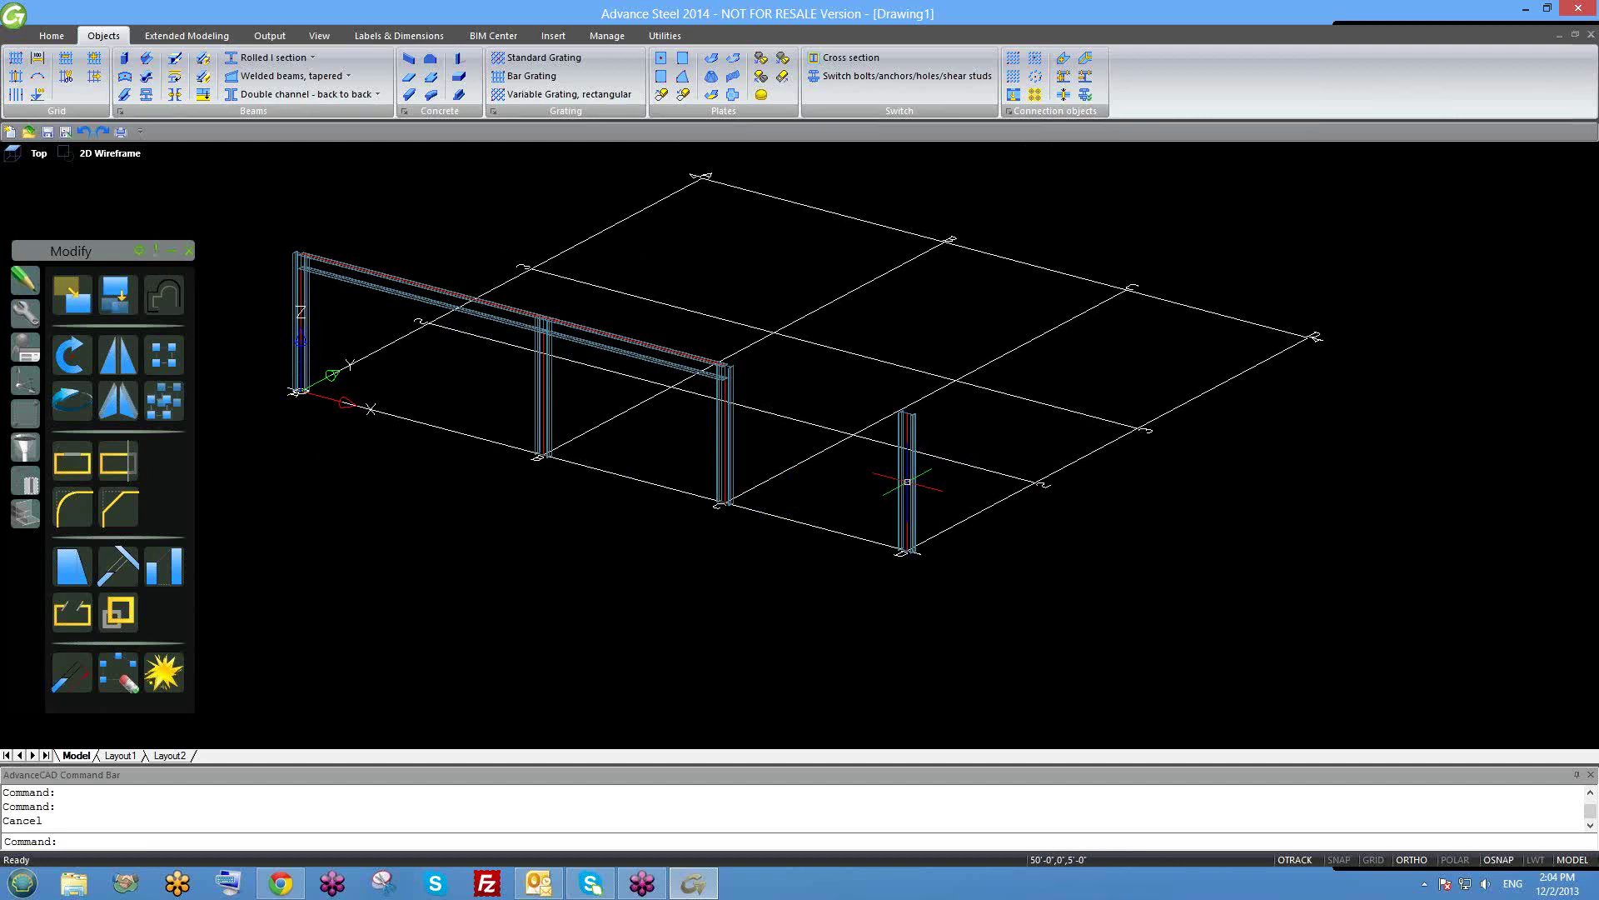
click(909, 429)
key(Escape)
click(911, 428)
key(Escape)
Copy the column at D1 by its base point to the other three intersections along grid line D.
text(co)
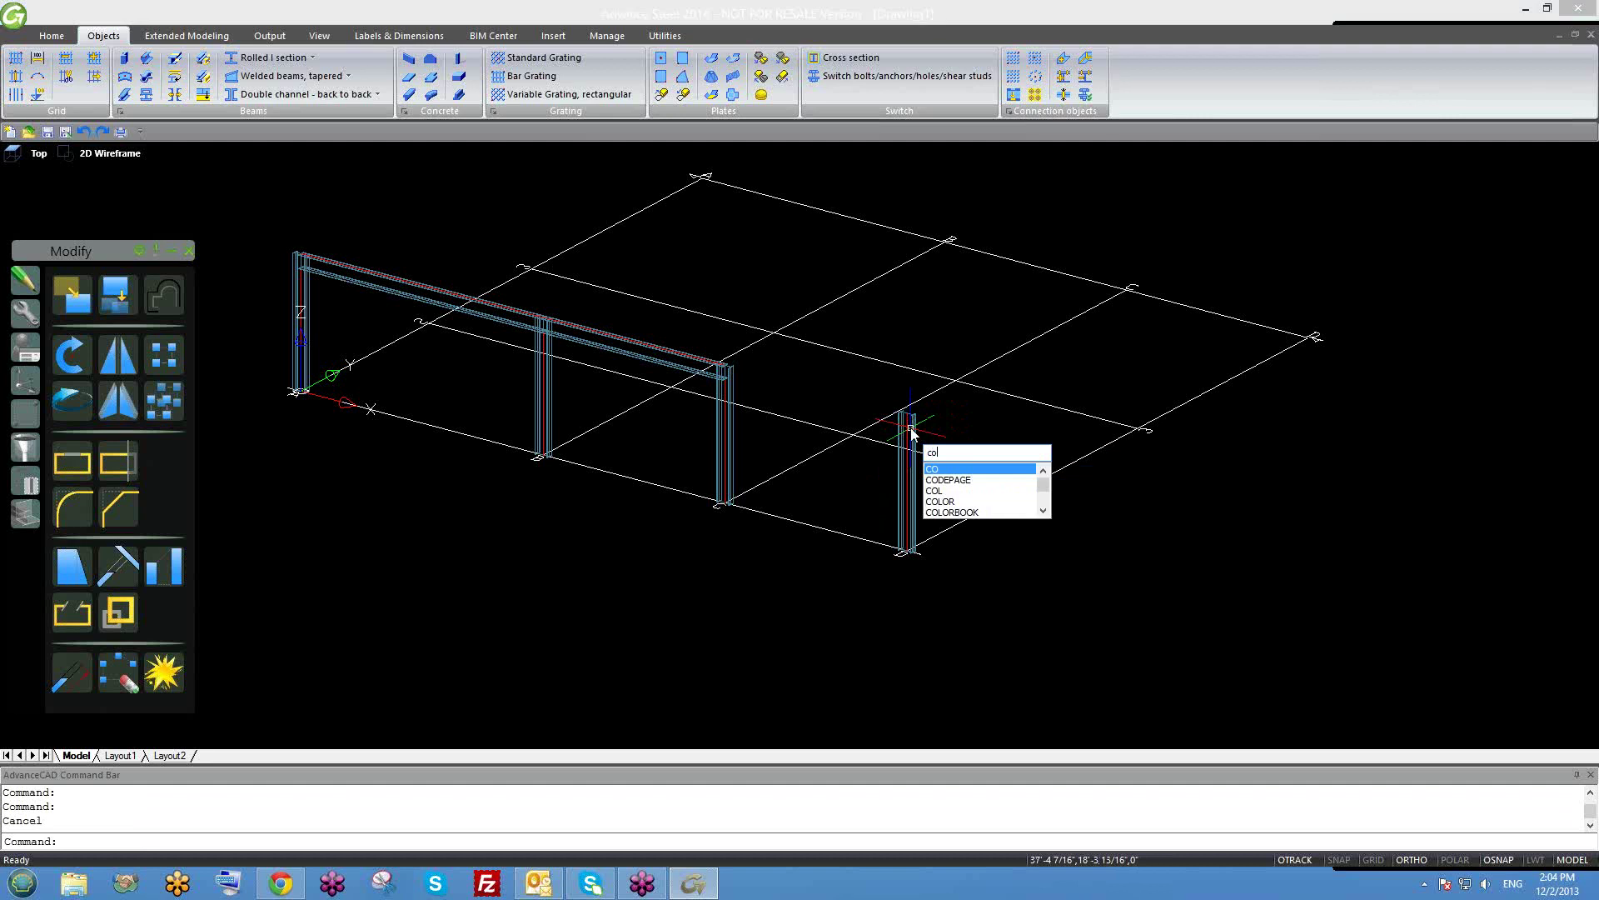
key(Return)
click(908, 466)
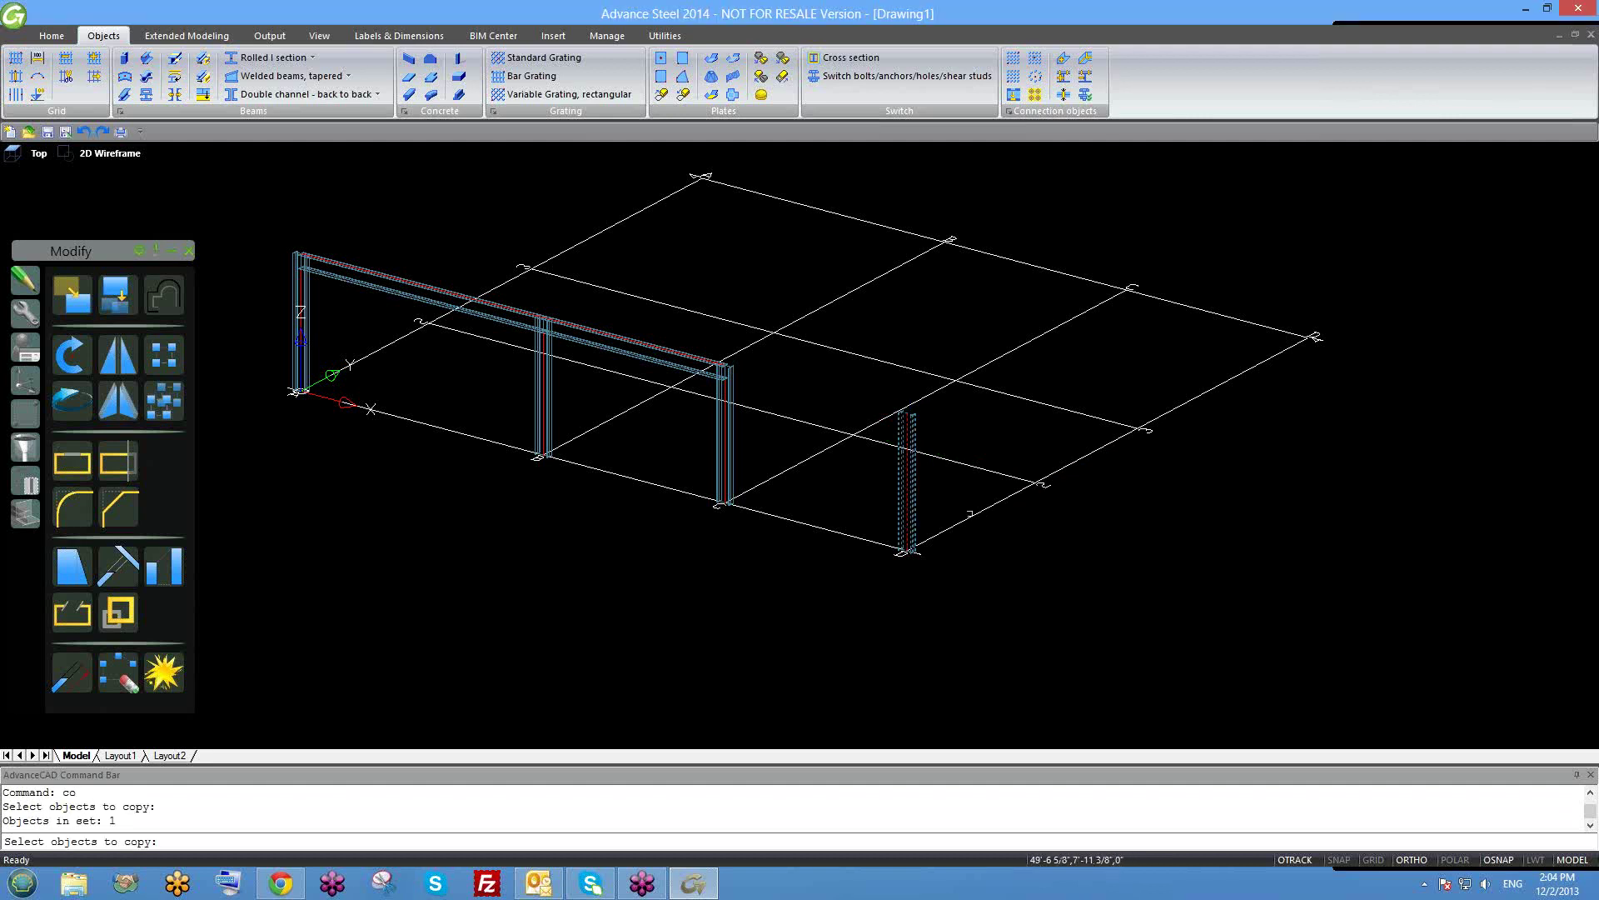
key(Return)
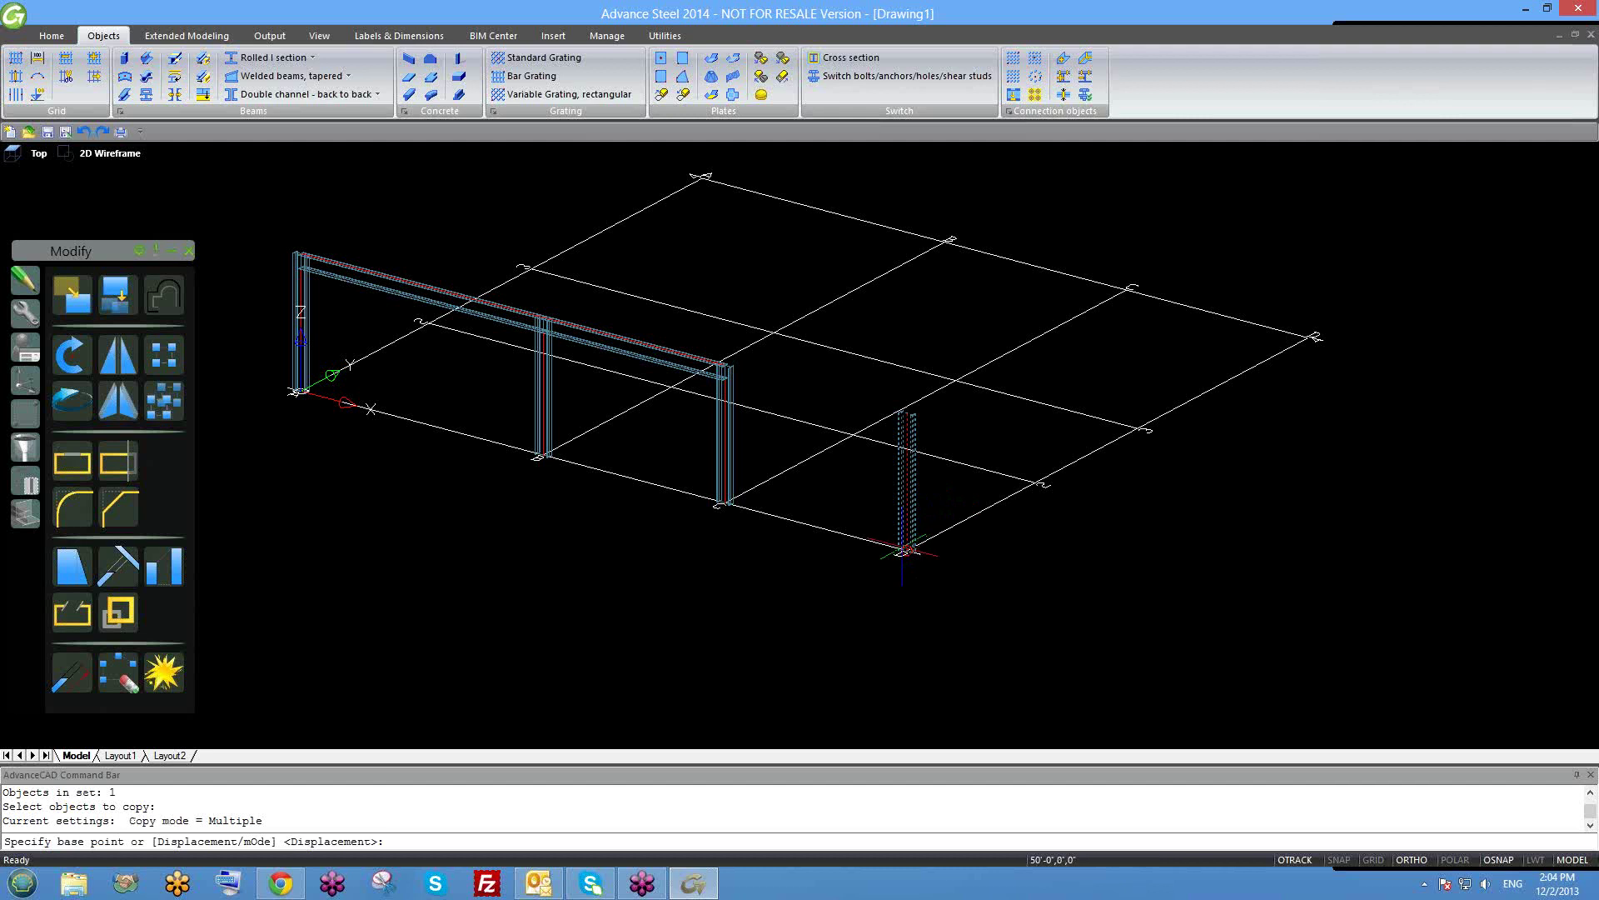
click(906, 549)
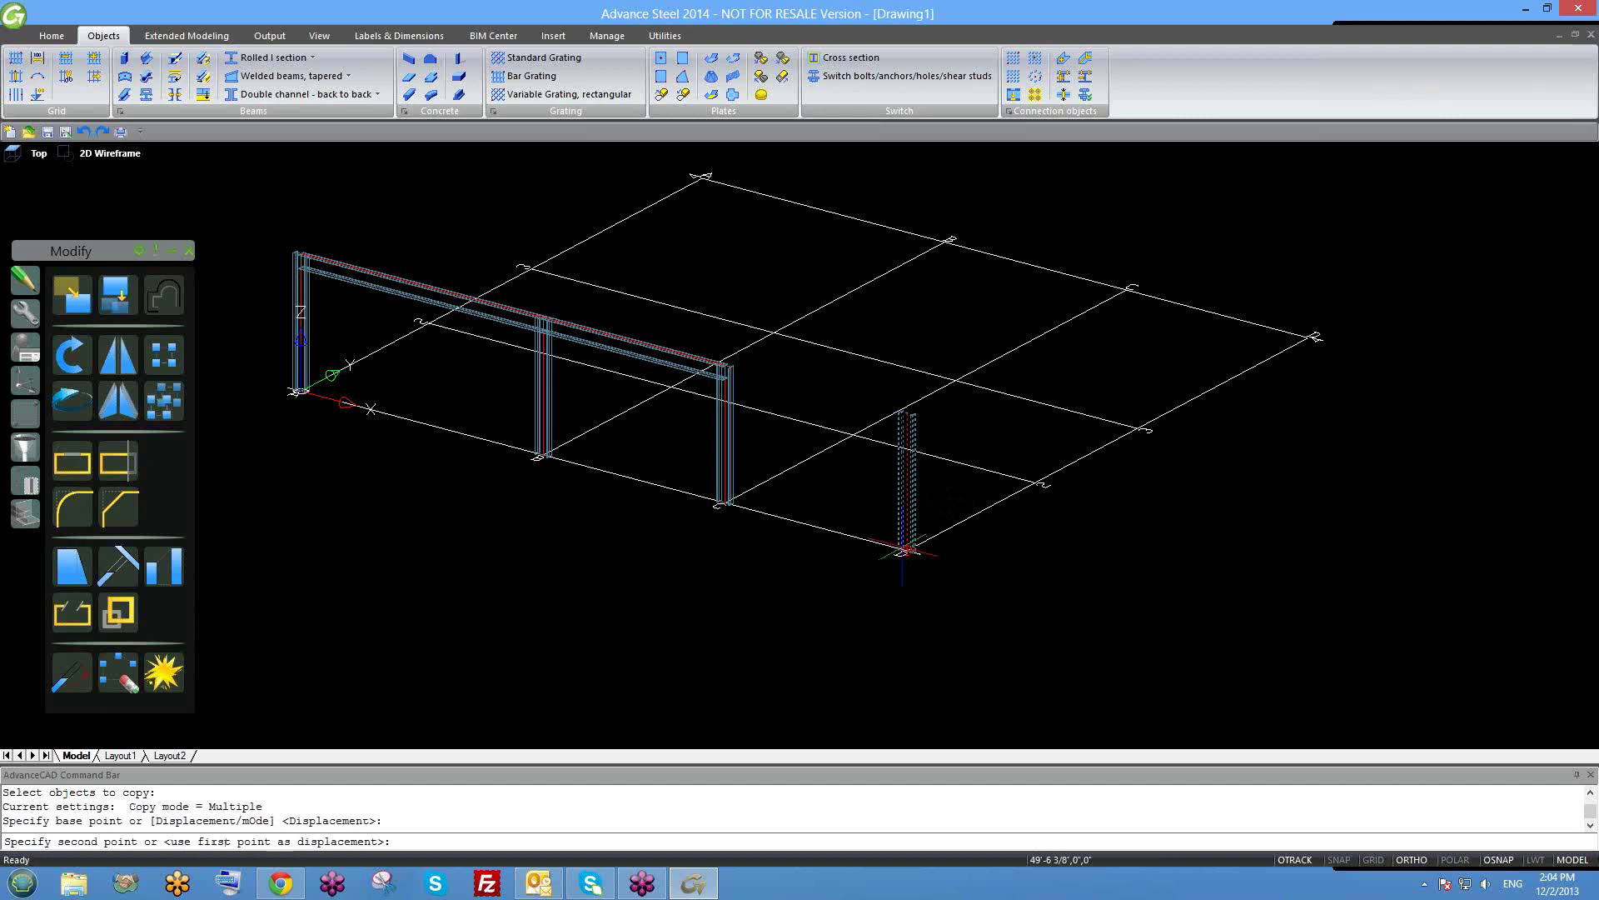
click(1041, 481)
click(1137, 430)
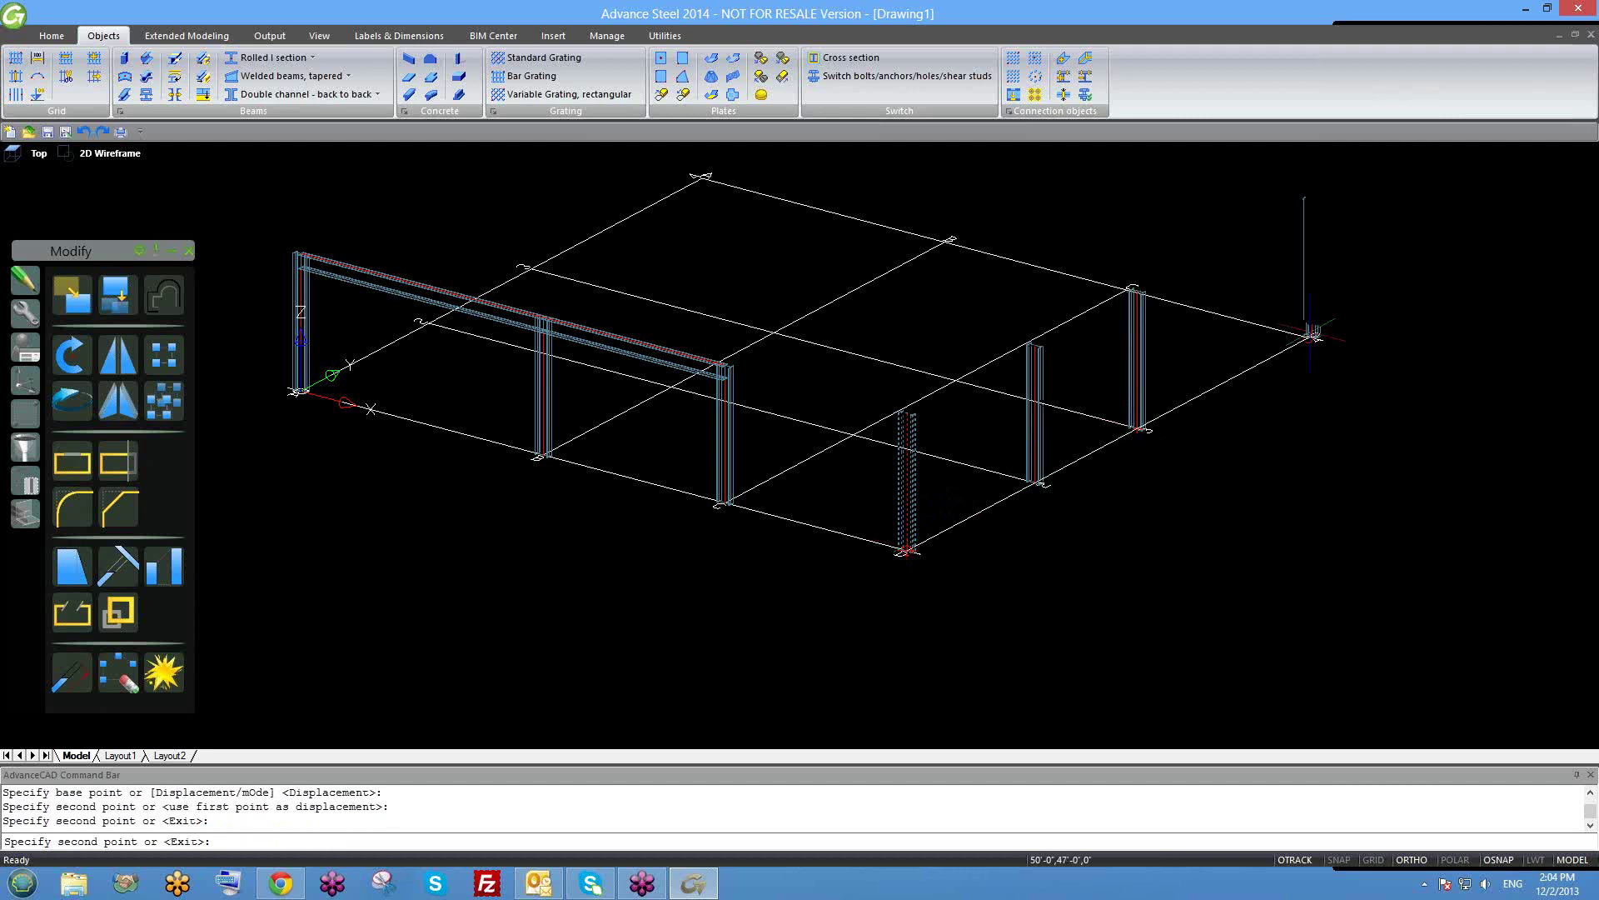
click(1310, 336)
key(Escape)
scroll(1118, 388, down, 2)
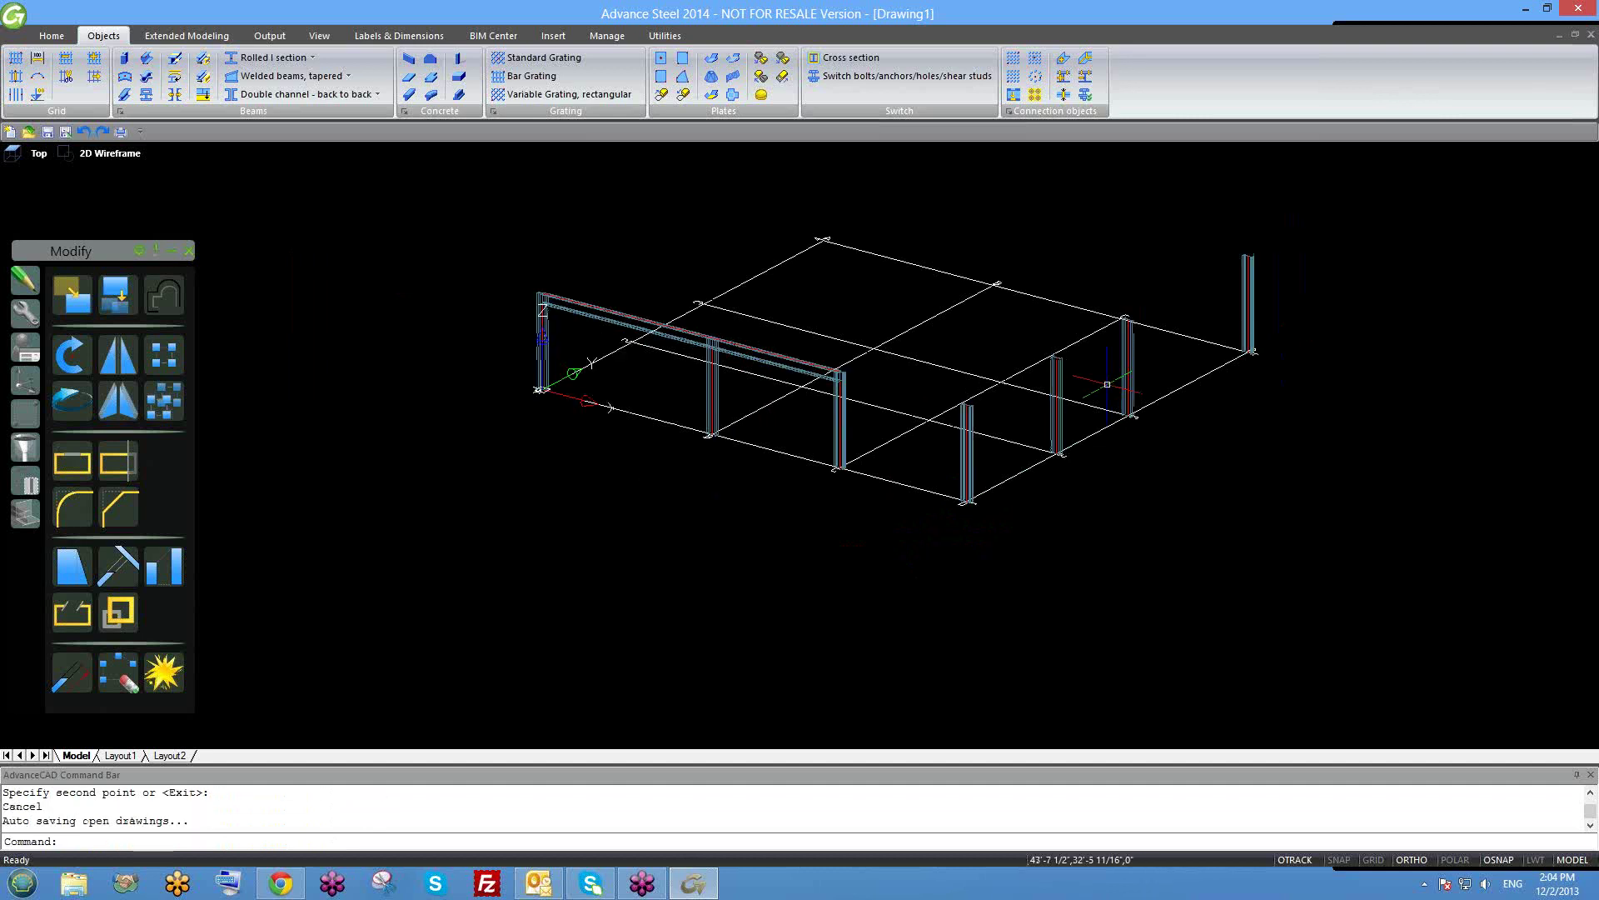
Erase the three column copies along grid line D, leaving only the column at D1.
click(1037, 208)
click(1270, 398)
text(e)
key(Return)
click(1057, 404)
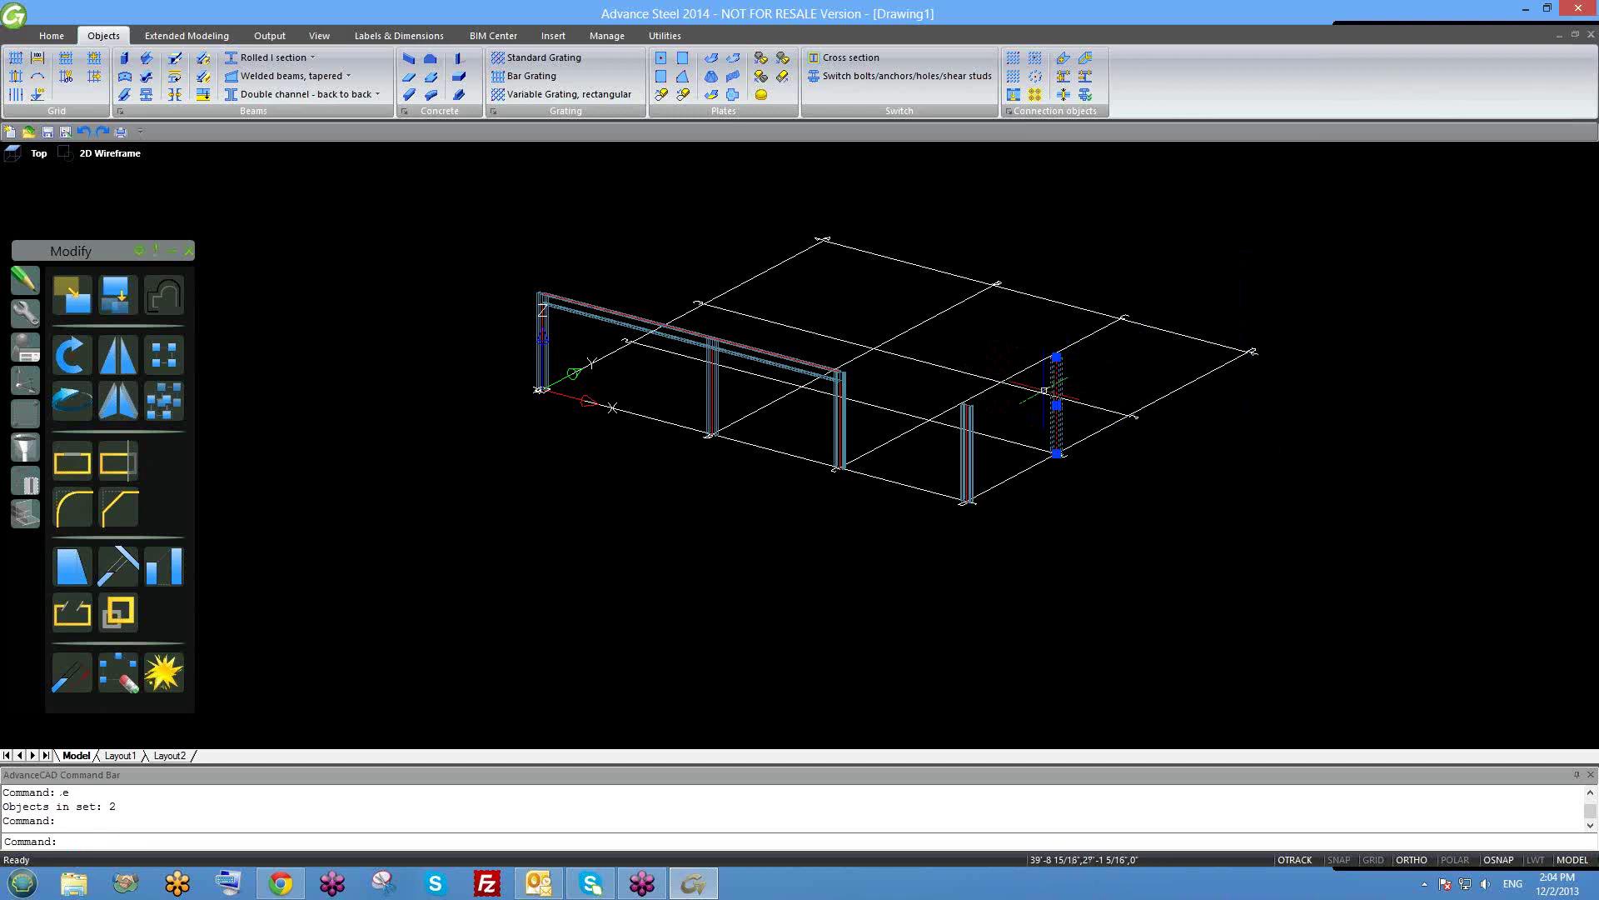
scroll(1047, 392, up, 2)
middle_drag(979, 421, 956, 443)
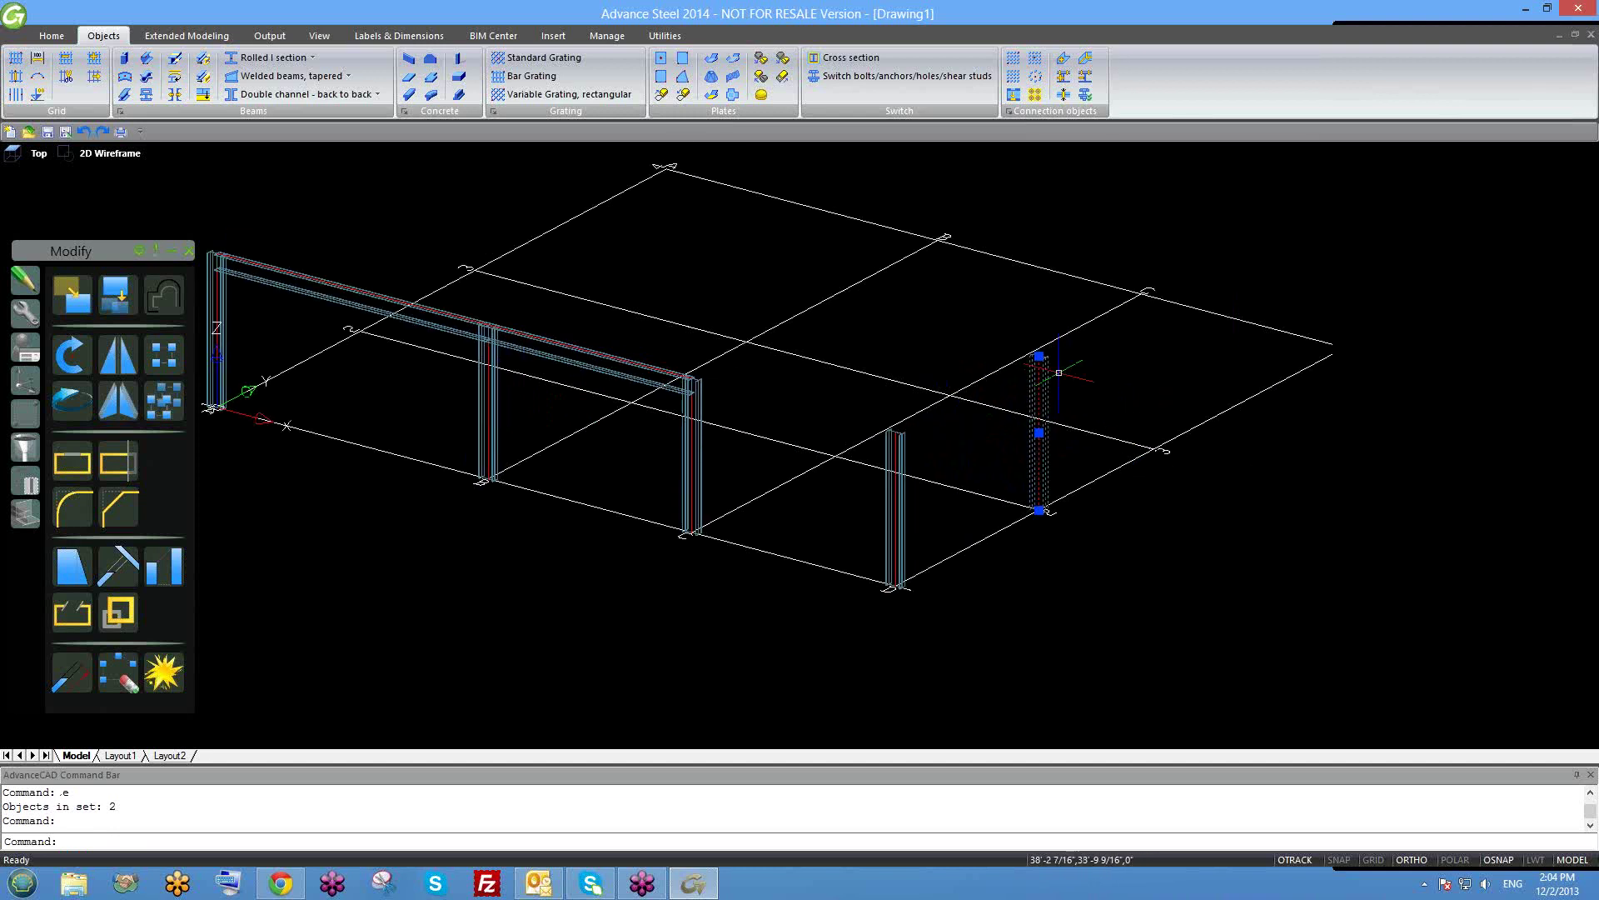
scroll(1040, 388, up, 2)
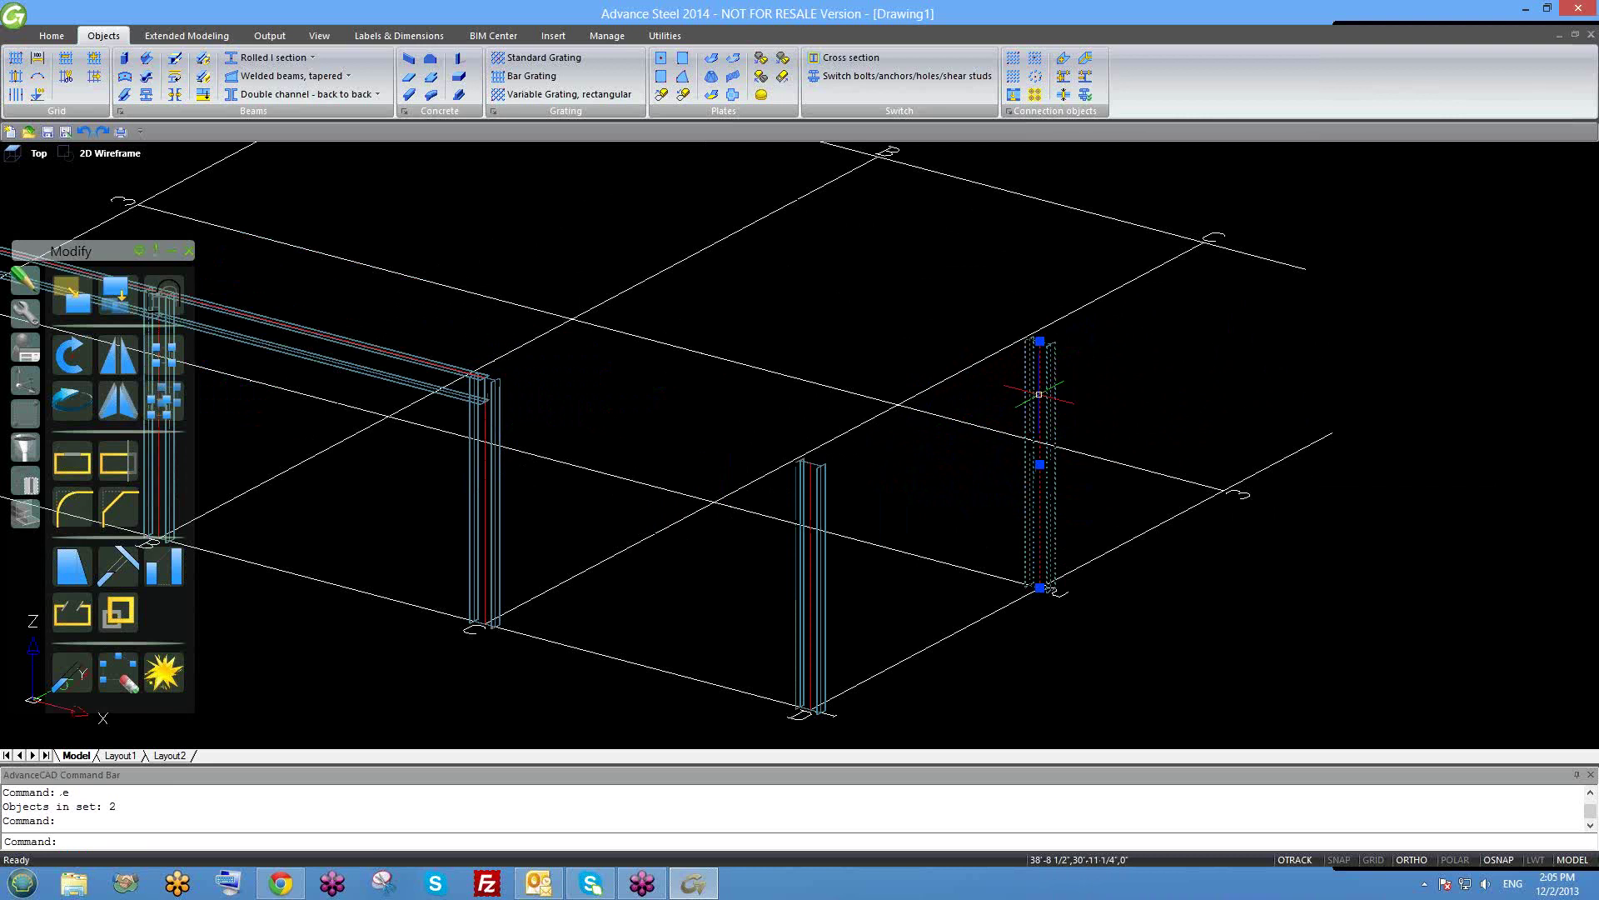
key(Delete)
scroll(1000, 387, down, 4)
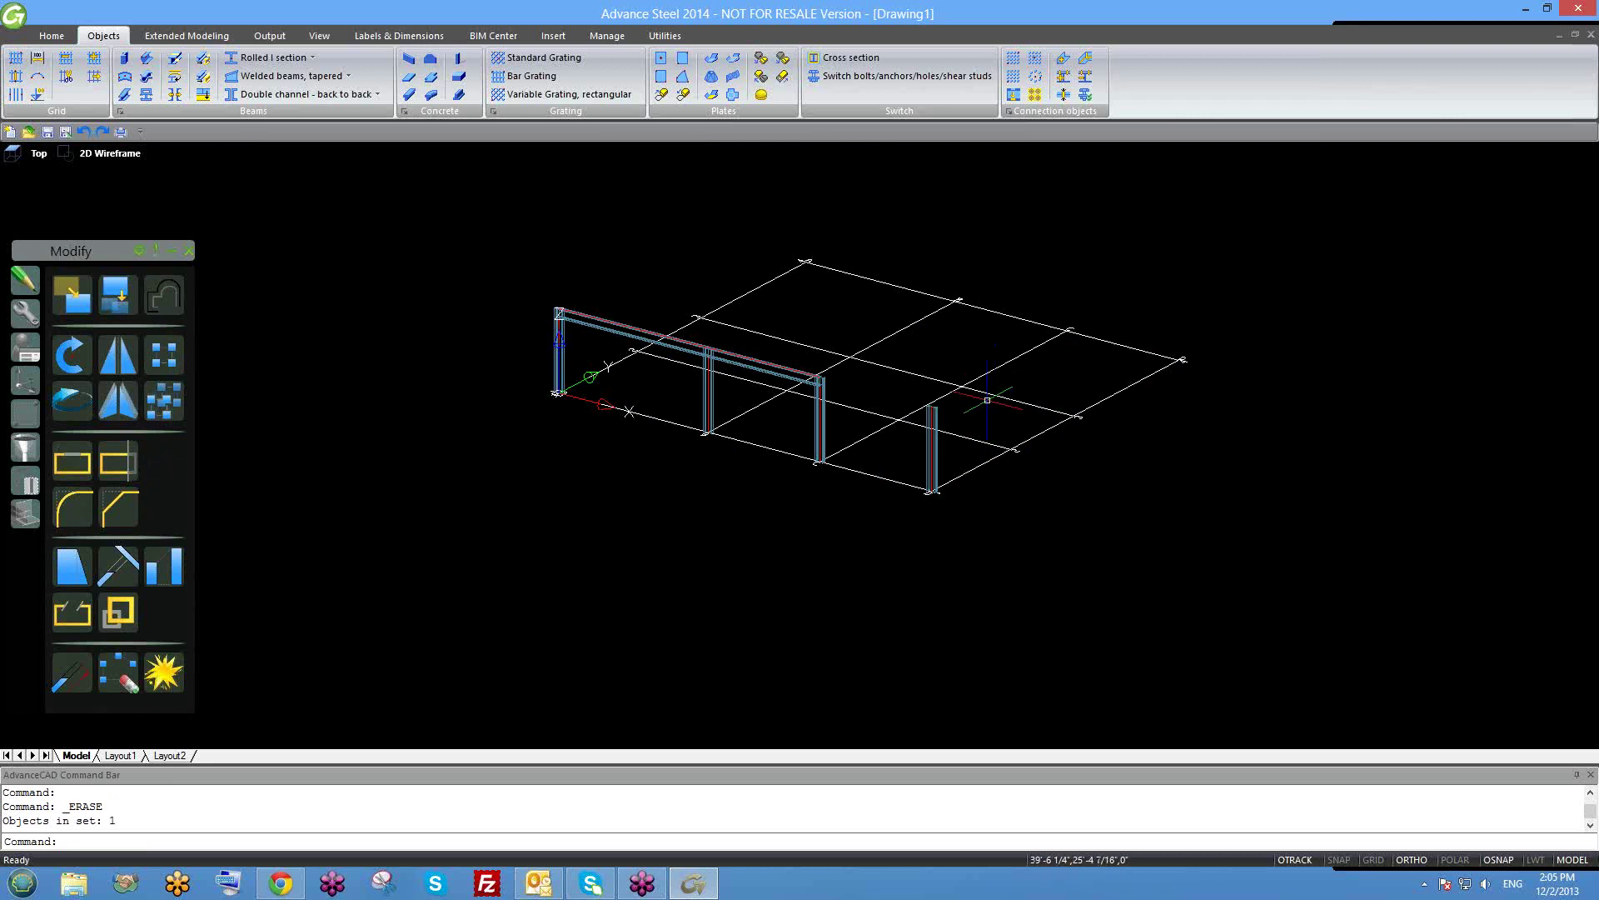
scroll(958, 438, up, 2)
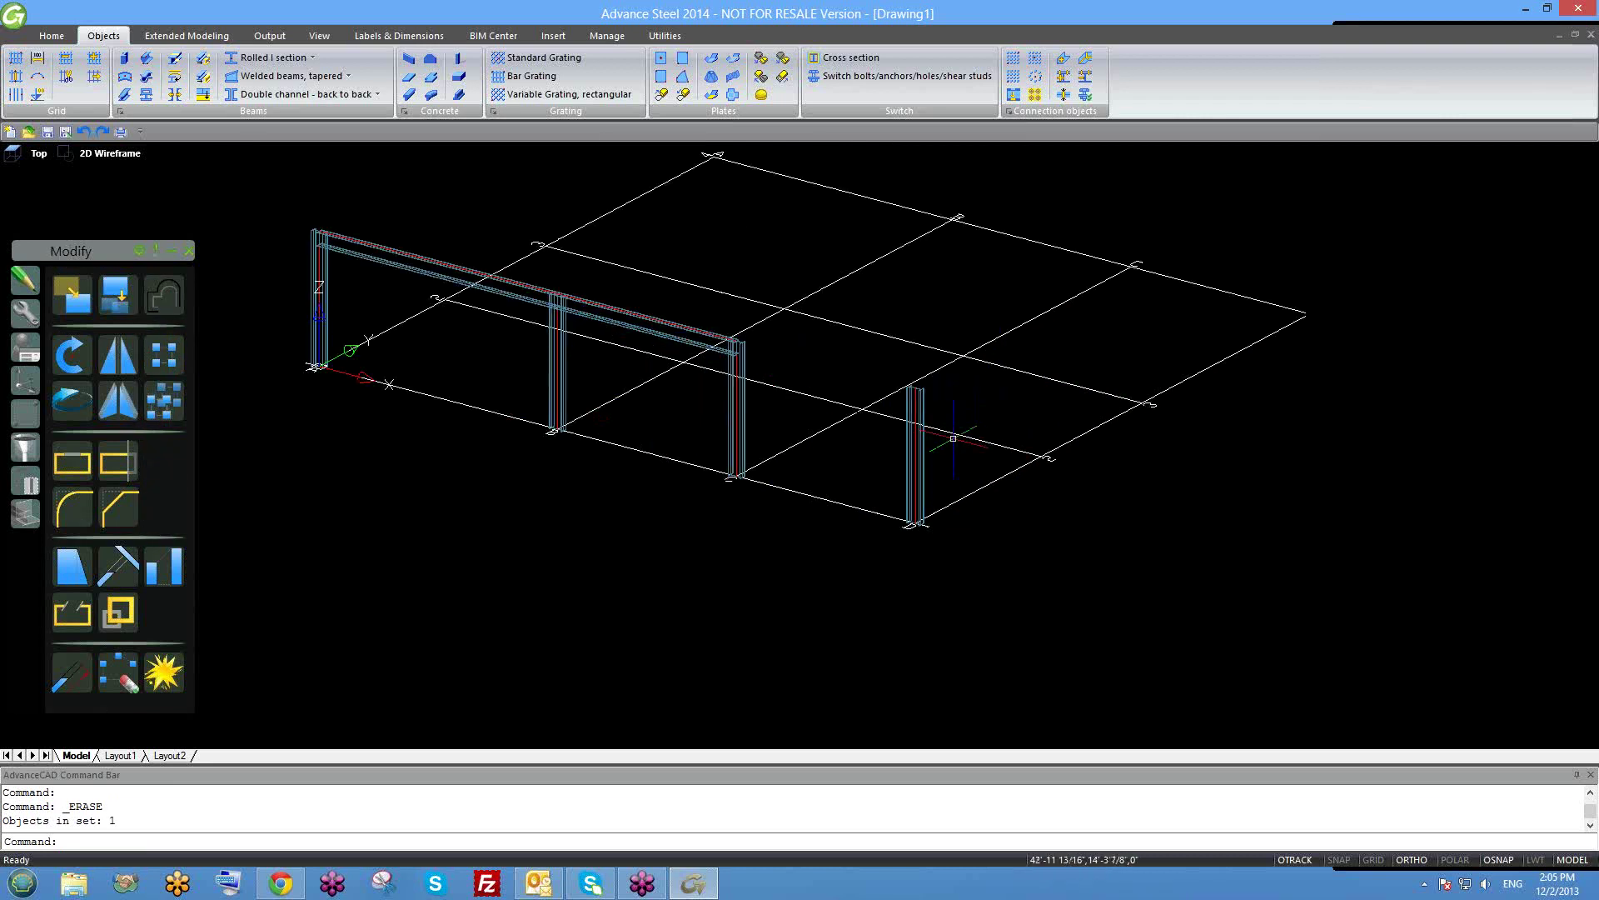
click(907, 459)
key(Escape)
click(907, 459)
key(Escape)
text(mp)
key(BackSpace)
text(o)
key(Return)
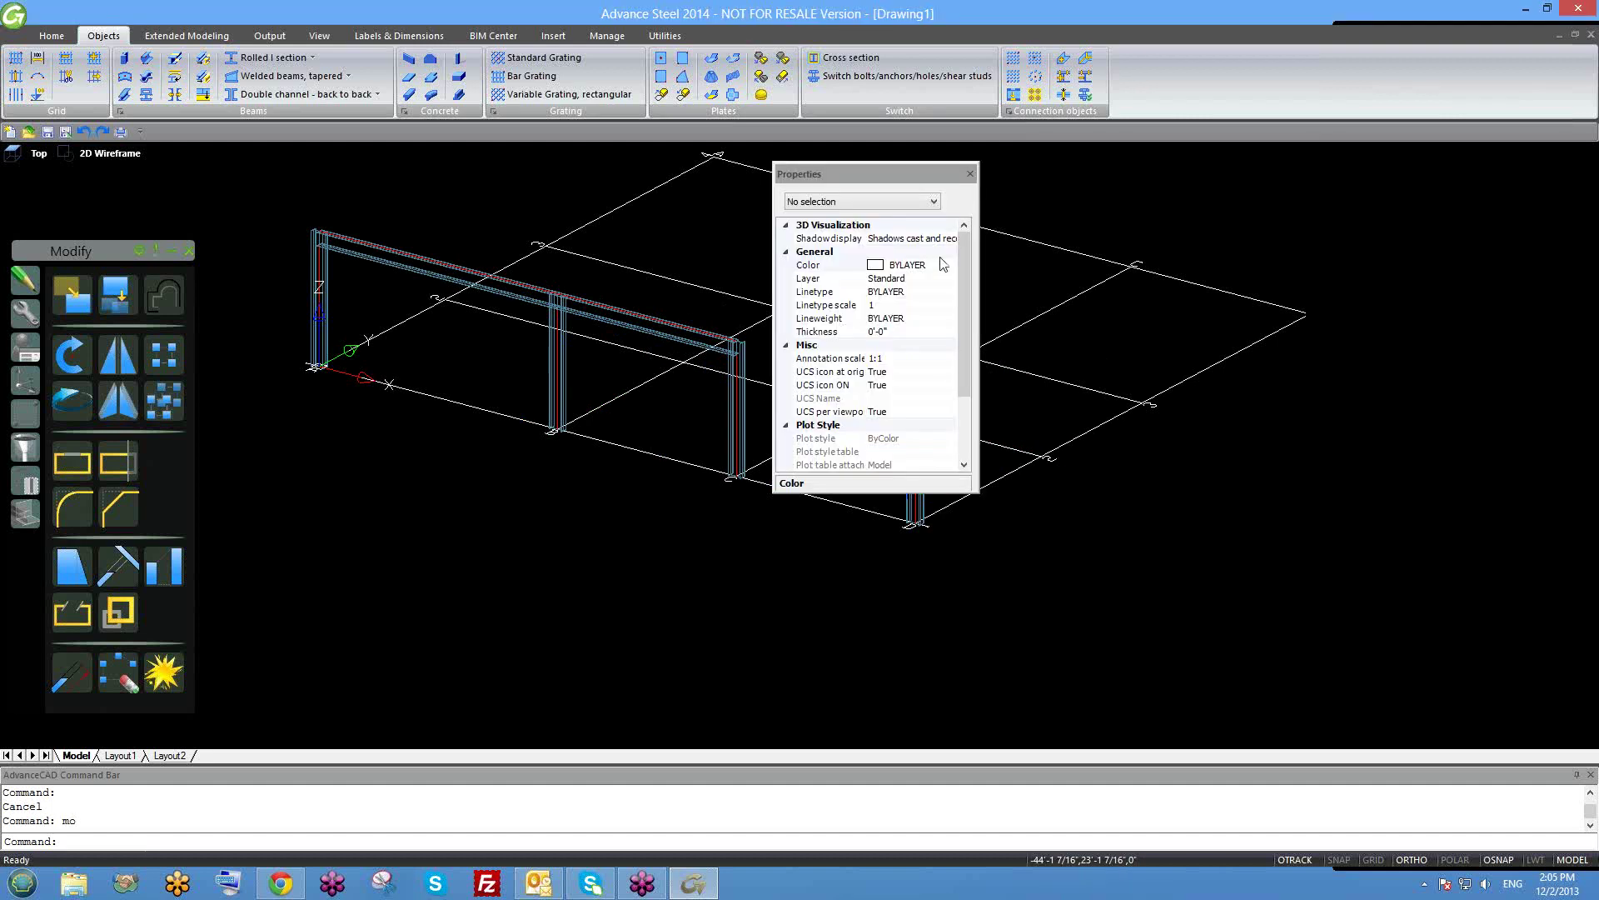
click(970, 174)
key(Escape)
text(mo)
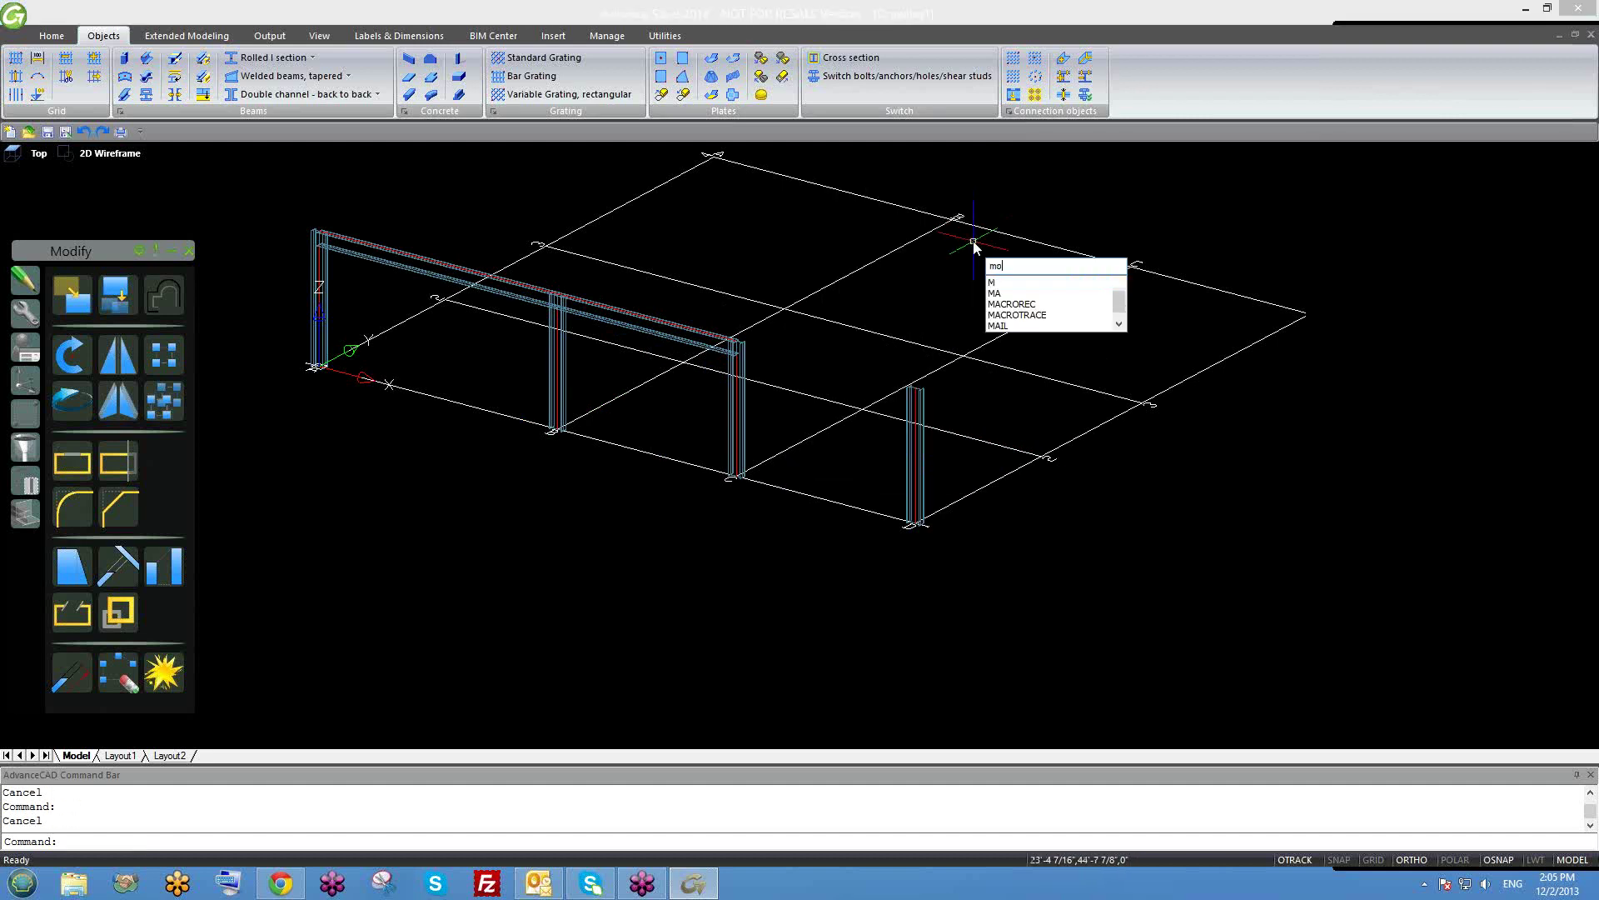
key(Return)
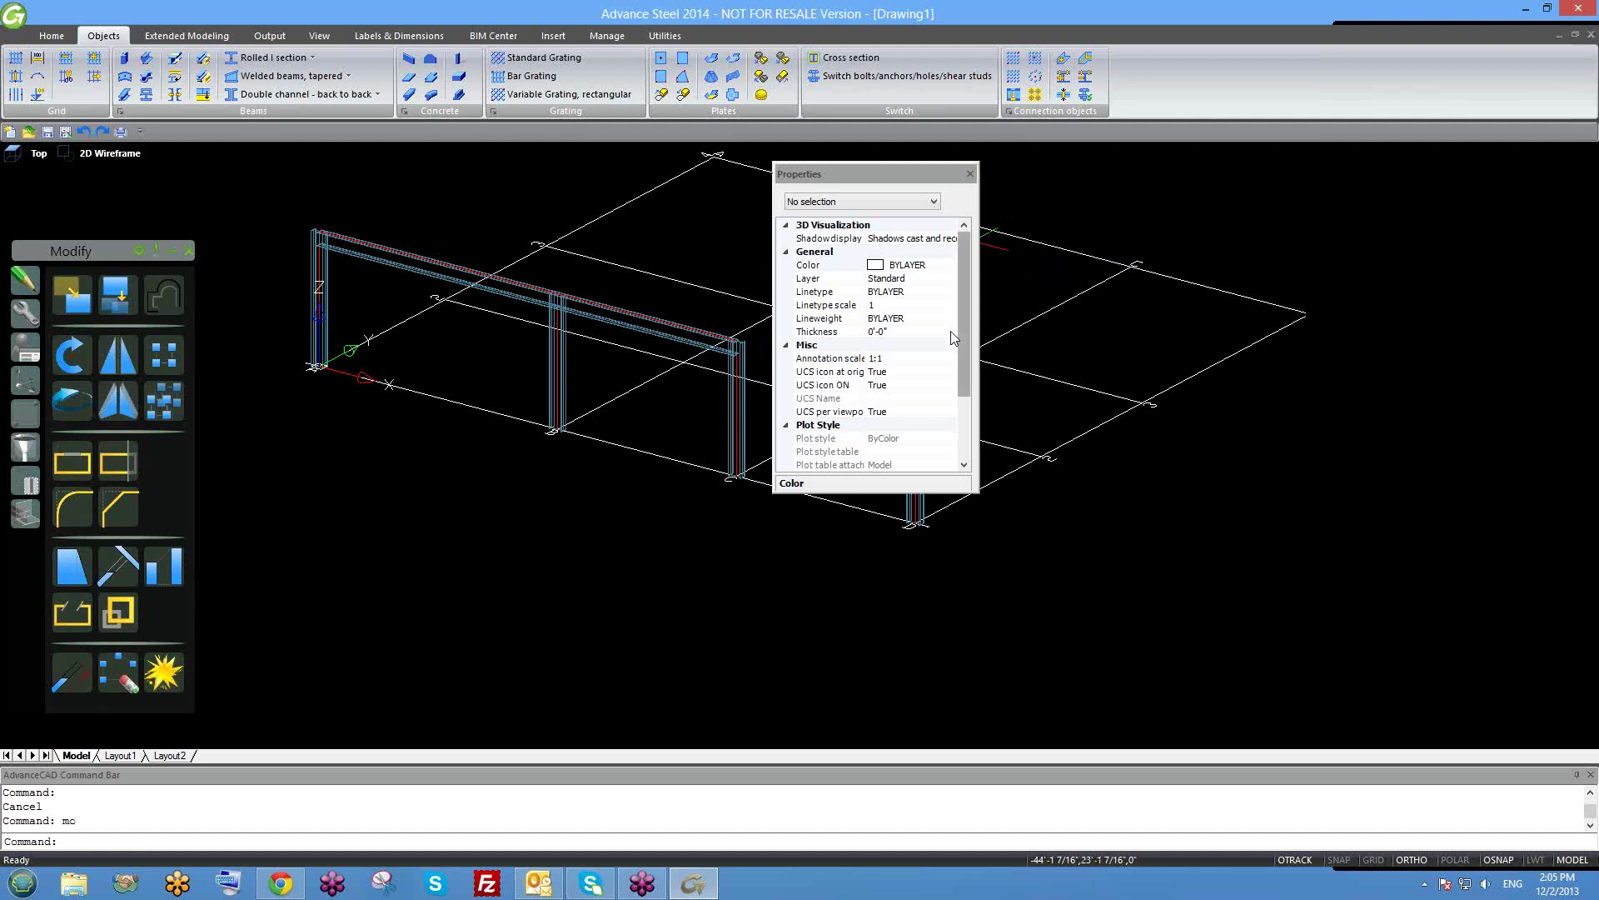
click(971, 174)
Move the column from grid intersection D1 to D2, using its base as the base point.
text(m)
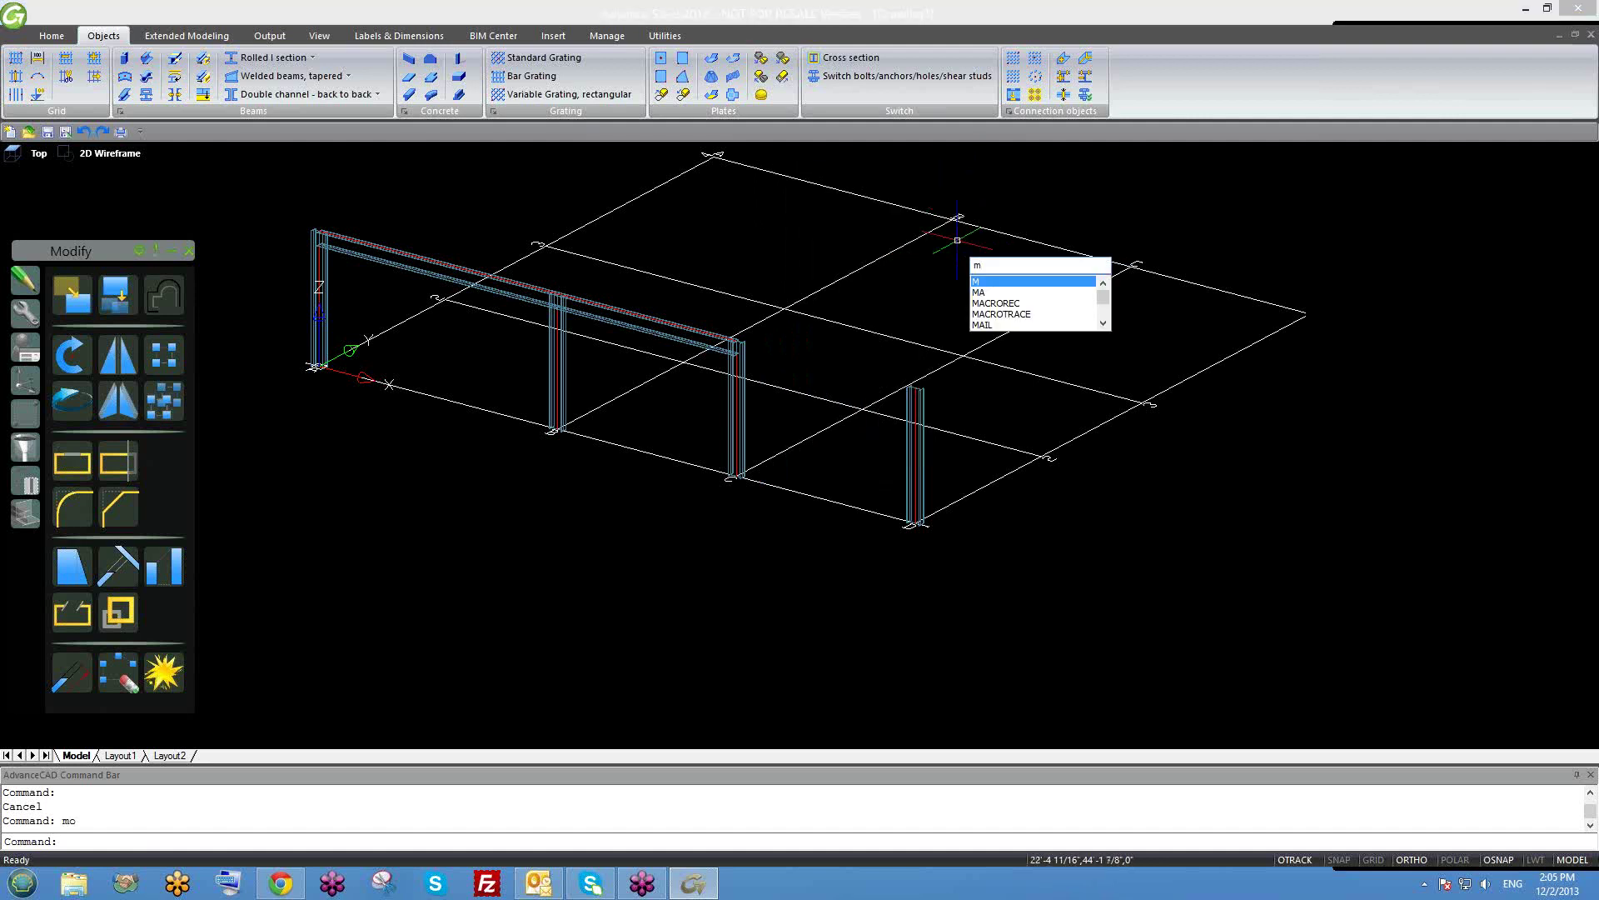
key(Return)
click(914, 417)
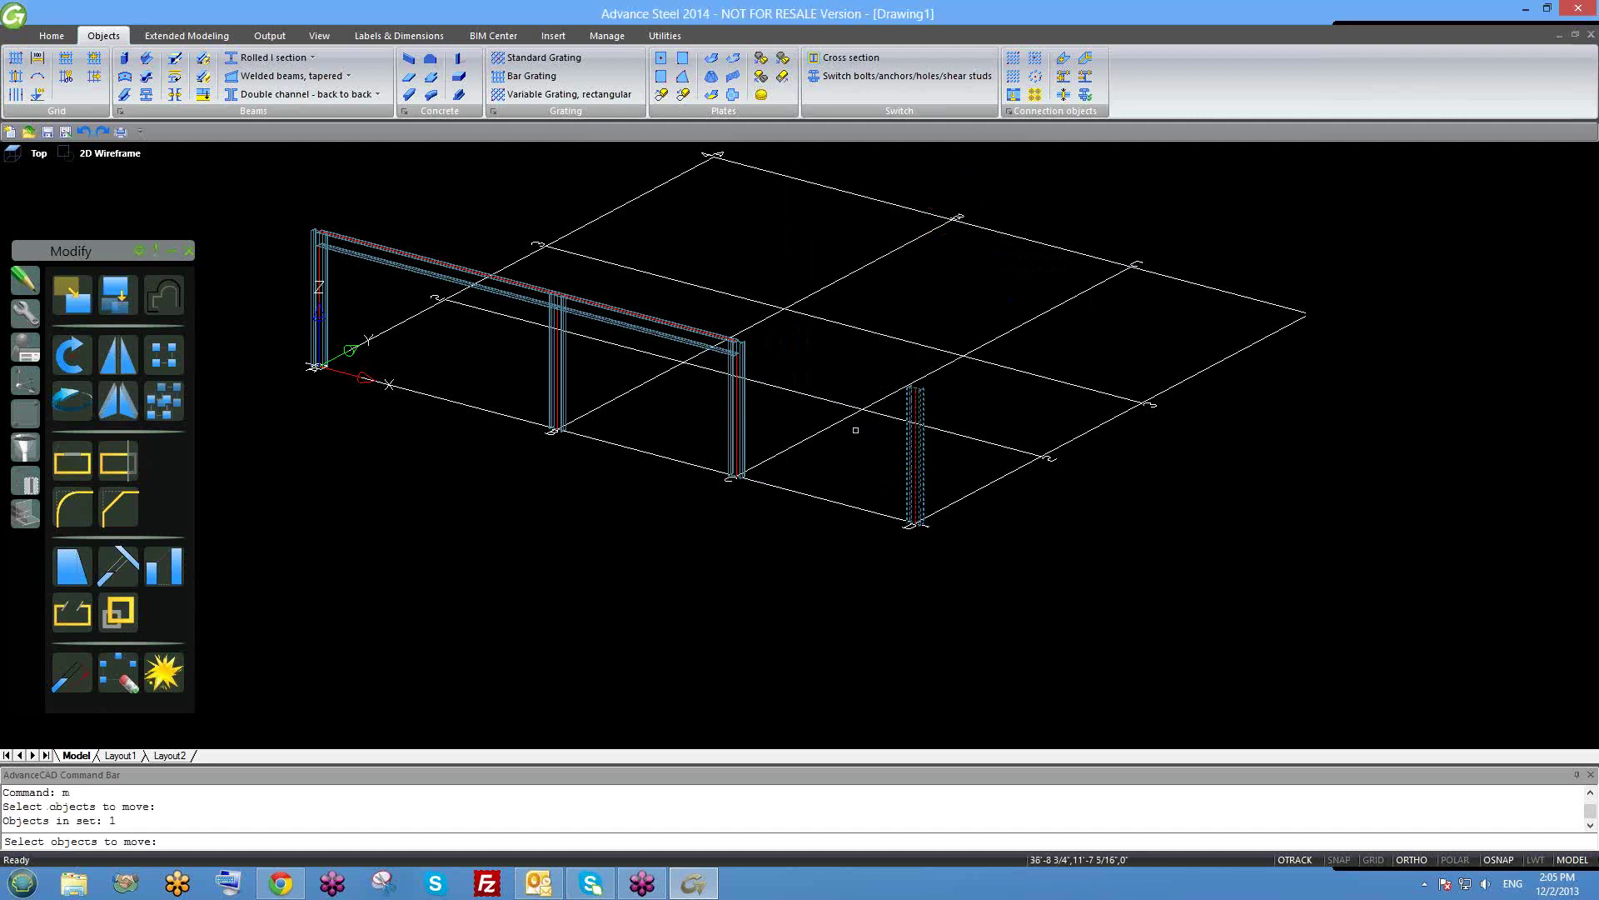
scroll(866, 433, up, 2)
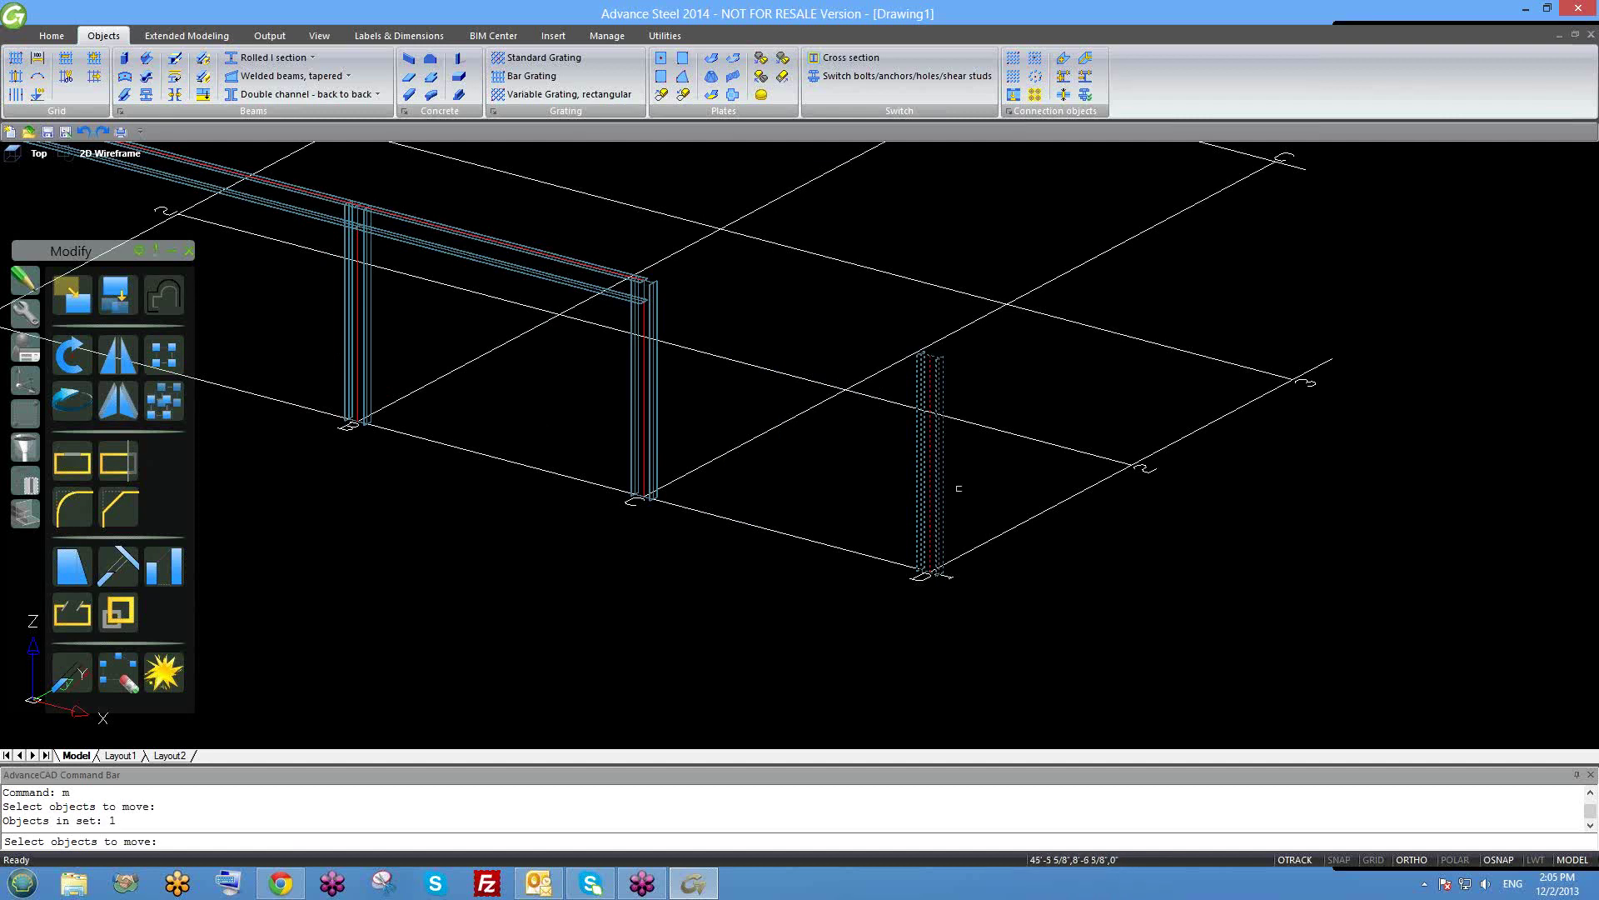
key(Return)
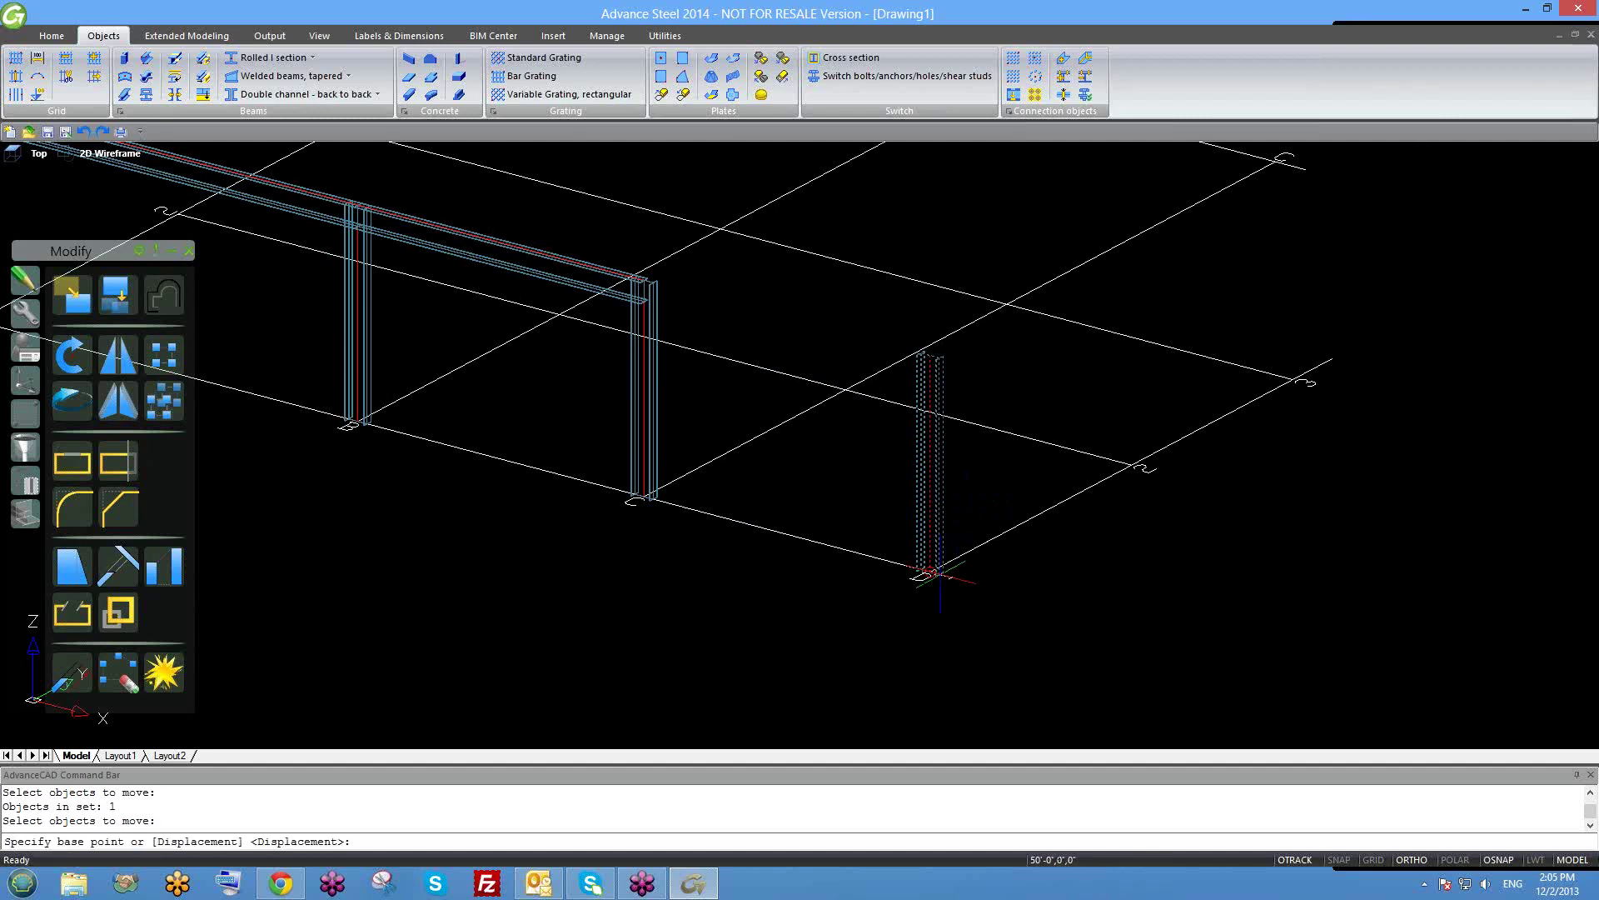
click(930, 573)
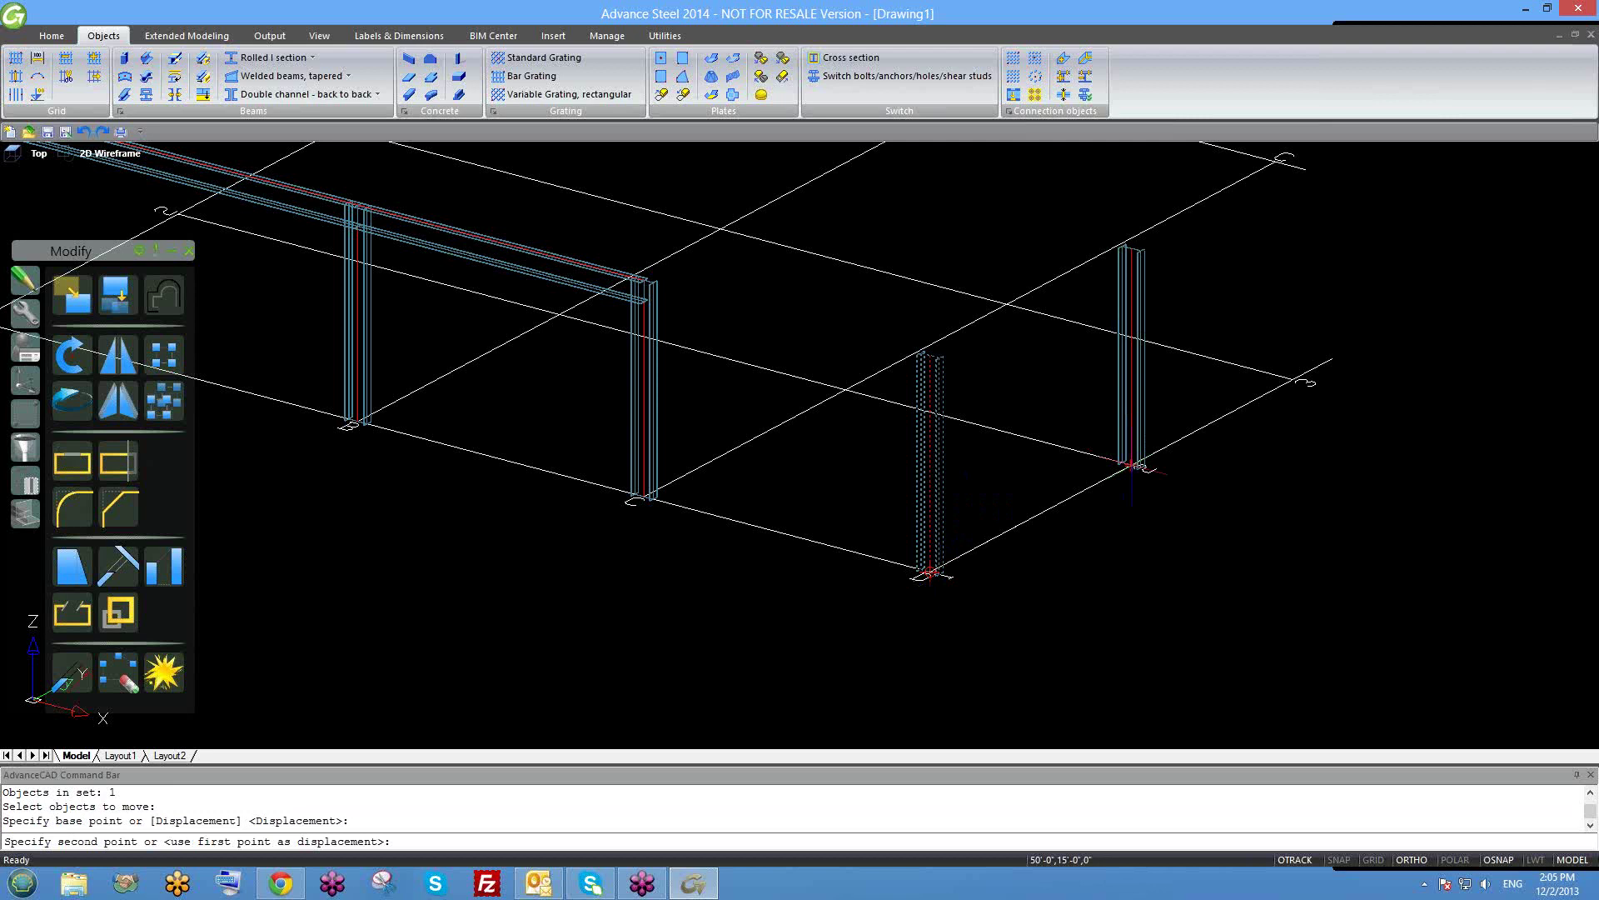
click(1132, 465)
key(Escape)
scroll(1131, 465, down, 5)
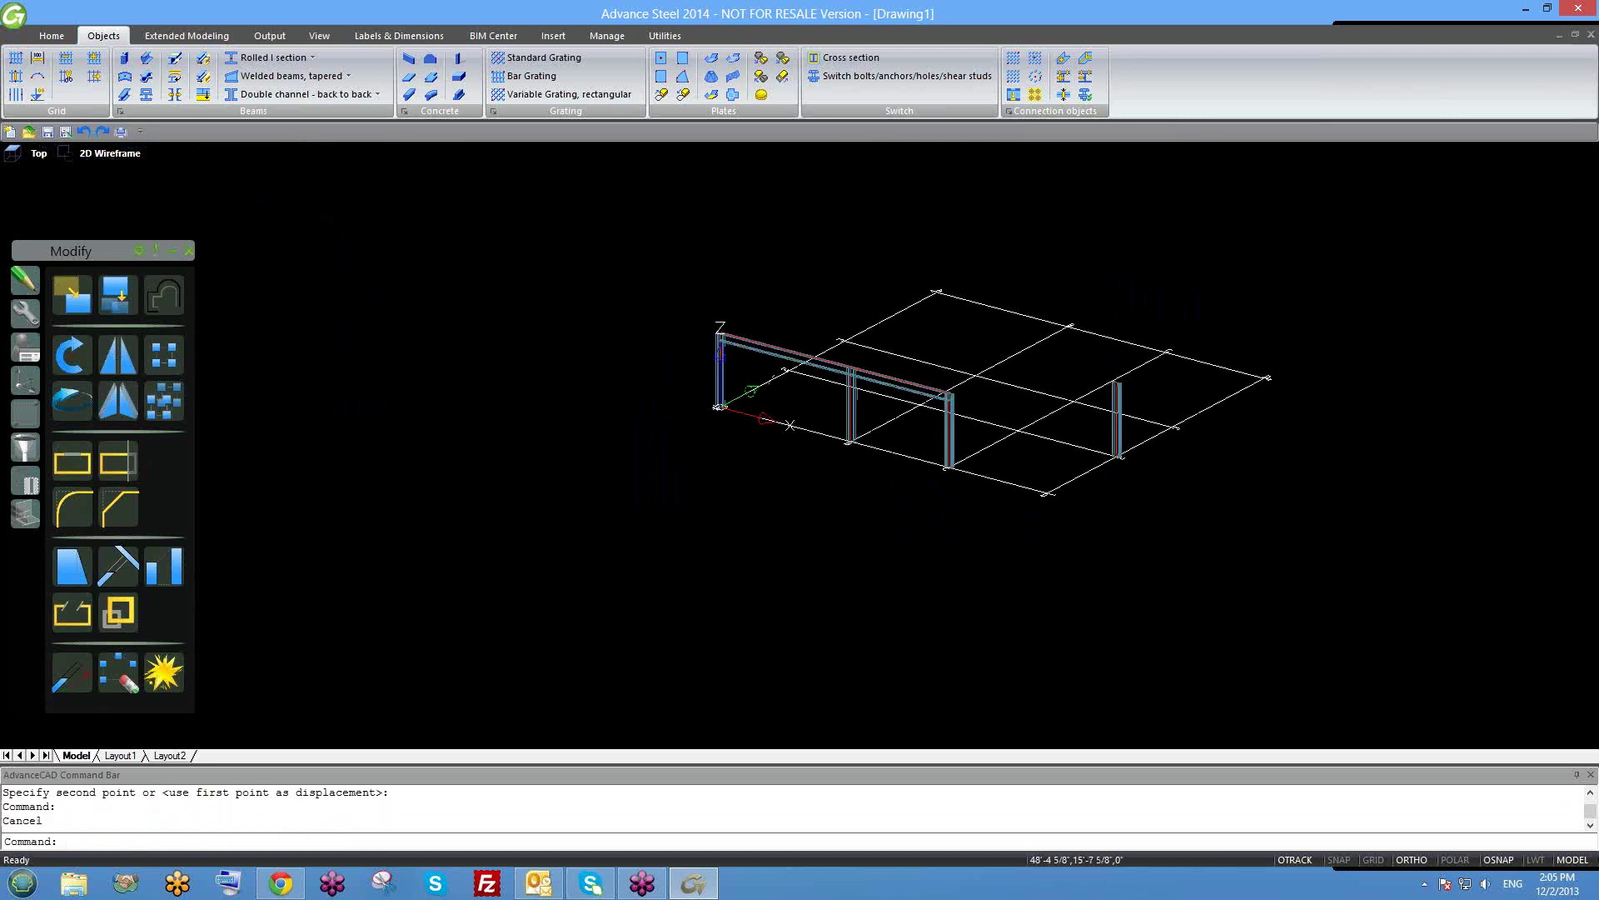
Erase the column at grid intersection D2.
scroll(1135, 431, up, 2)
click(1134, 430)
key(Delete)
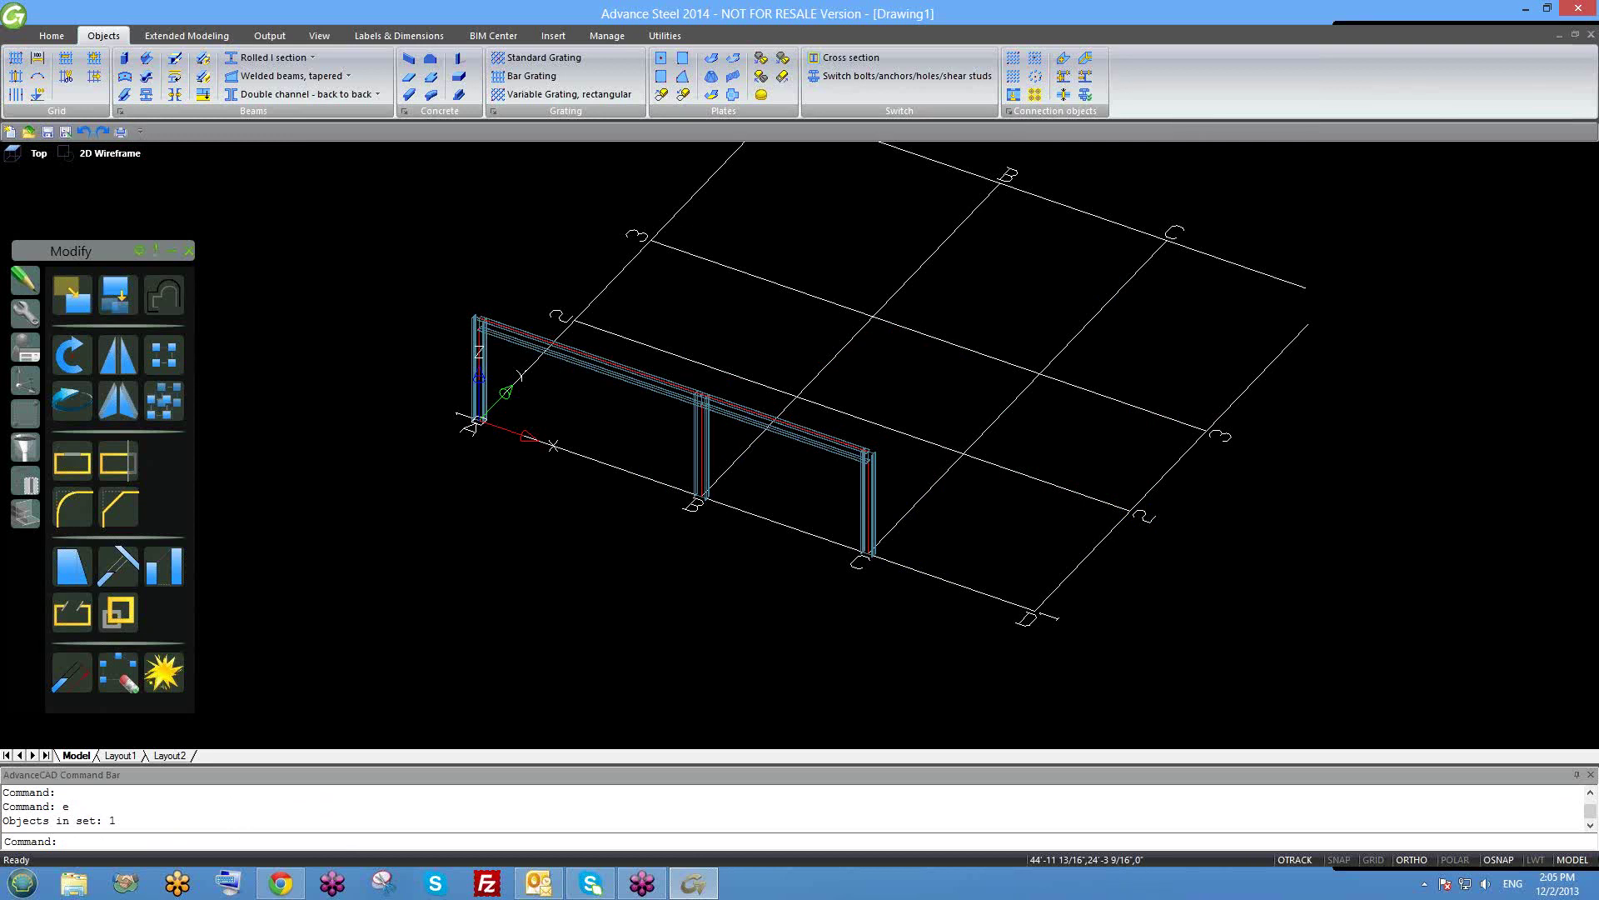
Change the section of the column at grid intersection A1 to AISC W12x40.
scroll(1074, 400, down, 3)
scroll(920, 434, up, 5)
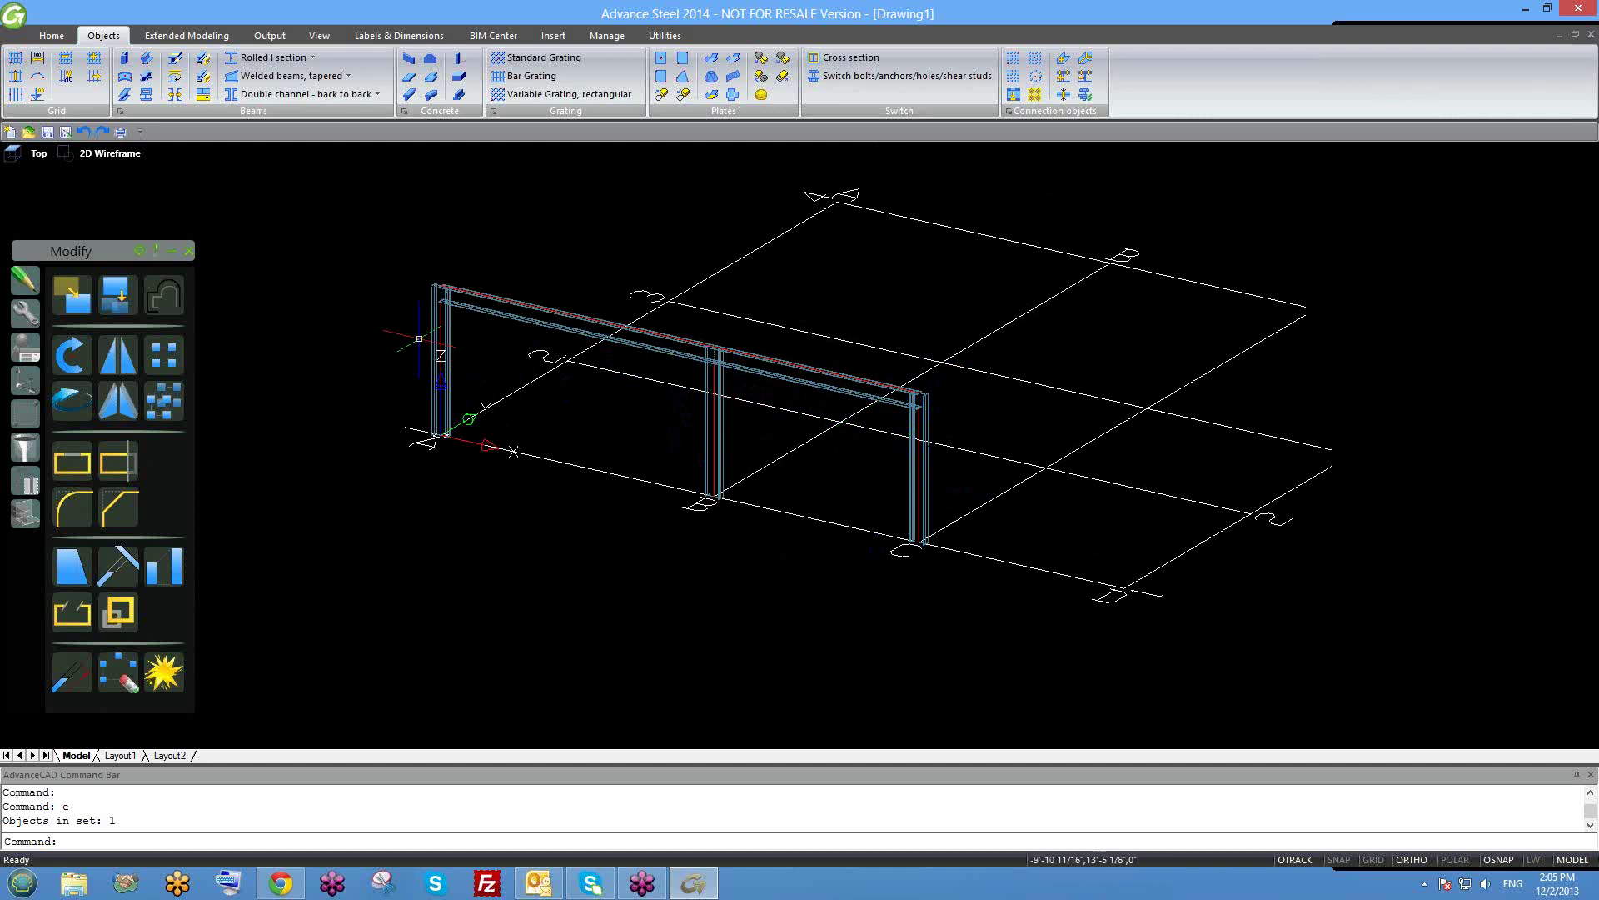
scroll(419, 338, up, 3)
scroll(469, 234, up, 3)
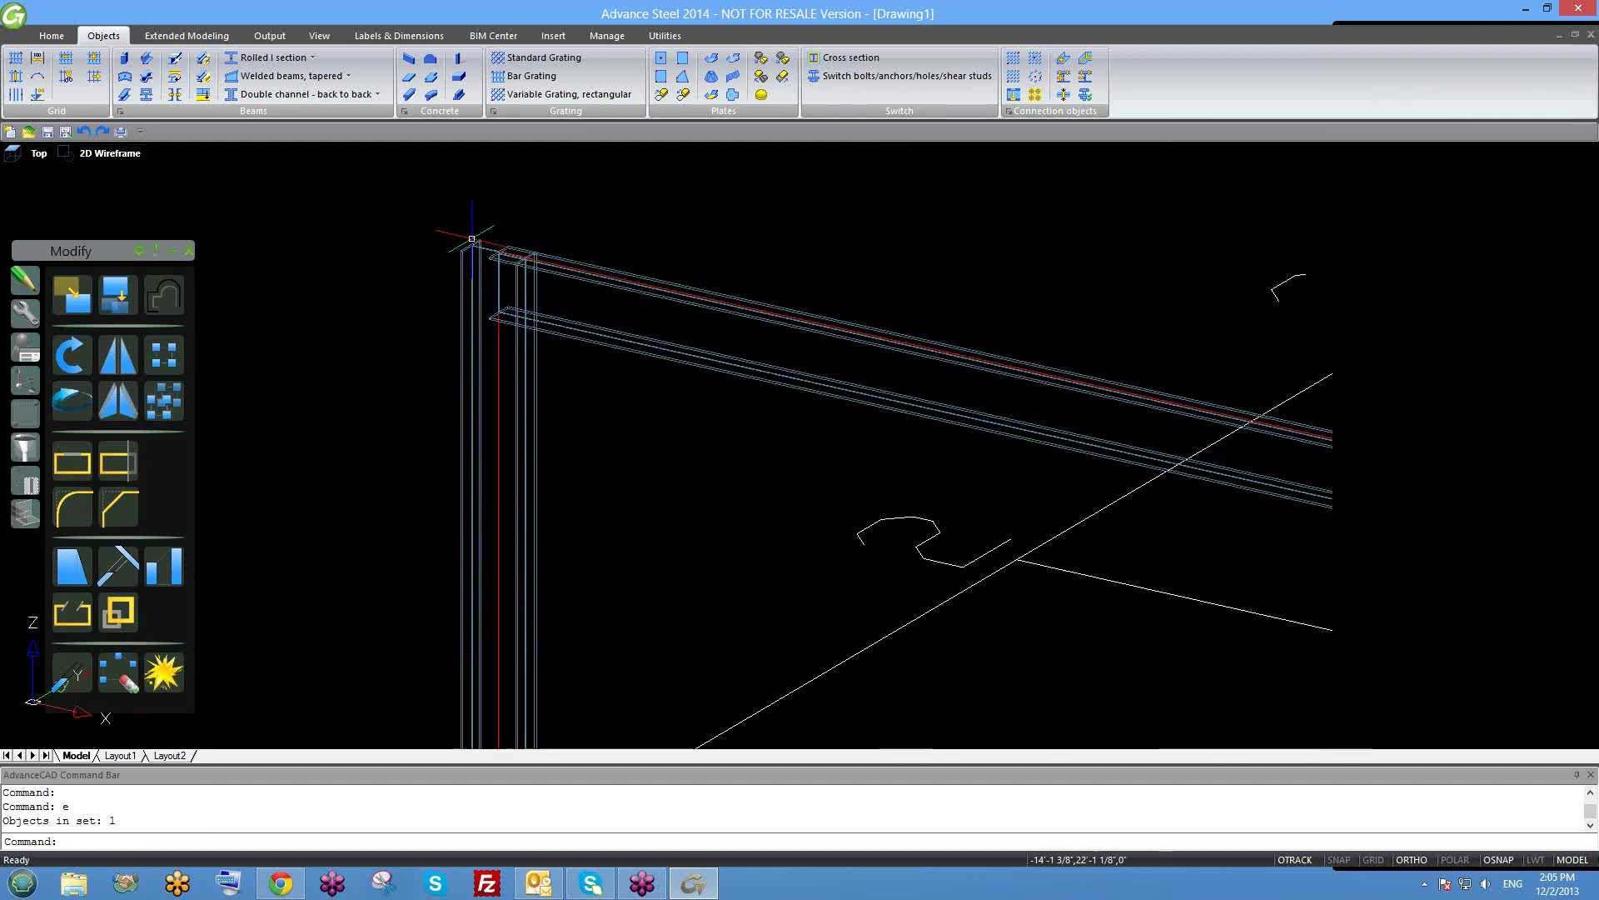
middle_drag(497, 247, 504, 273)
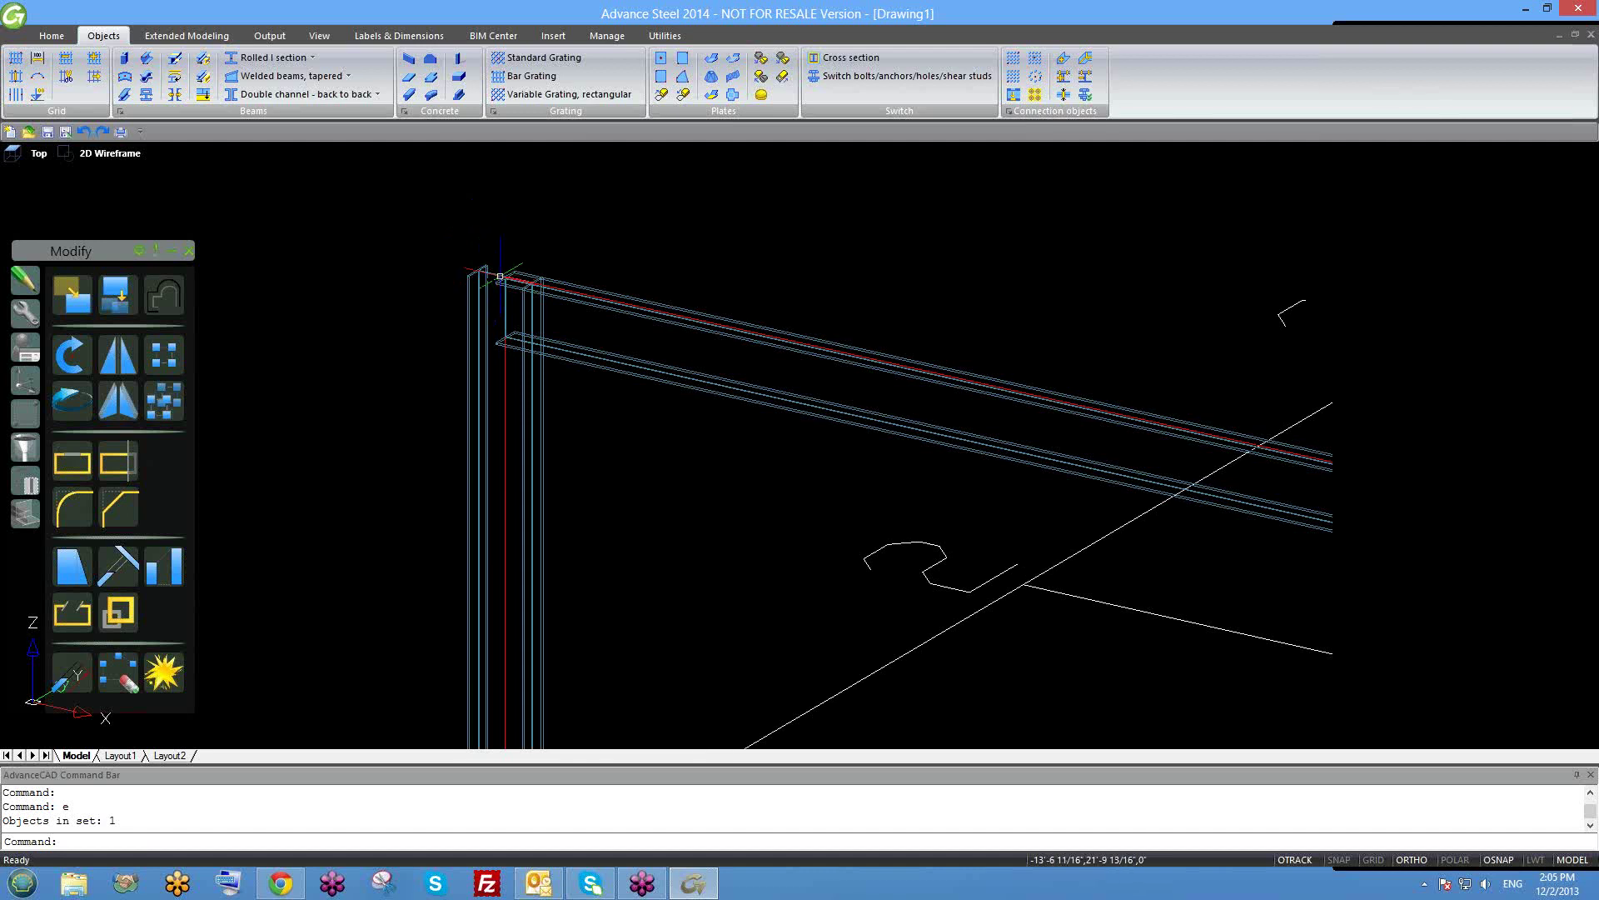
scroll(500, 275, up, 2)
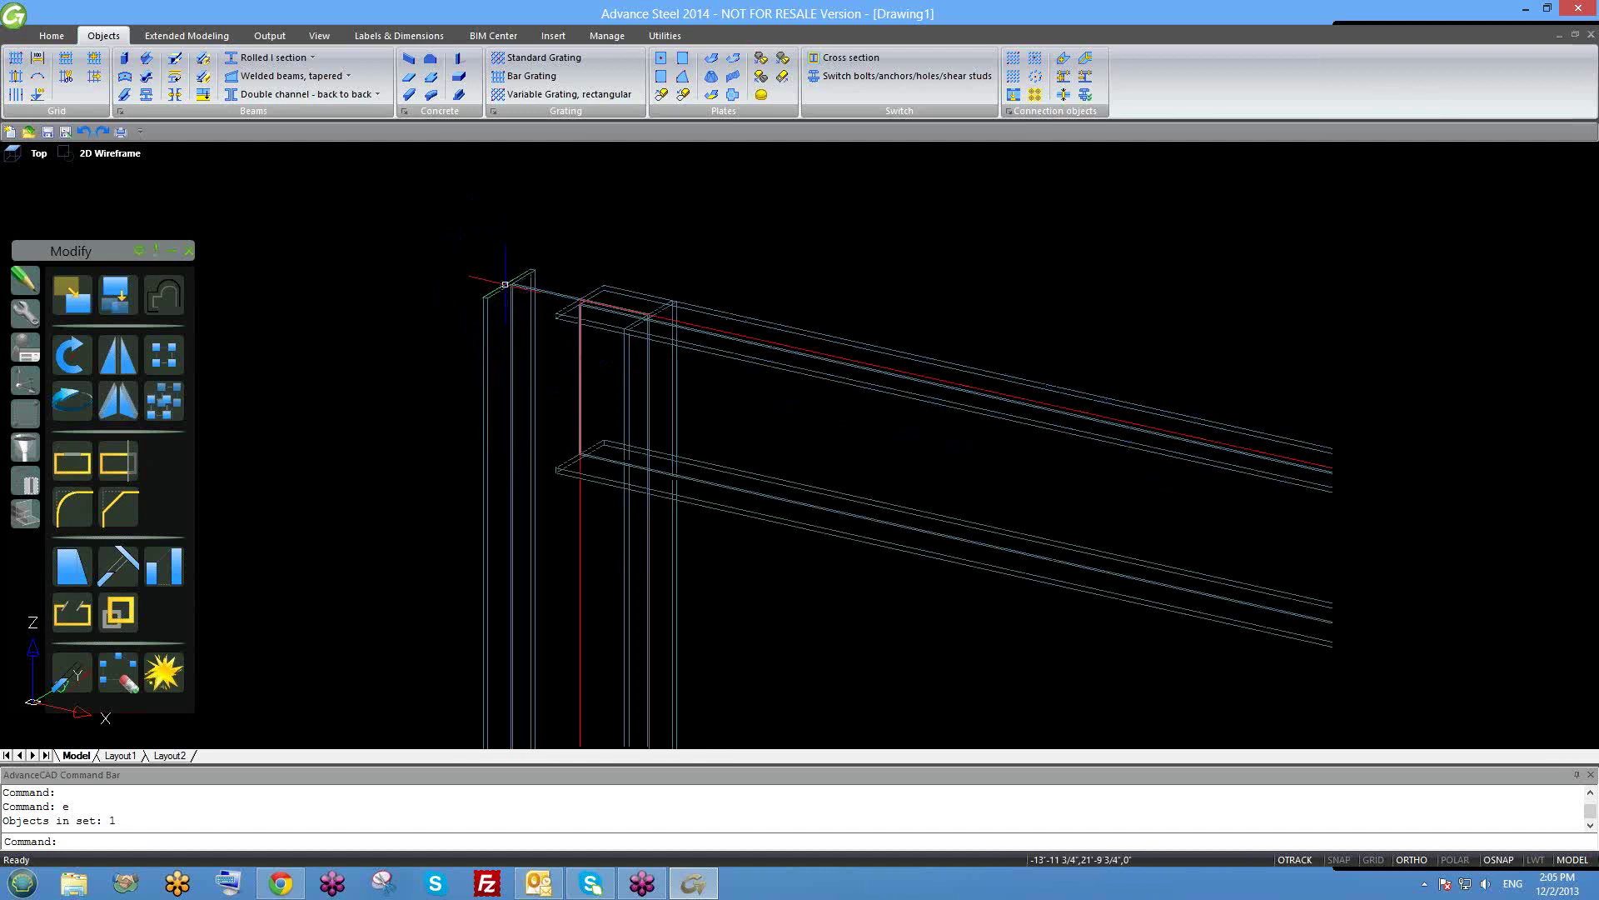
double_click(504, 284)
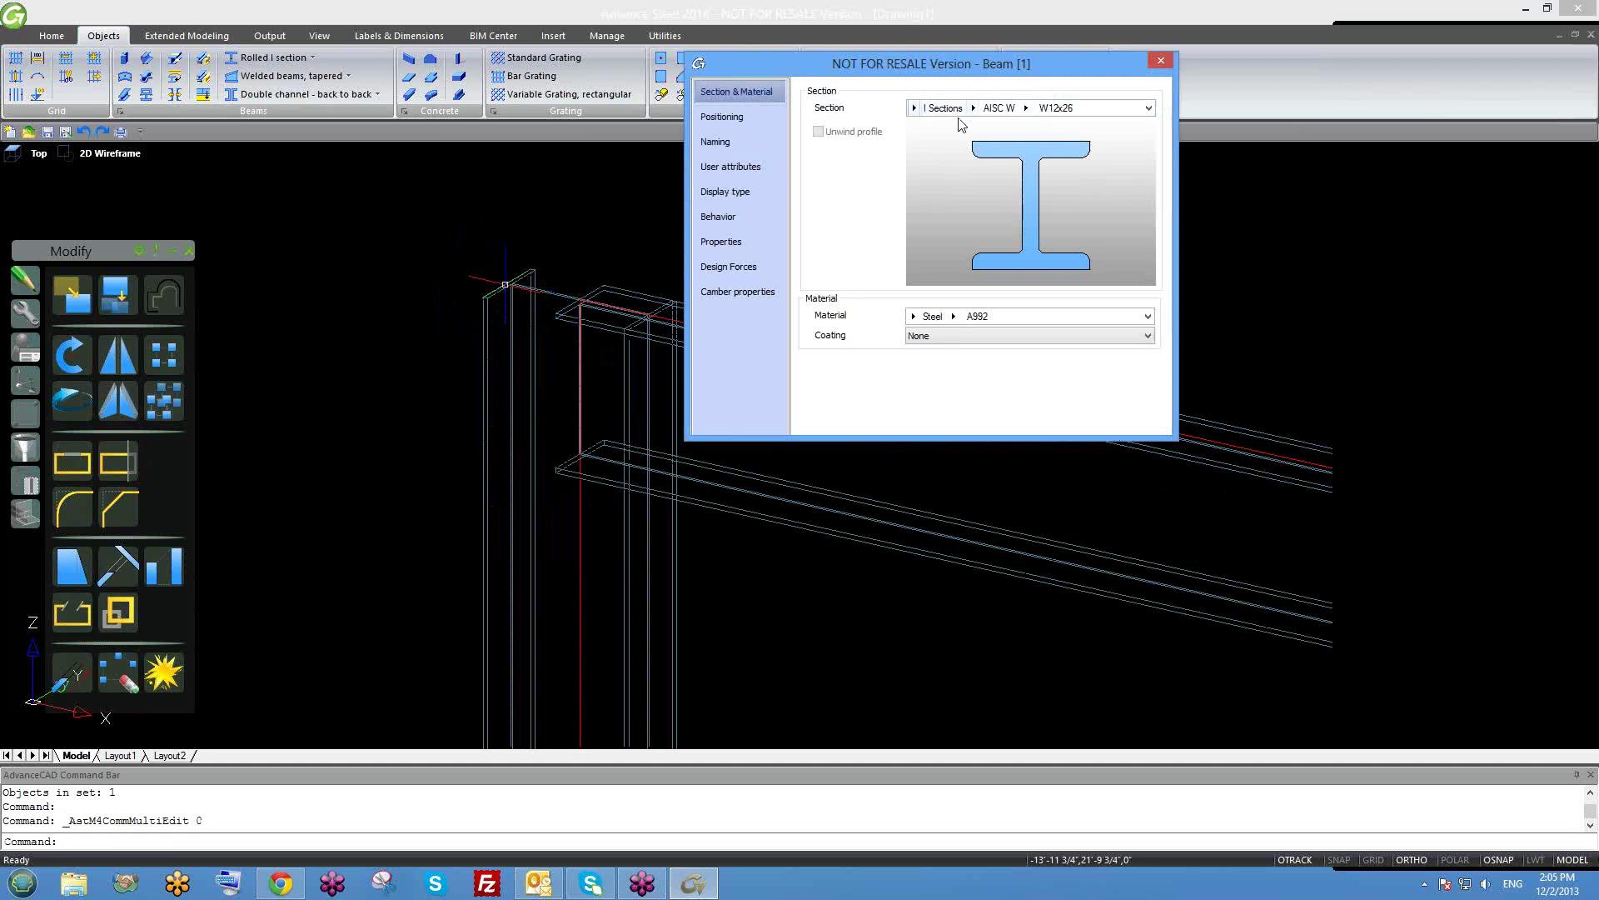
click(1026, 109)
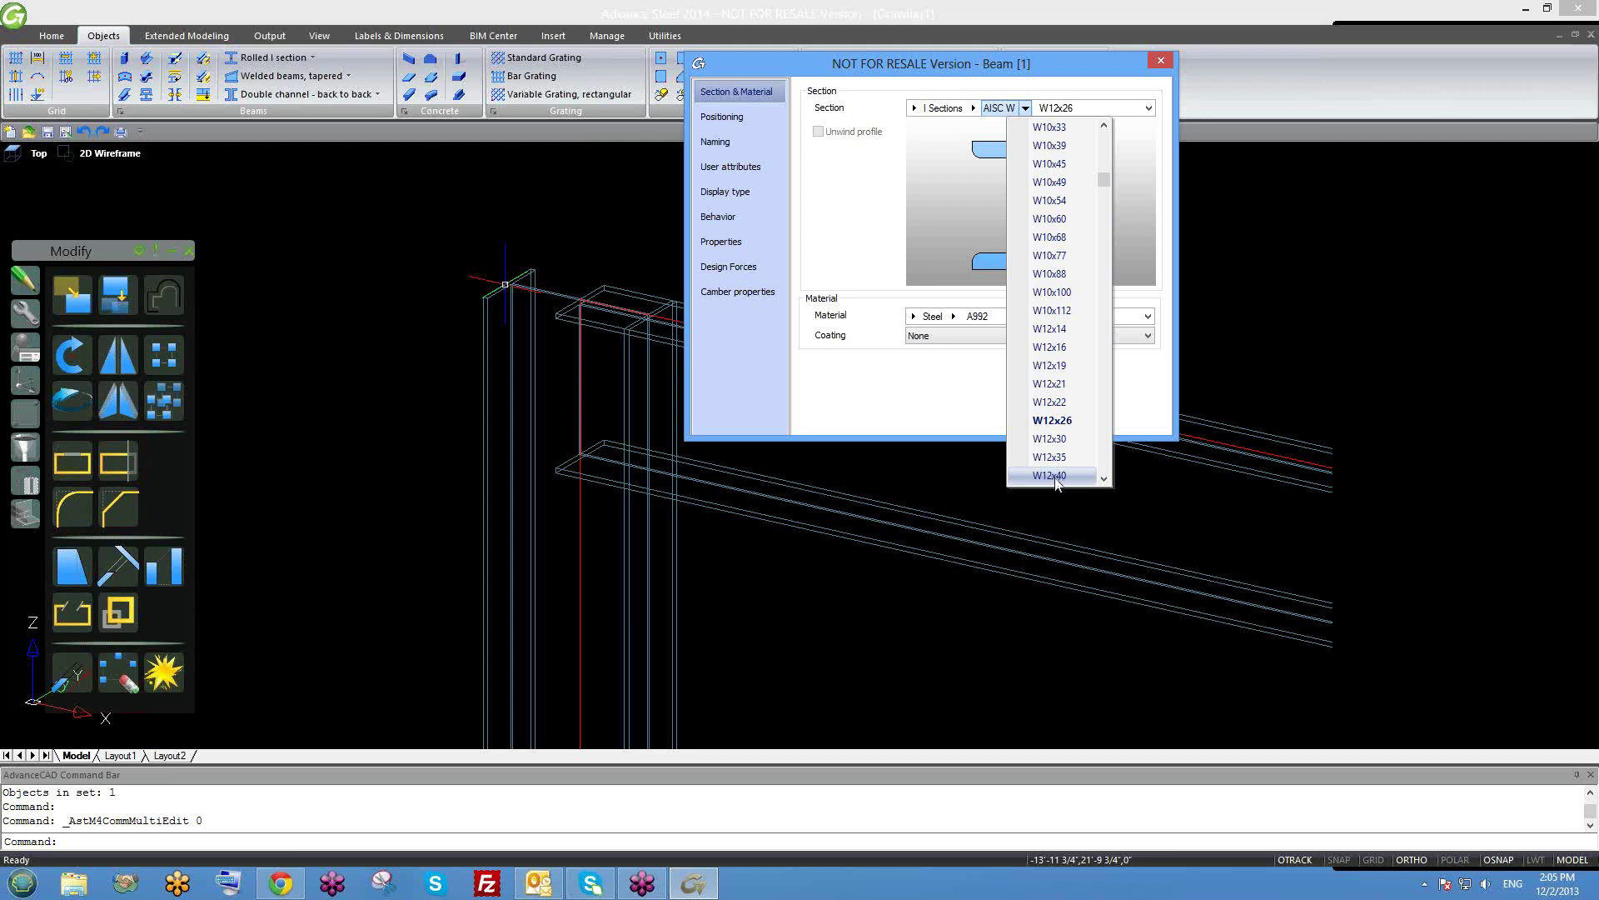
click(1054, 477)
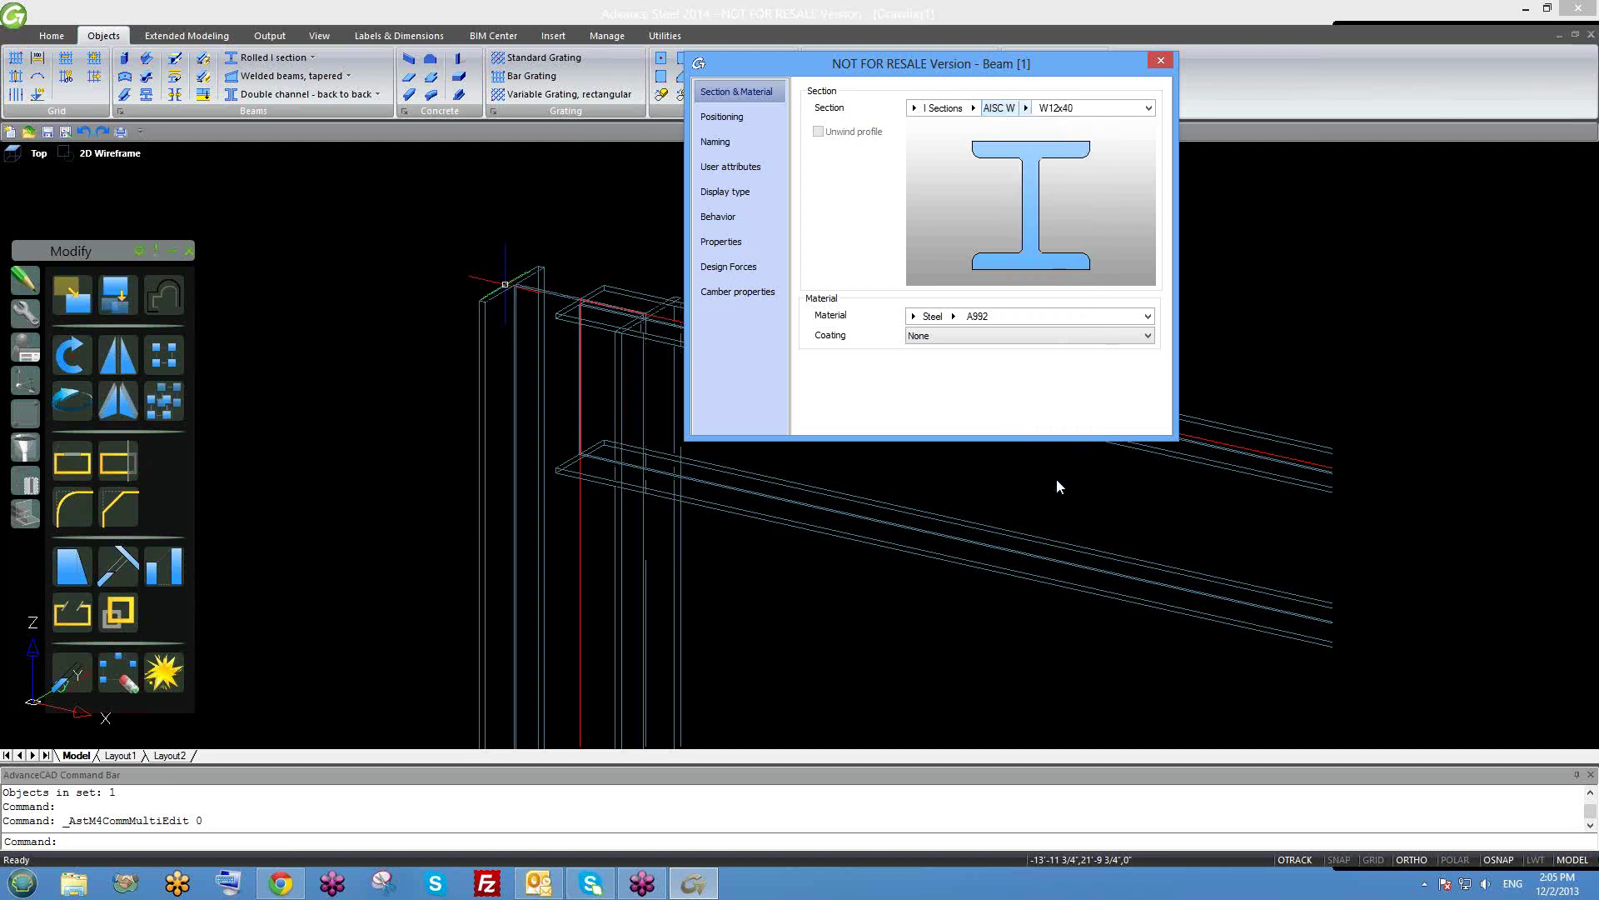
click(1162, 61)
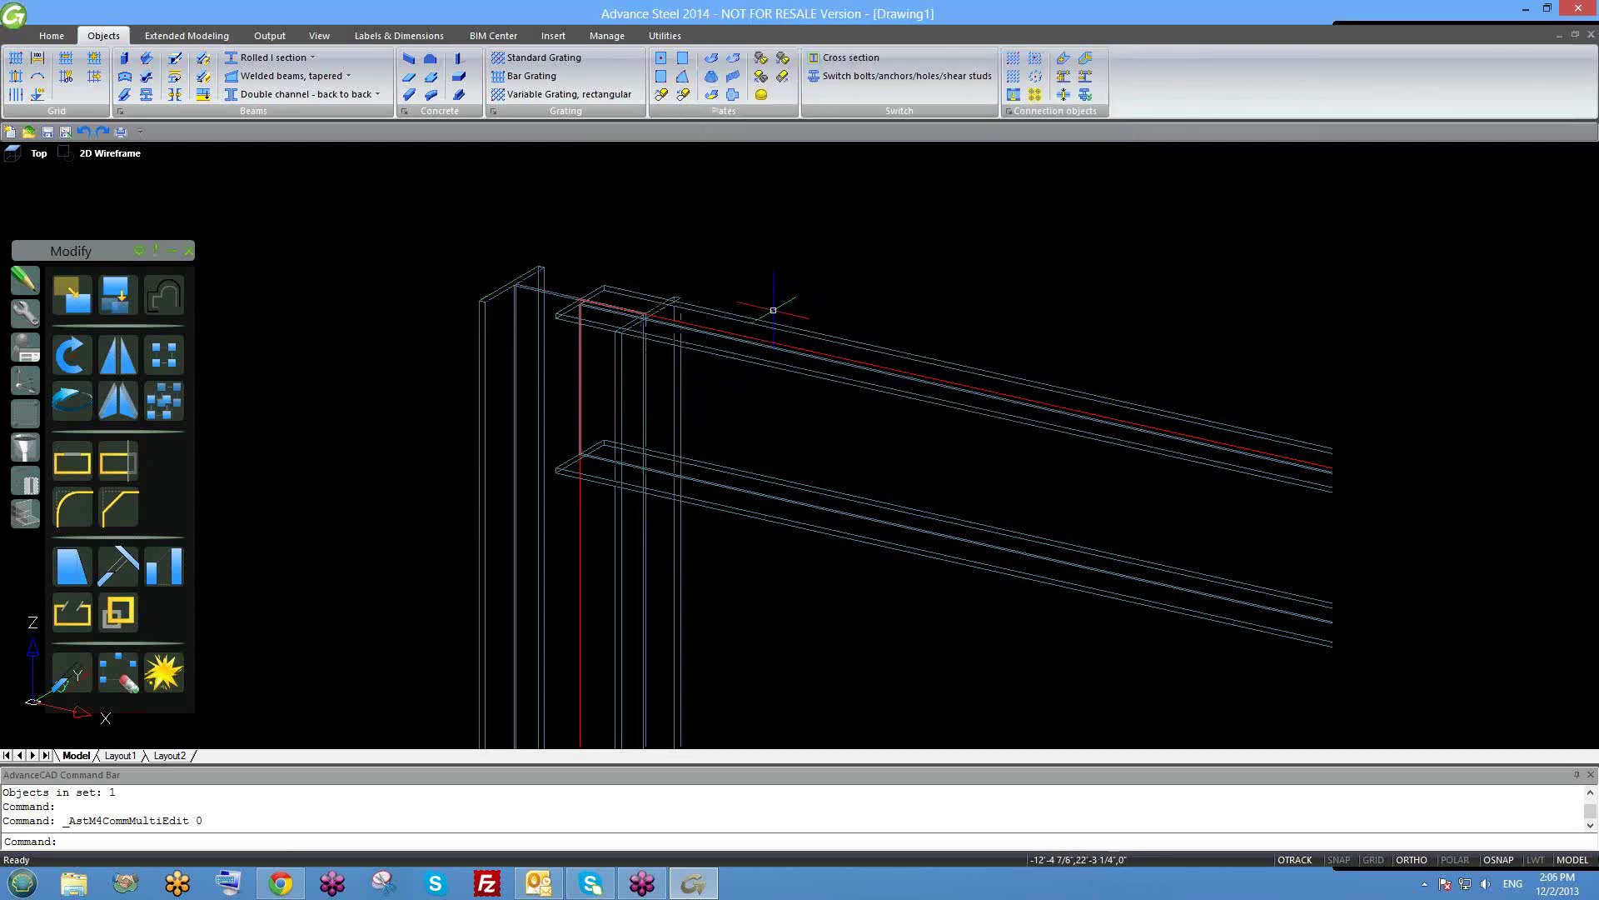
Check the section size of the middle column at grid intersection B1 in its beam properties.
scroll(614, 329, down, 3)
scroll(642, 401, down, 3)
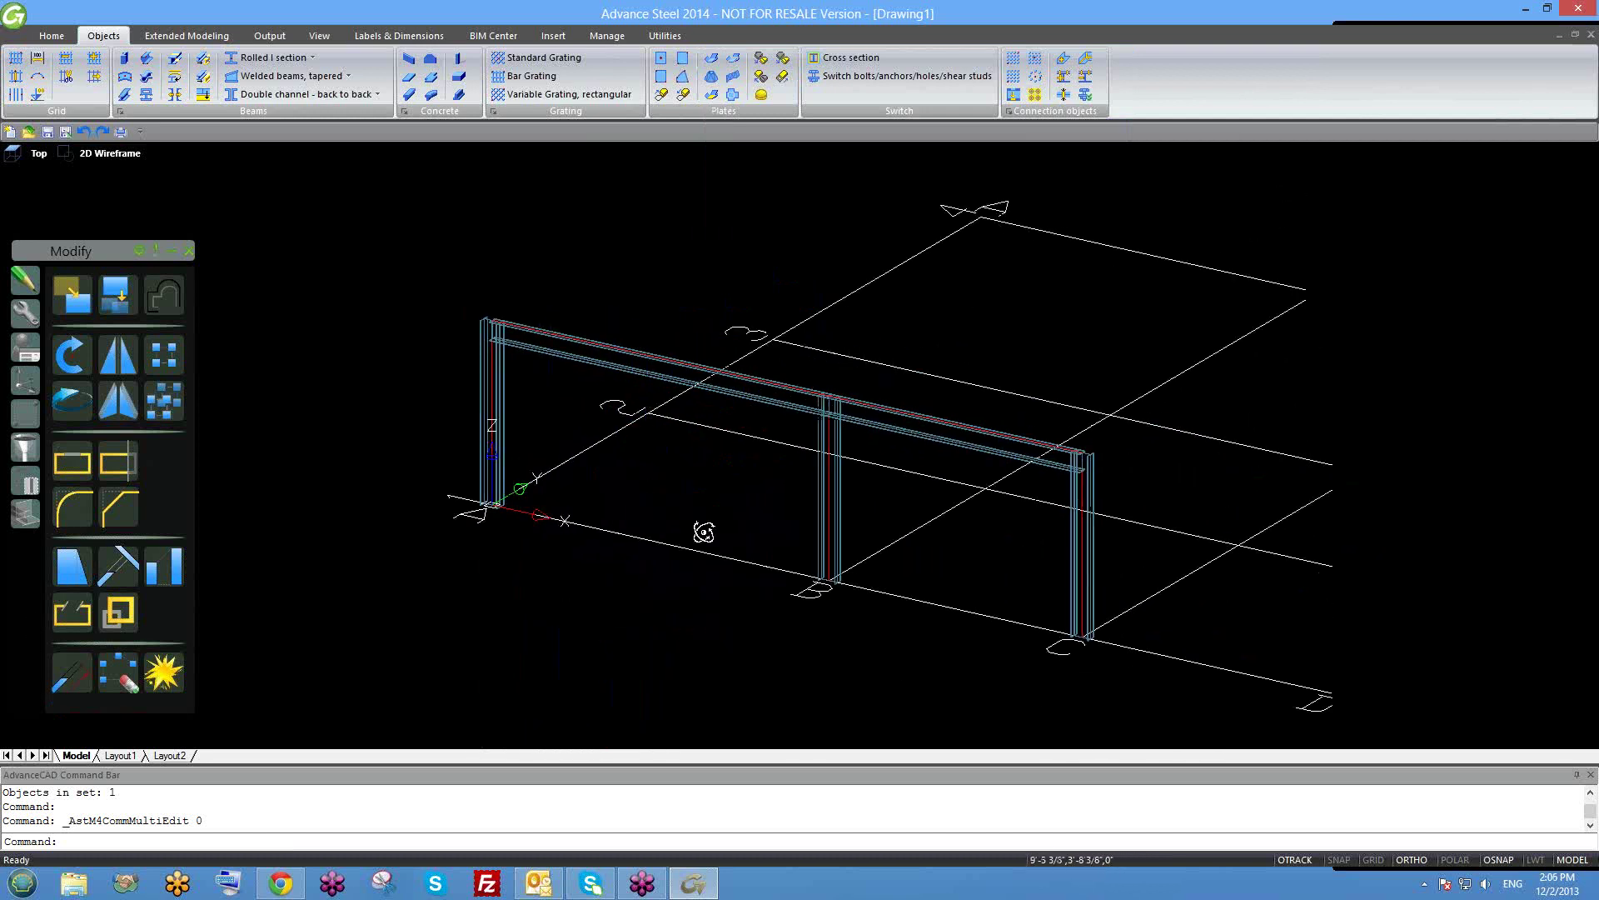
scroll(704, 520, up, 2)
scroll(783, 485, up, 2)
click(875, 516)
double_click(874, 517)
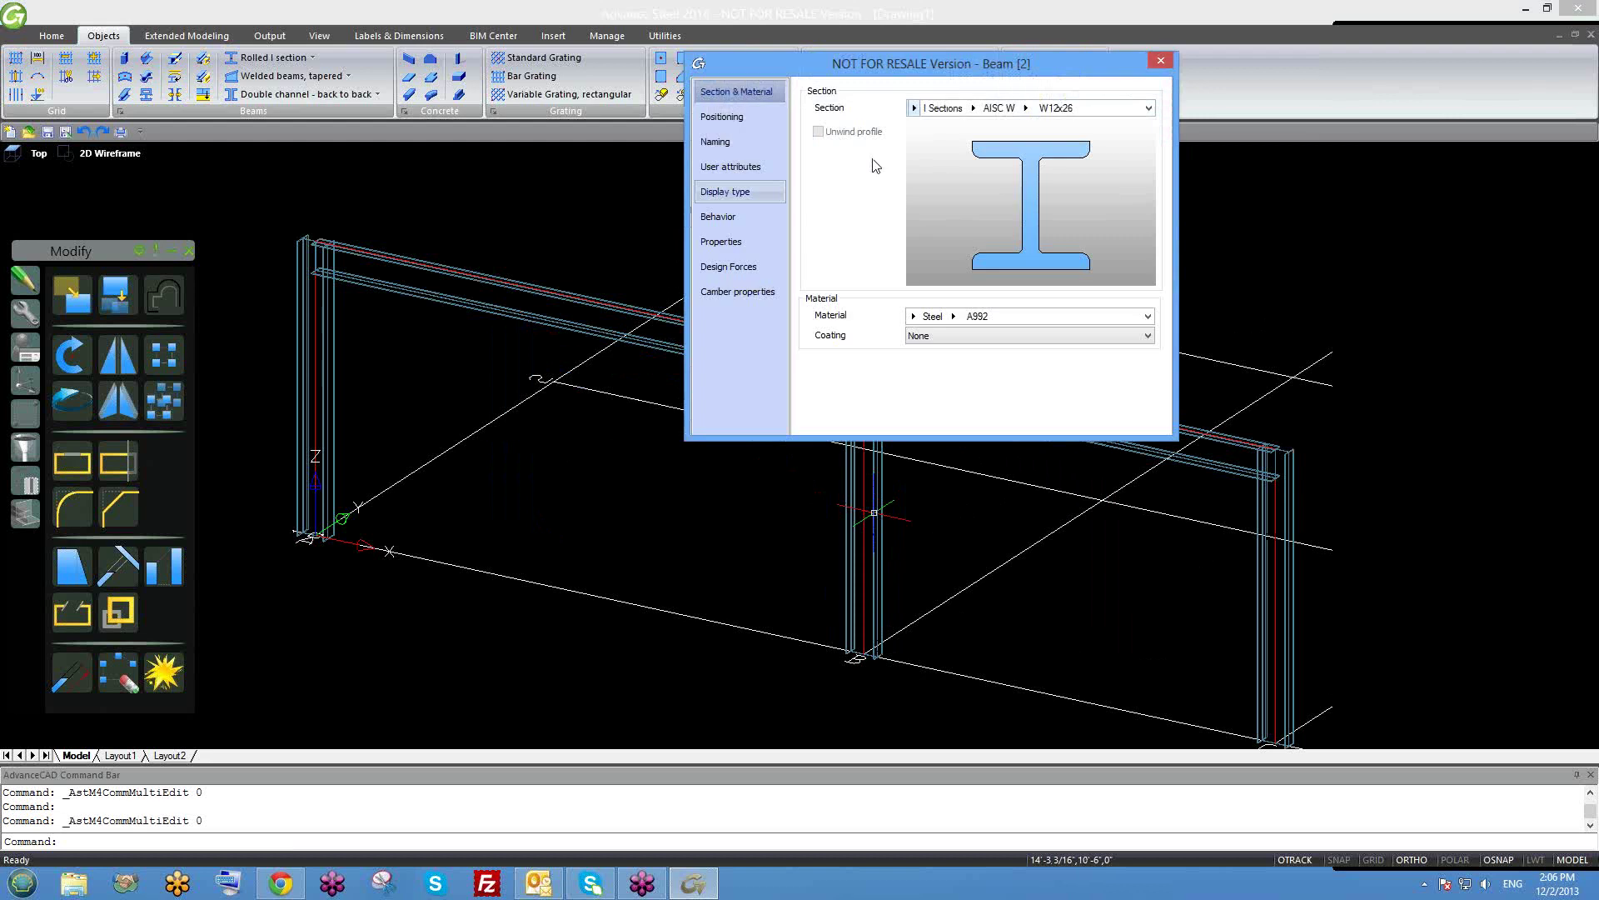
click(1166, 61)
key(Escape)
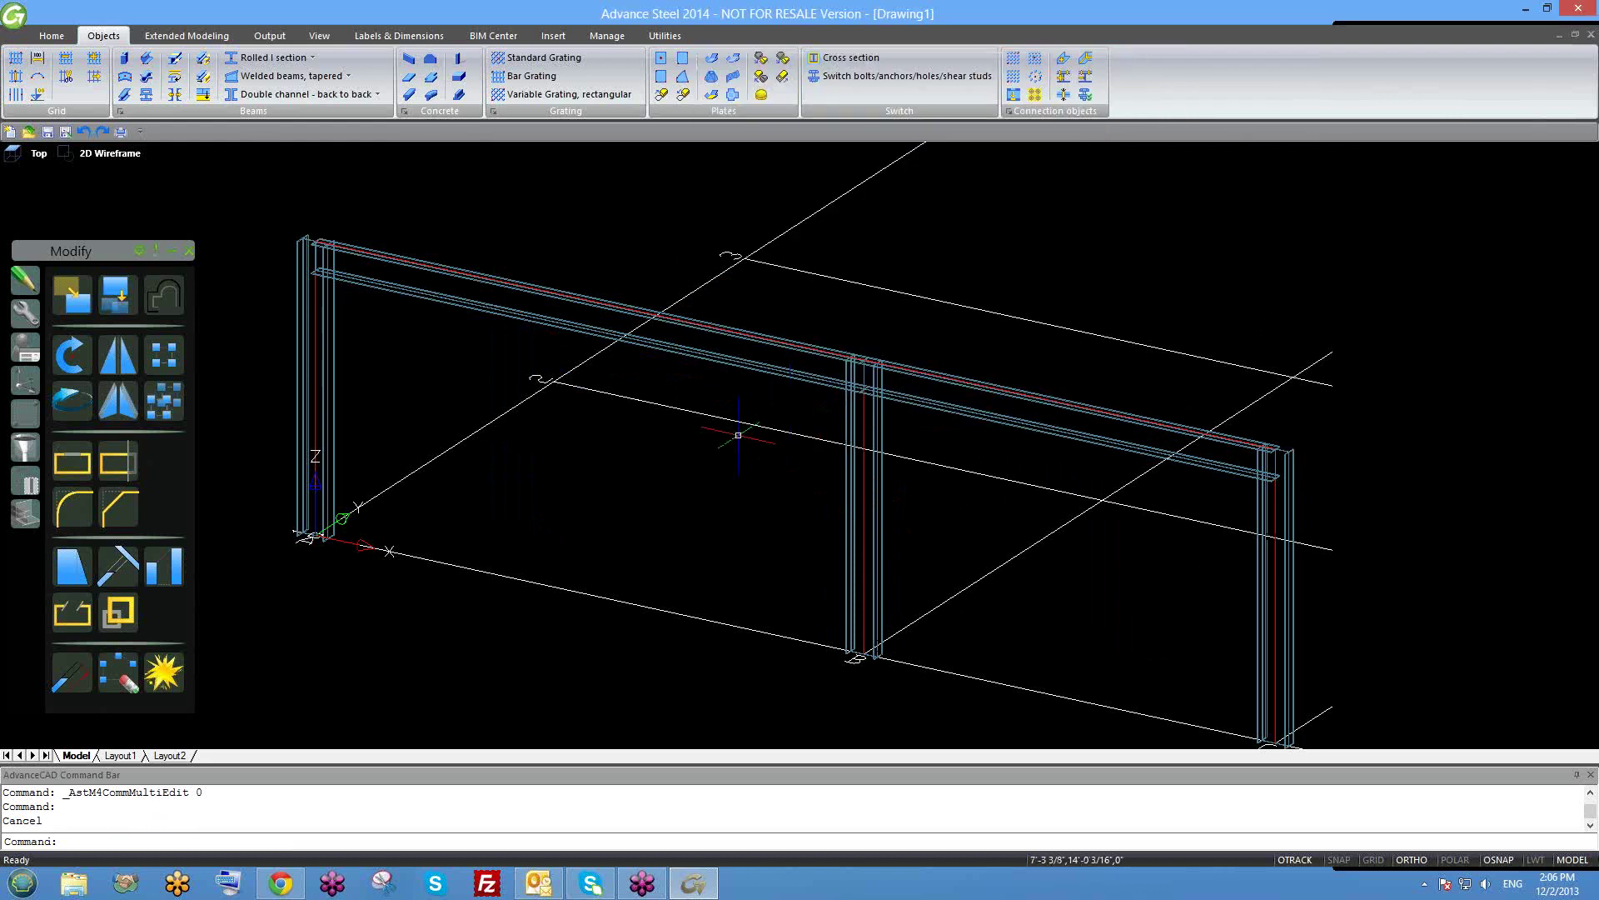
Match the properties of the column at A1 onto the column at B1 and check the section of the B1 column.
text(ma)
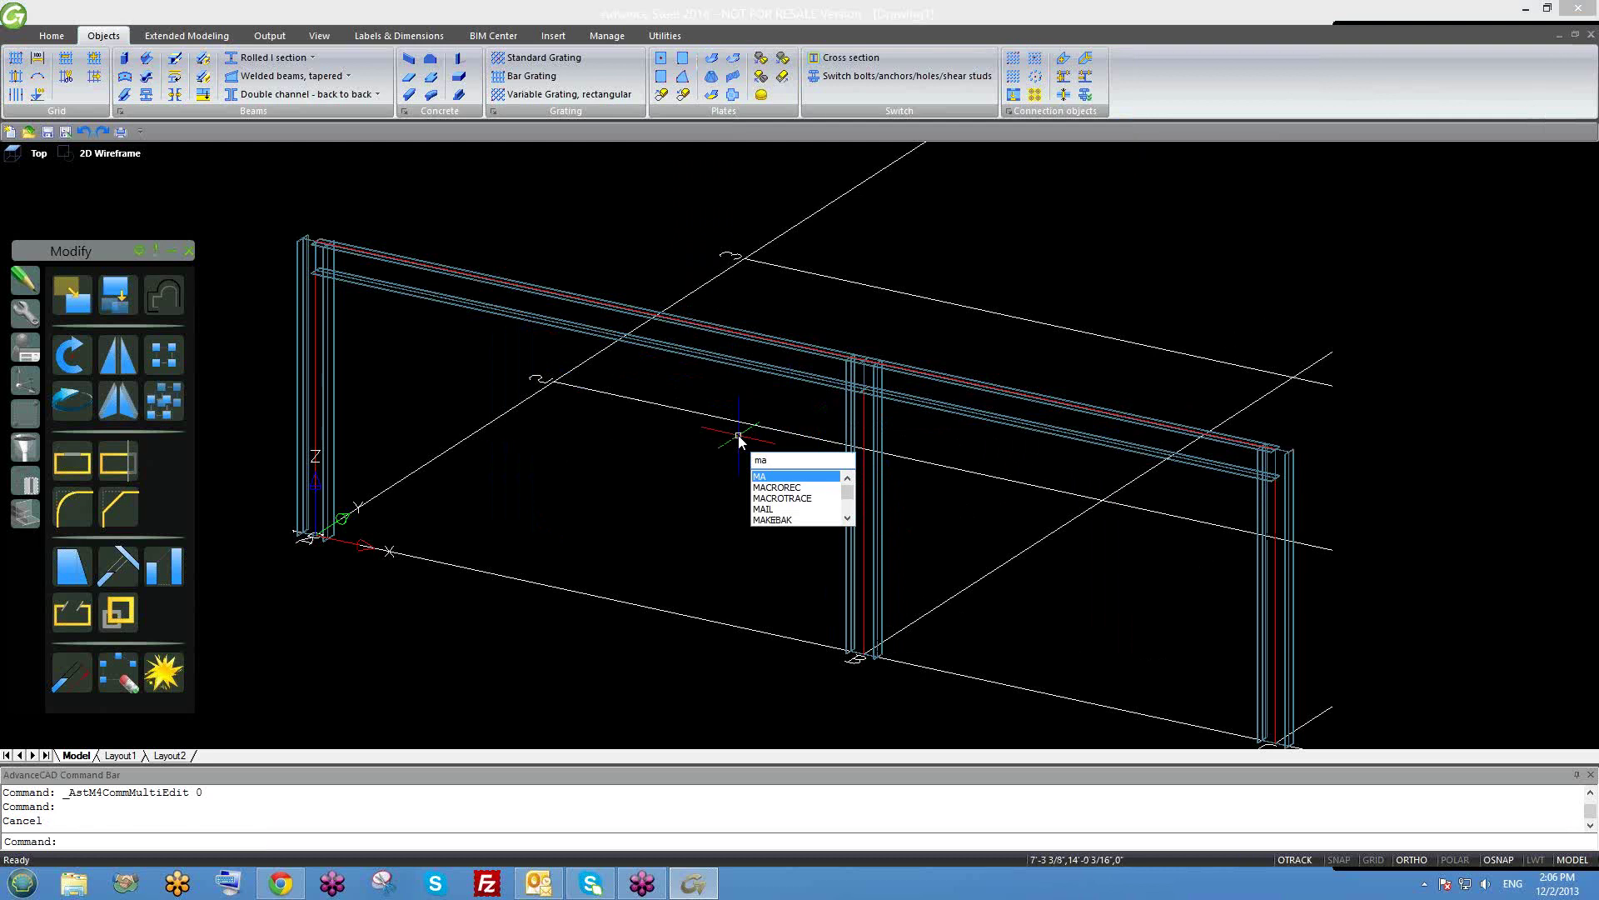
key(Return)
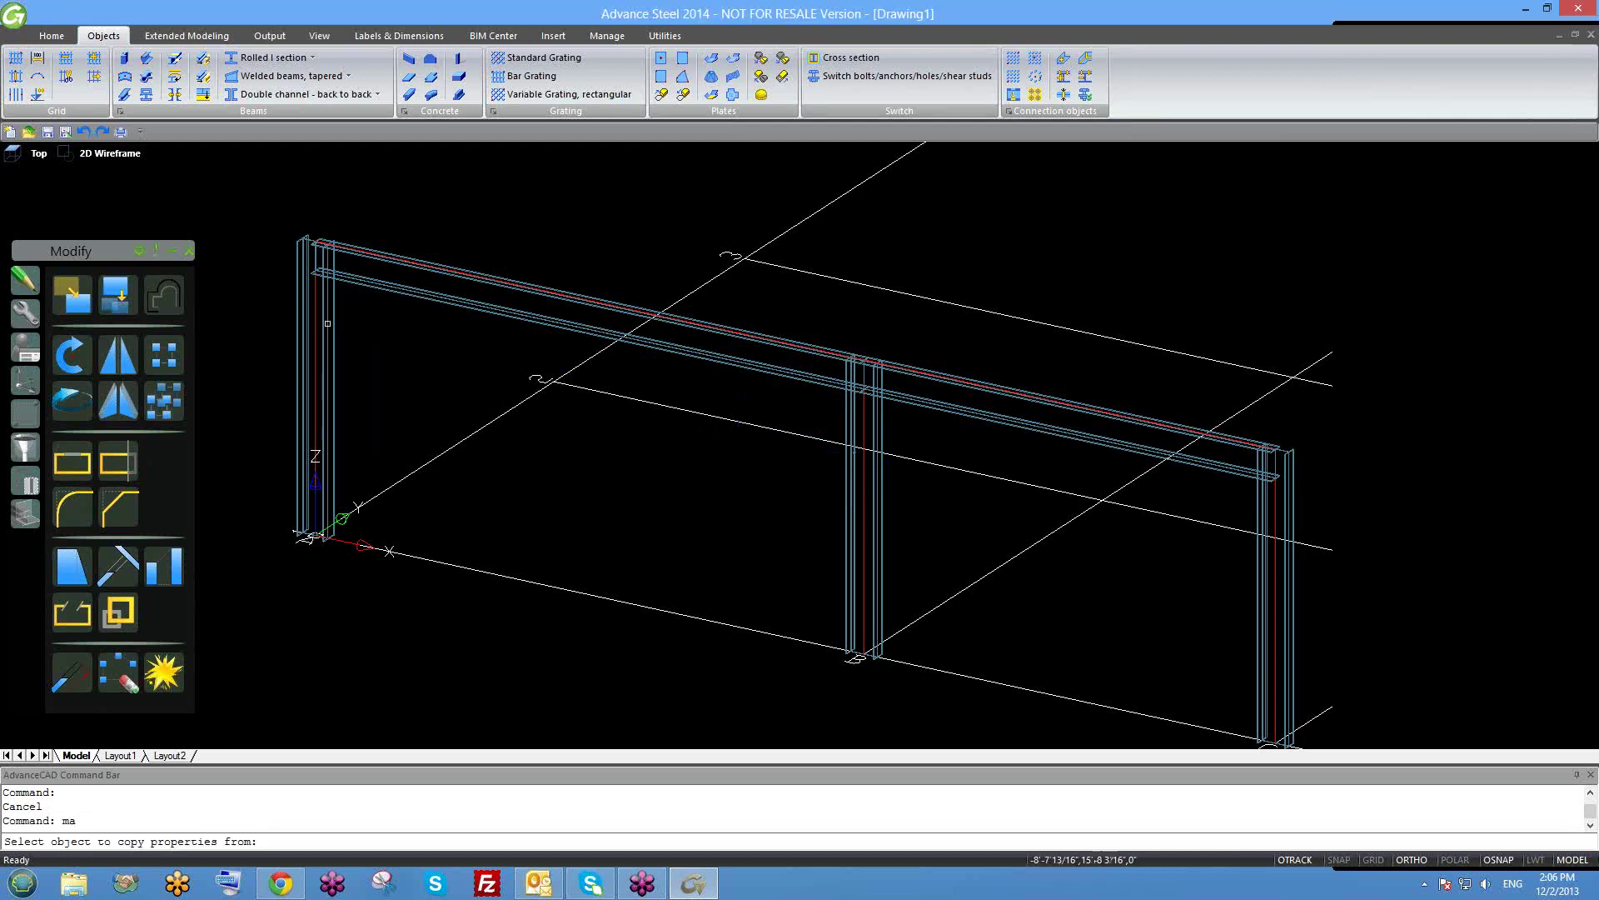
click(327, 323)
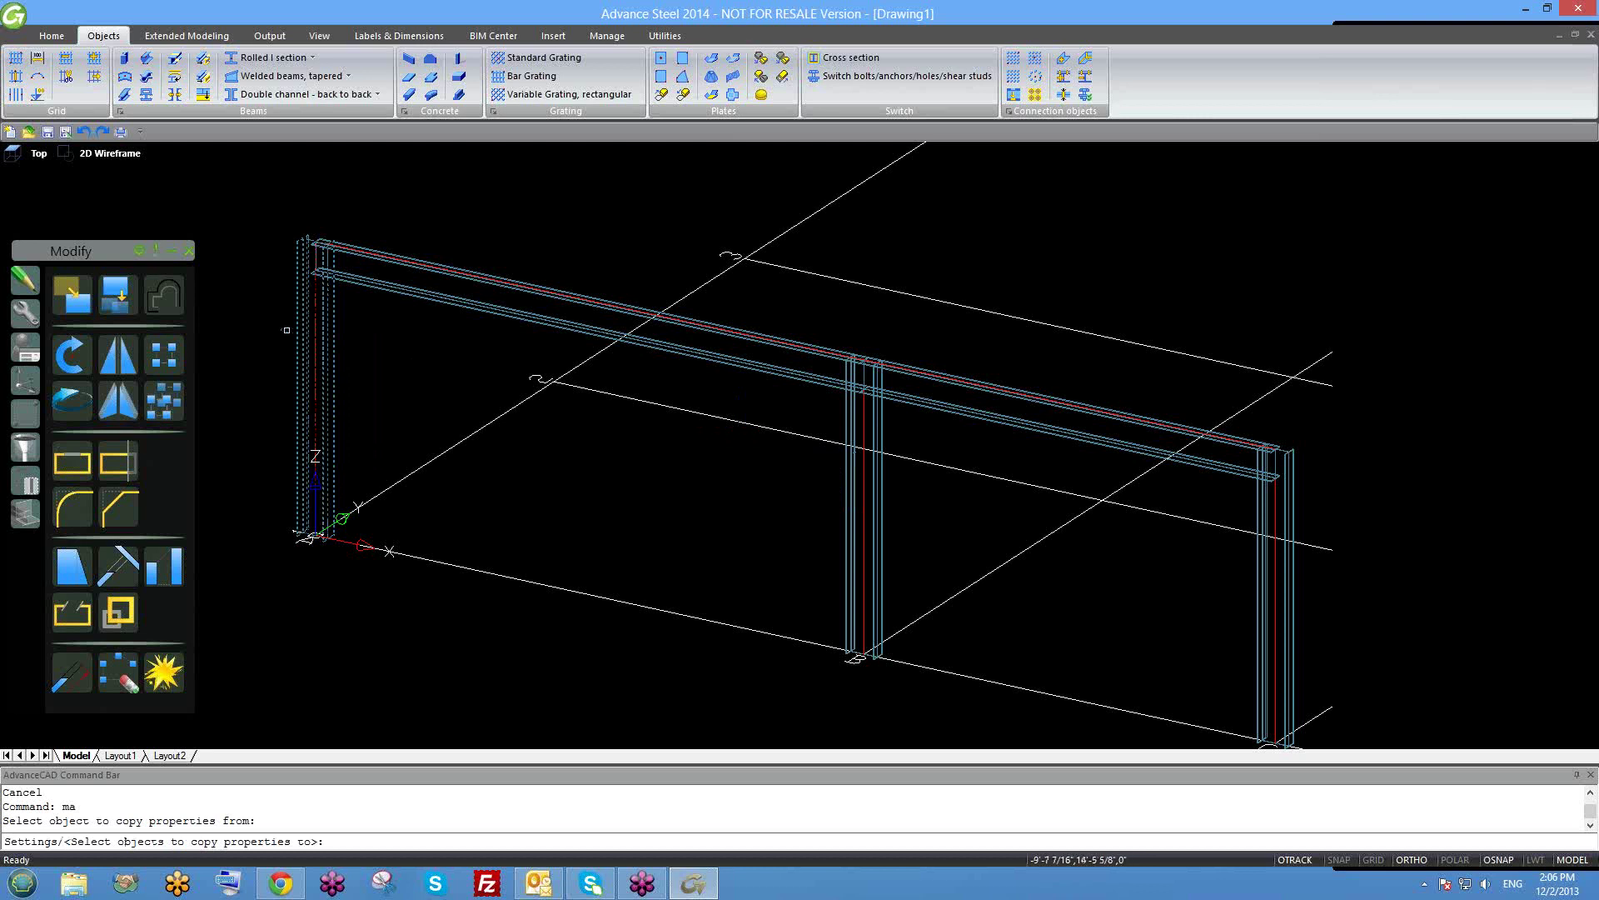
mouse_move(440, 458)
middle_down()
mouse_move(484, 483)
mouse_move(857, 458)
middle_up()
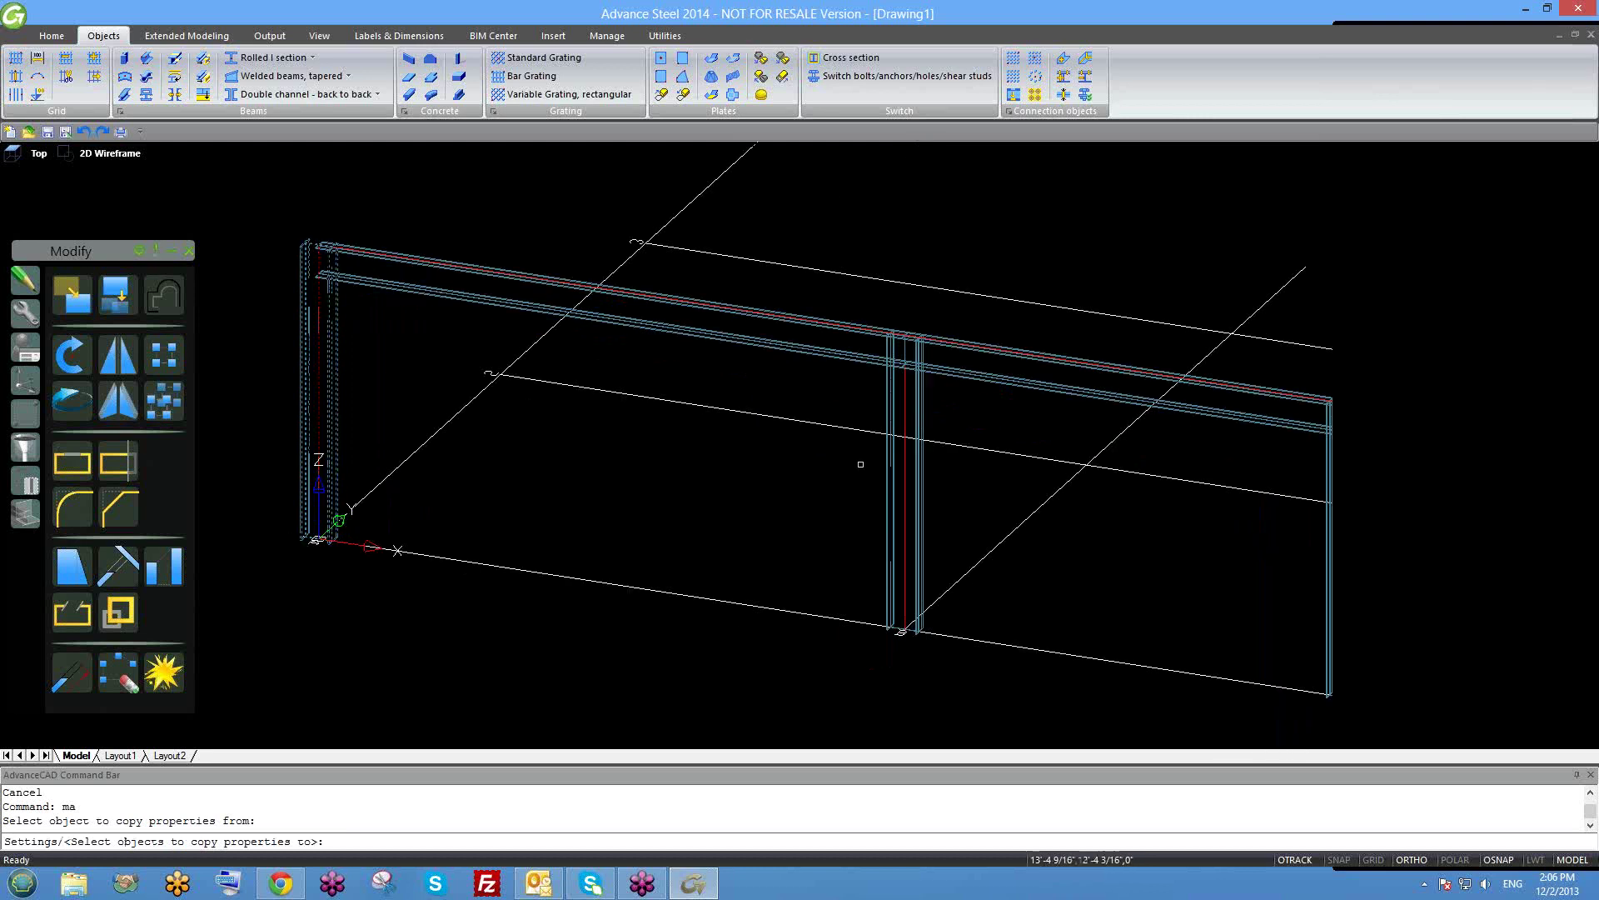
click(920, 481)
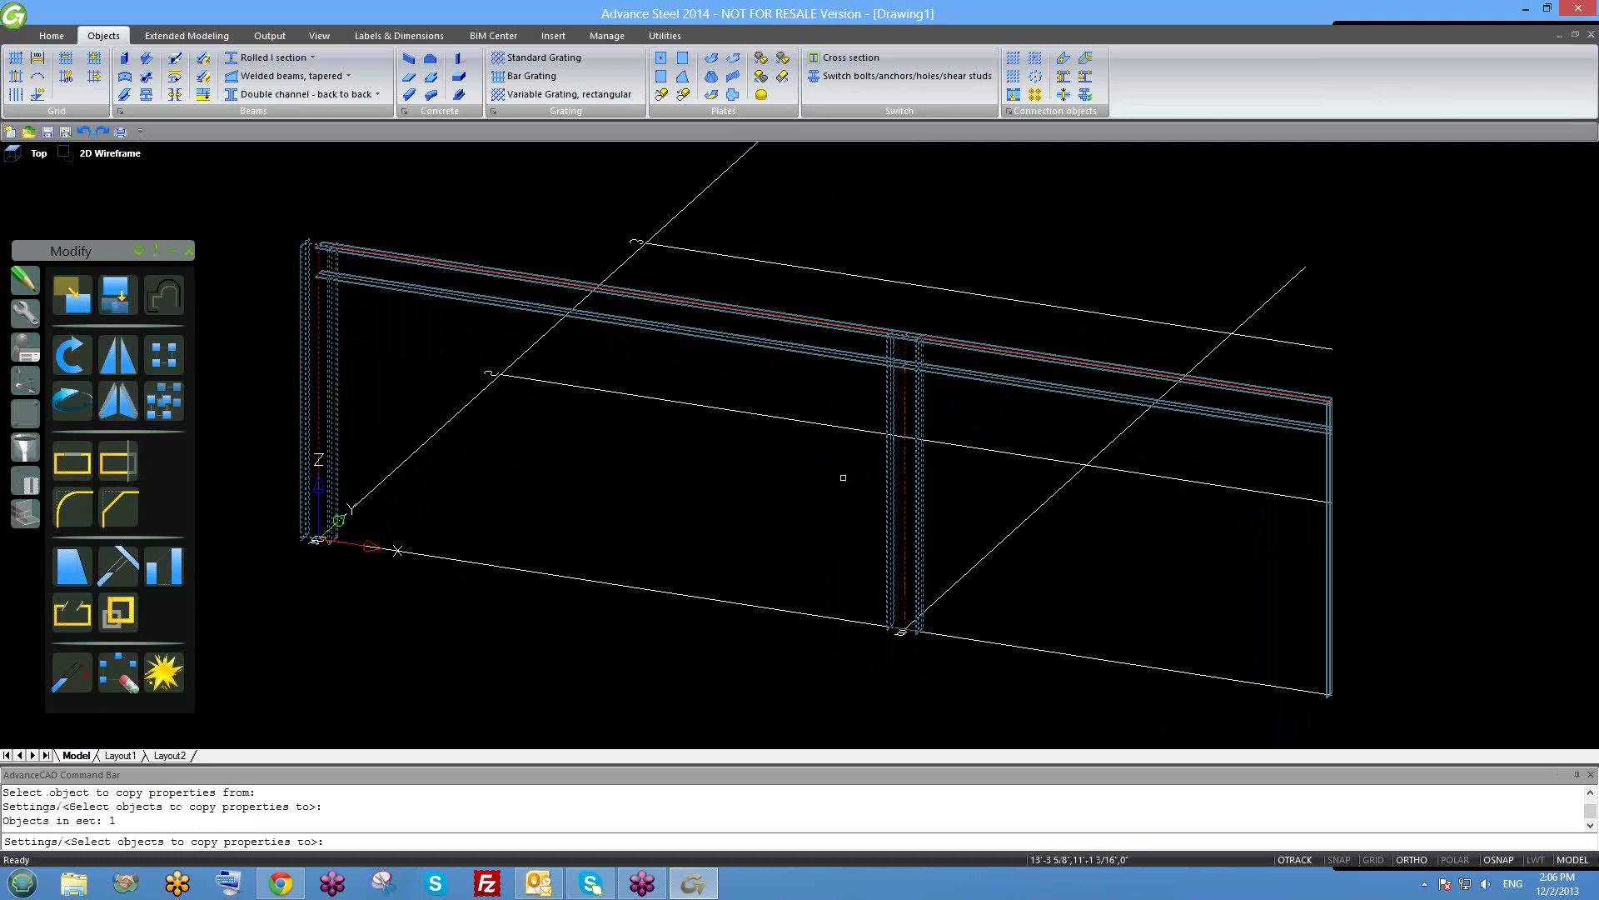
key(Return)
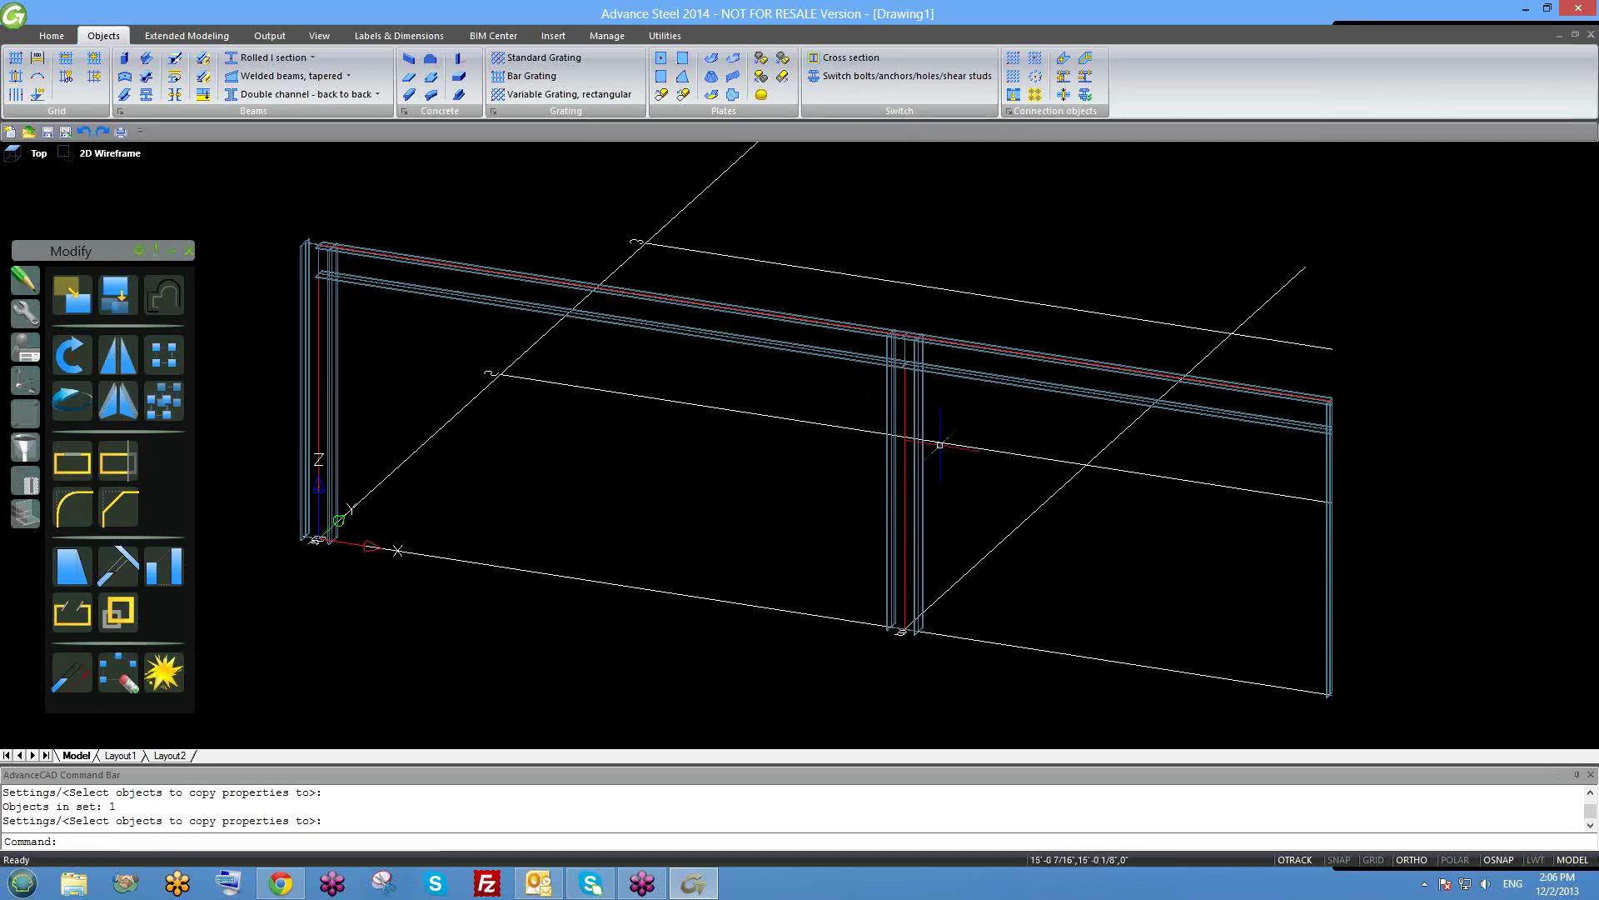
double_click(920, 391)
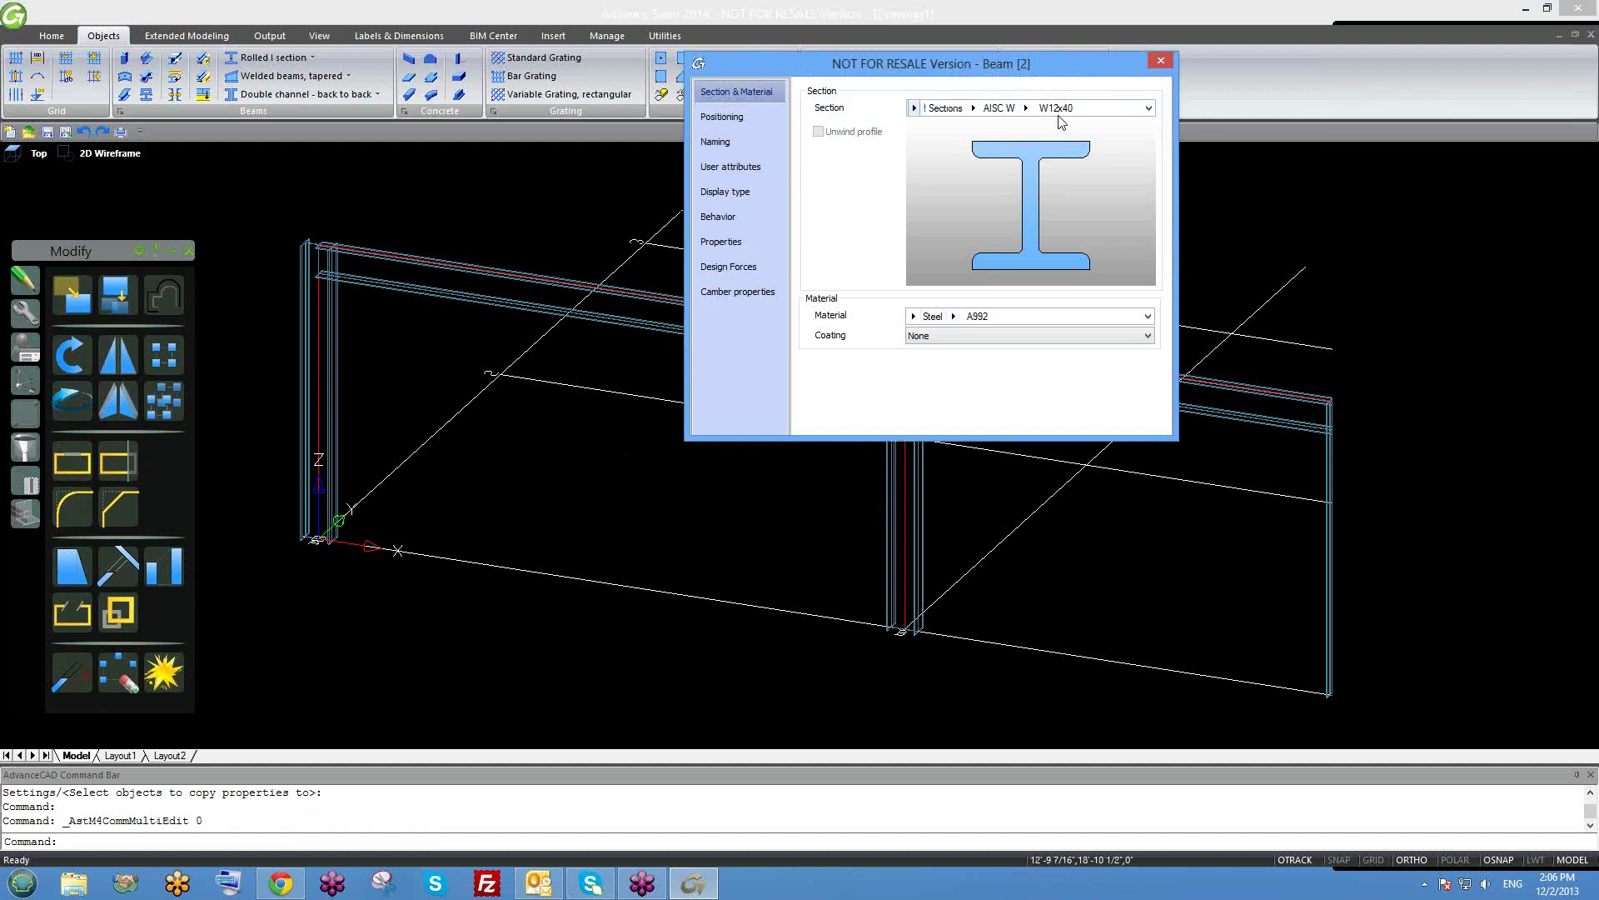
click(1163, 64)
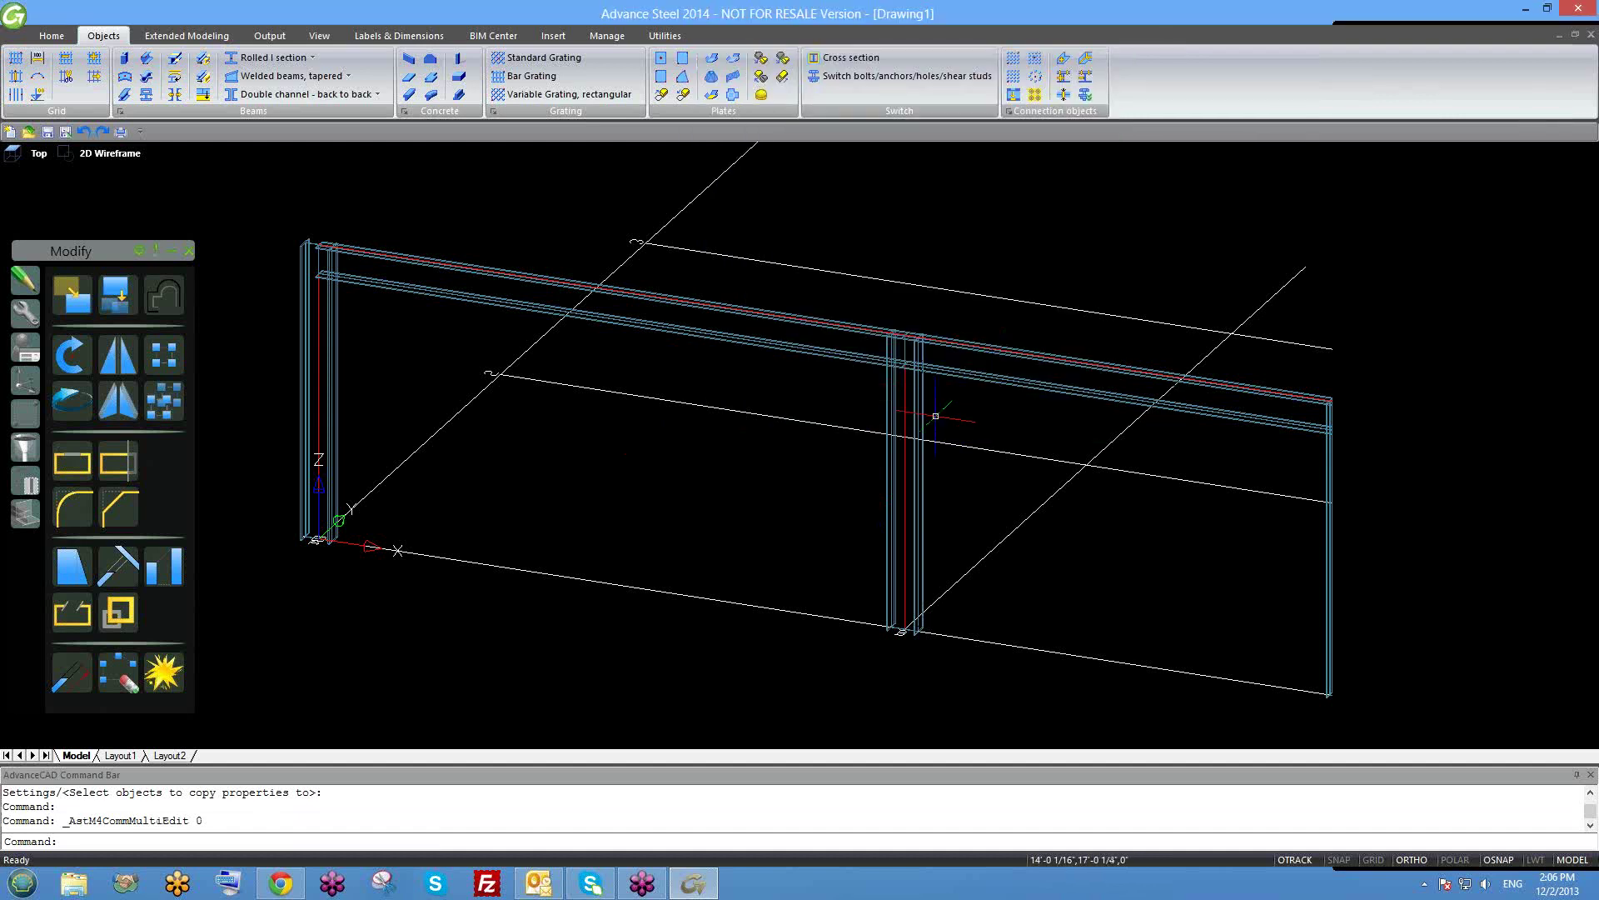
scroll(933, 417, down, 2)
text(m)
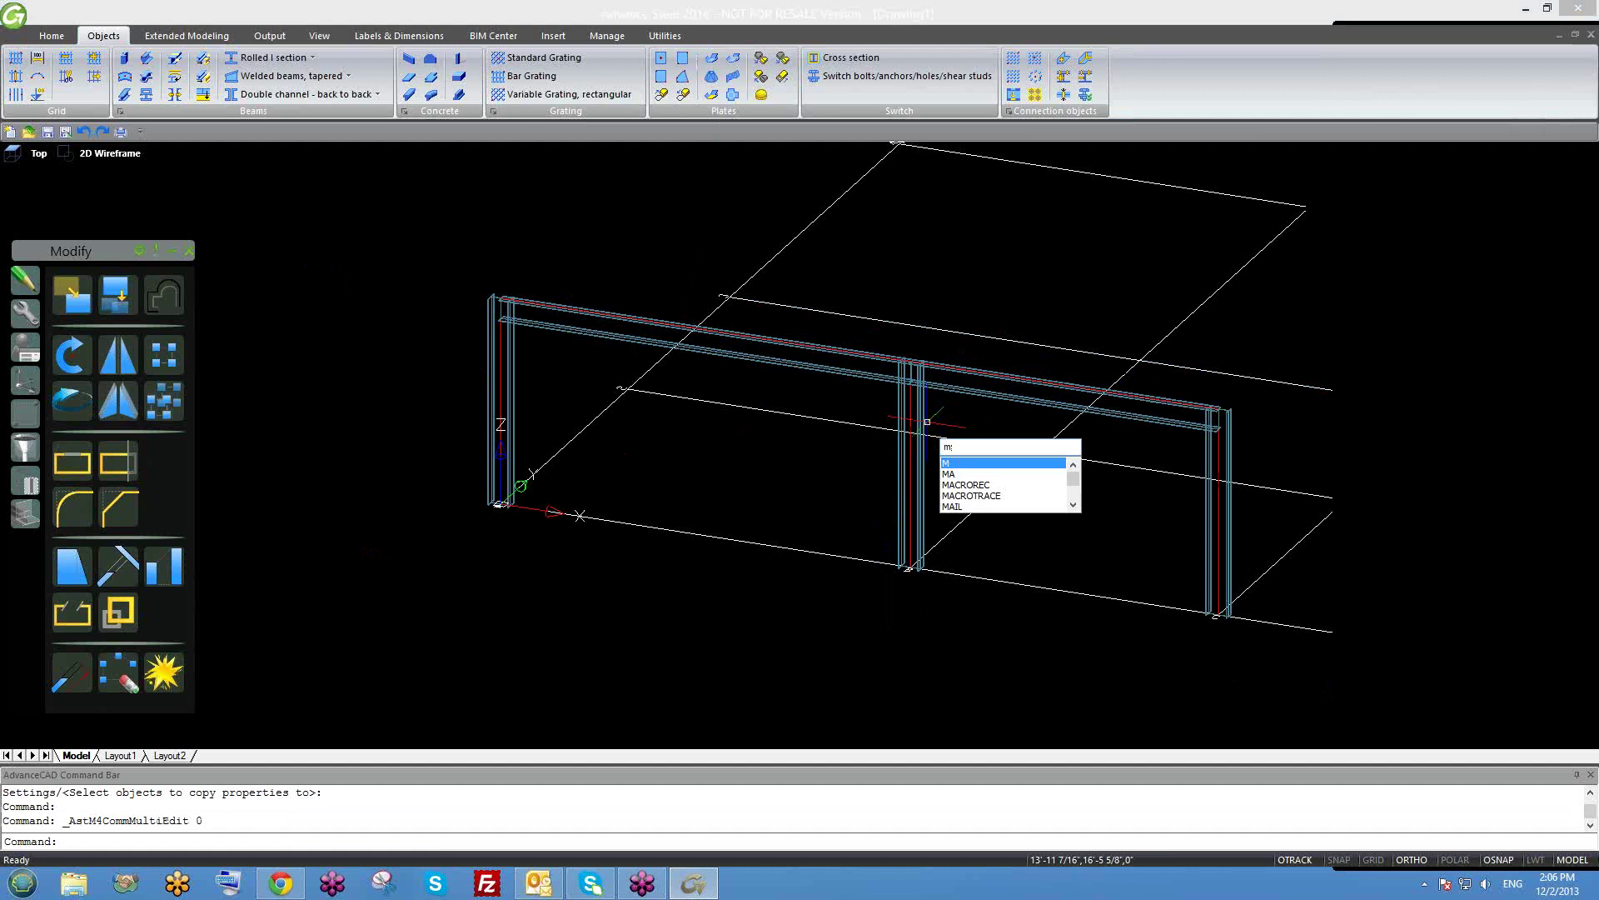
key(Escape)
shift+middle_drag(866, 475, 767, 517)
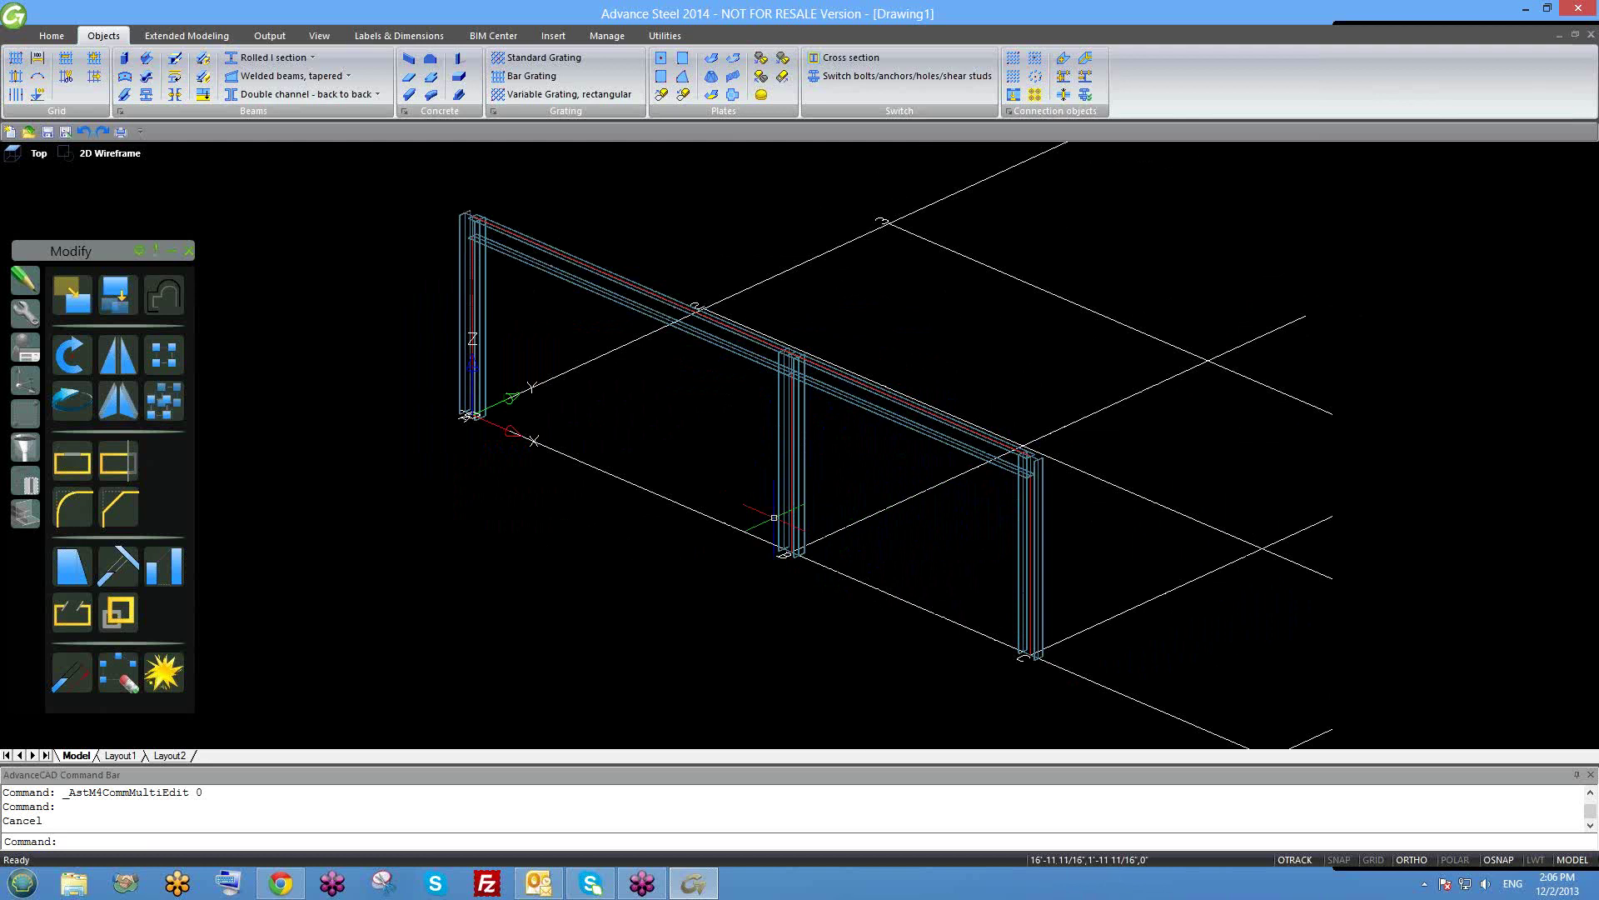
shift+middle_drag(853, 543, 836, 540)
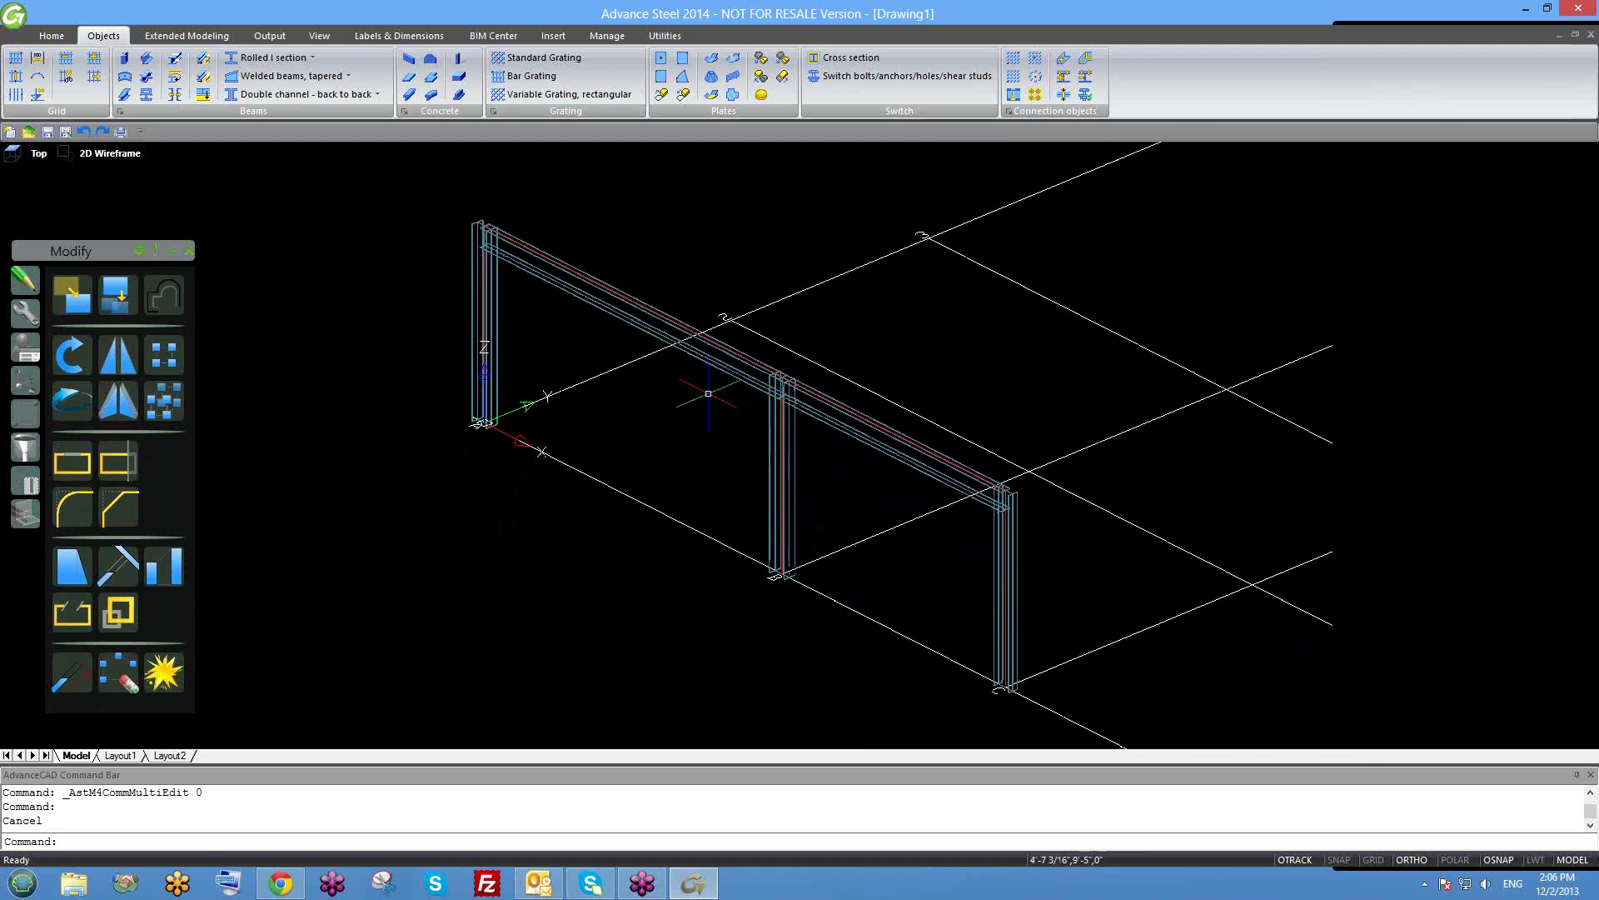
shift+middle_drag(635, 542, 666, 563)
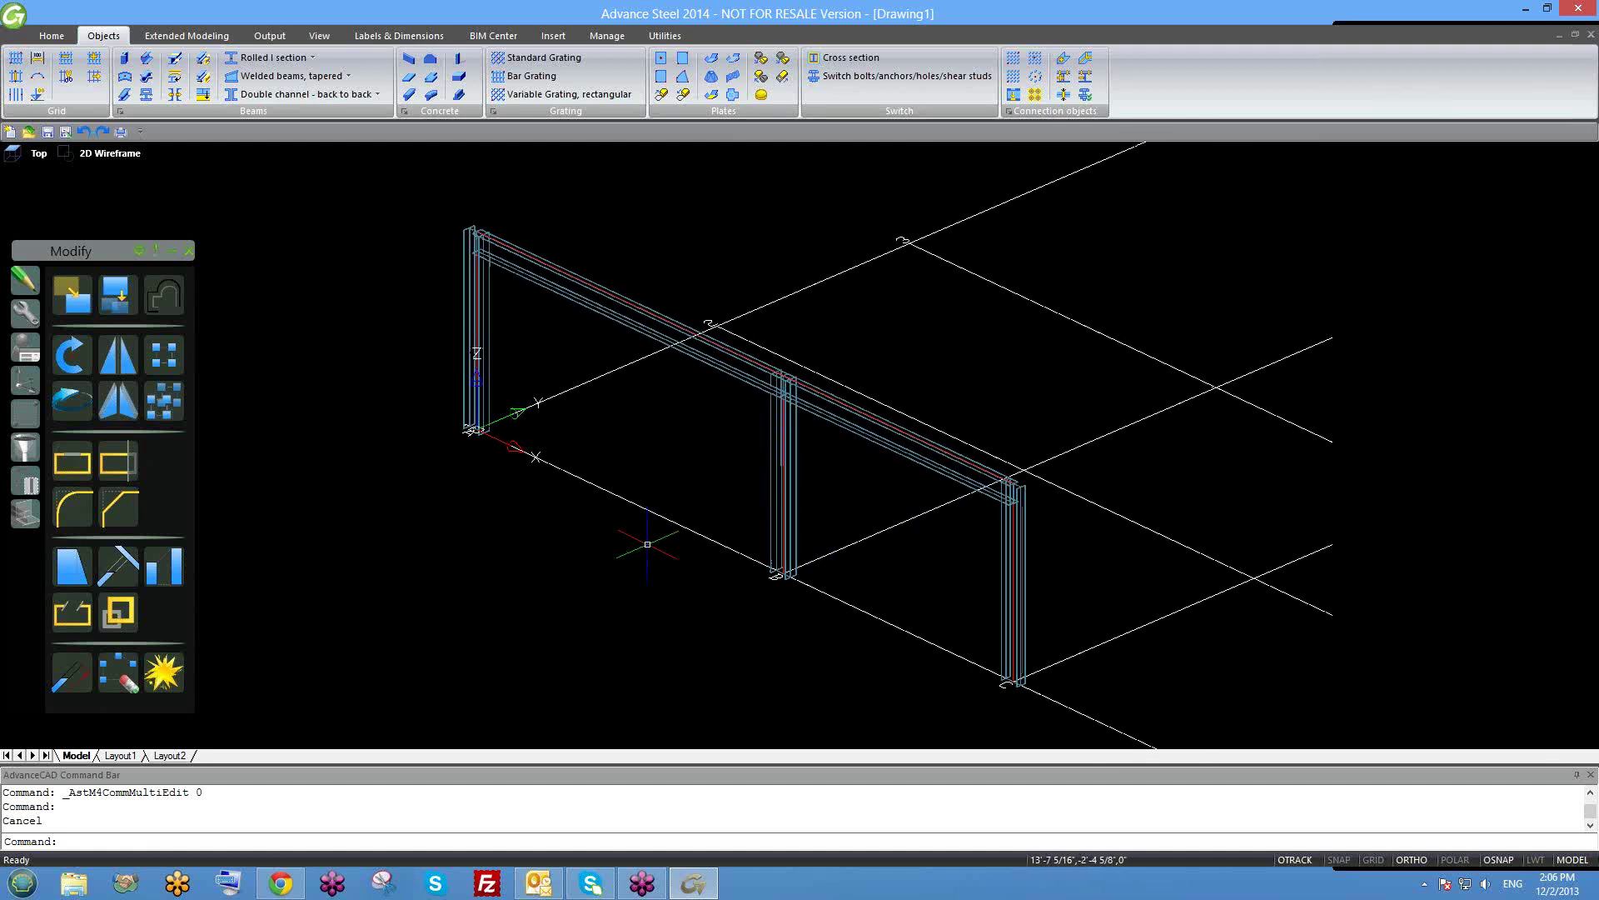
click(312, 57)
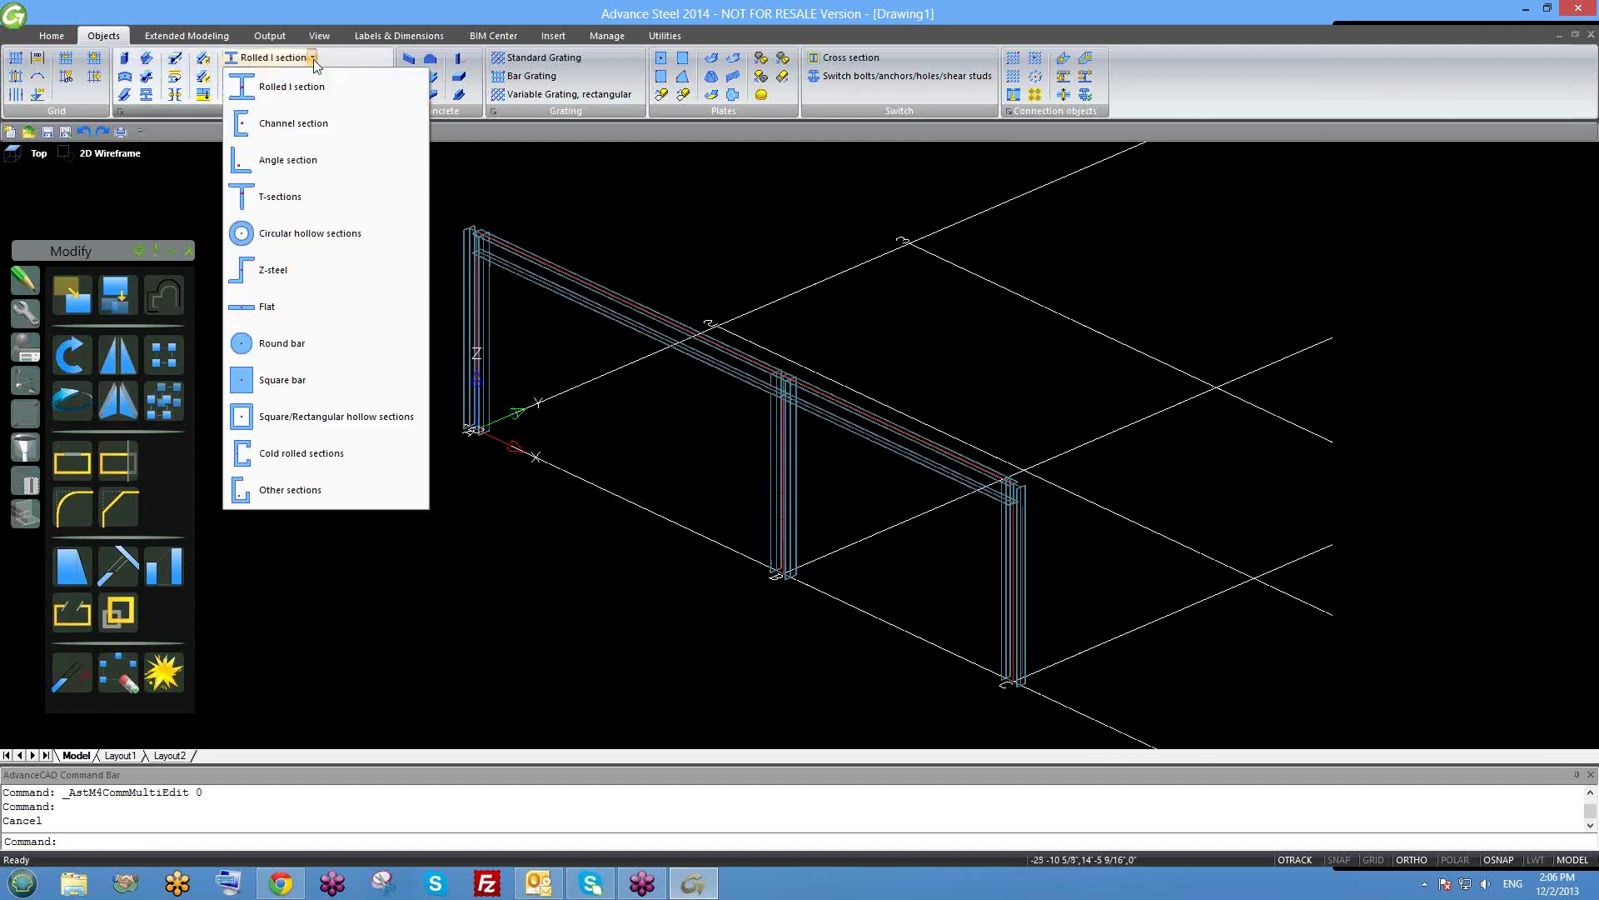
click(351, 60)
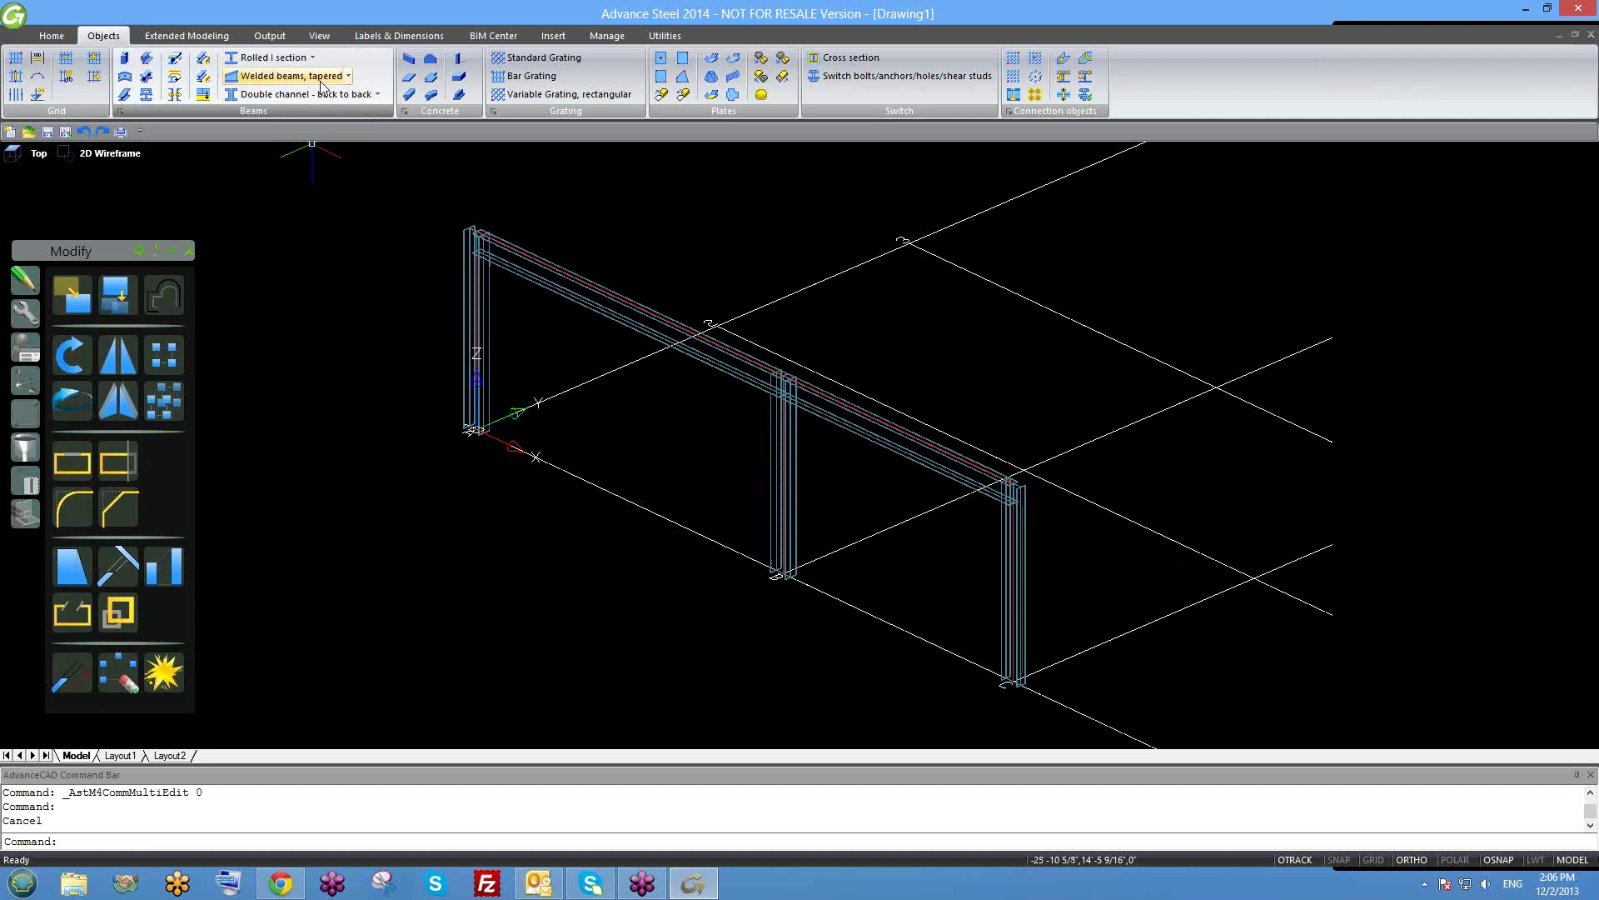
Place a vertical welded tapered beam about 14 ft long in the empty area outside the grid near column A1.
click(322, 86)
scroll(361, 321, down, 2)
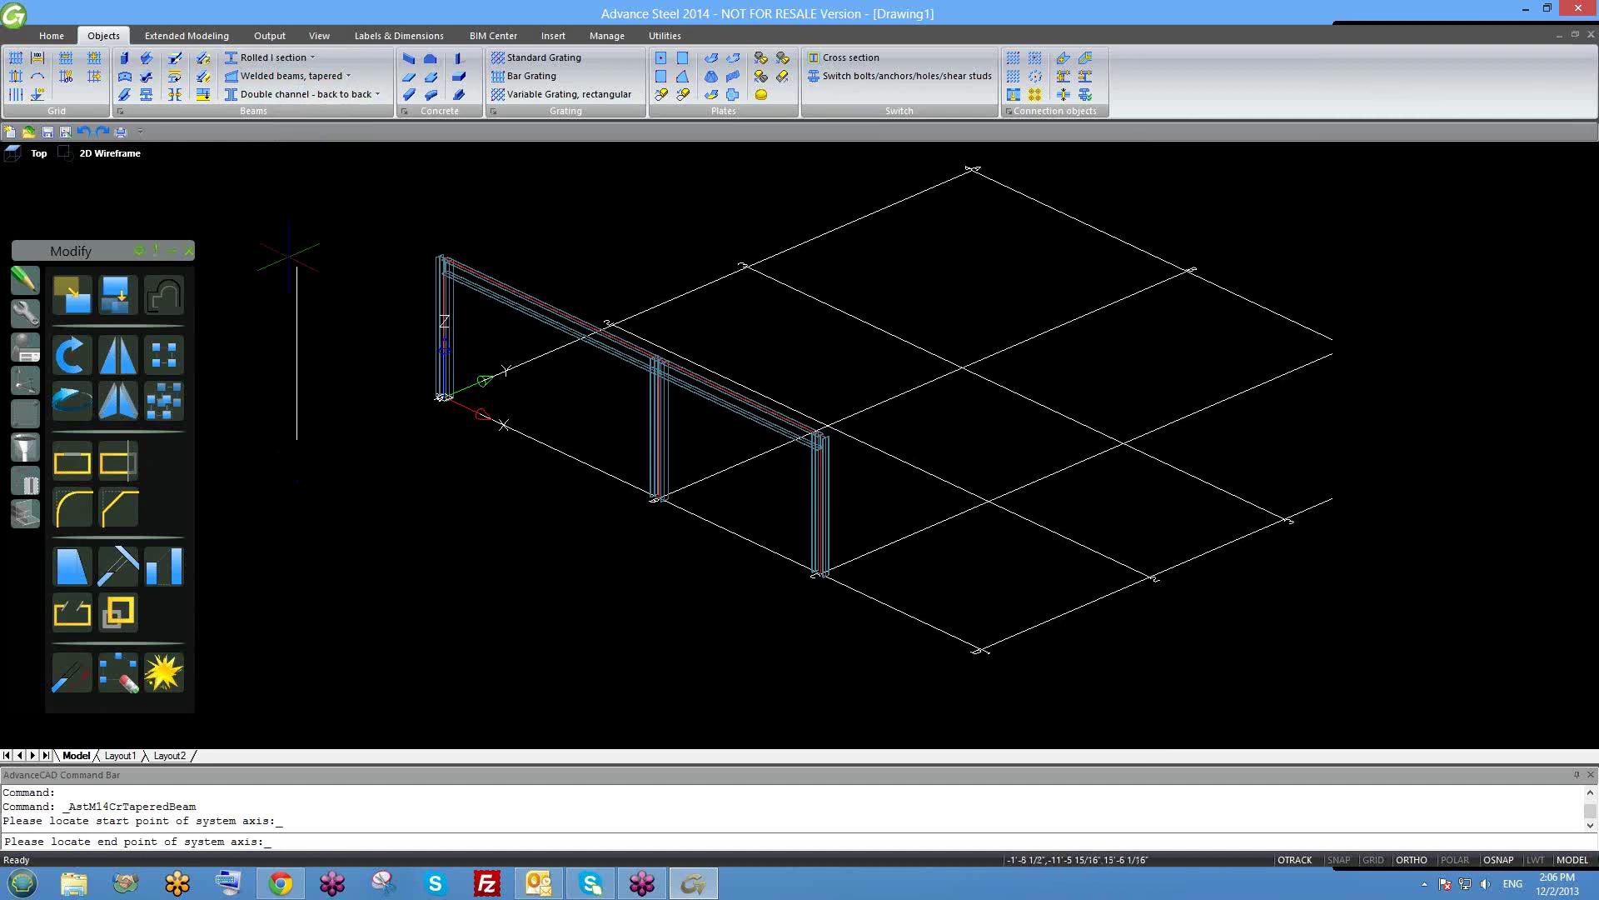
click(289, 254)
scroll(361, 308, up, 3)
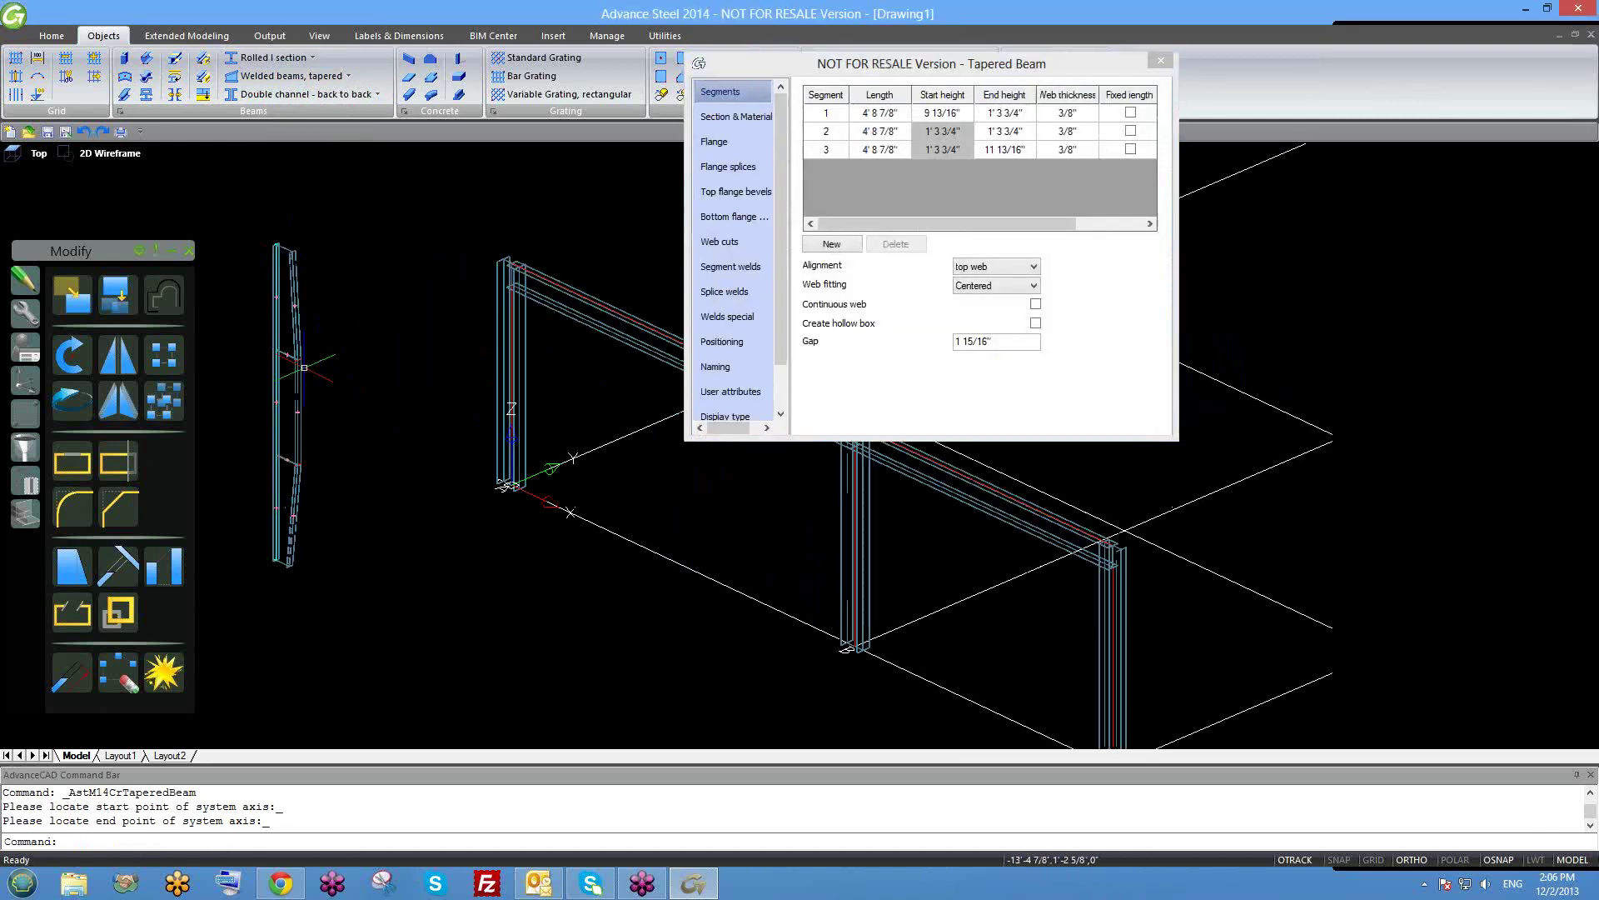
shift+middle_drag(314, 381, 367, 354)
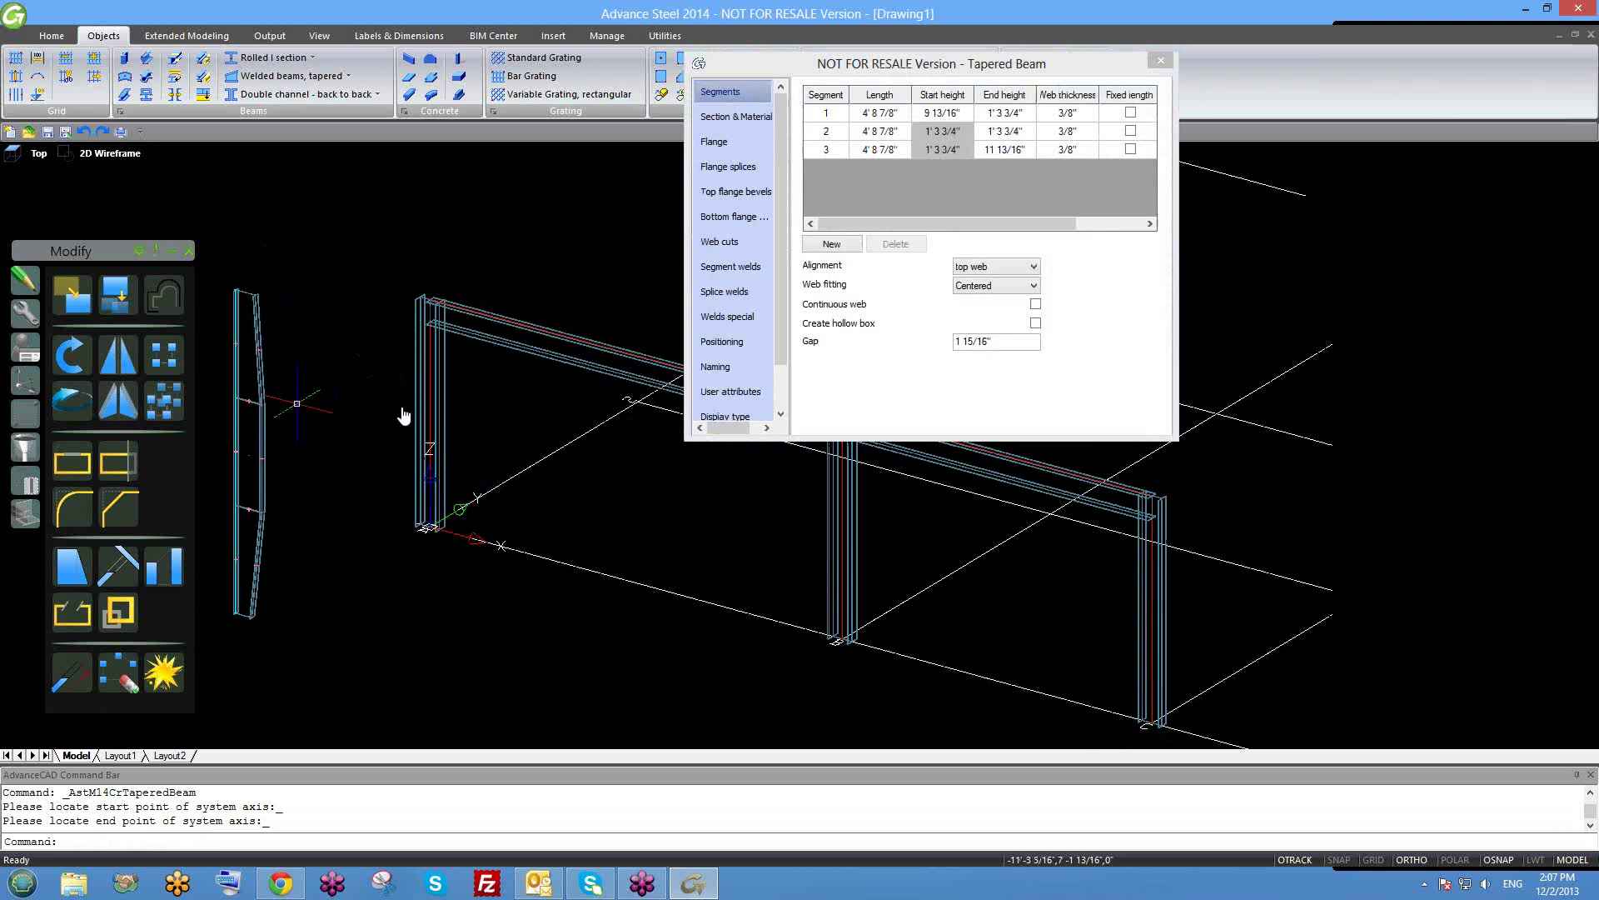
middle_drag(403, 415, 553, 410)
Review the tapered beam's segment settings and list of property categories, and close its properties.
drag(1102, 71, 921, 168)
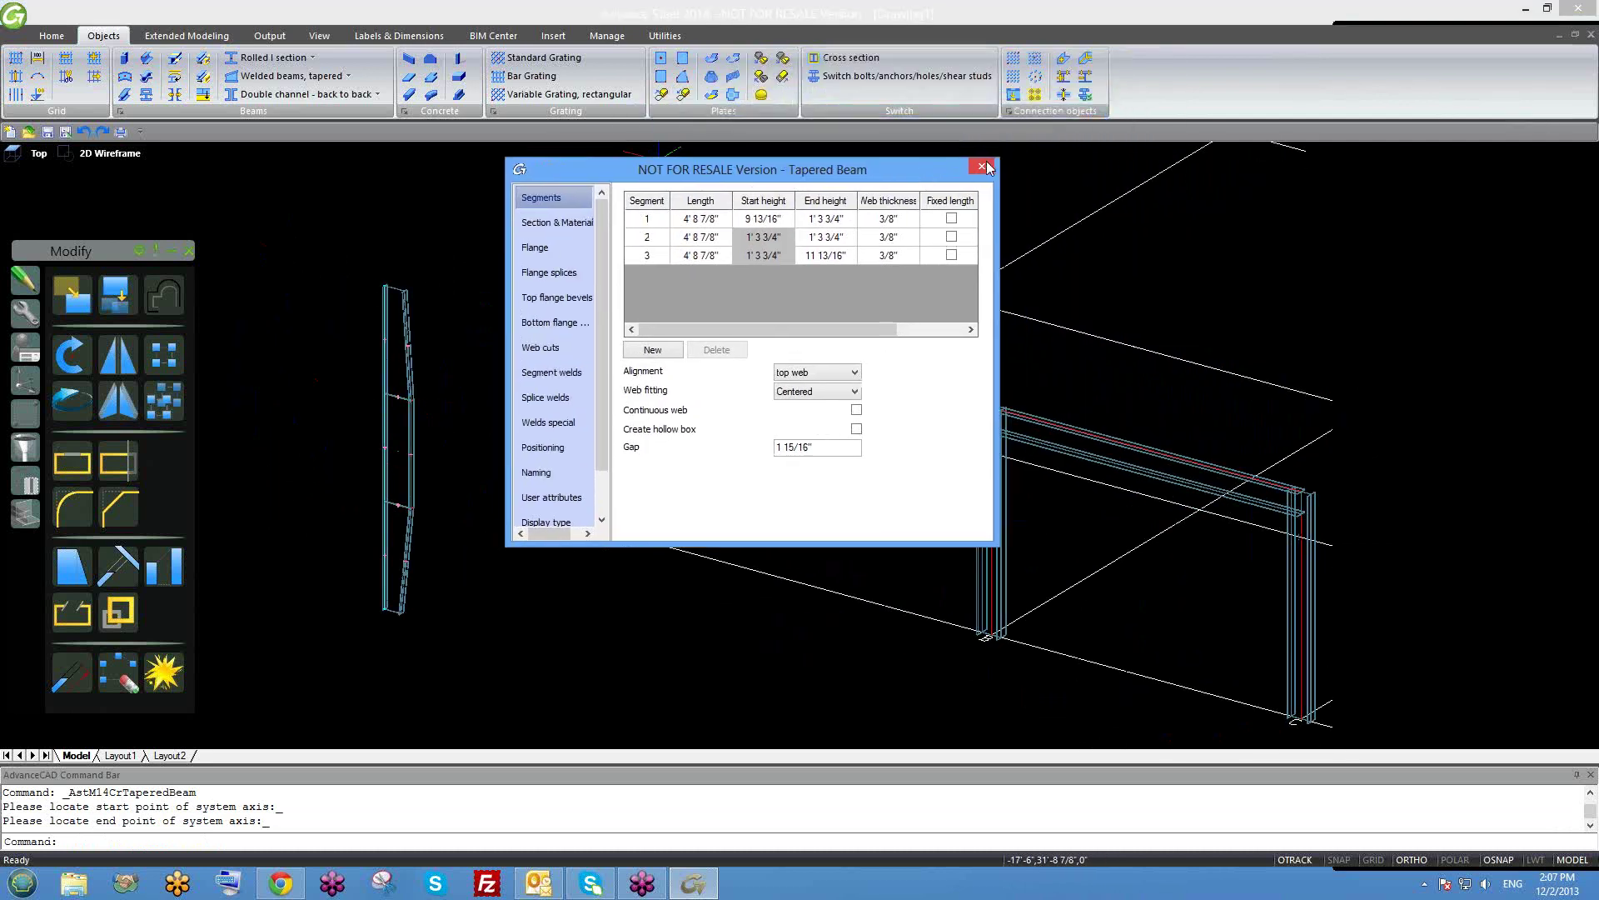
drag(597, 337, 601, 221)
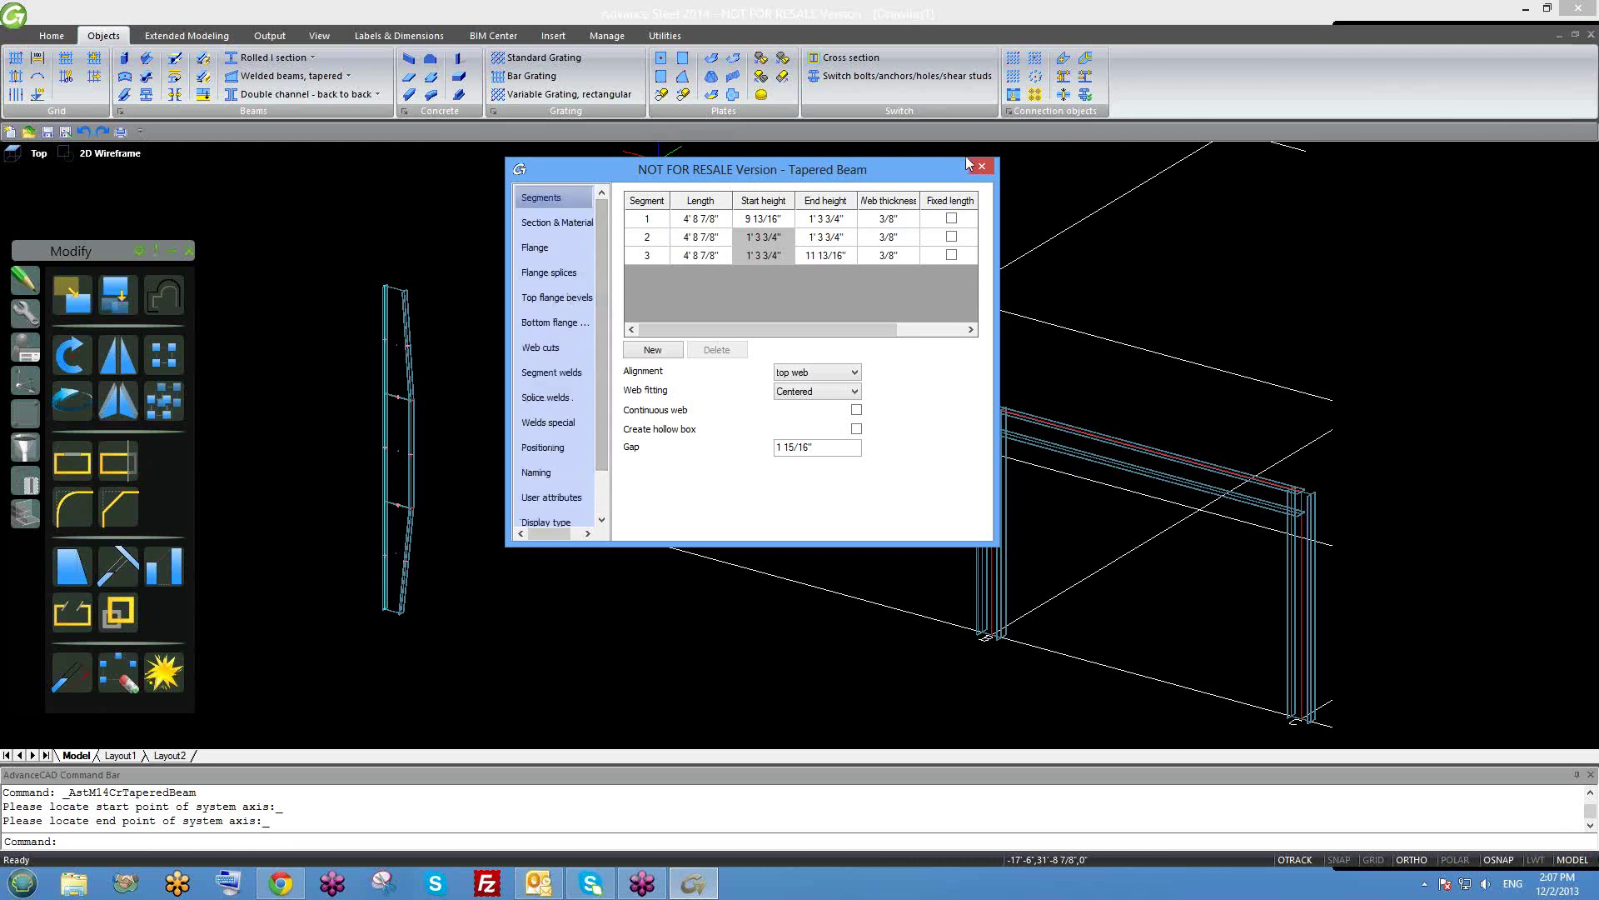
scroll(611, 328, down, 1)
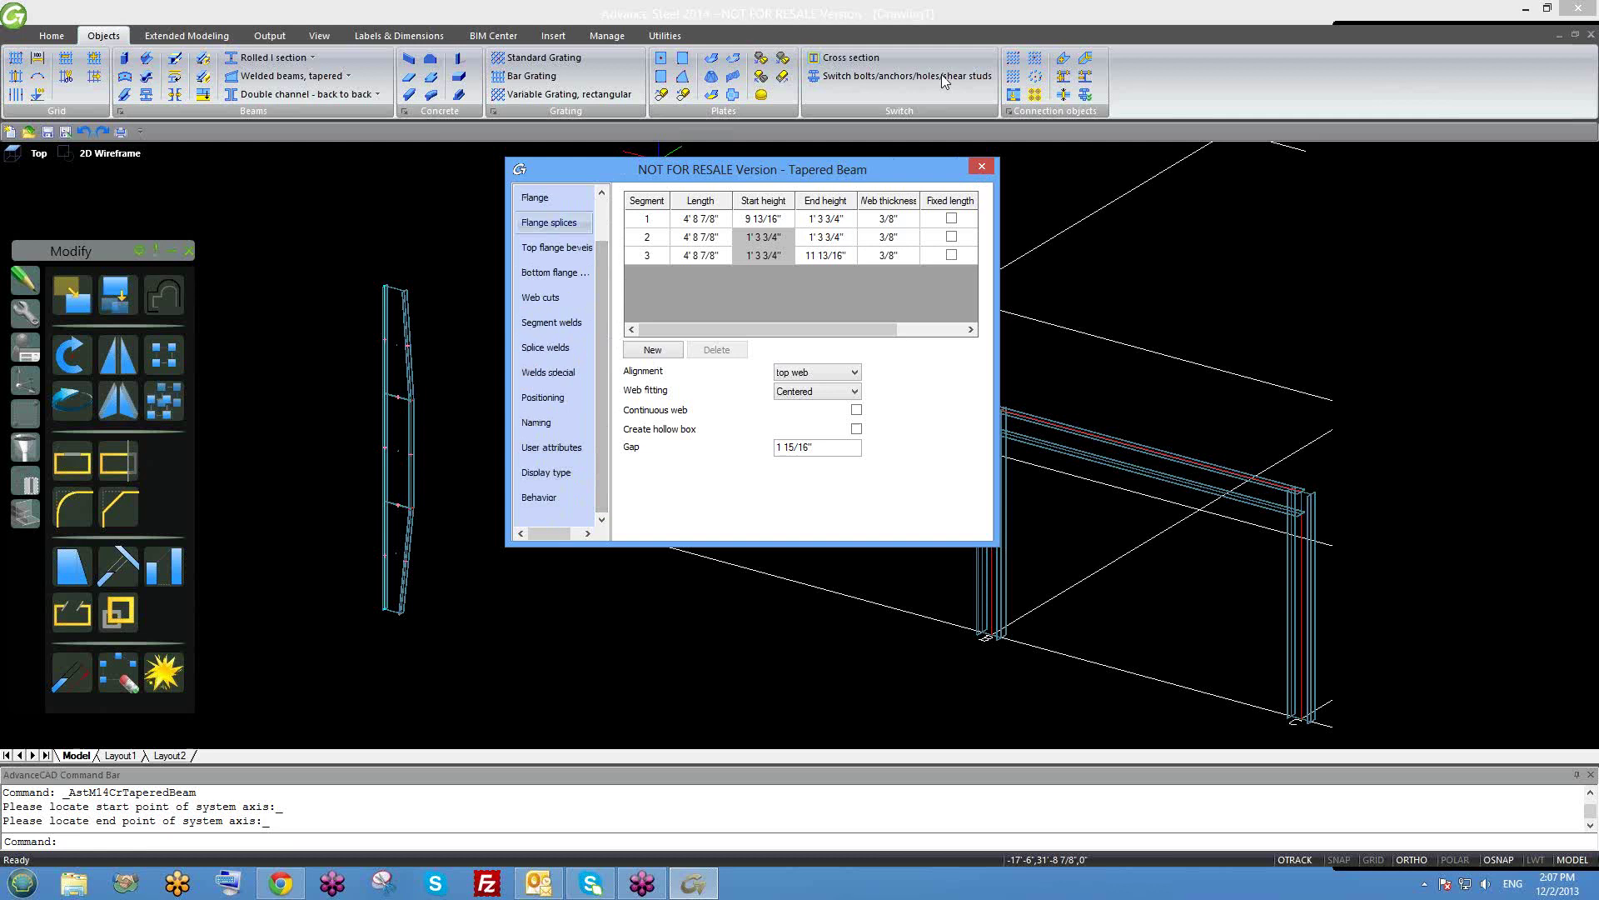
click(980, 167)
Erase the tapered beam standing outside the grid.
click(470, 480)
click(362, 355)
key(Delete)
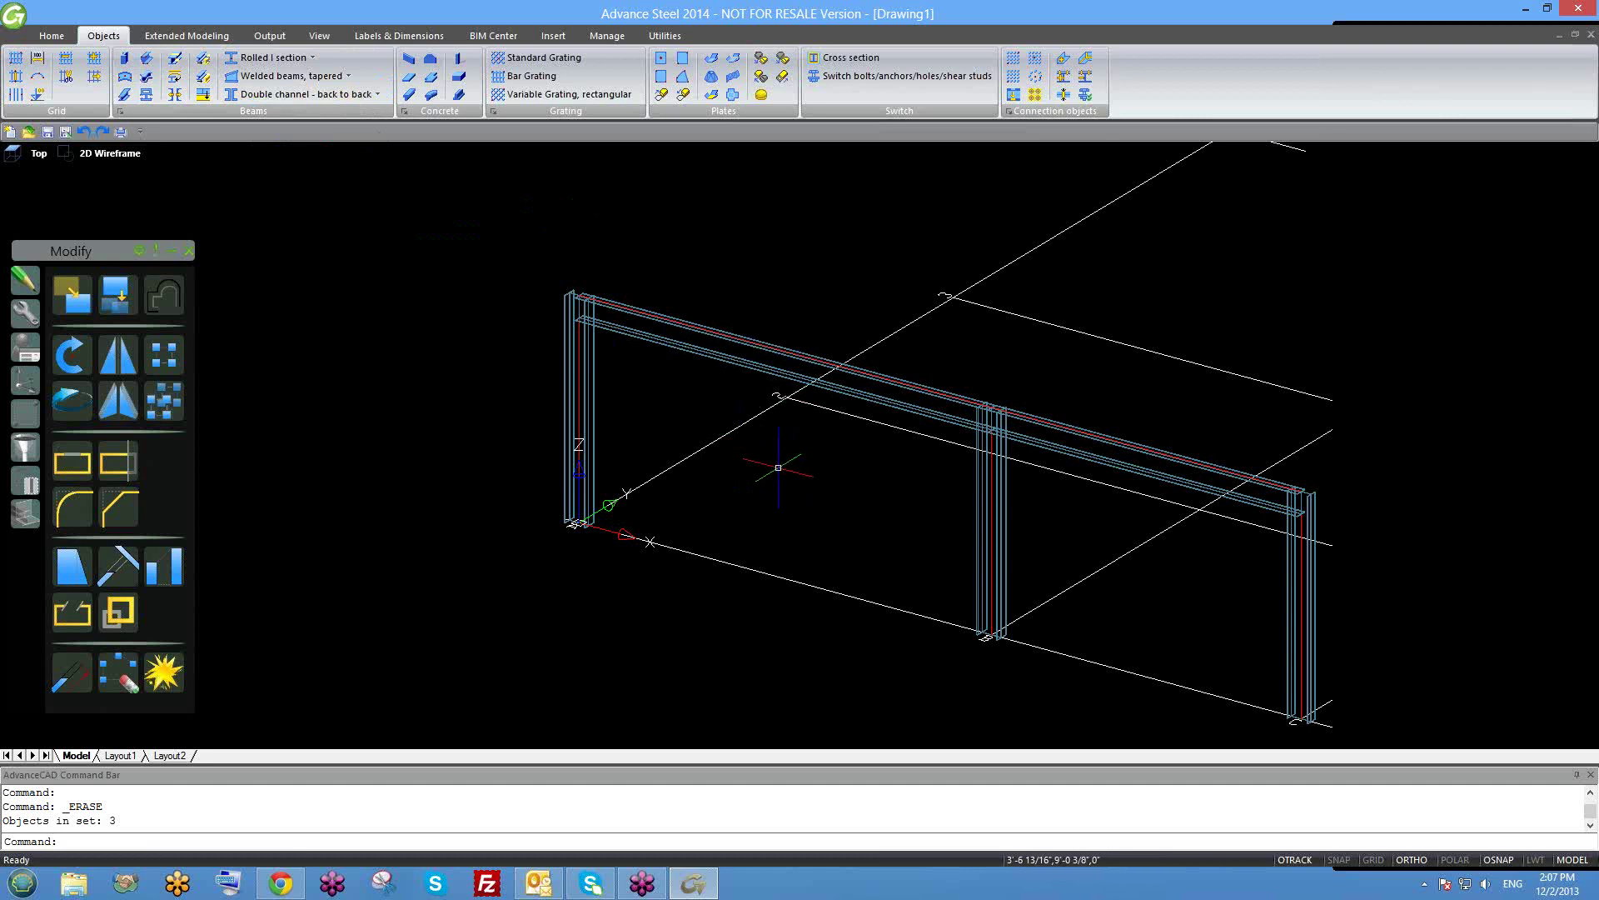
Change the section of the column at A1 to W12x19.
middle_drag(793, 511, 718, 471)
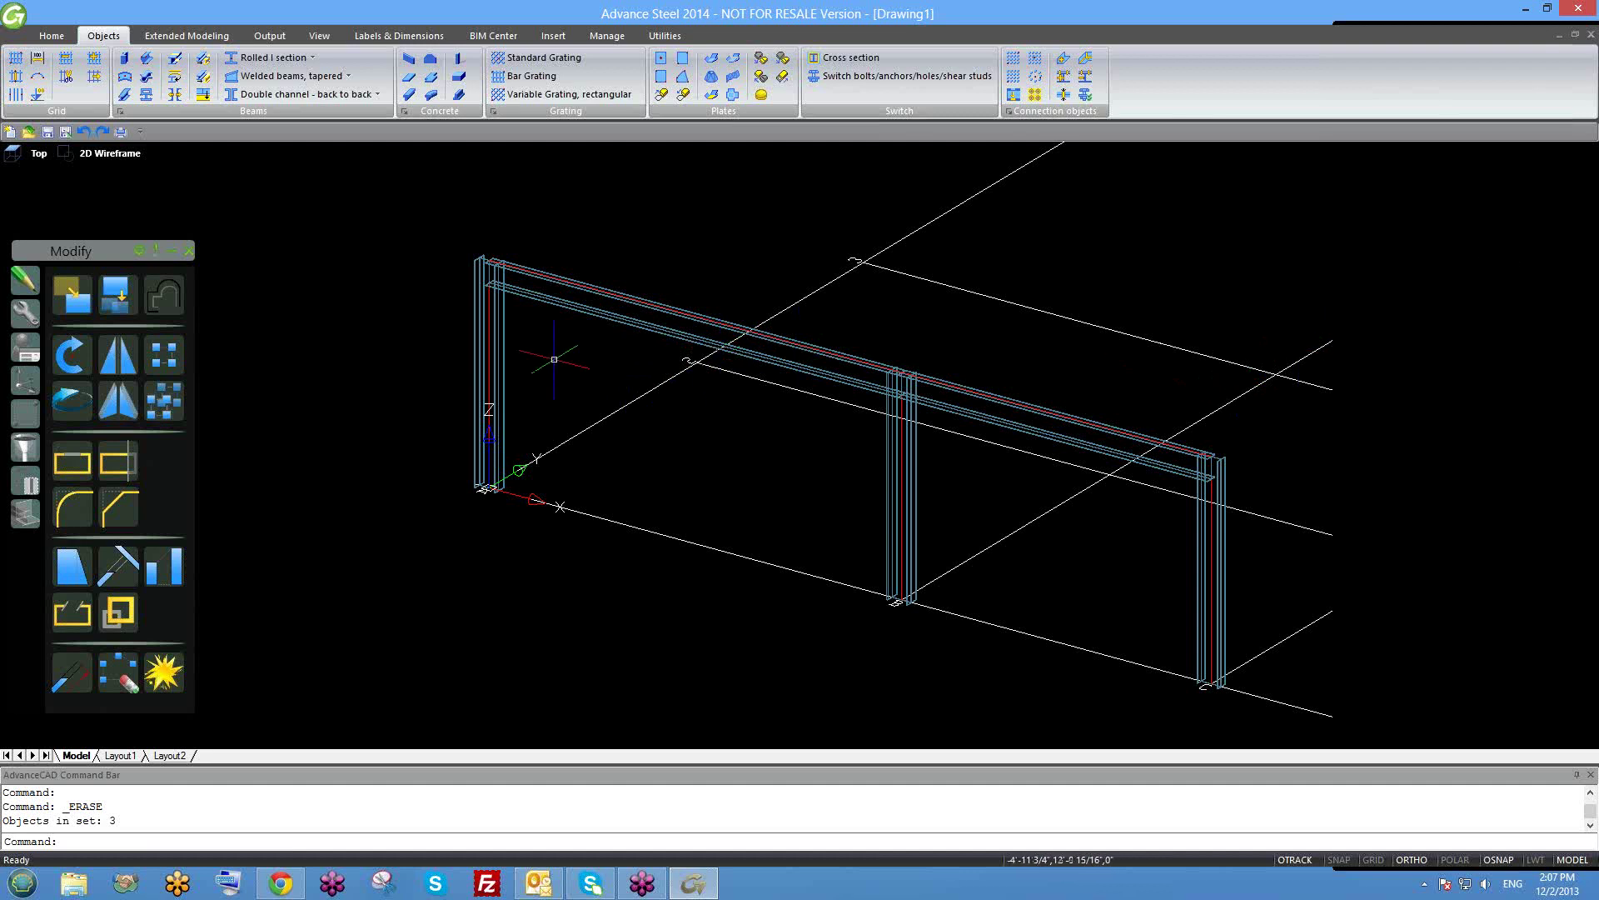
double_click(492, 331)
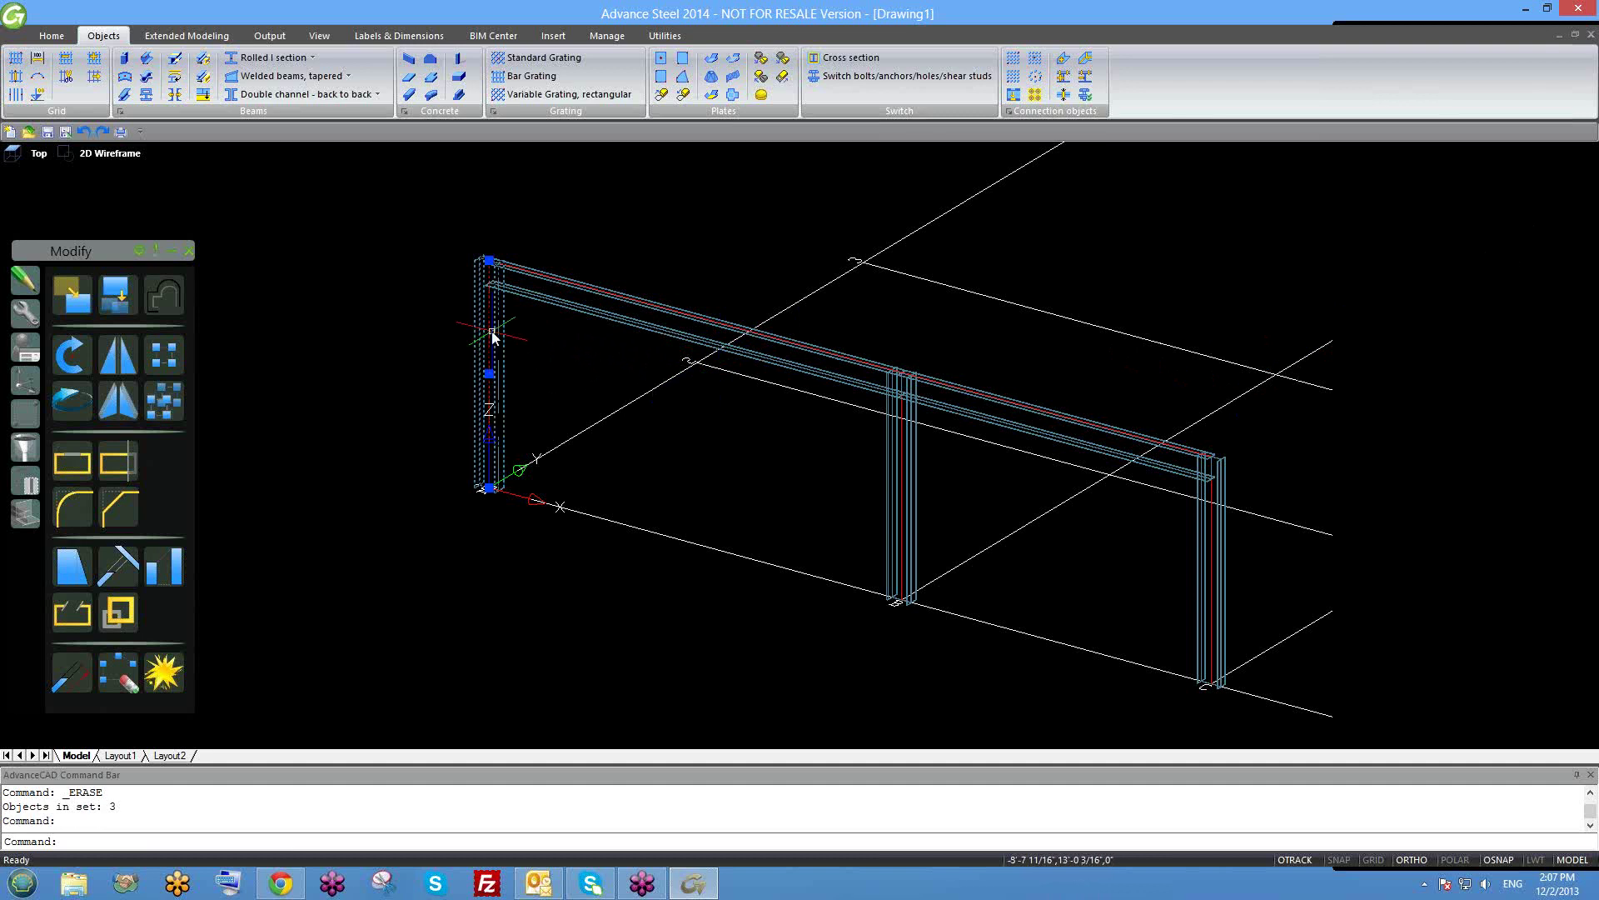
click(847, 214)
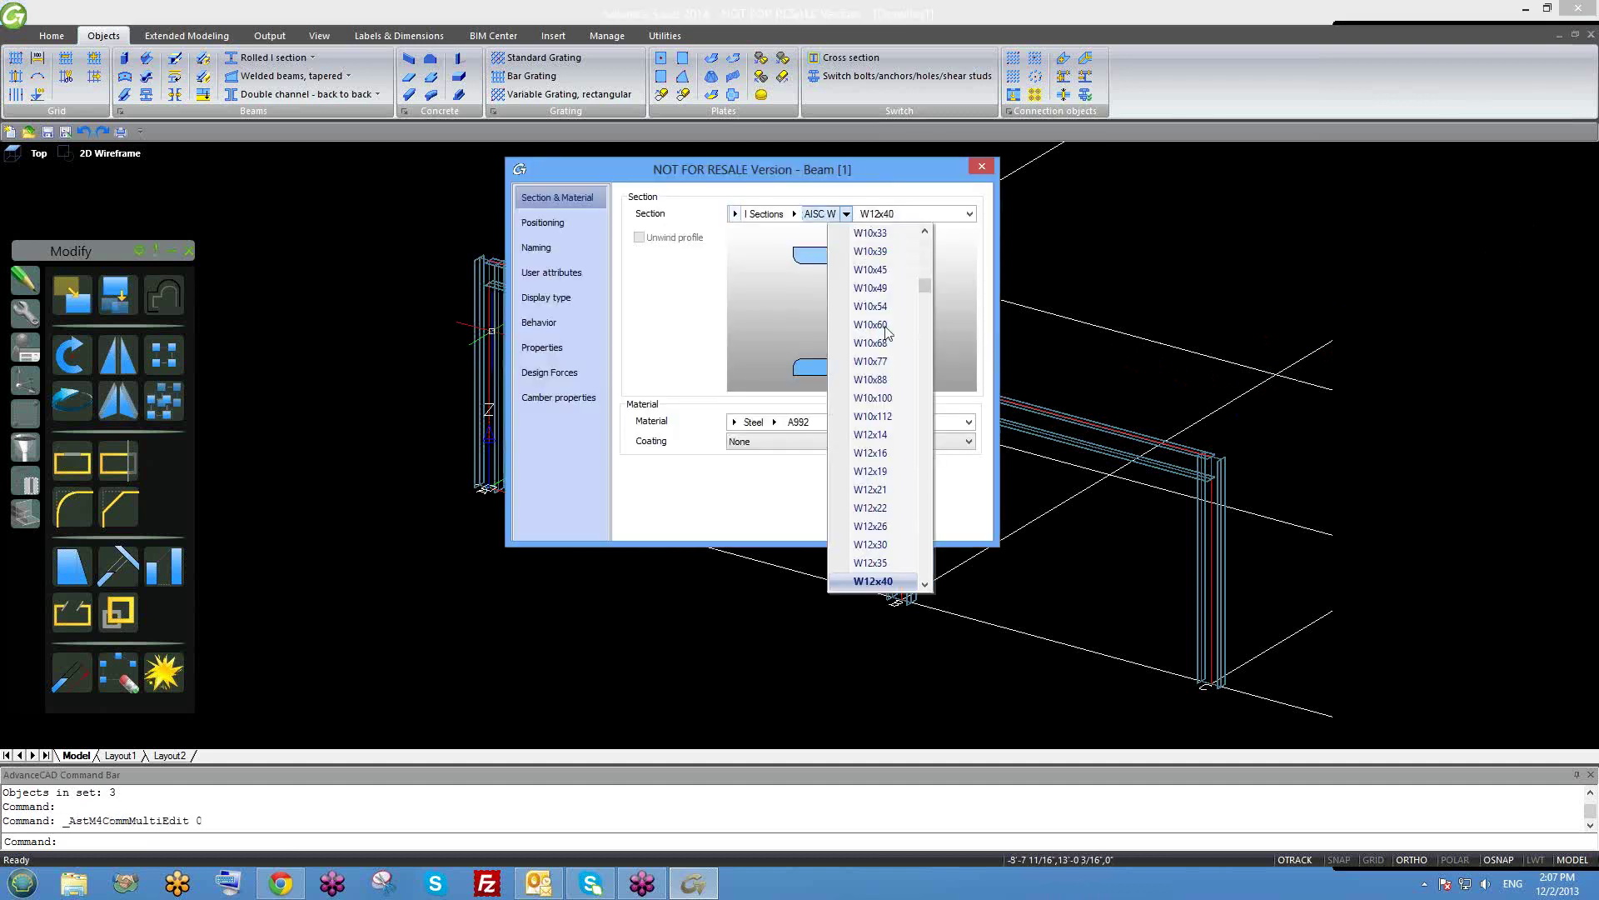
click(871, 472)
click(981, 167)
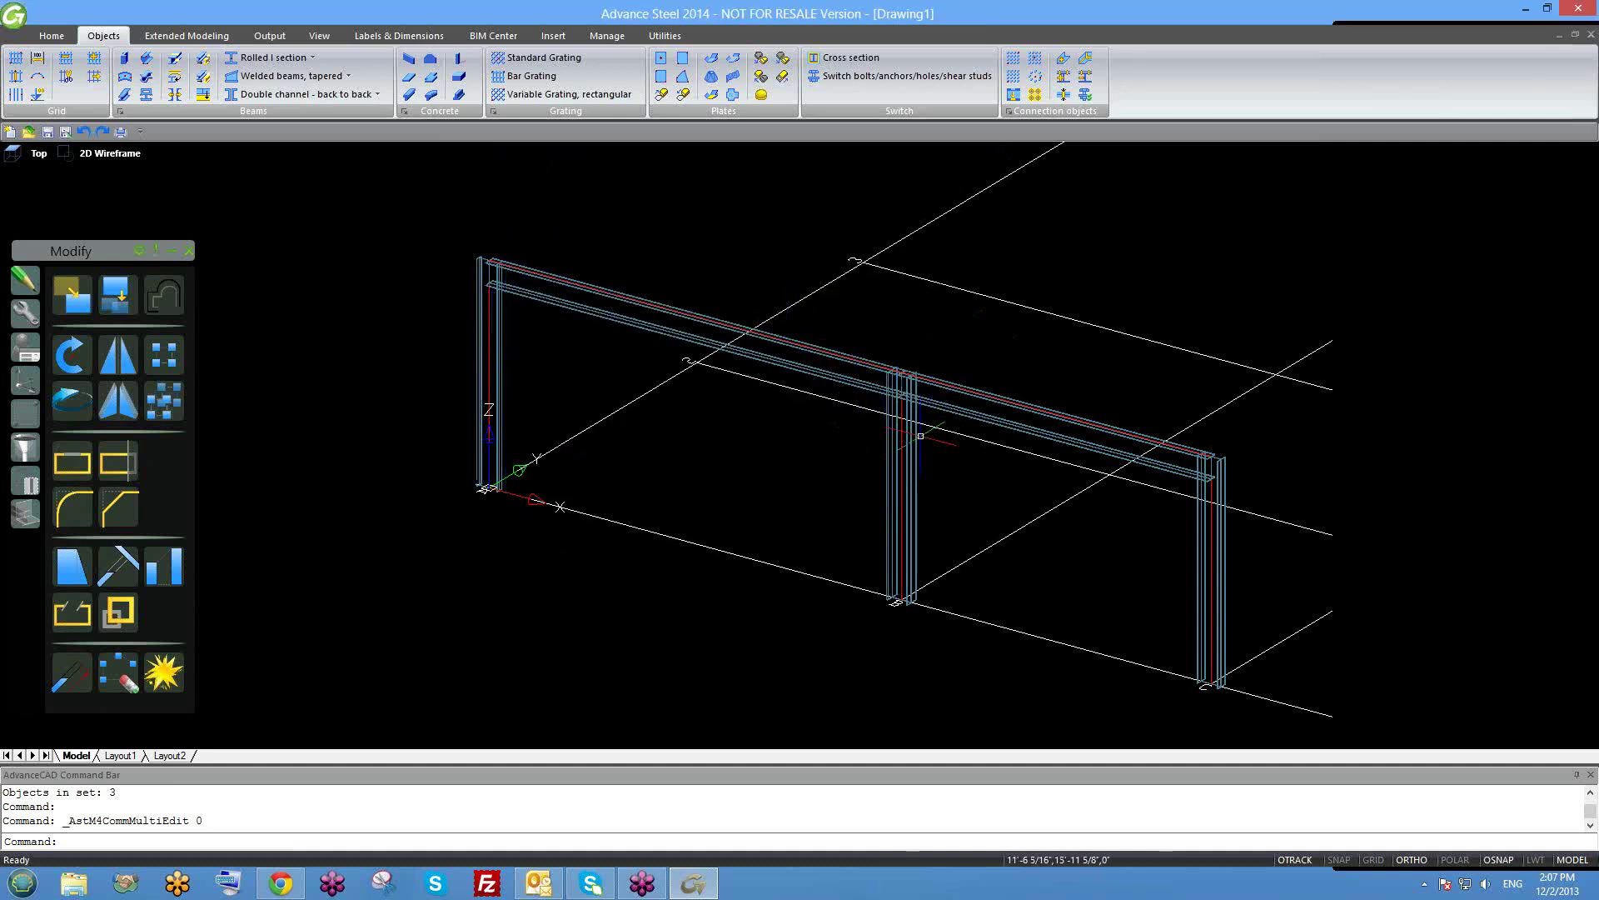
Match the properties of the column at A1 onto the middle column at B1.
text(m)
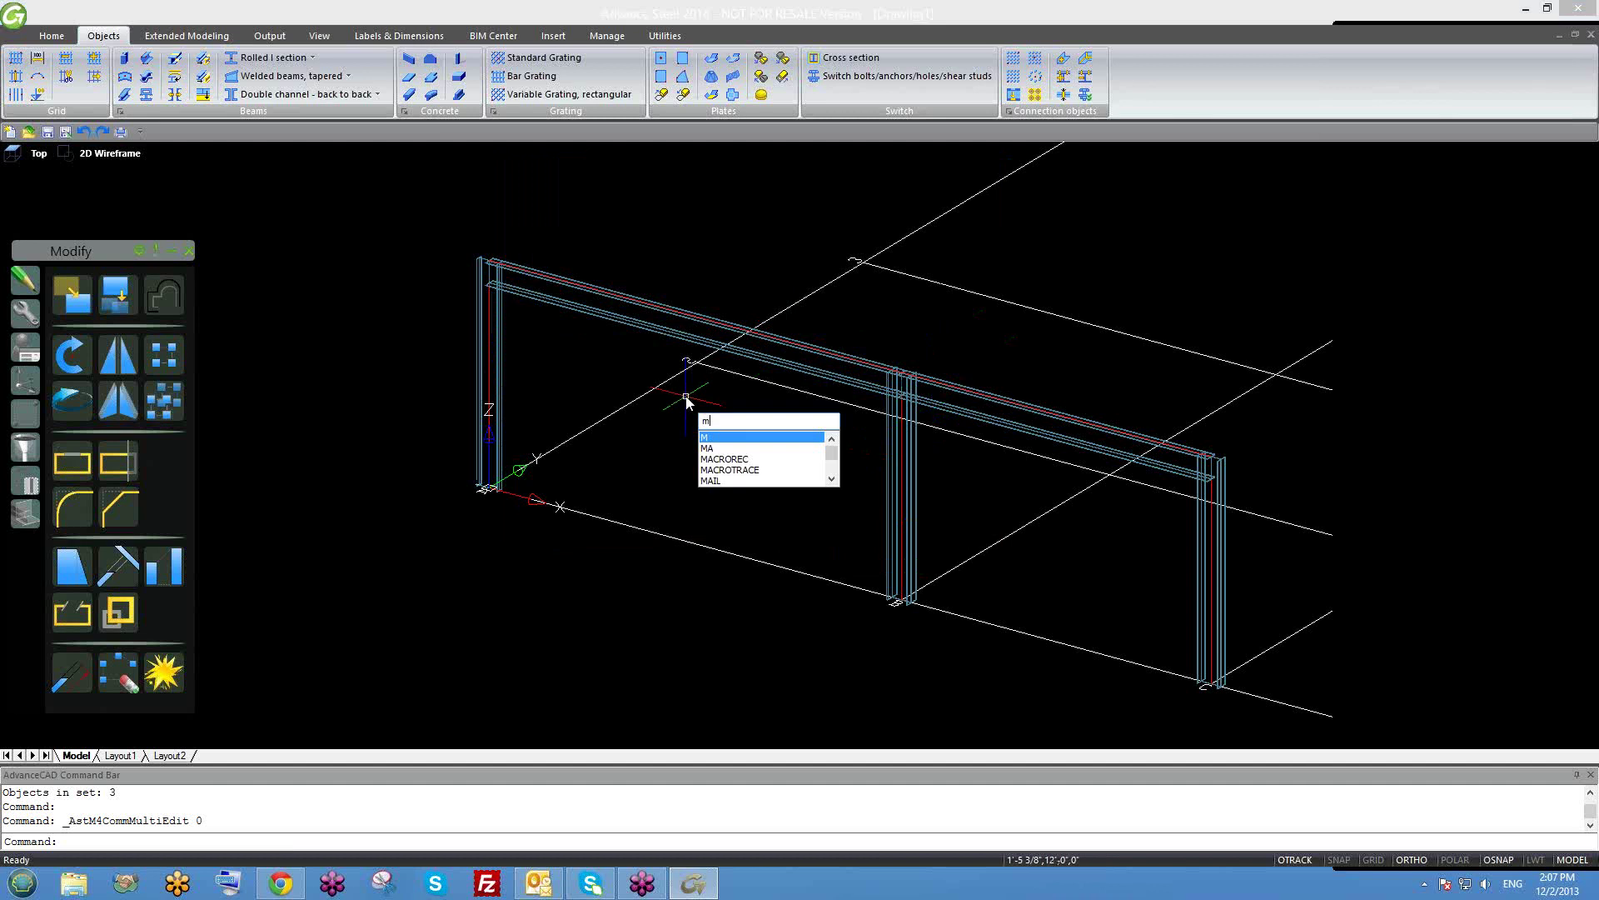
text(a)
key(Return)
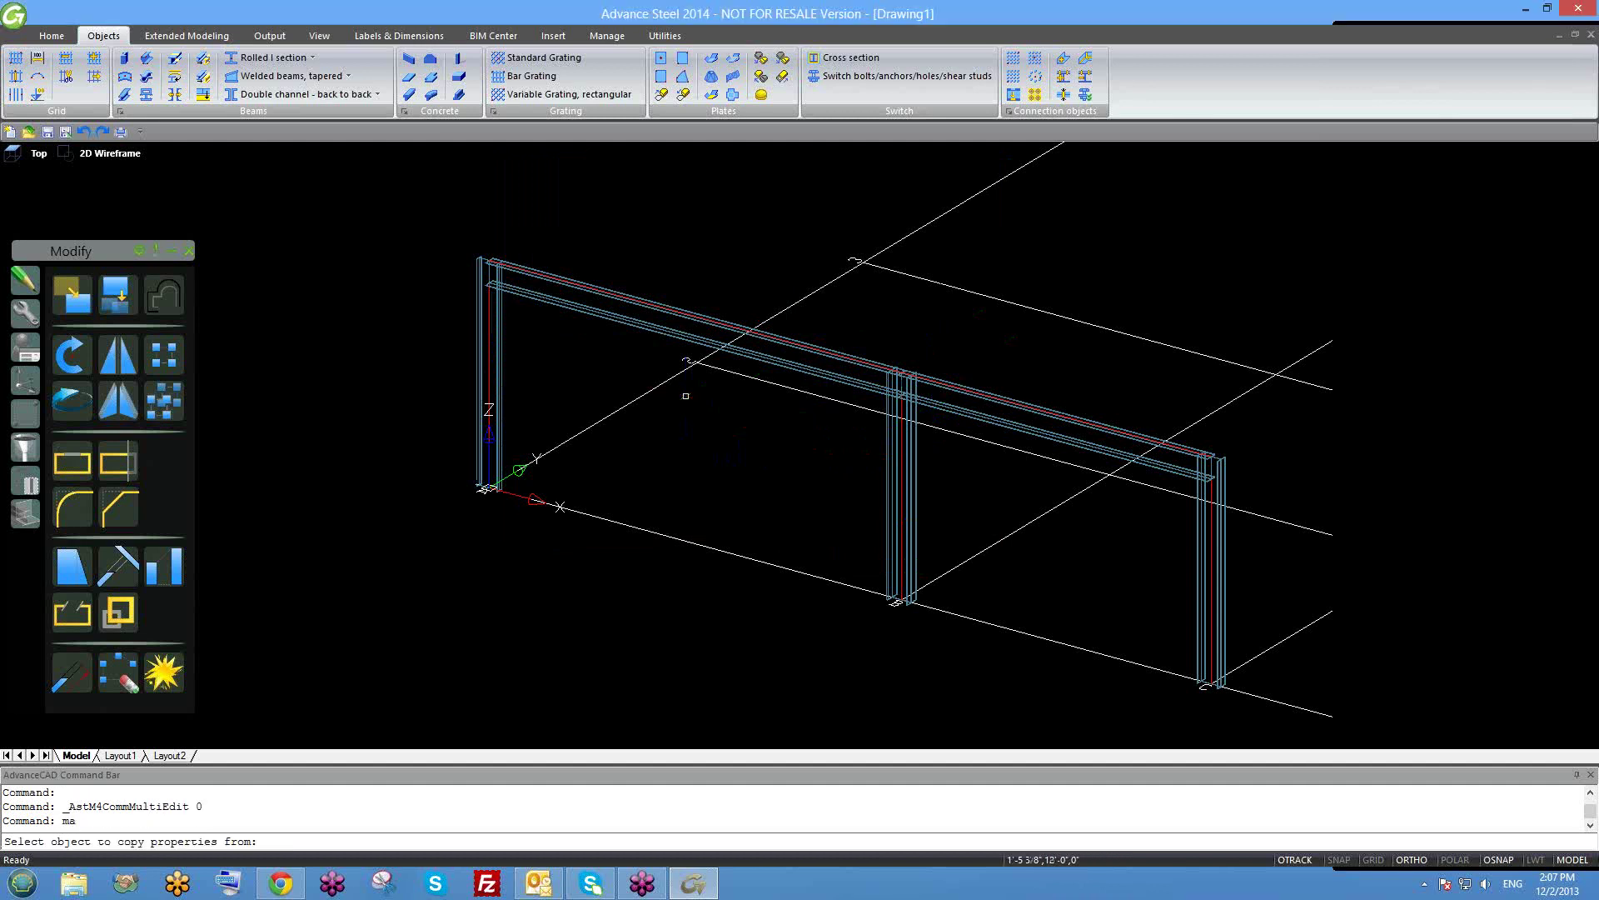
click(488, 316)
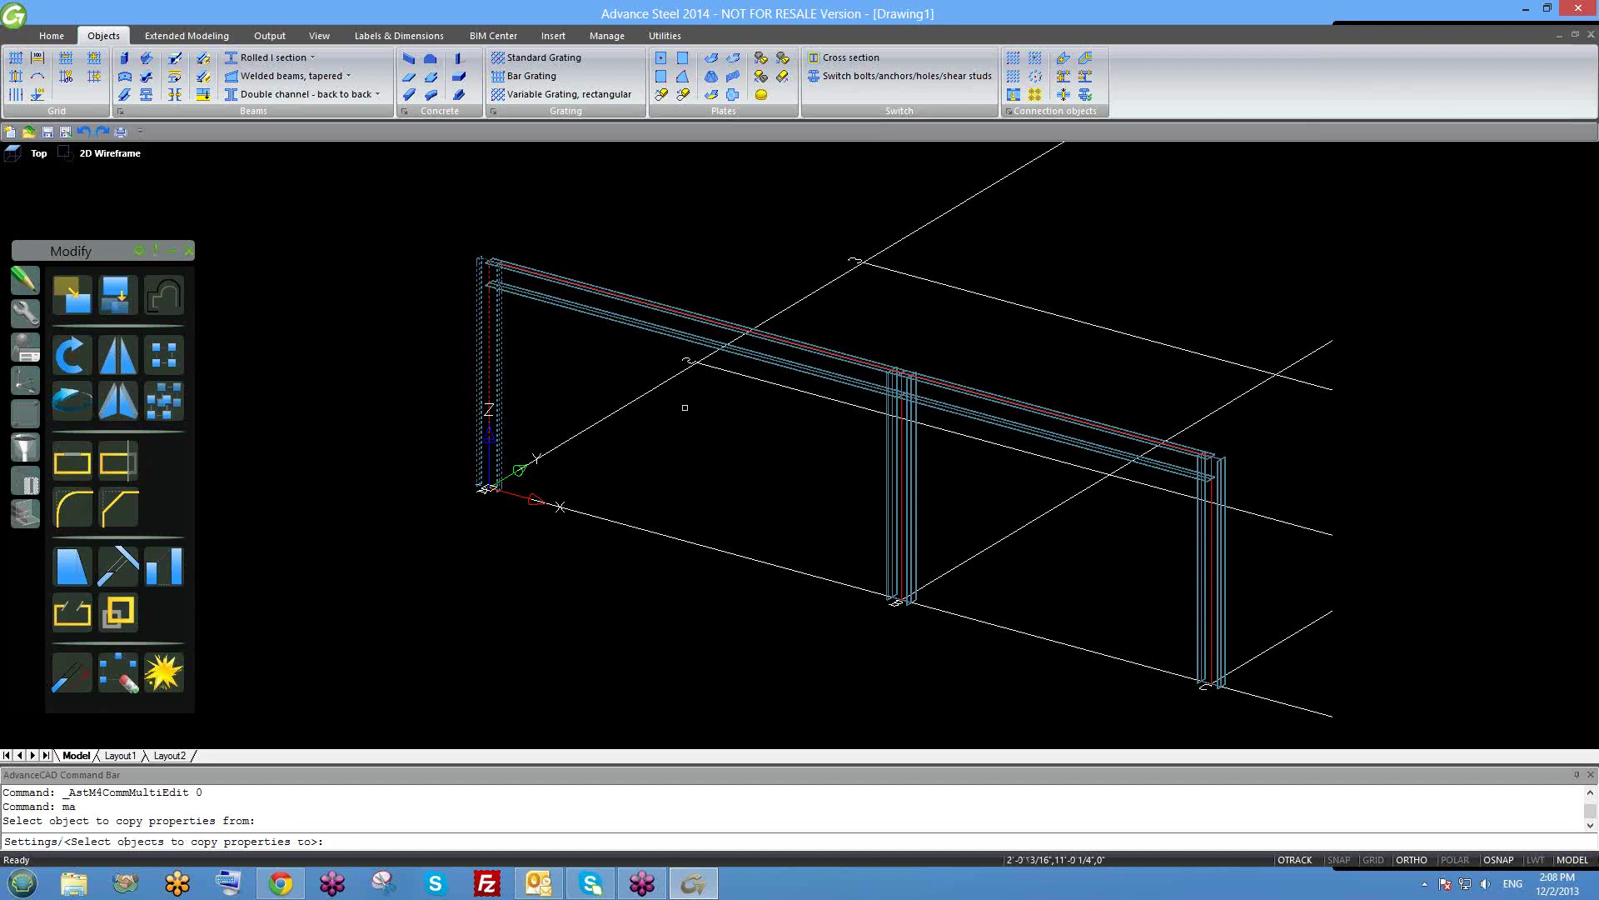
click(908, 465)
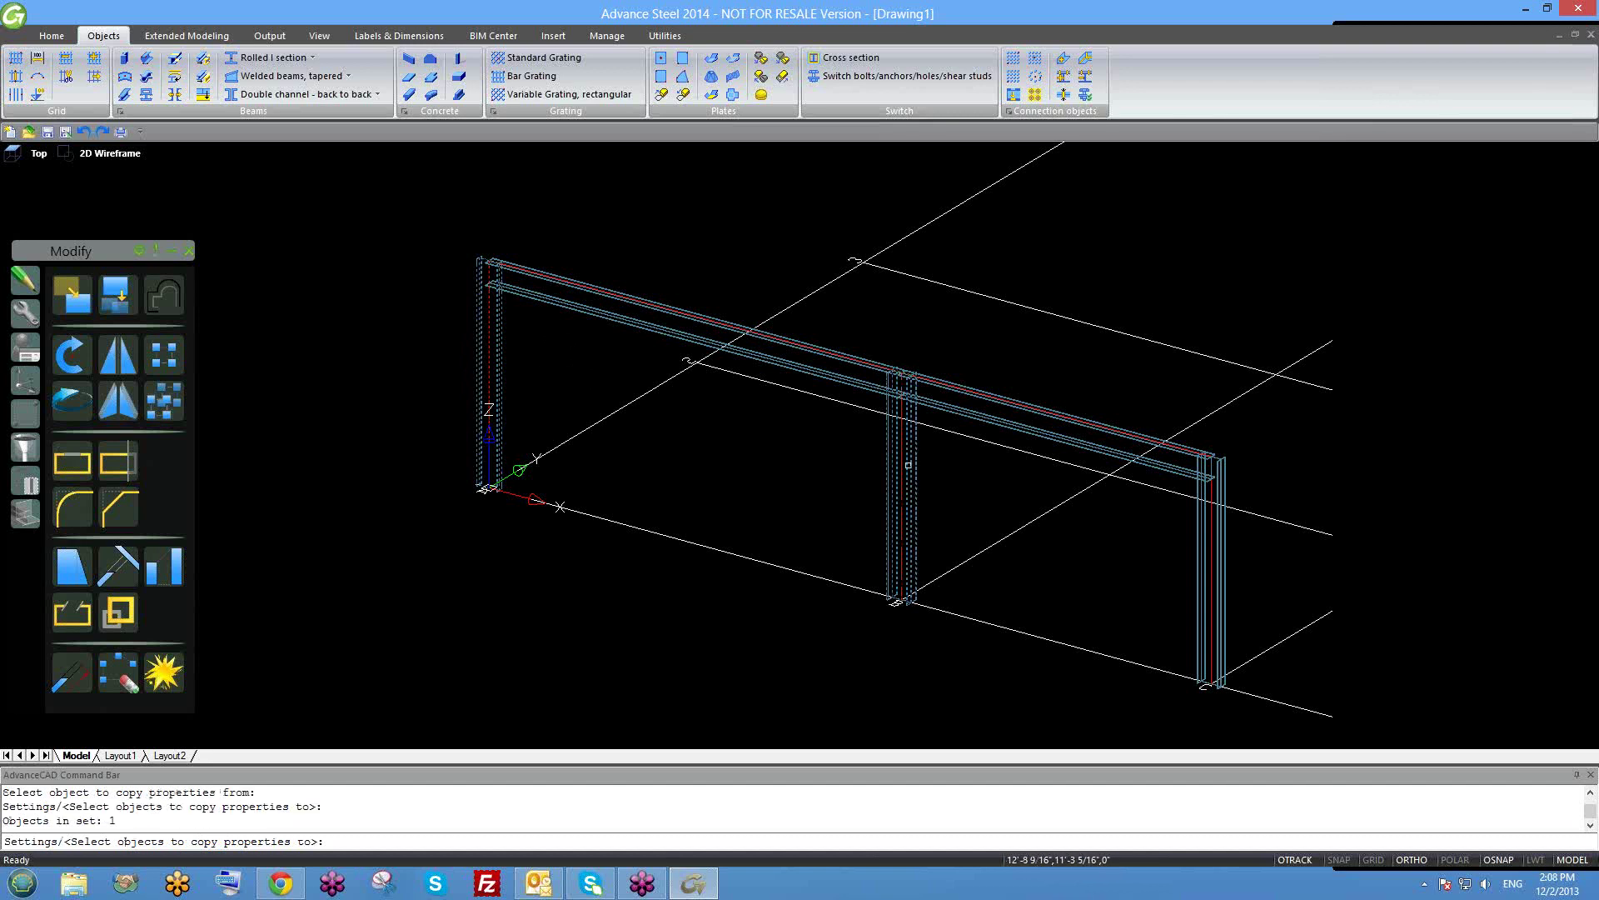
key(Return)
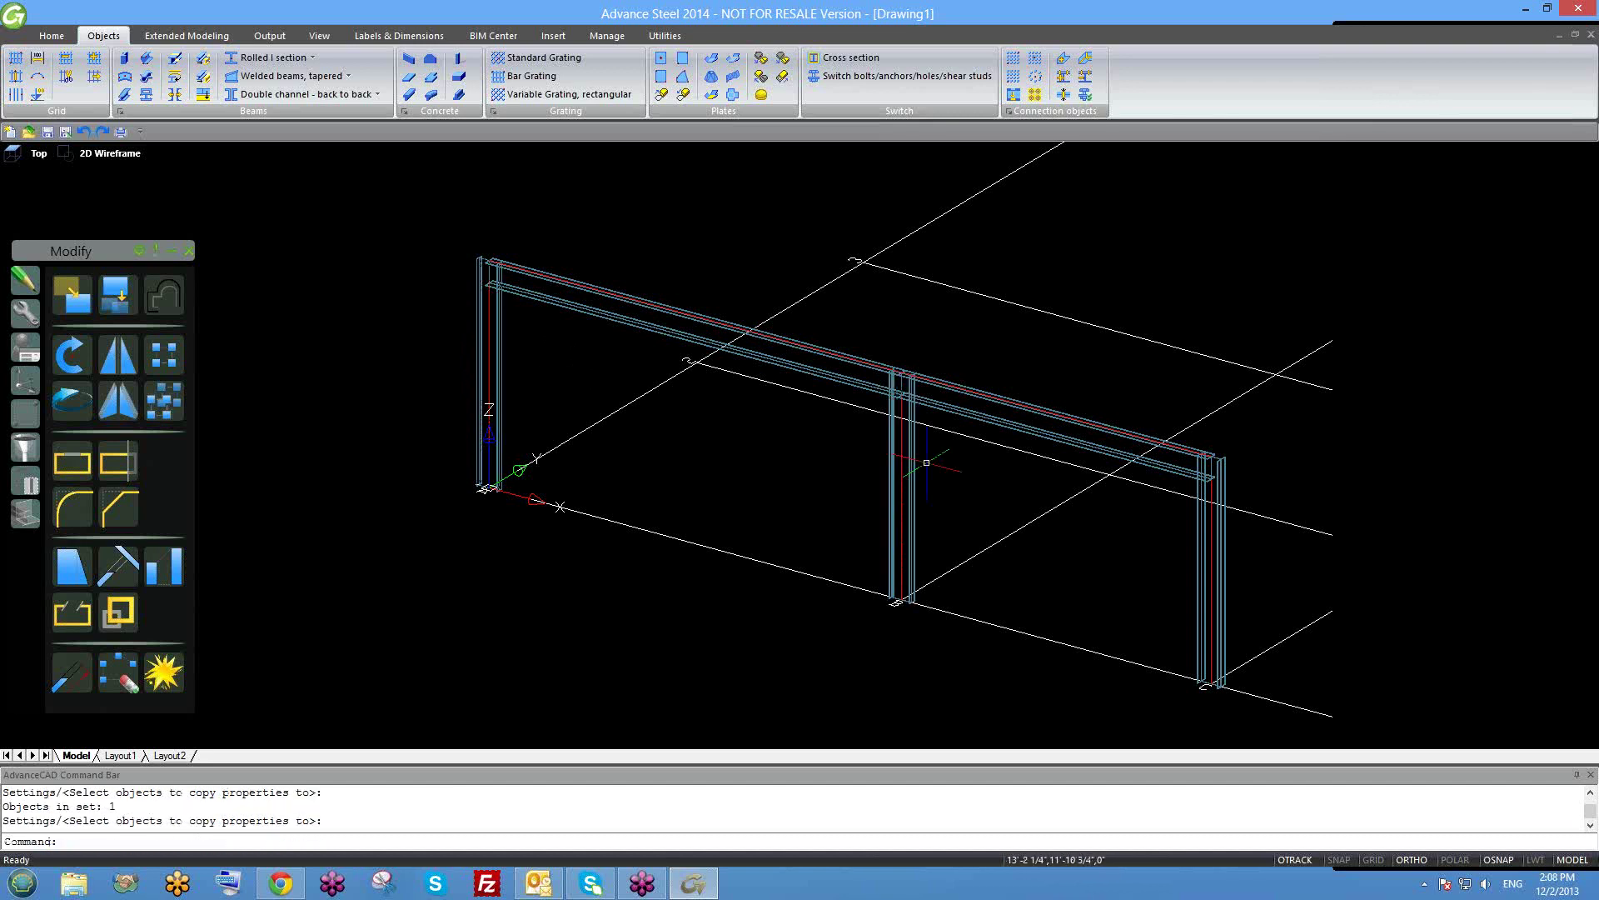
text(m)
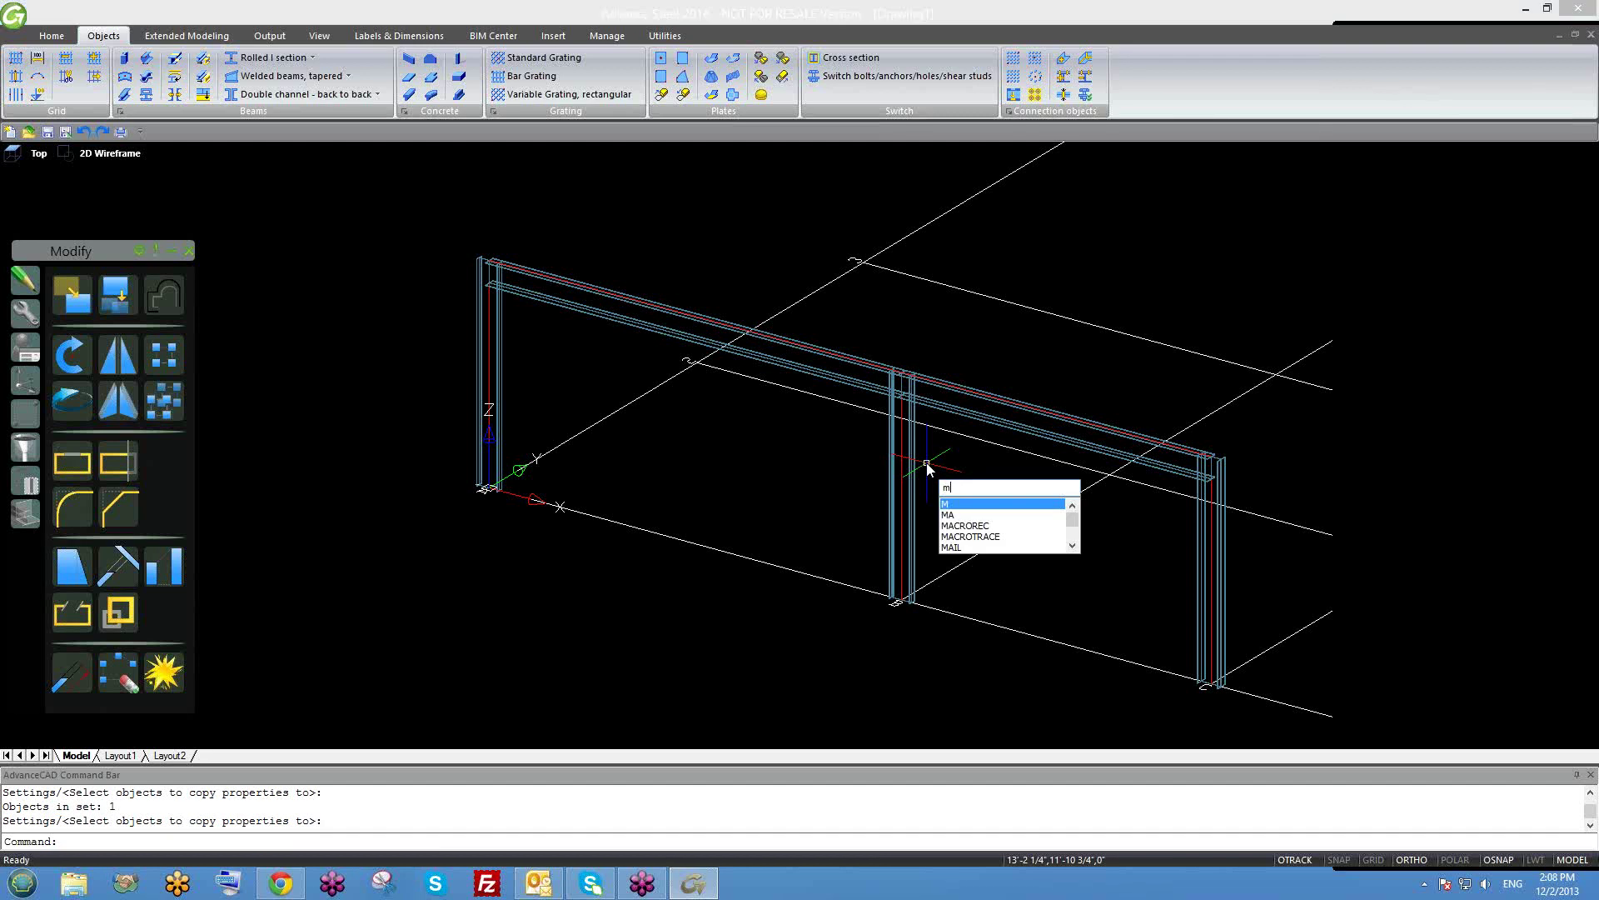
key(Escape)
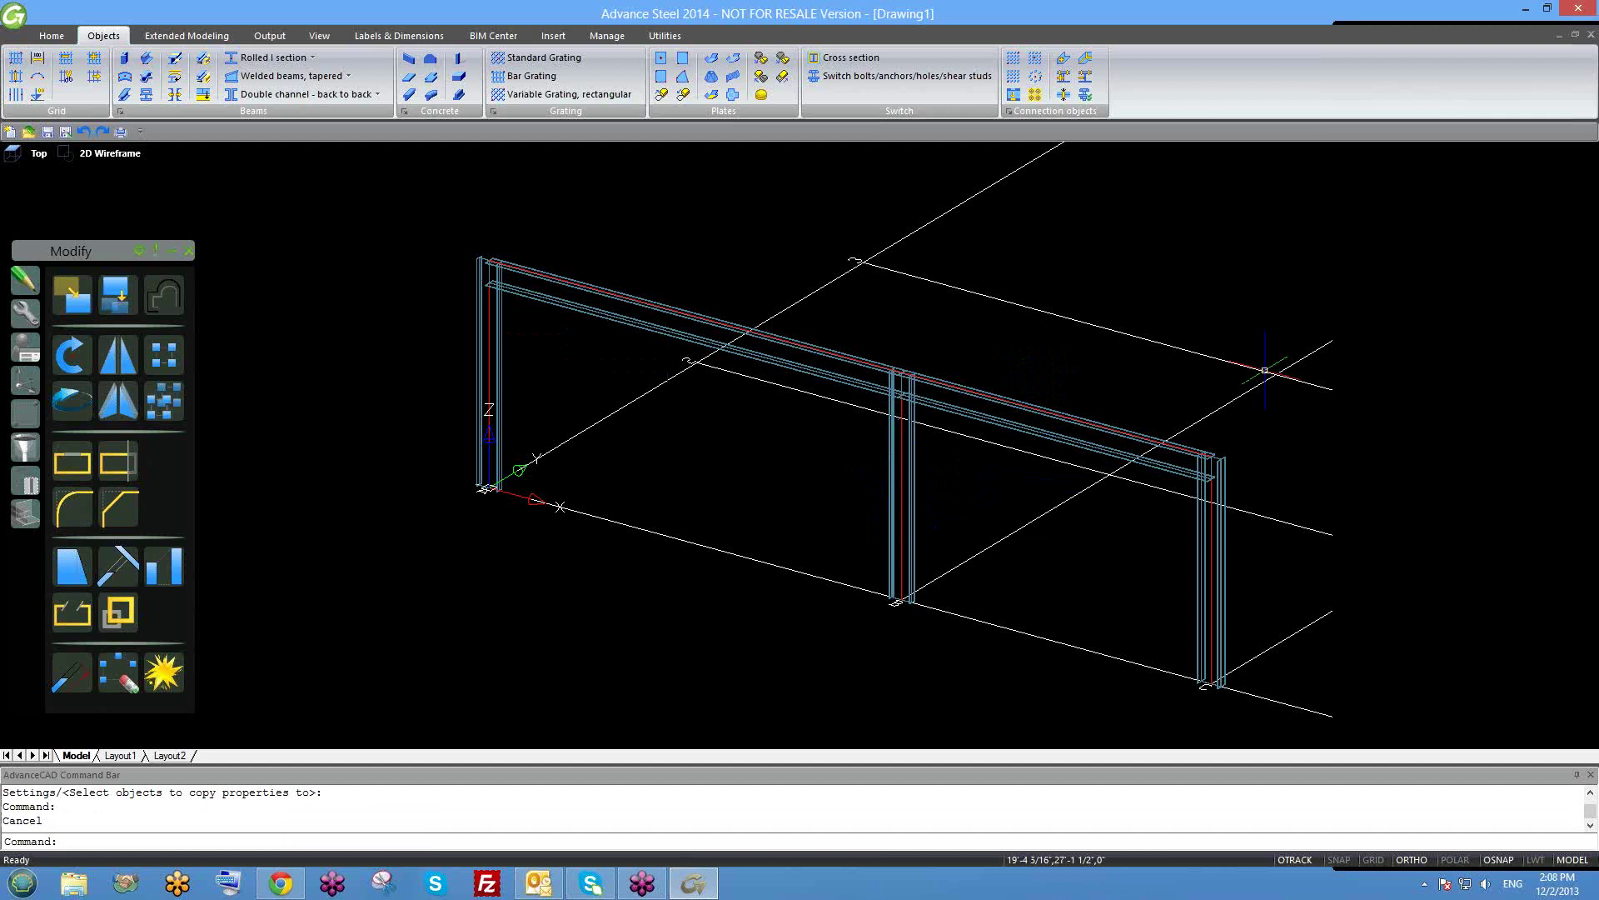
Stretch the top end of the column at A1 upward by 5 ft.
scroll(1108, 437, down, 3)
middle_drag(1173, 471, 1049, 433)
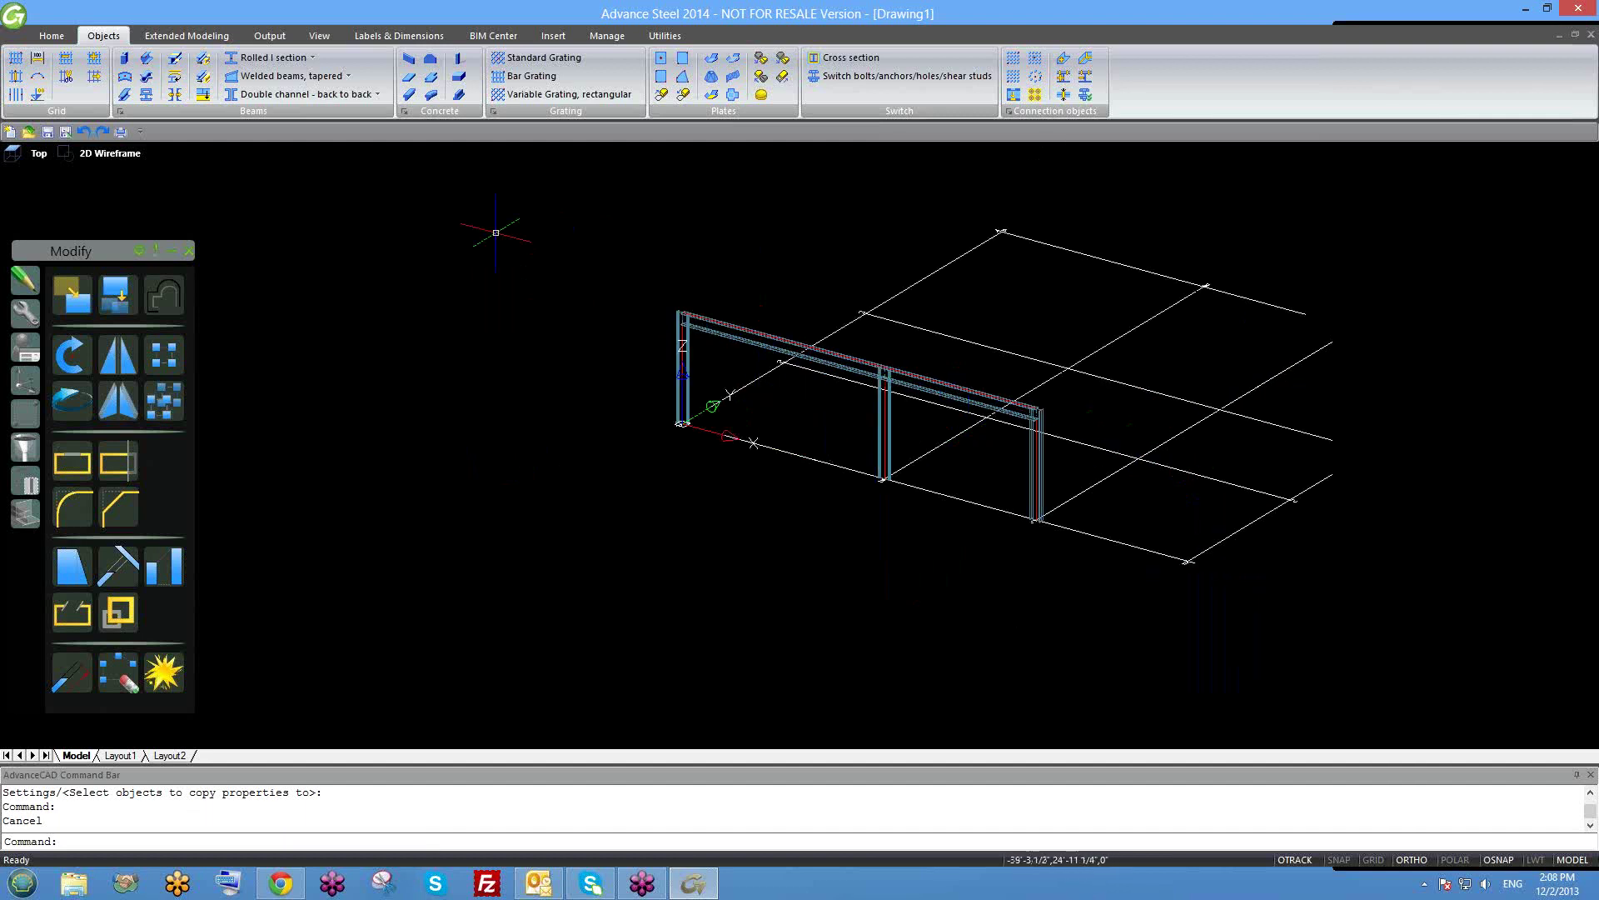
middle_drag(367, 200, 300, 215)
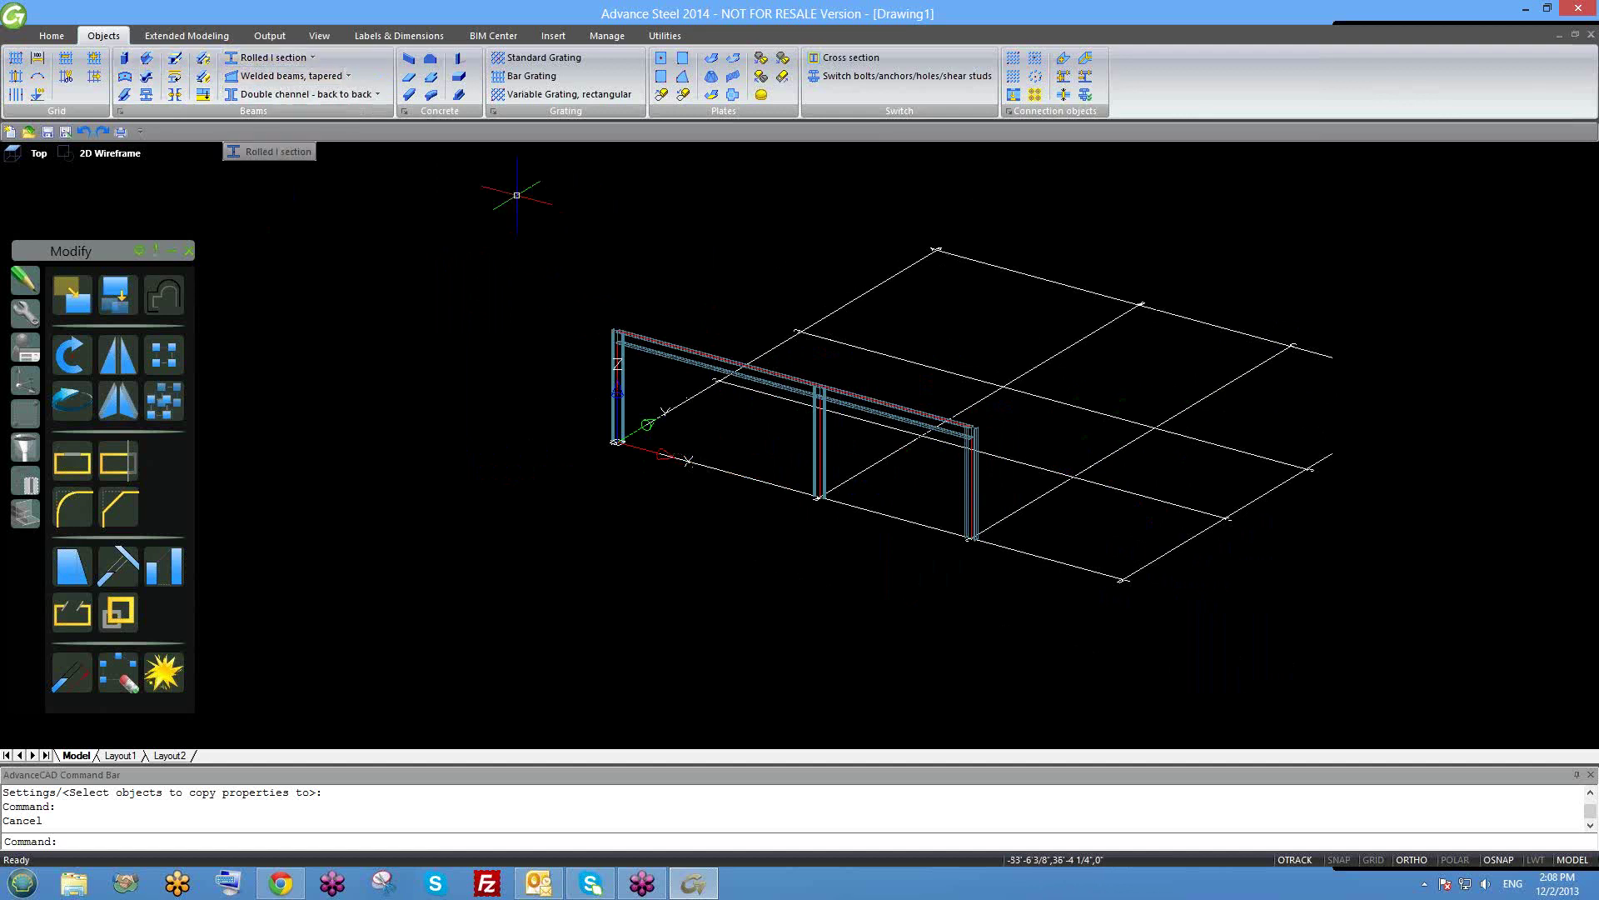
scroll(583, 333, up, 2)
scroll(586, 342, up, 5)
scroll(587, 344, down, 3)
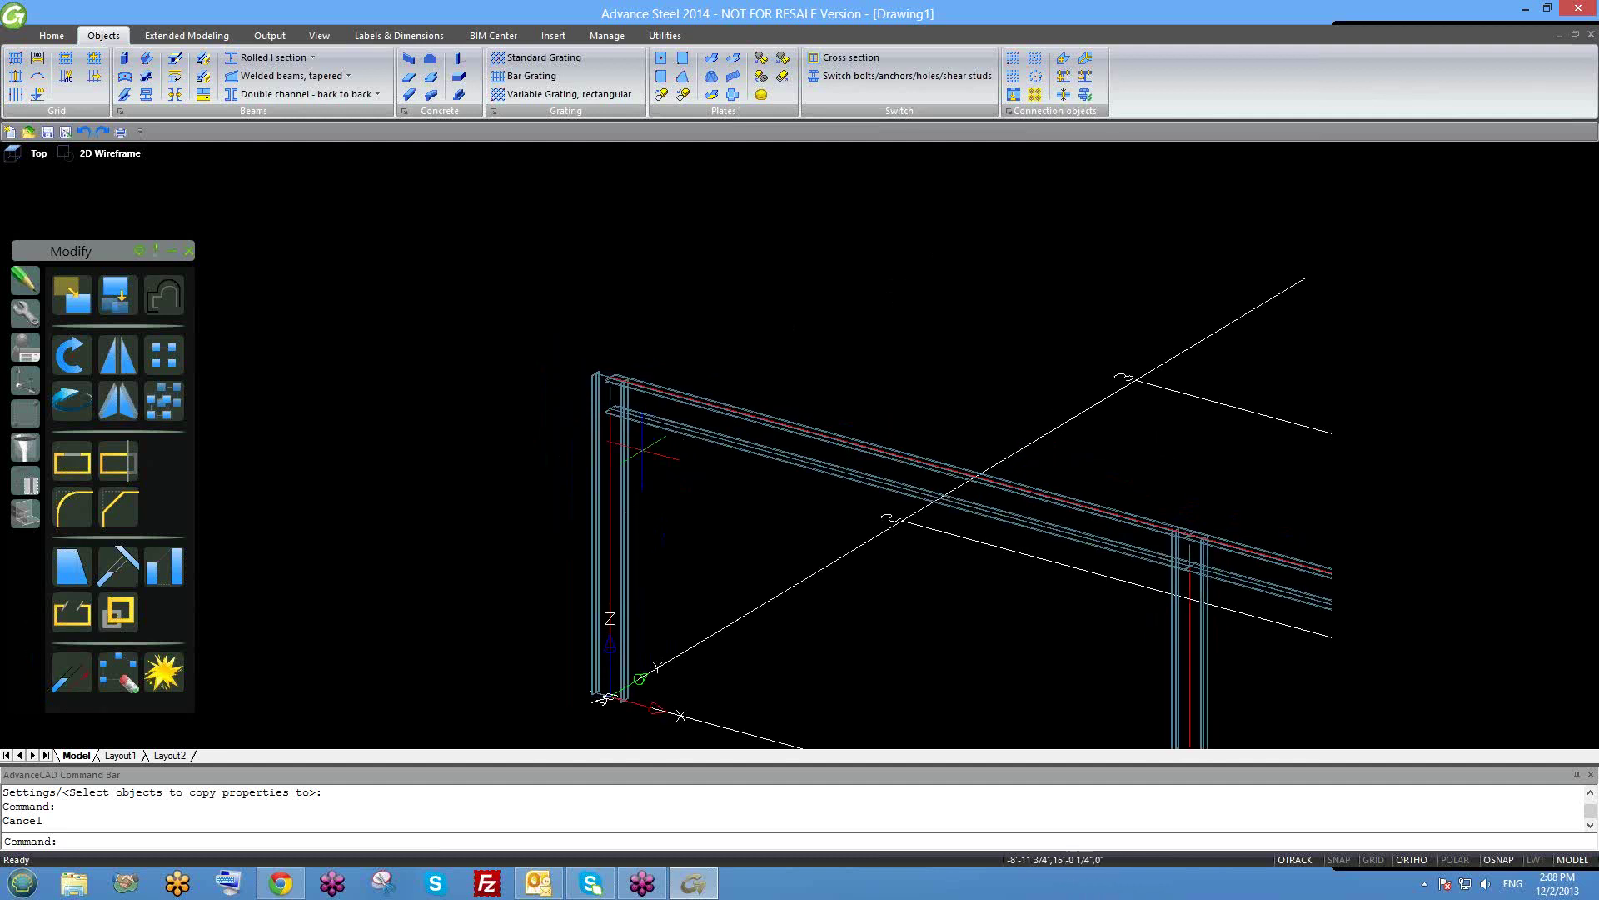
click(617, 446)
scroll(610, 377, up, 1)
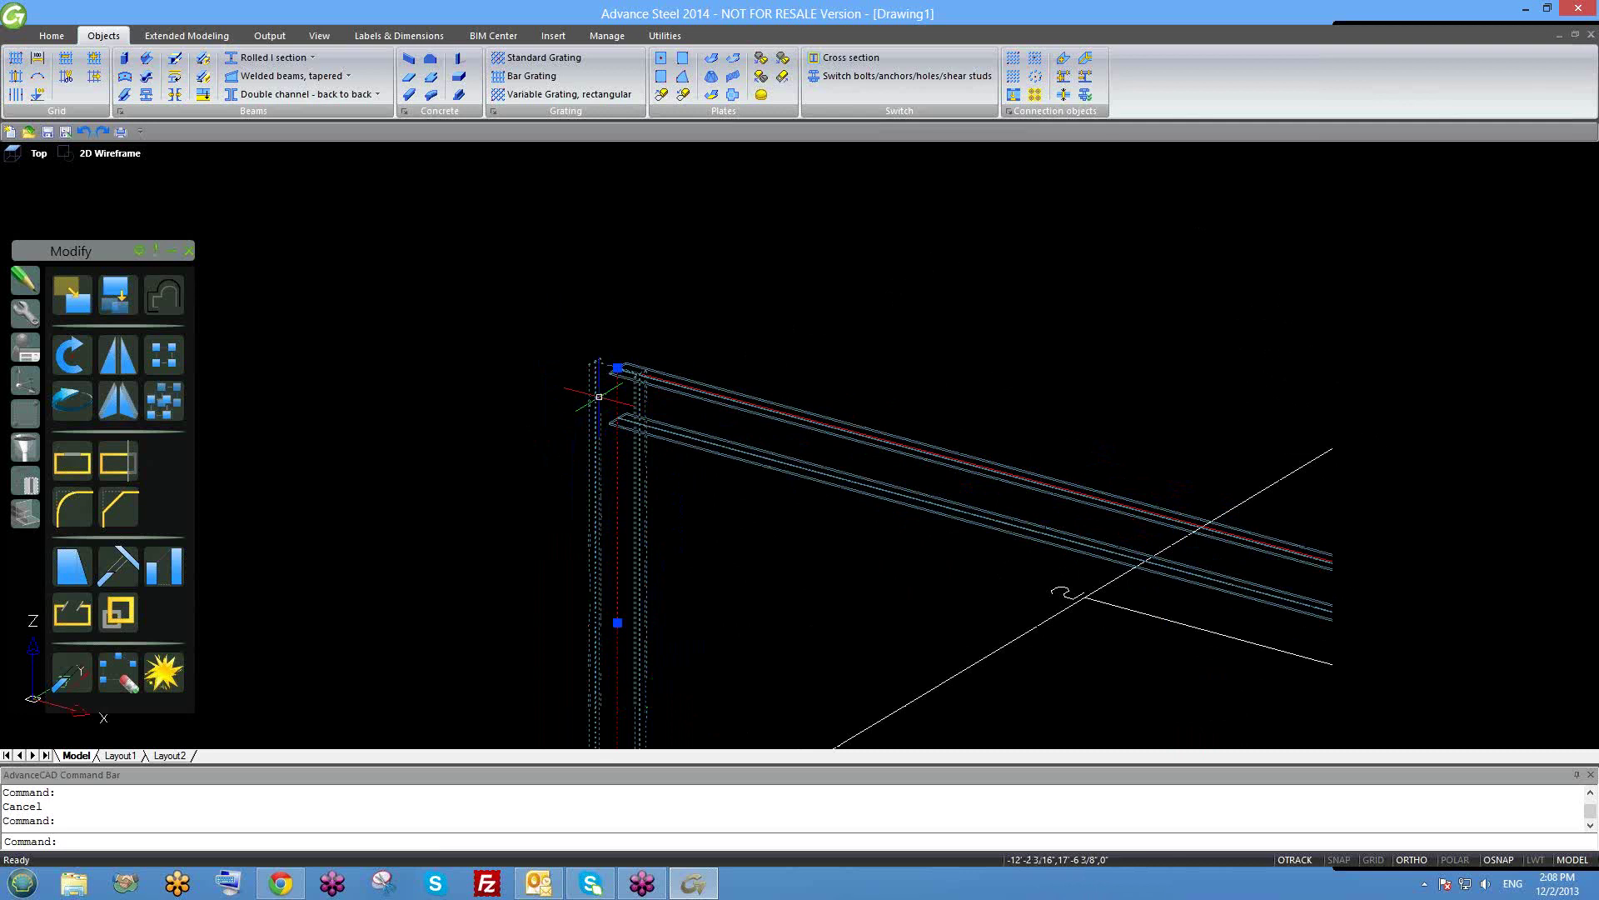
scroll(635, 429, up, 1)
scroll(634, 490, down, 1)
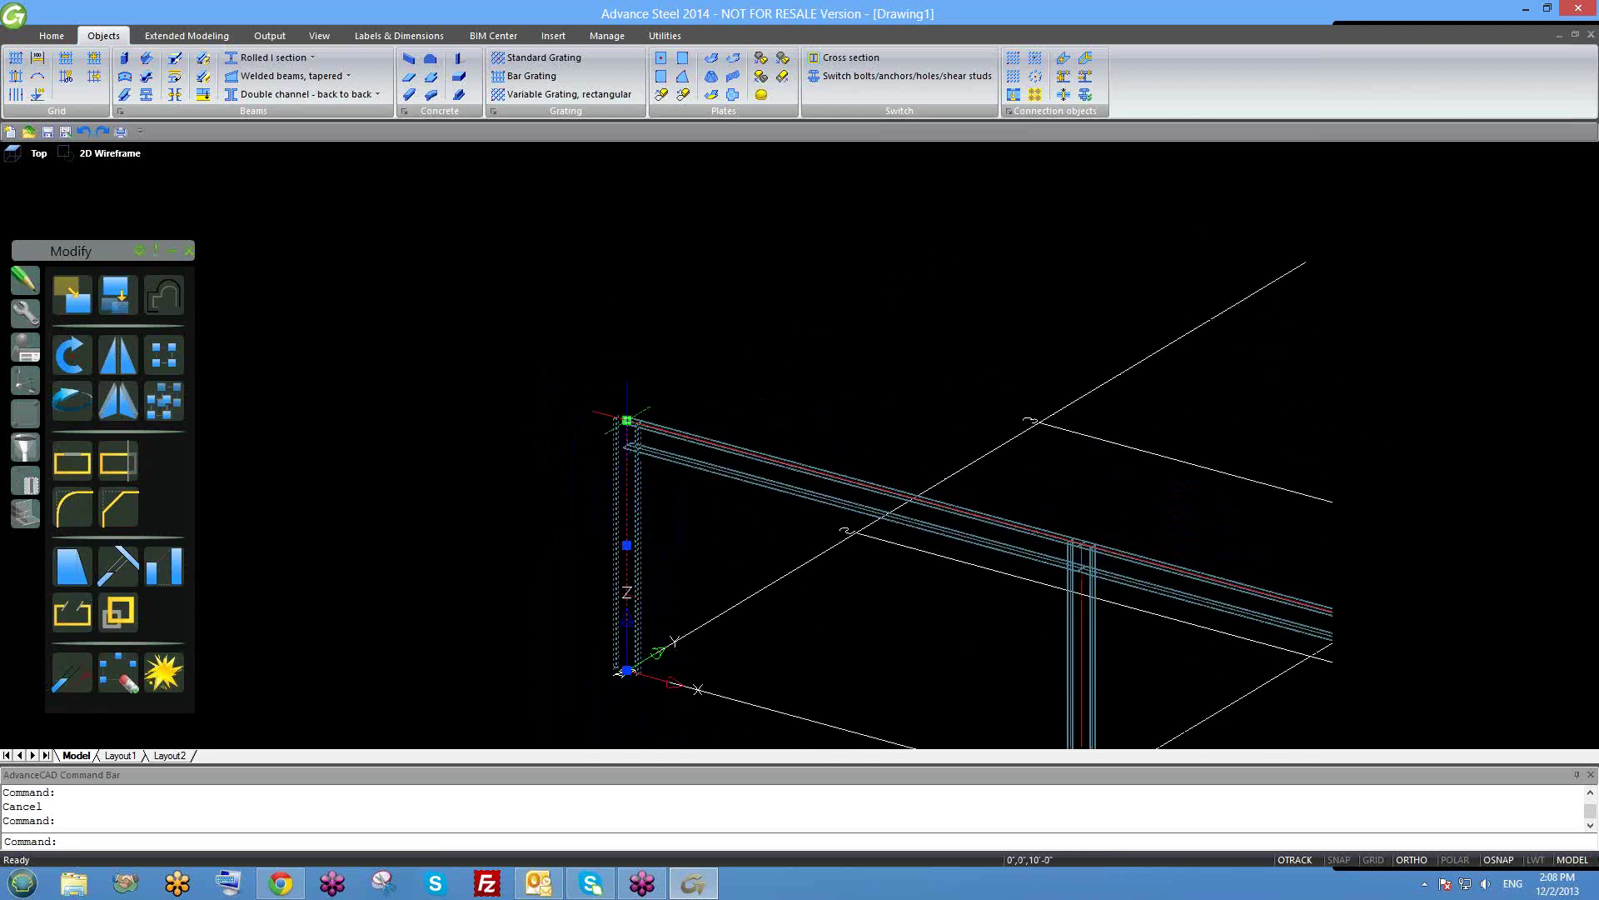
scroll(627, 421, up, 2)
scroll(654, 380, up, 1)
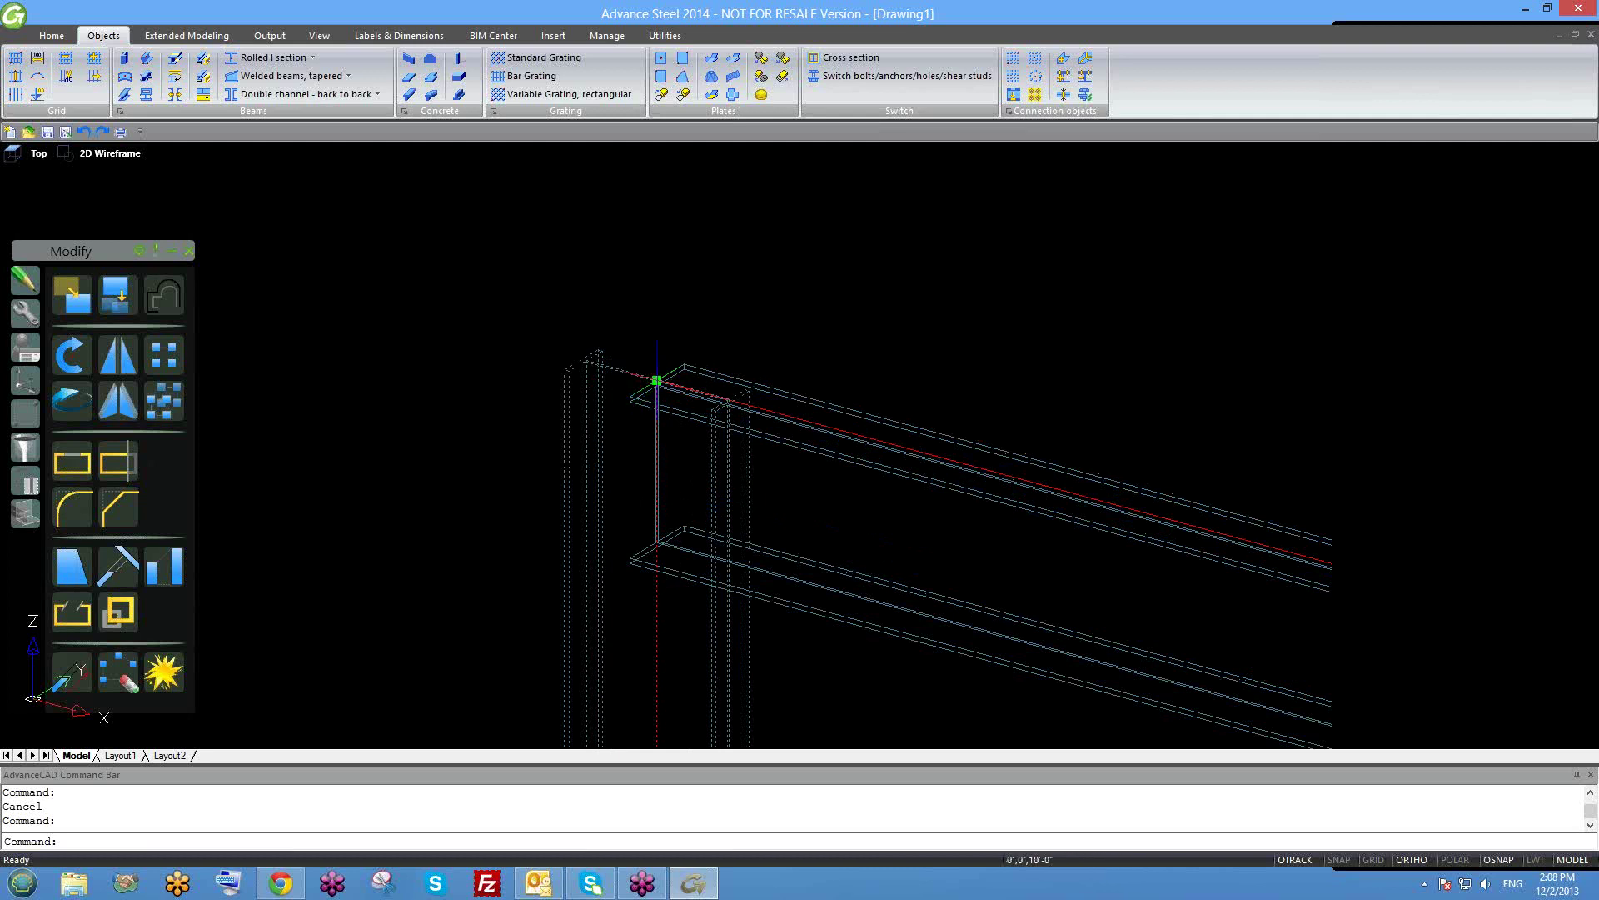
click(658, 380)
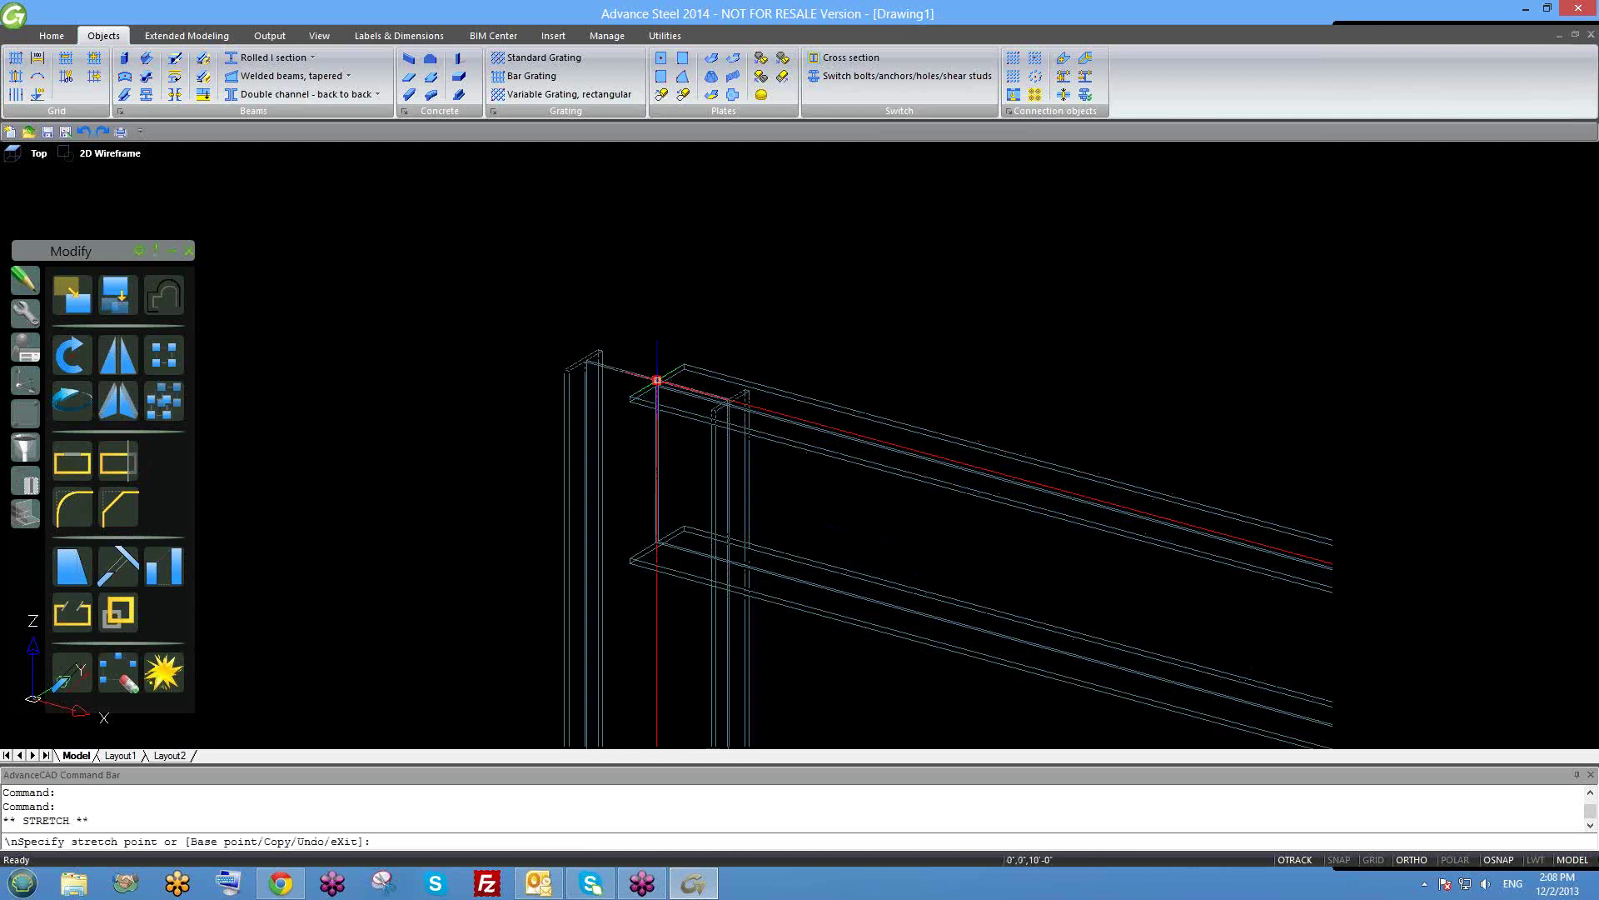
scroll(658, 380, down, 4)
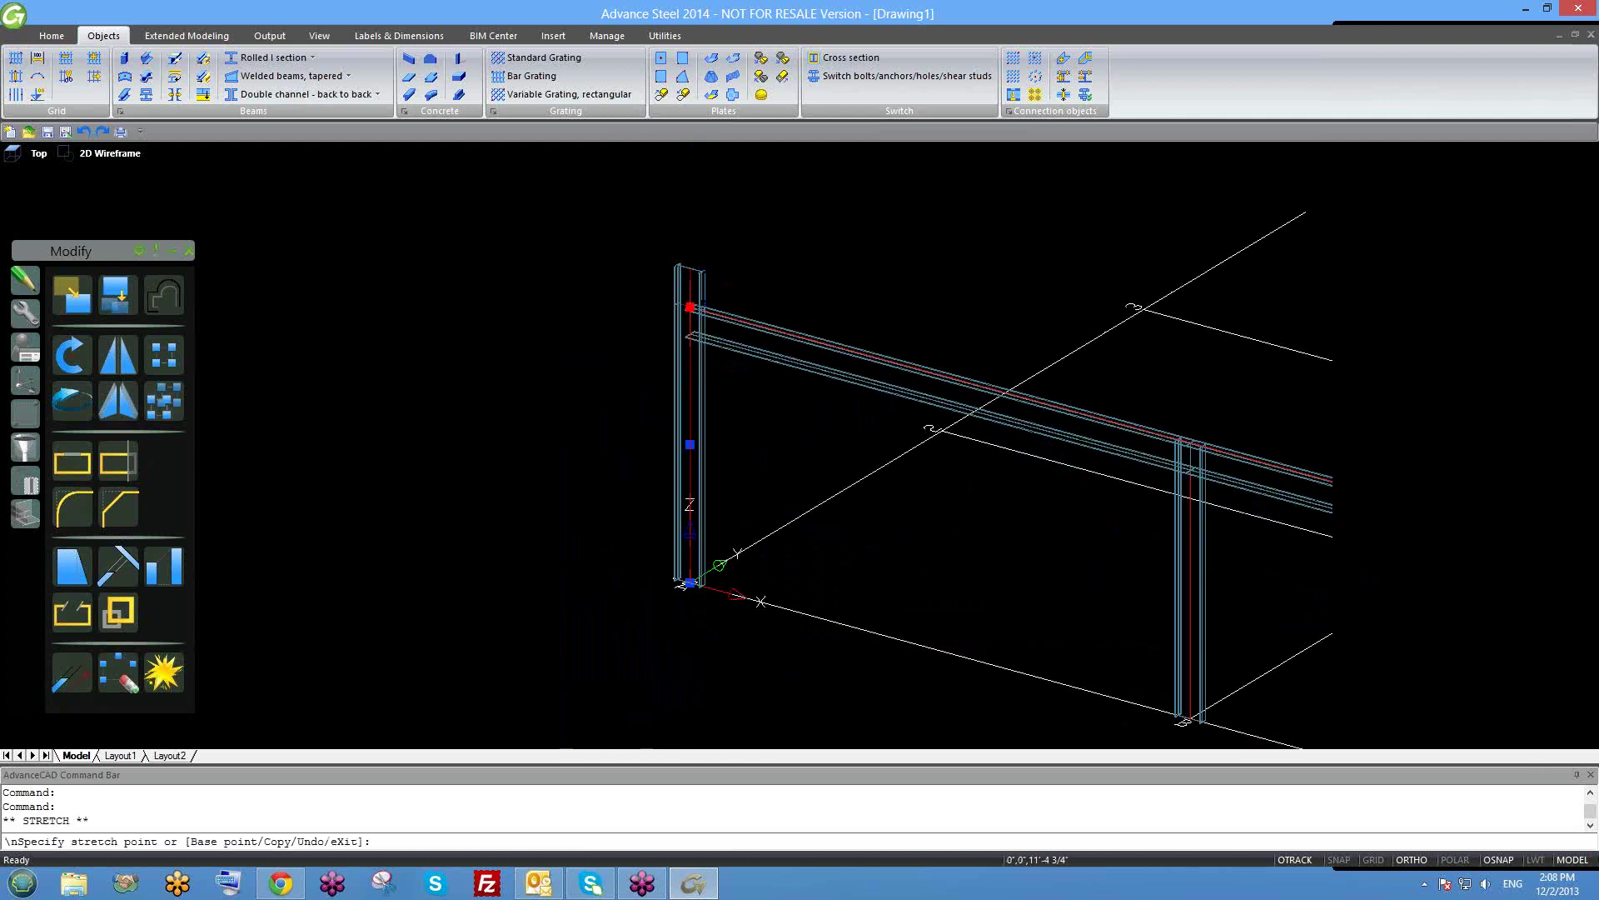
middle_drag(705, 268, 694, 327)
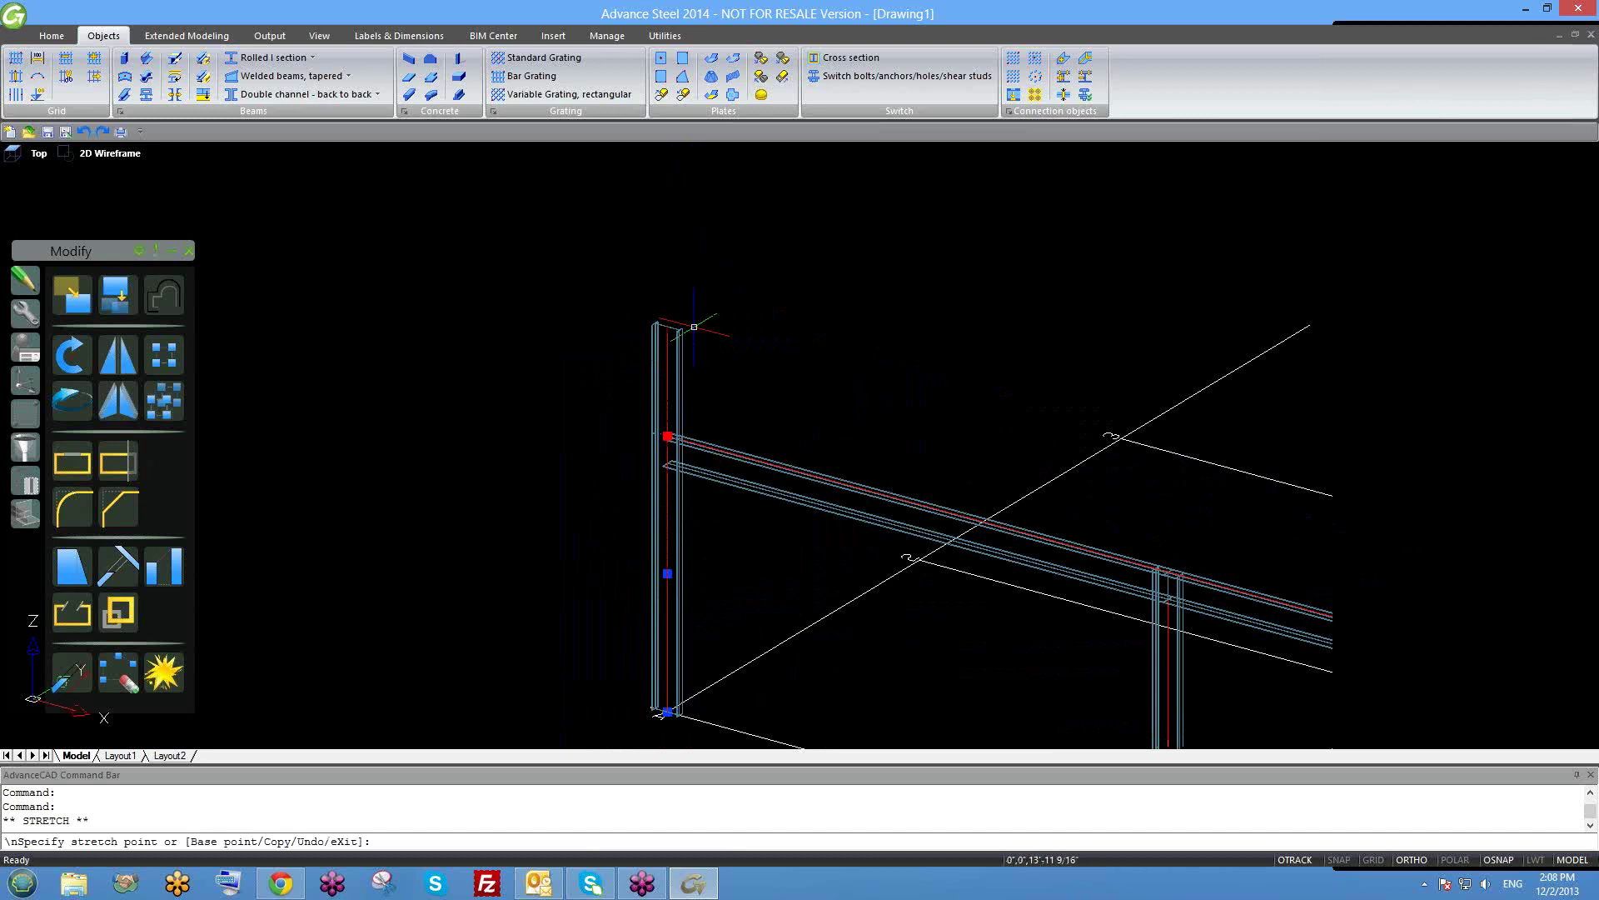
text(5)
key(Return)
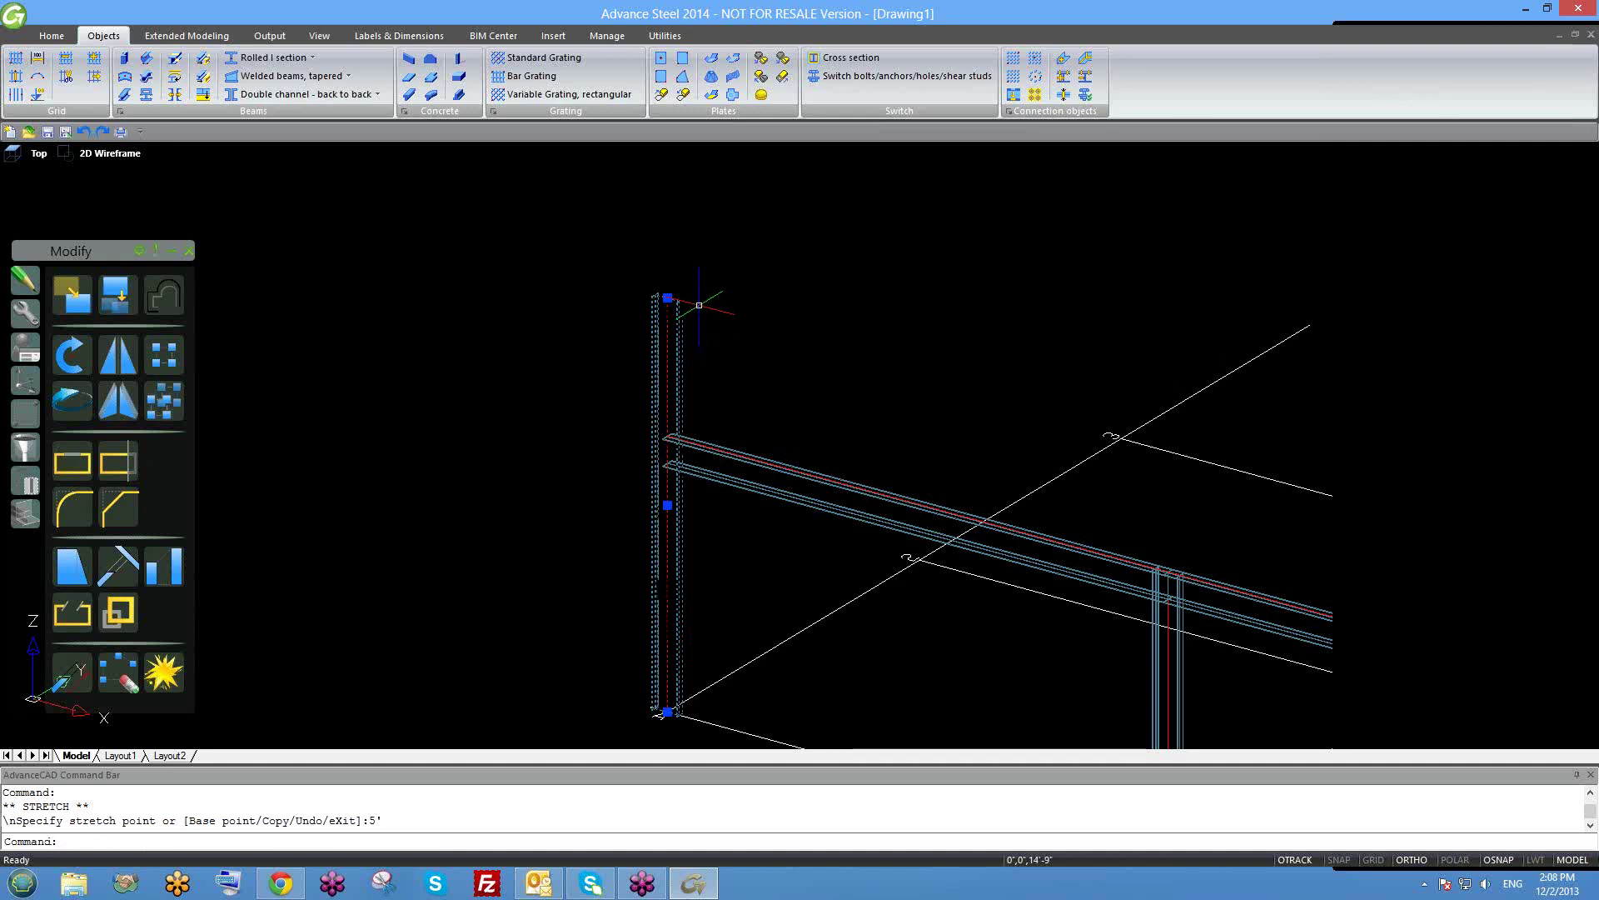
Measure the height of the column at A1 from its top to its base.
key(Escape)
click(628, 328)
click(665, 313)
key(Escape)
text(di)
key(Return)
click(667, 298)
click(658, 713)
drag(97, 806, 75, 809)
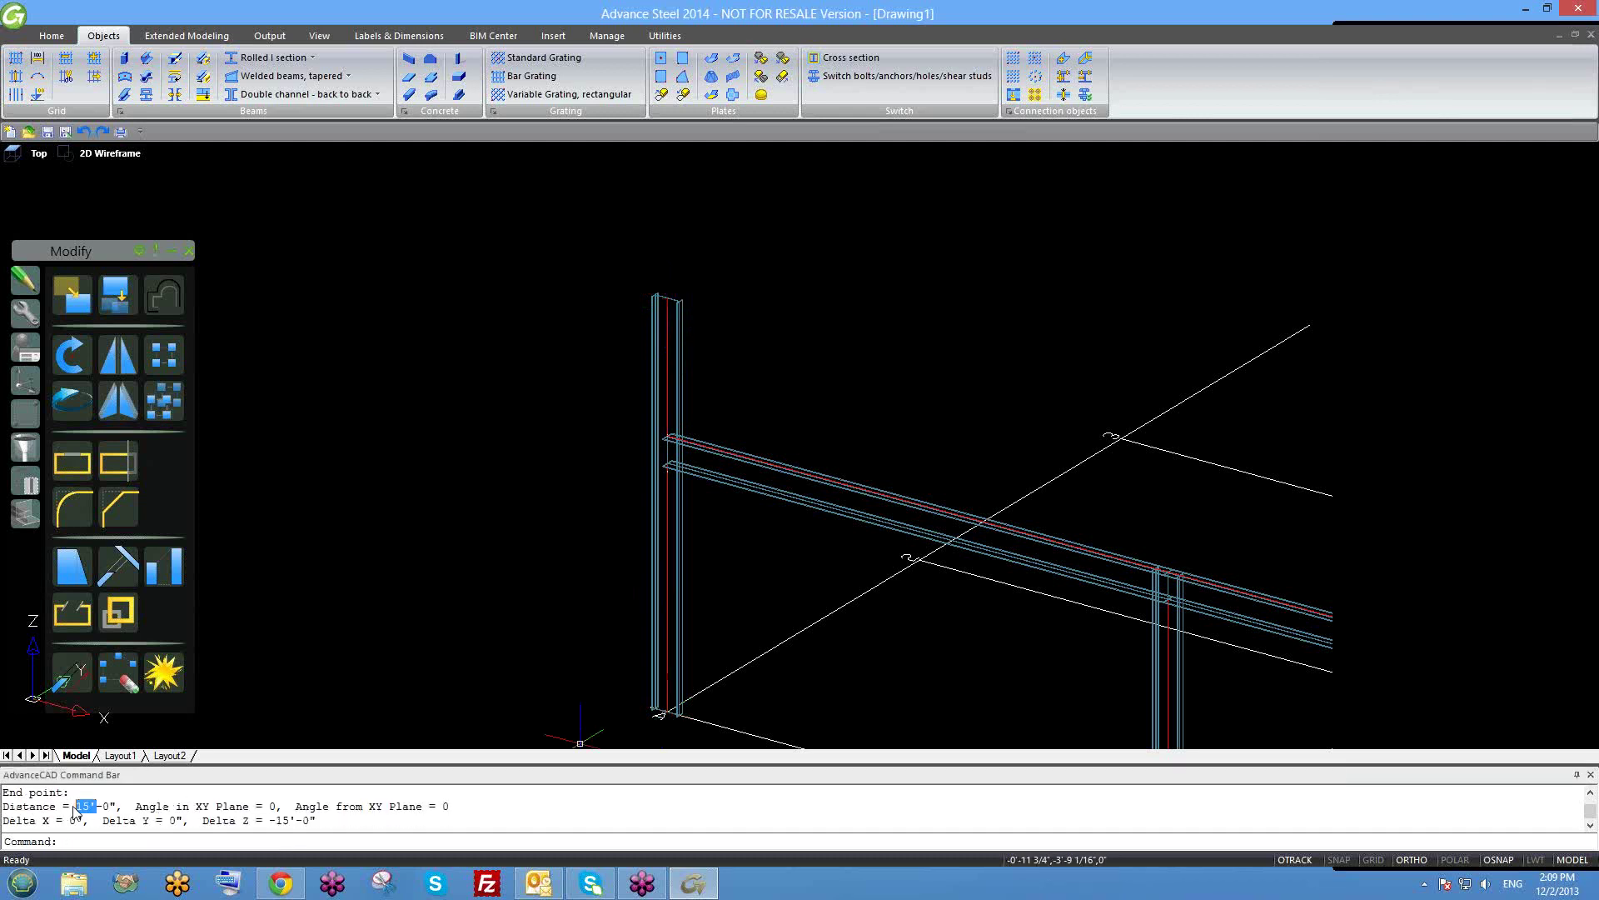
key(Escape)
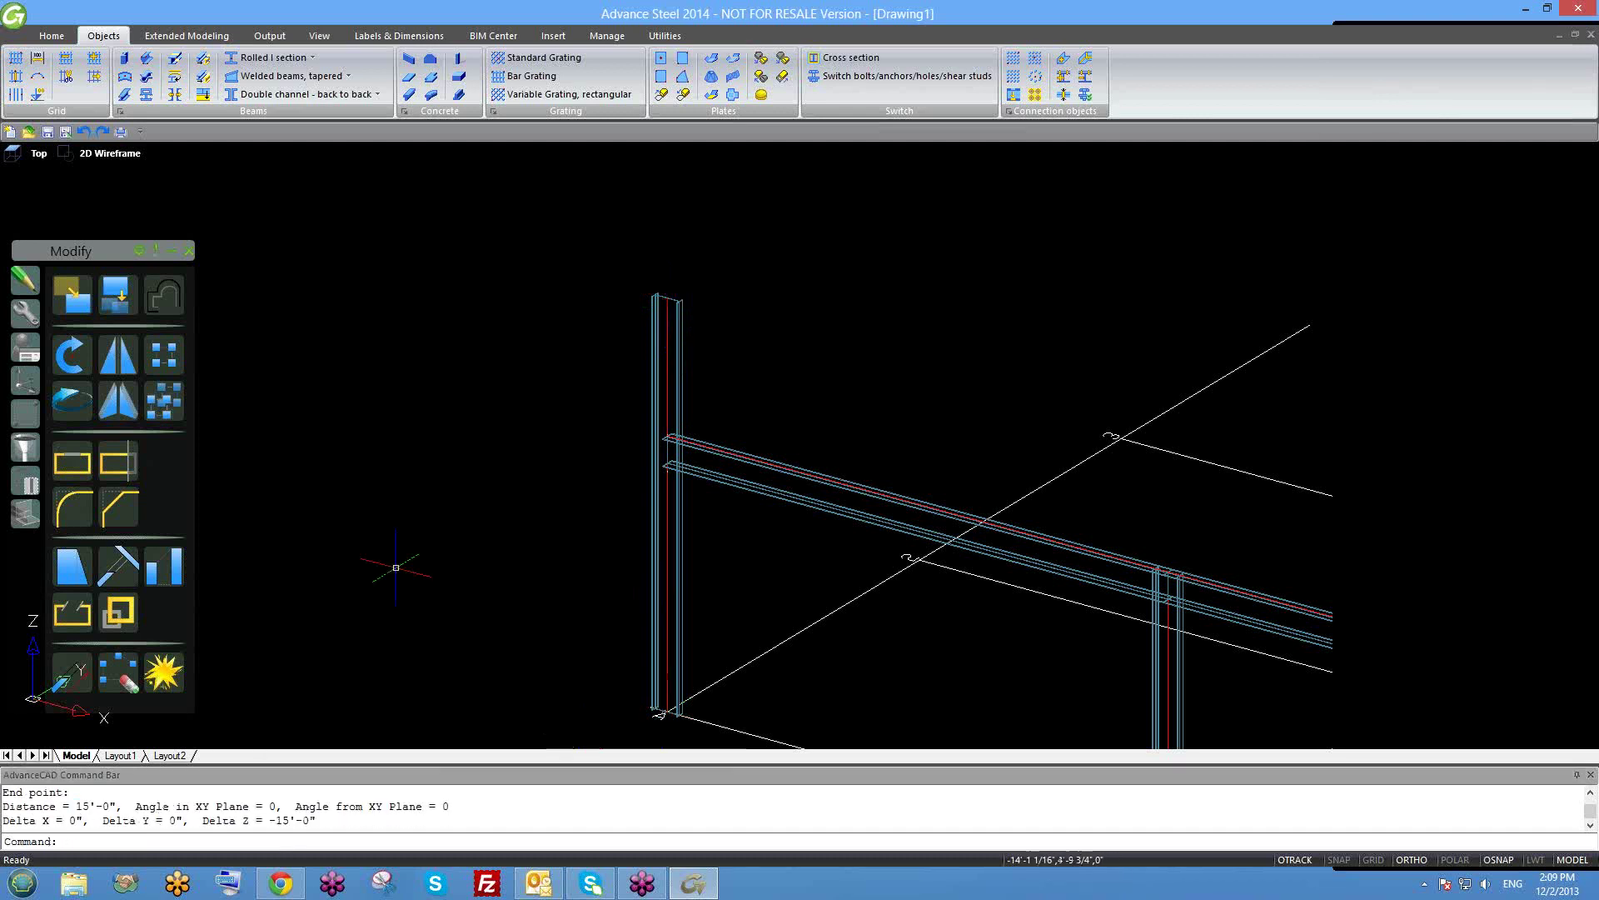
click(677, 352)
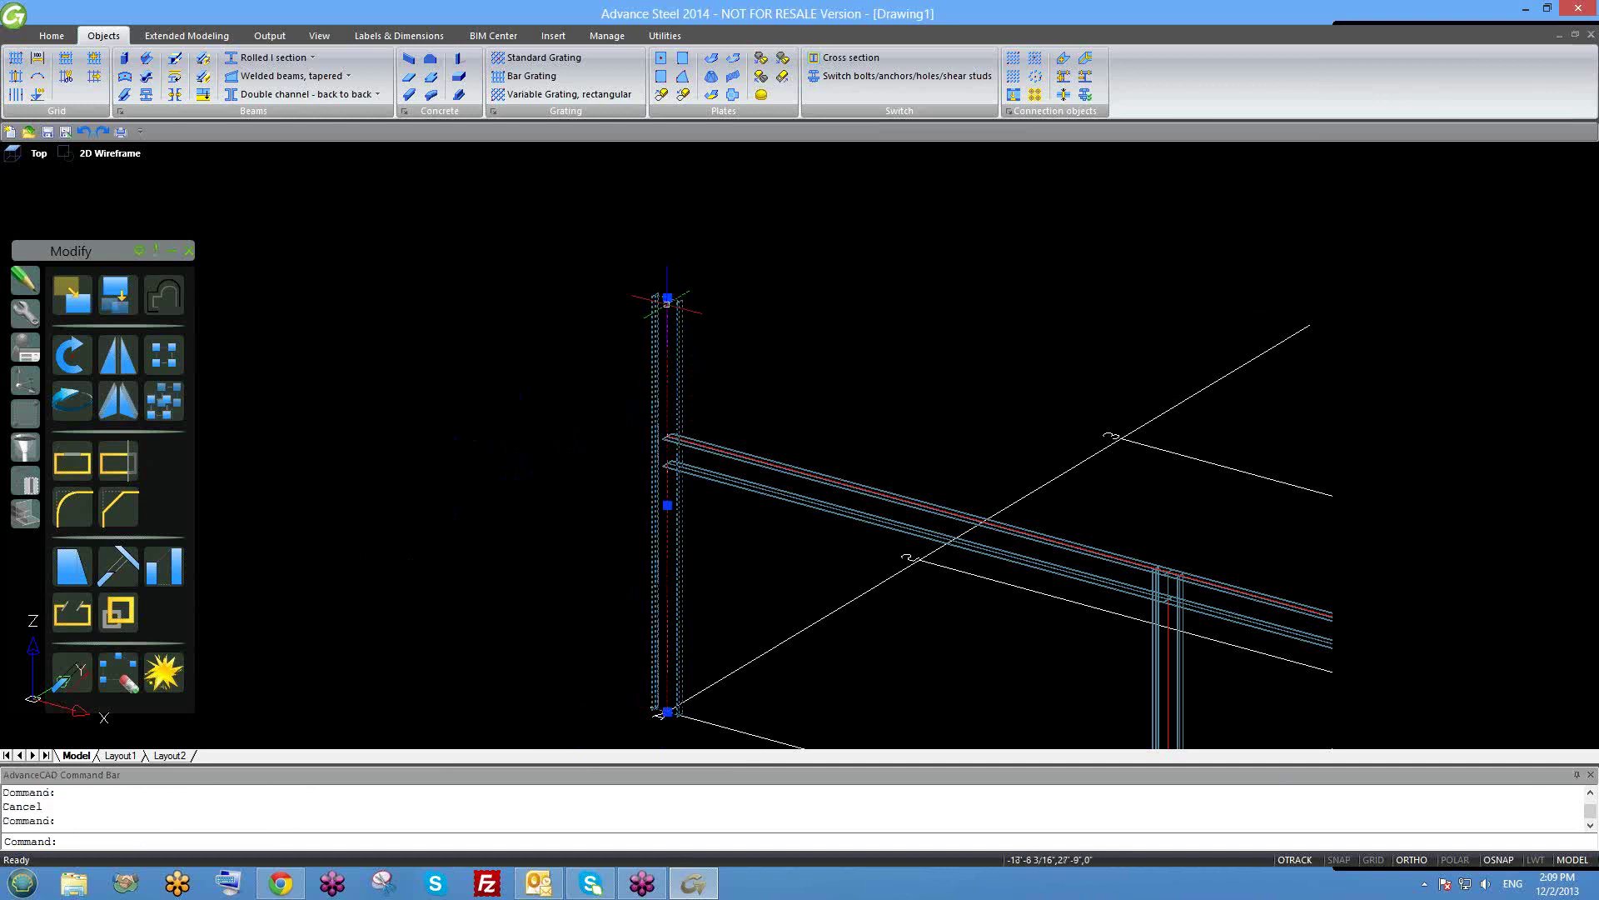
click(667, 298)
key(Escape)
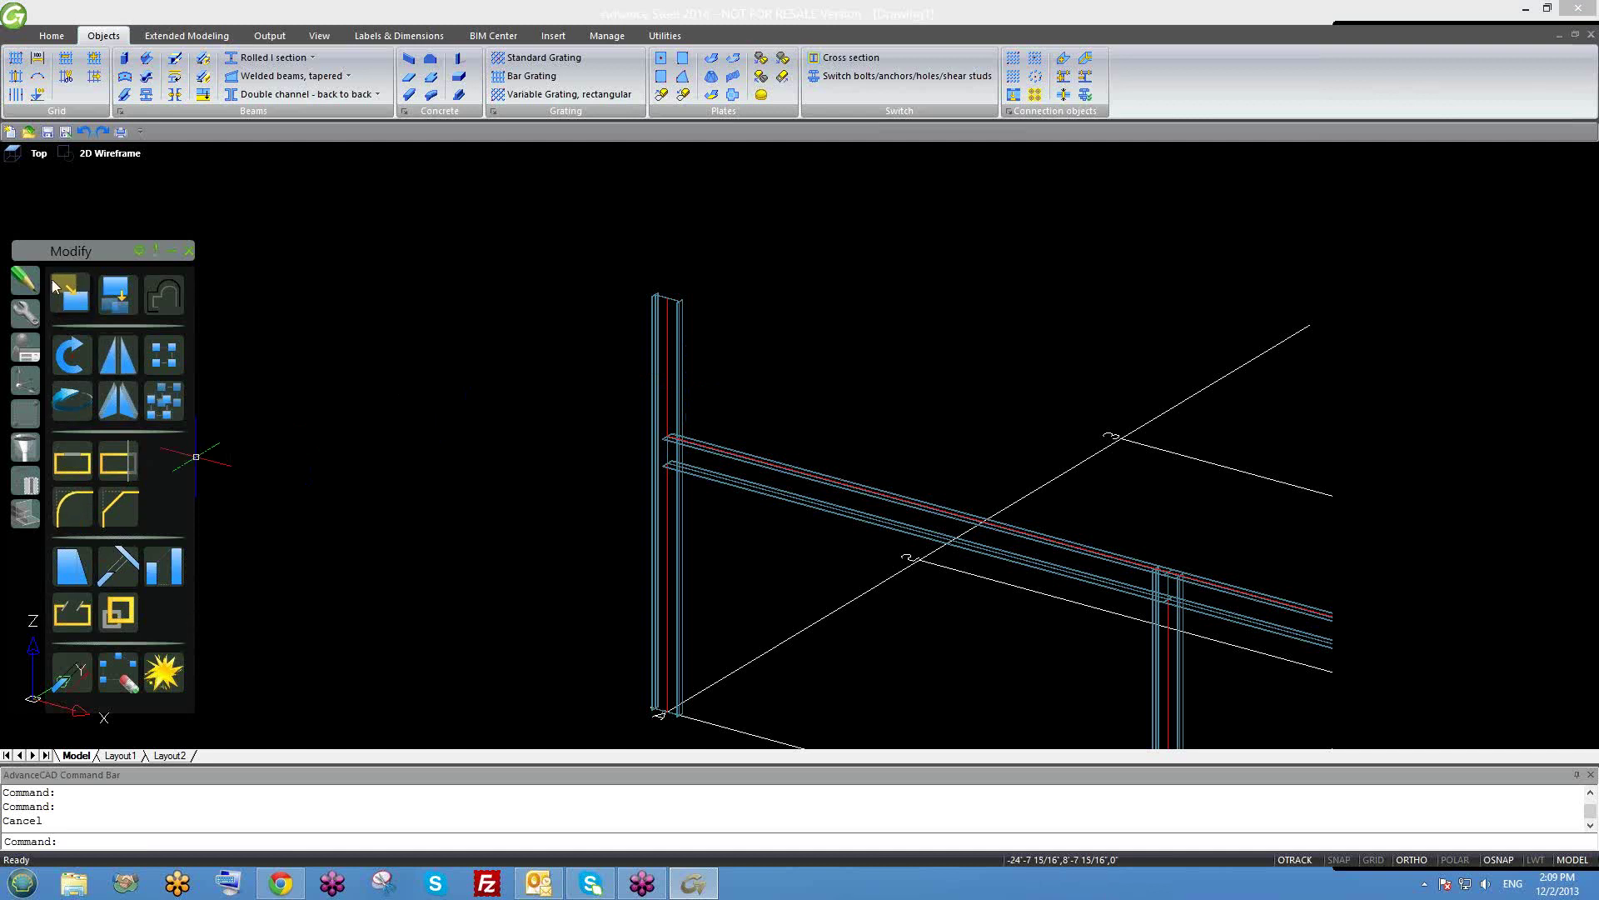
Show the Tools category of the tool palette and shift the palette slightly upward.
click(25, 313)
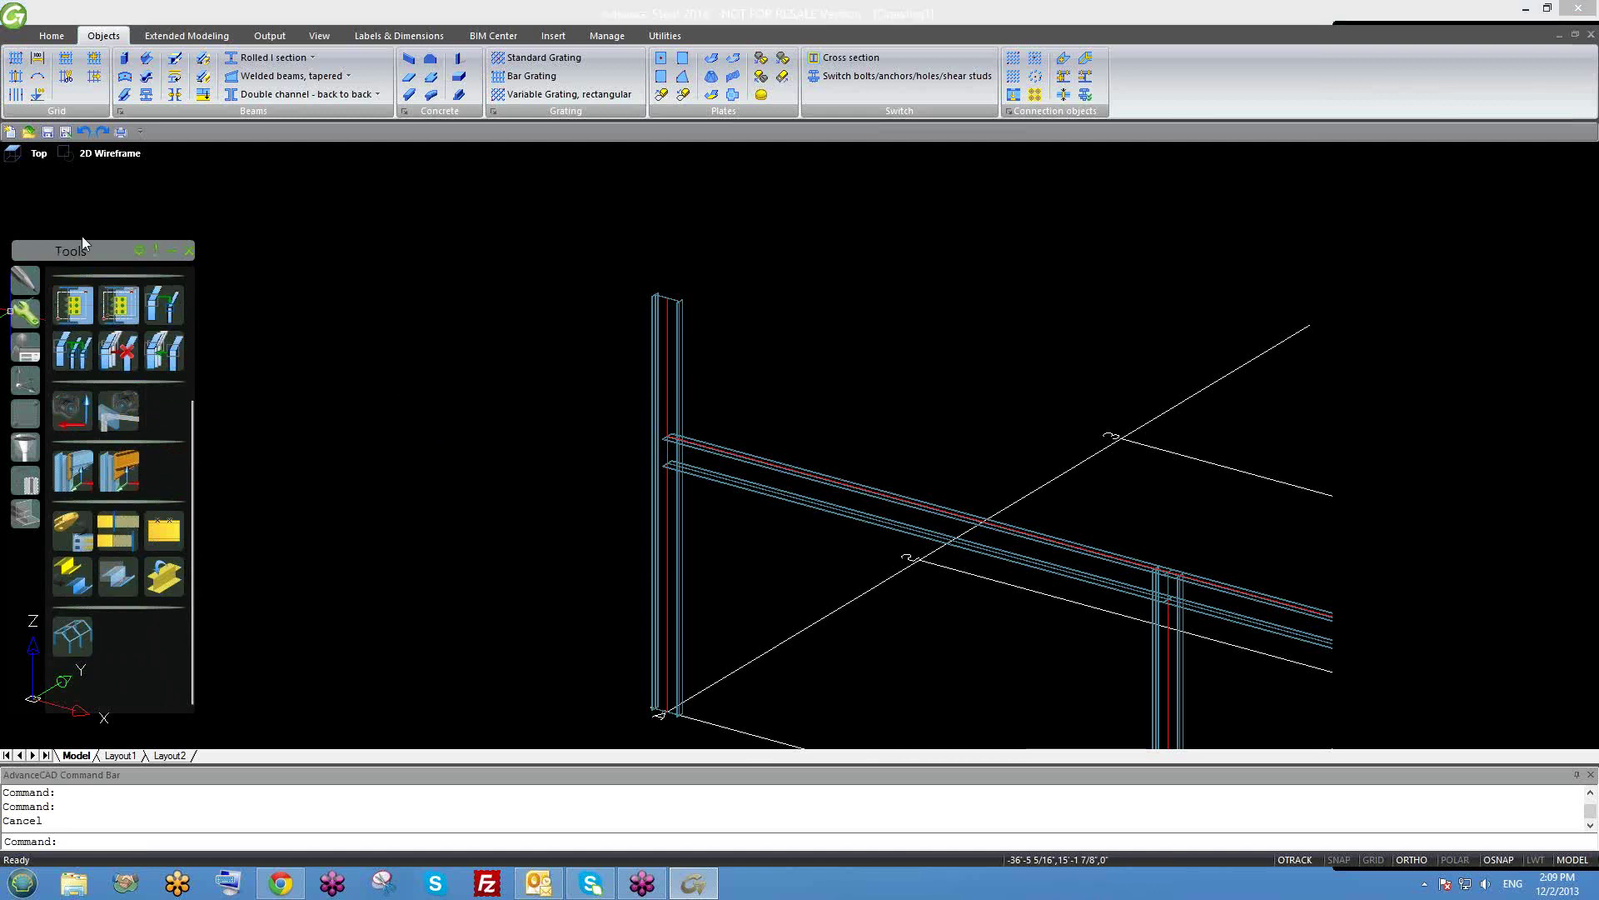
drag(80, 244, 80, 220)
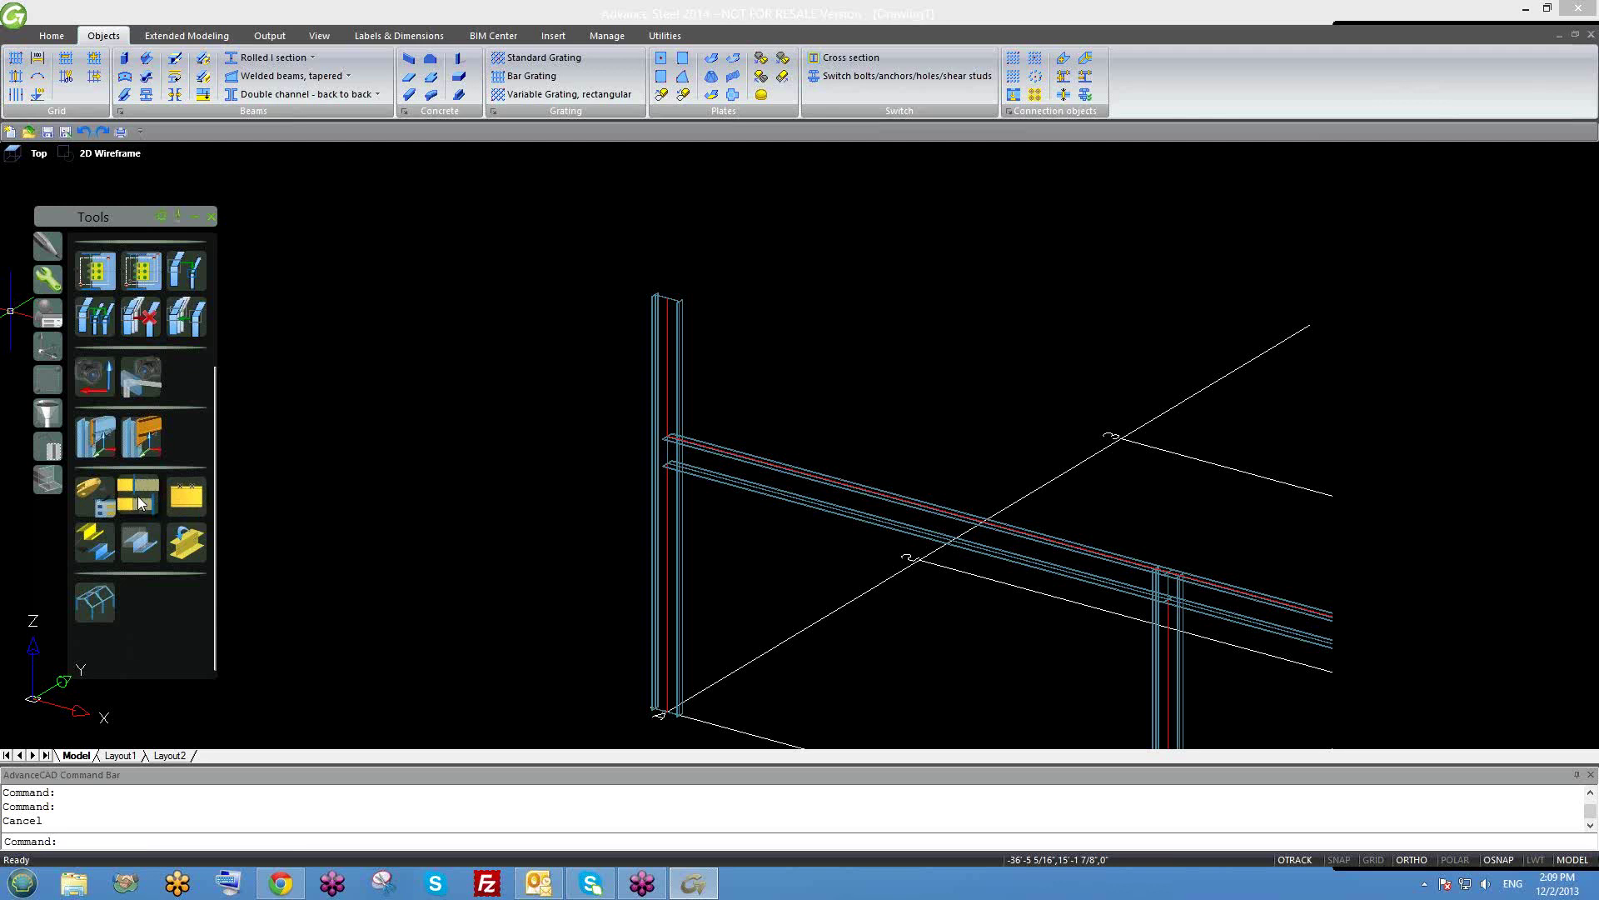
Stretch the top end of the column at A1 down to the level of the beam's top.
middle_drag(700, 403, 706, 423)
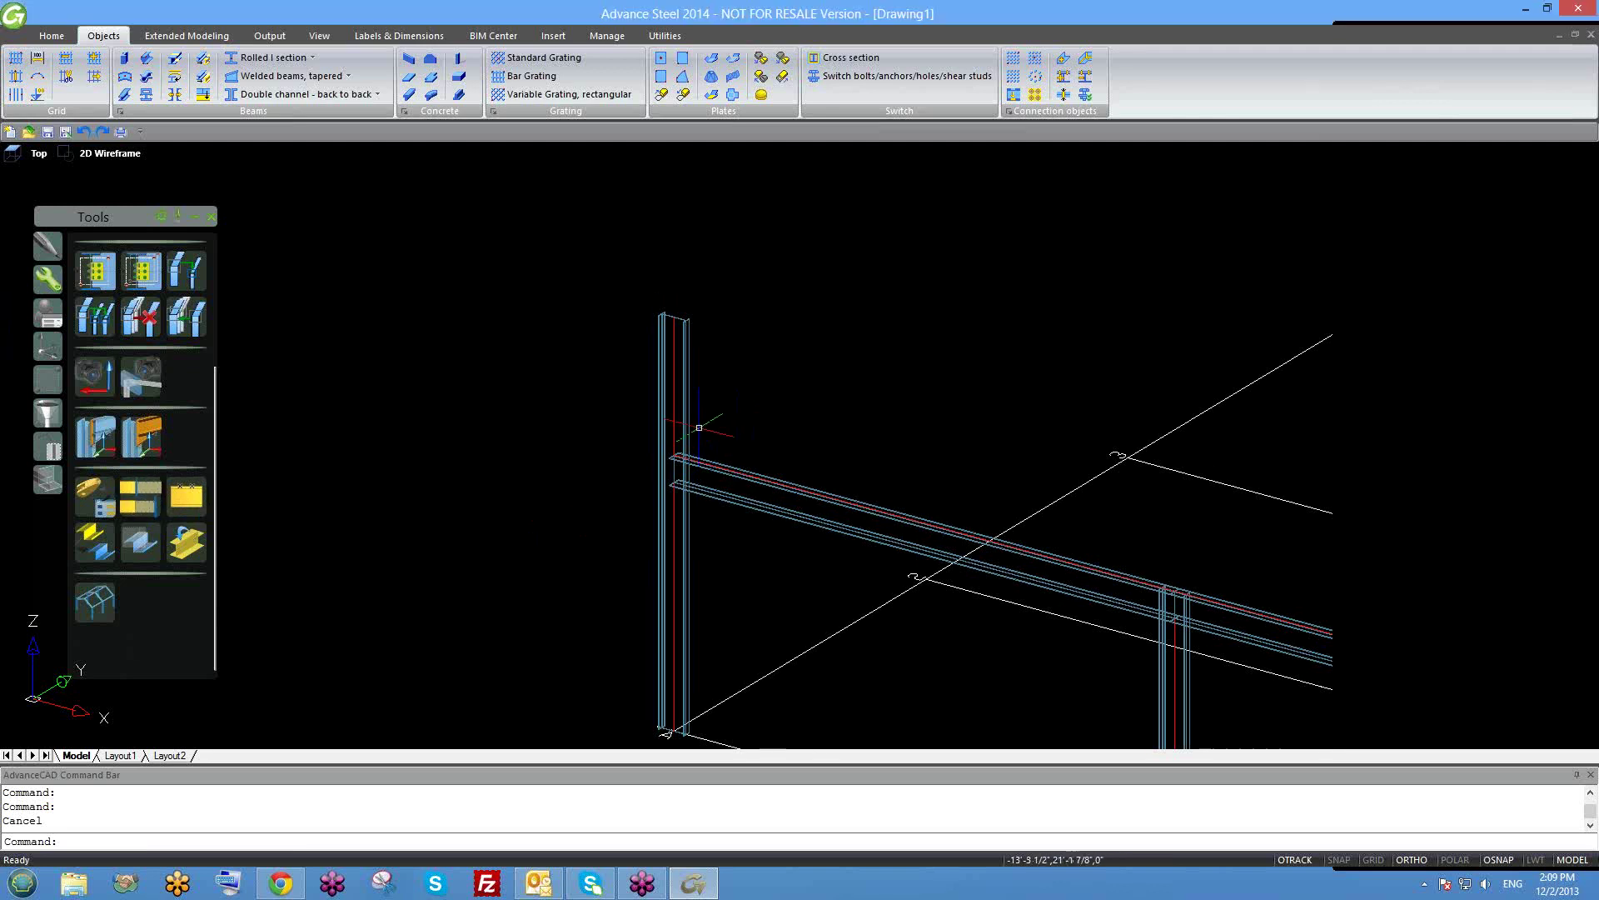
scroll(651, 414, up, 2)
click(695, 392)
click(633, 275)
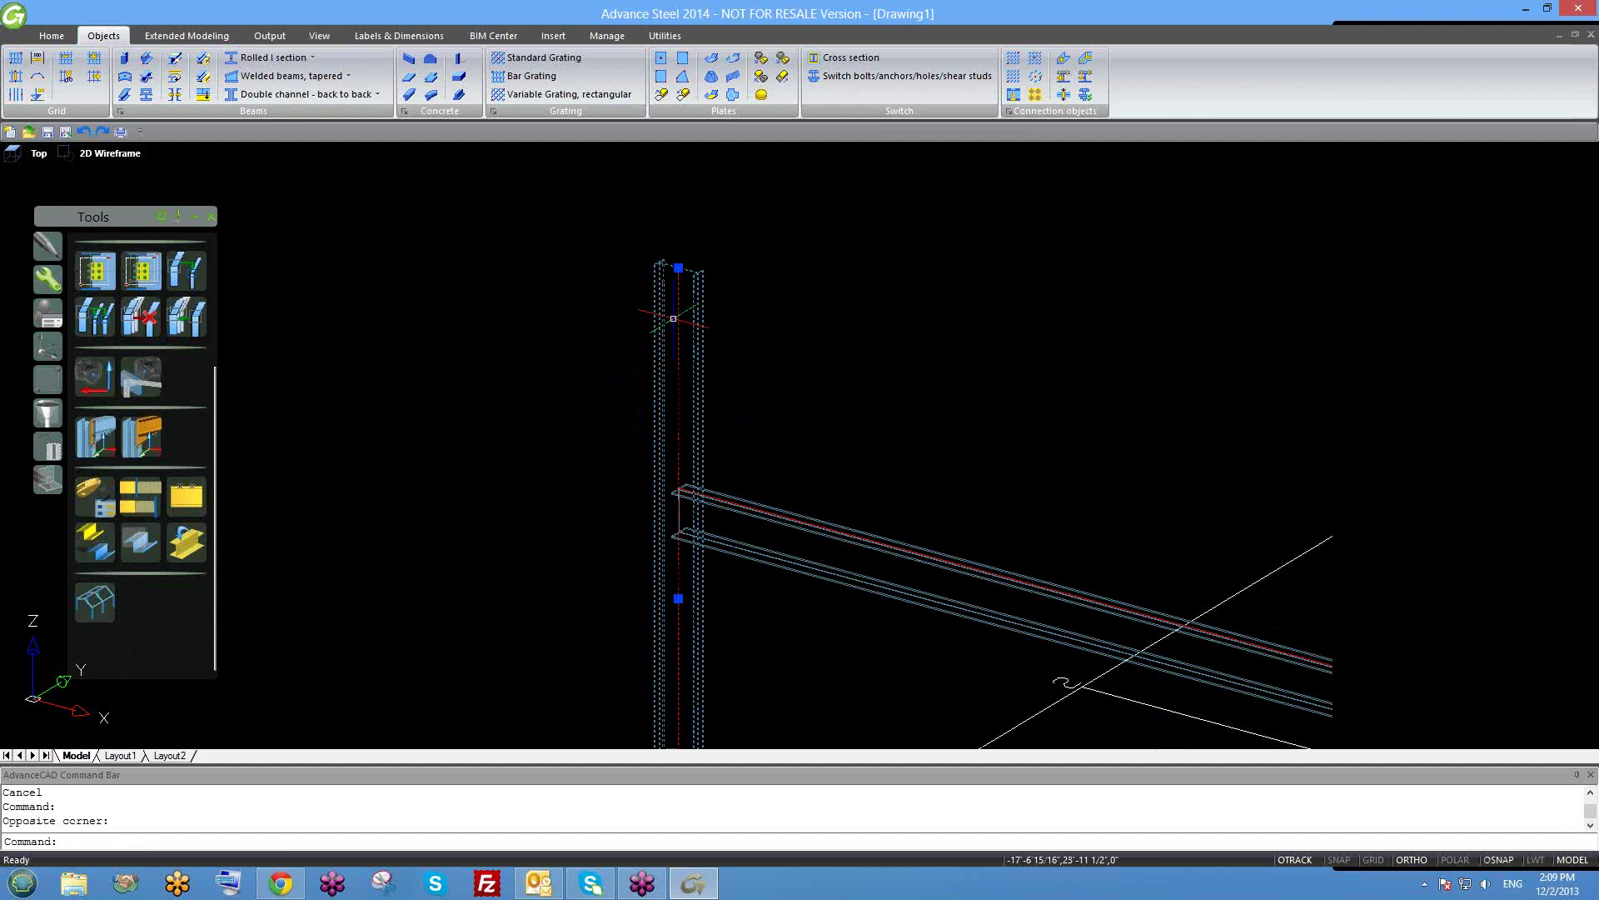
click(679, 268)
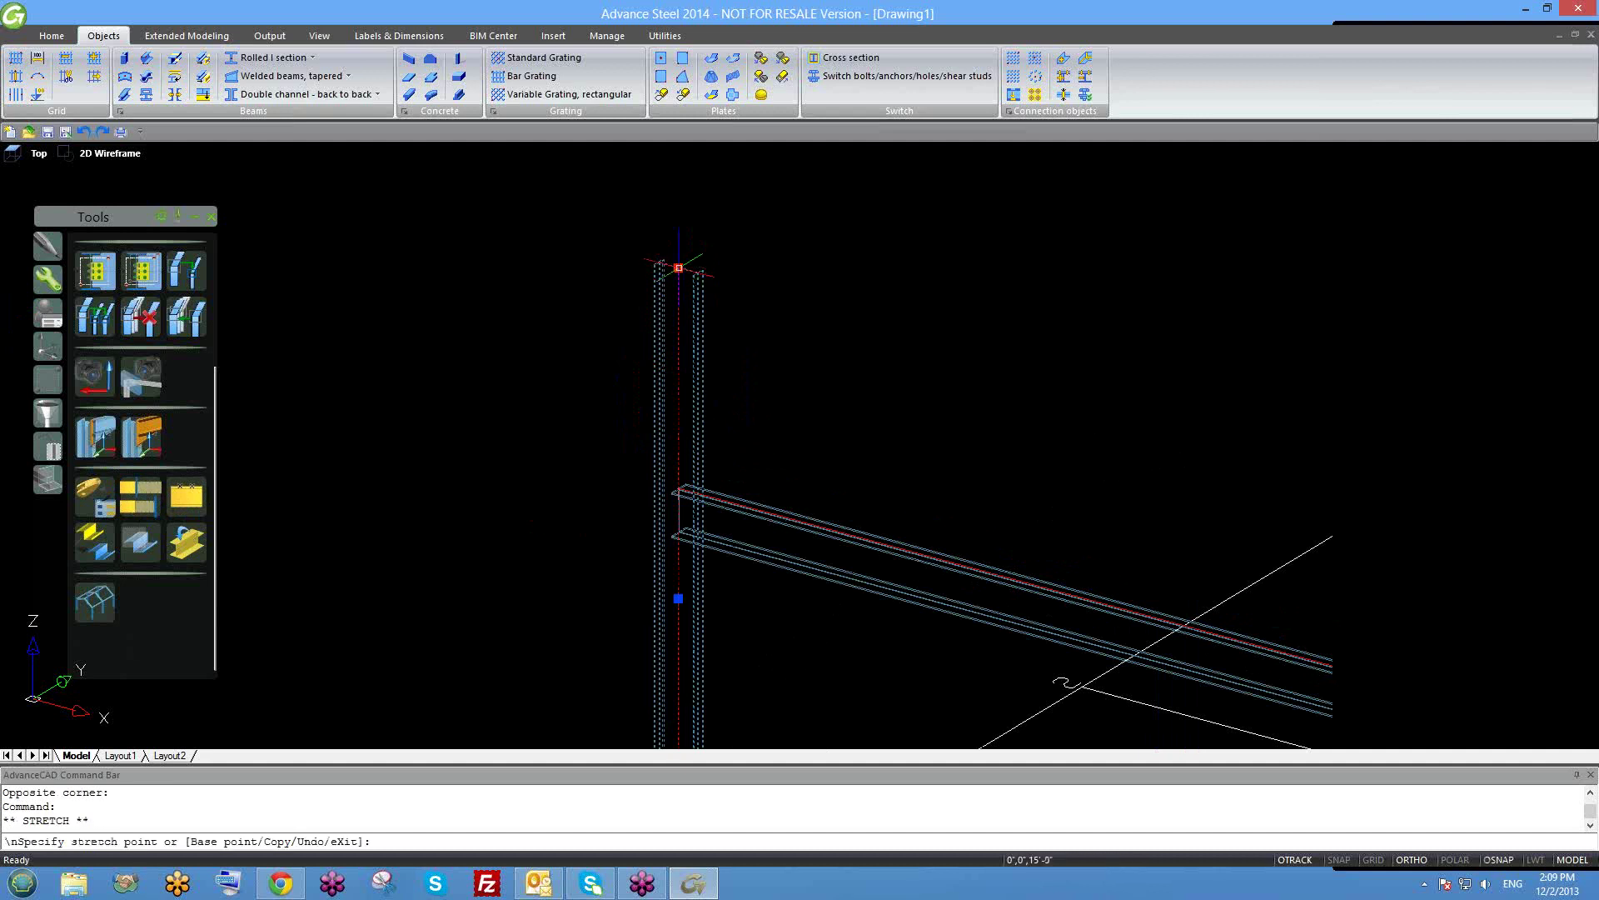
scroll(606, 679, up, 1)
click(698, 438)
key(Escape)
Stretch the top end of the column at A1 back above the beam to a height of about 16'-8".
scroll(697, 434, down, 1)
click(700, 520)
click(698, 441)
click(710, 184)
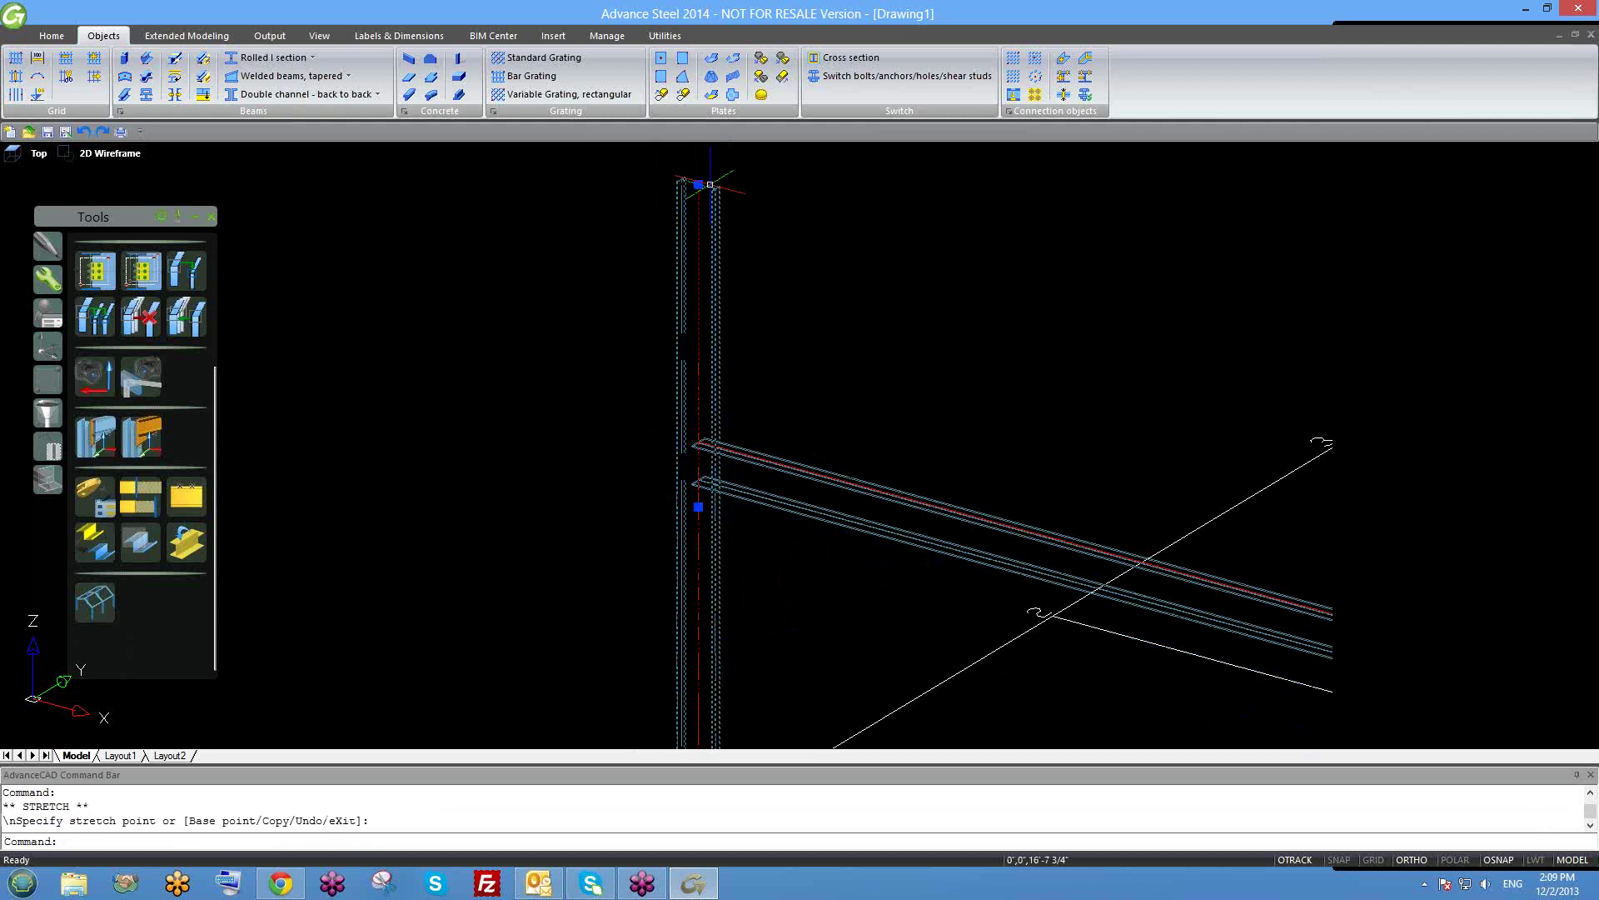
key(Escape)
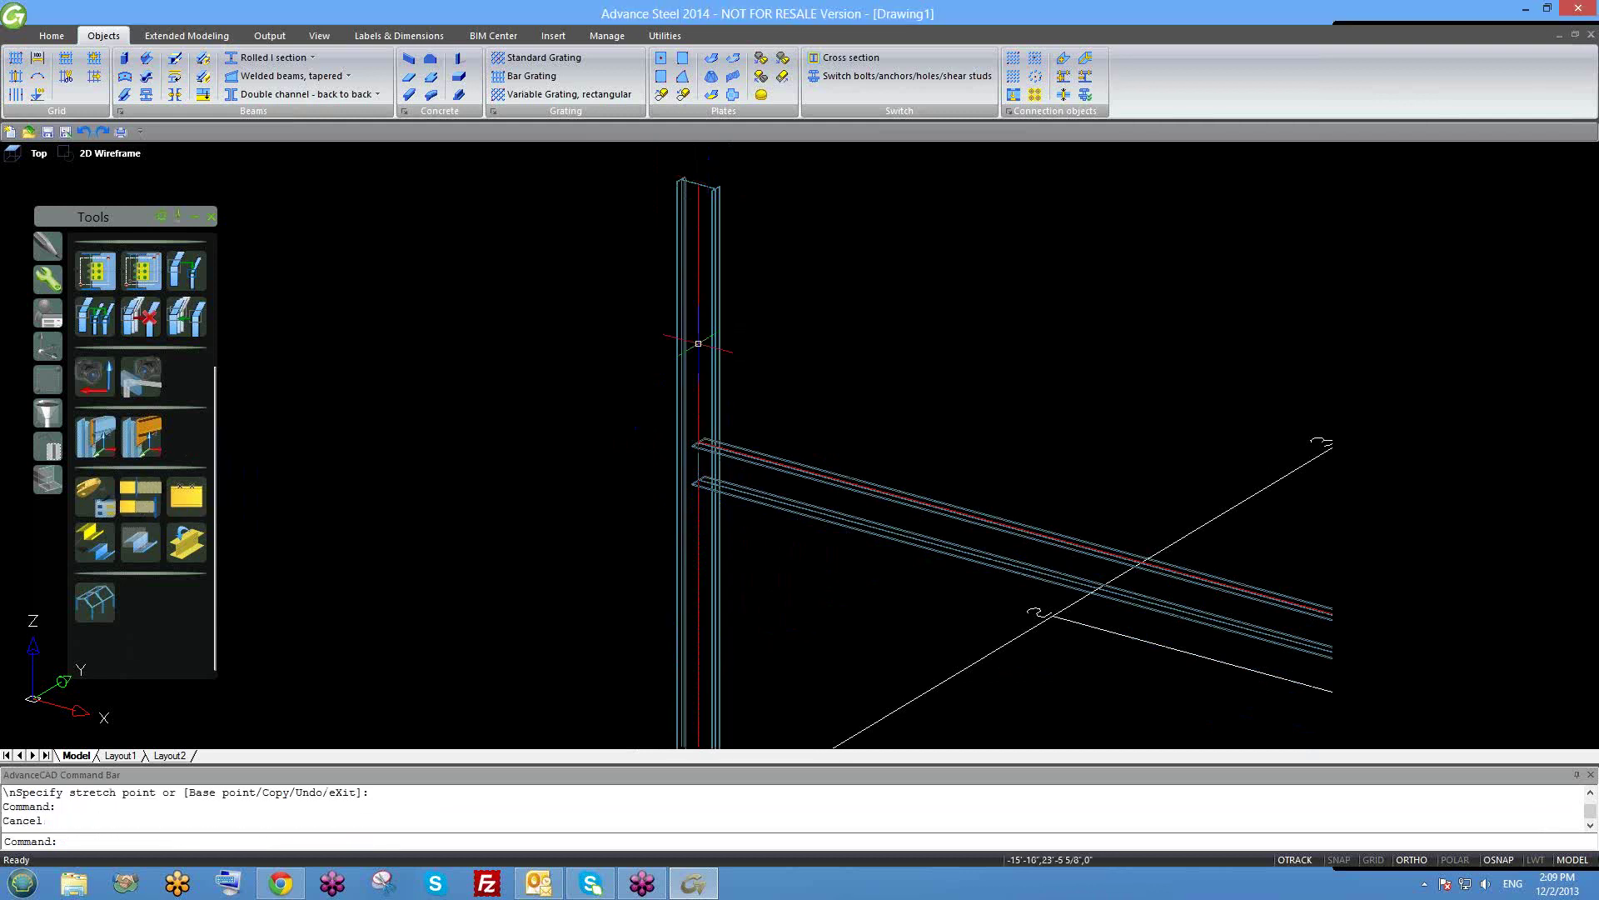
Try to trim the beam at A1 with Advanced Trim/Extend in Trim mode, using the System option and the A1 column as the boundary.
click(157, 457)
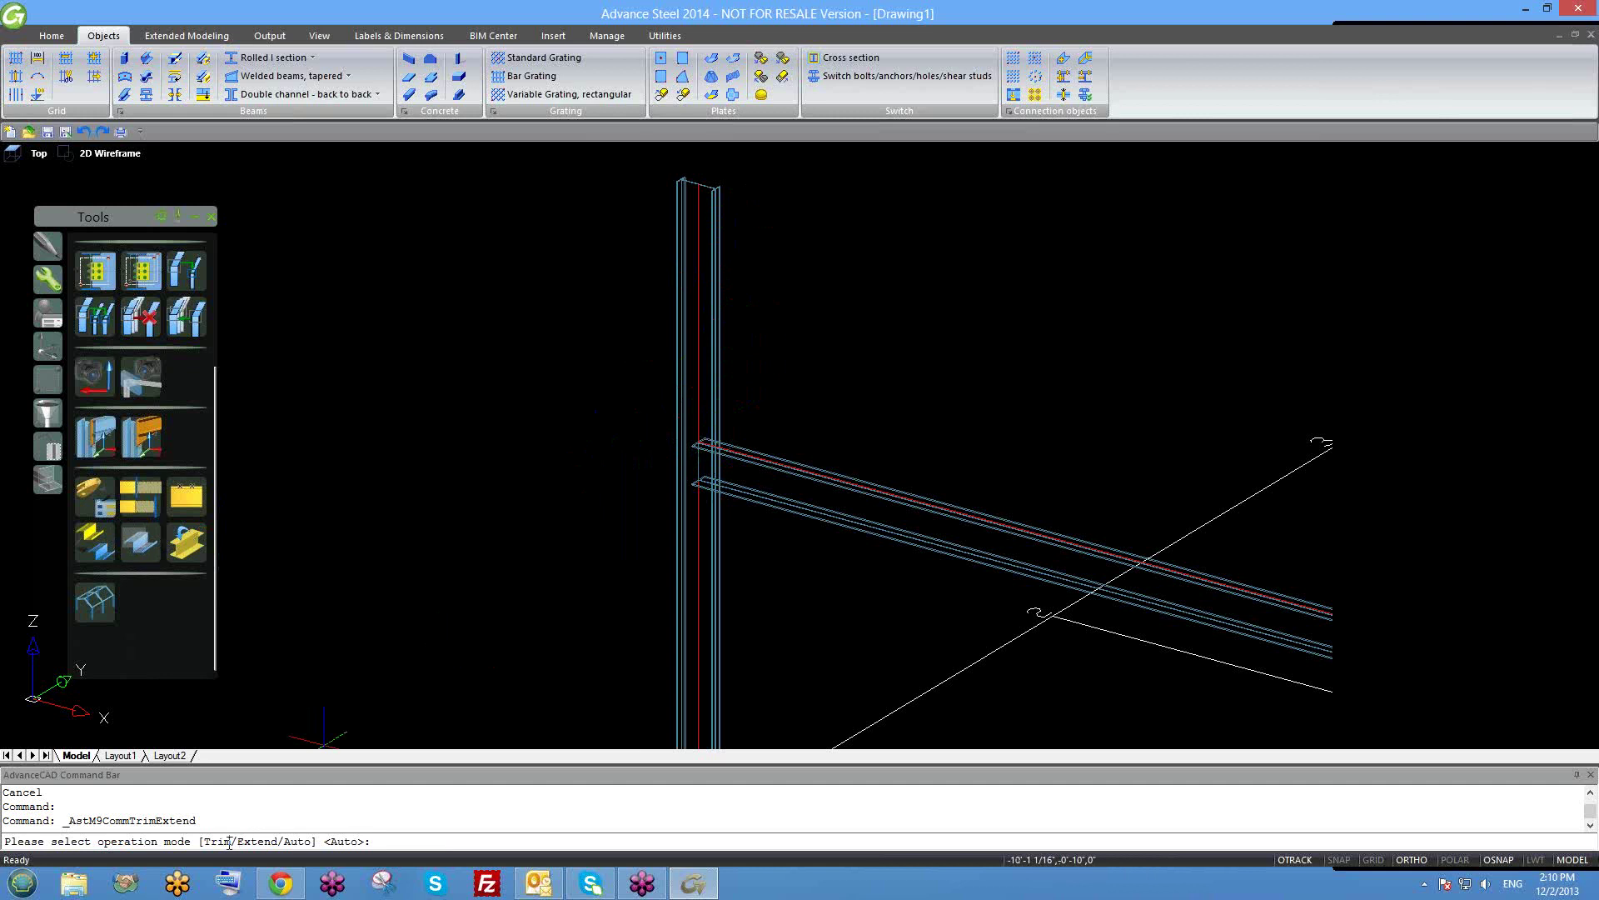
text(t)
key(Return)
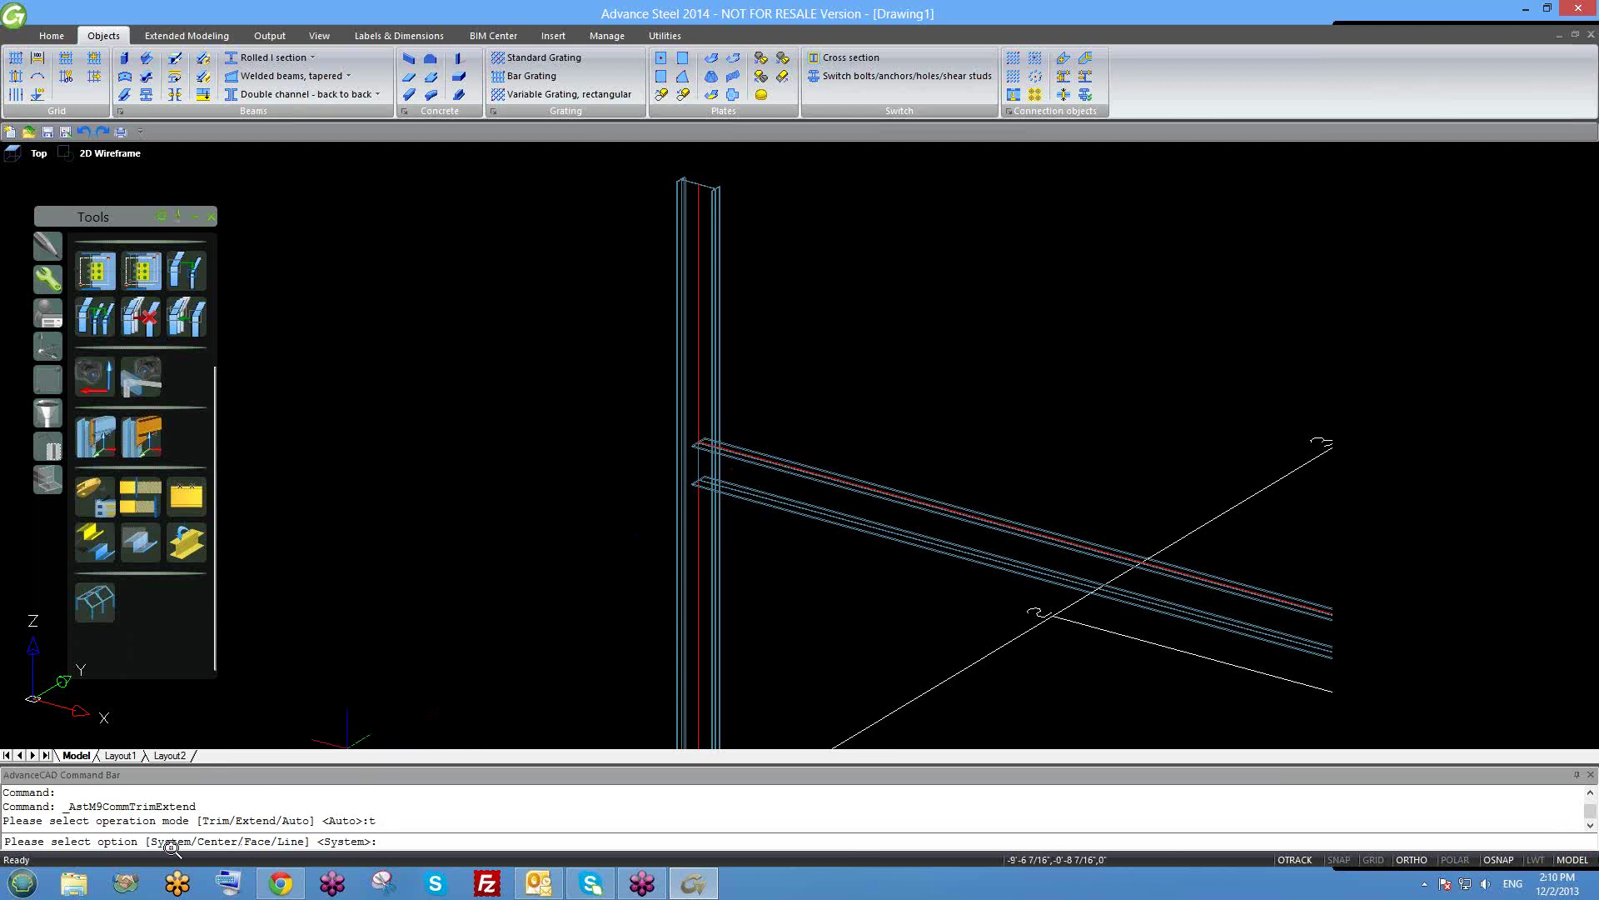
scroll(171, 744, up, 2)
scroll(275, 733, down, 2)
middle_drag(1178, 589, 1135, 703)
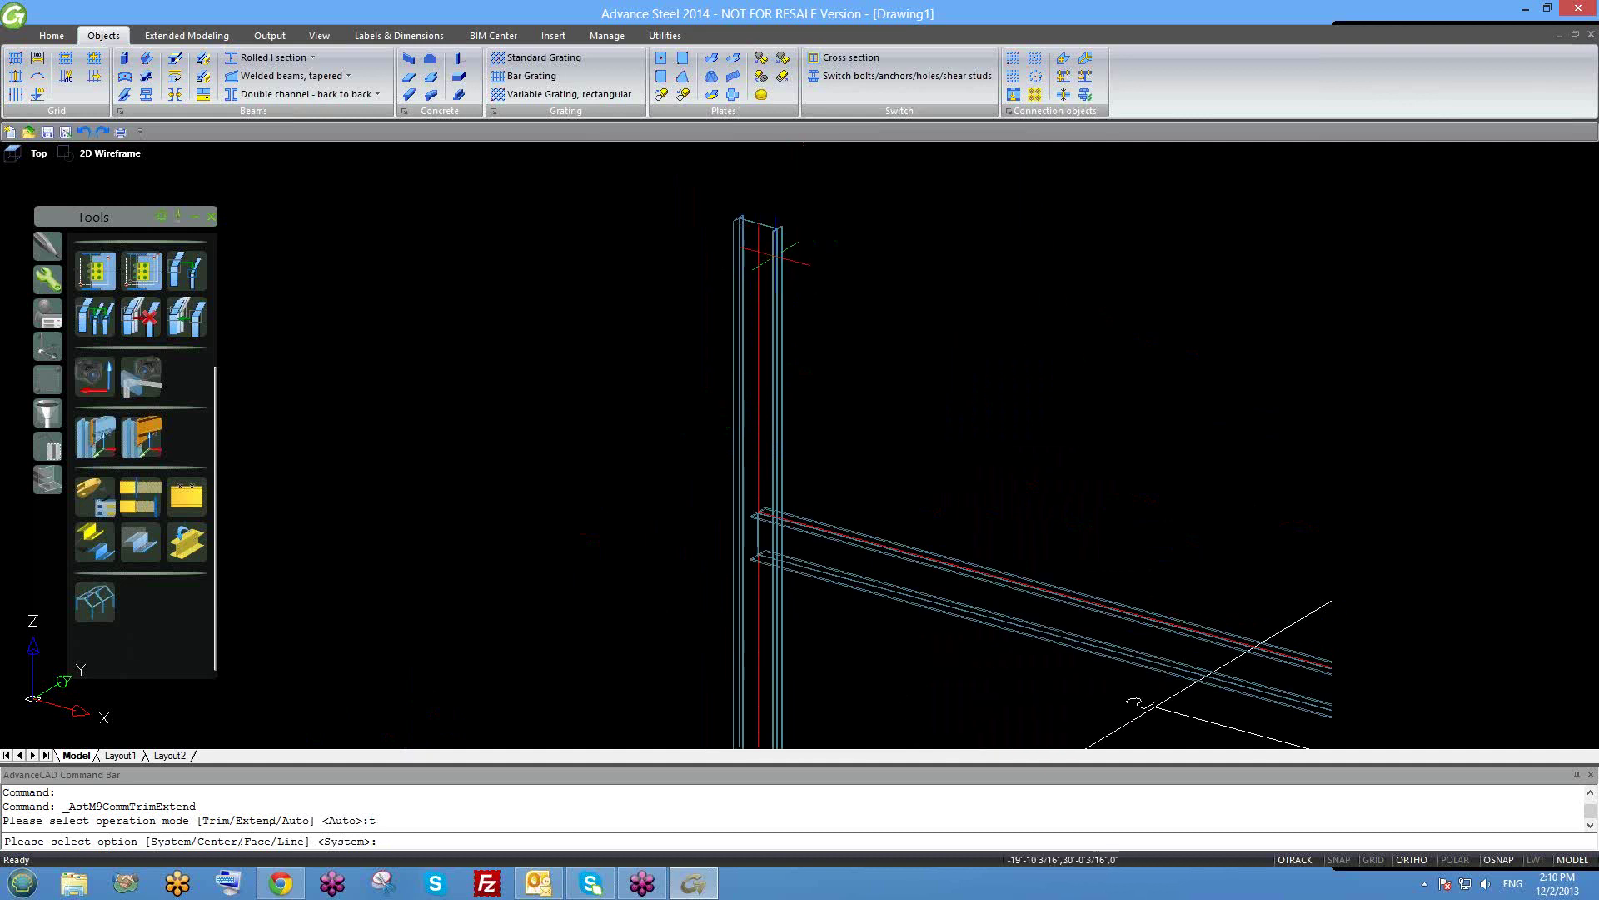
scroll(759, 517, up, 4)
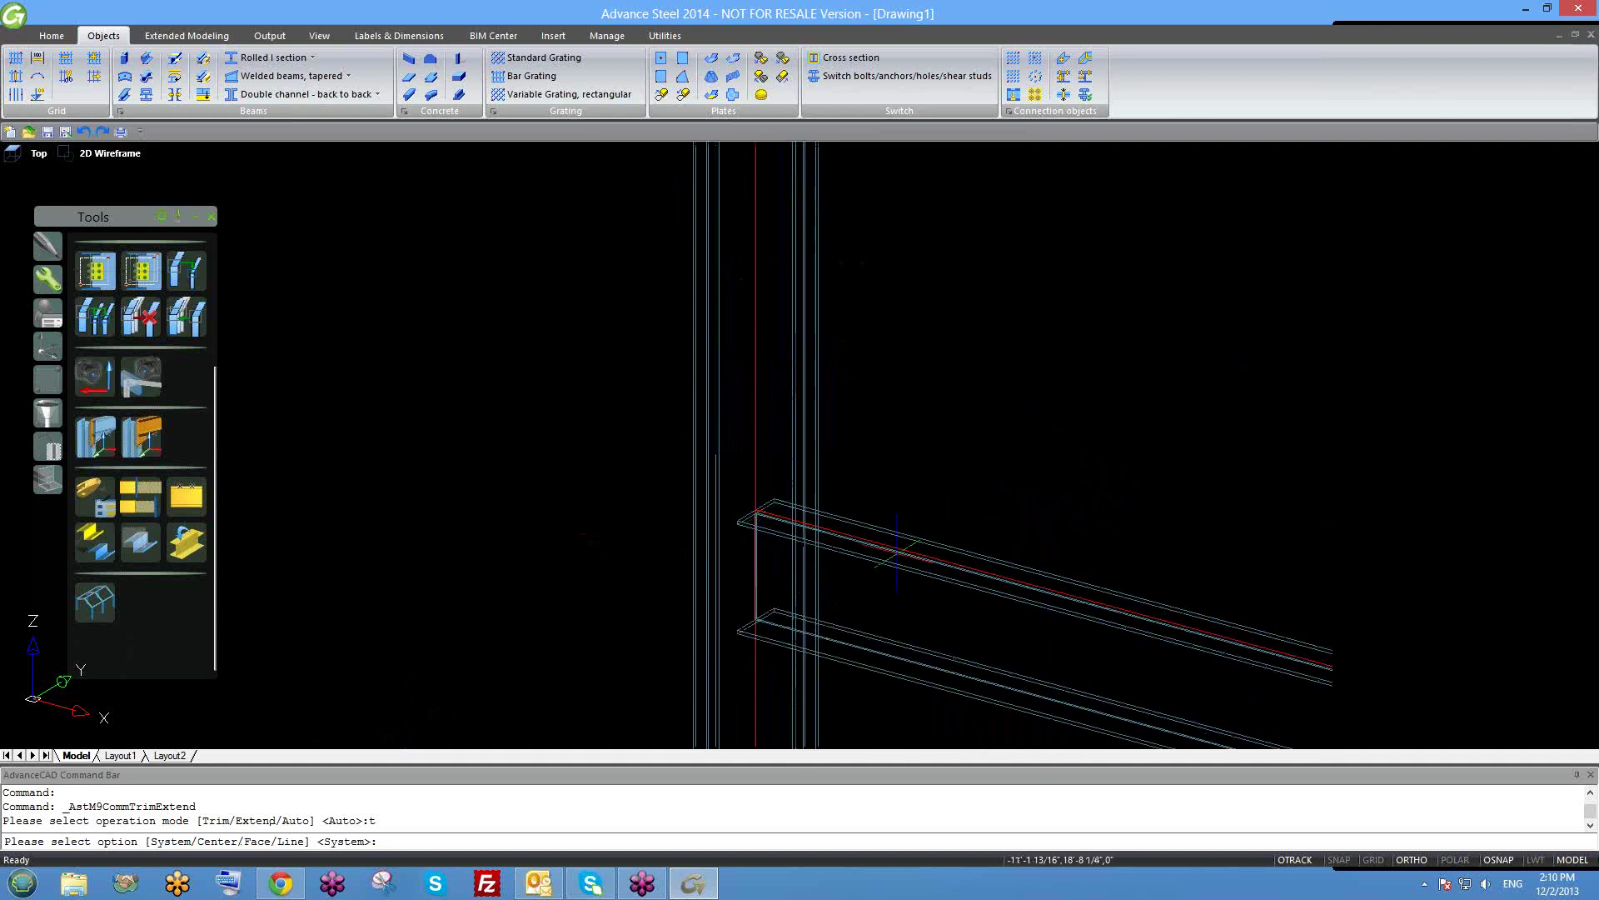
scroll(819, 527, up, 2)
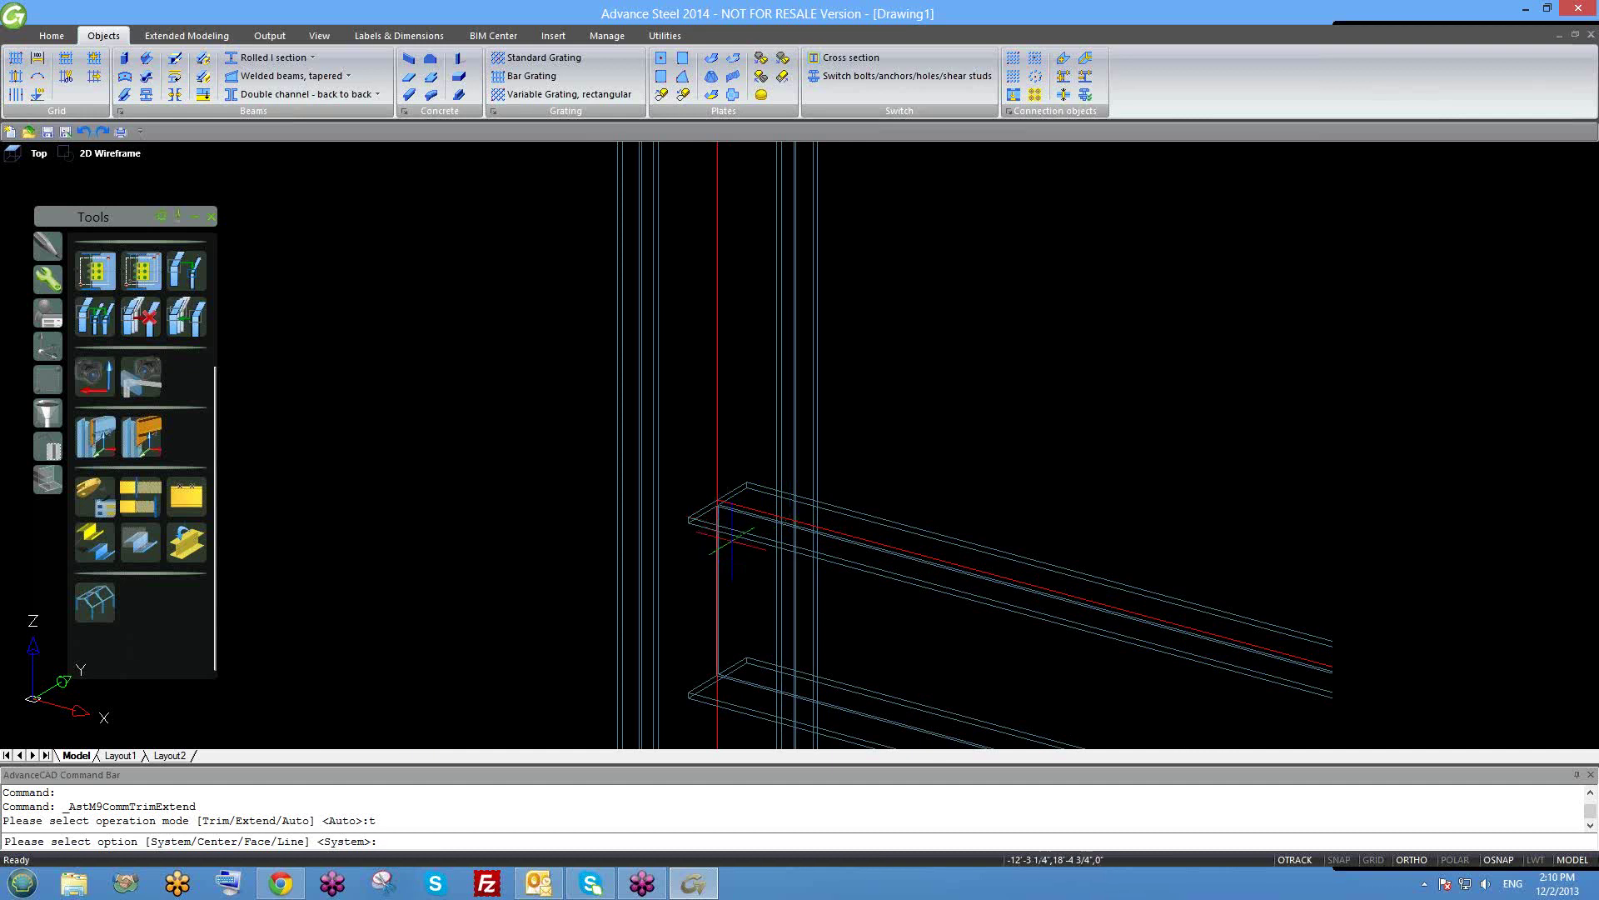
shift+middle_drag(761, 600, 762, 554)
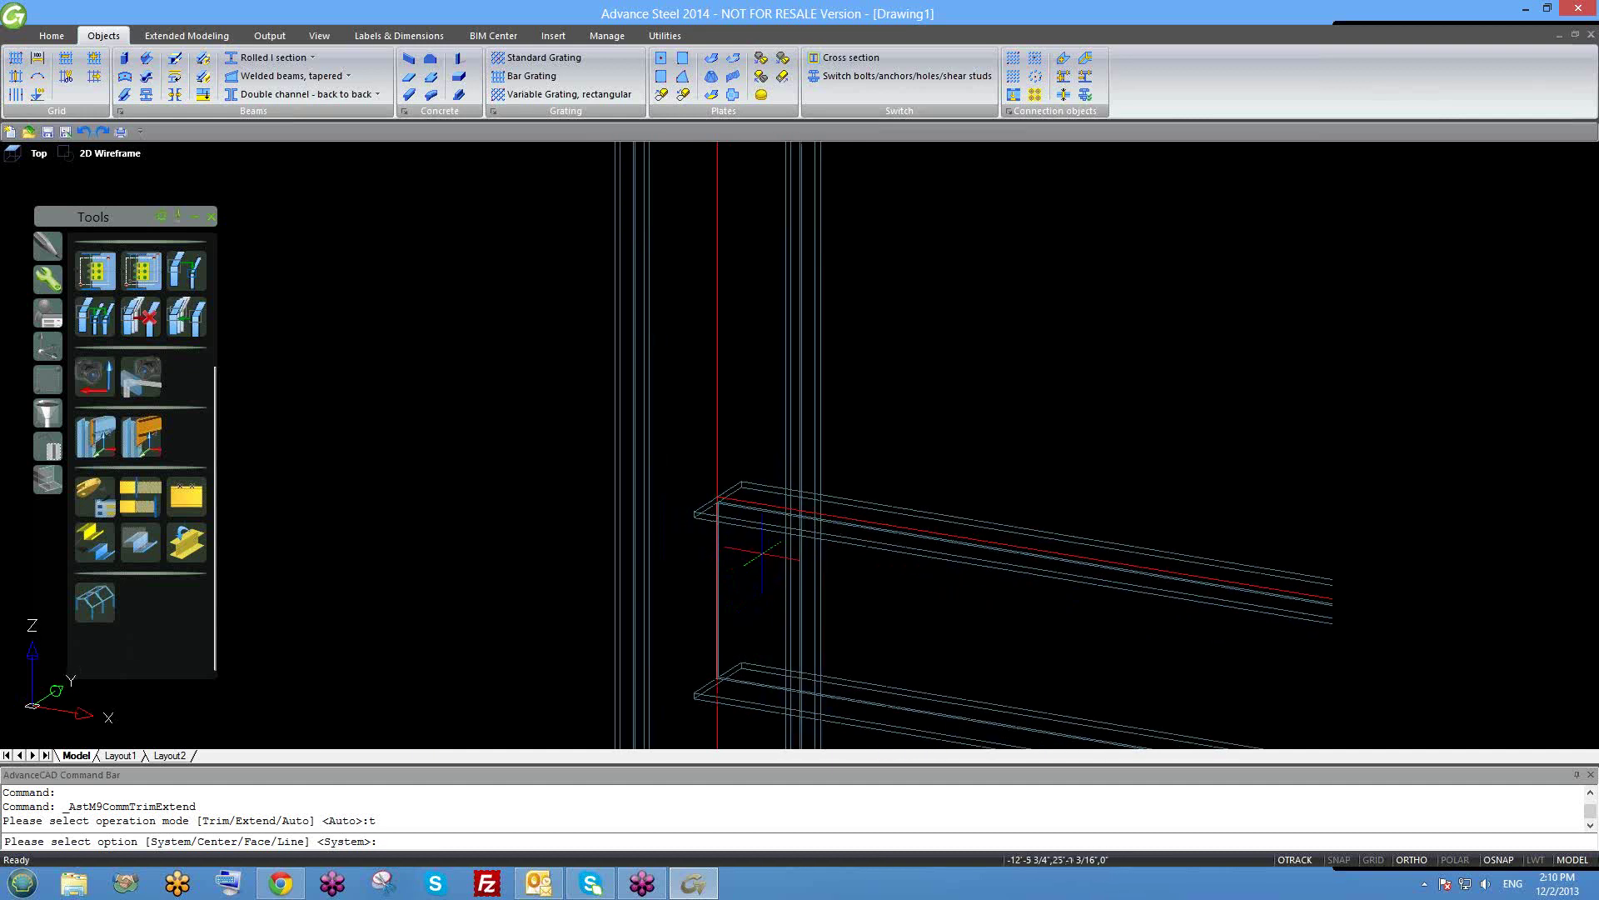
scroll(779, 504, up, 2)
scroll(724, 500, up, 1)
scroll(724, 500, down, 3)
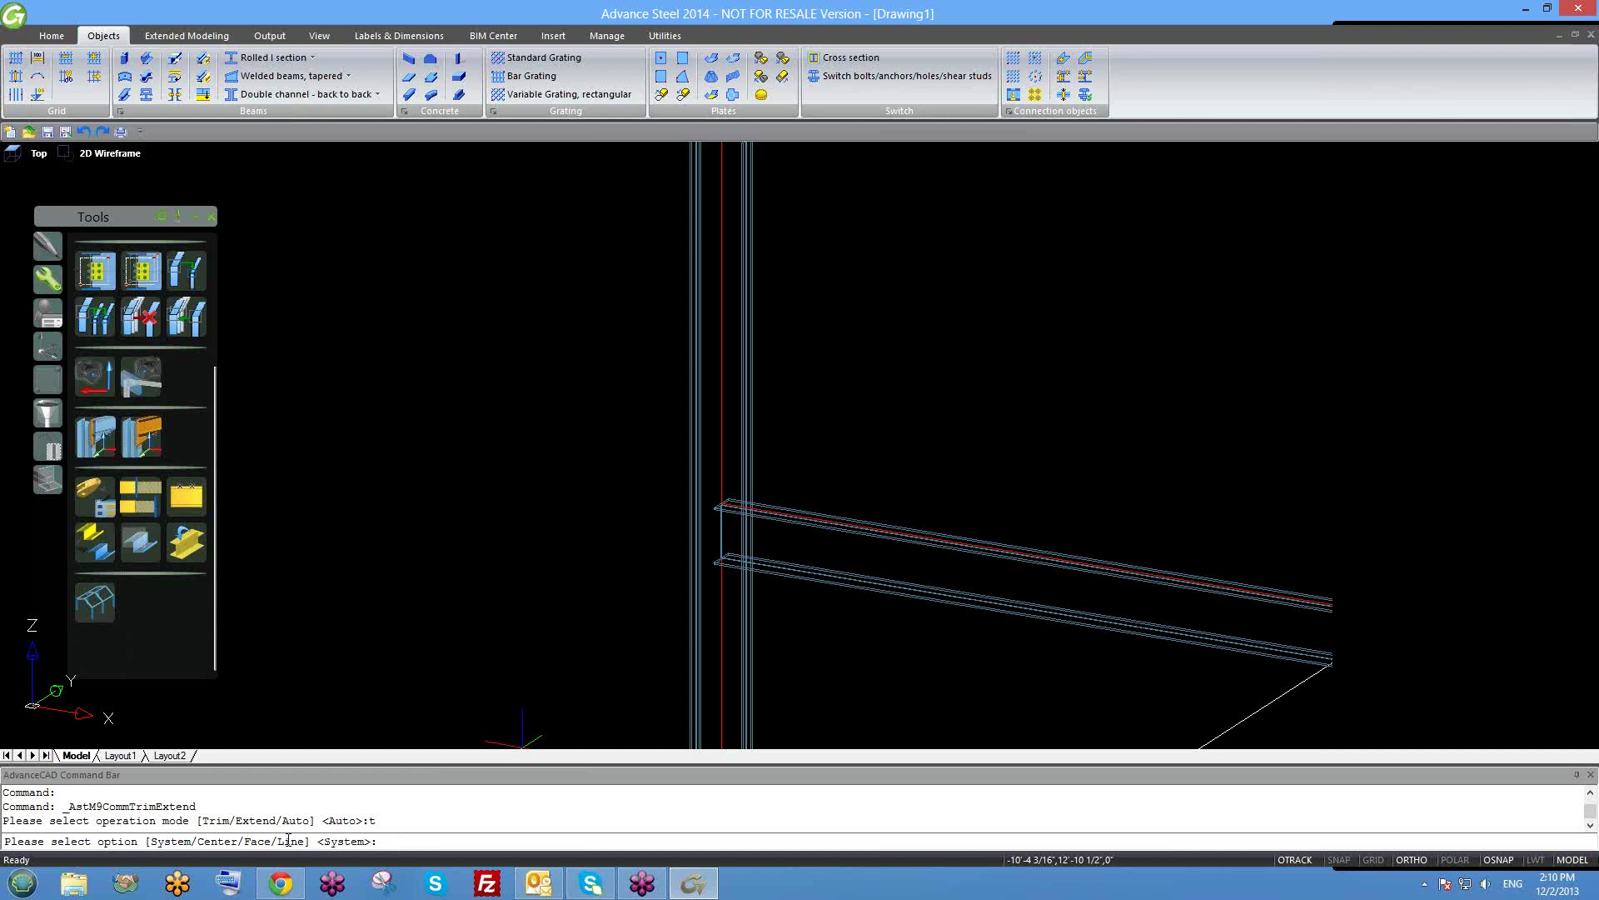
key(Return)
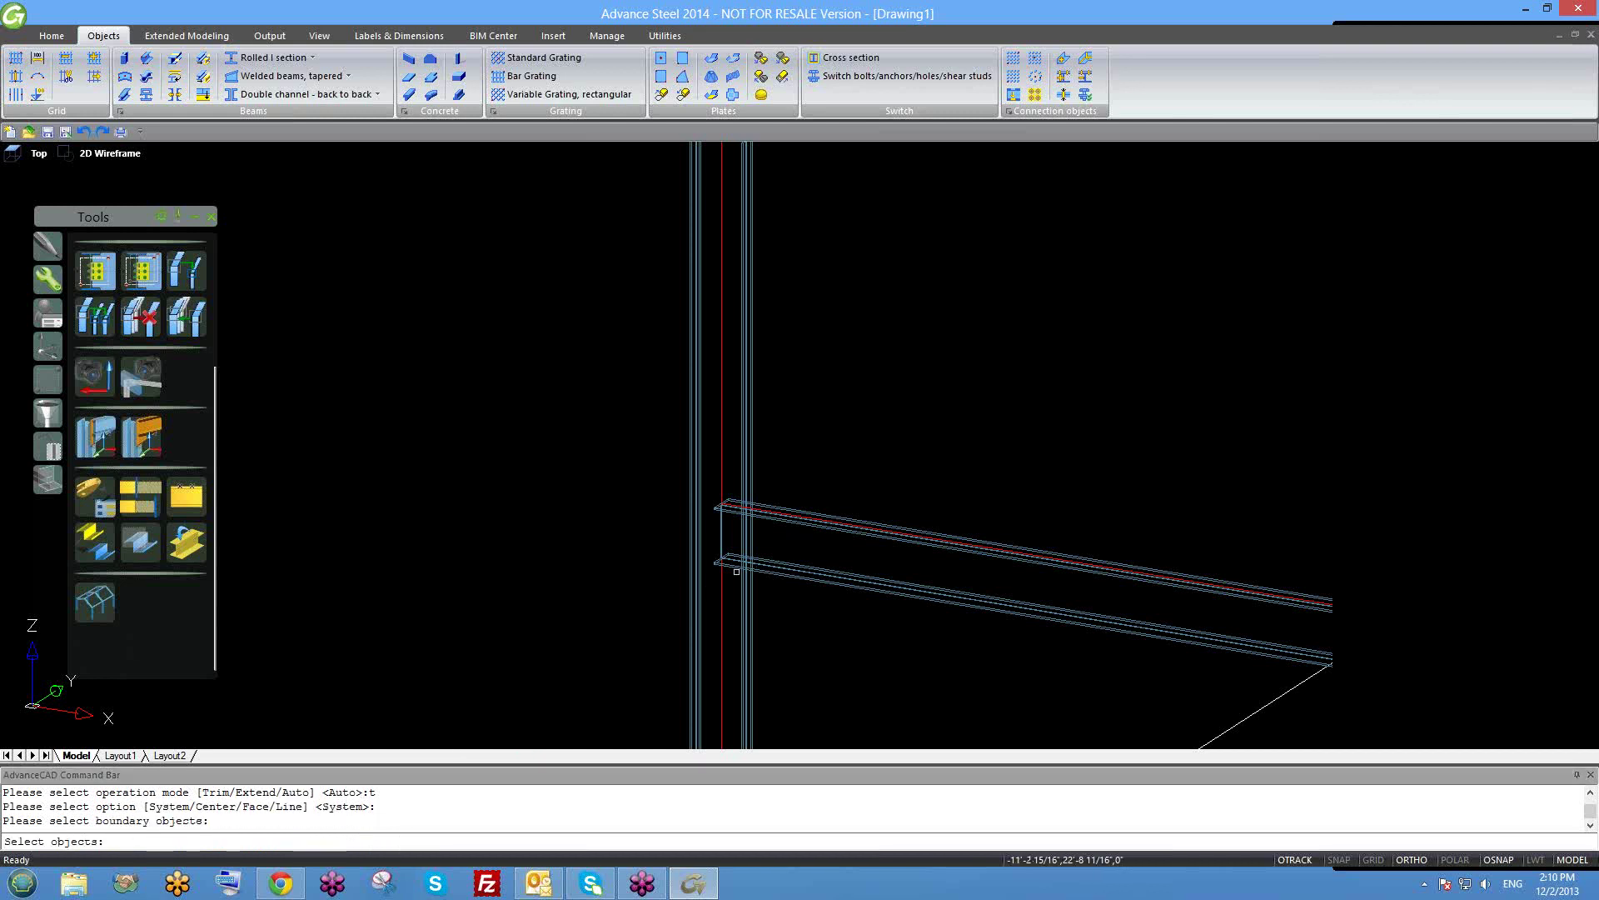
scroll(742, 569, down, 3)
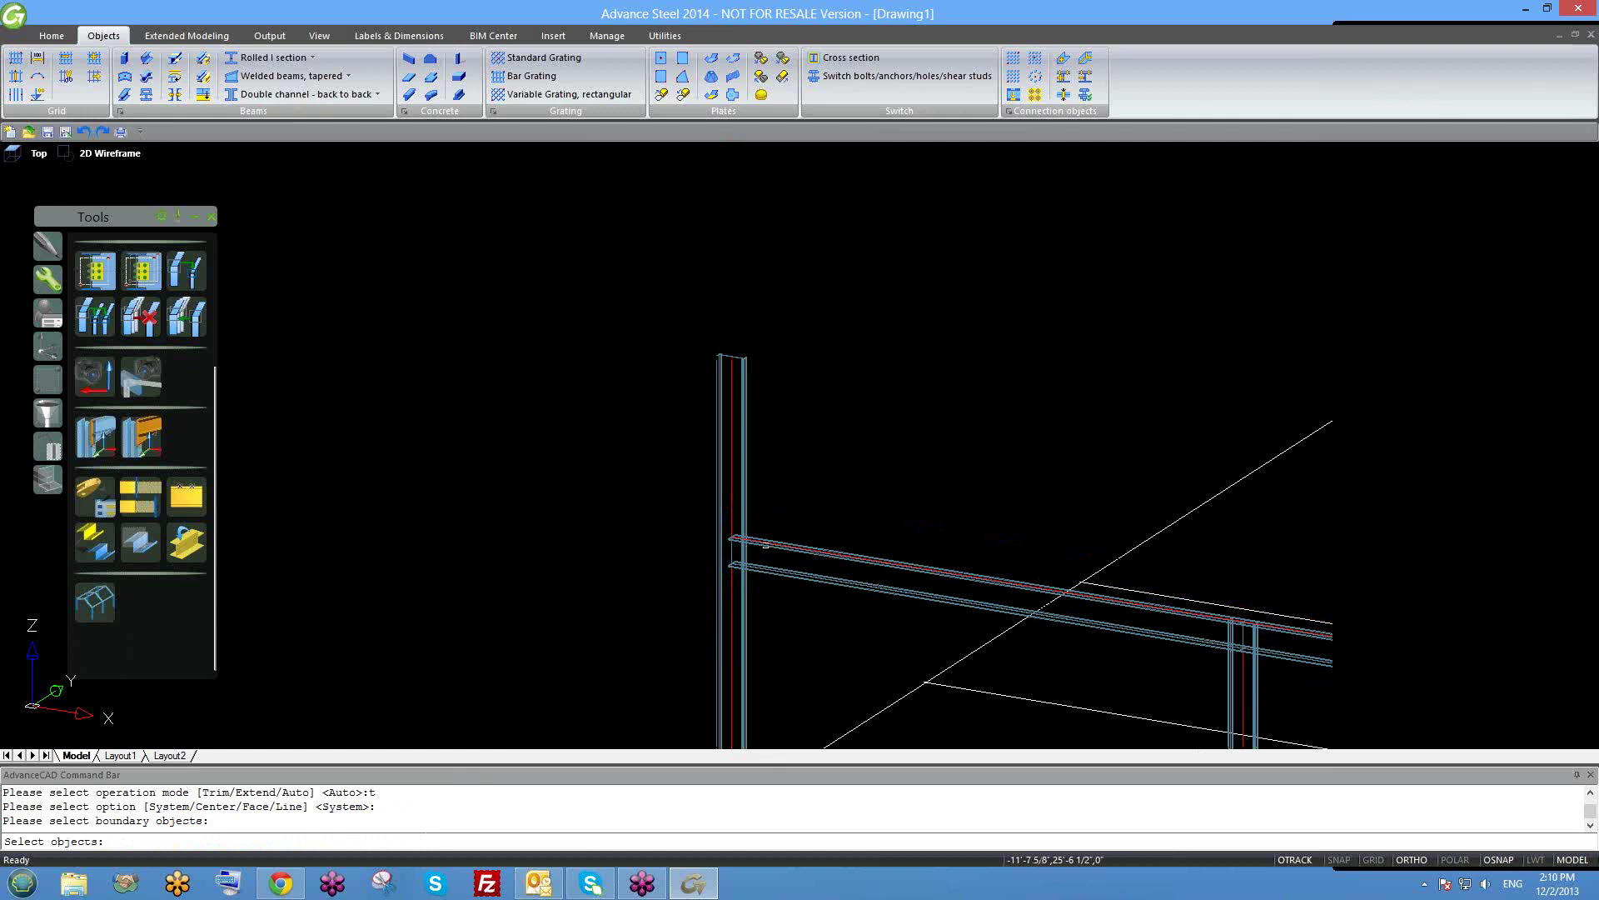
click(745, 508)
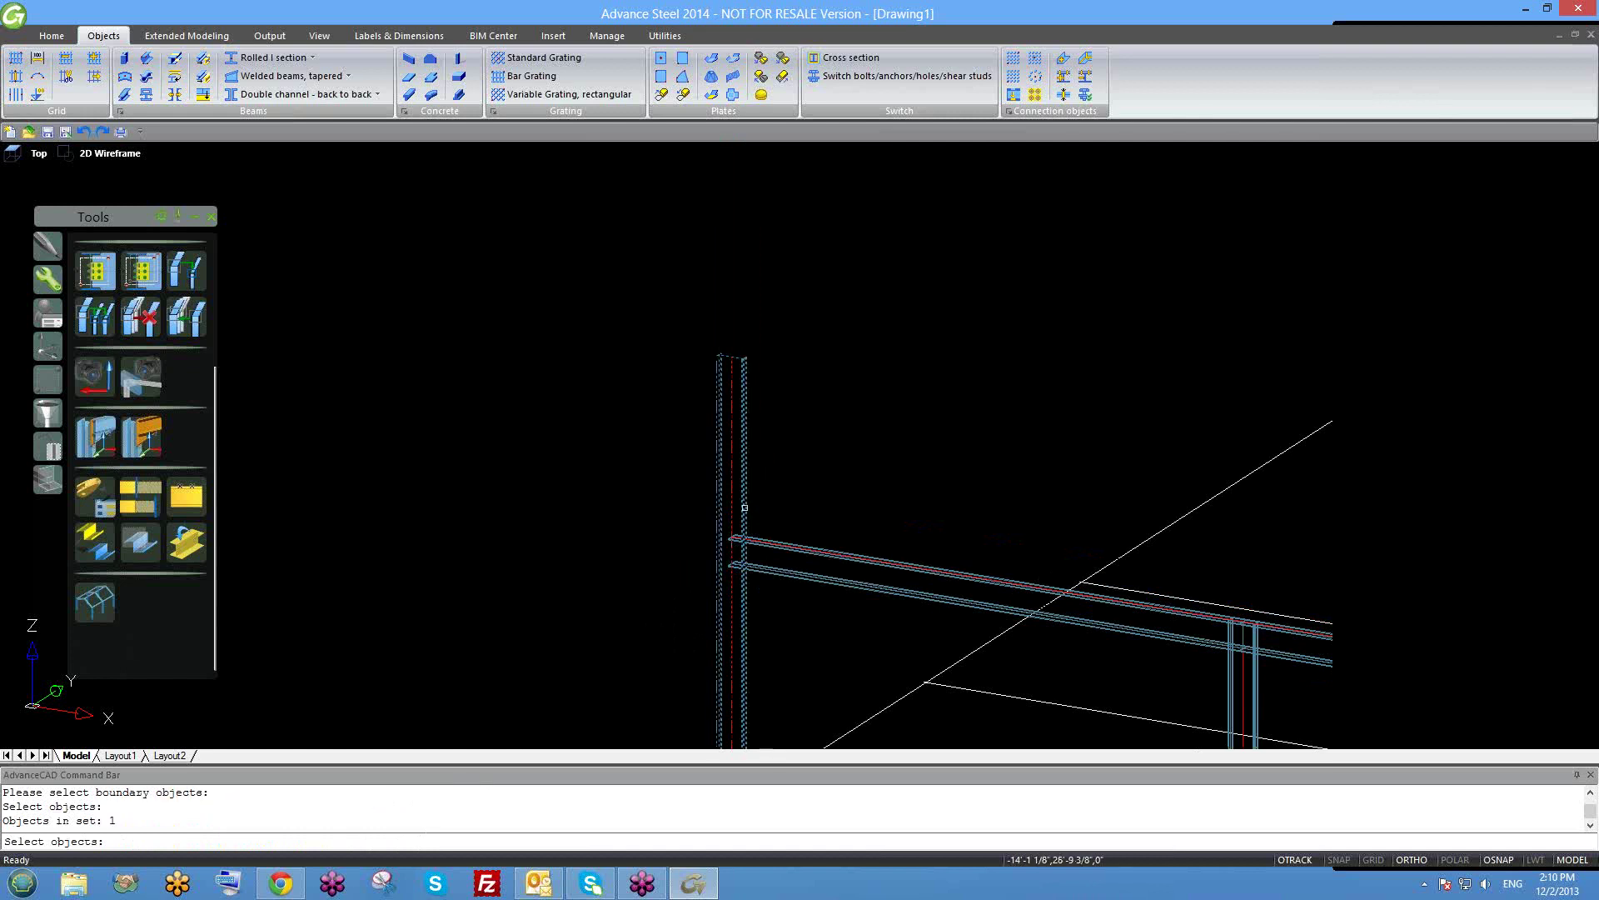
key(Return)
click(758, 543)
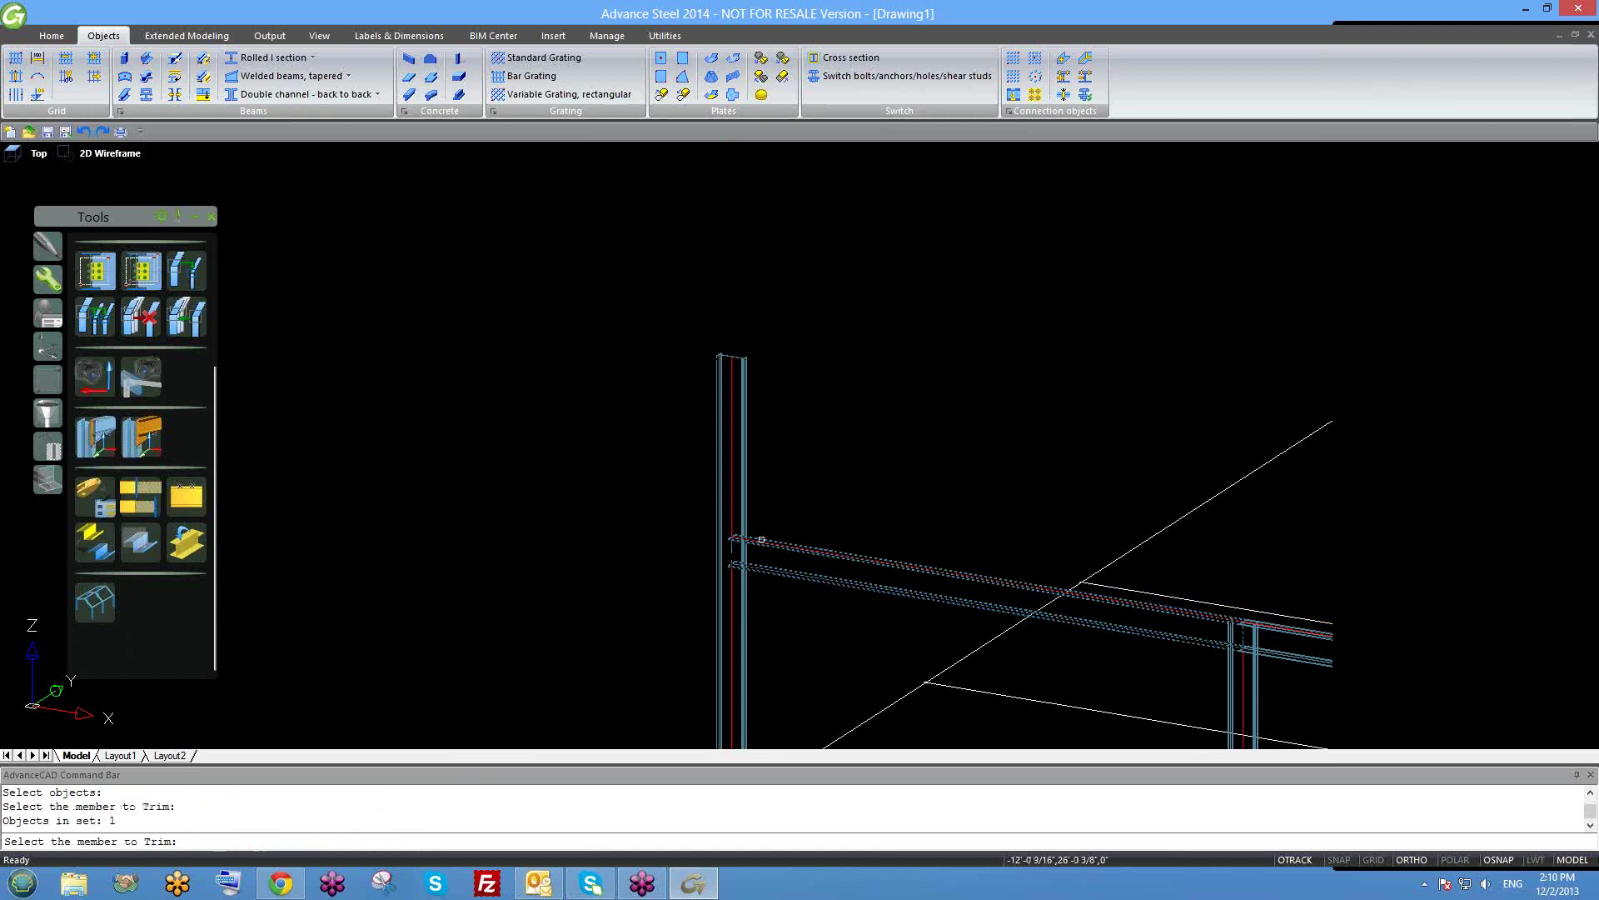
key(Escape)
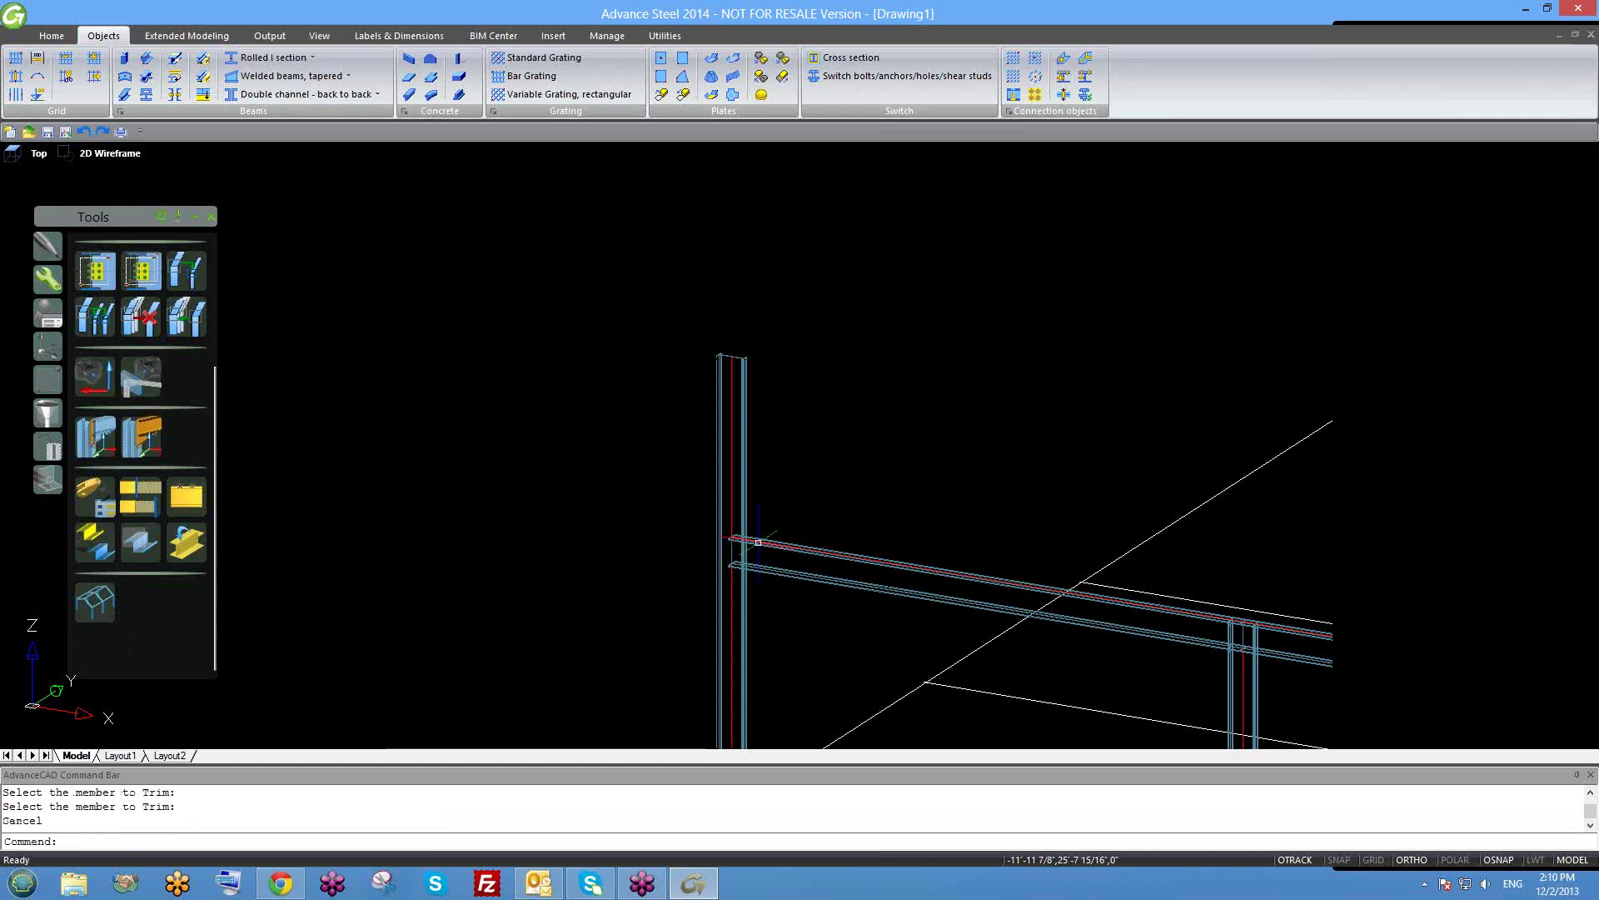
Trim the top of the column at A1 with Advanced Trim/Extend in System mode, using the beam as the boundary.
click(140, 494)
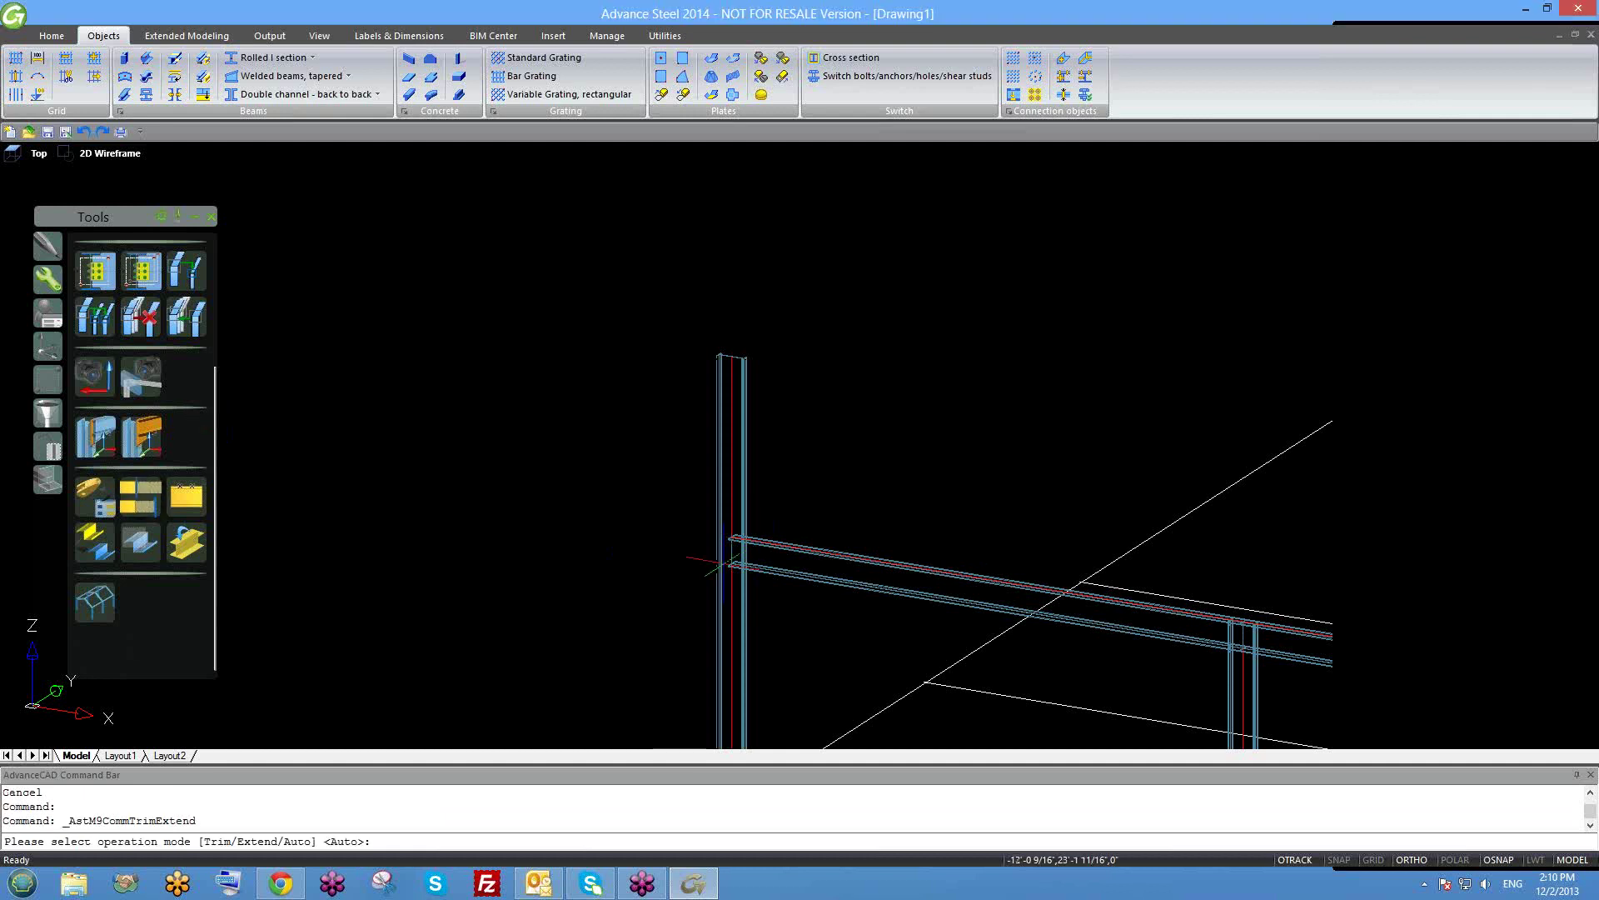
key(Return)
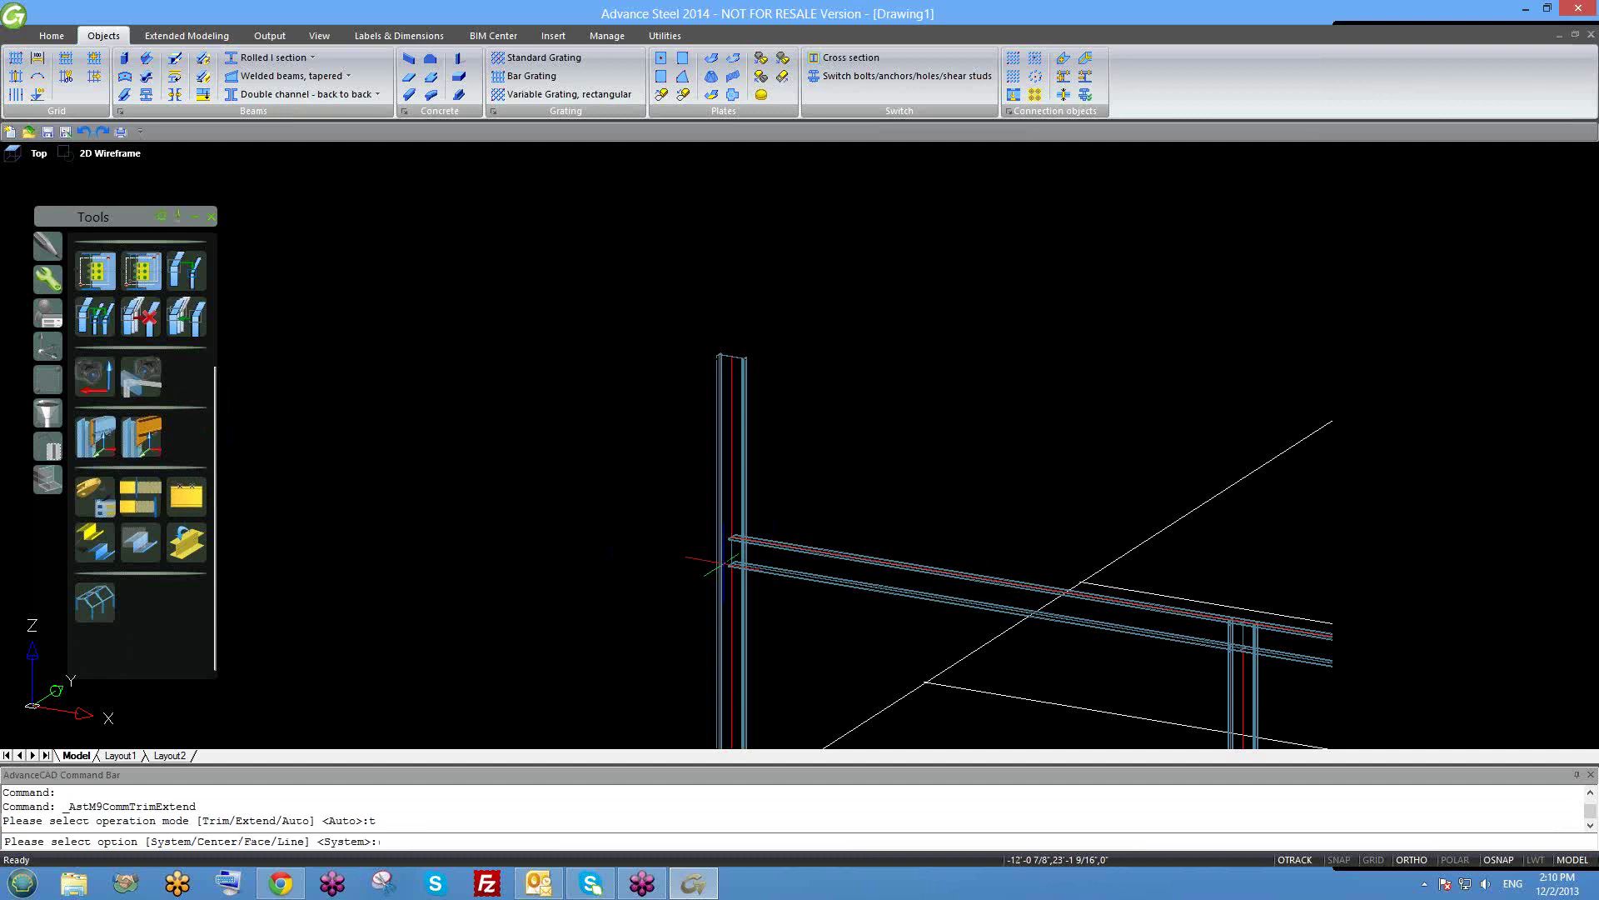
key(Return)
click(762, 543)
key(Return)
click(745, 498)
key(Return)
scroll(739, 553, up, 2)
scroll(764, 529, down, 3)
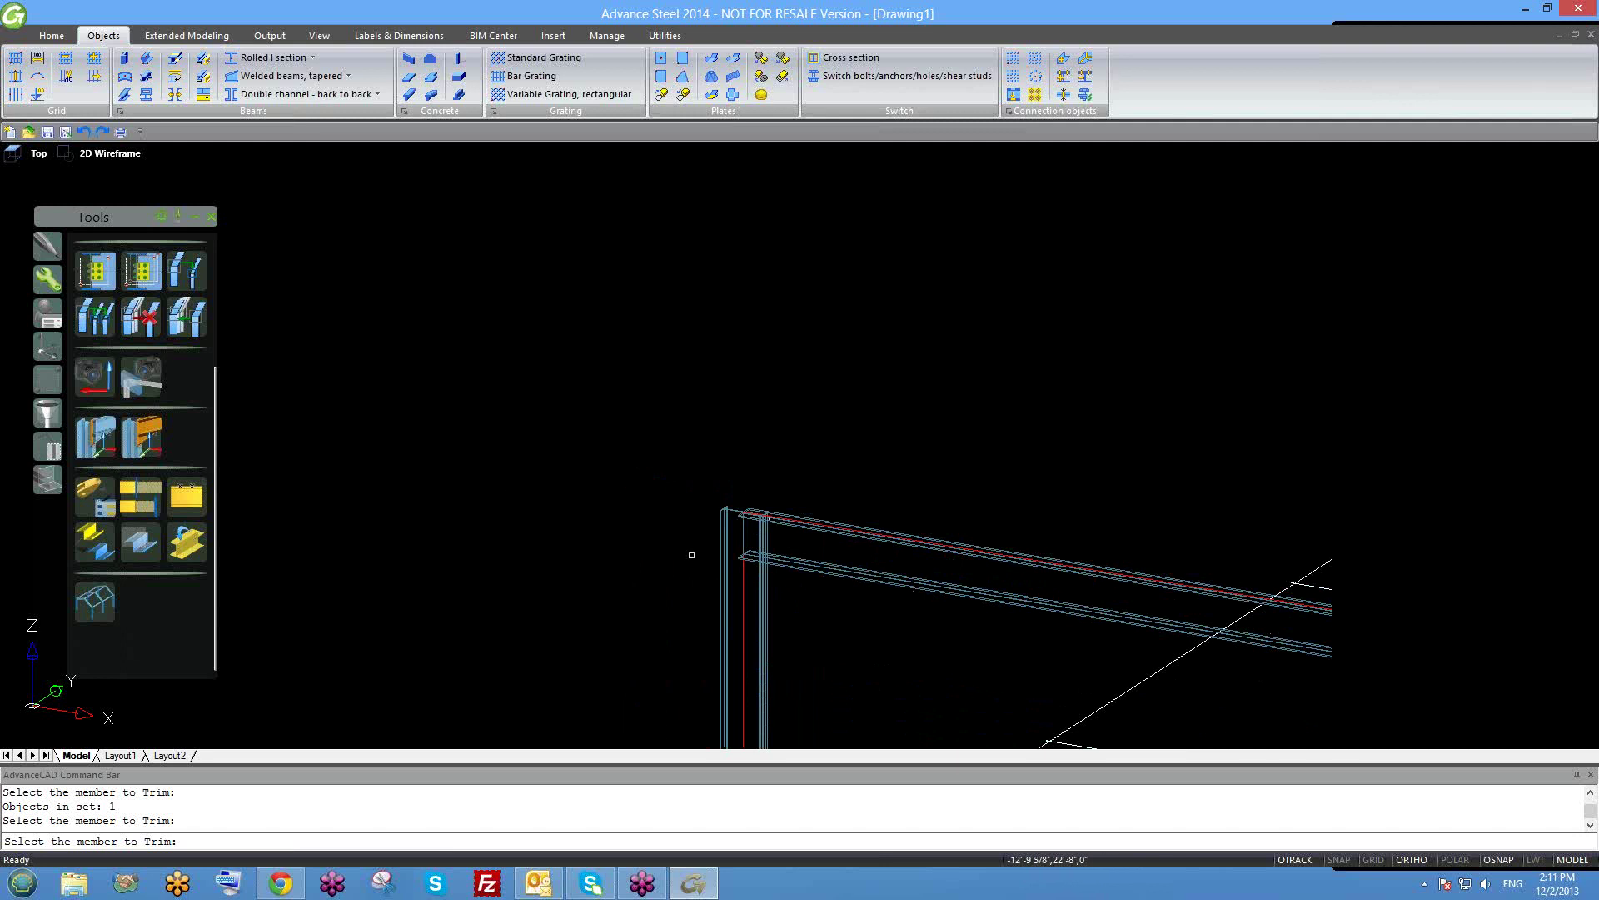
key(Escape)
Examine the joint between the trimmed A1 column and the beam, both close up and within the whole frame.
scroll(753, 522, up, 3)
click(708, 483)
key(Escape)
scroll(694, 528, down, 2)
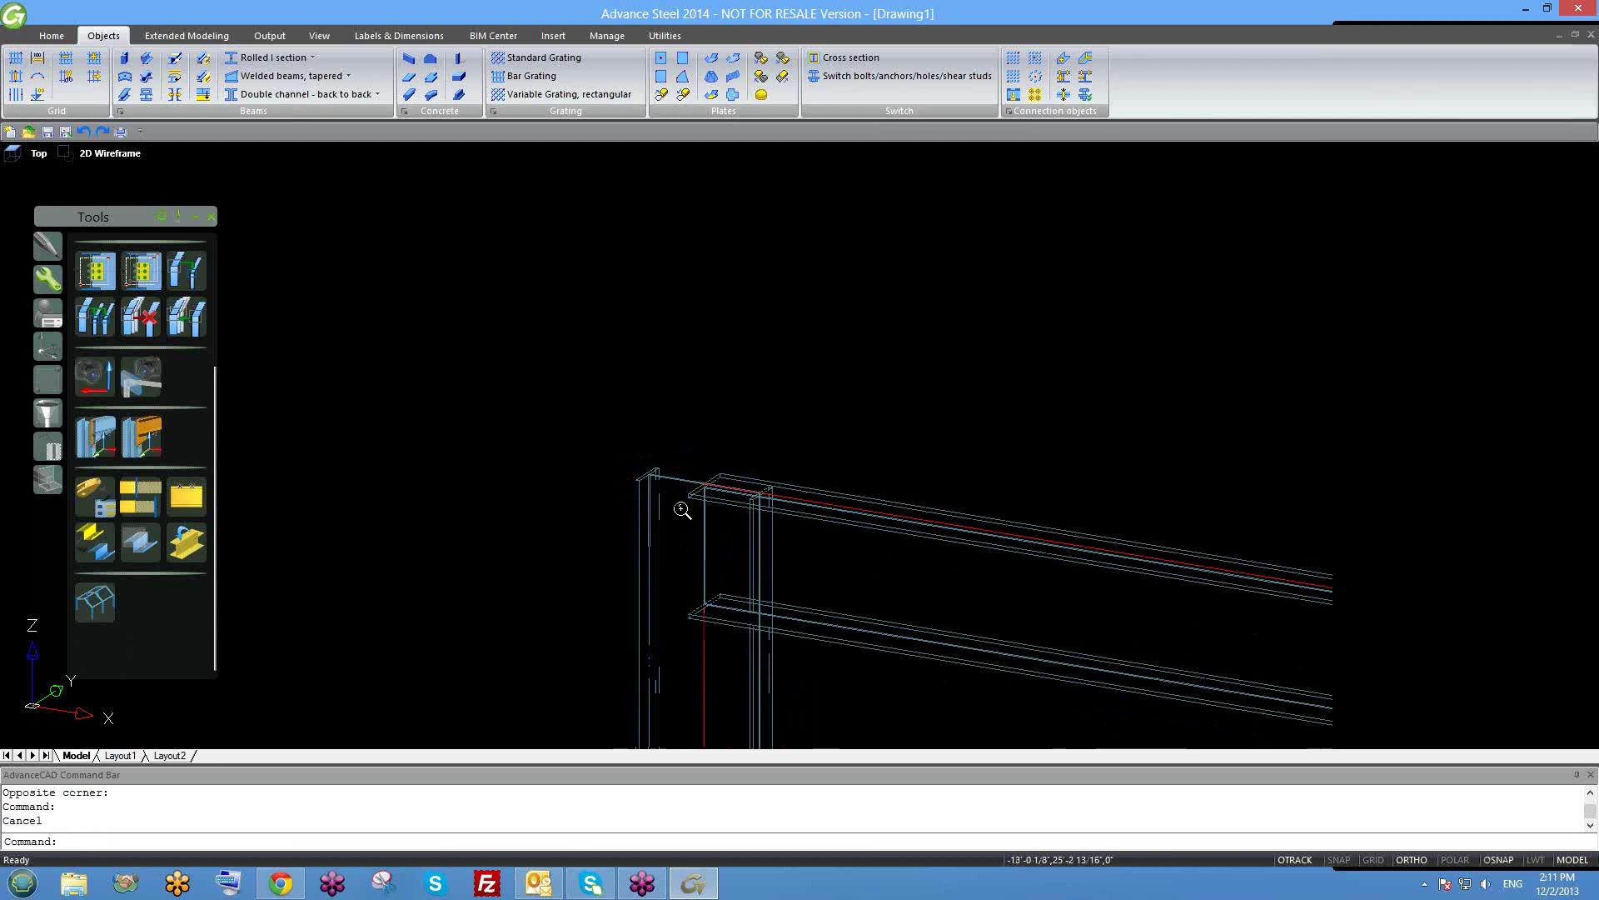
scroll(694, 527, up, 2)
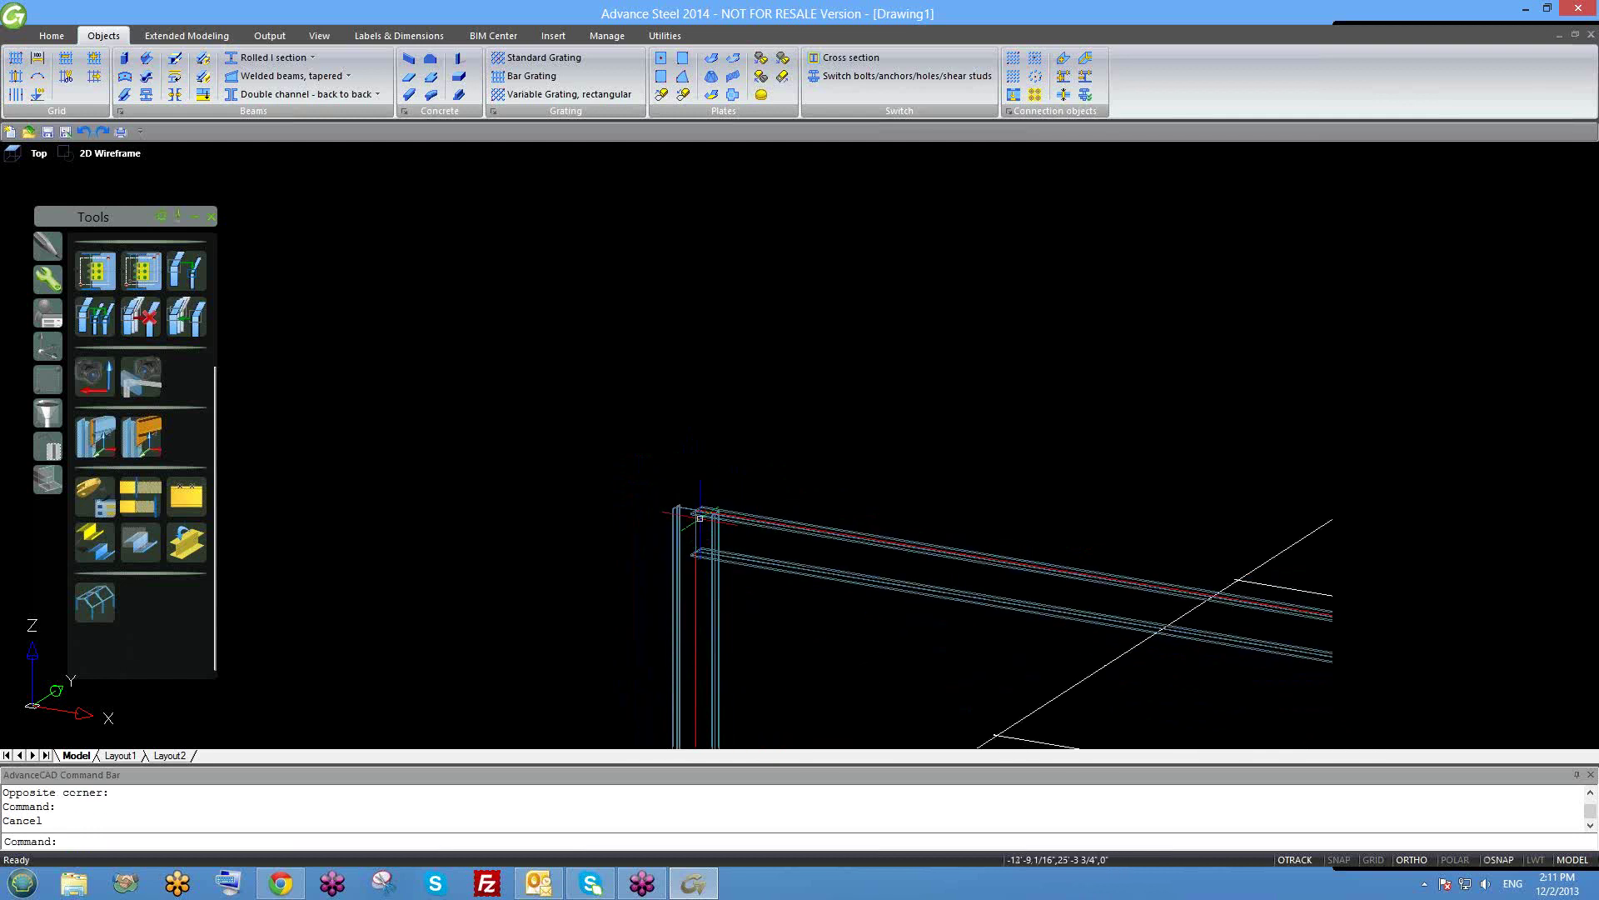
scroll(686, 525, down, 3)
scroll(691, 523, up, 2)
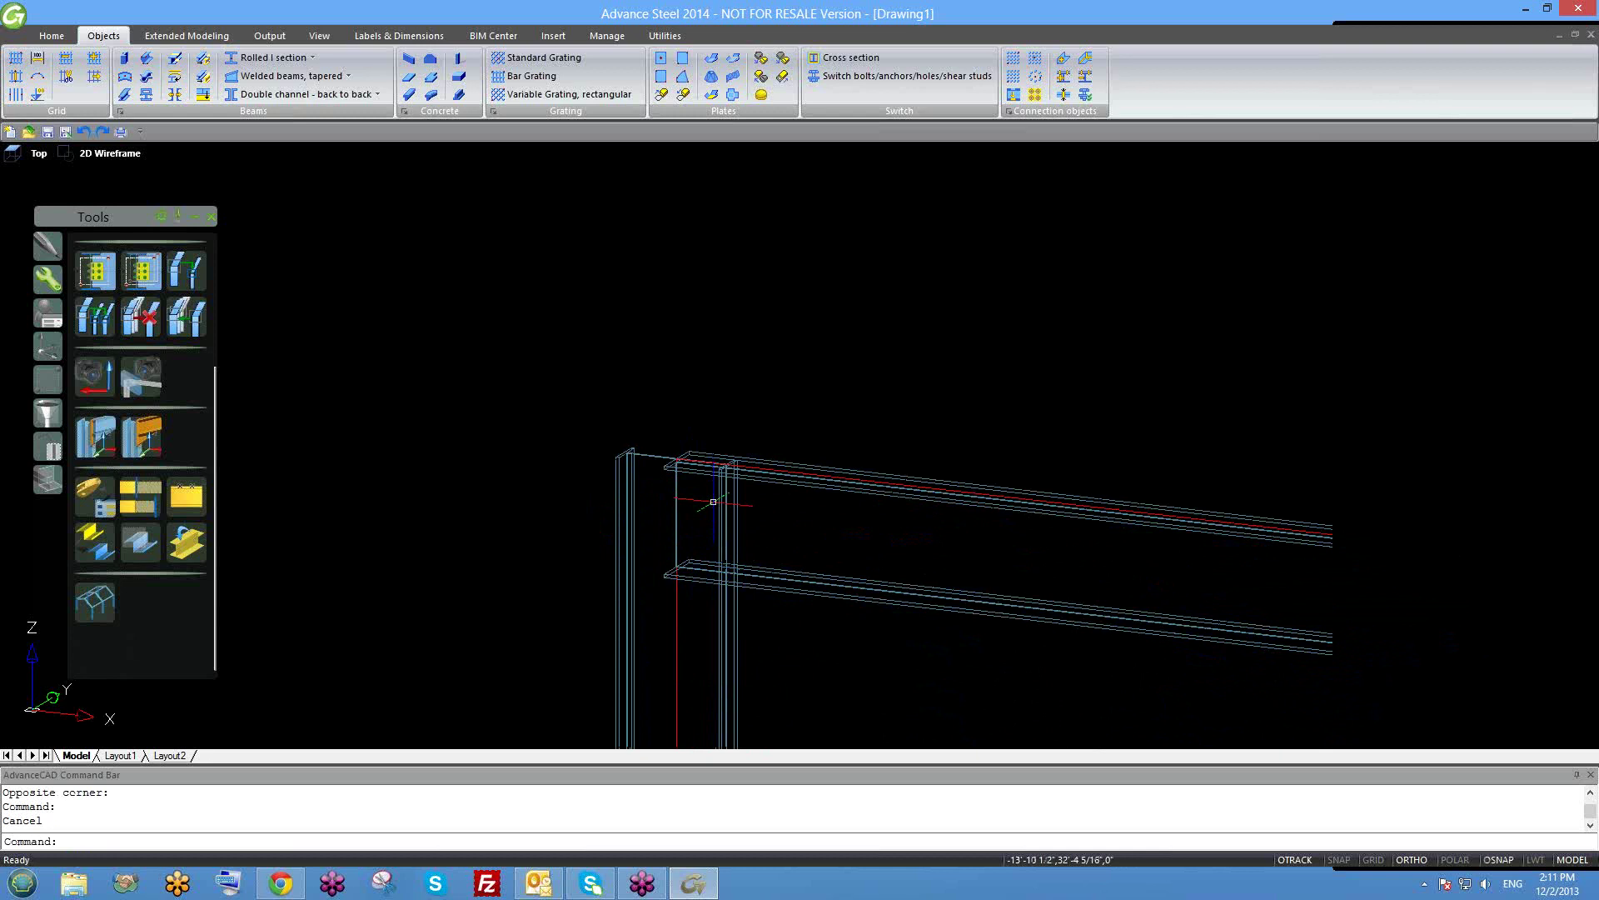
scroll(713, 501, down, 3)
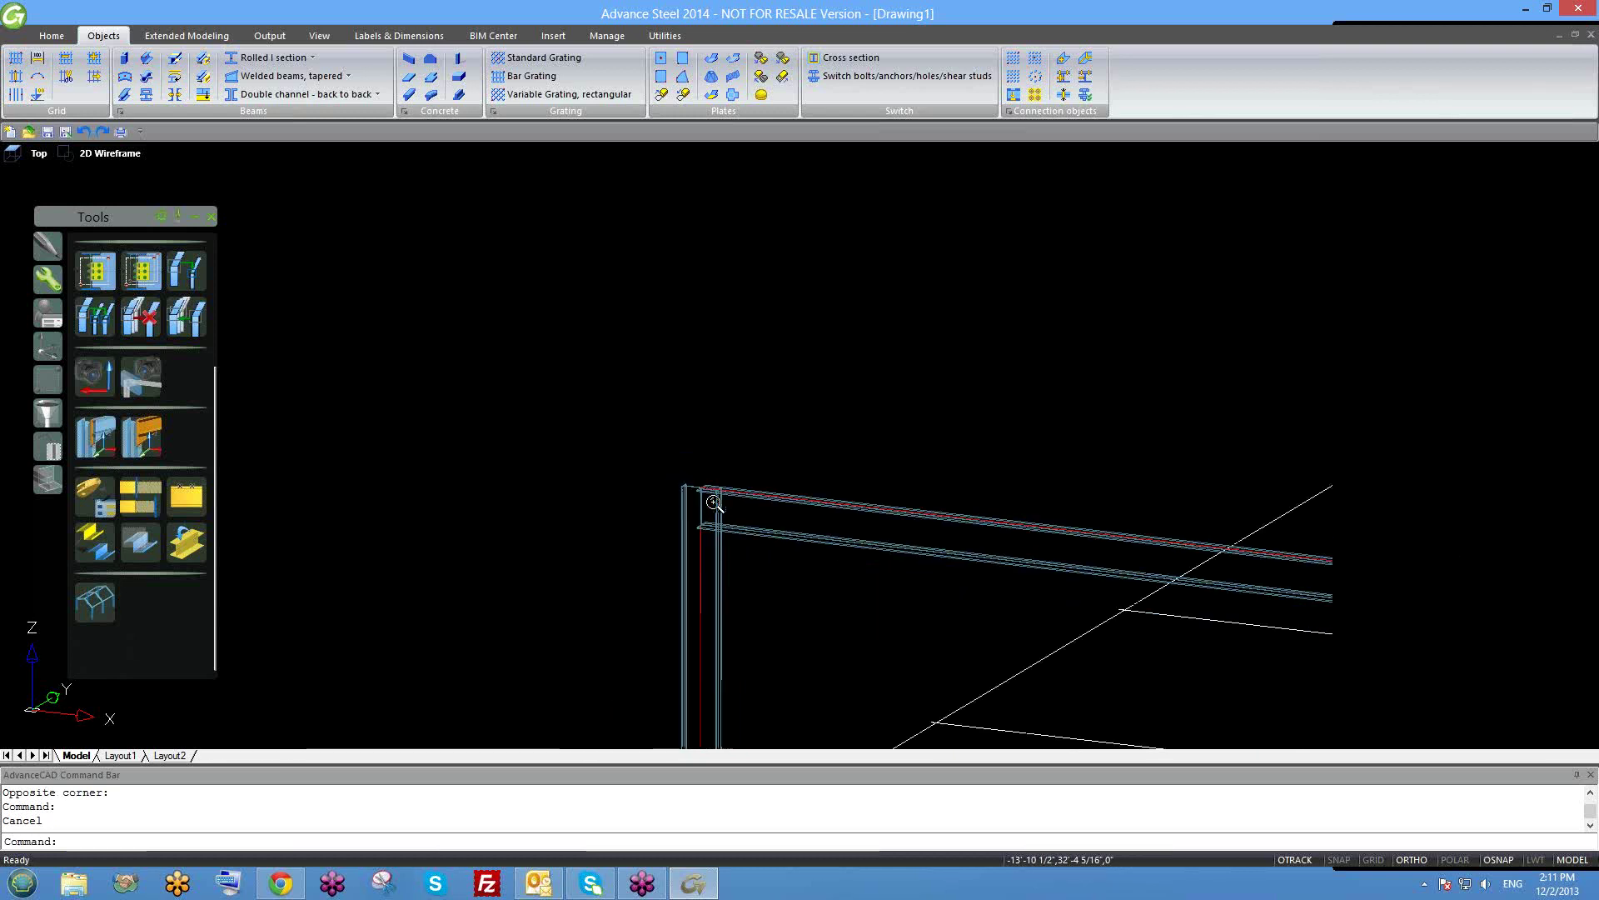
scroll(756, 536, down, 2)
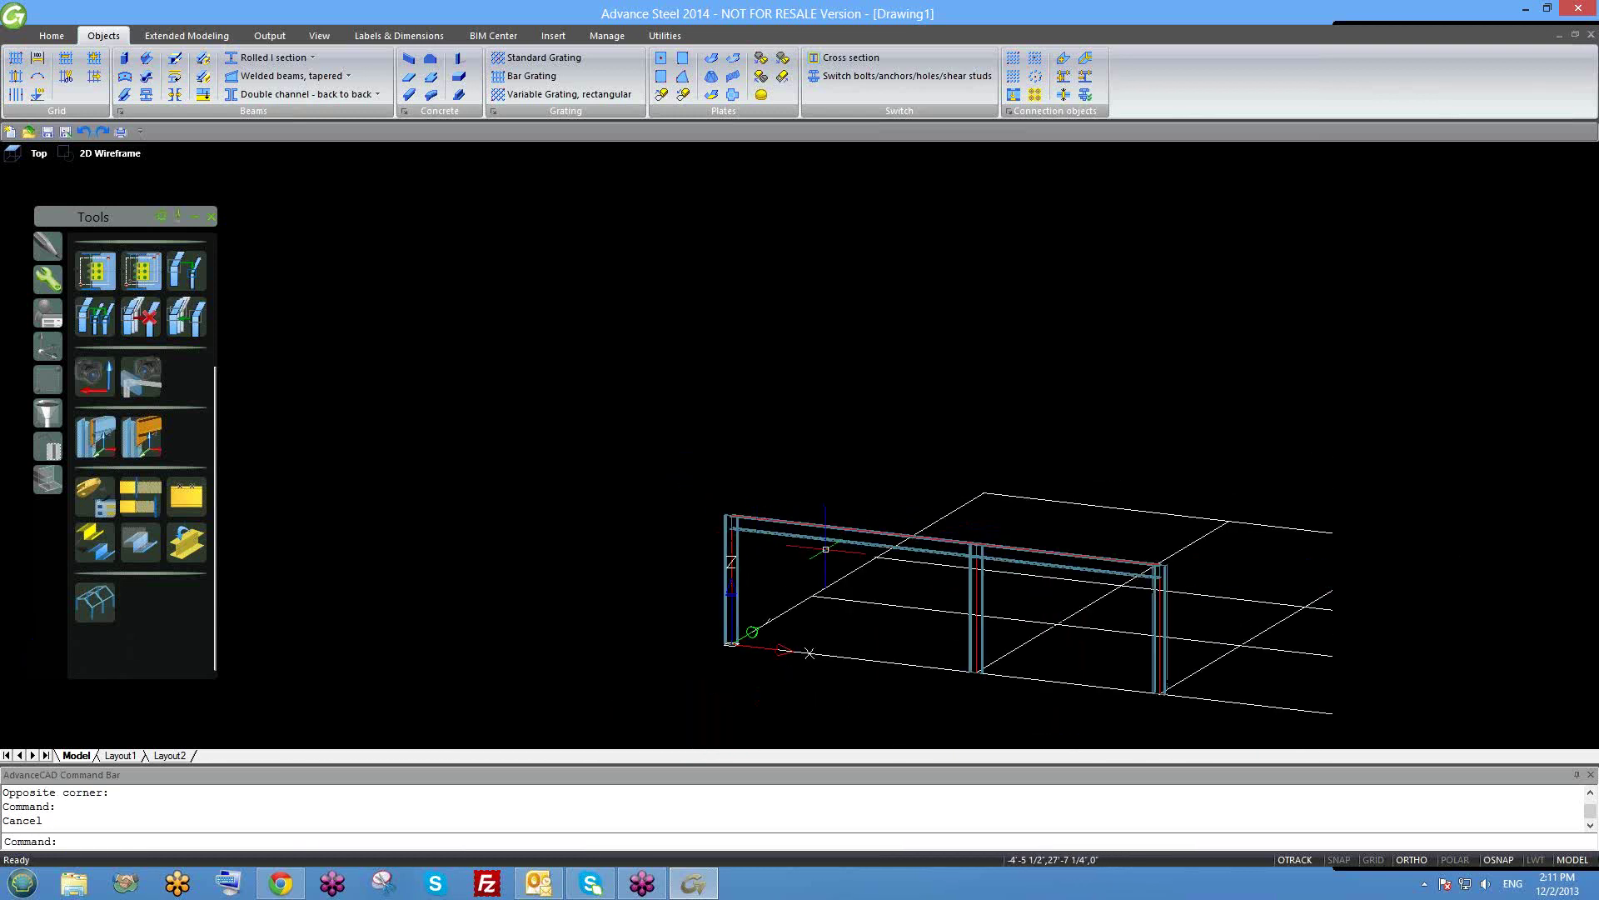
shift+middle_drag(817, 614, 782, 617)
scroll(732, 453, up, 3)
text(l)
key(Return)
scroll(743, 543, down, 2)
scroll(743, 543, down, 1)
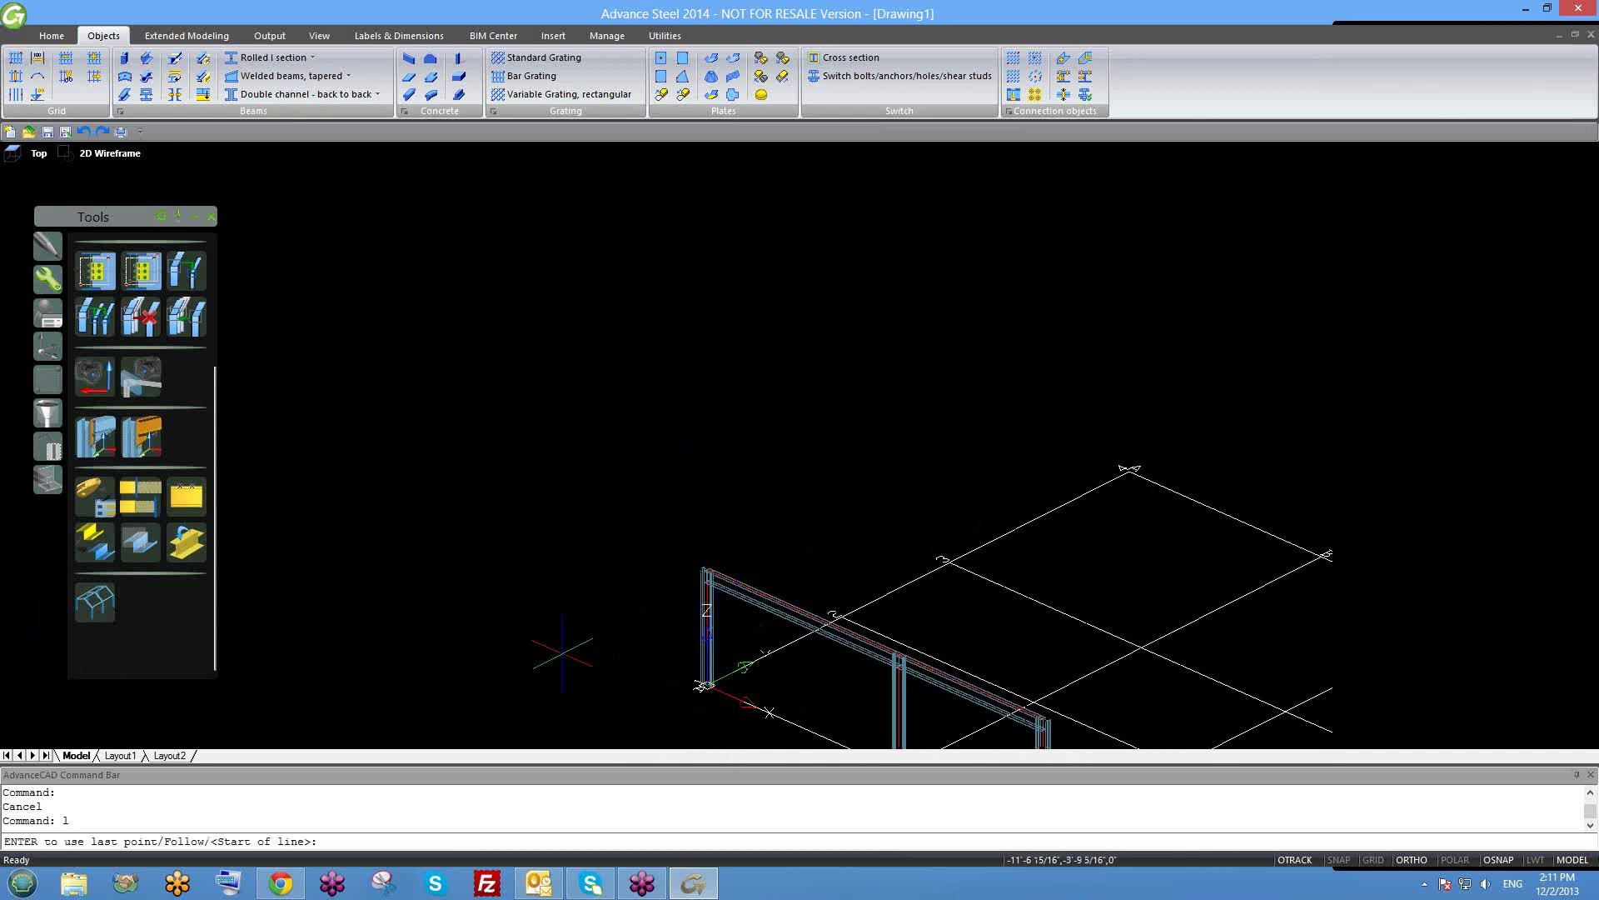
scroll(732, 543, down, 1)
click(667, 589)
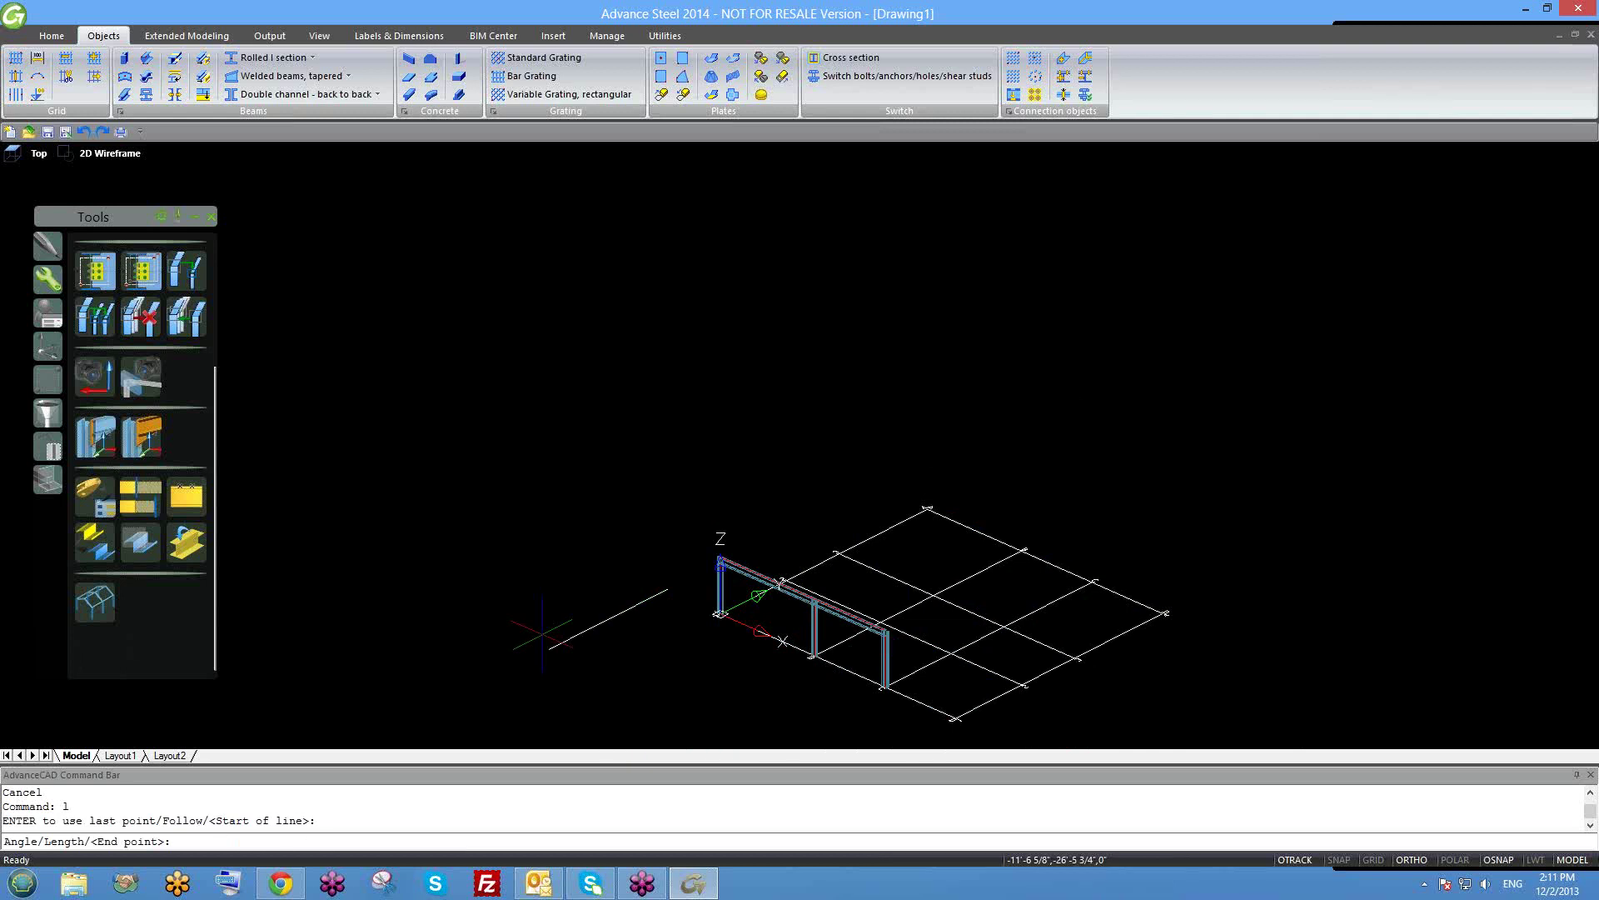
key(Escape)
Show the Modify category of the tool palette, followed by its UCS category.
shift+middle_drag(635, 654, 735, 619)
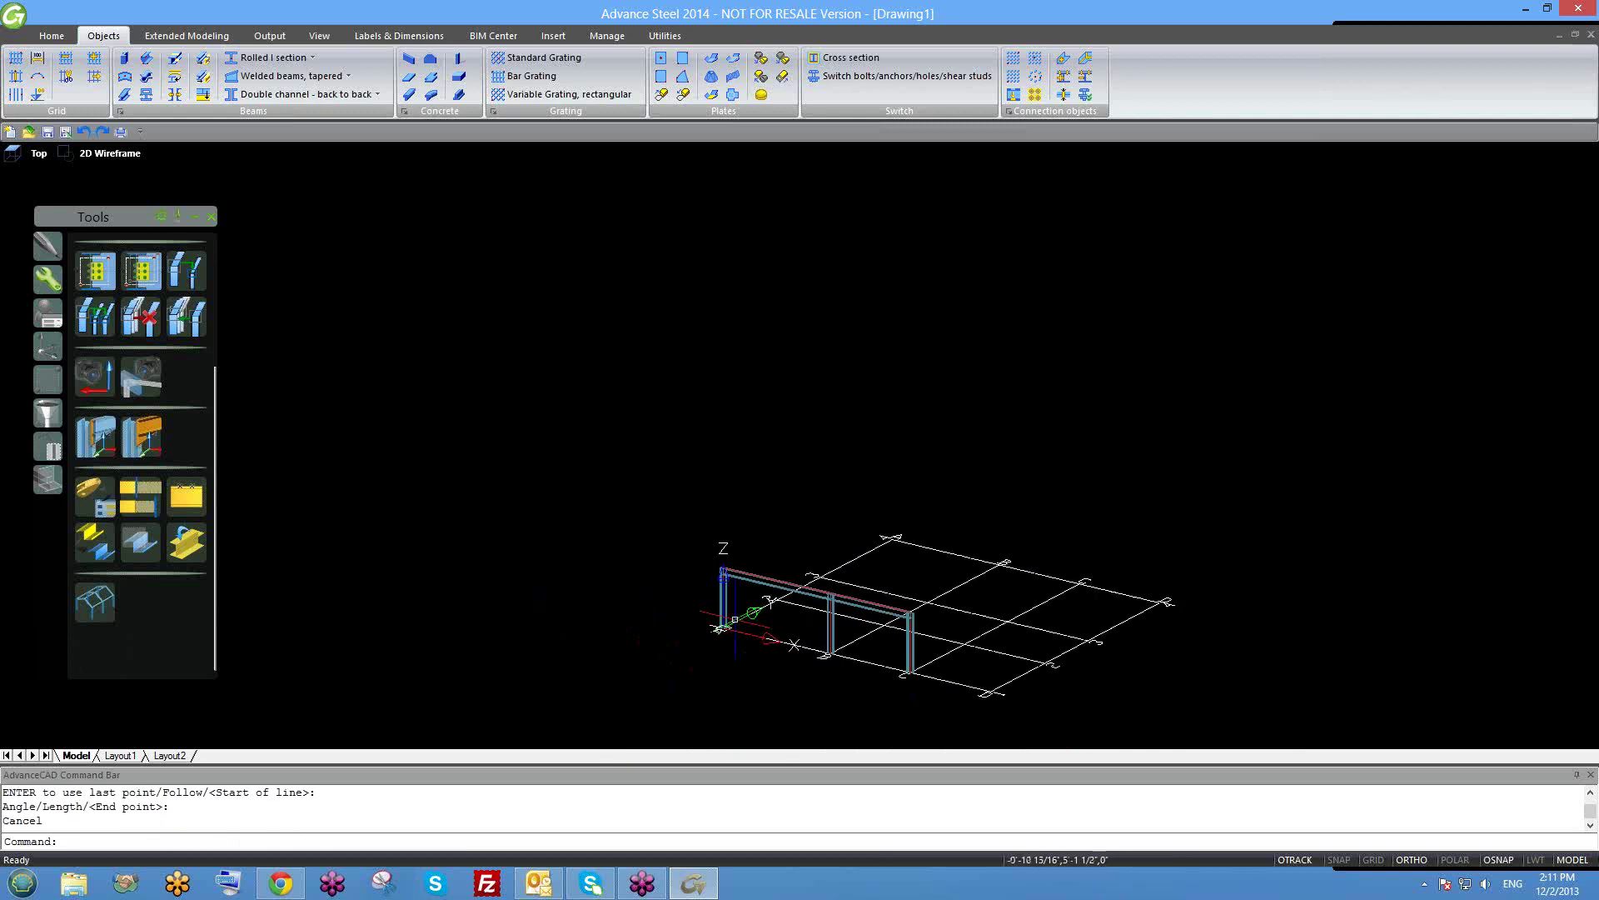
scroll(750, 595, up, 1)
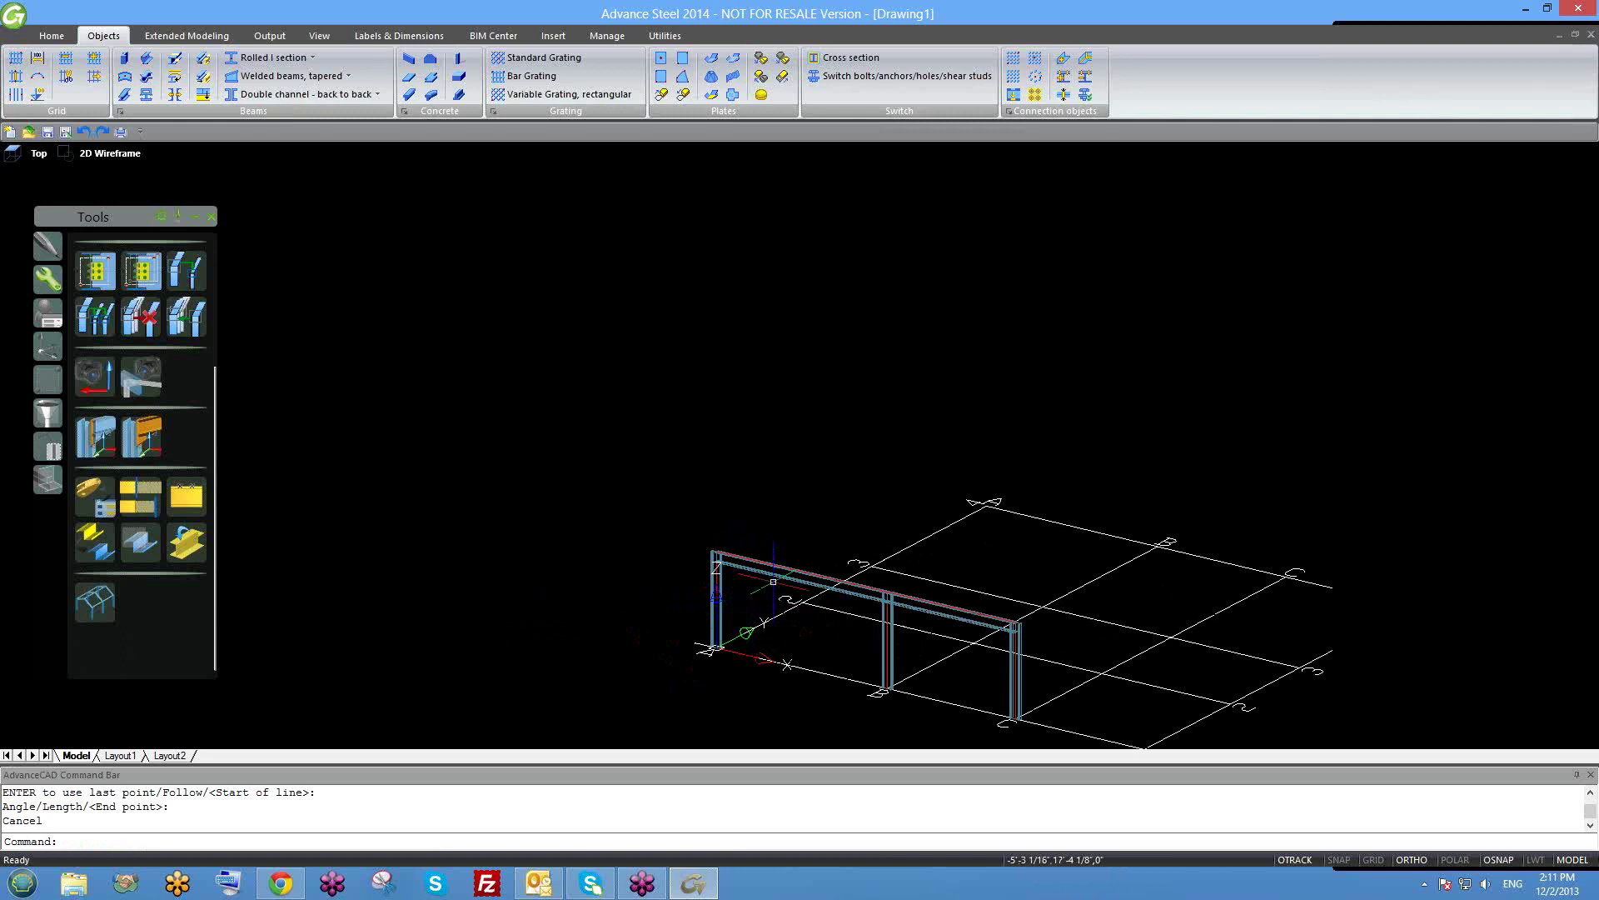
scroll(773, 581, up, 2)
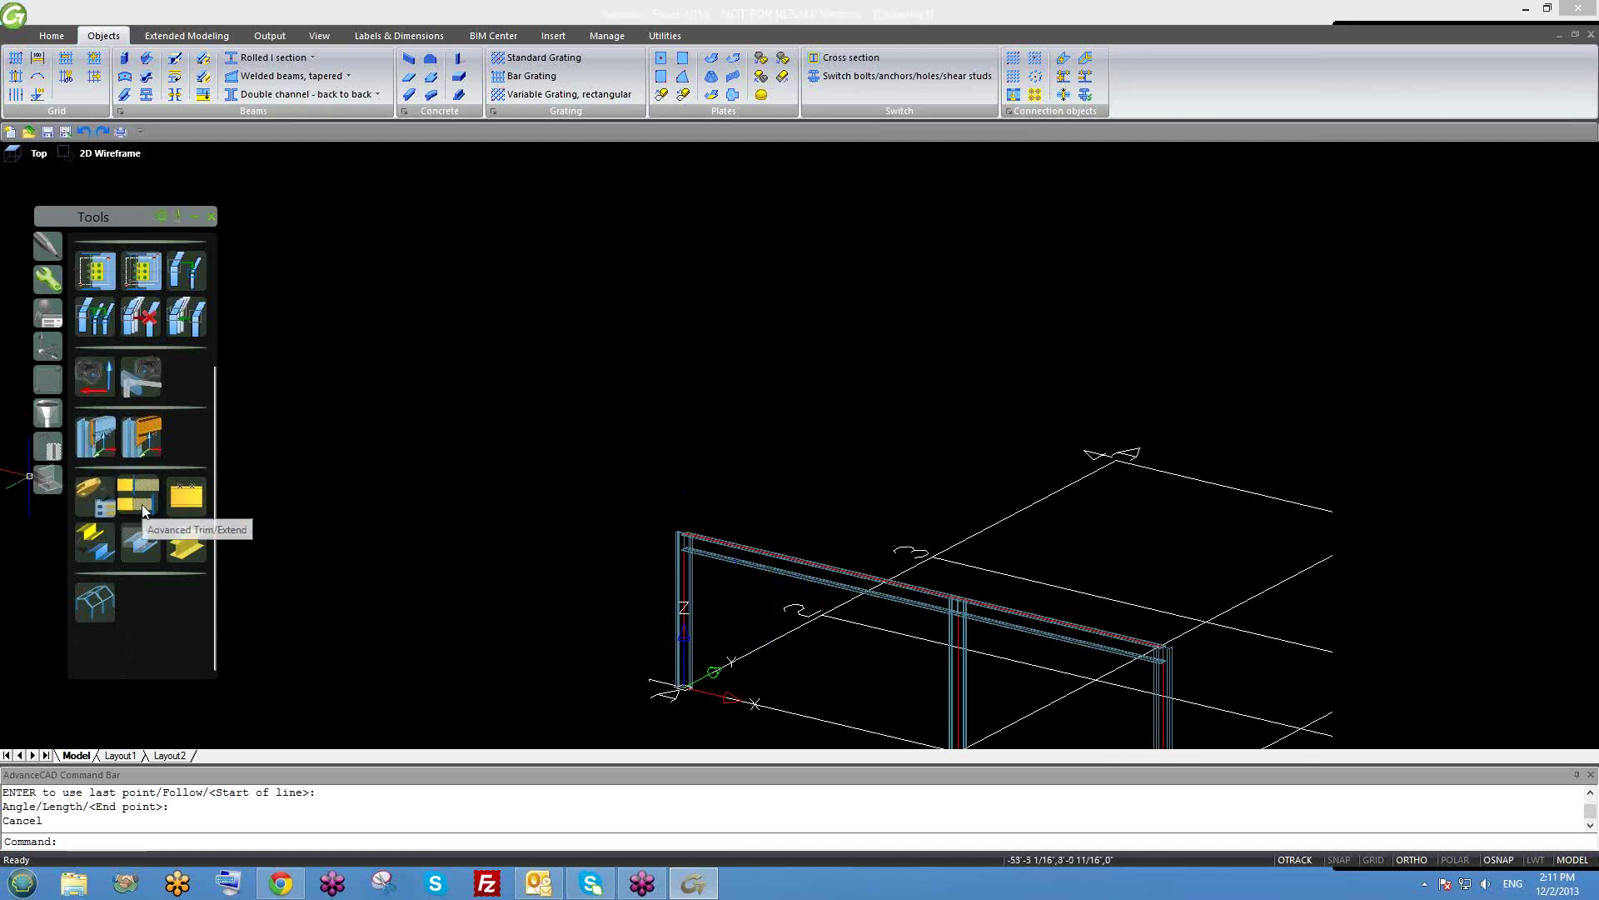
middle_drag(794, 594, 653, 503)
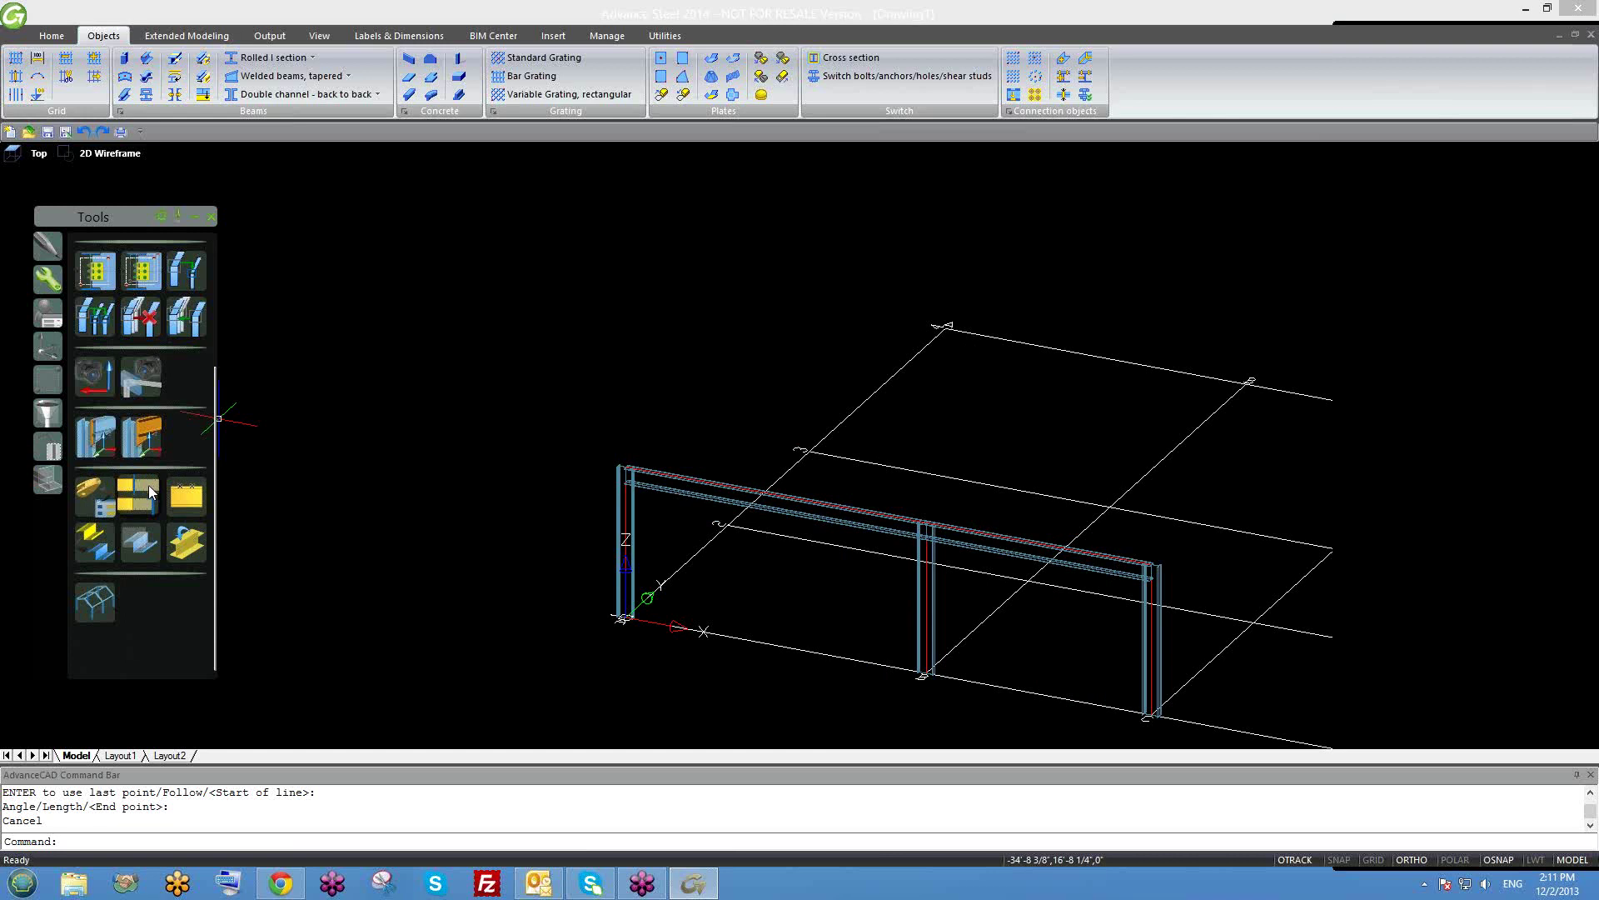
click(49, 247)
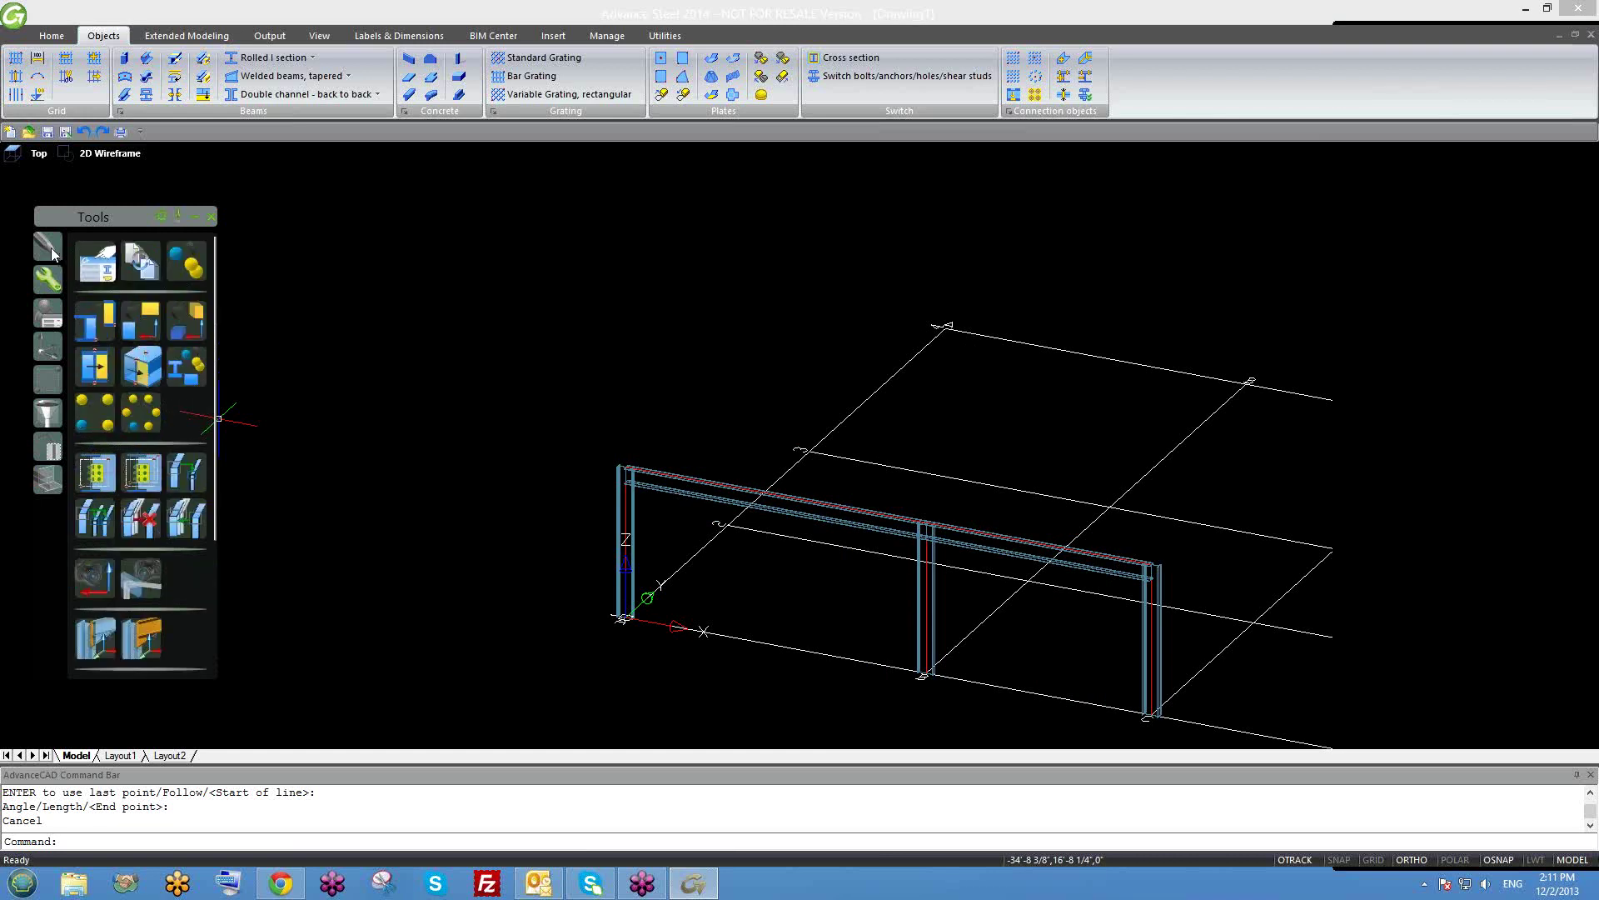
click(48, 247)
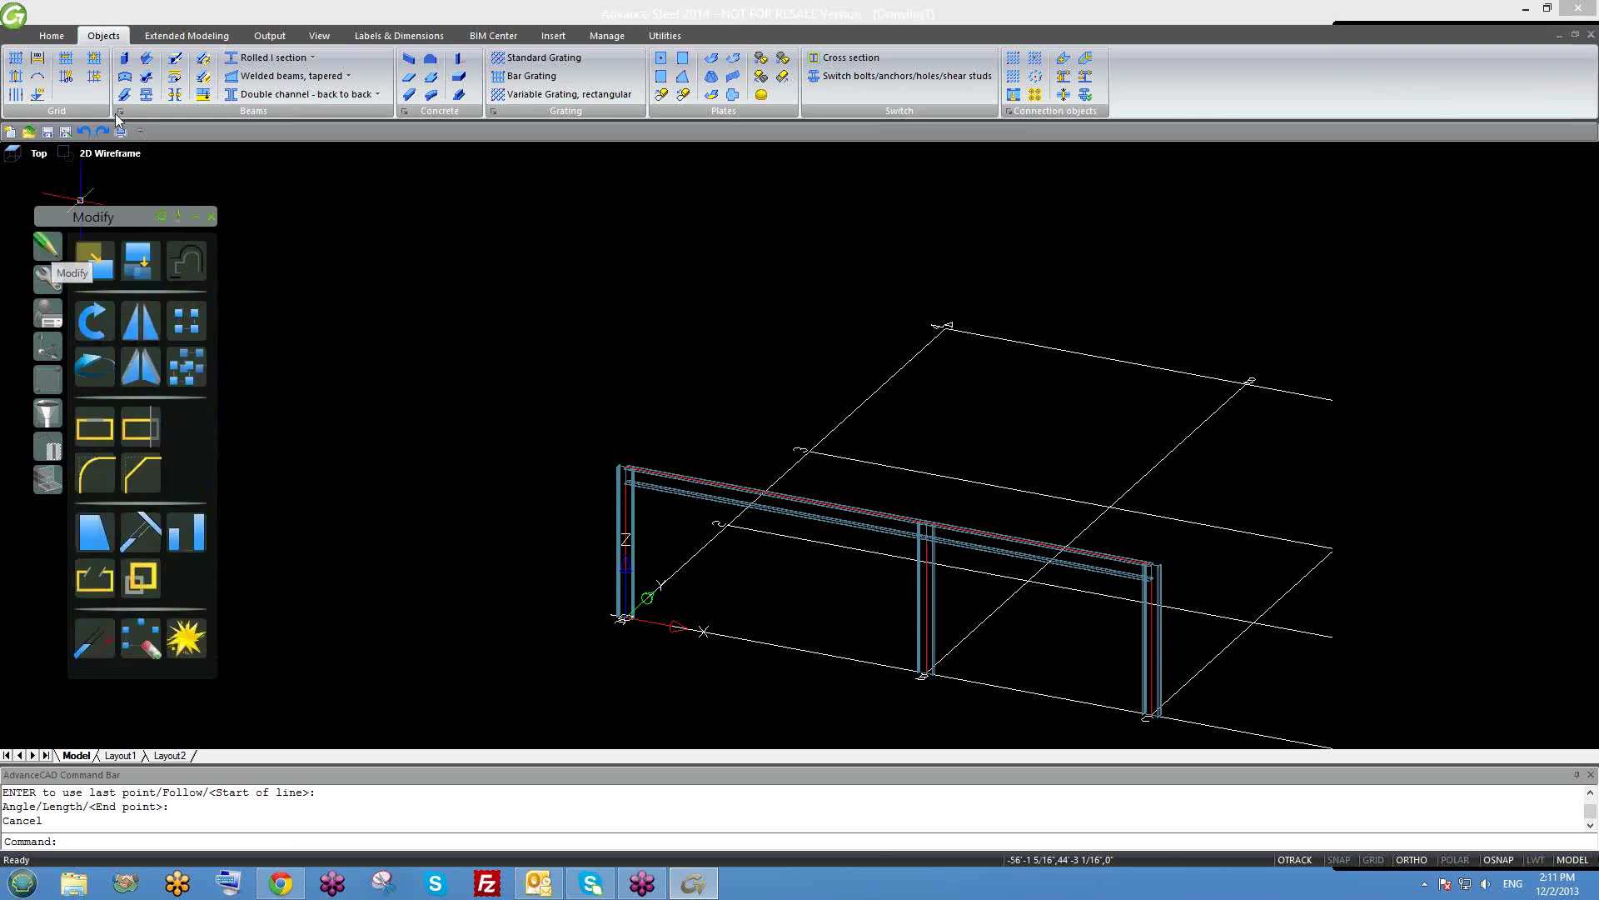
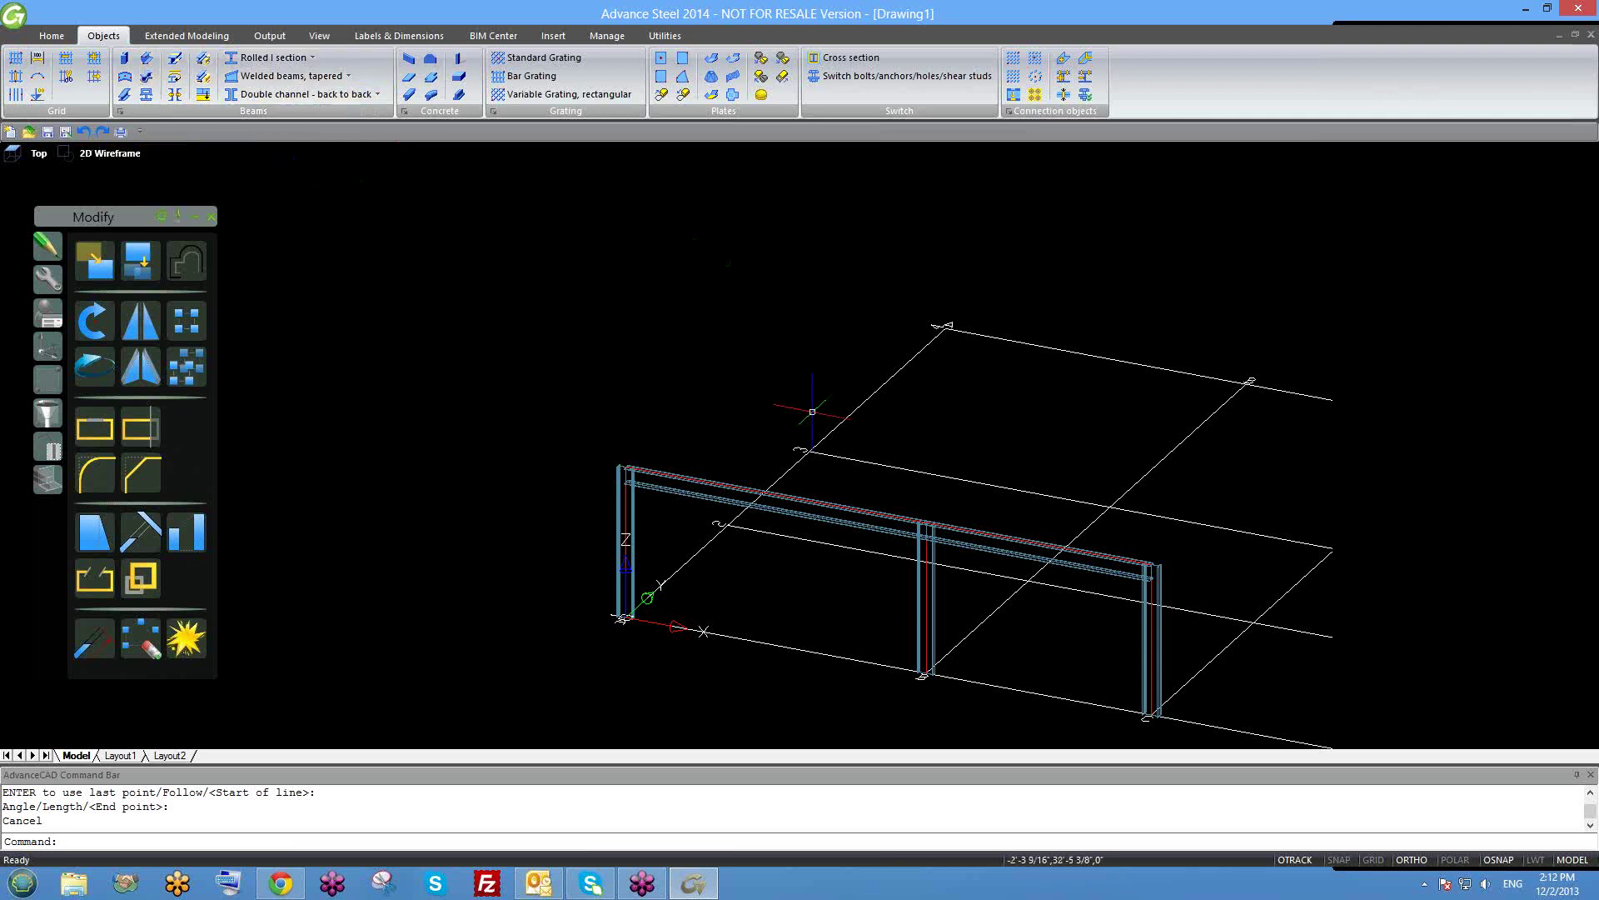
scroll(633, 418, down, 1)
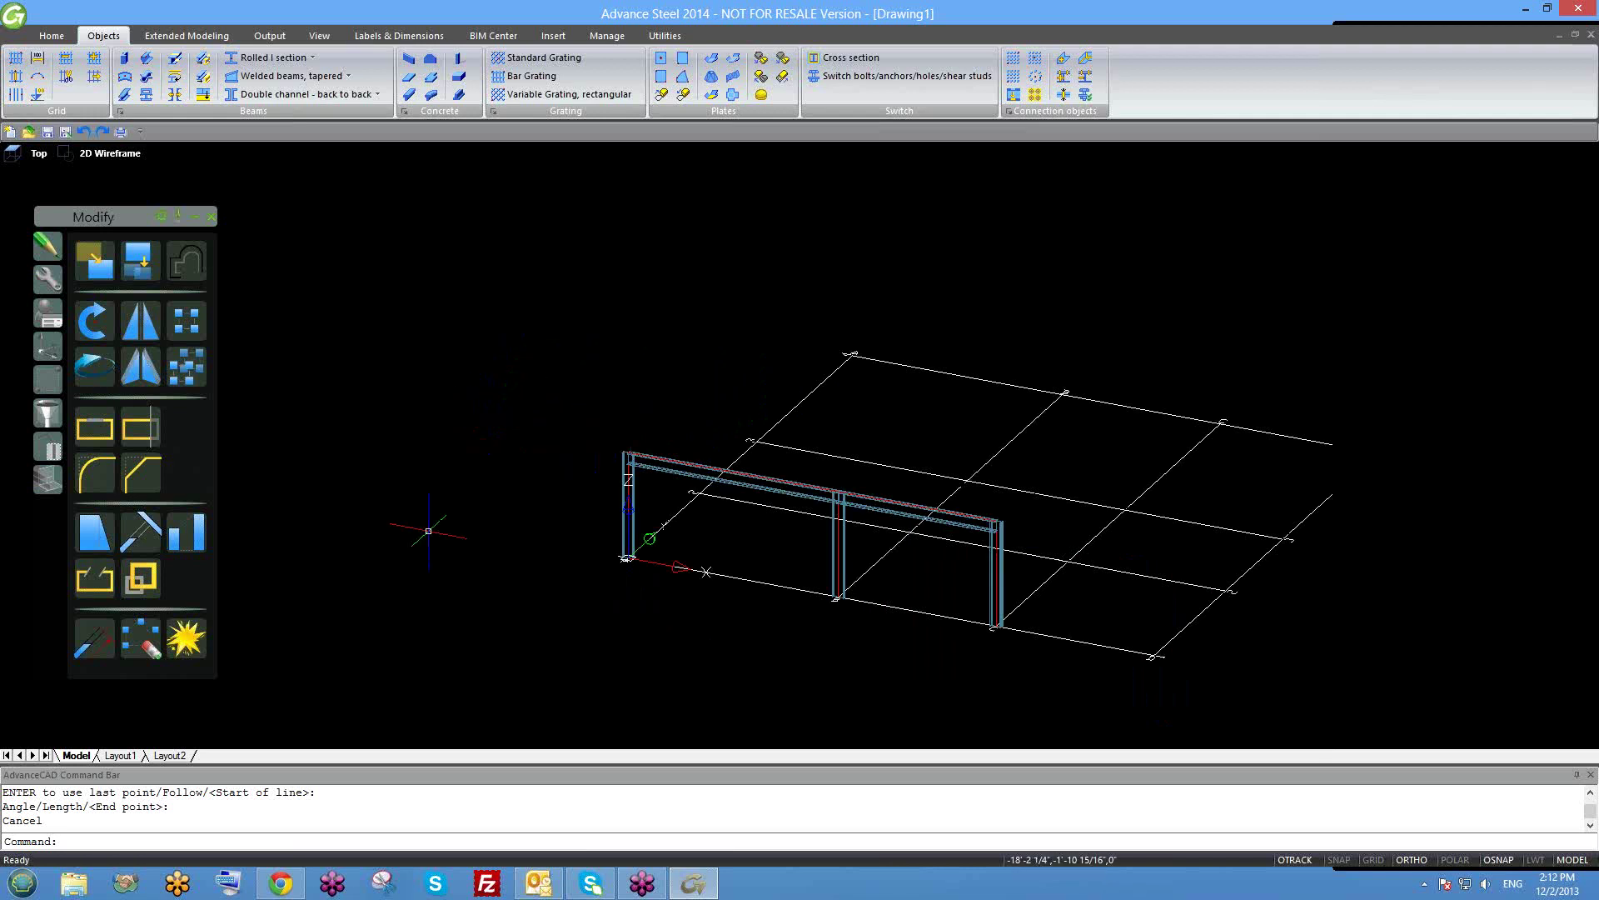
middle_drag(466, 533, 542, 496)
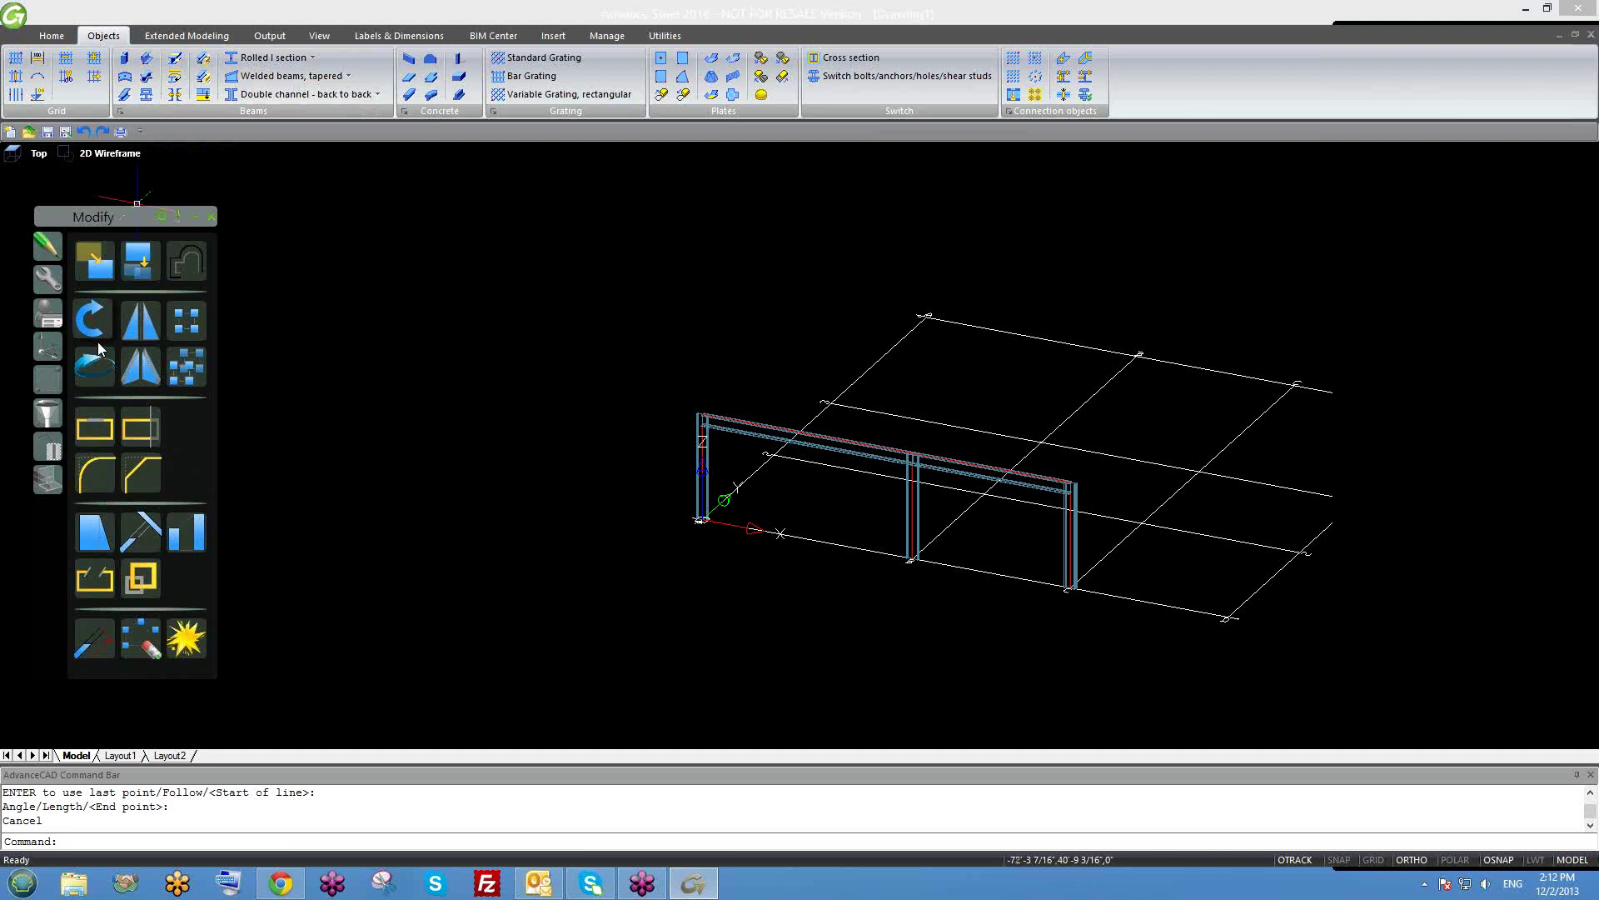
click(50, 347)
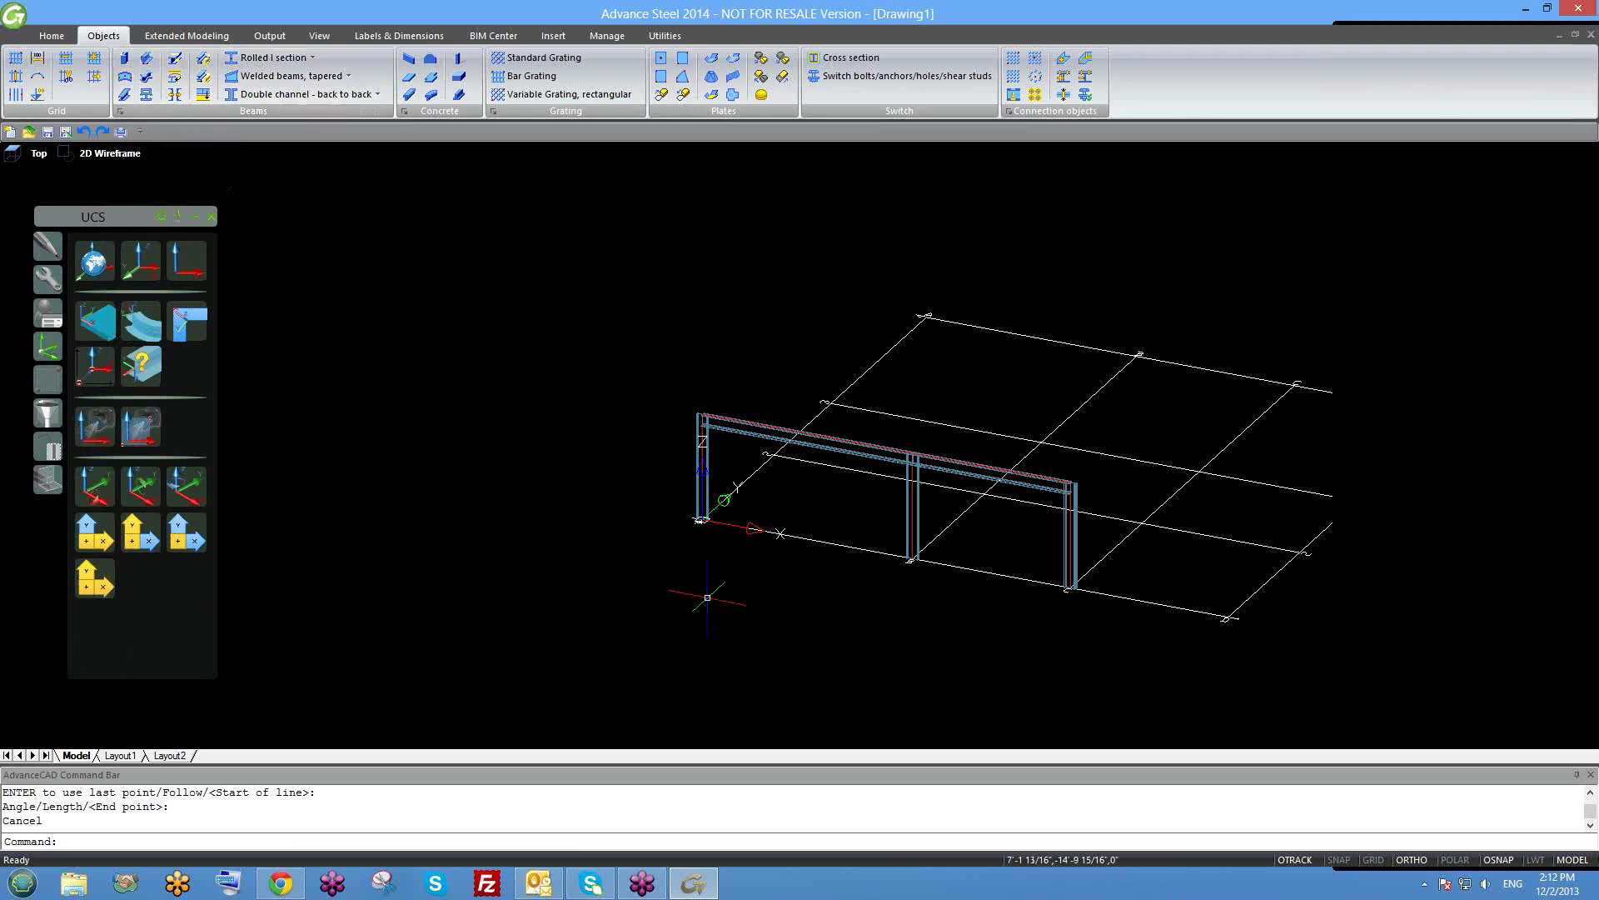
Draw a circle outside the grid, in front of the steel frame.
middle_drag(707, 597, 583, 496)
middle_drag(675, 542, 626, 555)
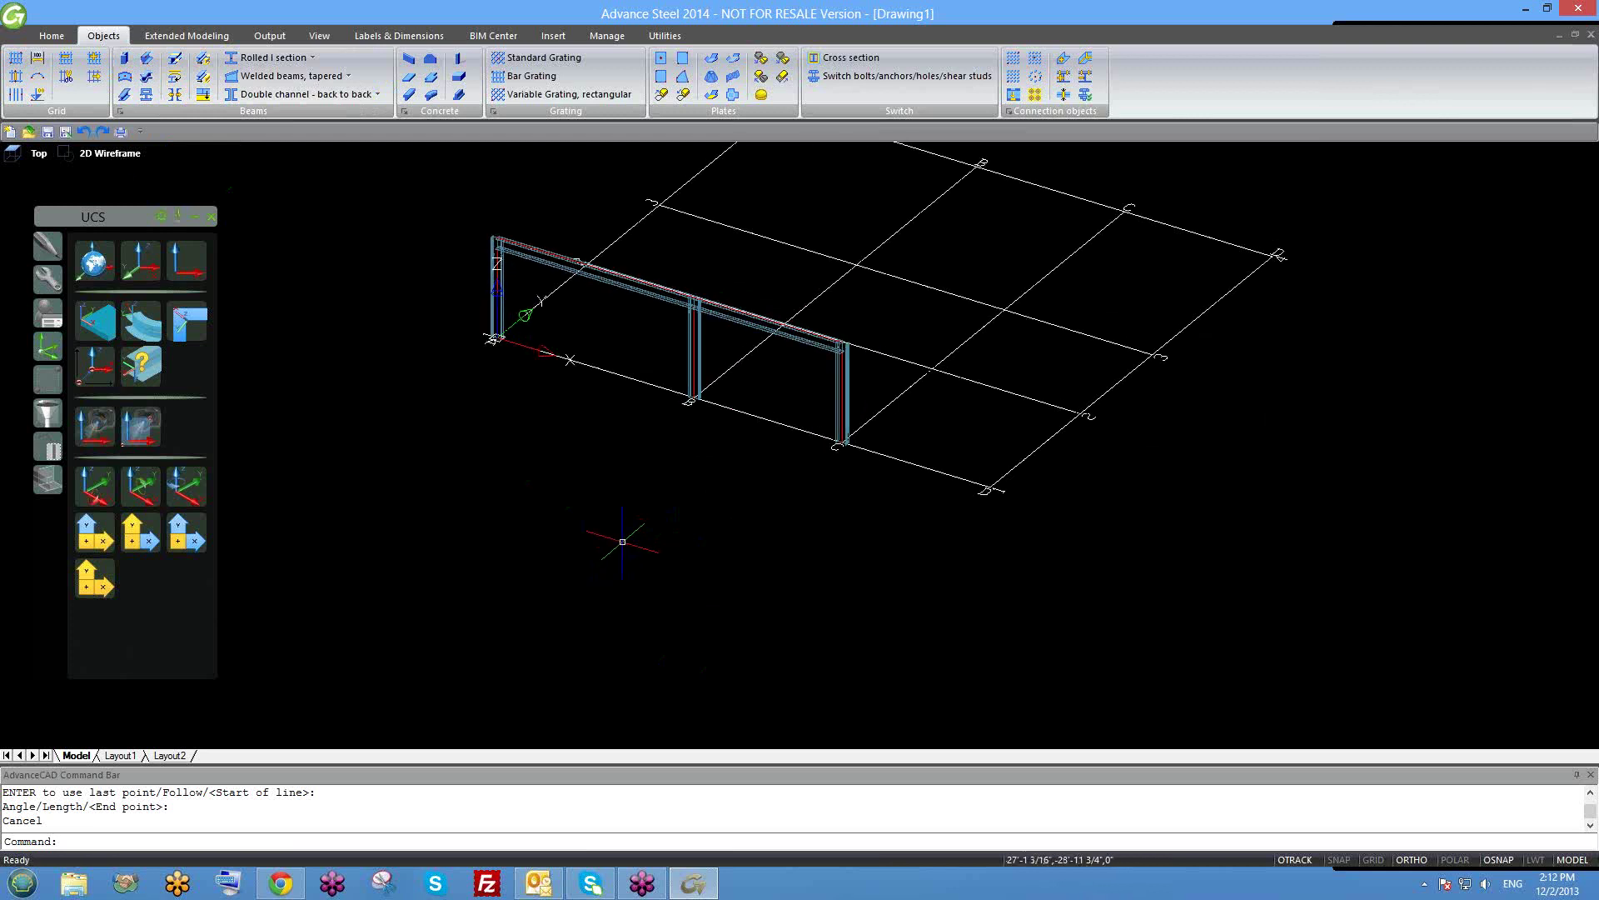
shift+middle_drag(506, 460, 522, 535)
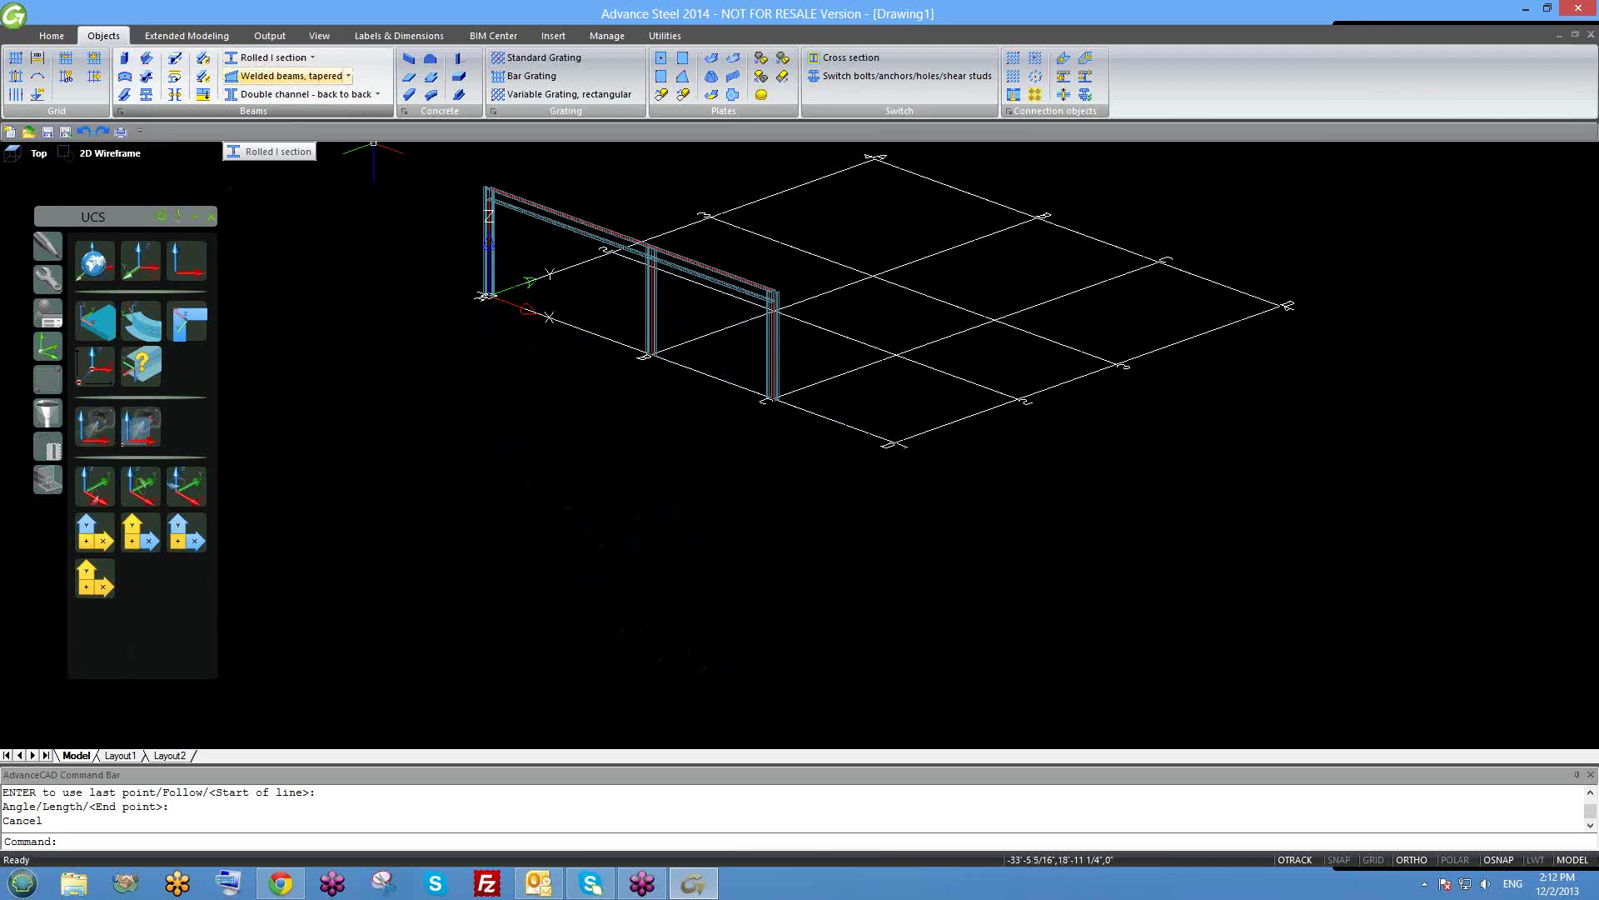
text(c)
key(Return)
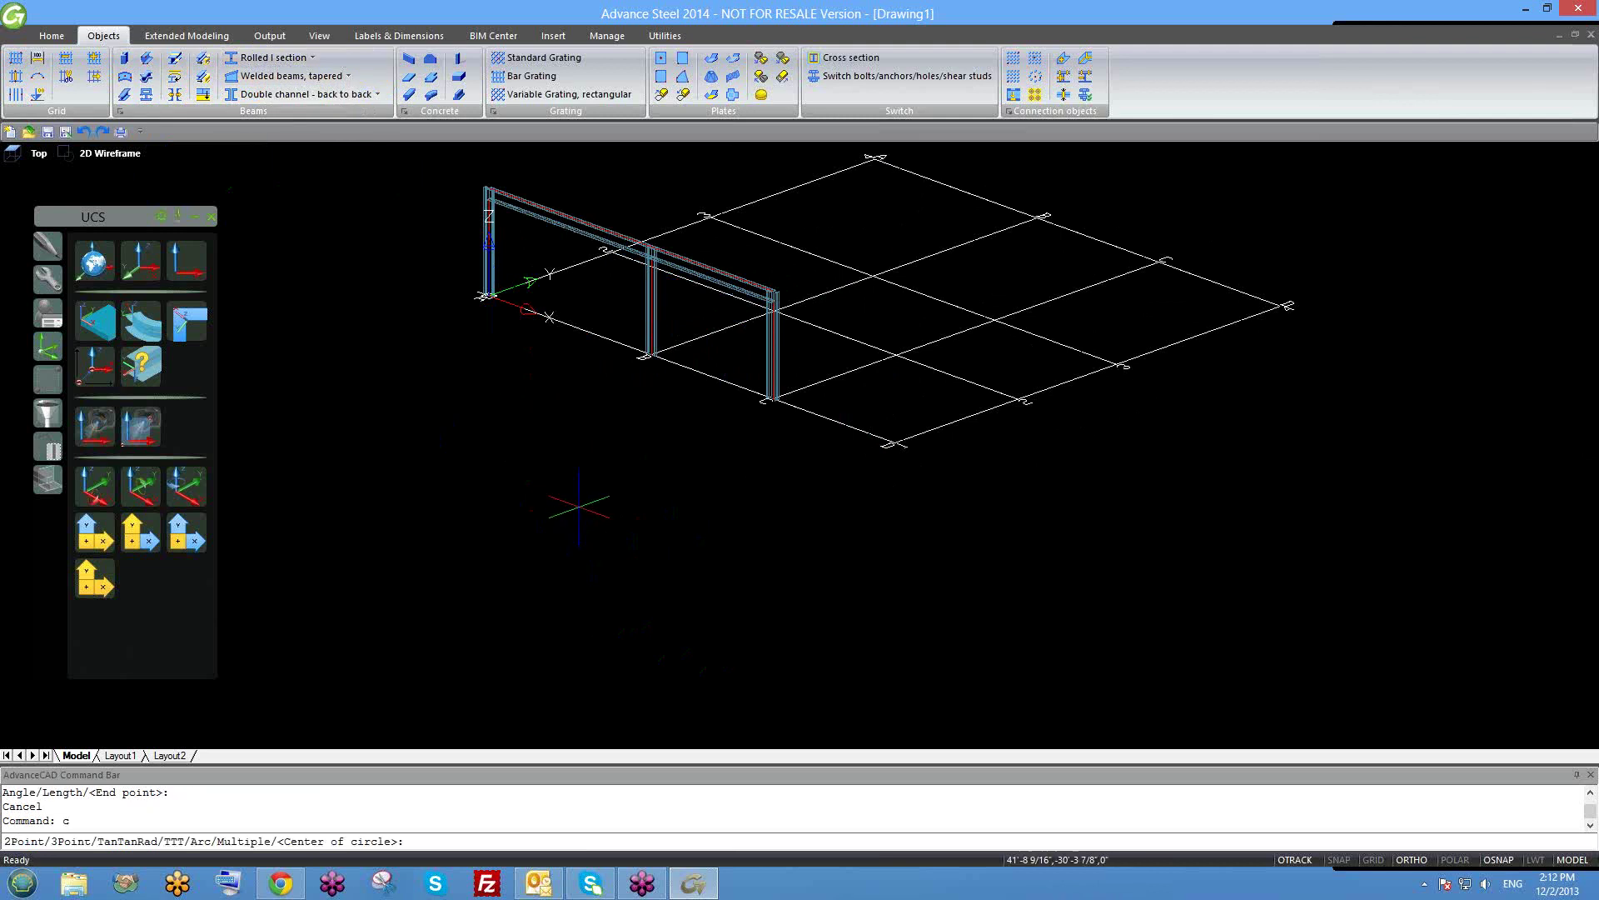
click(579, 506)
click(596, 535)
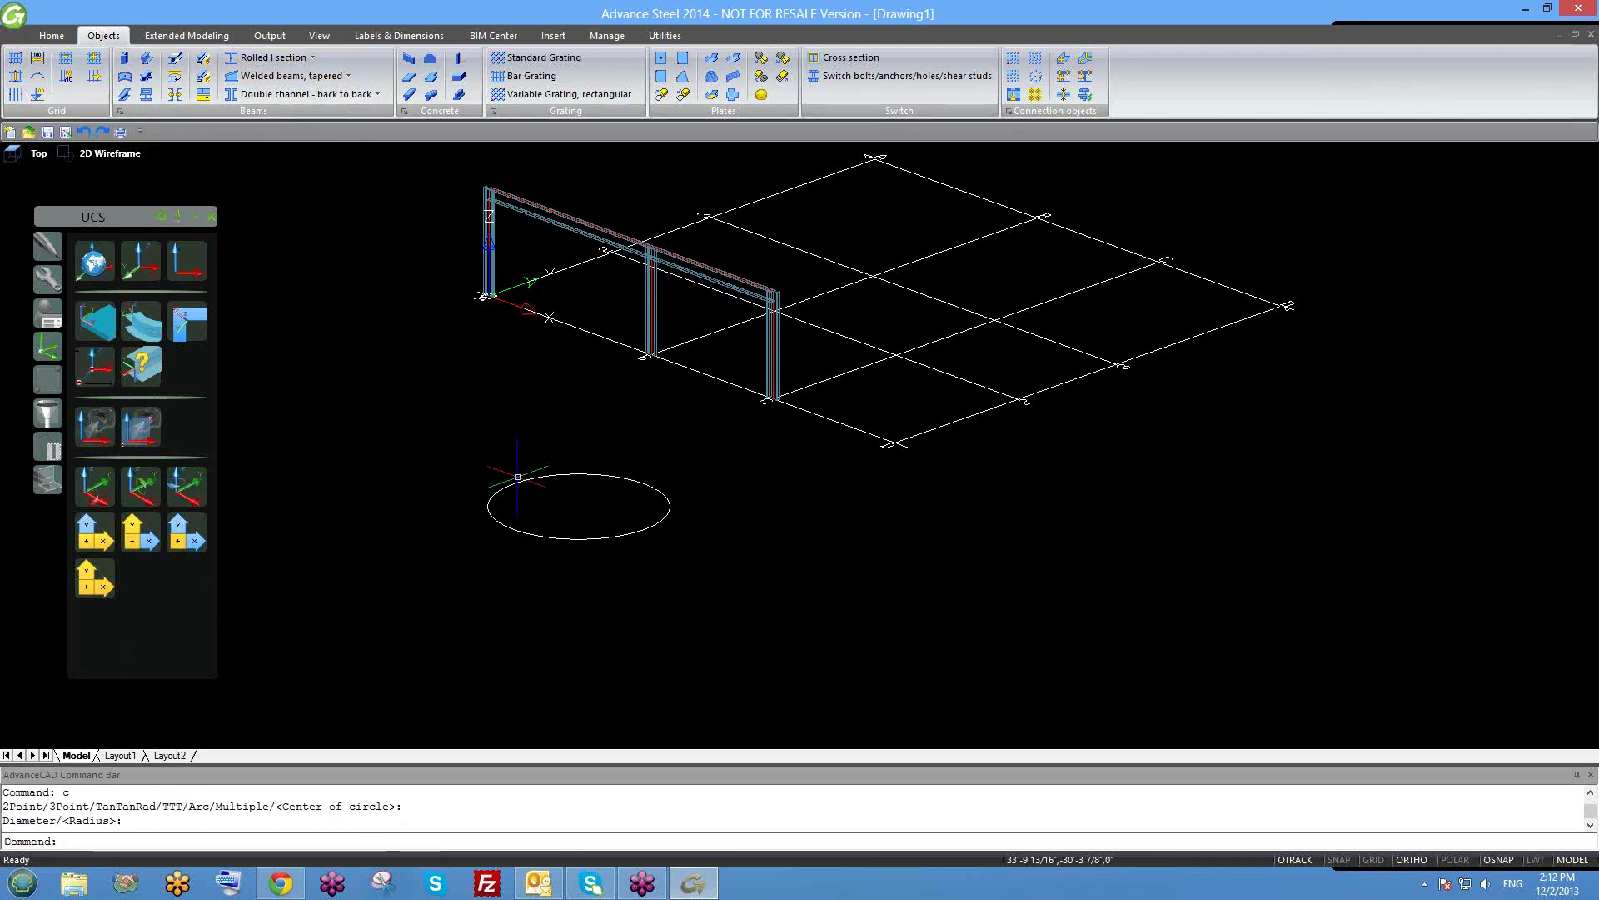
shift+middle_drag(714, 553, 689, 560)
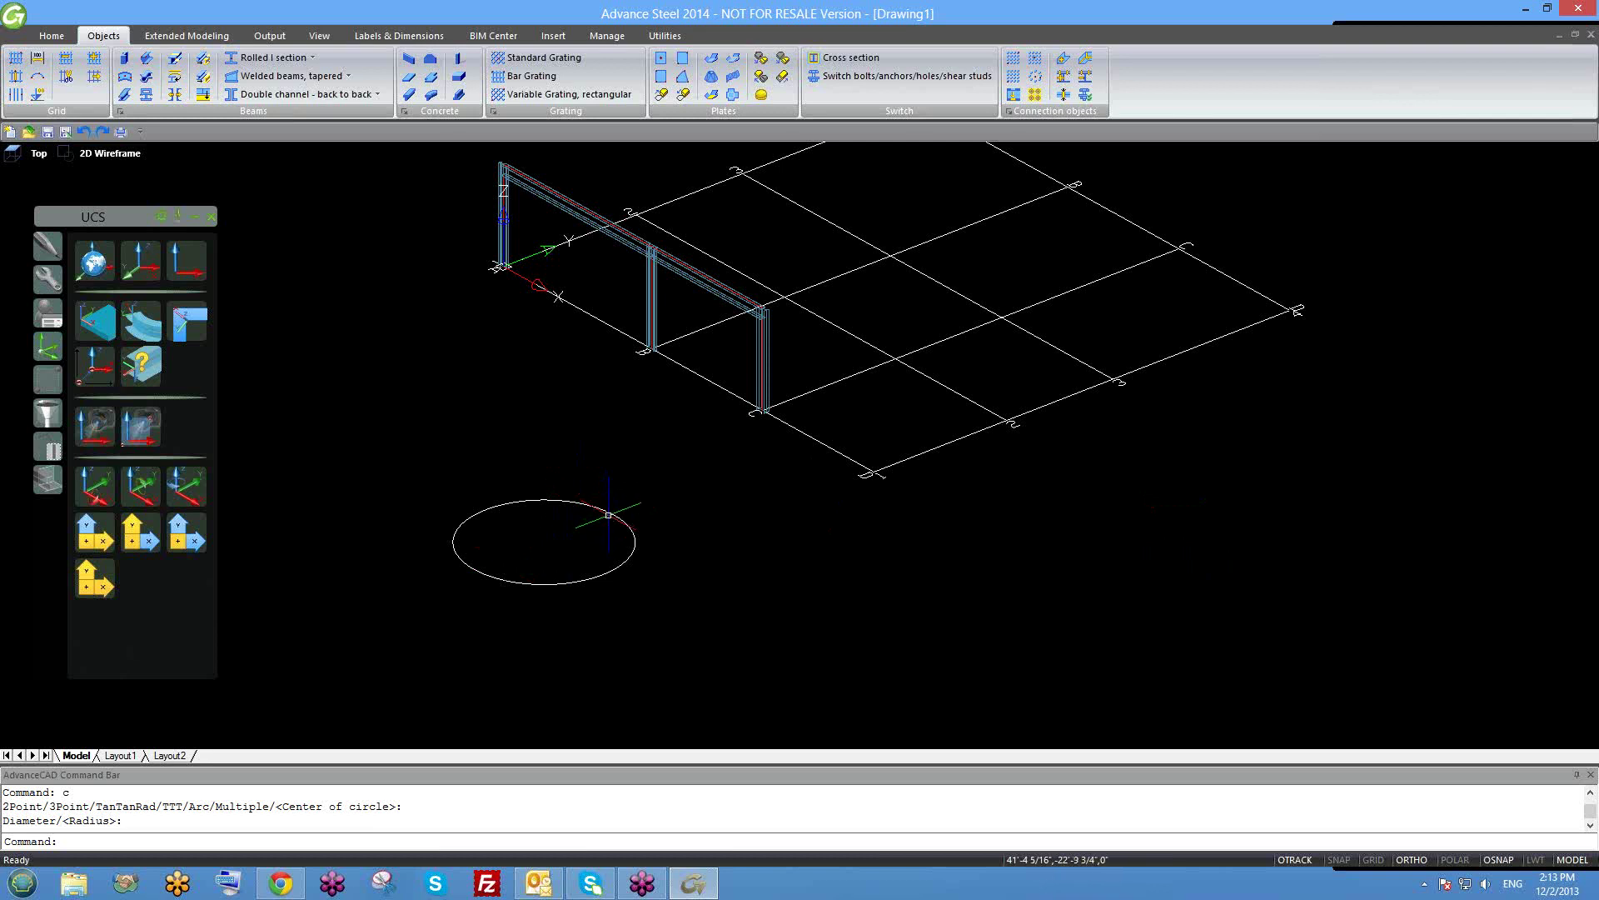
middle_drag(518, 528, 508, 516)
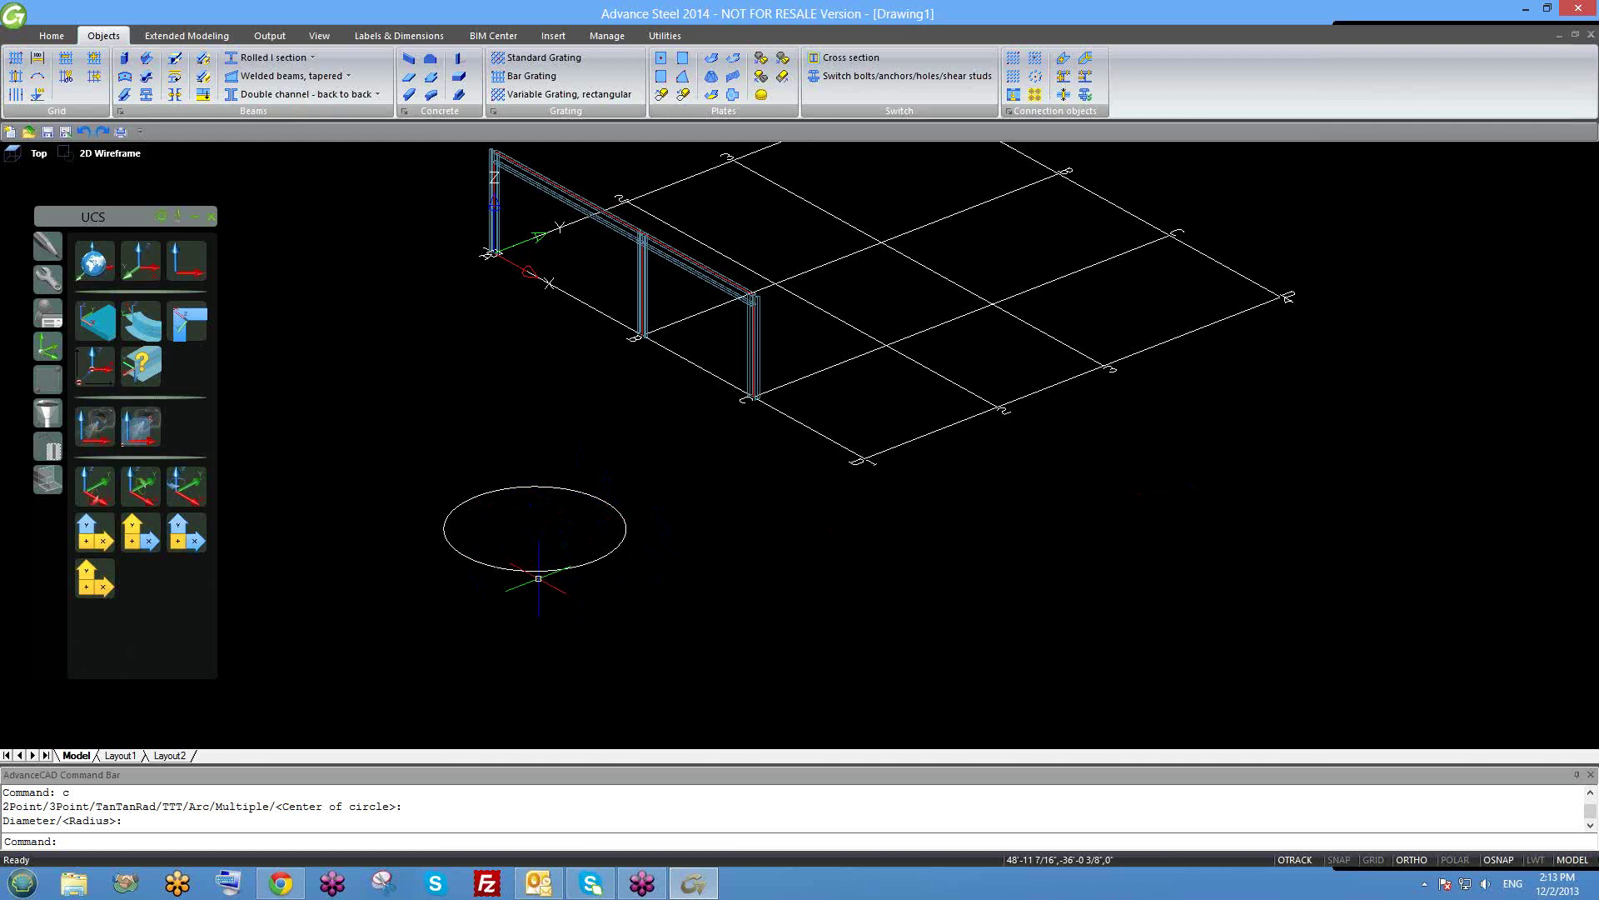
text(l)
key(Return)
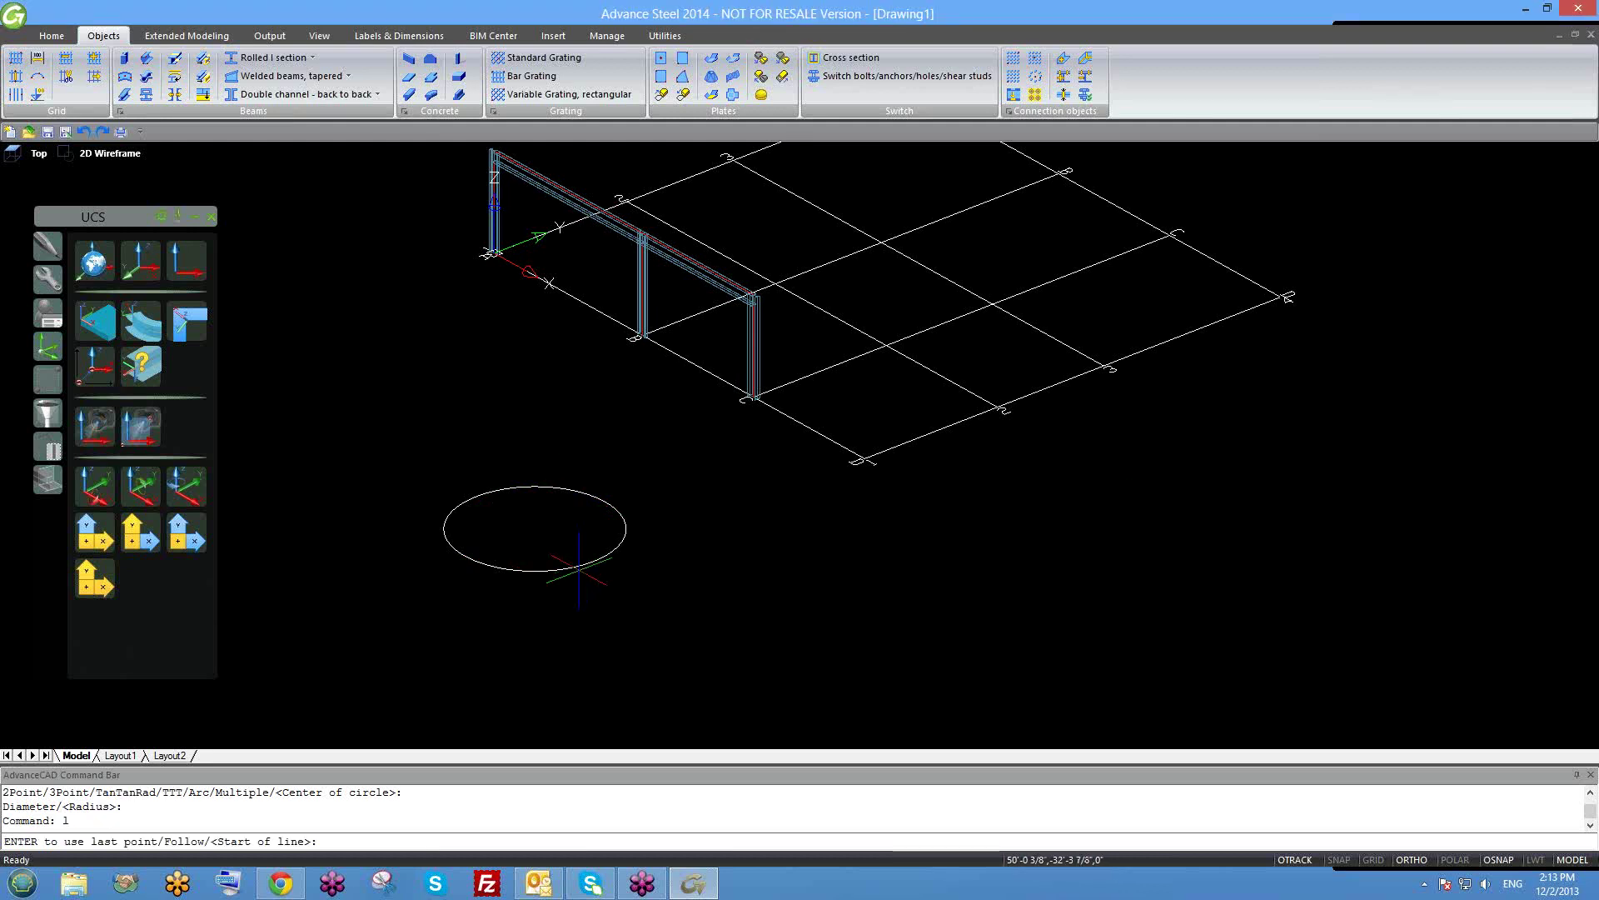
key(Escape)
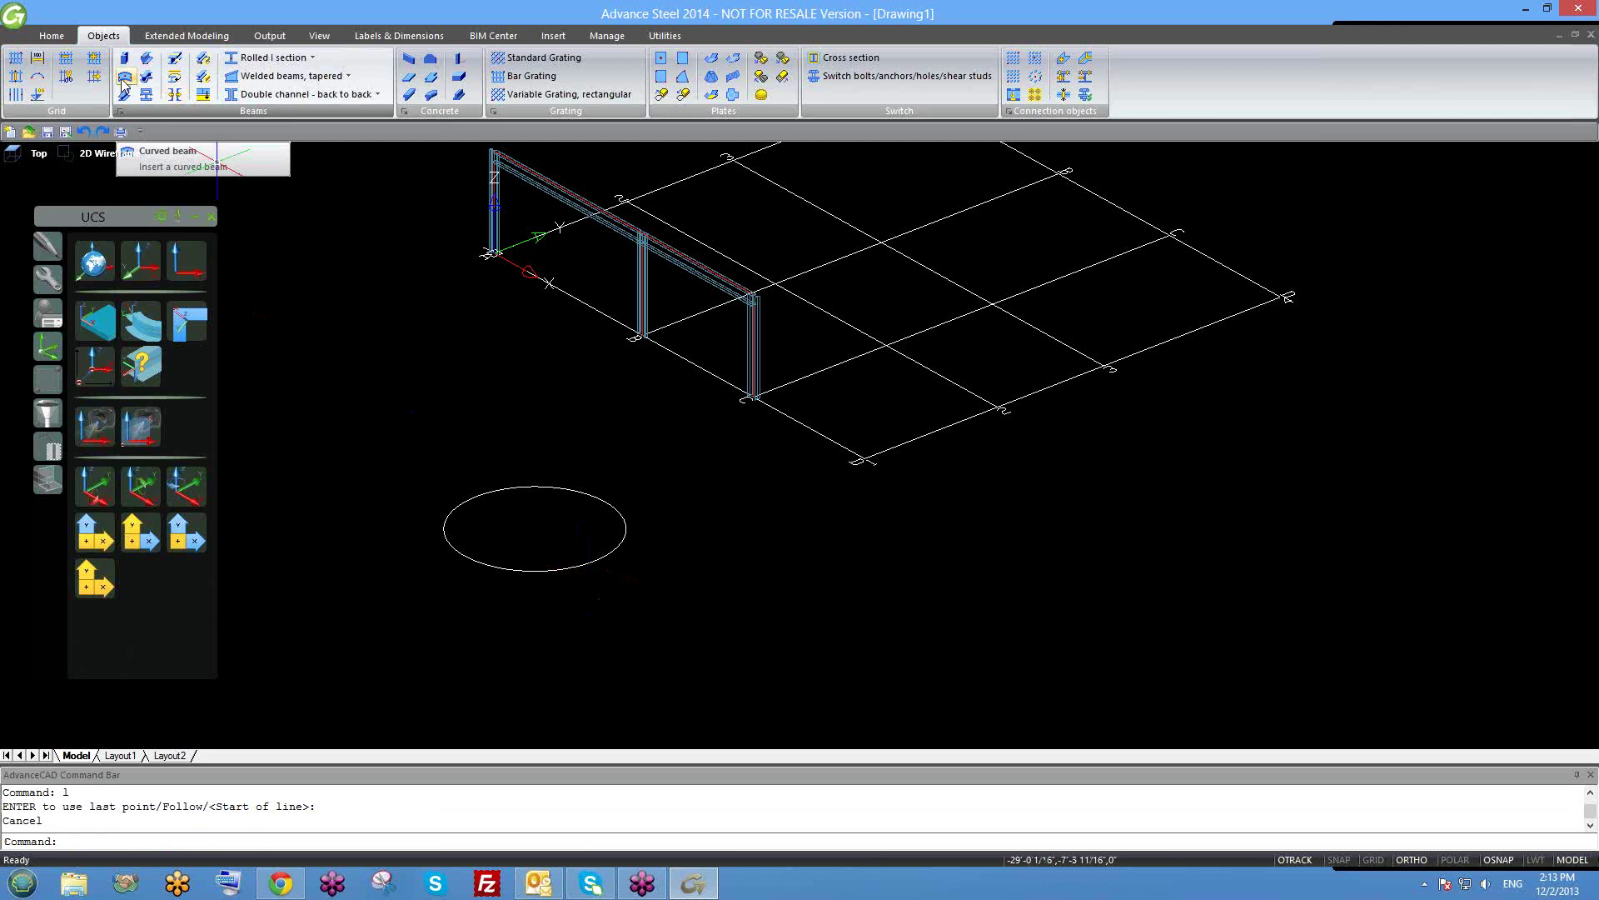
Review the object snap modes and draw a diameter line across the circle between opposite quadrant points.
middle_drag(558, 560, 566, 530)
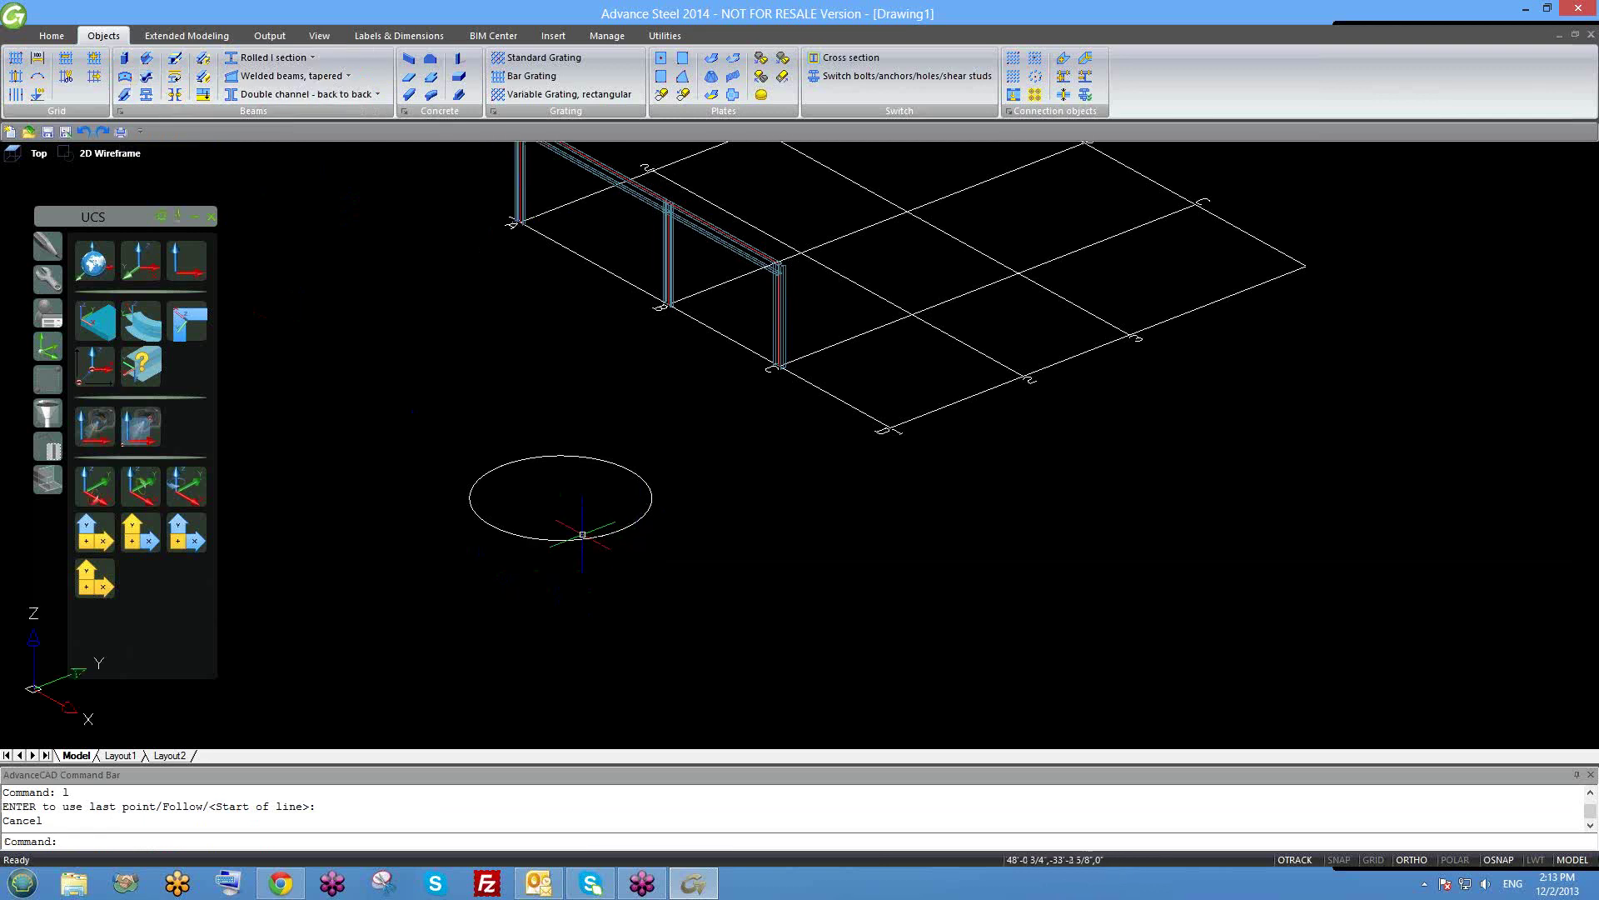
shift+middle_drag(556, 472, 623, 604)
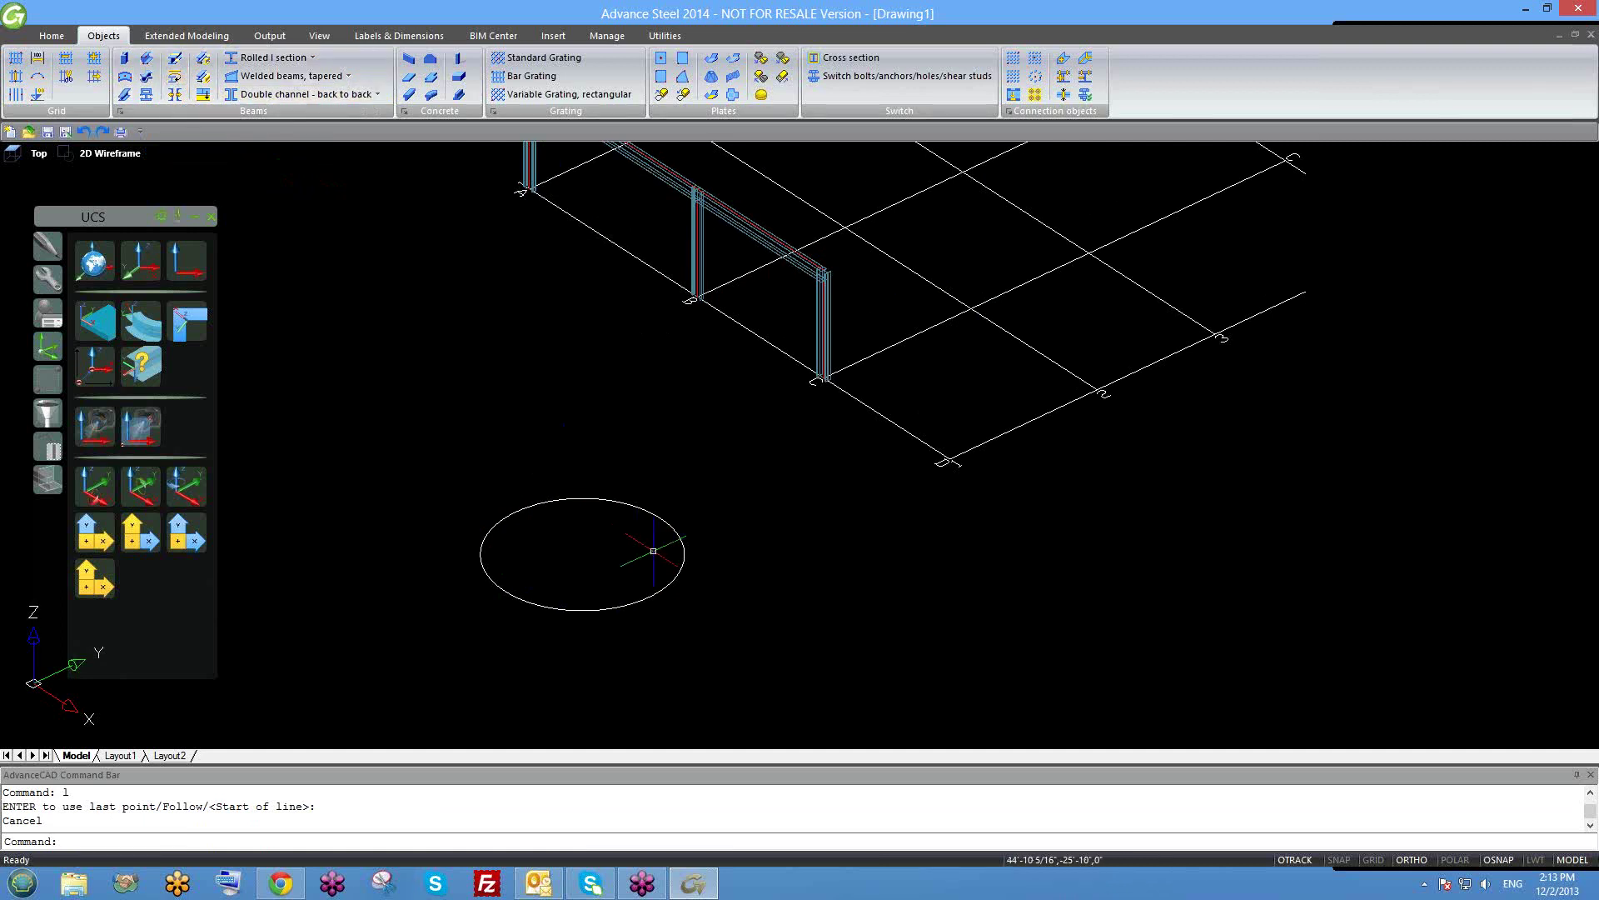
text(l)
key(Return)
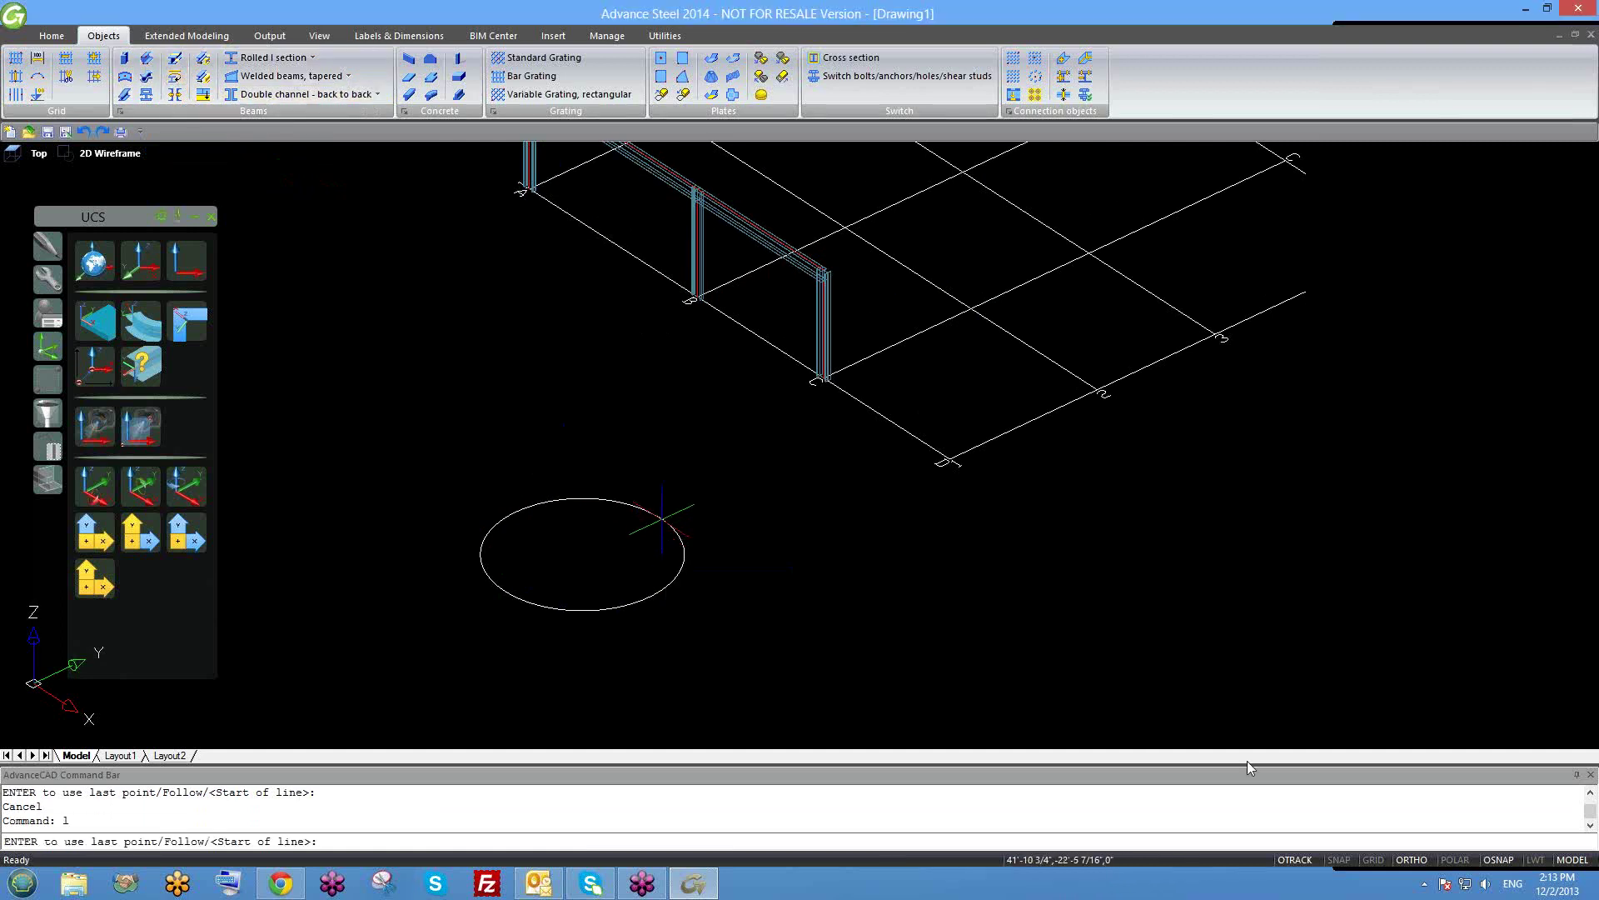
right_click(1488, 861)
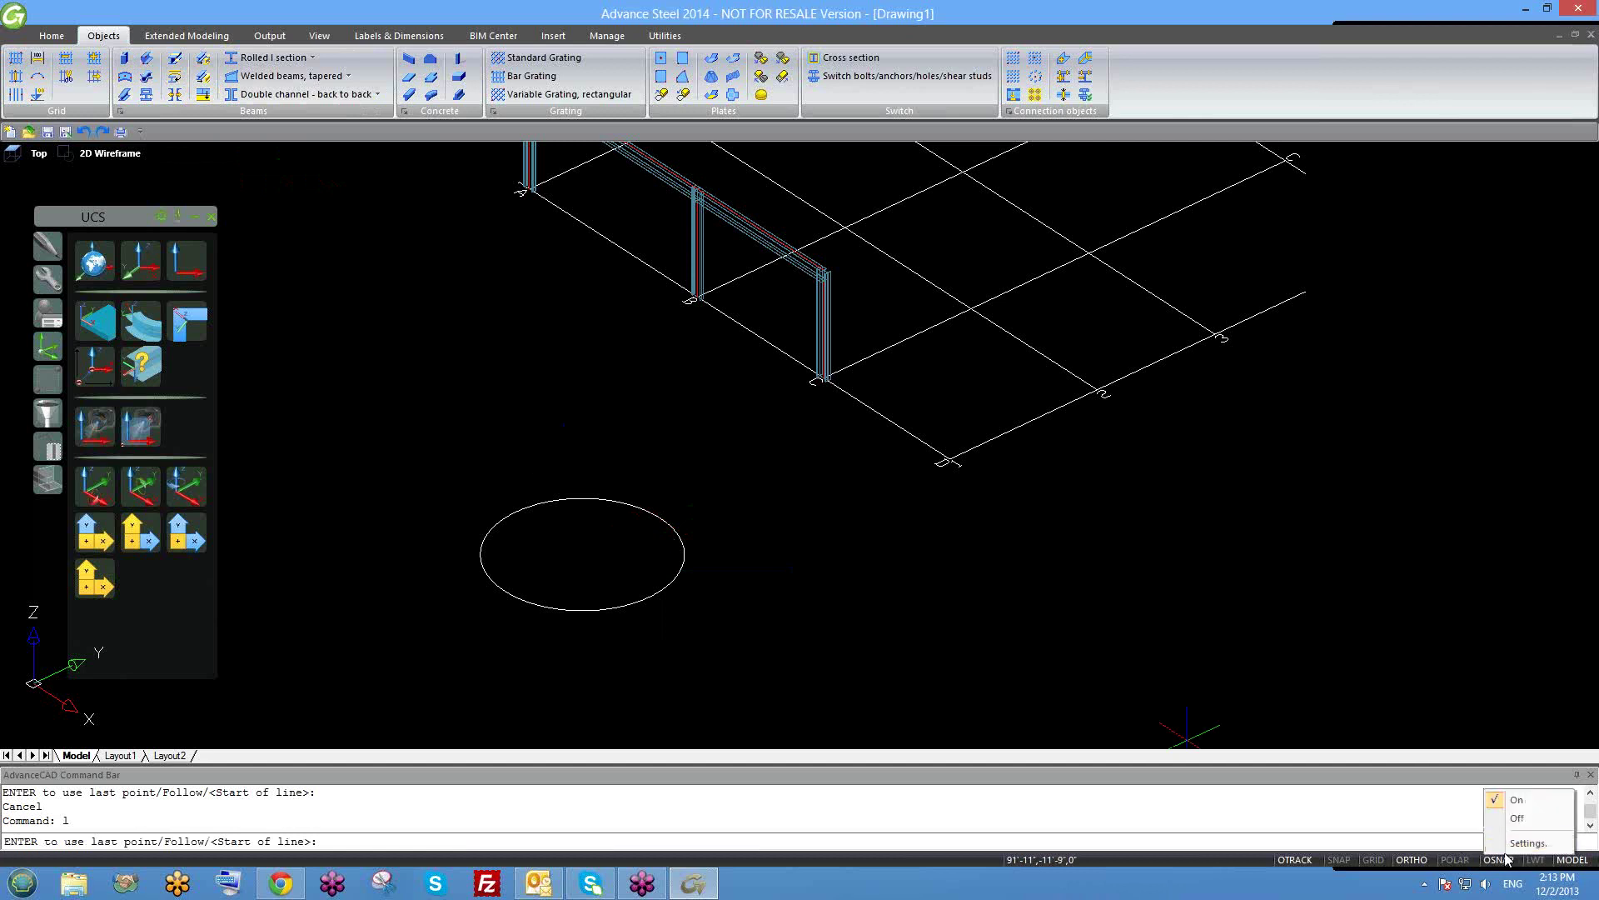
click(1510, 847)
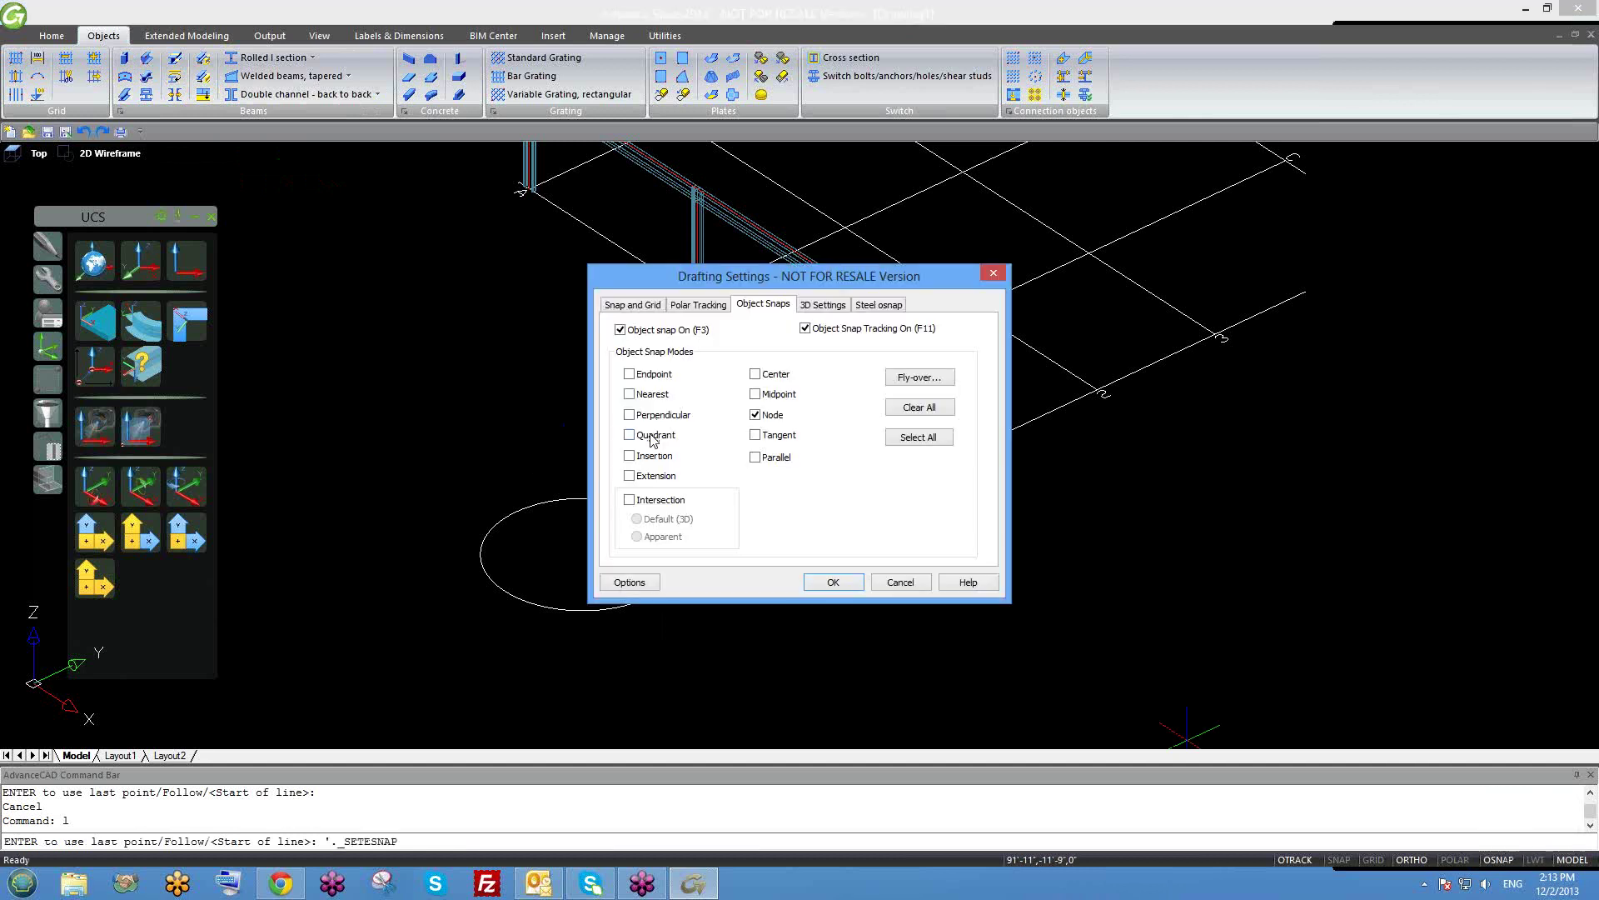
click(833, 582)
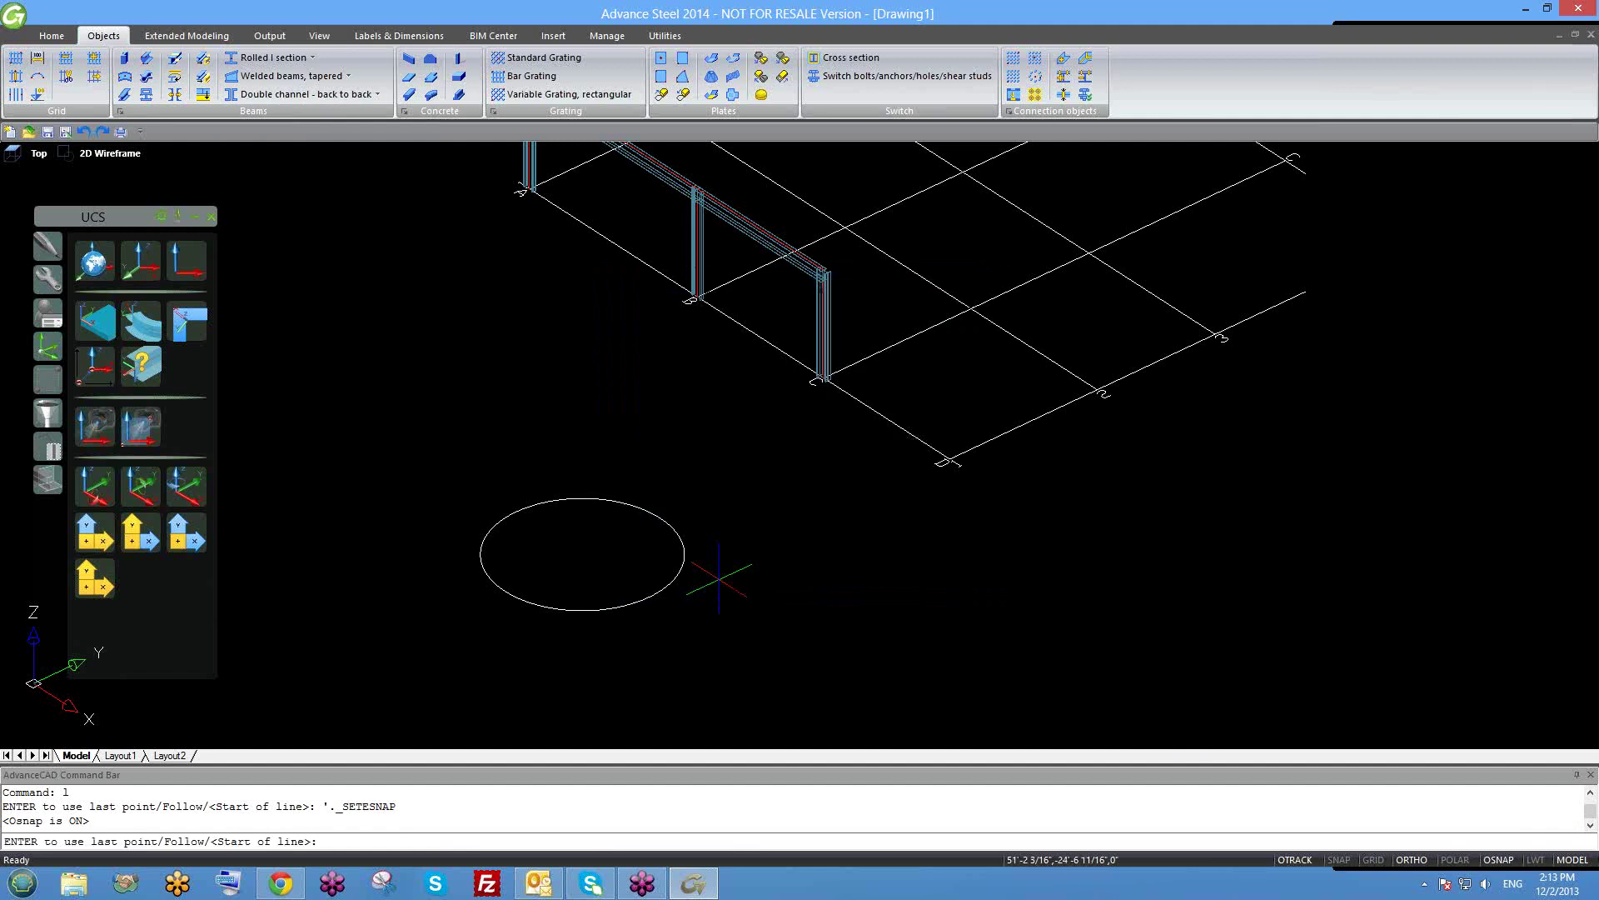
text(l)
key(Return)
click(660, 517)
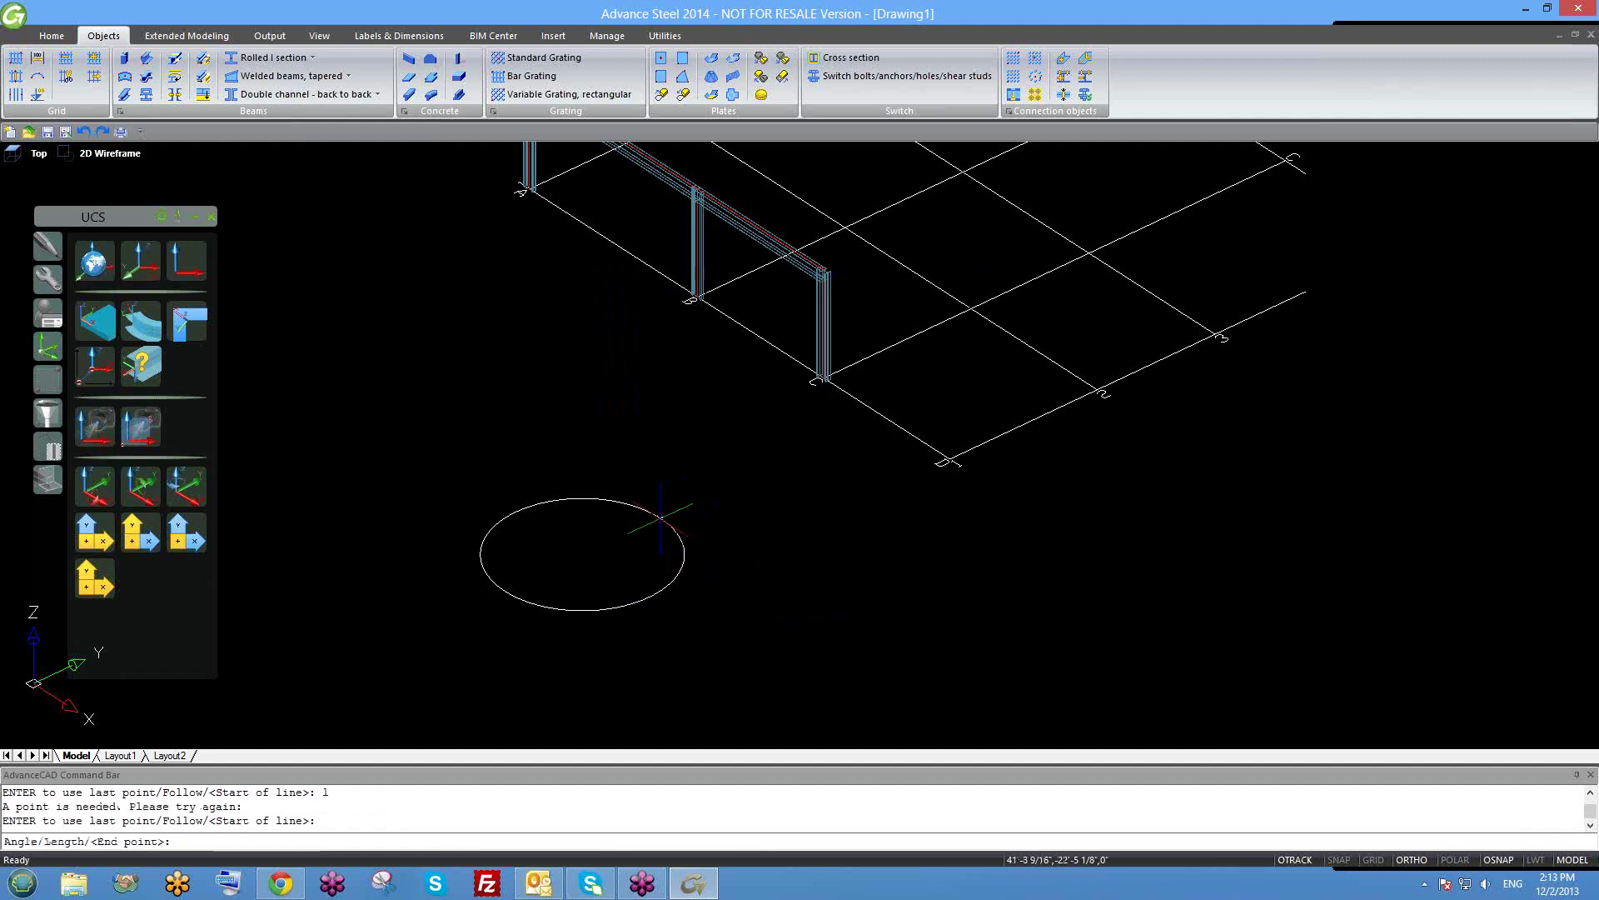
click(503, 590)
key(Return)
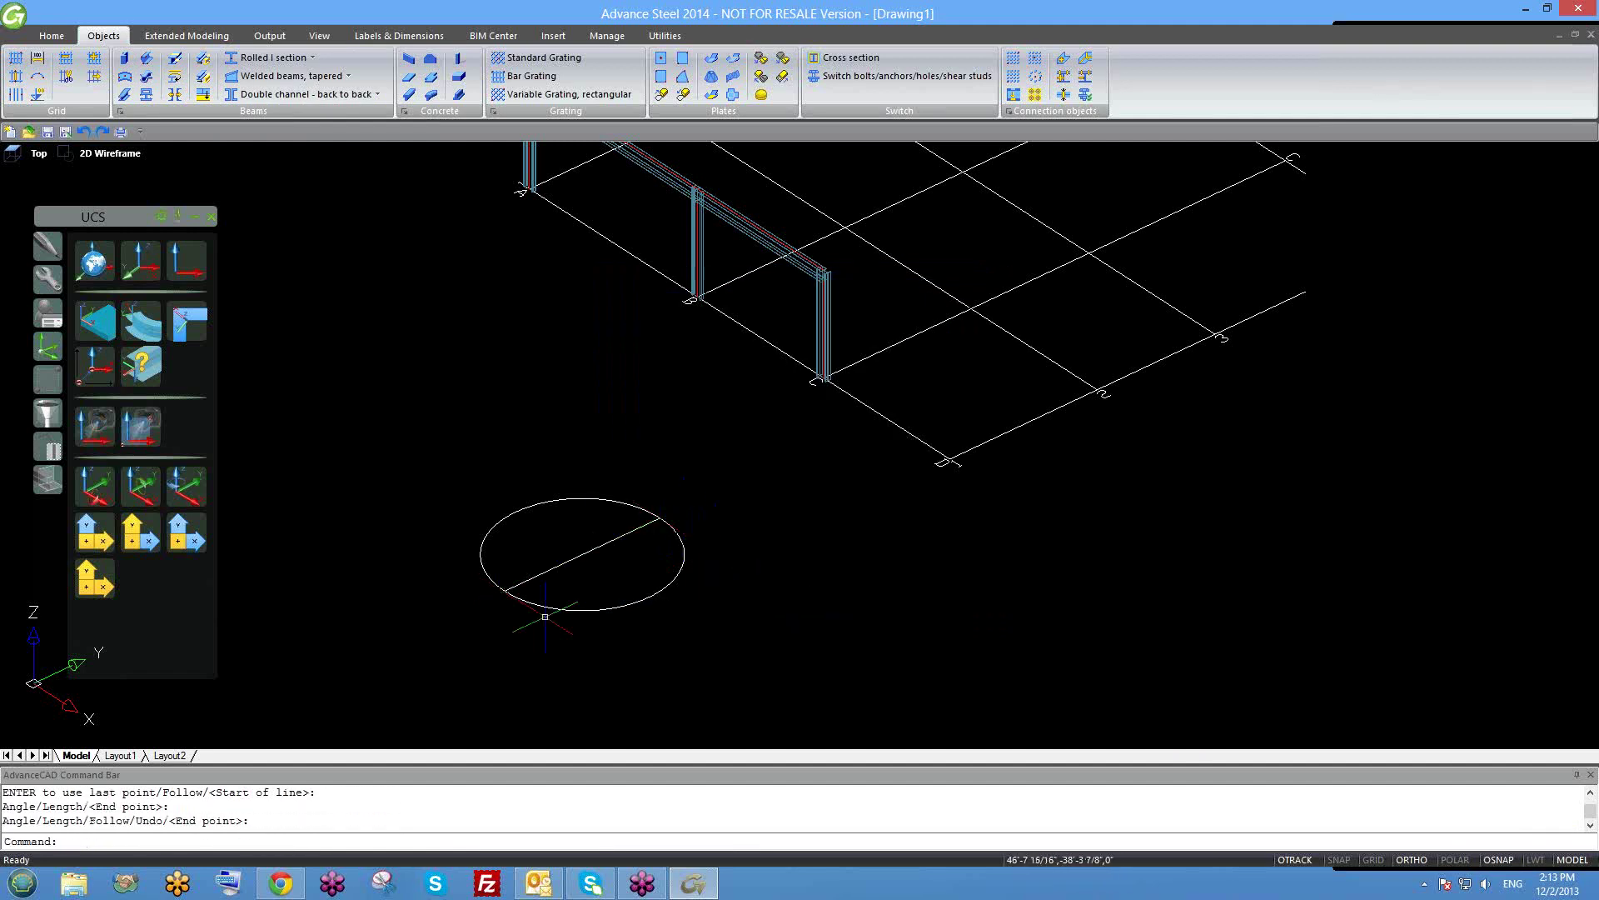
Trim away the half of the circle farther from the frame, using the diameter line as the cutting edge.
text(tr)
key(Return)
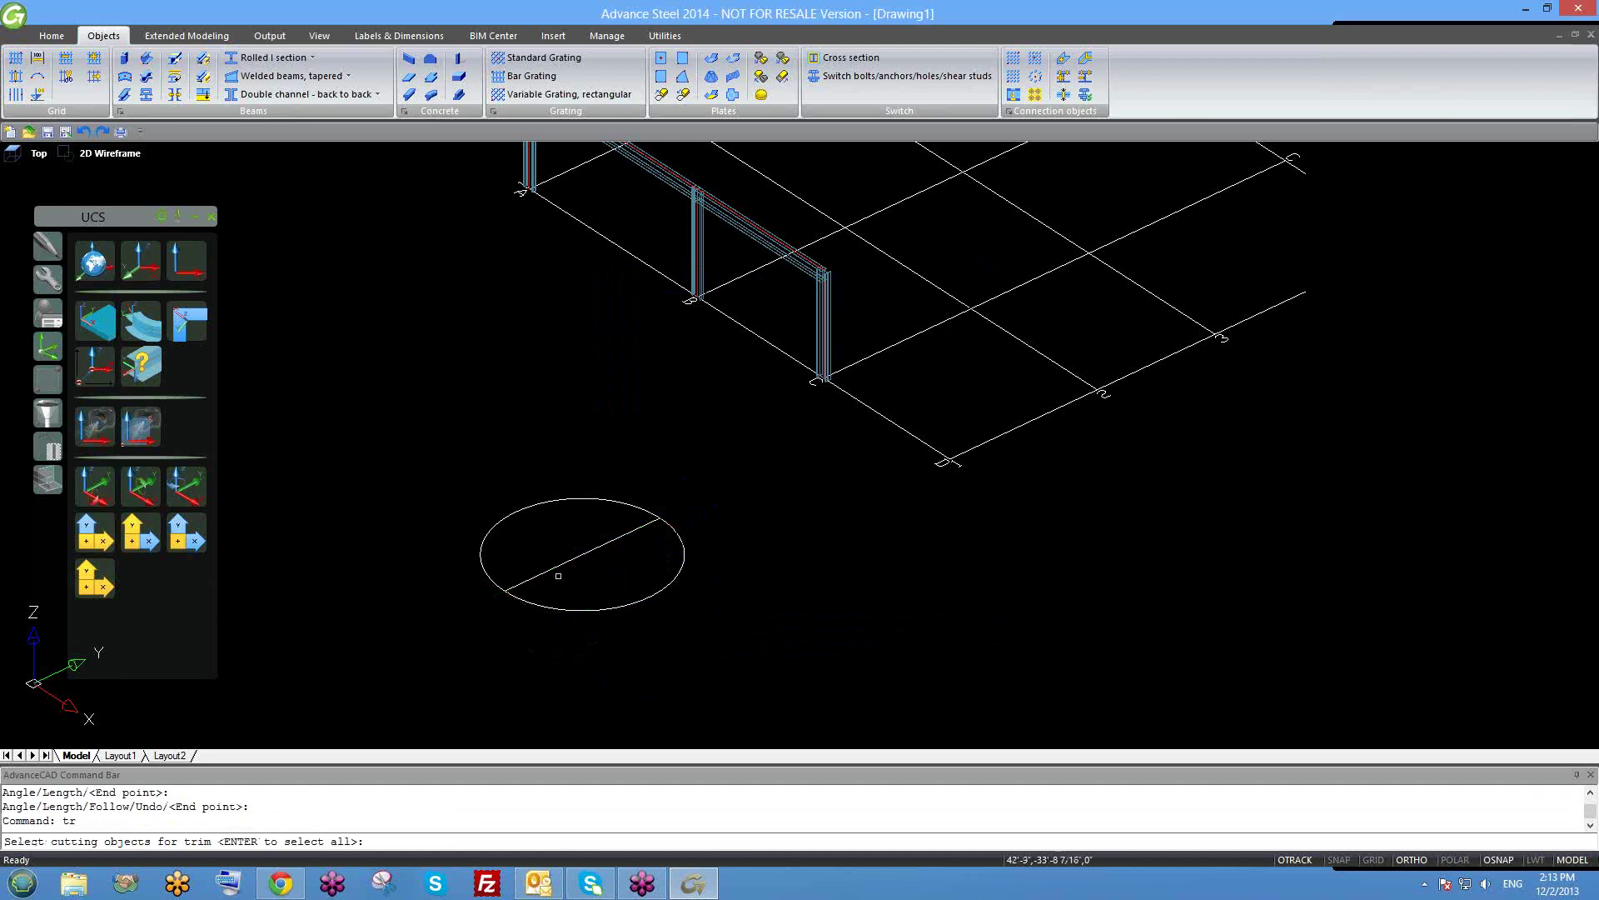
click(553, 564)
key(Return)
click(563, 611)
key(Escape)
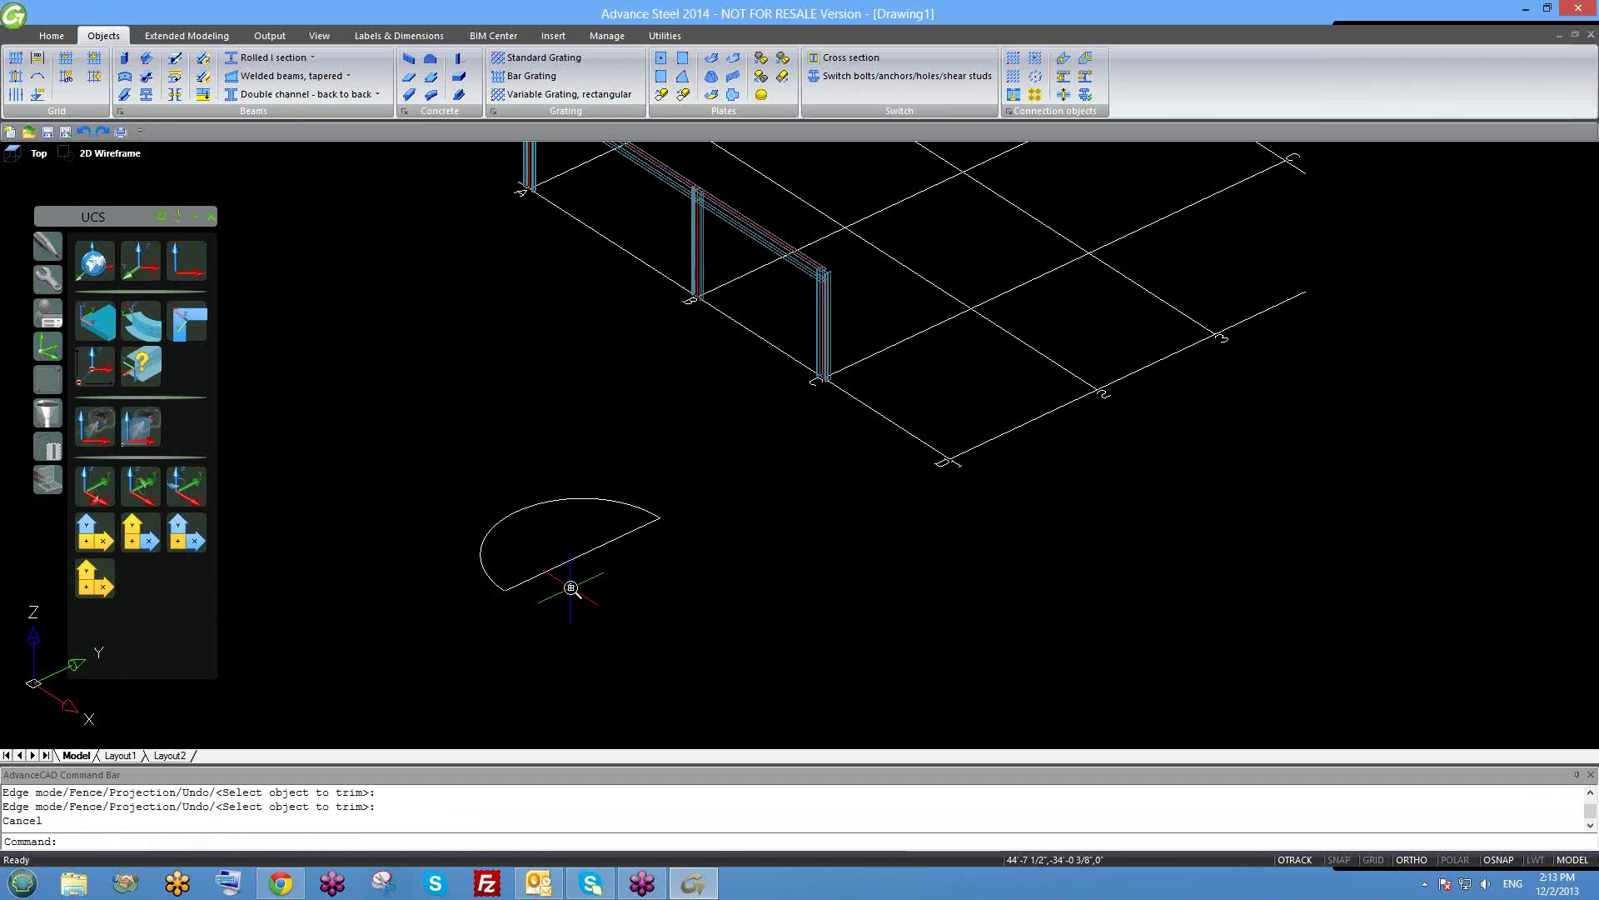
Convert the half-circle arc into a curved beam, keeping the original arc, and close the beam properties without changes.
scroll(575, 596, down, 2)
scroll(561, 600, up, 3)
scroll(515, 542, up, 1)
scroll(675, 426, up, 1)
scroll(614, 440, up, 2)
mouse_move(614, 440)
shift+middle_down()
mouse_move(636, 500)
mouse_move(625, 489)
mouse_move(679, 437)
shift+middle_up()
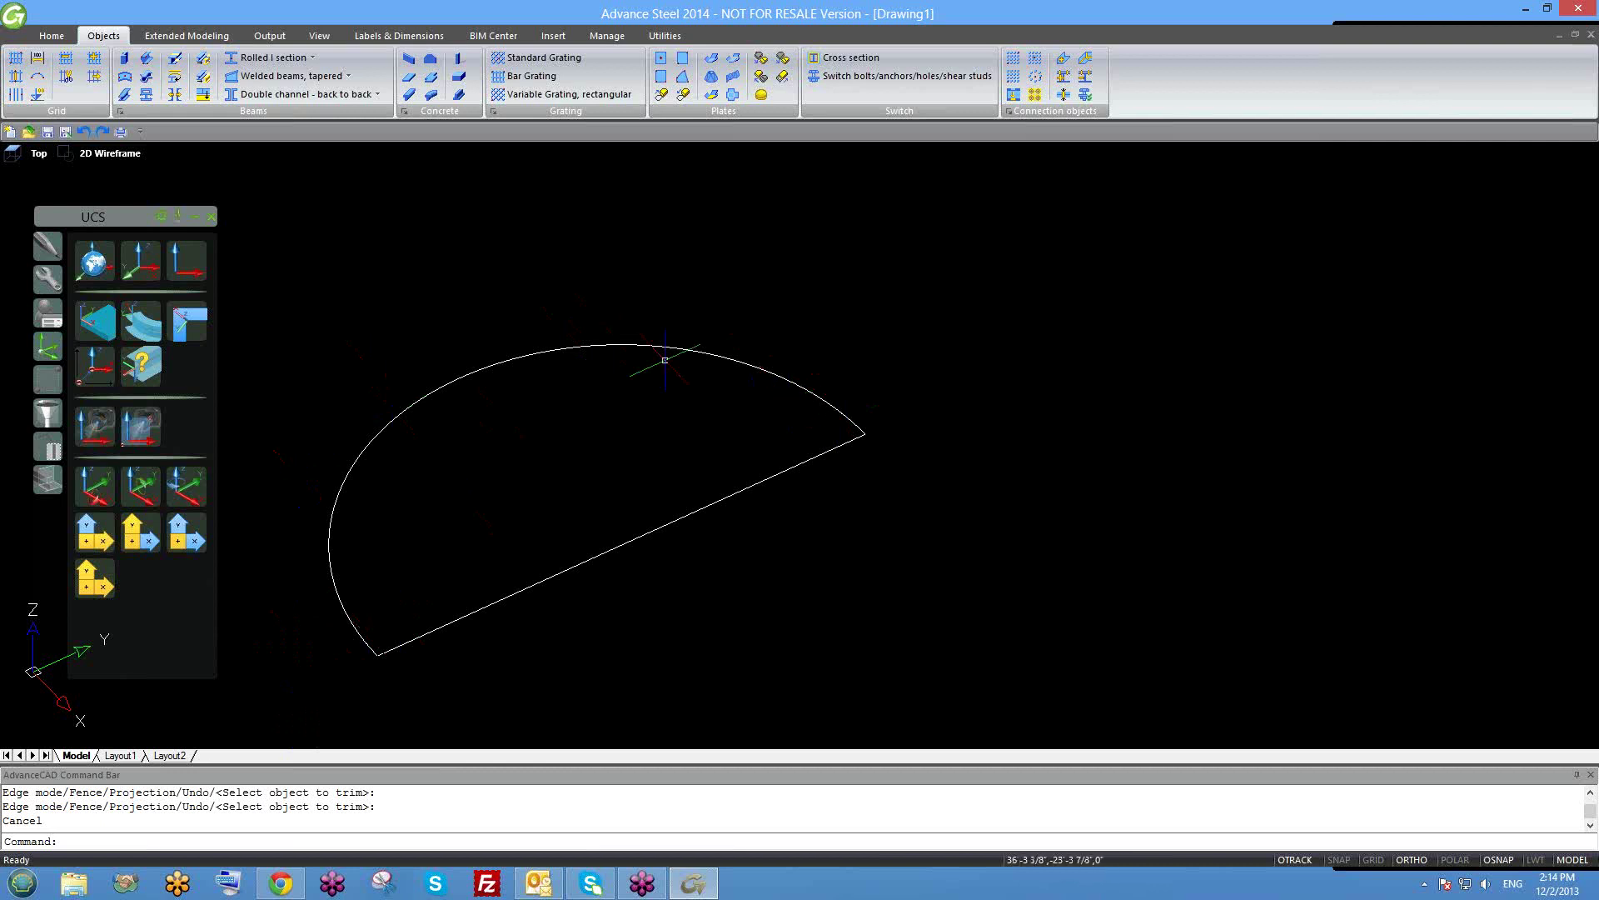
click(178, 81)
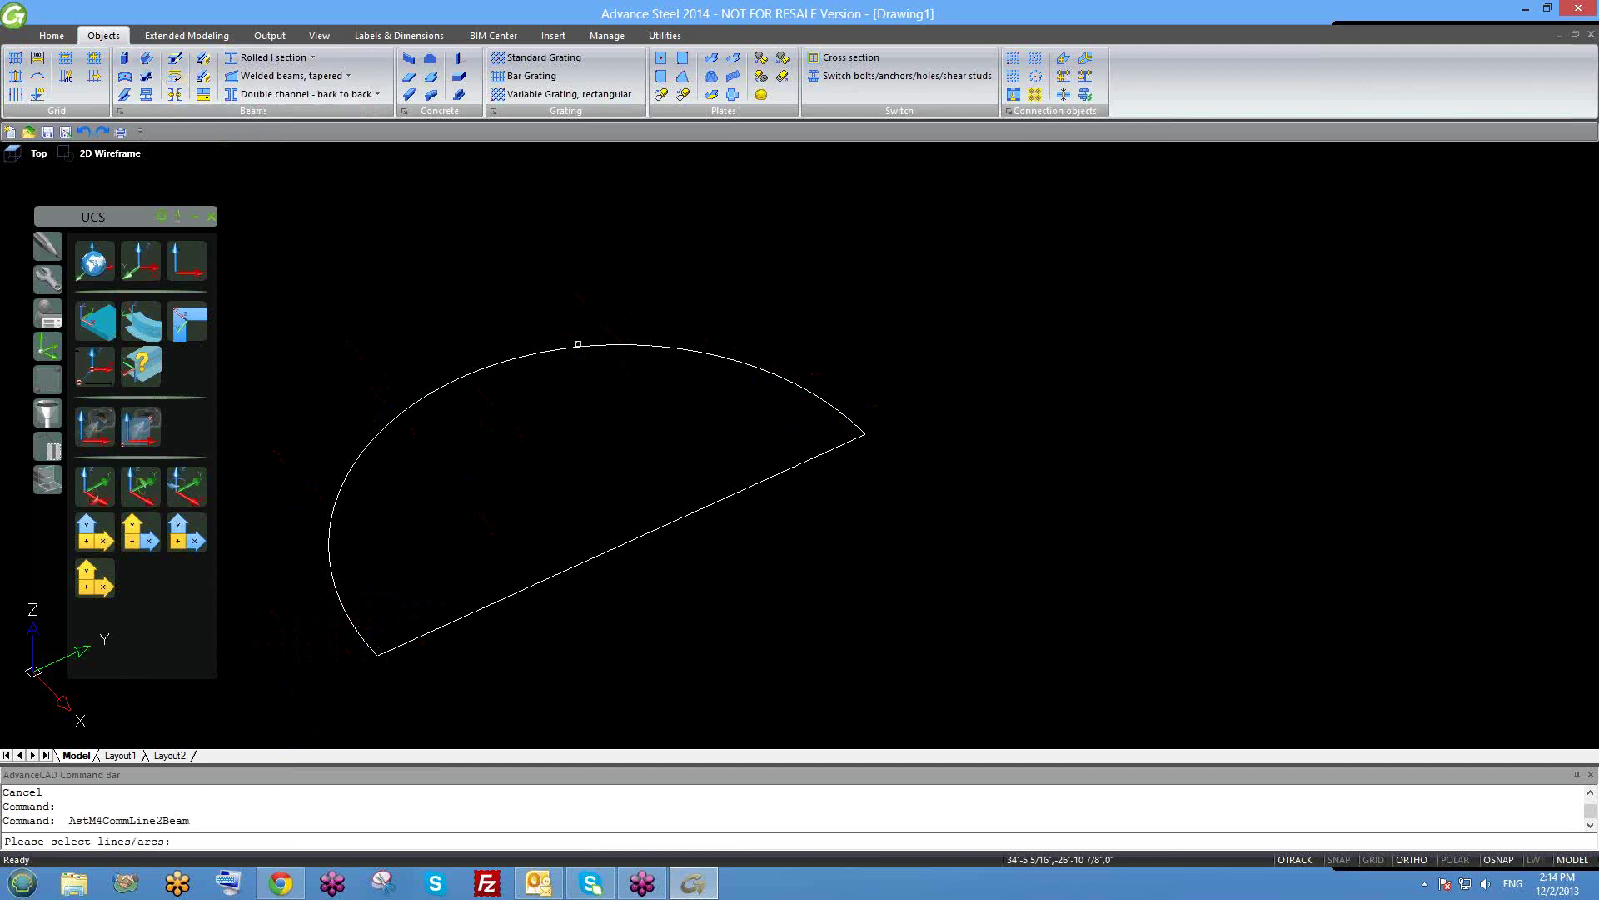
click(576, 345)
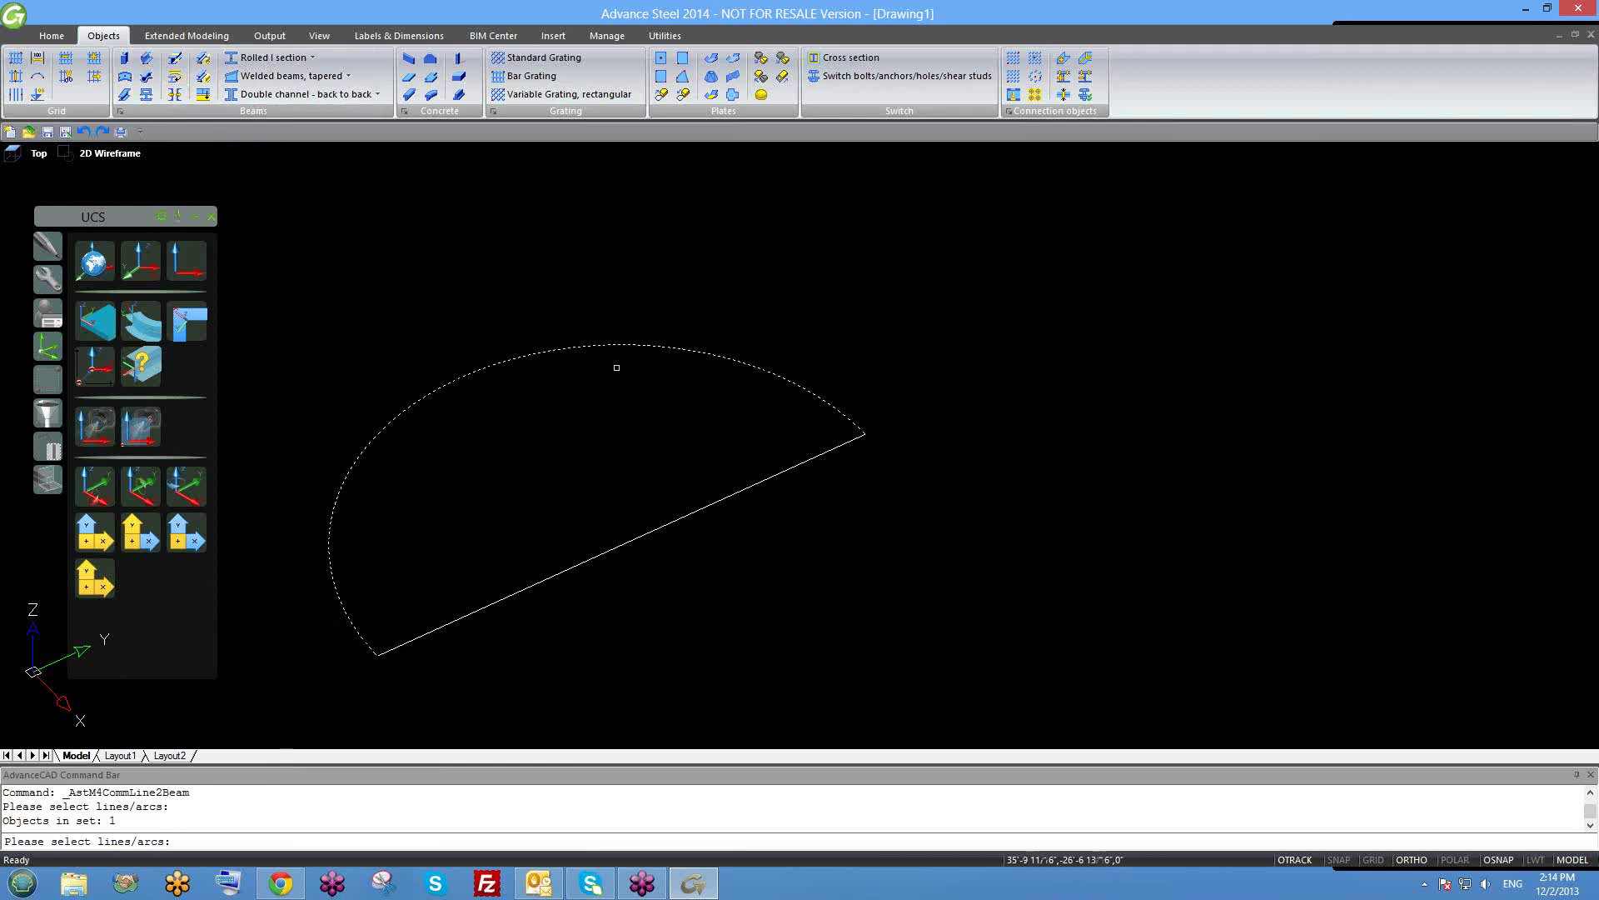
key(Return)
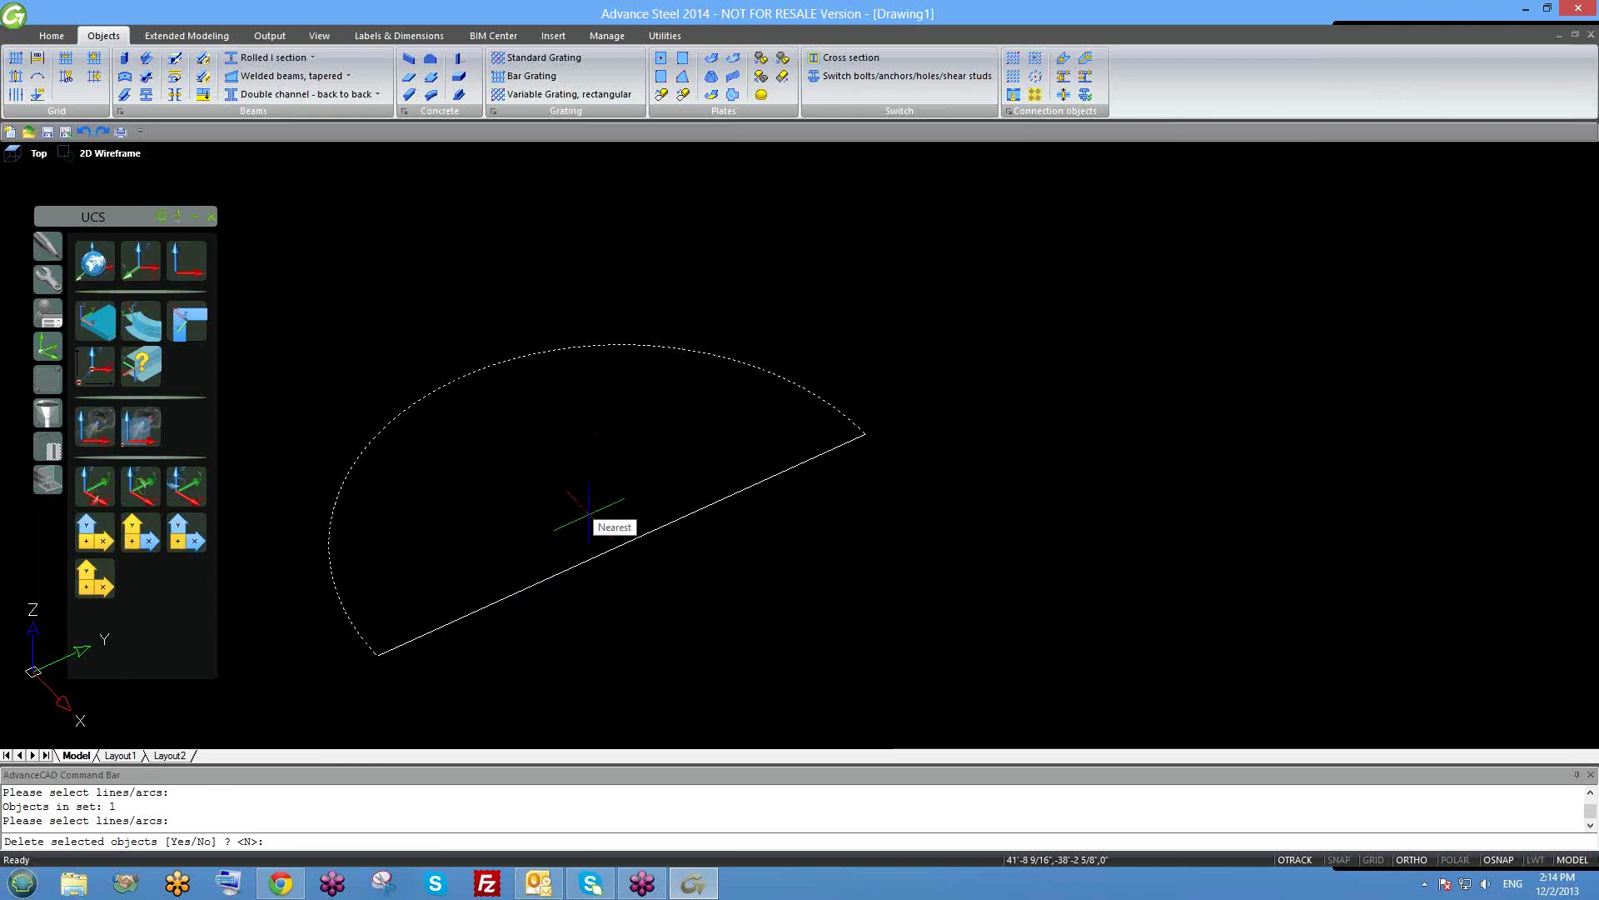
key(Return)
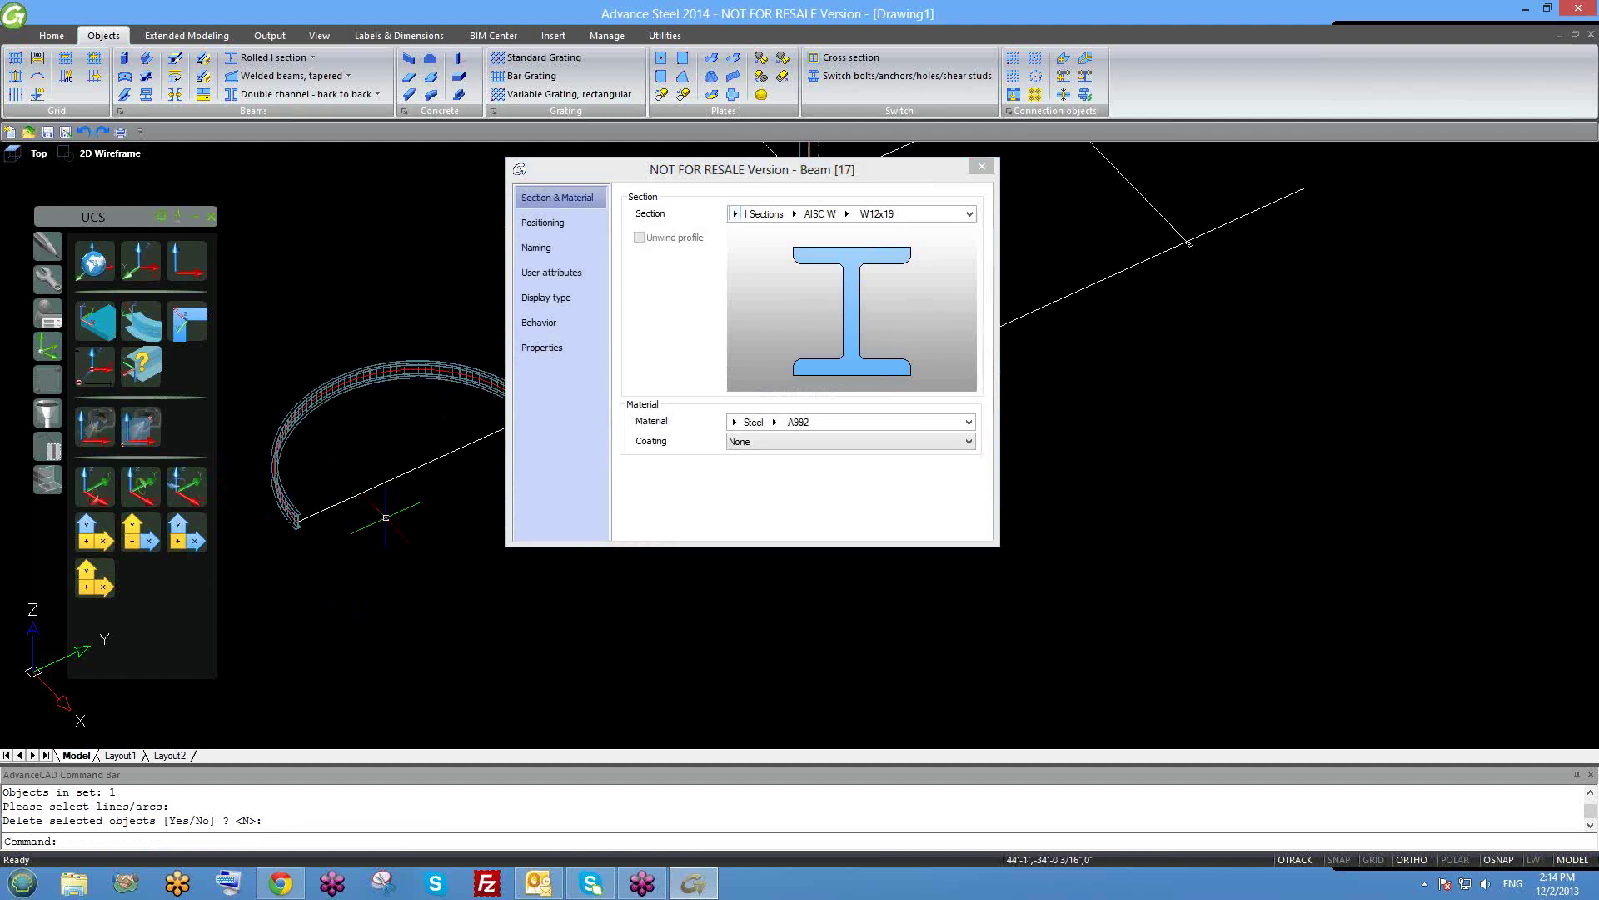
shift+middle_drag(381, 493, 439, 476)
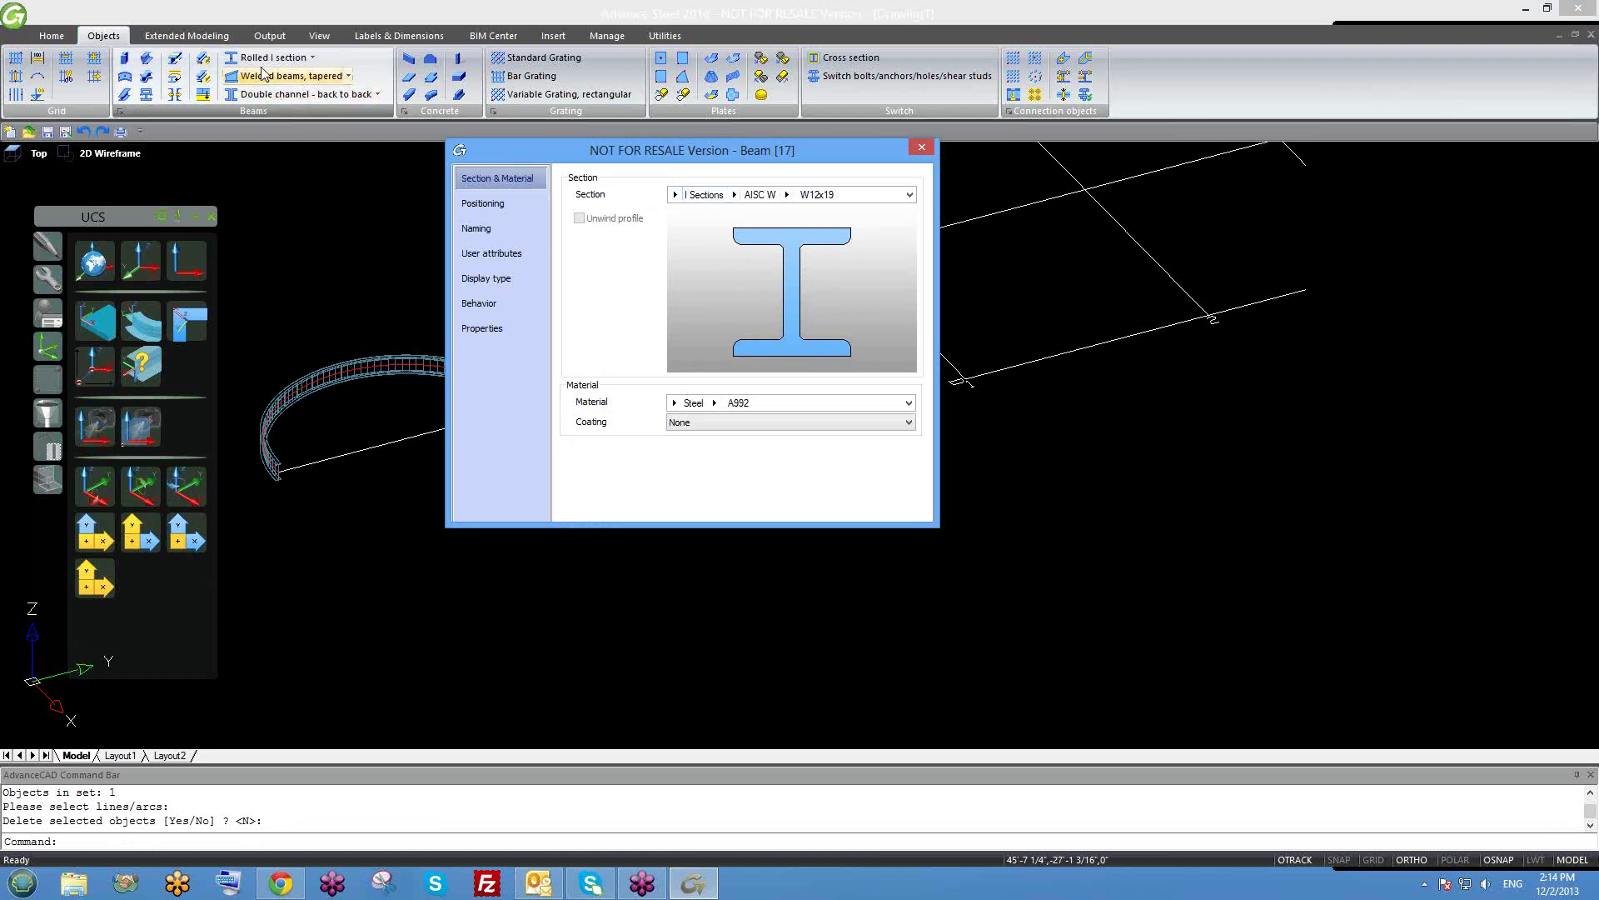
click(922, 148)
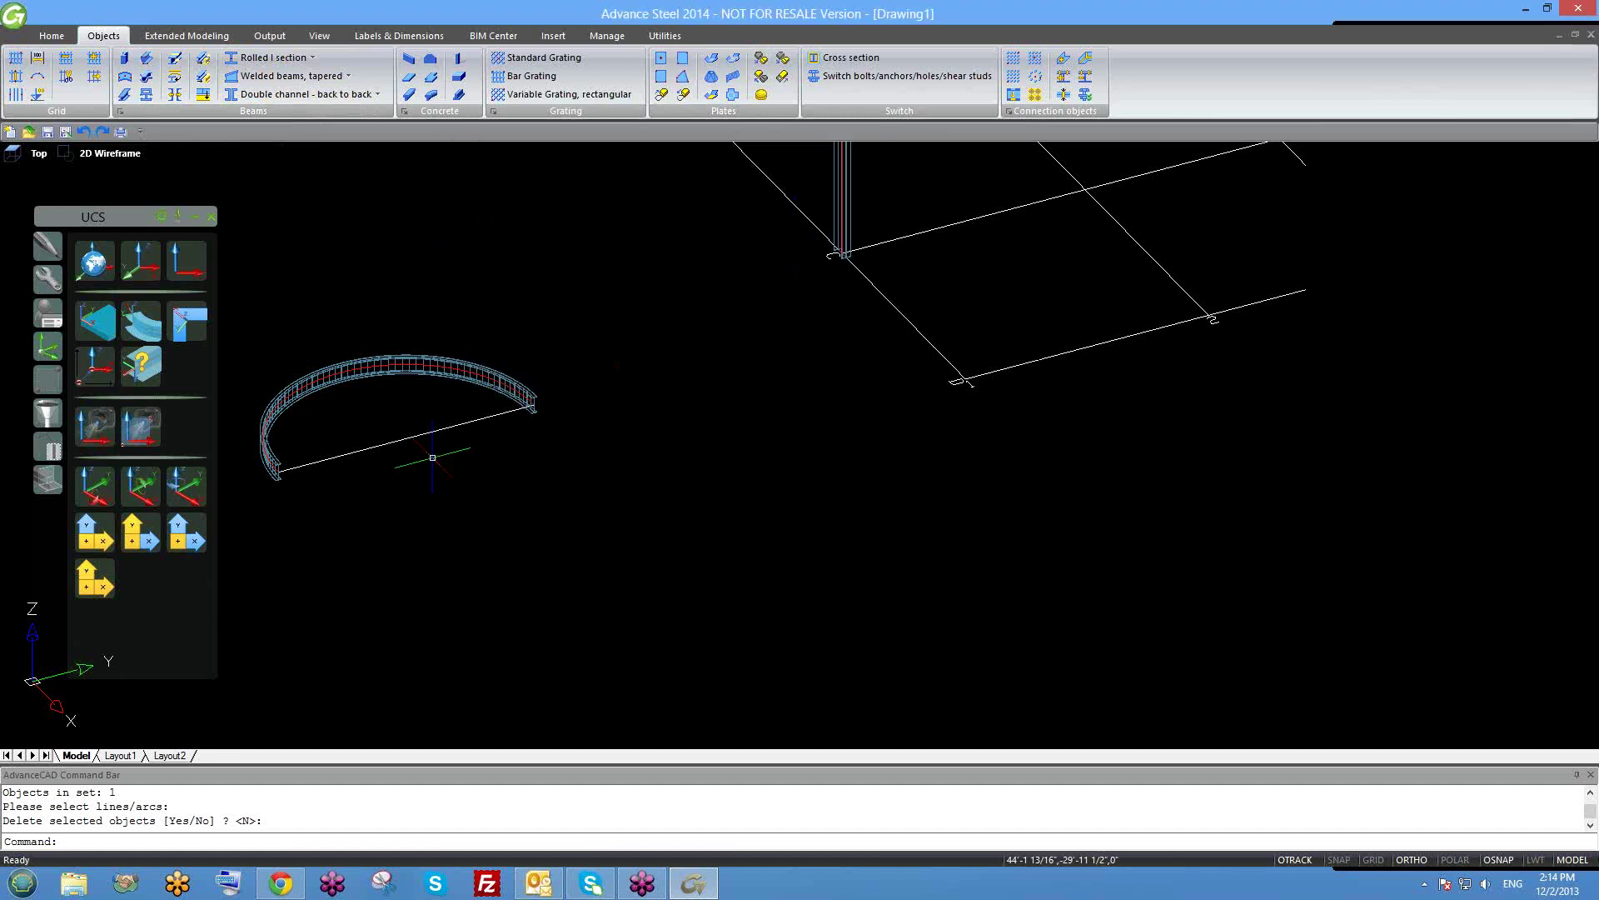
Try the Hidden visual style, and switch the model display to Realistic to inspect the curved beam.
click(109, 153)
click(156, 236)
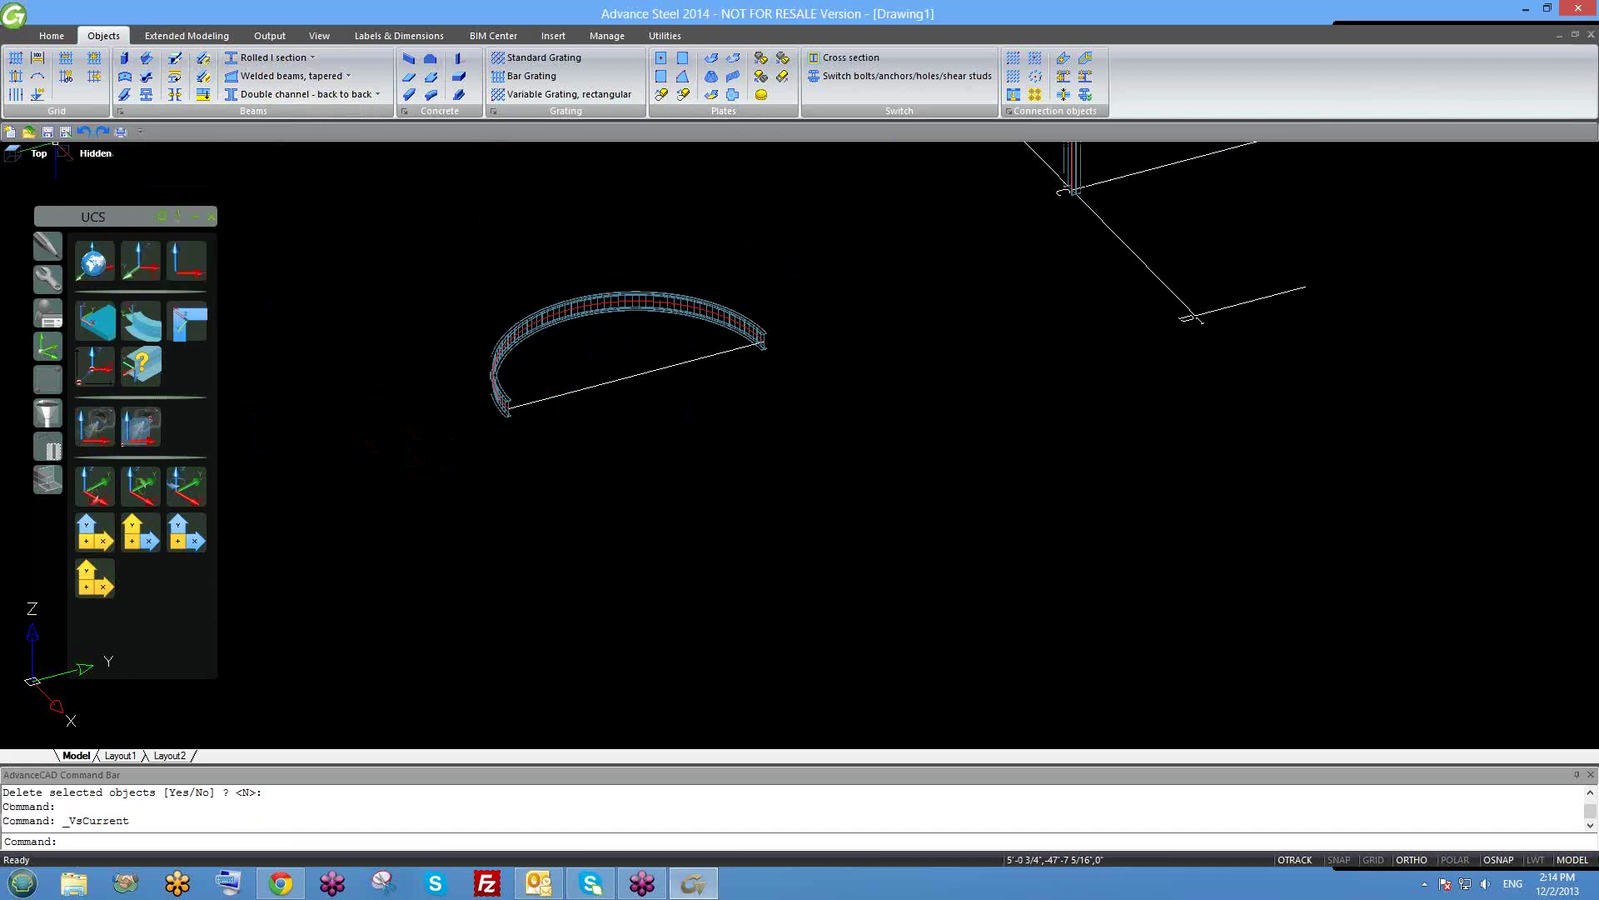
click(96, 153)
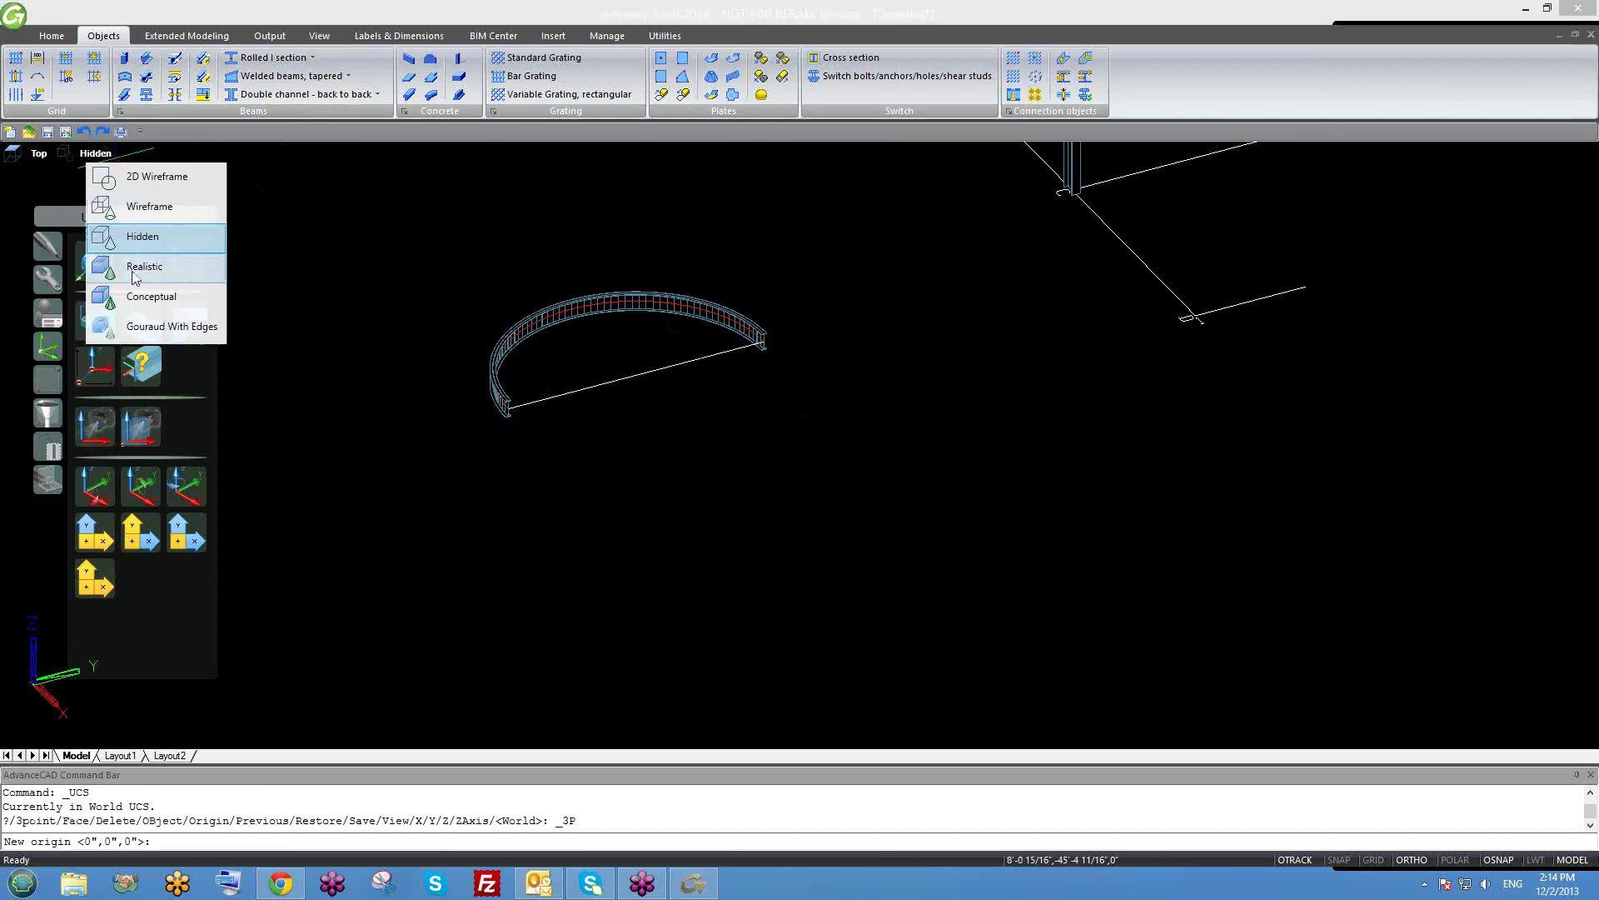
click(150, 268)
scroll(688, 357, up, 4)
shift+middle_drag(574, 396, 653, 428)
scroll(633, 432, down, 5)
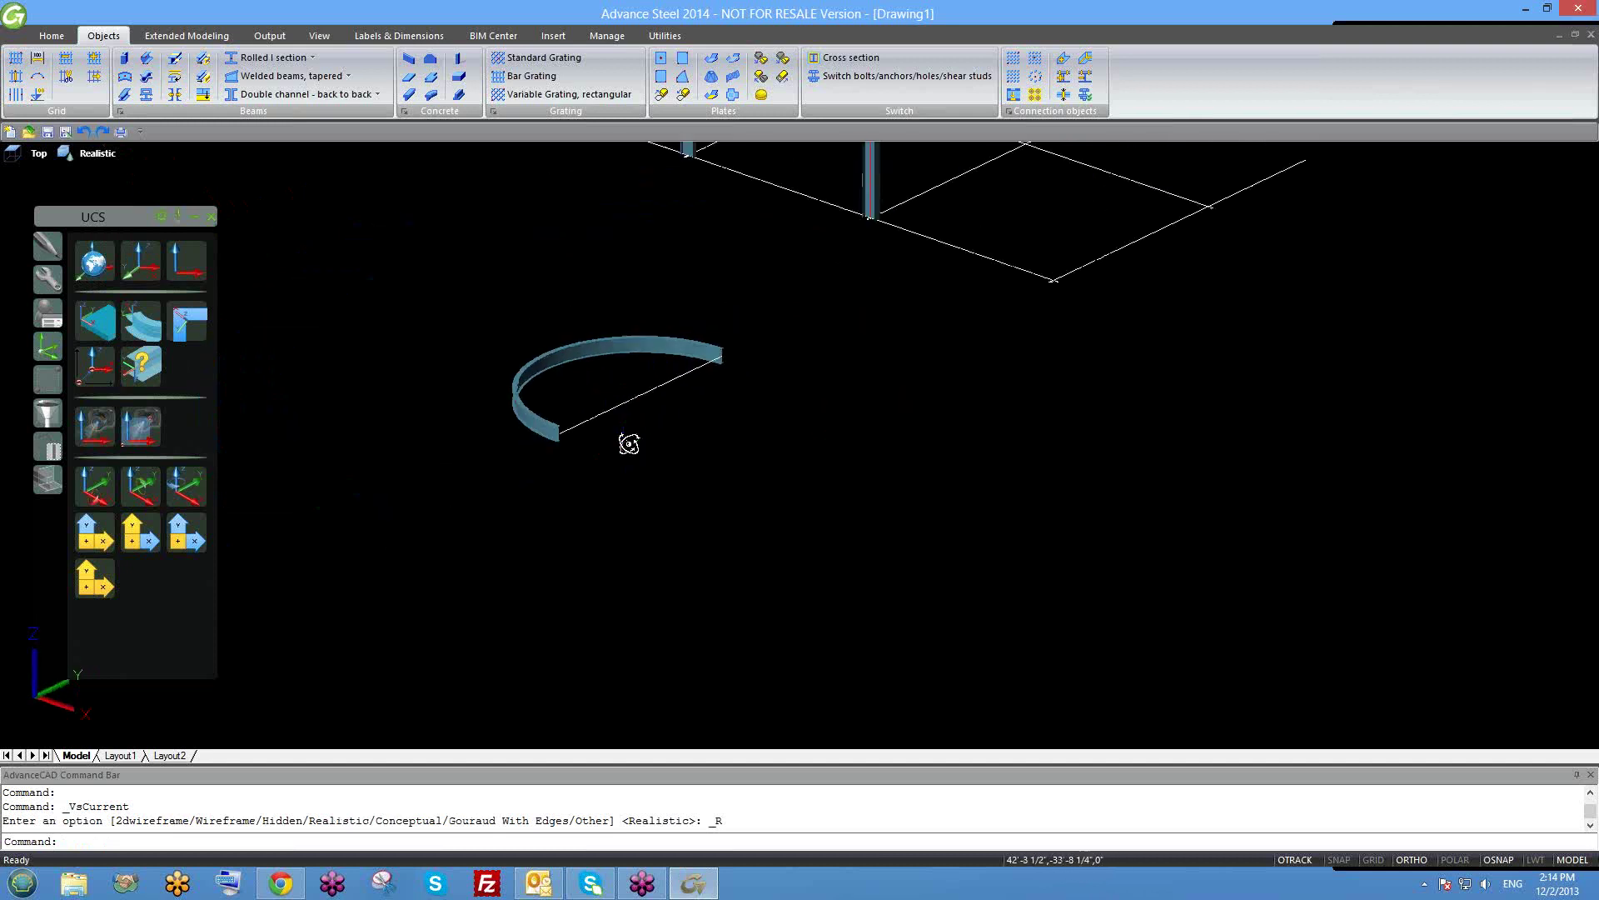
scroll(629, 367, up, 3)
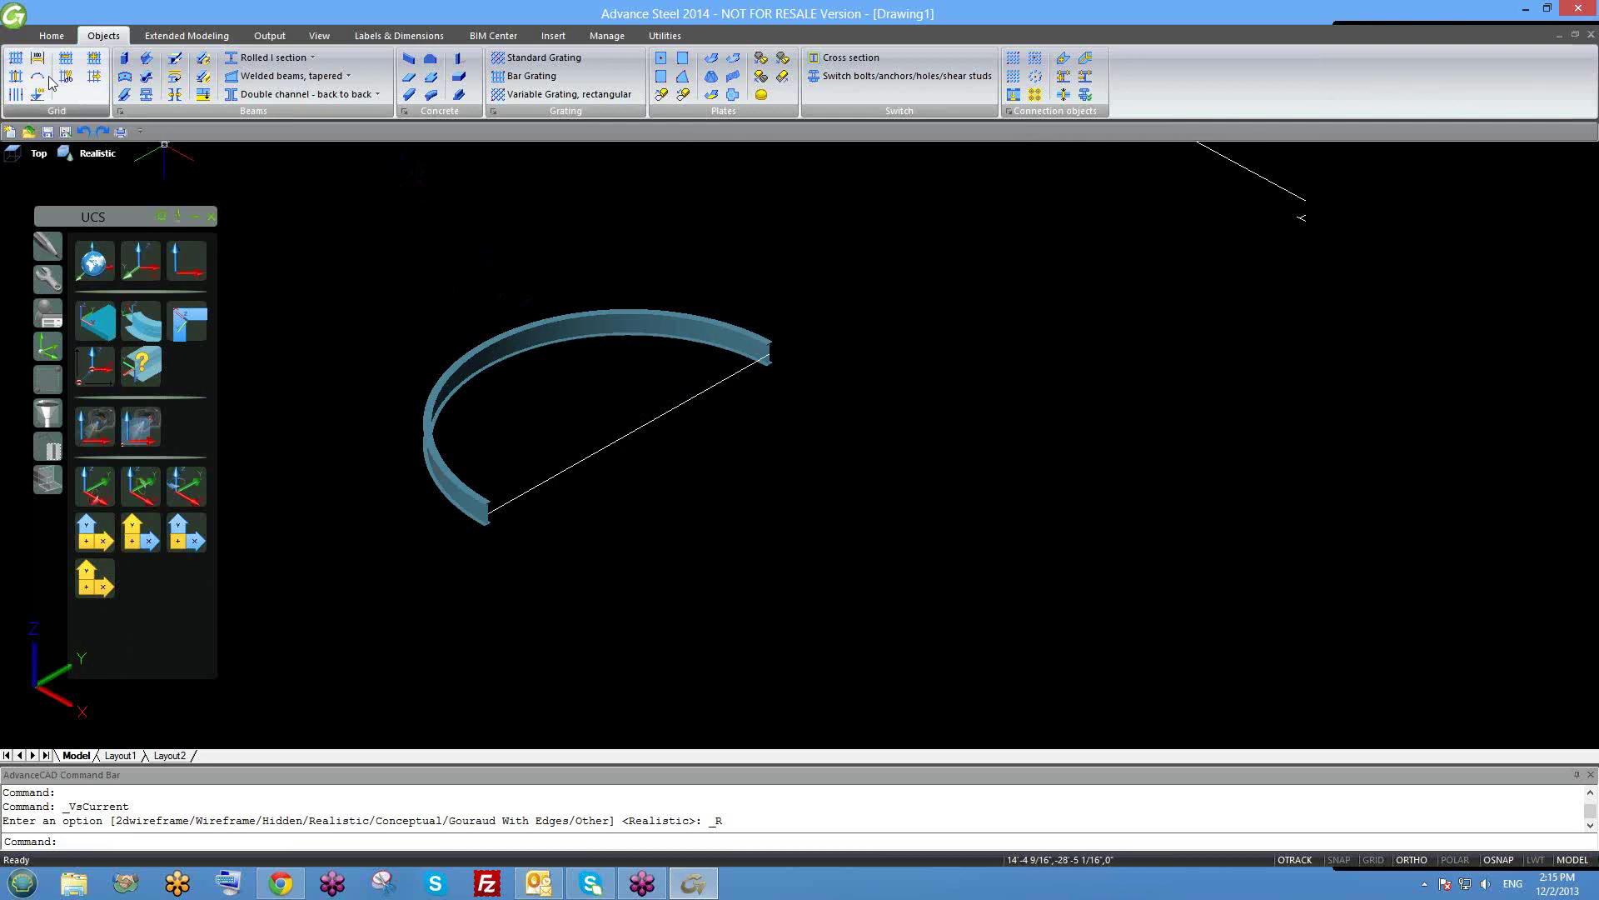
Create a second curved beam between the ends of the first one, bulging the opposite way to close the ring.
click(125, 80)
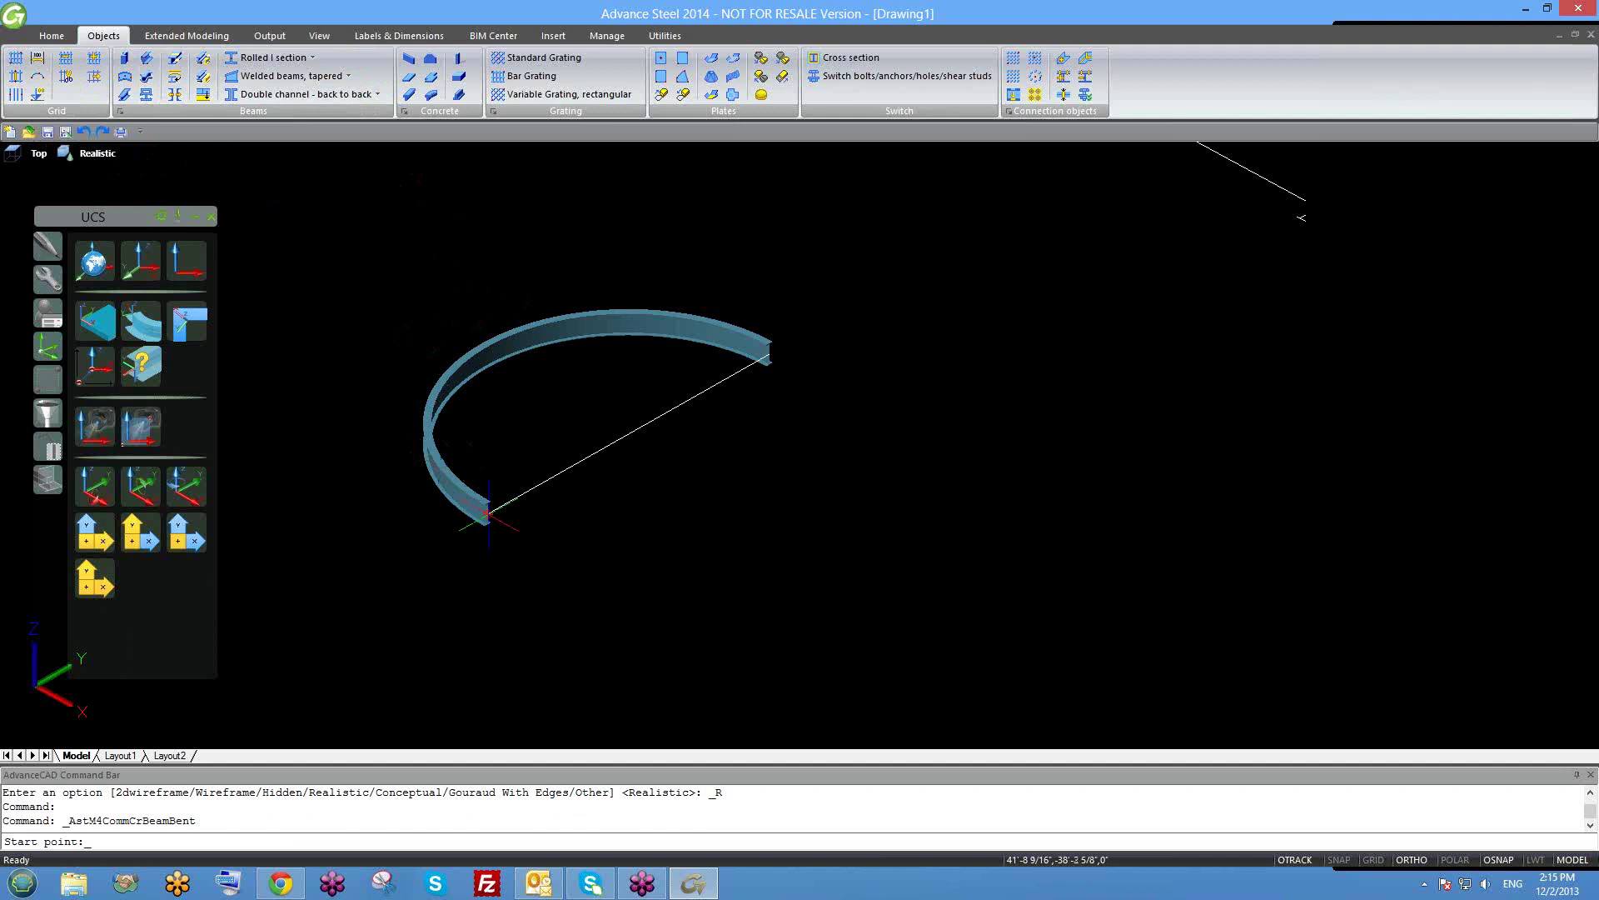
click(488, 511)
click(768, 356)
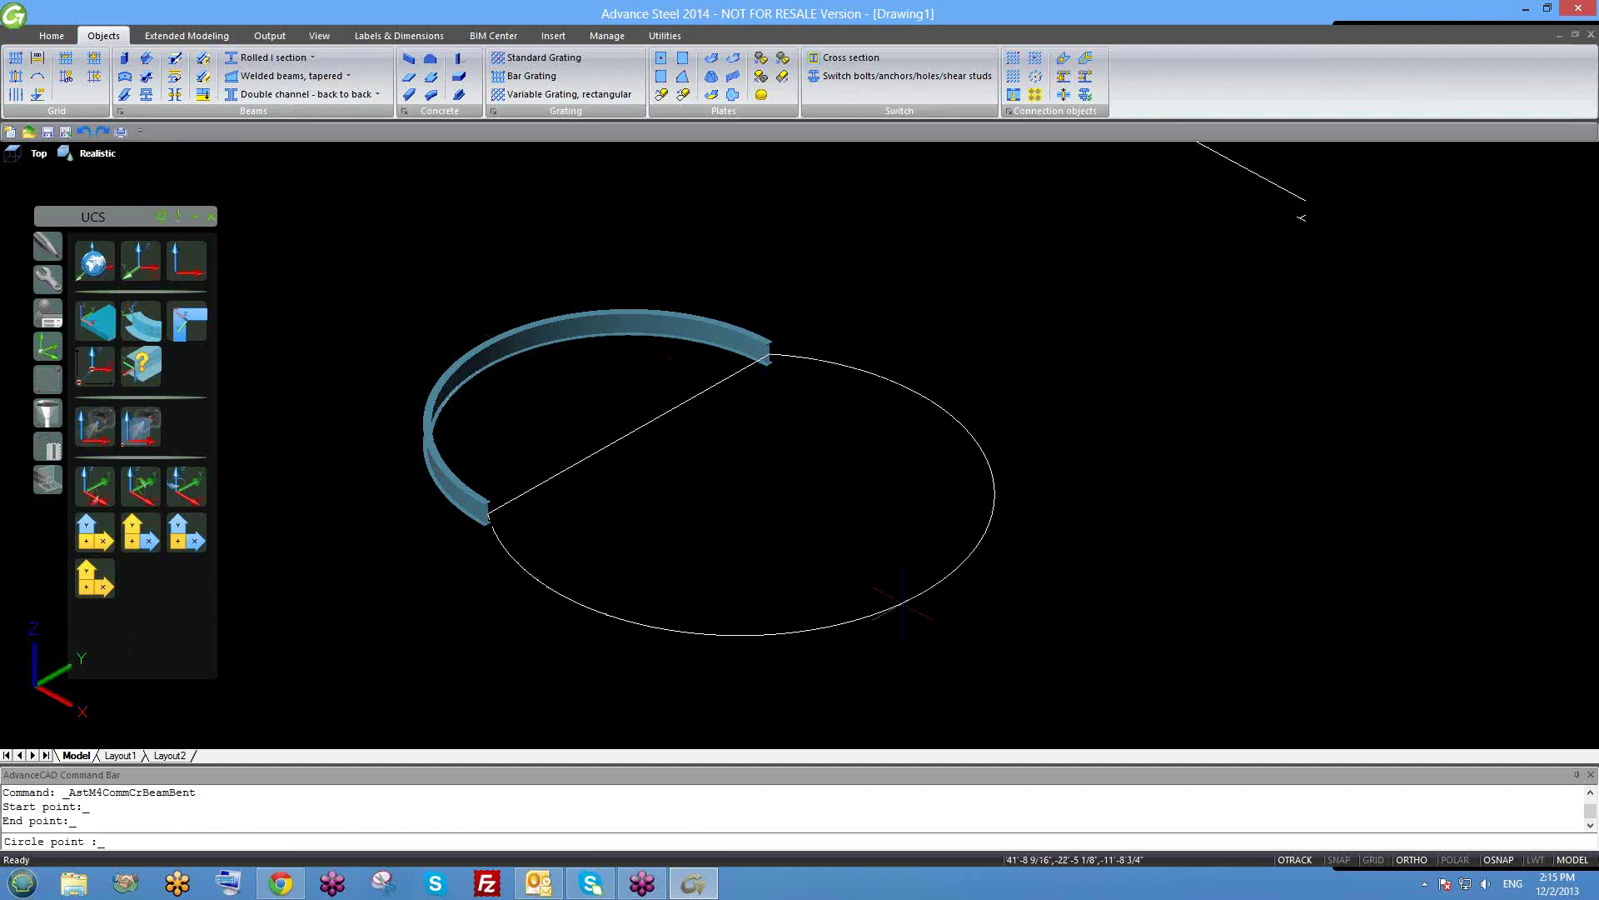
click(819, 518)
click(917, 151)
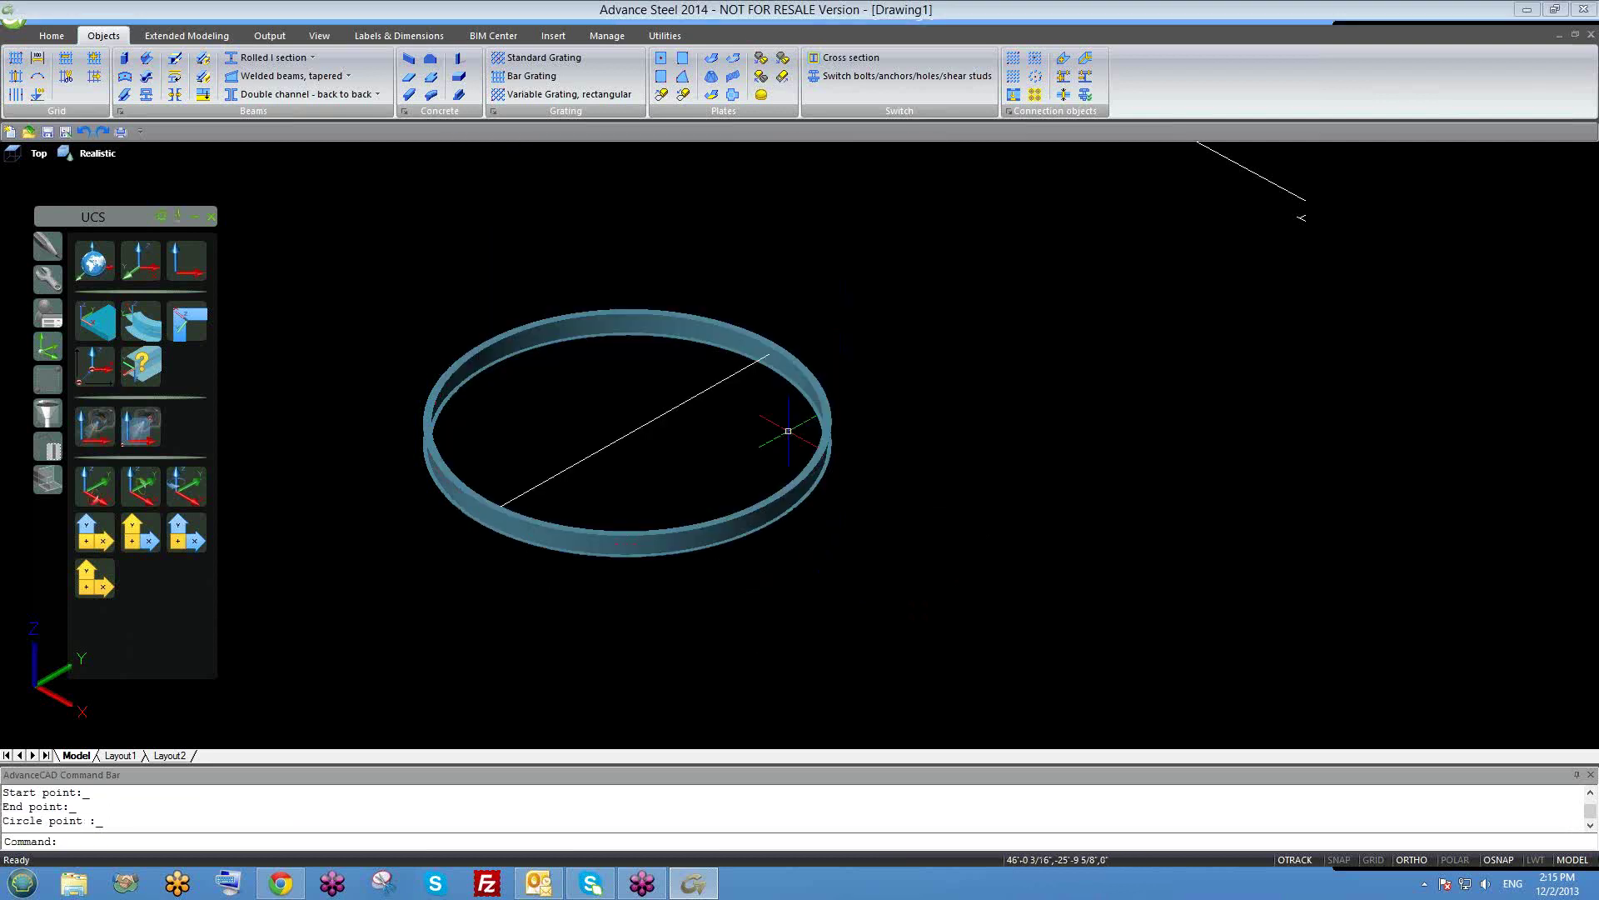
Inspect the ring's curved beams by selecting and deselecting them, and view the ring together with the whole frame.
shift+middle_drag(867, 553, 714, 579)
click(696, 540)
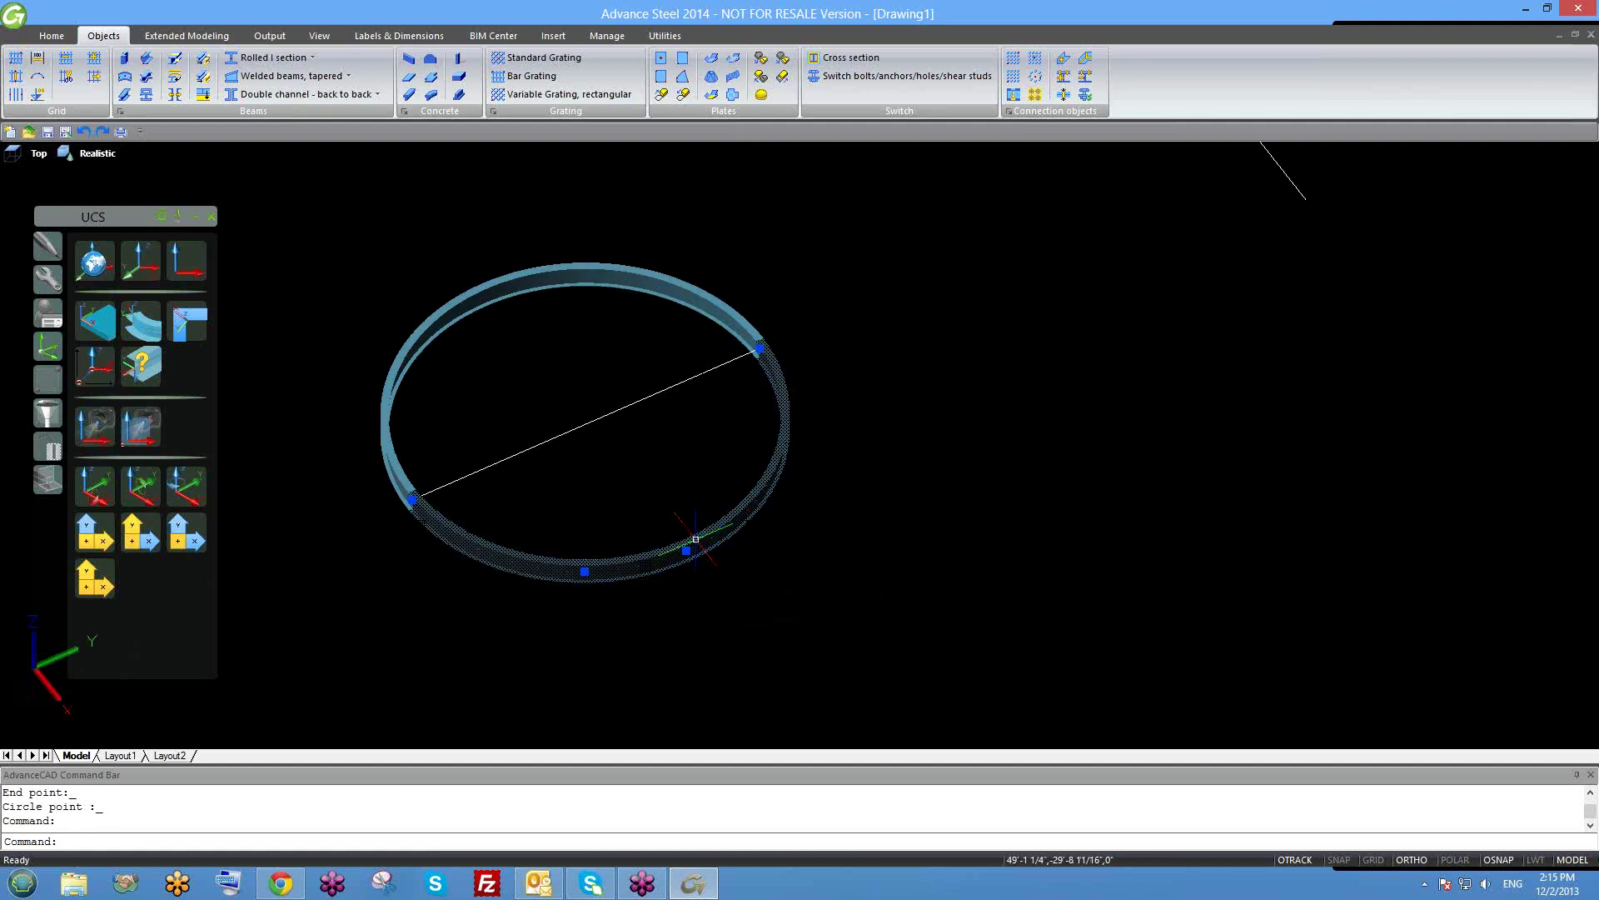
key(Escape)
click(716, 354)
click(612, 303)
key(Escape)
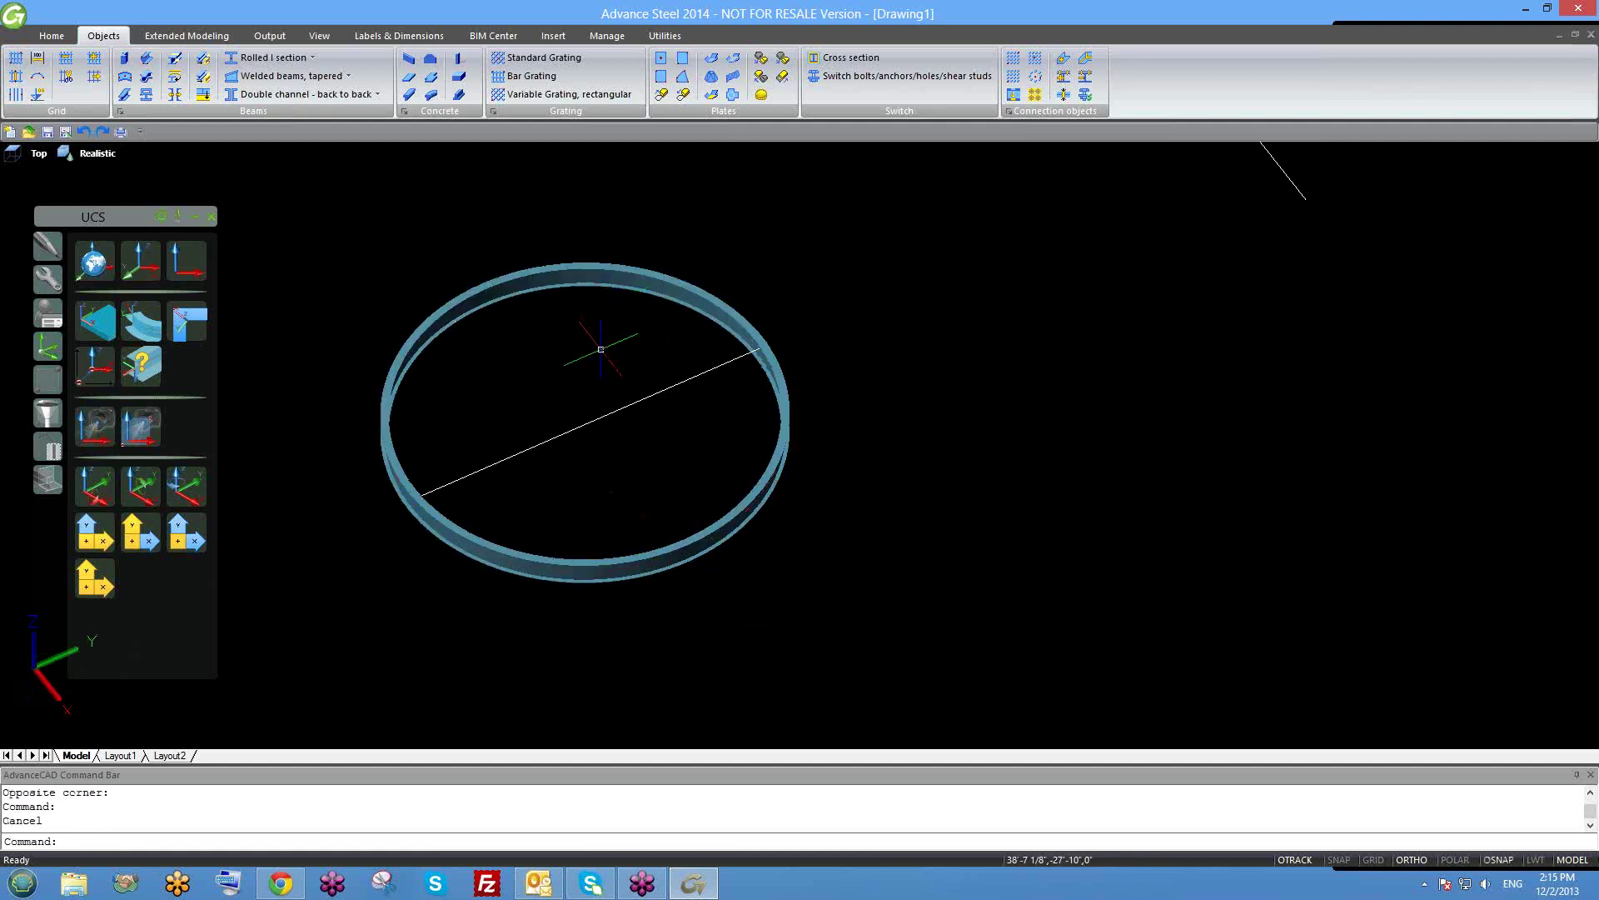
shift+middle_drag(688, 581, 706, 366)
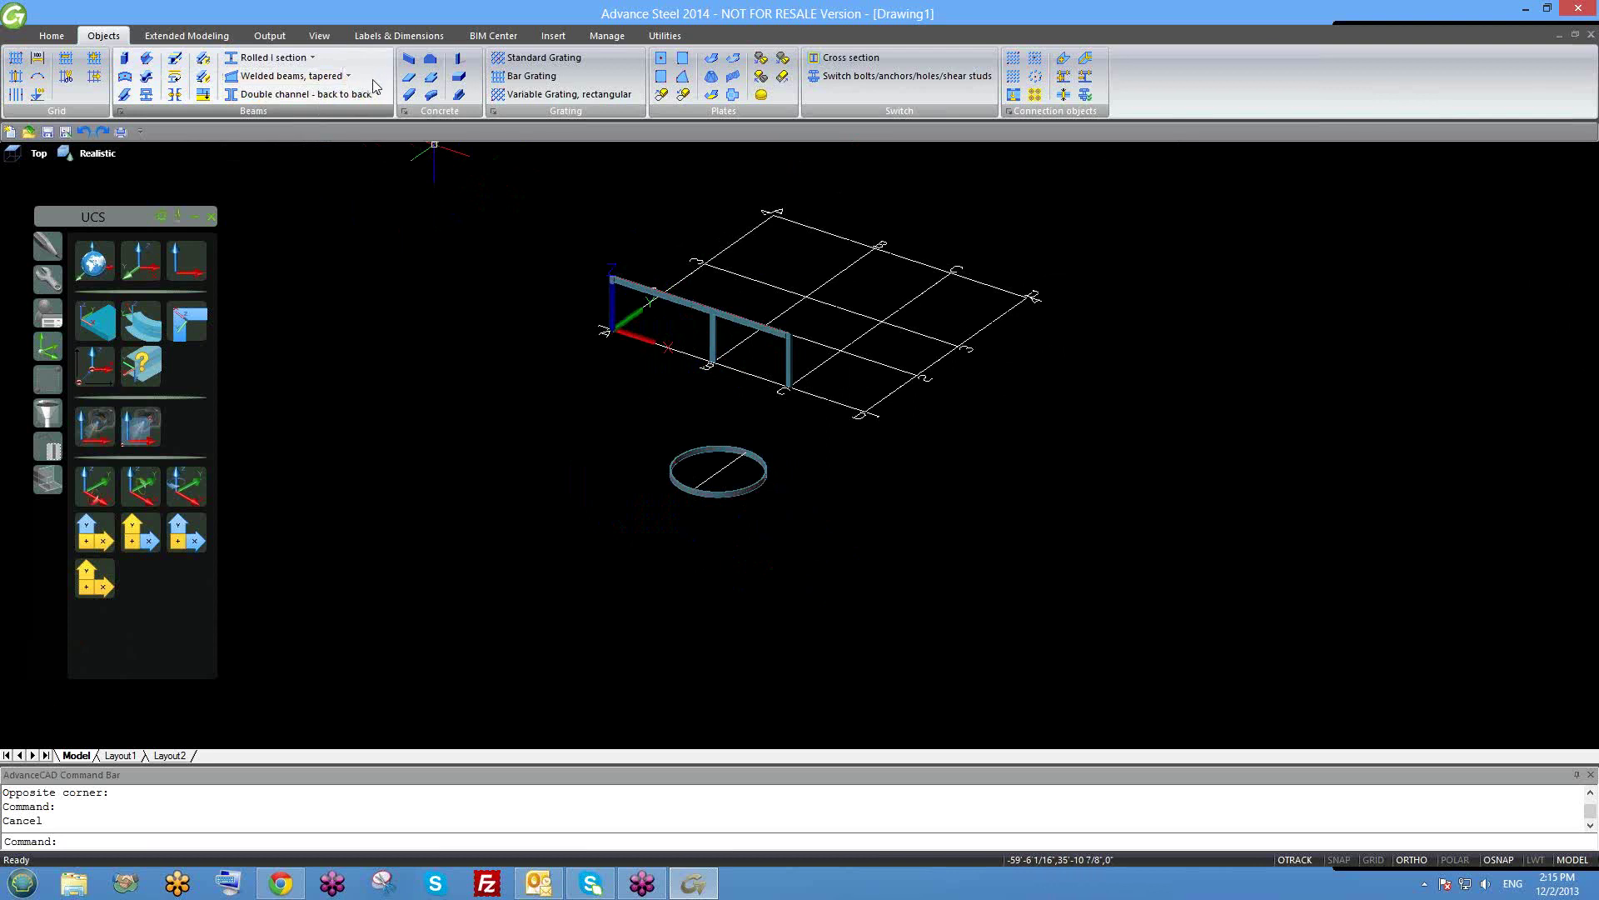
Look through the tool palette categories and bring up the Features tools.
click(53, 447)
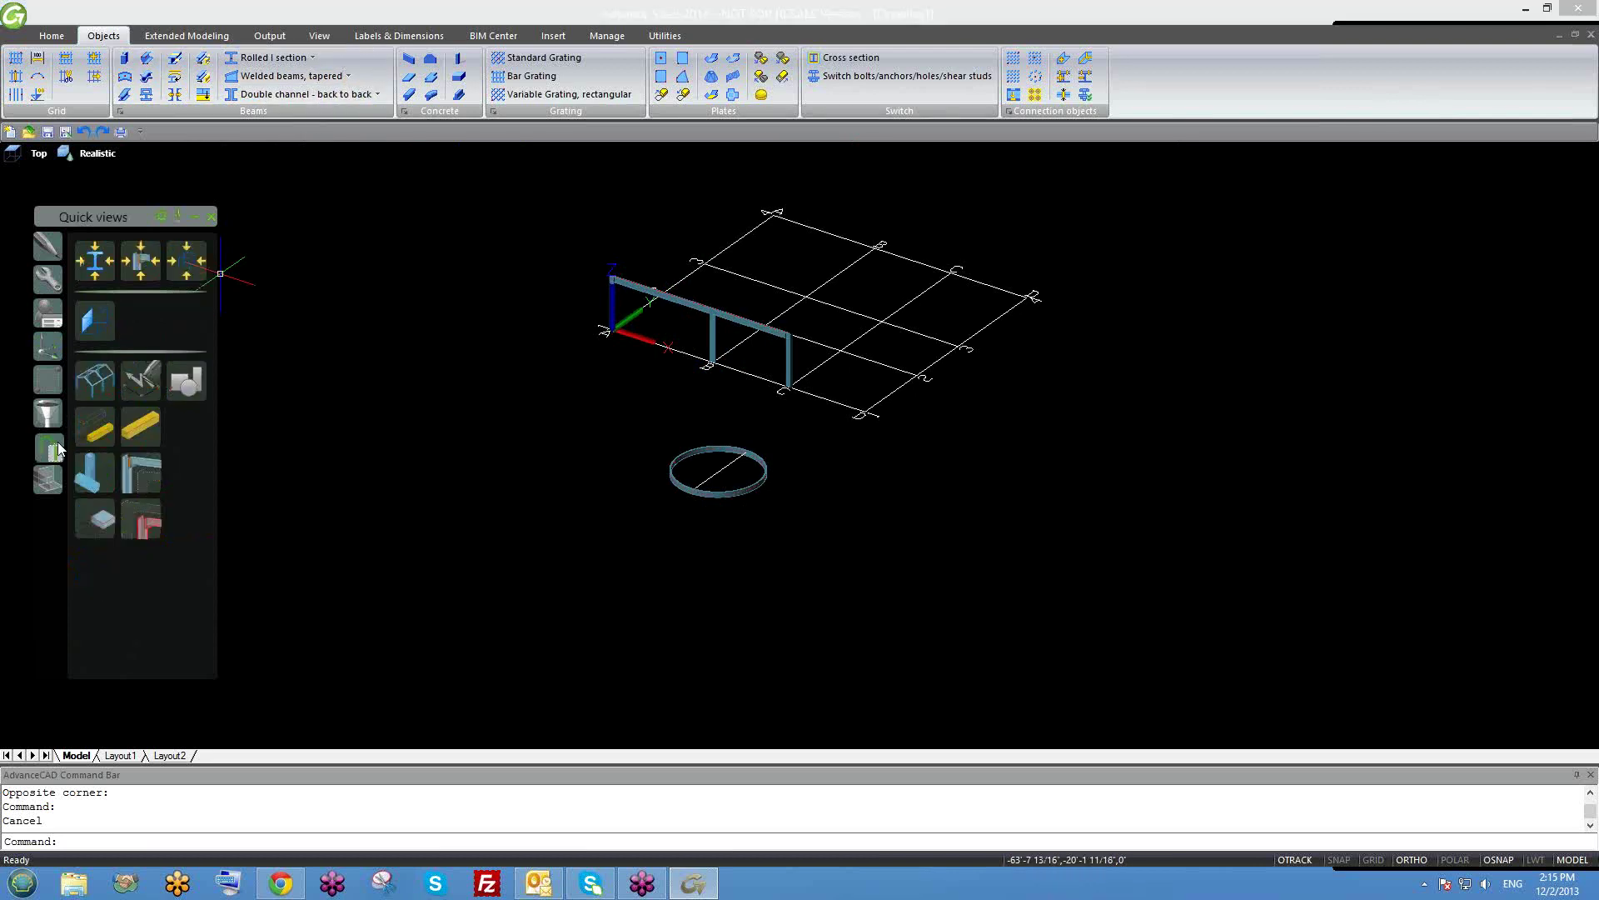
click(40, 468)
click(44, 449)
click(37, 481)
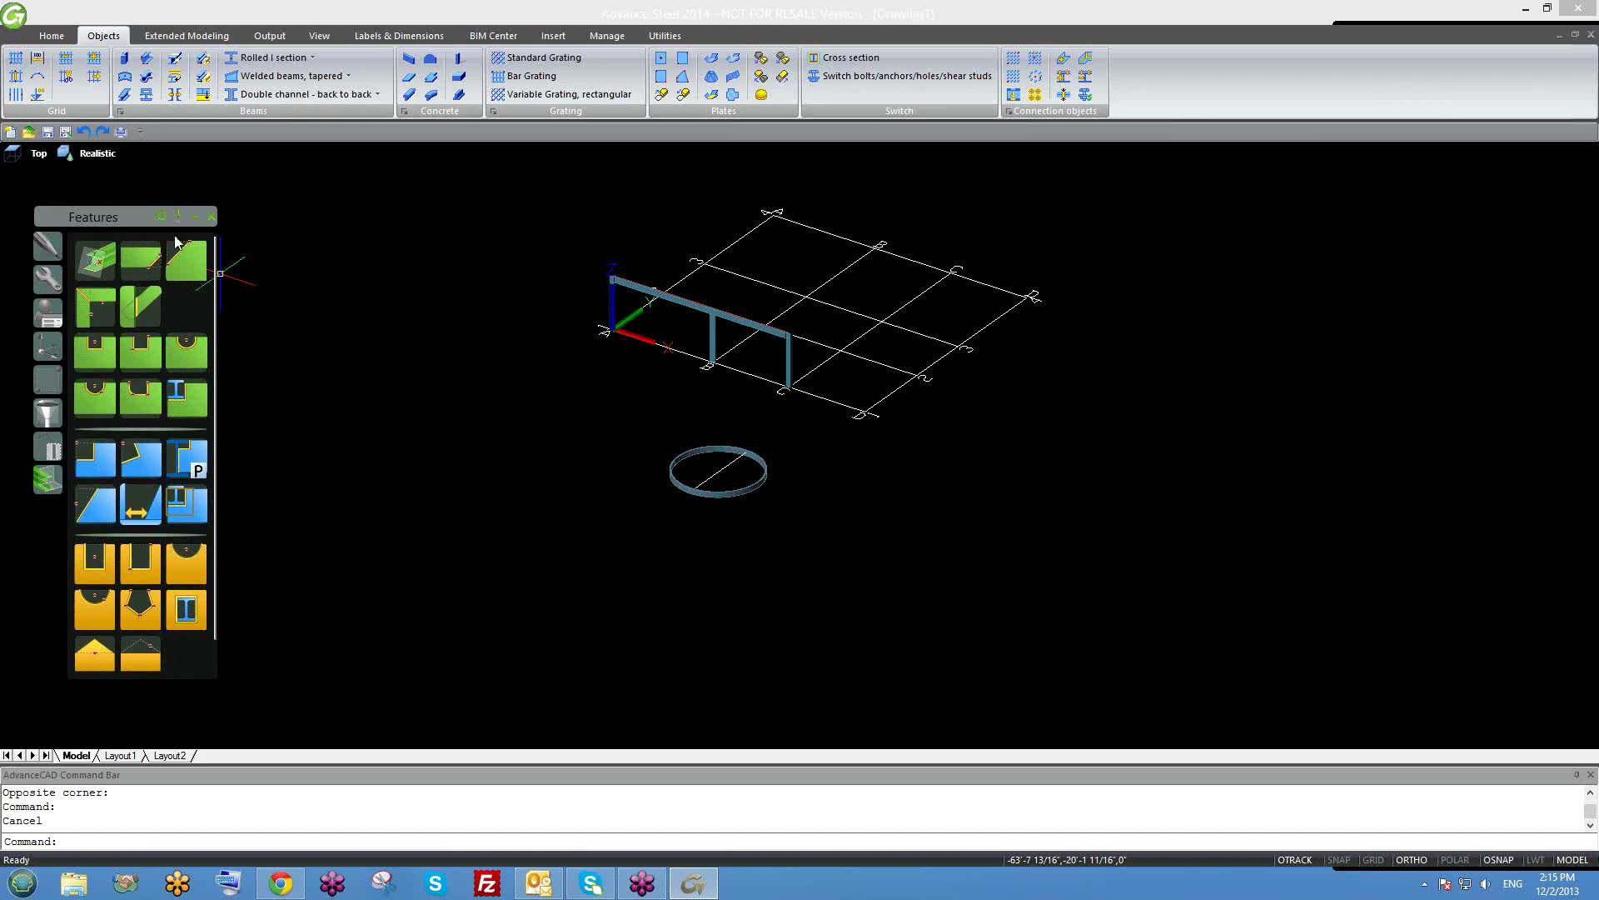
Inspect the curved-beam ring and the straight frame up close, and bring up the extended modeling commands.
shift+middle_drag(725, 498, 713, 460)
scroll(712, 460, up, 4)
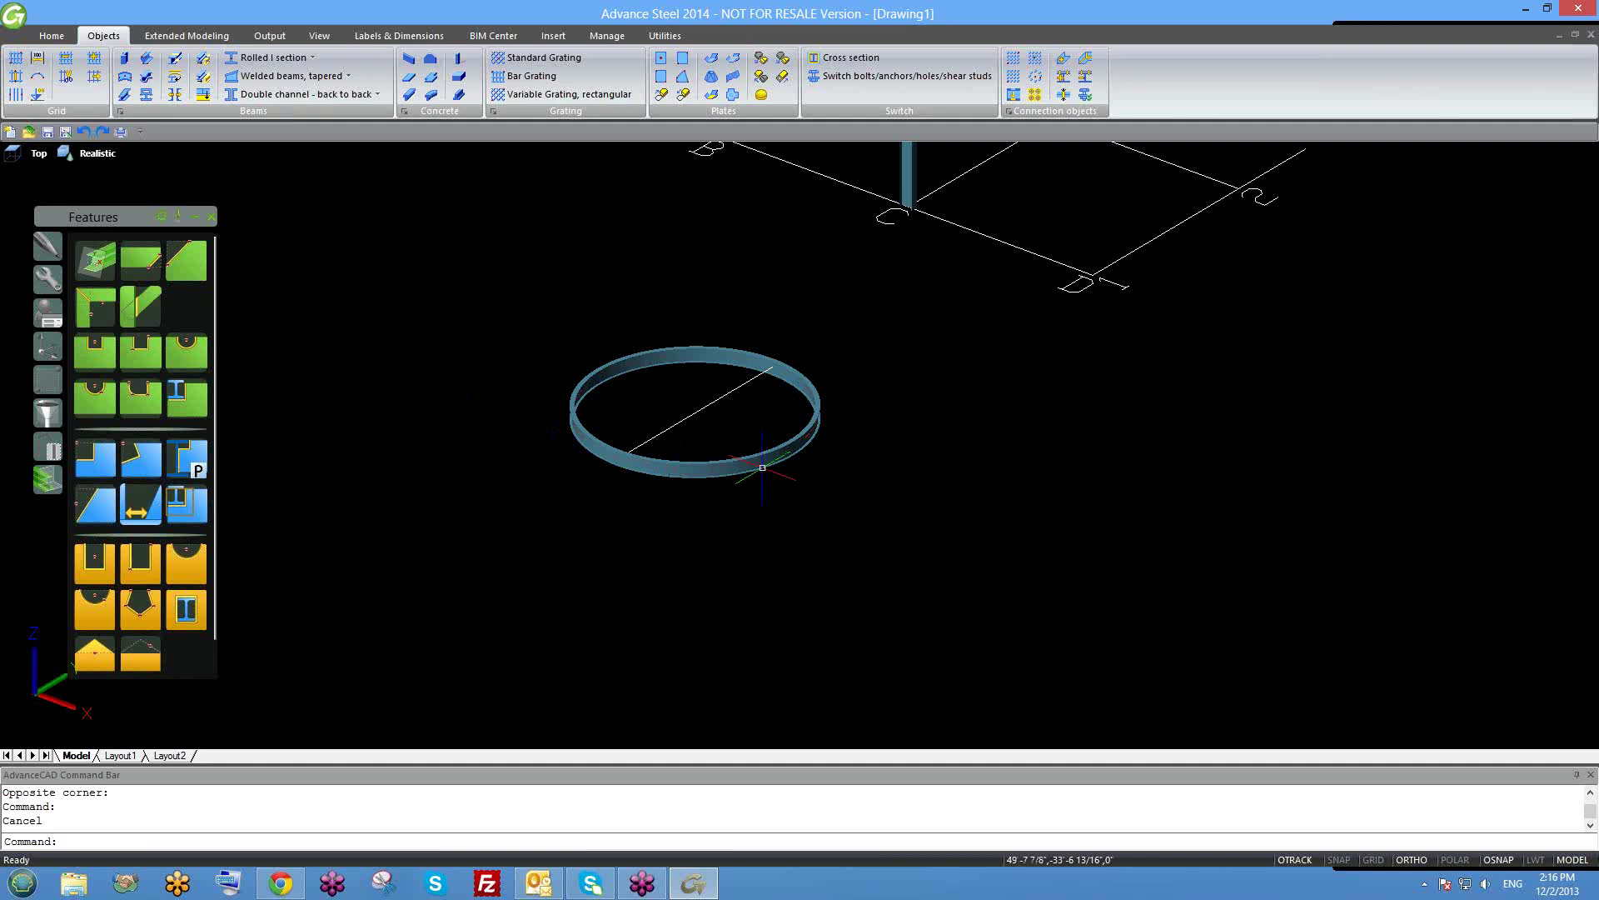
scroll(750, 490, down, 1)
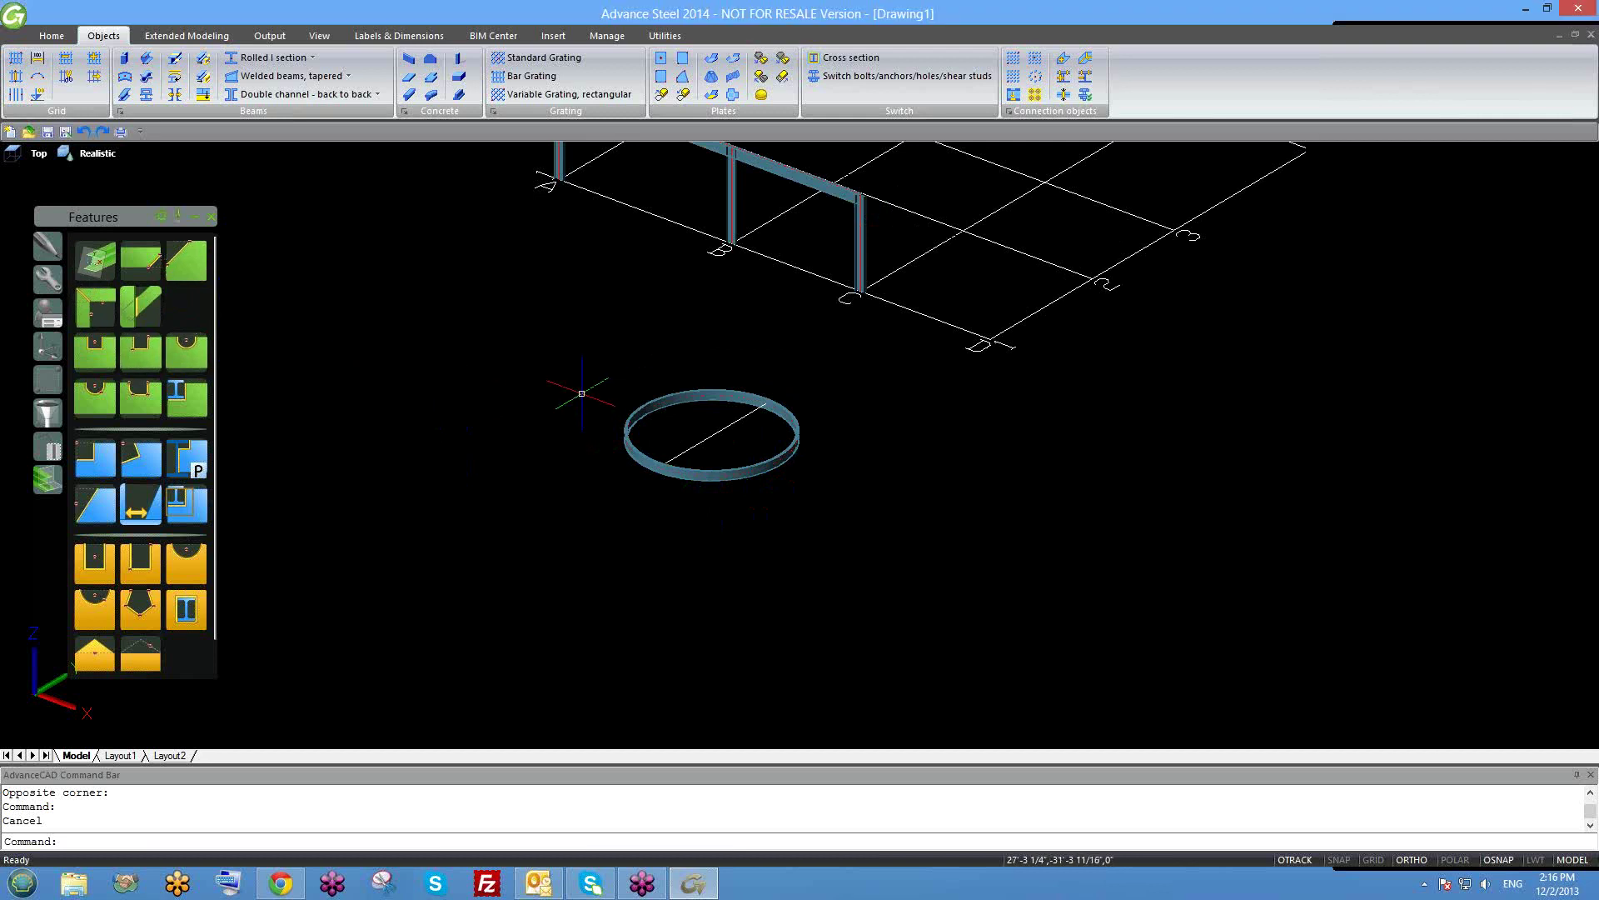
middle_drag(597, 368, 598, 436)
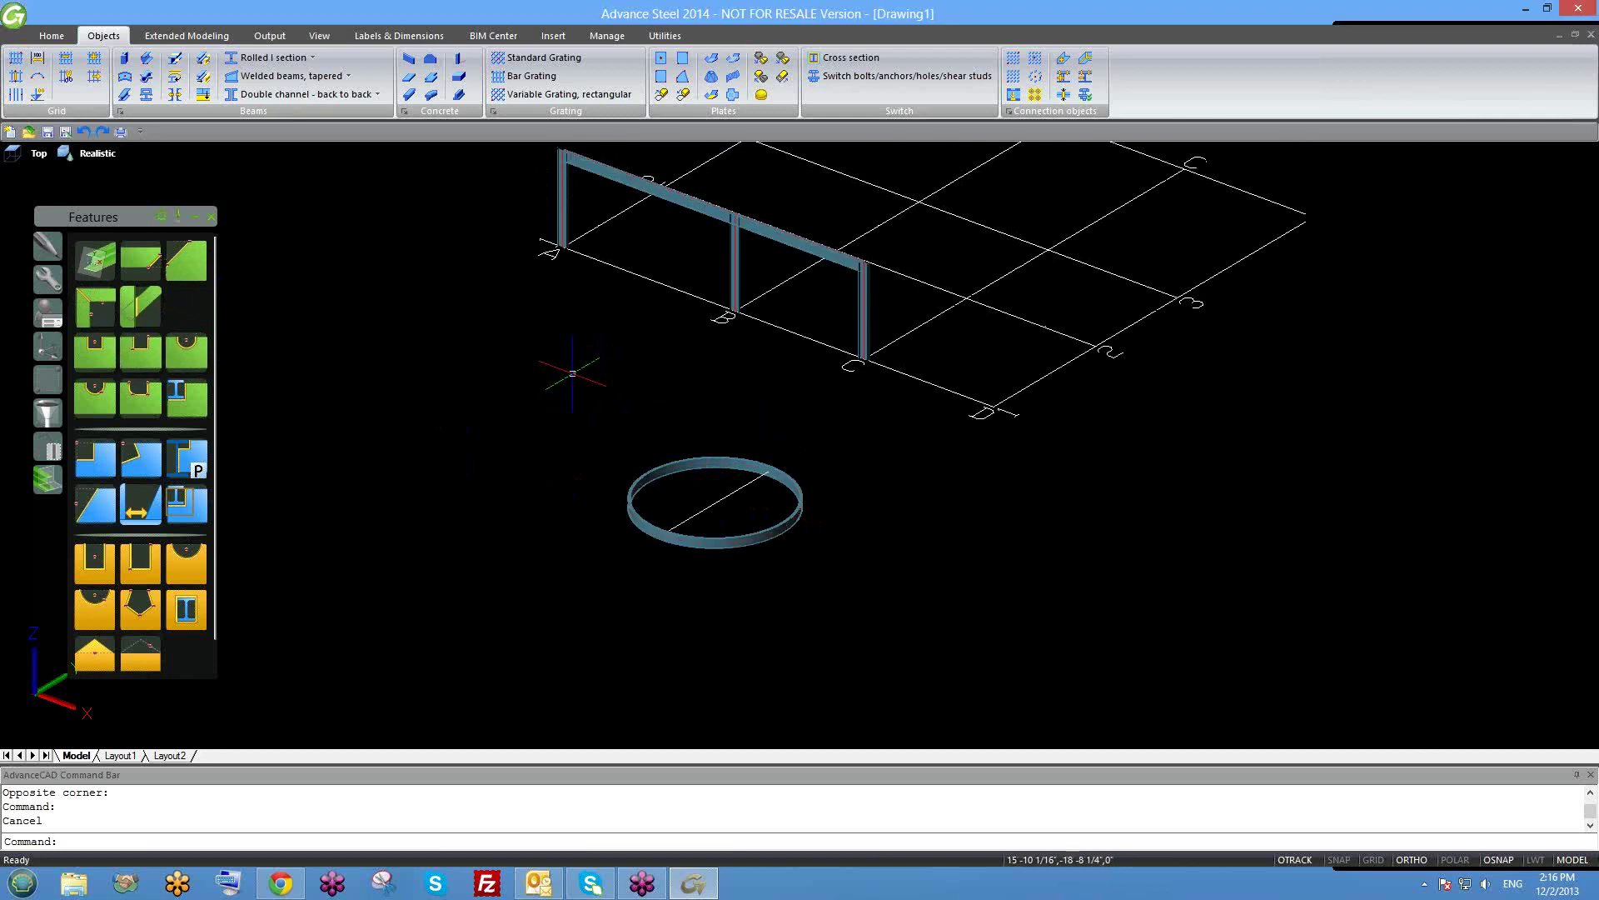
click(271, 42)
click(199, 38)
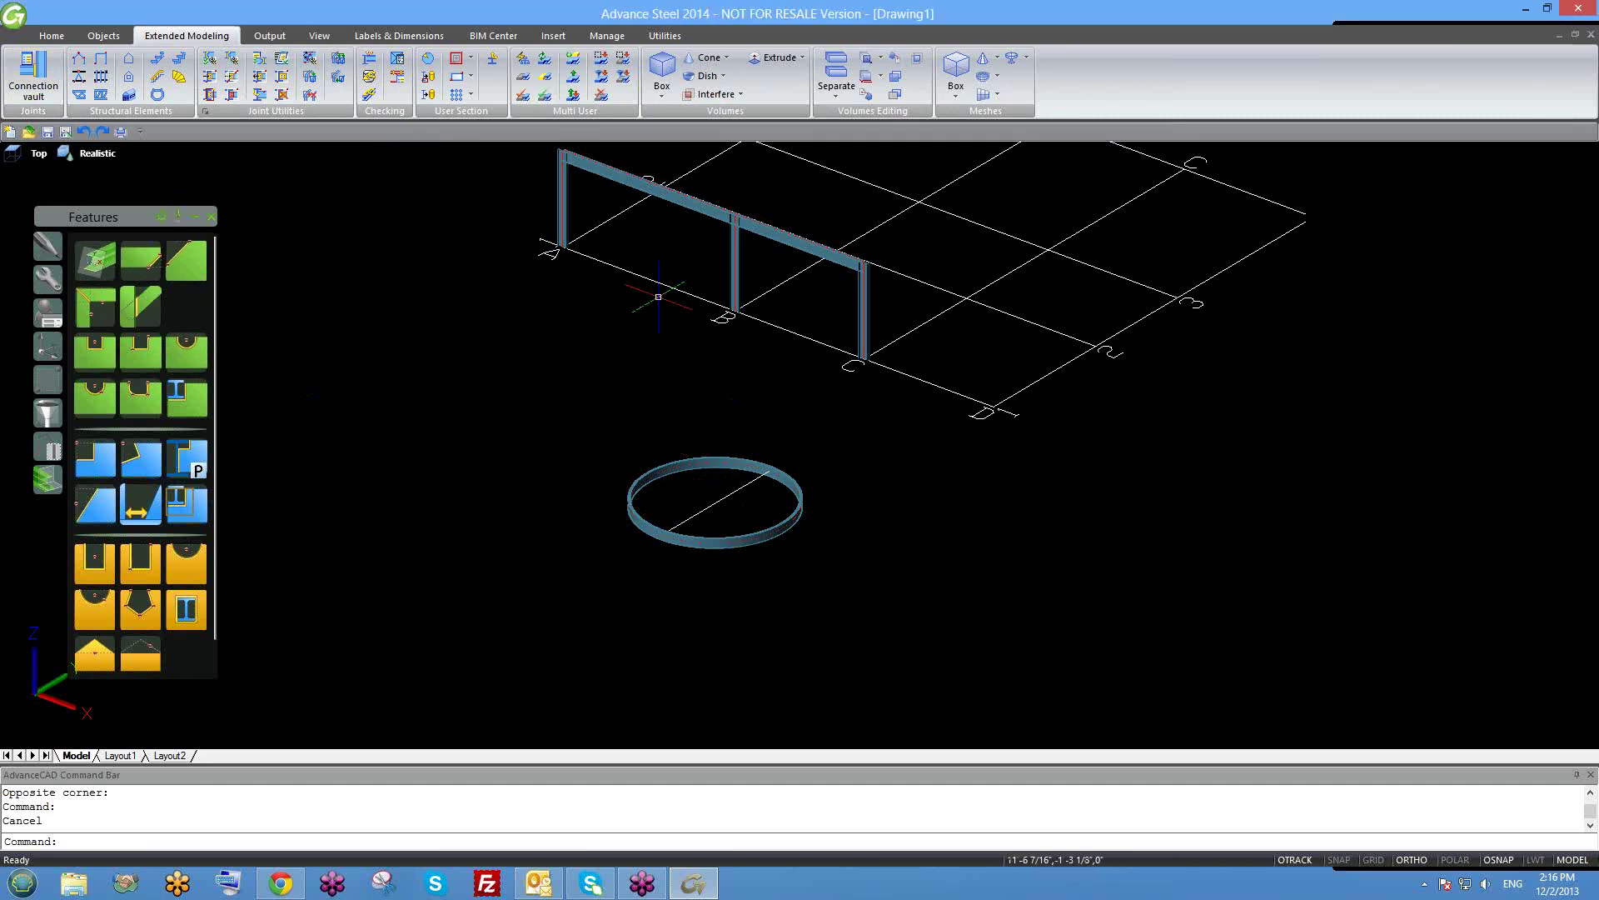
middle_drag(658, 297, 663, 348)
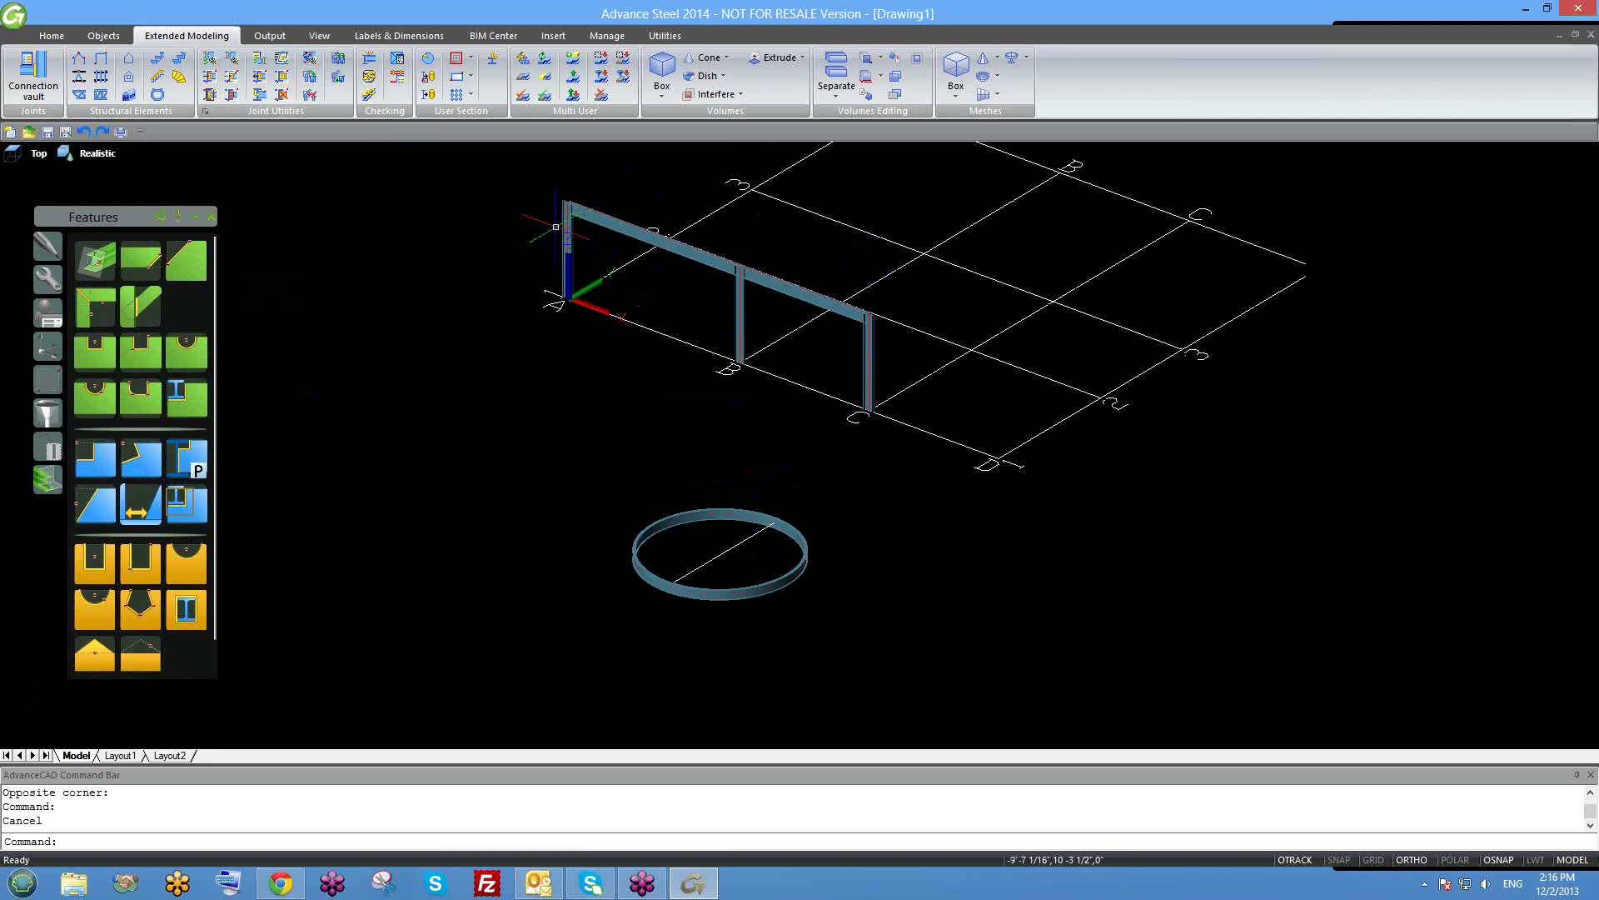
scroll(517, 239, up, 2)
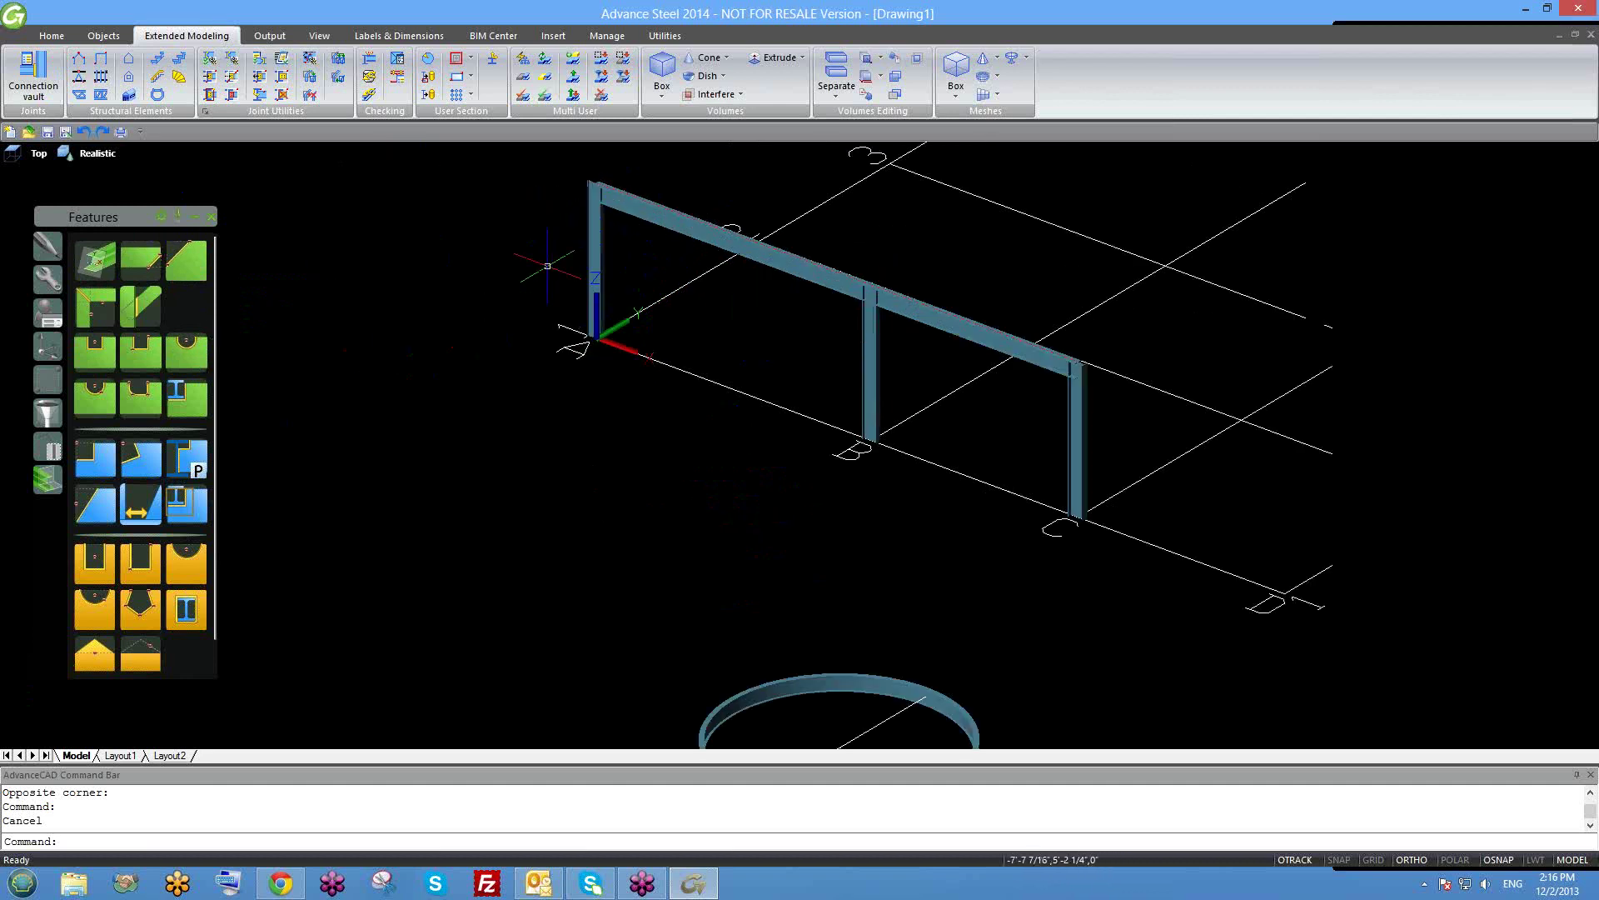
middle_drag(547, 266, 564, 320)
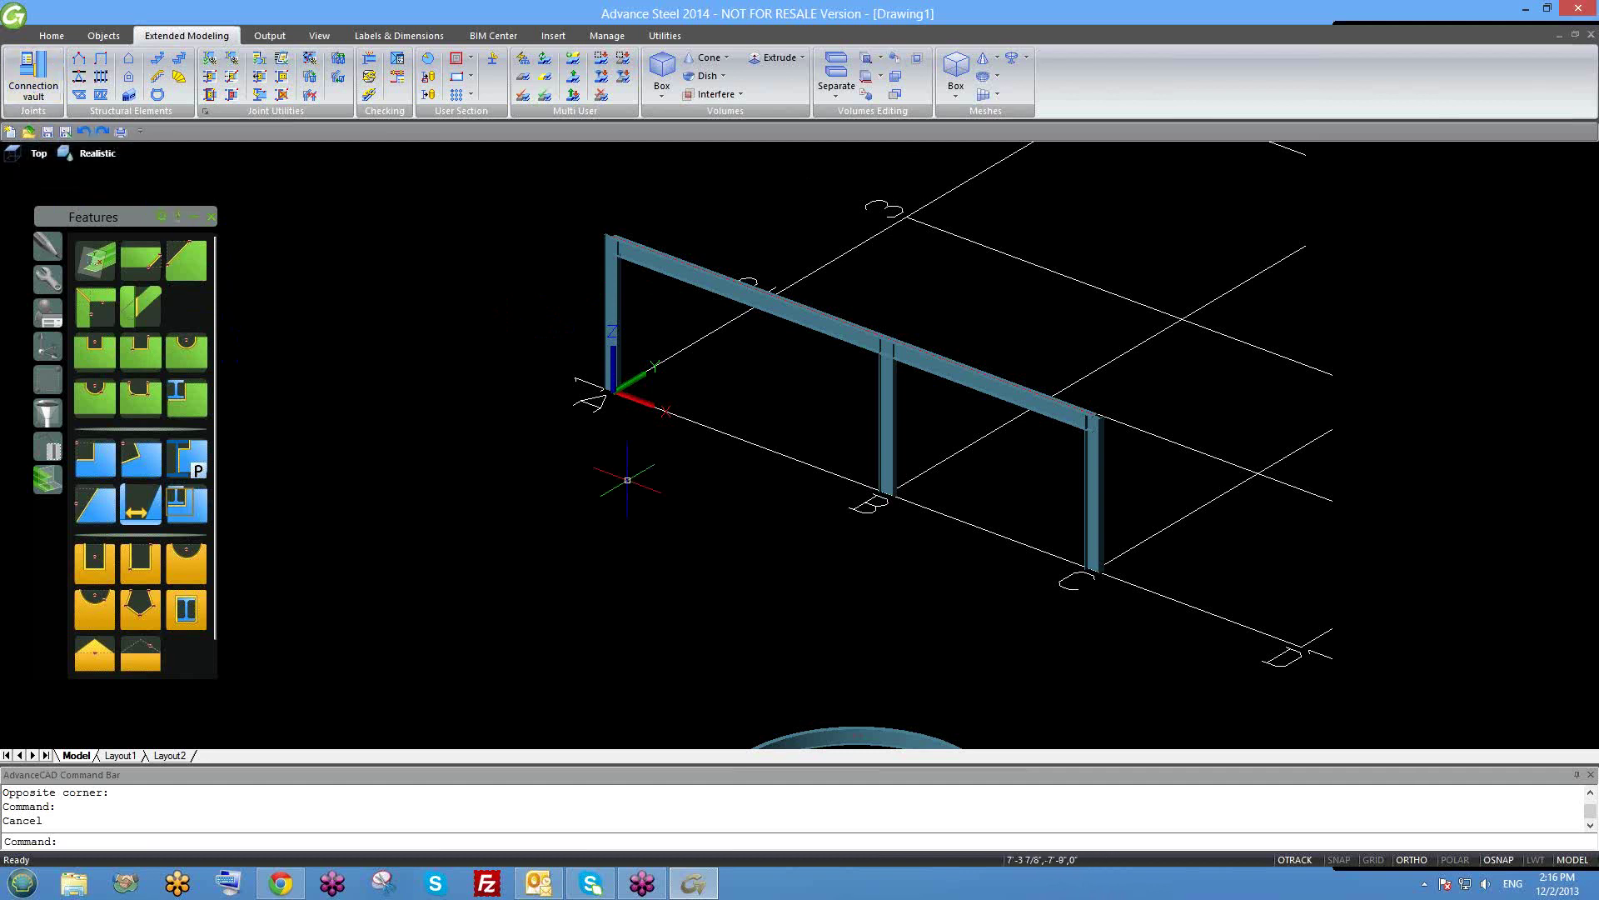
scroll(633, 448, down, 3)
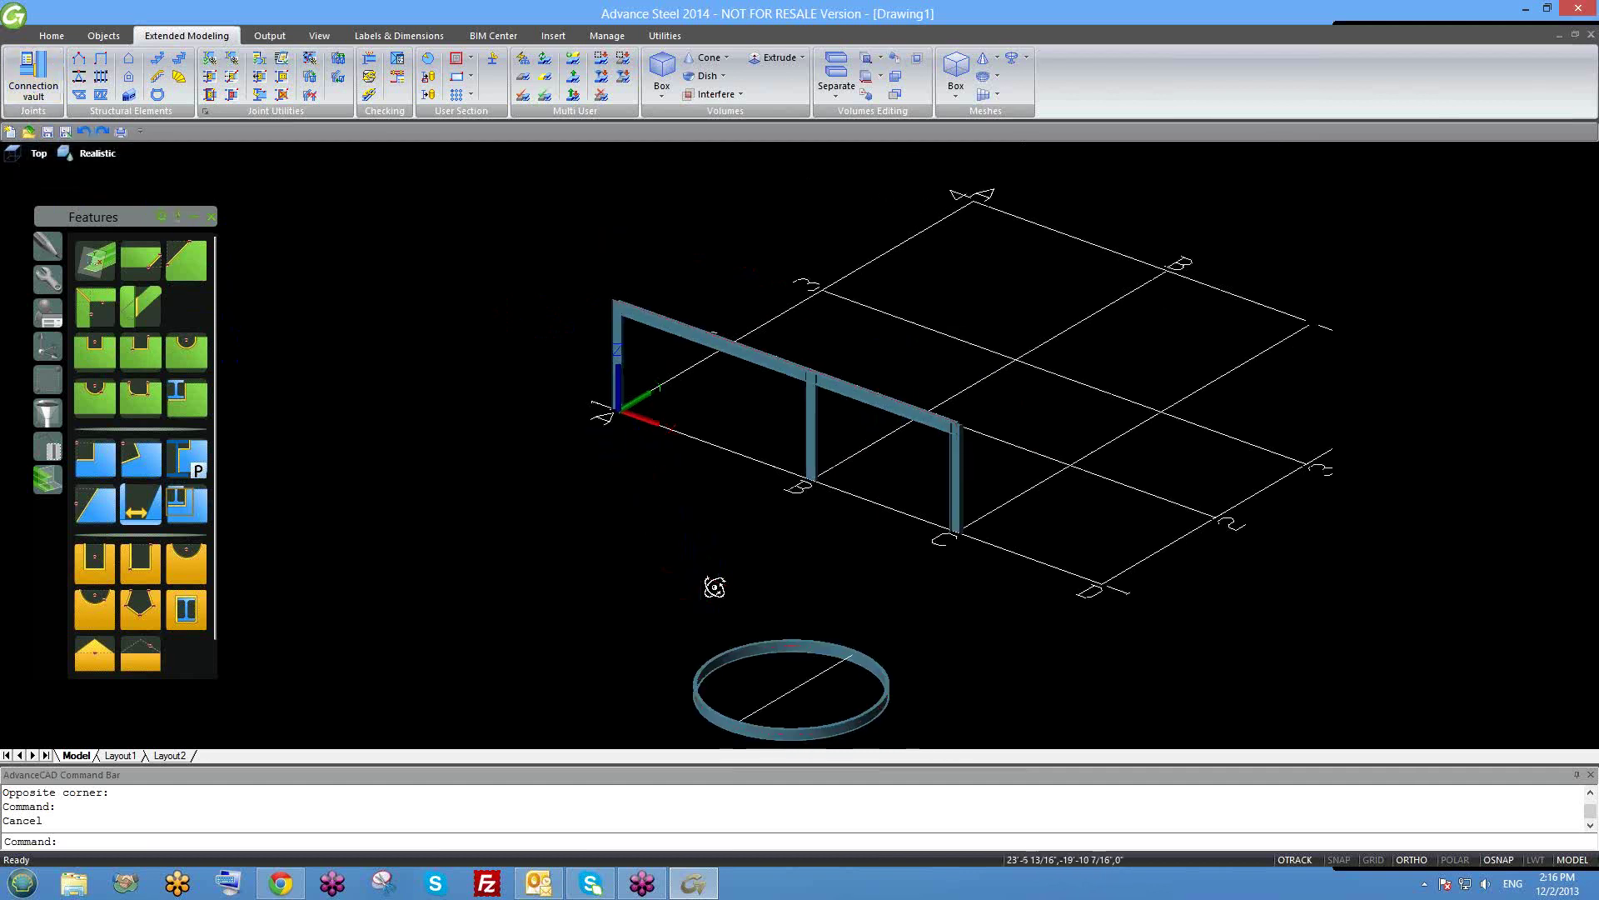
middle_drag(702, 570, 617, 491)
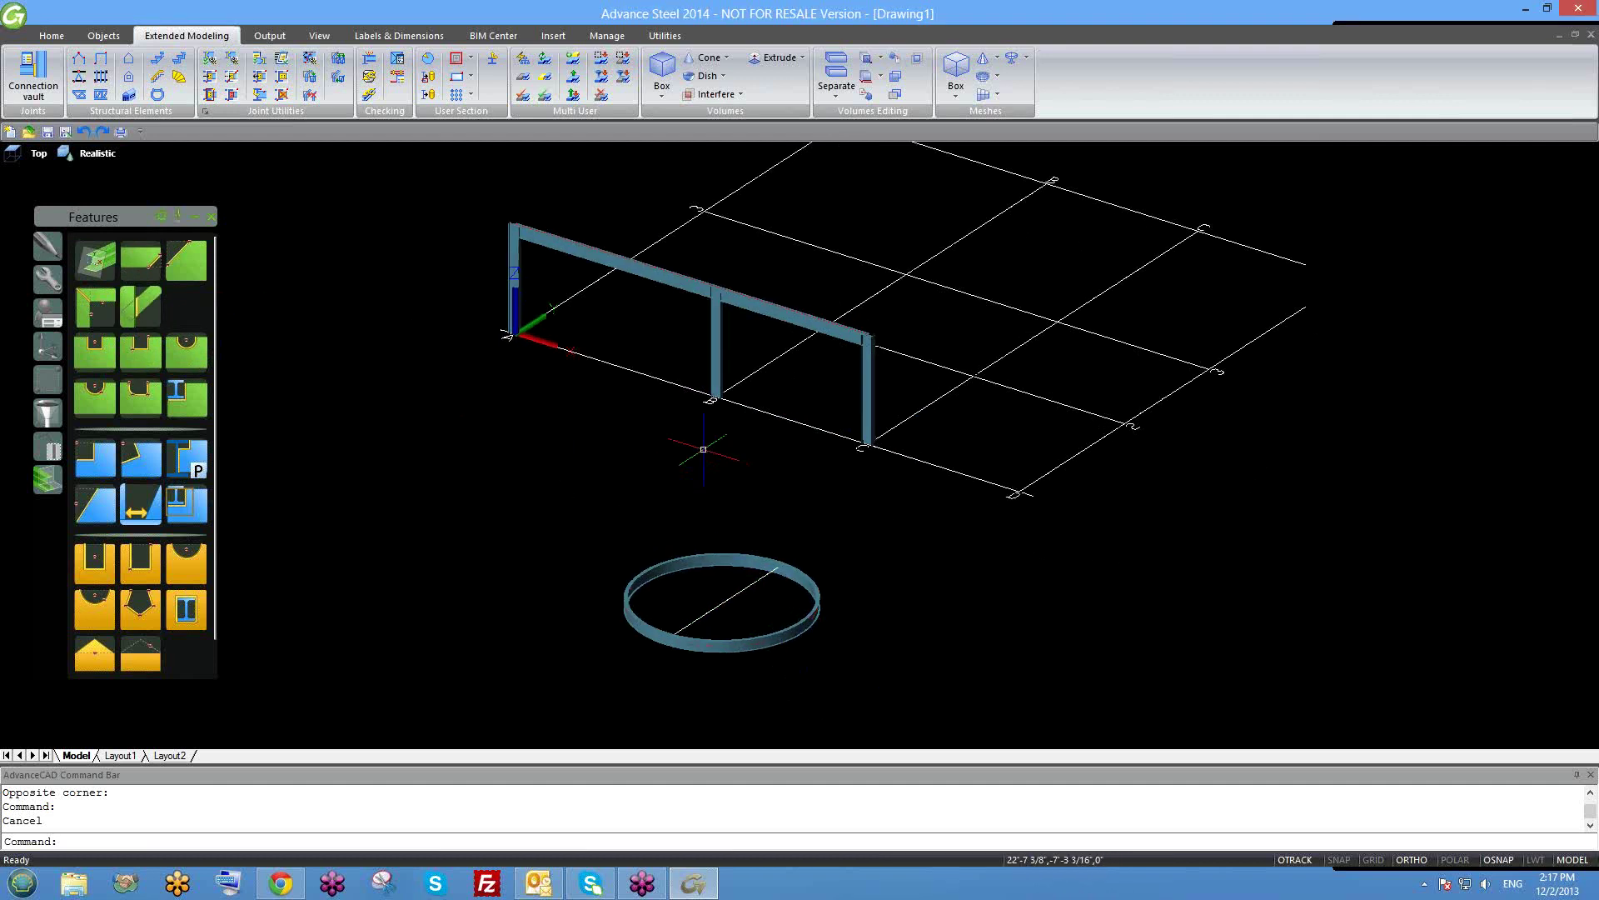
click(590, 256)
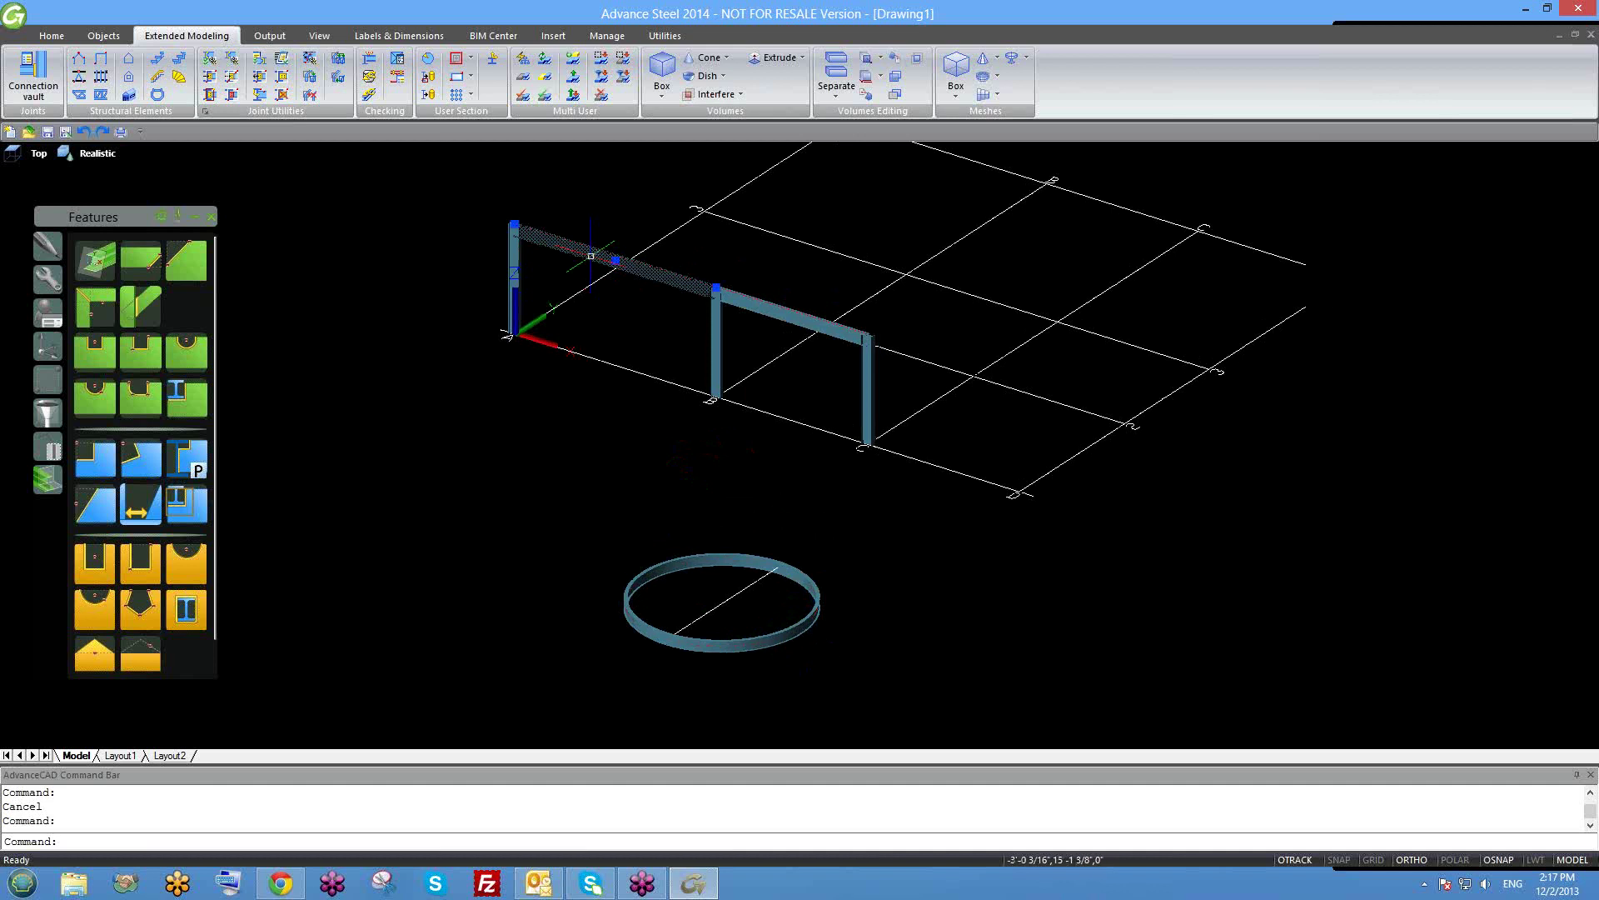
right_click(590, 255)
click(621, 286)
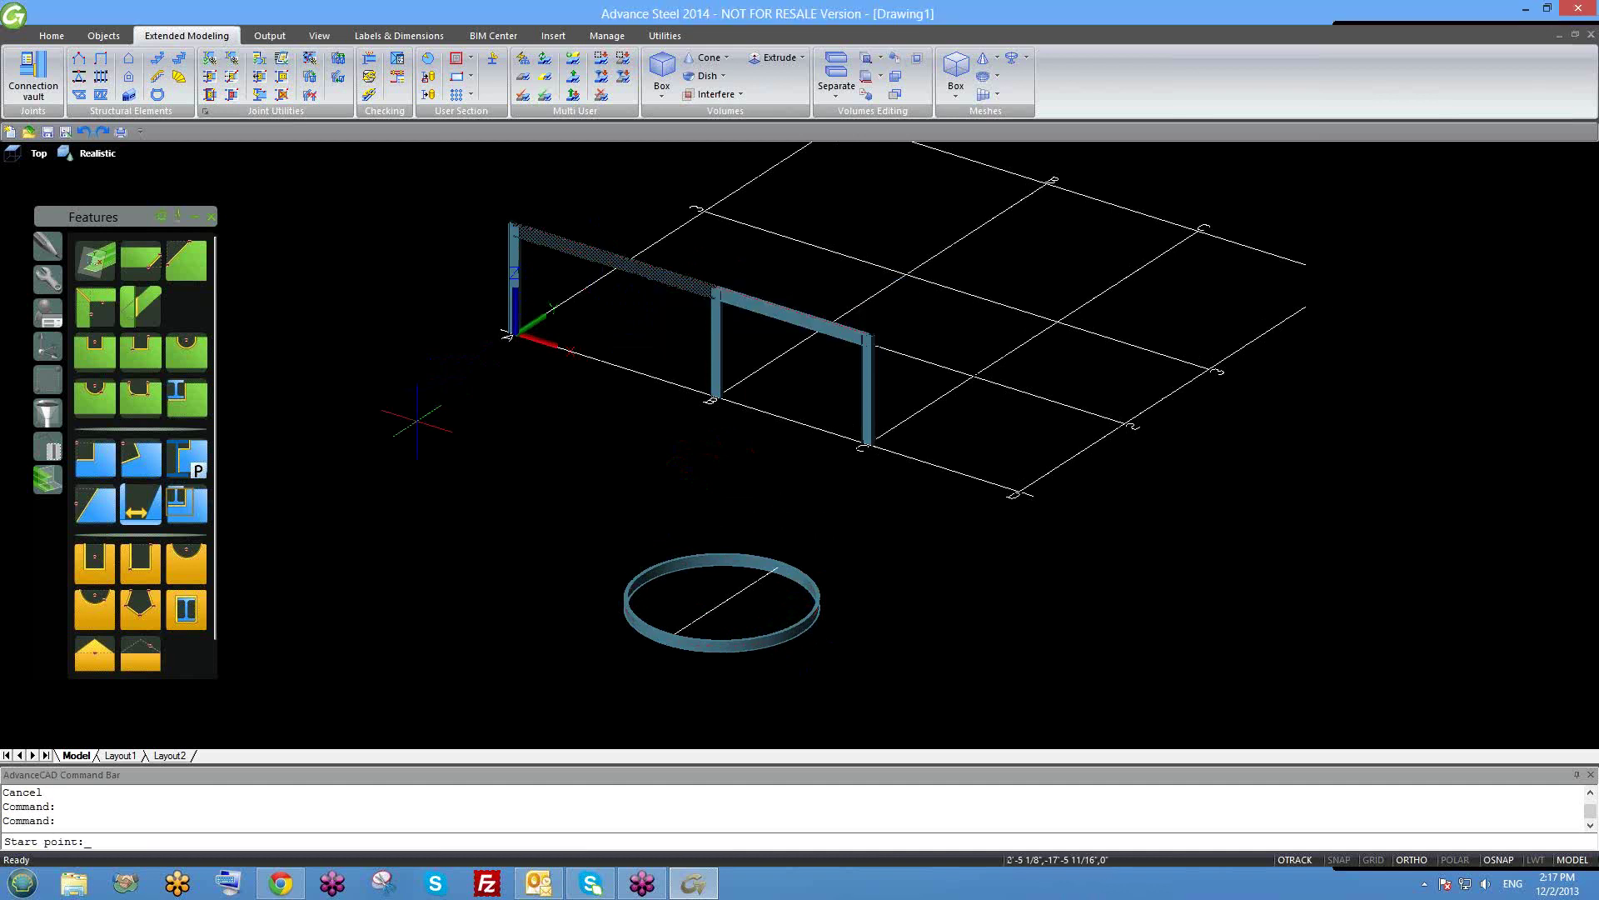
key(Escape)
key(Escape)
Switch the display to 2D Wireframe and copy the frame's top beam between grid lines A and B into the open area beside the frame.
click(115, 163)
click(110, 175)
click(573, 241)
right_click(585, 255)
click(620, 277)
click(573, 241)
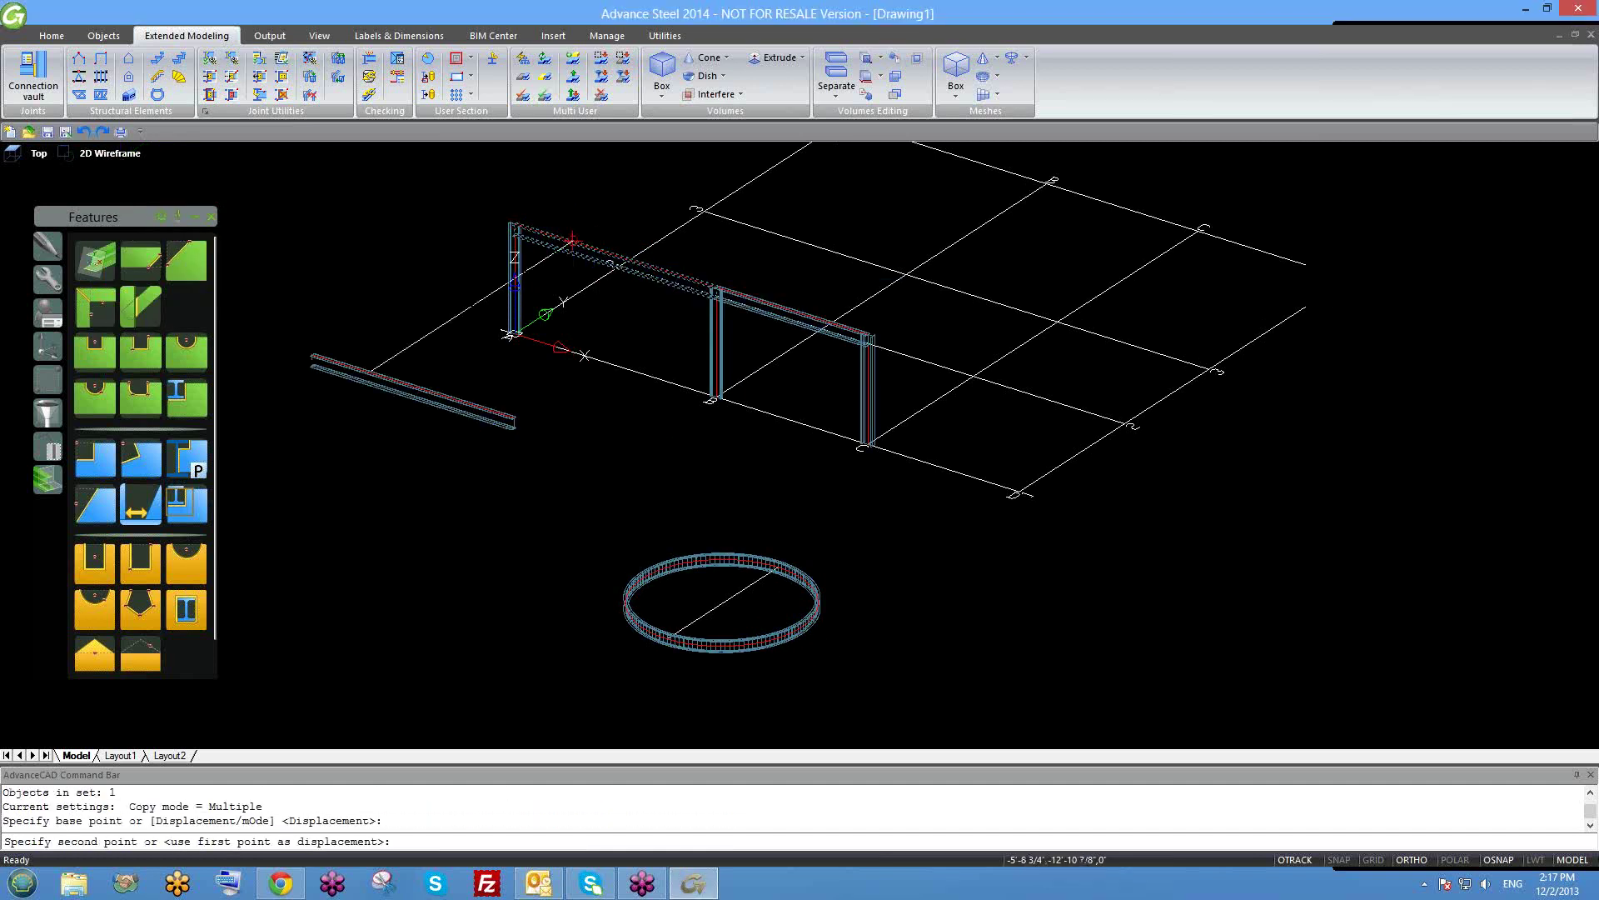
click(368, 372)
key(Escape)
Keep object snap on with only the Node mode enabled in the drafting settings.
right_click(1506, 860)
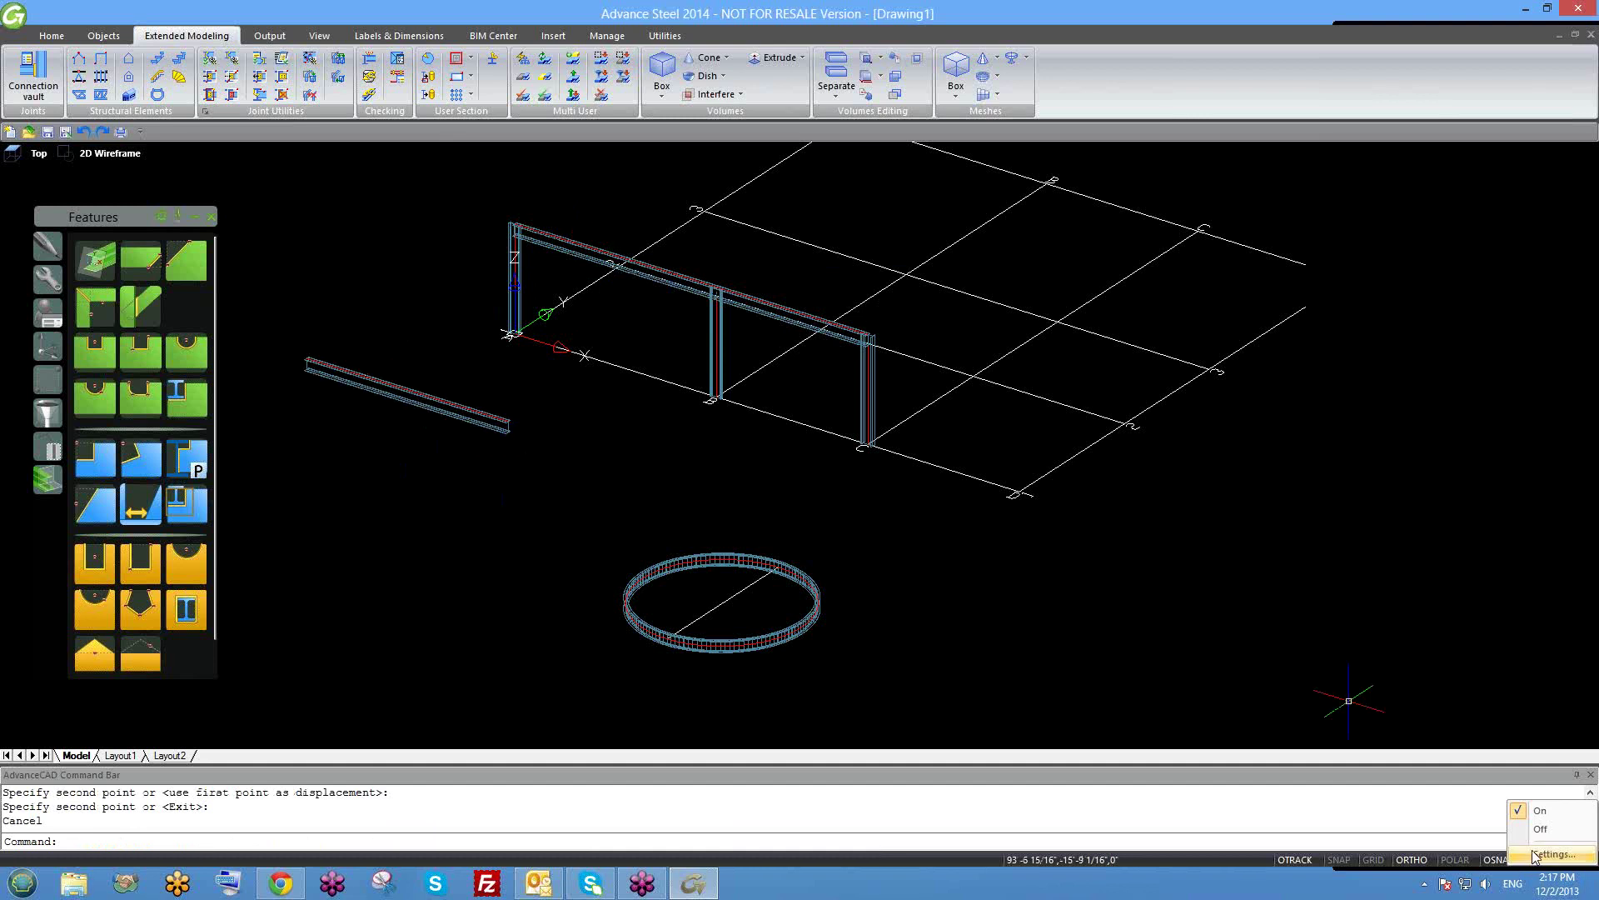
click(1537, 854)
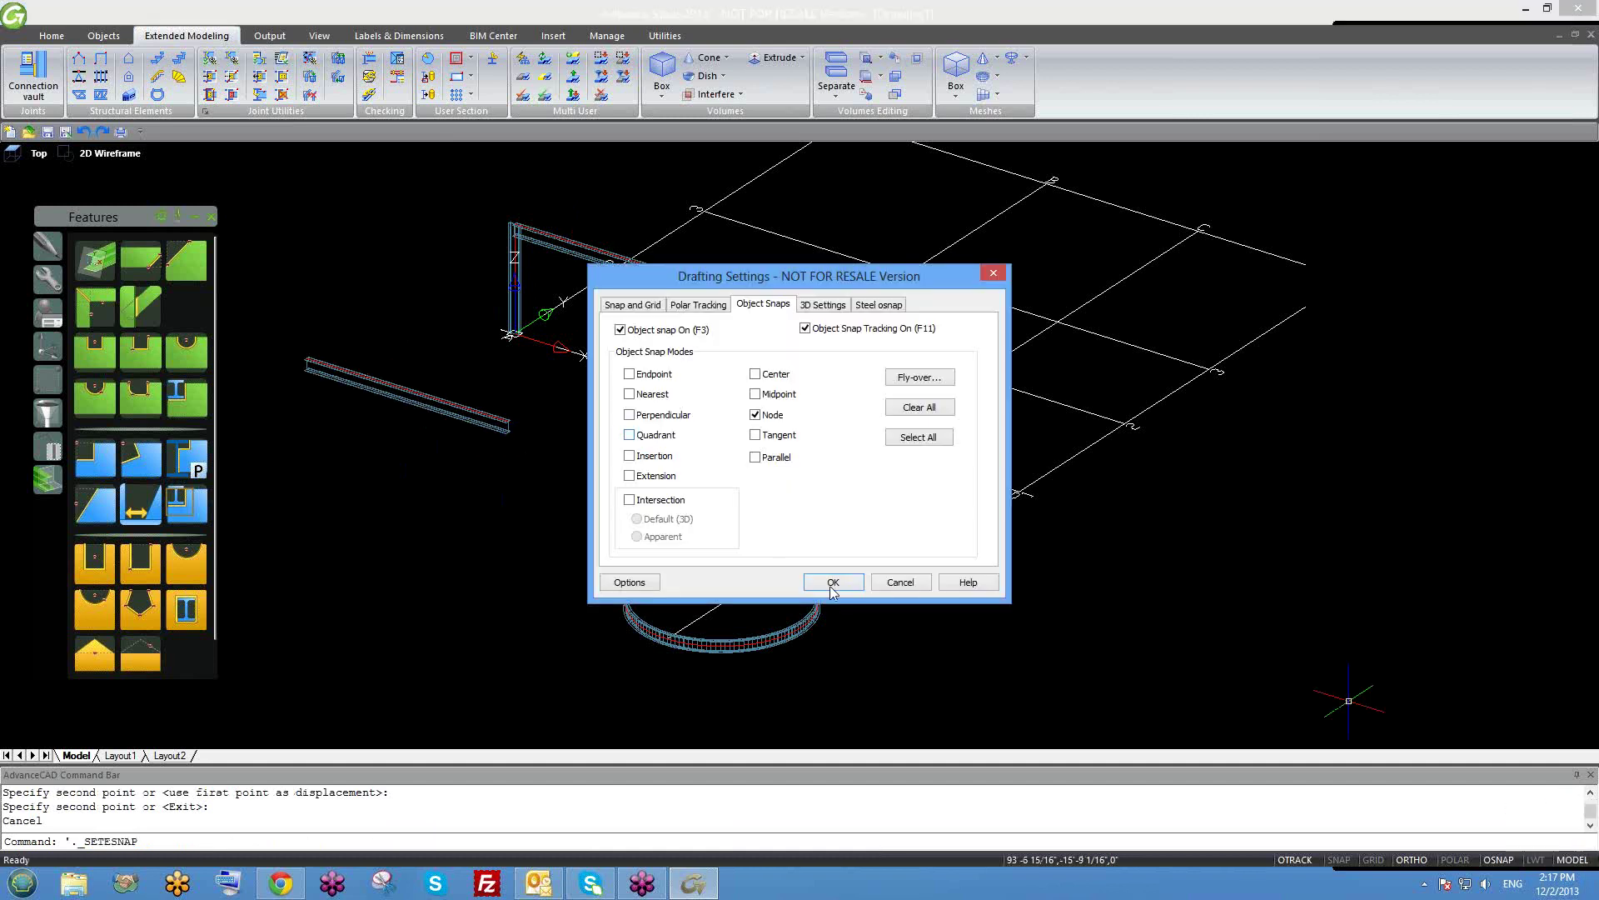
click(833, 582)
Look over the copied beam, then review the connection and Modify tool categories and return to the Features tools.
scroll(441, 446, down, 2)
shift+middle_drag(441, 446, 486, 495)
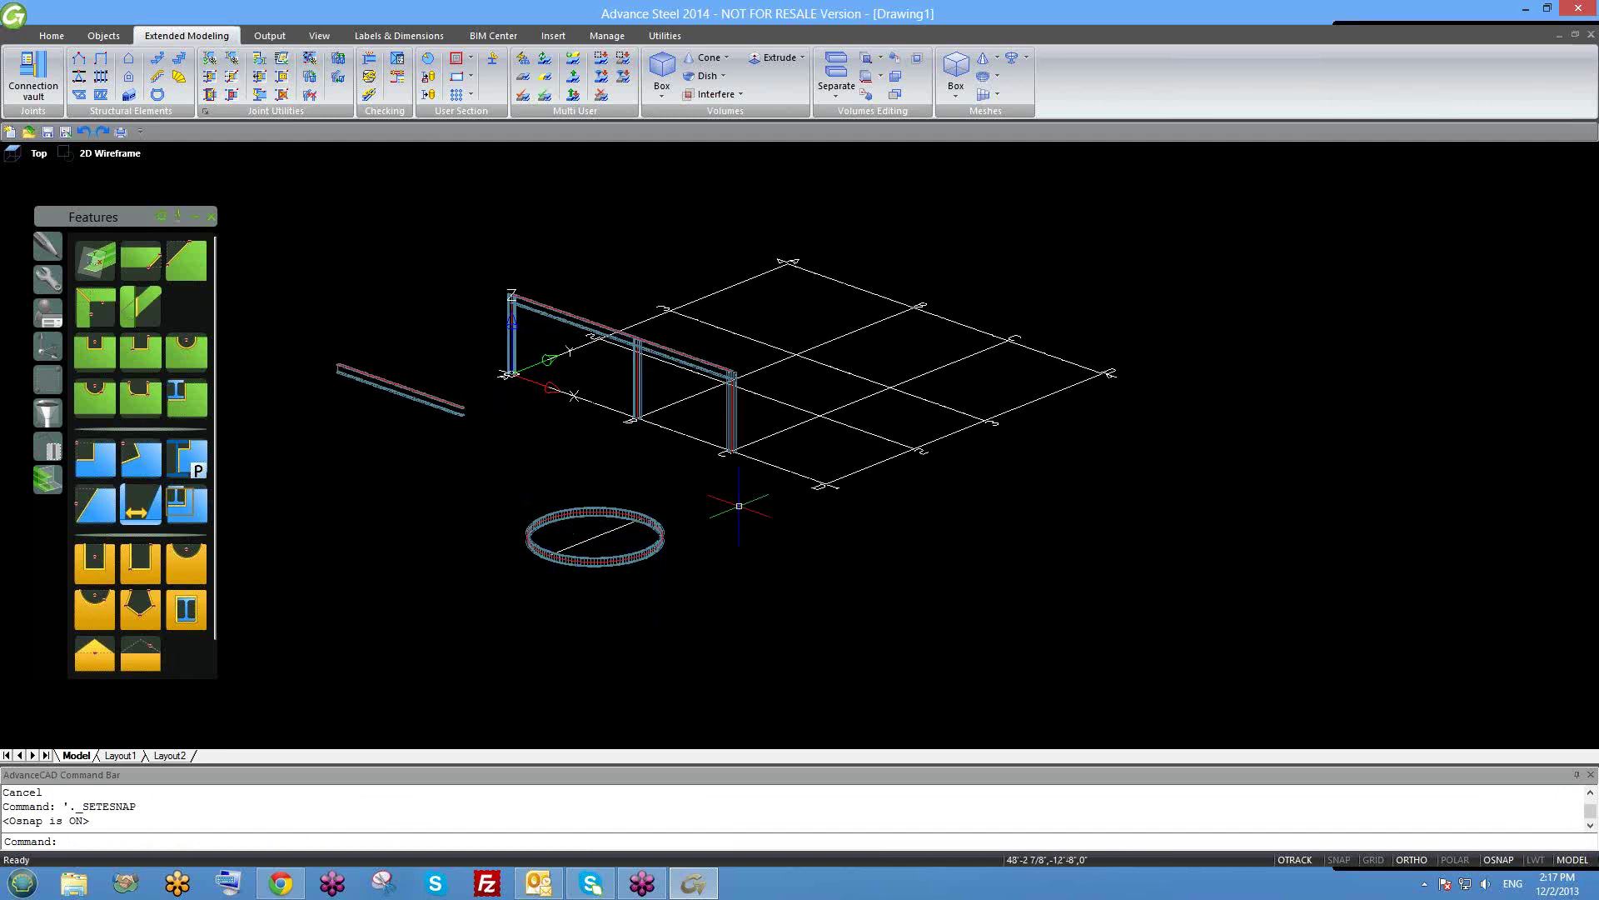
scroll(591, 557, up, 2)
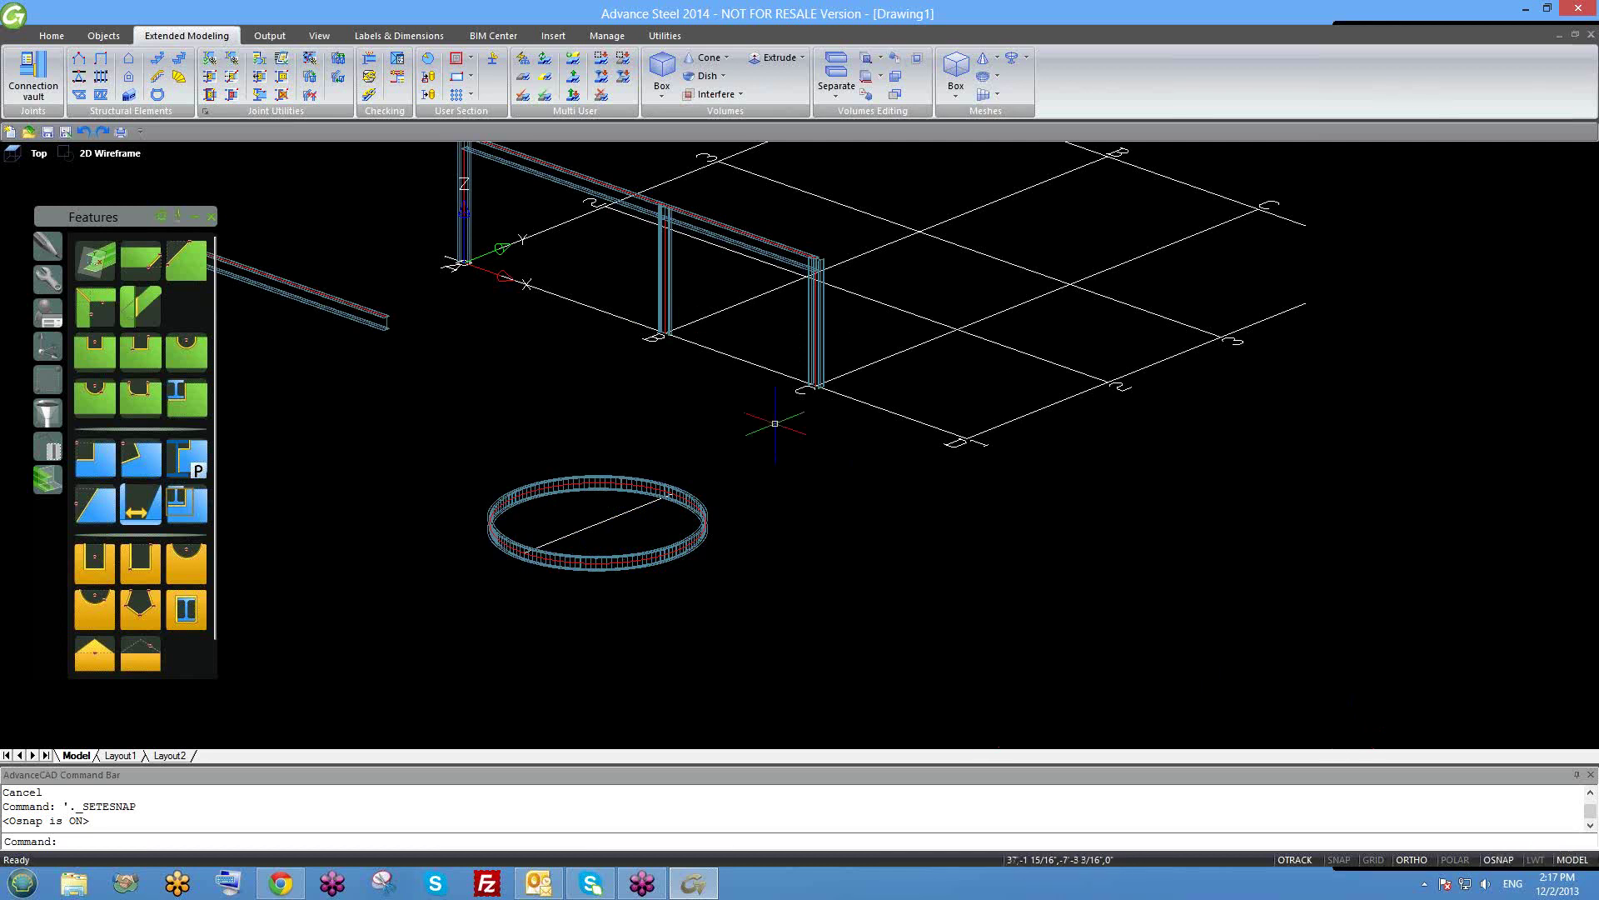
middle_drag(786, 424, 879, 484)
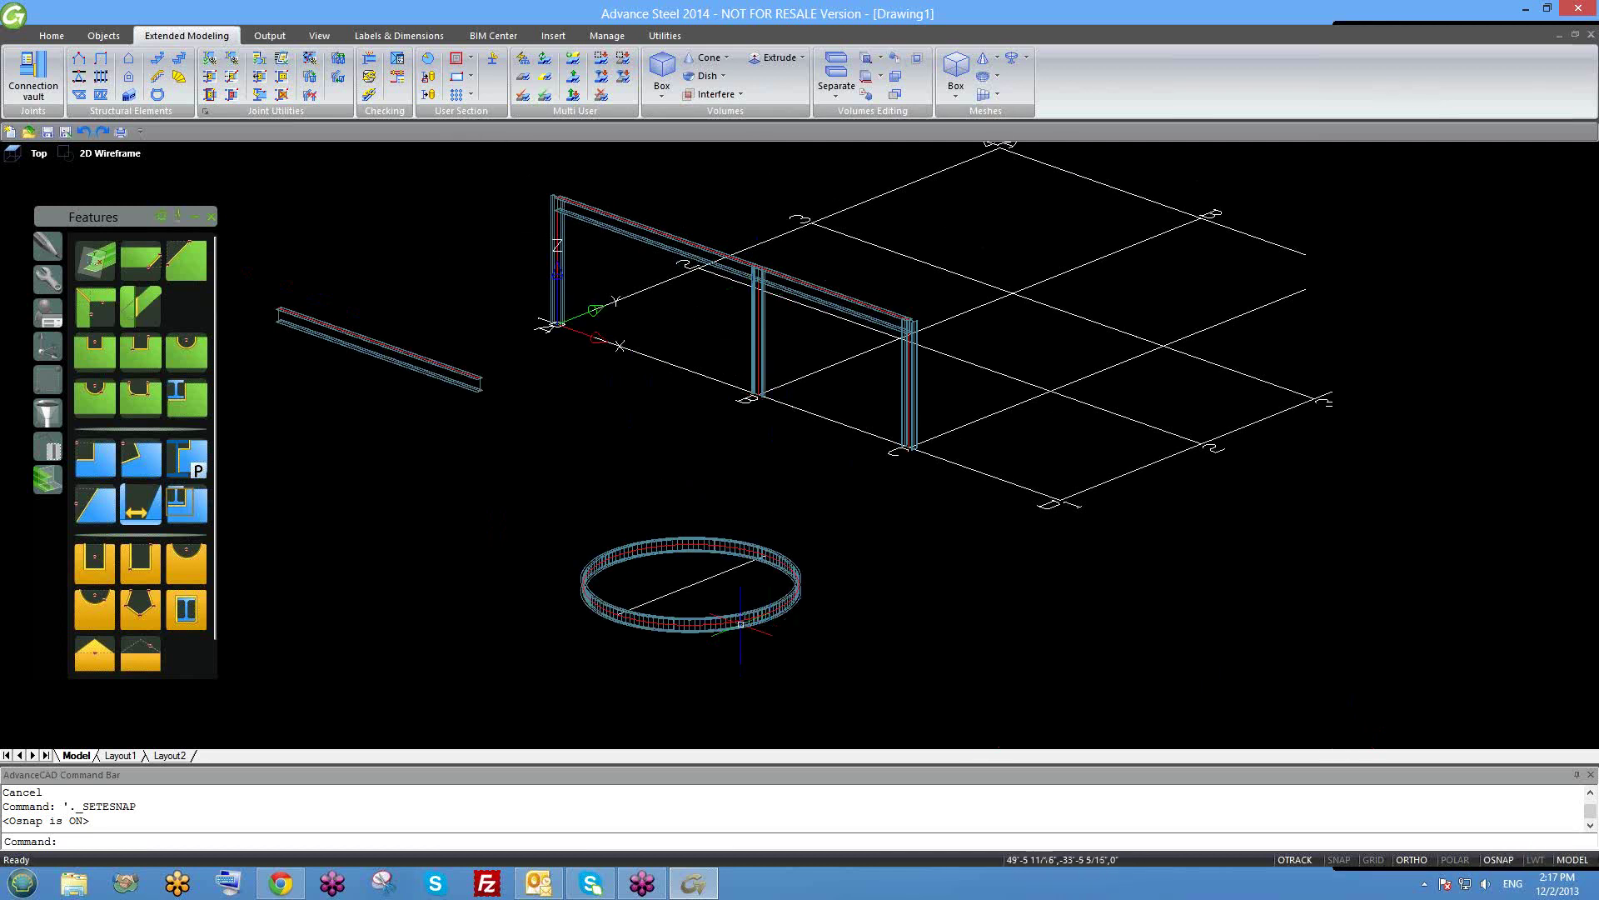
middle_drag(678, 619, 890, 609)
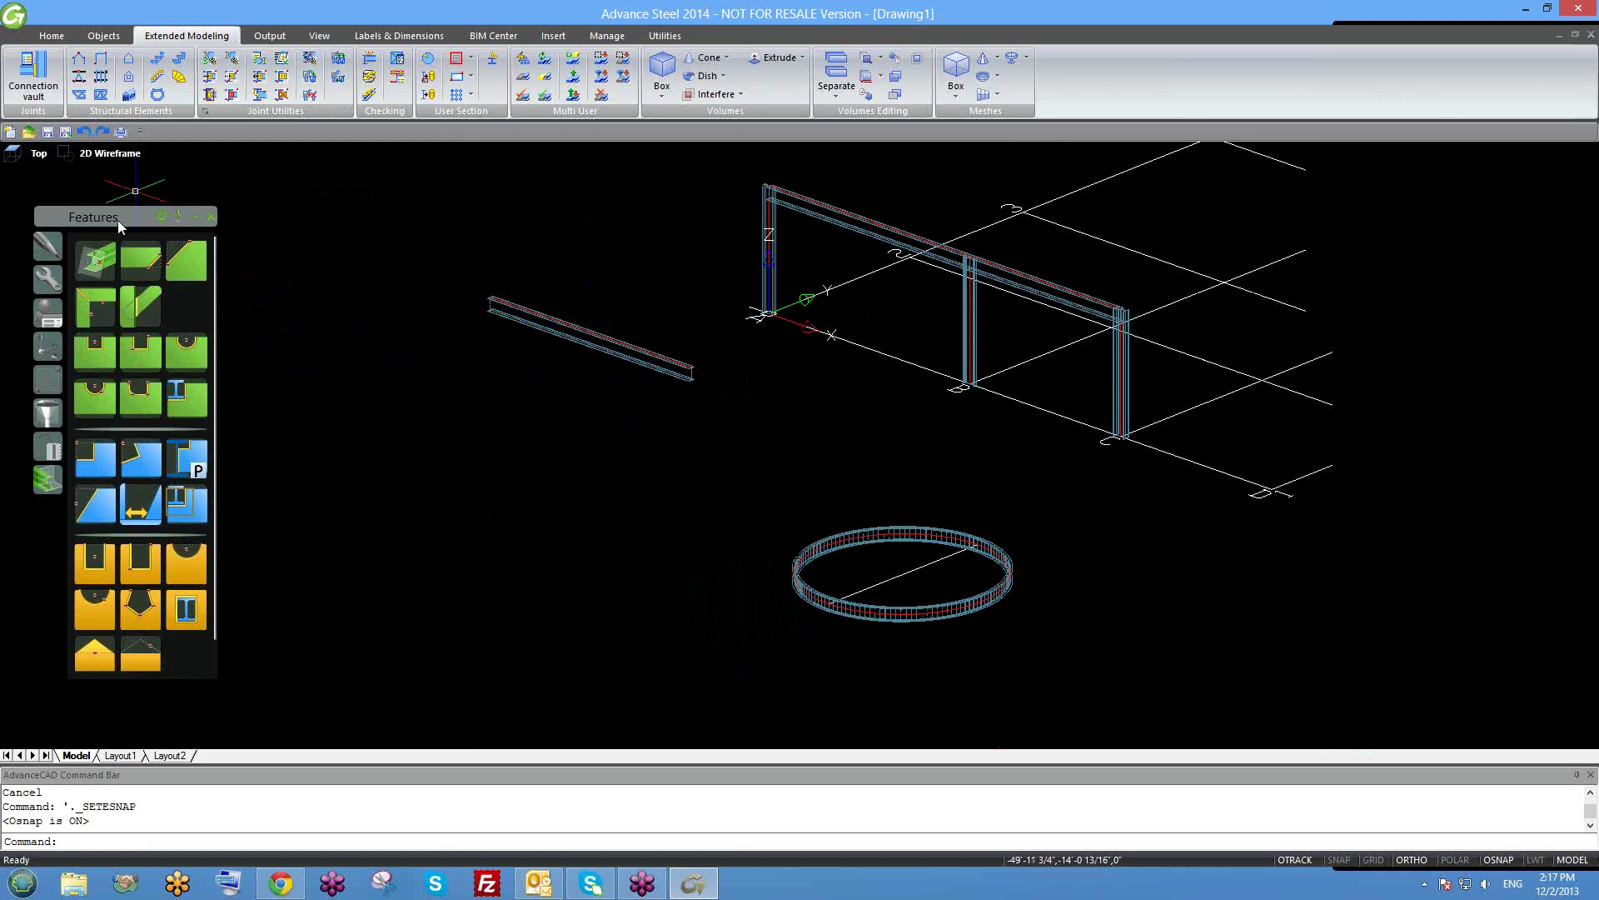
scroll(494, 302, up, 2)
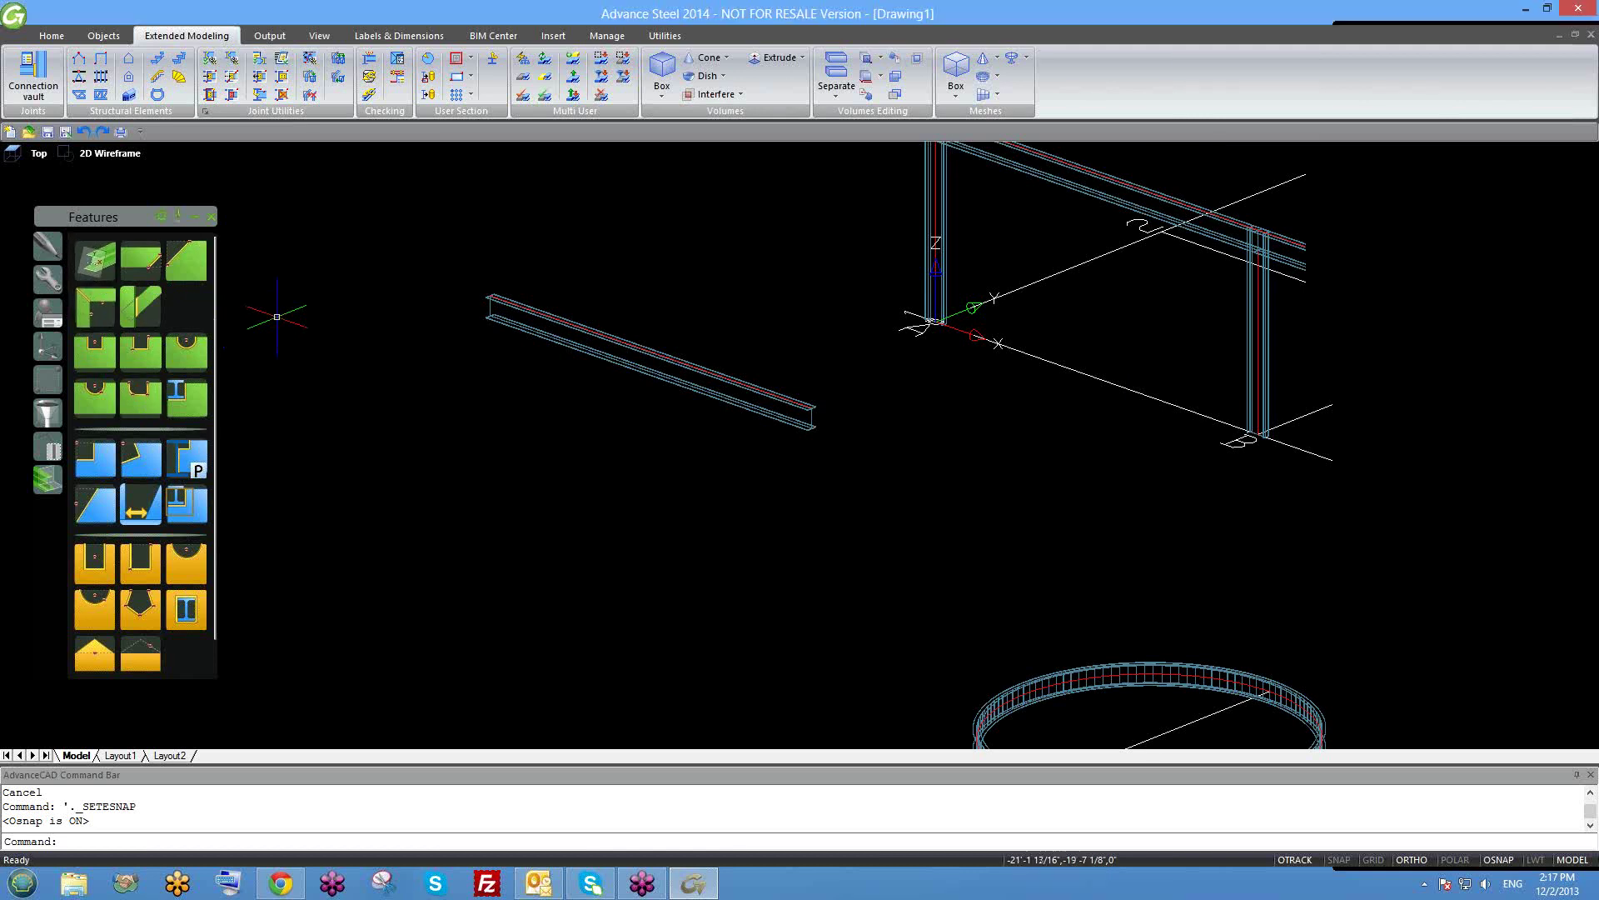
click(59, 348)
click(58, 321)
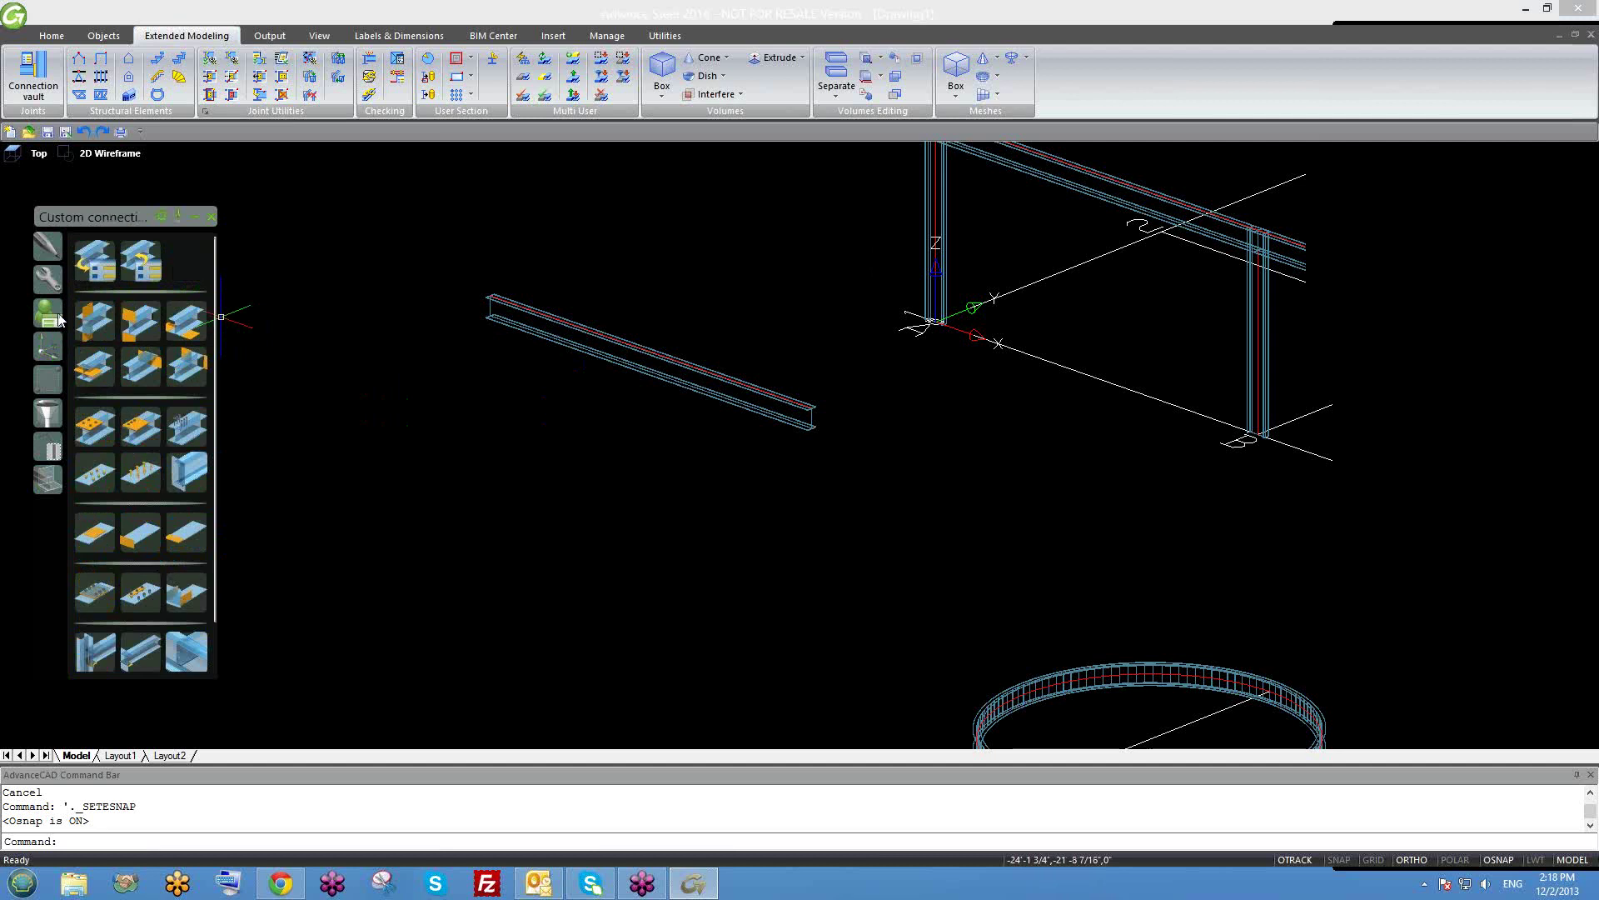
click(52, 252)
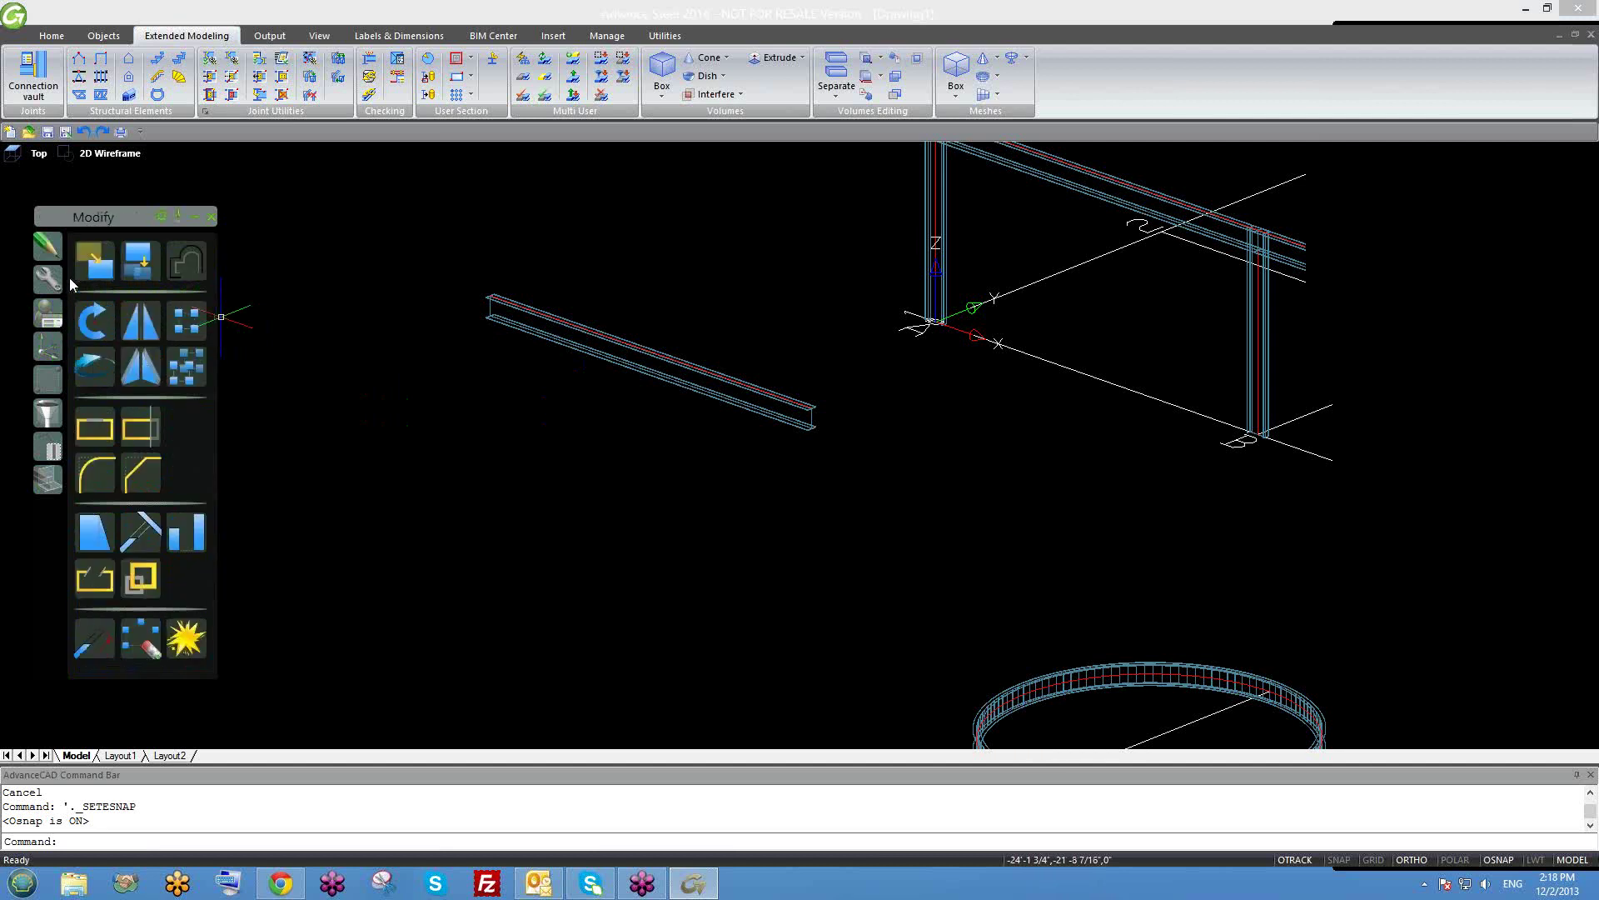
click(55, 449)
click(50, 475)
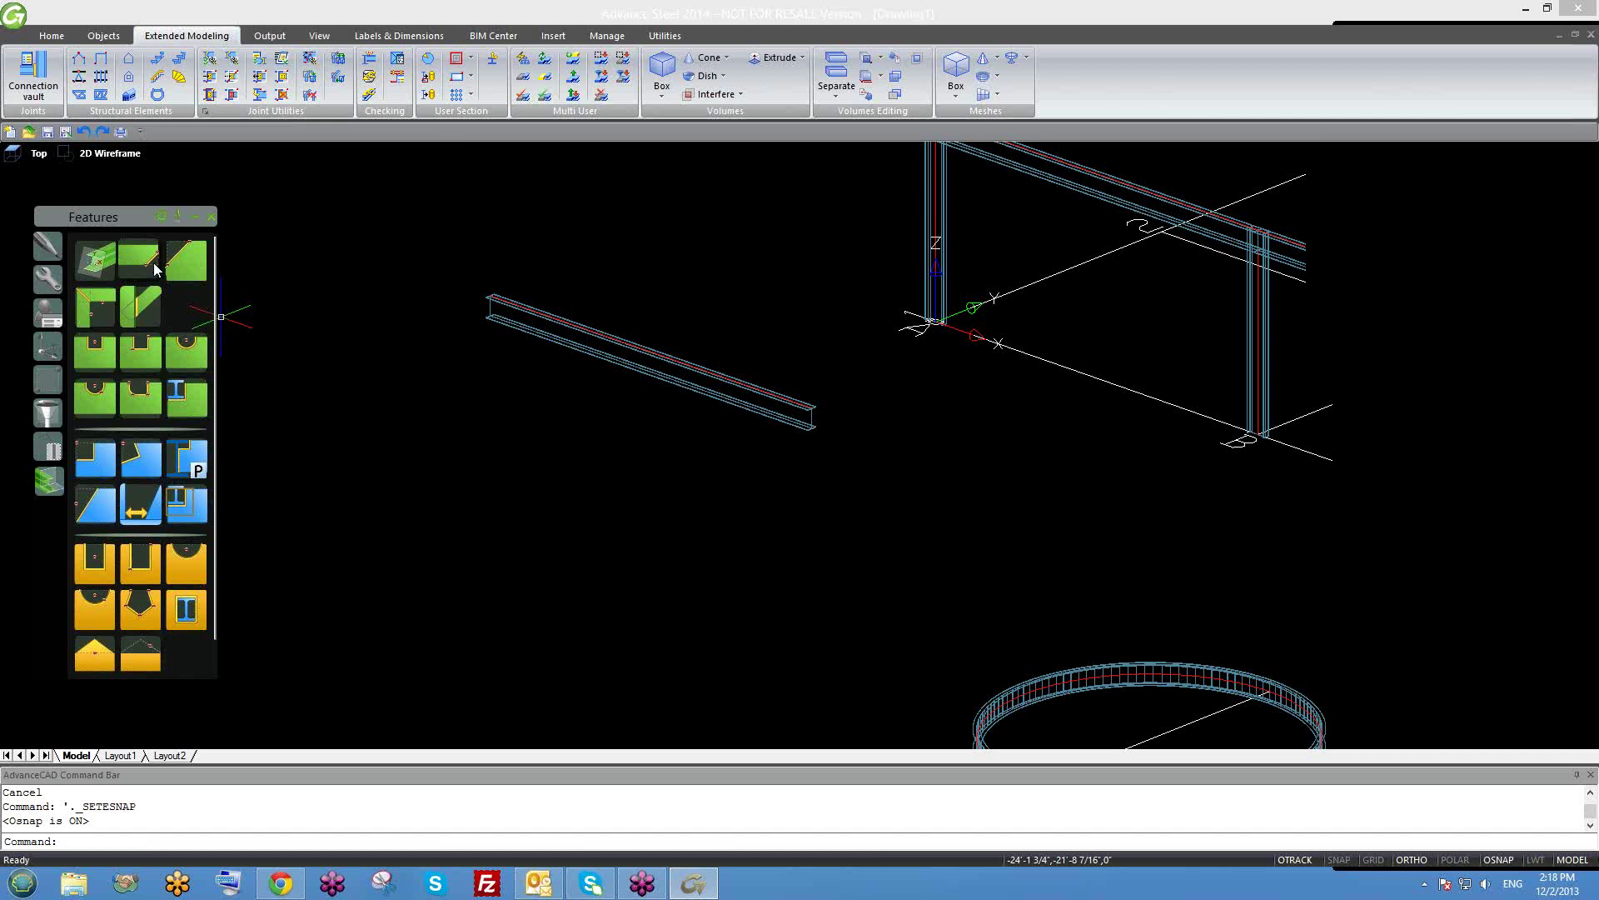
Add an edge processing feature along the outer edge of the copied beam's upper flange.
click(154, 268)
scroll(825, 441, up, 2)
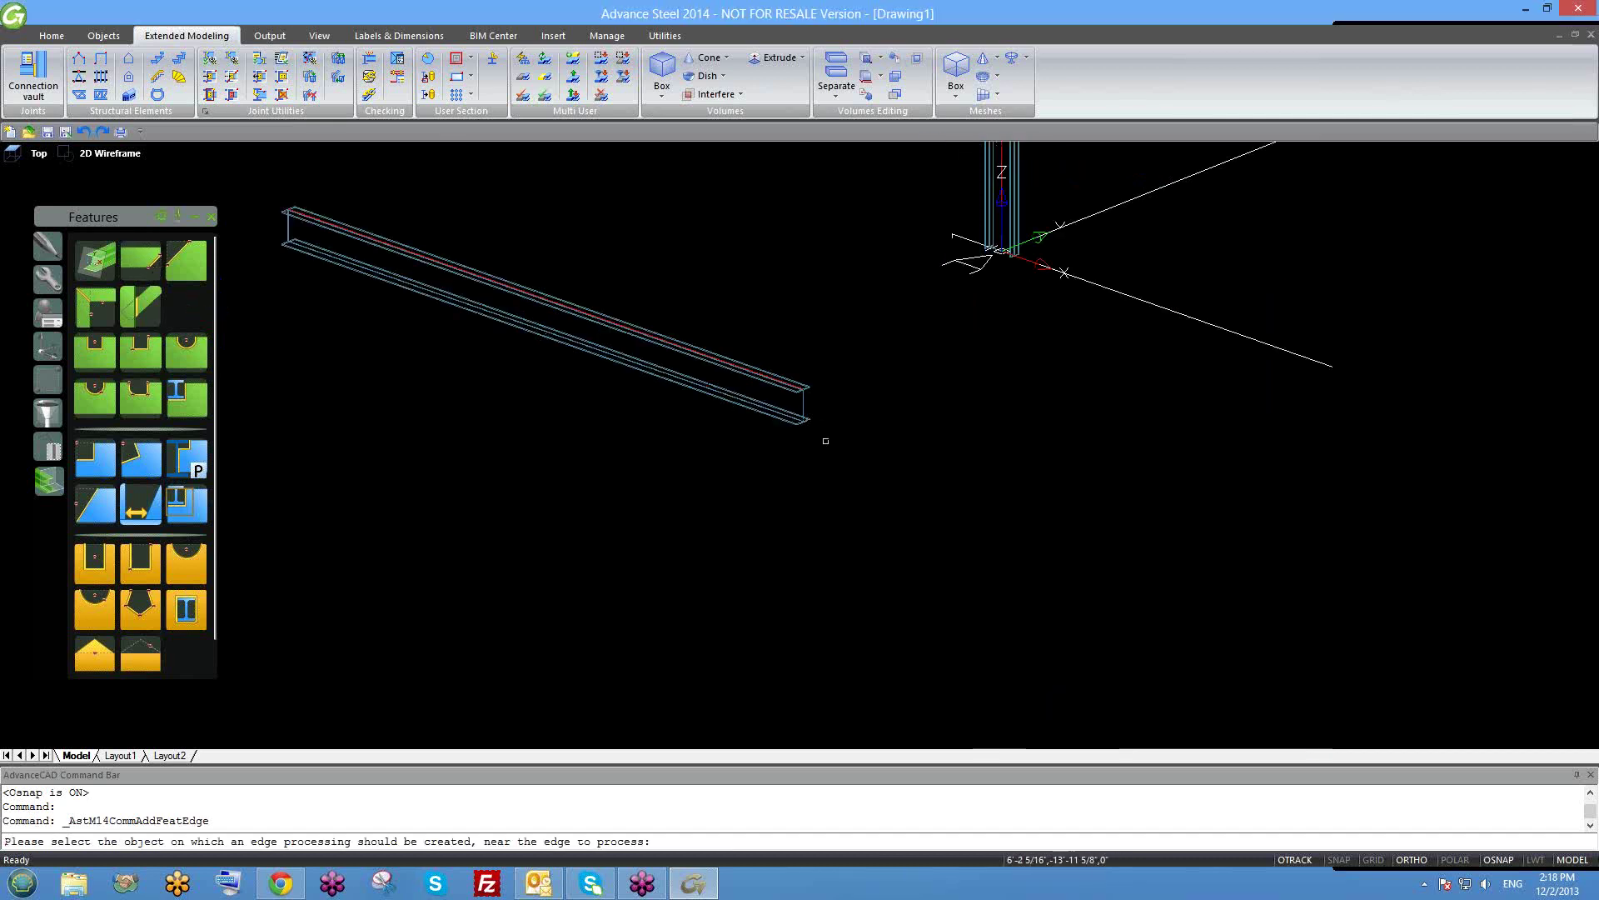
scroll(800, 379, up, 5)
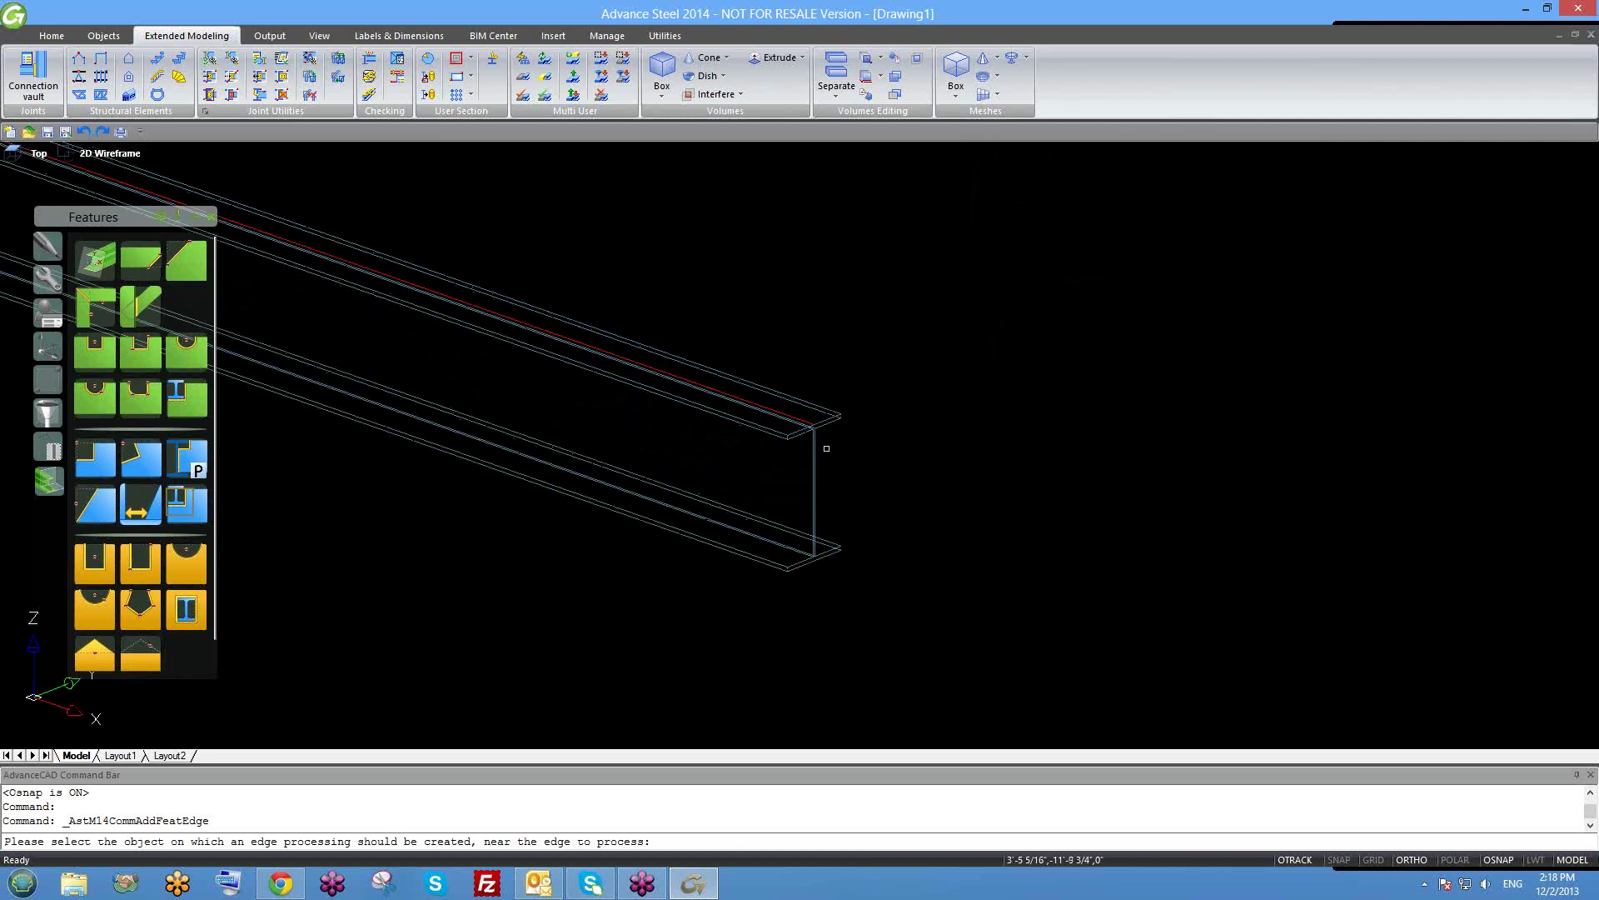
shift+middle_drag(823, 517, 847, 410)
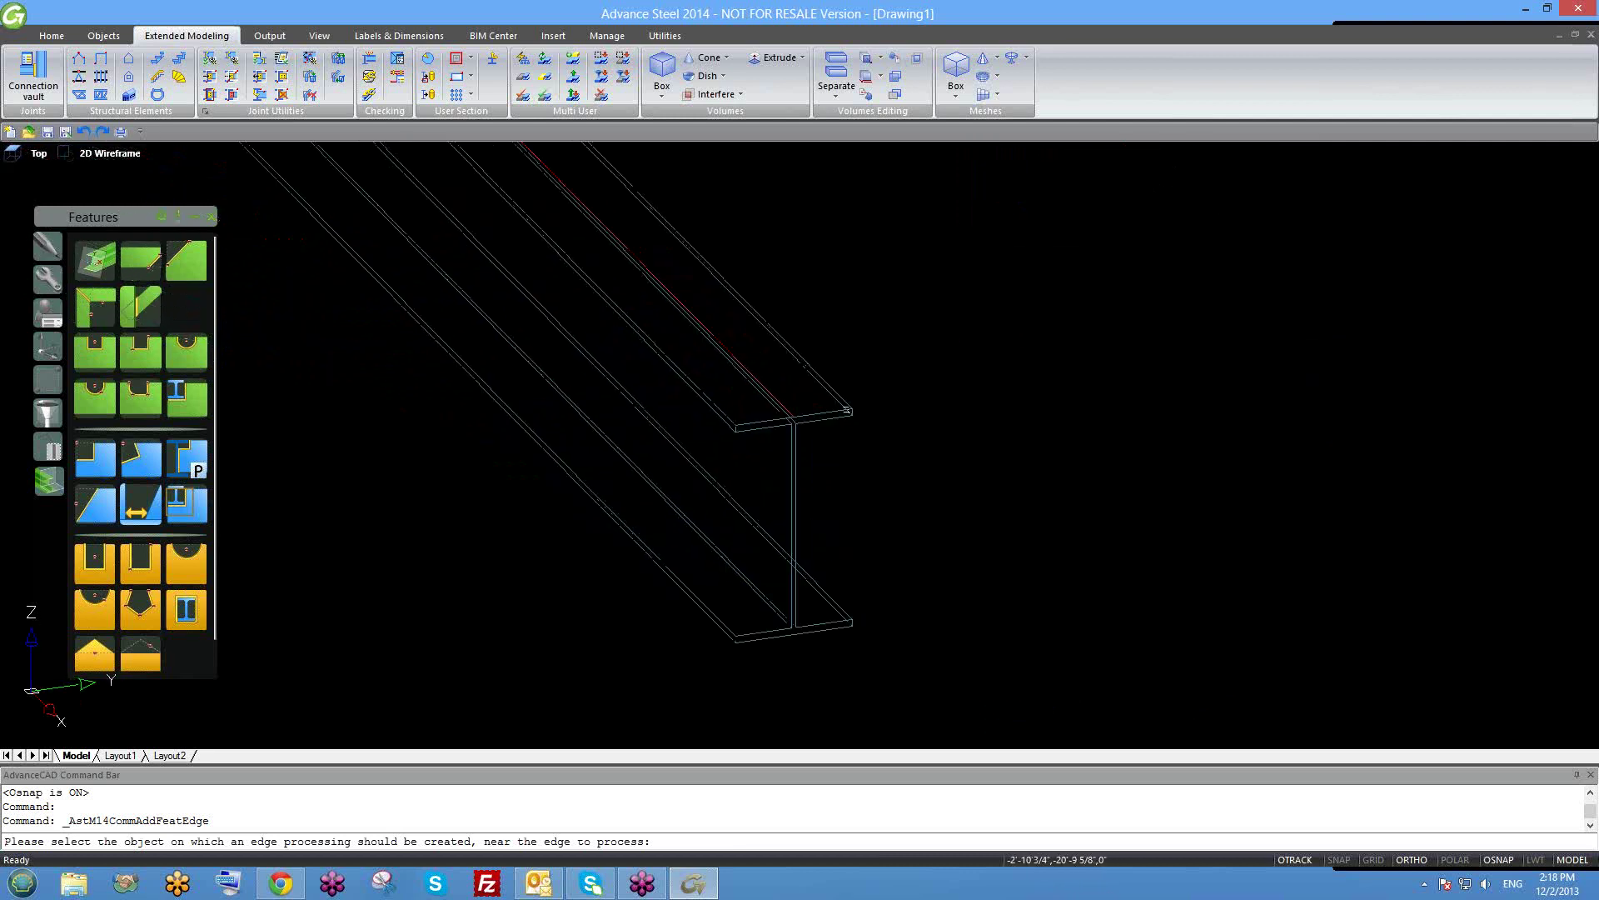
click(847, 410)
Try the Convex and Concave types on the upper flange's edge processing and return the type to Straight.
middle_drag(846, 450, 893, 379)
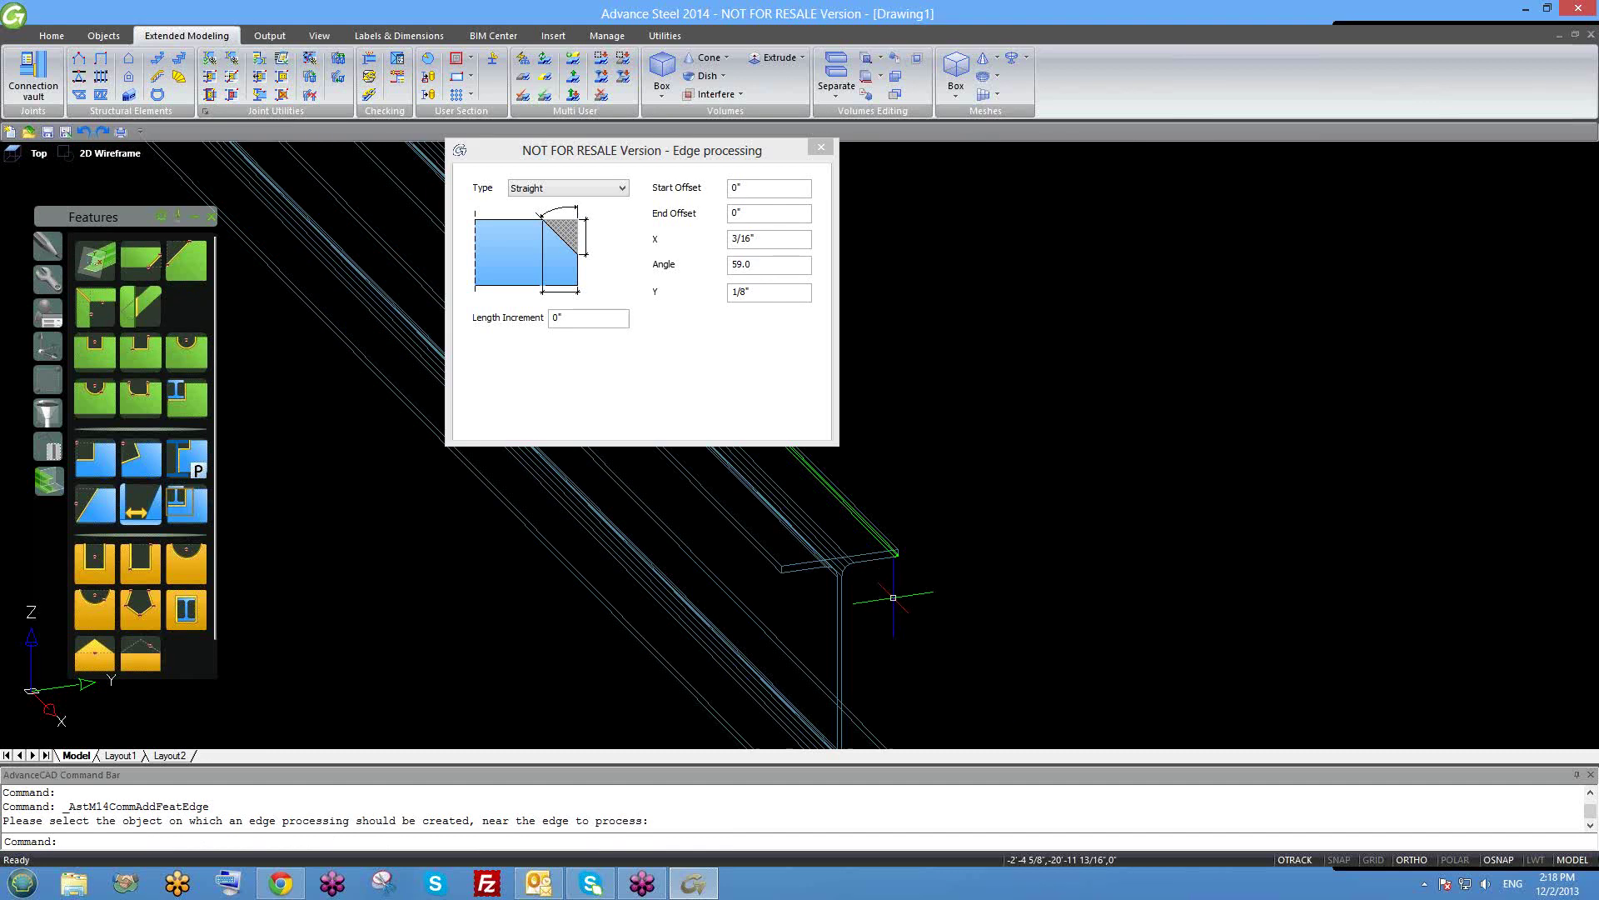
scroll(884, 542, up, 2)
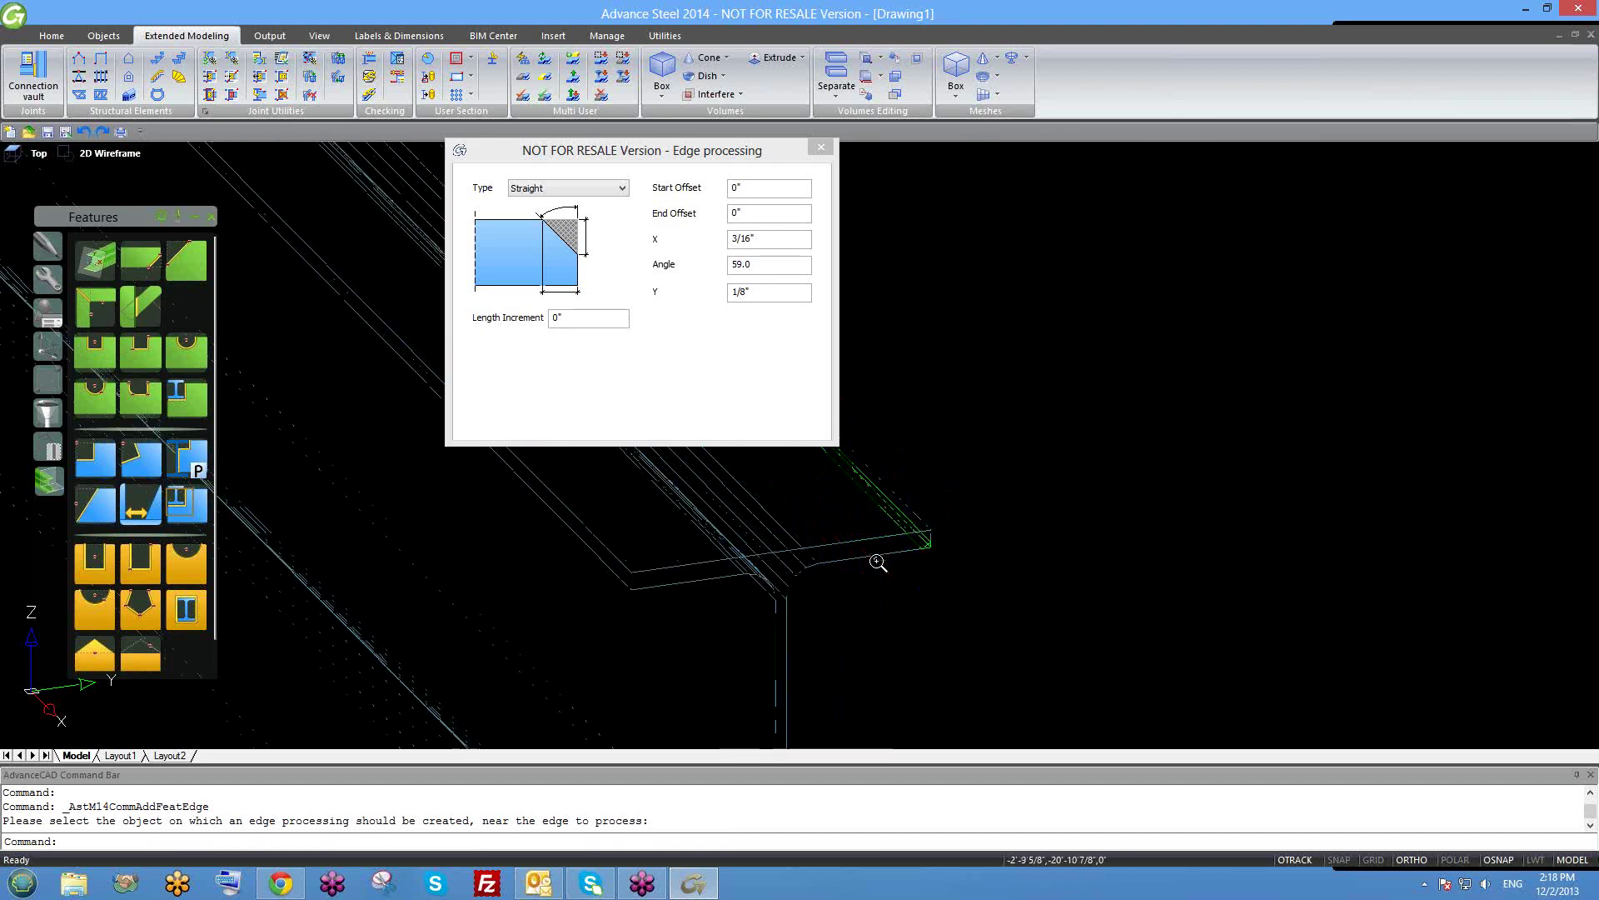
scroll(896, 550, up, 2)
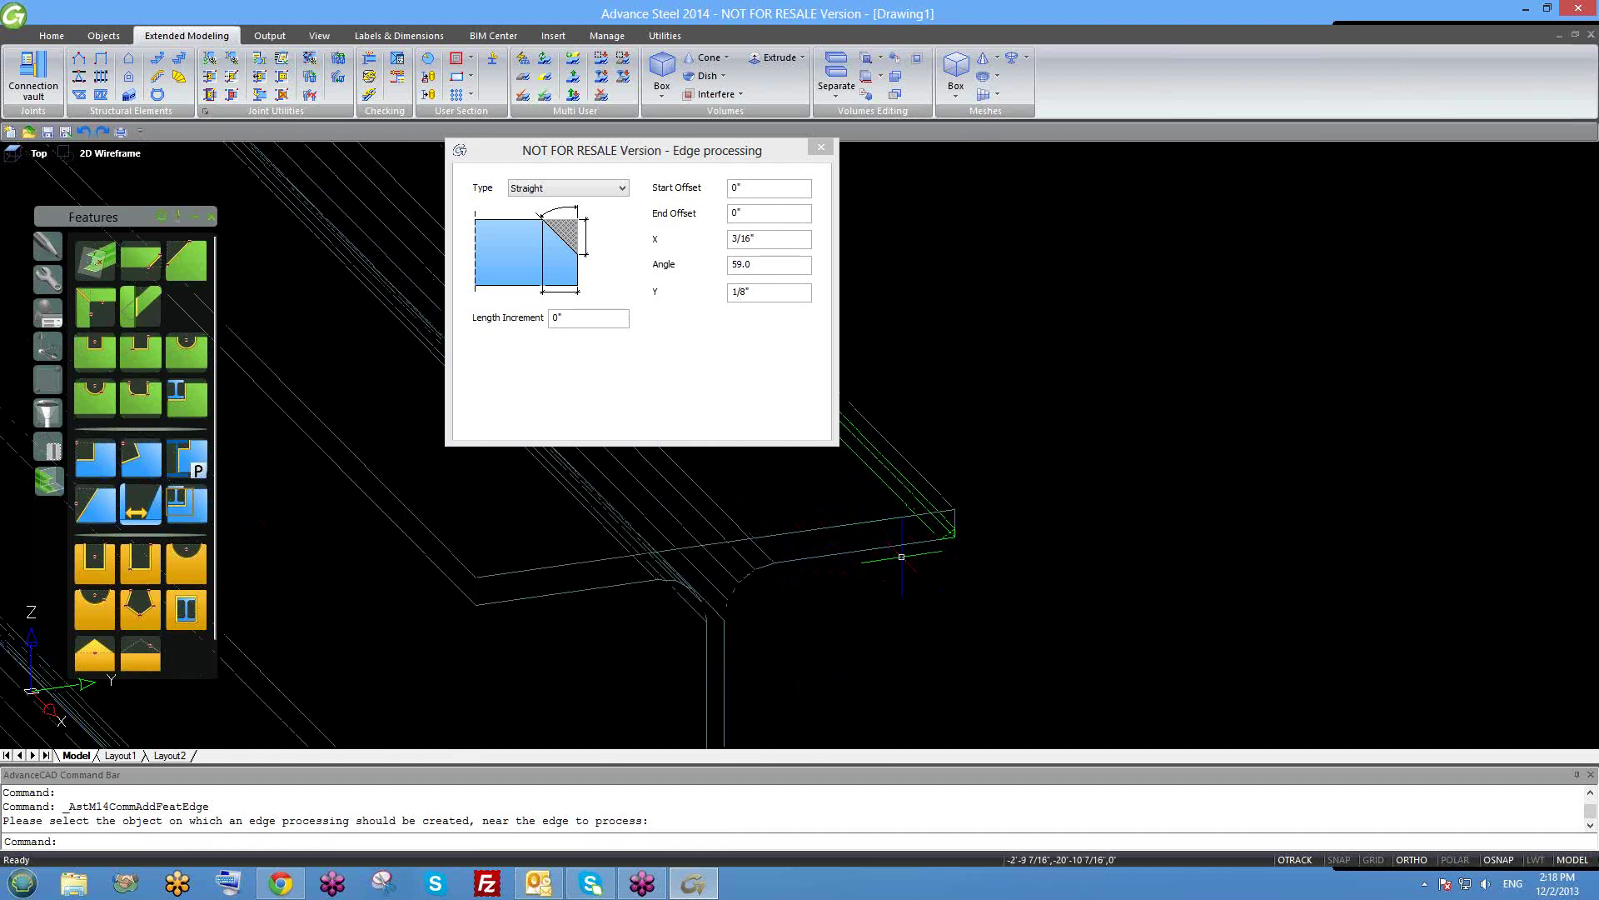
scroll(902, 557, up, 1)
drag(590, 150, 432, 133)
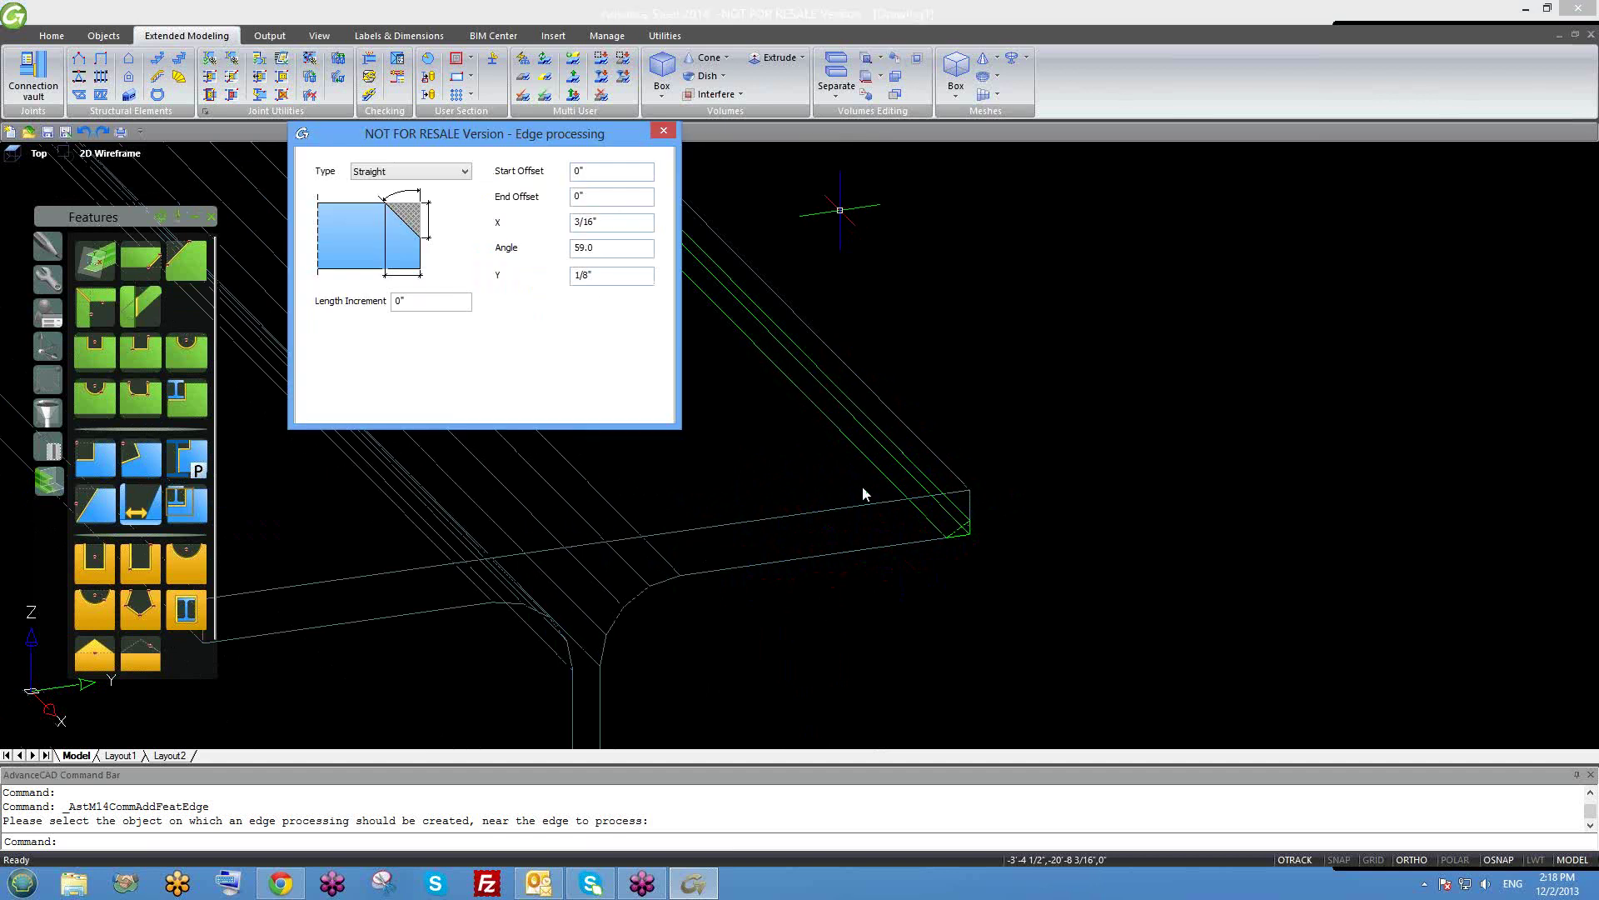
scroll(1024, 534, up, 3)
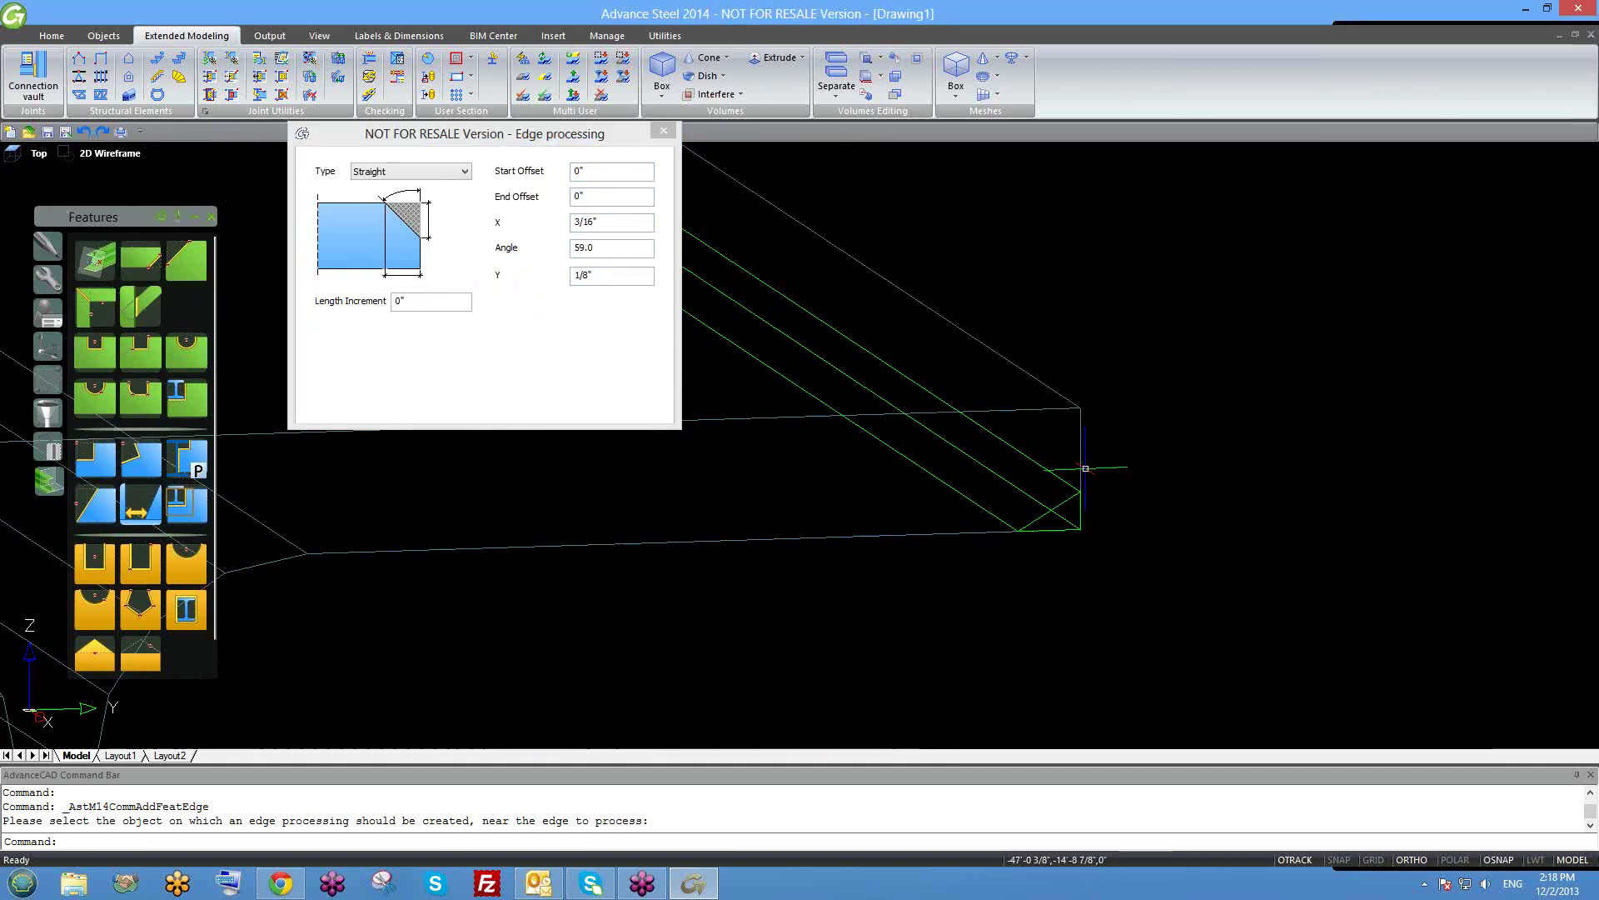
click(405, 175)
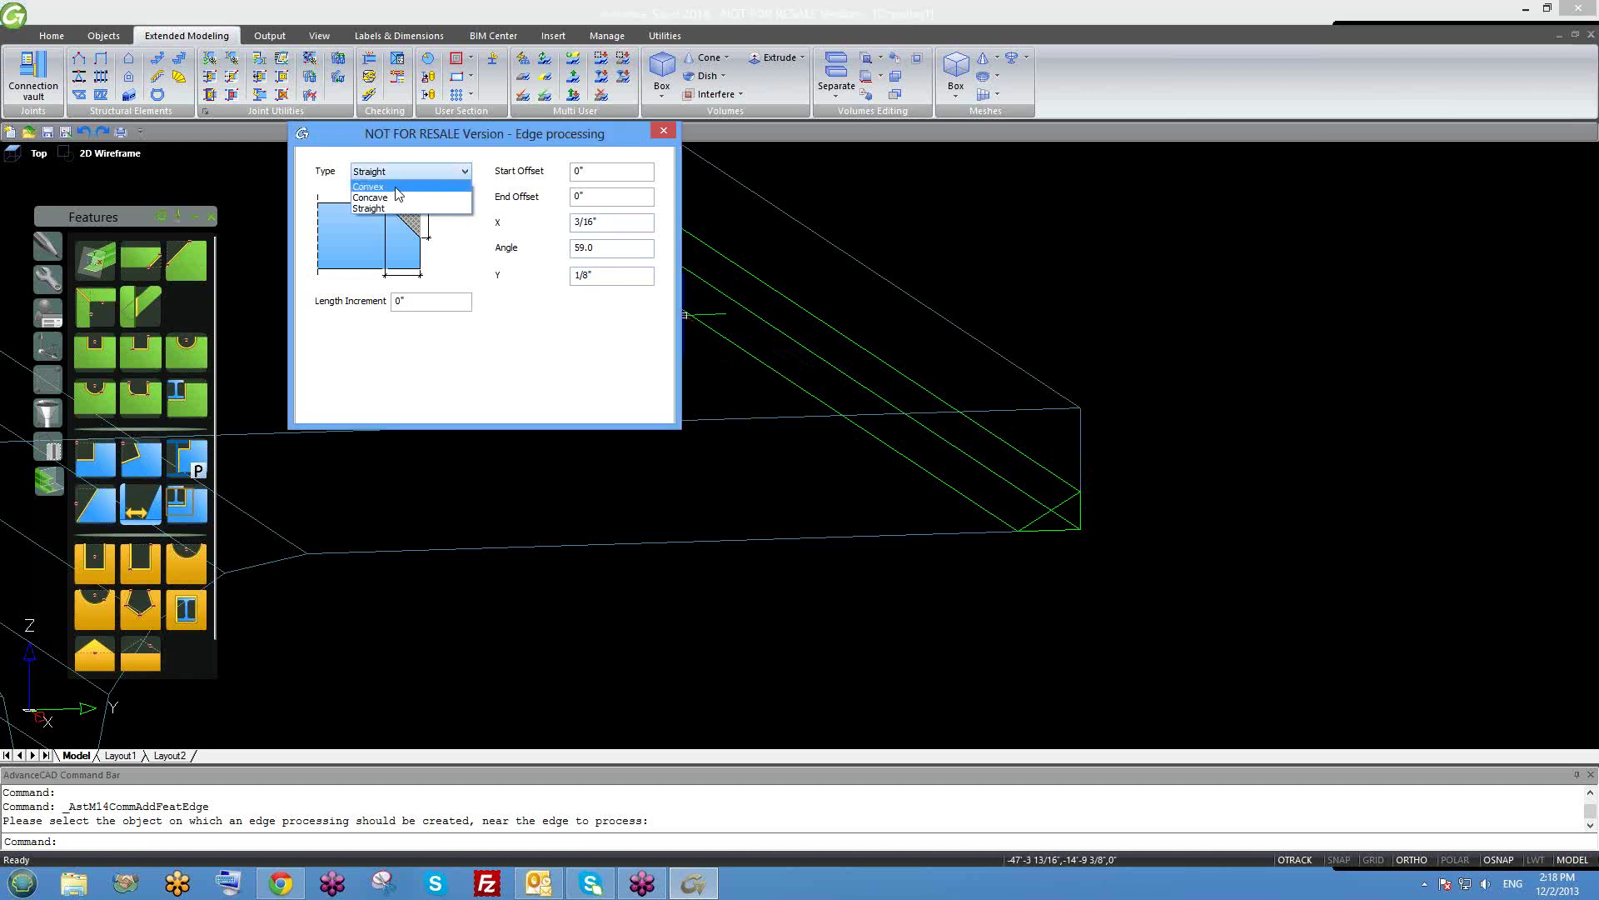
click(396, 187)
click(399, 173)
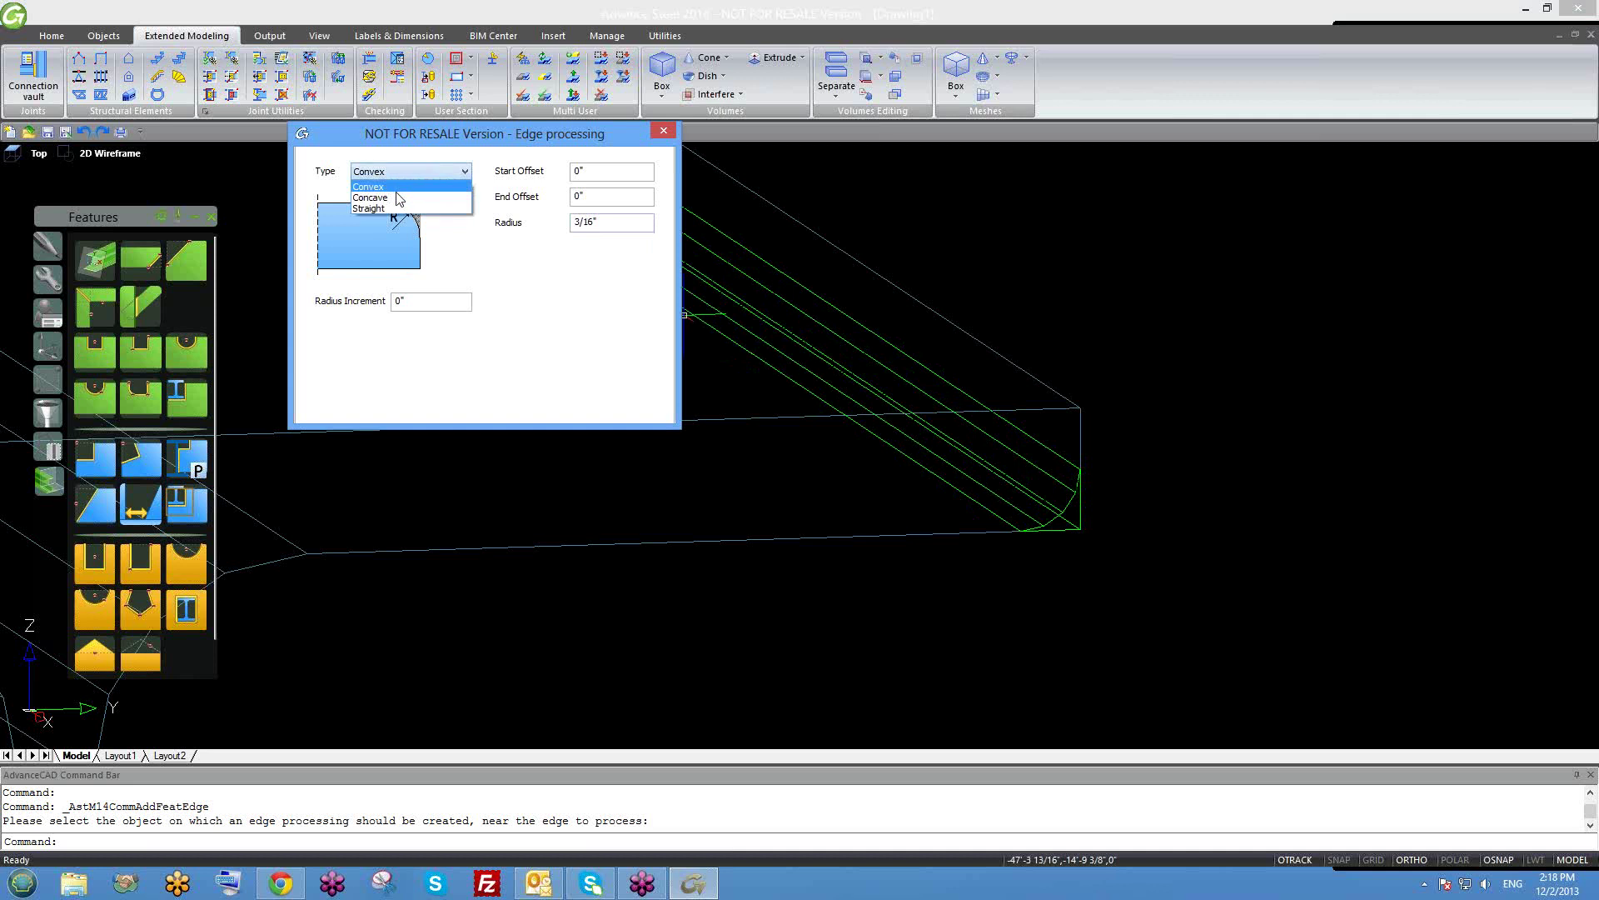
click(398, 198)
click(403, 173)
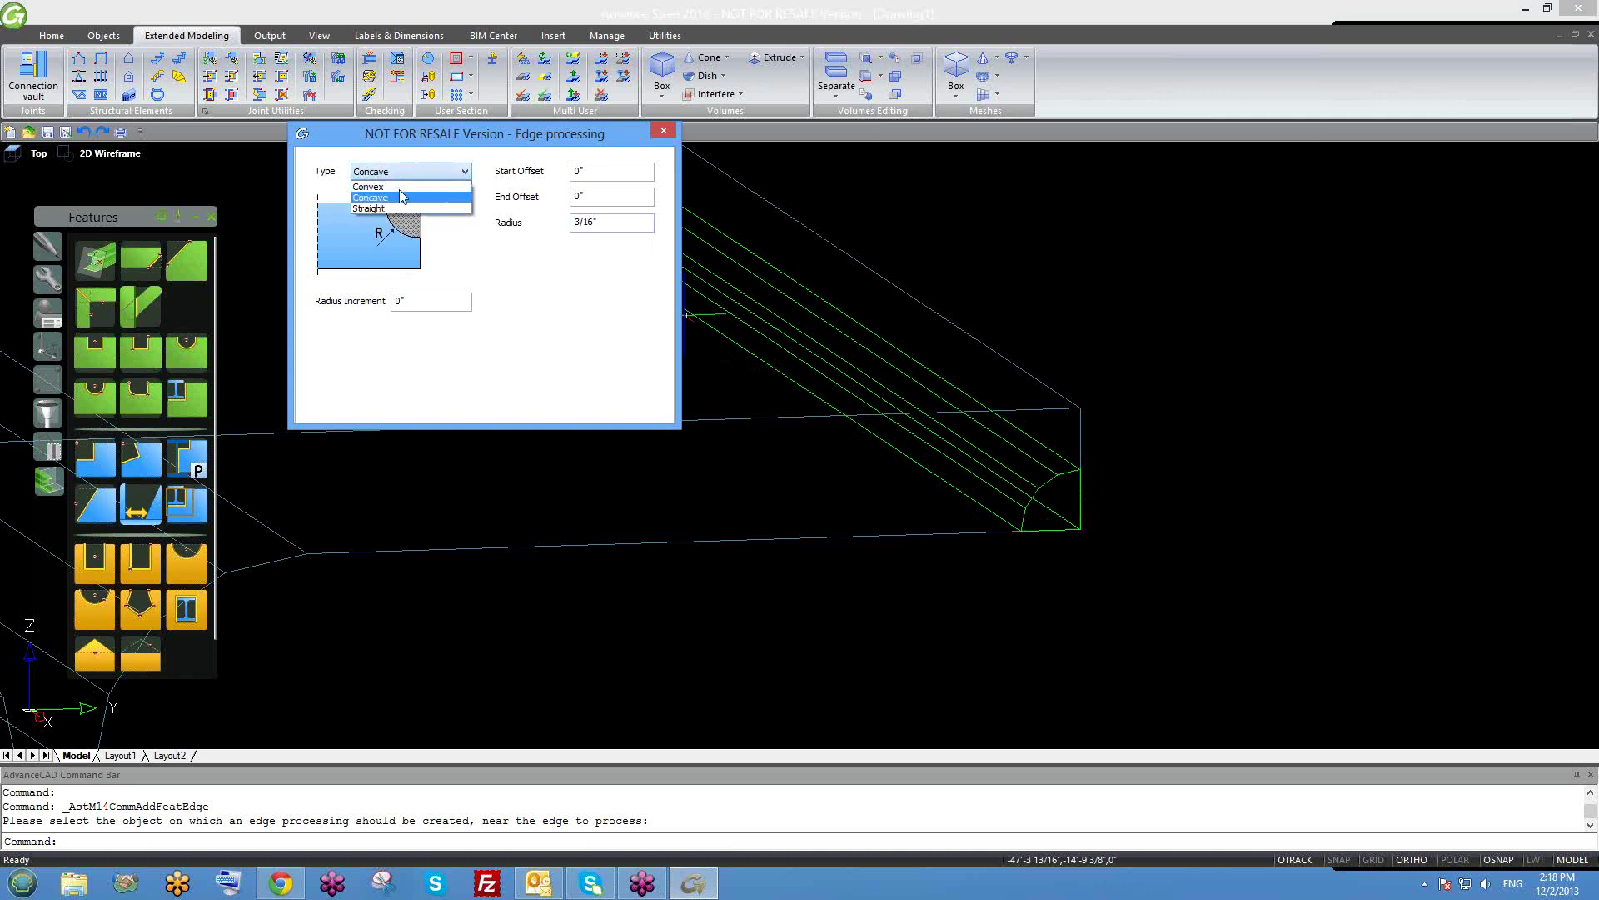
click(392, 208)
Try a 60-degree angle for the straight edge processing and set the angle back to 45 degrees.
drag(617, 221, 525, 224)
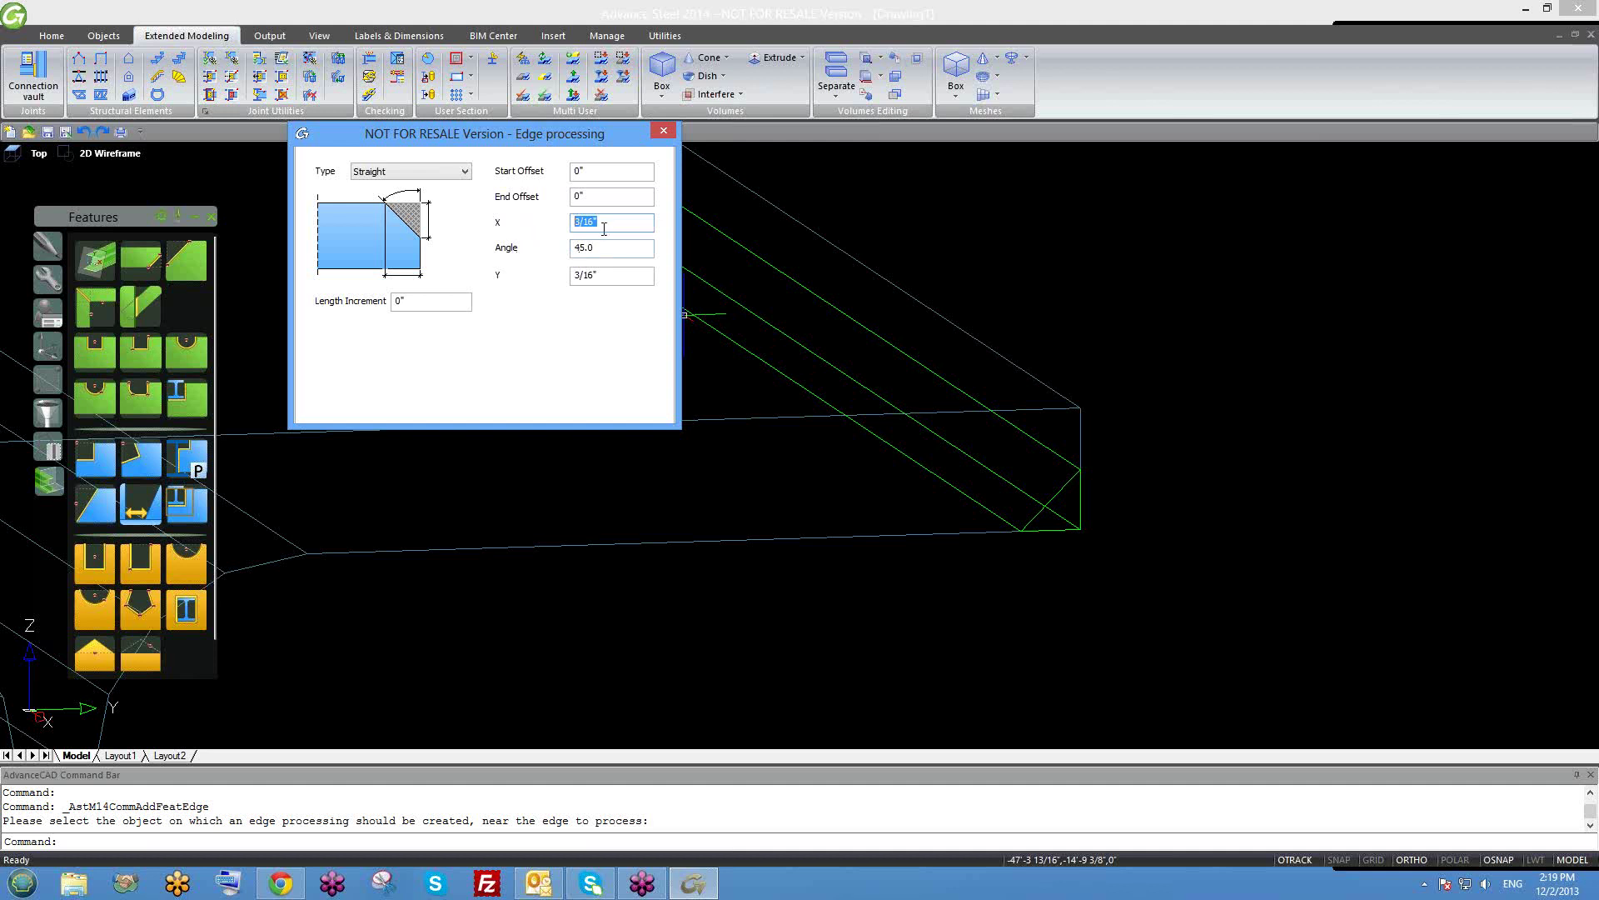
drag(607, 248, 525, 253)
text(60)
drag(634, 251, 503, 259)
text(45)
drag(427, 301, 411, 279)
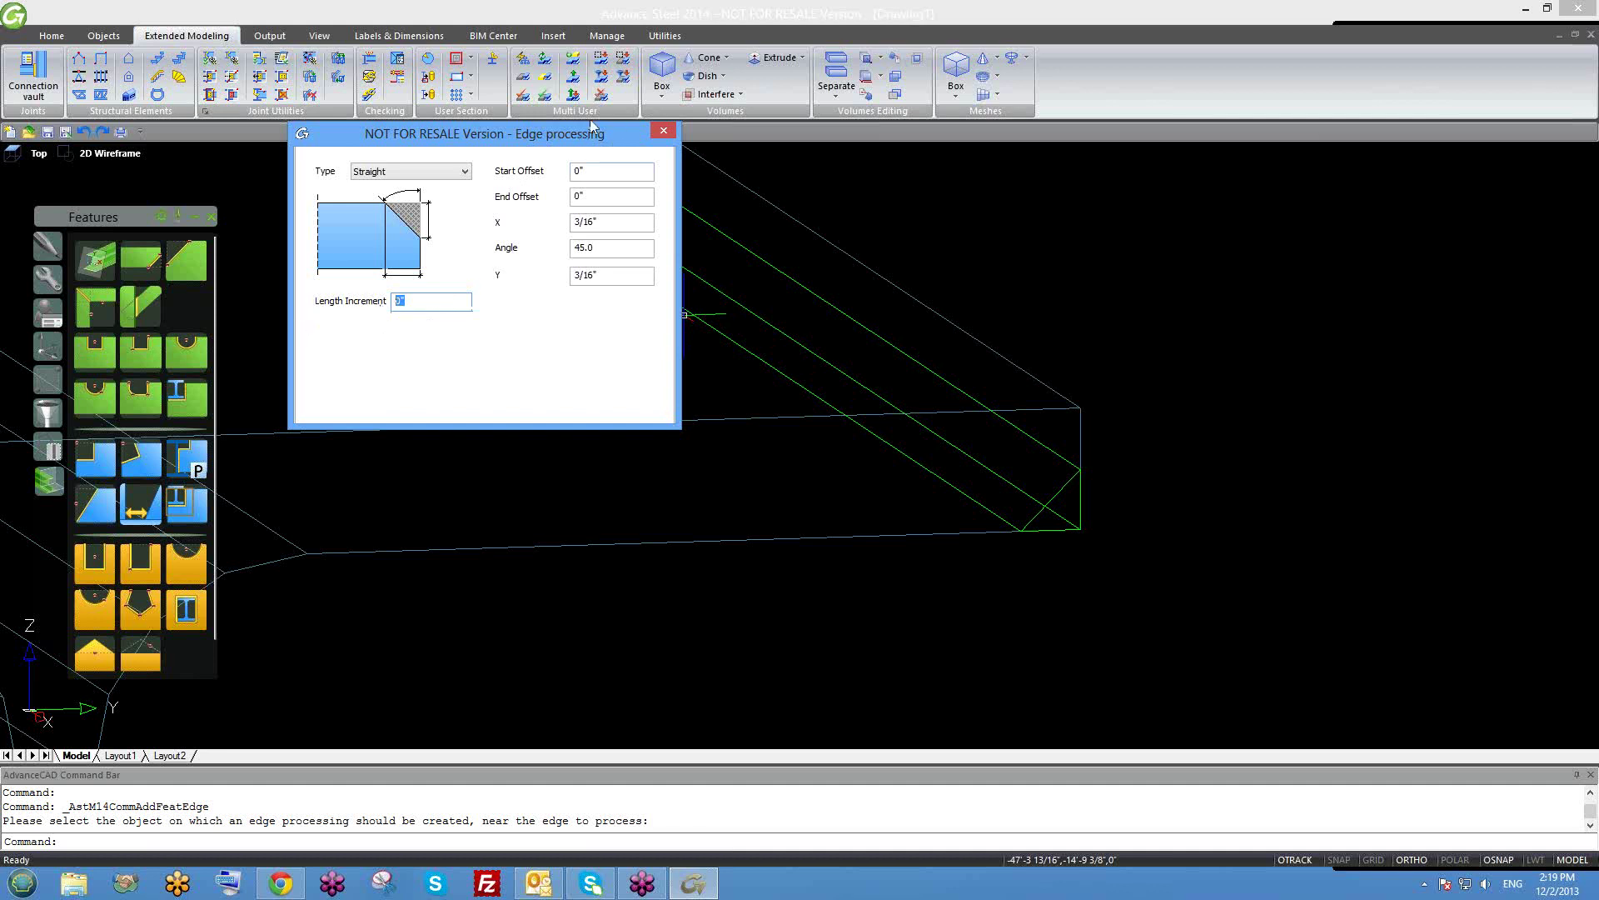
drag(586, 135, 580, 142)
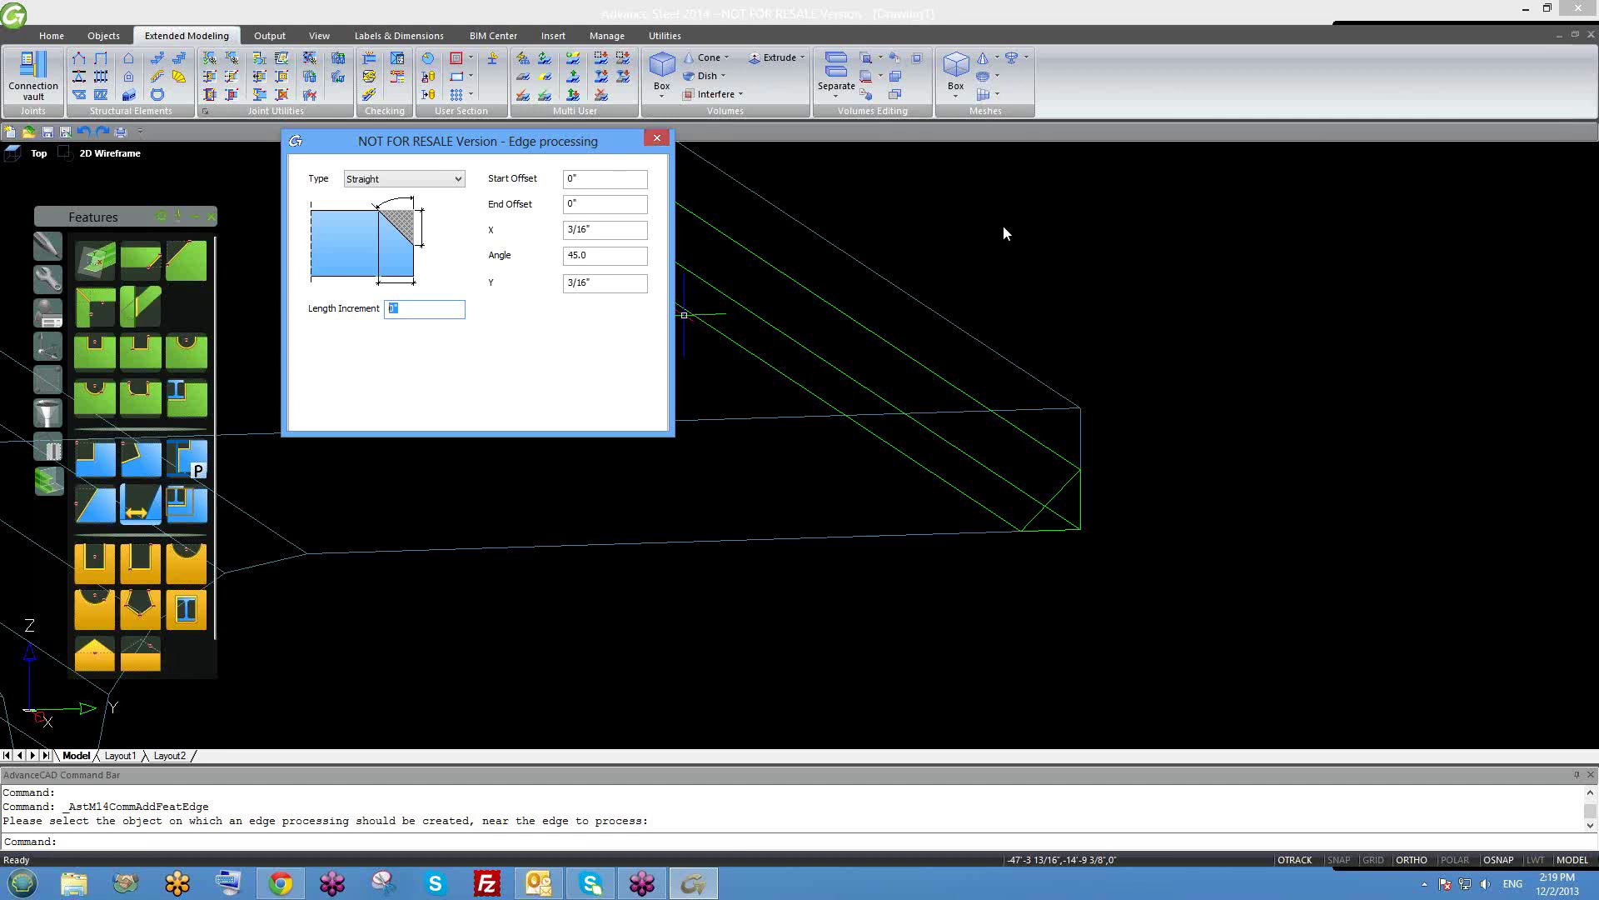
key(Tab)
key(Tab)
key(Tab)
key(Tab)
Set both the start offset and the end offset of the flange's edge processing to 5".
scroll(1113, 436, down, 3)
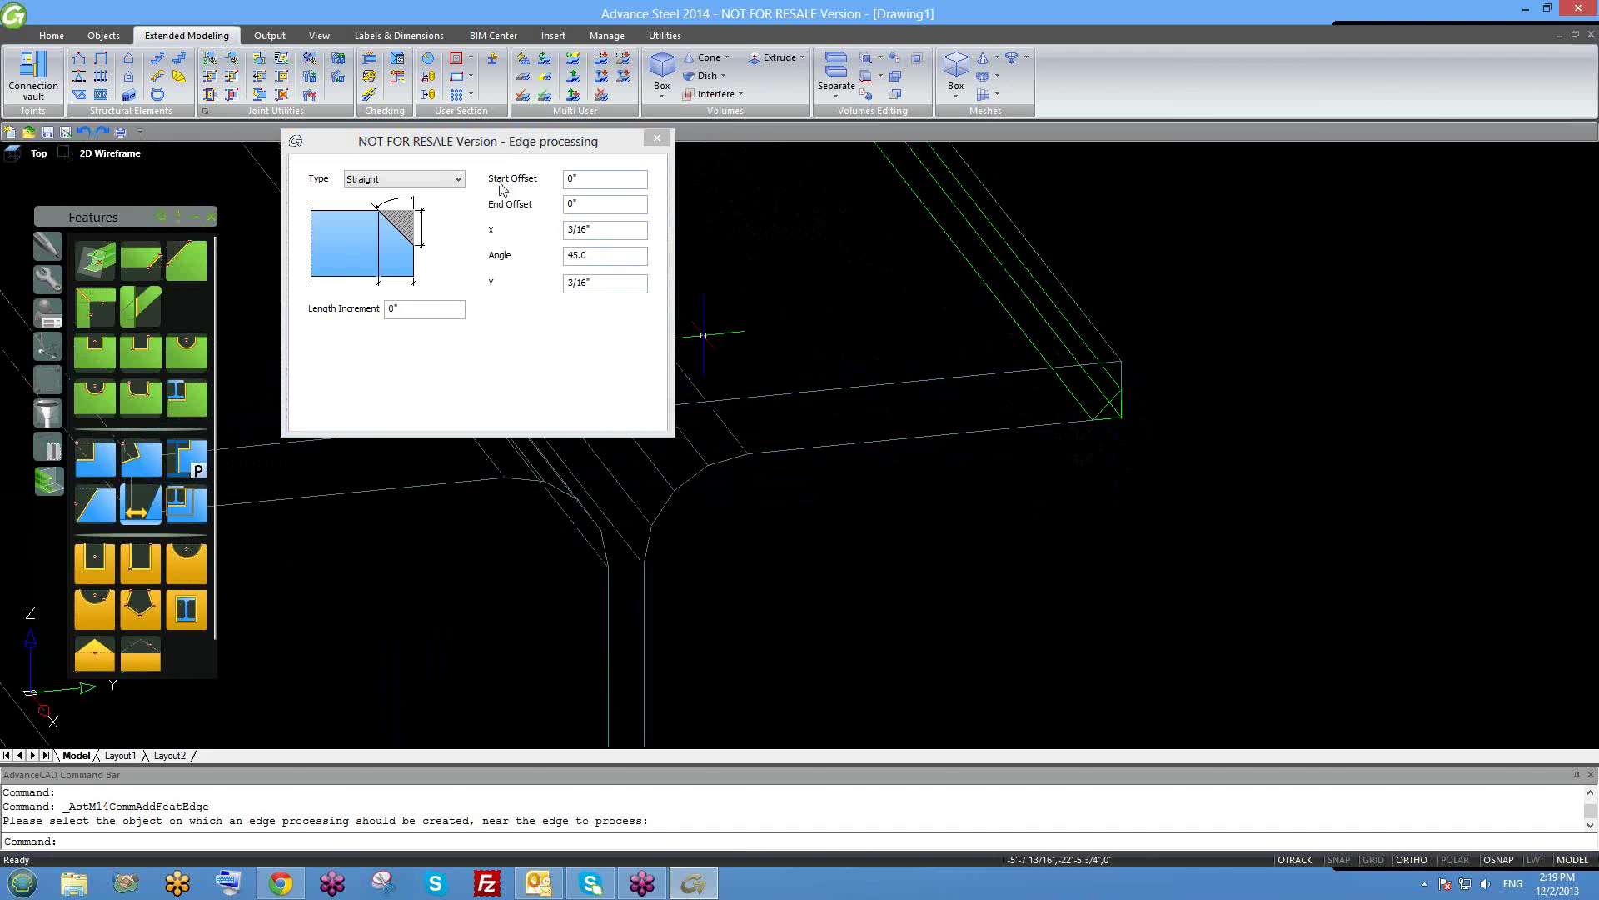
click(546, 188)
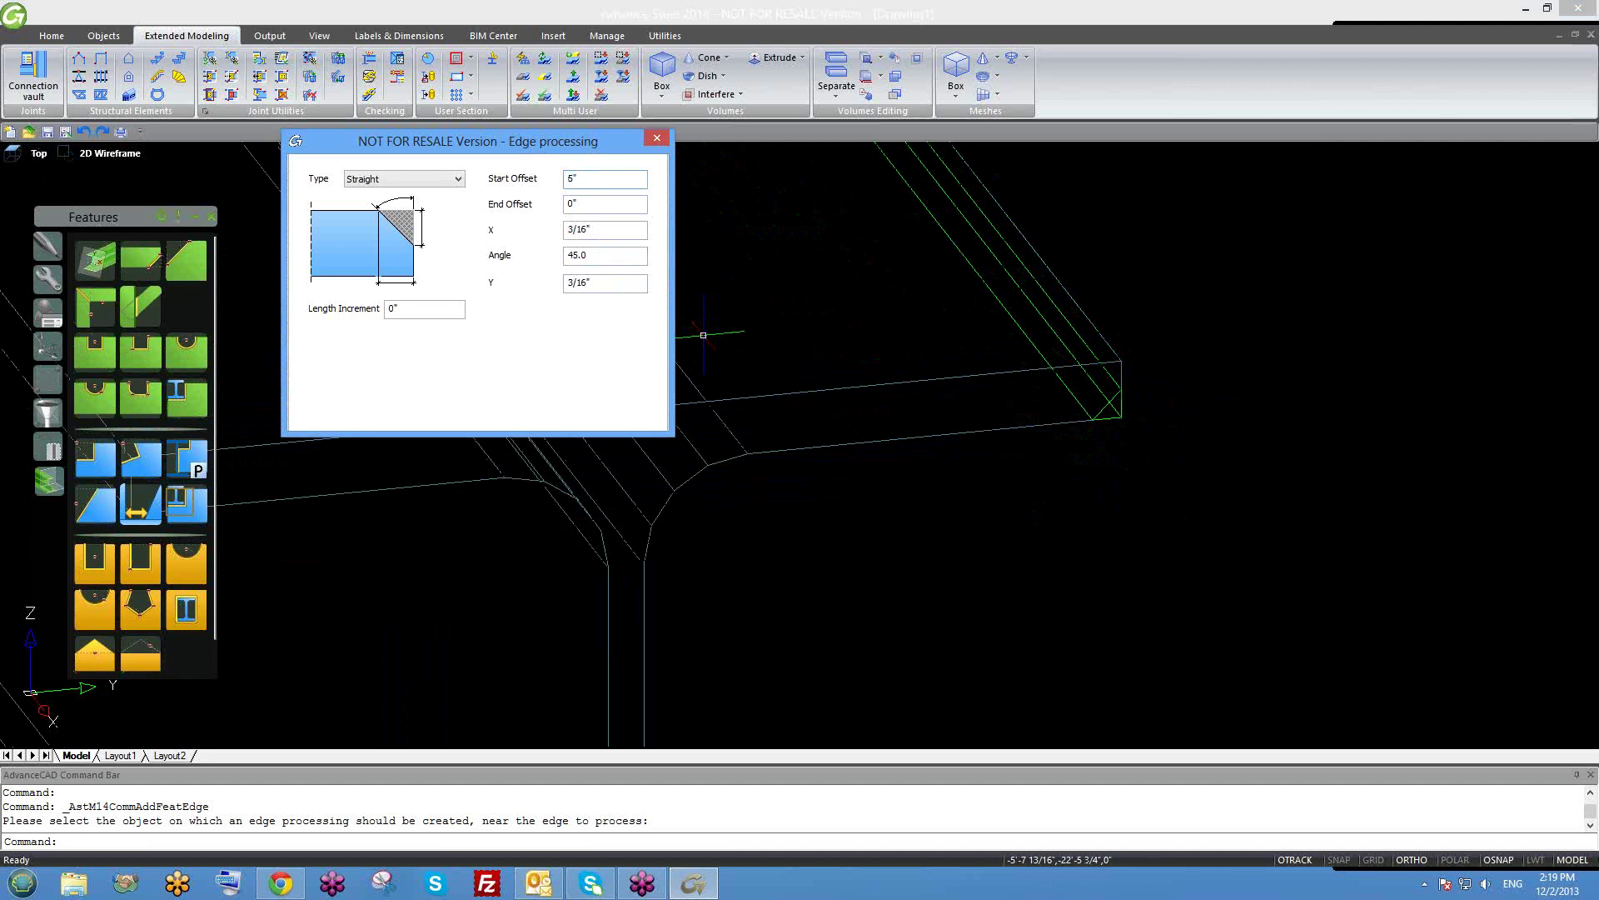
double_click(597, 201)
text(5)
scroll(750, 333, down, 3)
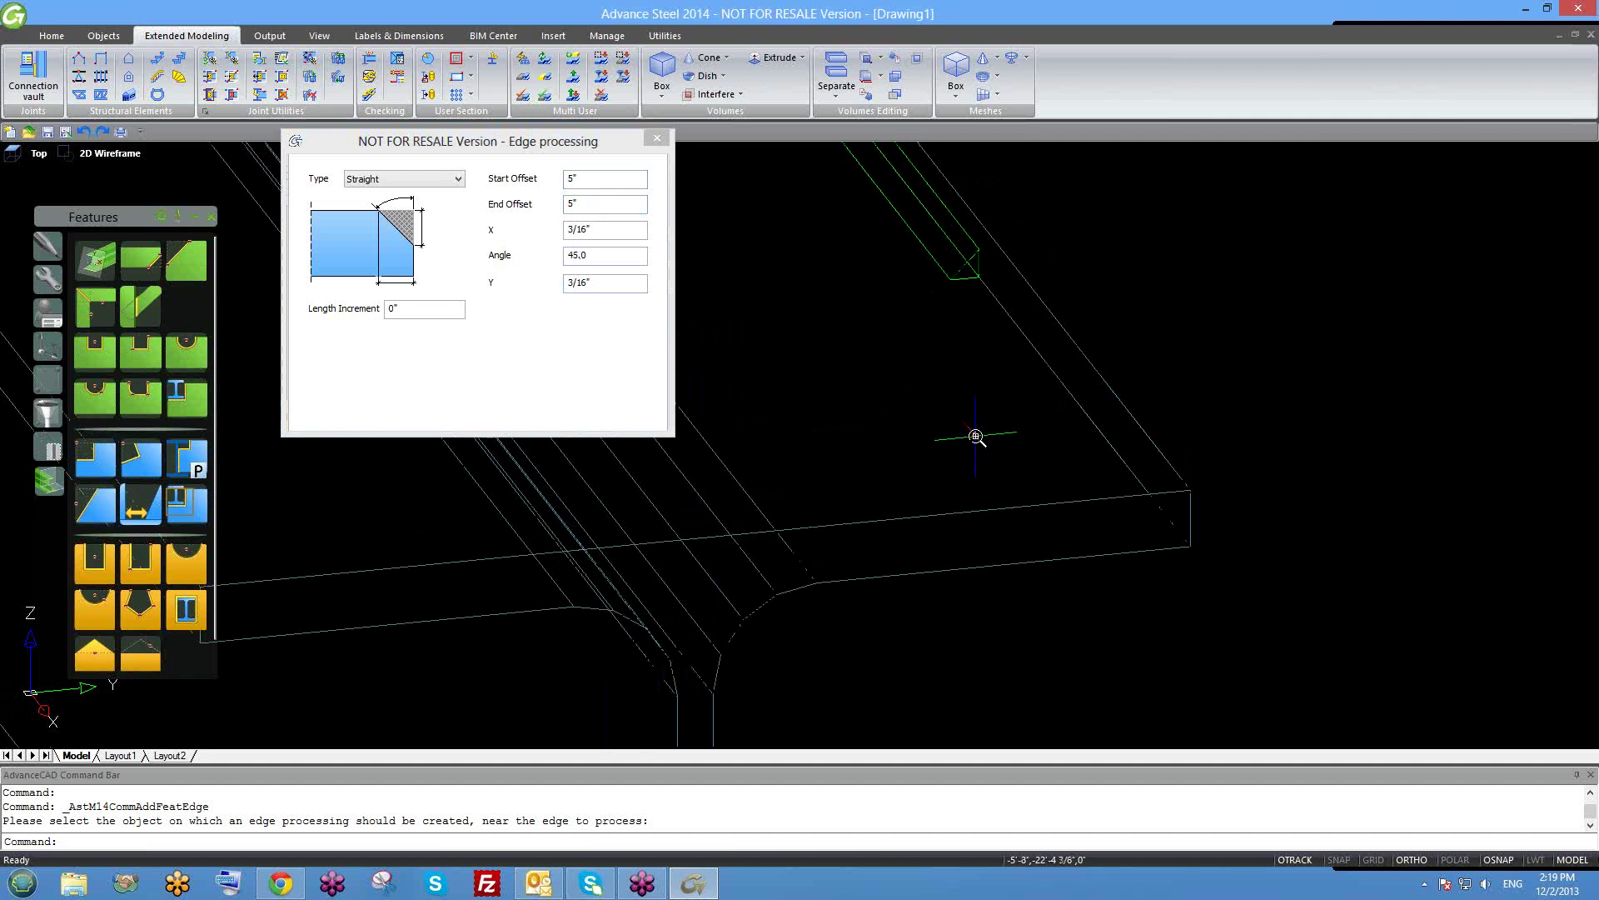
click(570, 252)
Examine the offset edge processing along the copied beam up to both ends and close its settings.
scroll(833, 358, down, 5)
scroll(991, 479, up, 1)
scroll(991, 479, up, 2)
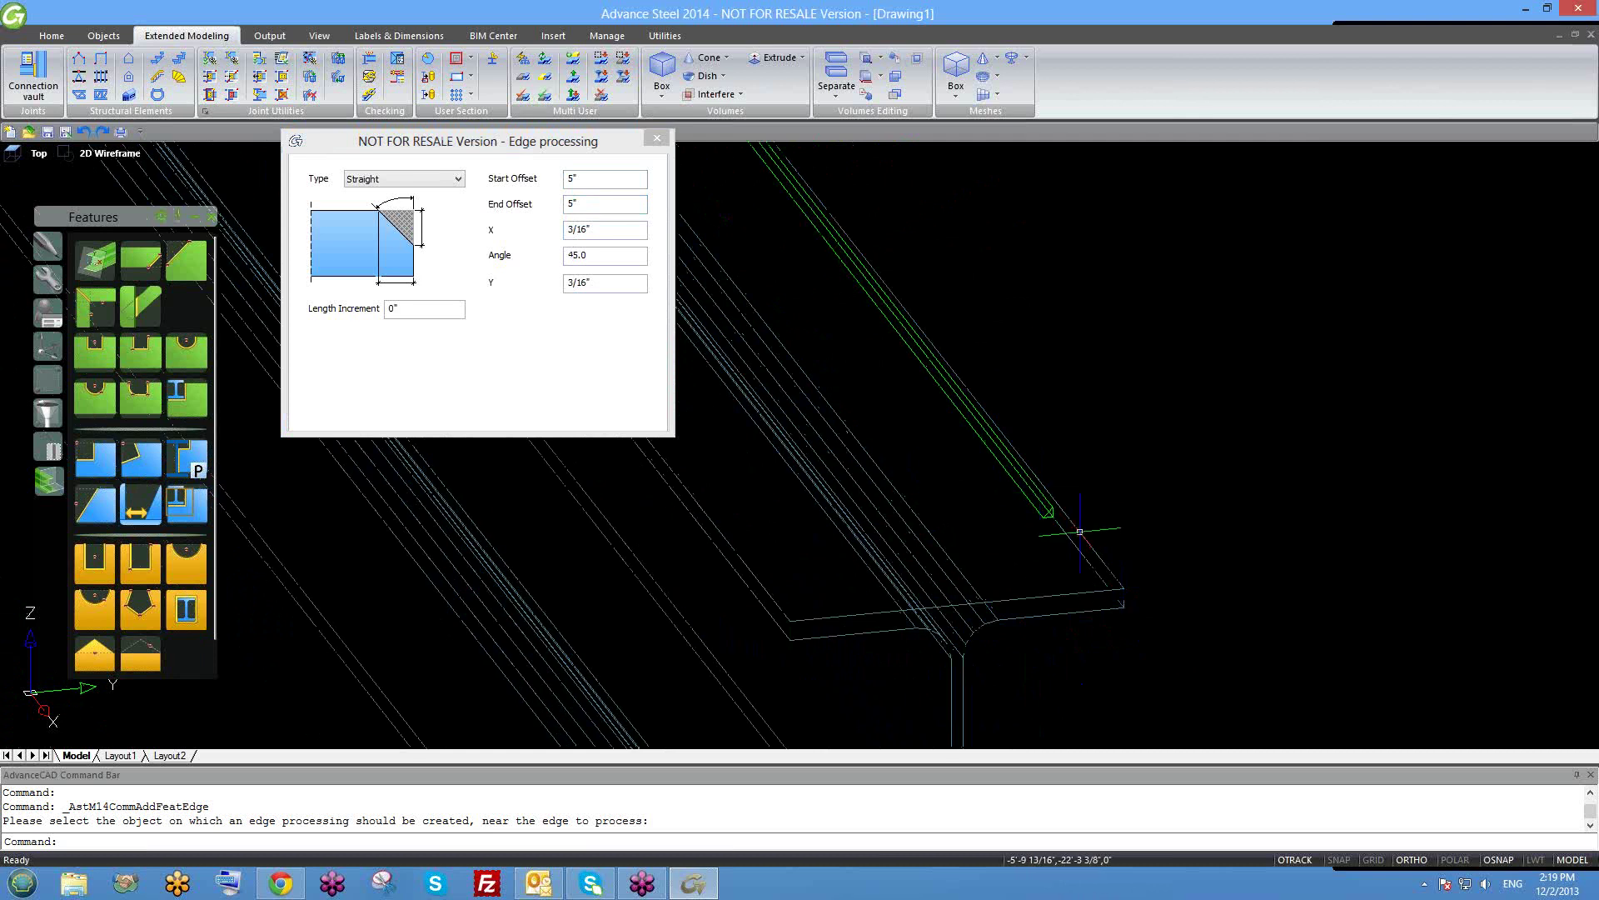
scroll(1071, 541, down, 3)
scroll(950, 375, down, 1)
scroll(833, 354, down, 1)
scroll(843, 434, down, 1)
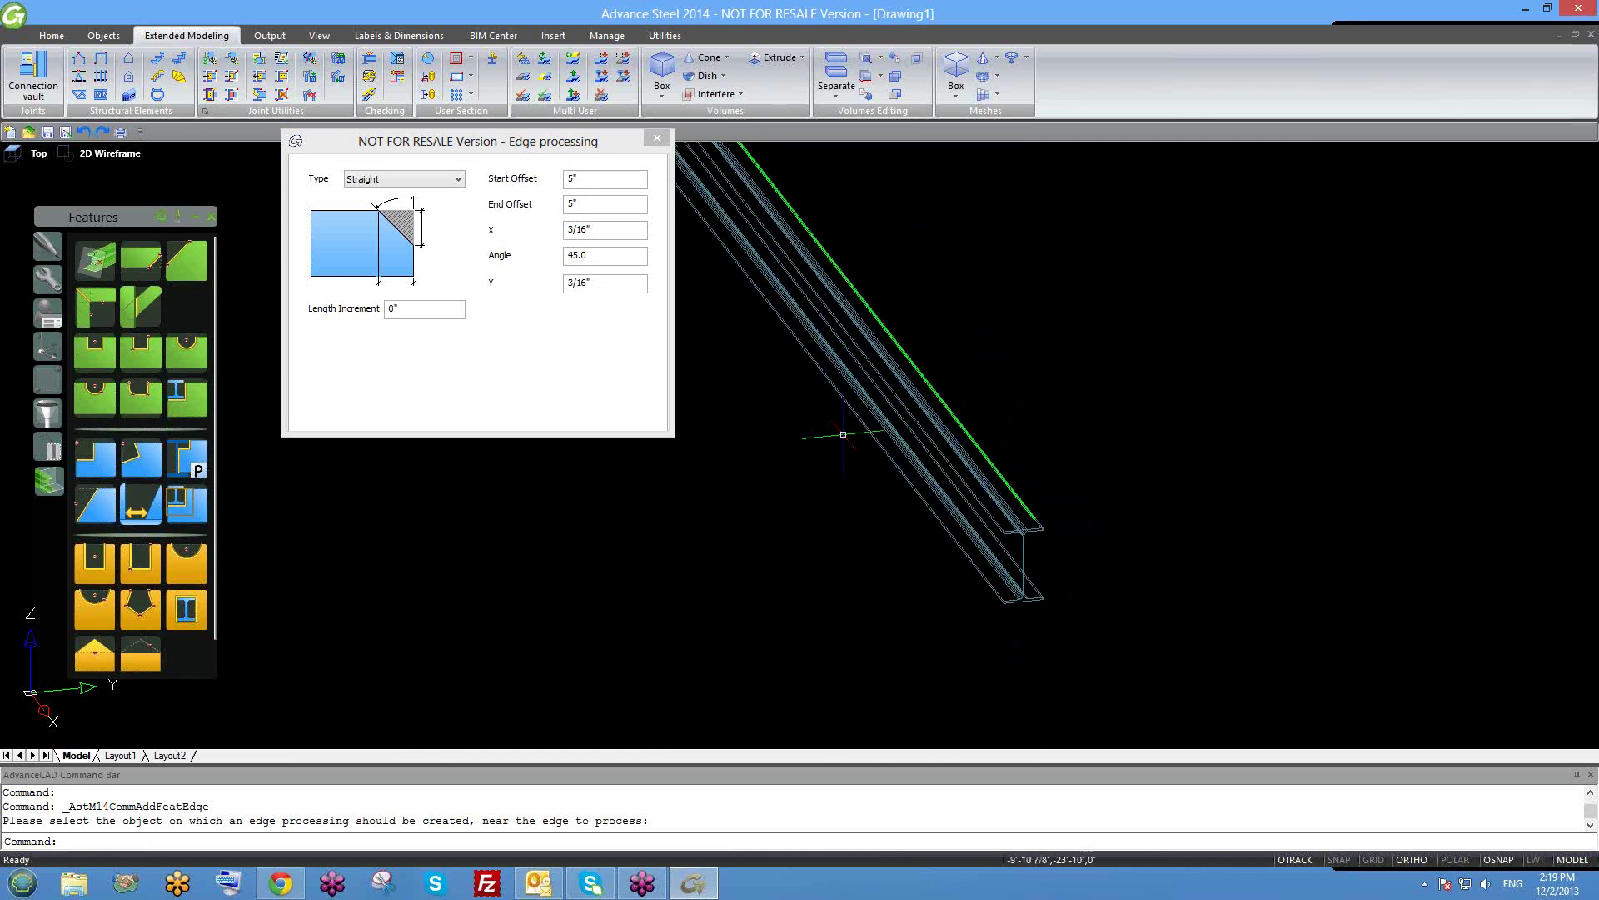
middle_drag(843, 433, 898, 646)
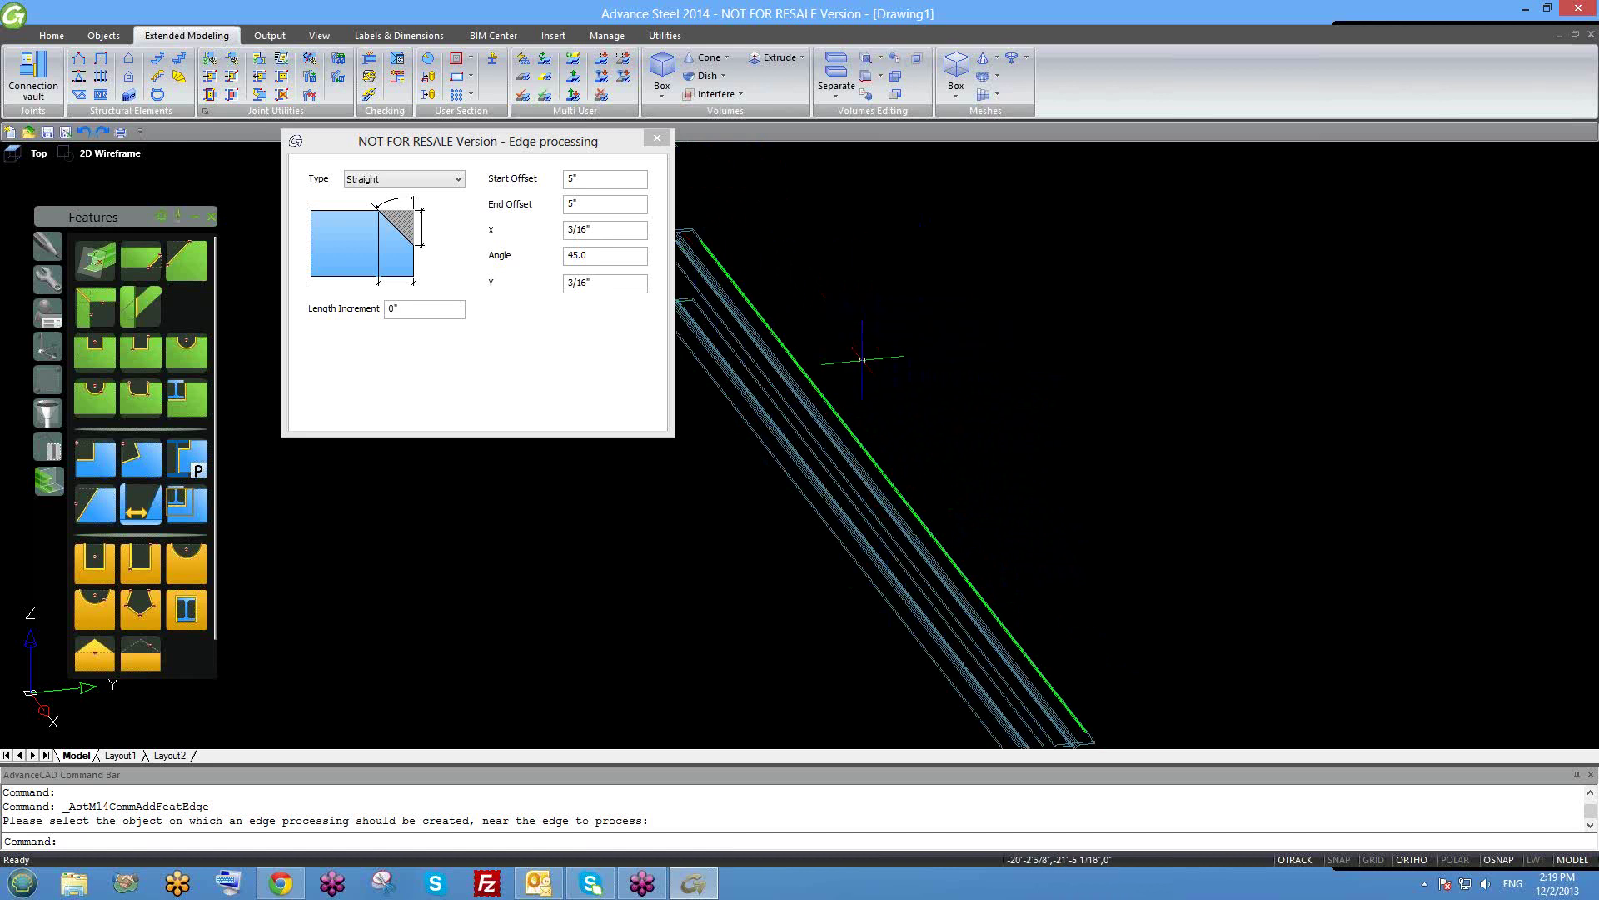
scroll(862, 360, down, 3)
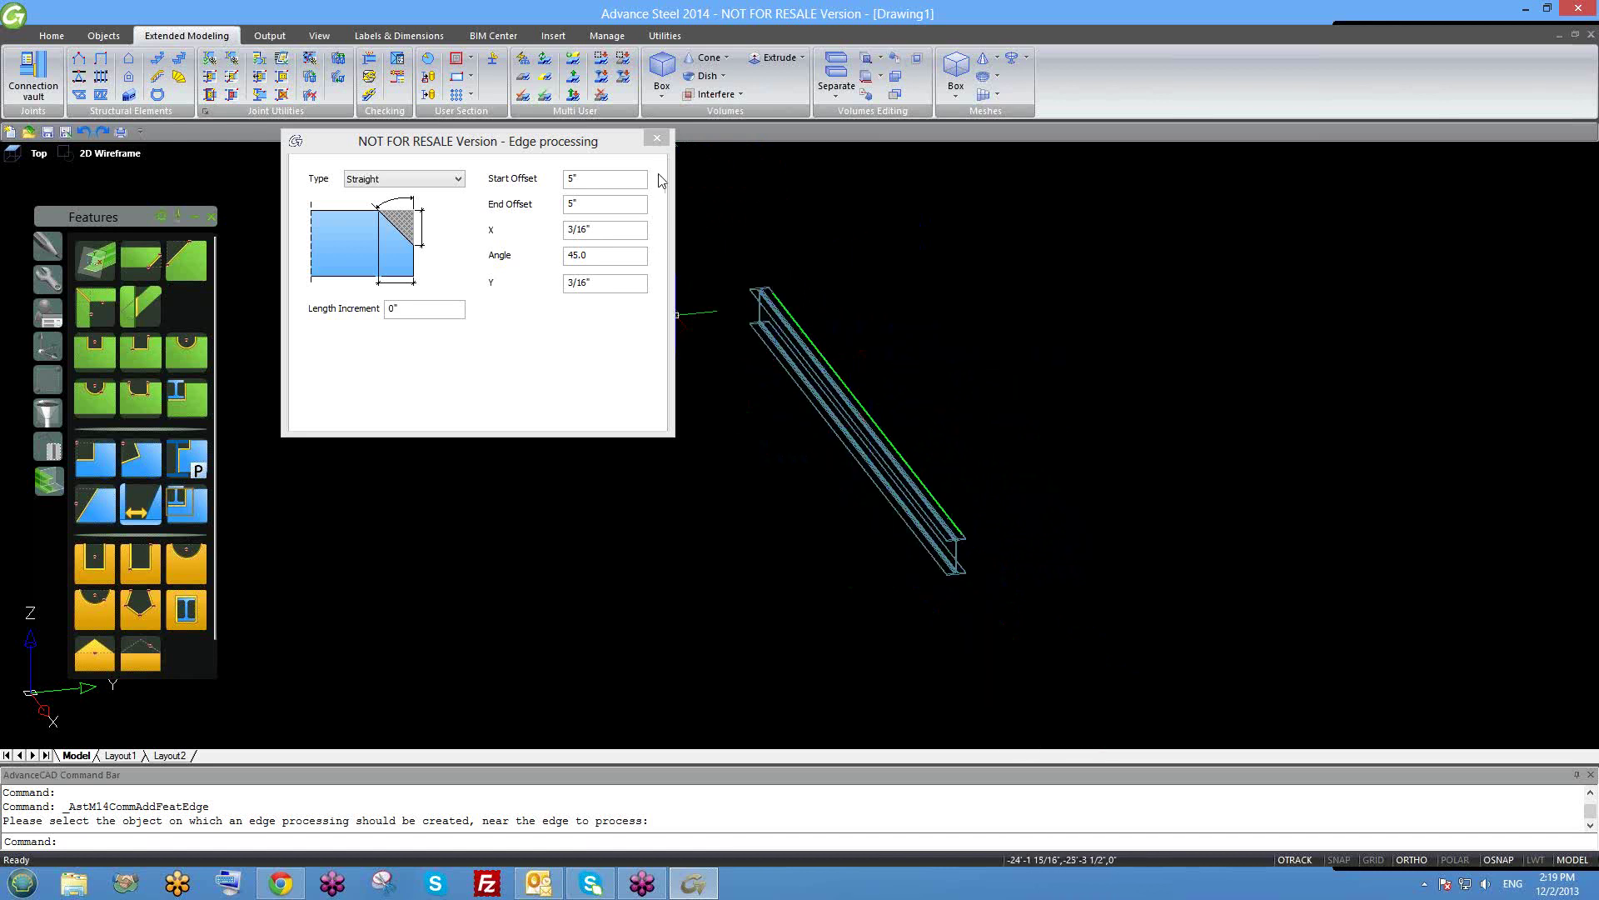
click(657, 138)
scroll(958, 541, up, 3)
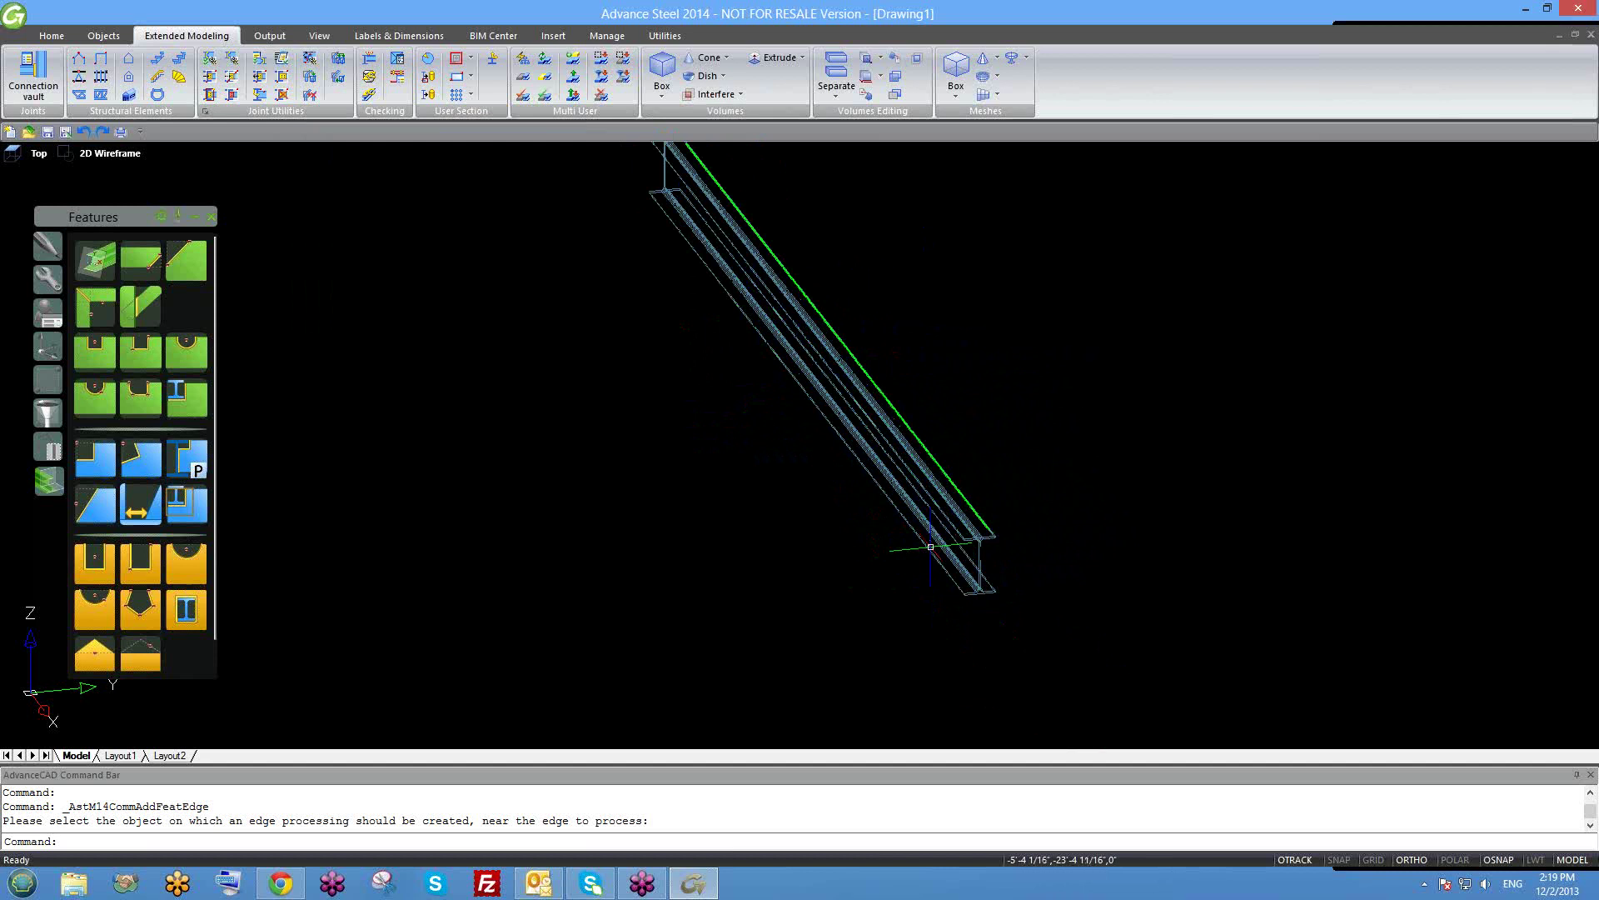
Examine the edge processing along the beam's top flange and view its Edge processing properties.
scroll(908, 541, up, 3)
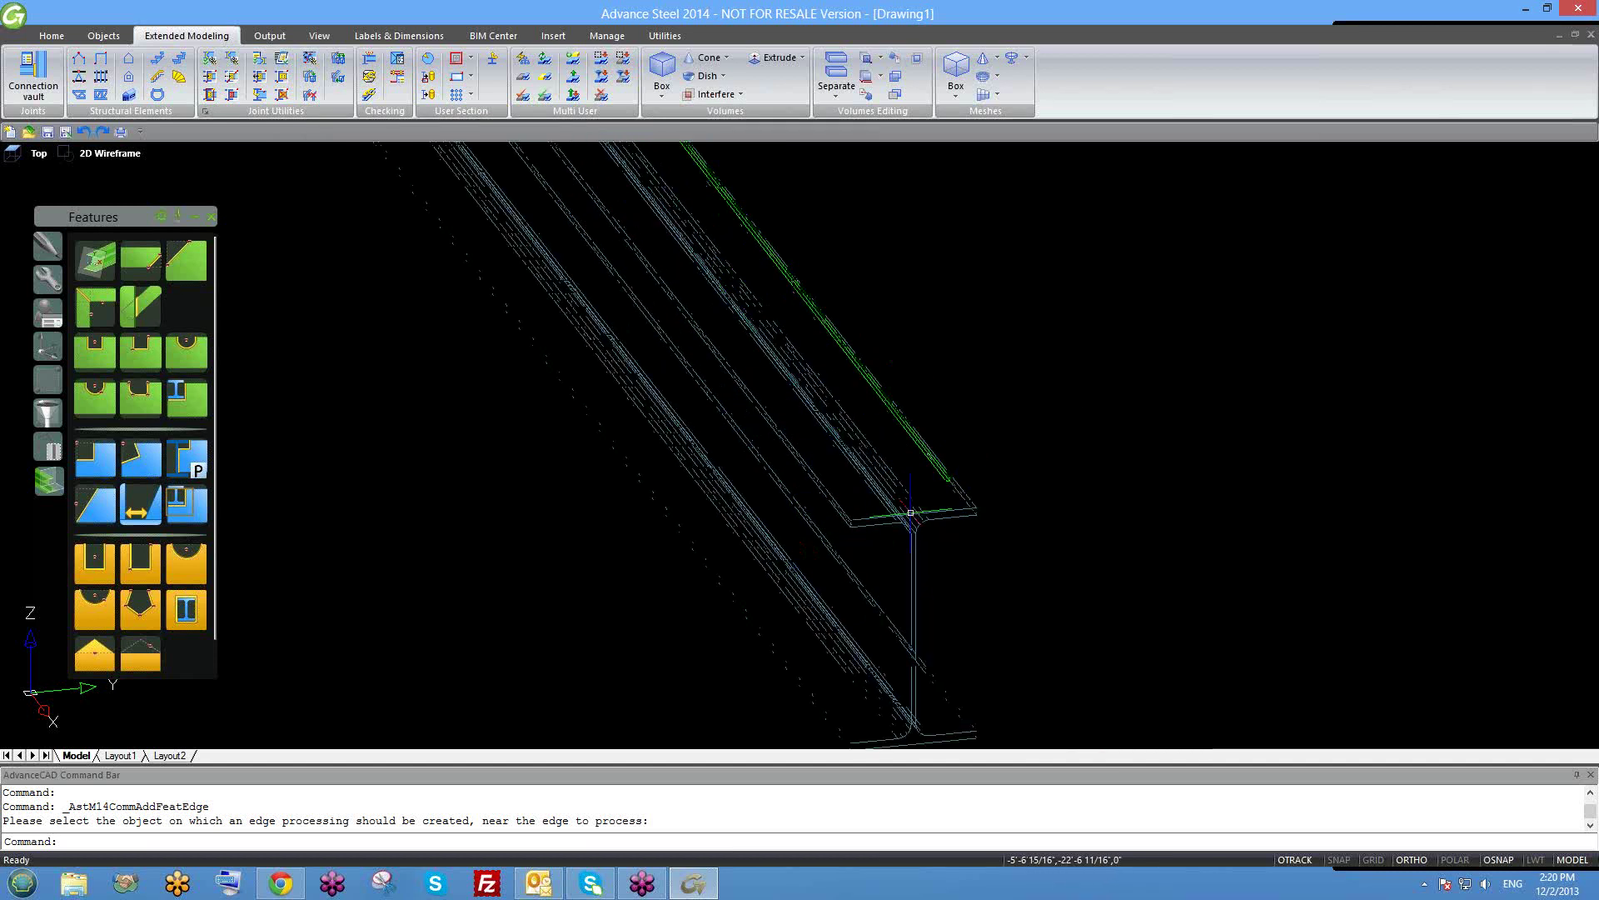
mouse_move(911, 514)
shift+middle_down()
mouse_move(900, 521)
mouse_move(922, 525)
mouse_move(917, 498)
shift+middle_up()
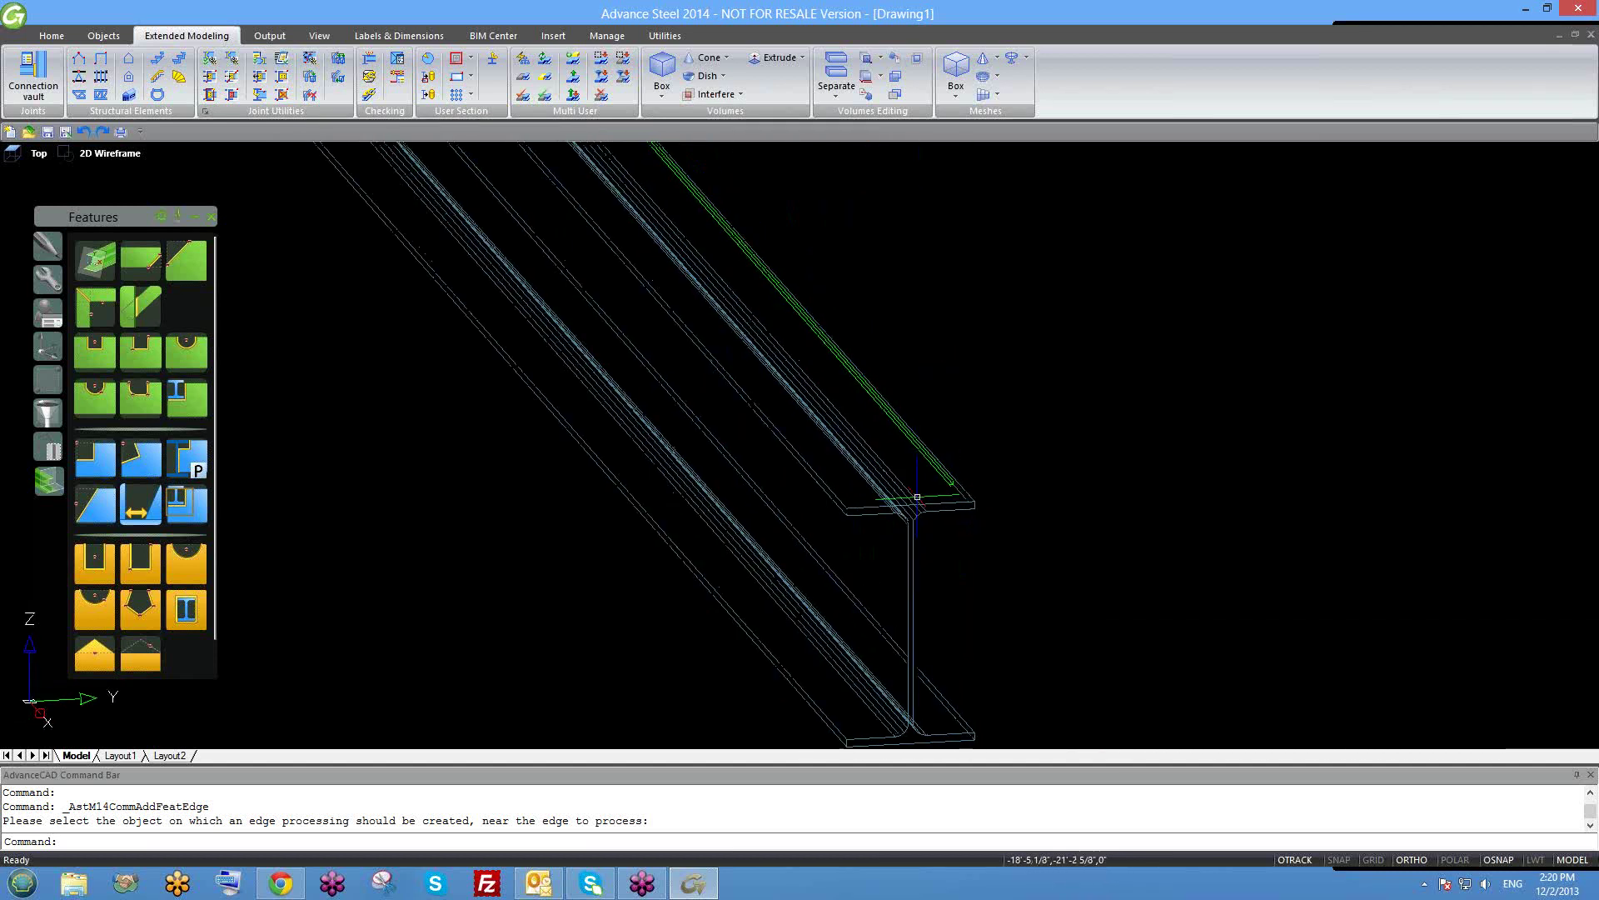
scroll(917, 498, up, 2)
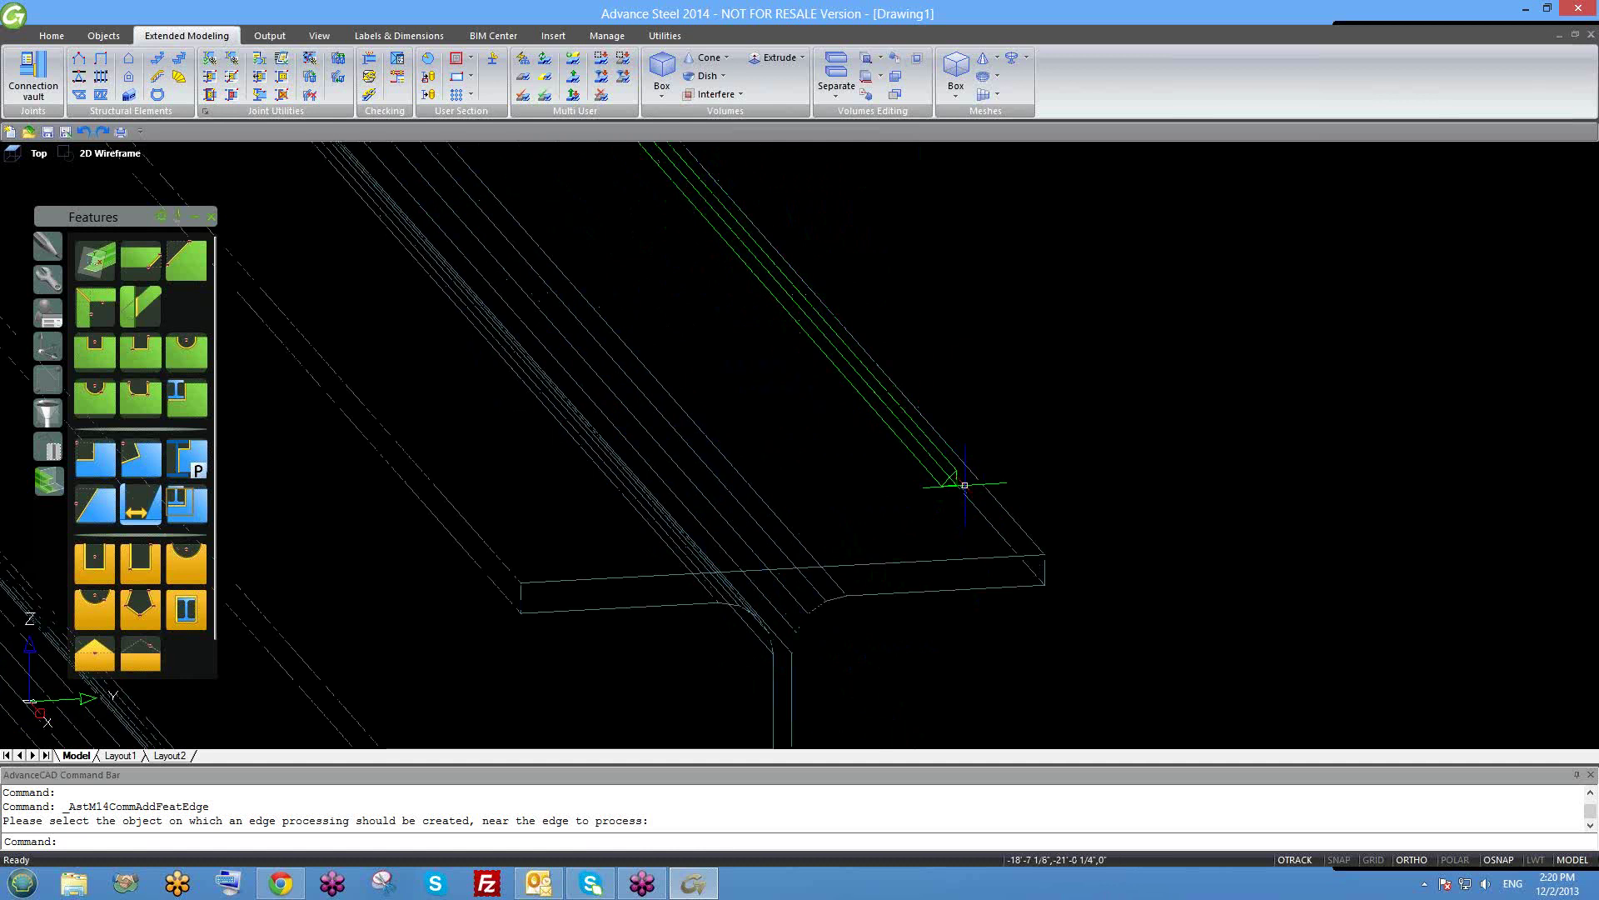
scroll(940, 518, up, 2)
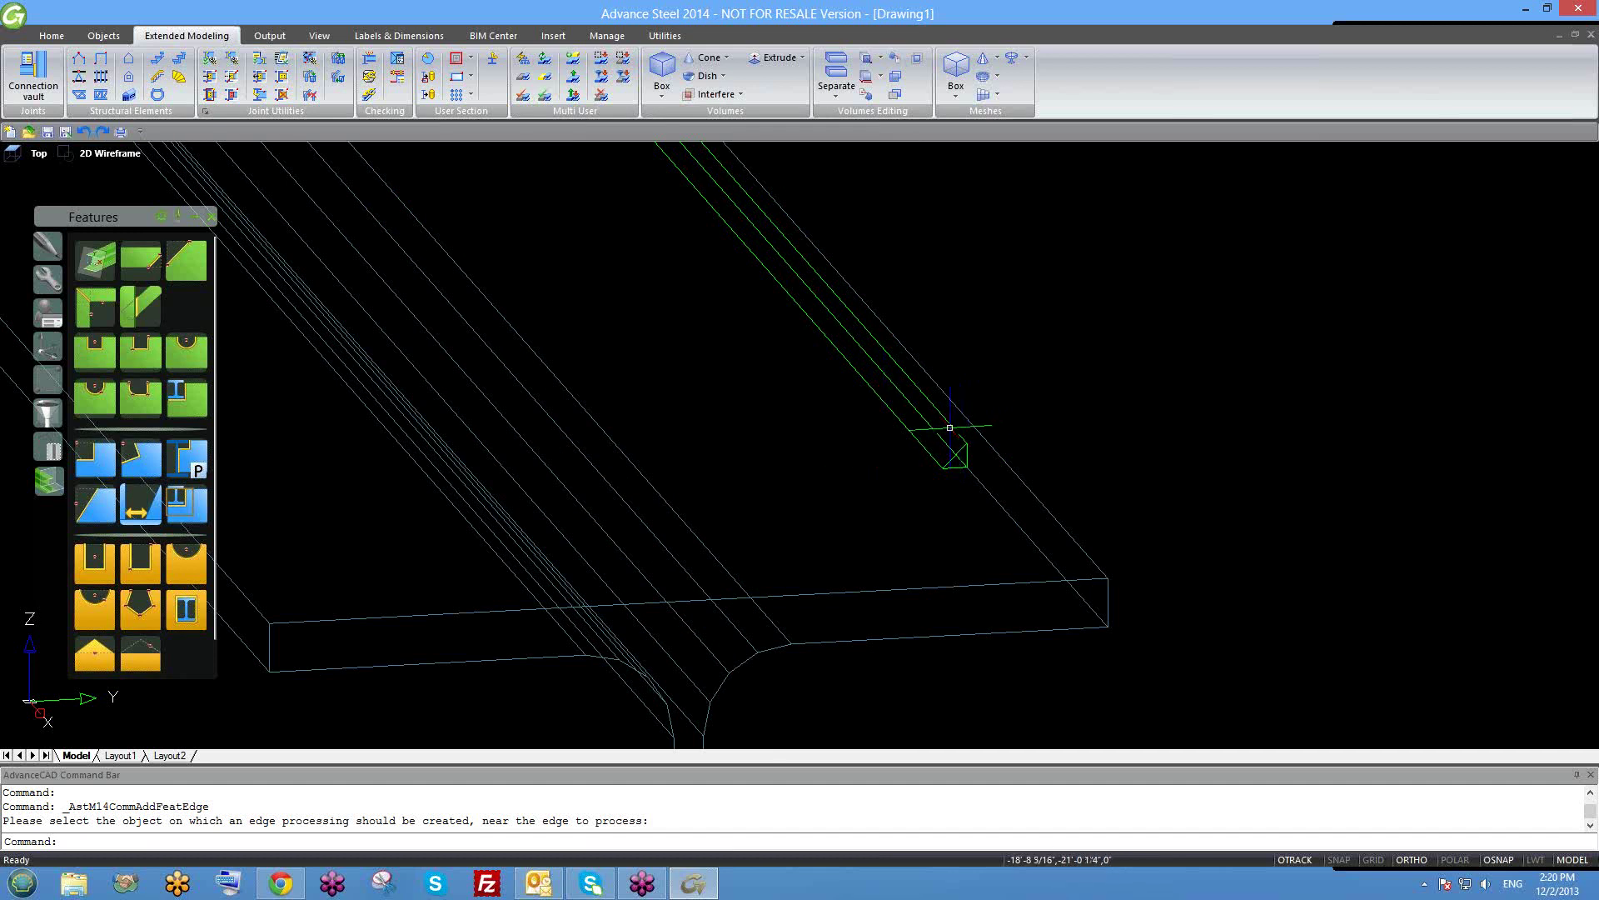
scroll(949, 428, up, 2)
scroll(950, 428, down, 1)
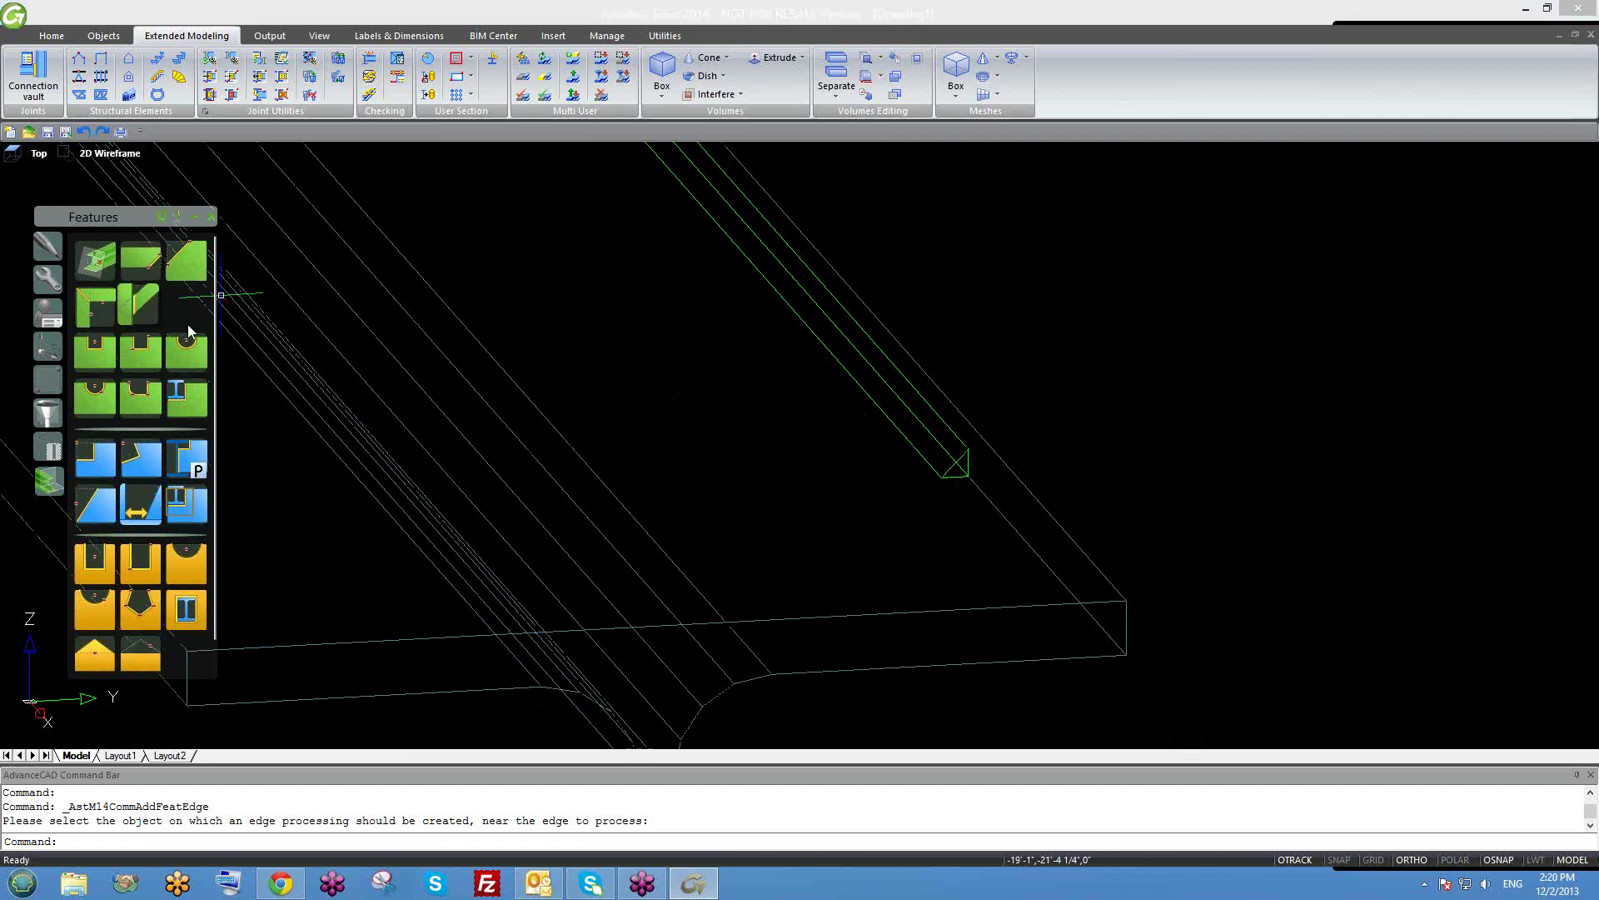
scroll(972, 456, up, 2)
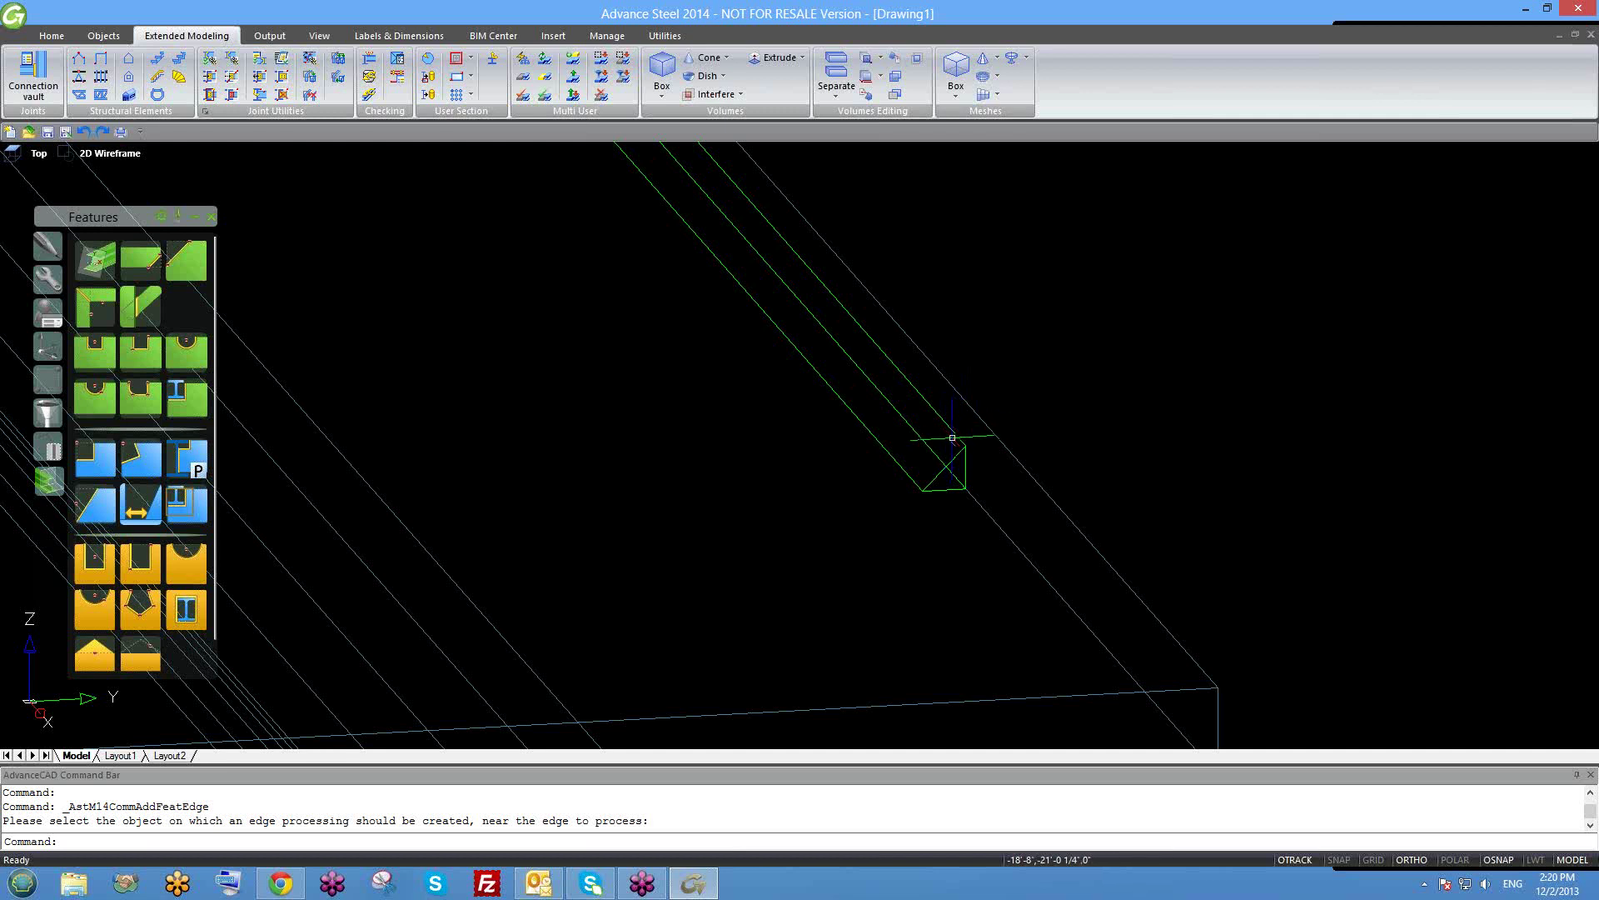
middle_drag(939, 454, 989, 488)
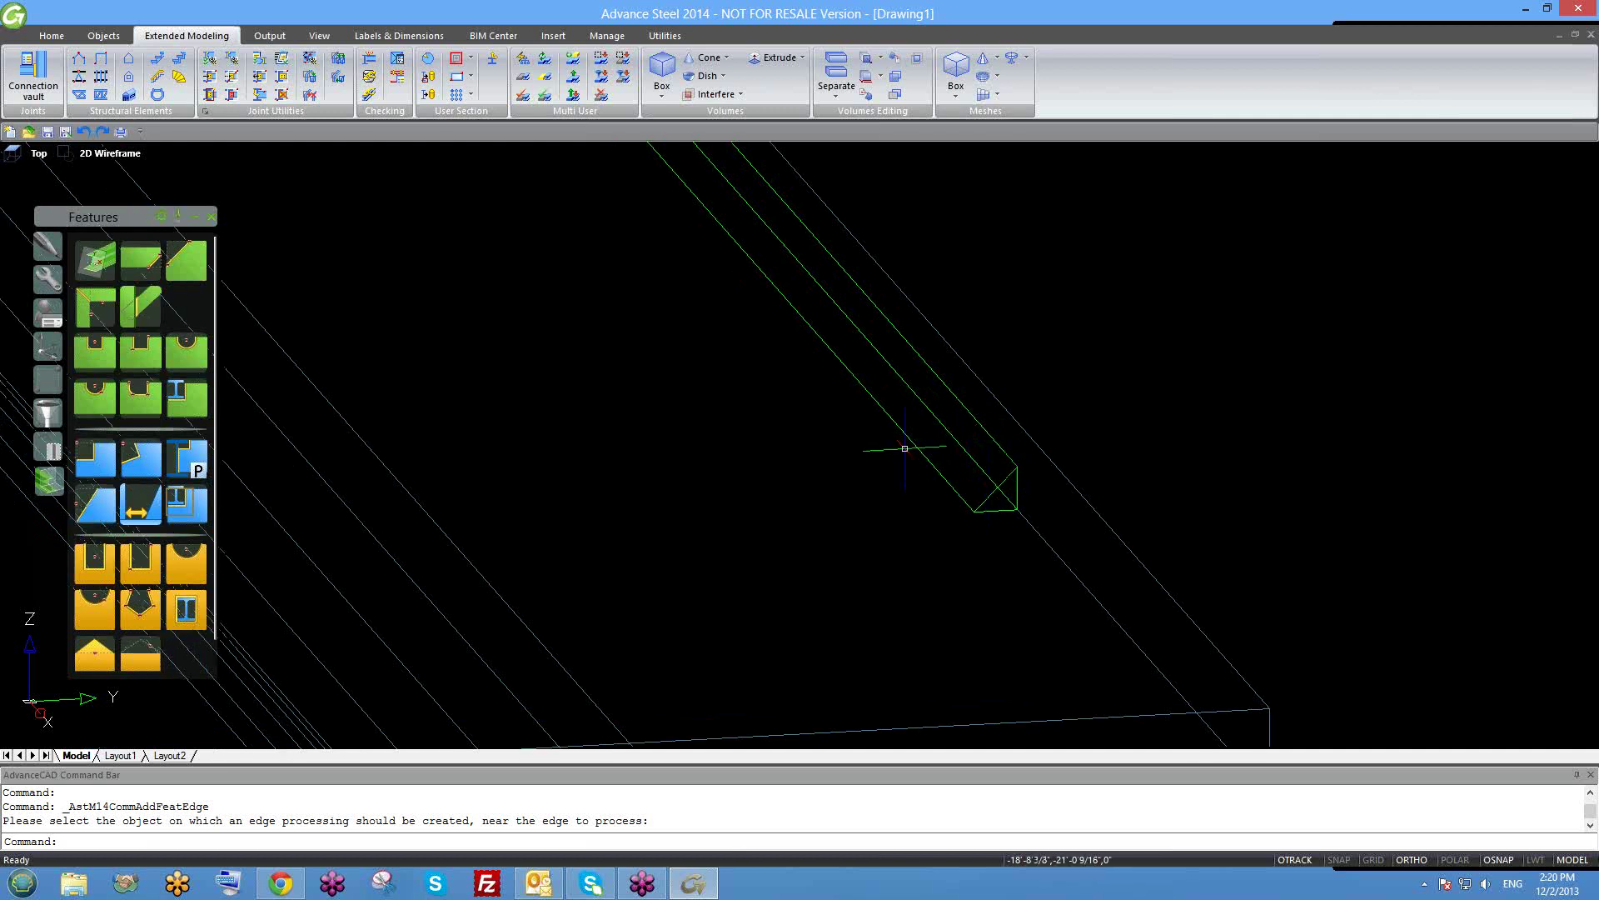
scroll(991, 471, down, 2)
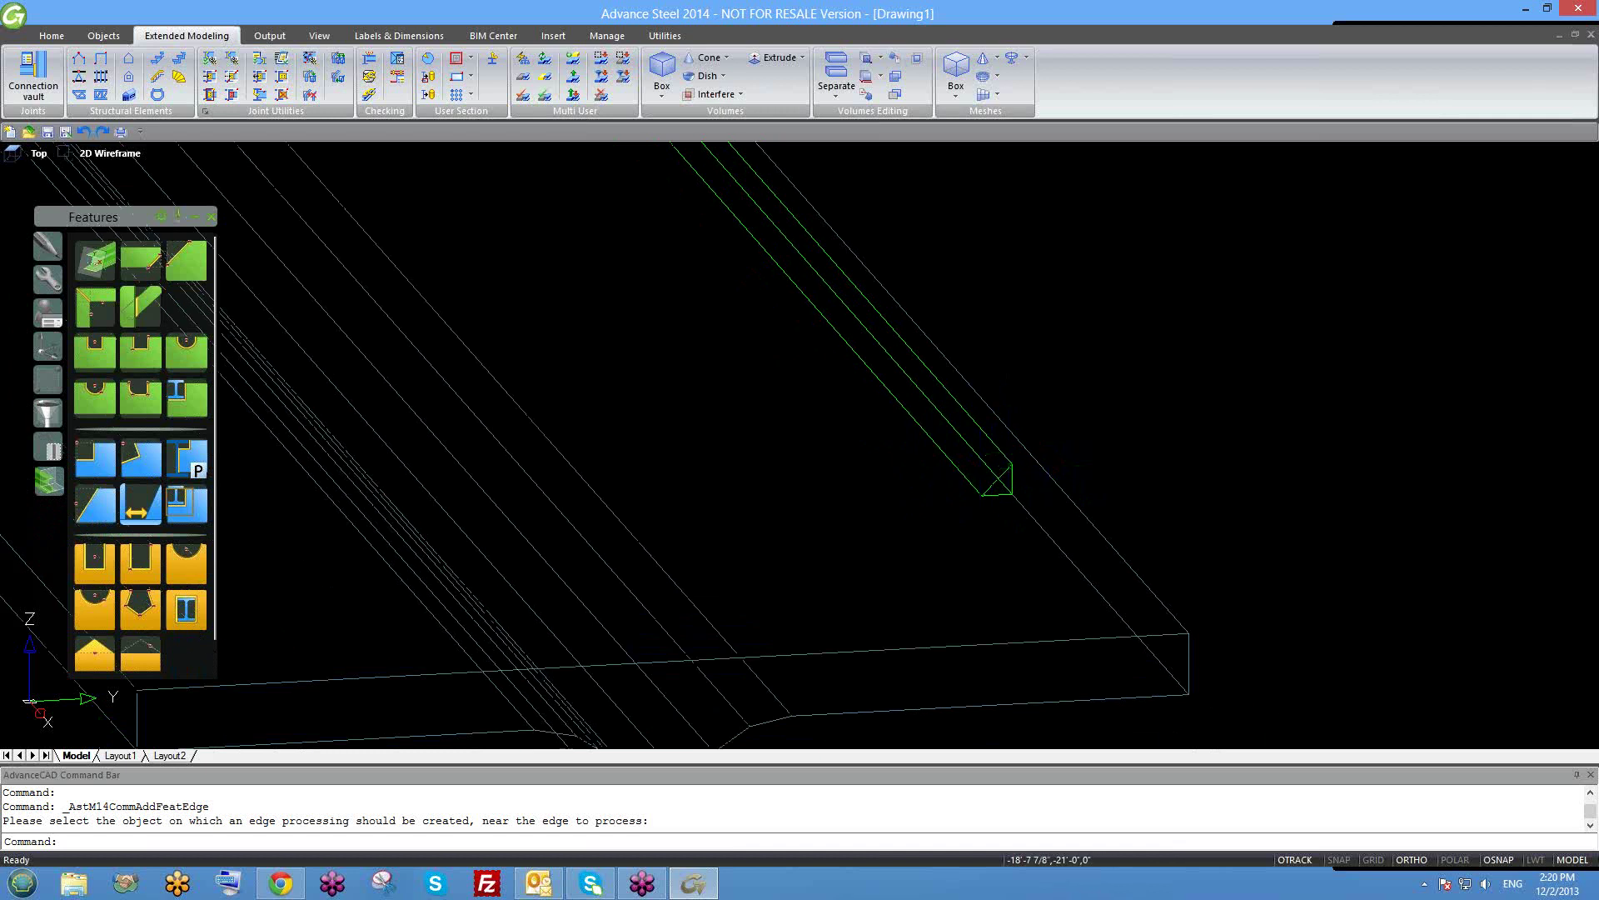
scroll(996, 466, up, 2)
scroll(1029, 461, up, 1)
click(1029, 460)
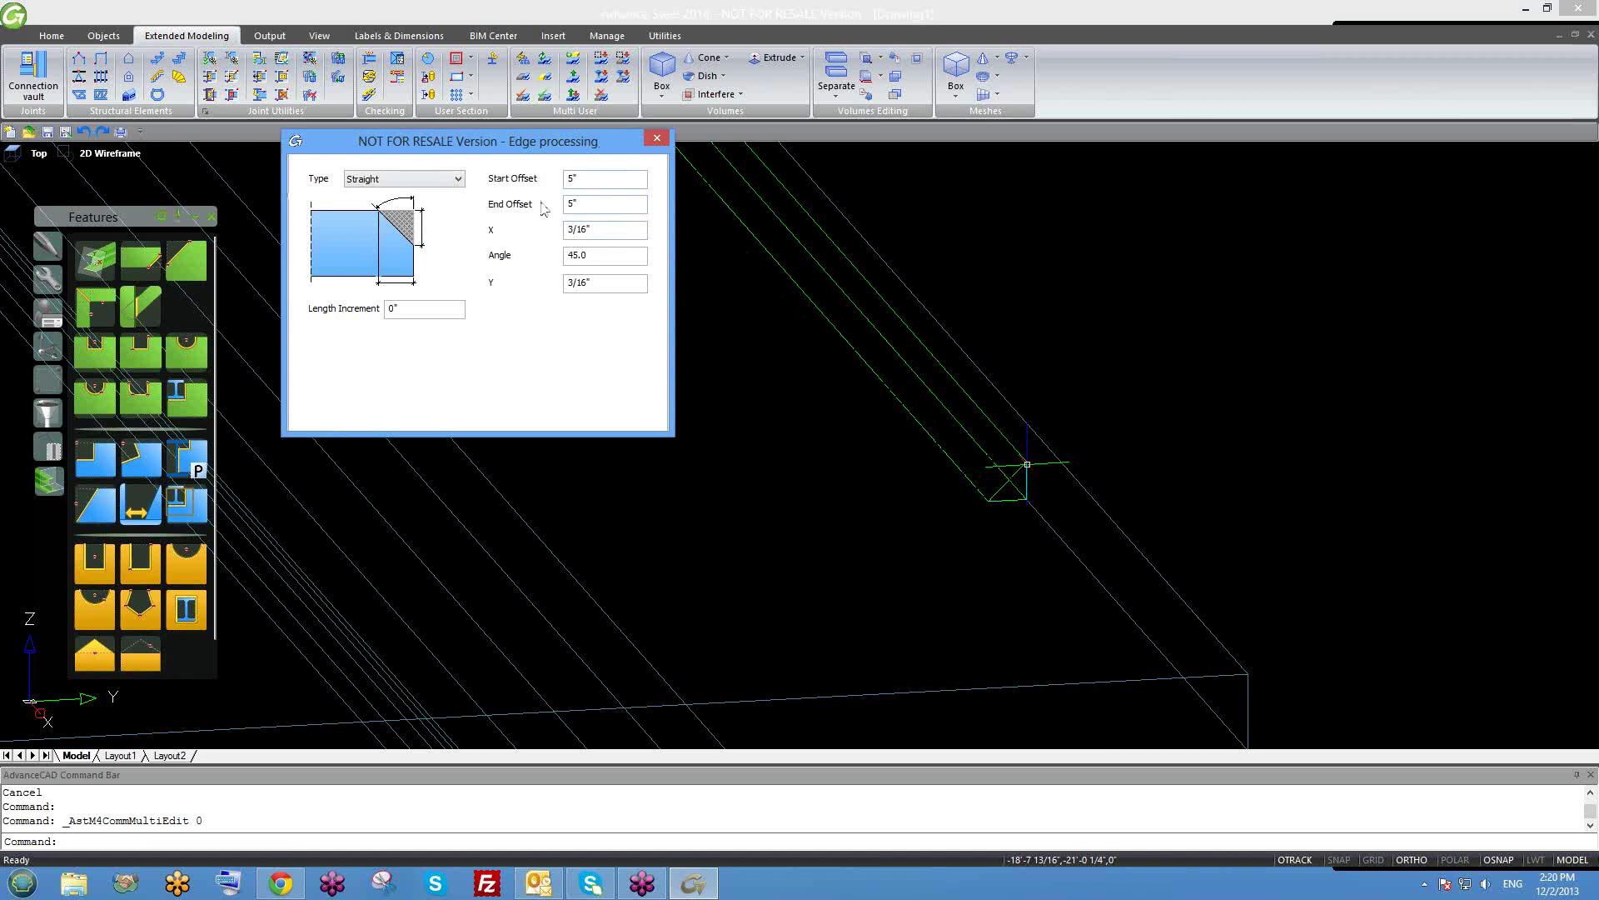
click(656, 138)
Examine the beam's end profile and where the edge cut stops along the top flange.
scroll(767, 442, up, 5)
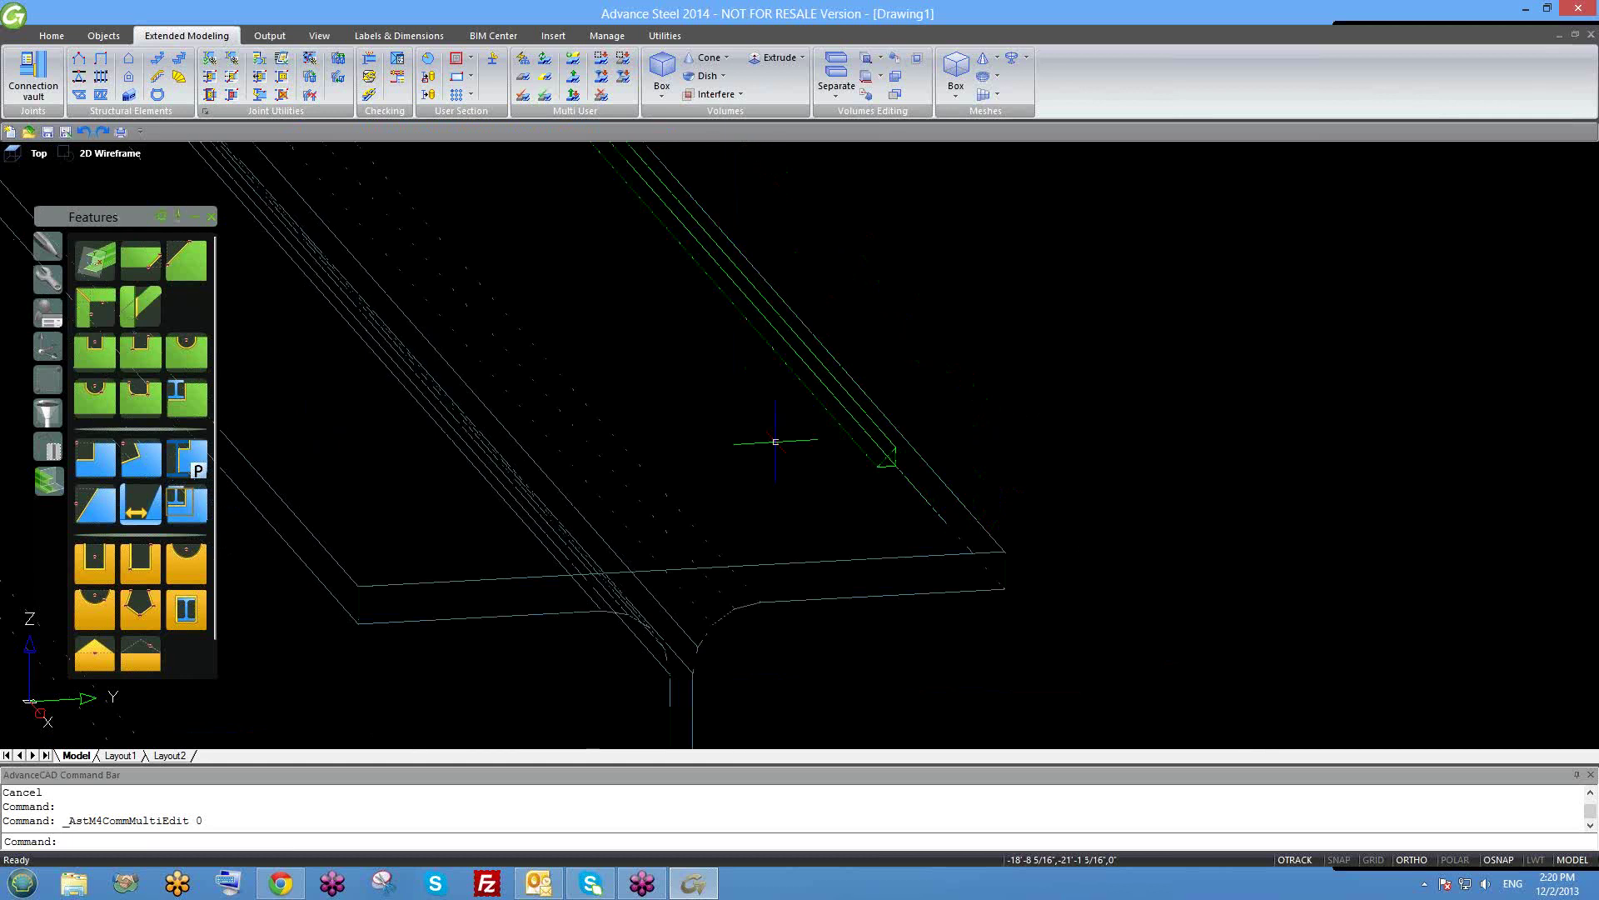
scroll(795, 498, down, 3)
scroll(796, 497, up, 5)
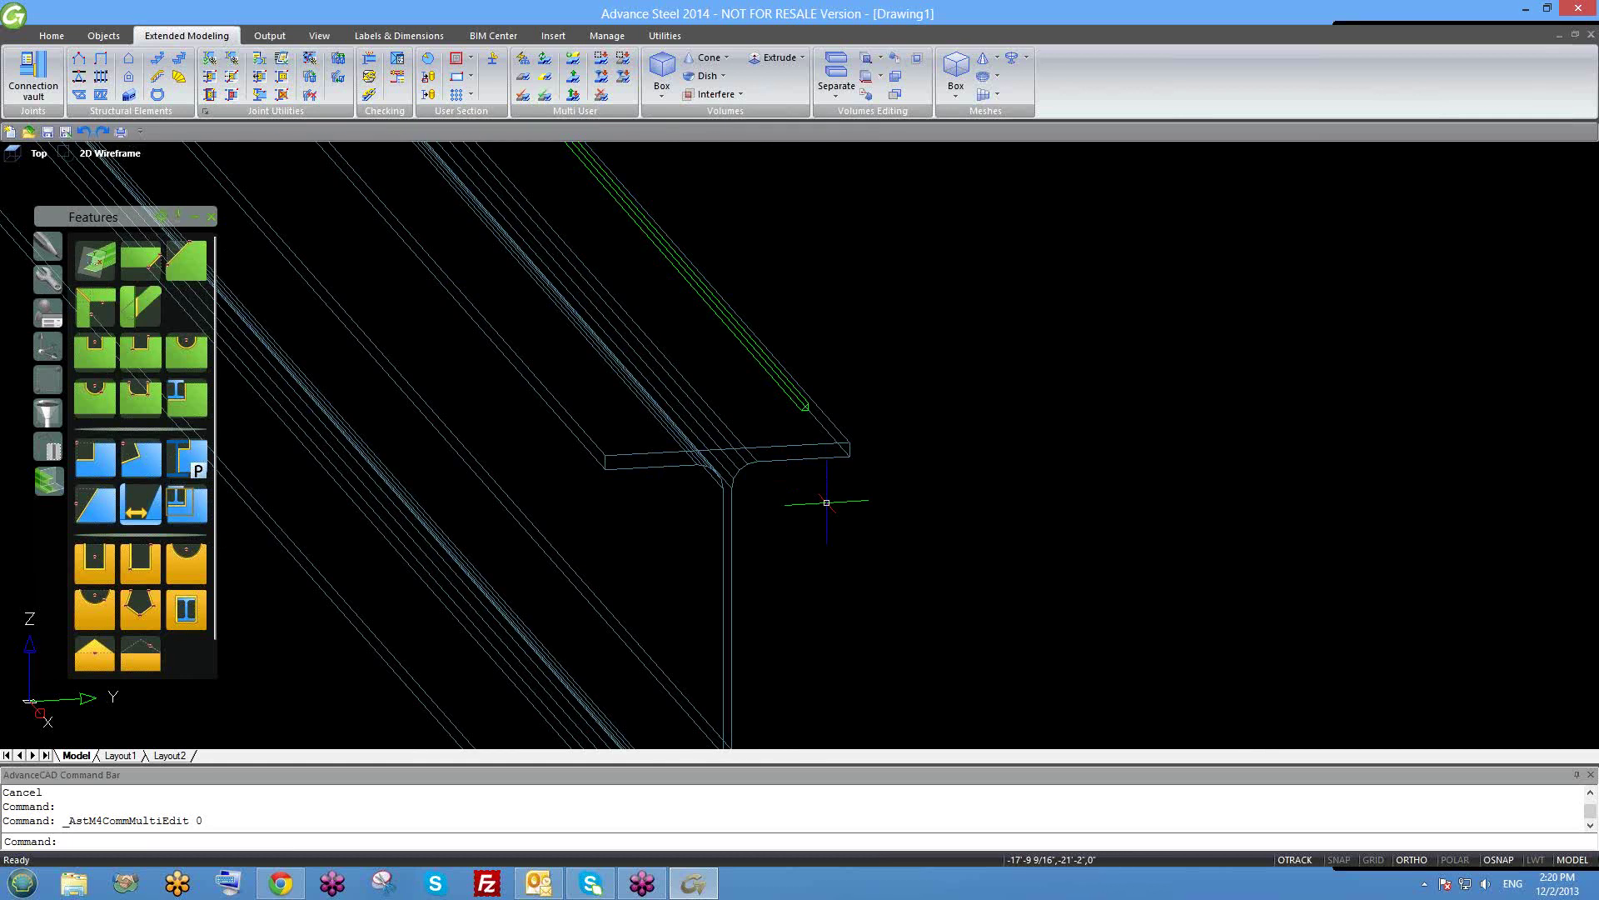
scroll(828, 518, down, 1)
scroll(828, 518, down, 2)
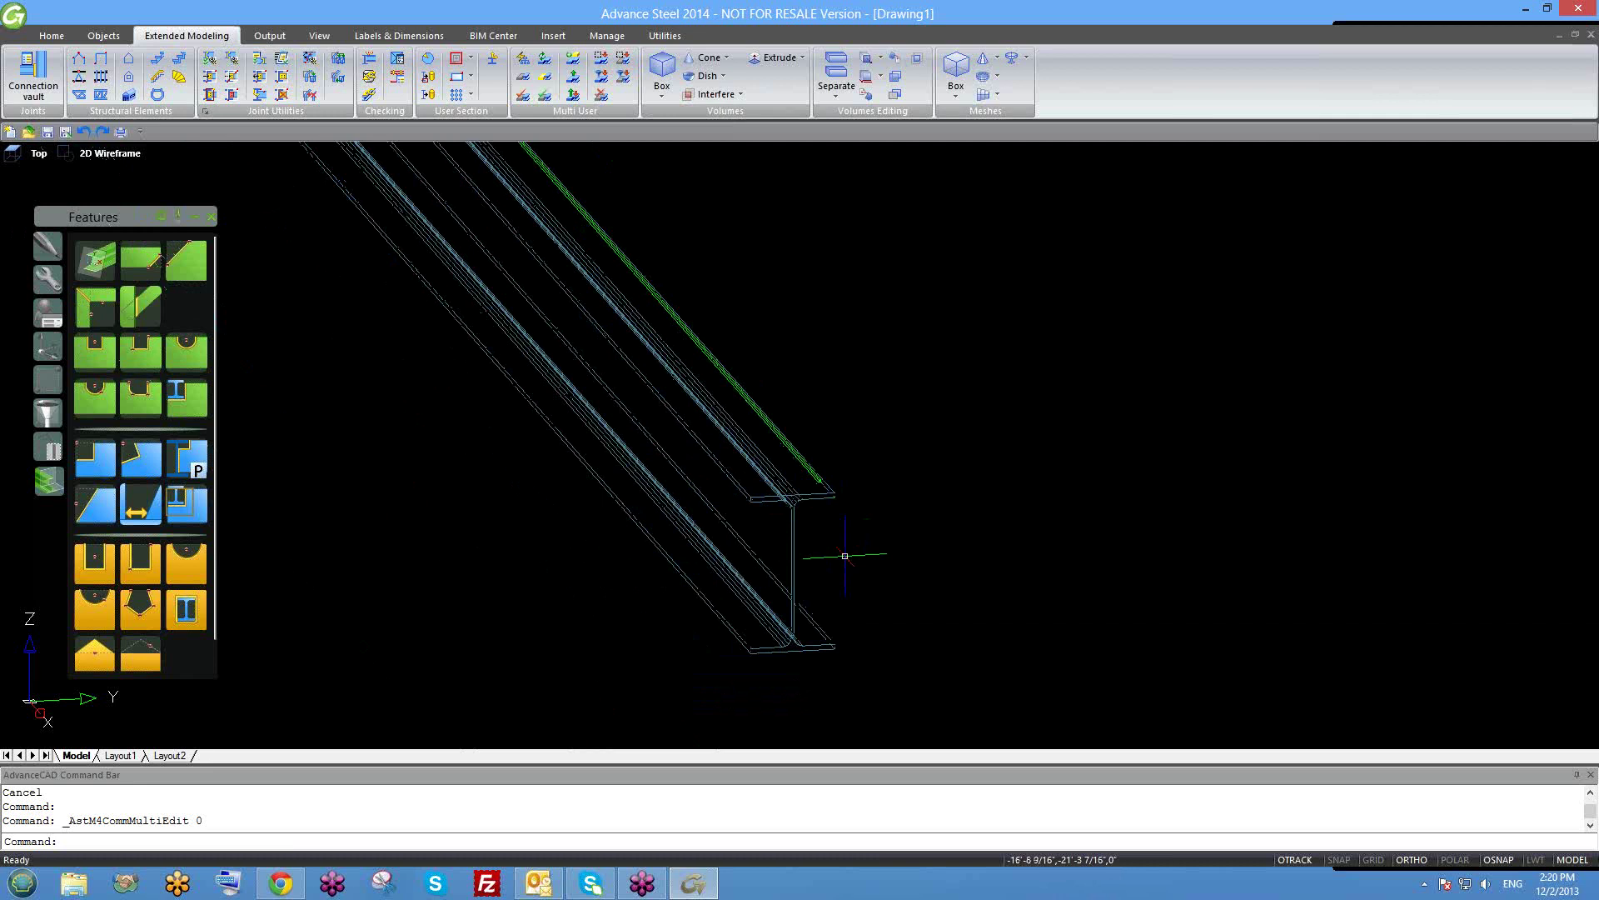
scroll(845, 556, down, 3)
scroll(836, 553, up, 5)
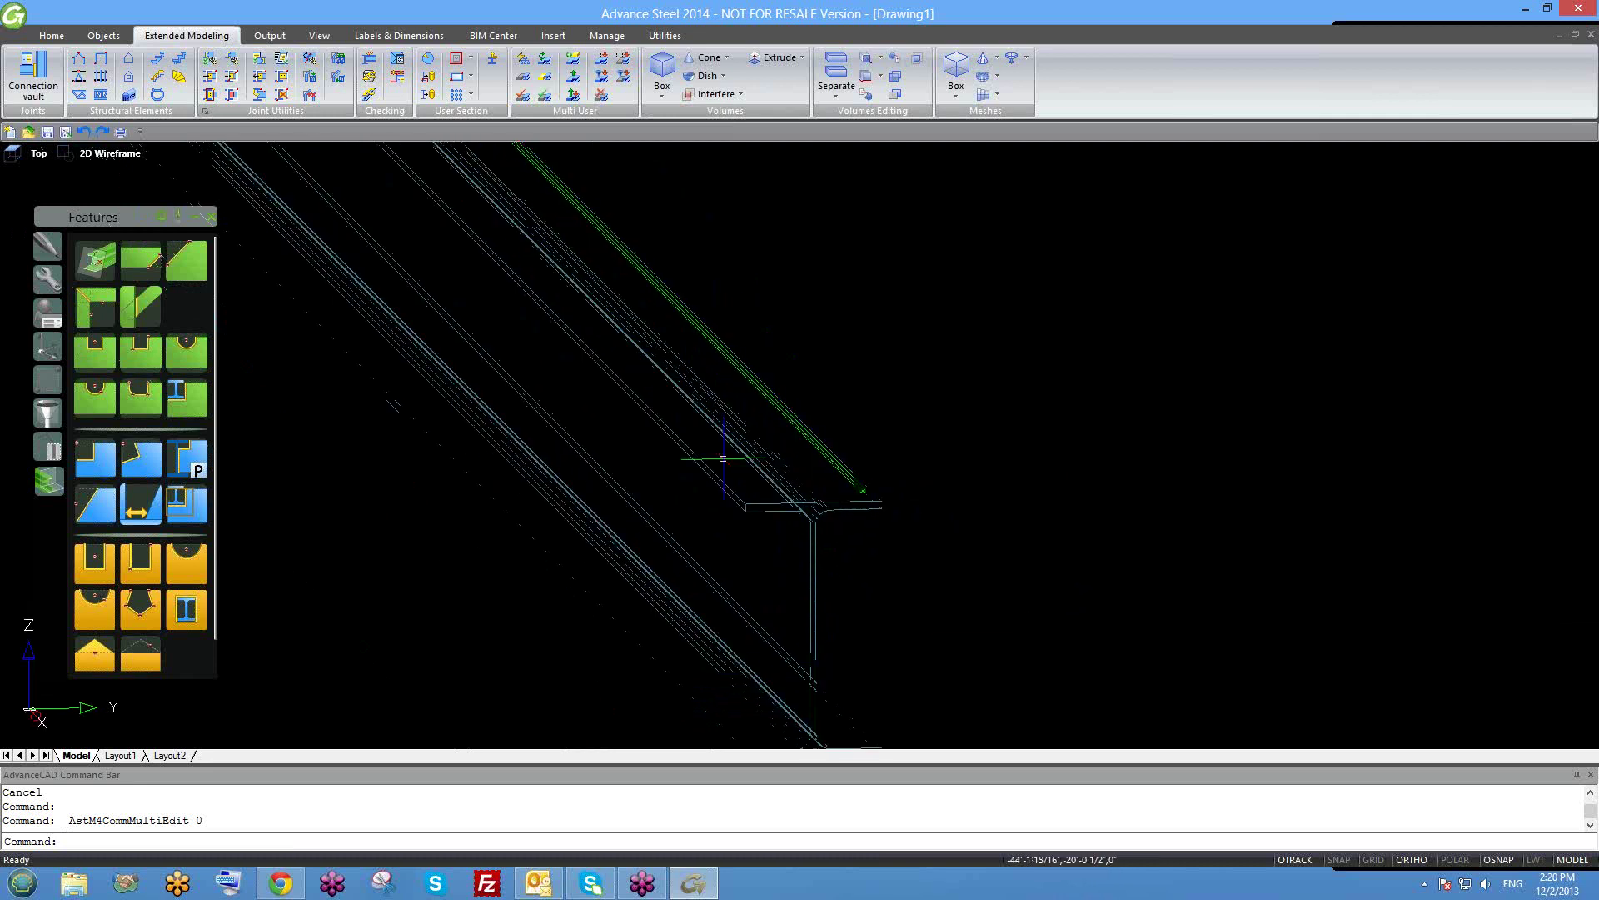
scroll(805, 456, up, 4)
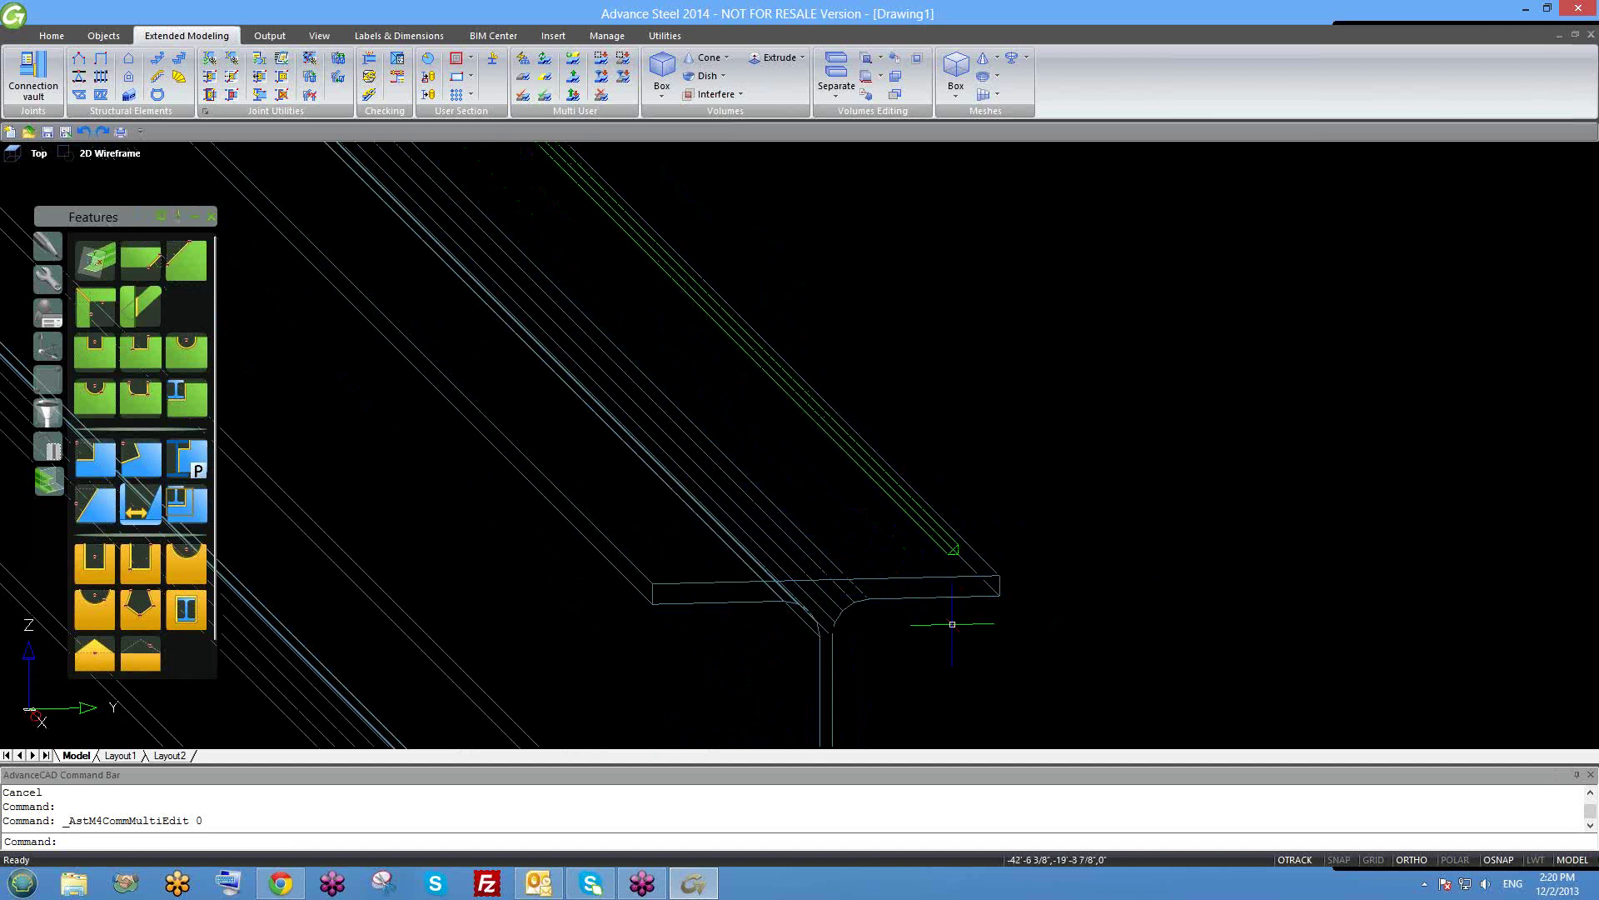
Check the Display type and User attributes pages in the W12x26 beam's properties.
scroll(952, 624, down, 1)
middle_drag(952, 624, 957, 450)
double_click(957, 420)
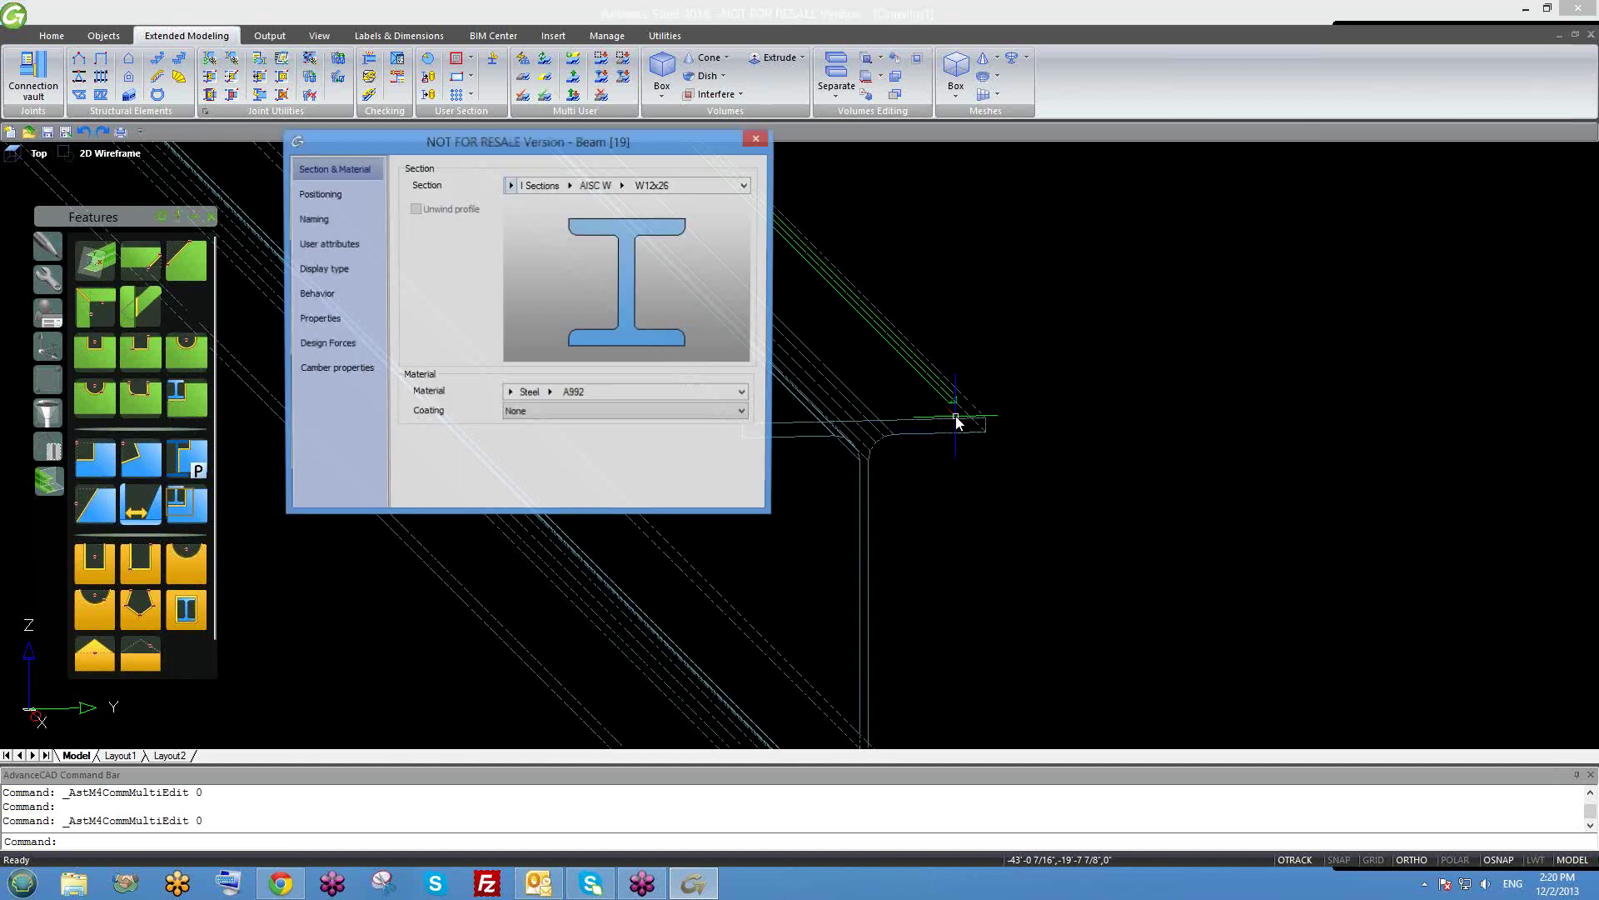
click(348, 268)
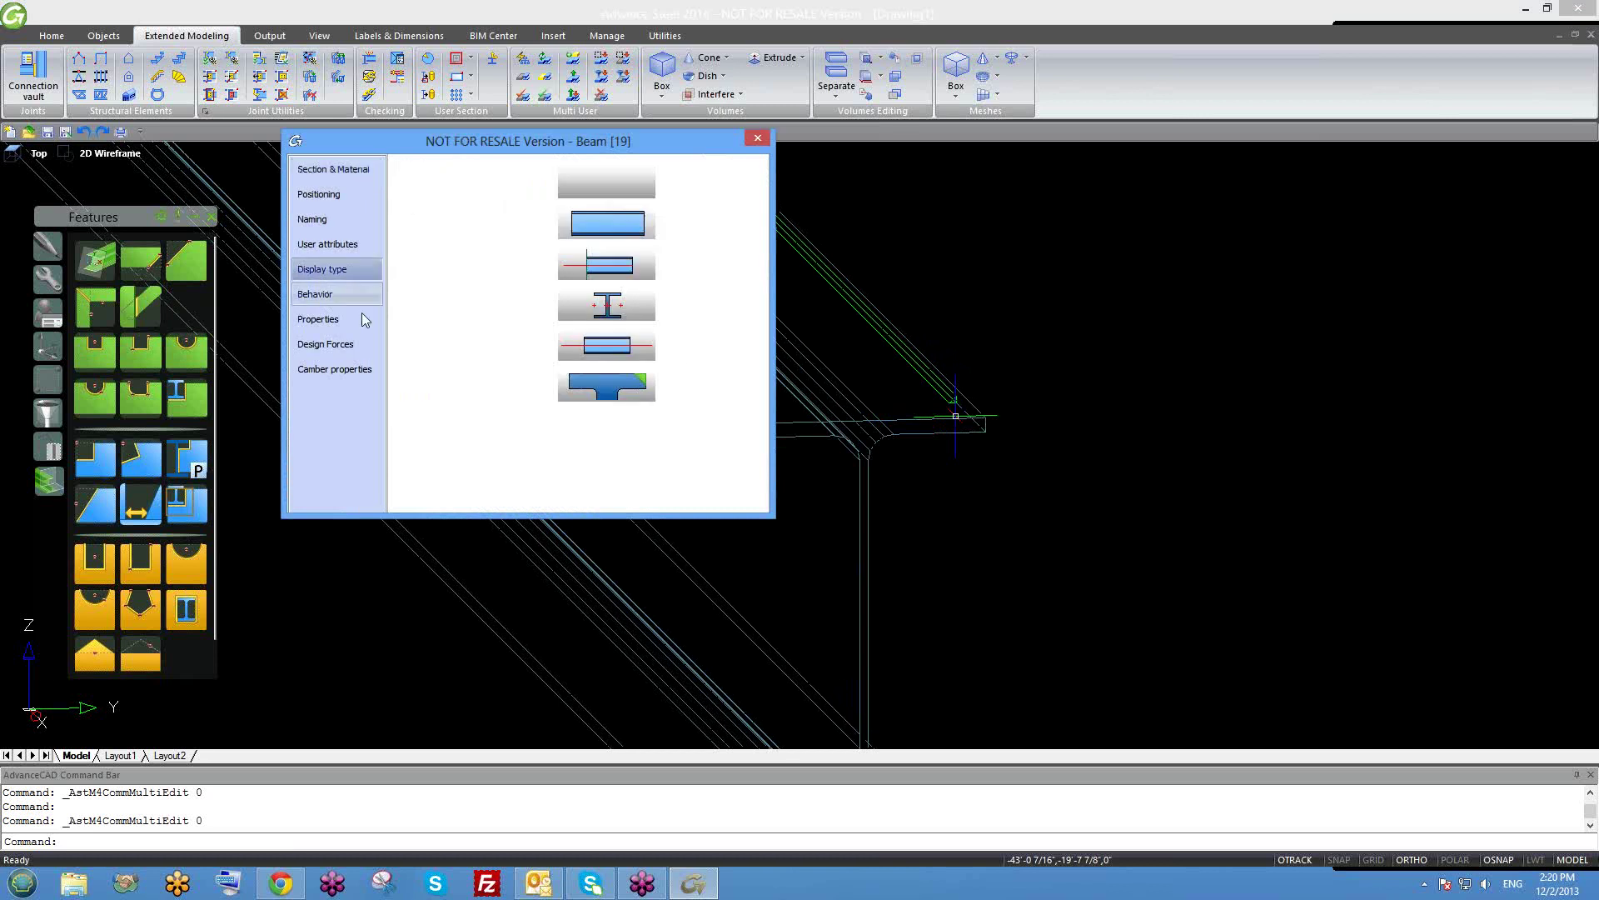
key(Up)
click(337, 272)
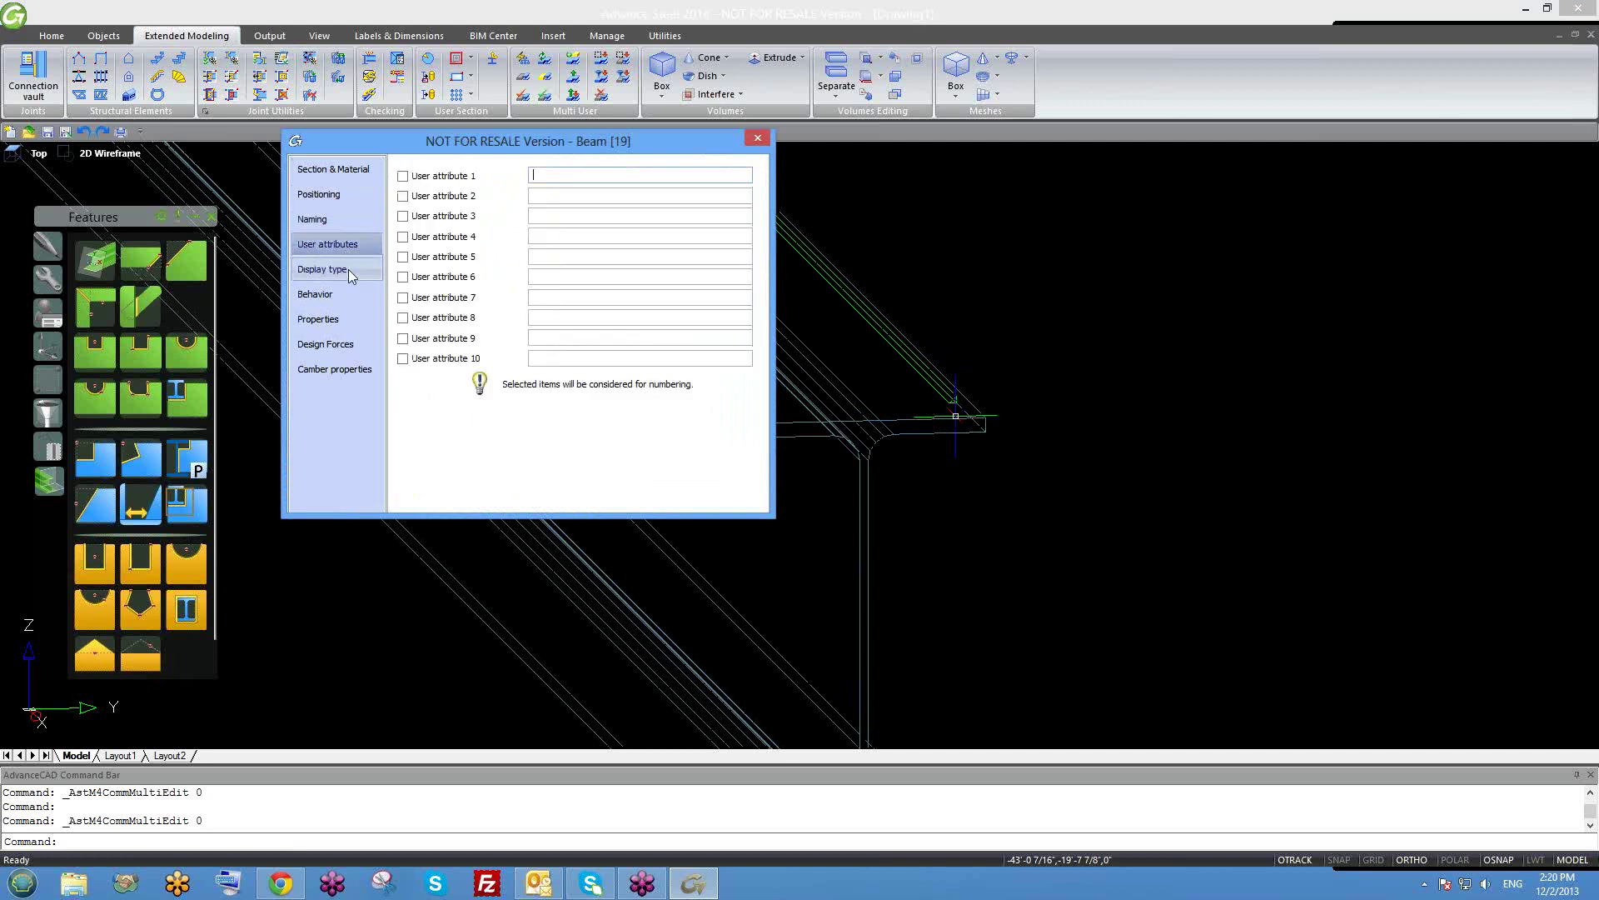
click(756, 141)
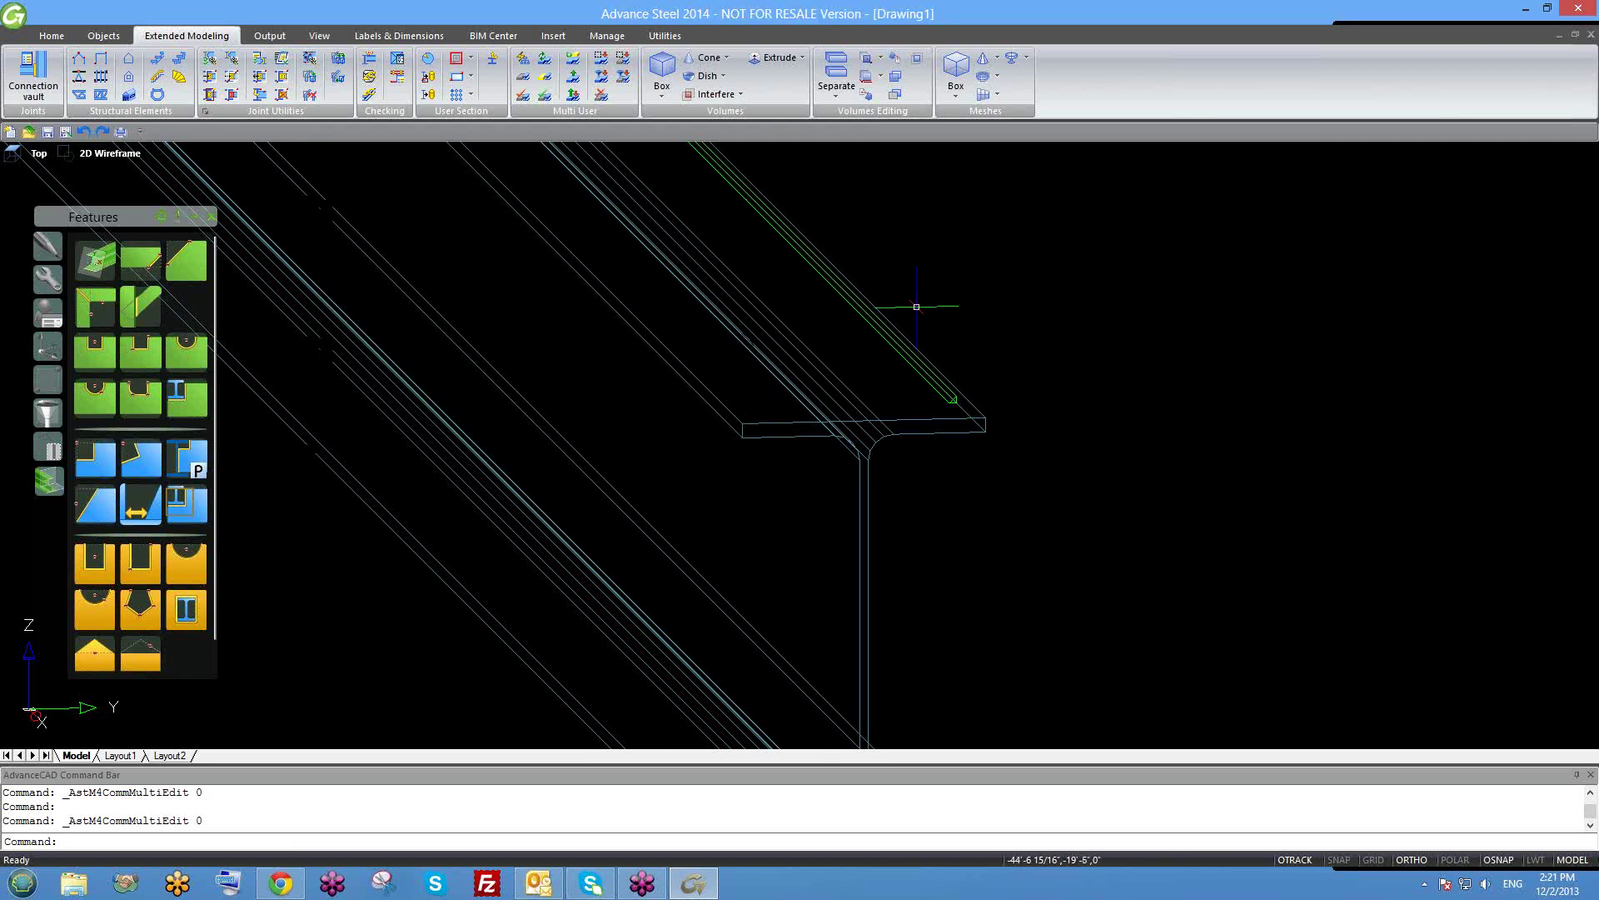
Reopen the beam's properties and review its Behavior and Display type settings.
scroll(928, 358, down, 5)
scroll(917, 421, up, 5)
double_click(946, 482)
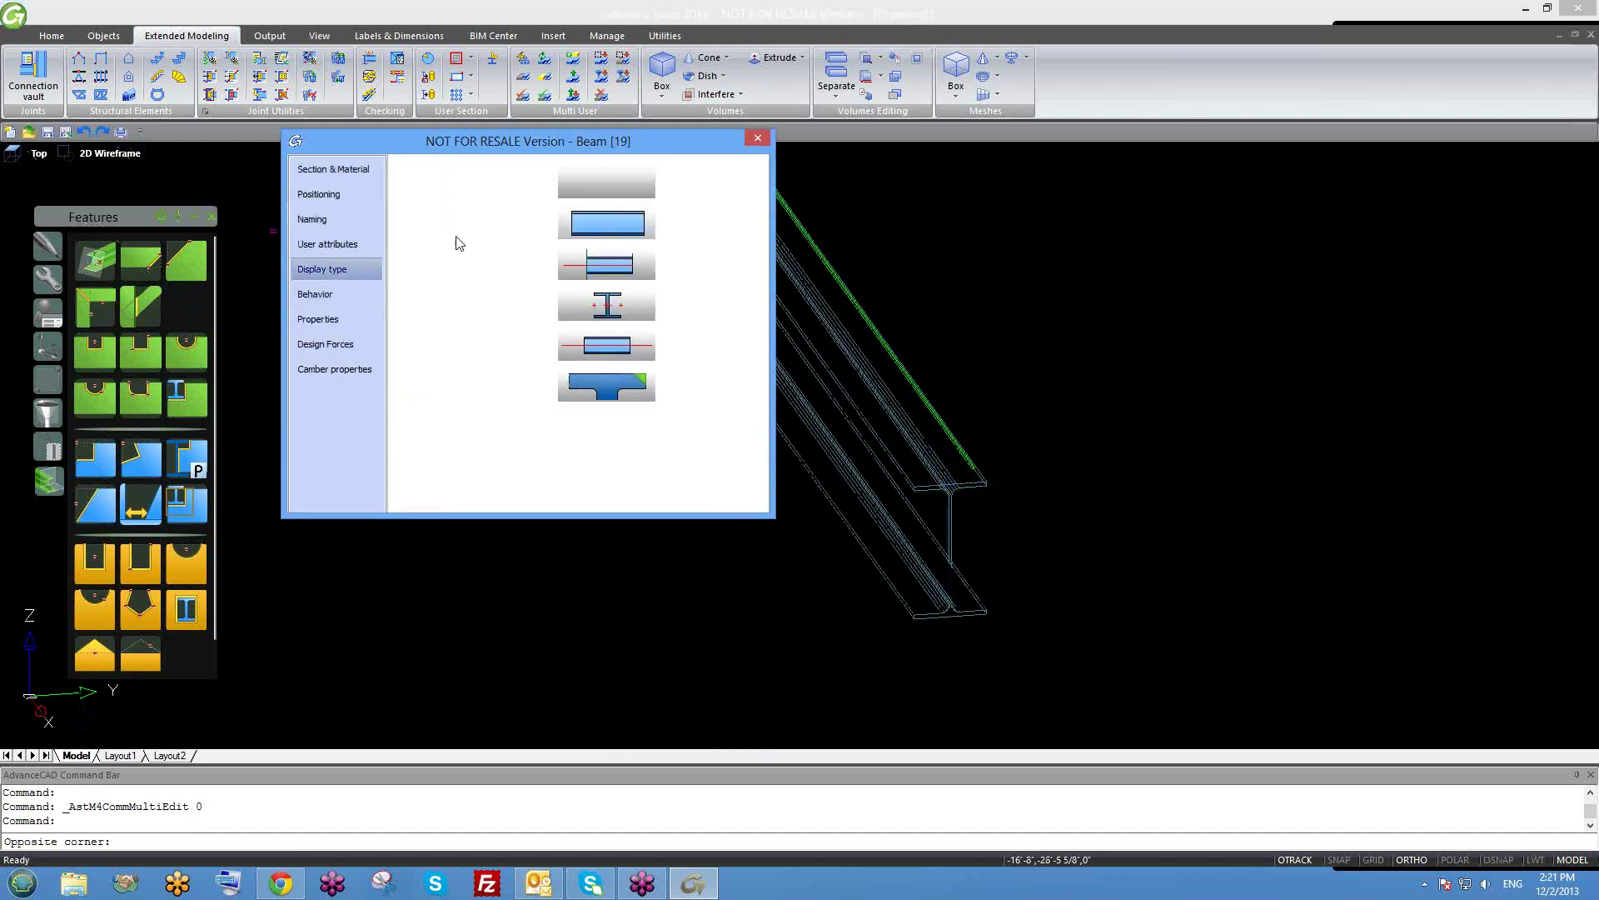
click(333, 294)
click(757, 138)
scroll(933, 463, up, 4)
key(Escape)
scroll(1004, 455, down, 2)
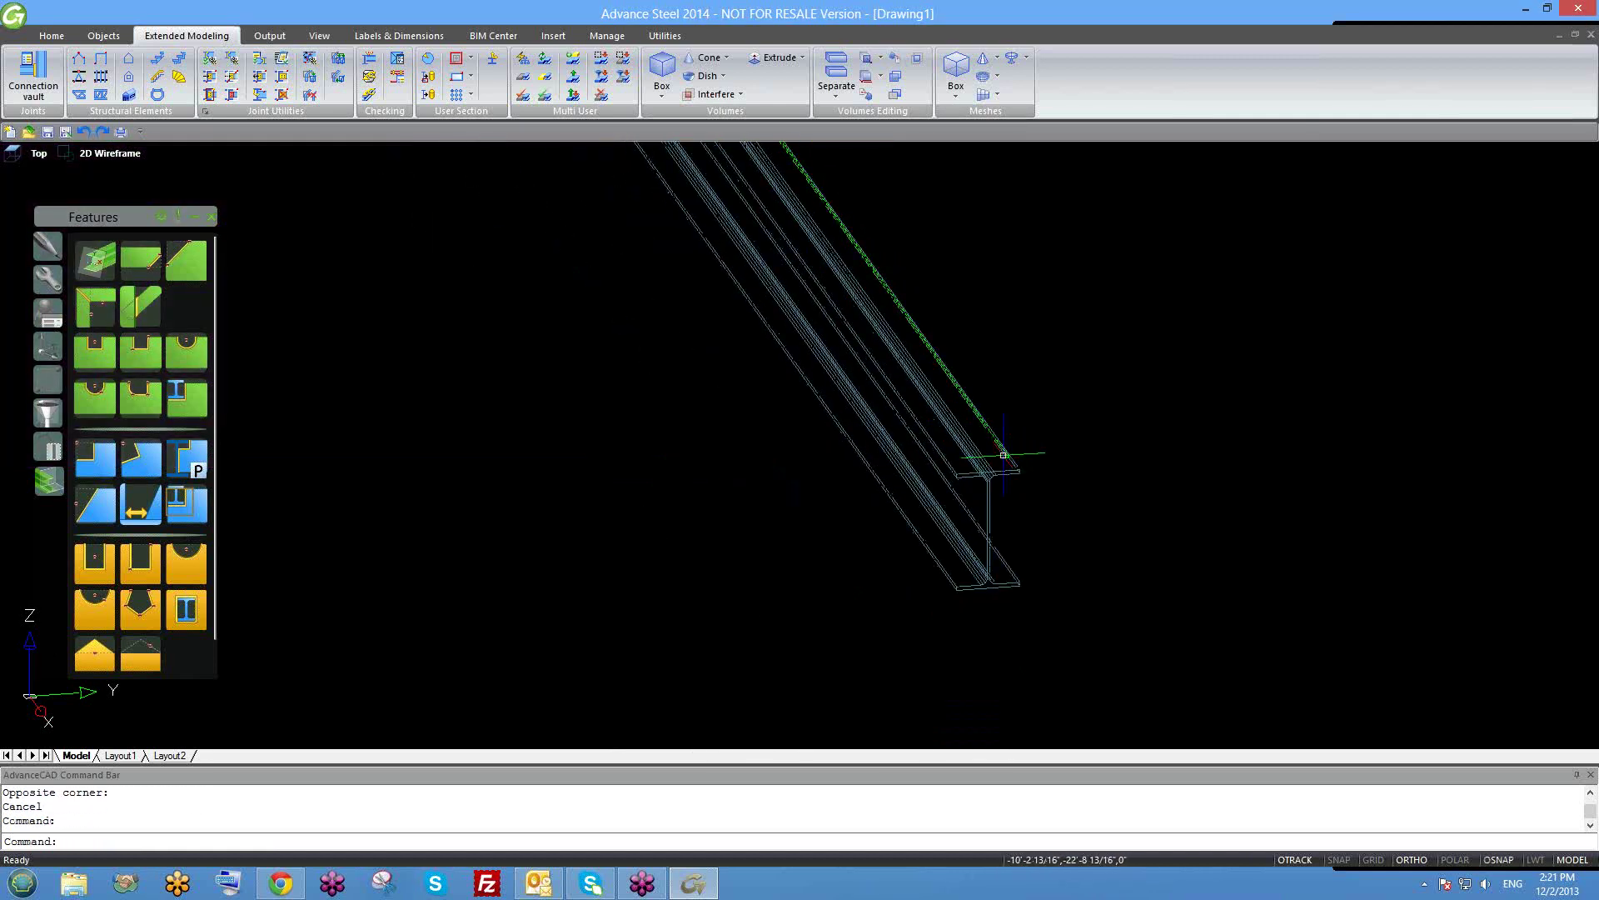
double_click(988, 470)
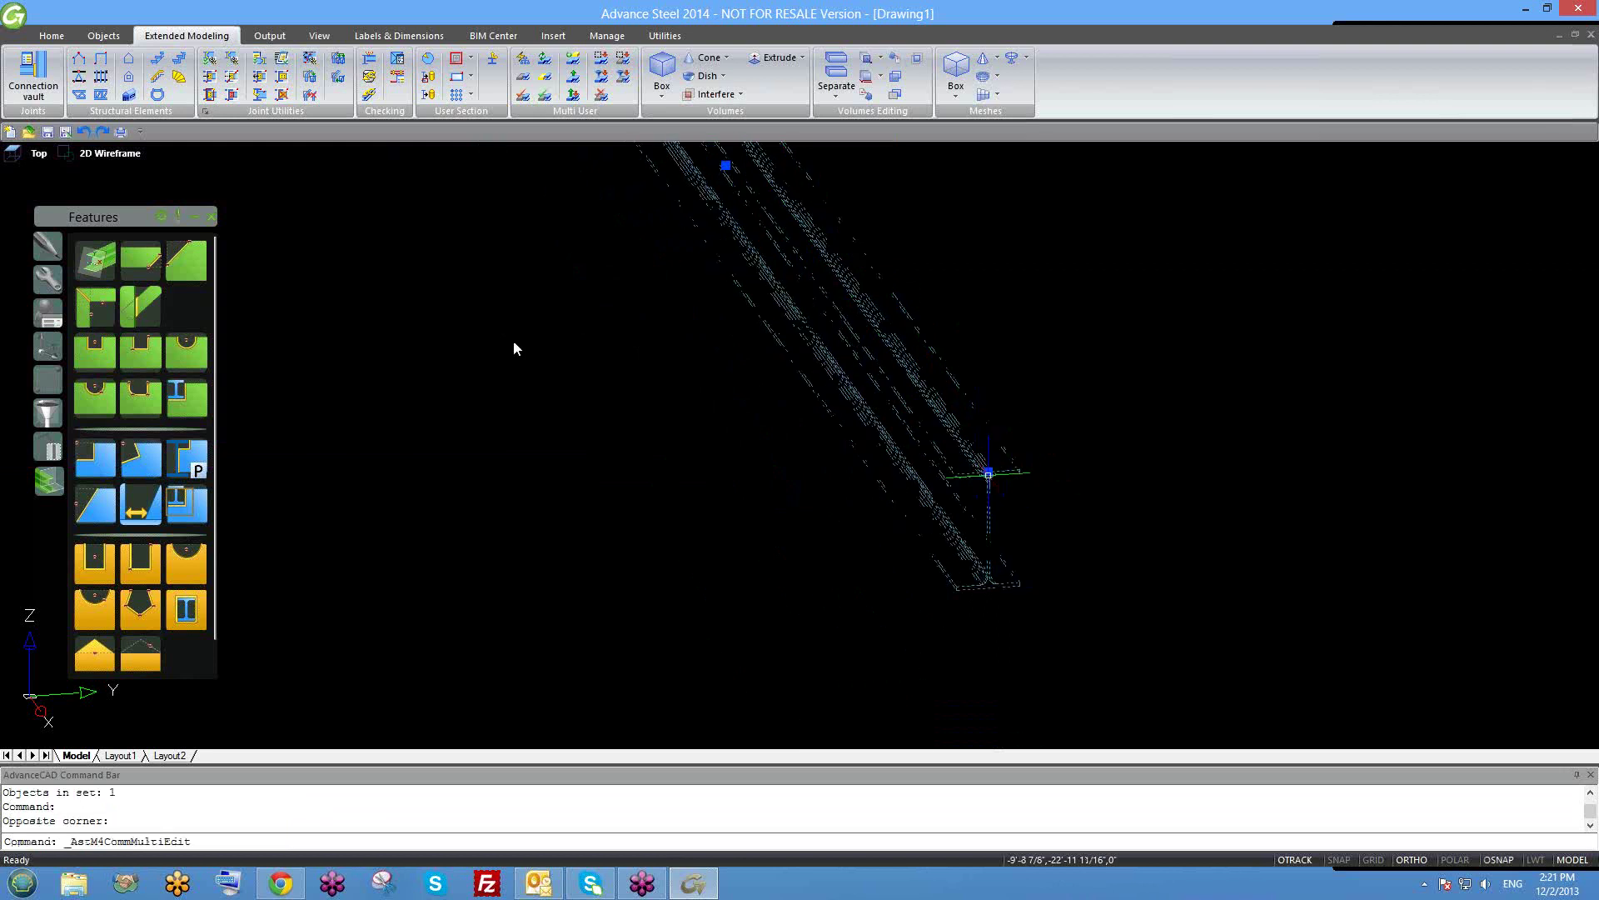
click(316, 294)
click(321, 269)
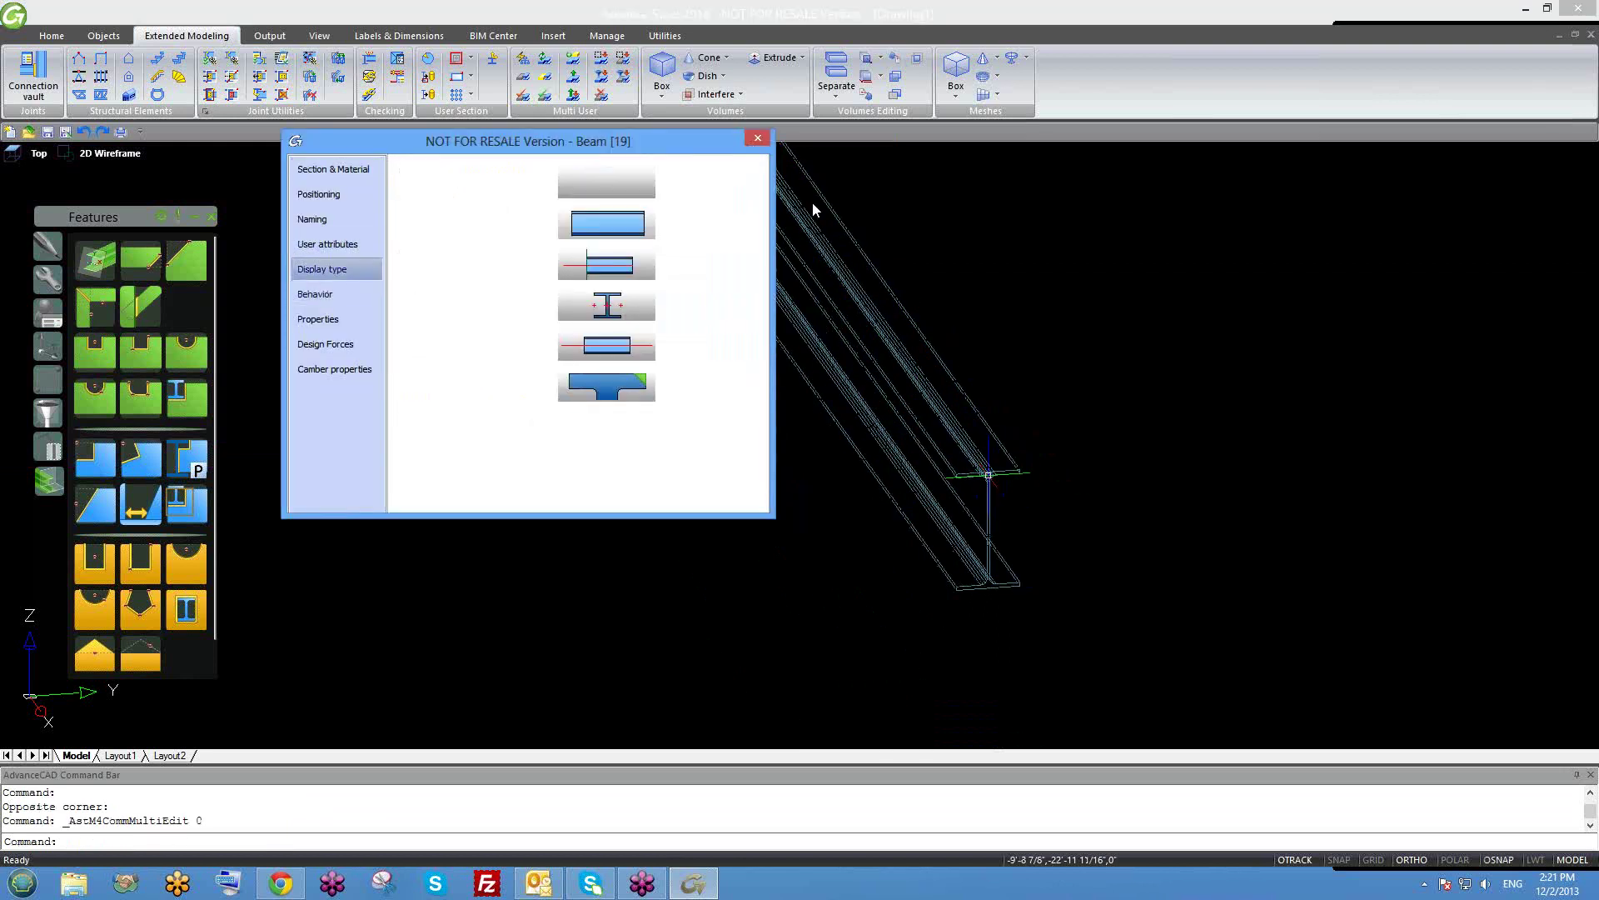
click(758, 138)
Erase the selected W12x26 beam and regenerate the drawing.
text(e)
key(Return)
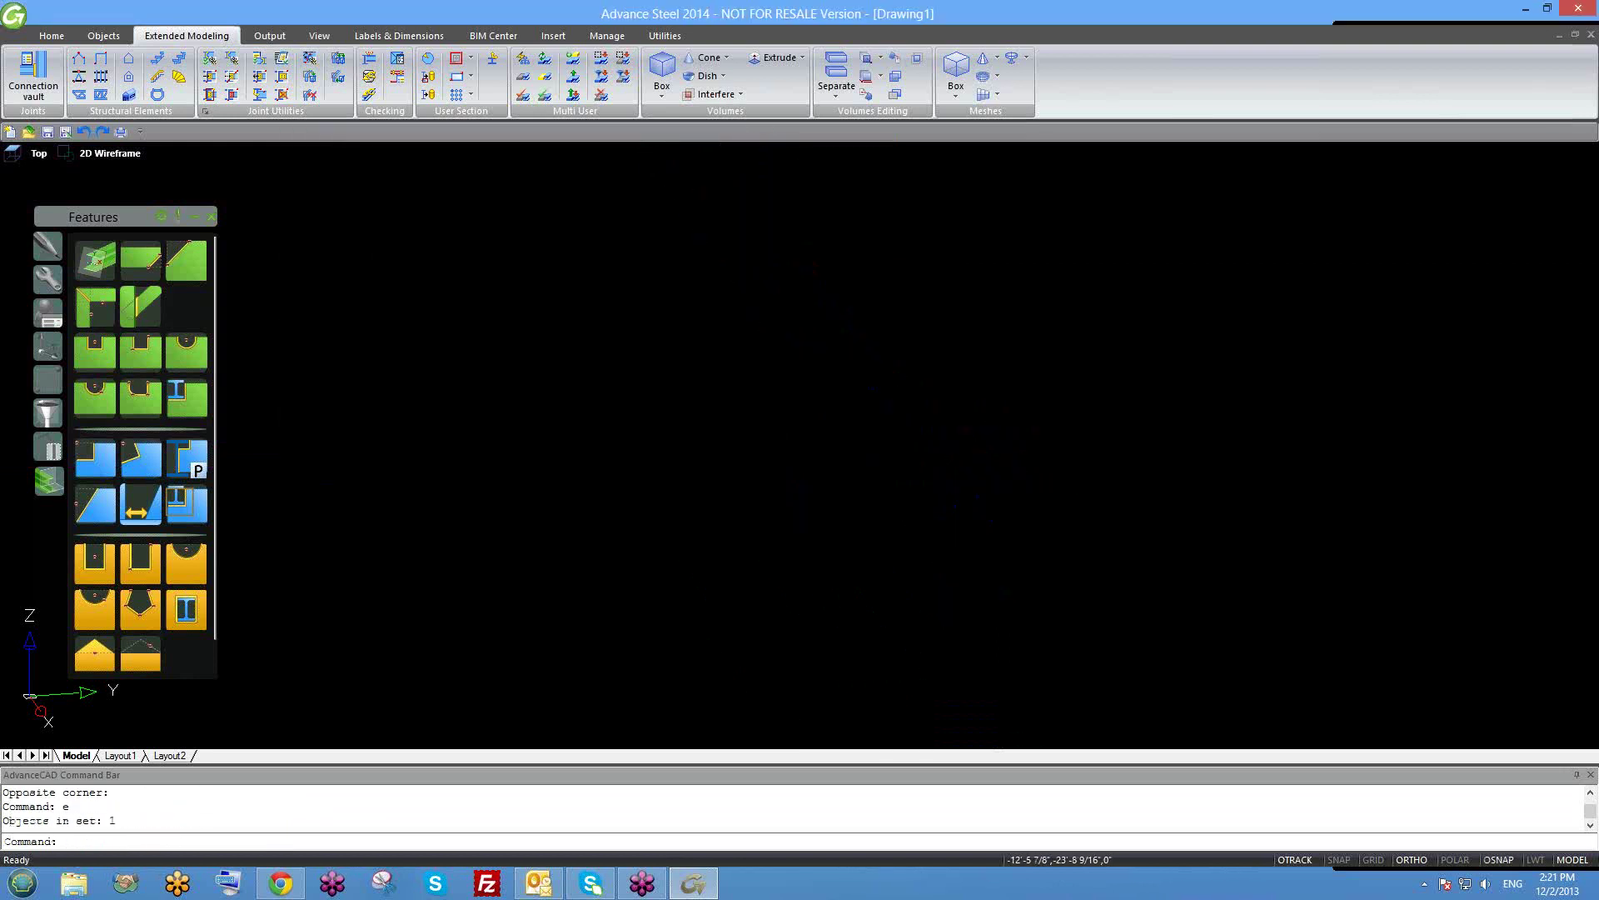
text(regen)
key(Return)
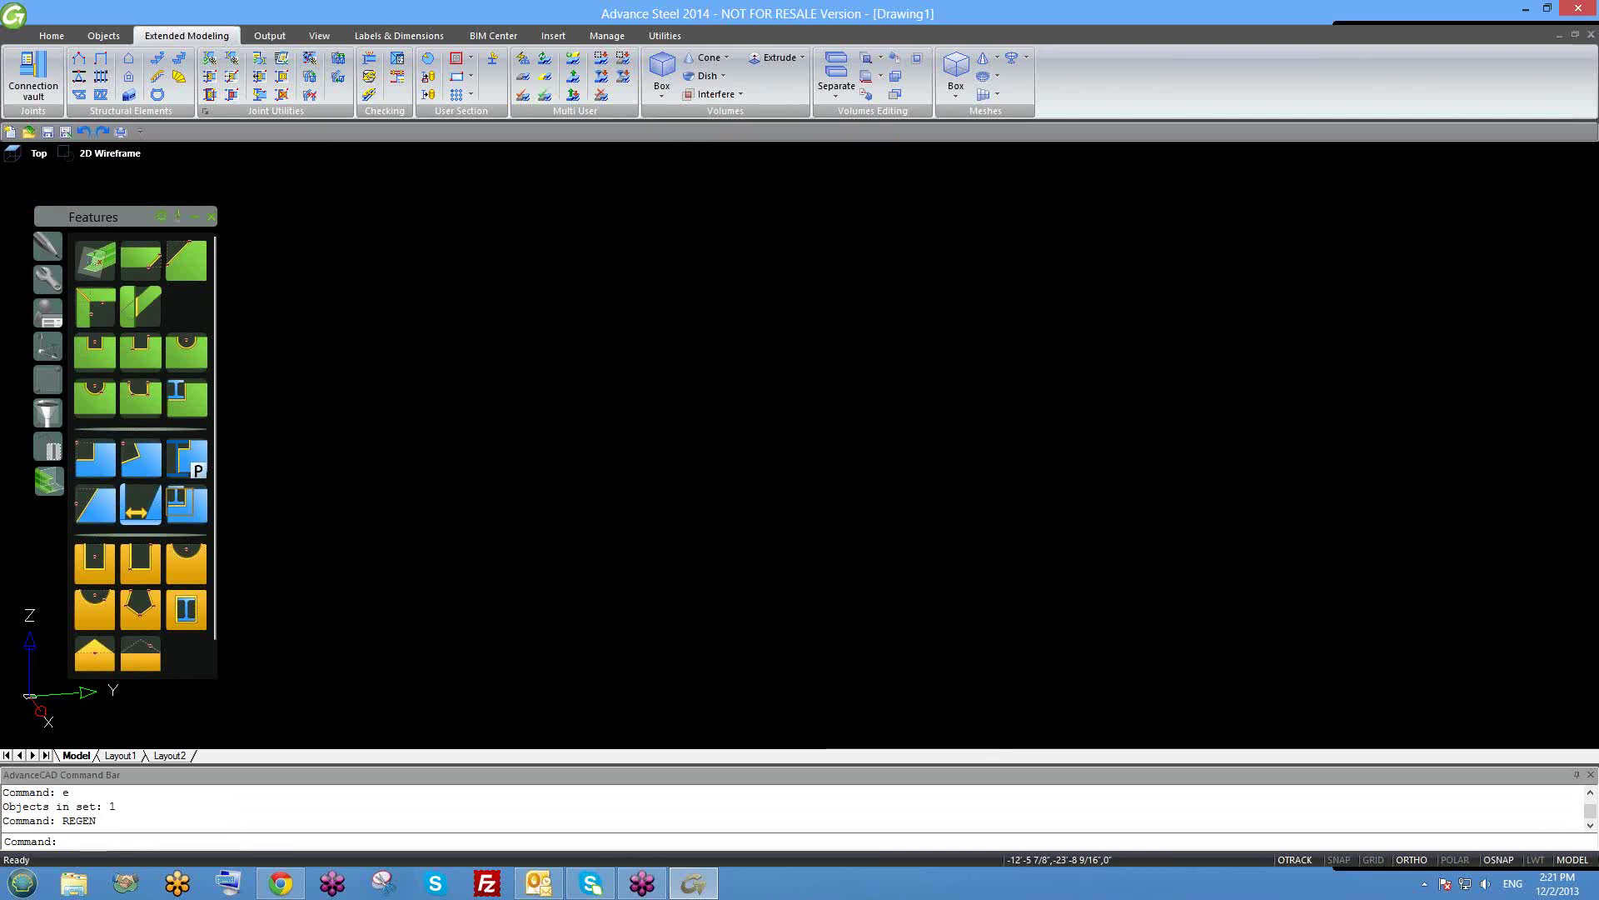
Zoom to the drawing's extents and orbit to a 3D view of the frame and grid.
key(ctrl+s)
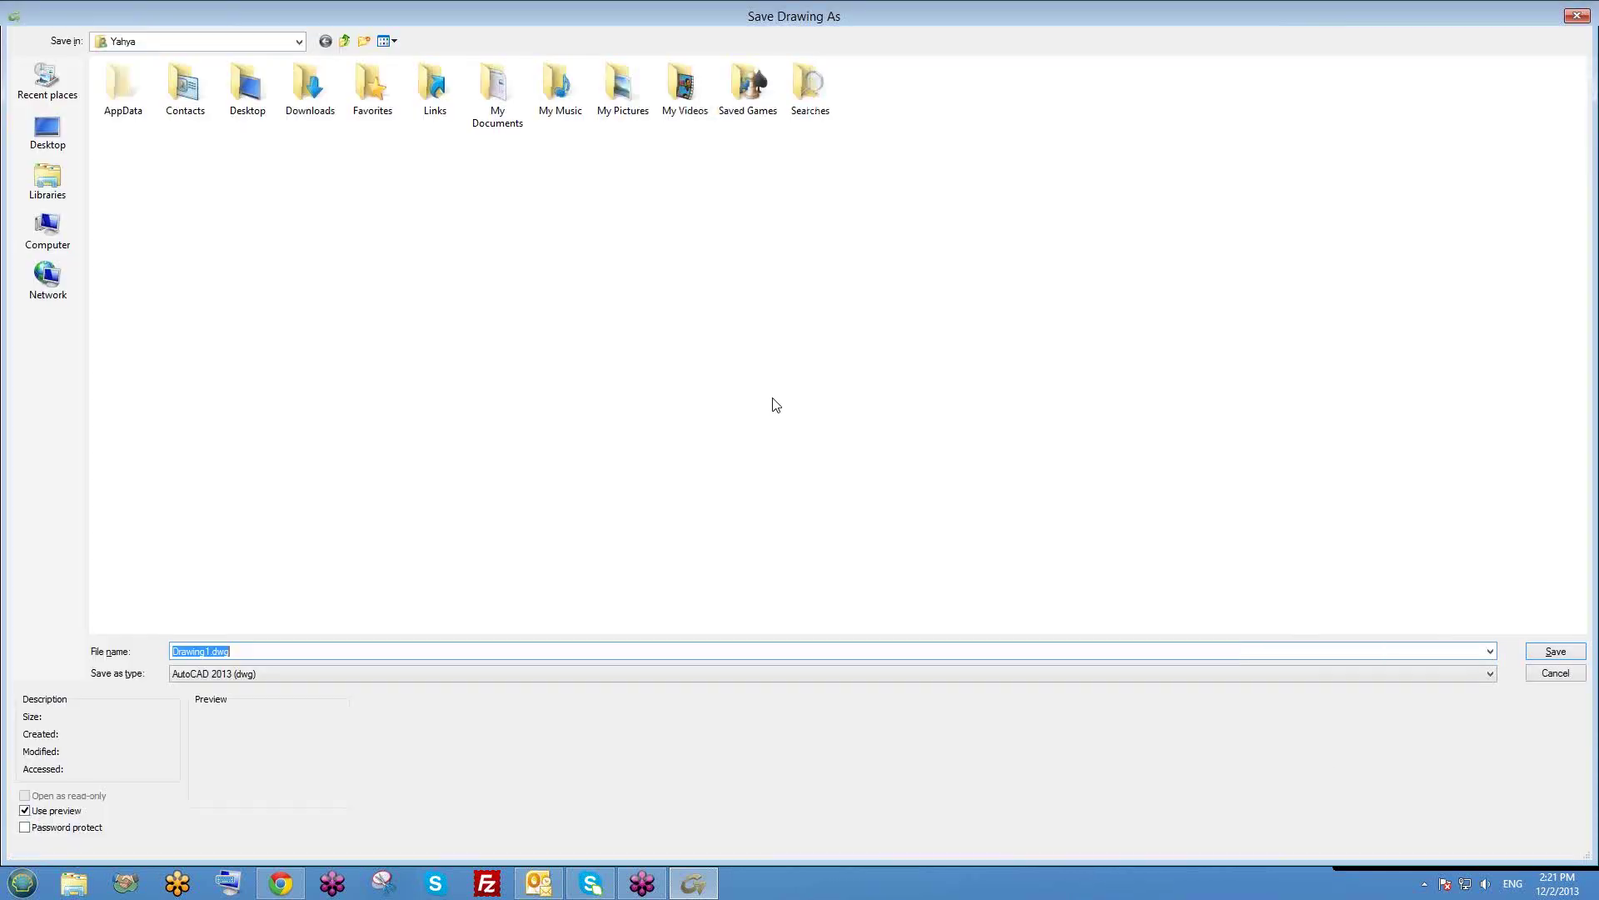
key(Escape)
text(z)
key(Return)
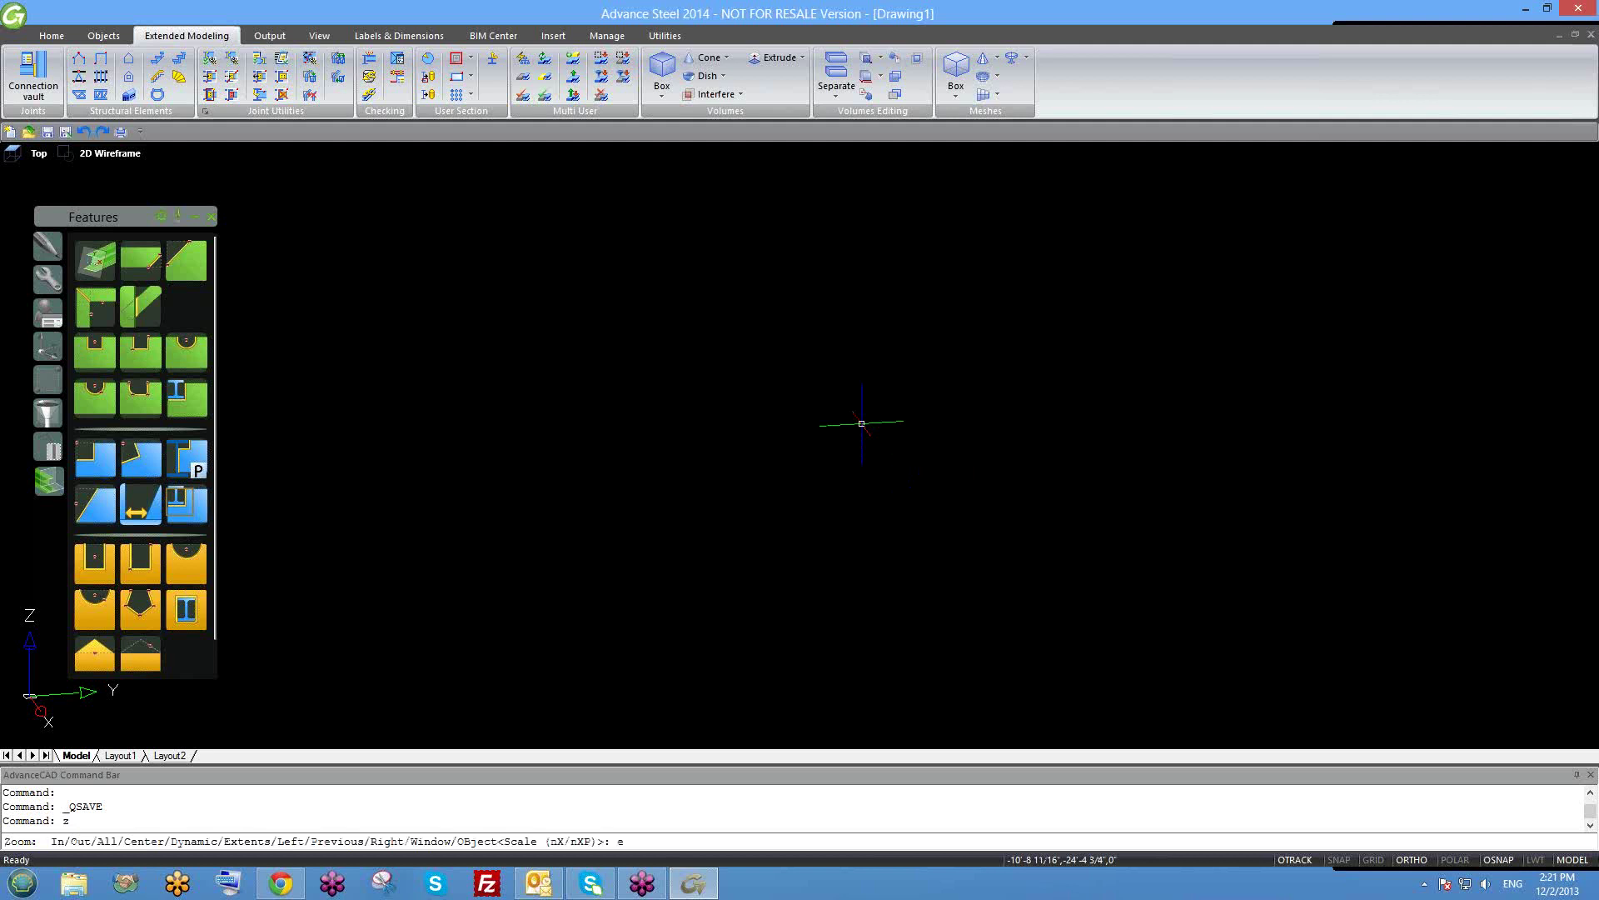
text(e)
key(Return)
shift+middle_drag(760, 503, 383, 289)
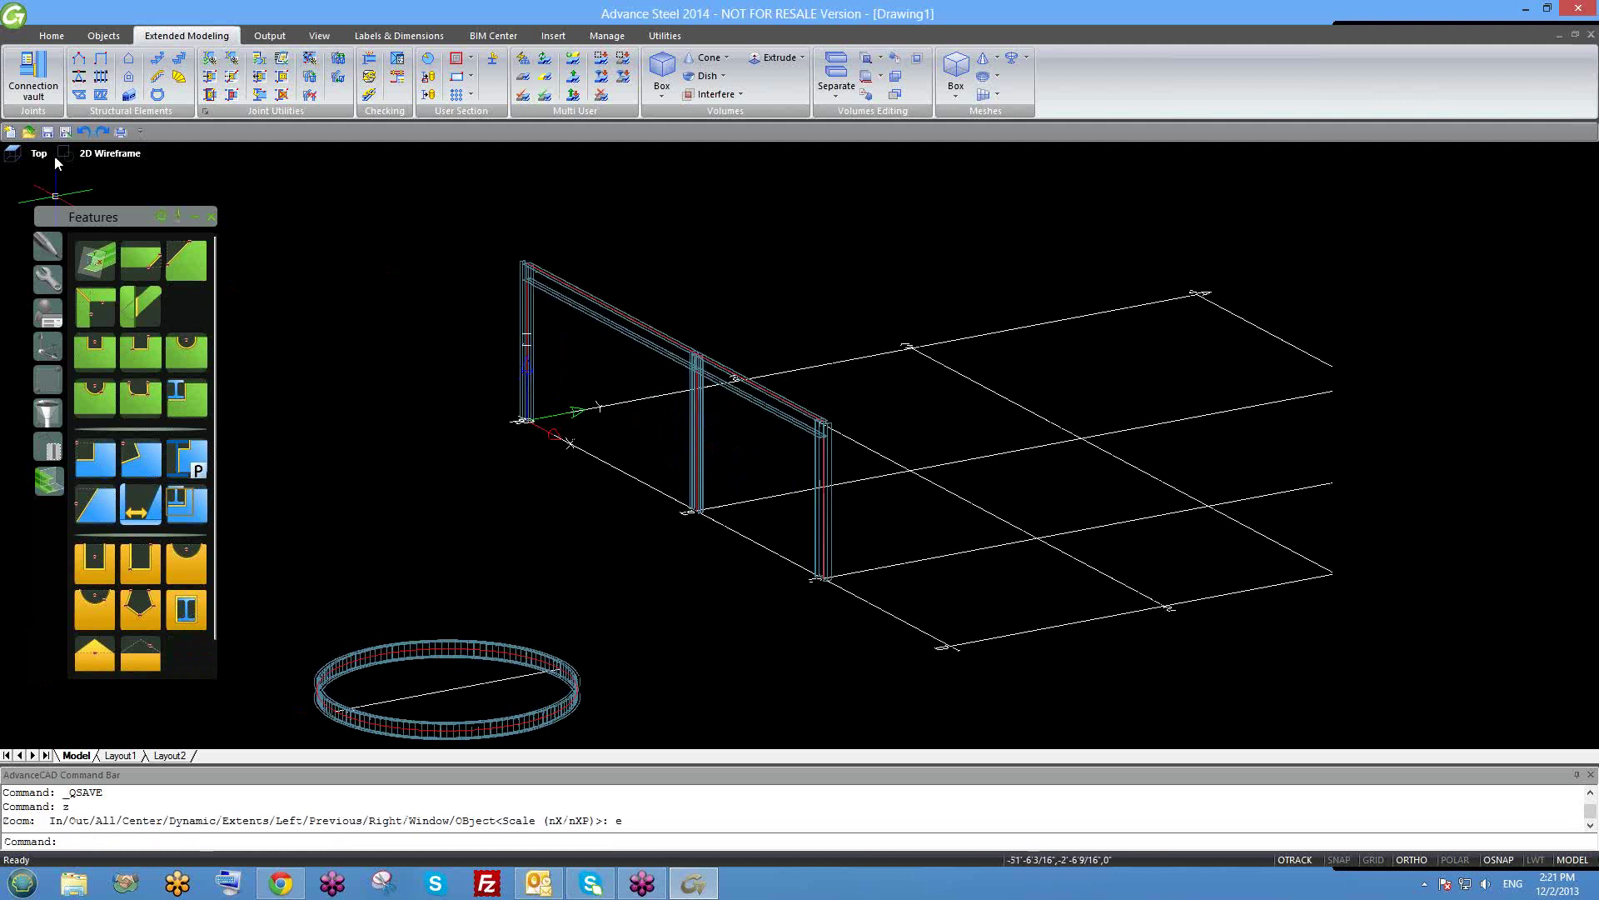
Start saving the drawing under a new name and set the file name to 1.dwg.
click(65, 132)
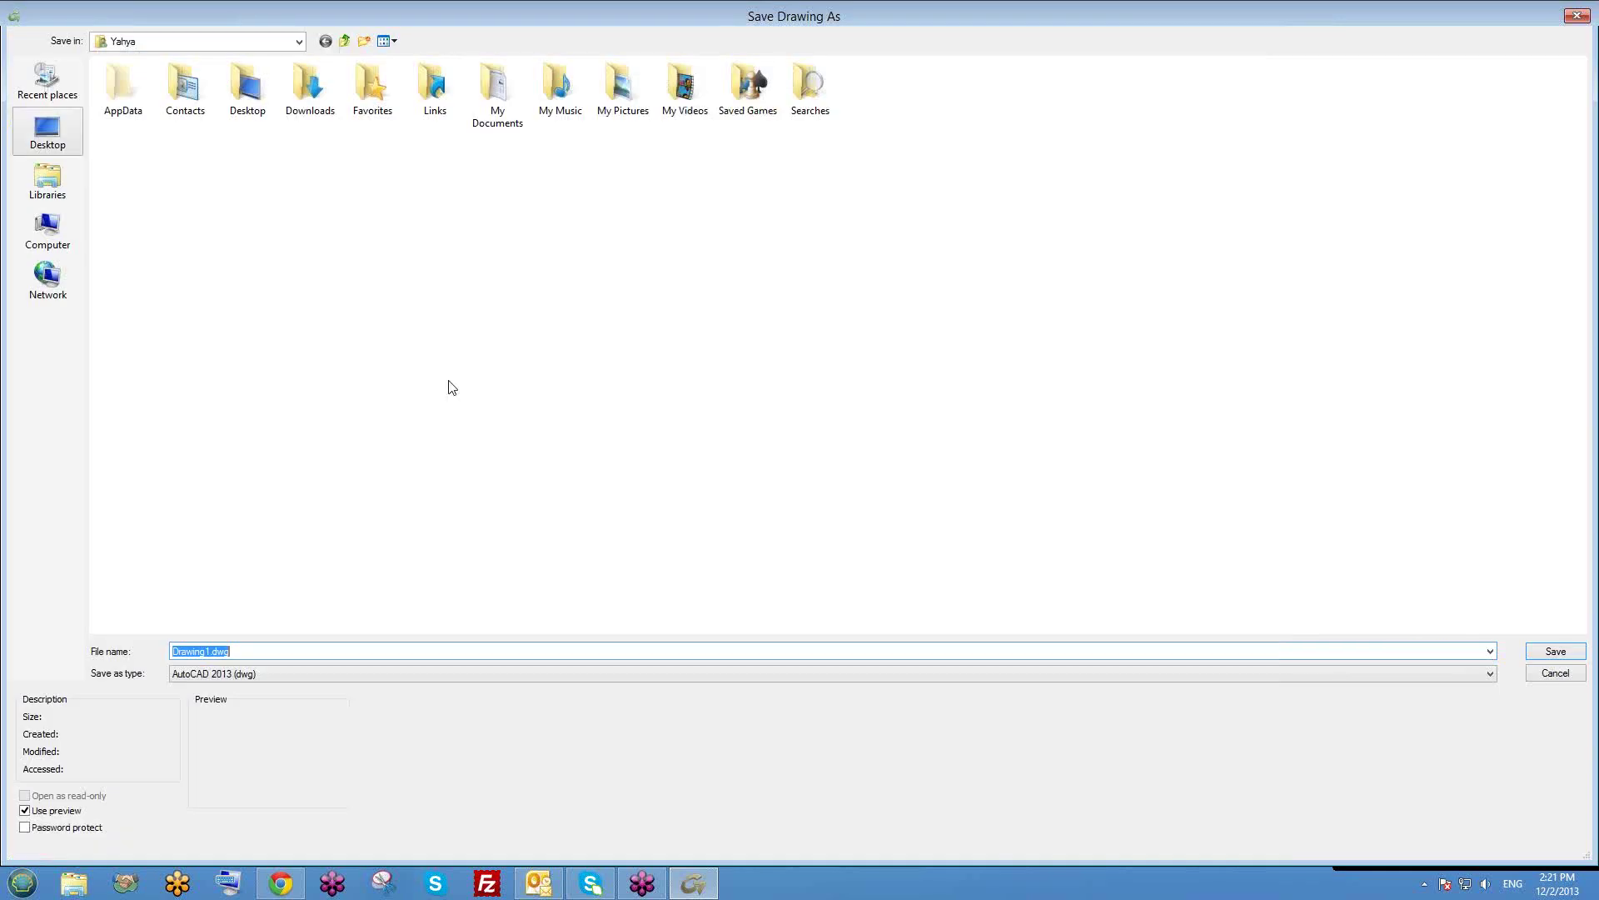
click(214, 651)
double_click(219, 652)
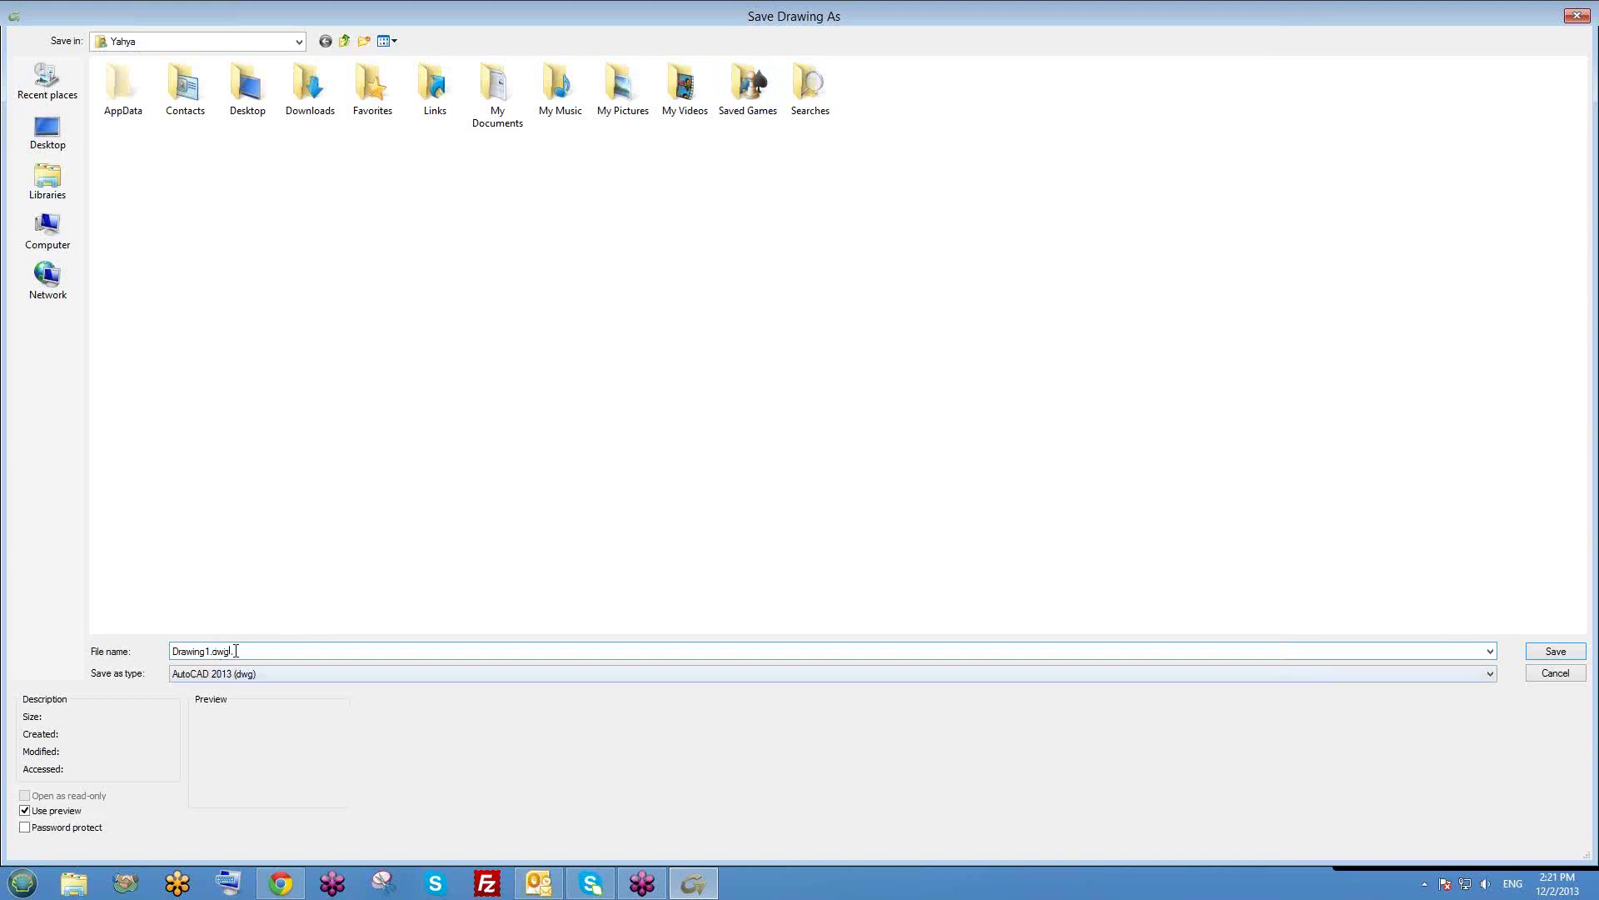
drag(209, 649, 116, 654)
text(1)
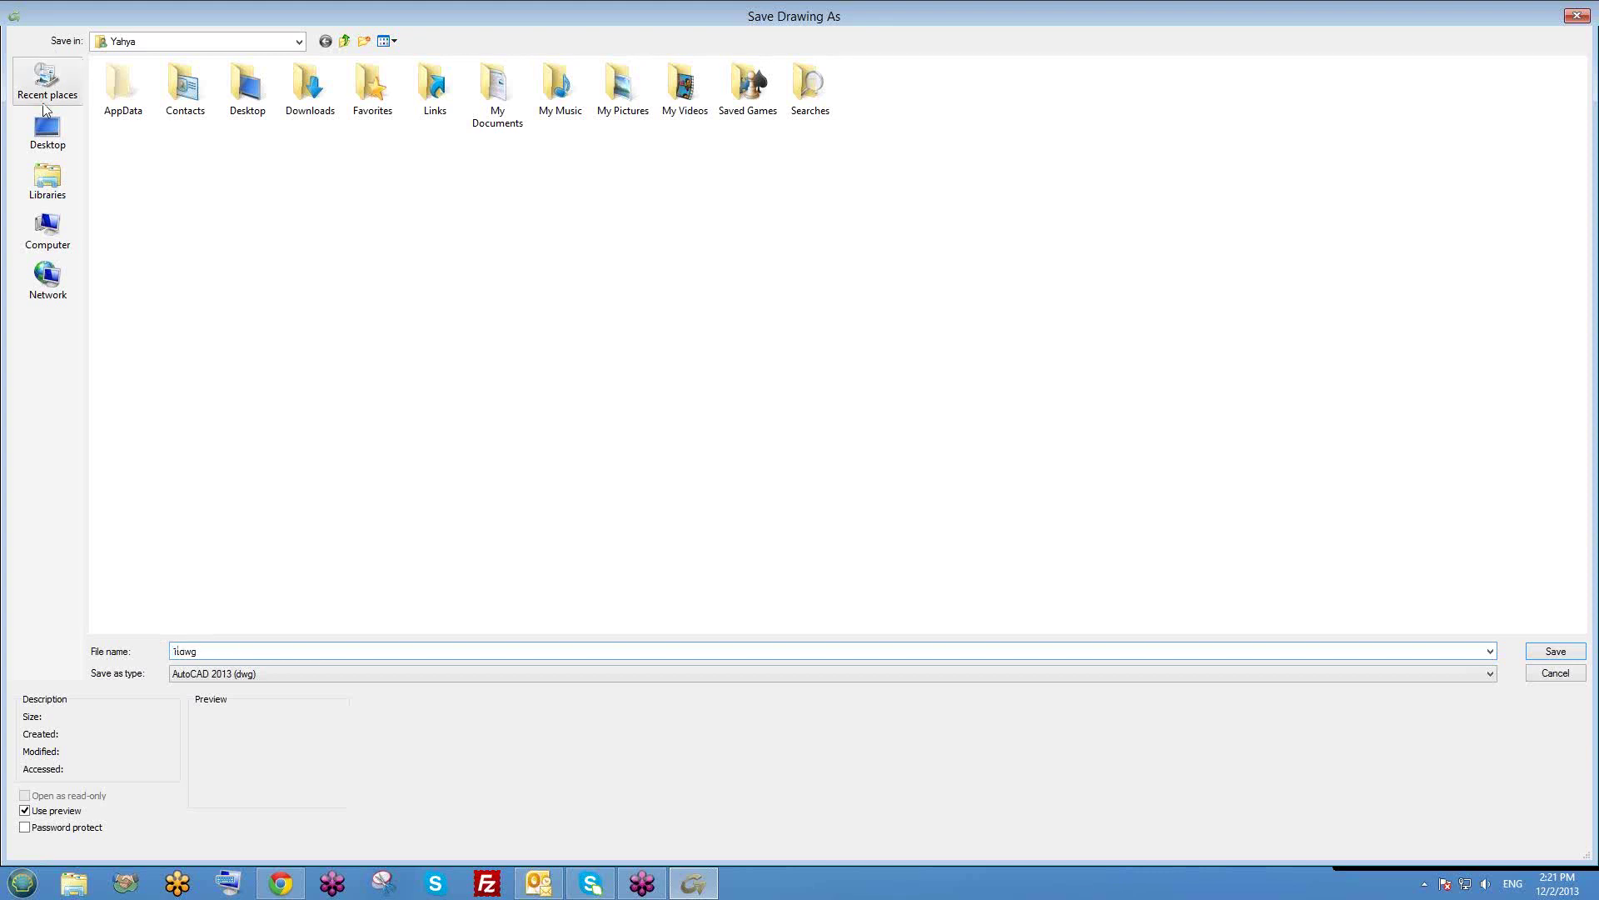
Save the drawing in the december 2nd folder on the Desktop.
click(47, 131)
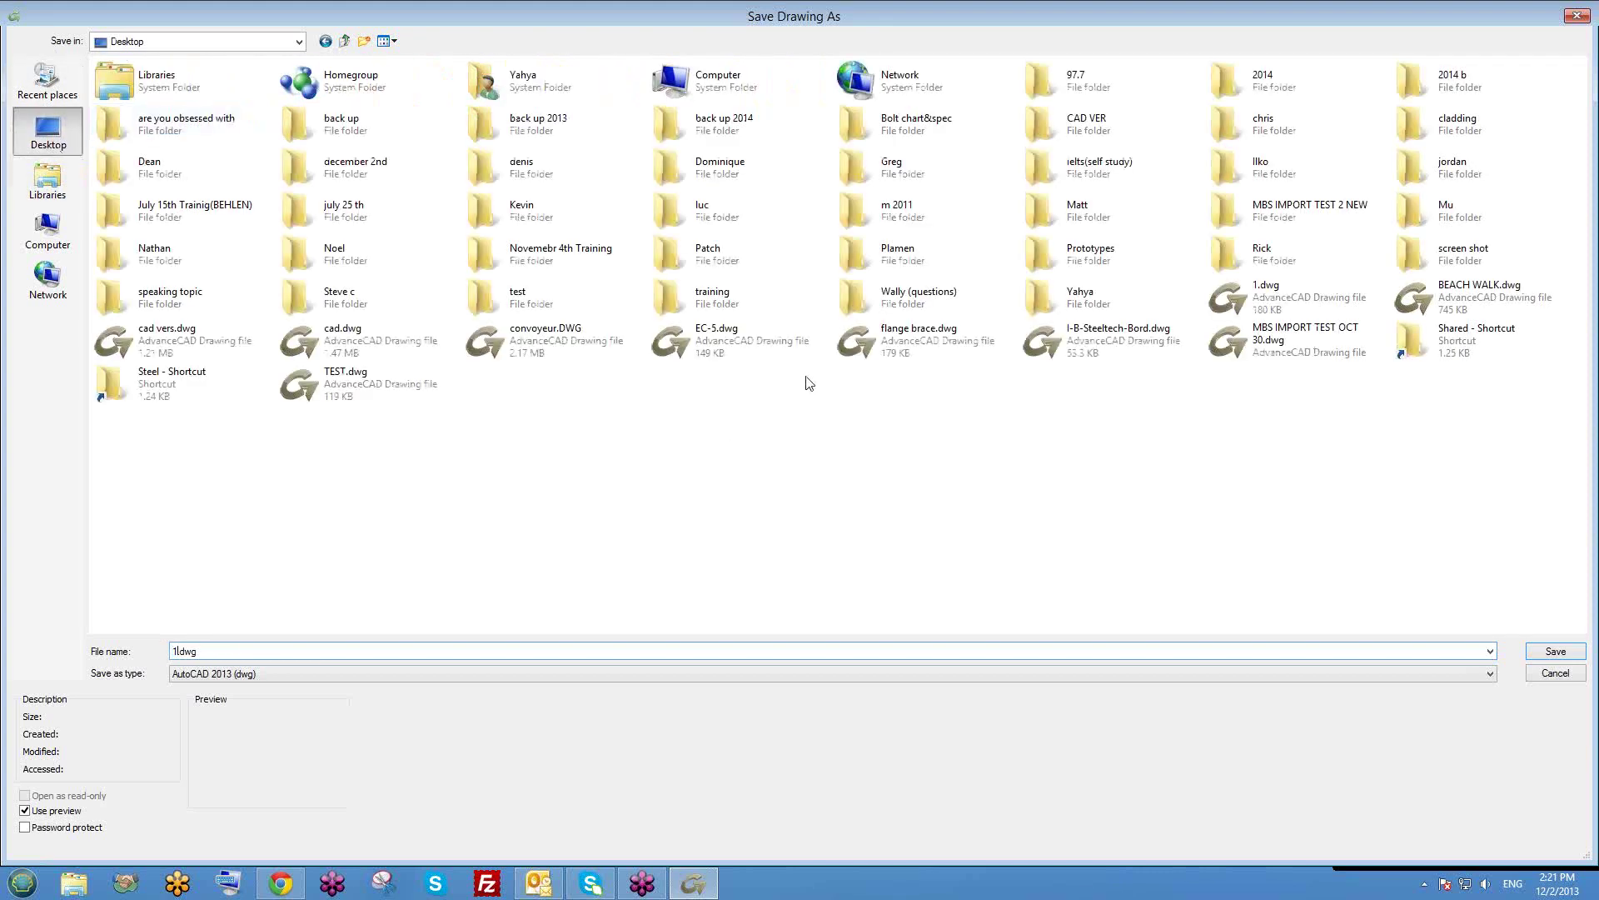
key(shift+Tab)
key(d)
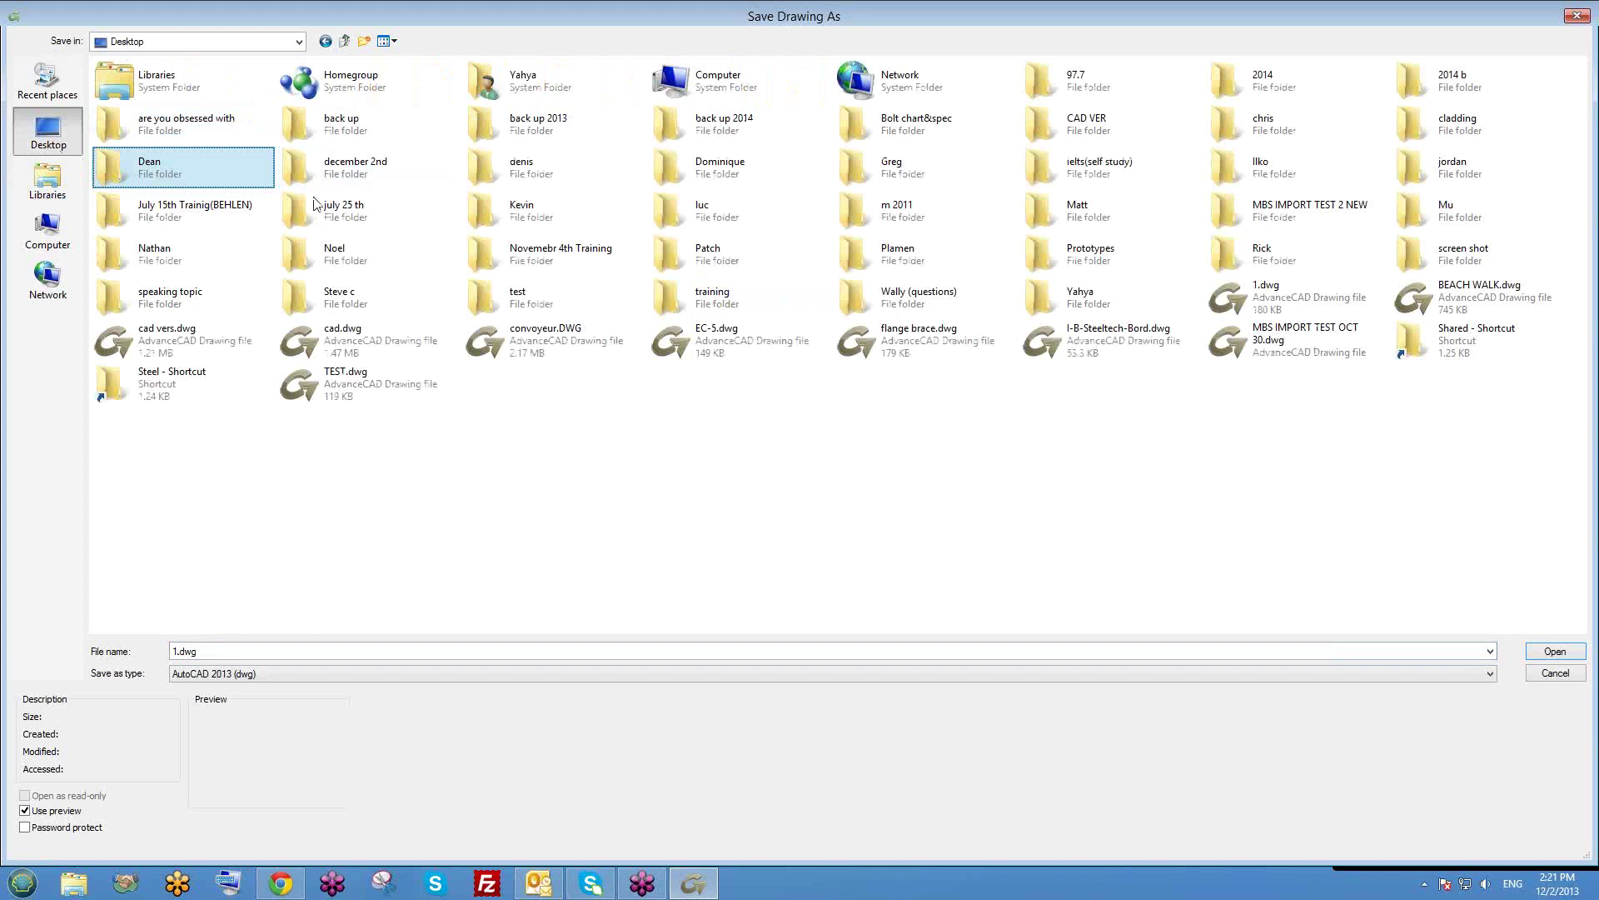
click(364, 170)
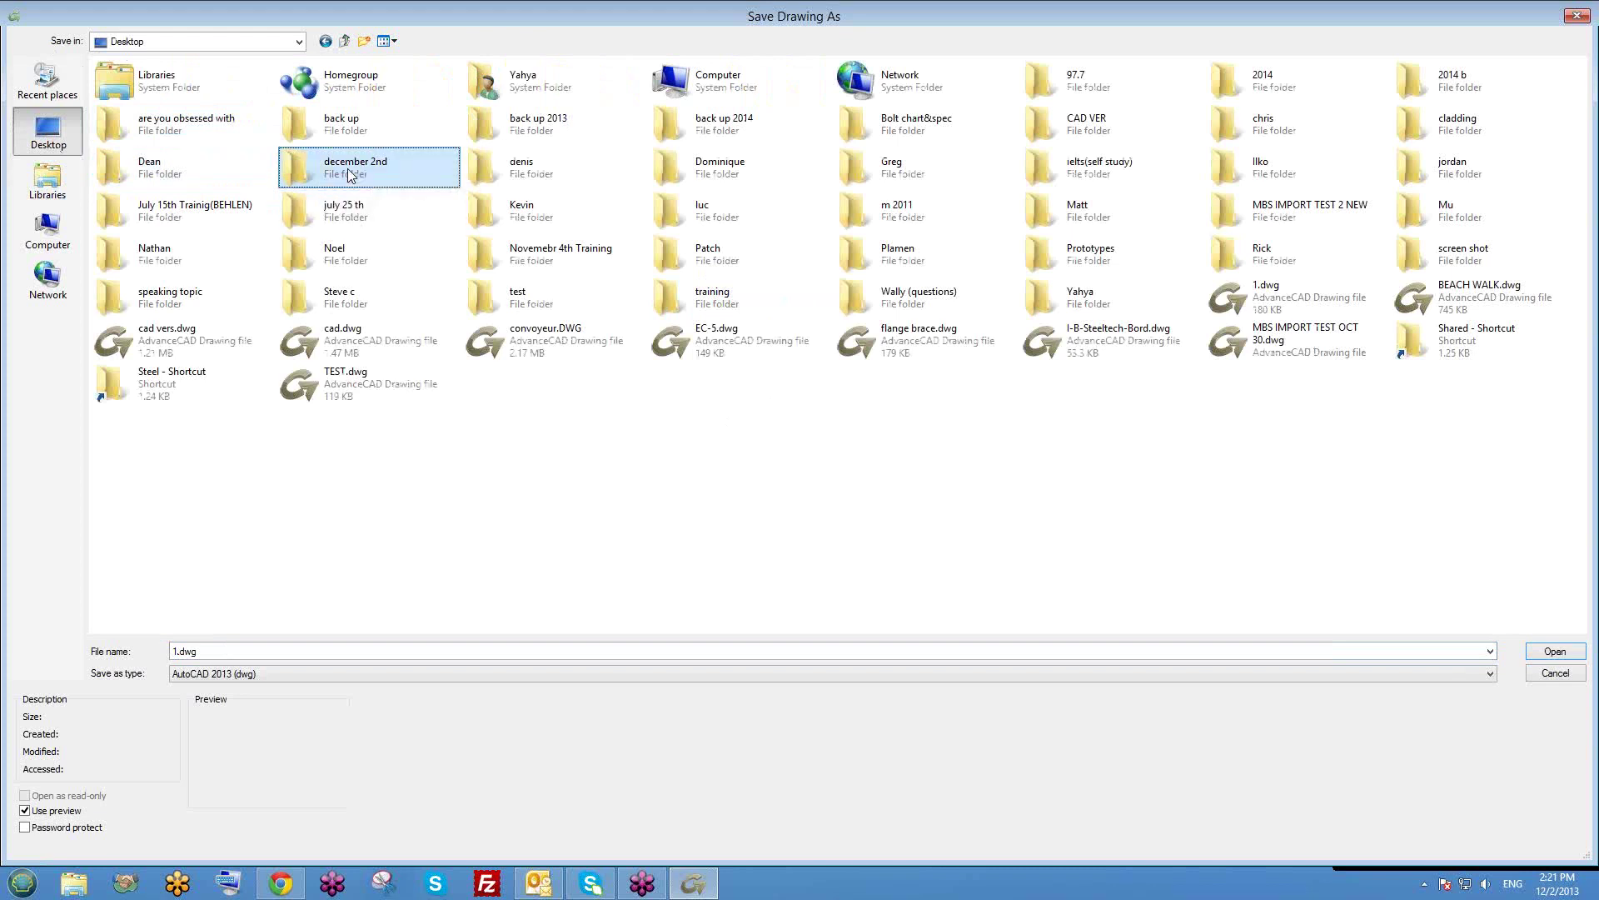
double_click(351, 174)
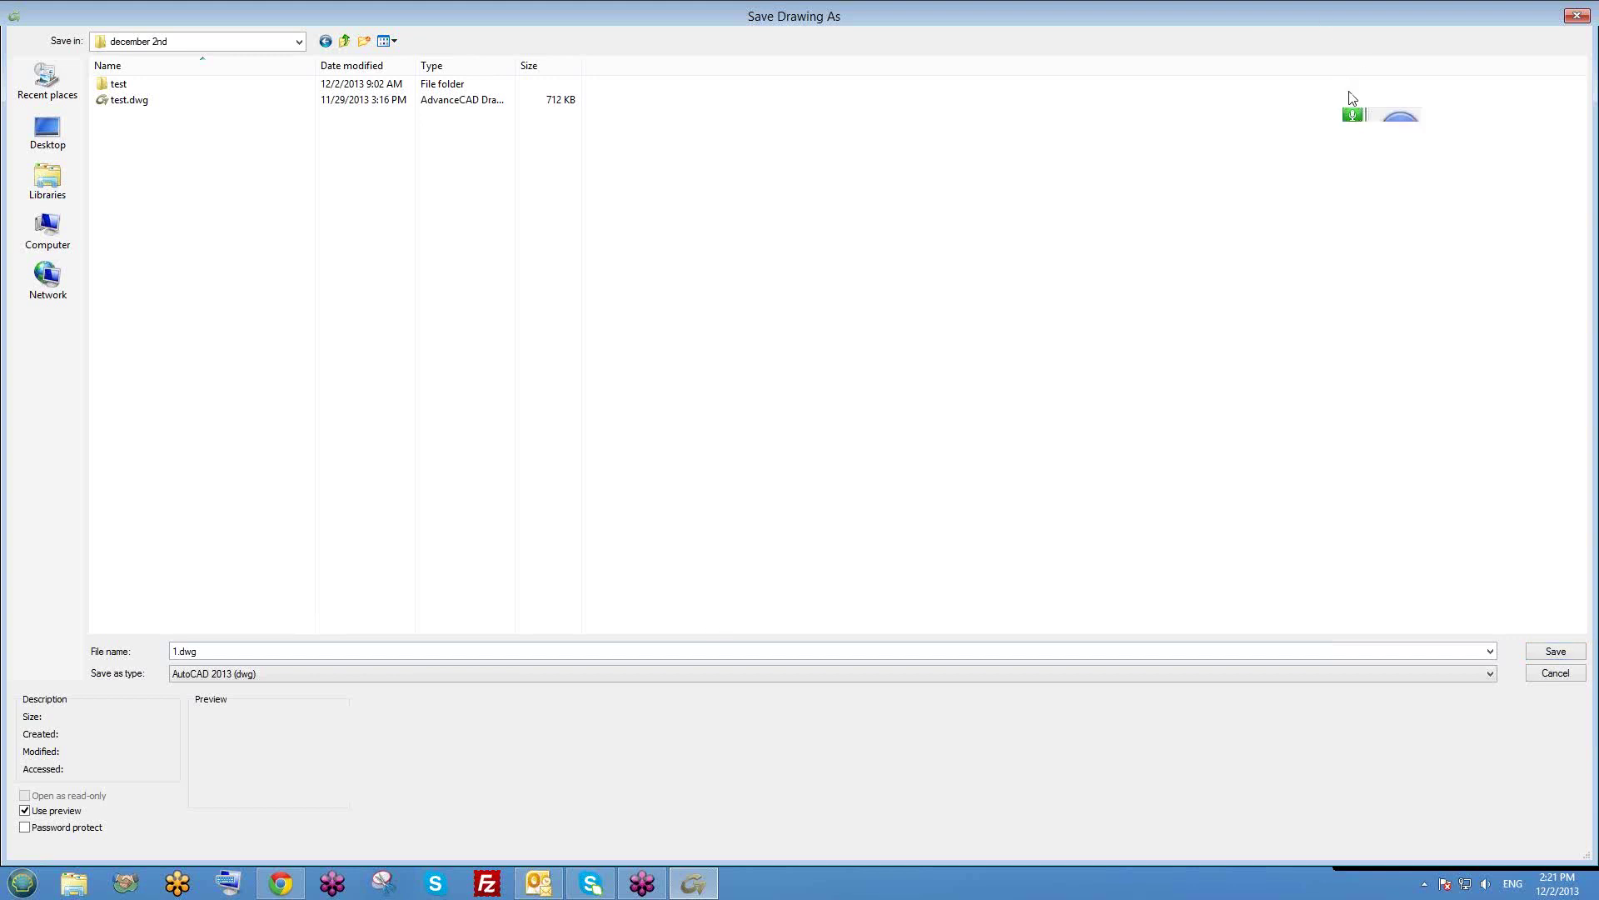
click(1560, 656)
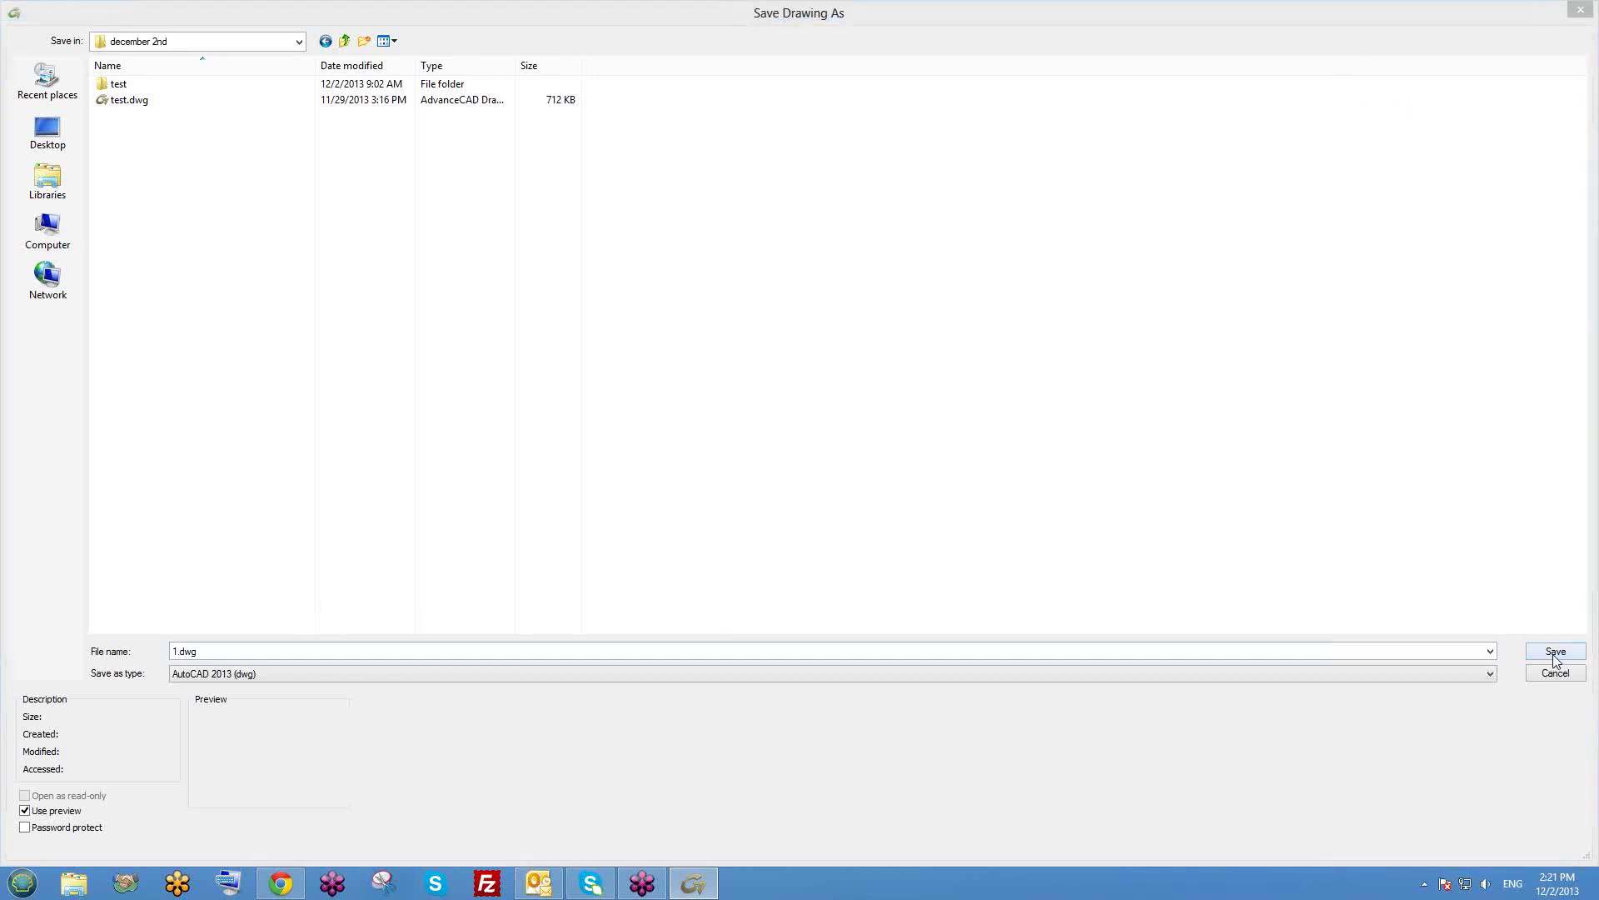
Complete saving the drawing as 1.dwg in AutoCAD 2013 format.
click(1560, 657)
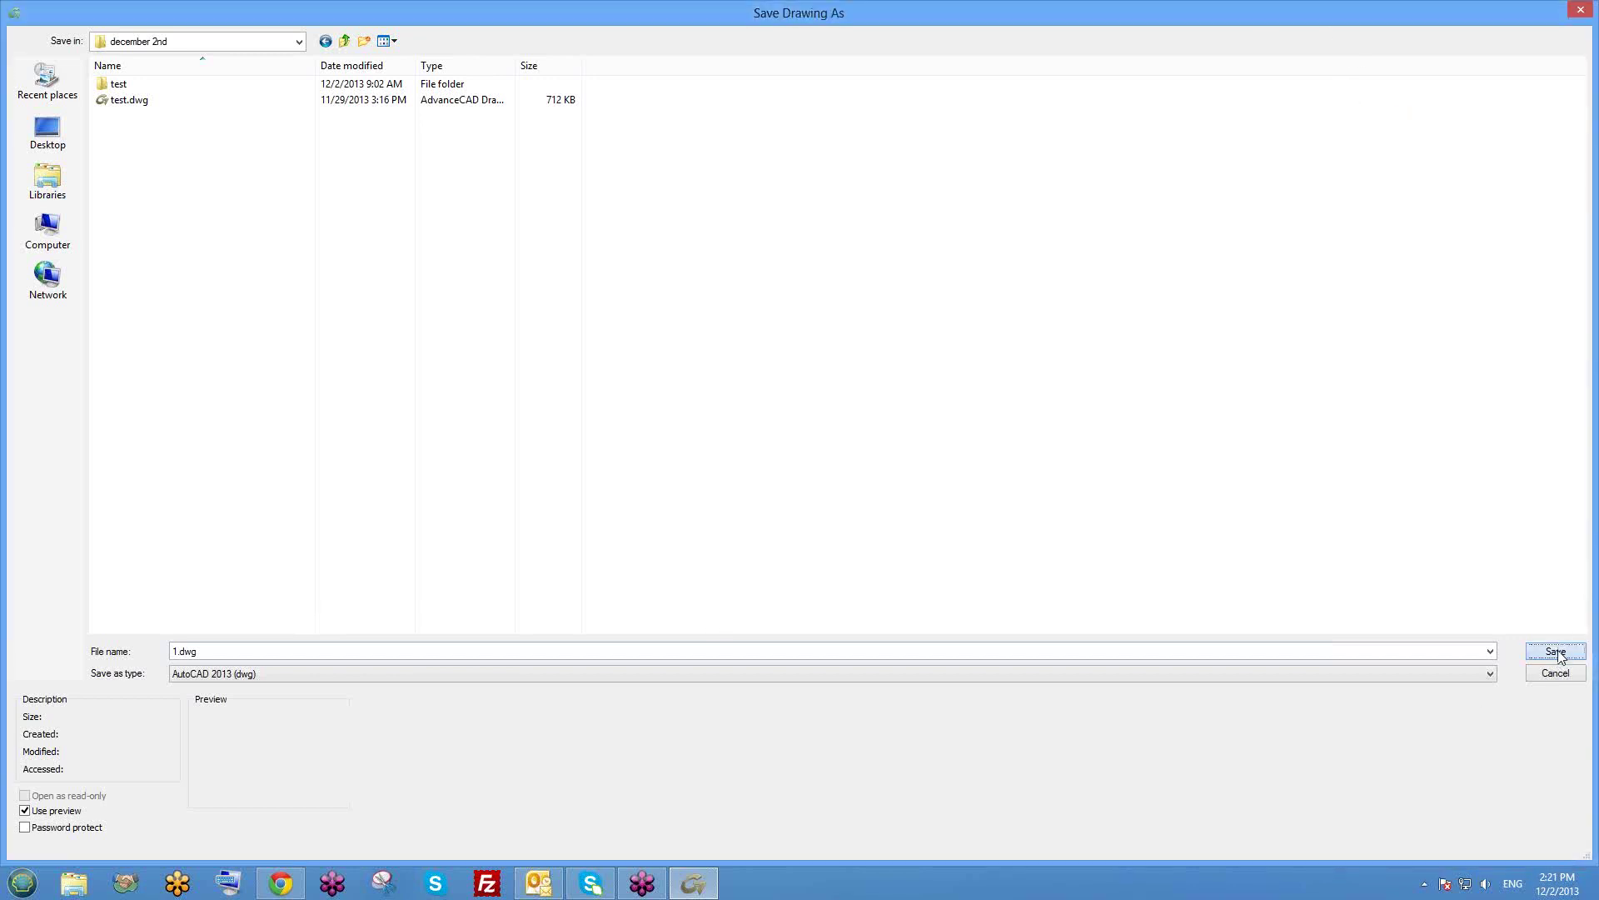
scroll(812, 397, up, 2)
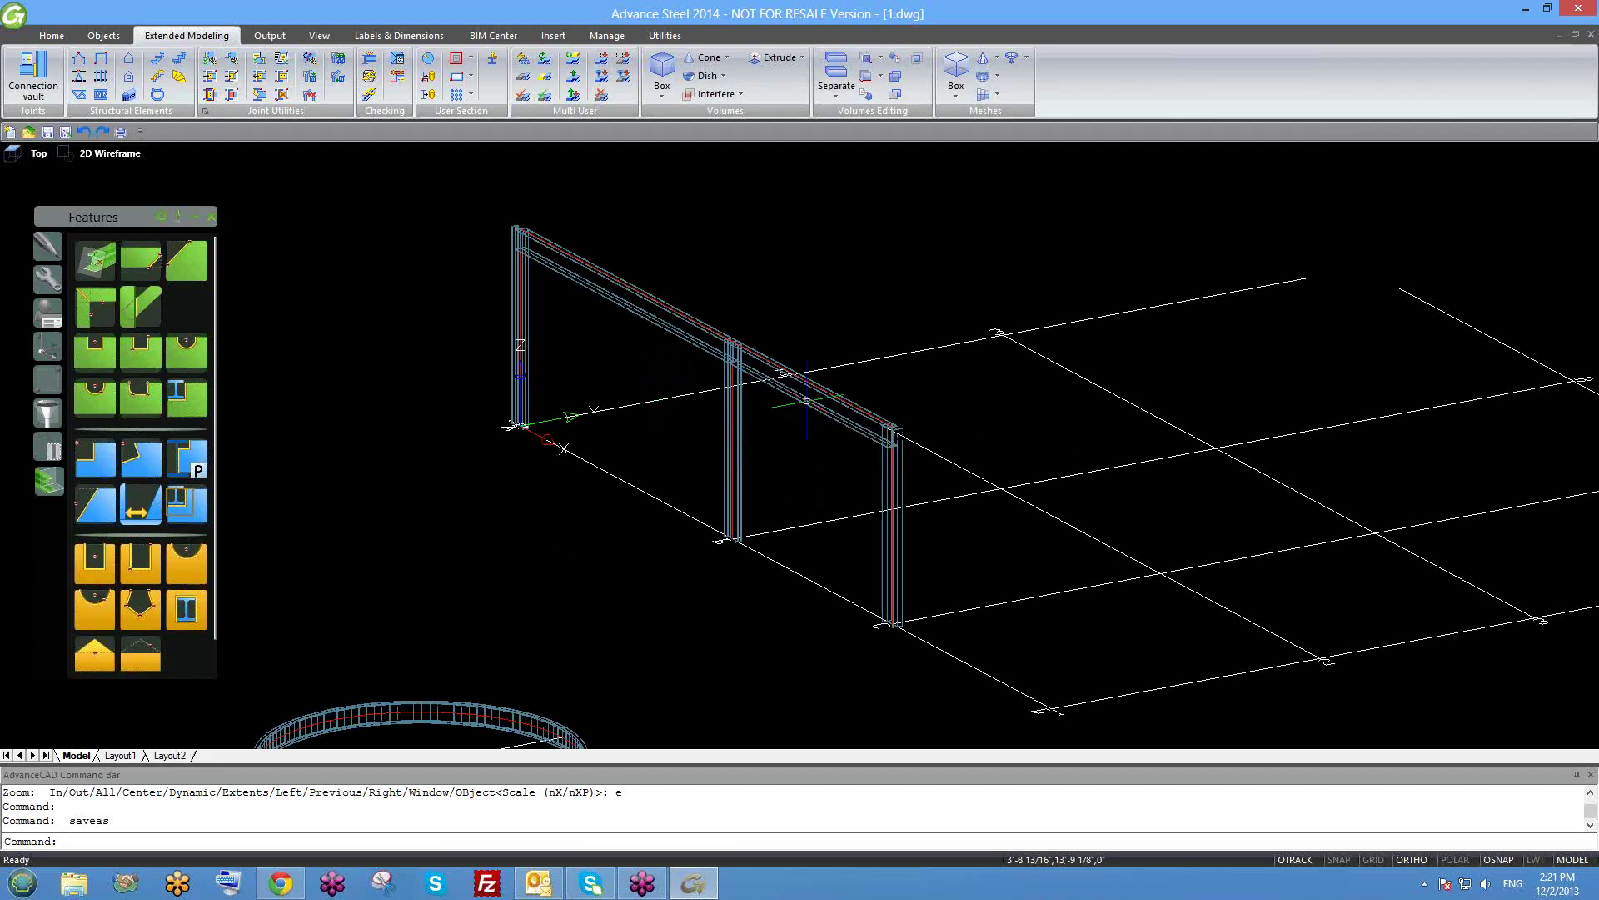
key(Escape)
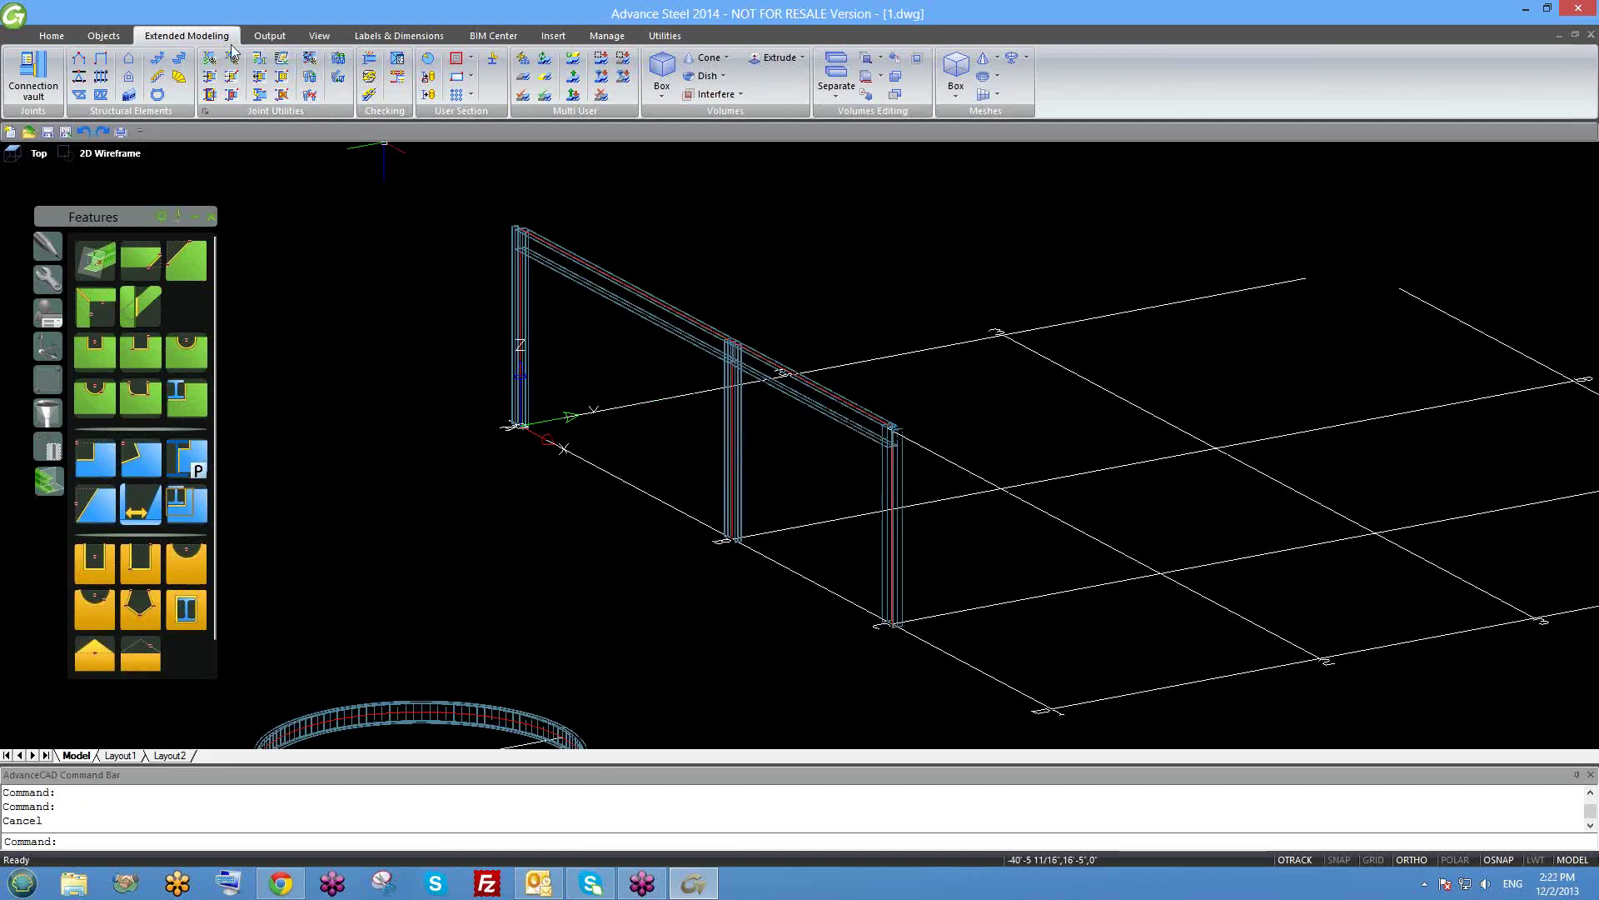
Draw a W12x19 rolled I section beam in the open area in front of the frame.
click(104, 36)
click(269, 58)
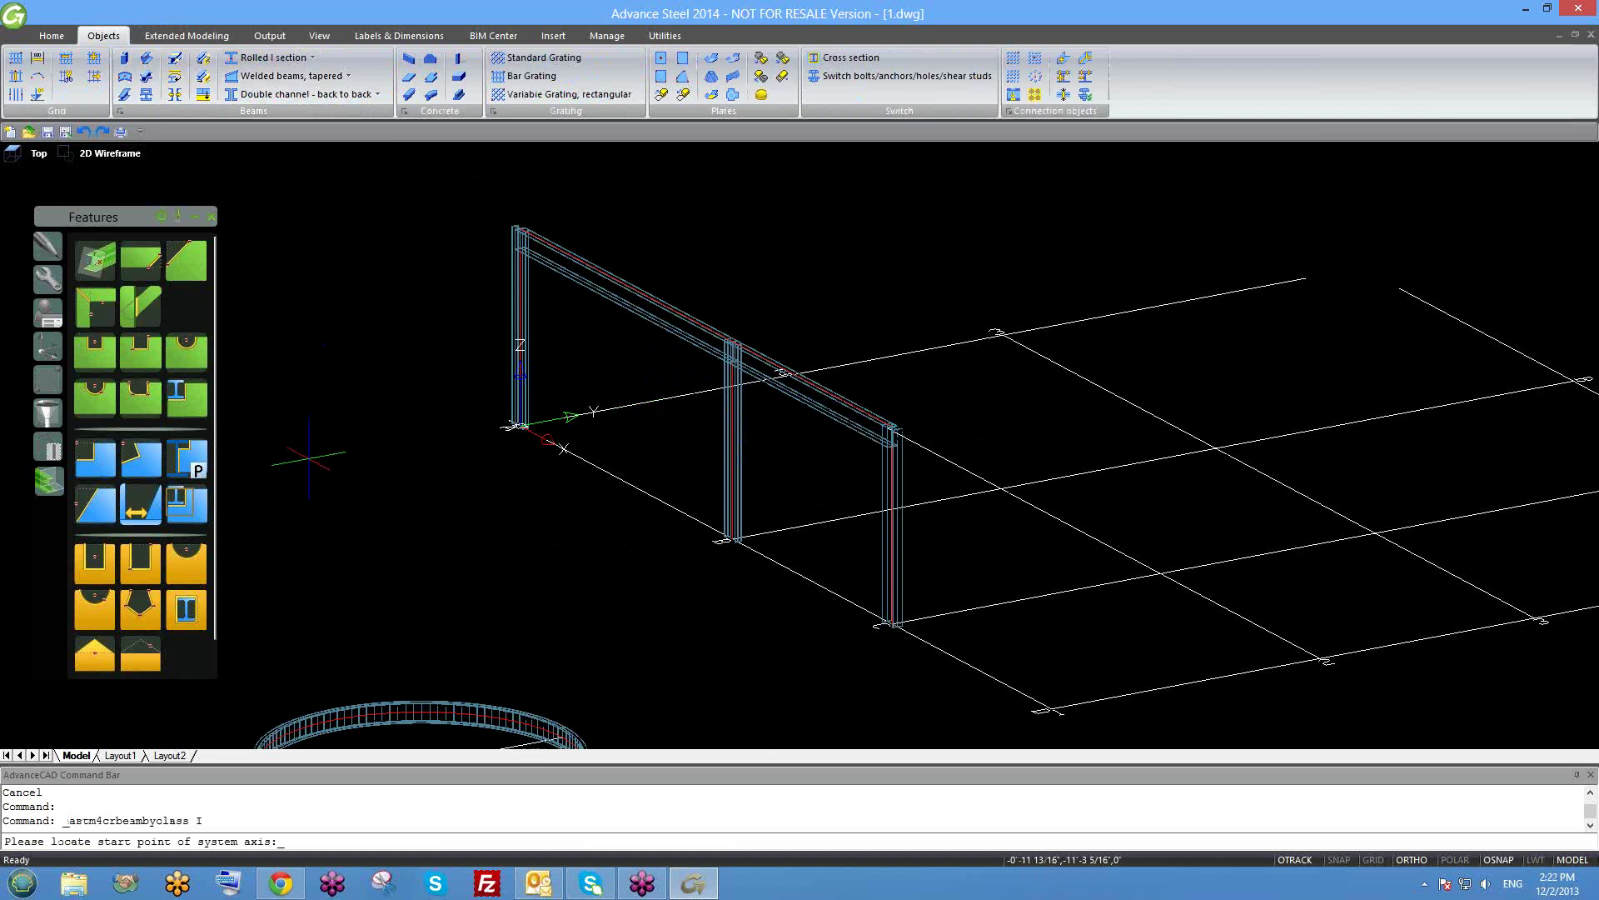
click(297, 461)
click(492, 593)
scroll(491, 593, up, 3)
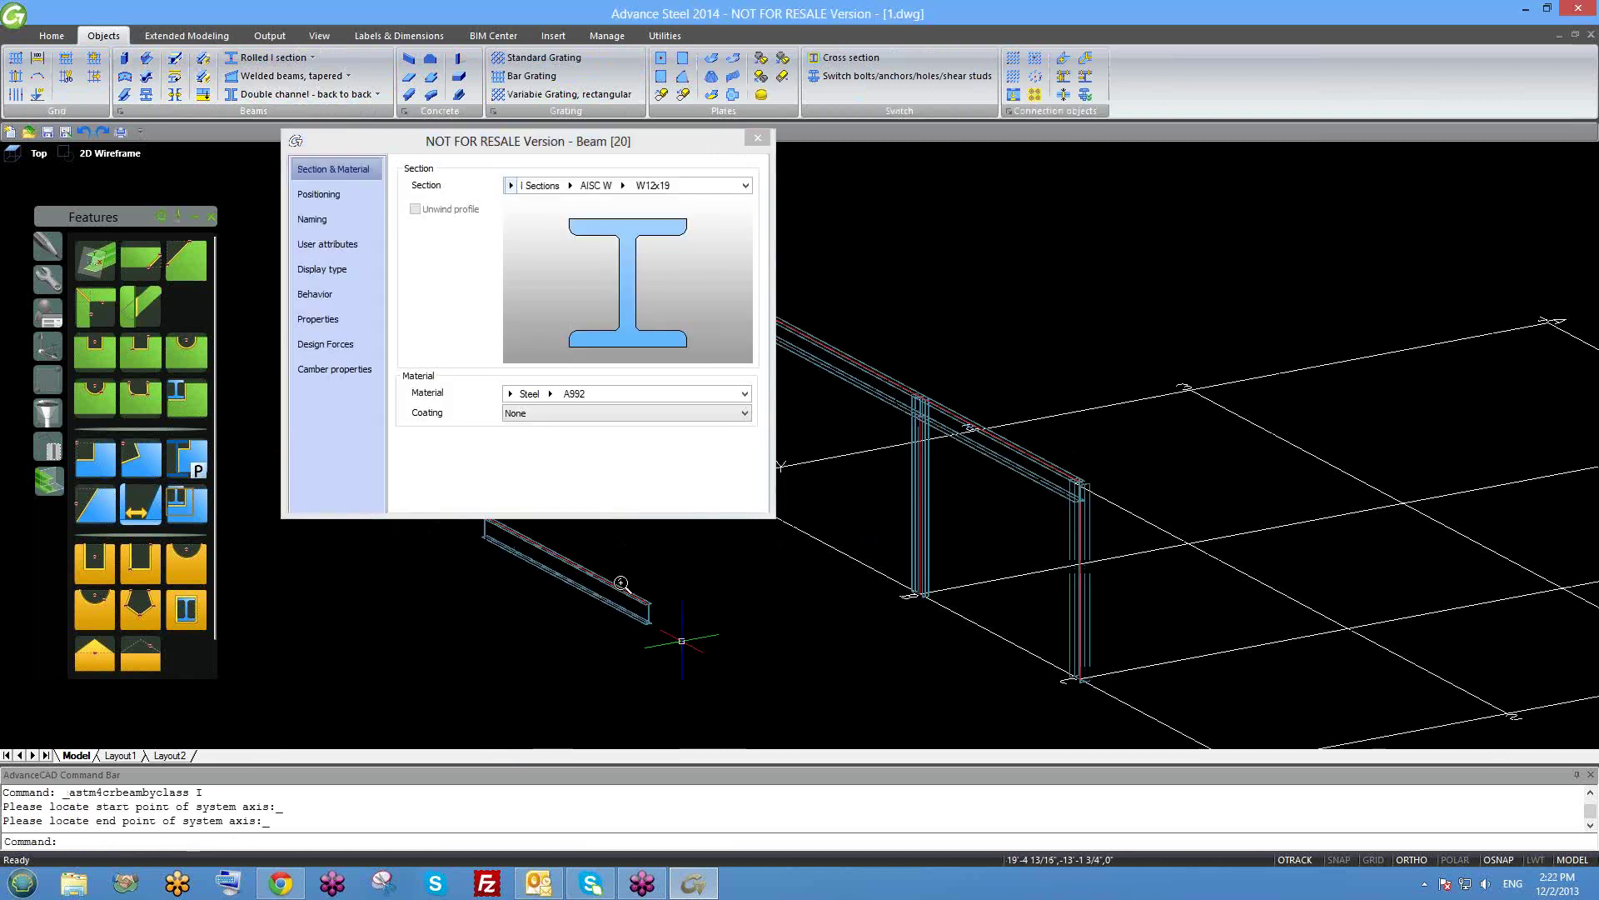
click(758, 138)
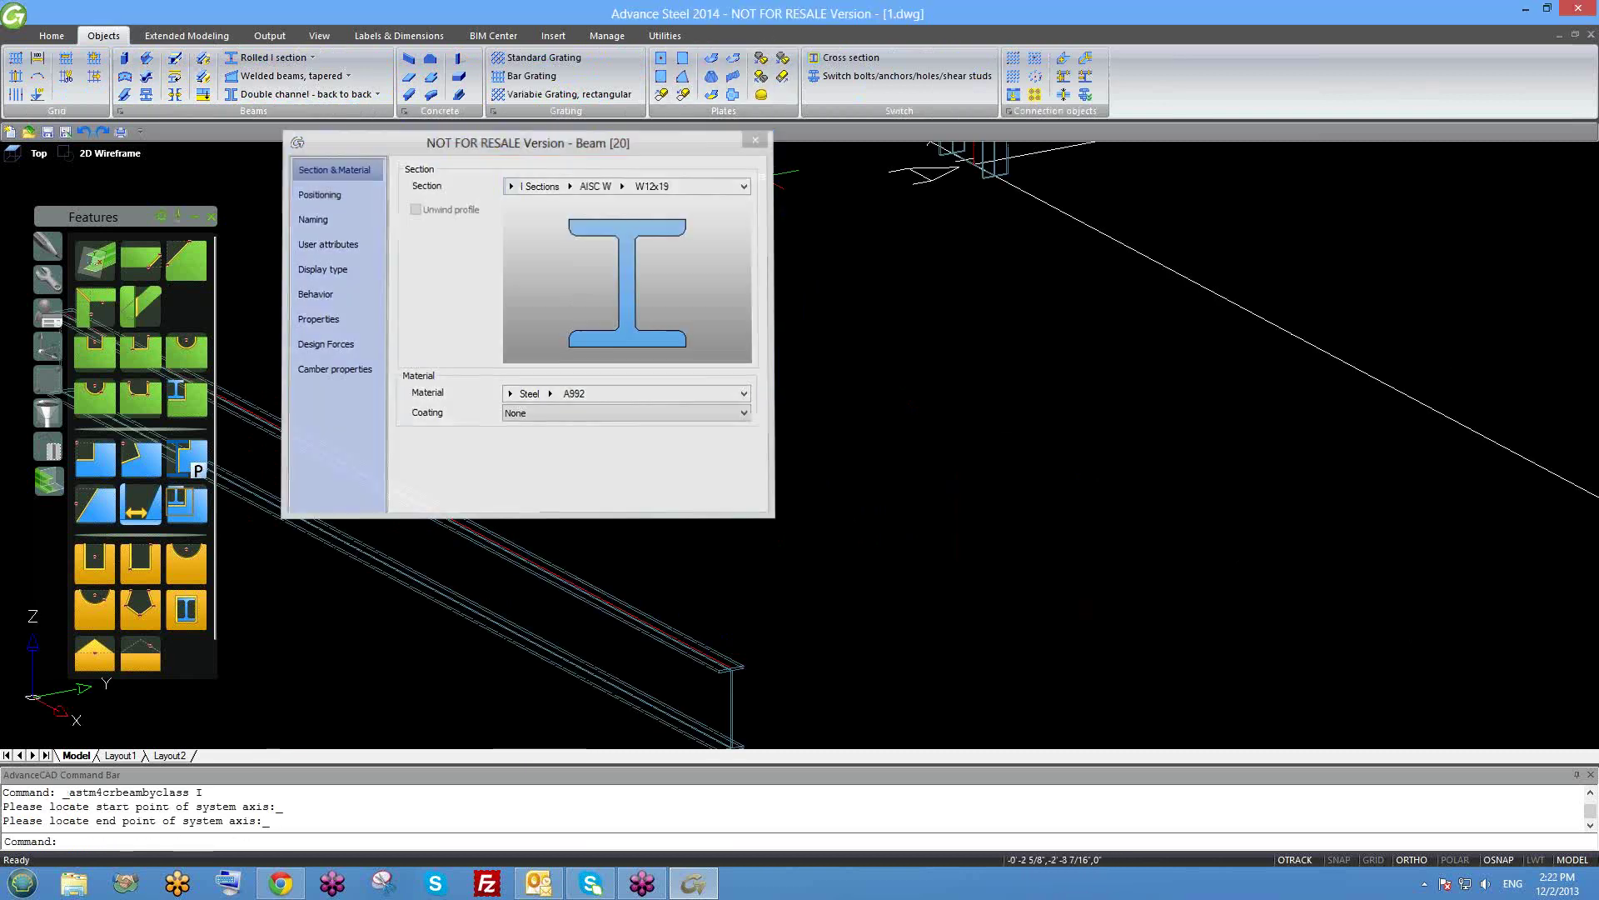
scroll(857, 535, up, 3)
scroll(867, 542, up, 2)
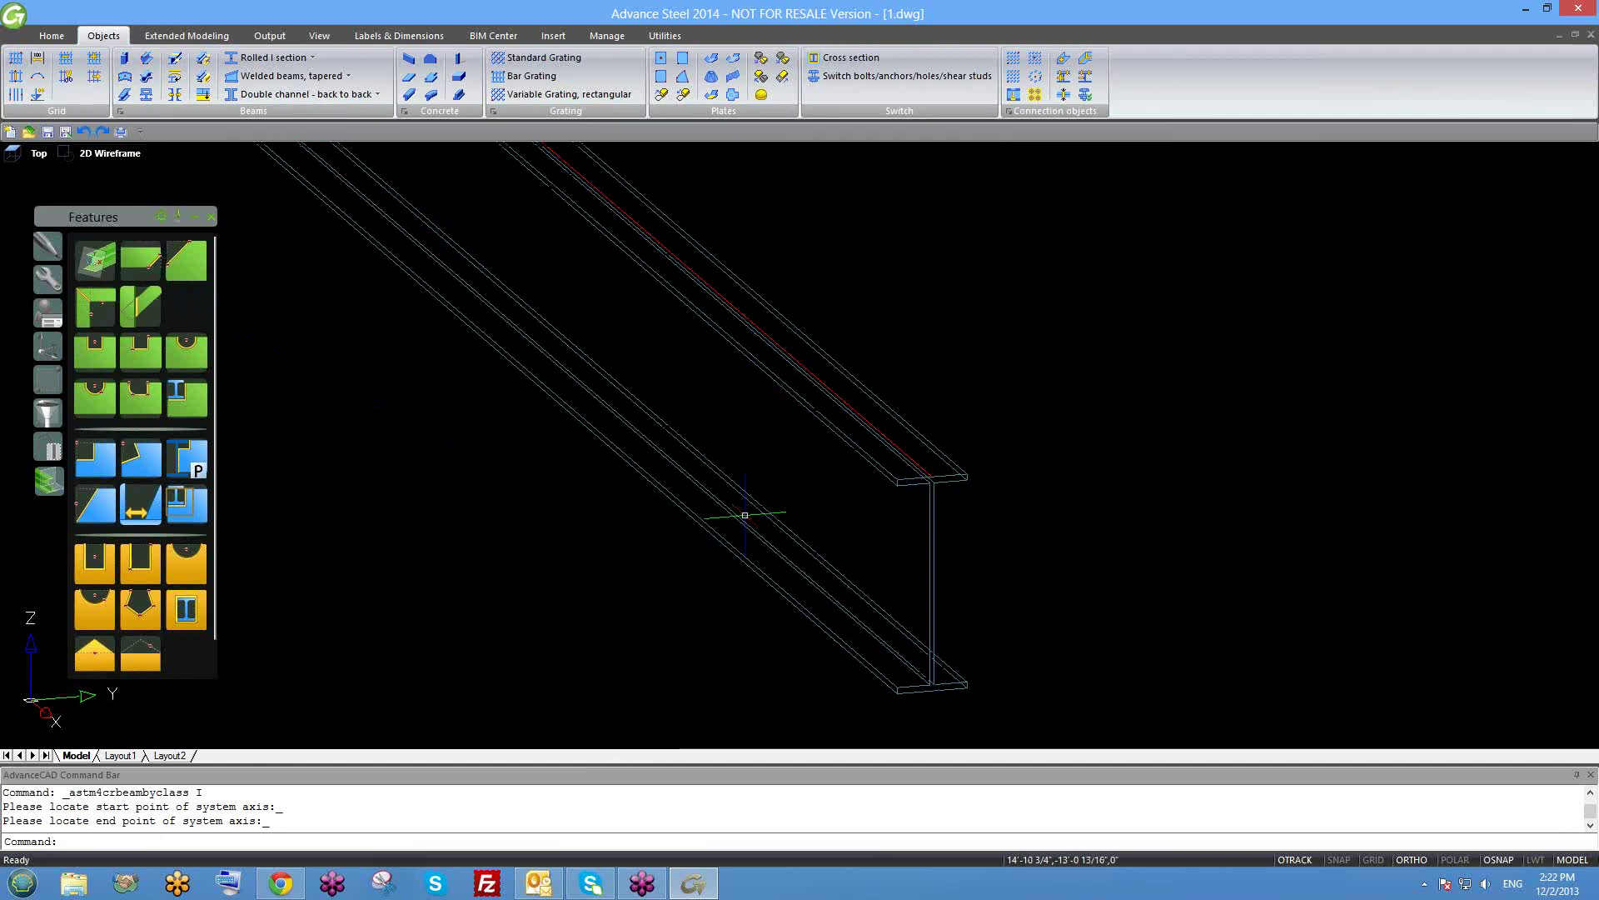
Review the new beam's display type and behavior properties.
click(137, 264)
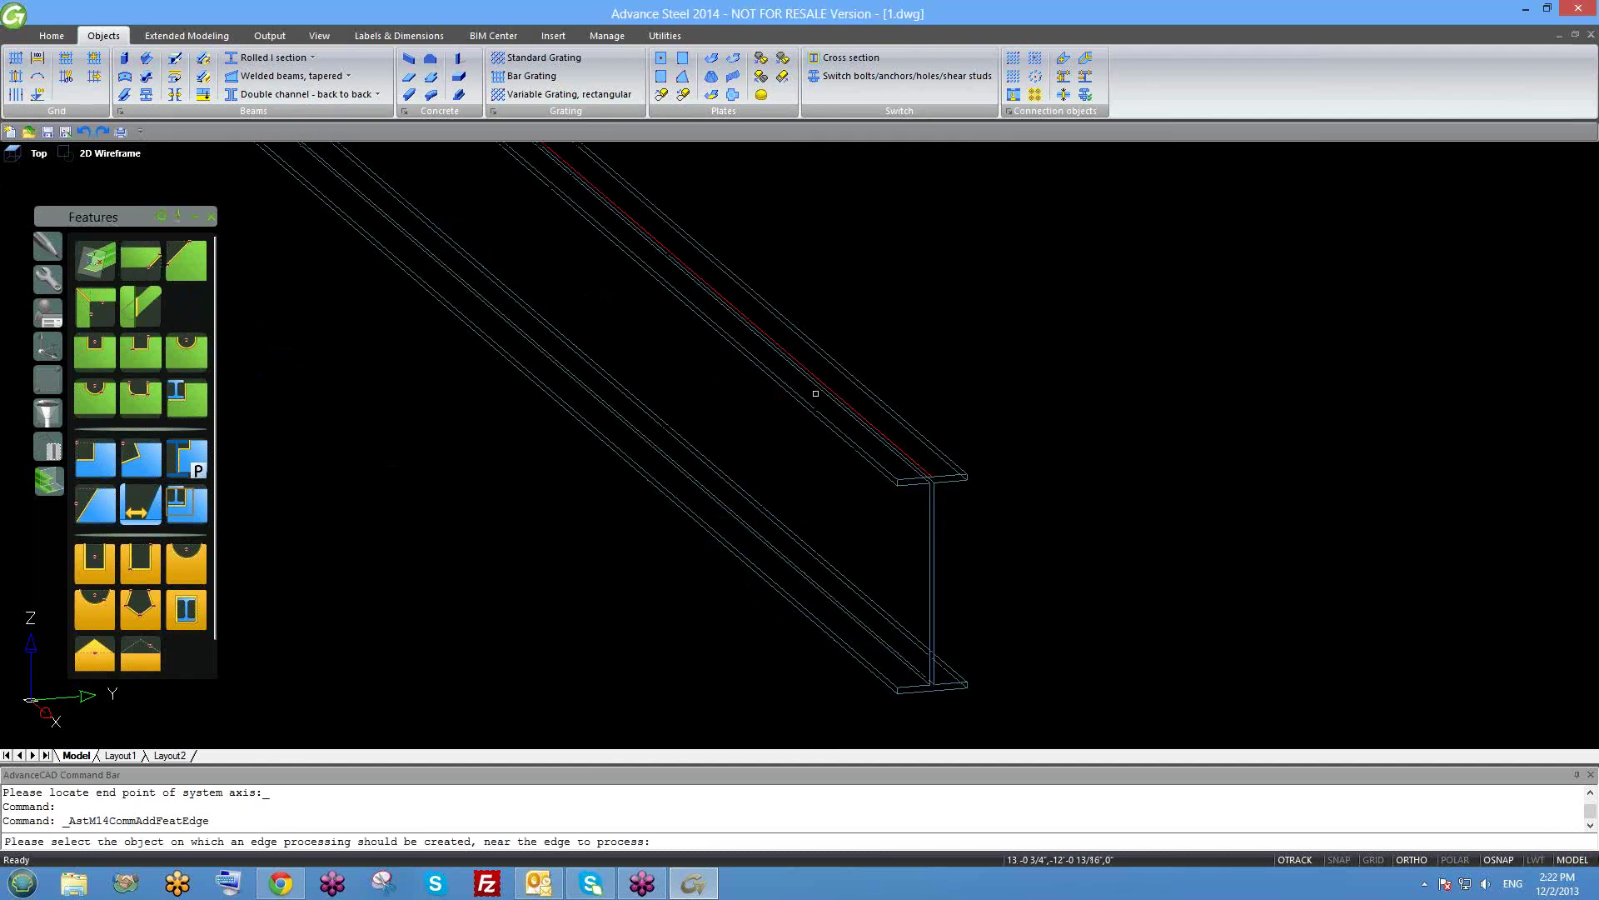
key(Escape)
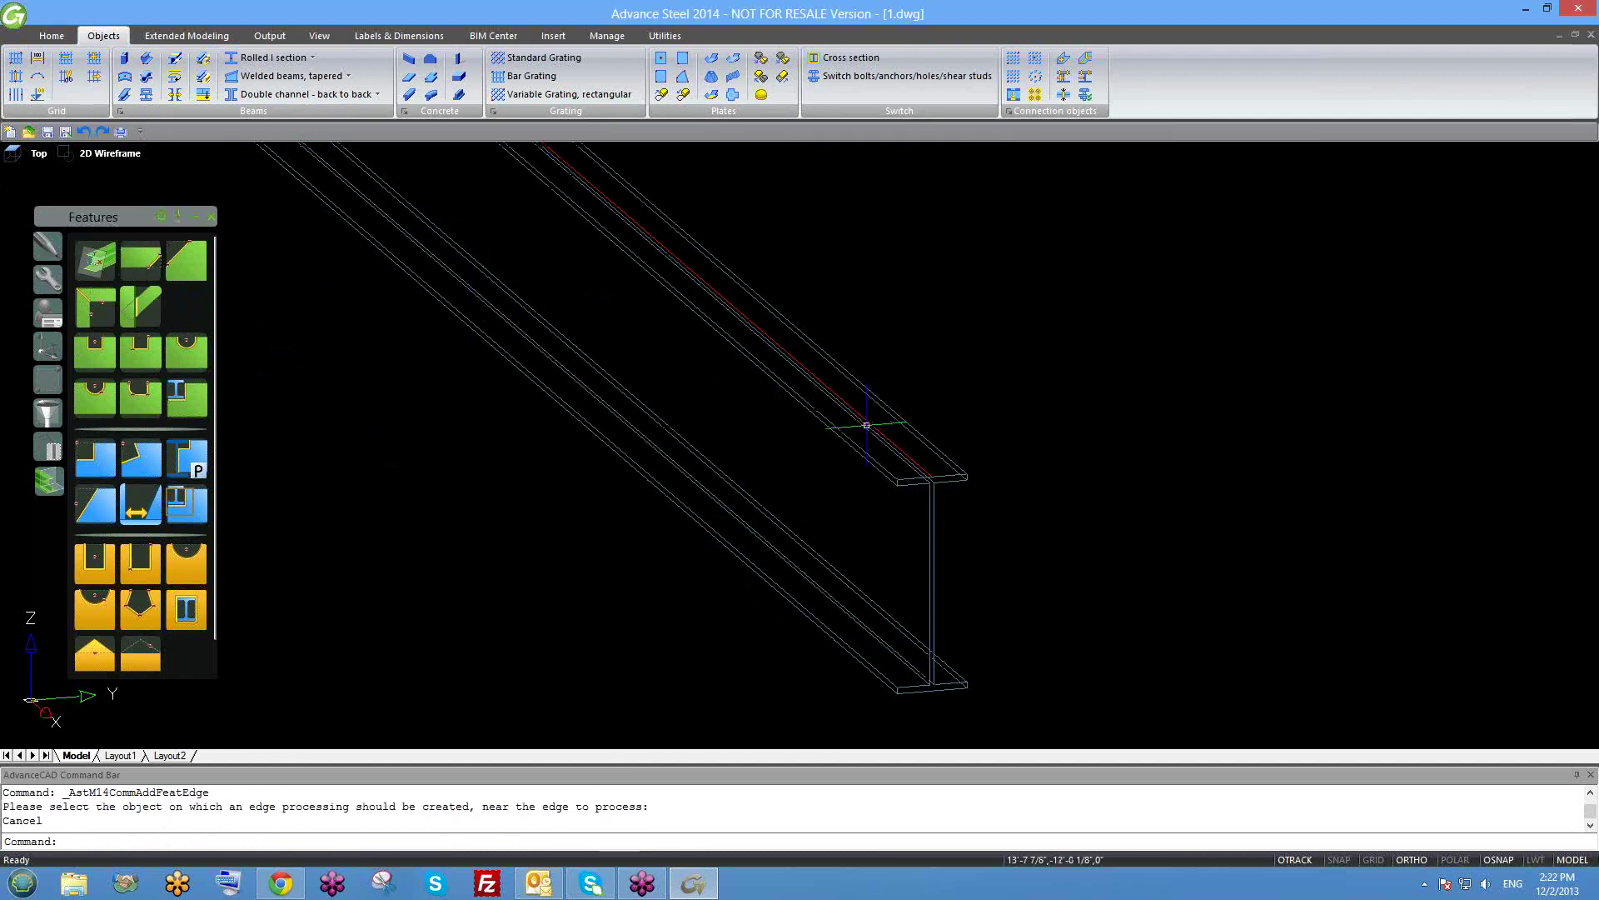
double_click(866, 425)
click(367, 269)
click(363, 295)
click(360, 278)
click(757, 139)
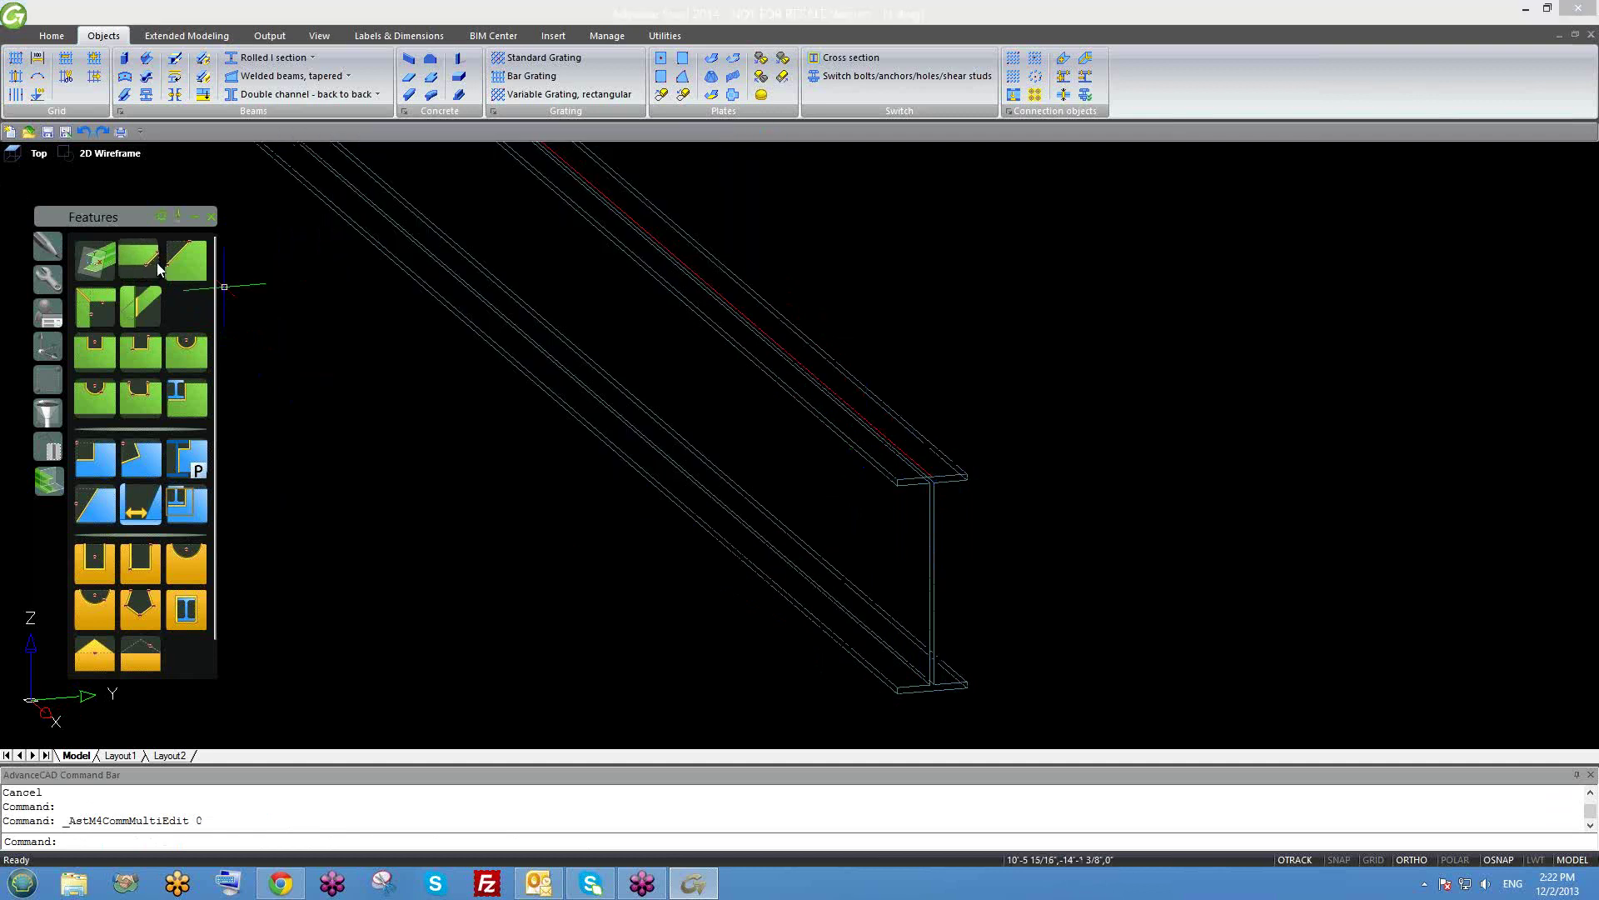
Add straight edge processing along the long far edge of the beam's top flange.
click(139, 260)
click(917, 436)
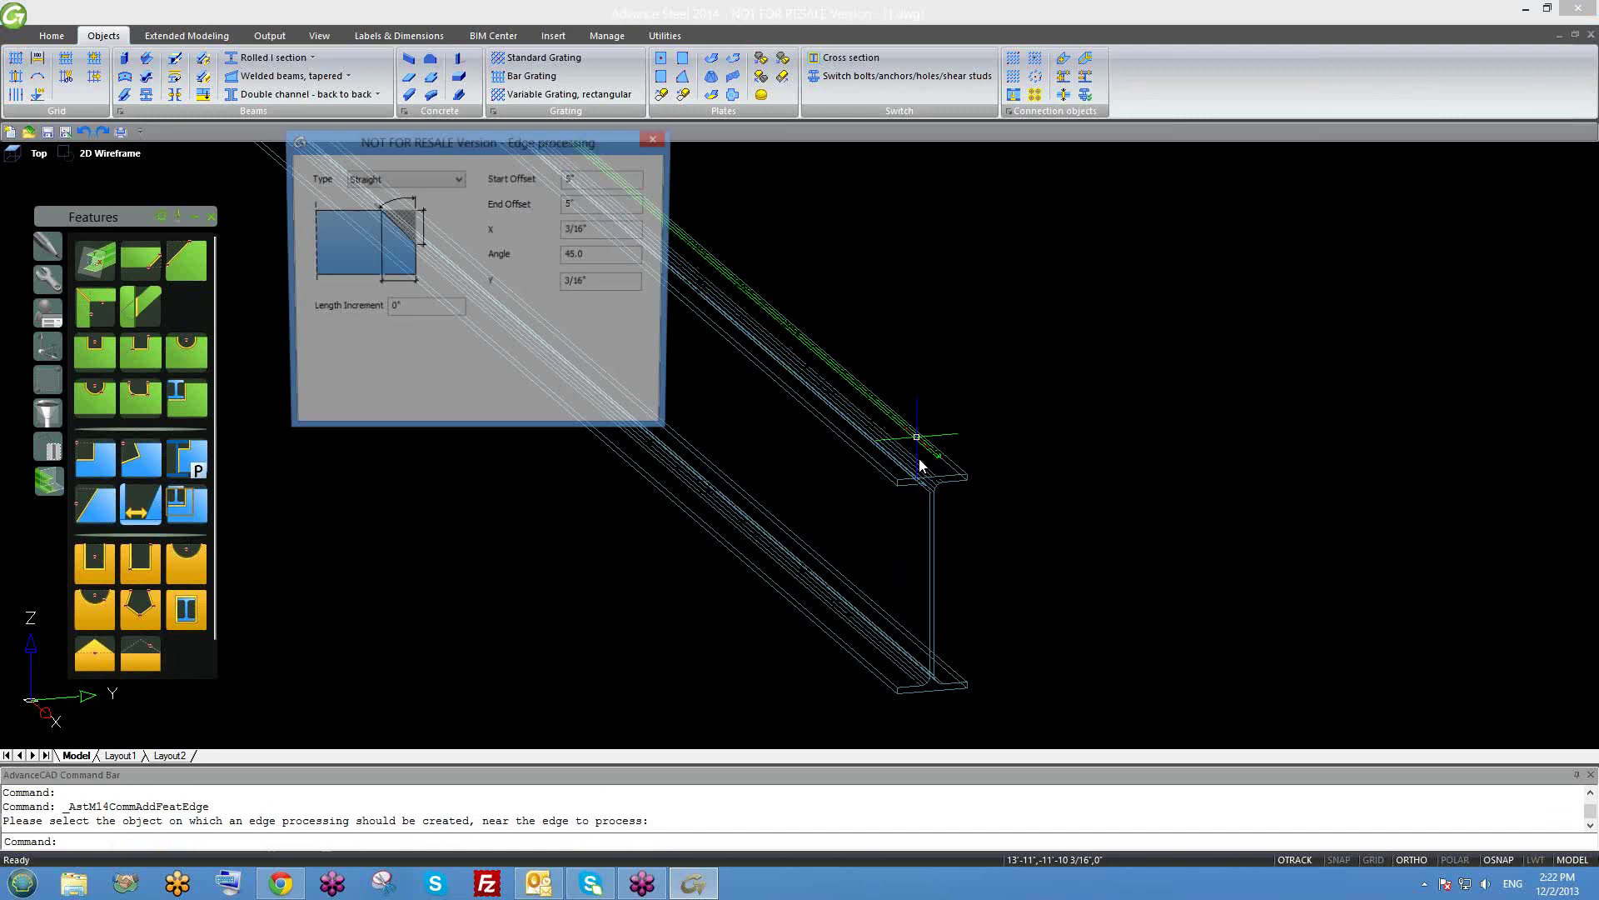
scroll(837, 409, up, 2)
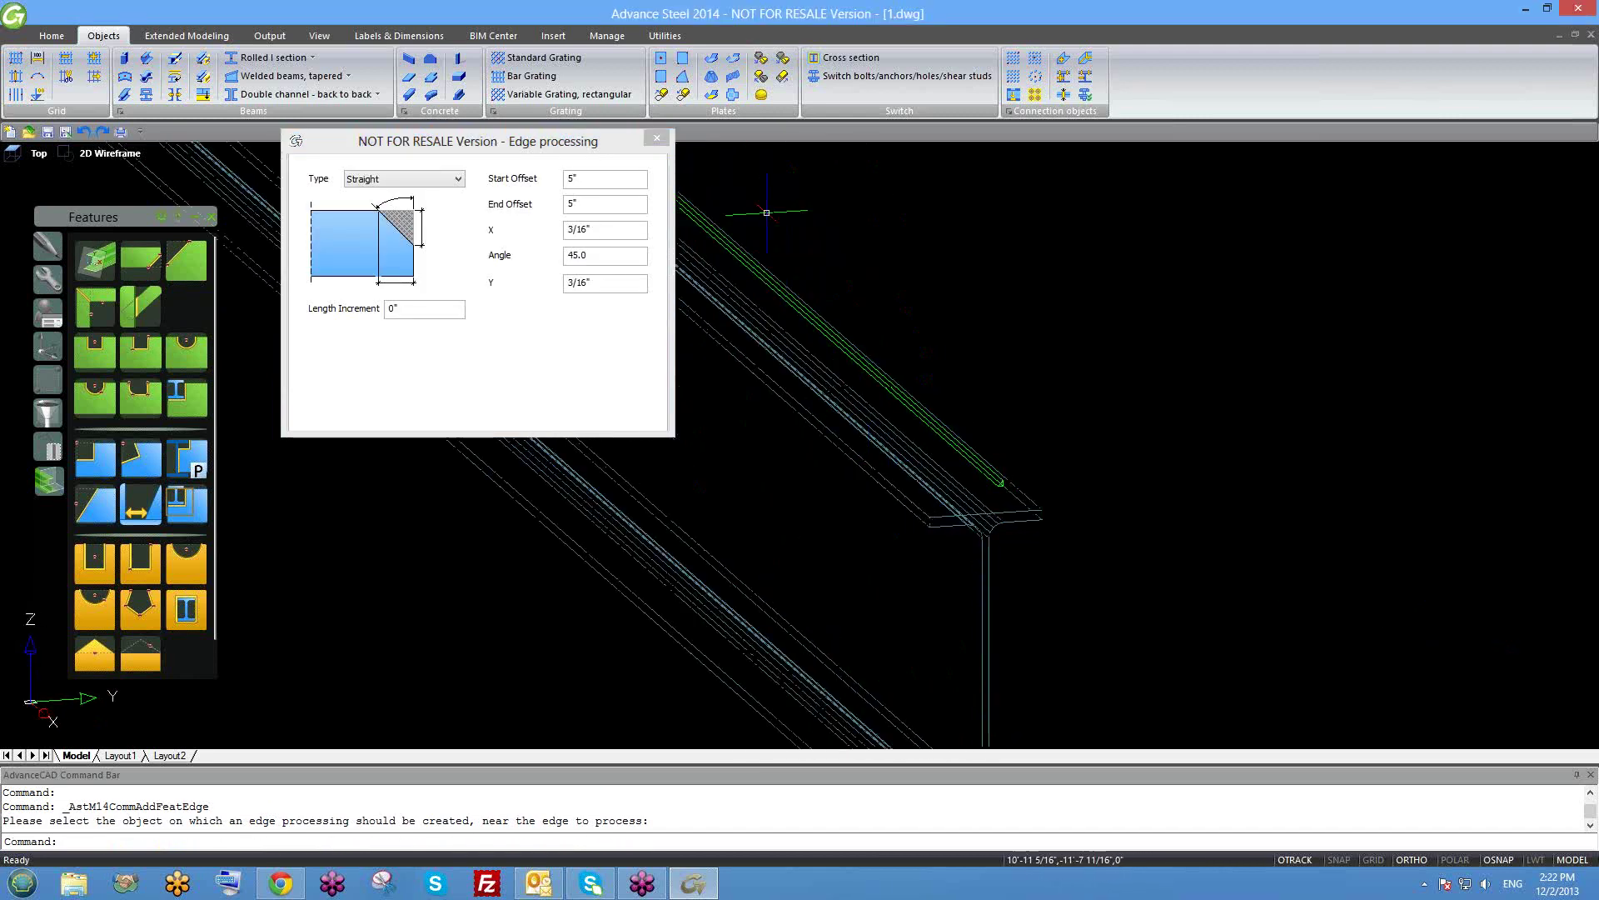
key(Escape)
Check the display type options of the edge-processed beam.
double_click(967, 483)
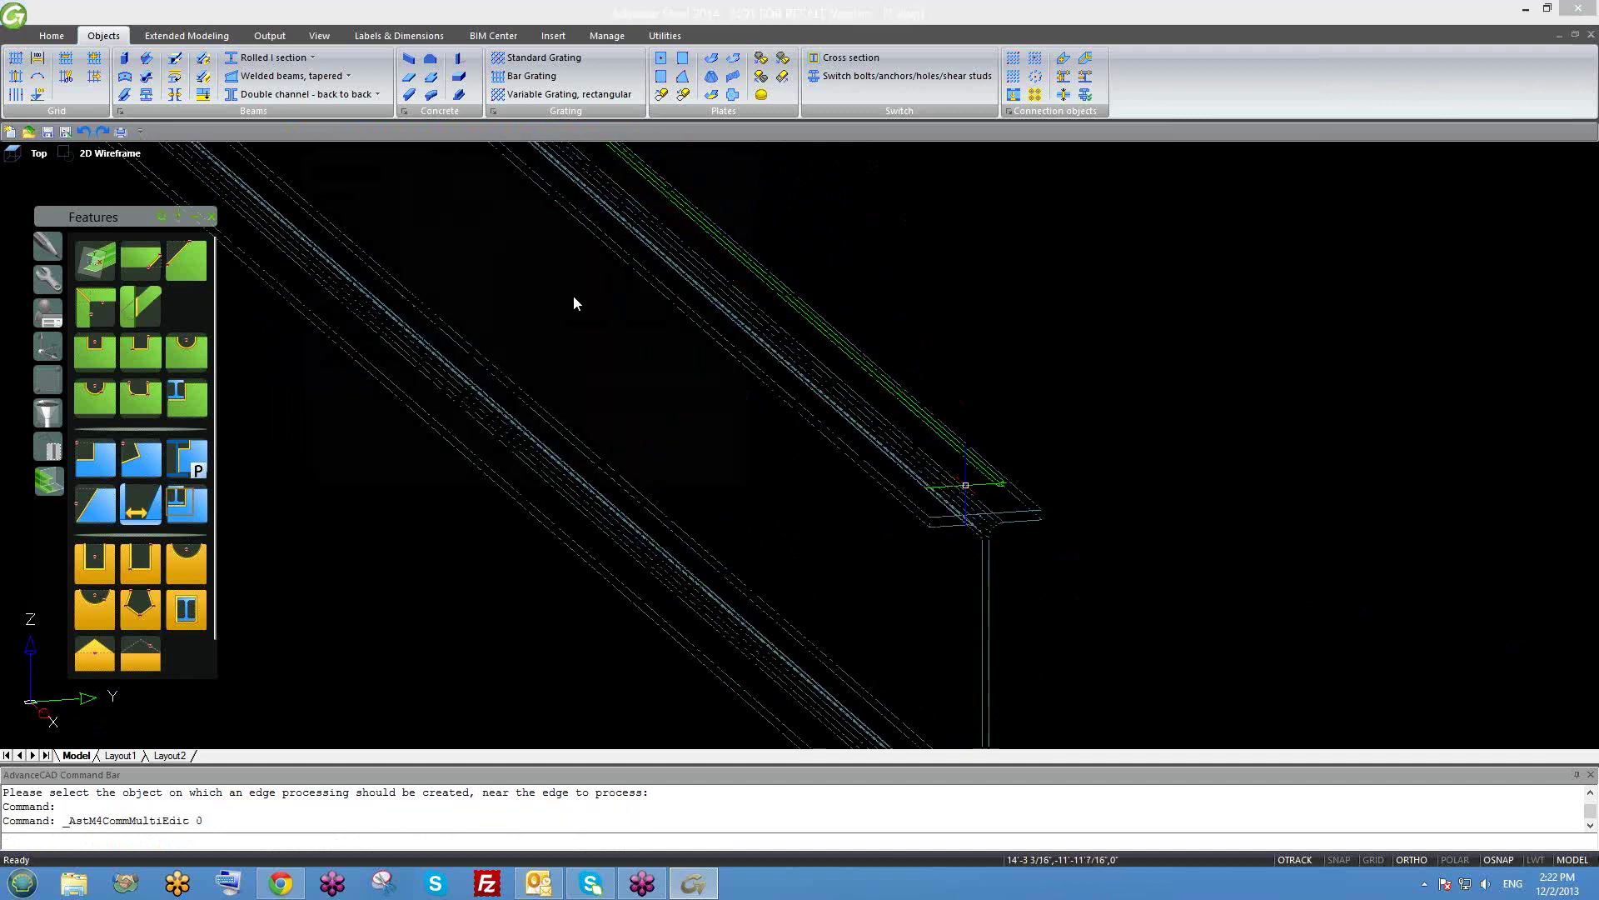
click(321, 269)
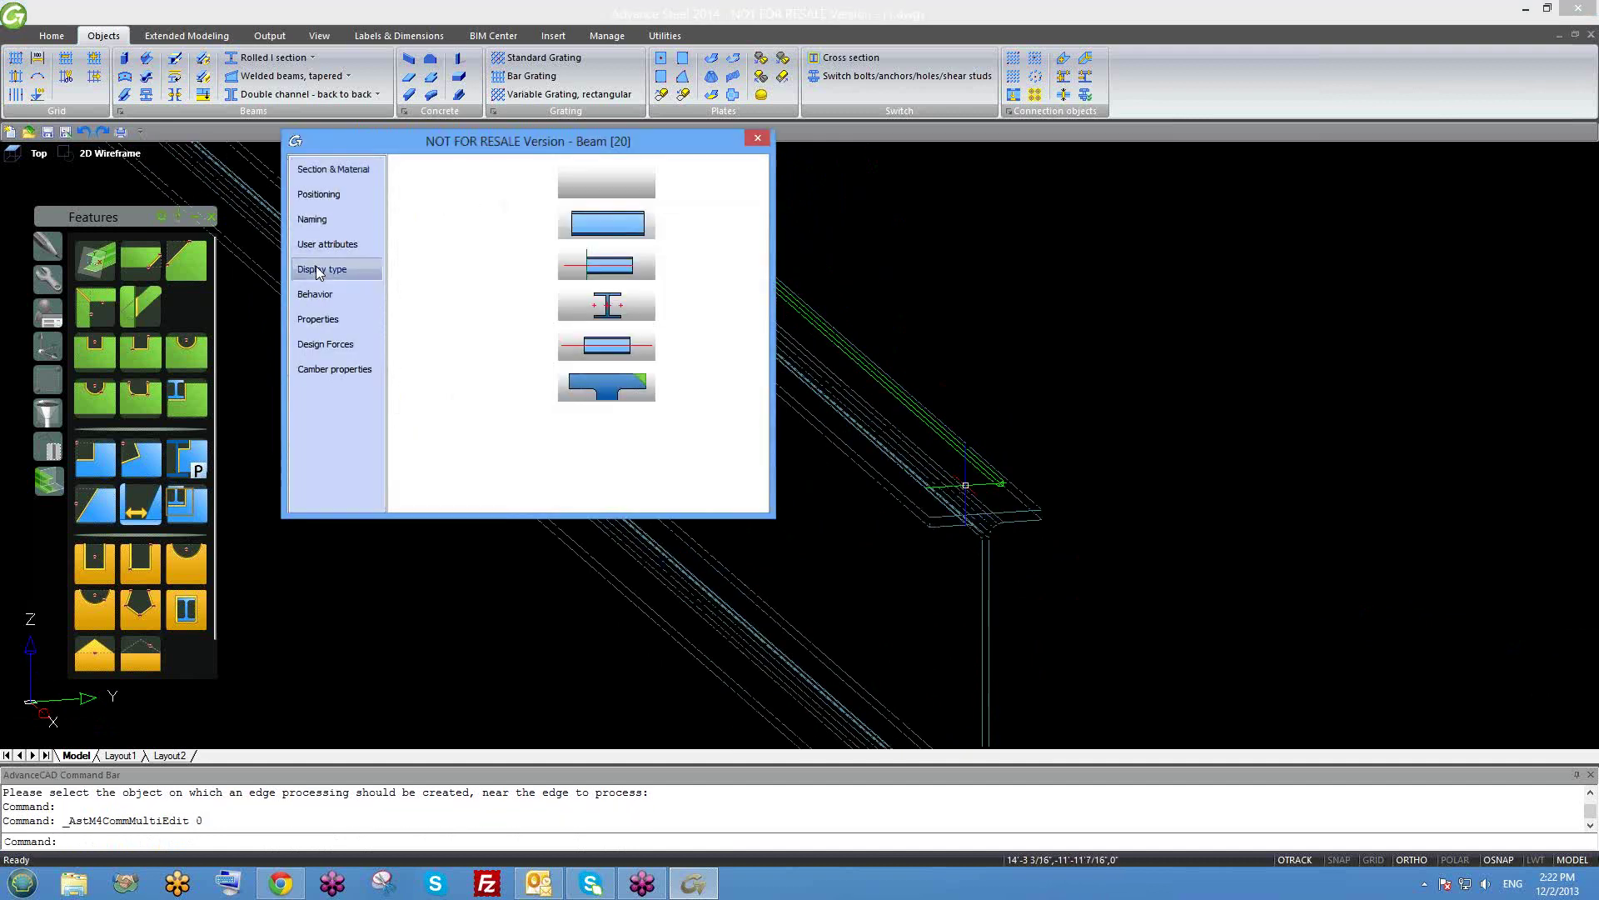
click(757, 138)
scroll(1027, 347, up, 5)
Erase the beam together with its edge processing.
click(1031, 342)
click(1030, 340)
click(1029, 319)
click(1035, 328)
text(e)
key(Return)
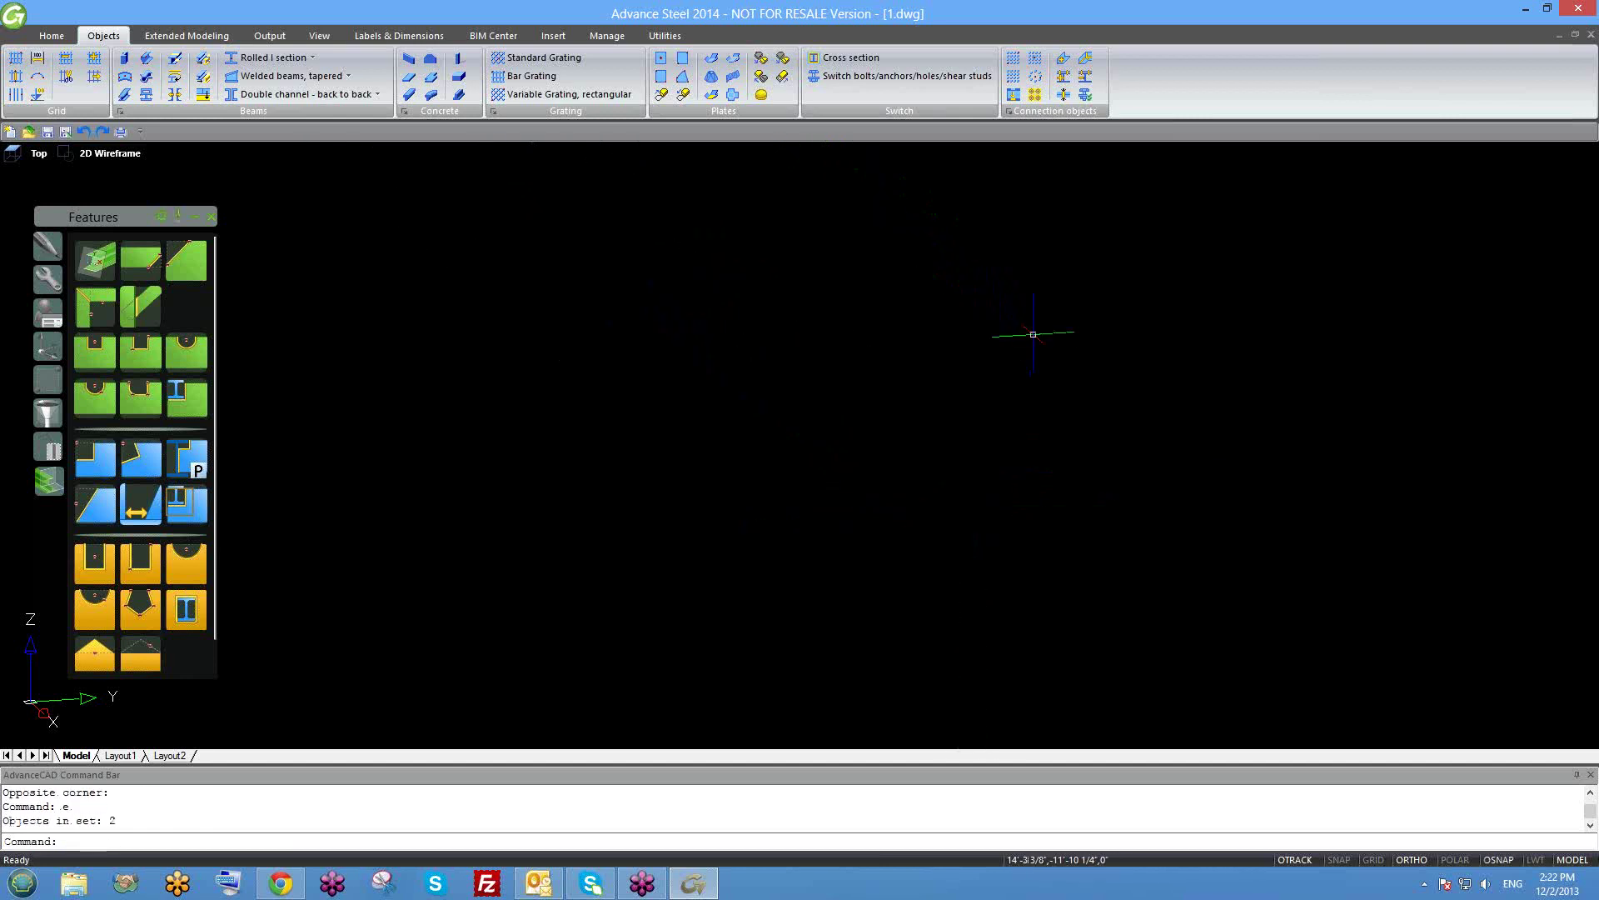
click(270, 36)
click(276, 63)
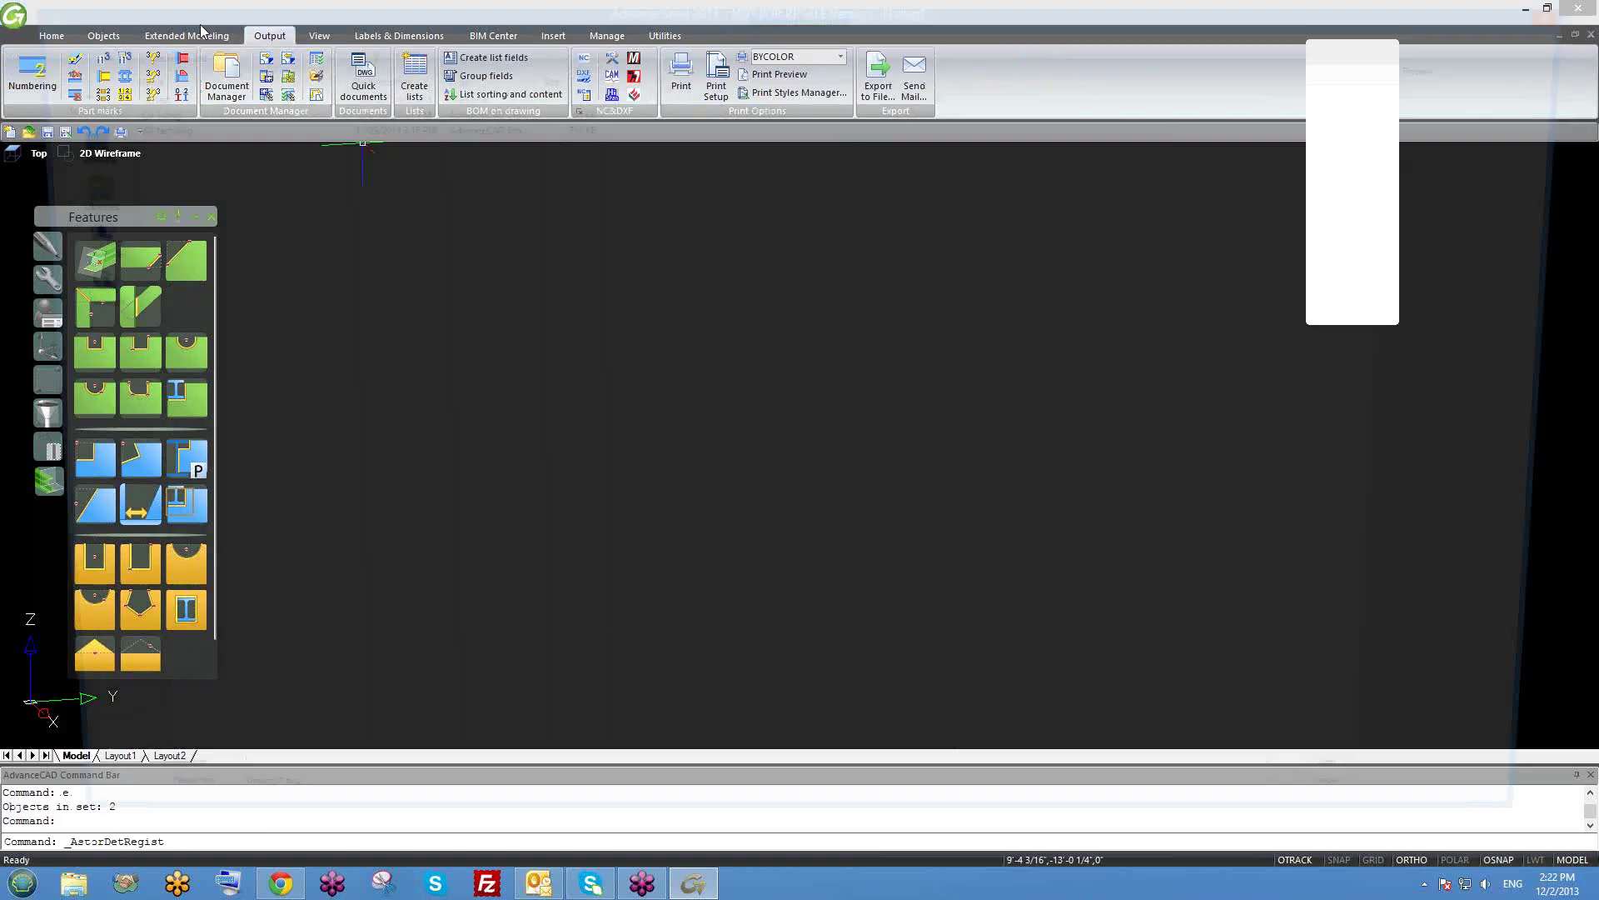
key(Escape)
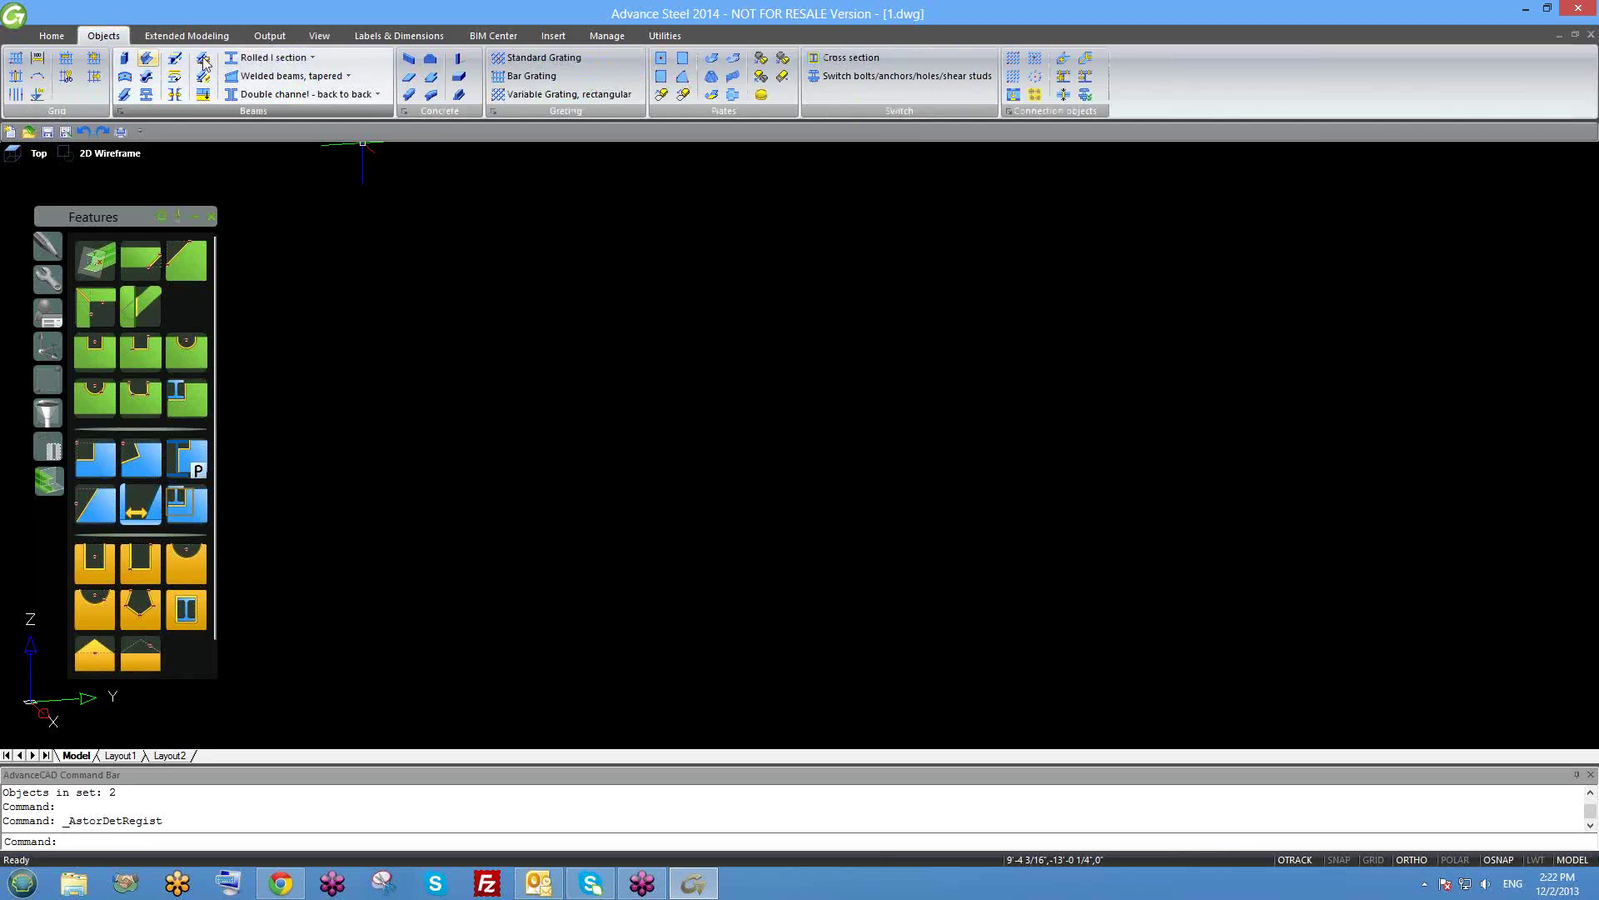
Draw a replacement W12x19 rolled I section beam in the empty area.
click(267, 57)
click(548, 342)
click(992, 633)
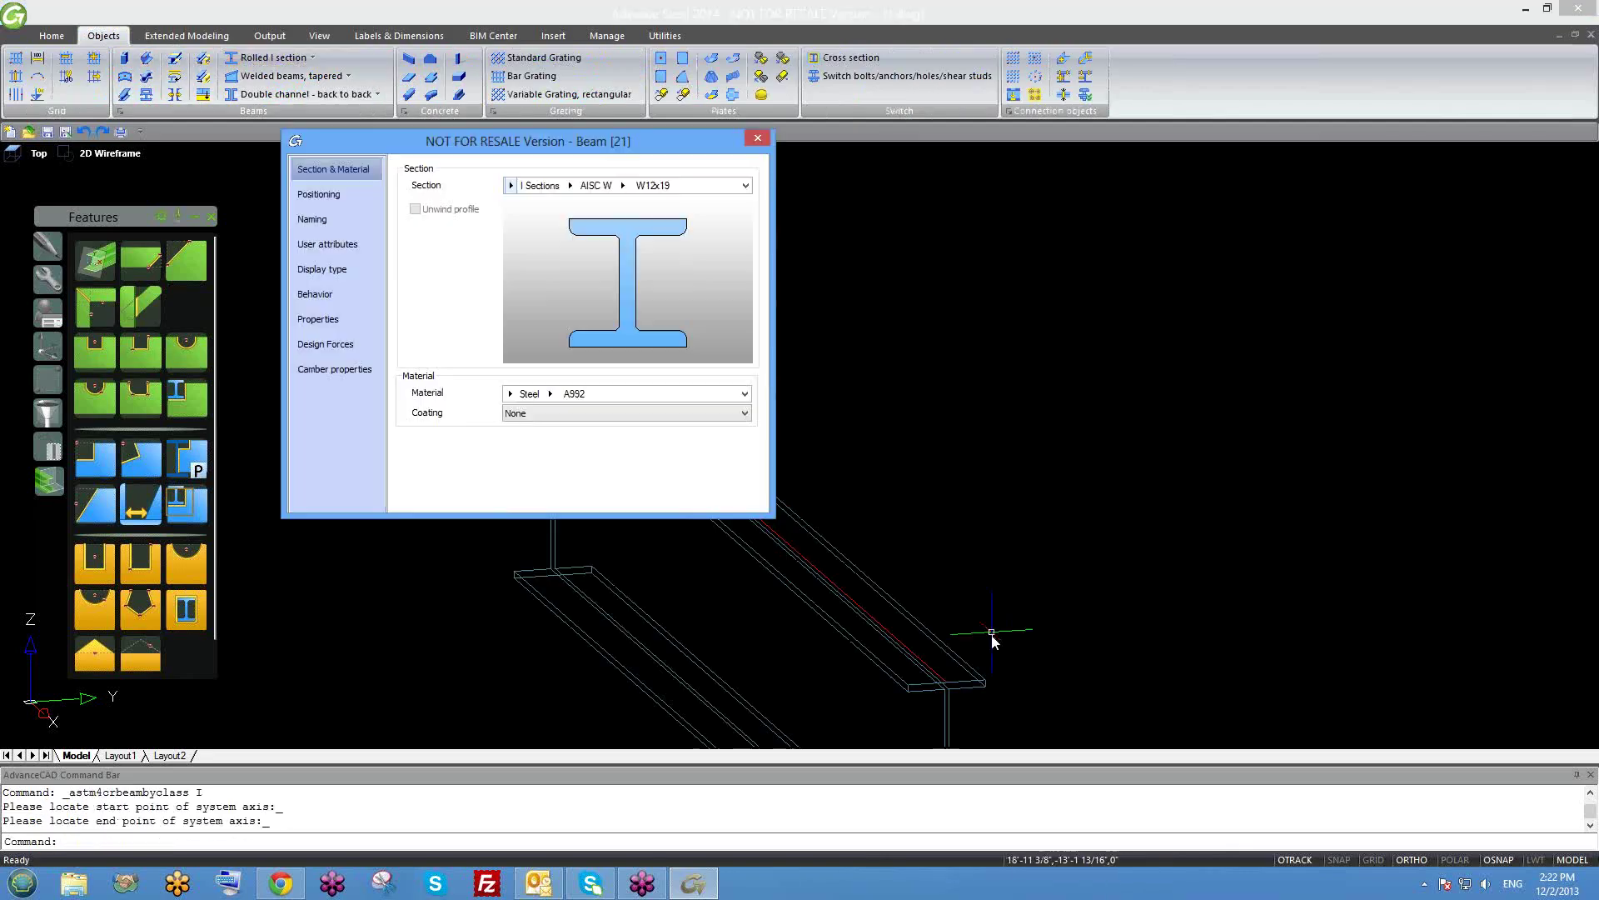
scroll(992, 632, down, 2)
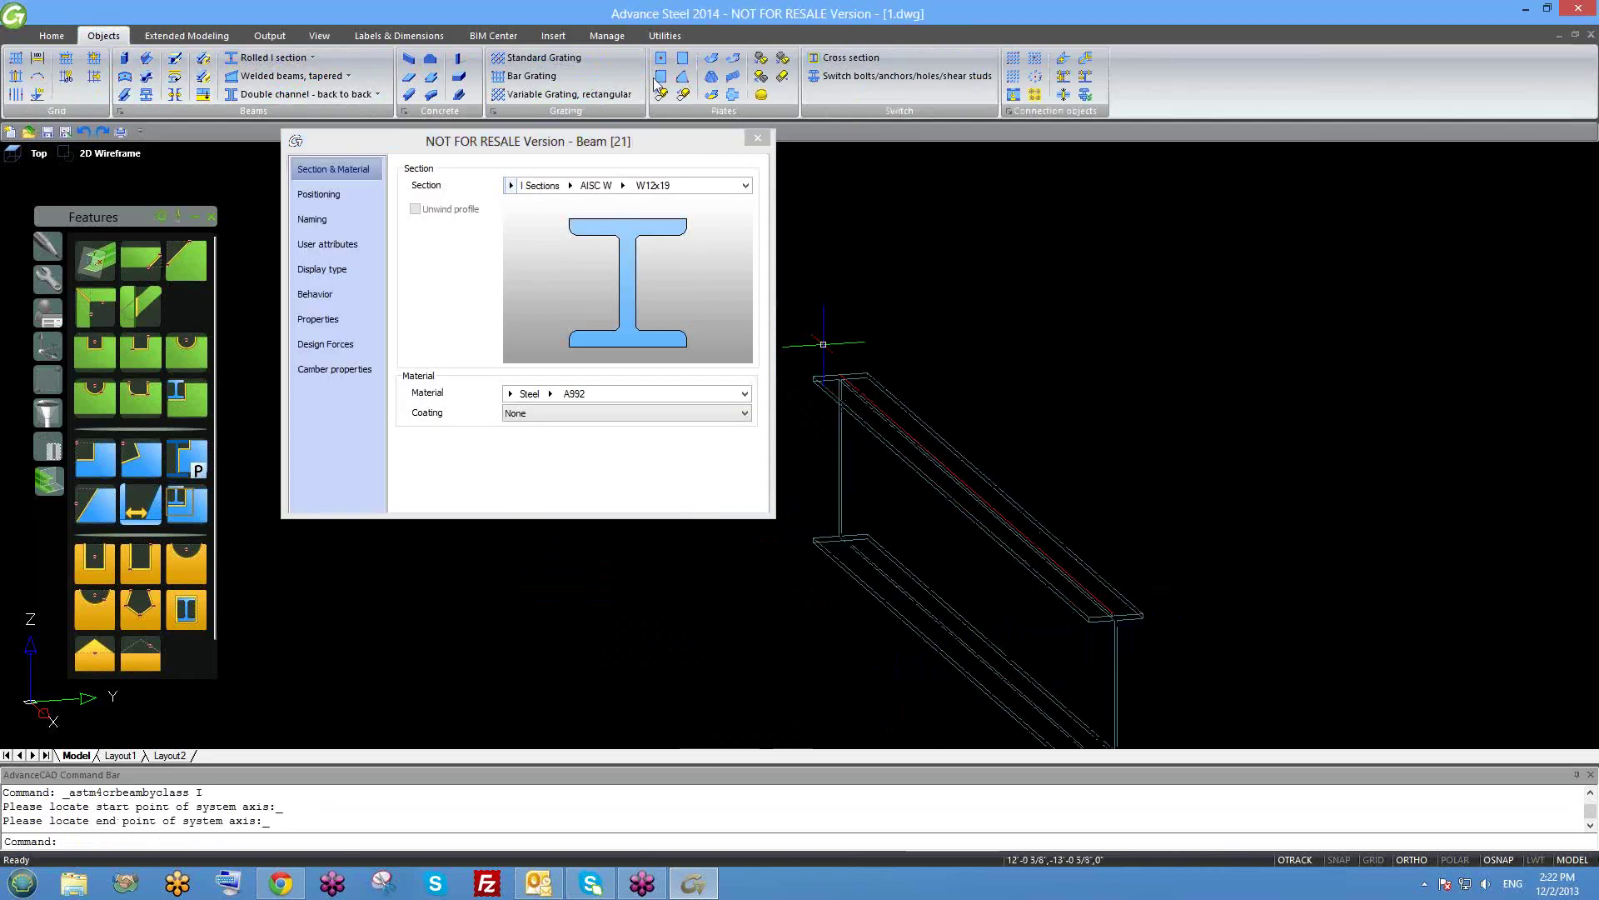
click(758, 138)
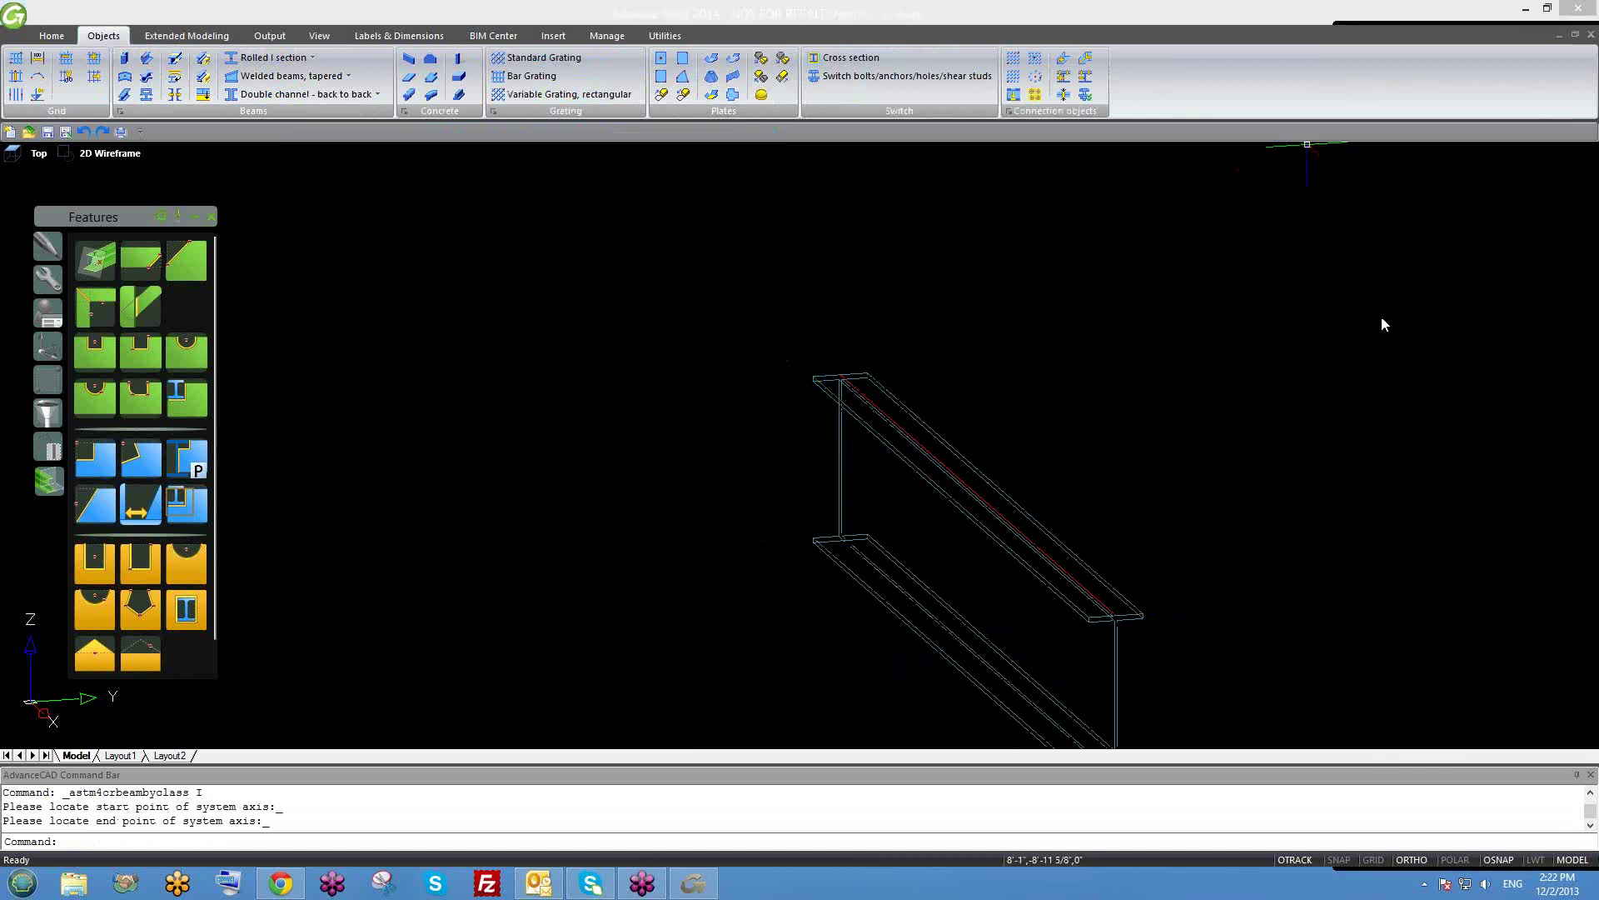
middle_drag(916, 429, 786, 322)
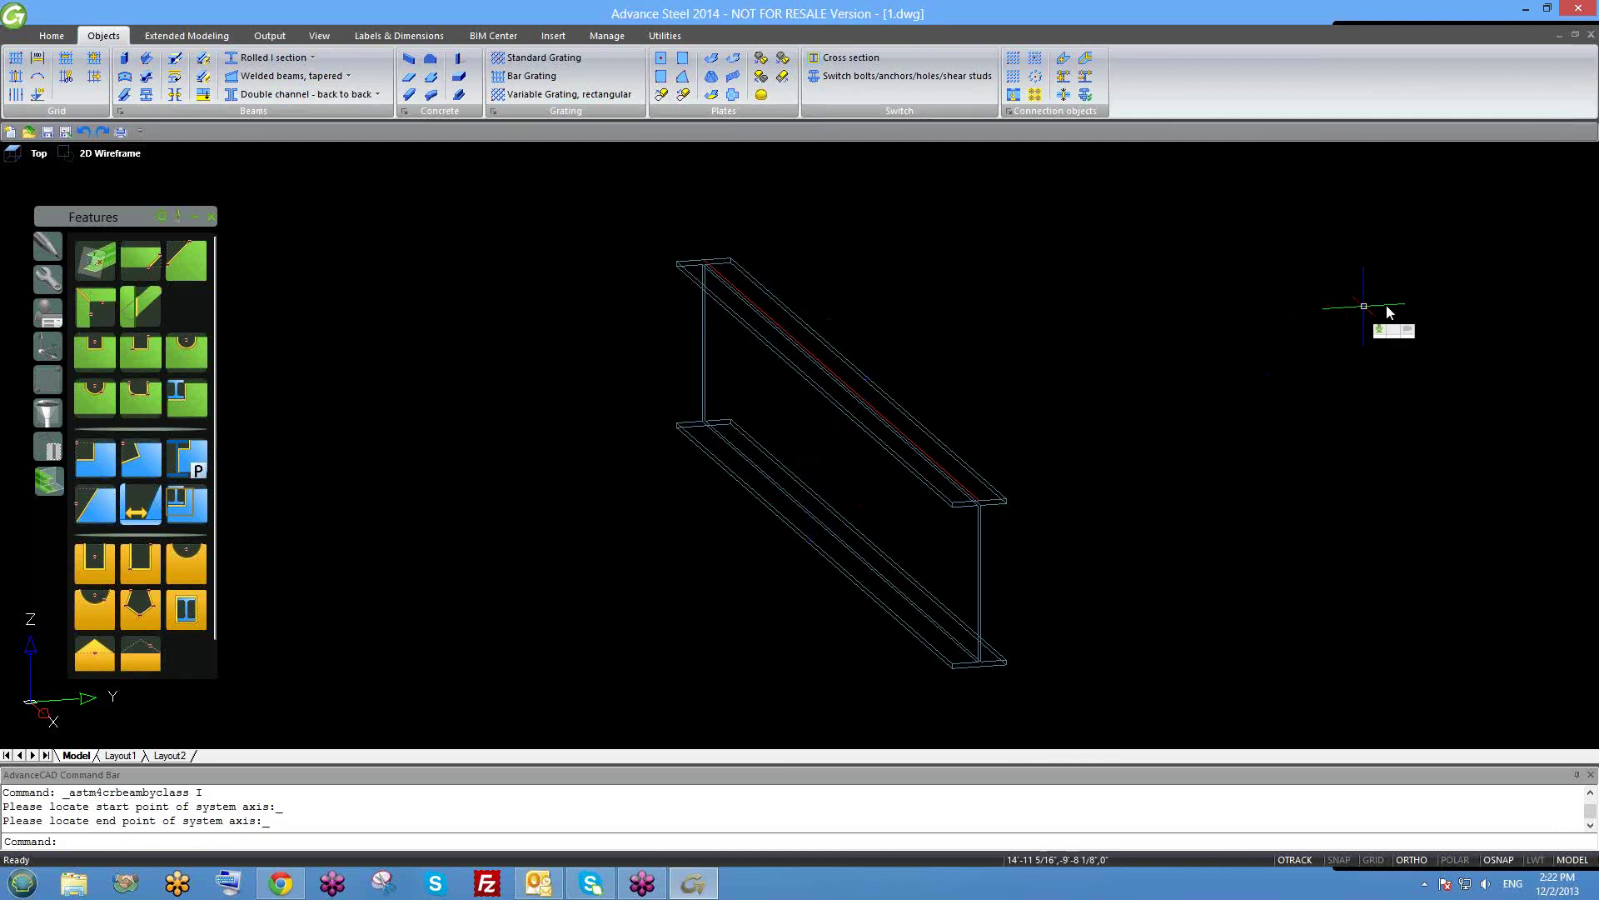
middle_drag(1027, 423, 981, 432)
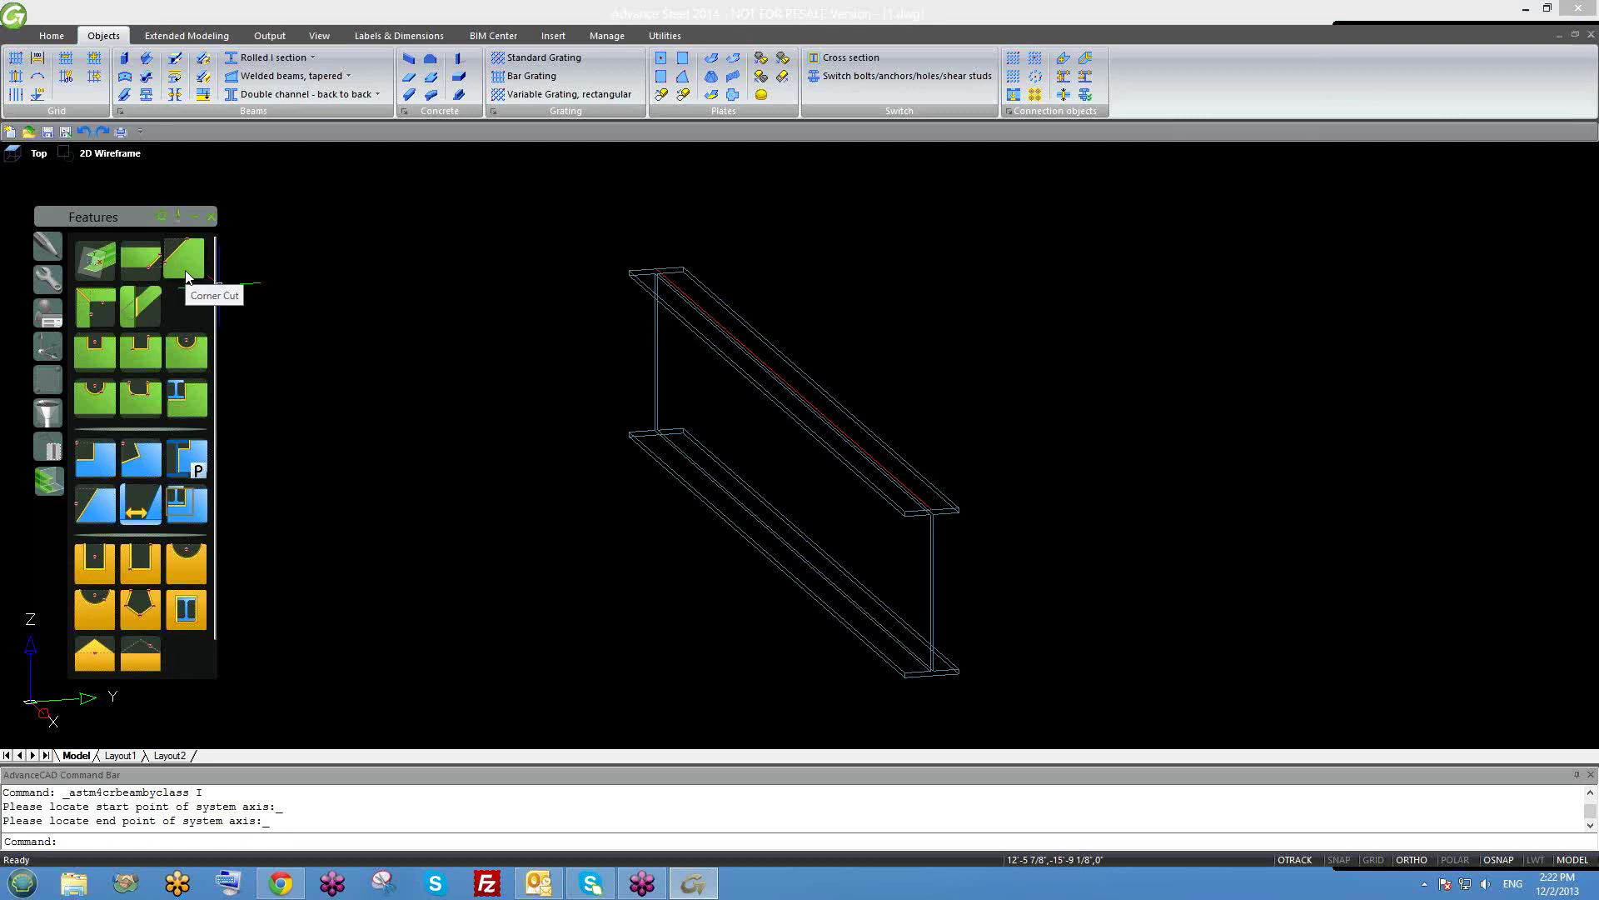
Cut a rectangular contour notch centred on the end of the beam's top flange.
click(94, 353)
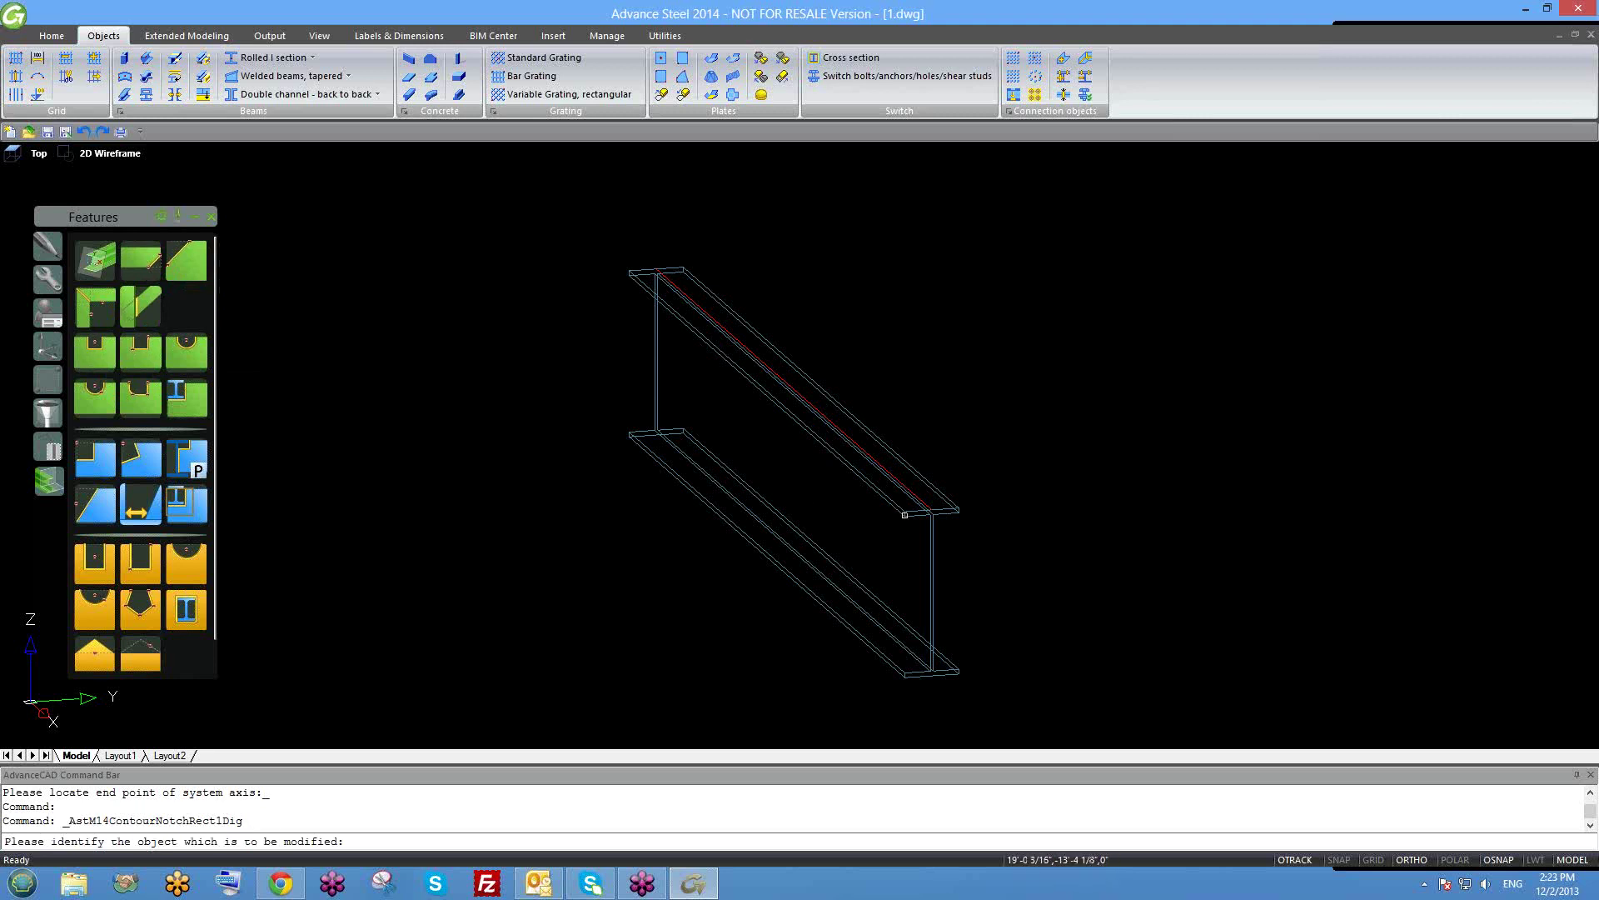
click(916, 514)
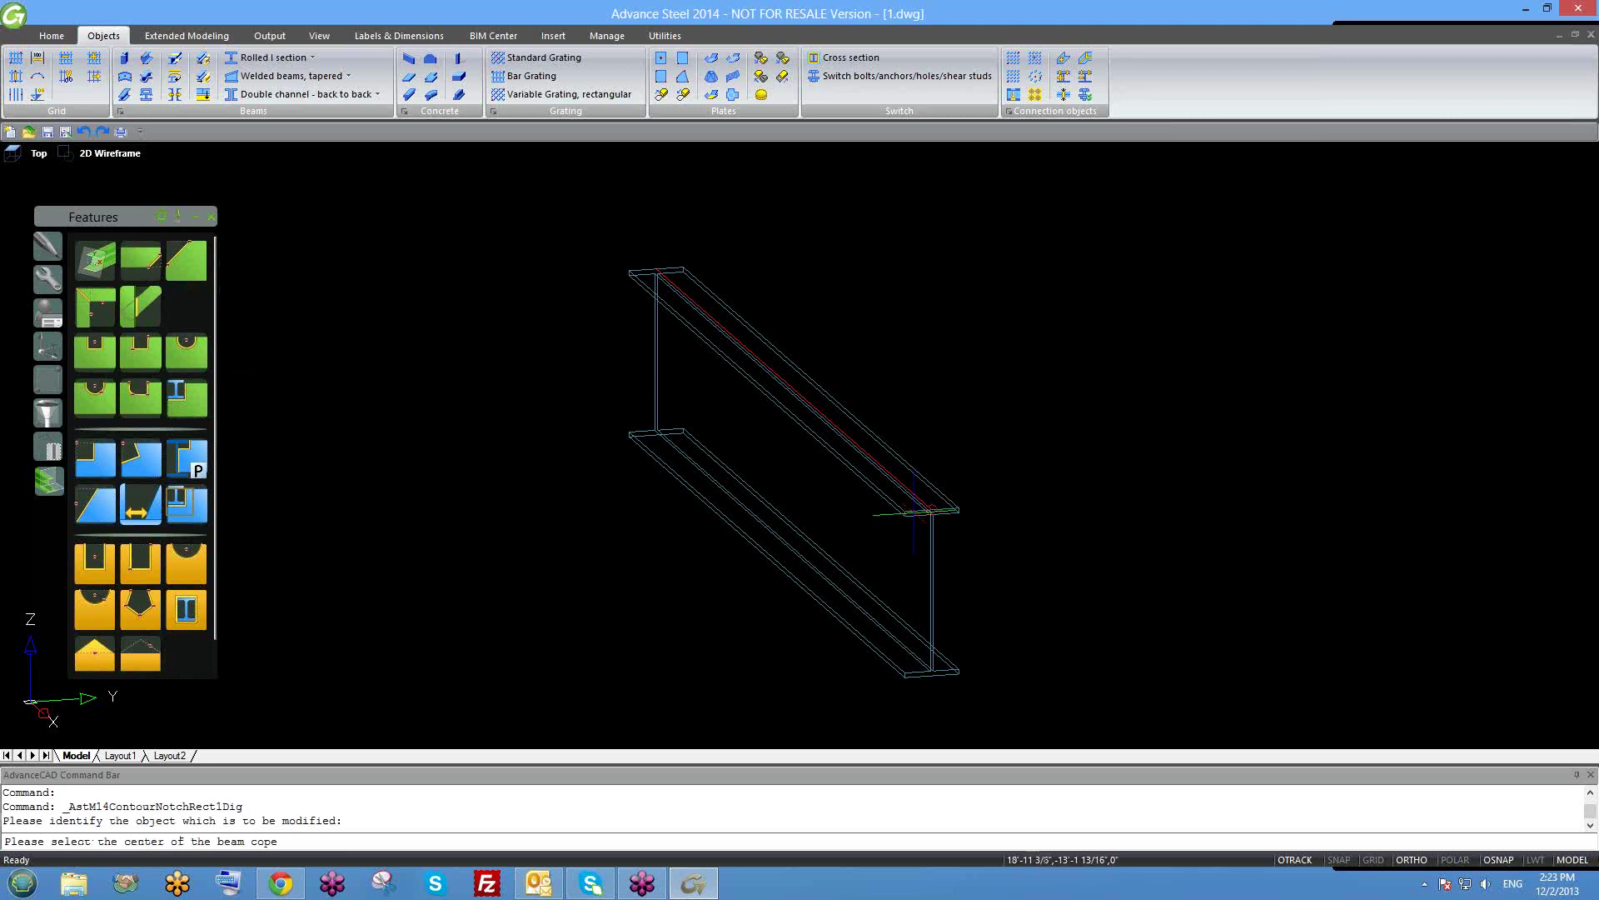
click(932, 508)
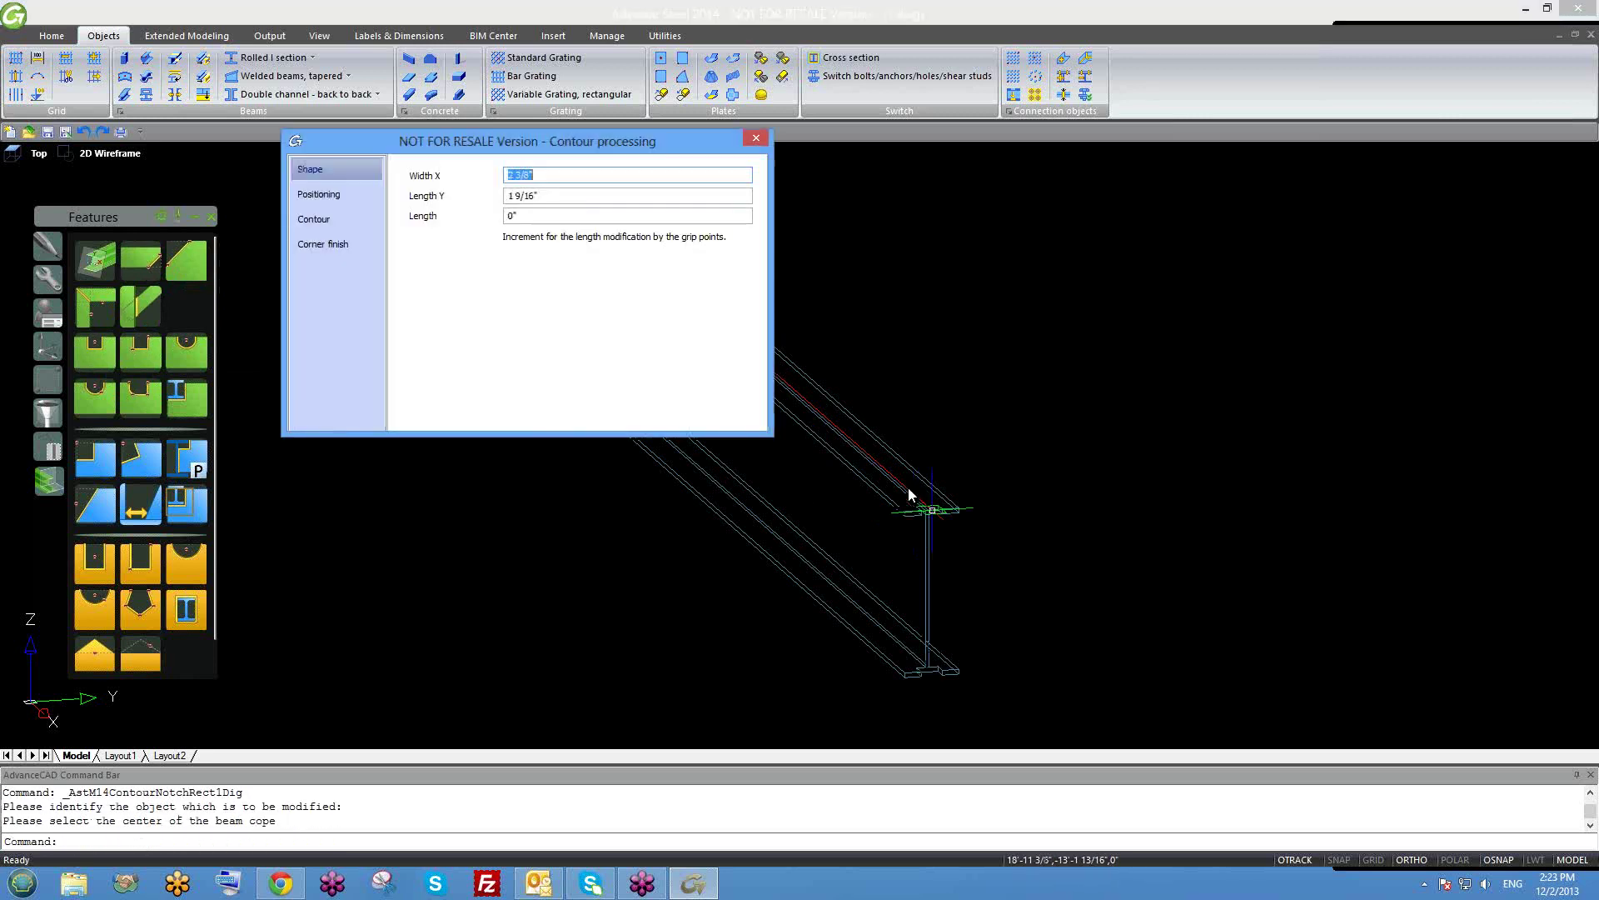
click(755, 139)
Review the notch's contour, positioning and shape settings.
scroll(913, 546, up, 3)
double_click(913, 545)
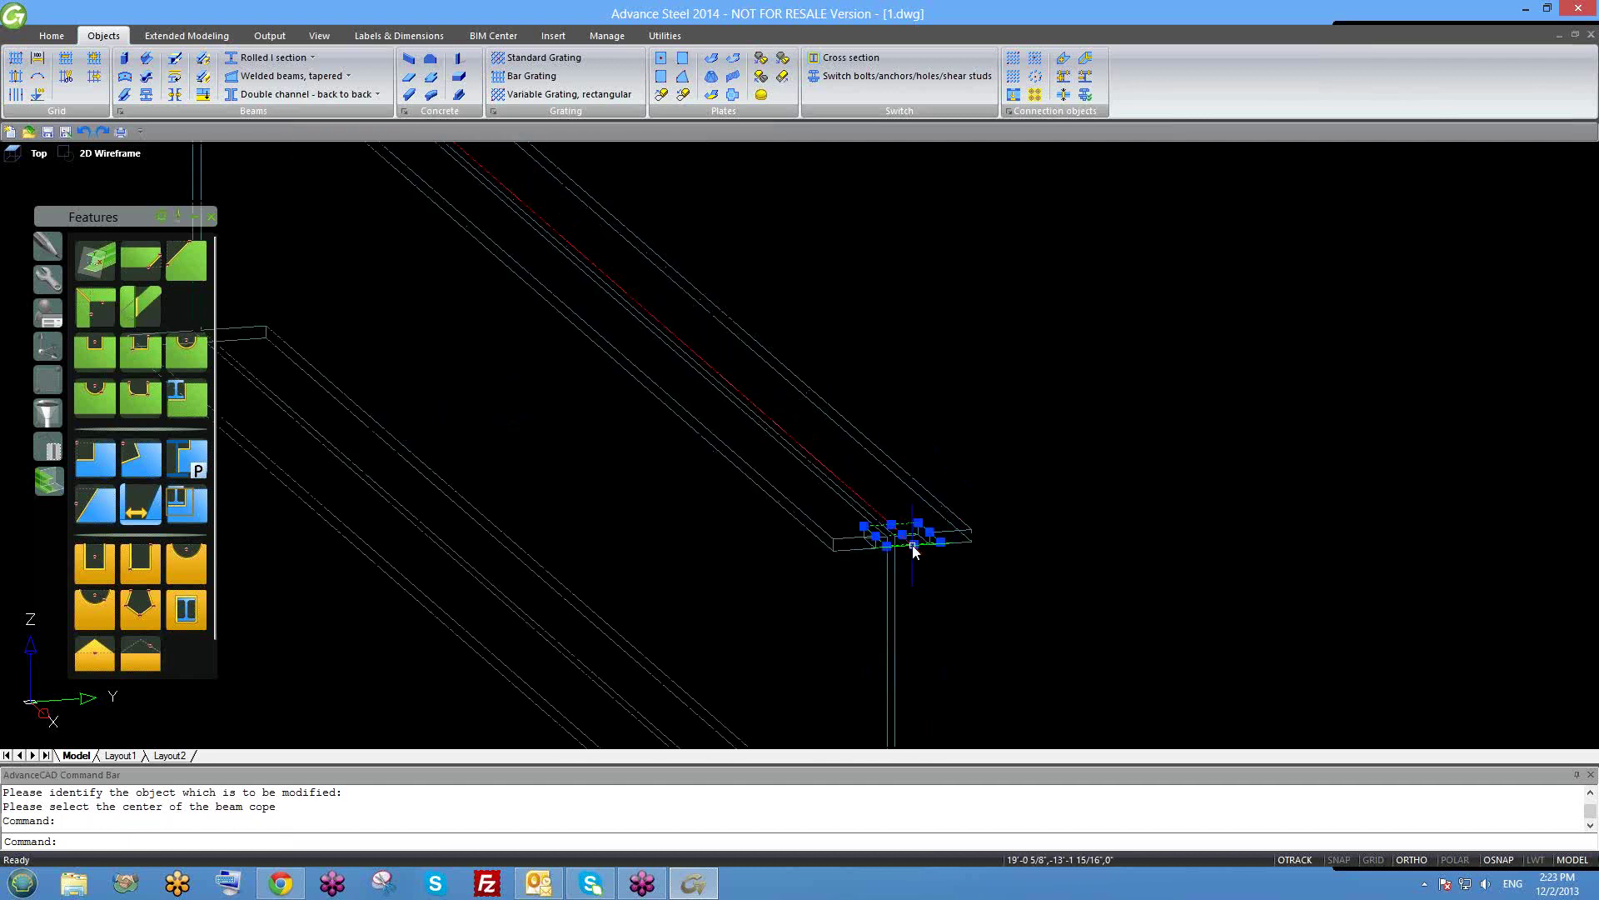
click(320, 219)
click(319, 194)
click(310, 169)
click(756, 138)
Check the display type options of the notched beam.
double_click(948, 512)
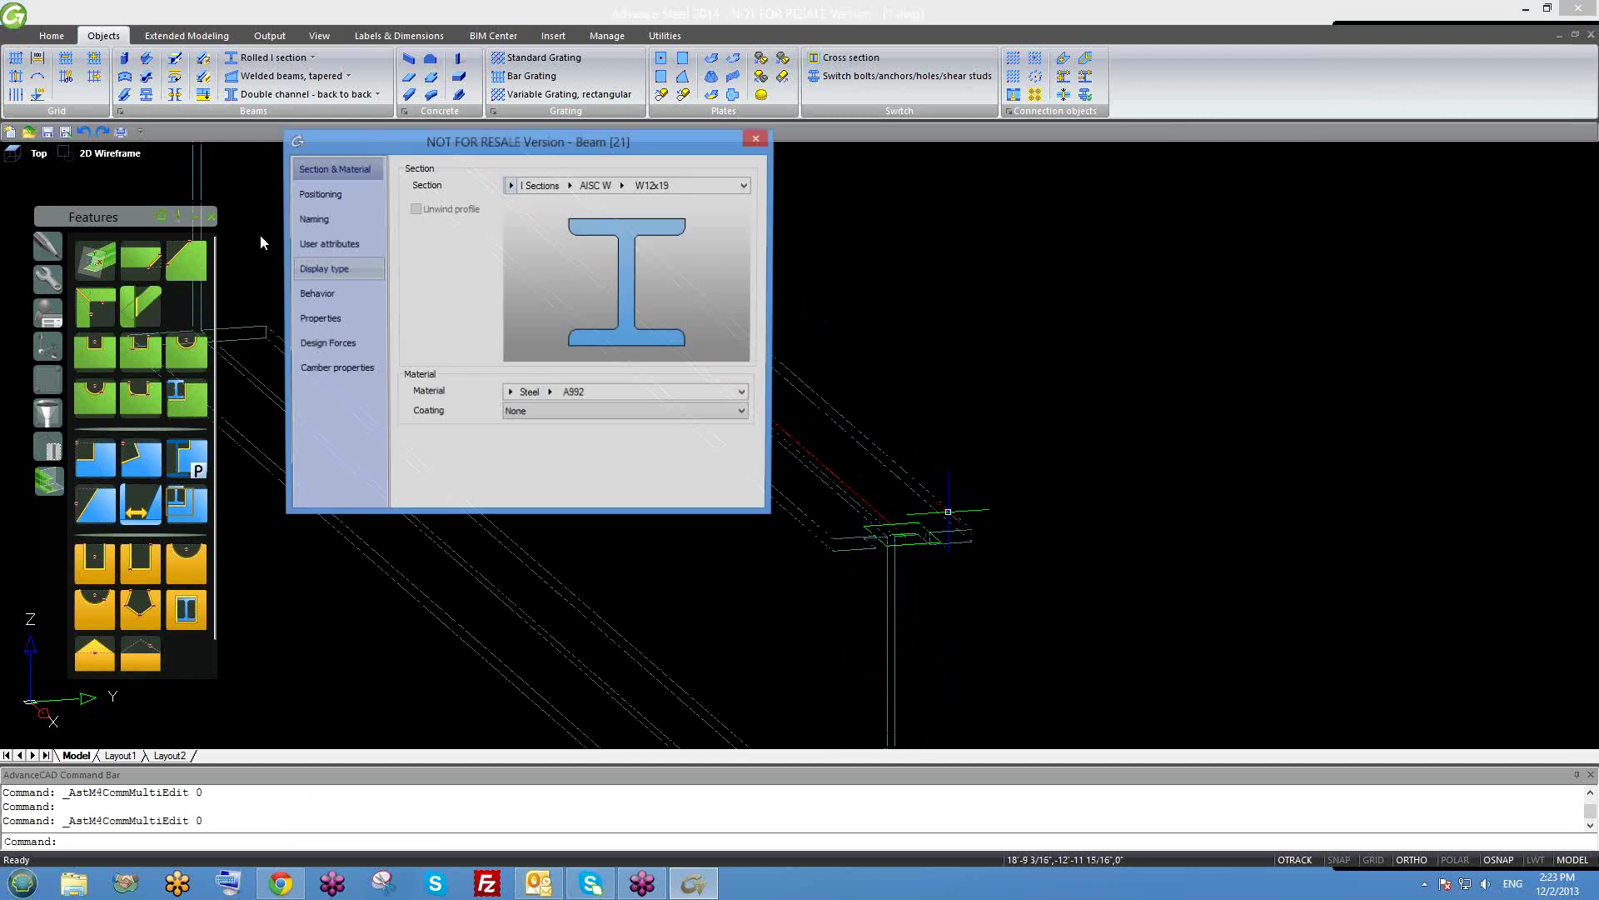
click(321, 268)
click(757, 138)
scroll(931, 515, up, 5)
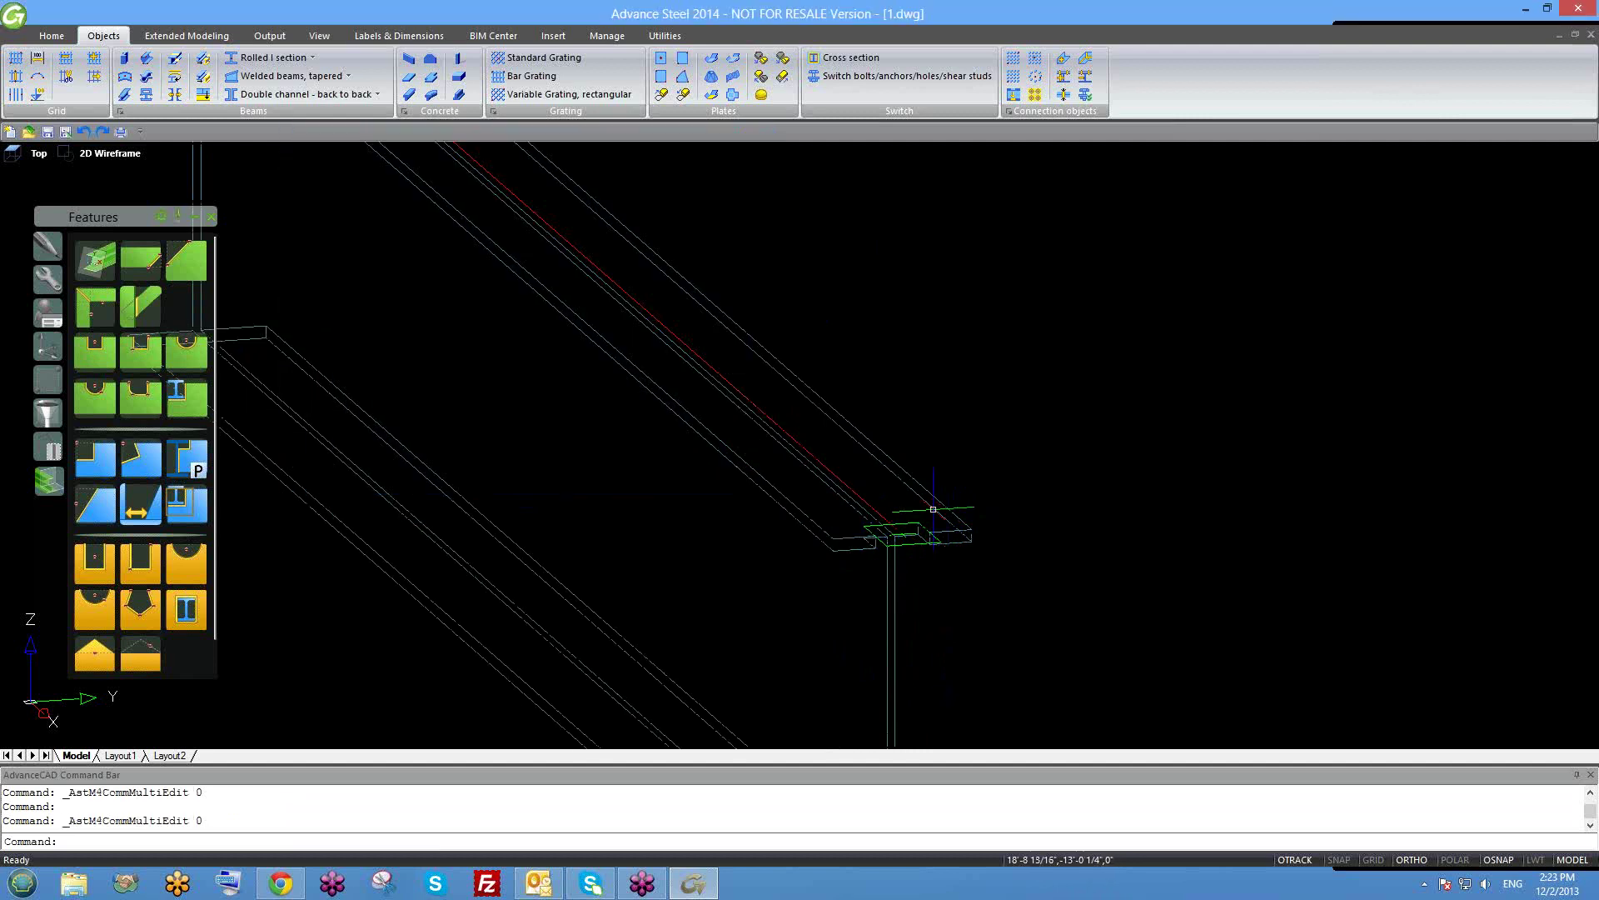
Erase the rectangular notch from the beam's top flange.
click(892, 556)
text(e)
key(Return)
scroll(533, 391, down, 4)
middle_drag(547, 459, 932, 508)
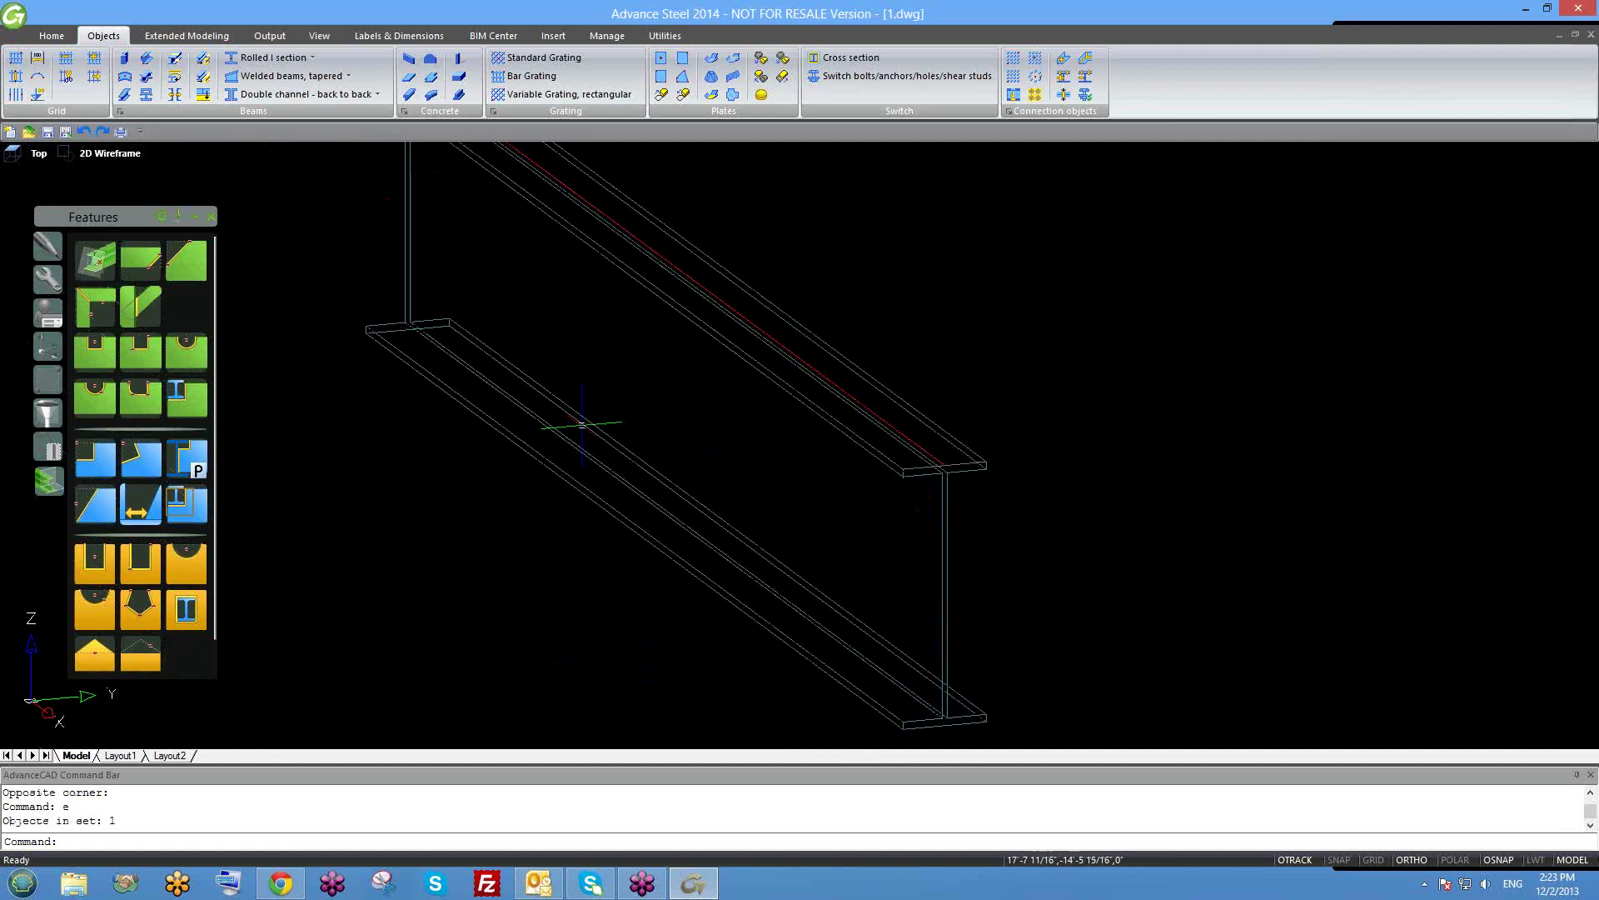
Try edge processing on the end edge of the beam's top flange and erase it.
click(140, 261)
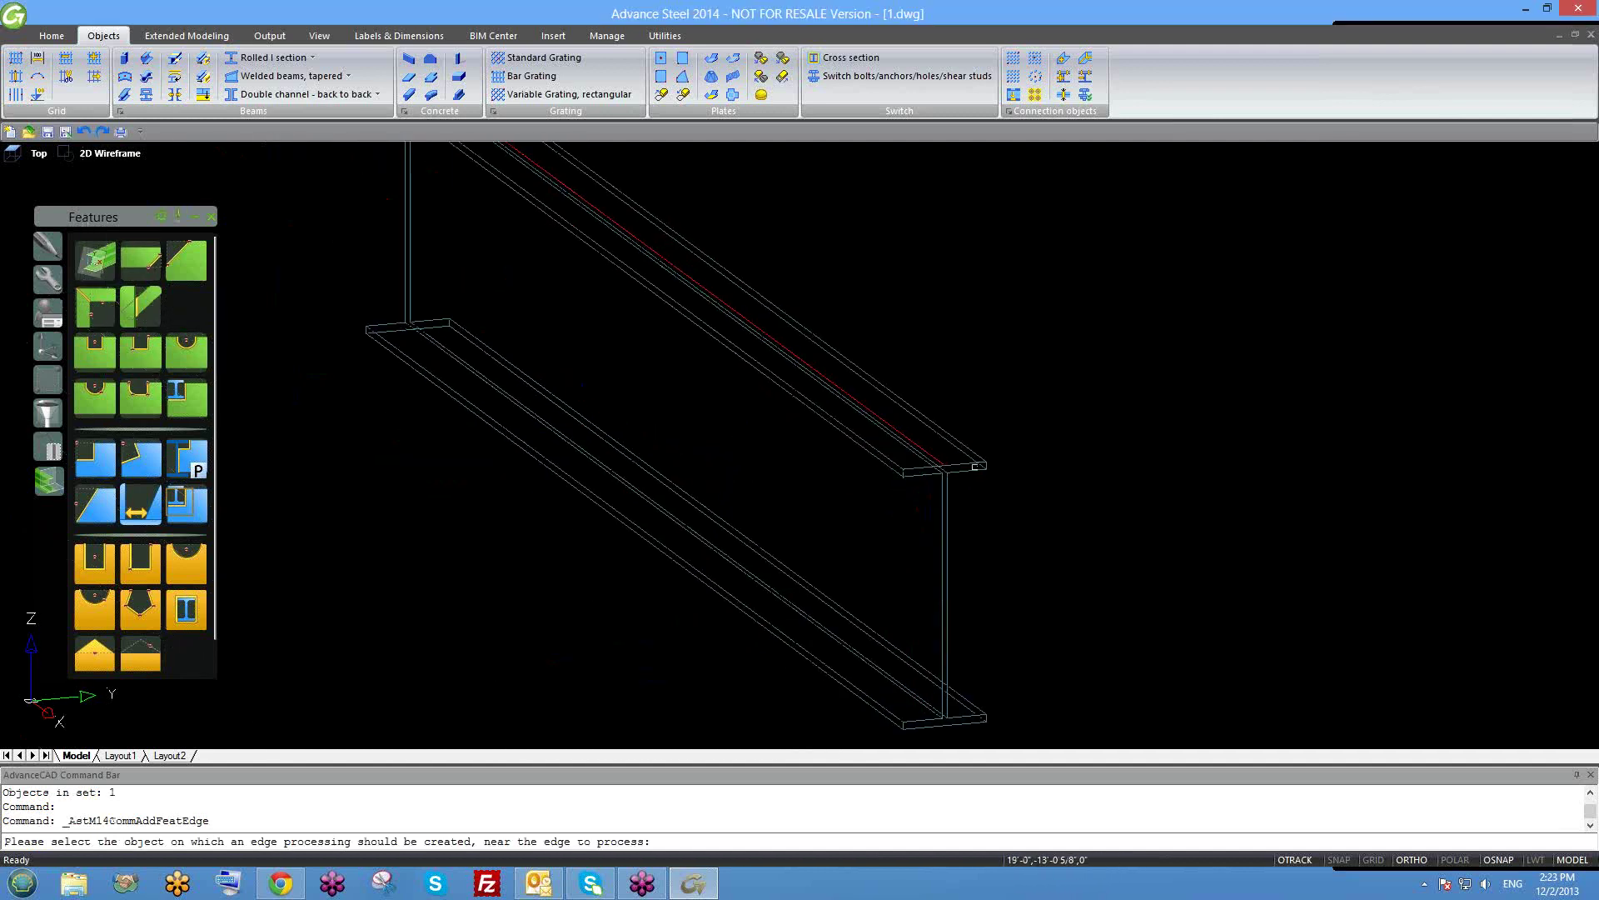
click(975, 464)
scroll(1003, 496, up, 4)
click(1014, 450)
text(e)
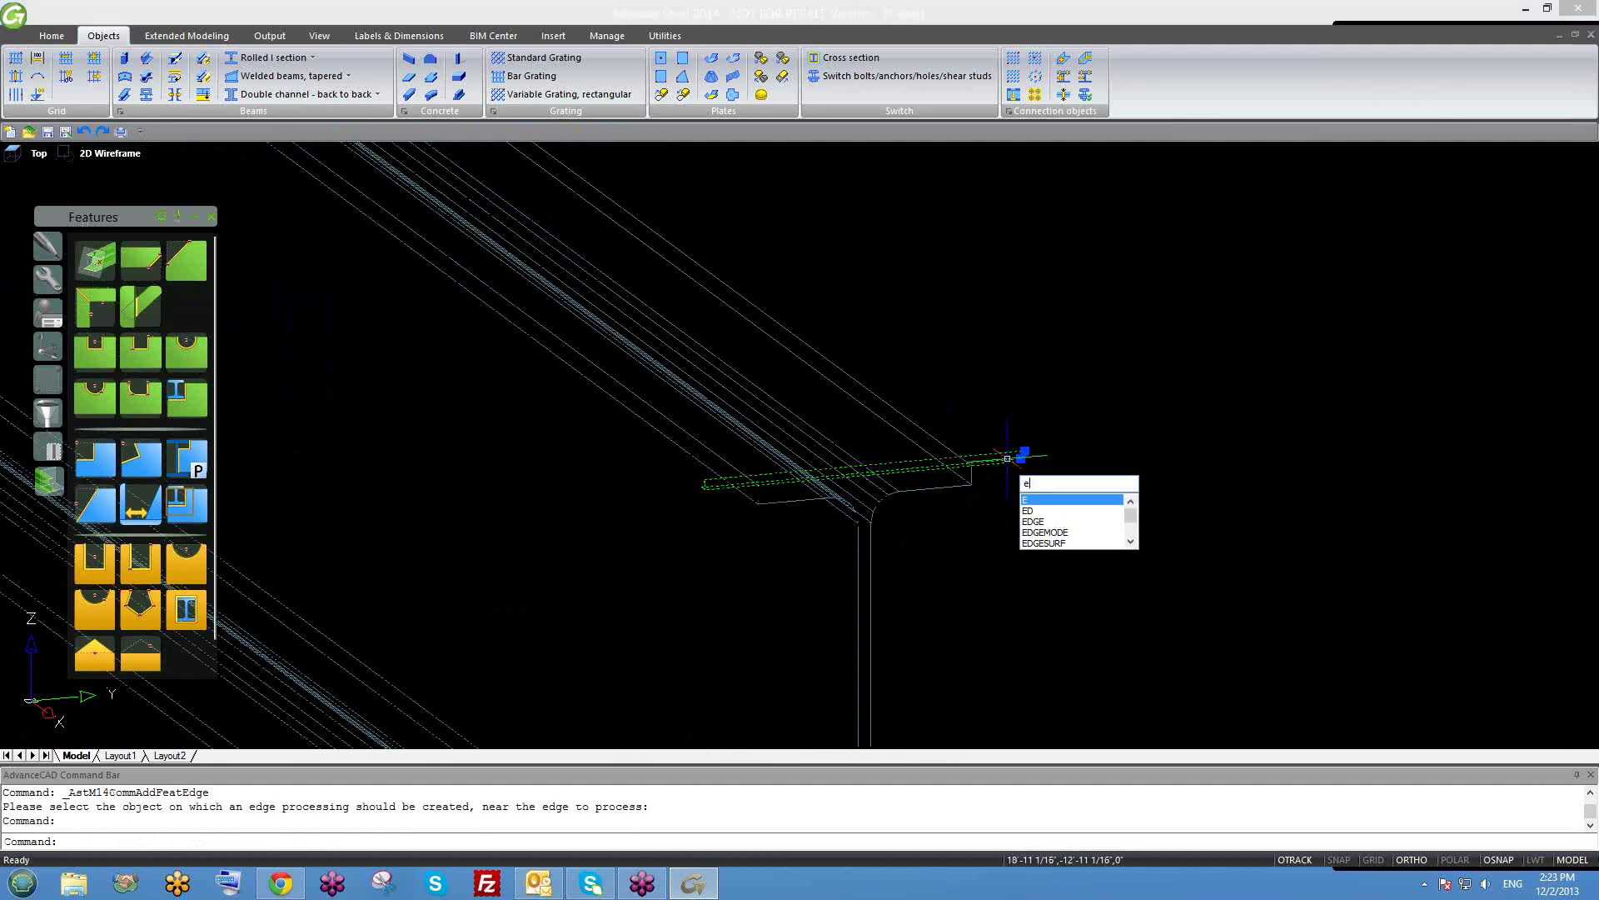
key(Return)
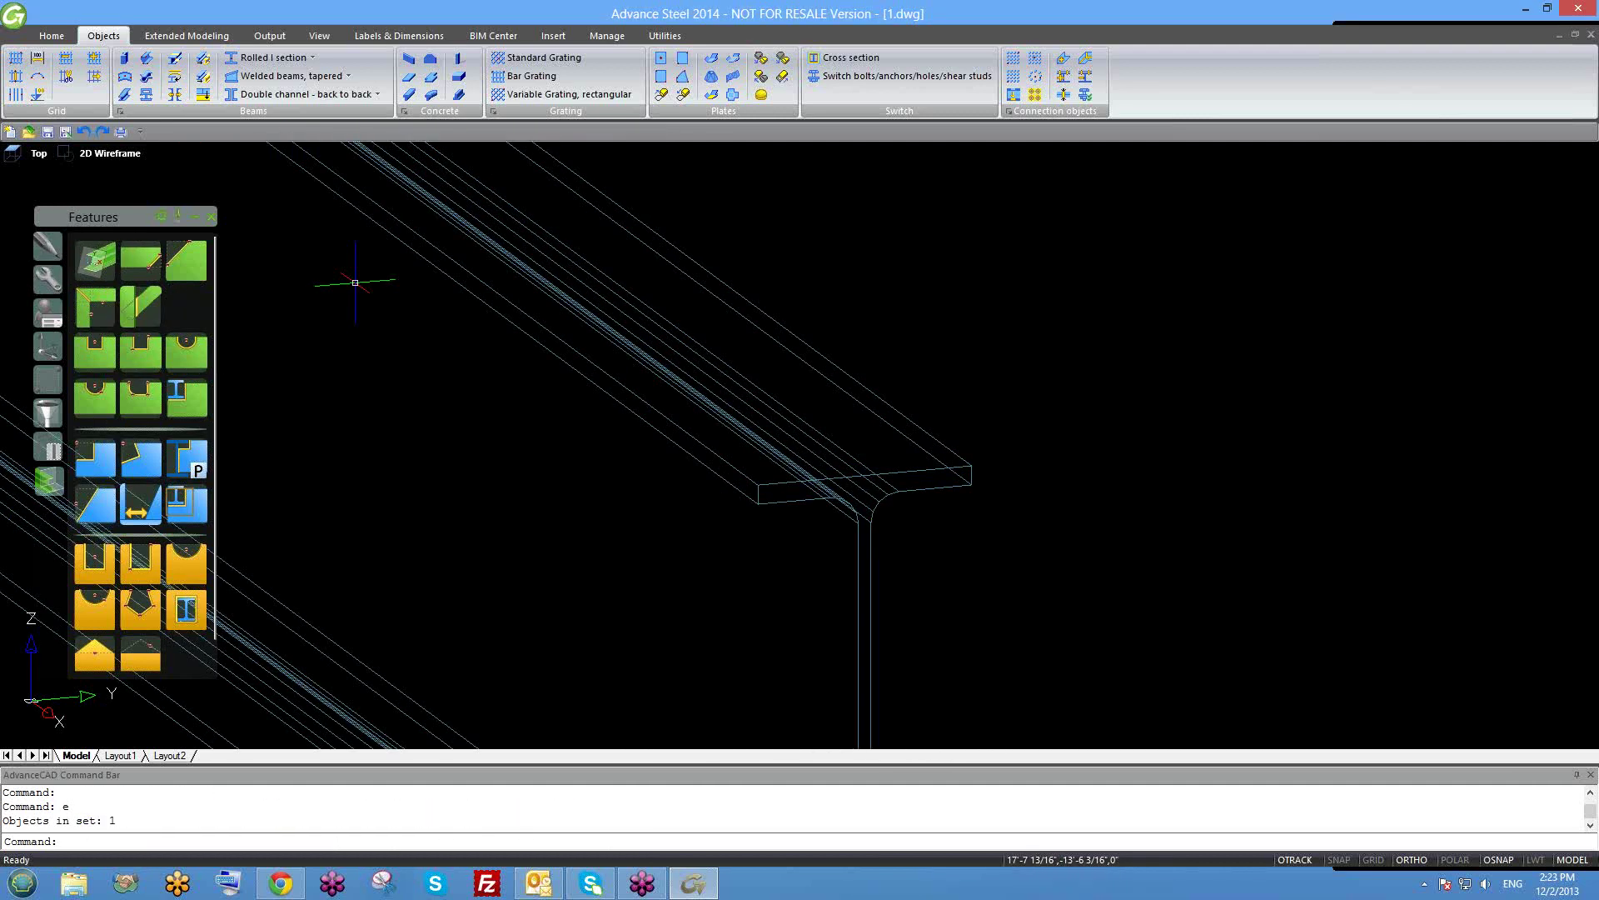
click(139, 268)
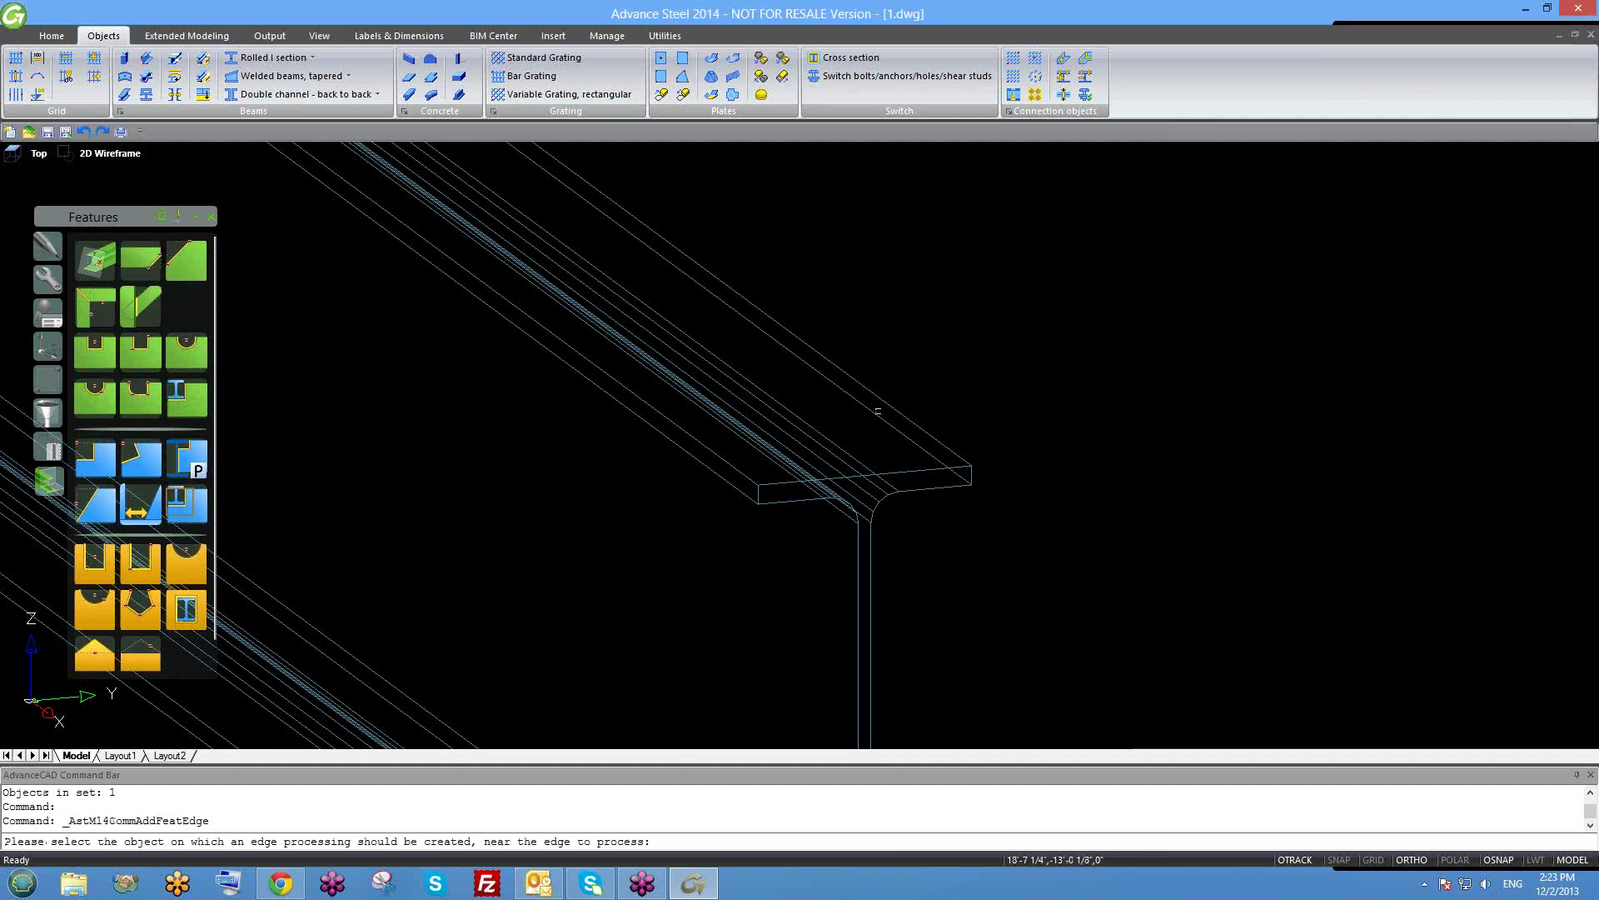
scroll(876, 433, down, 3)
scroll(866, 453, down, 4)
key(Escape)
Apply edge processing near the corner of the top flange's end edge and erase it again.
shift+middle_drag(866, 466, 921, 503)
scroll(1010, 486, up, 3)
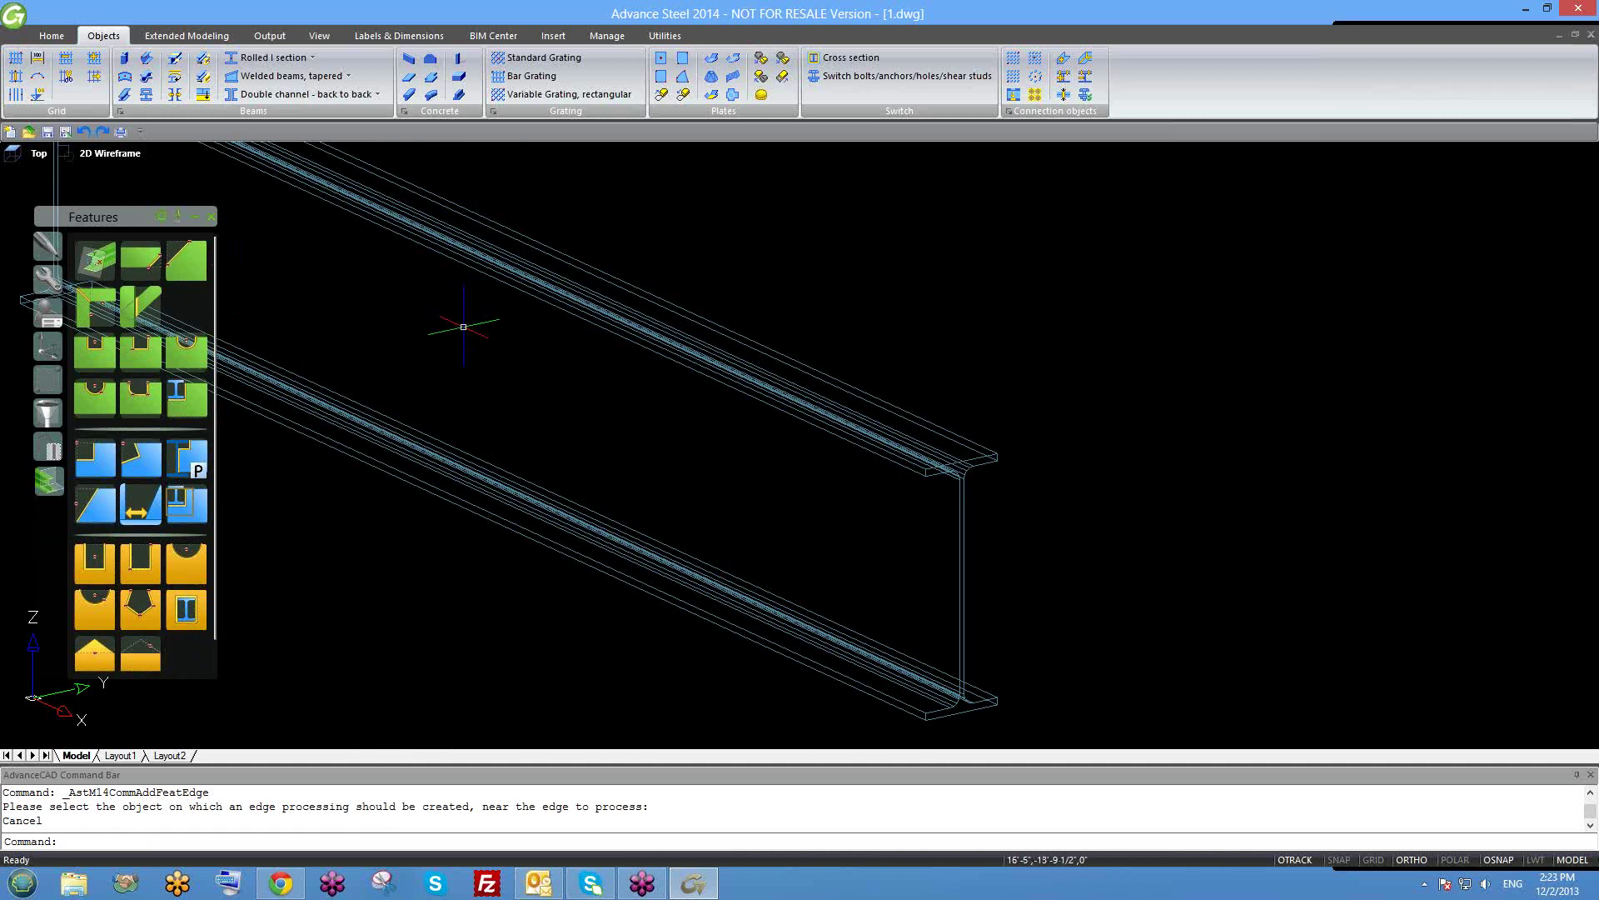
click(133, 256)
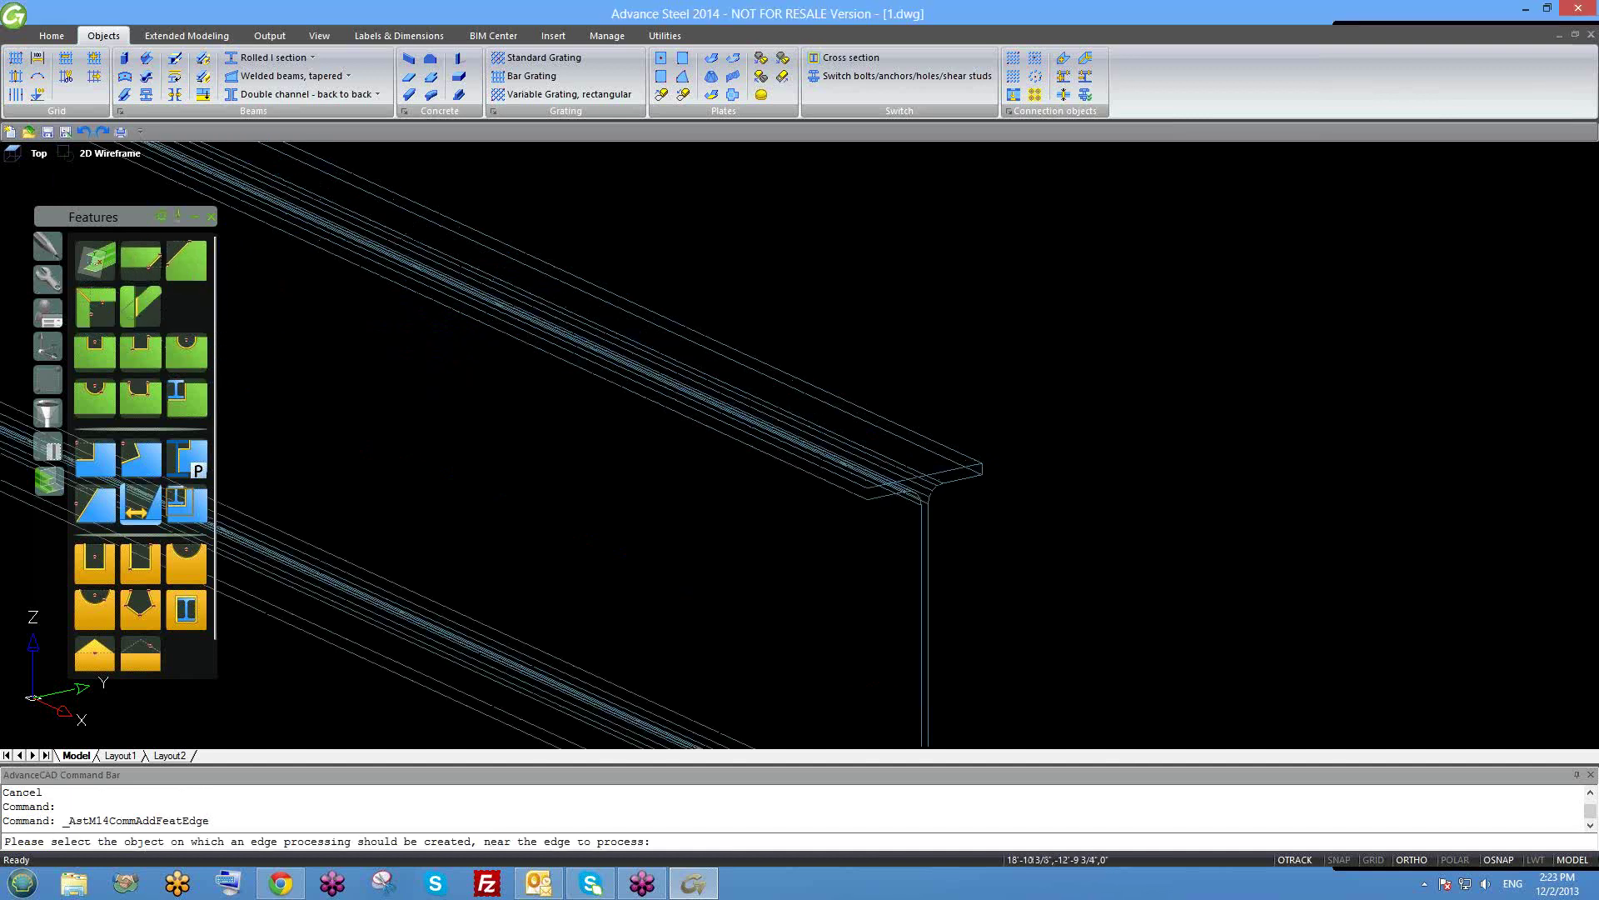
shift+middle_drag(984, 544, 984, 472)
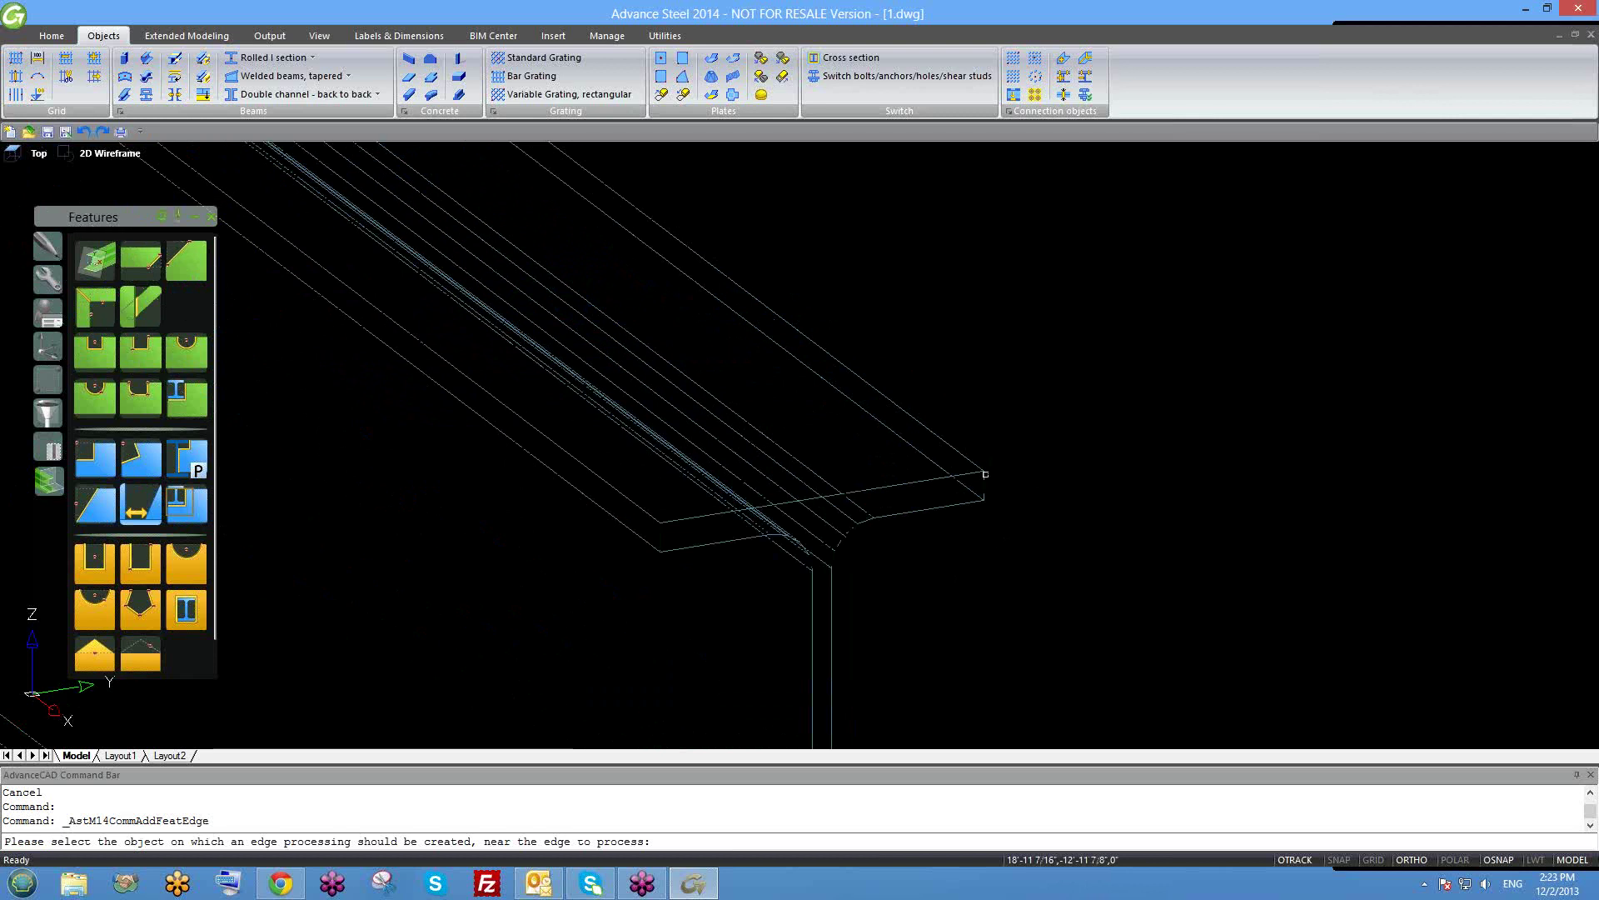
click(985, 471)
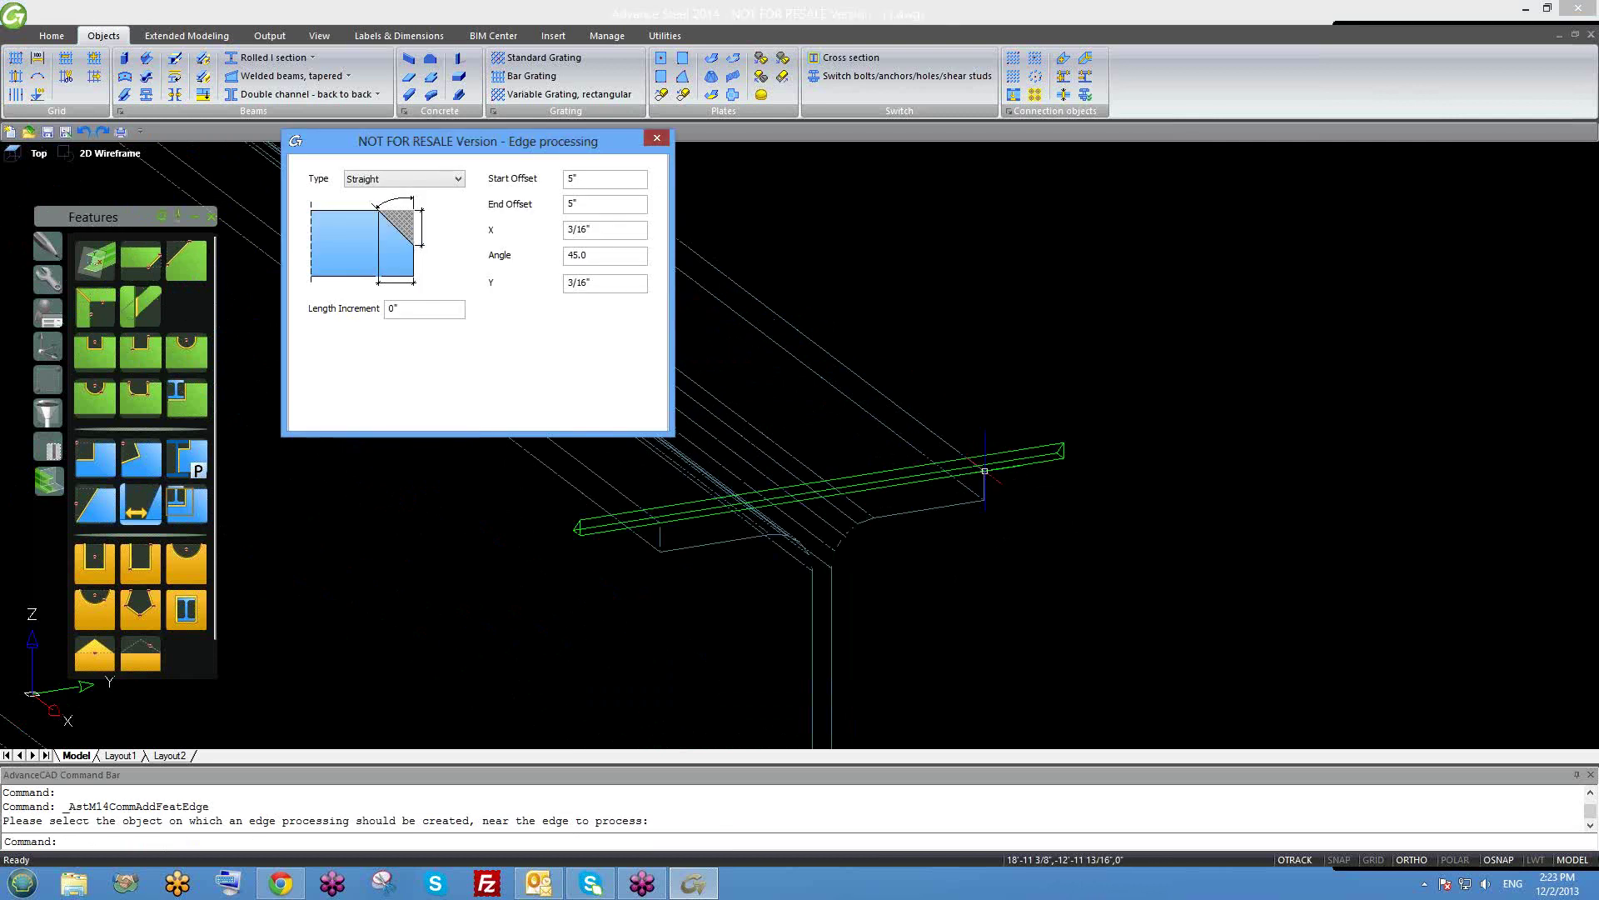
click(657, 138)
text(e)
key(Return)
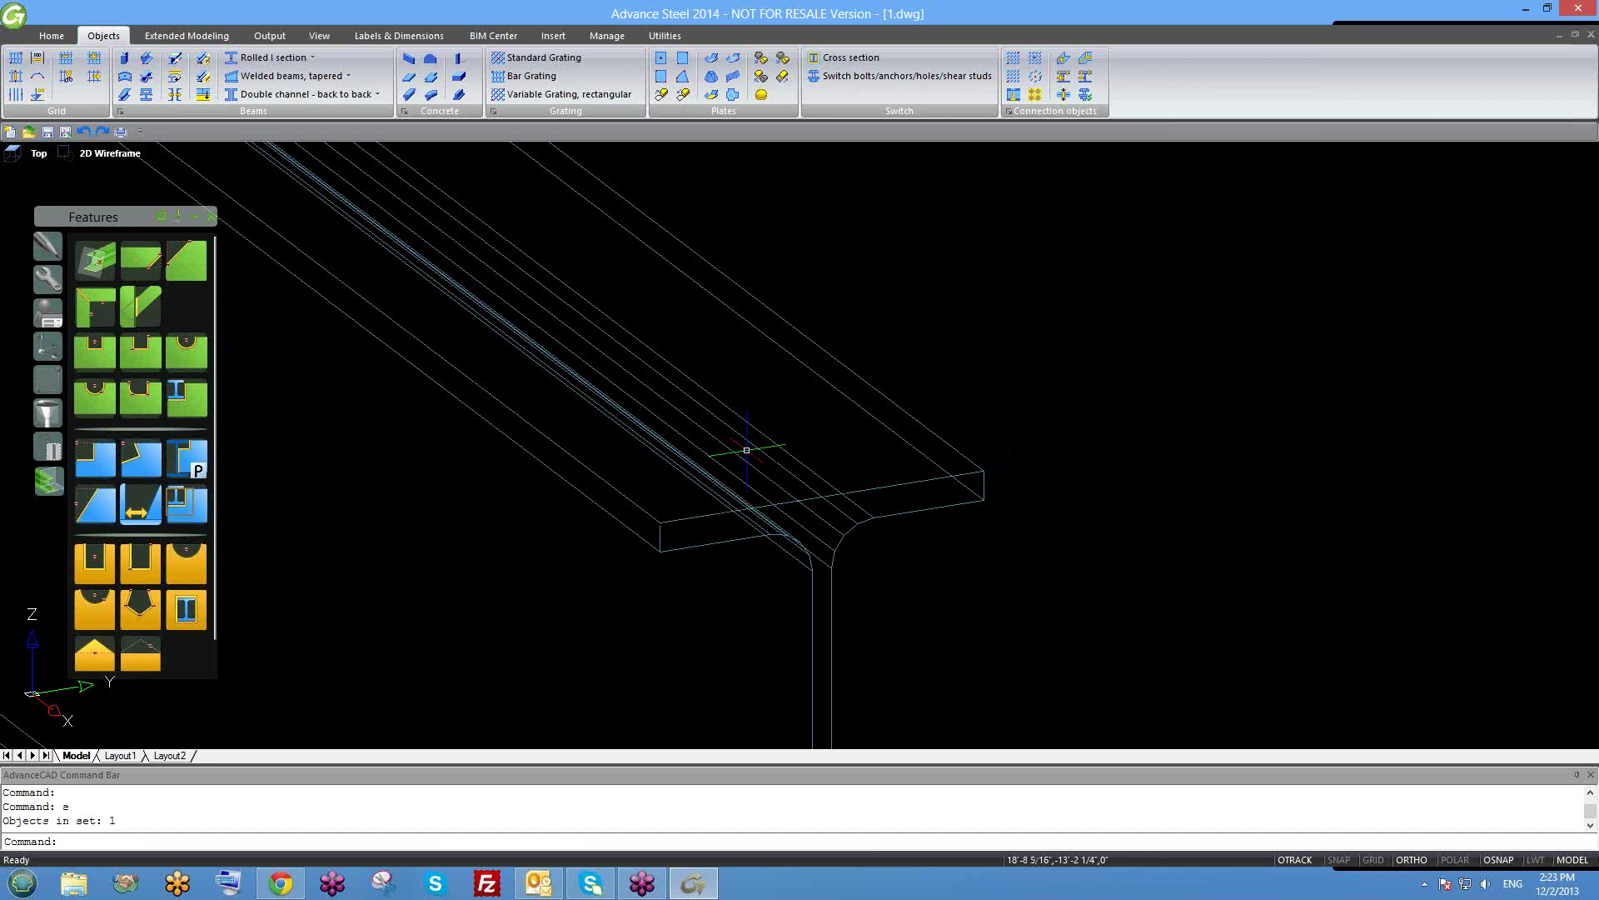
Add straight edge processing to the top flange's end edge with start and end offsets of 0".
click(140, 260)
click(887, 491)
shift+middle_drag(885, 542, 1083, 550)
click(541, 182)
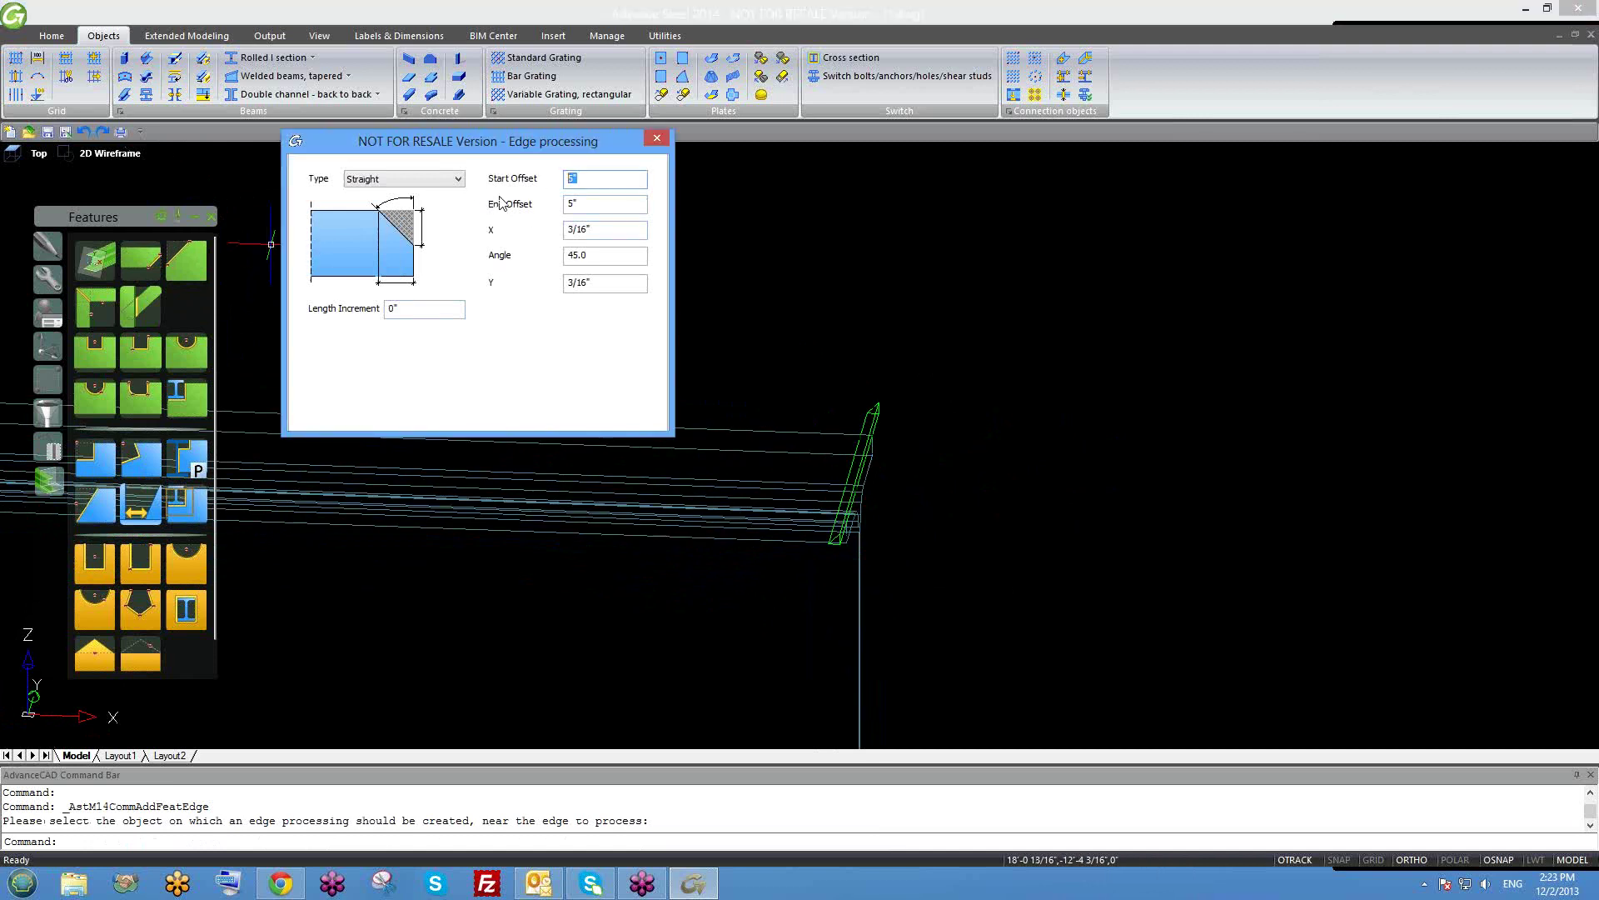
text(0)
key(Tab)
click(612, 229)
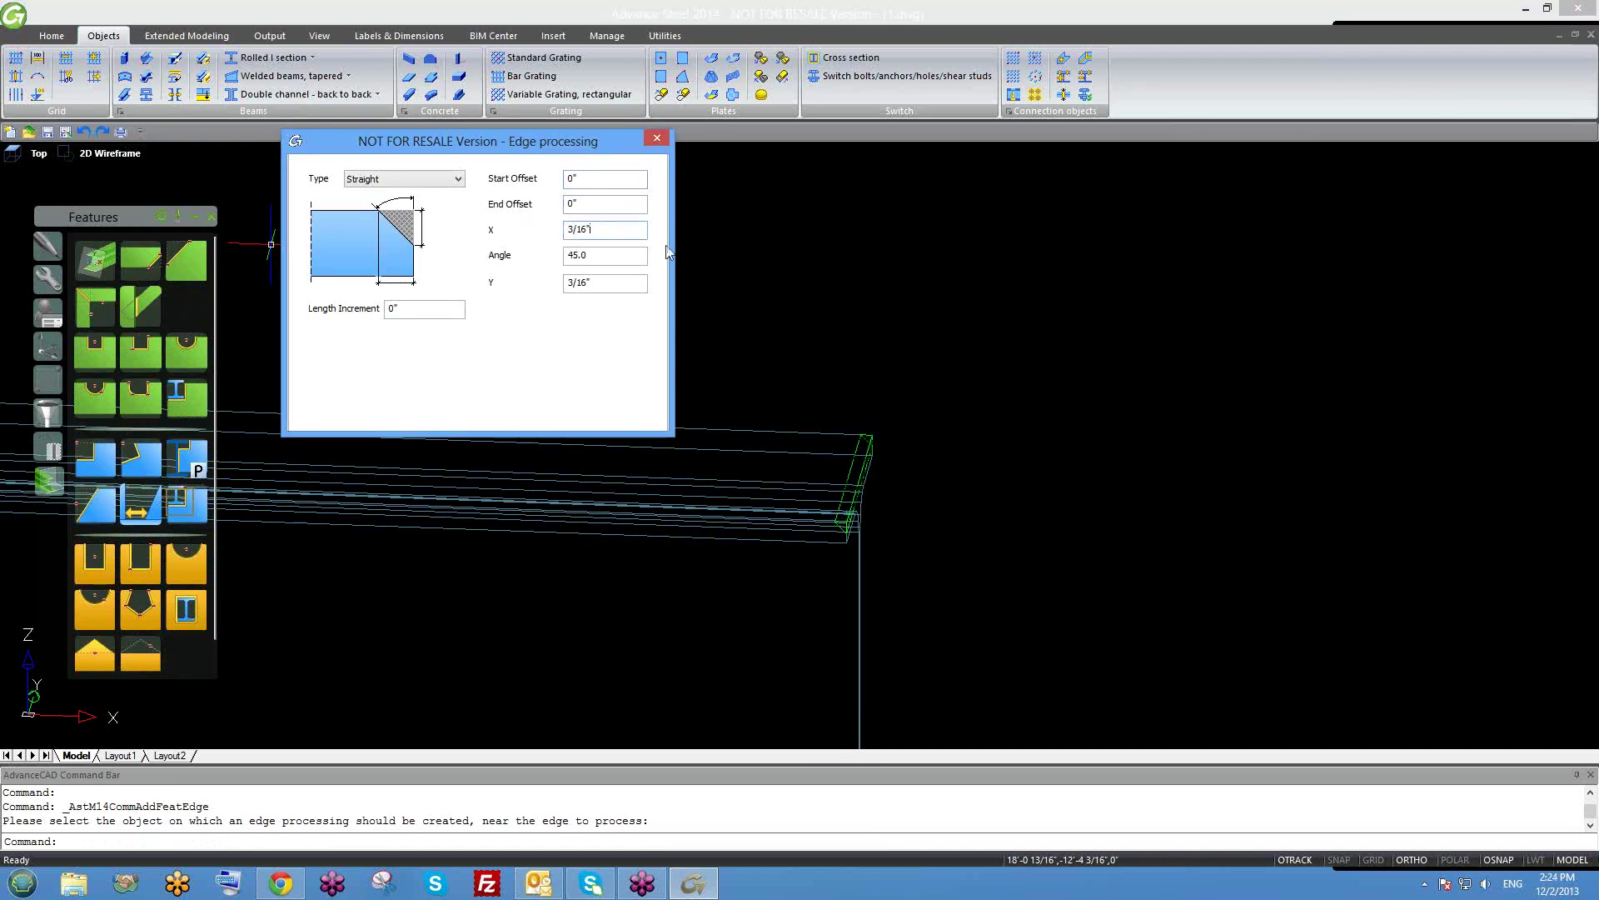
click(657, 141)
Examine the processed top flange end and check the beam's display type options.
shift+middle_drag(822, 436, 792, 535)
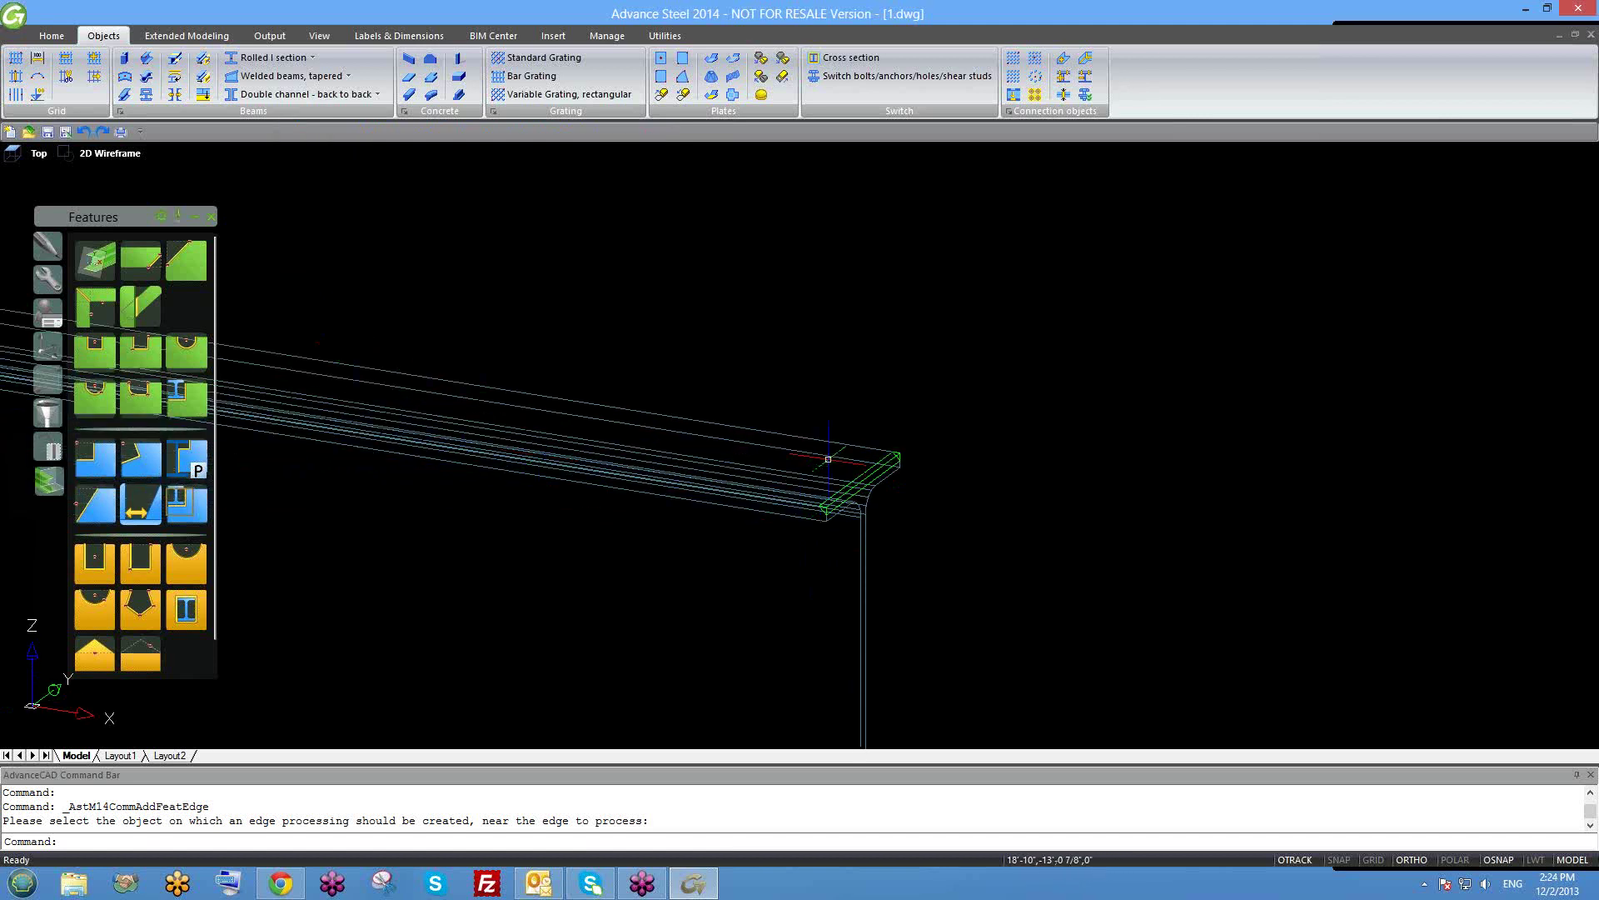
scroll(841, 465, up, 2)
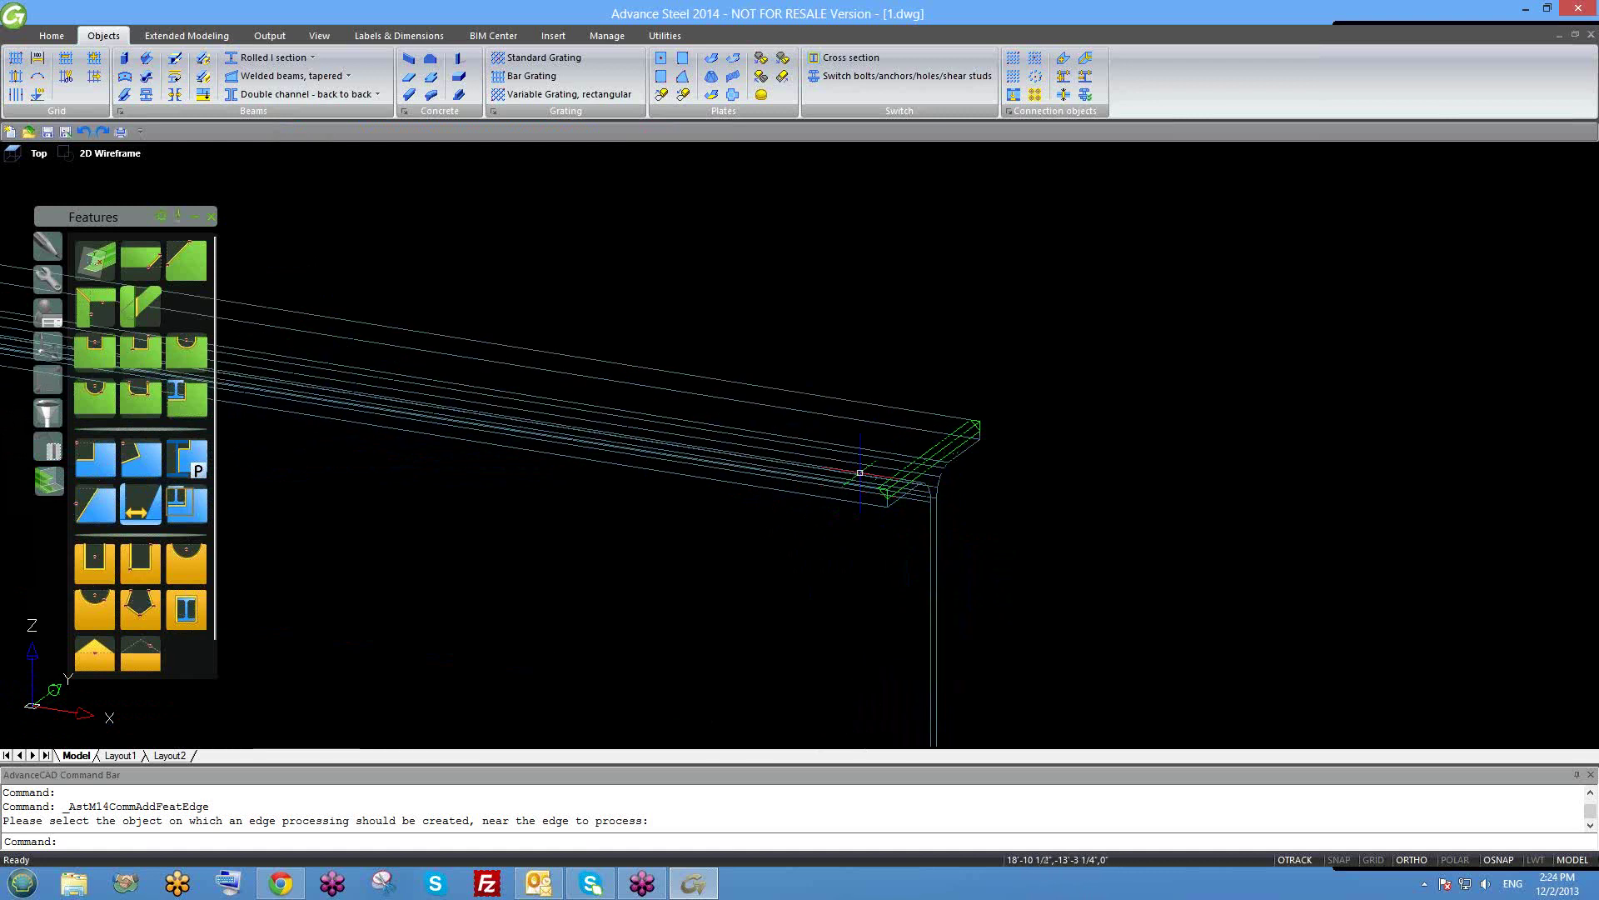
middle_drag(924, 512, 900, 541)
double_click(807, 493)
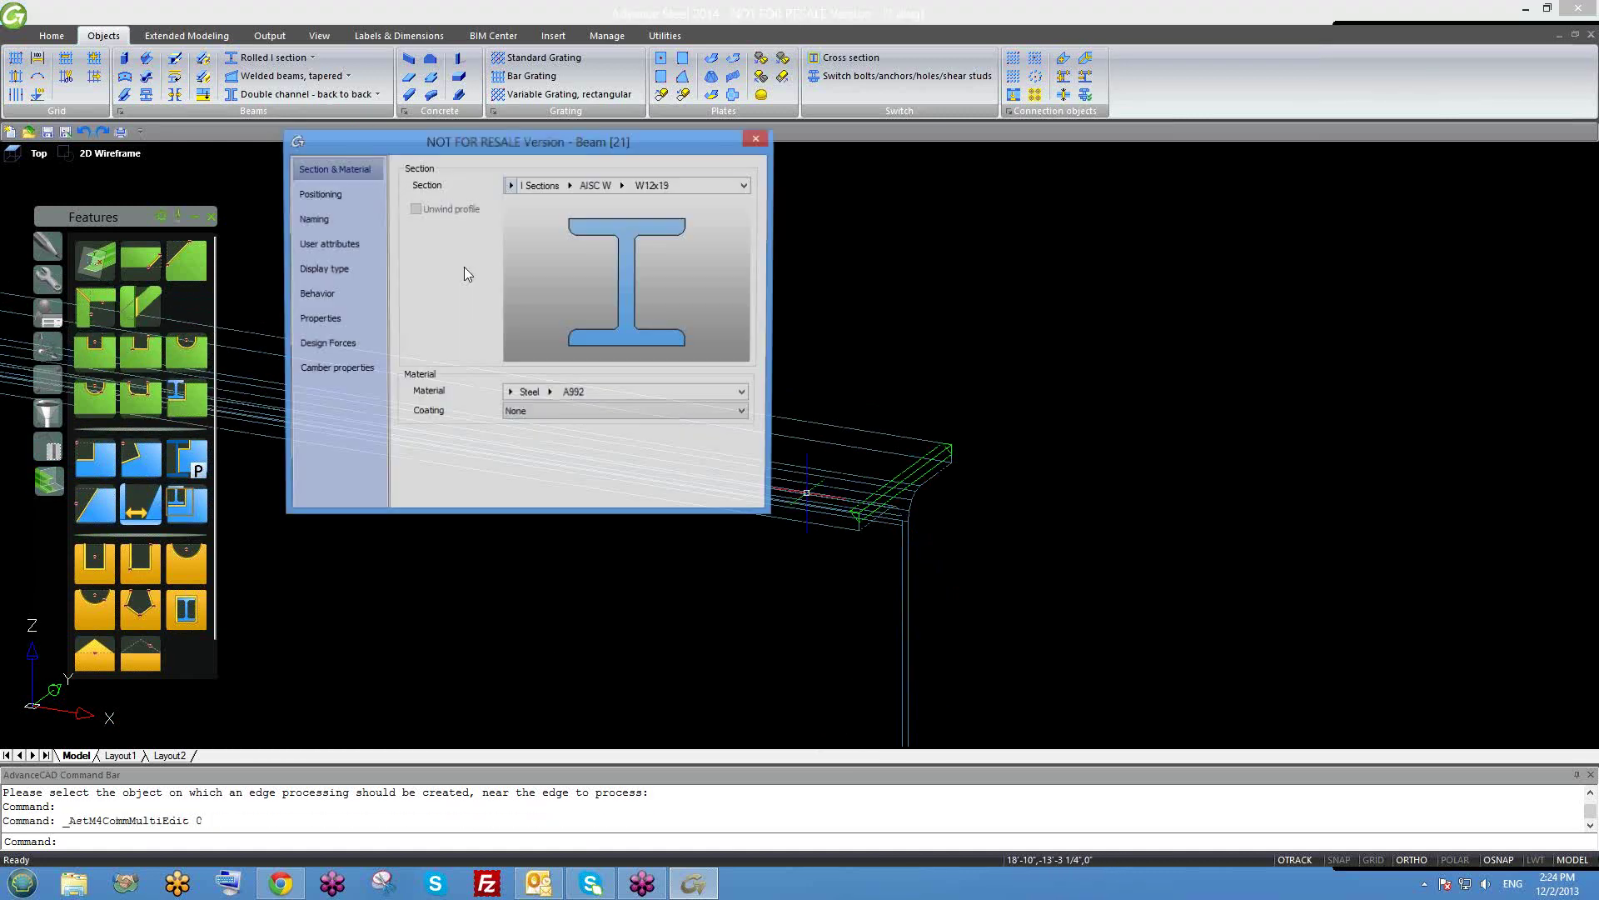
click(350, 269)
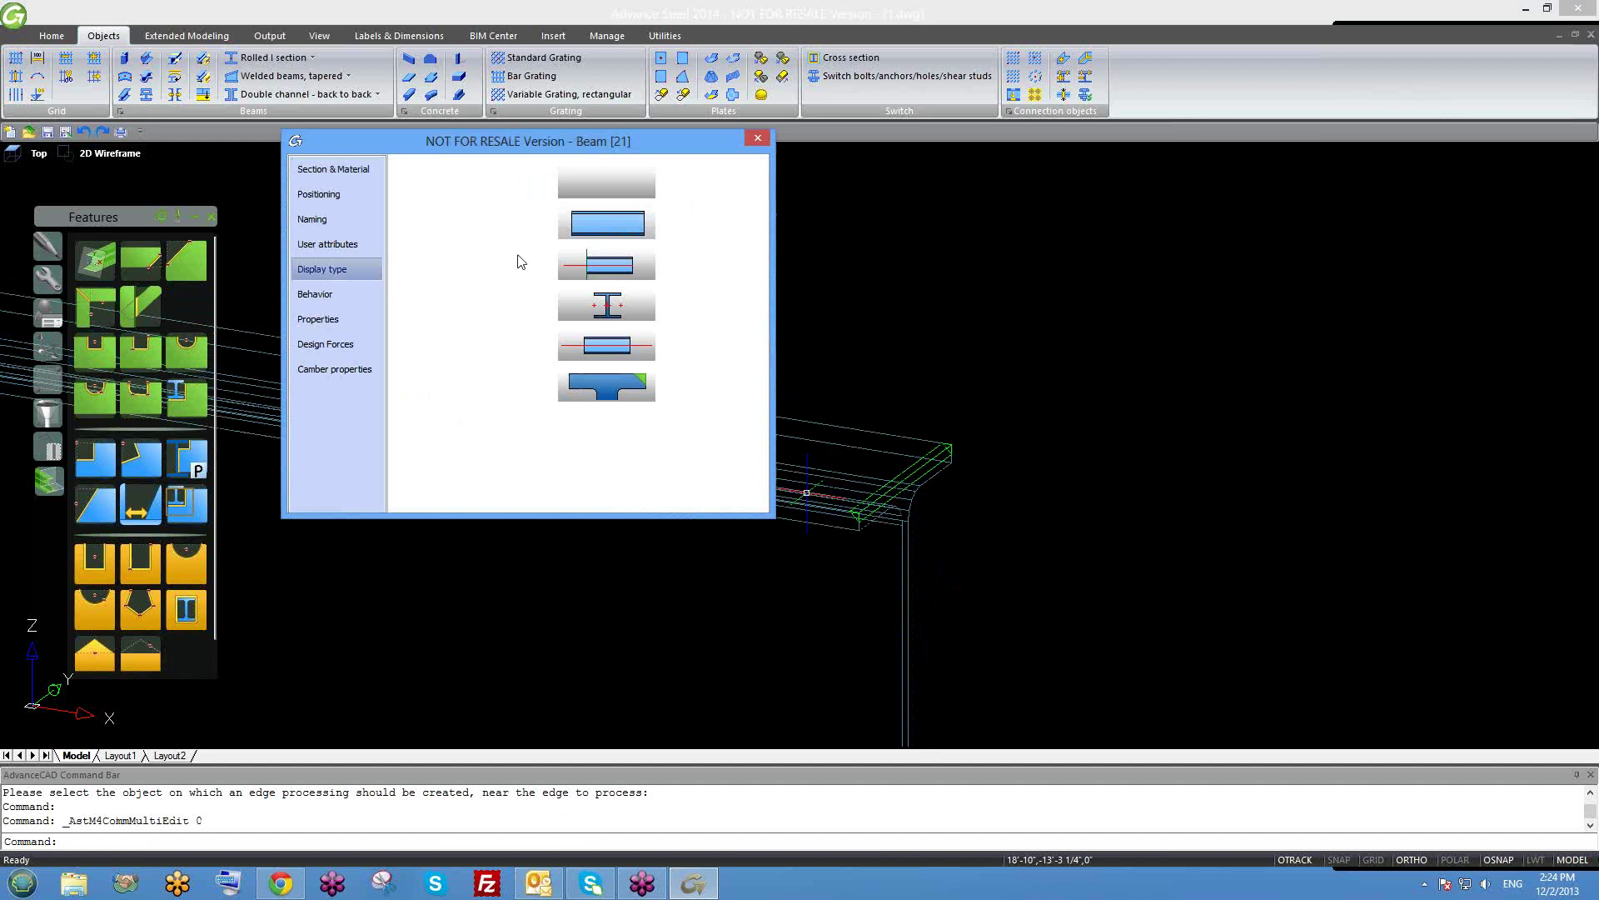
drag(676, 144, 621, 54)
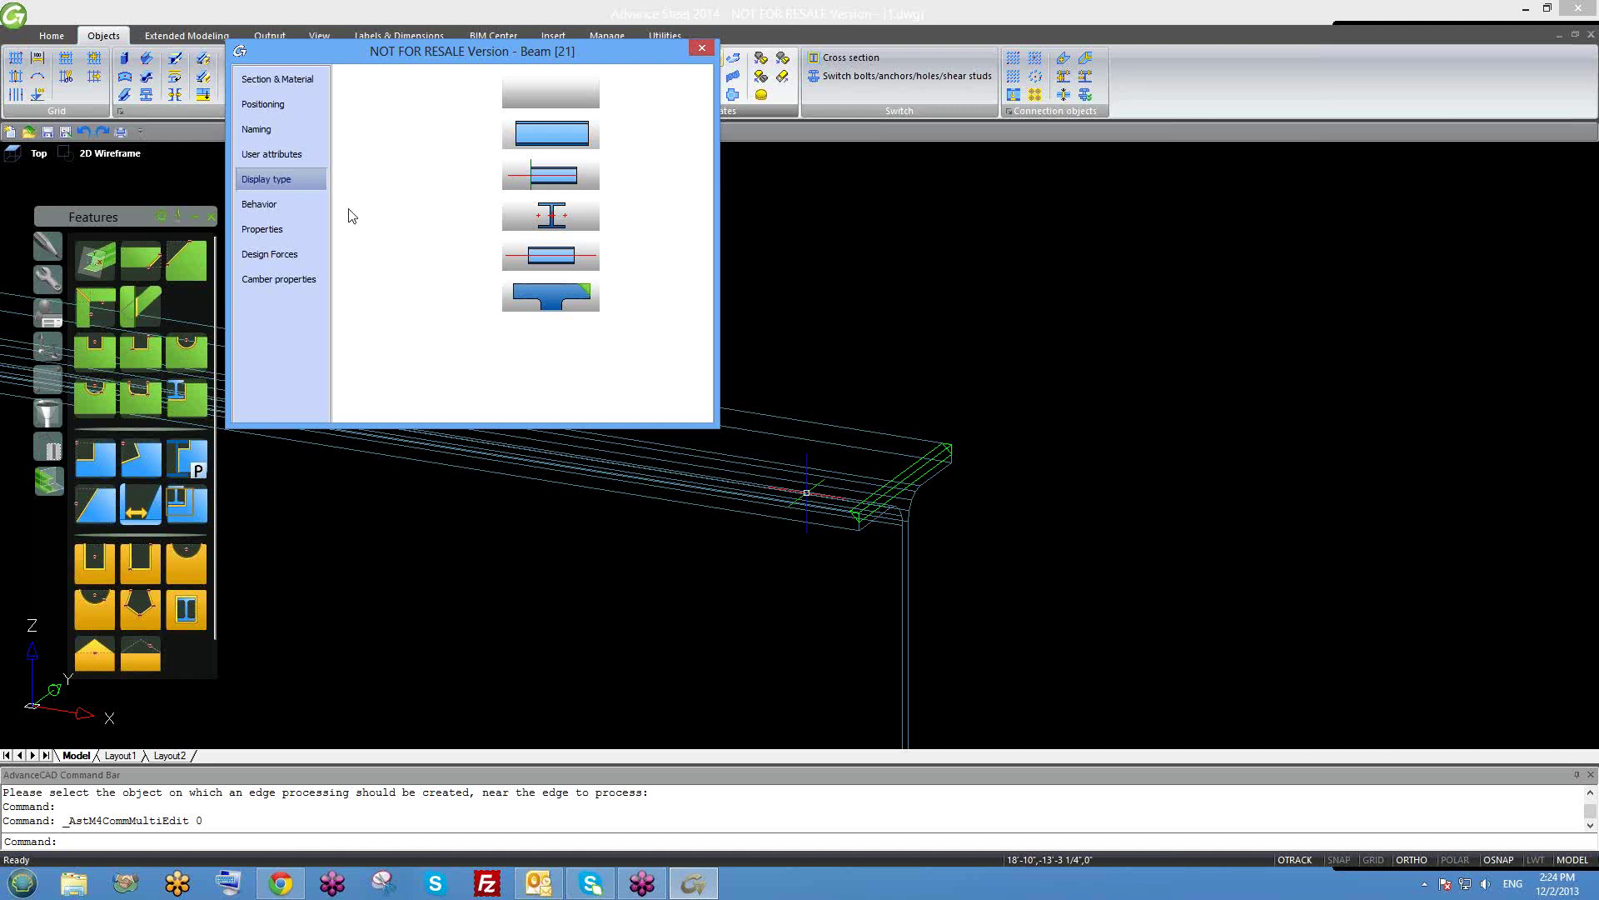
click(307, 162)
click(304, 182)
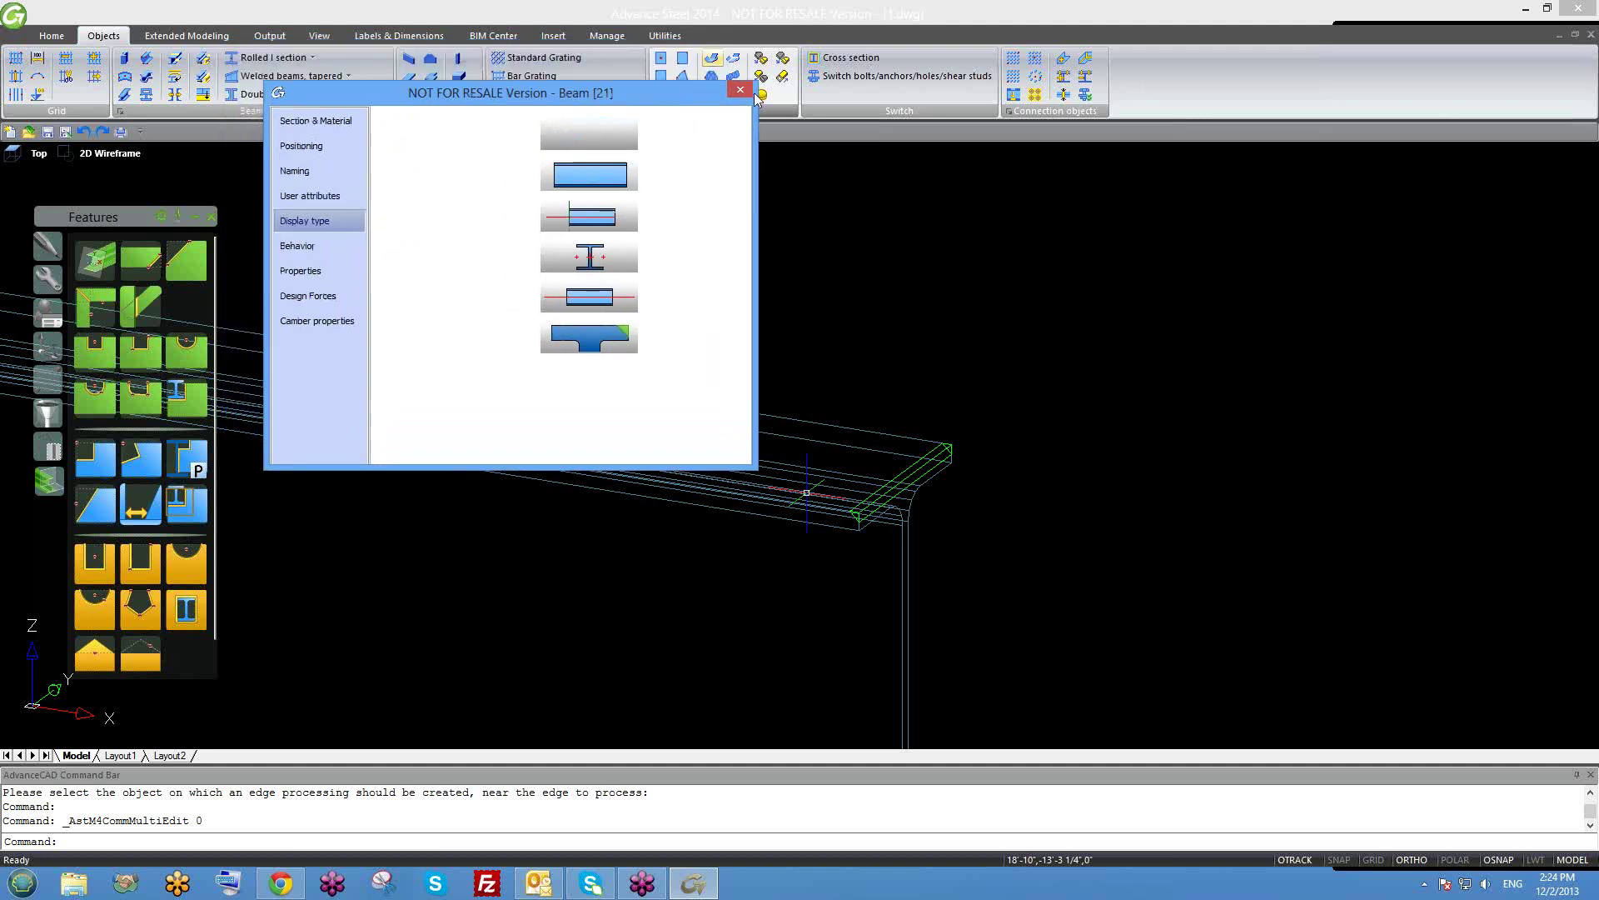
key(Escape)
Erase the edge processing from the end of the beam's top flange.
shift+middle_drag(856, 456, 966, 553)
shift+middle_drag(921, 449, 906, 534)
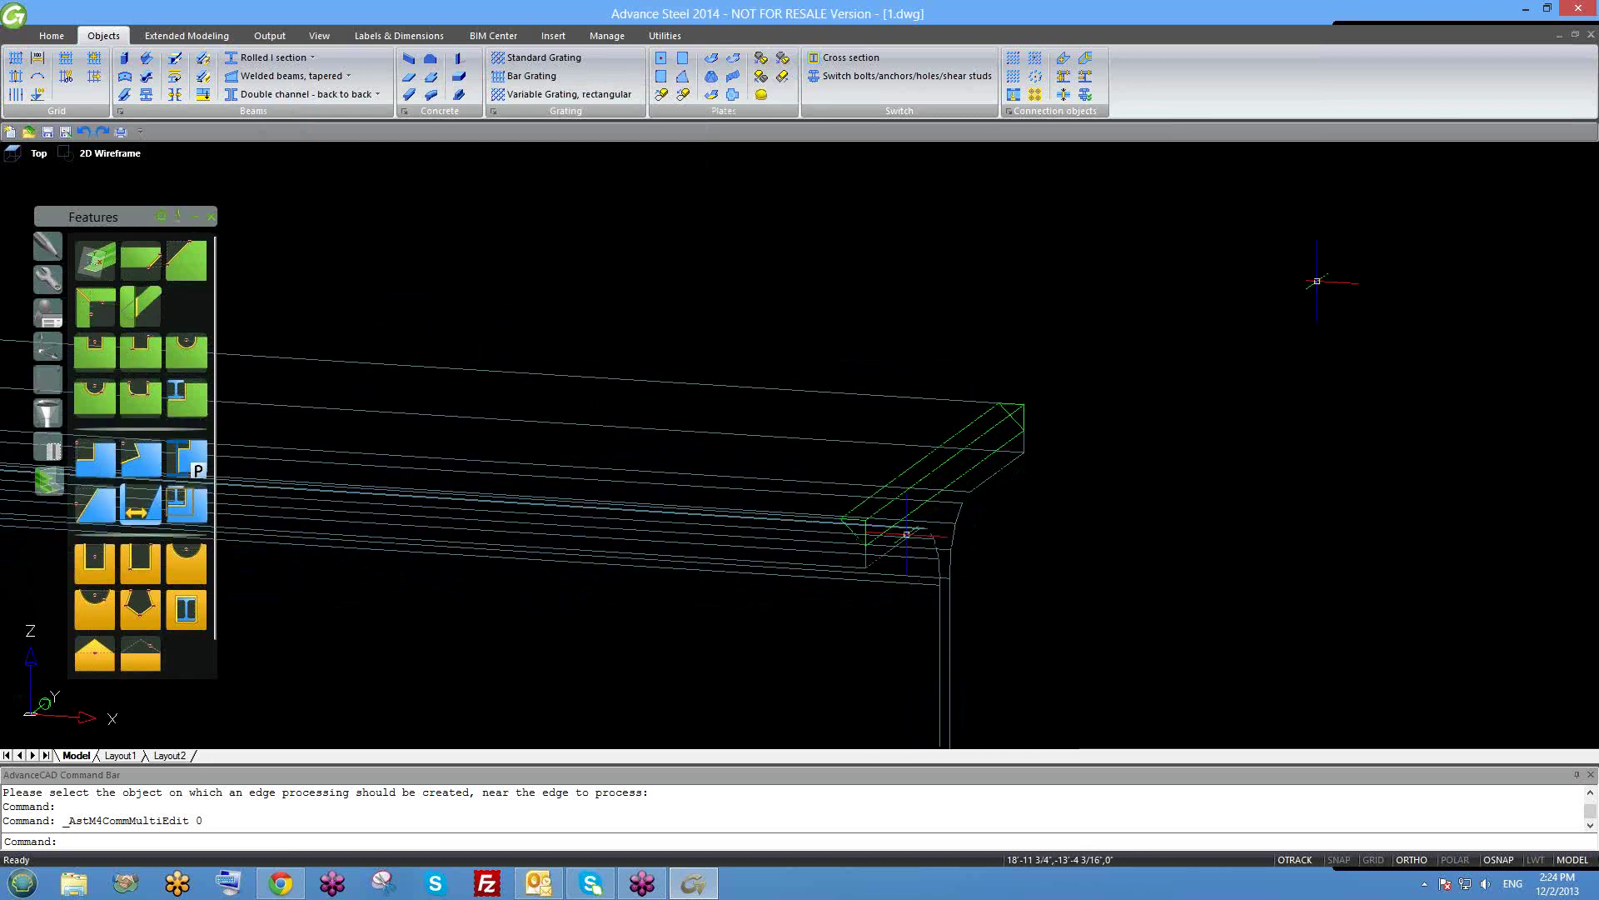
click(980, 438)
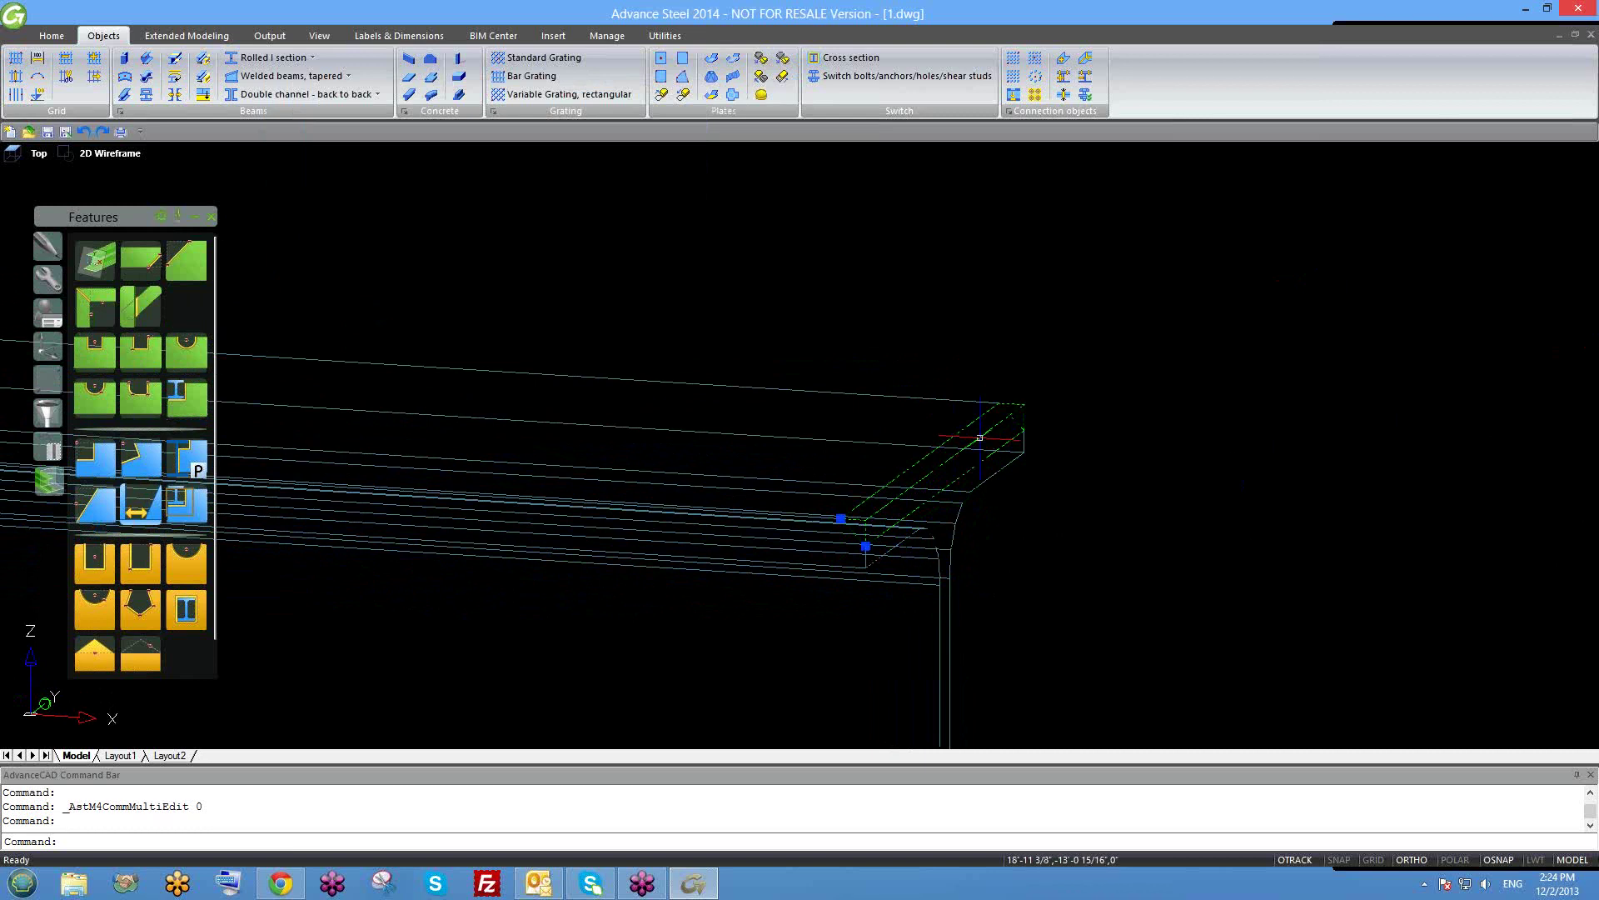
text(e)
key(Return)
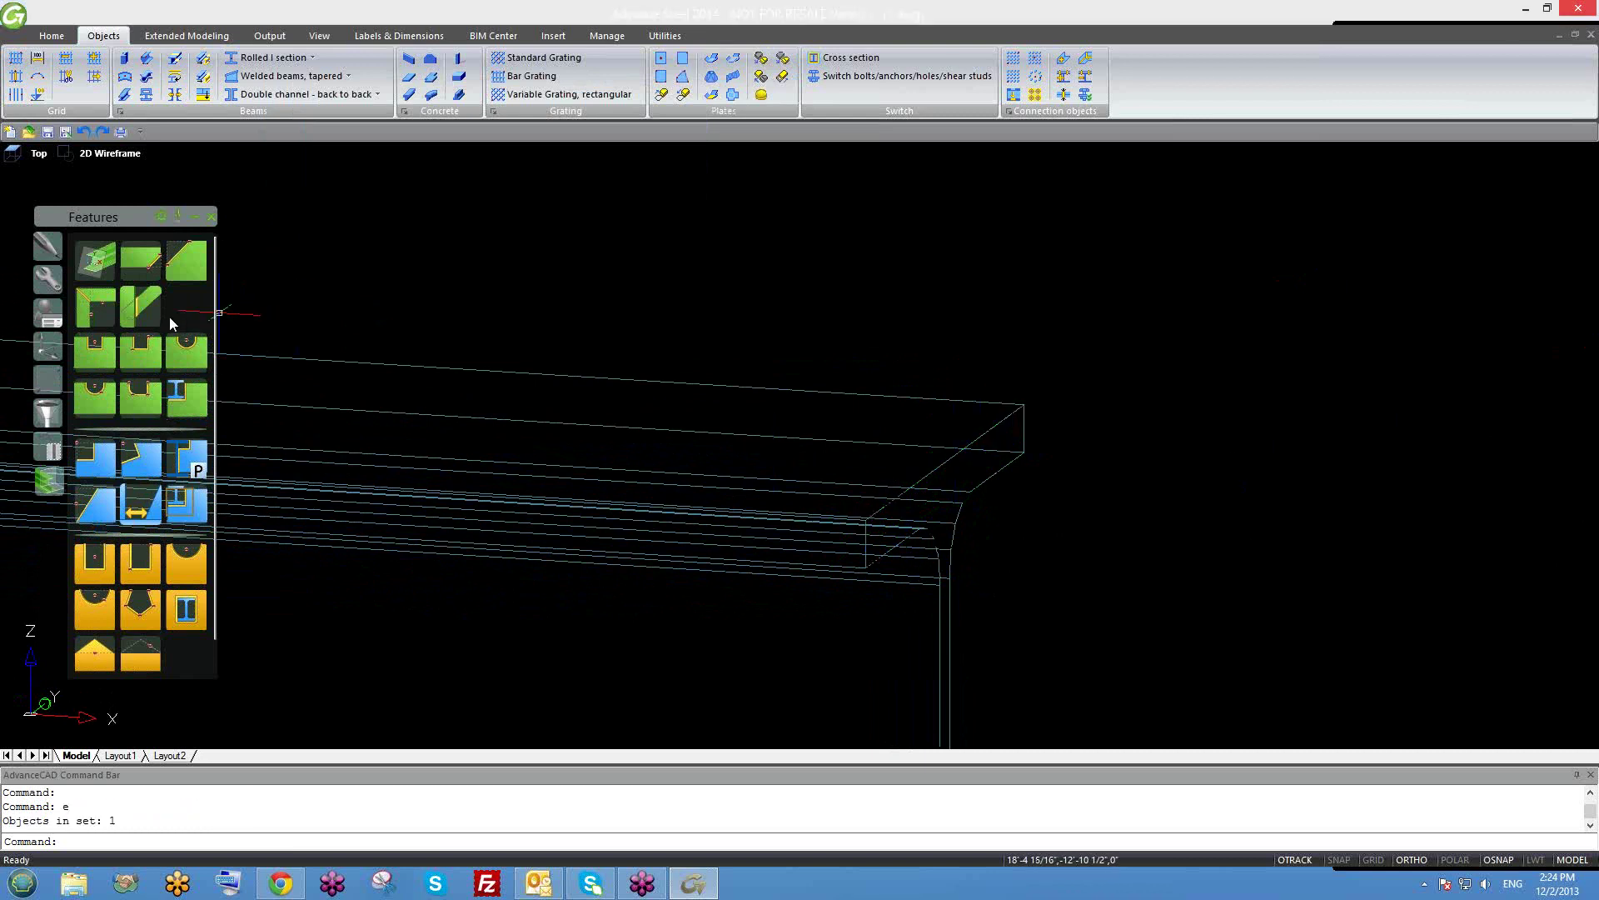
Add a Shorten beam feature at the beam's end, keeping its default values.
click(97, 308)
scroll(183, 550, down, 1)
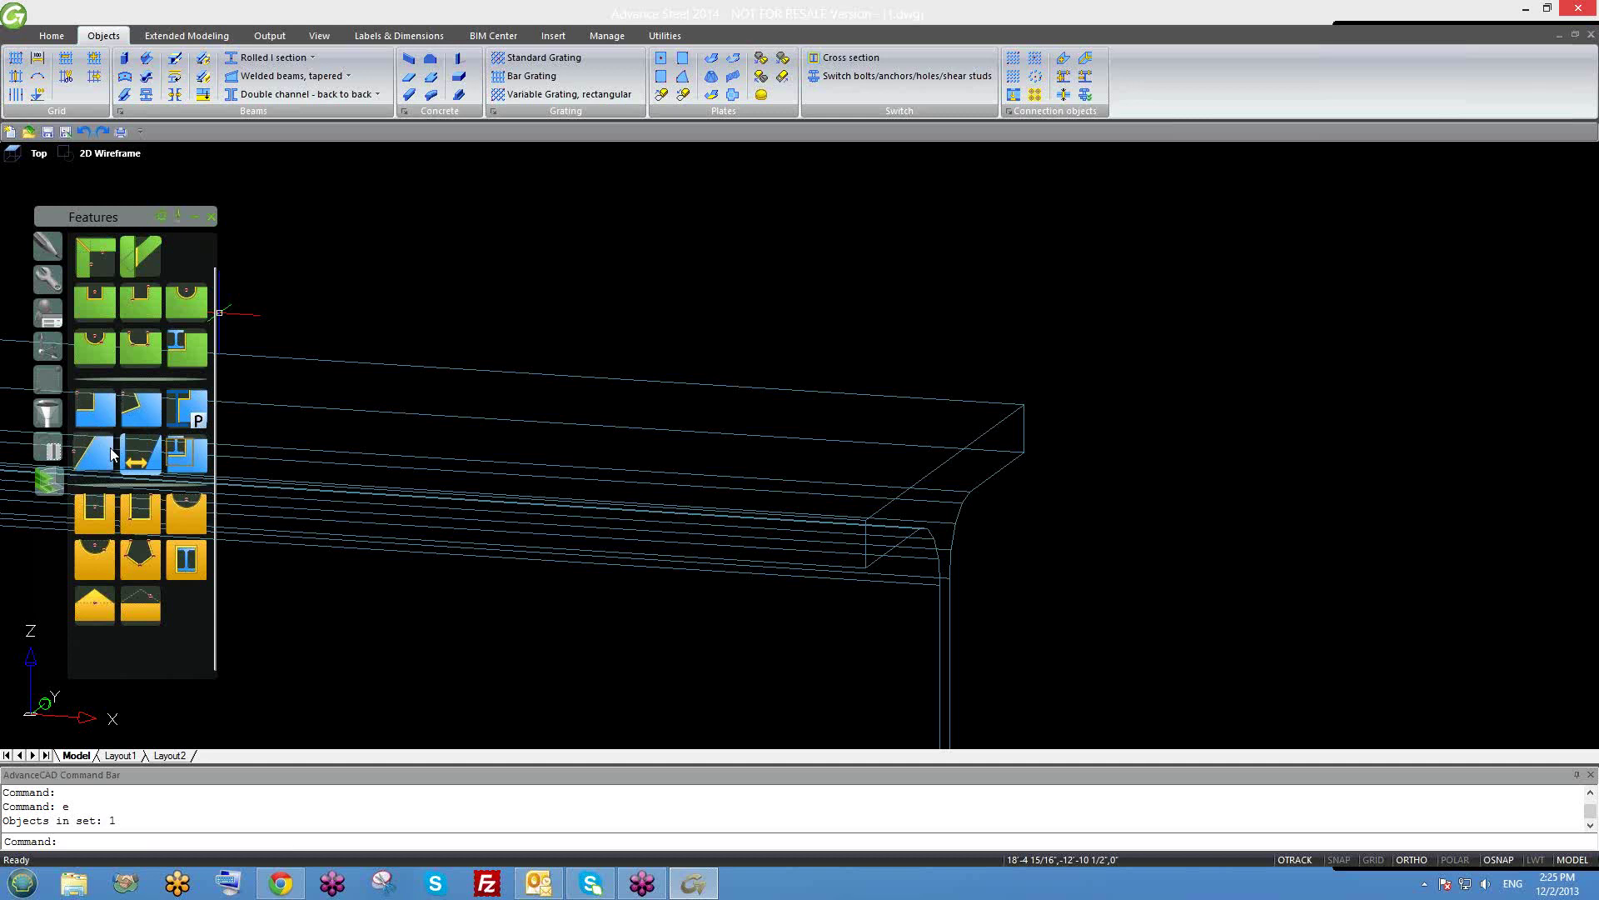
click(139, 454)
click(963, 453)
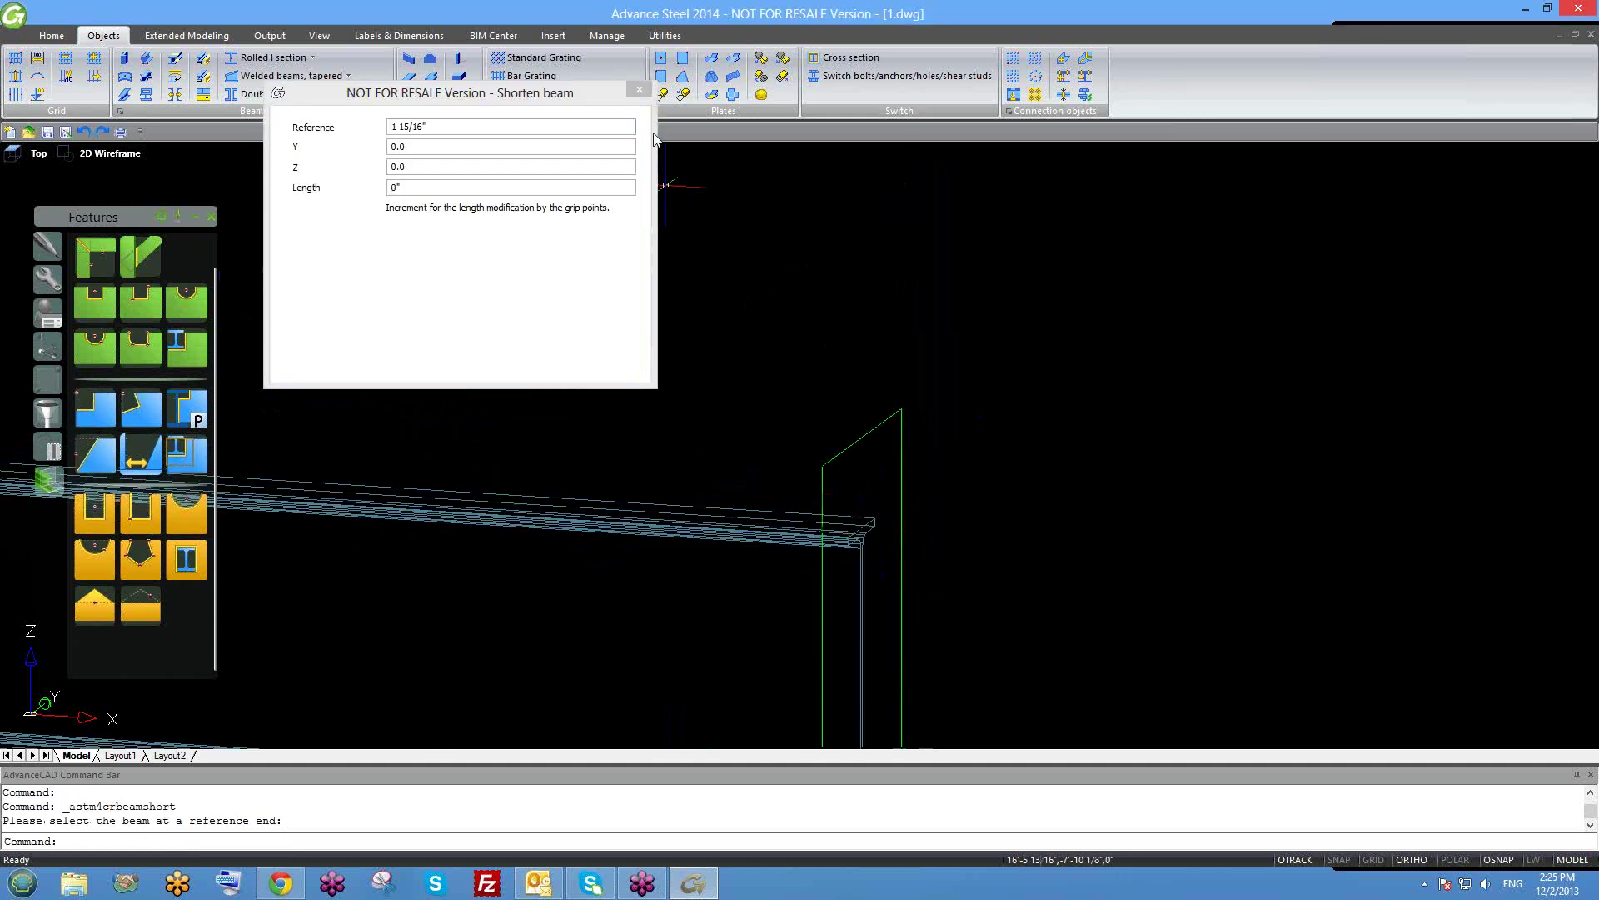
click(639, 89)
key(Escape)
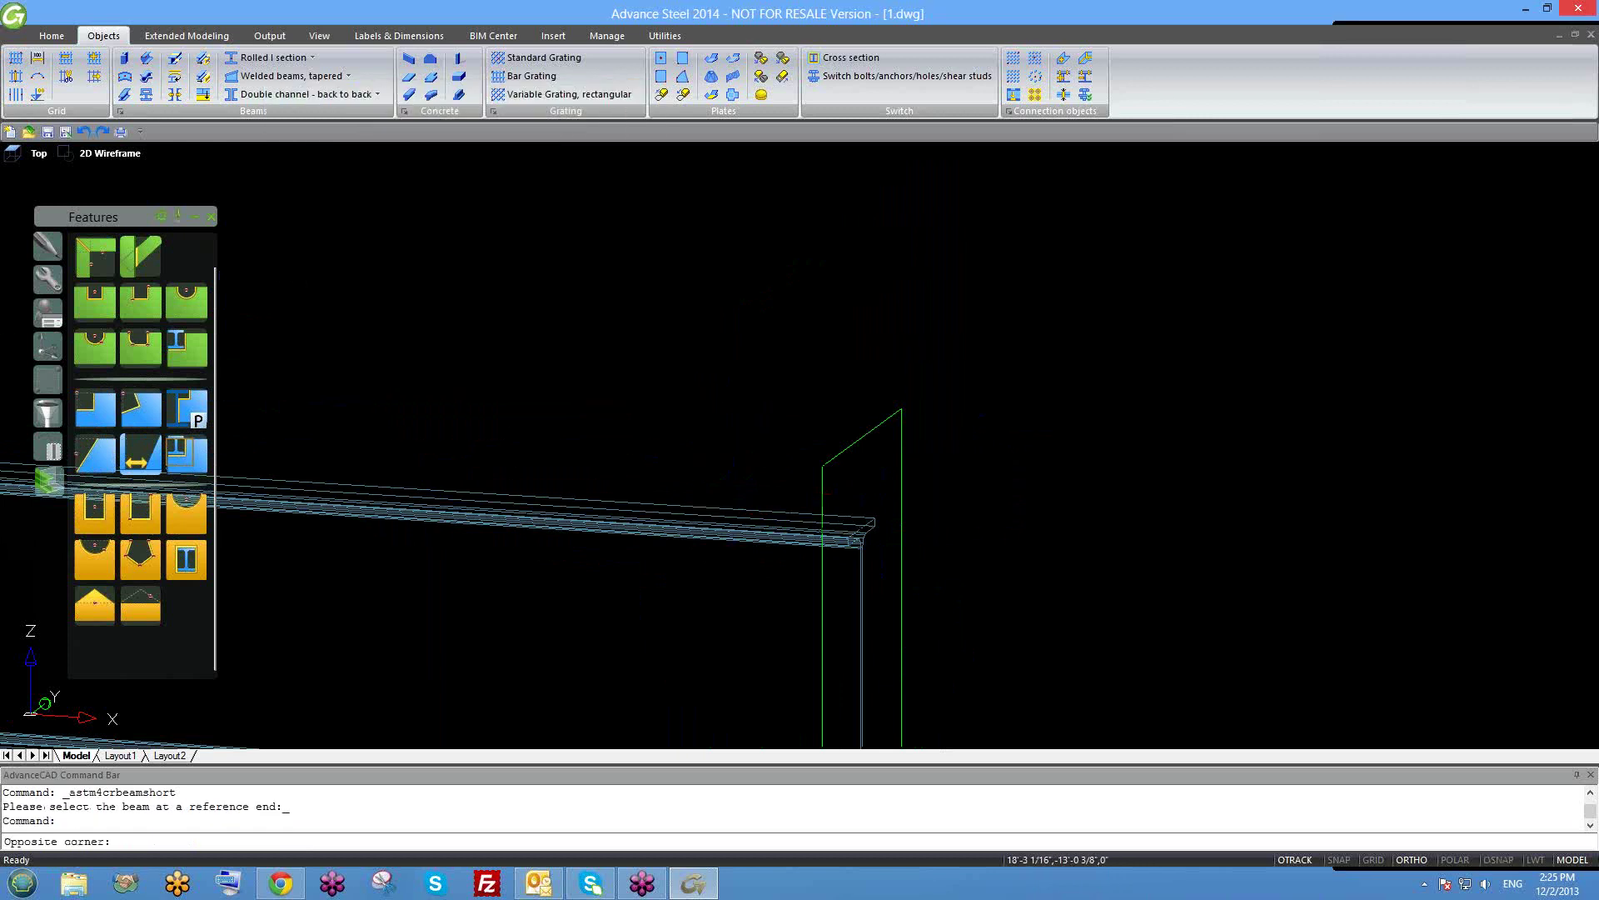
Check the display type options of the beam carrying the shortening feature.
double_click(708, 536)
click(325, 222)
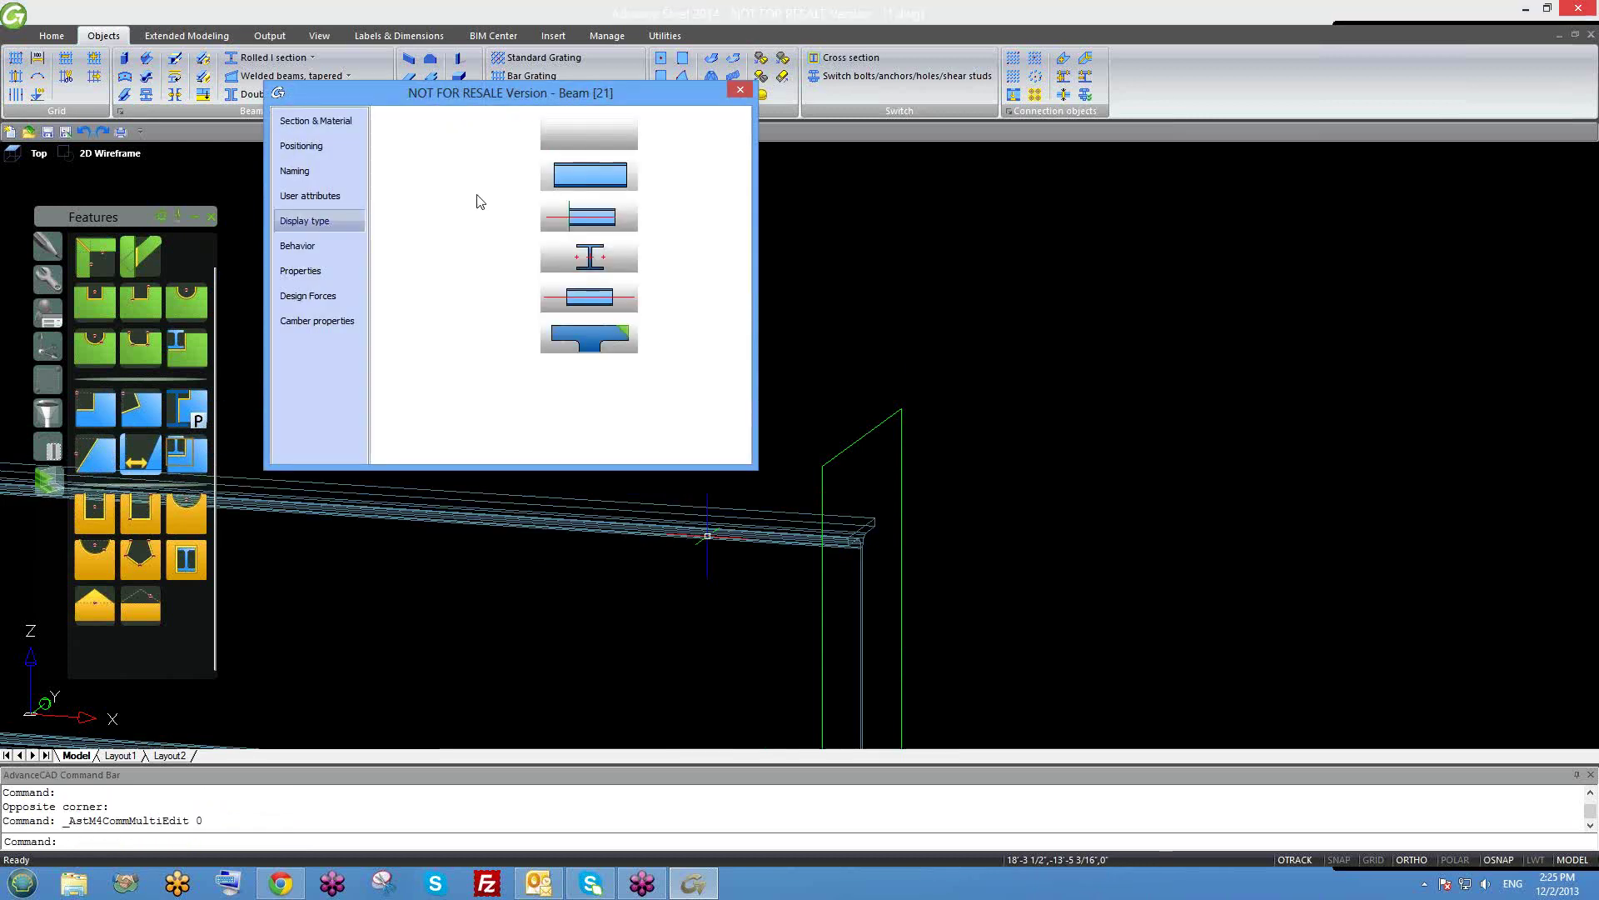
click(740, 89)
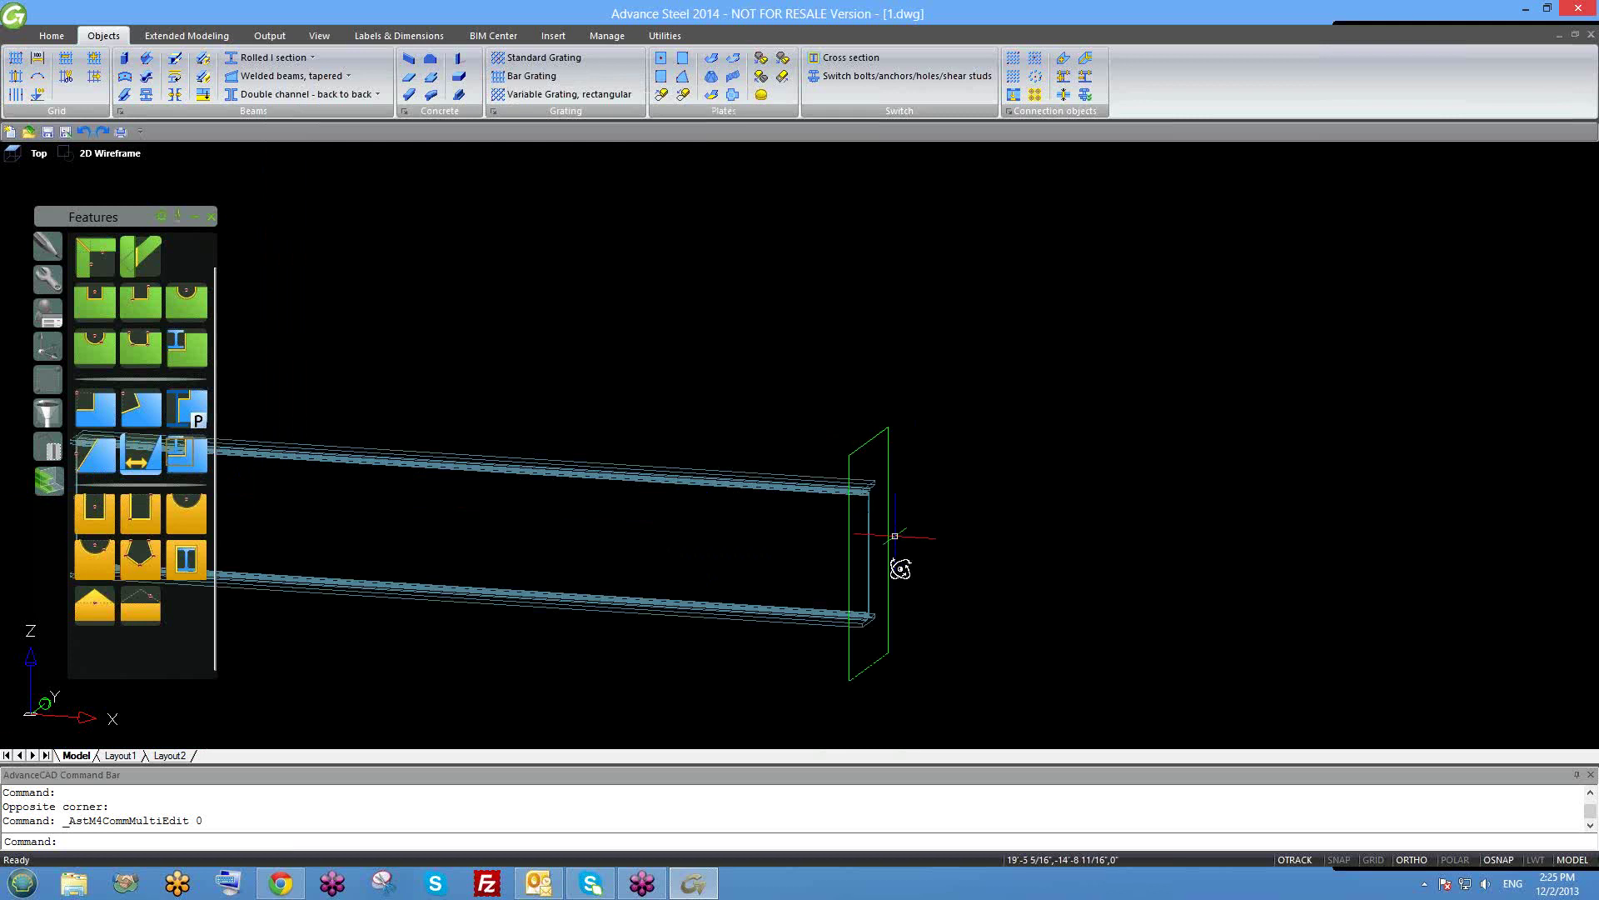
Erase the shortening feature from the beam's end.
shift+middle_drag(892, 500, 885, 542)
click(864, 465)
text(e)
key(Return)
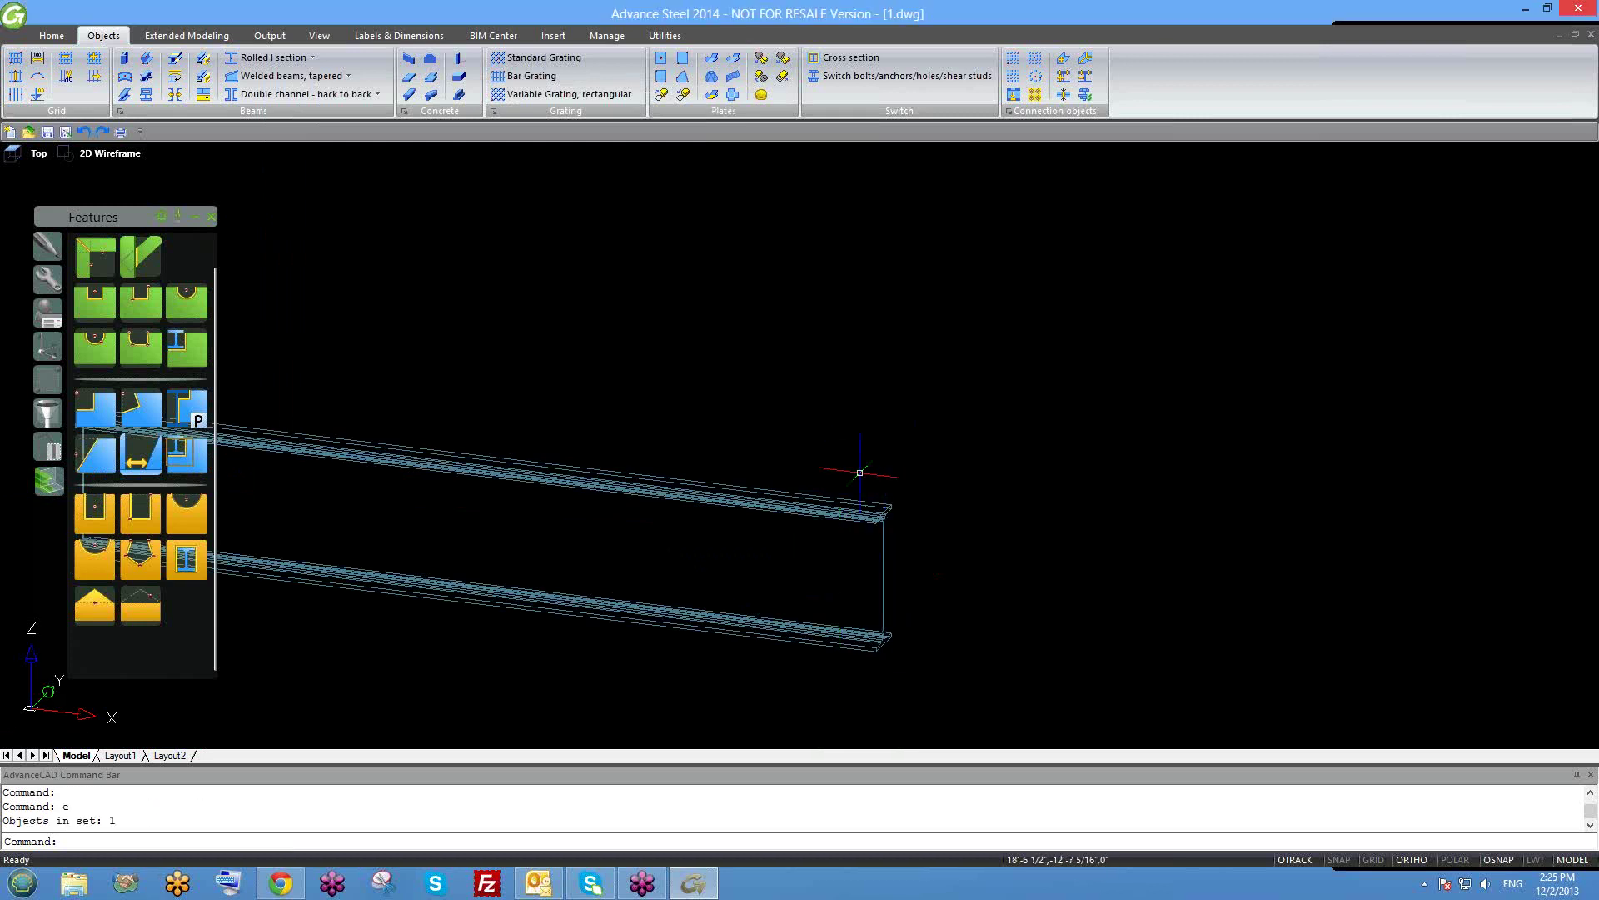
Look through the available feature tools and review the plain beam's display type options.
scroll(847, 535, down, 5)
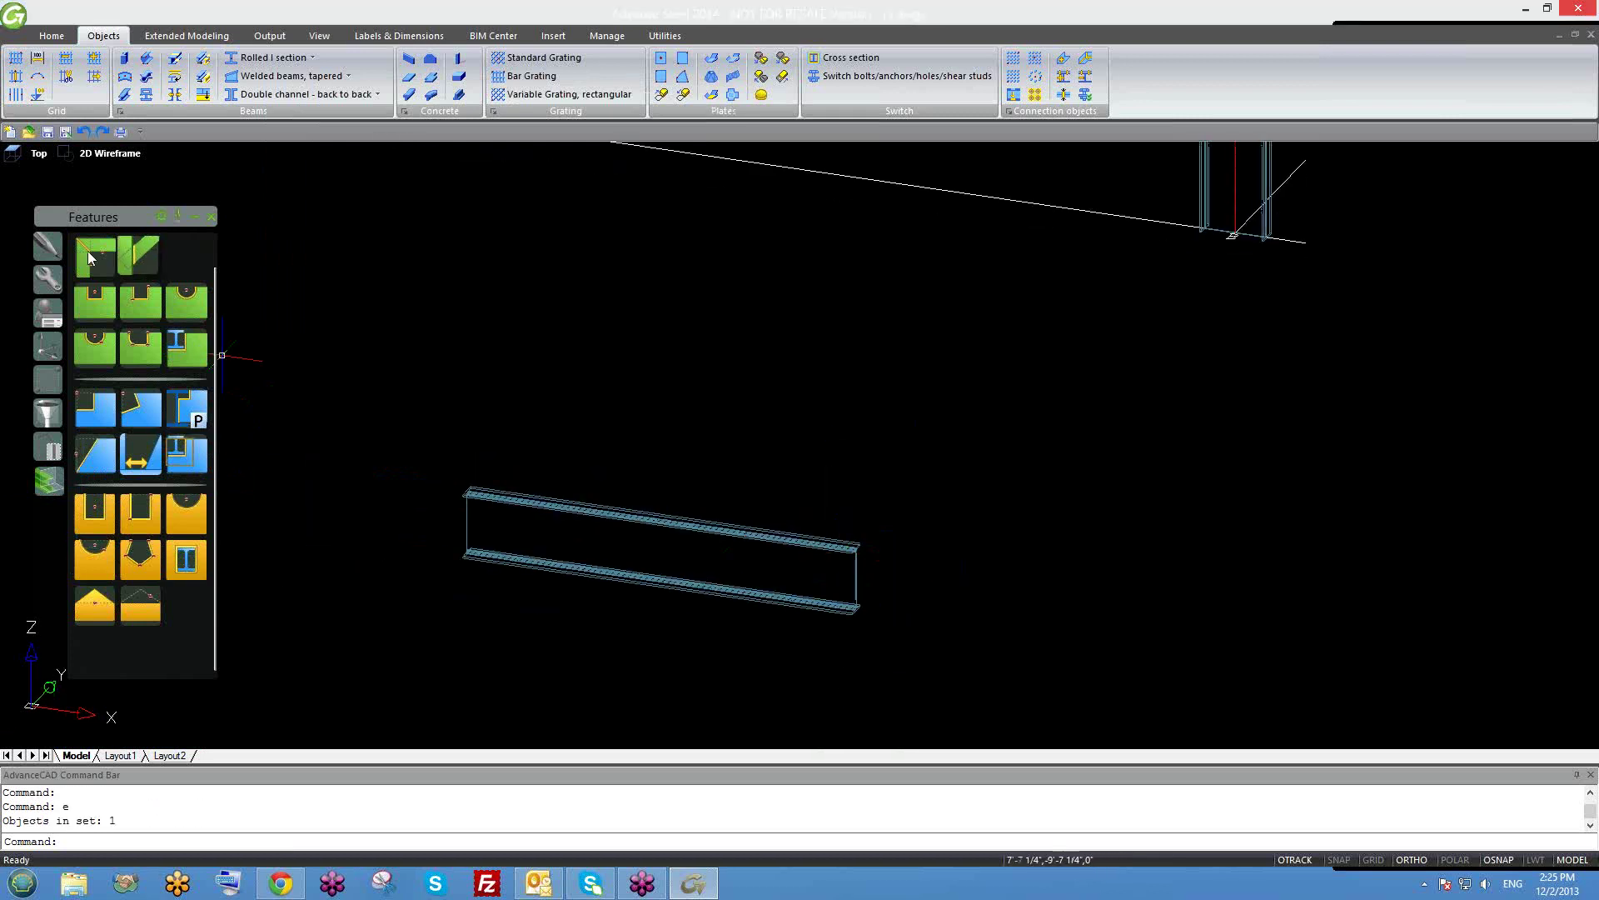
scroll(178, 308, up, 1)
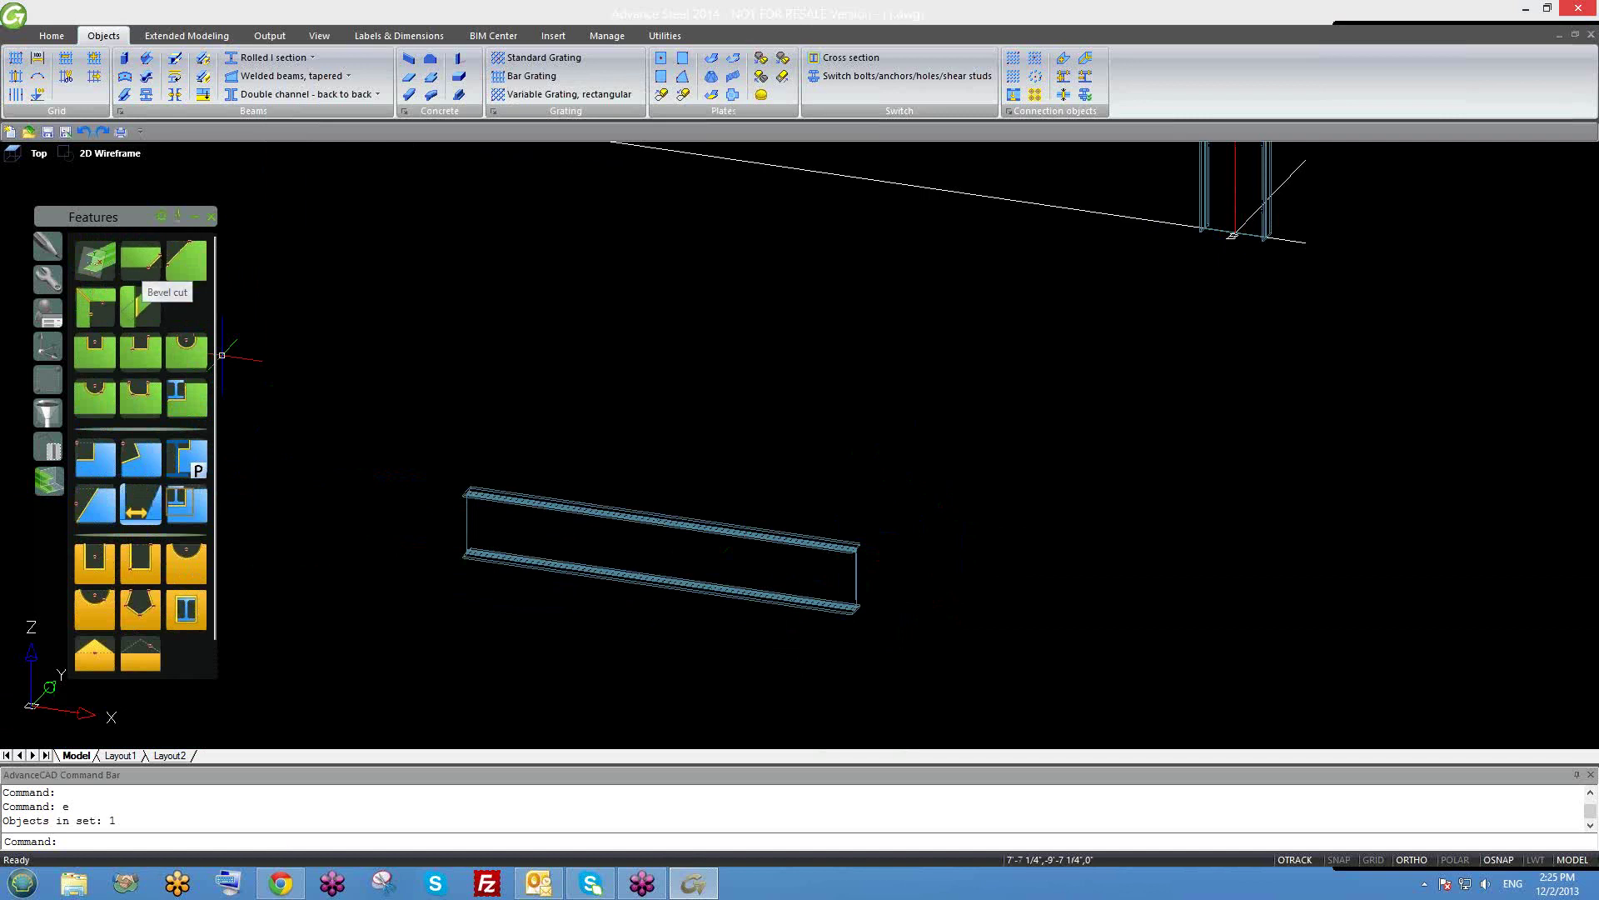
scroll(844, 543, up, 4)
double_click(850, 548)
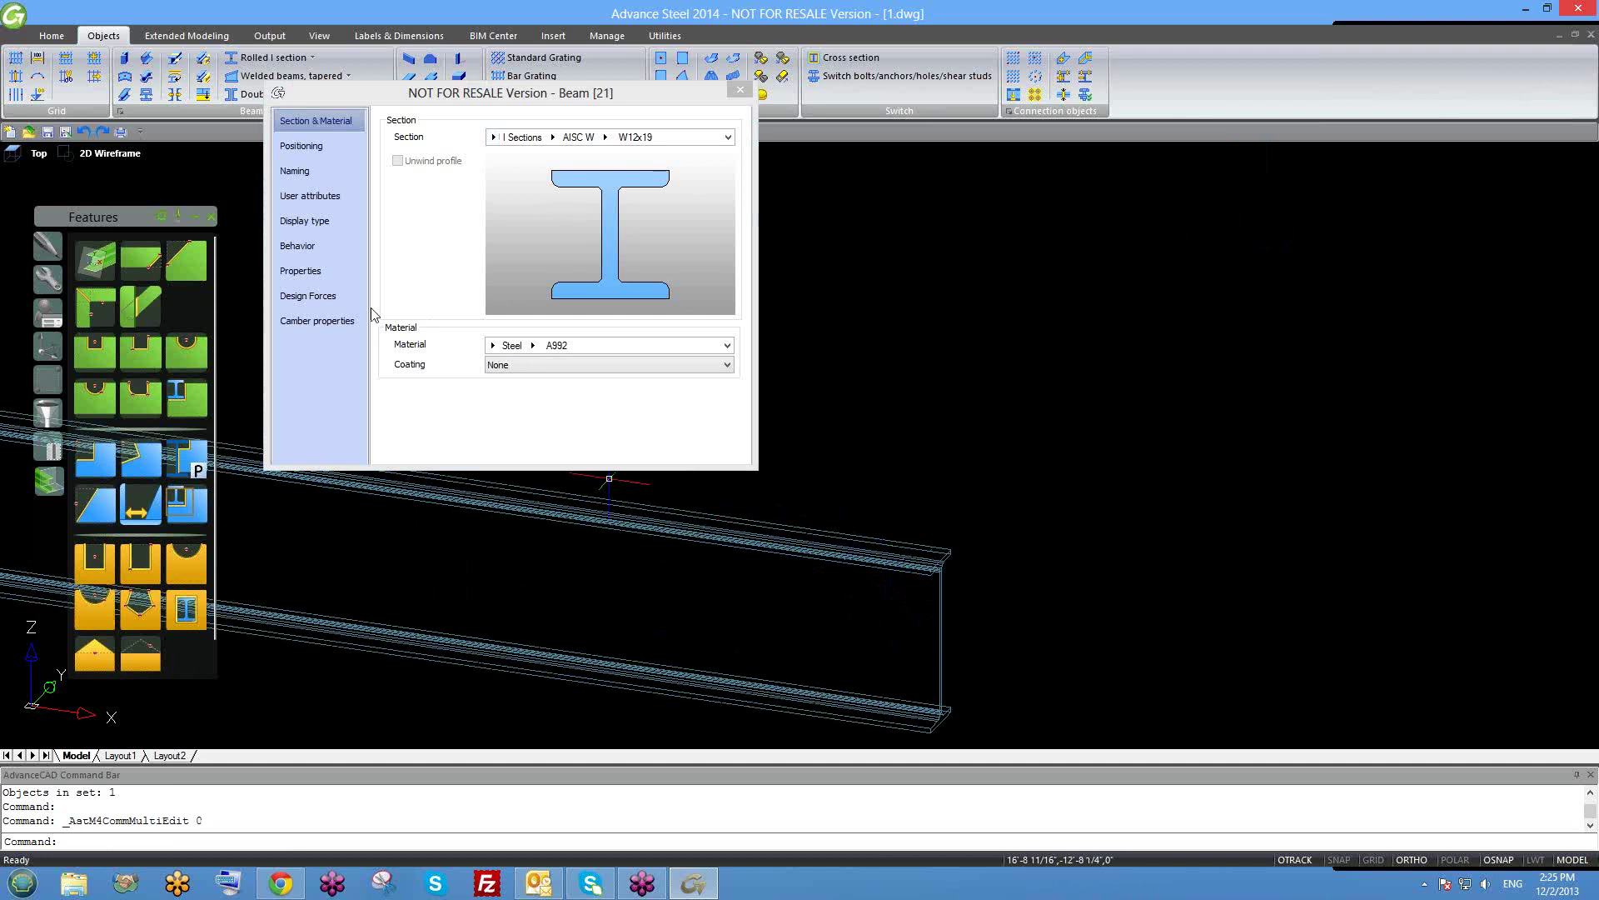
click(329, 241)
click(328, 223)
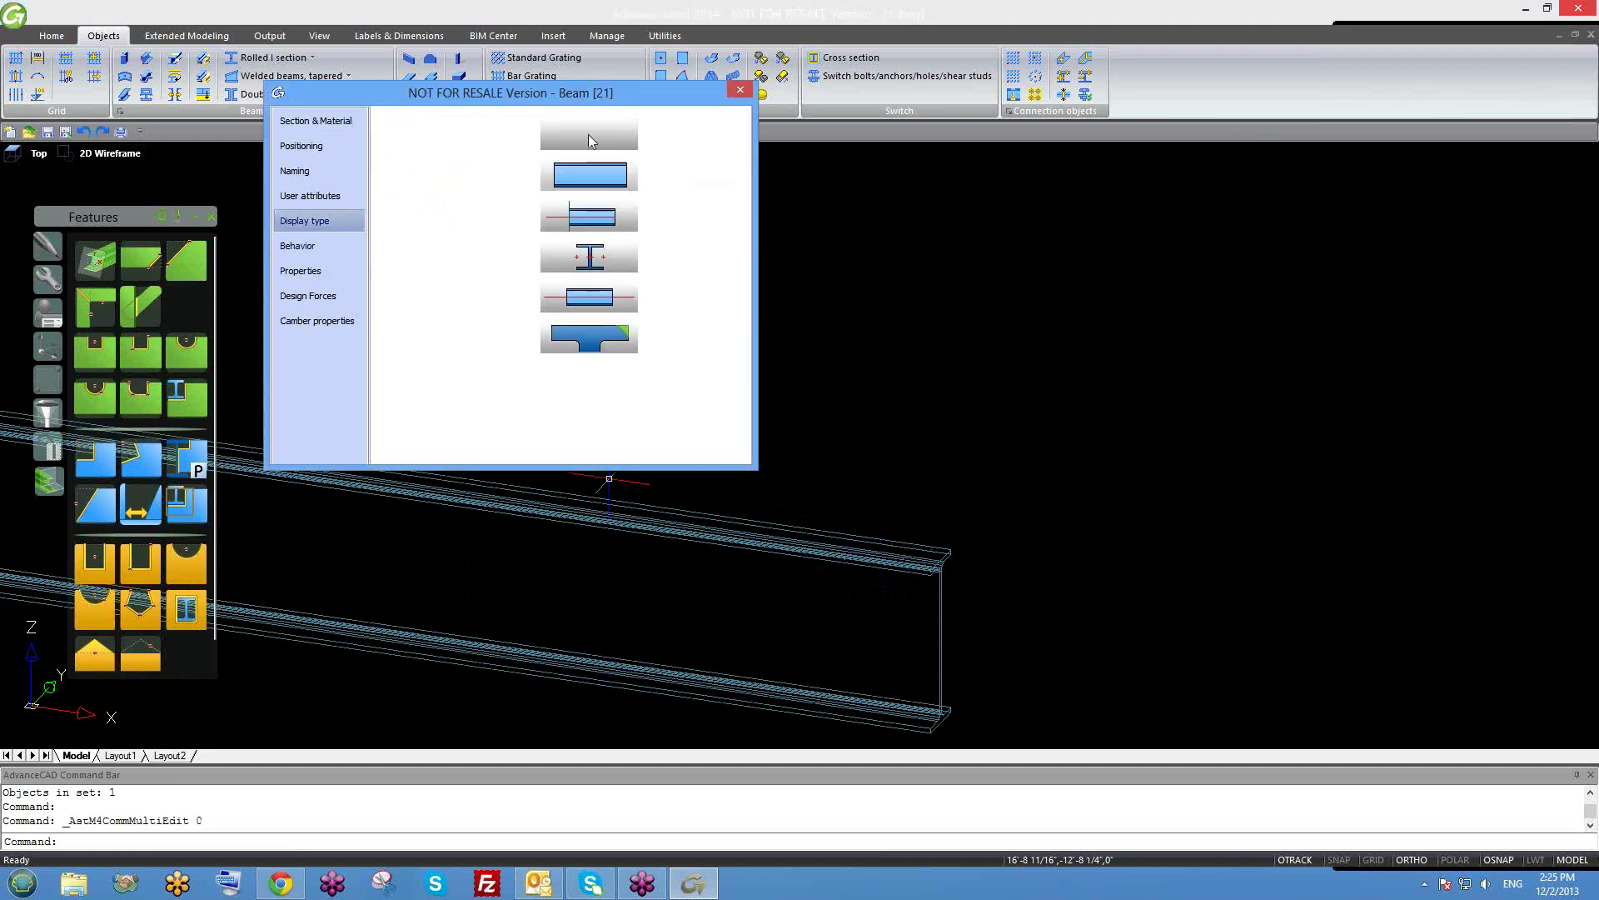
click(740, 90)
Erase the W12x19 beam used for the feature tests.
drag(825, 421, 762, 550)
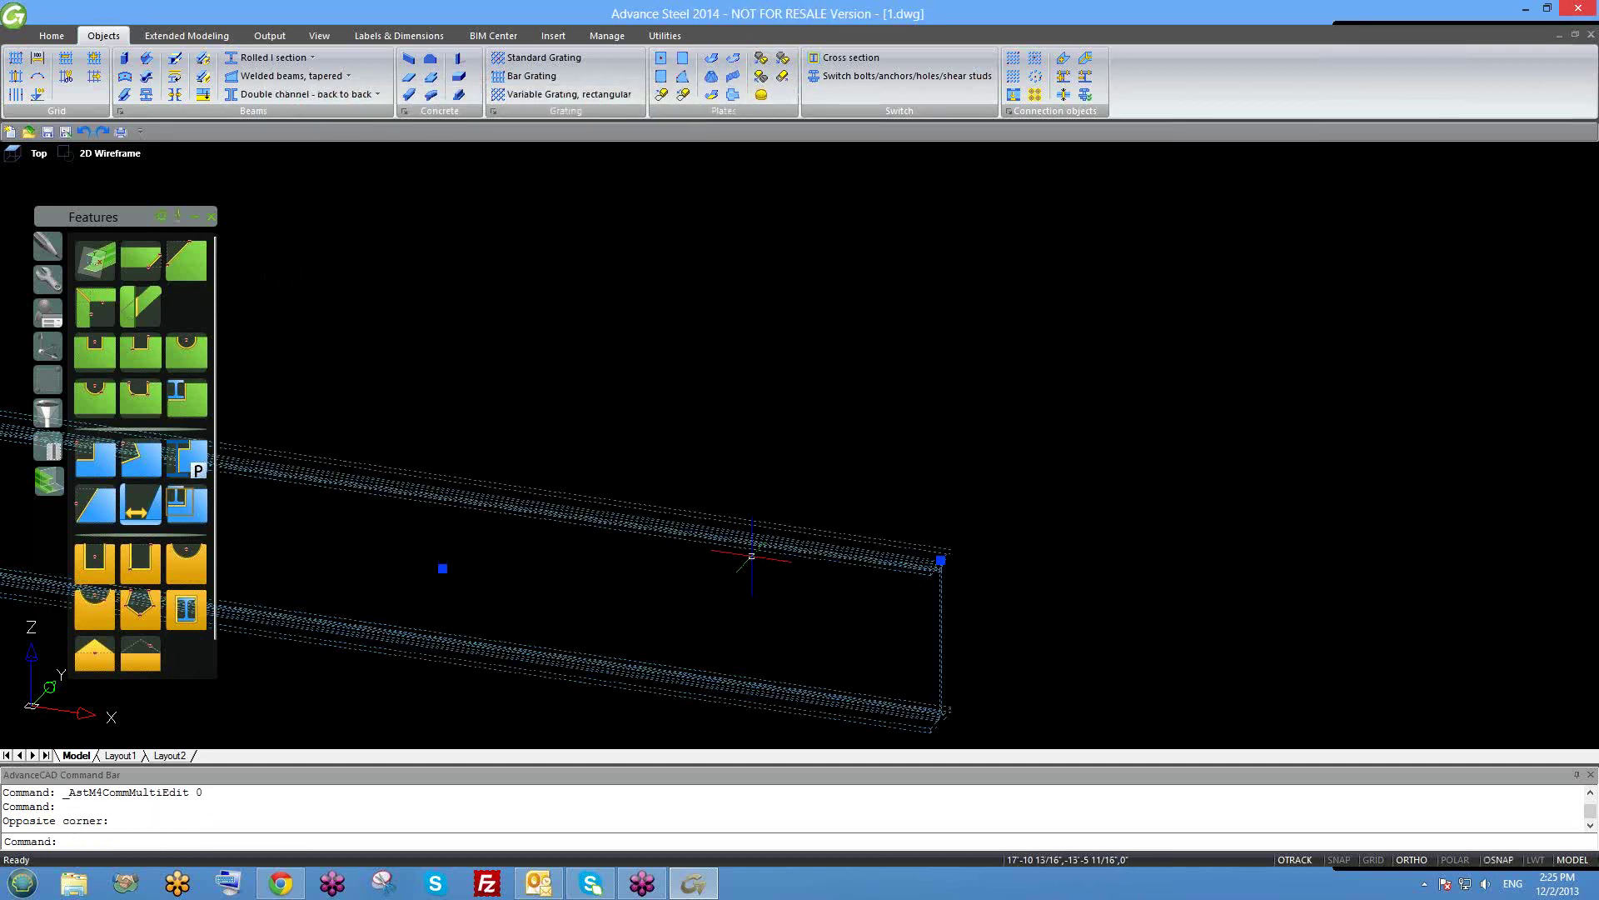
text(e)
key(Return)
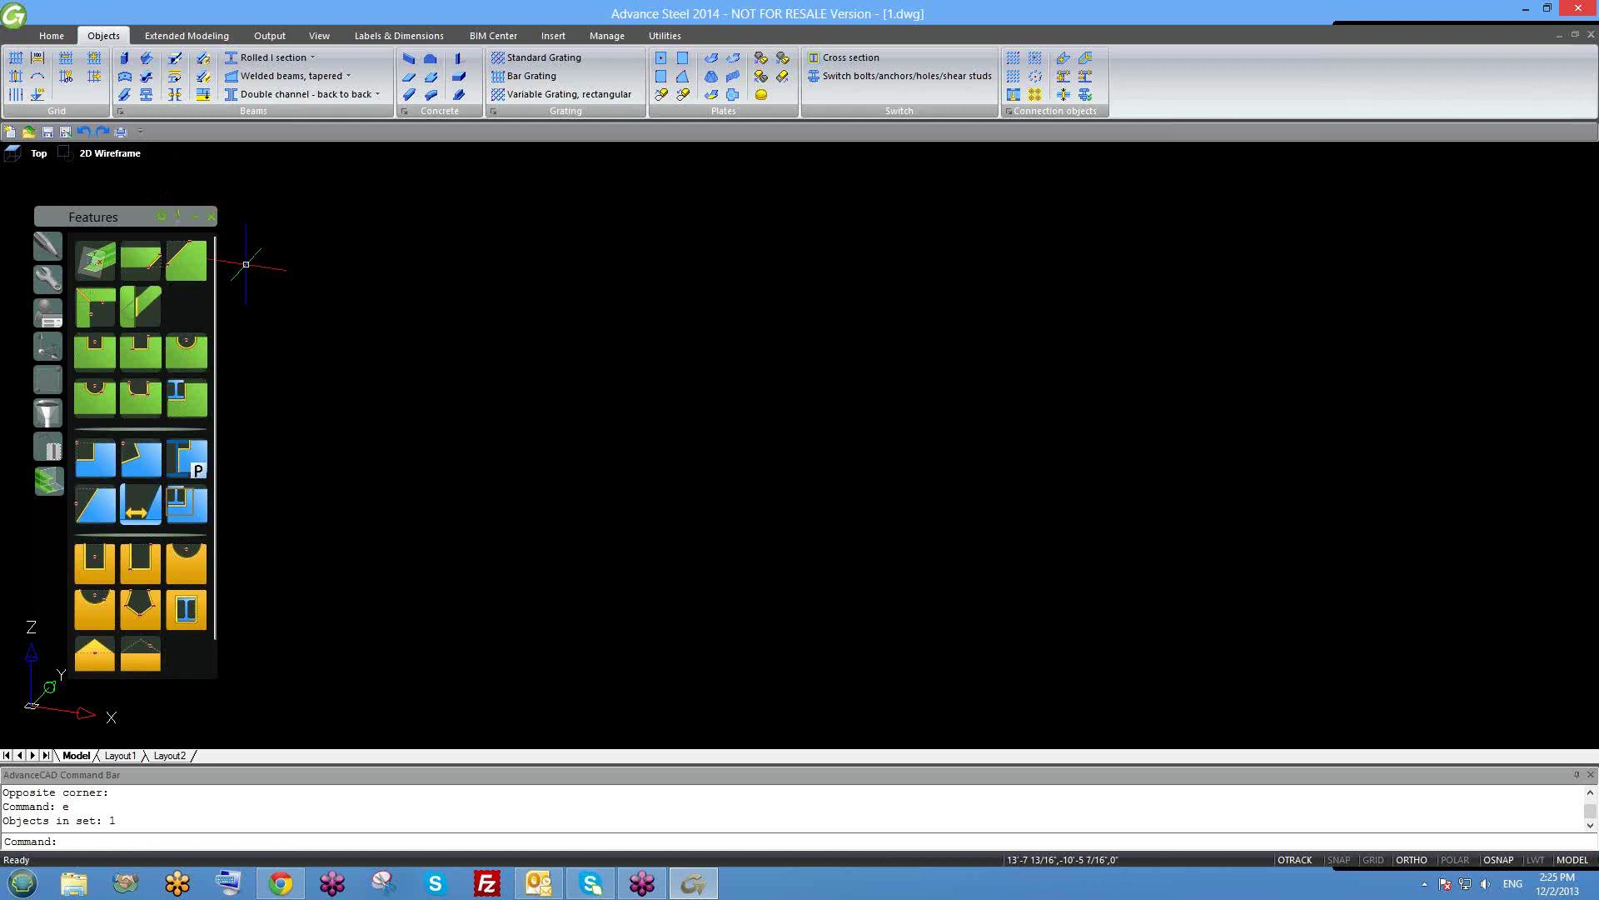
scroll(441, 425, down, 3)
scroll(689, 599, down, 5)
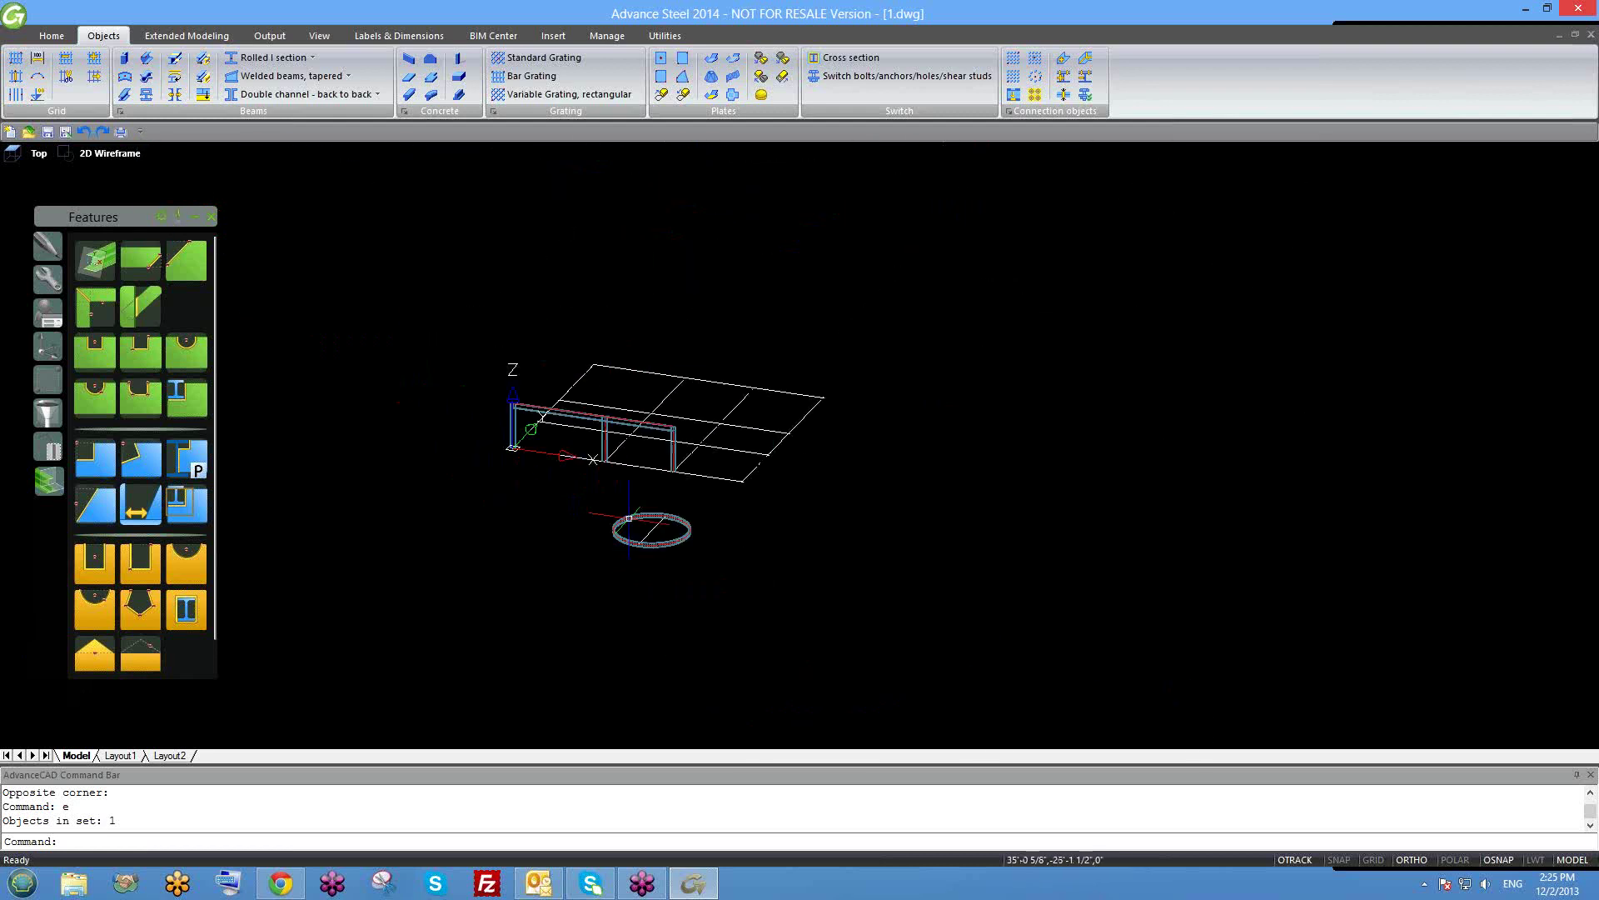
right_click(927, 883)
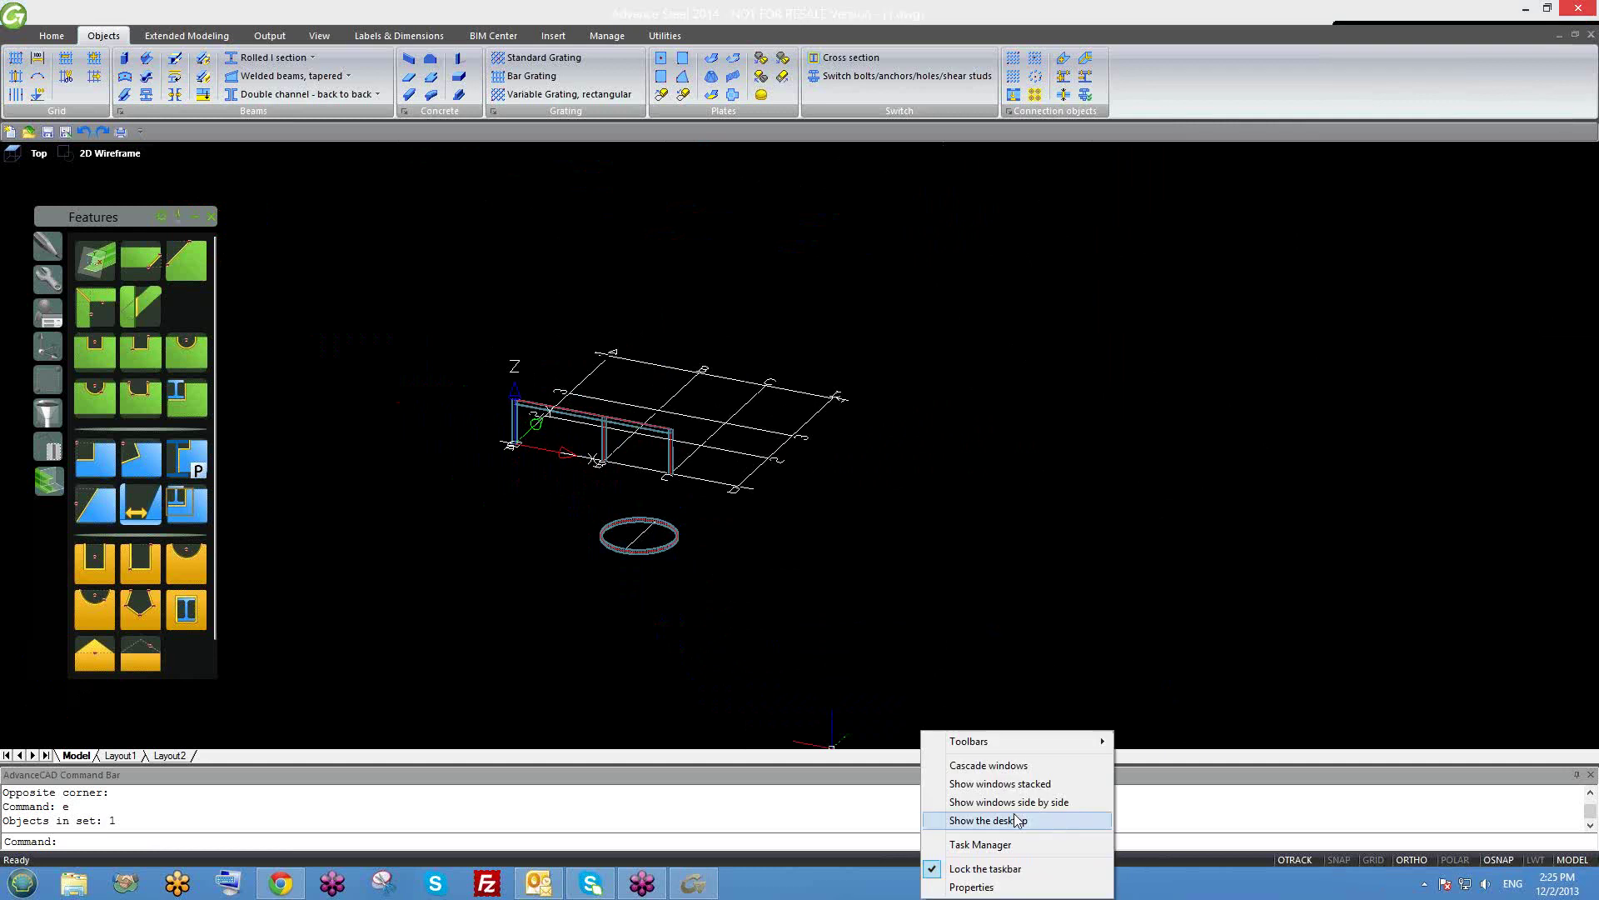
click(991, 821)
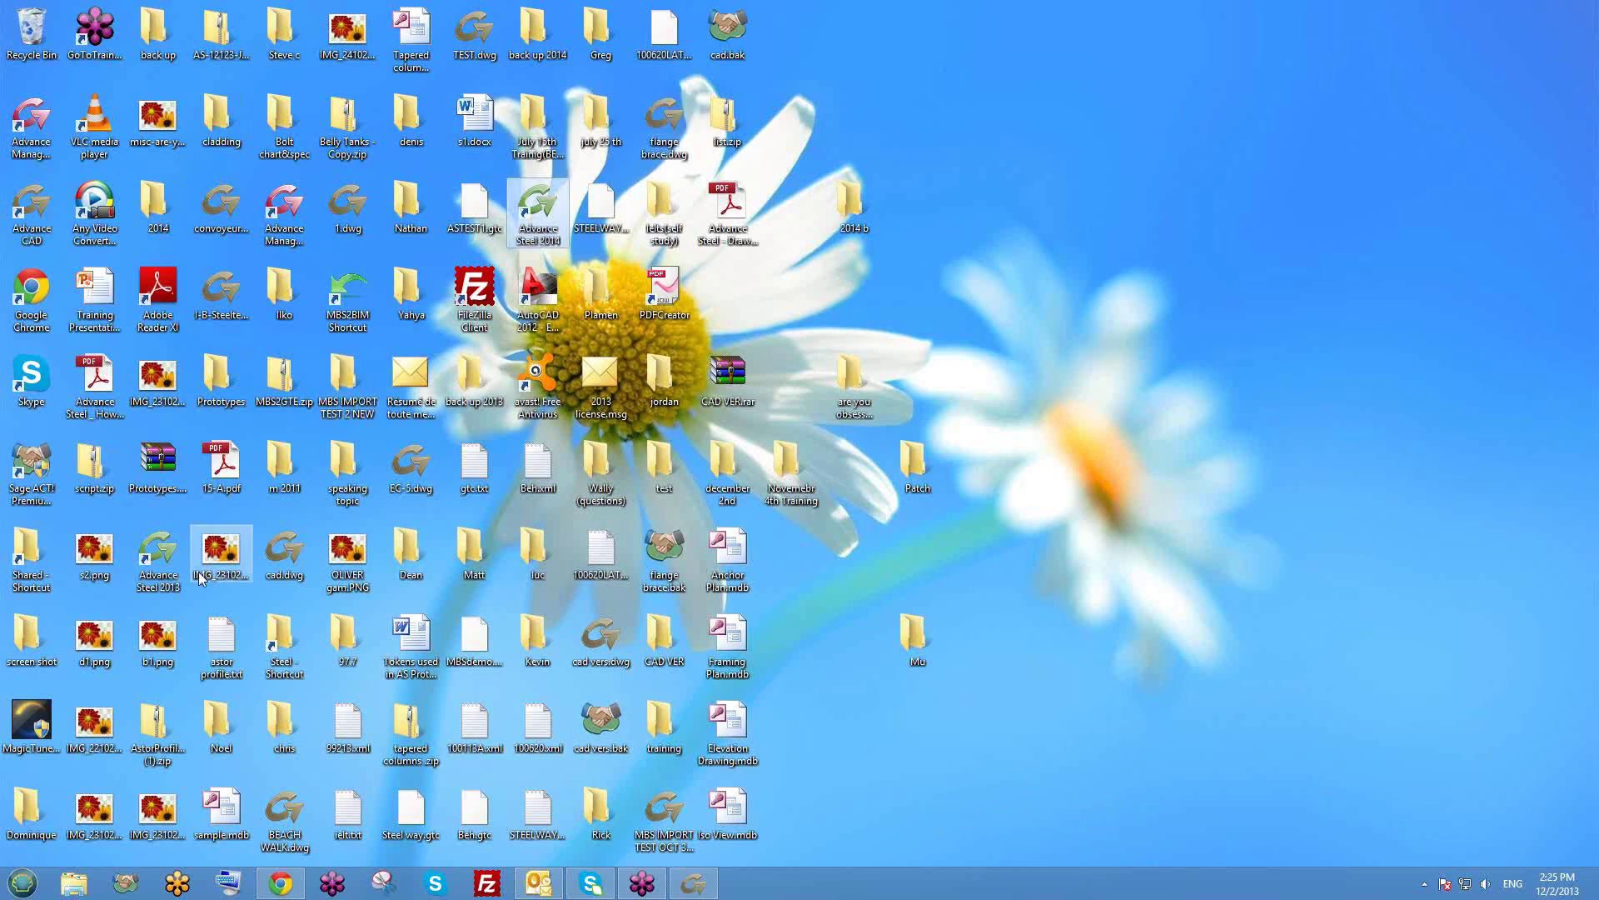
click(693, 883)
Draw a new rolled I section W12x19 beam in the free space in front of the frame.
scroll(550, 534, up, 5)
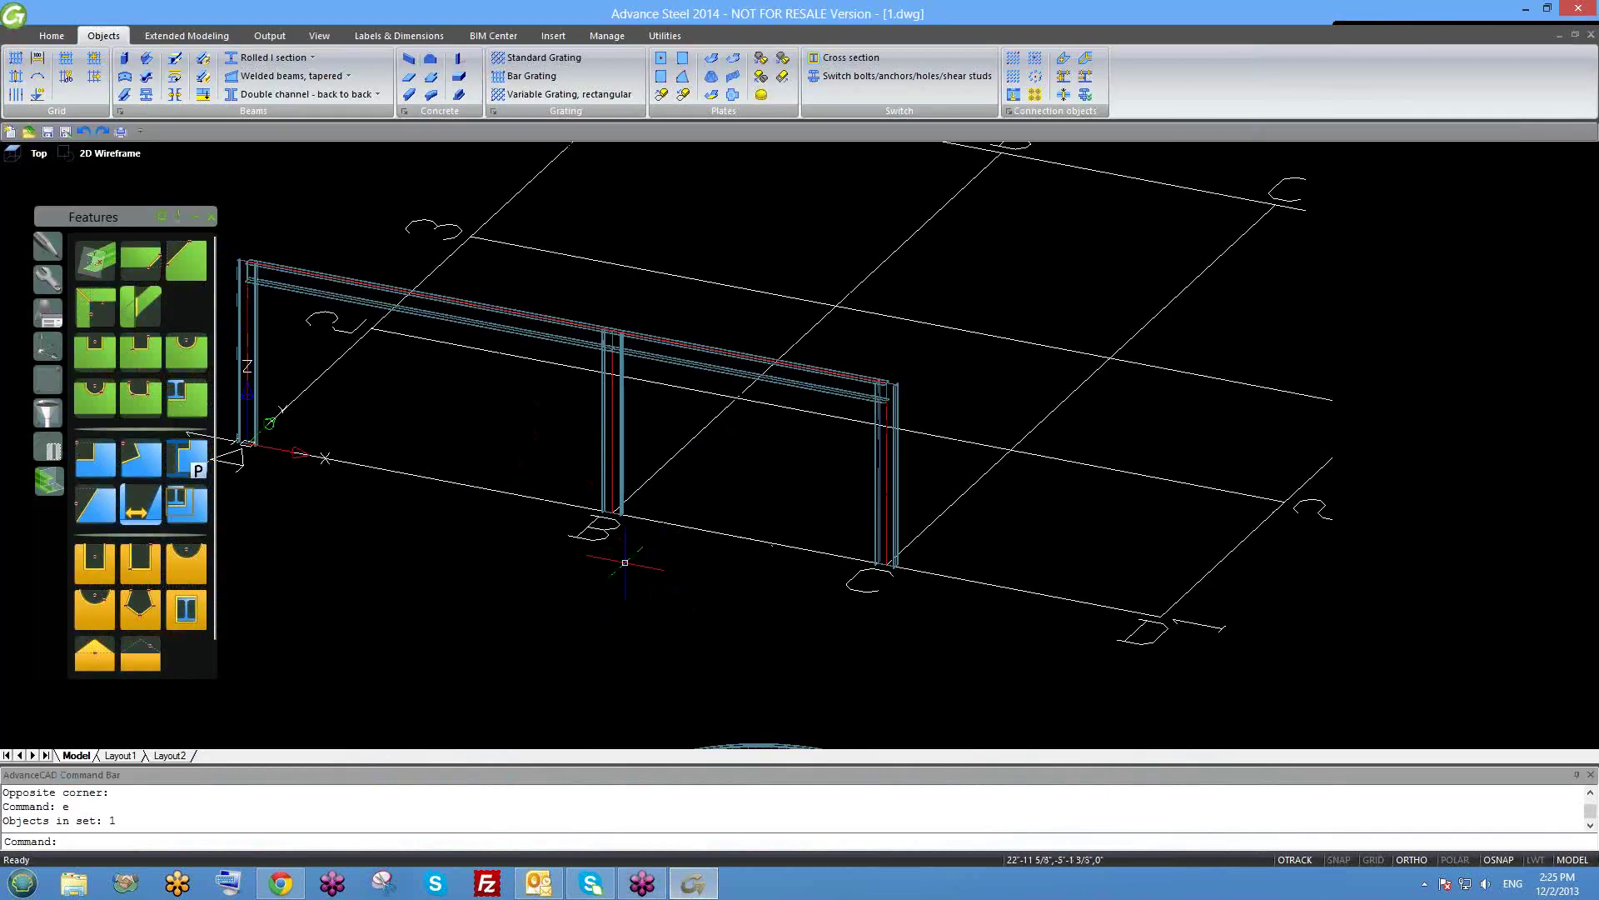
click(269, 58)
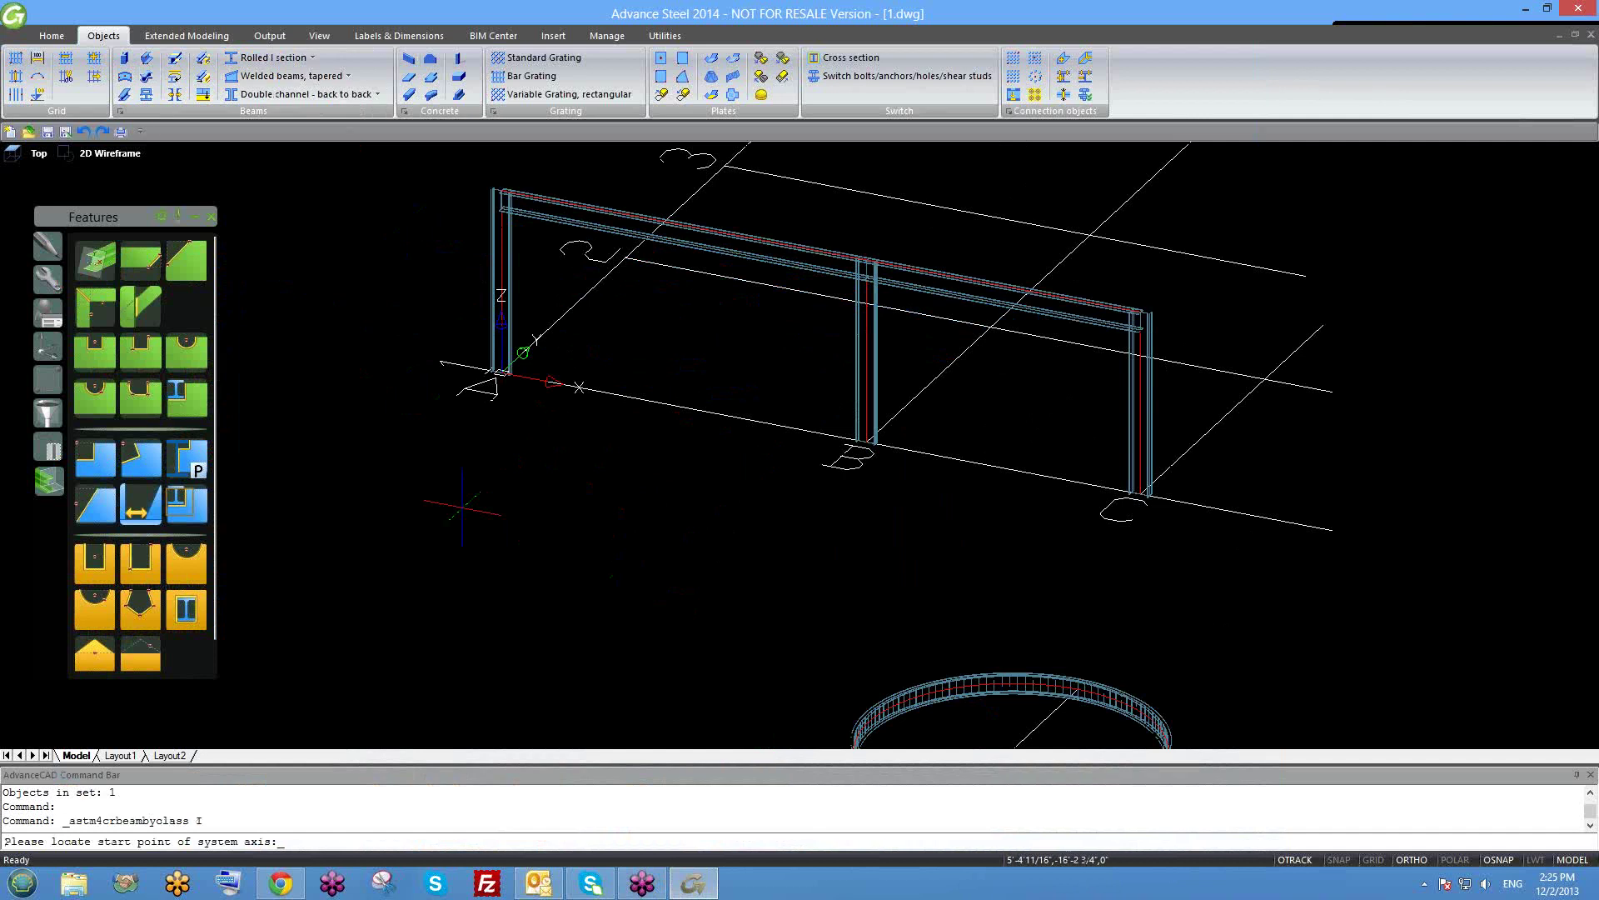
click(392, 540)
click(499, 571)
scroll(575, 564, up, 3)
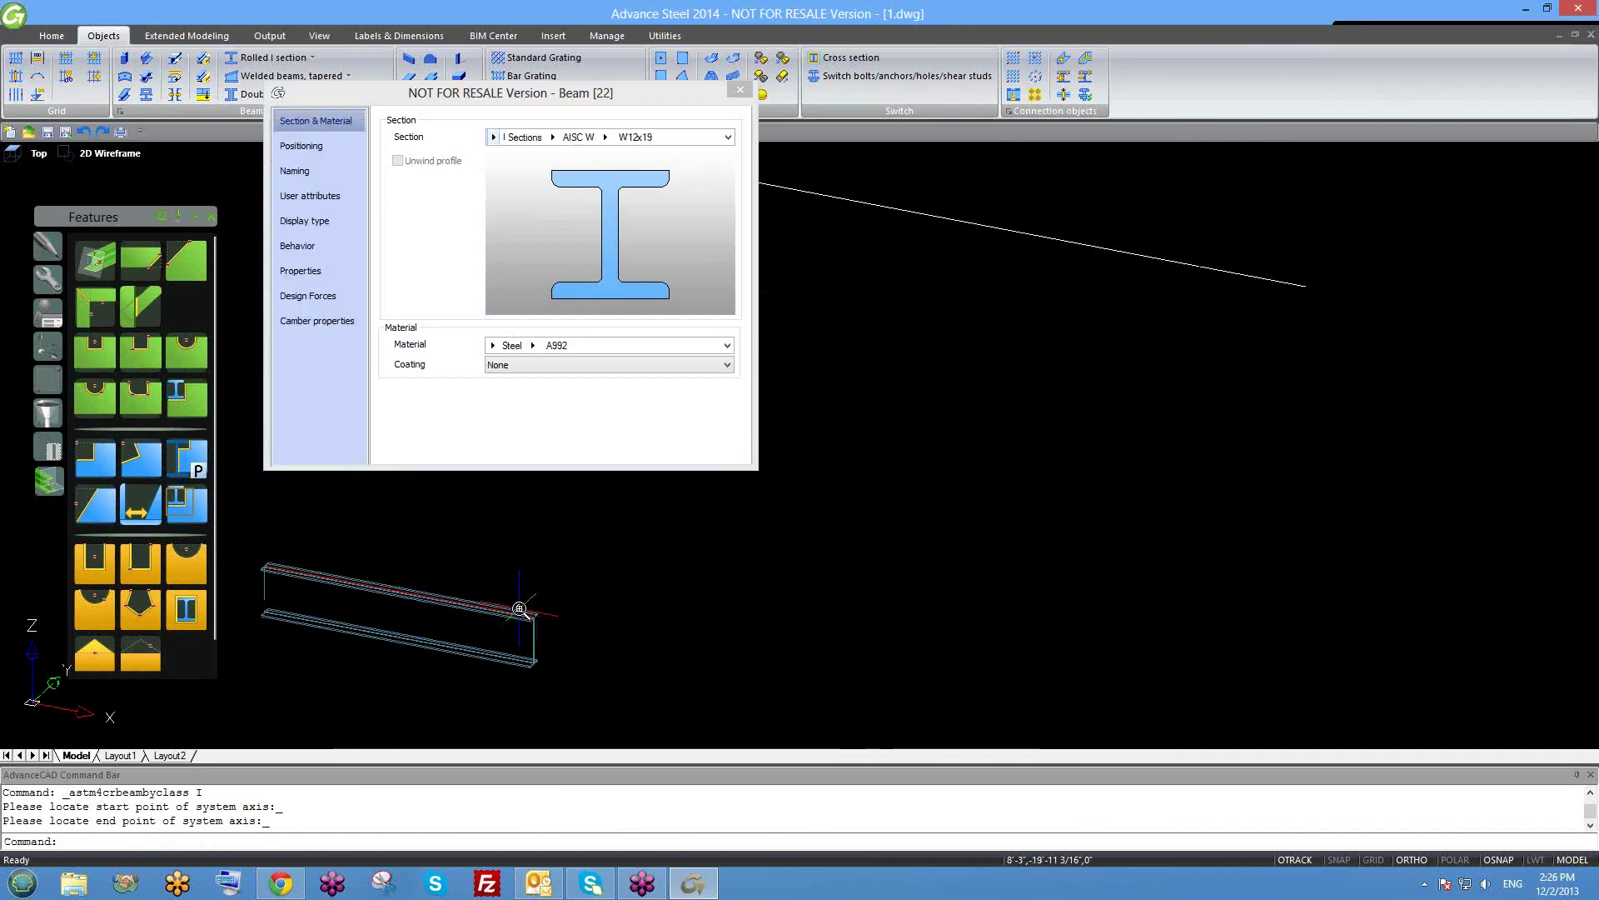
scroll(802, 579, down, 1)
mouse_move(575, 565)
middle_down()
mouse_move(802, 579)
mouse_move(804, 503)
middle_up()
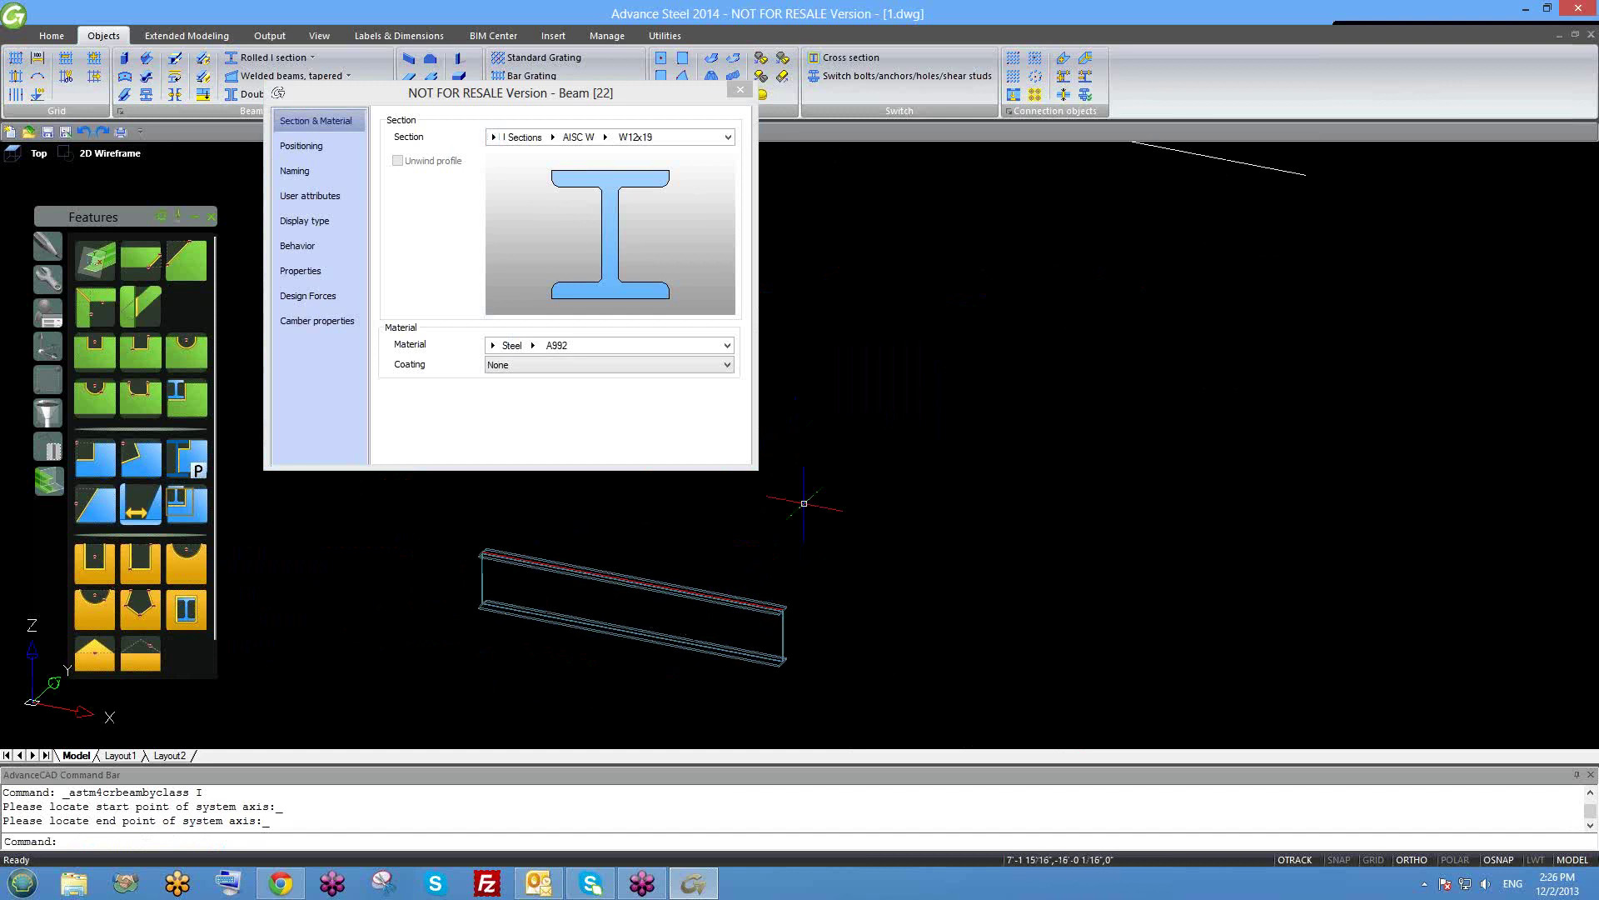
Add a straight edge processing feature along the upper flange edge of the new beam, keeping its preset values.
drag(714, 96, 644, 132)
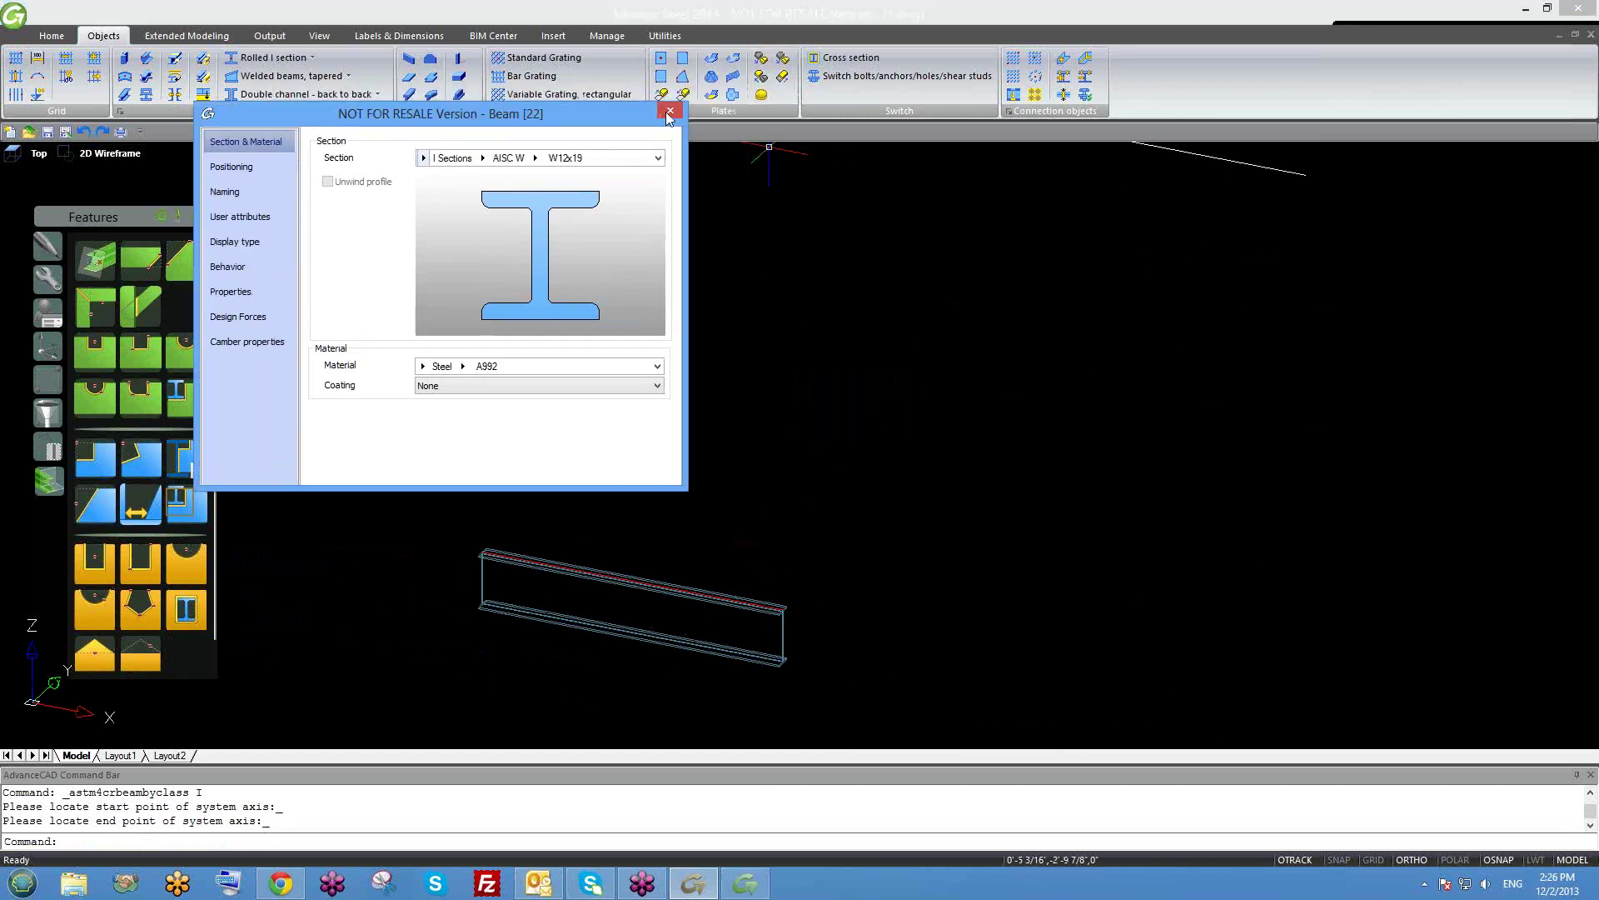
click(670, 112)
click(133, 263)
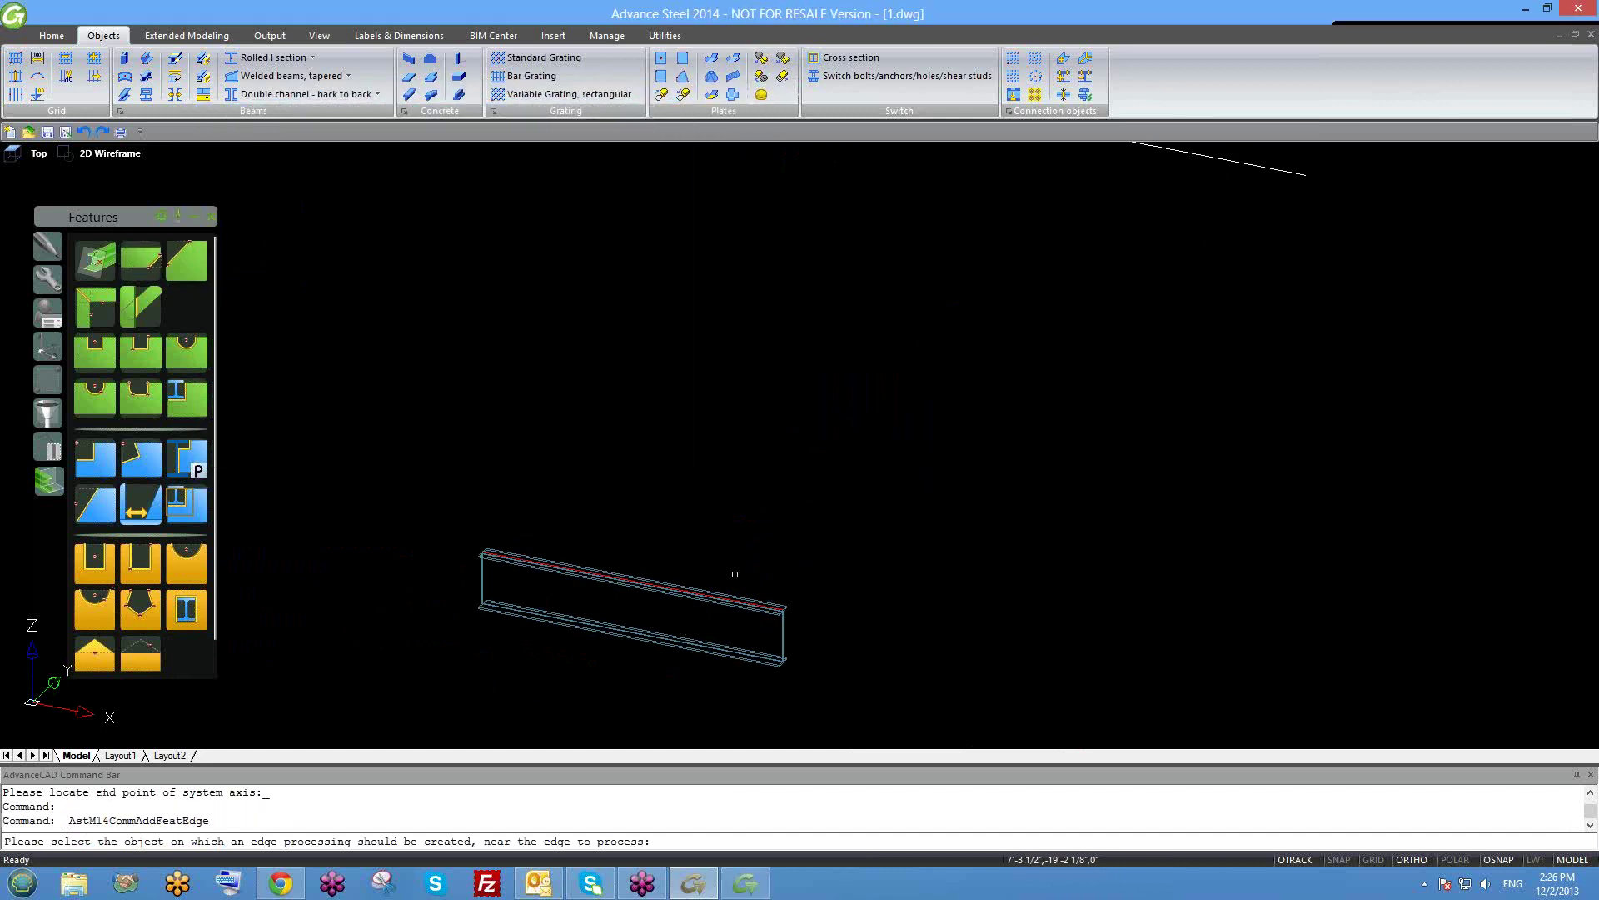
scroll(780, 597, up, 4)
click(791, 620)
shift+middle_drag(747, 649, 516, 433)
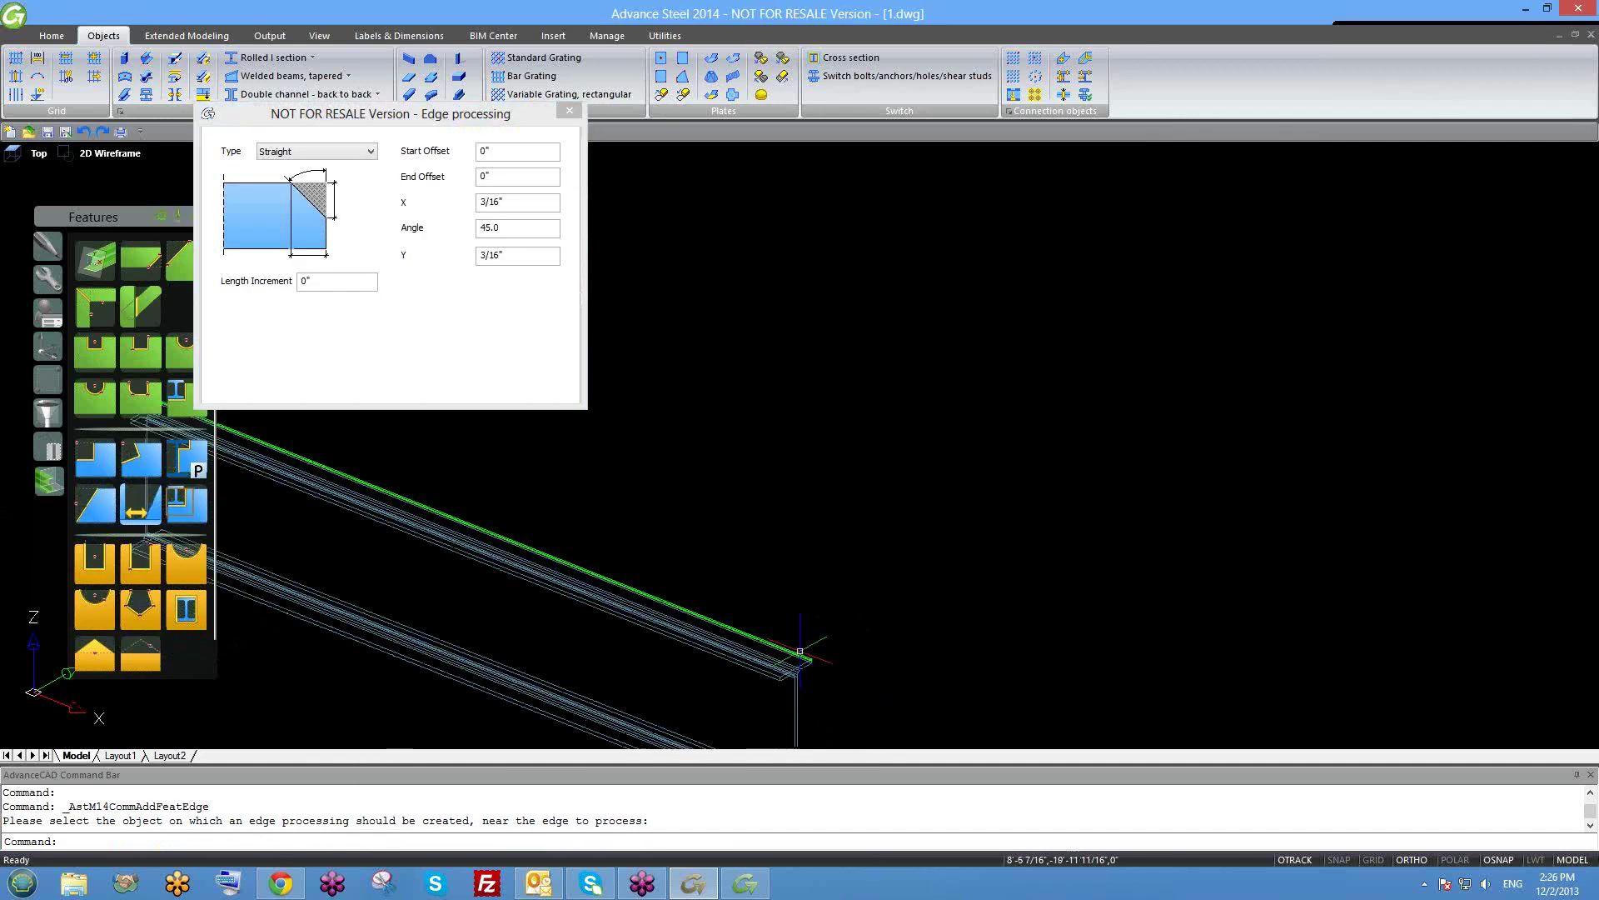
click(565, 121)
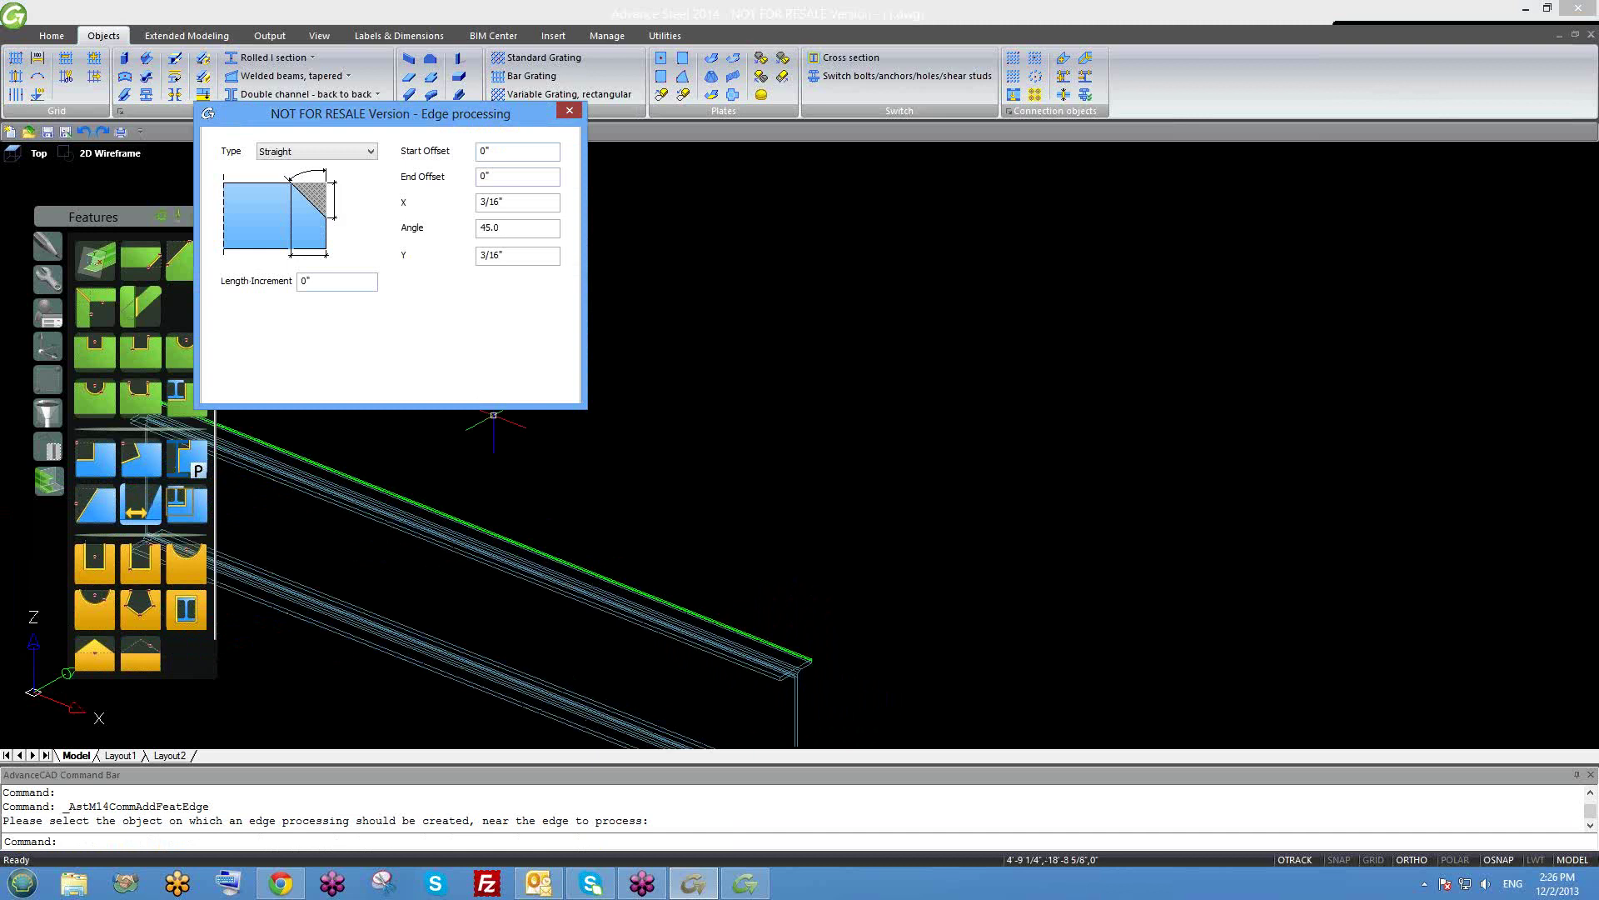
click(568, 115)
Reopen the properties of the flange's edge processing feature and review its type, offsets and bevel dimensions.
scroll(813, 543, down, 3)
scroll(831, 452, up, 5)
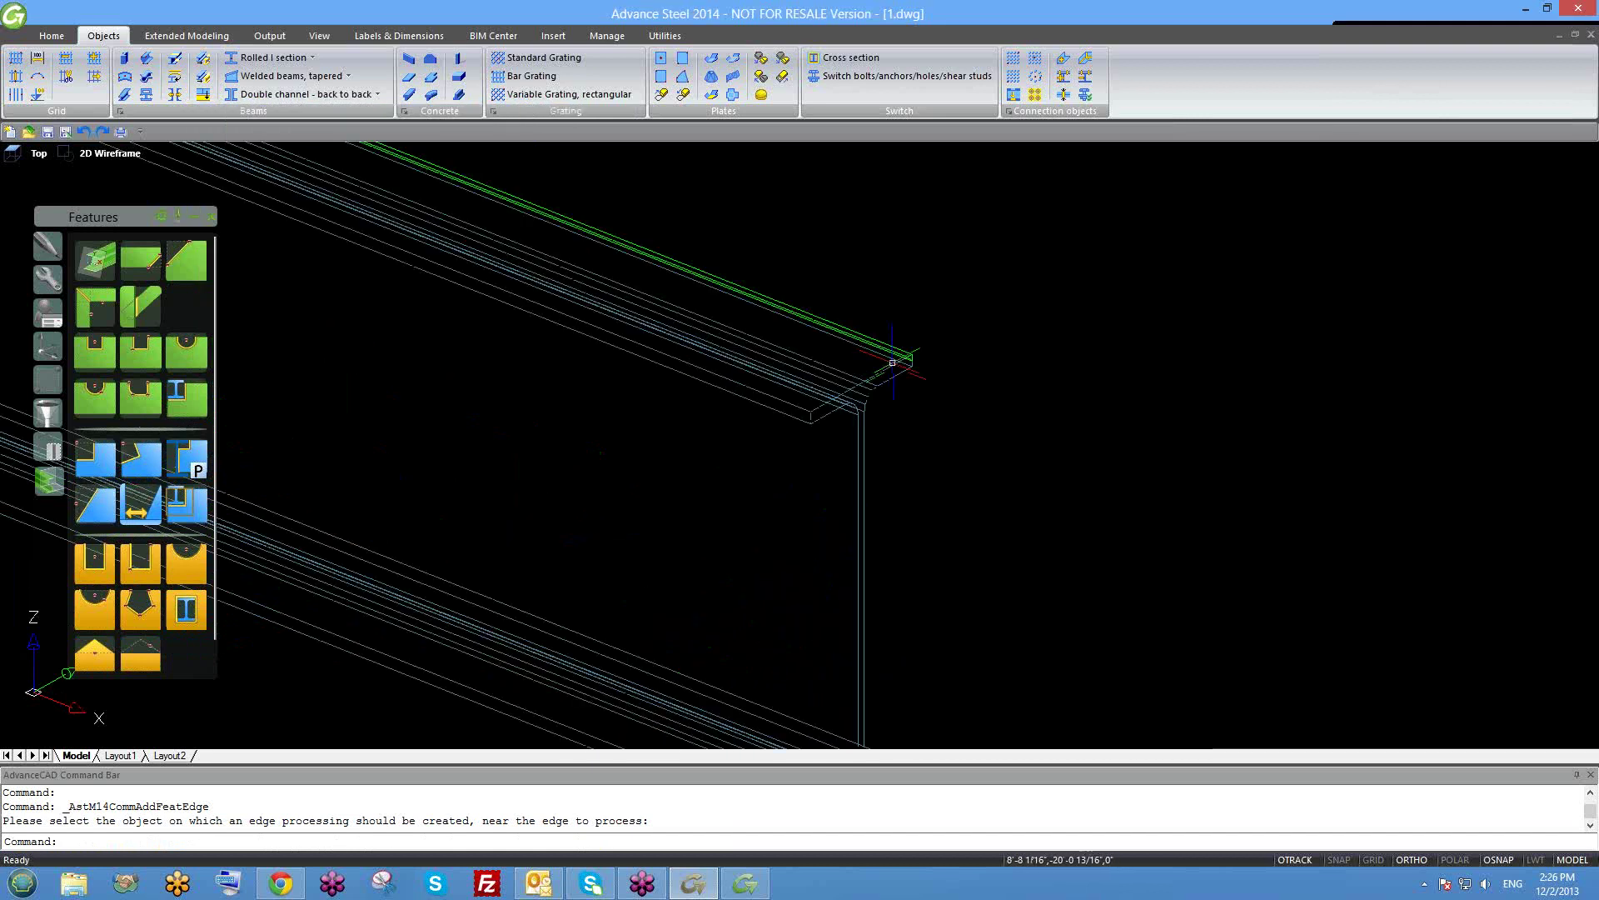
scroll(892, 363, up, 4)
click(946, 431)
click(949, 426)
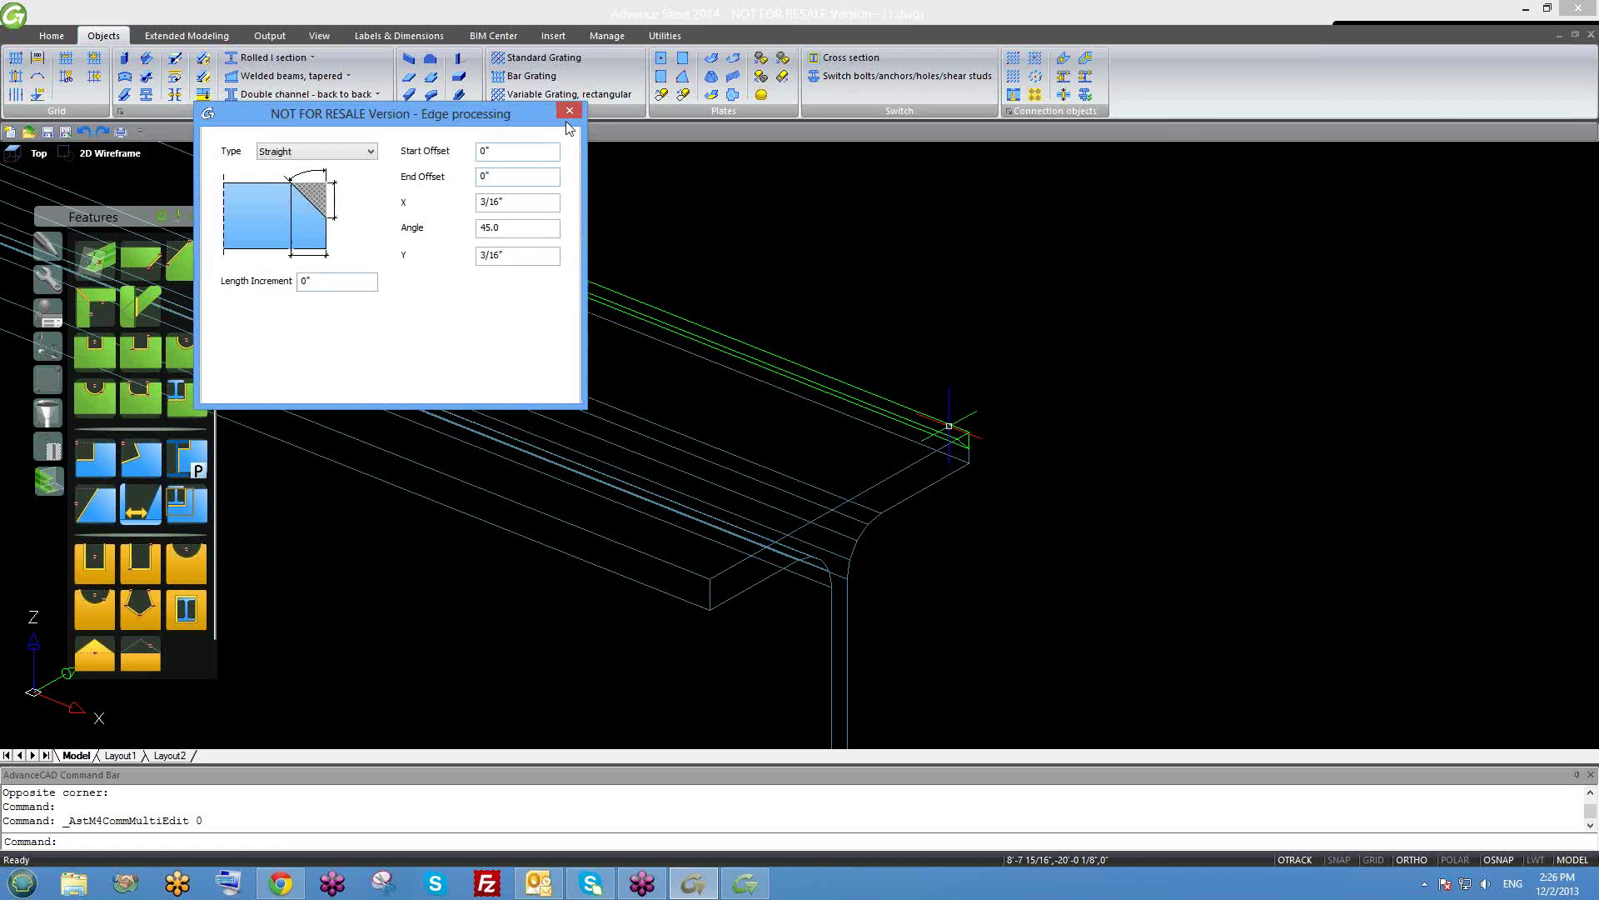
click(569, 111)
Examine the processed flange edge at the beam's end, both close up and along the whole beam.
scroll(875, 499, down, 2)
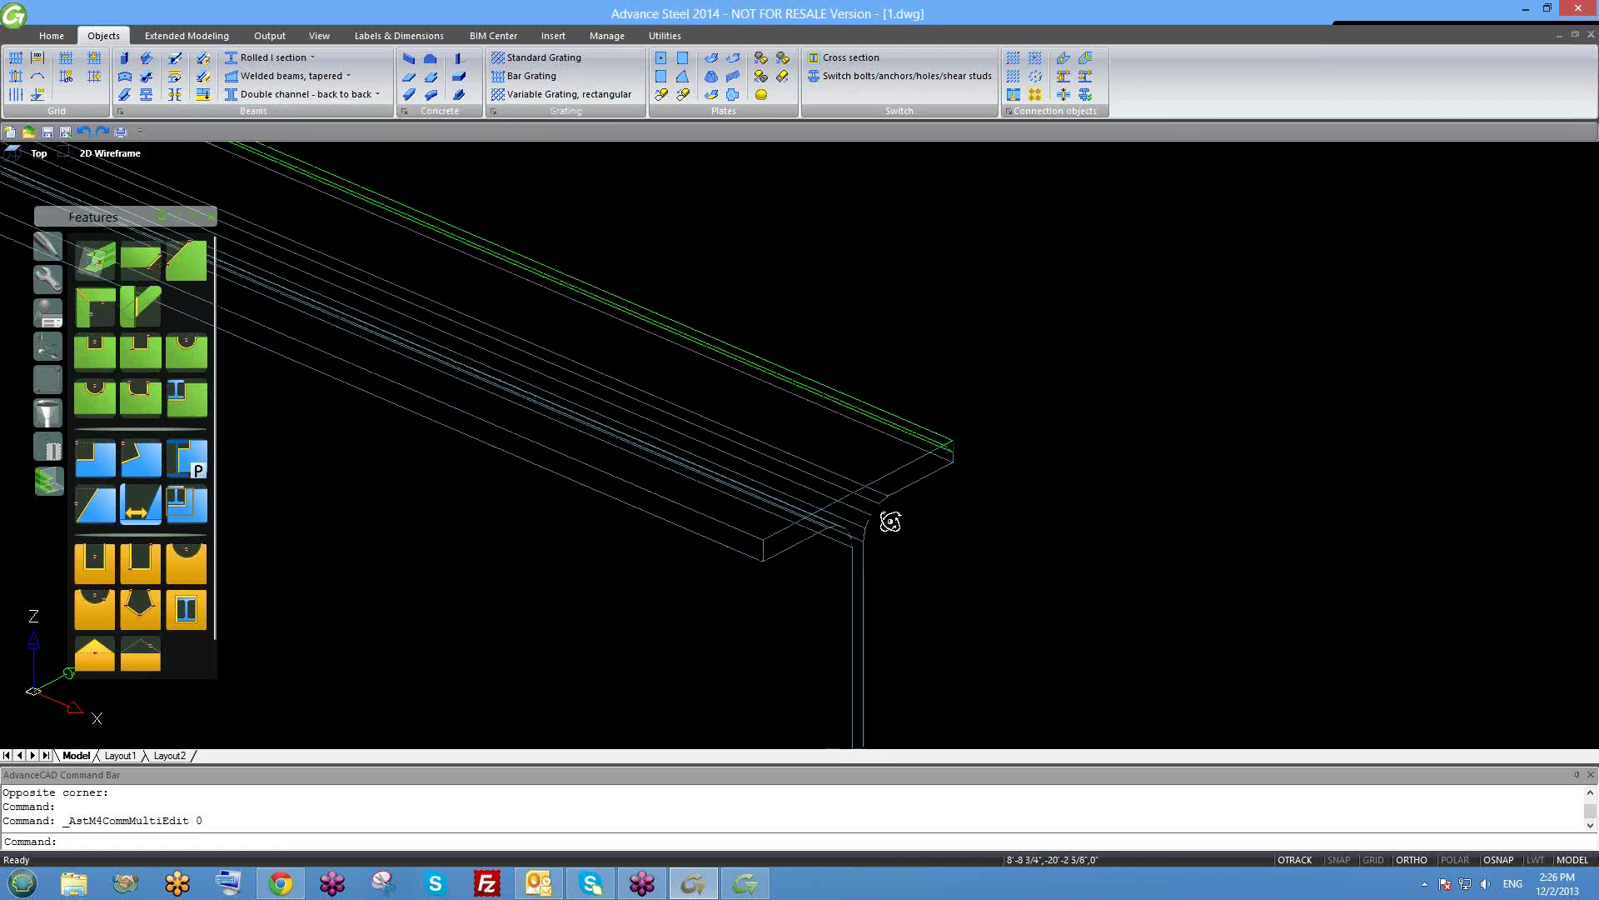
scroll(877, 507, down, 2)
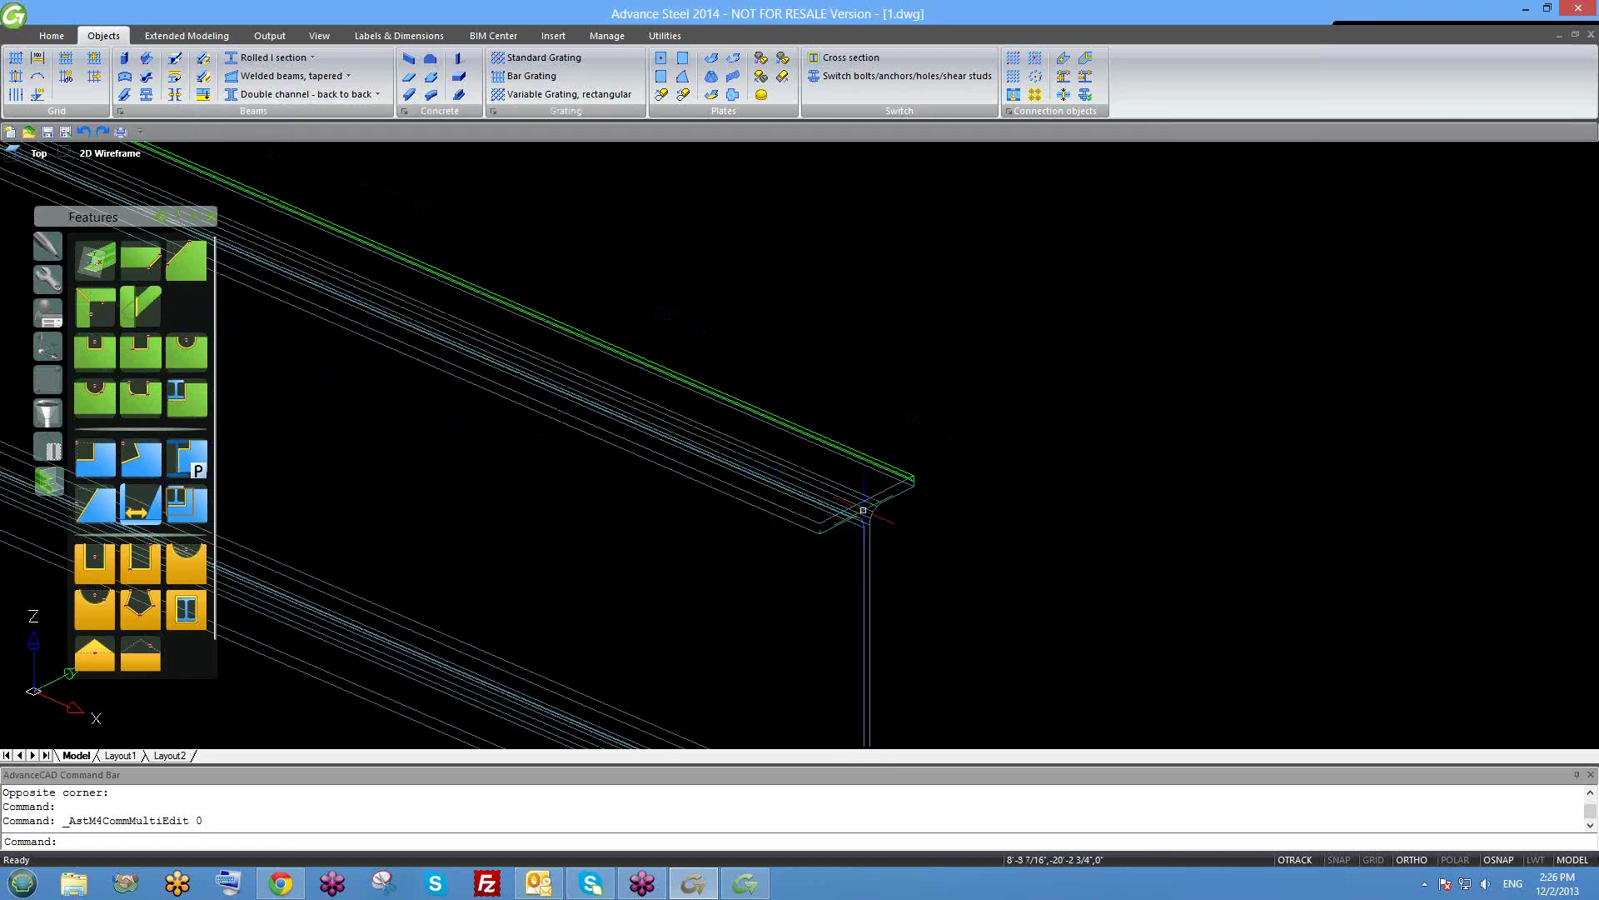
scroll(866, 511, up, 1)
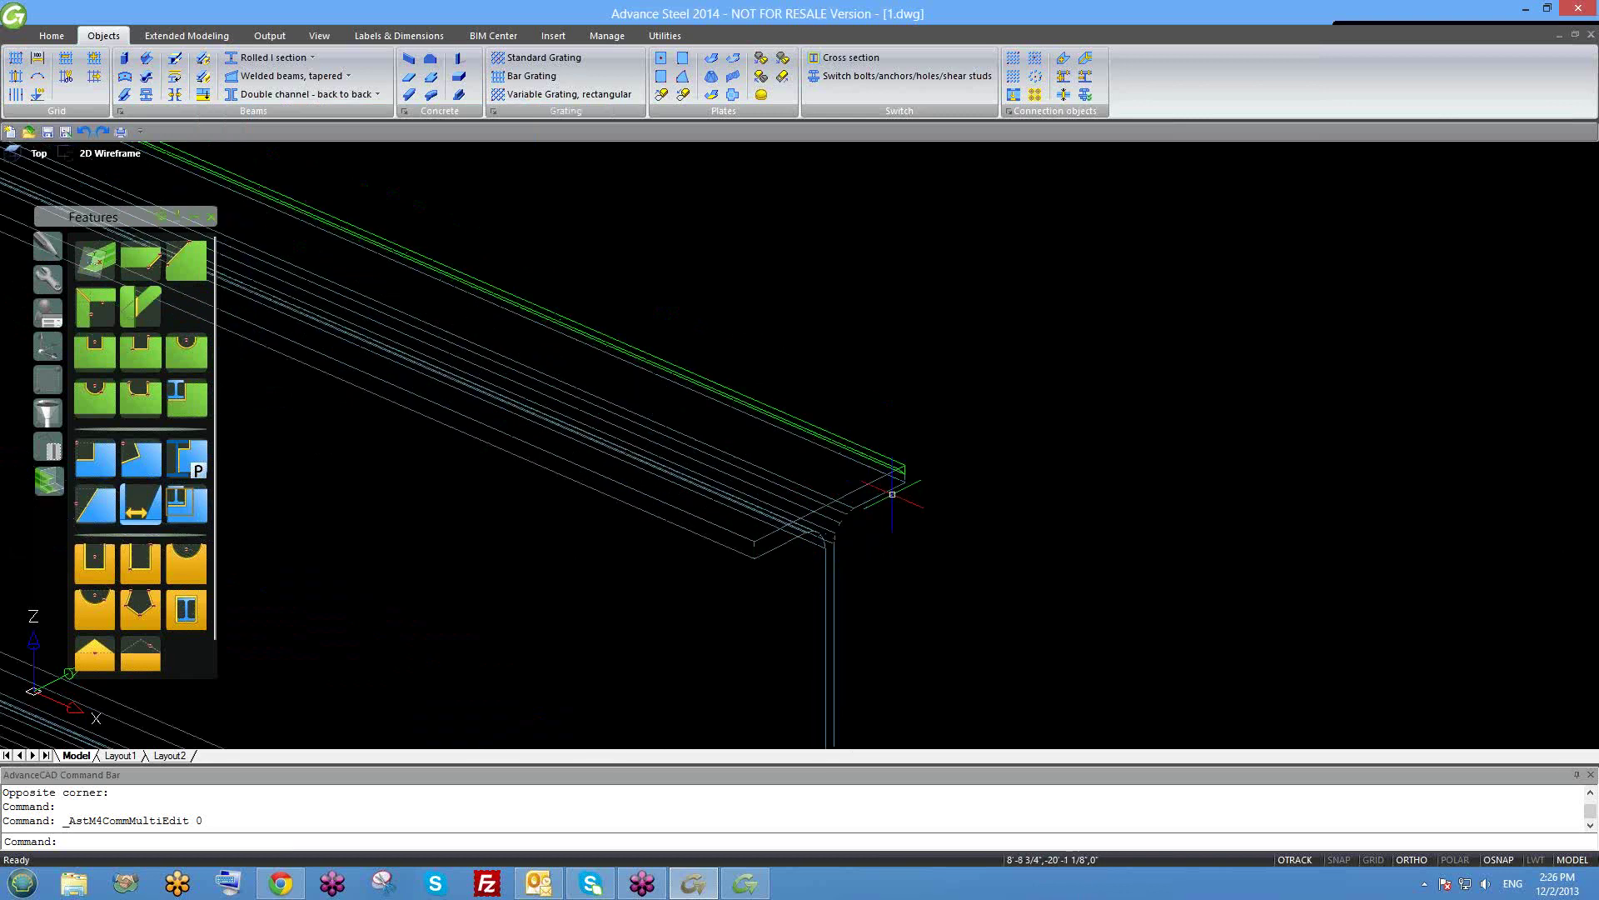
scroll(897, 464, up, 1)
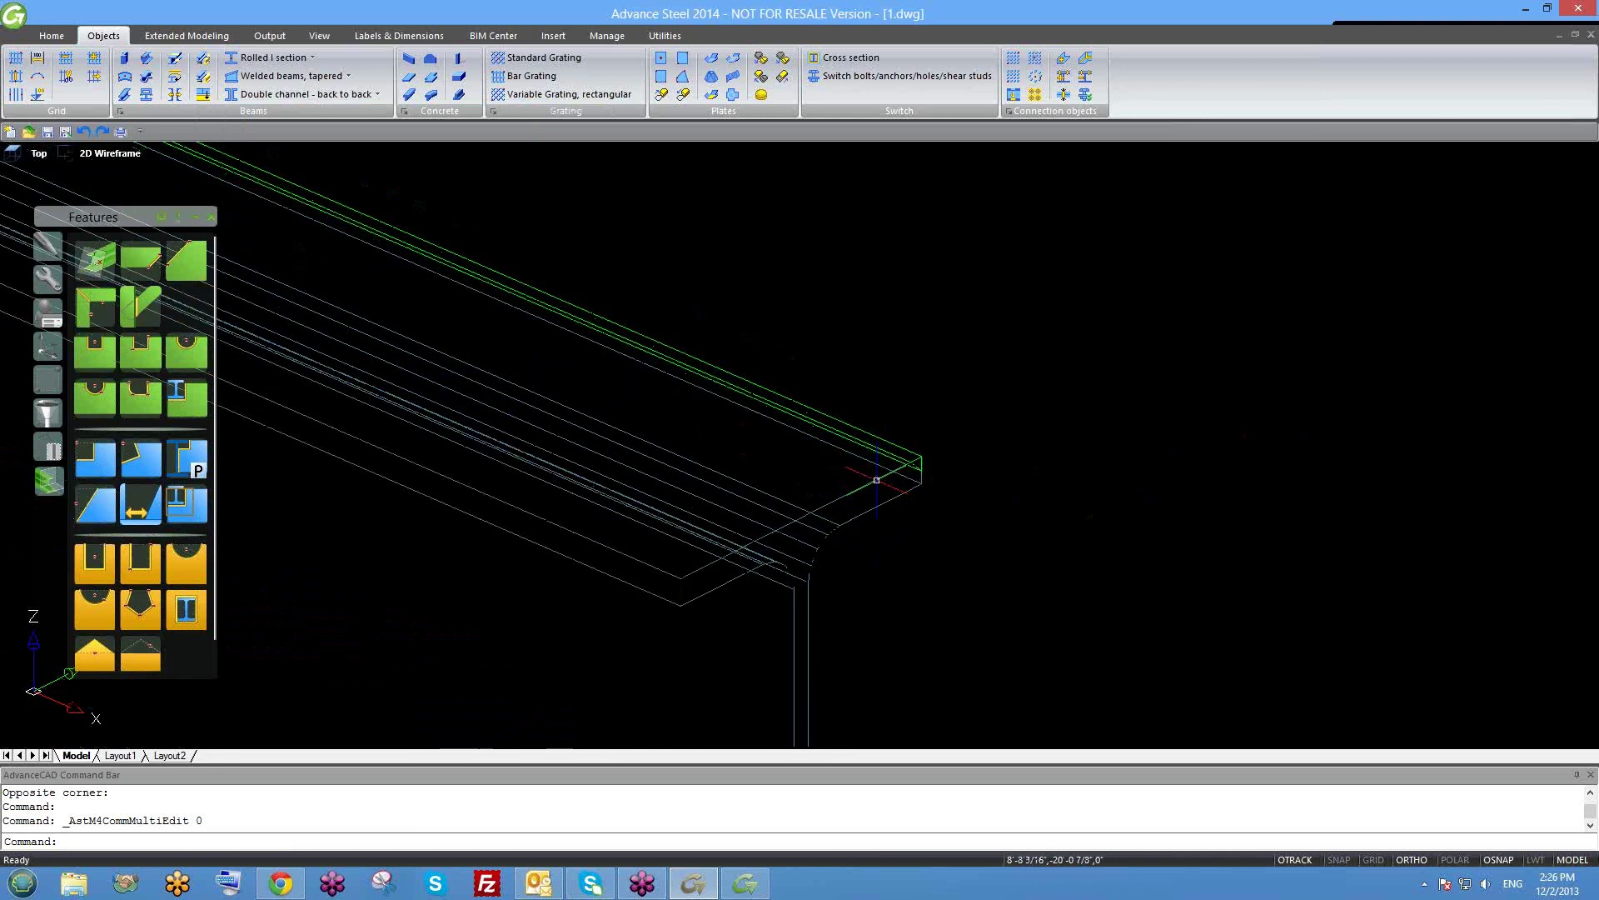
scroll(903, 464, up, 1)
shift+middle_drag(864, 502, 832, 598)
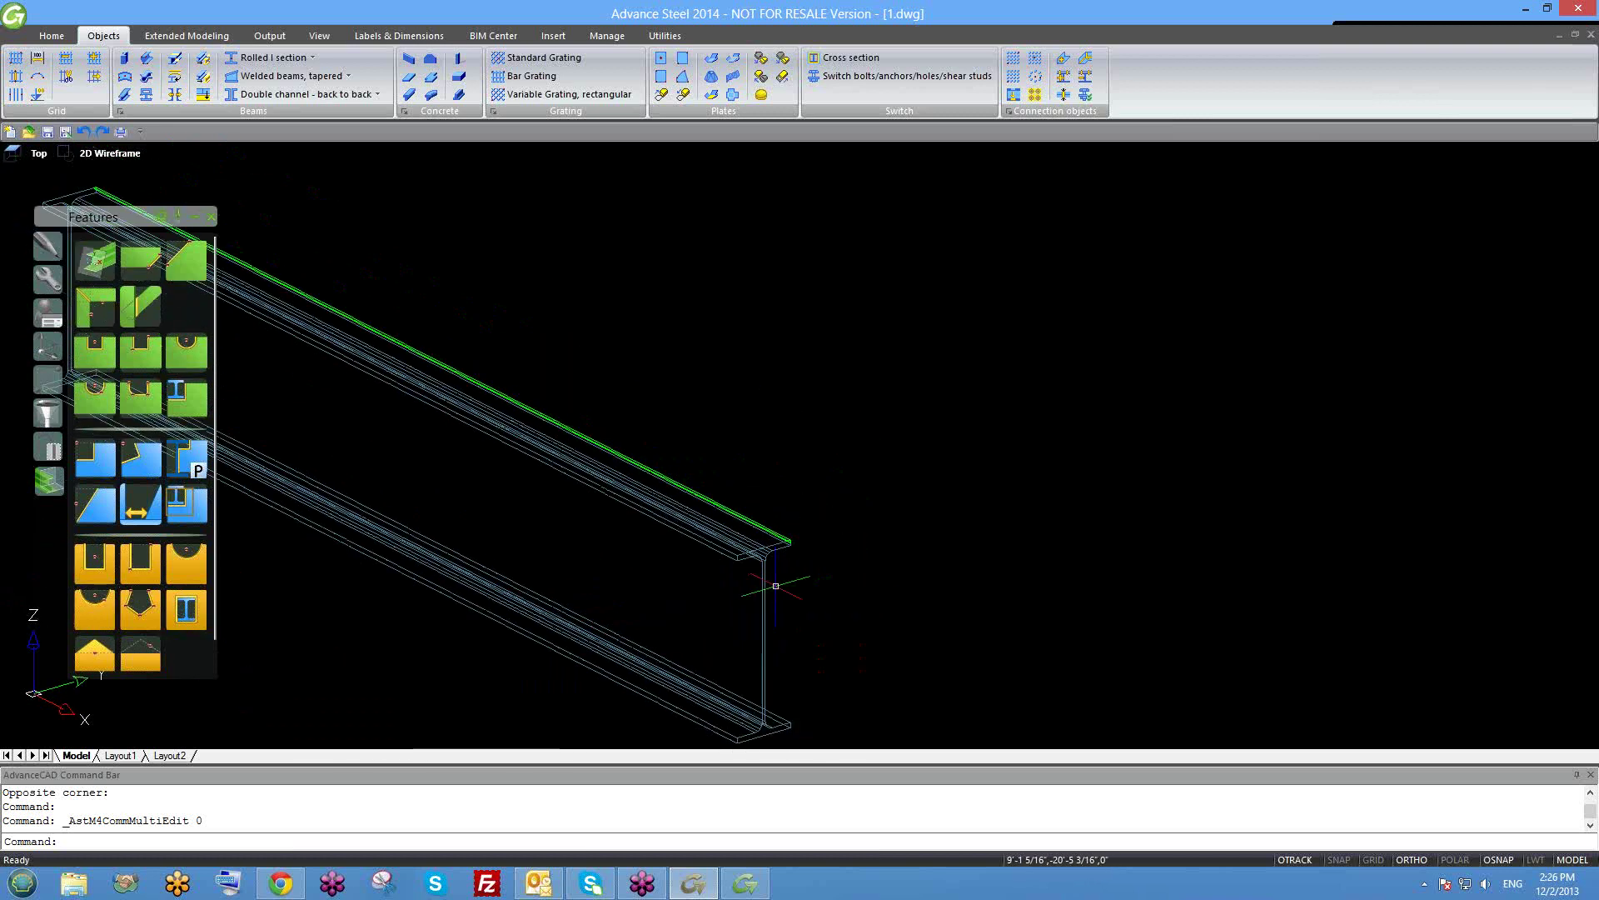
scroll(870, 483, up, 2)
scroll(896, 431, up, 1)
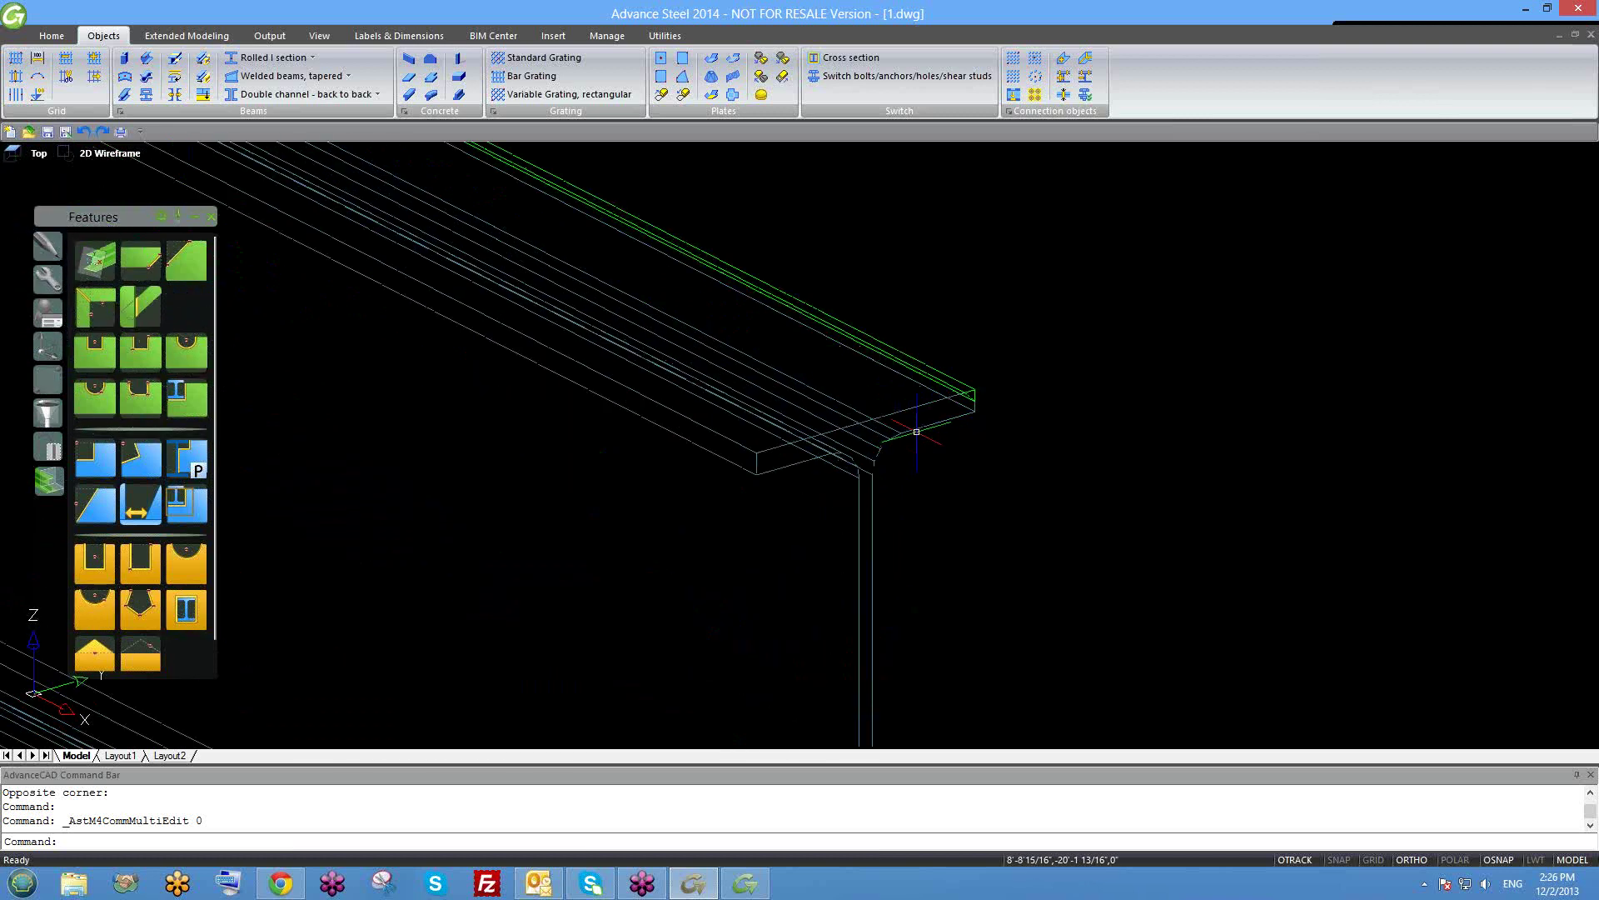
scroll(916, 437, down, 3)
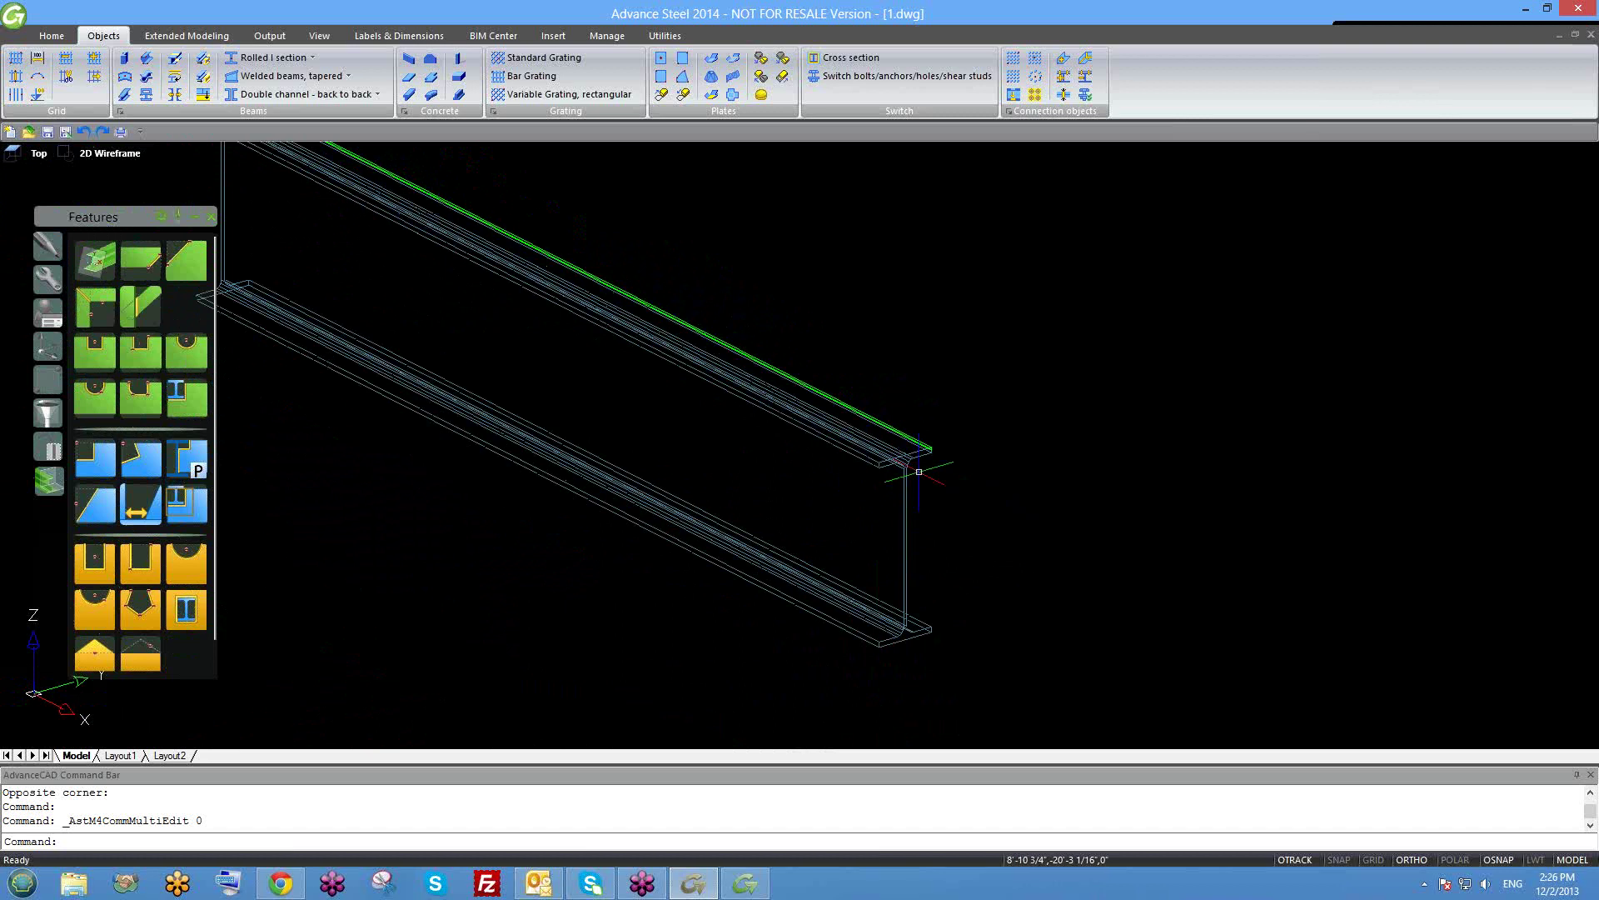
scroll(913, 466, up, 3)
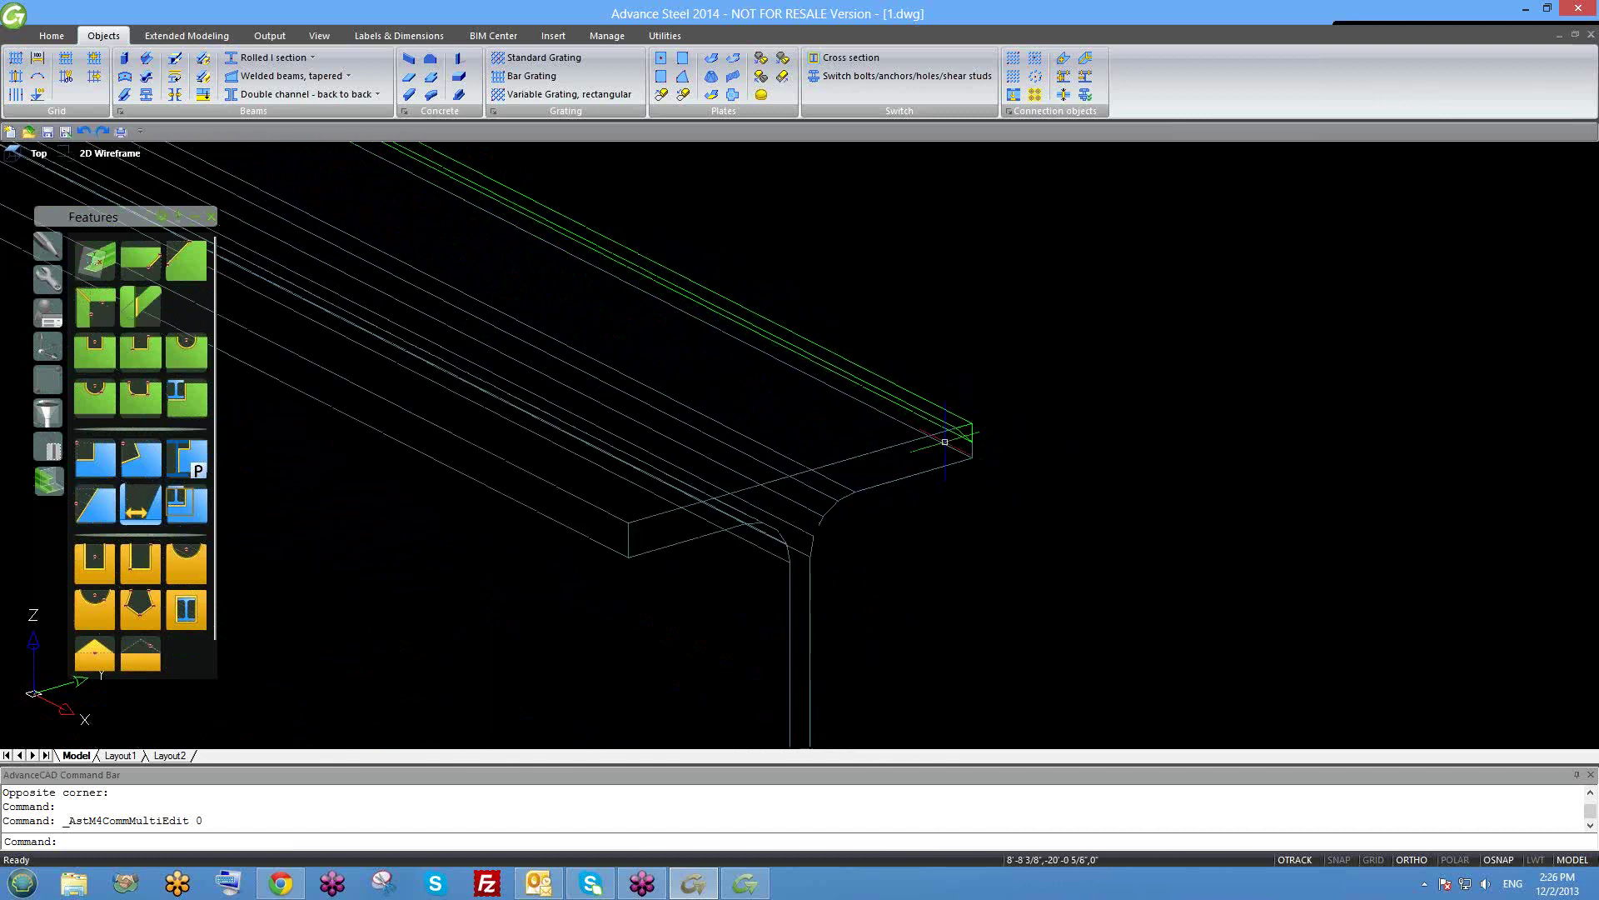
Inspect the beam's end from several angles, checking the beam selection and its section and material properties.
click(896, 480)
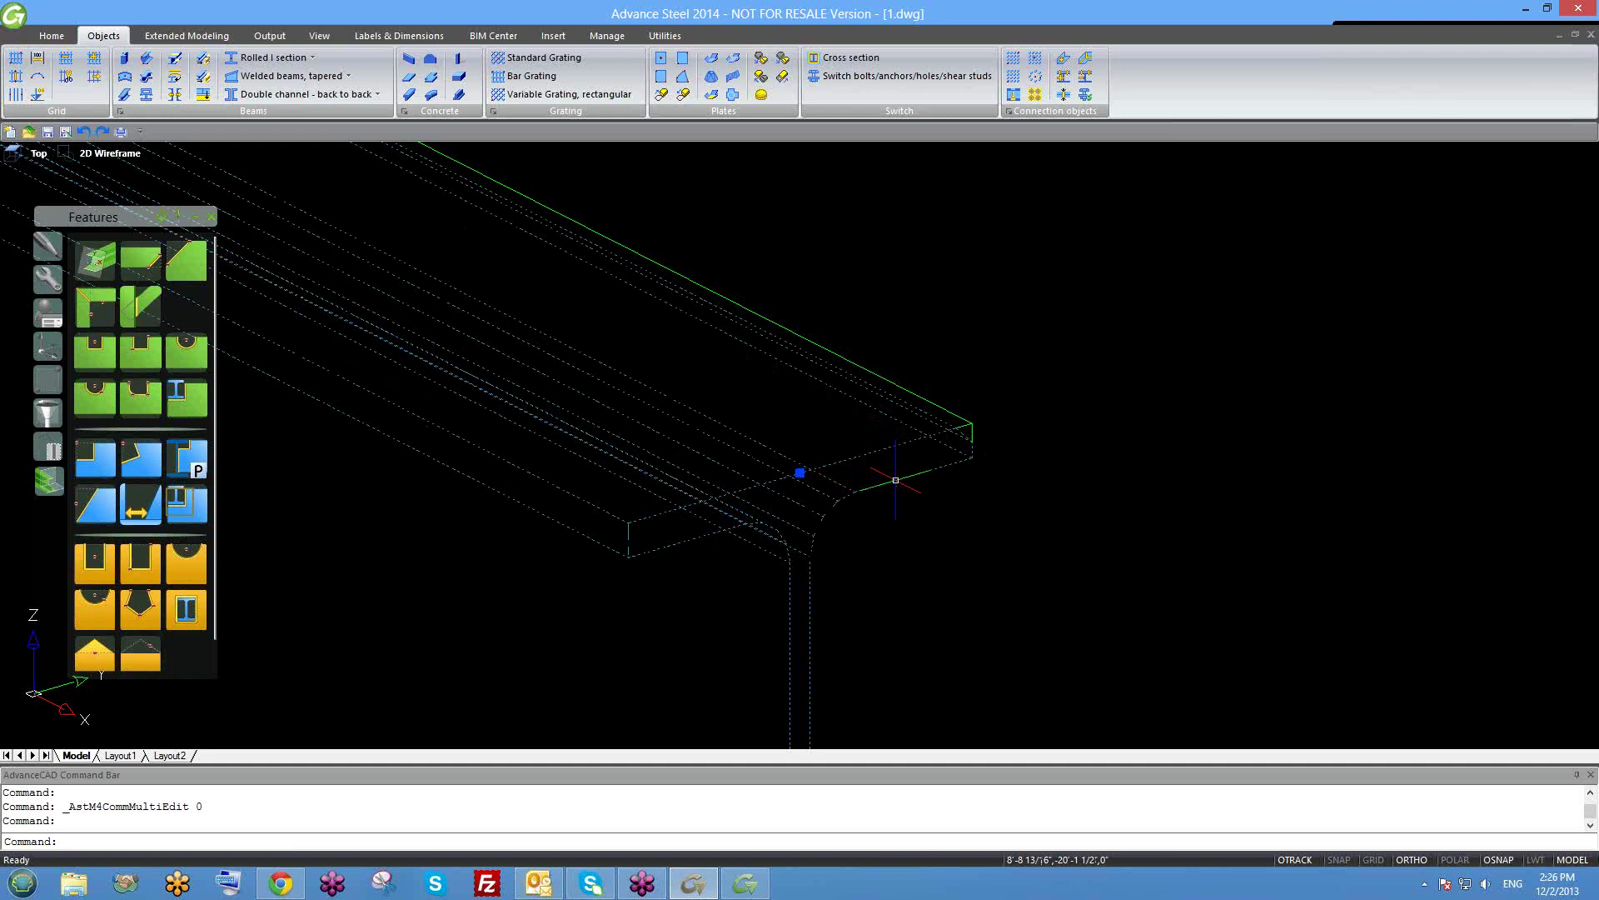
key(Escape)
shift+middle_drag(902, 505, 872, 464)
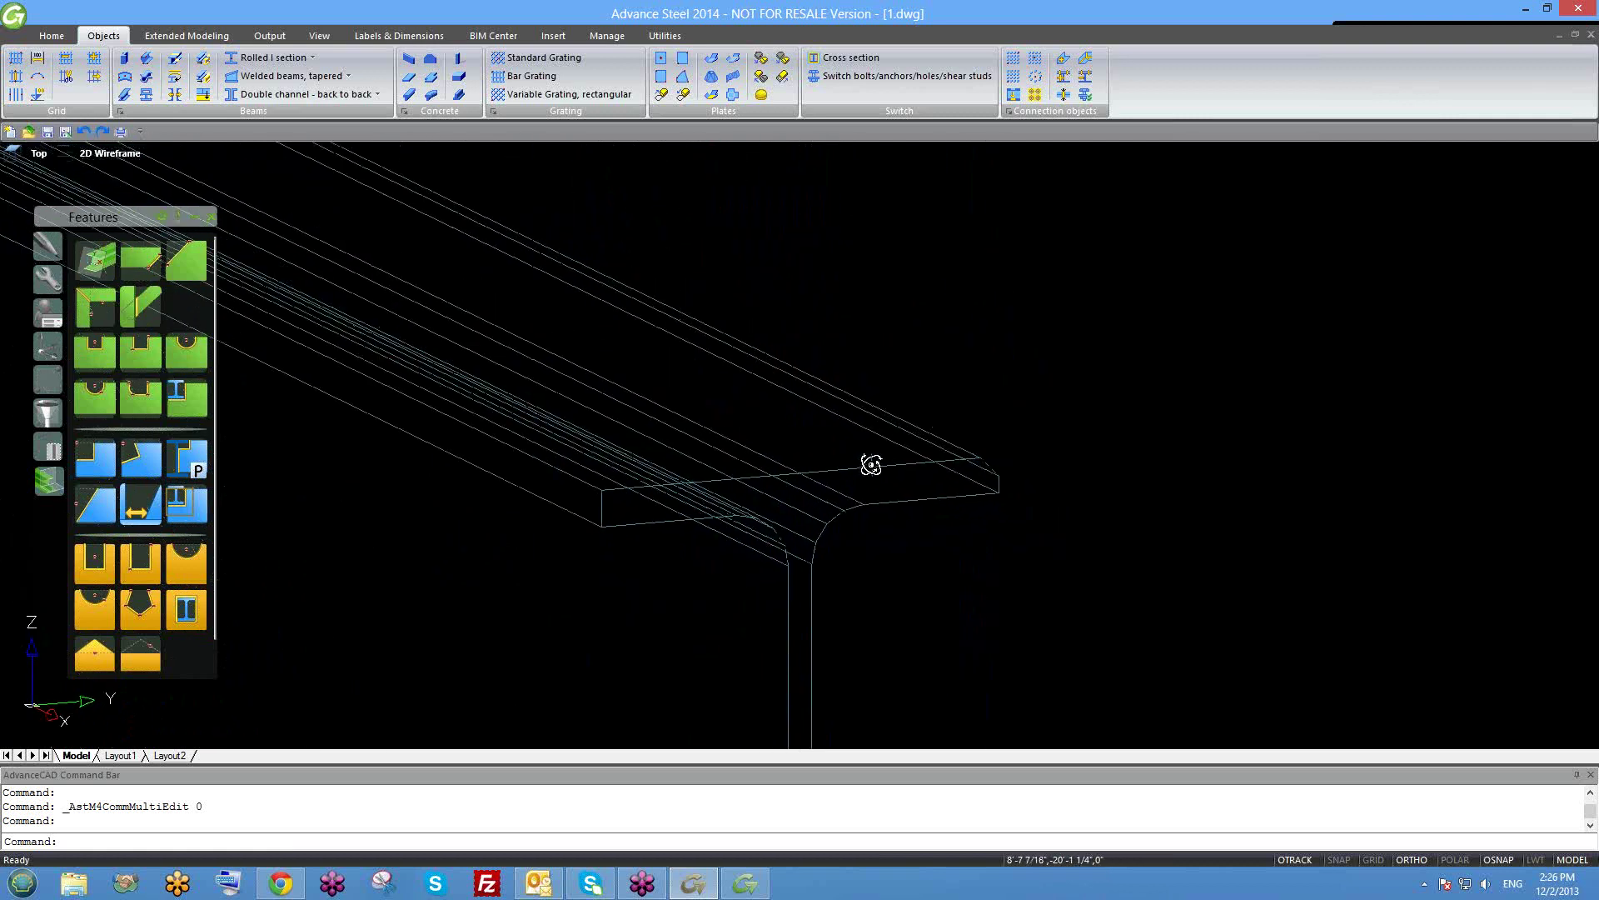
click(870, 469)
key(Escape)
shift+middle_drag(997, 435, 1018, 469)
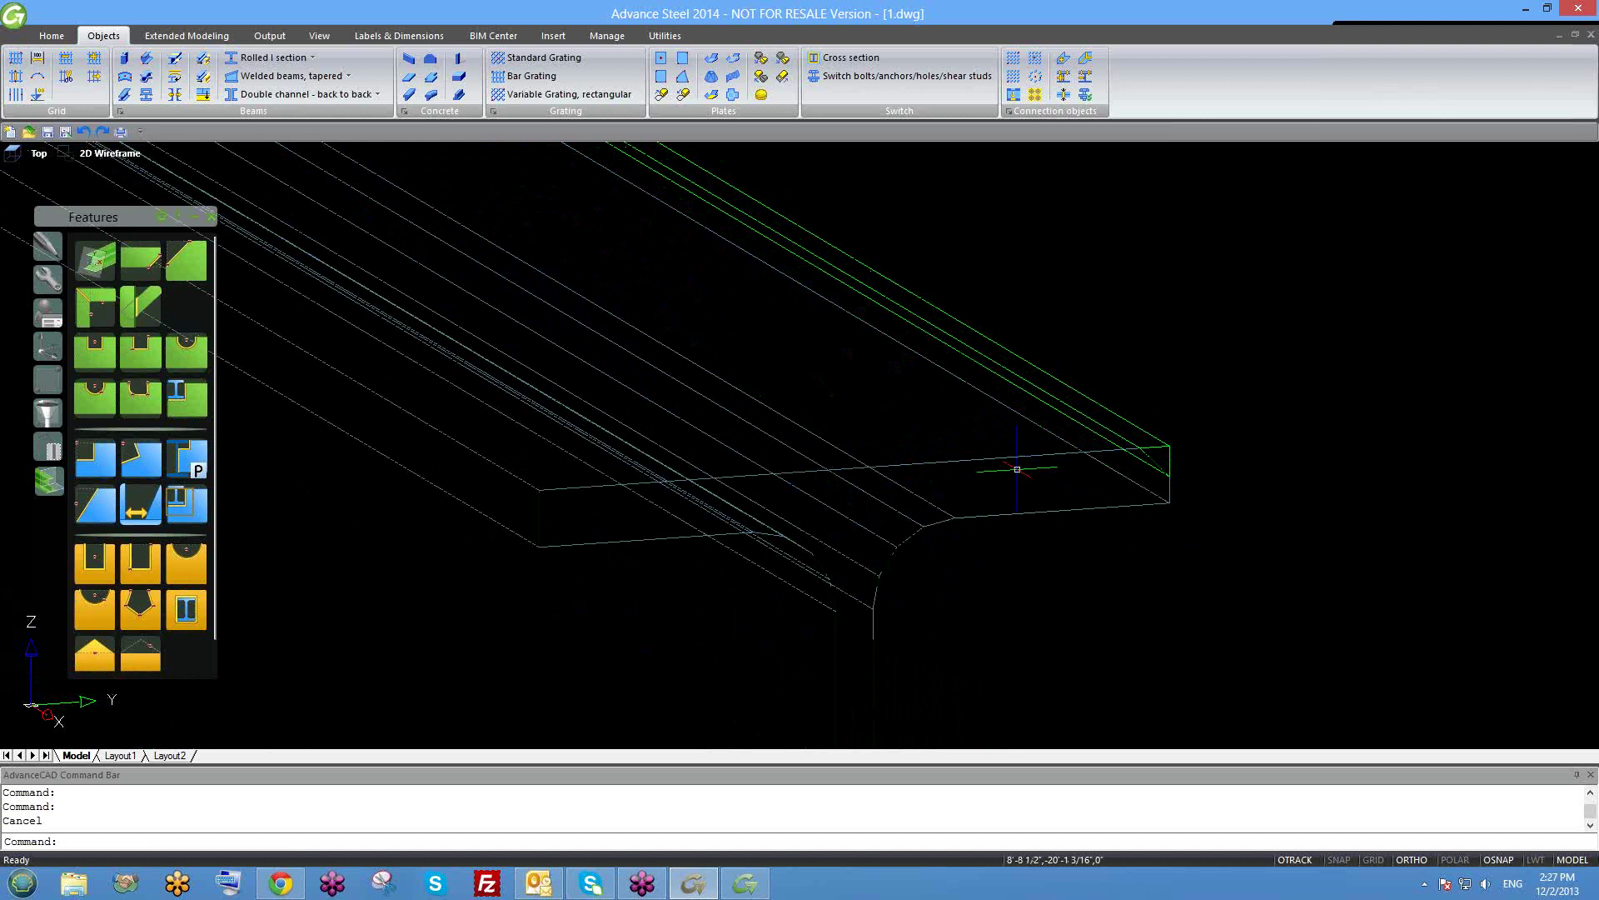
double_click(1075, 450)
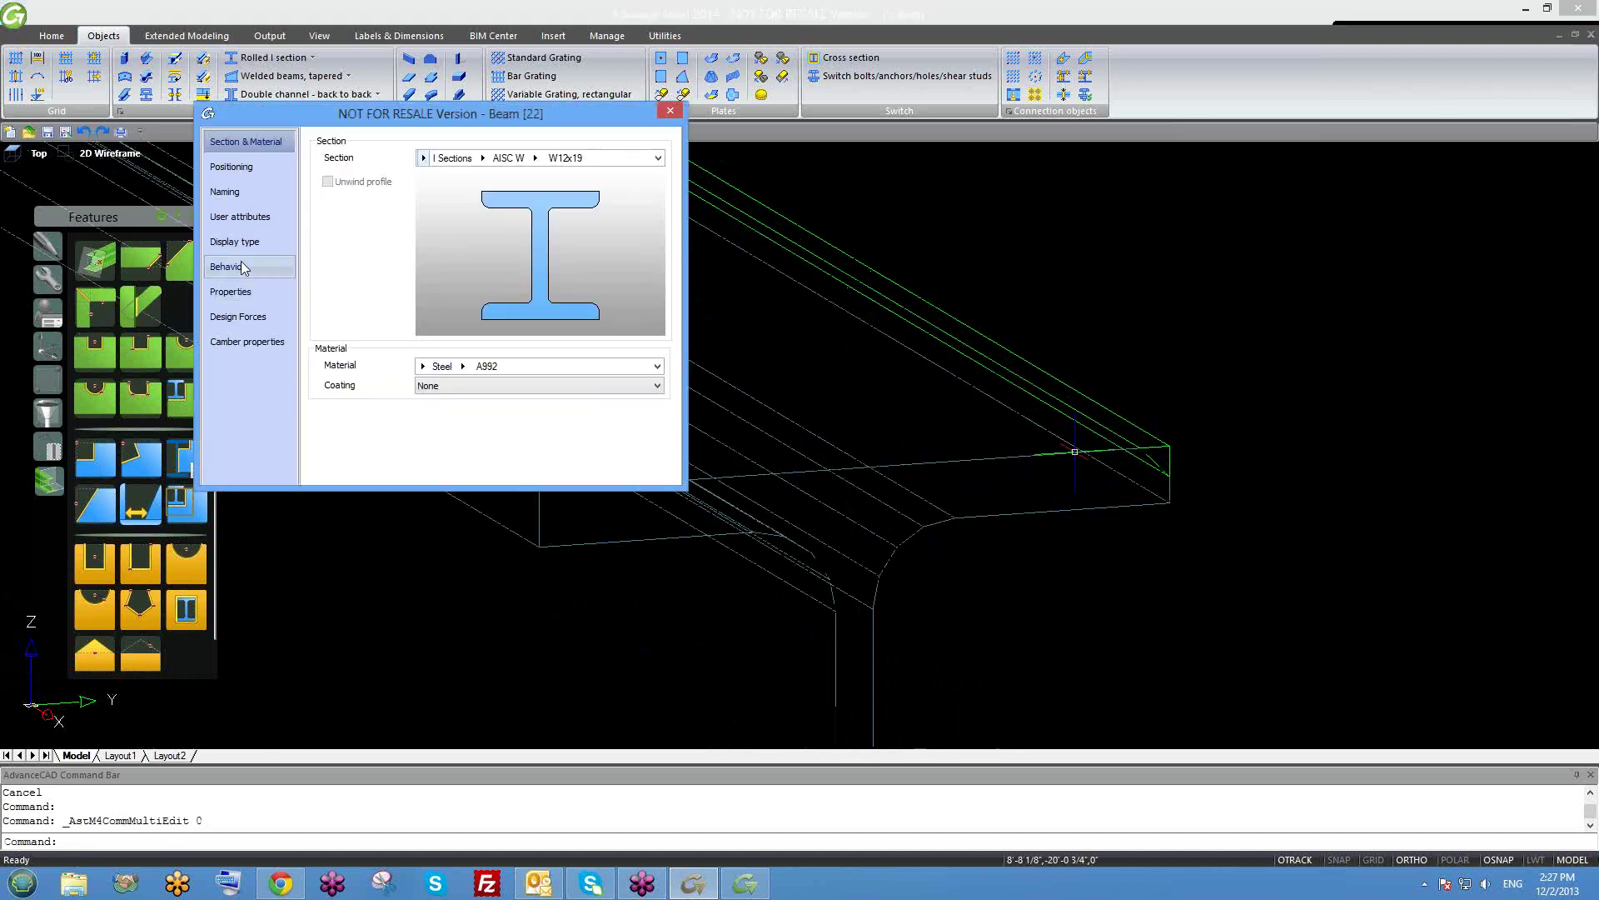
click(669, 111)
shift+middle_drag(1071, 393, 1098, 473)
click(1087, 460)
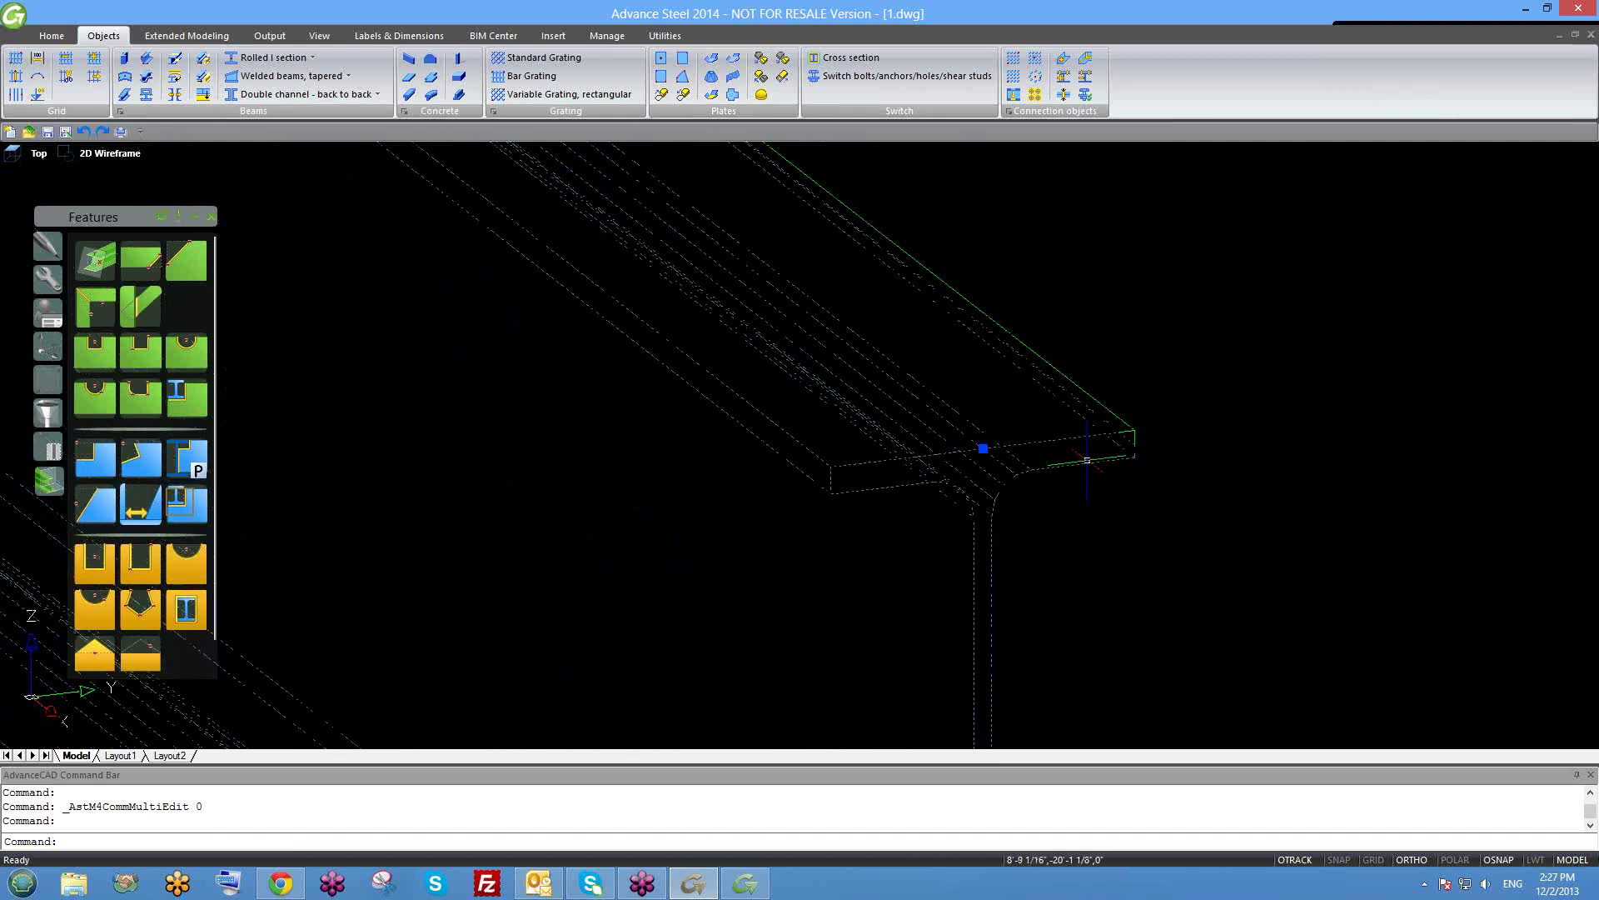
key(Escape)
shift+middle_drag(1087, 460, 1066, 441)
click(1065, 441)
key(Escape)
Erase the edge processing feature from the beam's upper flange.
click(1062, 432)
text(e)
key(Return)
Add a corner cut at the outer corner of the upper flange at the beam's end.
scroll(705, 514, down, 2)
scroll(705, 514, down, 3)
shift+middle_drag(733, 554, 733, 543)
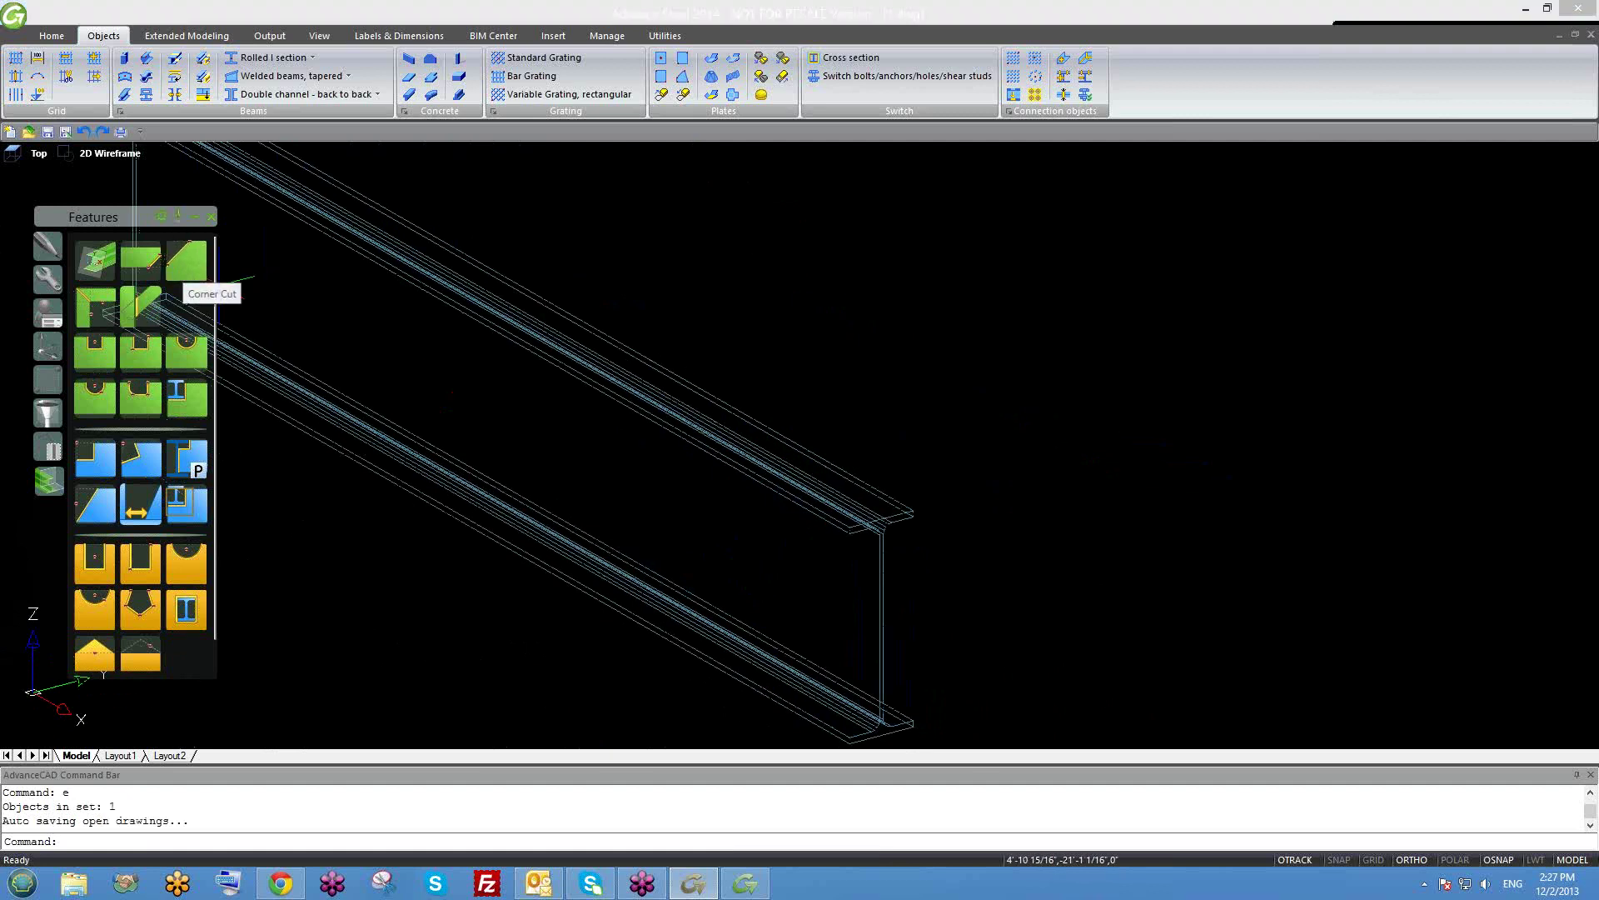
click(184, 276)
scroll(851, 505, up, 5)
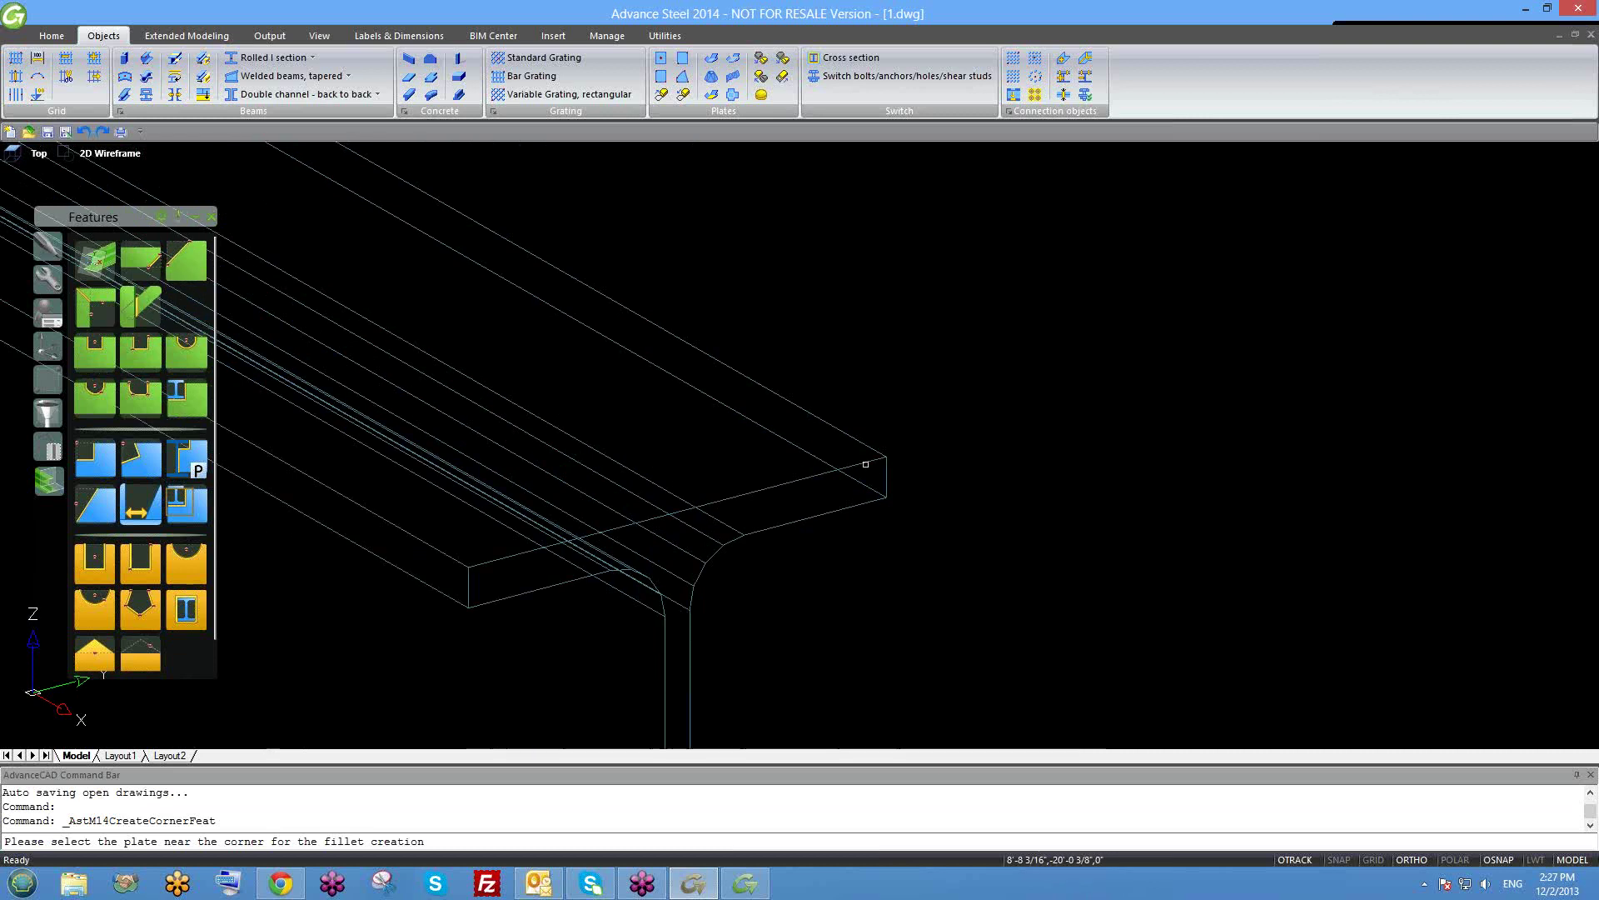
click(866, 464)
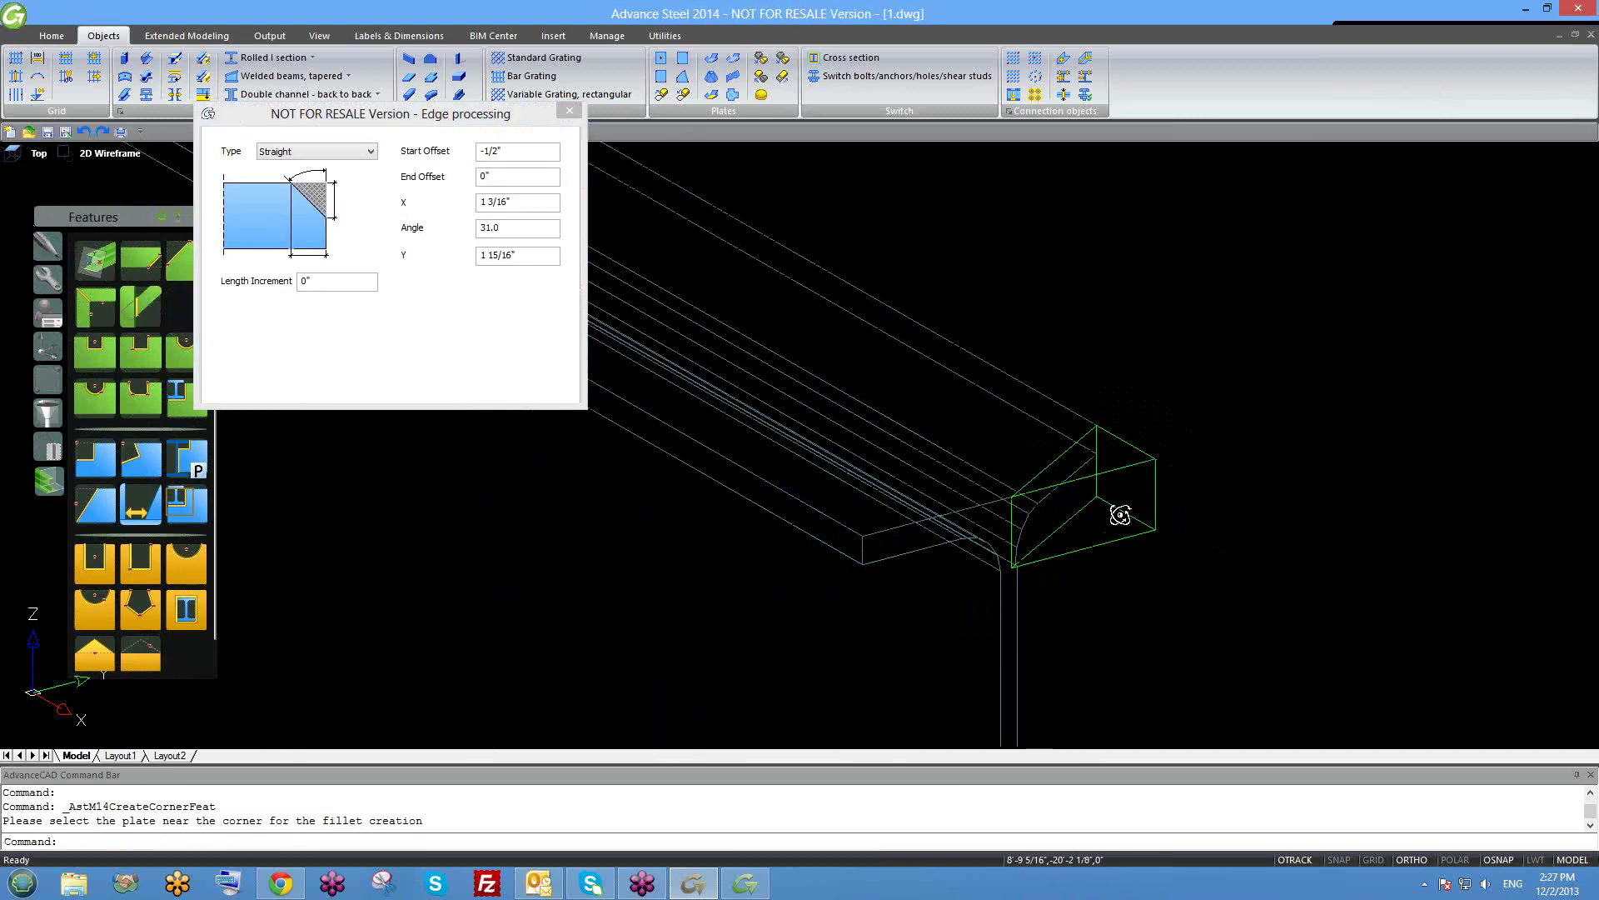
Set the corner cut's start offset to 0", its angle to 45 and its Y dimension to 2".
scroll(1118, 550, down, 2)
click(508, 151)
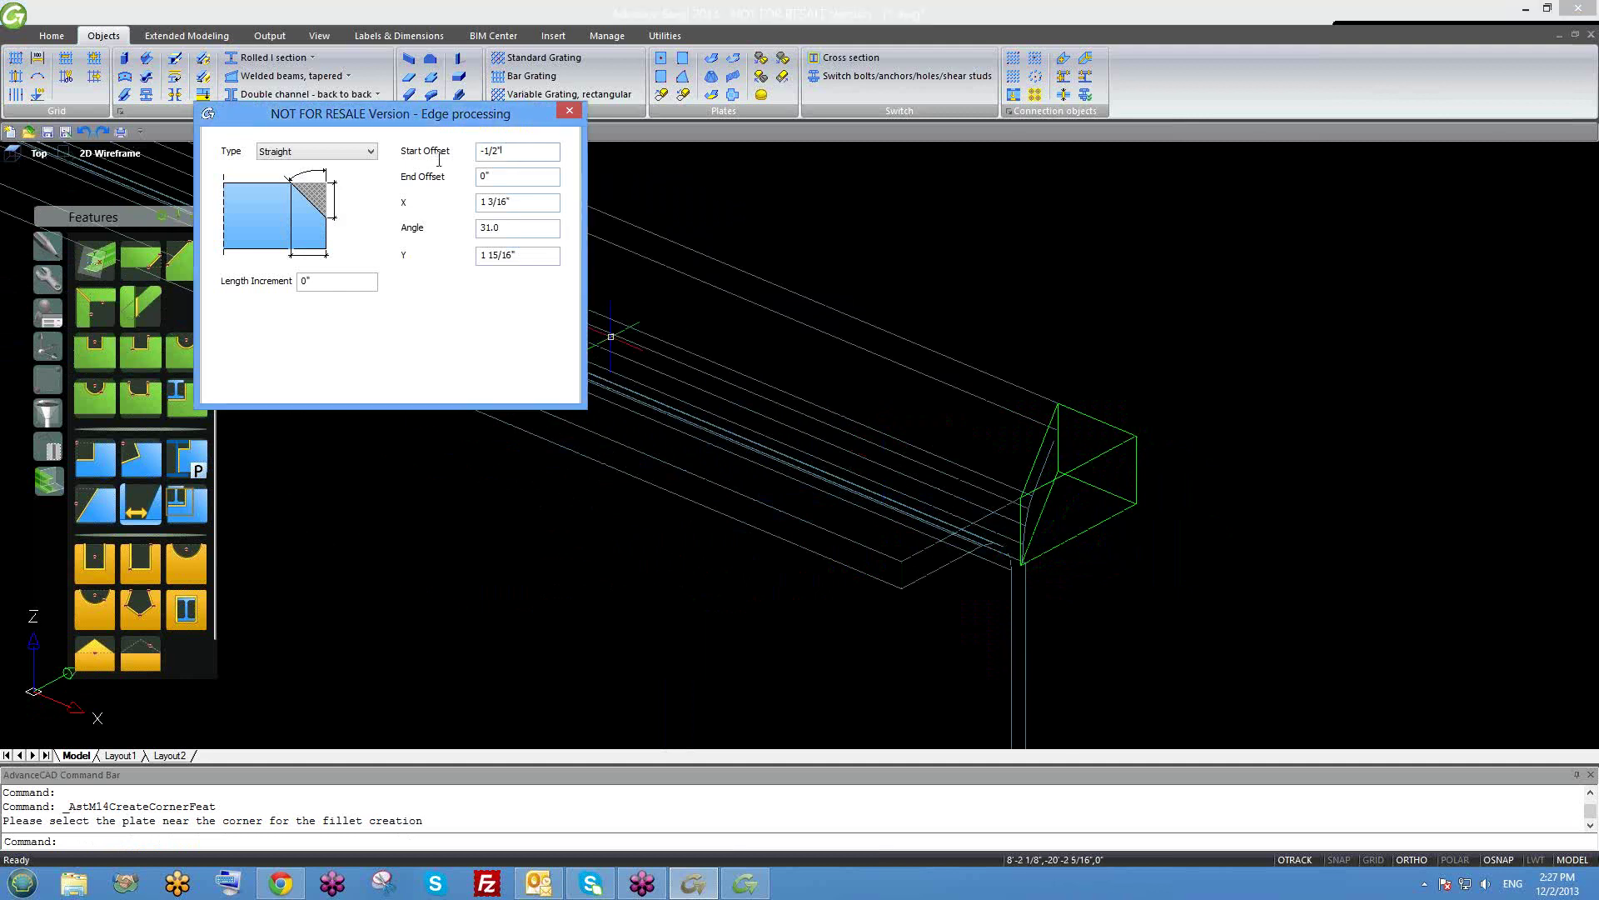
key(Return)
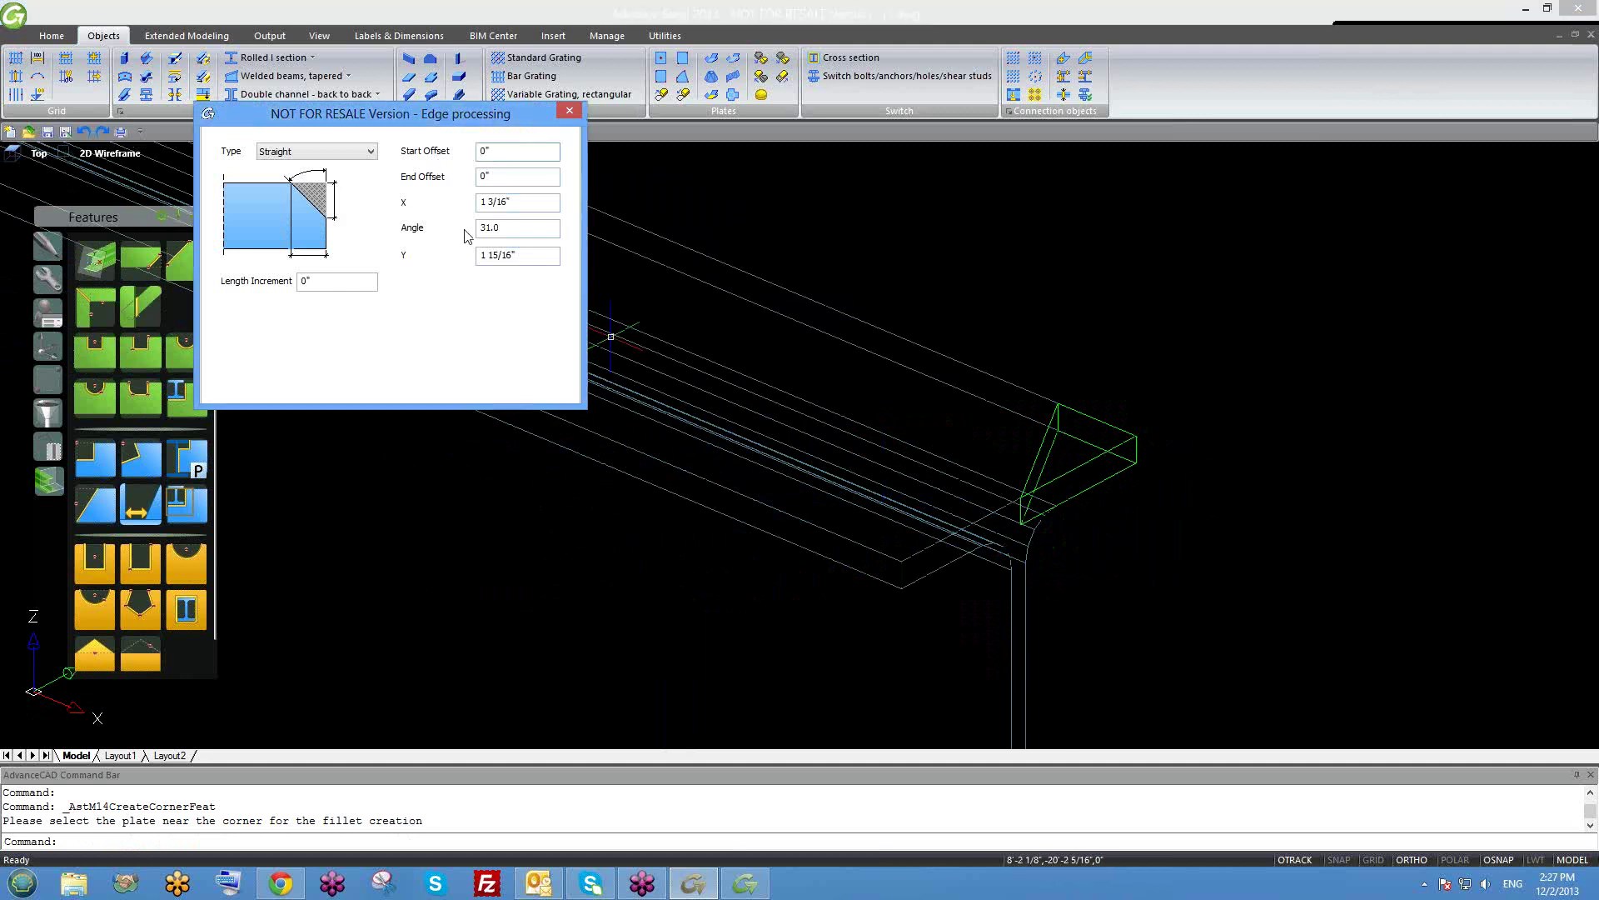
text(45)
key(Return)
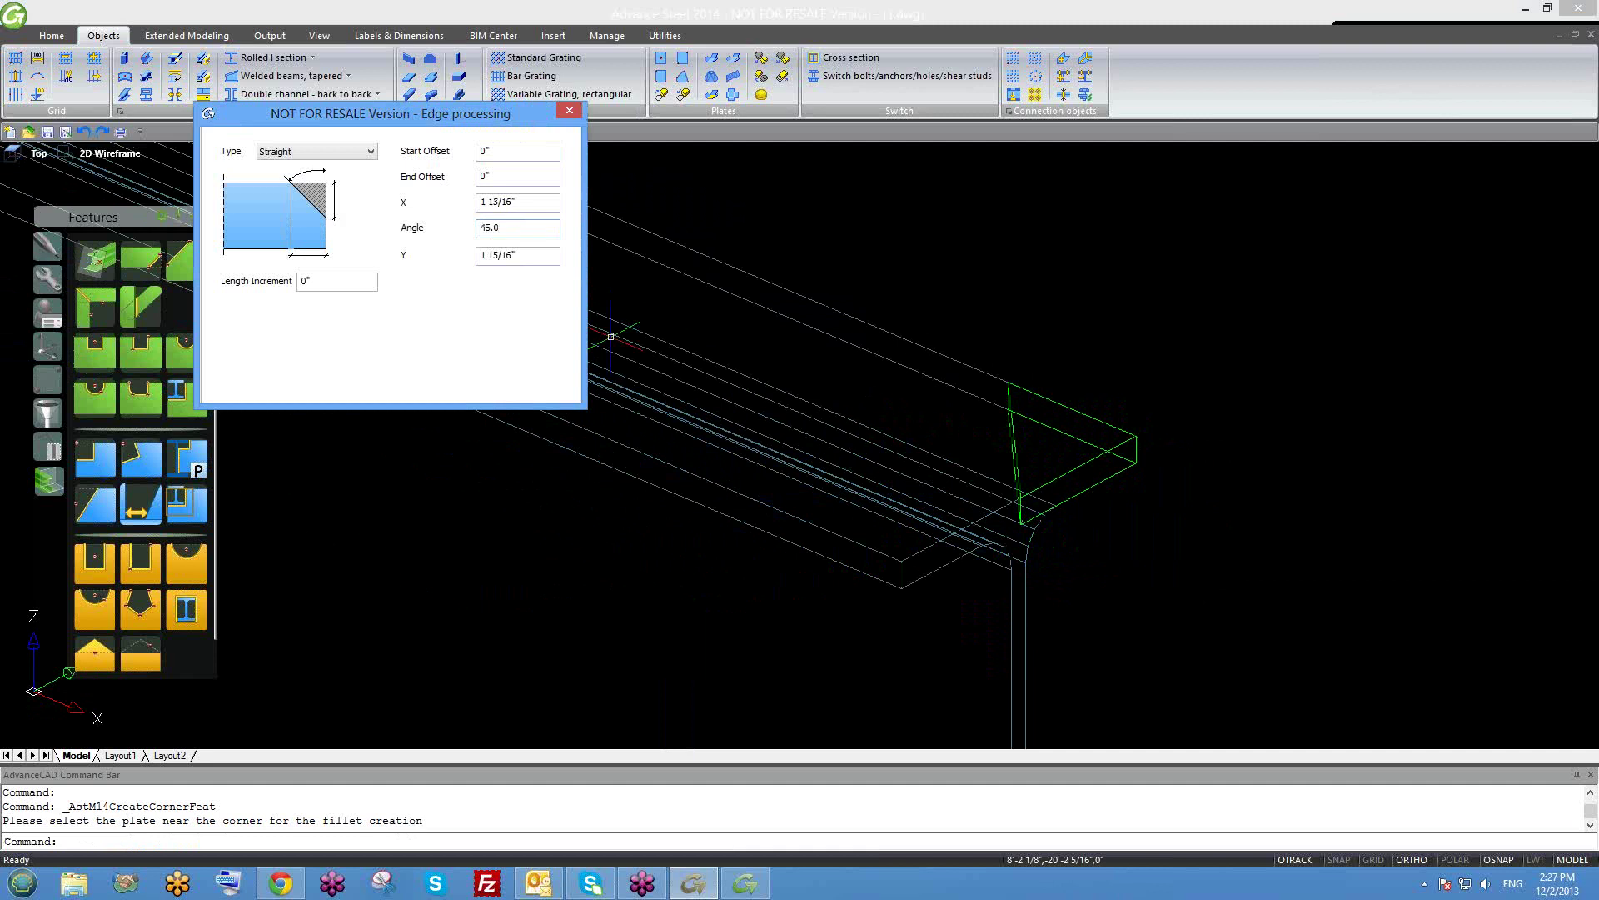
key(Tab)
text(2)
key(Return)
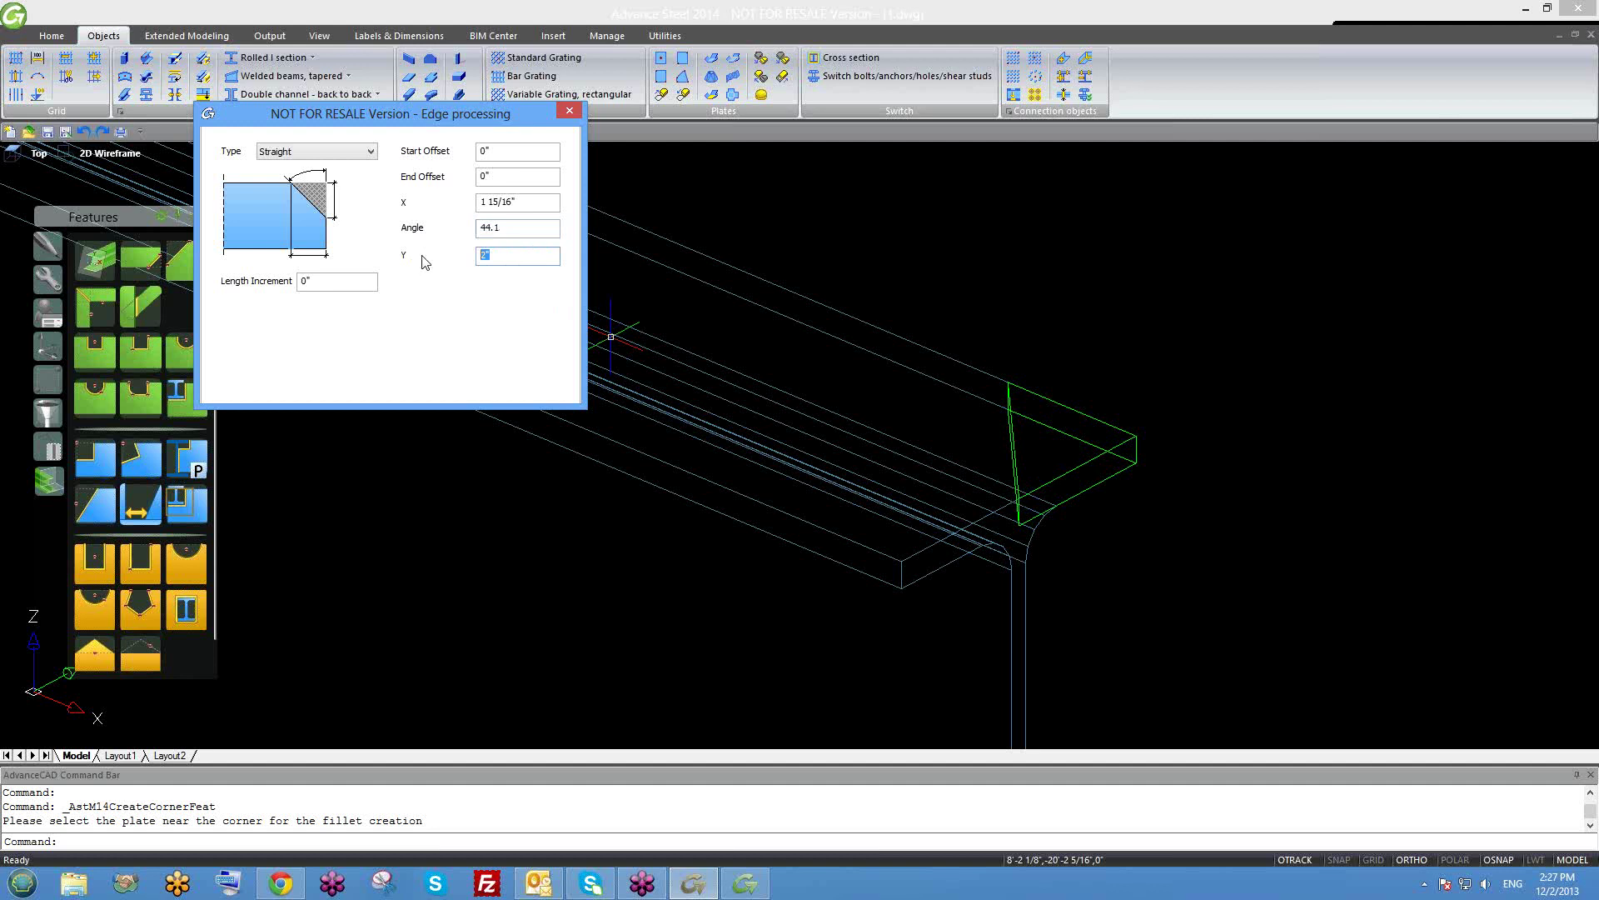
Resize the corner cut to 1/2" in X and Y with a 45 degree angle.
text(.5)
key(Return)
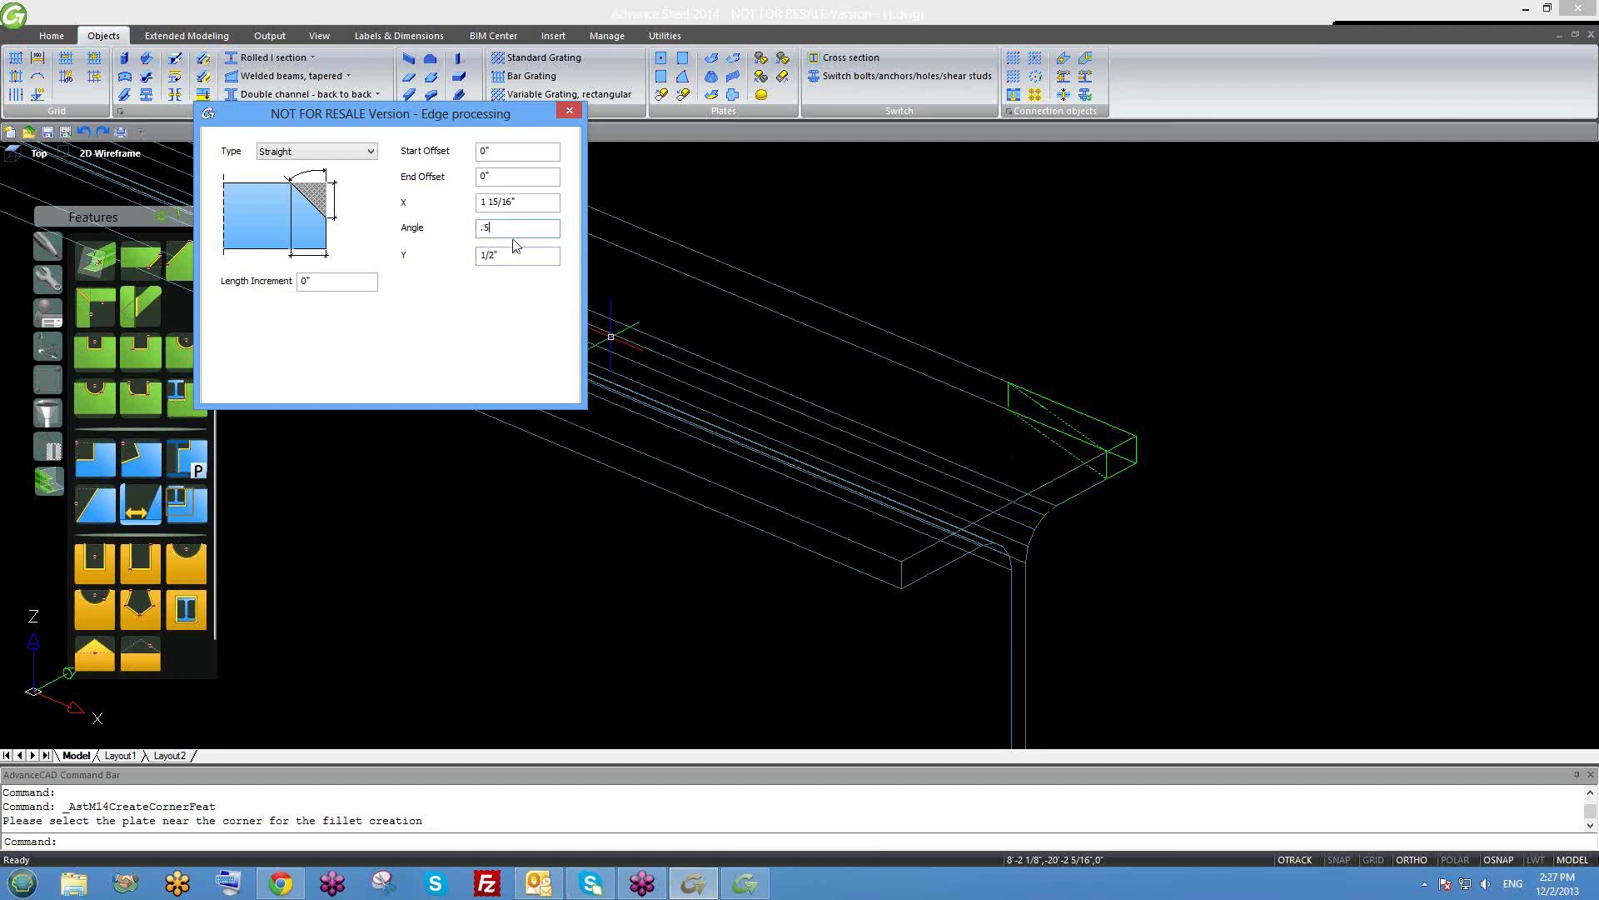
click(516, 254)
Examine the corner cut up close and reopen its properties to review the offsets, angle and dimensions.
scroll(1041, 450, up, 3)
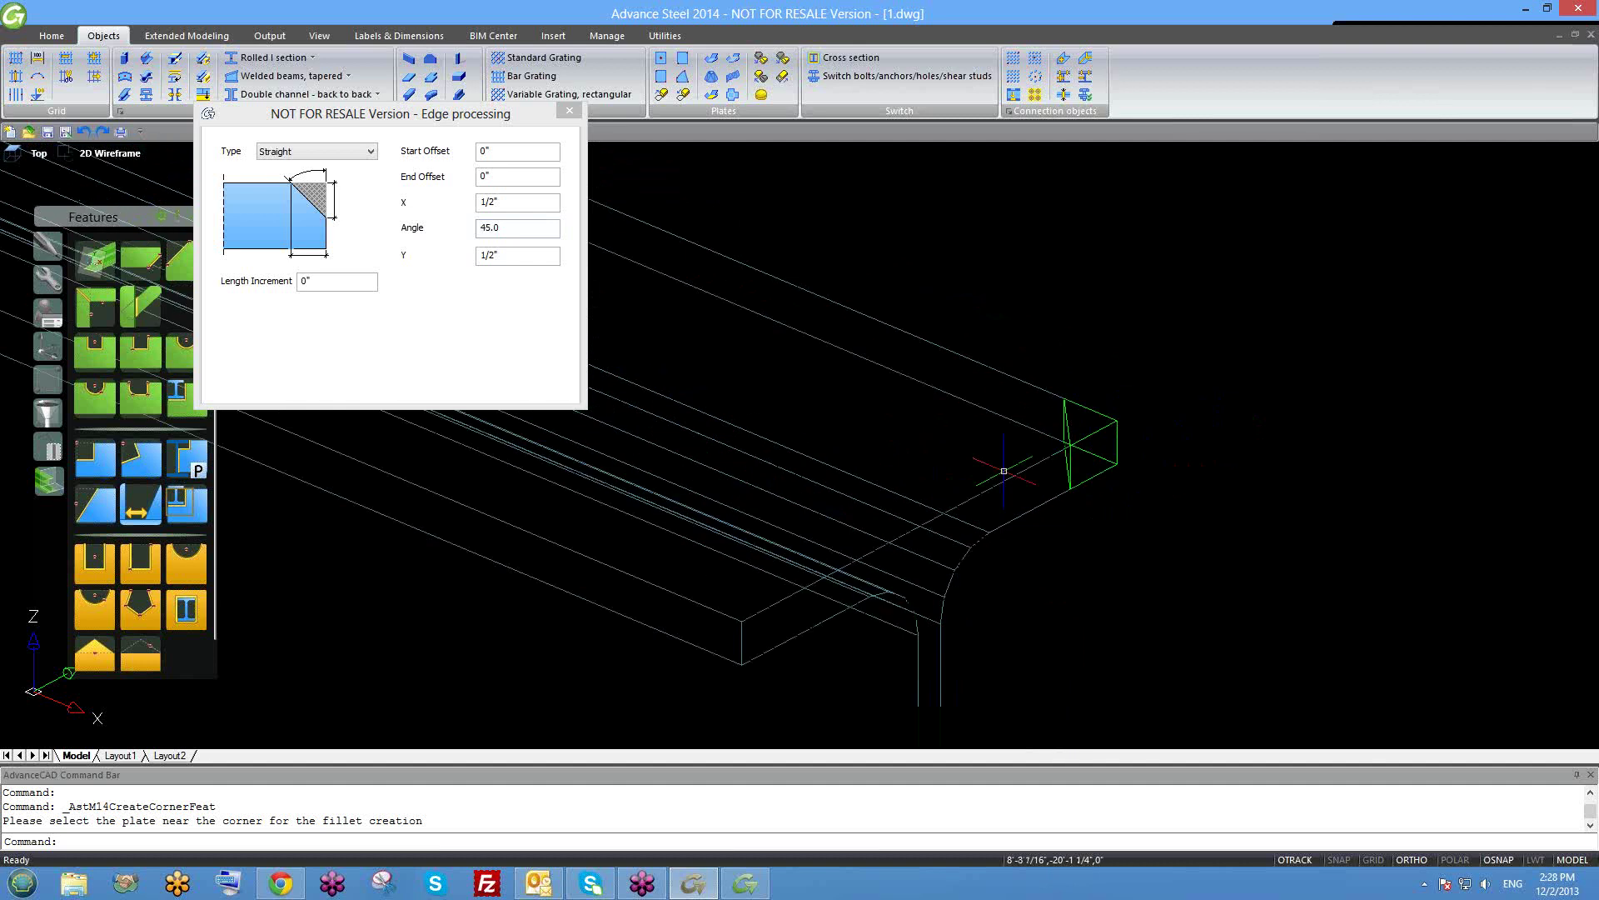
shift+middle_drag(1011, 483, 1017, 523)
click(1011, 506)
click(573, 115)
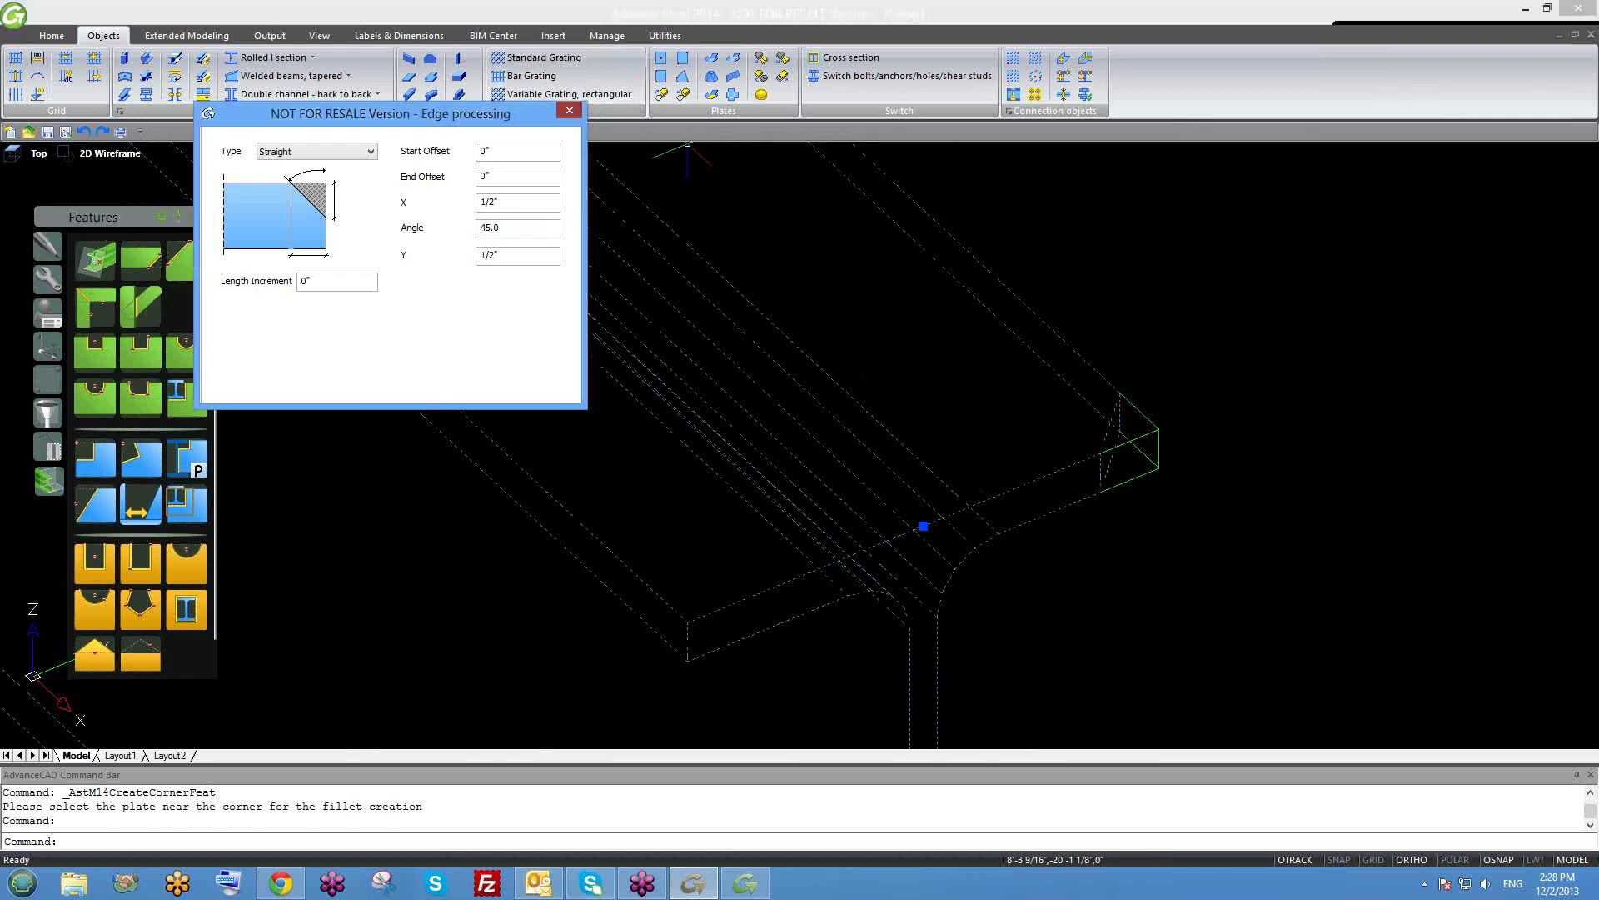
click(1113, 428)
double_click(1115, 432)
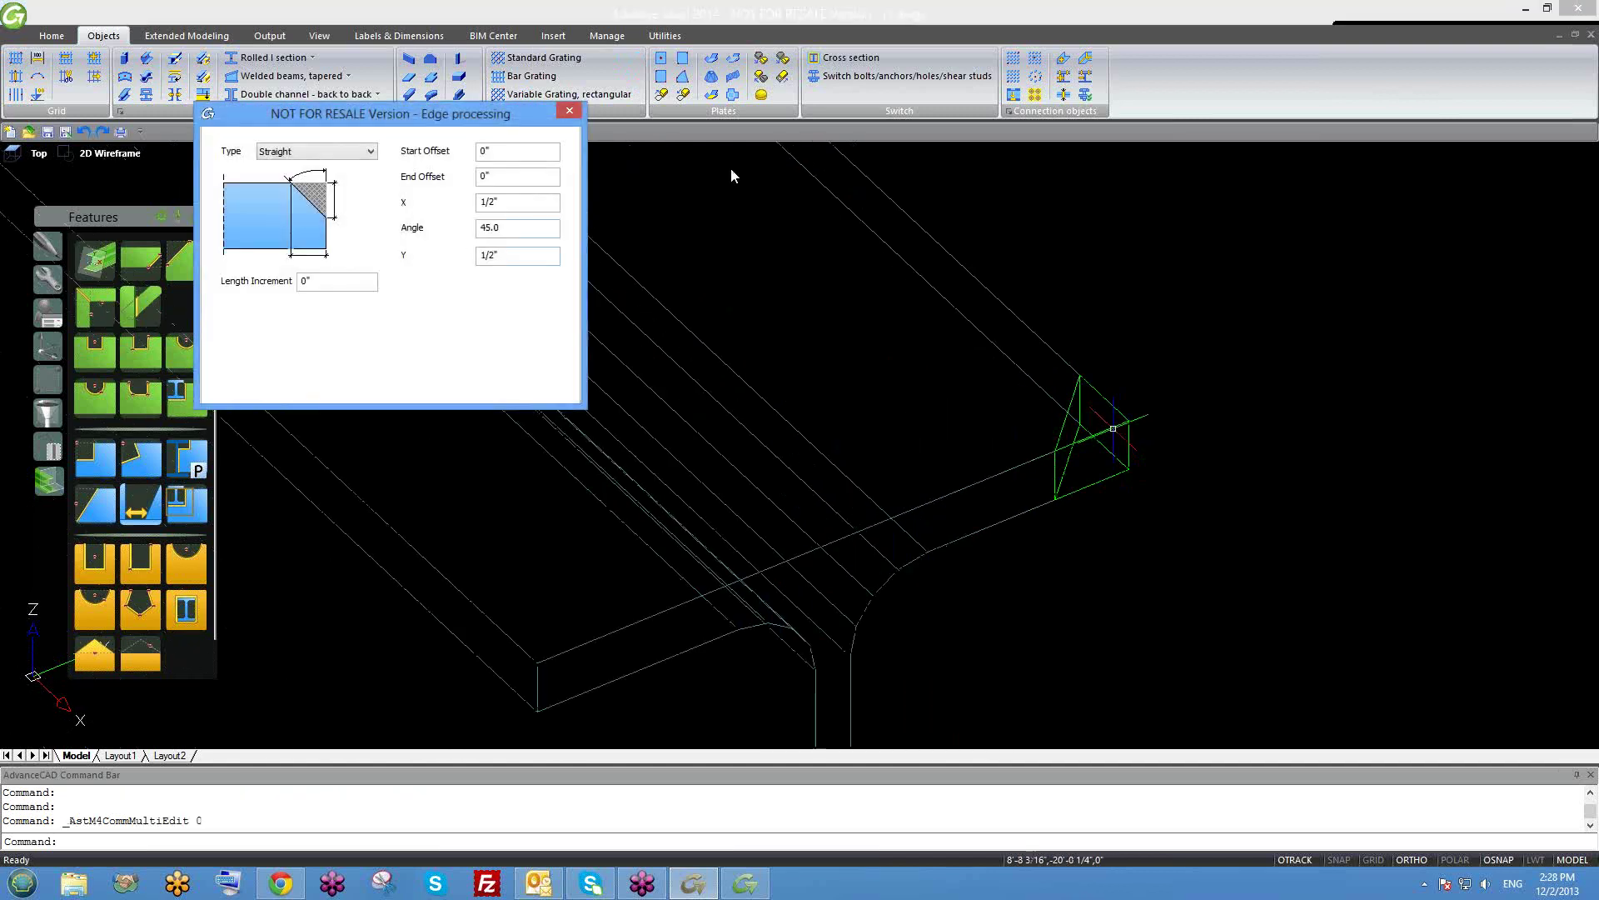
click(567, 115)
Erase the corner cut from the upper flange.
click(1113, 429)
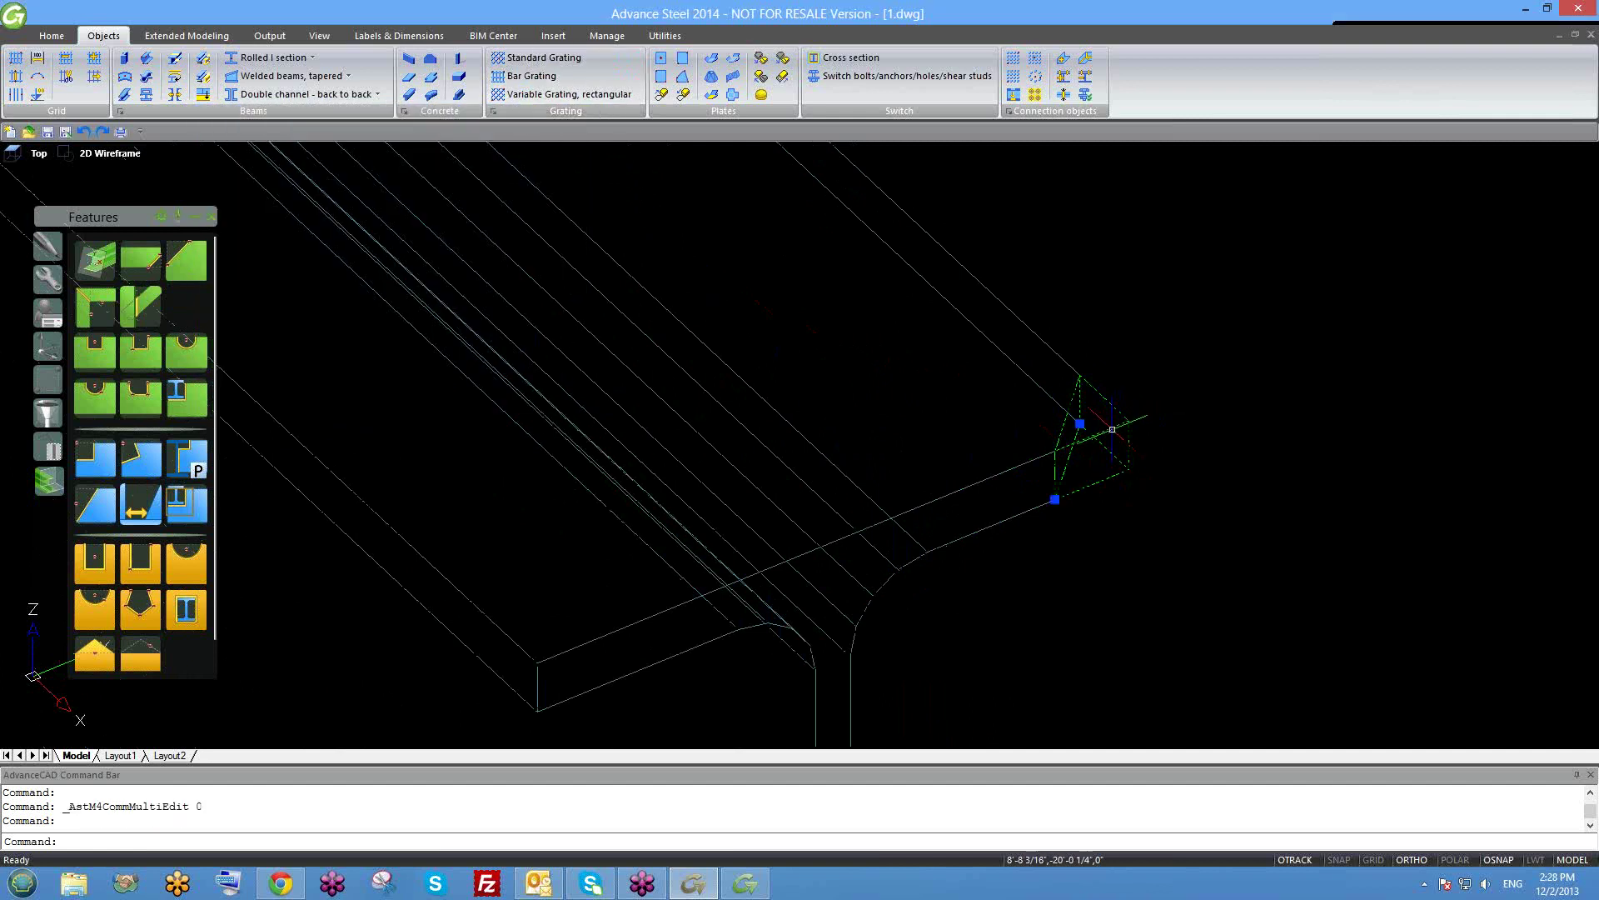
text(e)
key(Return)
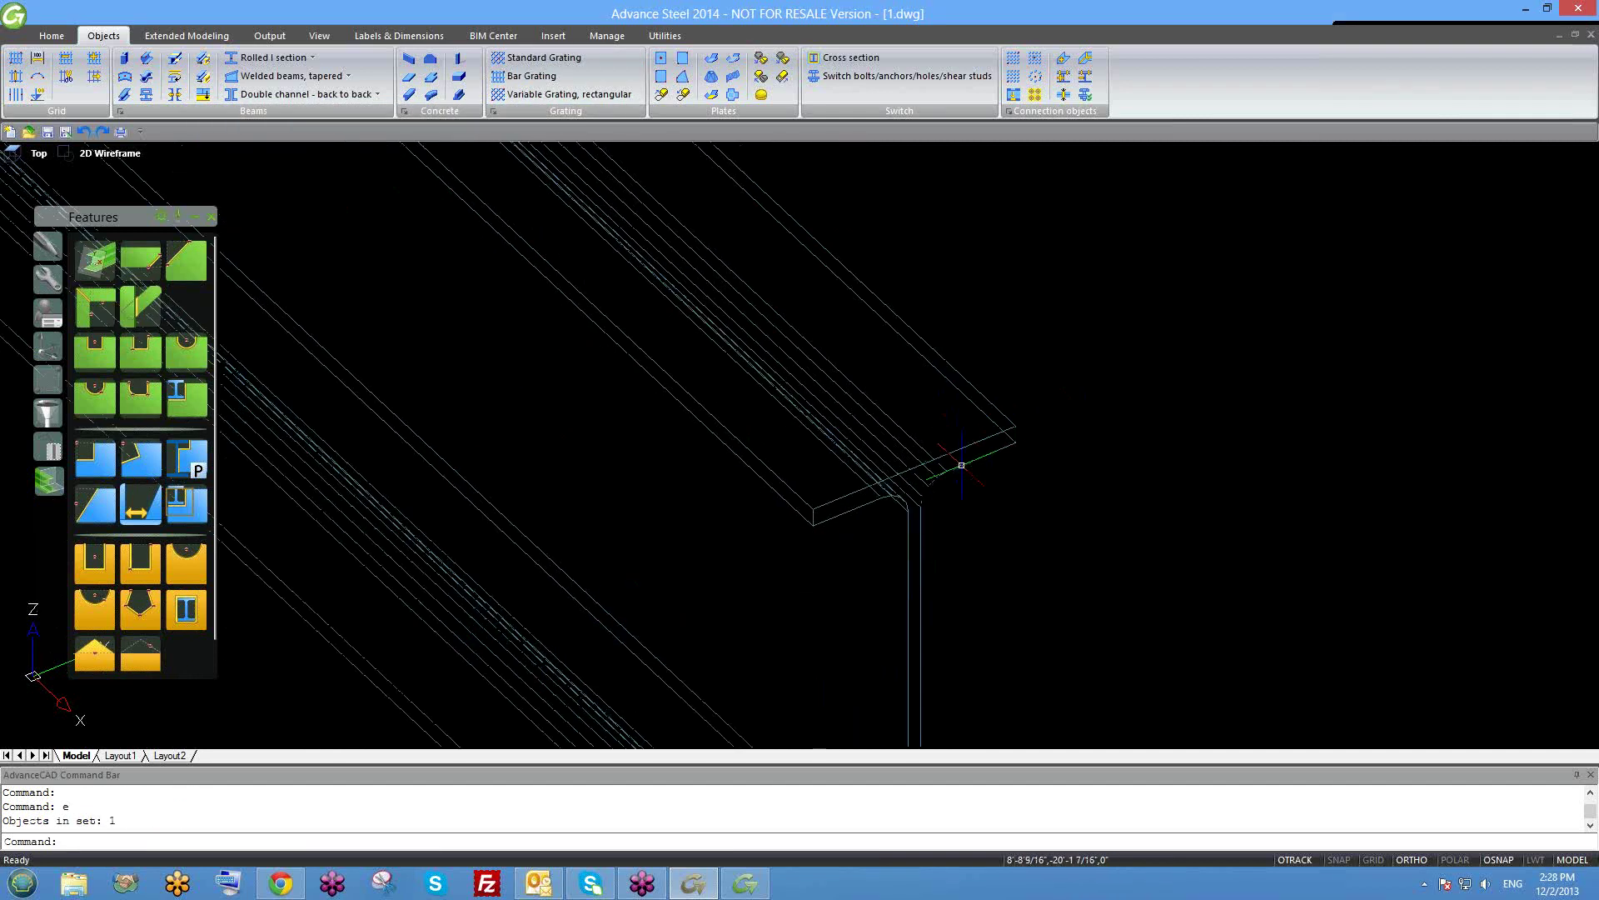
Examine the uncut corner of the upper flange at the beam's end up close from another angle.
mouse_move(983, 497)
shift+middle_down()
mouse_move(996, 503)
mouse_move(985, 478)
shift+middle_up()
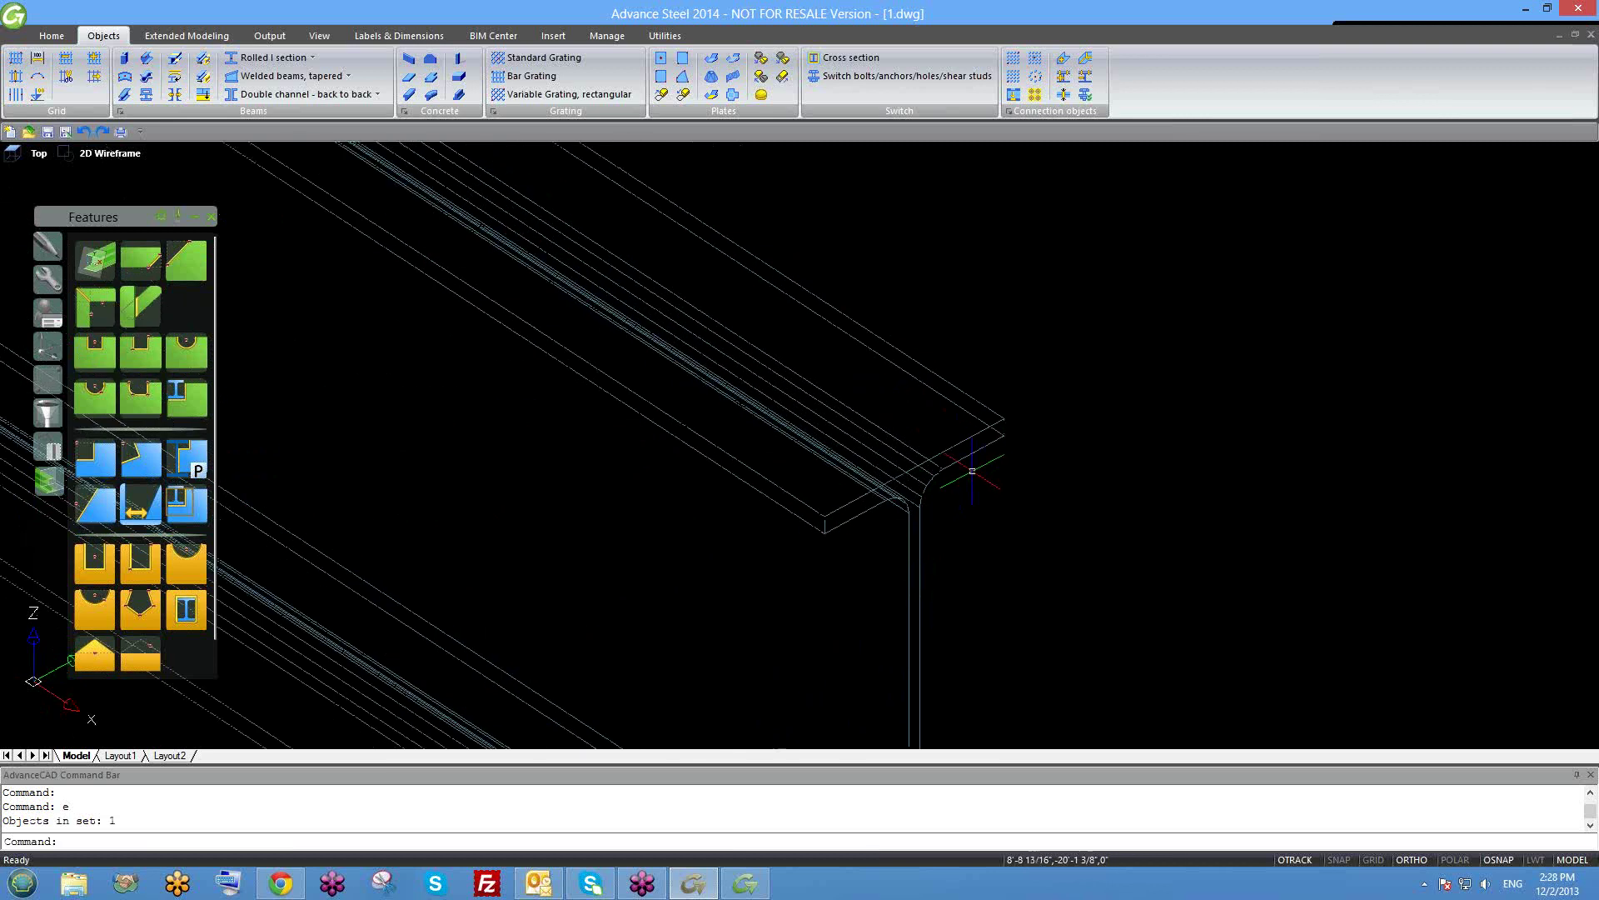
scroll(983, 433, up, 2)
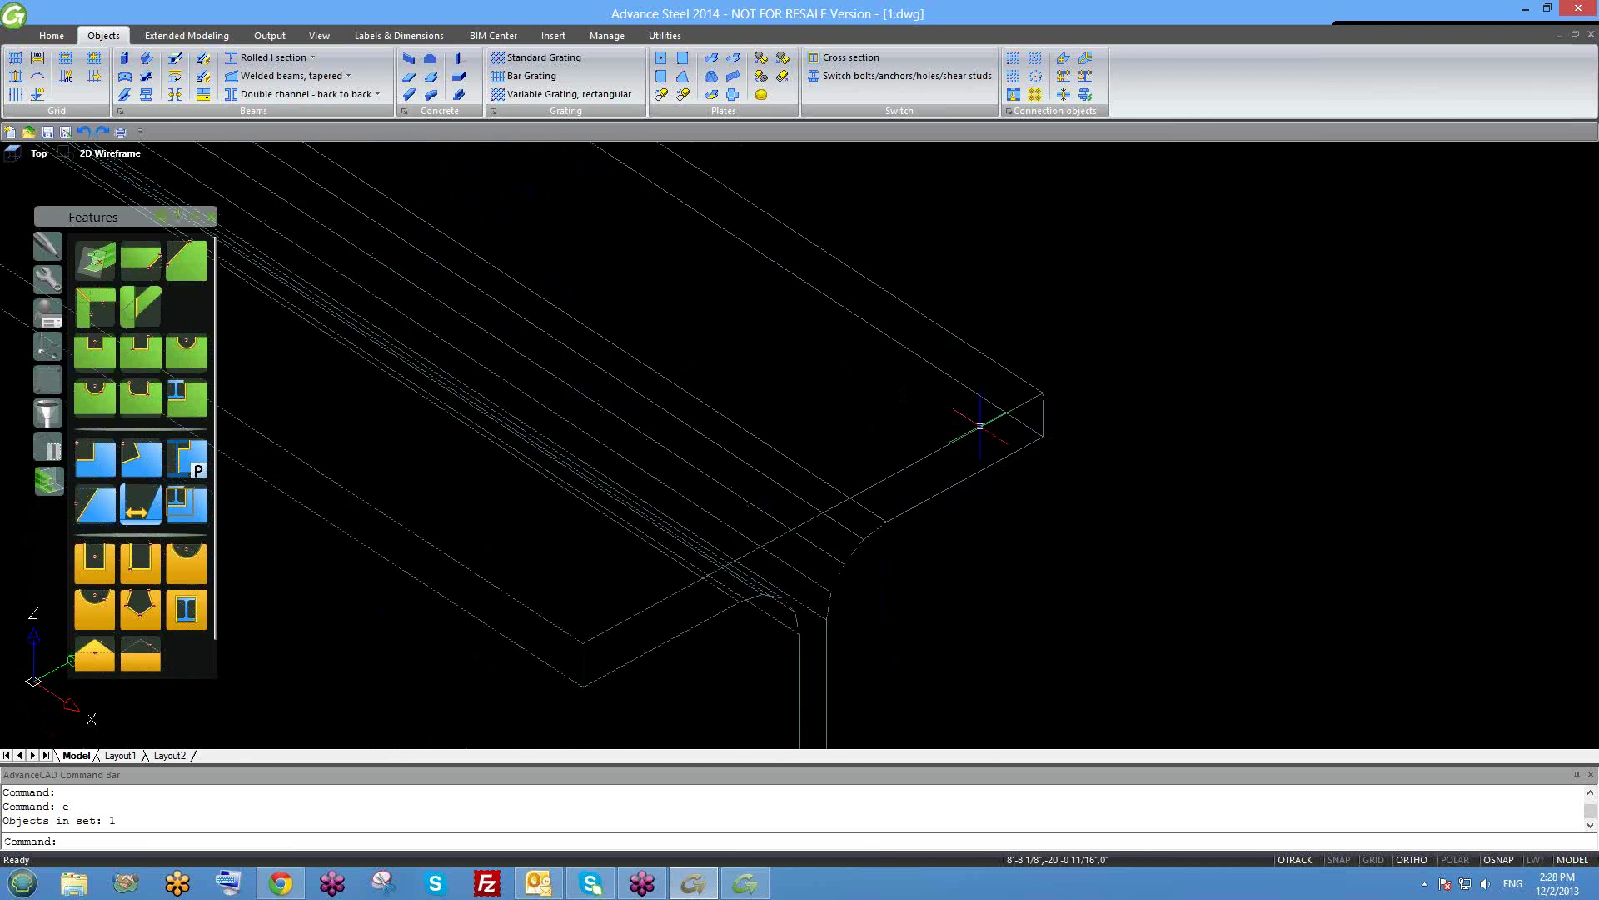
click(1010, 418)
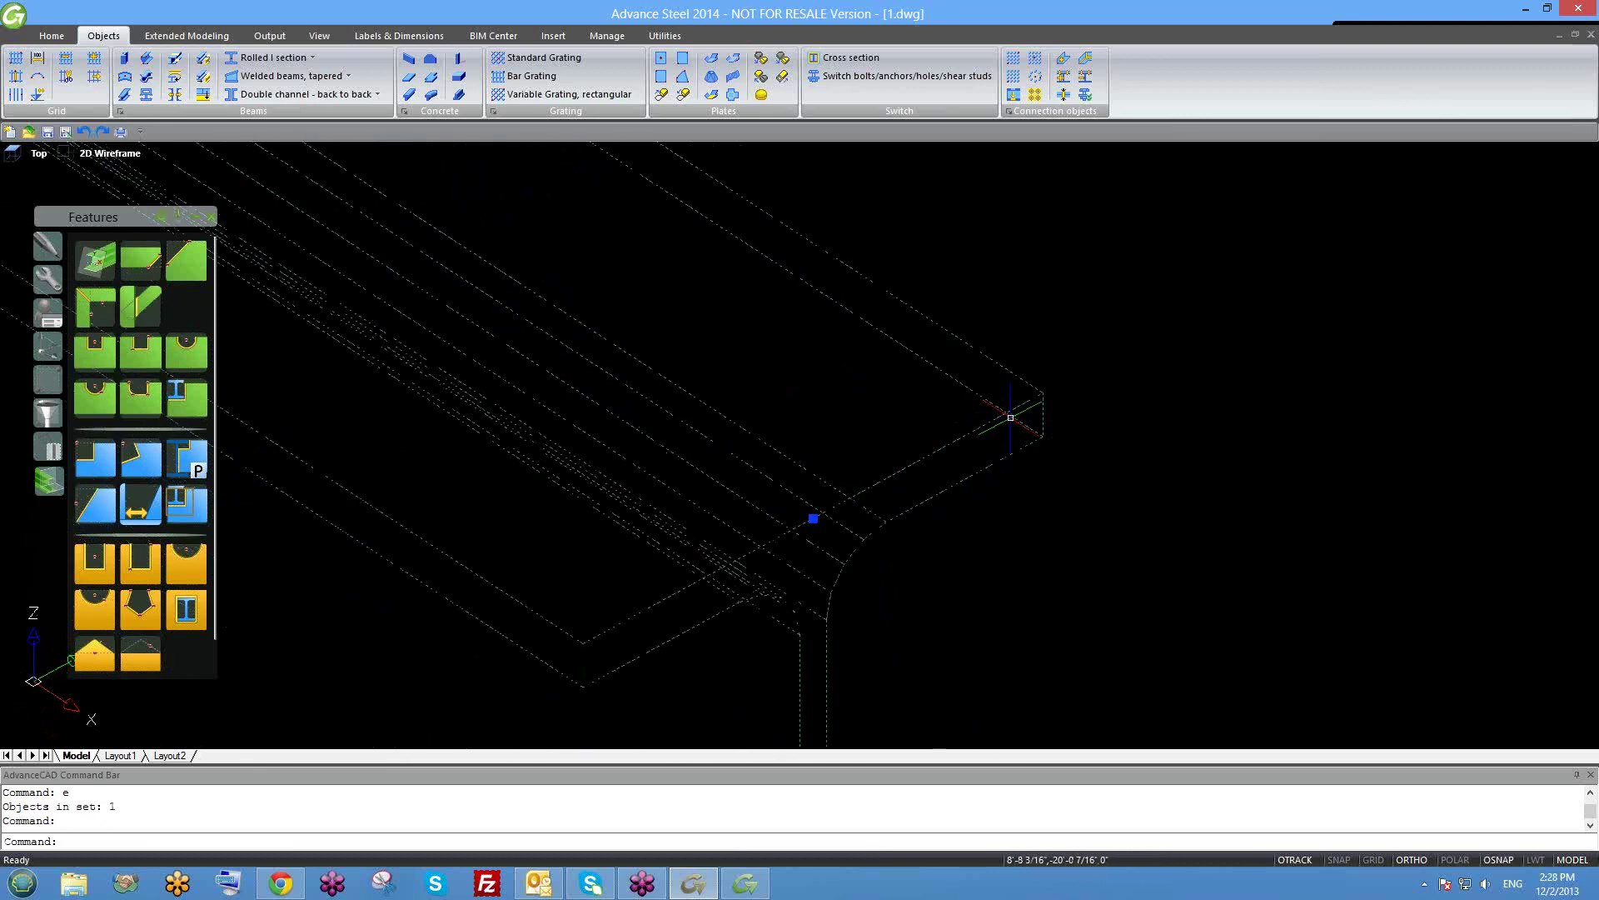
key(Escape)
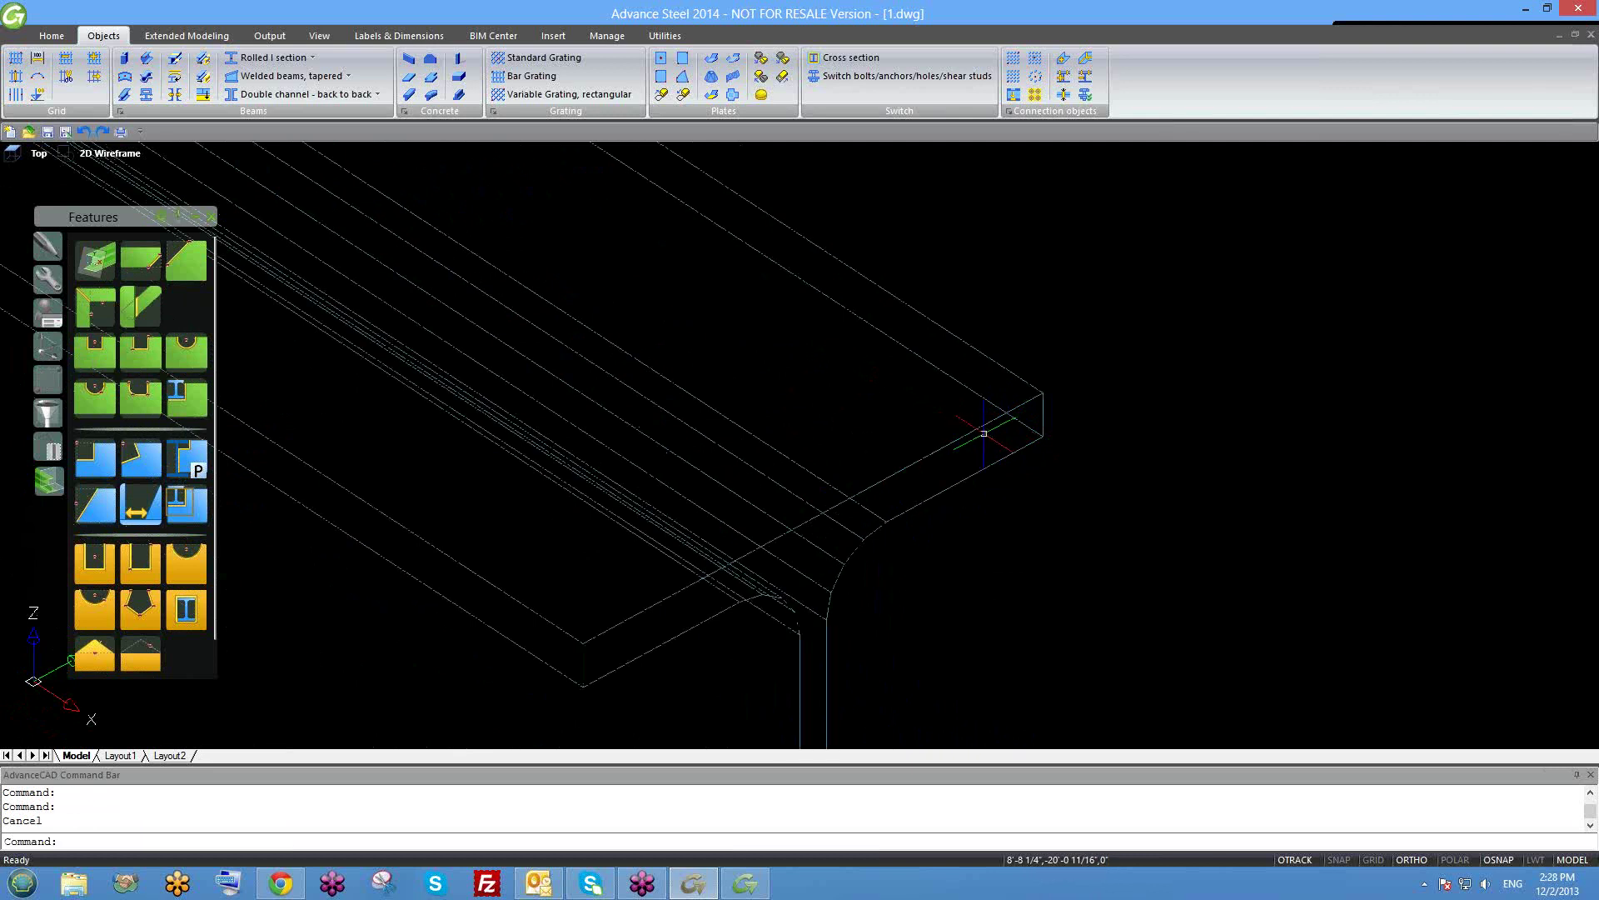
scroll(992, 435, up, 1)
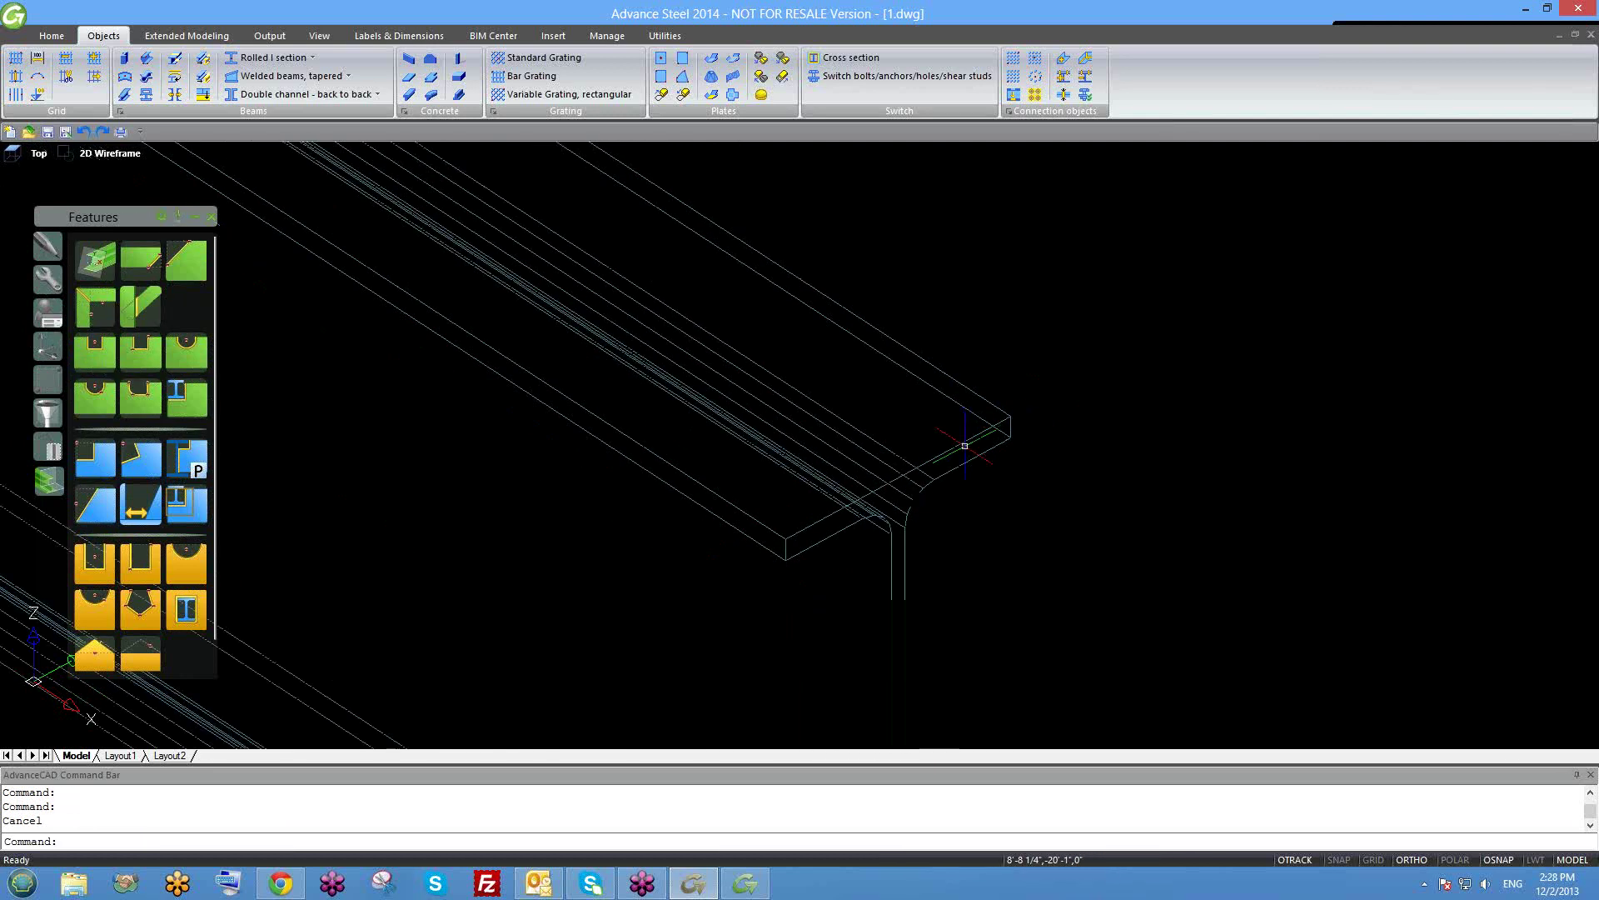
scroll(1061, 449, up, 1)
scroll(1061, 449, up, 1)
scroll(1053, 436, up, 1)
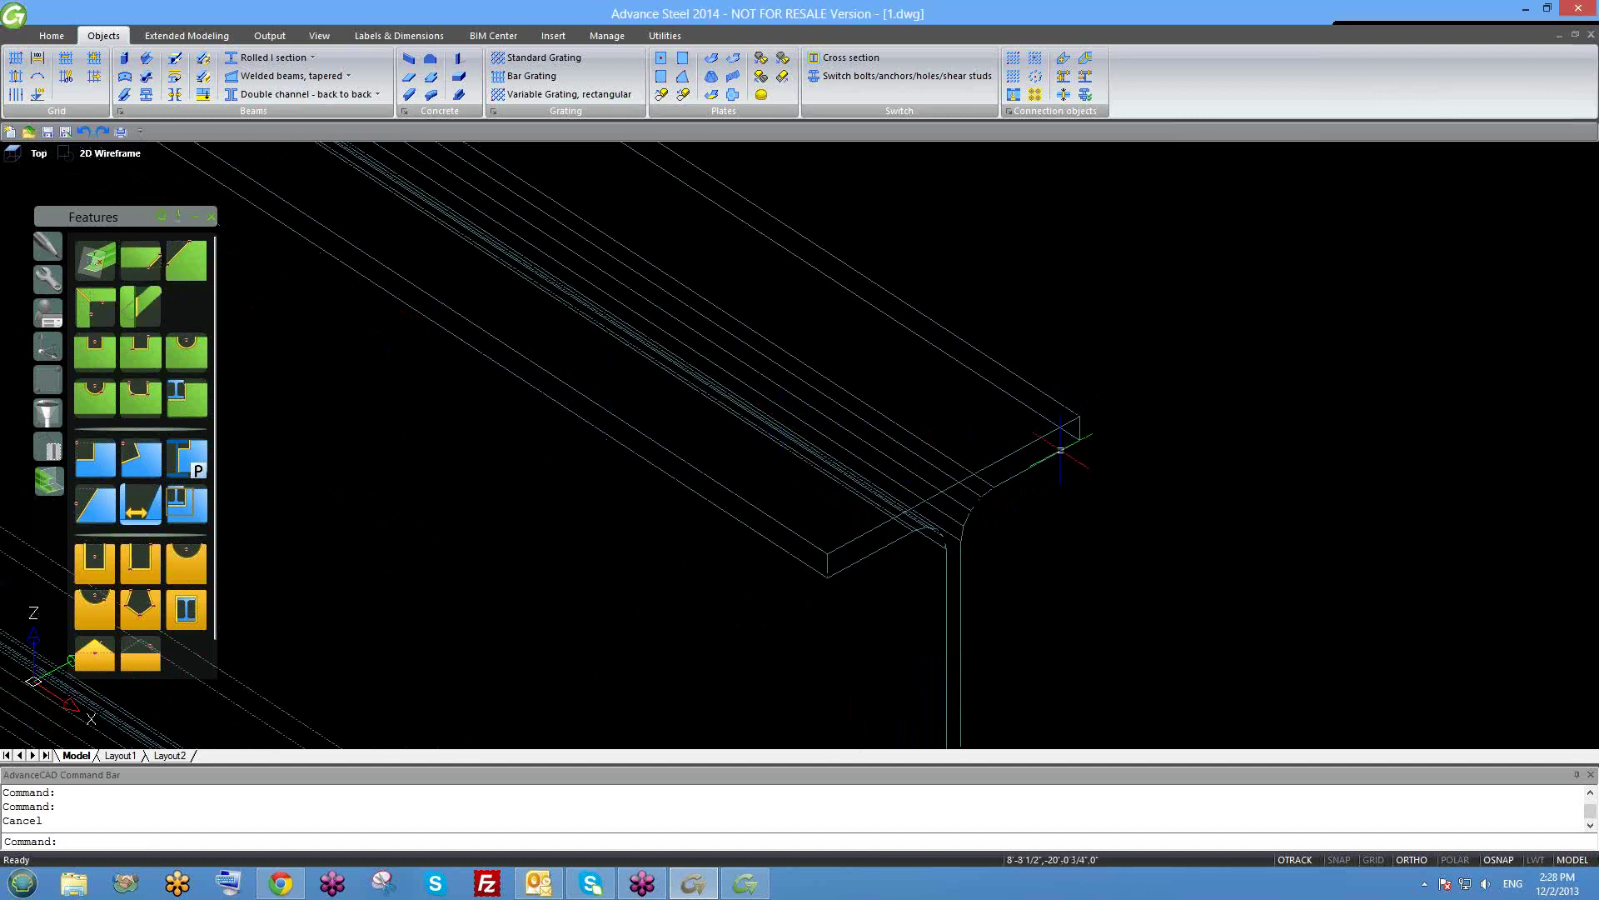
scroll(1026, 437, up, 1)
scroll(1102, 402, up, 1)
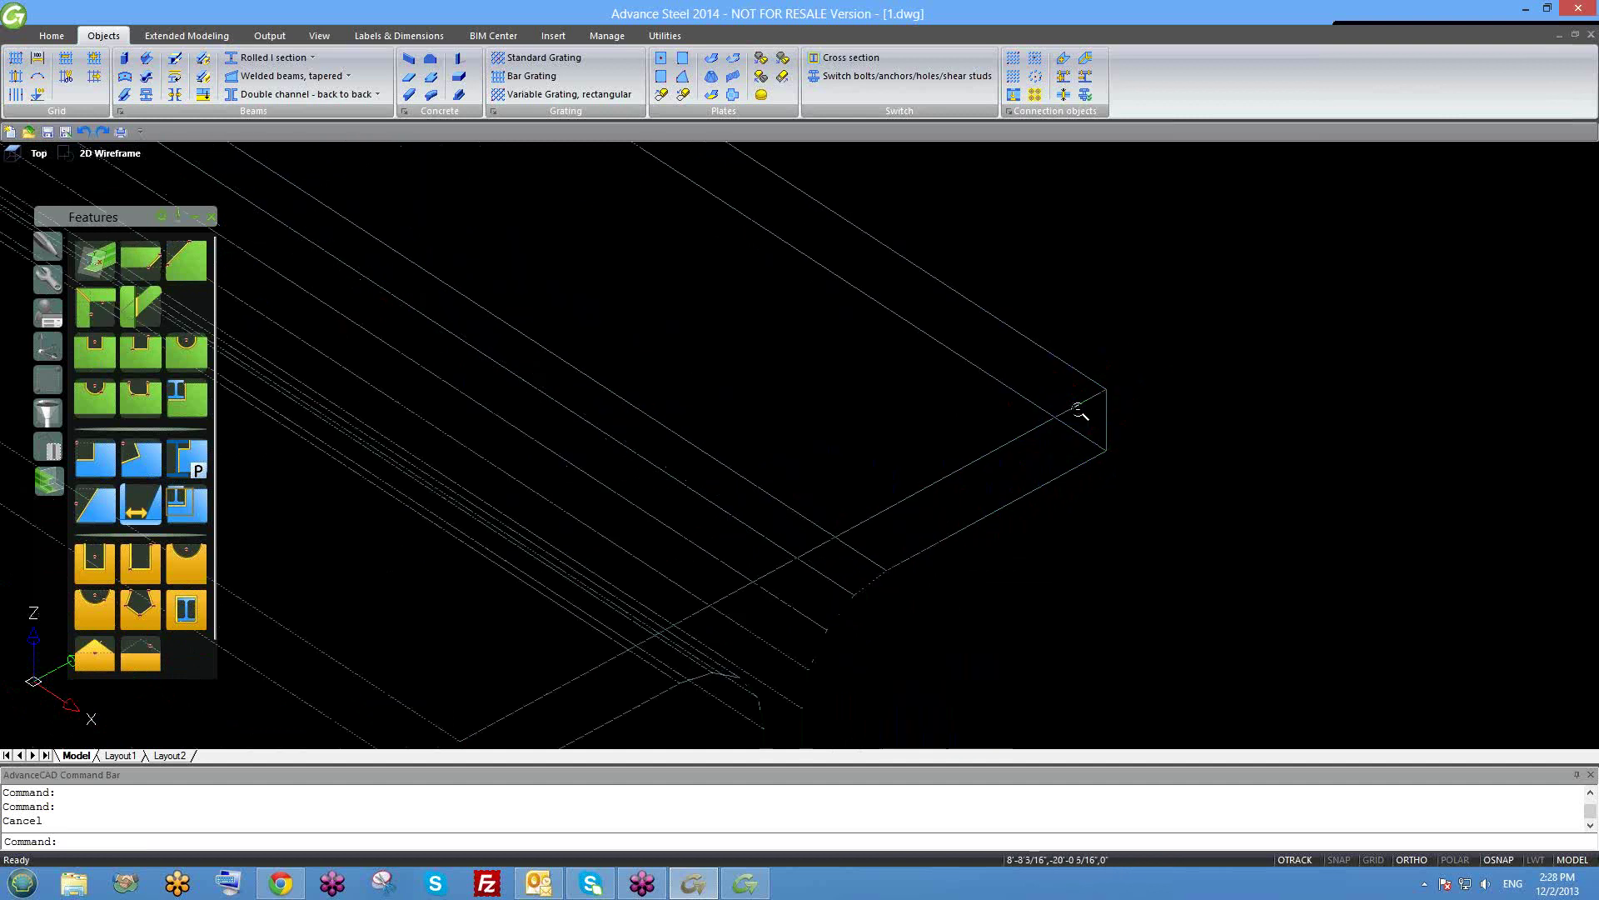
Add another straight corner cut at the outer corner of the upper flange, keeping the offered edge processing values.
click(185, 260)
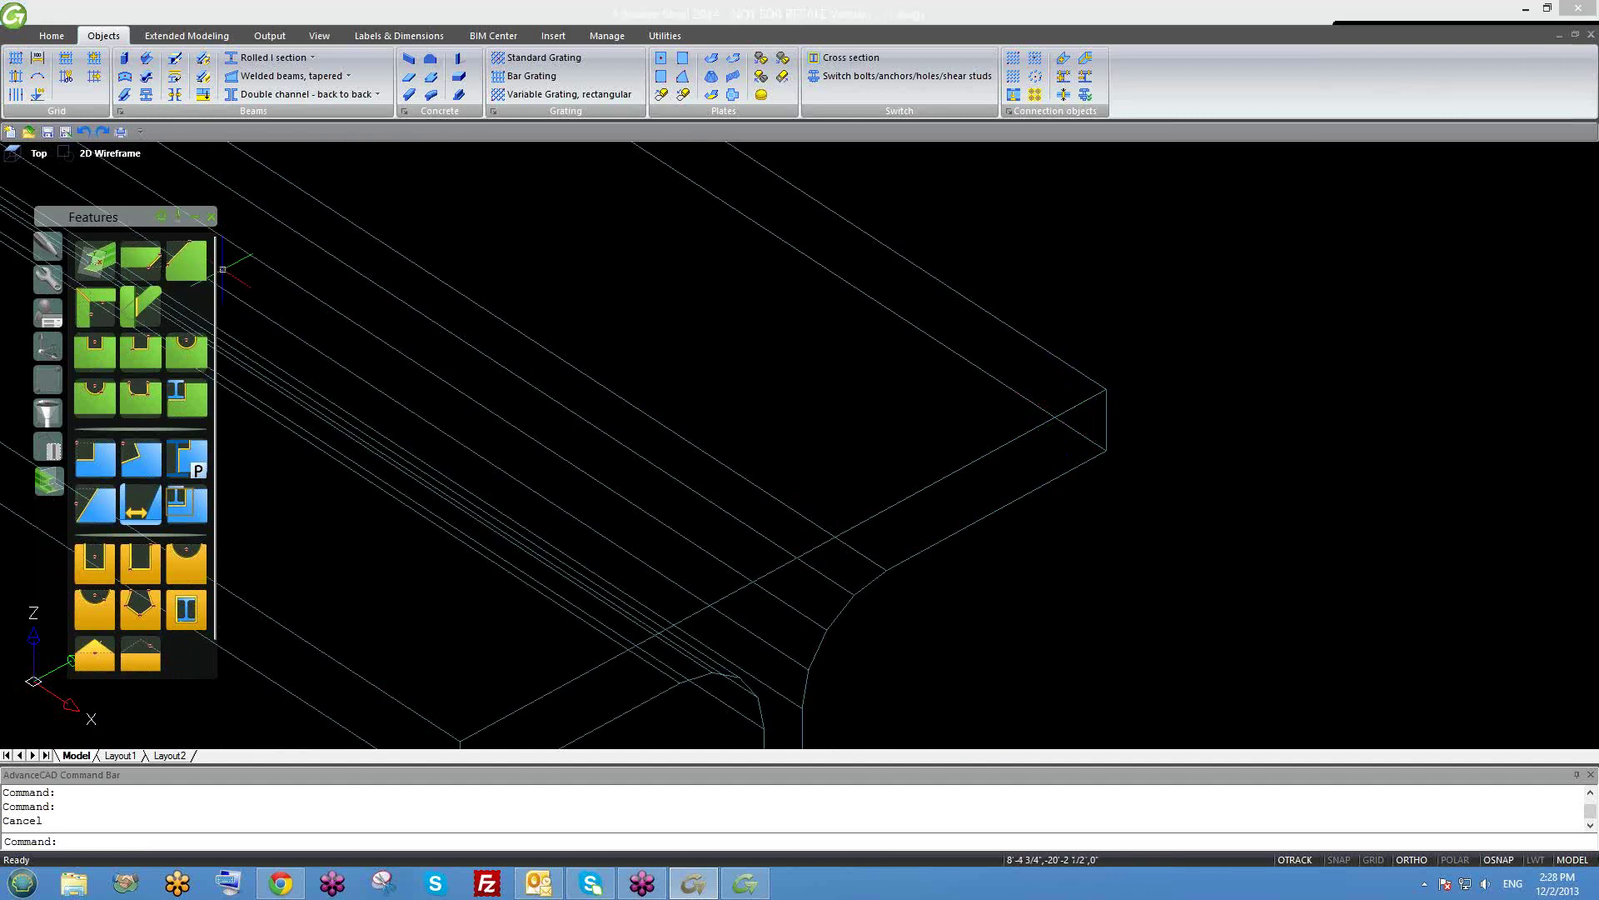
click(1094, 399)
scroll(957, 421, down, 2)
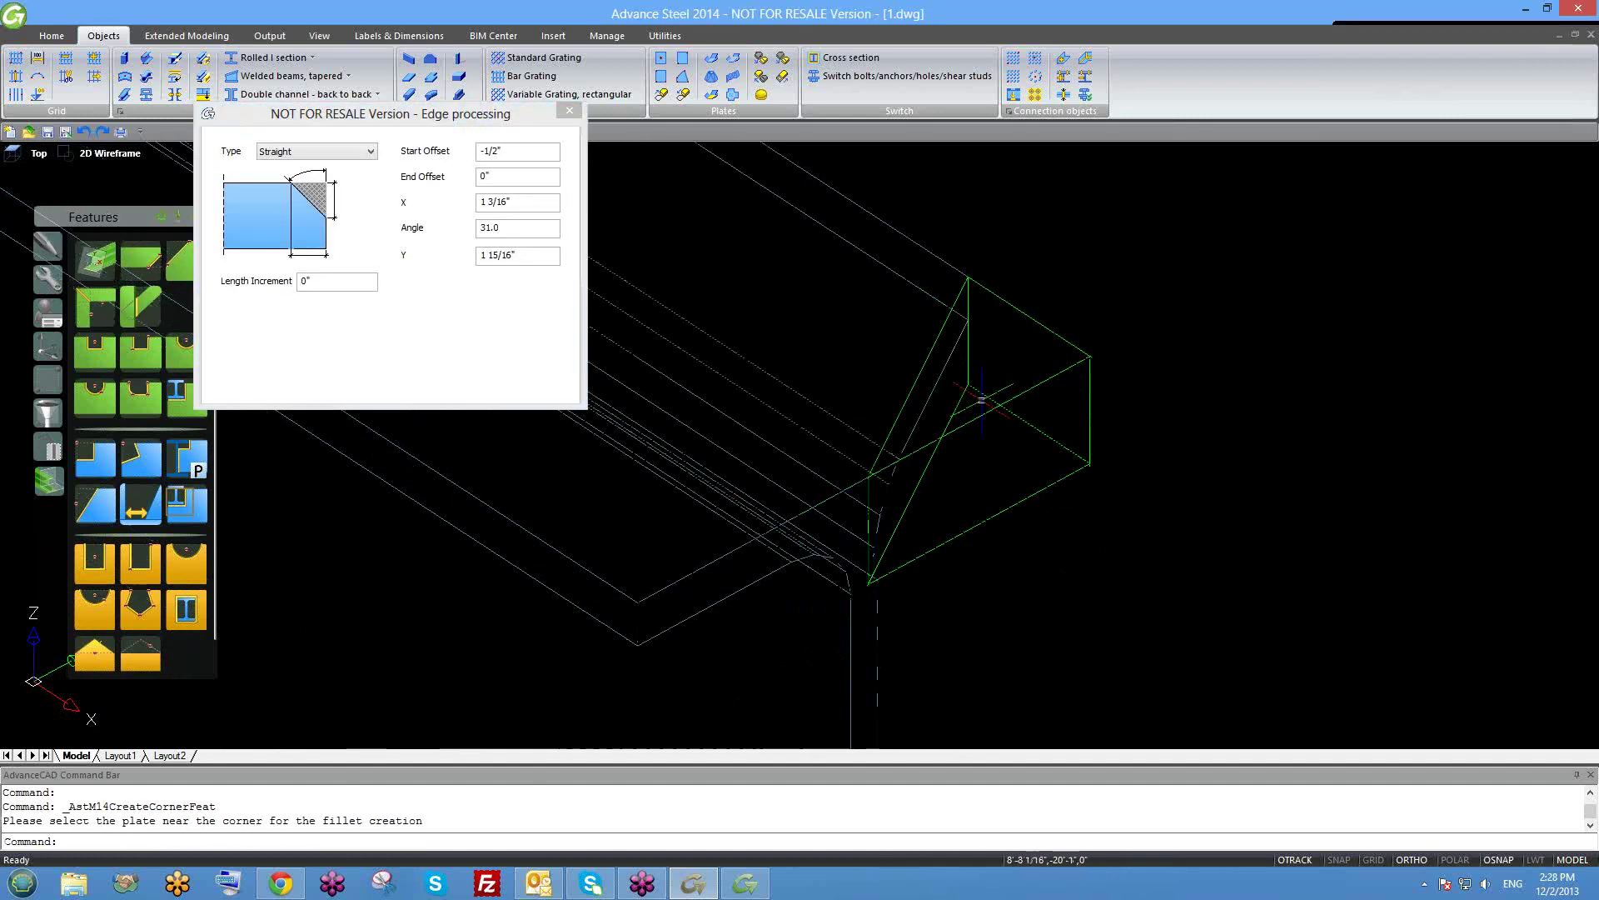
scroll(1075, 438, down, 2)
scroll(1074, 420, up, 3)
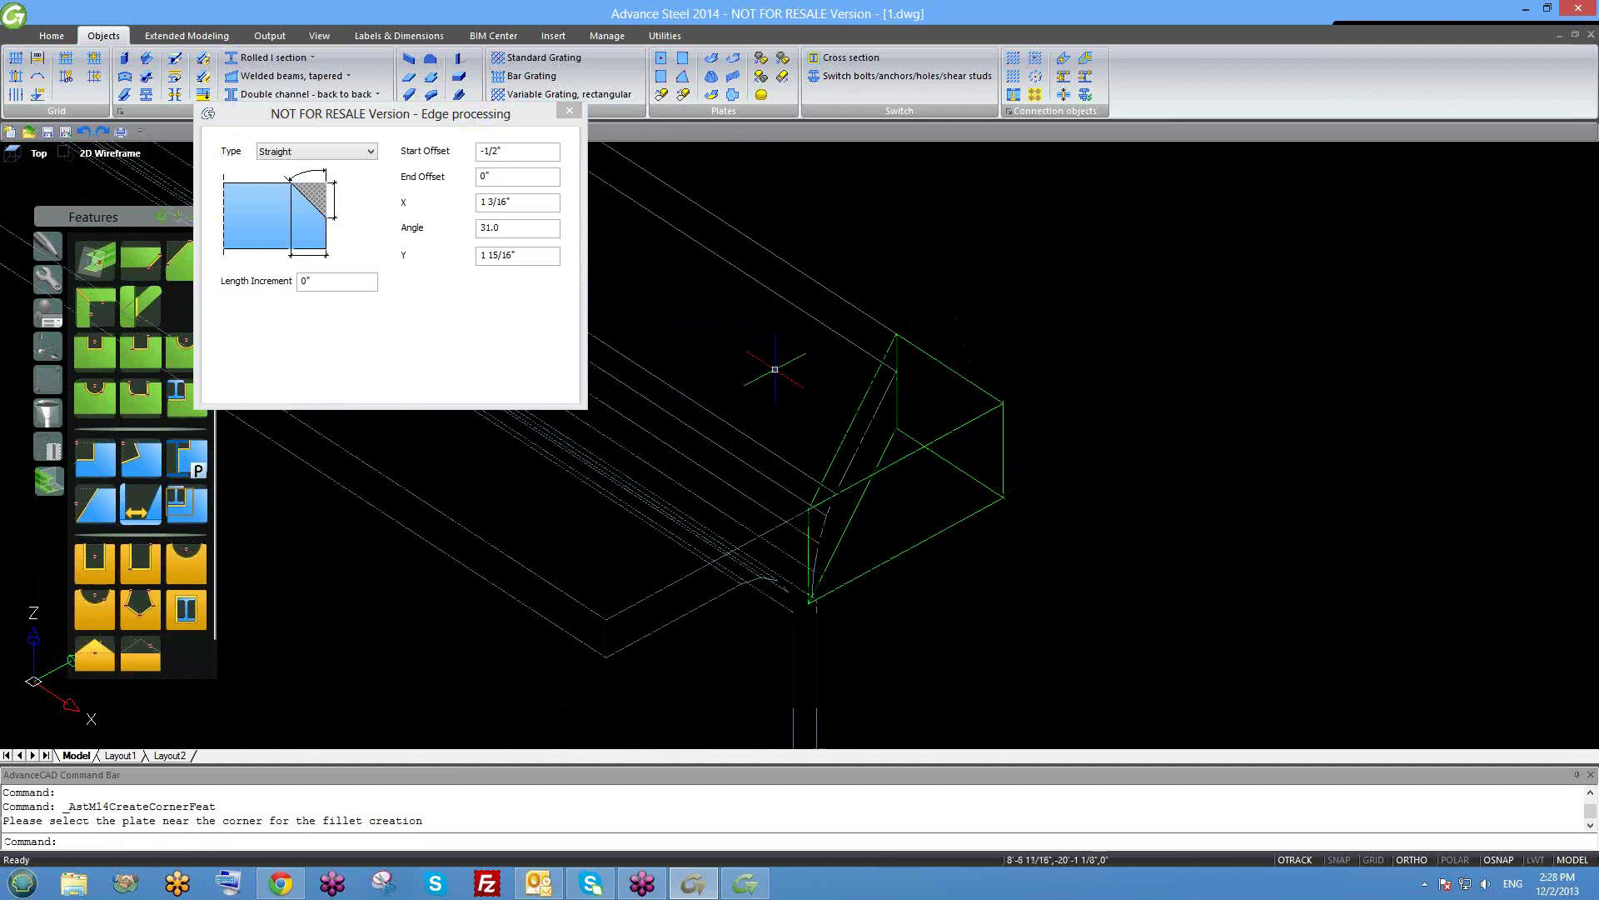
middle_drag(897, 435, 903, 446)
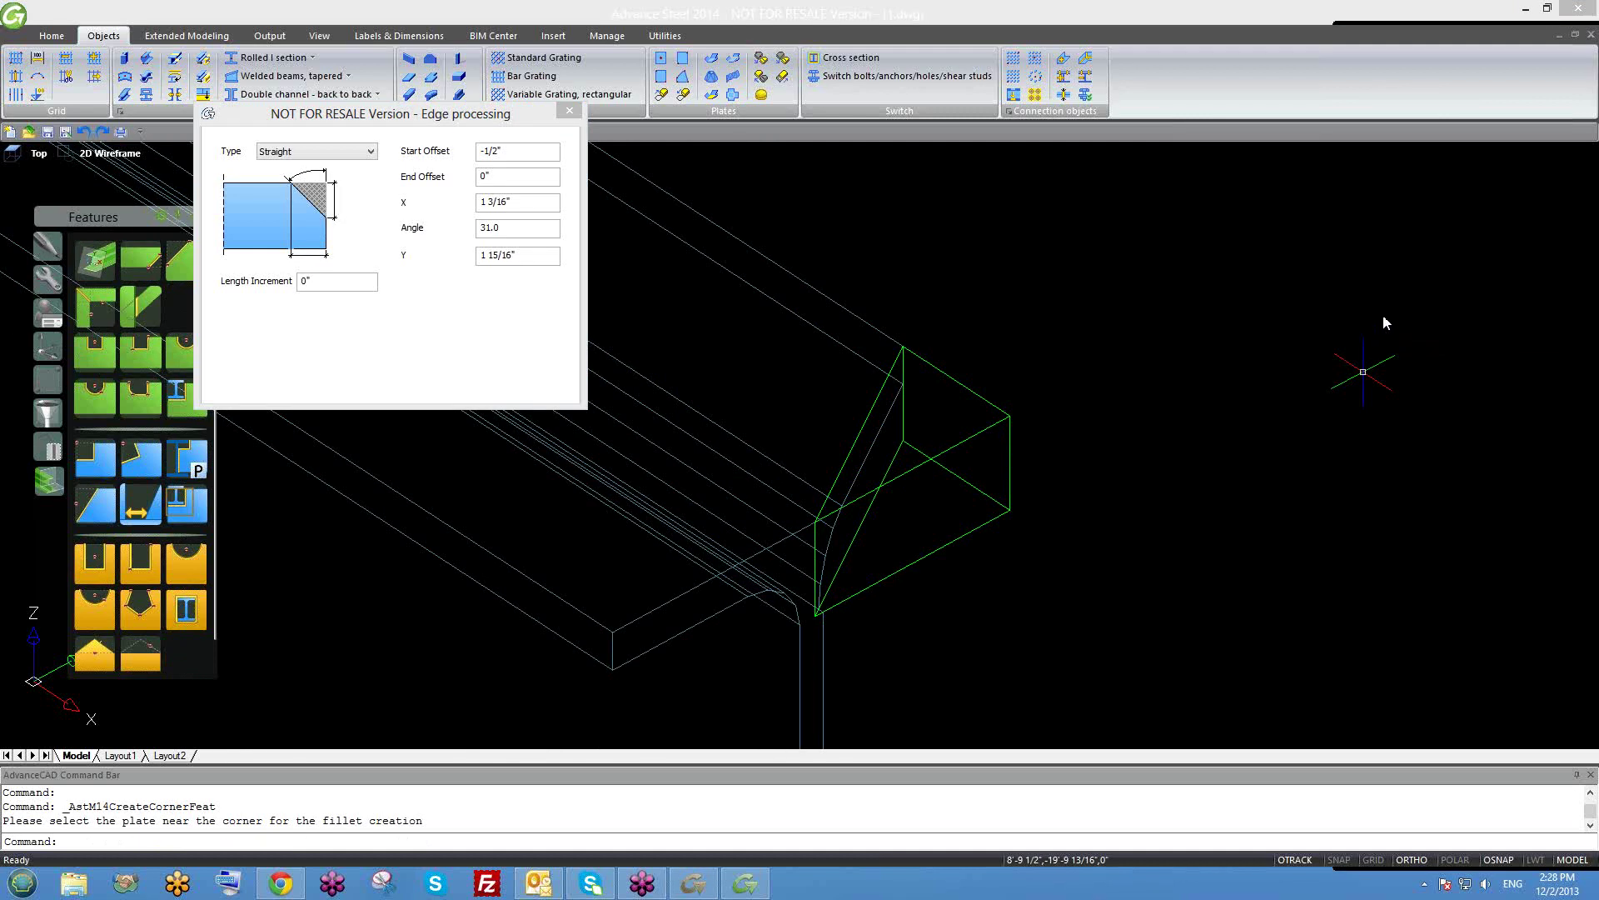
click(572, 116)
Erase the newly placed corner cut from the upper flange's outer corner.
shift+middle_drag(867, 500, 899, 532)
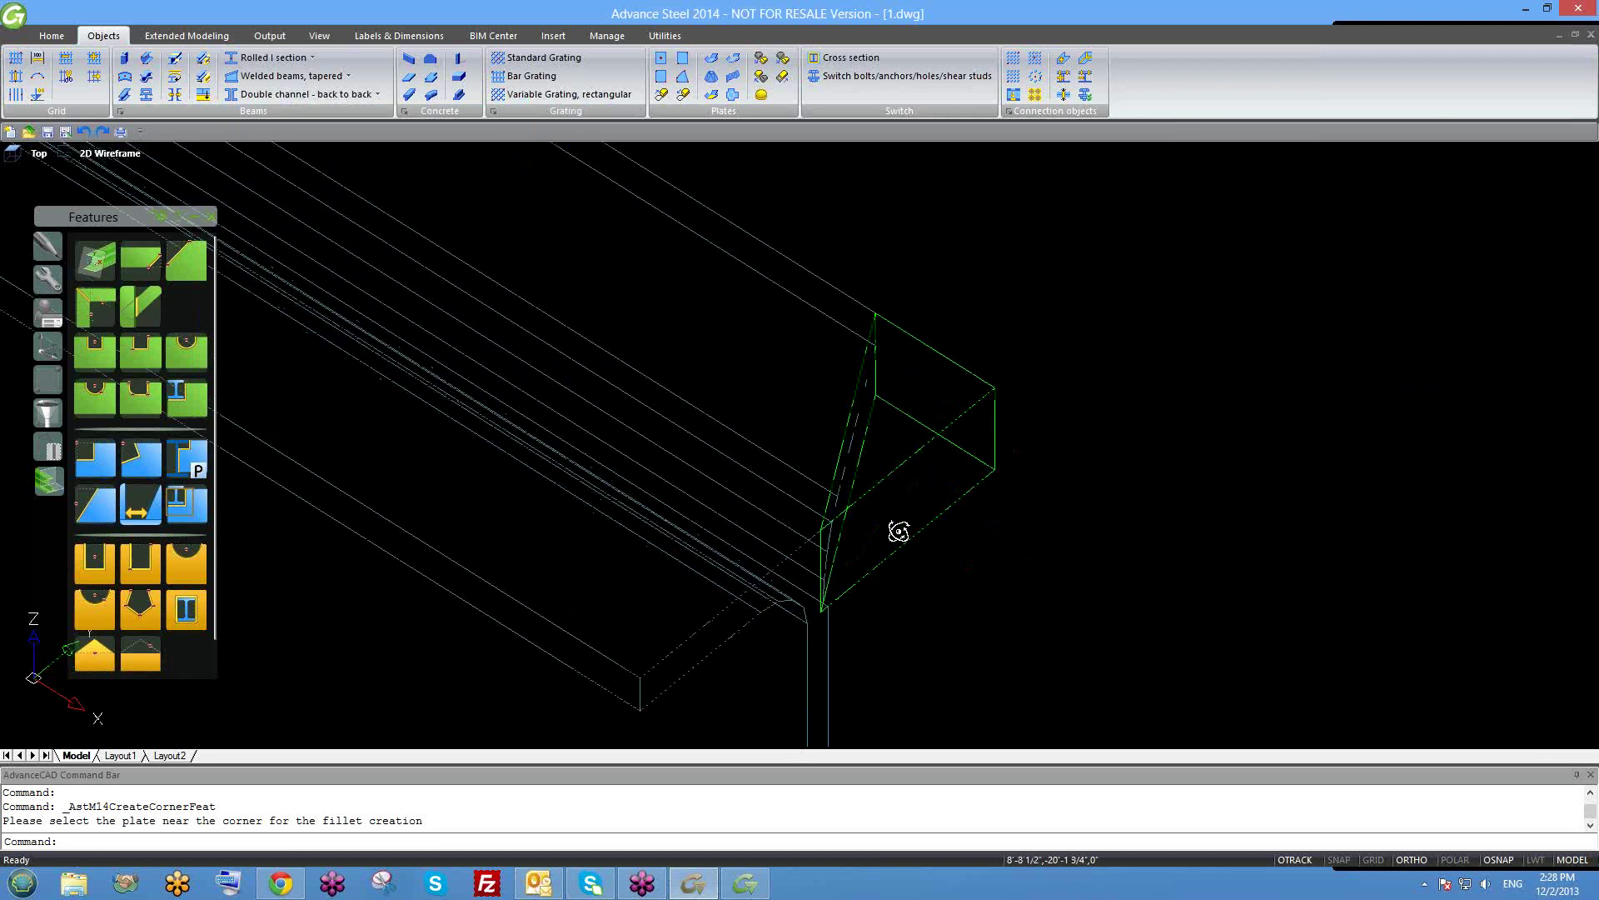
click(908, 460)
text(e)
key(Return)
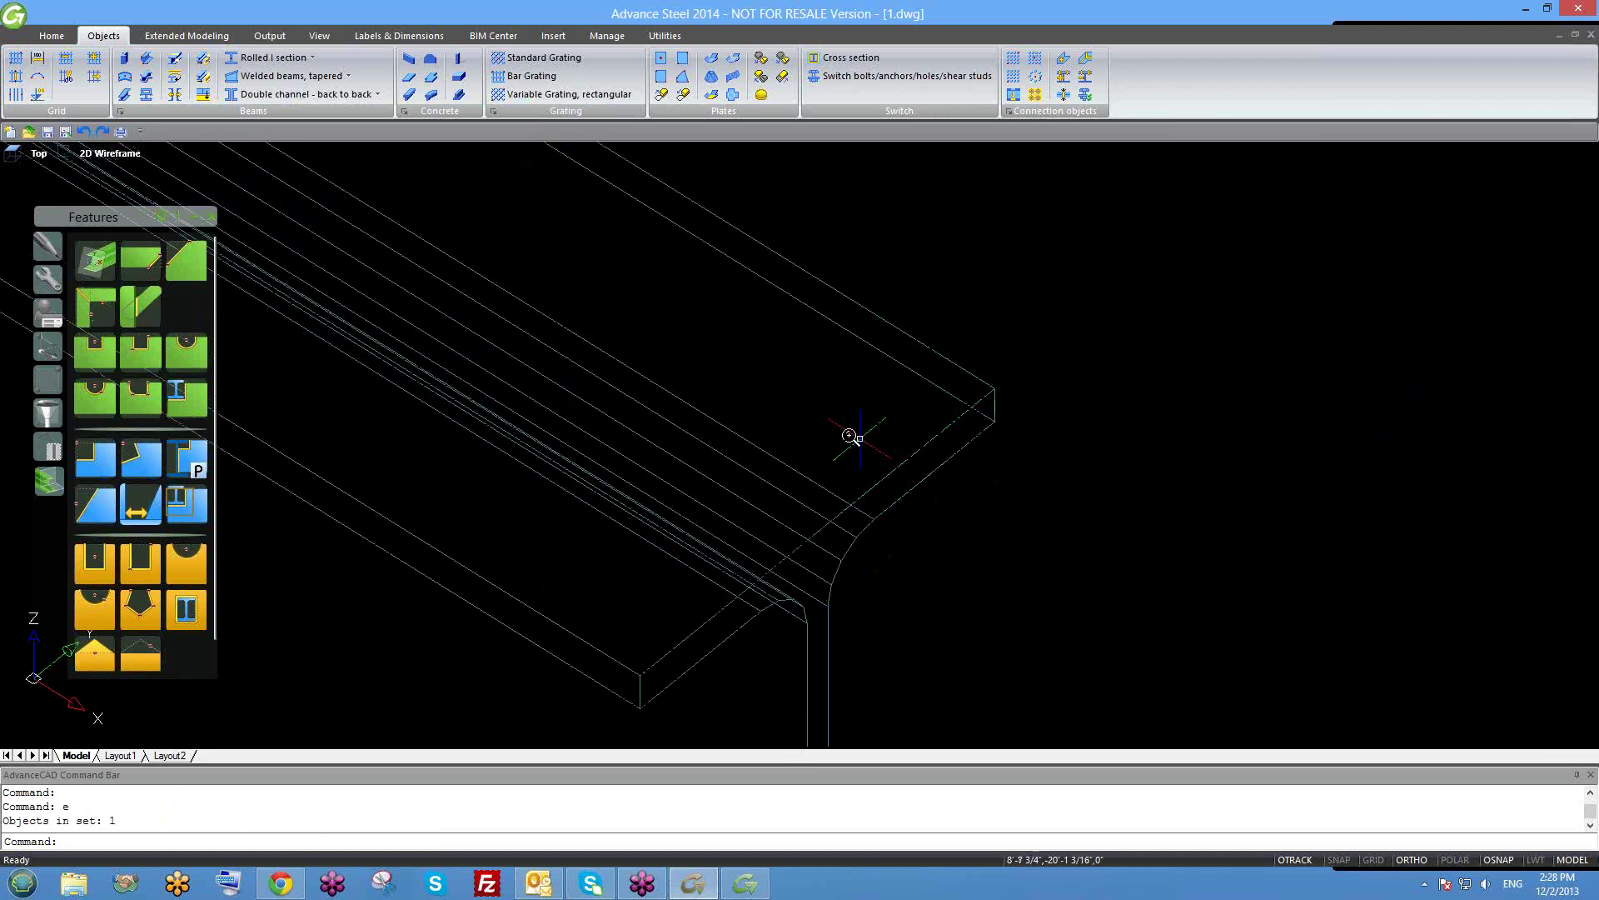
Open the whole beam's properties for a quick look and close them again.
scroll(850, 428, down, 5)
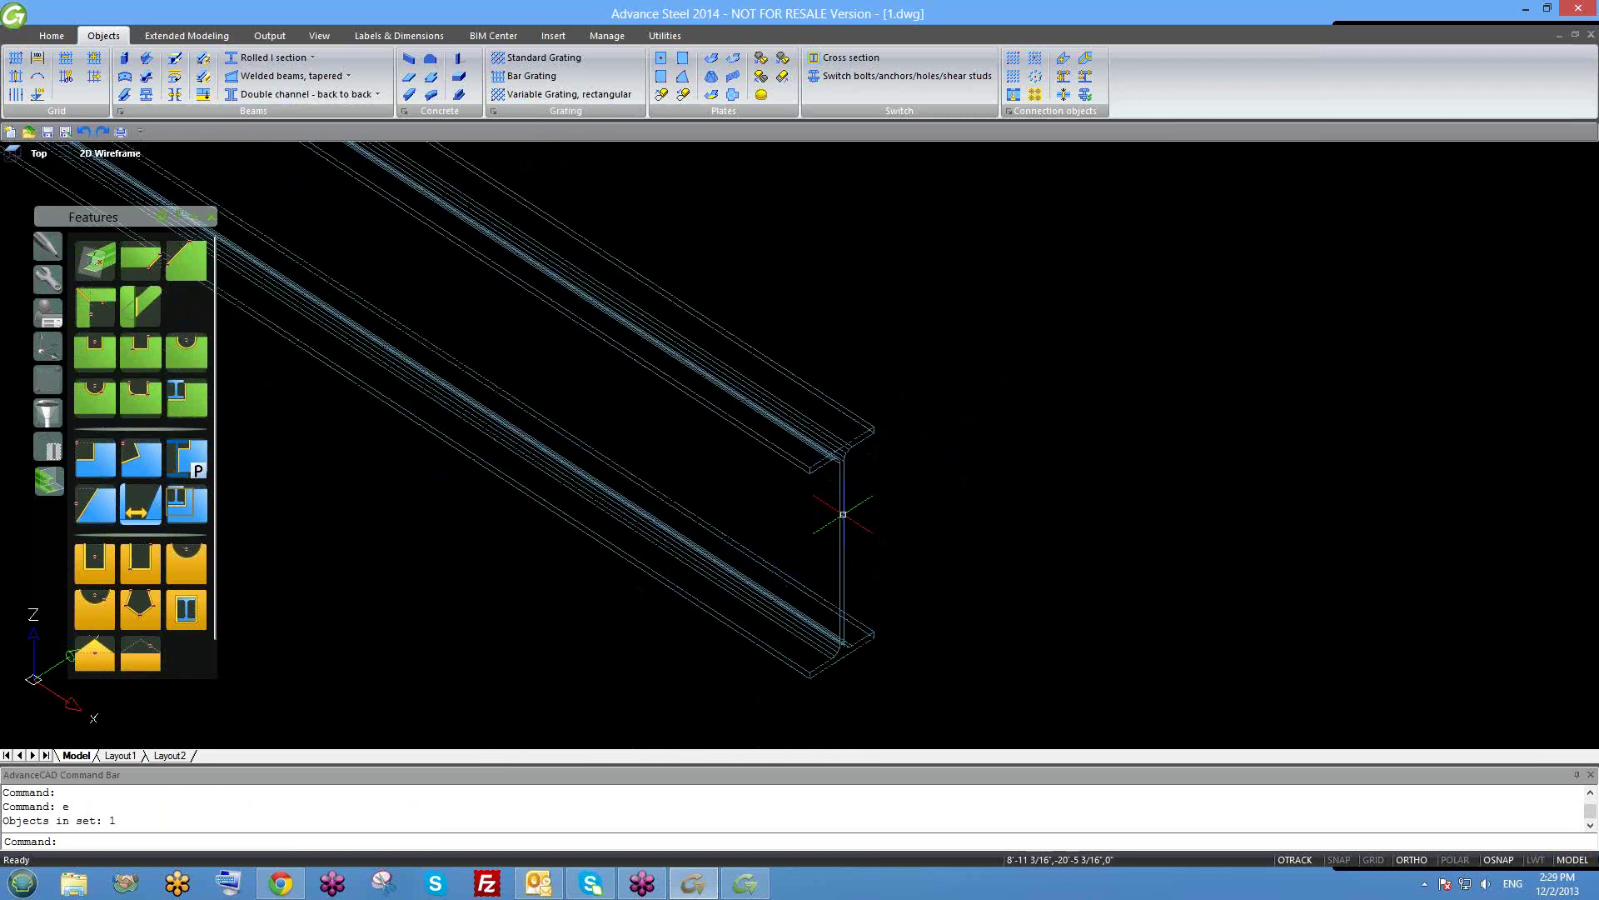
double_click(809, 457)
click(249, 239)
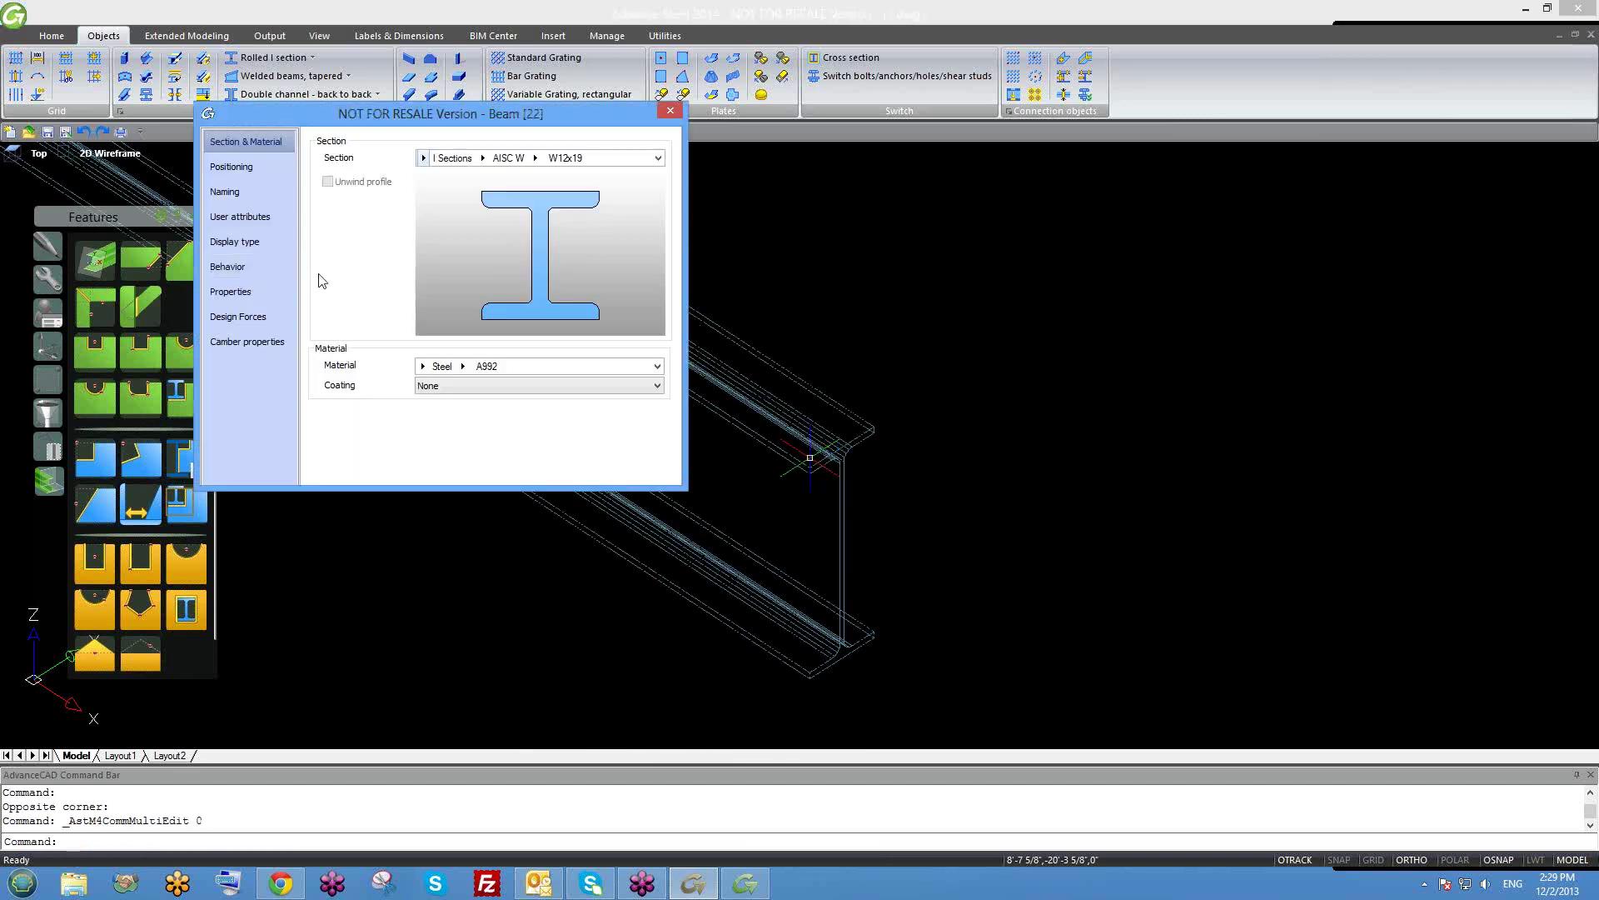
click(669, 114)
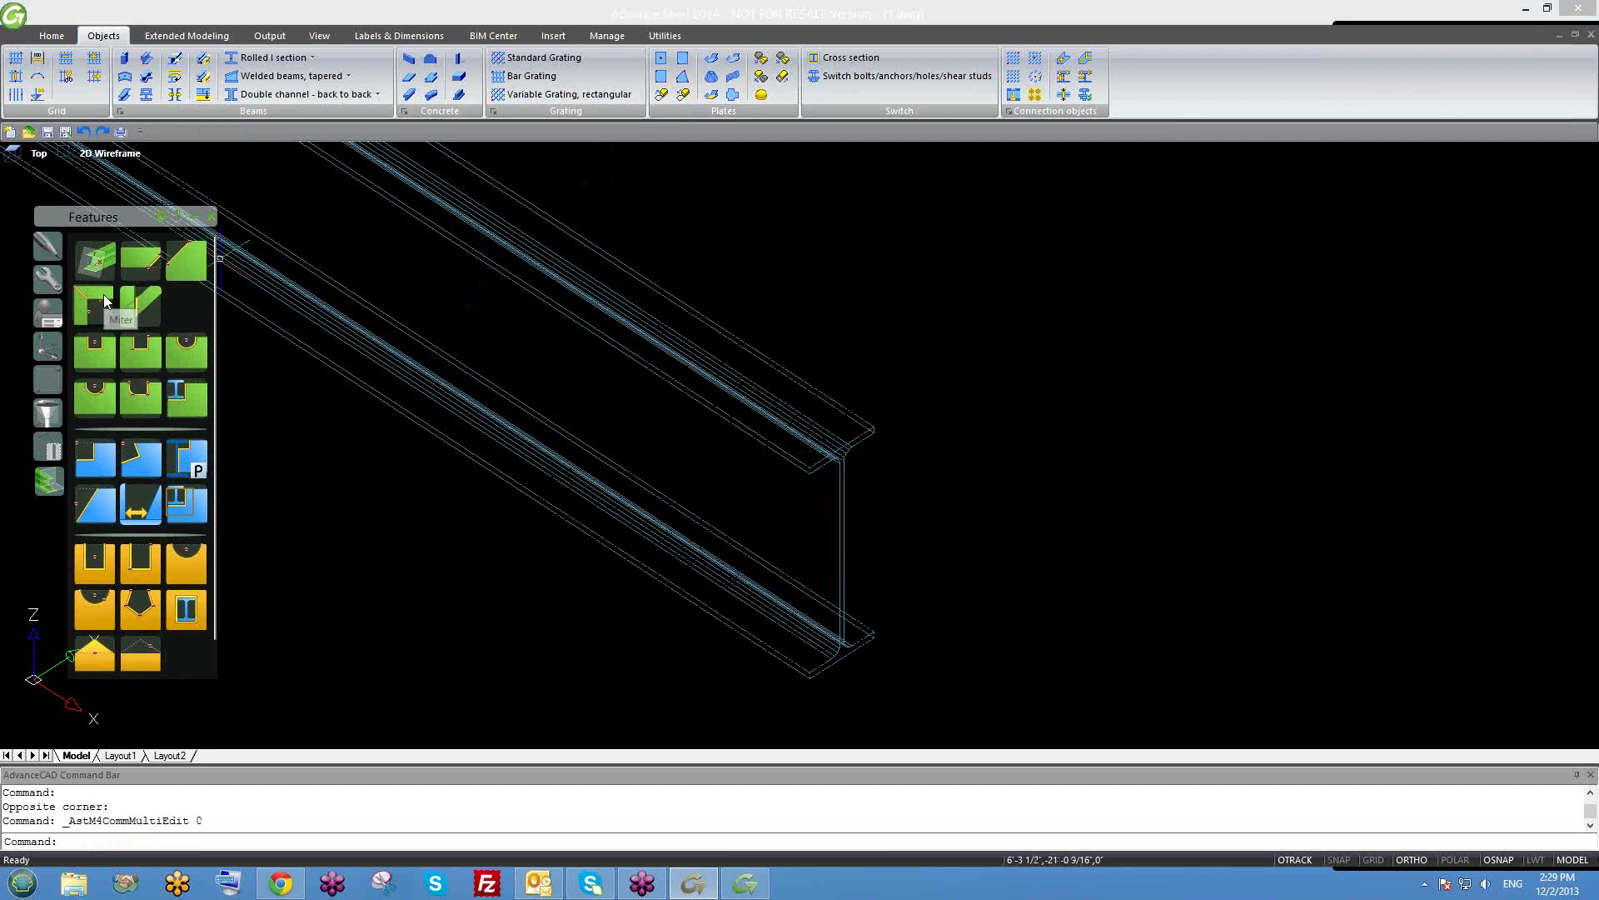
Erase the old W12x19 beam from the model.
scroll(736, 426, down, 5)
scroll(736, 426, down, 3)
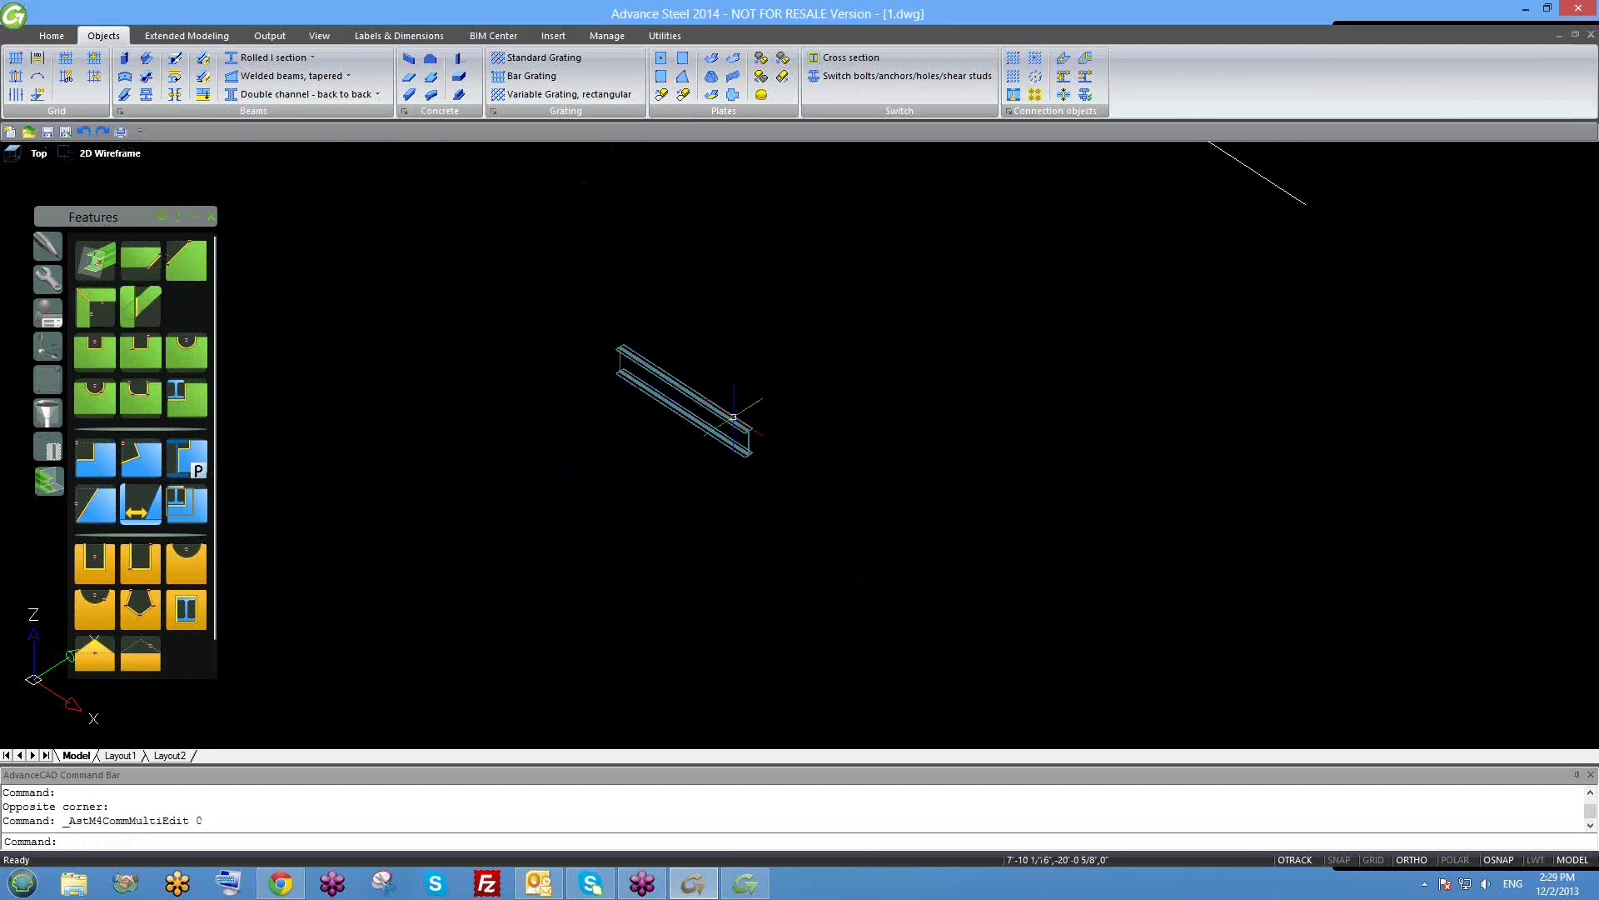
scroll(717, 409, up, 3)
click(696, 404)
click(583, 349)
text(e)
key(Return)
Draw a W12x19 rolled I-section beam about 4'-8" long in the X direction.
click(265, 57)
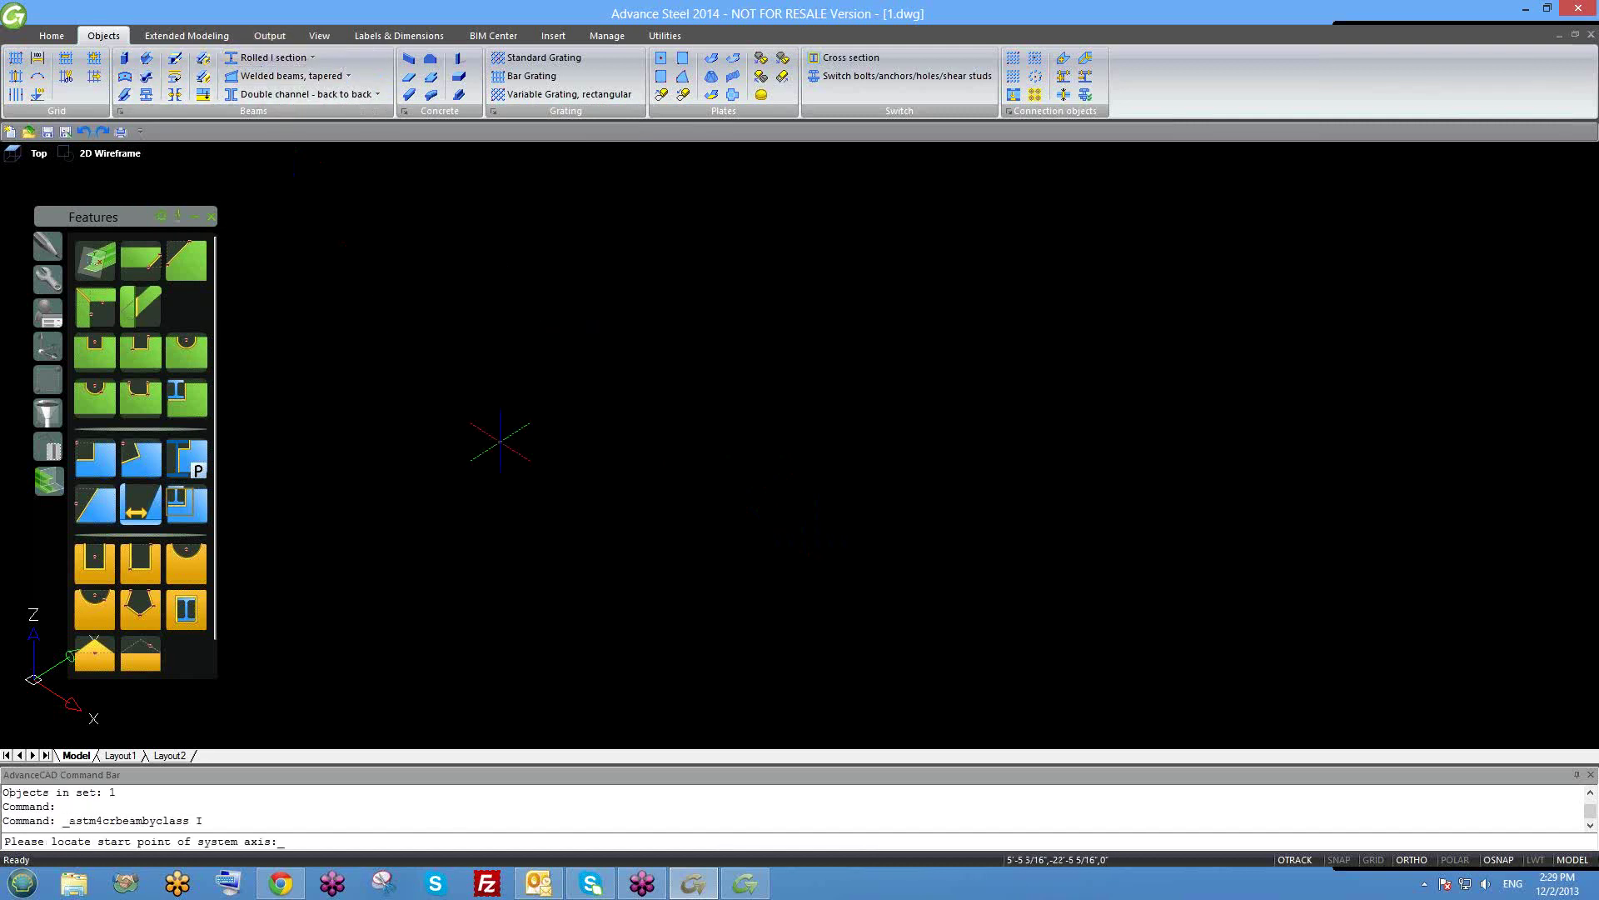
click(502, 439)
click(818, 547)
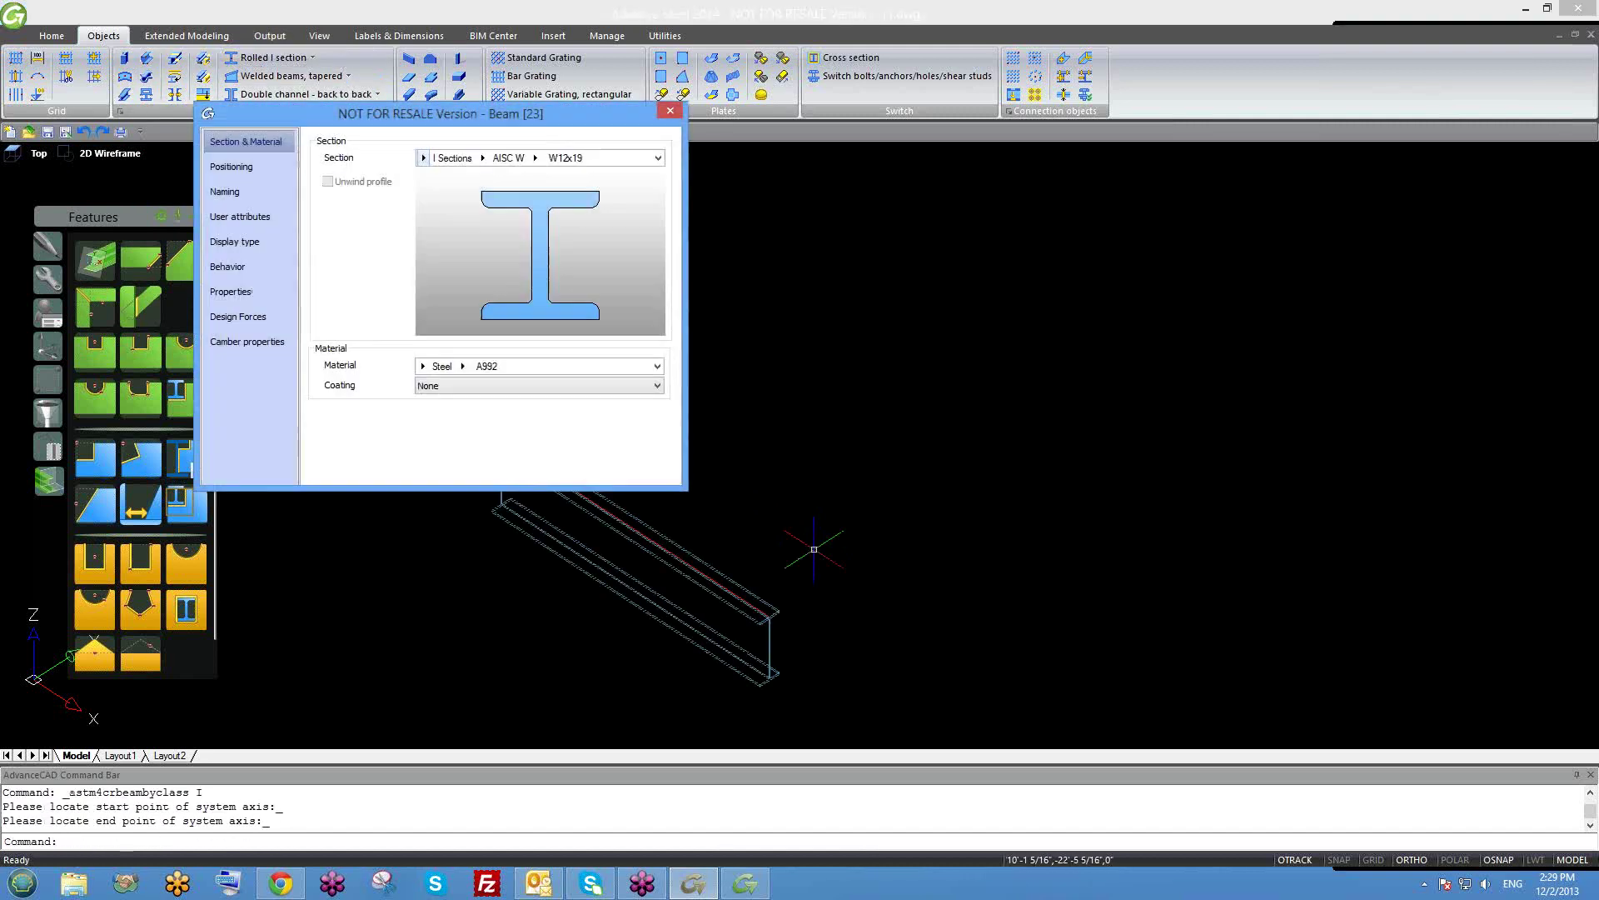
click(671, 111)
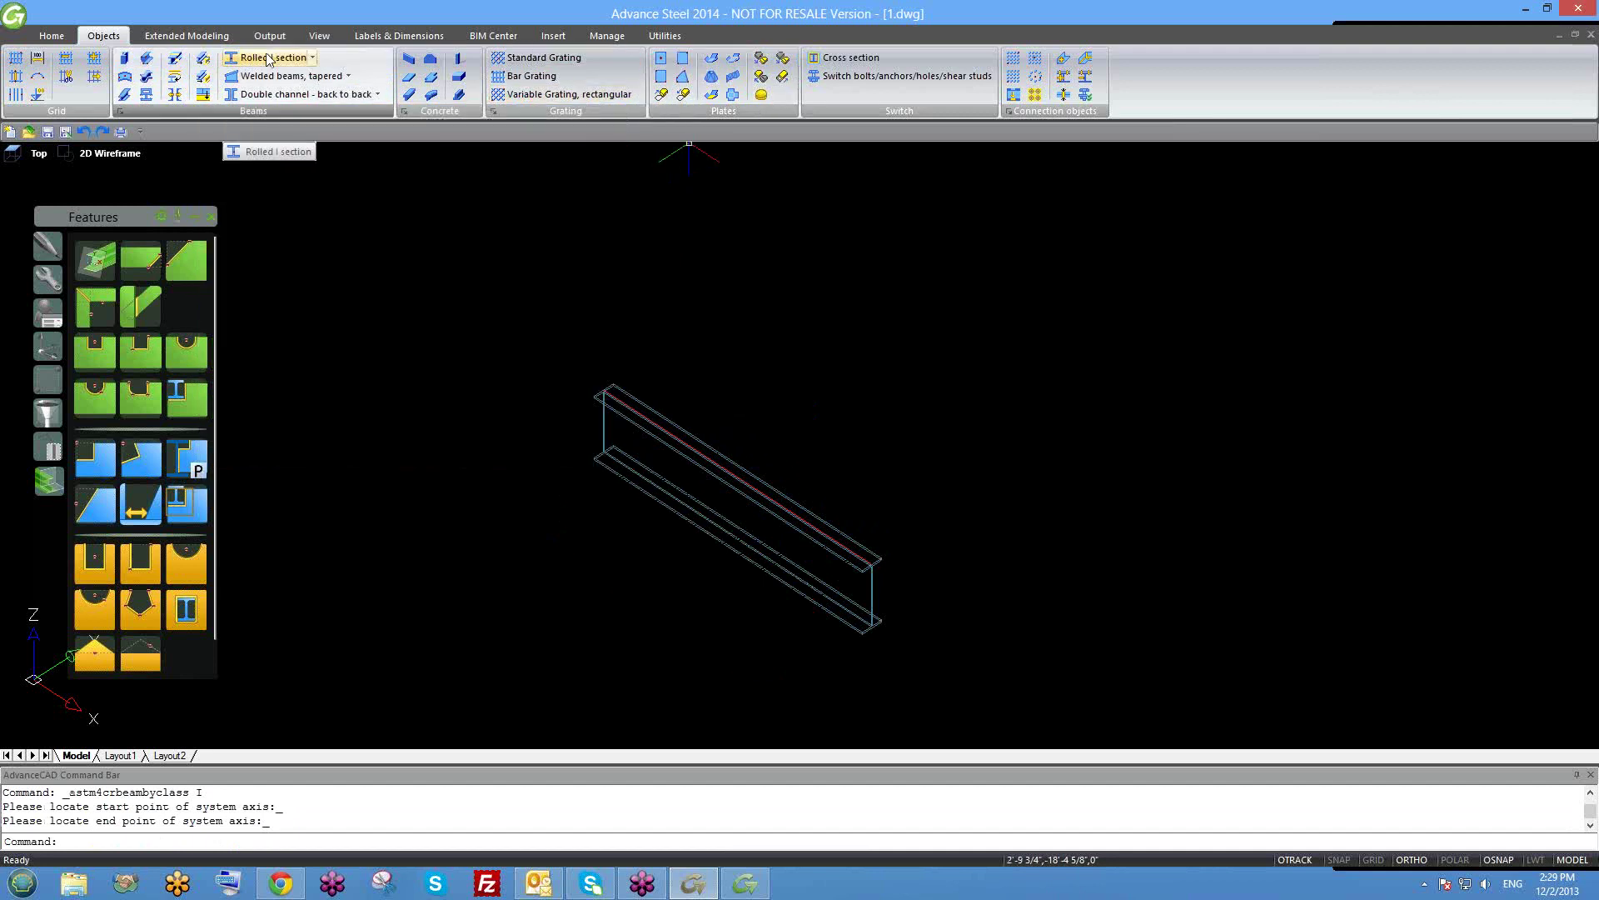
Draw a second W12x19 rolled I-section beam perpendicular to the first, starting at the first beam's end.
click(265, 57)
click(871, 564)
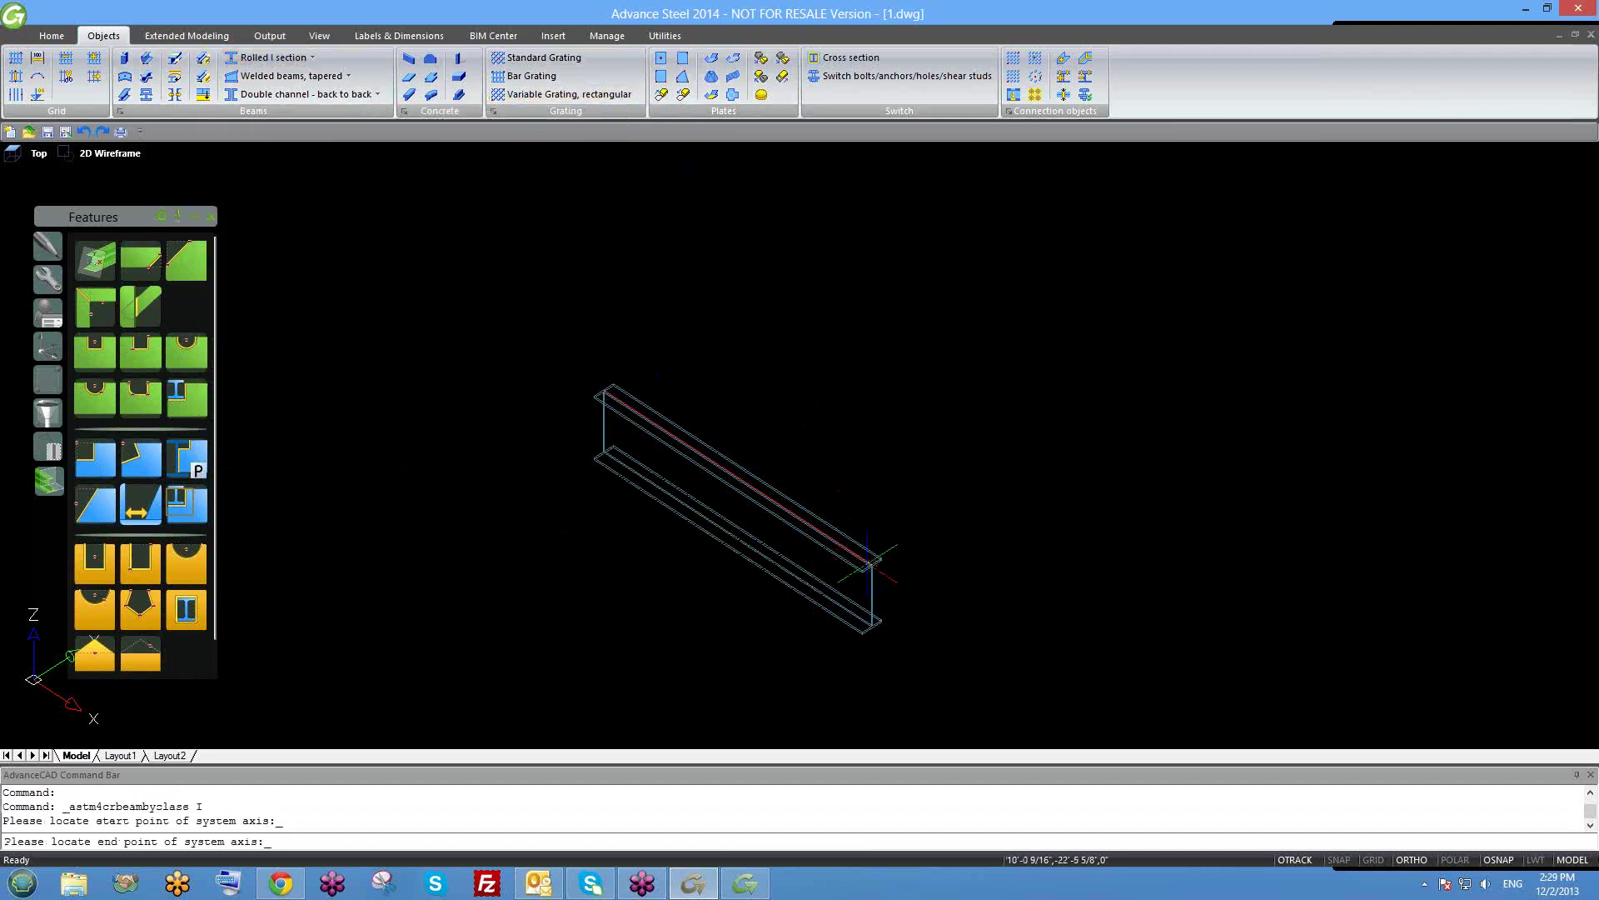
click(667, 690)
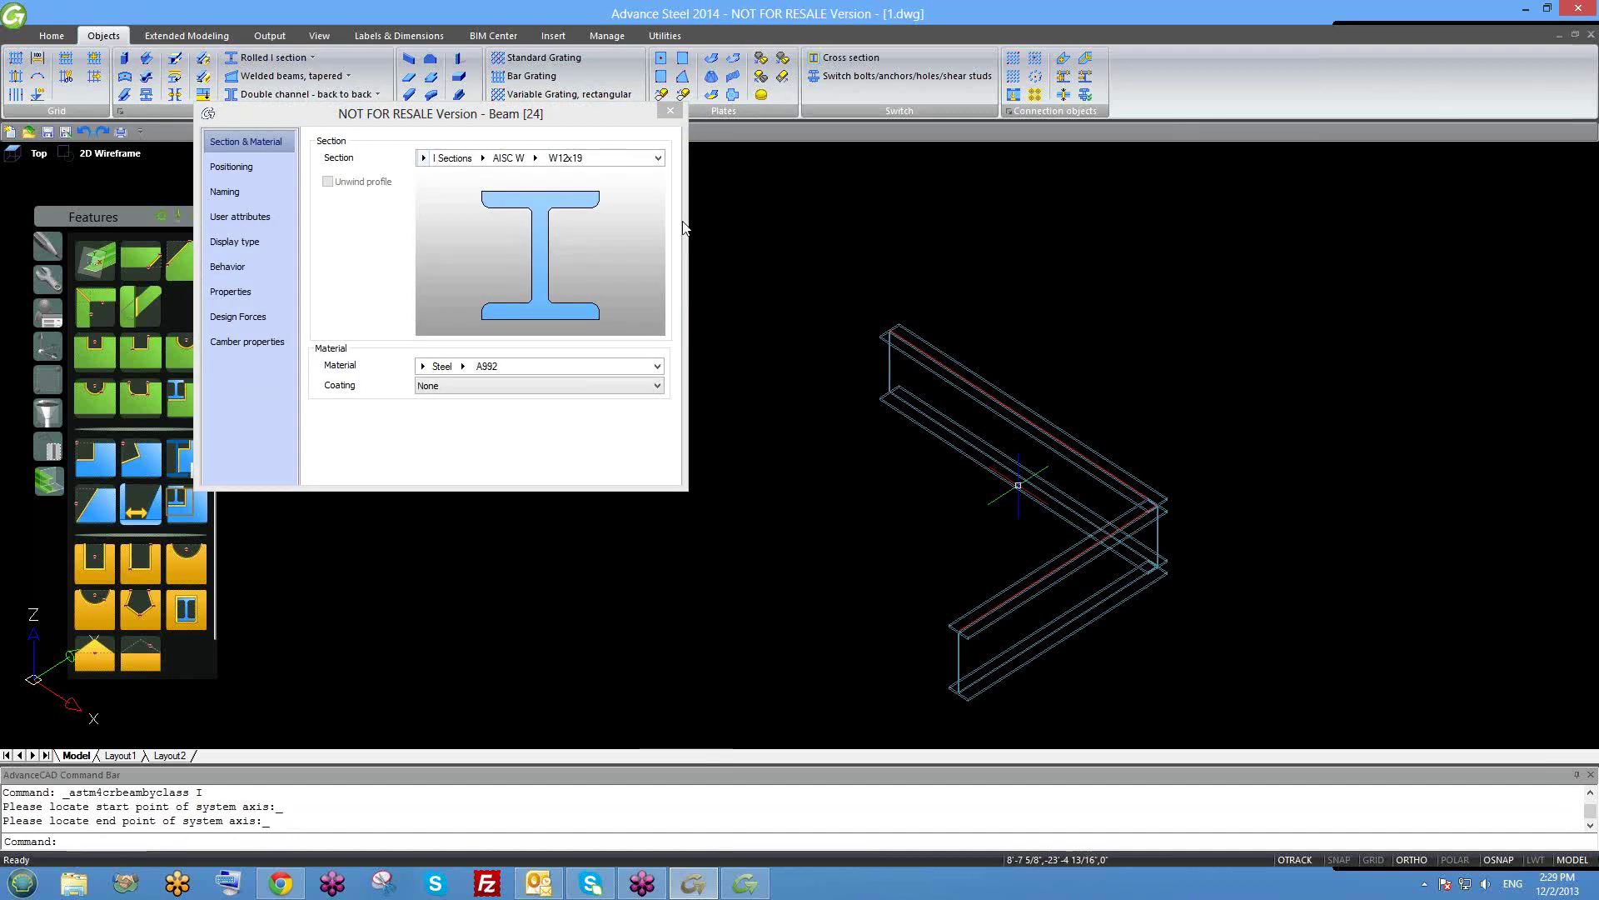
click(671, 111)
Stretch the shared-corner ends of both beams outward so that the beams cross each other.
shift+middle_drag(930, 558, 914, 542)
click(839, 513)
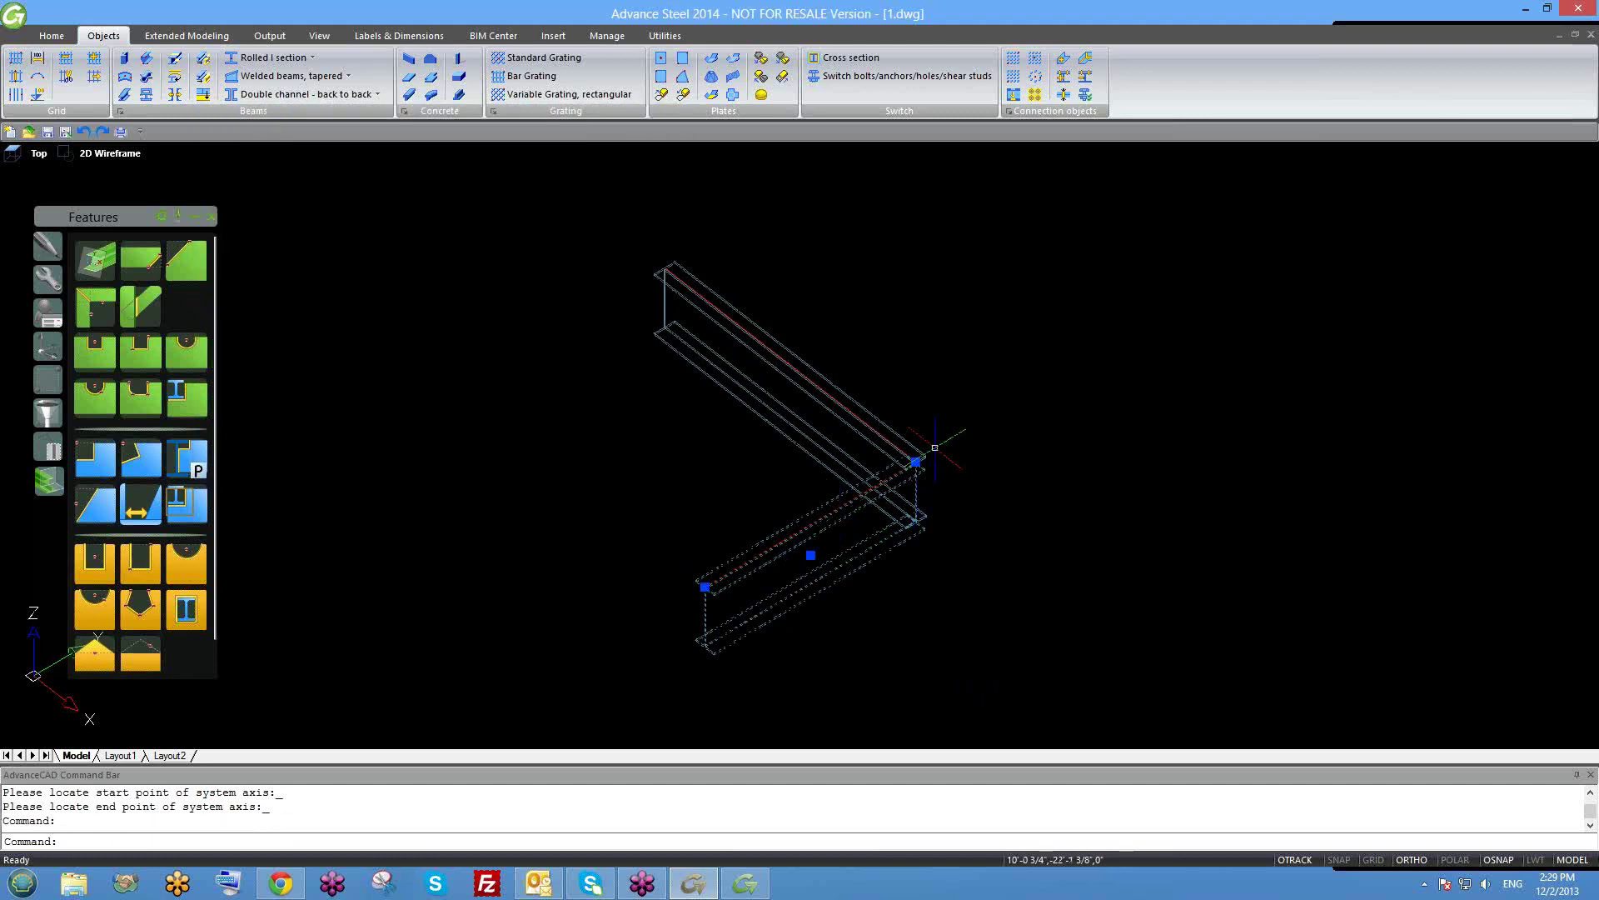
key(Escape)
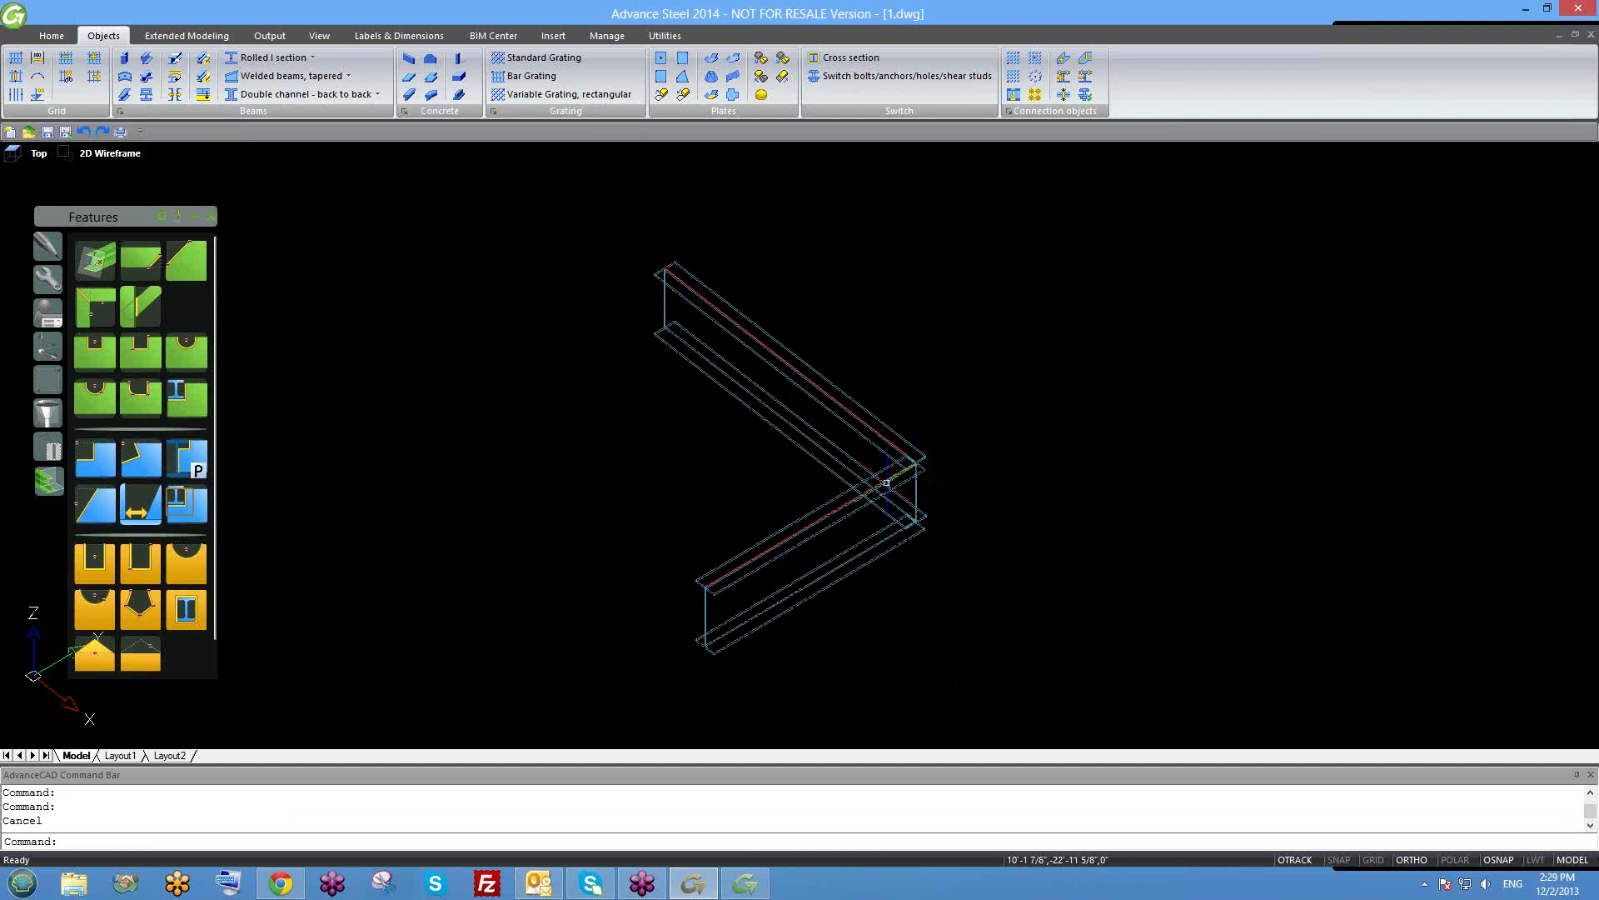
click(915, 462)
click(1041, 387)
click(915, 461)
click(915, 462)
click(1037, 576)
key(Escape)
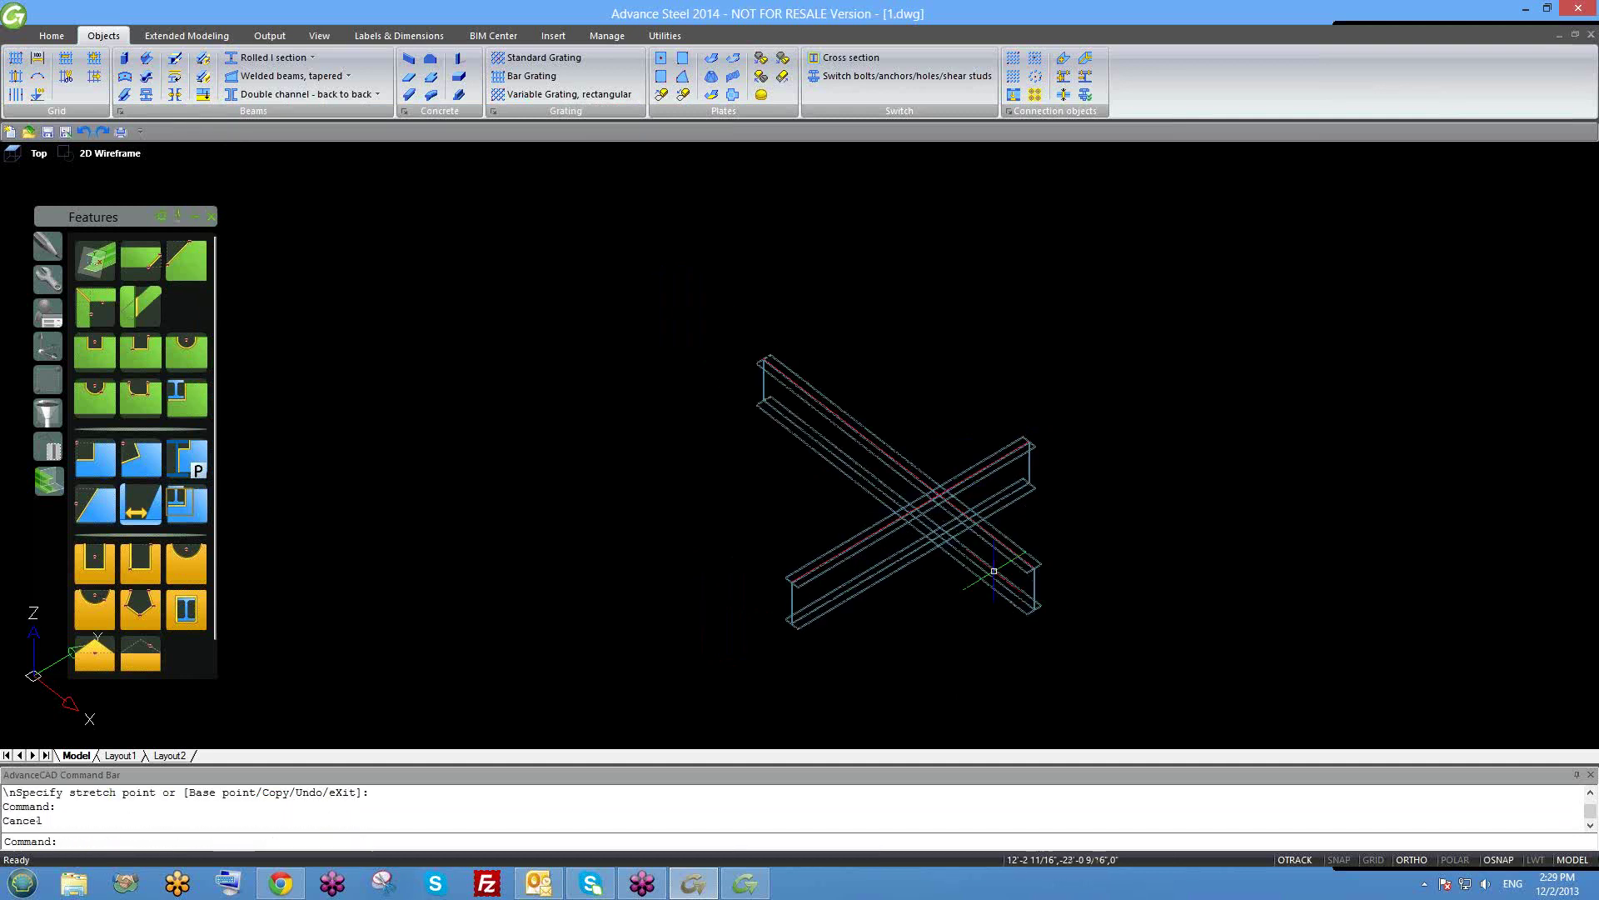
Create a Miter joint between the two crossing beams, cutting them against each other at their intersection.
shift+middle_drag(1029, 627, 1053, 547)
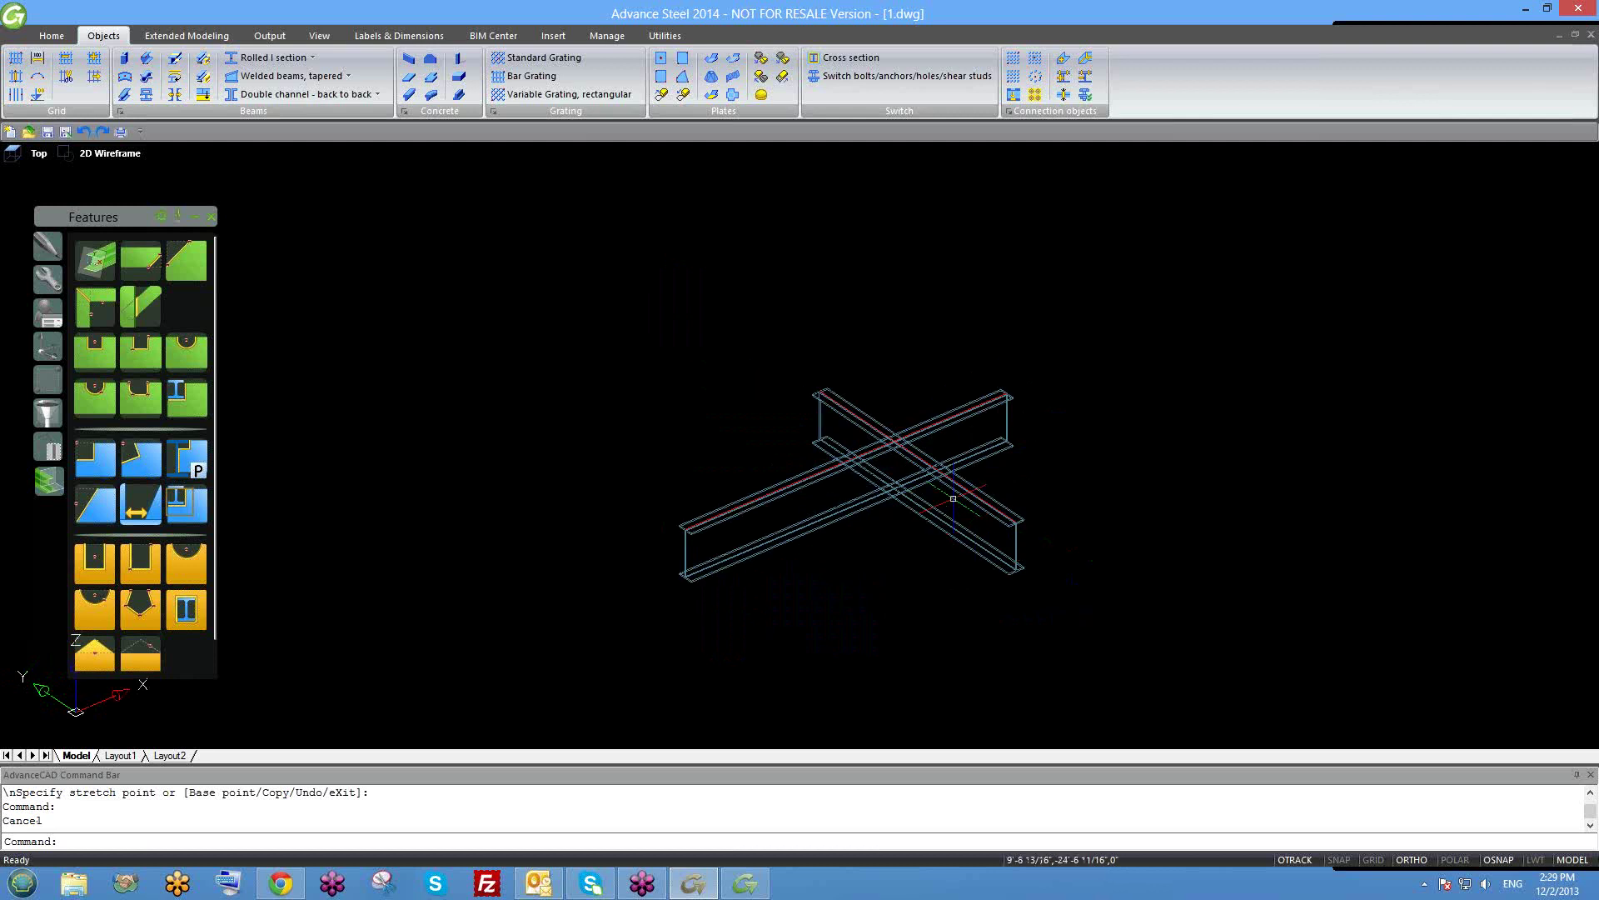
click(96, 315)
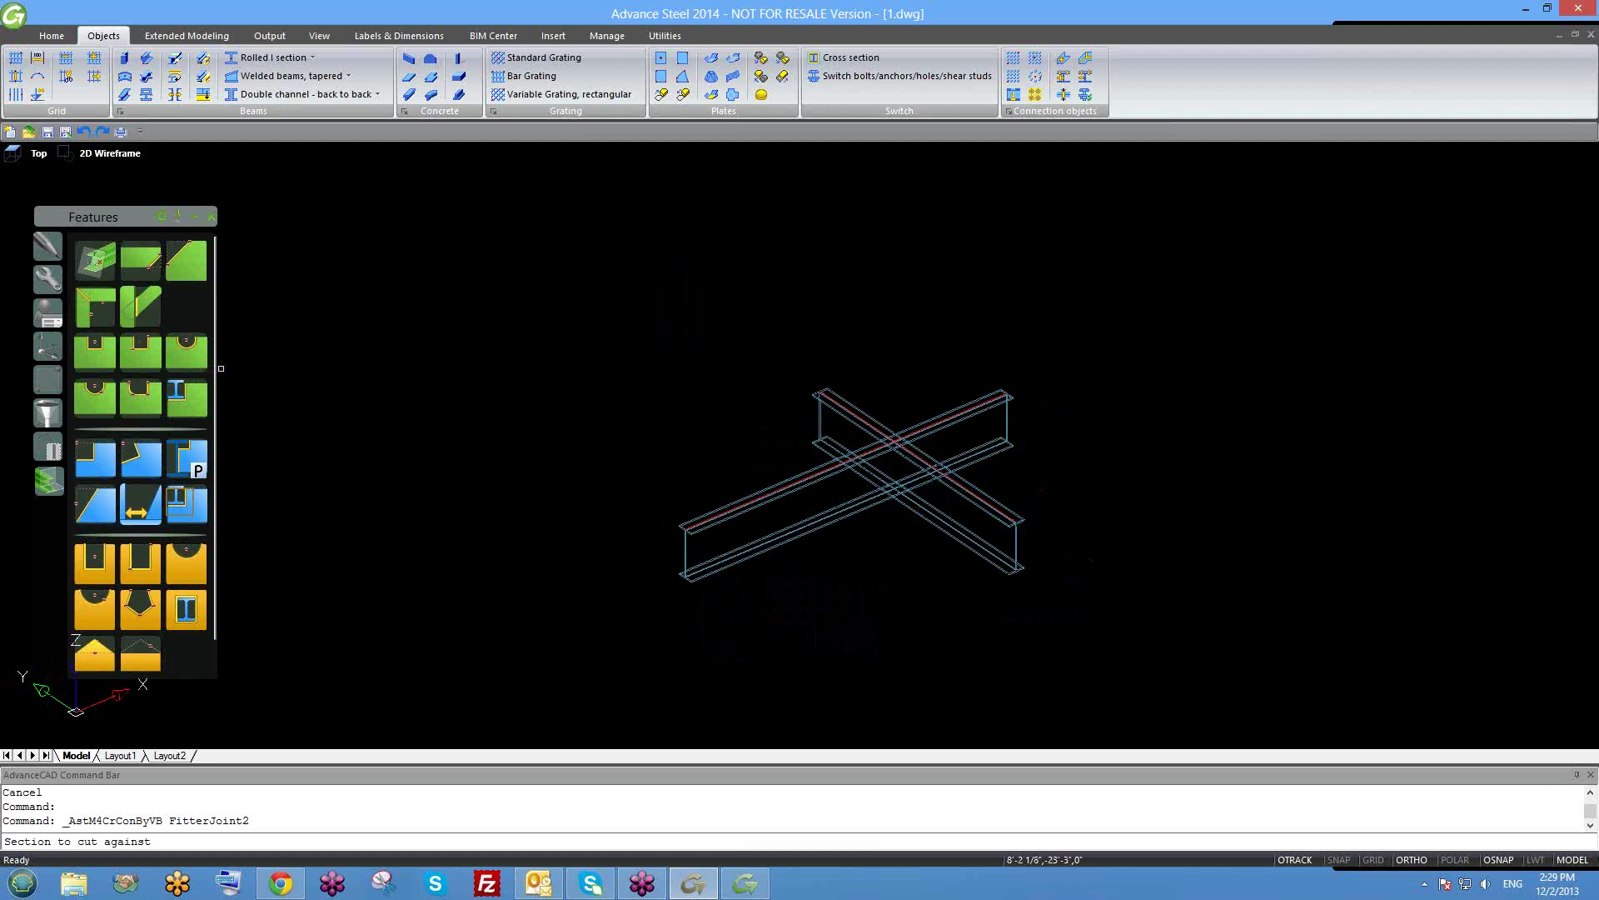
scroll(966, 462, up, 4)
click(1079, 695)
click(876, 370)
click(716, 337)
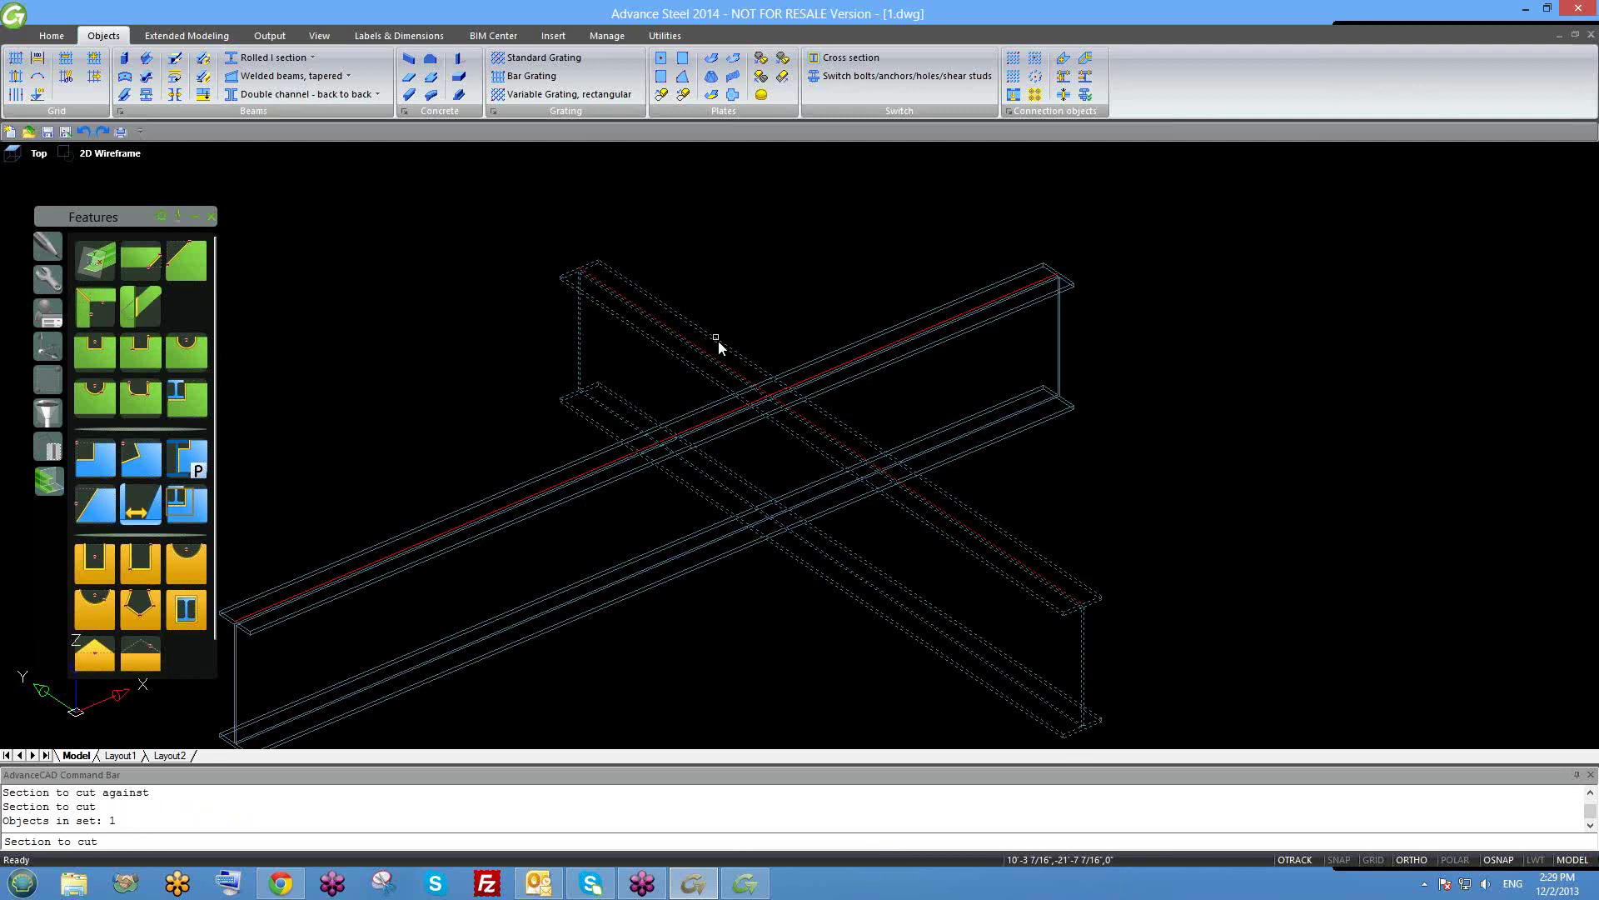
key(Return)
click(932, 478)
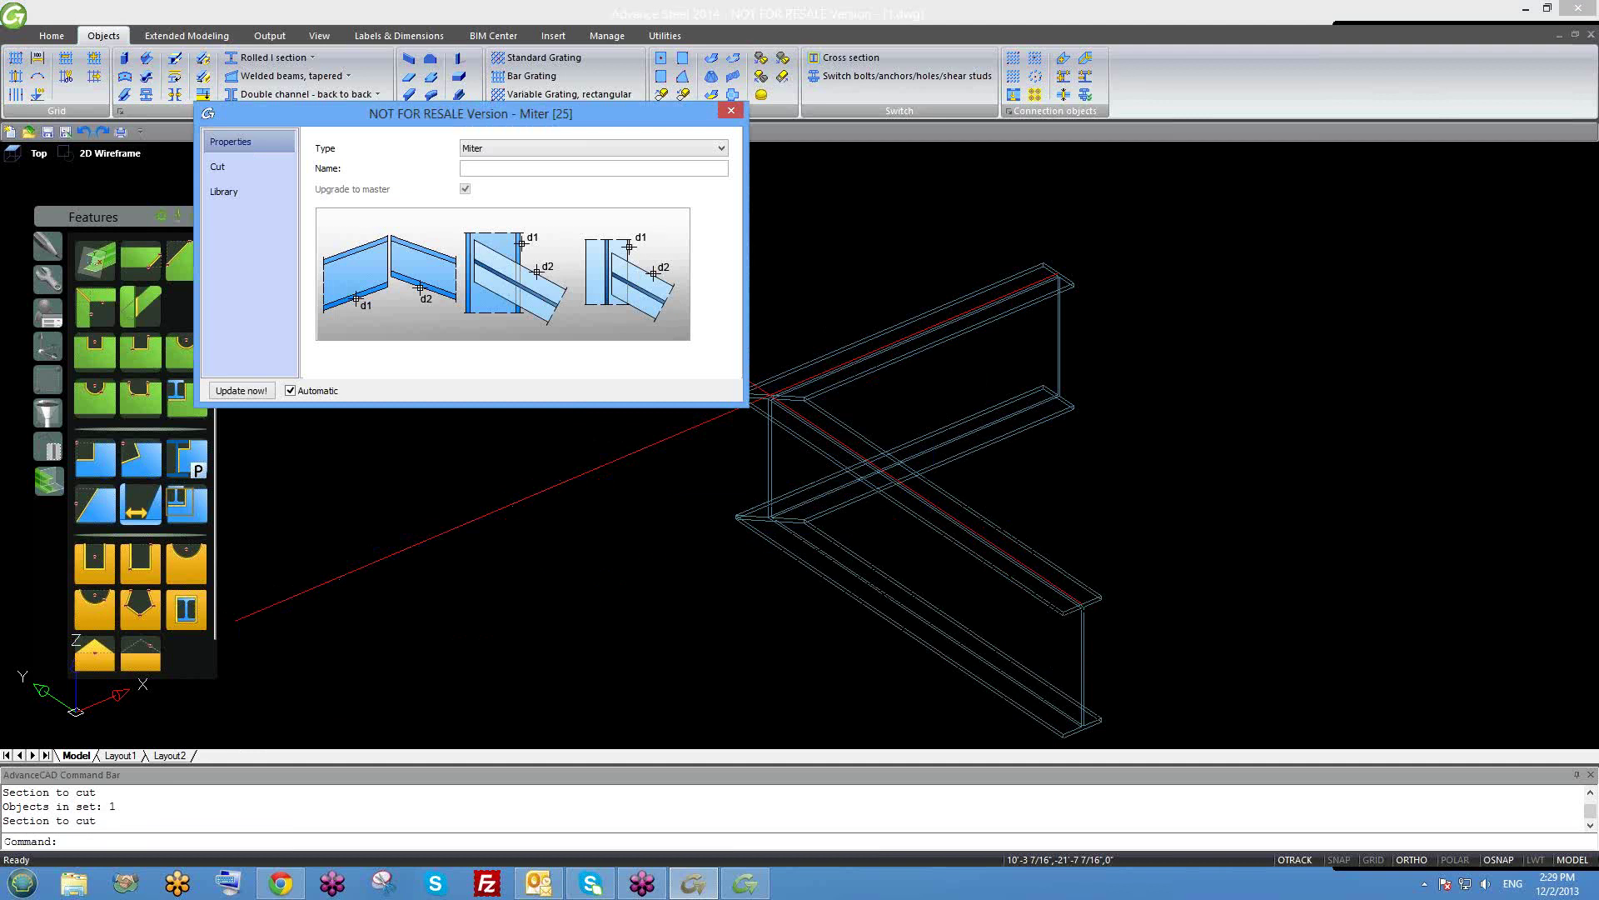
Examine the mitered beams and the joint's Type choices, leaving the type at Miter, and close the joint properties.
scroll(930, 569, down, 5)
middle_drag(964, 602, 926, 590)
scroll(942, 584, down, 2)
scroll(872, 604, up, 2)
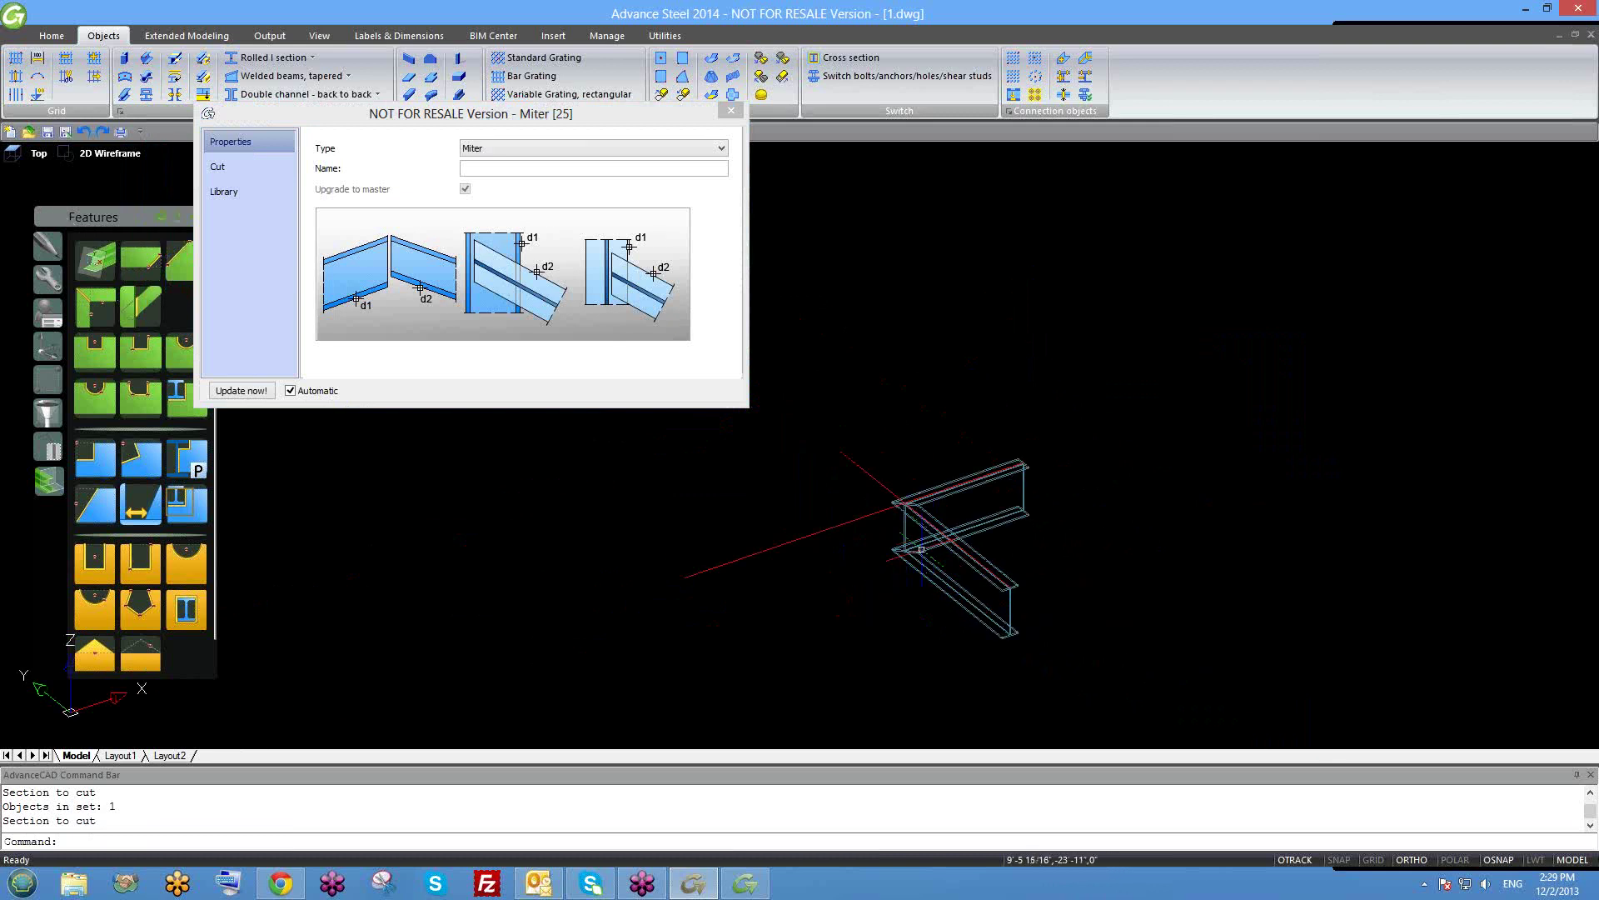
middle_drag(926, 548, 925, 514)
click(504, 152)
click(617, 139)
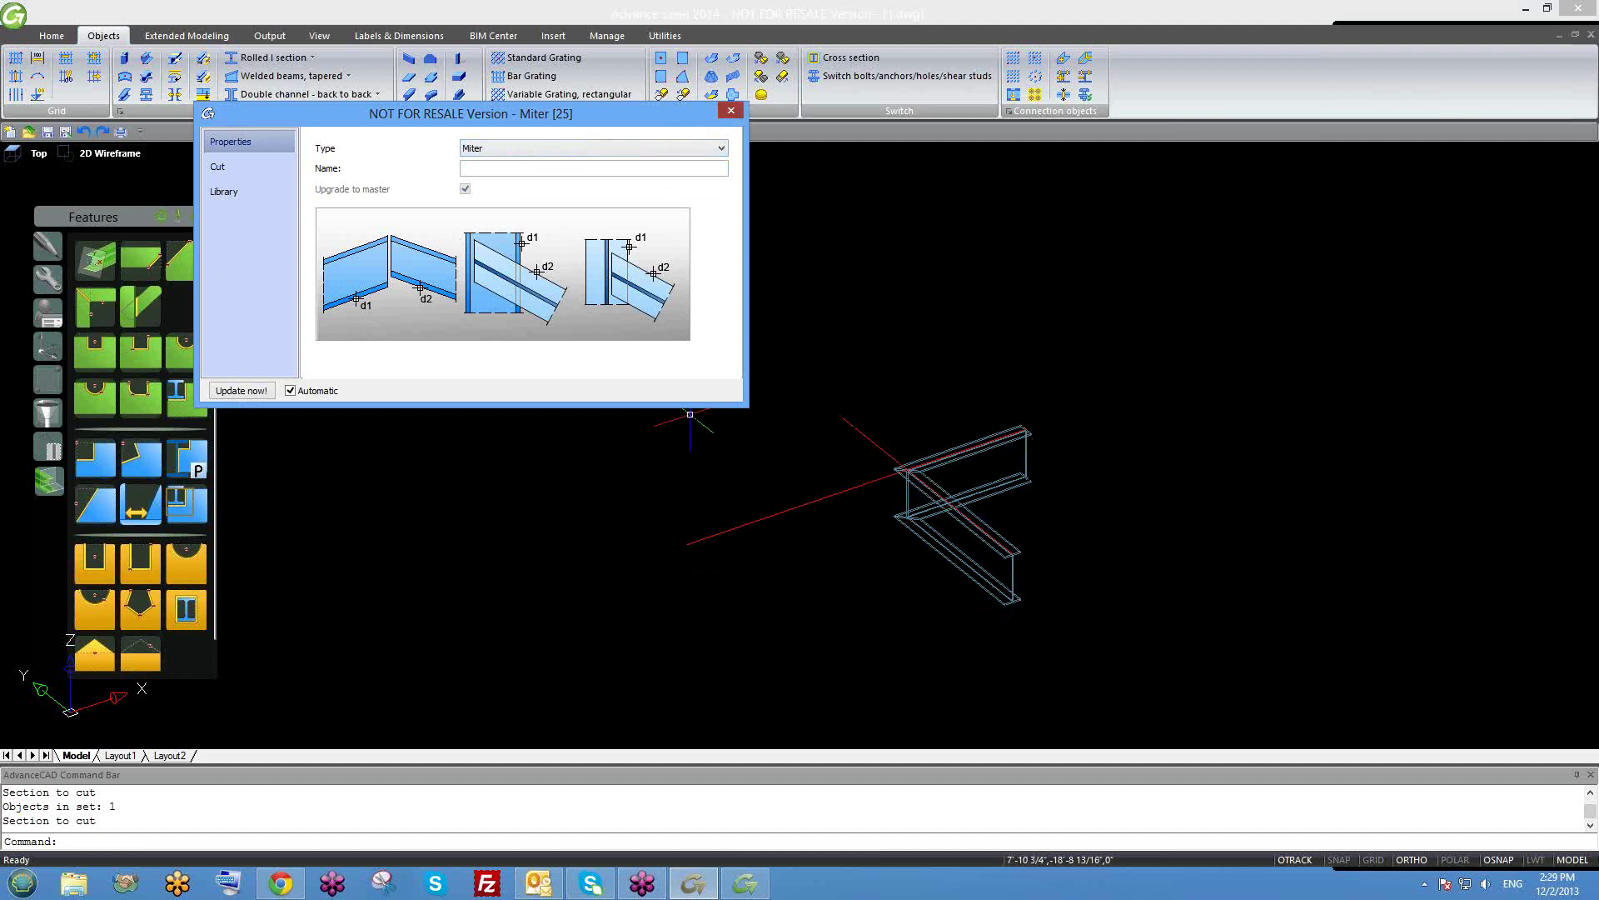
key(Escape)
key(Escape)
key(Escape)
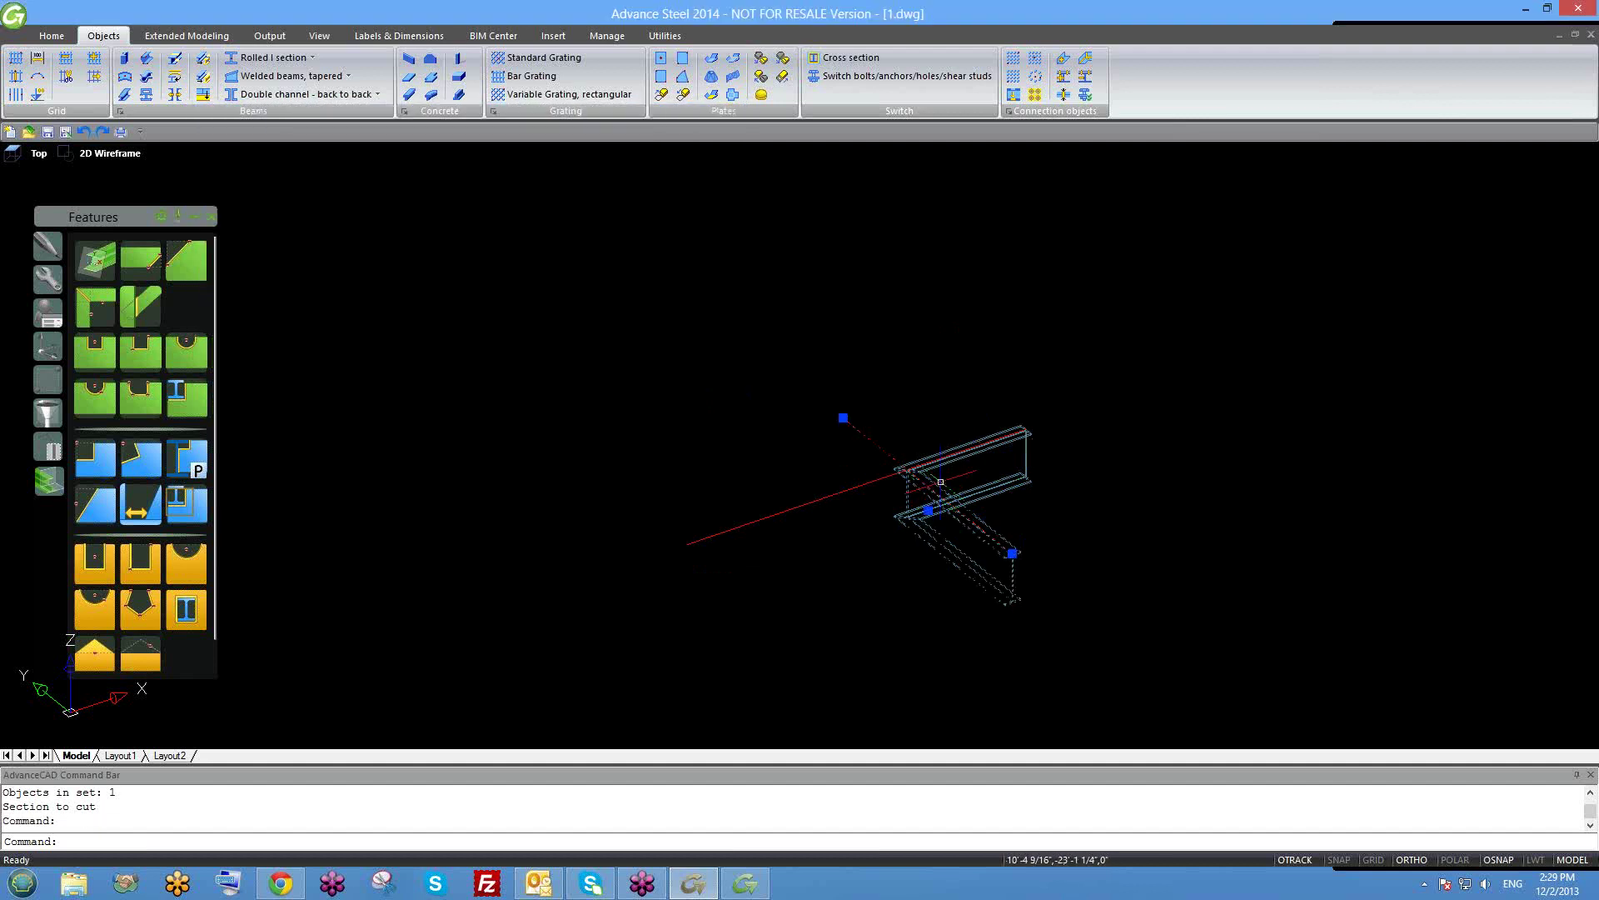
Try the Features display type on one of the mitered beams and undo that display change.
double_click(934, 498)
click(234, 241)
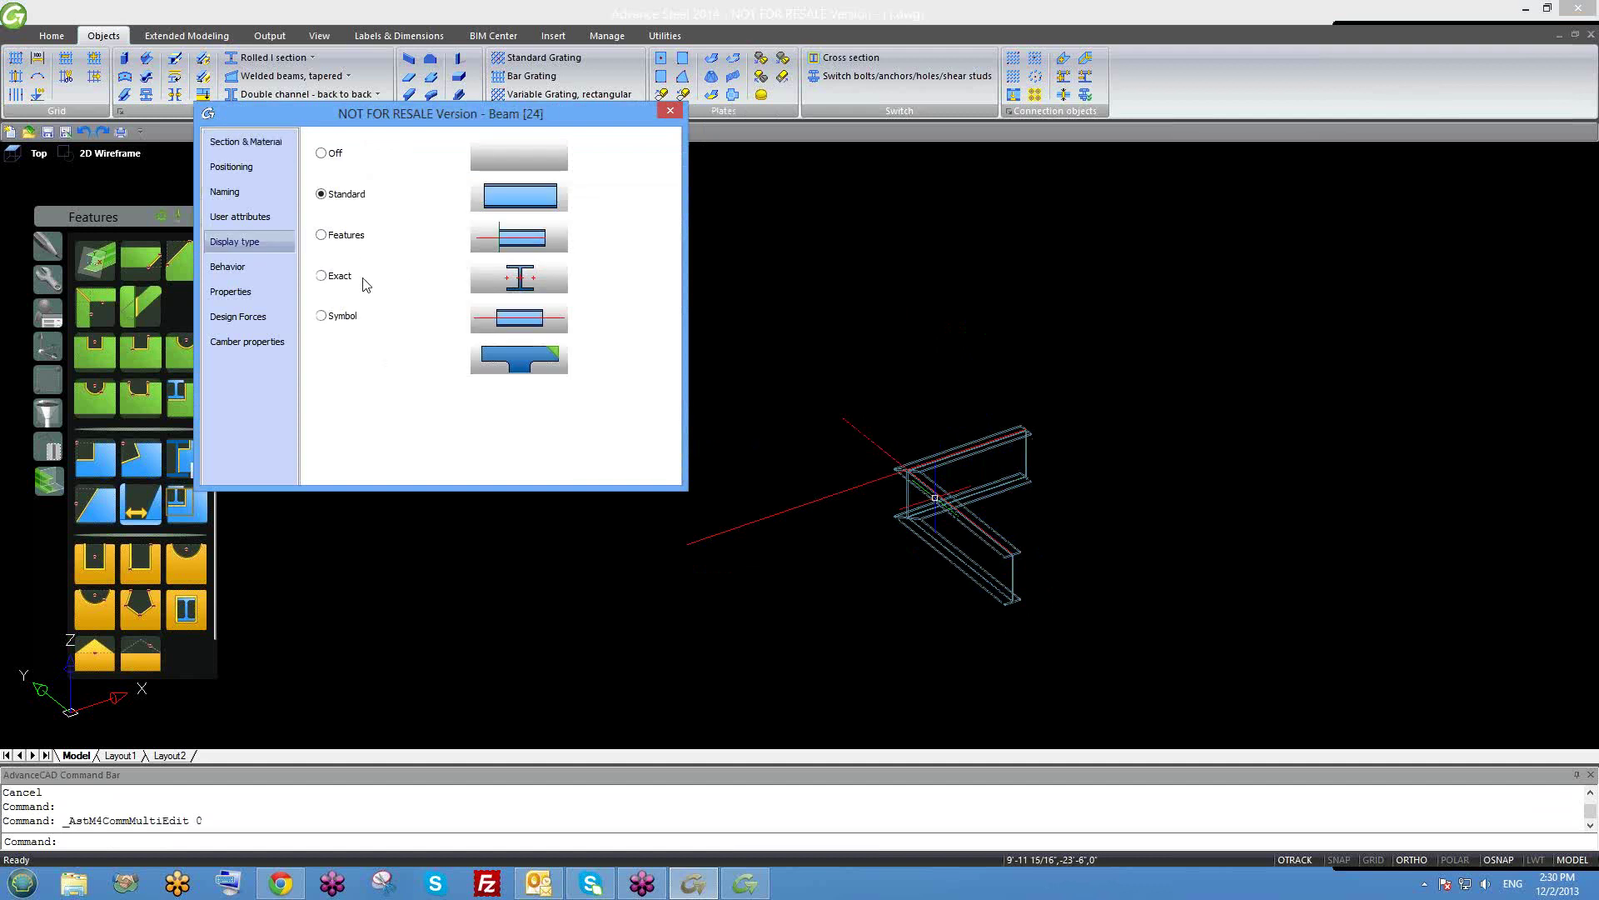
click(351, 238)
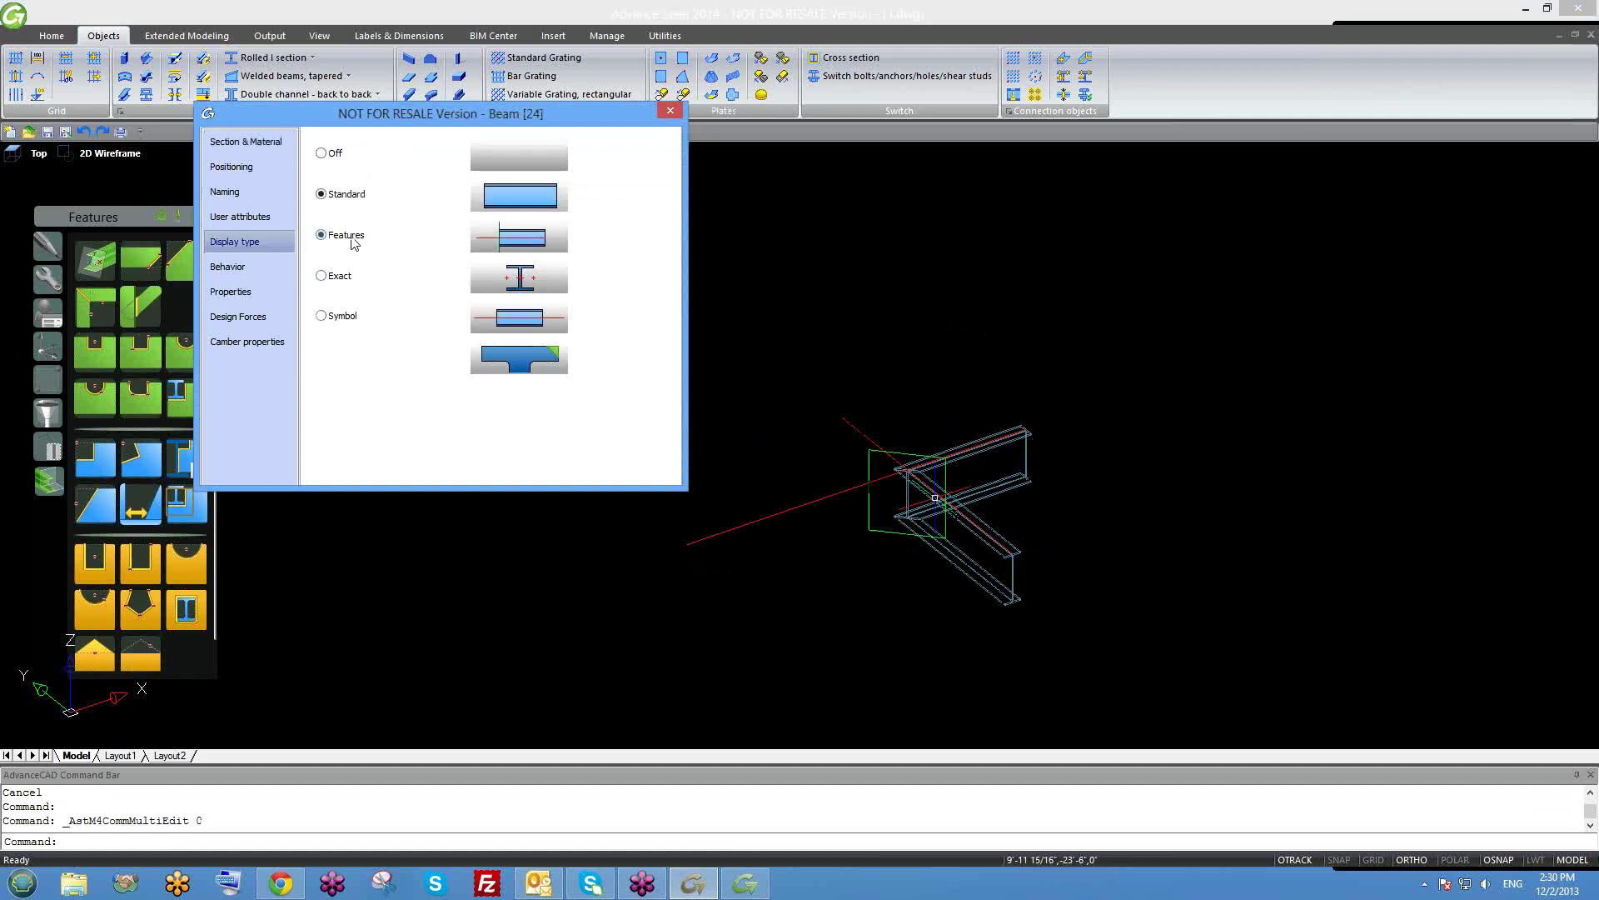
click(670, 110)
key(Escape)
key(ctrl+z)
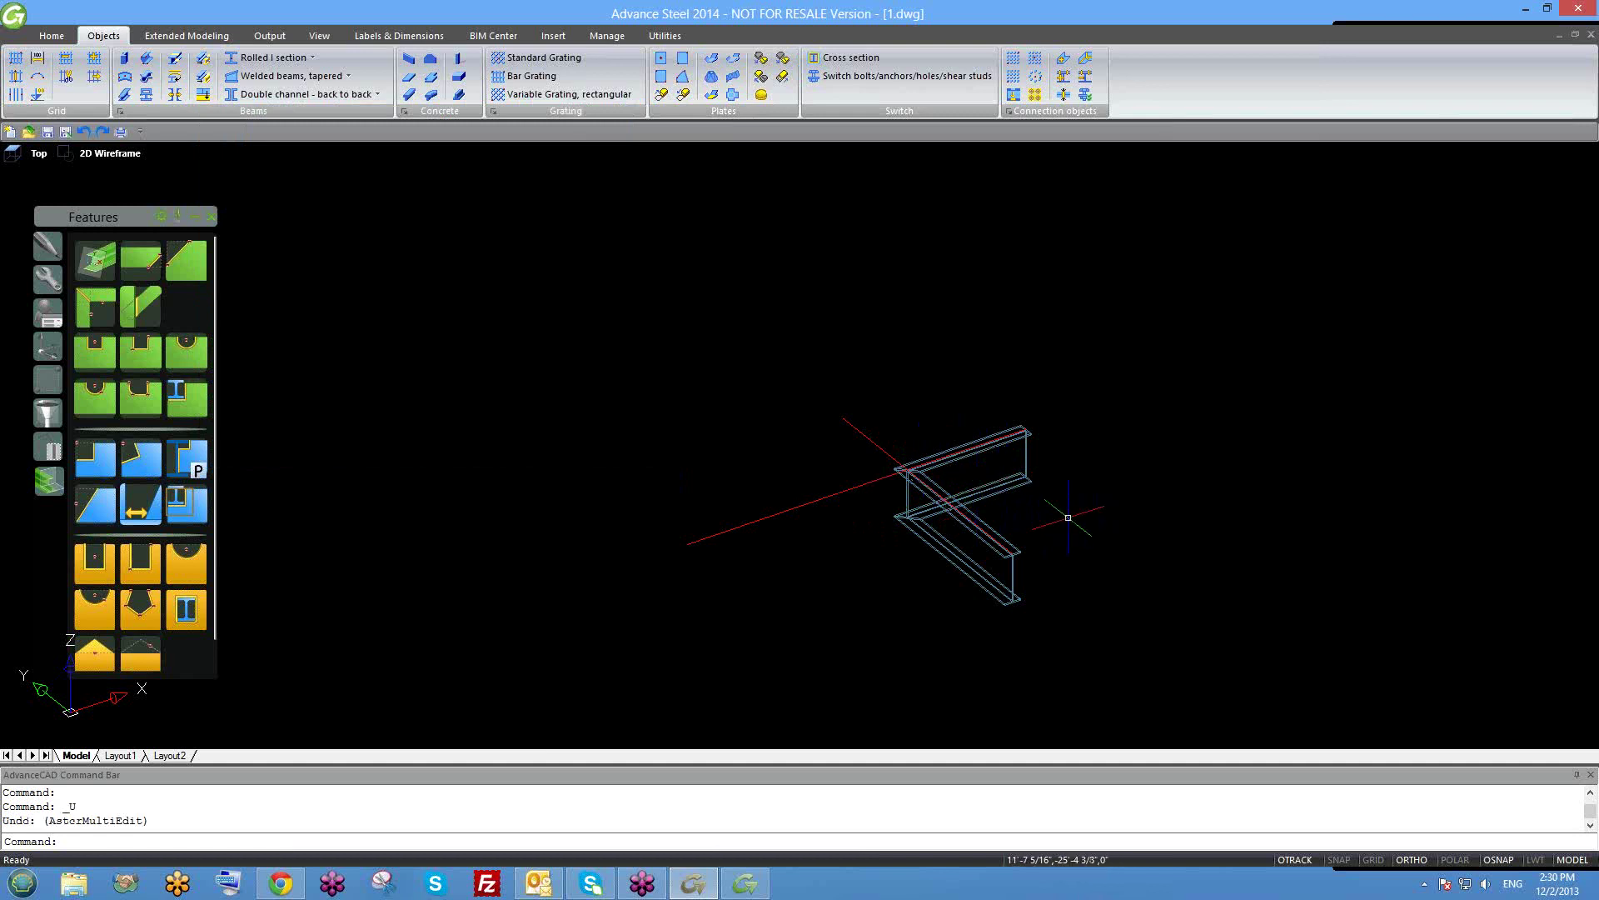
Set the display type of the mitered beam that runs along X to Features and close its properties.
scroll(936, 523, up, 2)
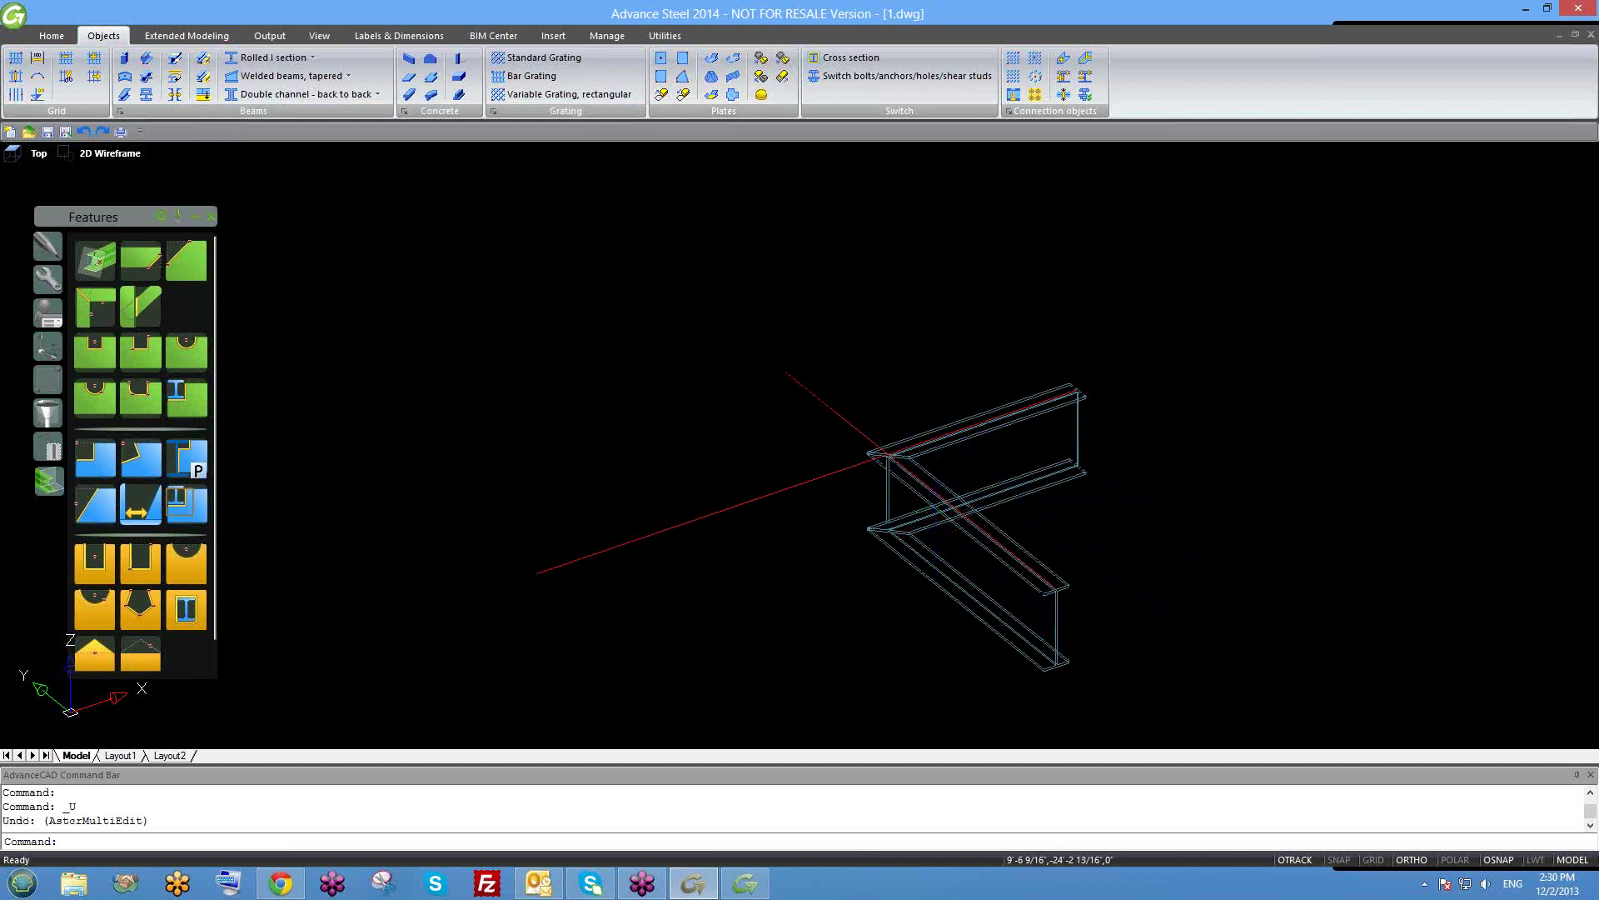
middle_drag(935, 536, 846, 481)
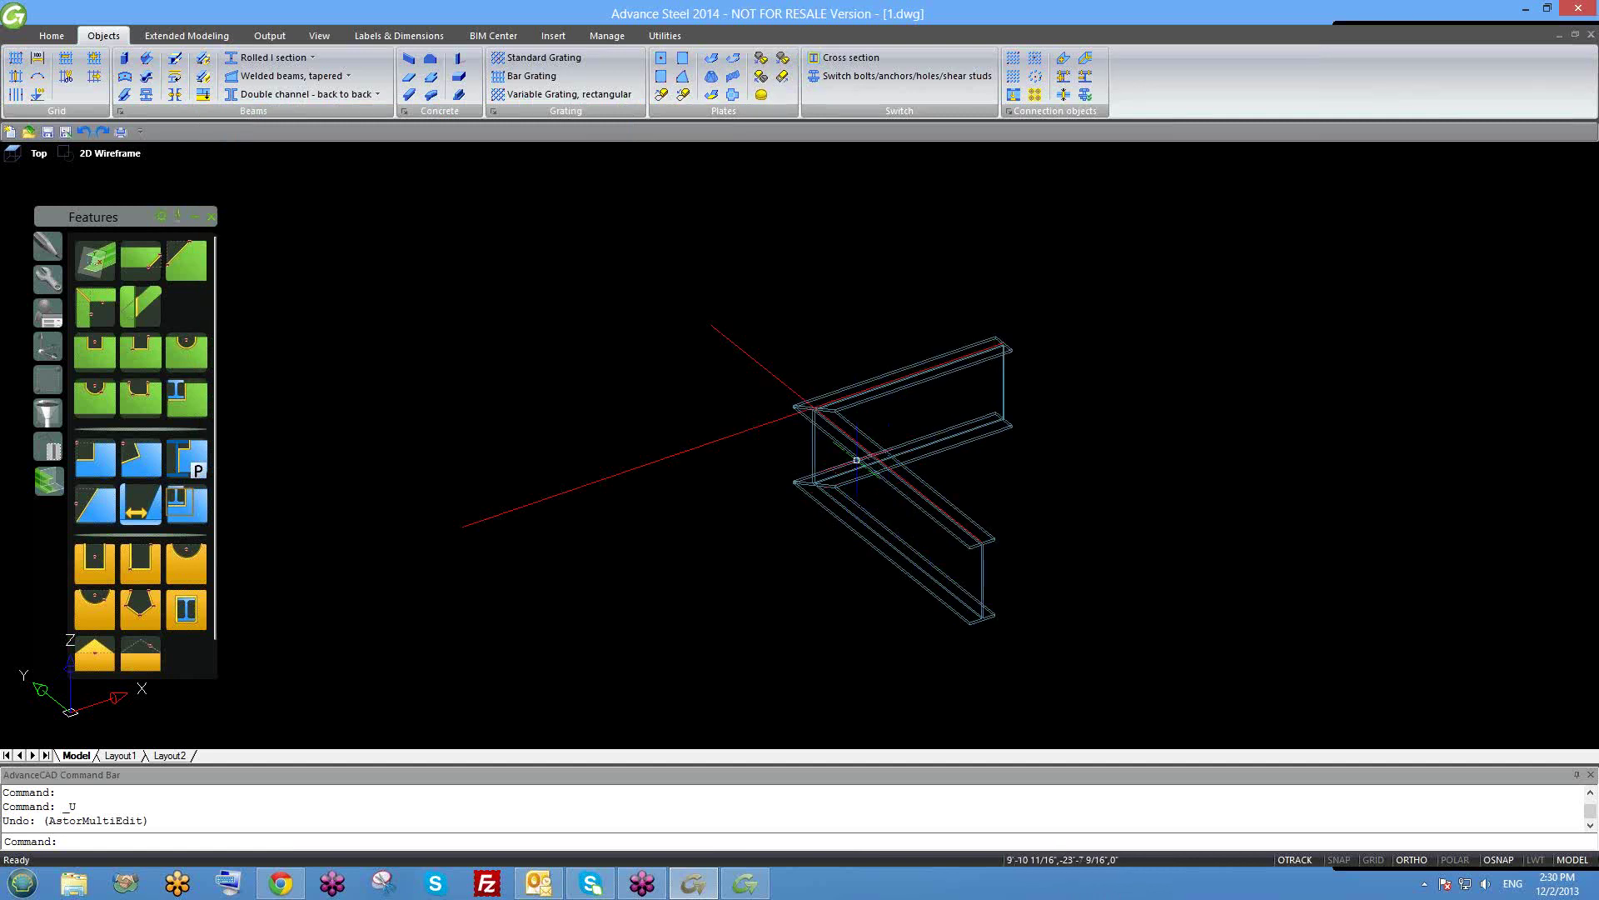
middle_drag(851, 475, 856, 477)
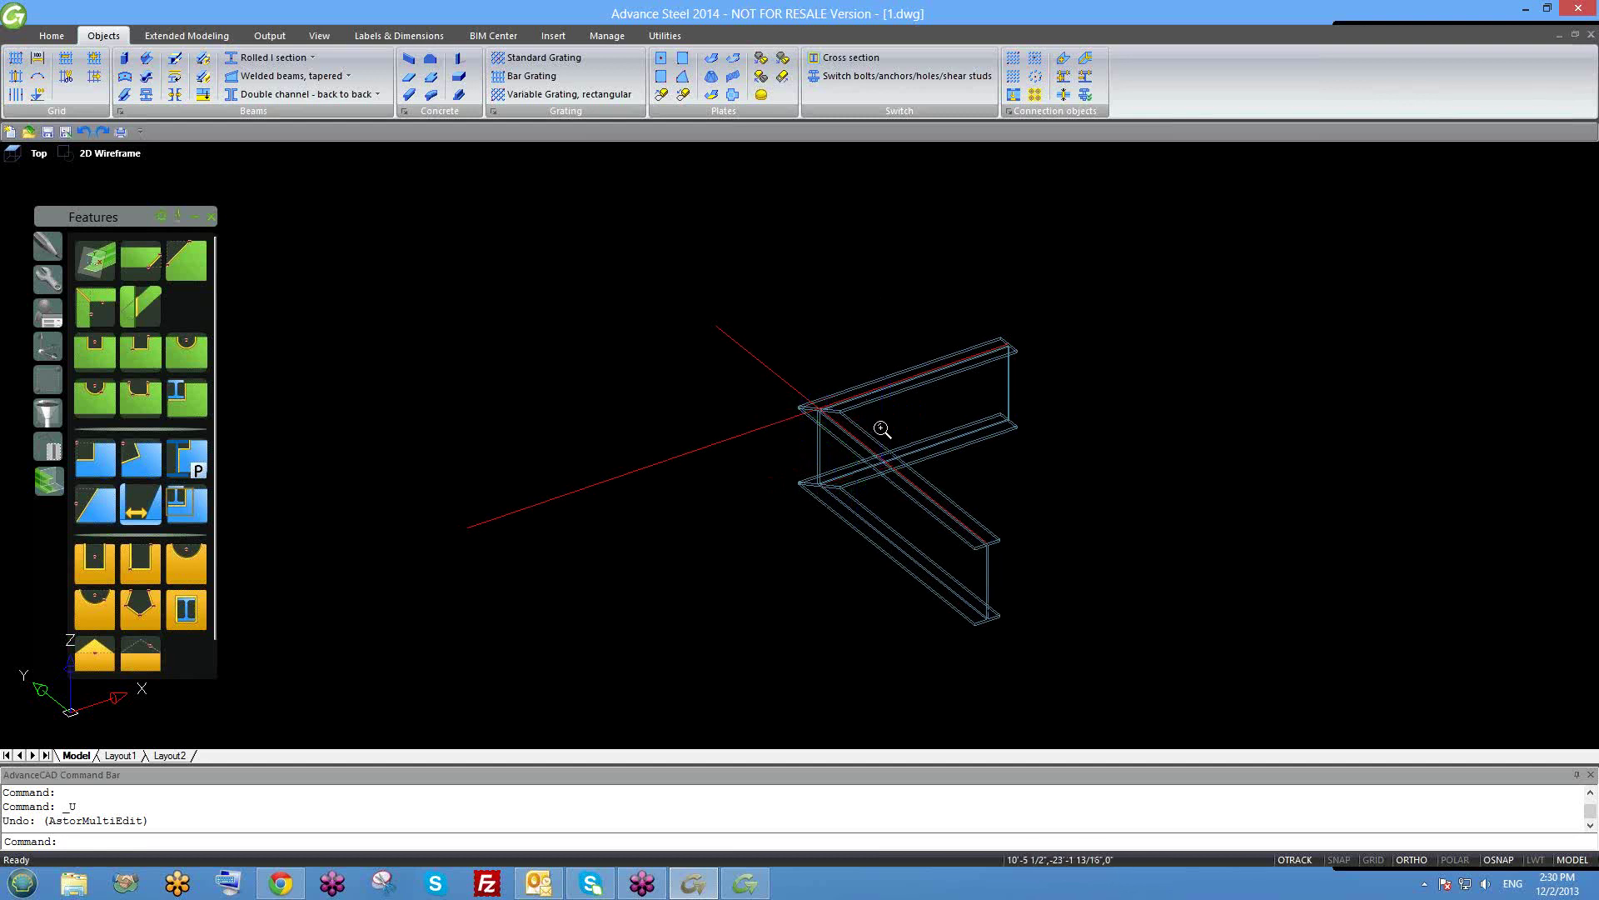
scroll(874, 430, up, 2)
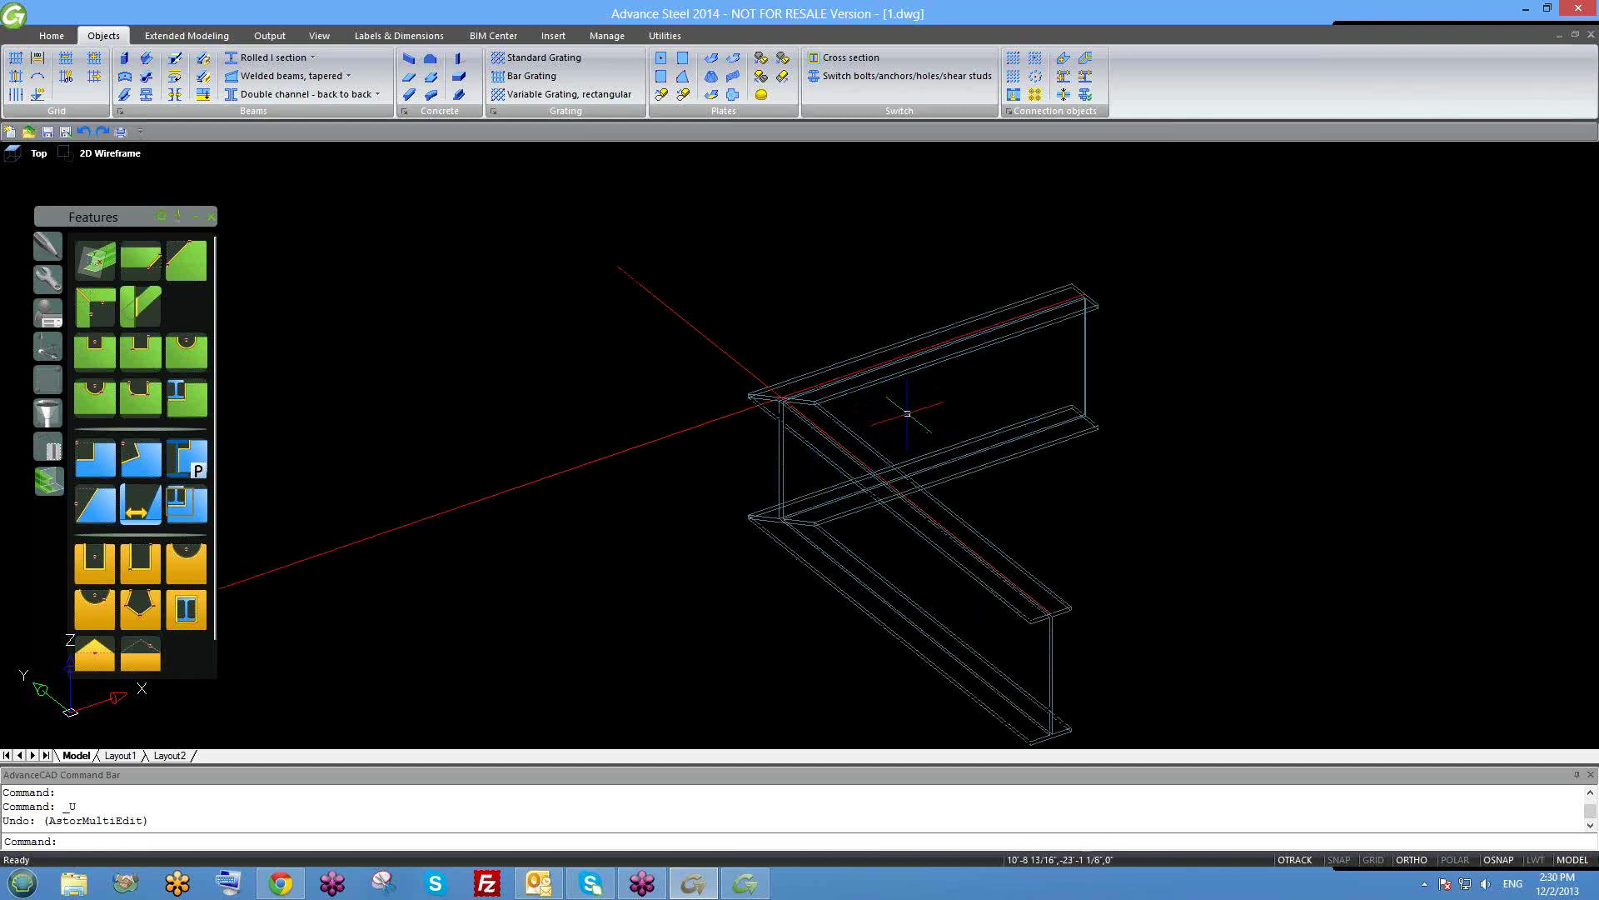
scroll(869, 418, down, 2)
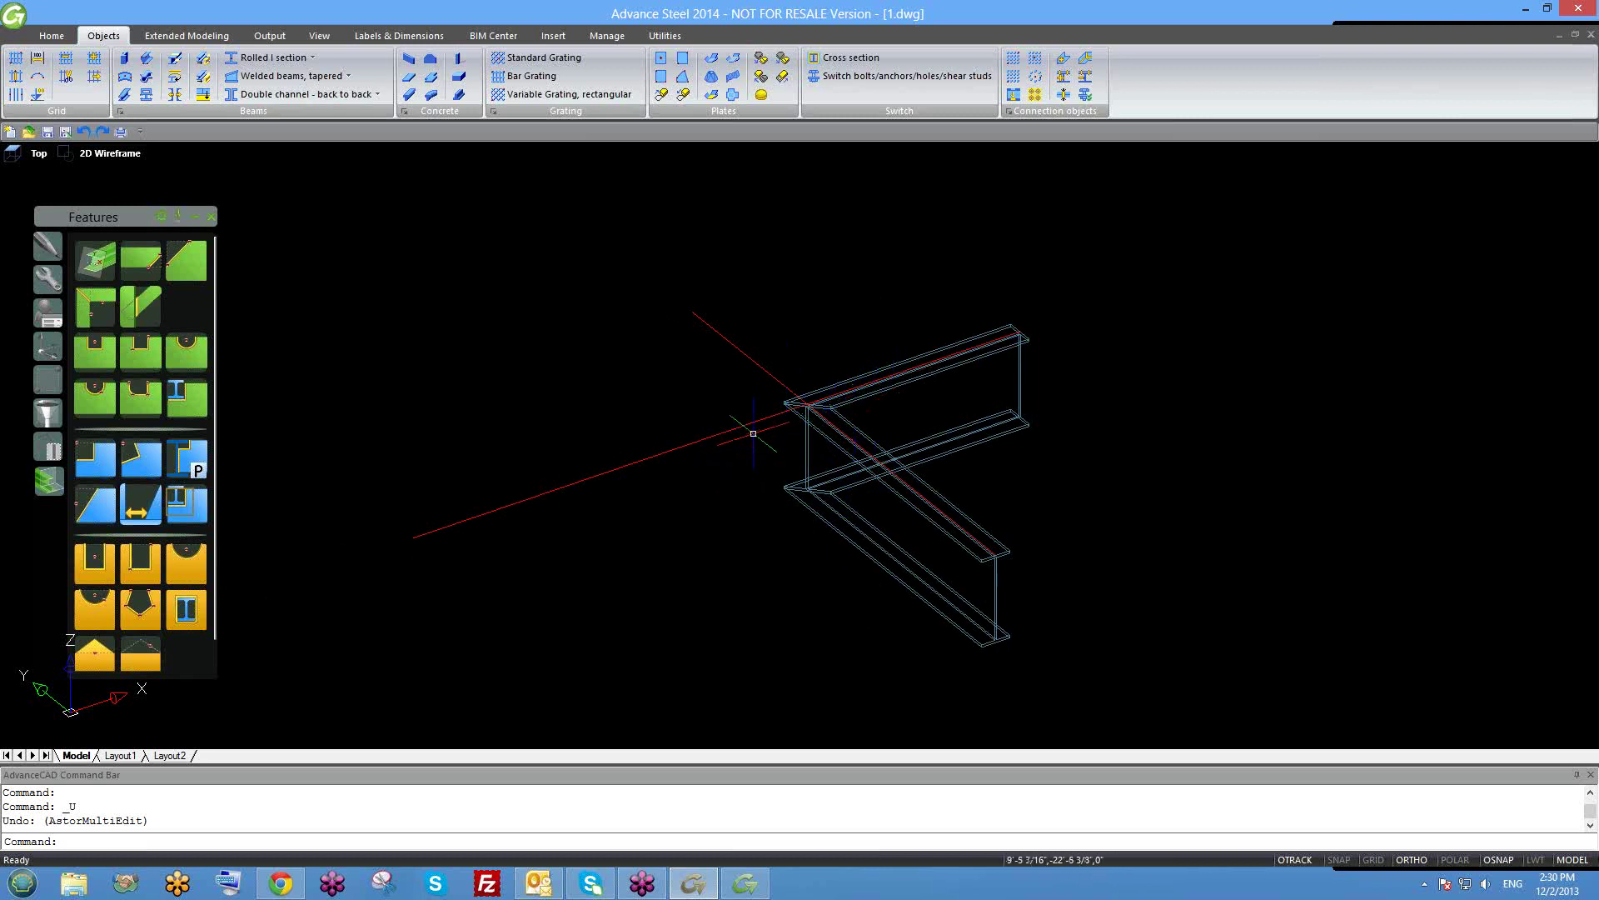
middle_drag(881, 456, 860, 428)
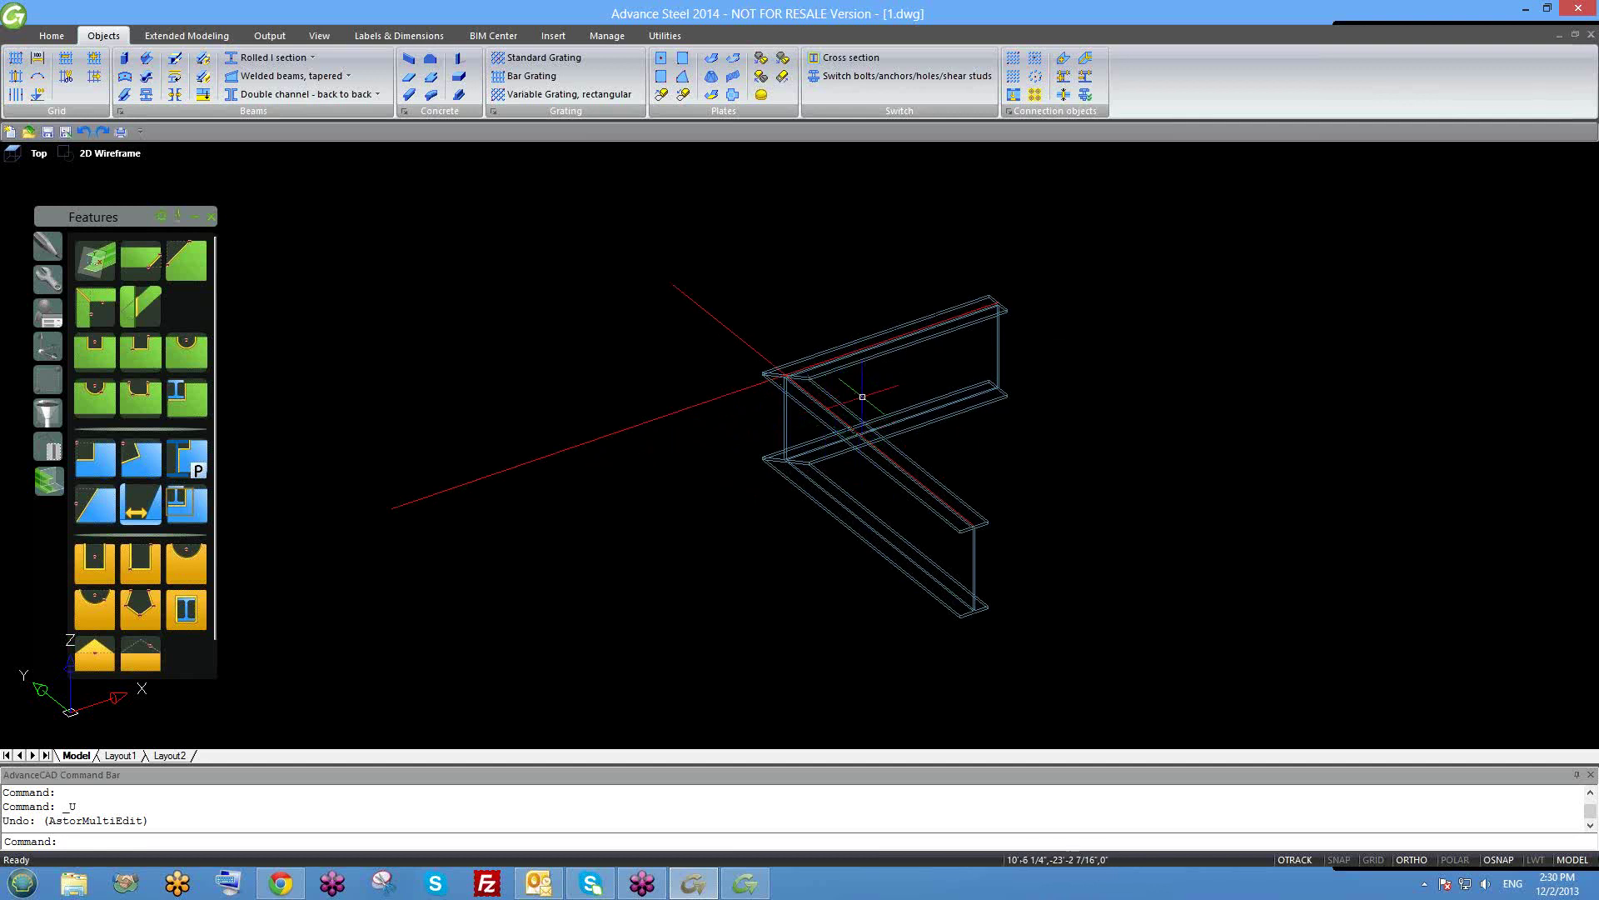
click(850, 359)
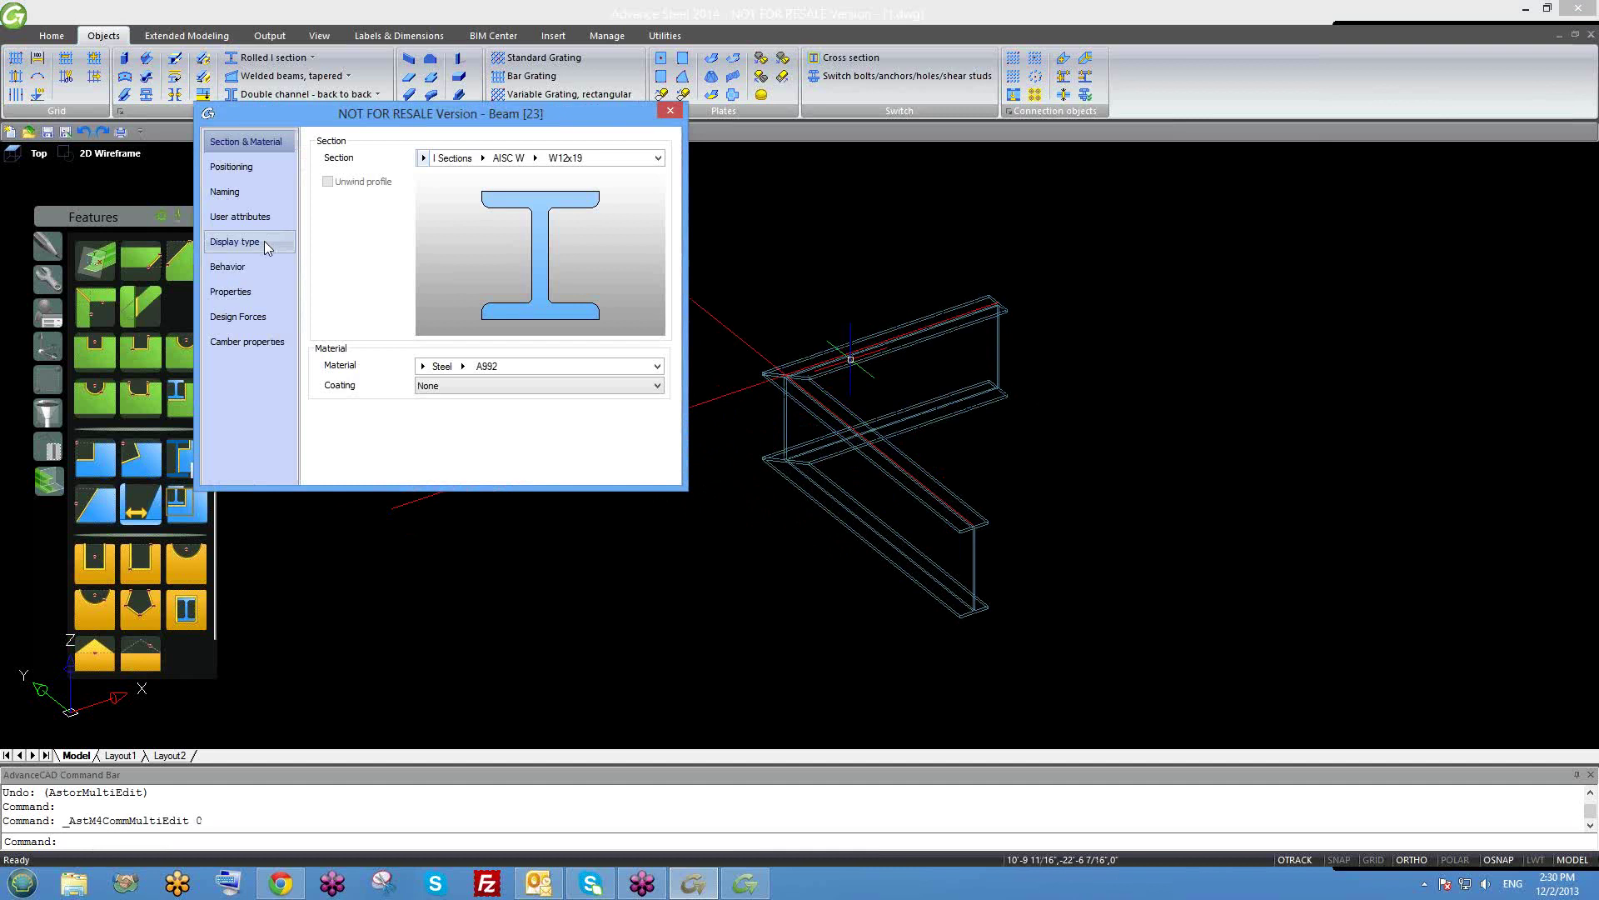
click(264, 242)
click(370, 238)
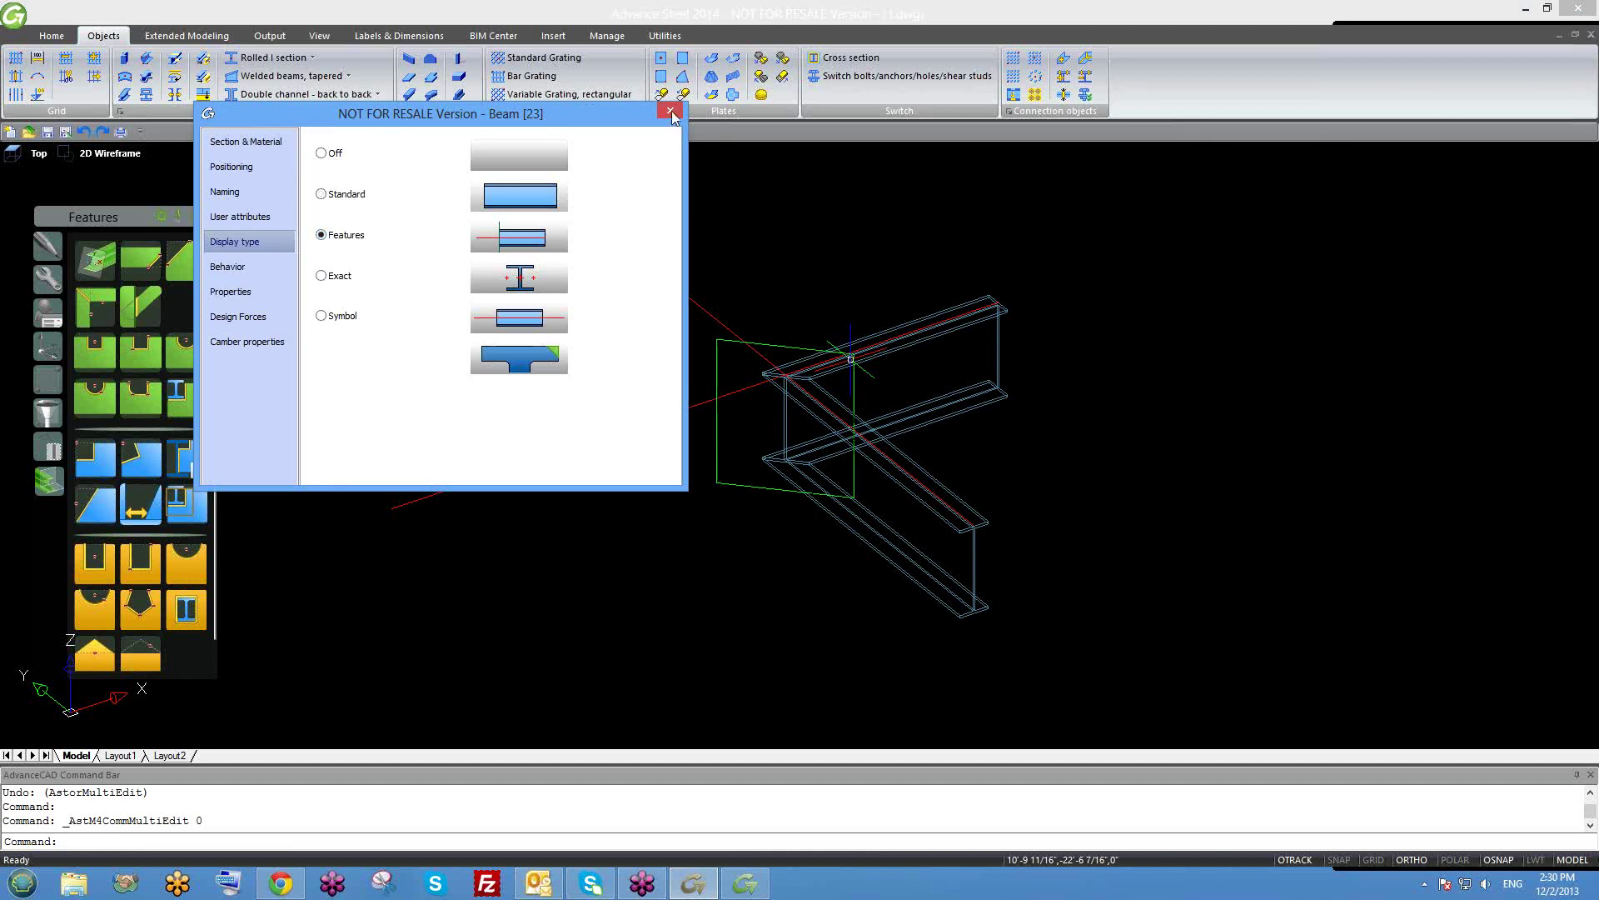
click(671, 113)
Check the display type choices of the other mitered beam and close its properties.
double_click(882, 470)
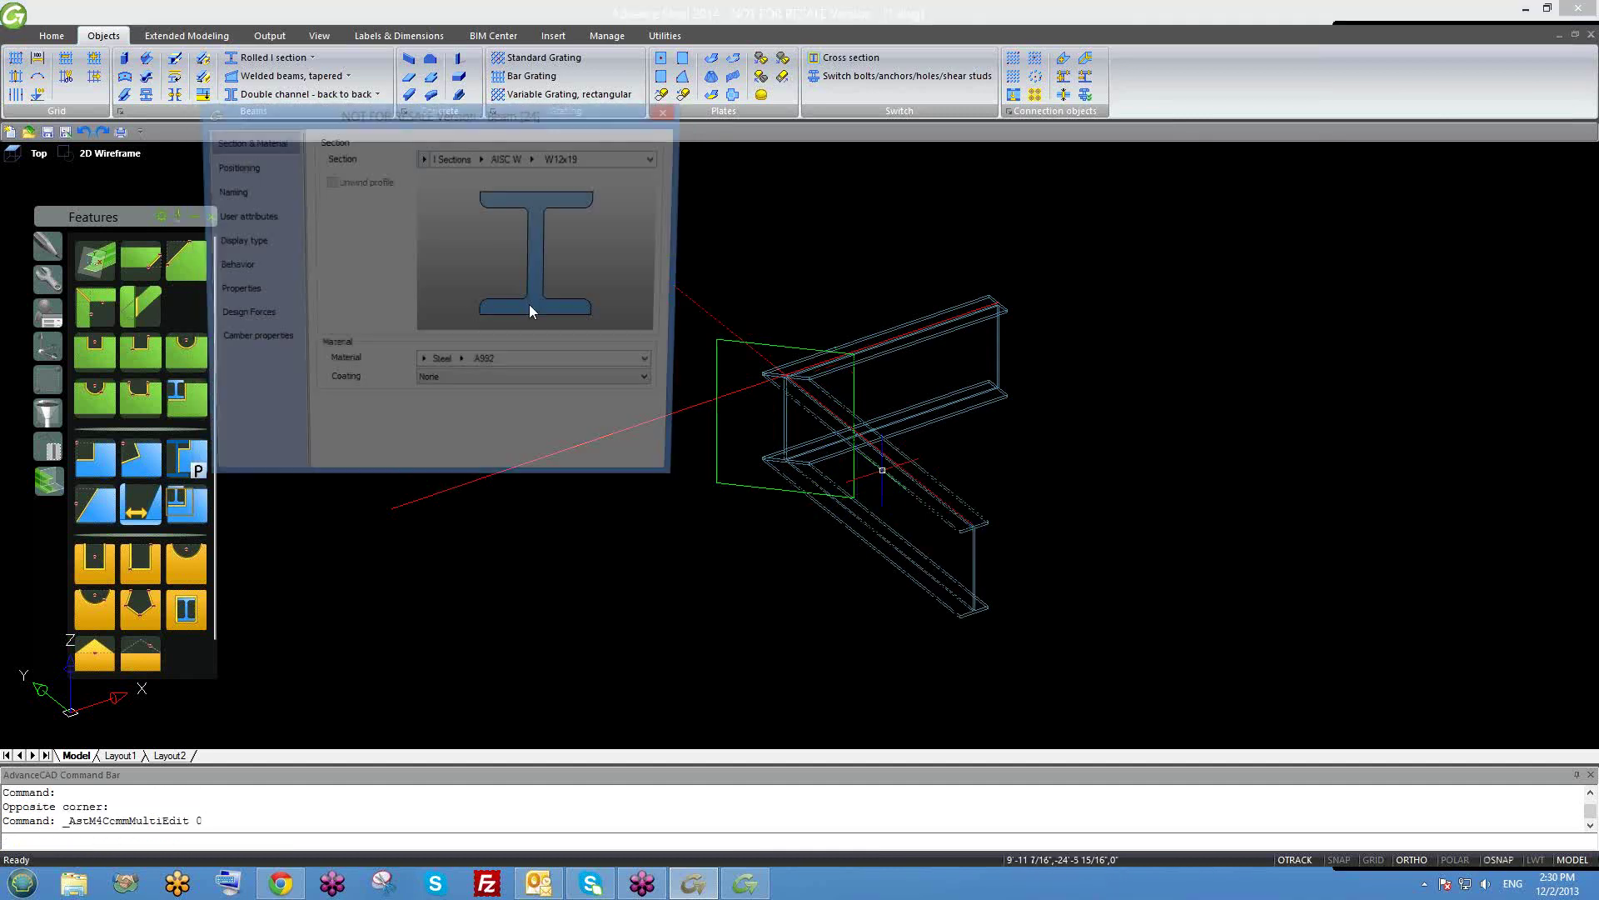
click(262, 242)
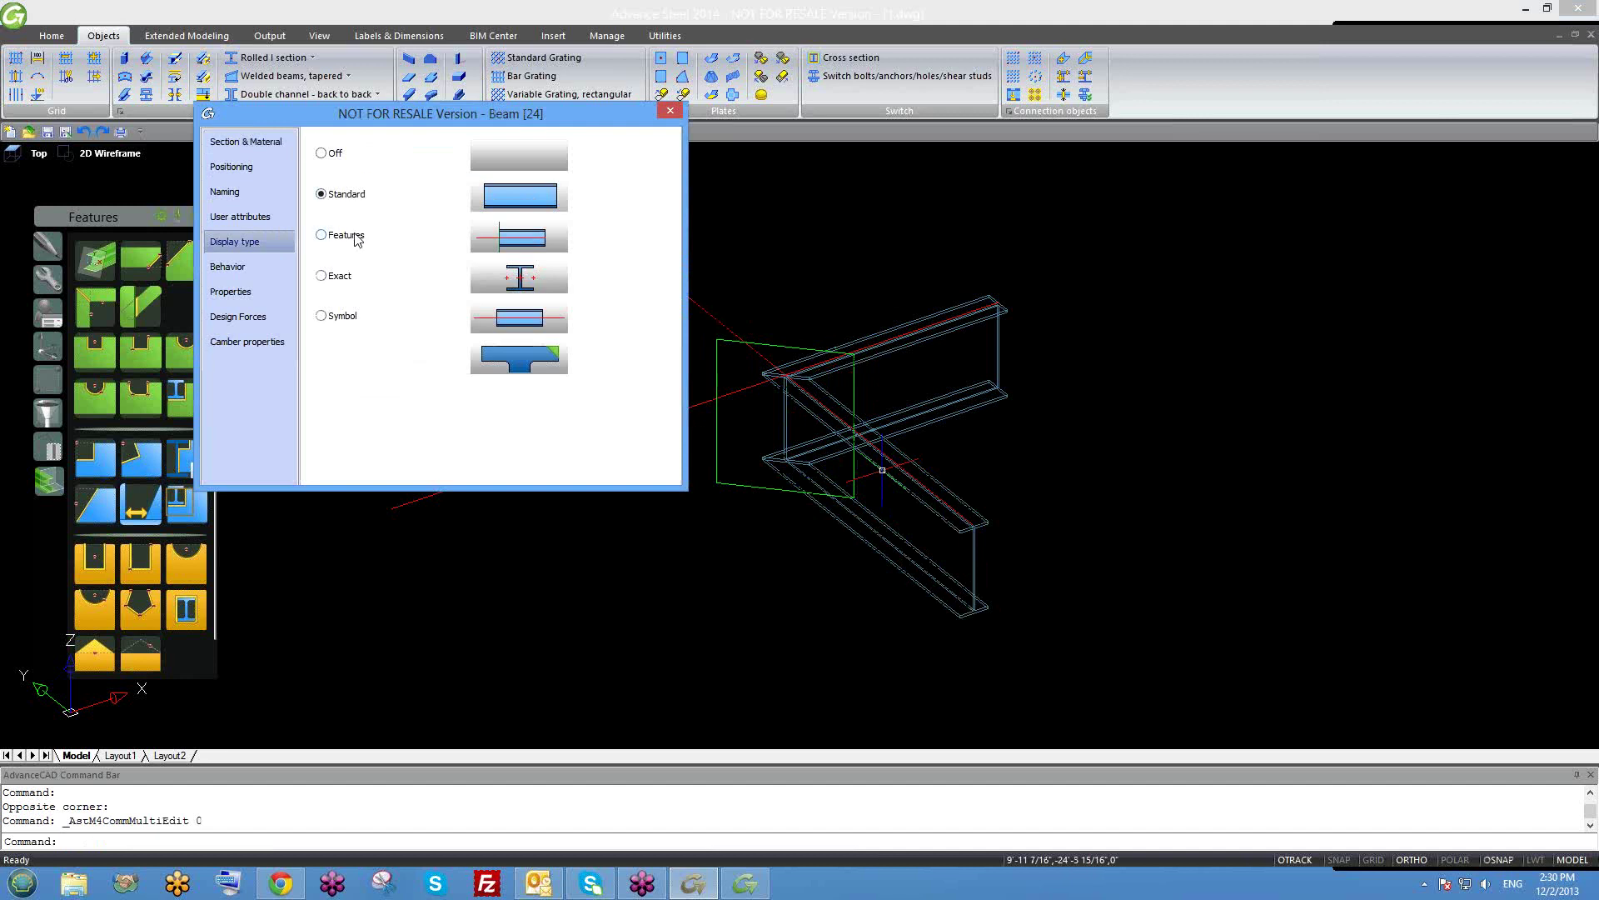
click(669, 112)
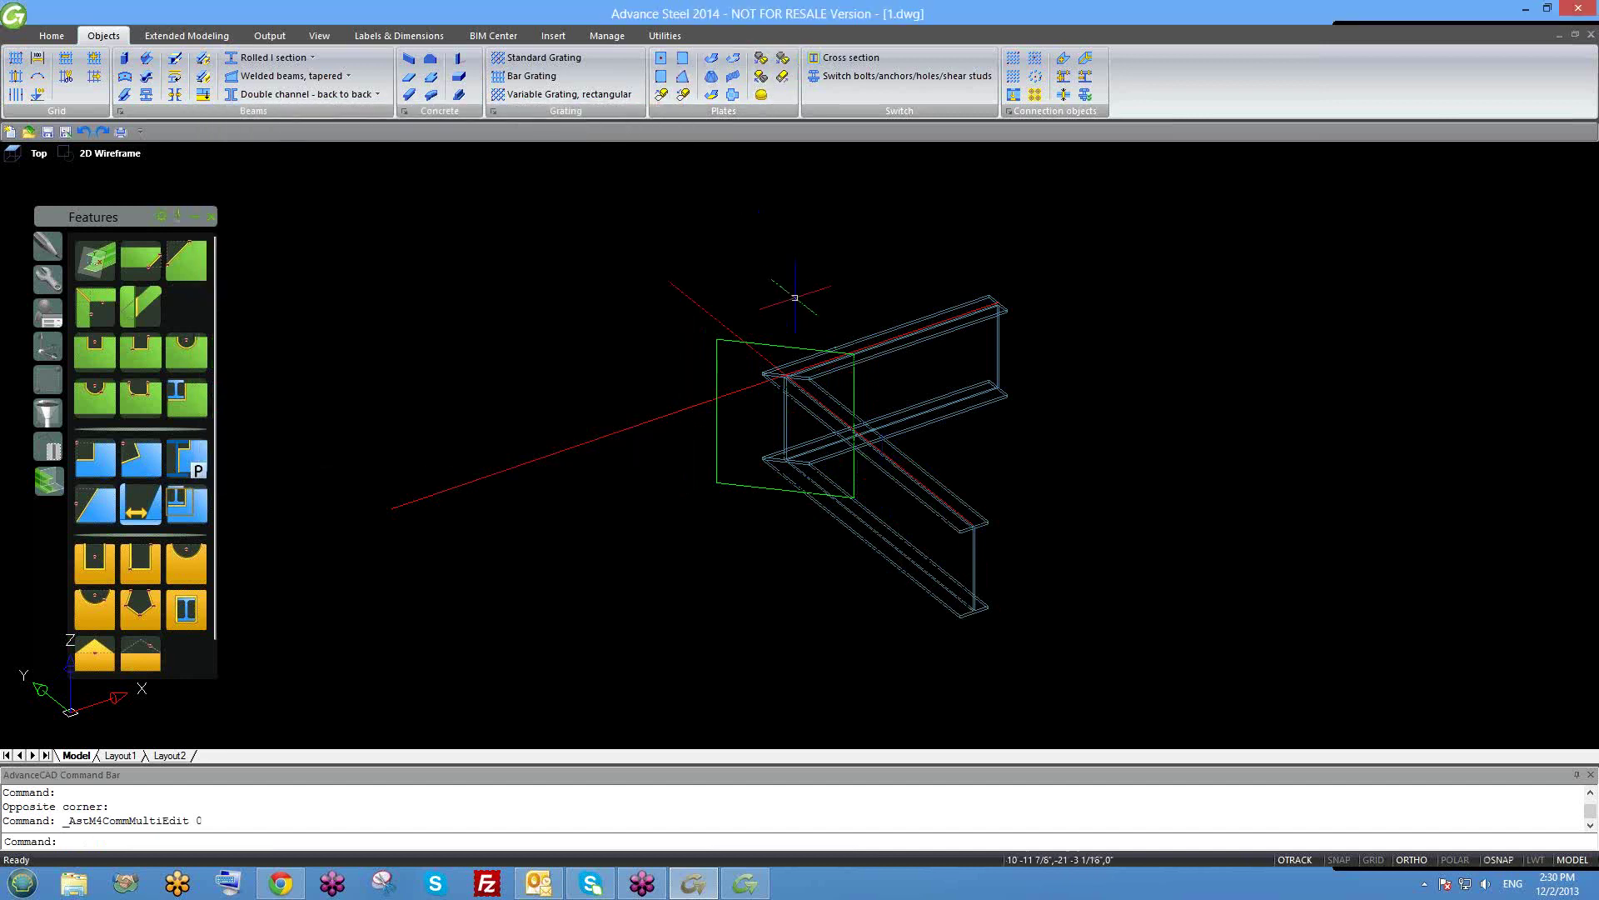
Delete the miter joint between the two beams so that both cross at full length again.
scroll(789, 411, down, 3)
shift+middle_drag(789, 412, 799, 383)
scroll(808, 359, up, 3)
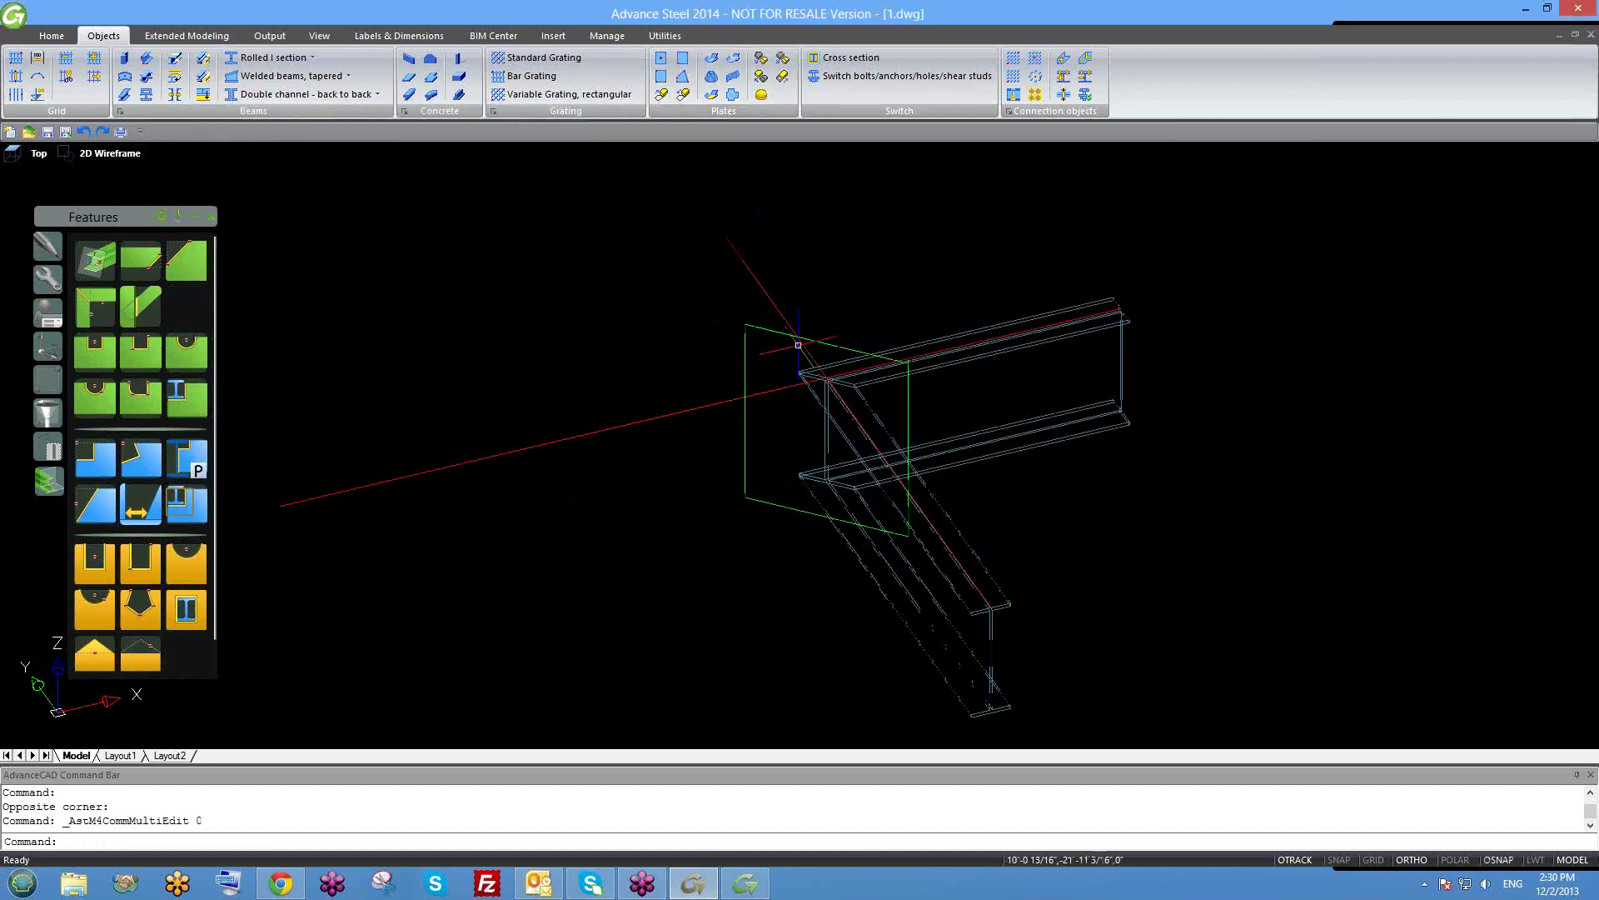
key(Delete)
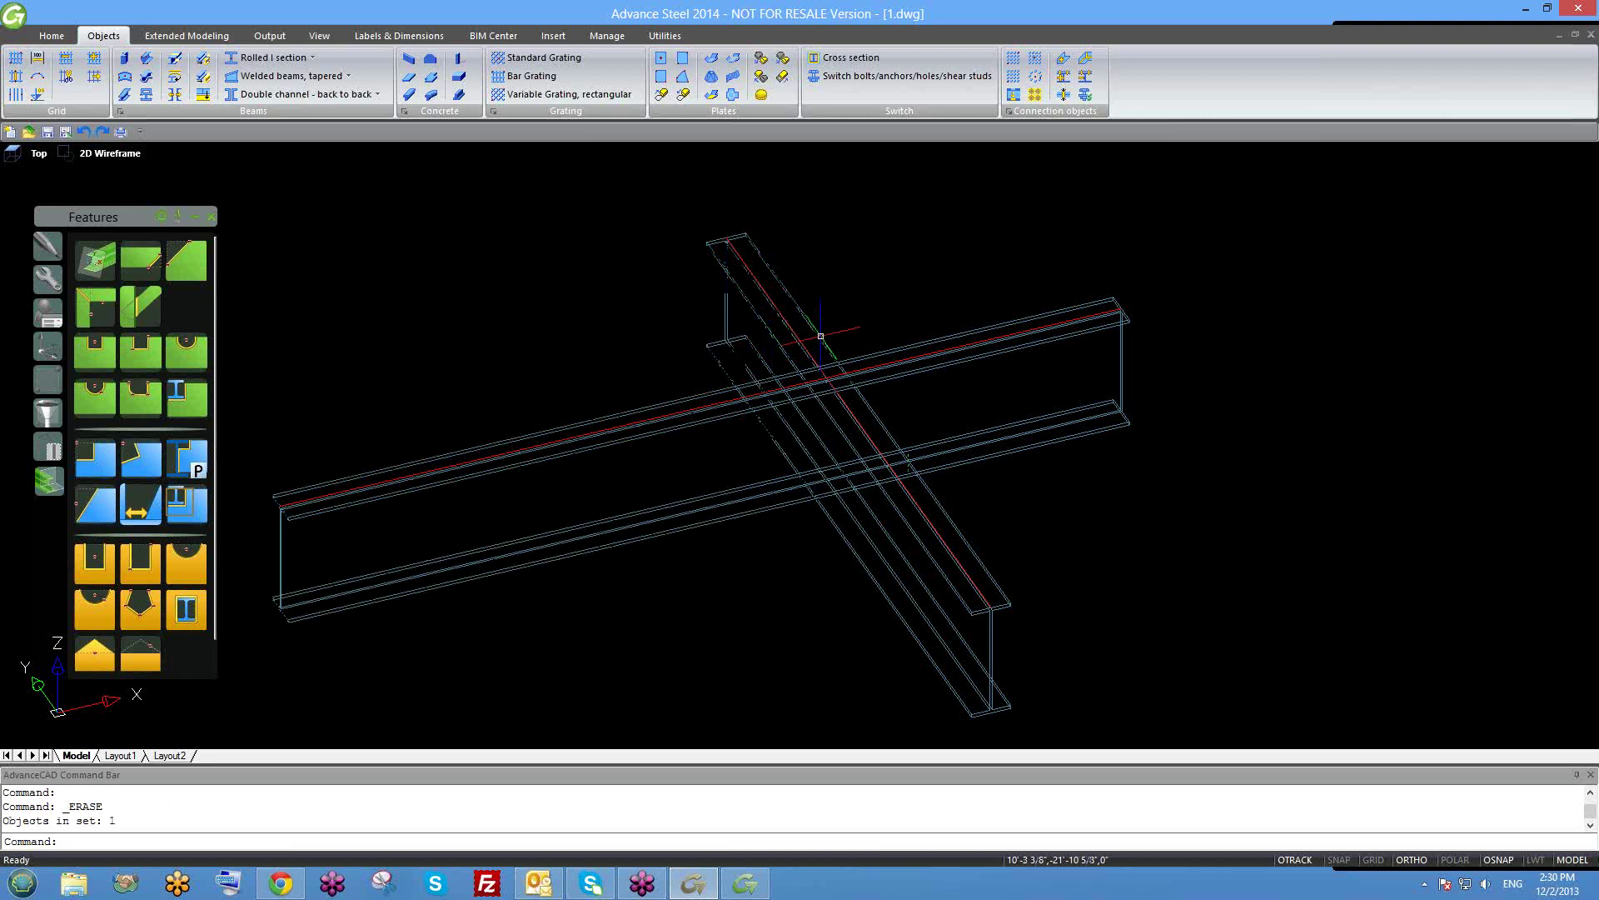
Create a Miter joint with default values from the beams' front halves, cutting the shorter beam against the longer one.
scroll(816, 341, down, 2)
shift+middle_drag(828, 478, 788, 500)
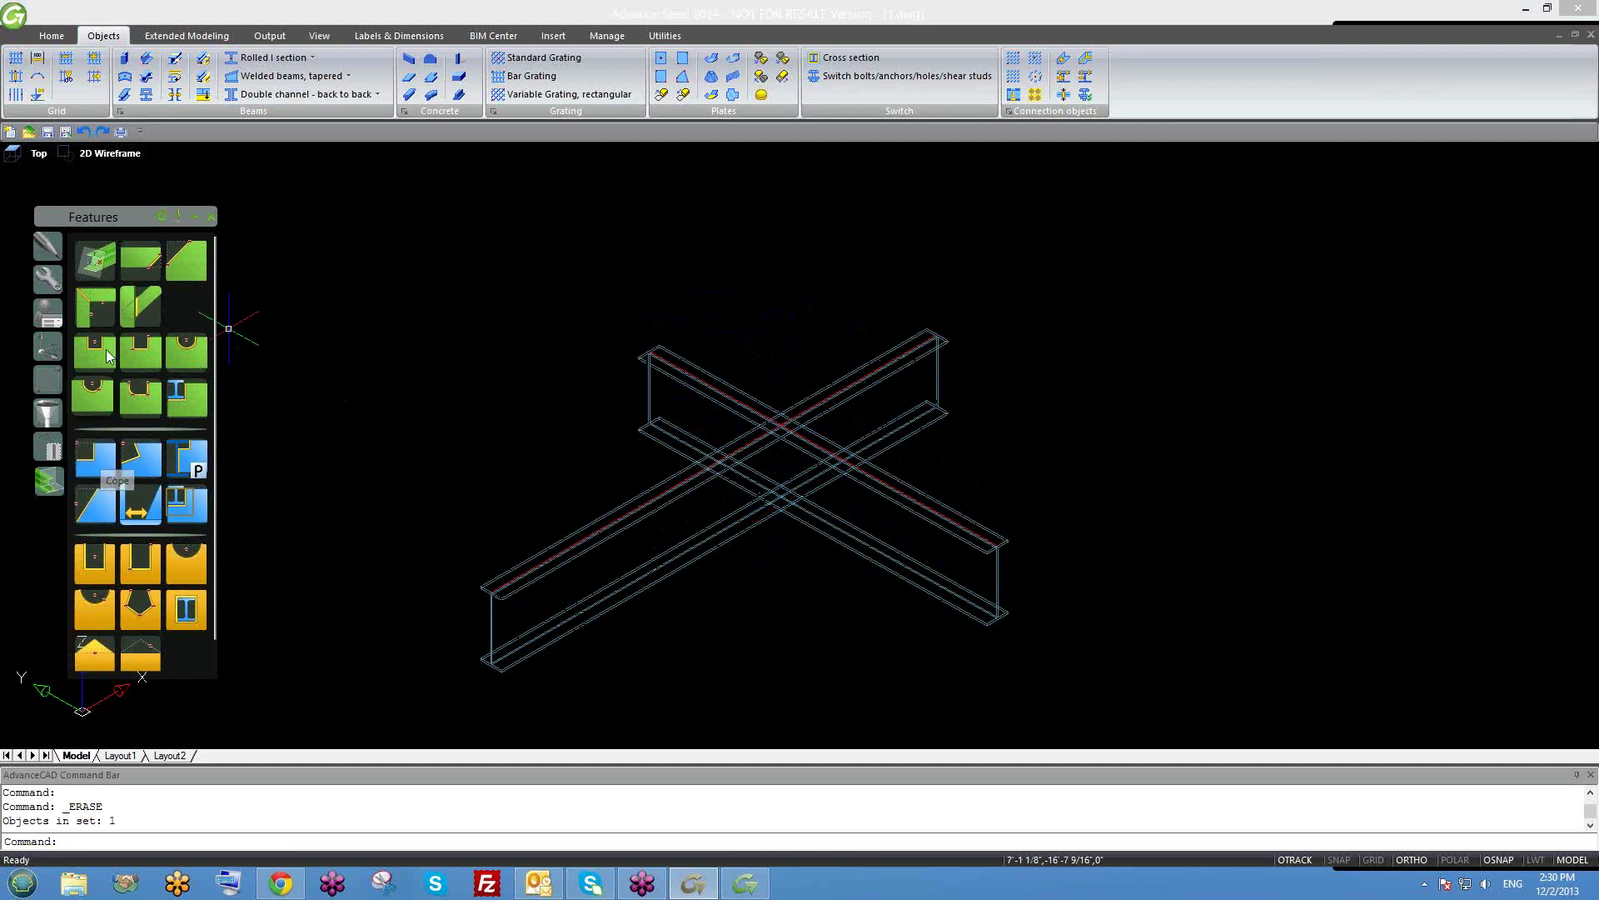
mouse_move(803, 522)
middle_down()
mouse_move(806, 420)
mouse_move(792, 436)
middle_up()
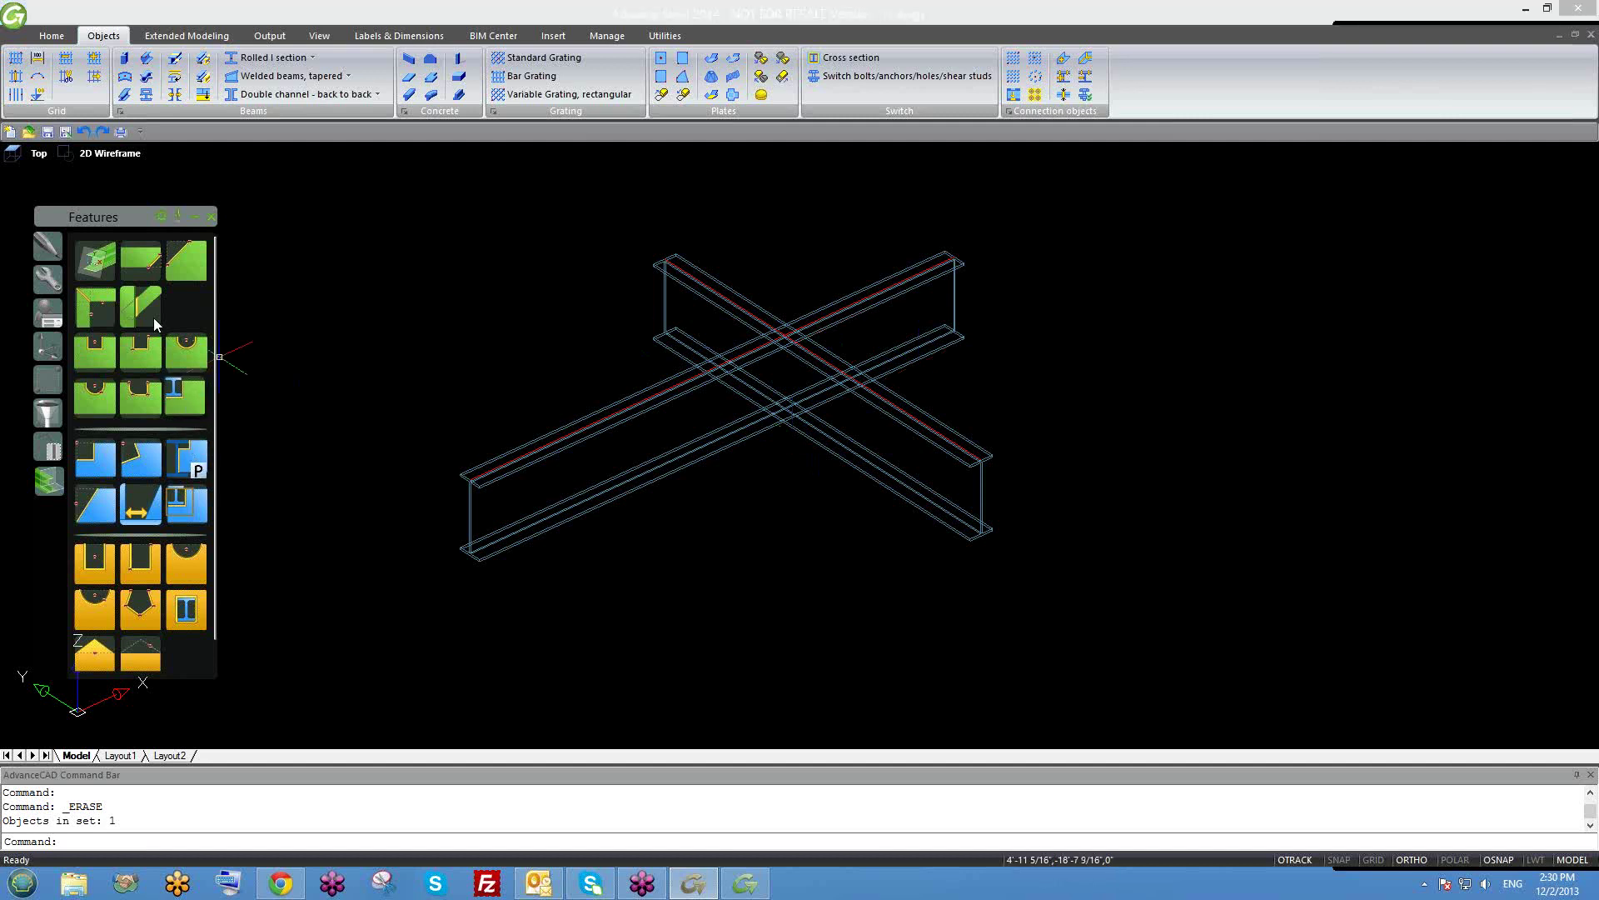
click(92, 308)
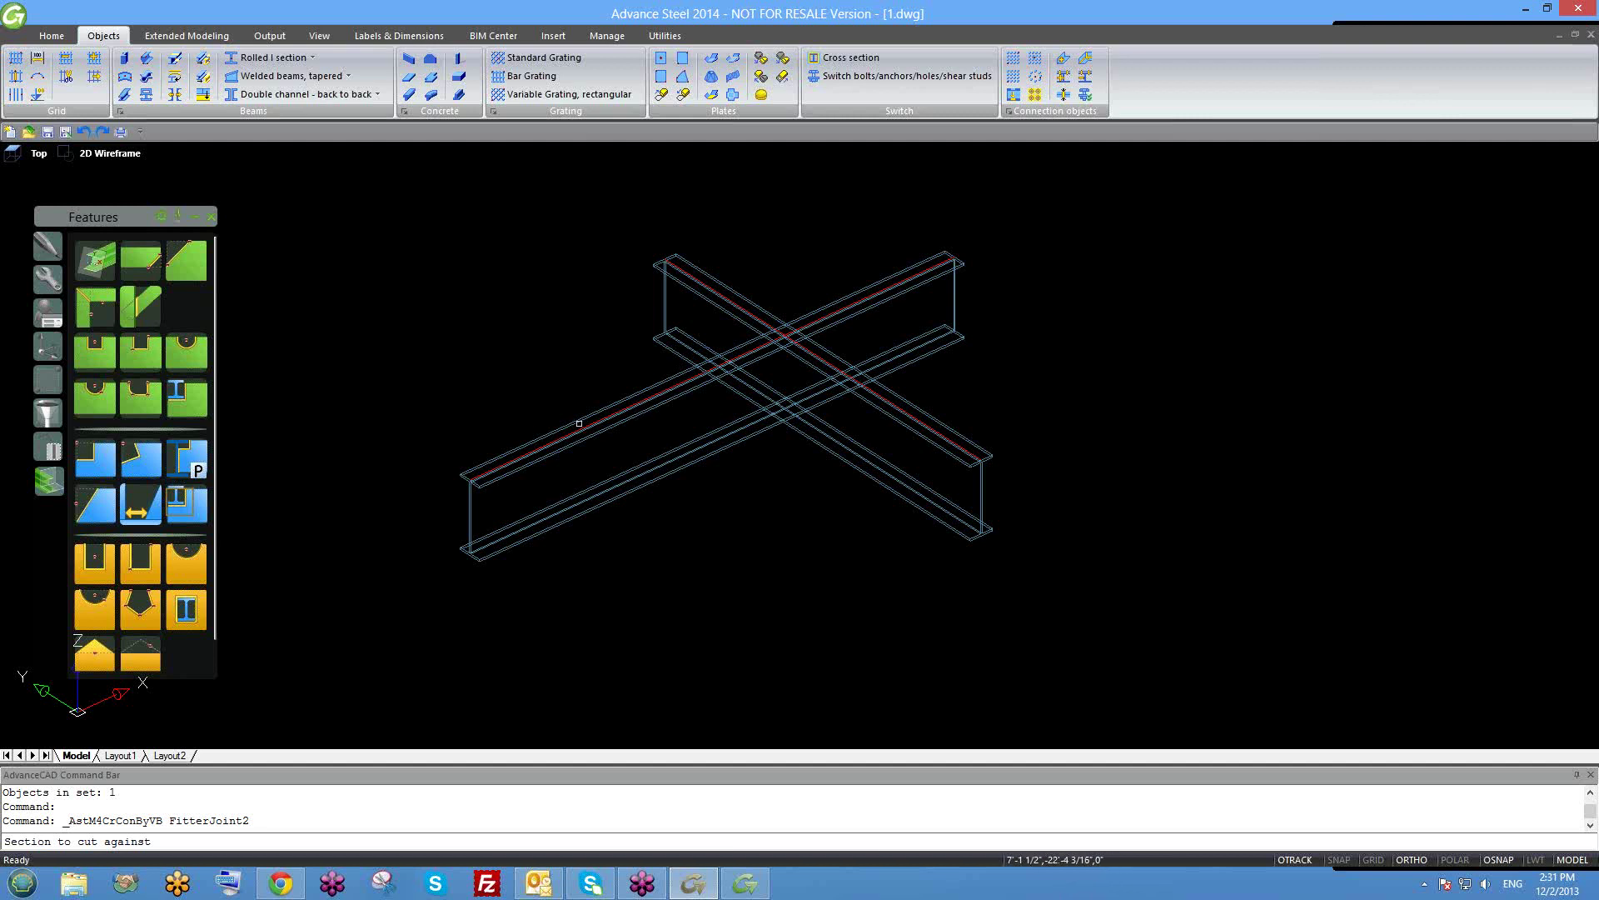
click(611, 425)
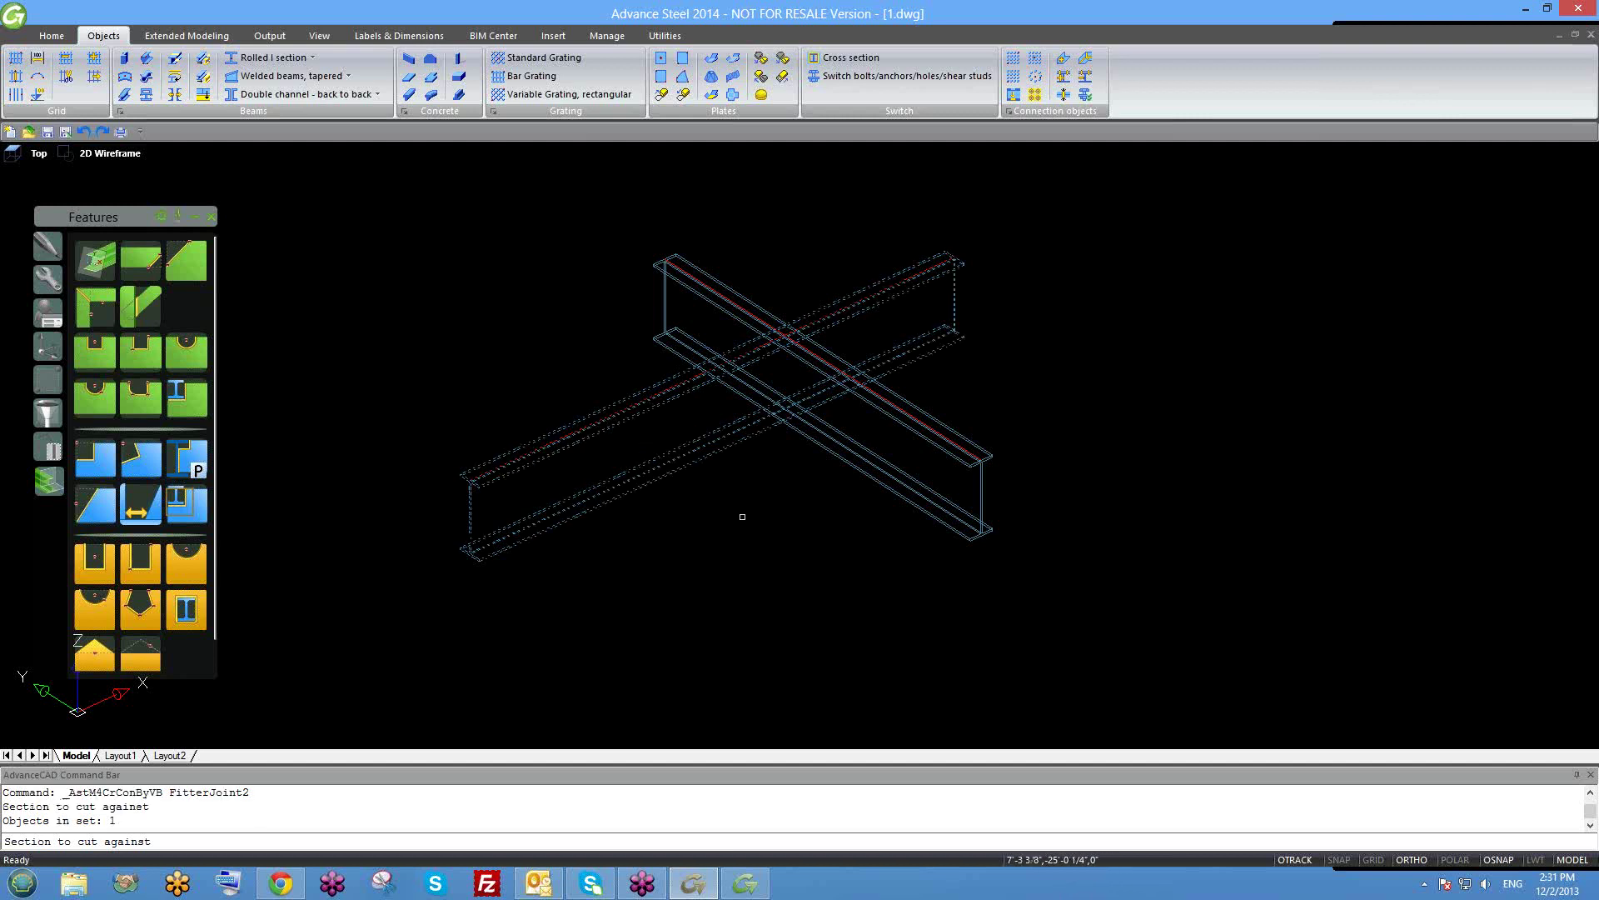
key(Return)
click(912, 437)
key(Return)
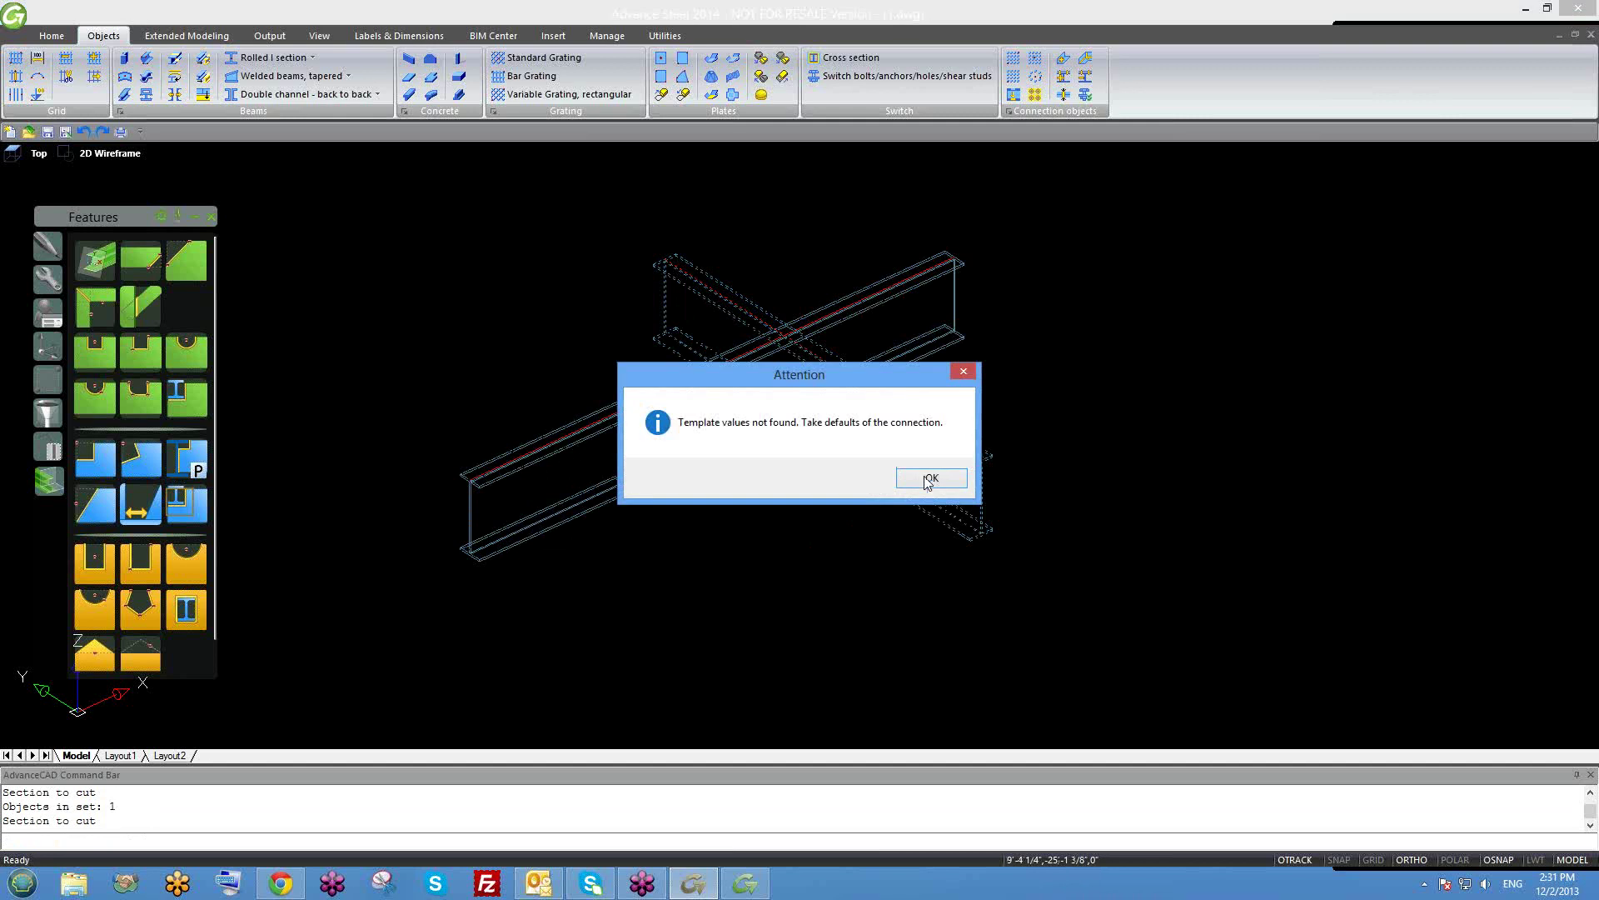
key(Return)
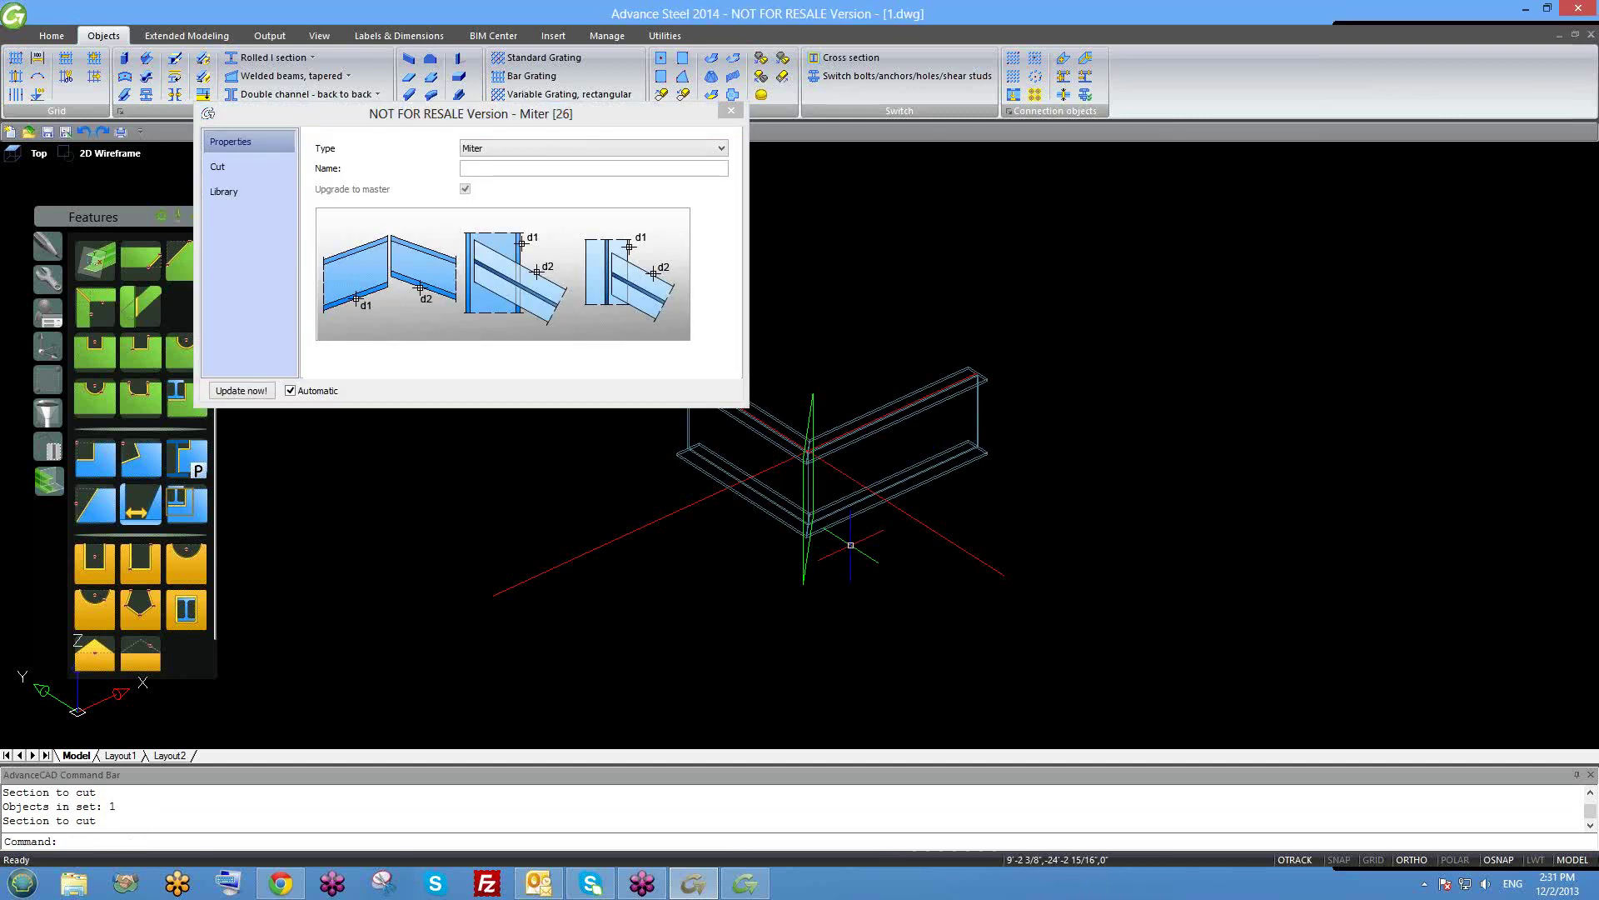
scroll(936, 504, down, 1)
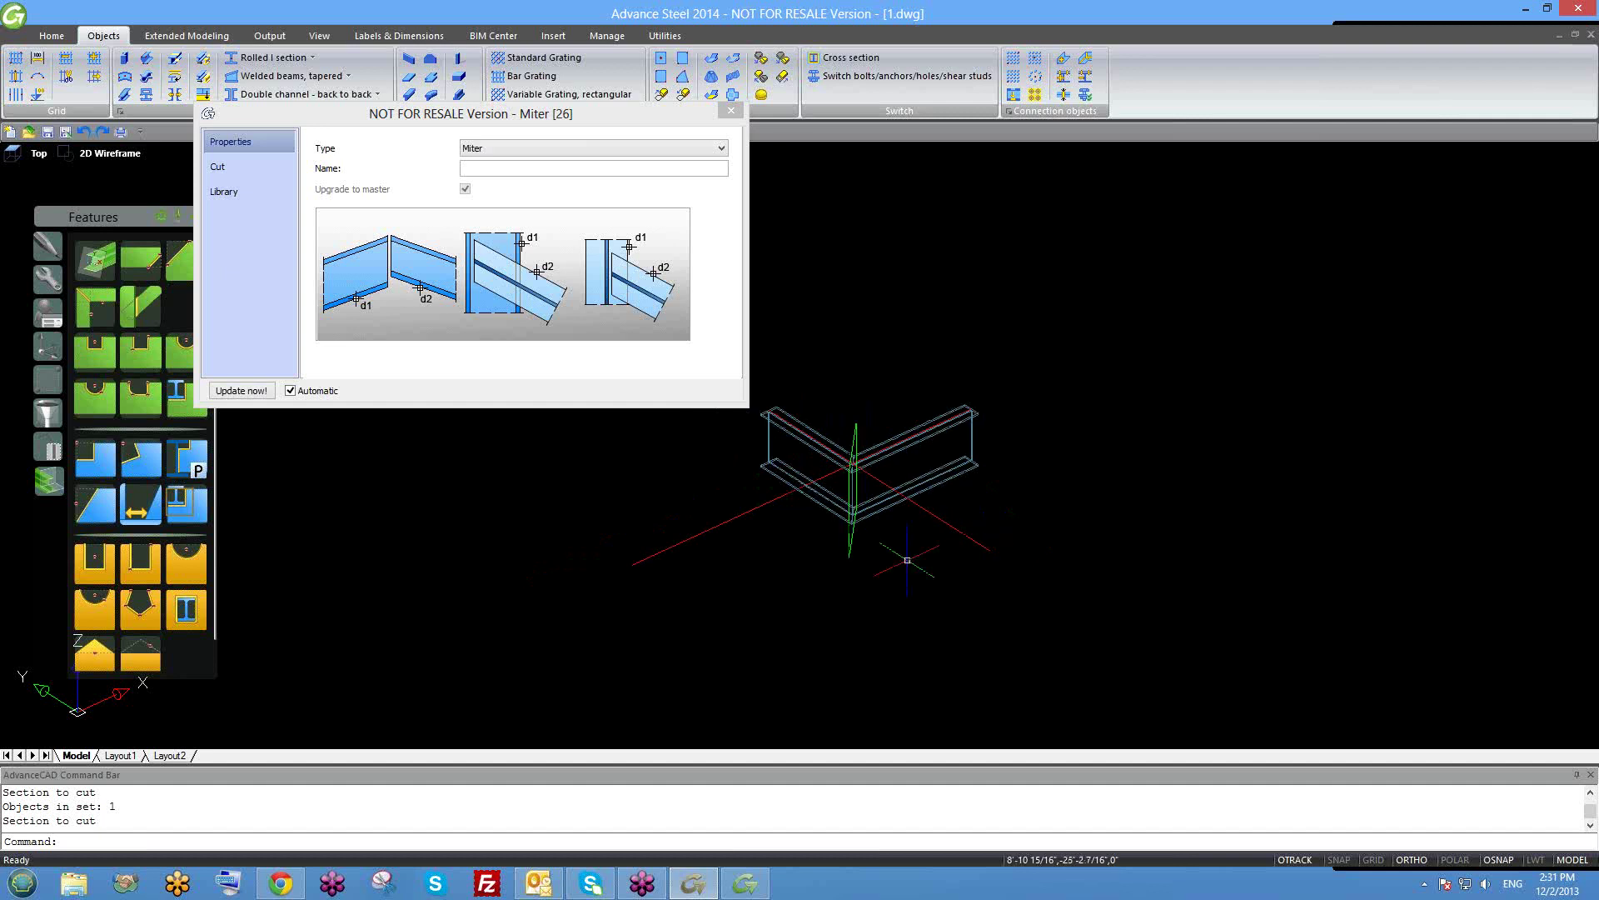
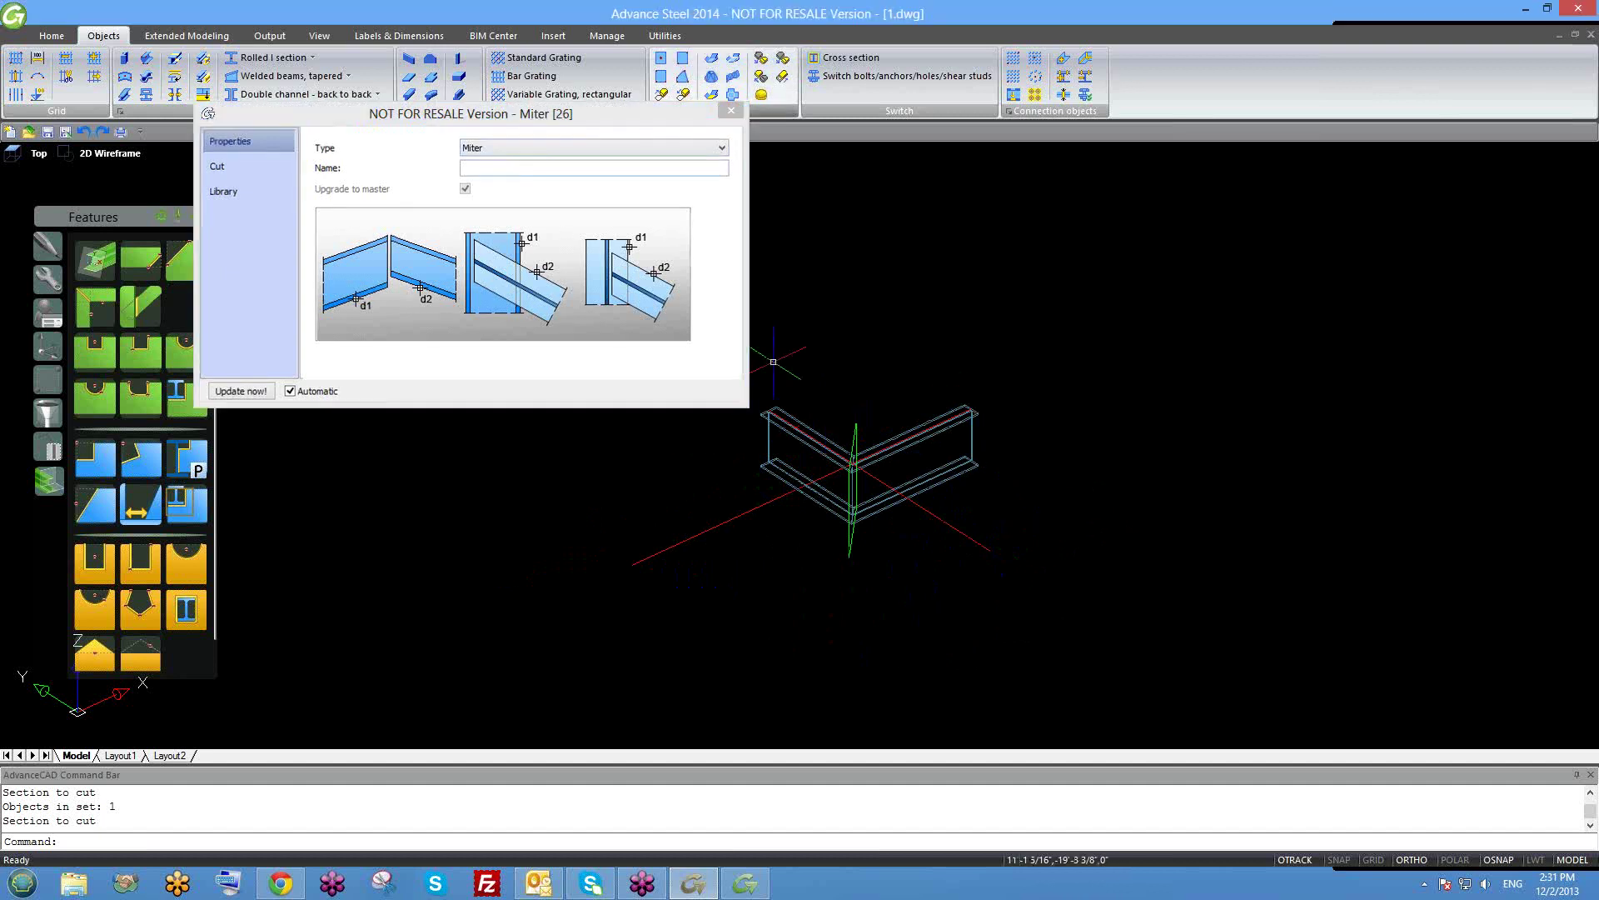
Close the joint properties and delete the miter joint made from the front halves.
click(730, 110)
key(Escape)
key(Delete)
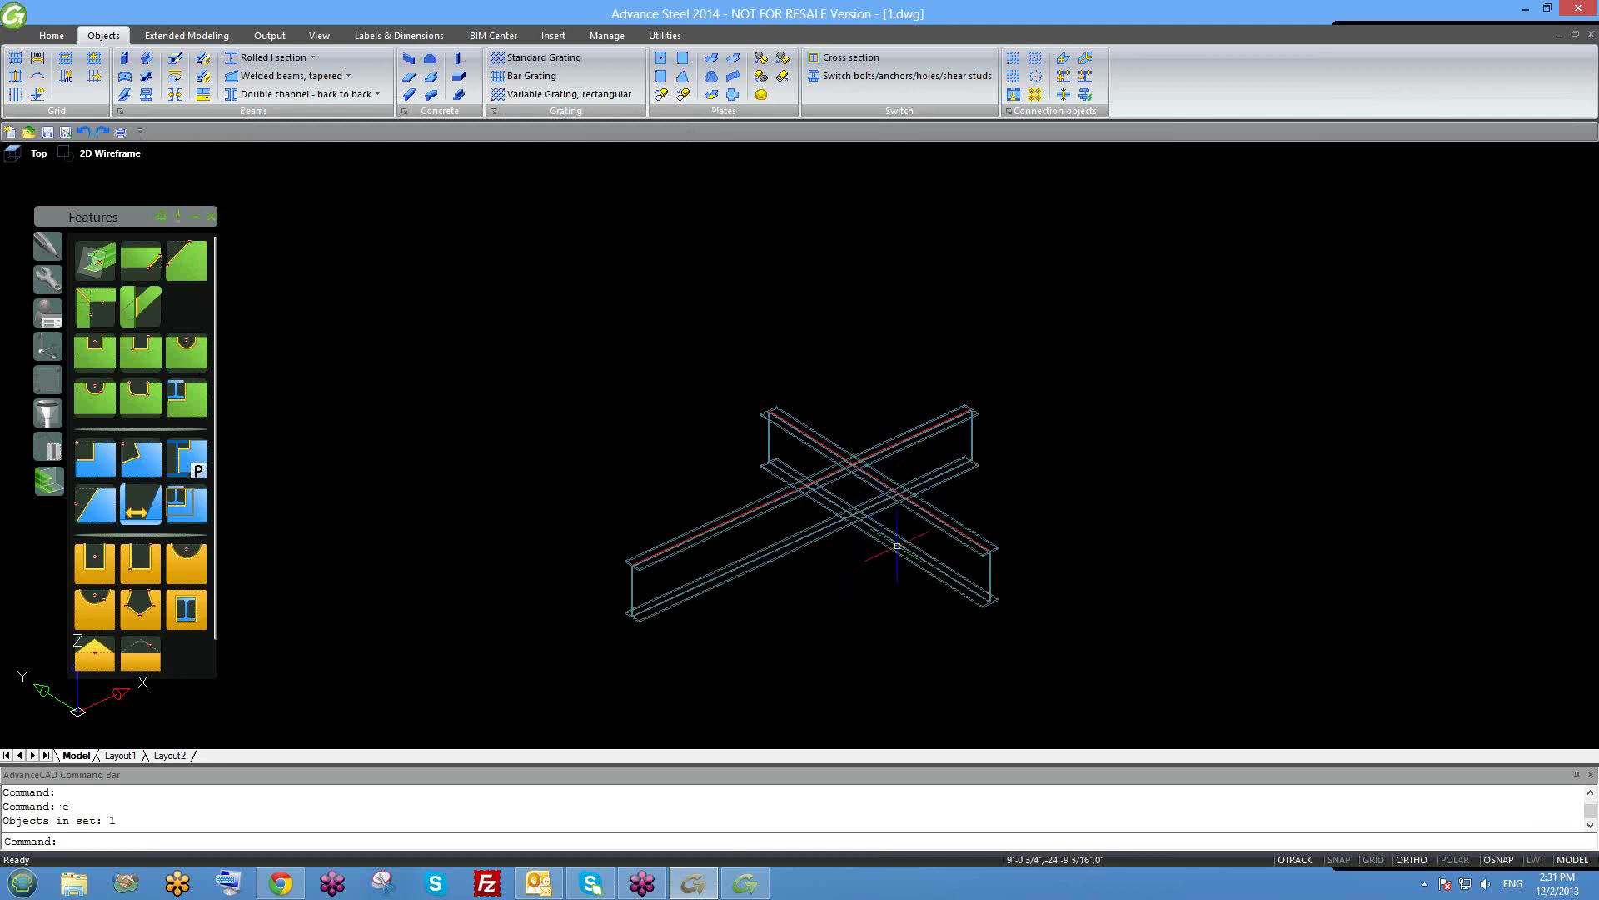
scroll(911, 481, up, 2)
click(933, 524)
key(Escape)
click(892, 406)
key(Escape)
click(787, 401)
key(Escape)
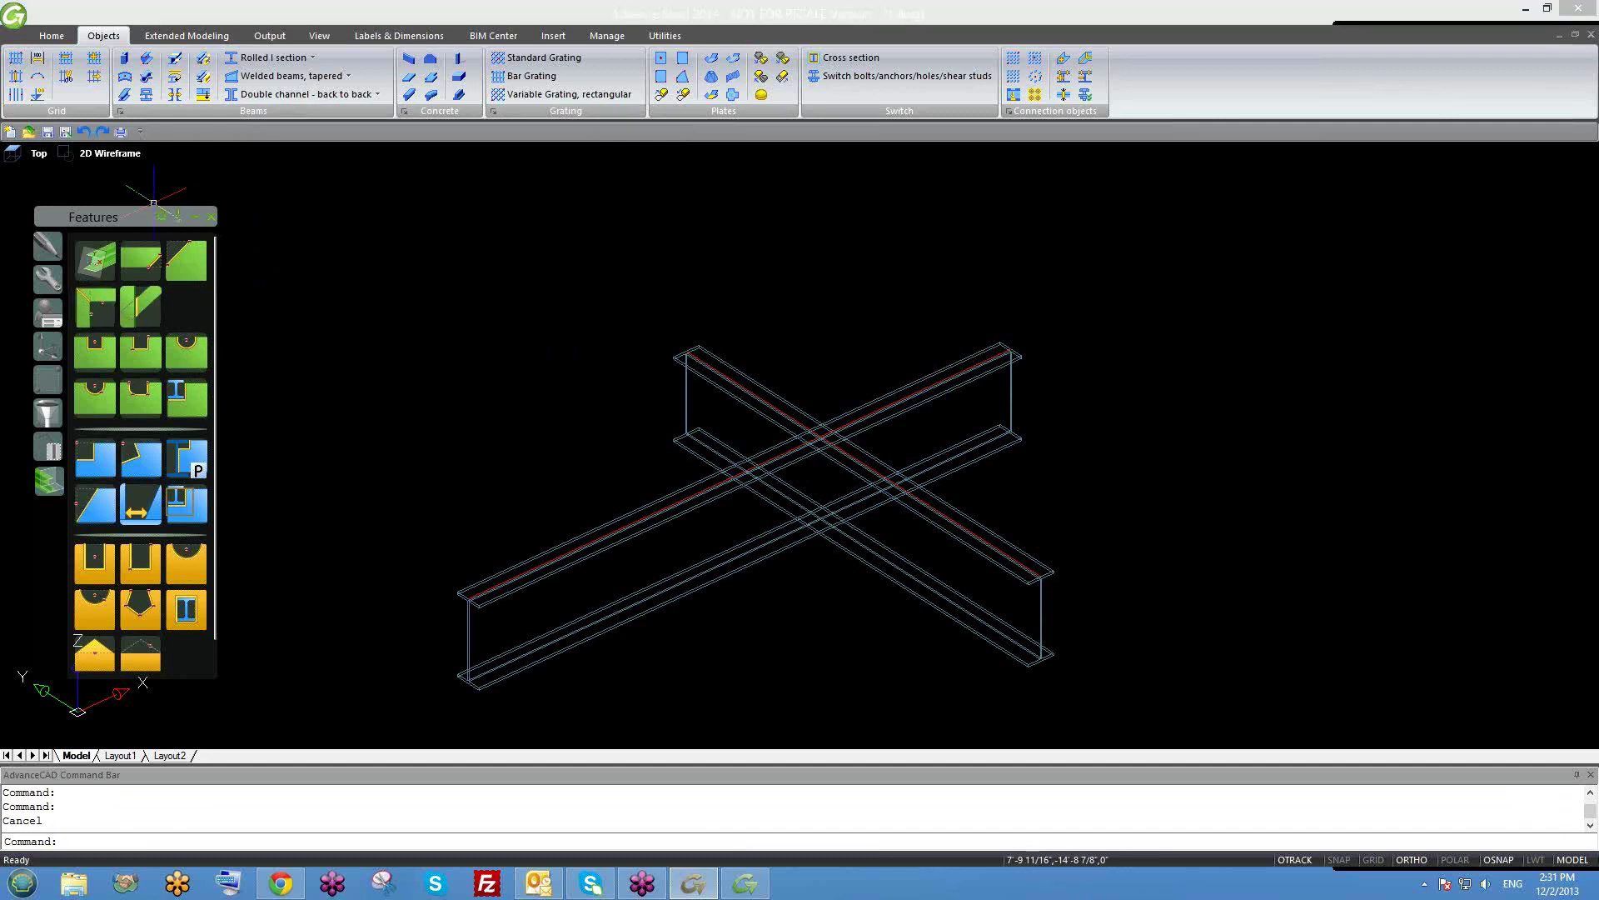
Create a Miter joint with default values from the beams' back halves, cutting the shorter beam against the longer one.
click(95, 260)
click(873, 401)
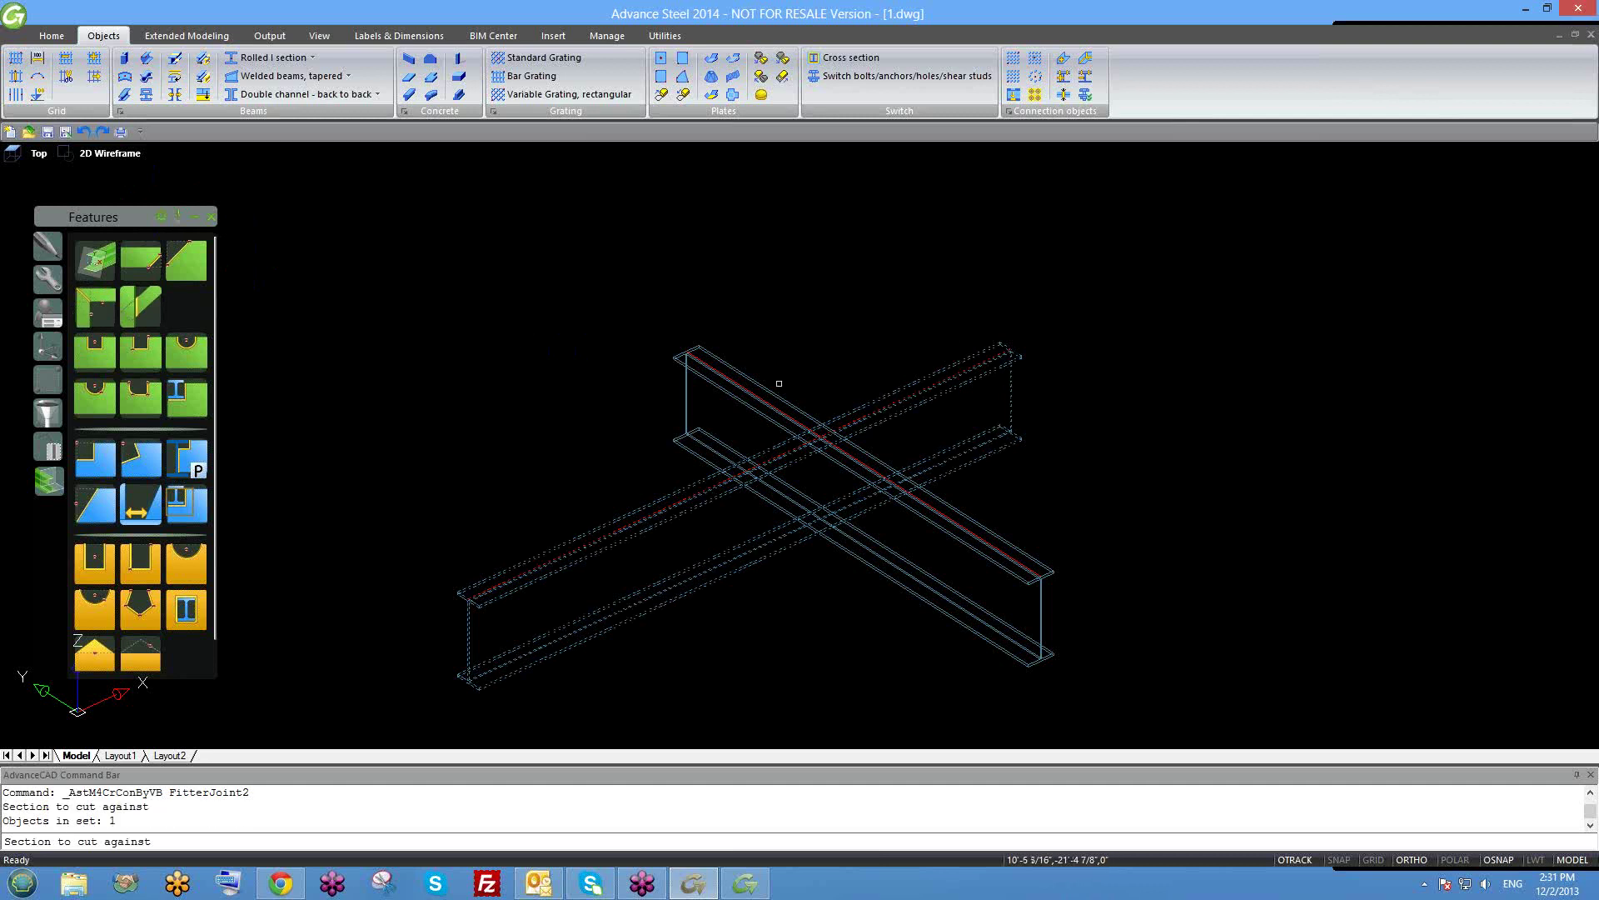
key(Return)
click(770, 391)
key(Return)
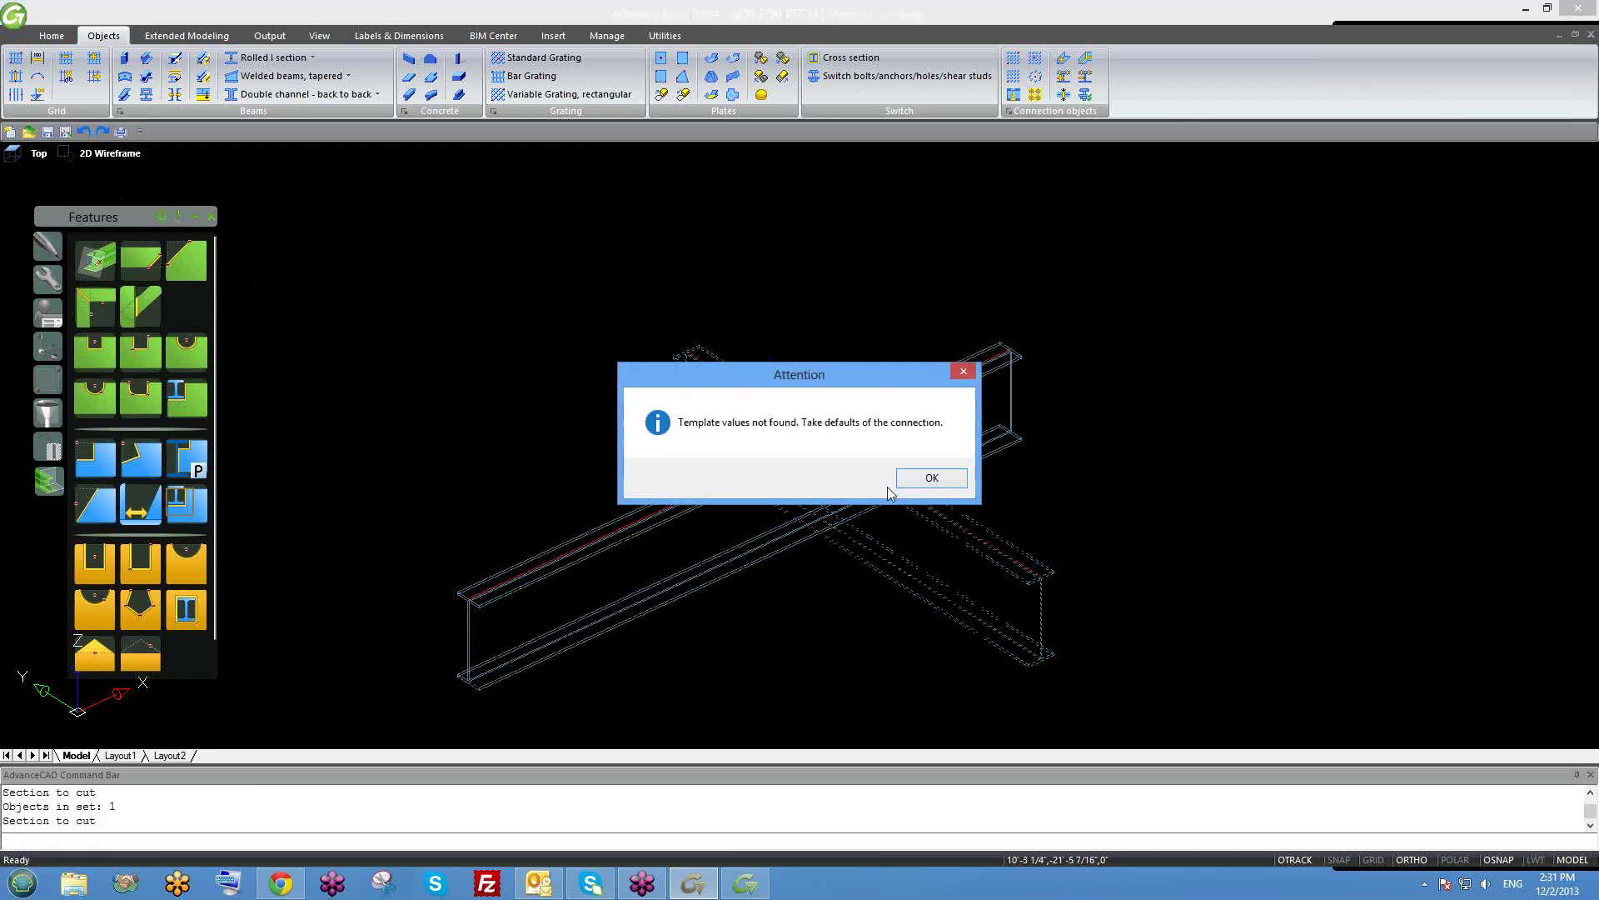
click(915, 481)
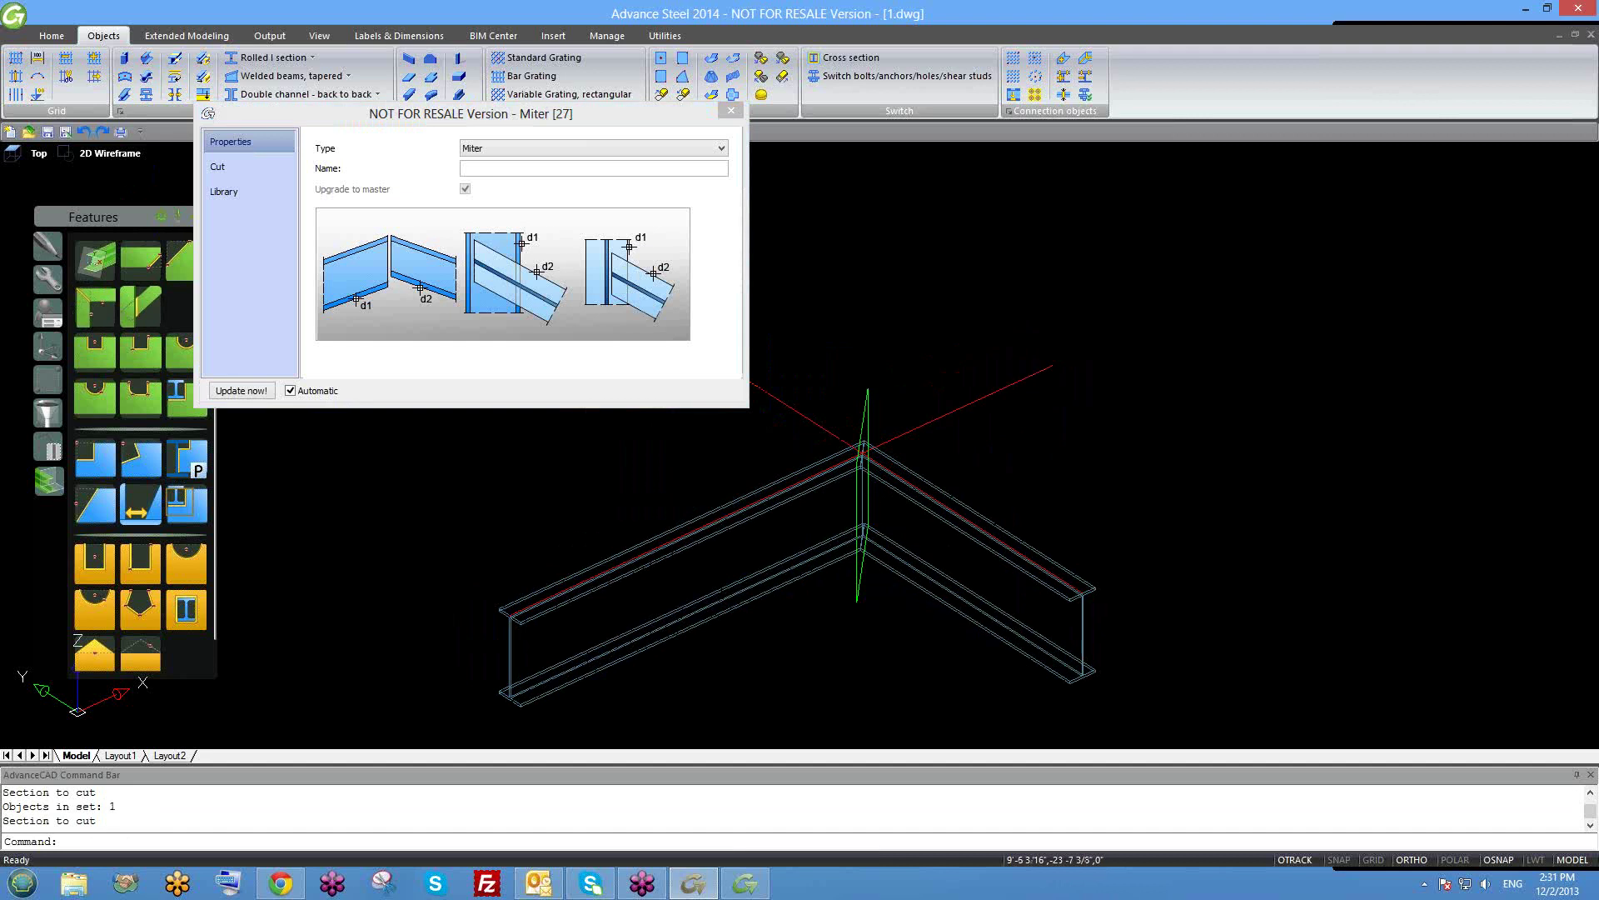
Close the joint properties and erase the miter joint made from the back halves.
middle_drag(738, 289, 832, 317)
key(Escape)
text(e)
key(Return)
click(925, 446)
click(958, 467)
key(Return)
scroll(753, 437, down, 4)
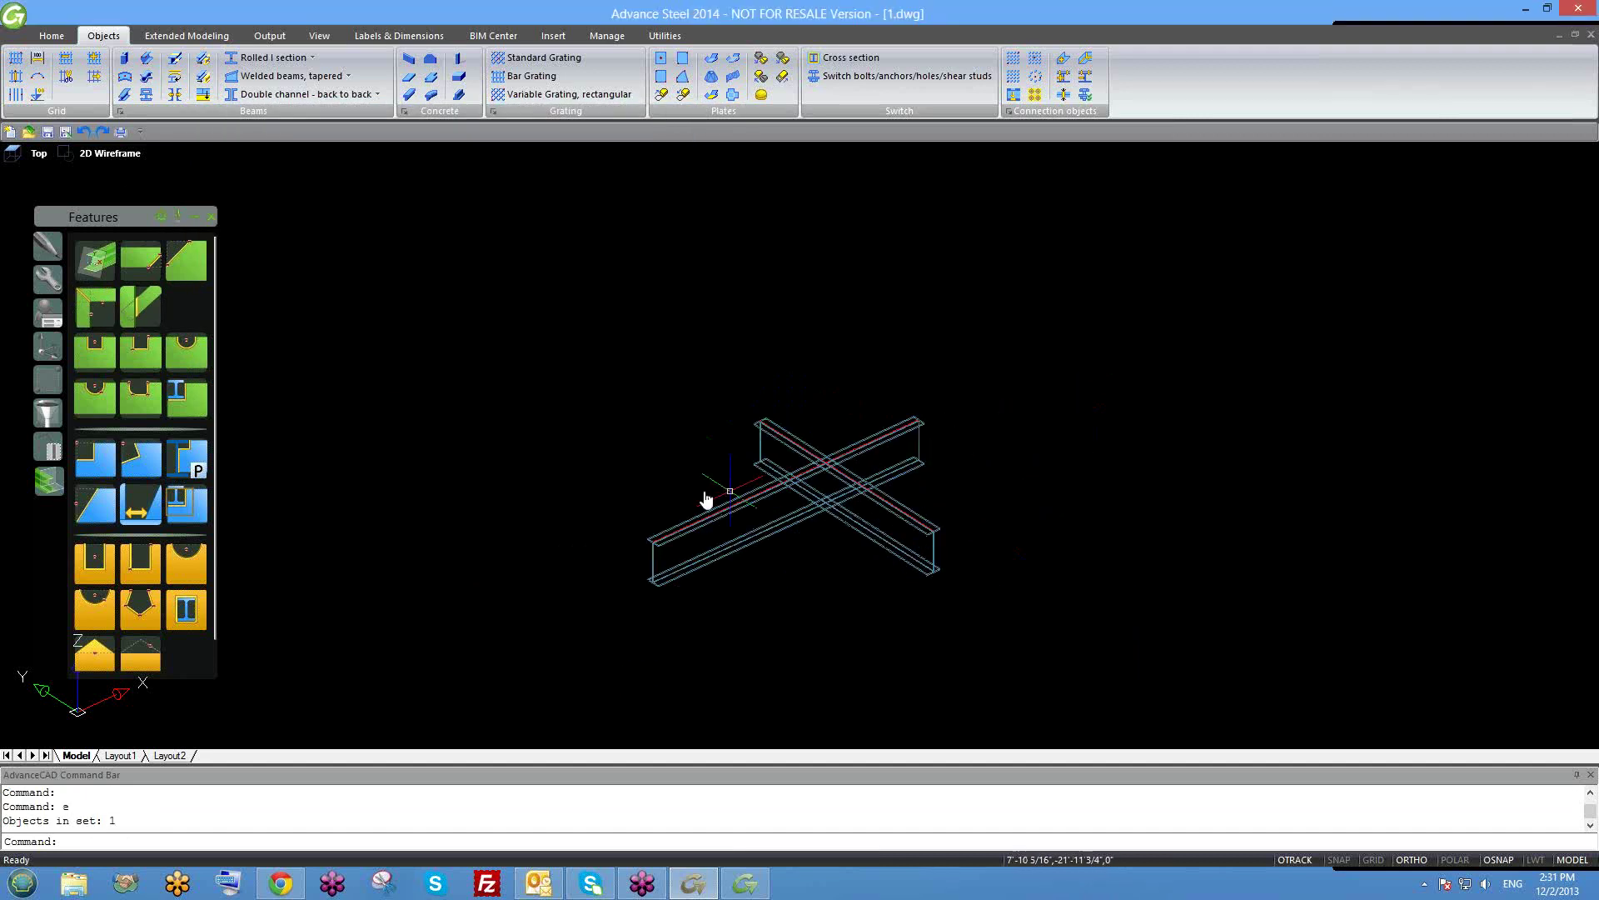
Create a Miter joint with default values from the beams' back halves, cutting the longer beam against the shorter one.
middle_drag(676, 433, 703, 470)
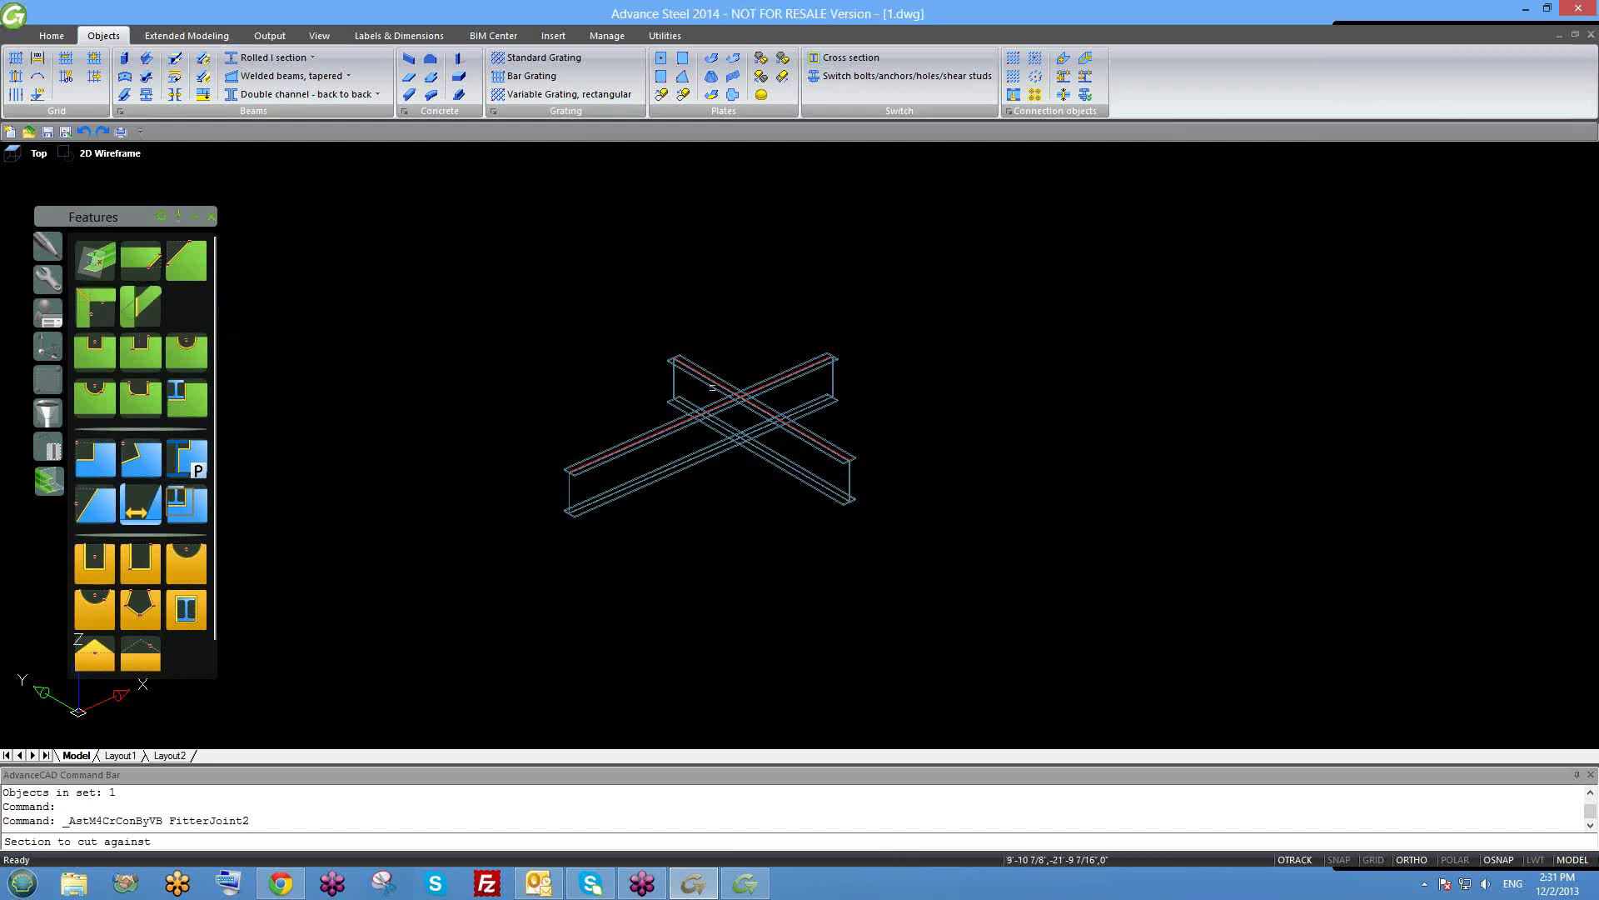
scroll(714, 385, up, 4)
click(713, 379)
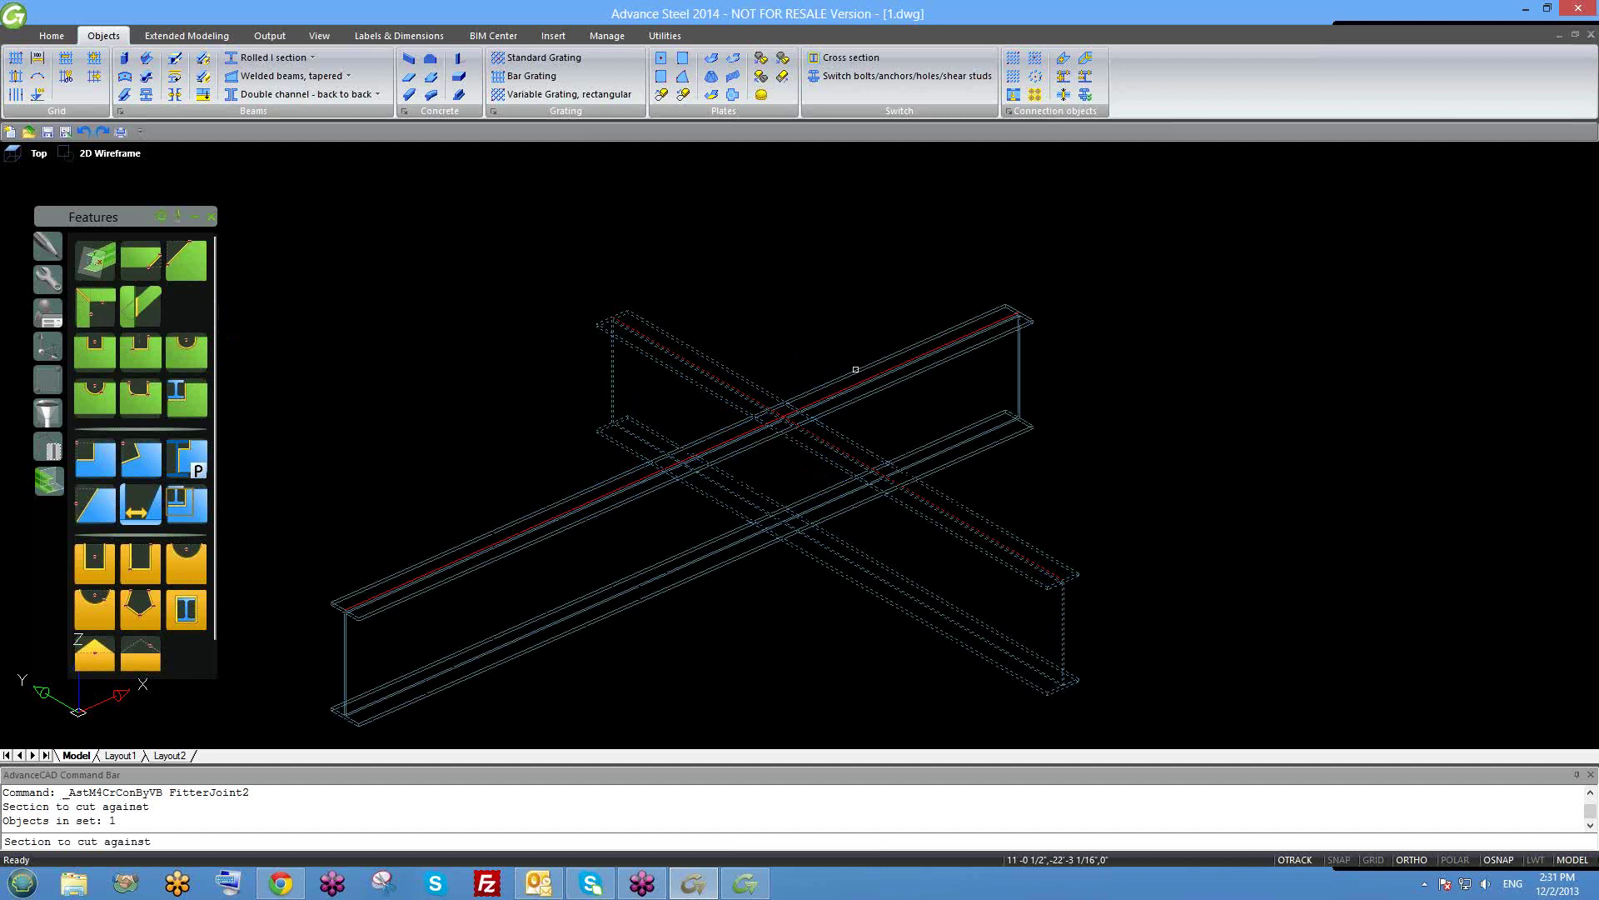
key(Return)
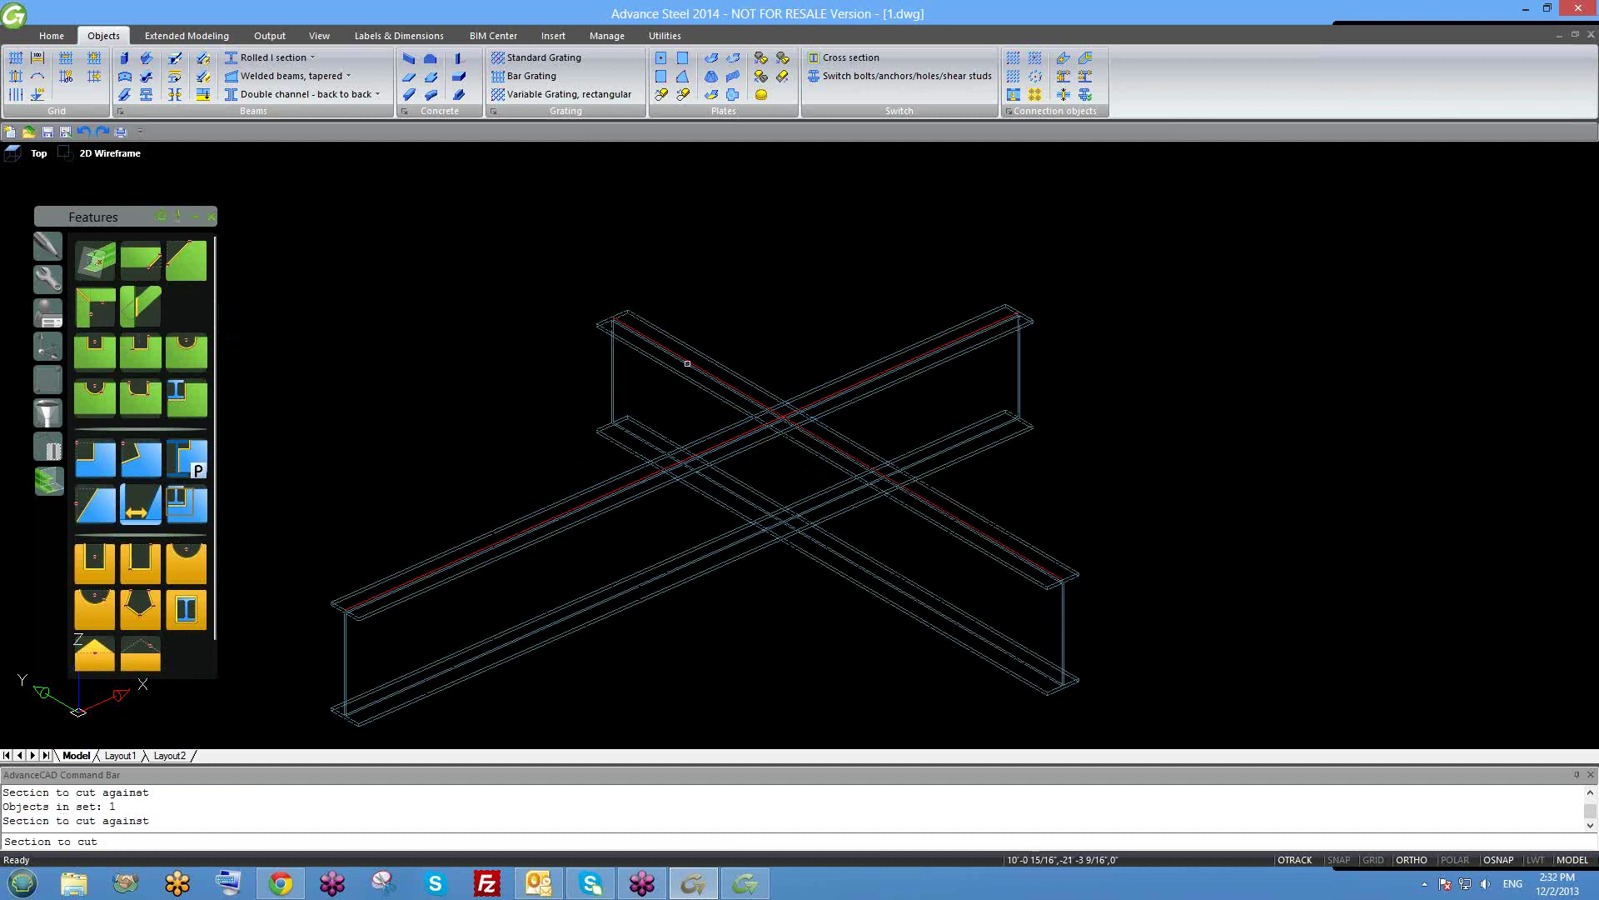
click(870, 361)
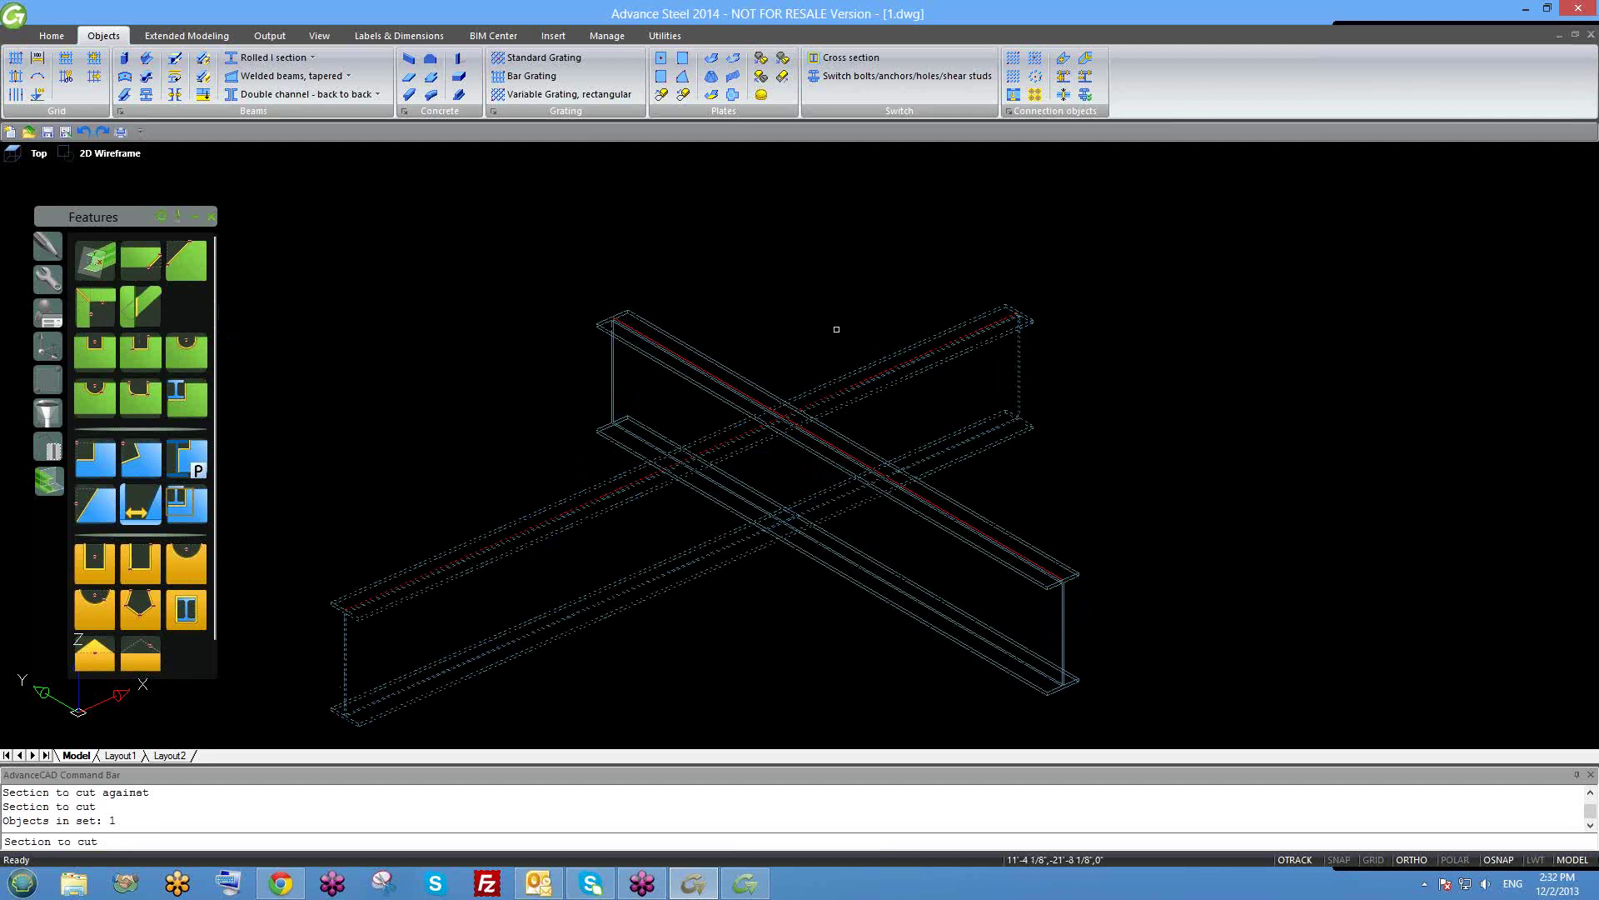
key(Return)
click(917, 476)
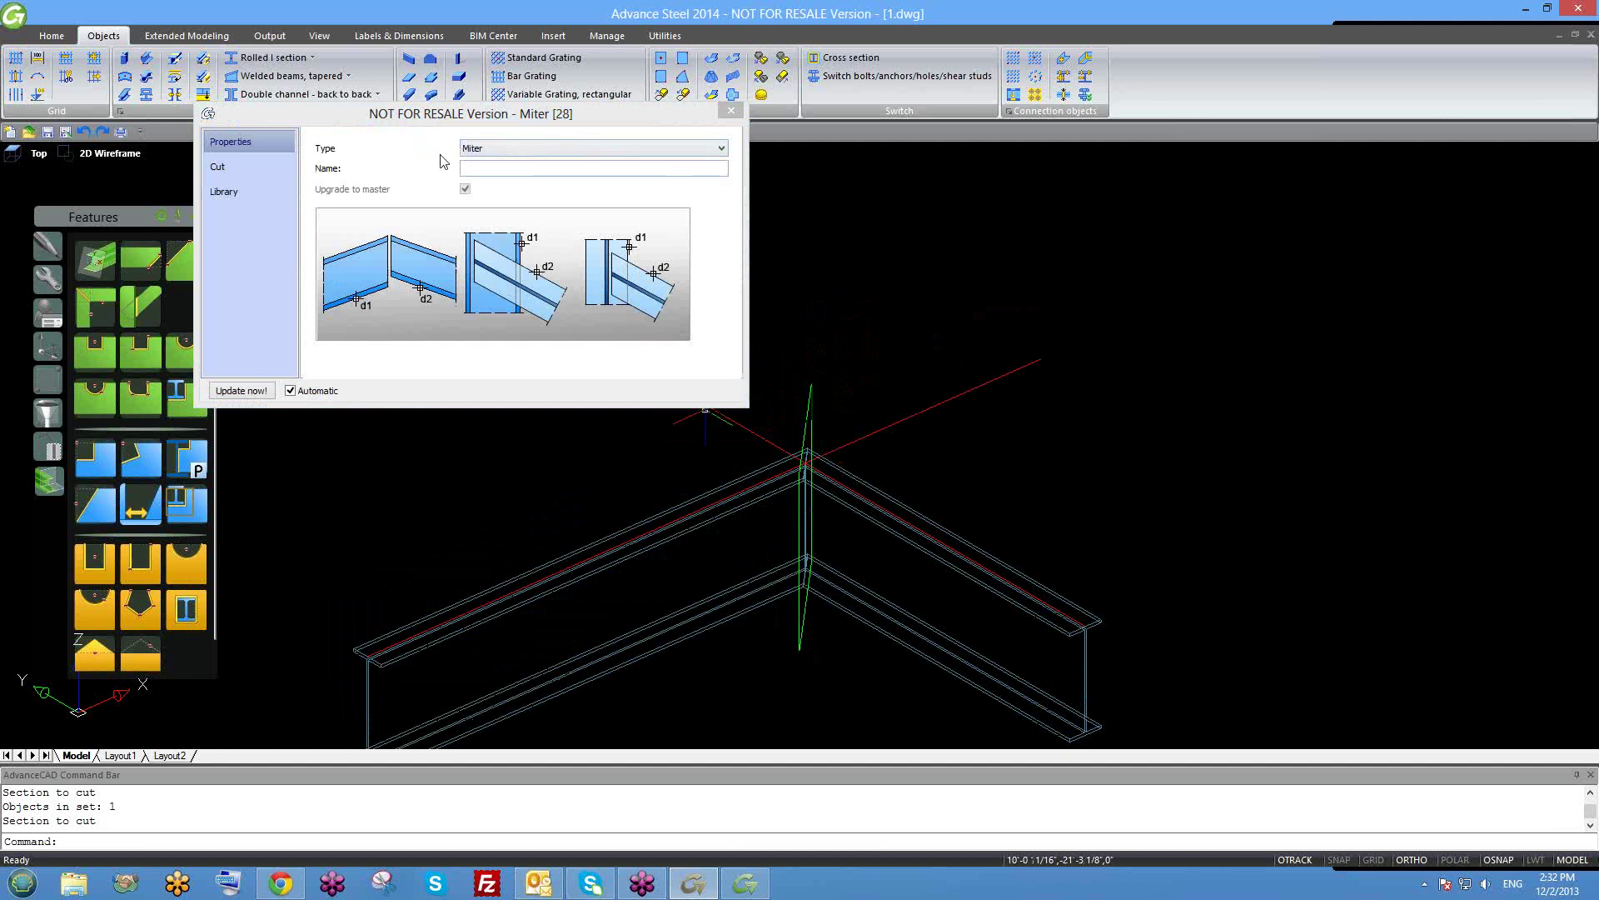
Change the joint type to Saw cut - Flange and inspect the cut where the beams meet.
click(485, 150)
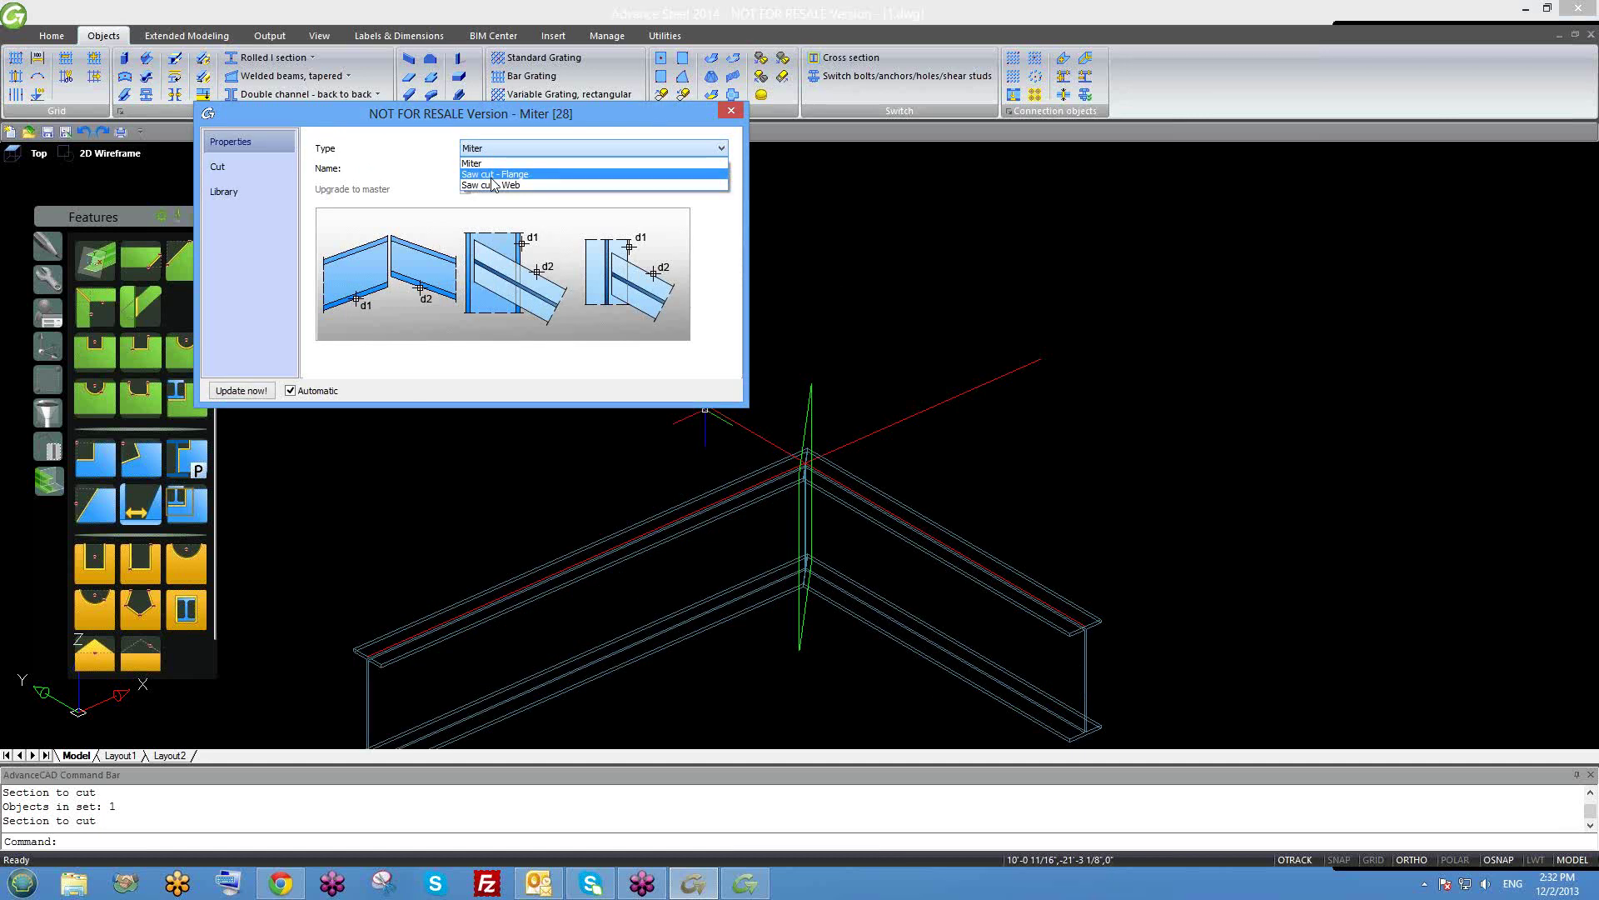
click(494, 174)
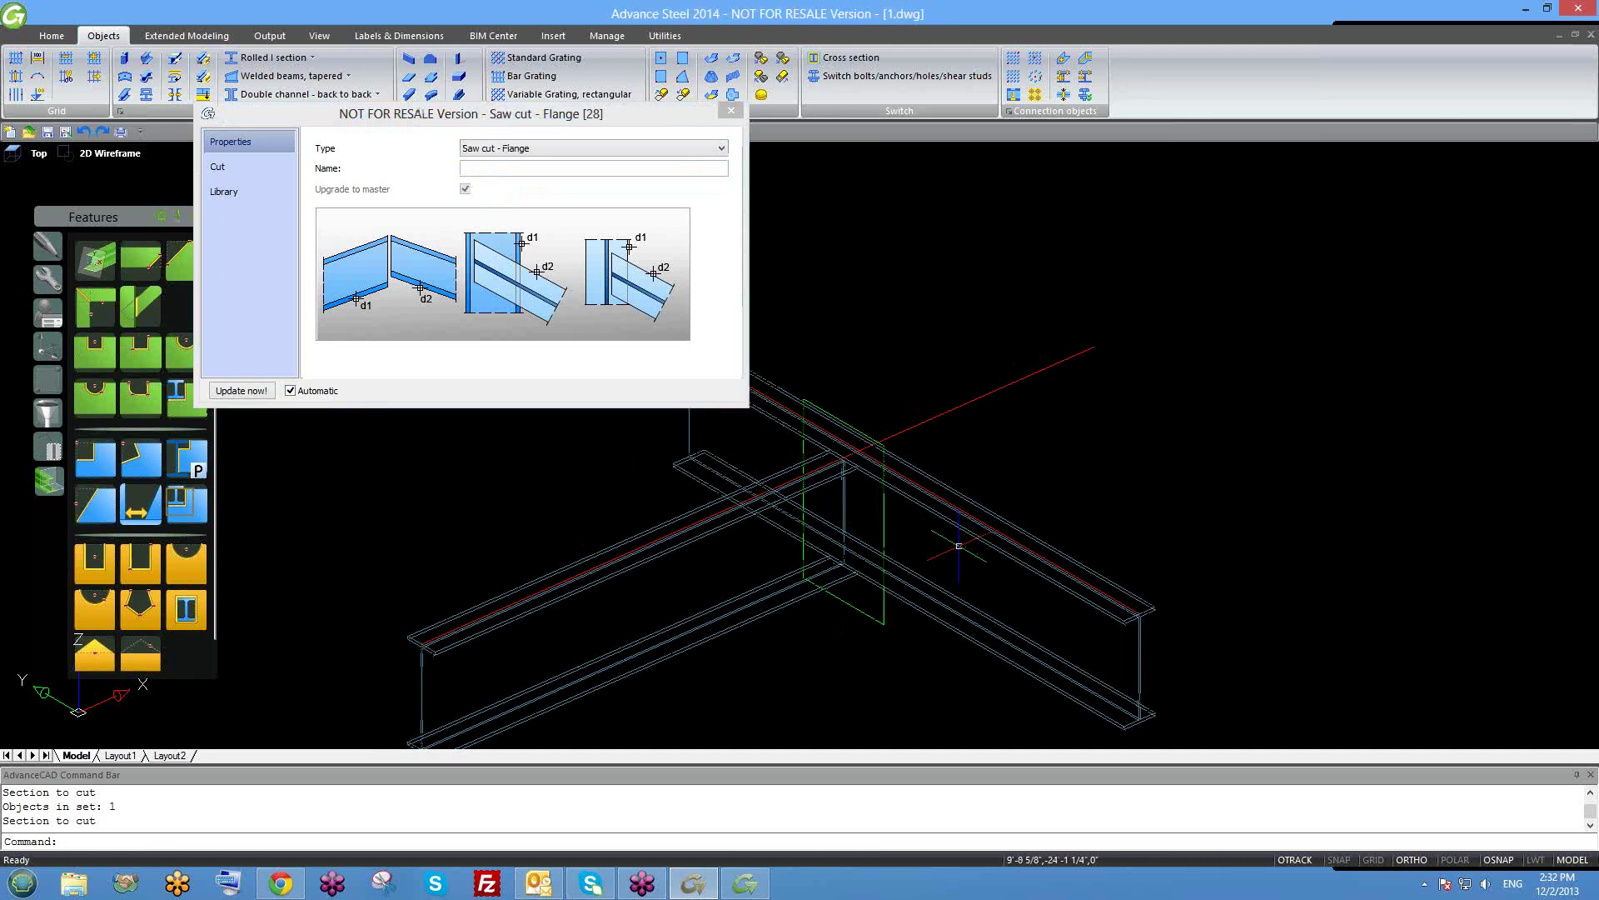
scroll(867, 466, up, 2)
scroll(865, 469, up, 2)
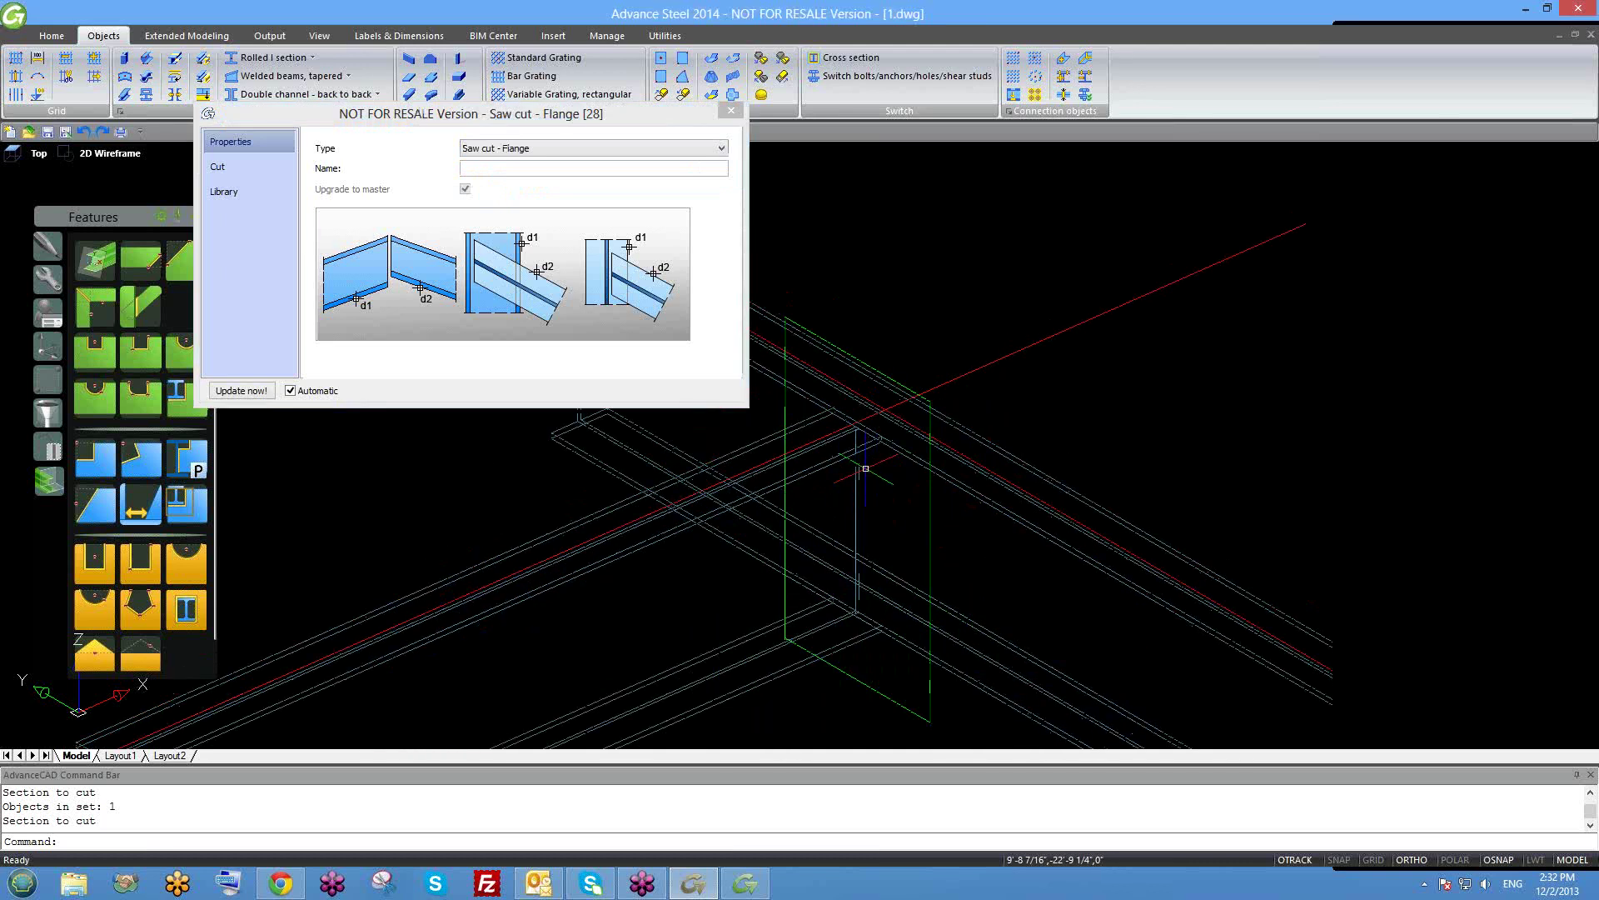
Change the joint type to Saw cut - Web and examine the resulting cut where the two beams meet.
scroll(865, 468, down, 1)
scroll(887, 510, down, 2)
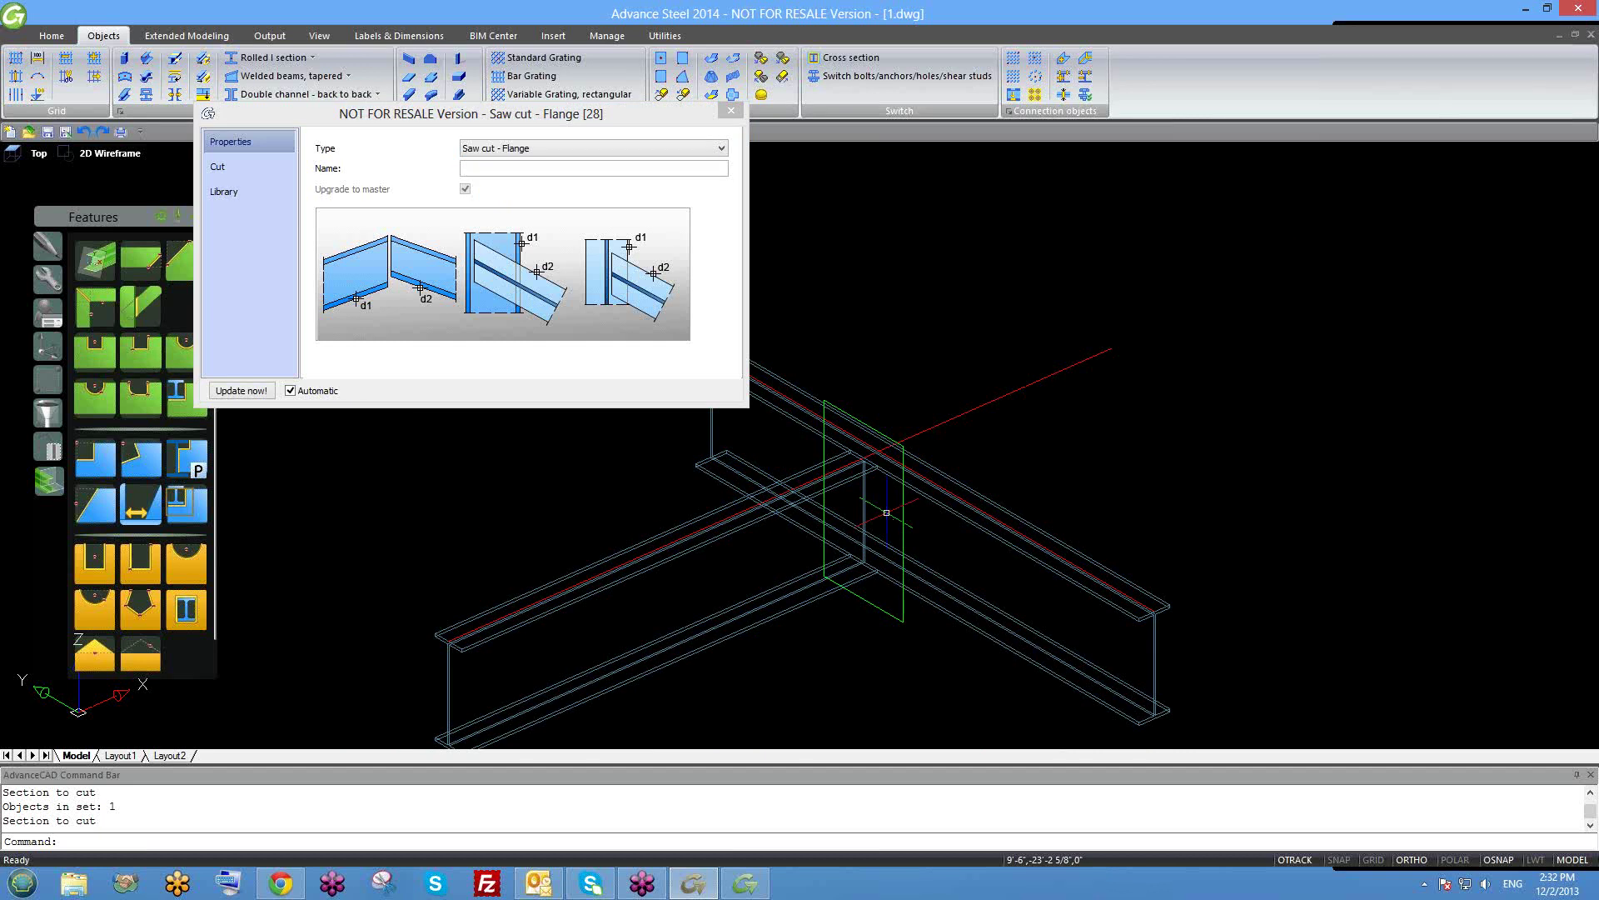
scroll(886, 512, up, 2)
scroll(855, 450, down, 2)
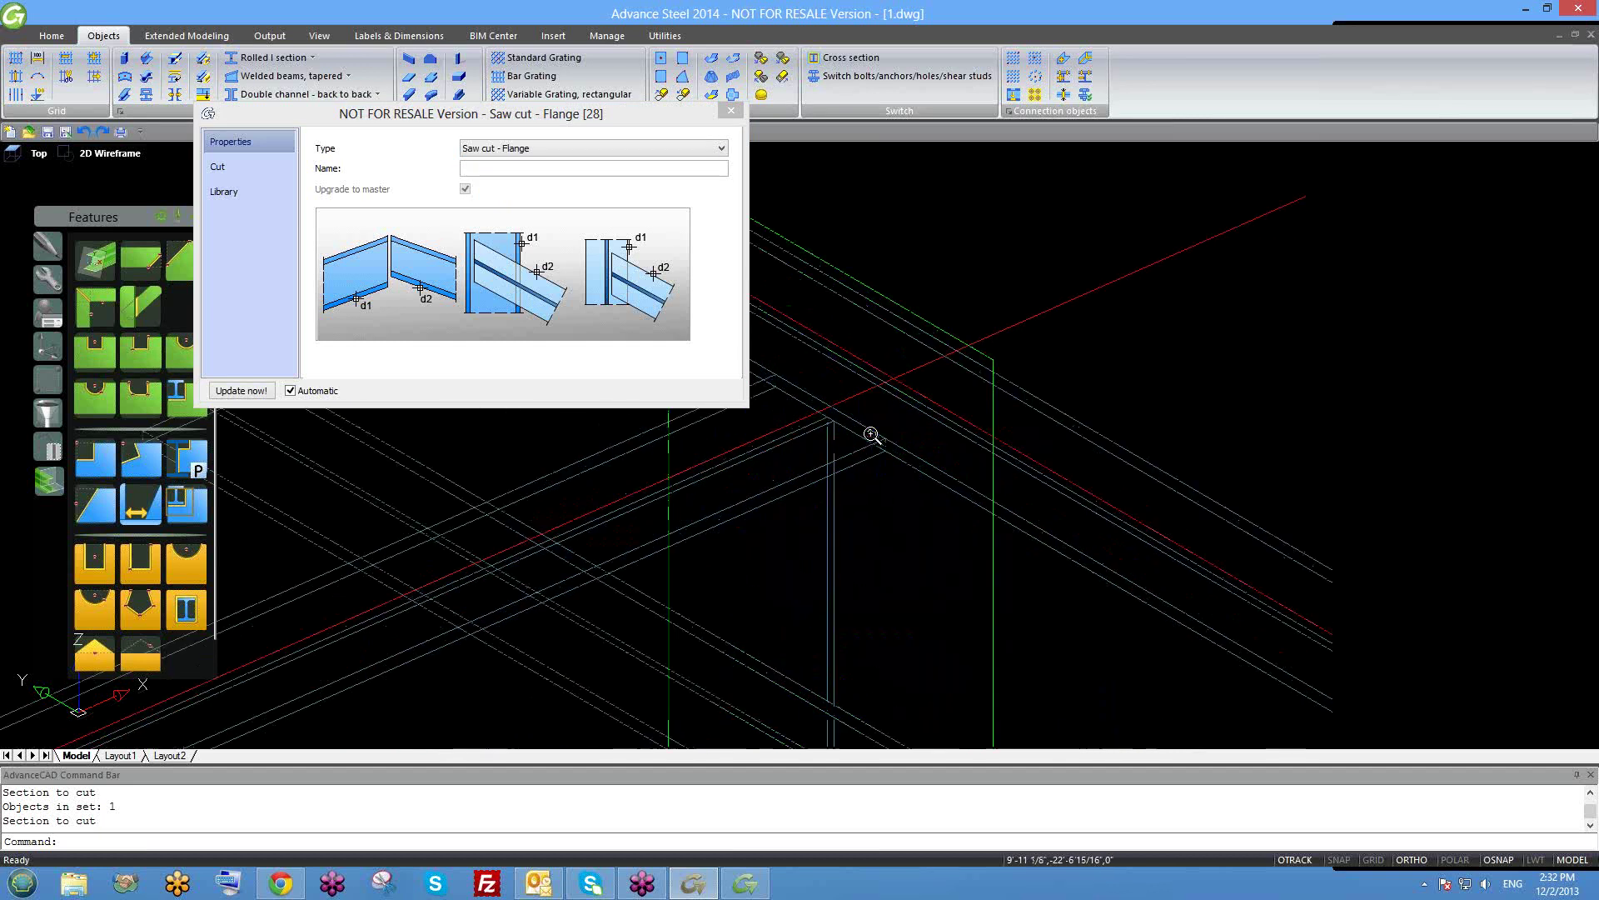
scroll(863, 453, up, 2)
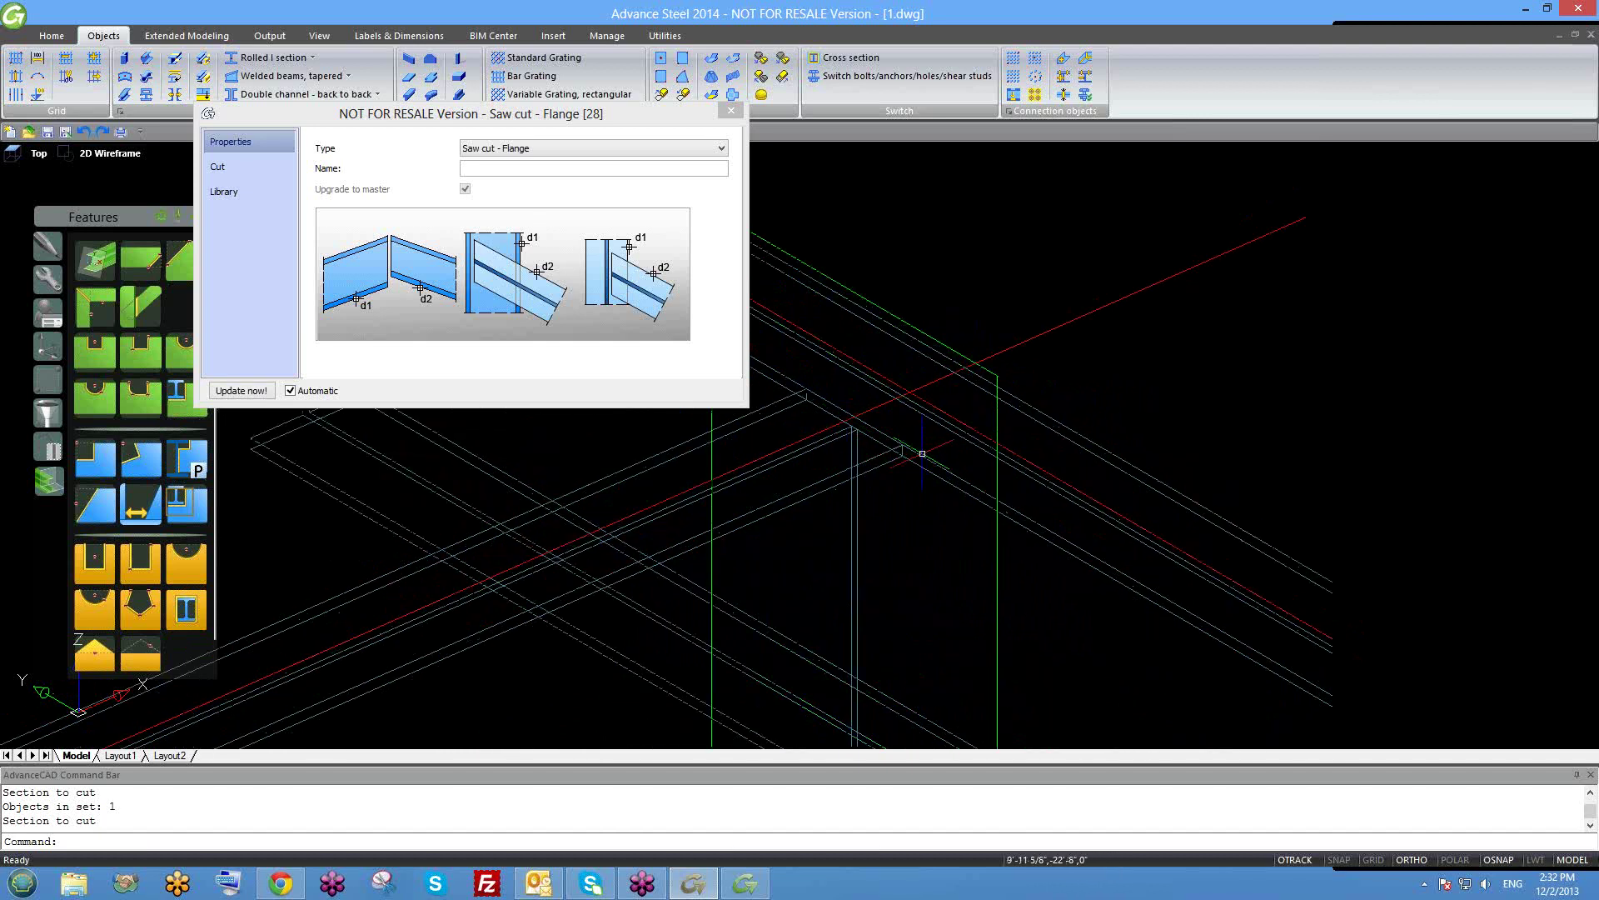
scroll(923, 452, down, 2)
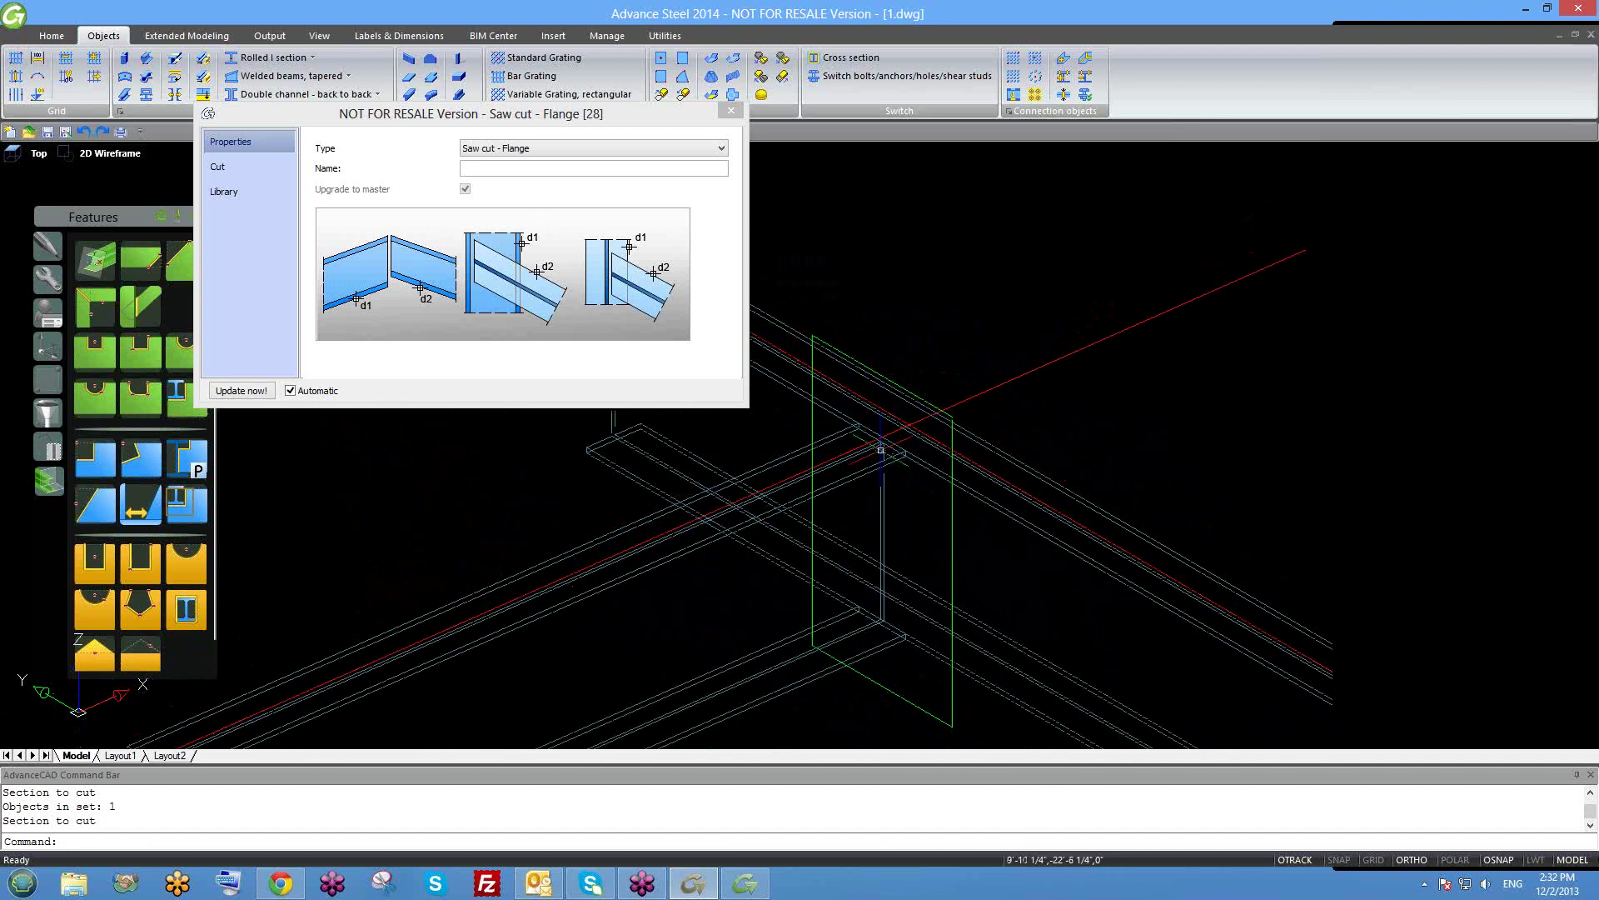
click(530, 150)
click(528, 180)
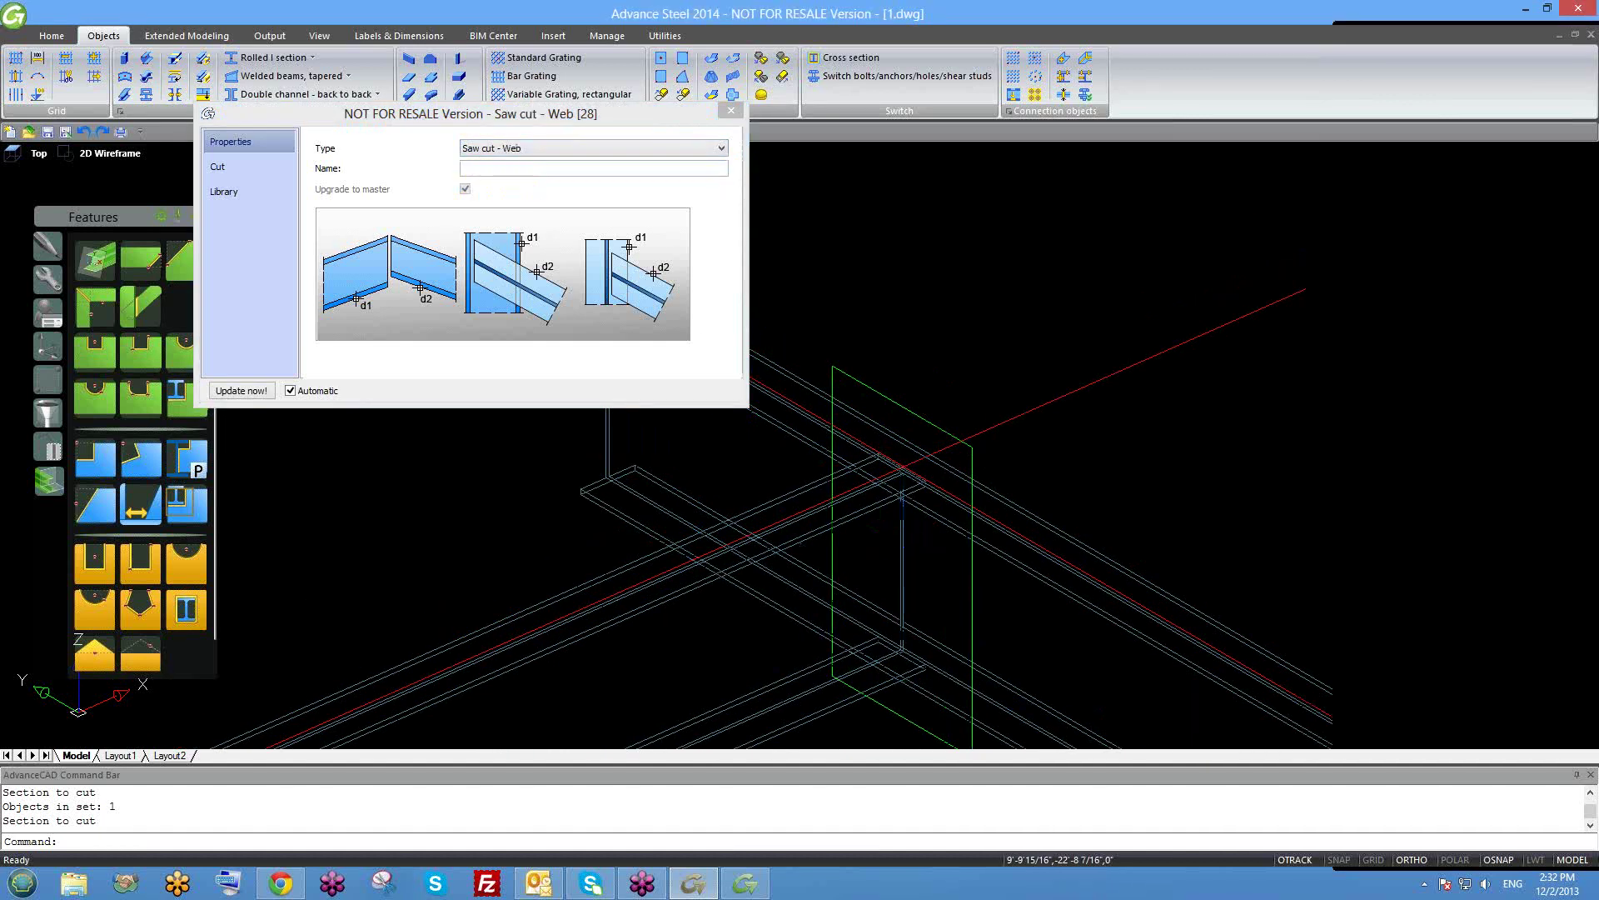
scroll(900, 437, up, 3)
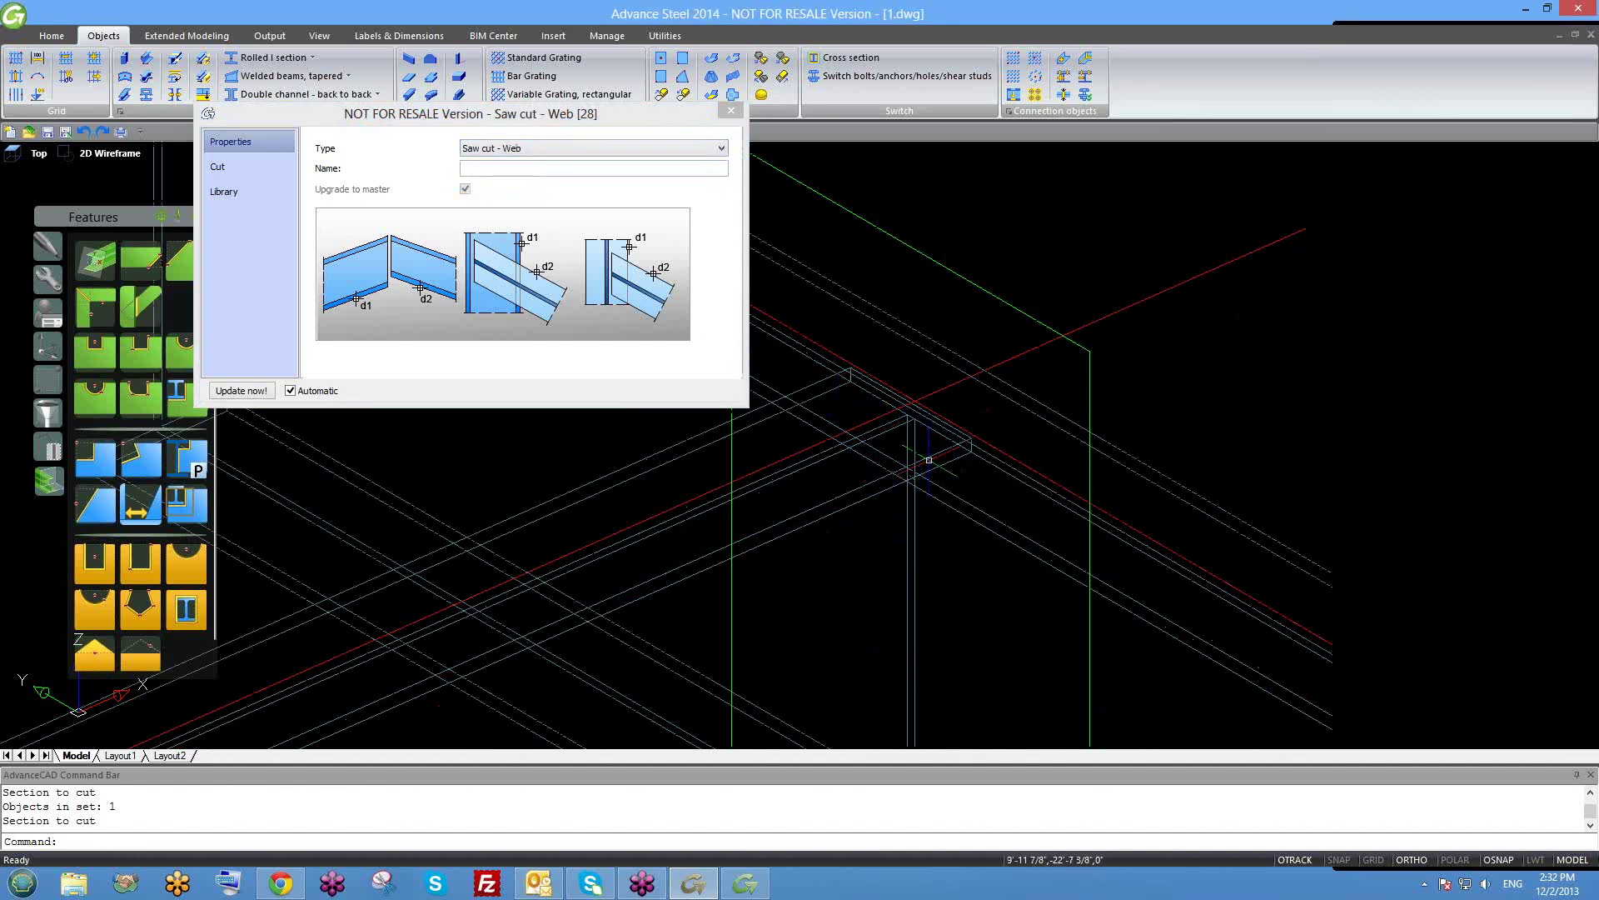
scroll(929, 442, up, 2)
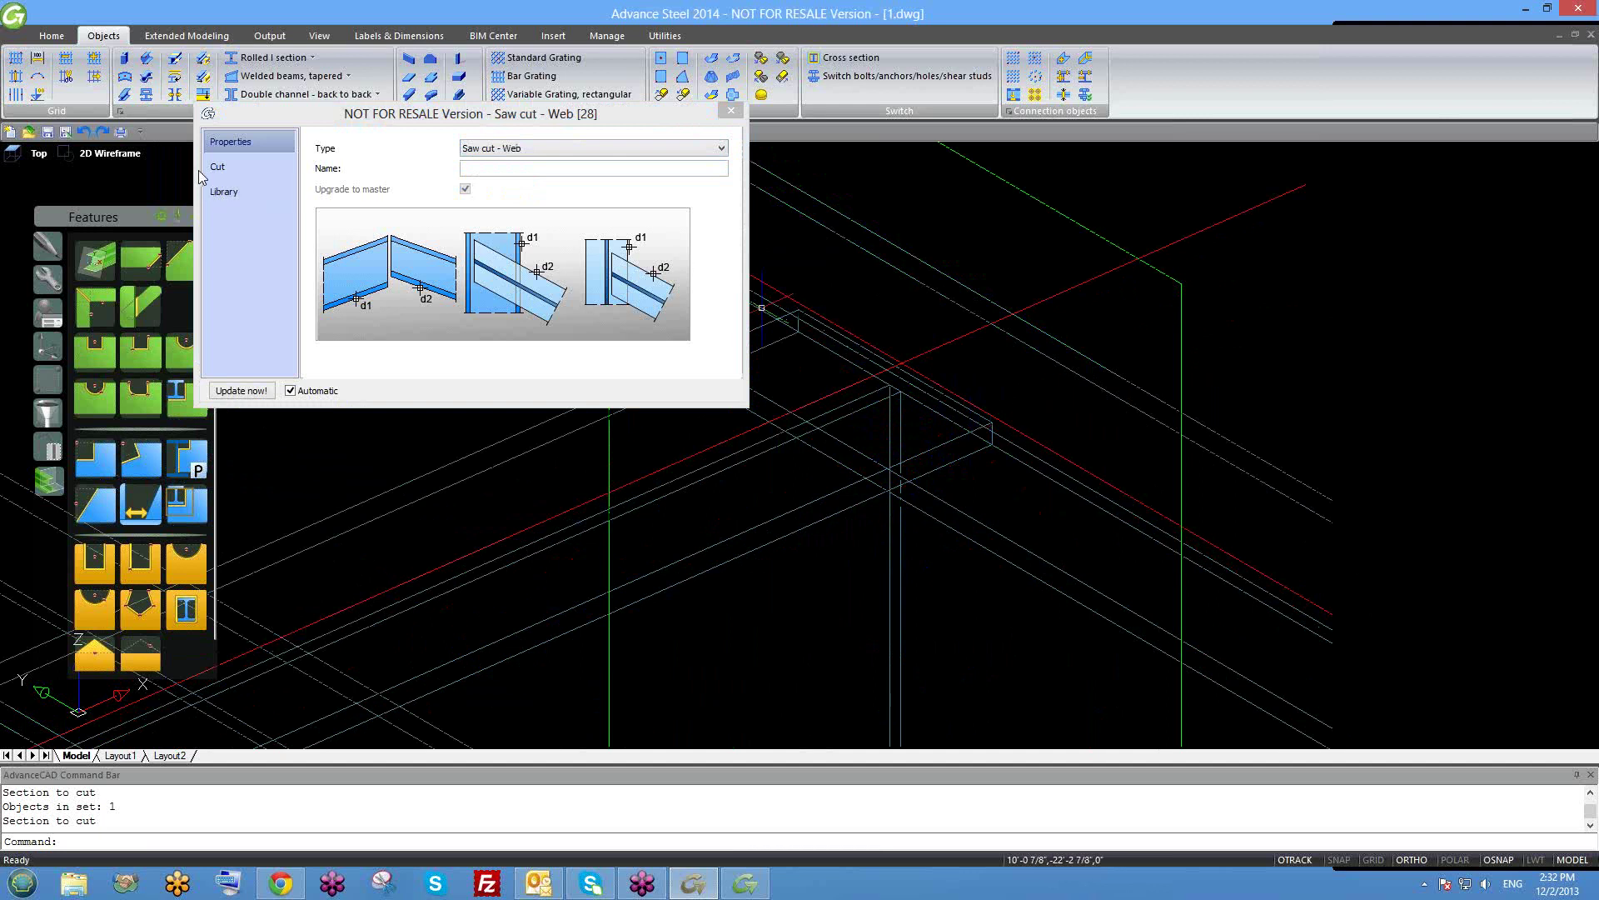
Enable weld creation in the saw cut settings and examine the weld where the cut beam meets the other beam's web.
click(227, 167)
click(235, 143)
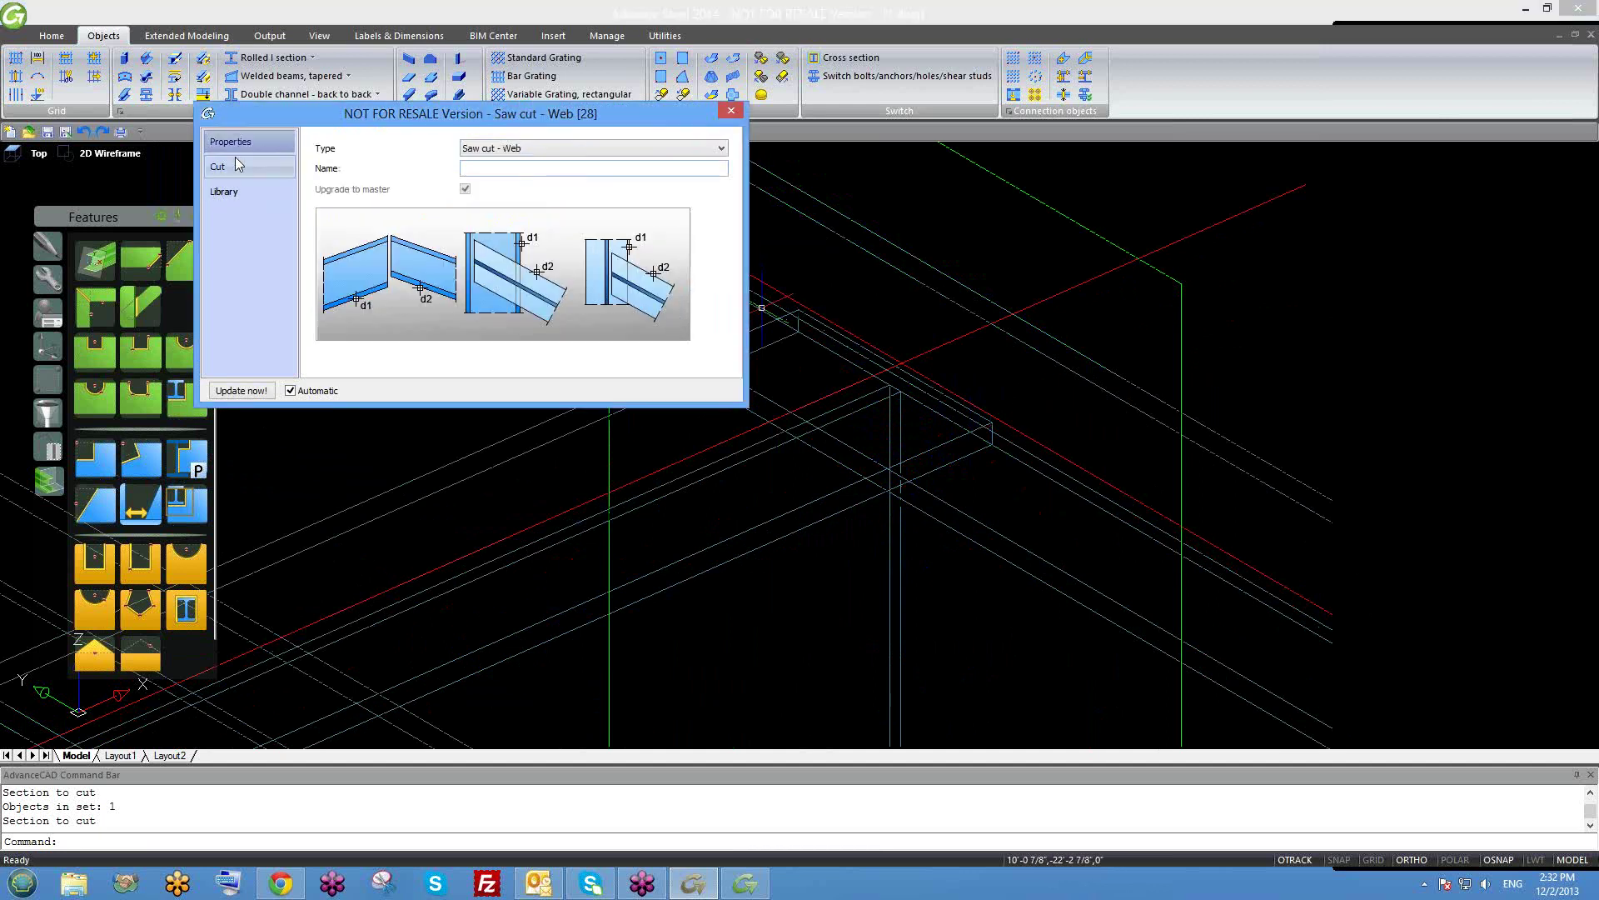
click(225, 165)
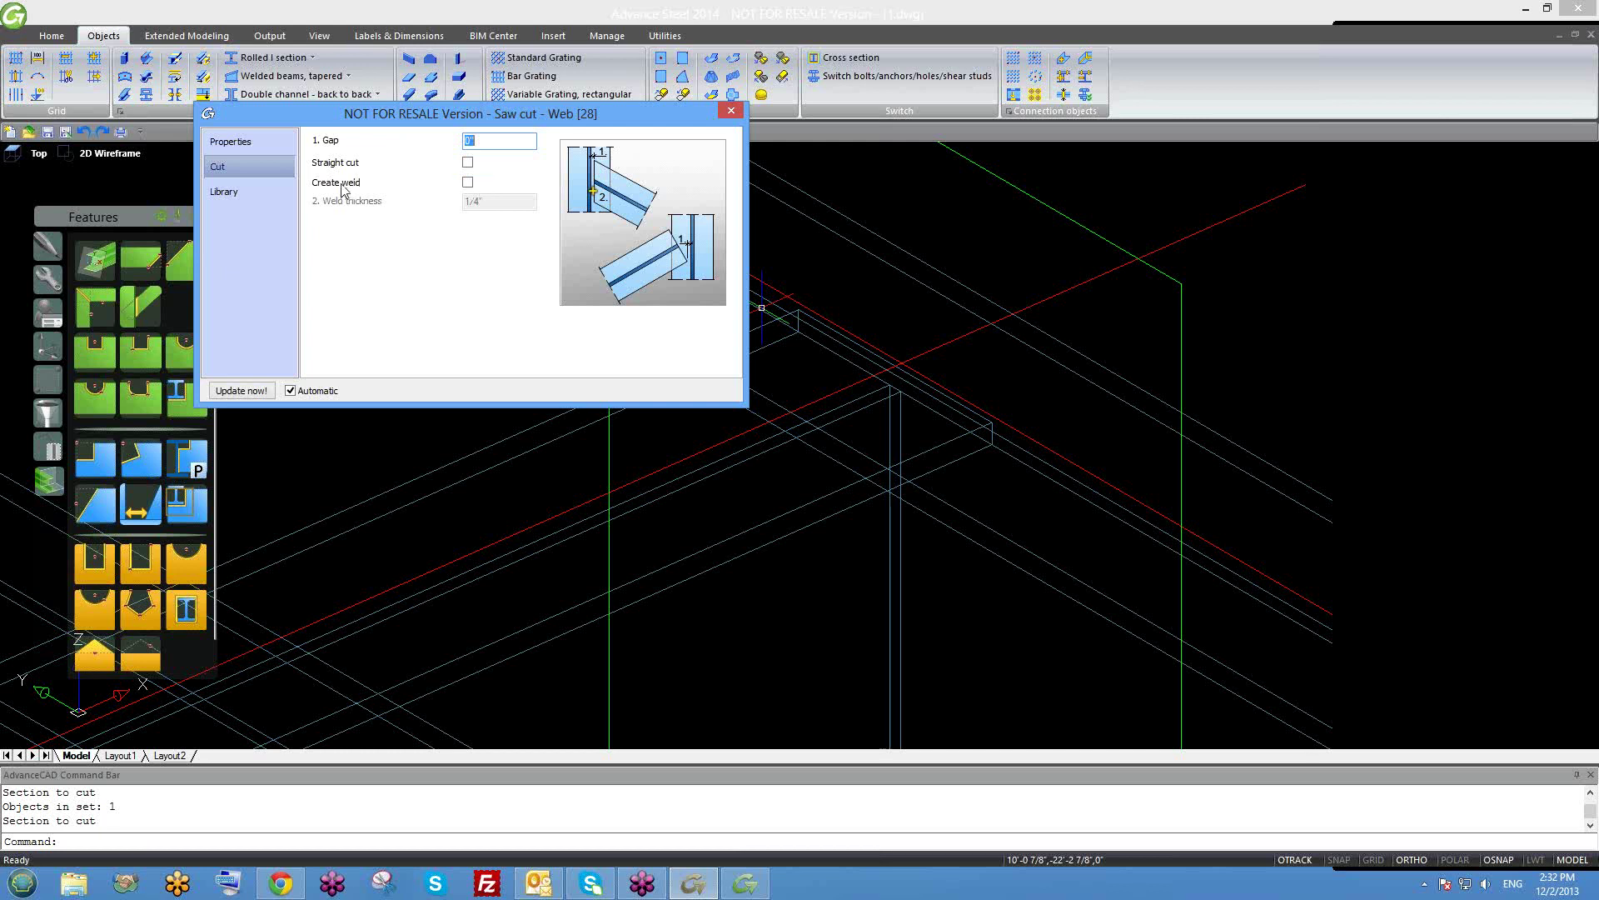
click(469, 184)
scroll(971, 587, down, 3)
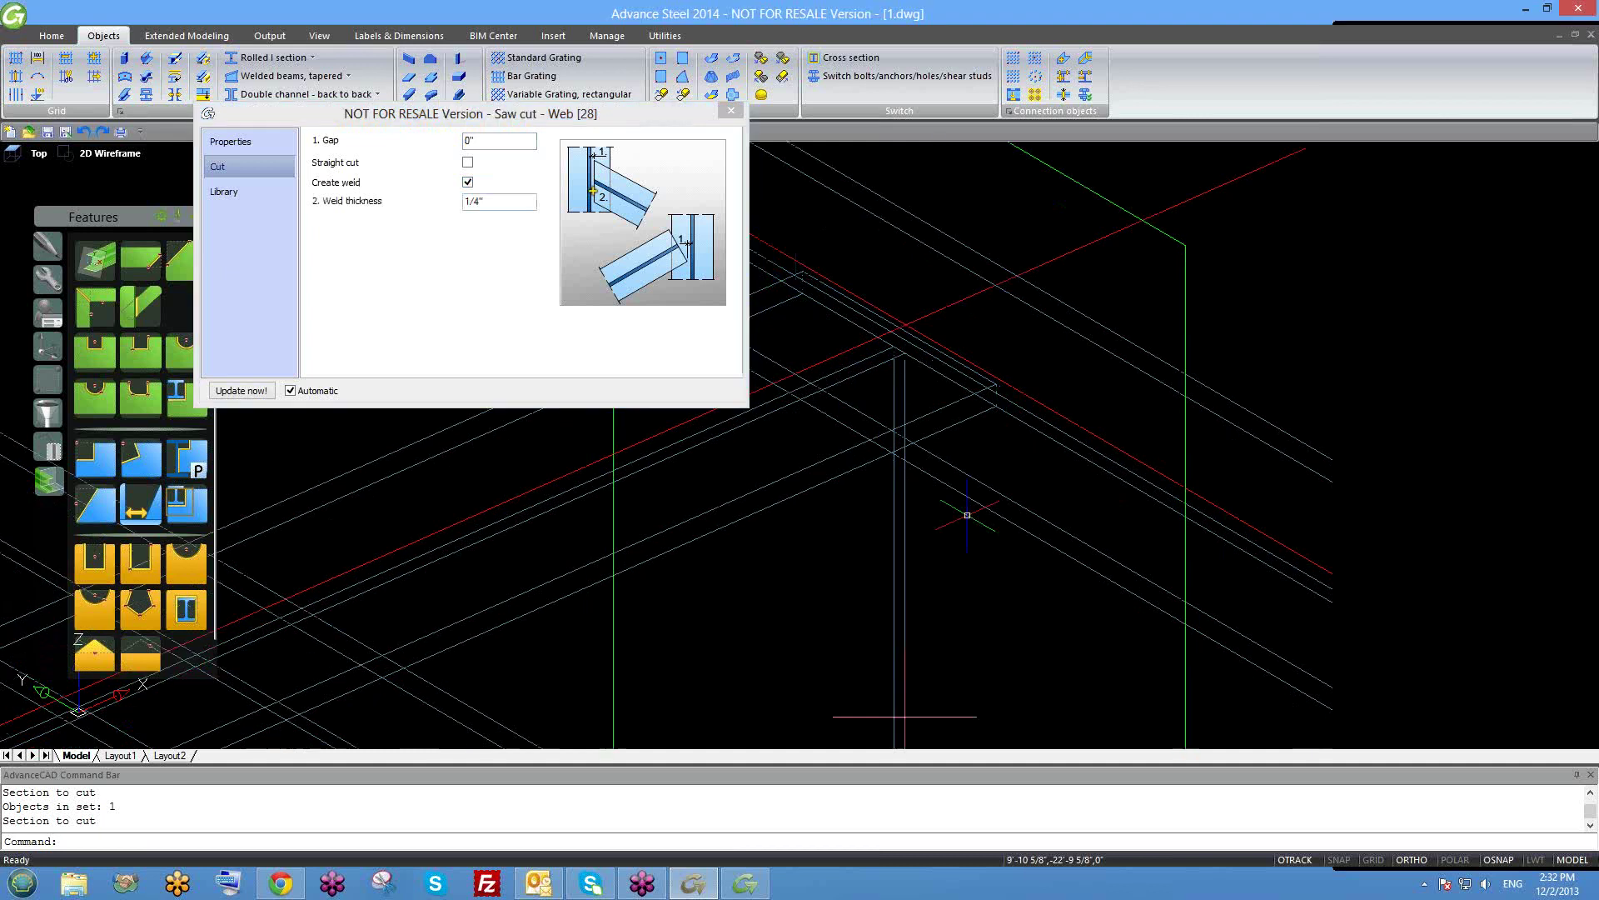
scroll(965, 633, up, 2)
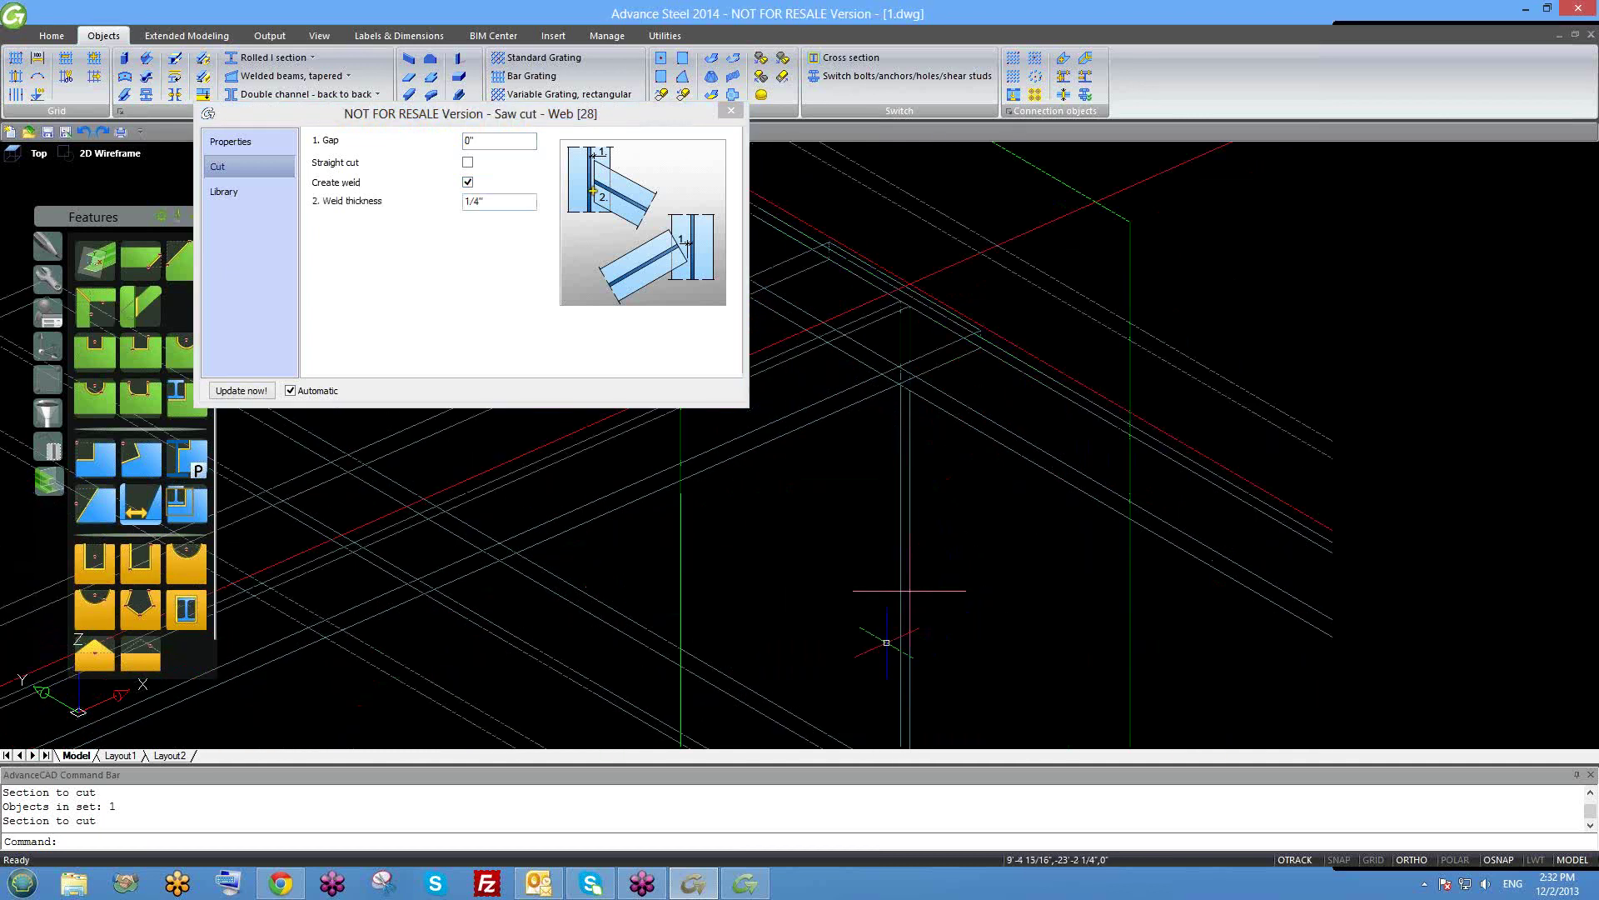
scroll(874, 575, up, 2)
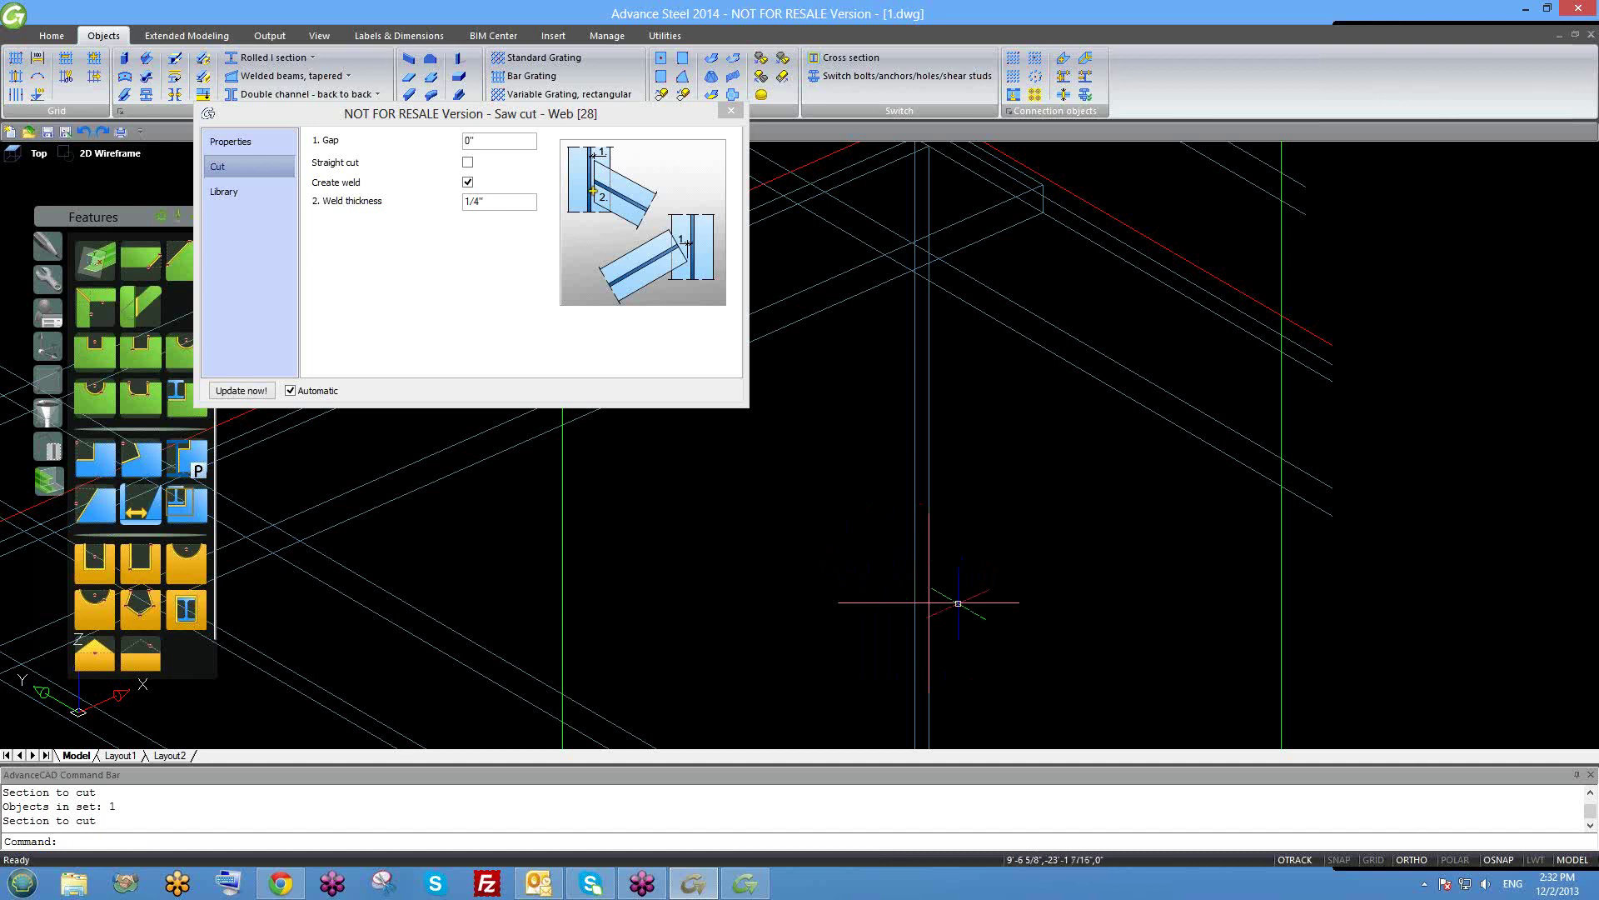
middle_drag(950, 600, 943, 552)
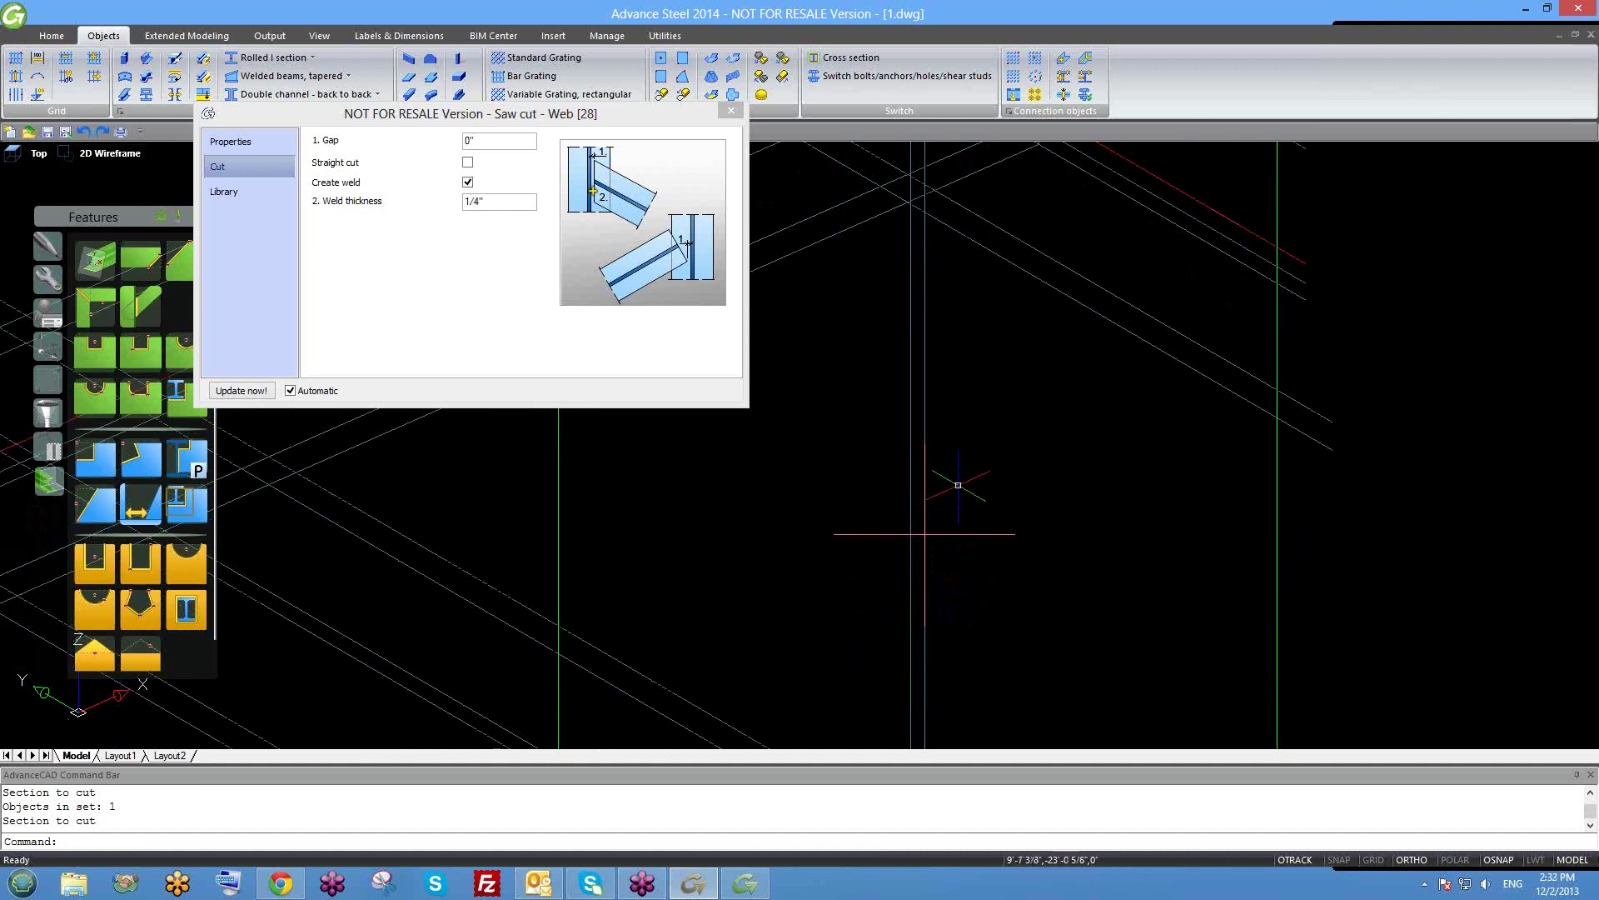
scroll(971, 504, down, 3)
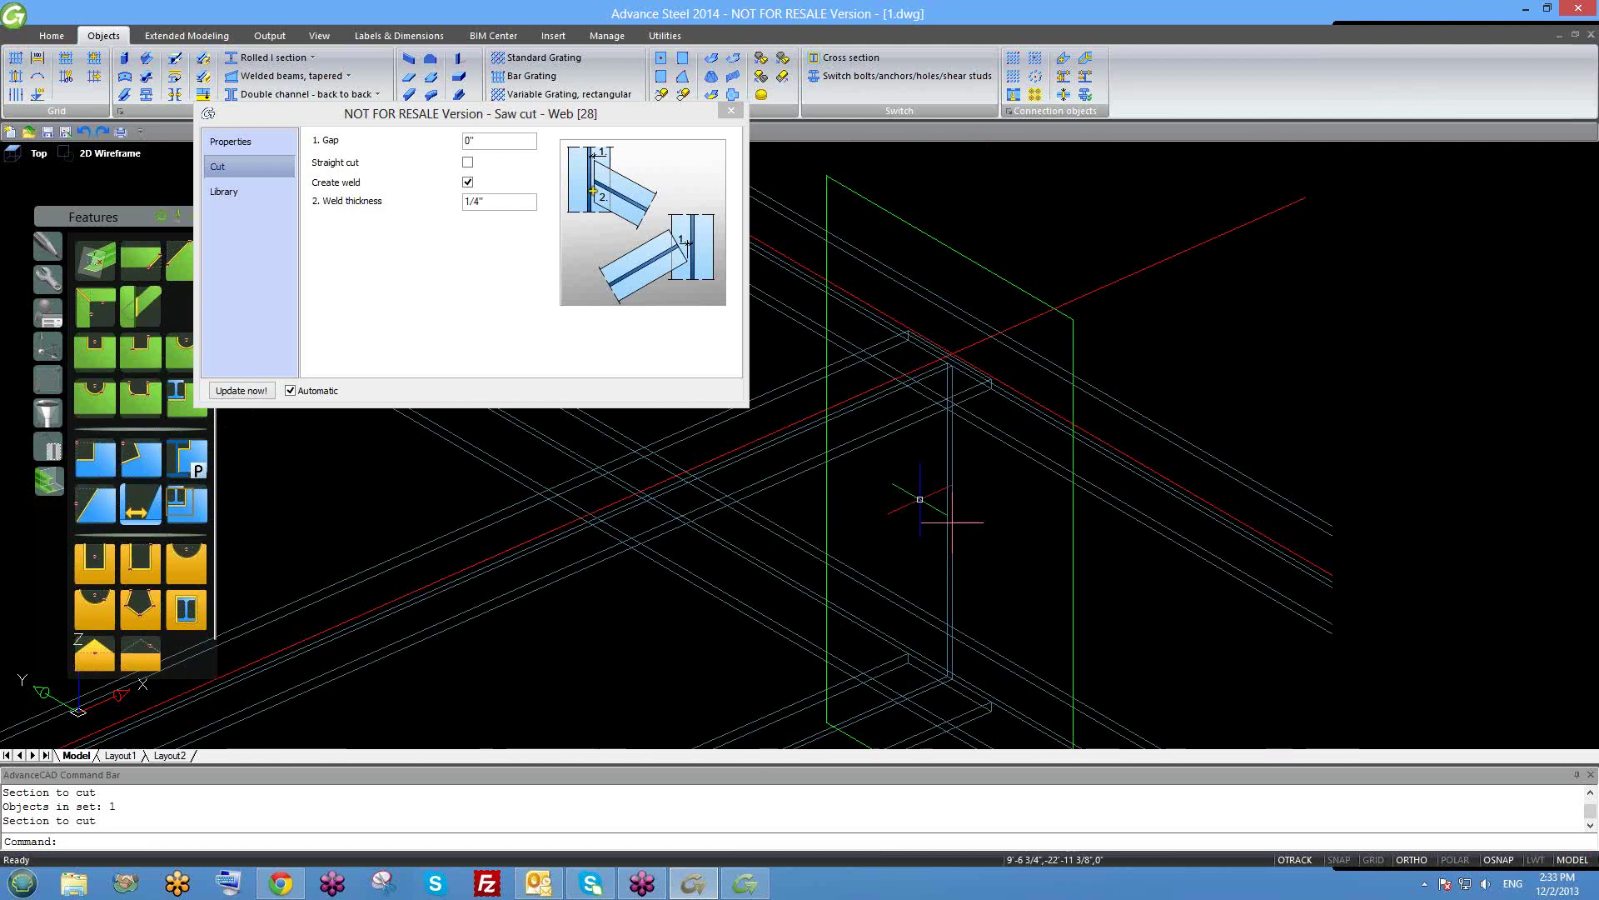
scroll(929, 529, up, 3)
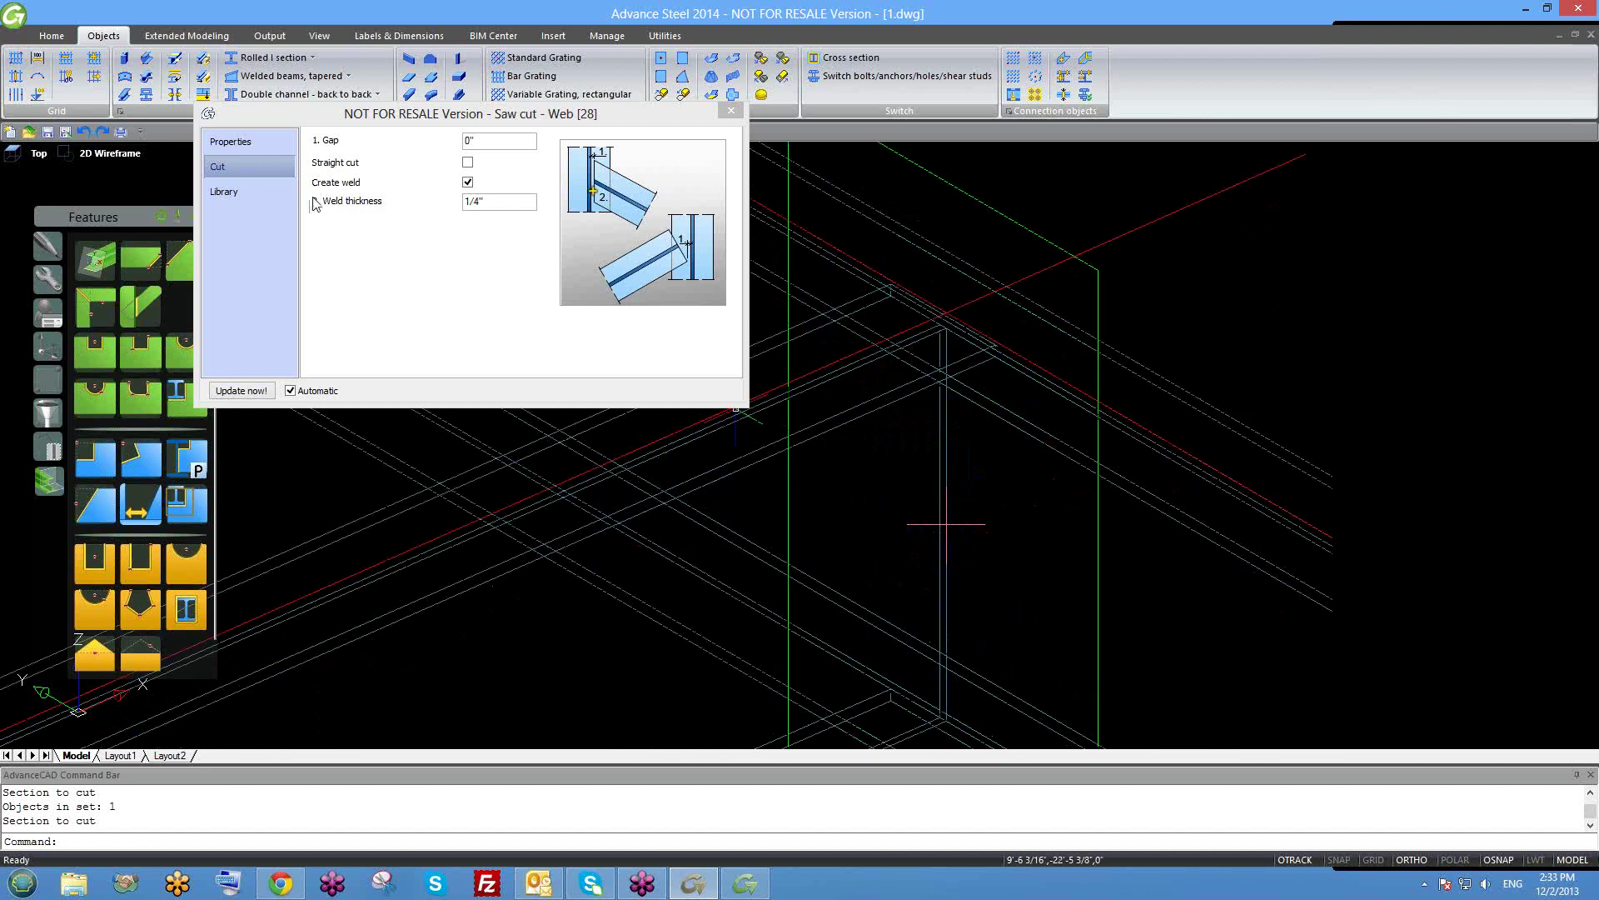
Review the saw cut joint's weld thickness and library of saved values, and close the joint properties.
drag(533, 202, 444, 209)
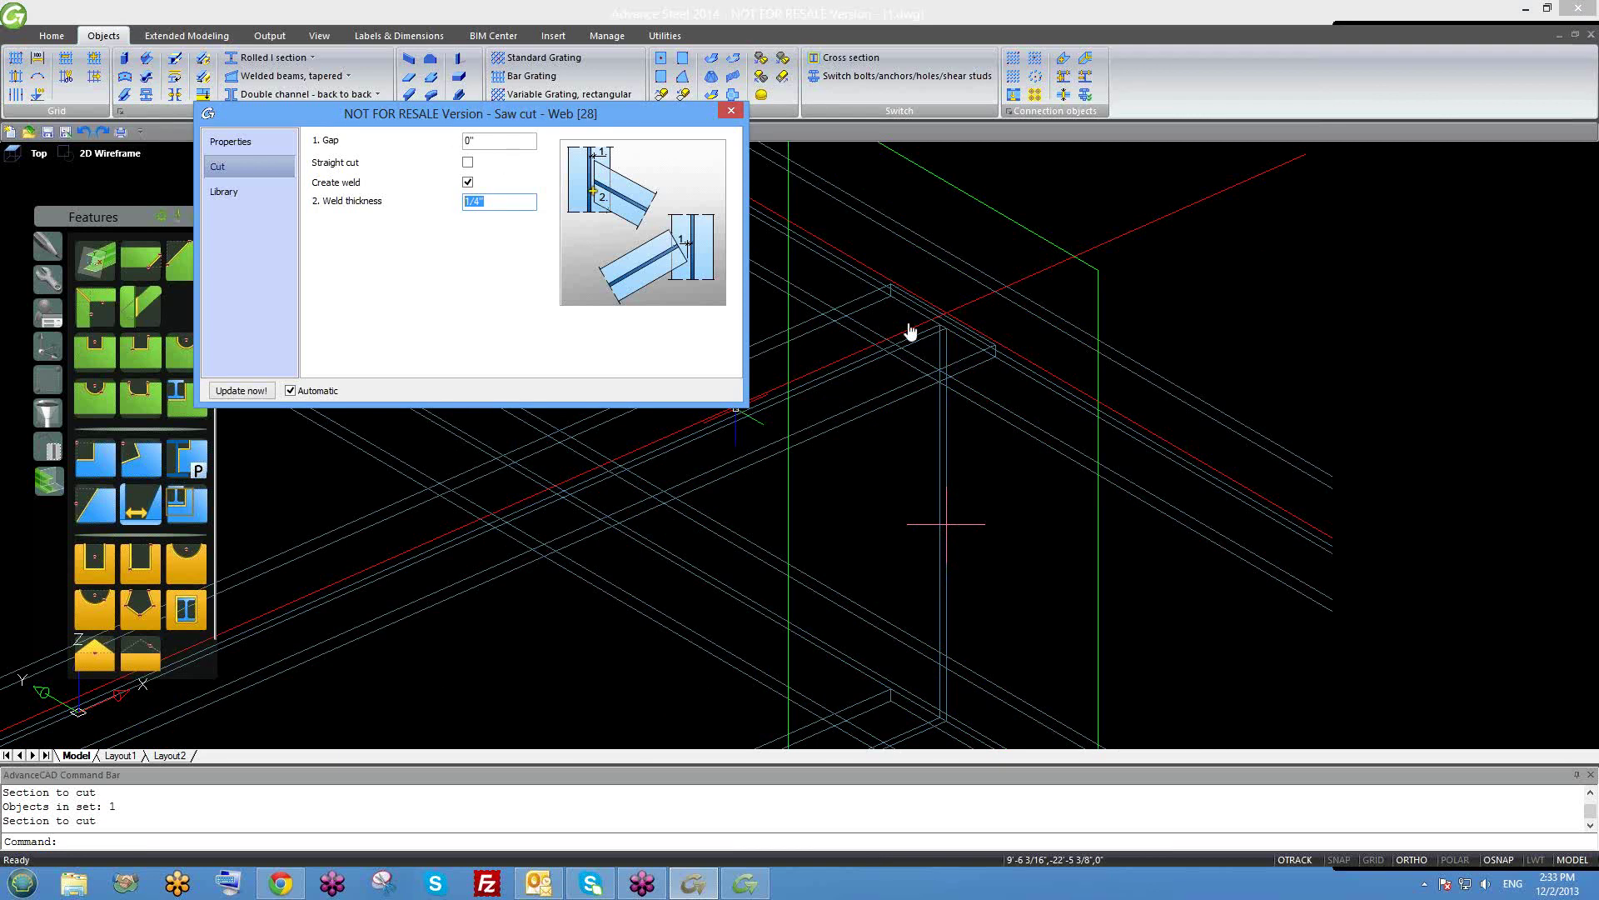
middle_drag(908, 318, 908, 330)
scroll(908, 330, down, 2)
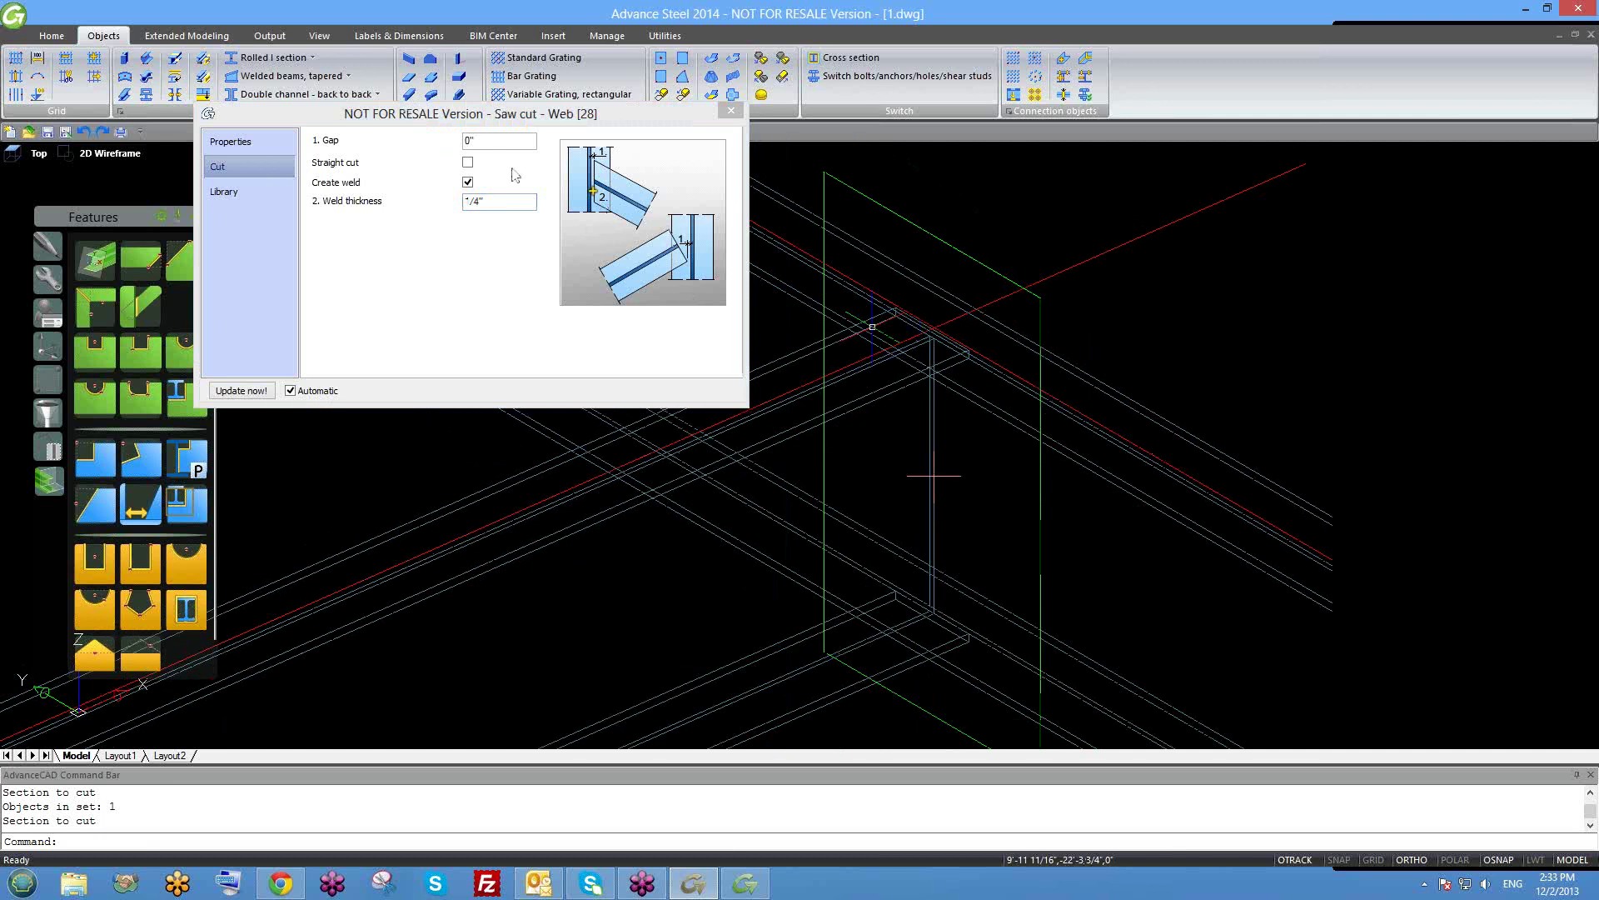
click(225, 192)
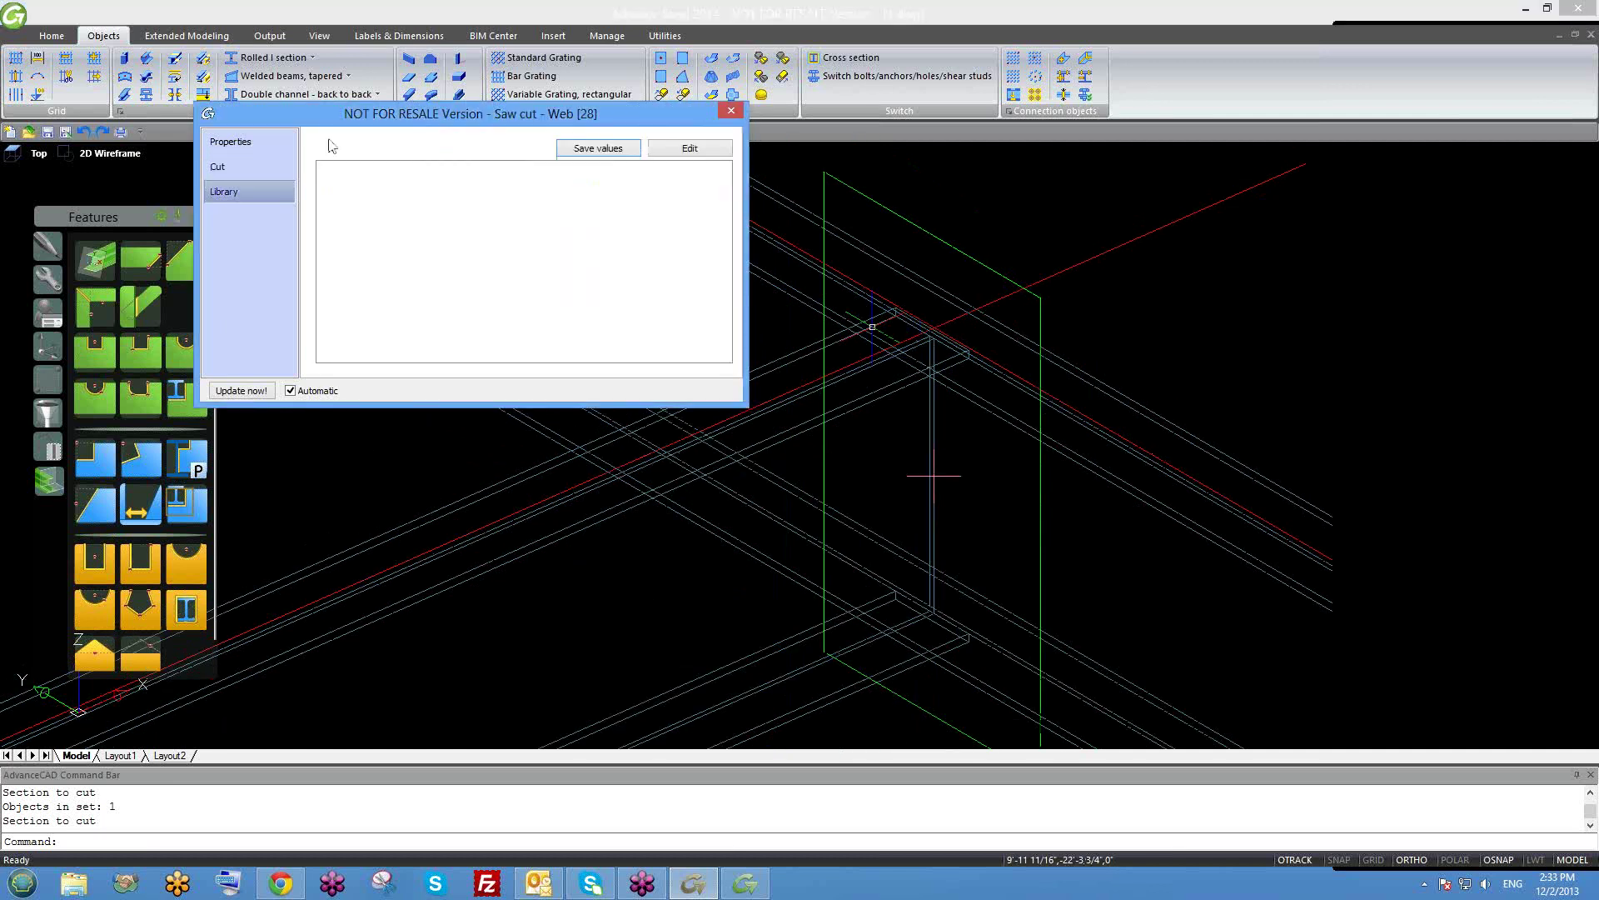
click(232, 168)
click(248, 194)
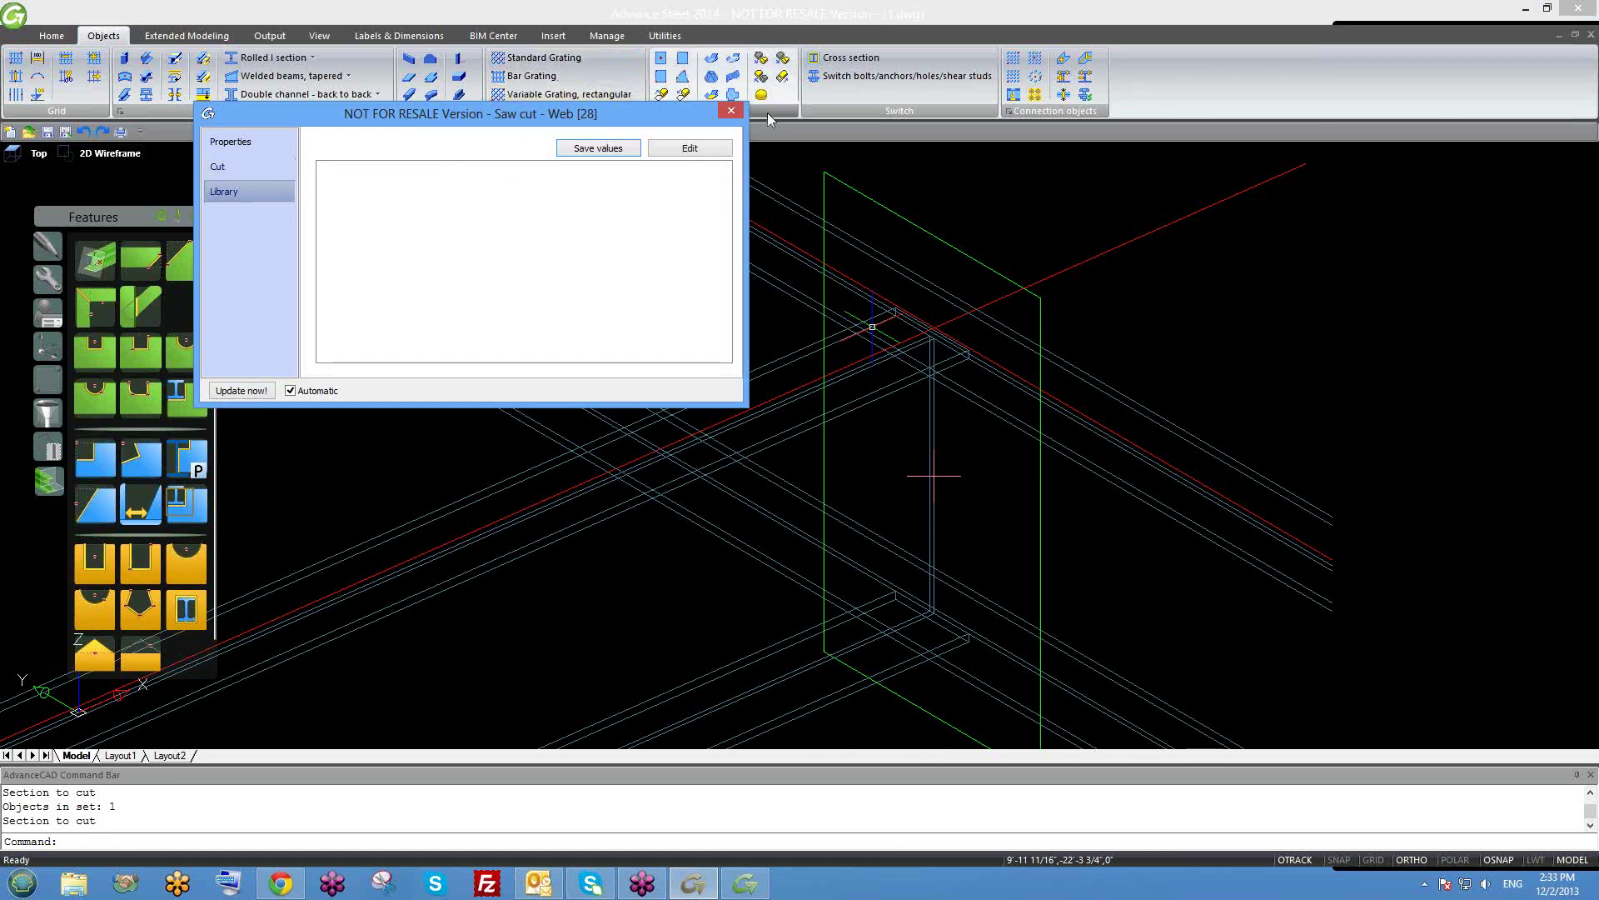
click(730, 115)
scroll(1015, 480, down, 5)
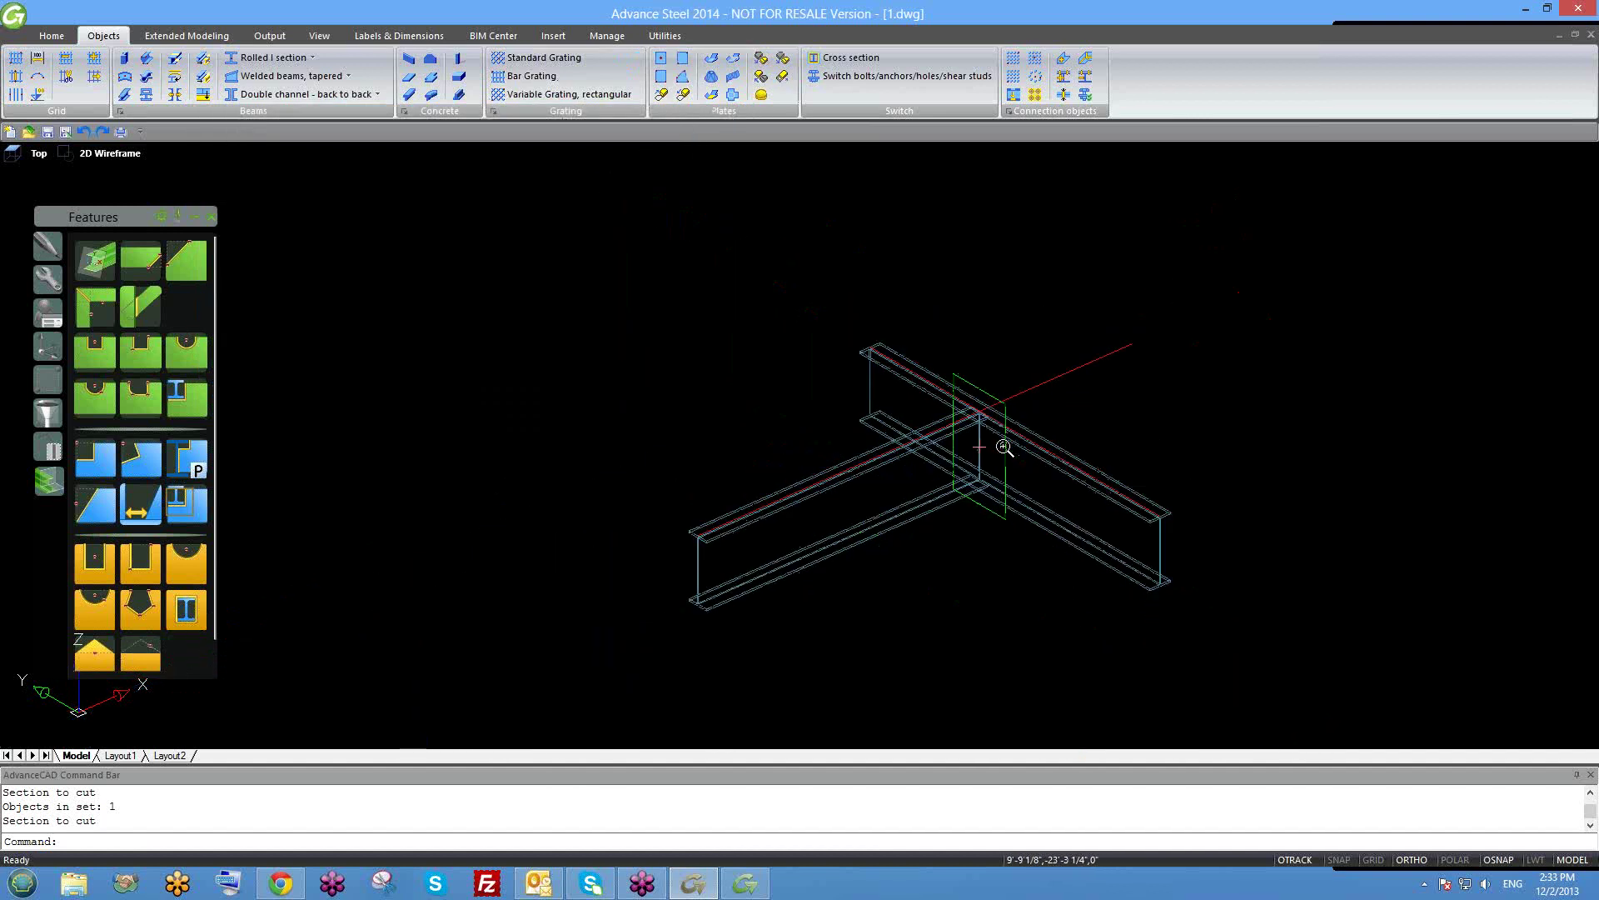
mouse_move(1014, 481)
shift+middle_down()
mouse_move(1142, 464)
mouse_move(1089, 453)
mouse_move(1071, 478)
mouse_move(1018, 474)
shift+middle_up()
scroll(1016, 391, up, 4)
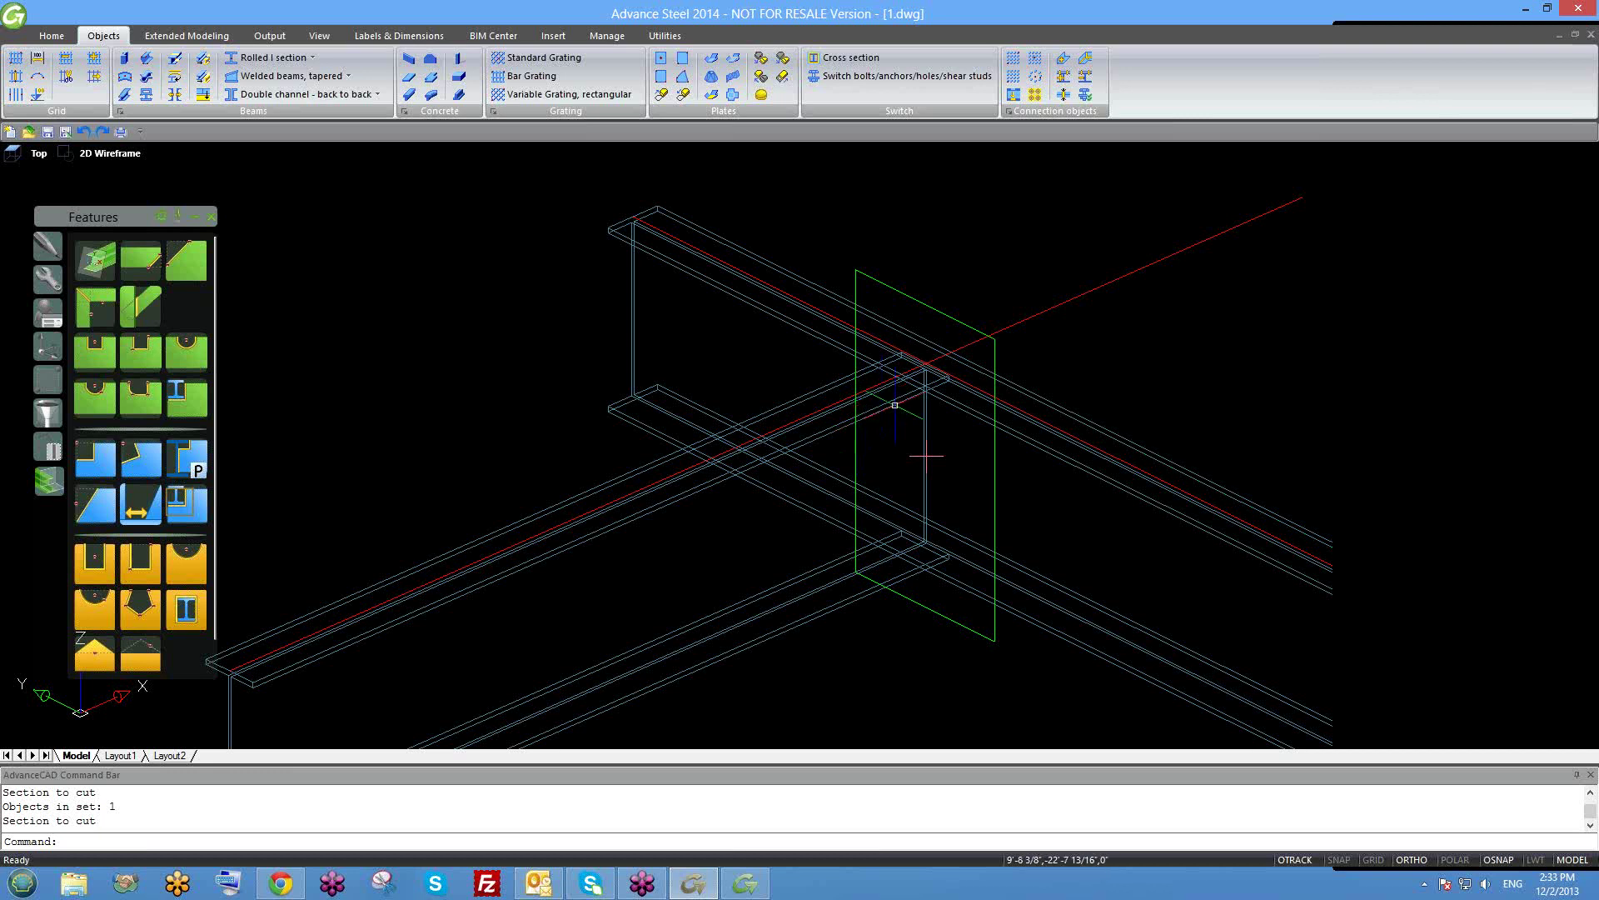
middle_drag(908, 421, 802, 381)
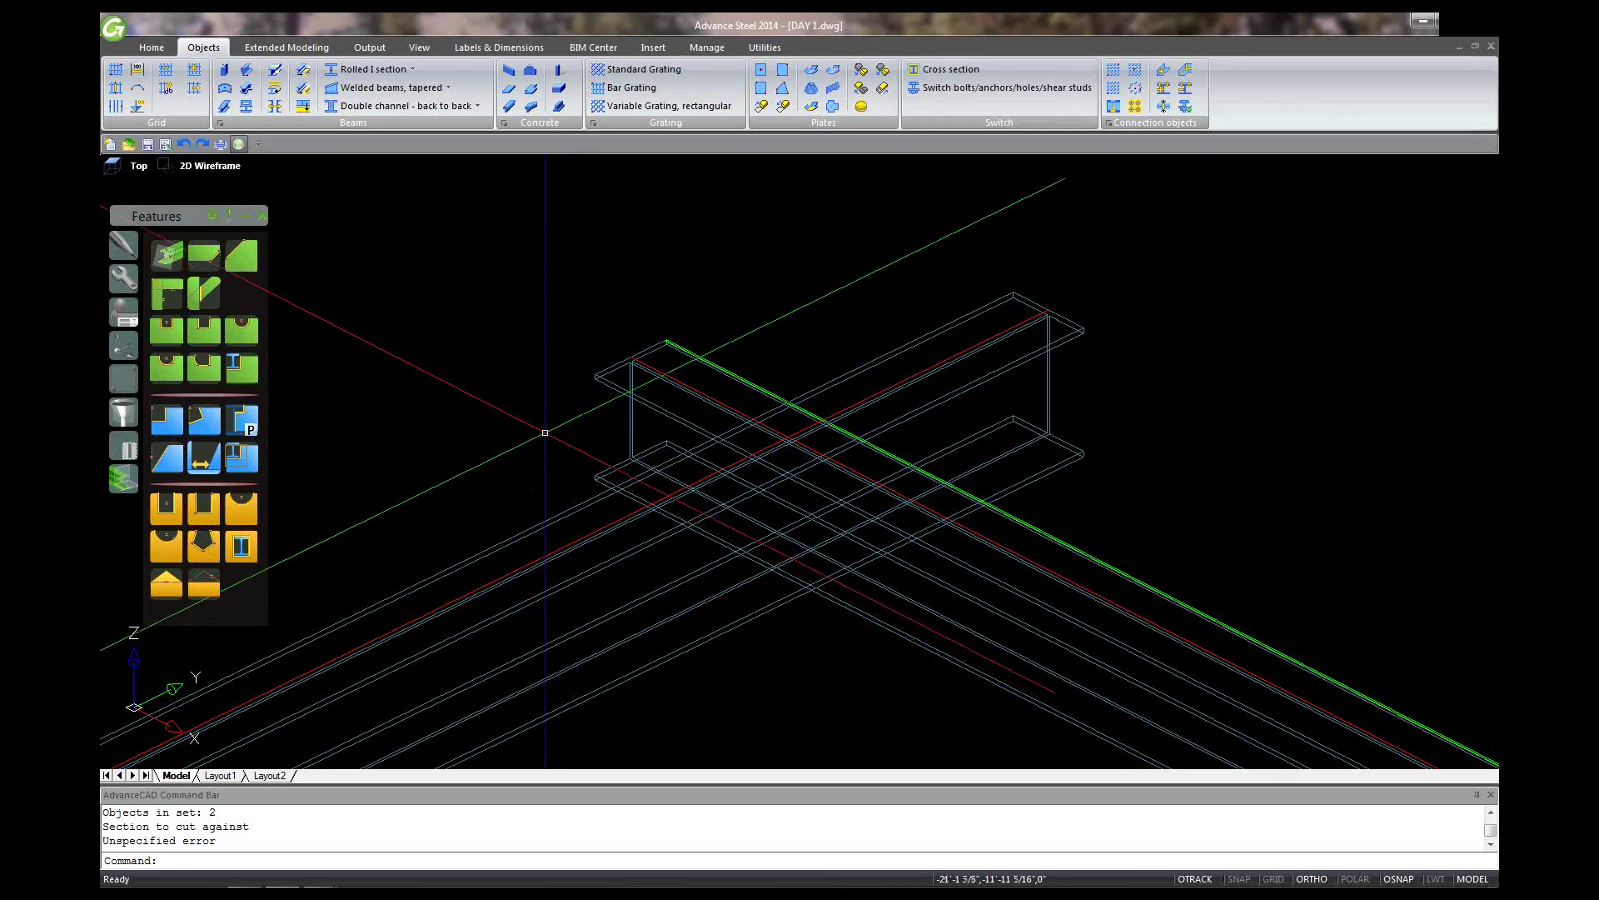
In DAY 1.dwg, create a Miter joint with default values between the two crossing beams, picking their short overhanging ends, and close its properties.
shift+middle_drag(717, 439, 930, 484)
scroll(930, 483, down, 2)
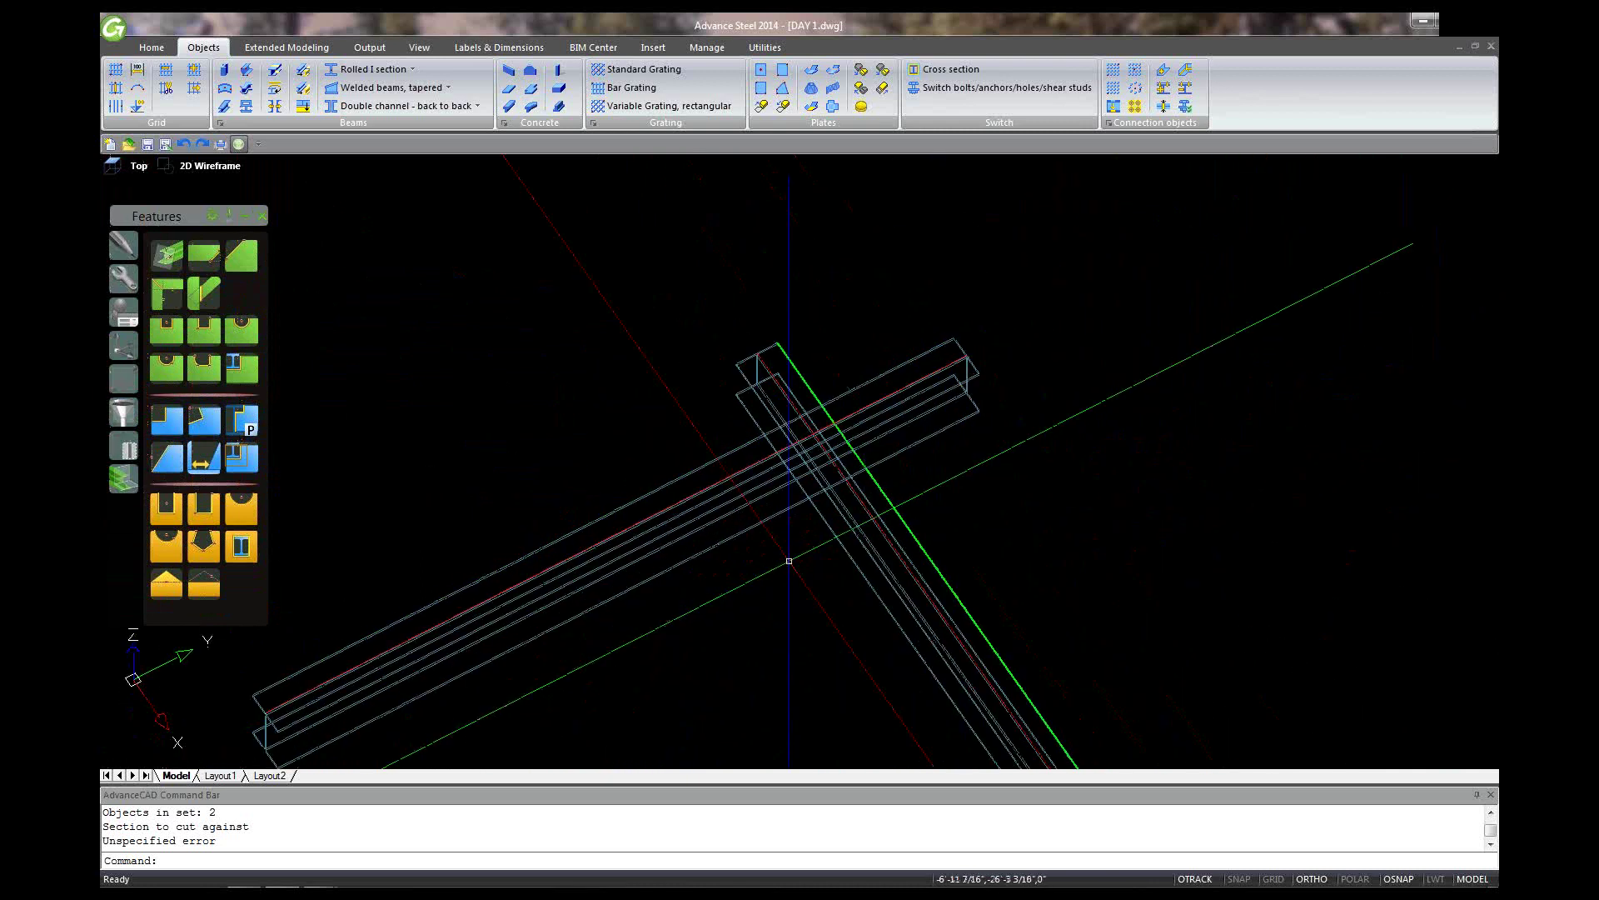
key(Return)
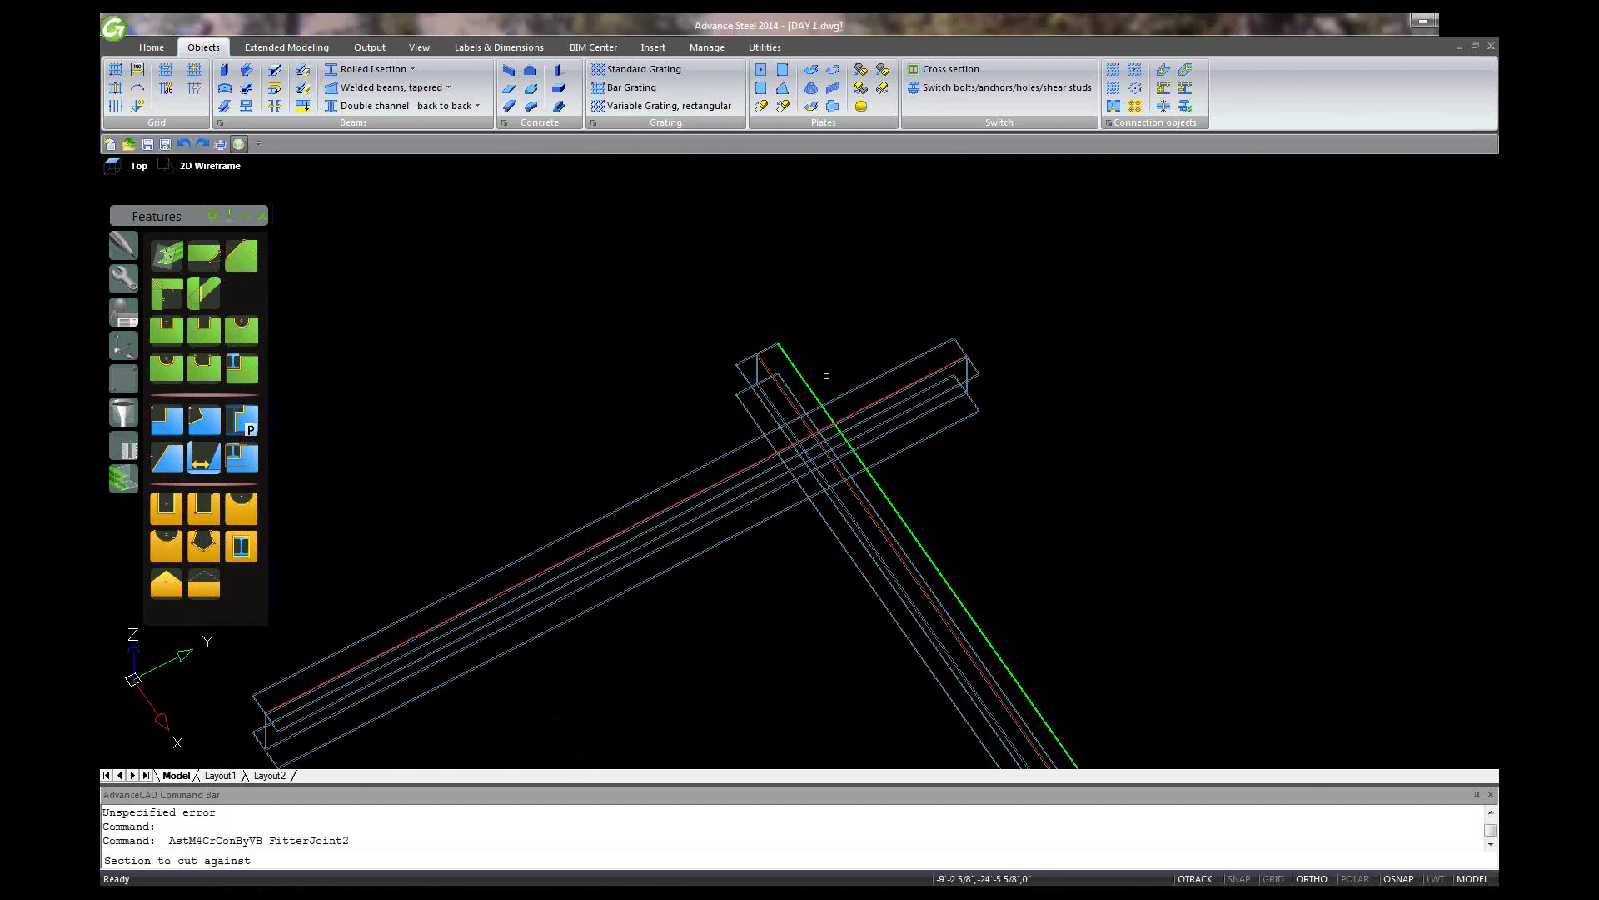
click(923, 378)
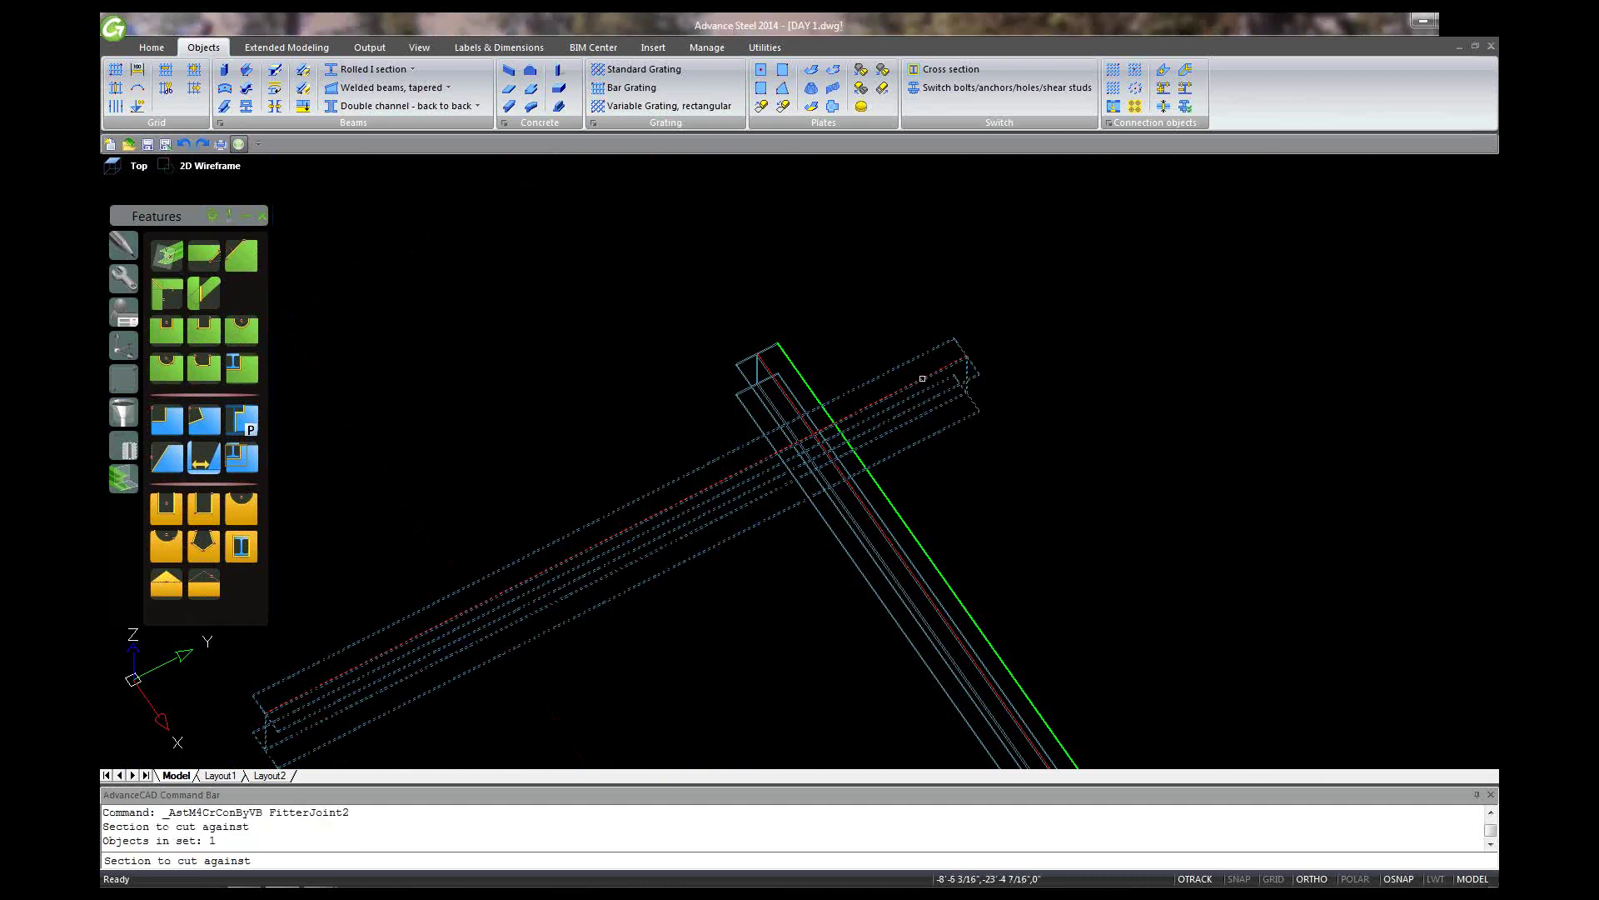
key(Return)
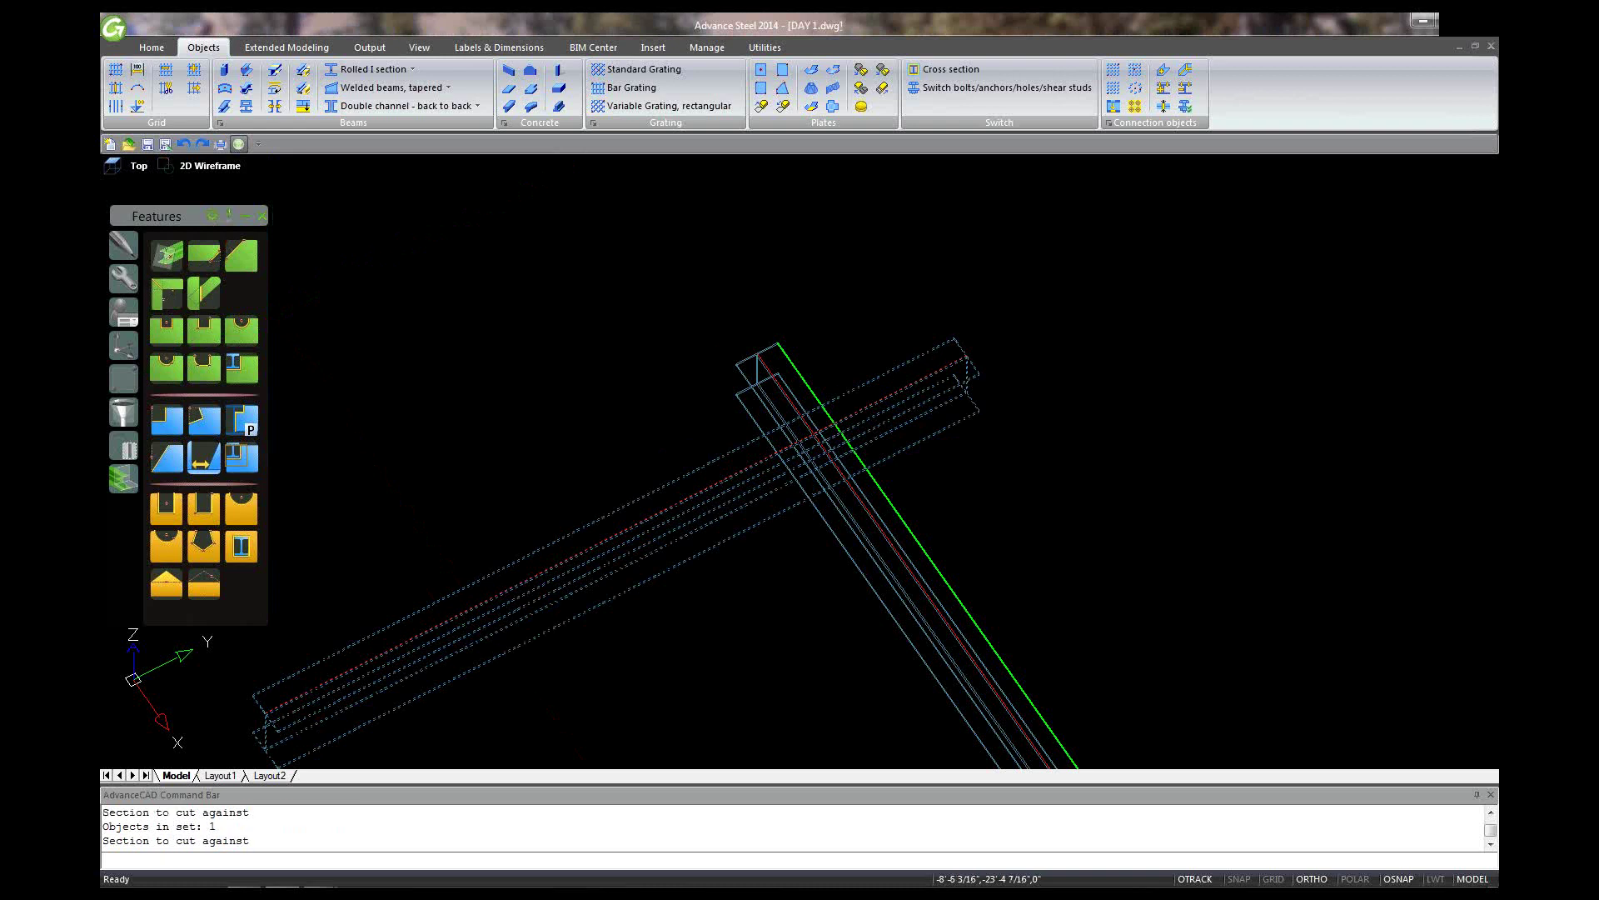
click(770, 375)
key(Return)
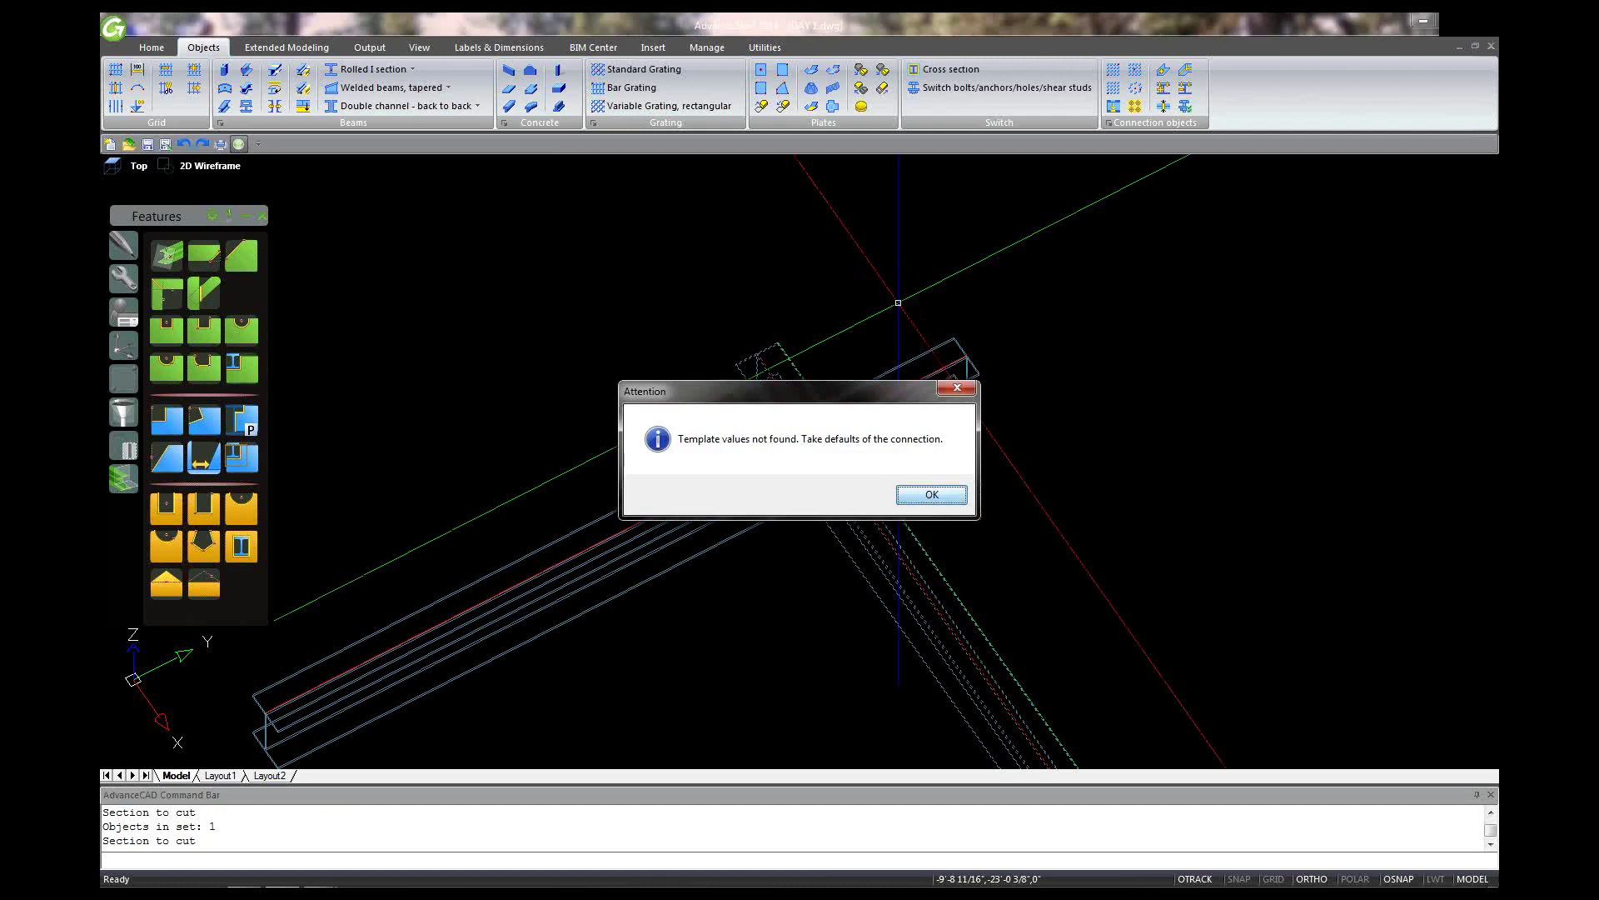
click(925, 493)
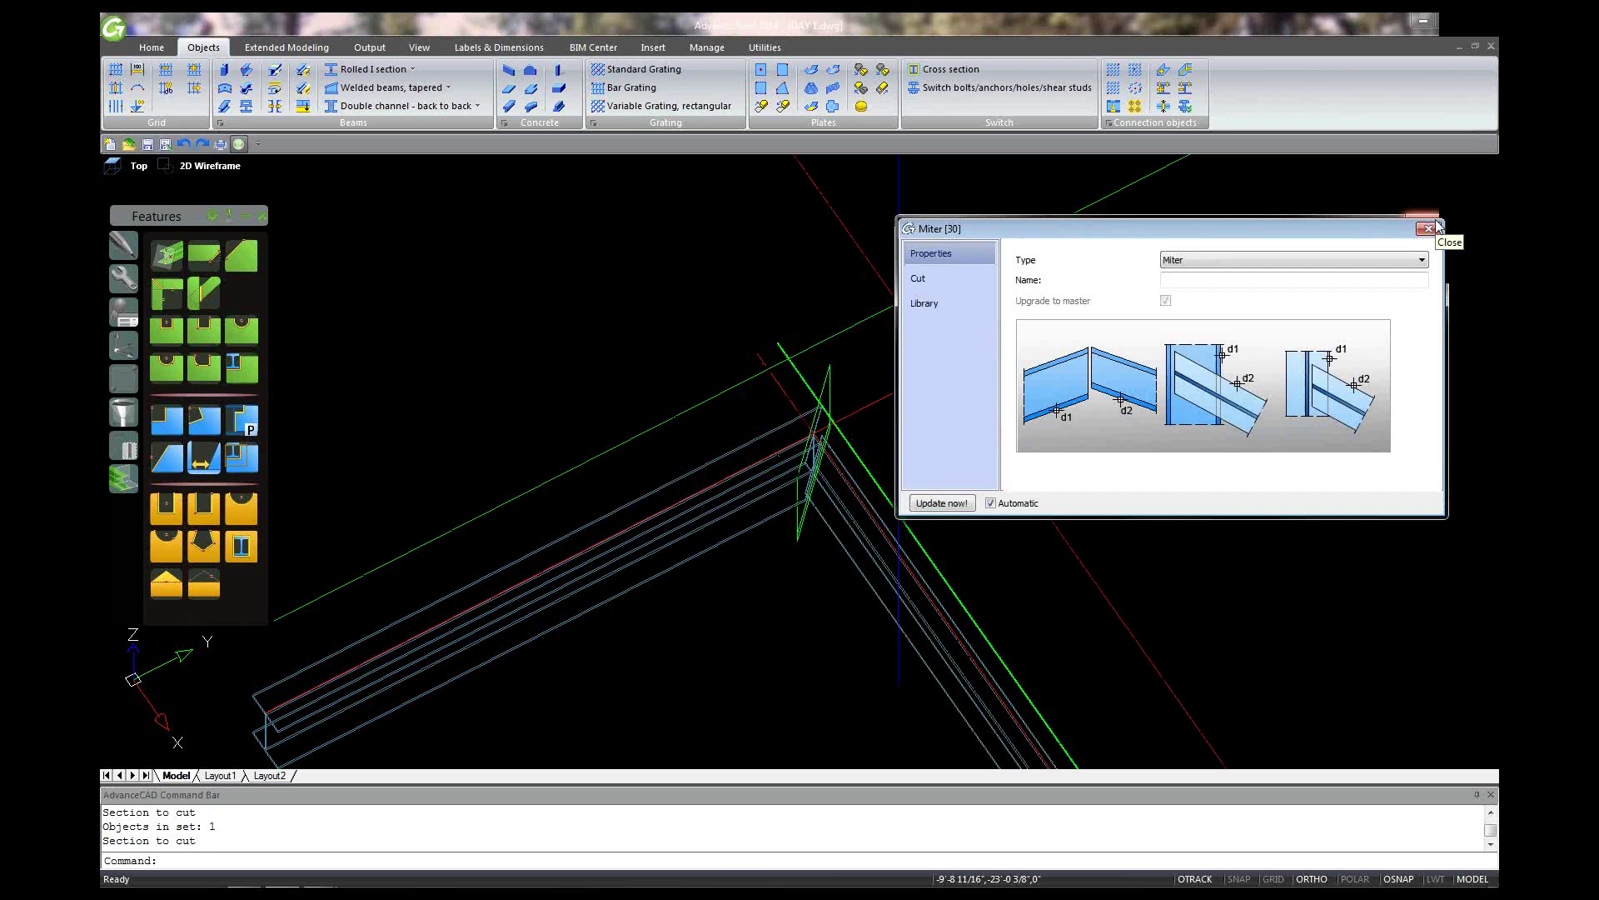
click(1435, 226)
right_click(922, 420)
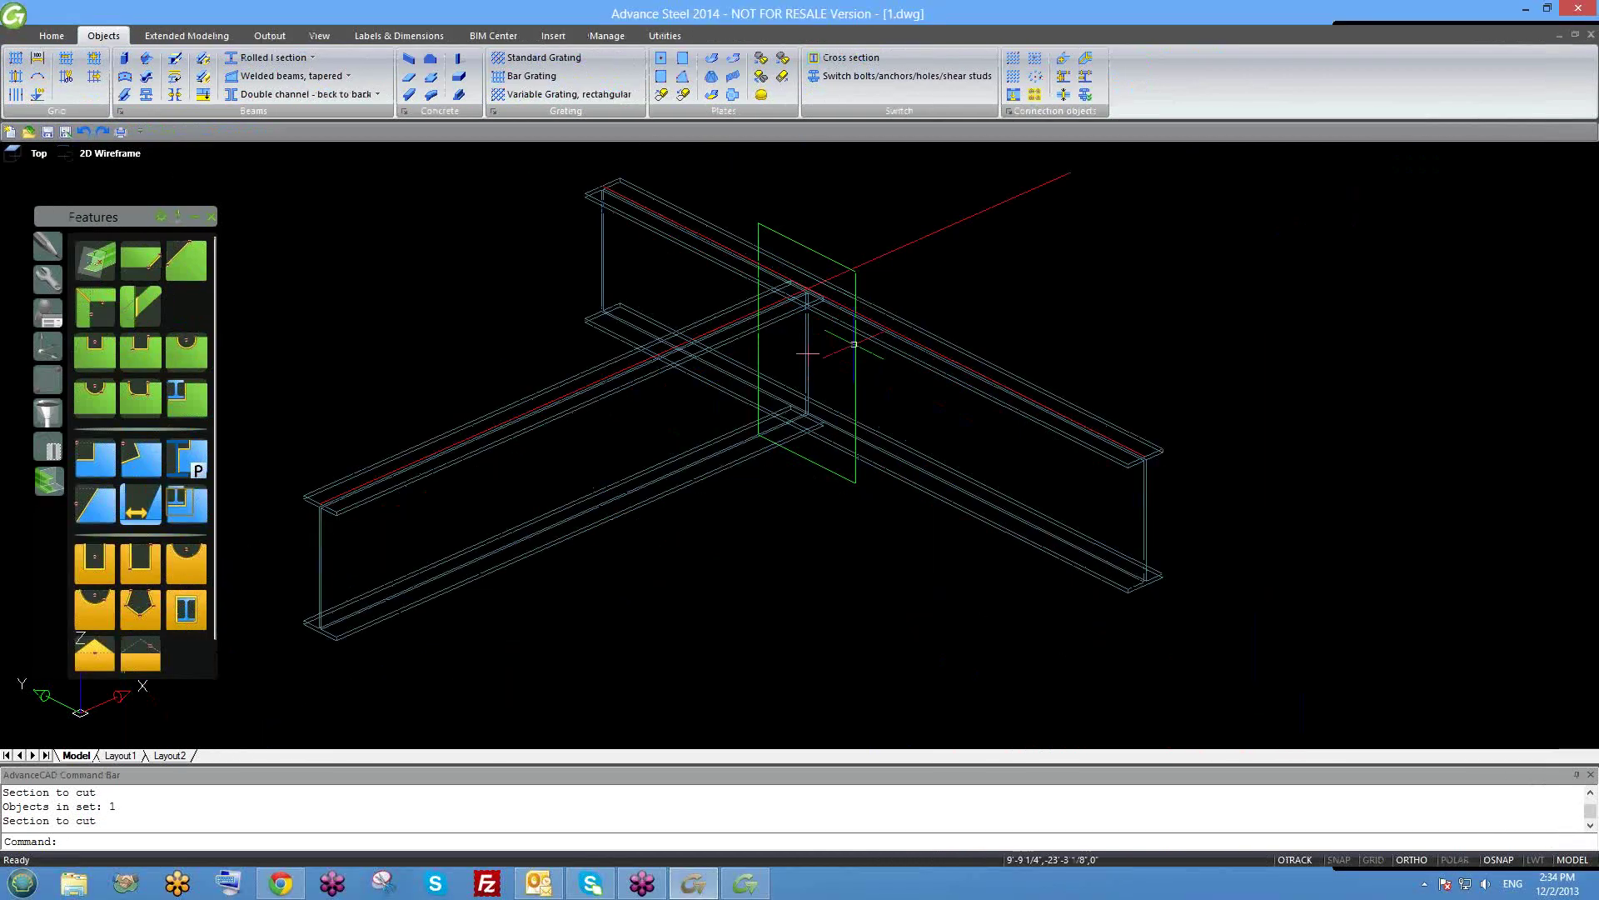
In 1.dwg, examine the welded Saw cut - Web joint between the two beams from several angles and distances.
scroll(853, 344, down, 2)
shift+middle_drag(864, 381, 1042, 383)
shift+middle_drag(941, 384, 745, 364)
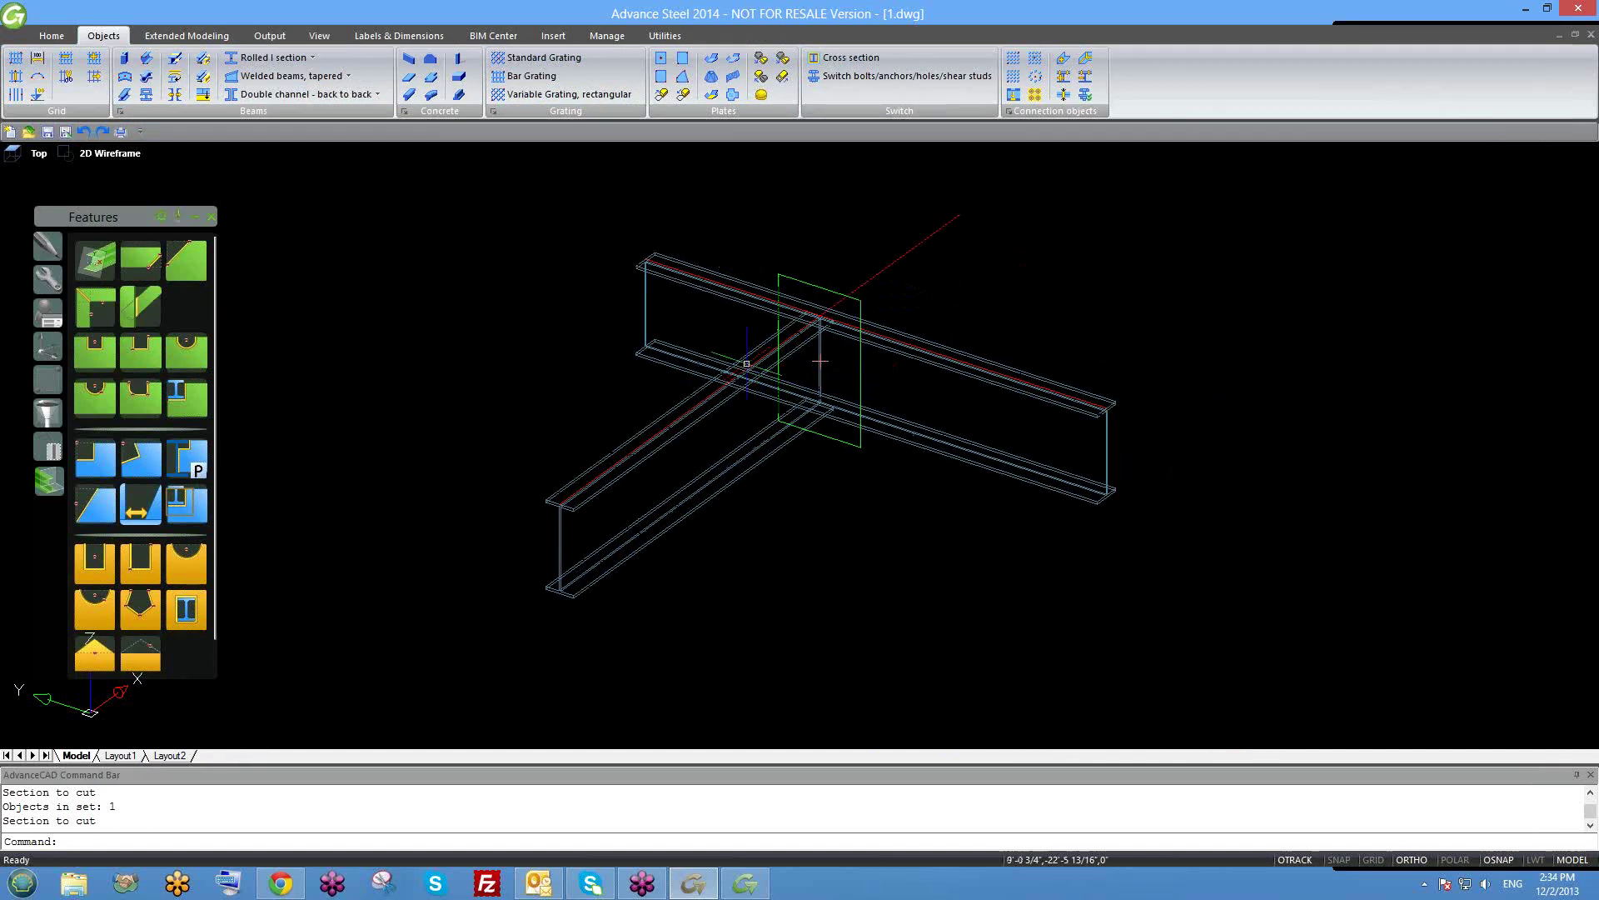
scroll(746, 364, up, 3)
key(Return)
key(Escape)
scroll(798, 460, down, 4)
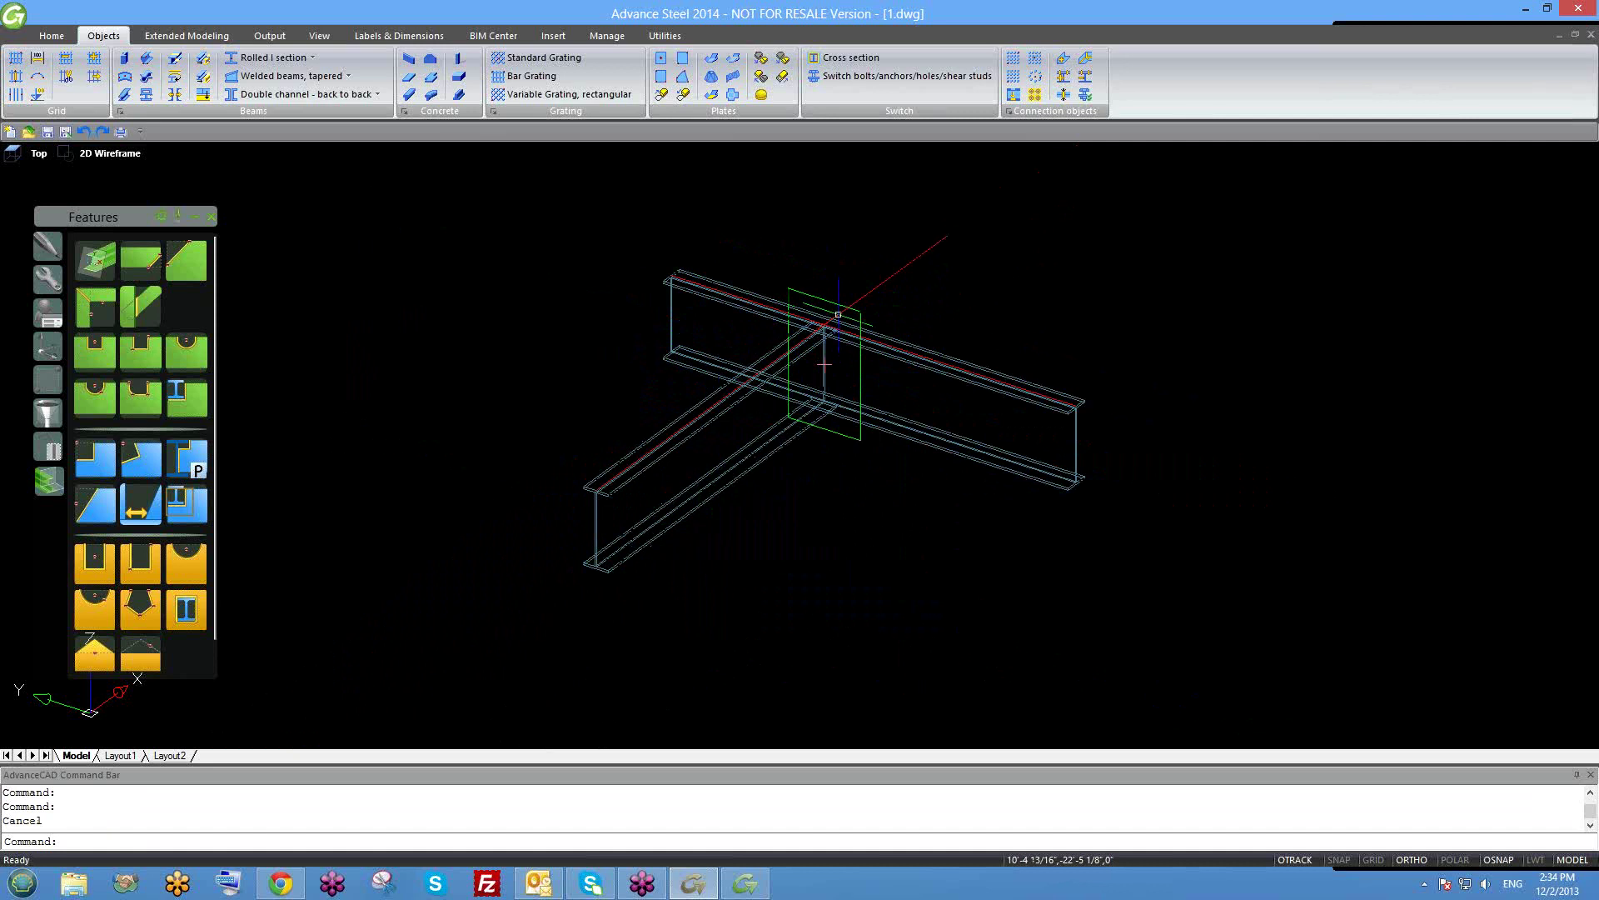
scroll(862, 308, up, 2)
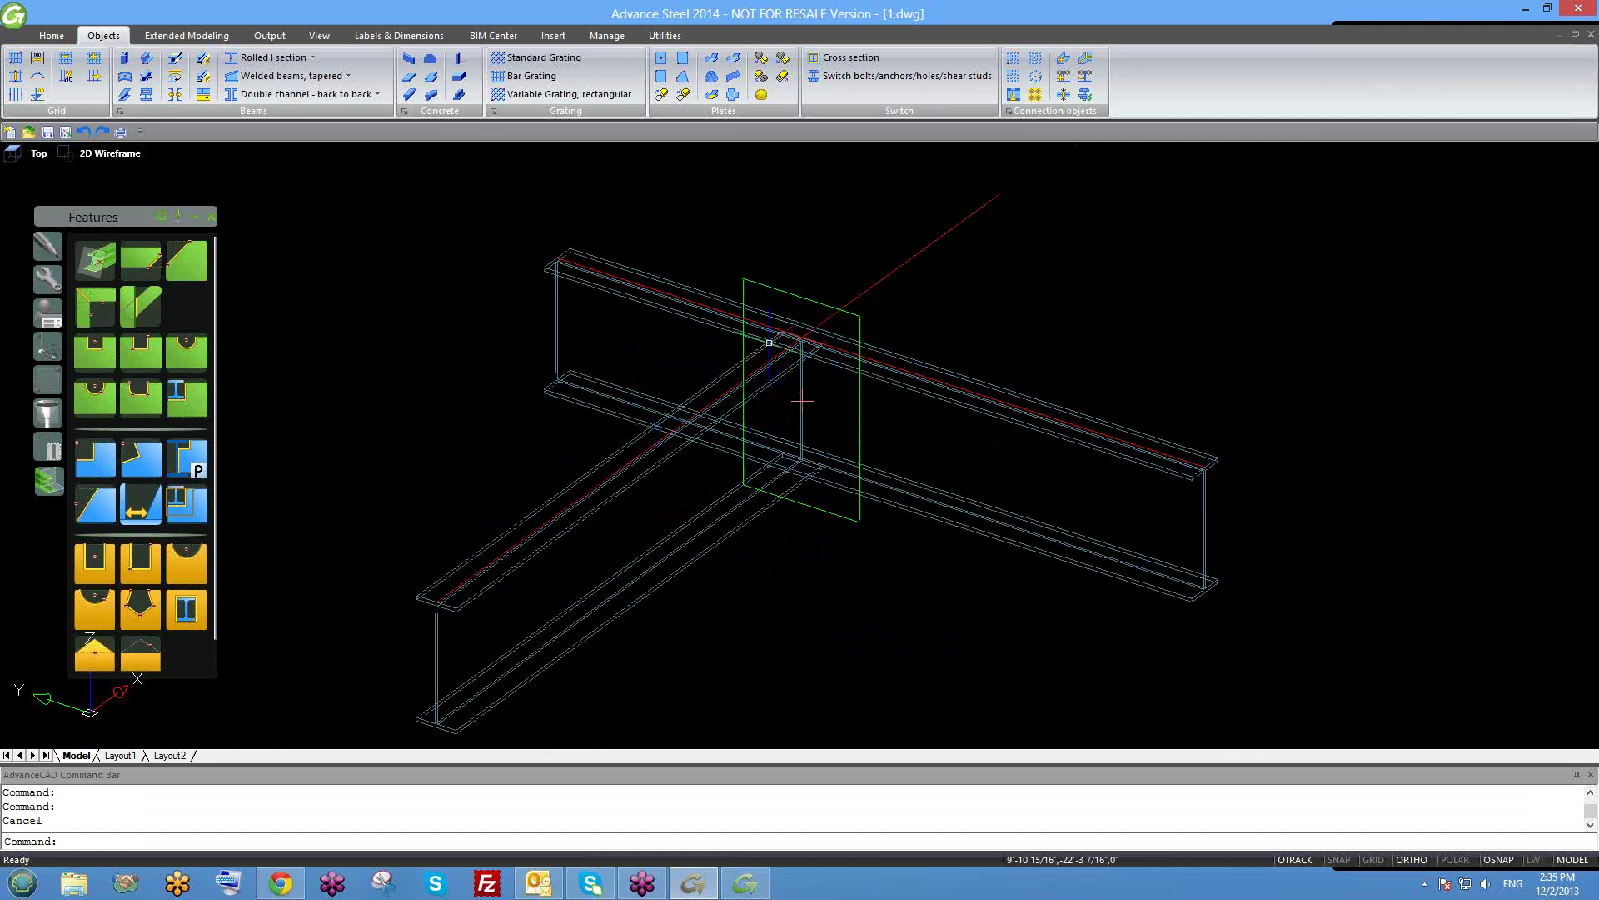
scroll(808, 358, up, 2)
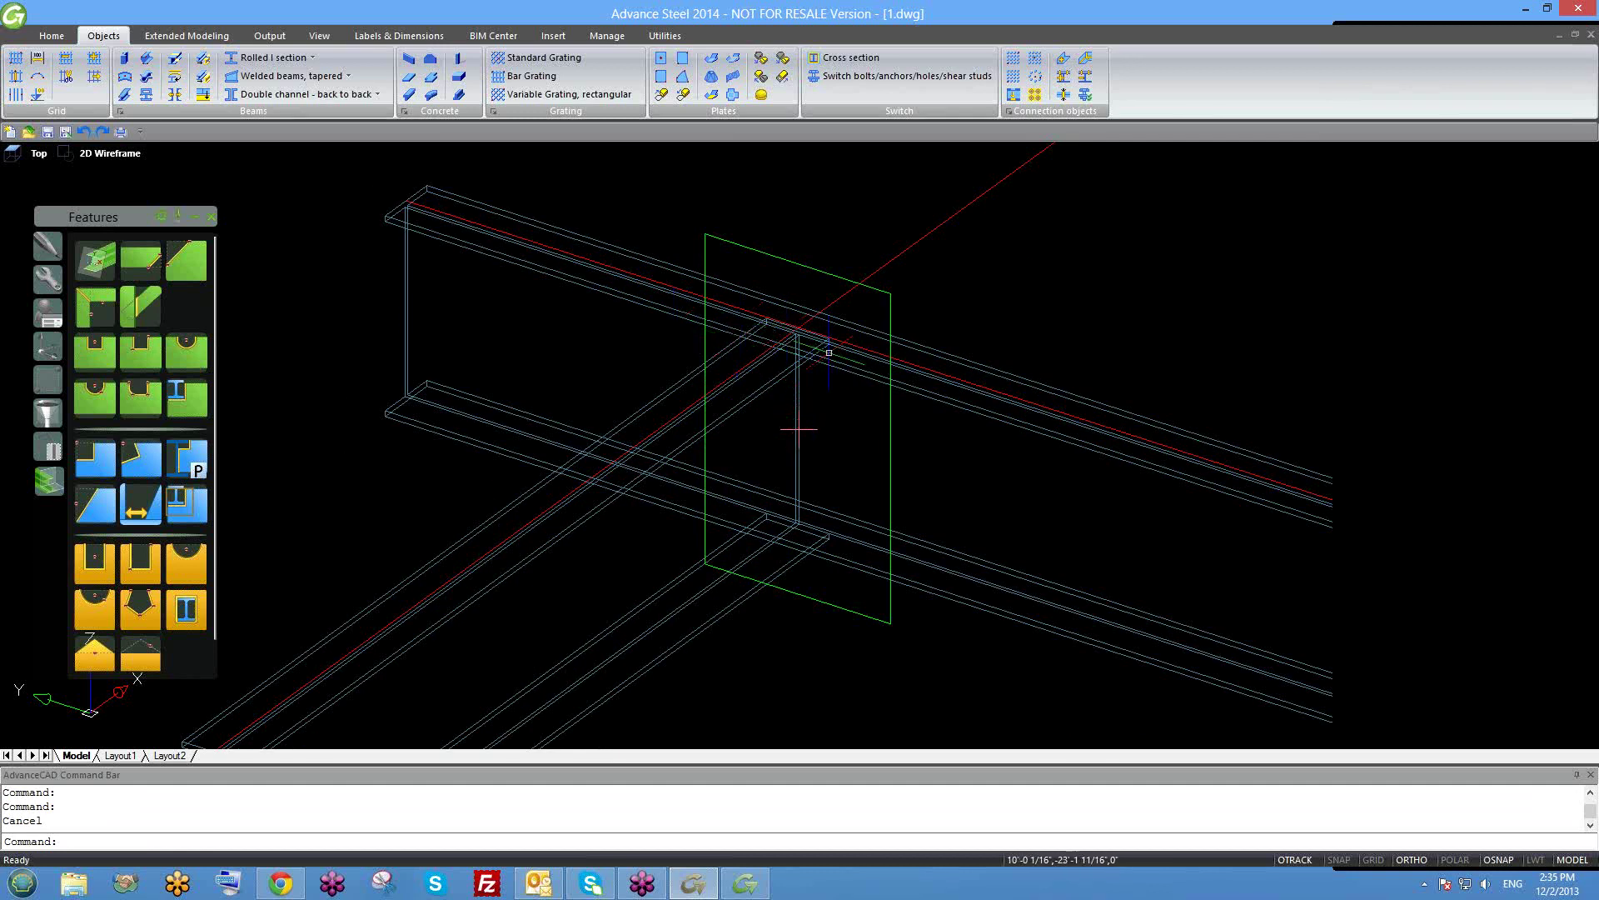
scroll(856, 436, up, 2)
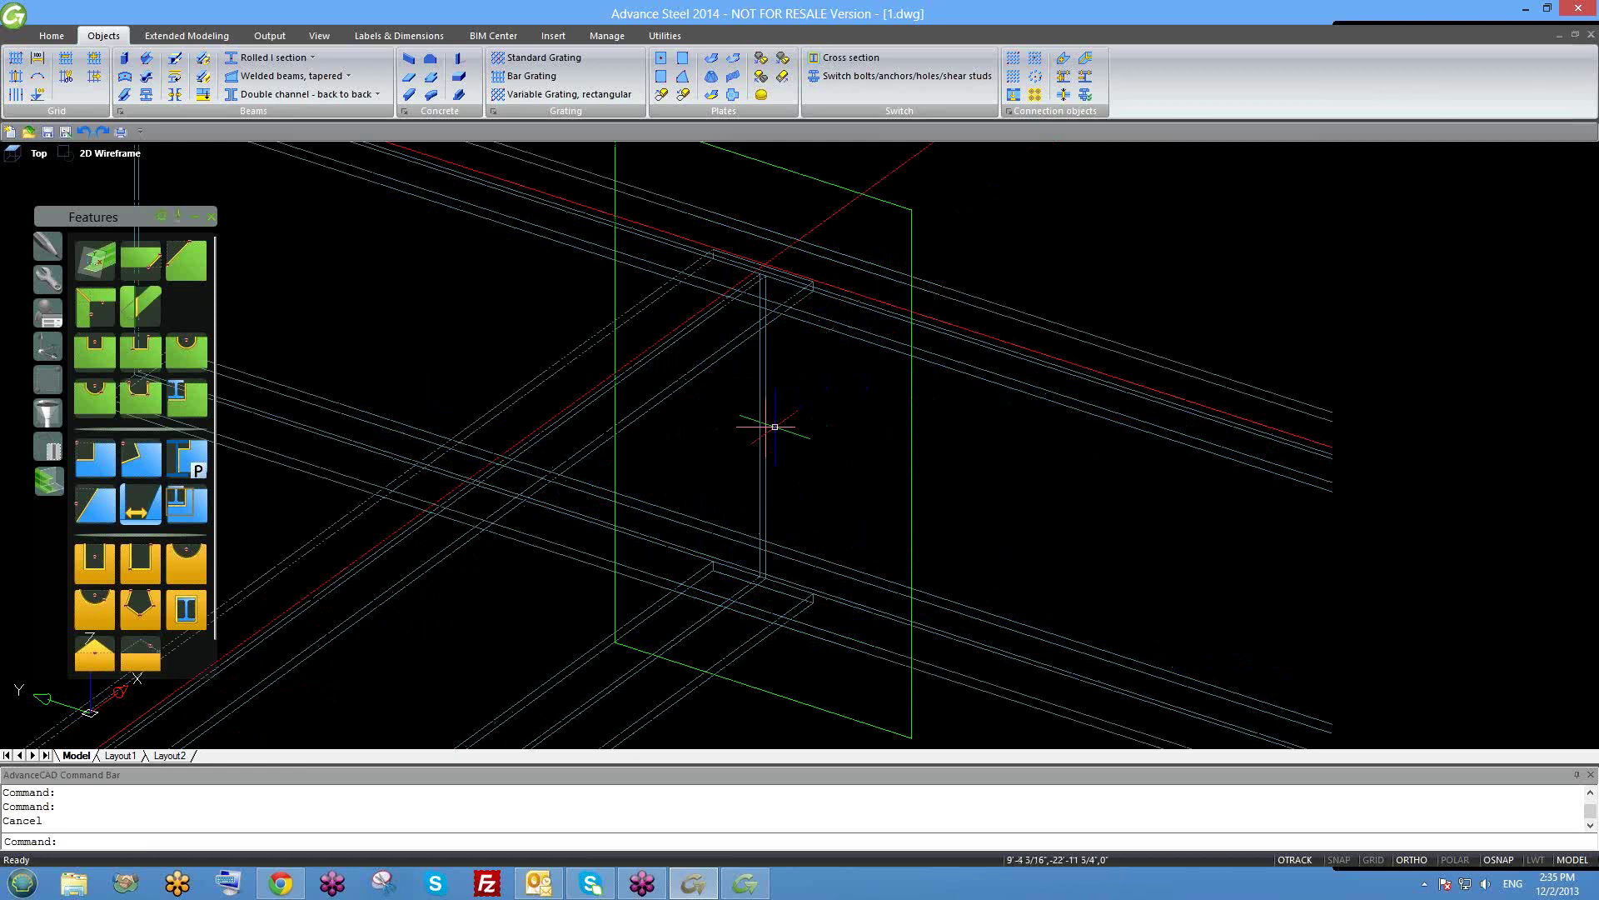
scroll(820, 437, down, 1)
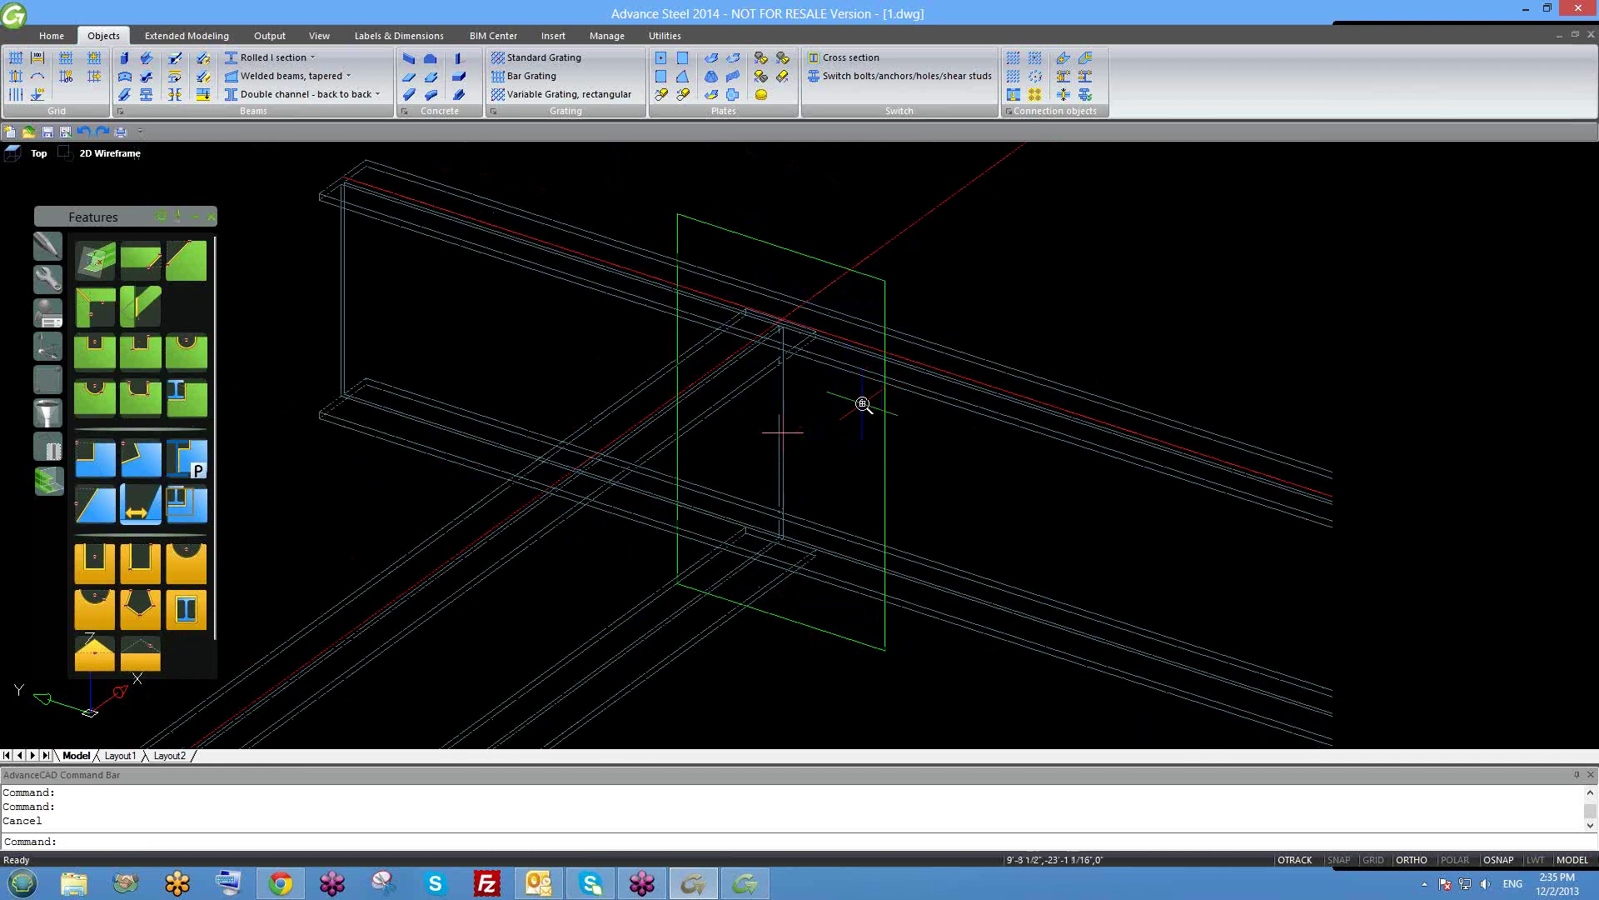
Check the Shorten beam properties of the green frame at the saw cut joint, and close them.
scroll(882, 399, down, 1)
scroll(896, 450, up, 1)
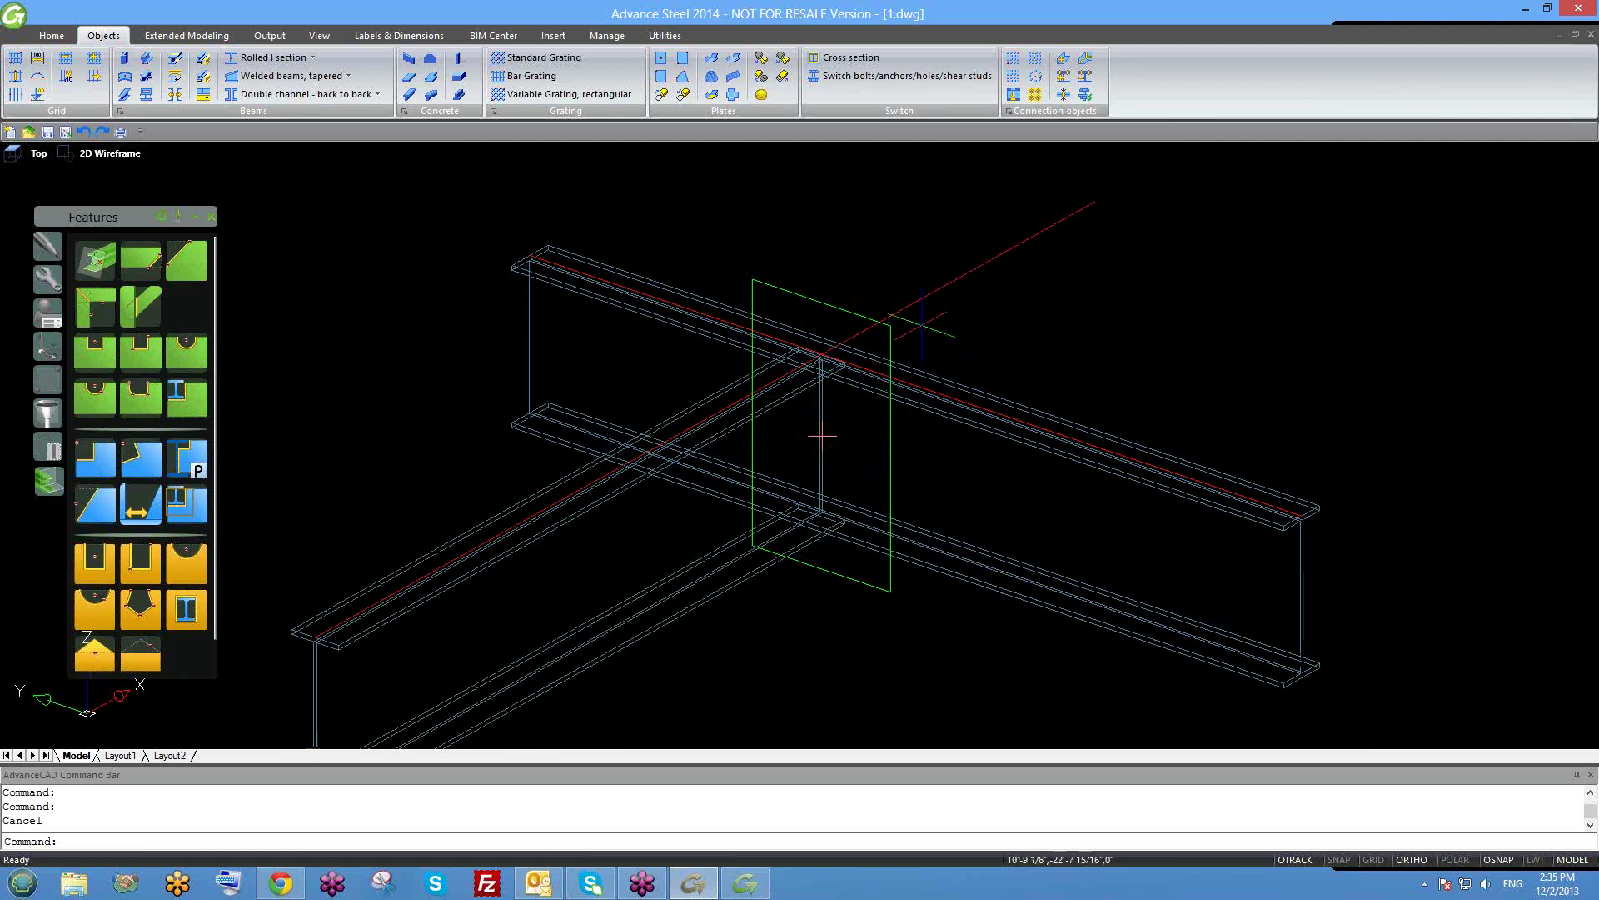
click(839, 309)
click(839, 308)
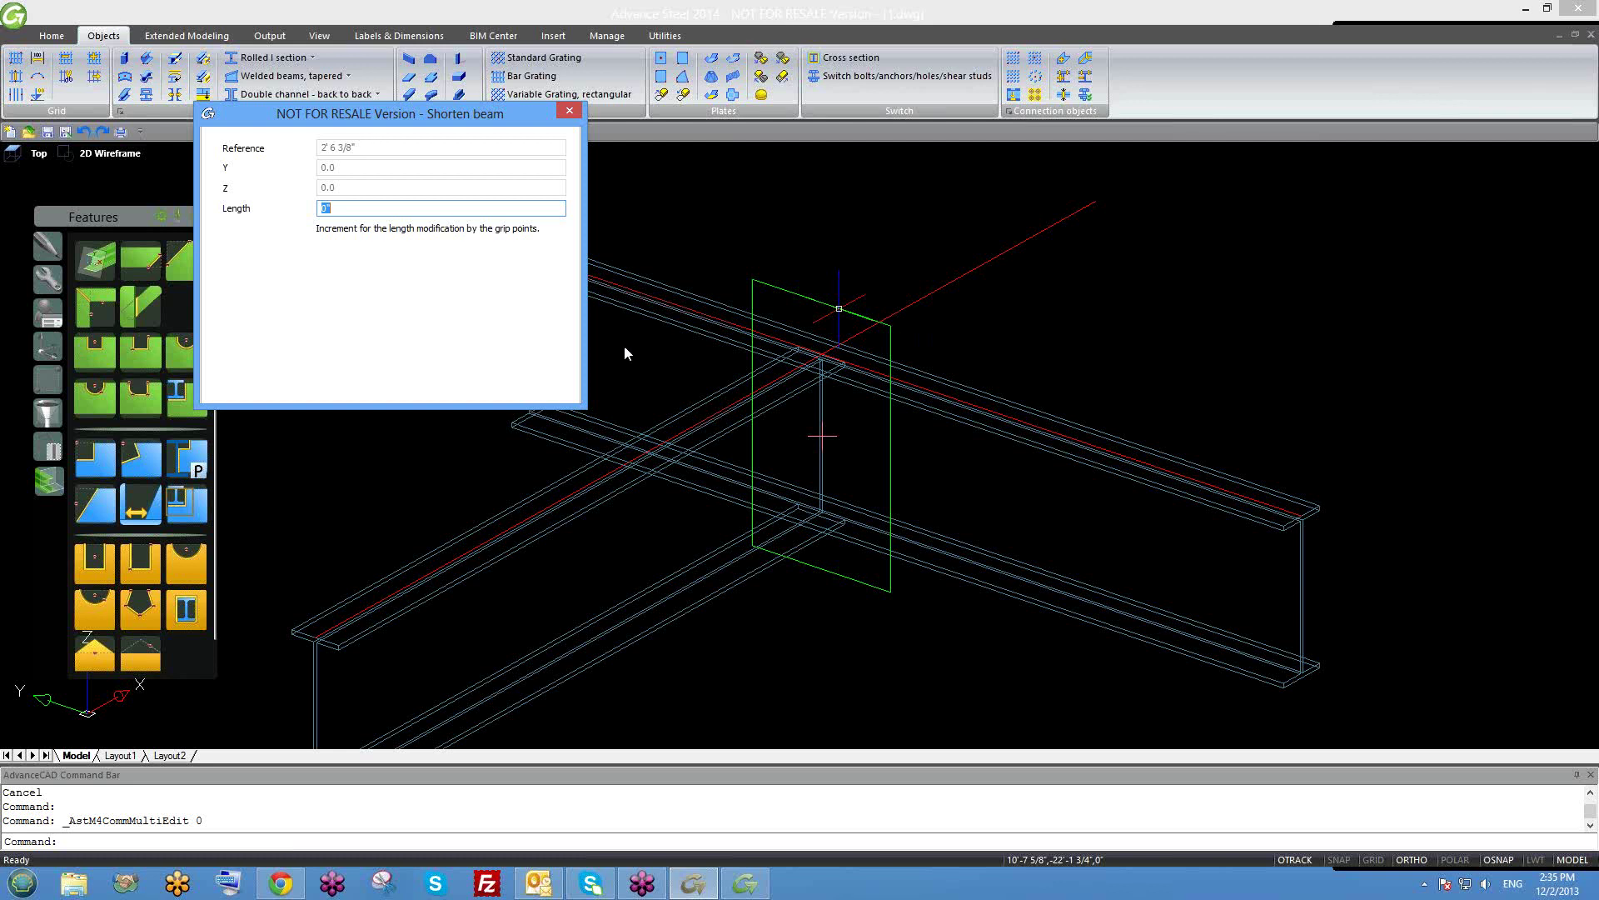
drag(536, 126, 537, 148)
click(570, 133)
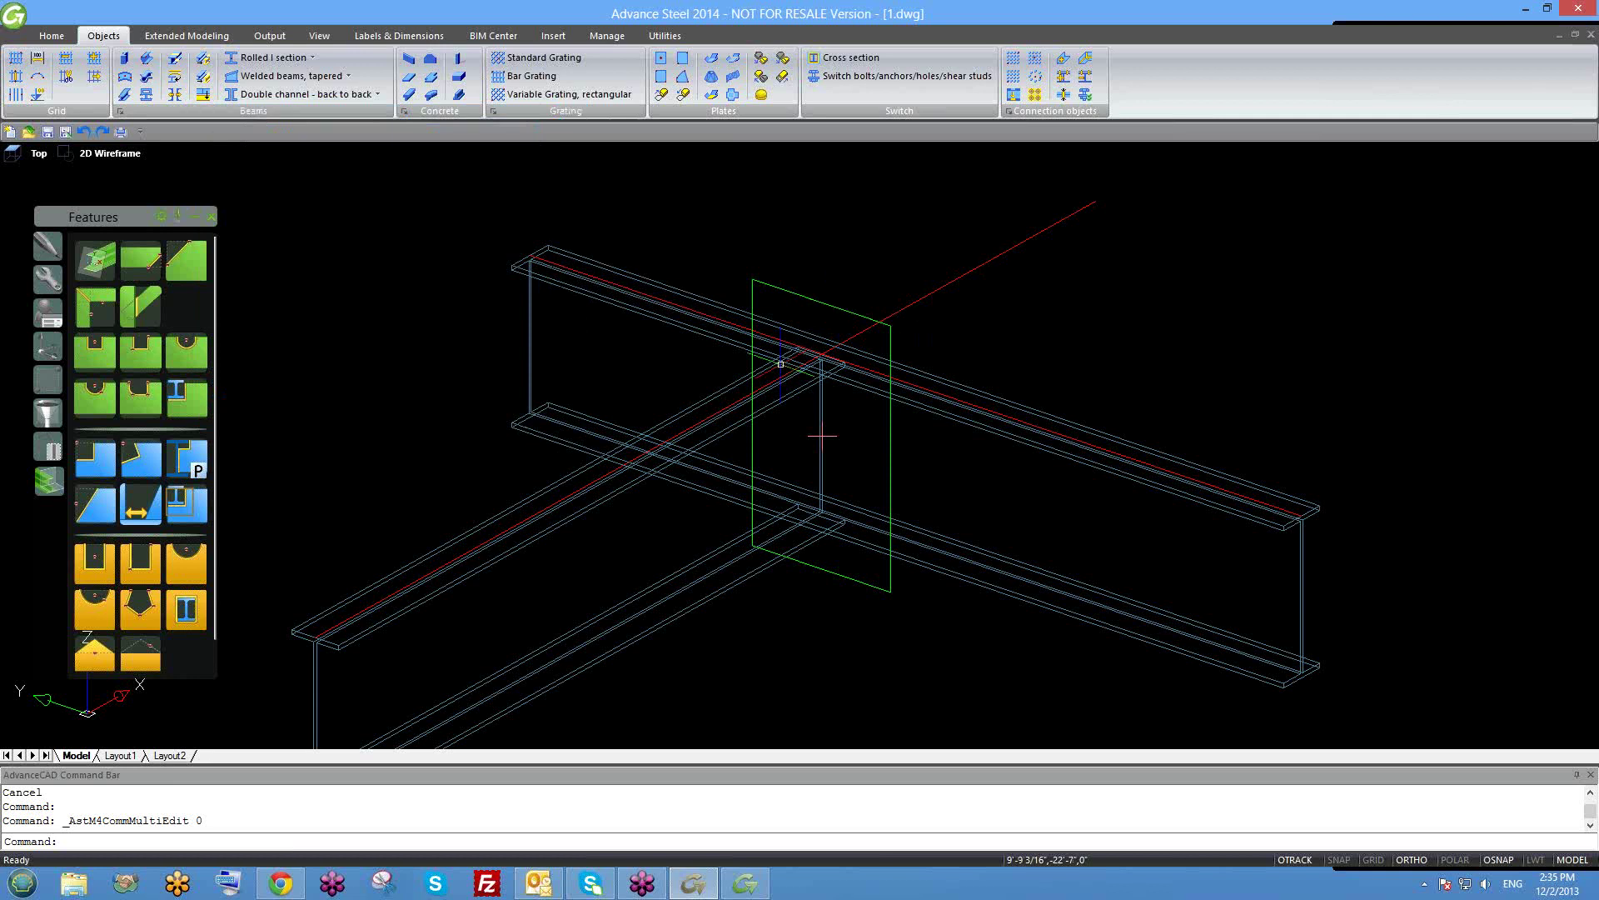
Examine the welded saw cut joint where the shortened beam meets the other beam's web, from near and far.
middle_drag(901, 404, 922, 370)
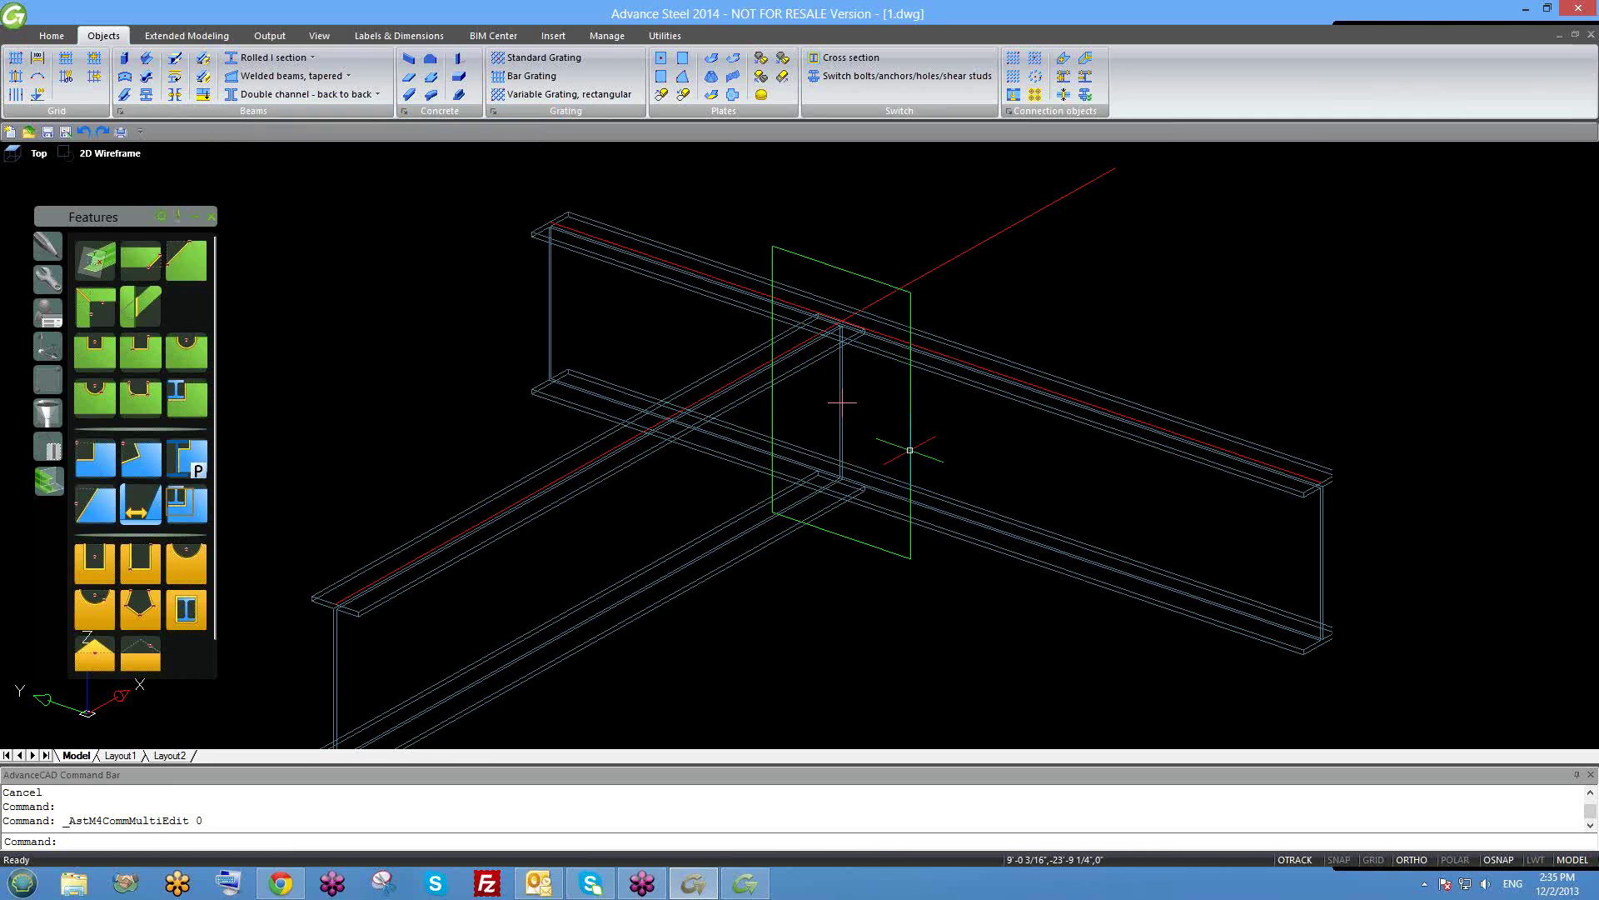
scroll(923, 462, down, 2)
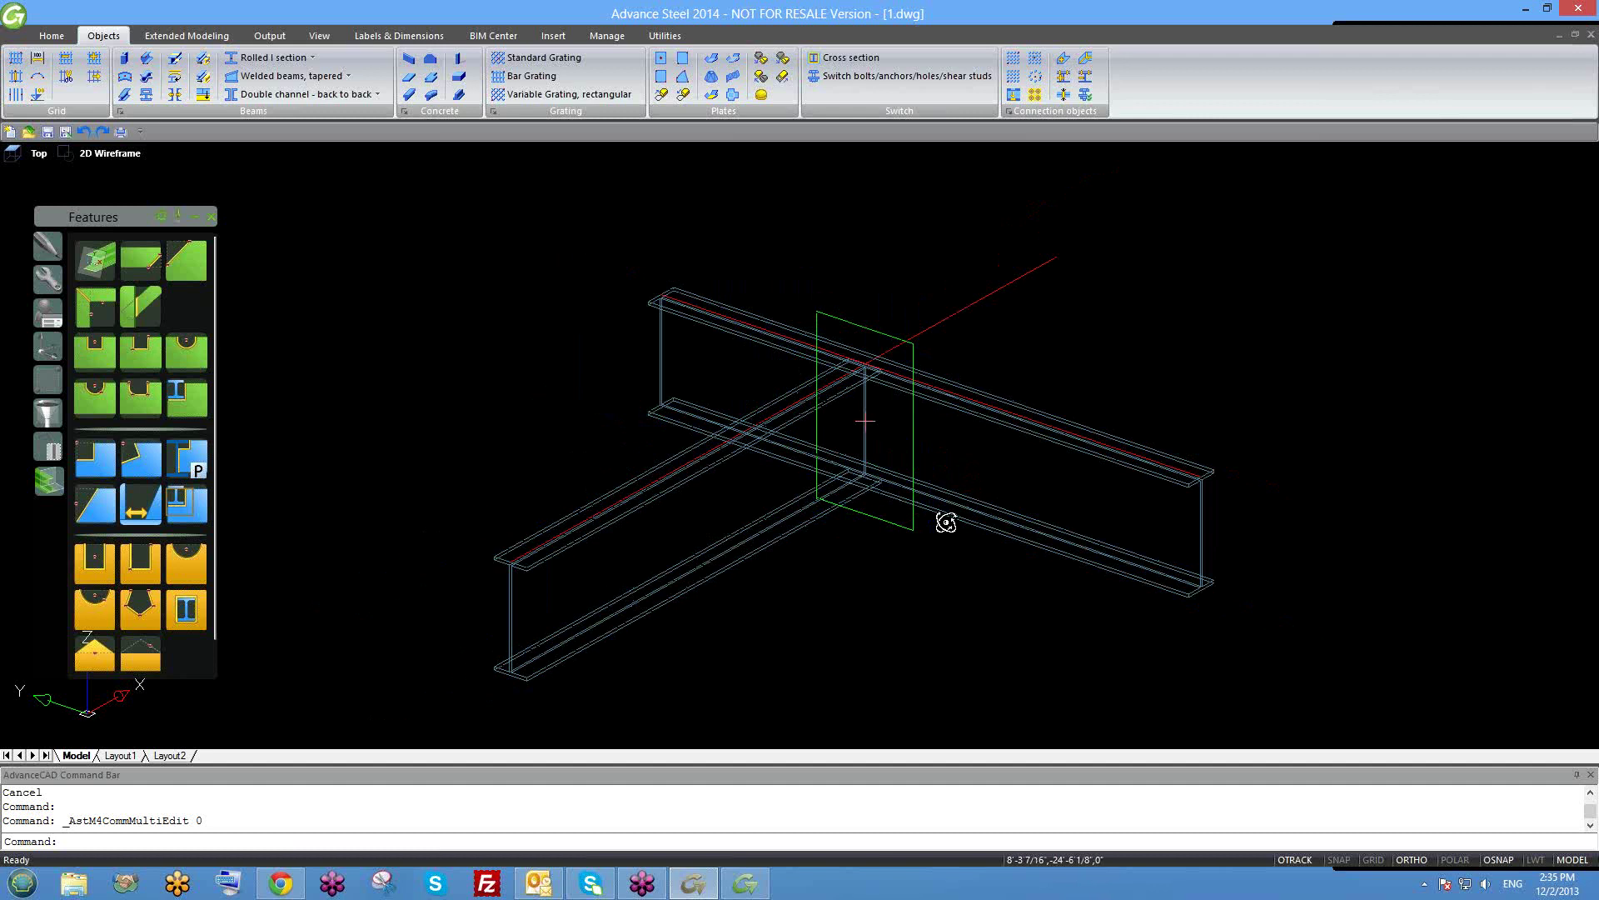
shift+middle_drag(946, 522, 858, 430)
scroll(861, 434, up, 2)
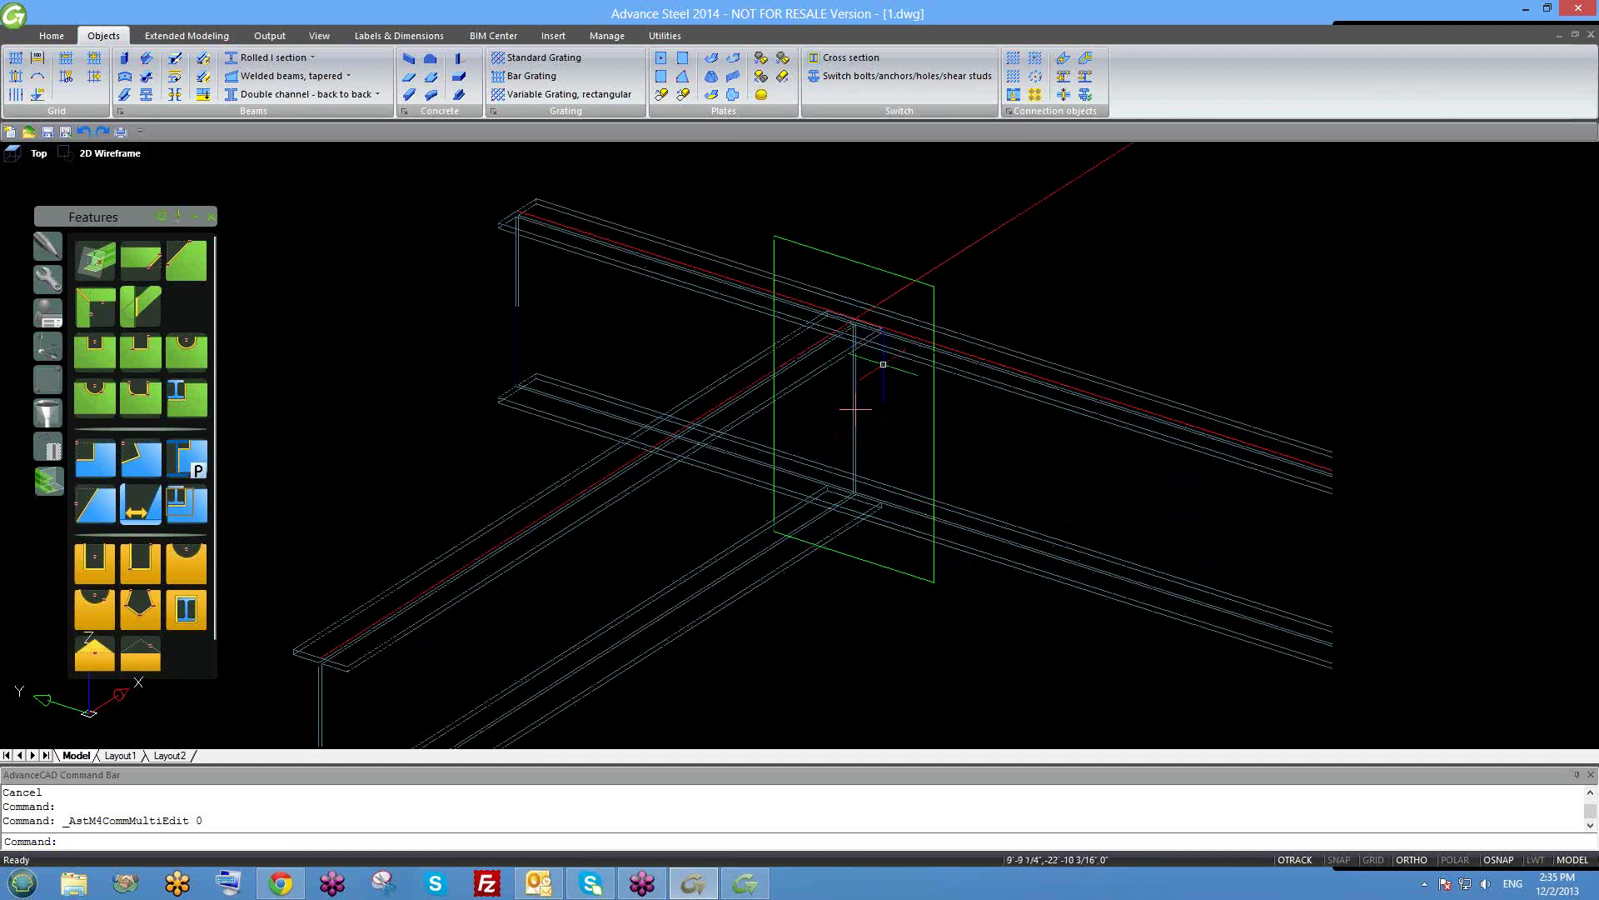
scroll(858, 417, up, 2)
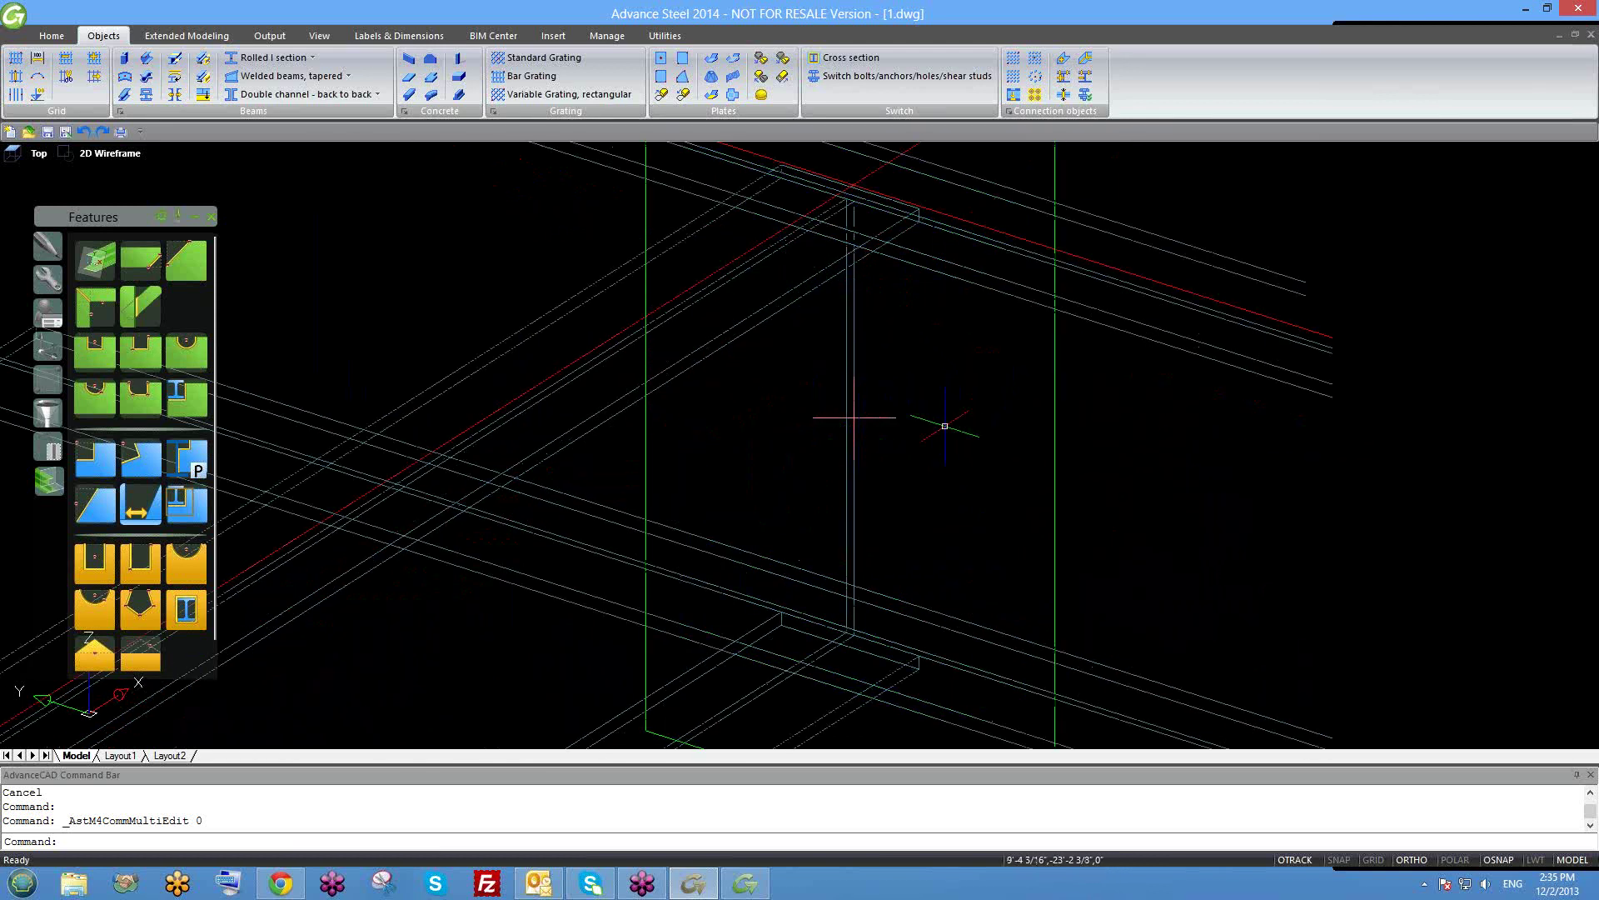
scroll(858, 454, down, 3)
scroll(858, 458, down, 1)
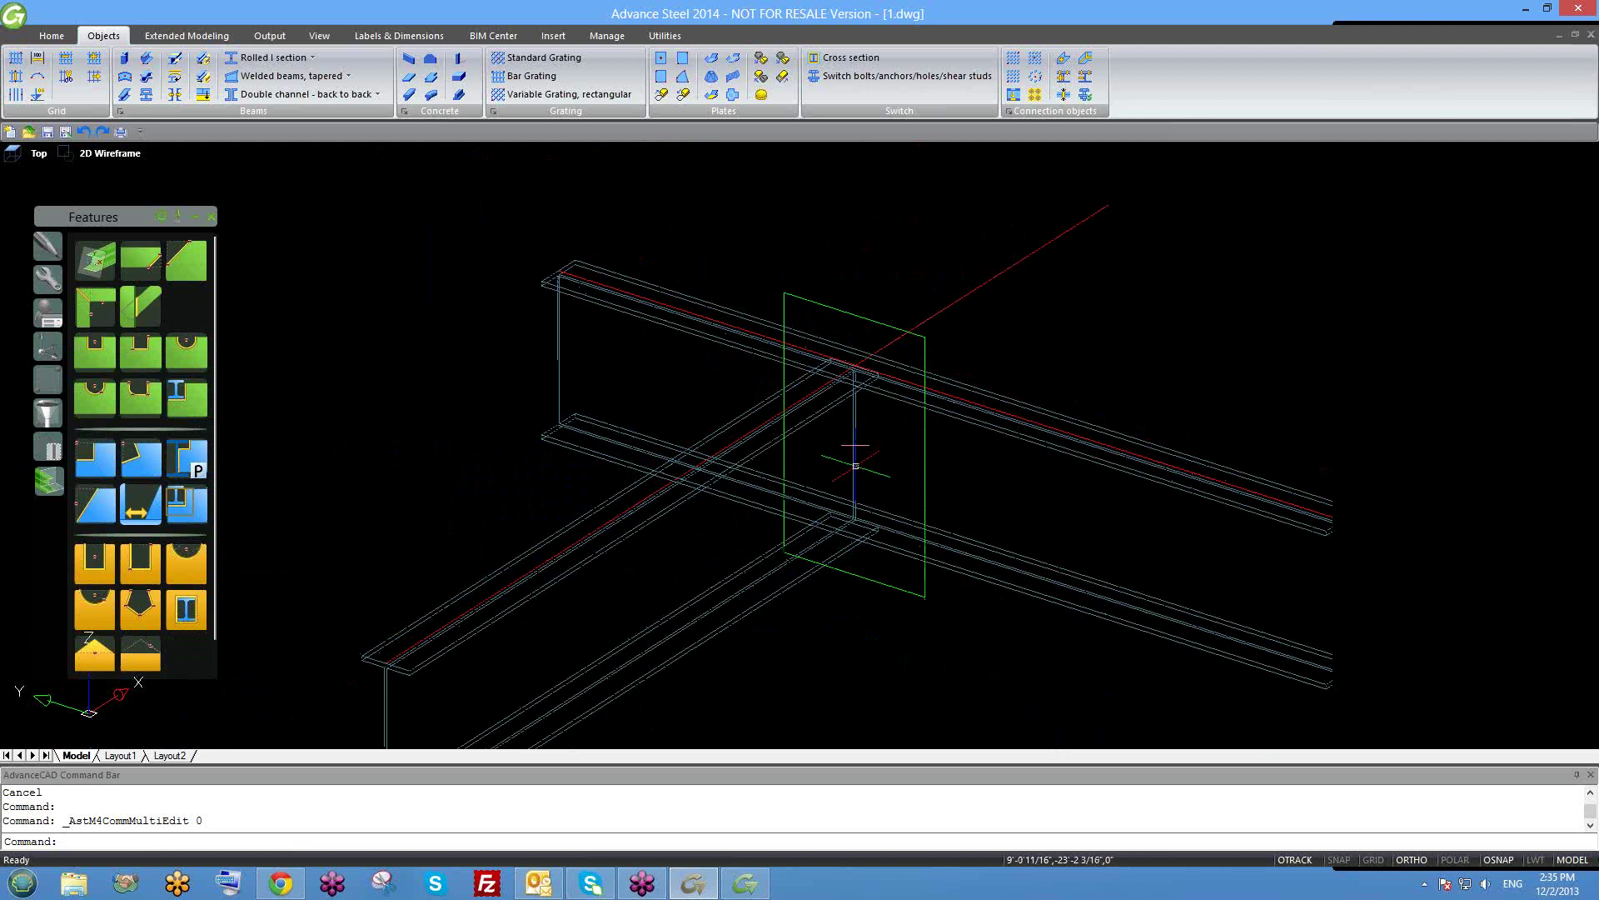
middle_drag(874, 476, 752, 422)
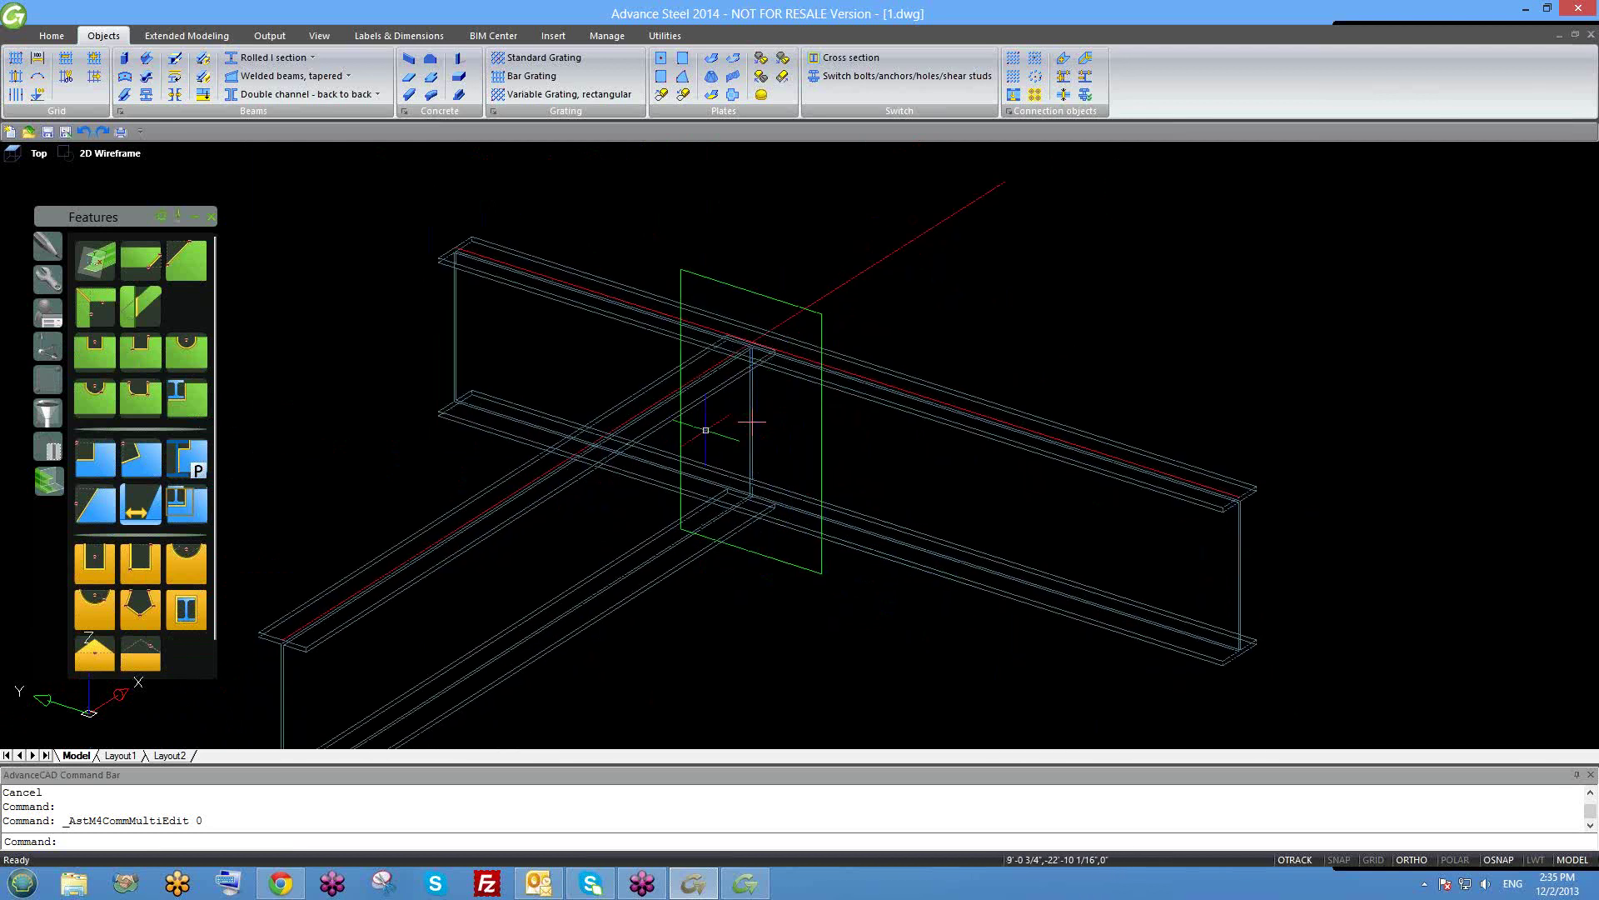
Open the joint properties of the saw cut from the green frame around the beam intersection.
click(726, 282)
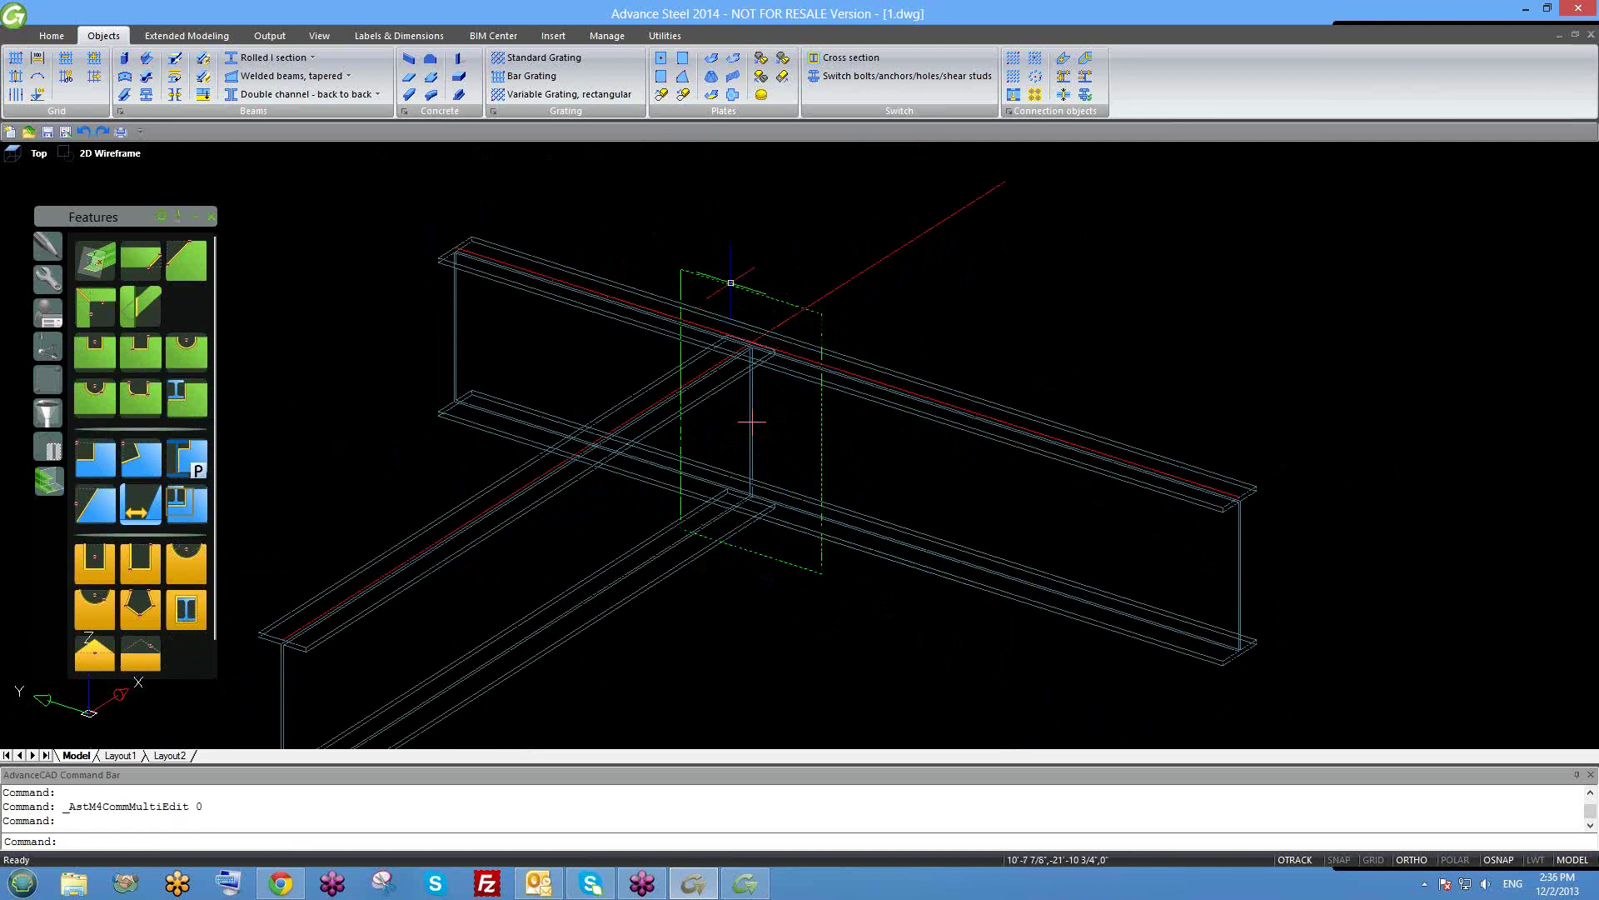
right_click(731, 288)
key(Escape)
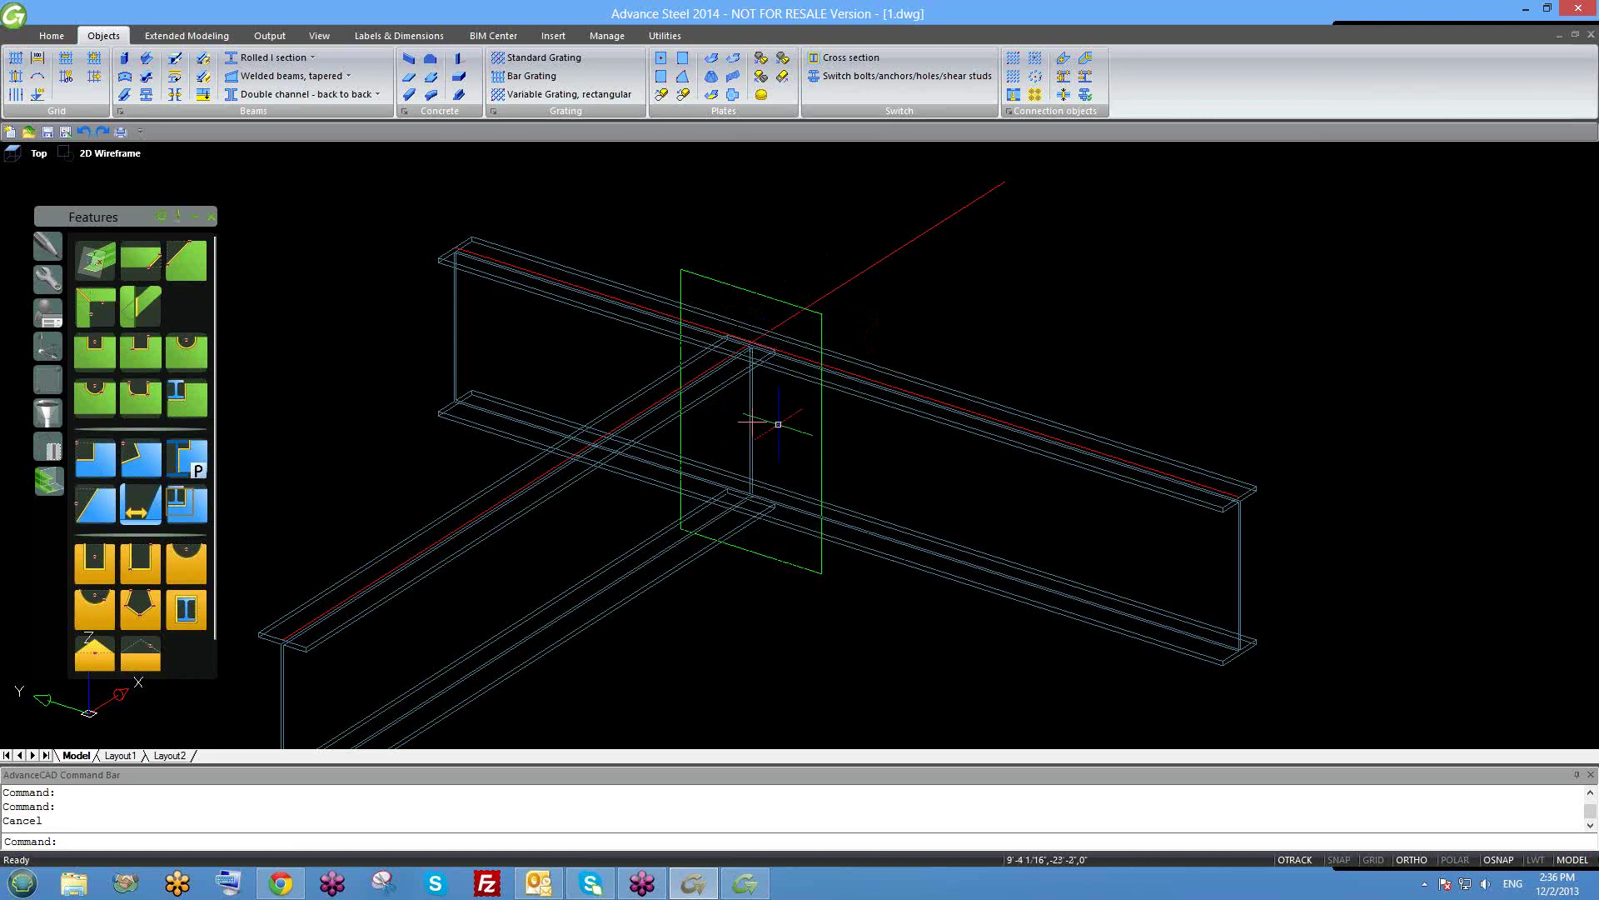
scroll(778, 424, up, 4)
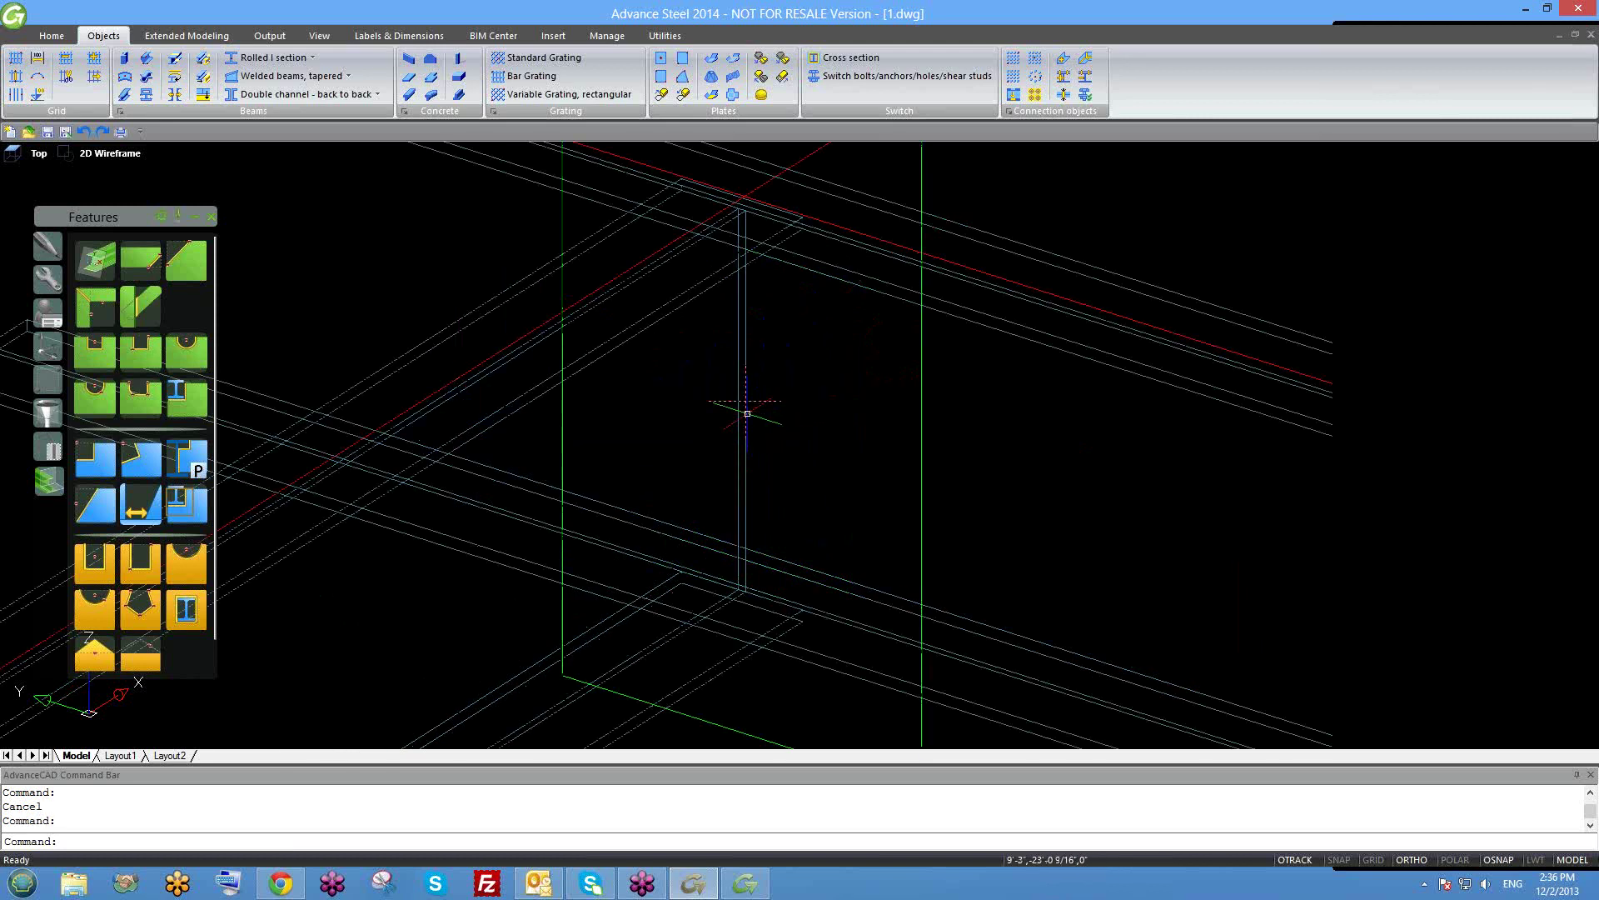
scroll(716, 410, down, 3)
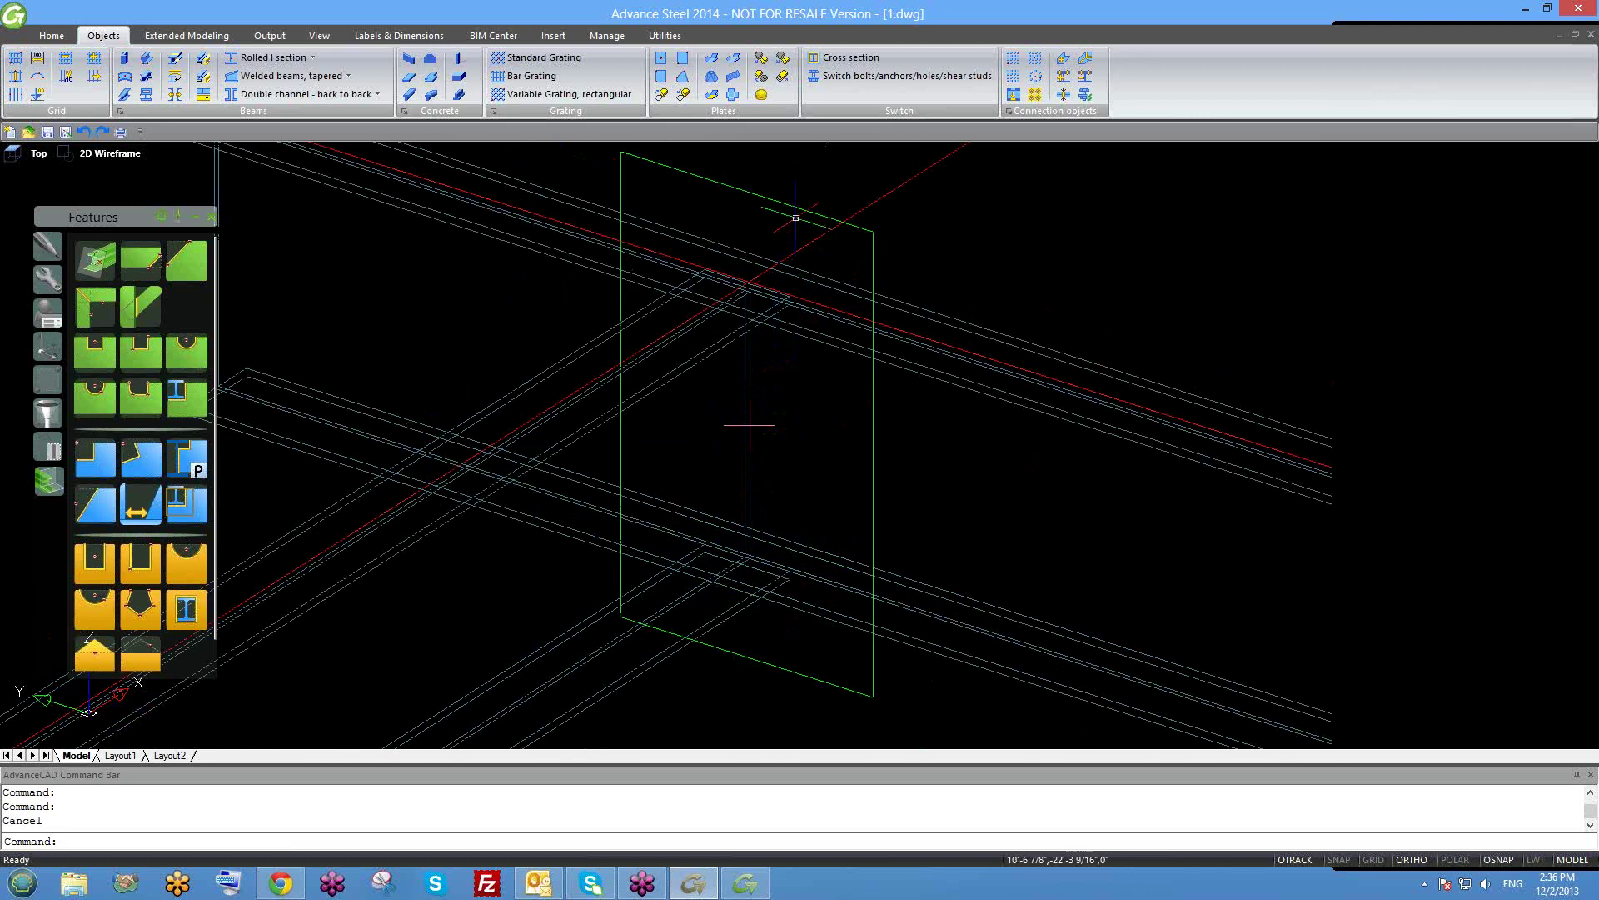
scroll(813, 282, up, 3)
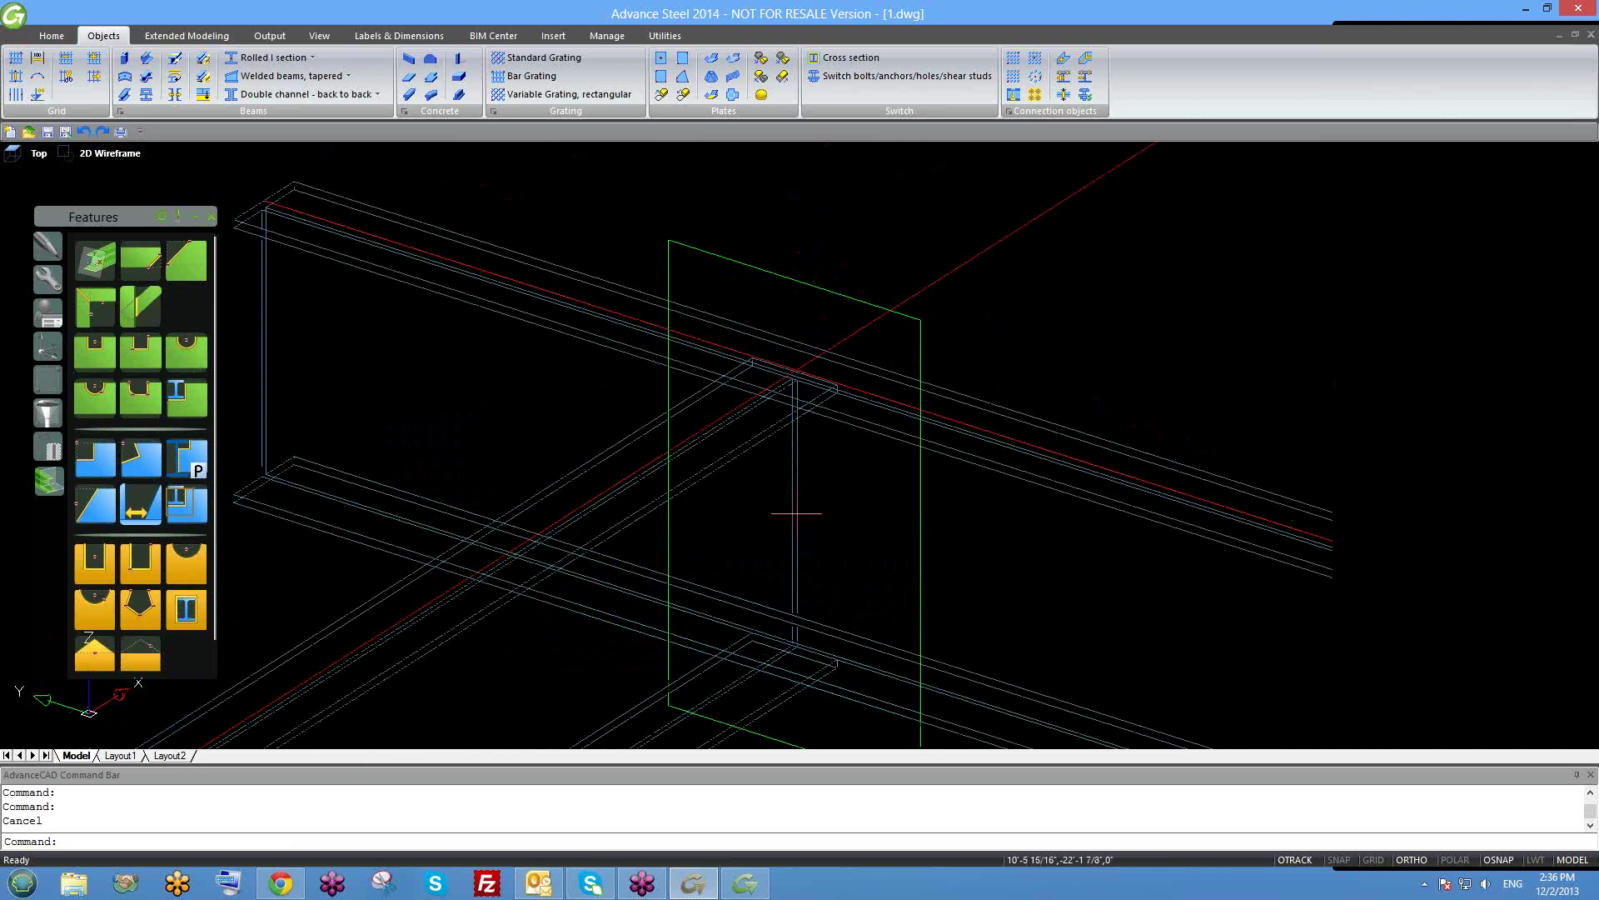
scroll(796, 306, down, 2)
click(830, 299)
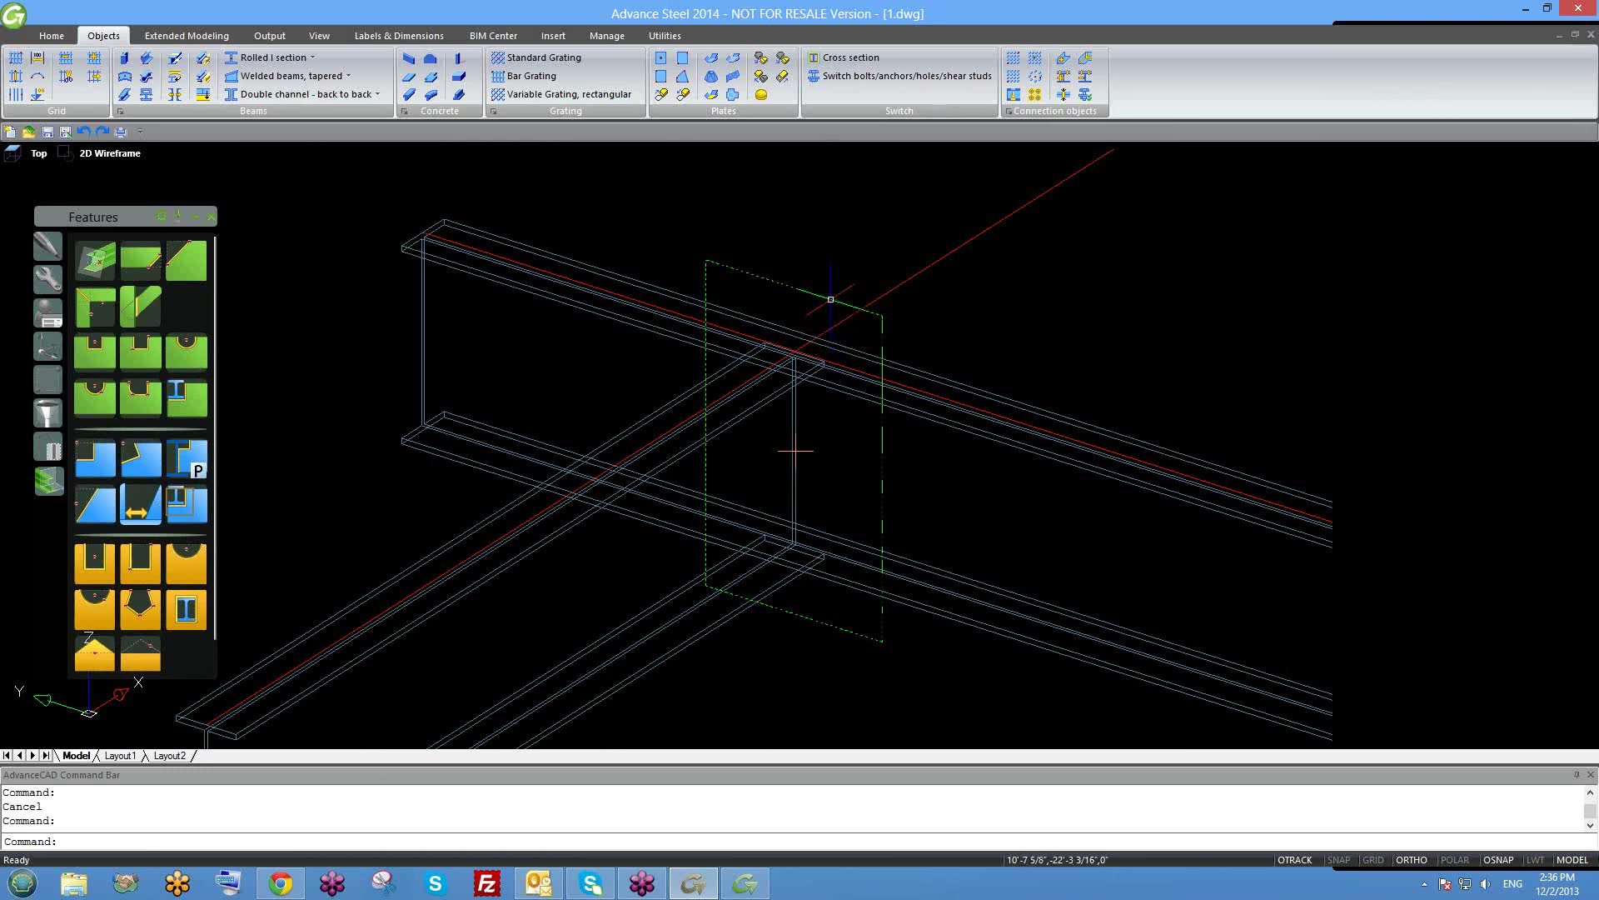
right_click(831, 299)
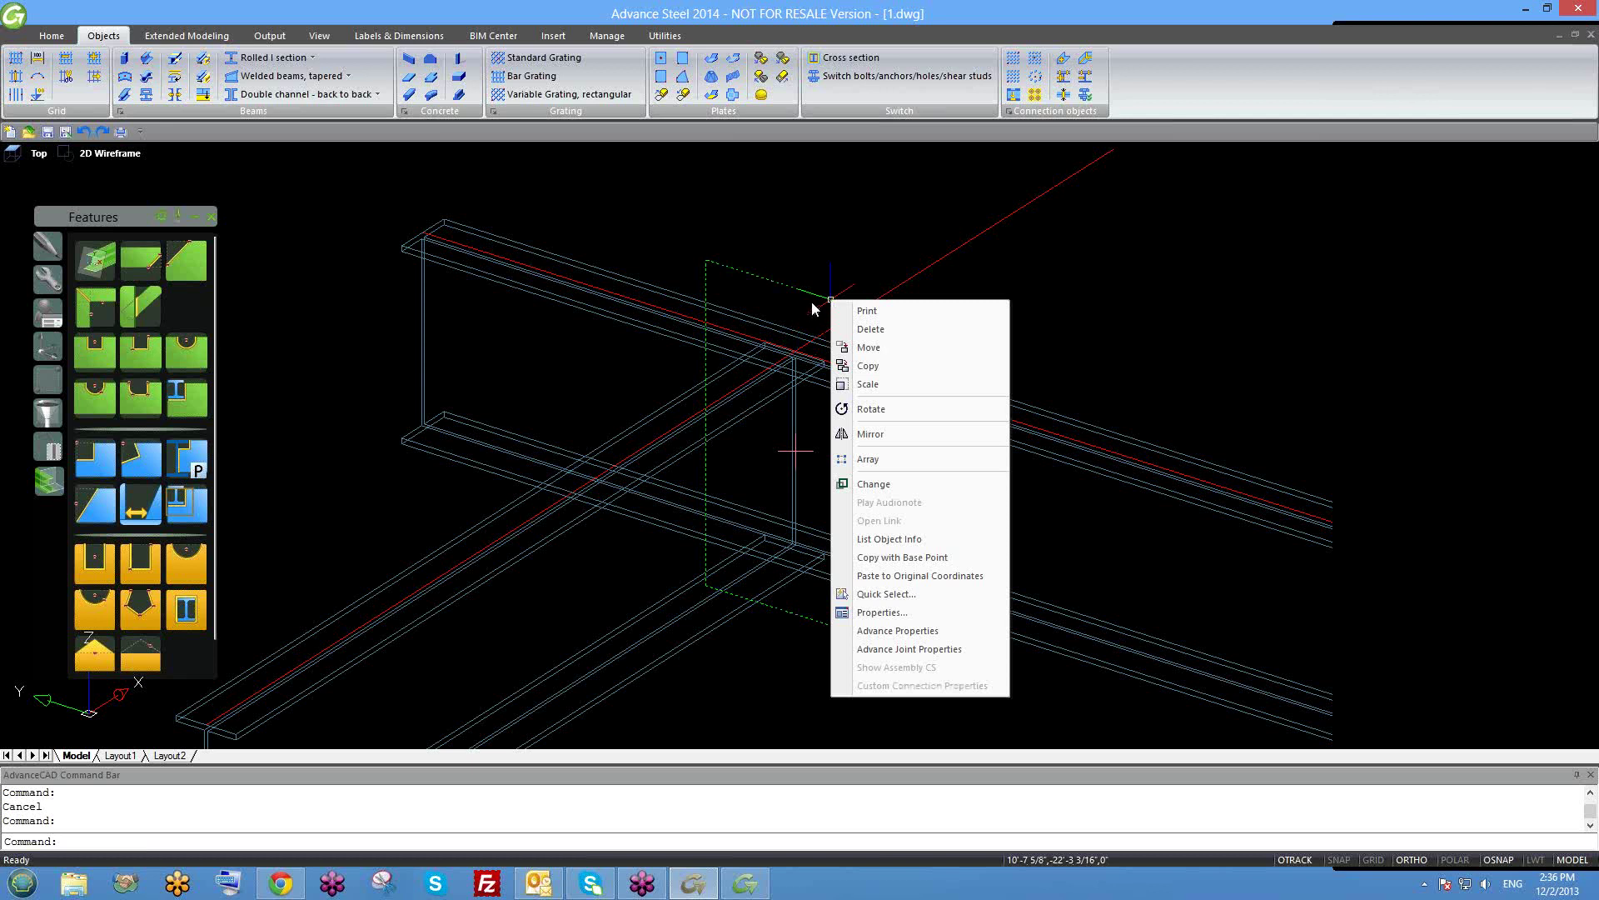
click(918, 649)
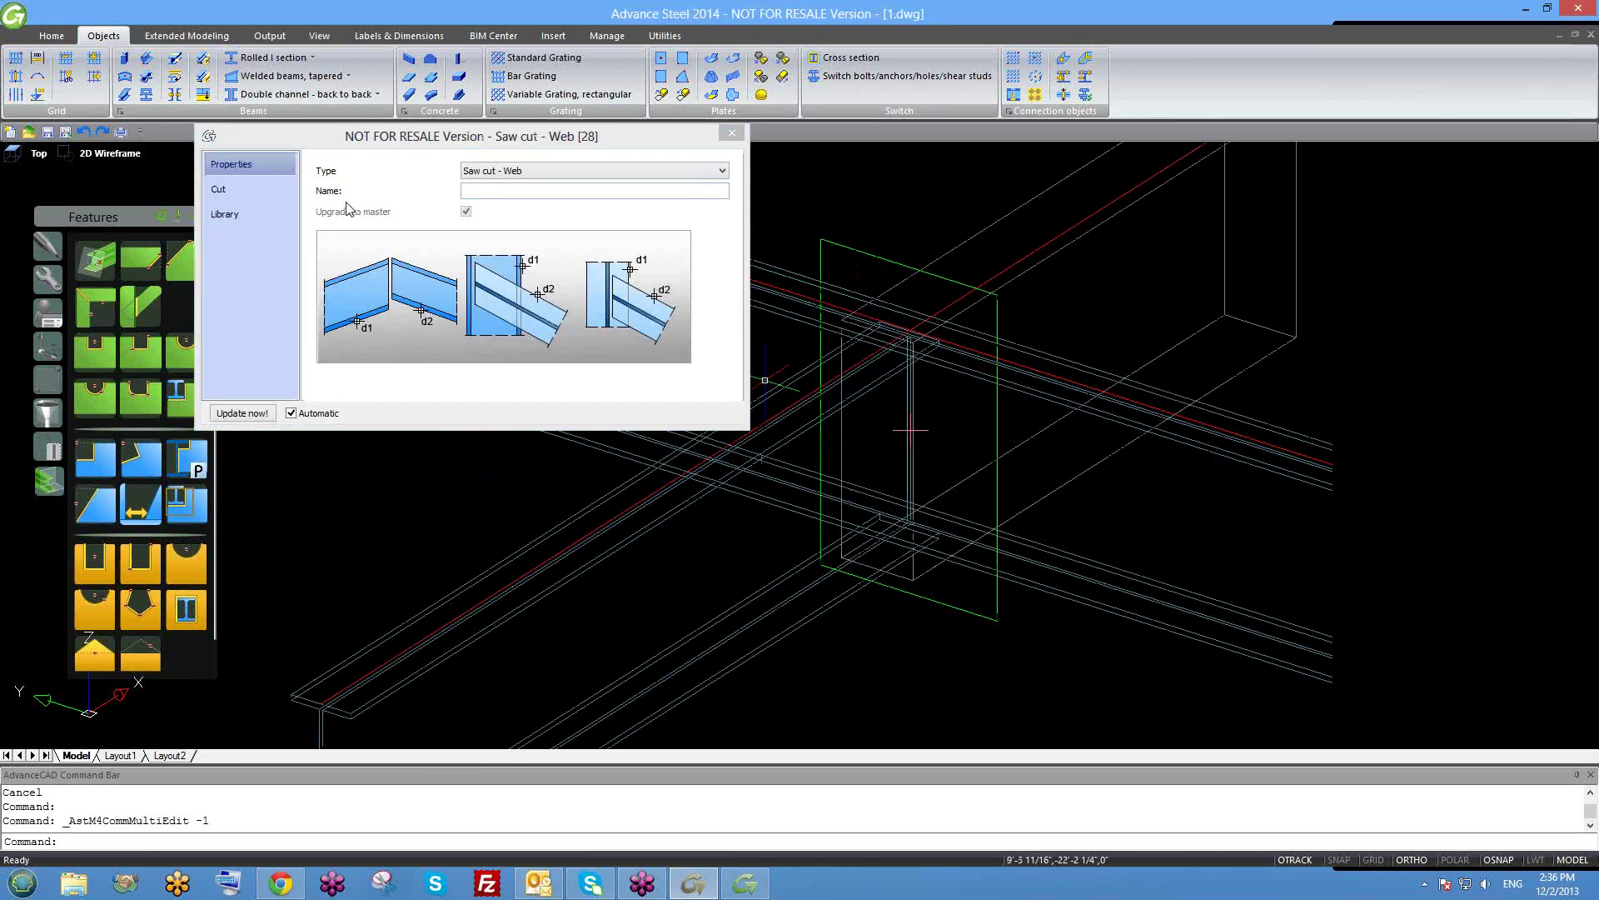
Review the Saw cut - Web joint's type, gap, straight cut and weld settings, and close its properties.
click(272, 200)
click(271, 218)
click(274, 188)
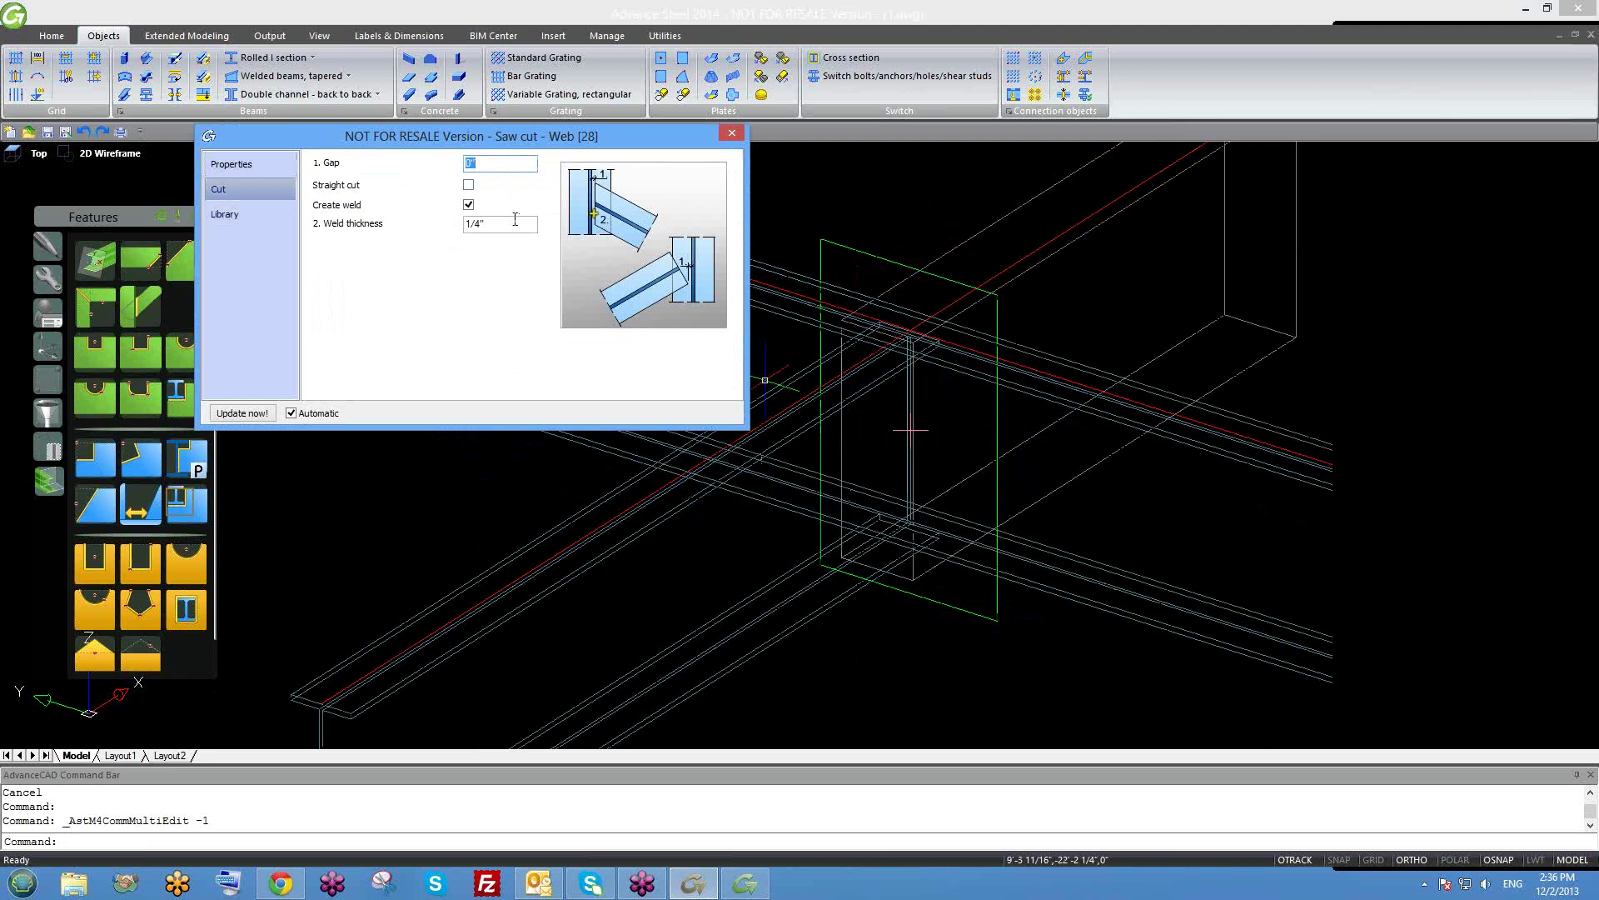
click(267, 168)
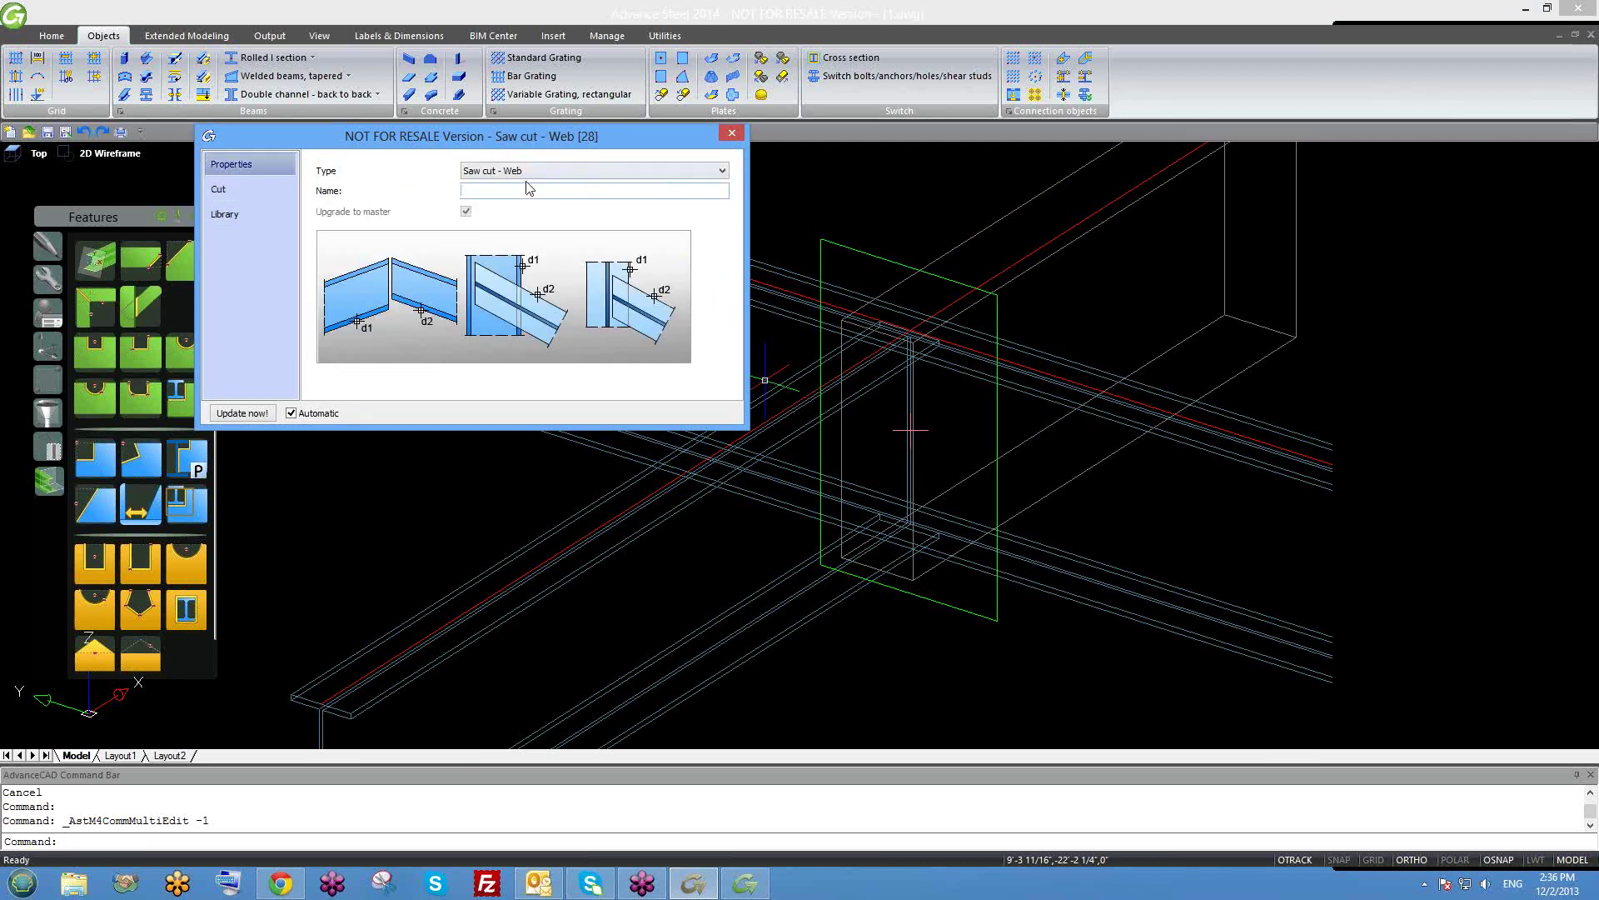
click(260, 202)
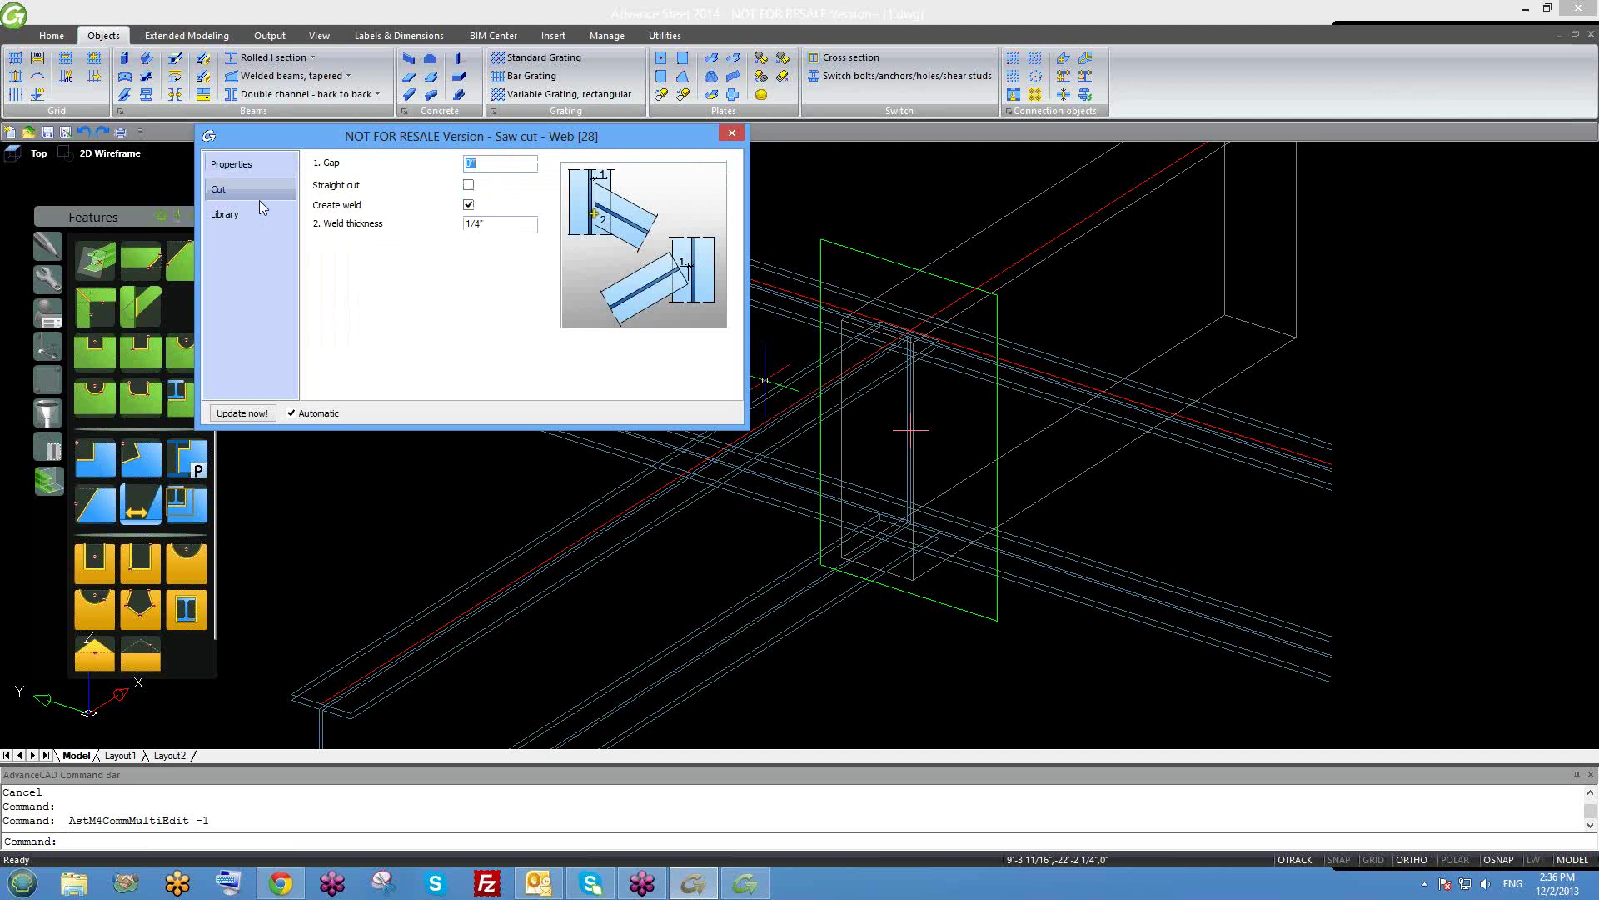
click(732, 133)
Draw a vertical W12x19 rolled I section column about 6' long in the empty space beside the crossing beams, keeping its default properties.
scroll(933, 333, down, 5)
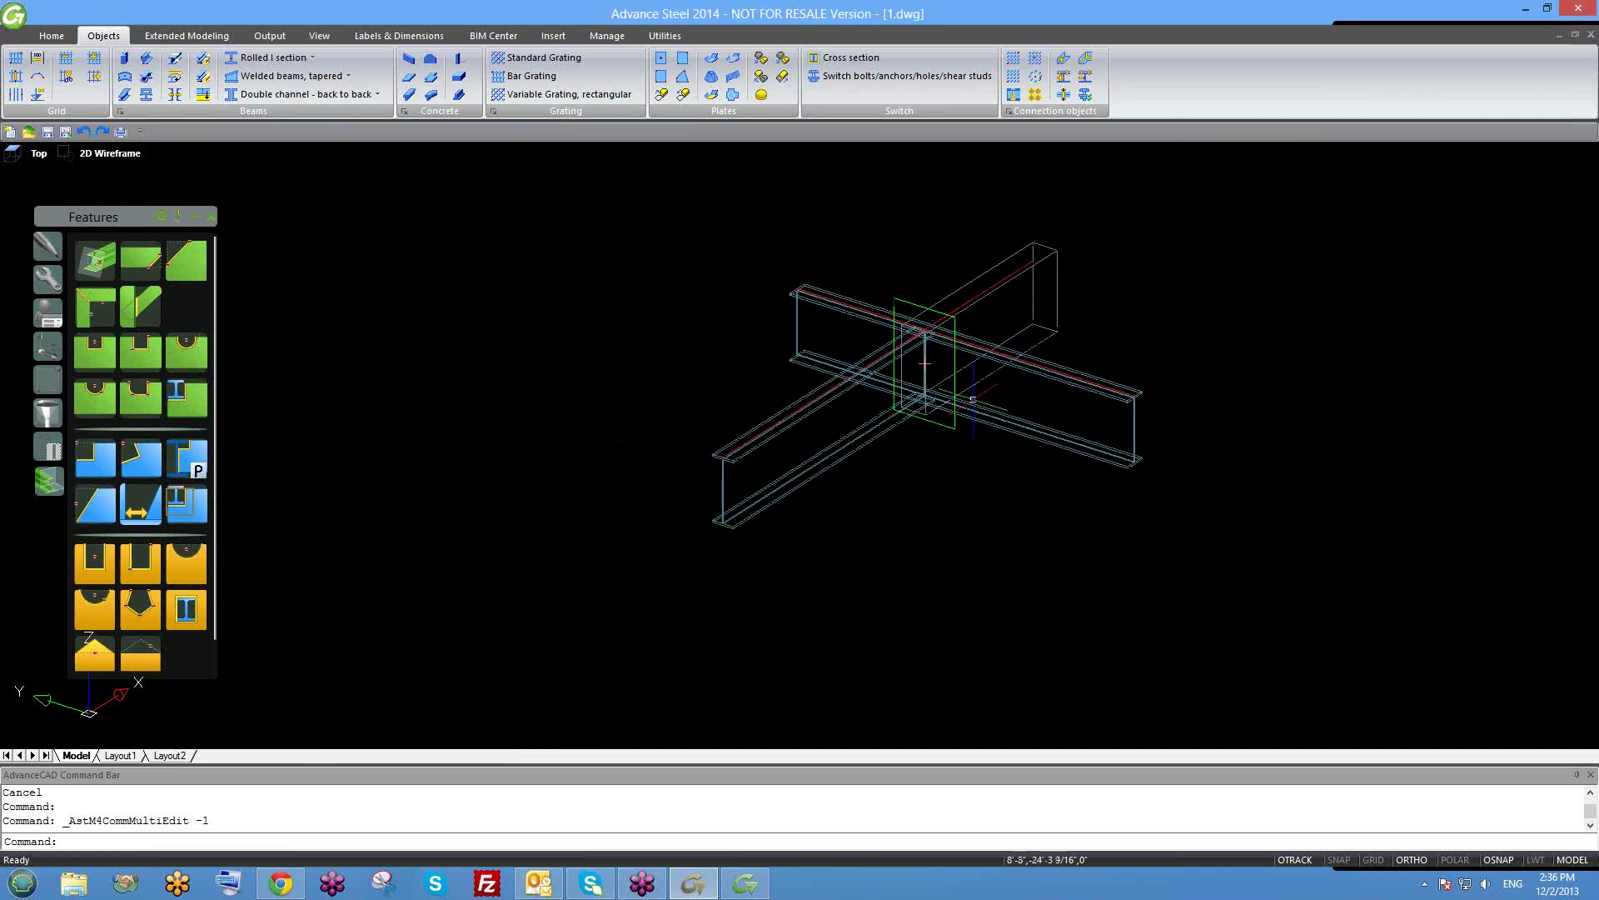
scroll(837, 447, down, 2)
middle_drag(836, 446, 782, 476)
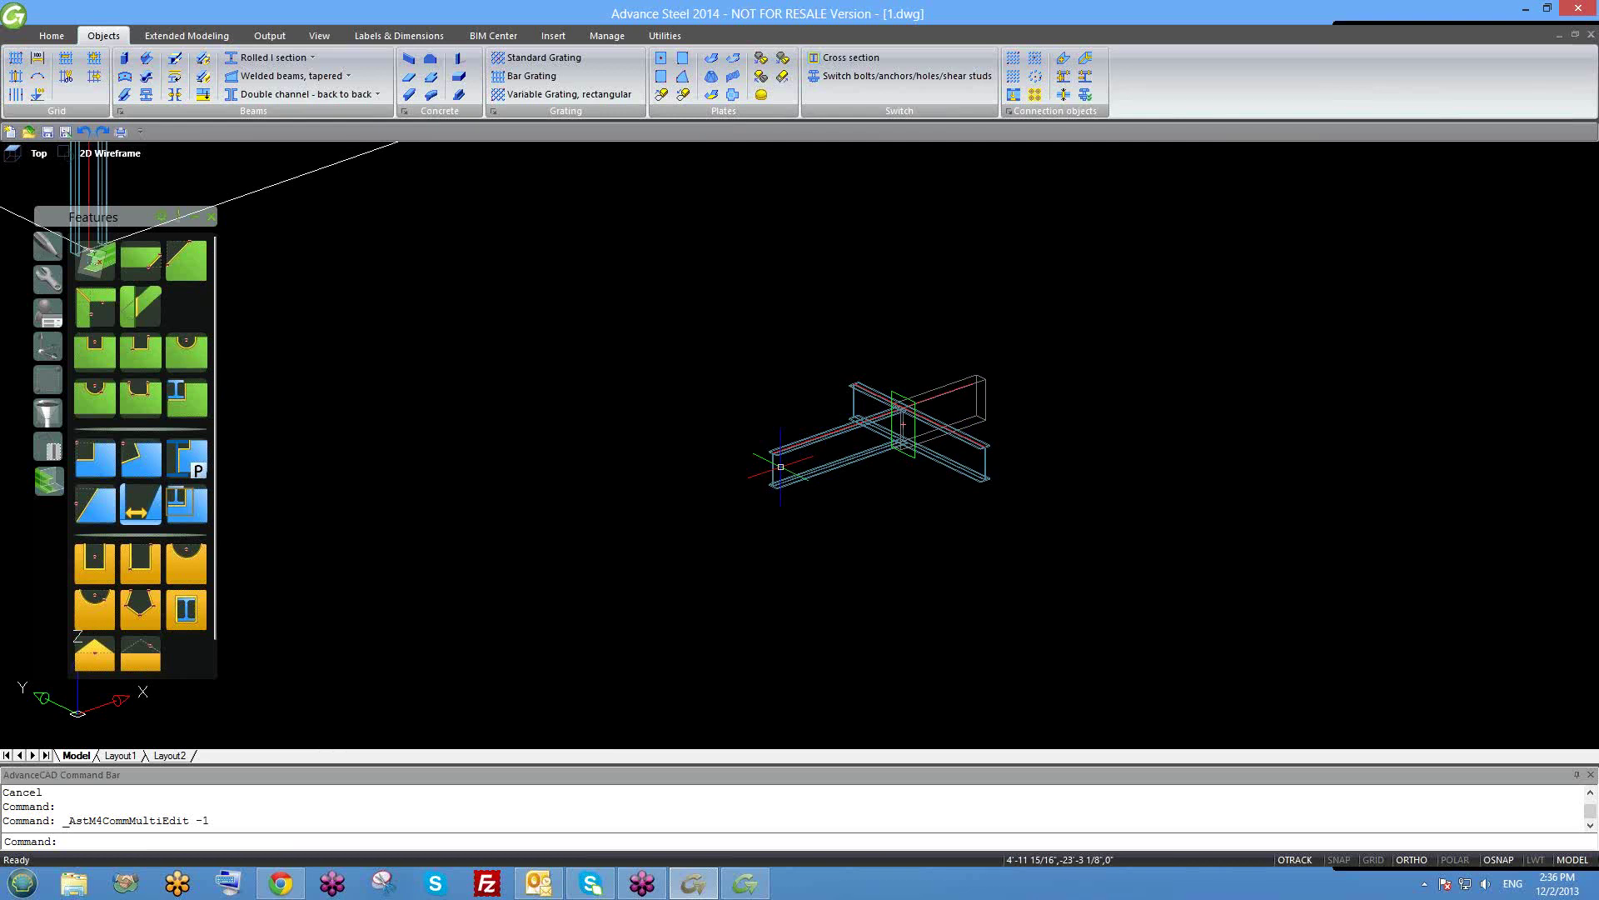
click(266, 57)
click(554, 245)
click(554, 533)
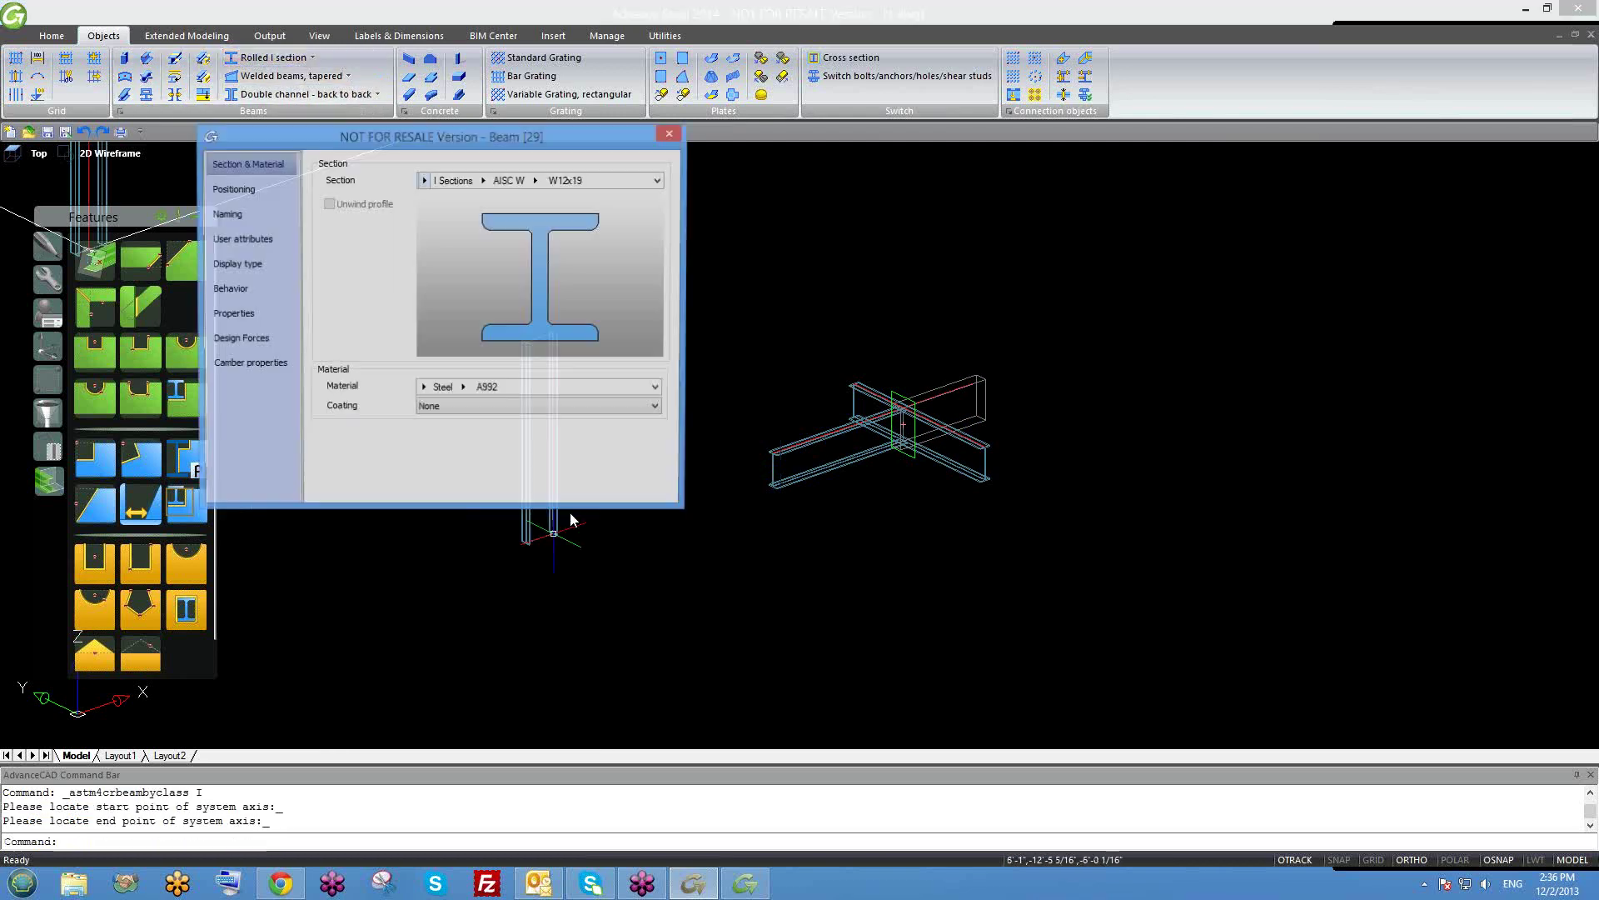
click(670, 133)
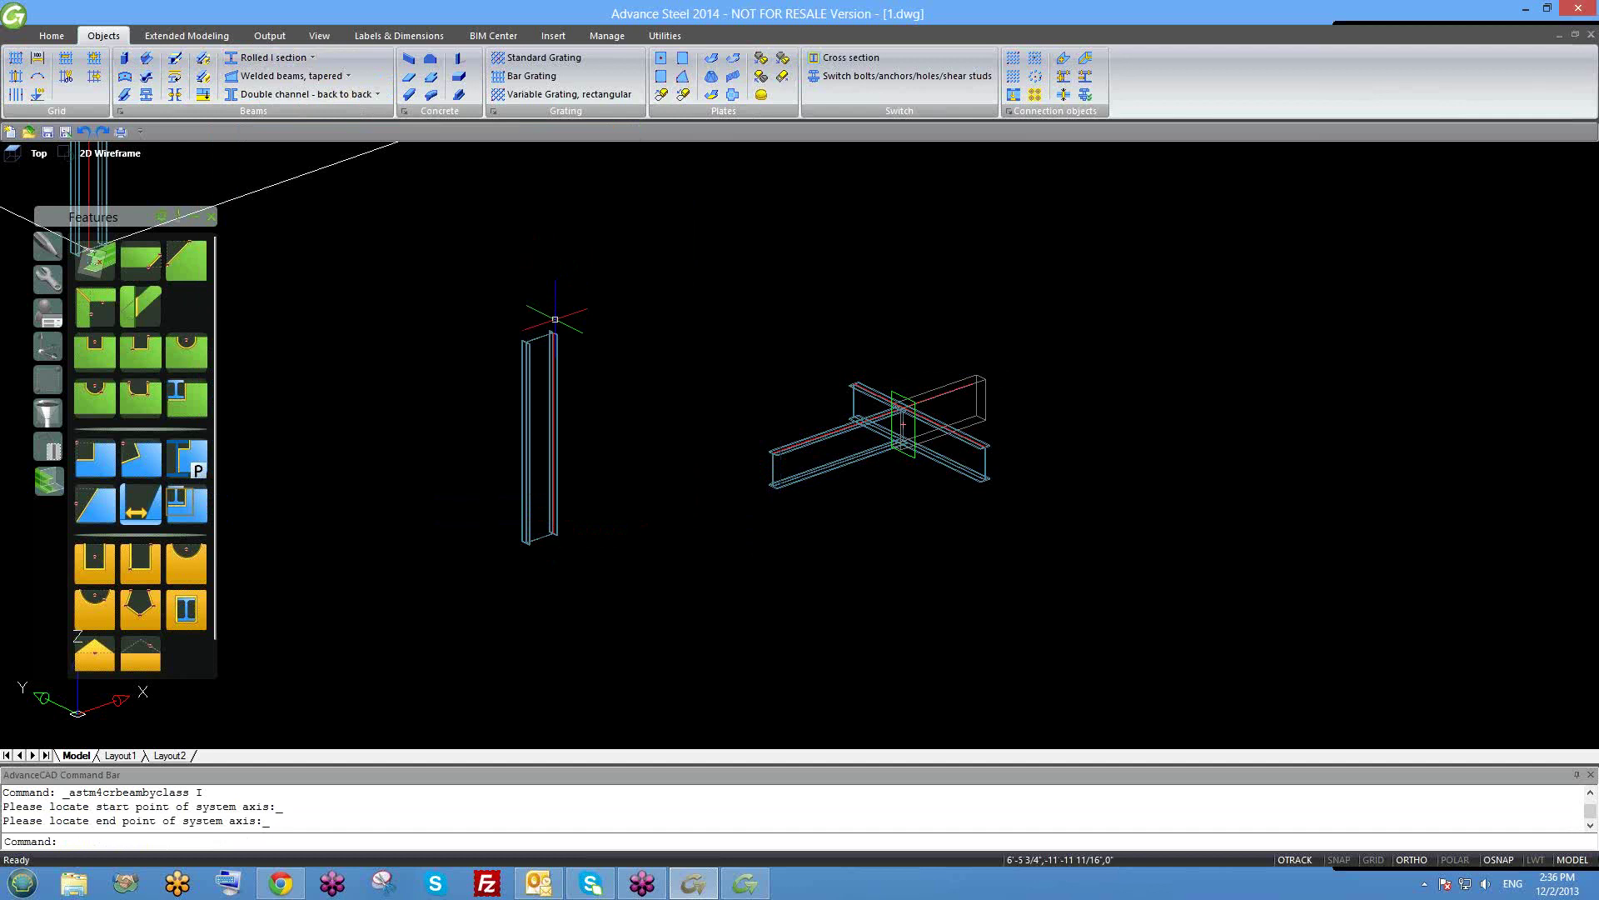
Set the new column's positioning offset to the center of its section, and close its properties.
scroll(560, 330, up, 3)
double_click(560, 331)
click(253, 193)
click(255, 237)
click(258, 213)
click(266, 191)
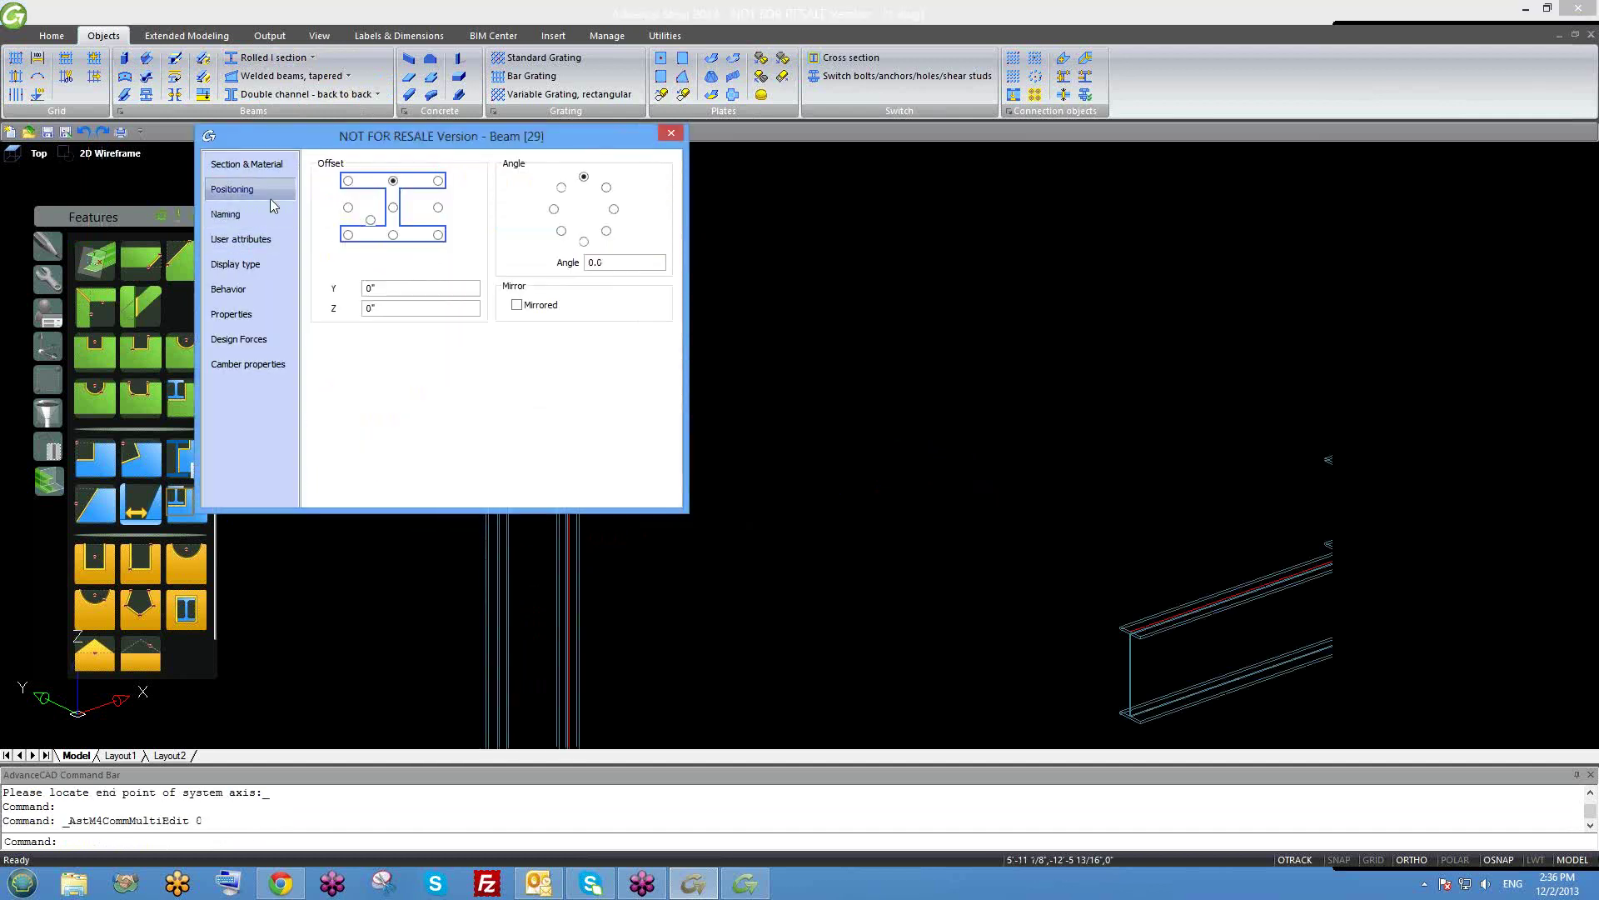
click(265, 165)
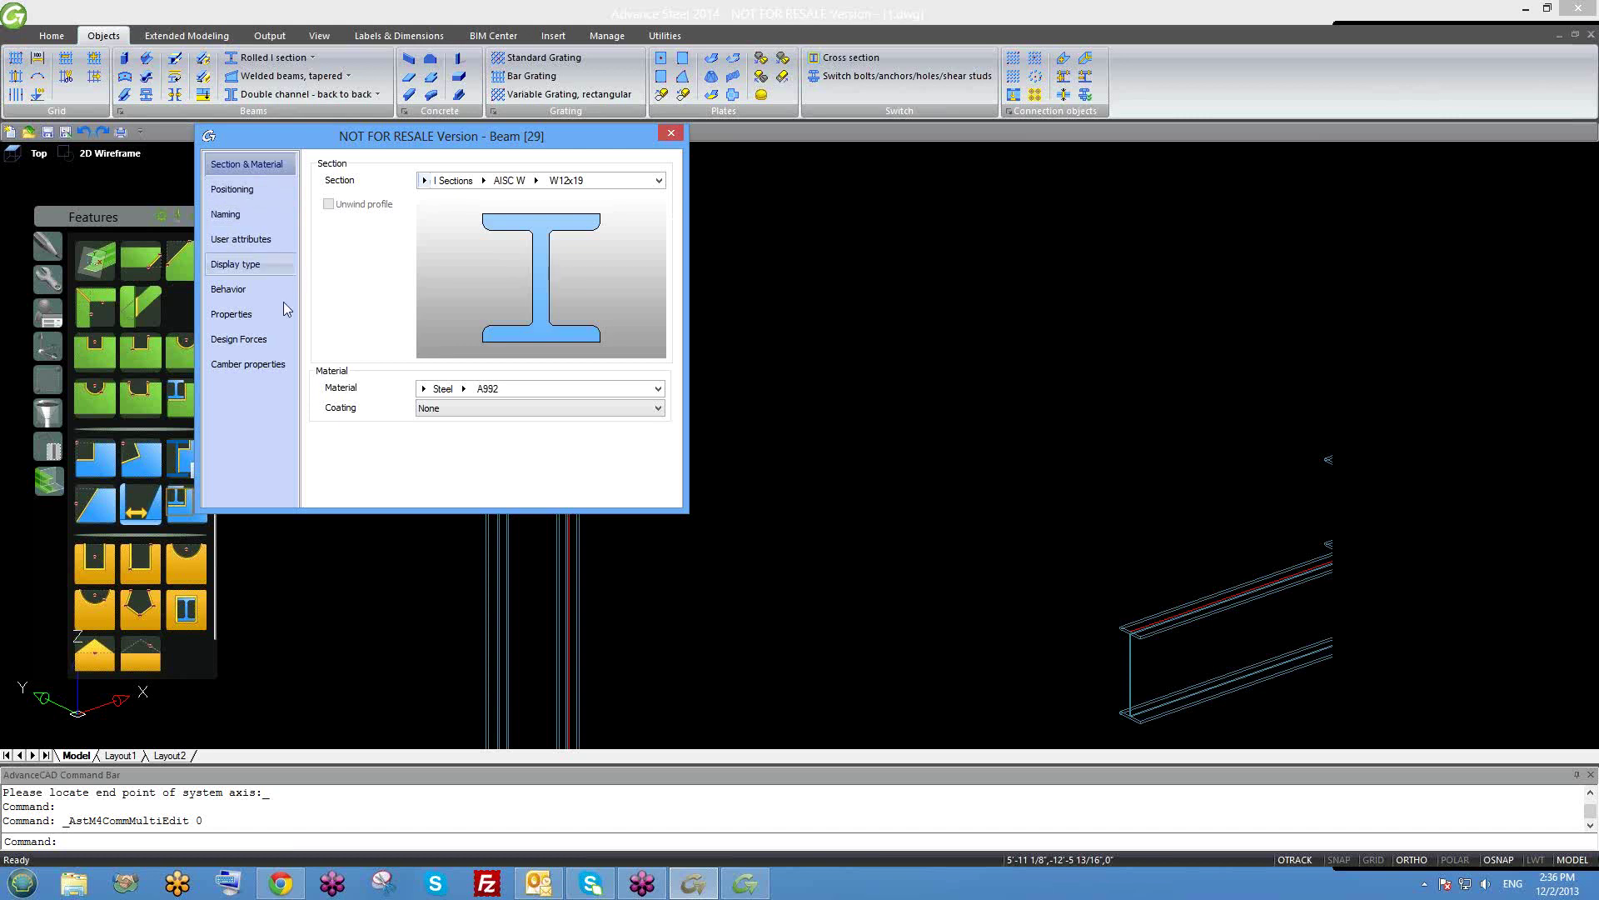
click(240, 190)
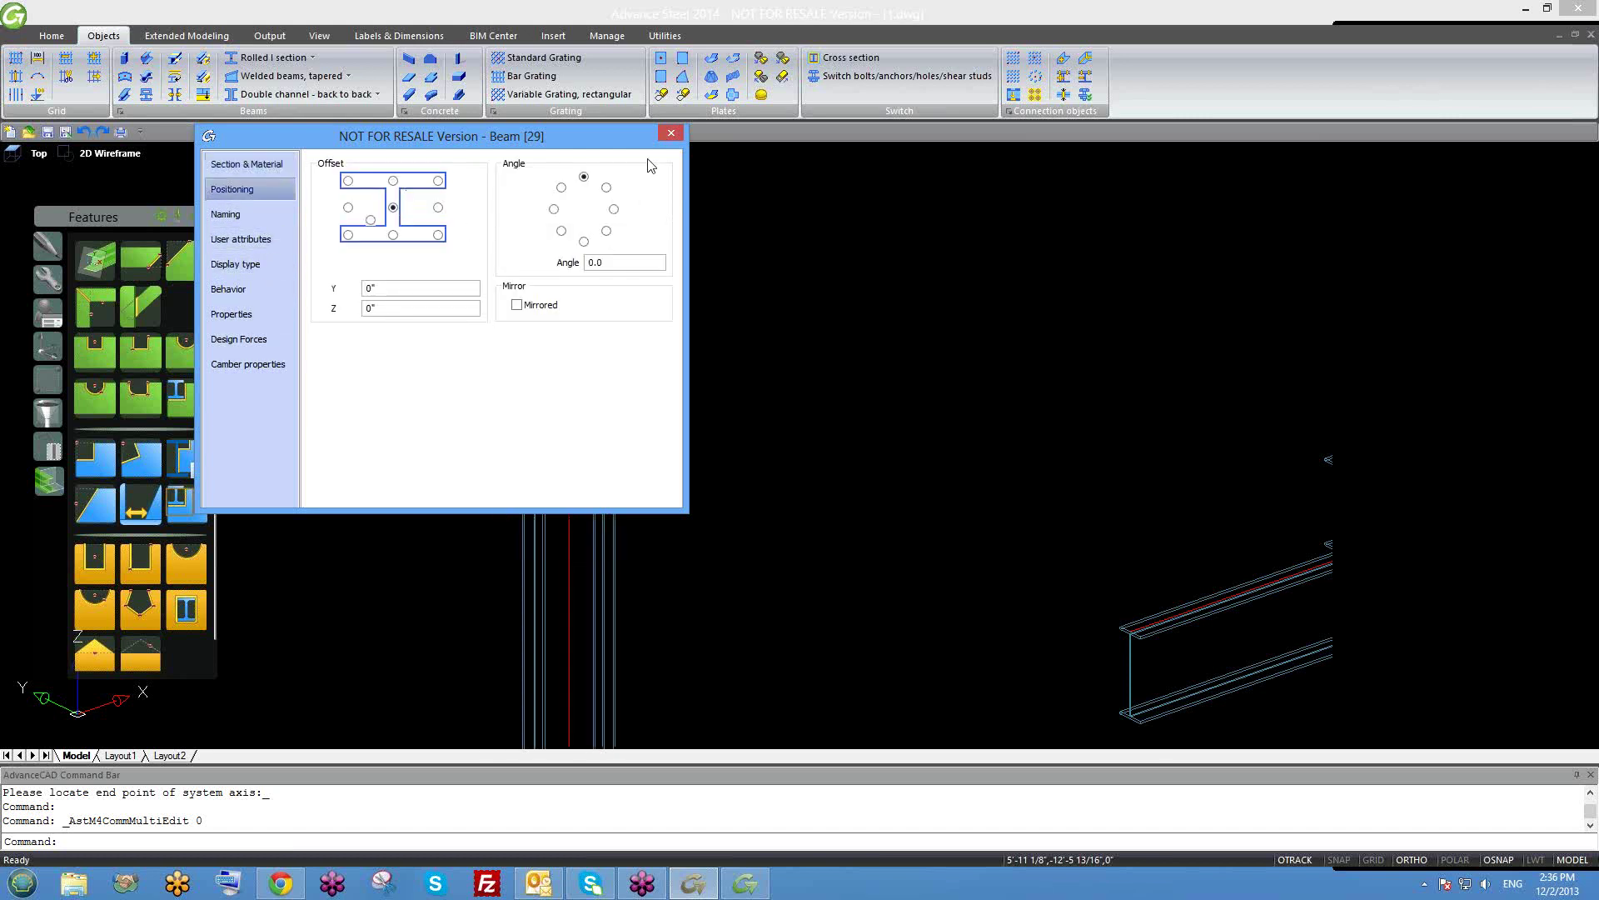
click(669, 133)
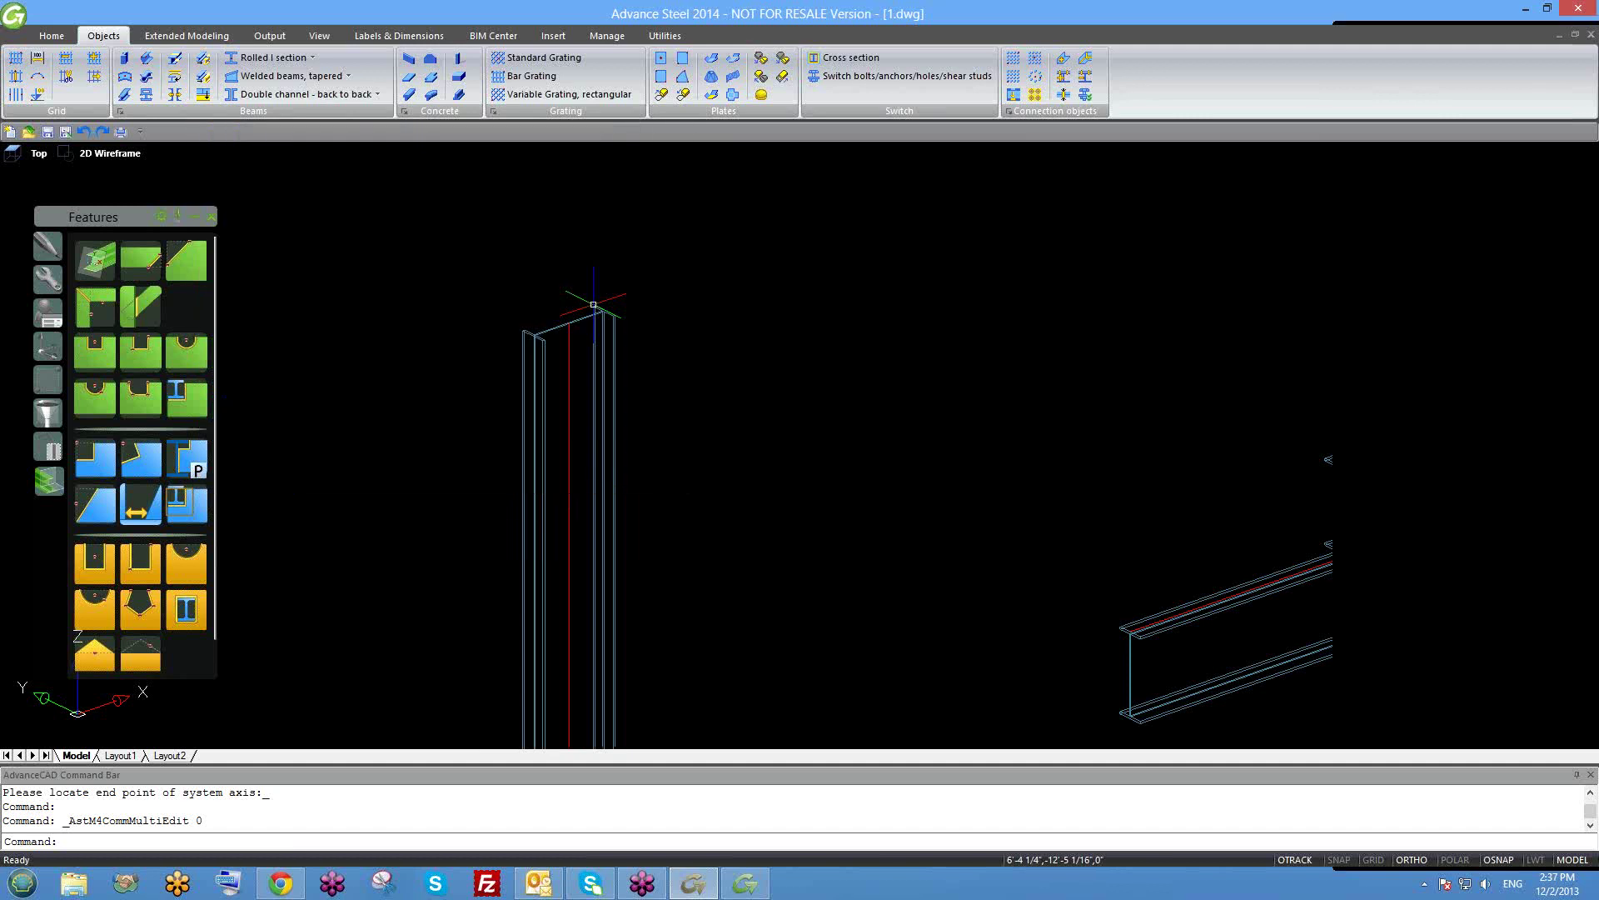
Draw a horizontal W12x19 beam about 7'-8" long starting at the column's top axis point, and accept its default properties.
click(267, 57)
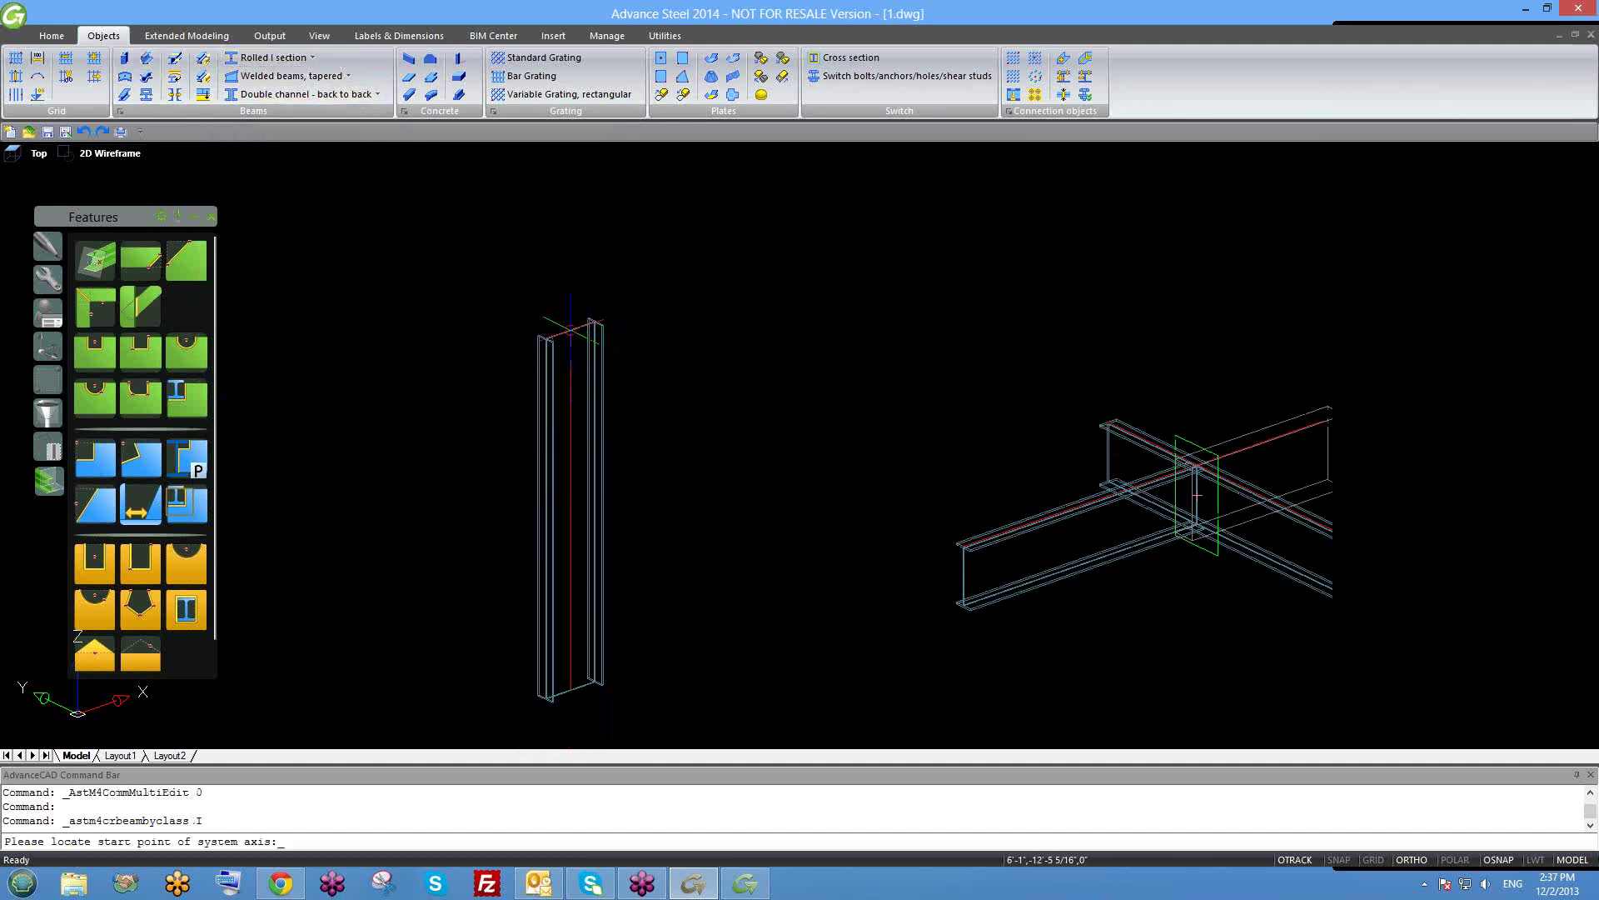
click(570, 329)
click(860, 564)
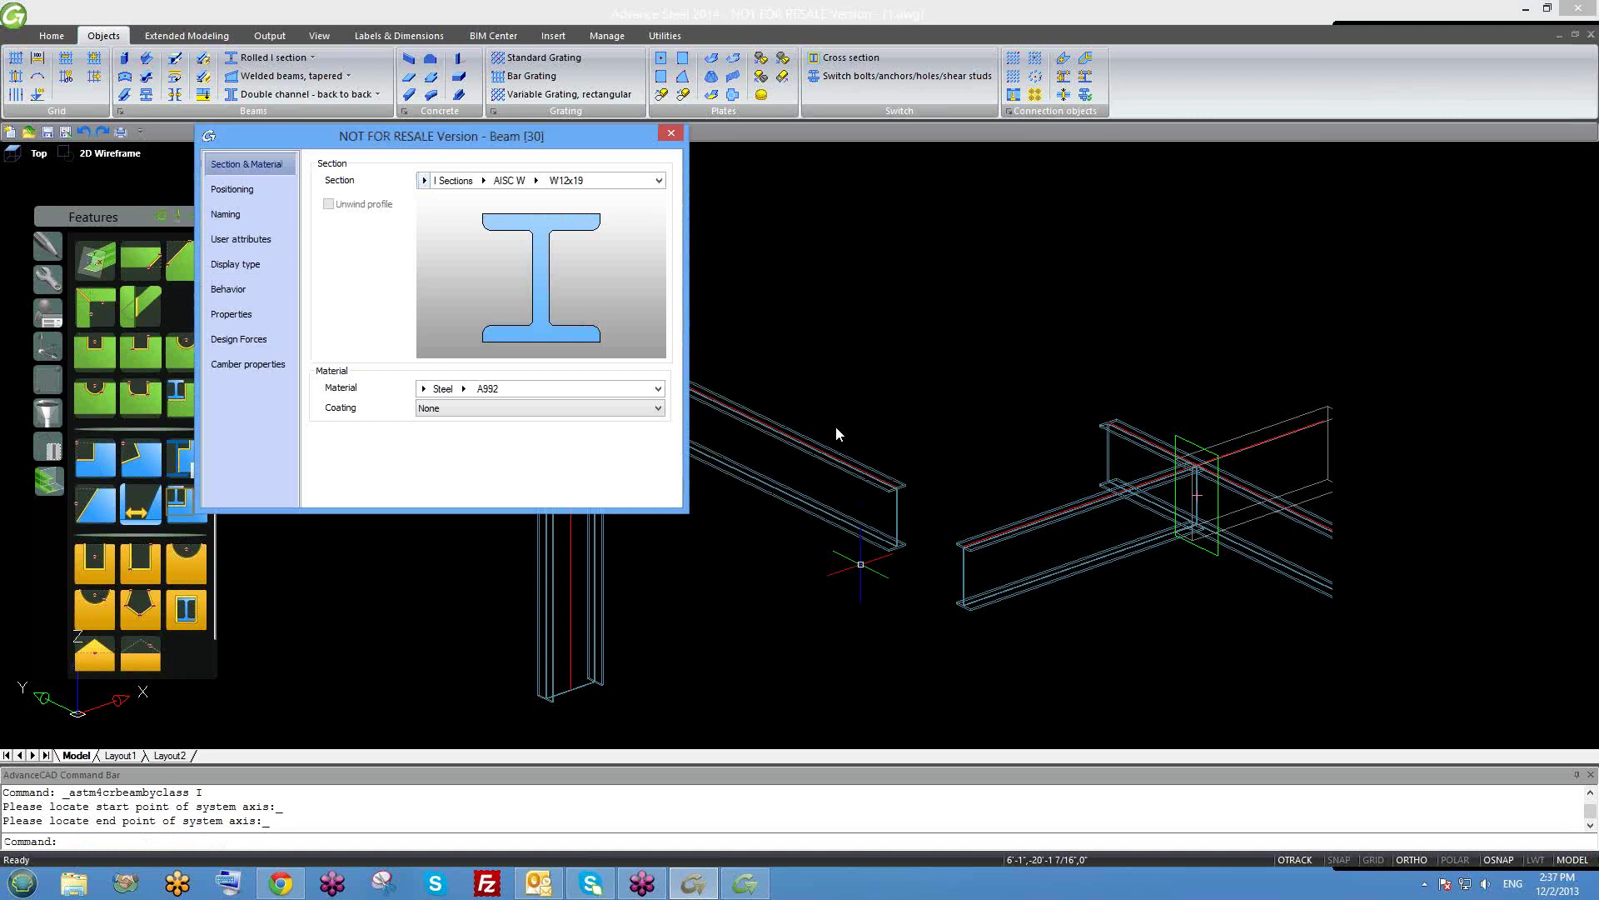
shift+middle_drag(860, 564, 744, 384)
click(670, 133)
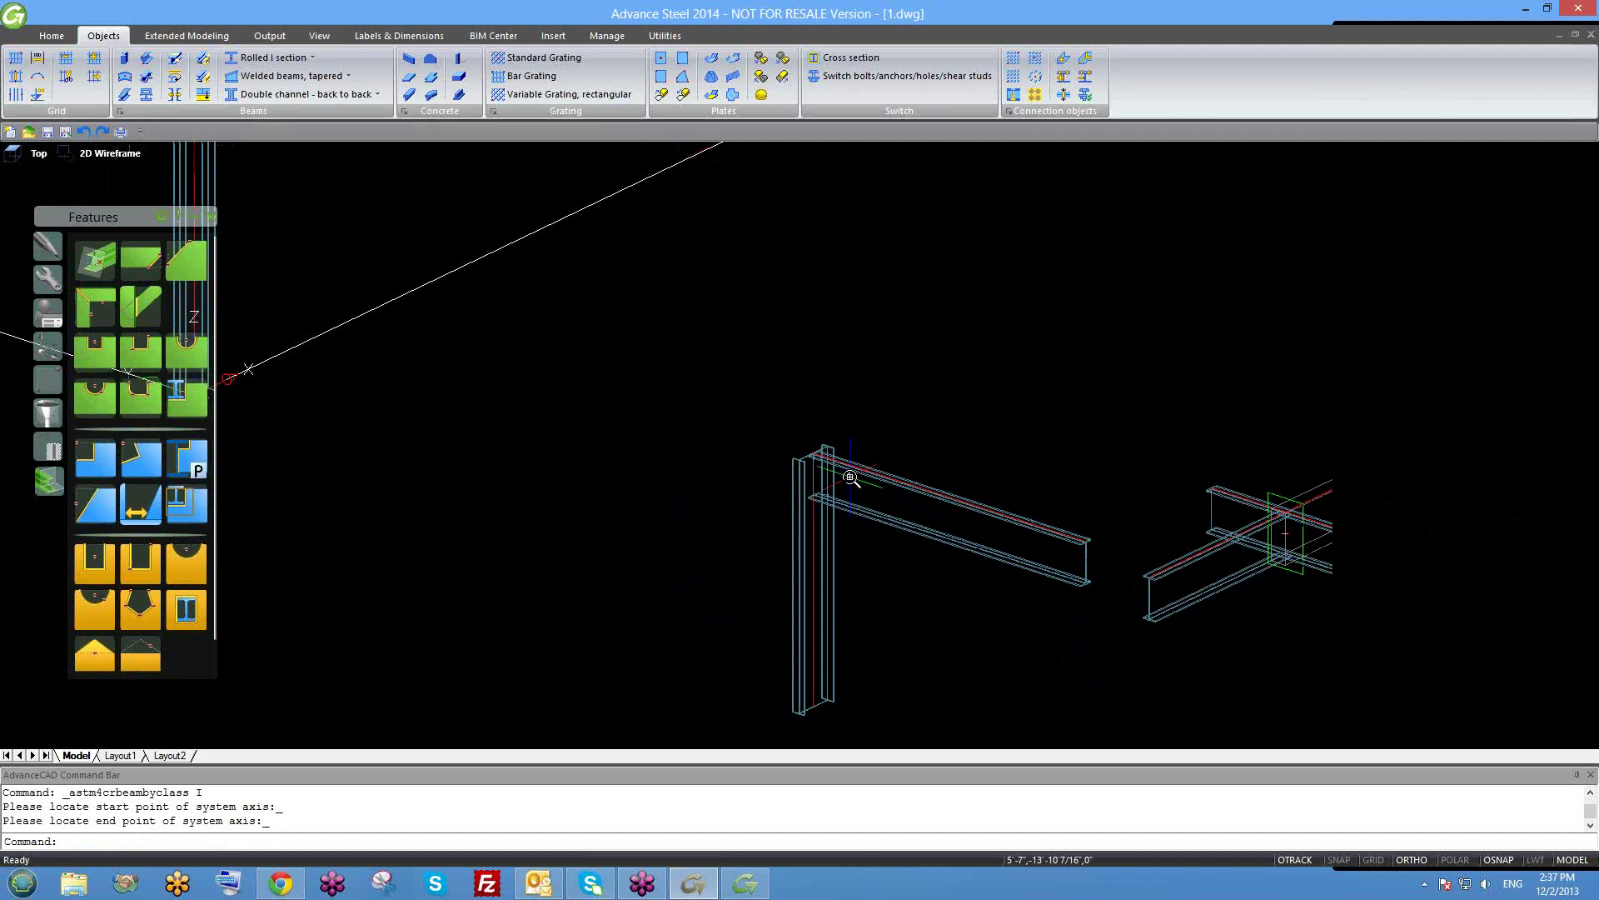
Open the Connection vault and place it beside the Features palette, clear of the column-to-beam corner.
scroll(851, 481, up, 4)
shift+middle_drag(775, 464, 790, 341)
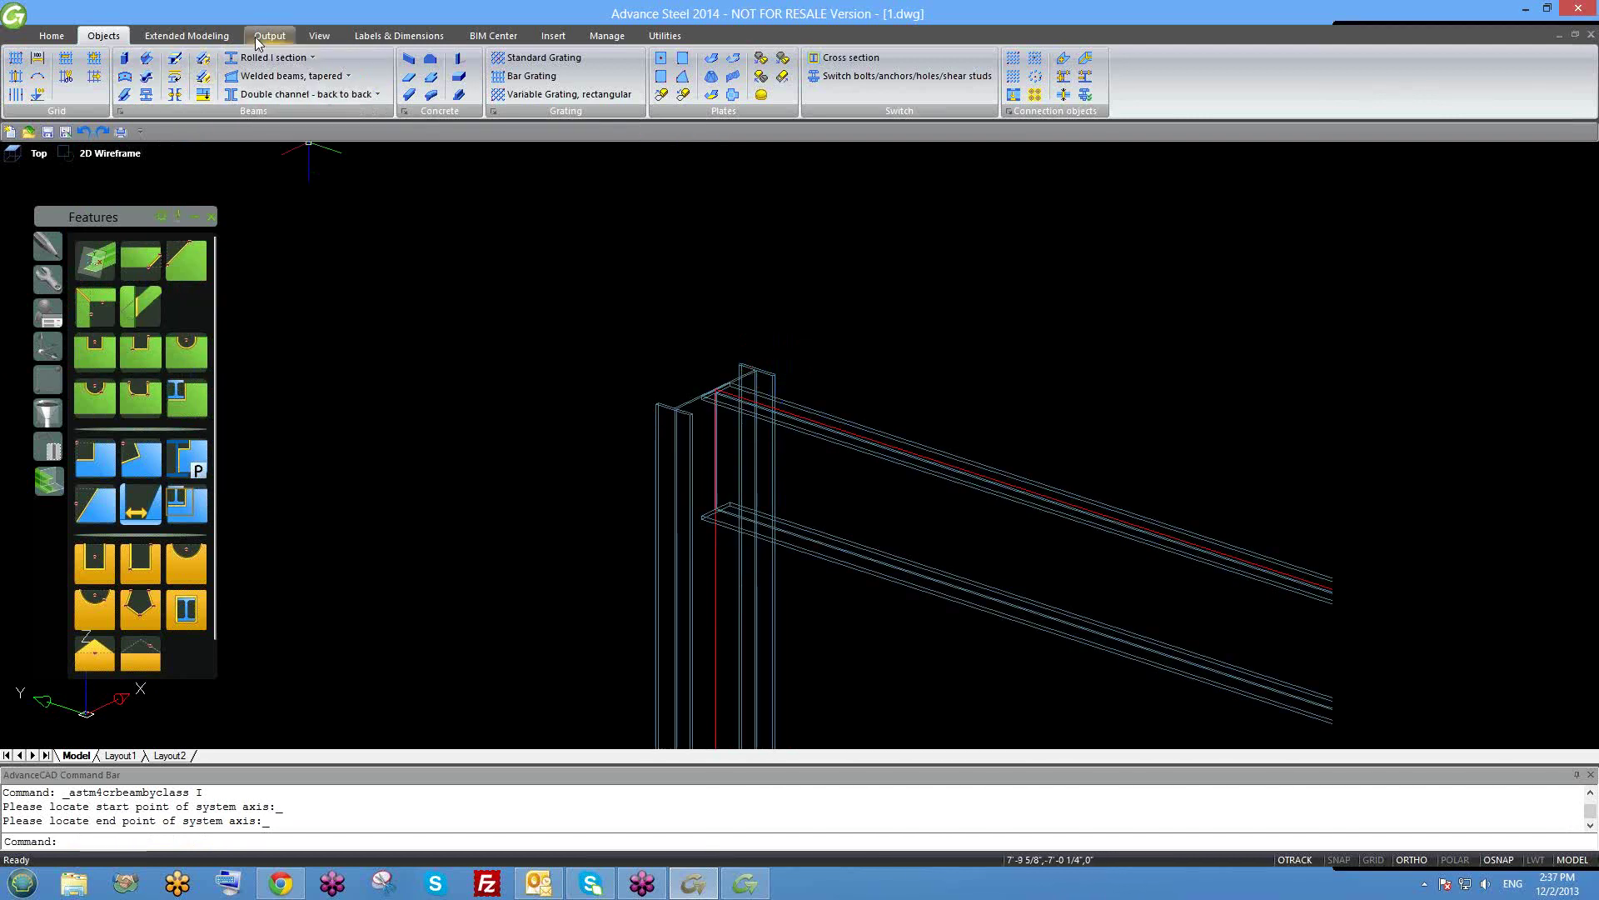
click(200, 36)
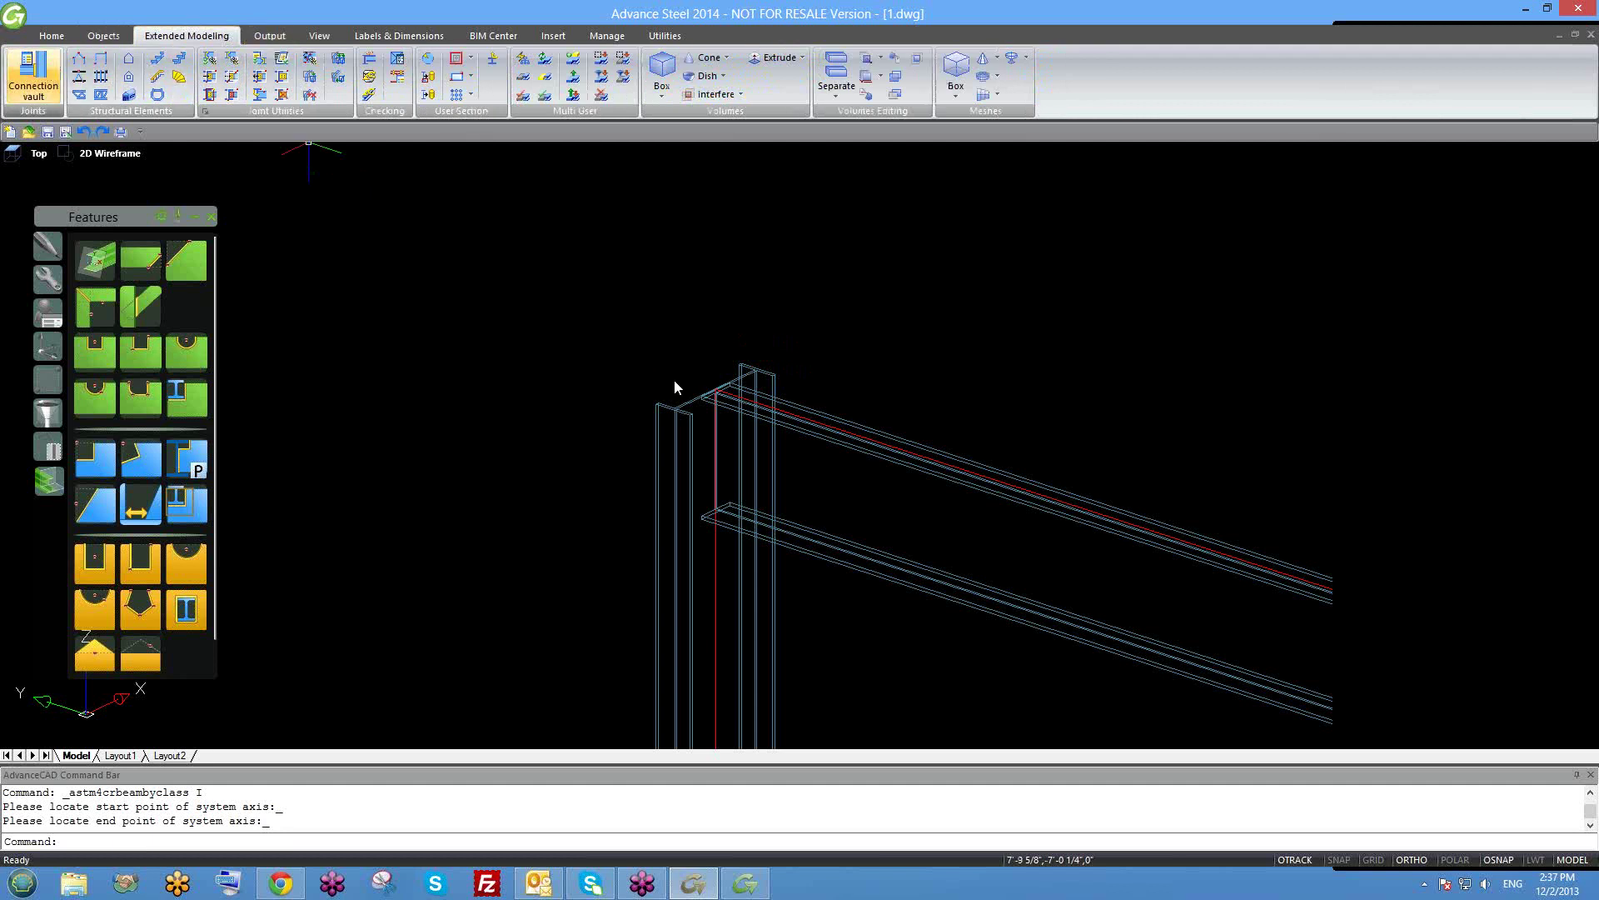
click(33, 77)
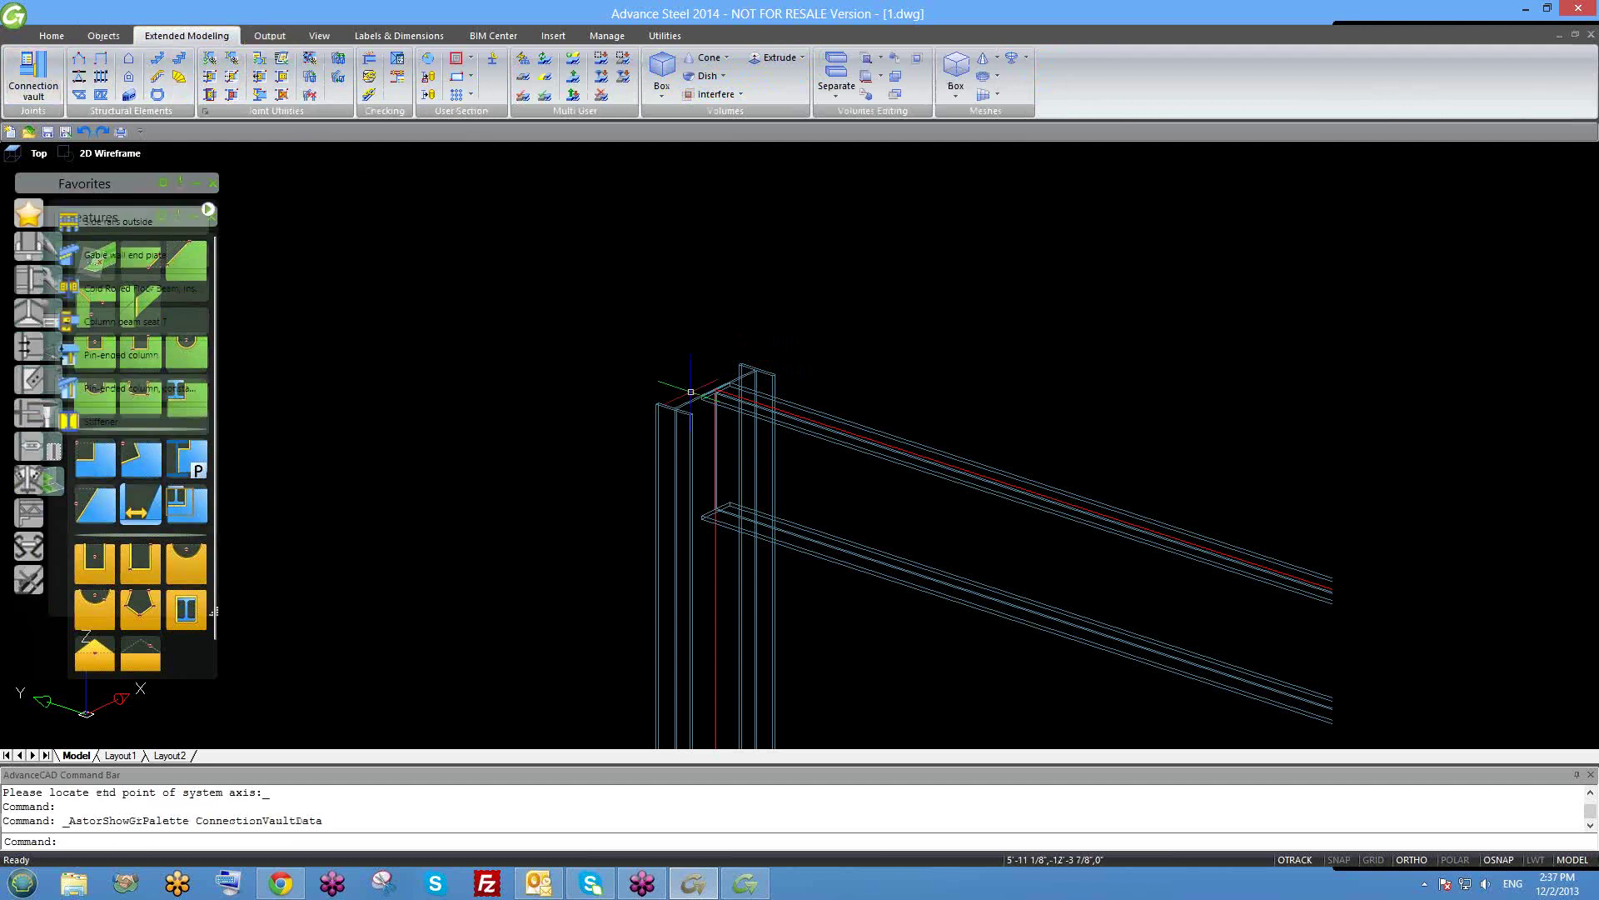
drag(133, 183, 378, 170)
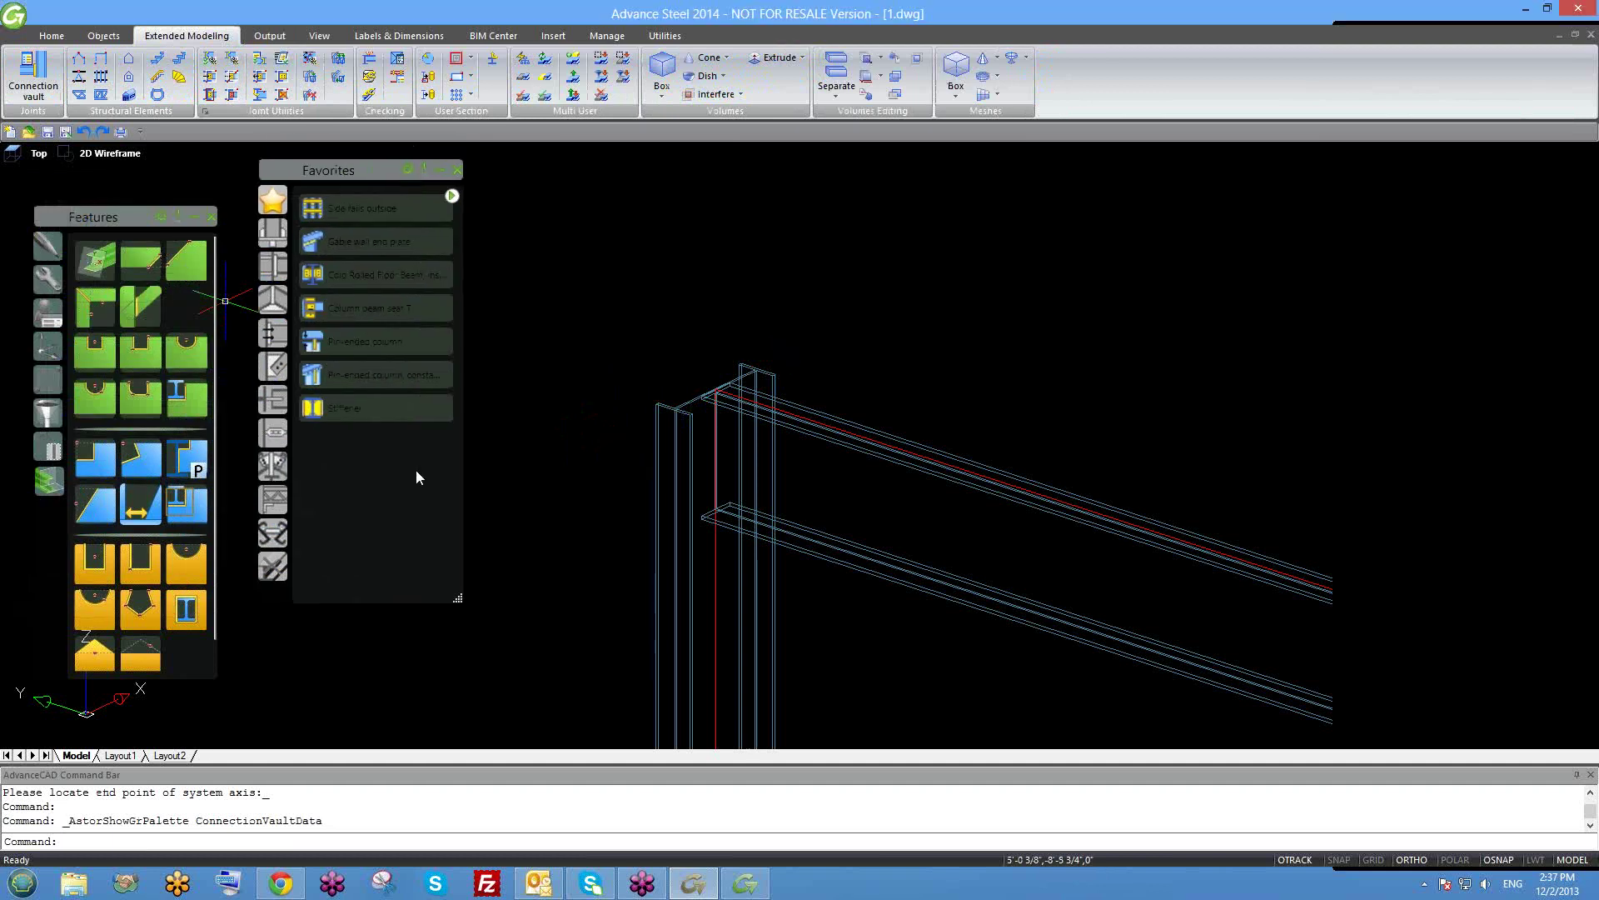
Create a Clip angle joint from the Platform beams category, with the column as main and the horizontal beam as secondary, keeping its default settings.
click(288, 291)
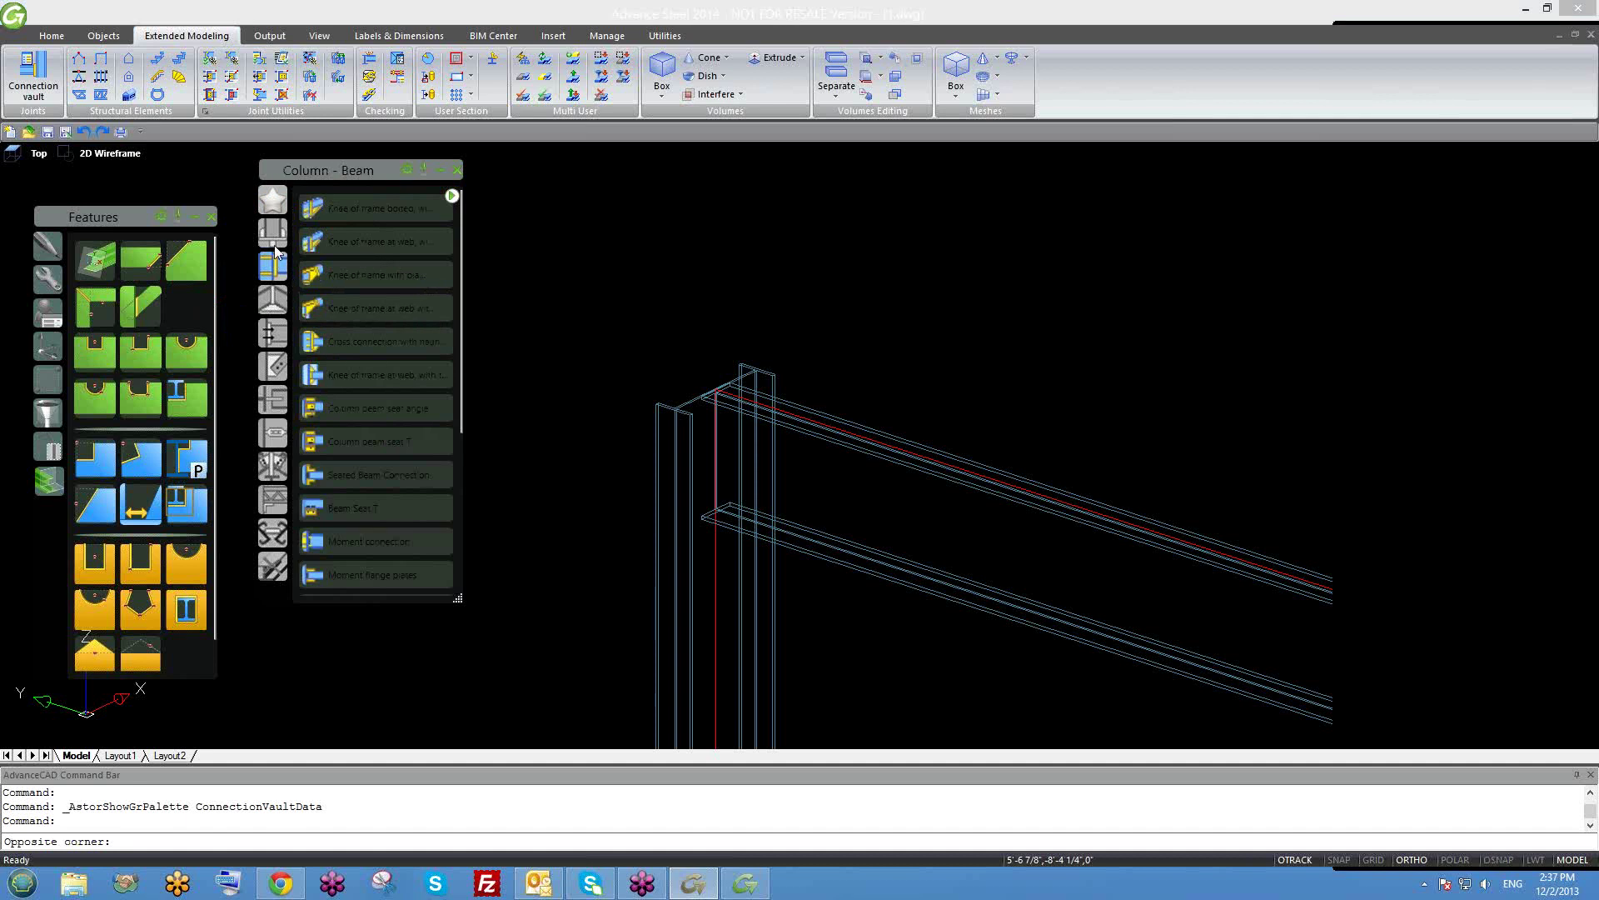
click(274, 240)
click(282, 302)
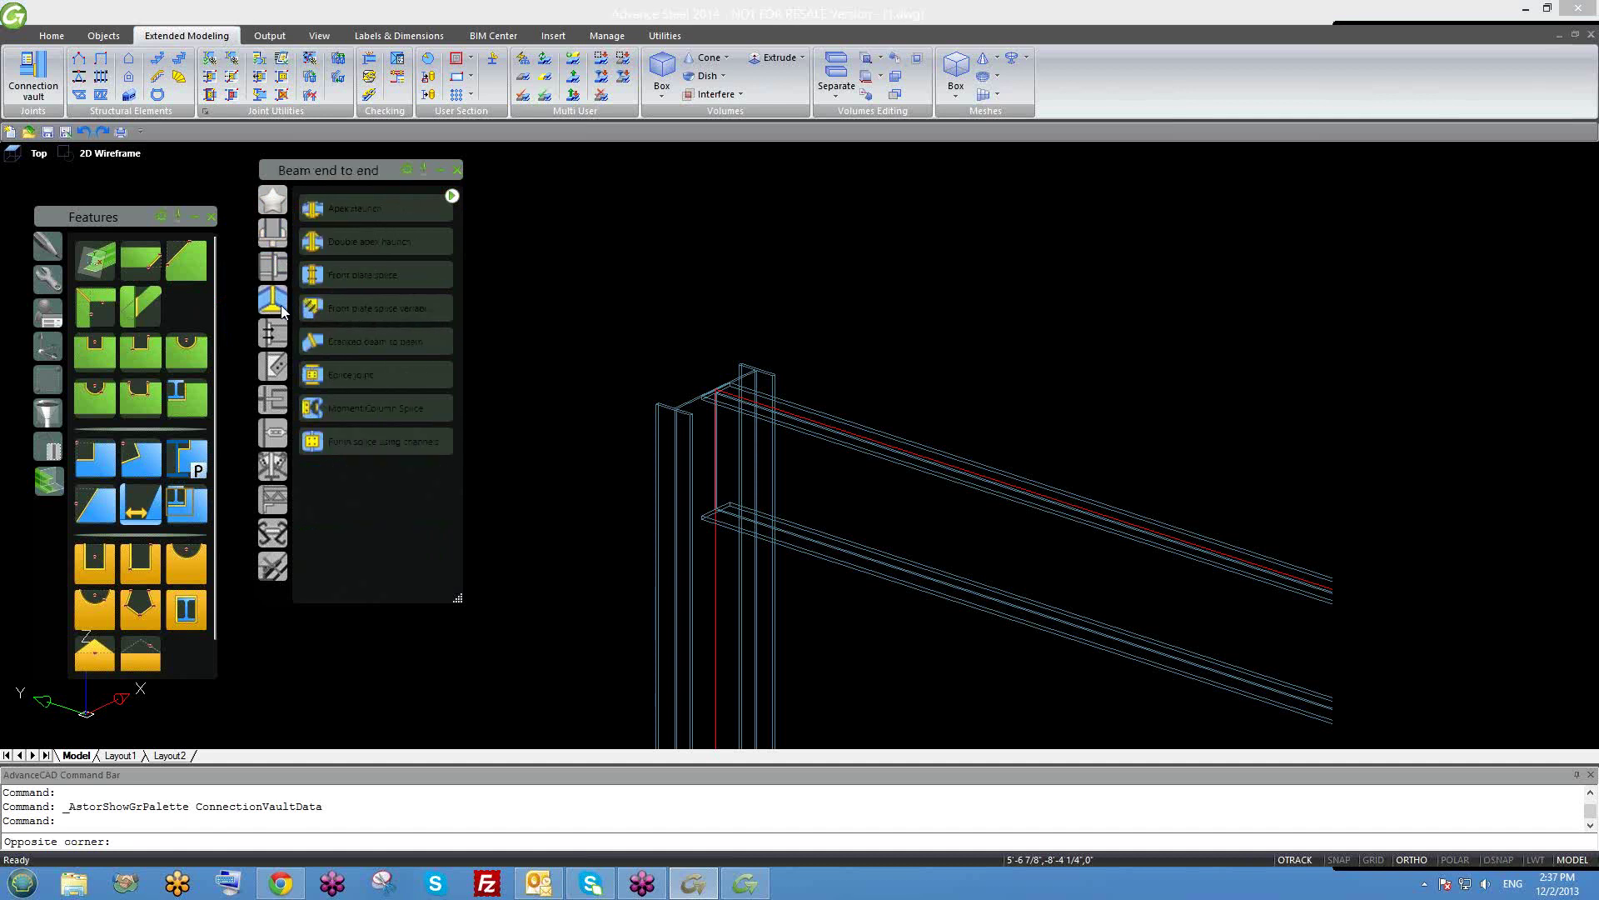
click(272, 333)
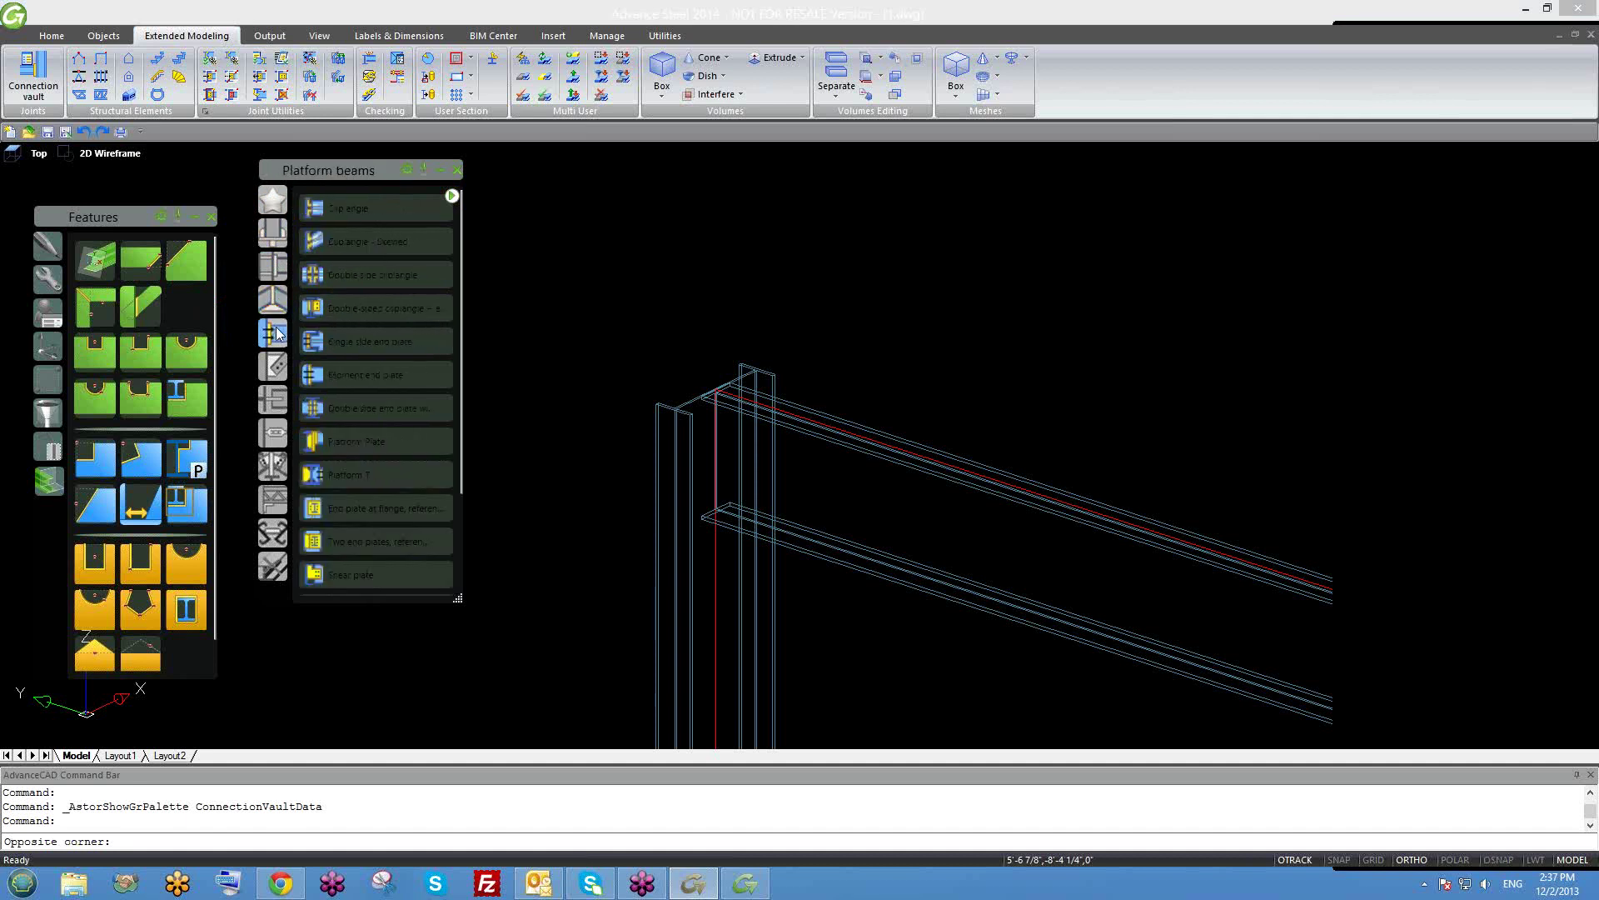
click(344, 219)
key(Escape)
key(Return)
click(676, 583)
key(Return)
click(785, 404)
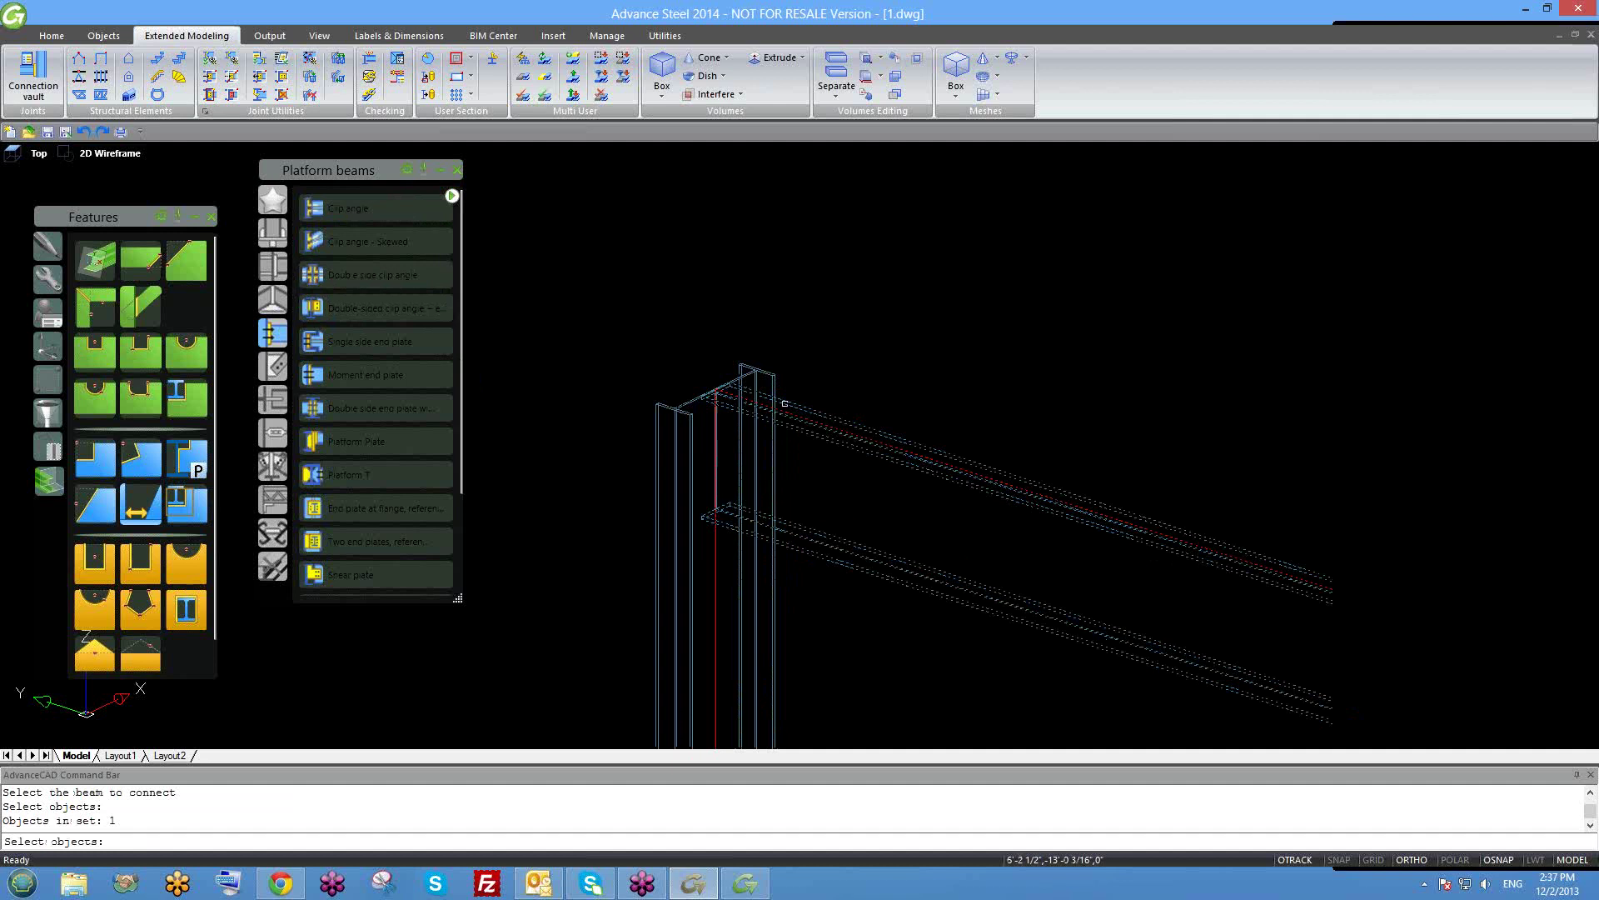
key(Return)
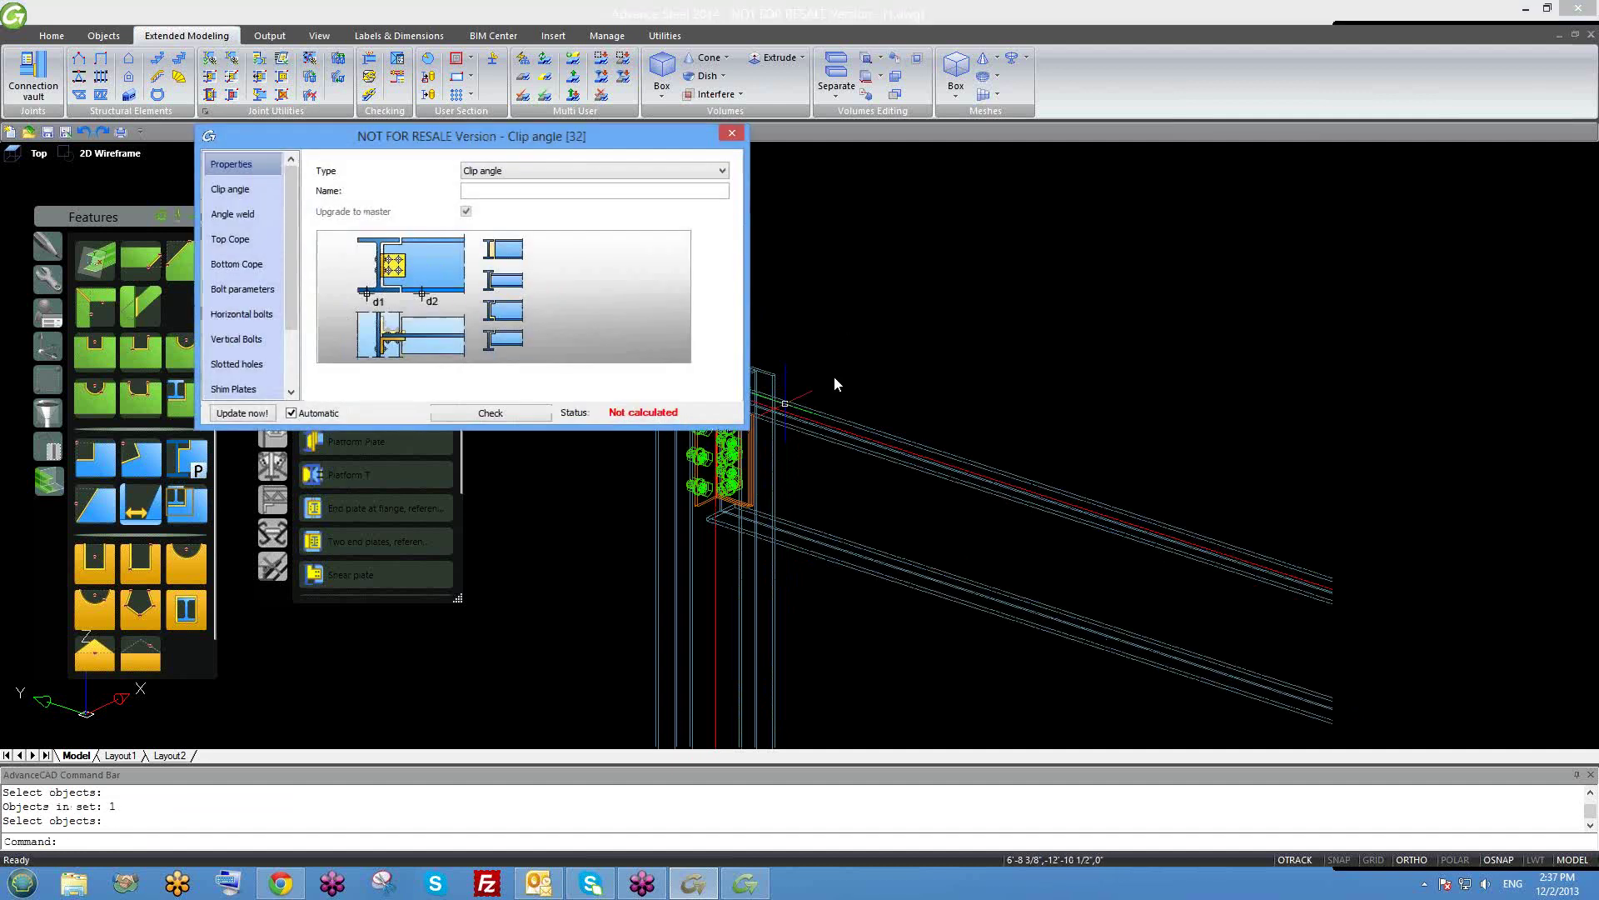
click(732, 133)
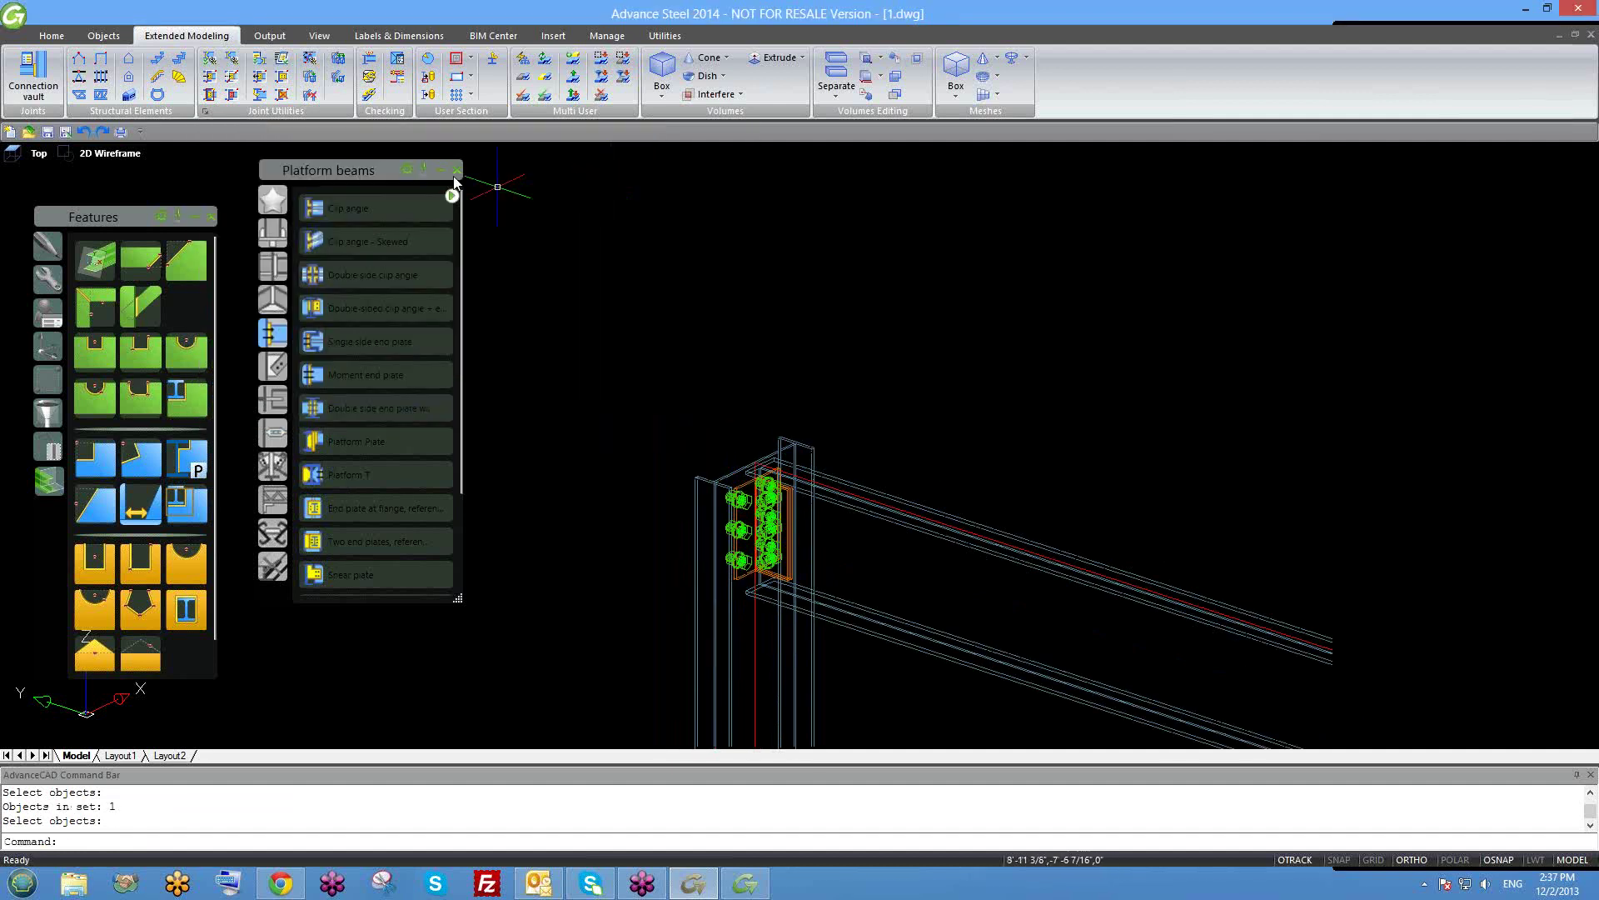
Move the Connection vault away from the joint and examine the clip angles and bolts from the opposite side of the column.
drag(342, 173, 217, 168)
middle_drag(881, 546, 893, 438)
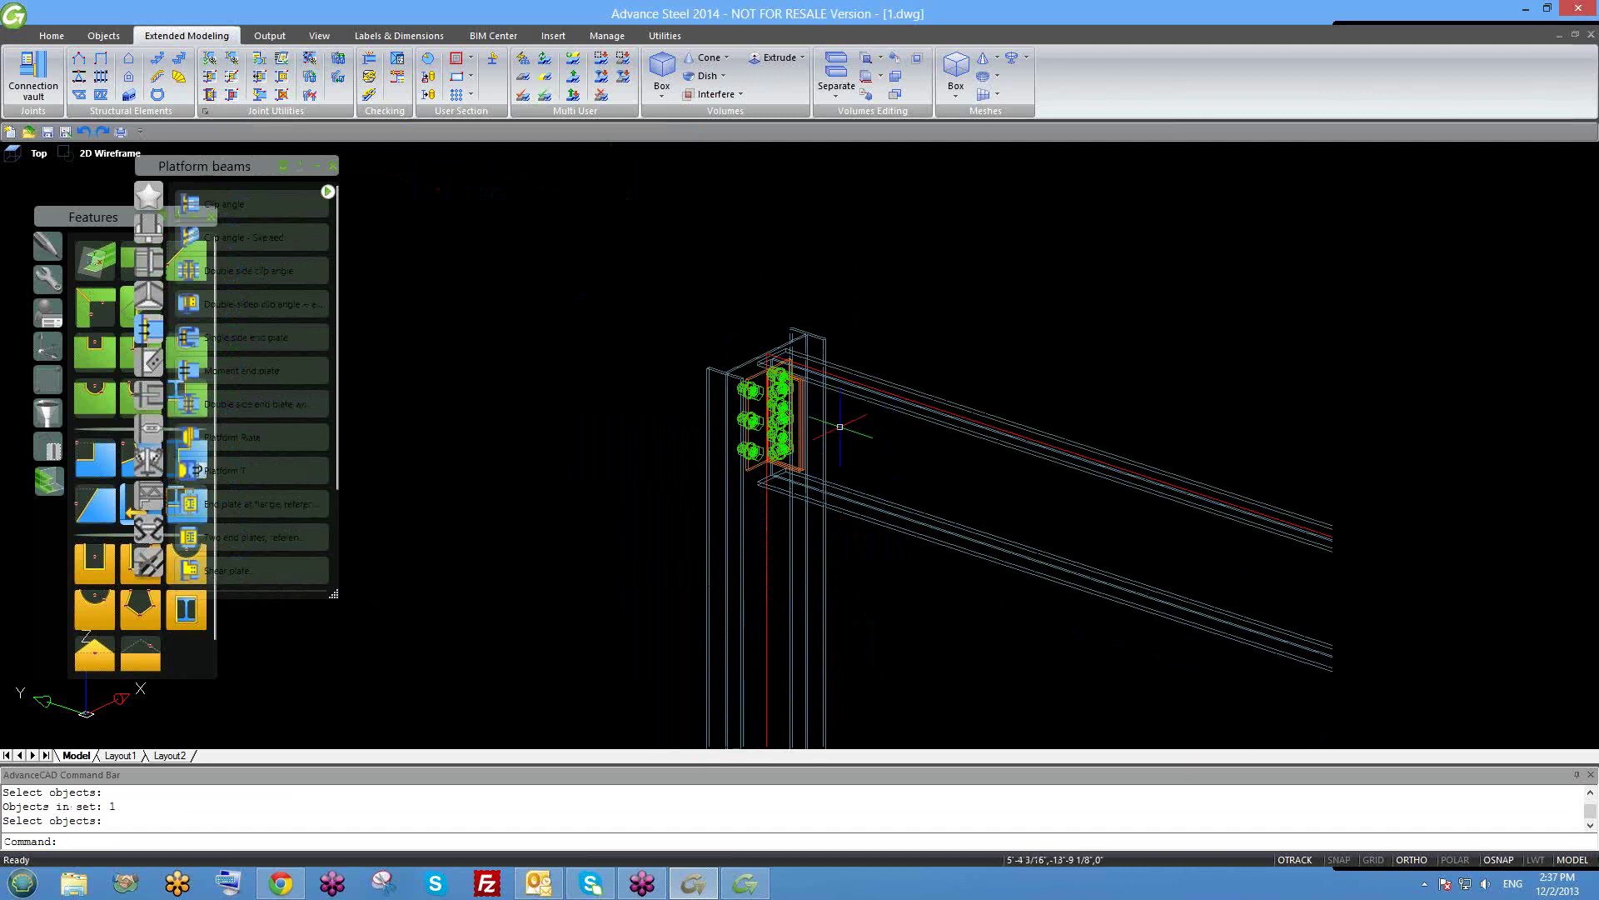
scroll(802, 421, up, 4)
shift+middle_drag(689, 454, 612, 417)
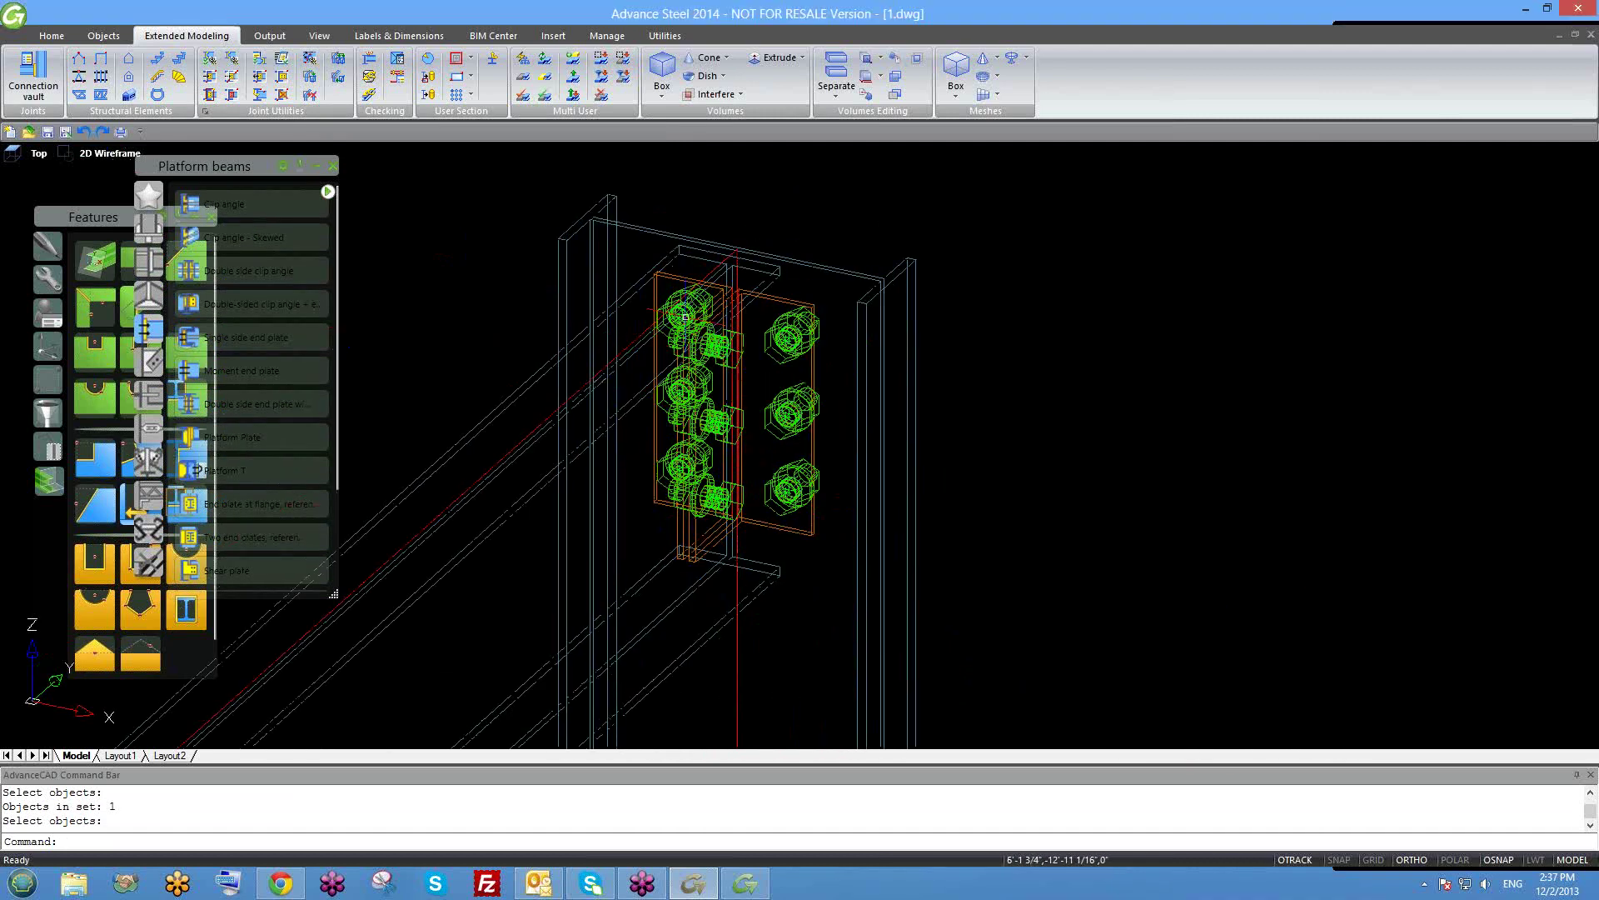
scroll(762, 299, up, 4)
key(Return)
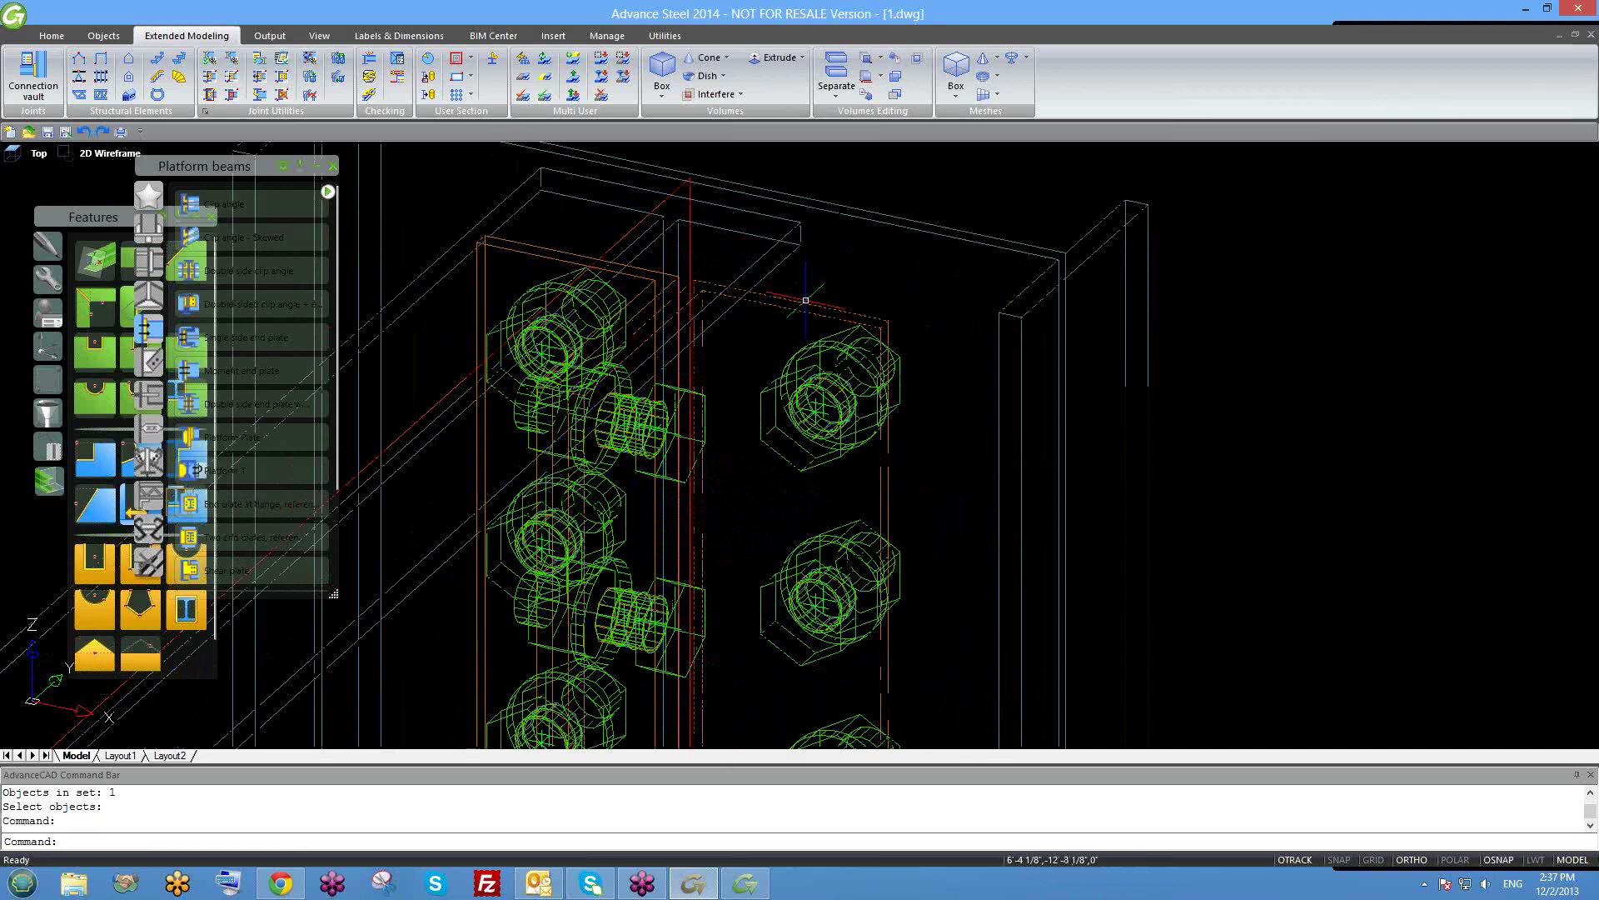
scroll(808, 302, down, 4)
scroll(786, 309, up, 4)
scroll(799, 325, down, 4)
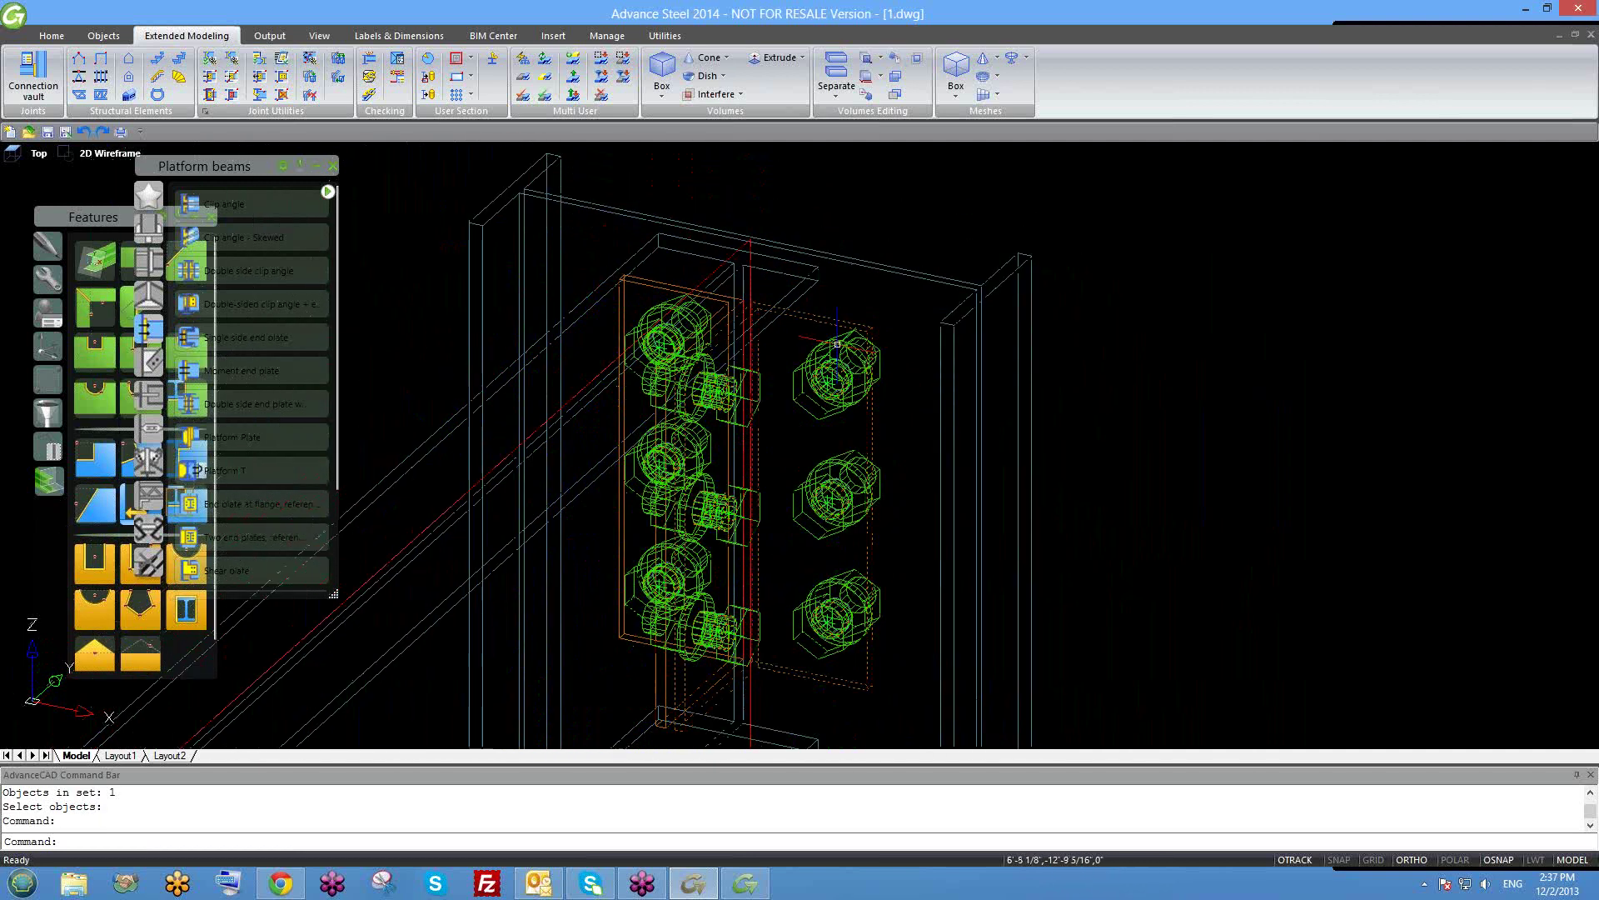
scroll(837, 508, down, 2)
In the clip angle's joint properties, set the angles to be welded at the secondary member, and close the properties.
key(Escape)
click(832, 376)
right_click(832, 378)
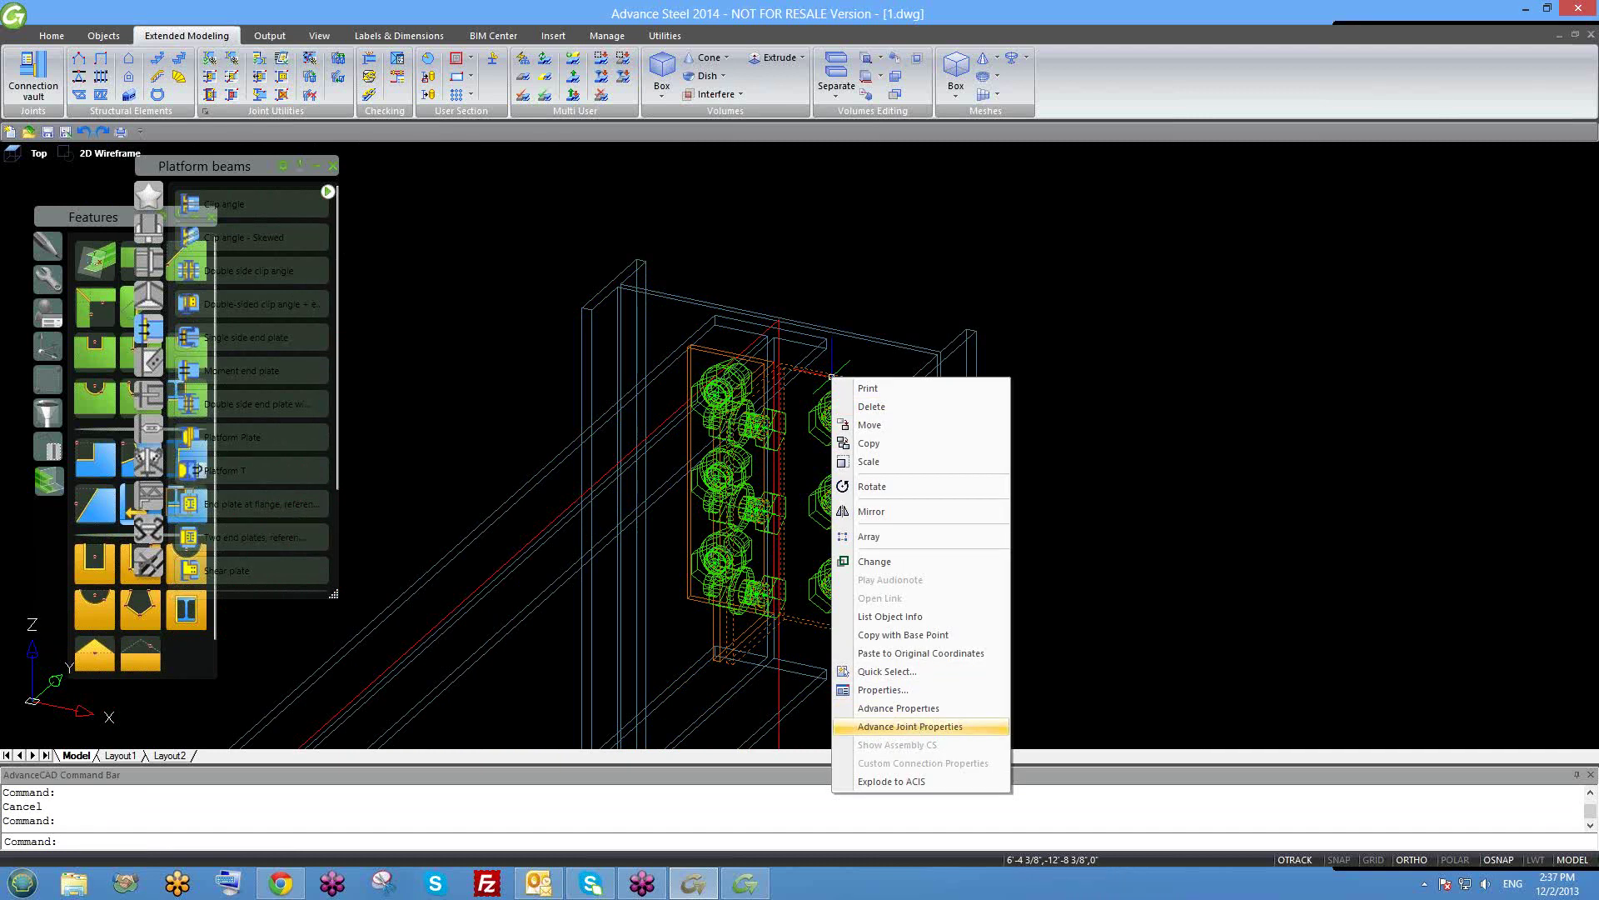
click(917, 726)
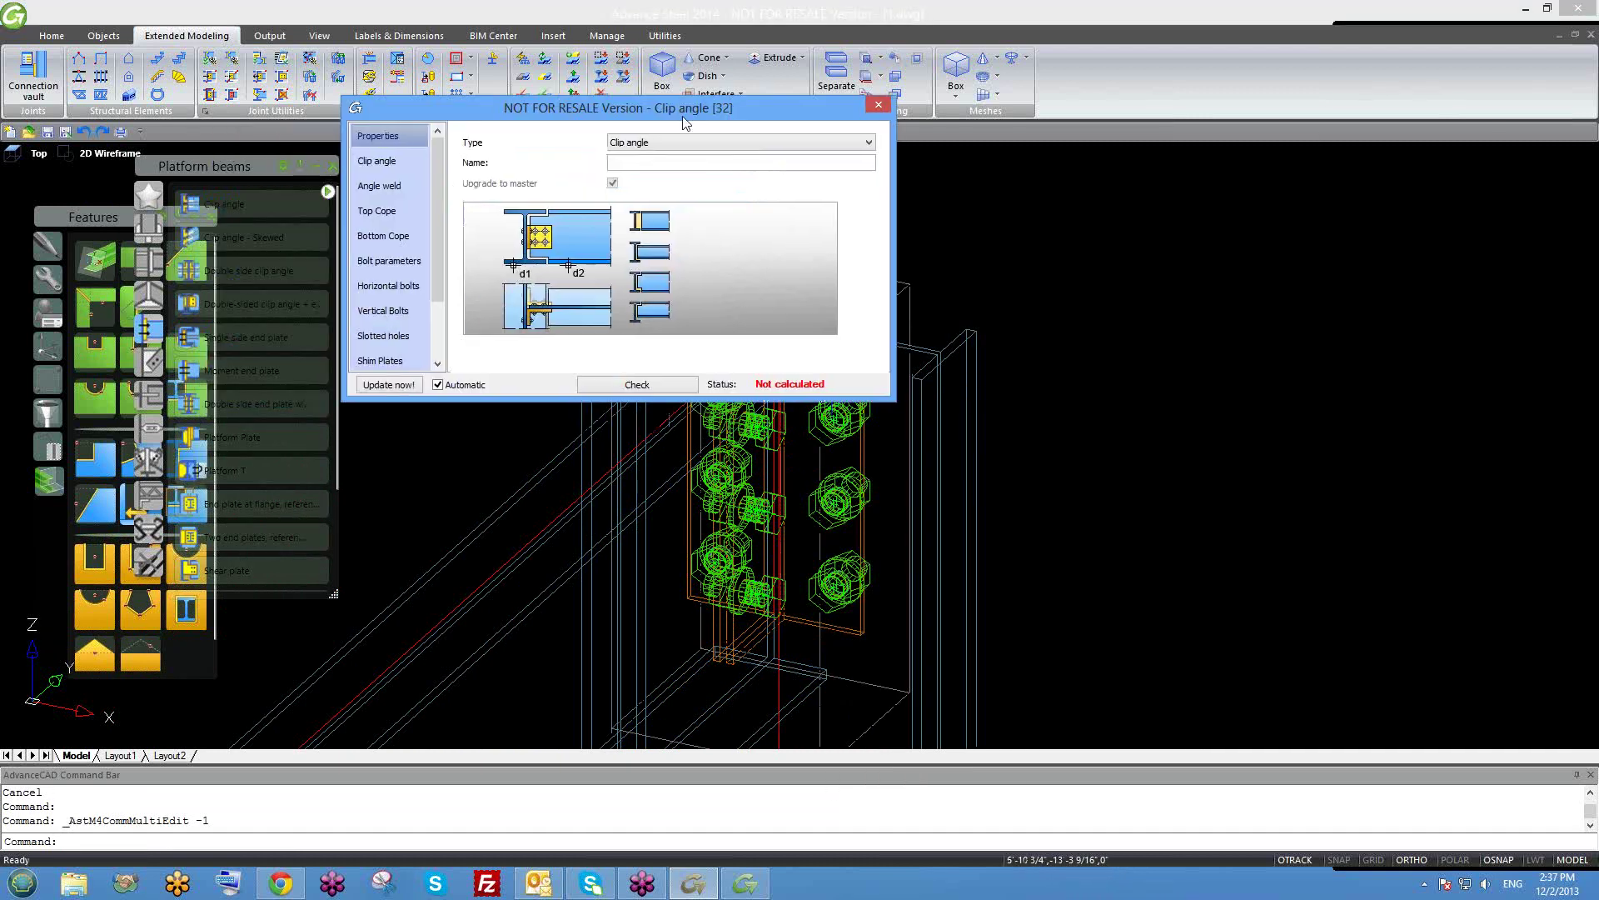
click(380, 161)
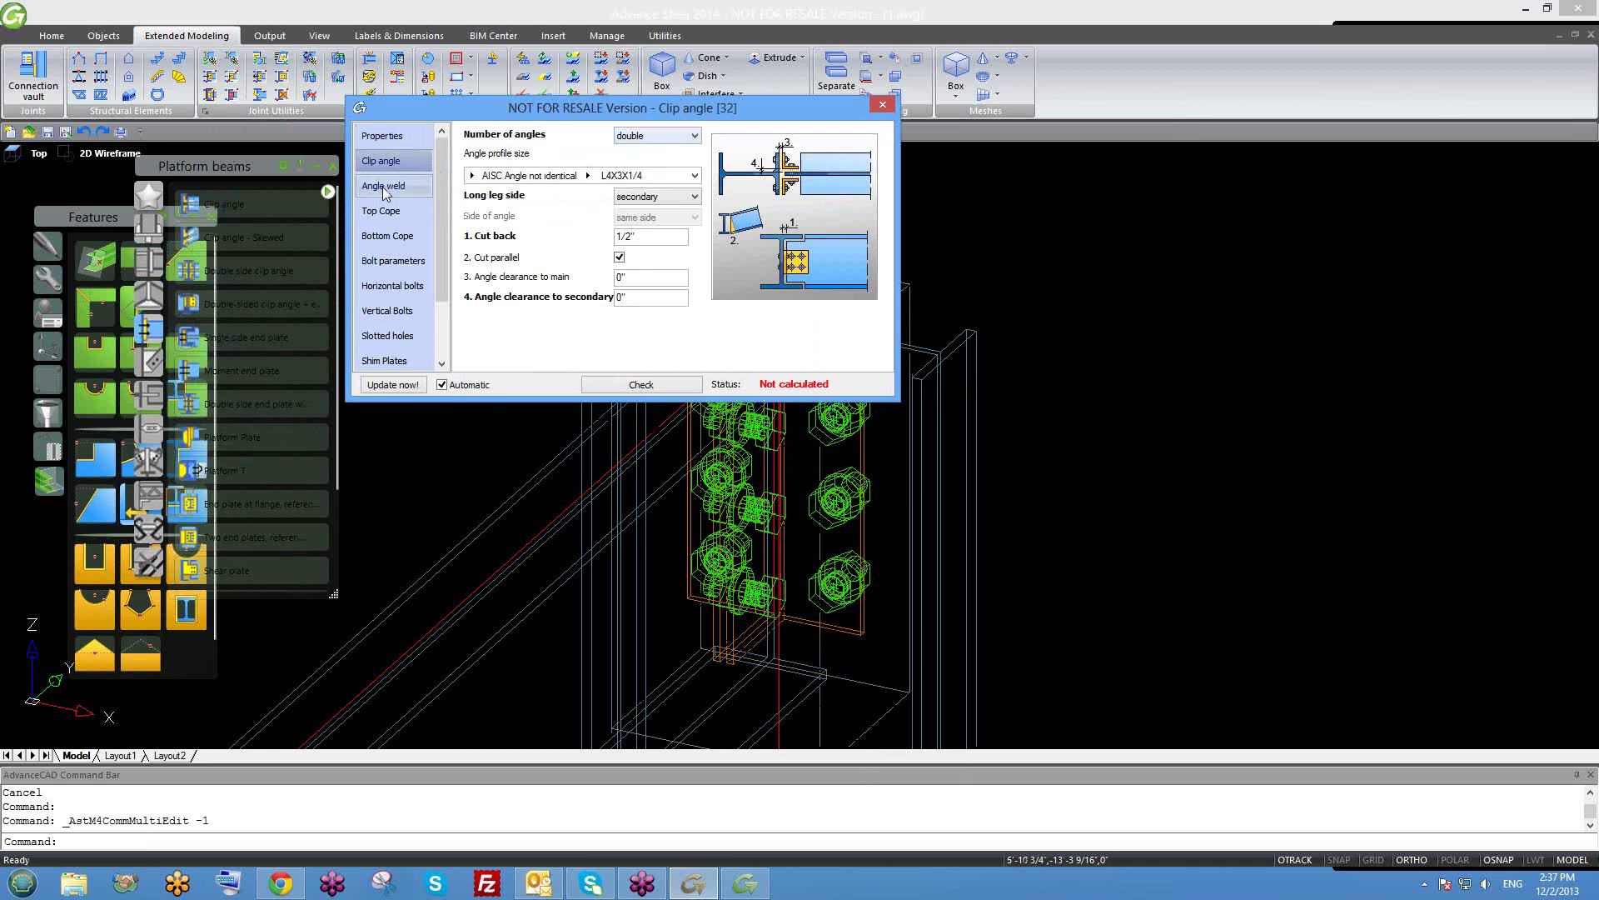
click(404, 187)
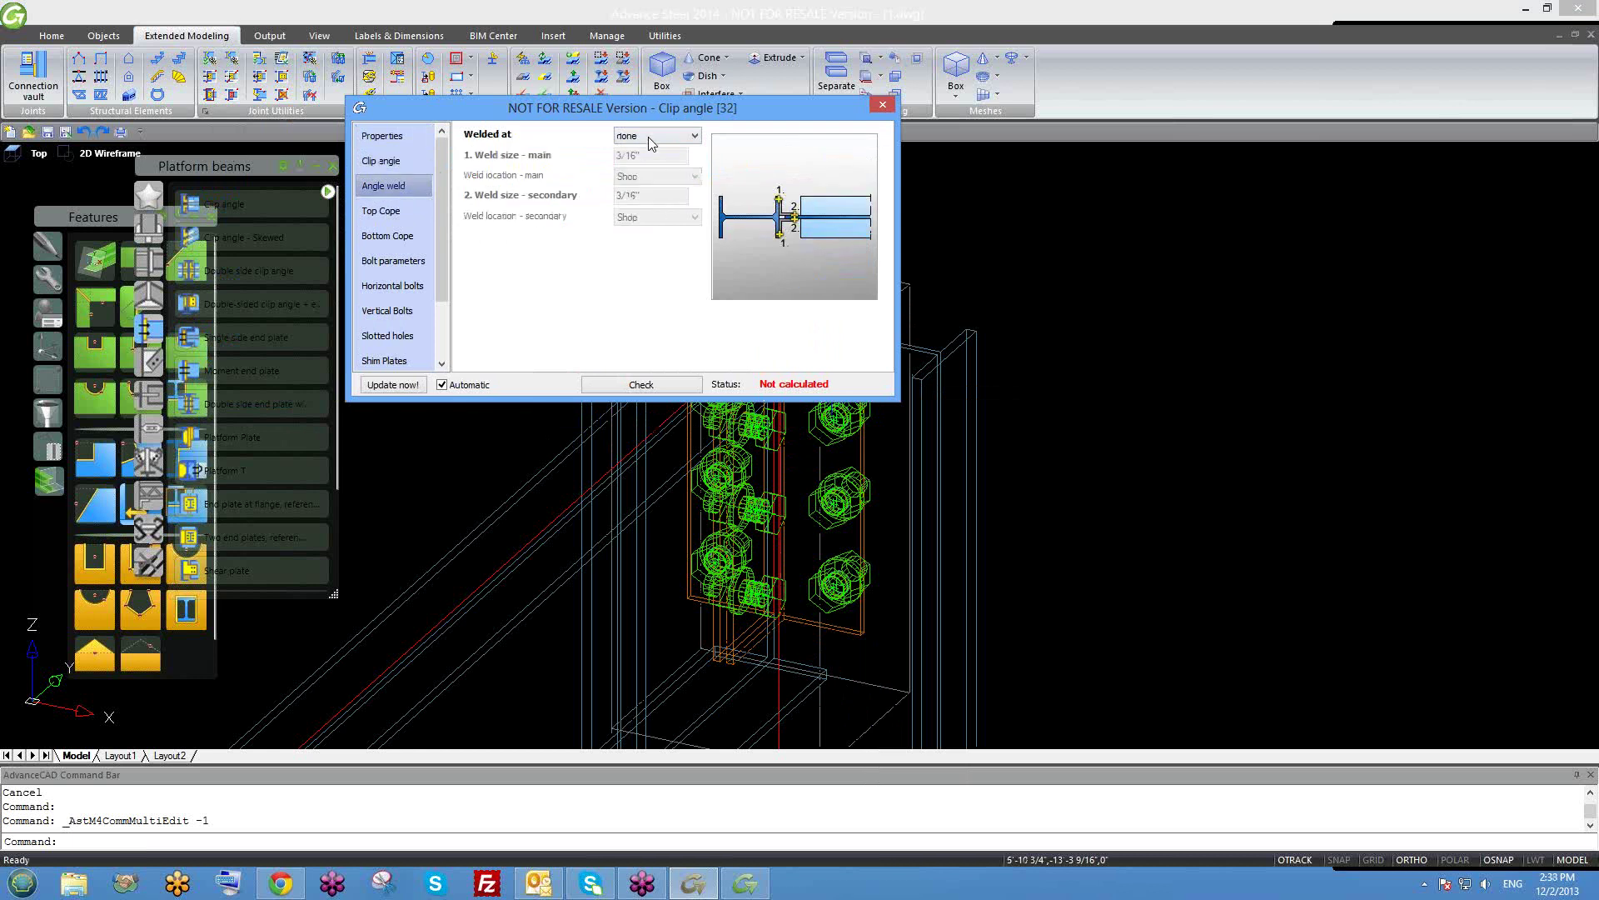
click(650, 140)
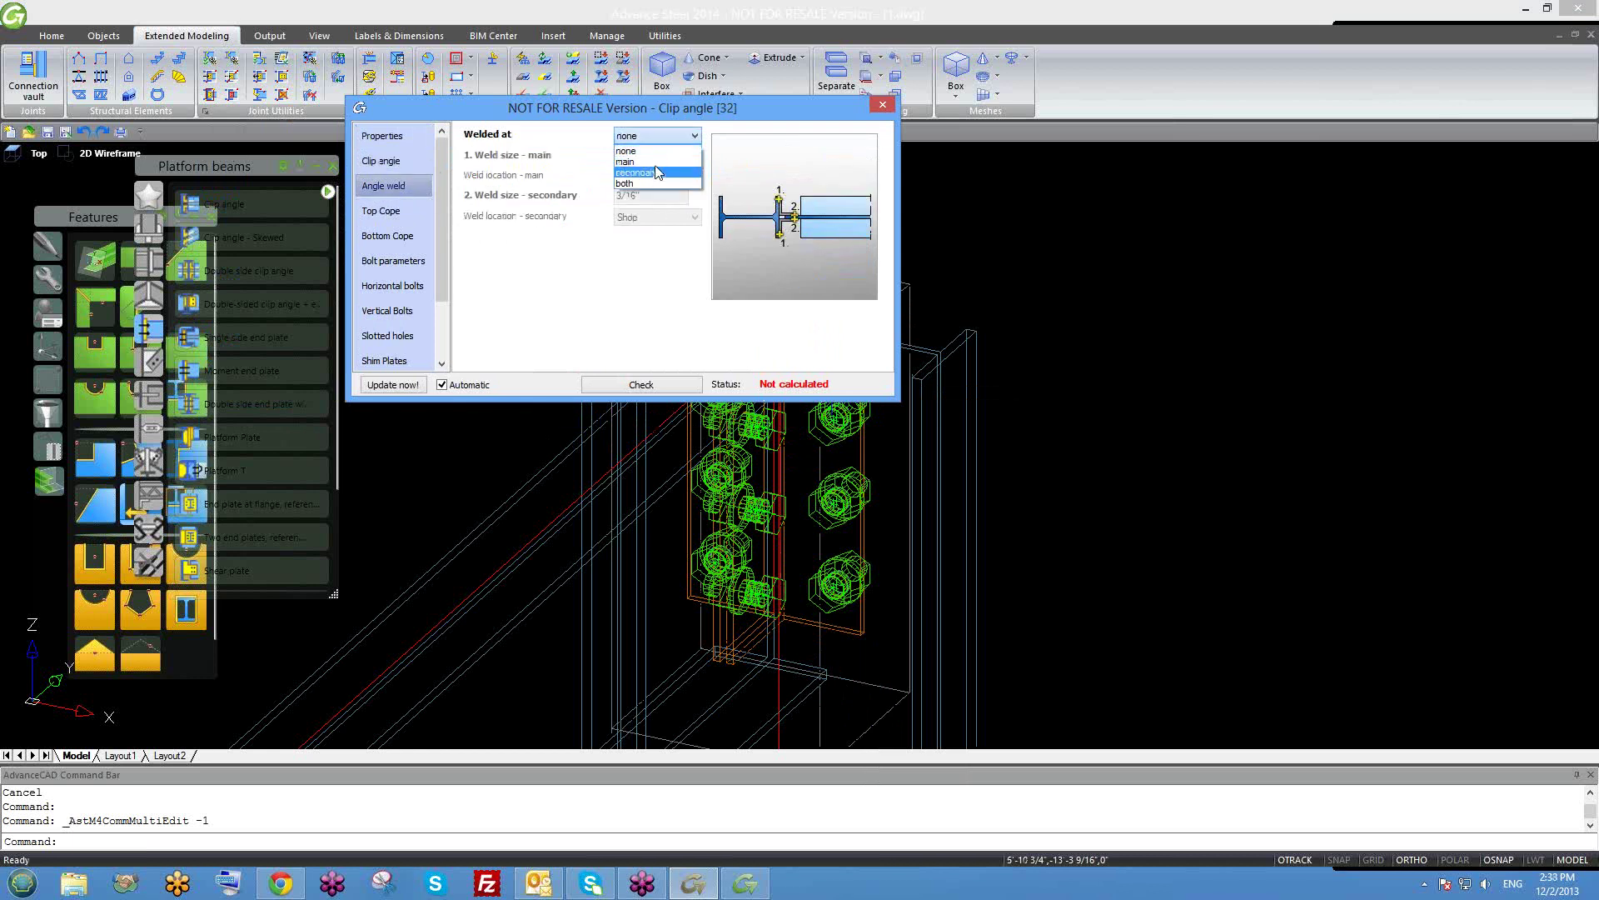
click(657, 173)
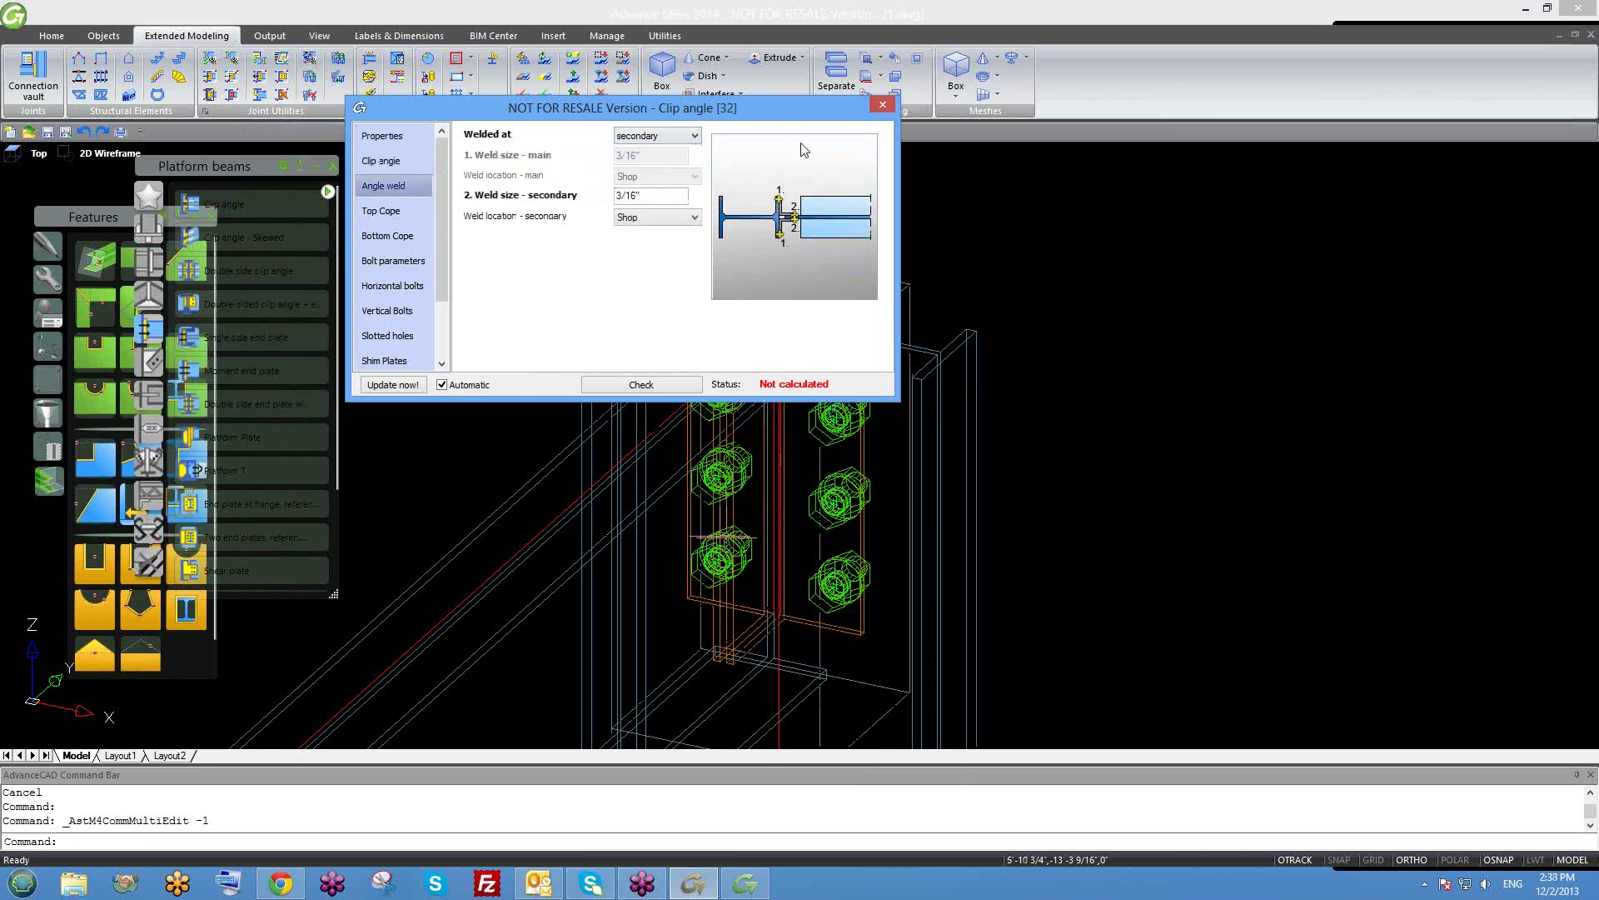
click(883, 107)
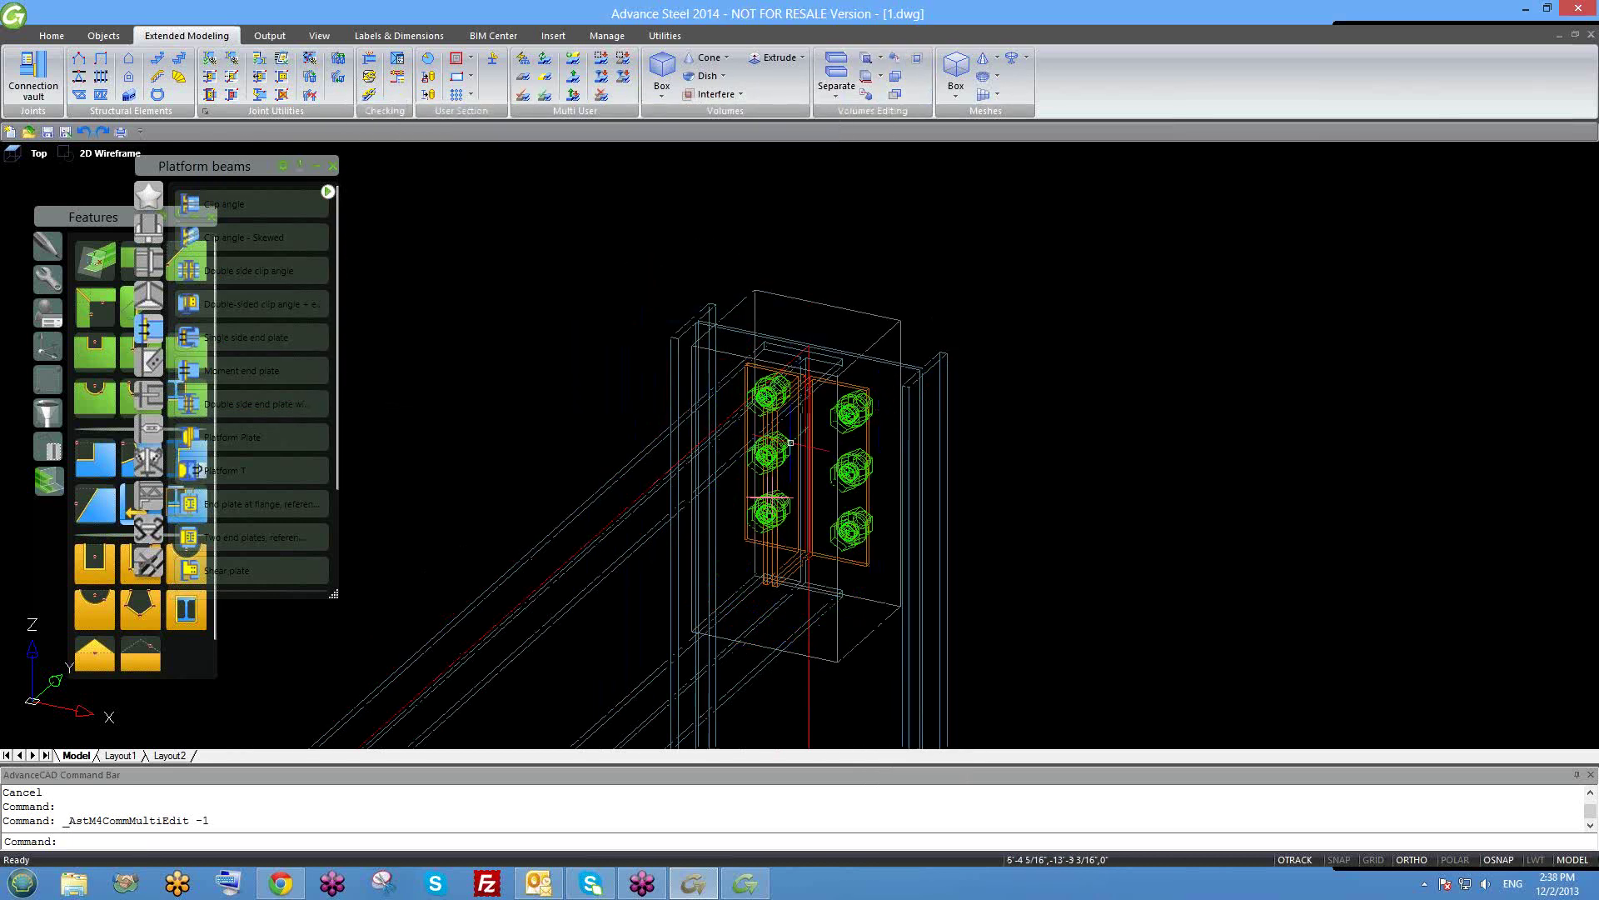
Examine the clip angle joint from both sides, checking the weld at the beam web and the bolts at the column.
mouse_move(992, 465)
shift+middle_down()
mouse_move(1017, 454)
mouse_move(1003, 442)
shift+middle_up()
scroll(904, 447, up, 3)
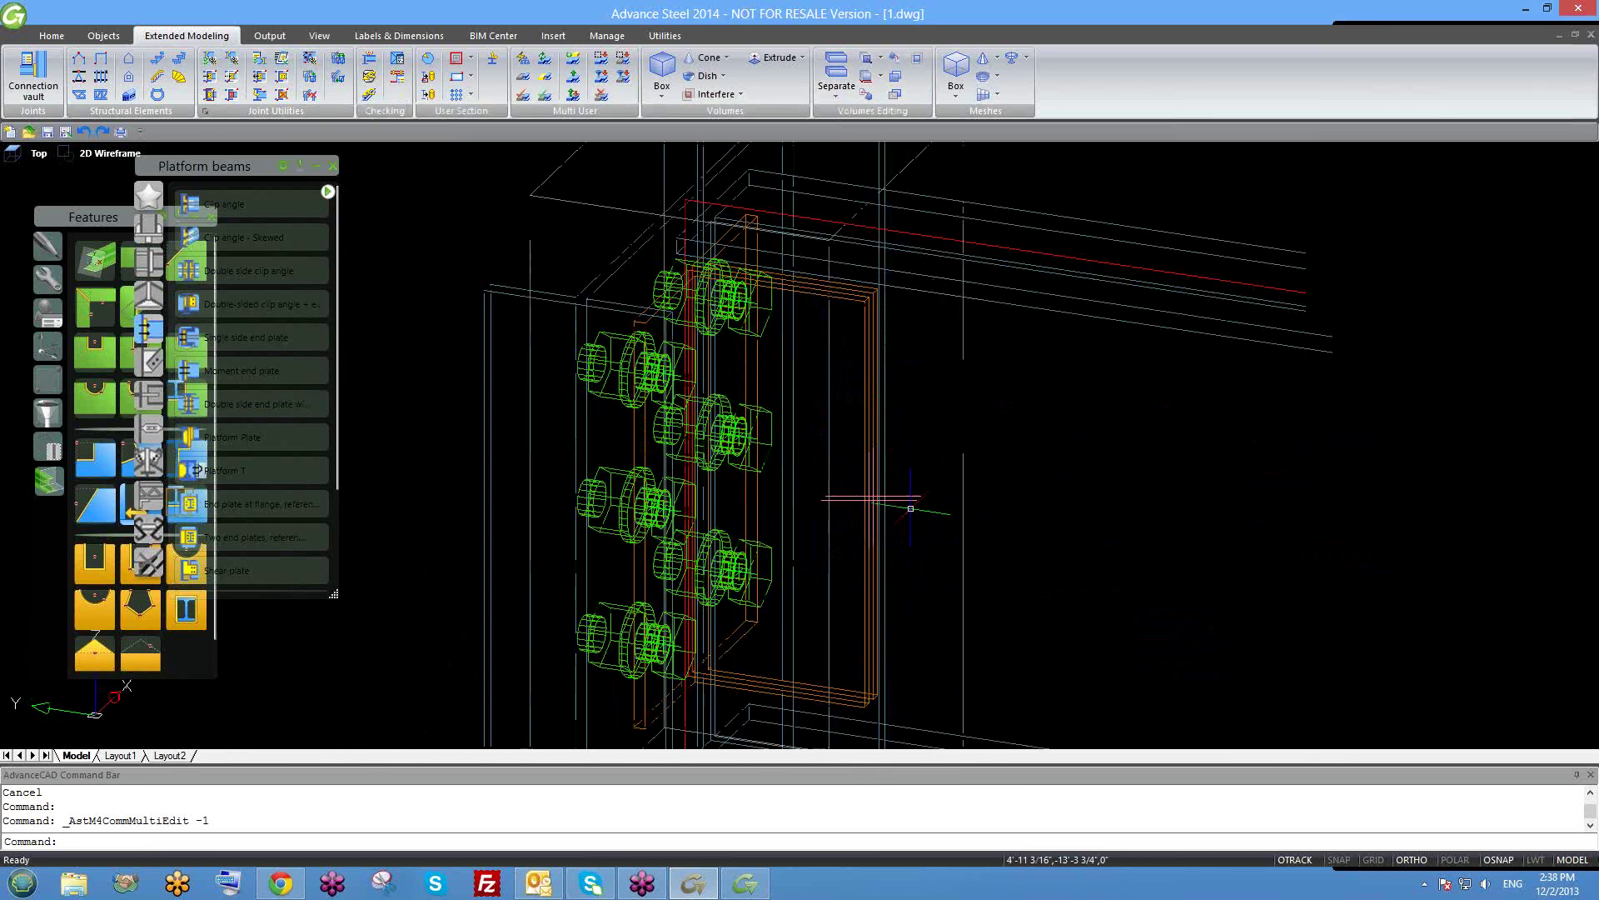
scroll(911, 500, down, 3)
shift+middle_drag(936, 561, 931, 558)
scroll(912, 504, up, 3)
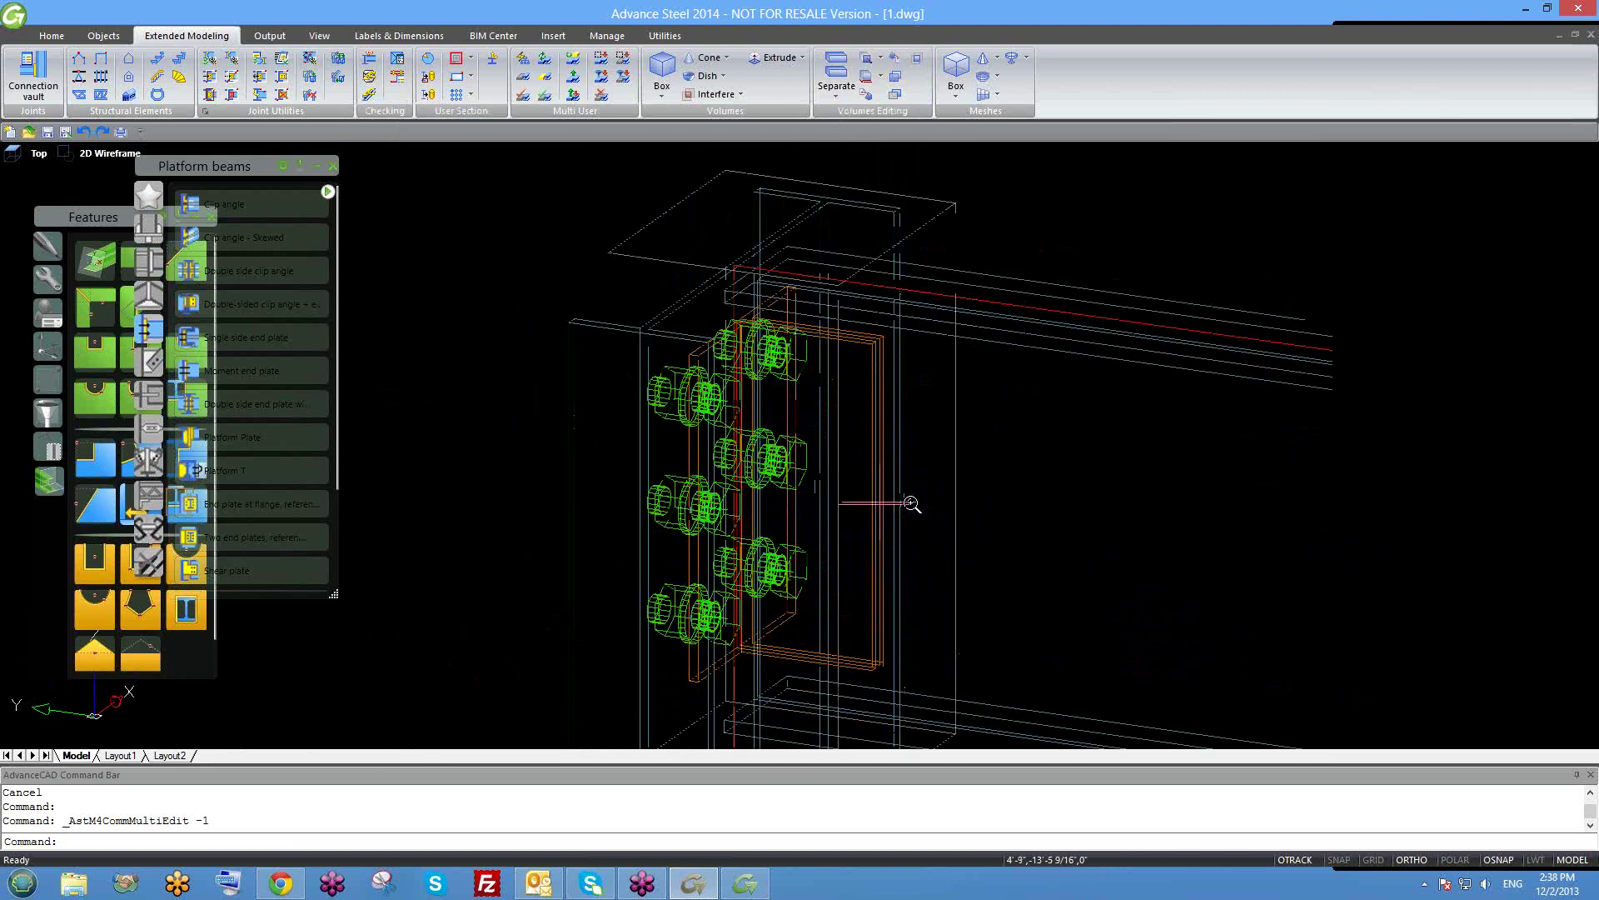
scroll(893, 525, down, 2)
scroll(903, 490, down, 2)
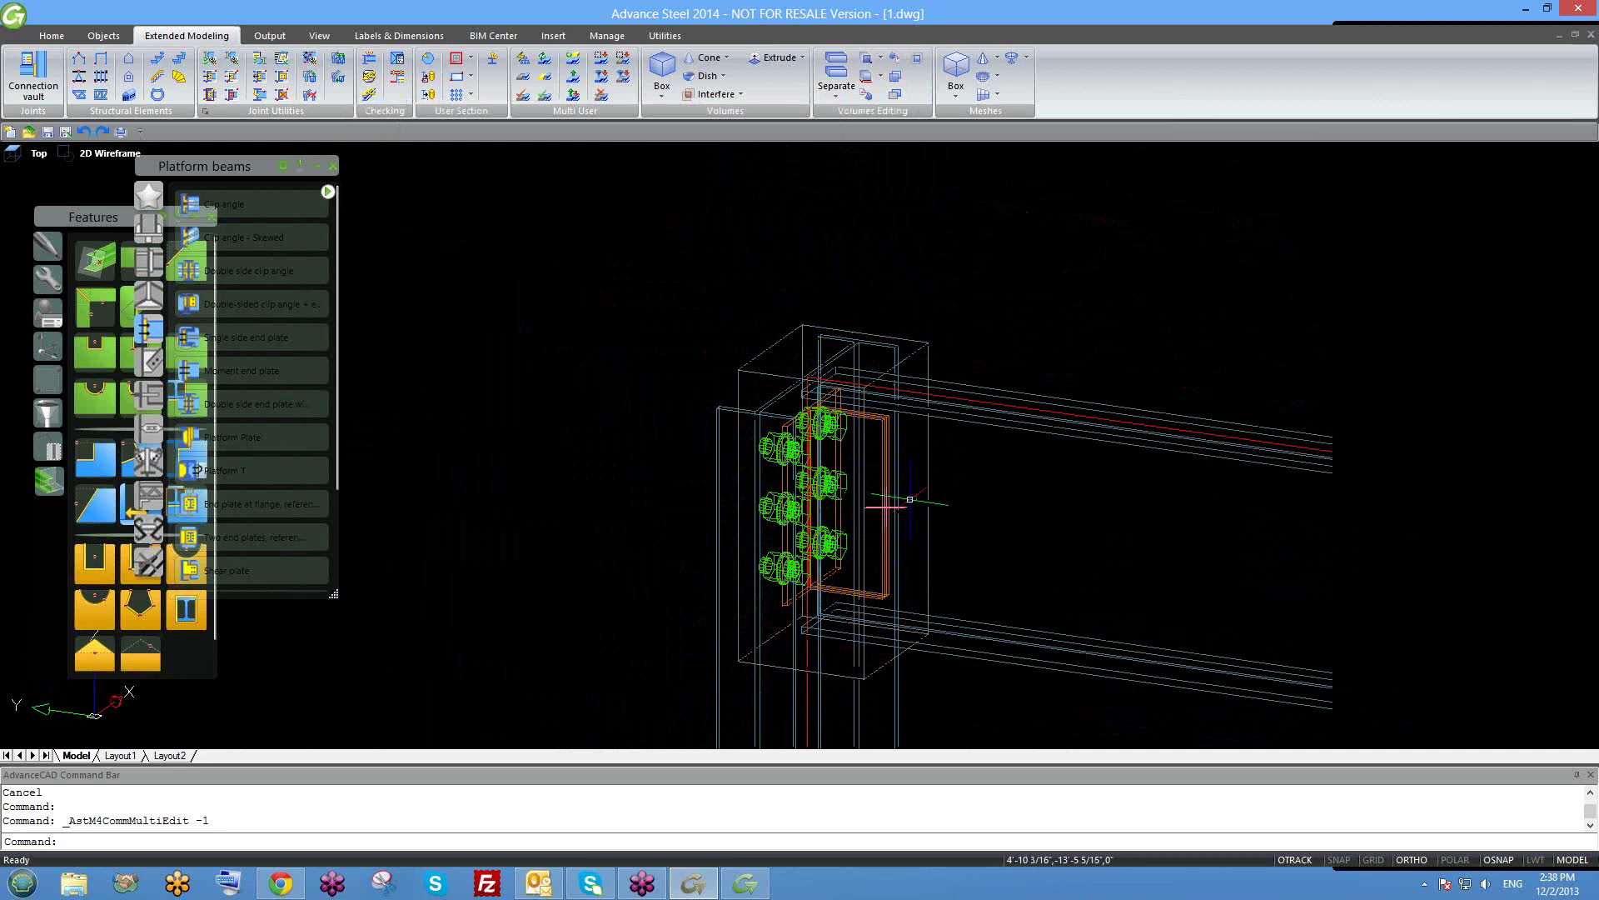
scroll(881, 434, up, 2)
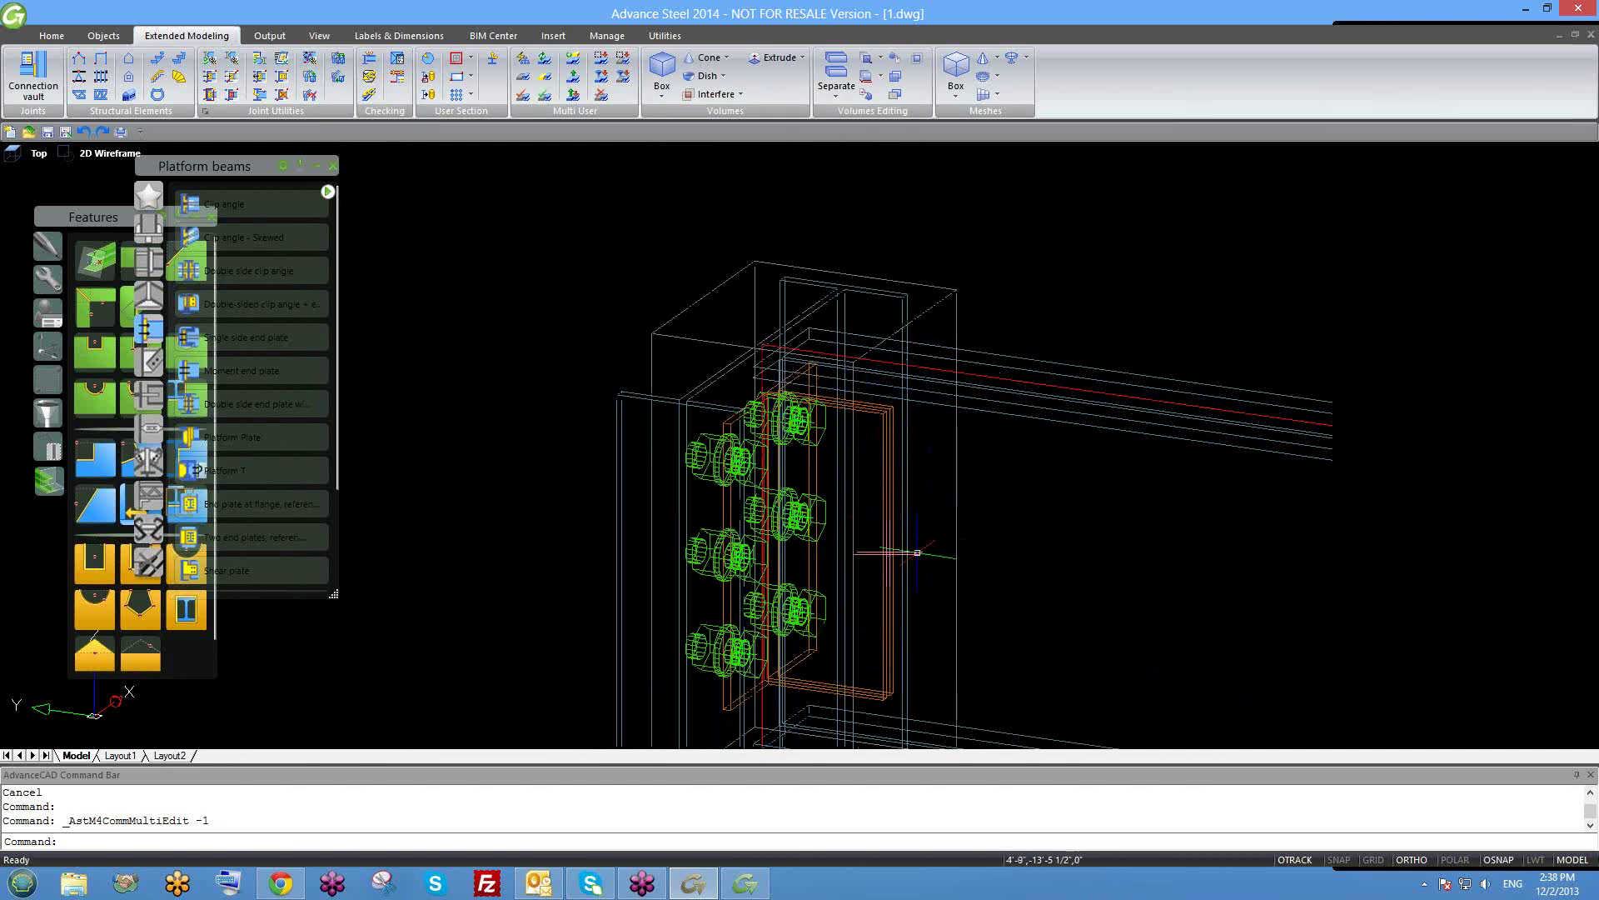
scroll(917, 552, up, 2)
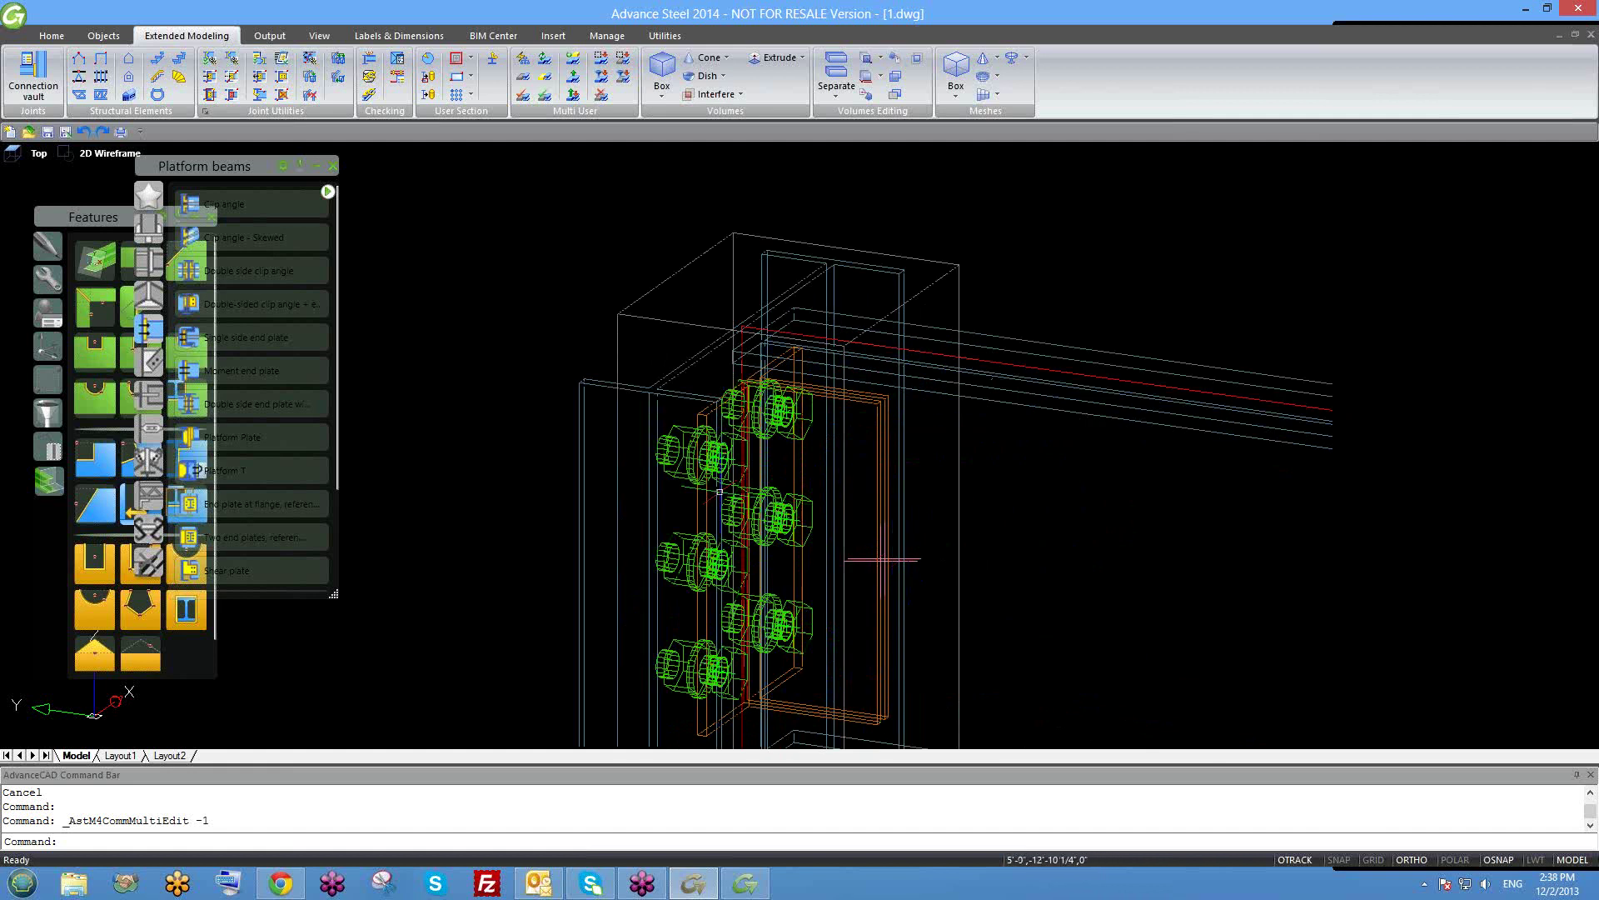
shift+middle_drag(716, 526, 765, 559)
scroll(765, 559, up, 2)
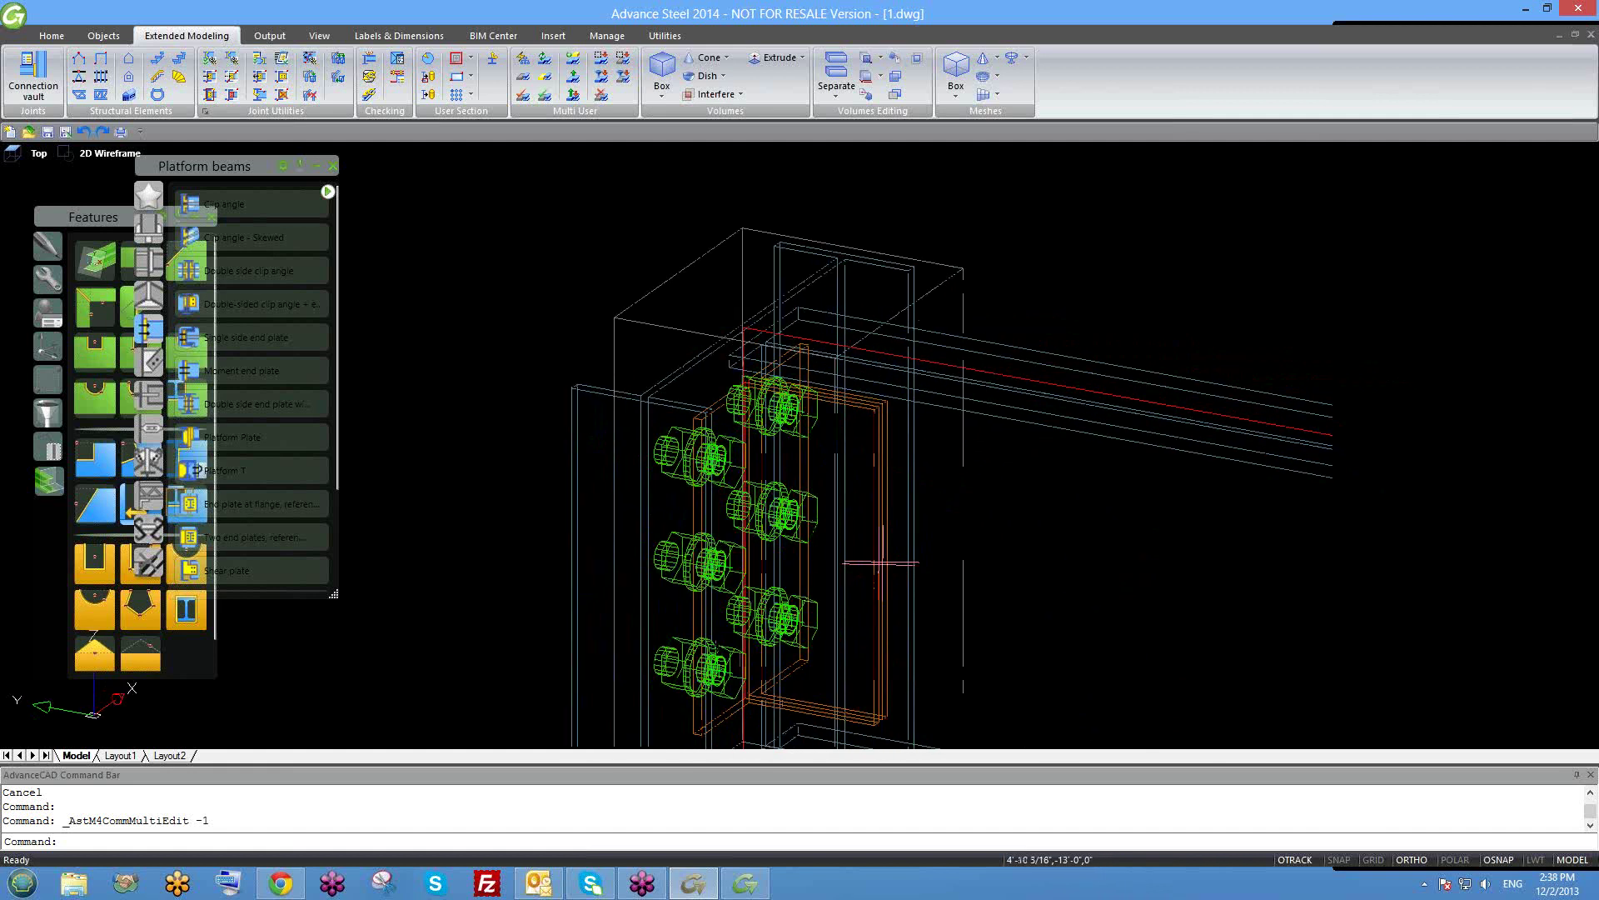
scroll(719, 437, down, 4)
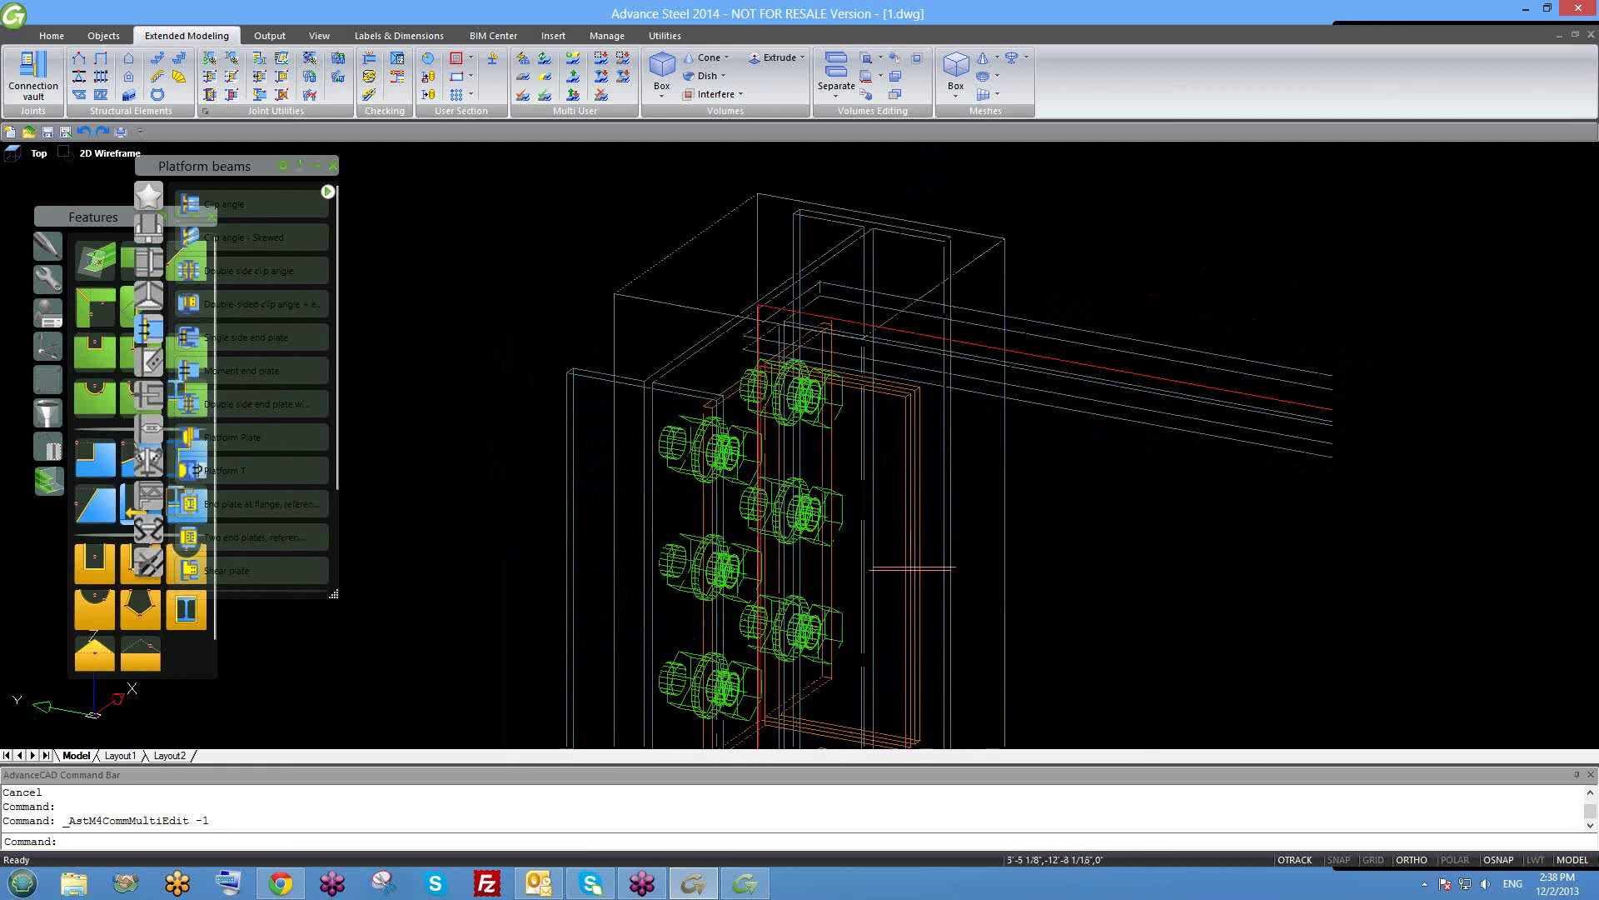
shift+middle_drag(771, 491, 727, 529)
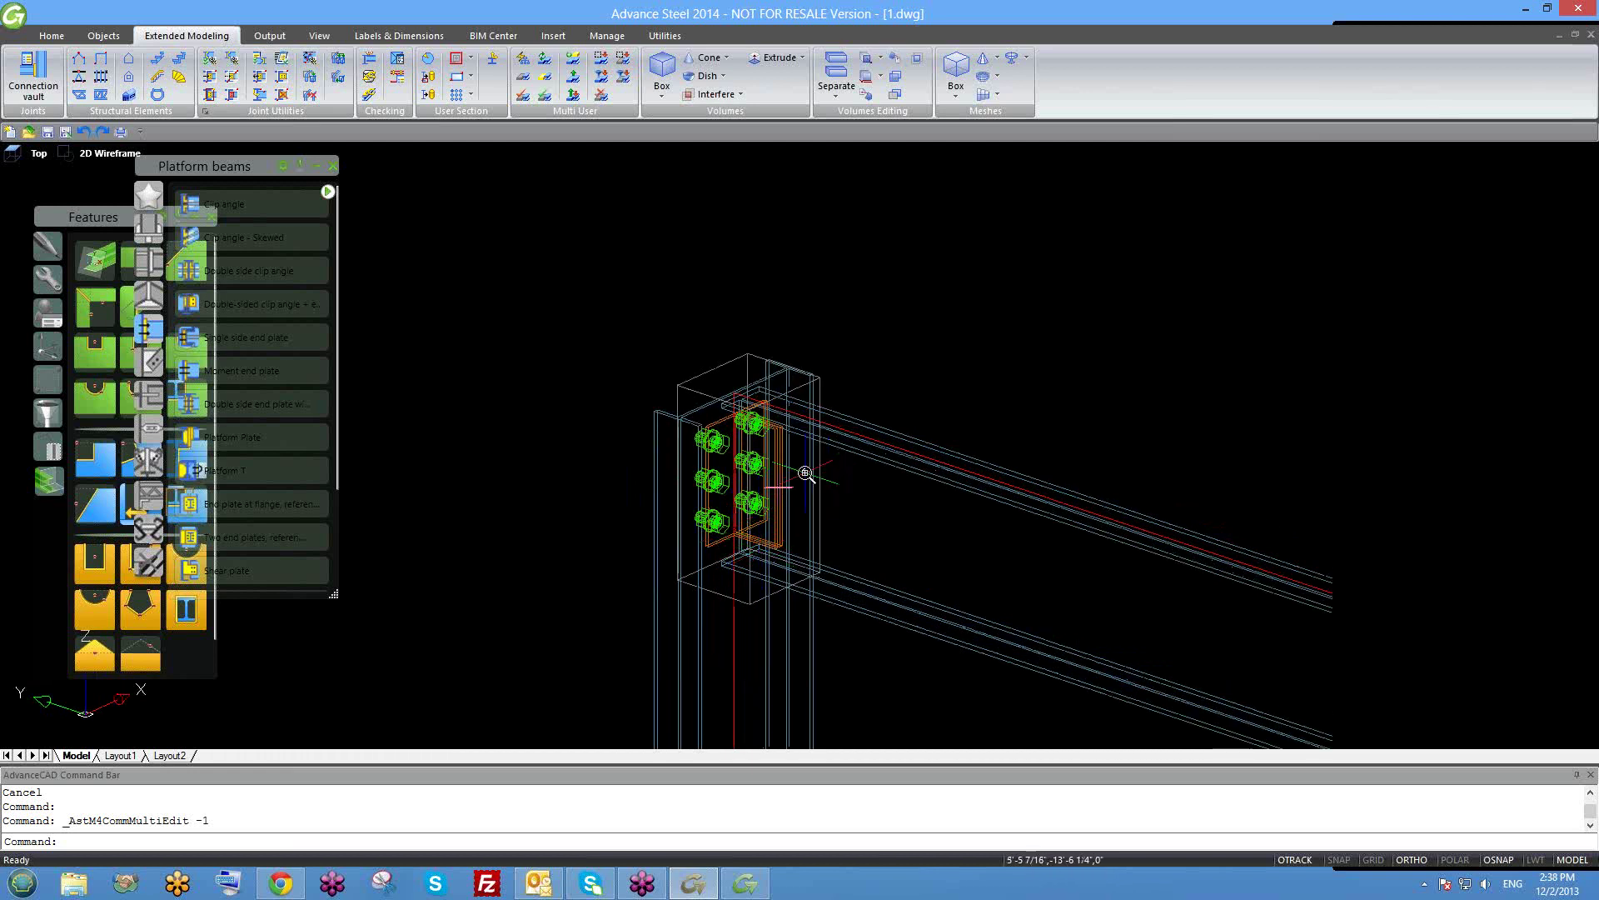
scroll(805, 472, up, 2)
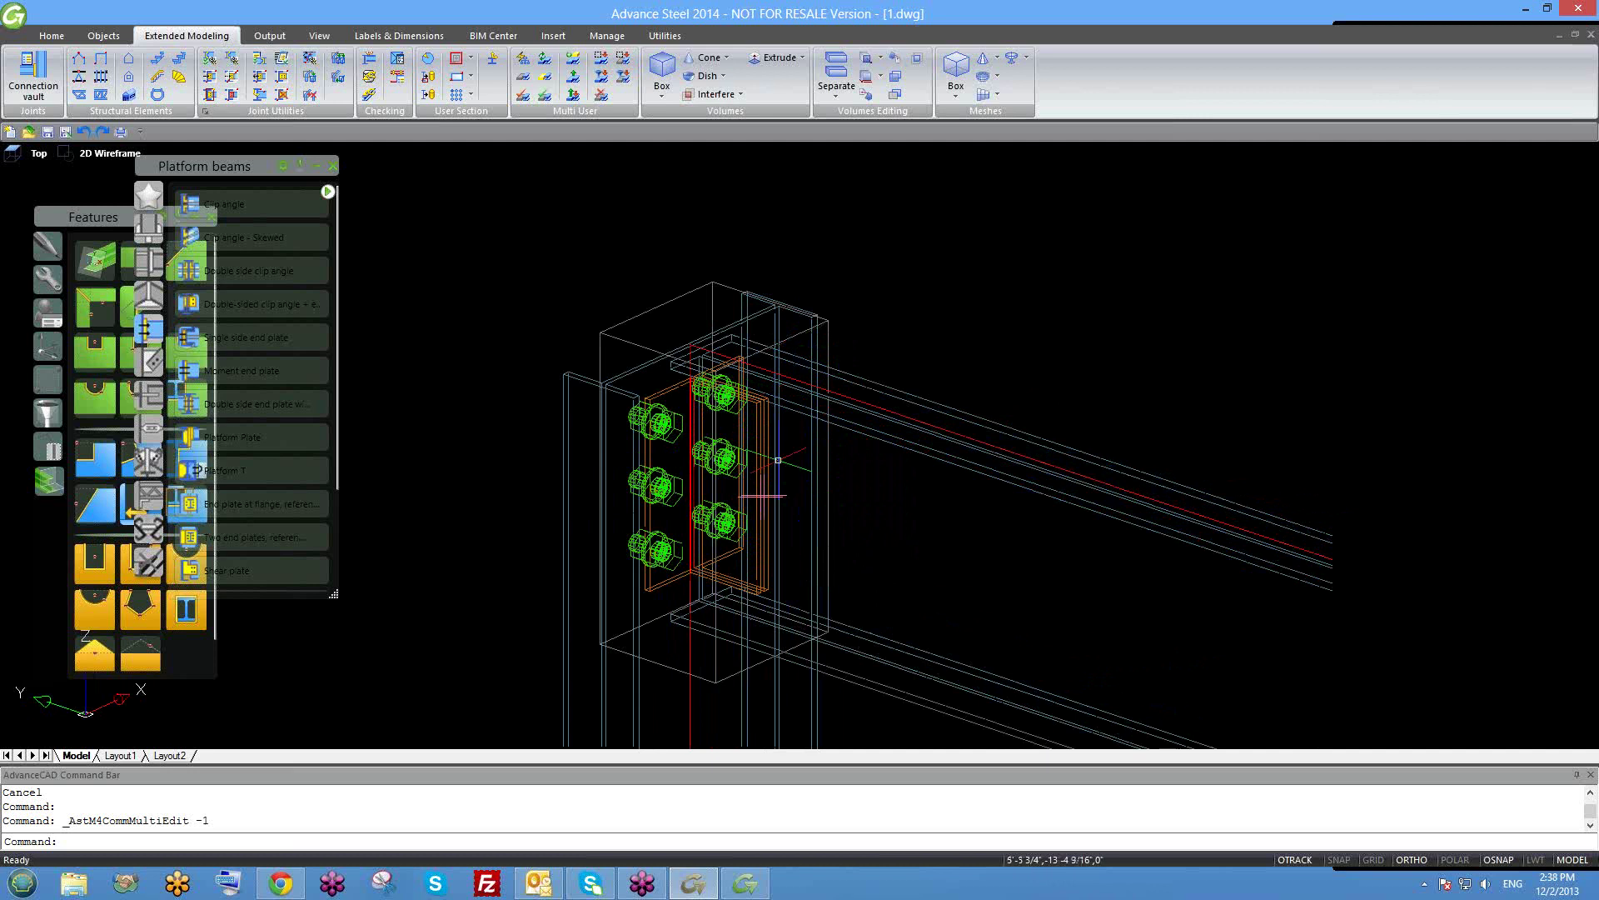
scroll(777, 460, up, 2)
scroll(814, 558, up, 2)
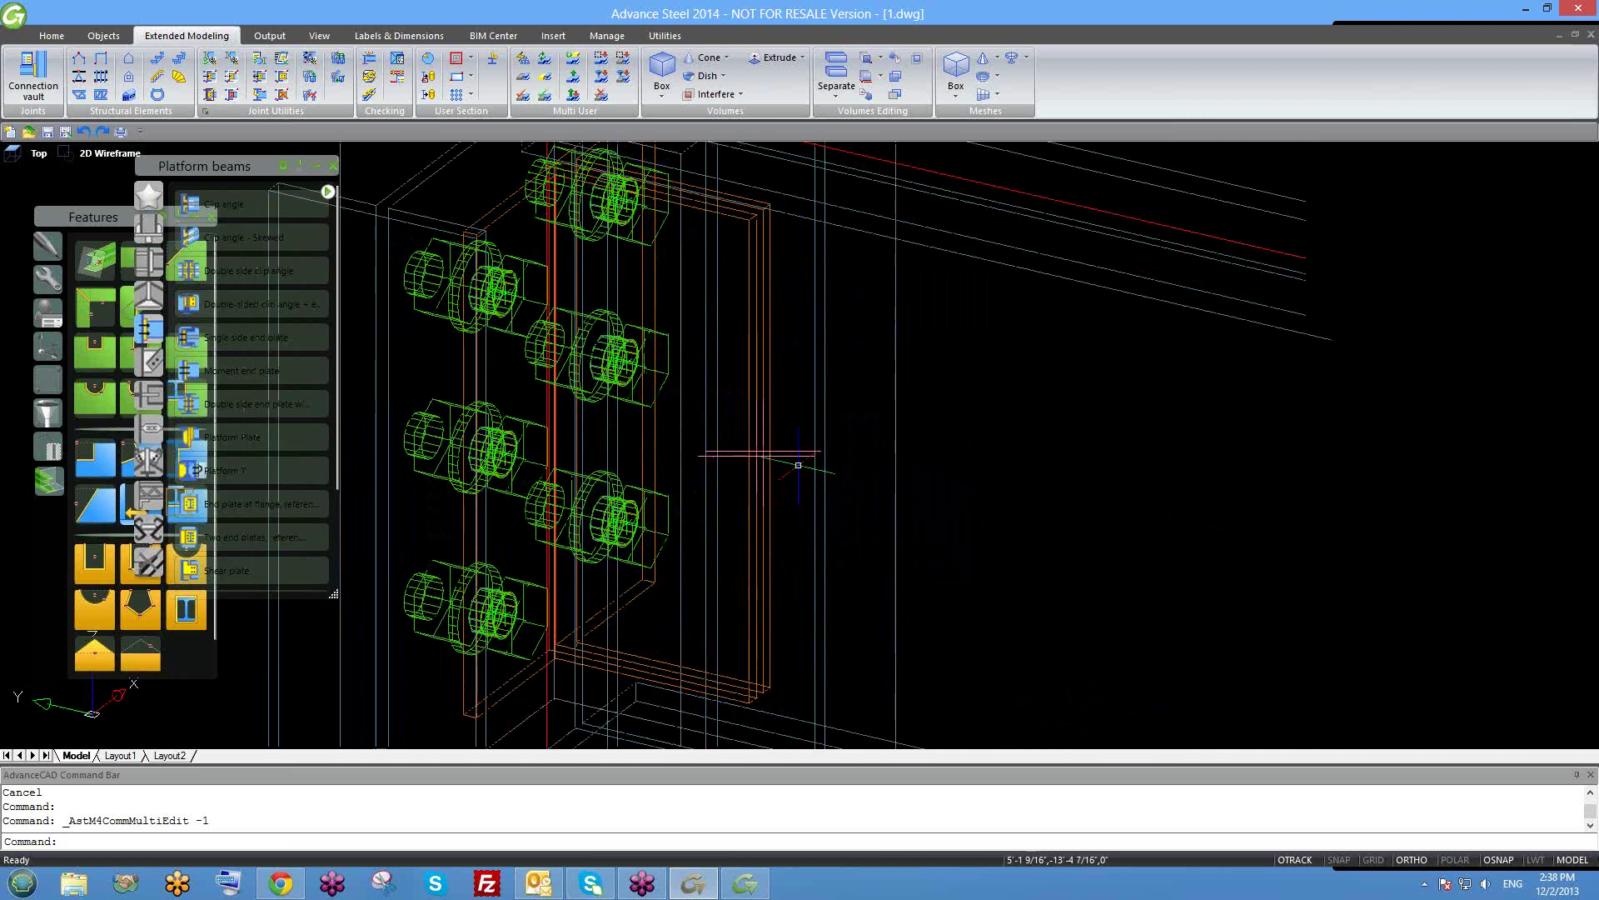
Review the joint properties from the weld symbol, inspect the weld's own properties, and close them without changes.
key(Escape)
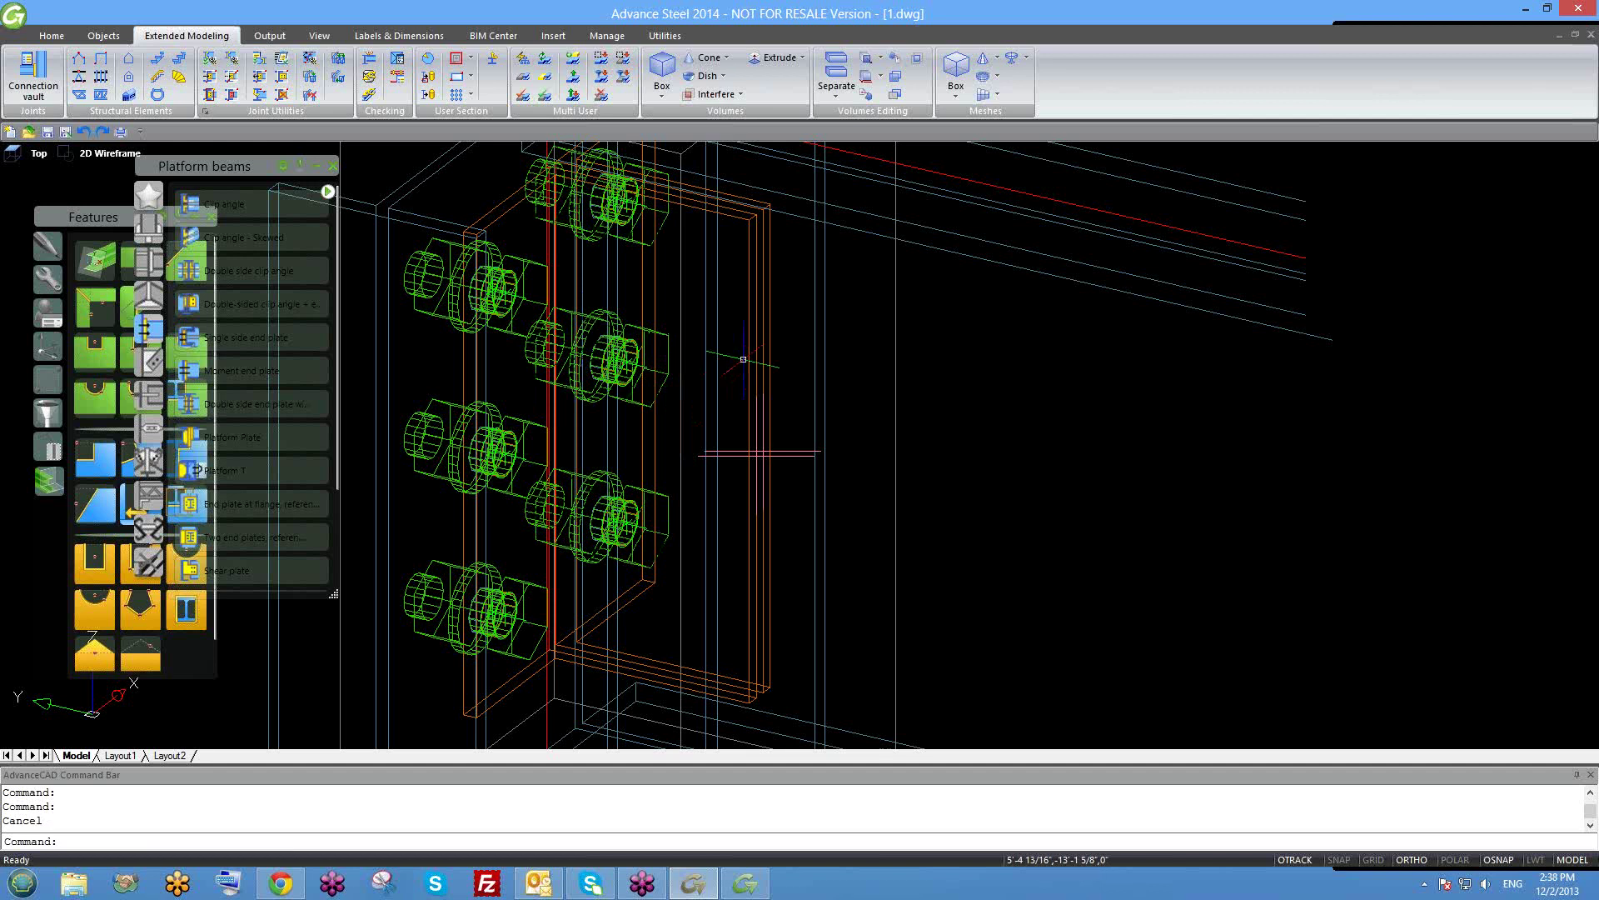
right_click(795, 456)
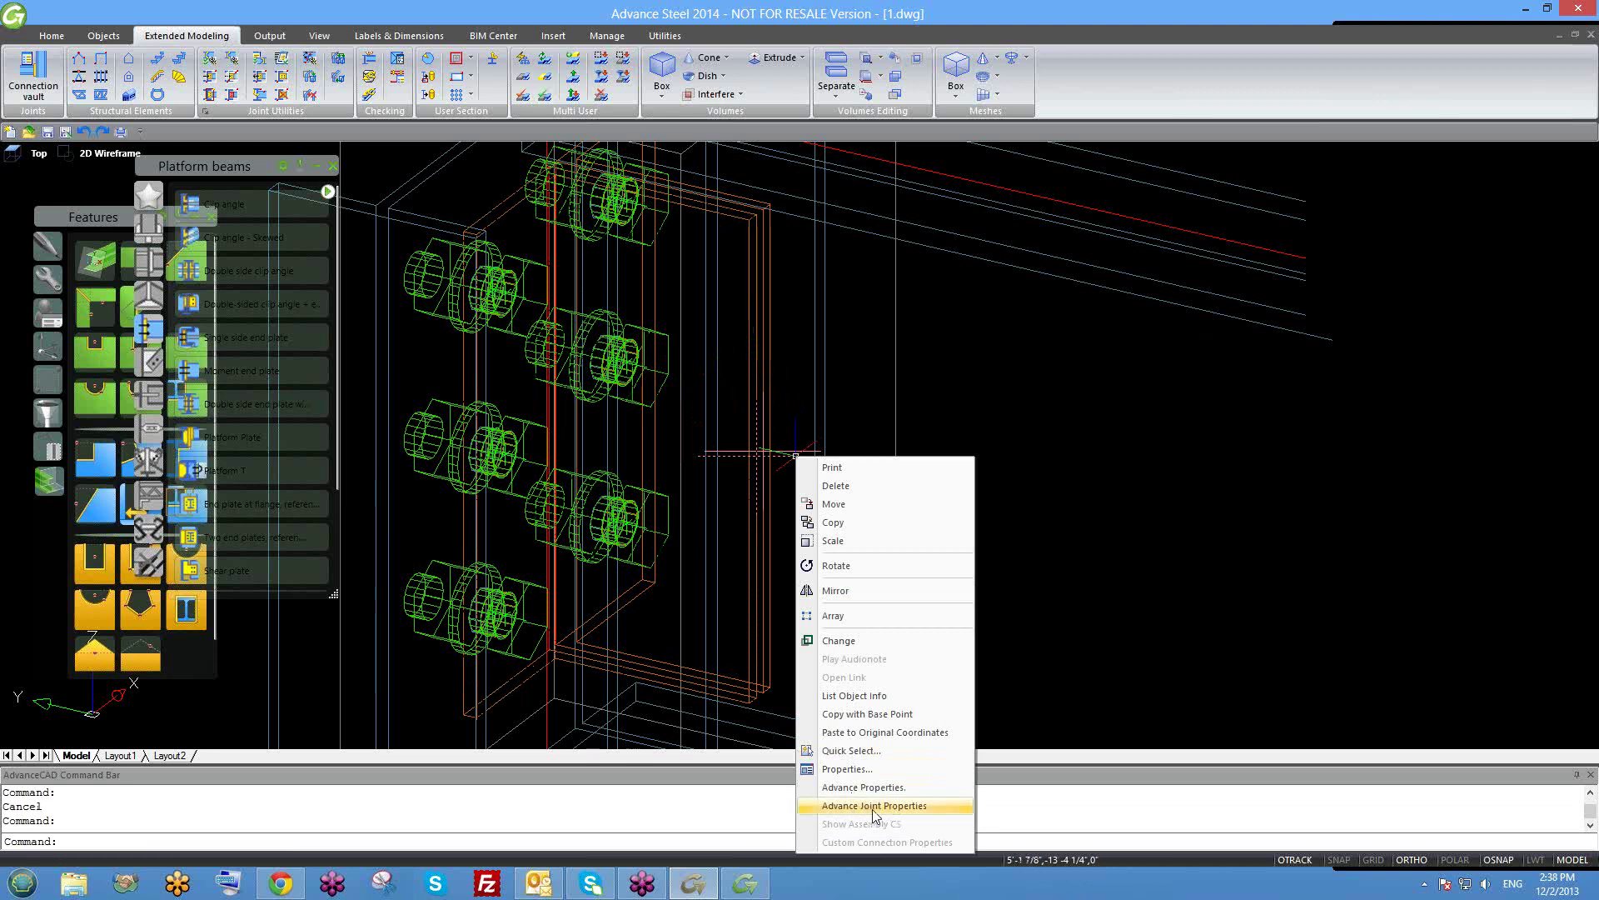
key(Return)
click(881, 105)
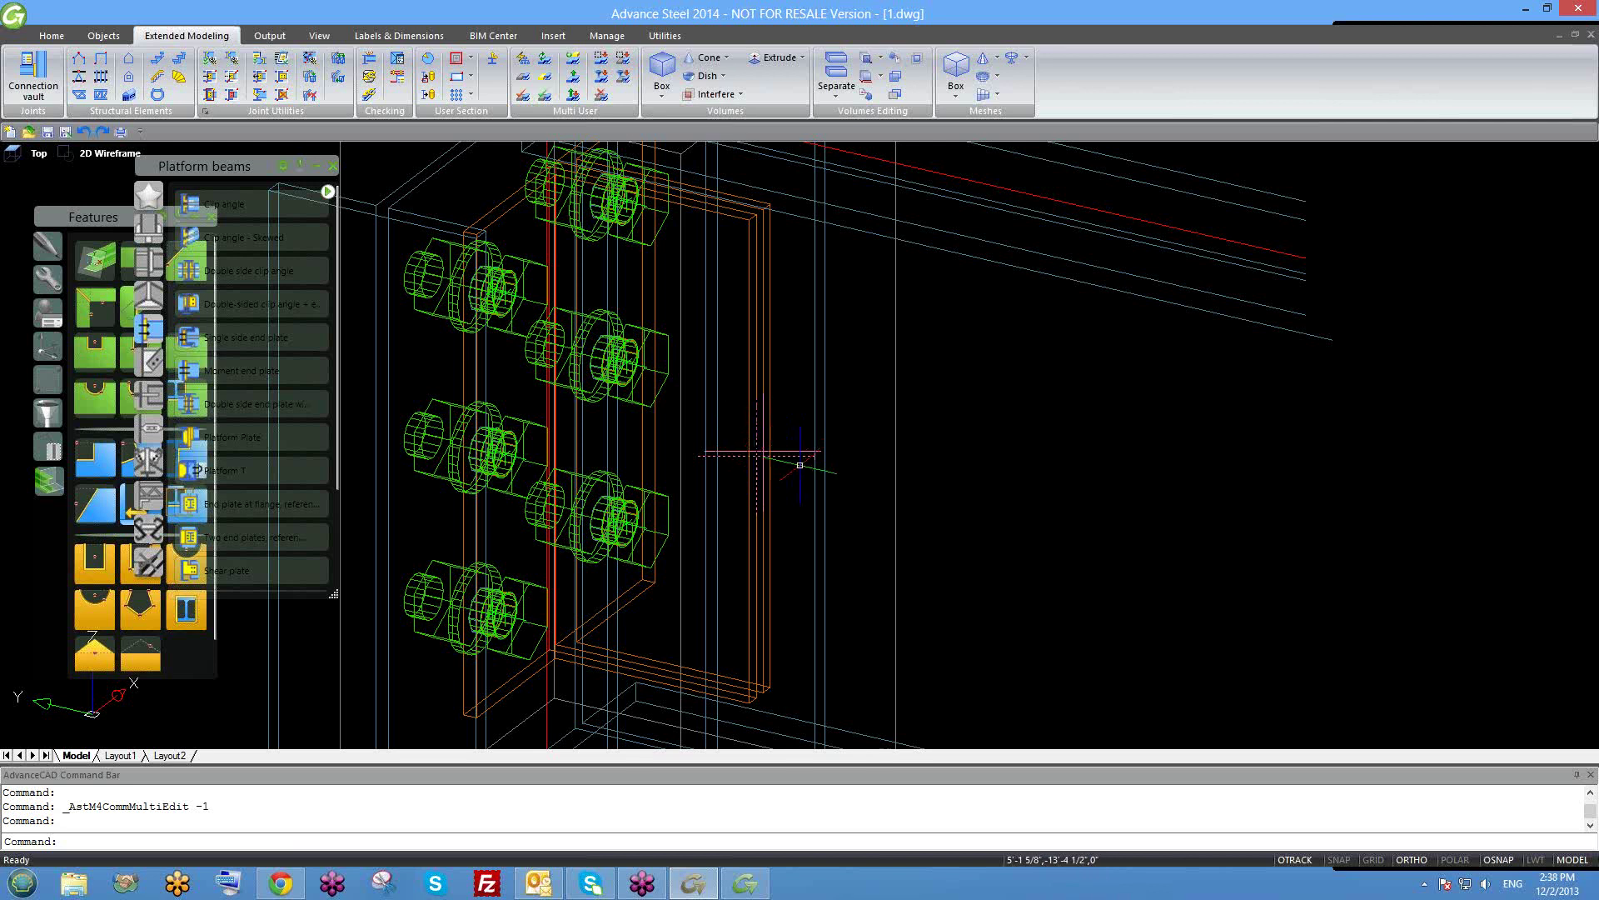
double_click(802, 457)
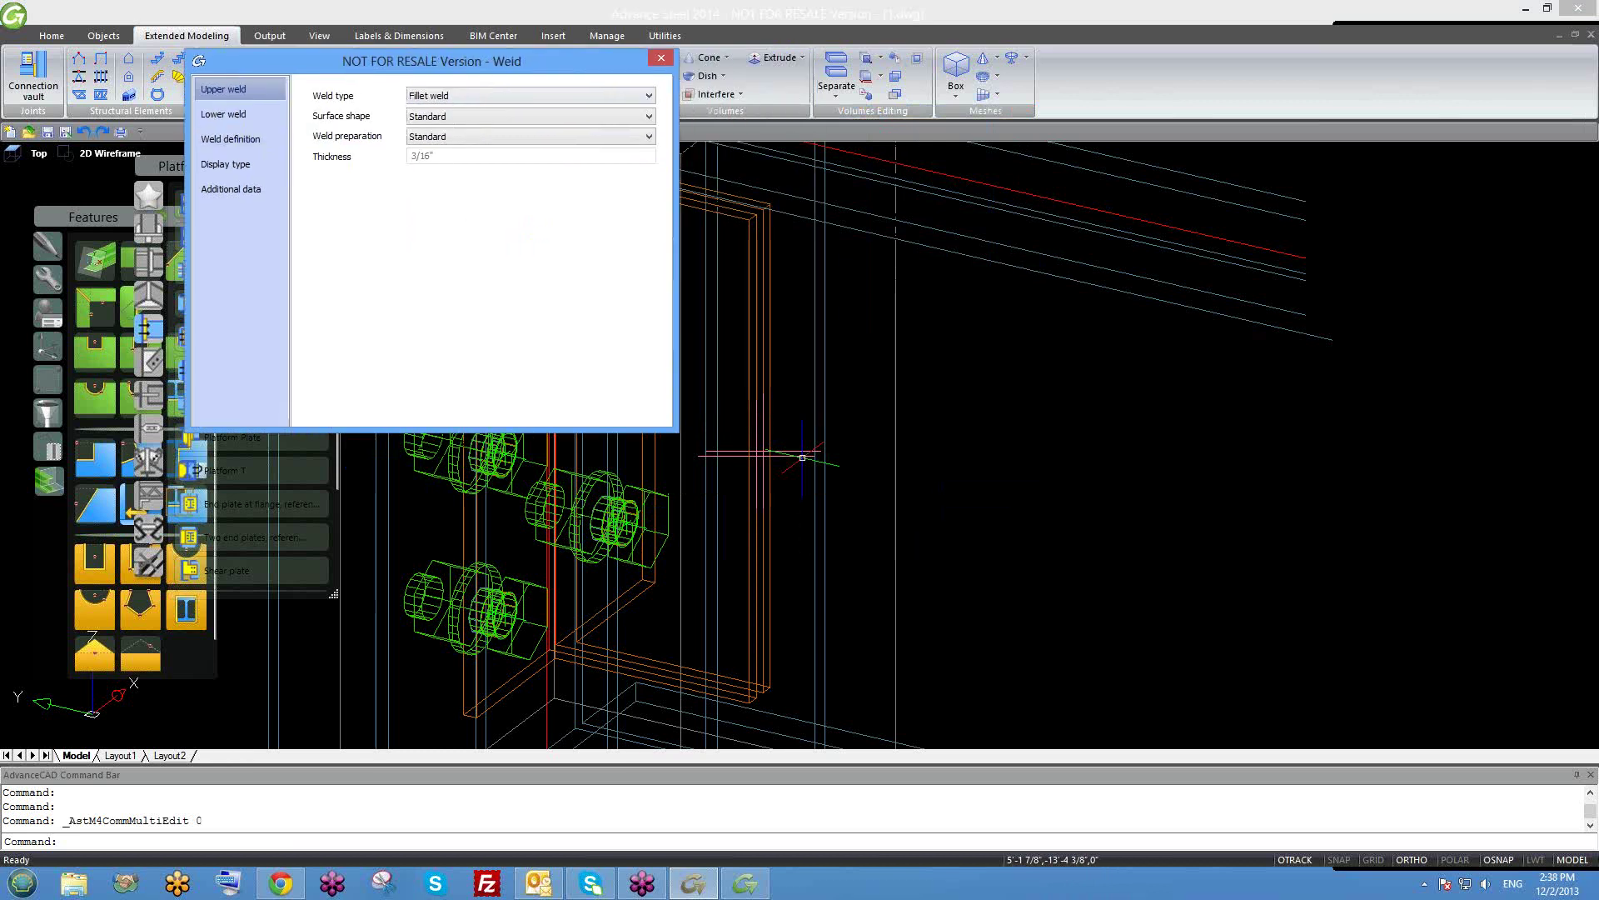
click(661, 59)
Examine the whole column-to-beam connection, briefly selecting the horizontal beam and clearing the selection.
scroll(833, 508, down, 3)
scroll(753, 479, up, 3)
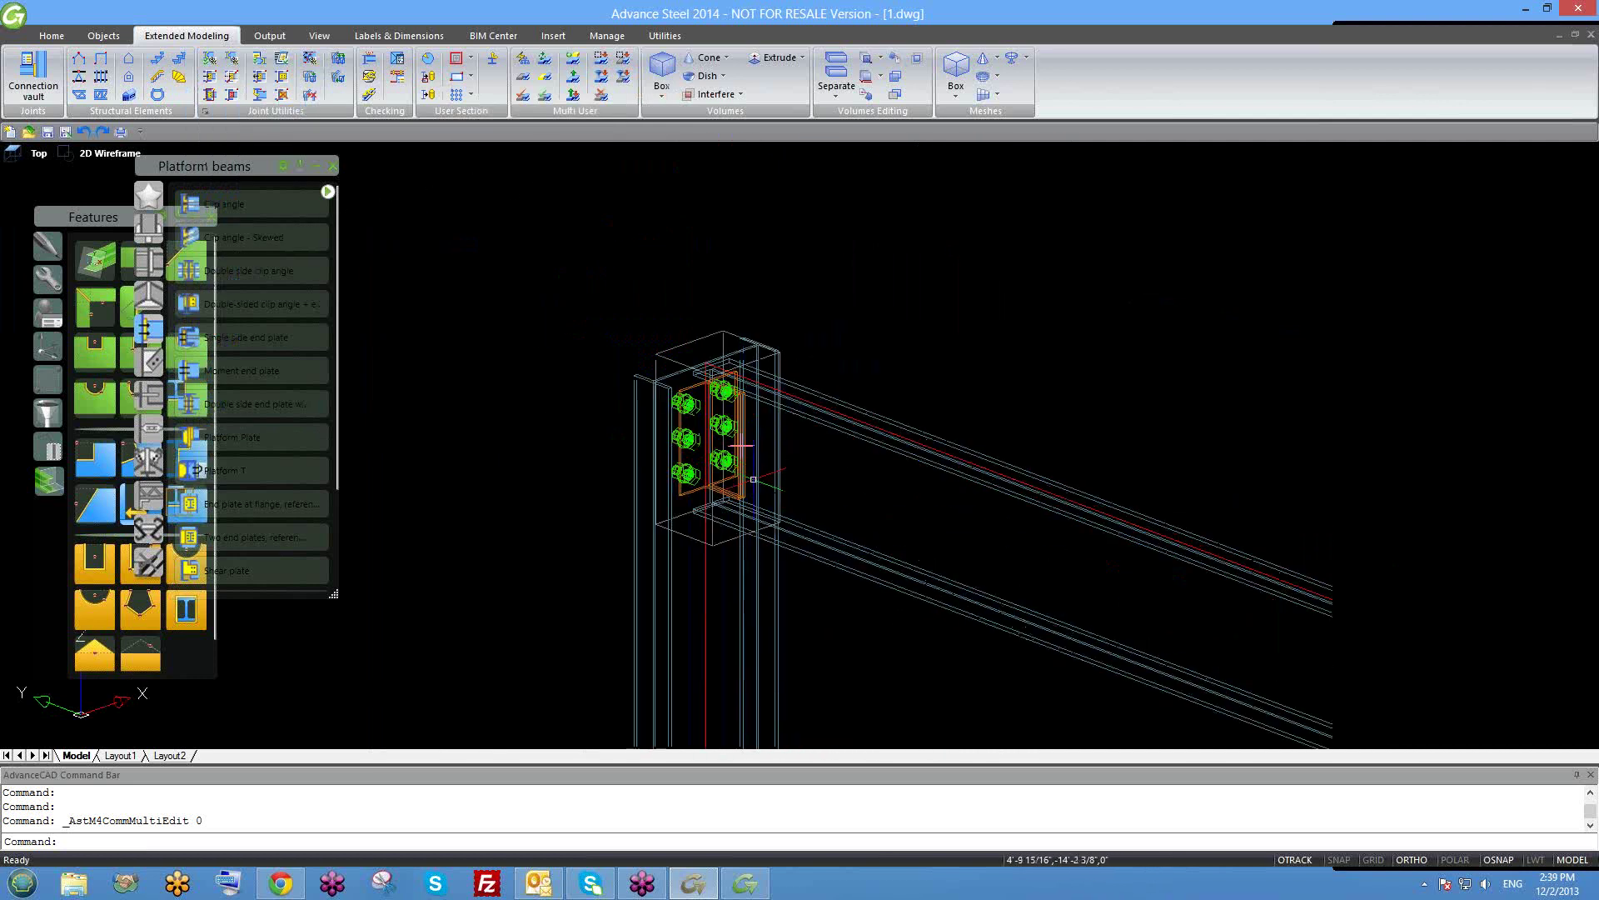
scroll(804, 534, down, 2)
scroll(706, 464, down, 1)
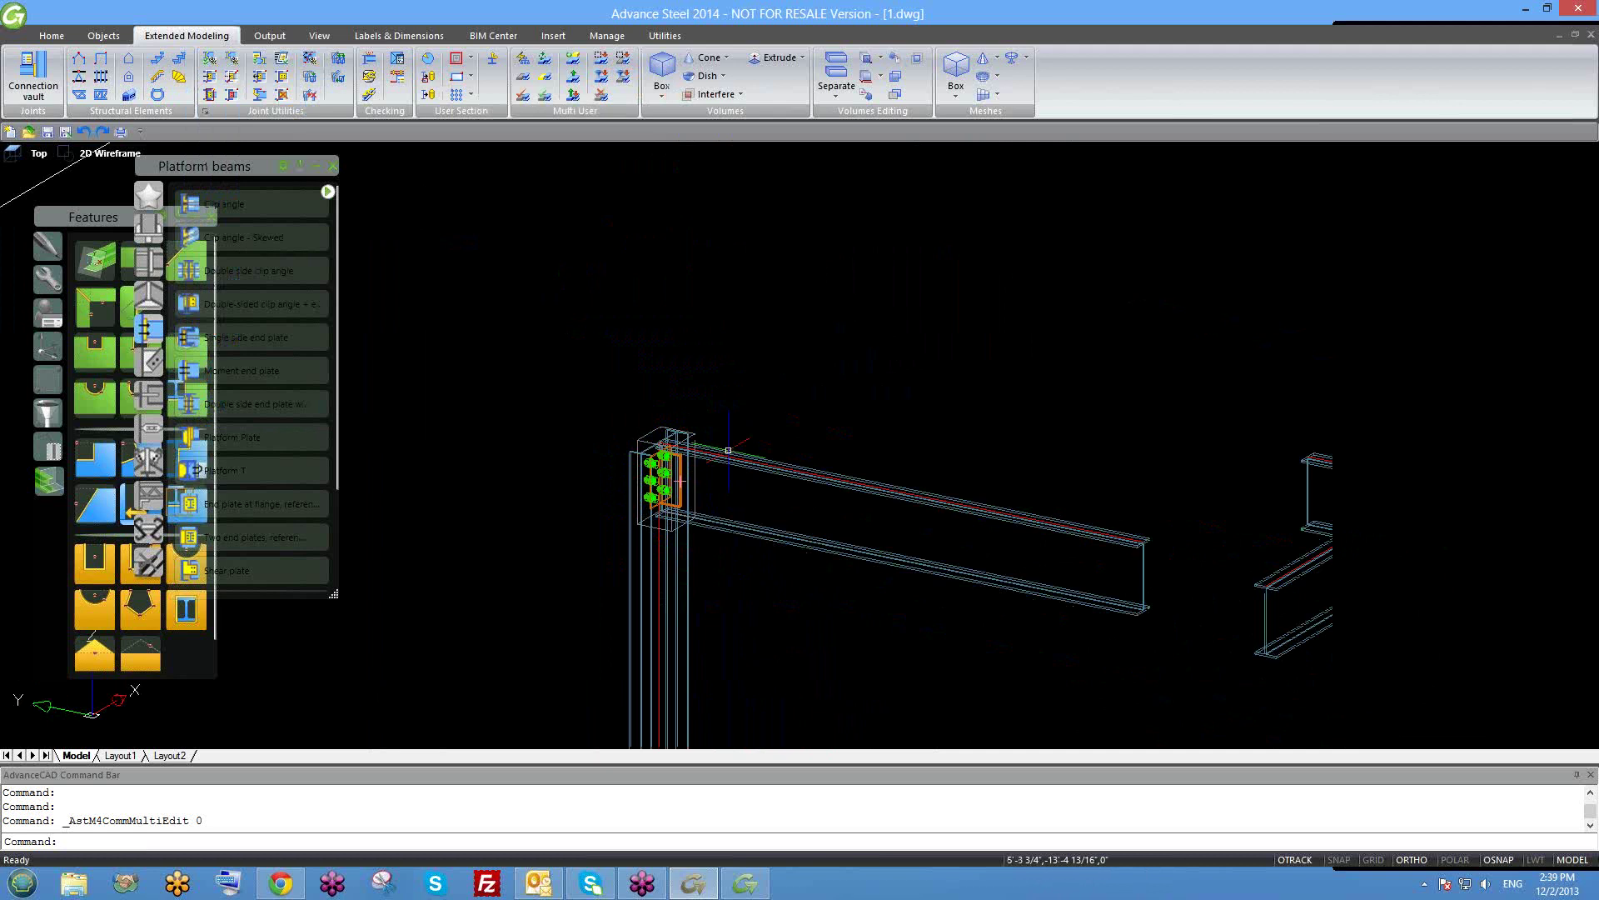
click(786, 470)
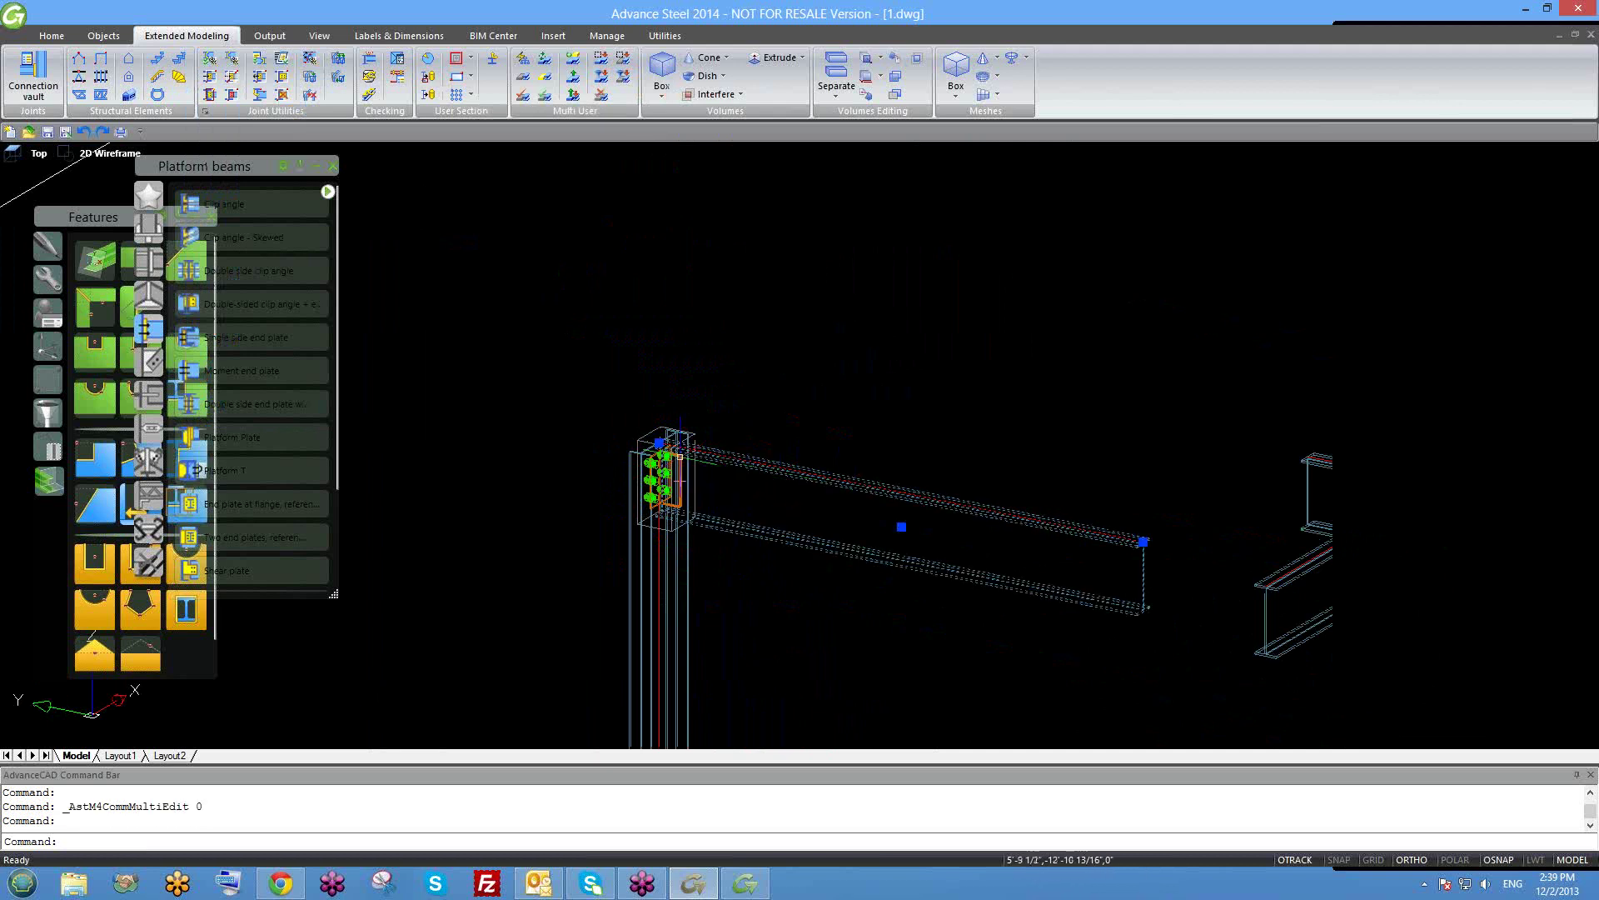
scroll(680, 456, up, 3)
key(Escape)
click(846, 495)
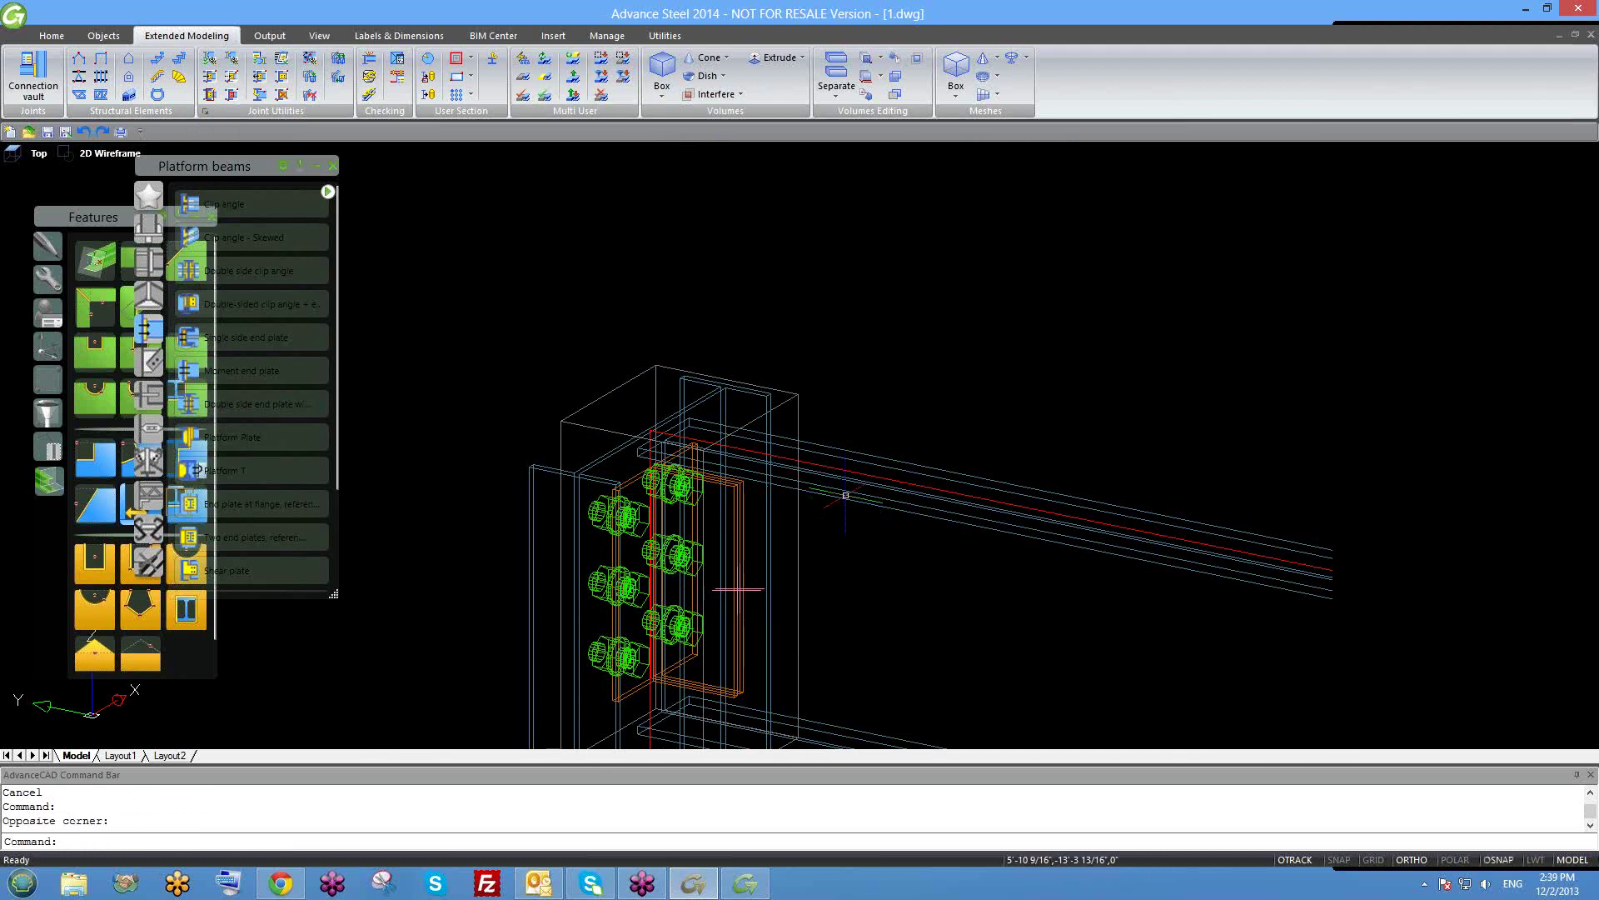
Open the horizontal beam's properties, review its user attributes and display type settings, and close them.
double_click(843, 493)
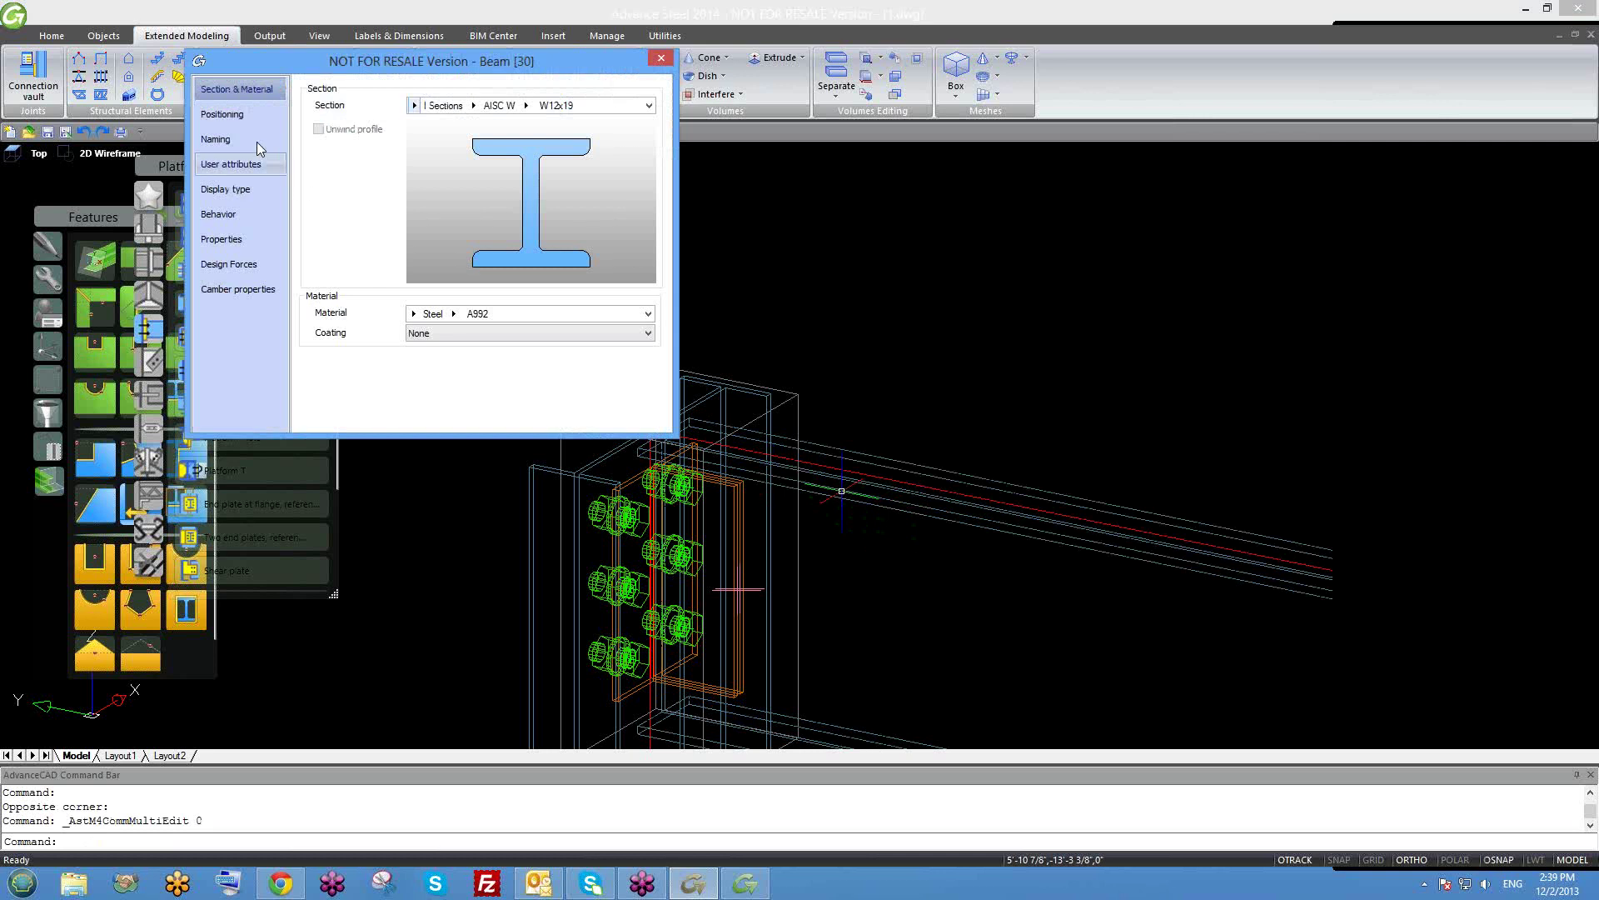
click(241, 164)
click(229, 189)
click(314, 183)
click(660, 58)
Inspect the cut features at the beam's column end, opening and closing the Shorten beam properties without changes.
shift+middle_drag(753, 367, 729, 338)
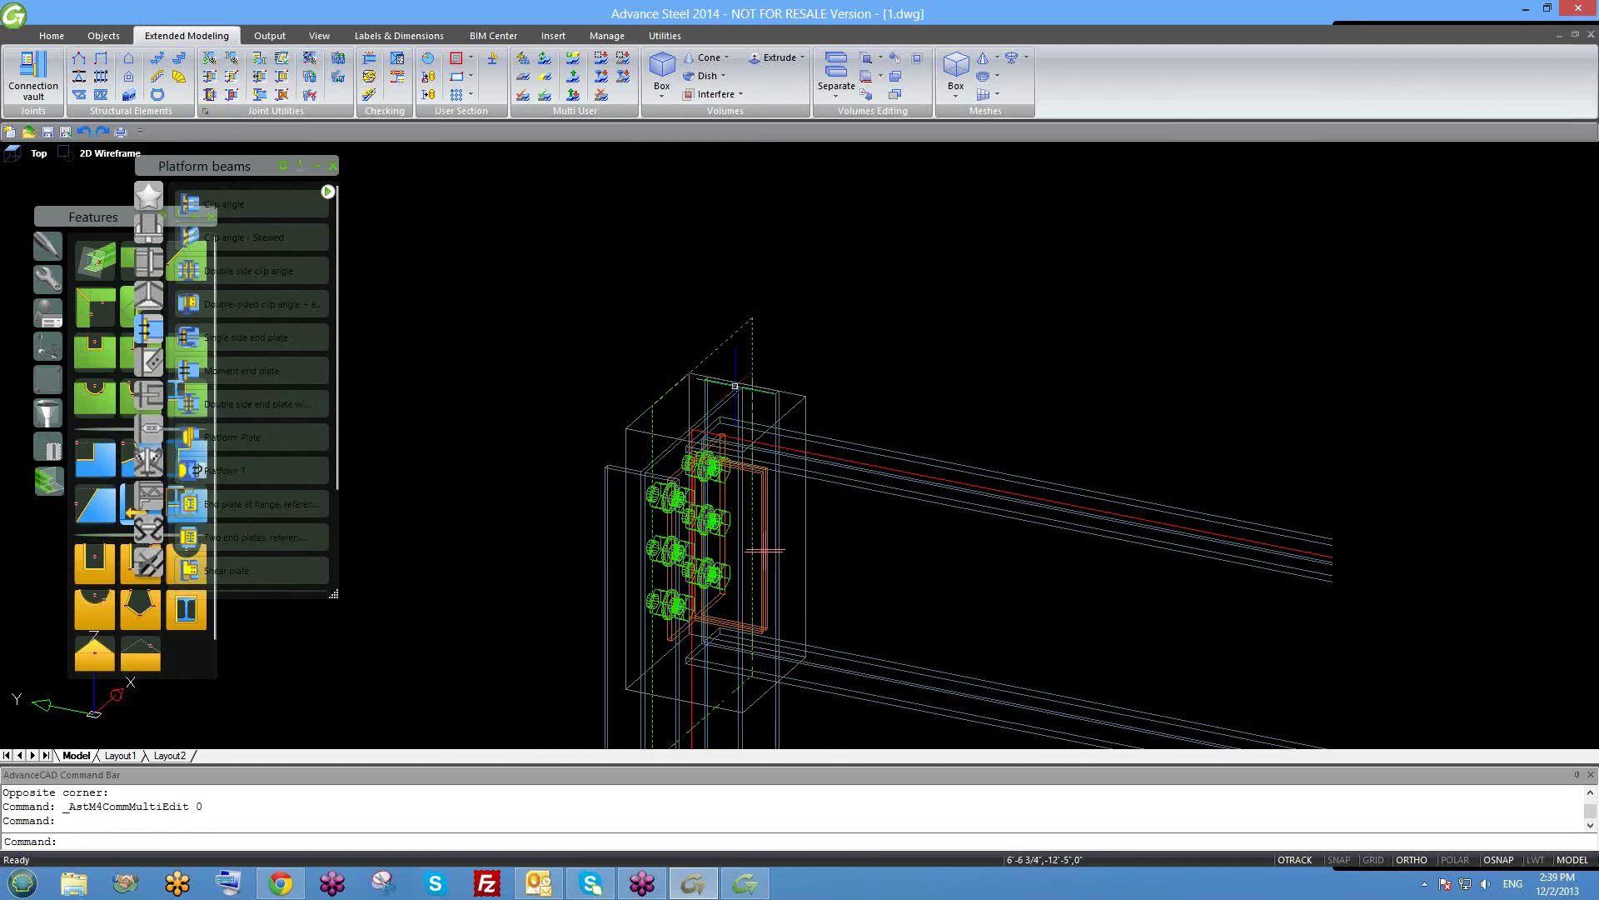
scroll(764, 550, down, 3)
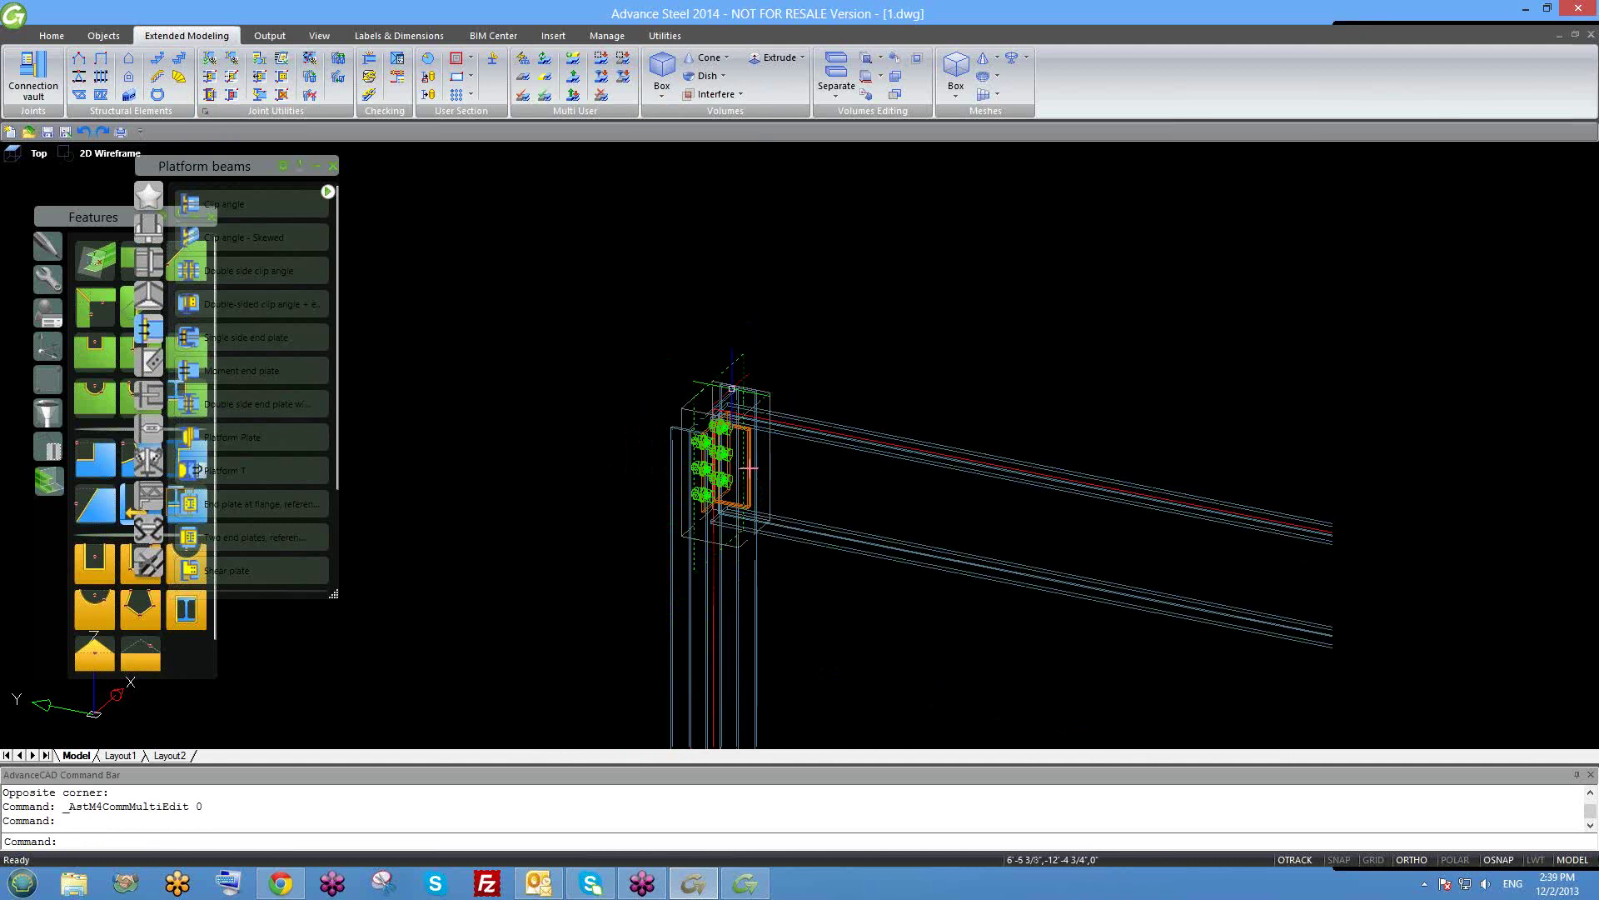
key(Escape)
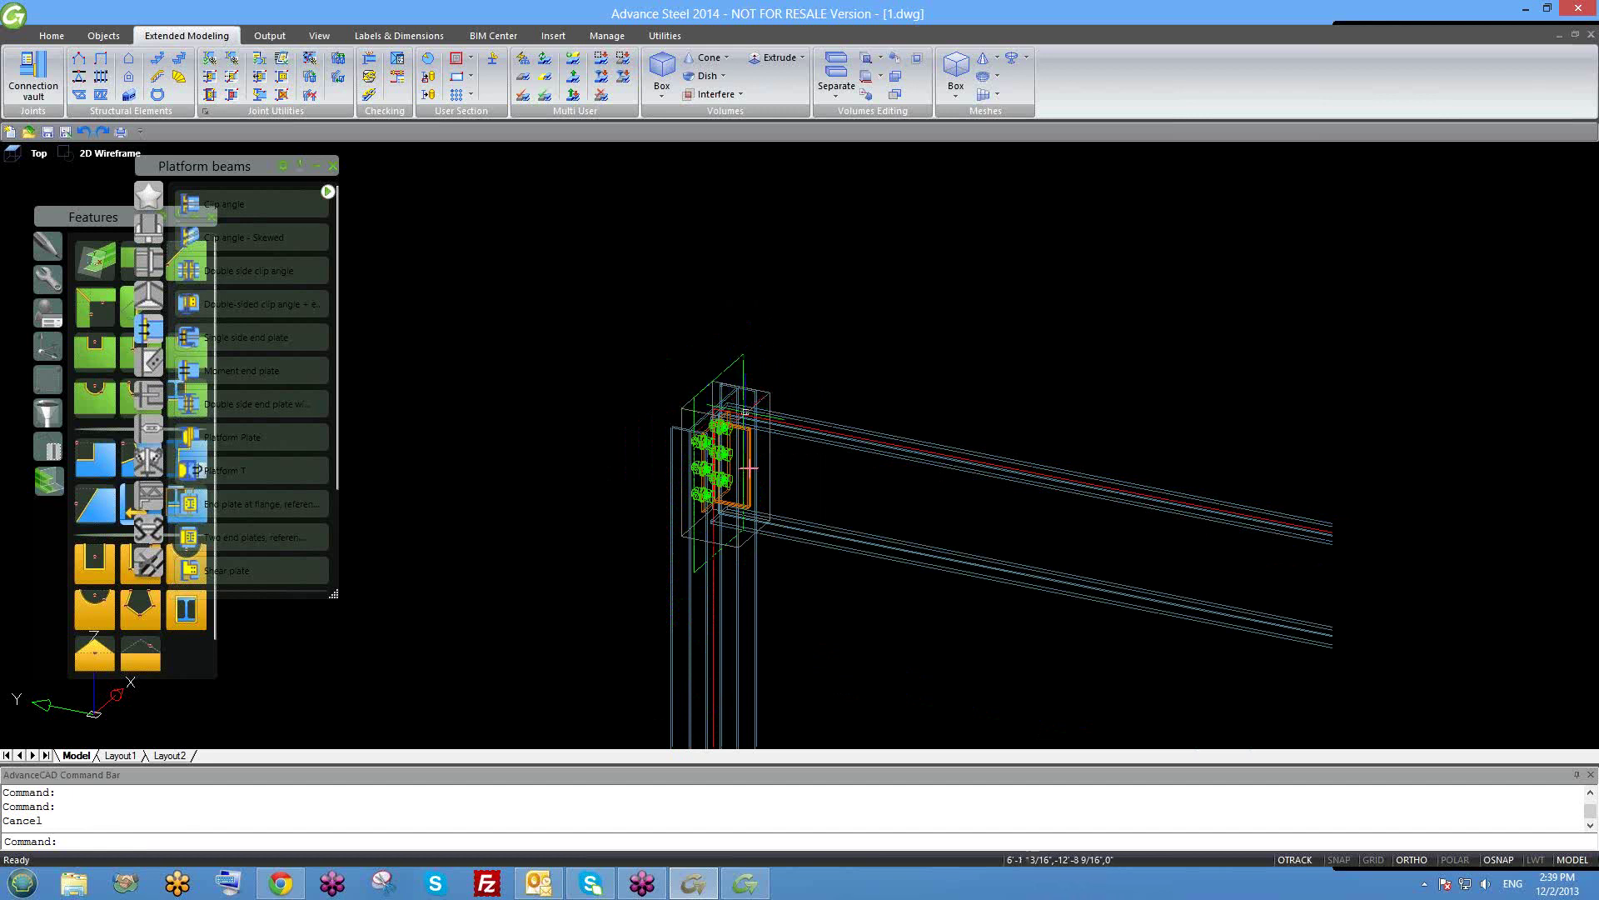
scroll(737, 384, up, 2)
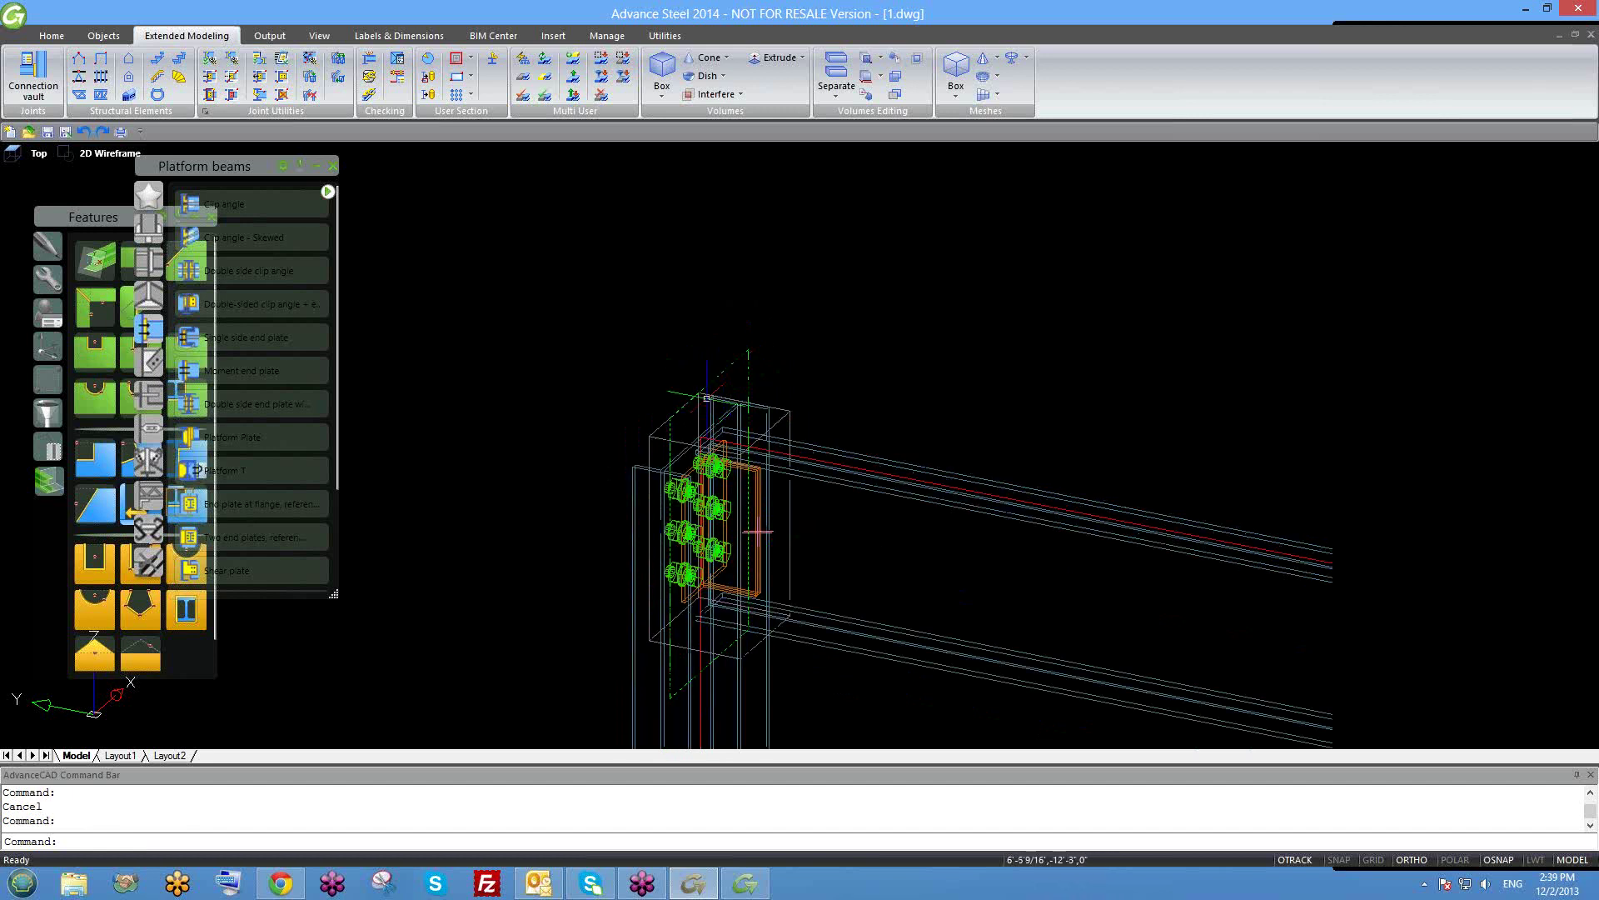
key(Escape)
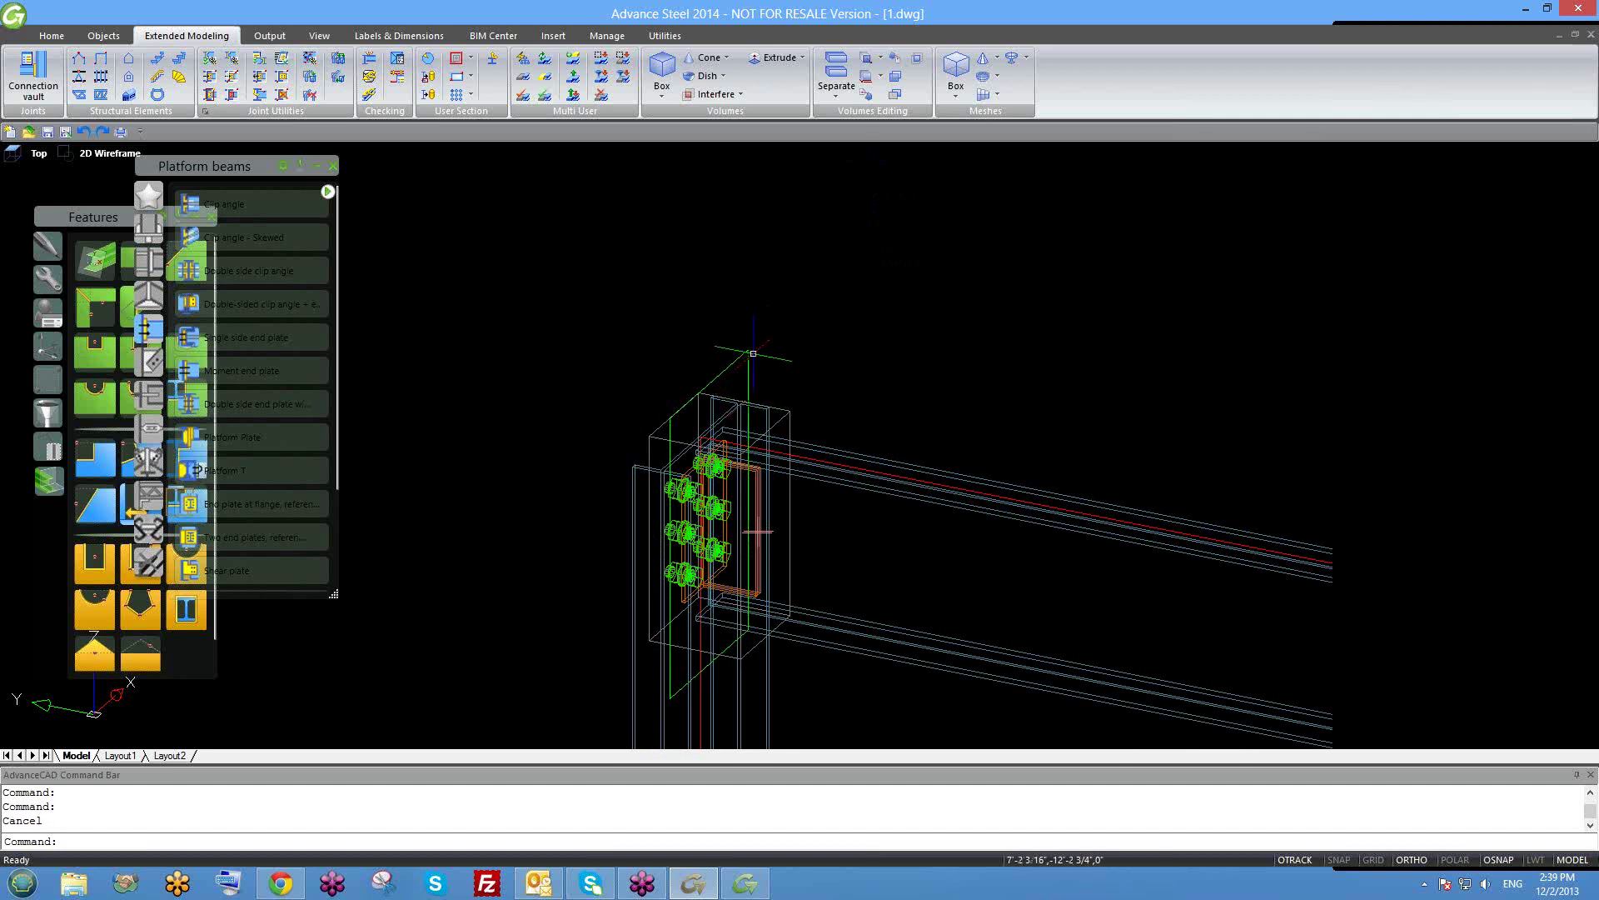
click(734, 362)
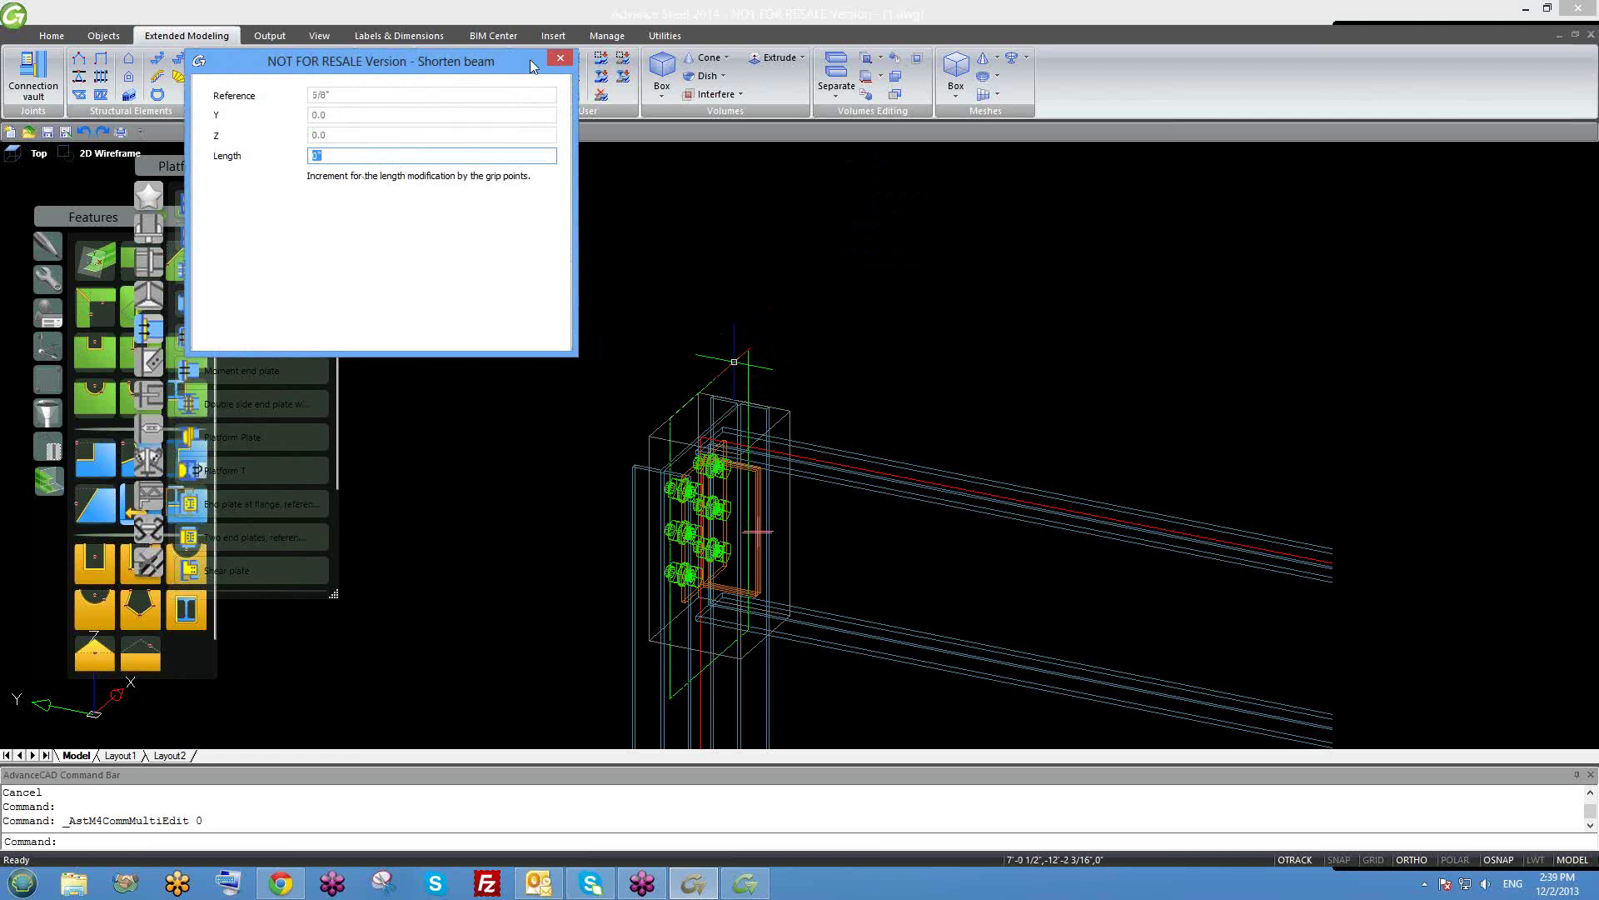
click(560, 58)
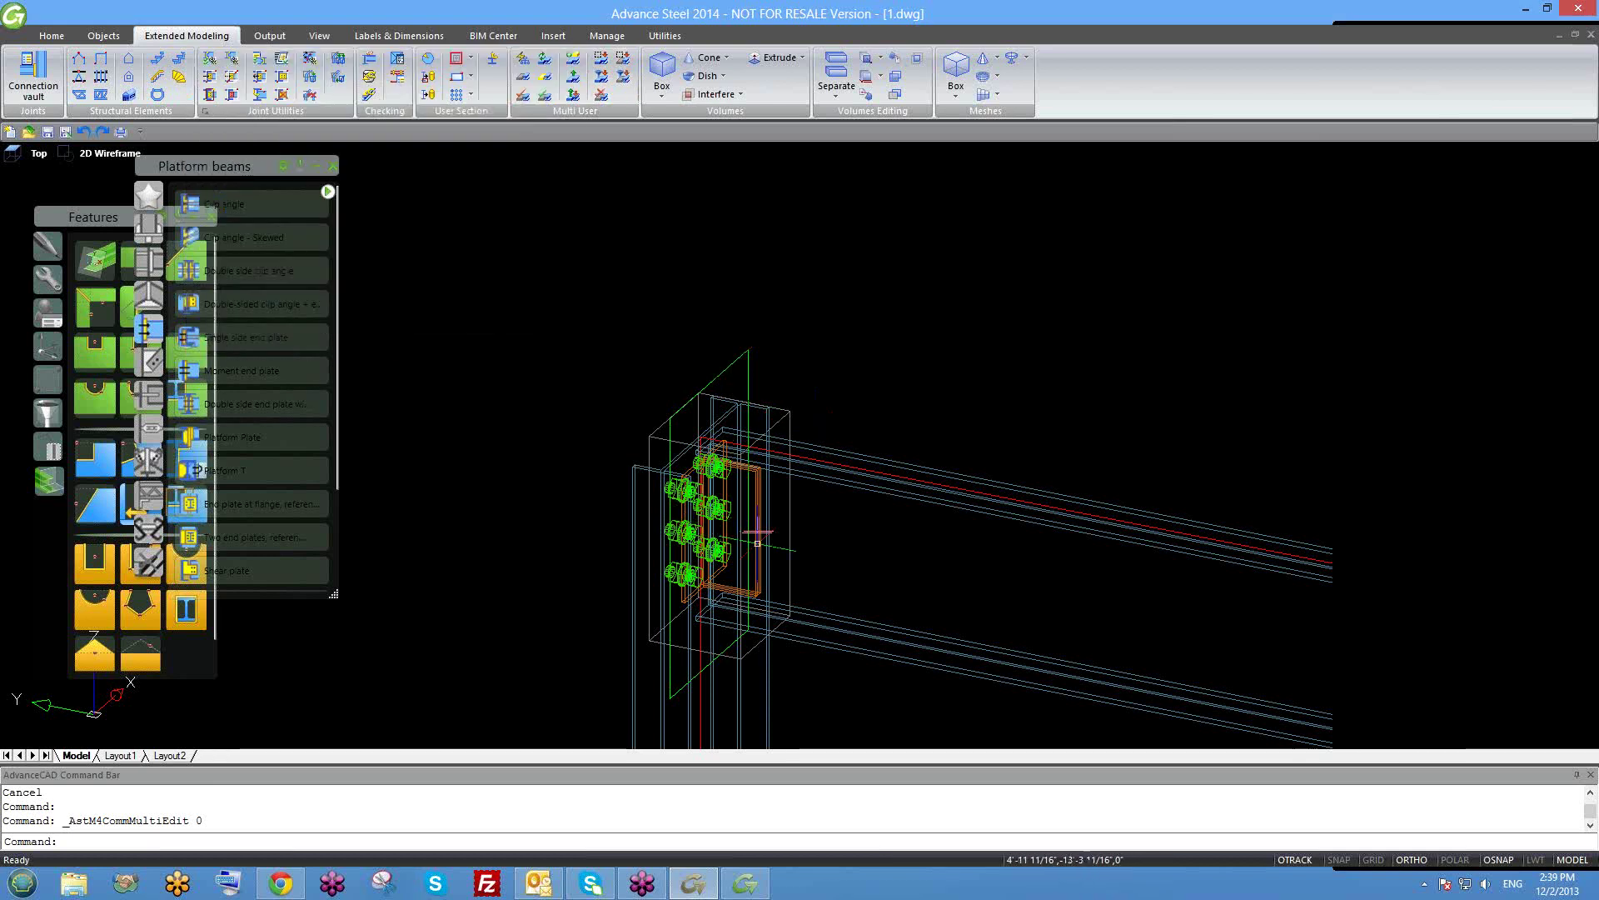
Open the clip angle joint properties from the beam-side weld, view the connection beside them, and close them.
shift+middle_drag(796, 569, 758, 533)
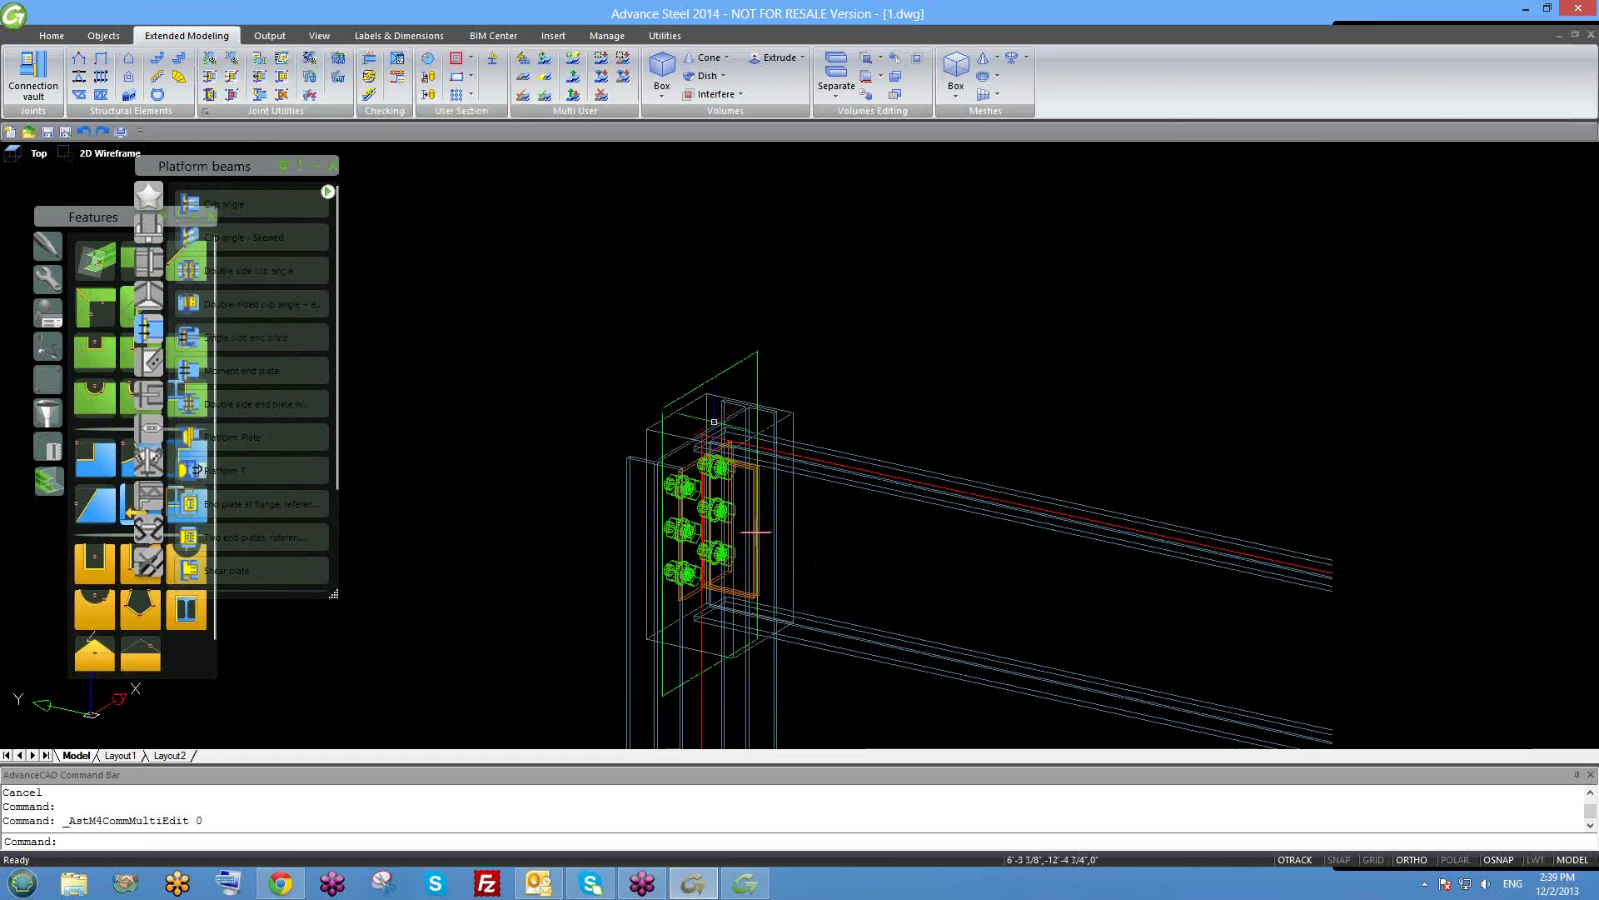
scroll(758, 531, up, 3)
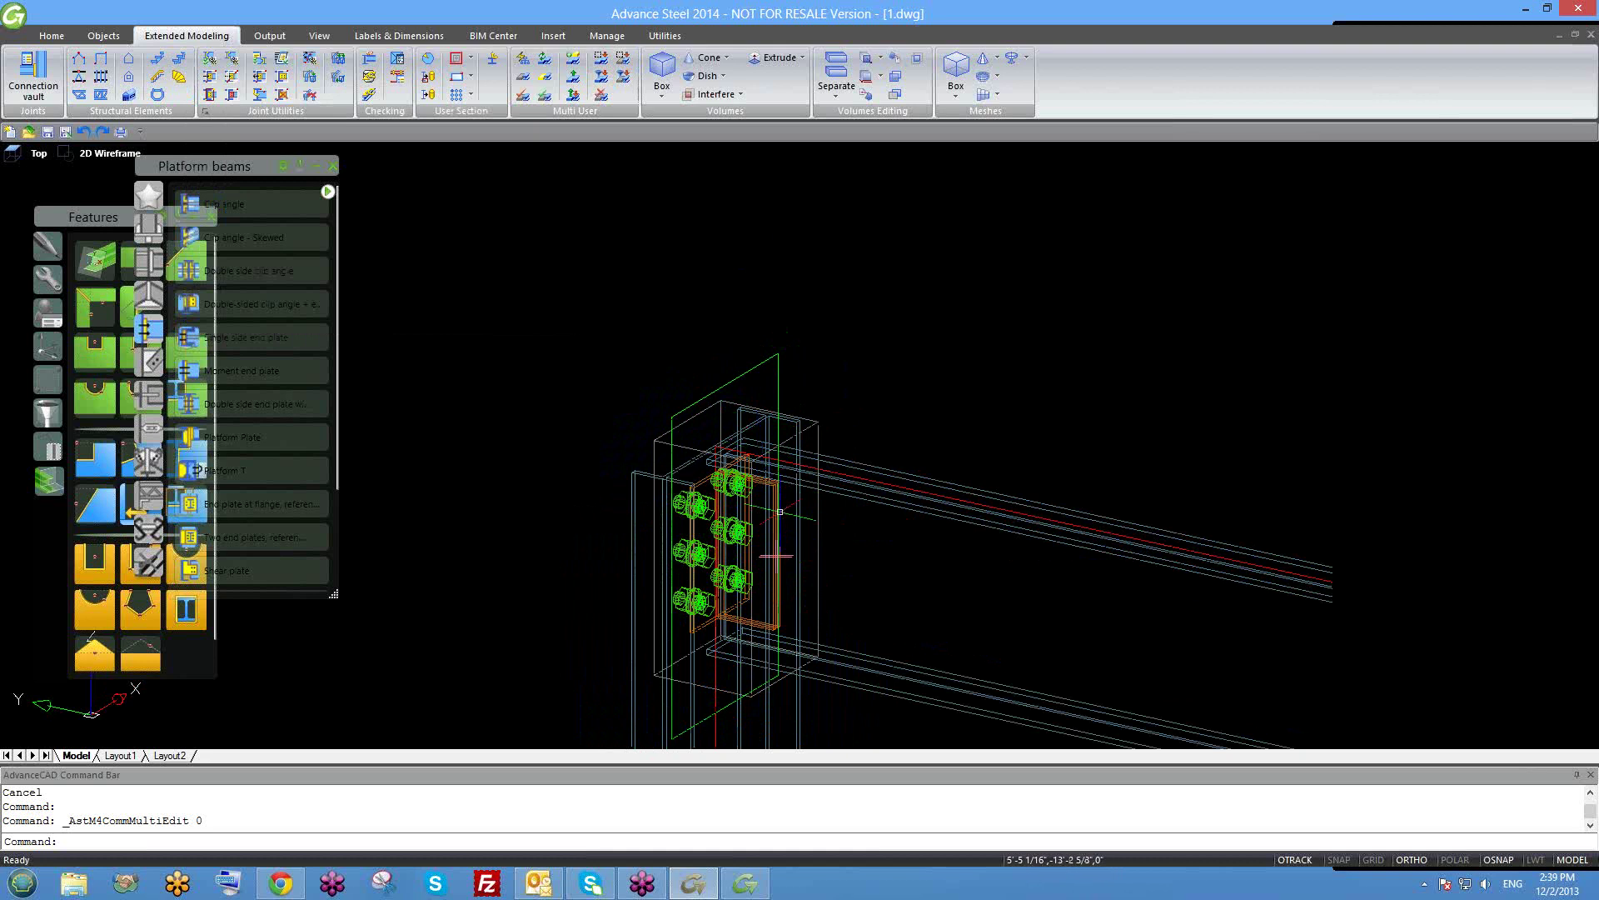
scroll(754, 540, up, 2)
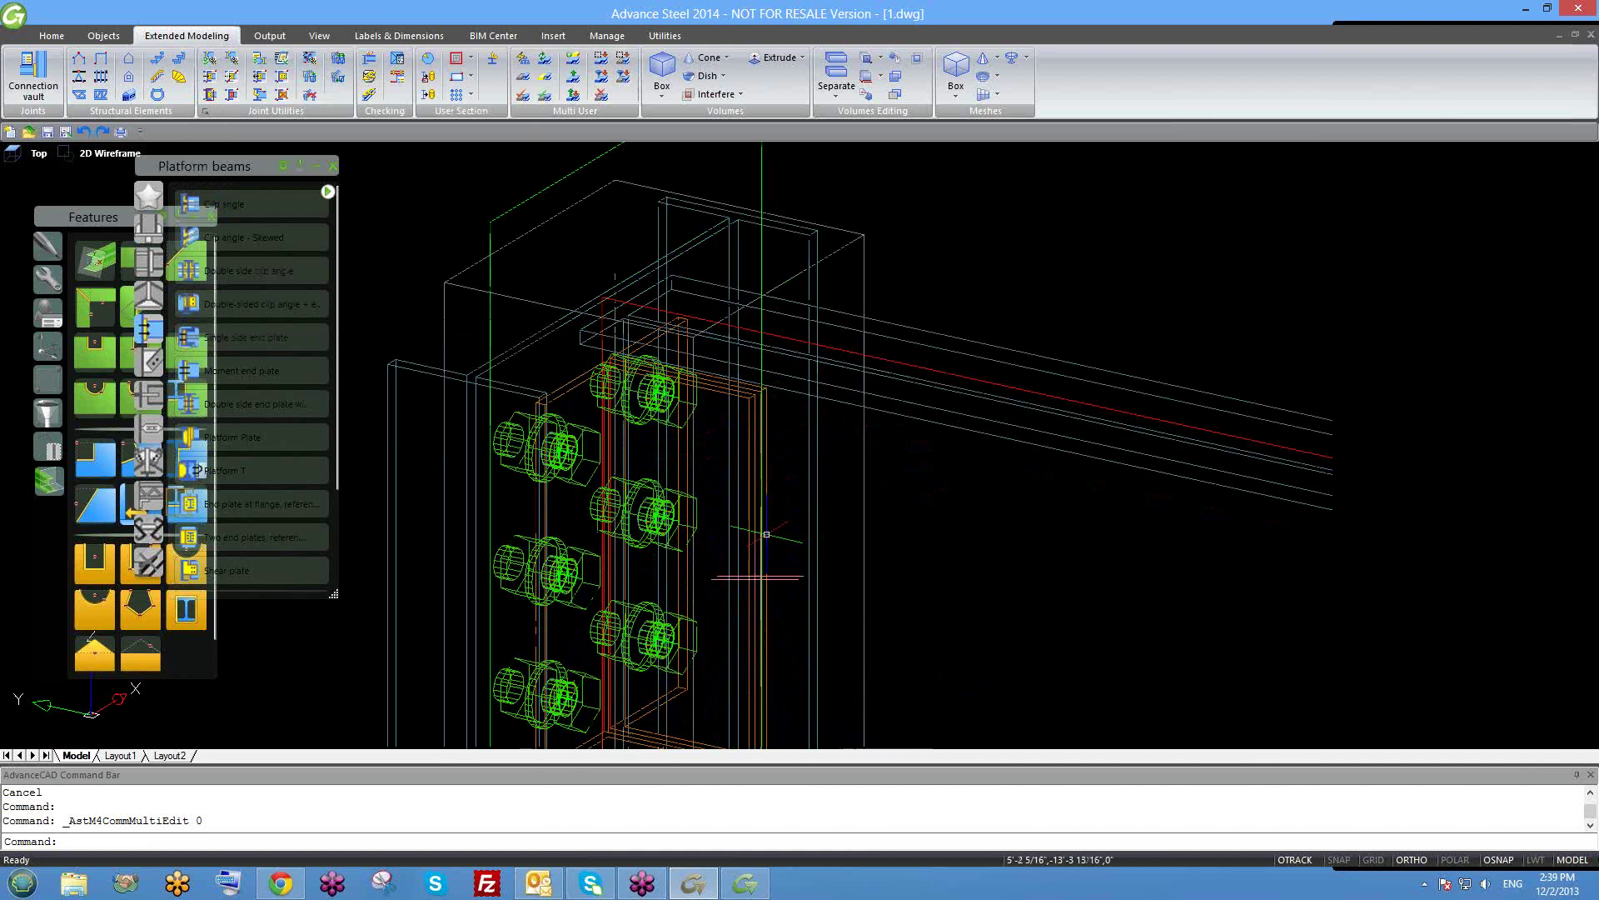
scroll(733, 547, down, 1)
scroll(733, 542, up, 2)
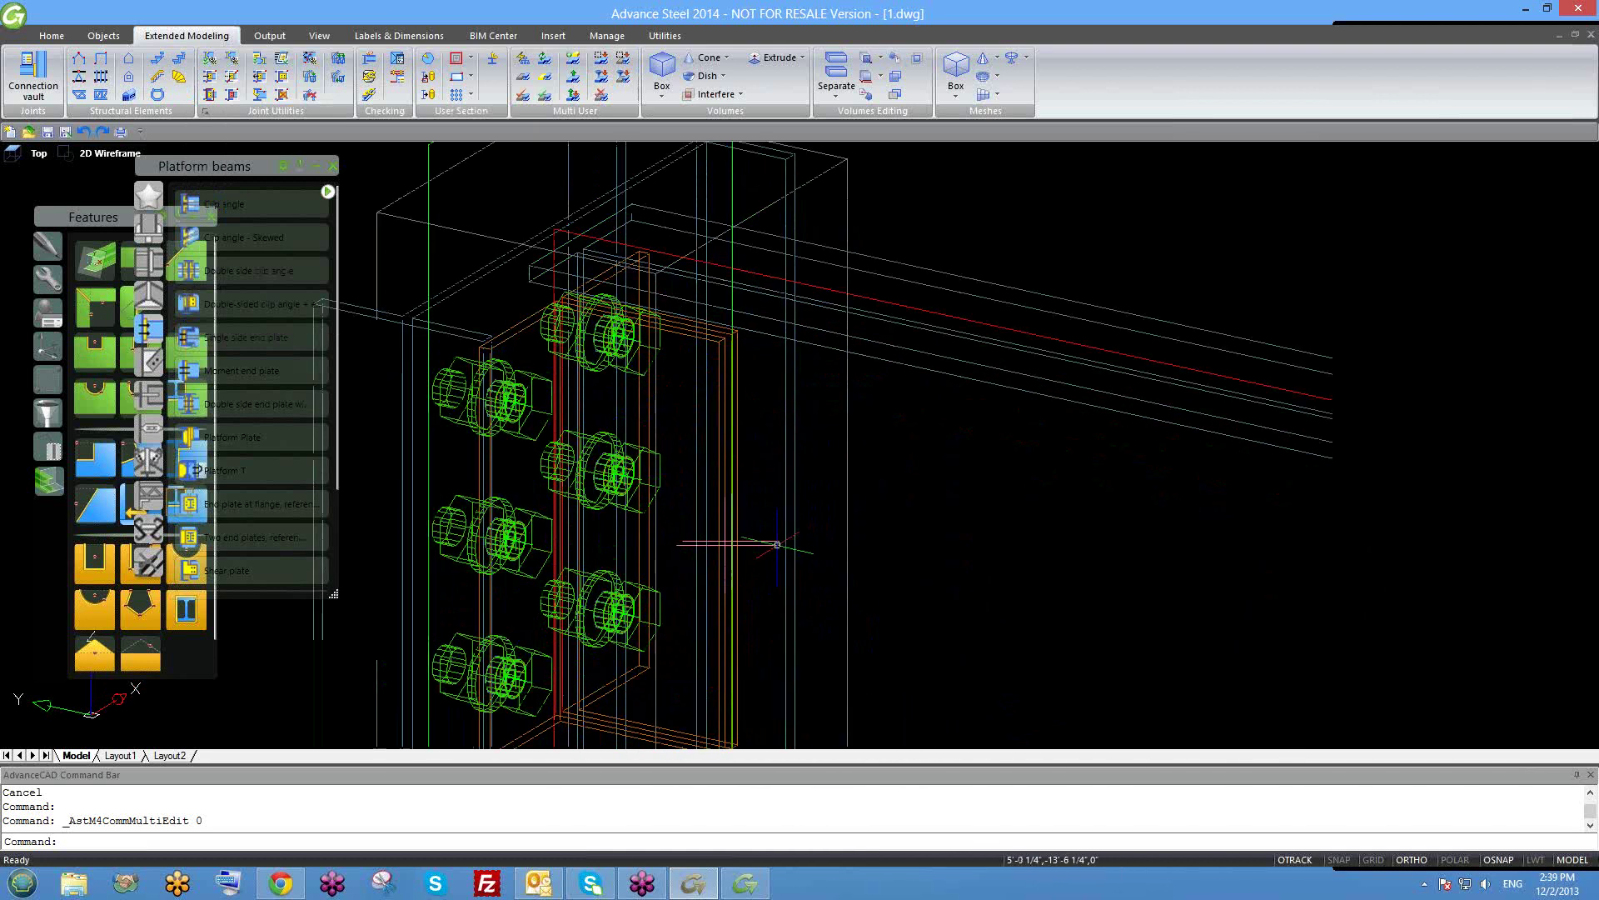
right_click(777, 543)
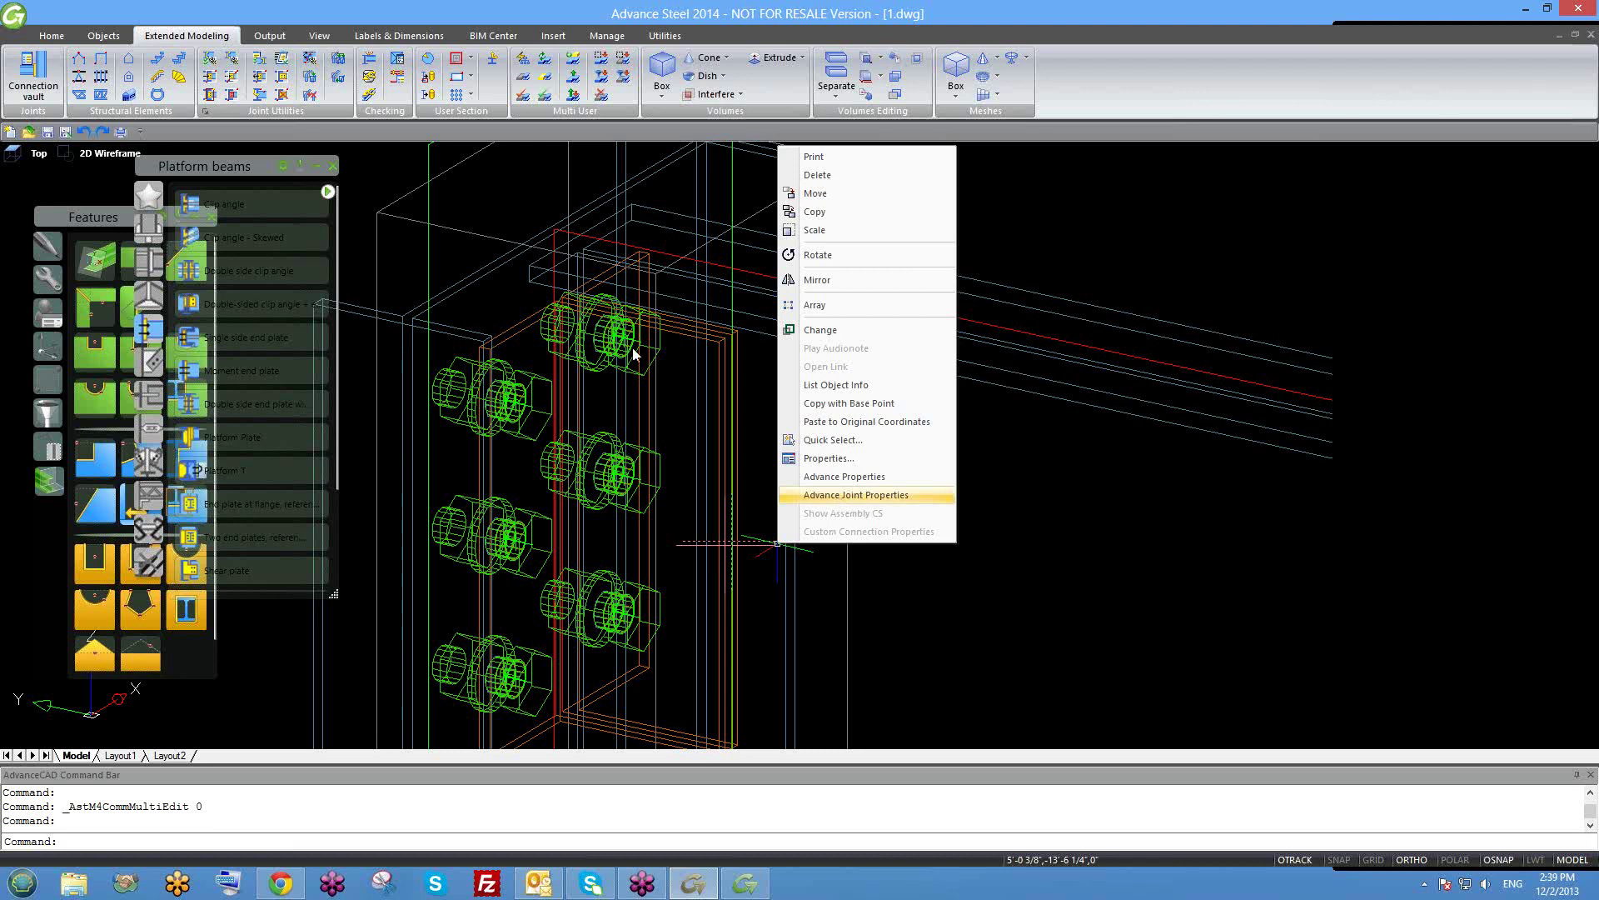
key(Return)
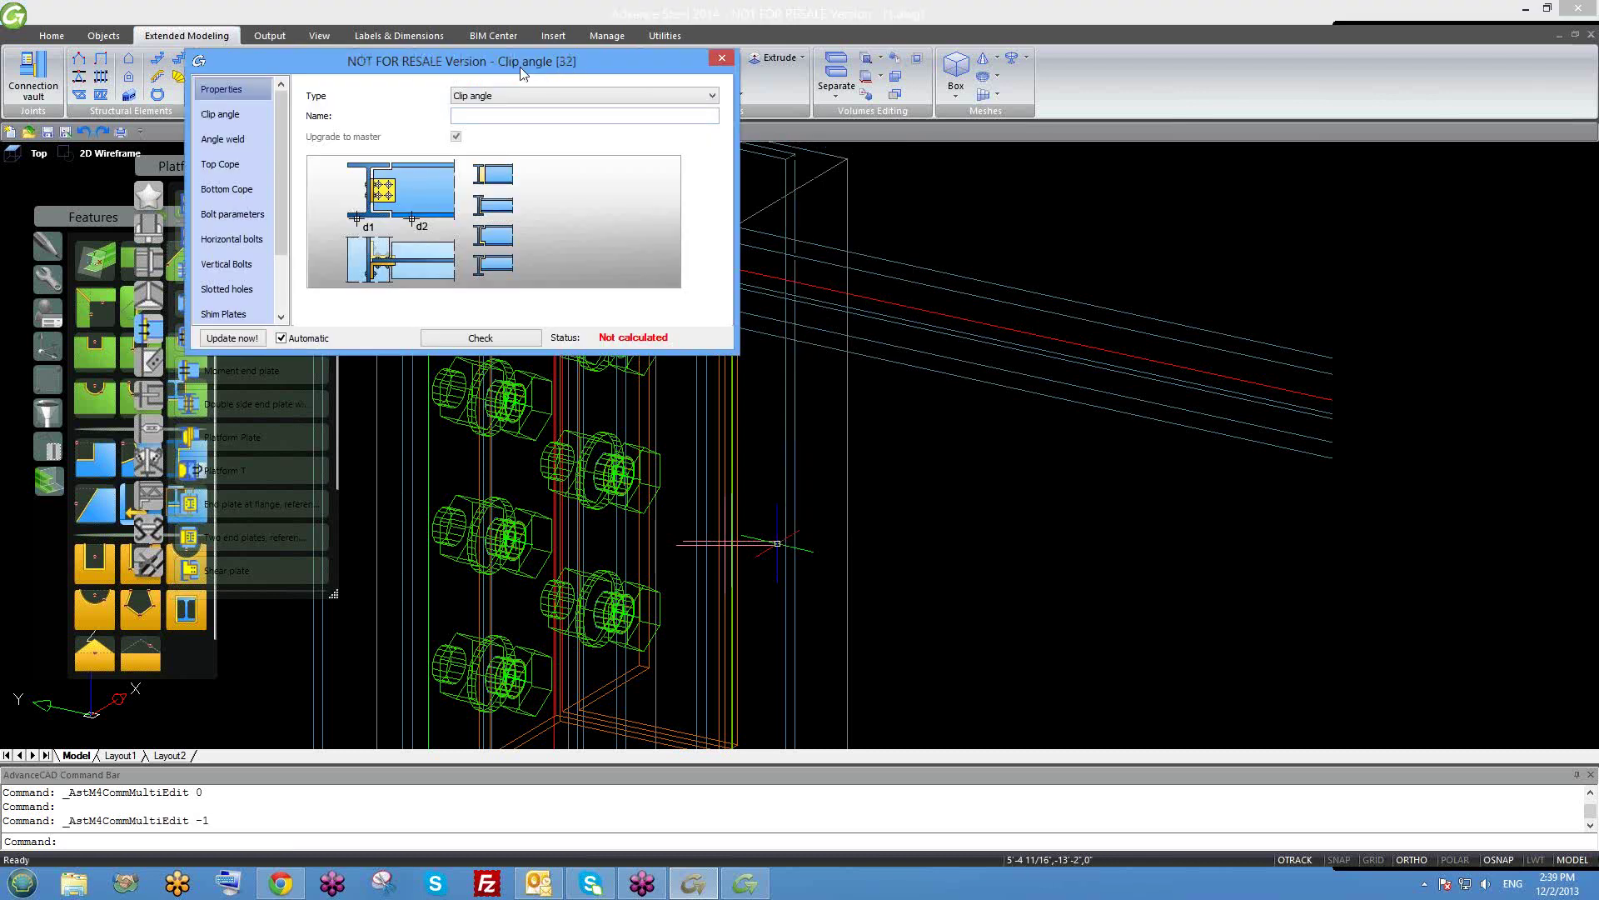
shift+middle_drag(760, 483, 944, 581)
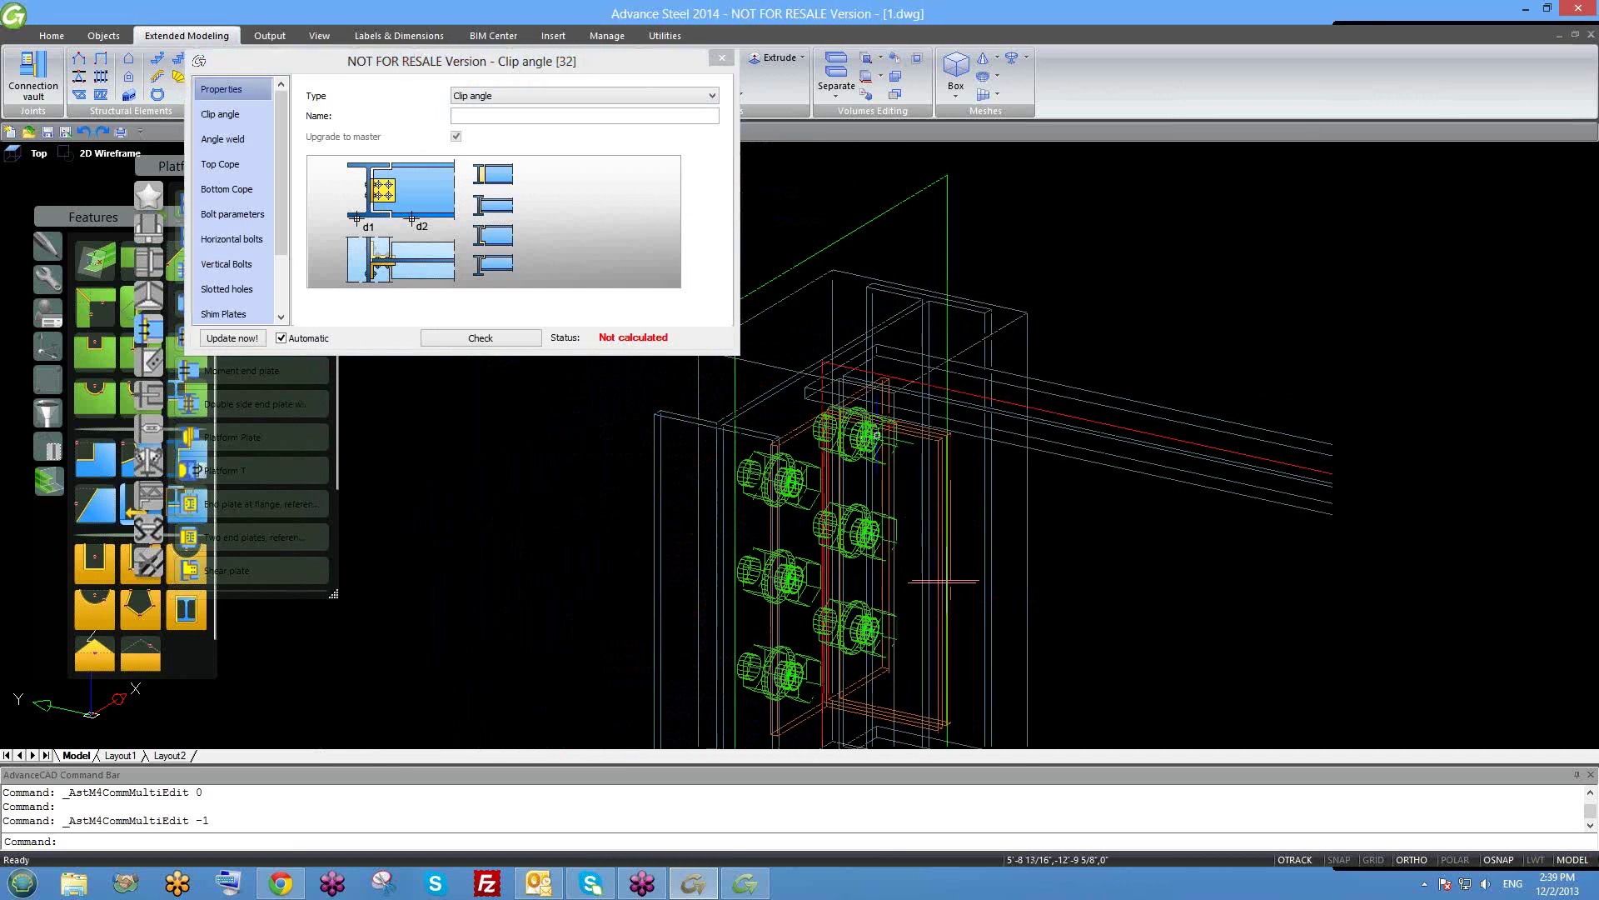
shift+middle_drag(958, 466, 992, 491)
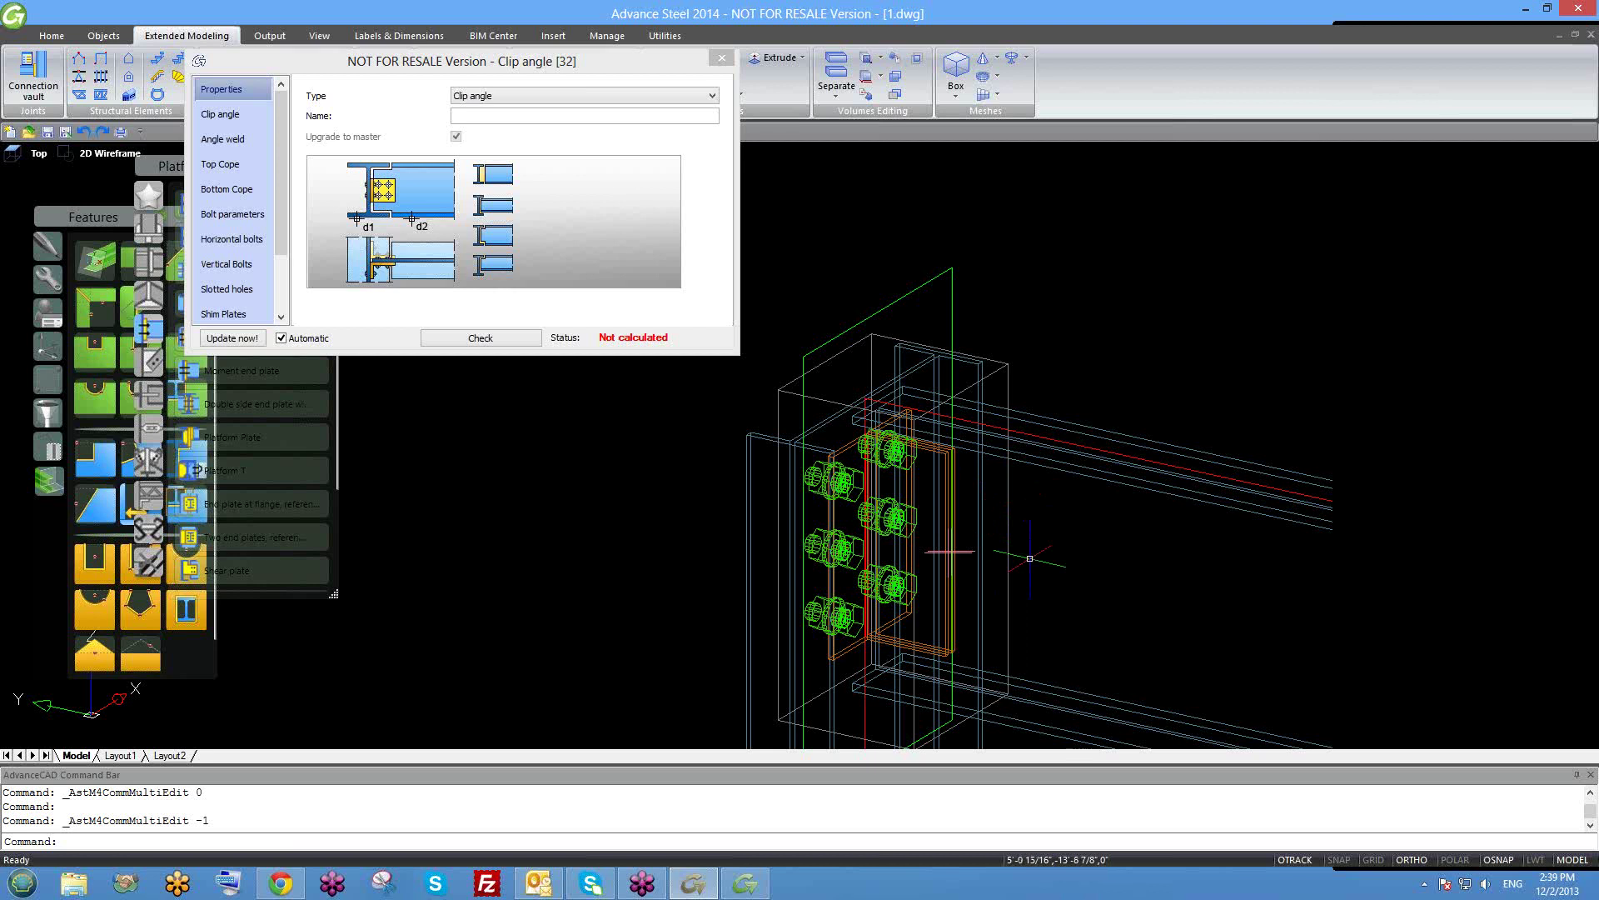
click(722, 59)
Examine the cut features where the two separate beams cross, briefly selecting the long cut outline and clearing the selection.
scroll(614, 527, down, 5)
scroll(614, 527, up, 3)
scroll(614, 527, up, 6)
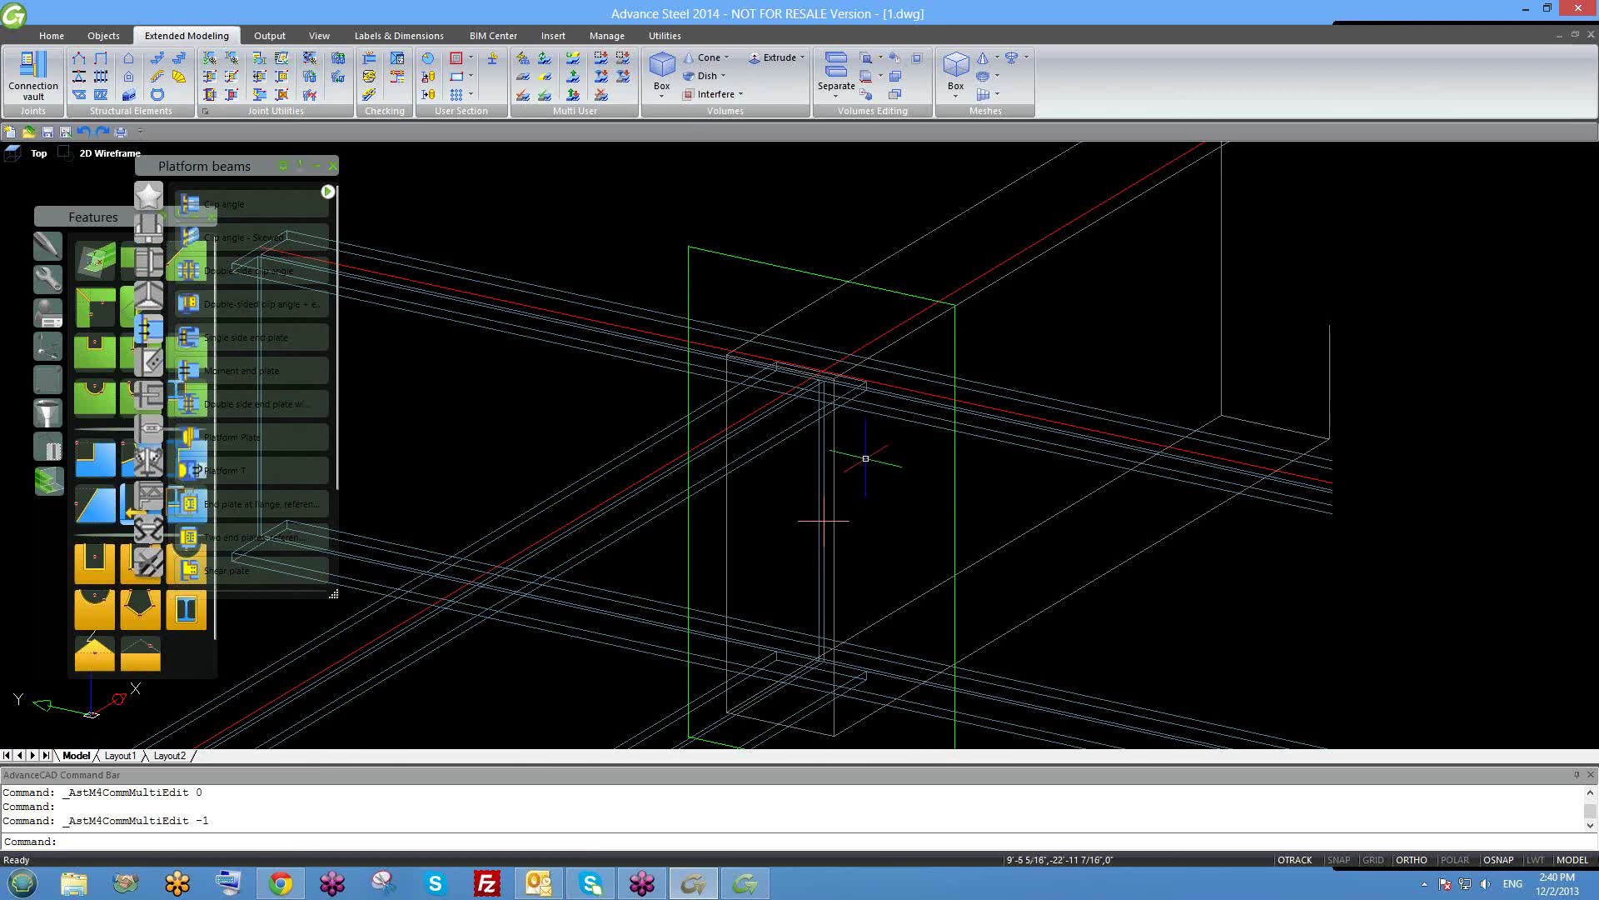
scroll(867, 458, up, 2)
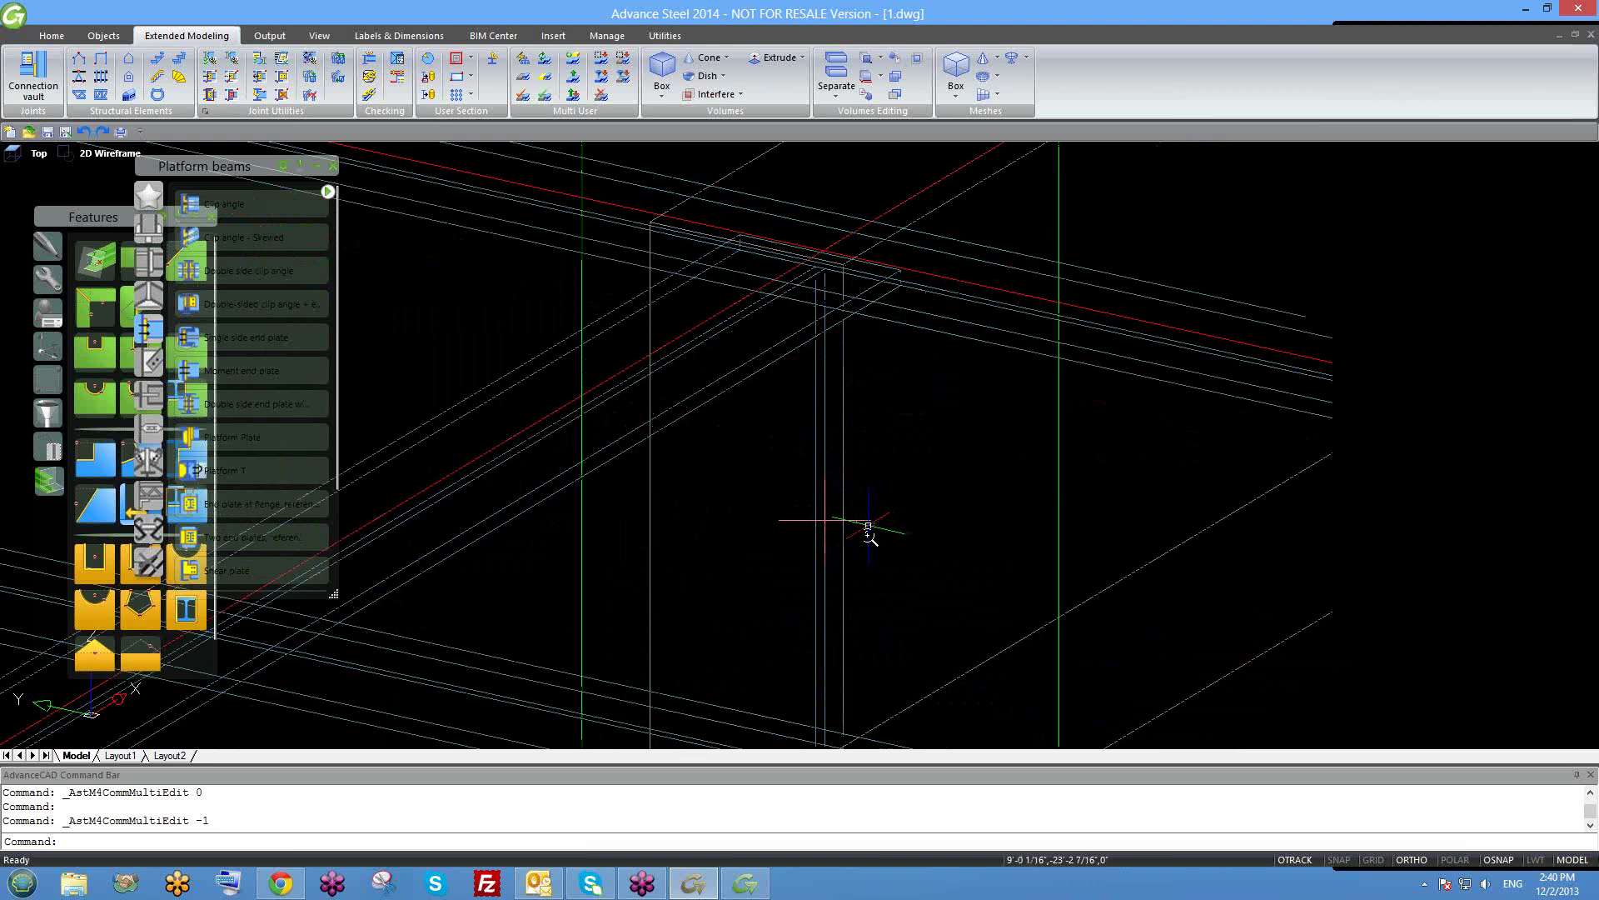
scroll(868, 533, down, 4)
key(Escape)
scroll(1069, 350, up, 1)
scroll(1069, 349, down, 1)
scroll(1033, 366, up, 3)
click(1040, 288)
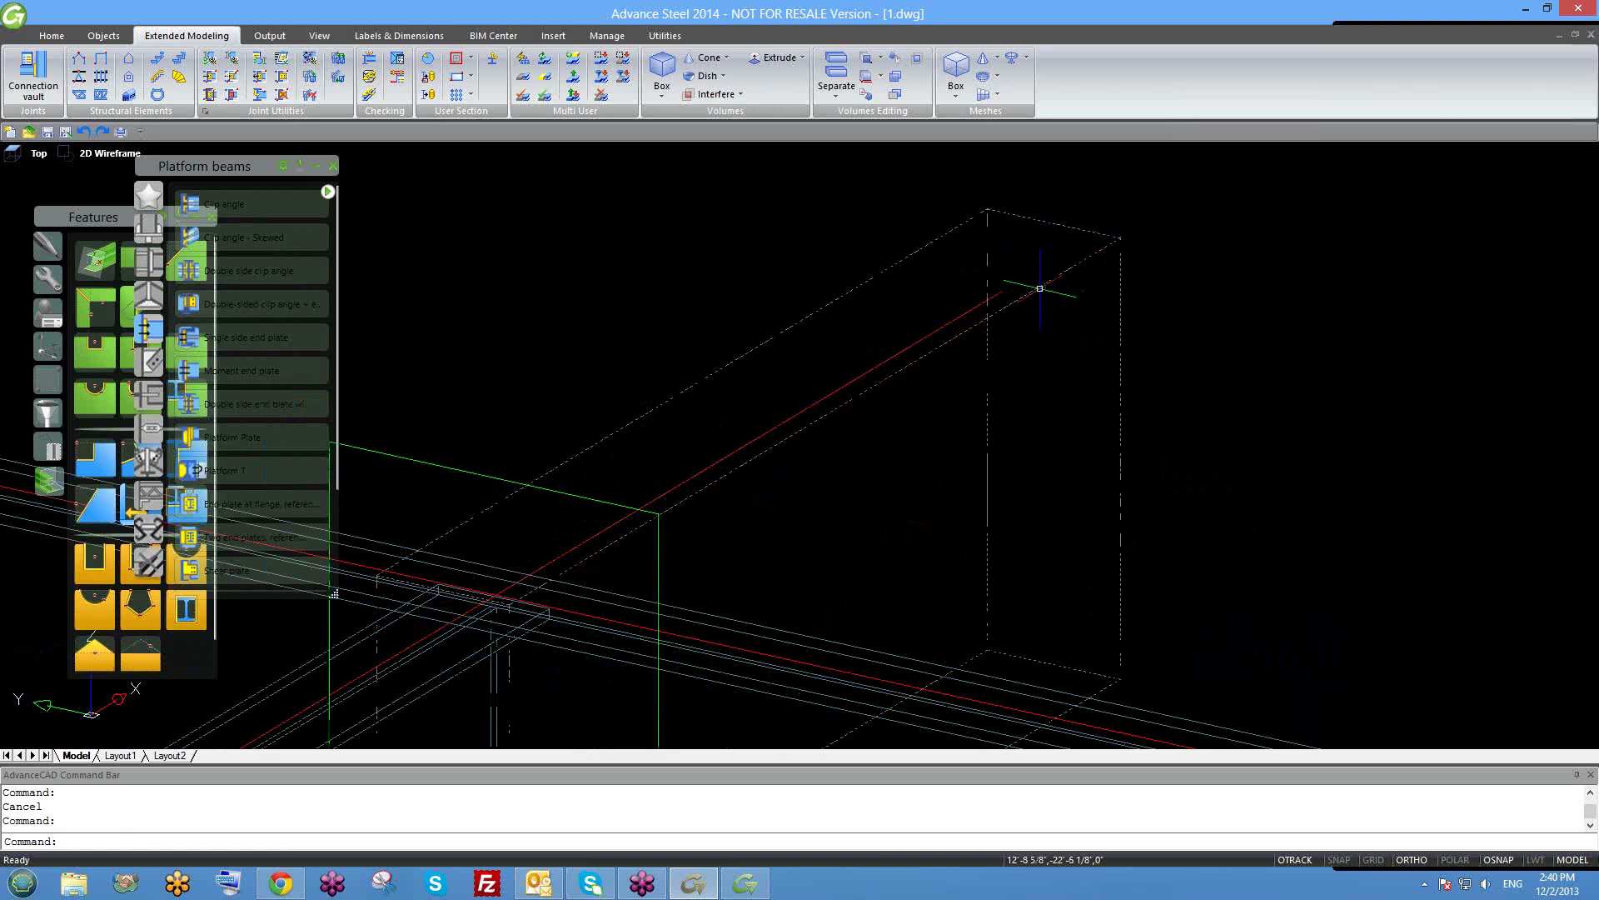
key(Escape)
scroll(773, 529, down, 3)
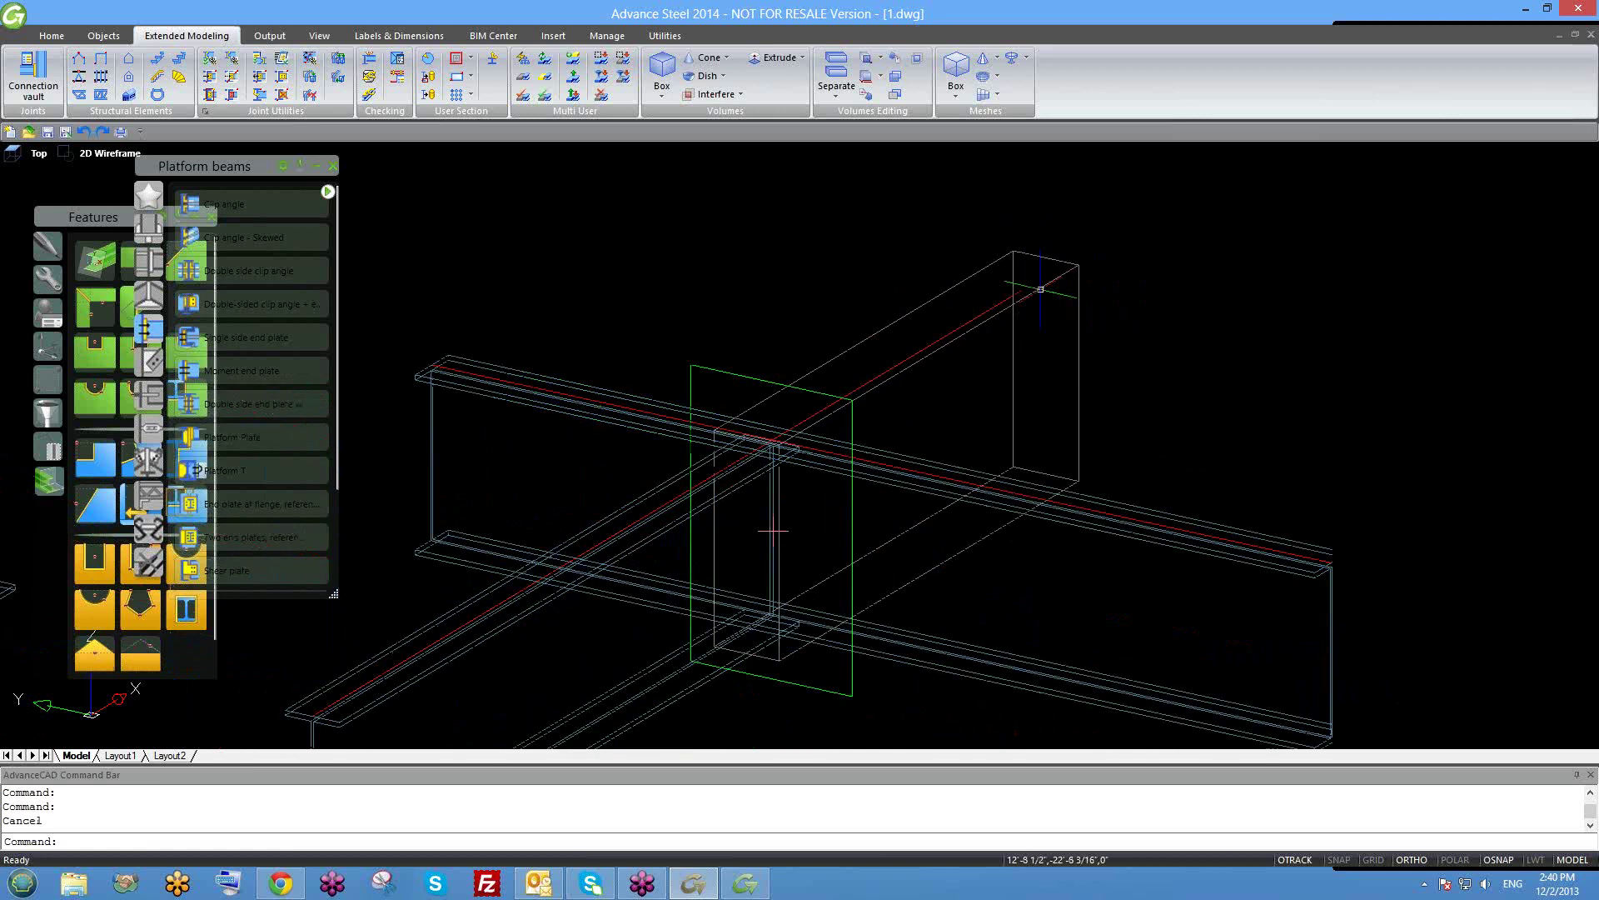
scroll(1032, 292, up, 2)
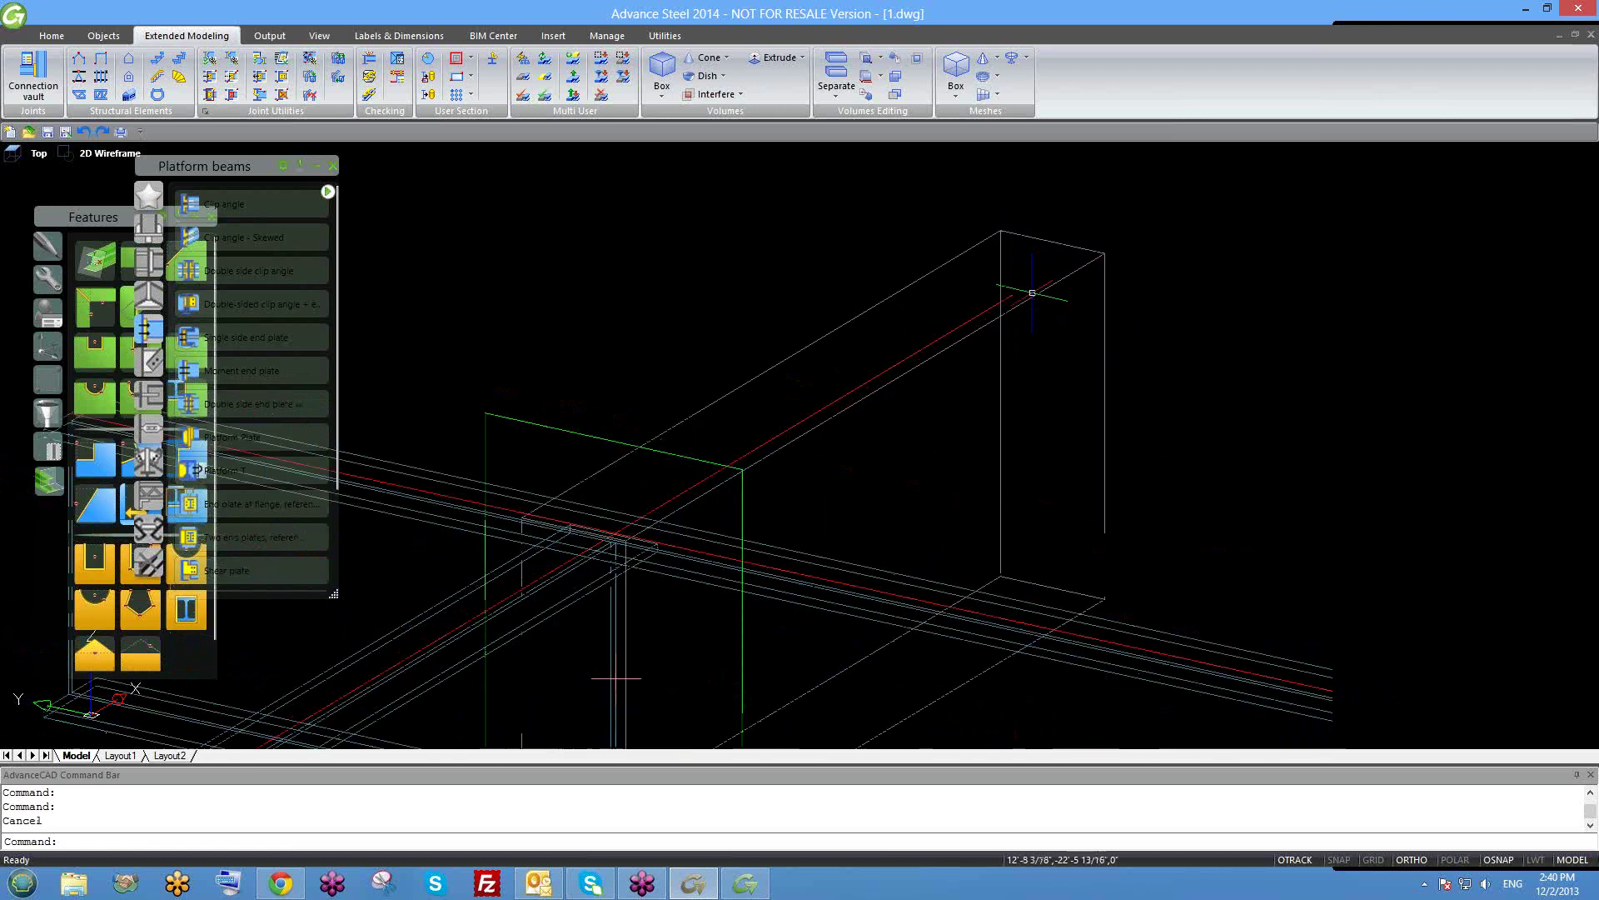
scroll(1056, 293, down, 2)
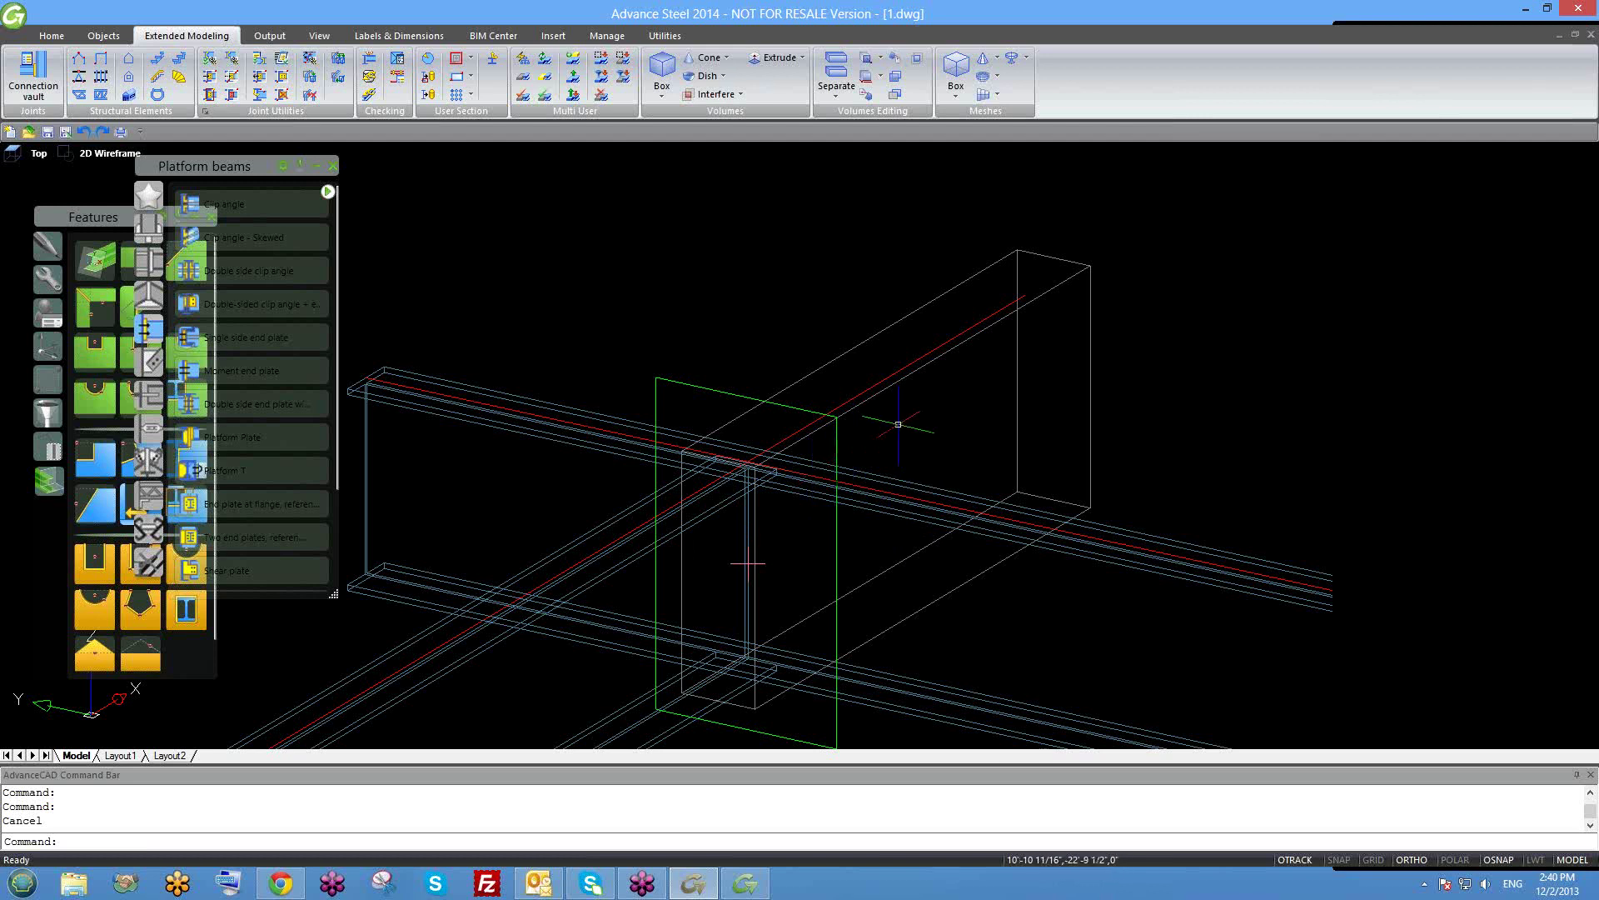
Open the joint properties from the clip angle at the column, review the top cope, bottom cope and bolt parameters, and close them.
scroll(929, 400, down, 4)
scroll(1083, 433, up, 5)
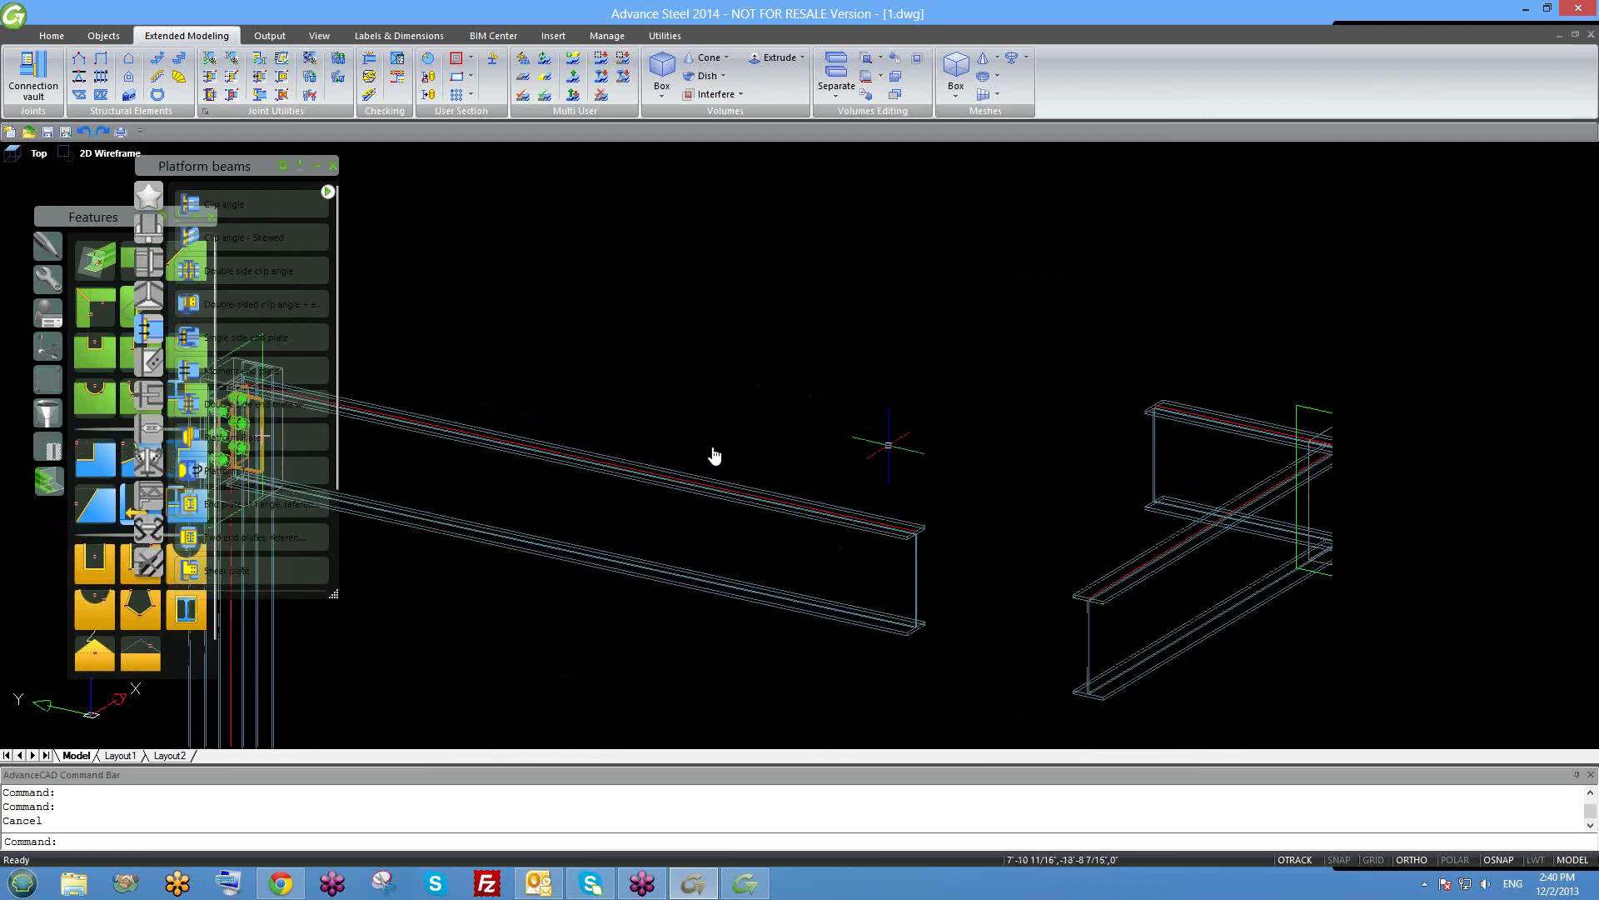
scroll(838, 433, up, 2)
shift+middle_drag(838, 433, 768, 512)
click(671, 393)
right_click(671, 392)
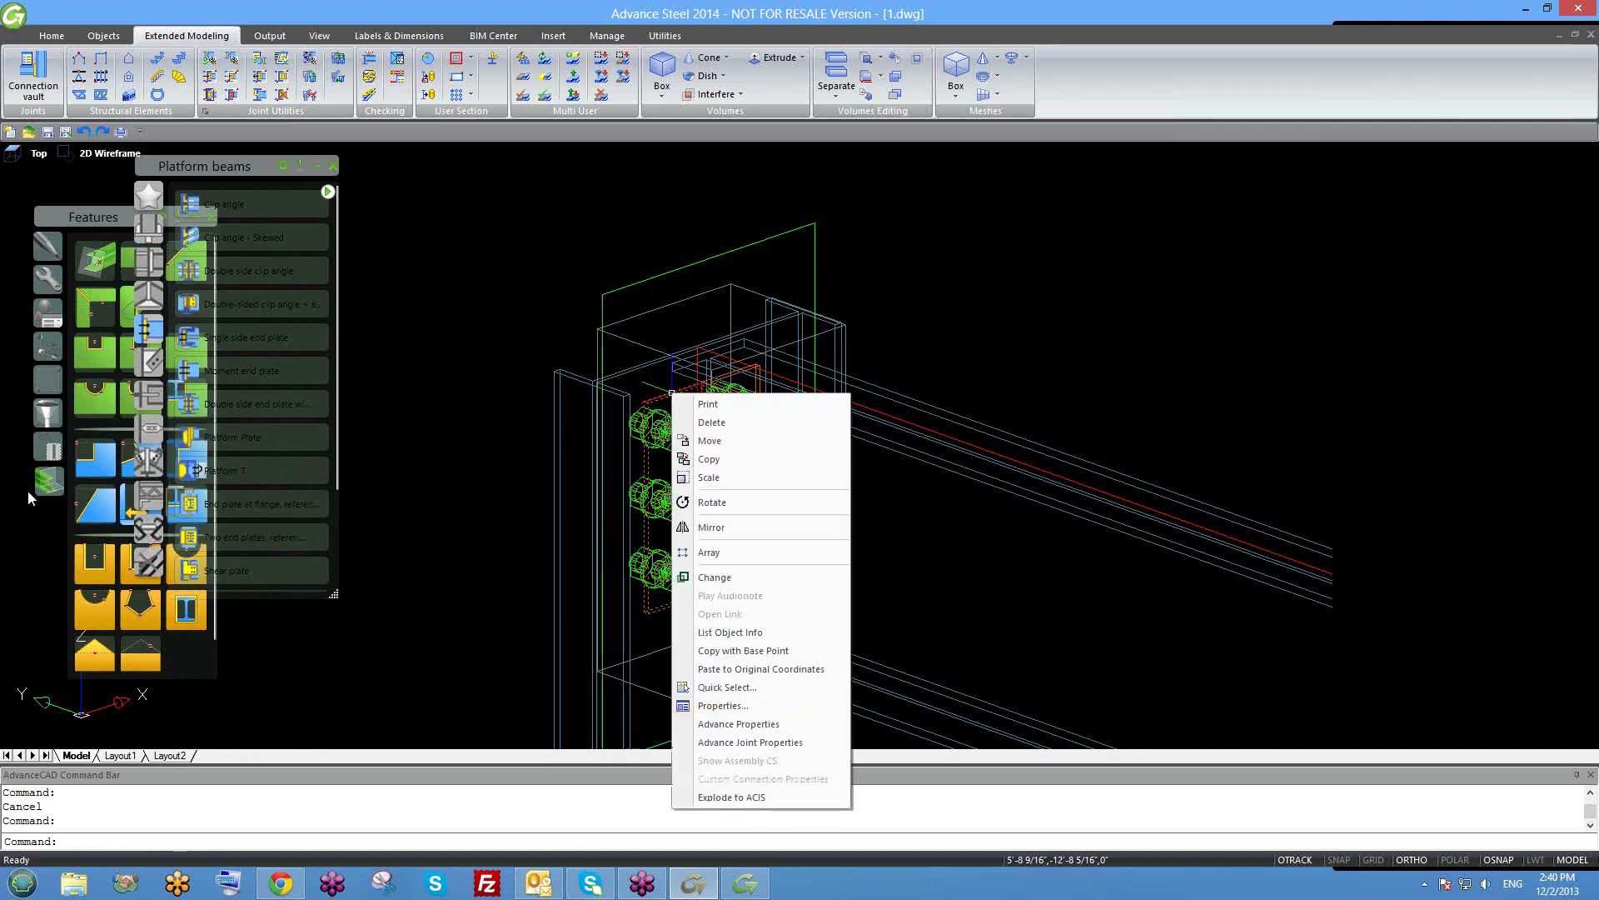
click(759, 744)
click(241, 164)
click(240, 189)
click(241, 214)
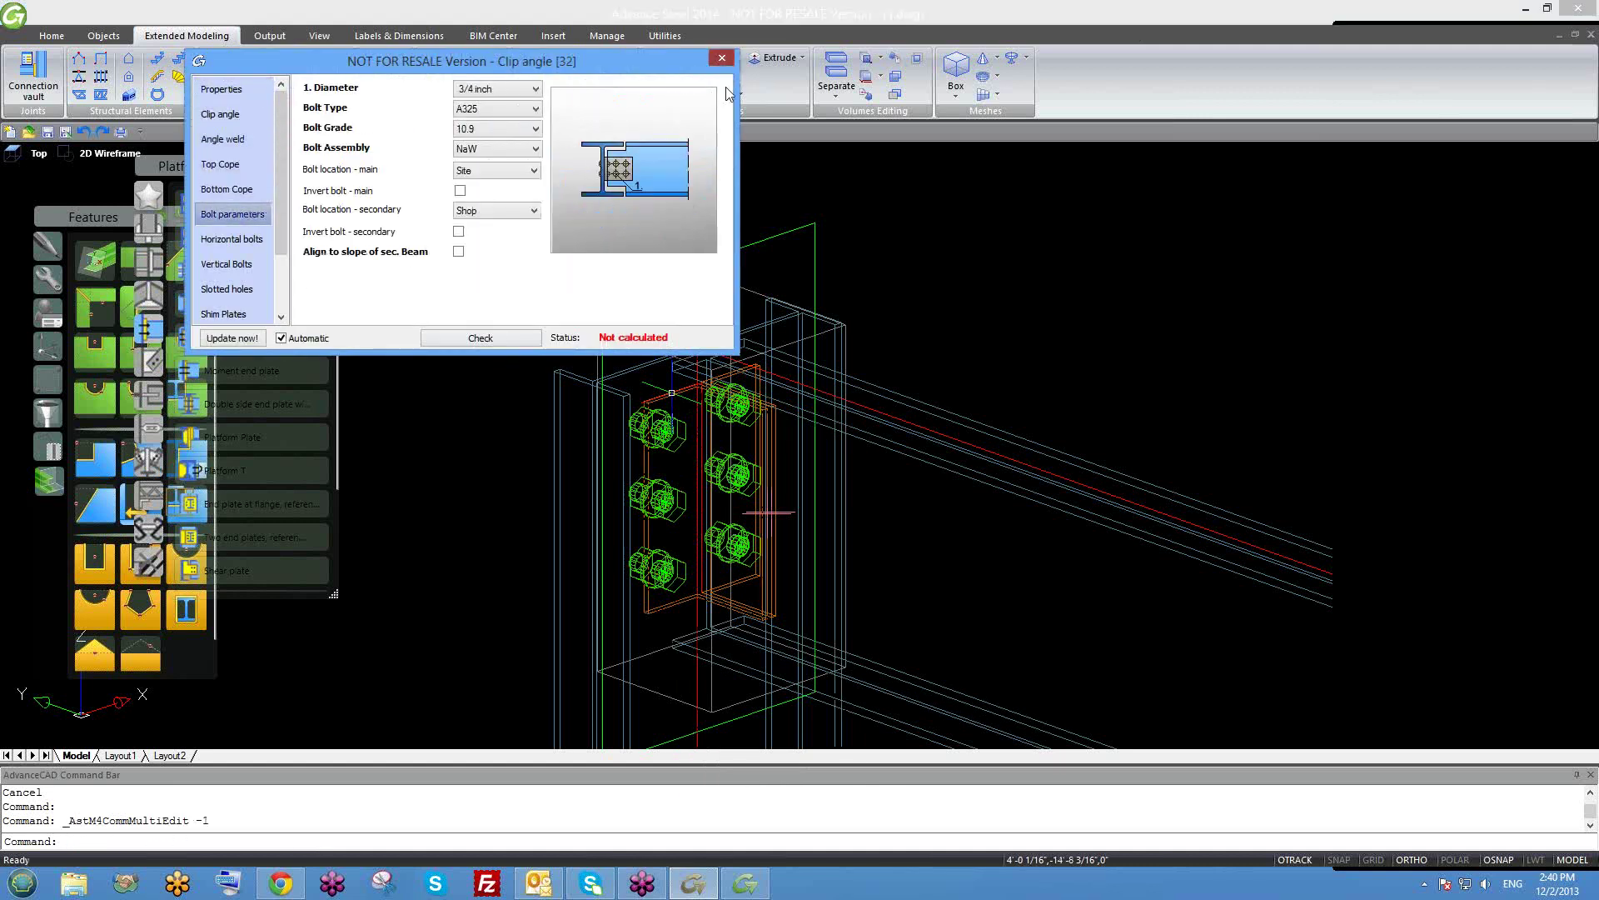
click(721, 58)
Move the Platform beams palette below the Features palette so that the feature tools are uncovered.
shift+middle_drag(762, 466, 806, 530)
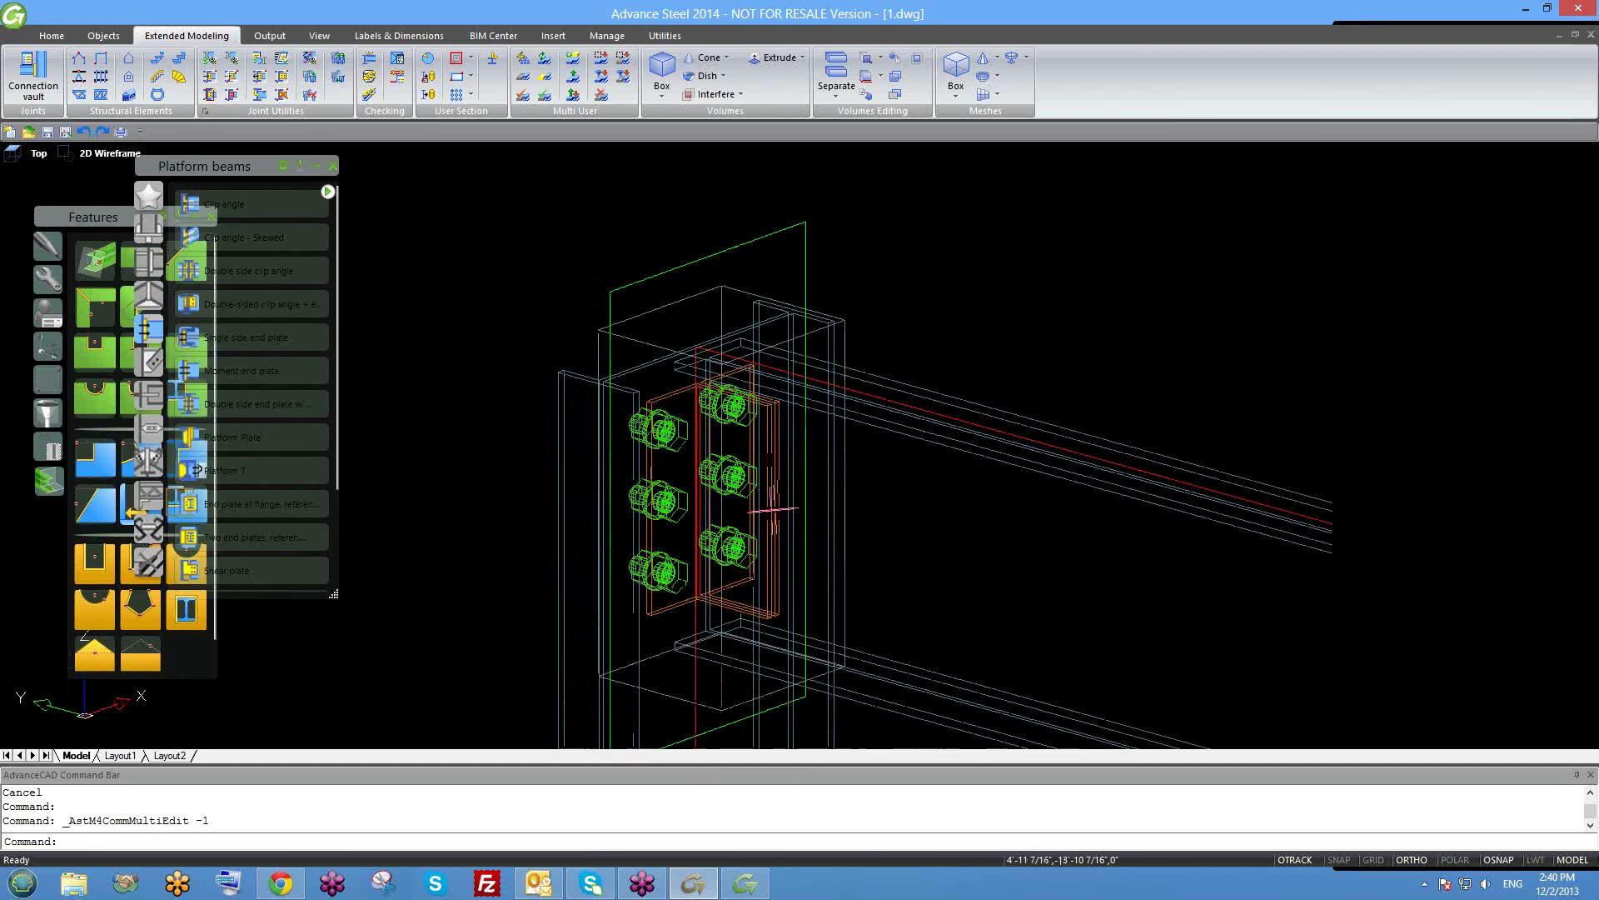
scroll(631, 417, up, 3)
drag(238, 168, 293, 633)
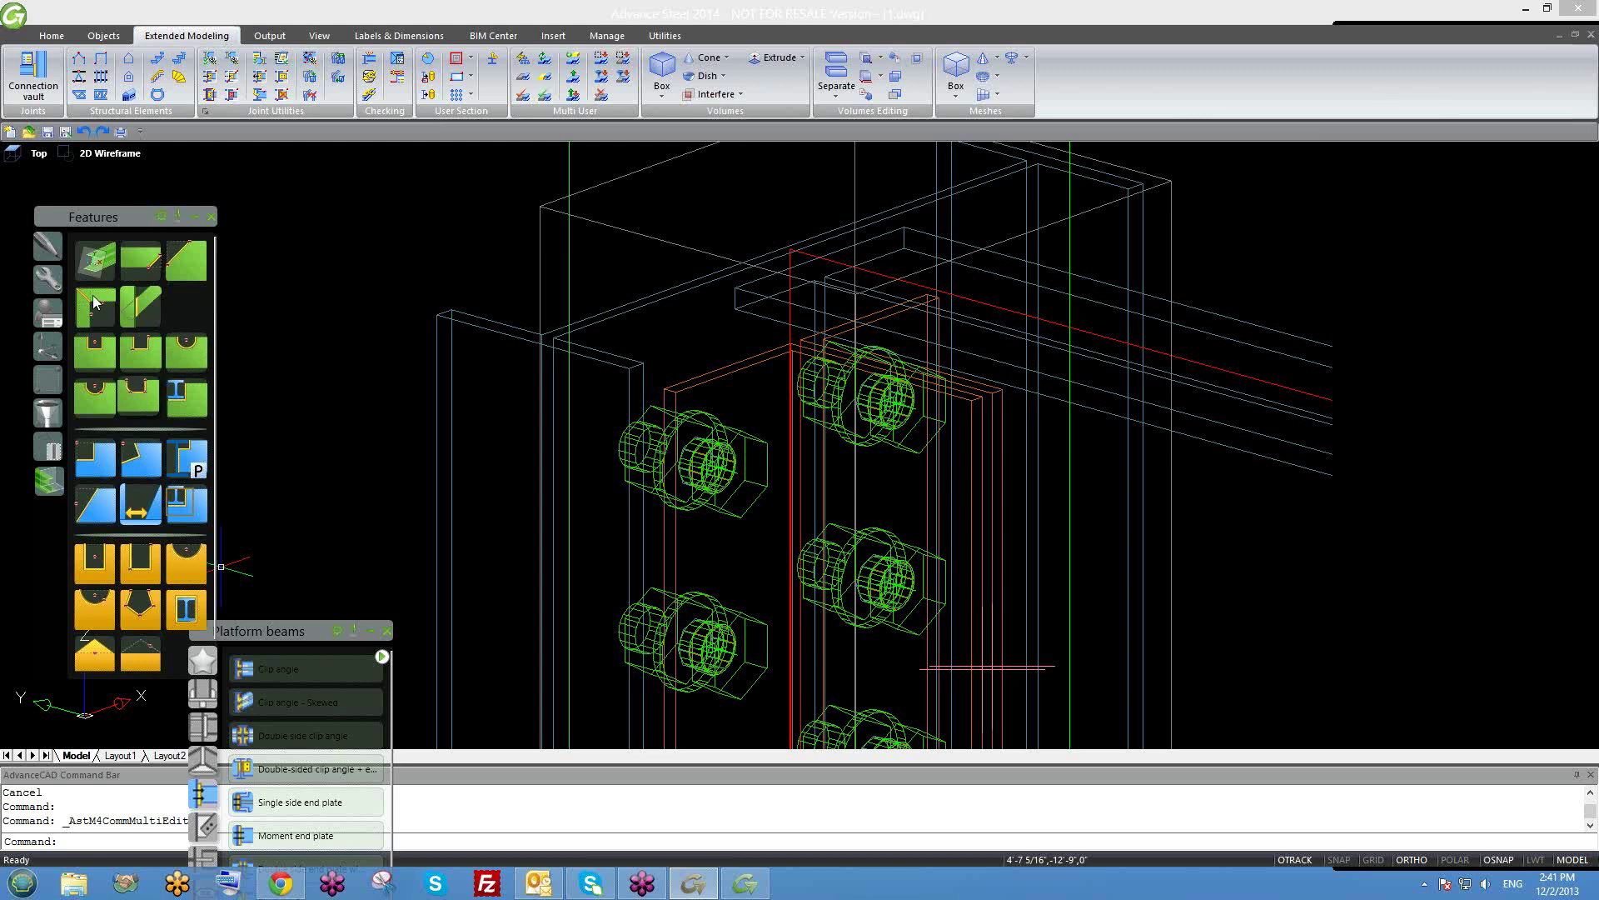
Examine the cut features at the beam's column end against the Features palette tools, selecting the cut outline and clearing the selection.
scroll(638, 435, down, 3)
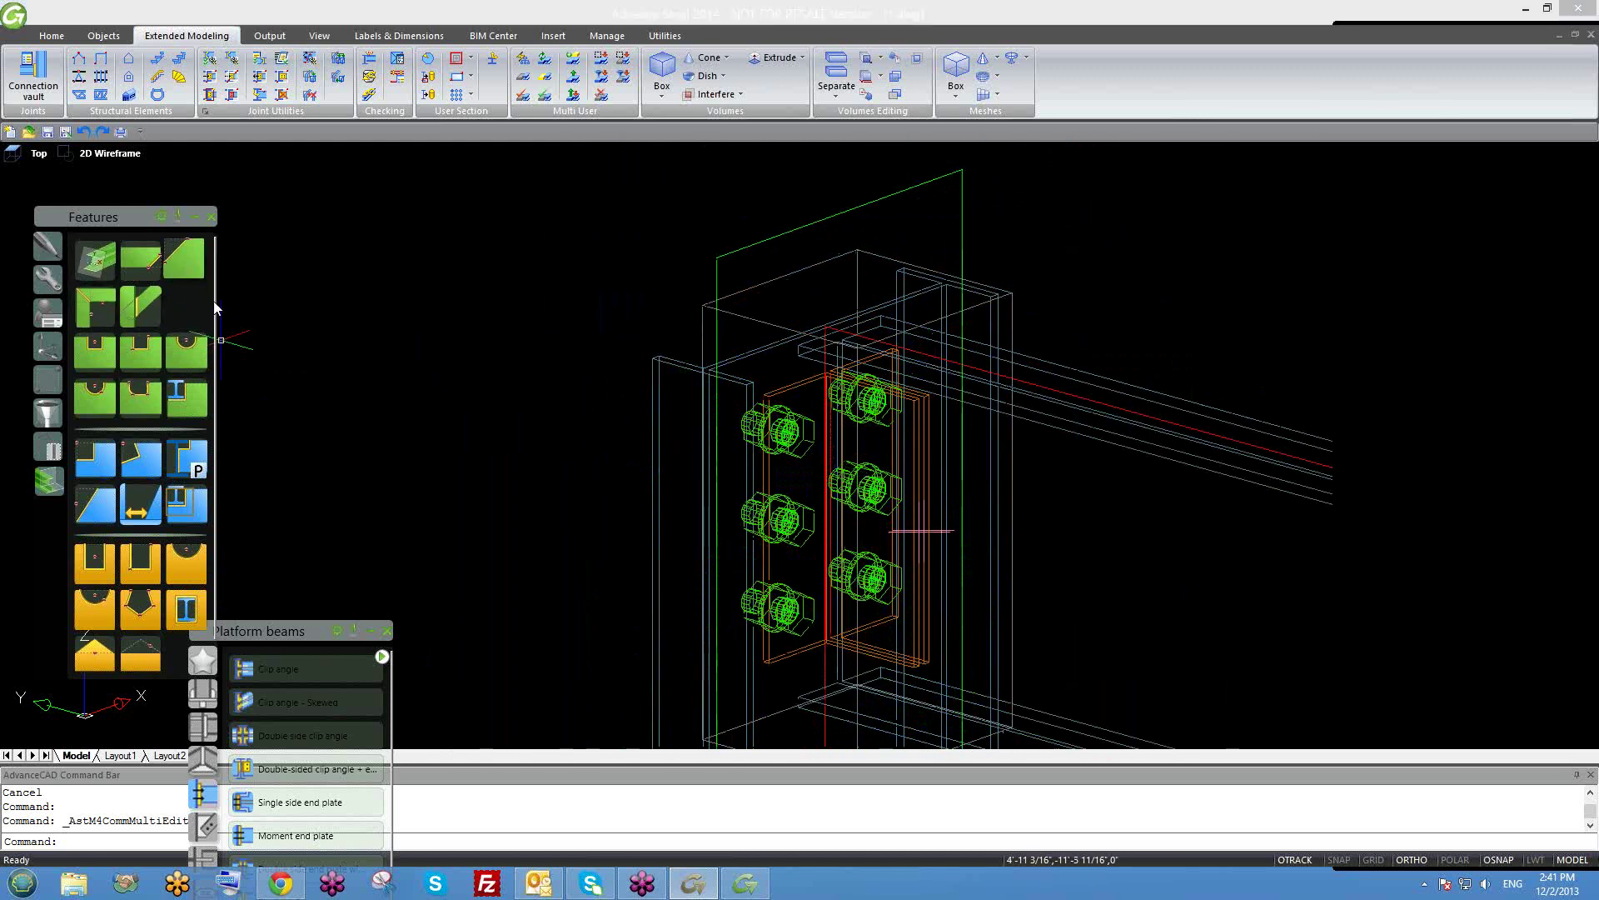
scroll(795, 321, down, 2)
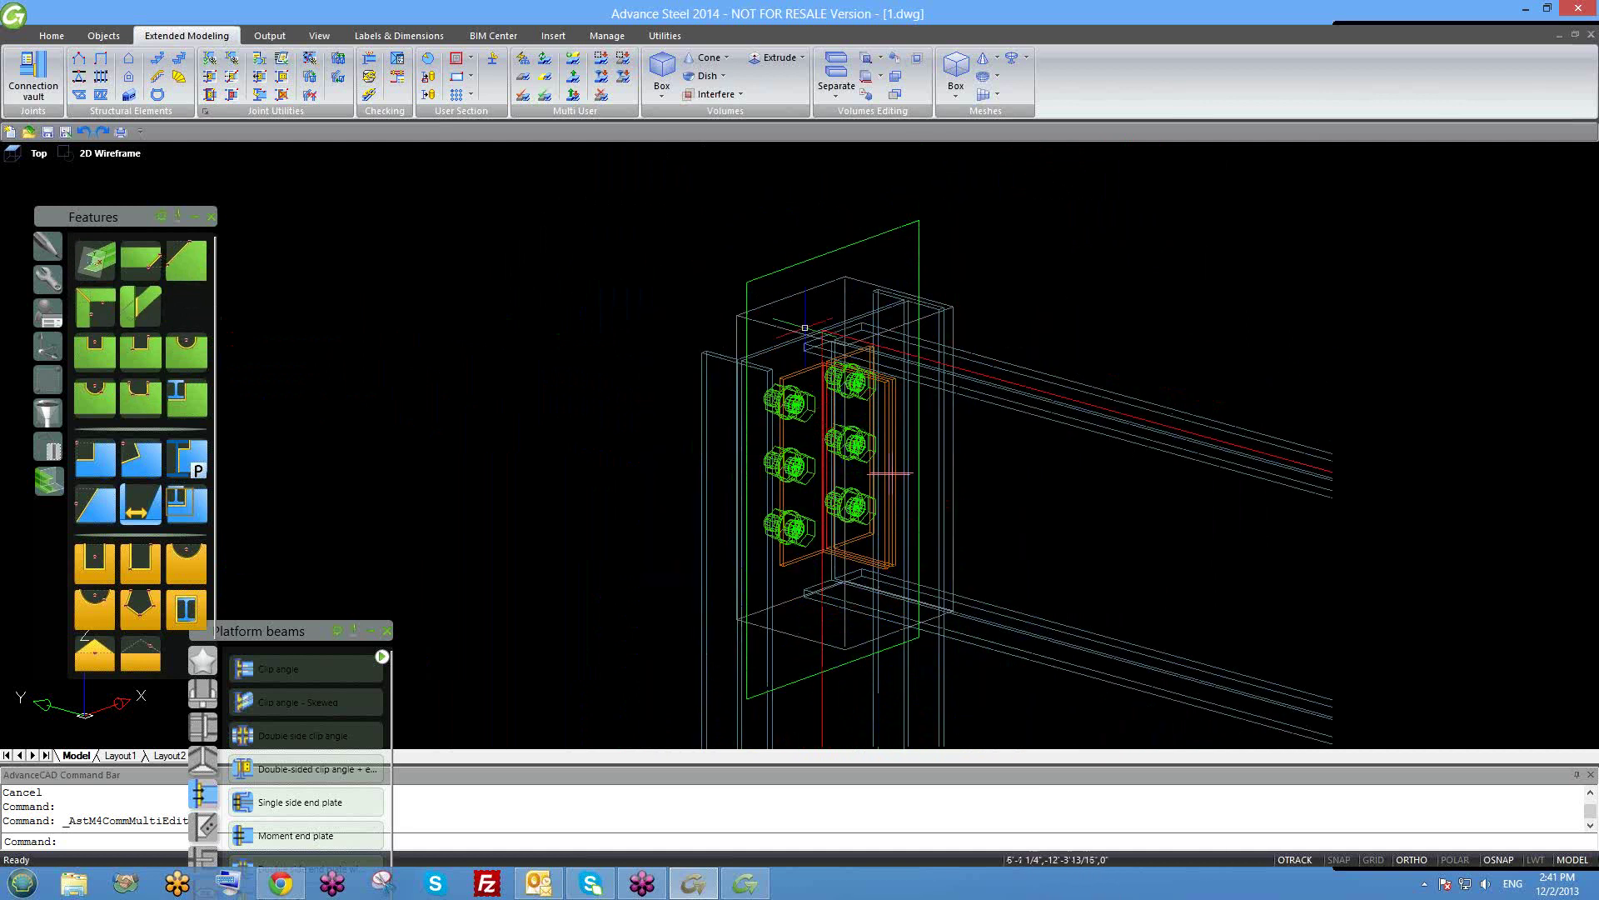
key(Escape)
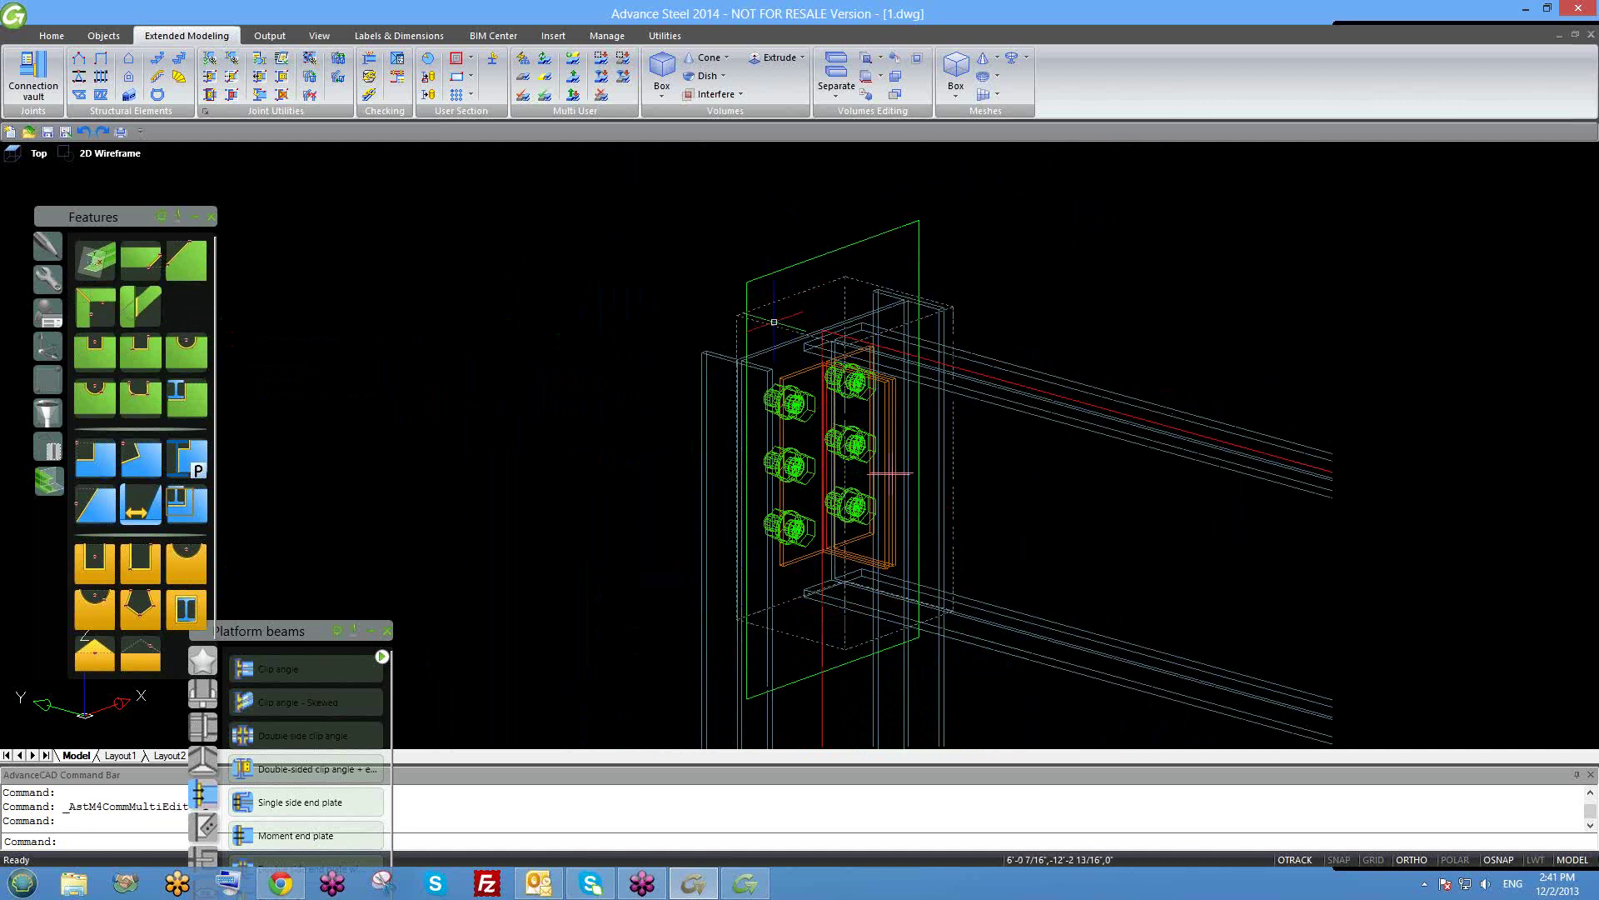
key(Escape)
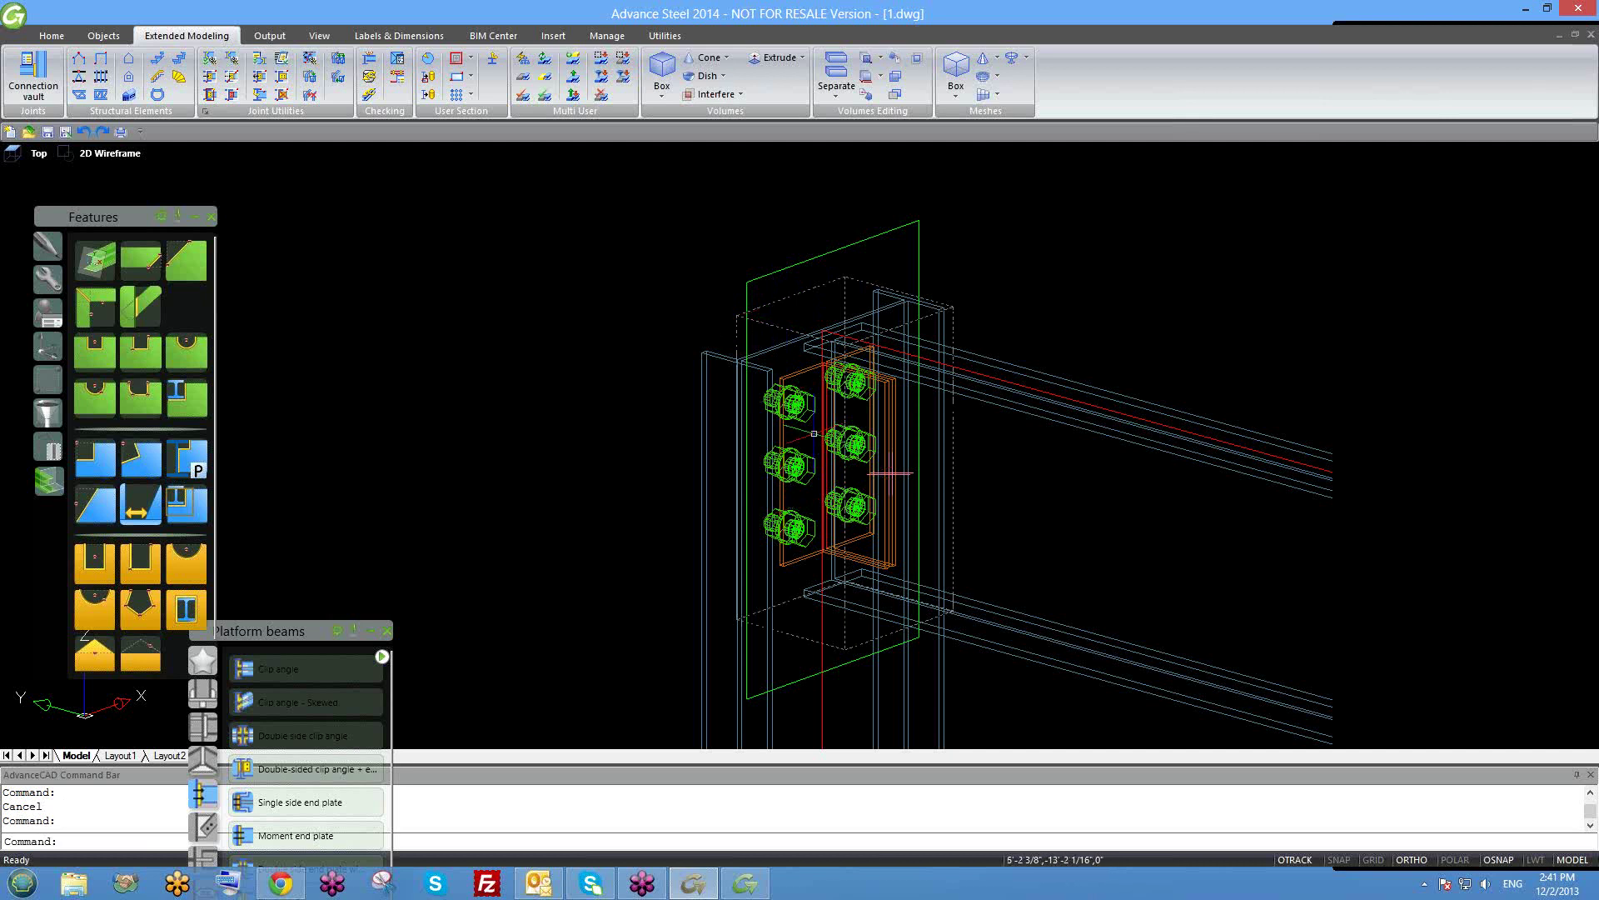
scroll(818, 432, up, 2)
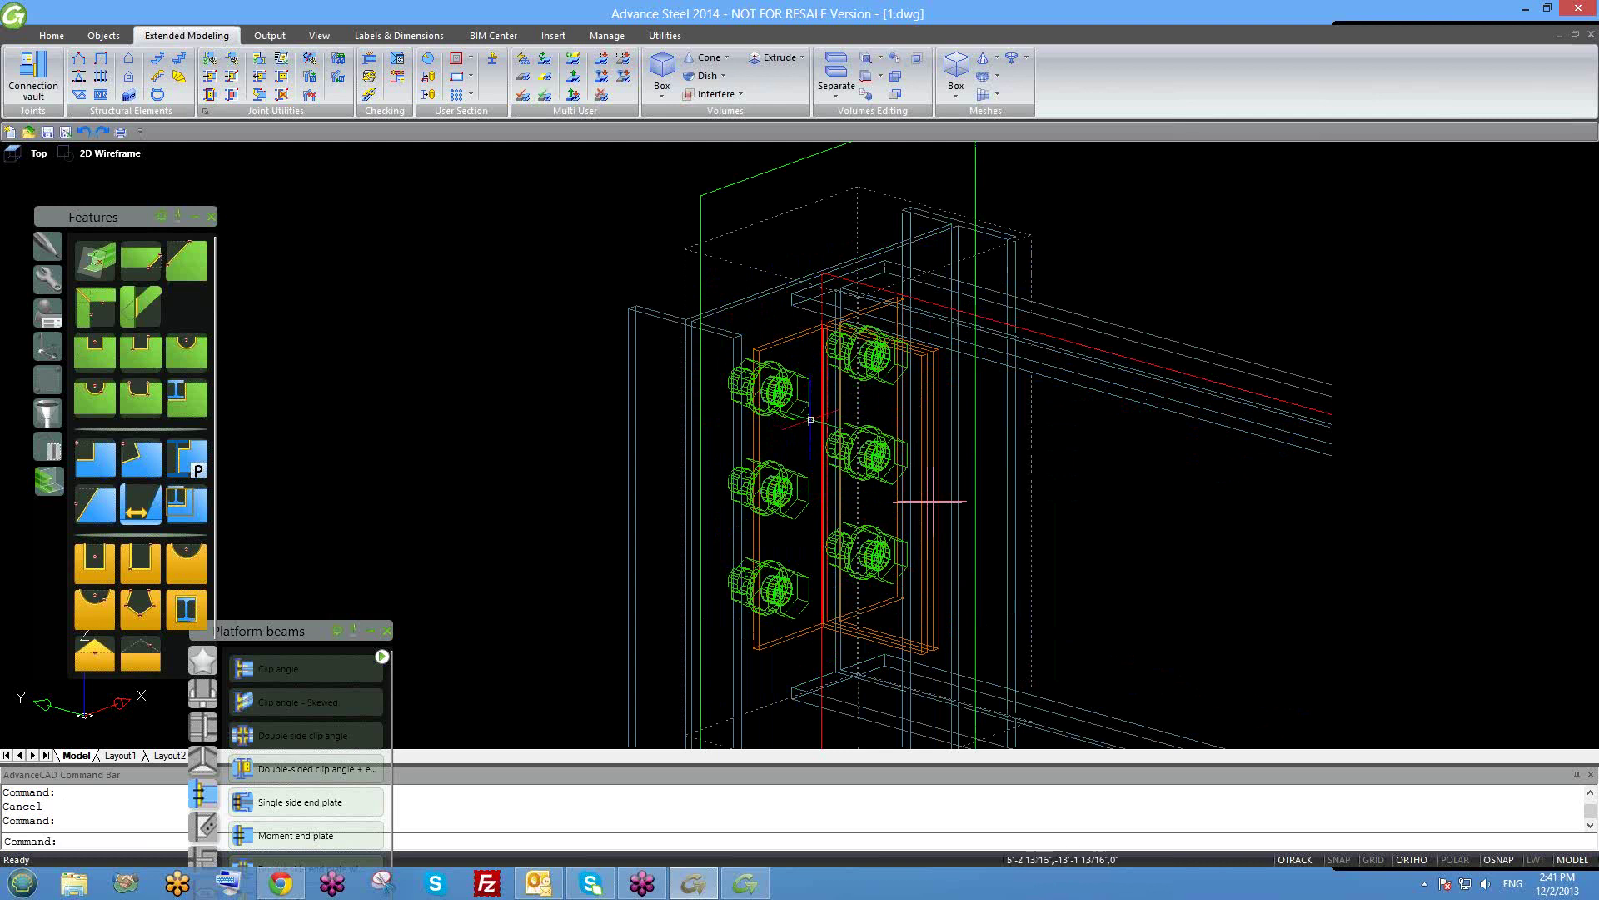
scroll(807, 430, down, 1)
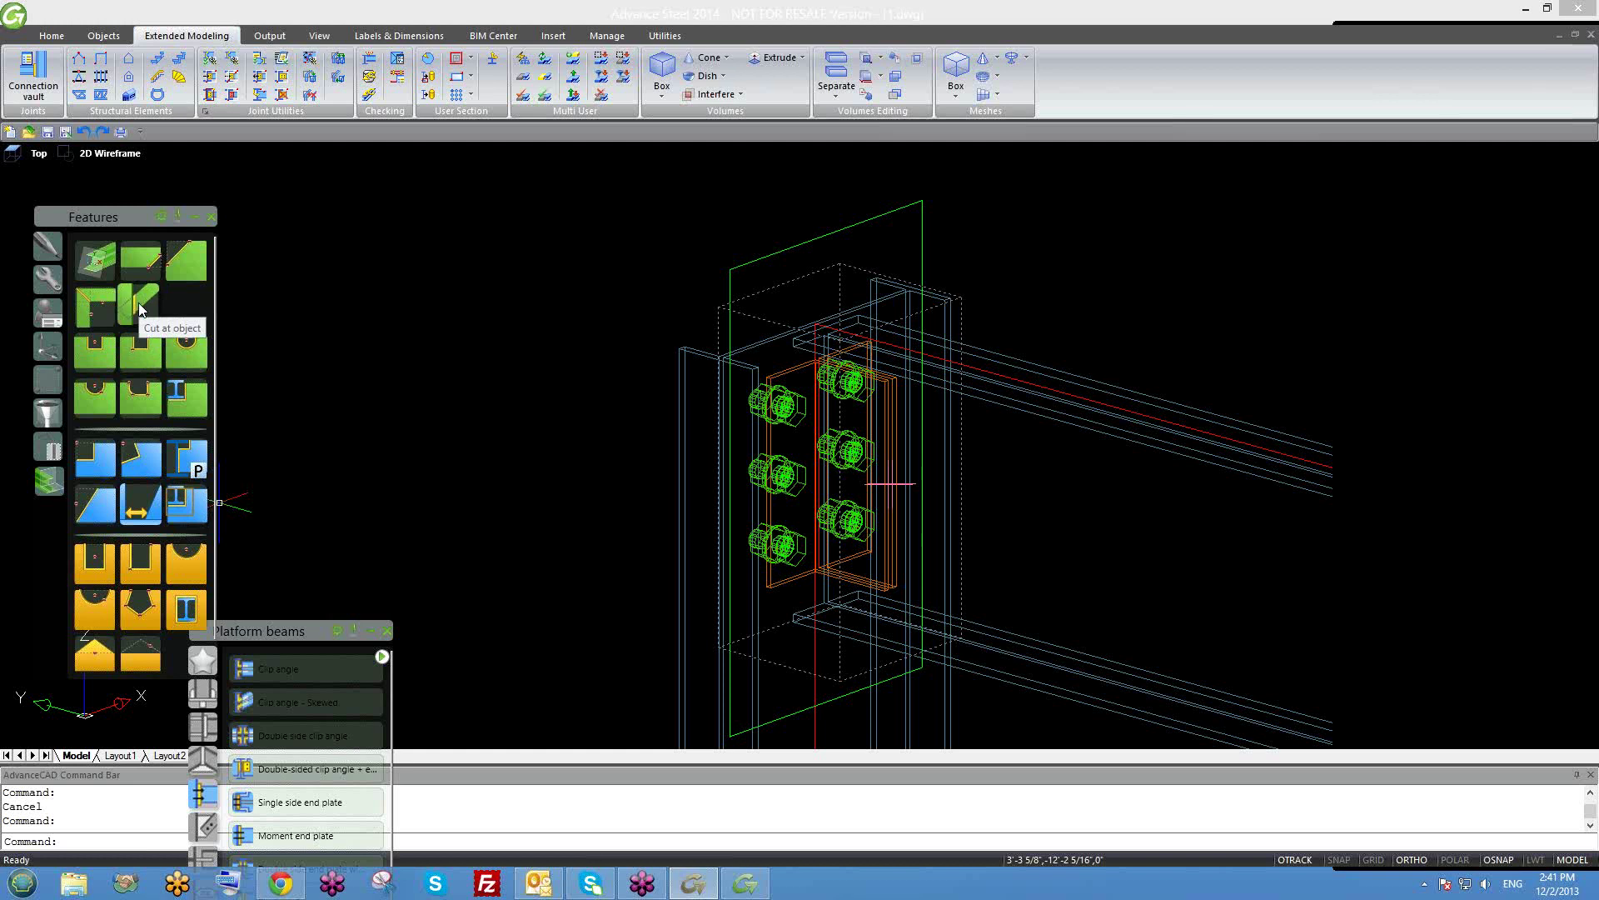
key(Escape)
scroll(731, 375, down, 1)
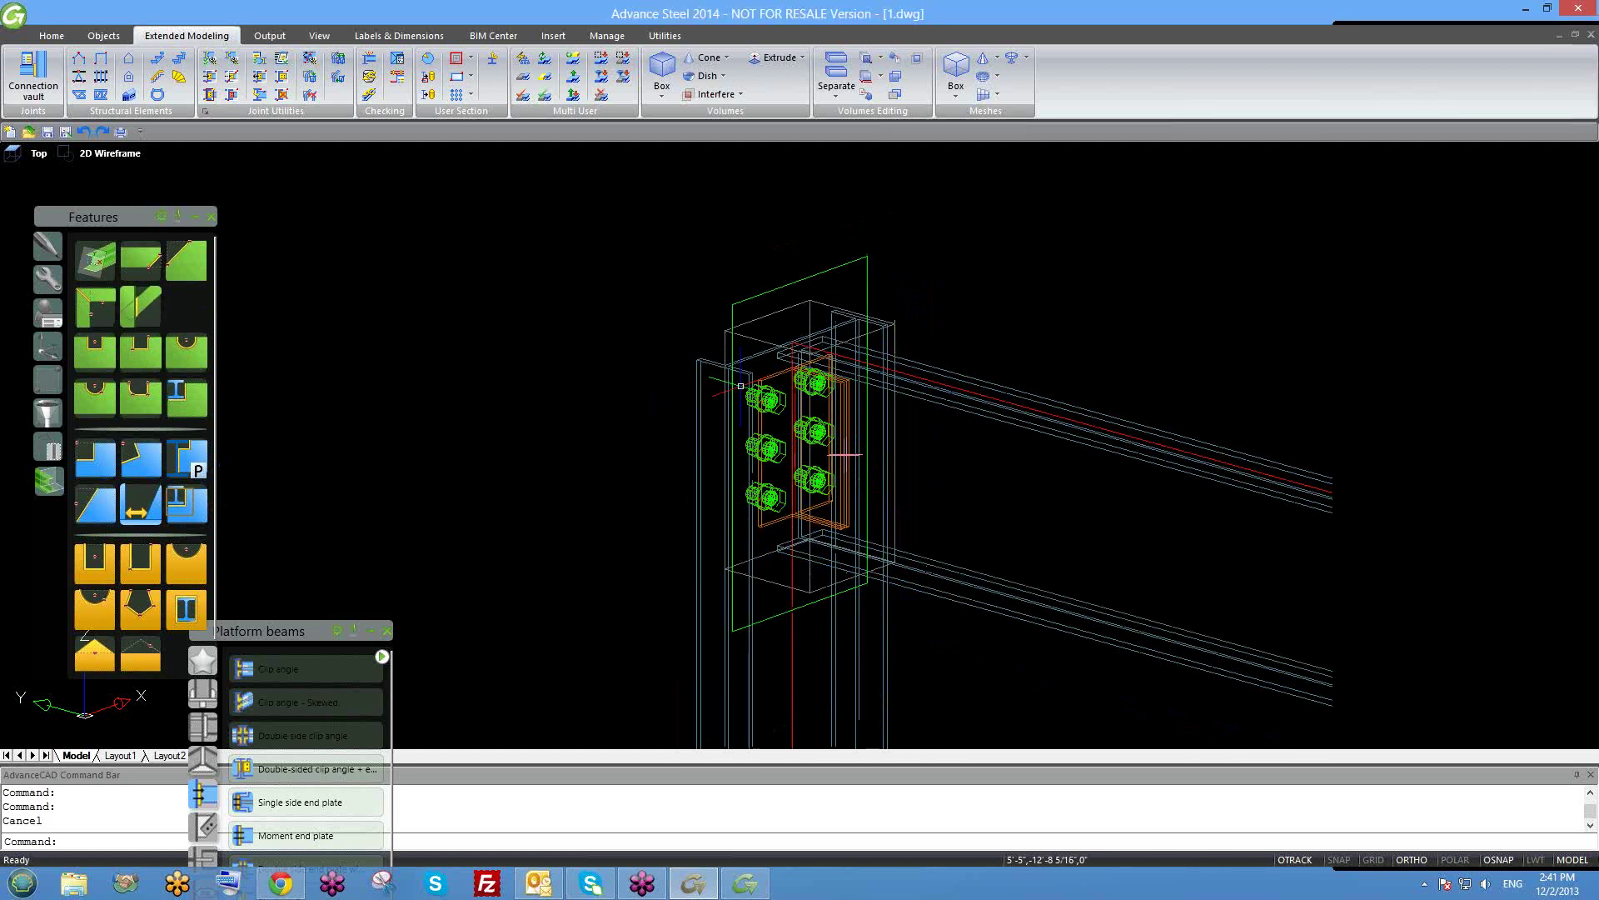
scroll(805, 417, up, 1)
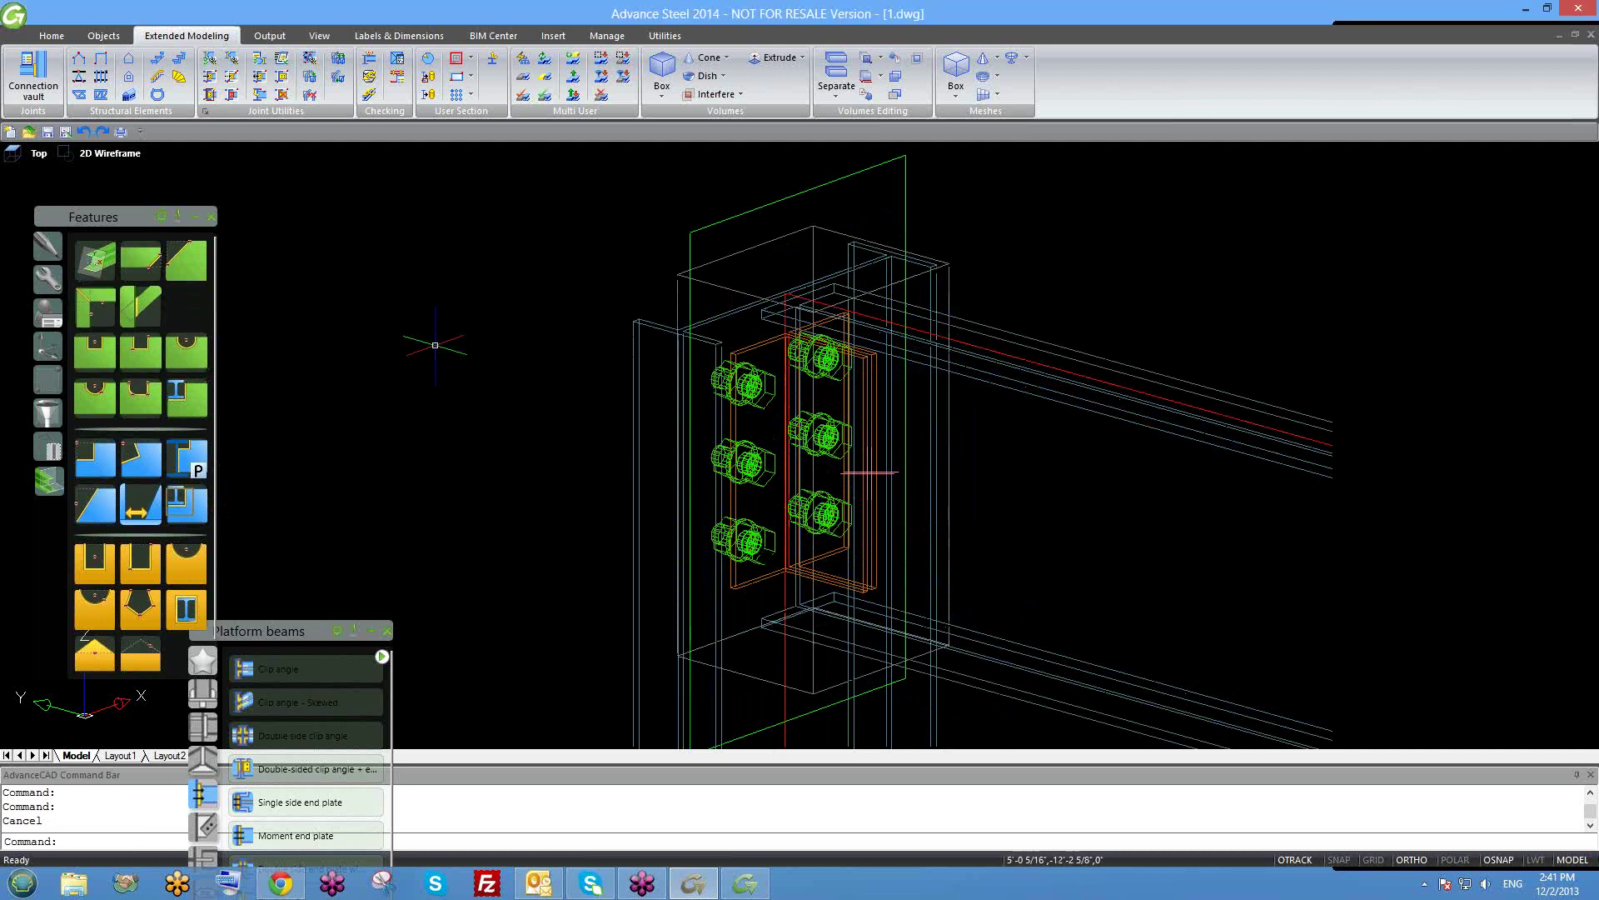
Move the Platform beams palette beside the Features palette and examine the cut feature where the two separate beams cross.
drag(290, 647, 338, 167)
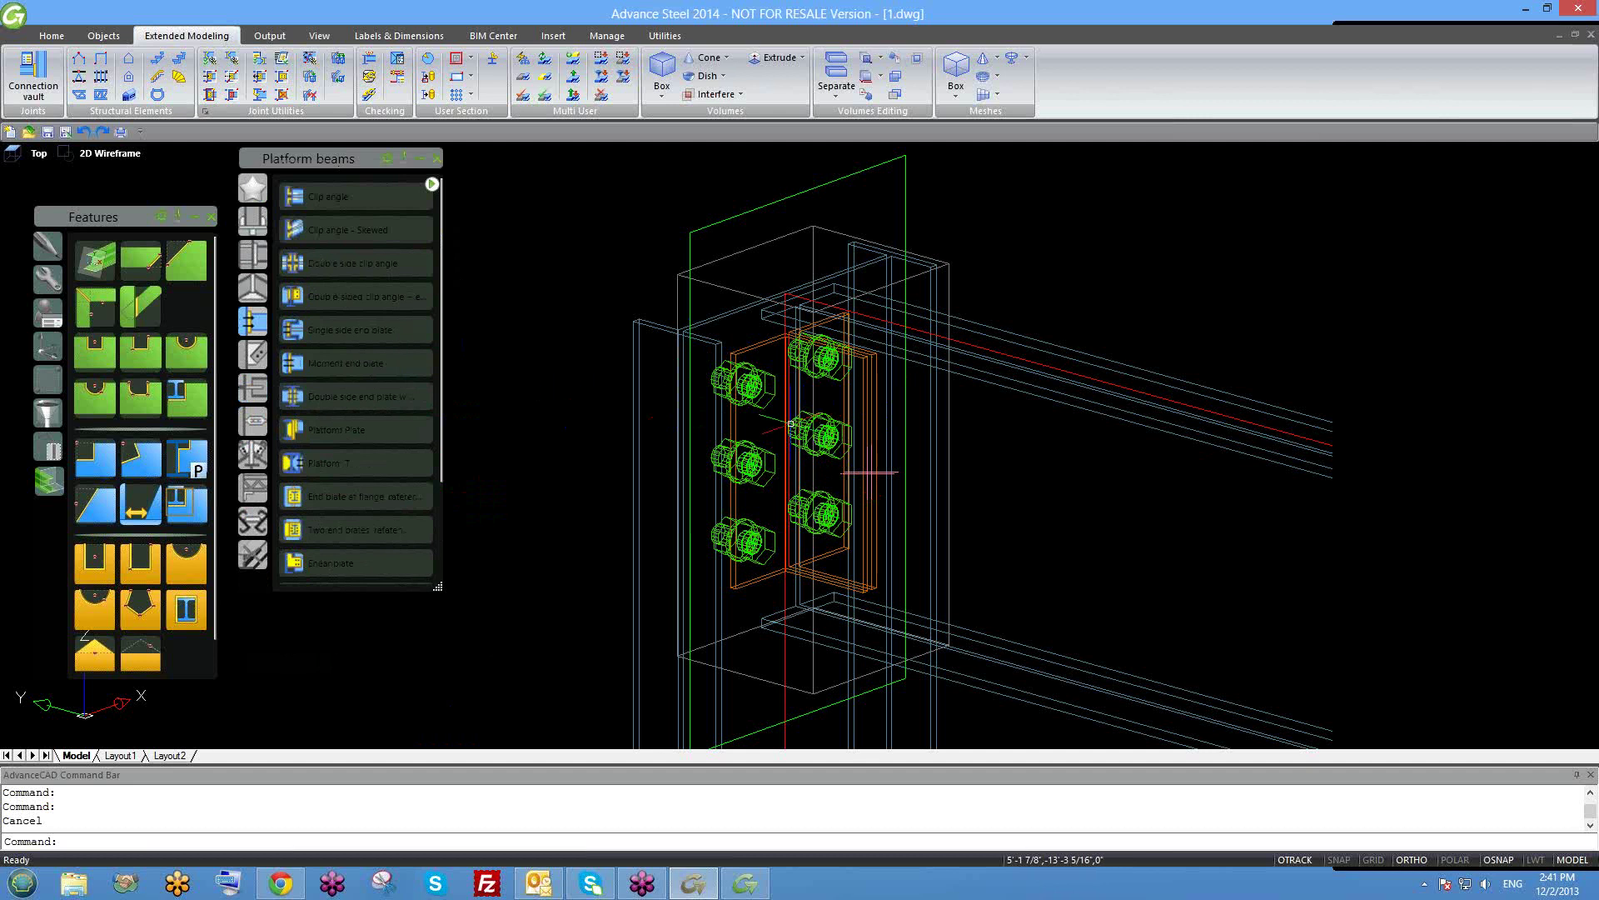
scroll(791, 424, down, 5)
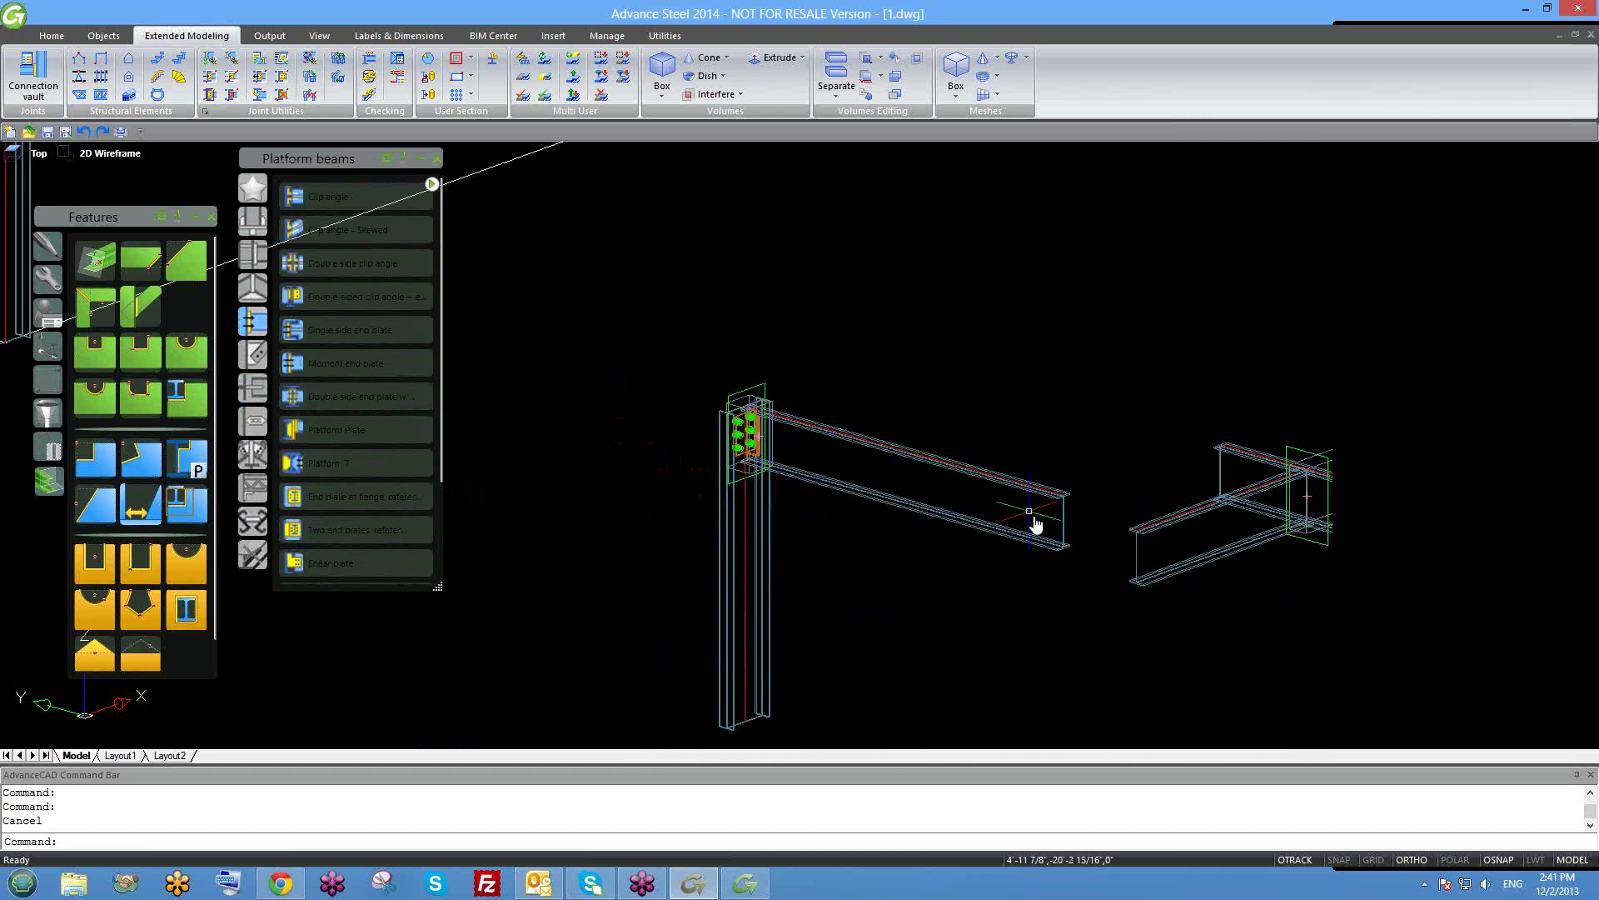
middle_drag(1036, 523, 625, 546)
scroll(910, 535, up, 3)
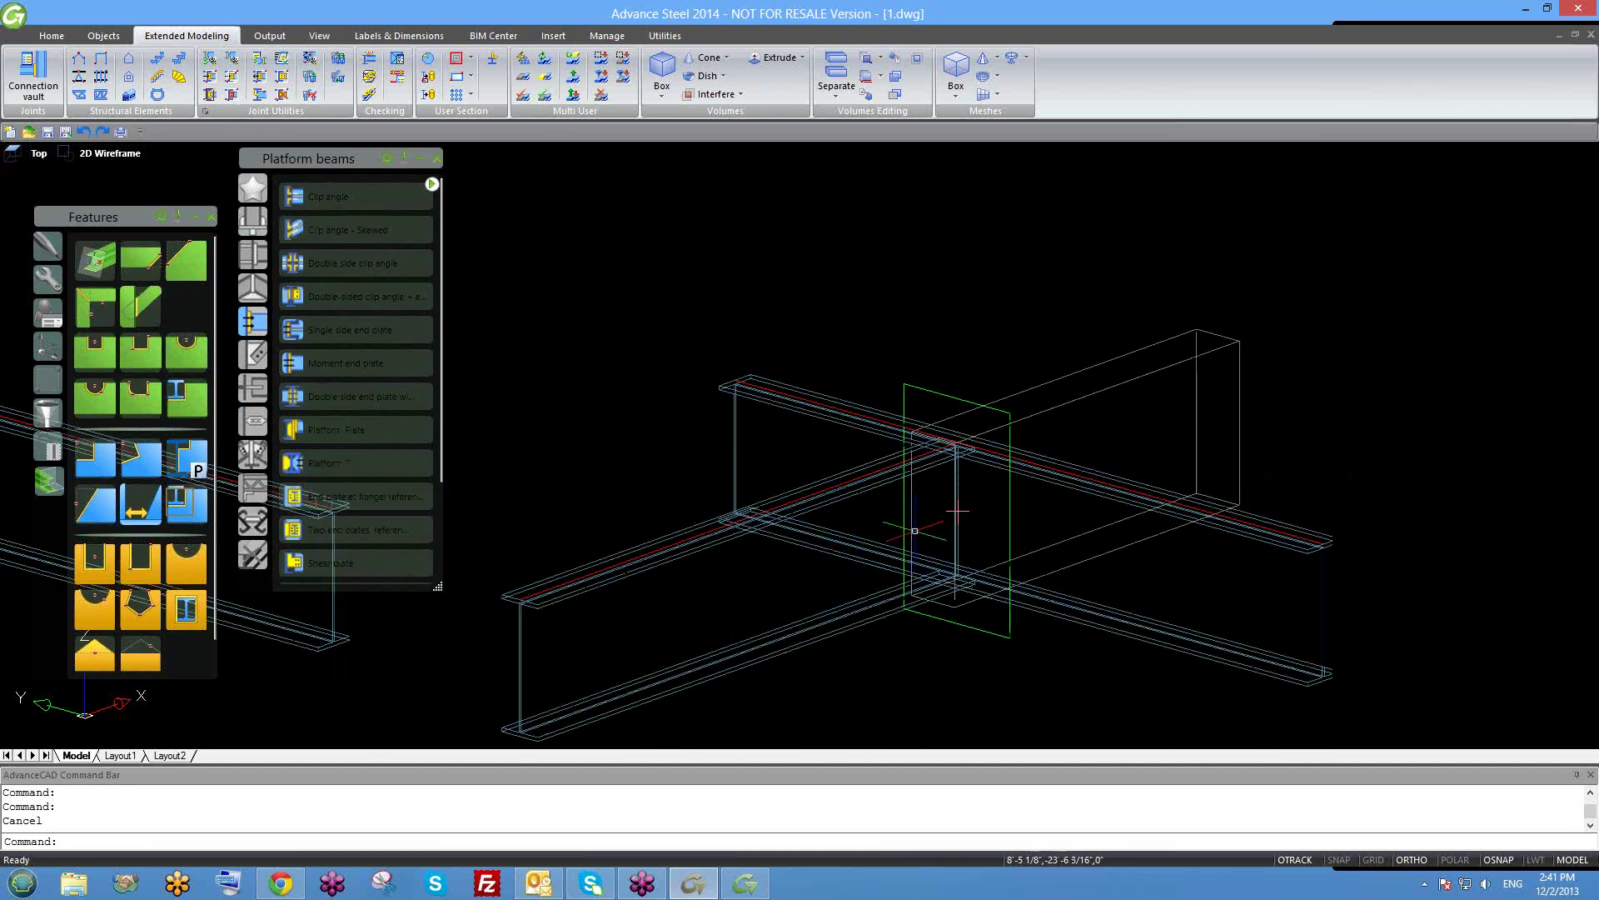
scroll(909, 534, up, 2)
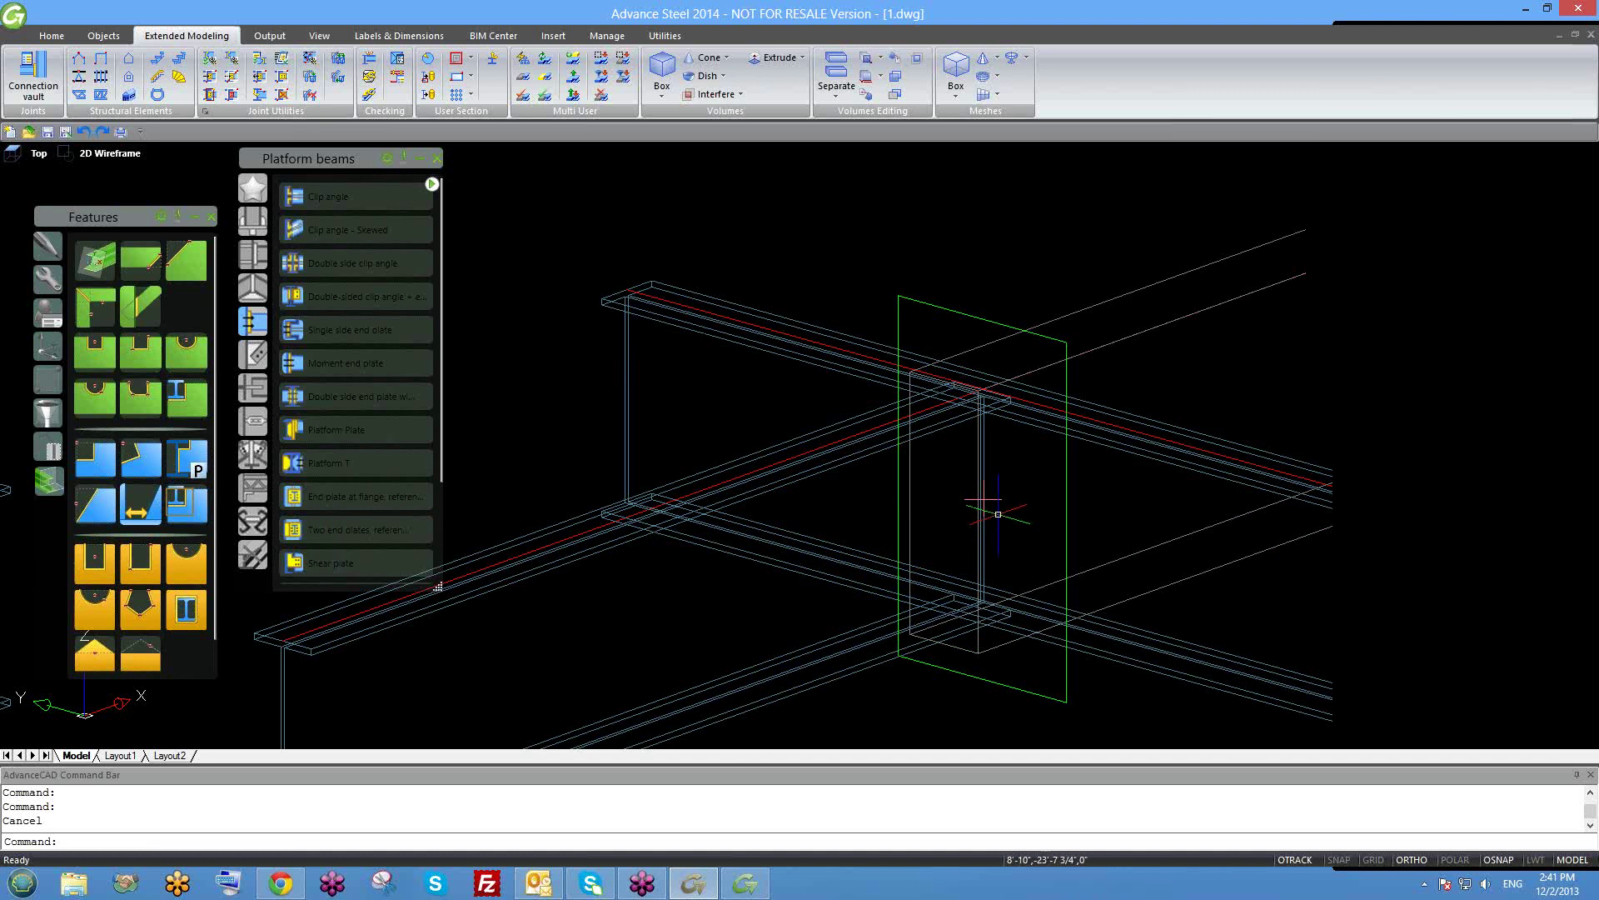
scroll(971, 496, down, 2)
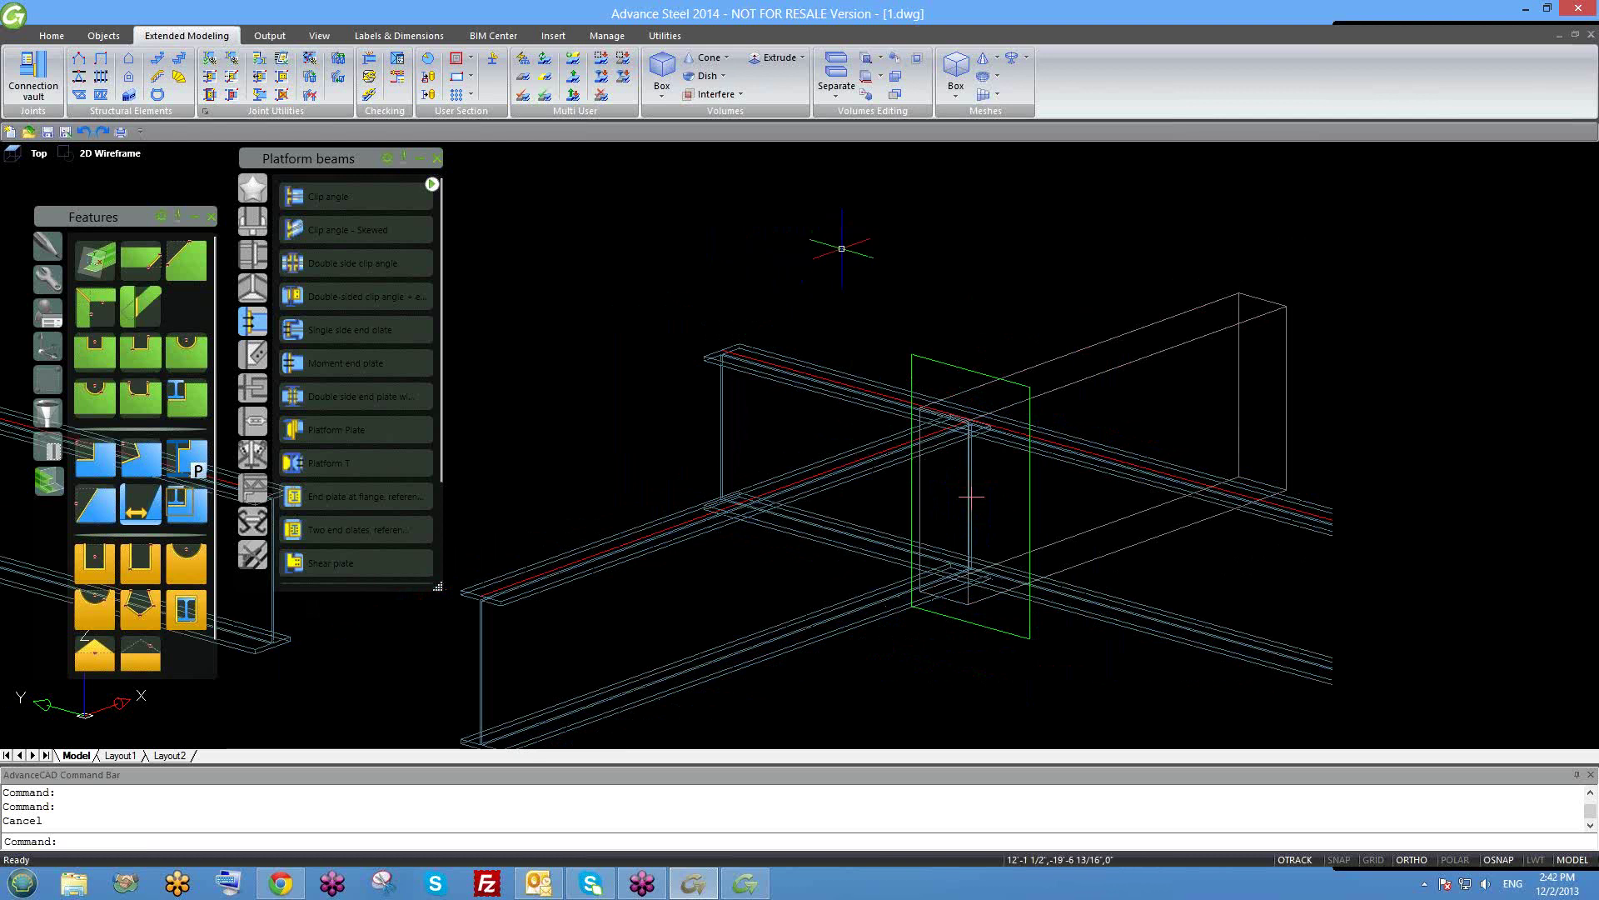
Delete the cut feature where the two separate beams cross, and undo the deletion.
click(104, 35)
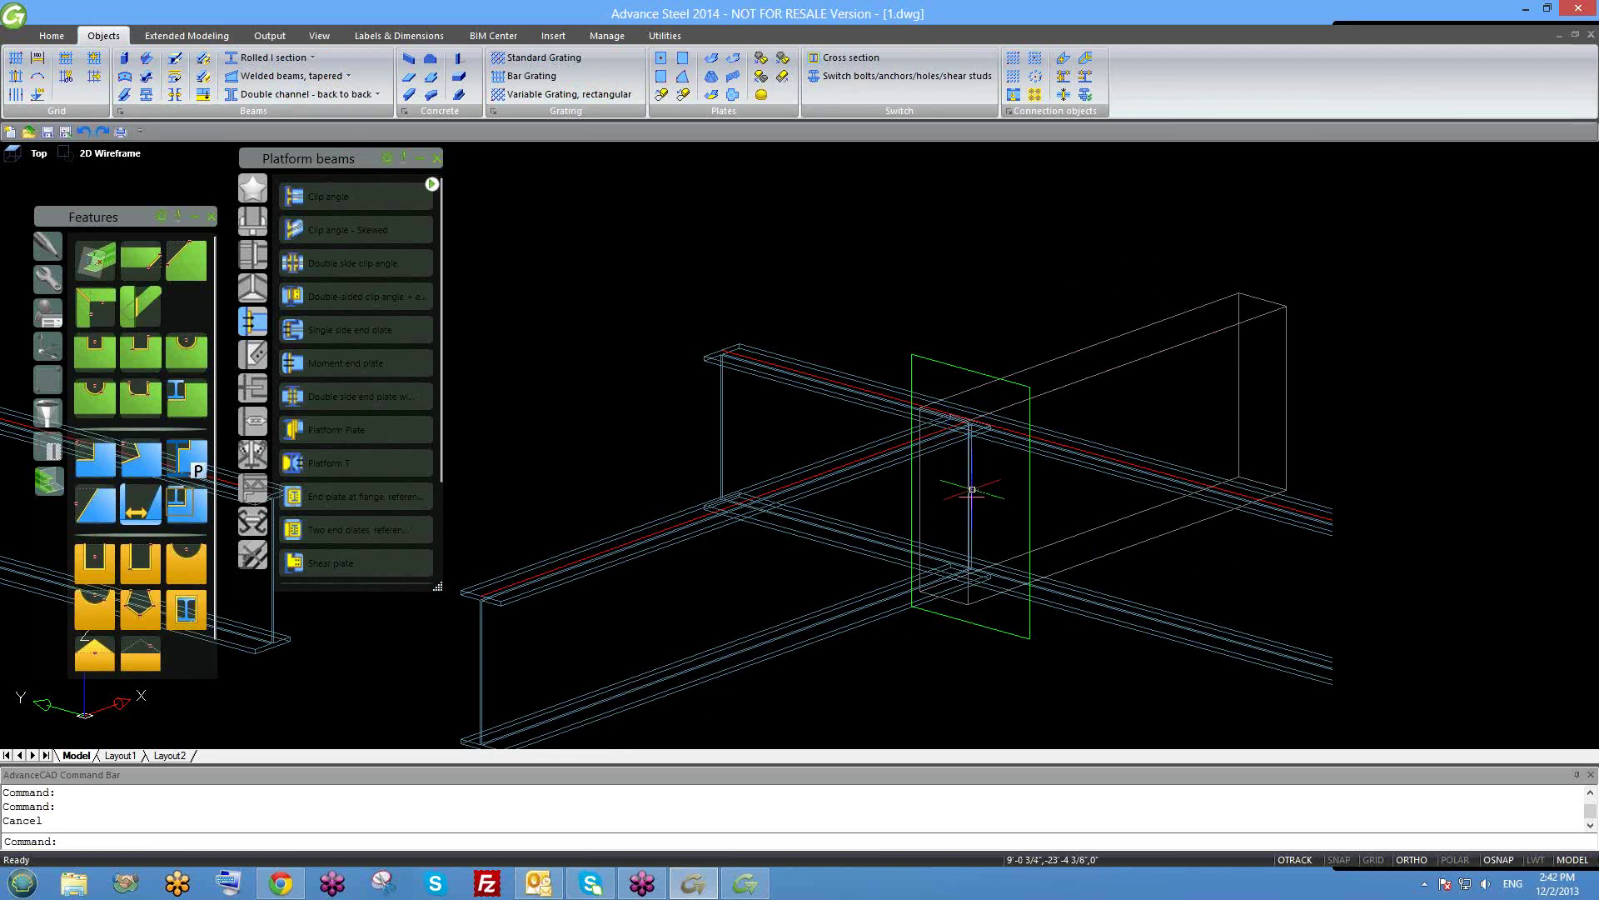
scroll(971, 500, up, 2)
scroll(974, 508, up, 2)
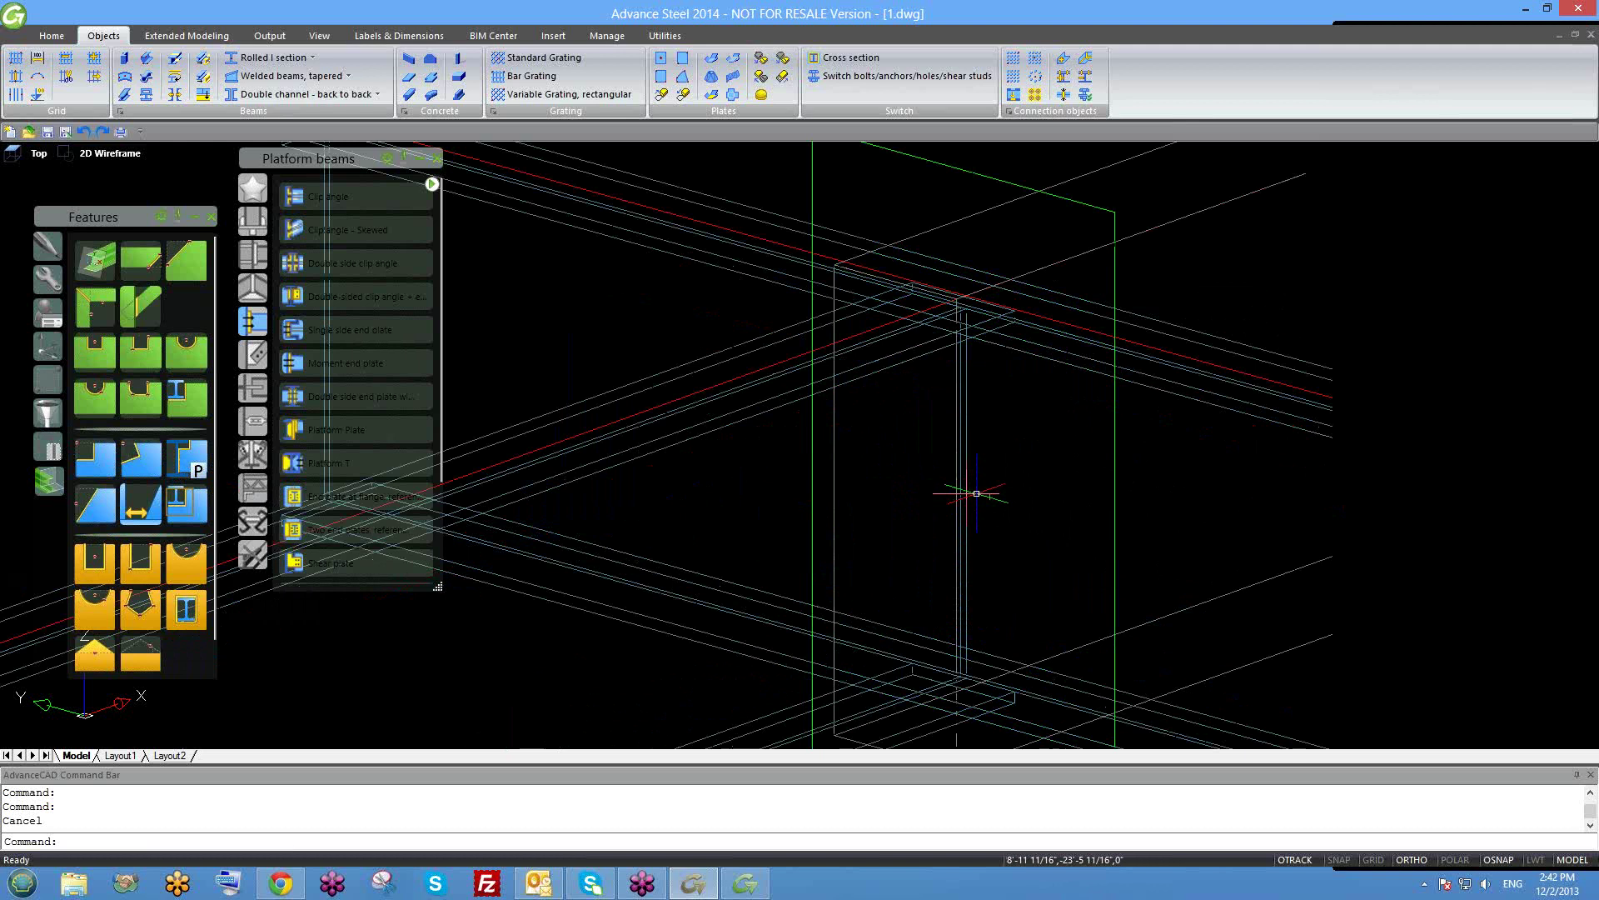
scroll(976, 494, down, 2)
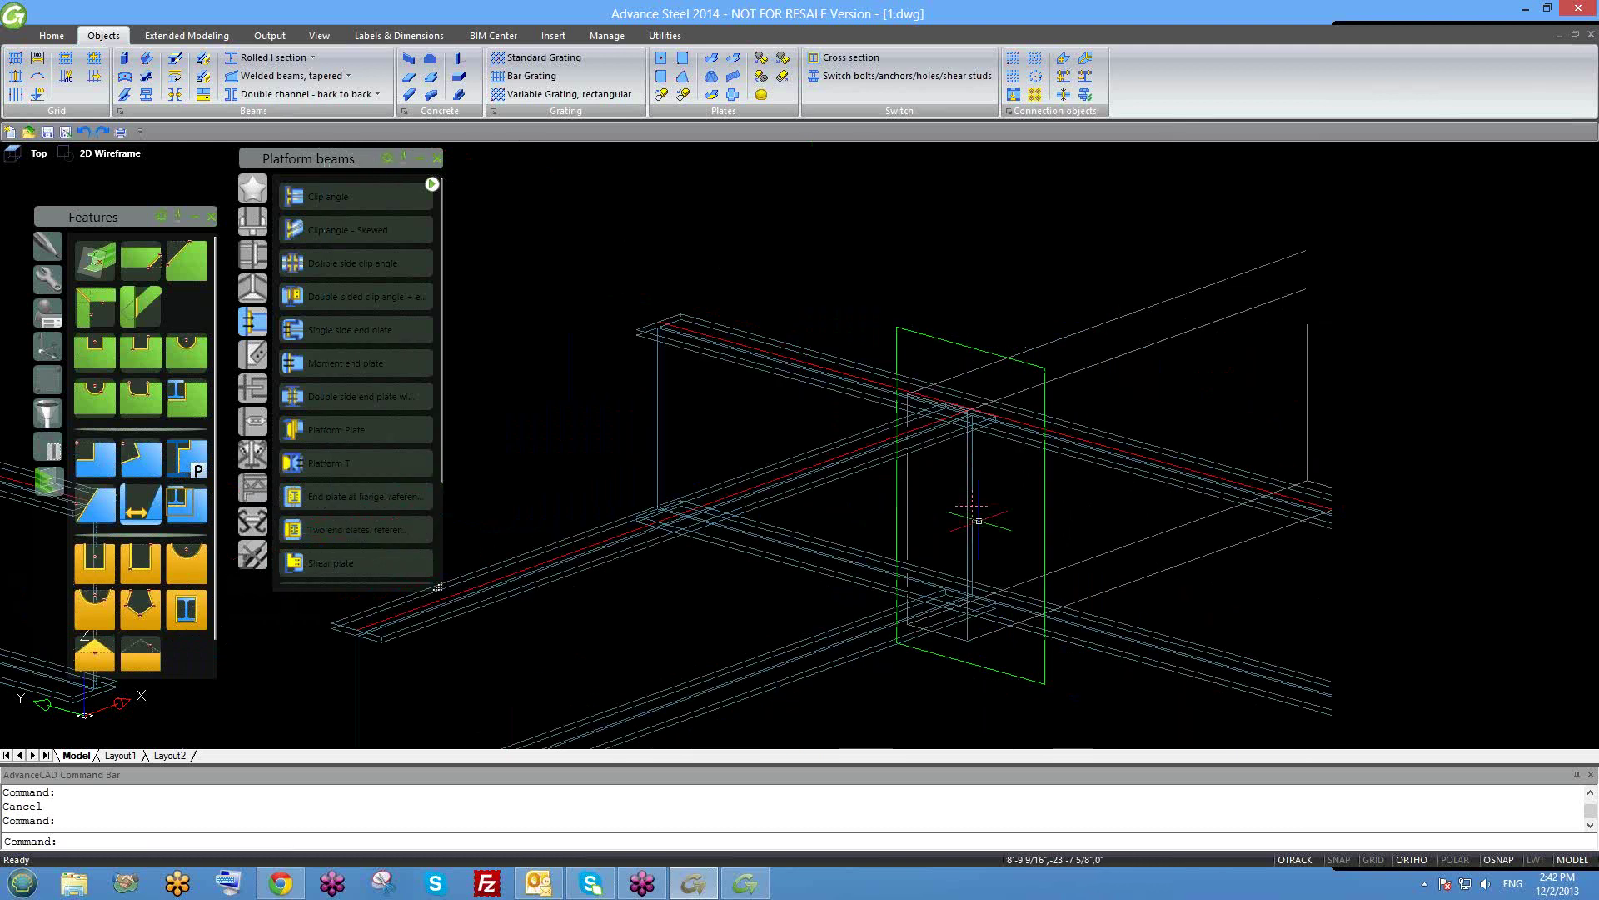
scroll(966, 541, down, 4)
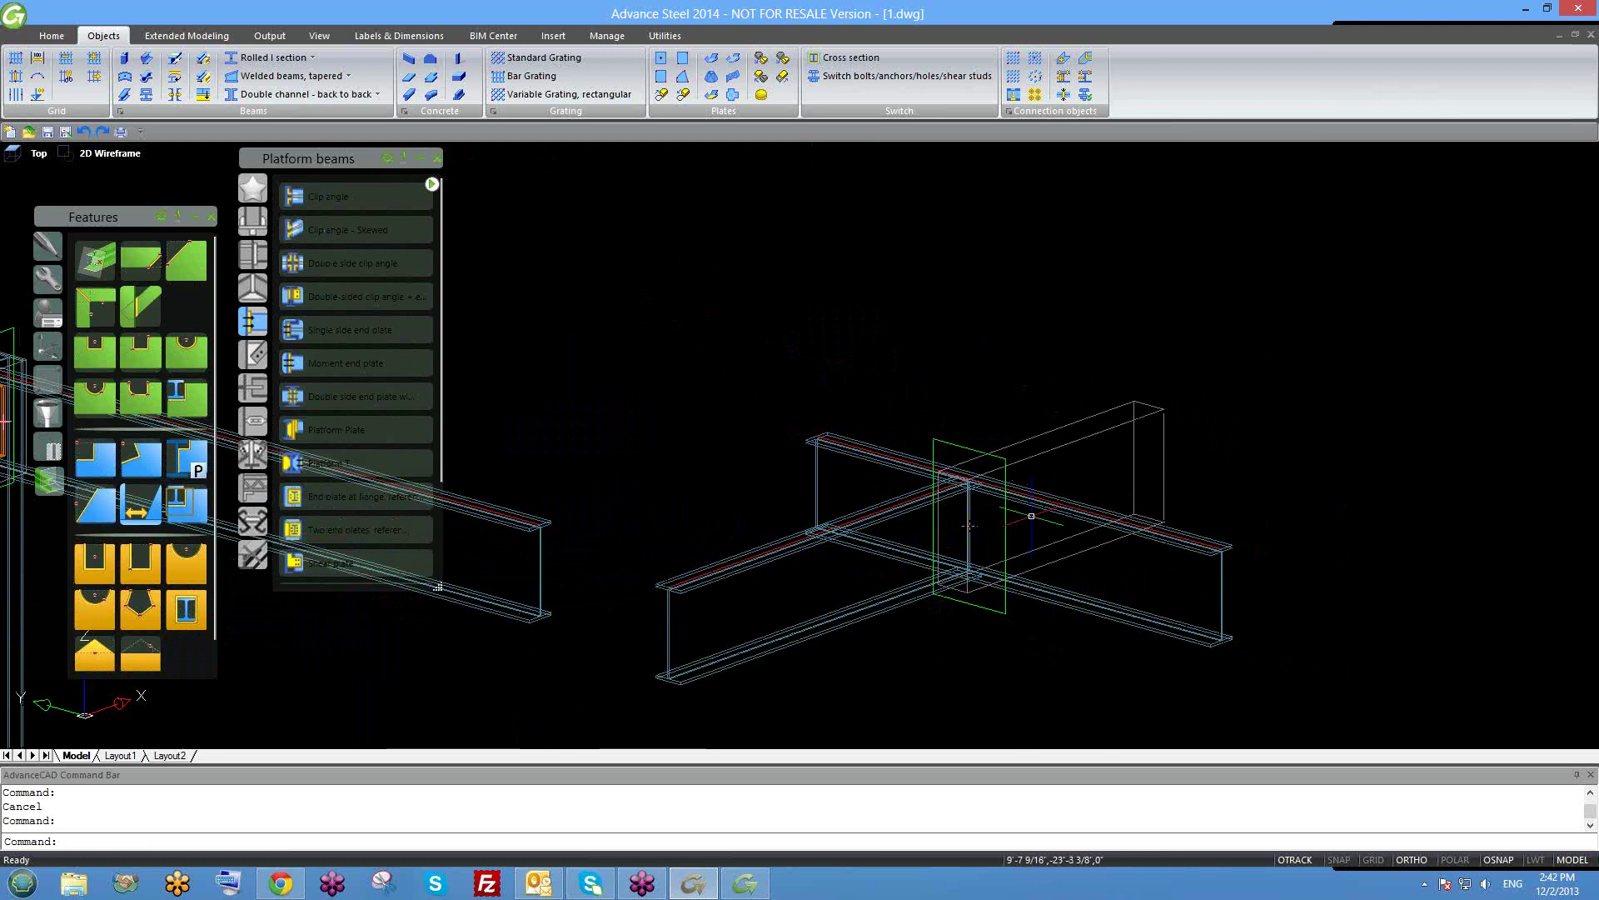
key(Delete)
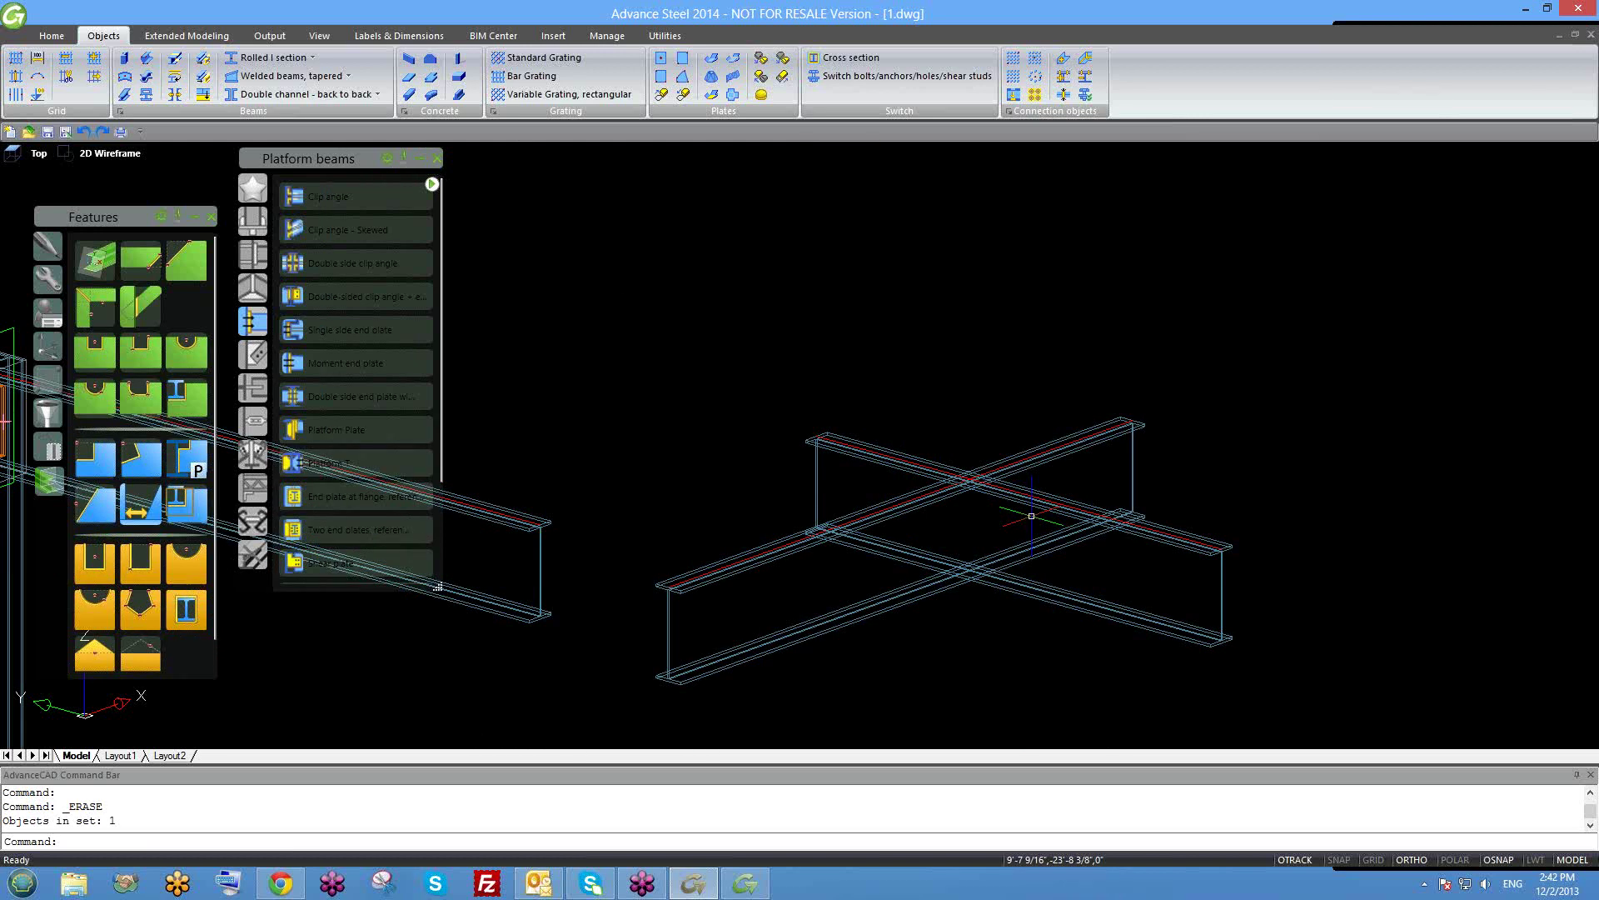
key(ctrl+z)
scroll(929, 516, down, 2)
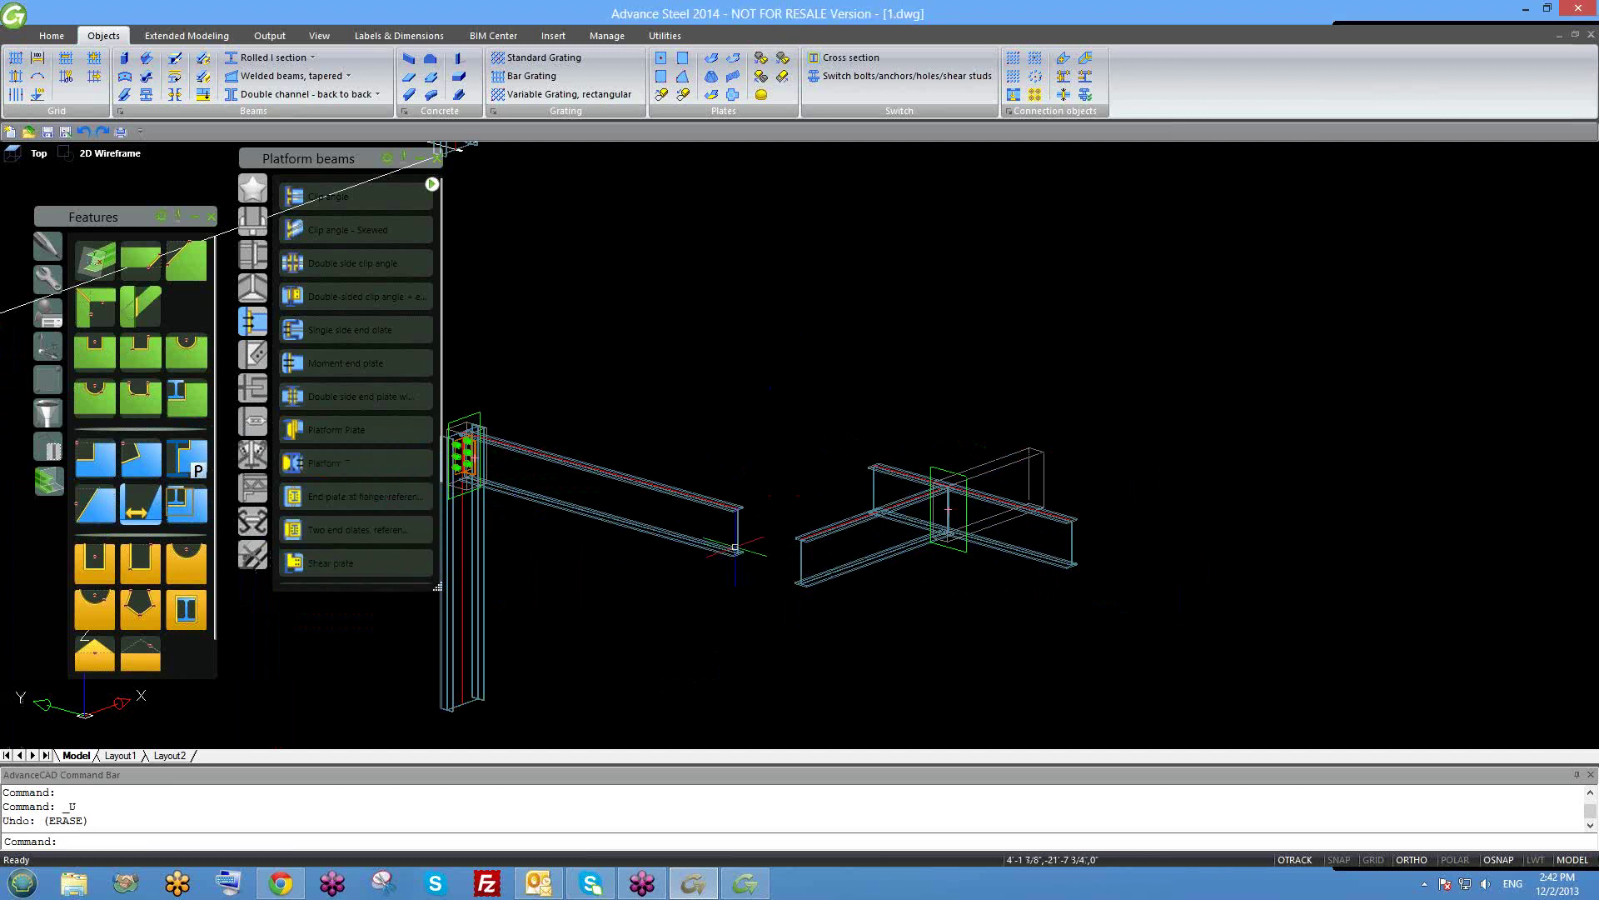
Delete the clip angle joint between the column and the beam, check the uncut beam end, and undo the deletion.
middle_drag(653, 540, 958, 616)
scroll(754, 533, up, 5)
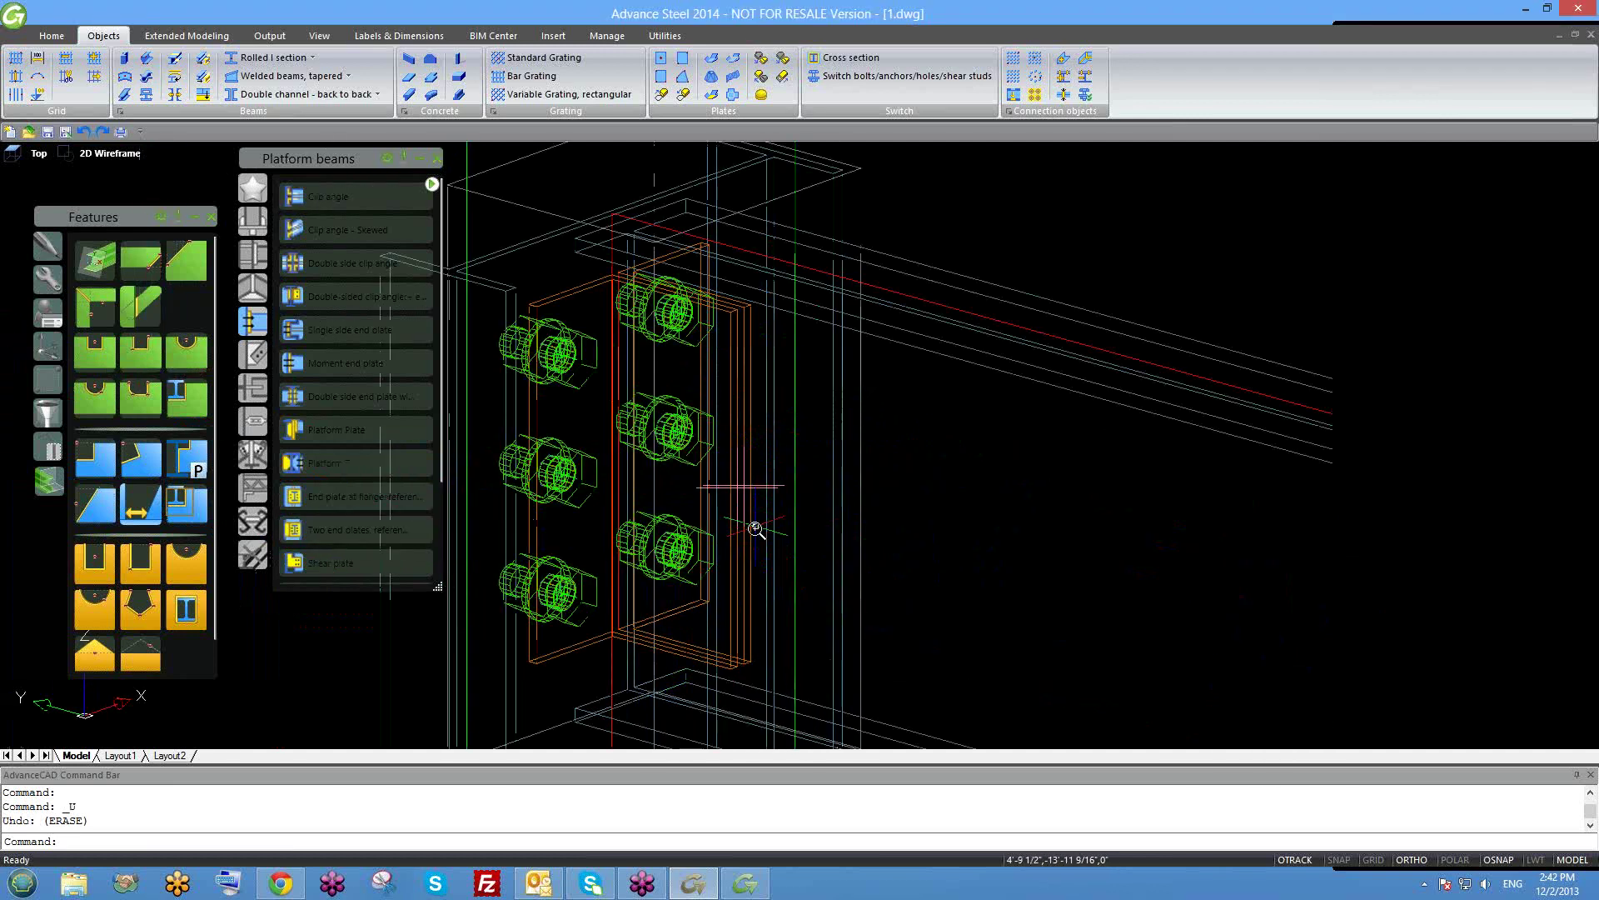
shift+middle_drag(755, 533, 779, 454)
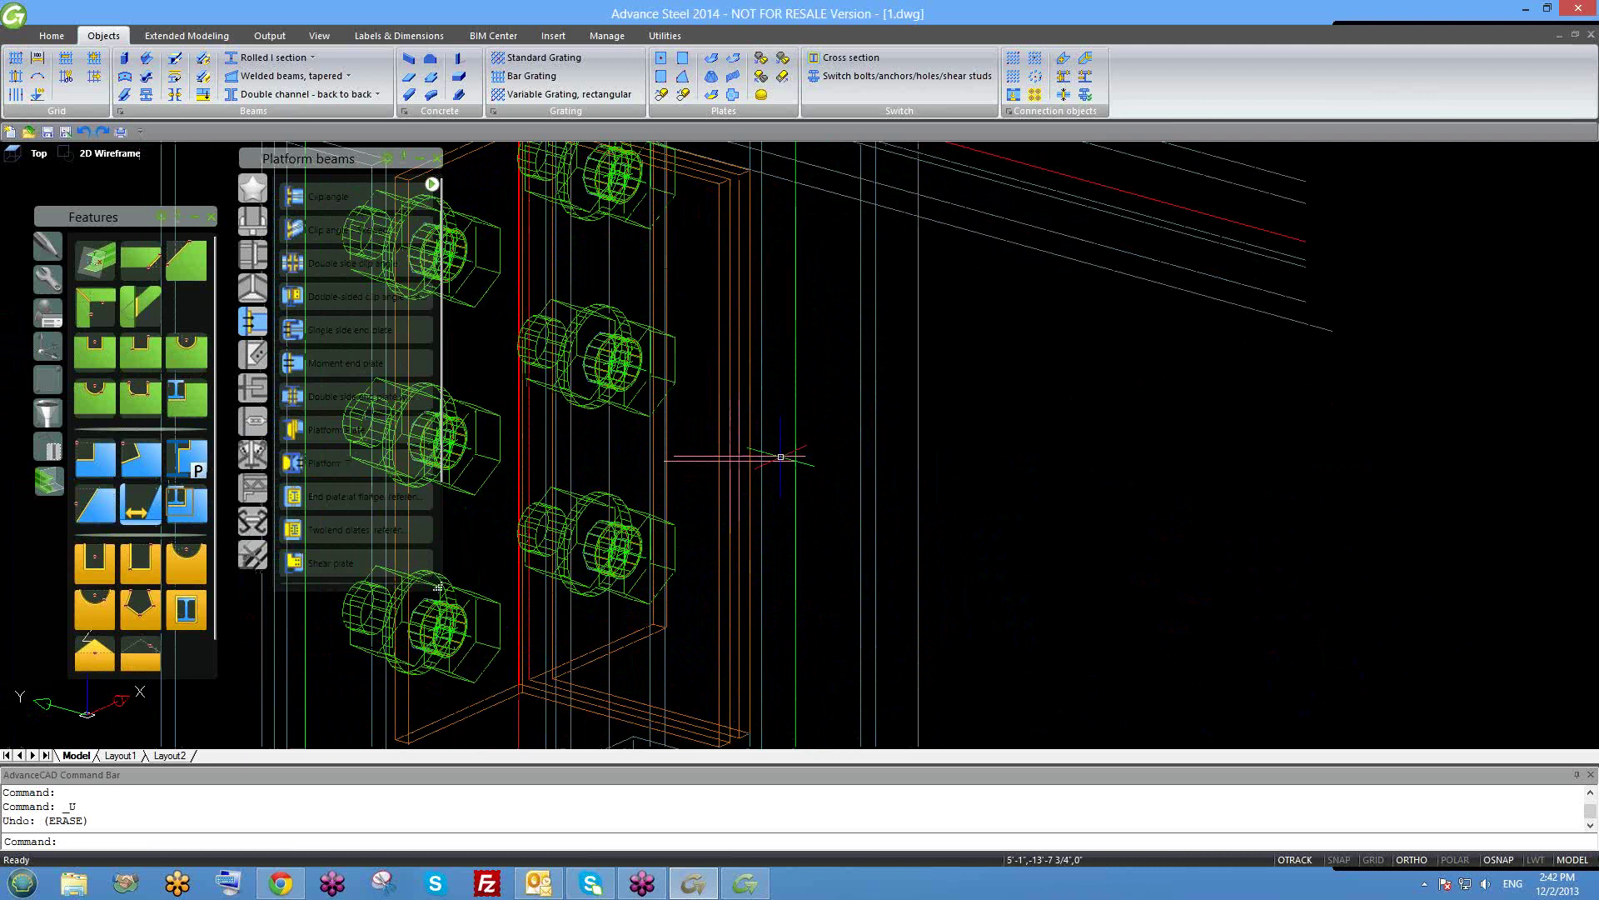
scroll(779, 454, down, 3)
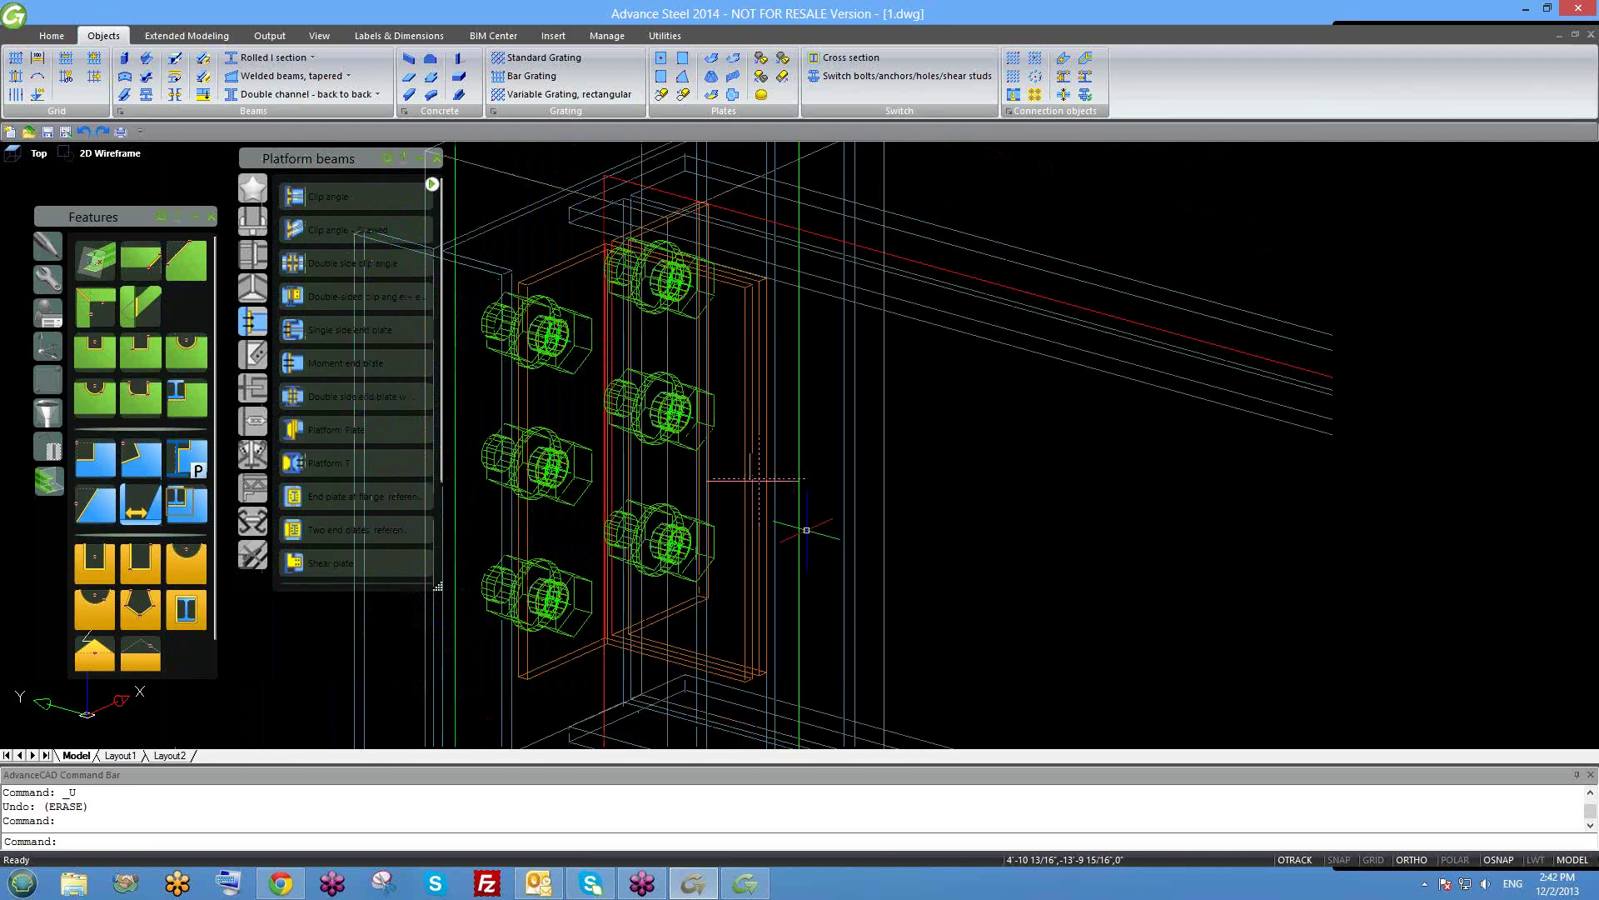
key(Delete)
scroll(814, 495, down, 3)
scroll(812, 485, down, 3)
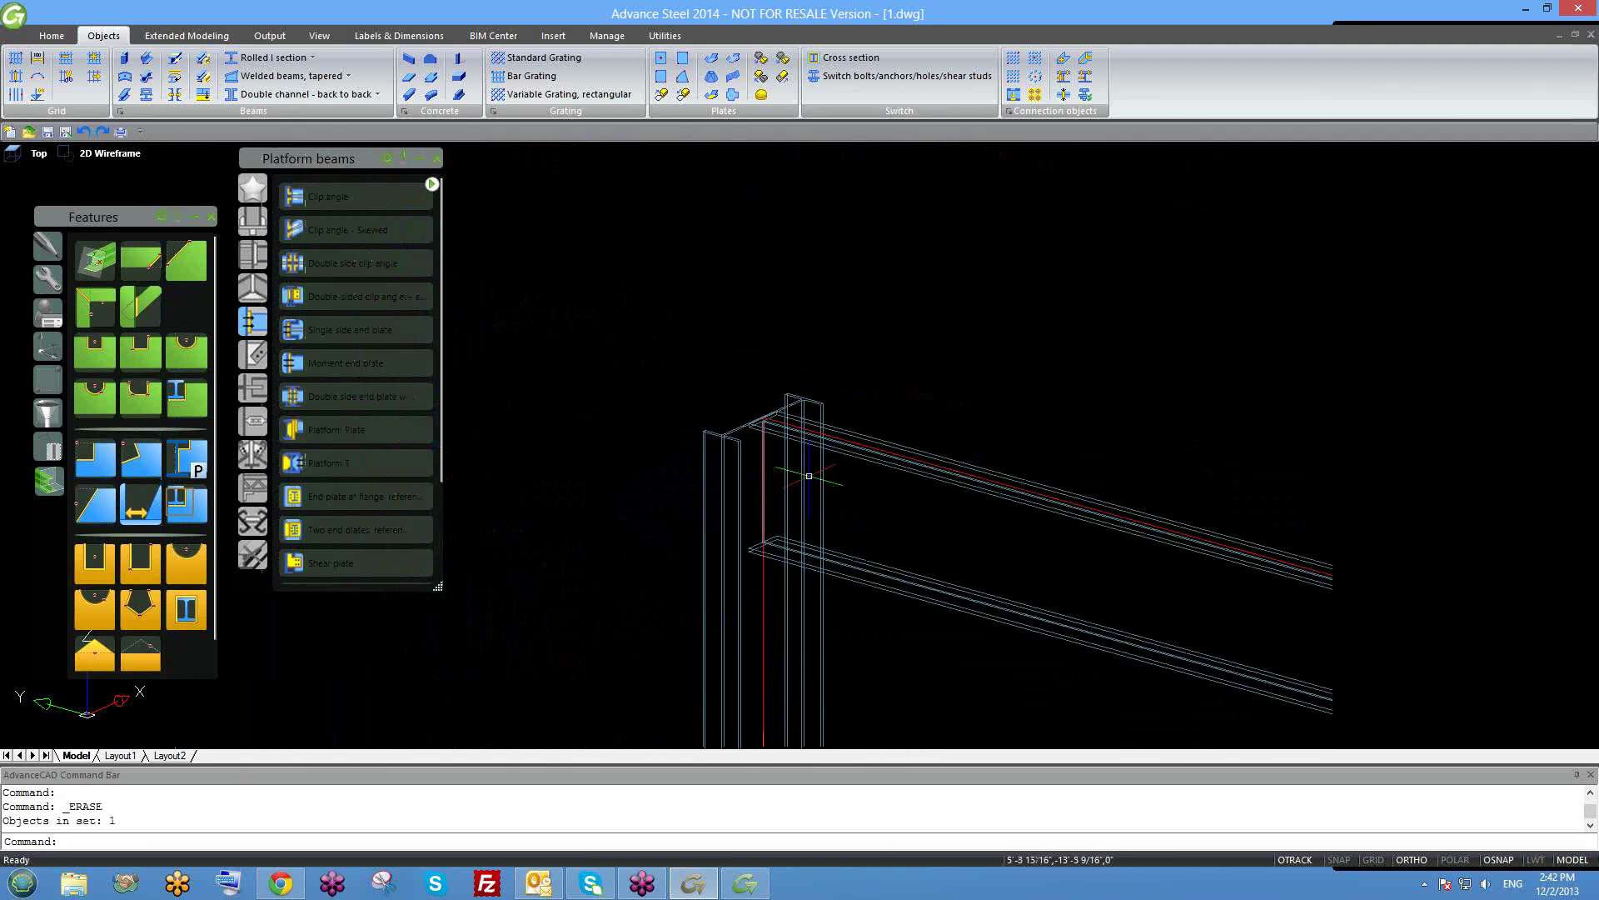
middle_drag(792, 493, 774, 499)
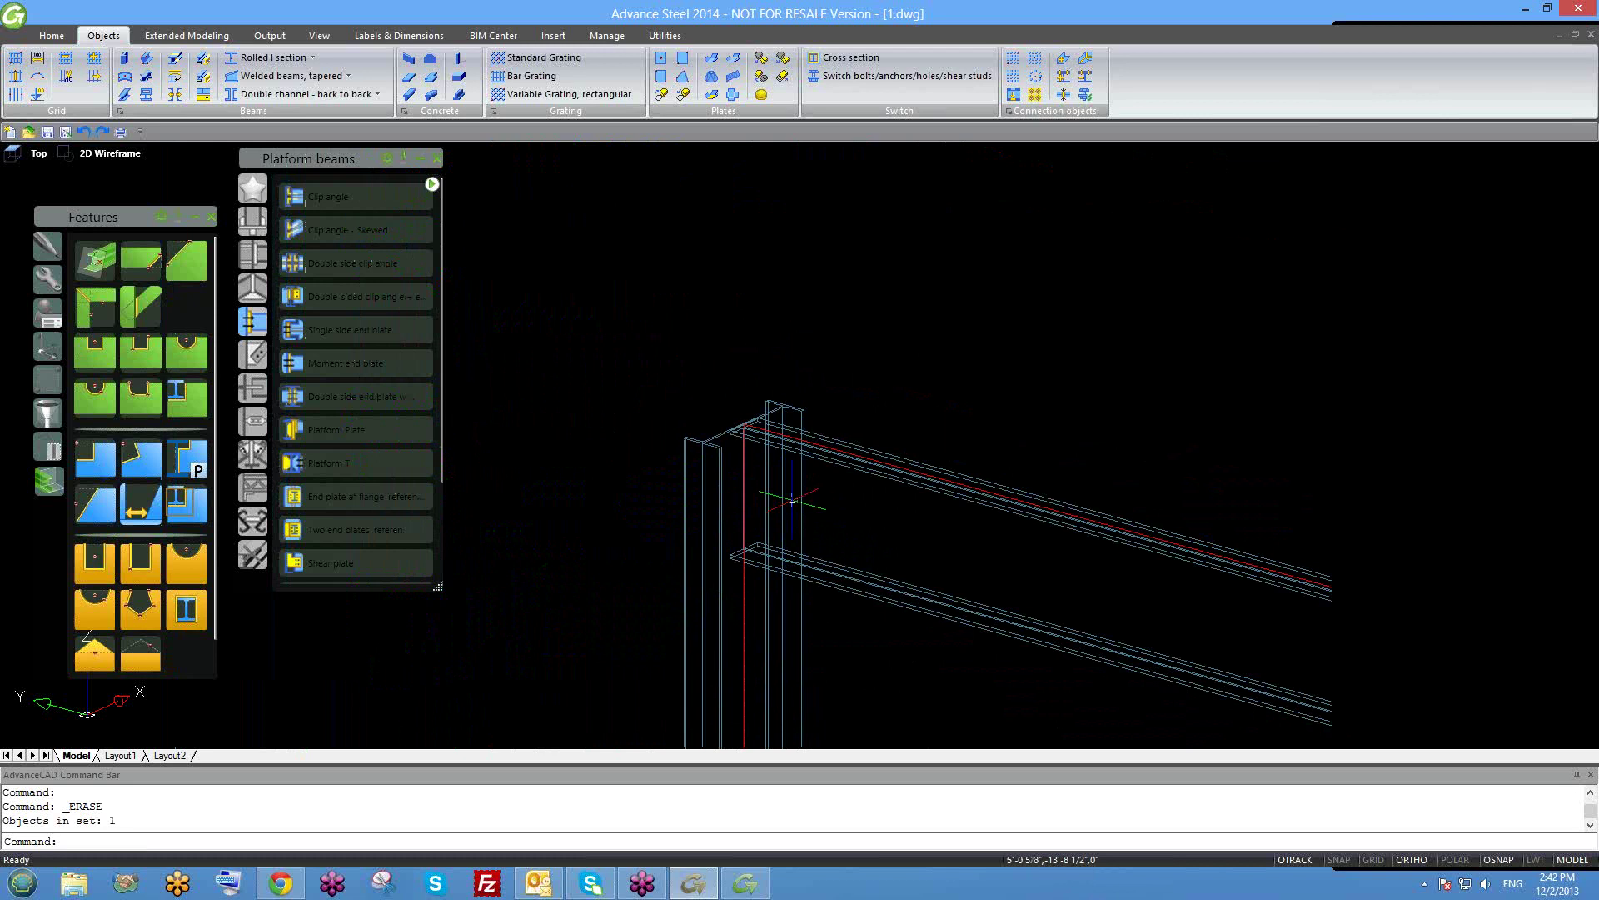
scroll(791, 491, up, 2)
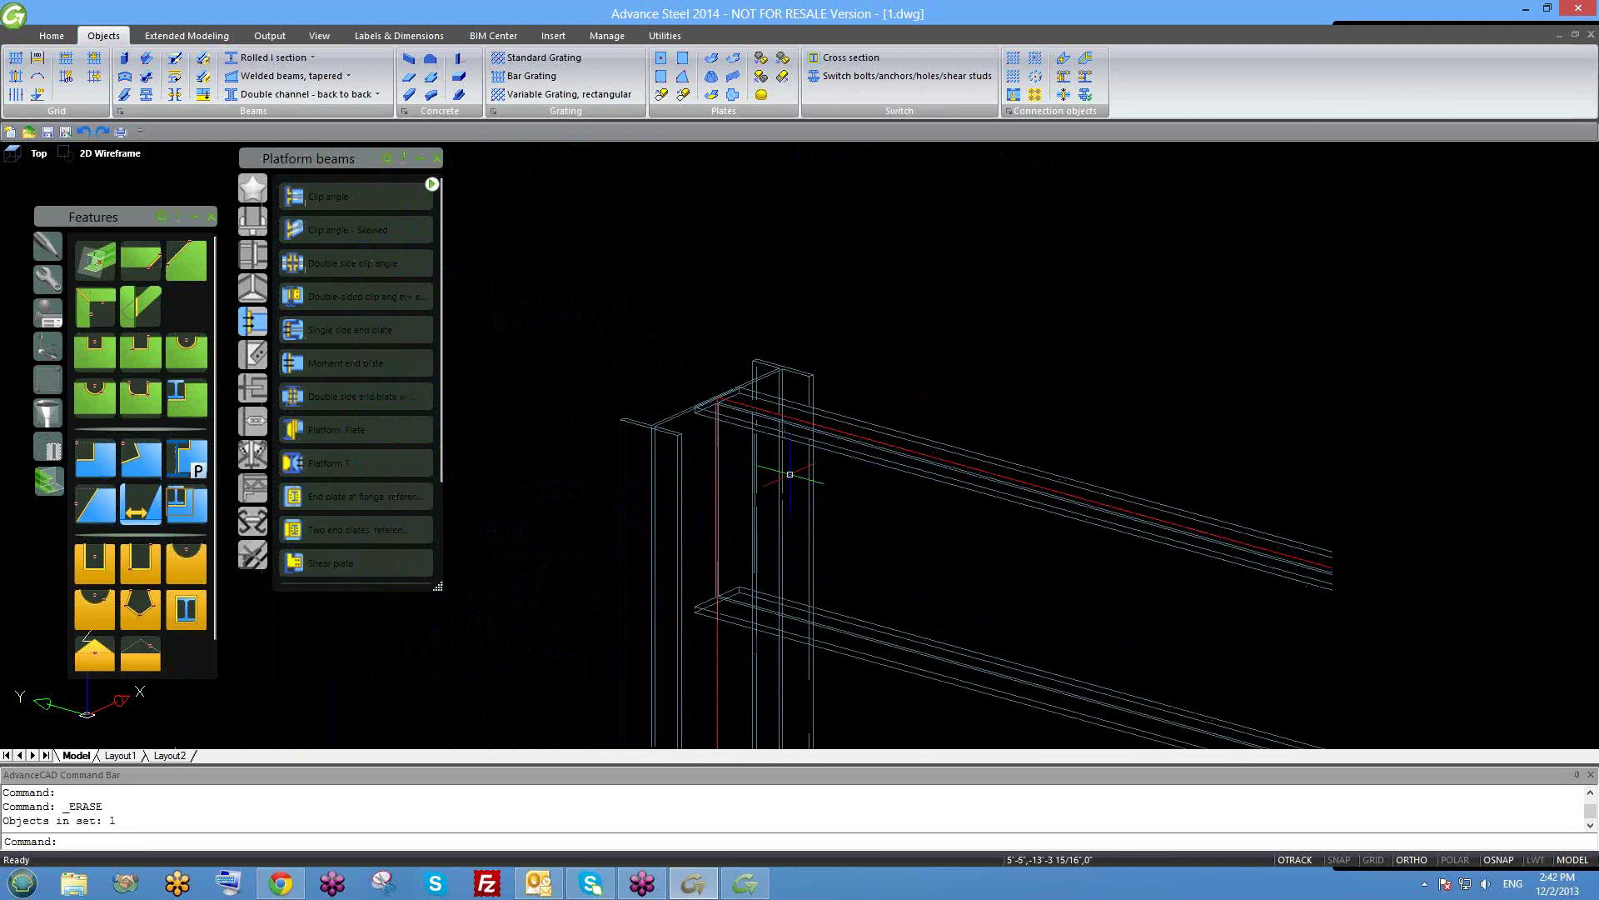
scroll(791, 479, up, 3)
key(ctrl+z)
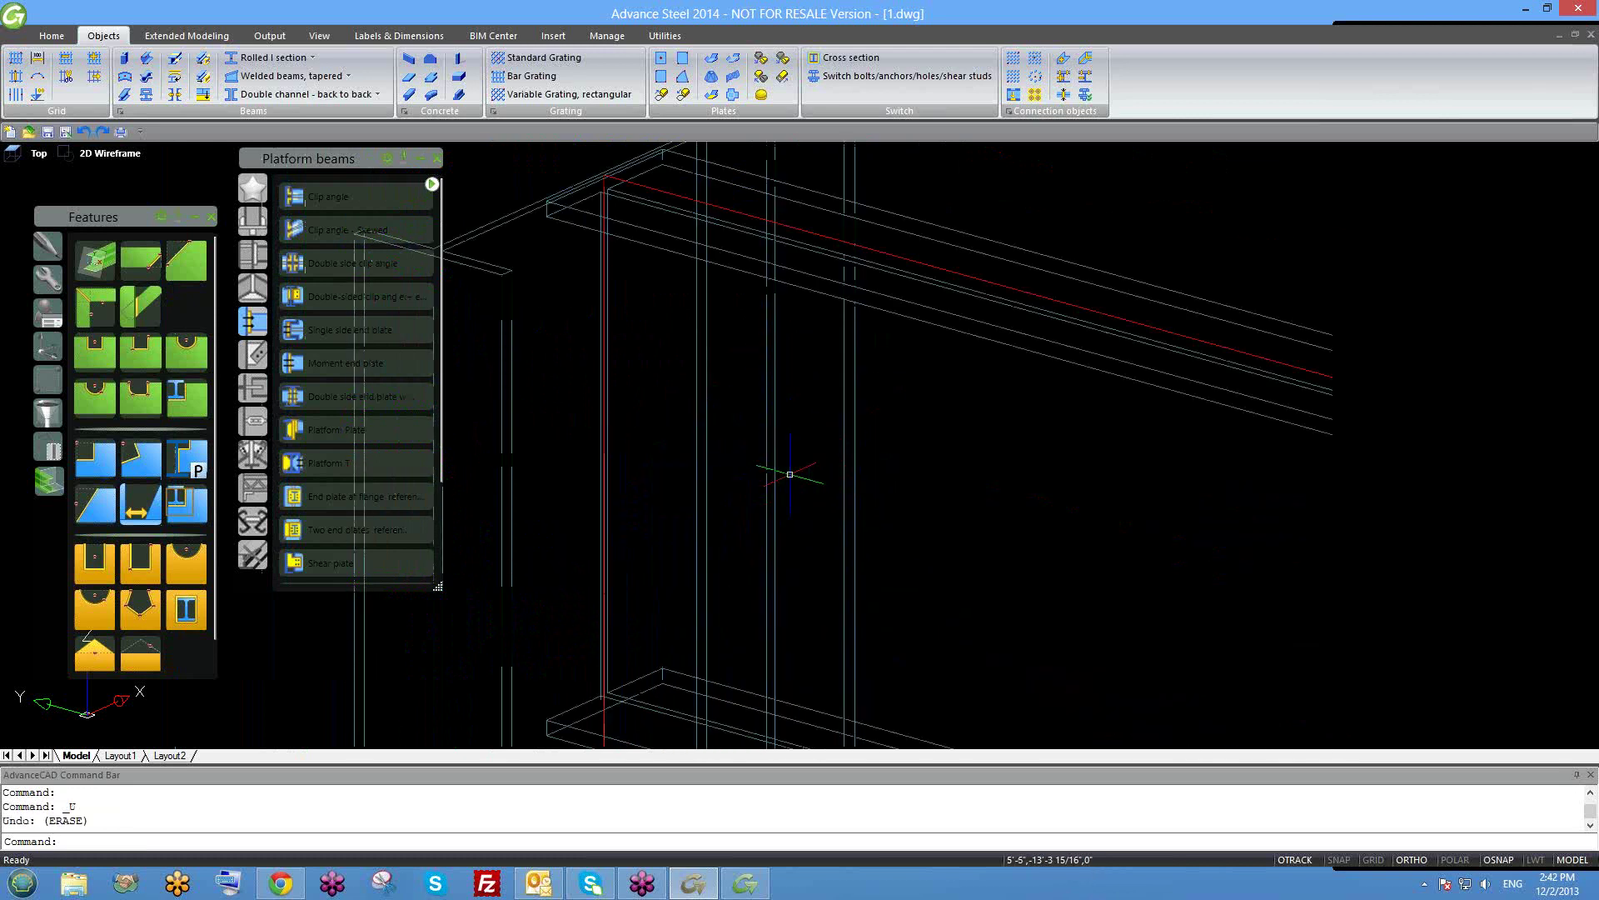
Delete only the joint box around the clip angle connection, keeping its angle, bolts and cuts.
scroll(813, 495, down, 6)
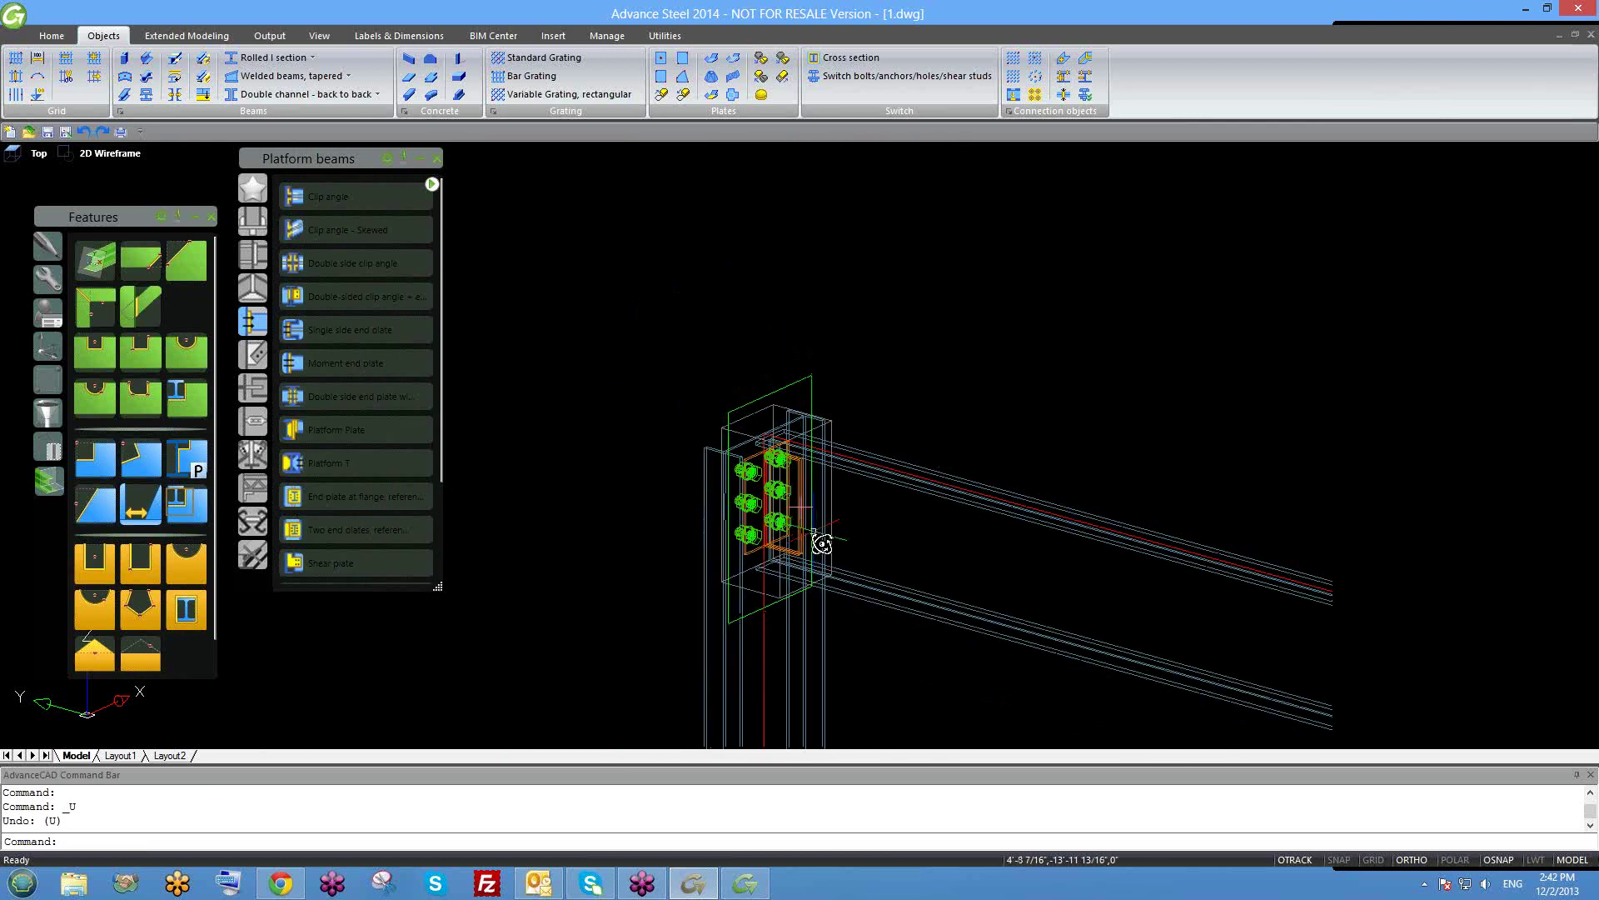
shift+middle_drag(815, 484, 779, 522)
scroll(779, 522, up, 3)
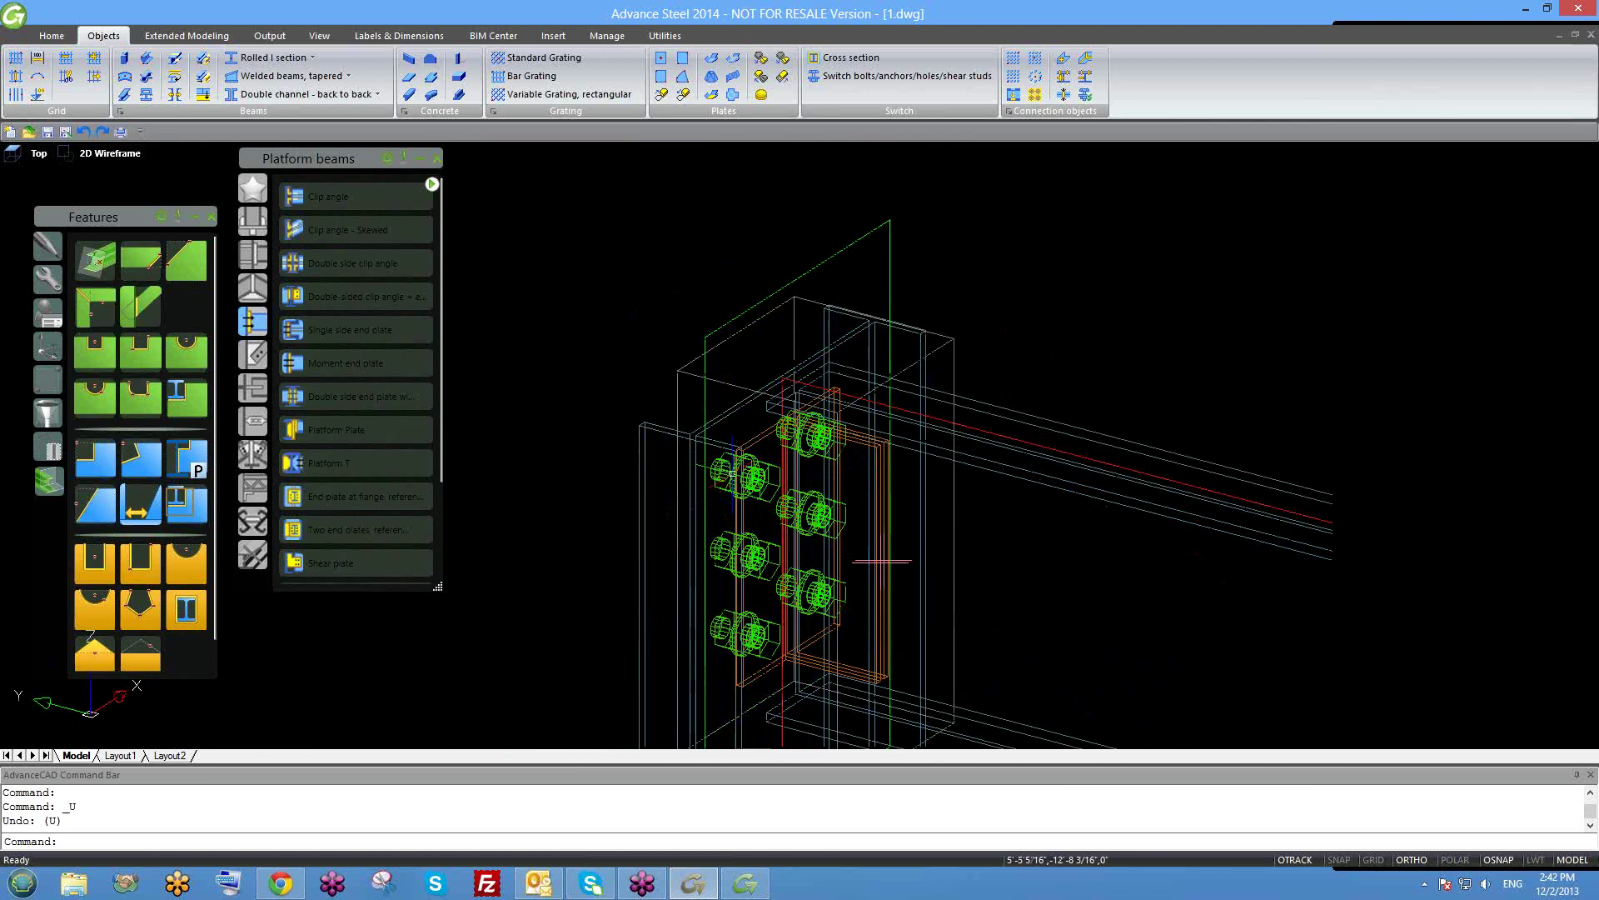
scroll(760, 474, down, 3)
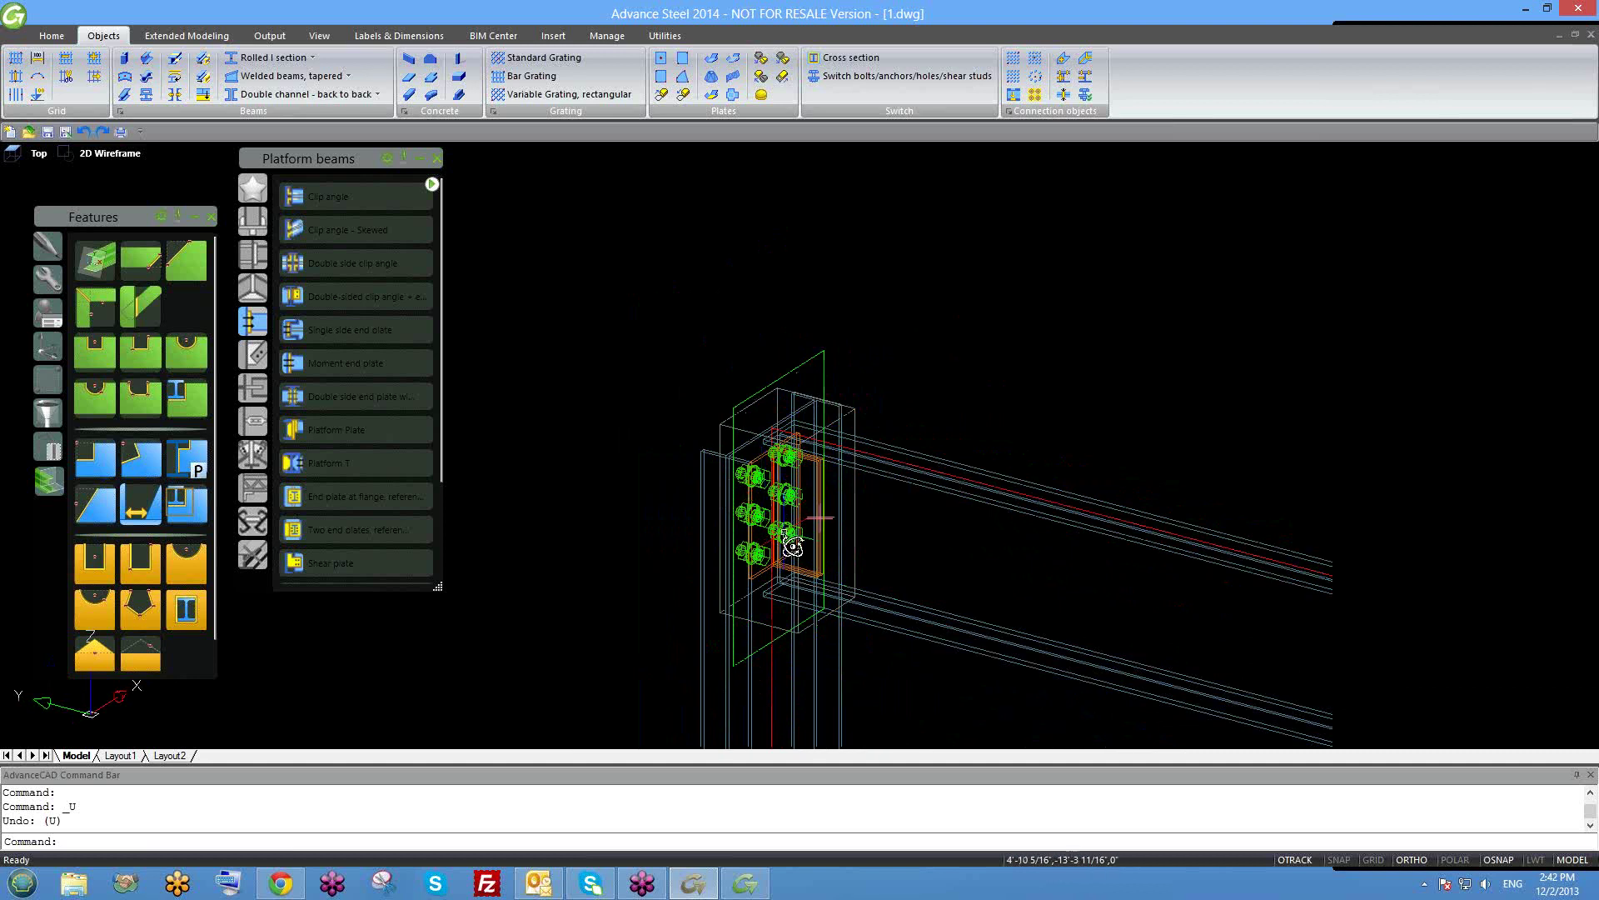
shift+middle_drag(792, 545, 798, 445)
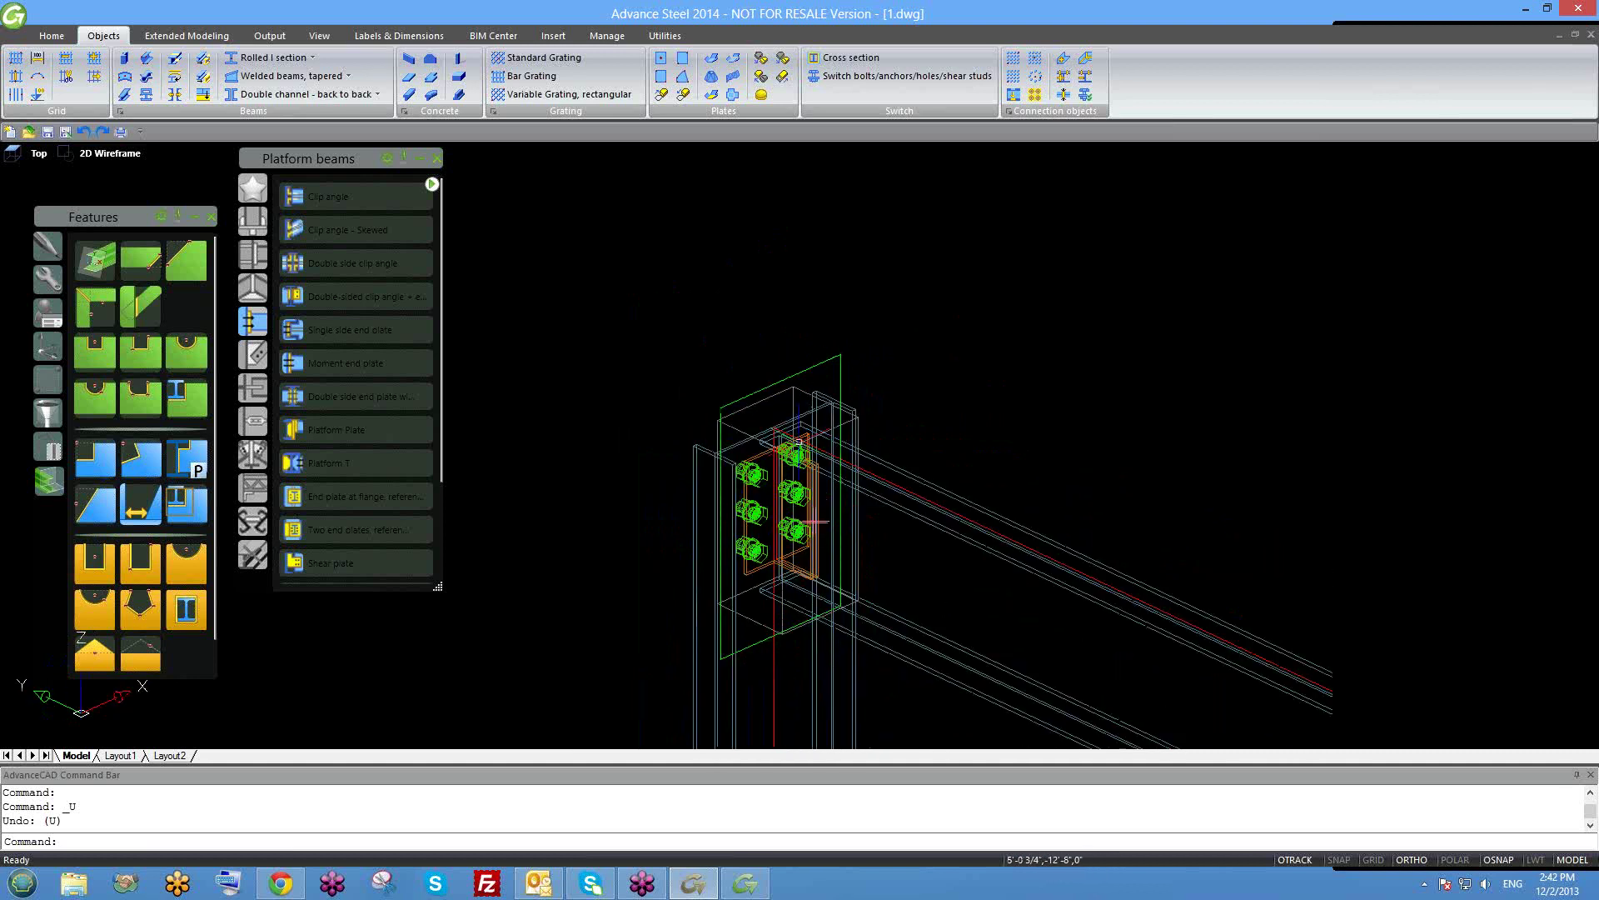
middle_drag(812, 509, 738, 459)
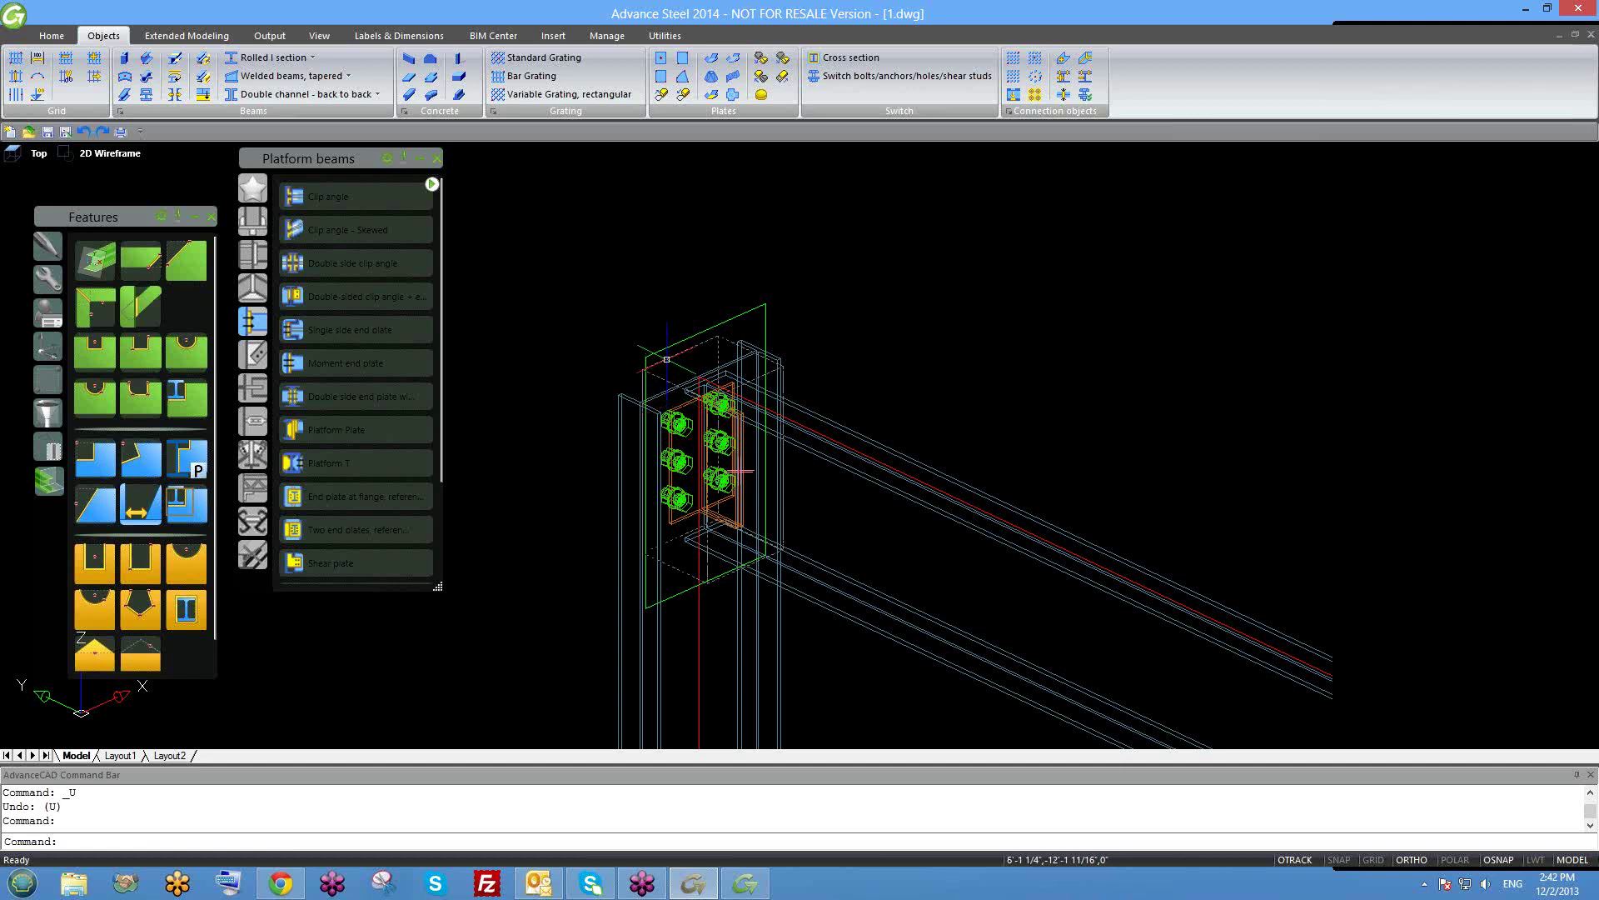
key(Delete)
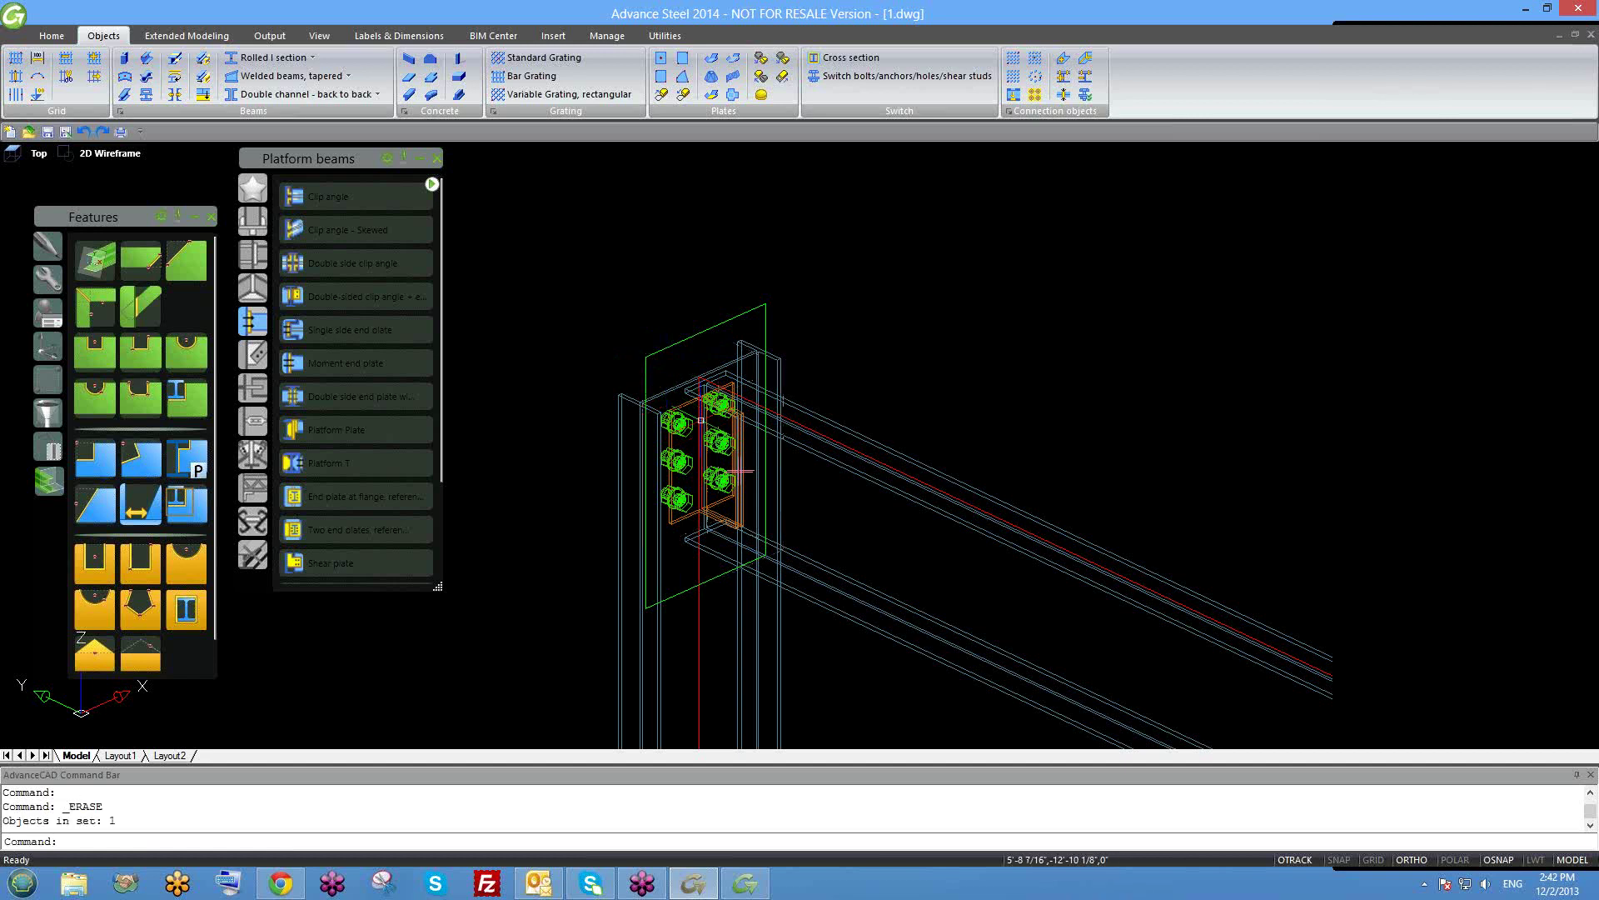
Delete the two cut features left at the beam's column end behind the clip angle.
scroll(718, 450, down, 2)
mouse_move(750, 528)
shift+middle_down()
mouse_move(767, 511)
mouse_move(750, 500)
shift+middle_up()
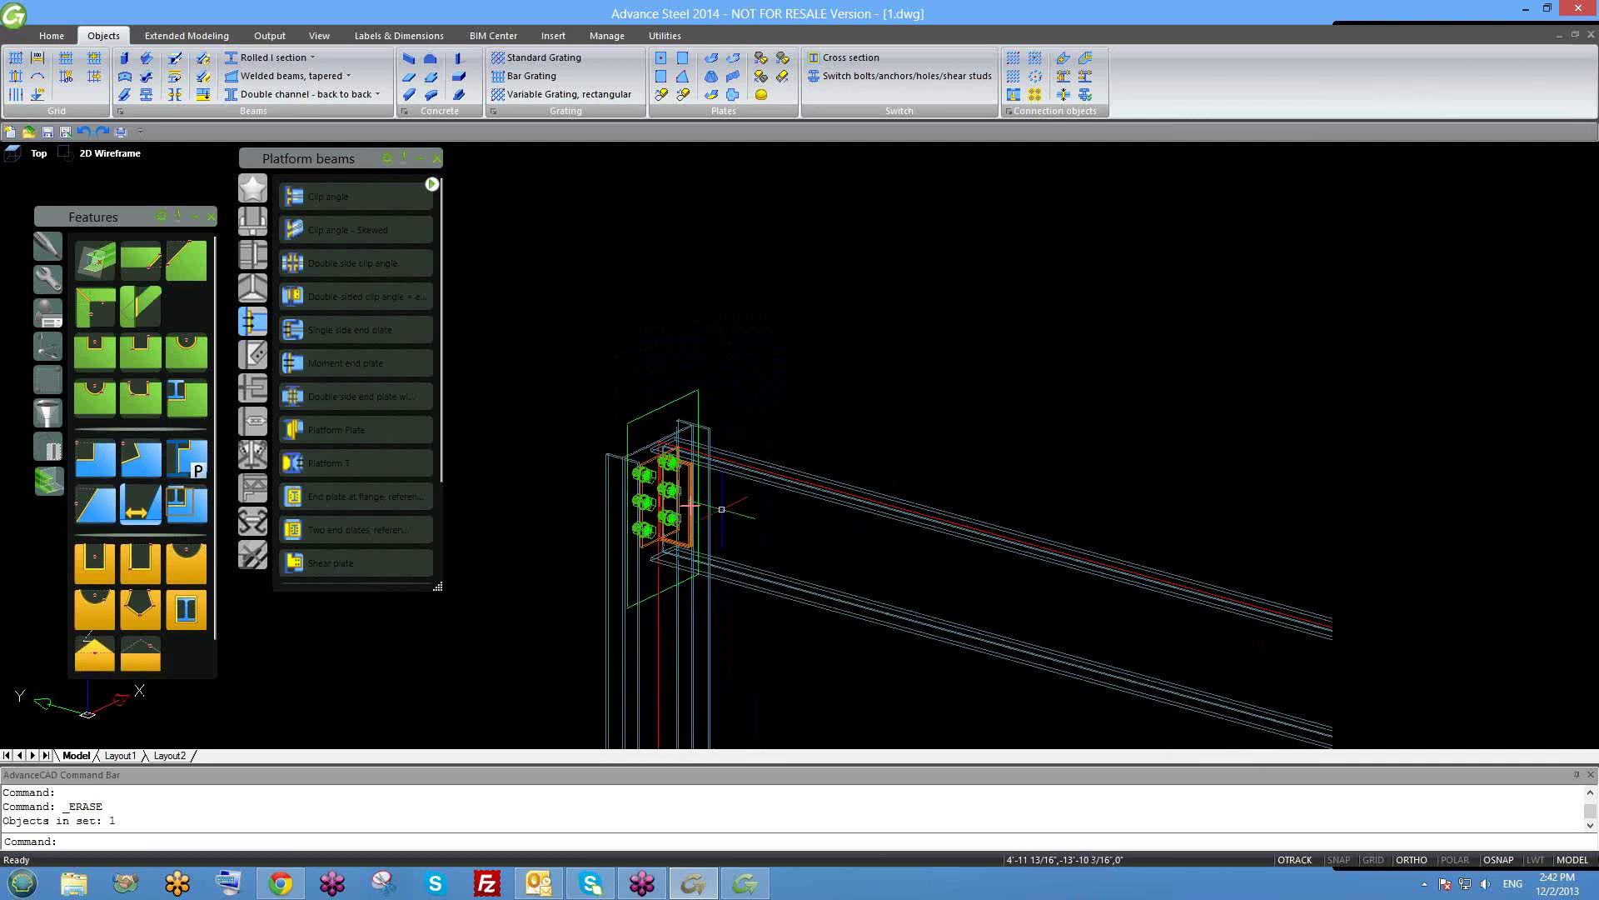
scroll(657, 410, up, 2)
scroll(779, 433, up, 3)
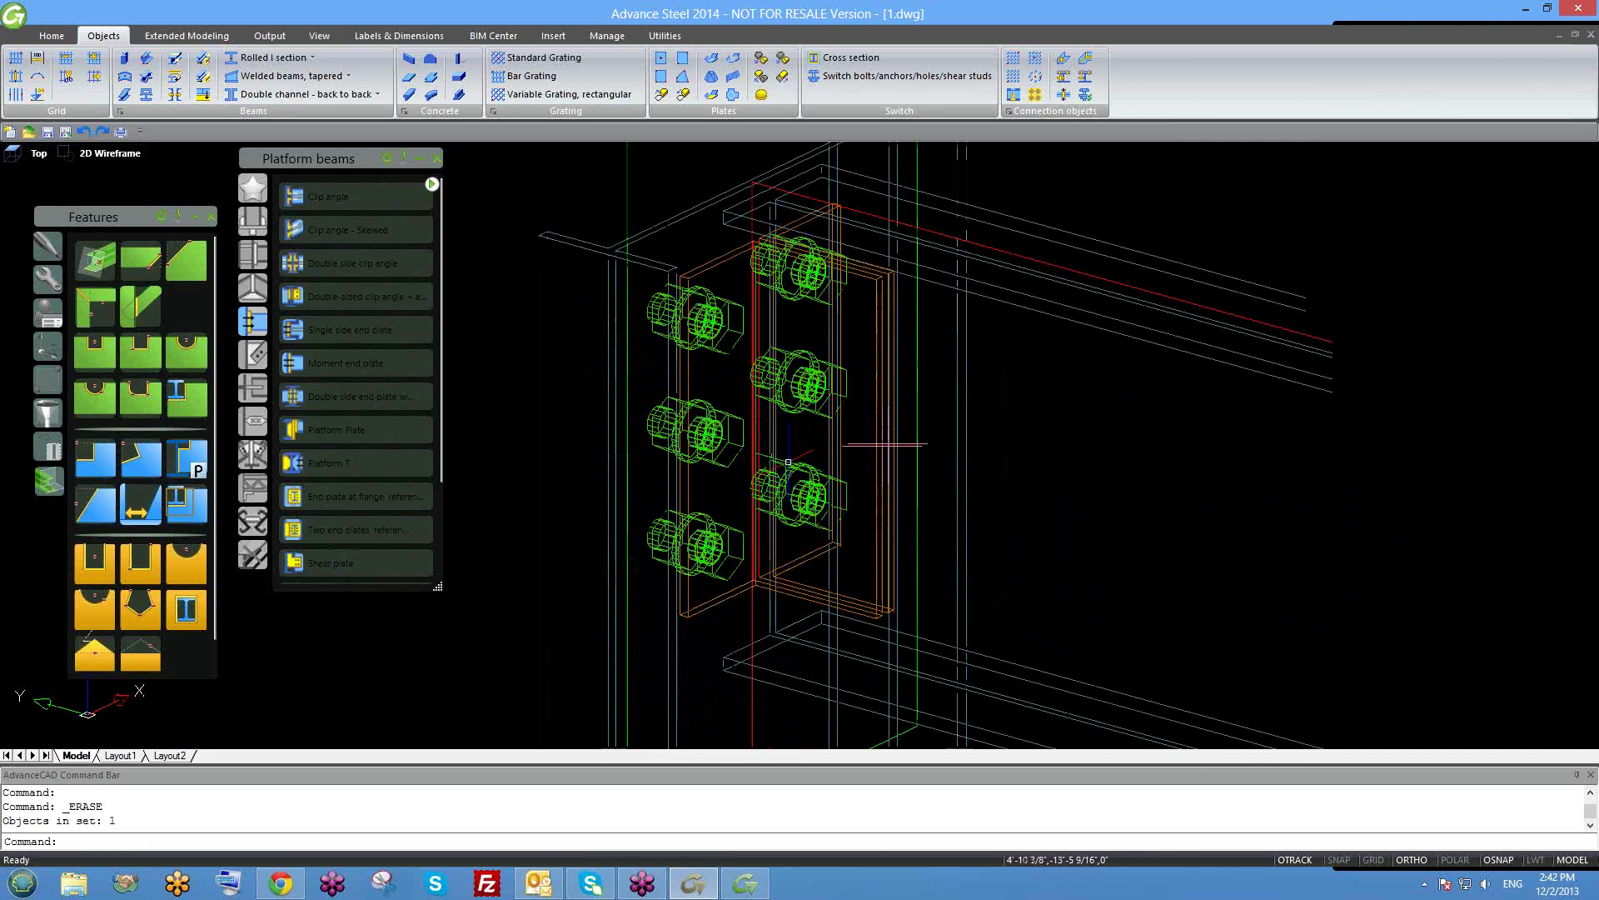
scroll(800, 467, down, 3)
shift+middle_drag(824, 491, 828, 453)
scroll(828, 450, up, 4)
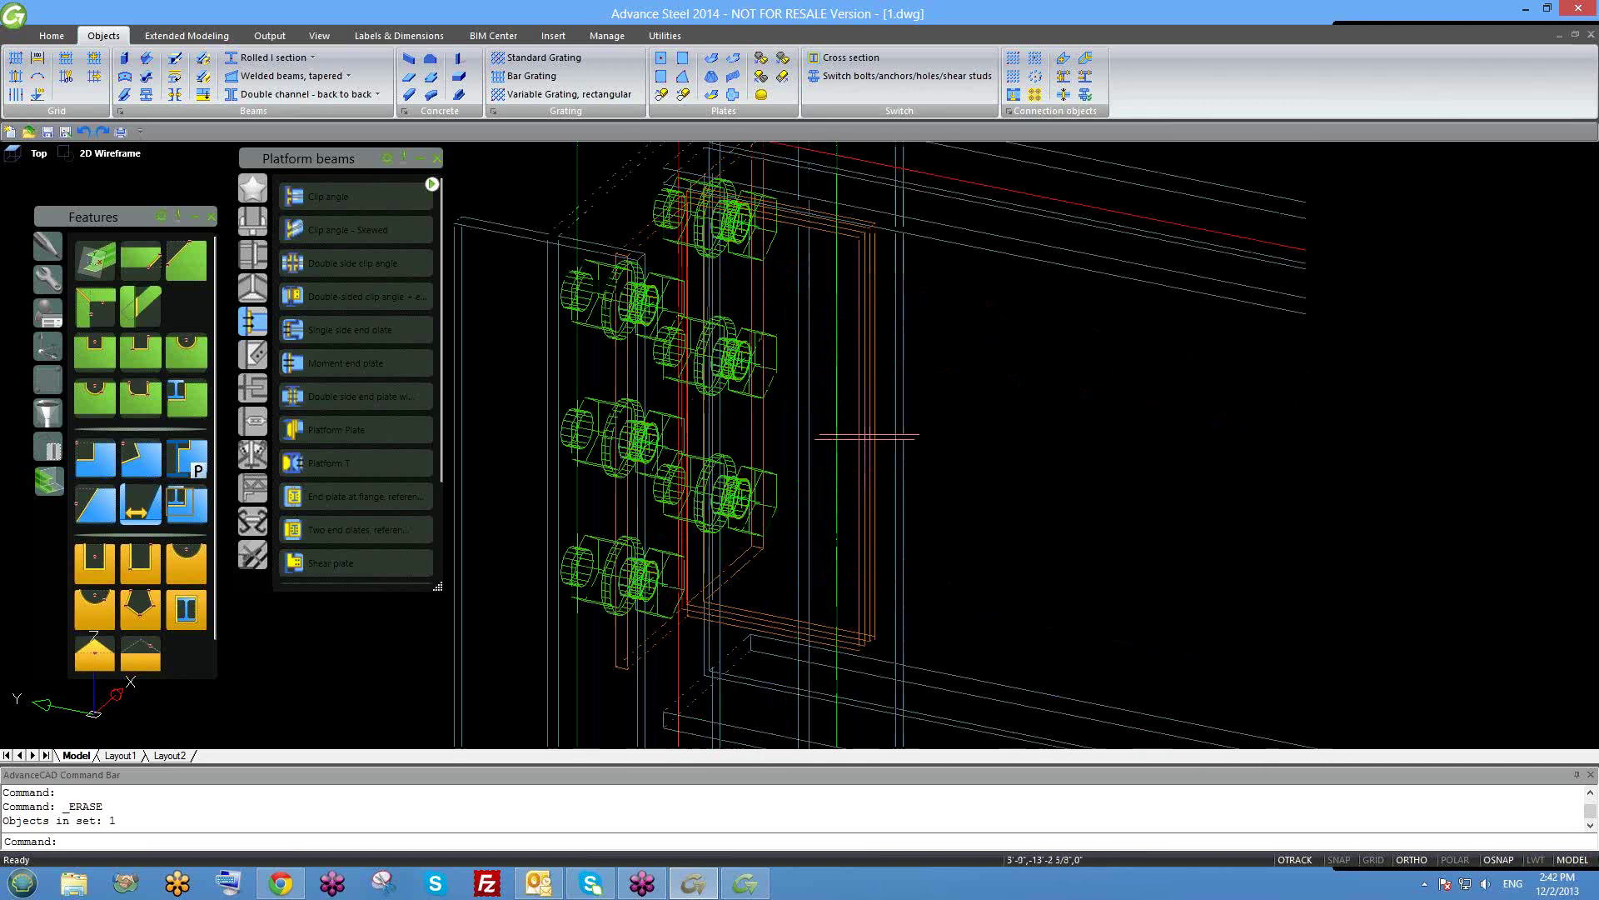
key(Delete)
Delete the bolt group on the clip angle's outer leg, keeping the other three bolts.
scroll(841, 441, down, 3)
mouse_move(862, 488)
shift+middle_down()
mouse_move(820, 470)
mouse_move(836, 486)
shift+middle_up()
scroll(784, 438, up, 2)
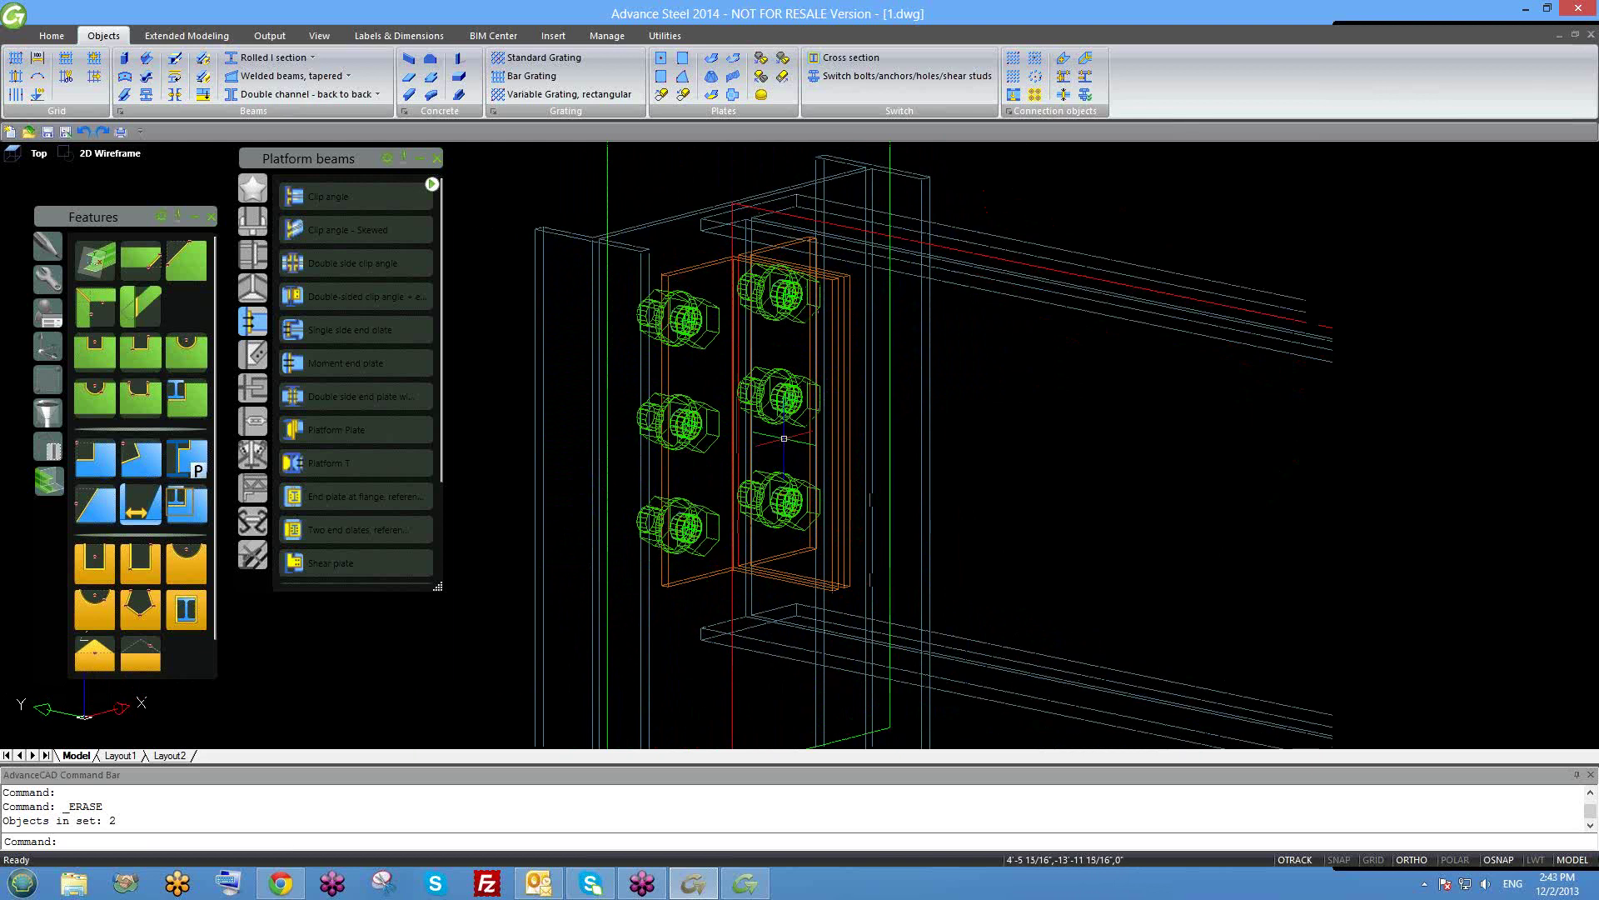
scroll(753, 326, up, 2)
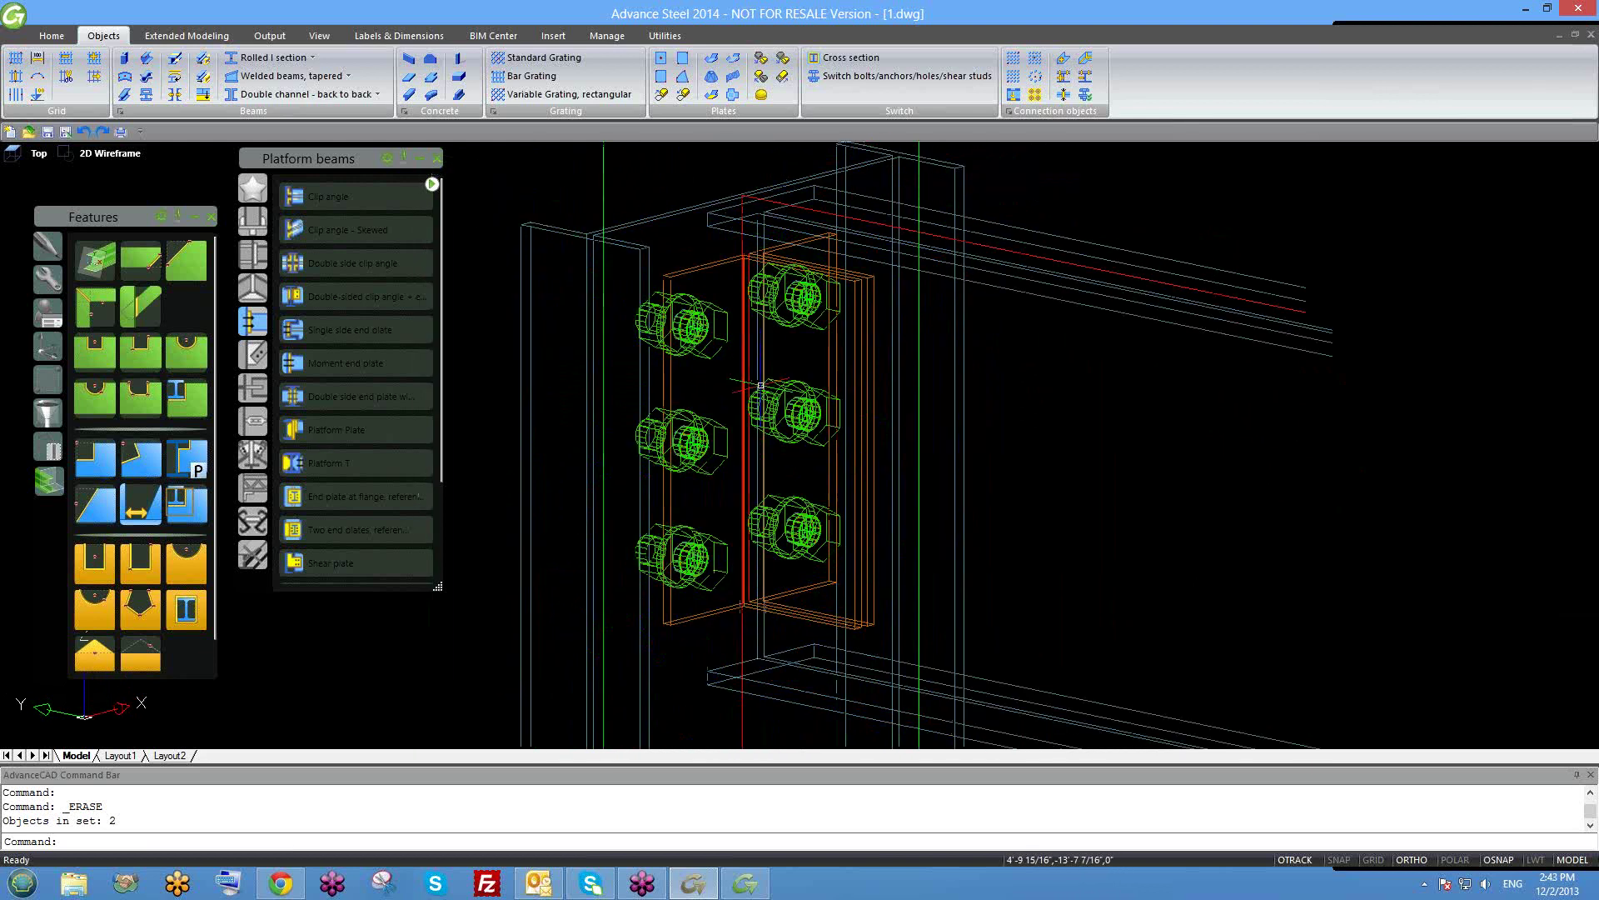
click(728, 335)
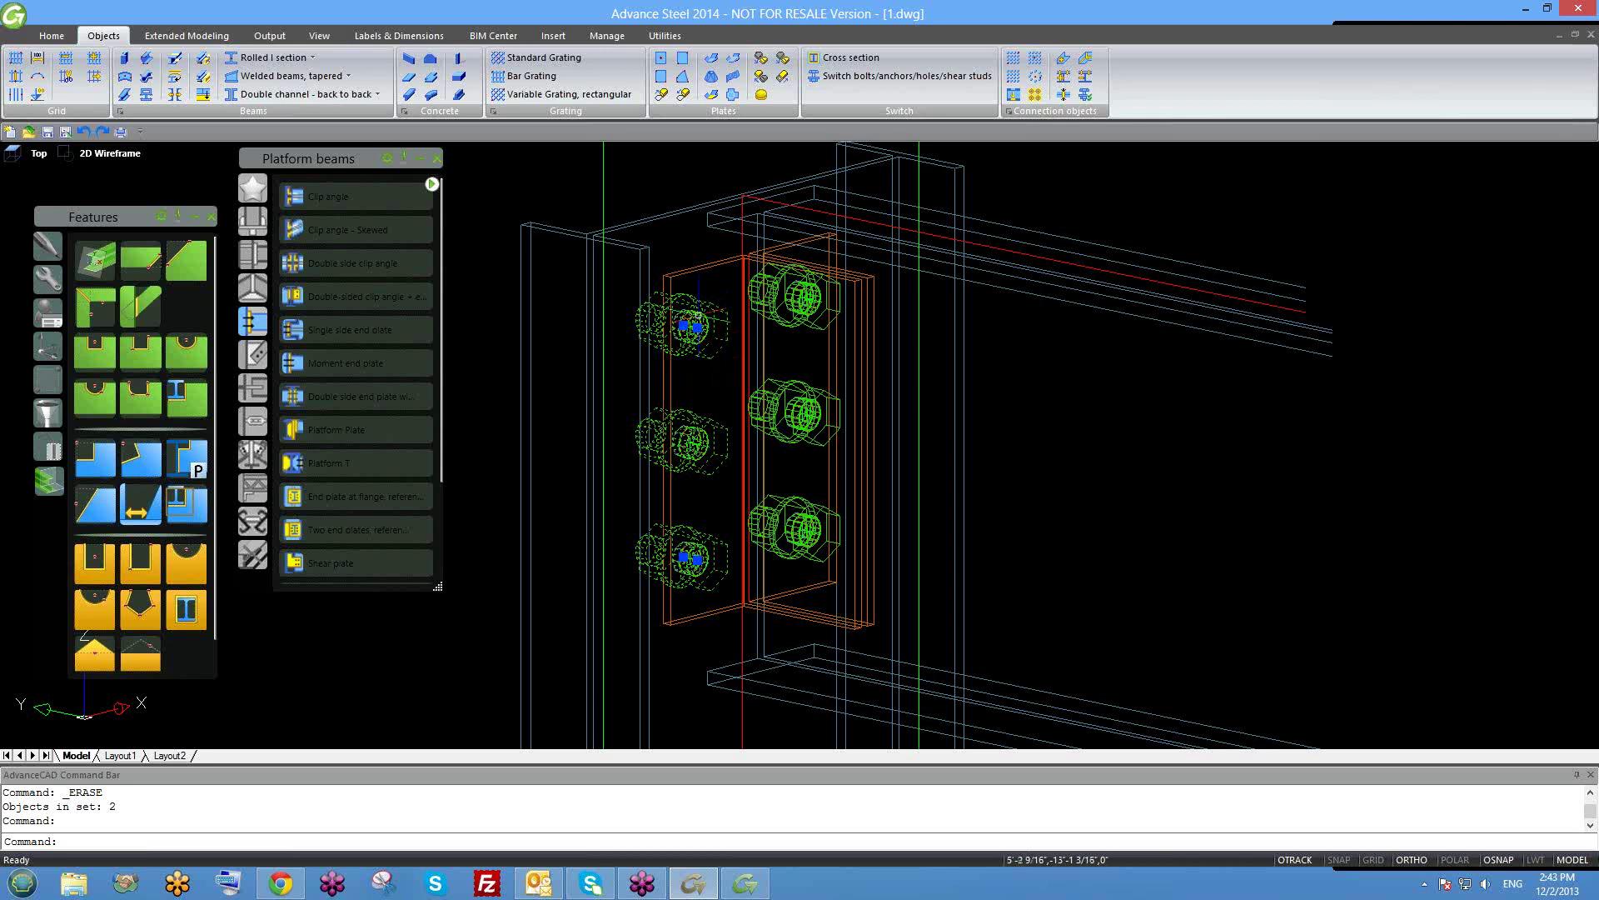
key(Delete)
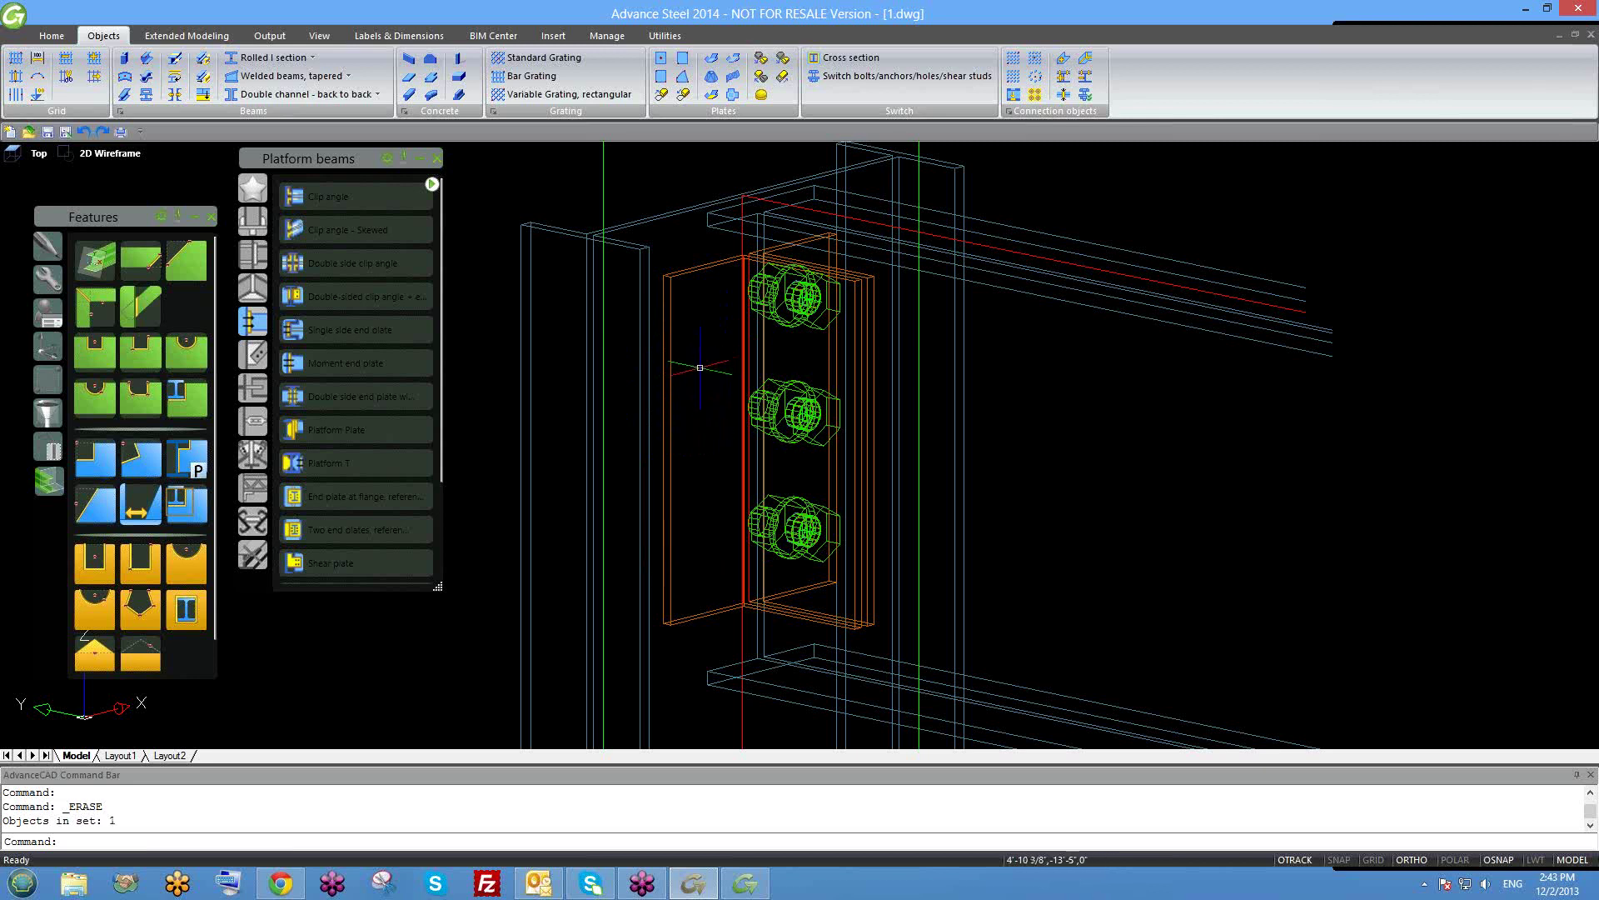
Try to add an edge processing feature to the outer edge of the clip angle's unbolted leg.
scroll(700, 362, down, 2)
shift+middle_drag(675, 432, 700, 430)
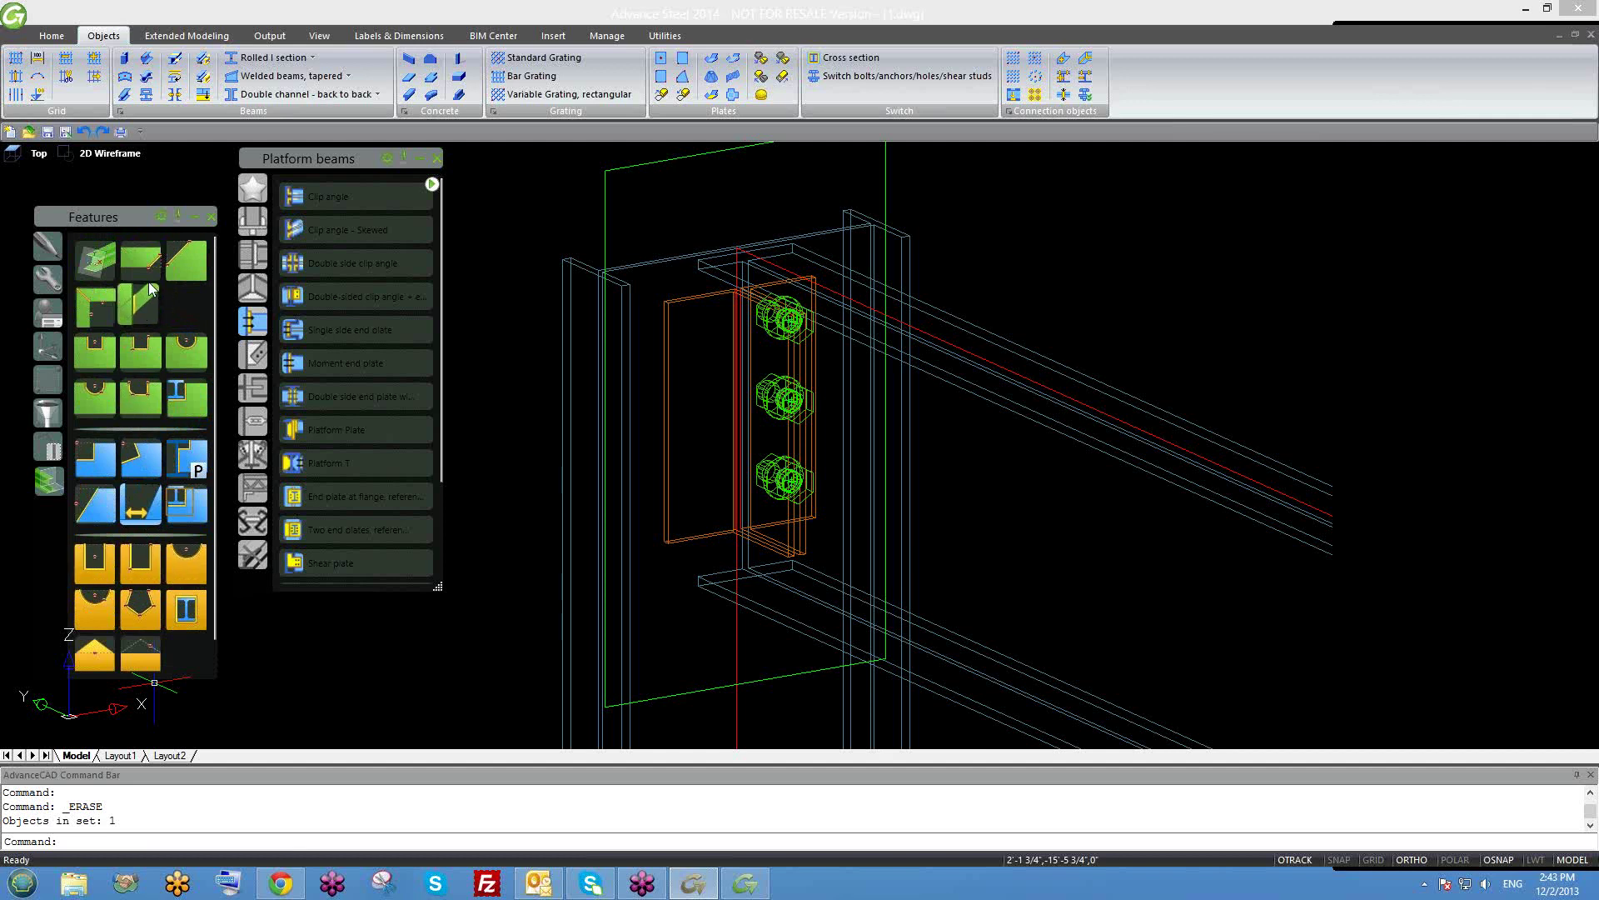
click(152, 265)
scroll(666, 300, up, 4)
click(673, 352)
scroll(673, 352, down, 3)
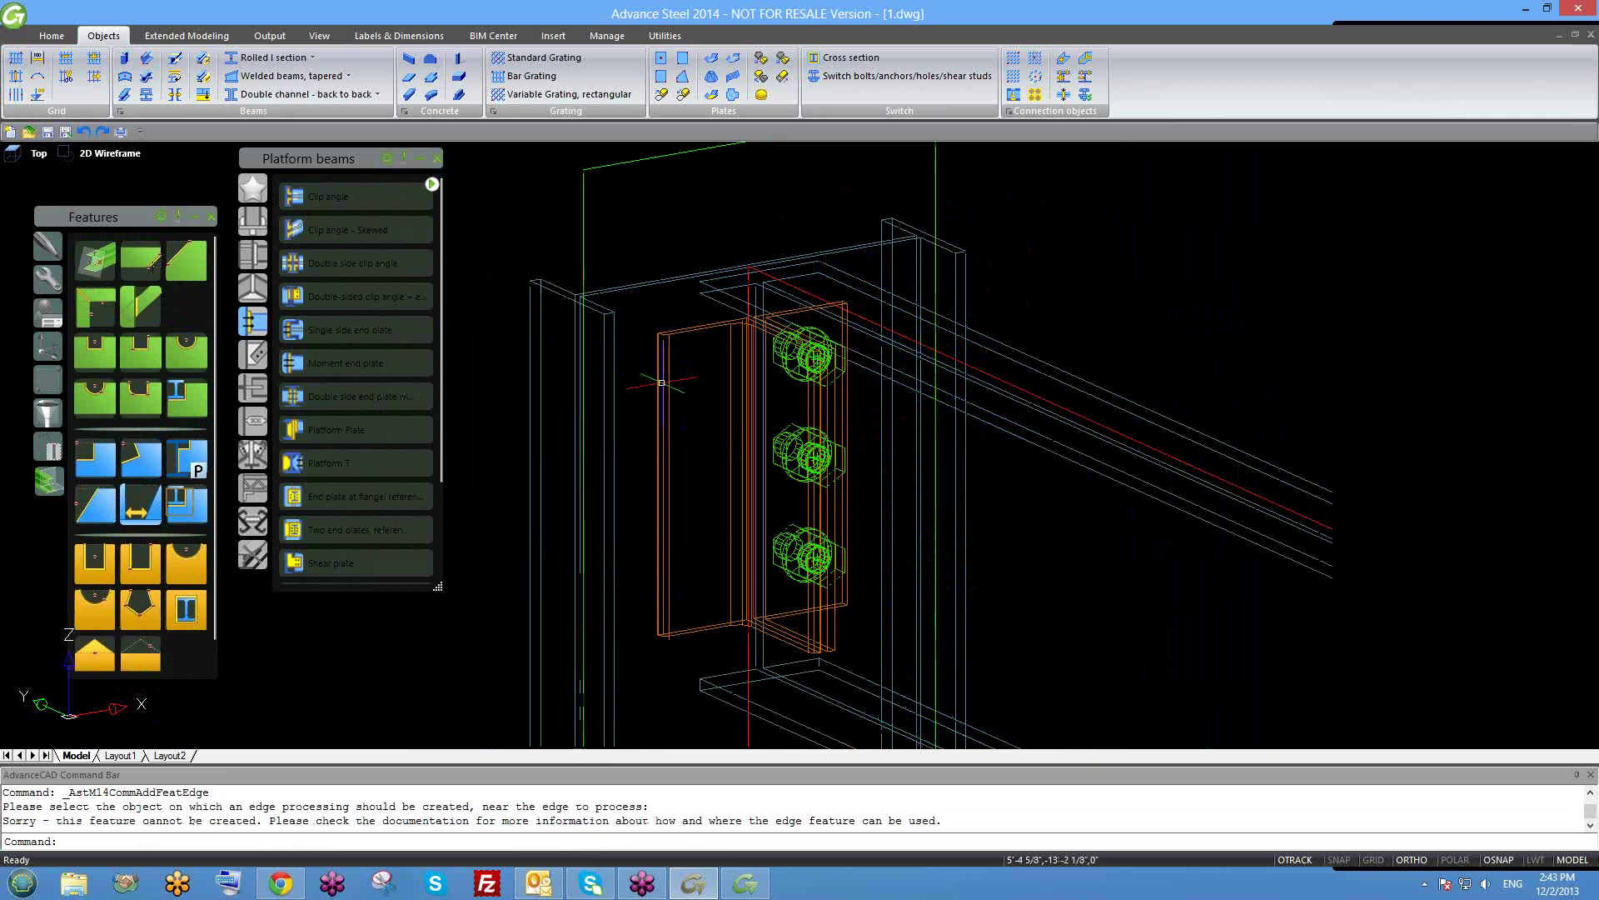
Try to add a plate corner feature at the upper outer corner of the clip angle's unbolted leg.
scroll(651, 324, up, 2)
scroll(650, 325, up, 2)
click(186, 260)
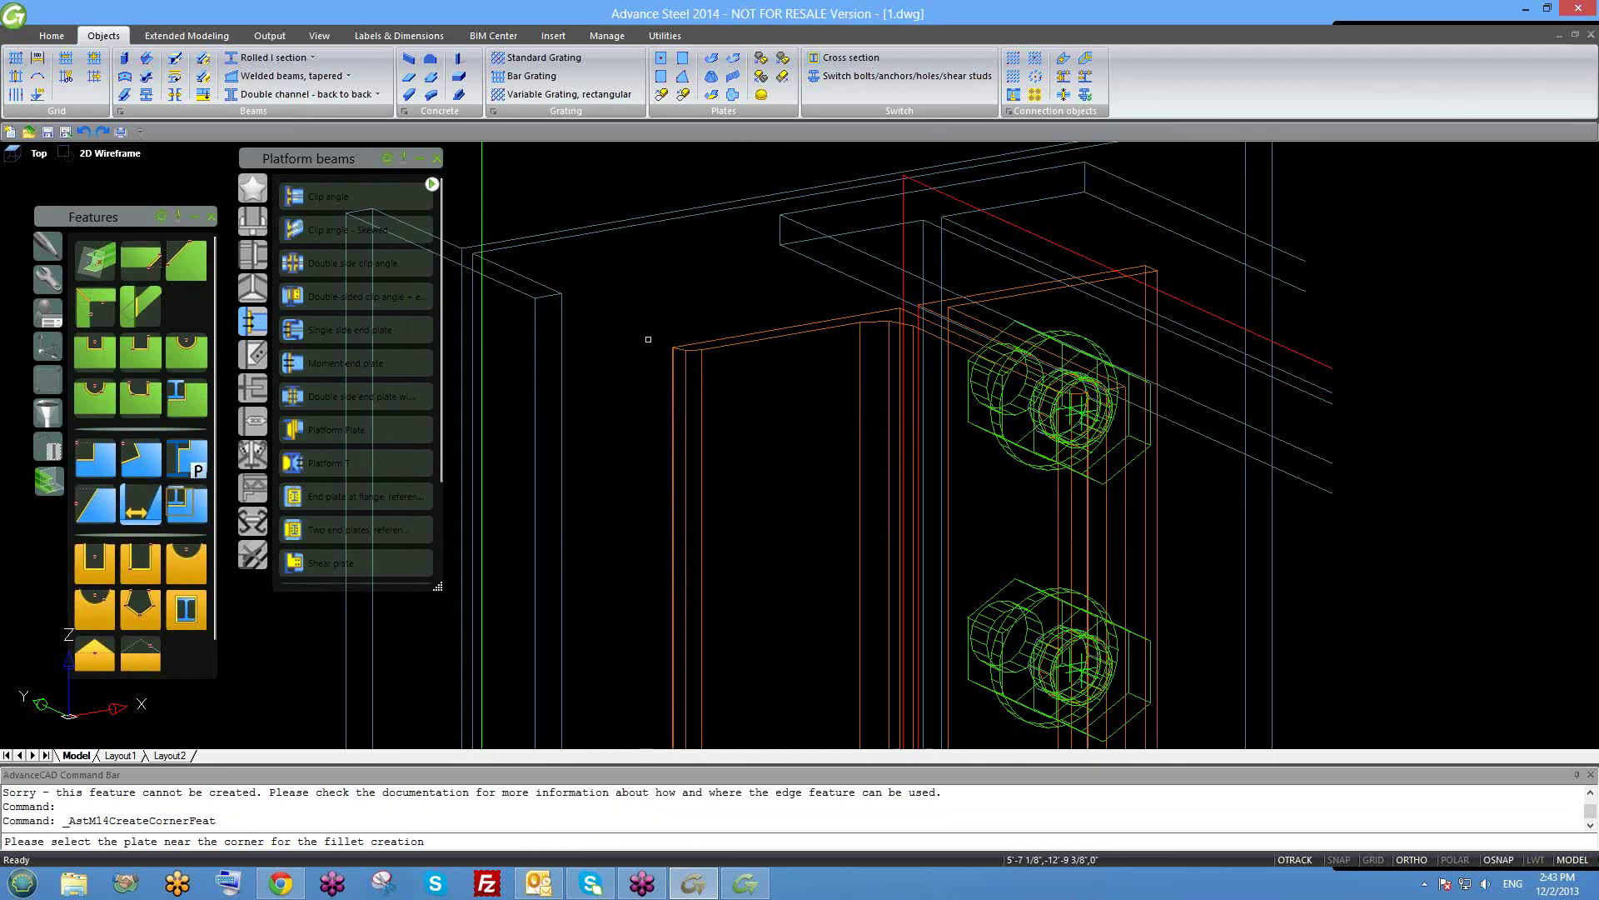
click(584, 351)
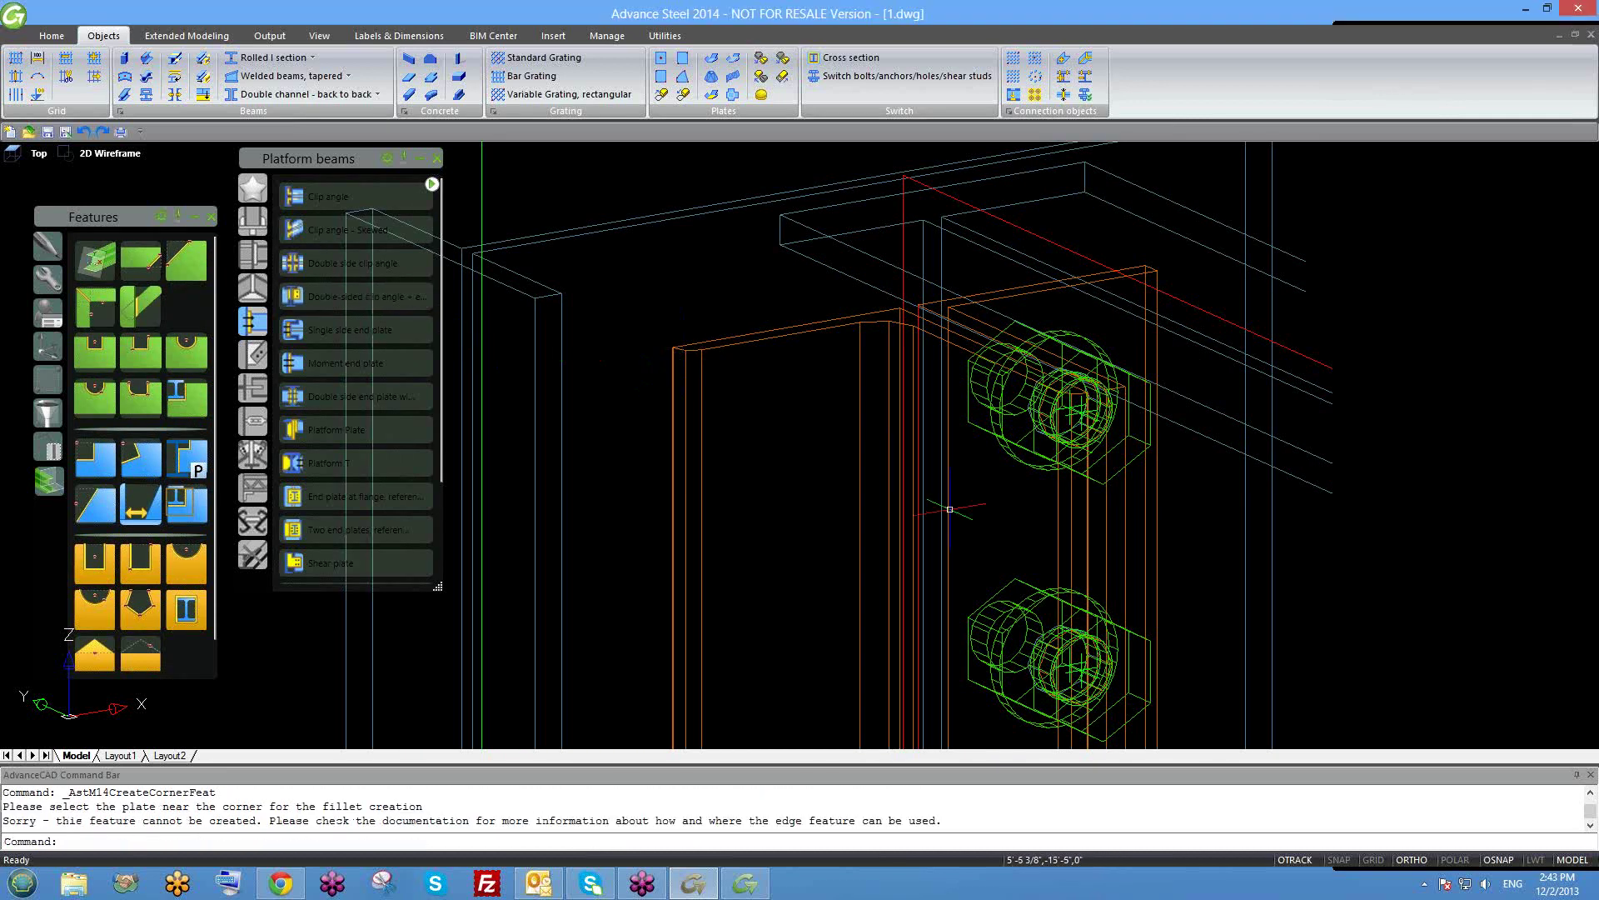
Undo the last operation and retry the plate corner feature at the upper outer corner of the clip angle's unbolted leg.
key(ctrl+z)
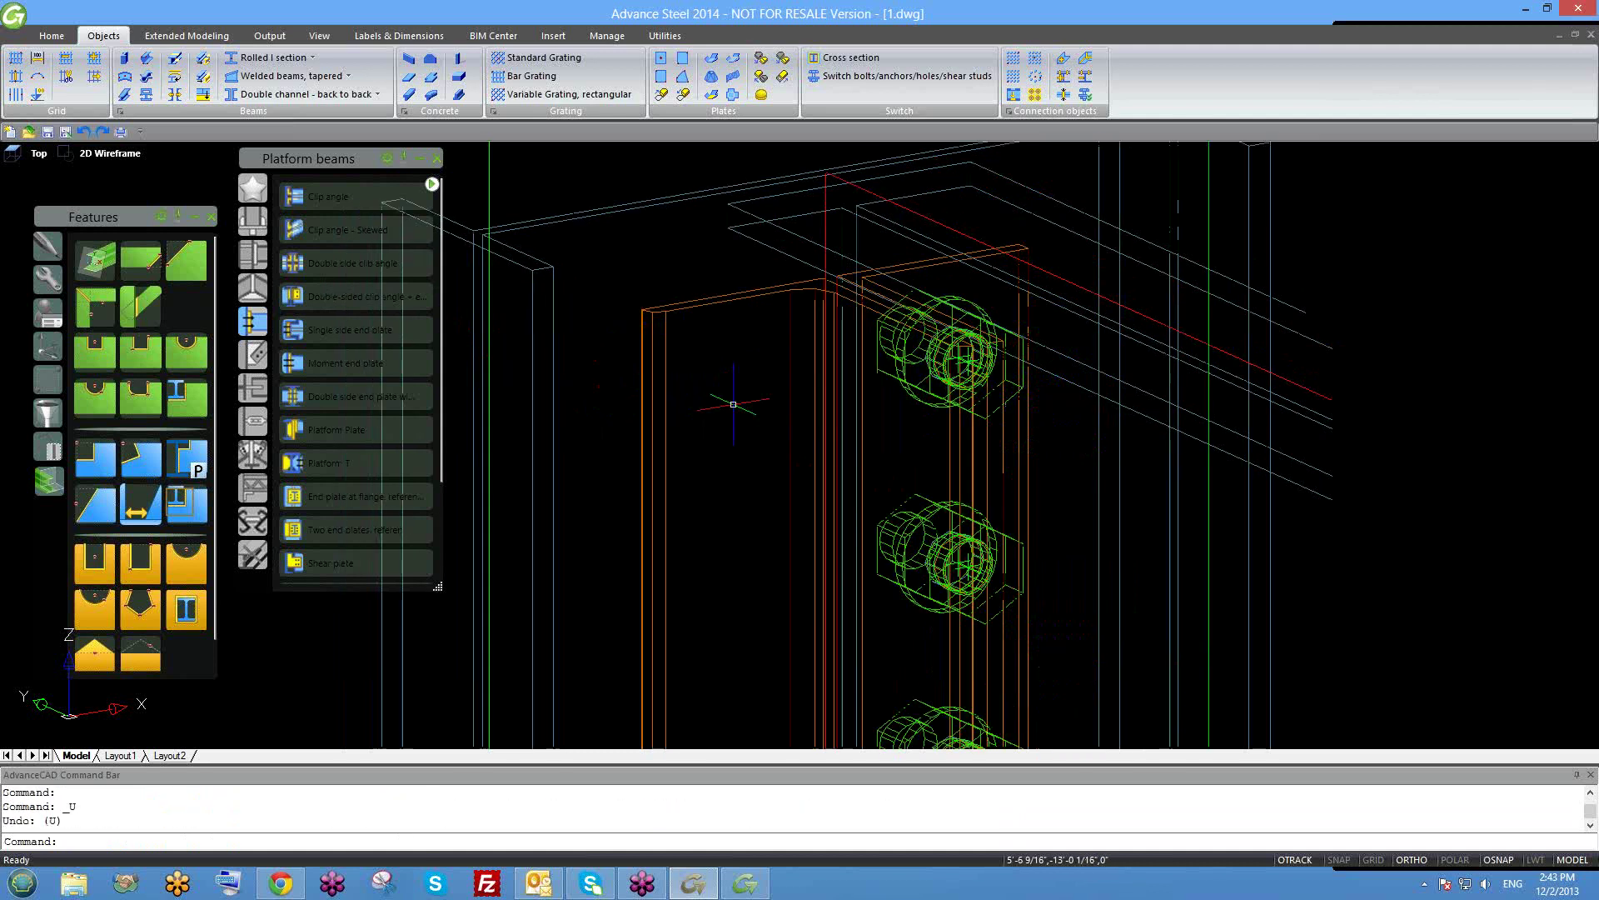
scroll(658, 302, up, 2)
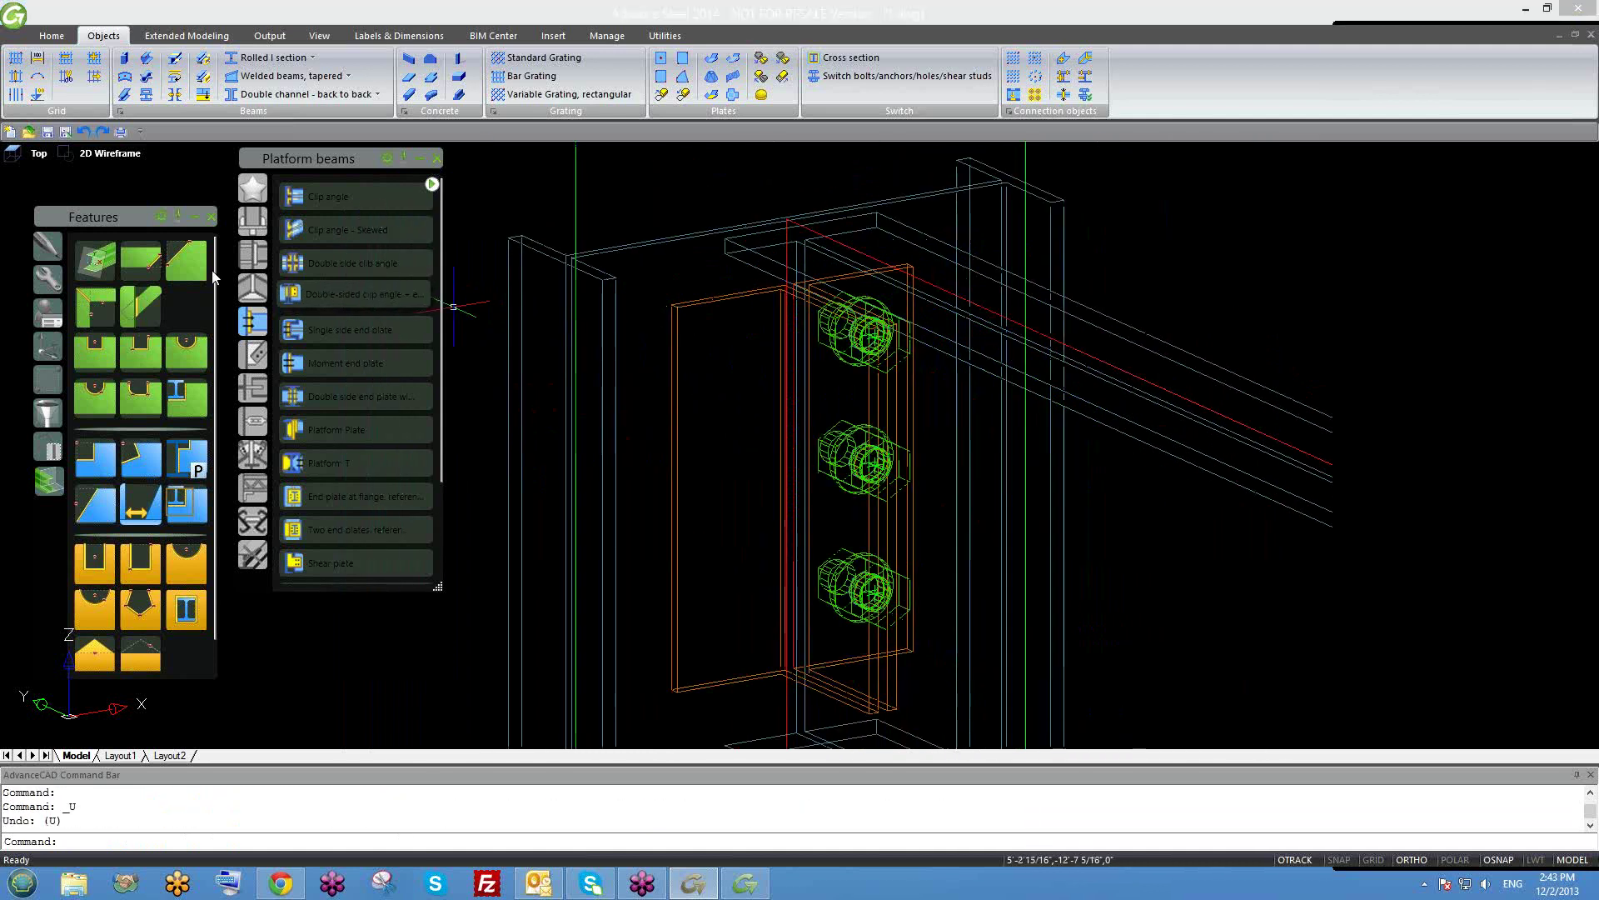
click(189, 262)
scroll(702, 319, up, 3)
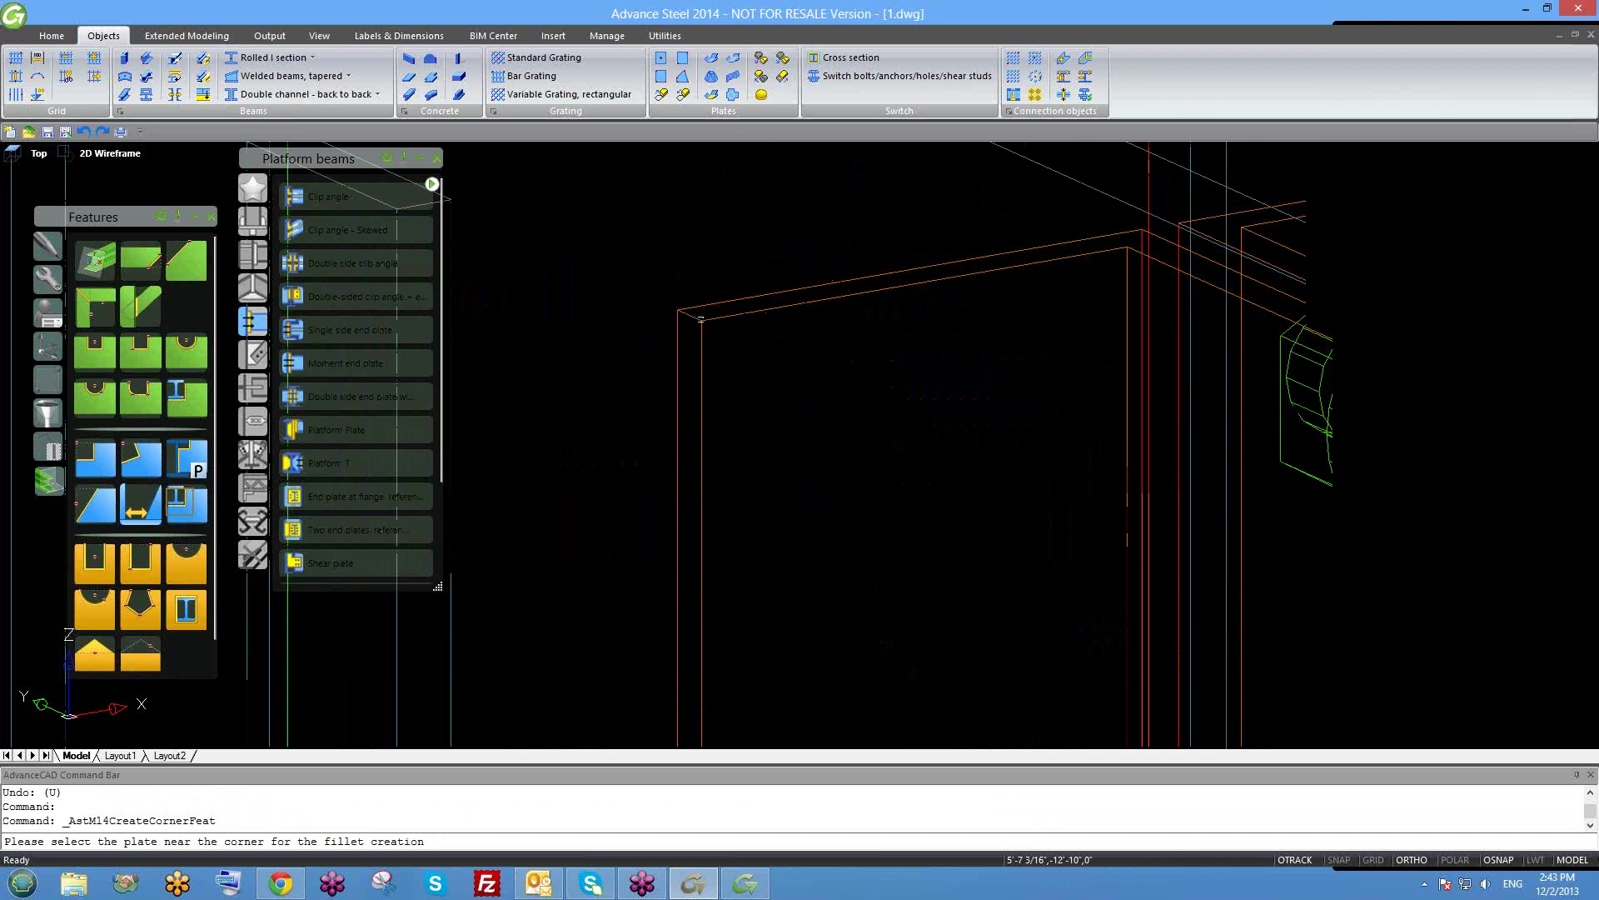
click(702, 319)
scroll(725, 351, down, 3)
scroll(726, 351, up, 2)
mouse_move(750, 397)
shift+middle_down()
mouse_move(771, 400)
mouse_move(743, 379)
shift+middle_up()
scroll(733, 350, down, 3)
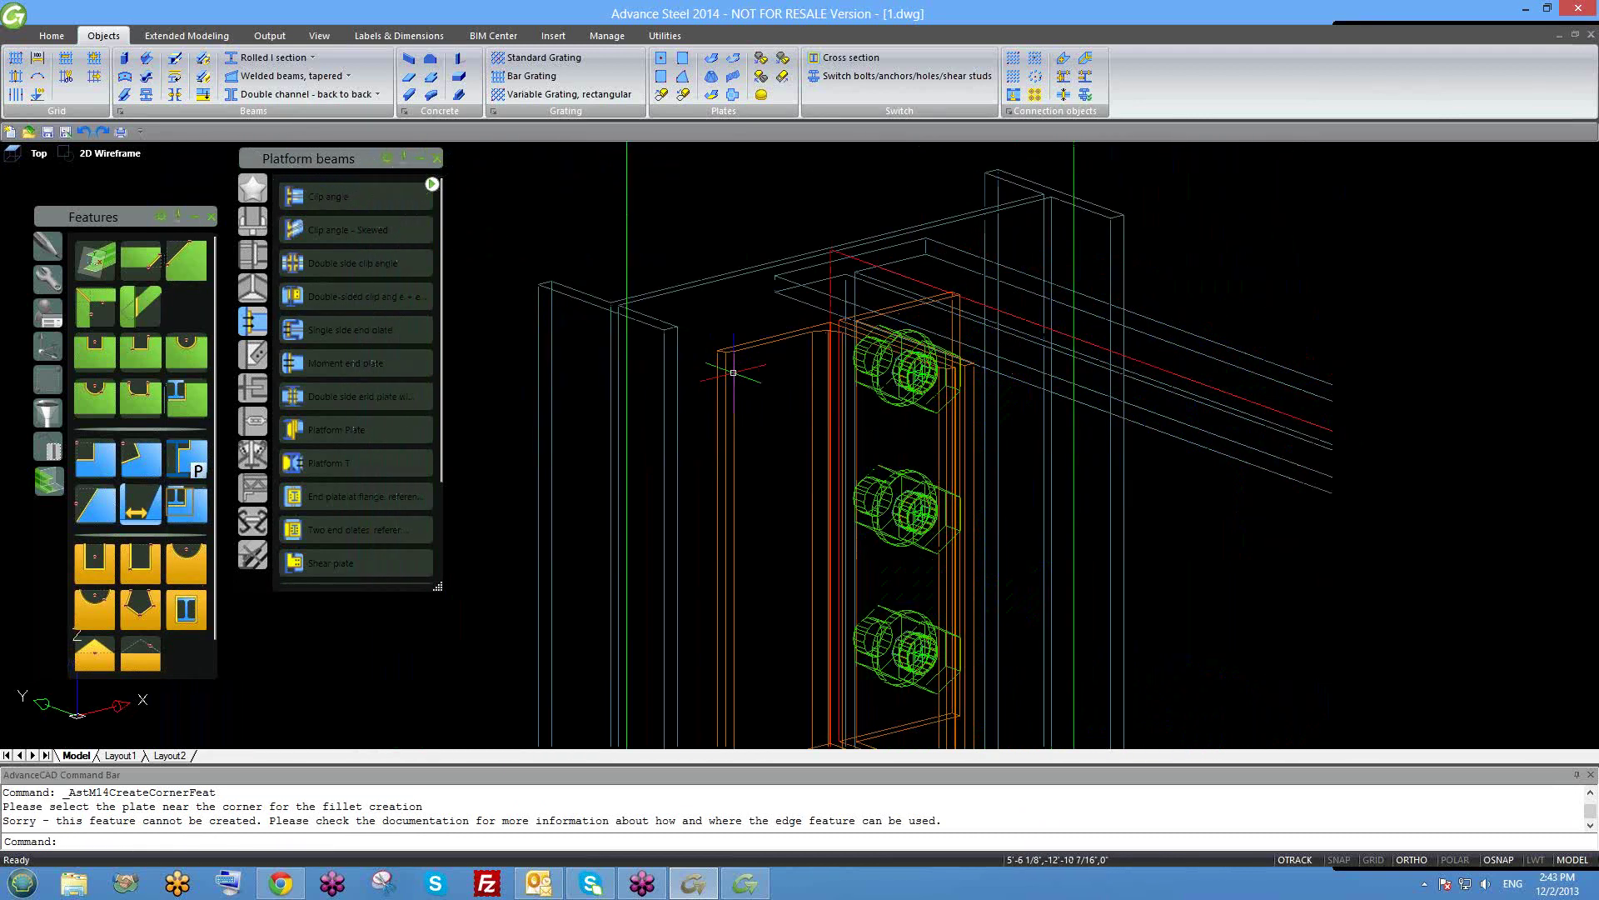
scroll(735, 370, down, 2)
shift+middle_drag(740, 374, 738, 441)
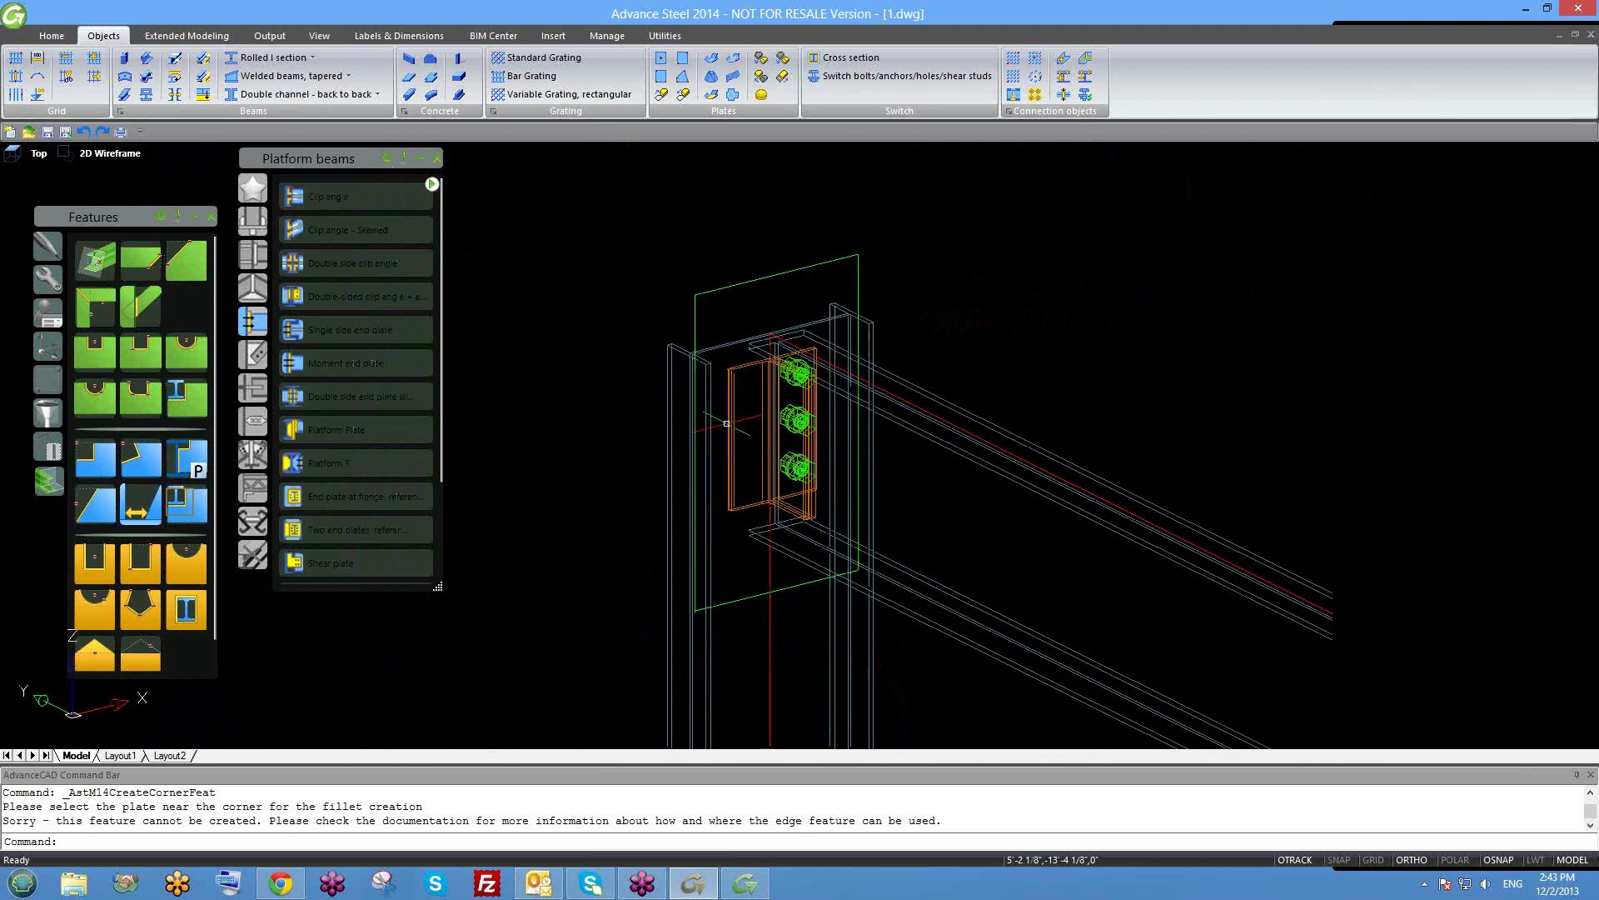
Examine the two intersecting beams beyond the column's clip angle connection.
scroll(735, 396, down, 3)
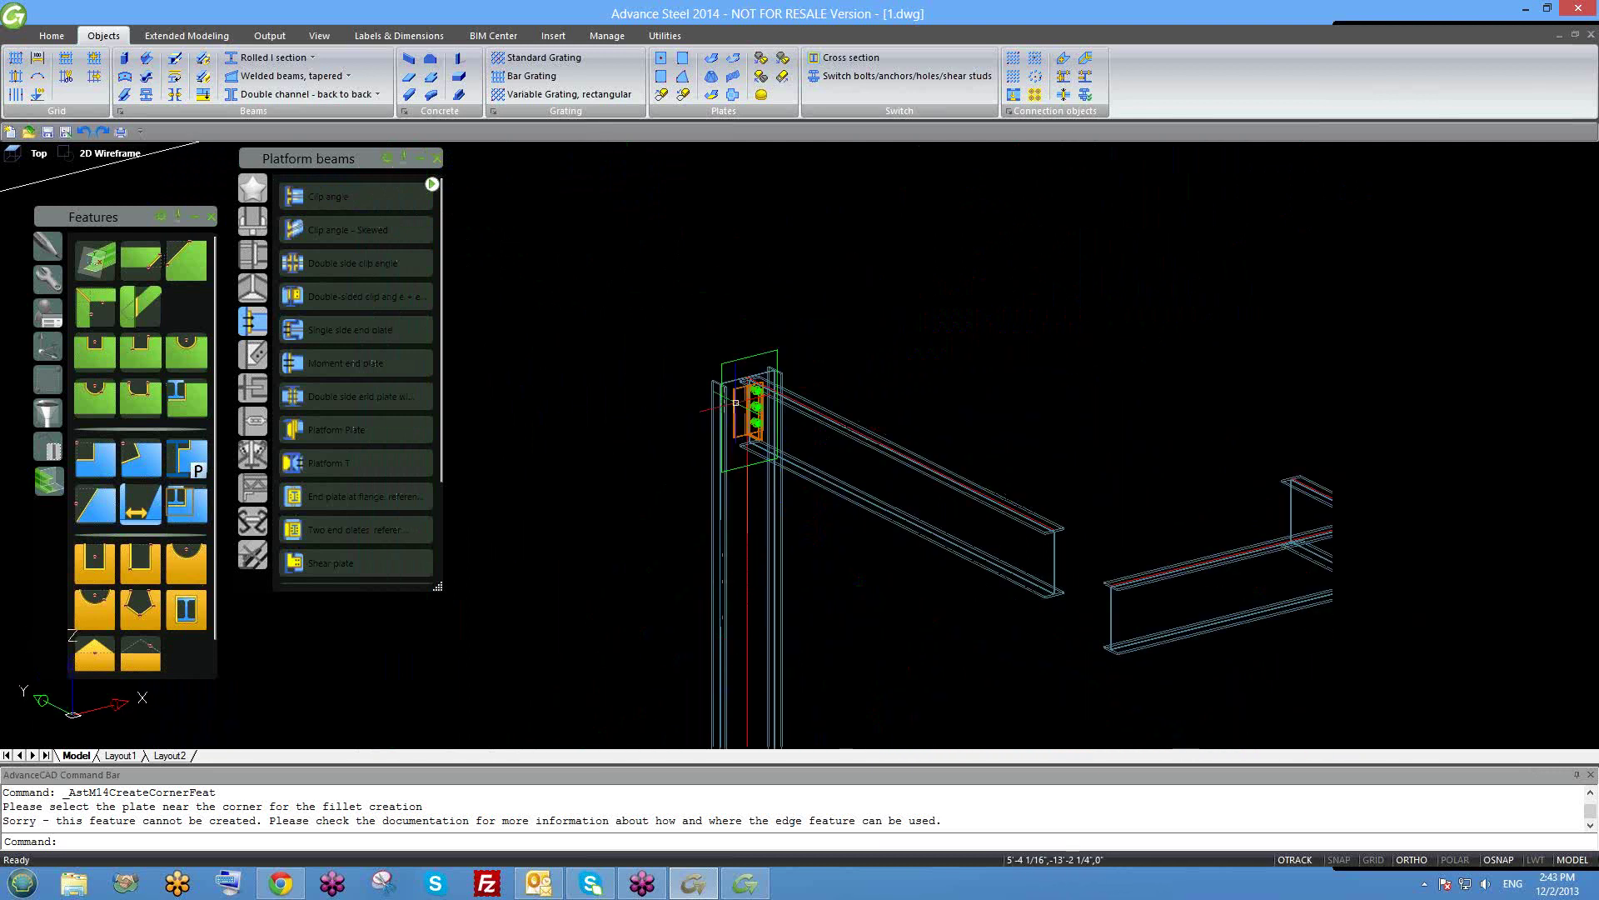
scroll(754, 441, down, 2)
scroll(1065, 494, up, 3)
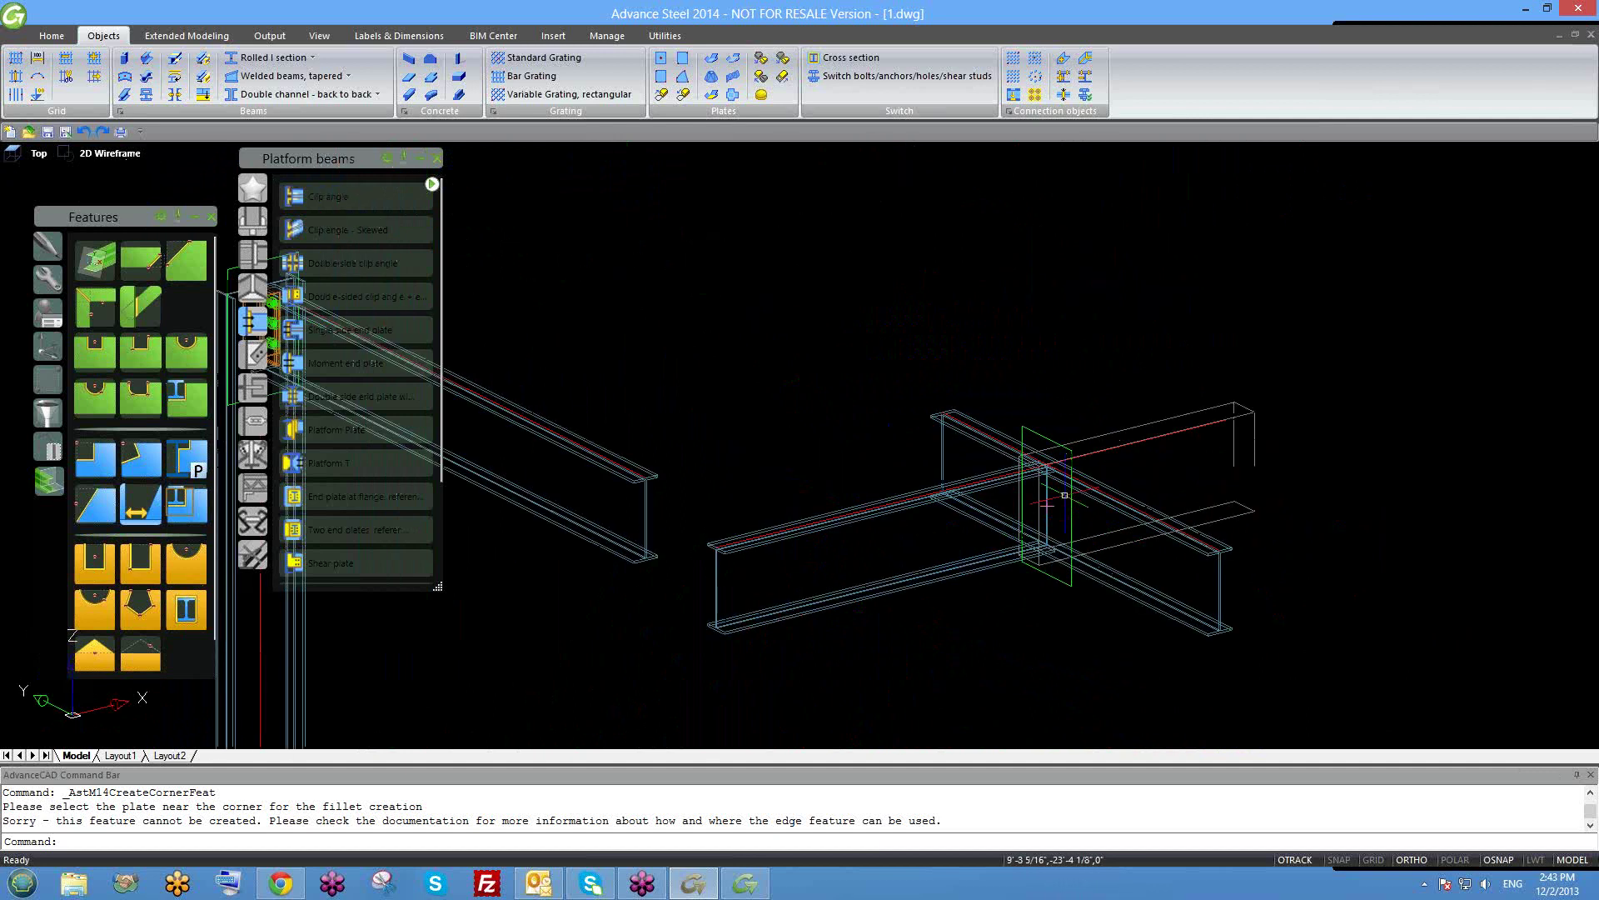
Examine the web saw cut where the two I-beams cross, including its green joint frame and the outline of the removed beam portion.
scroll(1058, 509, up, 2)
scroll(1100, 552, down, 3)
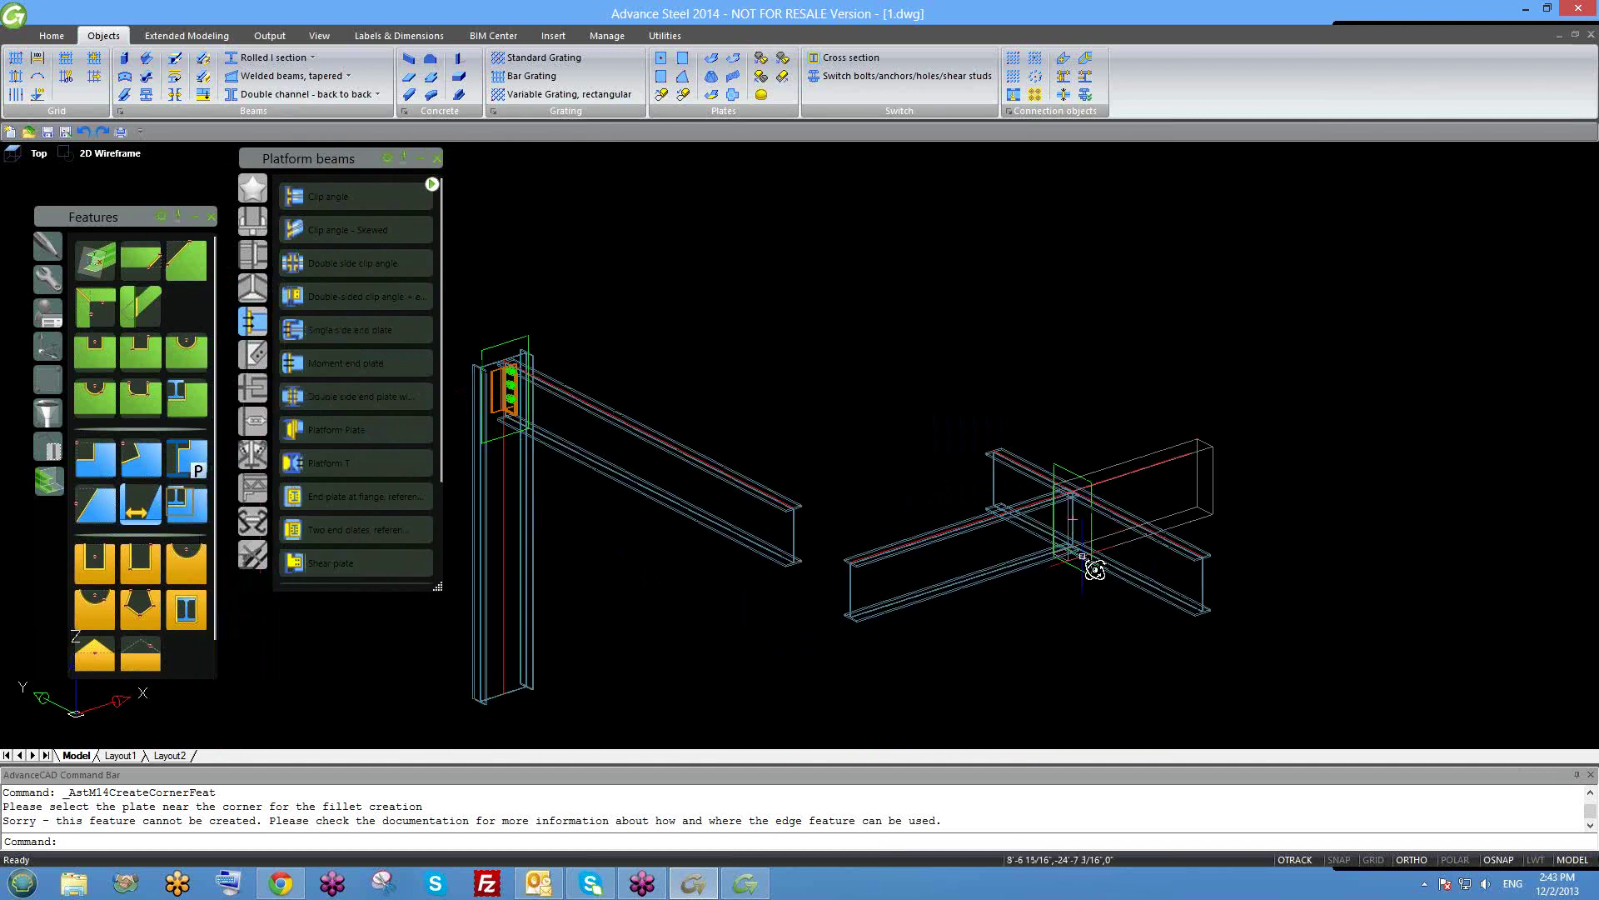
scroll(1089, 536, up, 1)
scroll(1091, 541, up, 3)
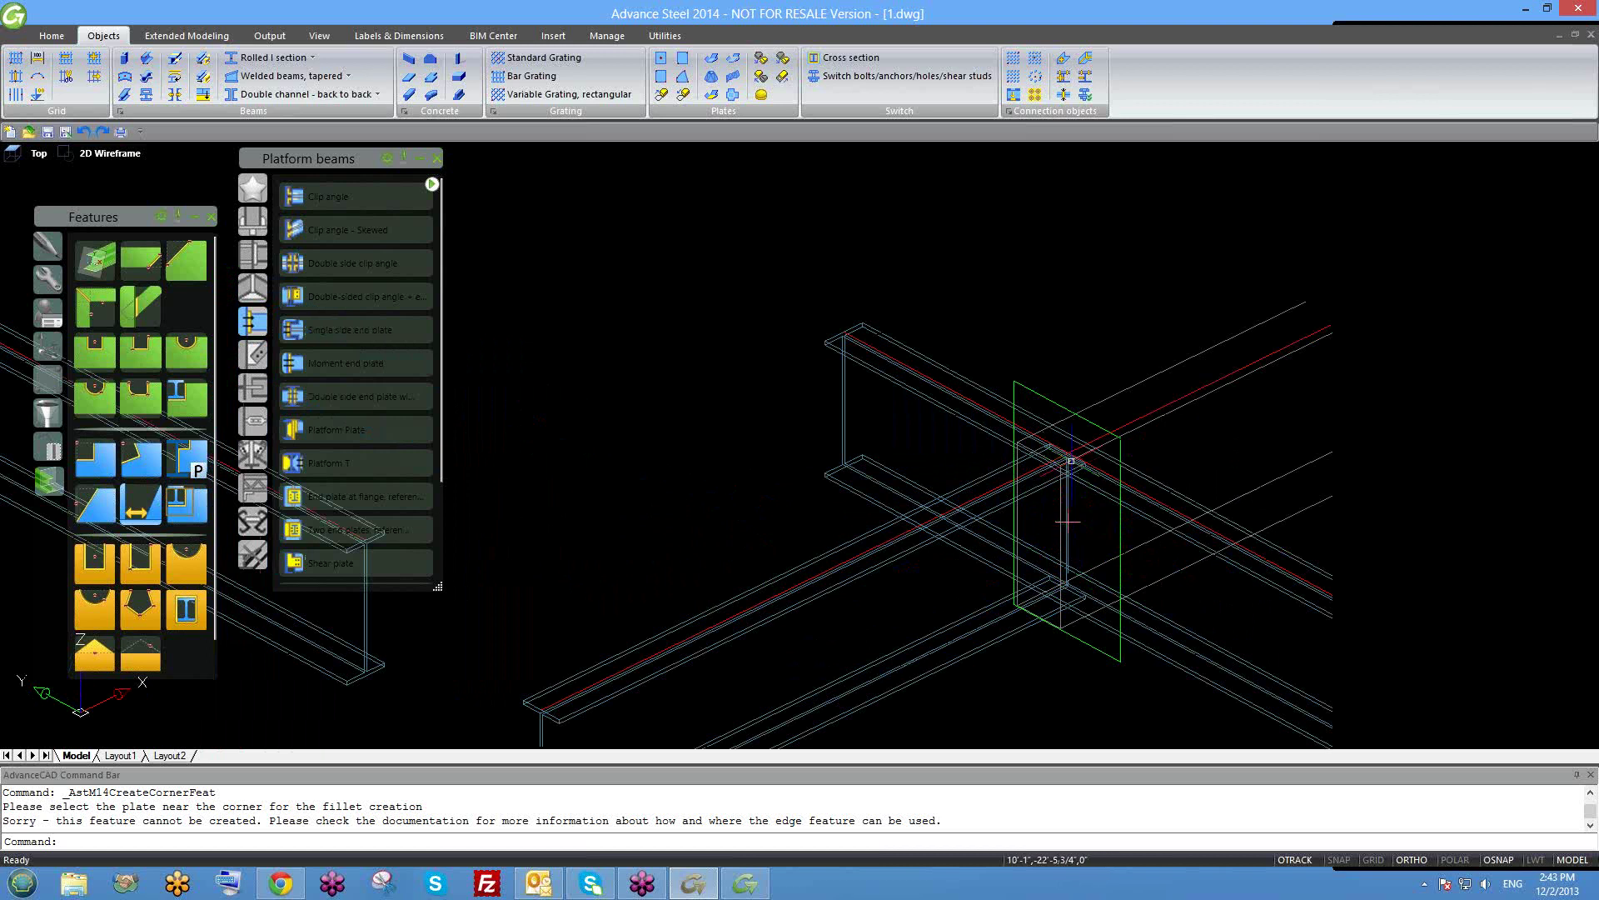
scroll(1062, 408, up, 2)
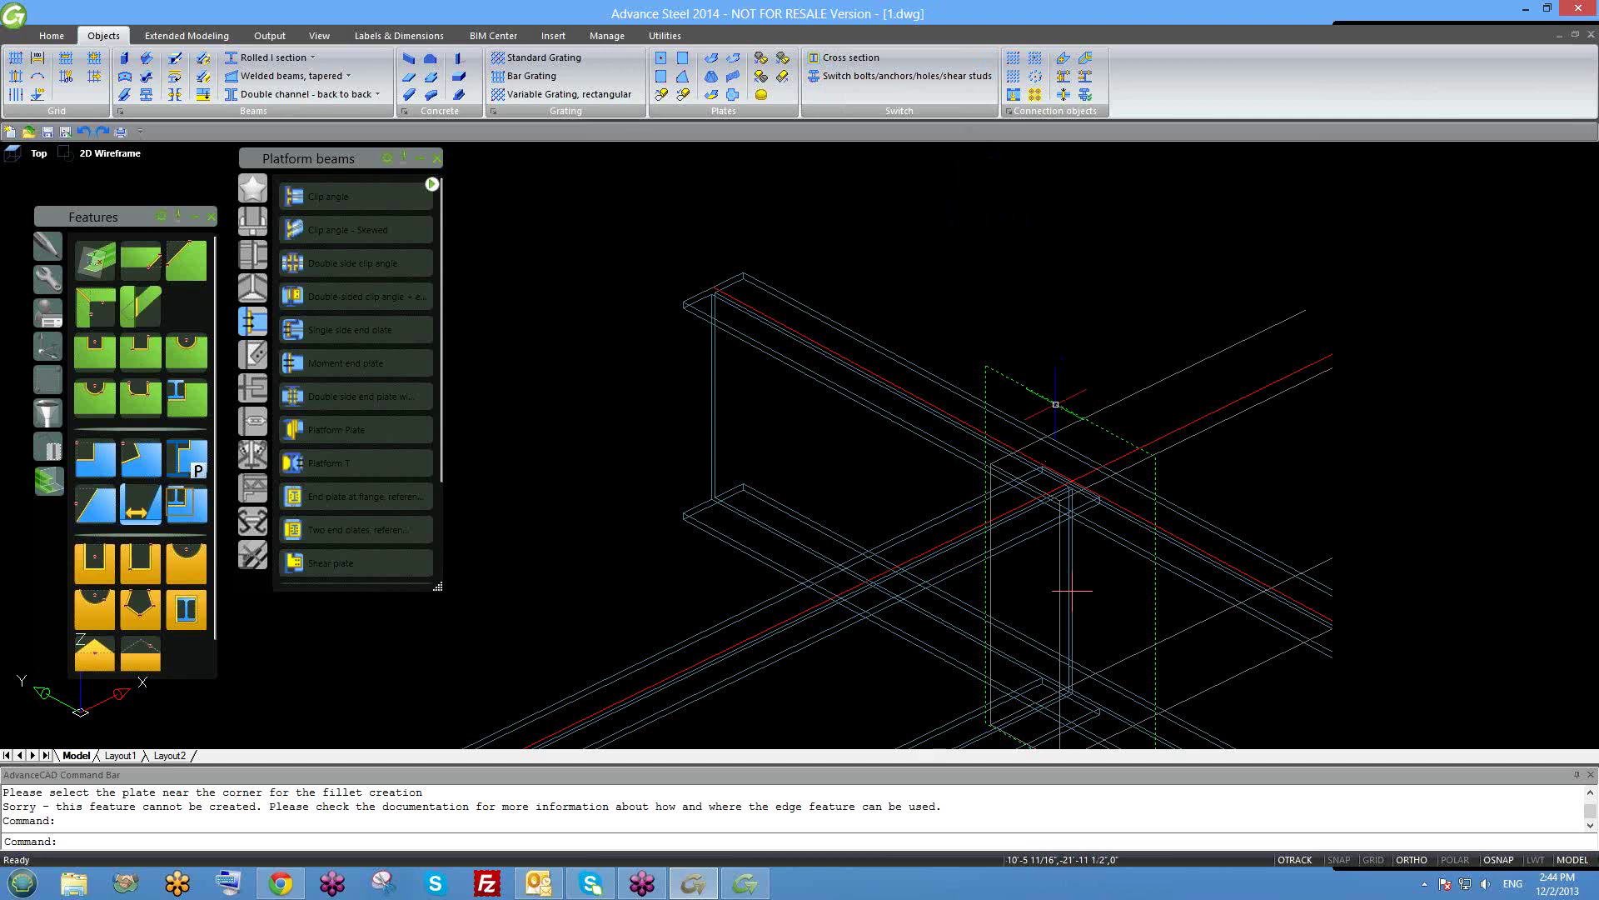
scroll(1056, 404, down, 3)
key(Escape)
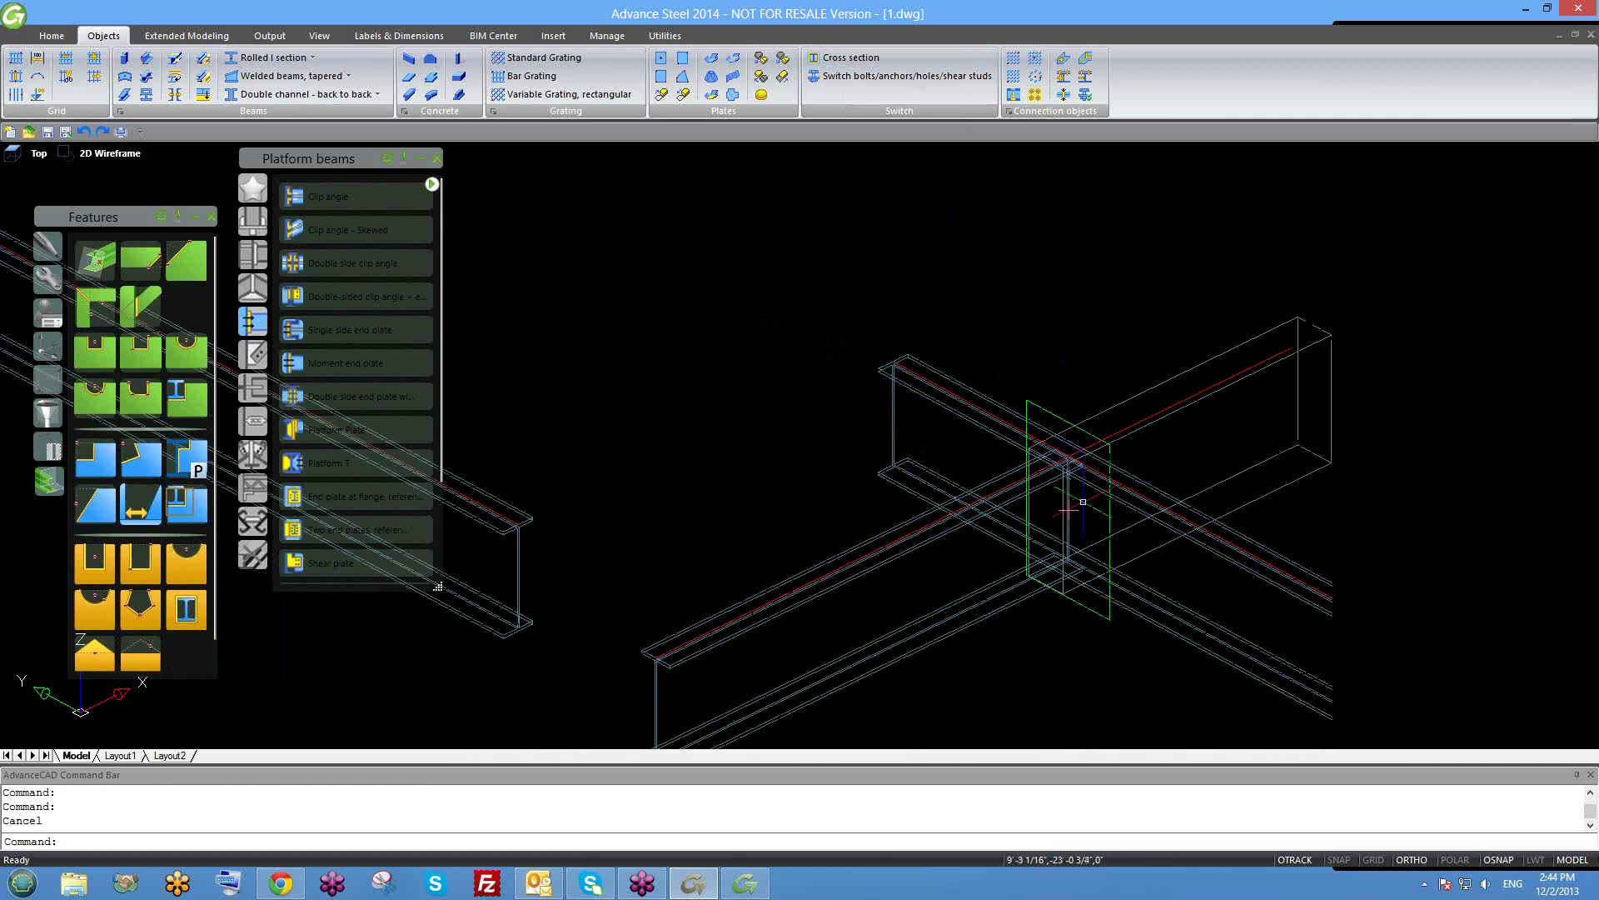
scroll(1082, 502, up, 2)
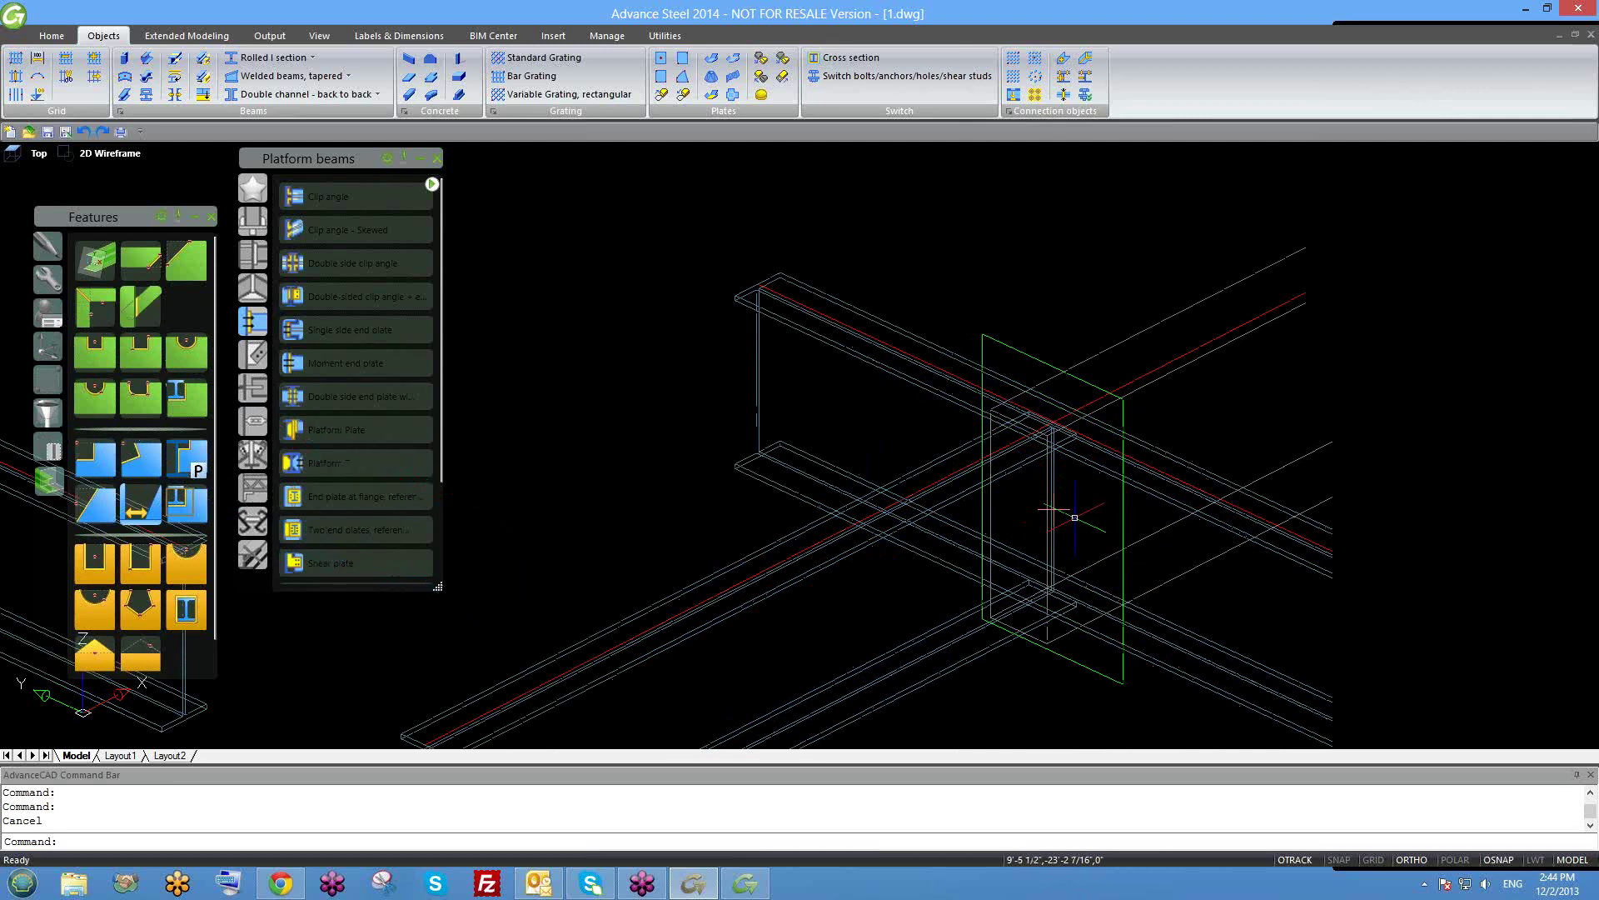
scroll(1053, 508, down, 2)
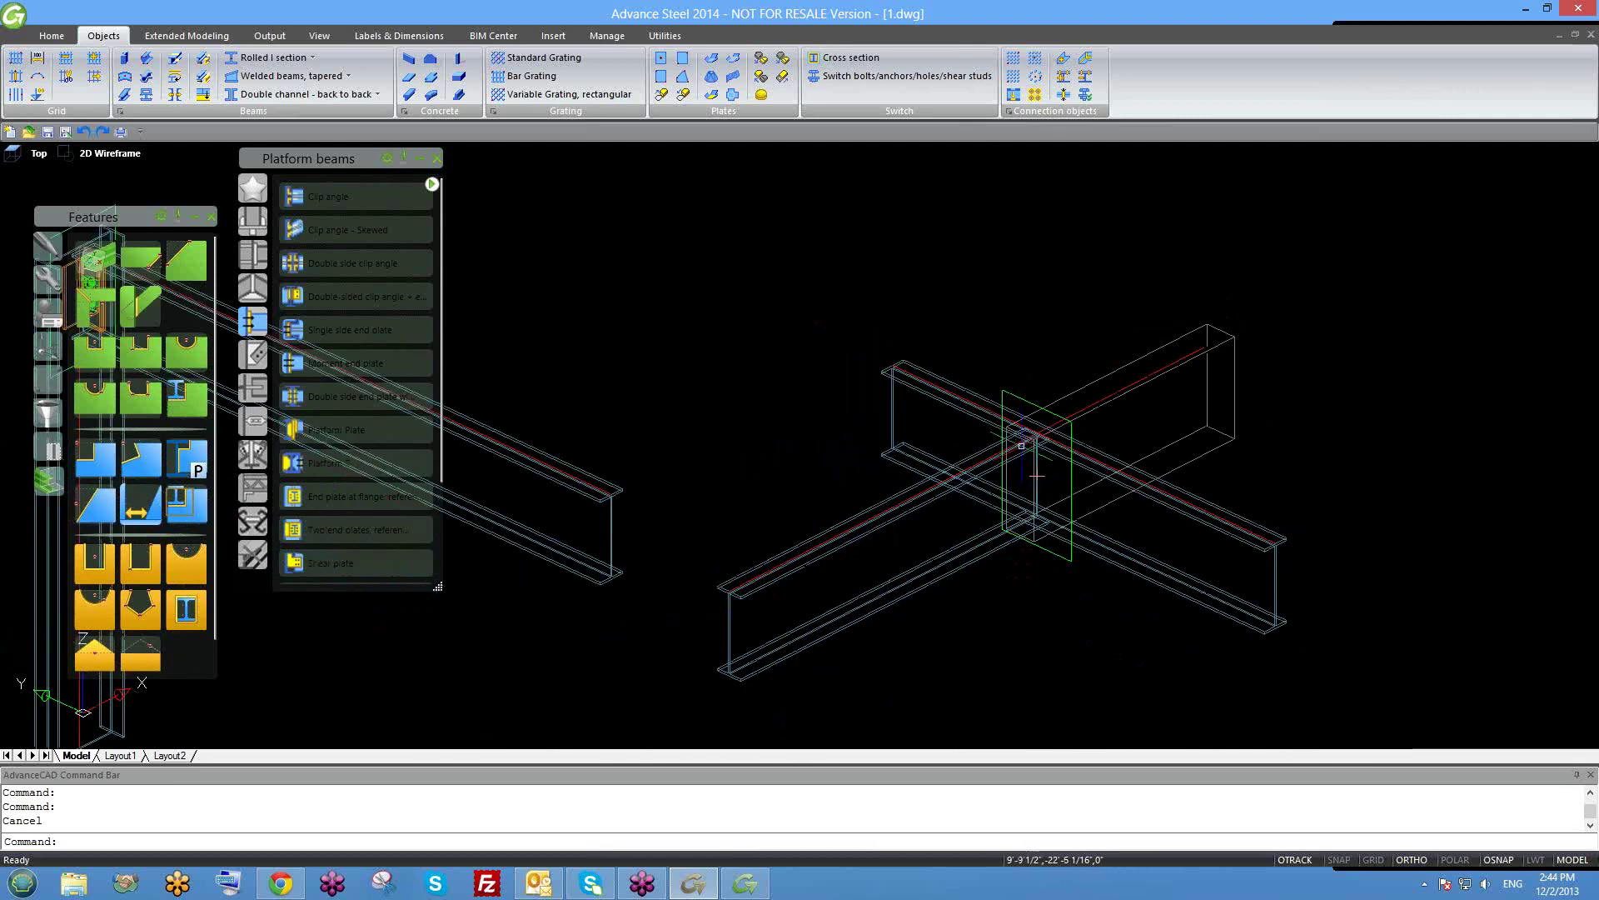
scroll(1075, 404, up, 2)
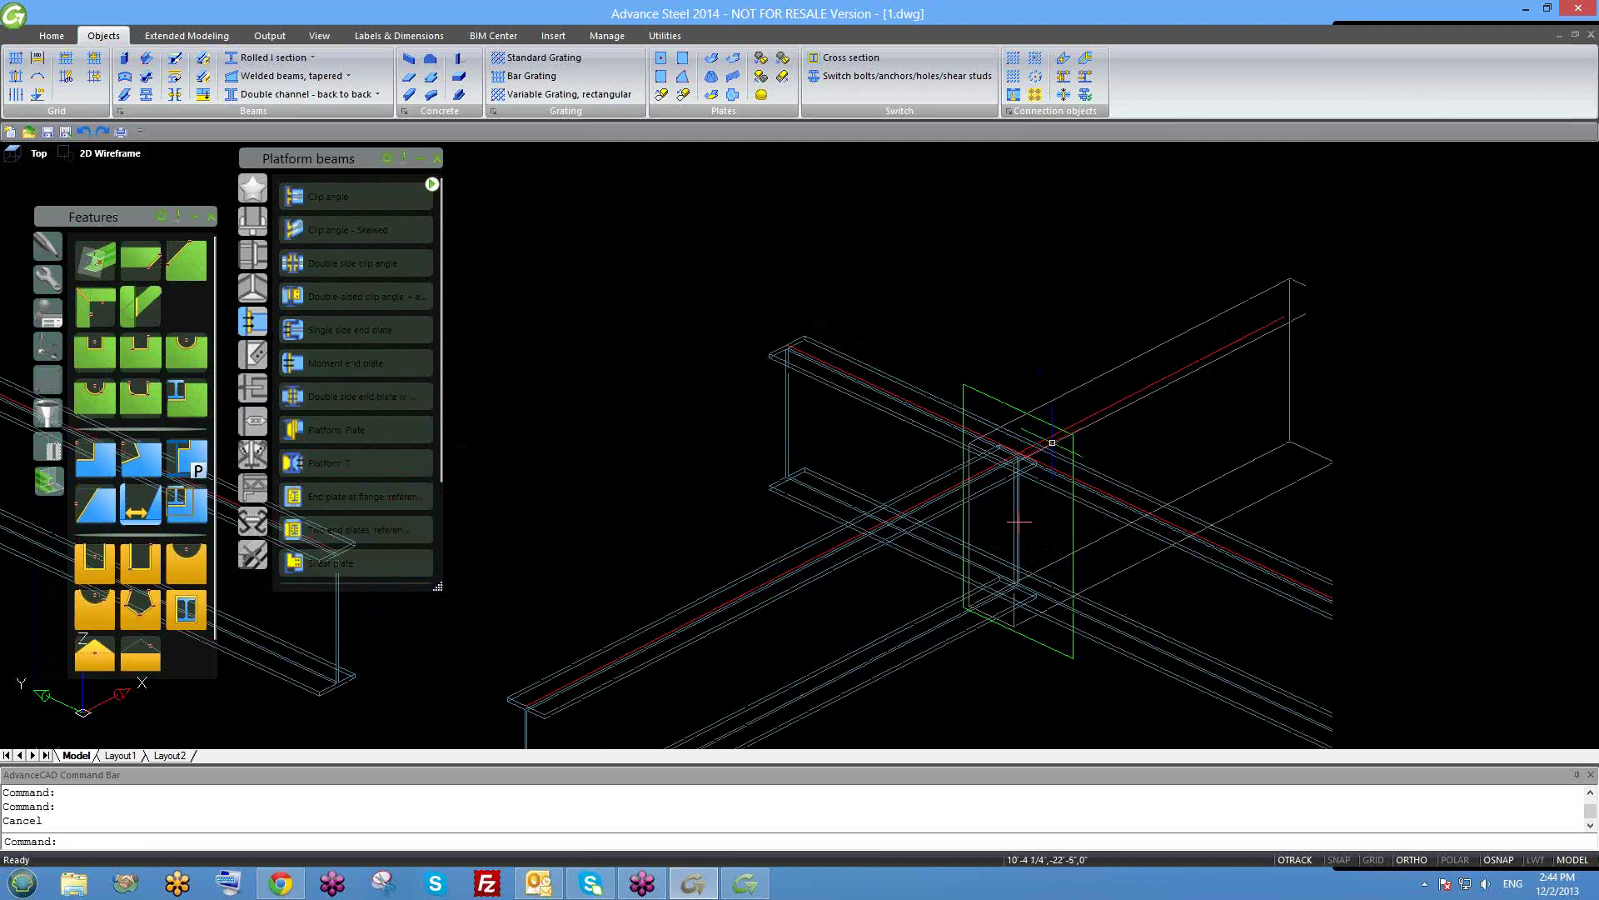
scroll(1052, 442, down, 2)
middle_drag(500, 441, 679, 454)
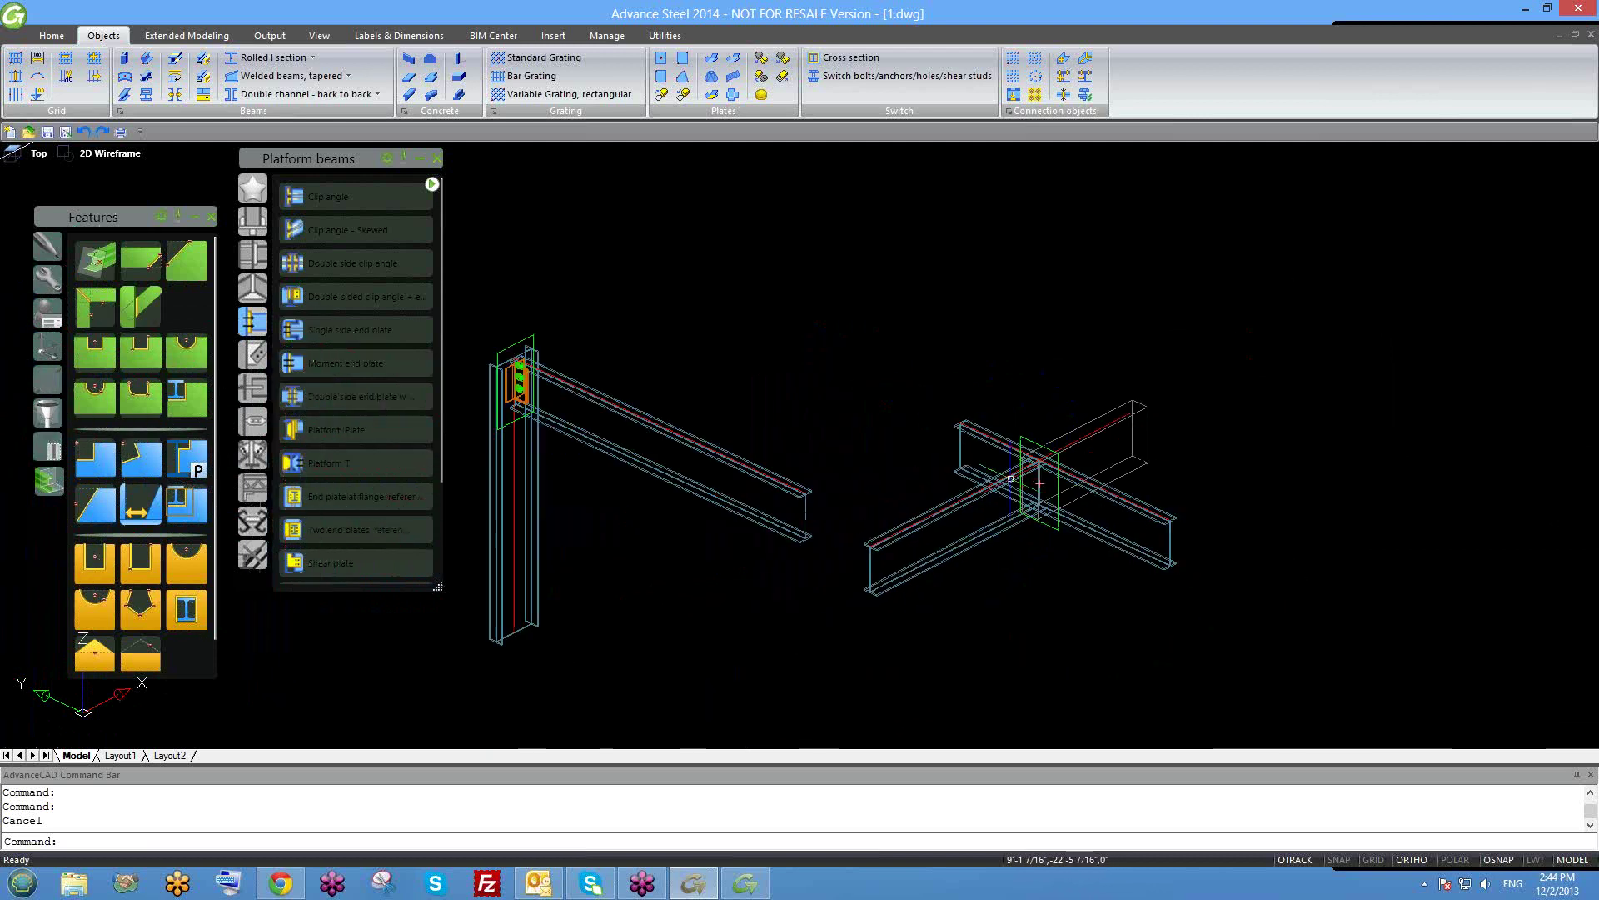
scroll(1099, 454, up, 3)
scroll(1023, 457, down, 1)
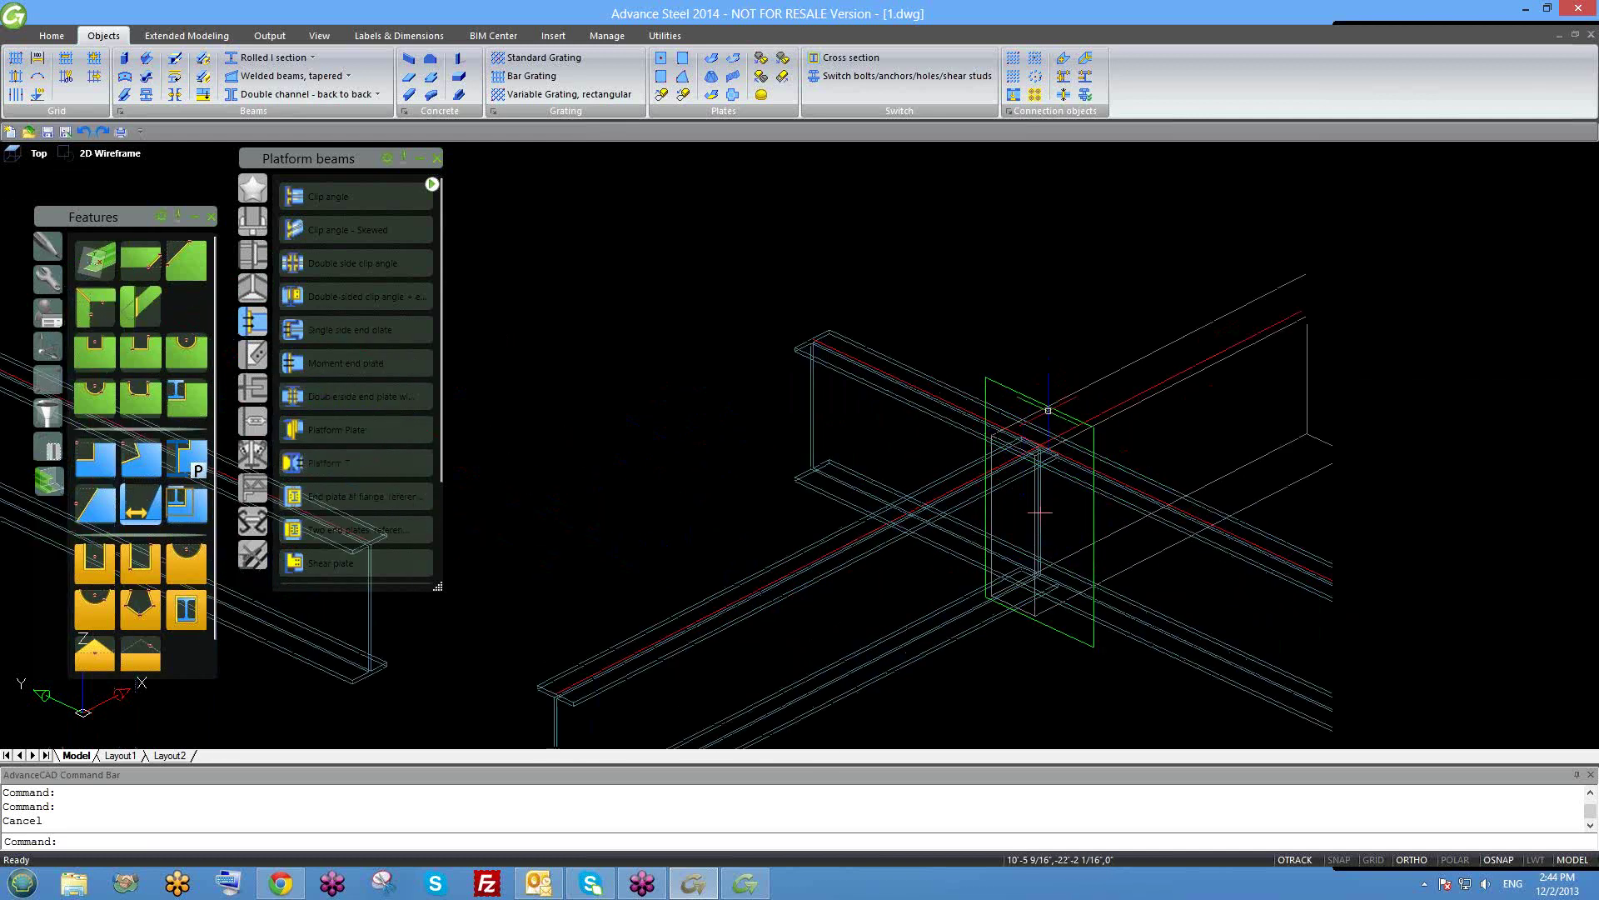
middle_drag(1048, 395, 996, 387)
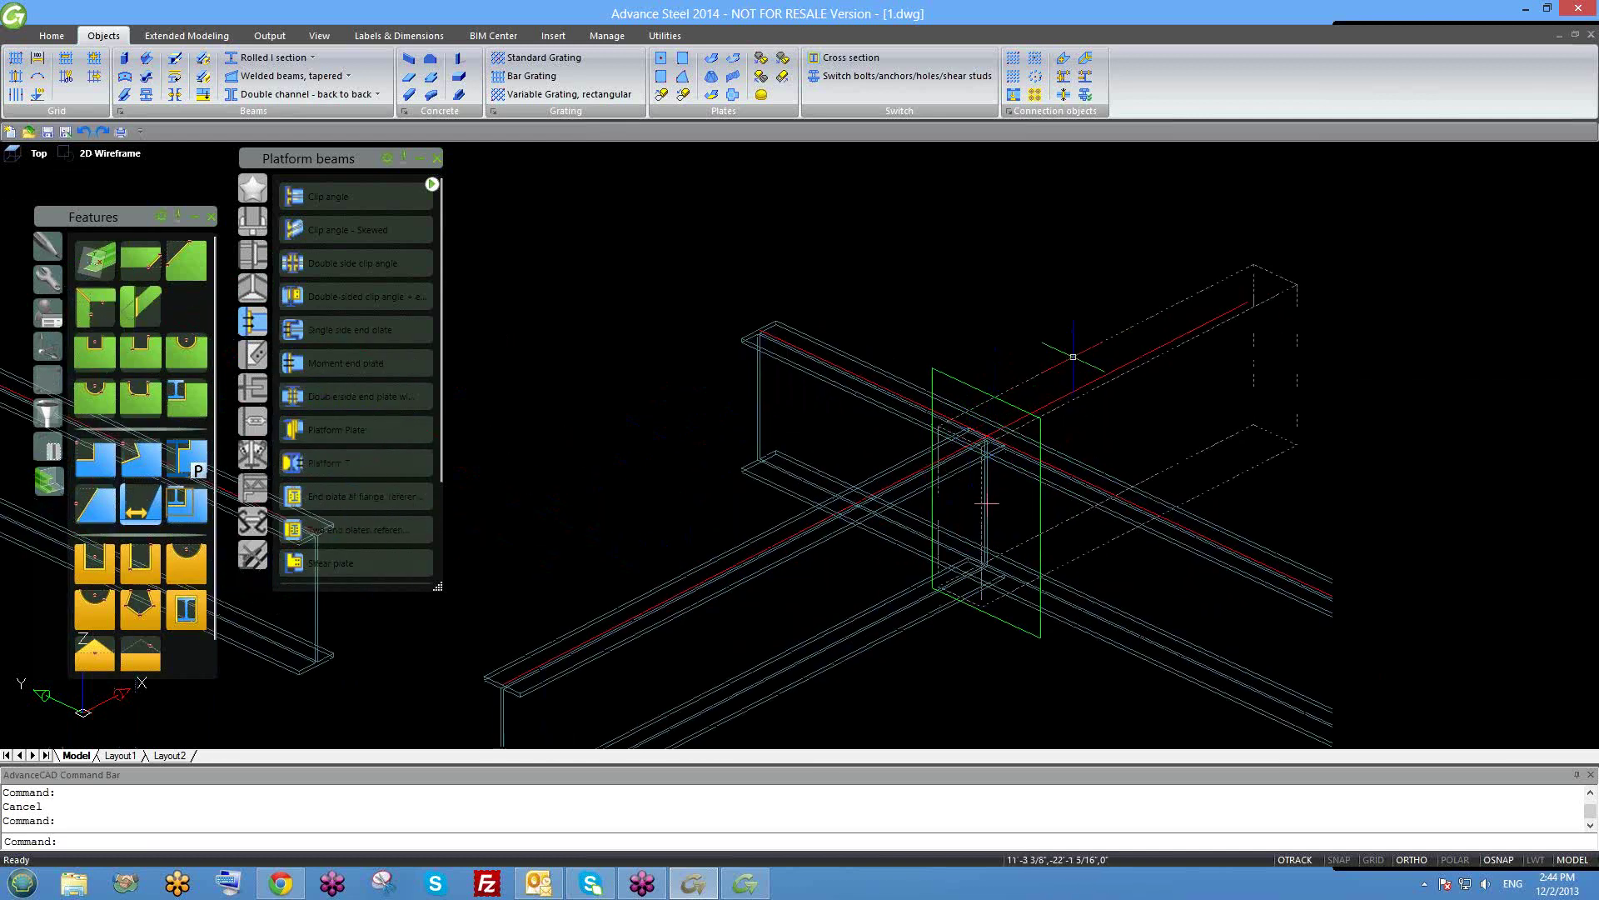
key(Escape)
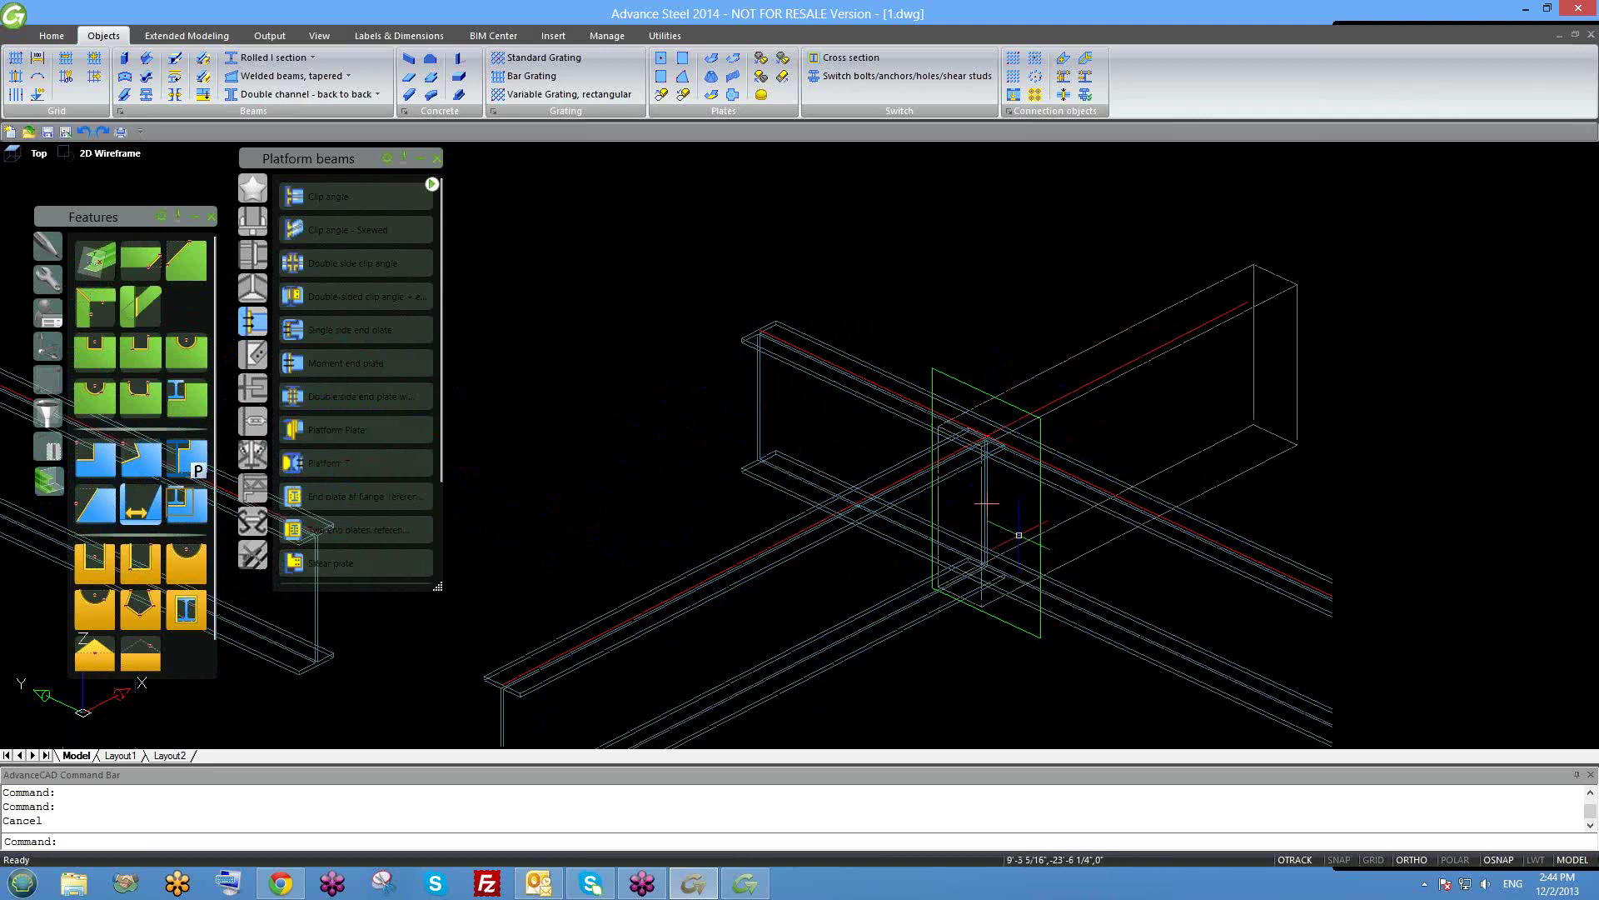
Inspect the Saw cut - Web joint properties of the crossing beams, including the Cut page, and close them.
scroll(1011, 532, up, 3)
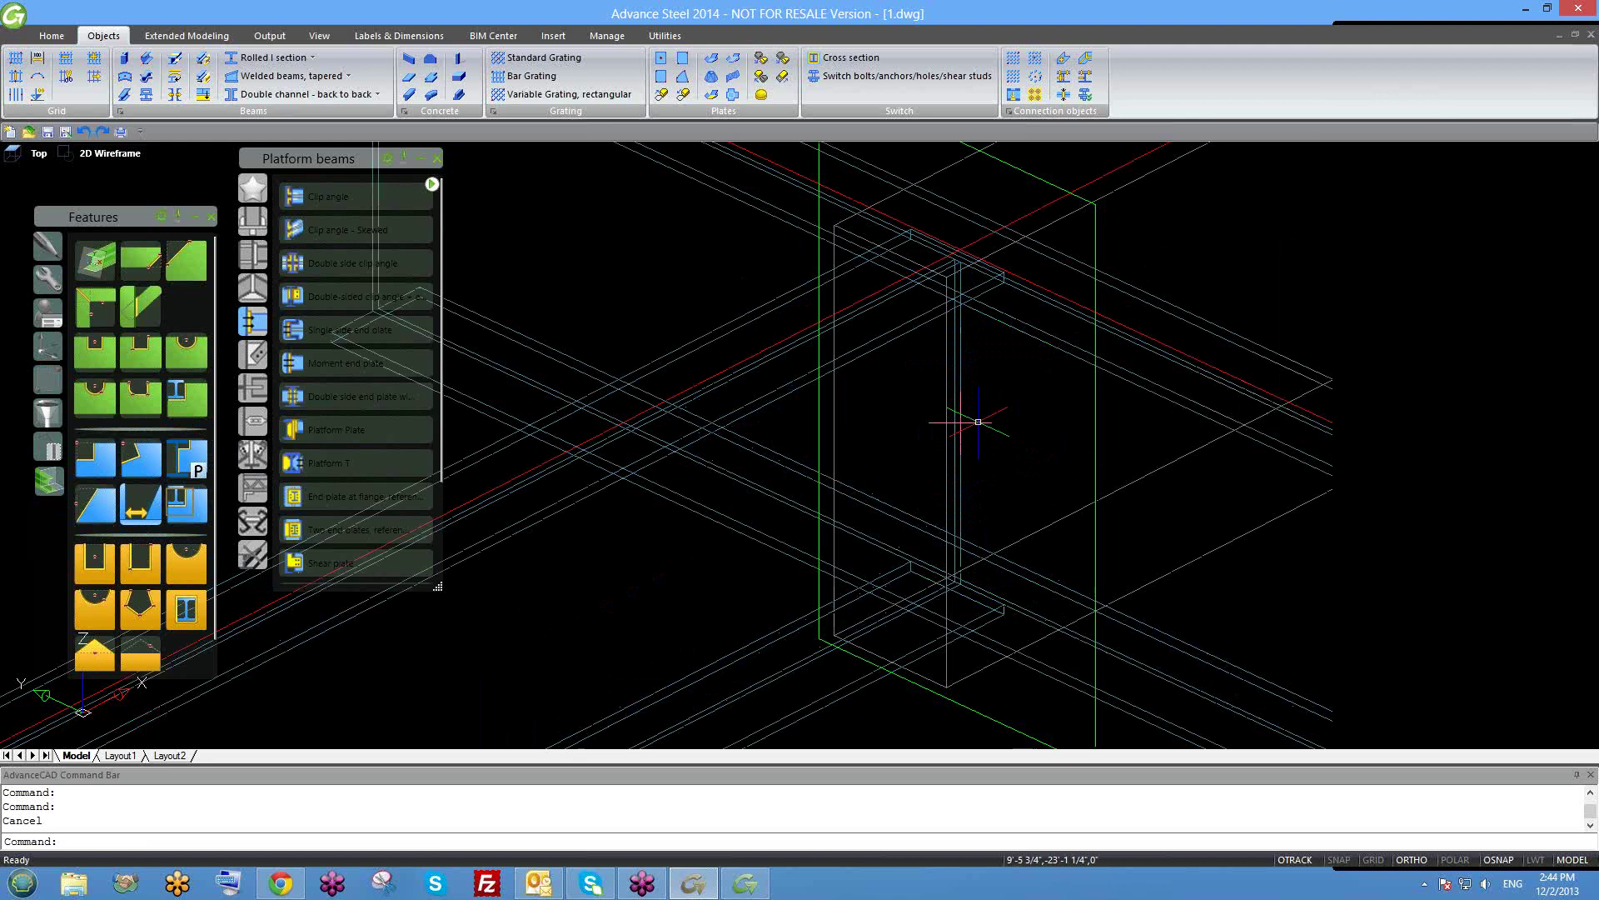
right_click(978, 422)
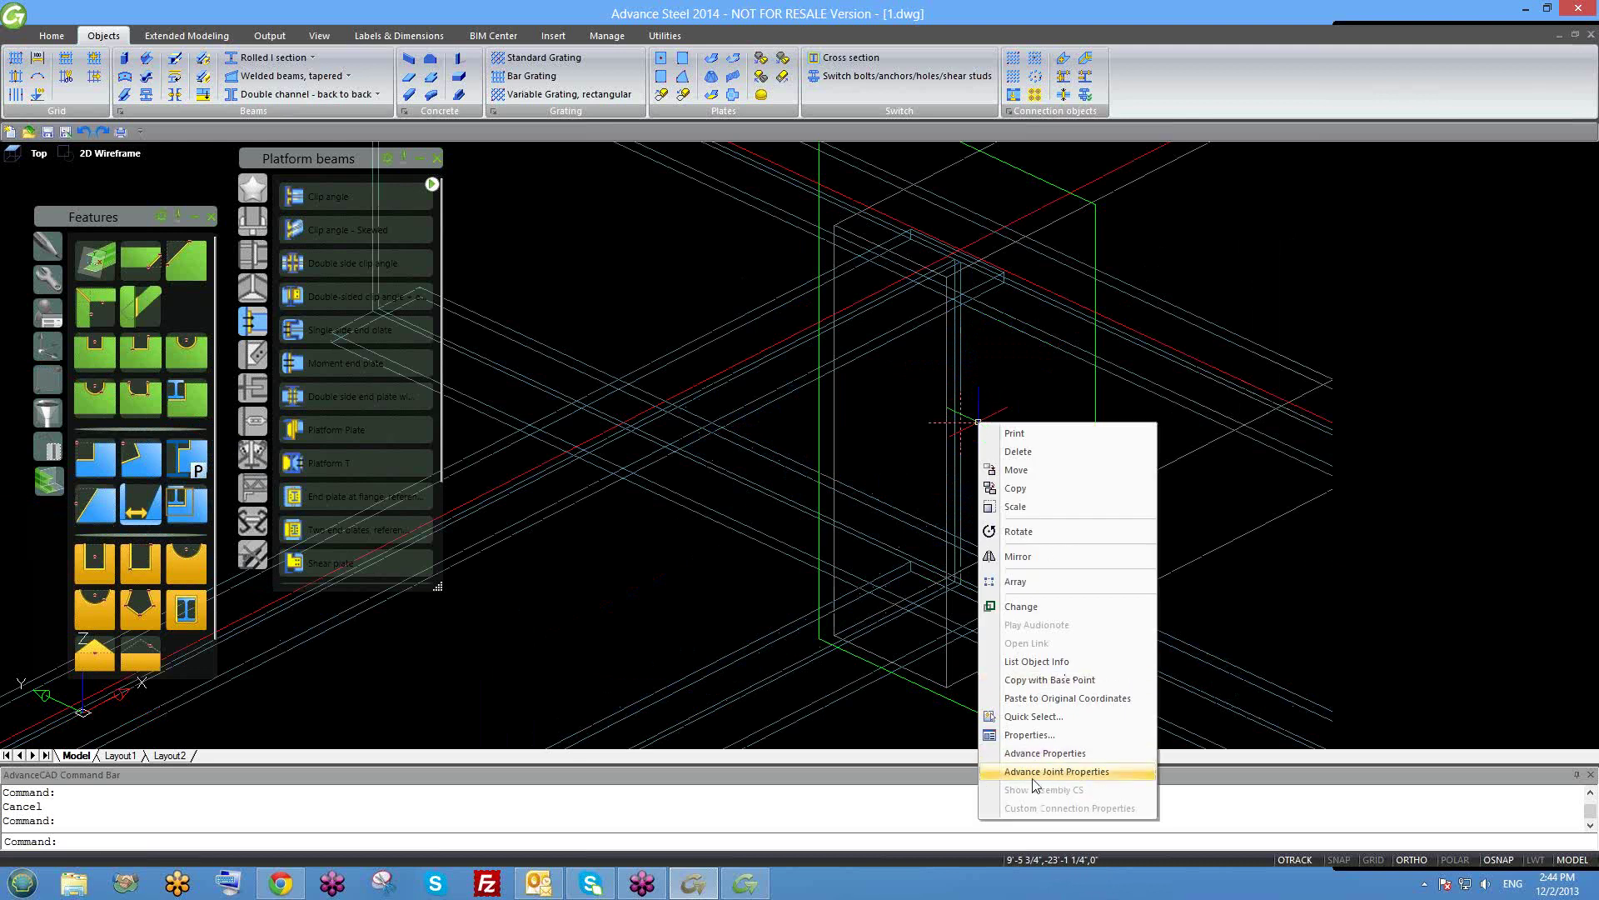
key(Escape)
scroll(991, 550, down, 3)
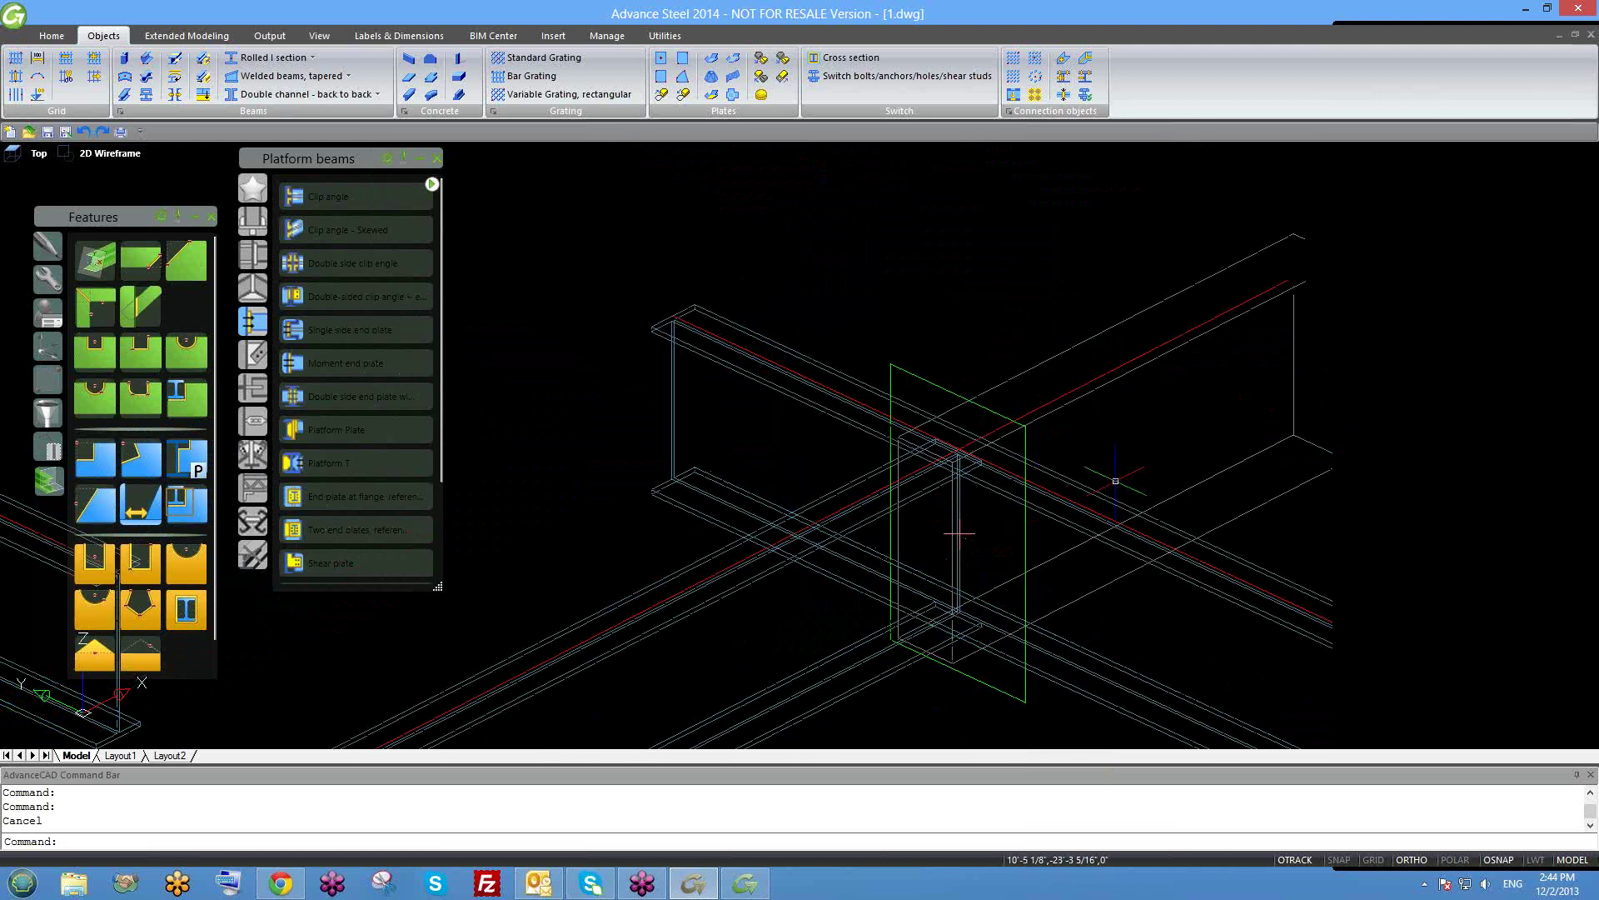
scroll(1111, 460, down, 1)
double_click(1109, 381)
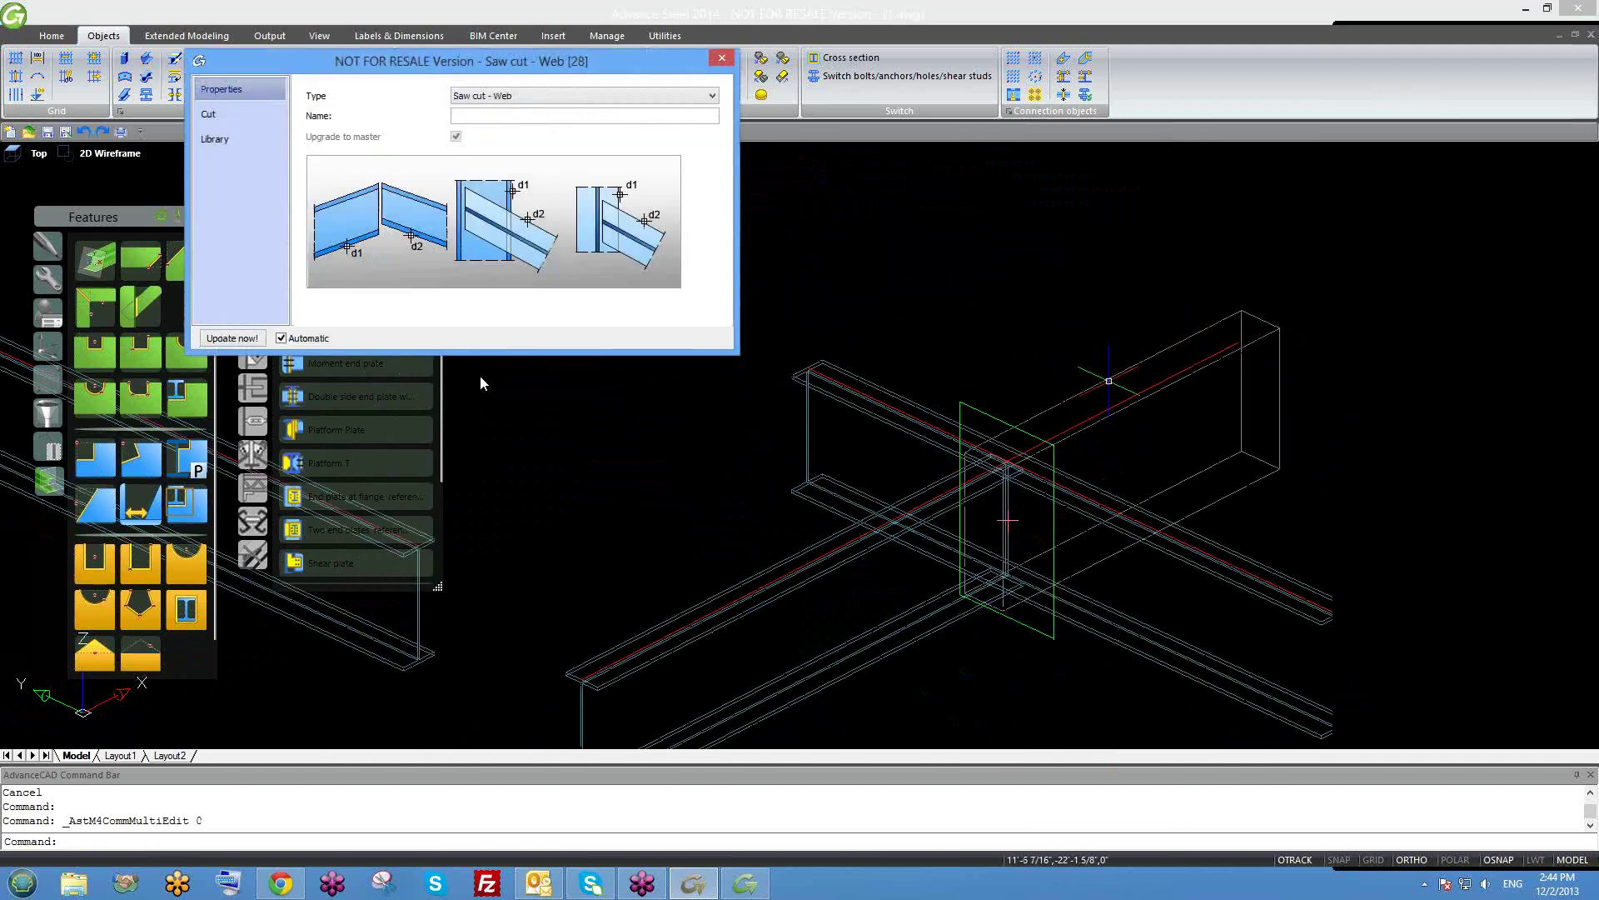
click(270, 115)
click(255, 90)
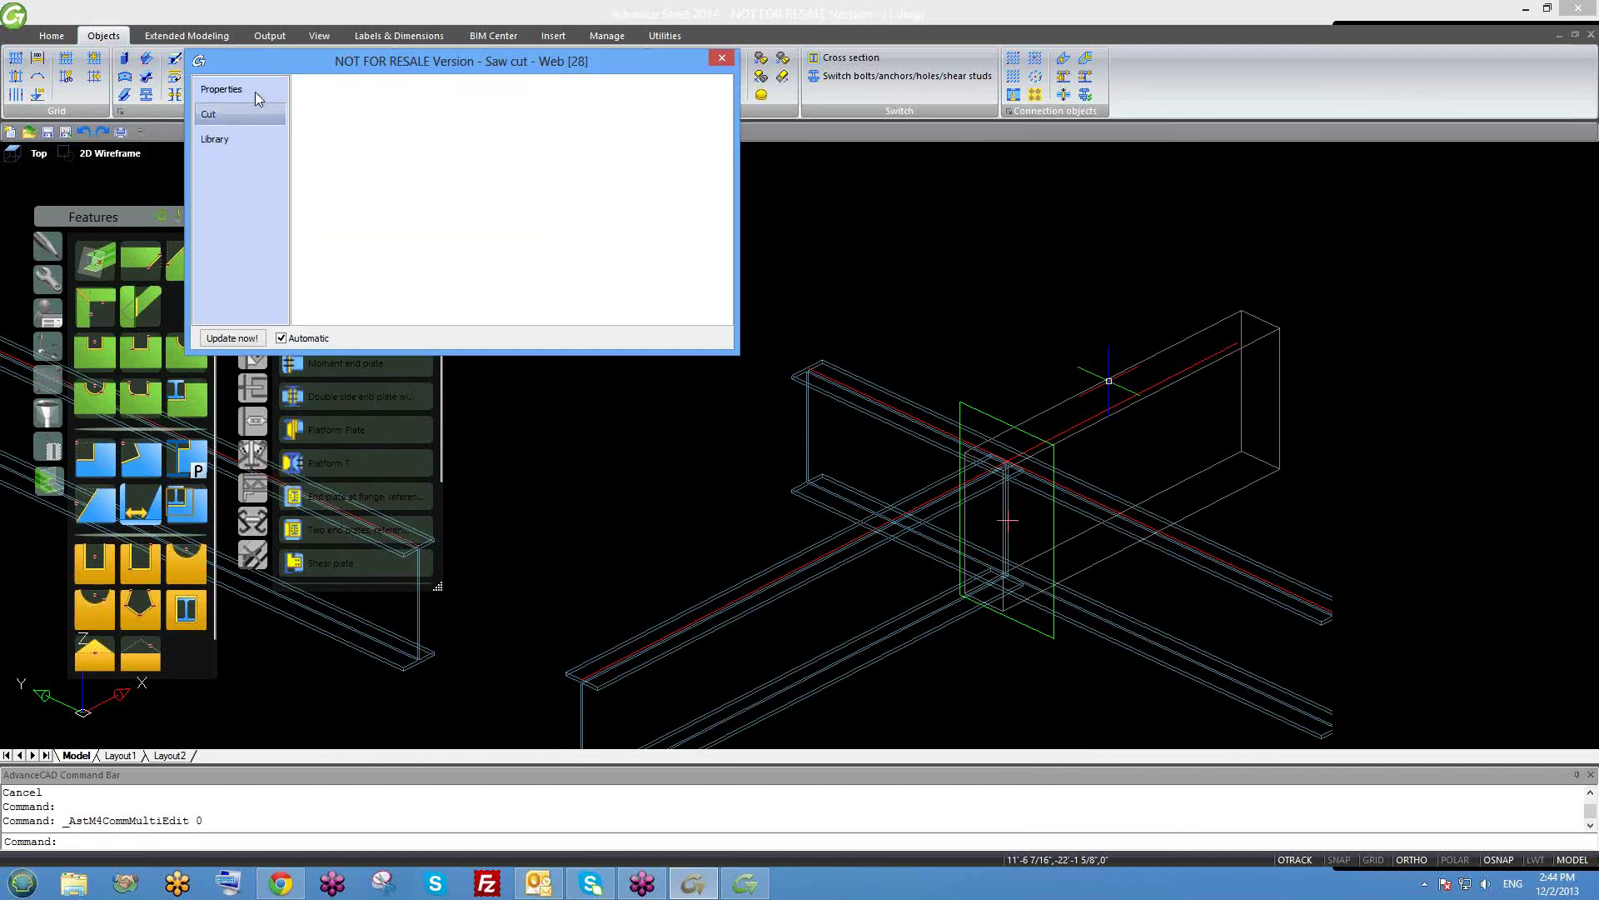
click(719, 58)
Examine the bolted clip angle connection between the column and the beam for comparison with the saw cut.
scroll(977, 297, down, 3)
scroll(1010, 359, up, 3)
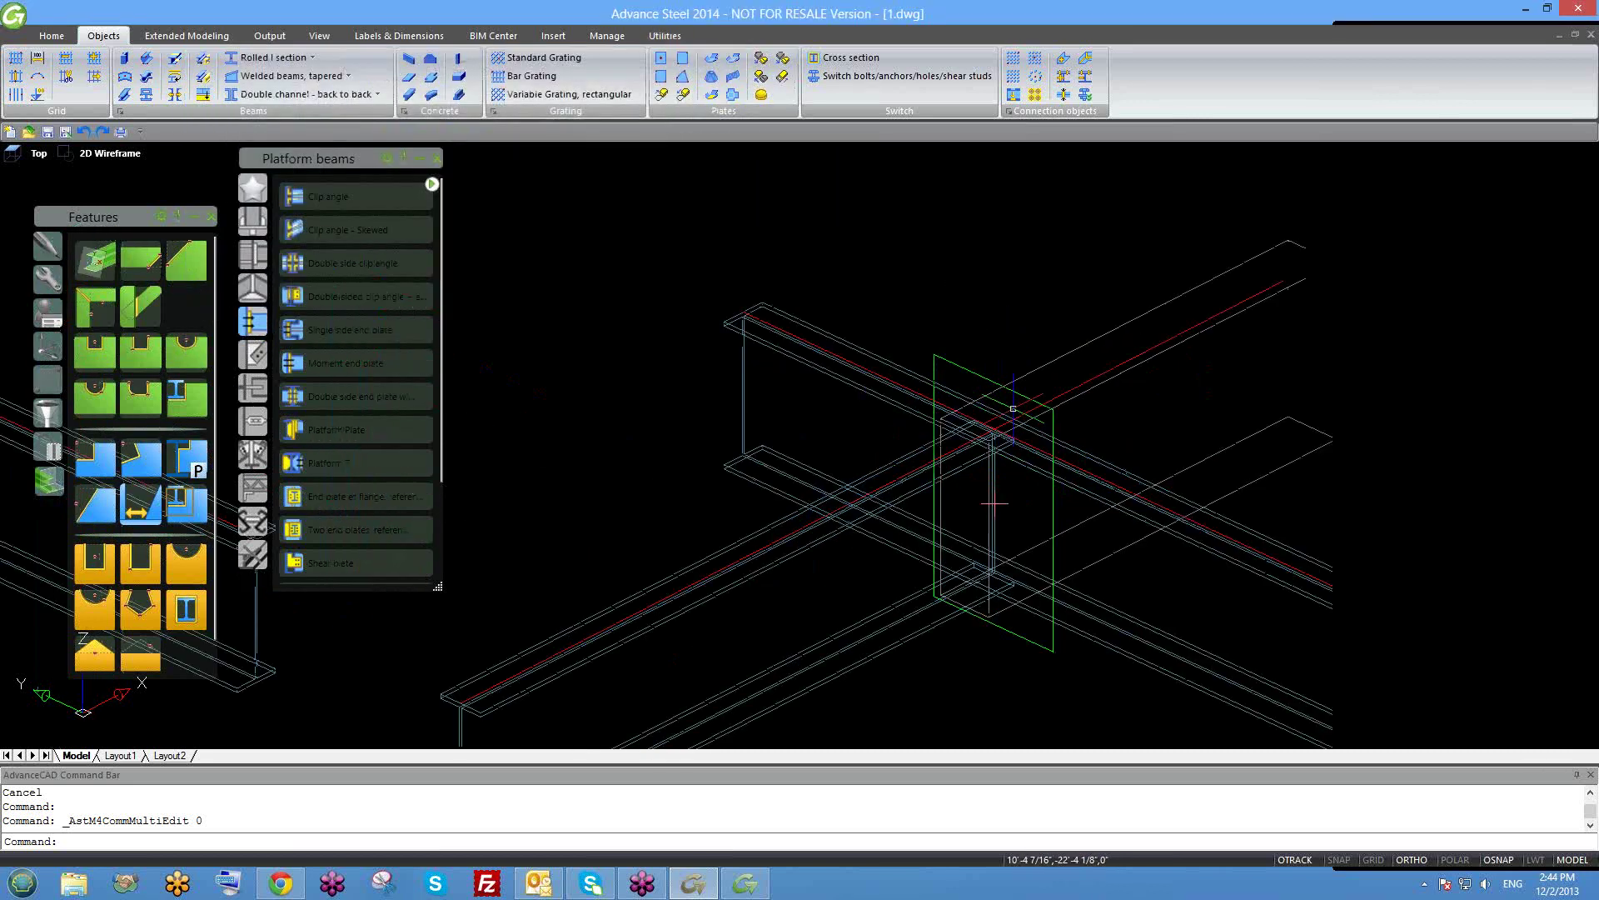
scroll(1029, 538, down, 3)
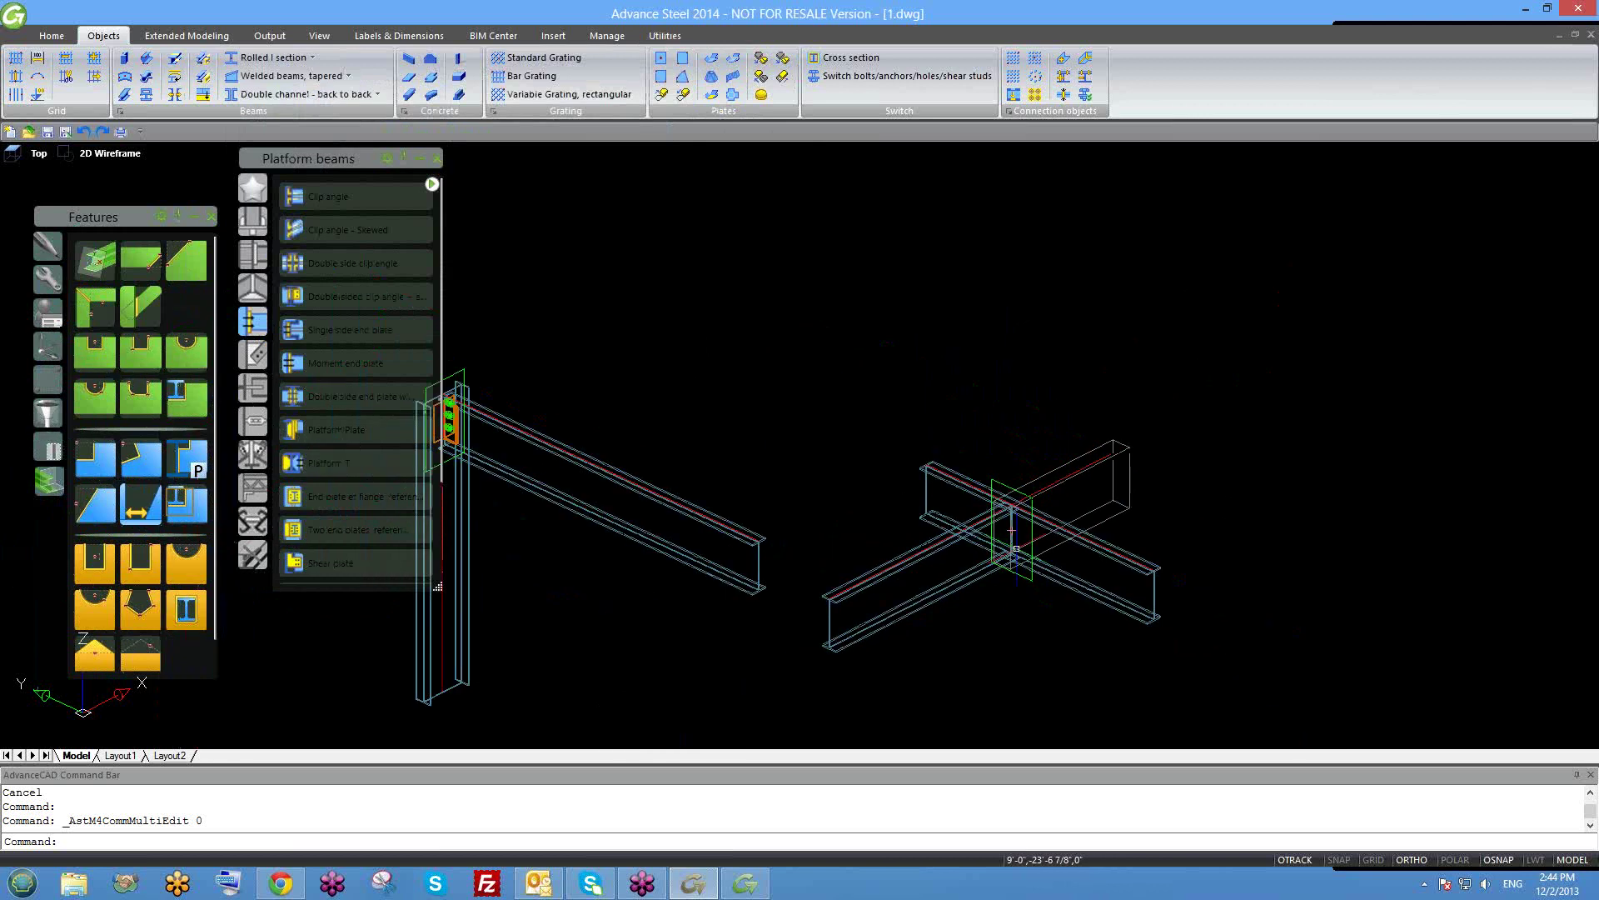
middle_drag(1017, 548, 1148, 543)
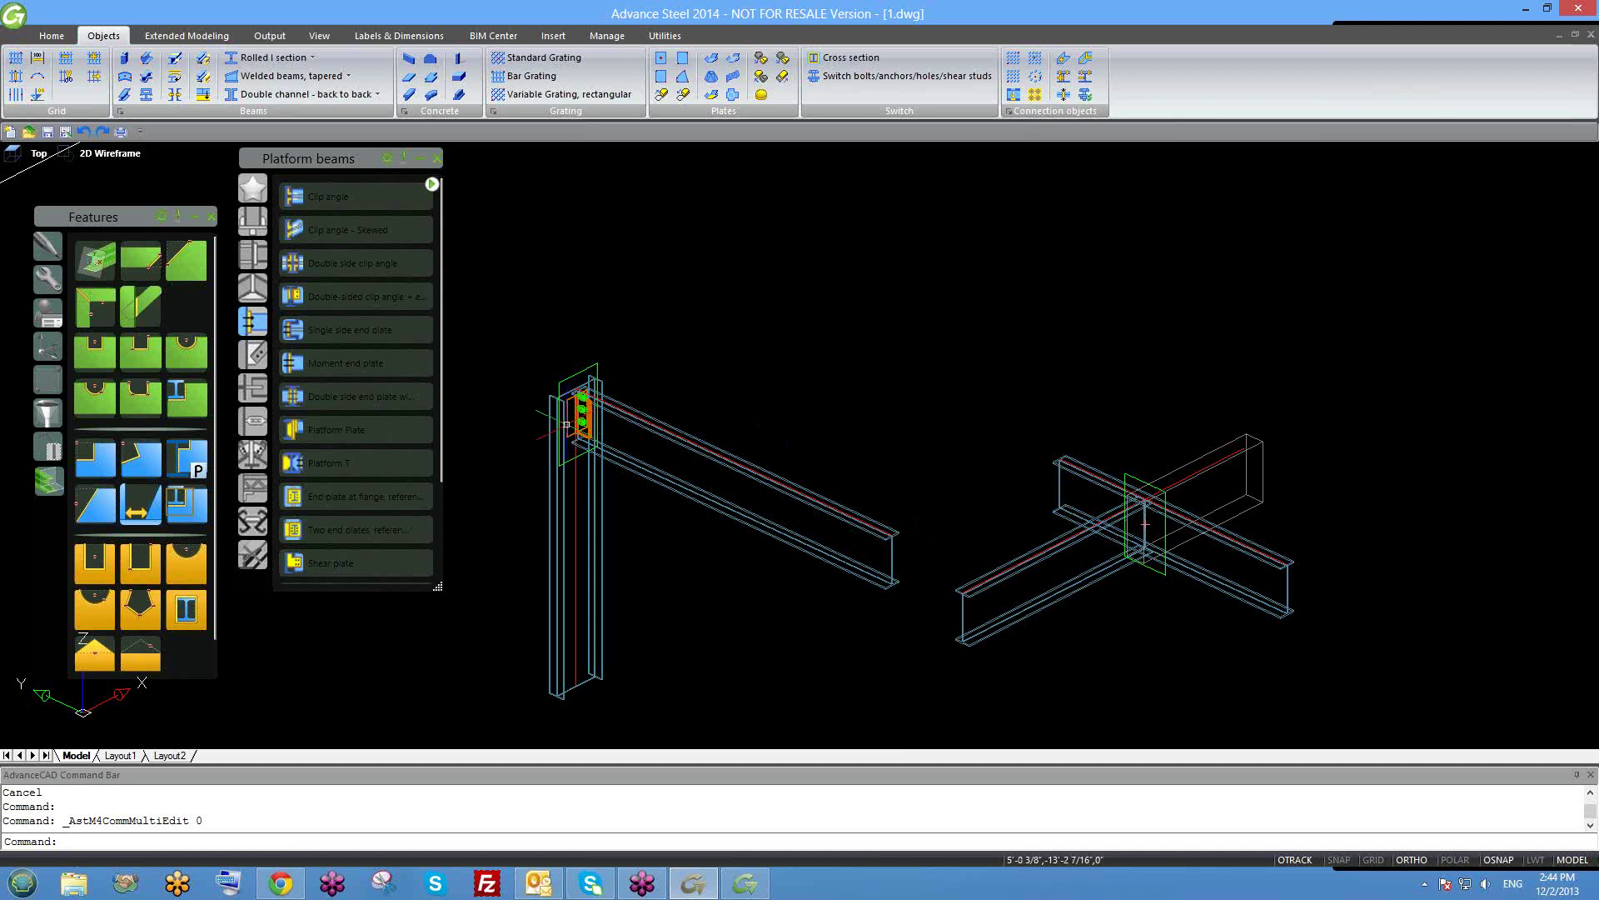
scroll(566, 424, up, 2)
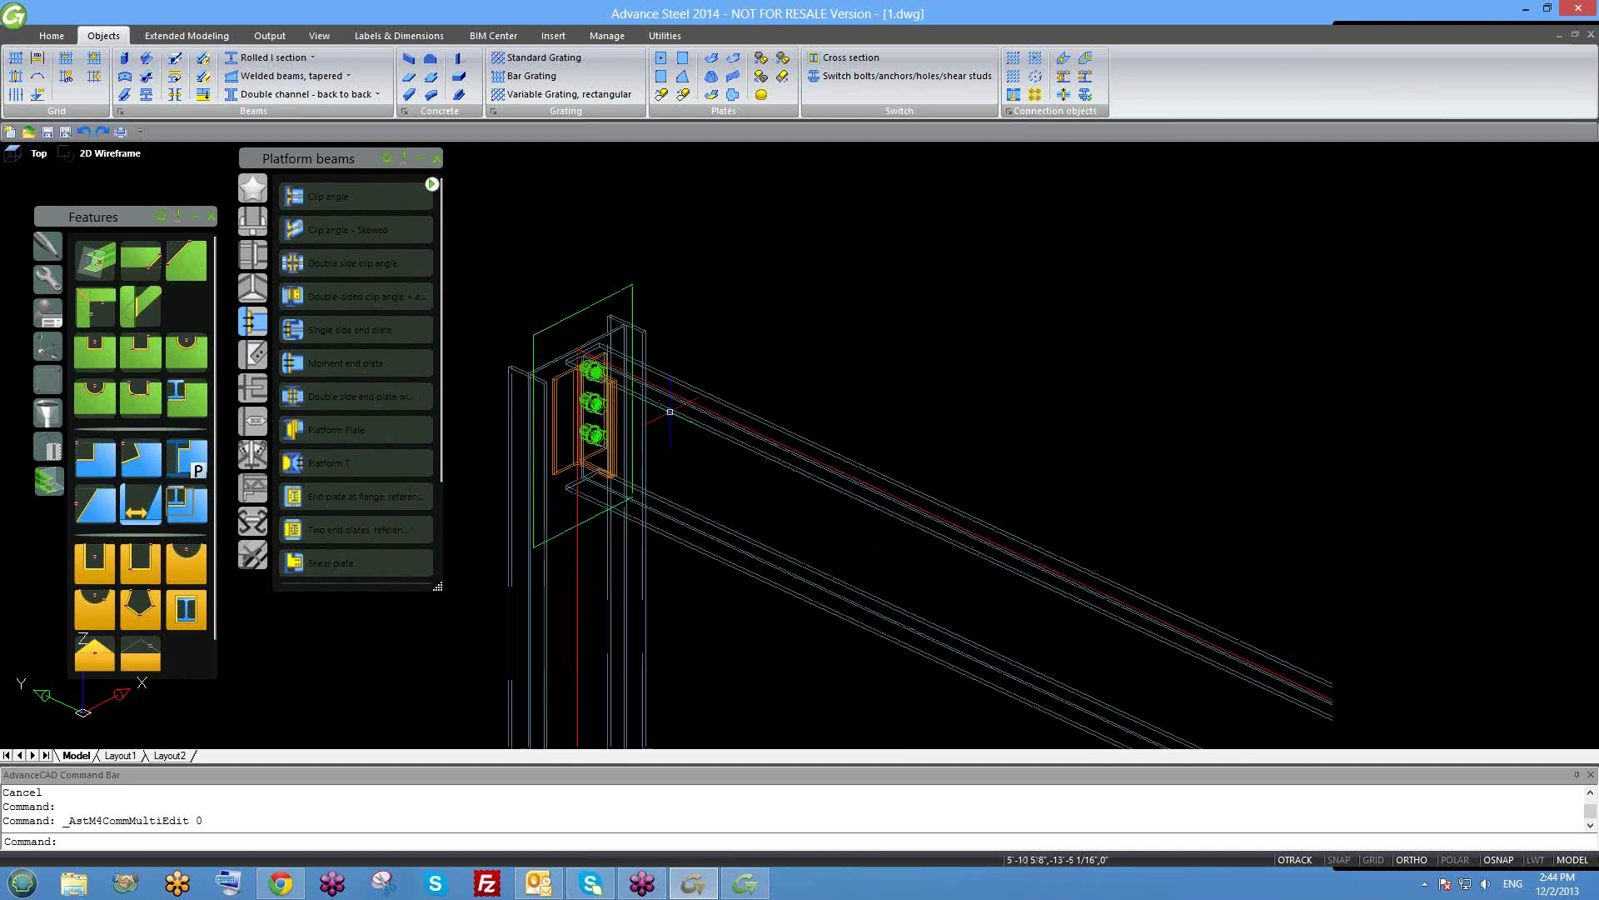
scroll(670, 412, down, 3)
click(496, 257)
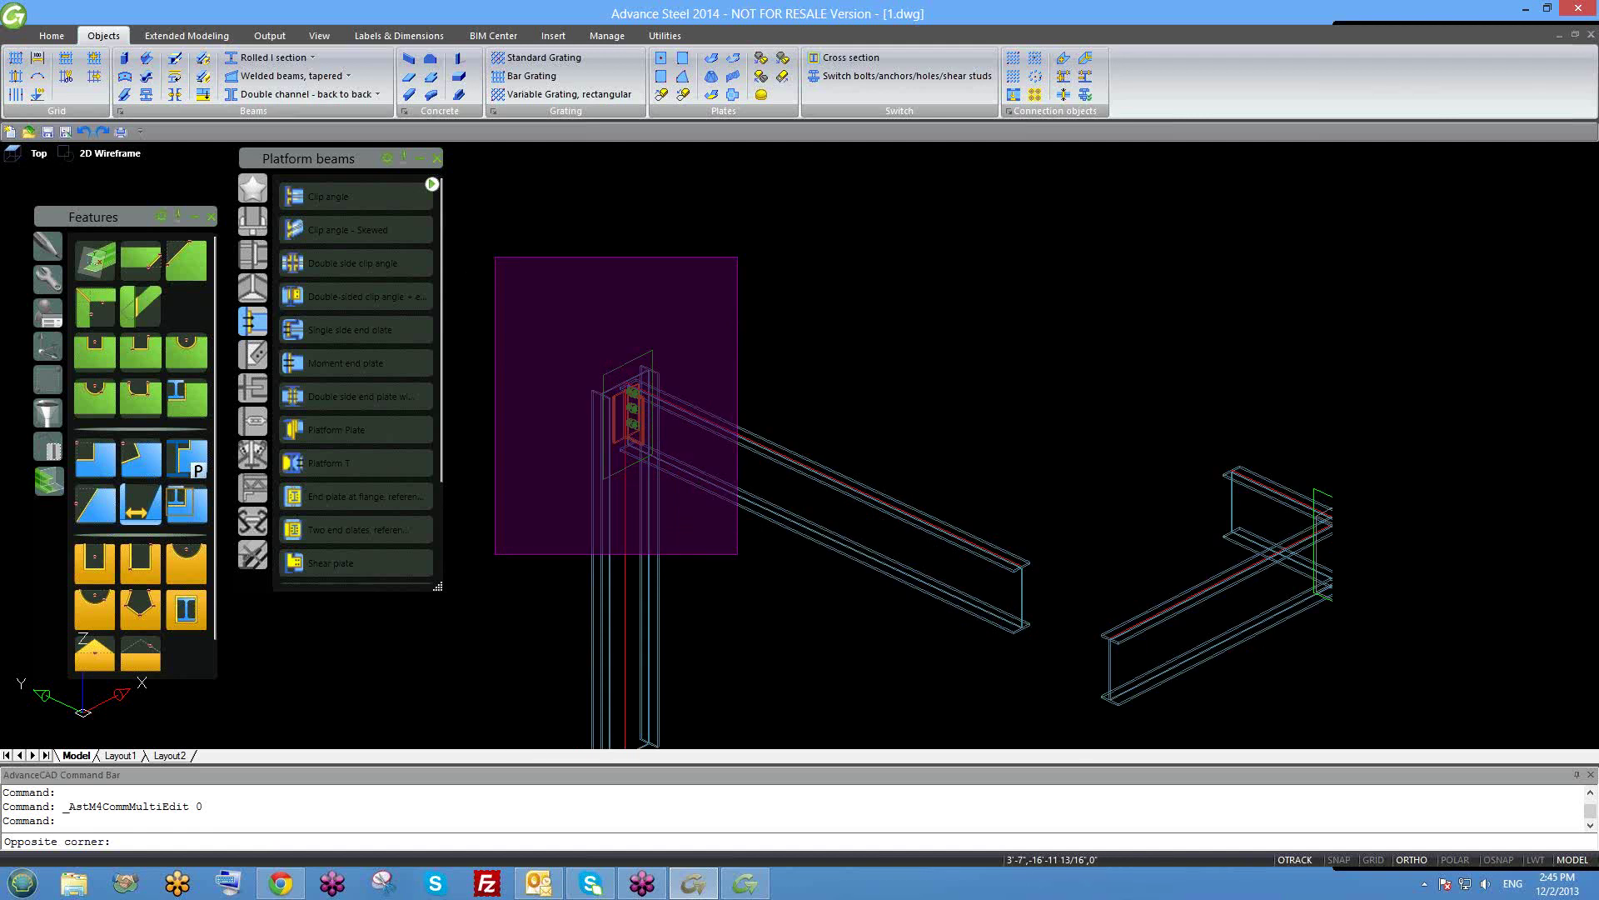
key(Escape)
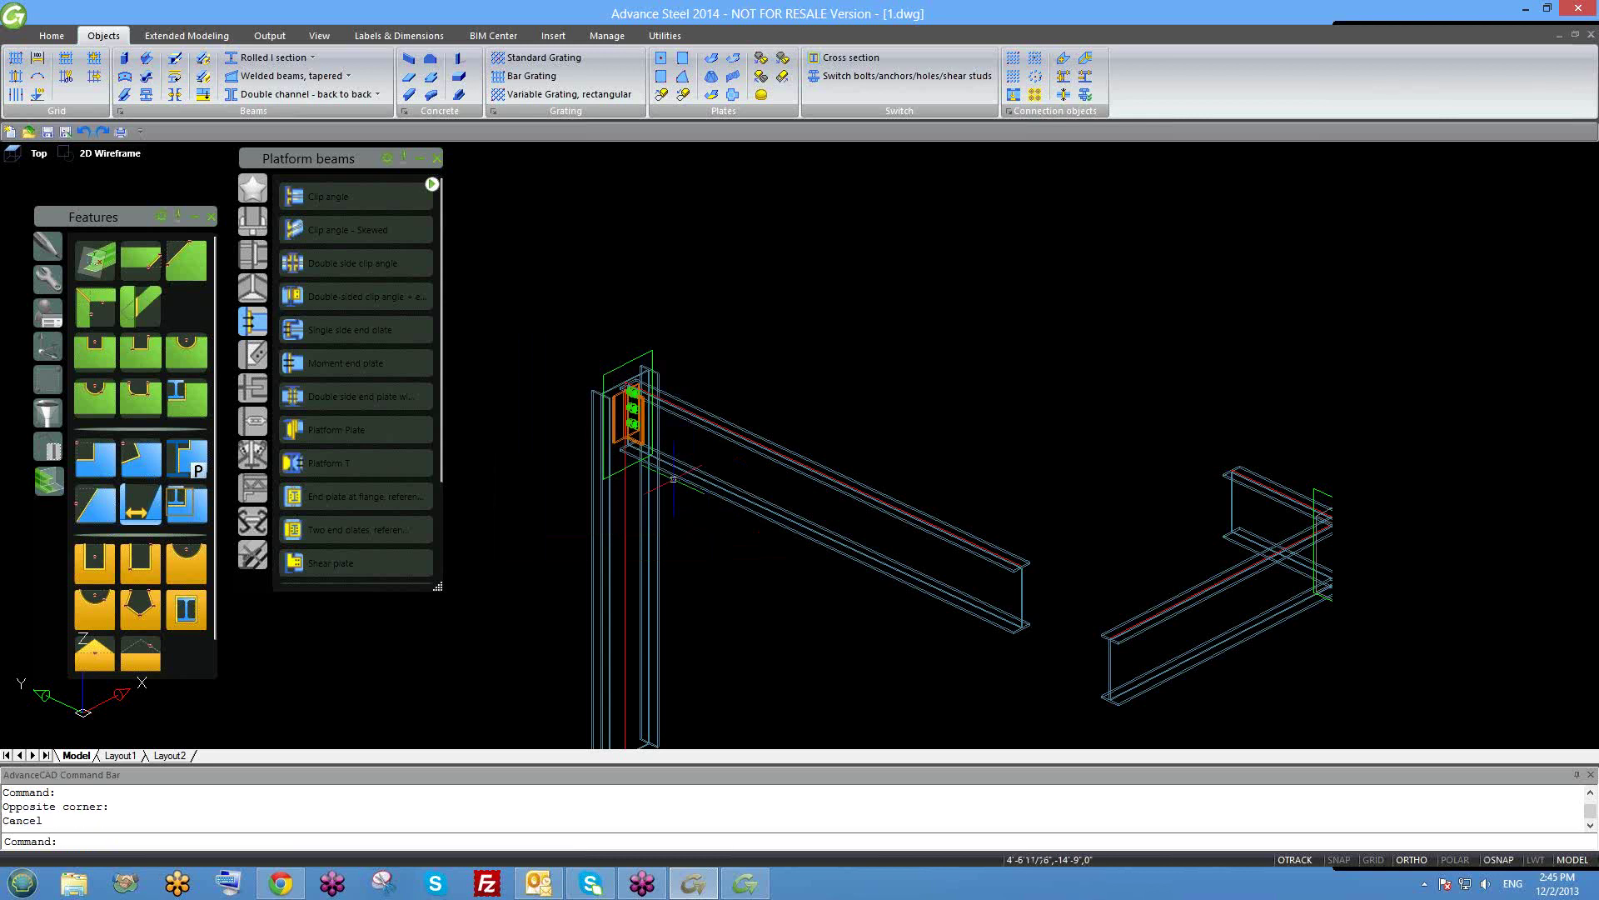
scroll(628, 446, up, 4)
scroll(691, 408, up, 2)
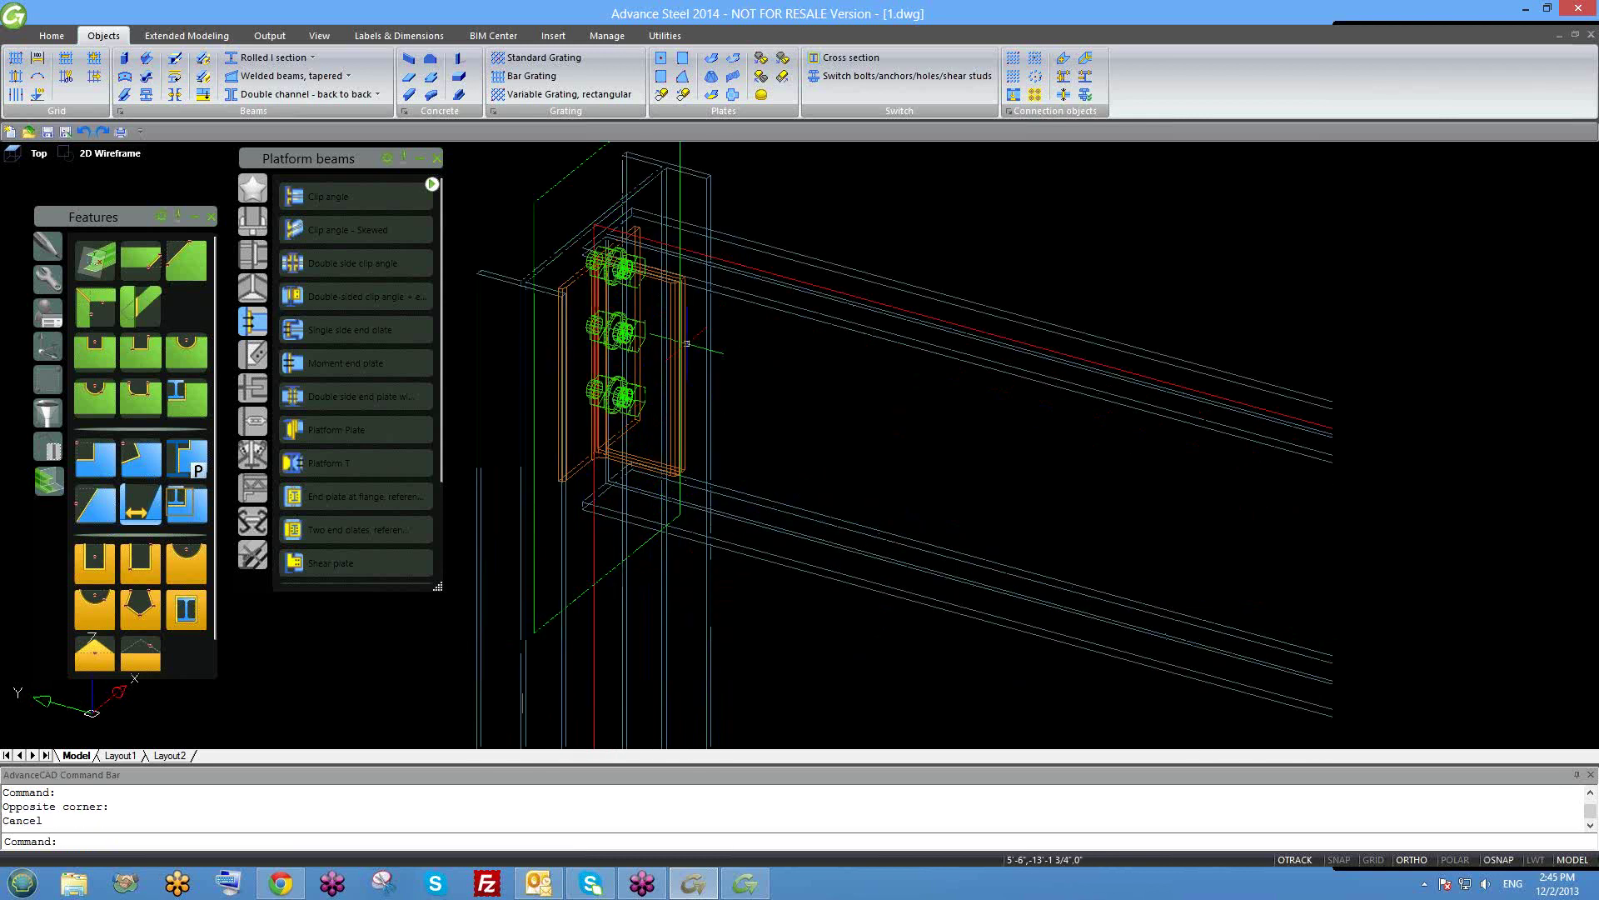
scroll(692, 400, down, 6)
Try deleting the saw cut joint from the beam crossing, and undo the deletion.
scroll(966, 433, up, 5)
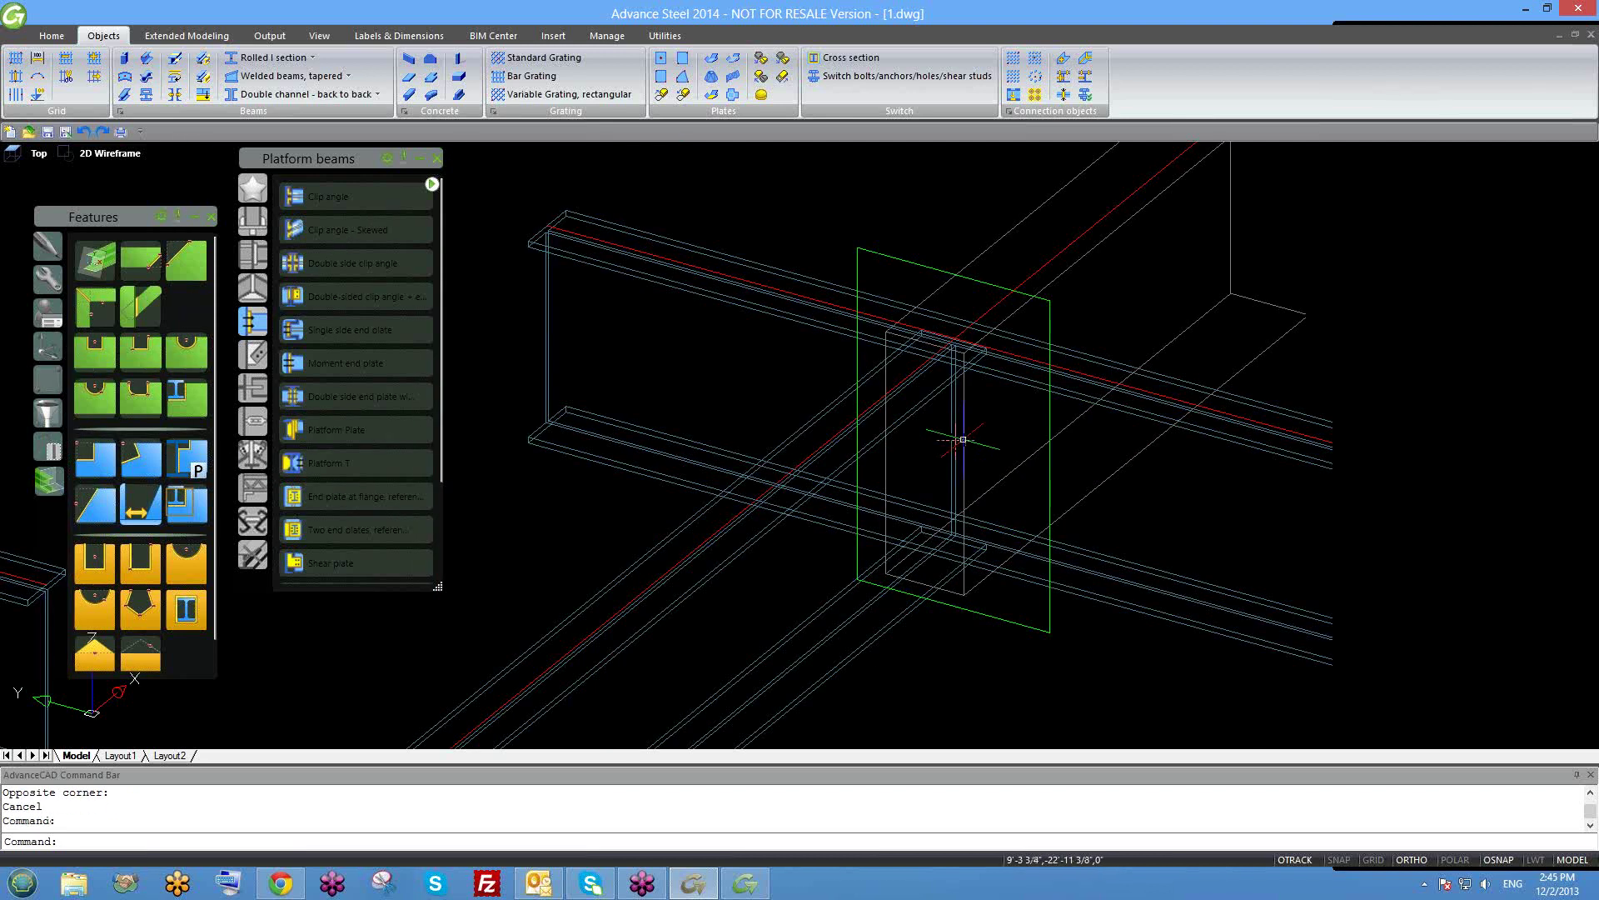
key(Delete)
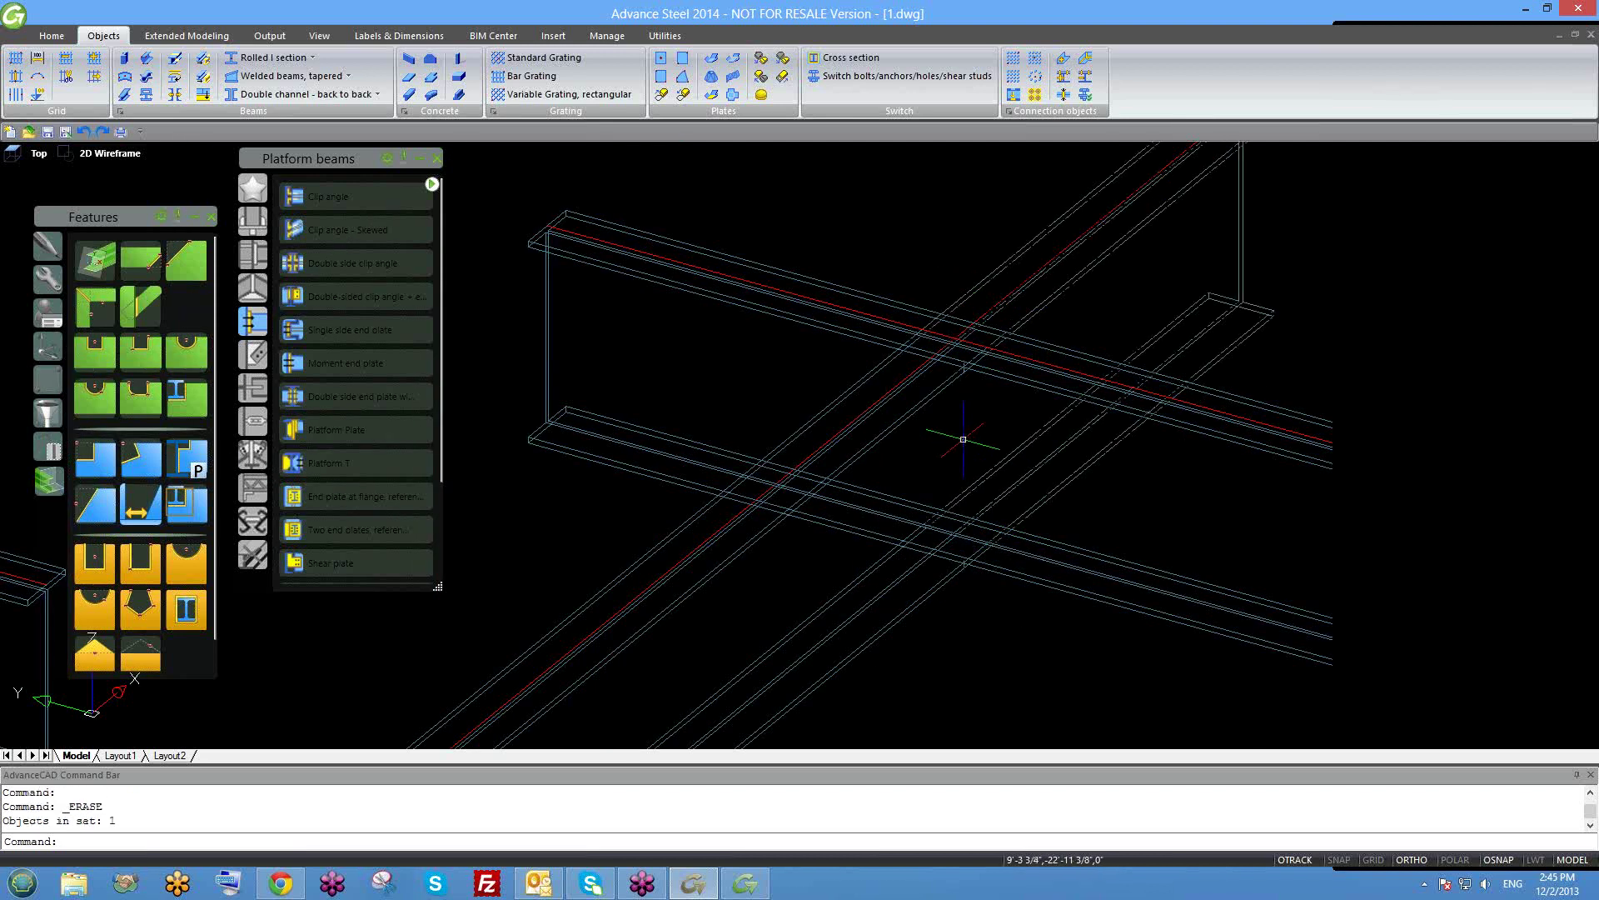
key(ctrl+z)
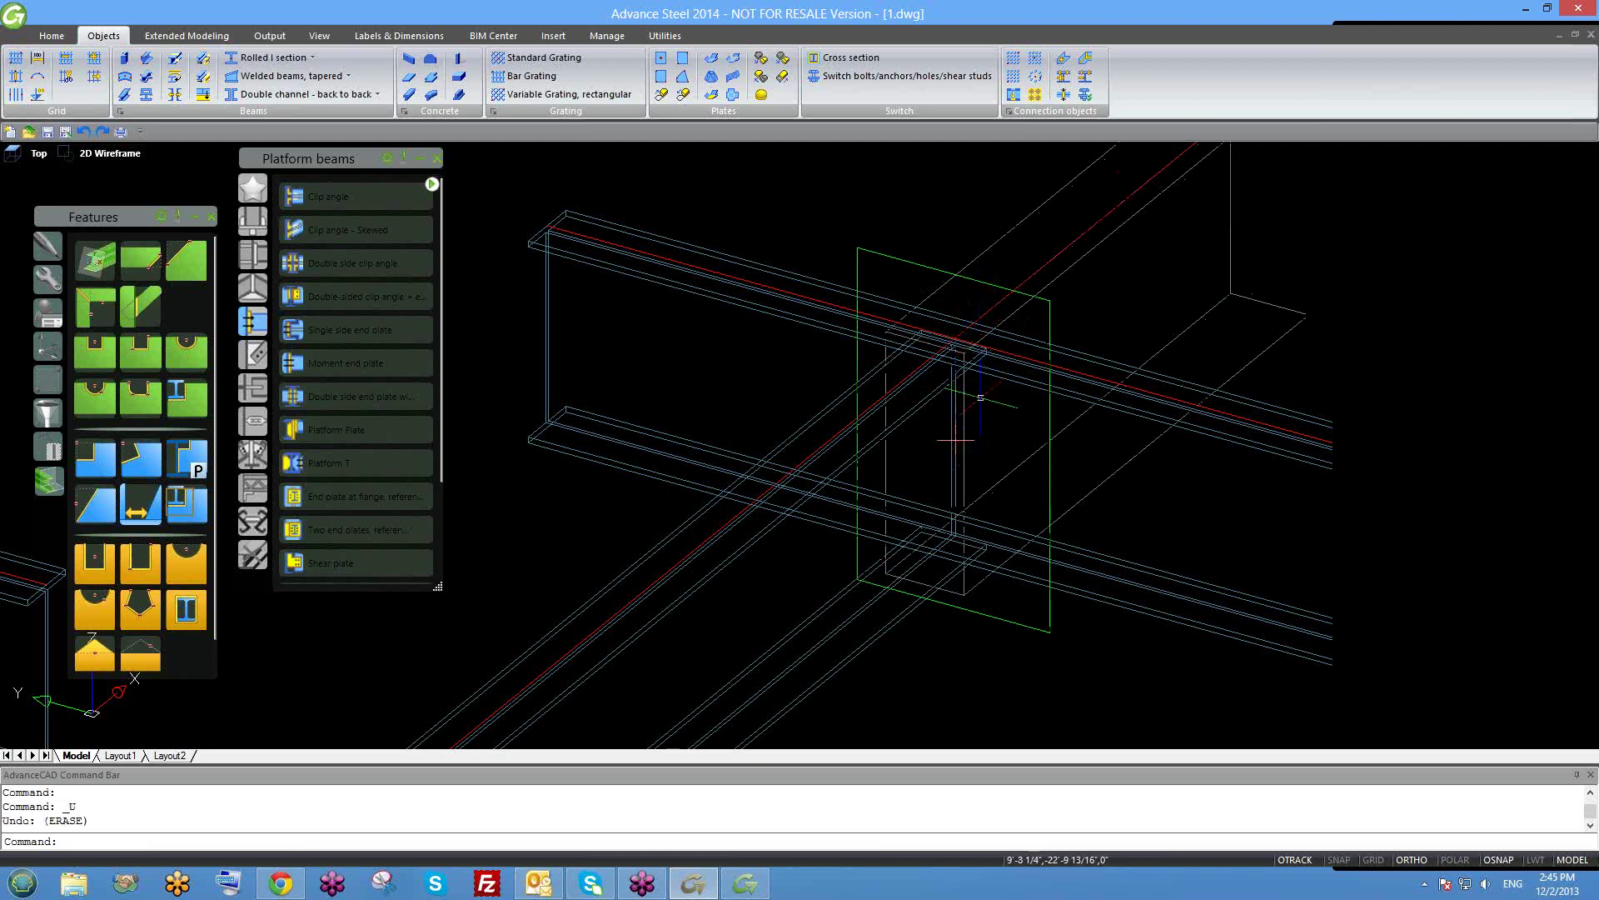
Delete the web saw cut joint so that both crossing I-beams keep their full length.
scroll(958, 435, up, 2)
scroll(1025, 317, down, 2)
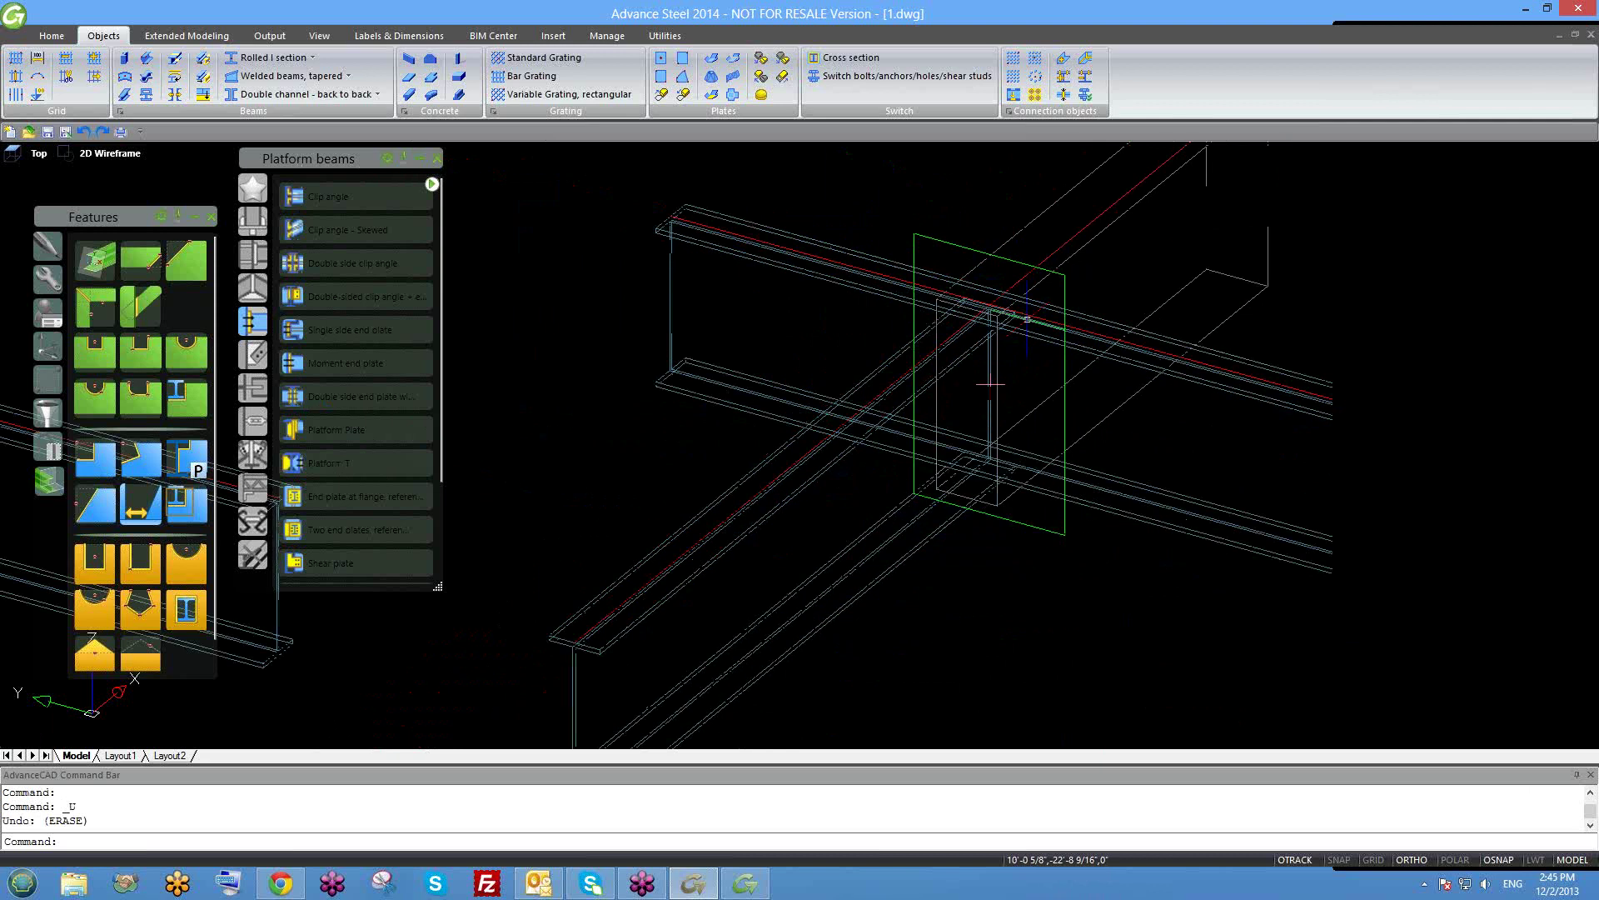
scroll(1004, 358, down, 2)
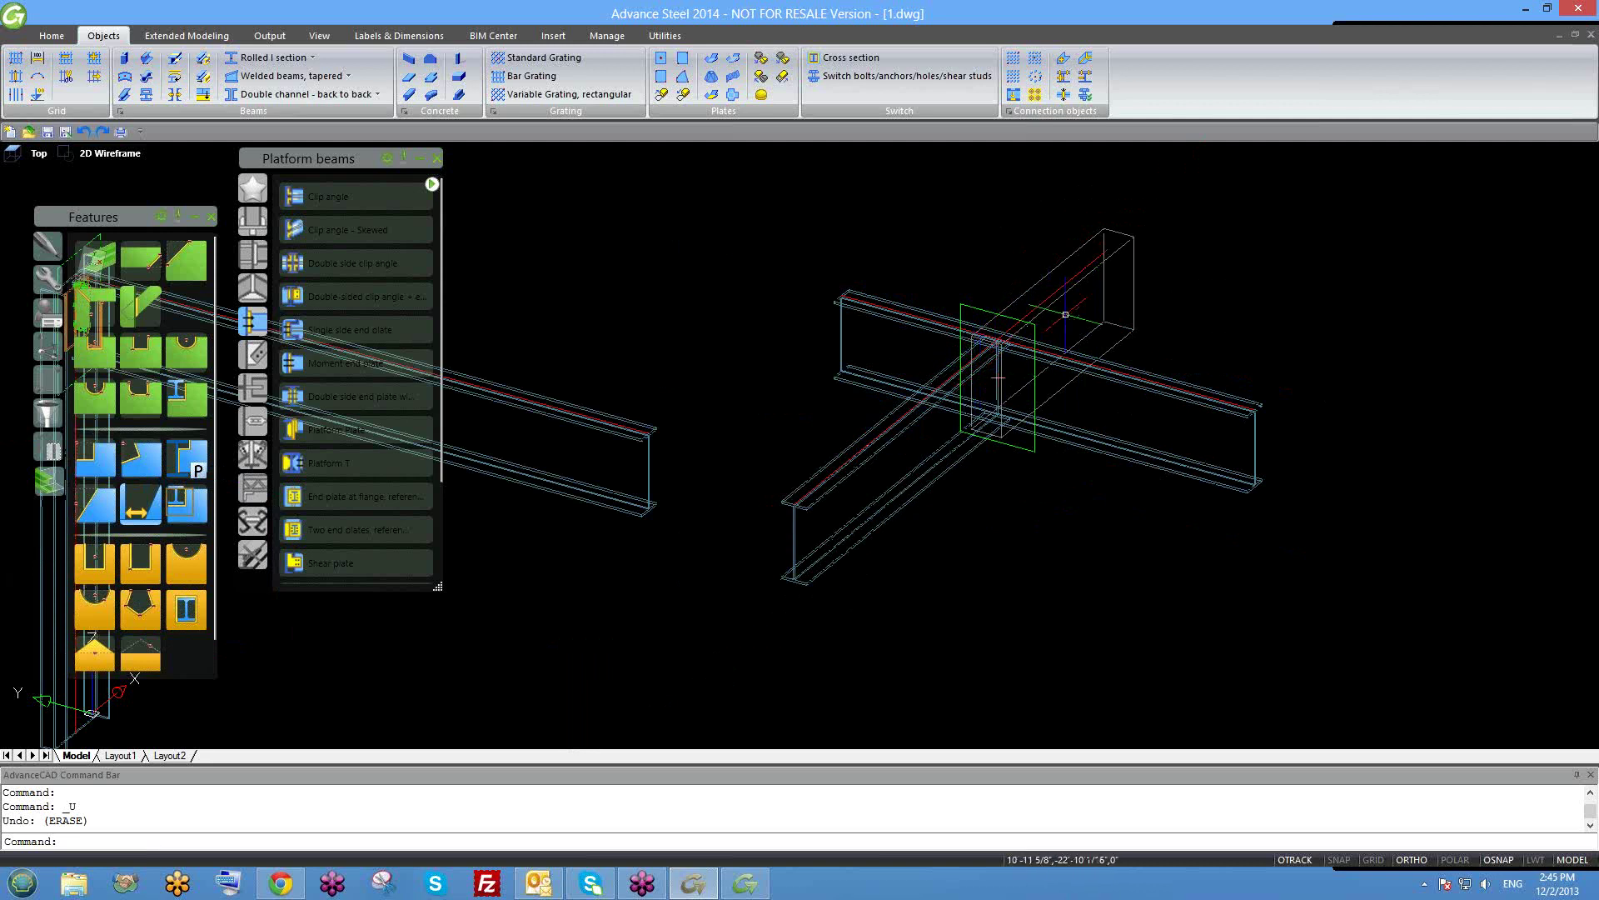
scroll(1041, 387, up, 3)
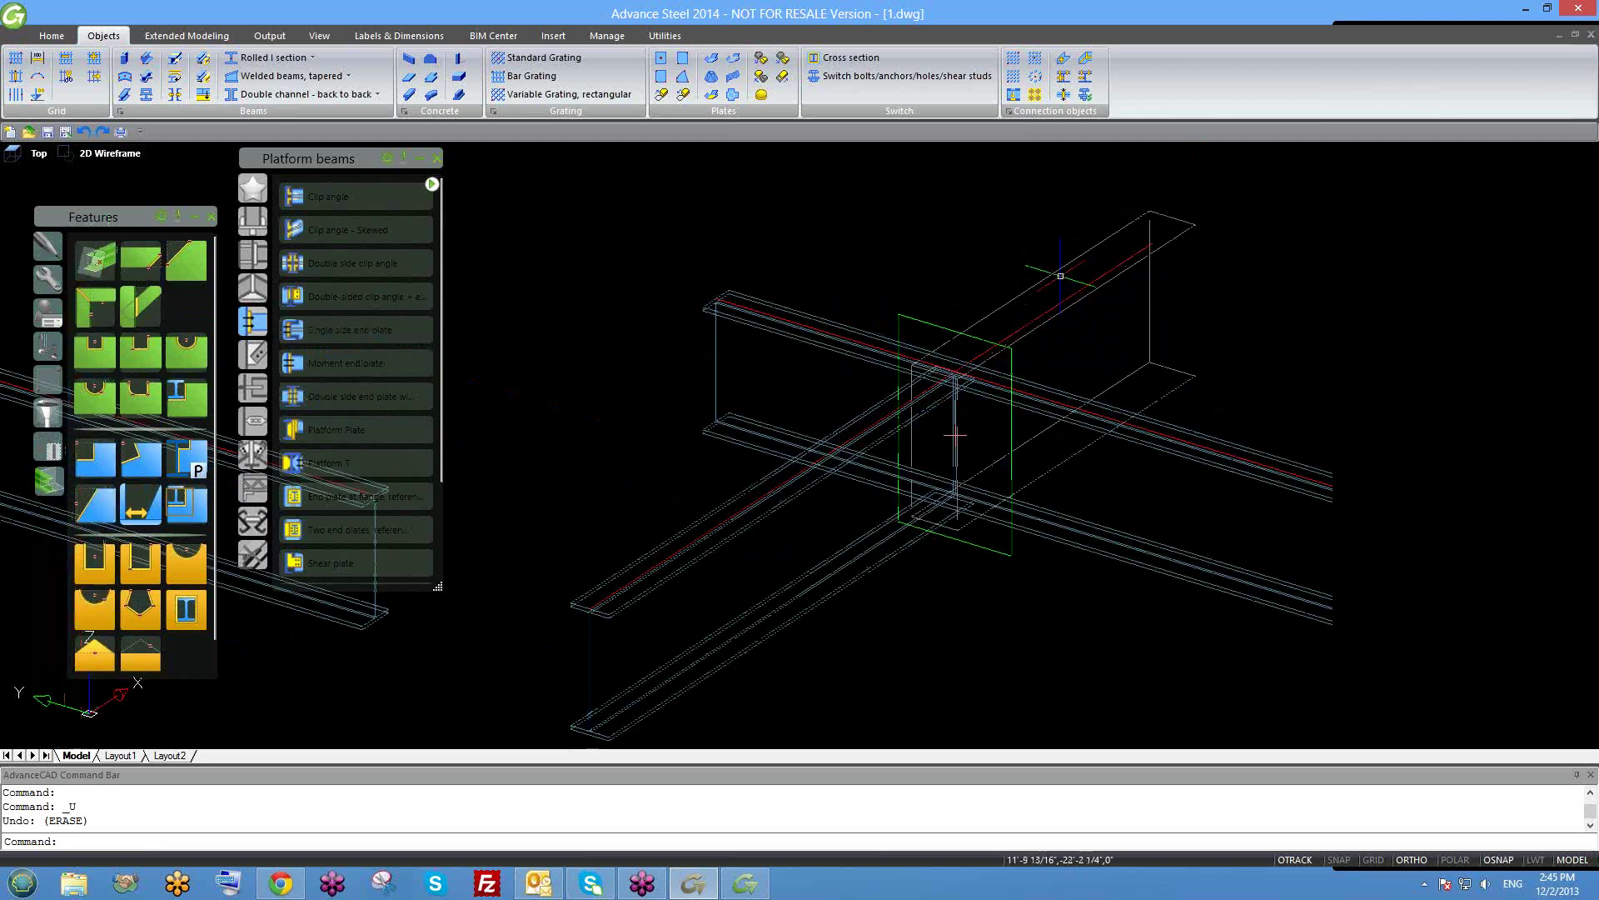
key(Escape)
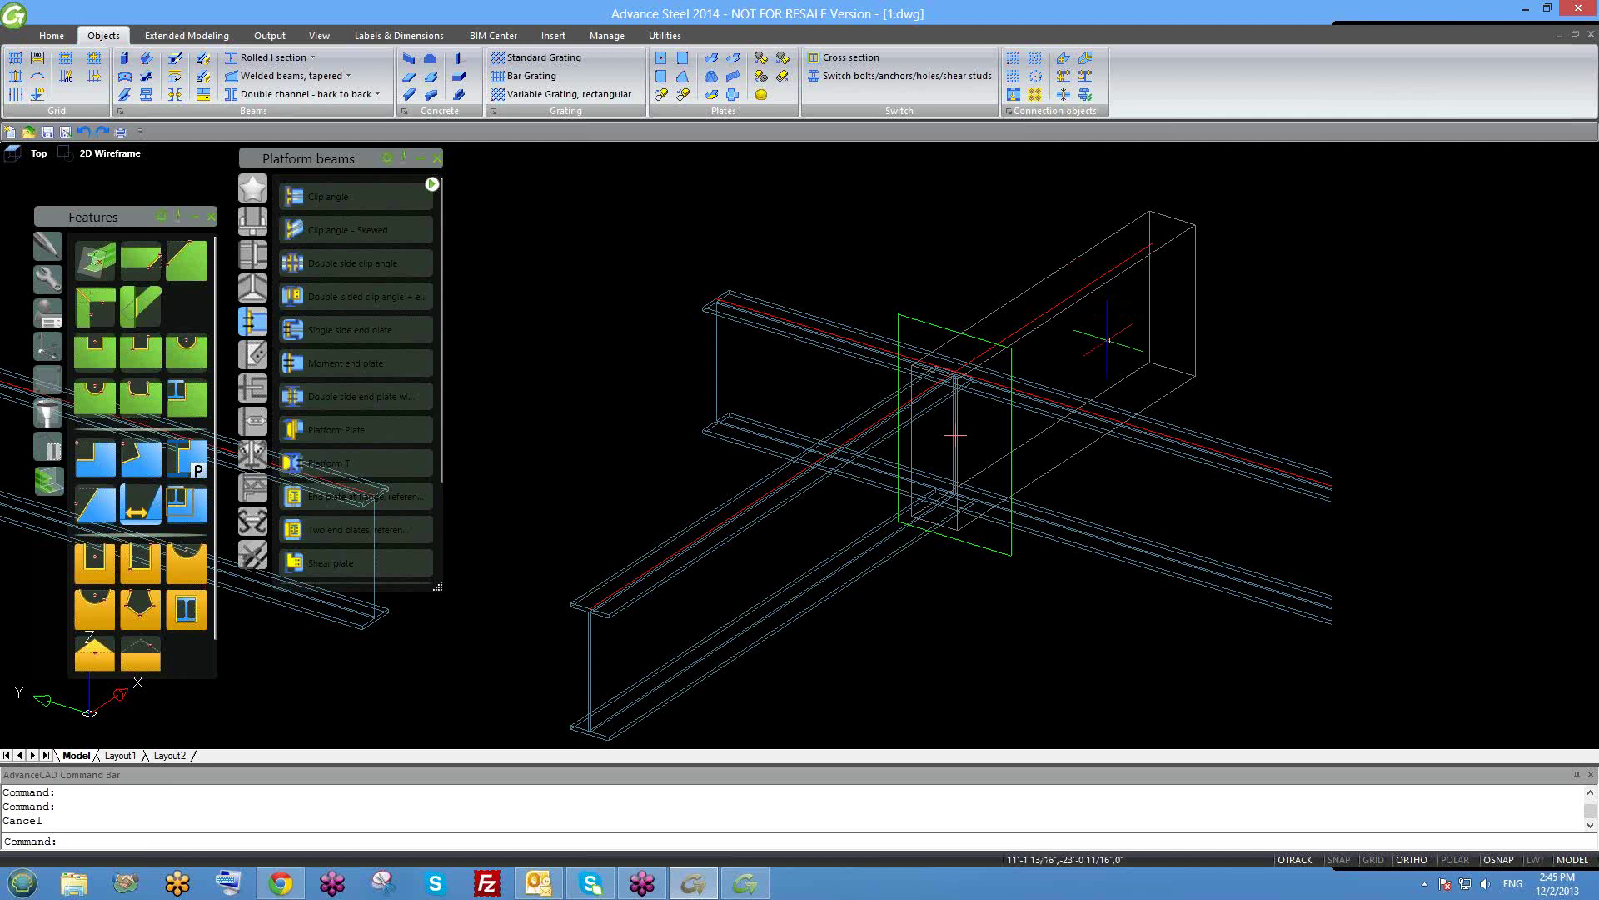
scroll(1056, 445, down, 3)
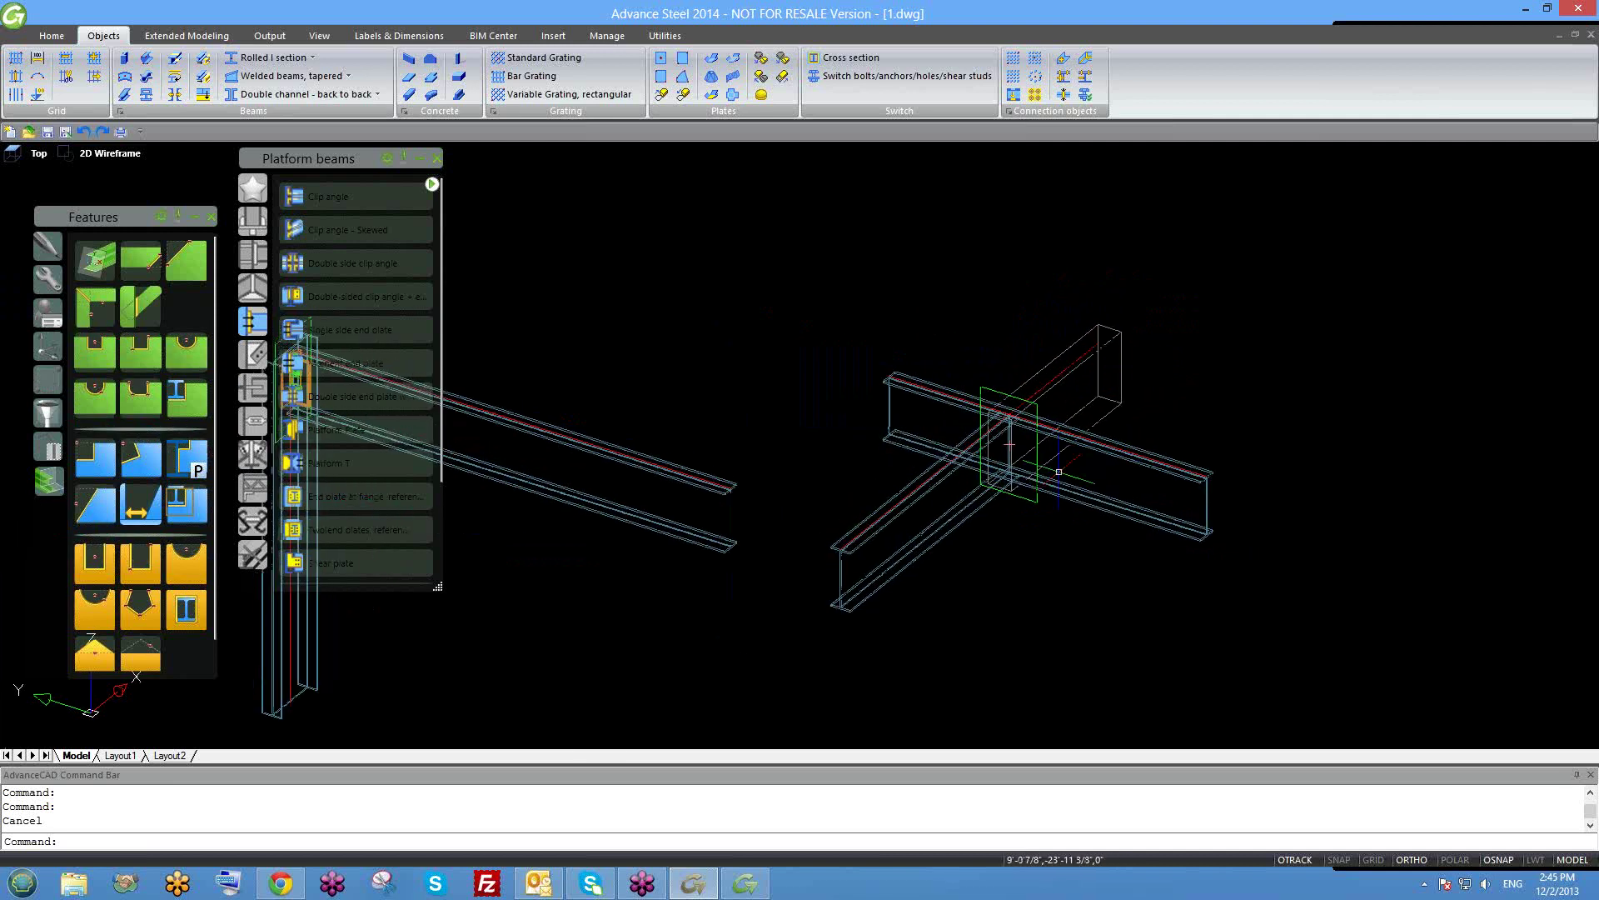
scroll(1018, 404, up, 2)
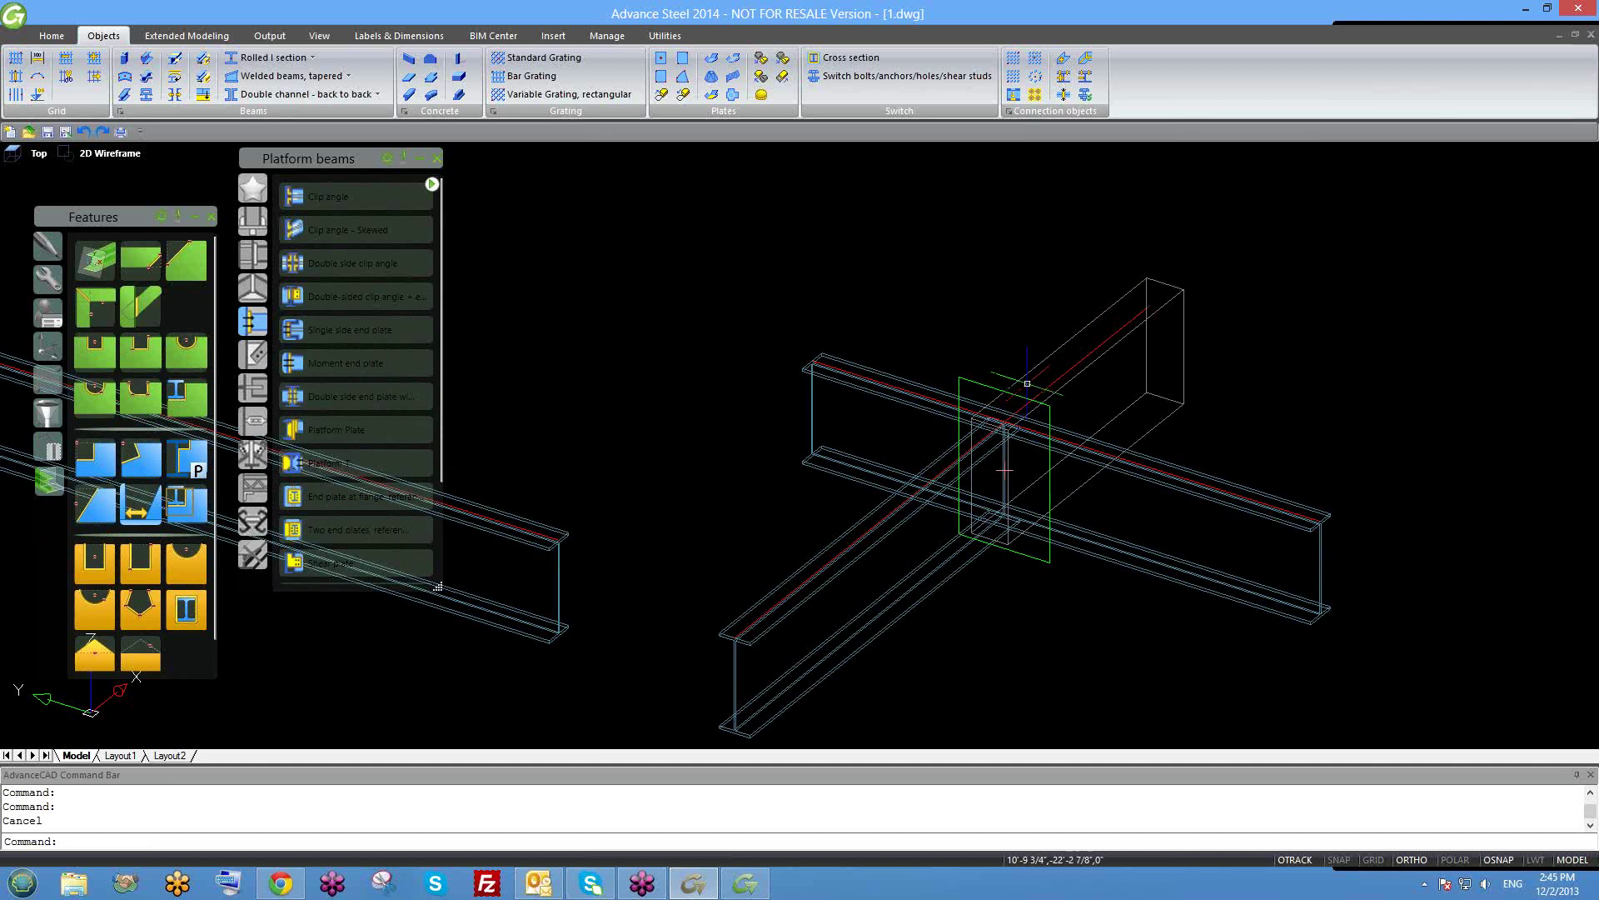
key(Escape)
click(1015, 468)
key(Delete)
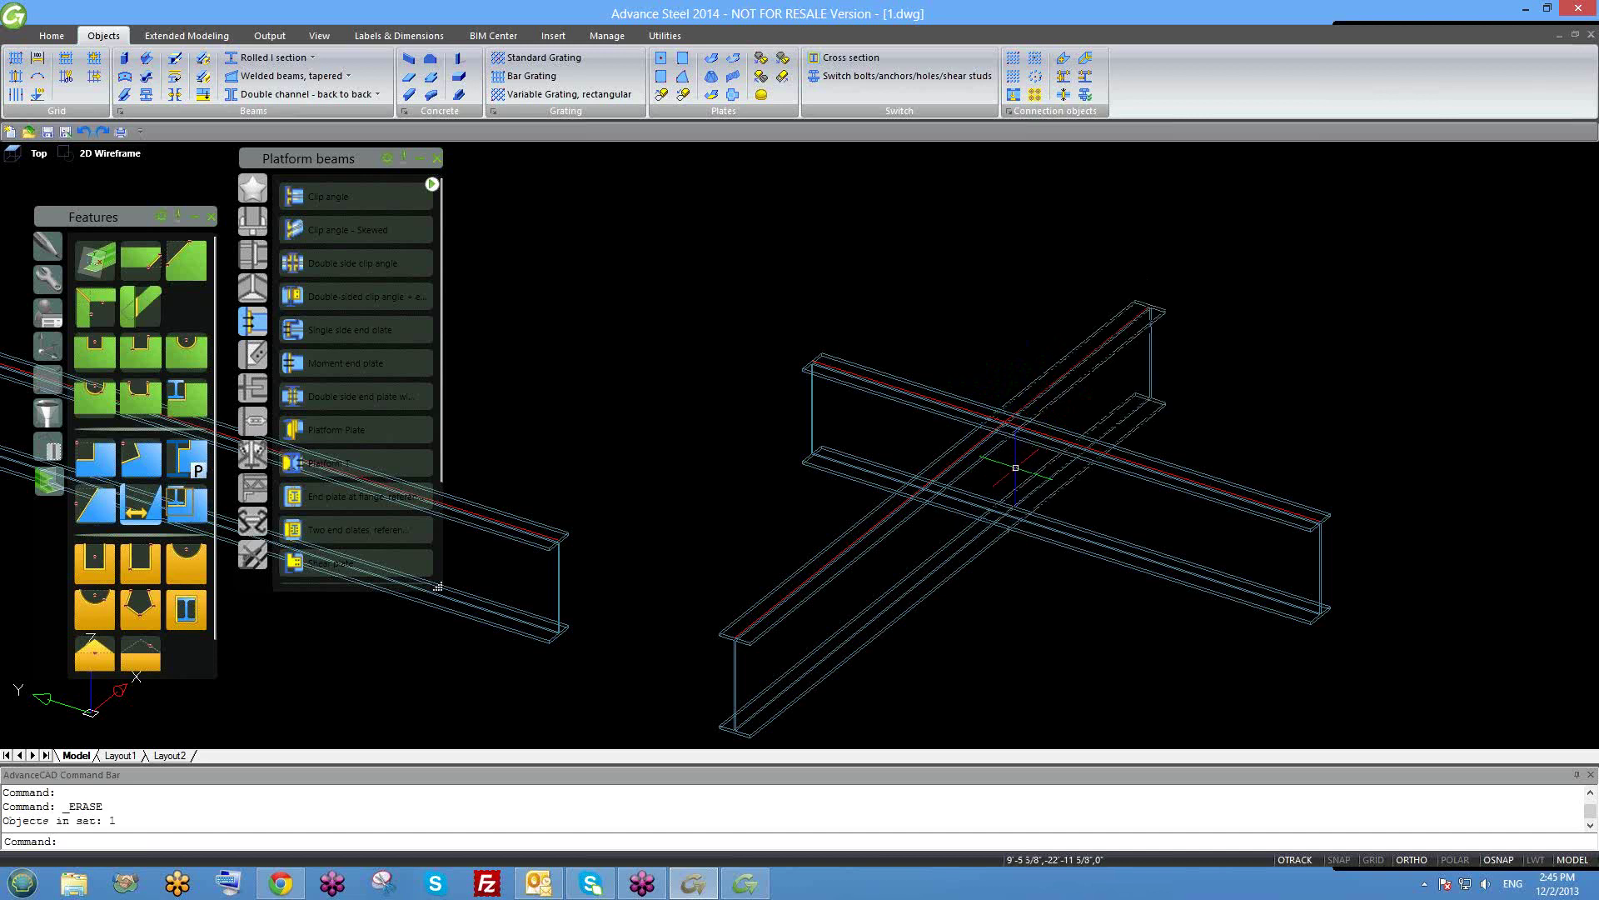
Close the Platform beams connection palette.
scroll(1016, 467, down, 1)
scroll(984, 504, down, 3)
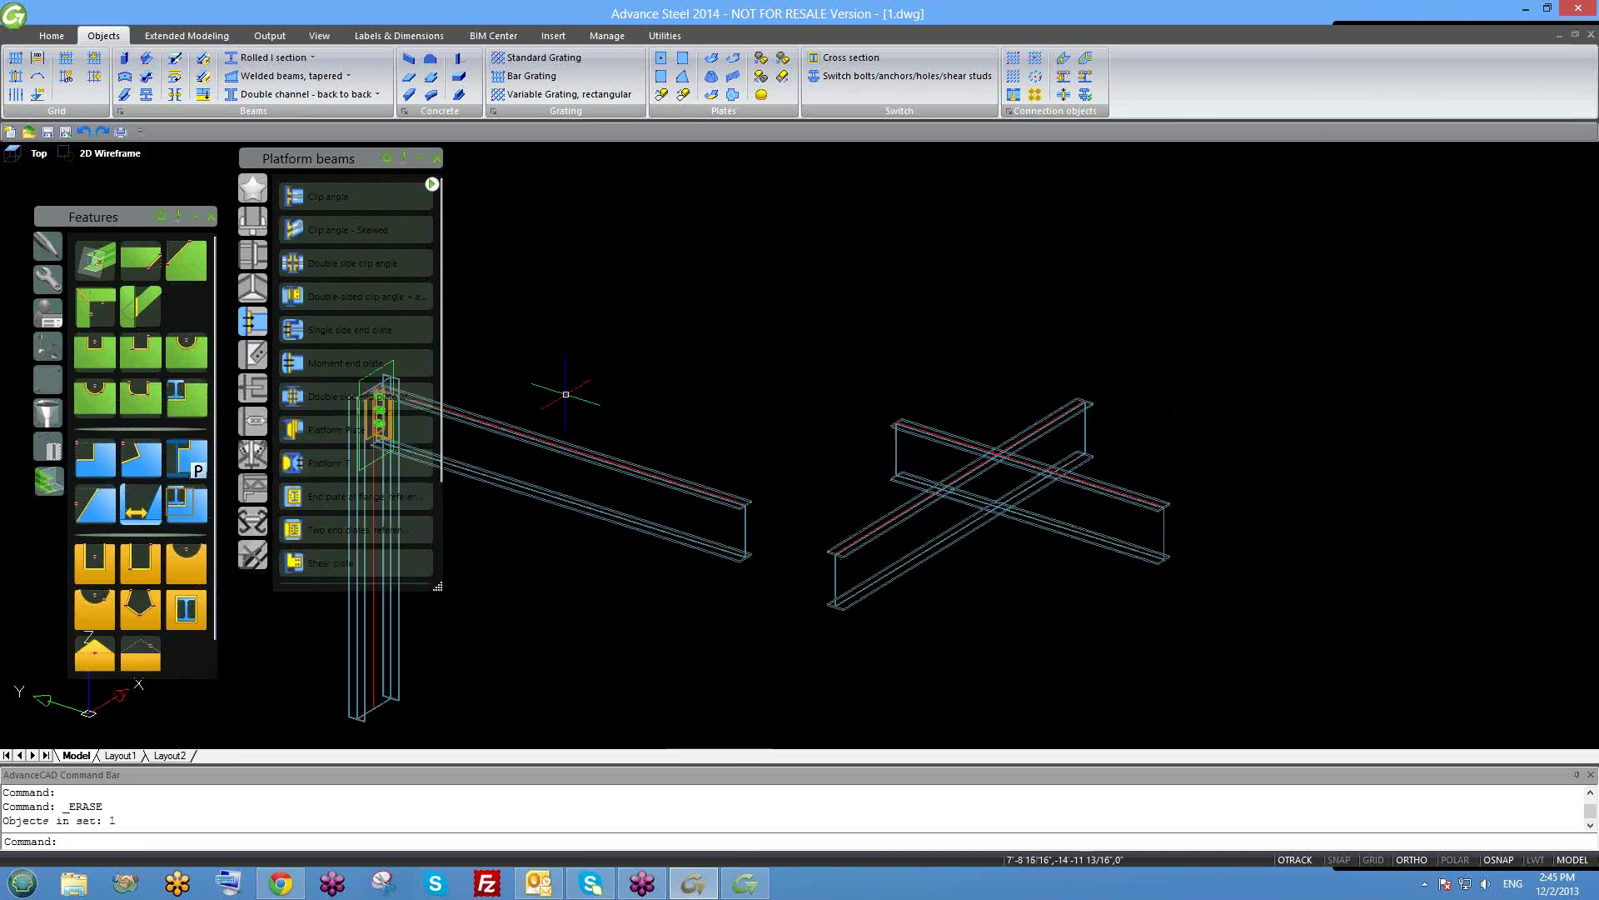
click(436, 157)
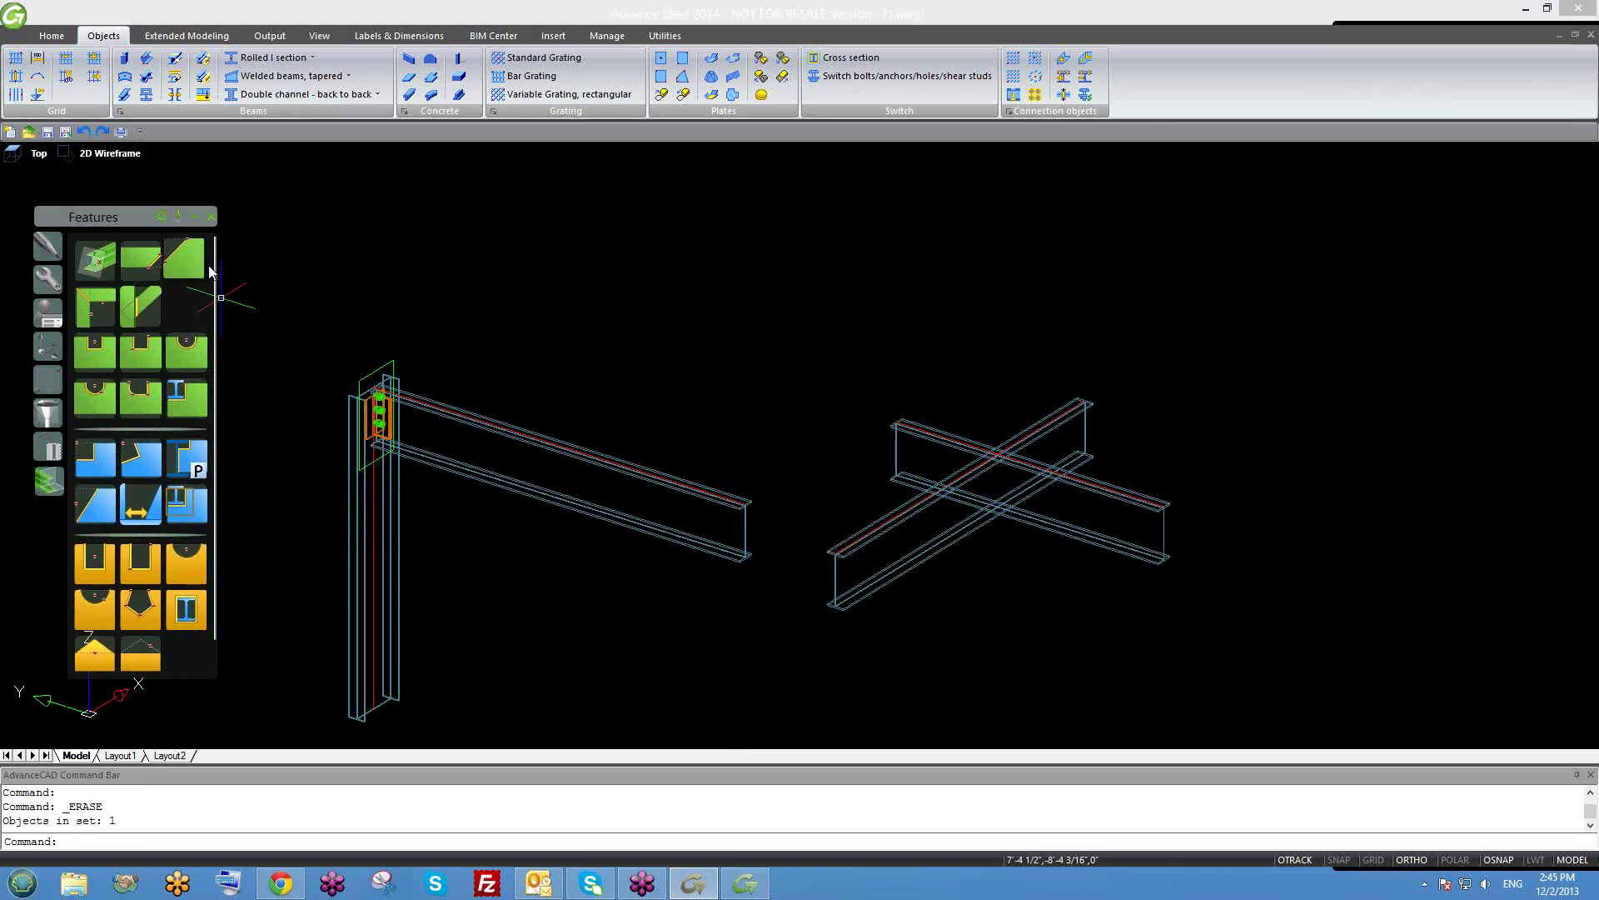
Create a saw cut joint at the beam crossing, cutting one I-beam against the other with the connection's default values.
click(132, 312)
middle_drag(948, 537, 916, 477)
scroll(916, 476, down, 2)
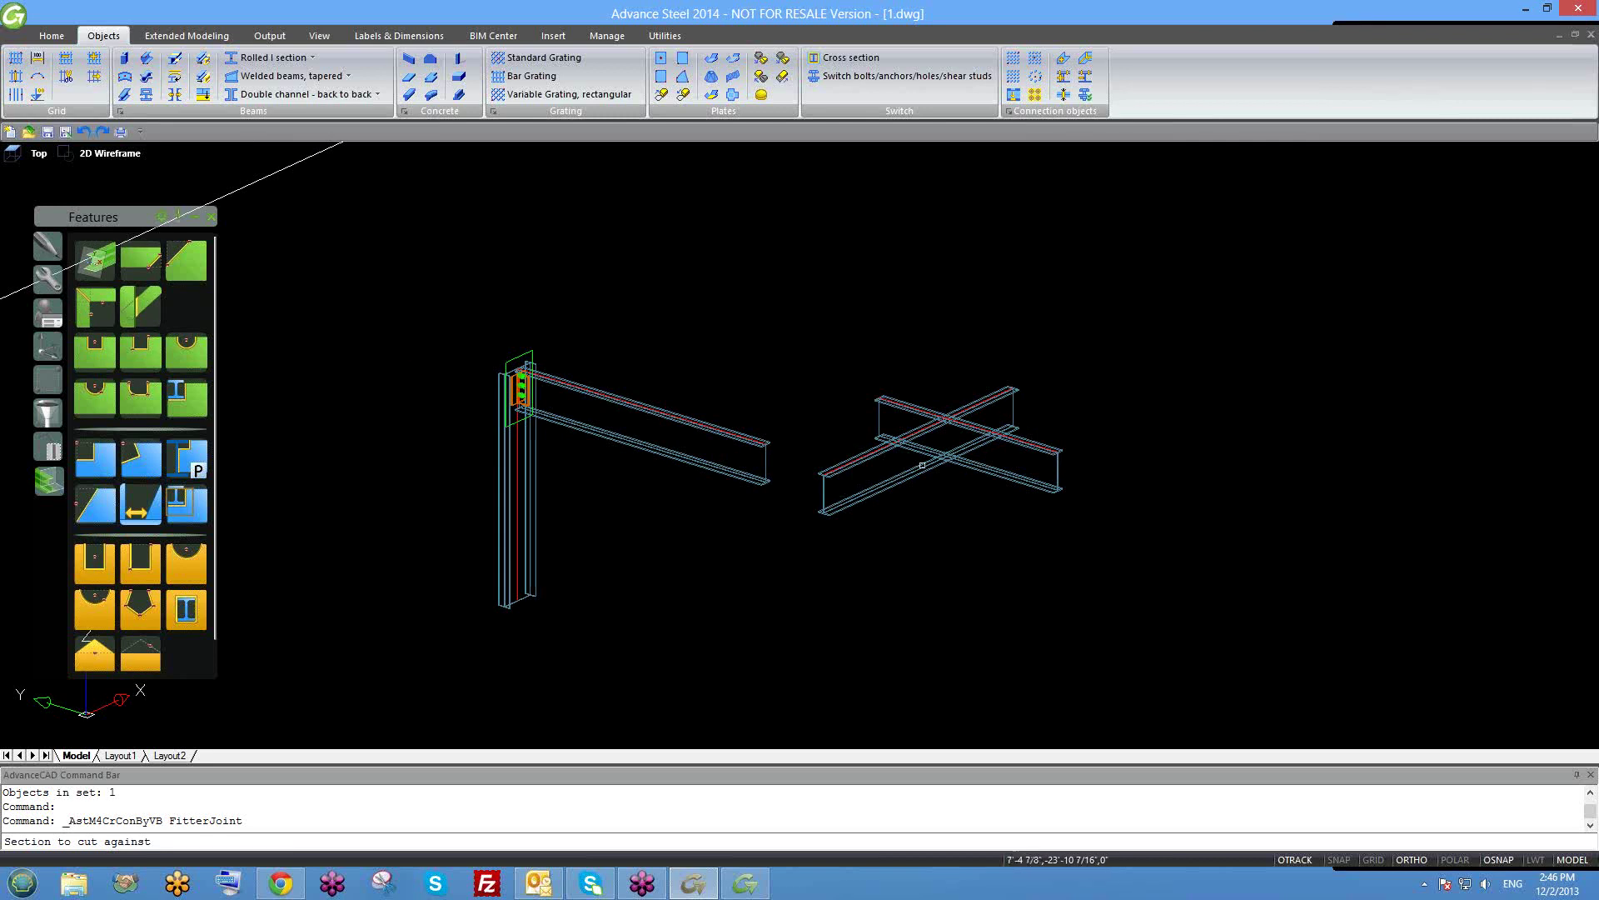
scroll(903, 453, up, 2)
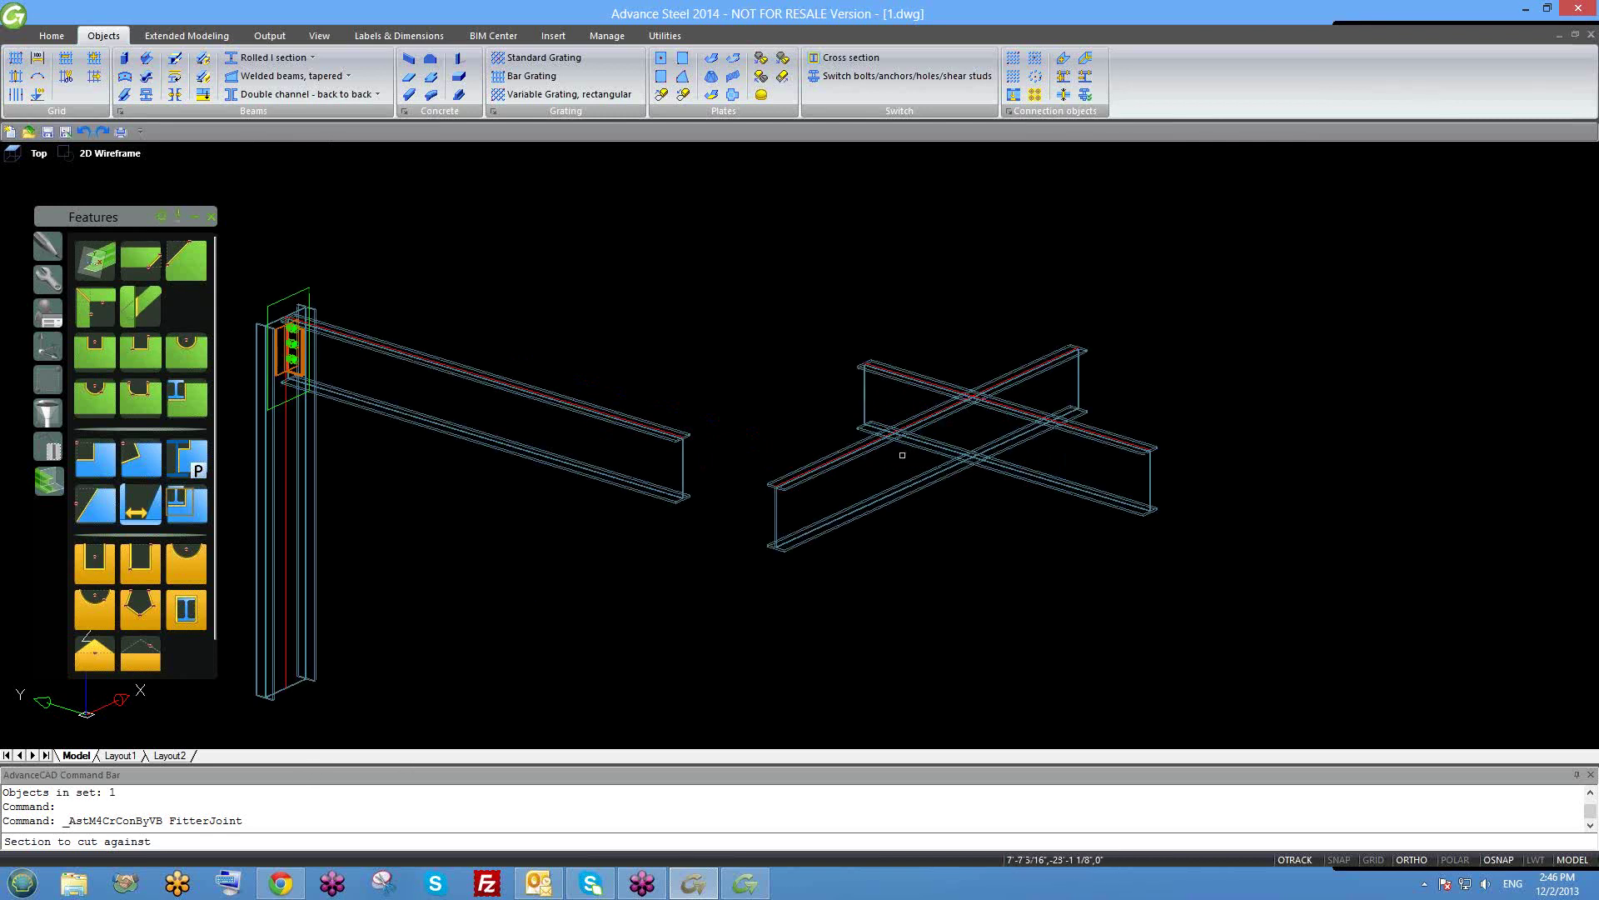
scroll(901, 467, down, 1)
shift+middle_drag(920, 520, 914, 523)
scroll(926, 467, up, 2)
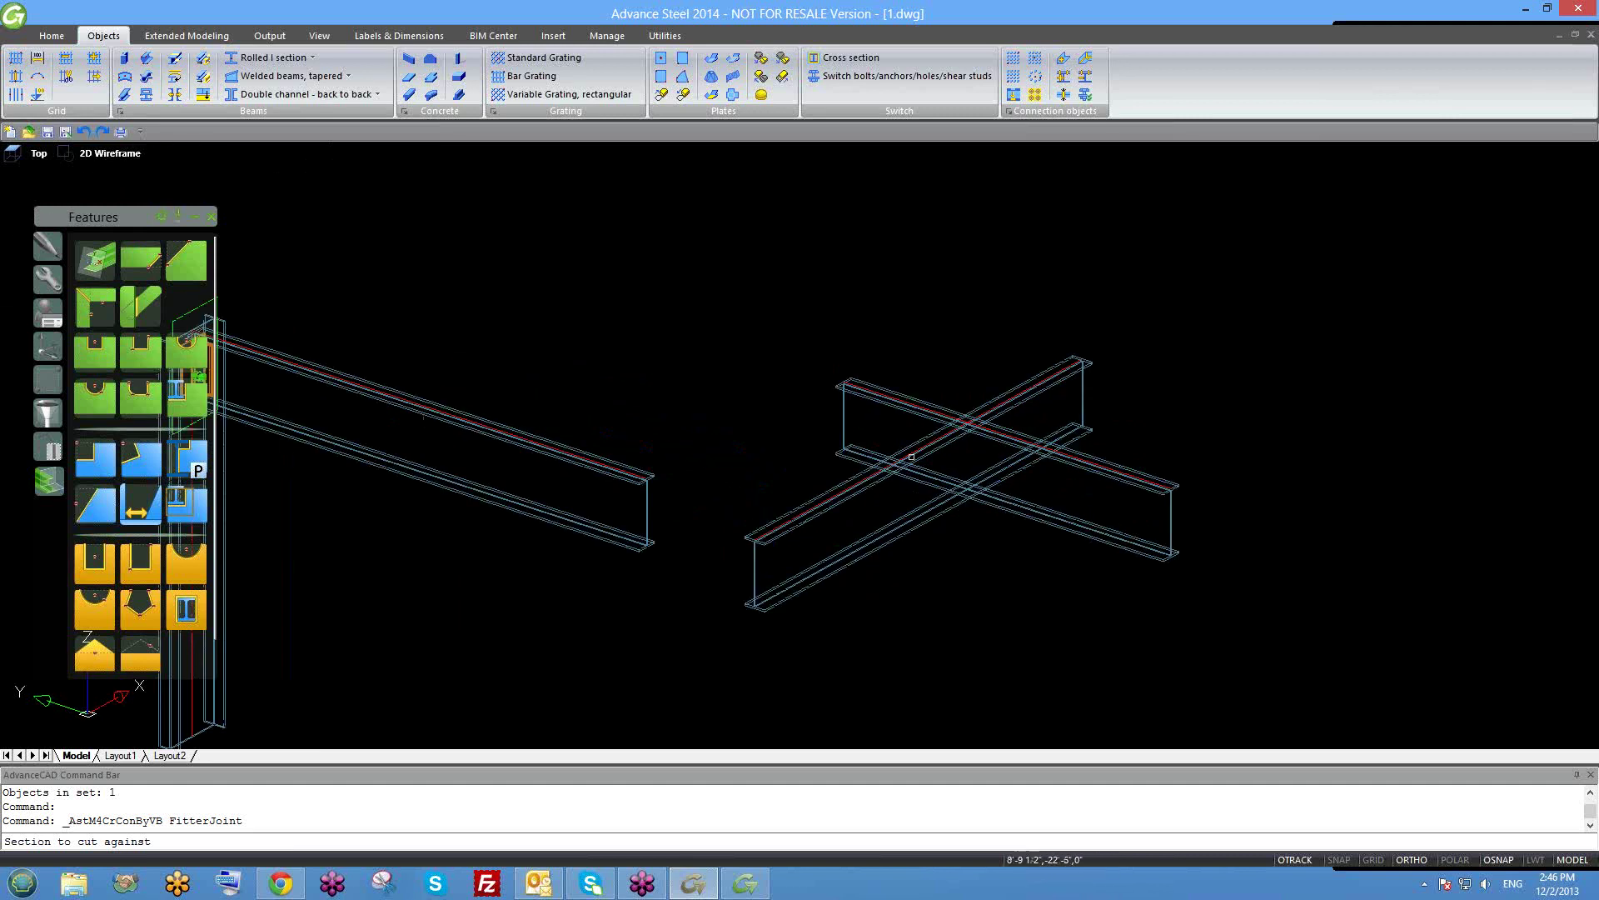
click(818, 523)
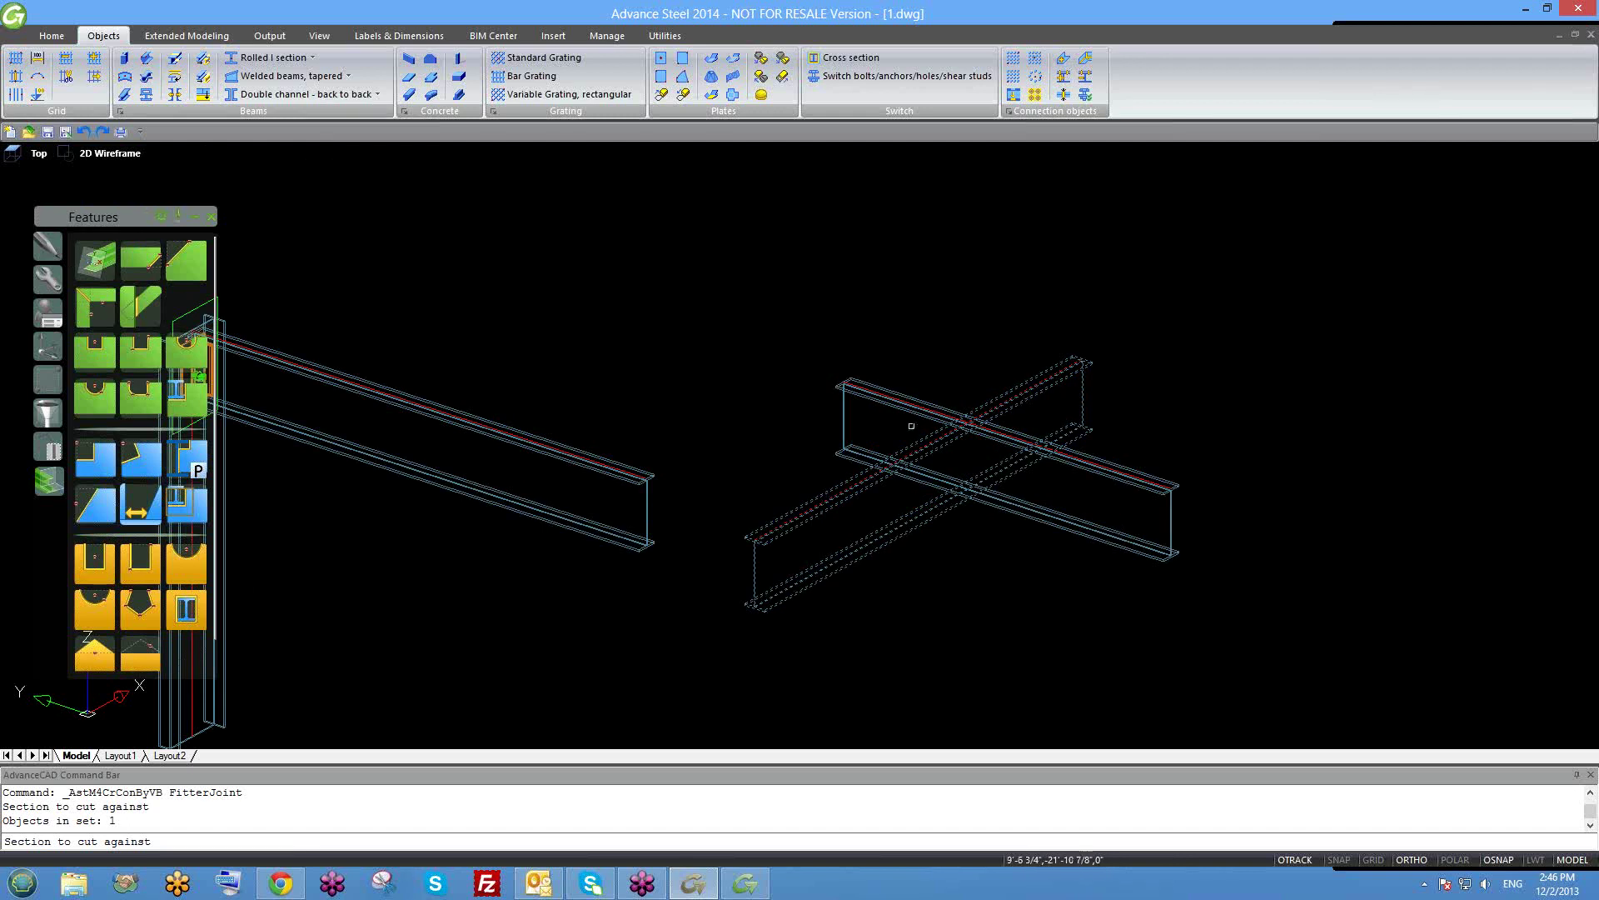
key(Return)
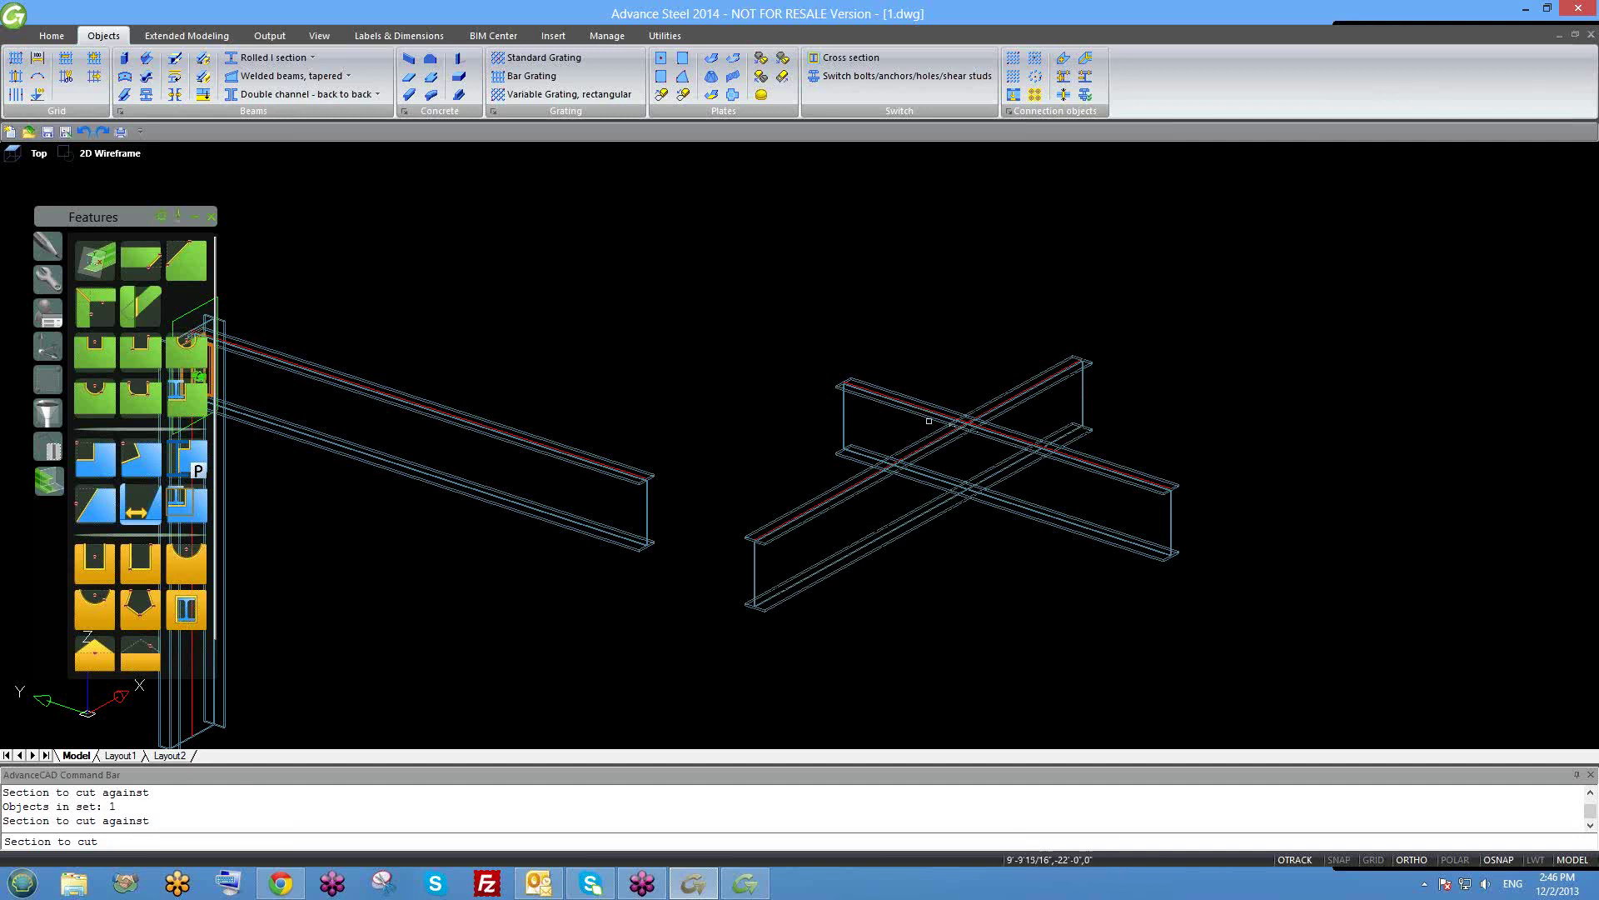
click(878, 398)
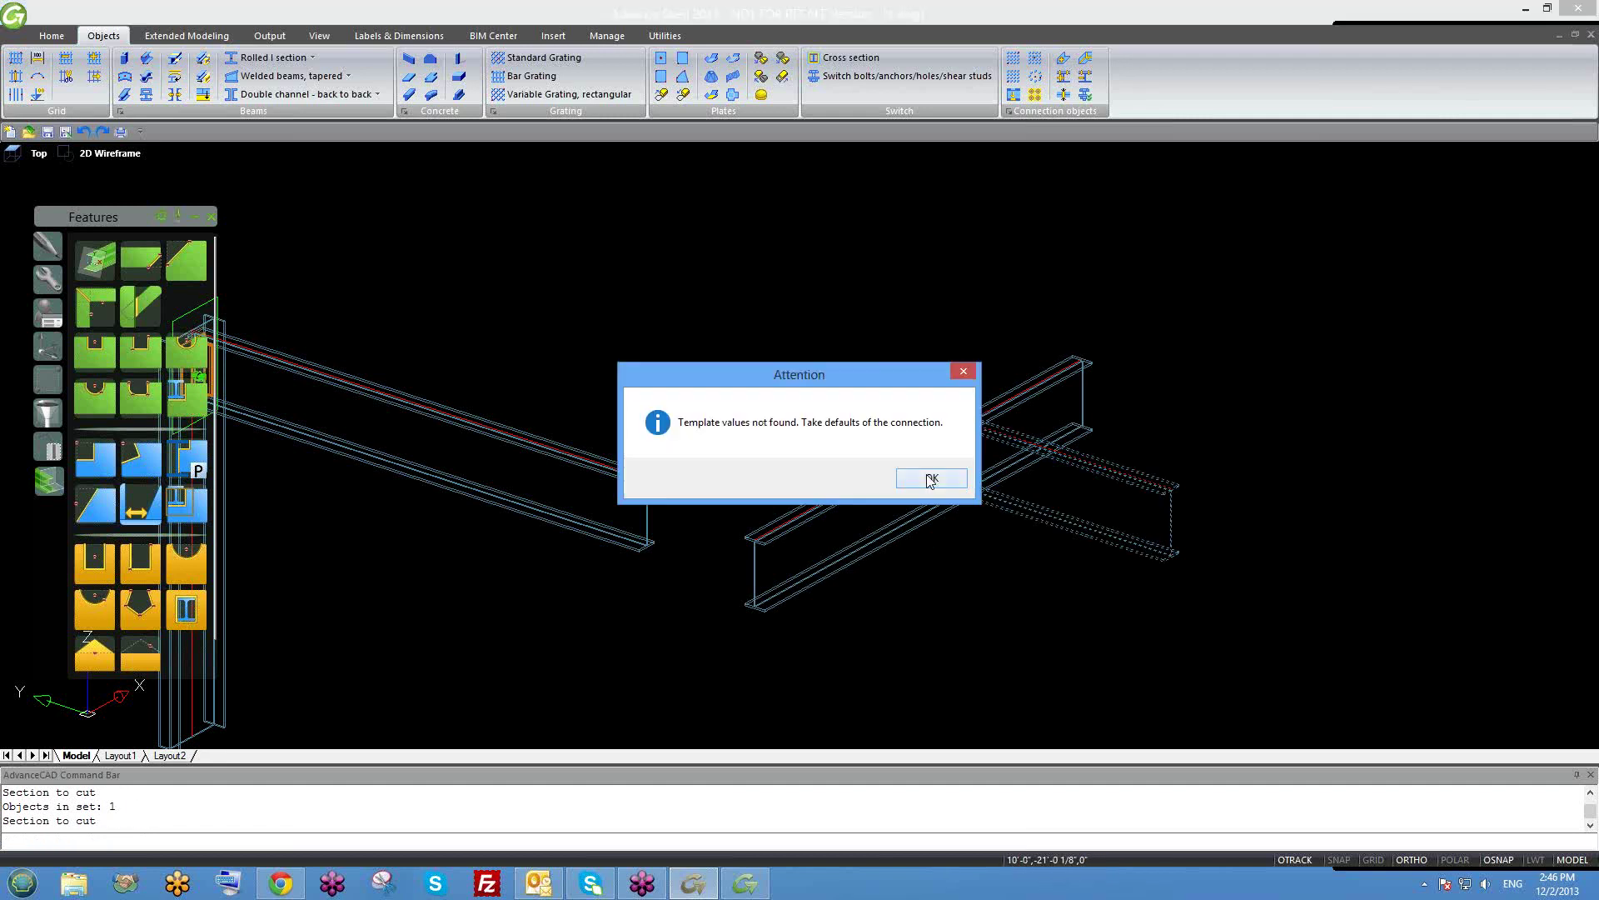
click(936, 475)
middle_drag(967, 516, 1044, 531)
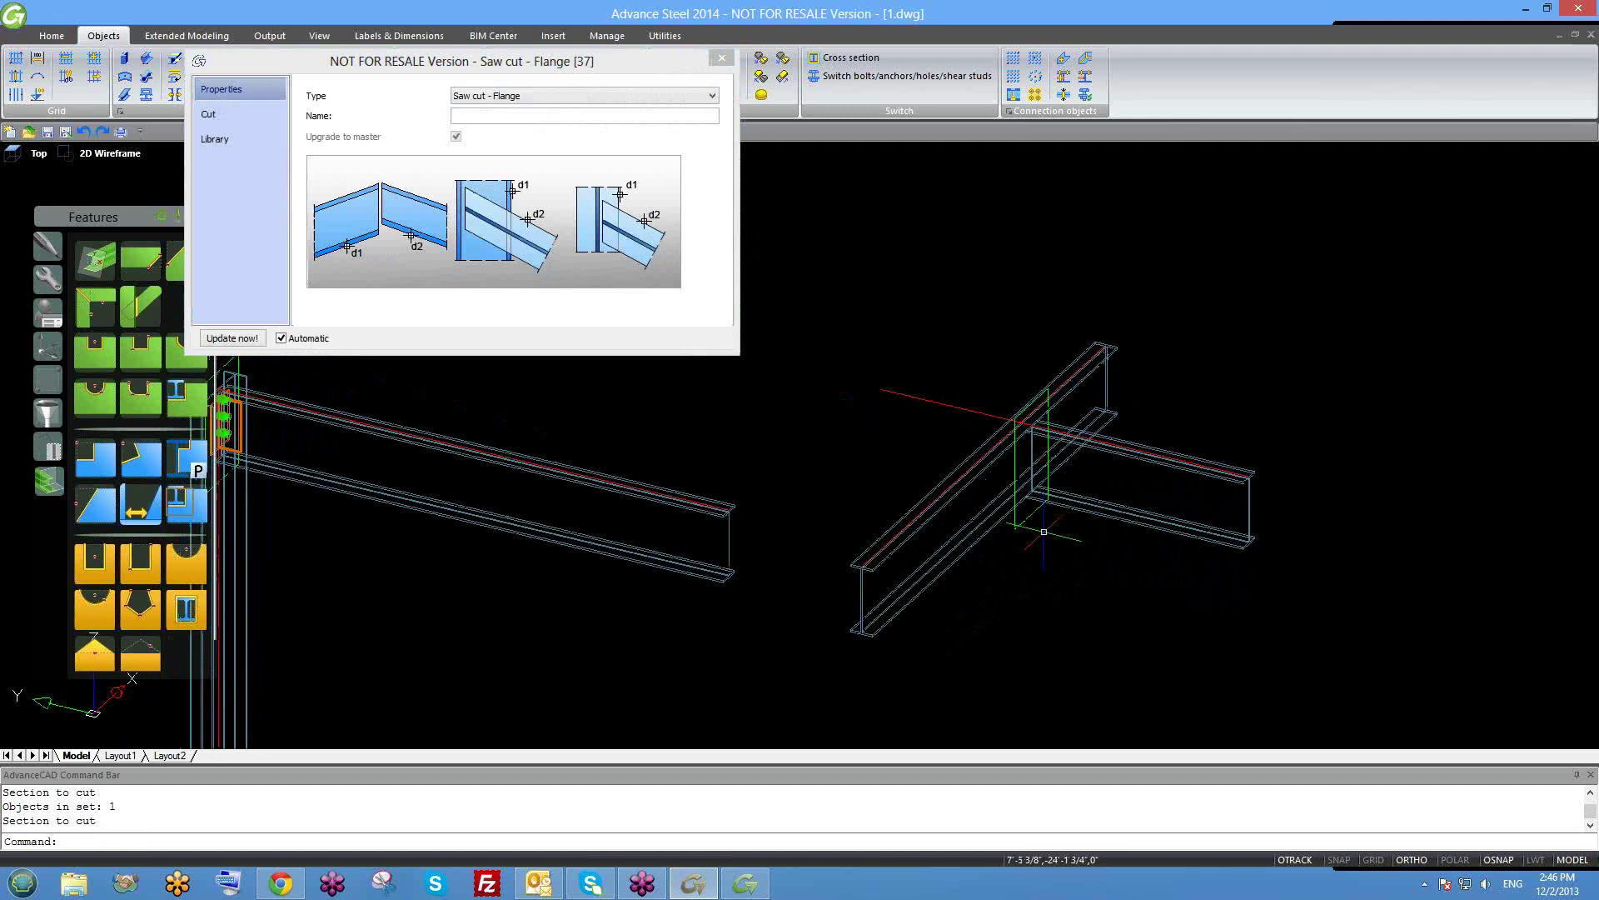
scroll(1044, 532, up, 3)
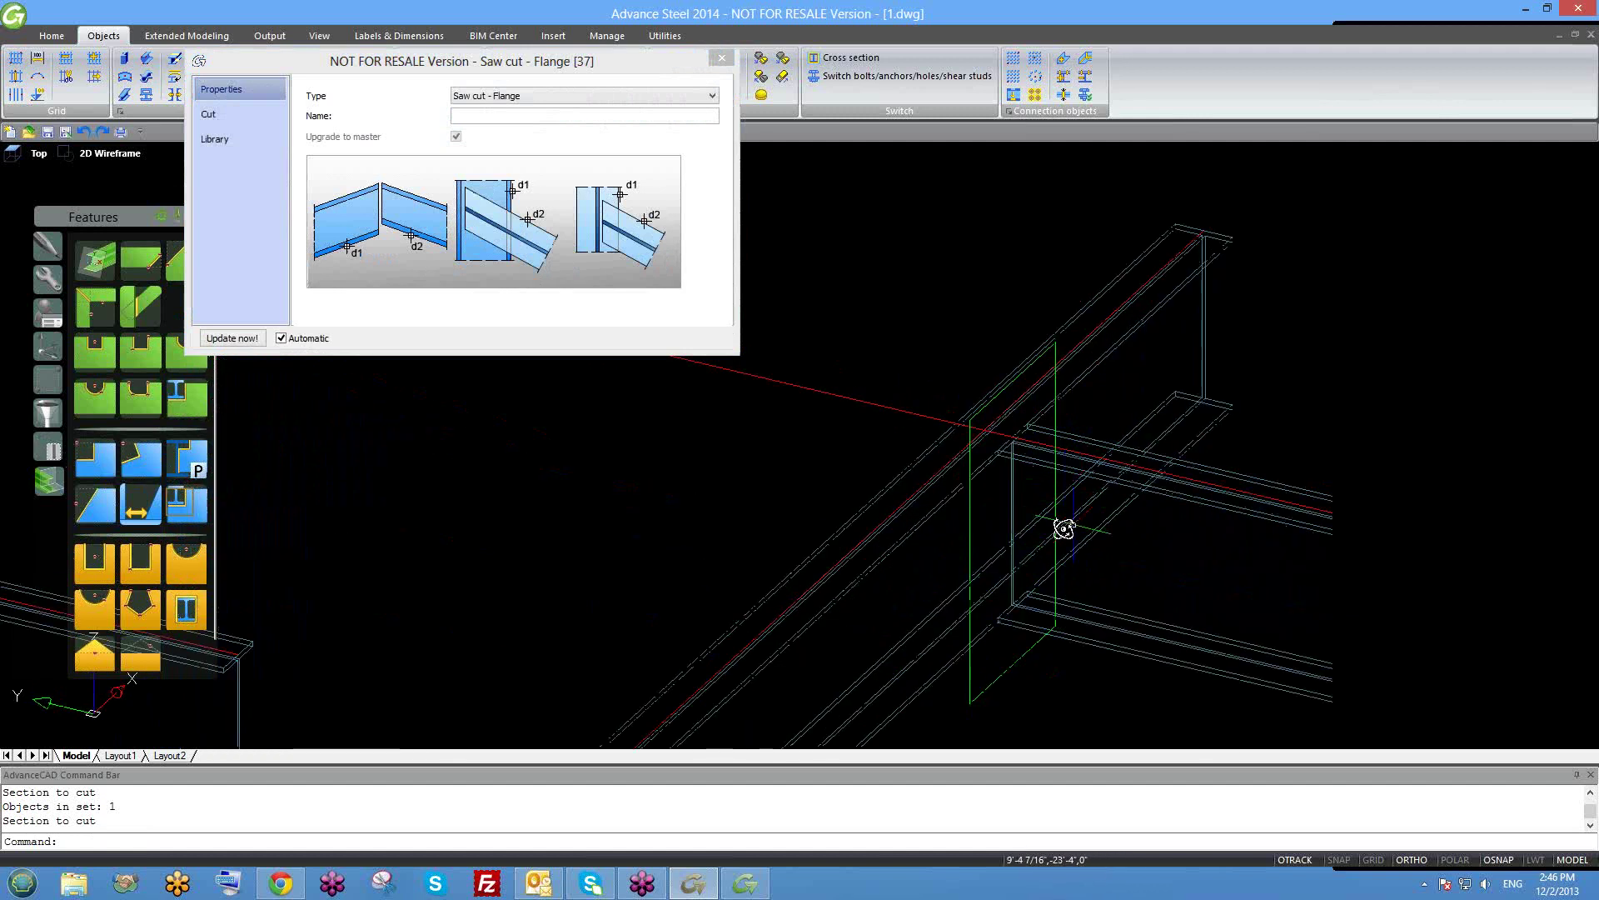
scroll(1040, 526, up, 2)
scroll(1040, 526, down, 2)
Review the joint types and cut options of the flange saw cut, including cut side and straight cut, and close its properties.
click(497, 97)
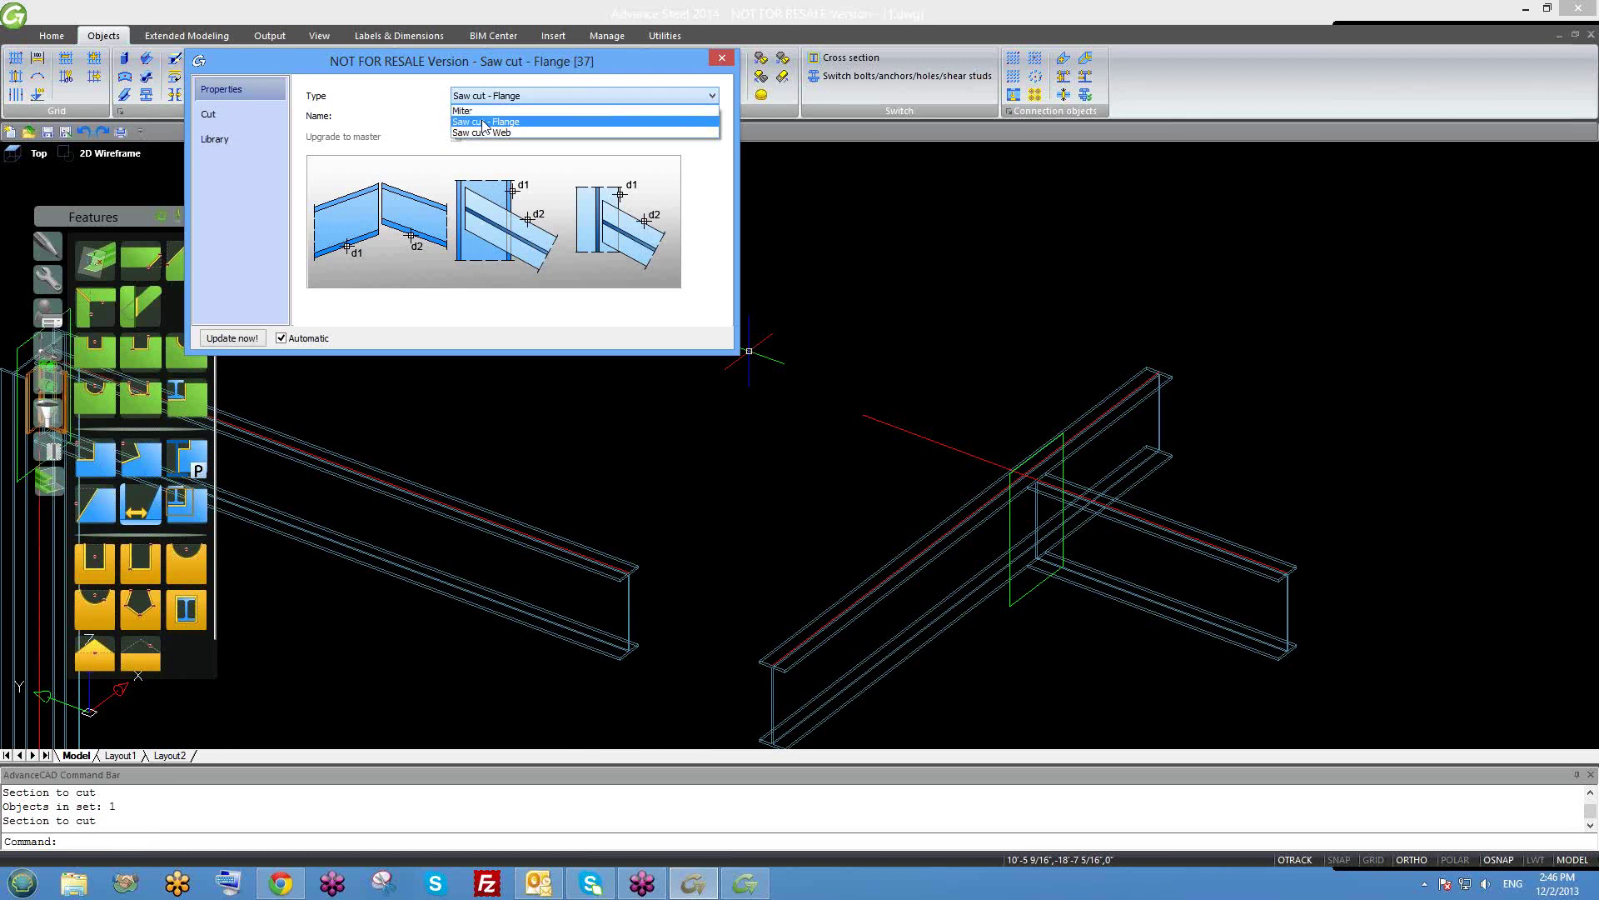
click(253, 135)
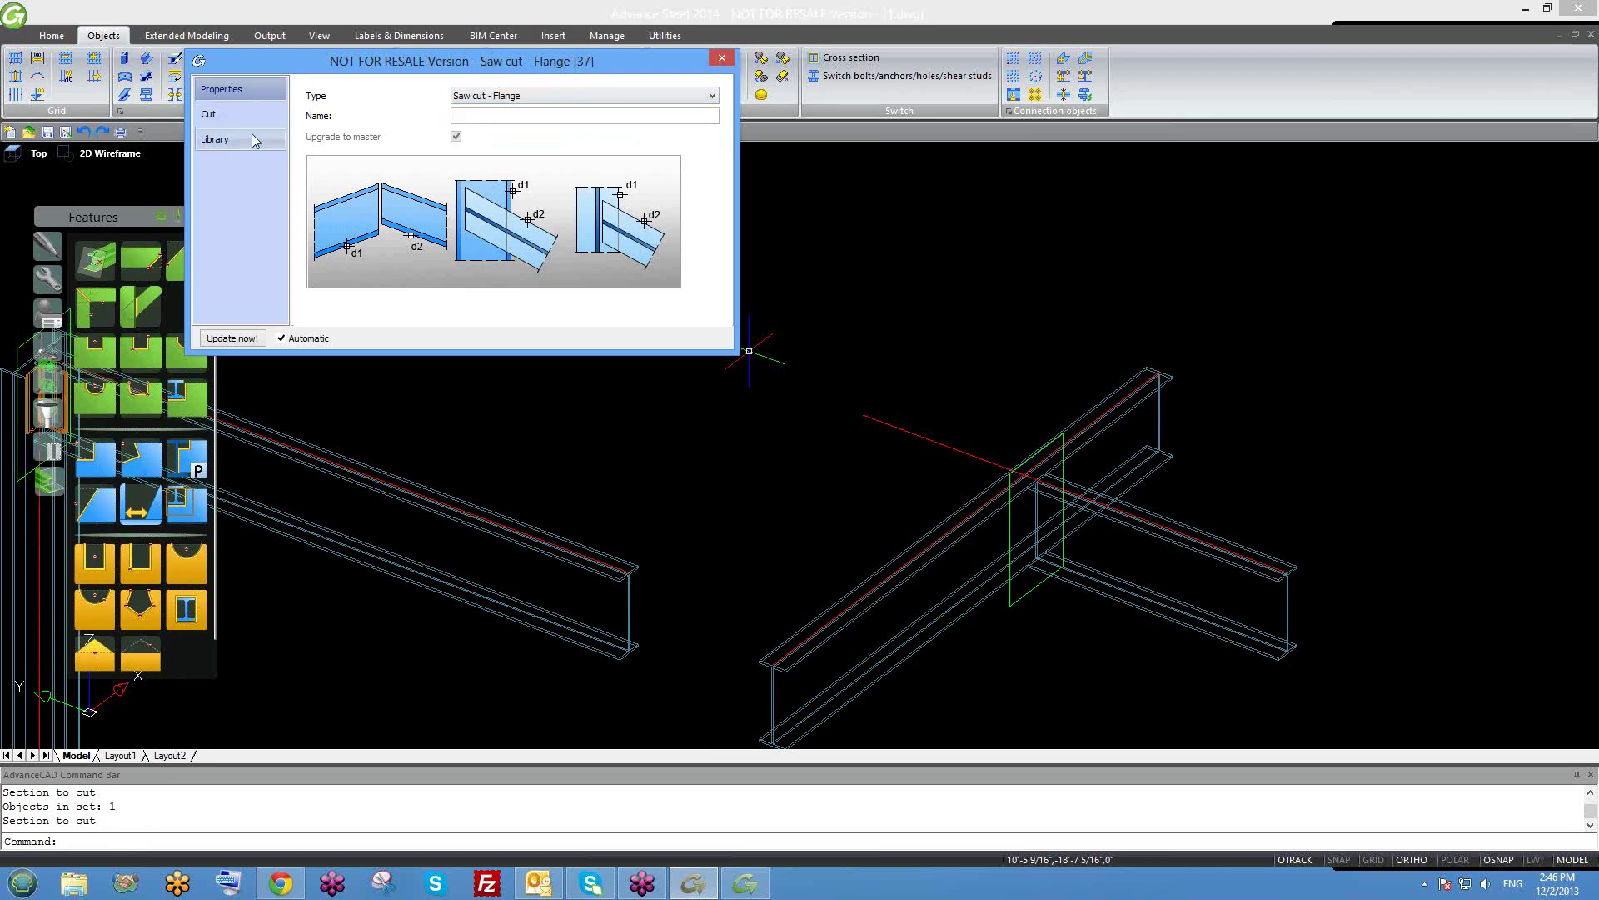
click(245, 116)
click(249, 93)
click(248, 108)
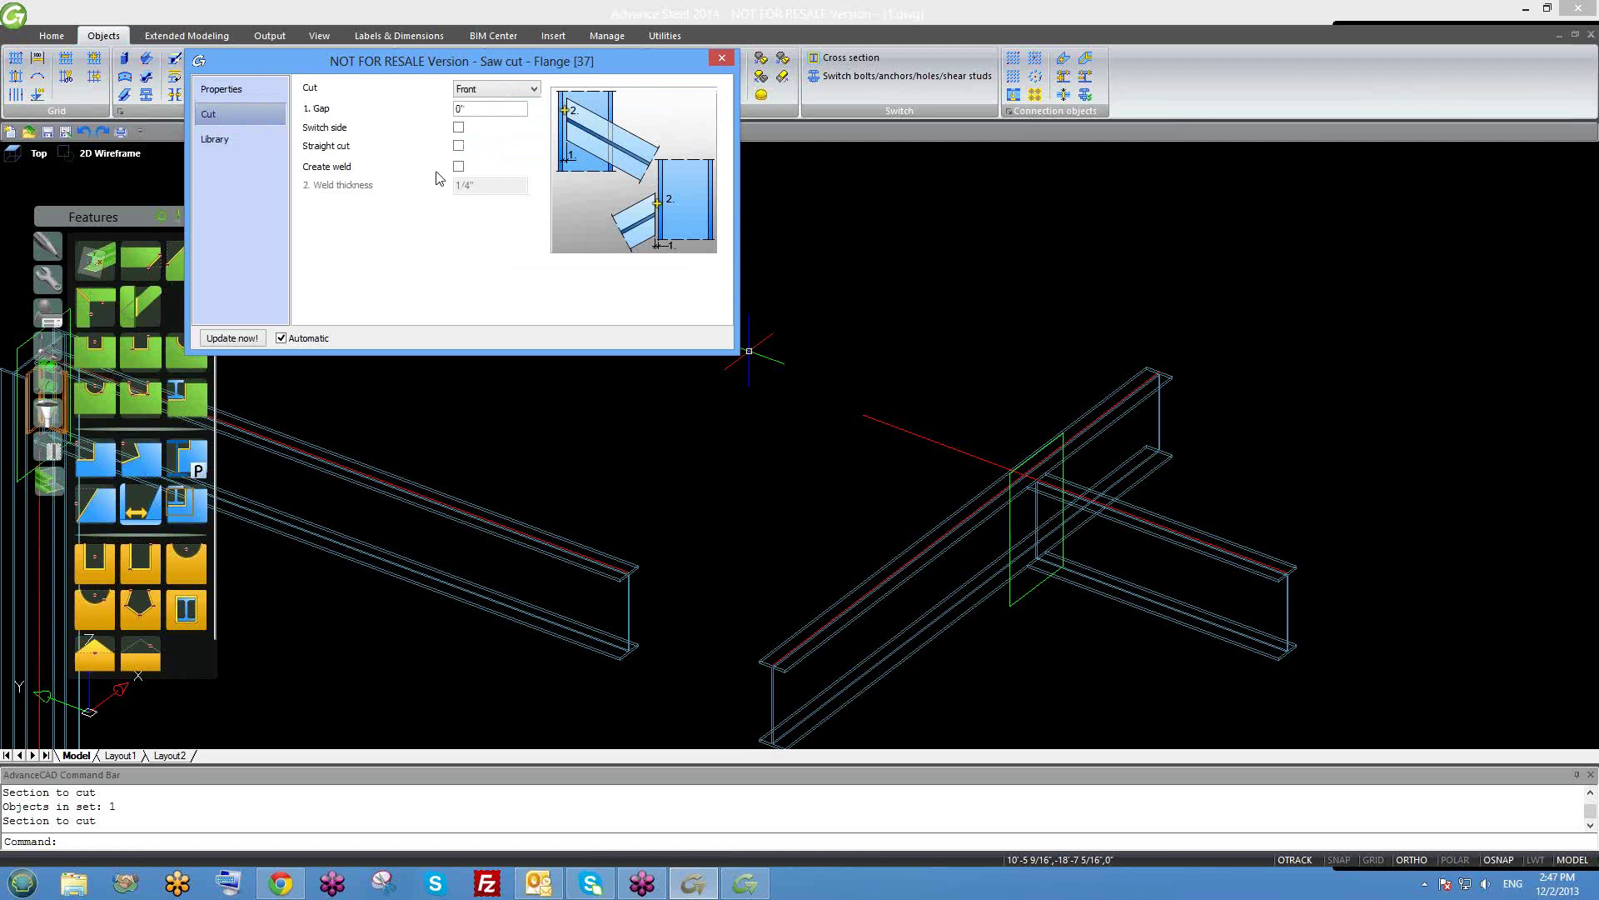
click(487, 92)
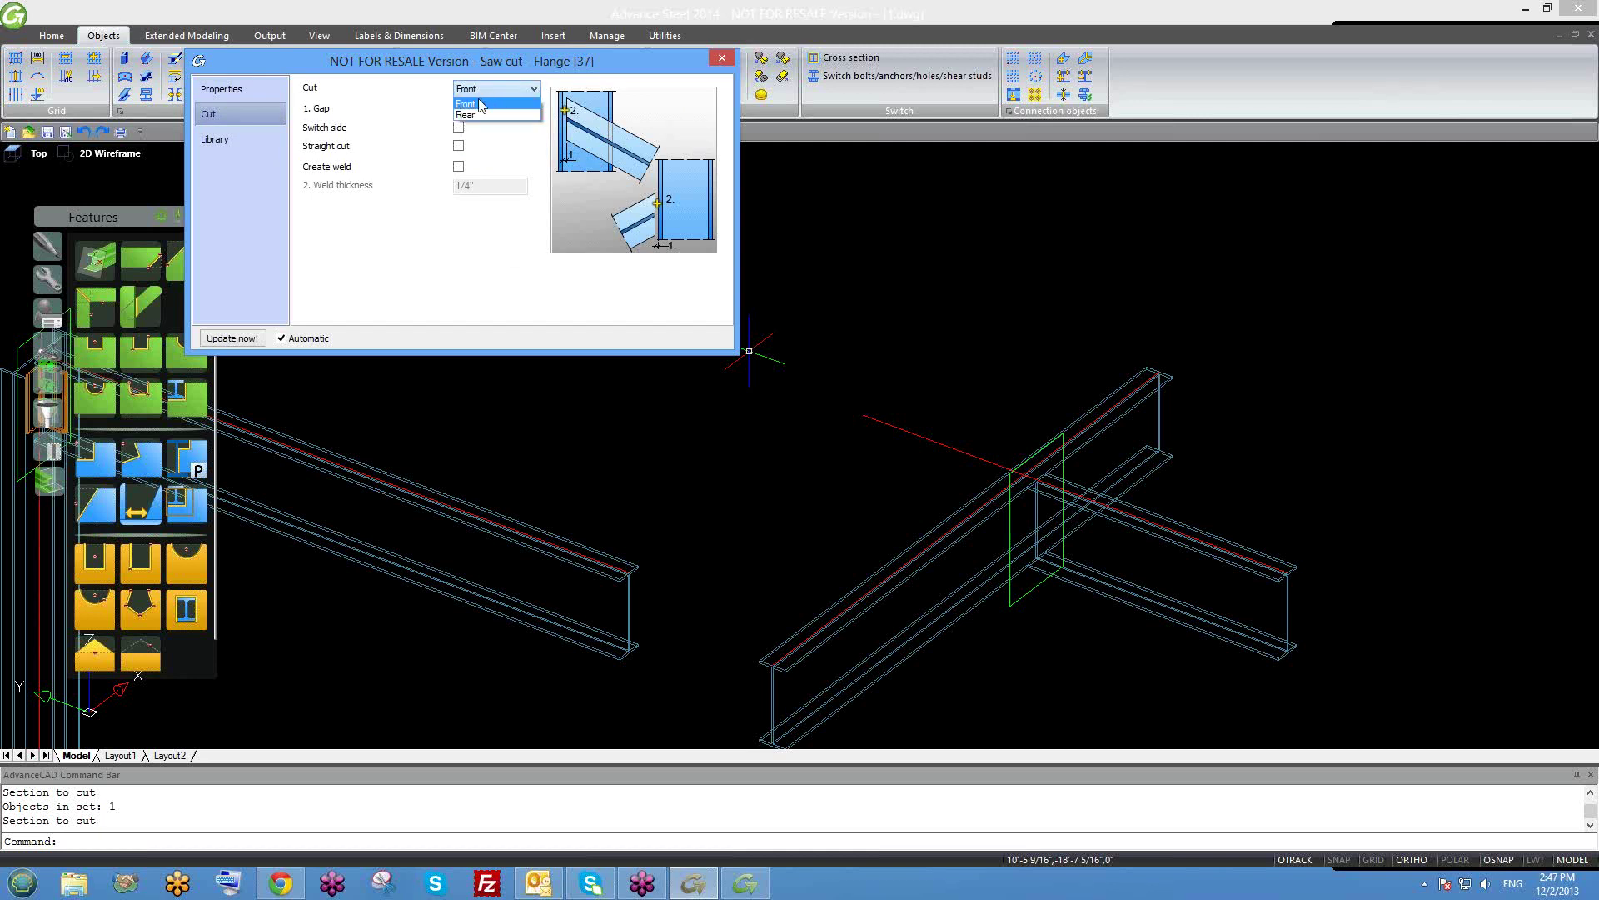
click(482, 90)
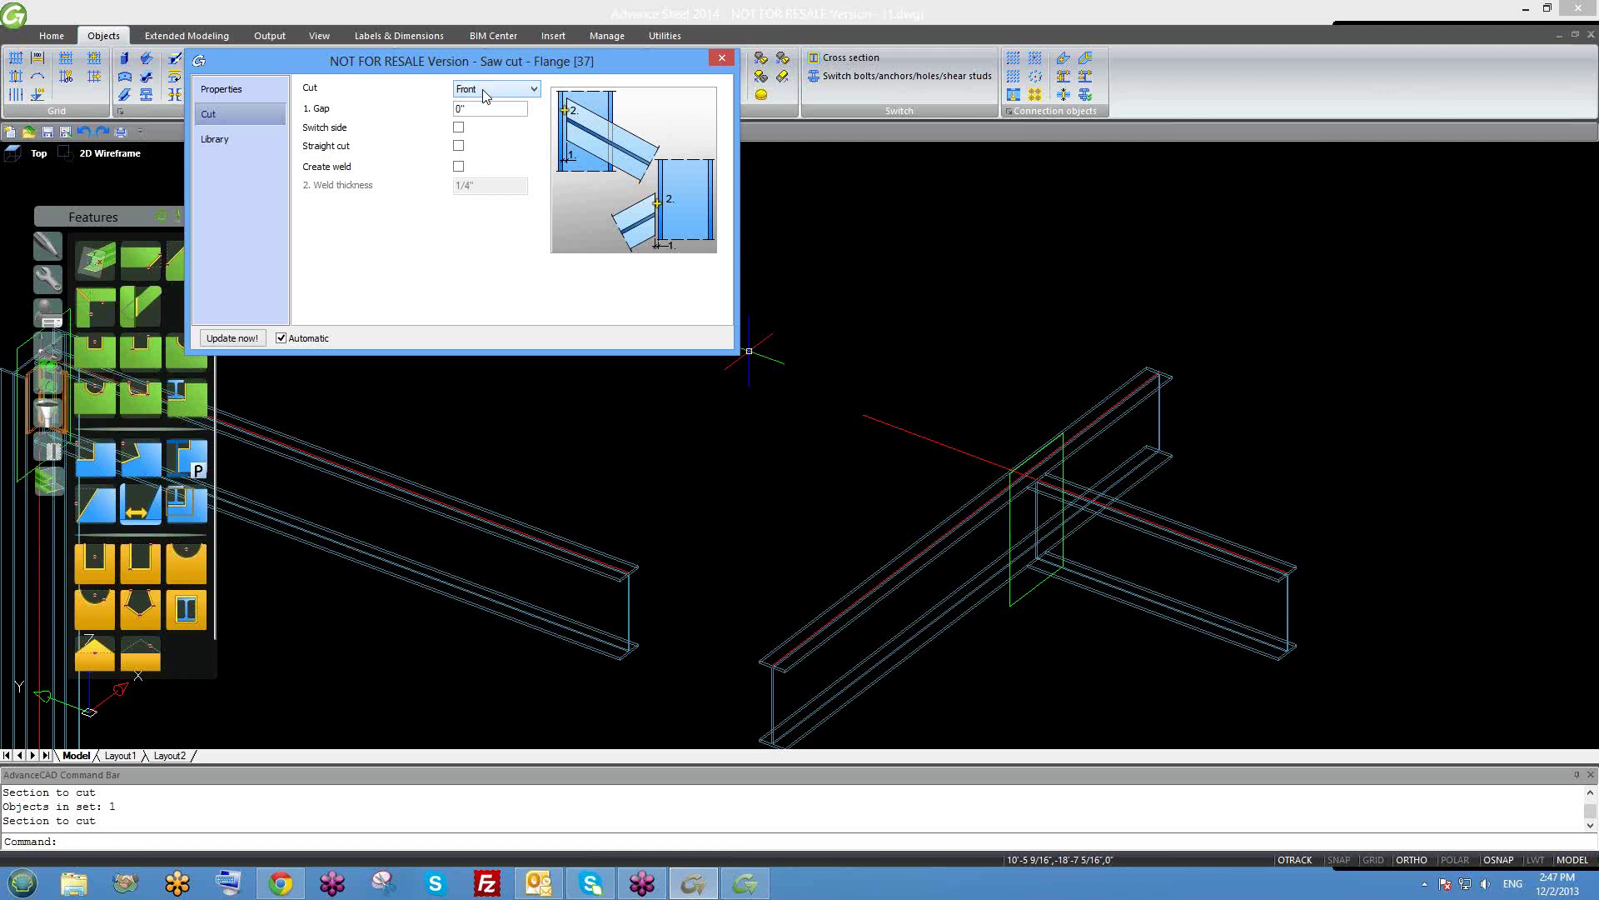
click(459, 130)
click(458, 147)
click(721, 58)
Erase the flange saw cut joint from the crossing I-beams.
scroll(925, 333, down, 2)
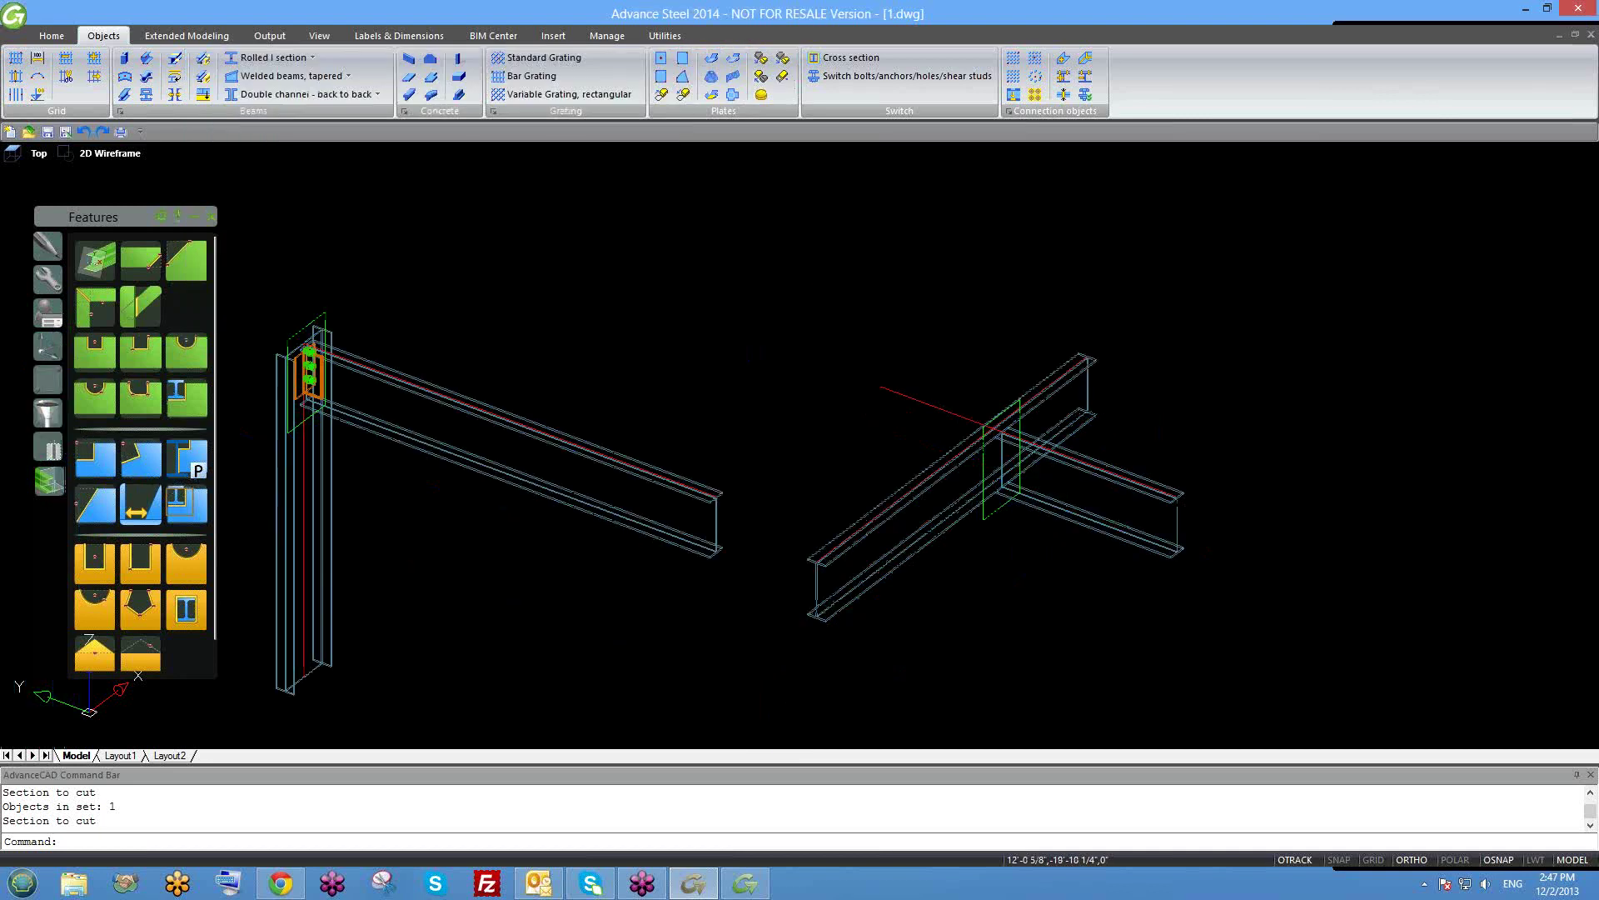
scroll(916, 425, up, 3)
click(908, 431)
text(e)
key(Return)
scroll(908, 429, down, 5)
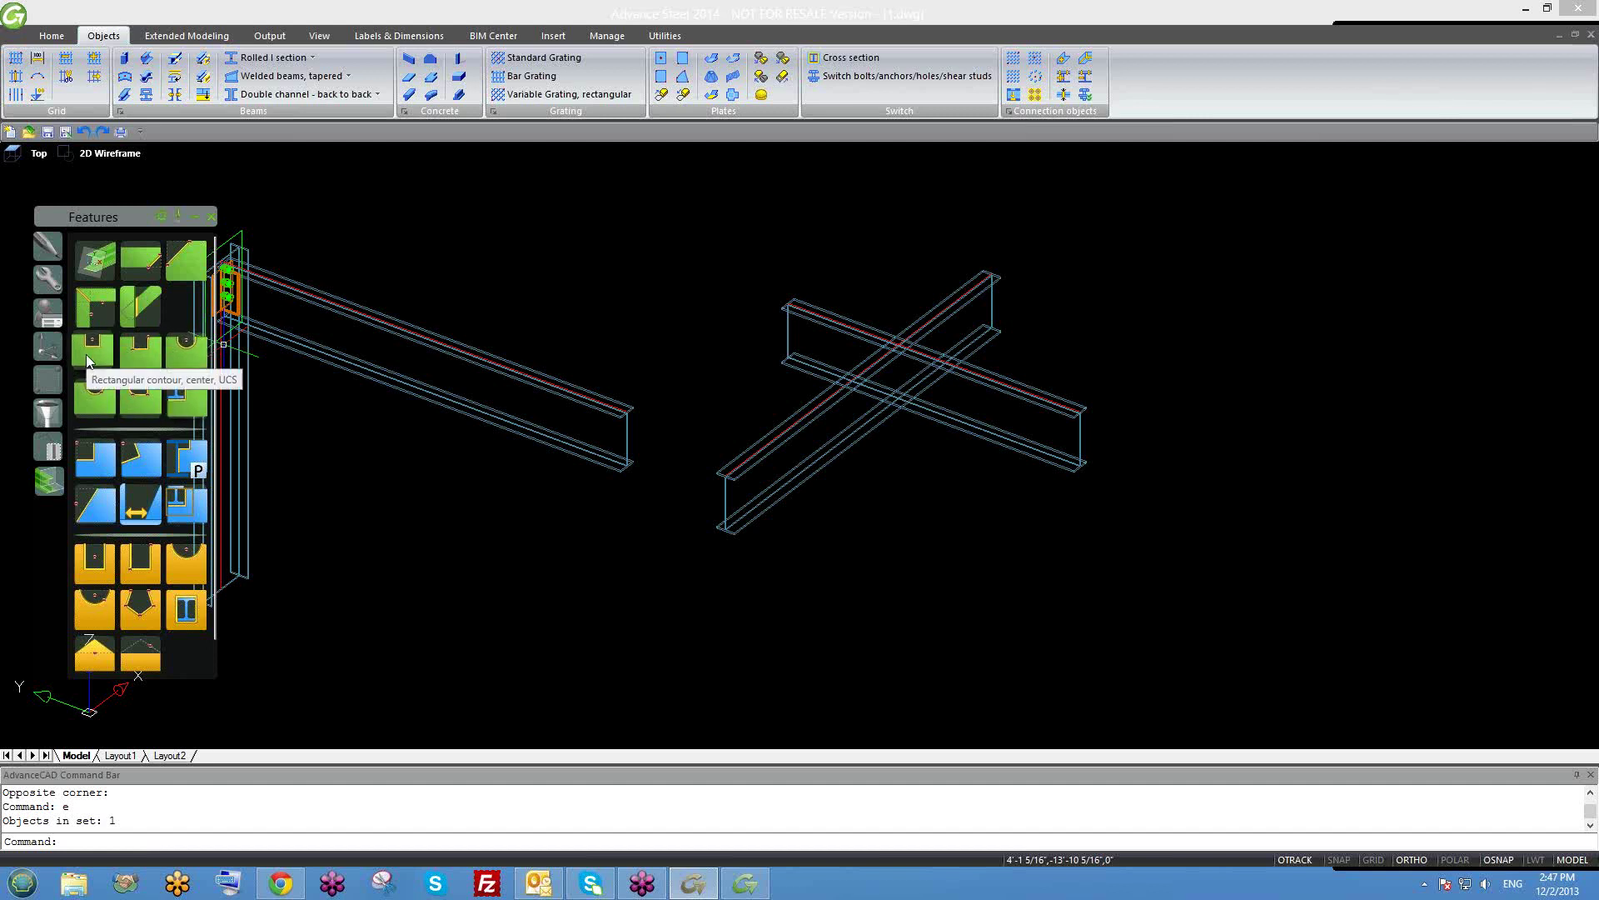
Move the UCS origin to the free end of the beam attached to the column, and restore the World UCS.
middle_drag(1019, 490, 1047, 506)
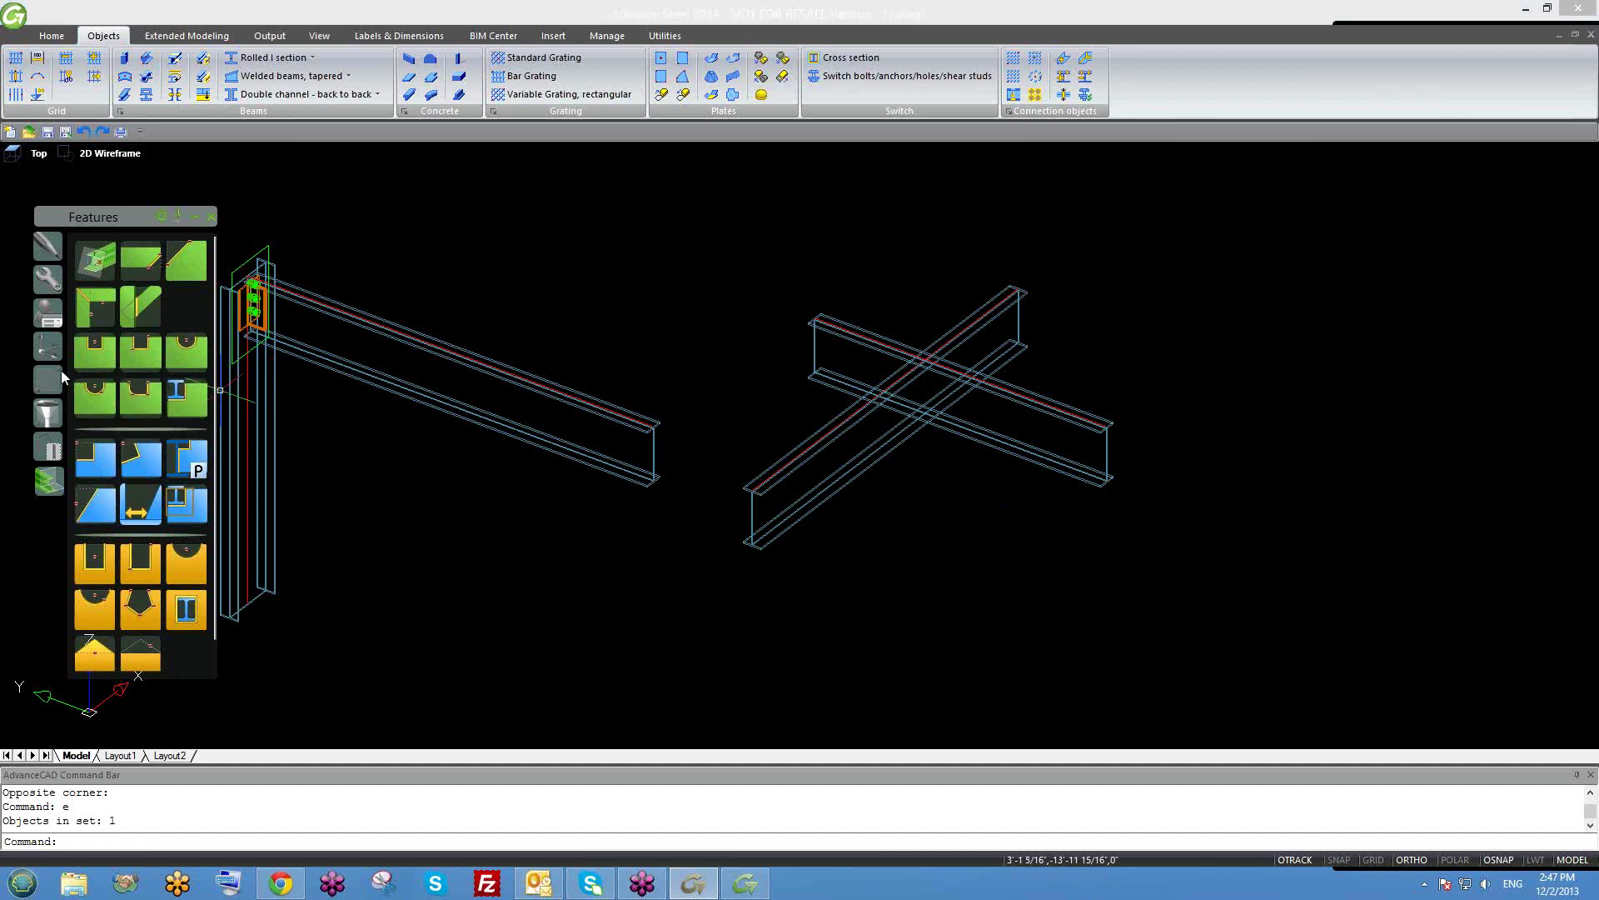
click(40, 348)
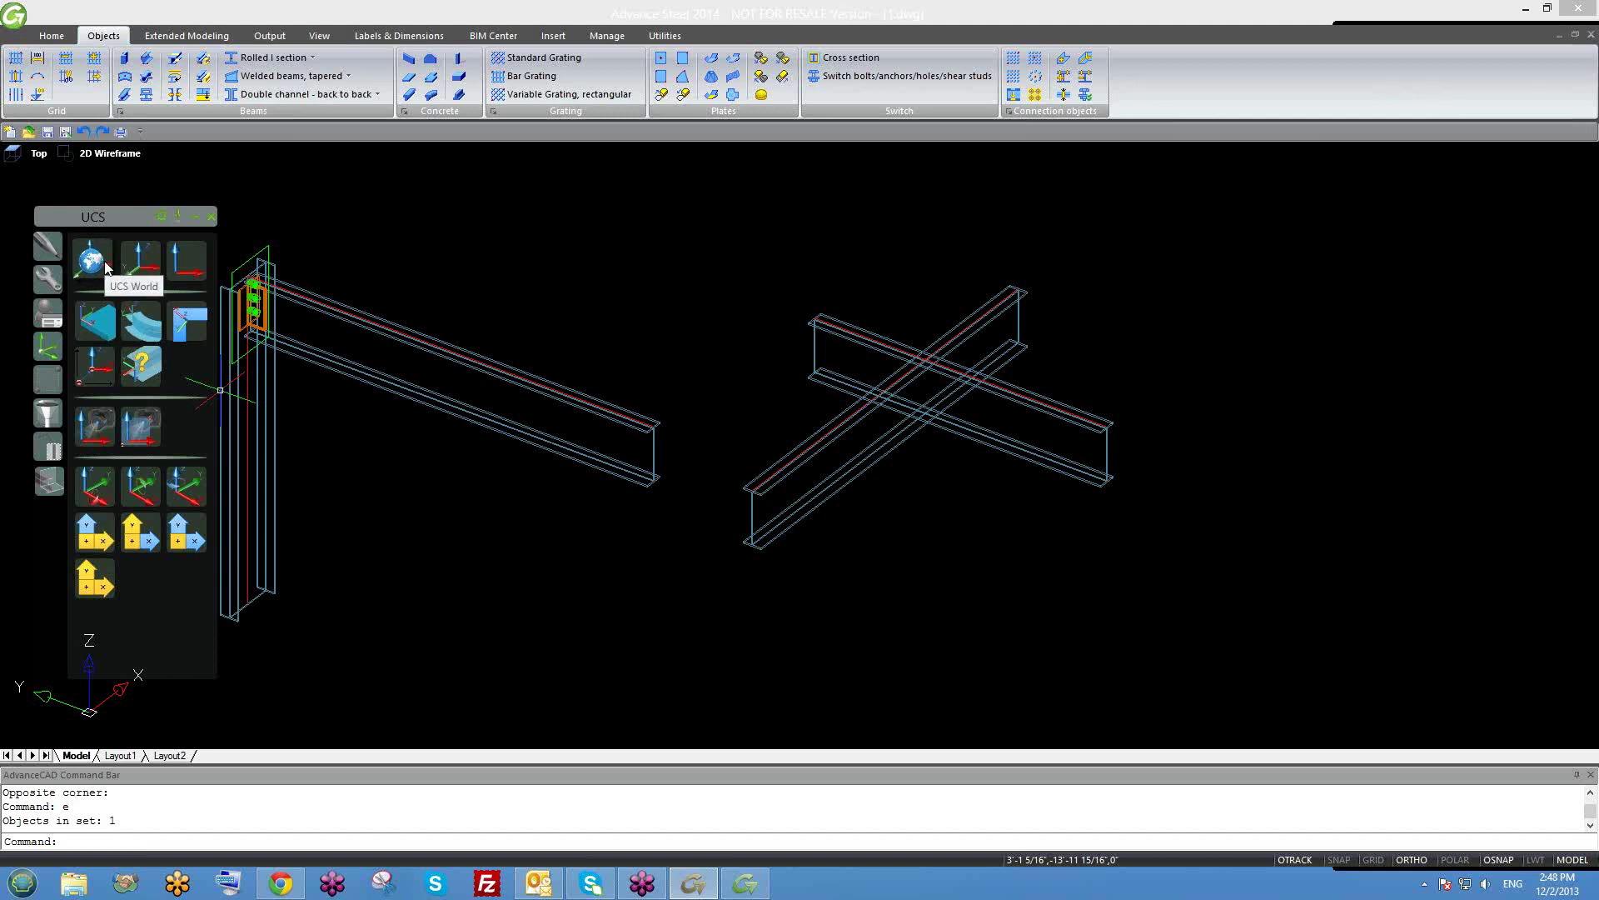
middle_drag(428, 589, 653, 536)
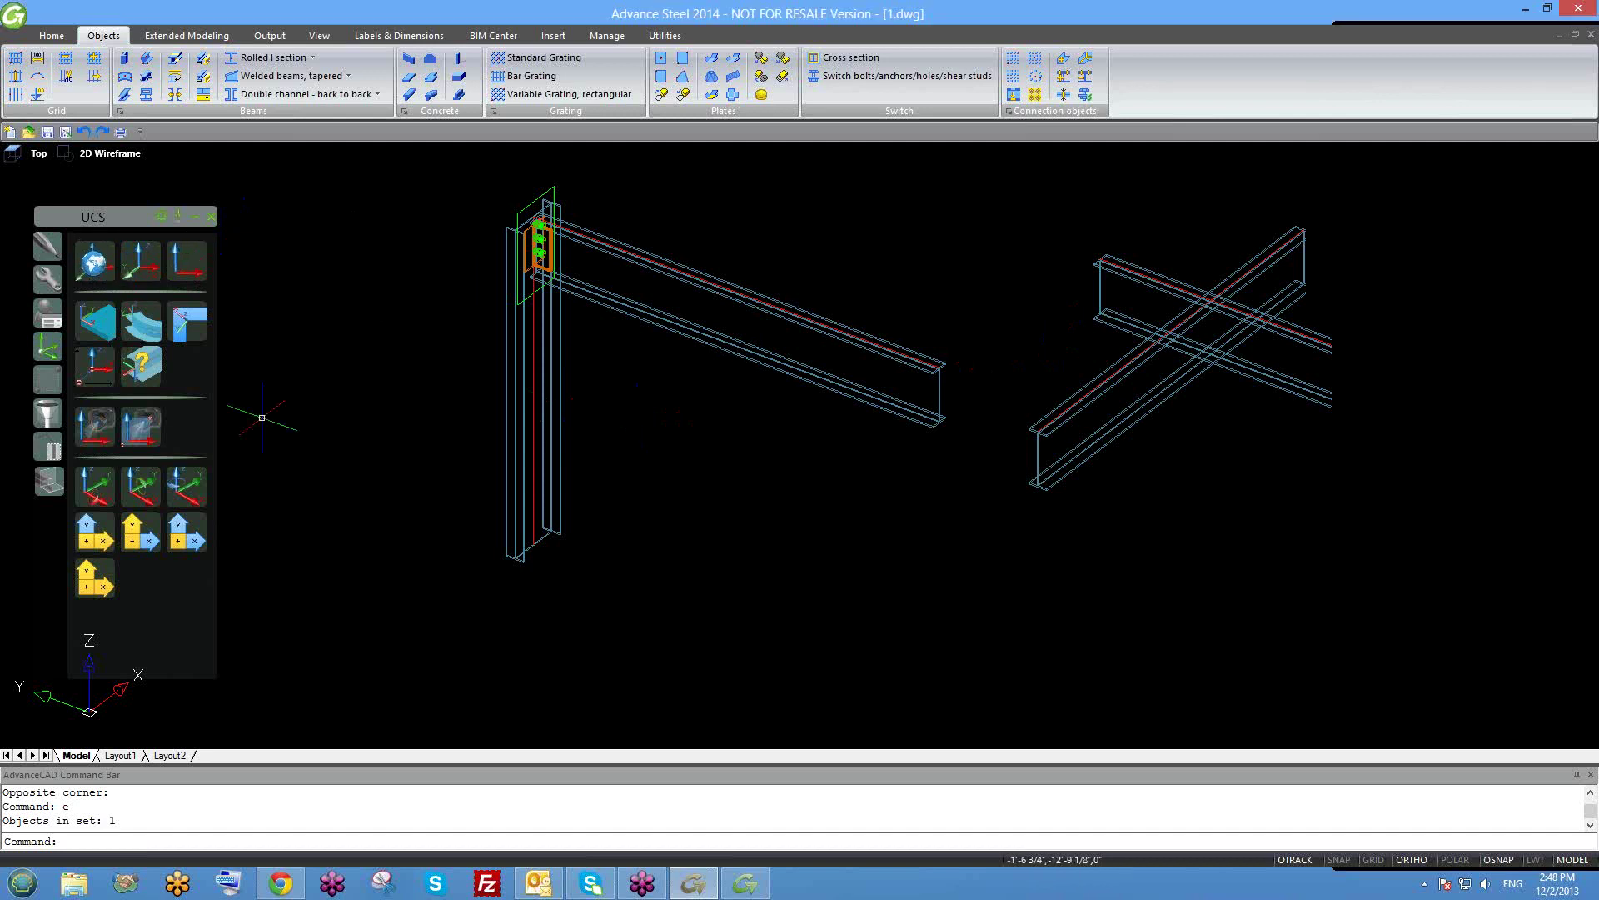
click(96, 379)
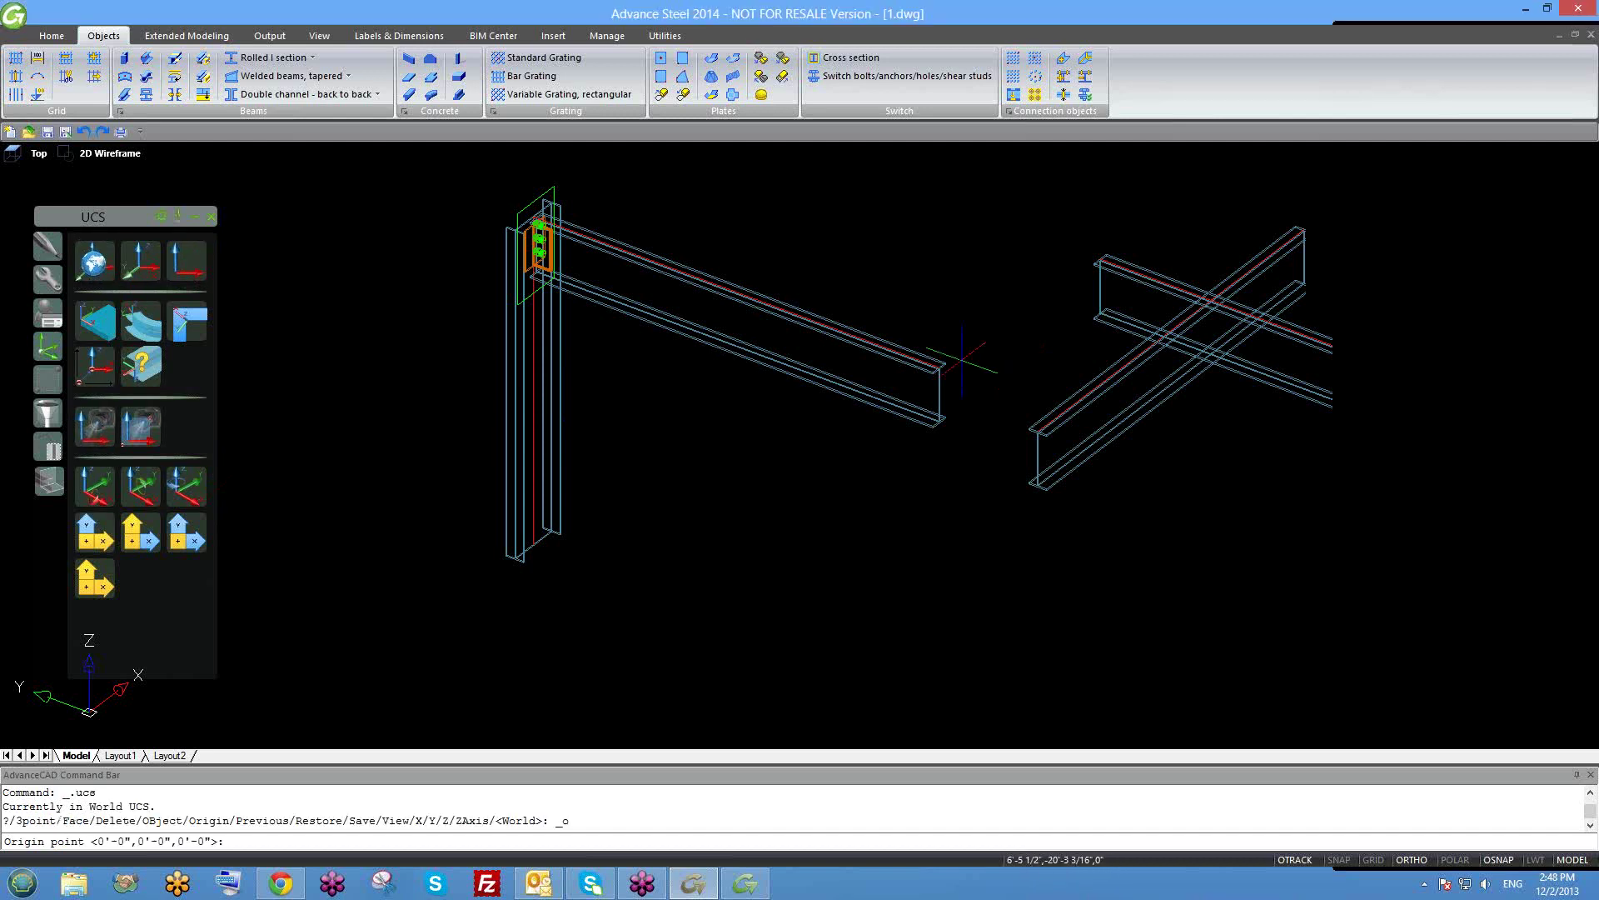
click(937, 366)
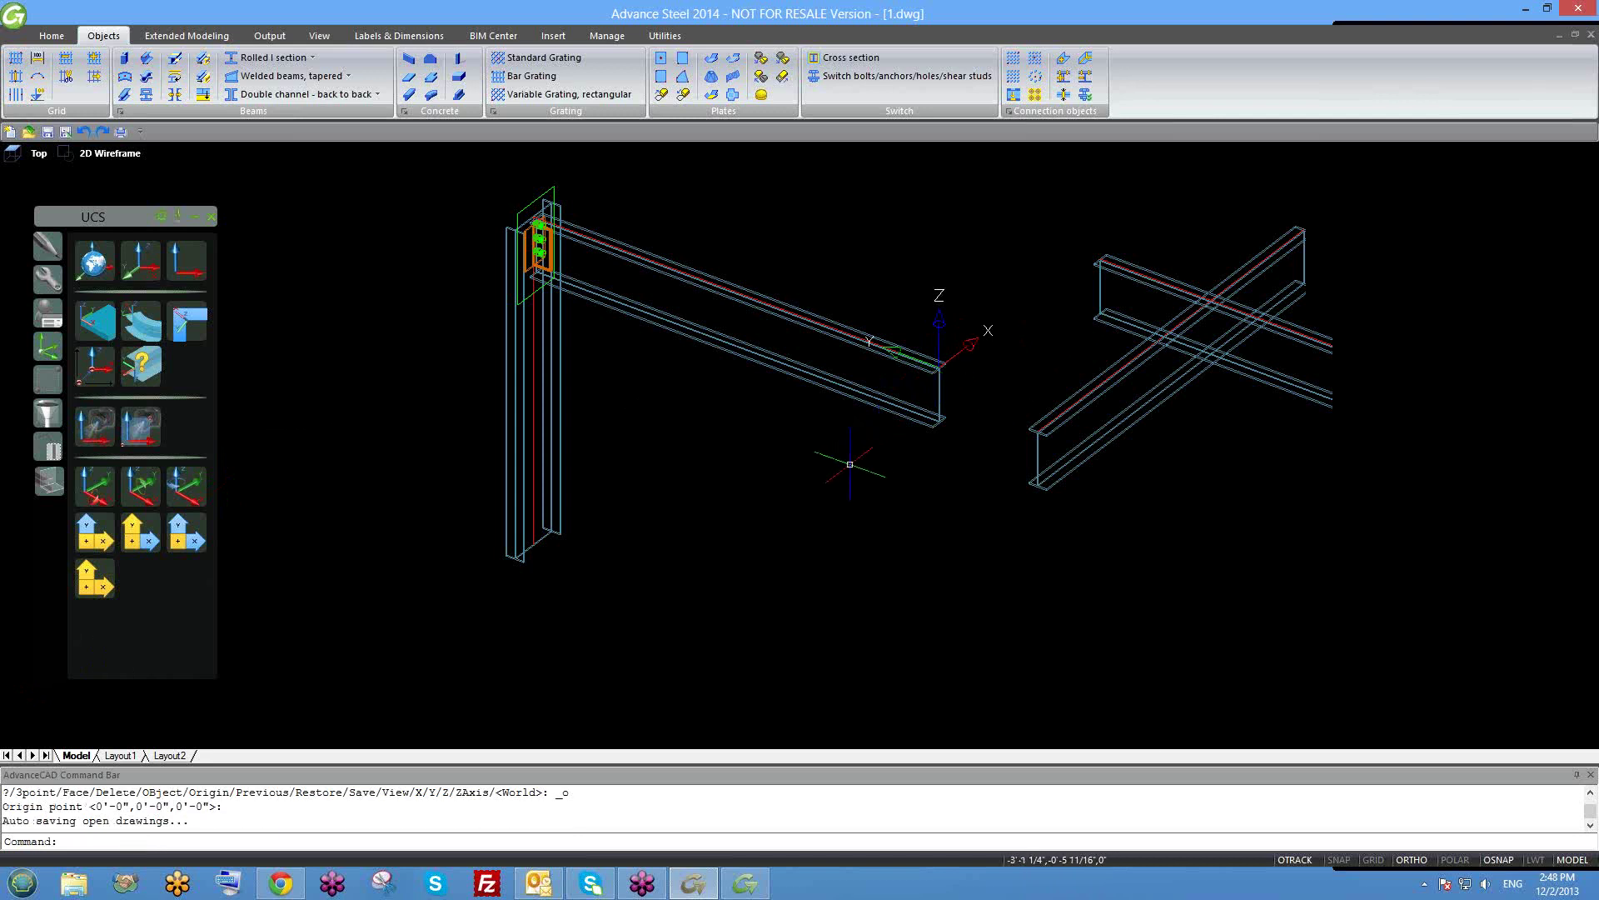
click(94, 261)
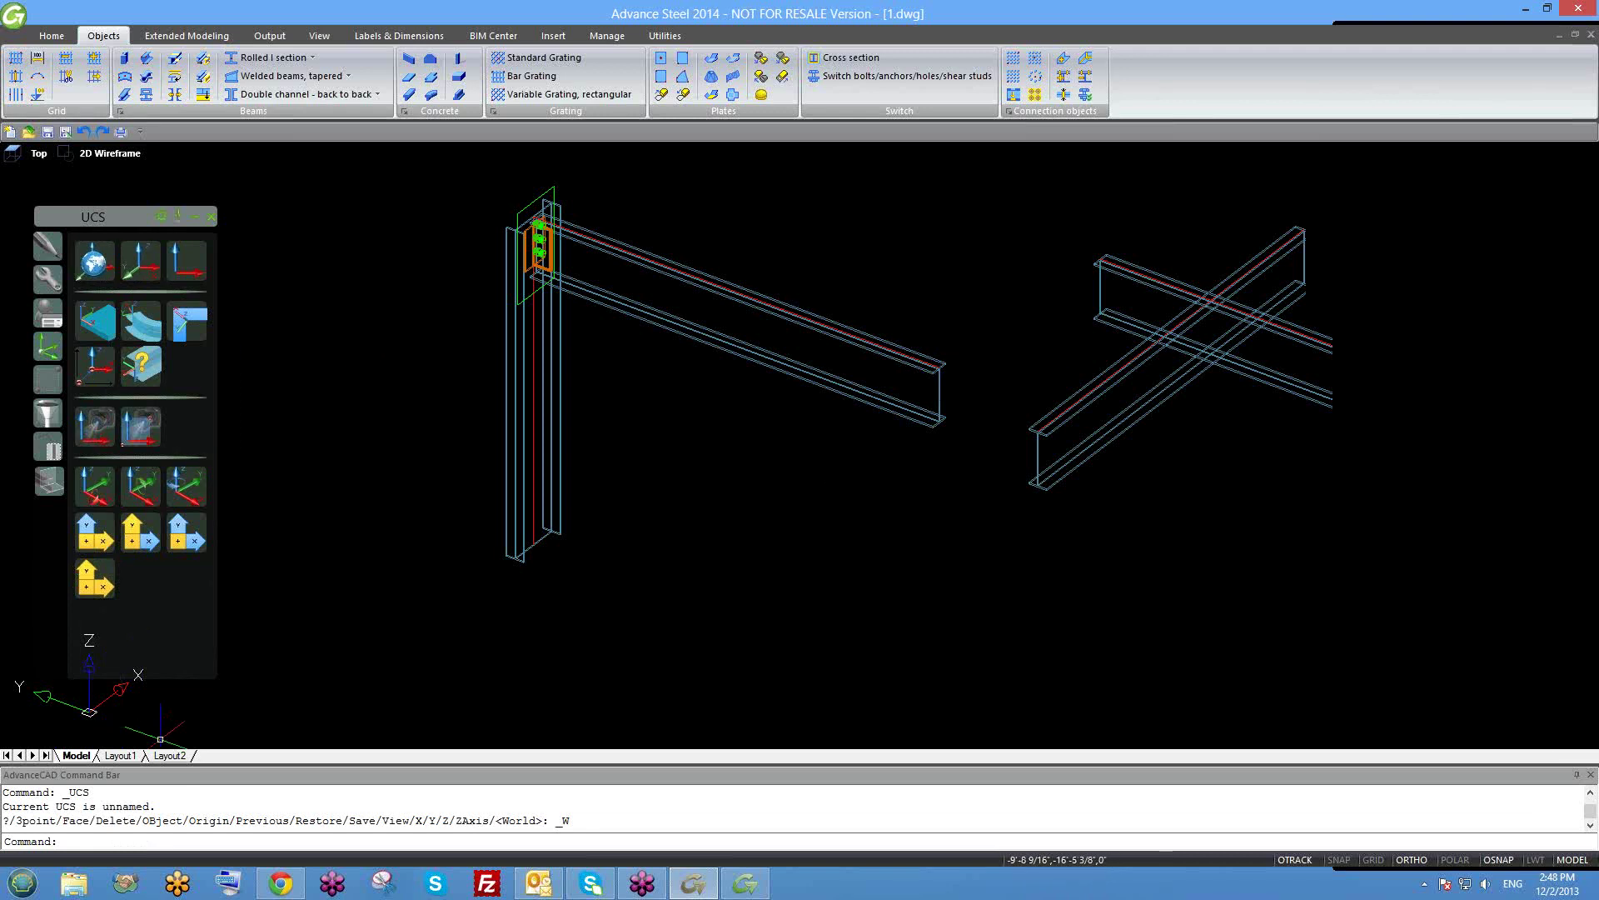
shift+middle_drag(122, 712, 141, 720)
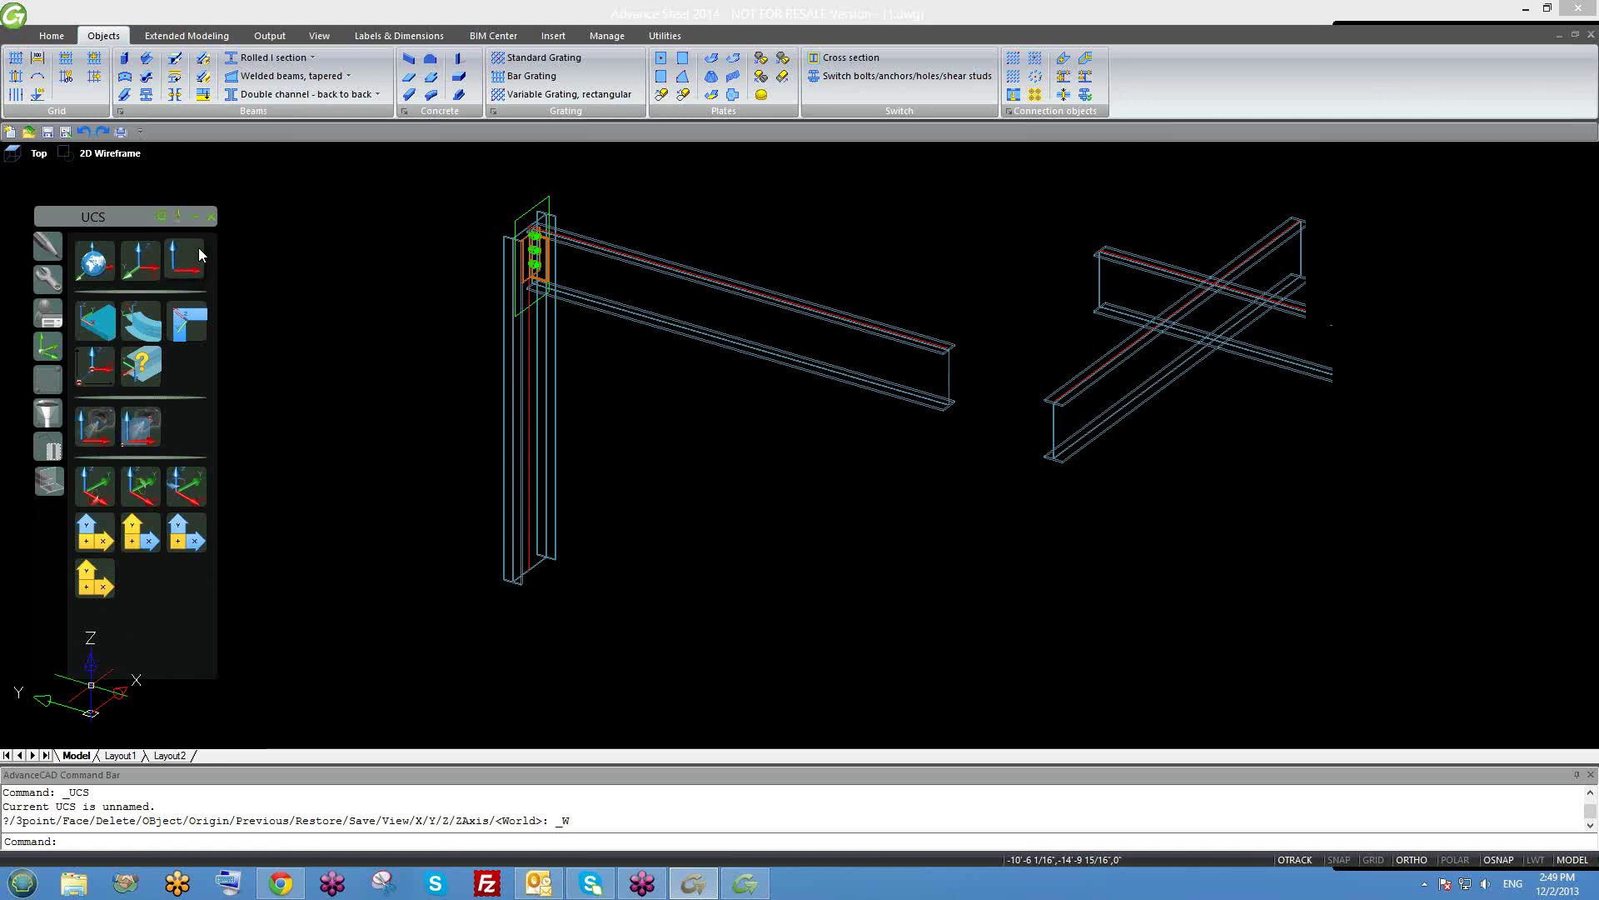
Align the UCS to the clip angle's coordinate system at its lower corner, with the Z axis pointing downward.
click(96, 323)
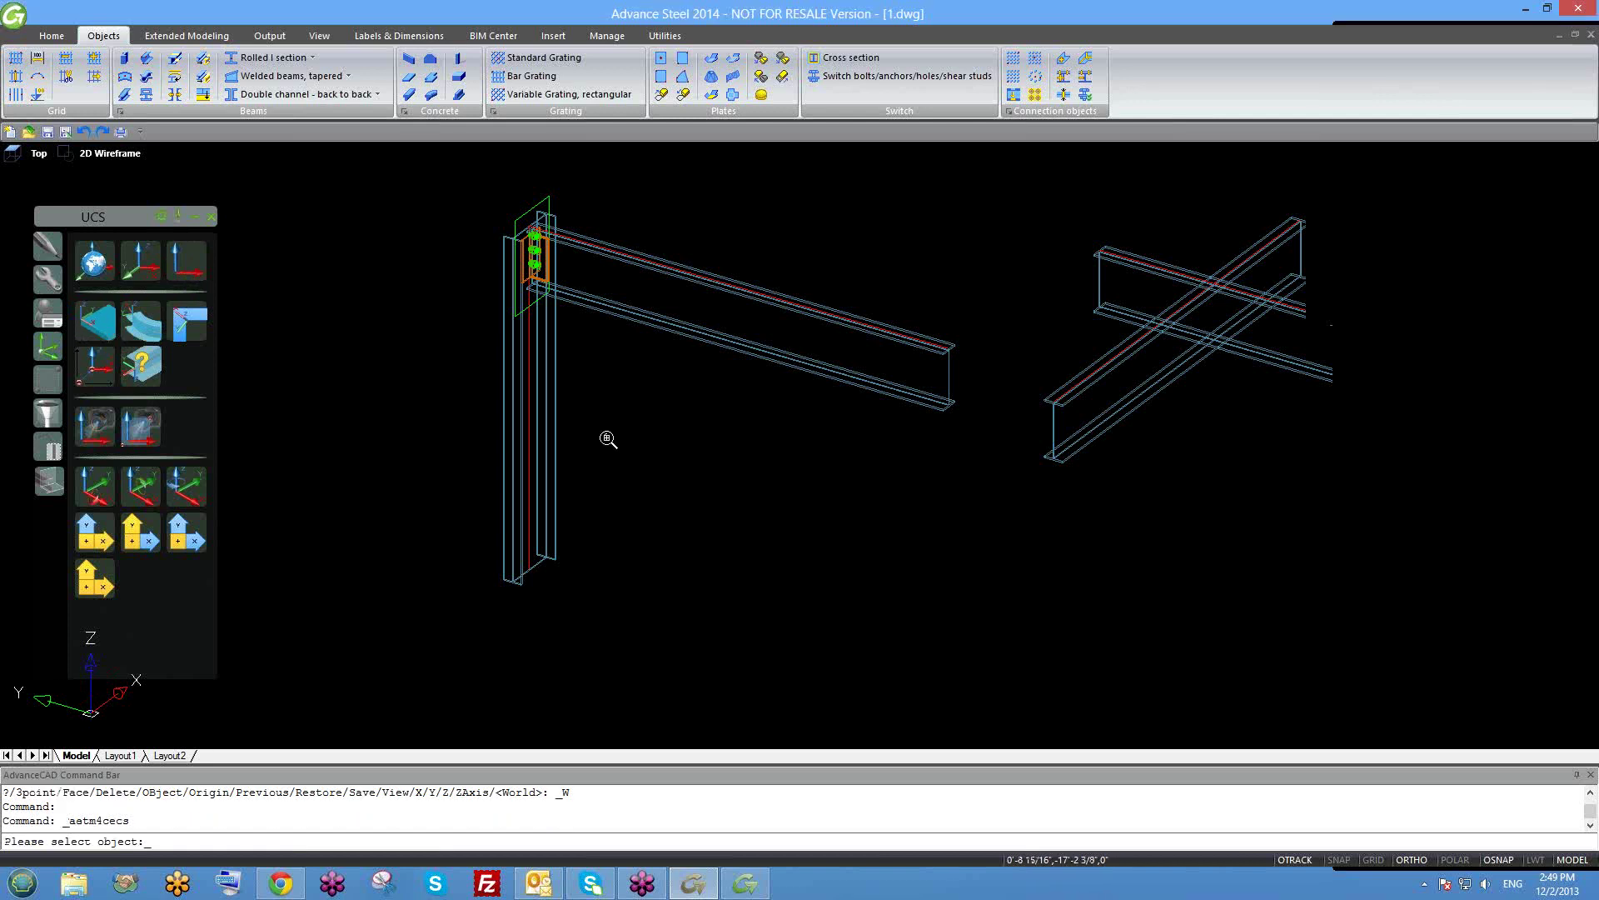
scroll(608, 439, down, 2)
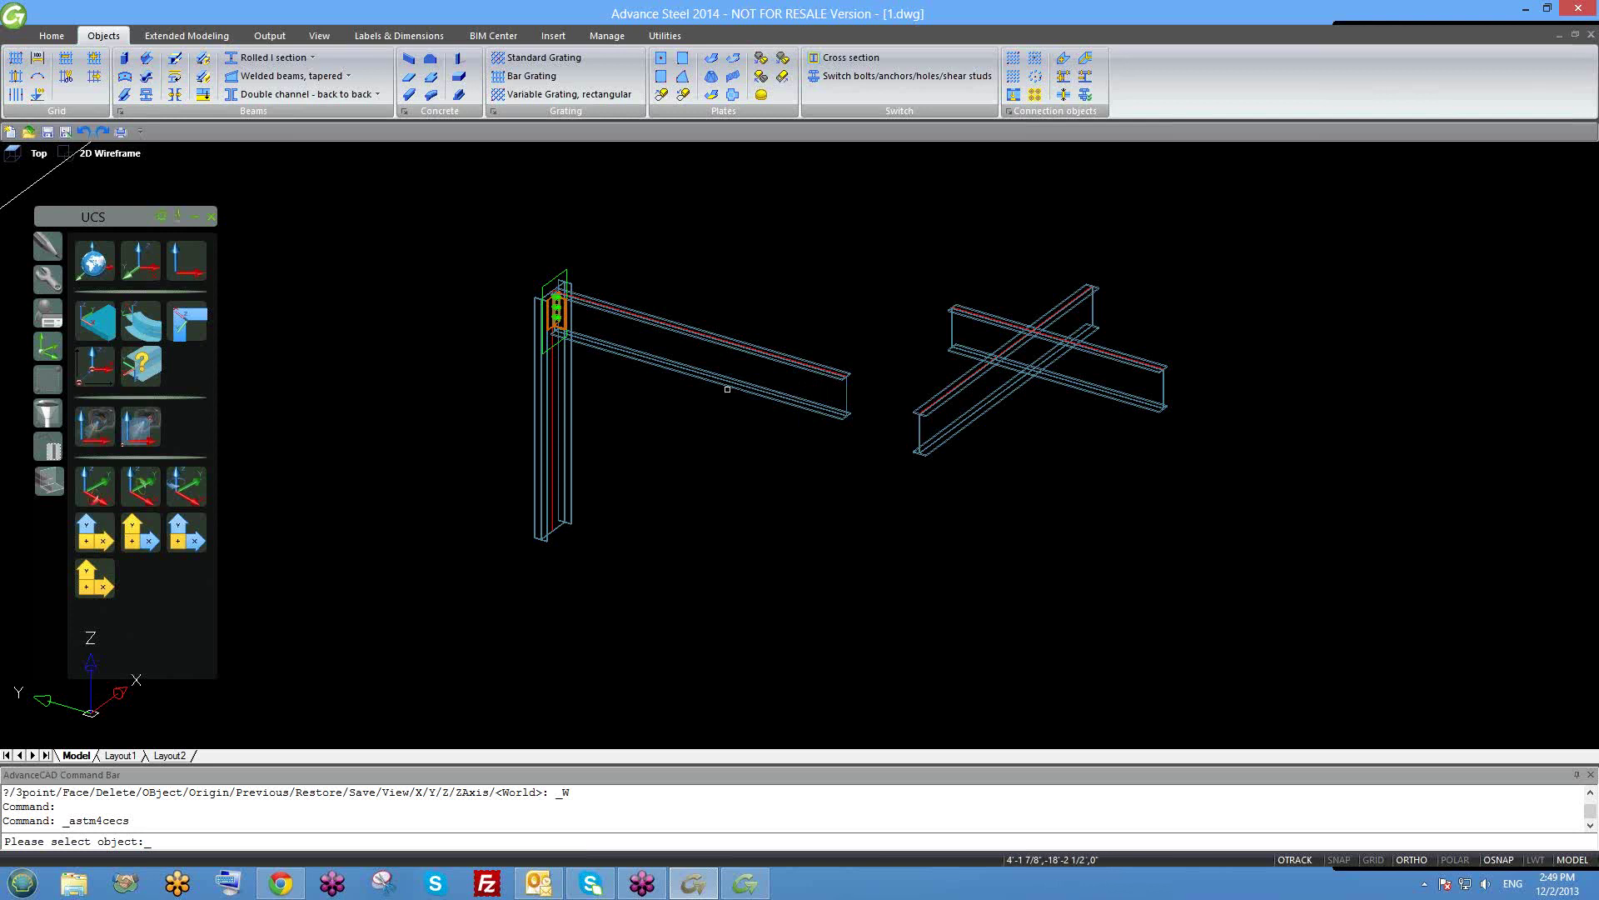
scroll(589, 345, up, 3)
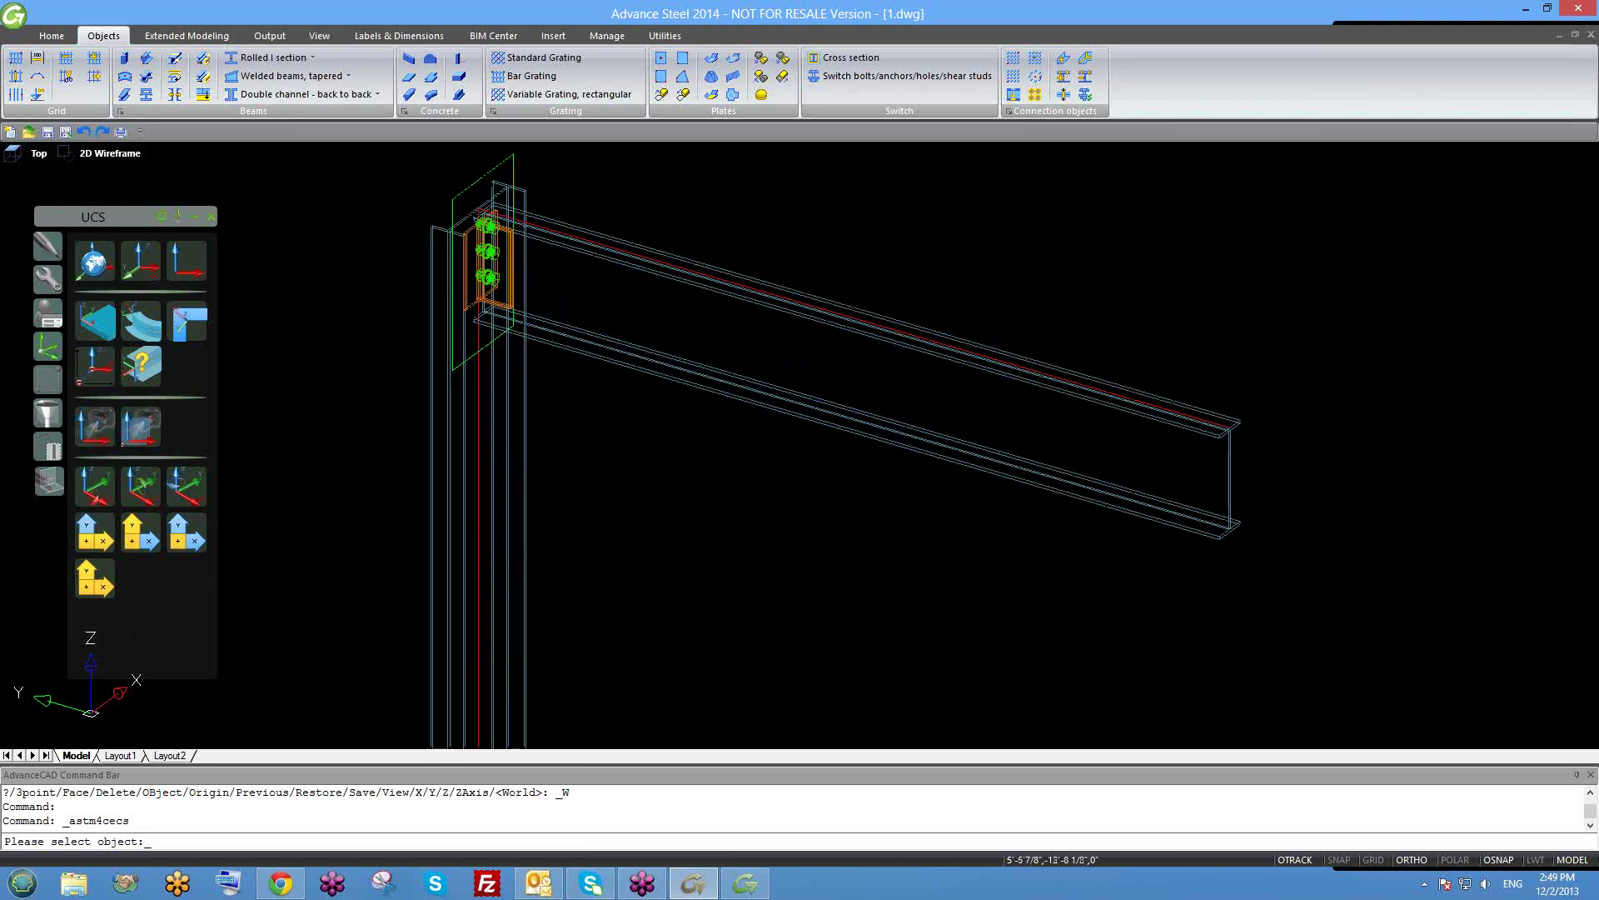
scroll(487, 558, up, 2)
scroll(487, 558, up, 2)
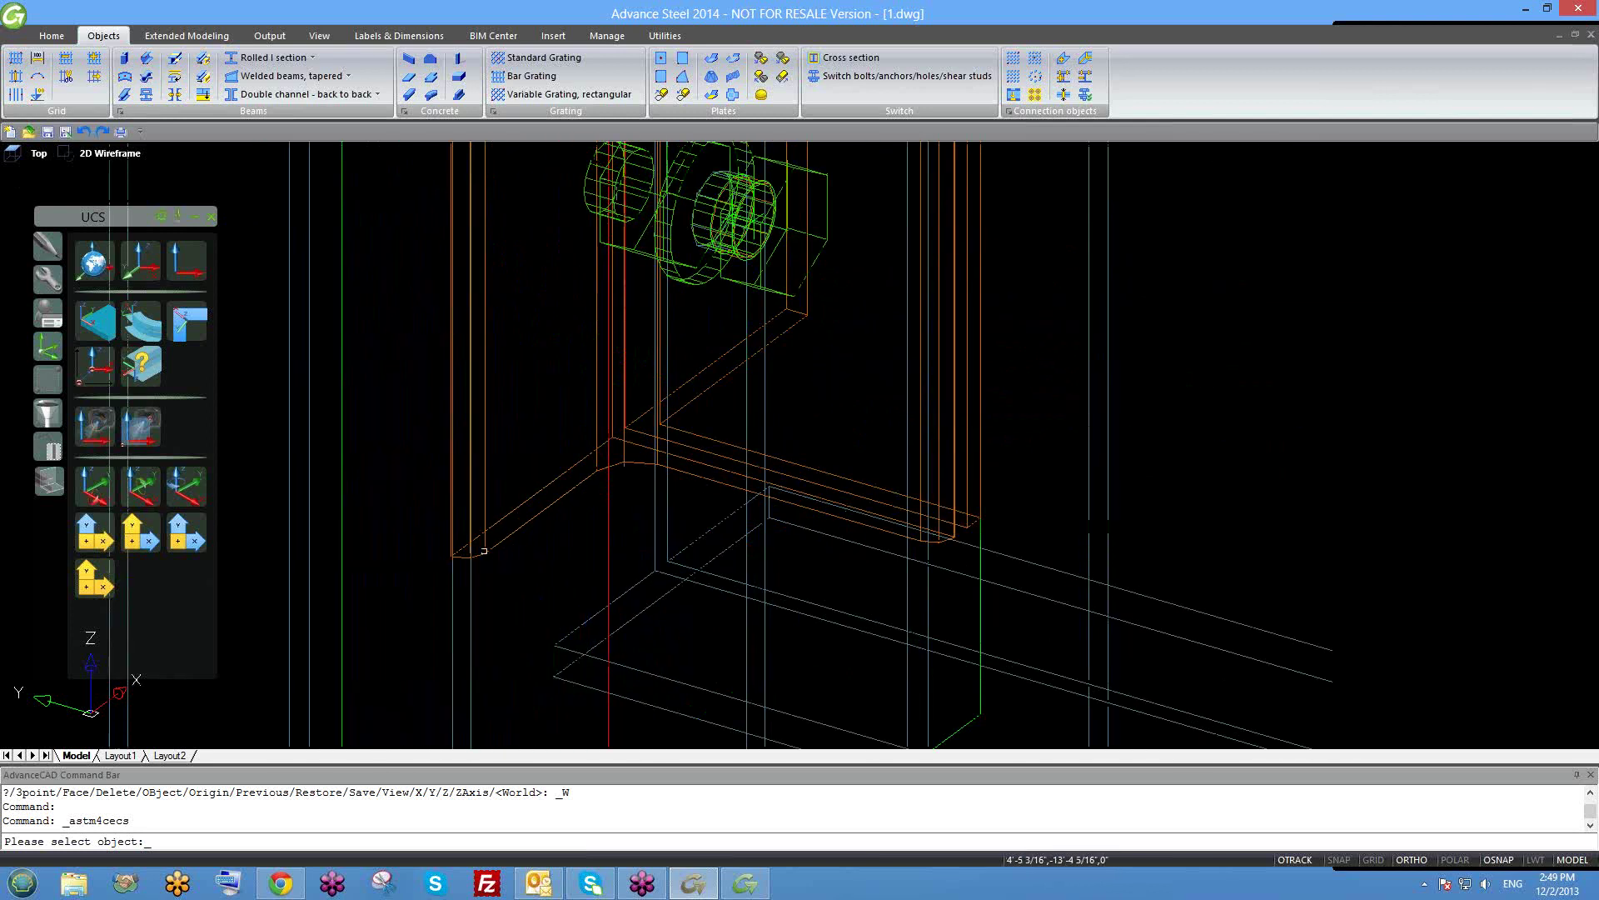
click(484, 550)
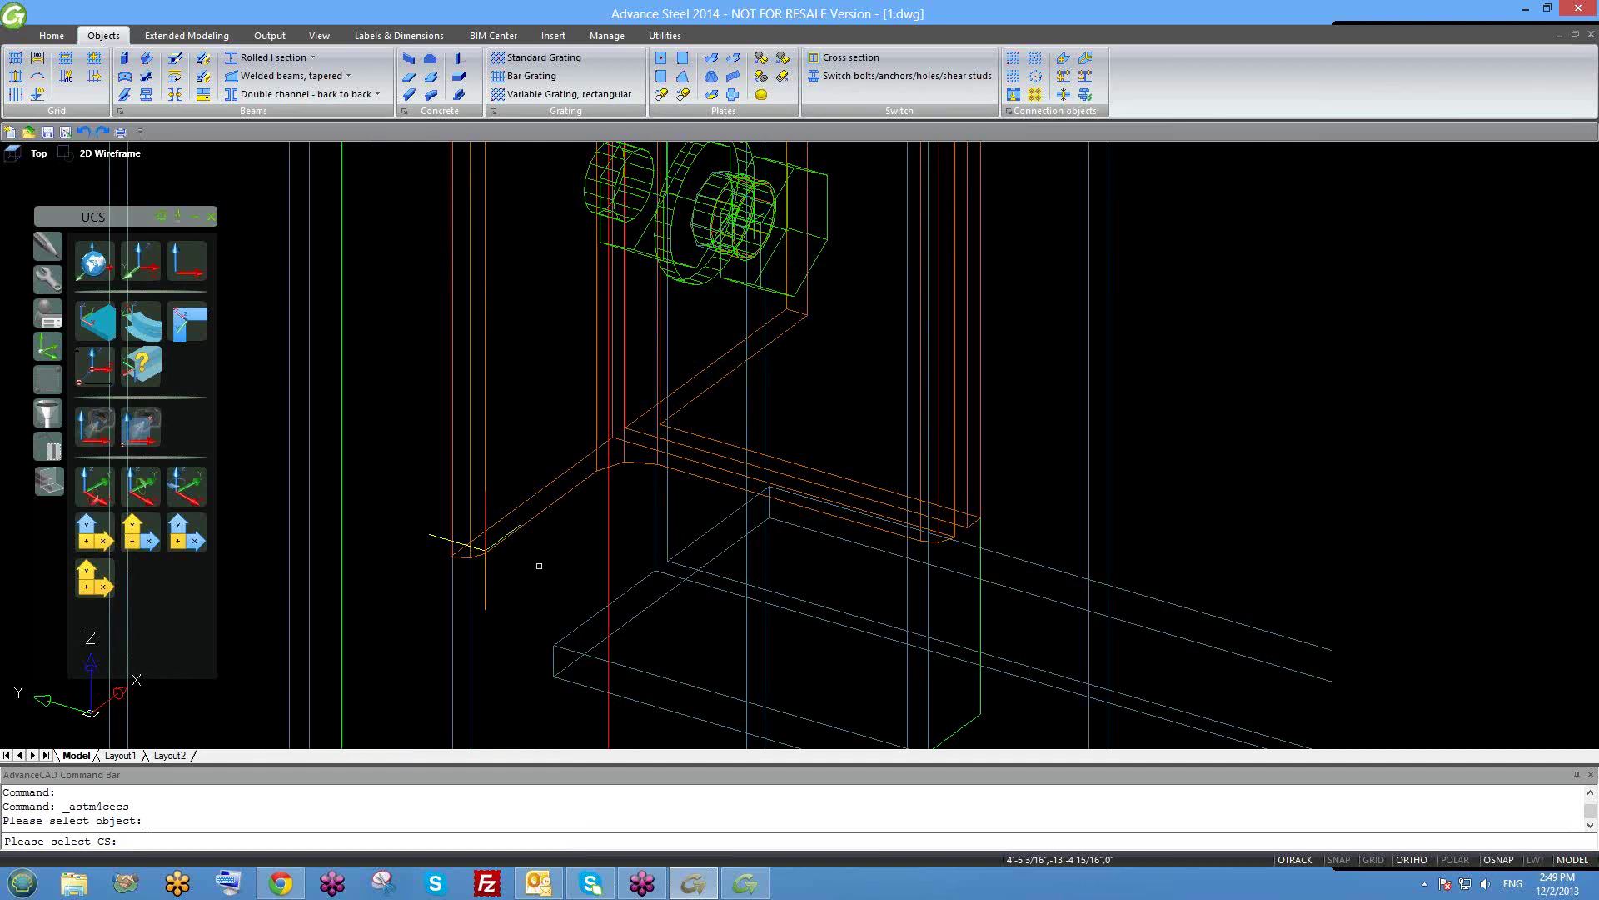
scroll(536, 590, up, 1)
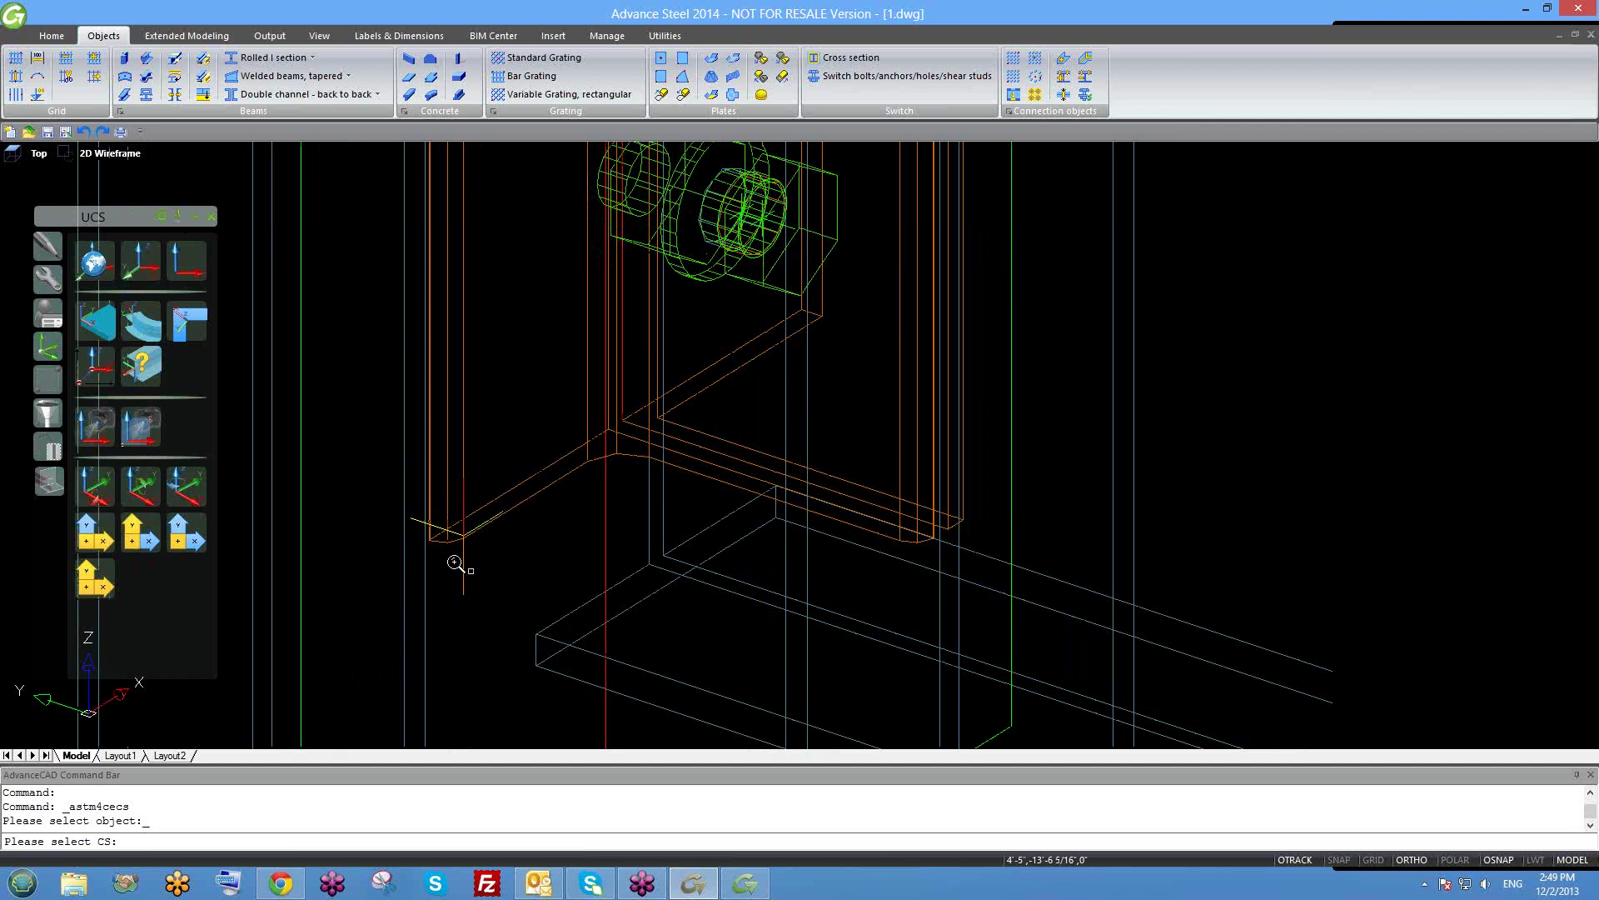
scroll(455, 563, up, 2)
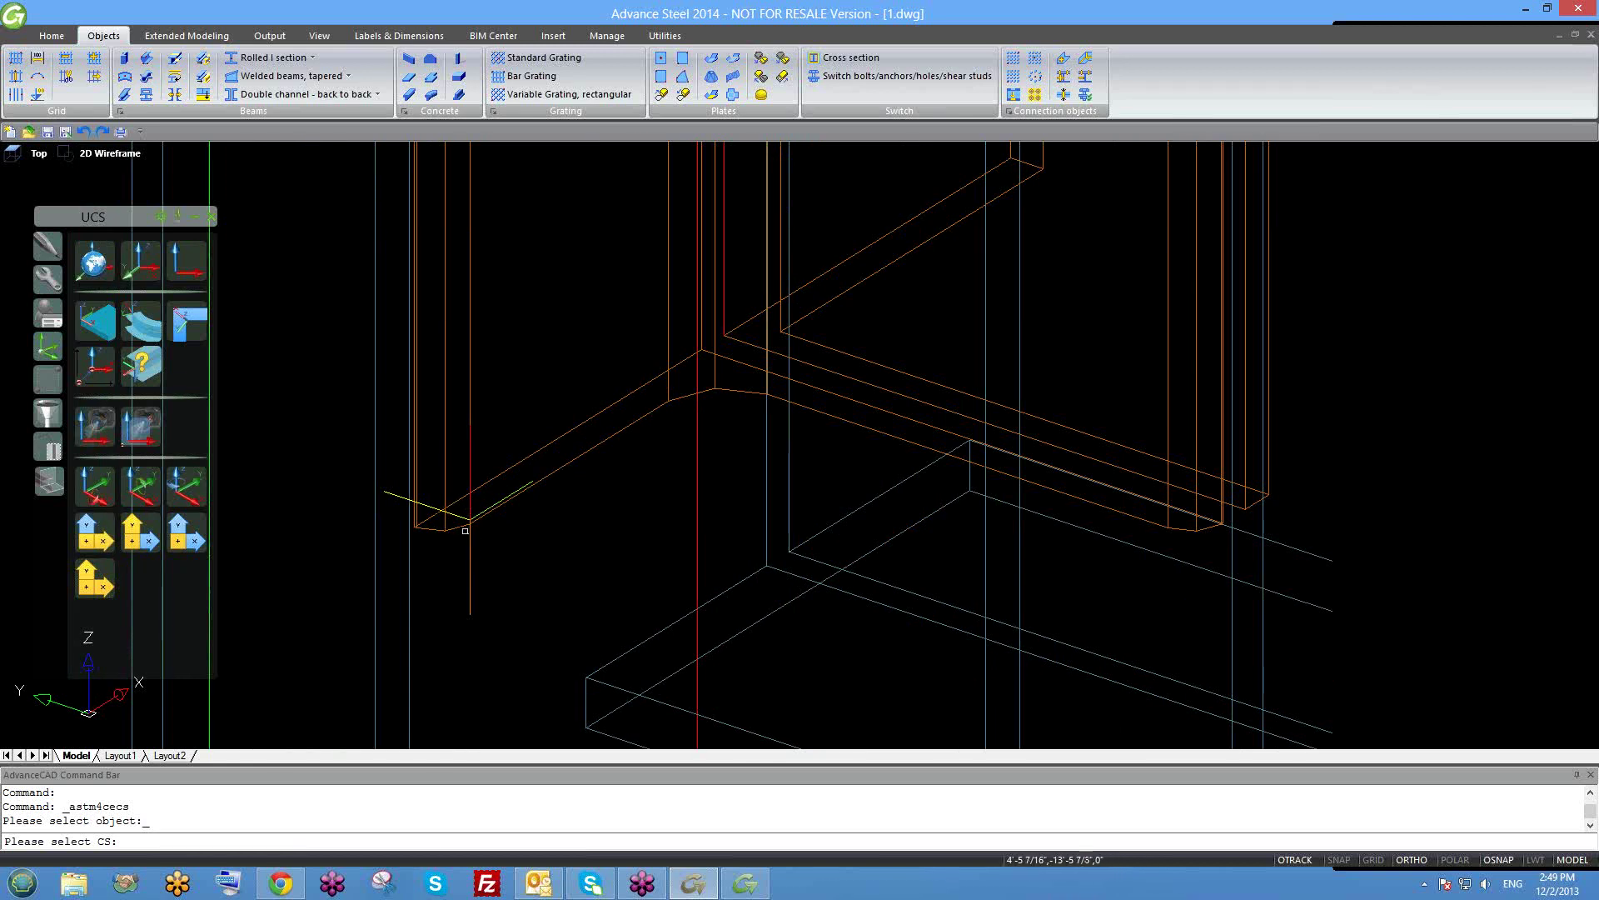
click(468, 577)
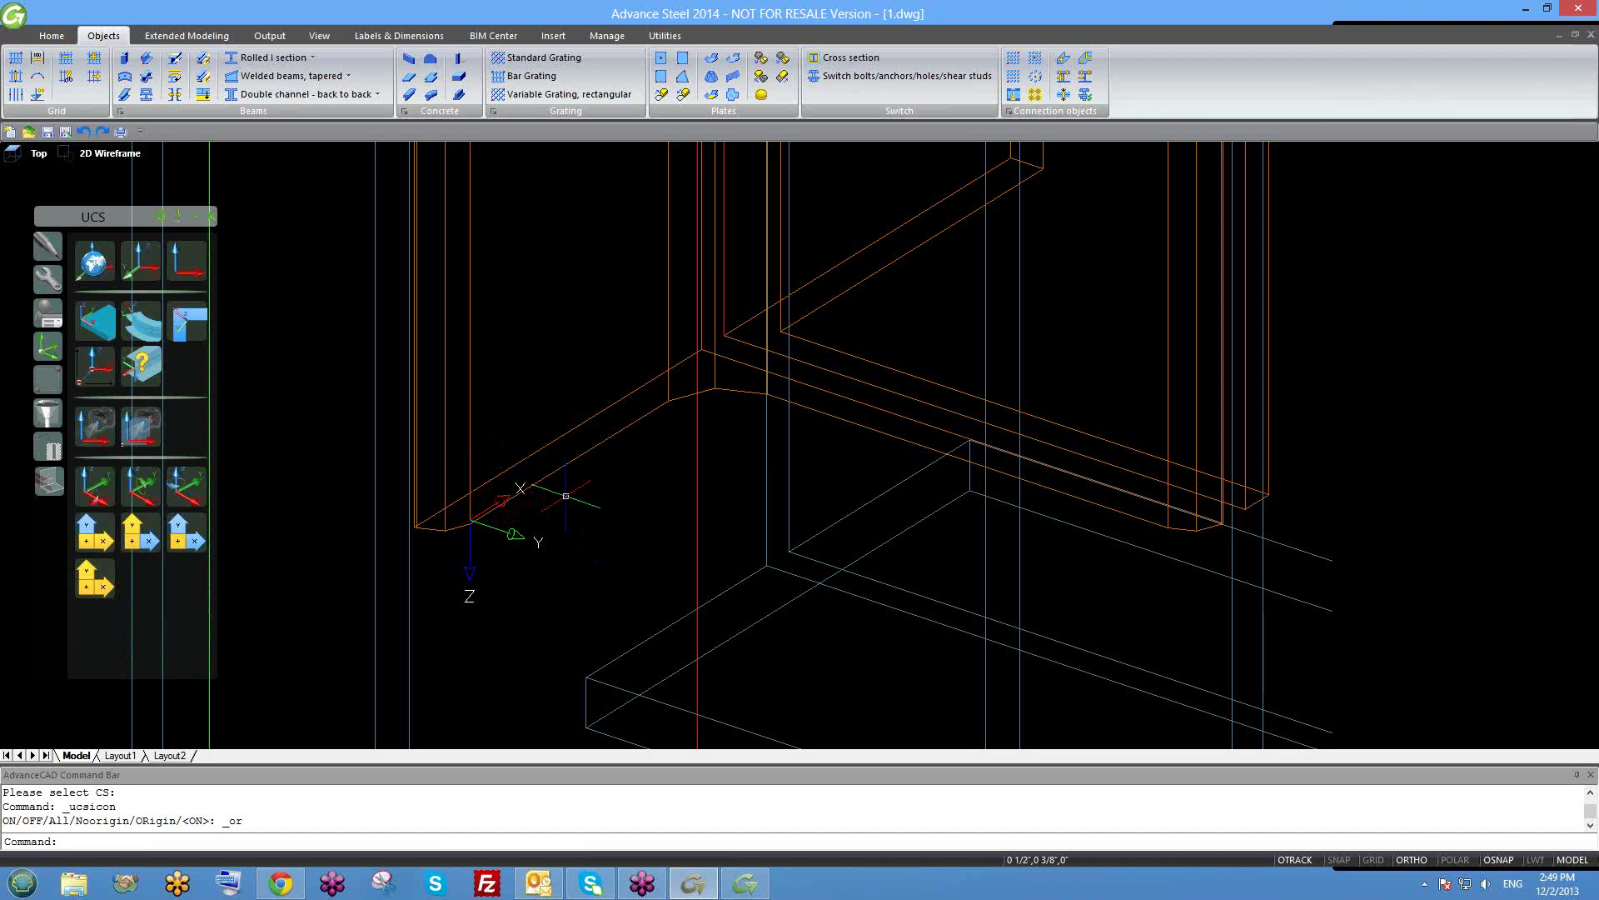
scroll(493, 550, up, 2)
mouse_move(513, 574)
shift+middle_down()
mouse_move(533, 600)
mouse_move(520, 588)
shift+middle_up()
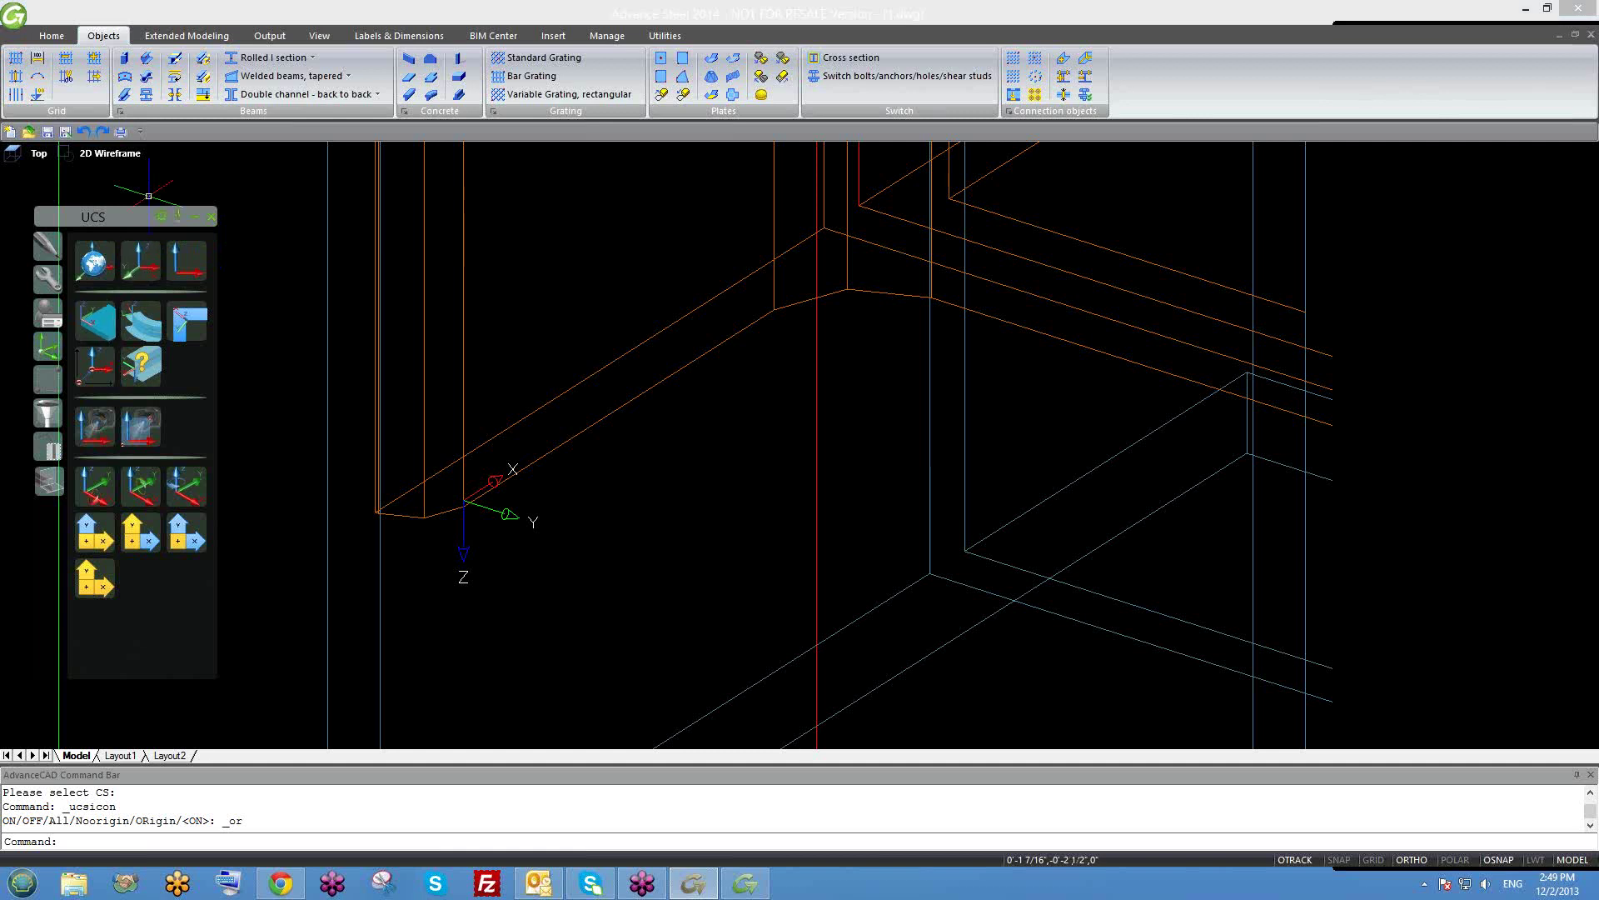
Align the UCS to the object coordinate system at the column beam's free end, choosing the one with the Z axis pointing upward.
click(113, 310)
scroll(261, 357, down, 3)
scroll(375, 392, down, 3)
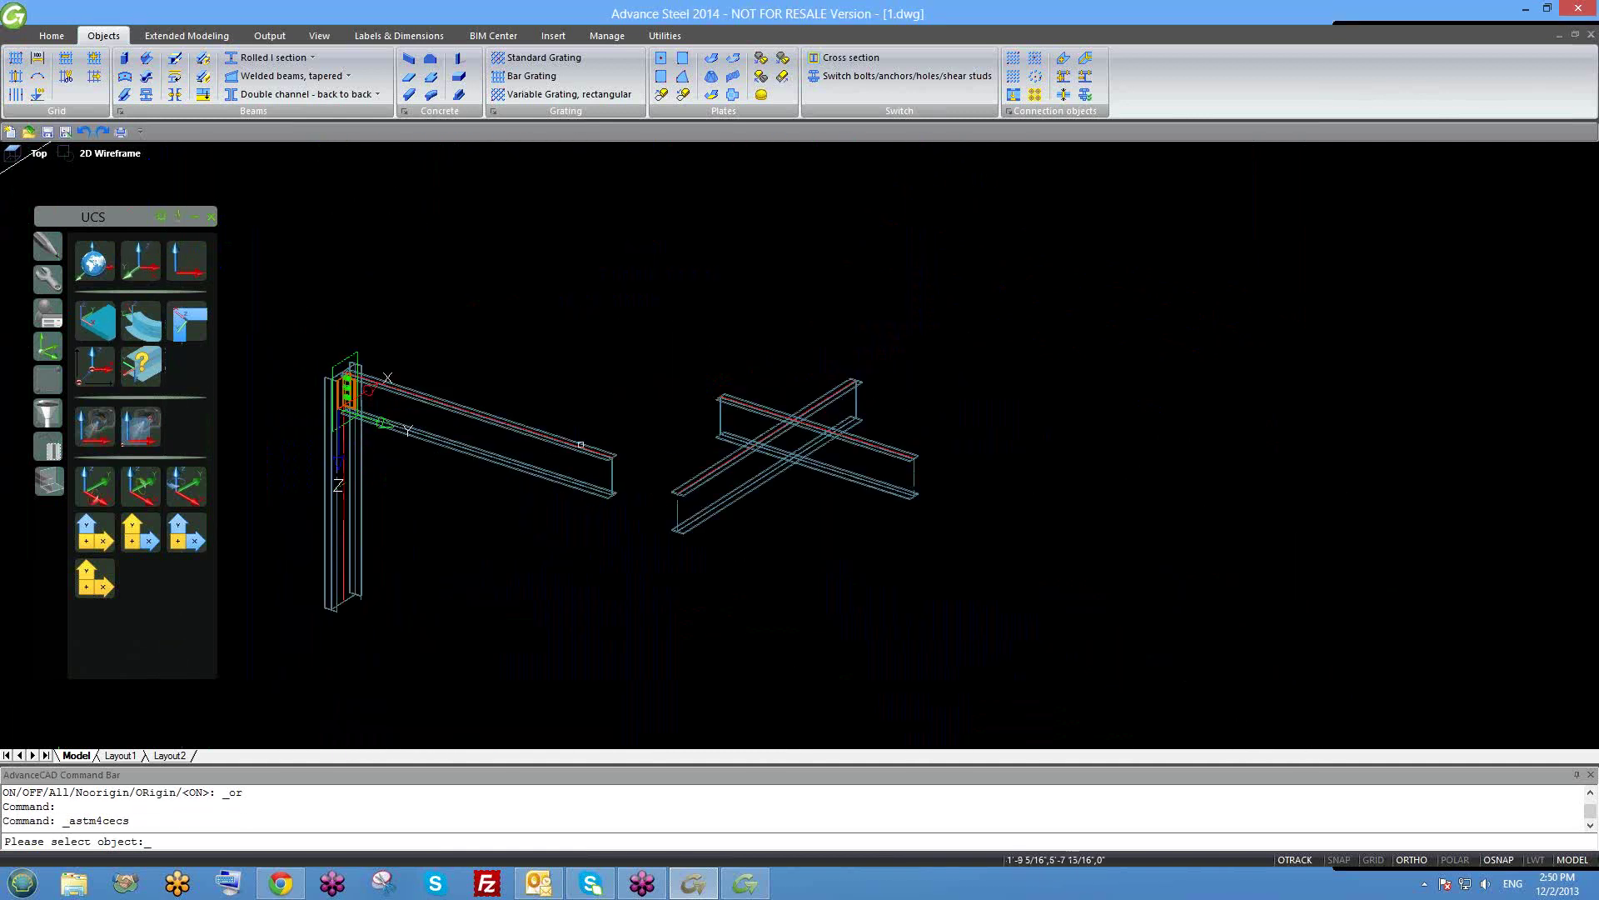
scroll(643, 469, up, 2)
click(644, 469)
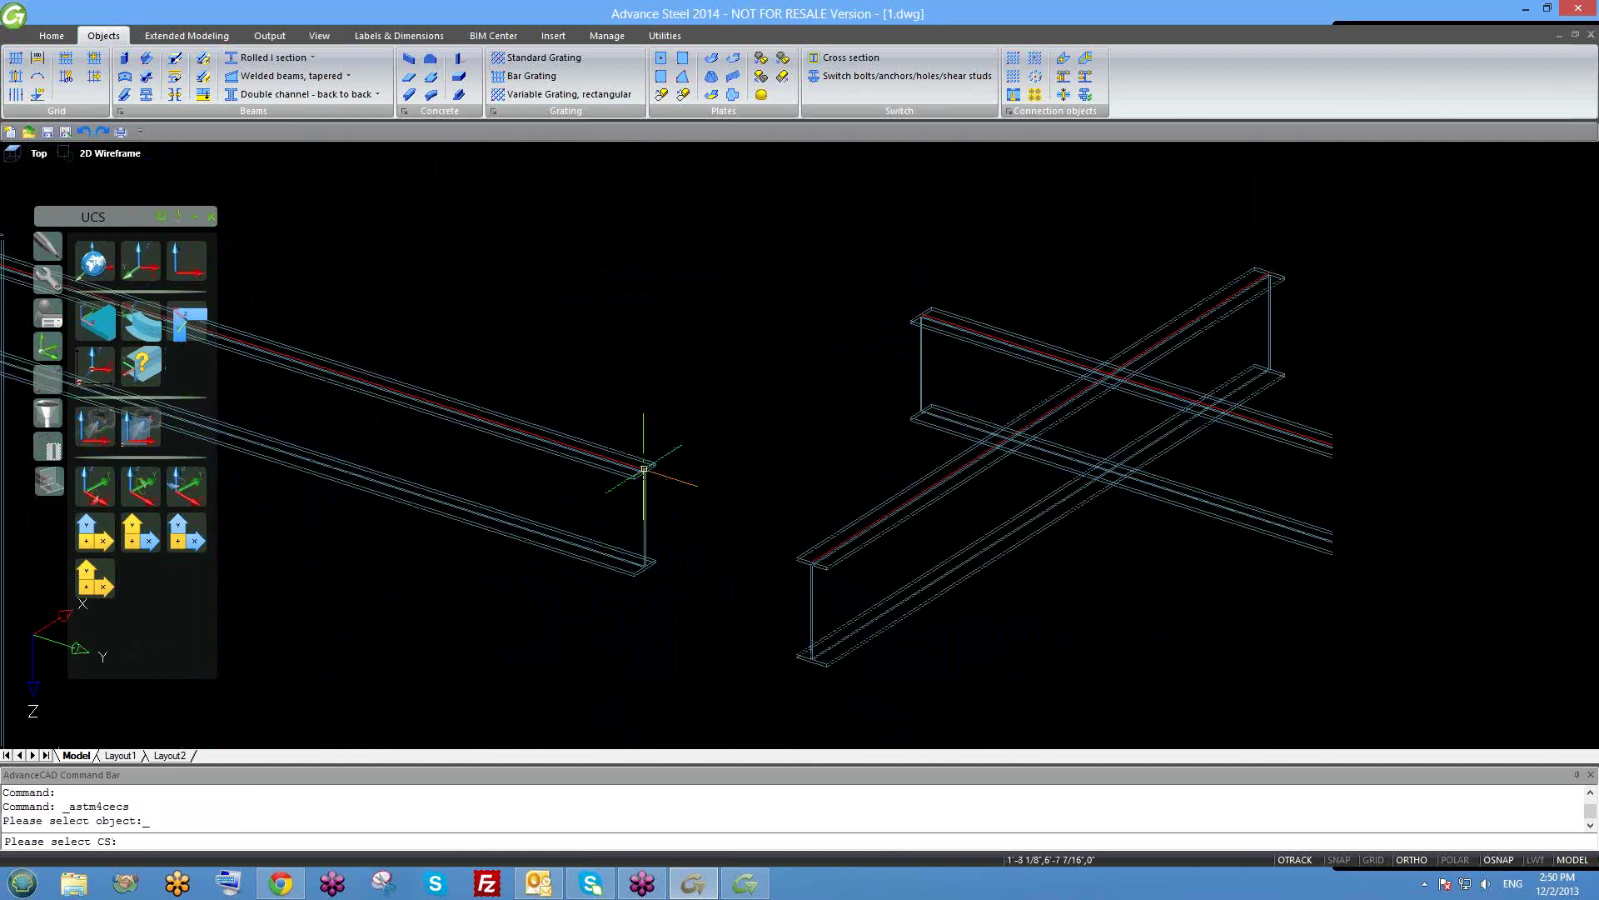
scroll(661, 501, up, 1)
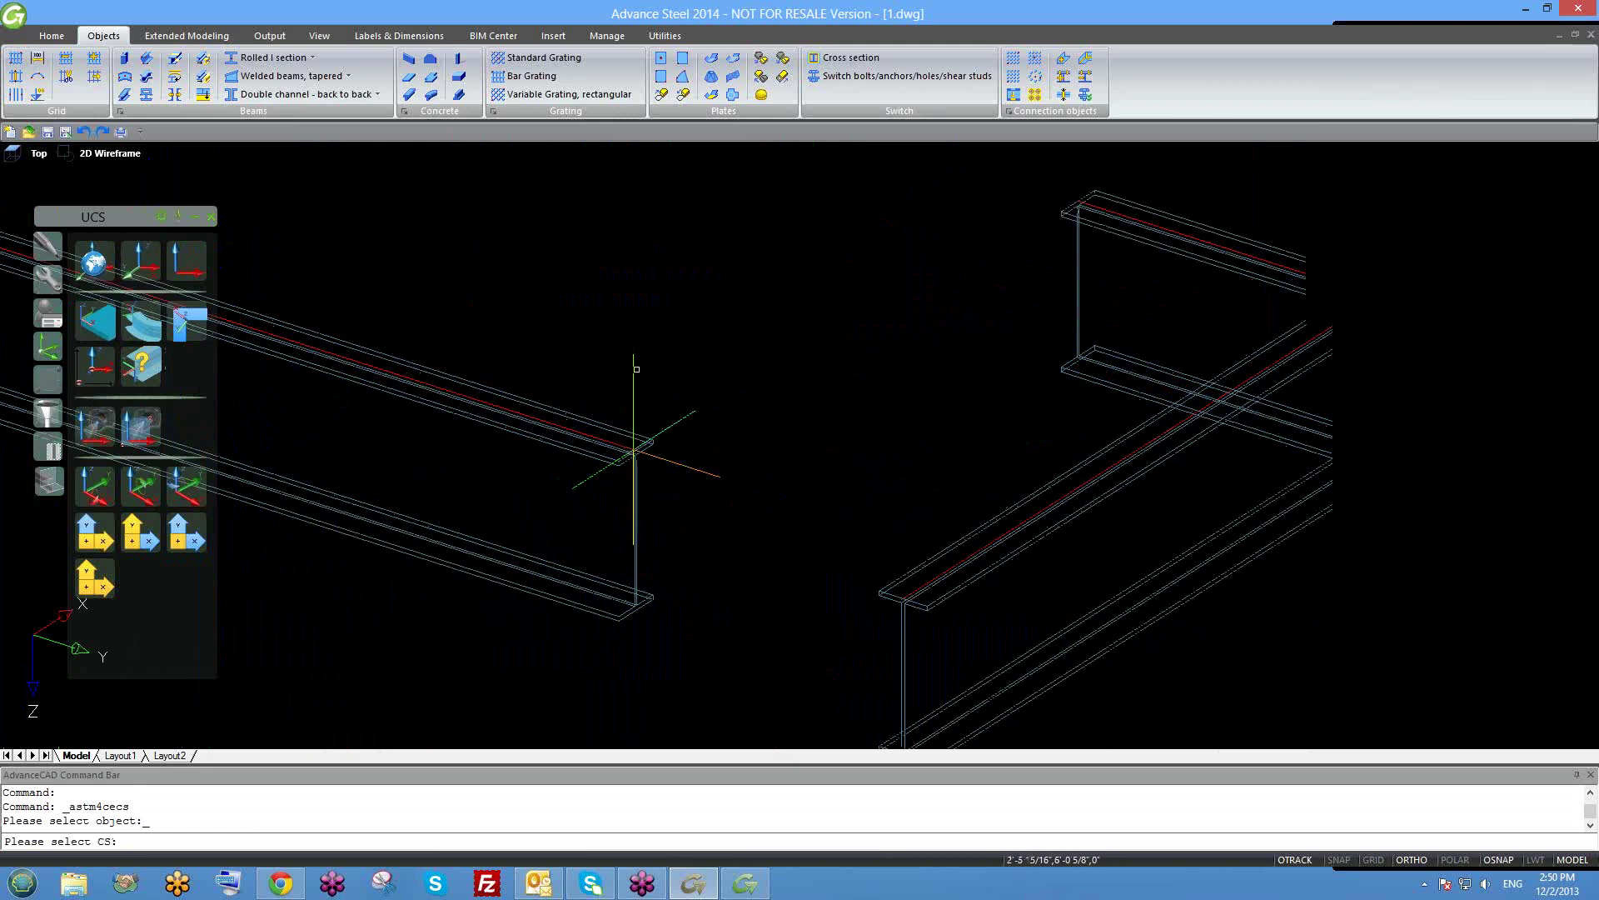
click(634, 379)
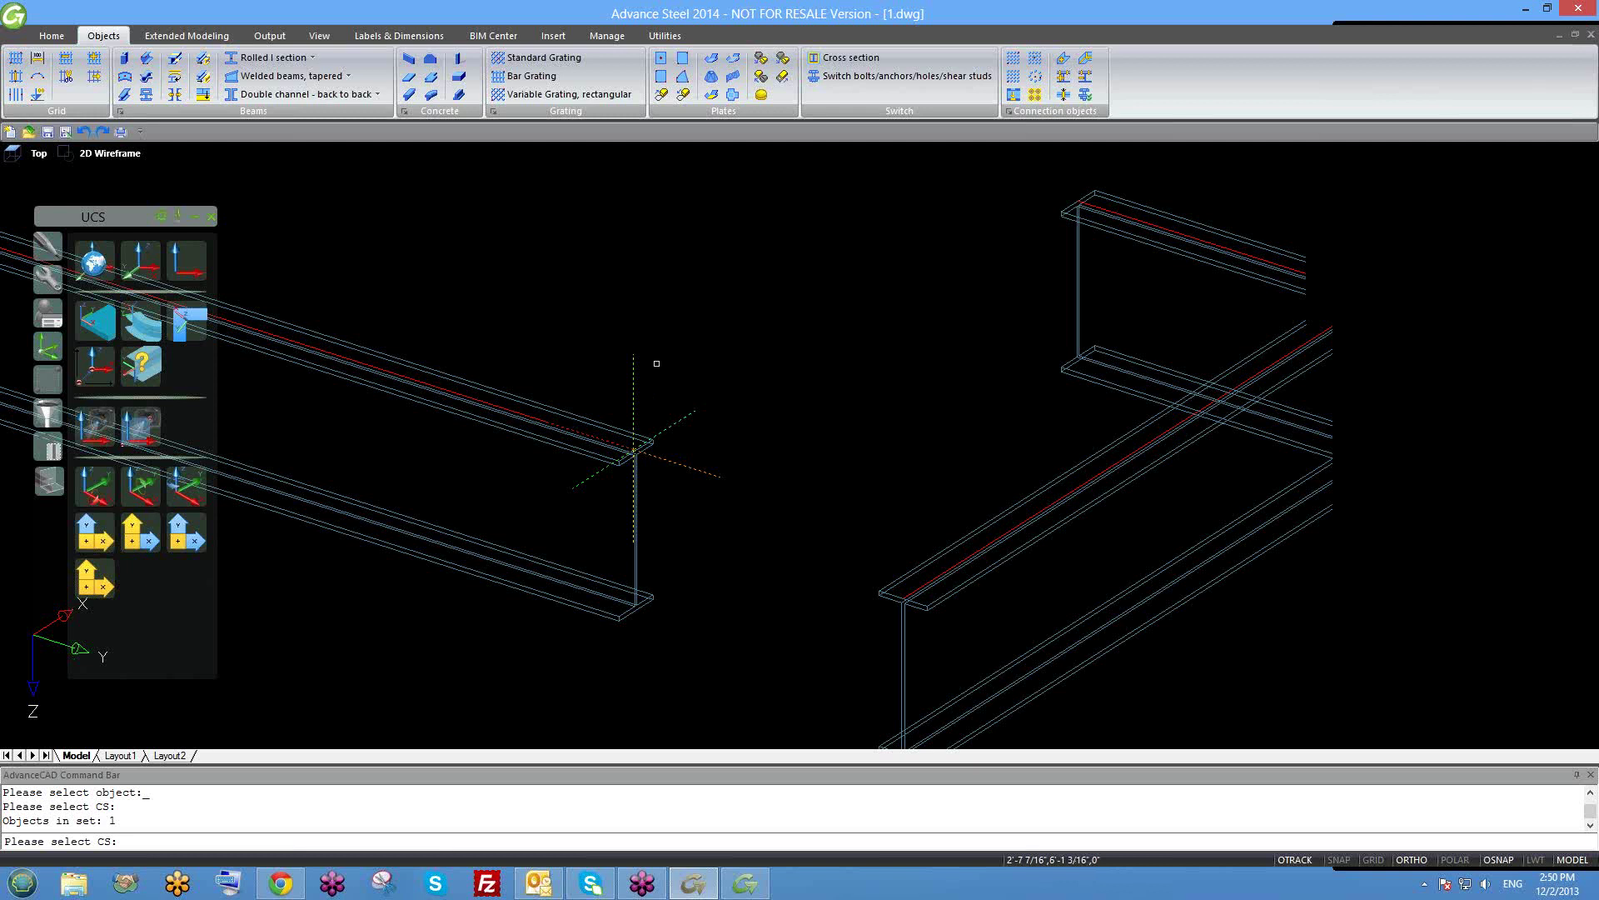
key(Return)
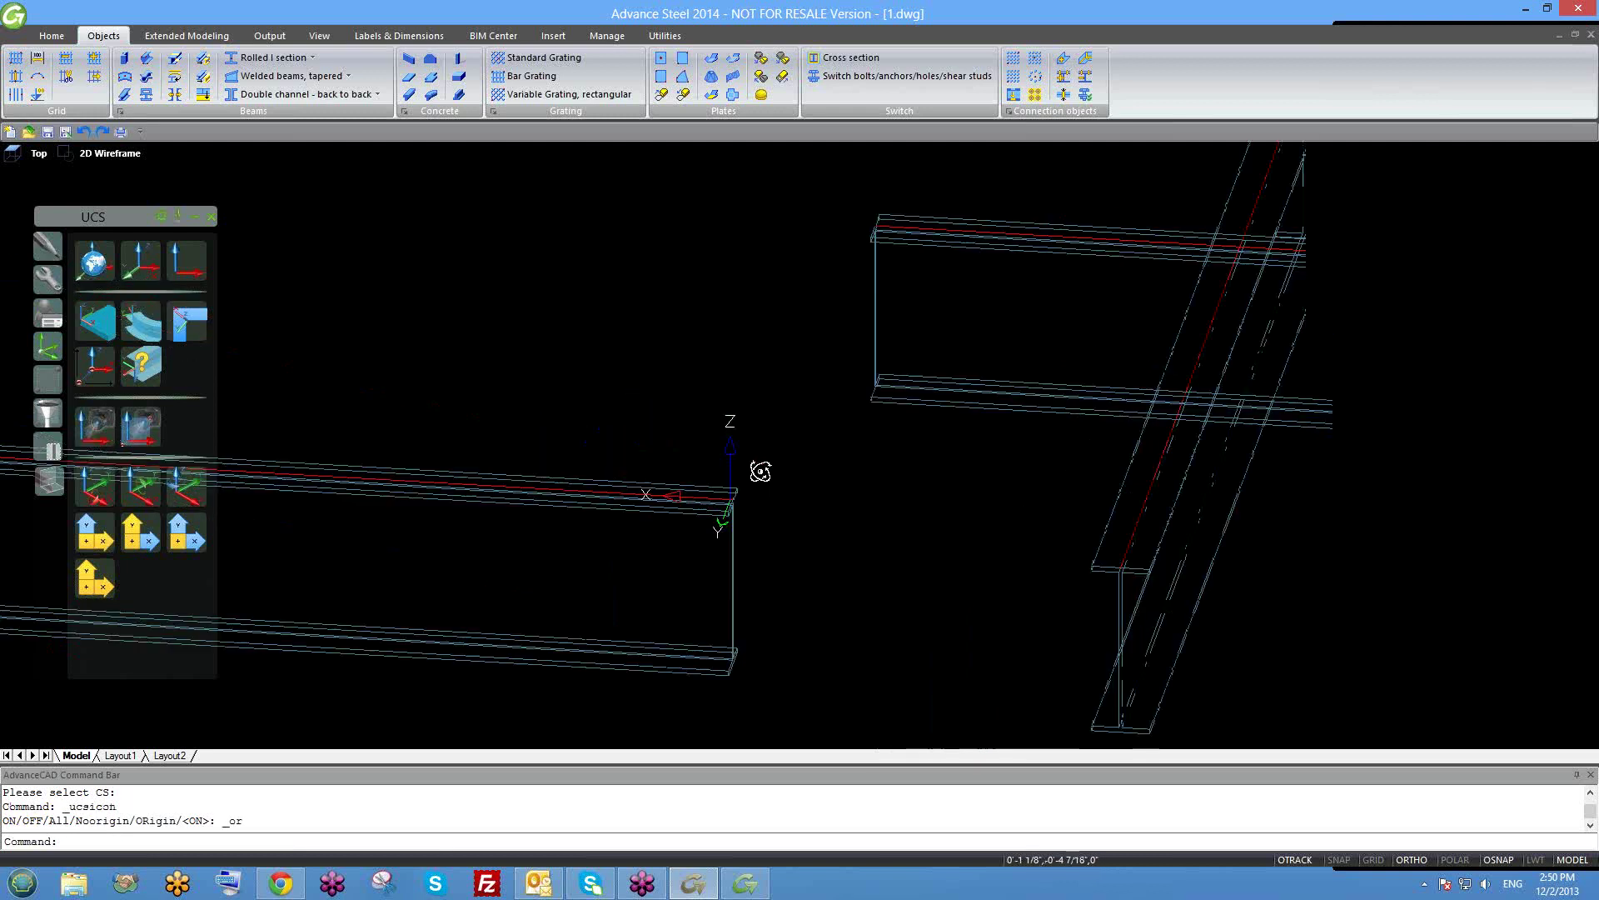
shift+middle_drag(762, 469, 607, 458)
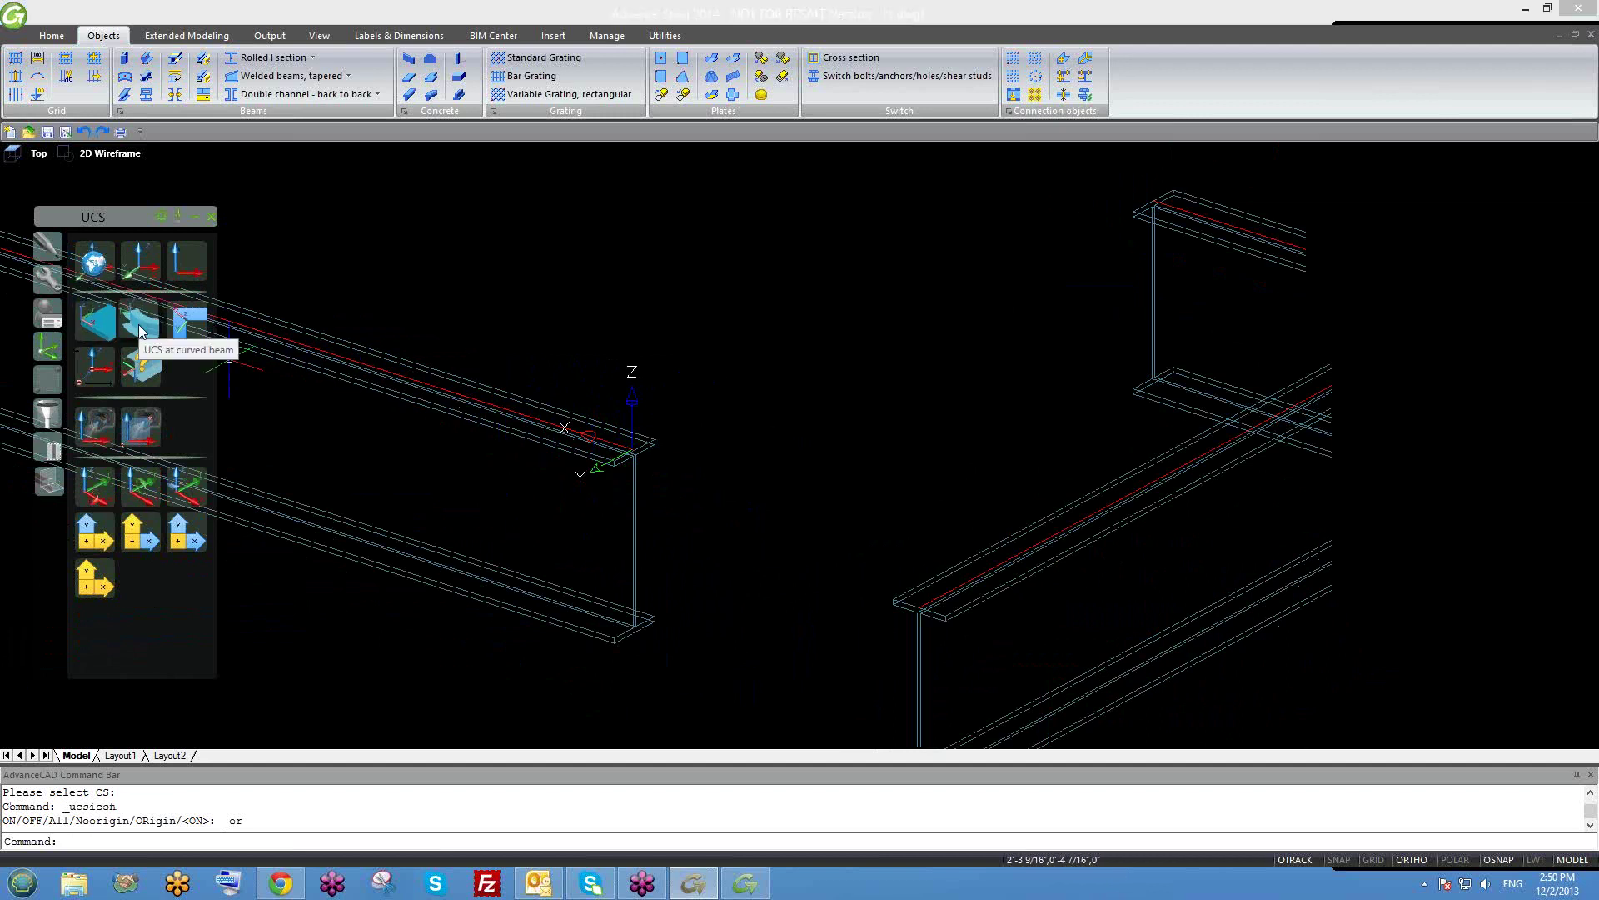
Set the UCS on the curved beam at the endpoint of the straight line that crosses the ring.
scroll(229, 358, down, 8)
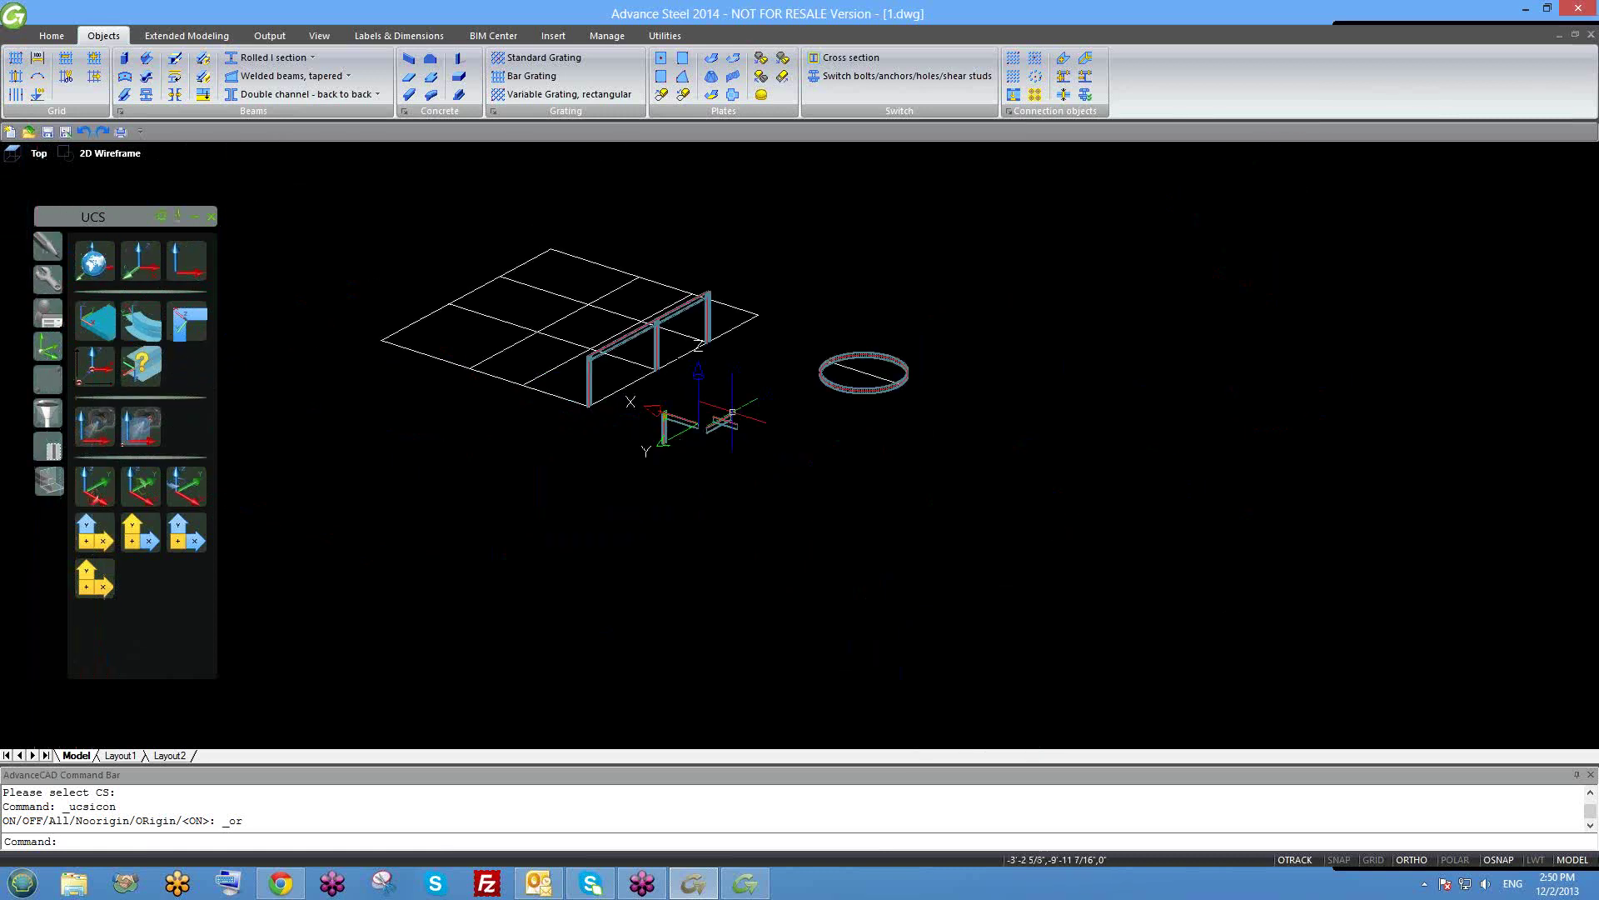
scroll(875, 392, up, 4)
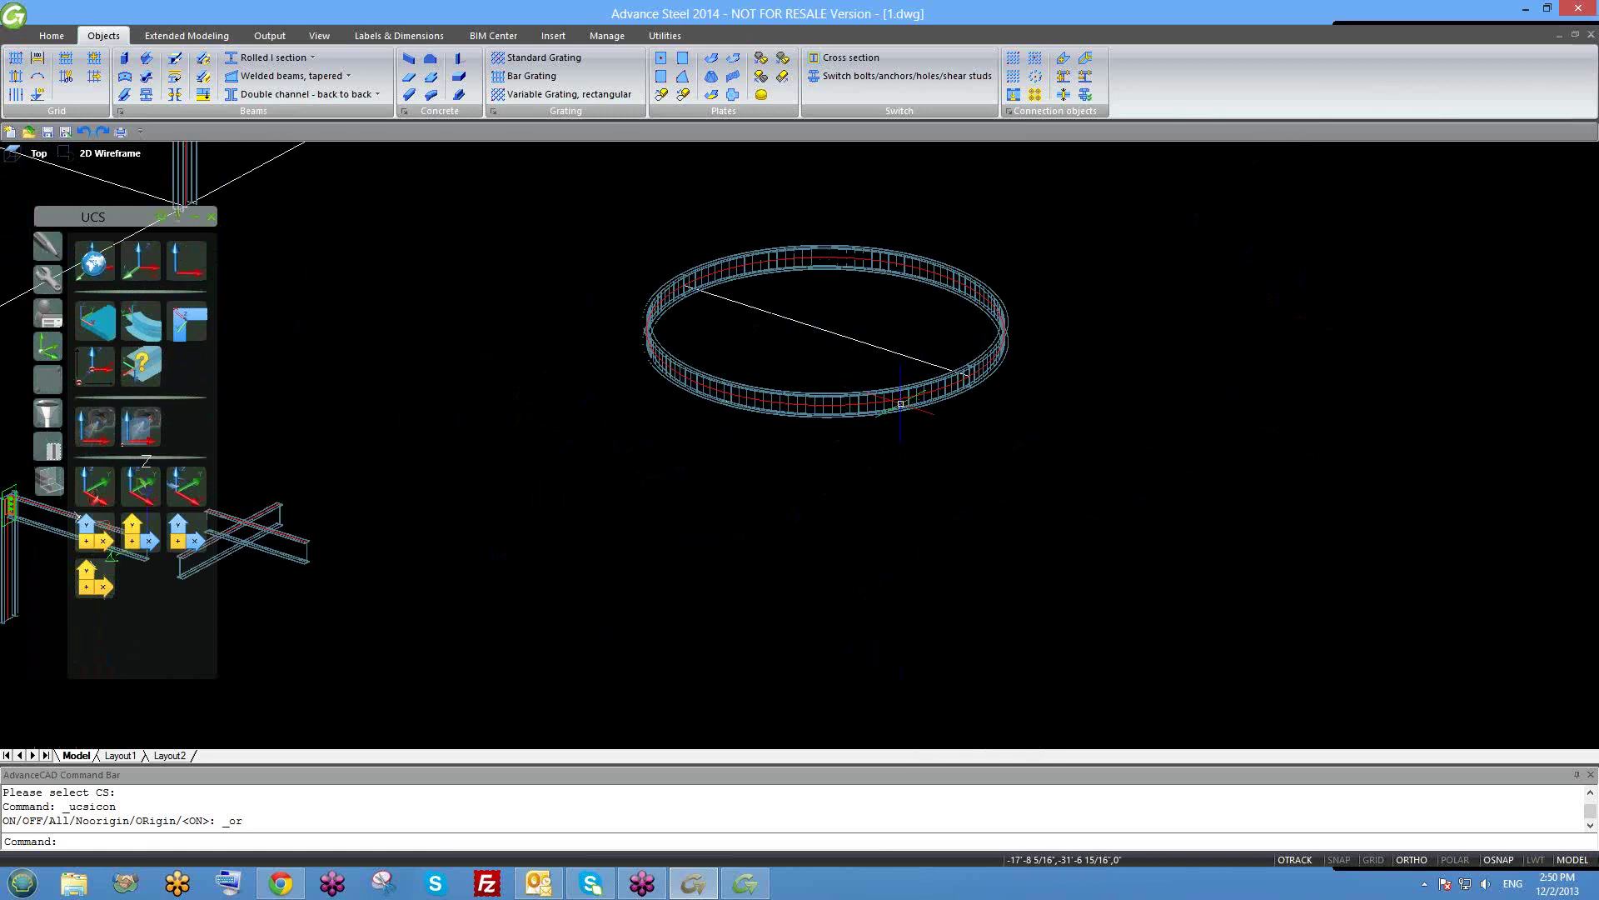
click(129, 315)
scroll(965, 376, up, 4)
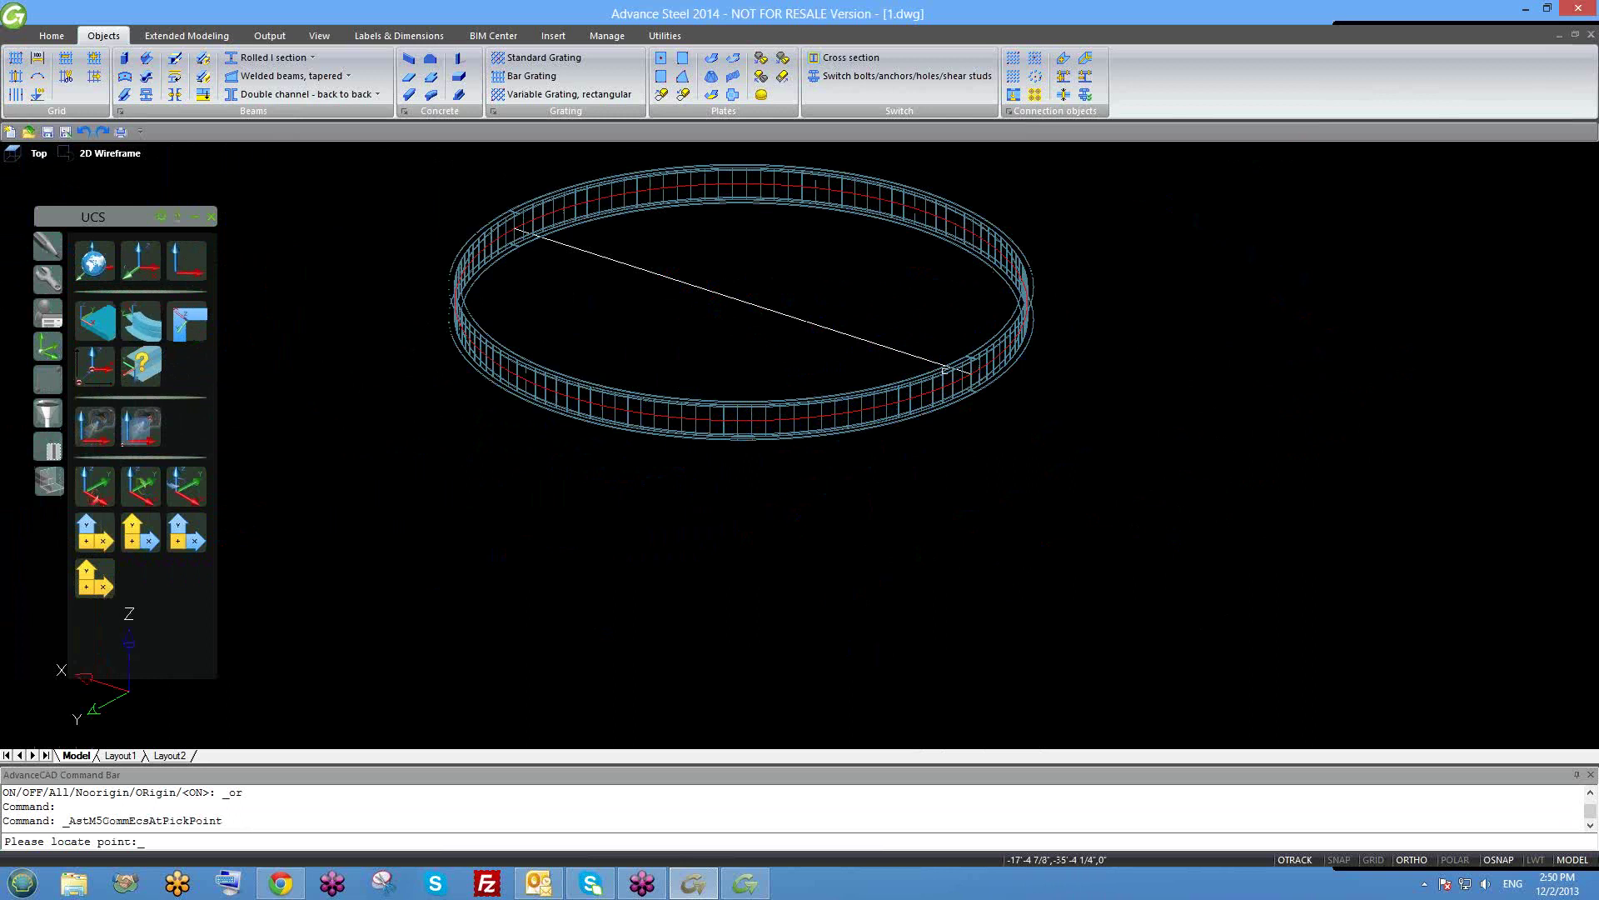
scroll(967, 371, up, 3)
click(1009, 368)
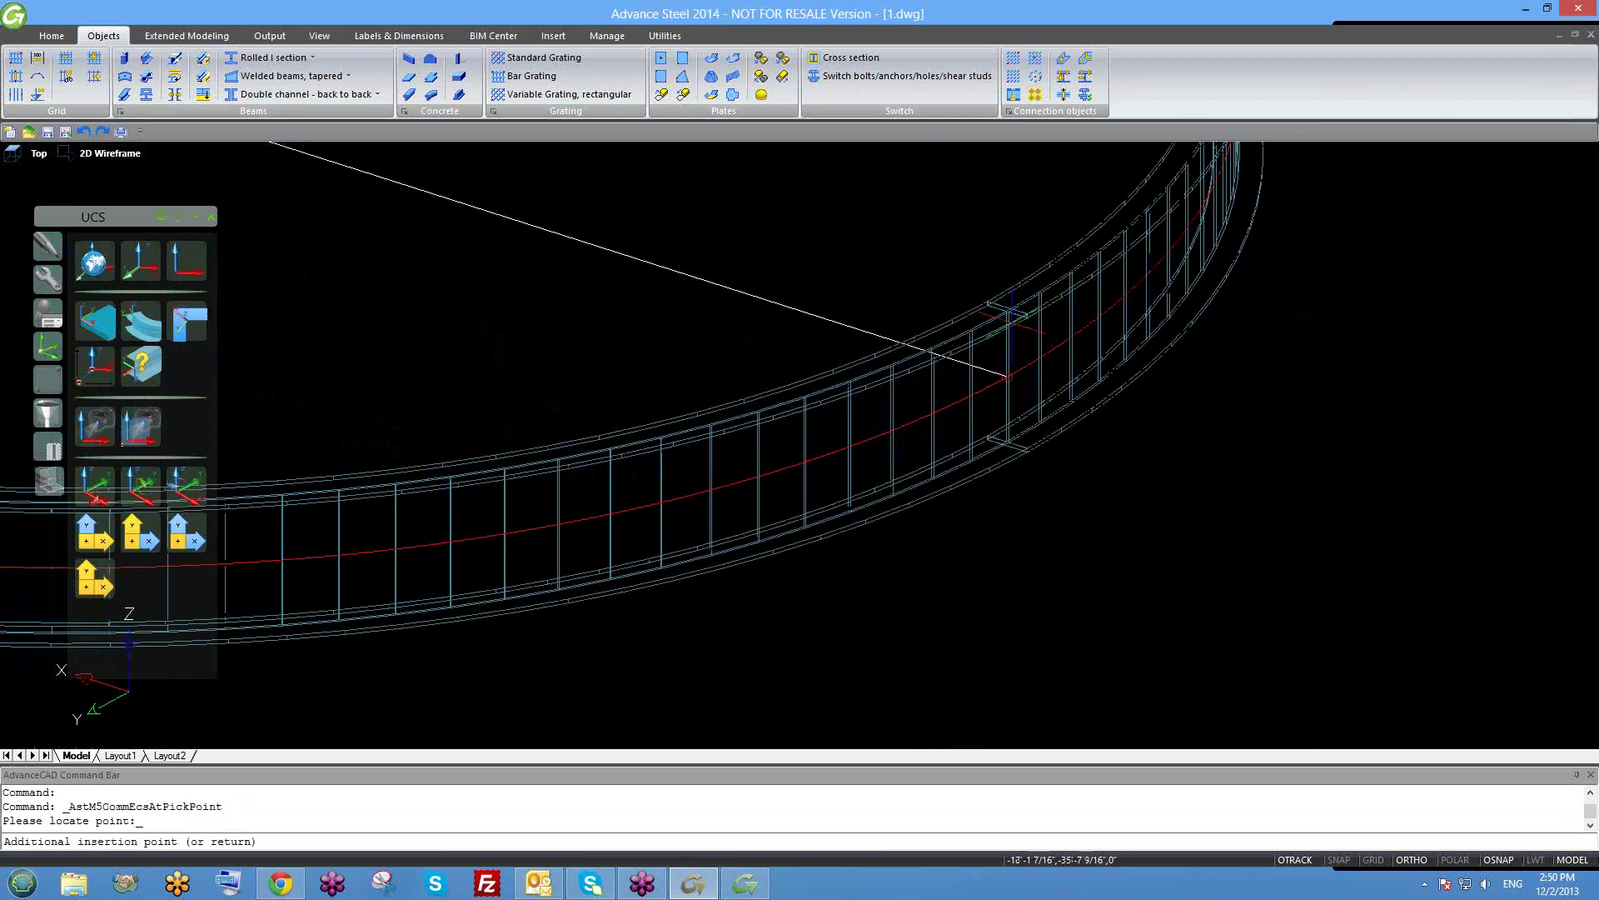
key(Return)
shift+middle_drag(1004, 420, 997, 443)
scroll(997, 443, down, 5)
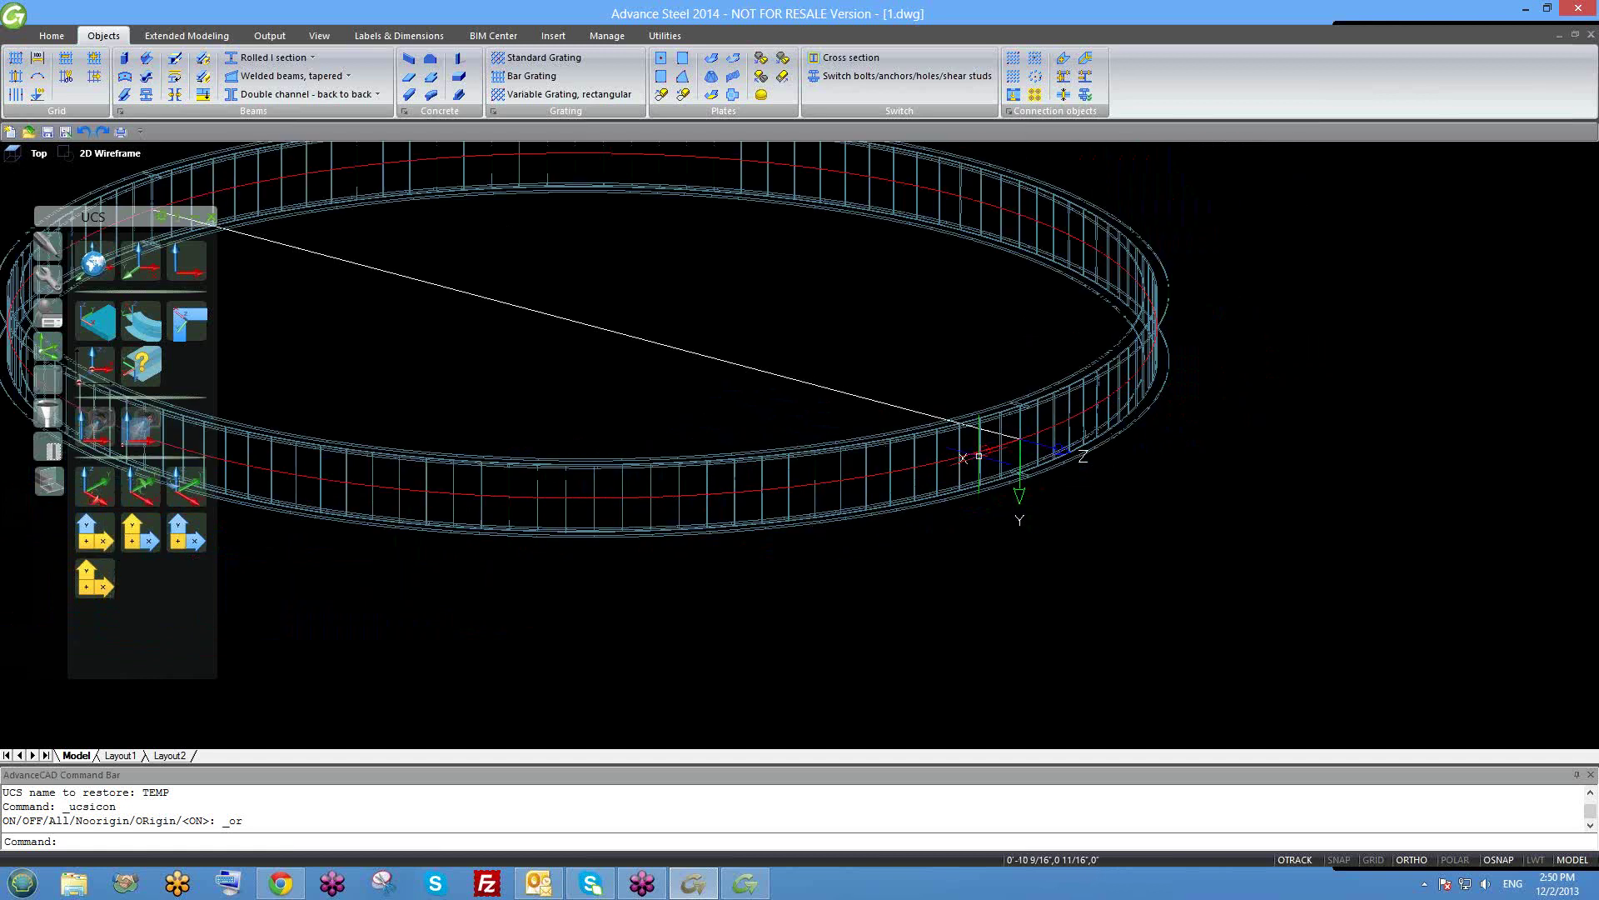
Move the UCS origin to the top of the crossing beam's outer end, keeping the curved beam's axis orientation.
scroll(1007, 485, down, 4)
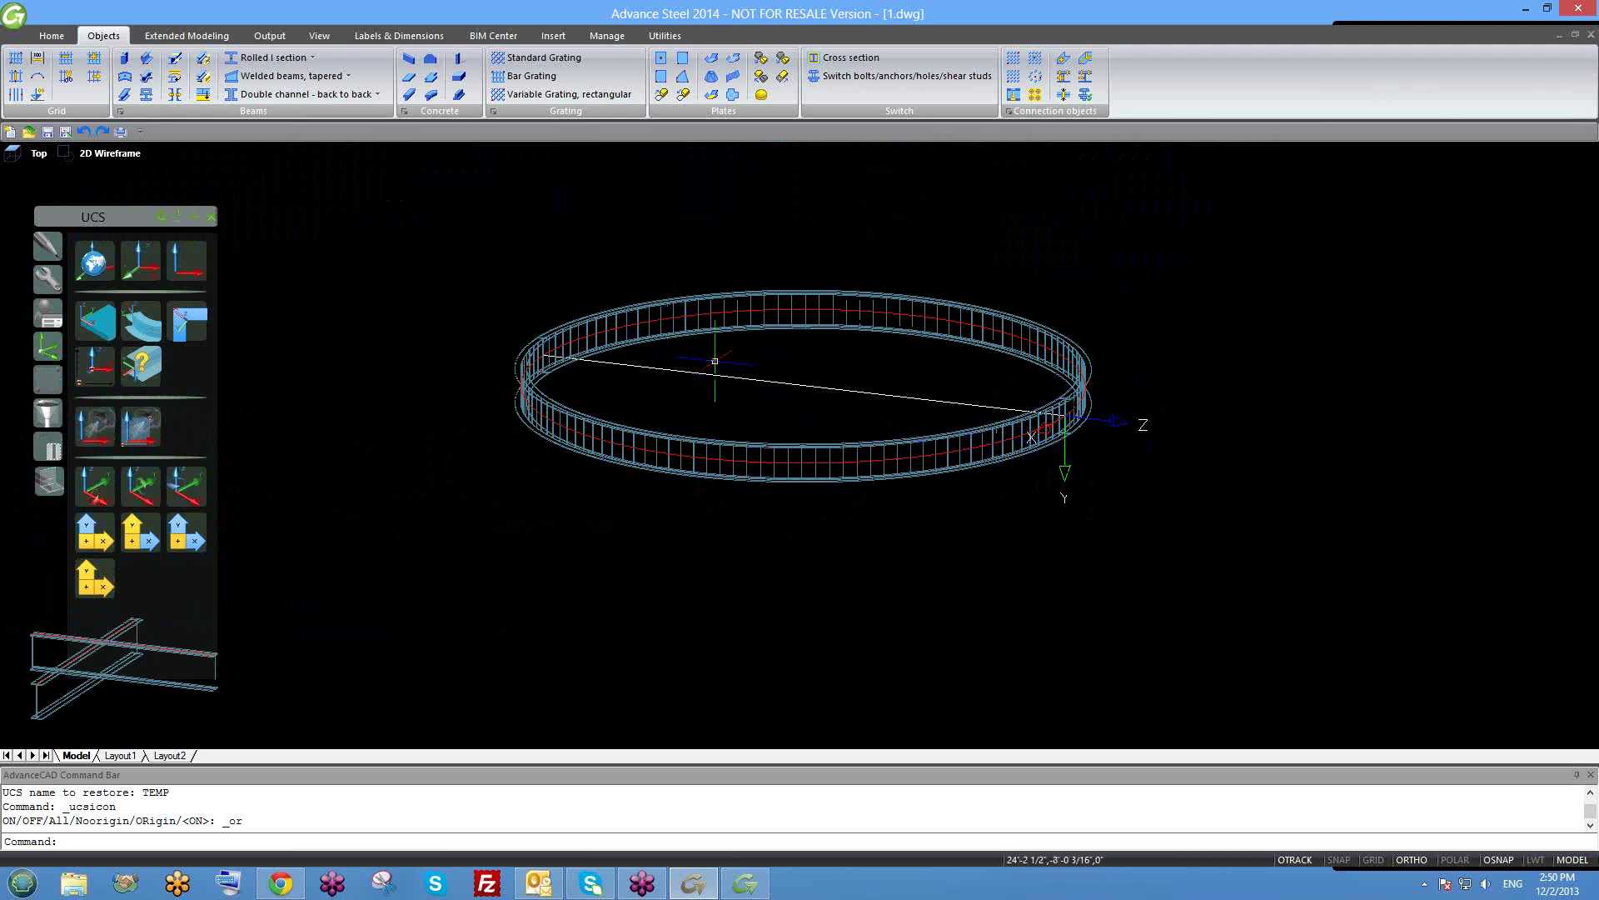
scroll(1073, 438, up, 2)
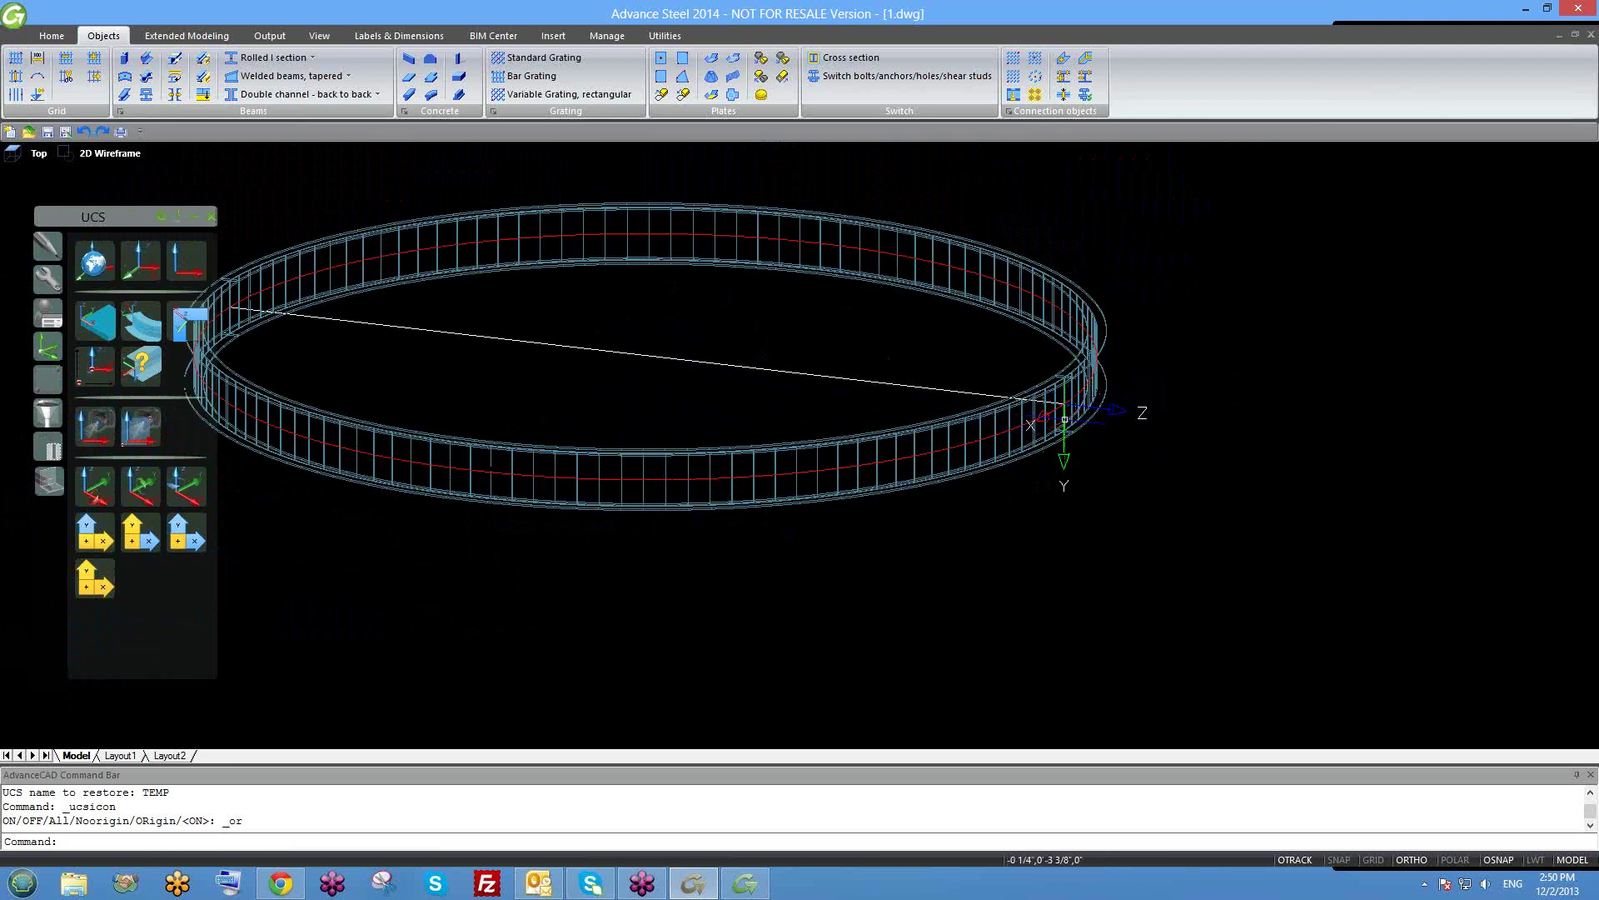
scroll(1057, 441, down, 2)
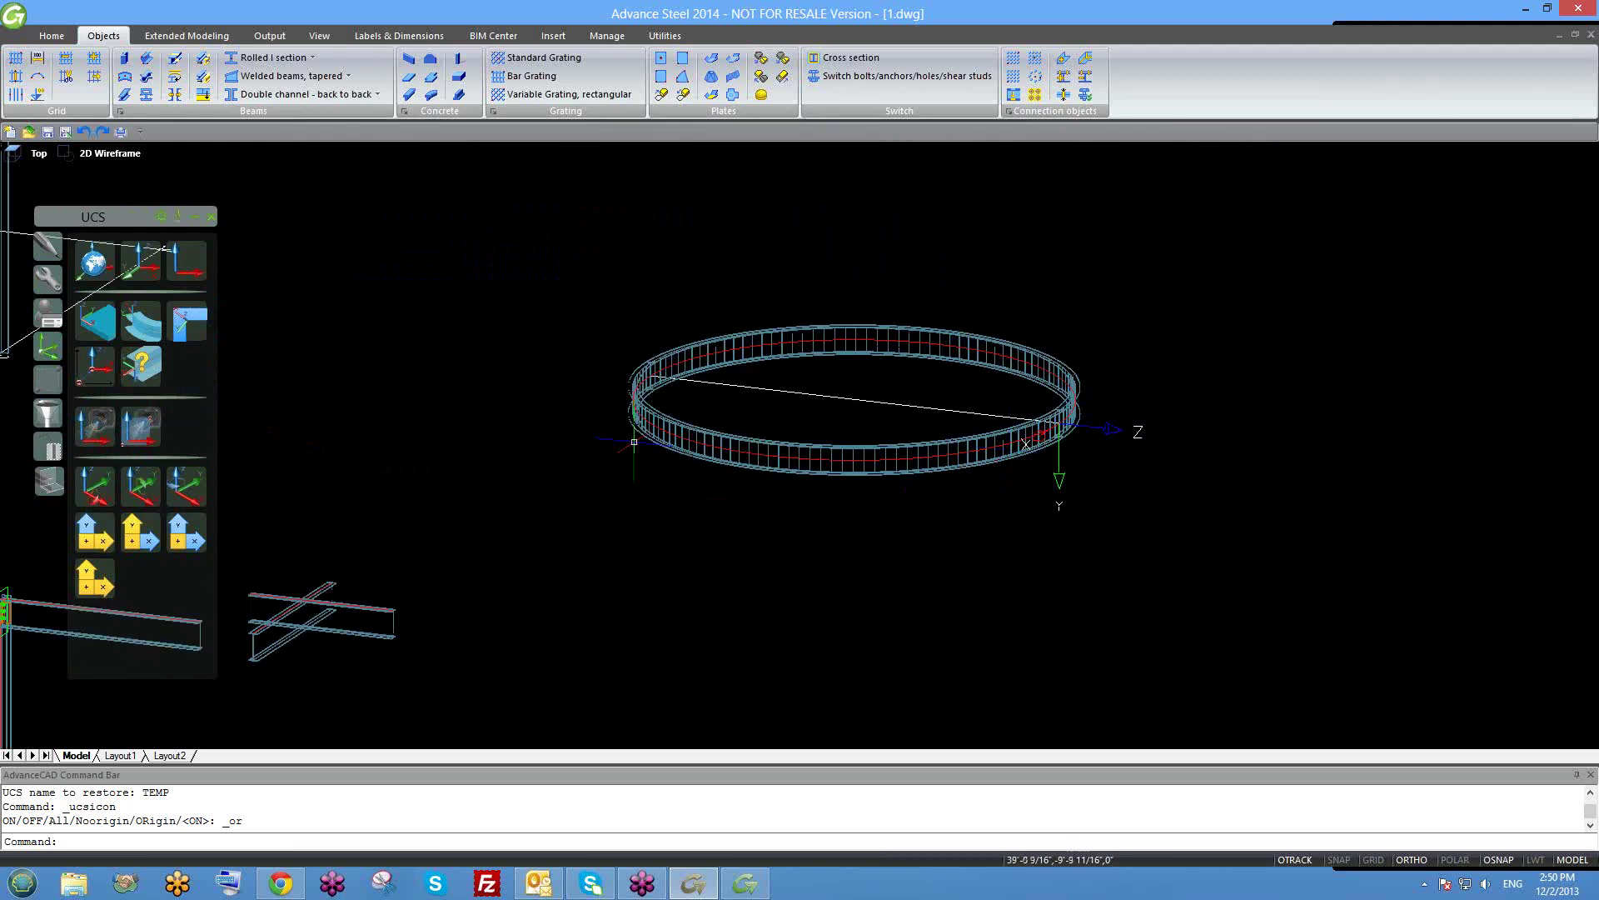
scroll(1023, 446, down, 1)
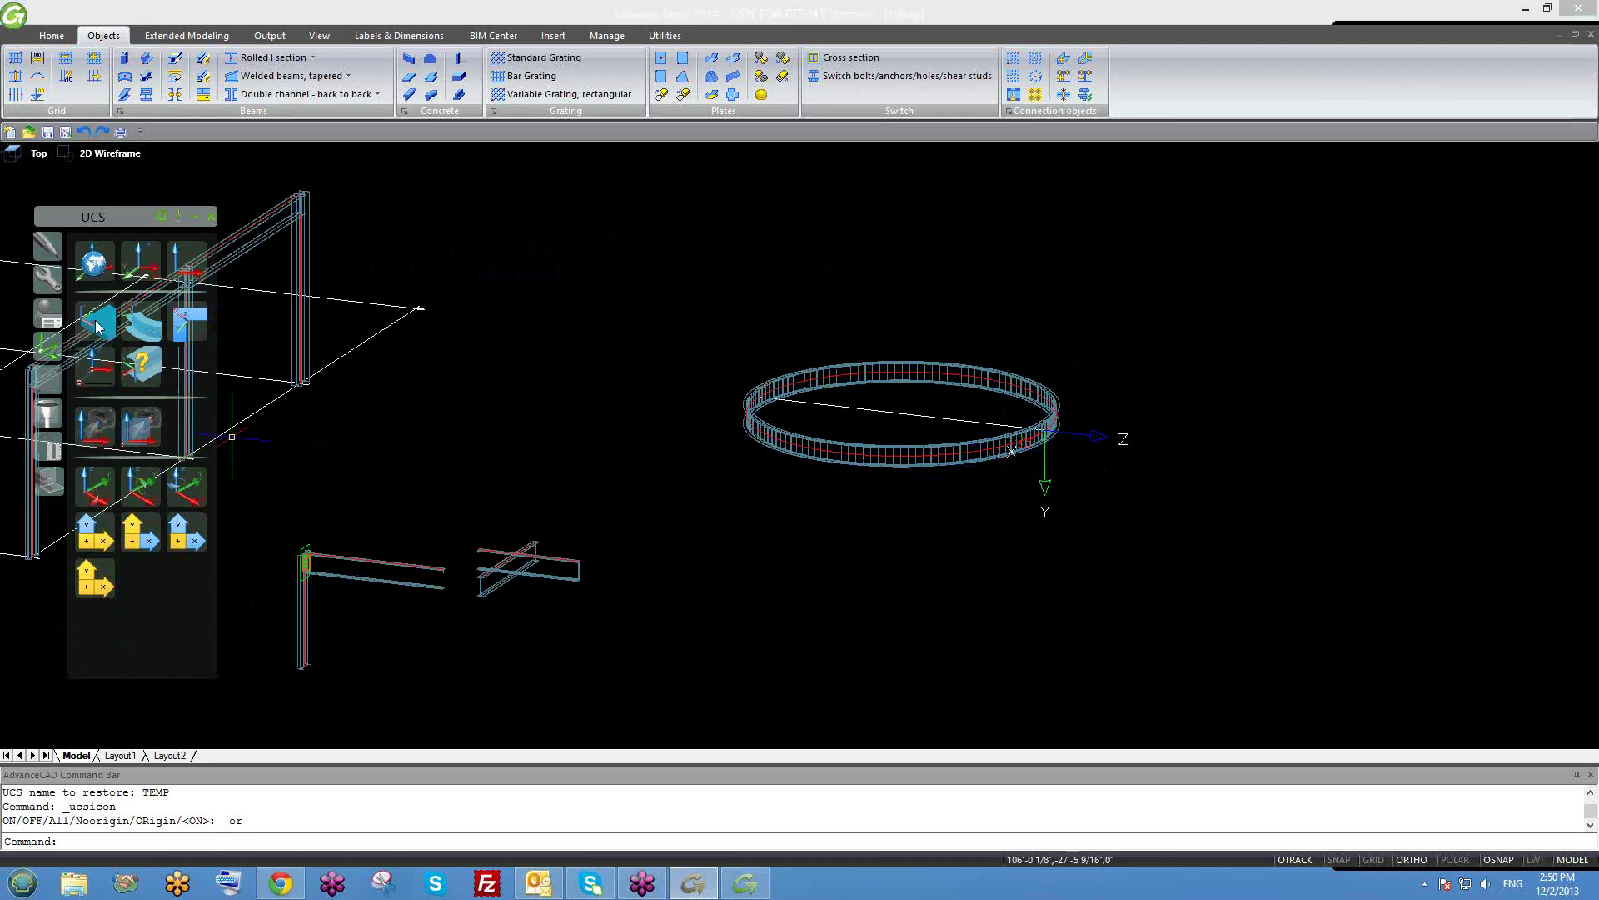
drag(107, 215, 117, 152)
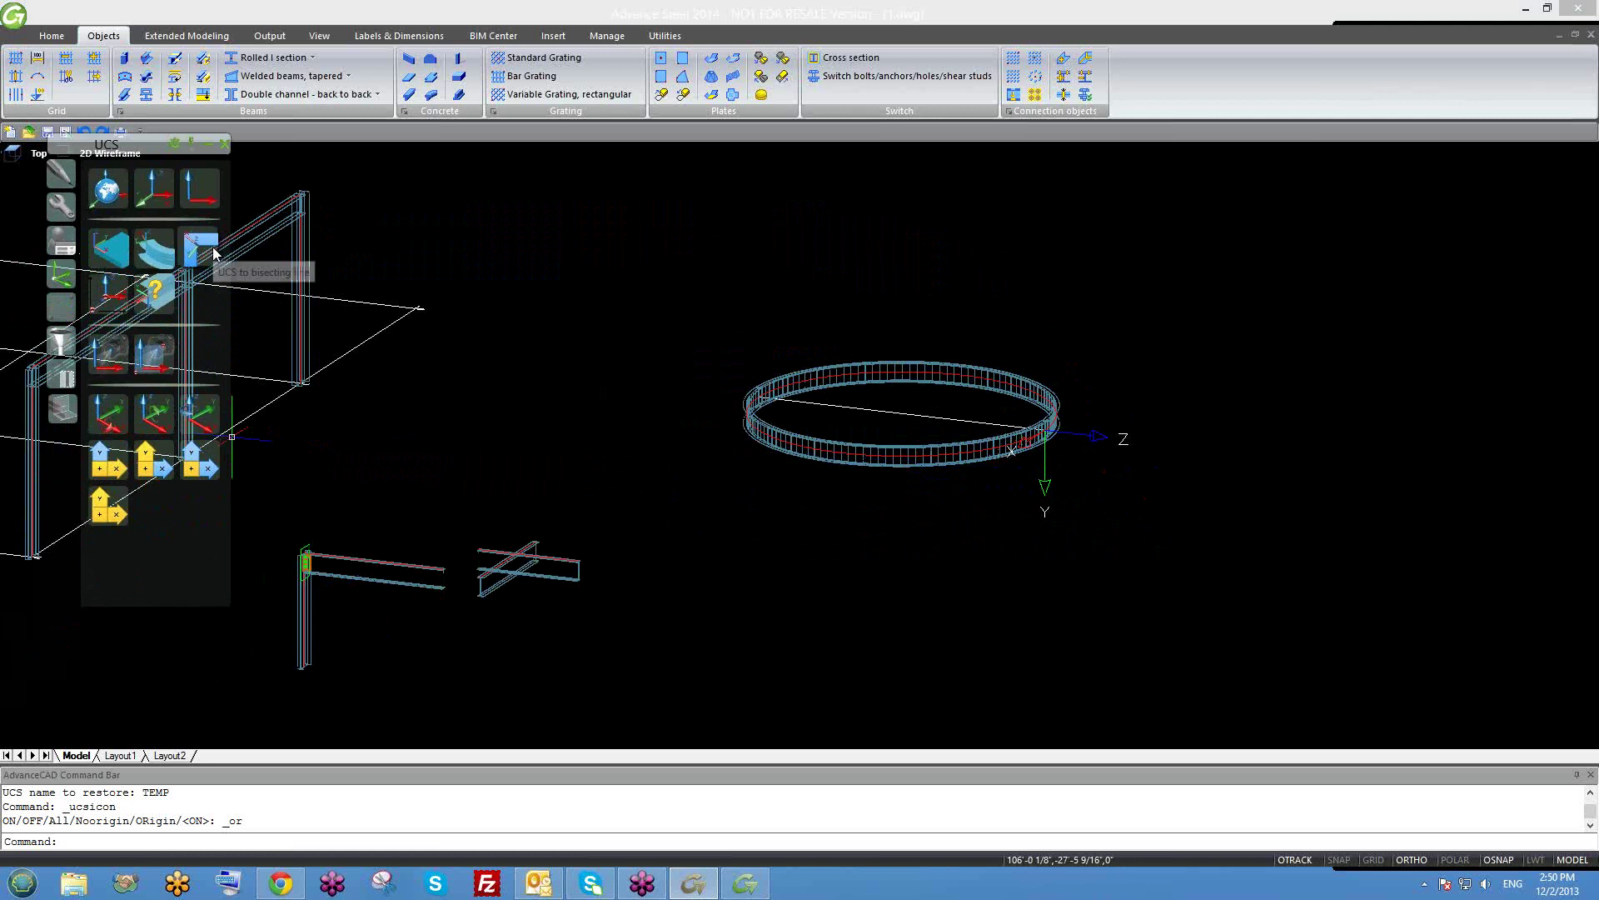
click(108, 291)
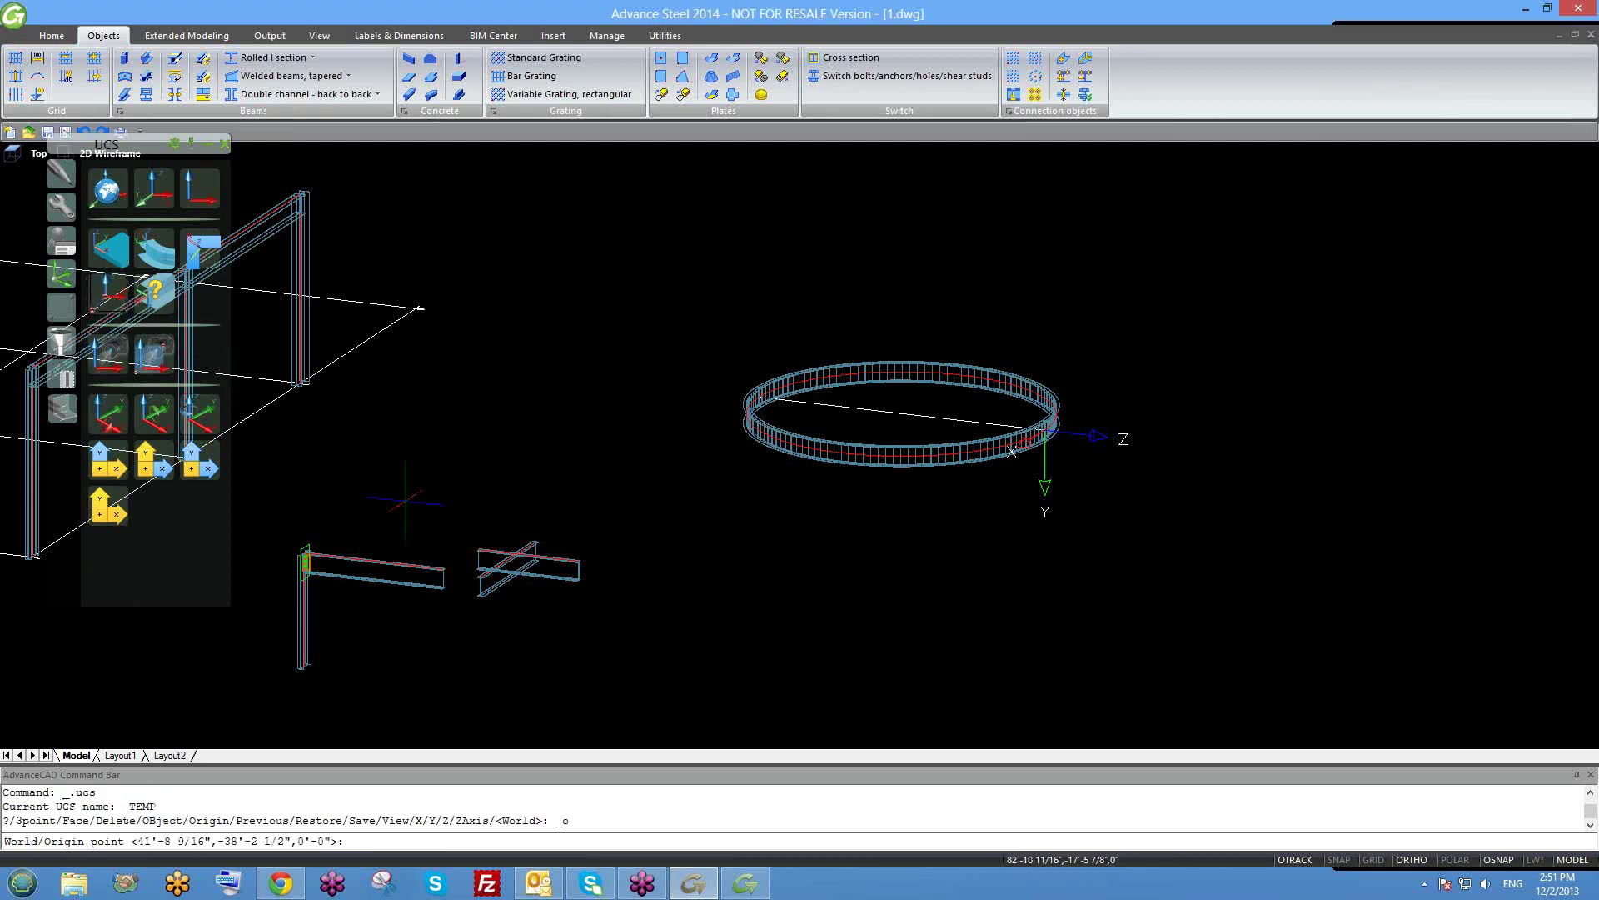
scroll(442, 554, up, 3)
scroll(467, 563, up, 2)
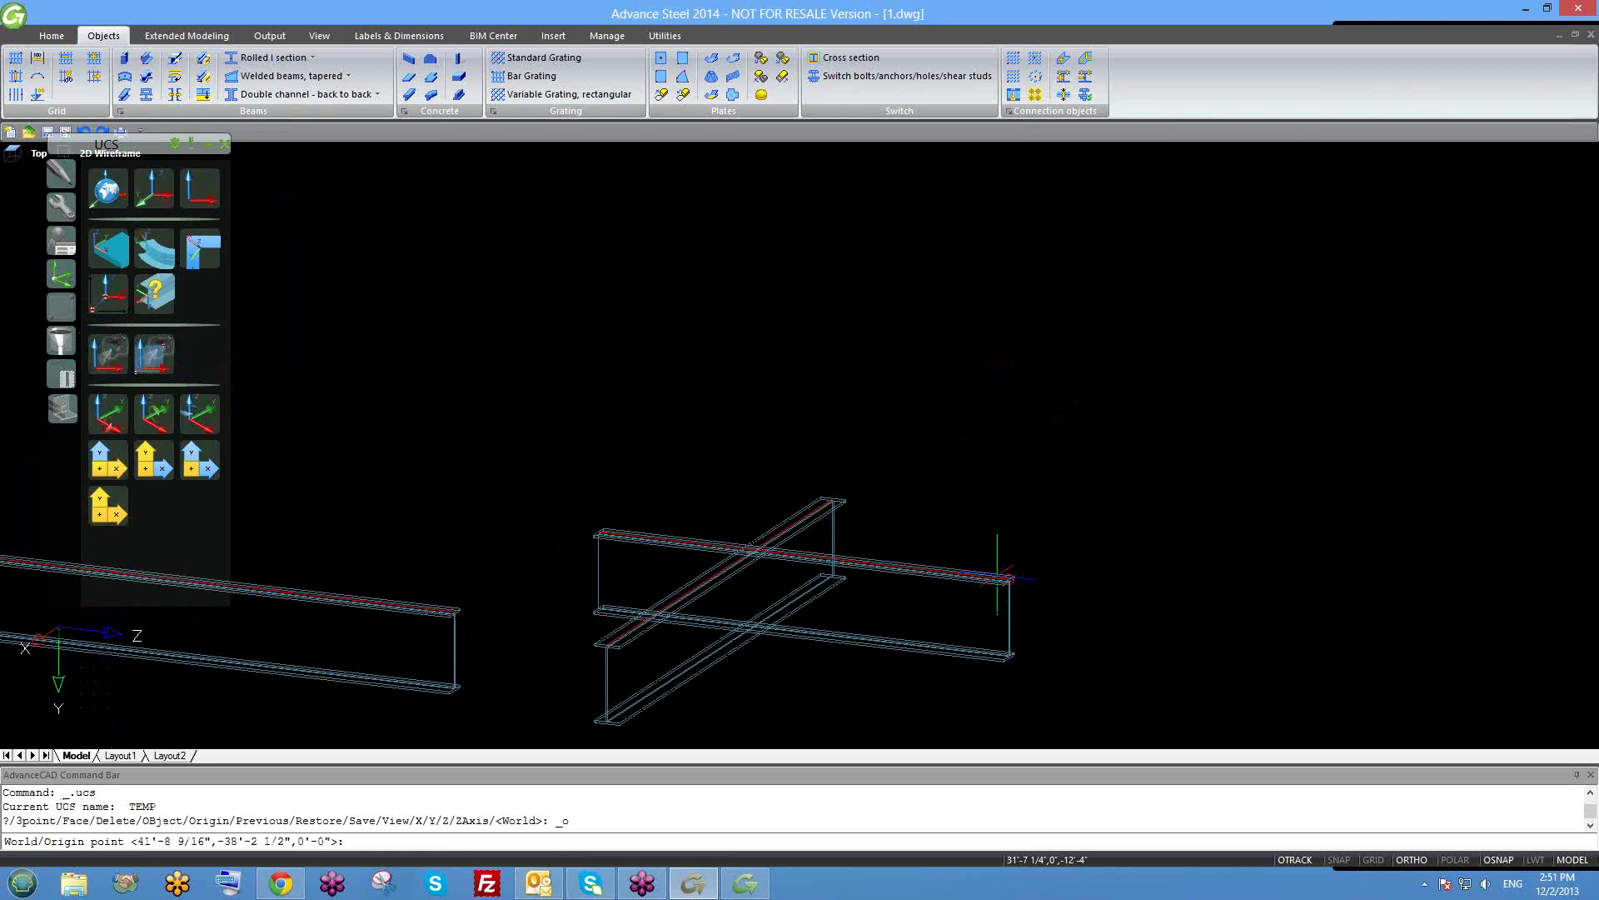
click(1003, 579)
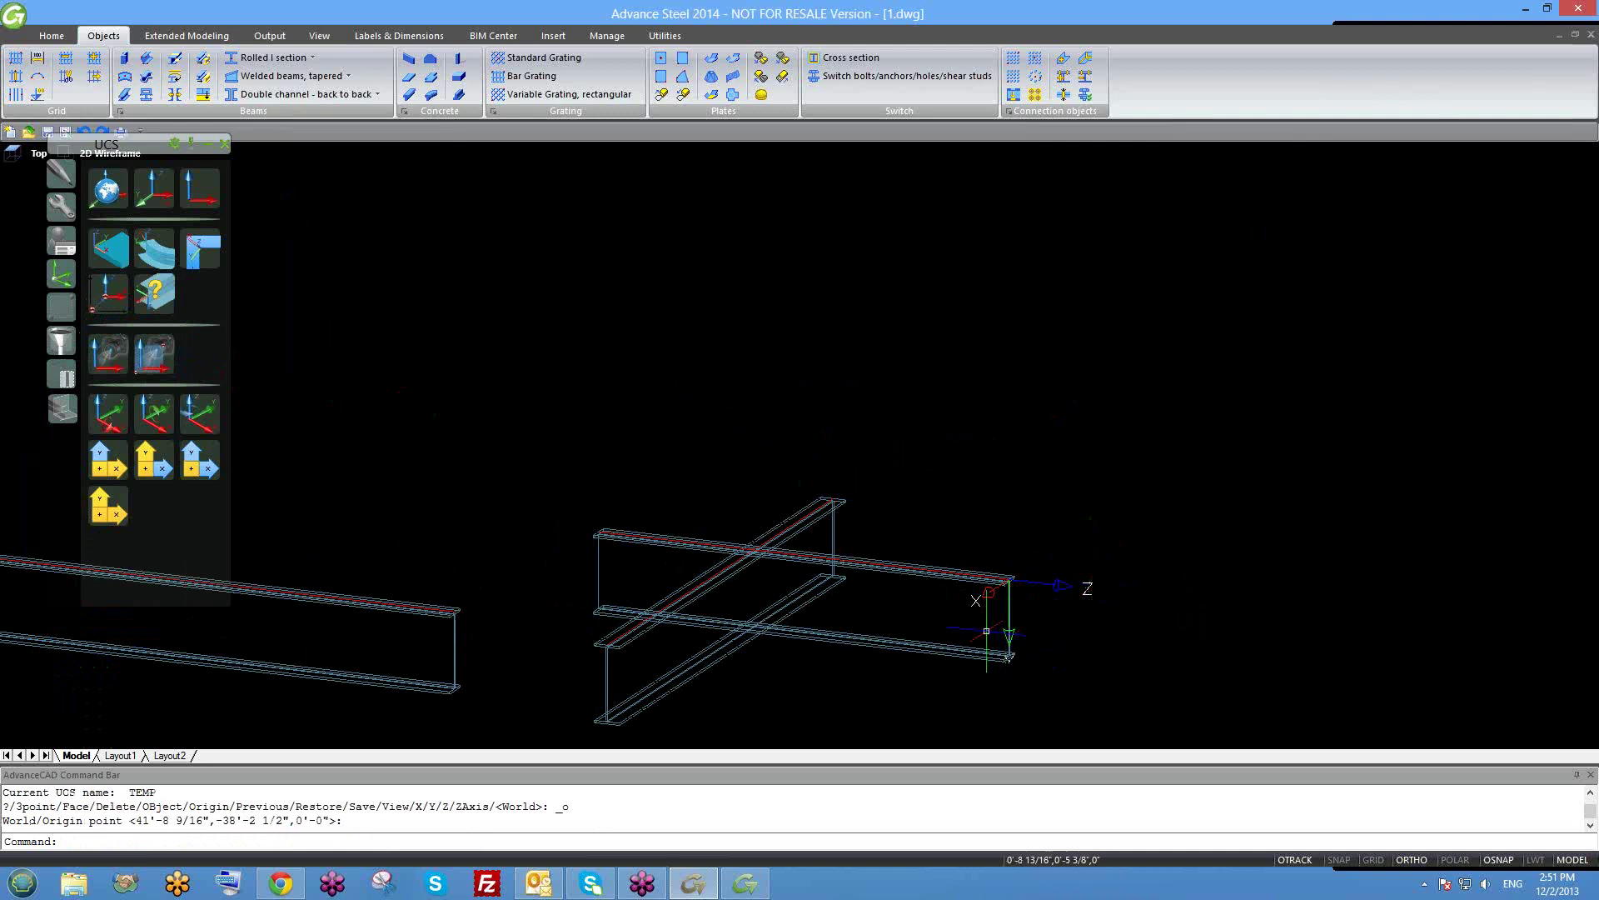
middle_drag(1041, 583, 904, 524)
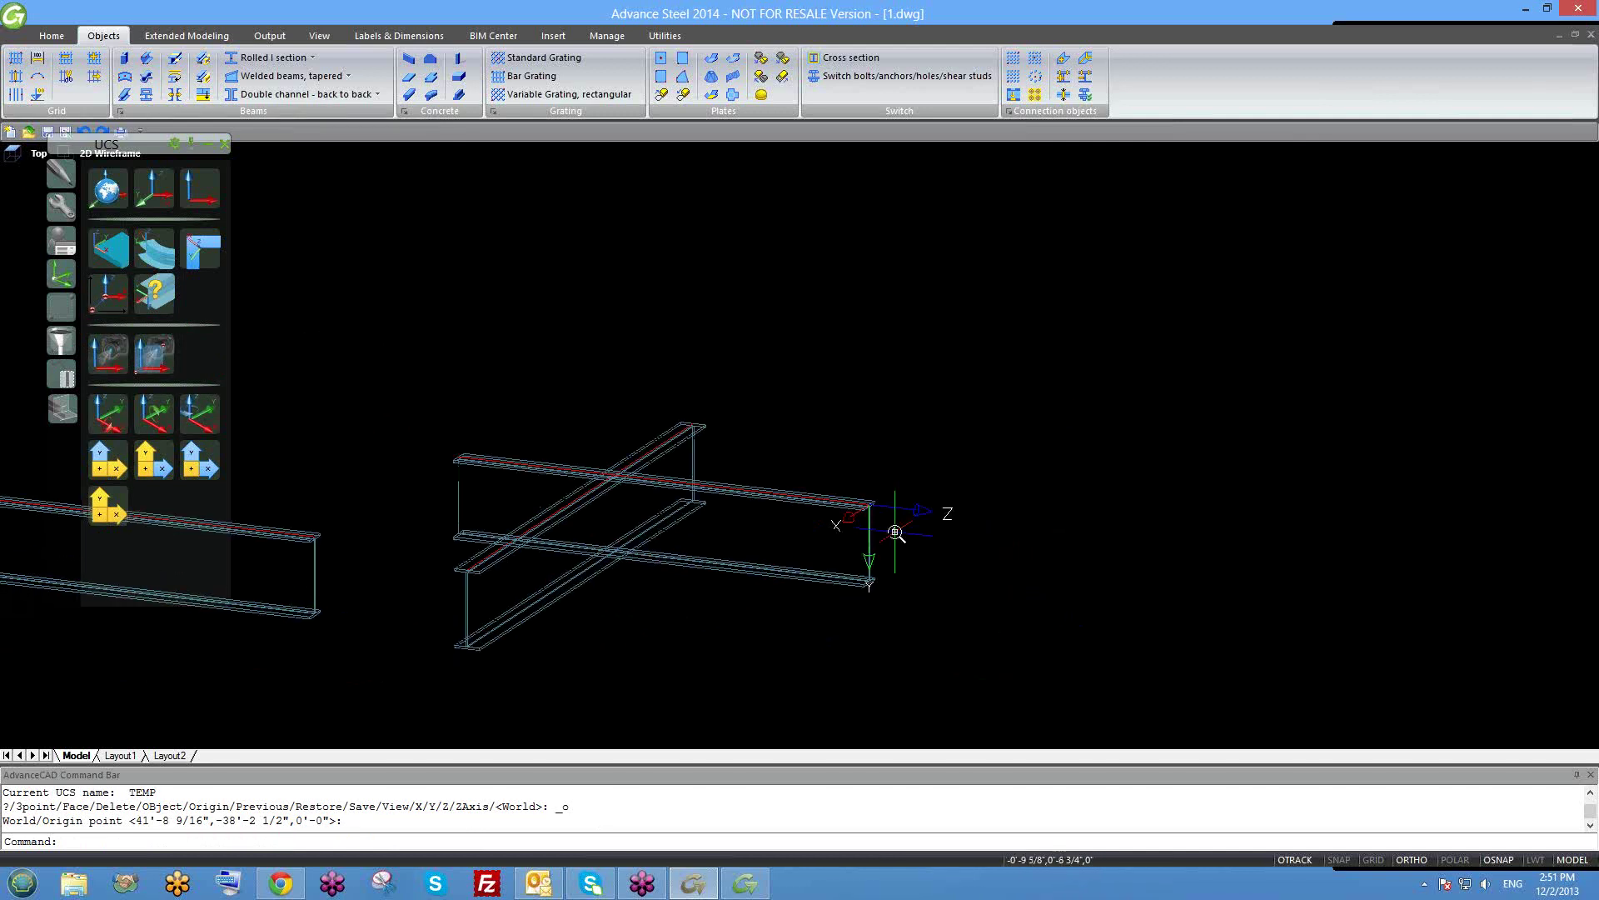
scroll(886, 495, up, 2)
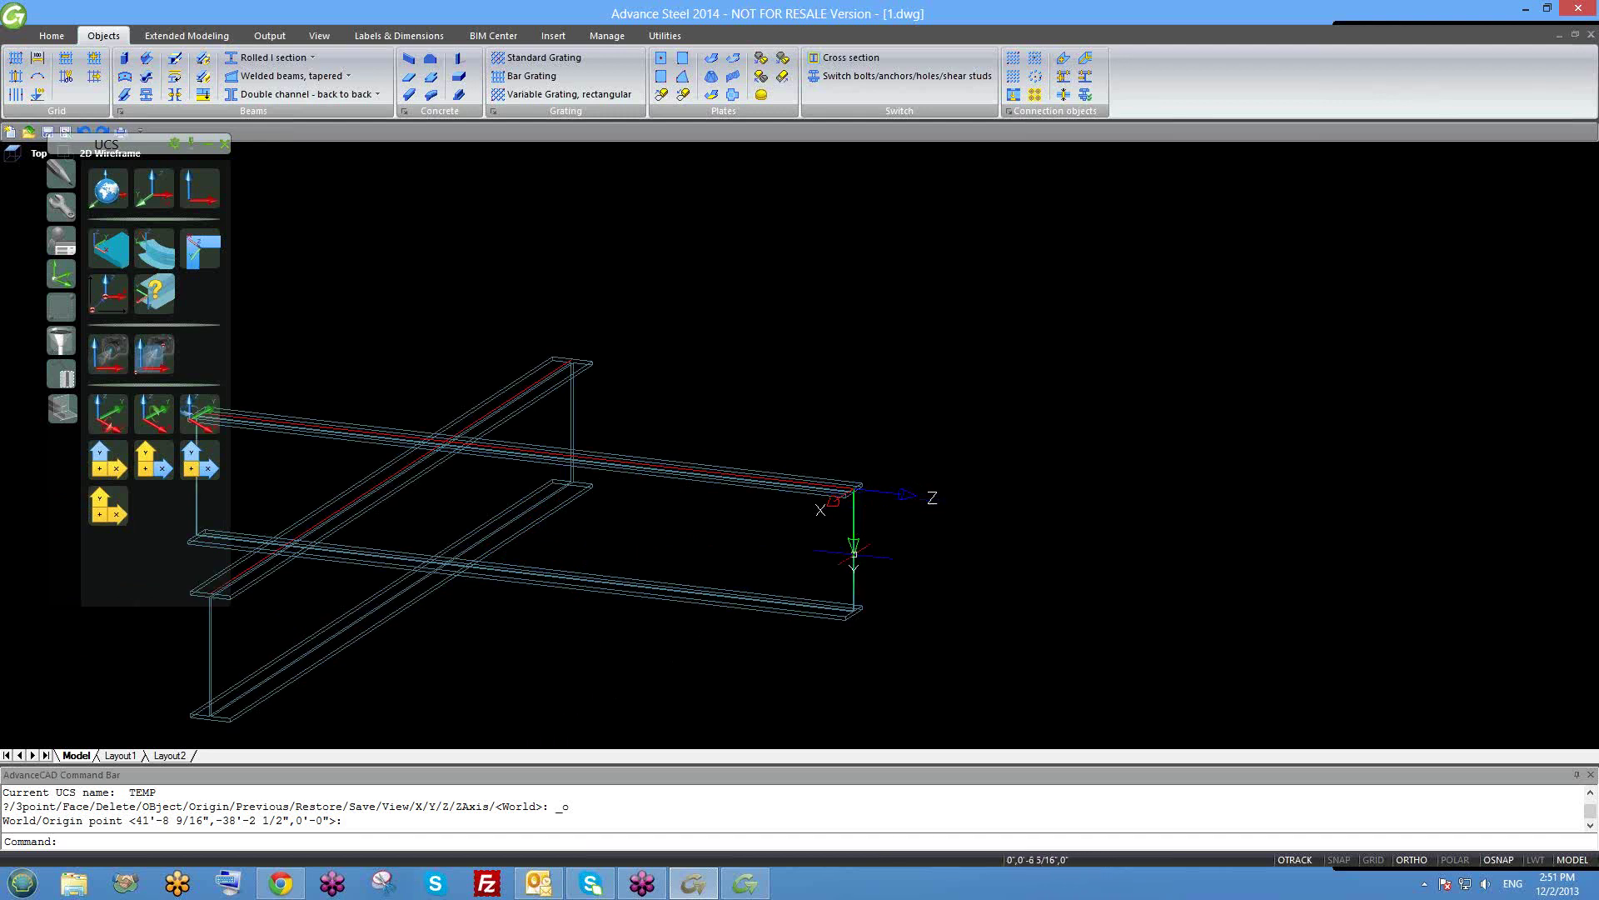
scroll(866, 504, down, 1)
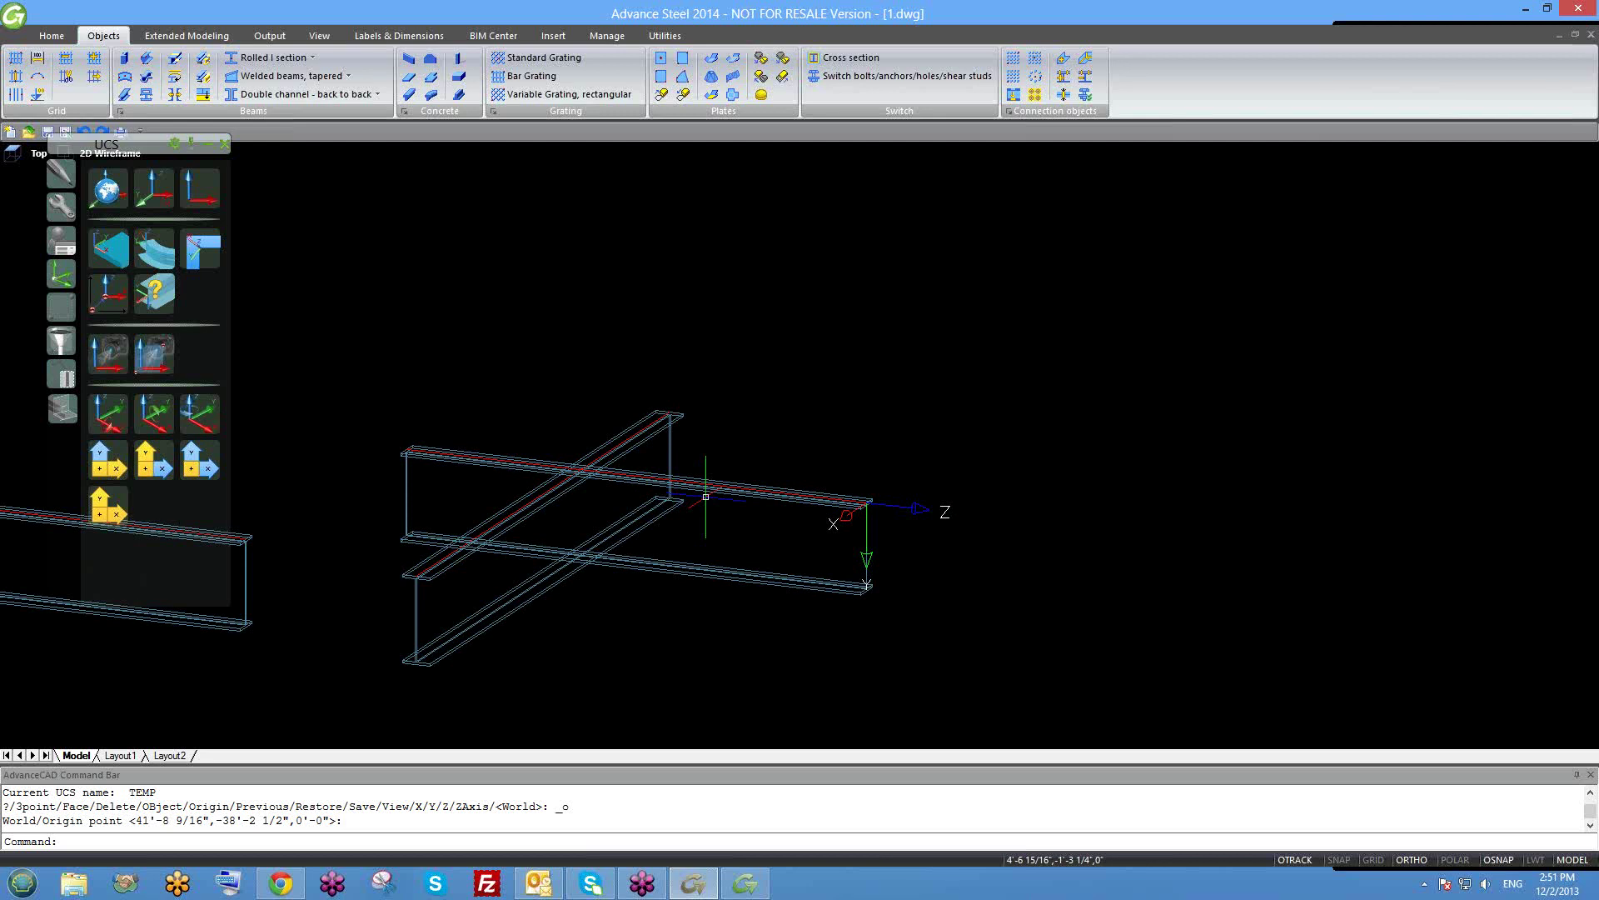
Restore the World UCS and place its origin at the top of the crossing beam's outer end.
text(u)
text(ce)
key(Return)
text(w)
key(Return)
click(108, 292)
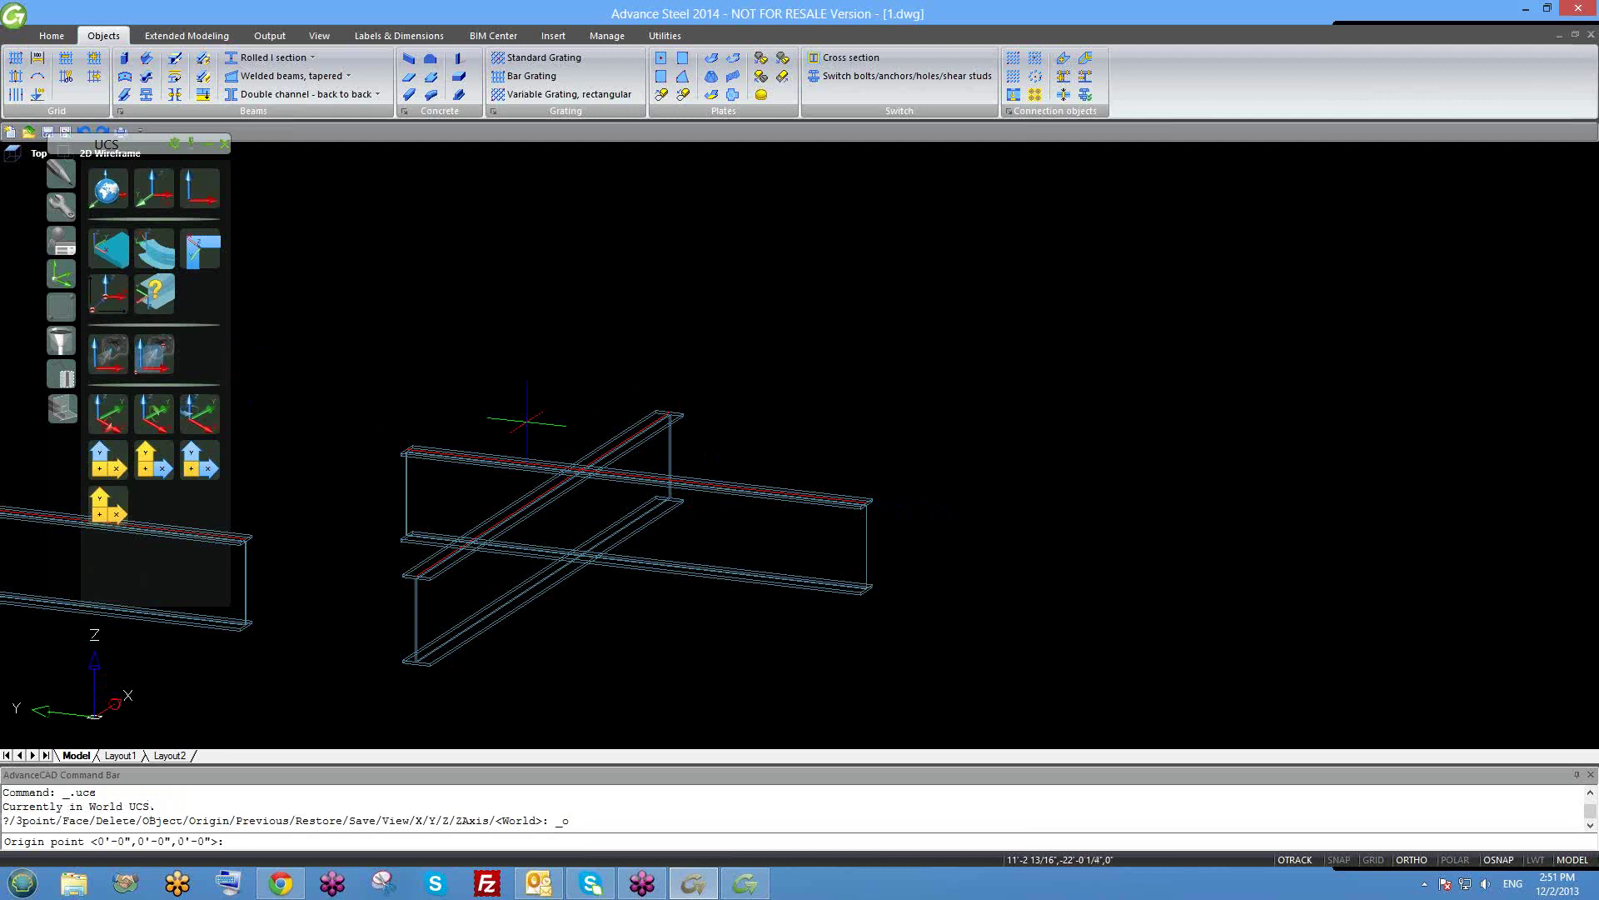
click(864, 502)
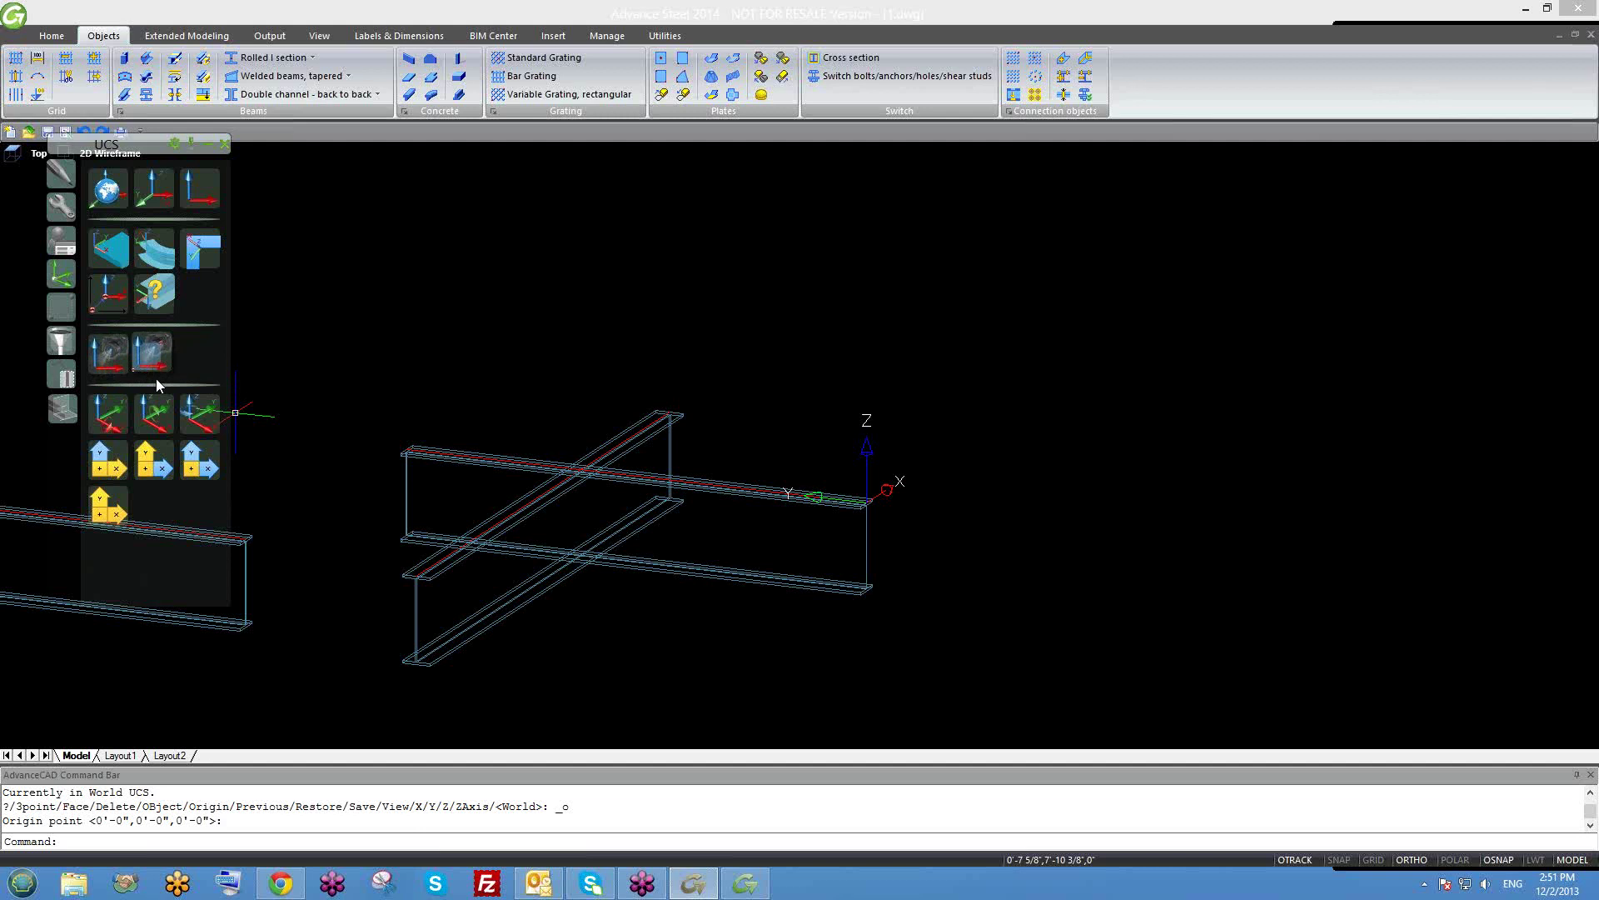
Rotate the UCS around its X axis in repeated quarter turns through a full revolution at the crossing beam's end.
click(114, 409)
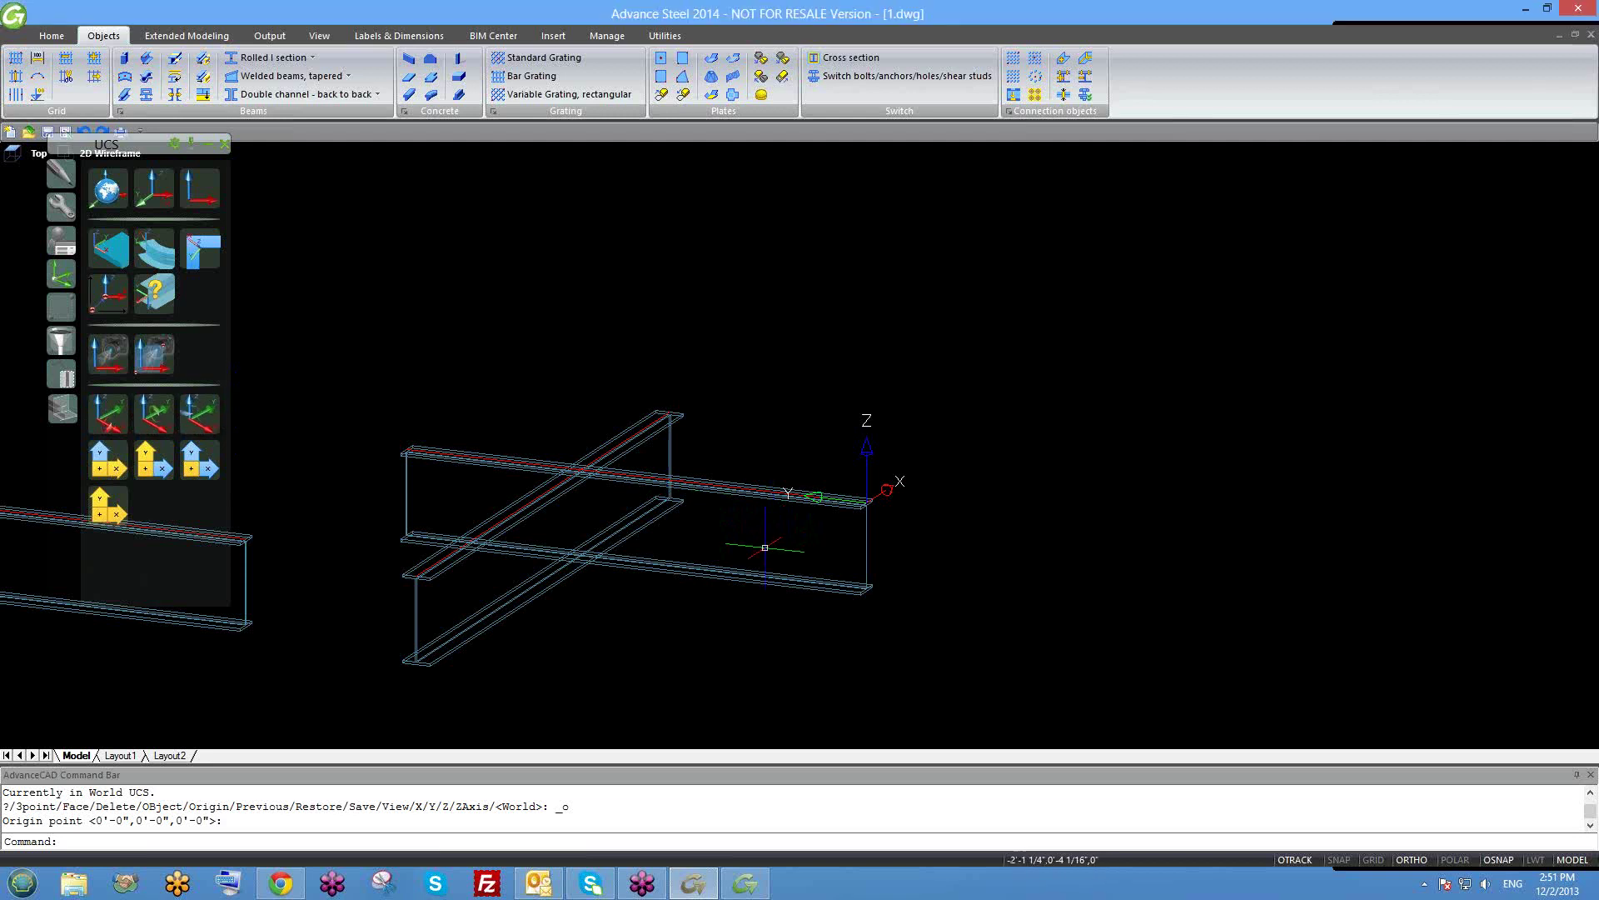
shift+middle_drag(774, 557, 817, 467)
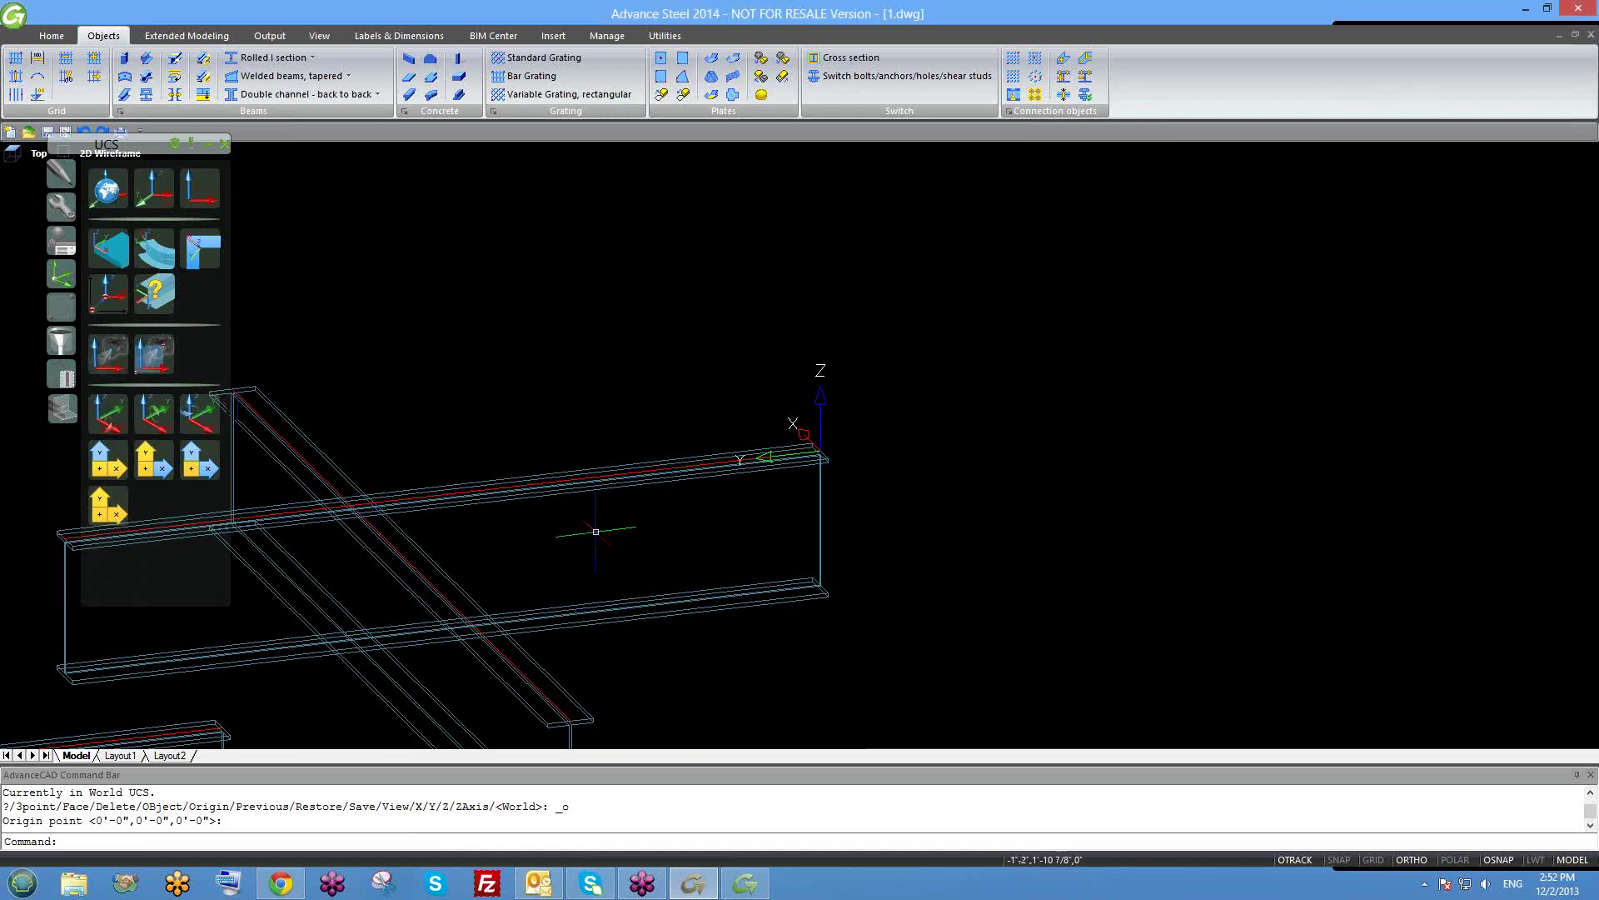
shift+middle_drag(525, 571, 812, 587)
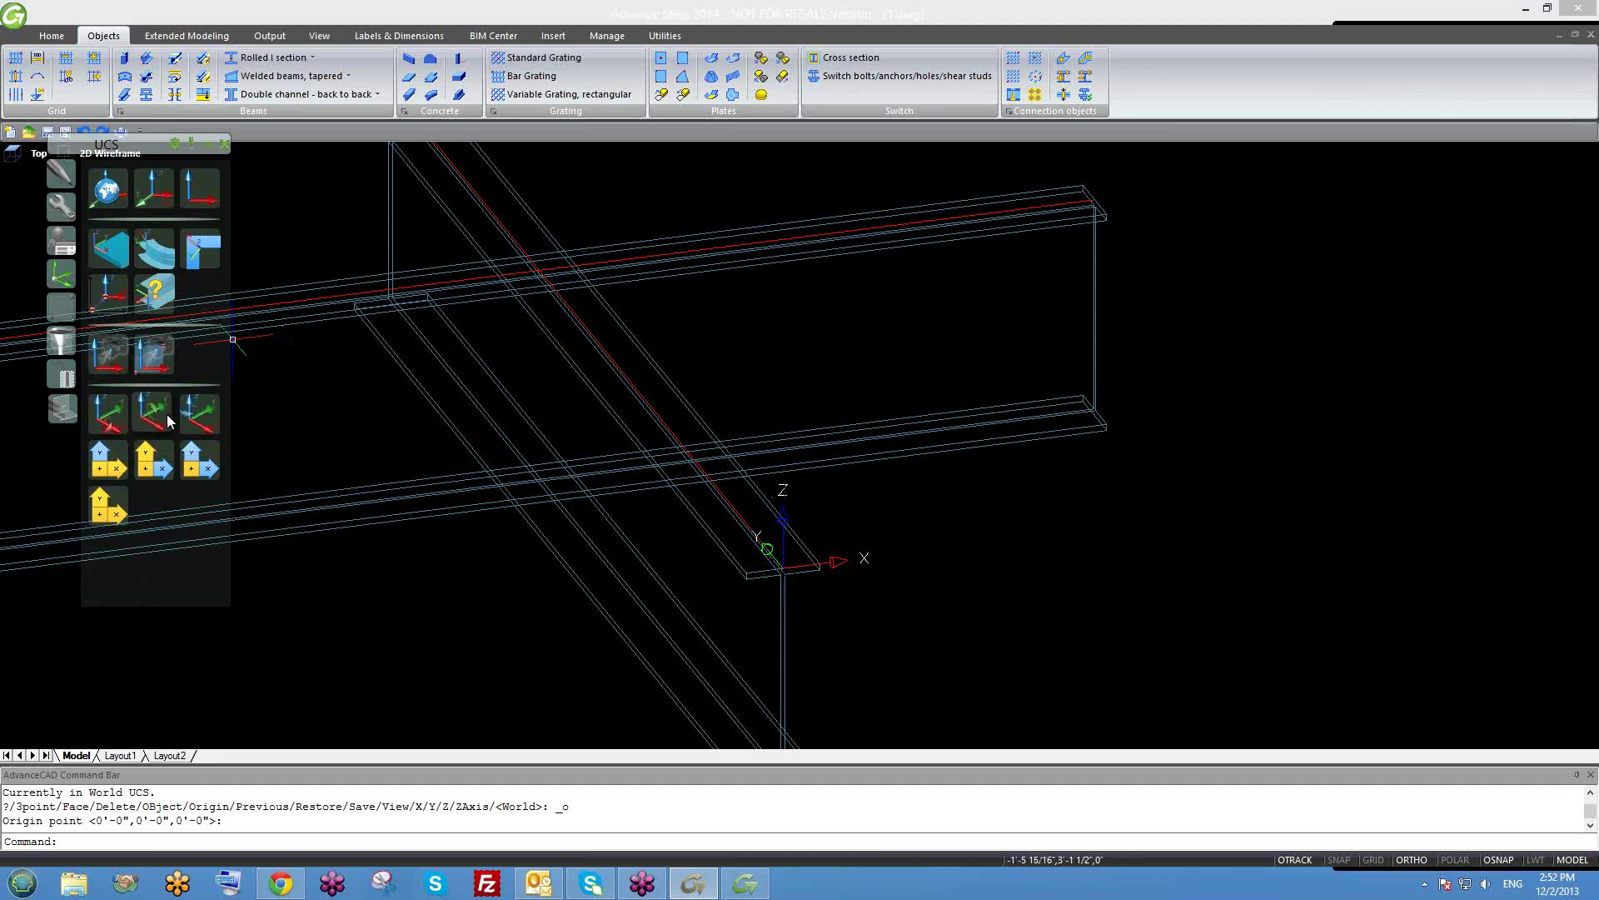
click(109, 424)
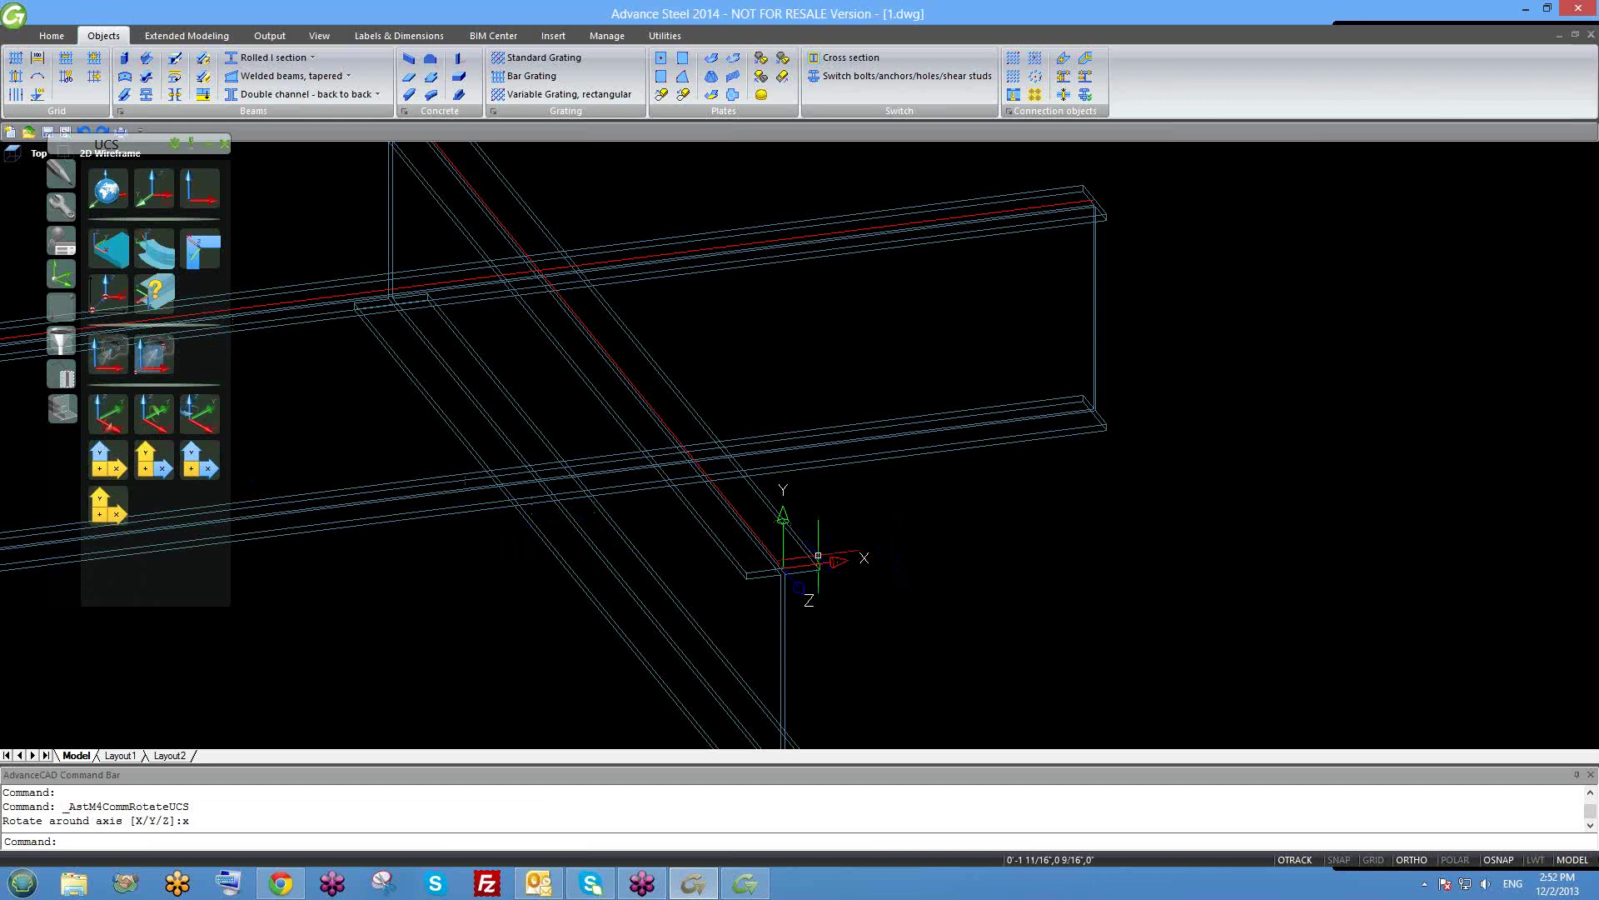
click(107, 425)
click(107, 425)
click(108, 425)
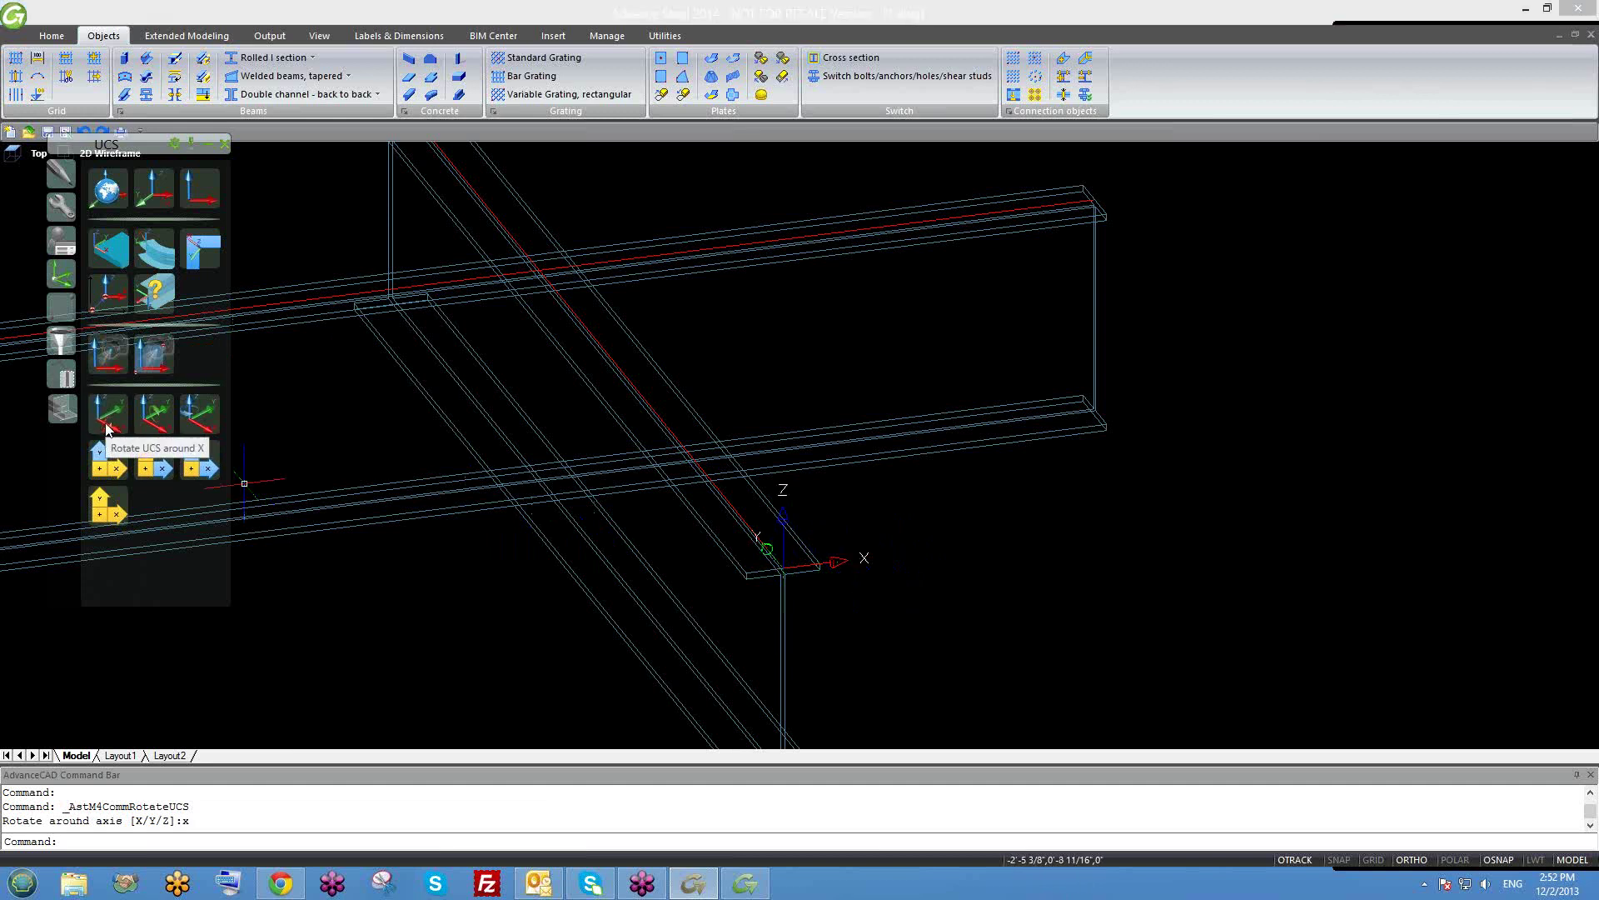
click(107, 425)
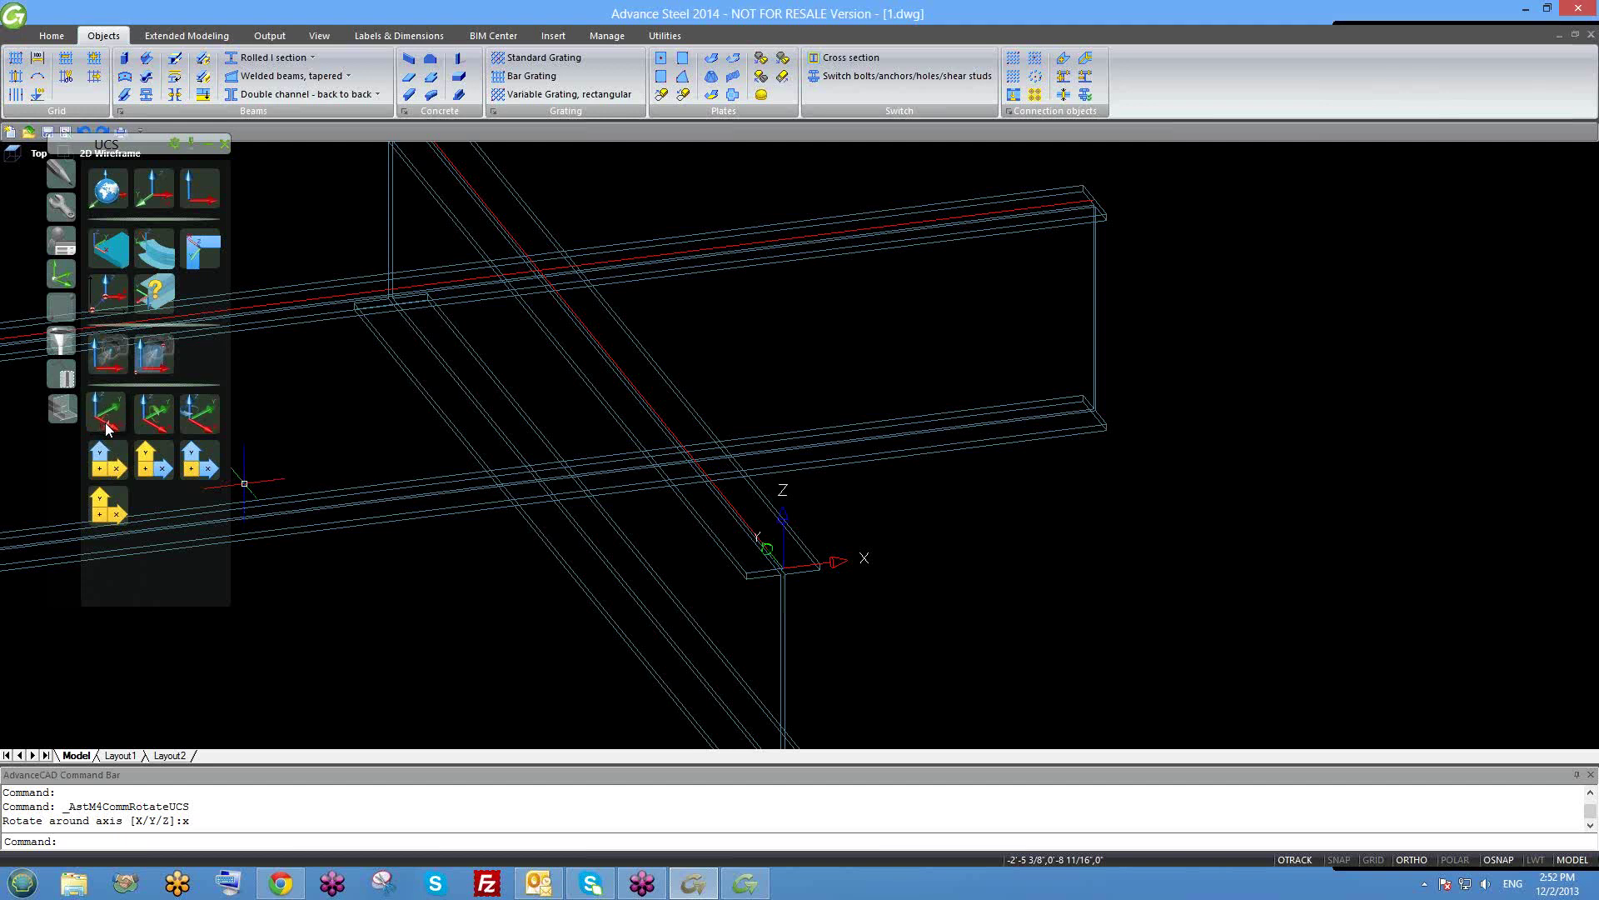
middle_drag(746, 596, 781, 555)
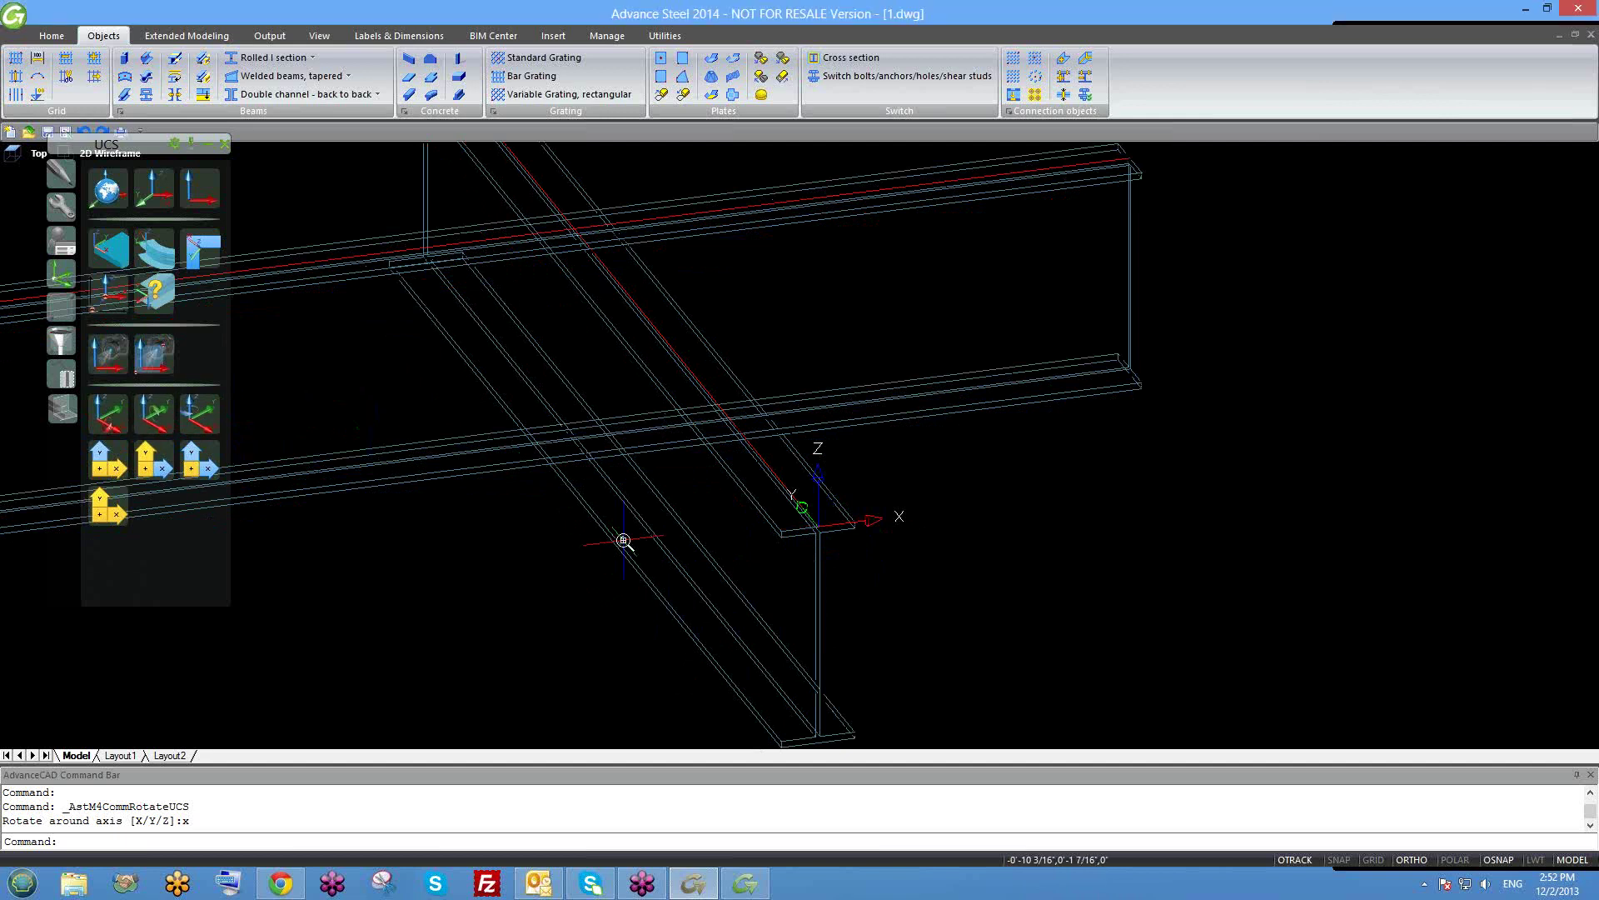
scroll(623, 539, down, 2)
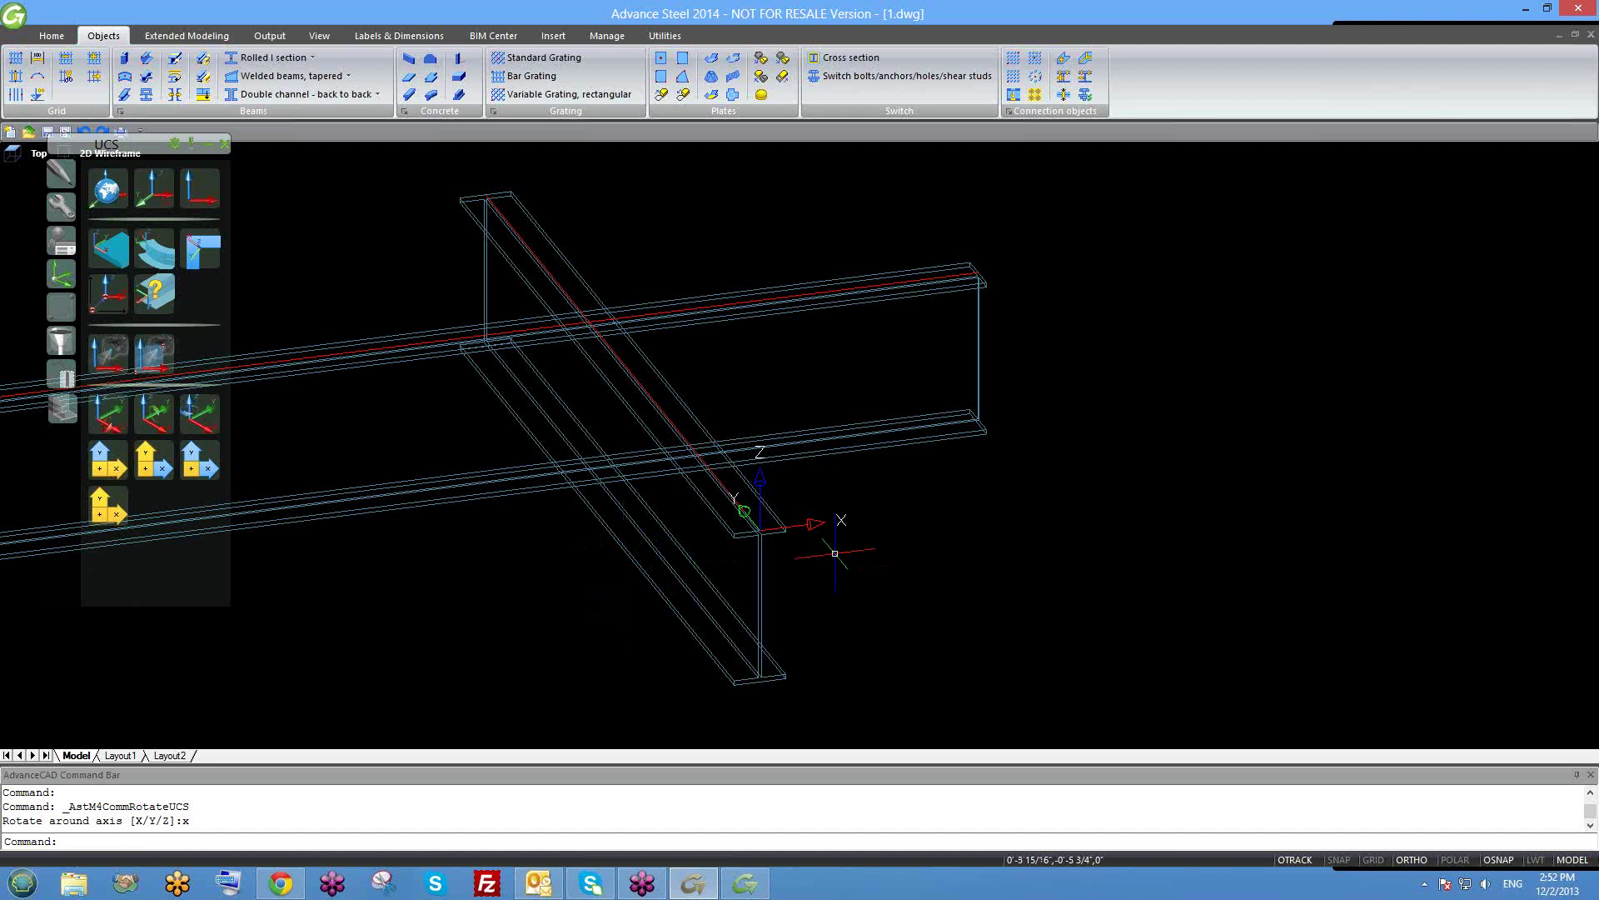
Move the UCS origin from the crossing beam to the top of the long beam's free end.
text(u)
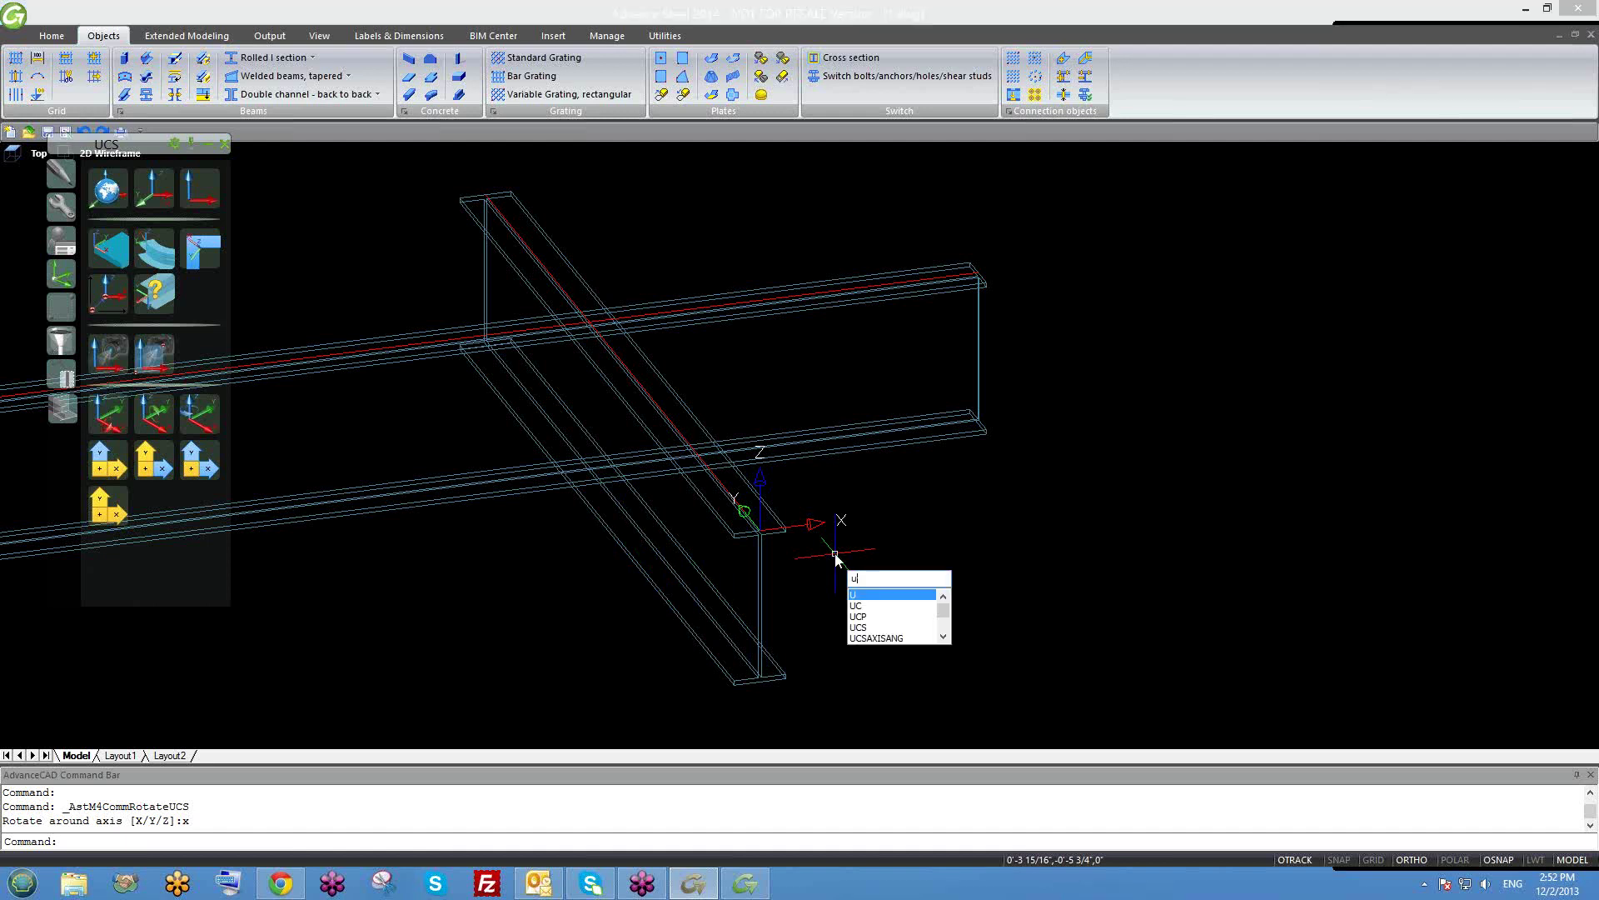
text(cs)
key(Return)
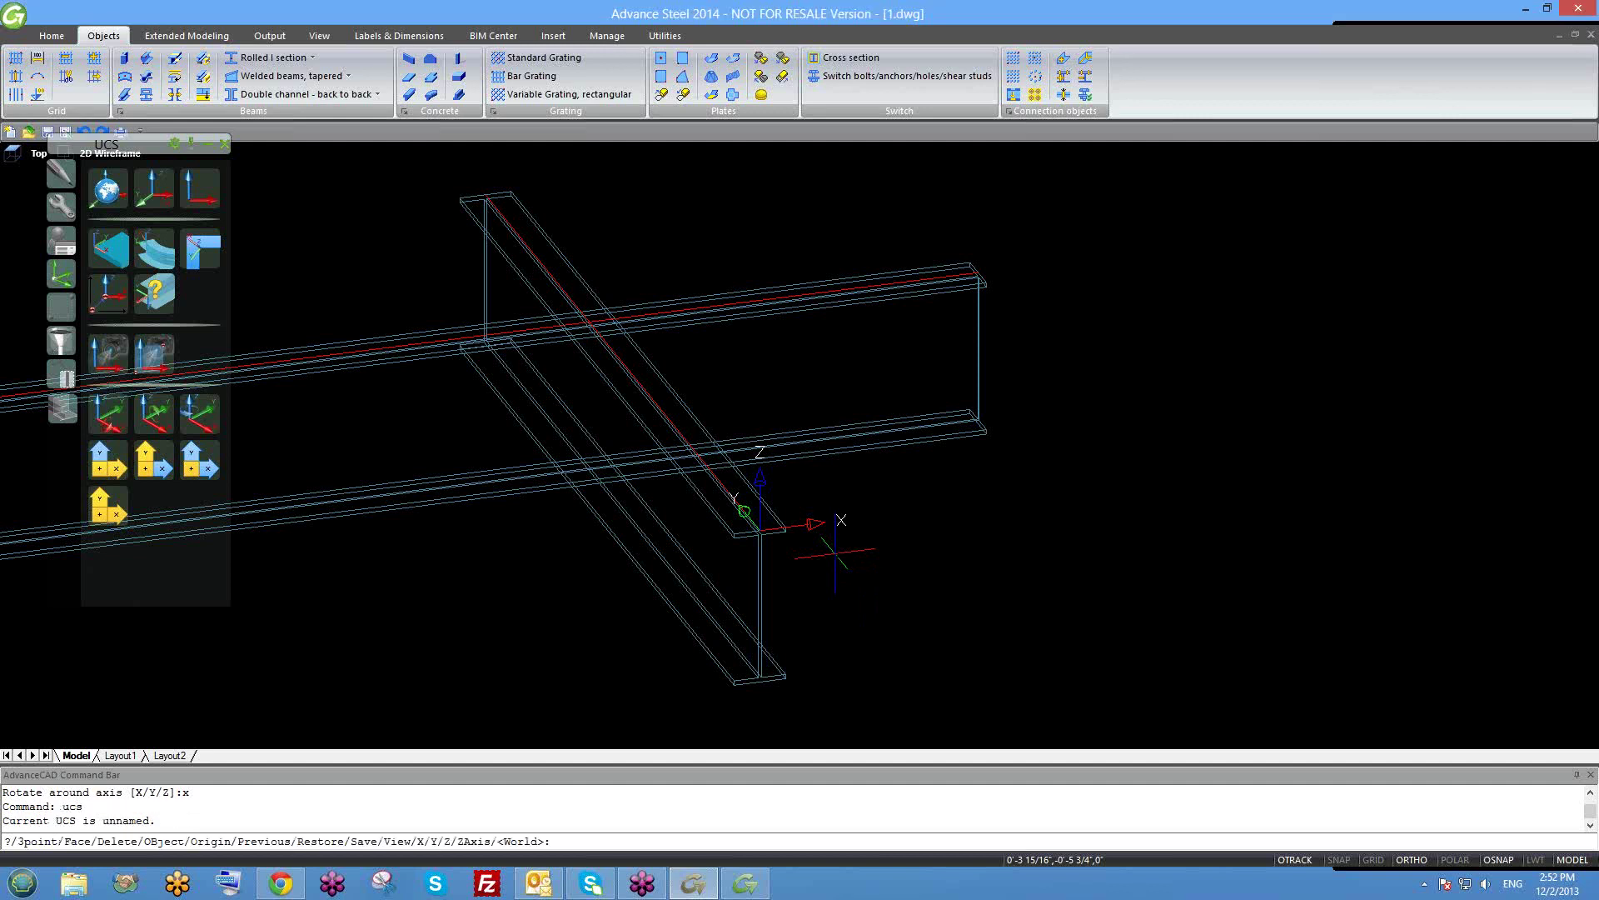
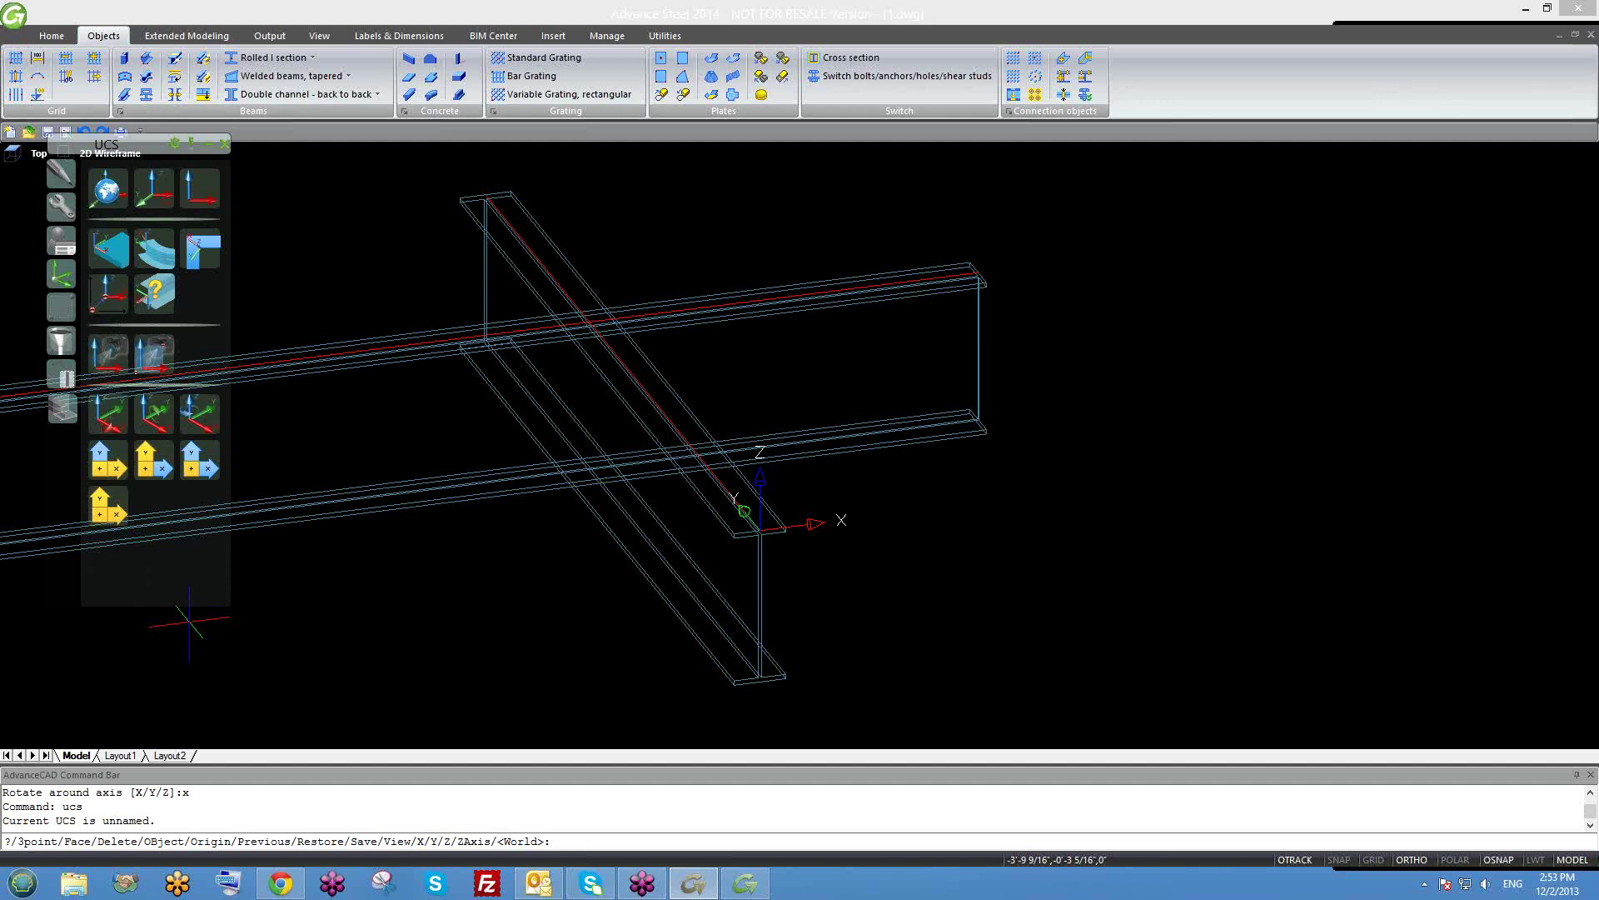
key(Return)
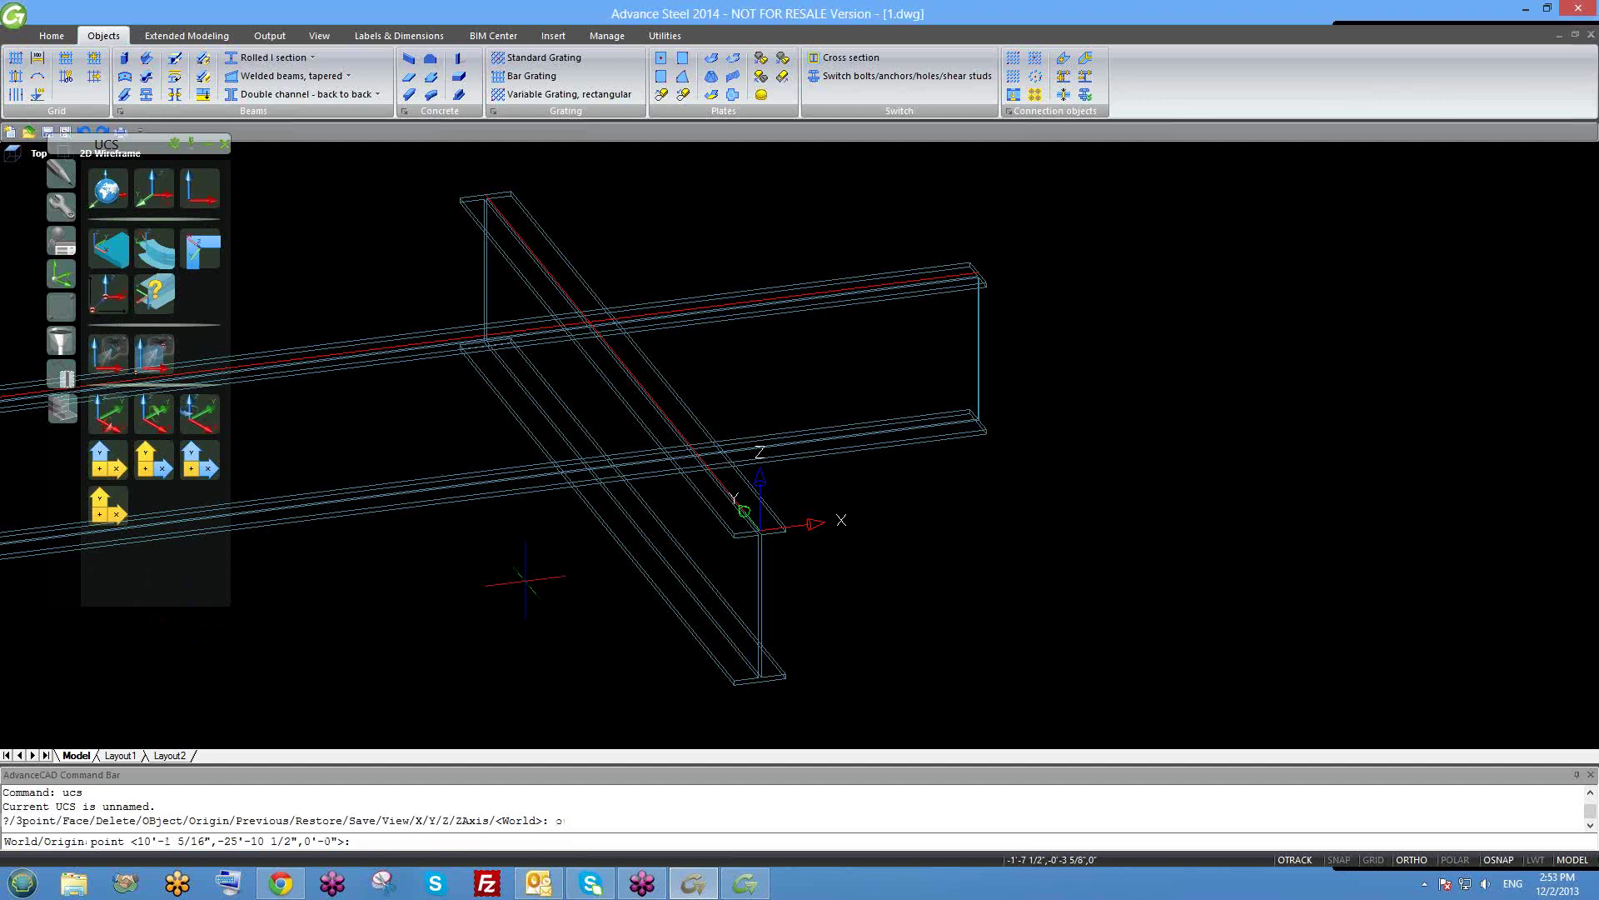
scroll(546, 596, down, 3)
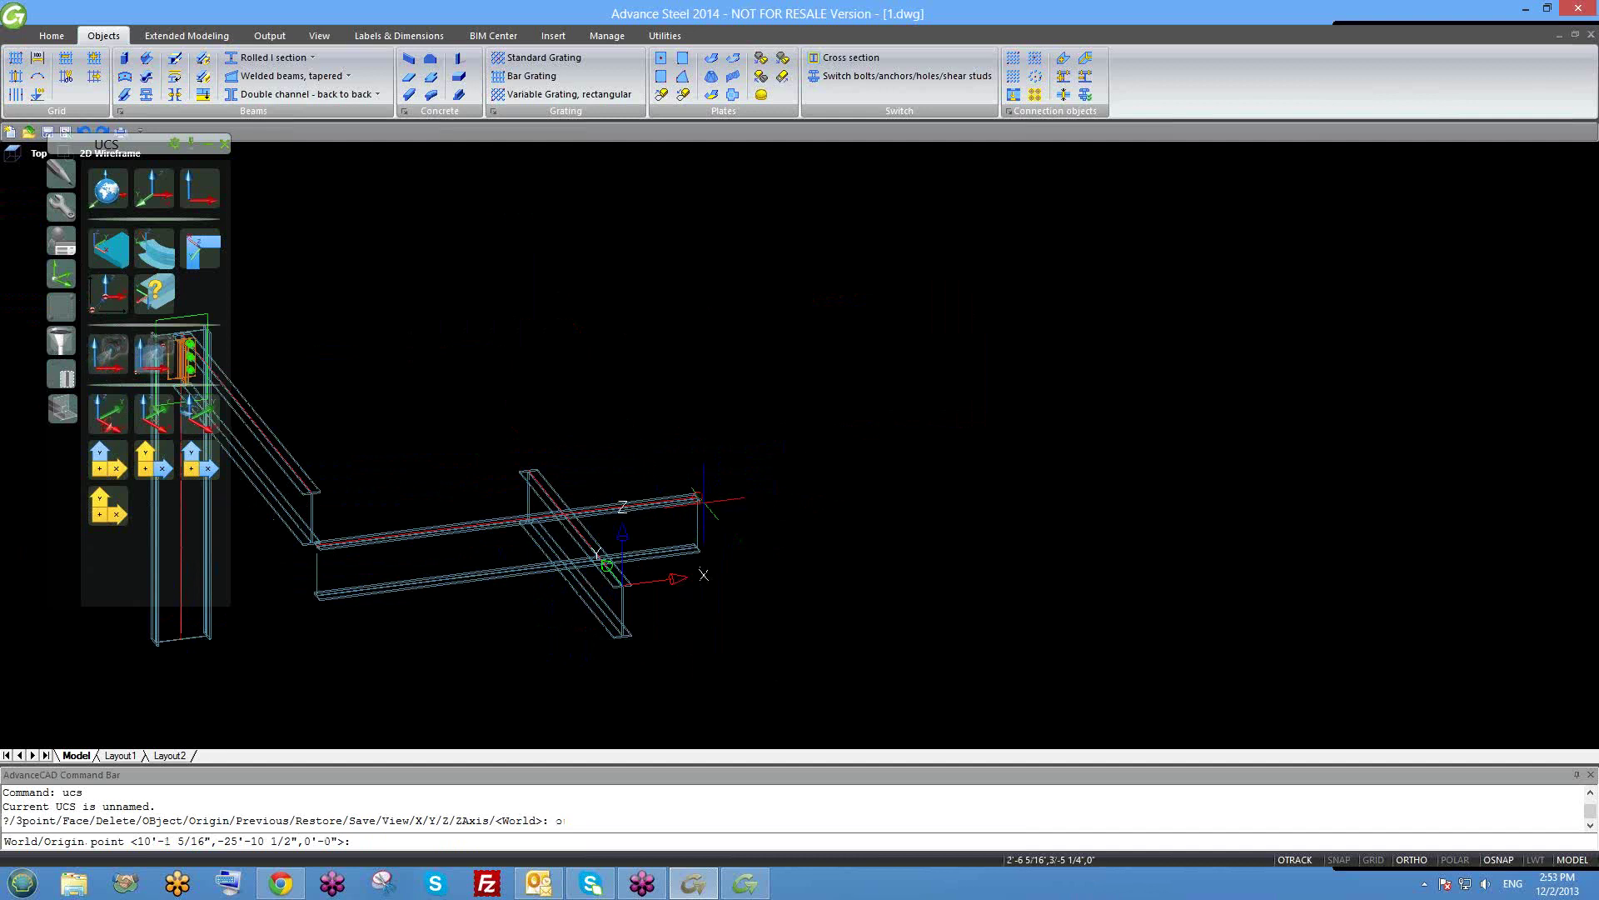
click(698, 500)
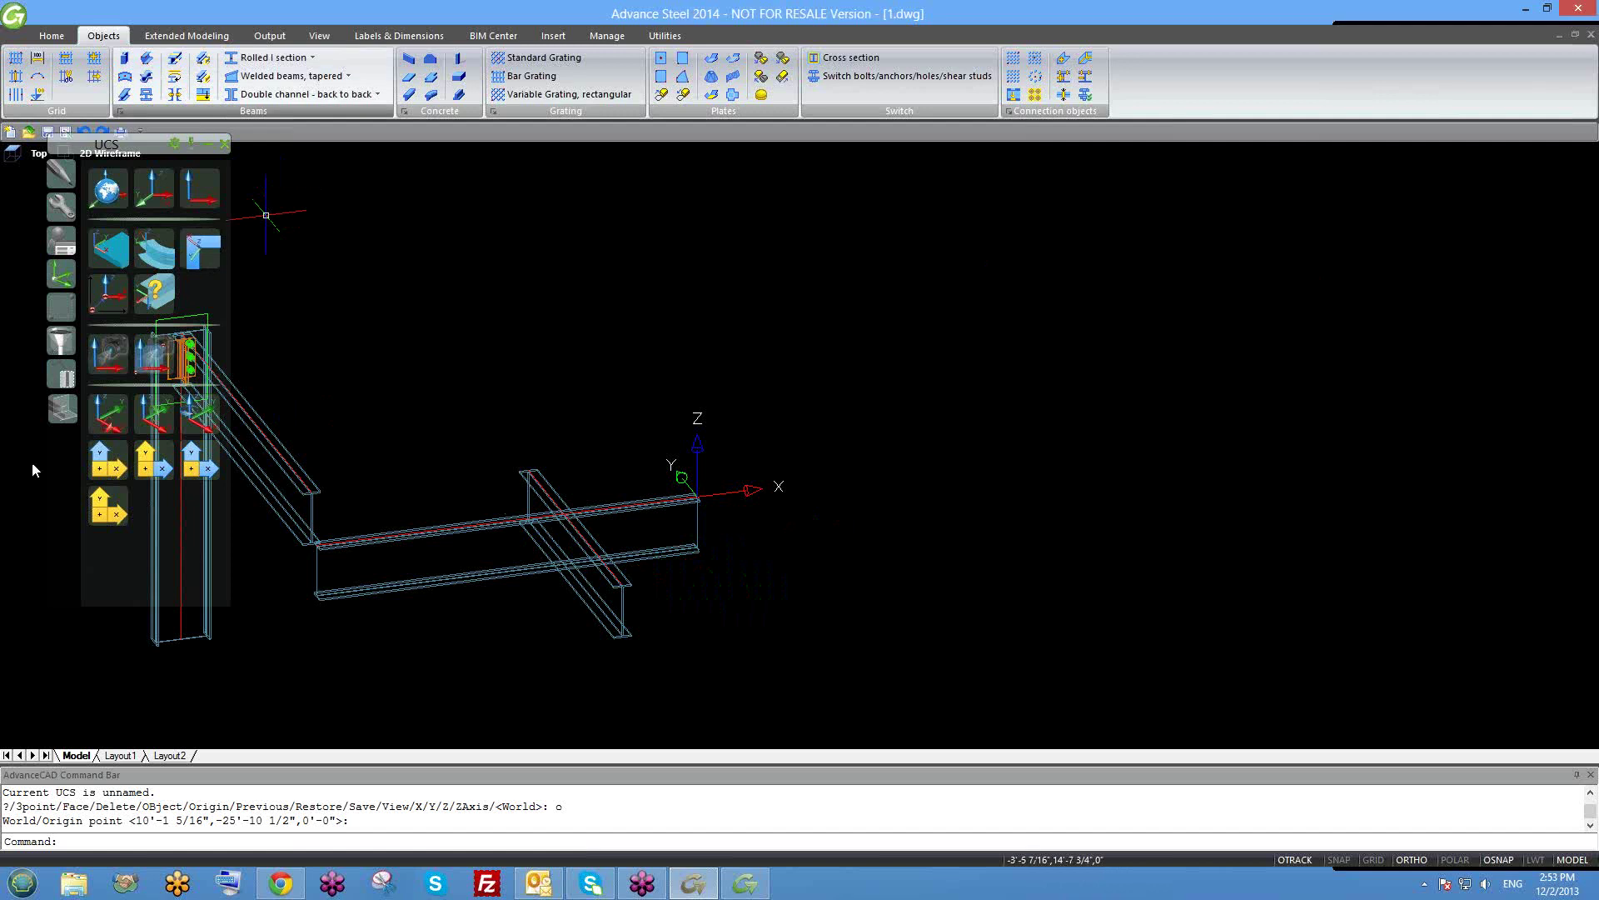
Show the Features tools and move the UCS origin back to the top of the crossing beam's outer end.
click(63, 376)
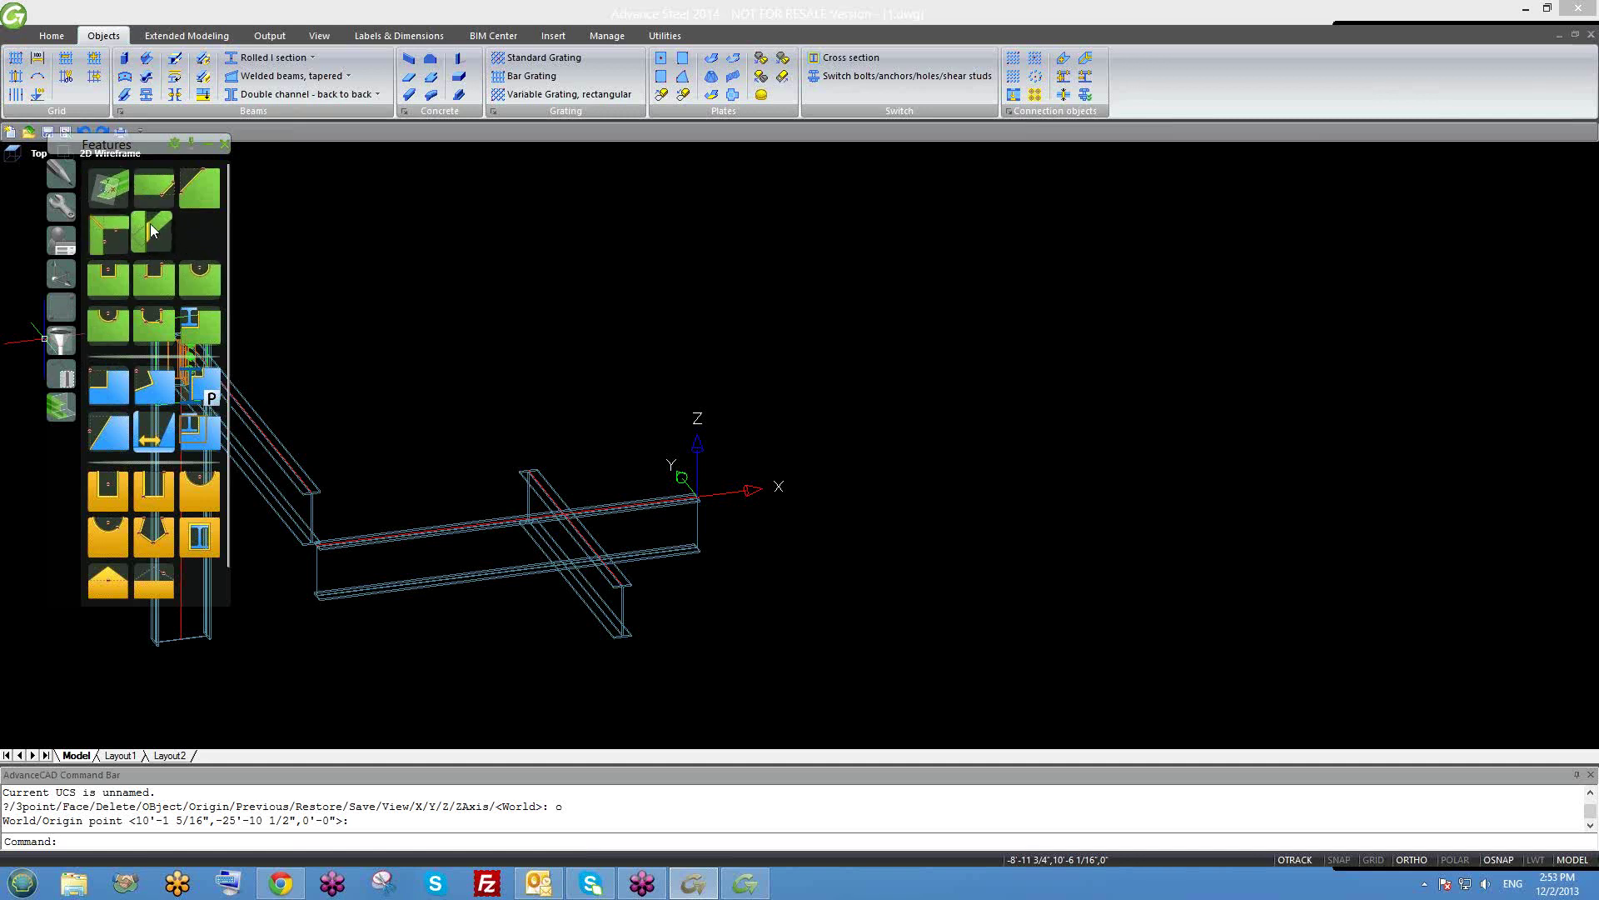
click(386, 845)
text(ucs)
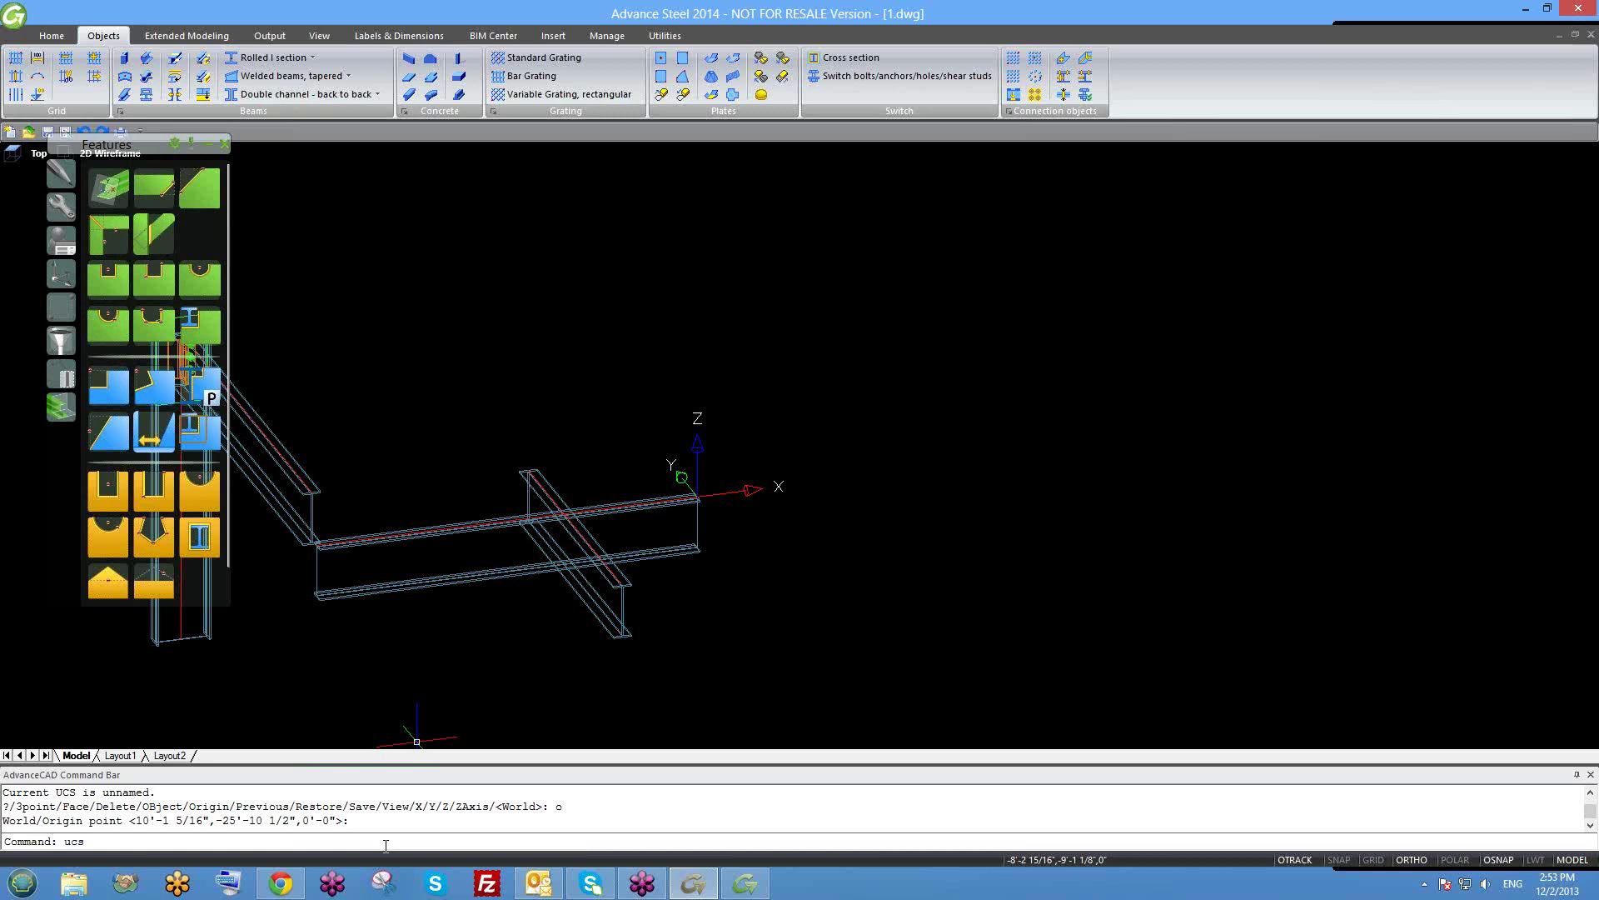
key(Return)
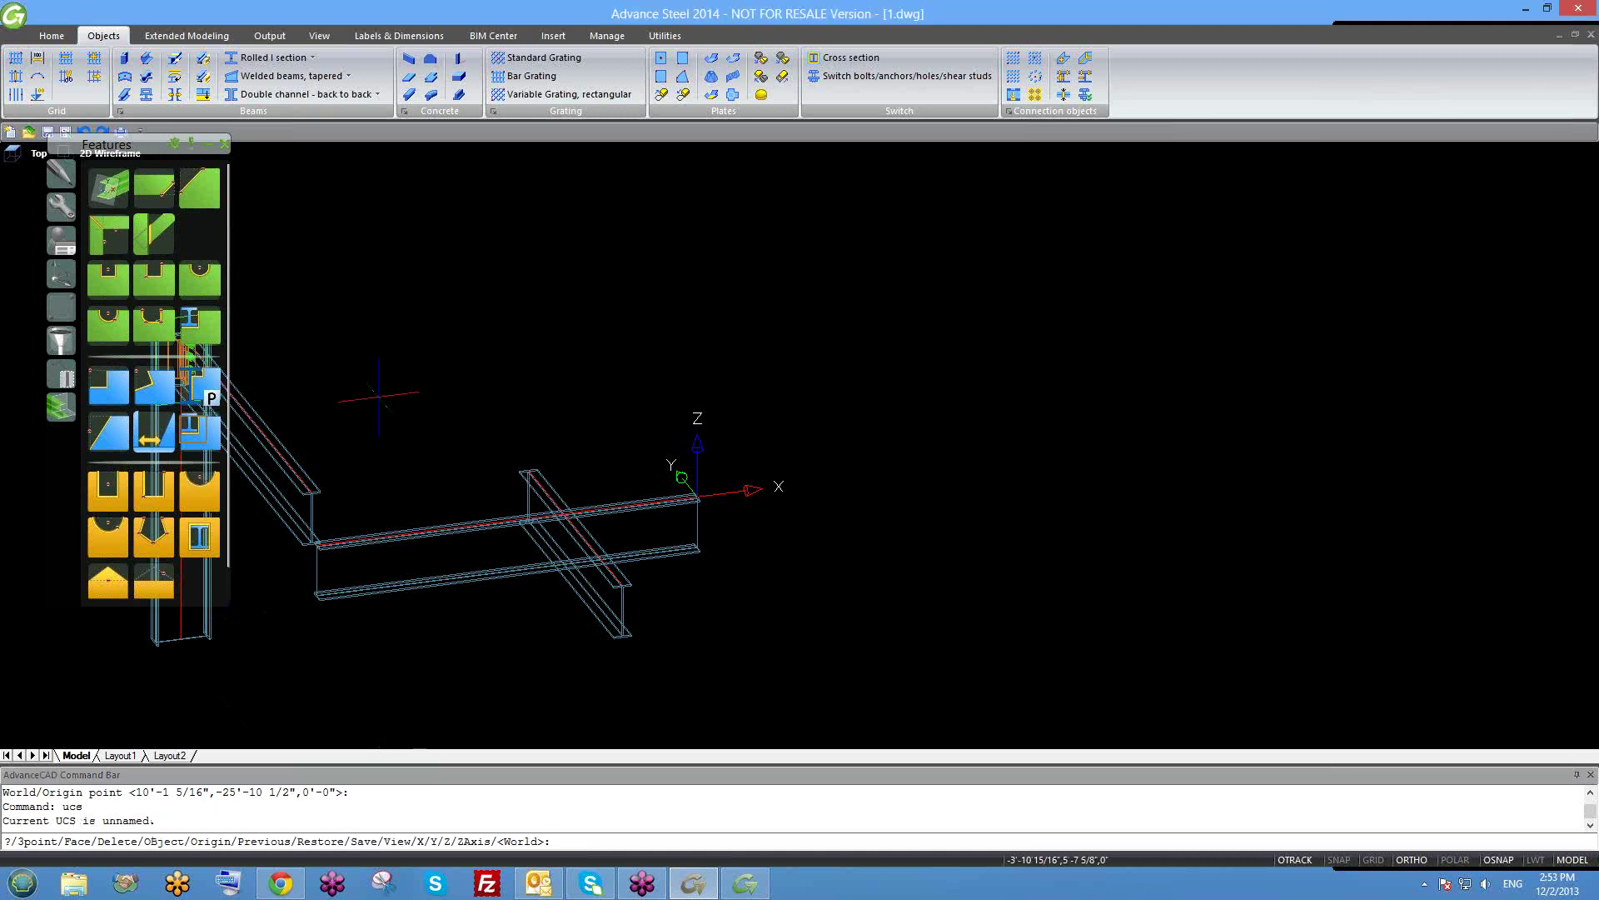
text(o)
key(Return)
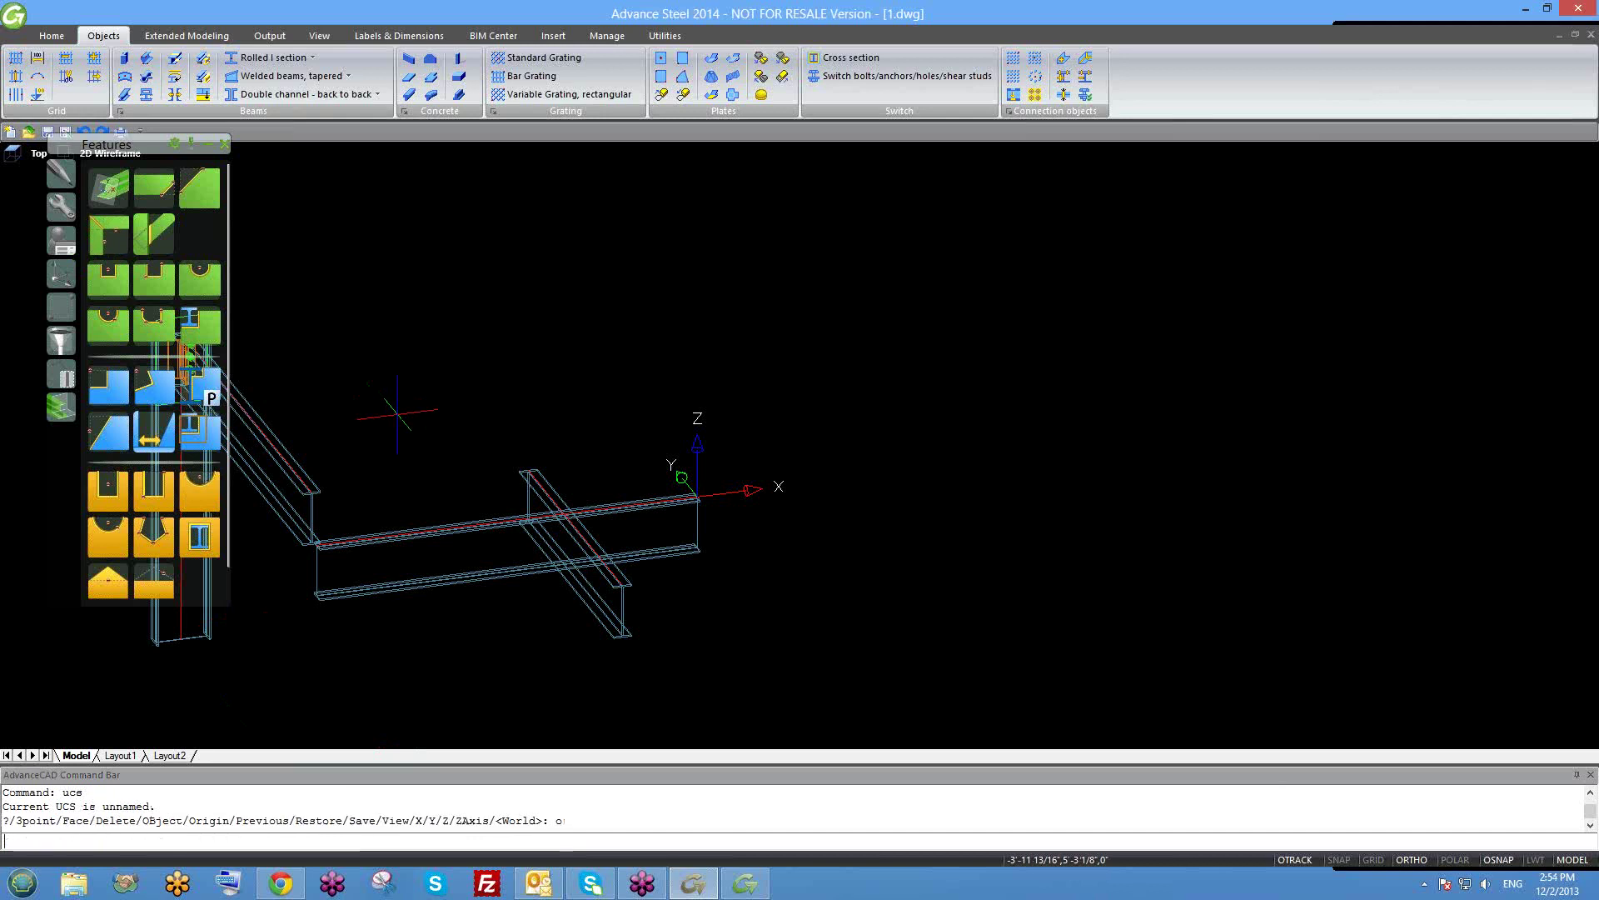
click(614, 579)
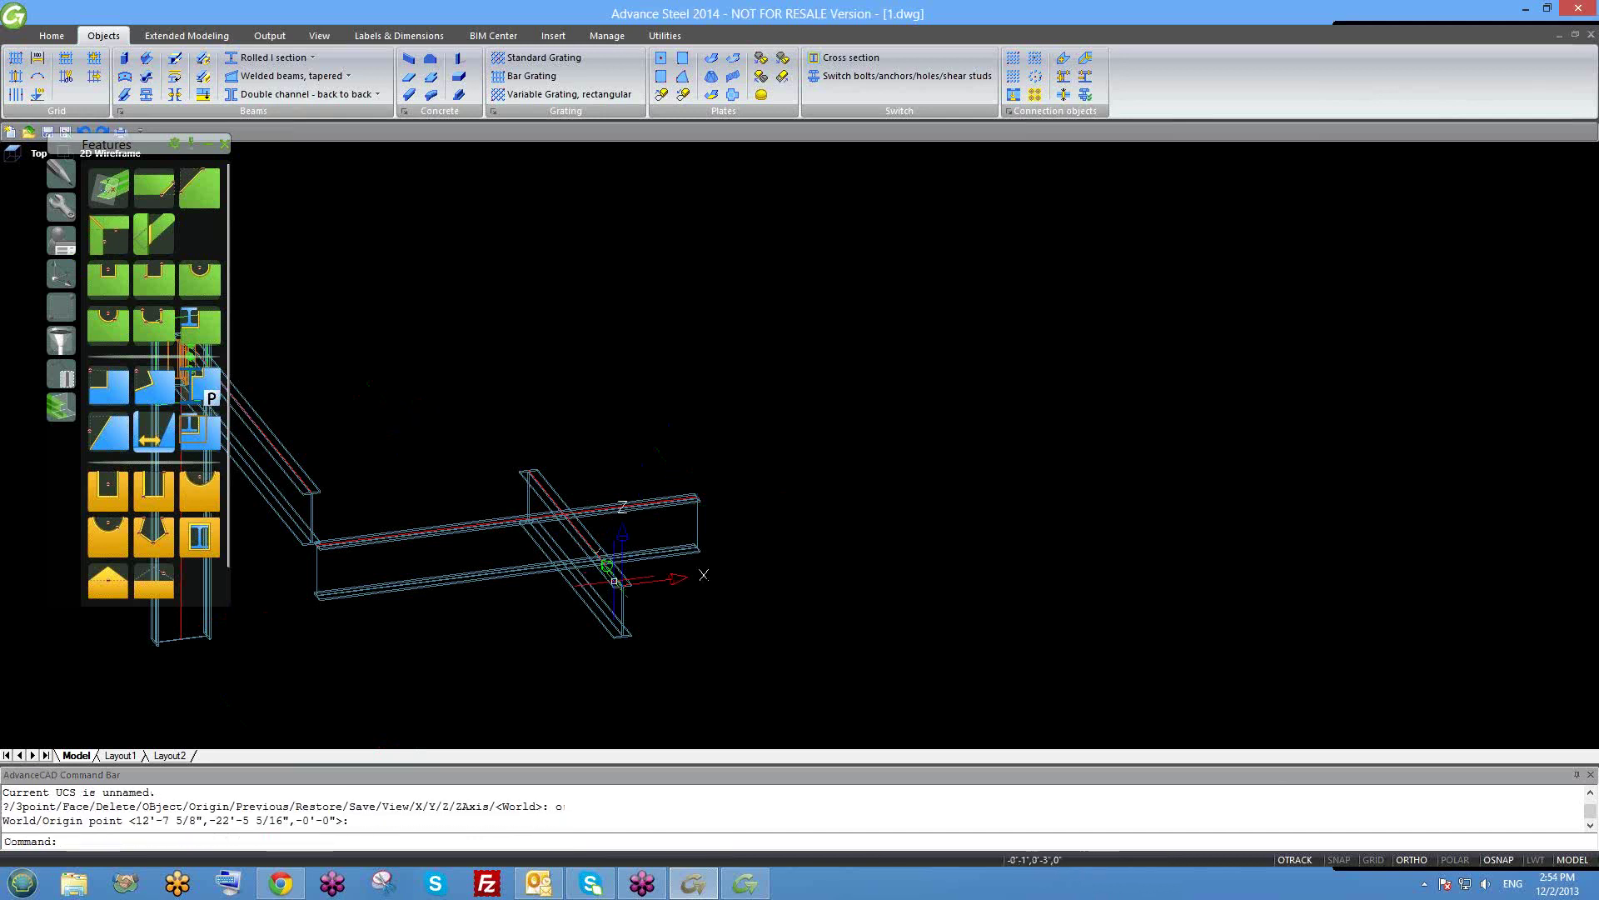
Use the UCS command's Origin option to place the origin at the top of the long beam's free end.
text(u)
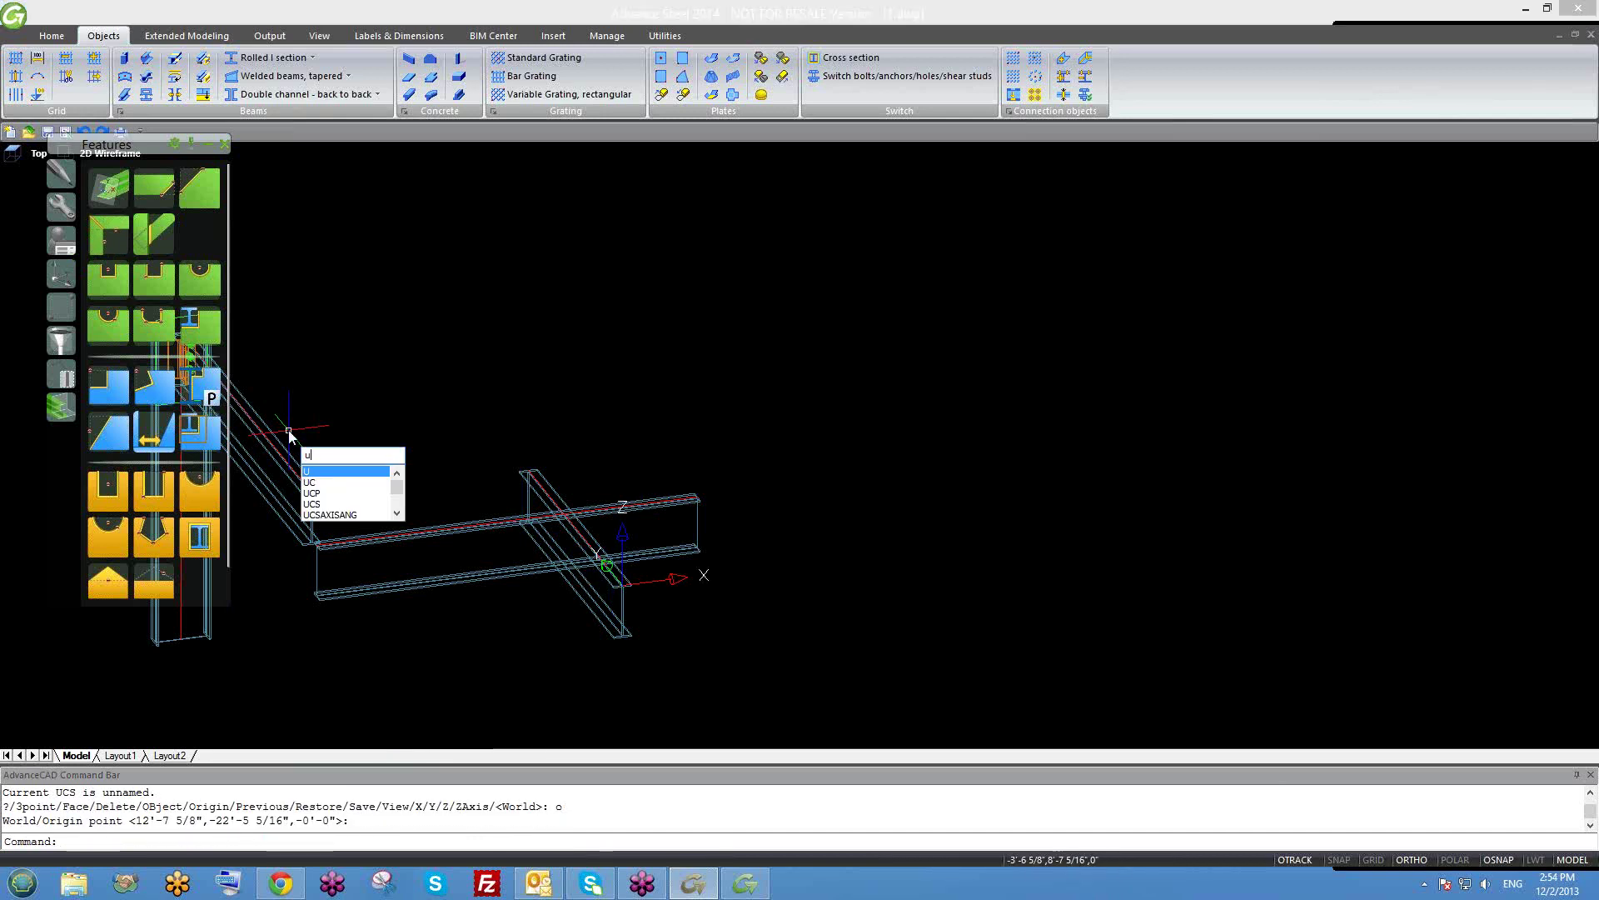
text(cs)
key(Return)
text(o)
key(Return)
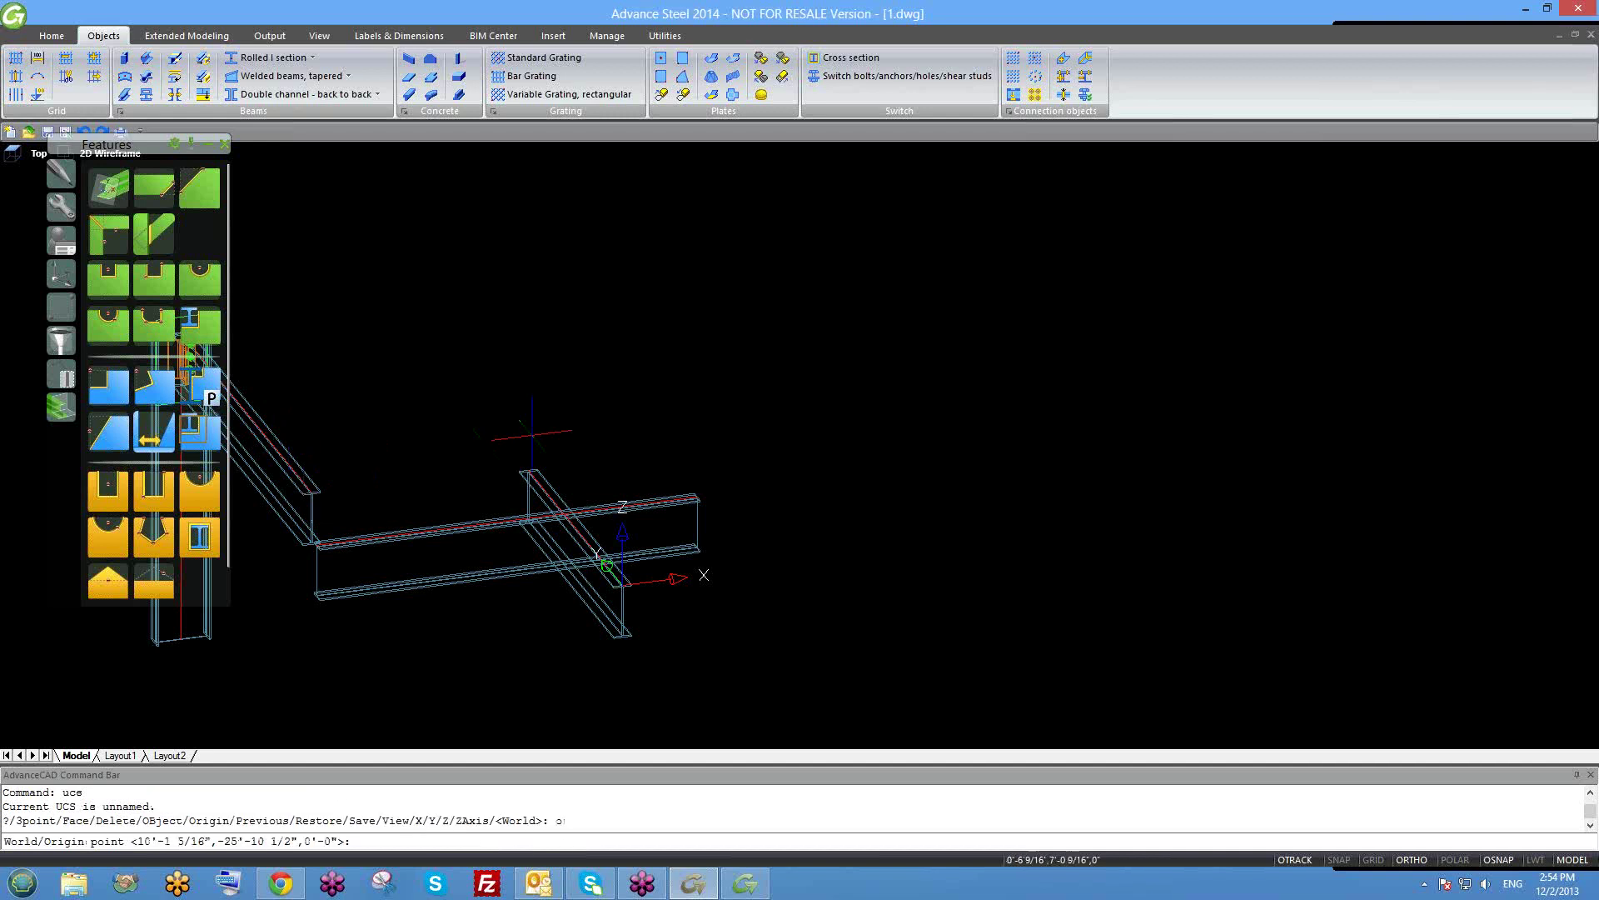
click(697, 497)
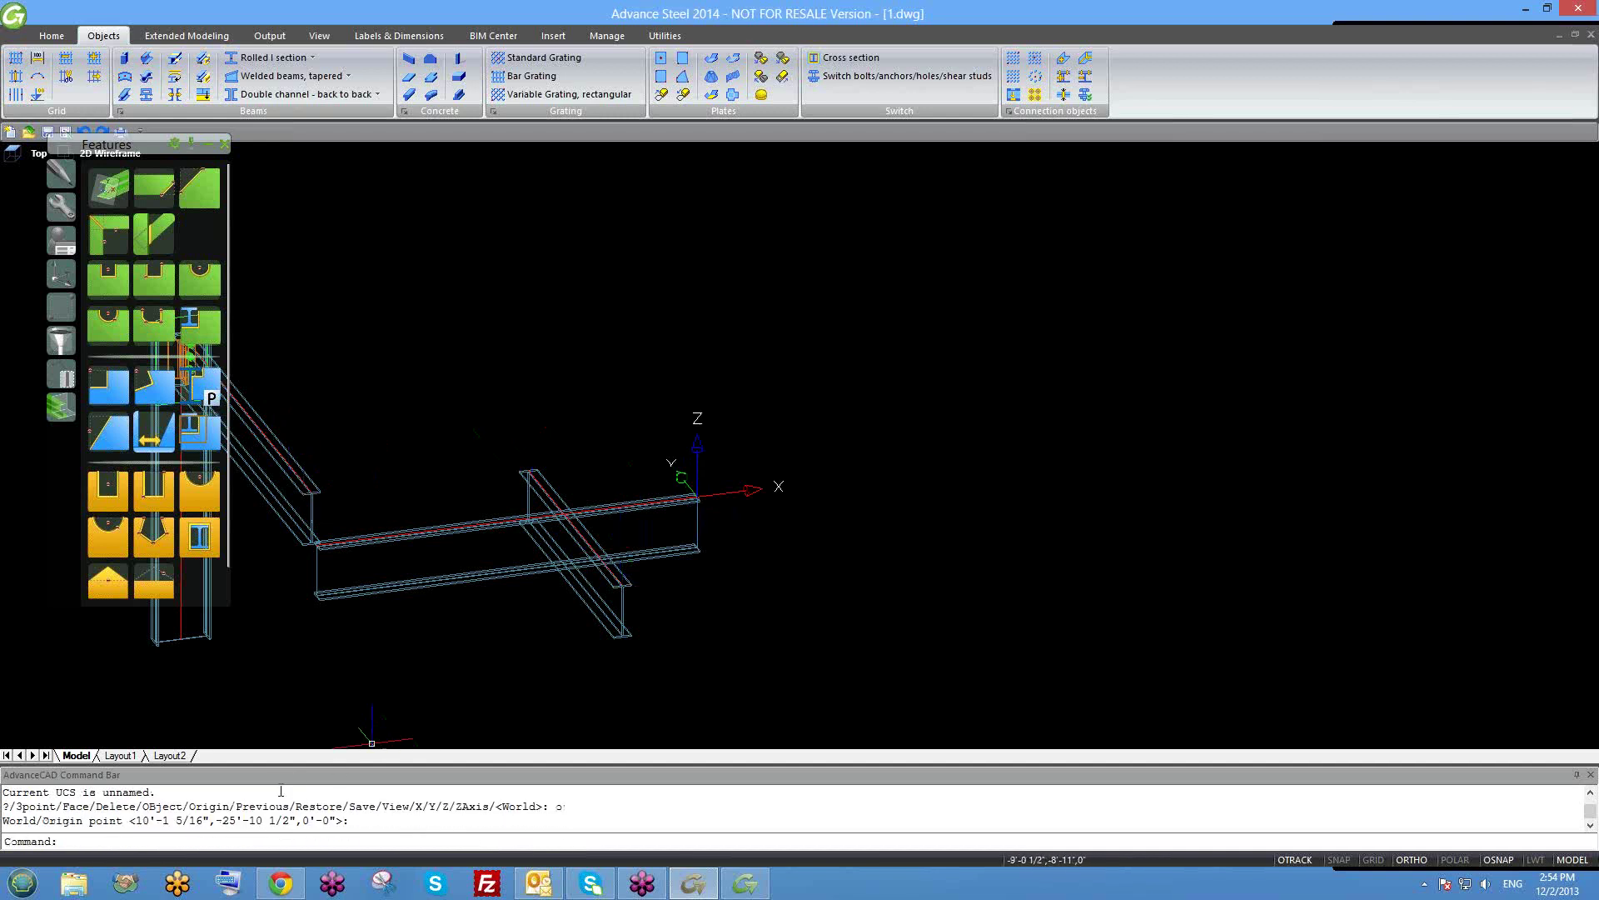
Rotate the UCS 90 degrees about its X axis at the long beam's free end.
click(265, 842)
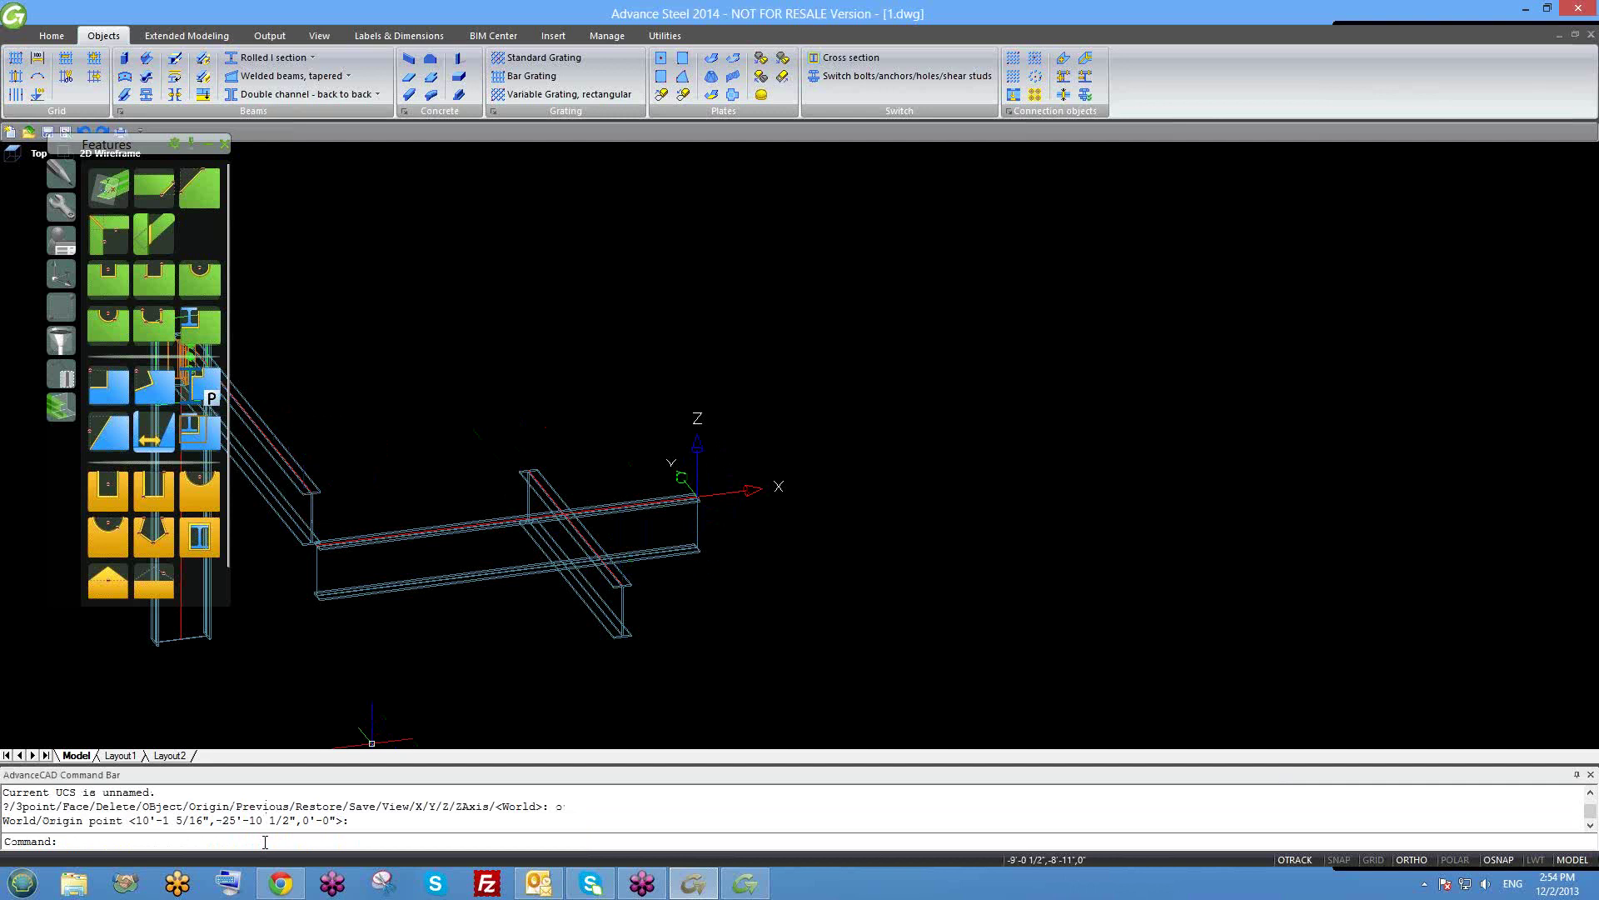
key(Return)
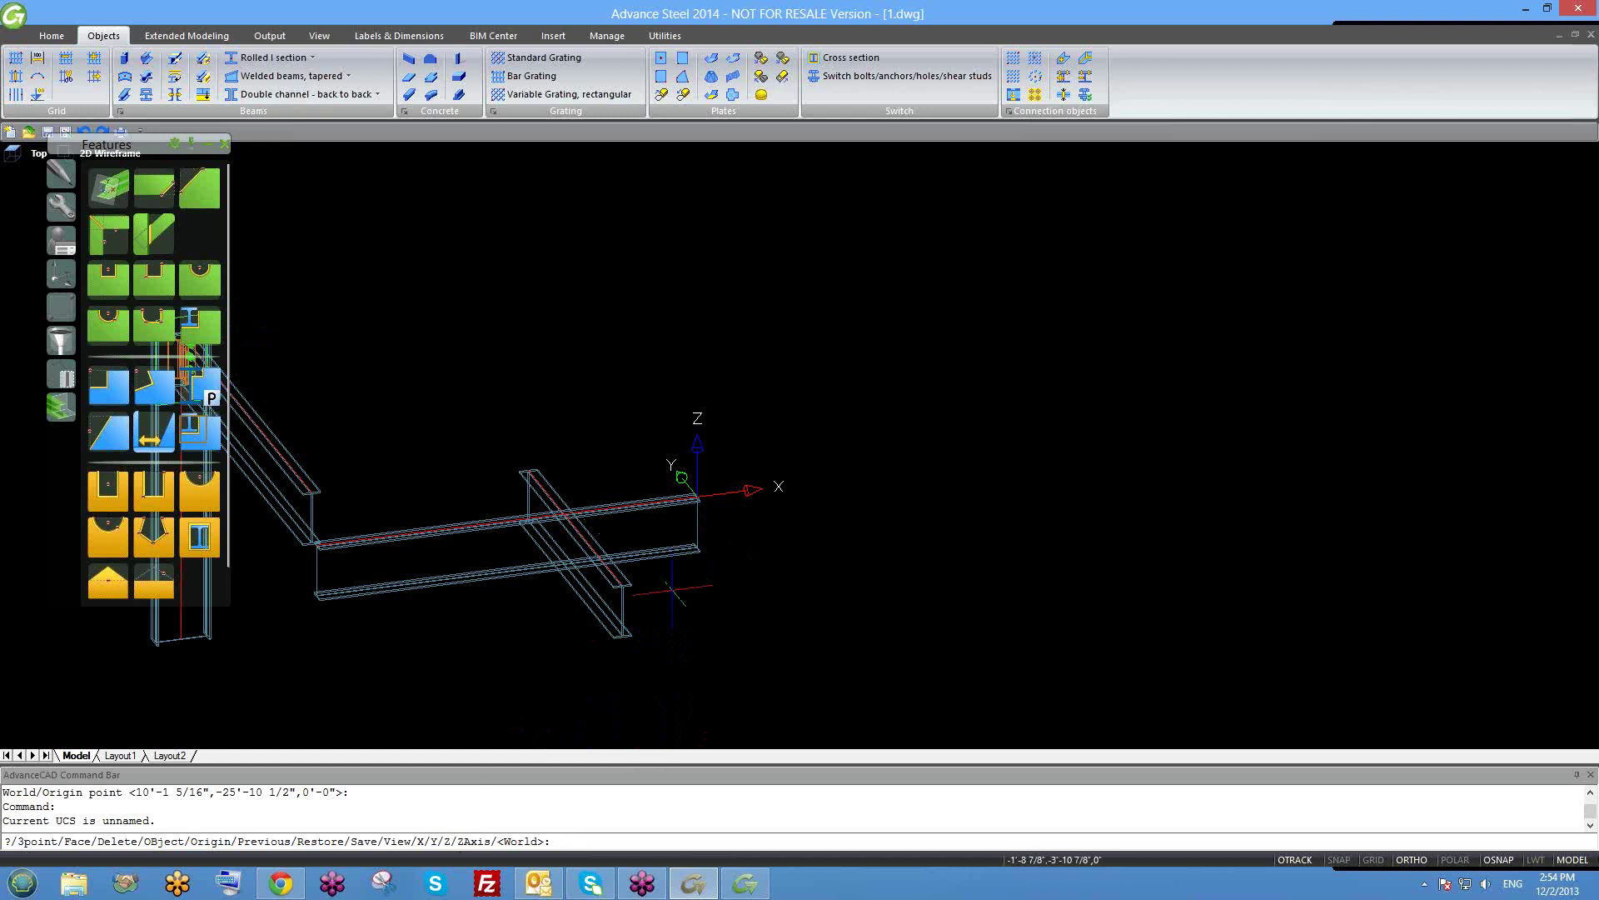
text(x)
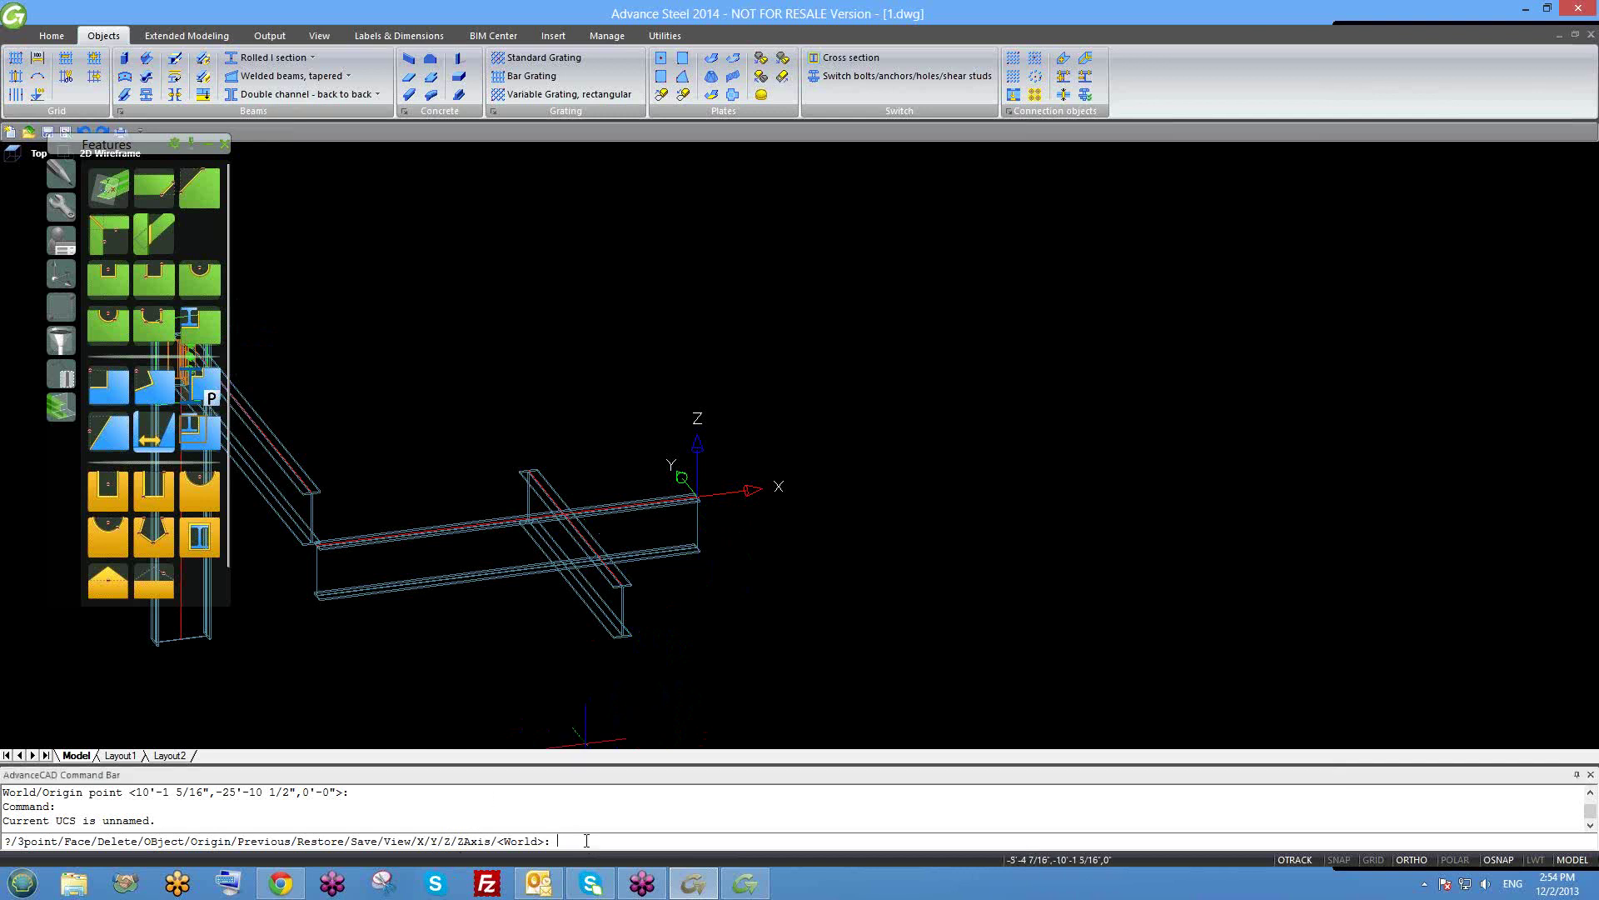
key(Return)
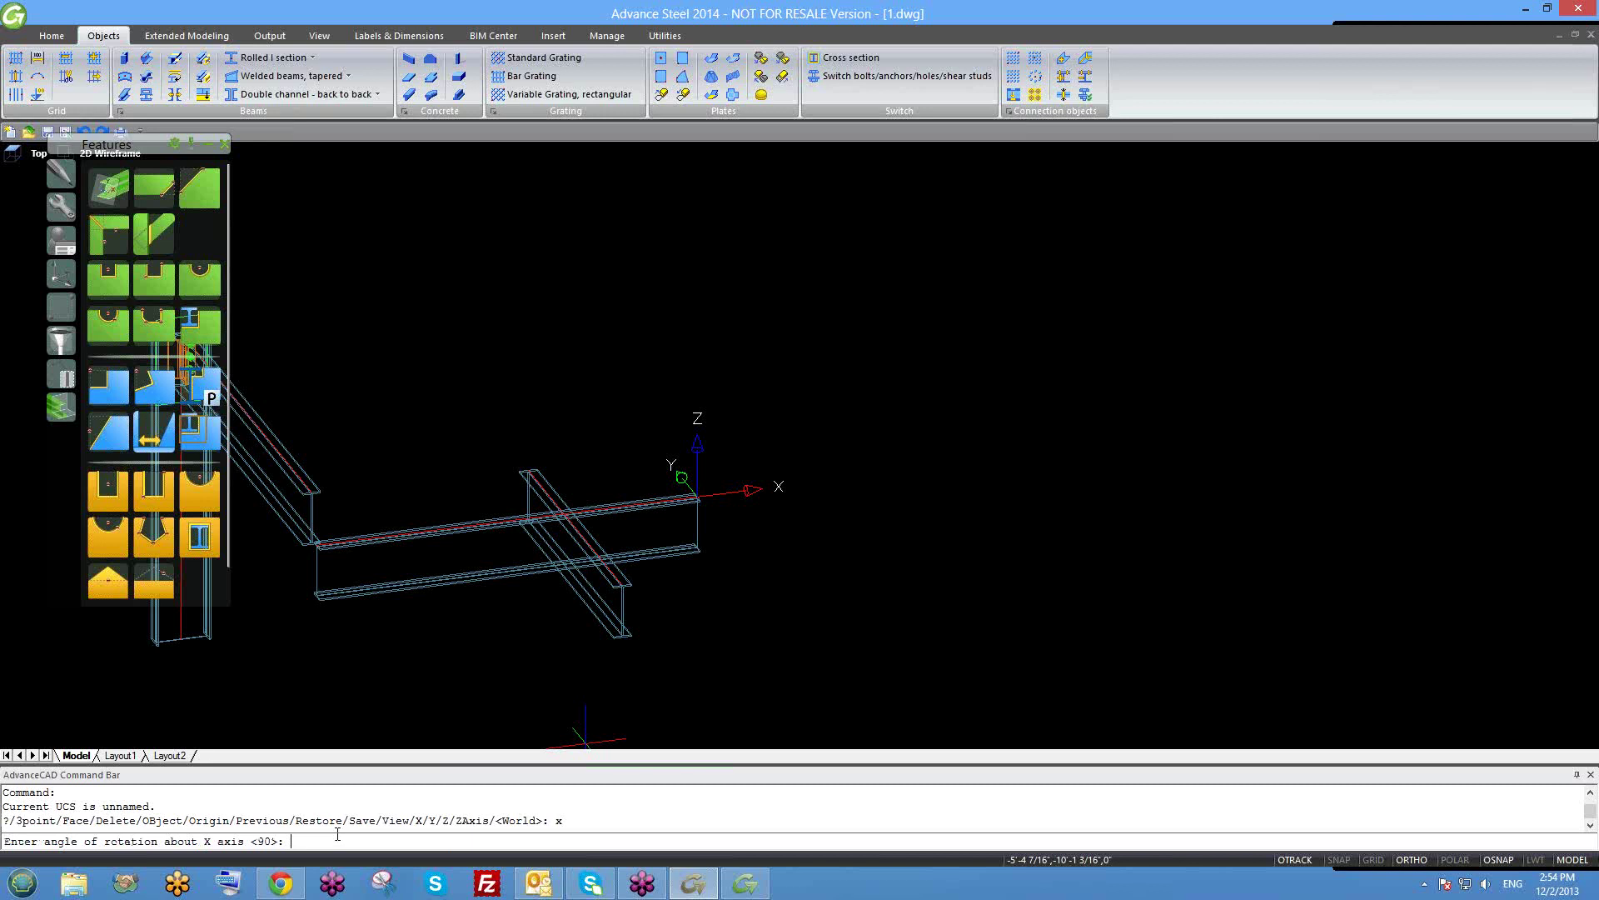
key(Return)
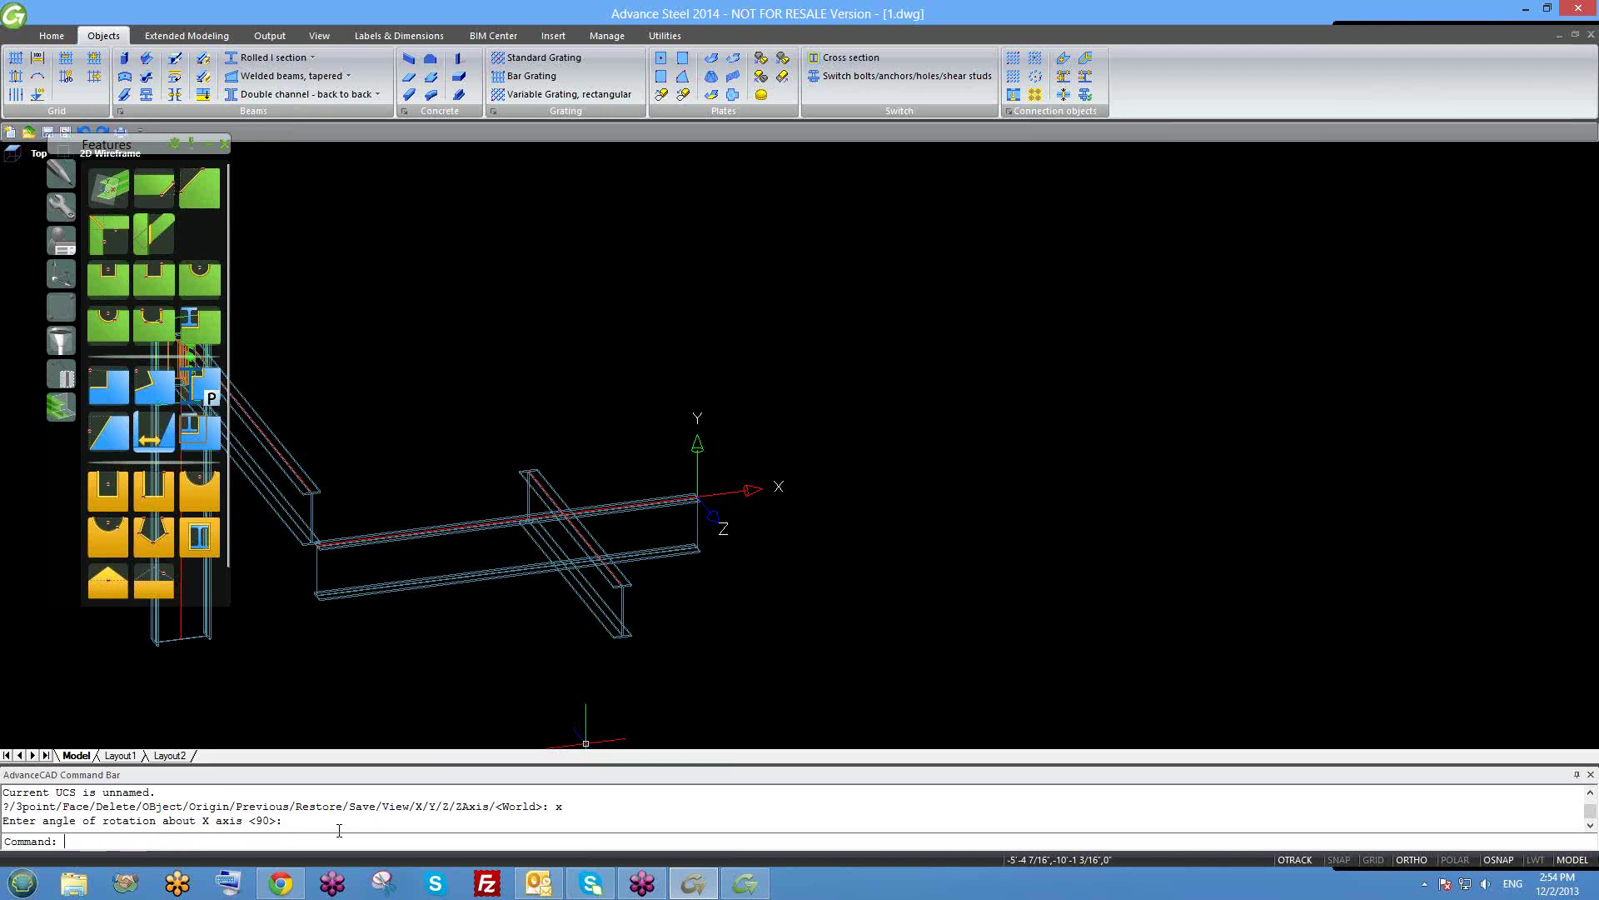
Restore the previous UCS to reverse the 90-degree rotation about X.
key(Return)
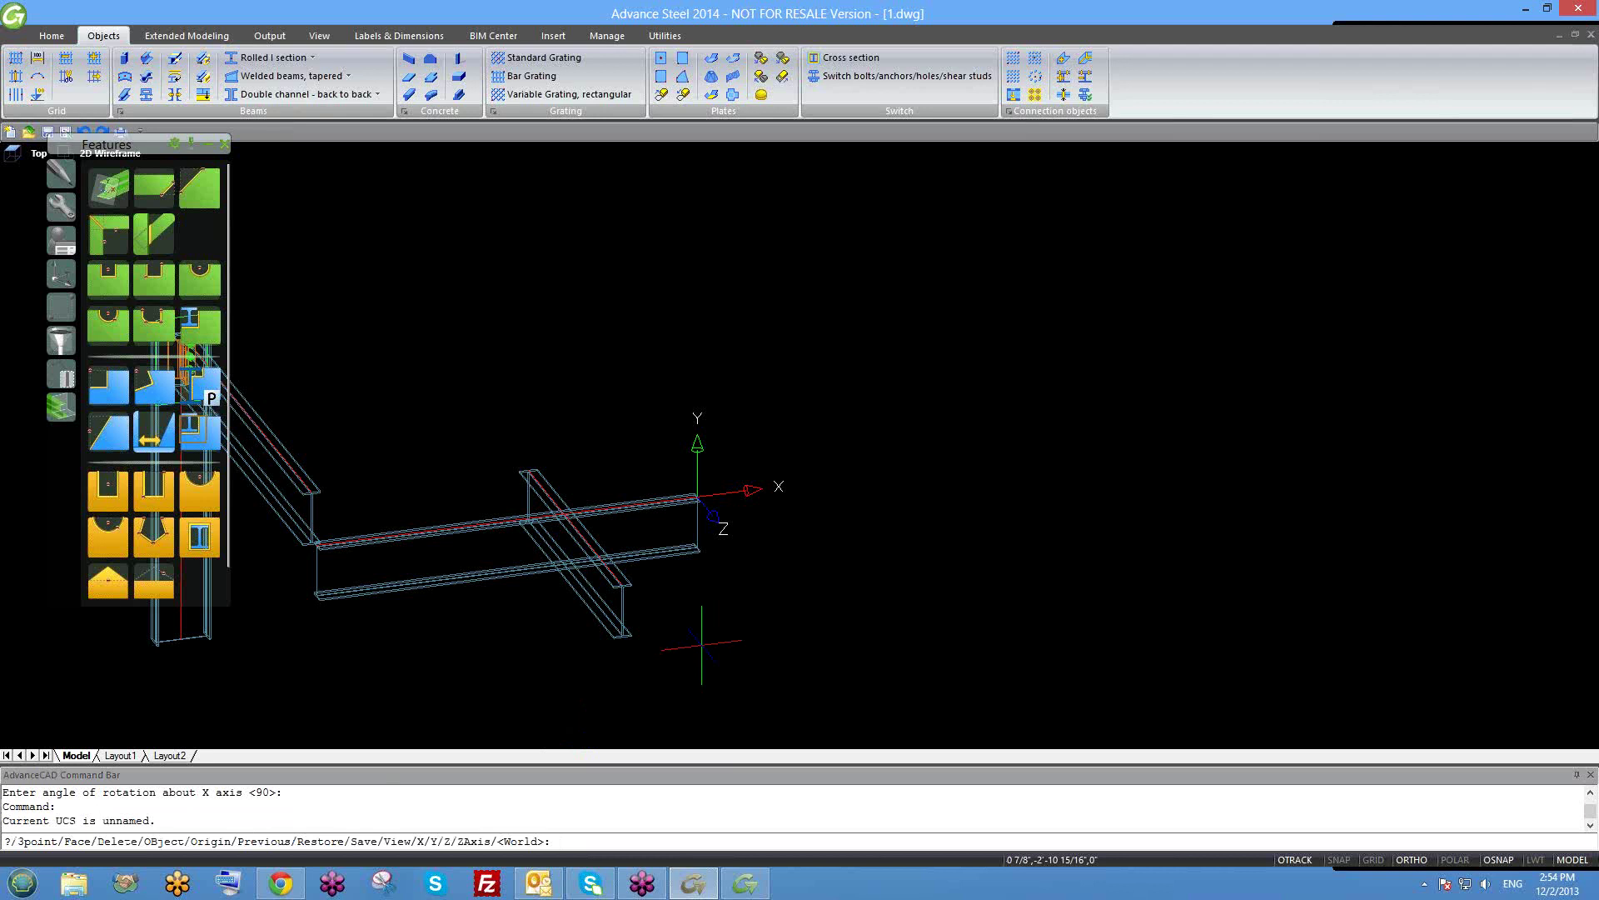
text(p)
key(Return)
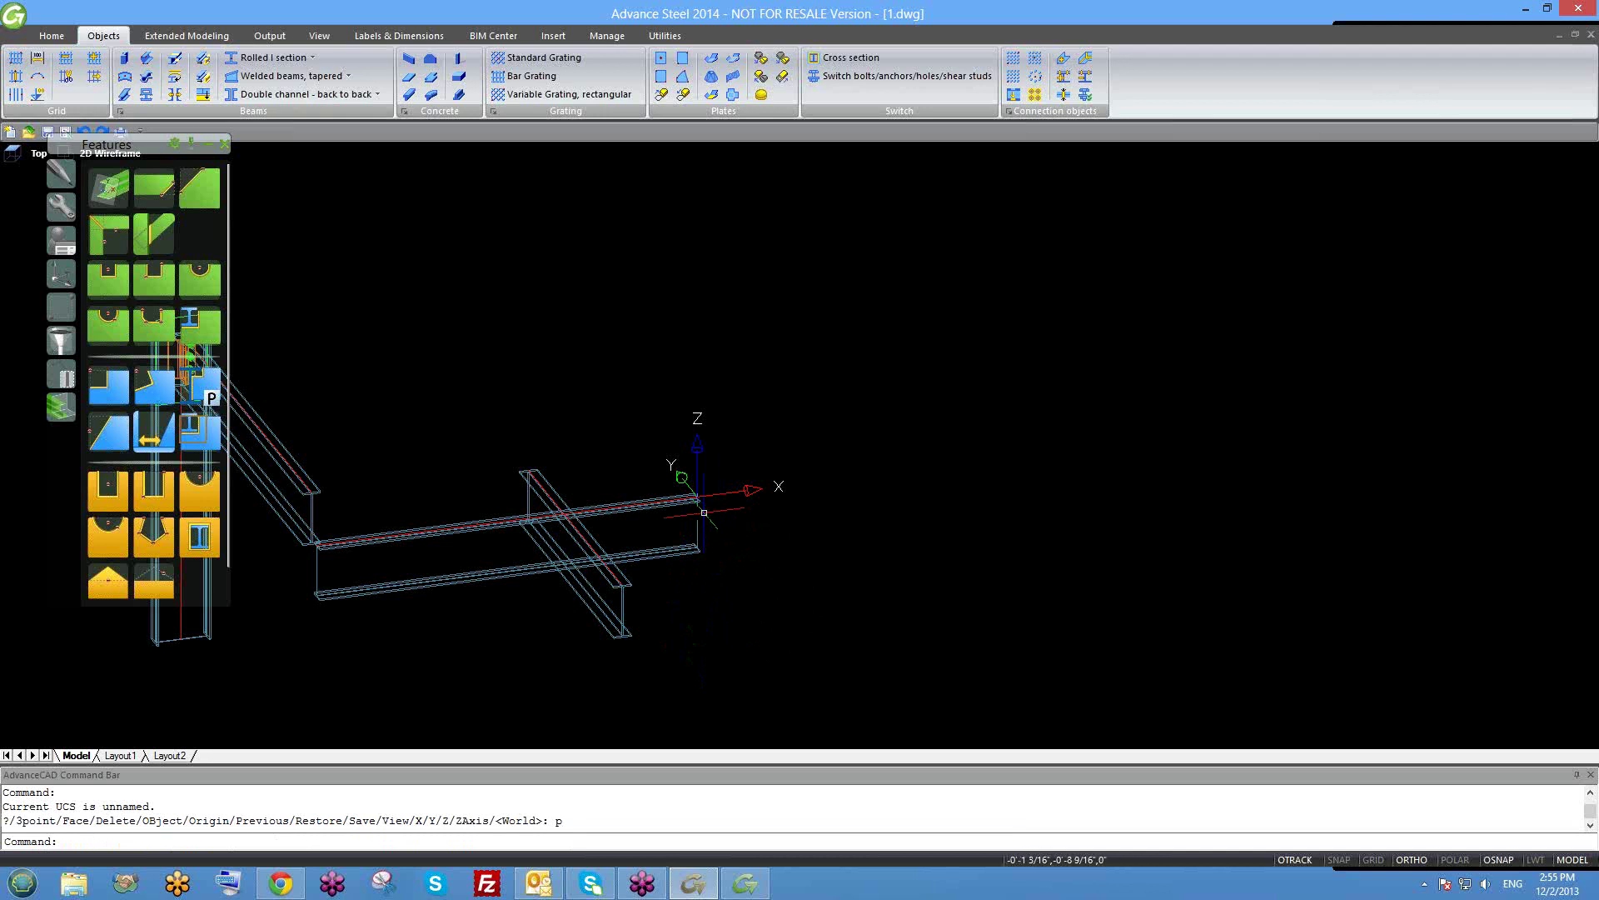
Rotate the UCS by -90 degrees about its X axis at the long beam's free end.
scroll(704, 512, up, 2)
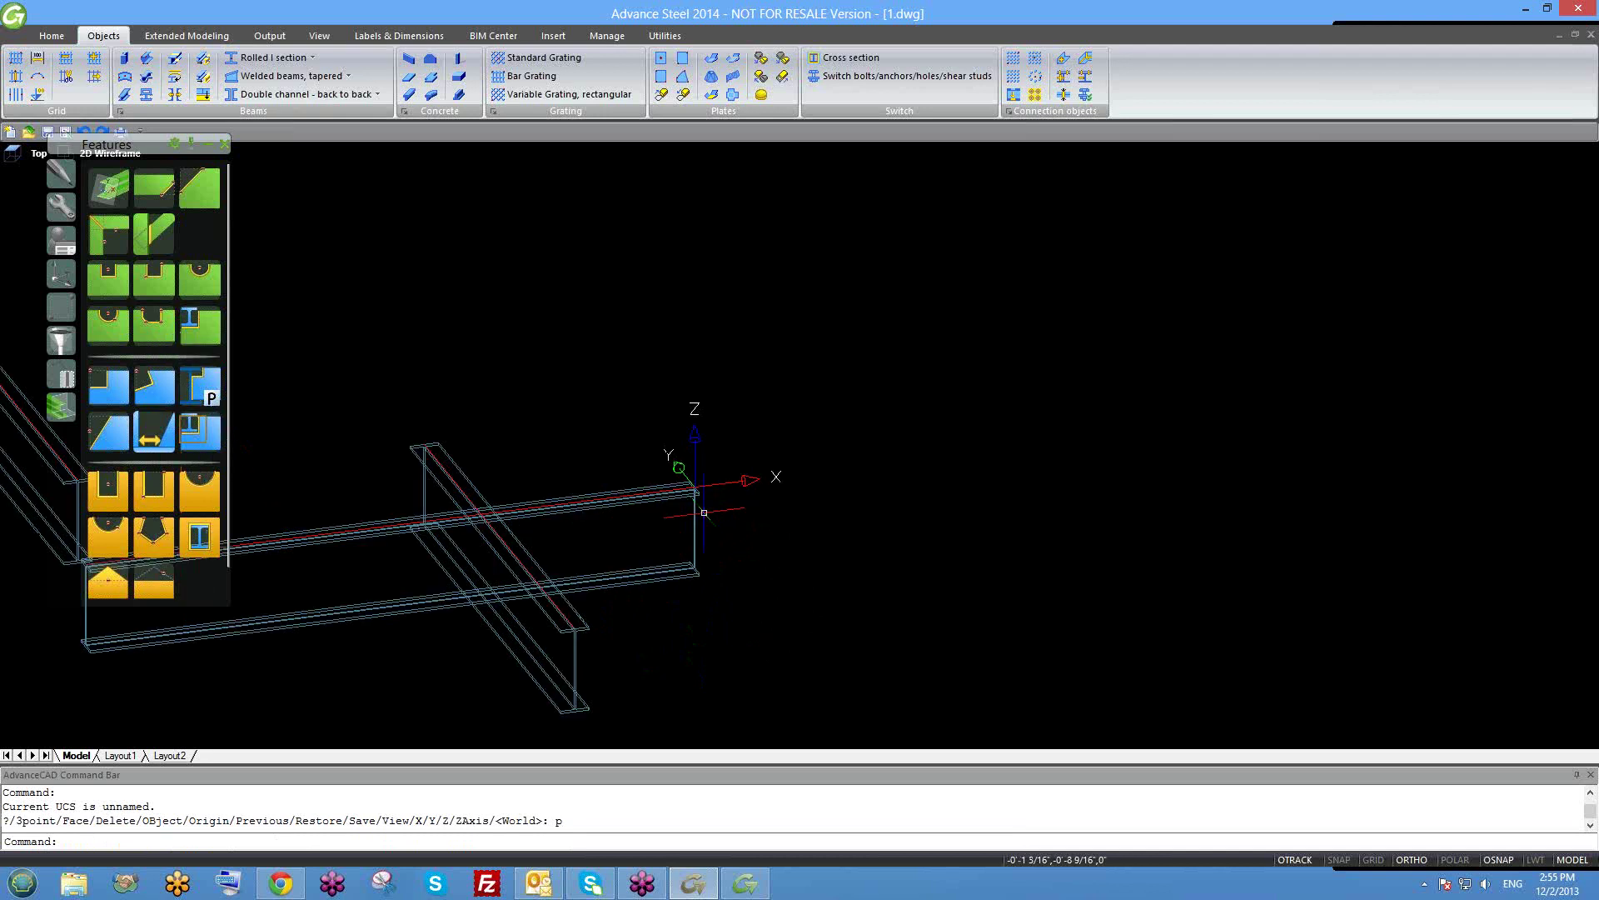
key(Return)
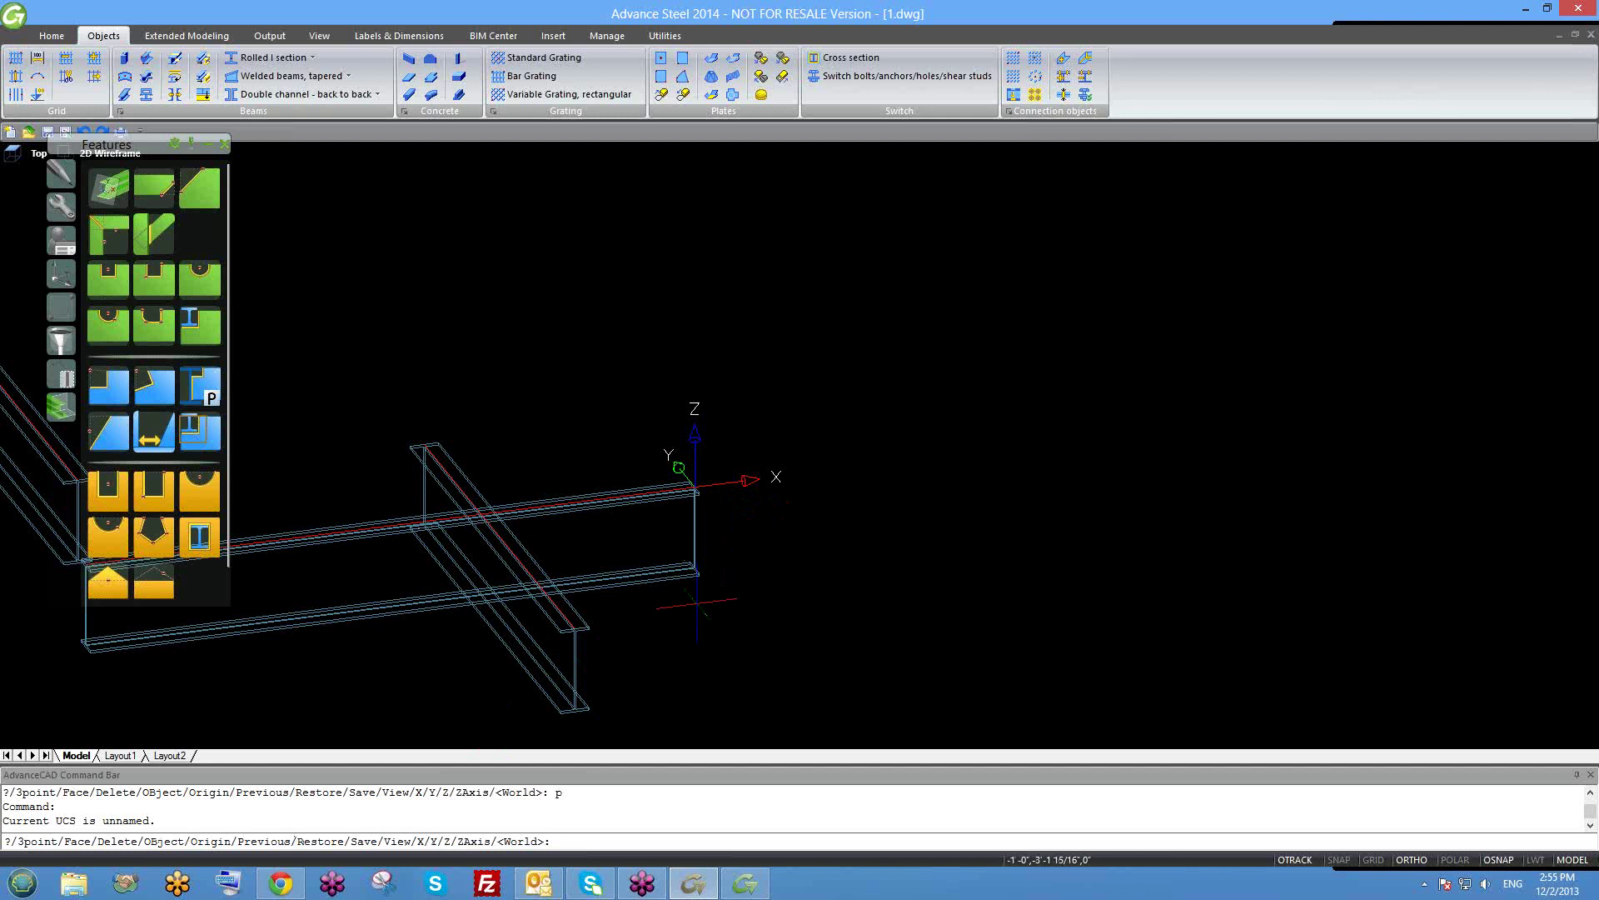
key(Return)
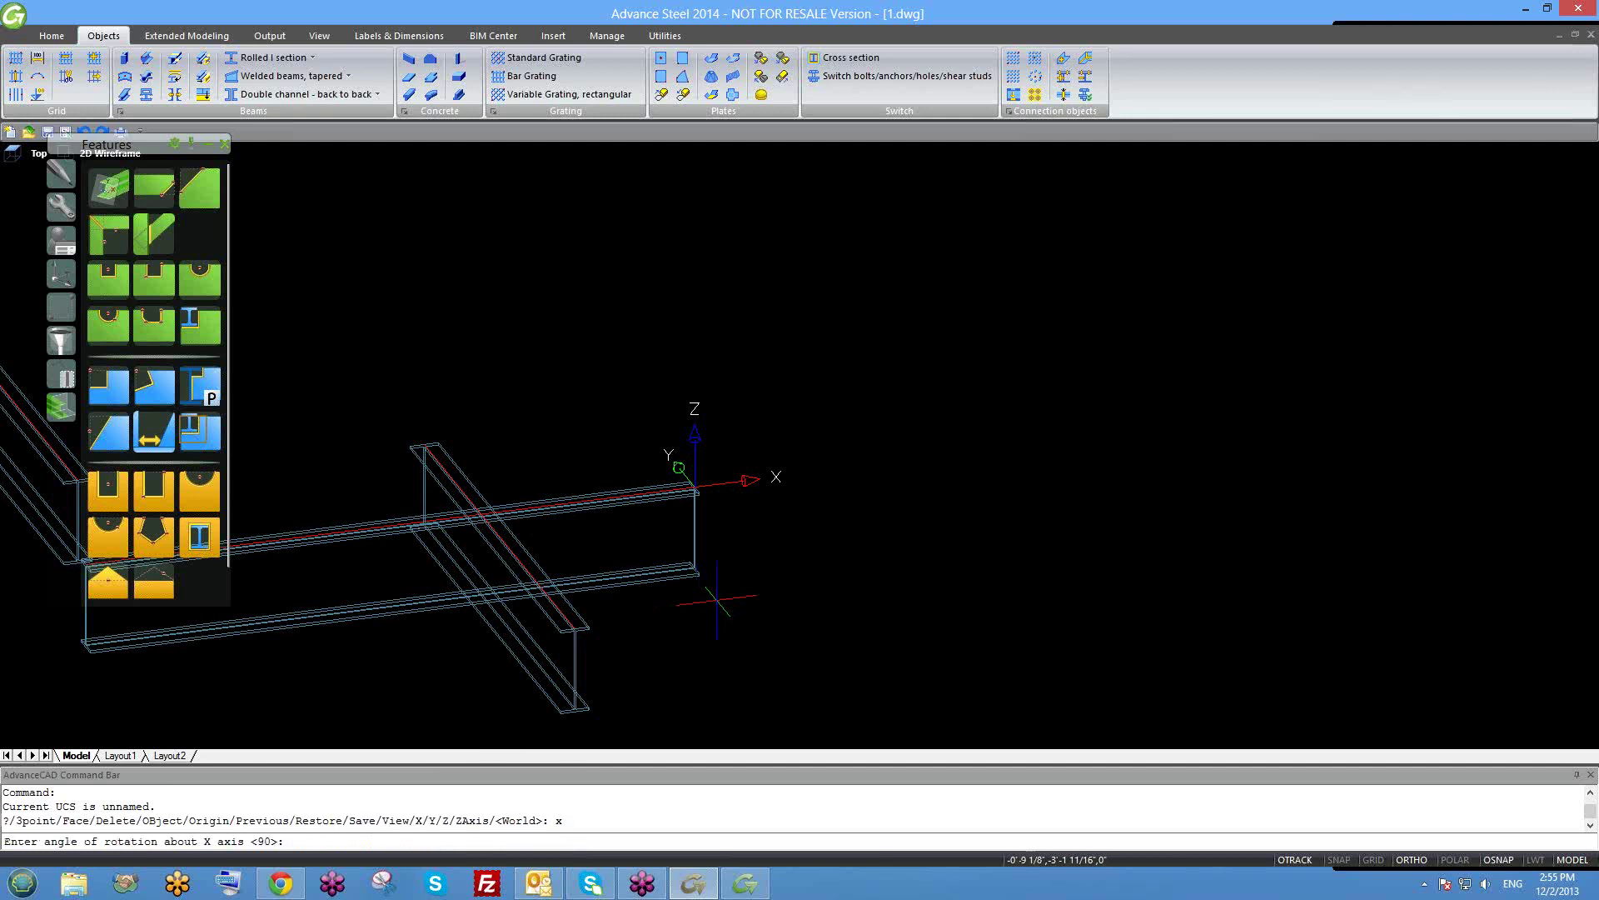
key(Return)
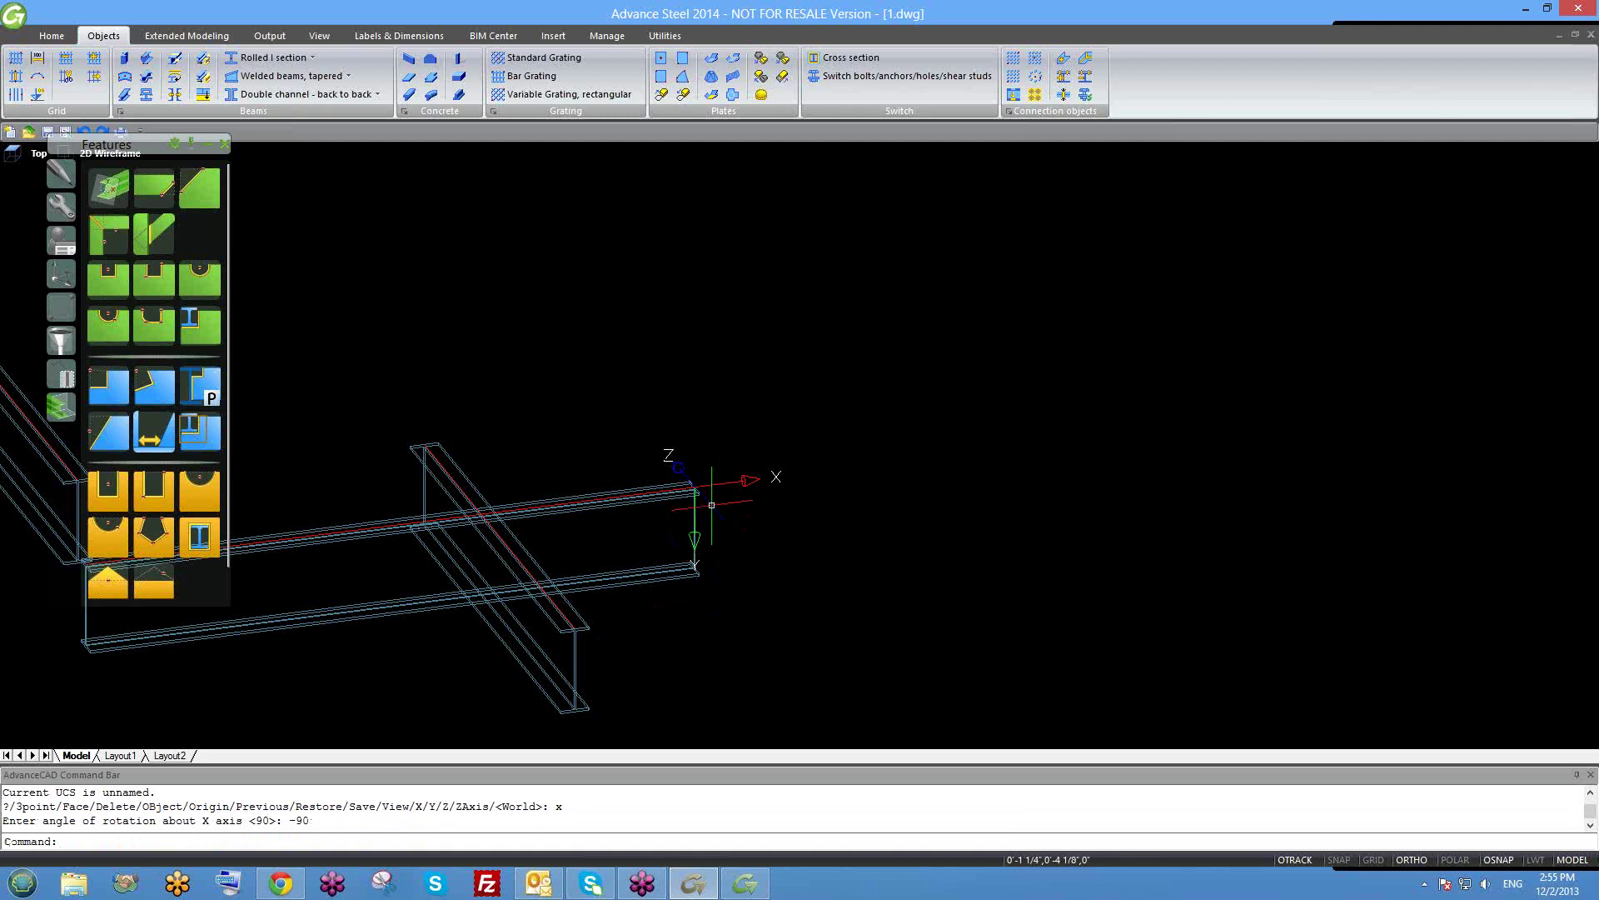
Return to the previous UCS to reverse the -90-degree rotation about X.
scroll(698, 540, up, 2)
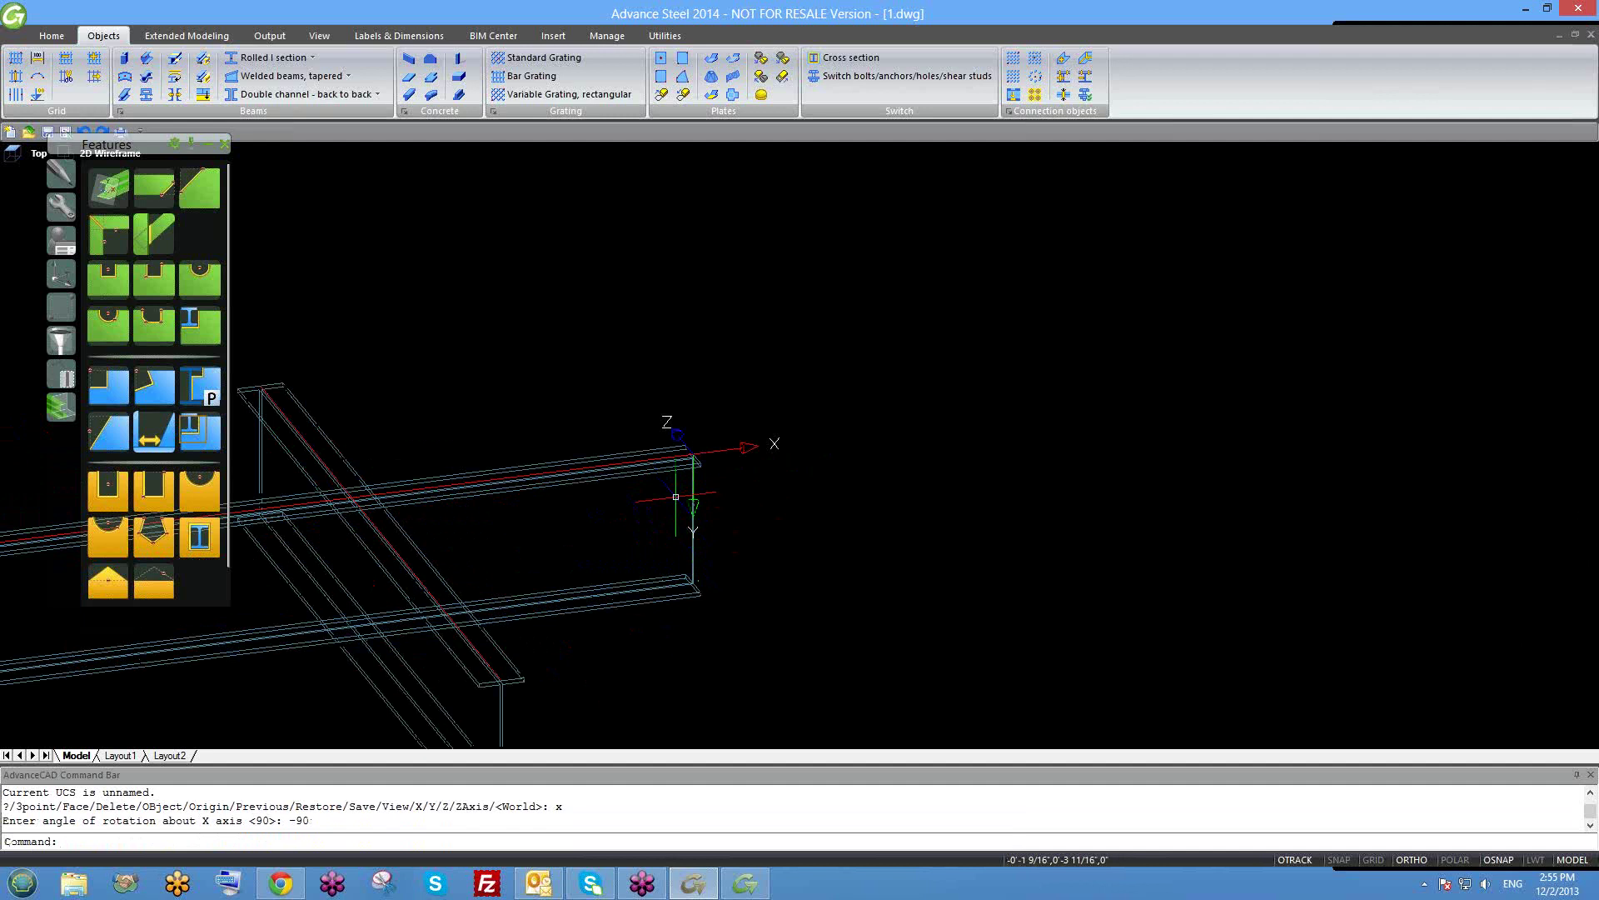
key(Return)
text(p)
key(Return)
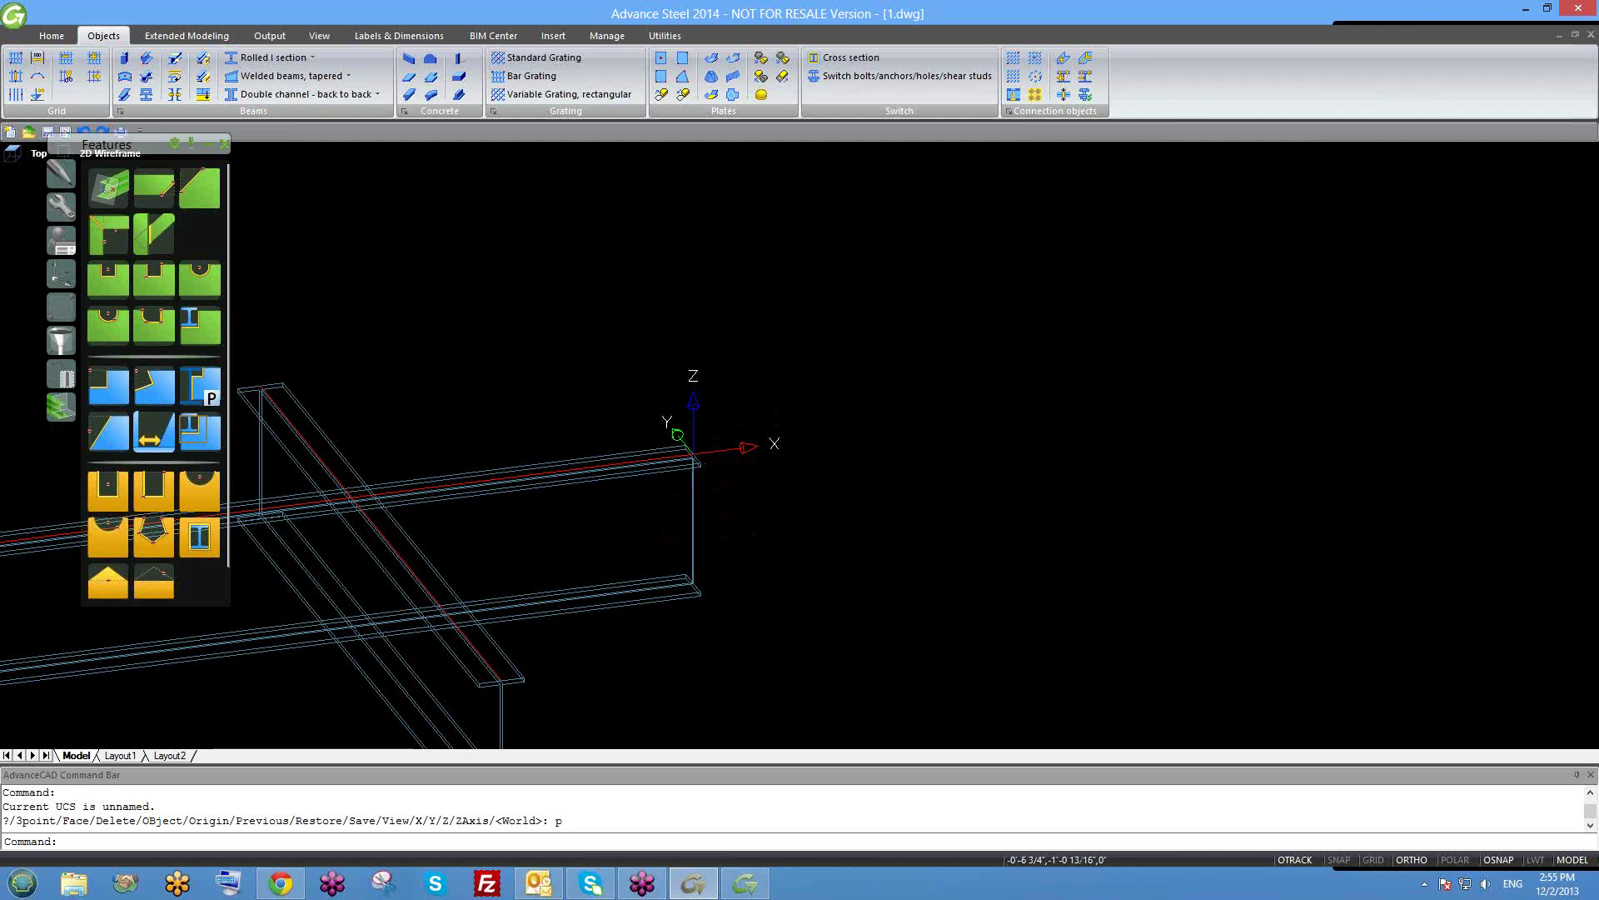
Rotate the UCS about its X axis by the default 90 degrees at the long beam's free end.
middle_drag(427, 485, 445, 465)
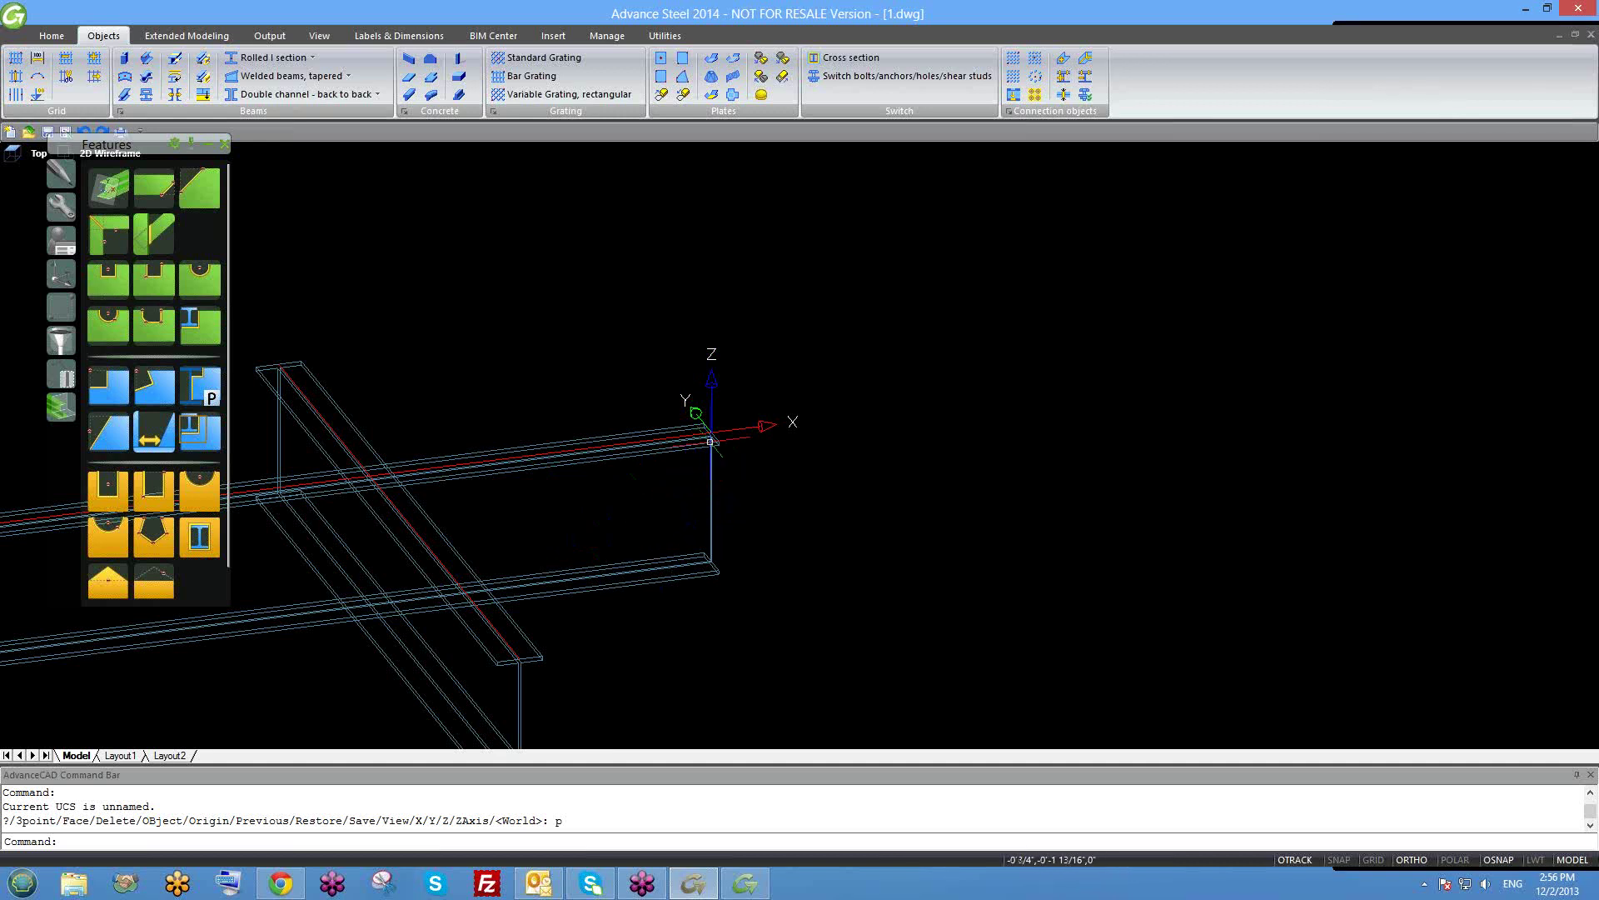
scroll(721, 436, up, 2)
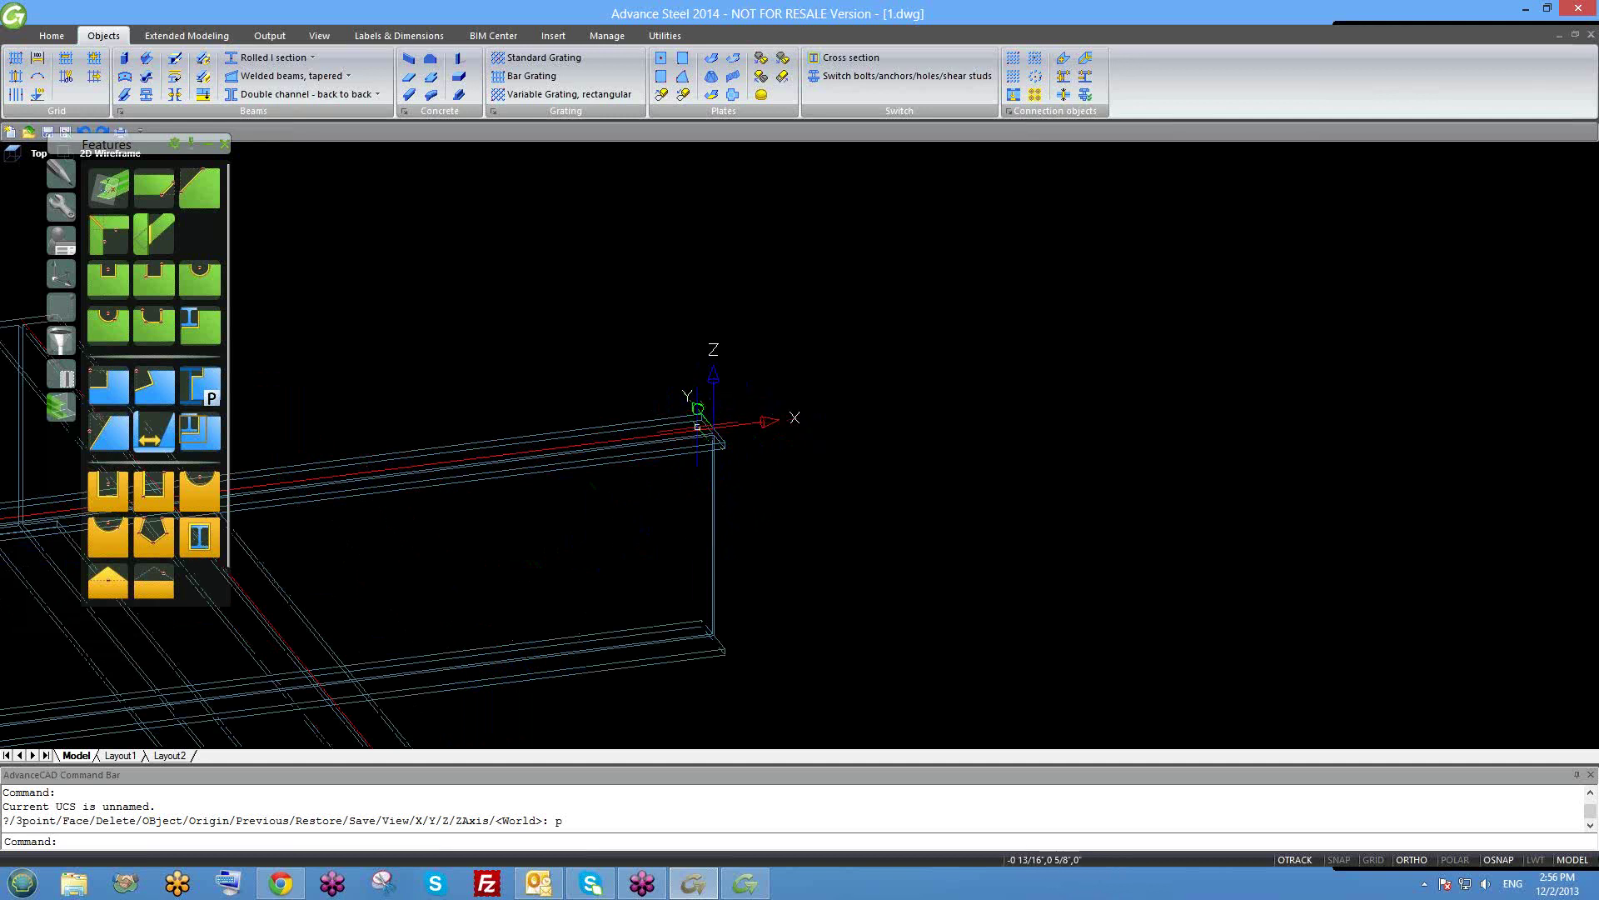
click(498, 835)
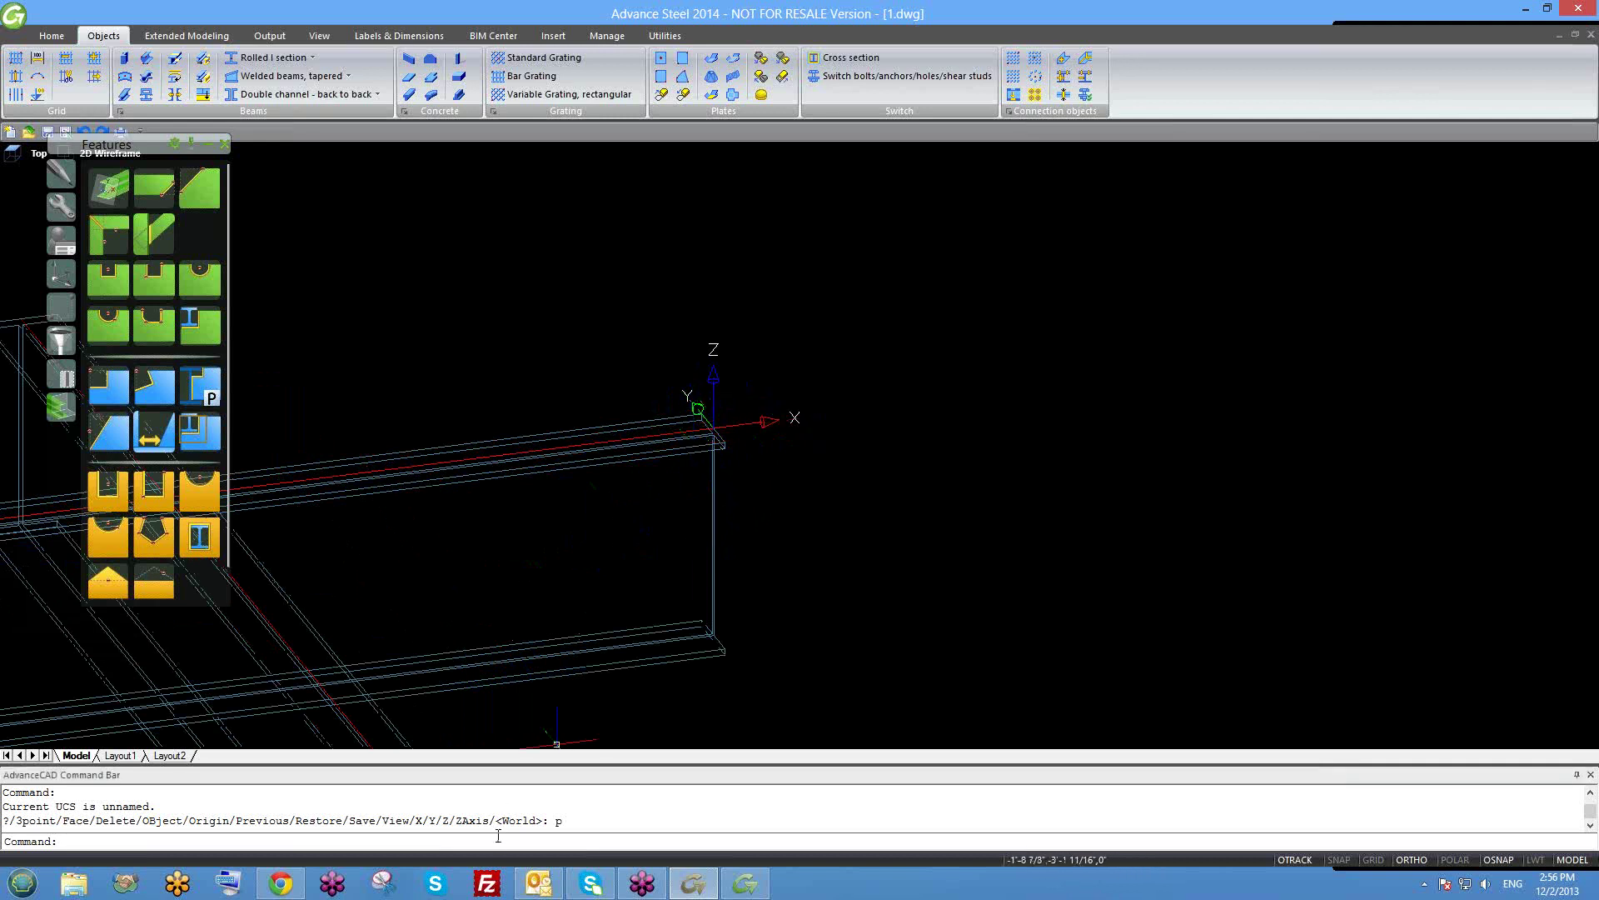
text(ucs)
key(Return)
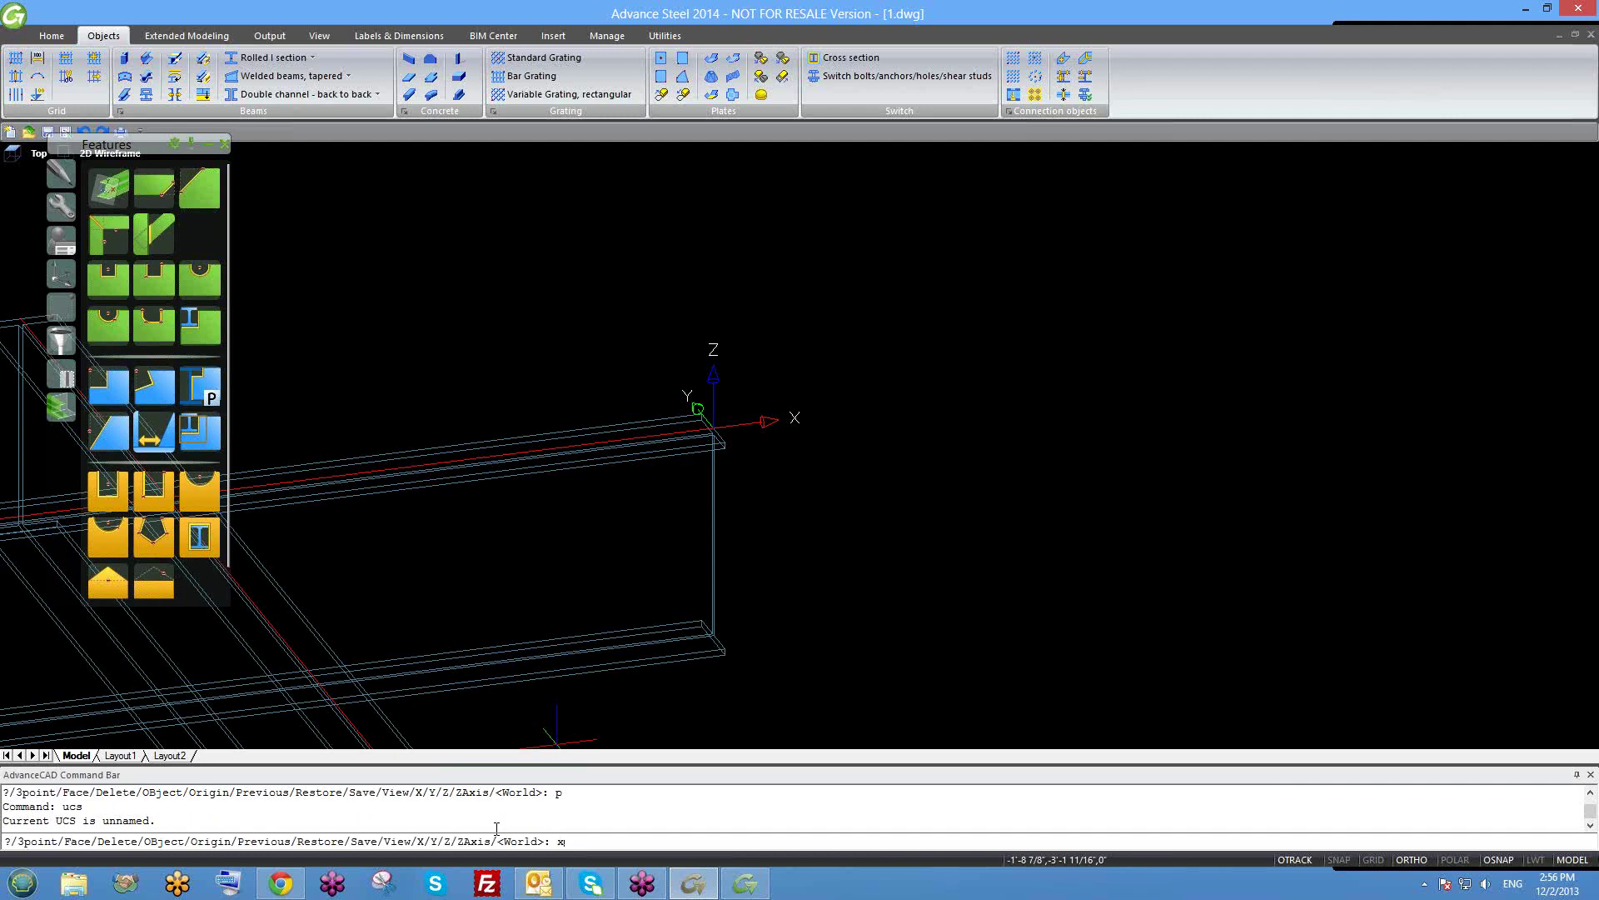
key(Return)
key(Return)
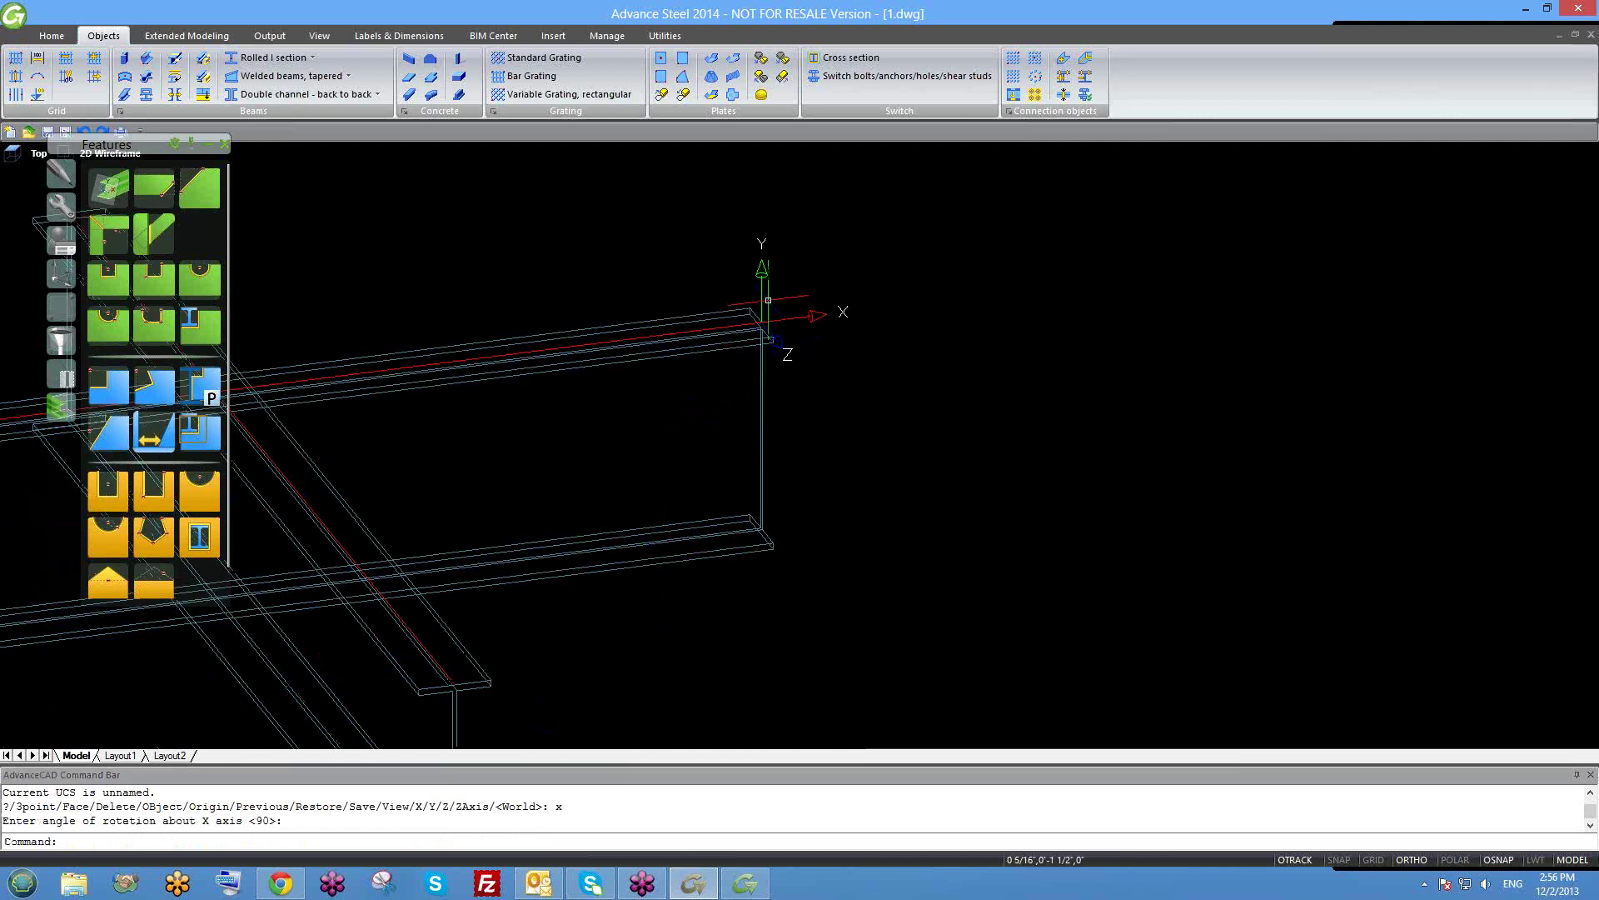
scroll(762, 315, up, 2)
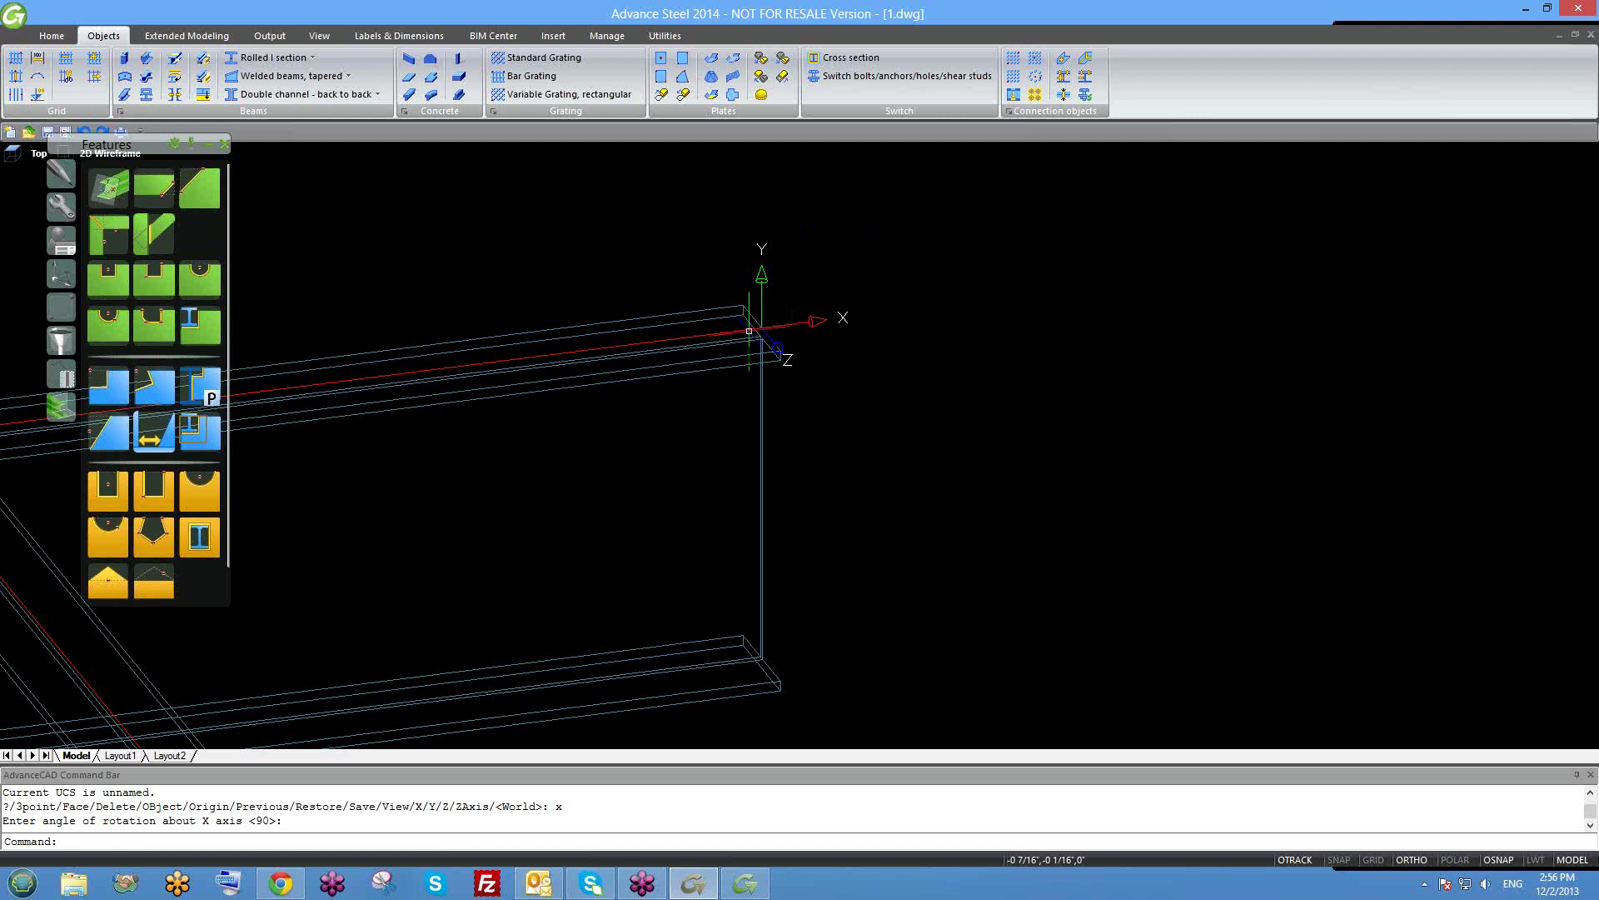
scroll(743, 330, down, 2)
middle_drag(741, 440, 775, 467)
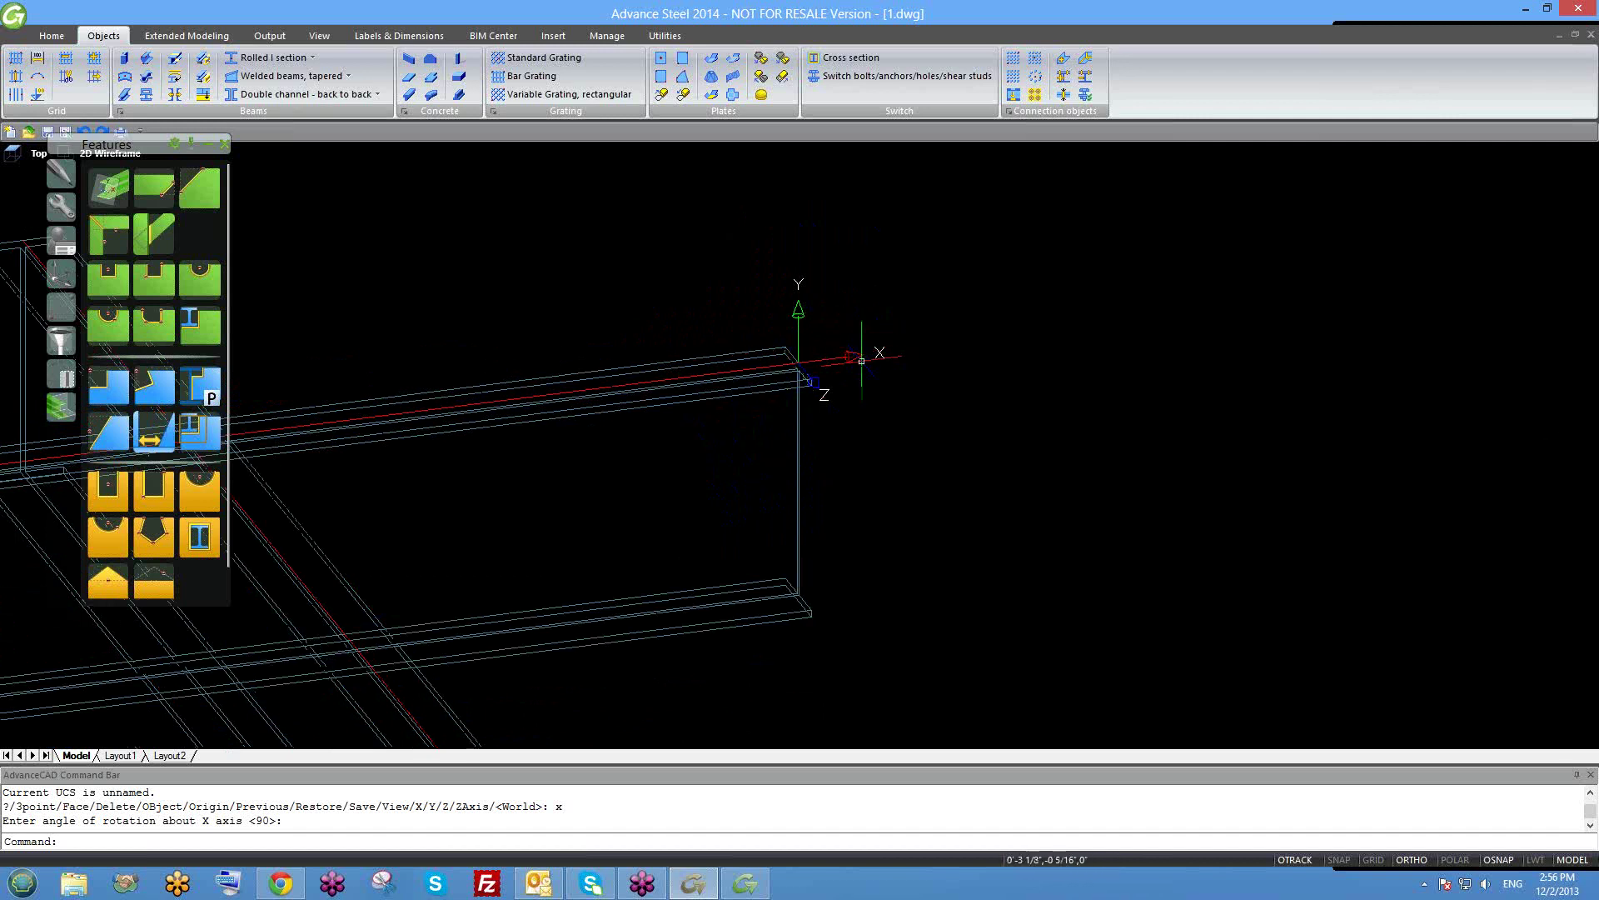
scroll(825, 344, down, 1)
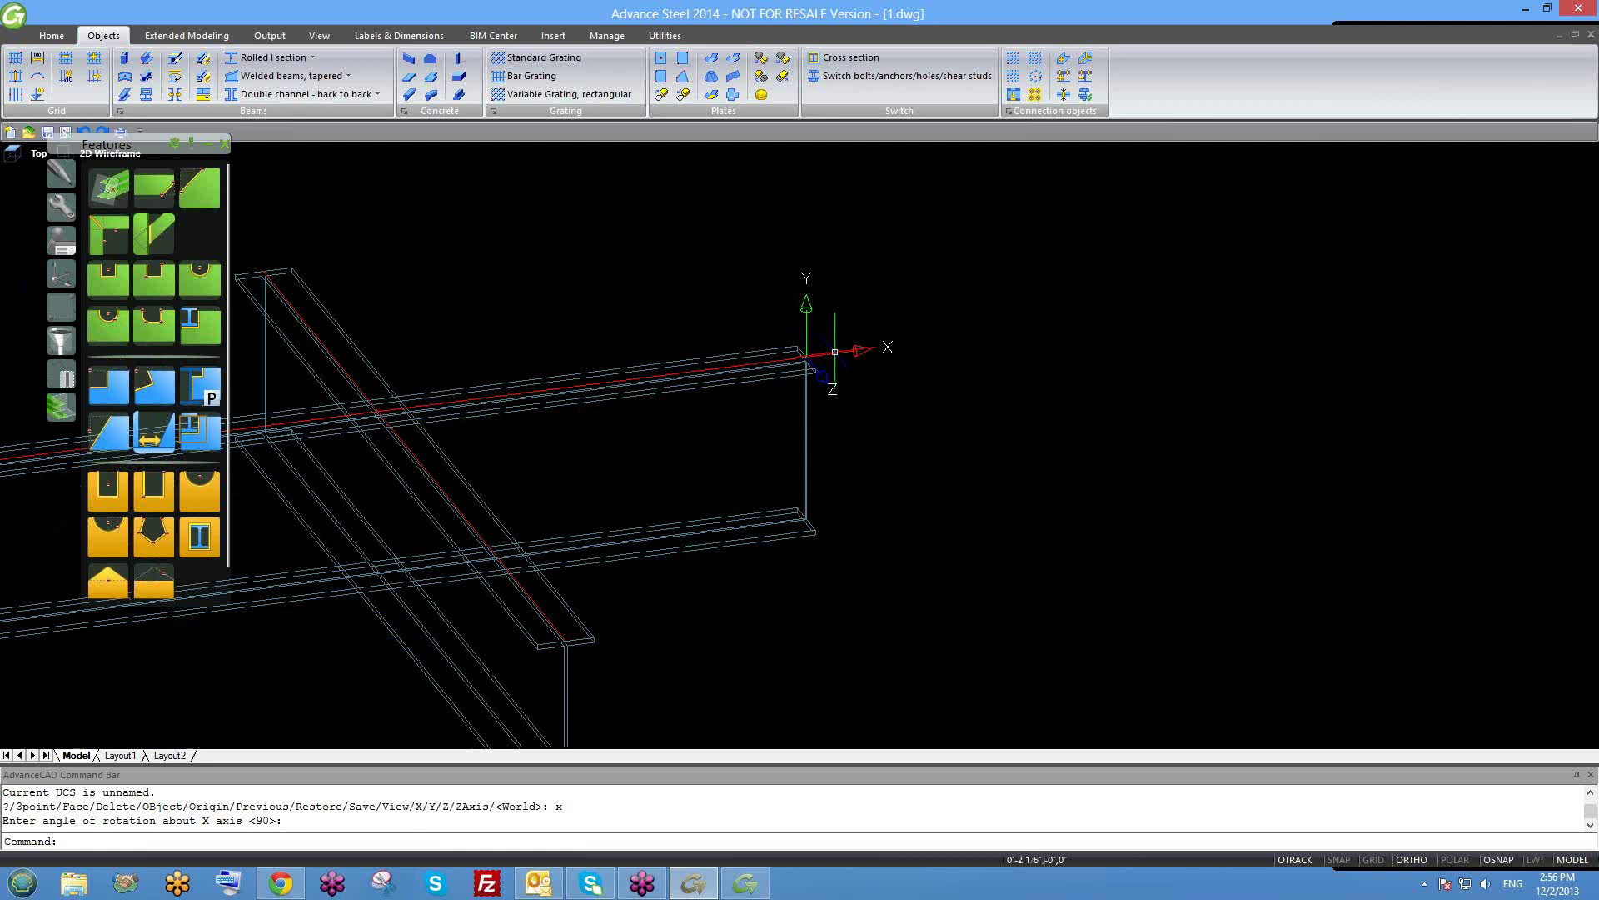
Draw a line about 1'-2" long outward along the X axis from the UCS origin at the beam's end.
scroll(824, 350, down, 1)
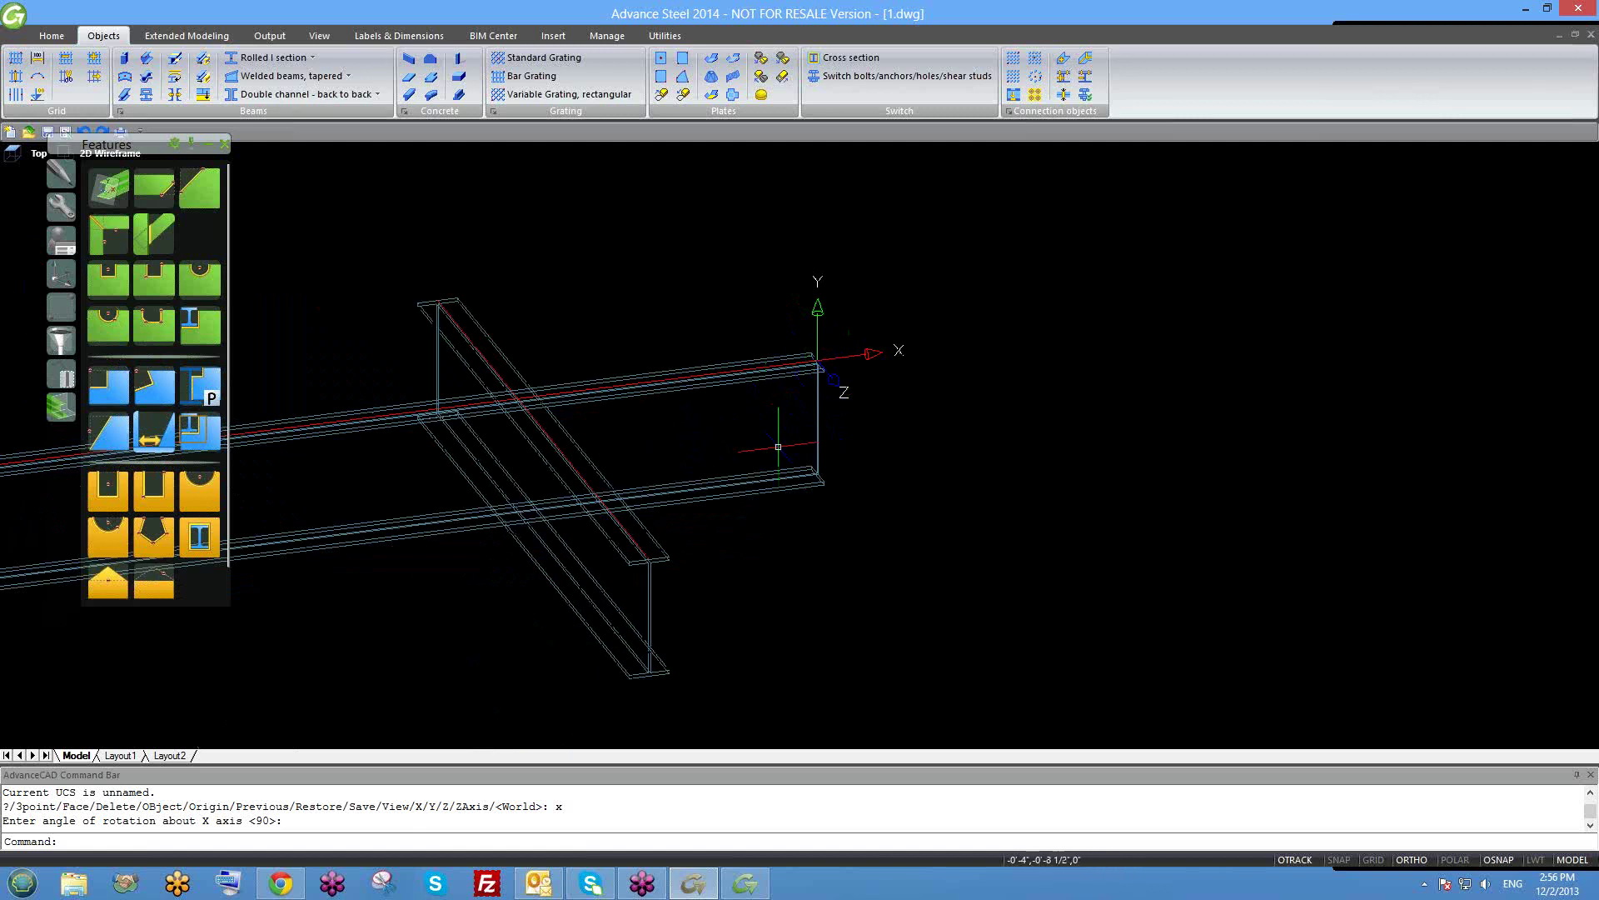
scroll(717, 426, up, 1)
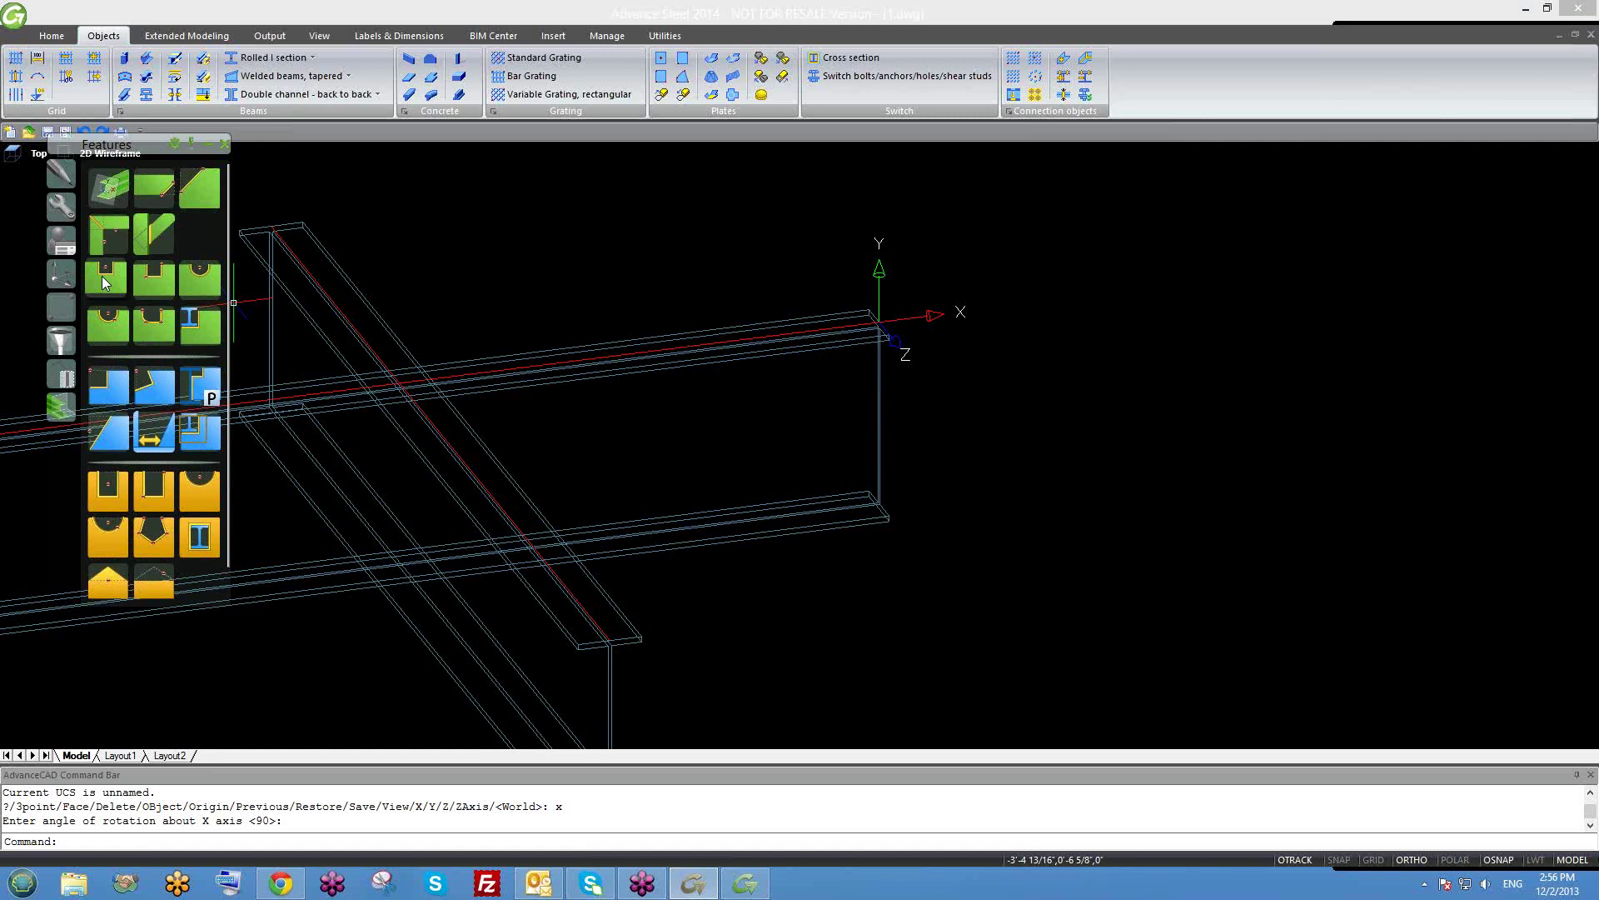
click(102, 276)
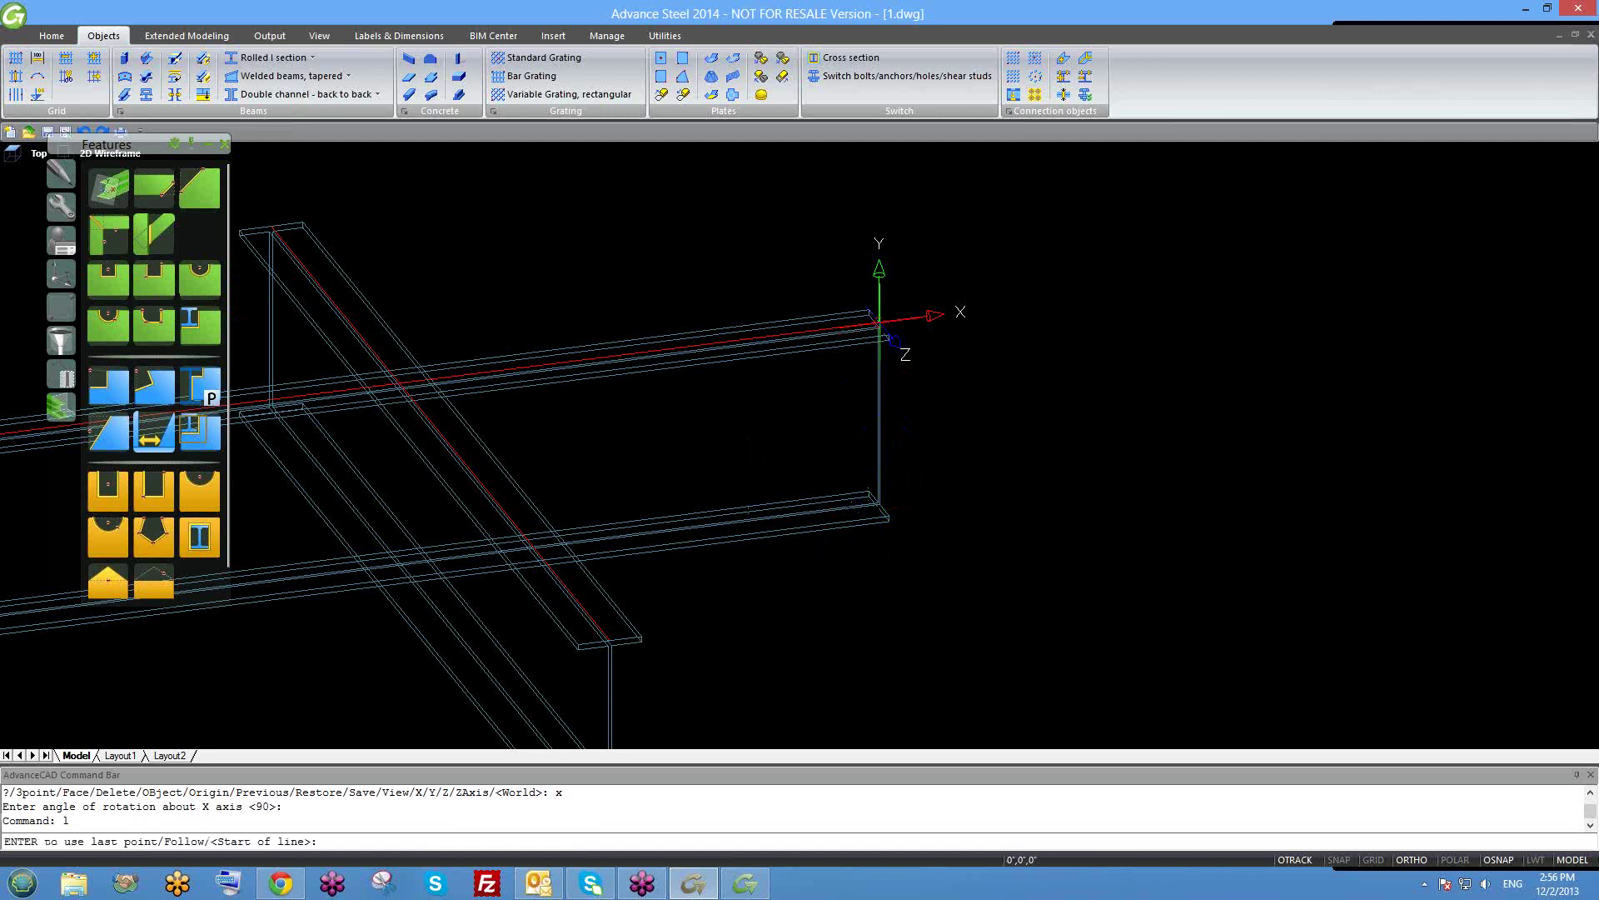
click(879, 321)
click(1102, 294)
key(Return)
Move the line straight down to about mid-height of the beam's web, using its outer endpoint as base point.
click(1074, 321)
click(1025, 283)
text(m)
key(Return)
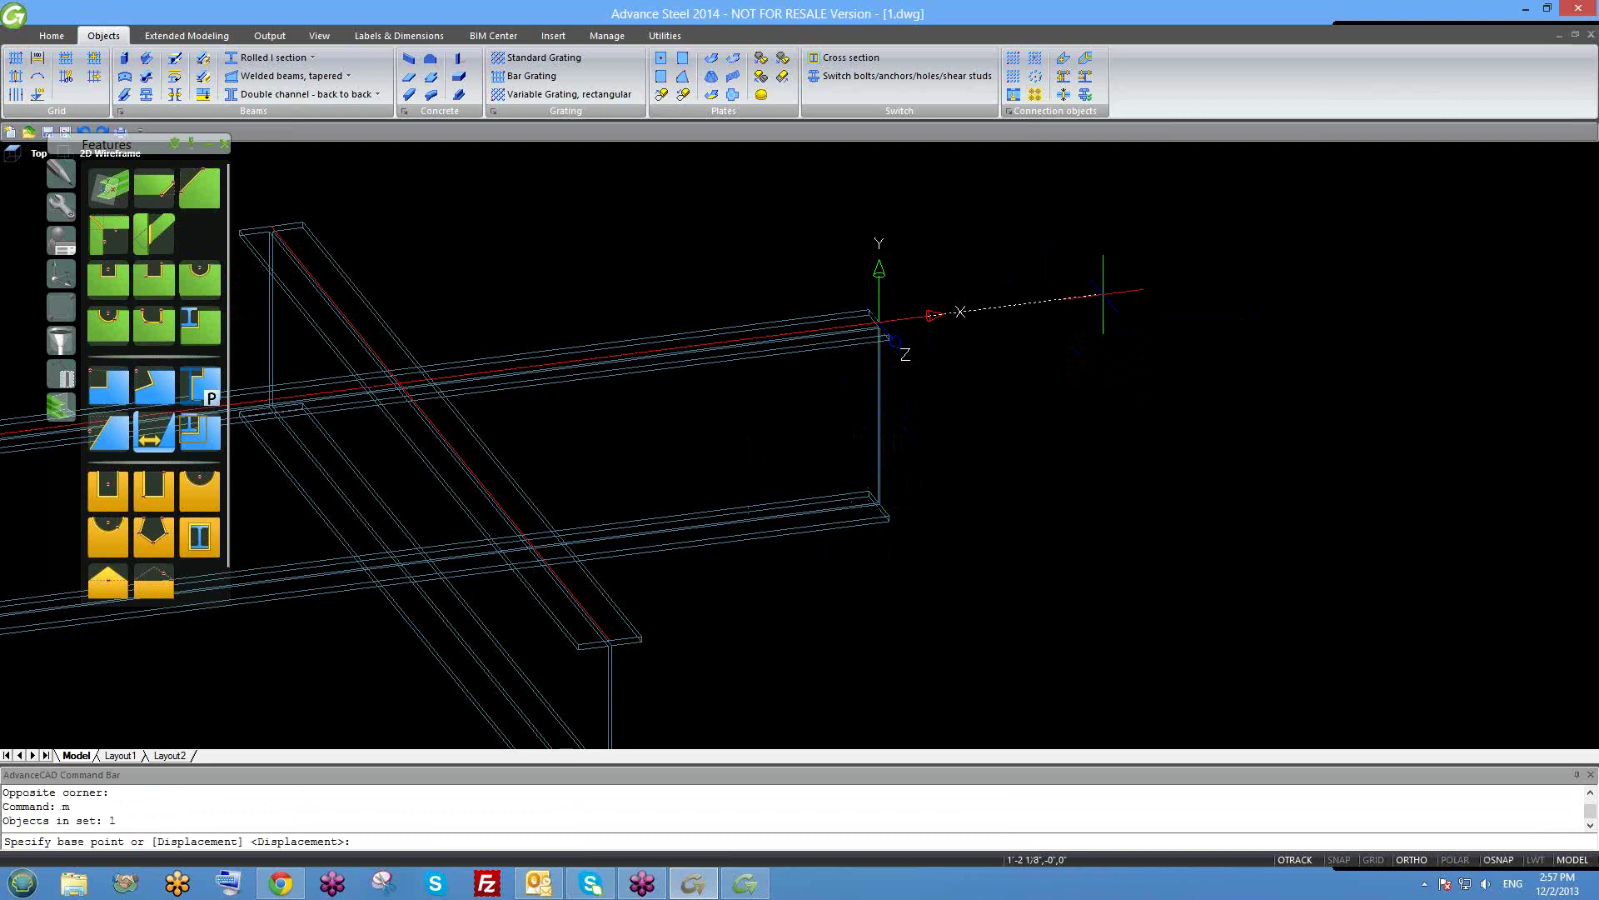
text(end)
key(Return)
click(1103, 294)
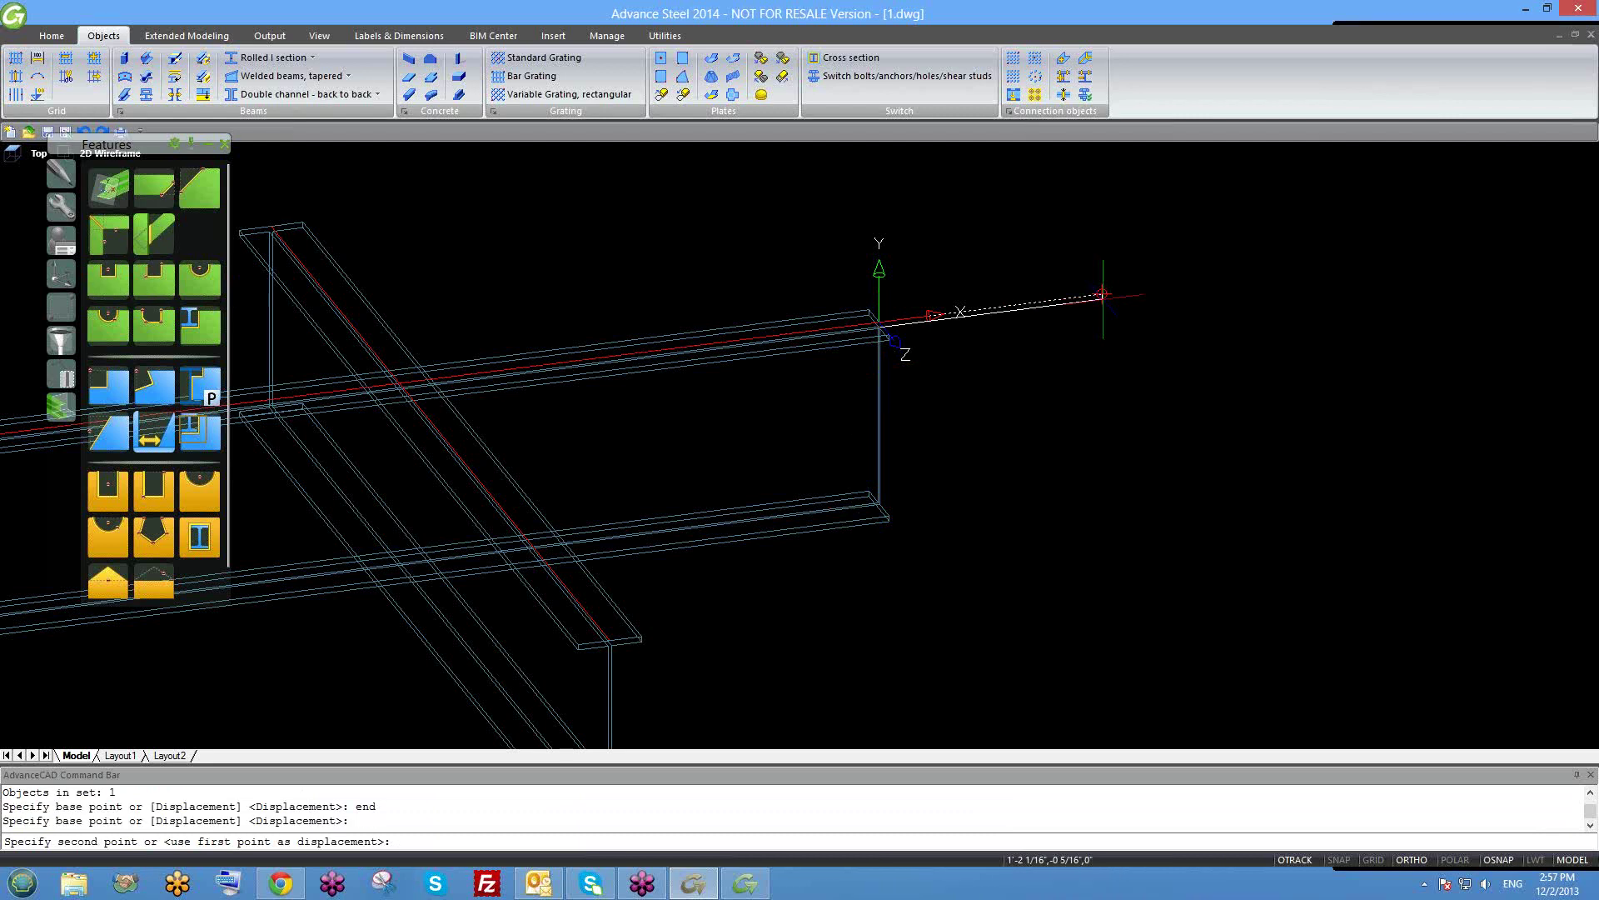
click(1126, 383)
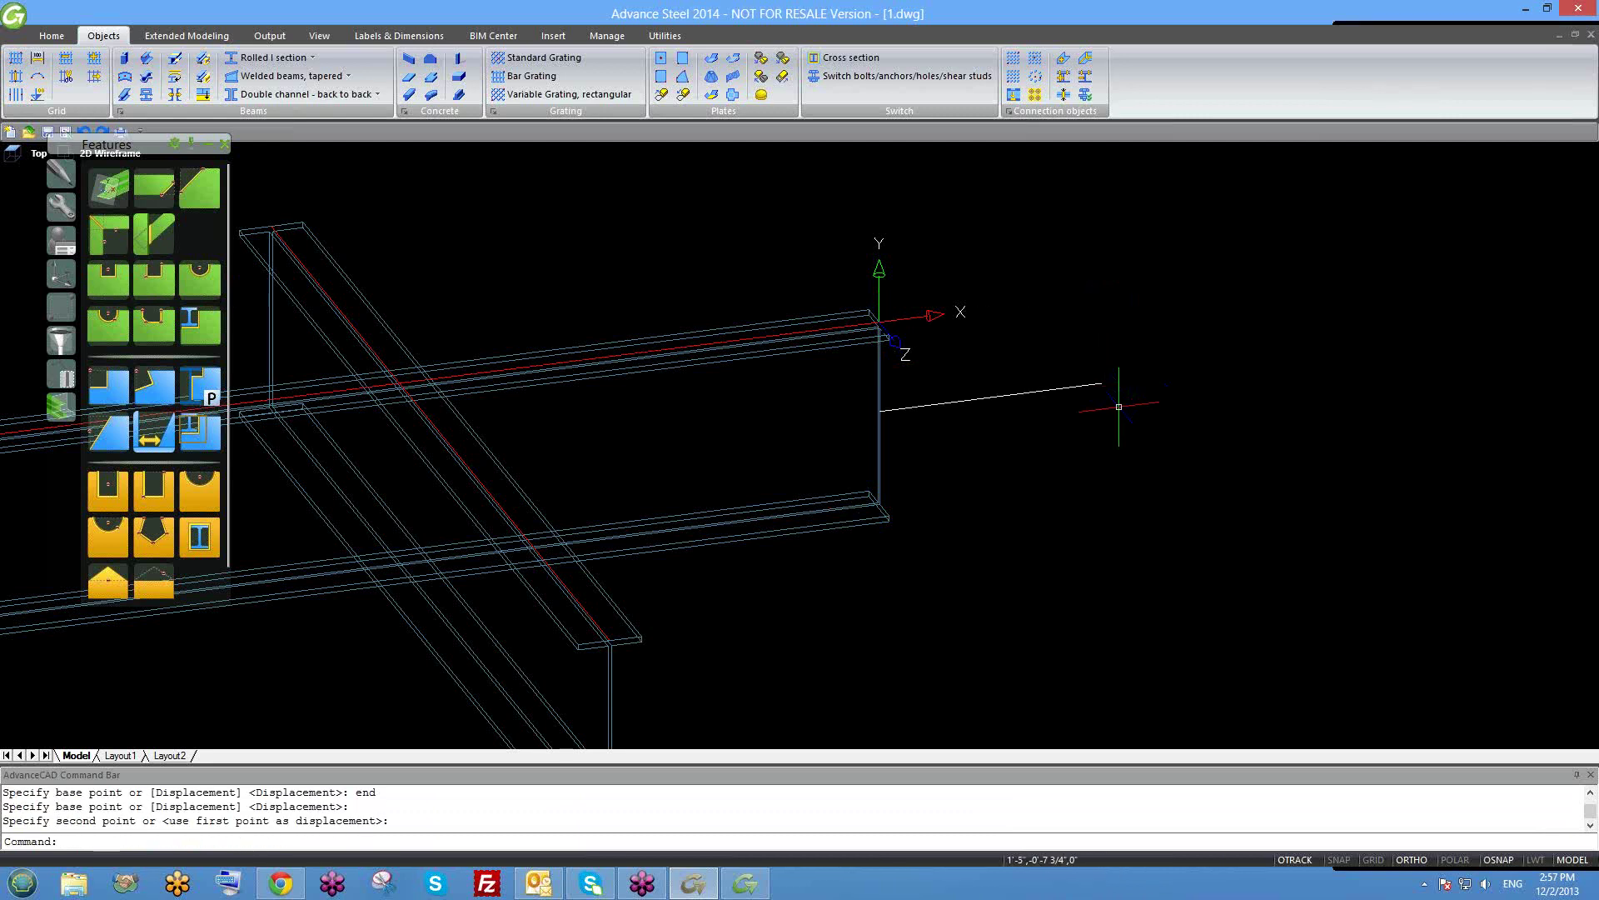
Move the line along the X axis toward the beam so its inner end lies within the web.
click(918, 407)
text(m)
key(Return)
key(F3)
click(1102, 384)
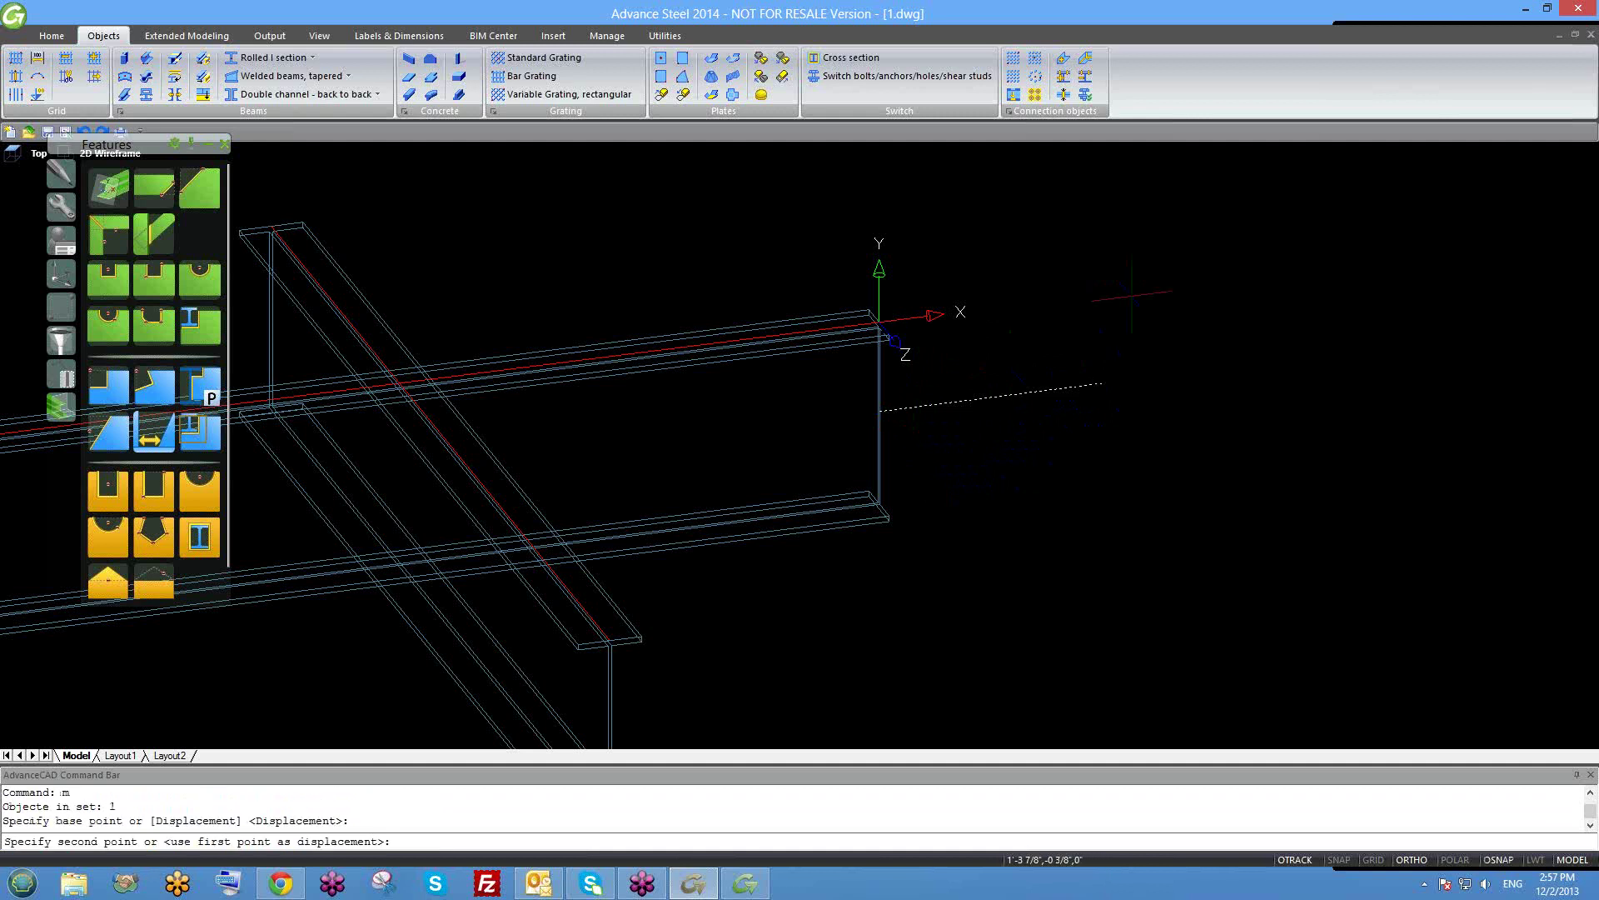
click(803, 417)
scroll(804, 420, down, 2)
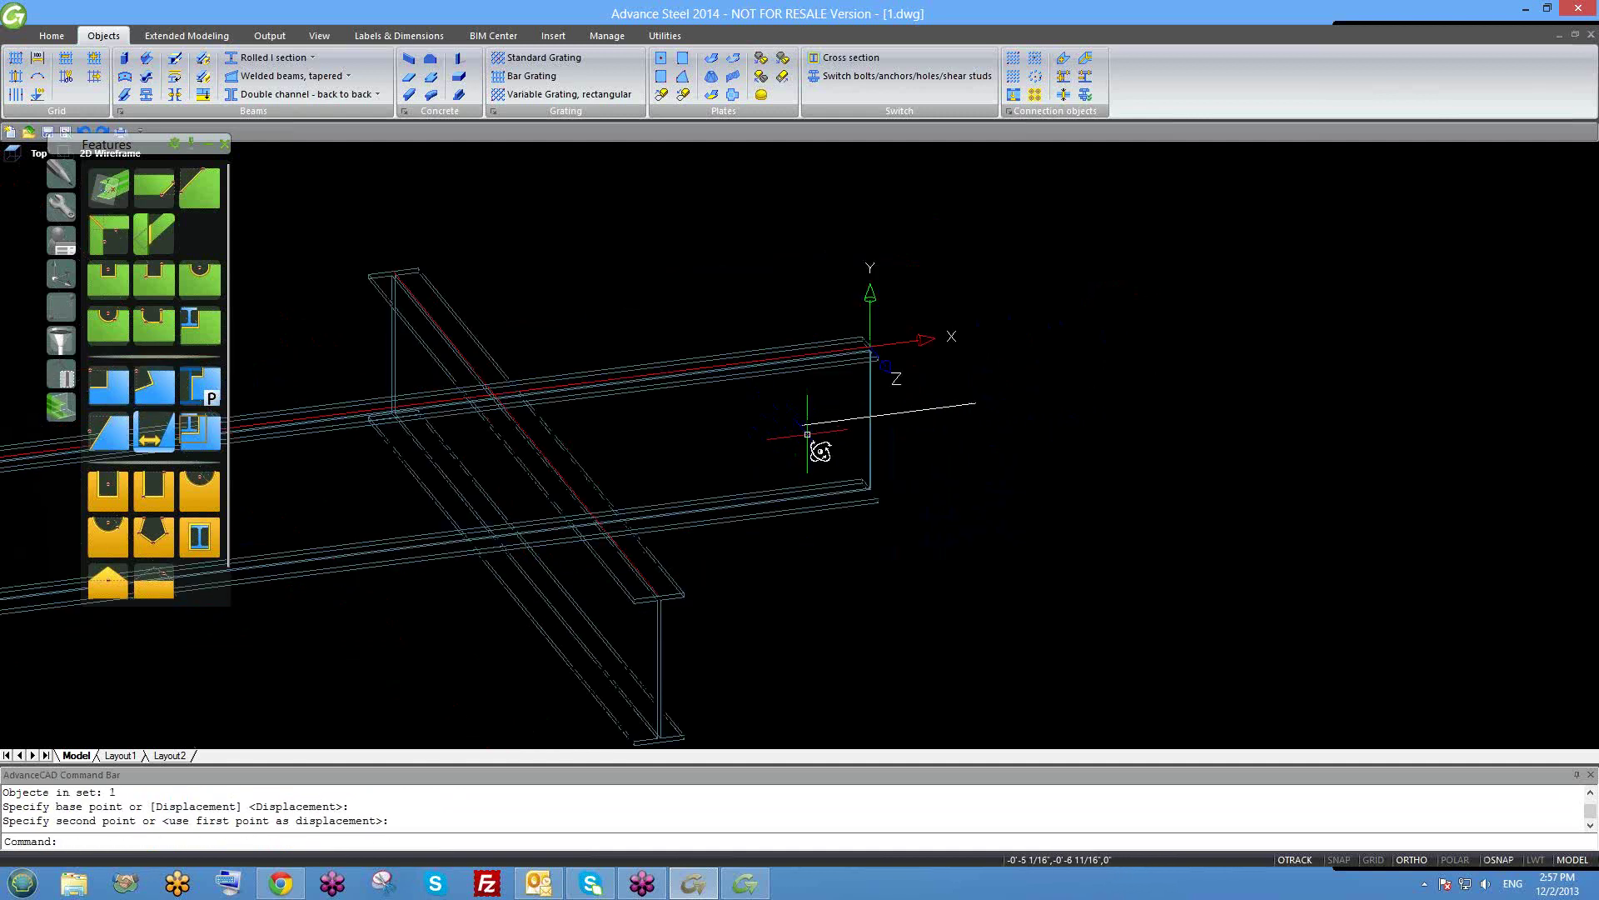
scroll(805, 434, up, 4)
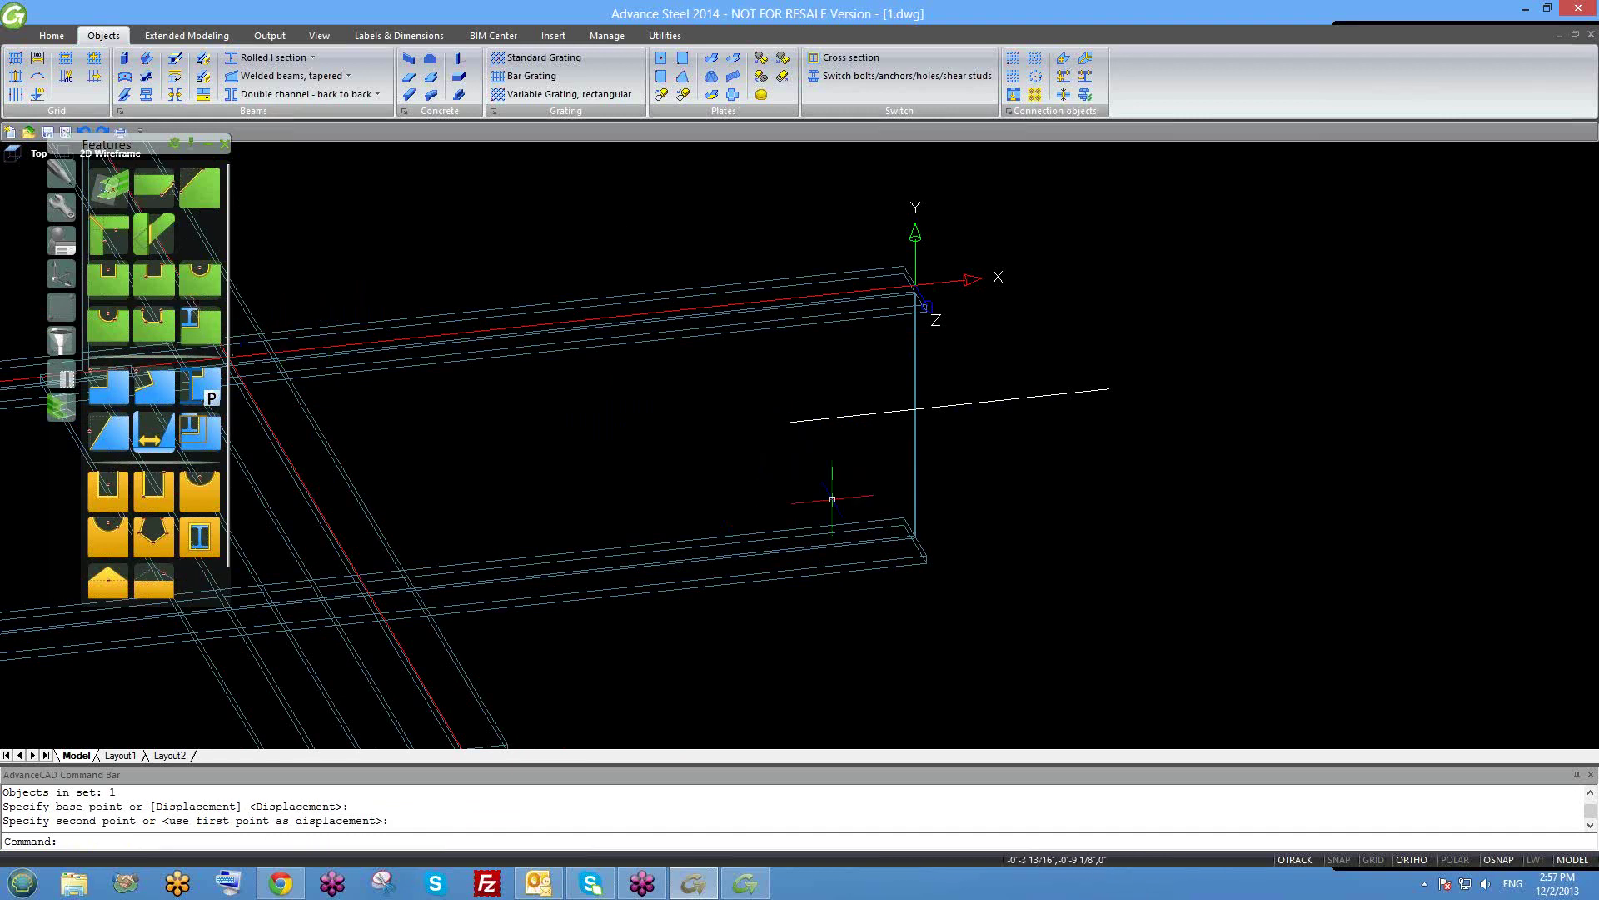
mouse_move(857, 457)
shift+middle_down()
mouse_move(848, 478)
mouse_move(833, 454)
shift+middle_up()
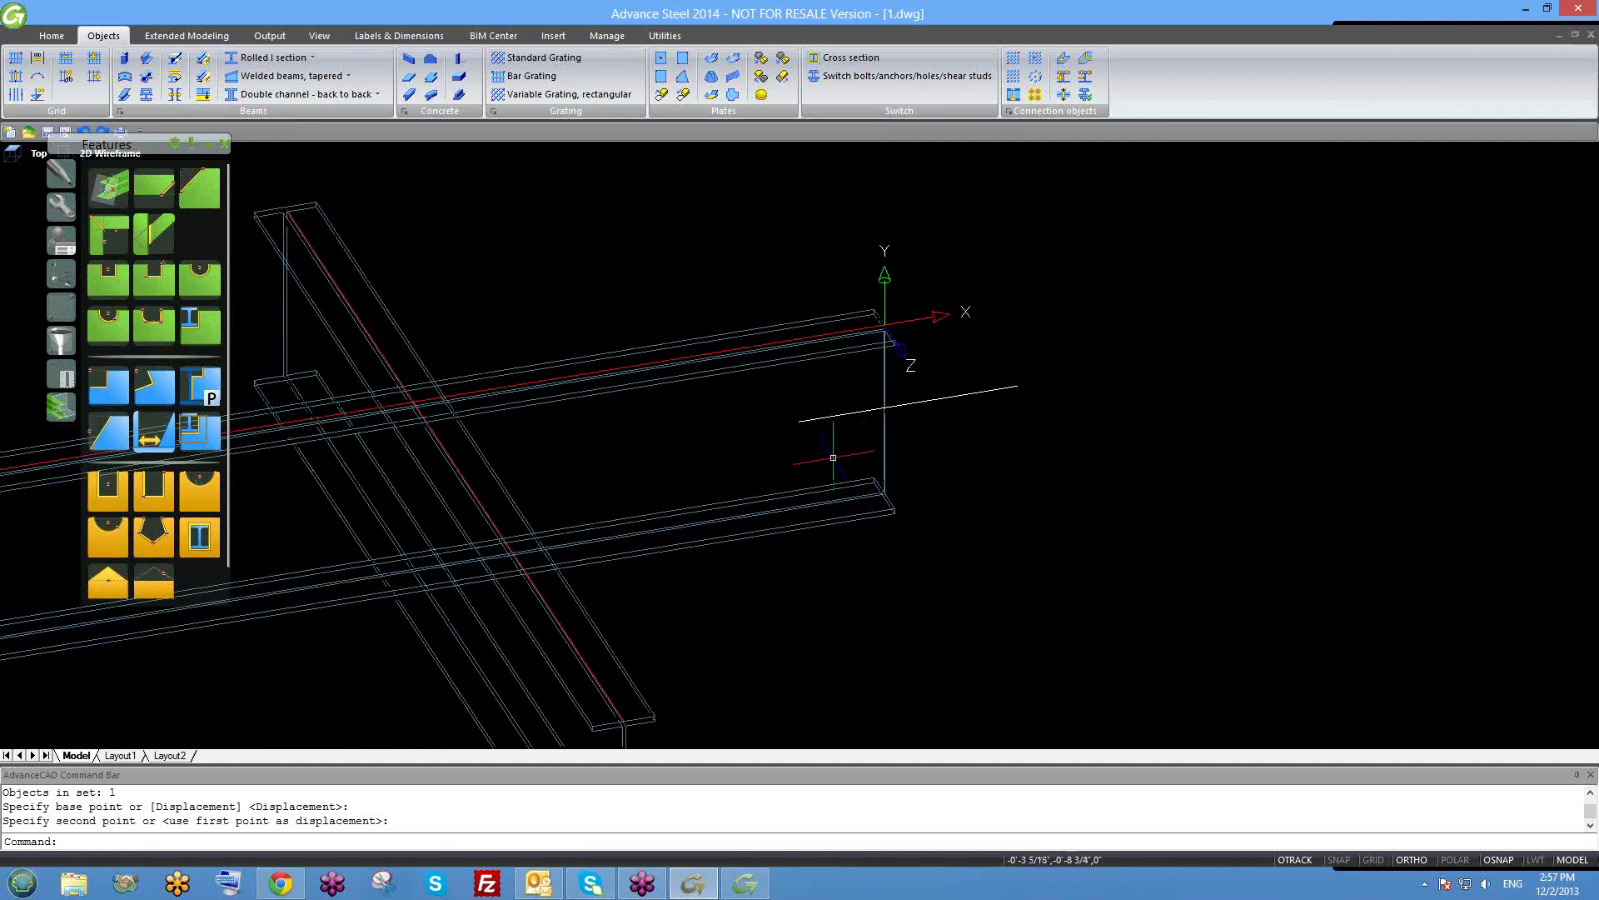
Cut a 2 3/8" by 1 9/16" rectangular contour in the long beam's web, centred on the line's inner endpoint.
click(117, 279)
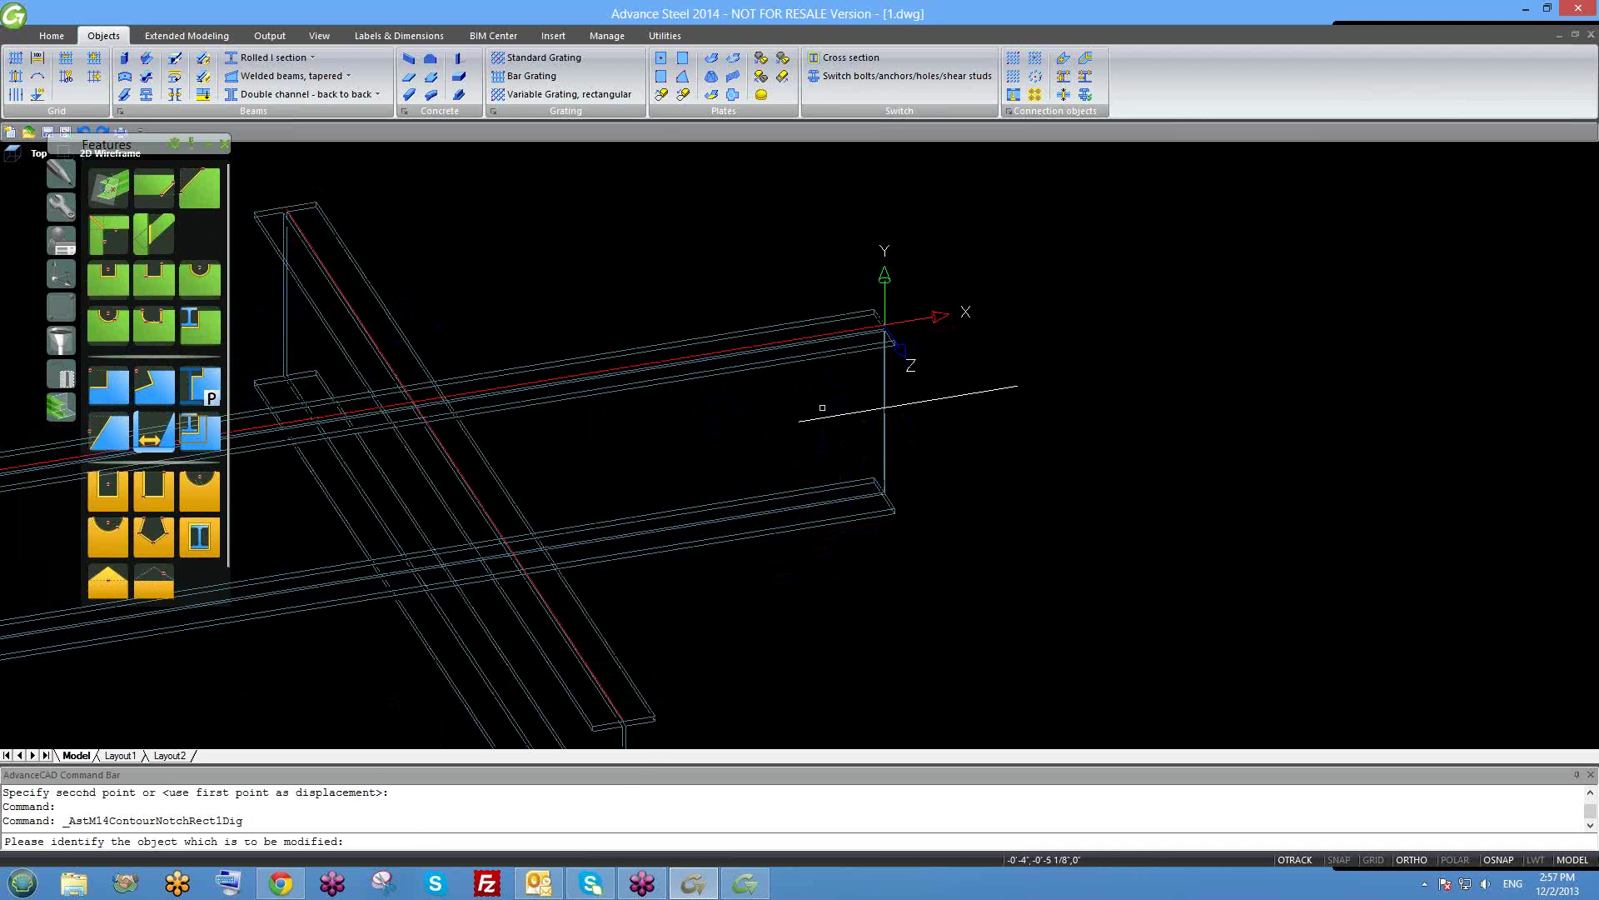
click(804, 354)
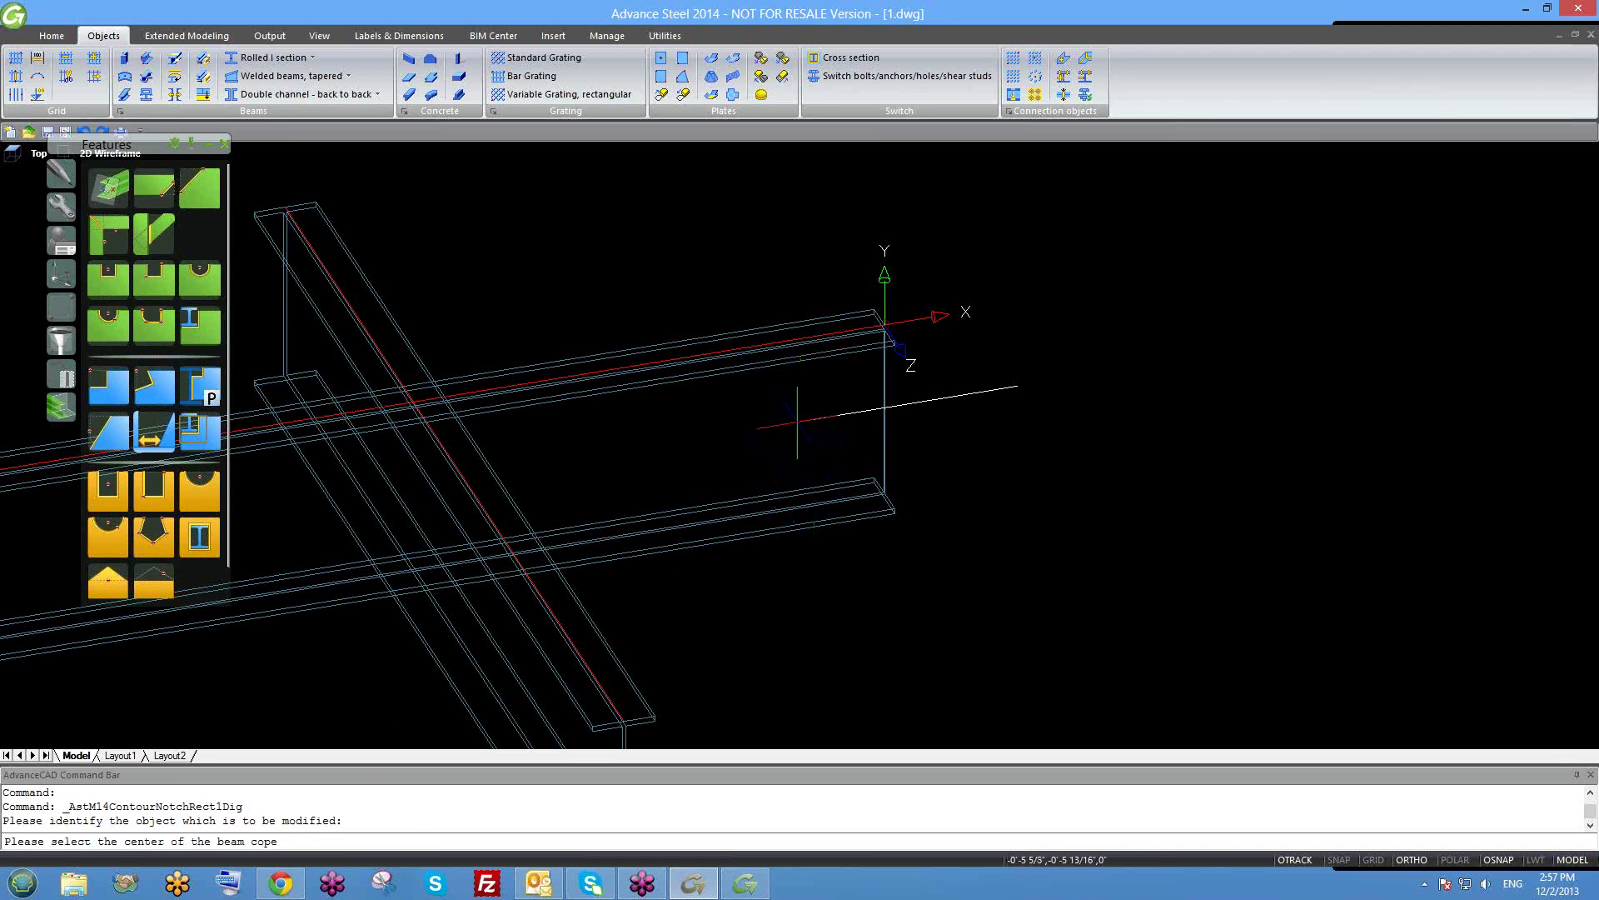
text(end)
key(Return)
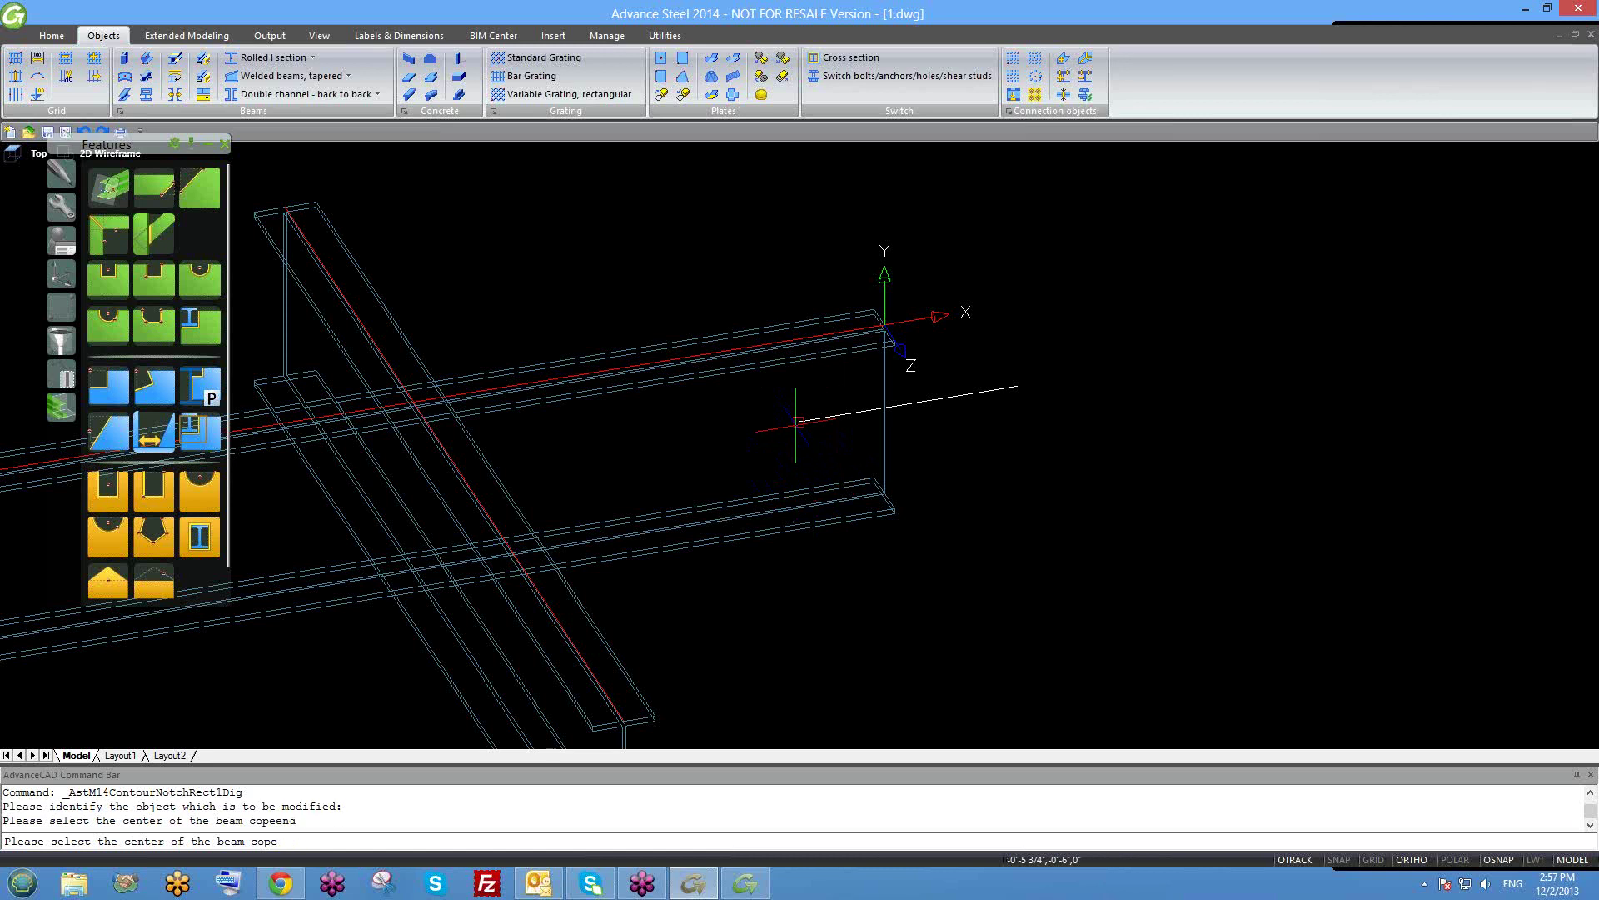
click(797, 424)
scroll(787, 427, up, 5)
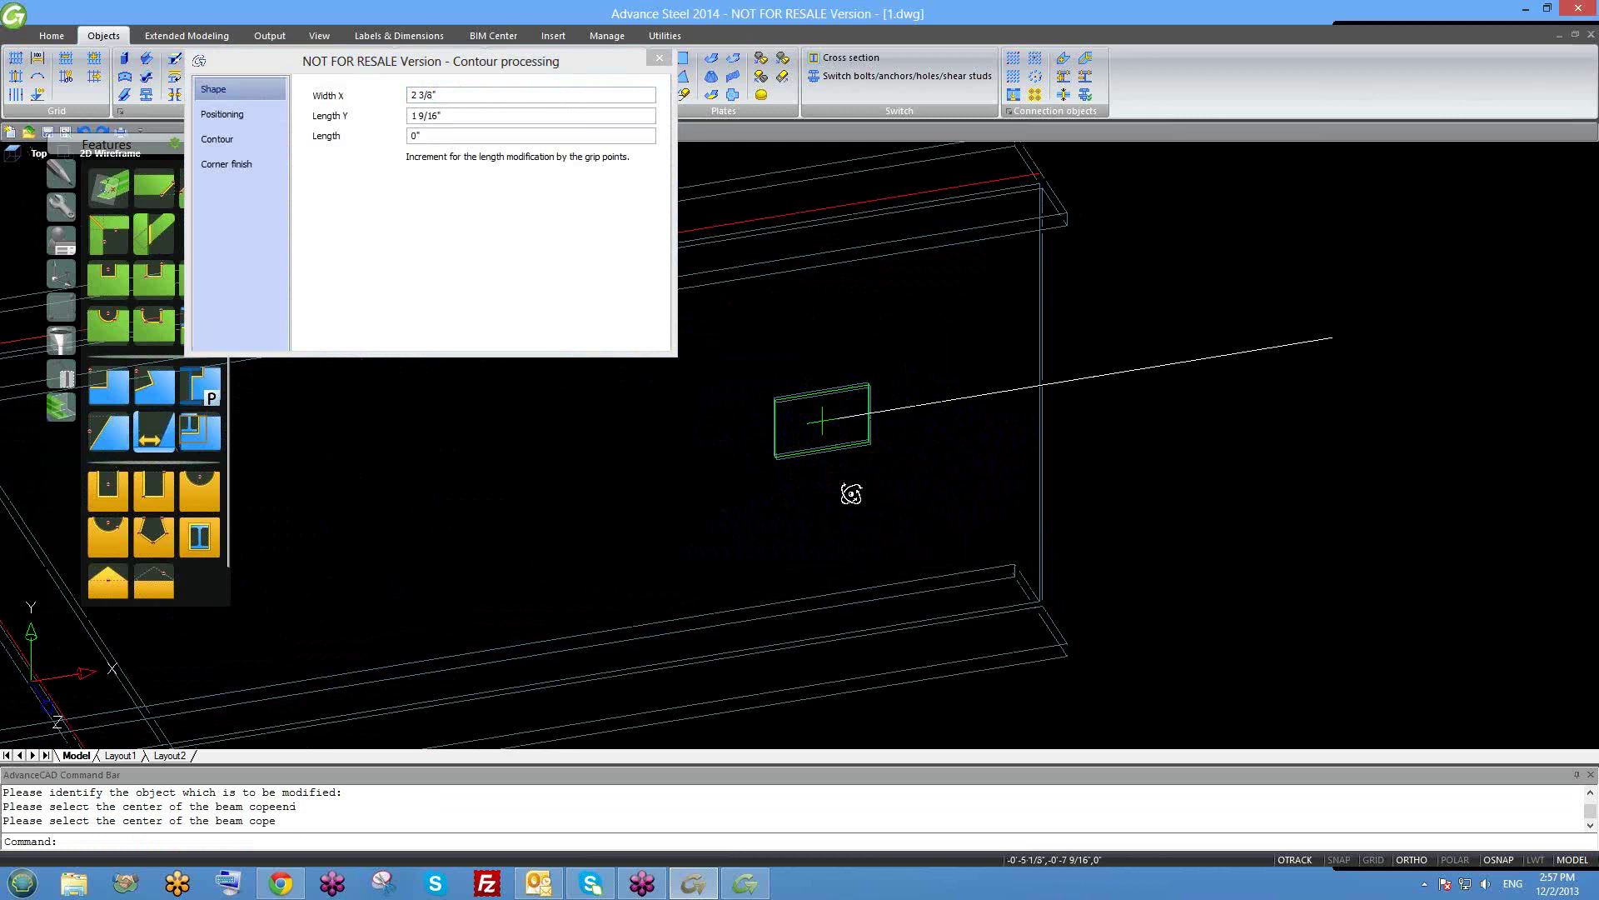
mouse_move(846, 489)
shift+middle_down()
mouse_move(872, 464)
mouse_move(878, 498)
mouse_move(859, 483)
shift+middle_up()
scroll(916, 403, down, 3)
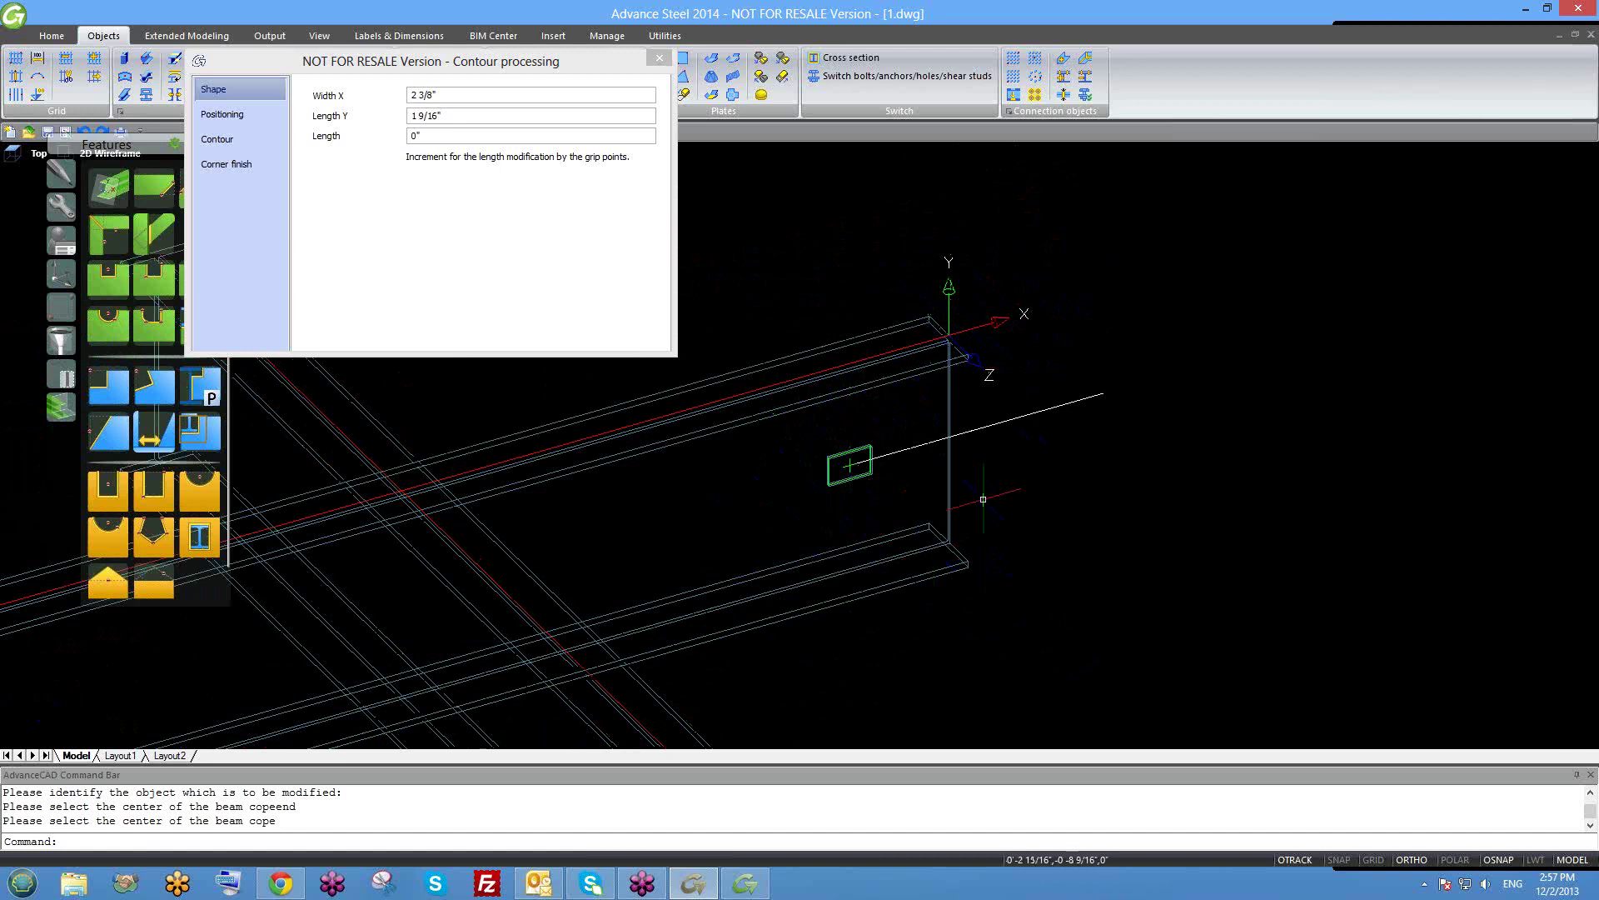
click(654, 62)
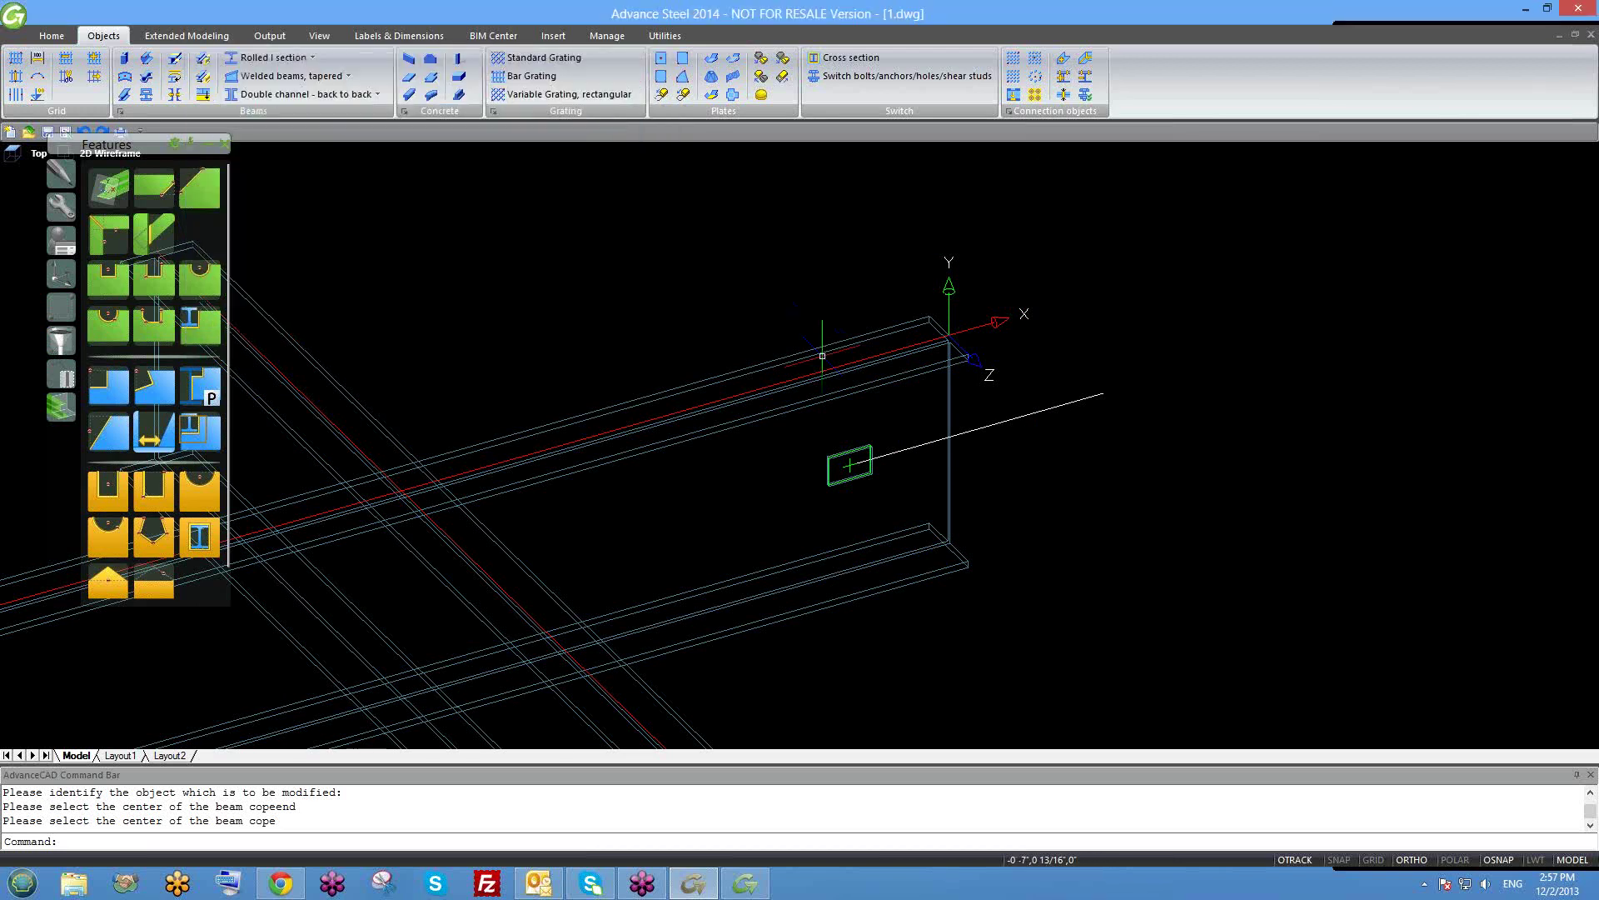
Inspect the rectangular cut in the beam's web from different angles and distances.
click(824, 395)
mouse_move(837, 406)
shift+middle_down()
mouse_move(810, 400)
mouse_move(858, 384)
shift+middle_up()
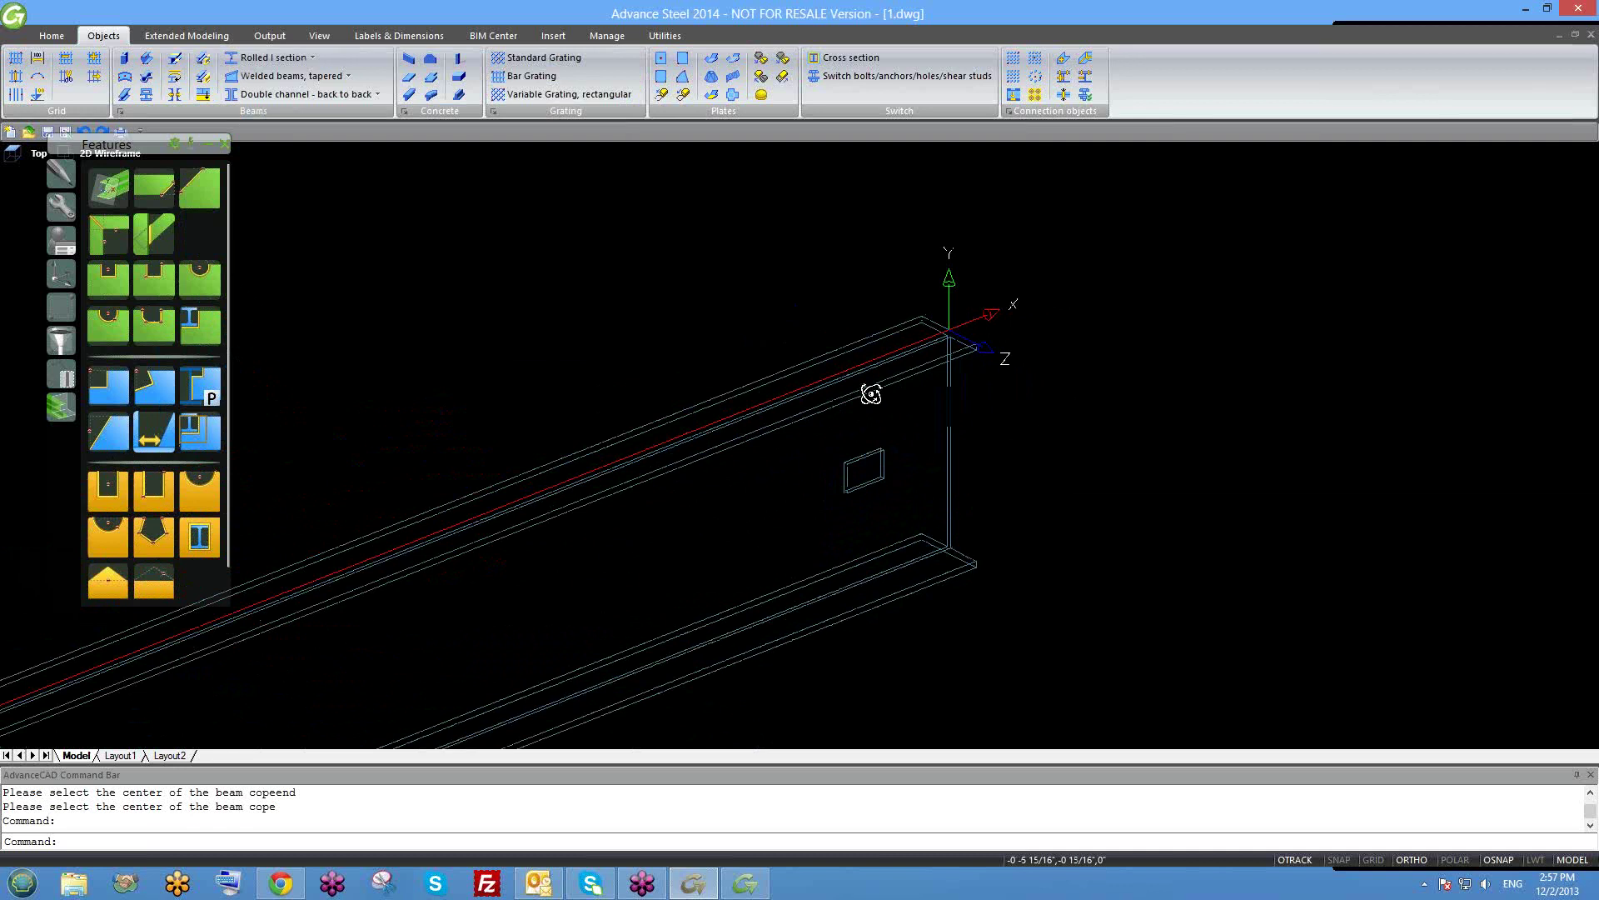
key(Escape)
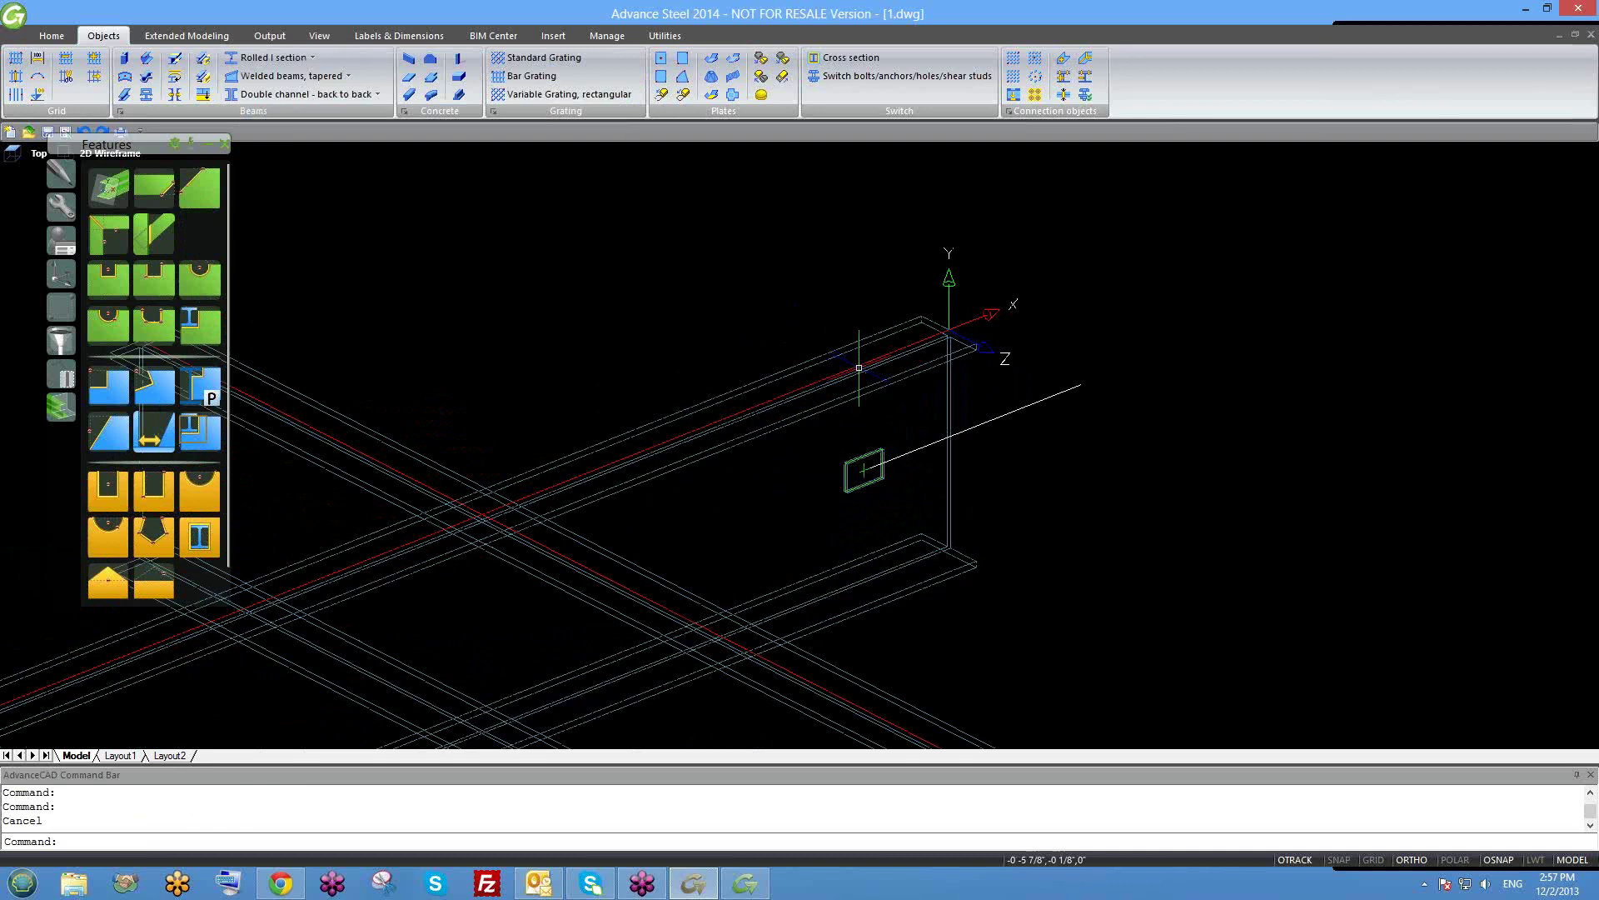
scroll(866, 417, down, 3)
scroll(879, 462, up, 2)
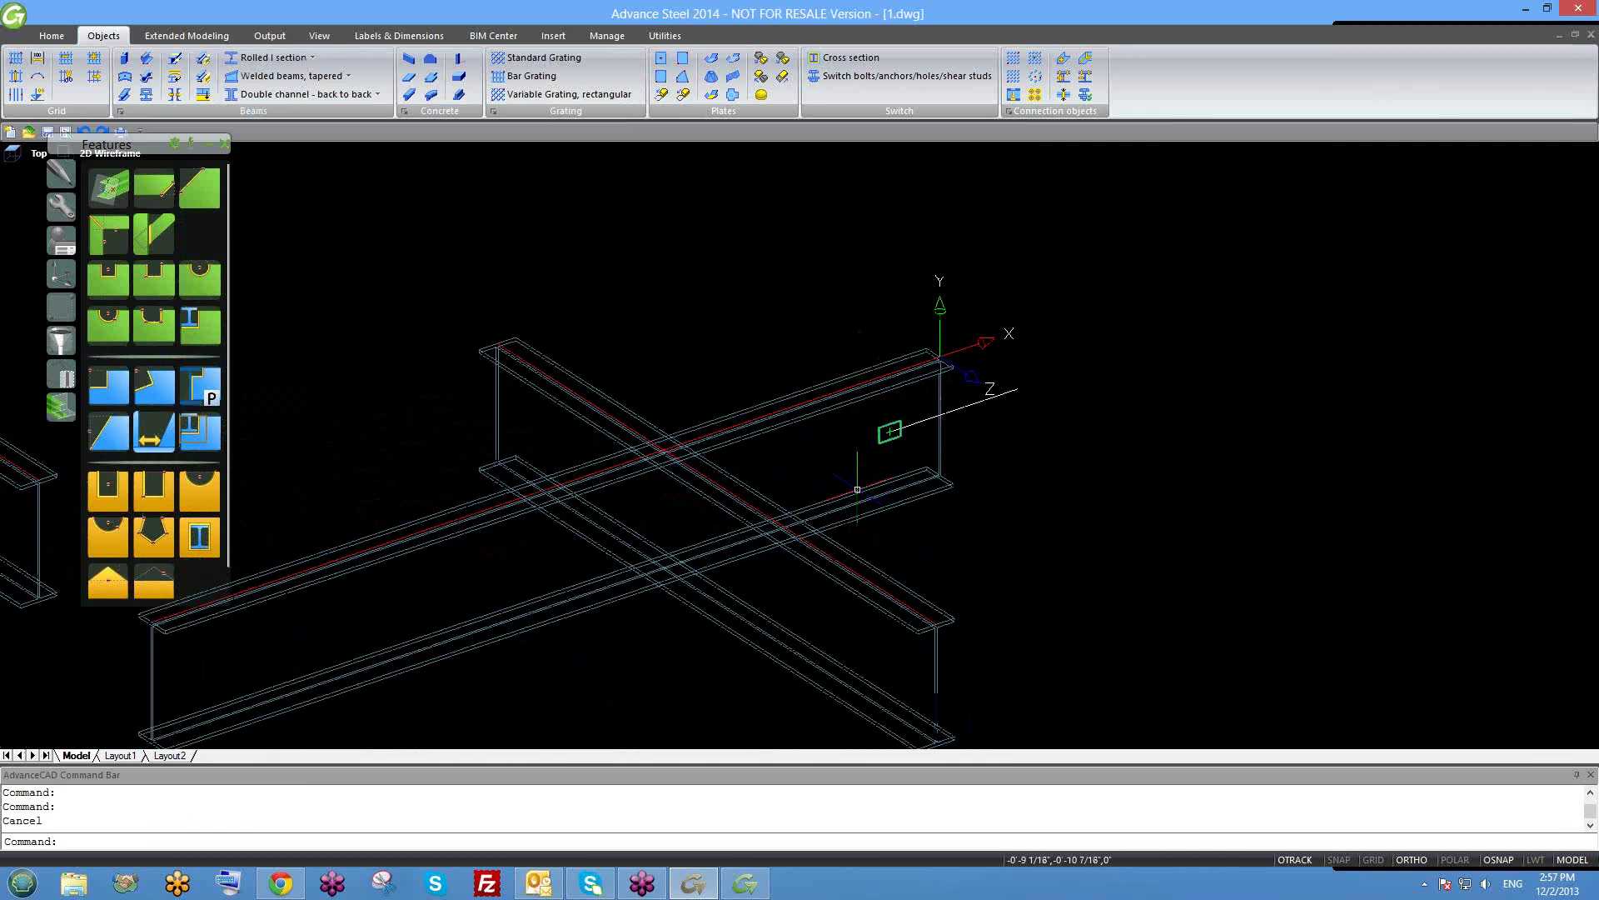
middle_drag(878, 588, 799, 540)
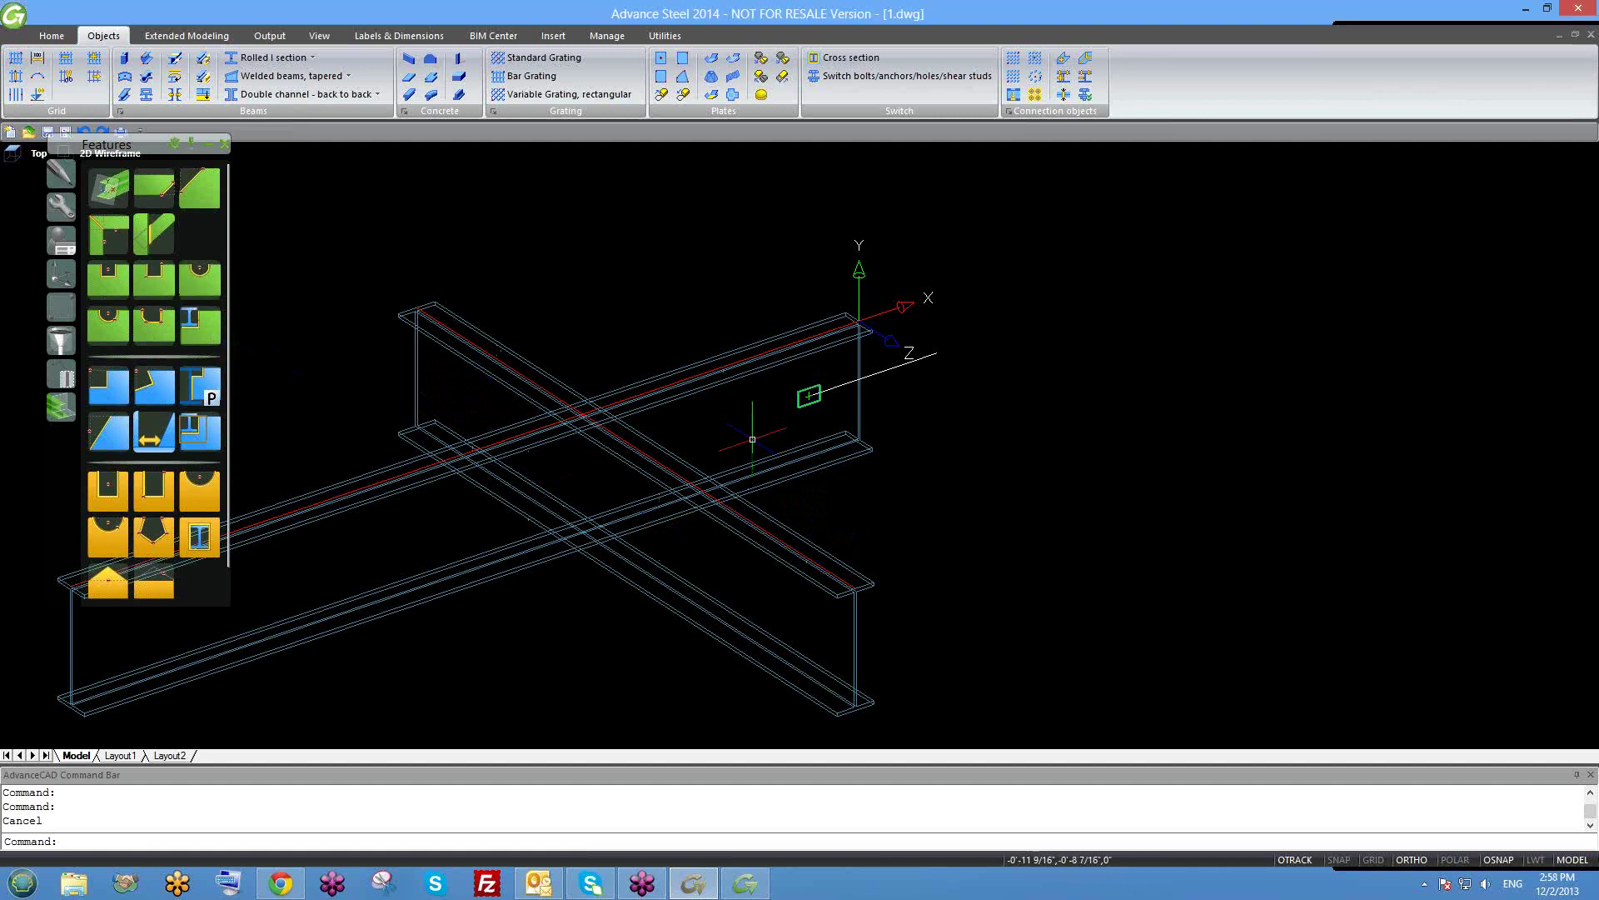
scroll(816, 404, up, 2)
shift+middle_drag(844, 535, 883, 524)
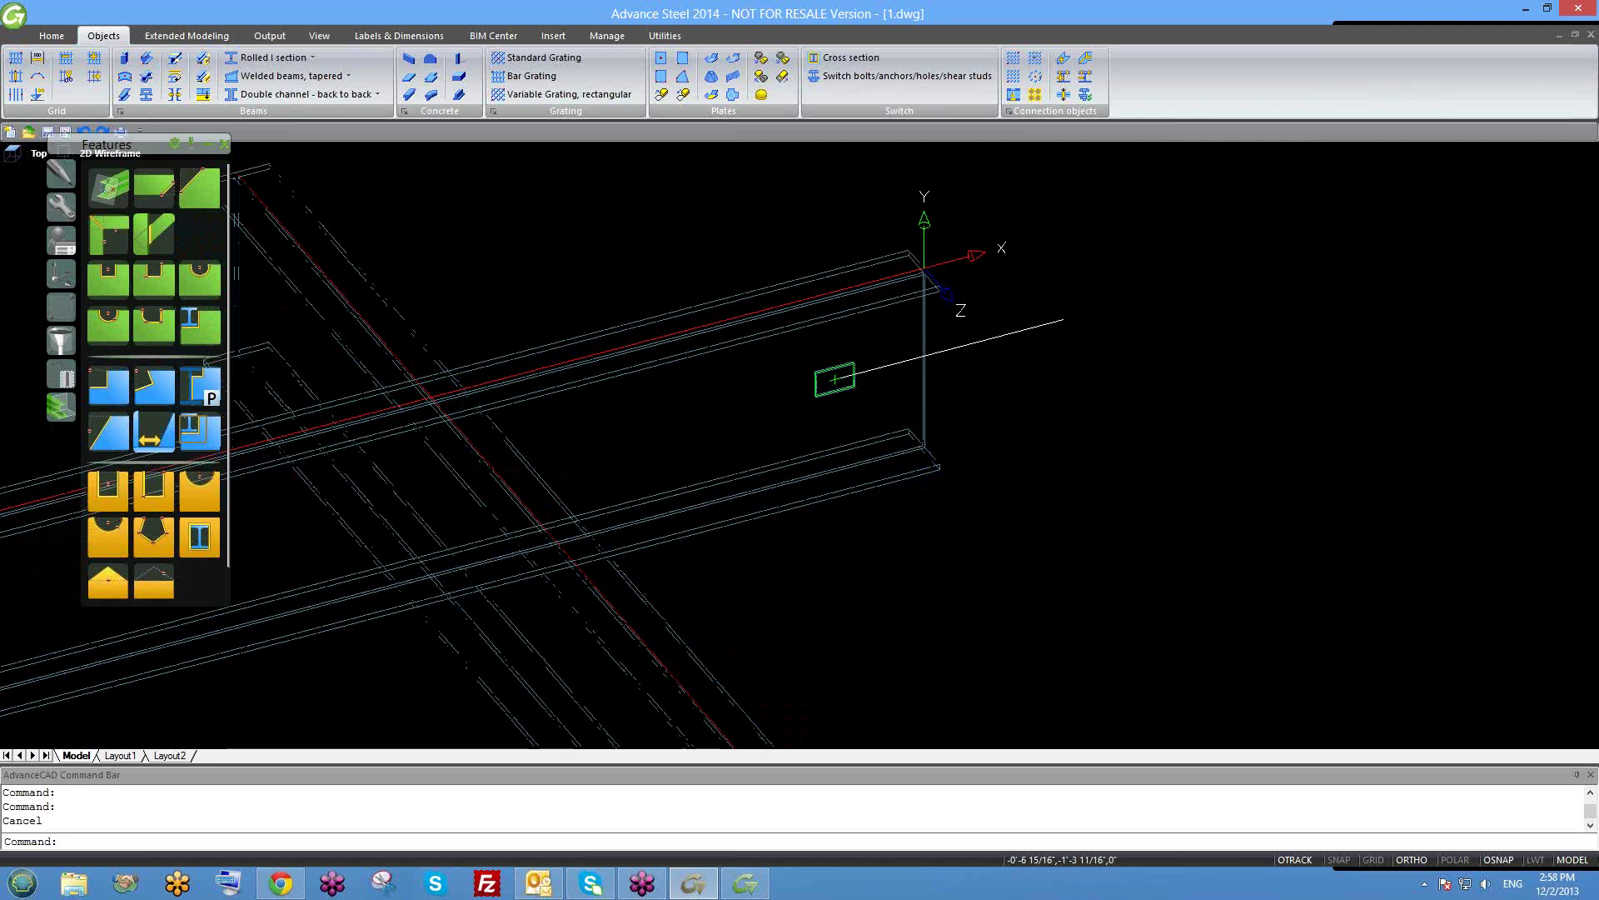
Cut a second rectangular contour, about 9 1/8" by 4 5/8", in the web beside the first cut using two diagonal points.
click(168, 278)
click(851, 316)
key(F8)
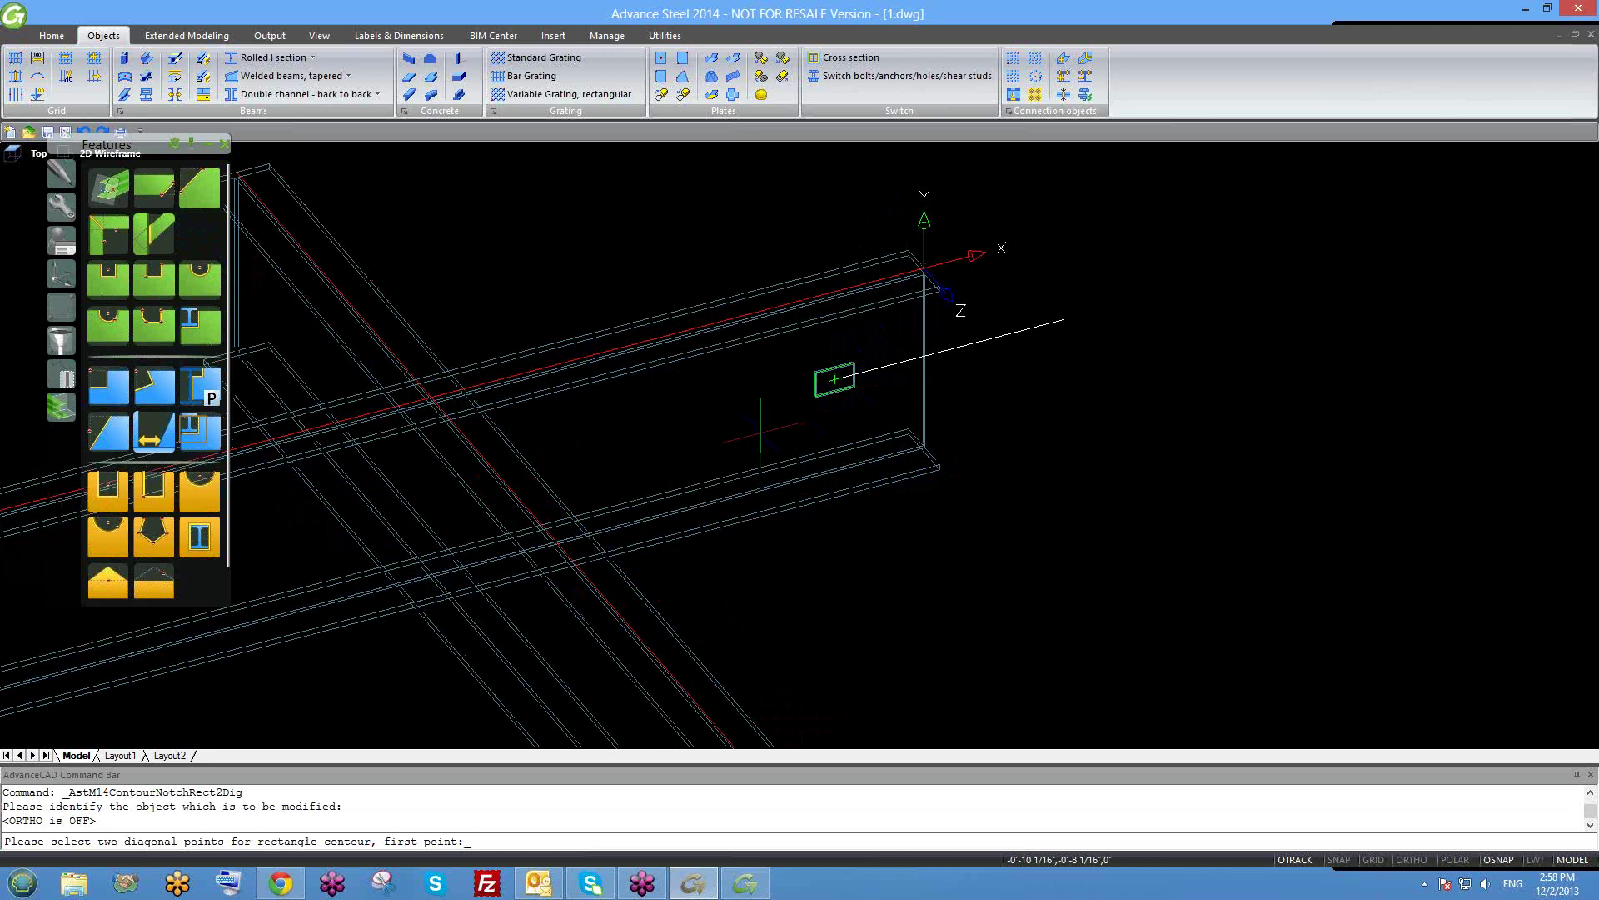
click(761, 431)
key(F8)
click(613, 403)
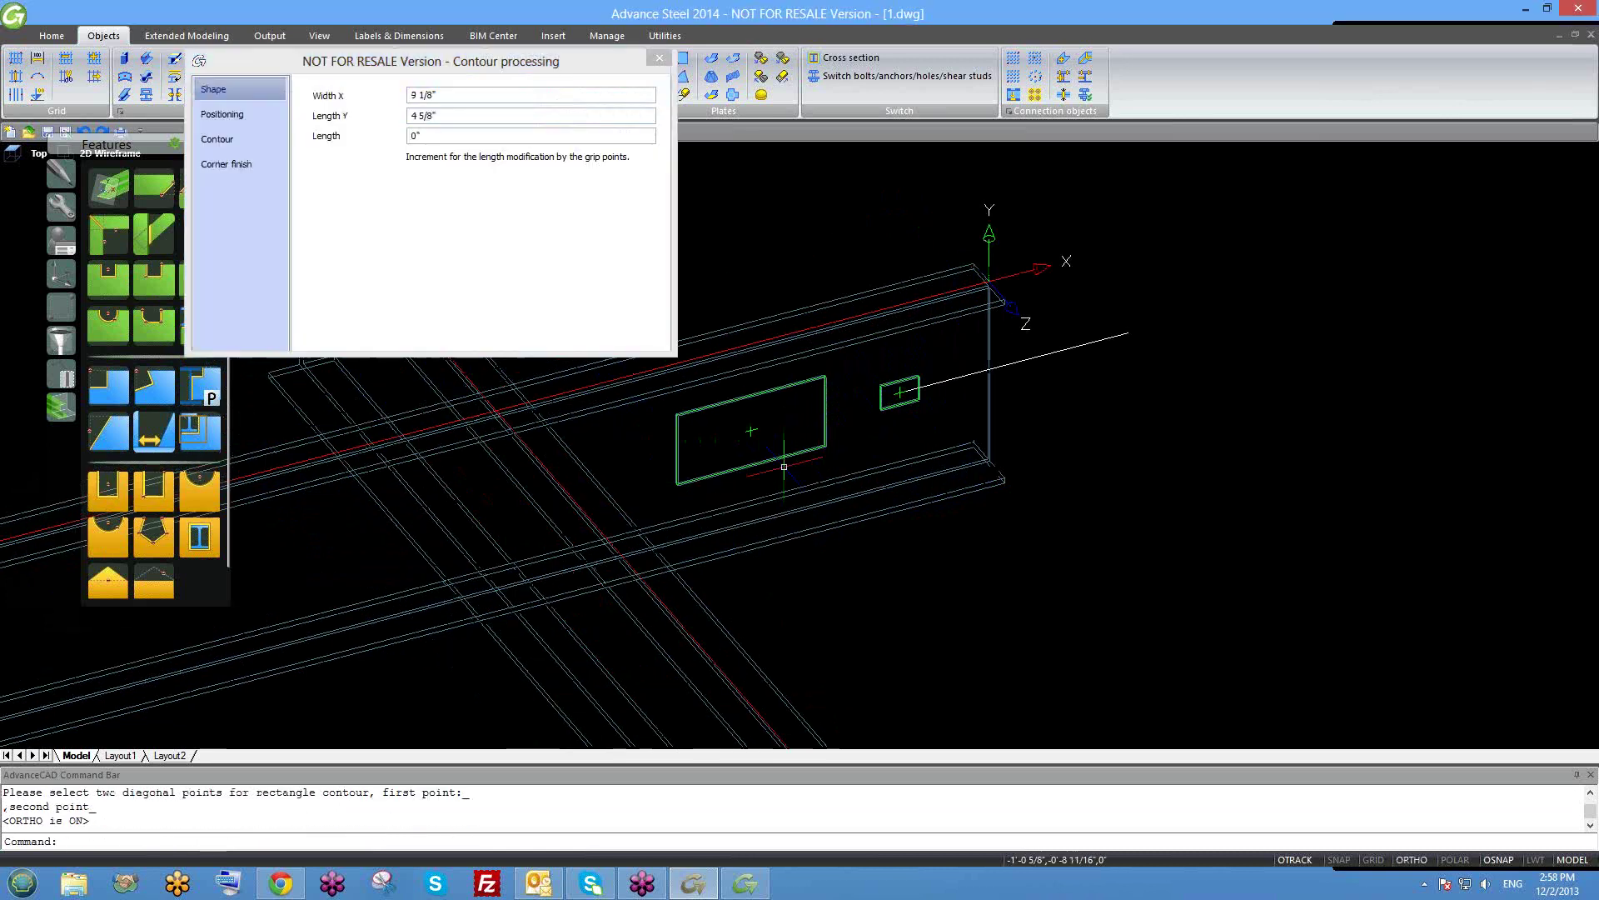
Set the second cut's Length Y to 5" and Width X to 8".
click(436, 92)
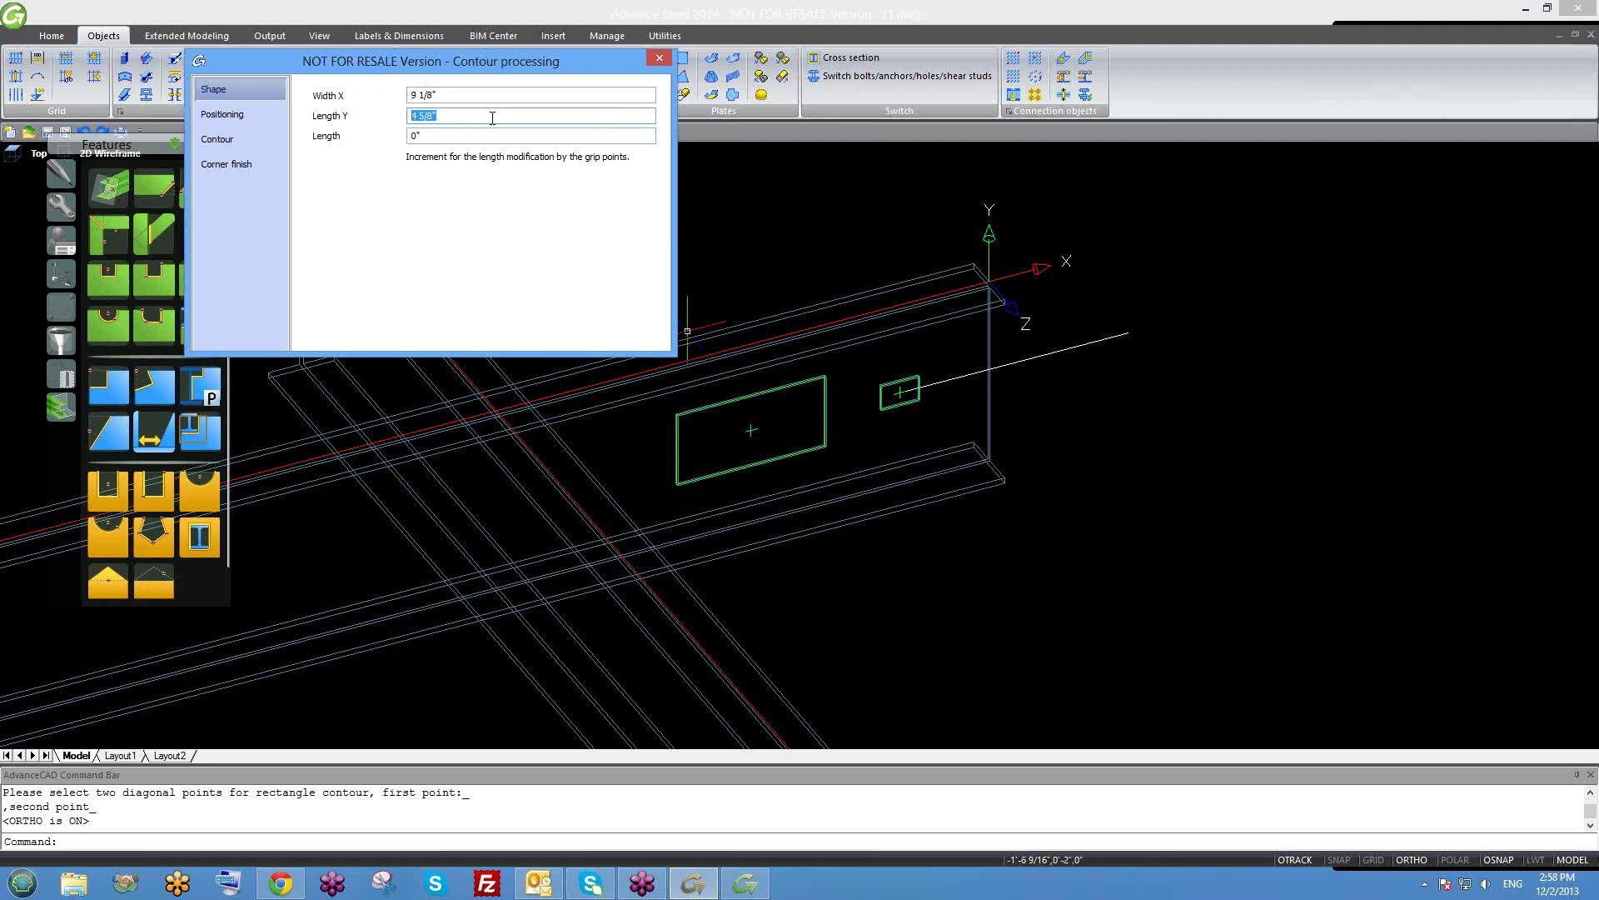
key(Return)
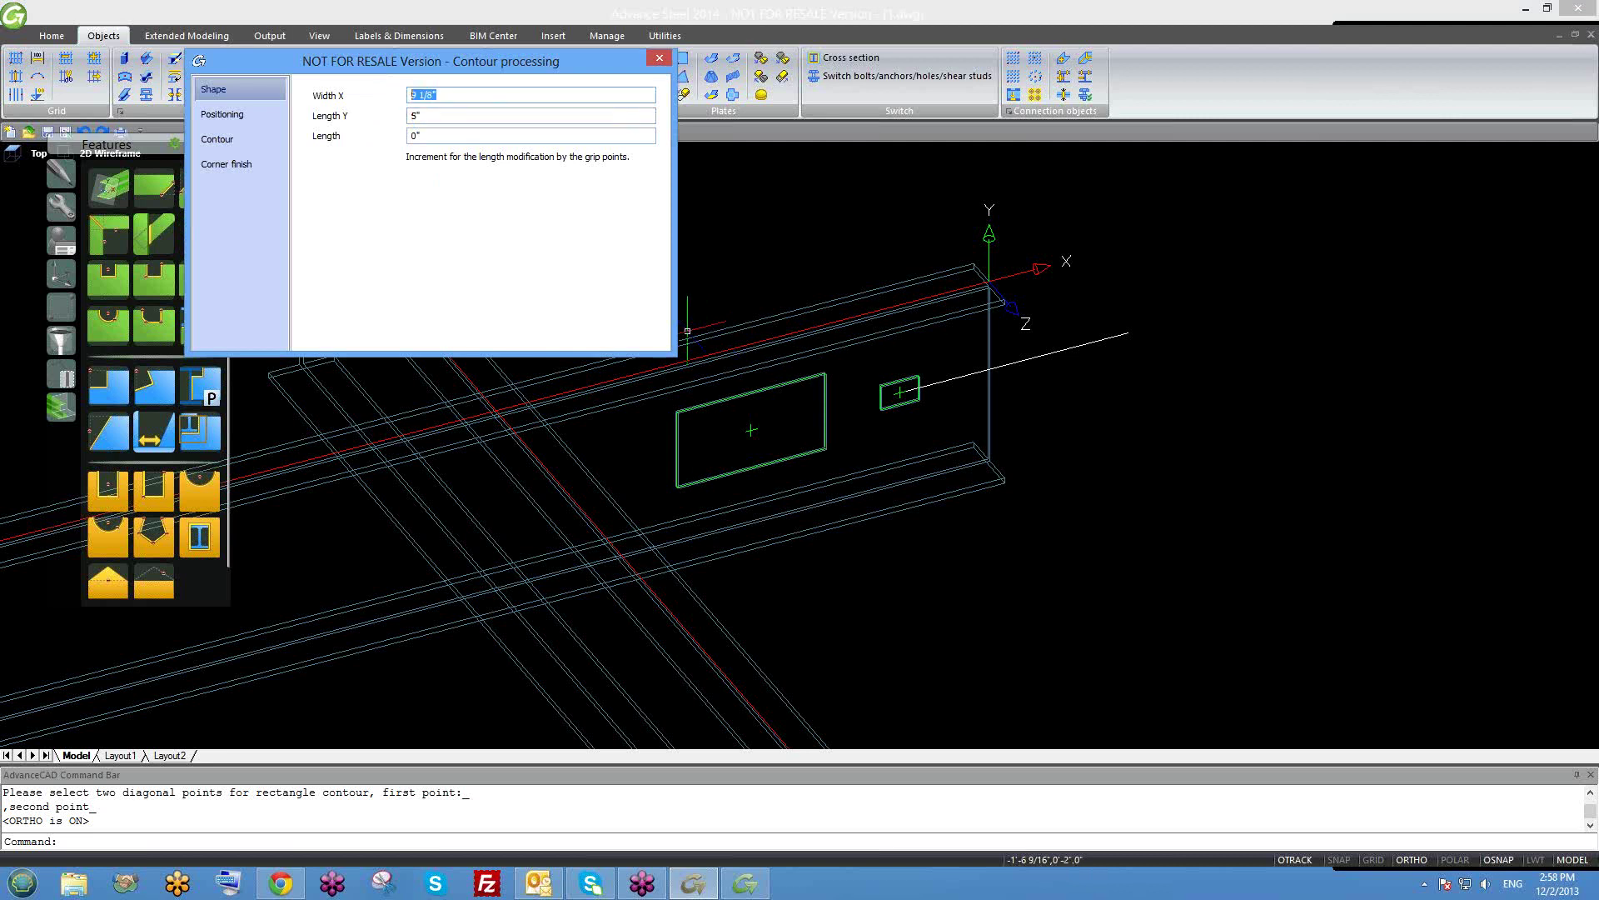
text(8)
key(Return)
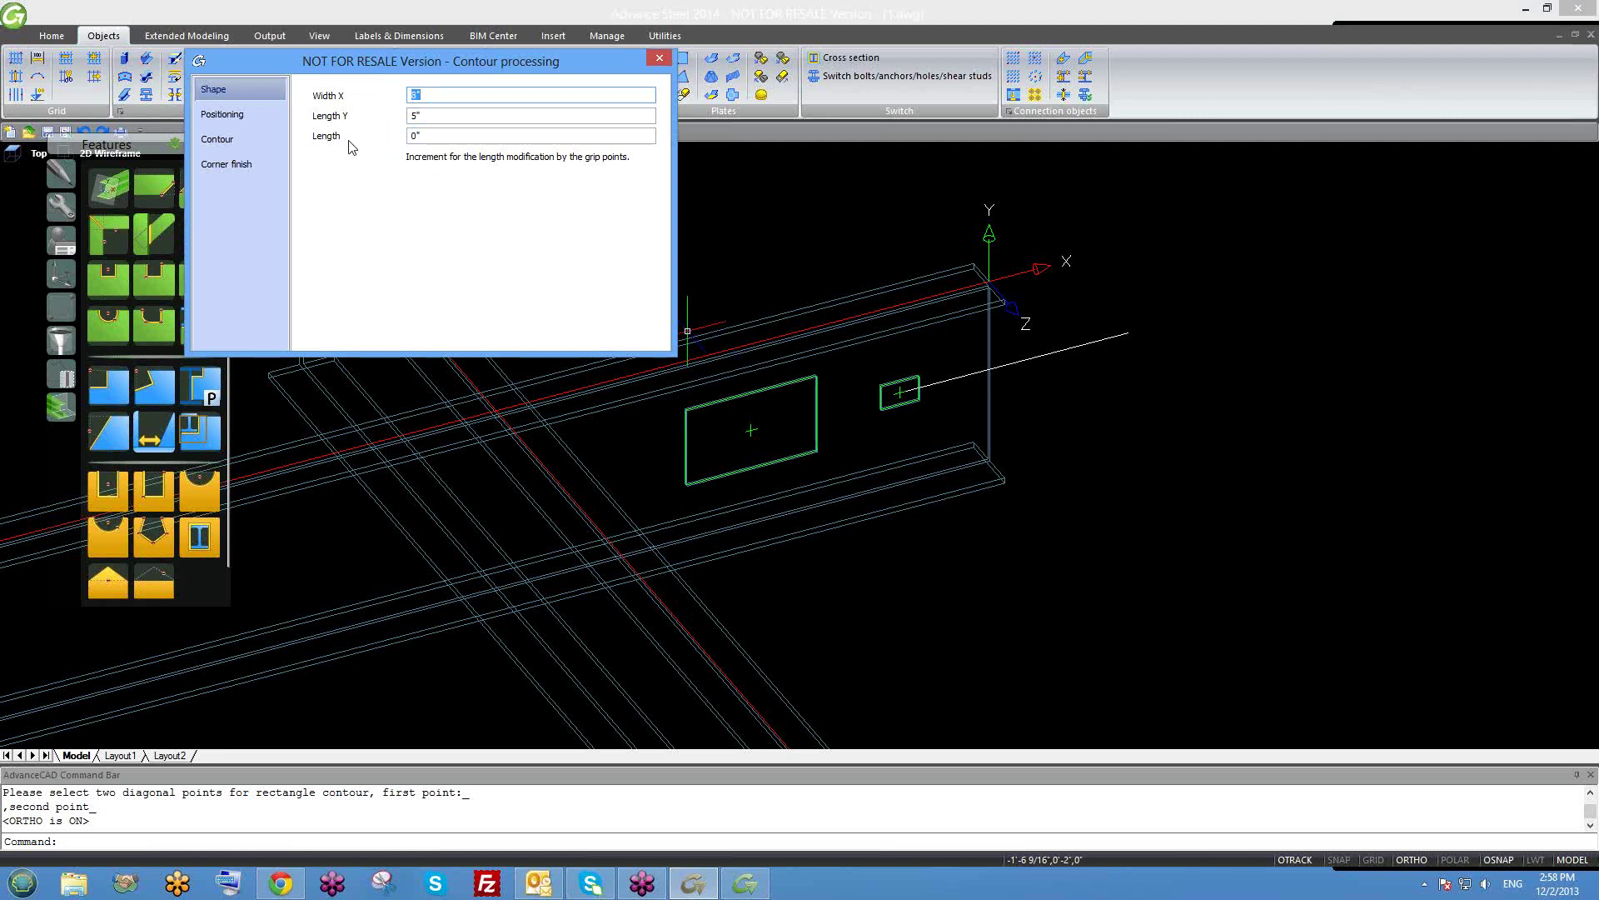
Review the second cut's length increment, positioning offset and contour gap width settings against its outline in the model.
click(425, 134)
middle_drag(793, 418, 832, 434)
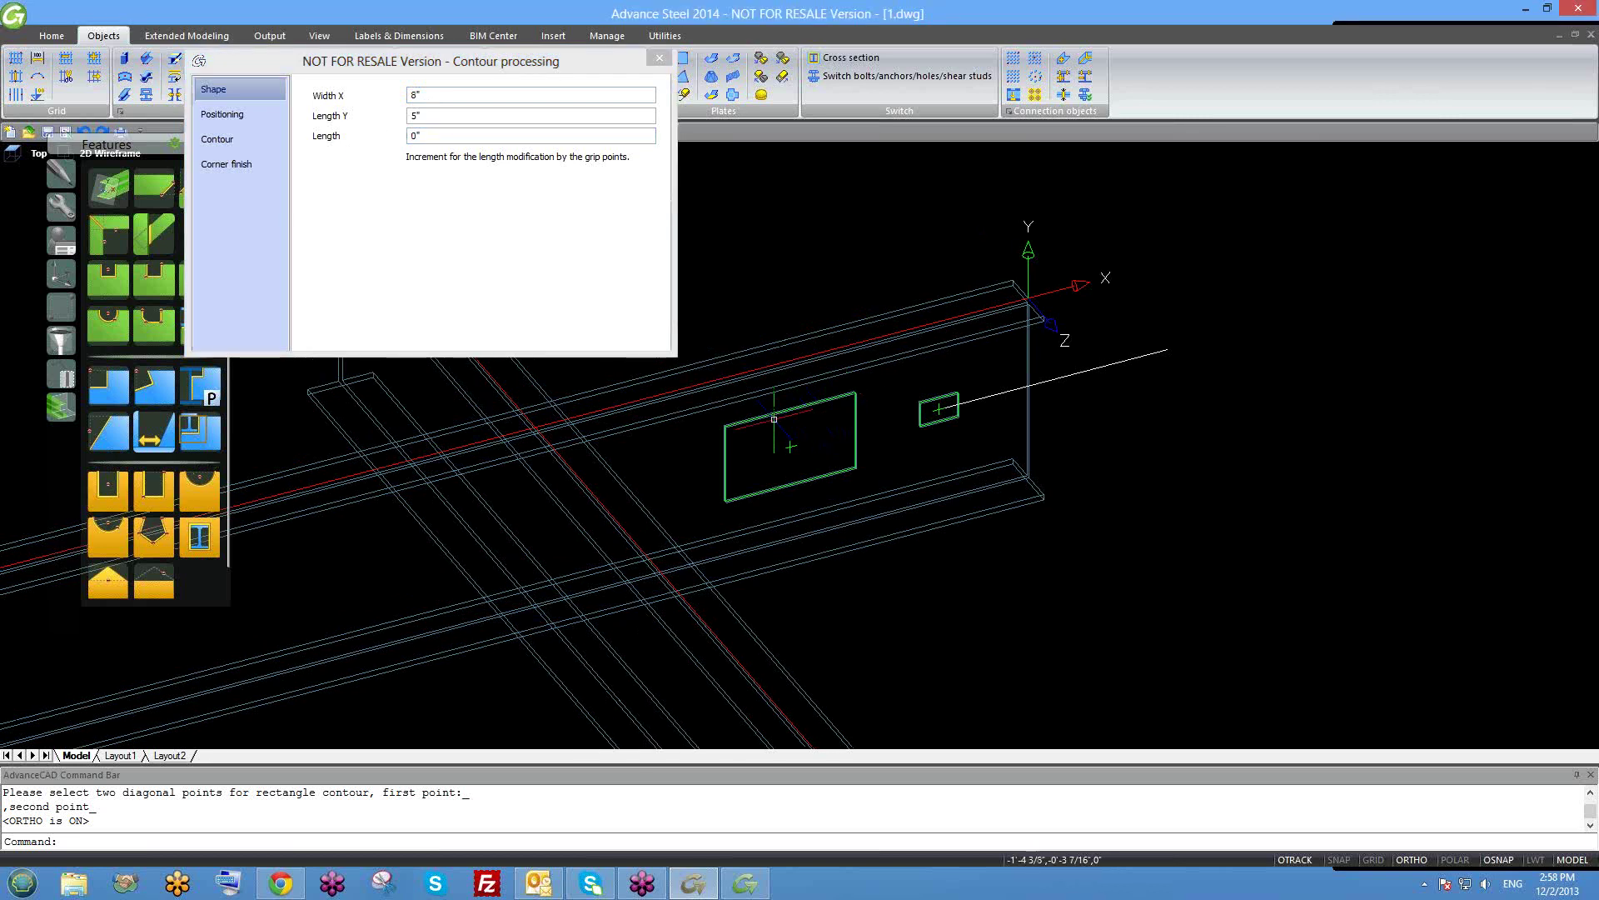
scroll(733, 428, up, 2)
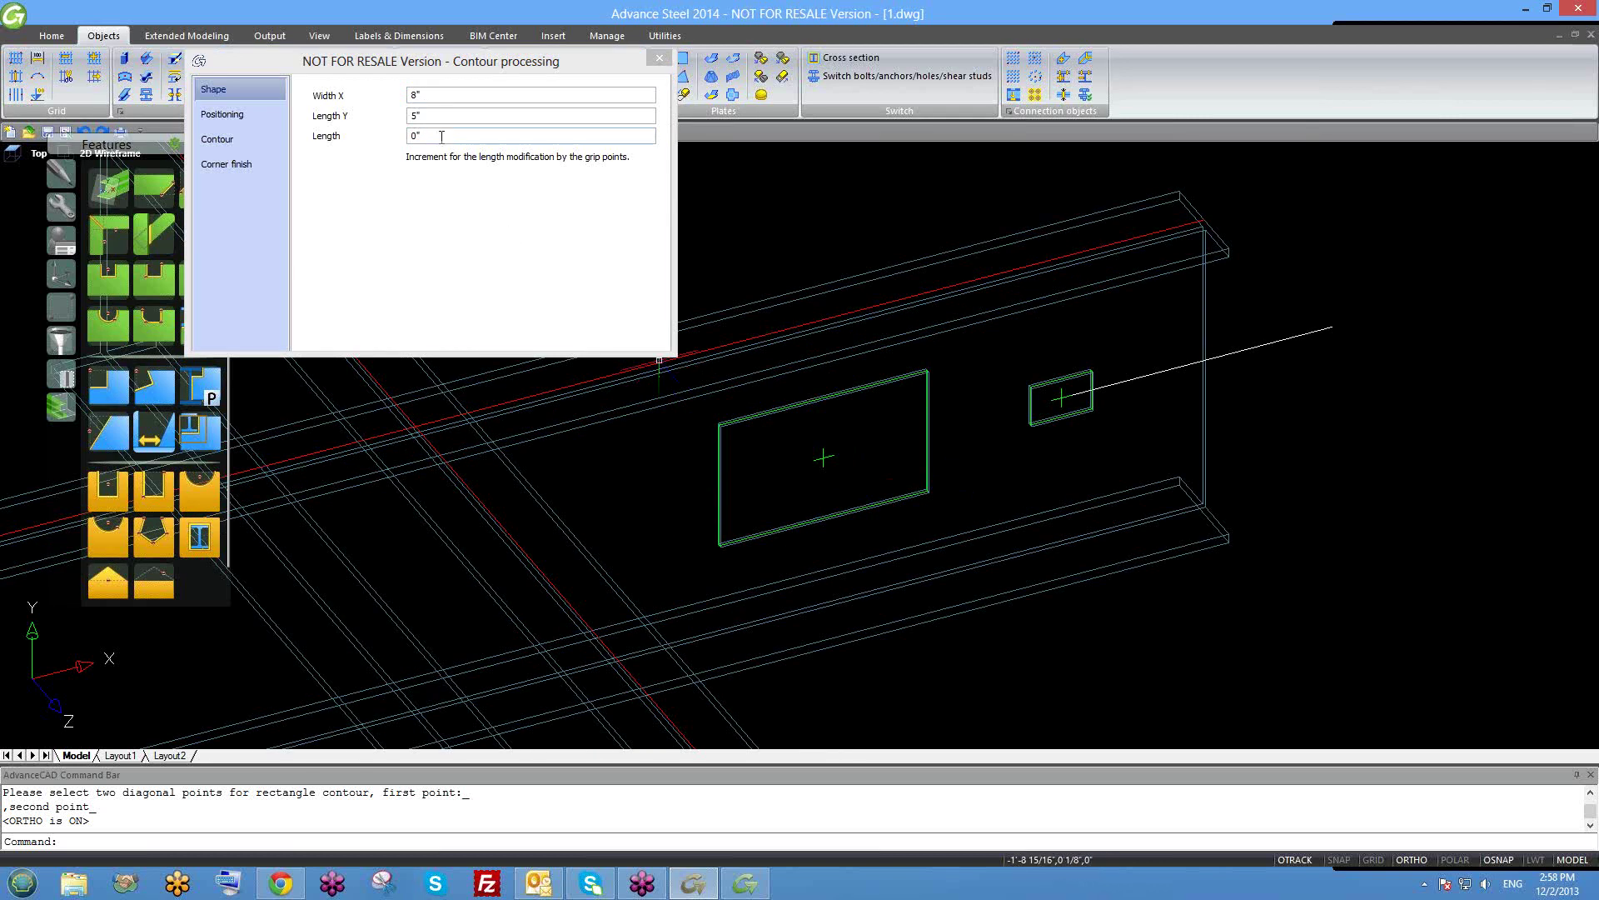
click(395, 141)
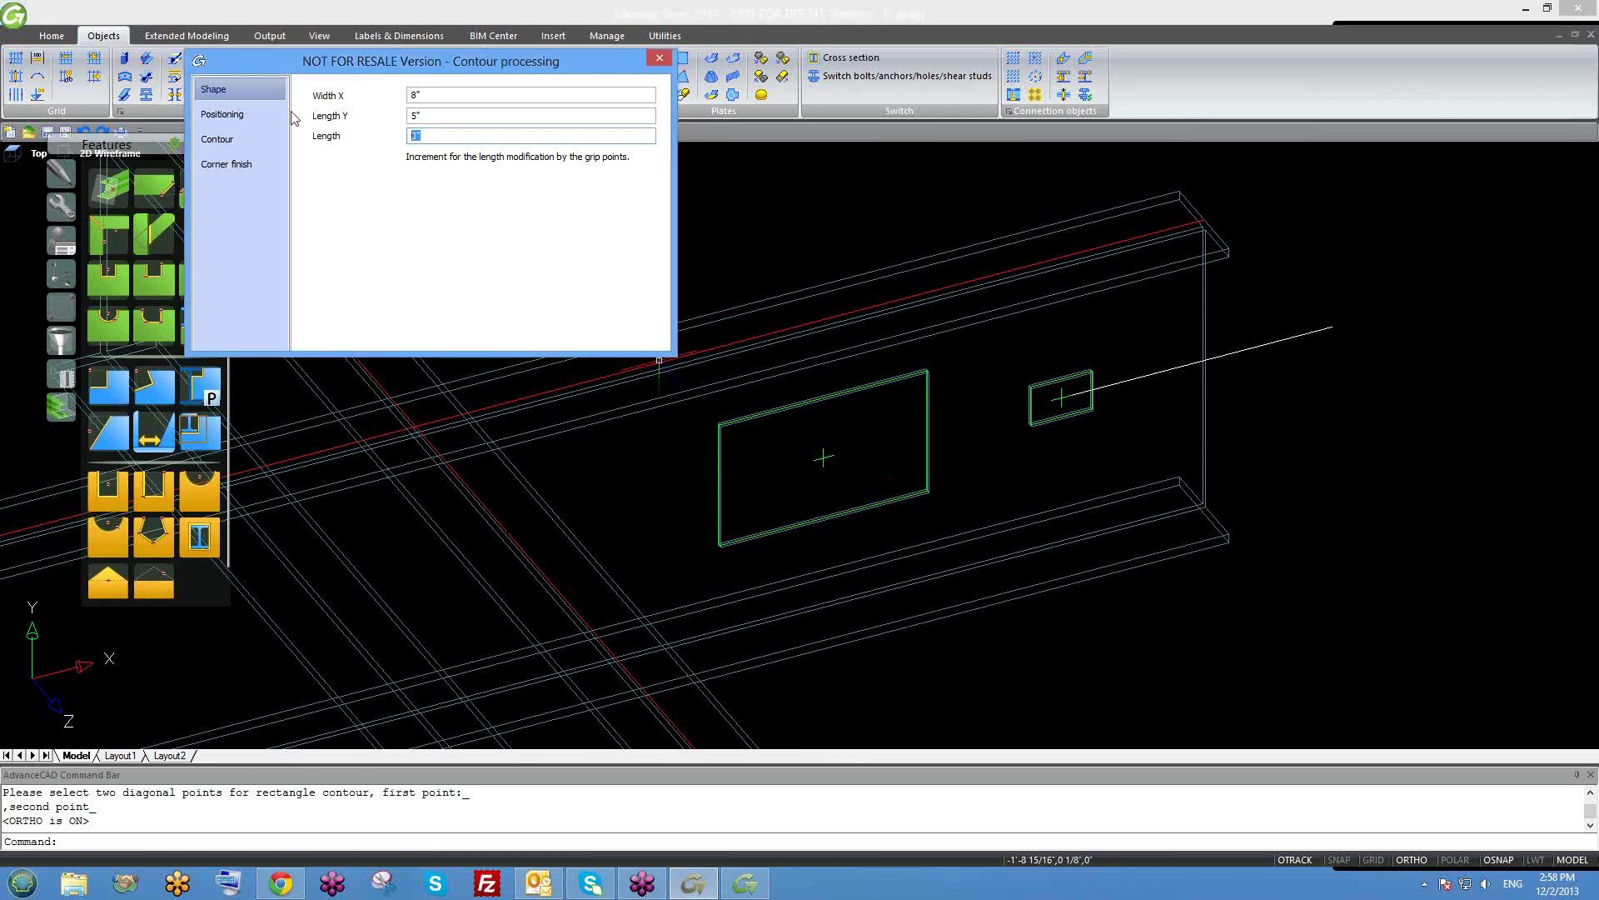
click(250, 114)
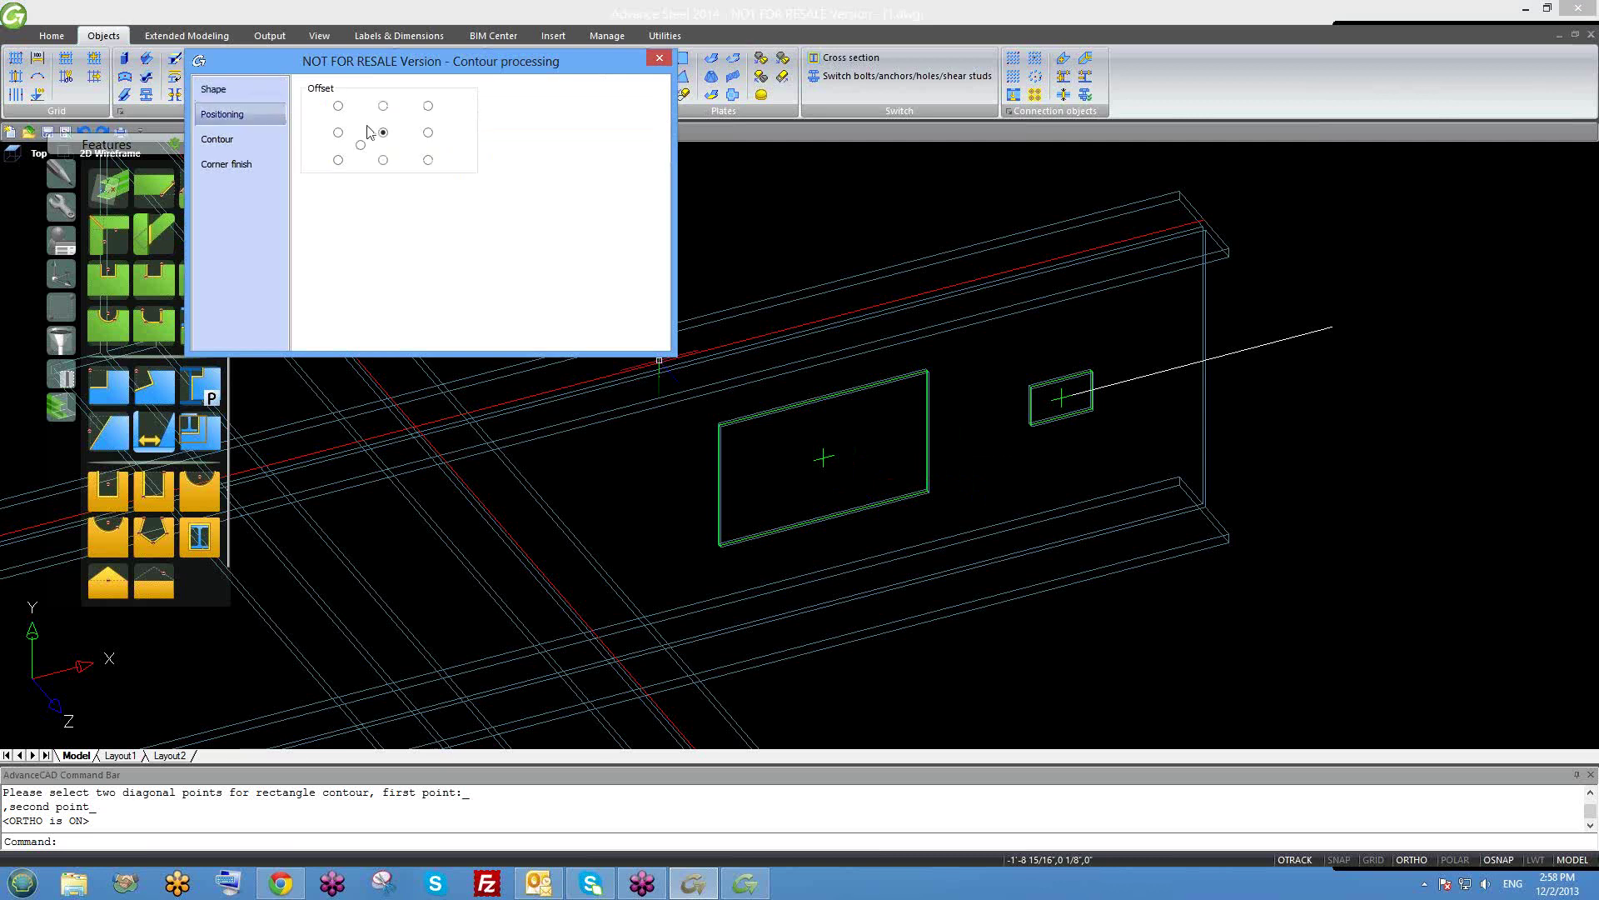
click(236, 147)
shift+middle_drag(766, 430, 958, 454)
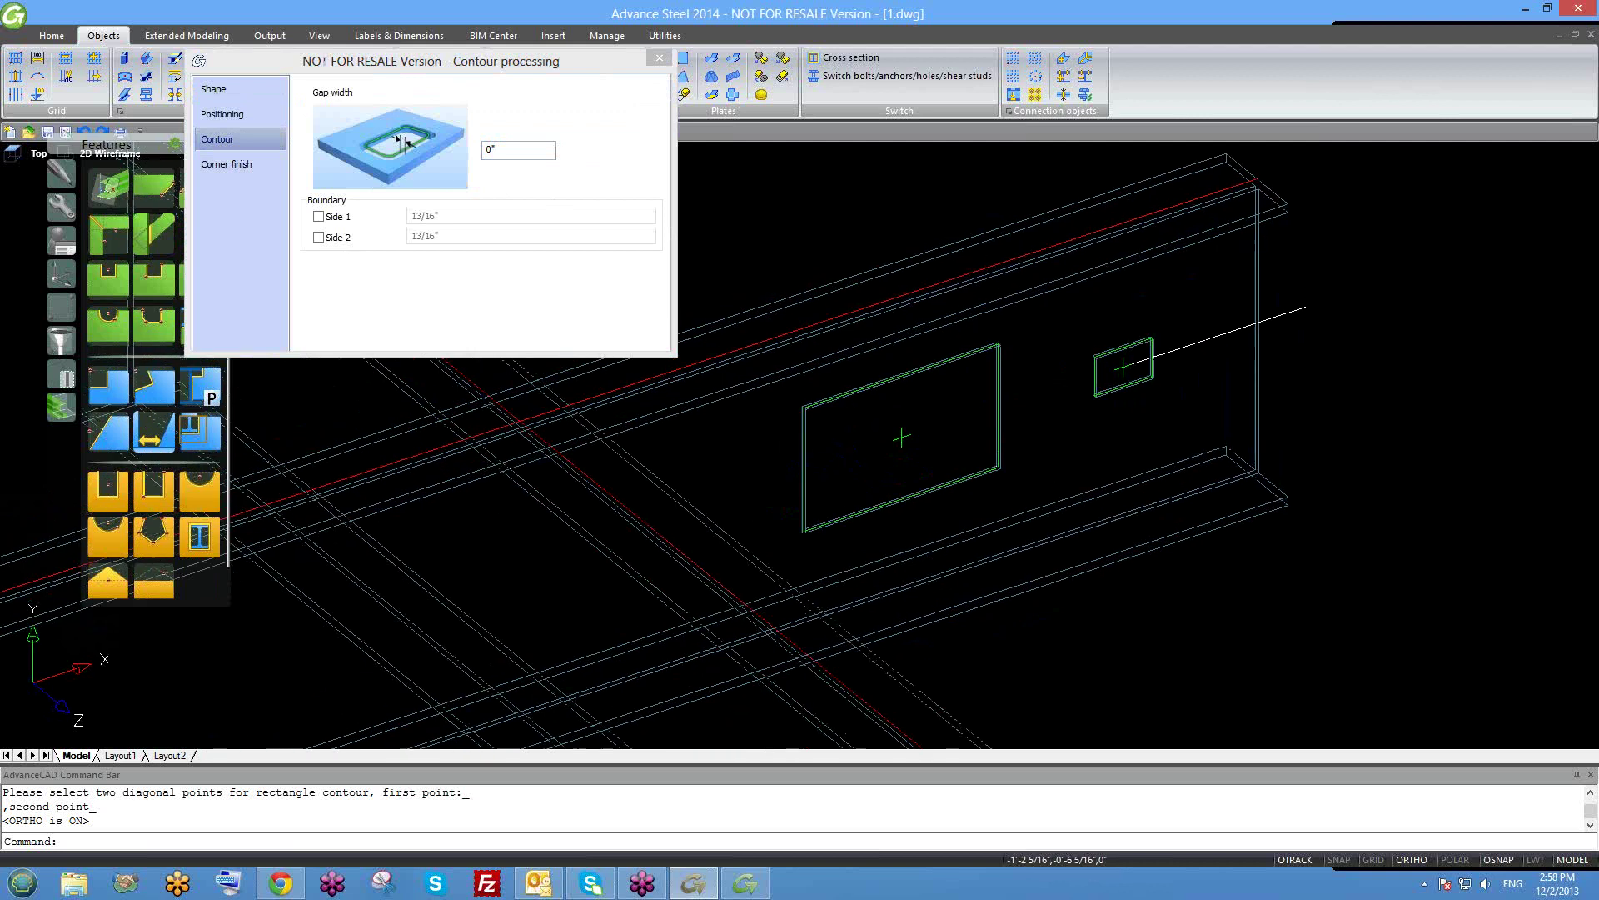
scroll(971, 441, up, 4)
scroll(1031, 263, up, 2)
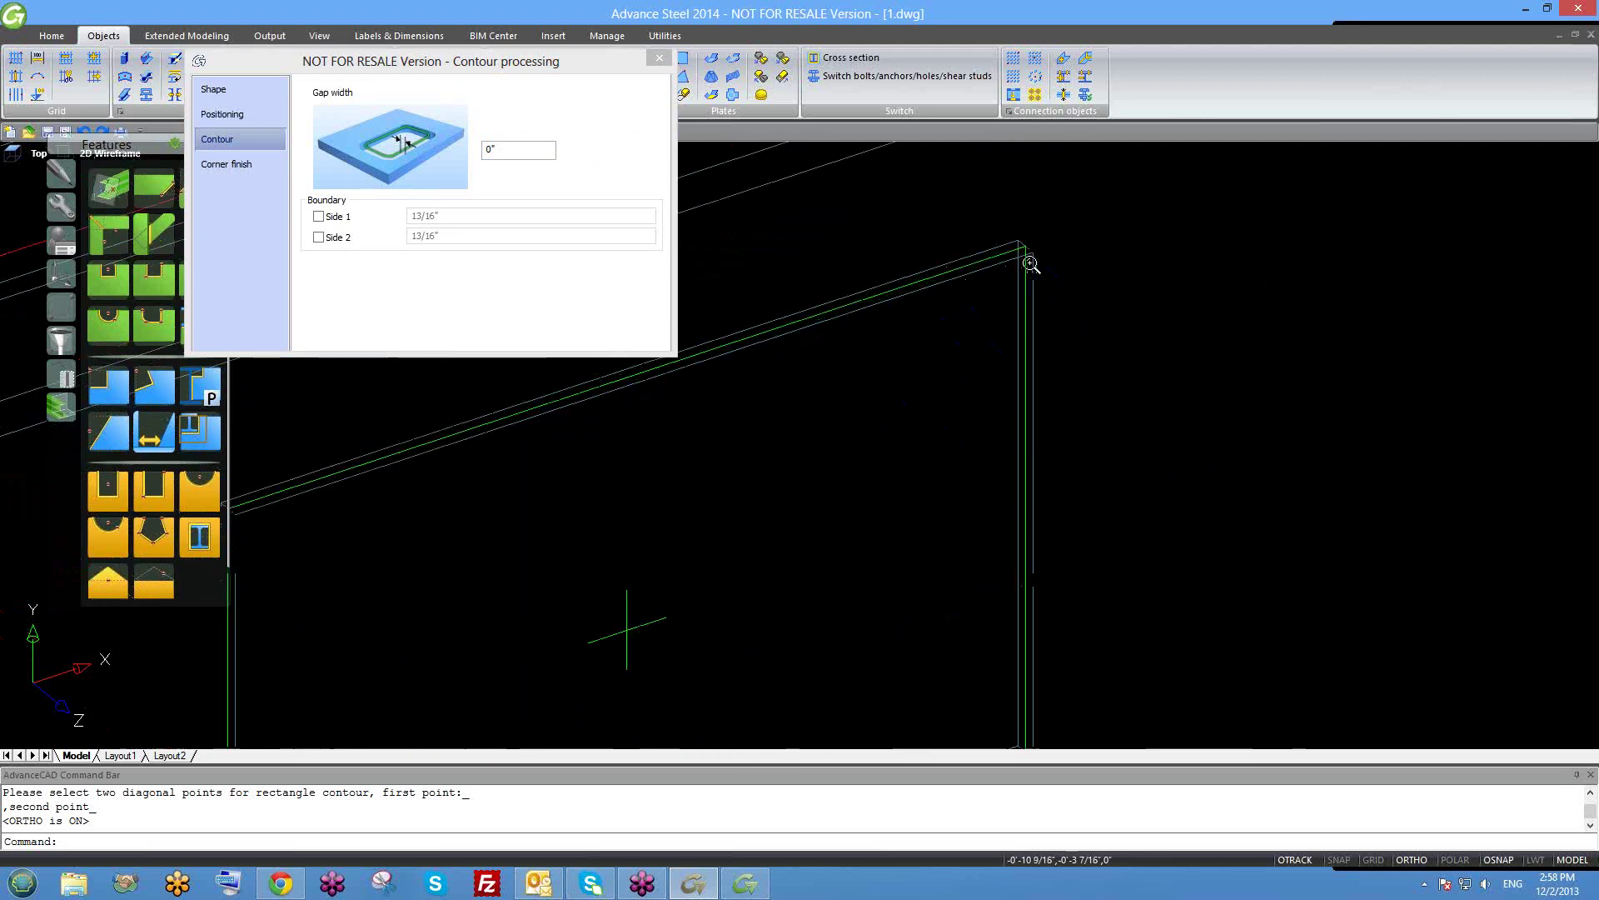
click(400, 159)
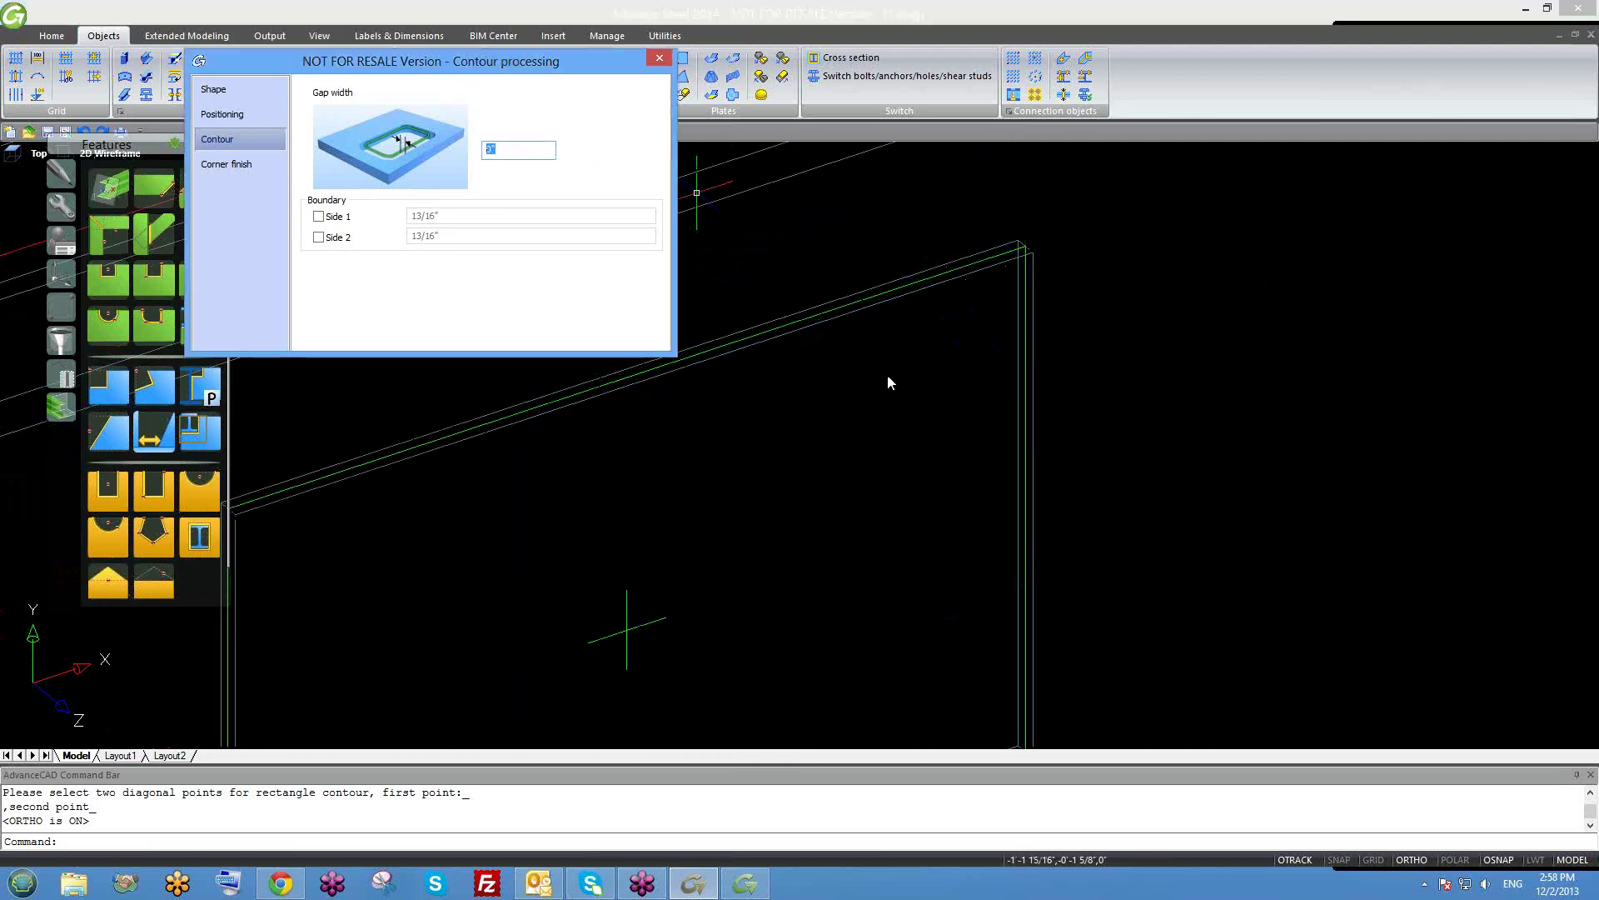
scroll(887, 373, down, 5)
Round the corners of the larger web cut with a corner finish radius and close the contour settings.
click(262, 171)
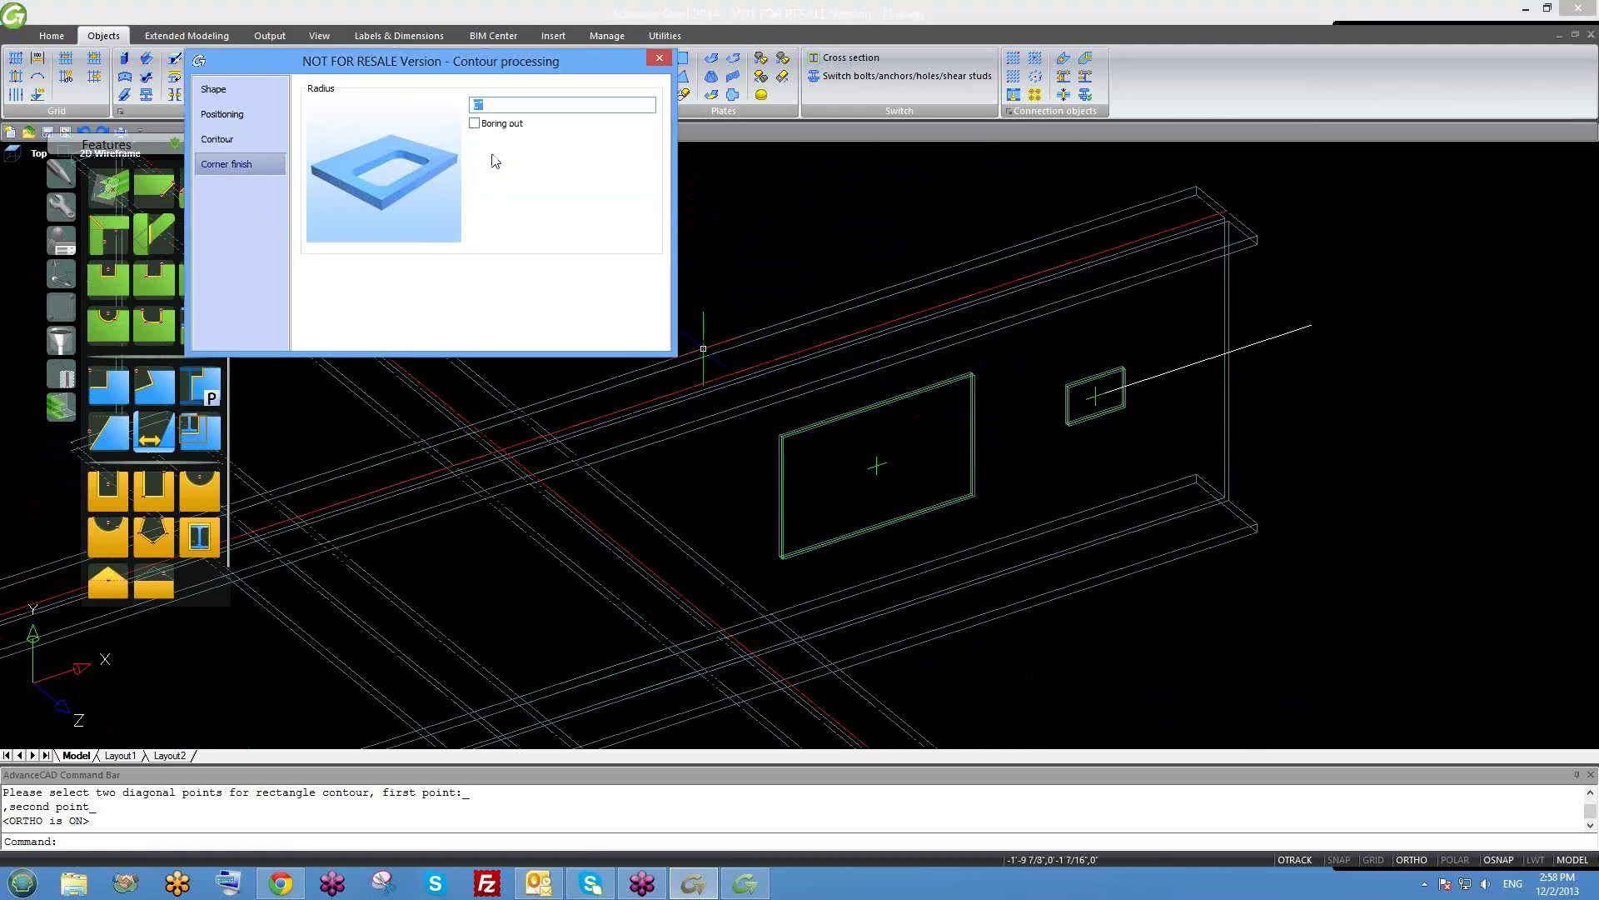
key(Return)
shift+middle_drag(893, 469, 867, 432)
scroll(867, 433, up, 5)
scroll(805, 356, up, 5)
scroll(807, 352, down, 10)
shift+middle_drag(843, 327, 887, 309)
key(Escape)
click(659, 58)
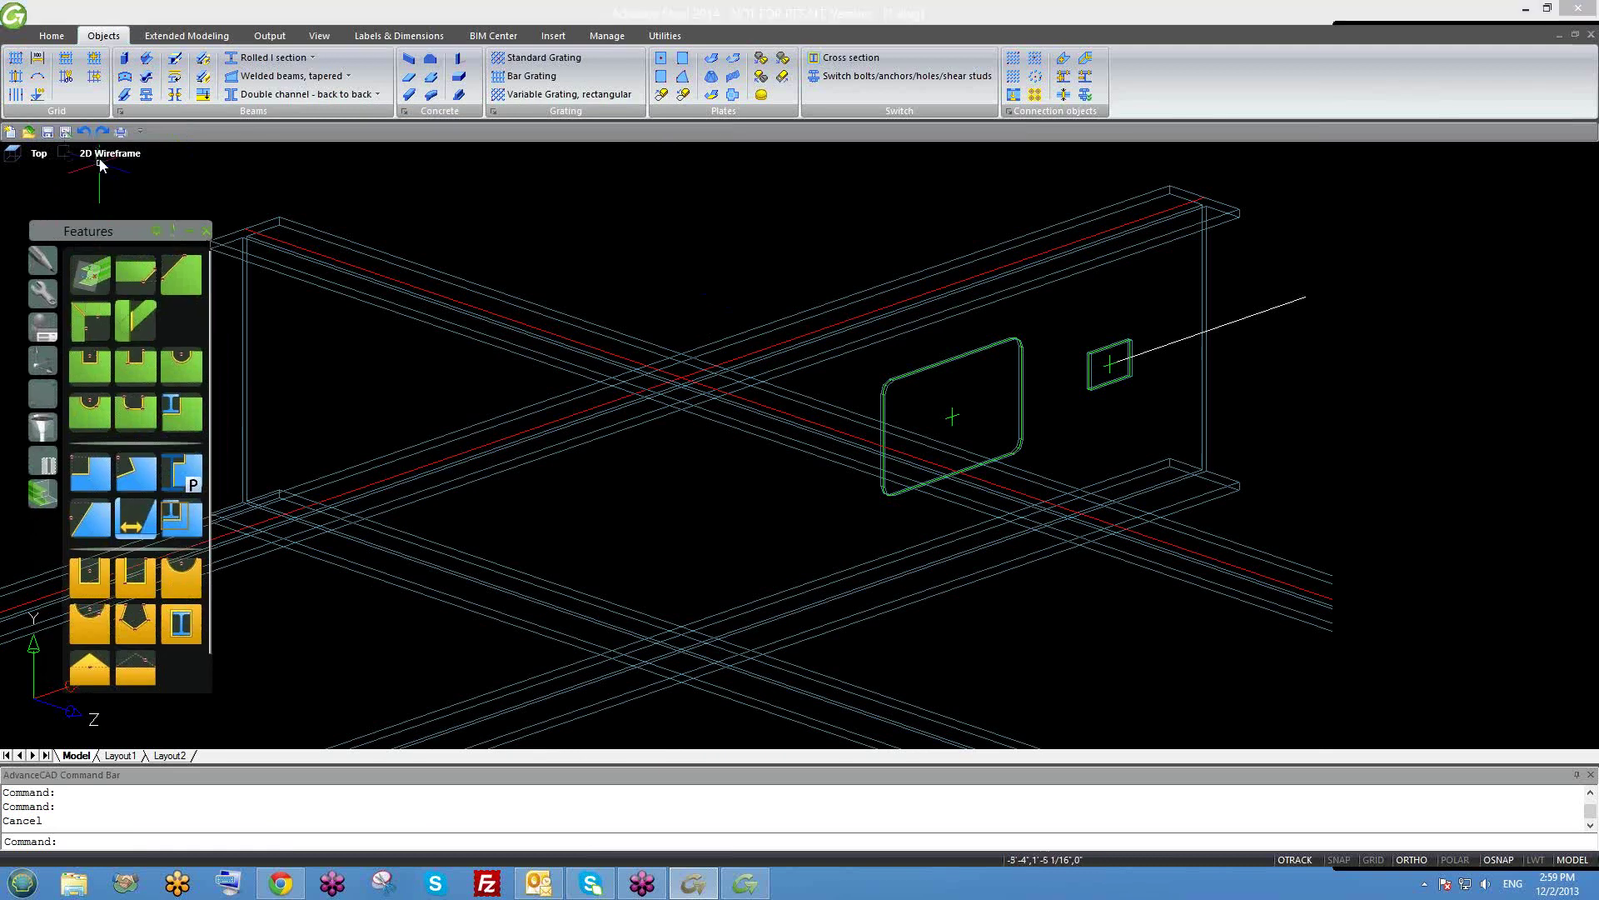
Display the crossing beams in the Realistic visual style to view the two web cuts shaded.
click(101, 157)
click(147, 263)
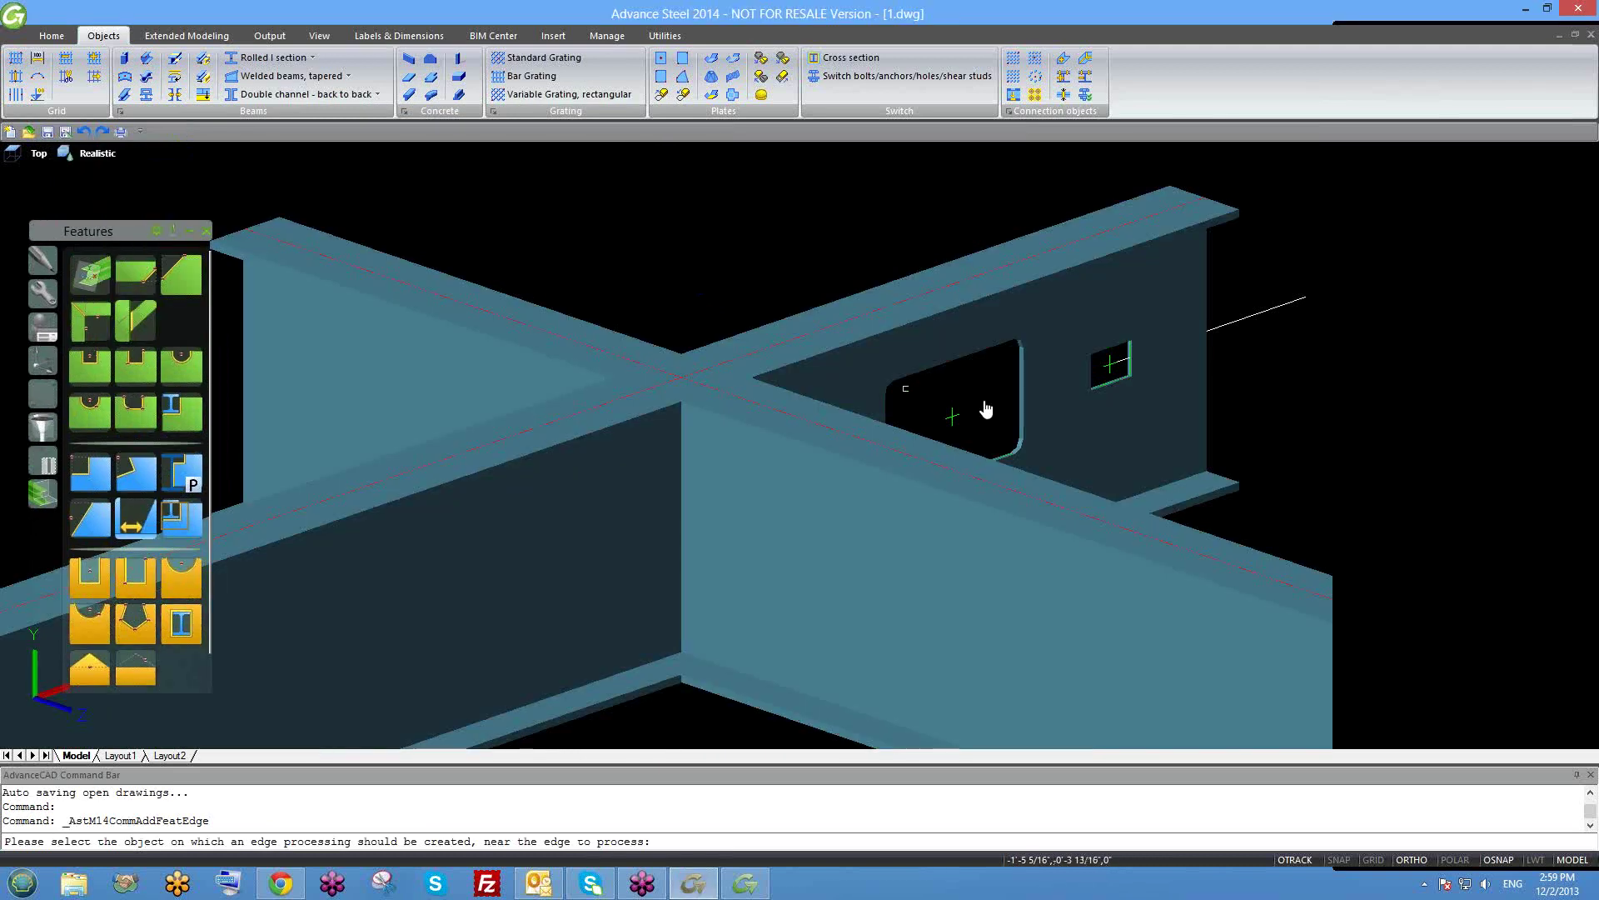
scroll(940, 438, down, 4)
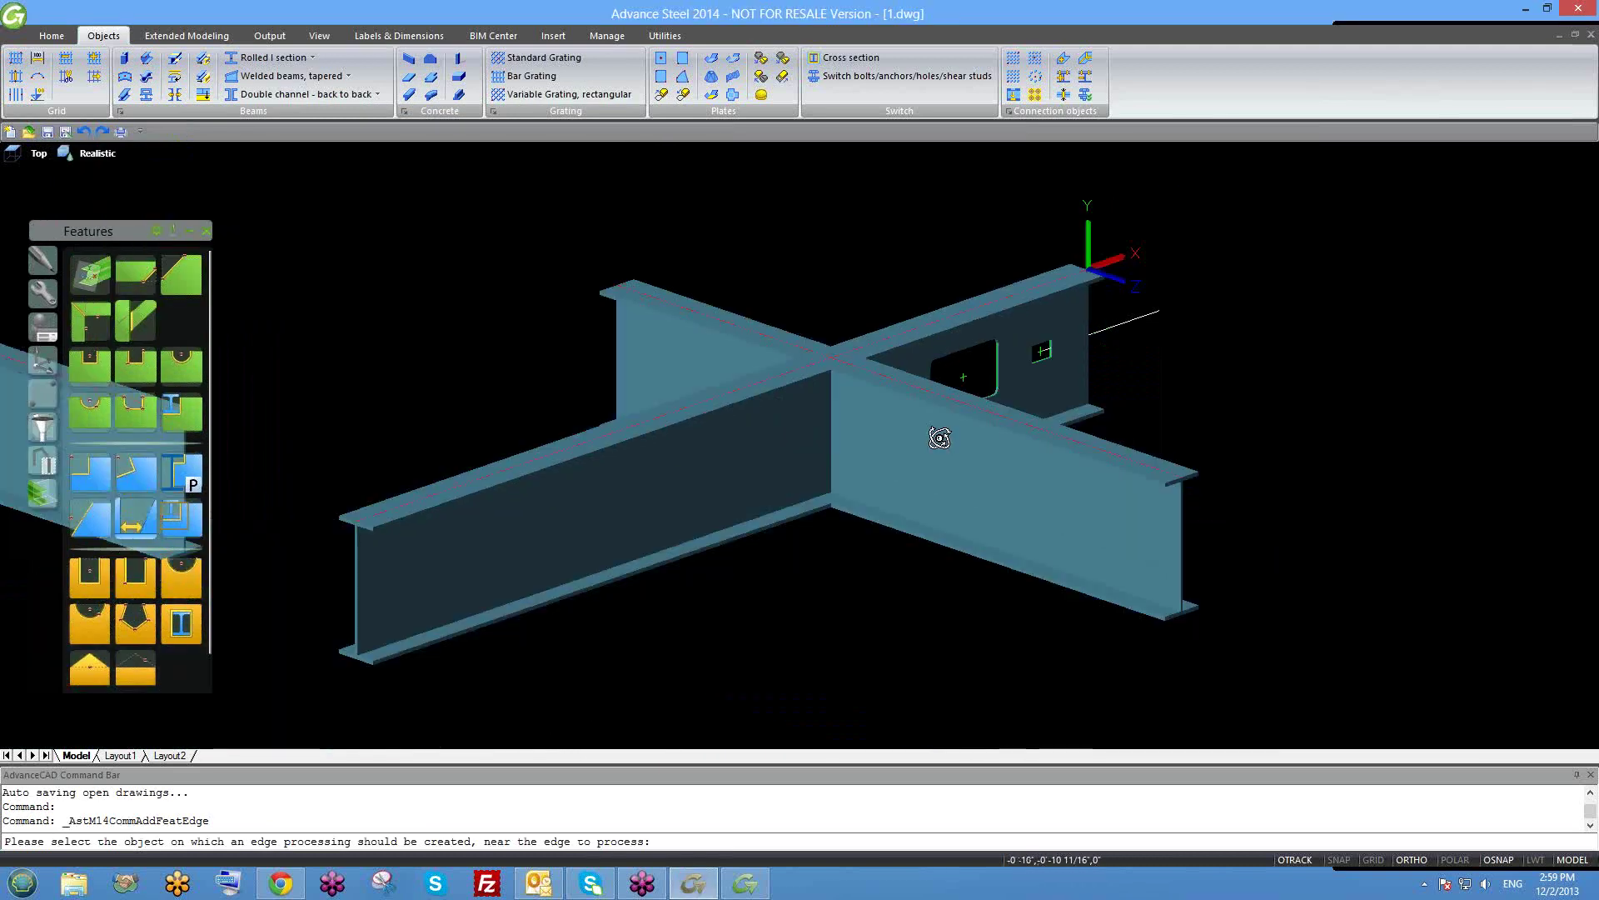
scroll(940, 439, up, 6)
key(Escape)
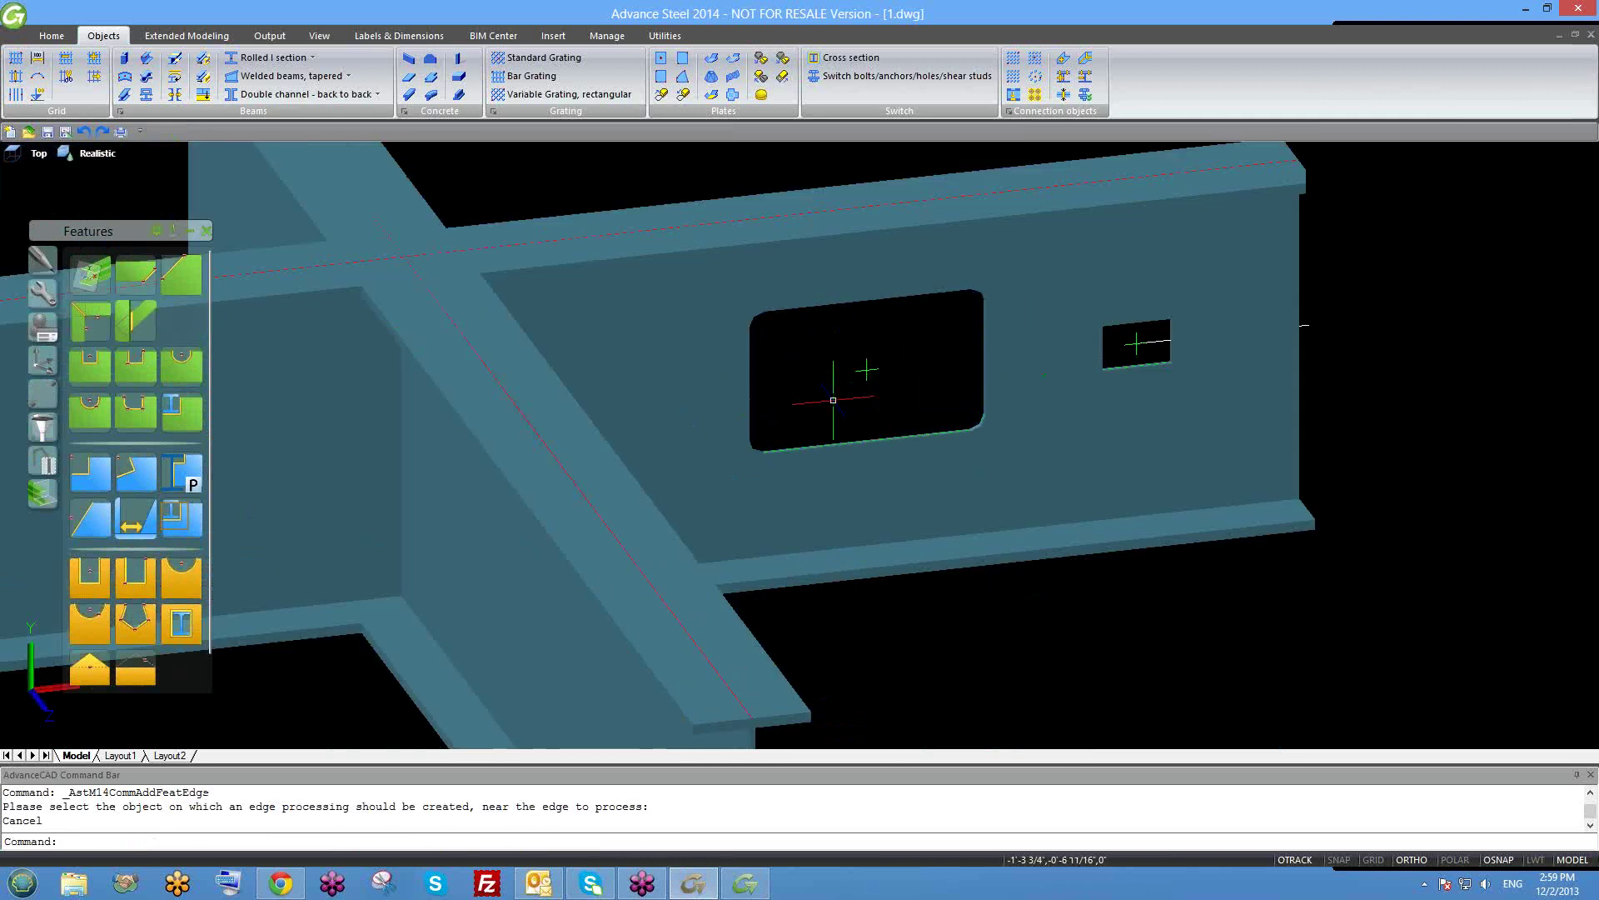
Examine the rounded rectangular cut and the smaller cut in the beam's web up close and from different angles.
scroll(833, 400, down, 3)
shift+middle_drag(802, 434, 869, 474)
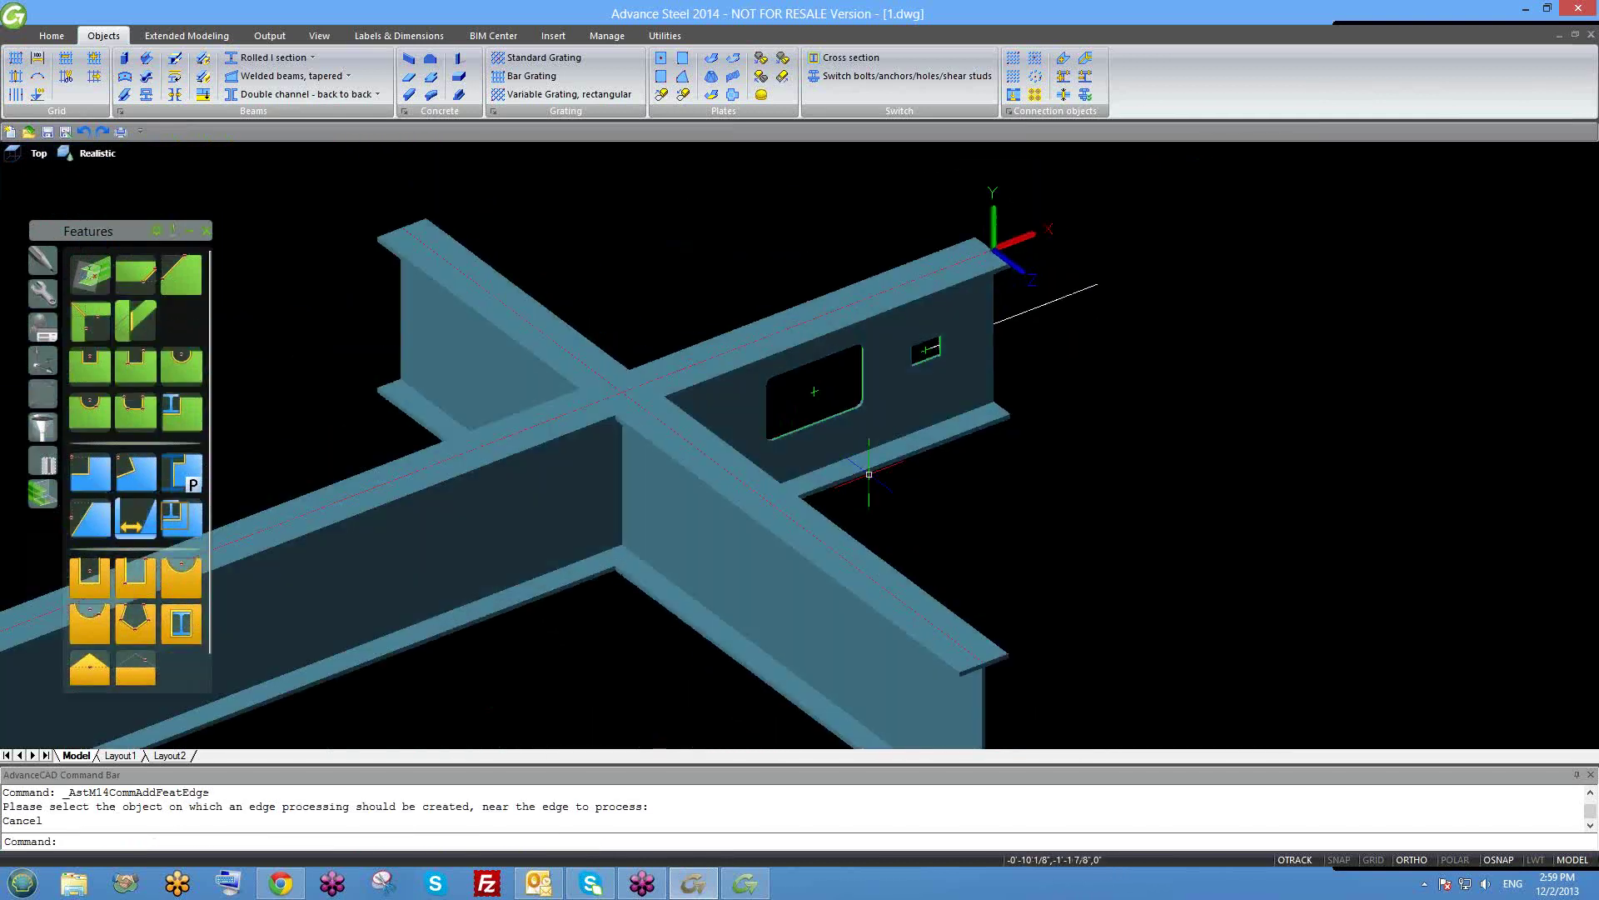
scroll(872, 431, down, 3)
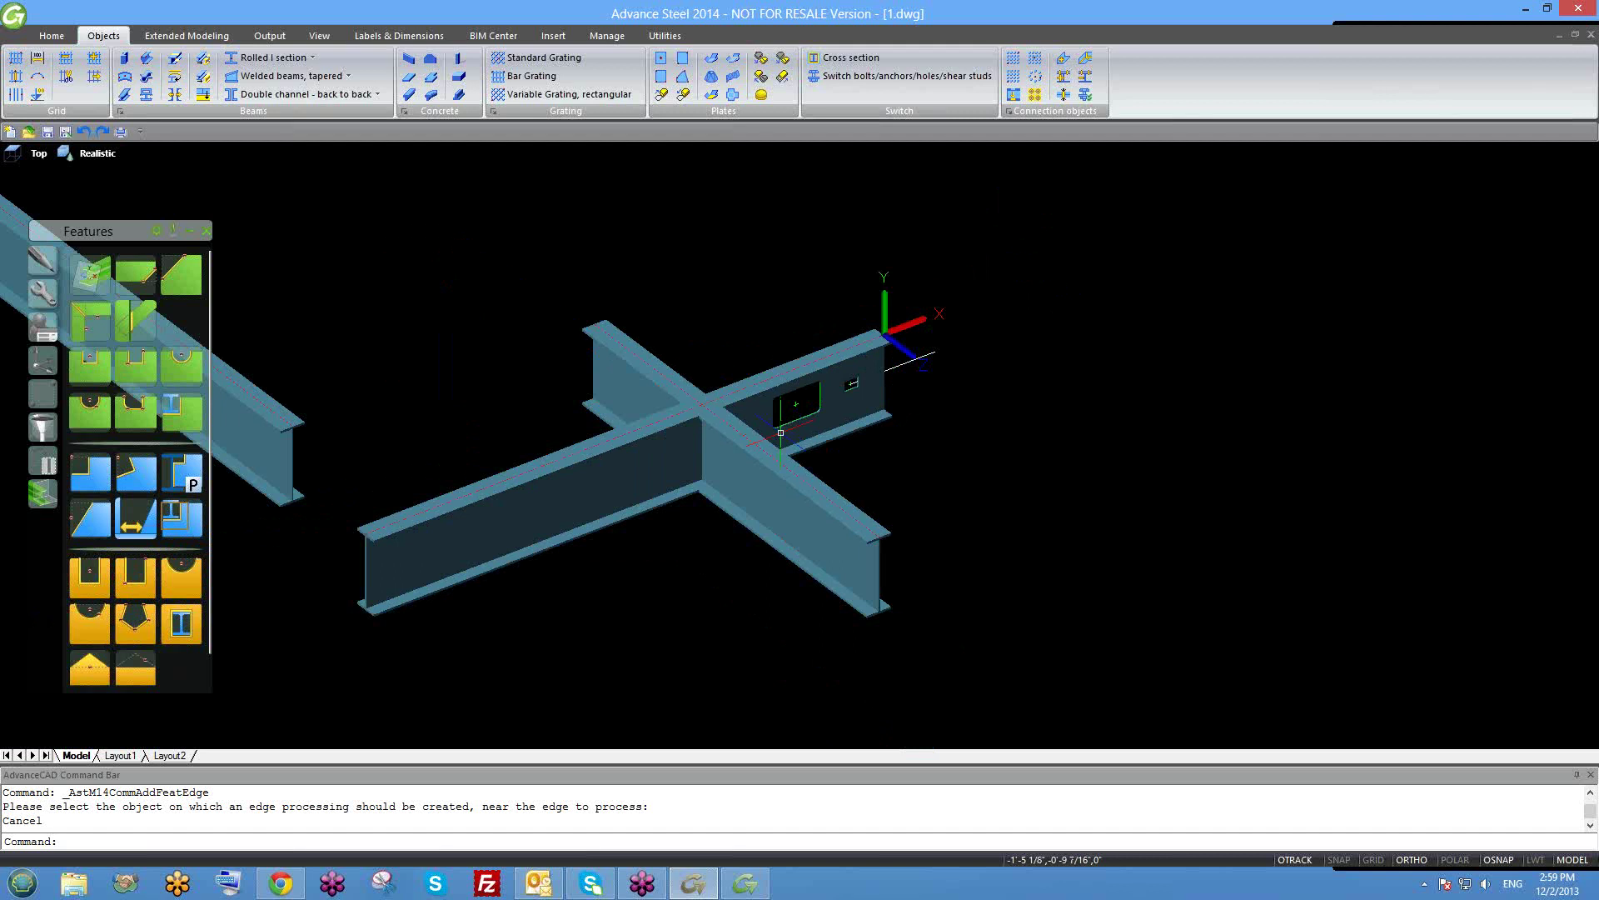
scroll(783, 416, up, 4)
scroll(826, 481, up, 1)
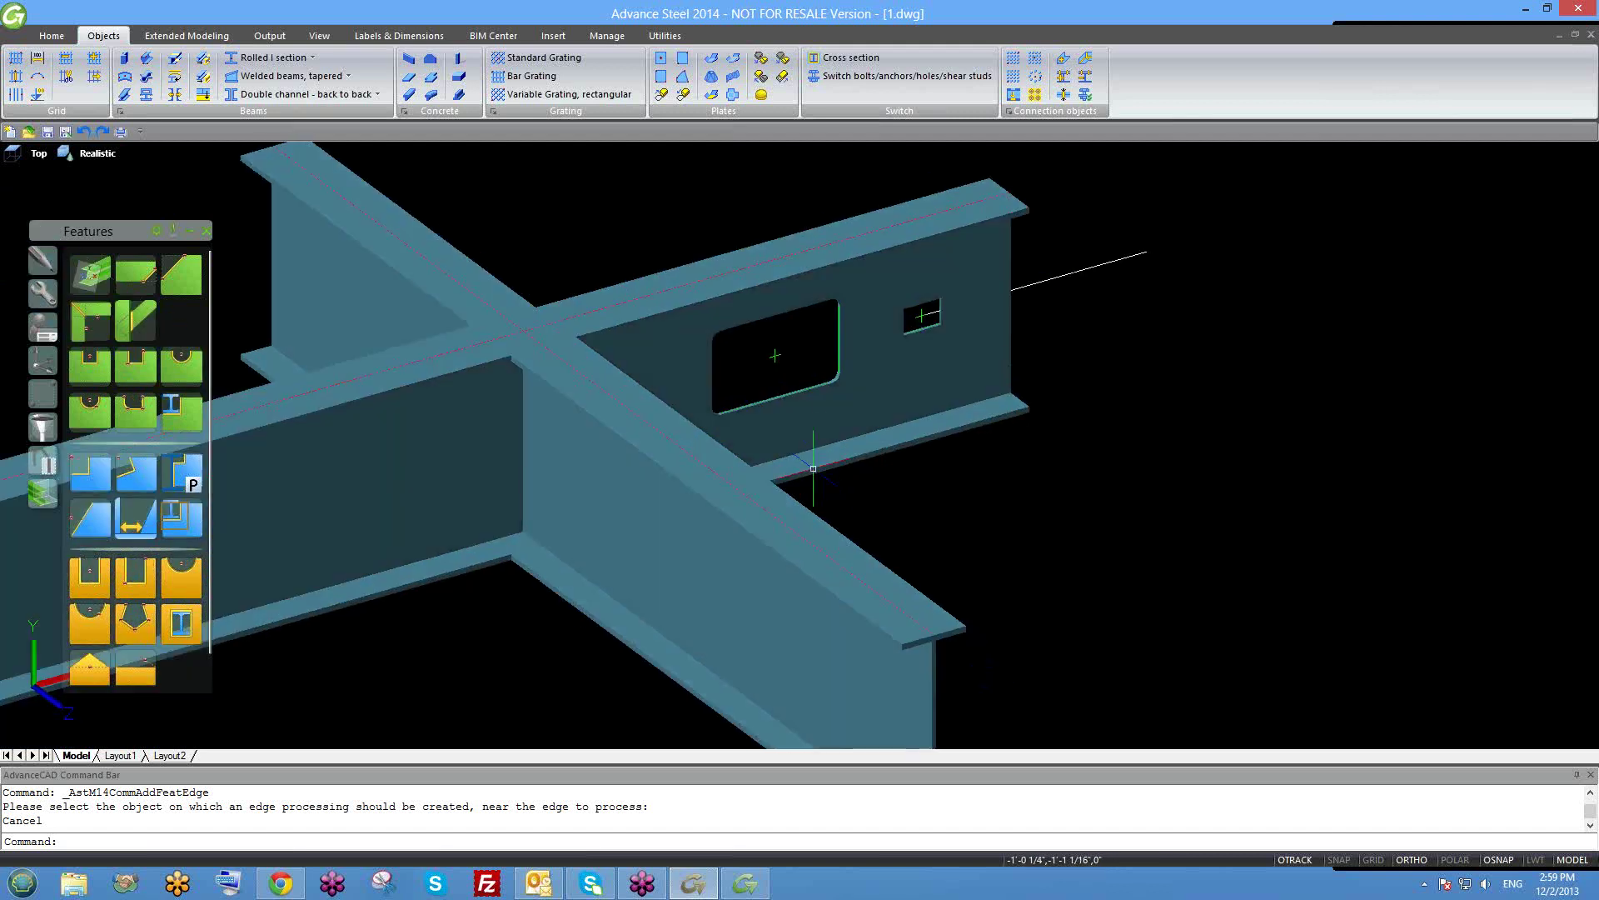
click(875, 287)
key(Escape)
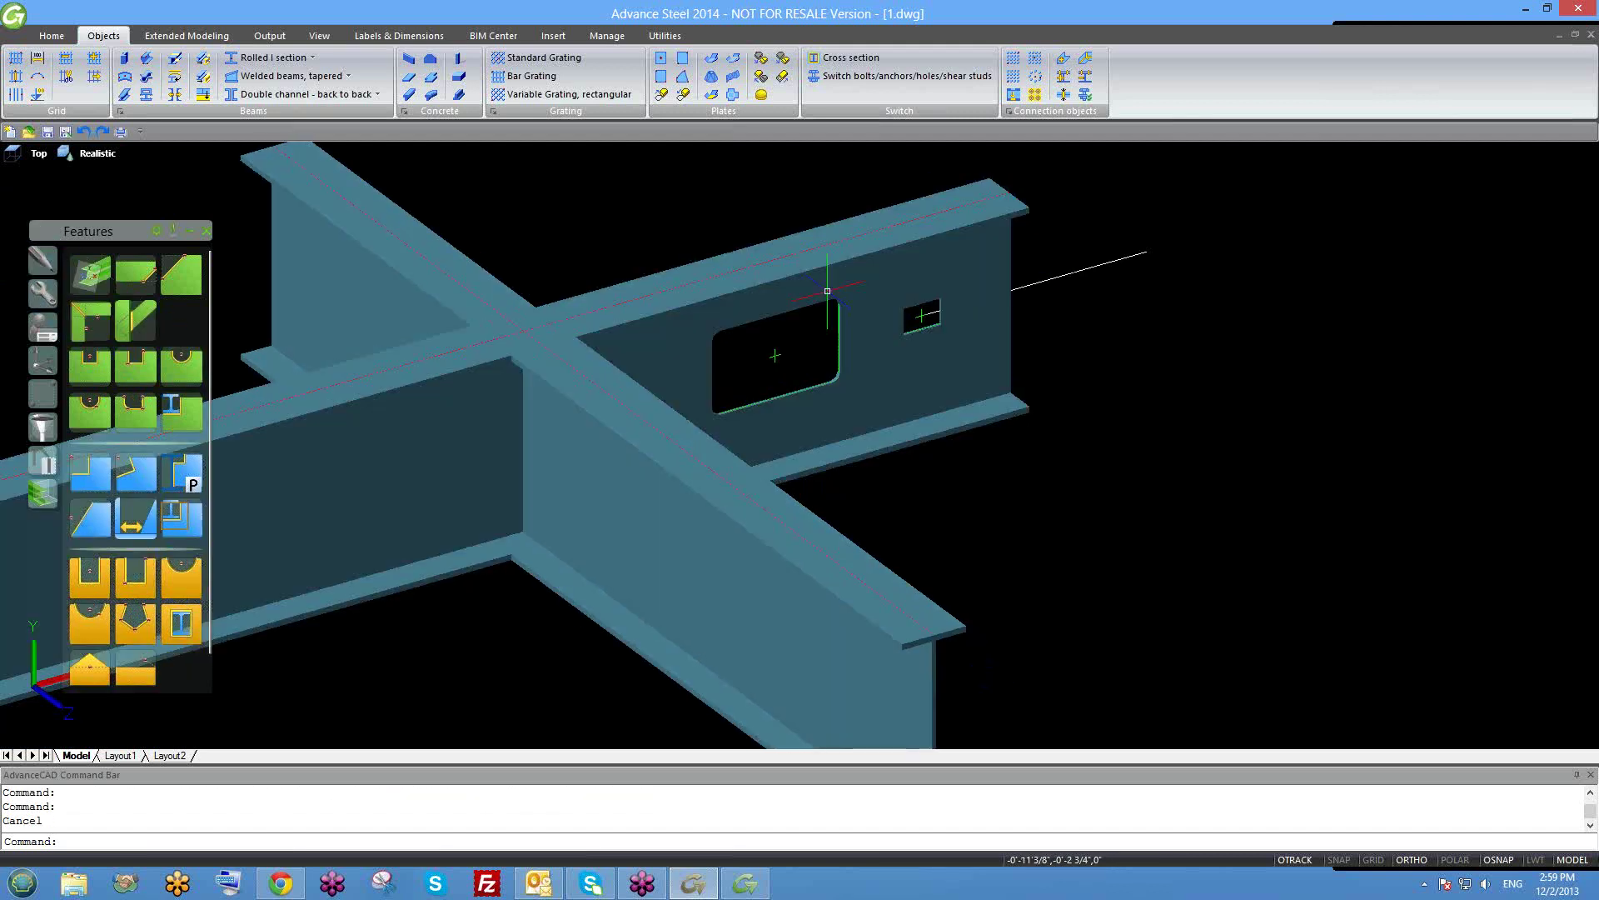
scroll(749, 375, up, 2)
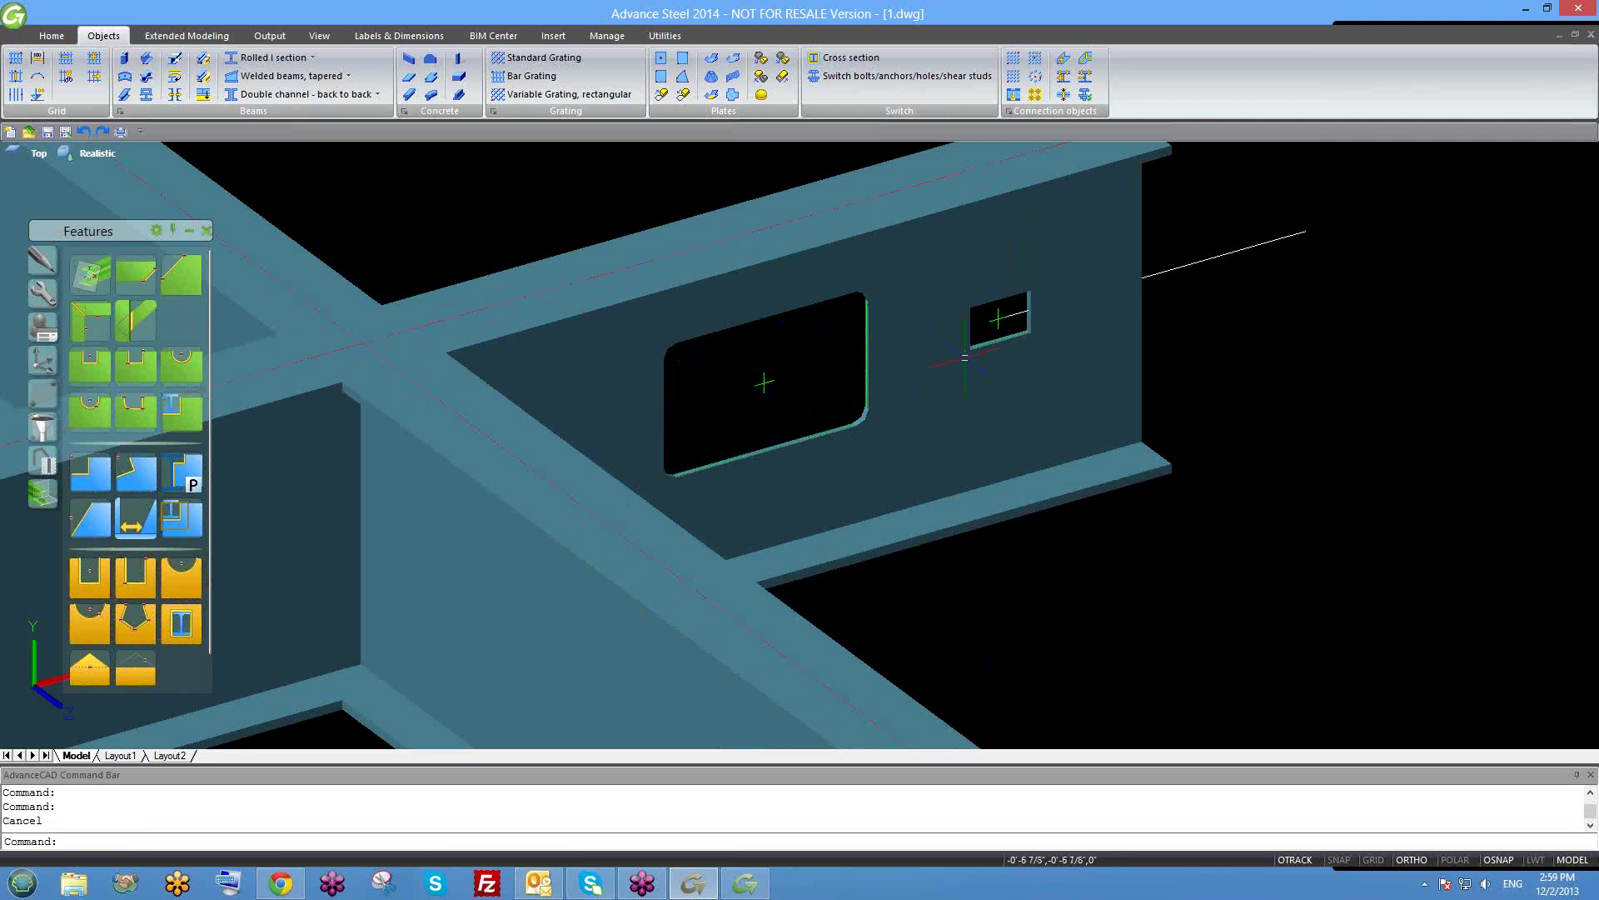
scroll(992, 324, down, 3)
scroll(1025, 331, up, 3)
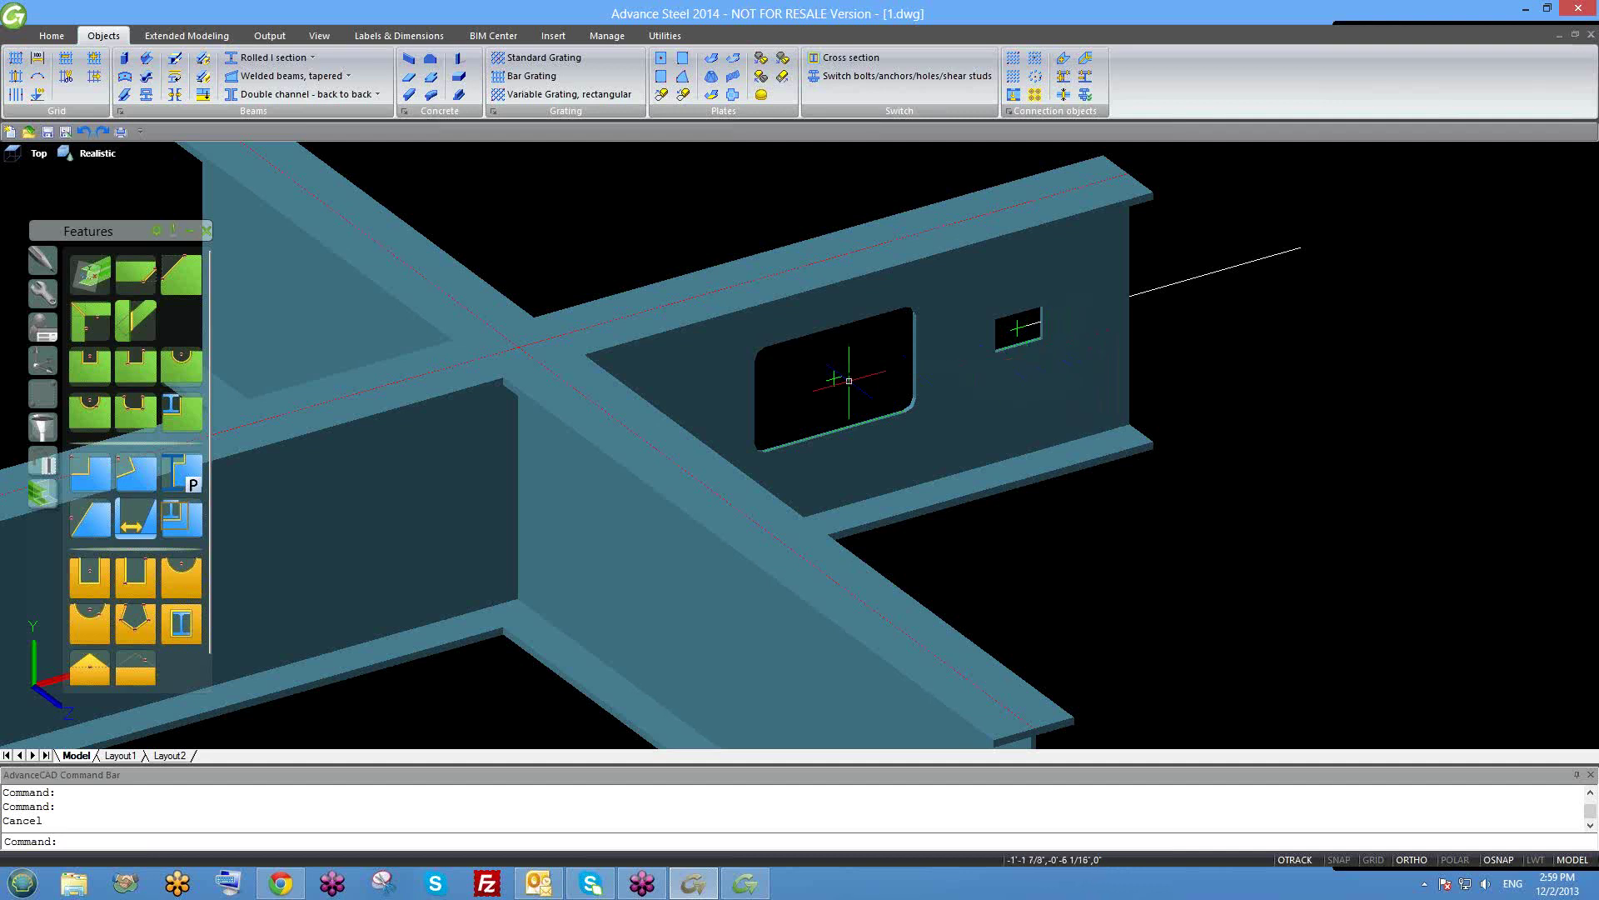
scroll(866, 387, down, 1)
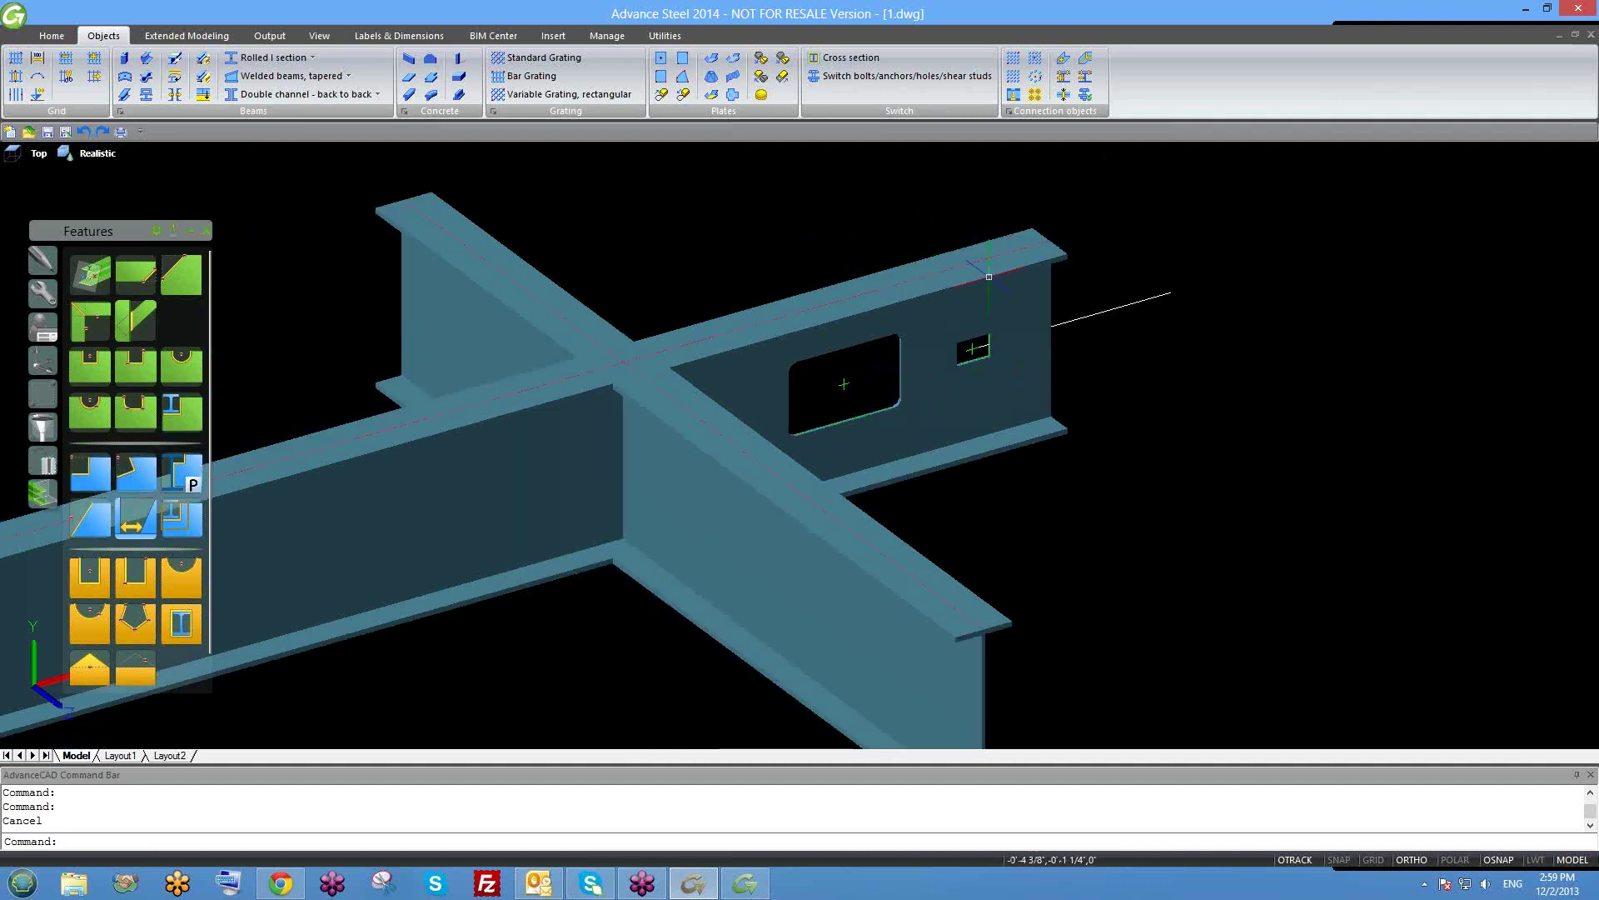
Check which display type is set for the beam that carries the web cuts.
double_click(986, 277)
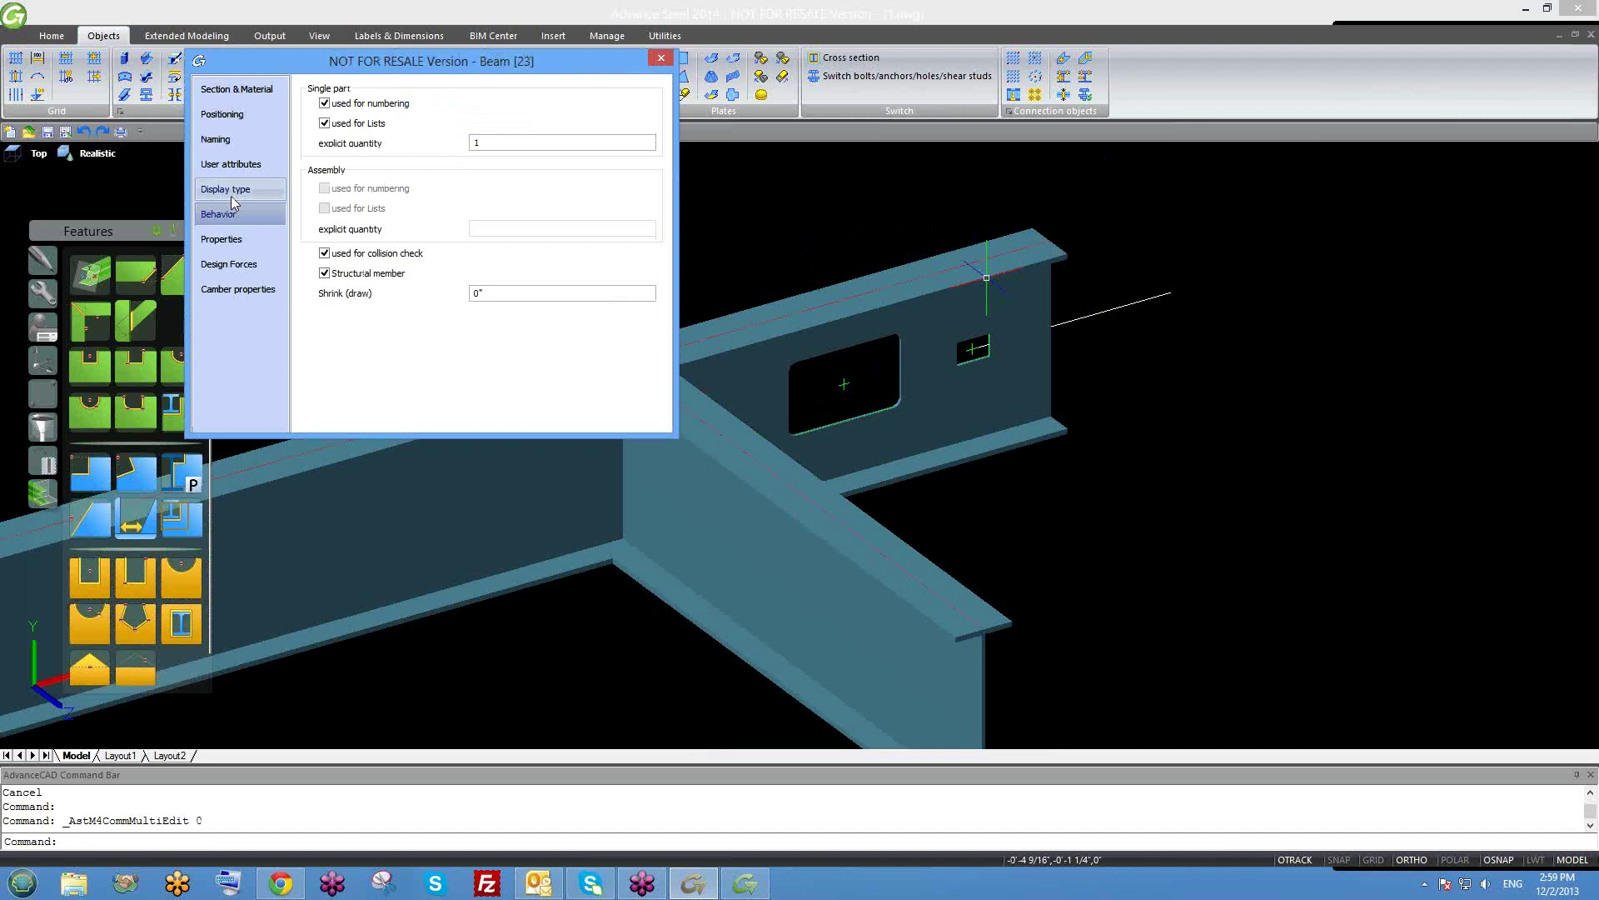
click(238, 190)
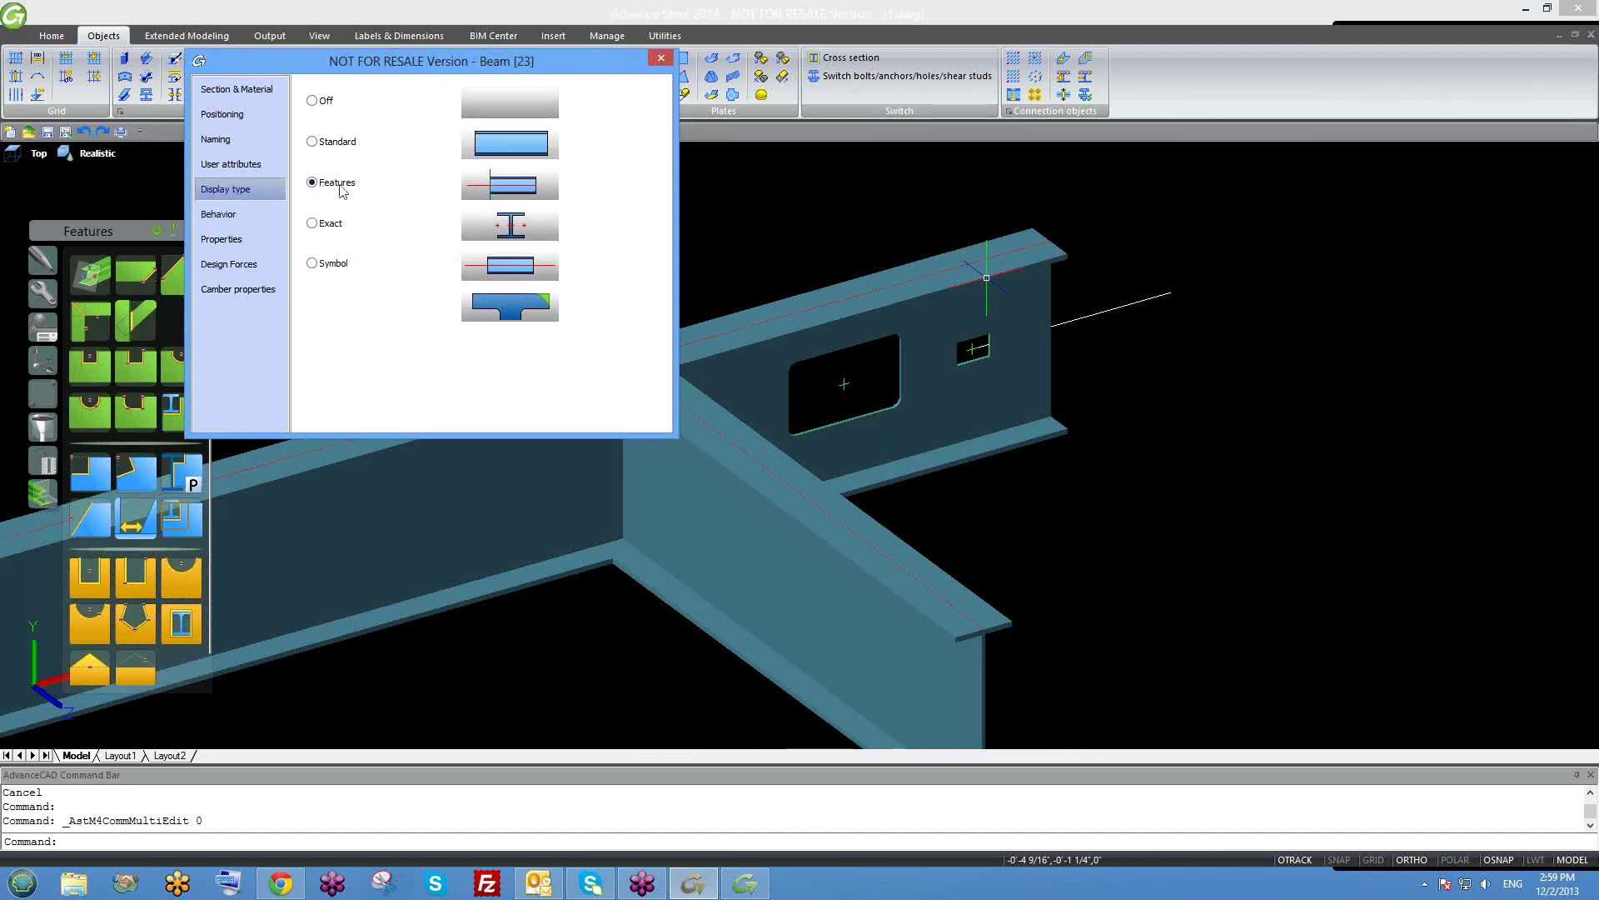
click(661, 60)
Review the larger web cut's shape, positioning and contour settings, keeping Width X at 8".
scroll(866, 388, up, 3)
click(866, 387)
click(865, 387)
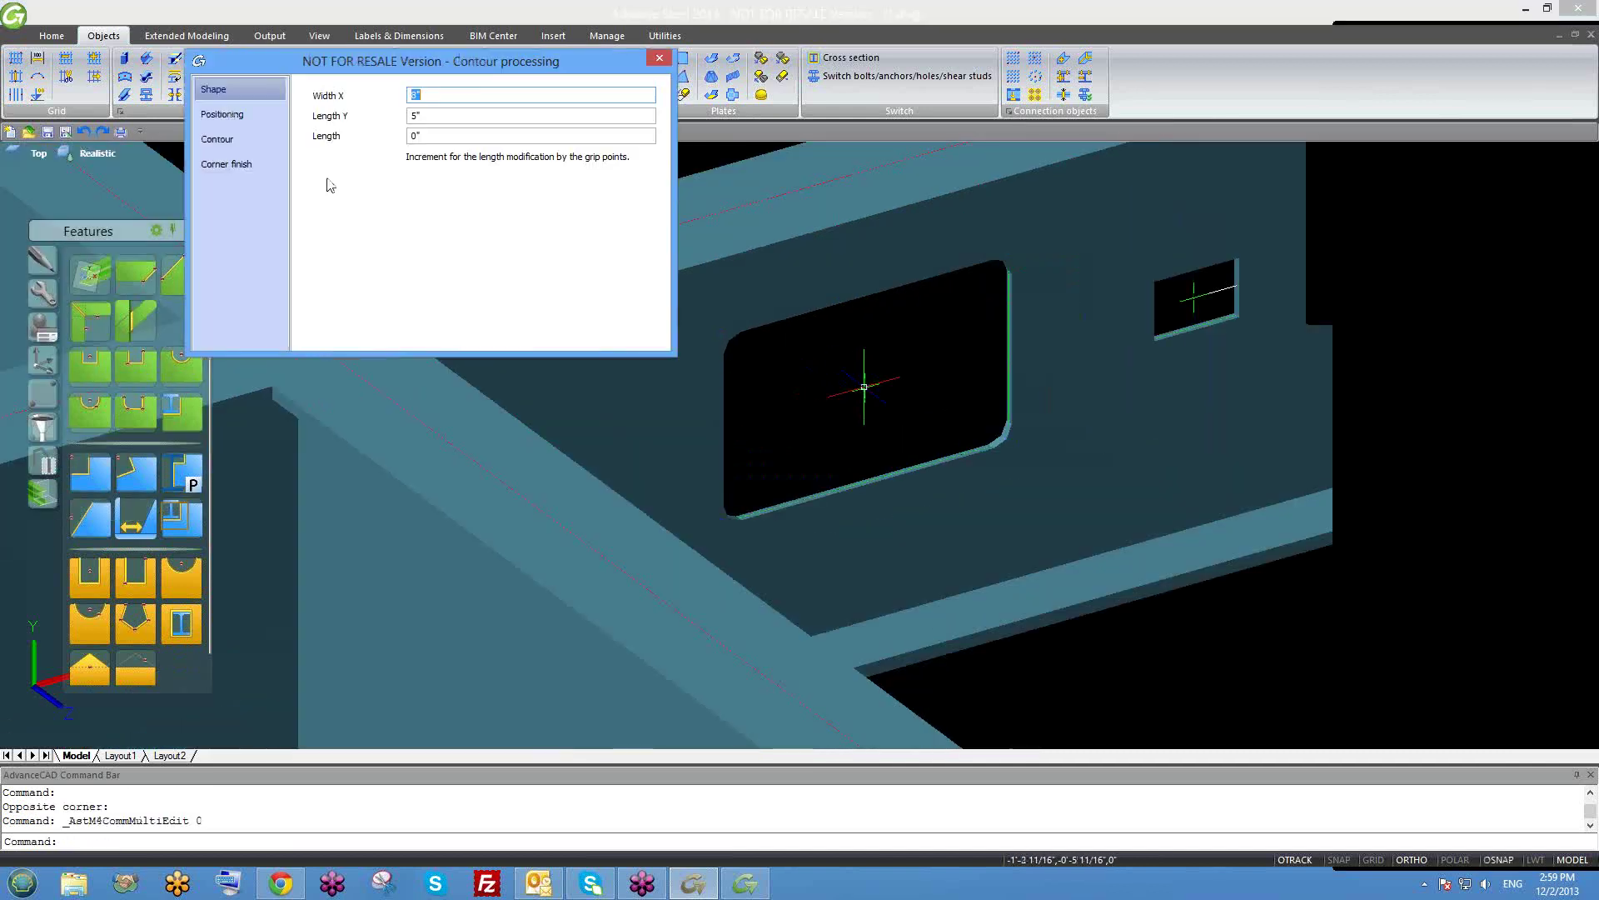
text(8)
key(Tab)
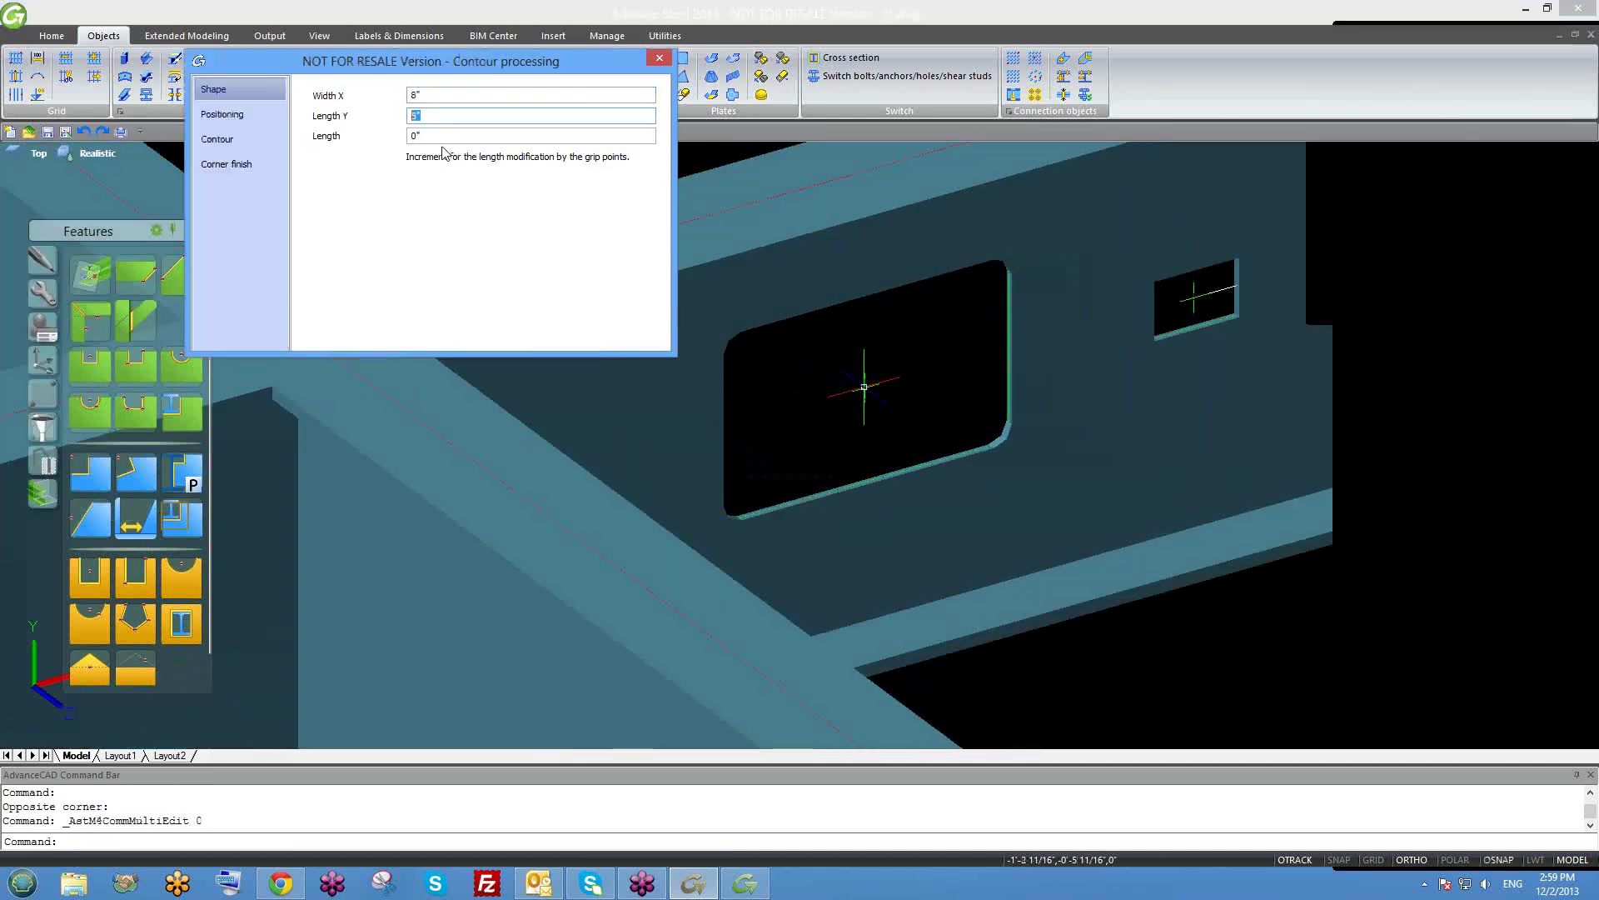
click(277, 121)
click(248, 138)
click(250, 93)
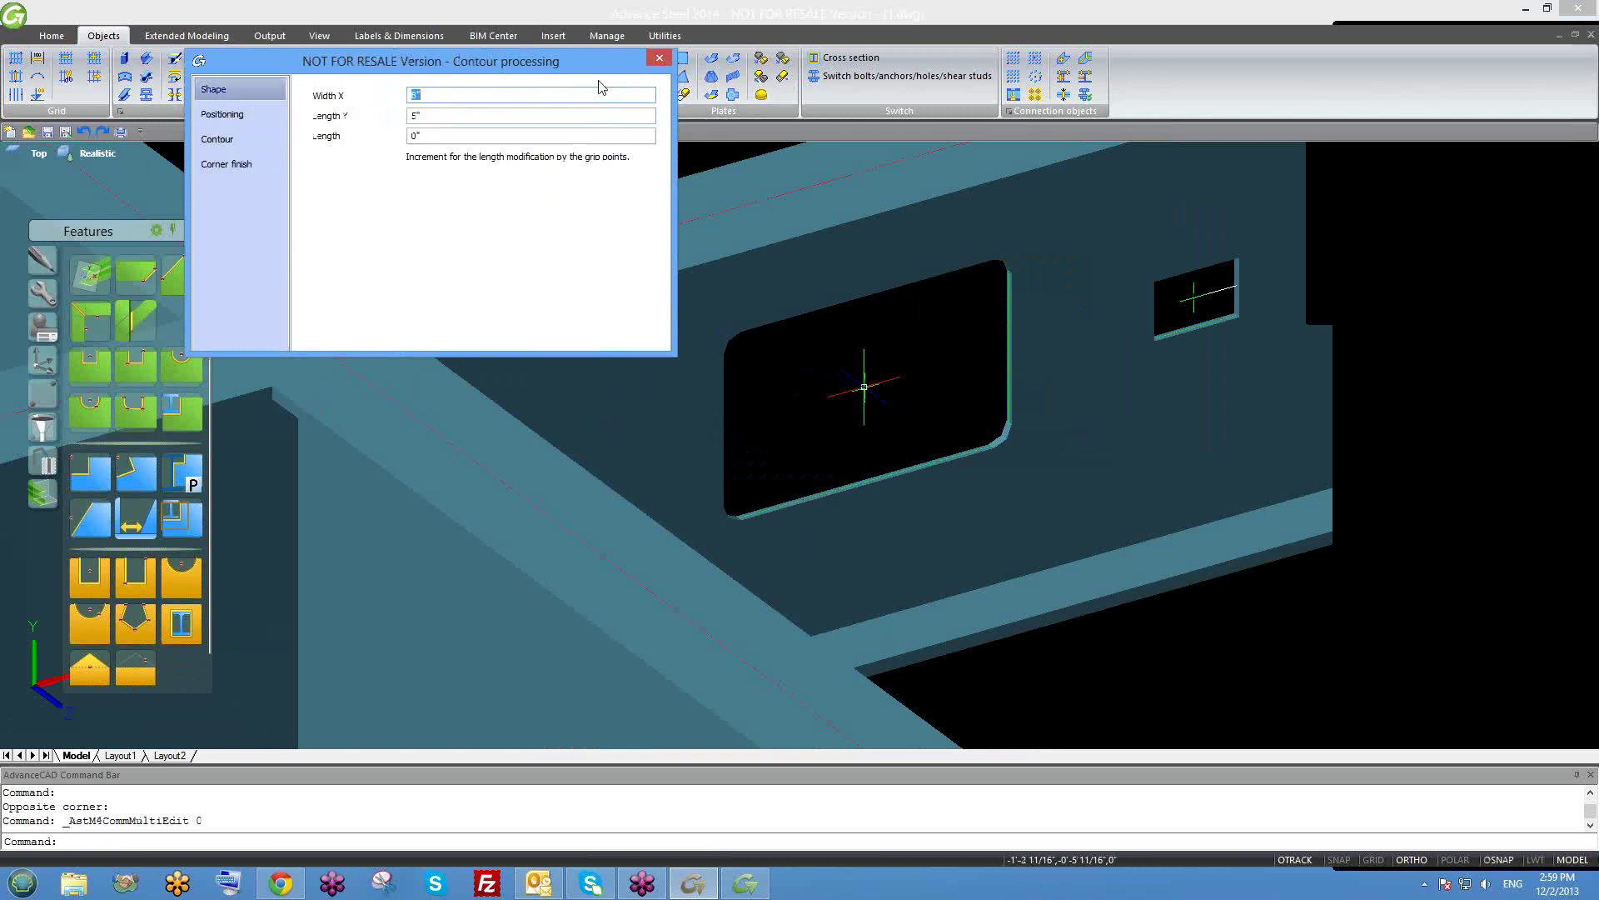
click(659, 58)
scroll(800, 442, down, 2)
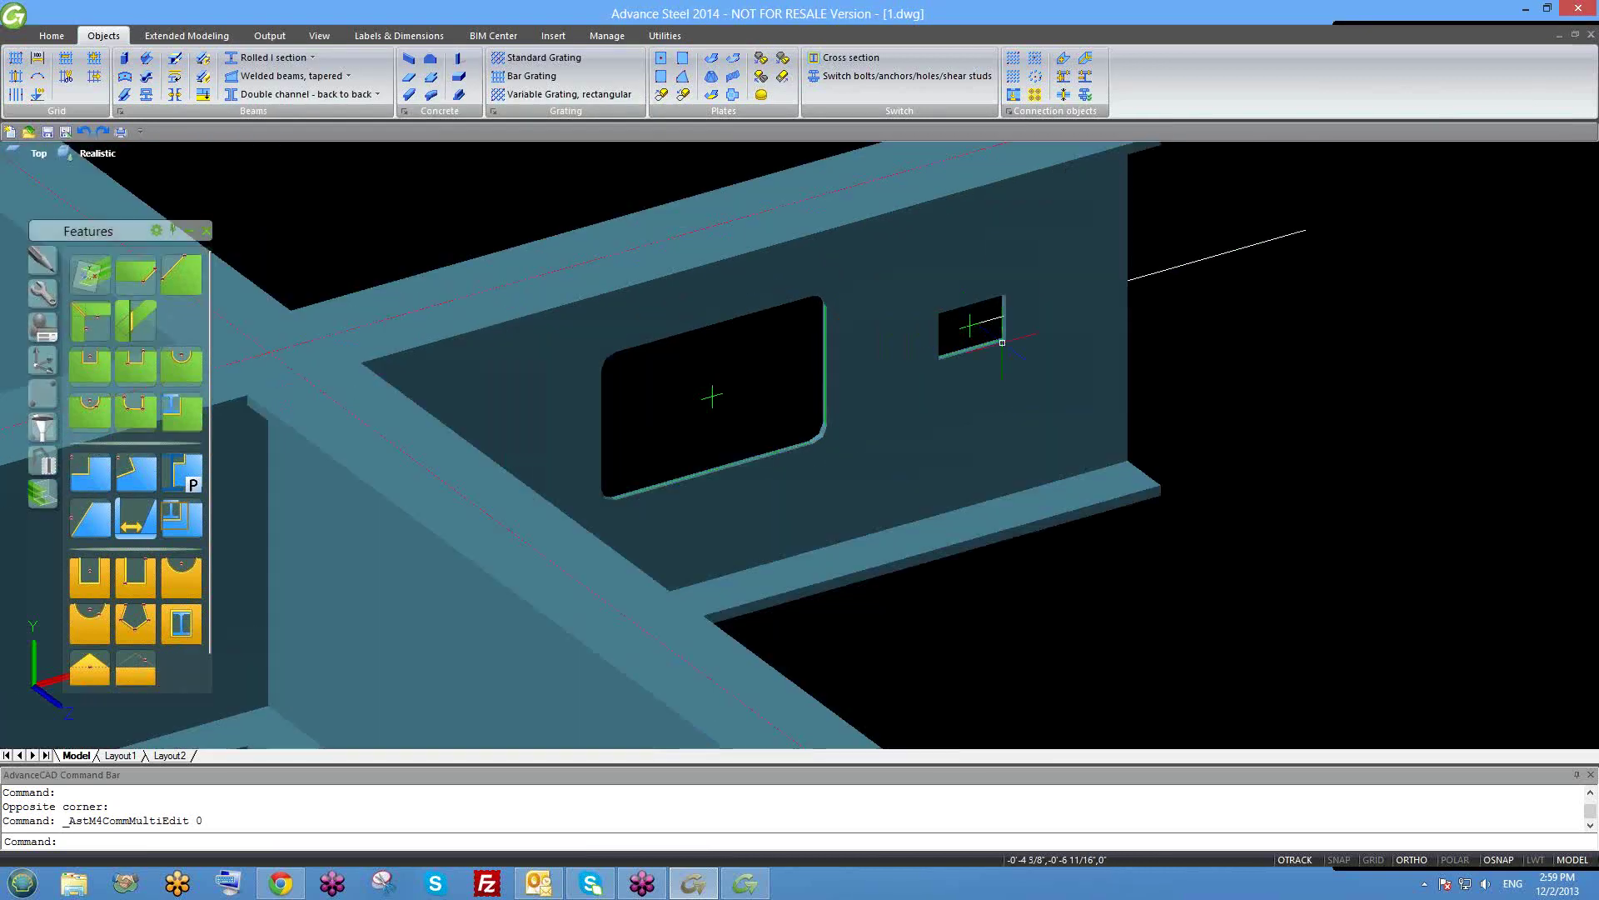
Check the smaller rectangular cut's shape dimensions and close its contour settings.
double_click(969, 330)
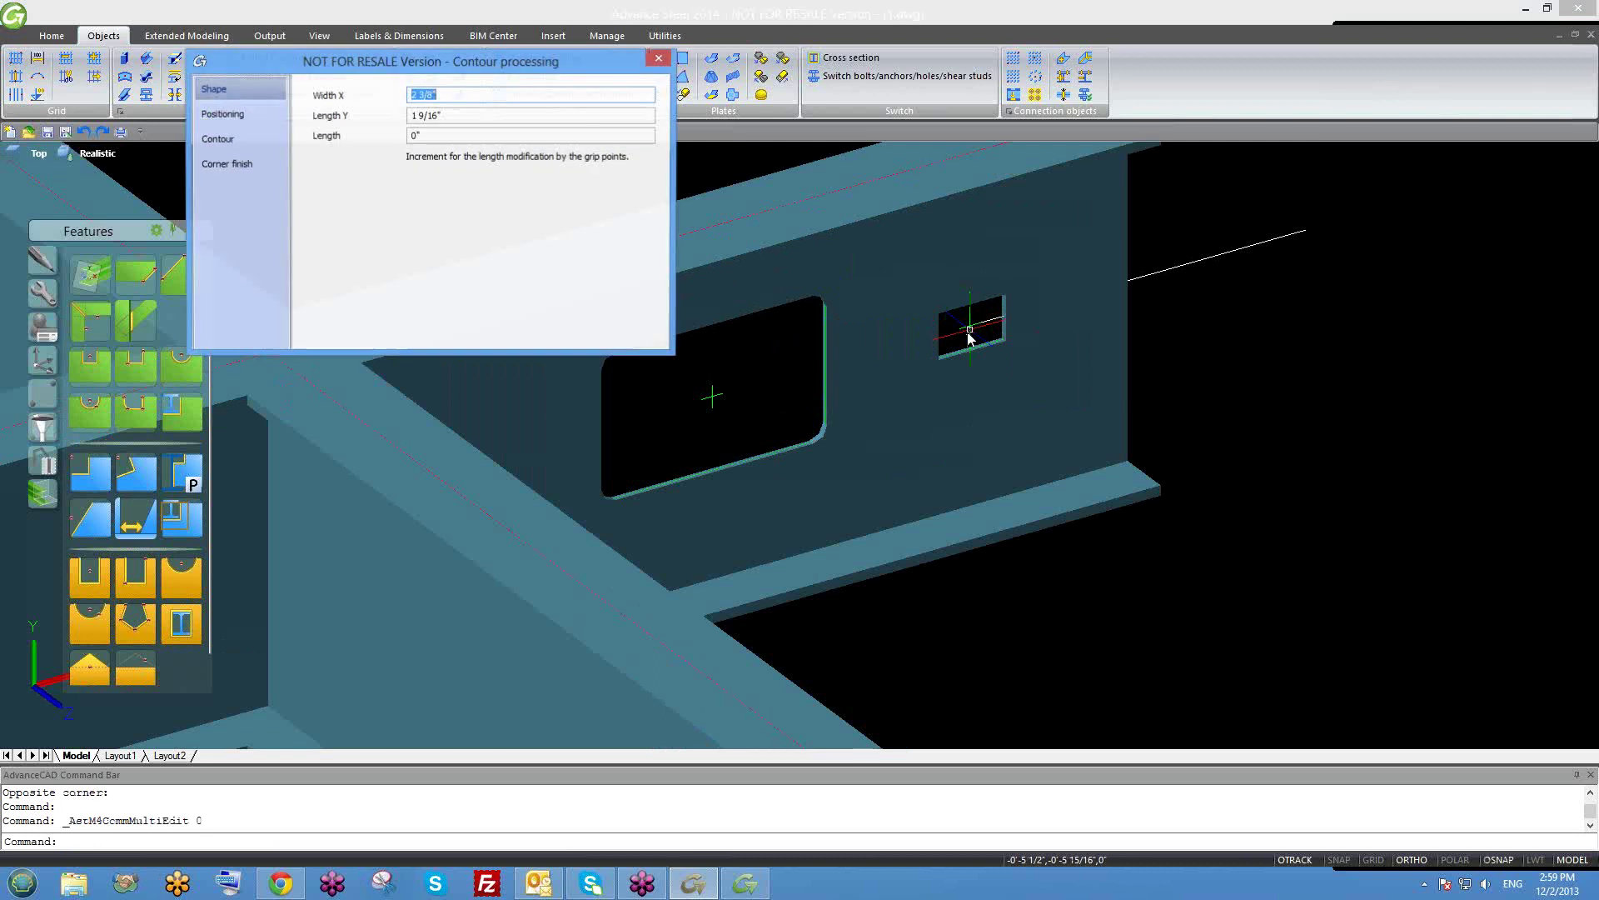
click(659, 57)
scroll(925, 393, down, 3)
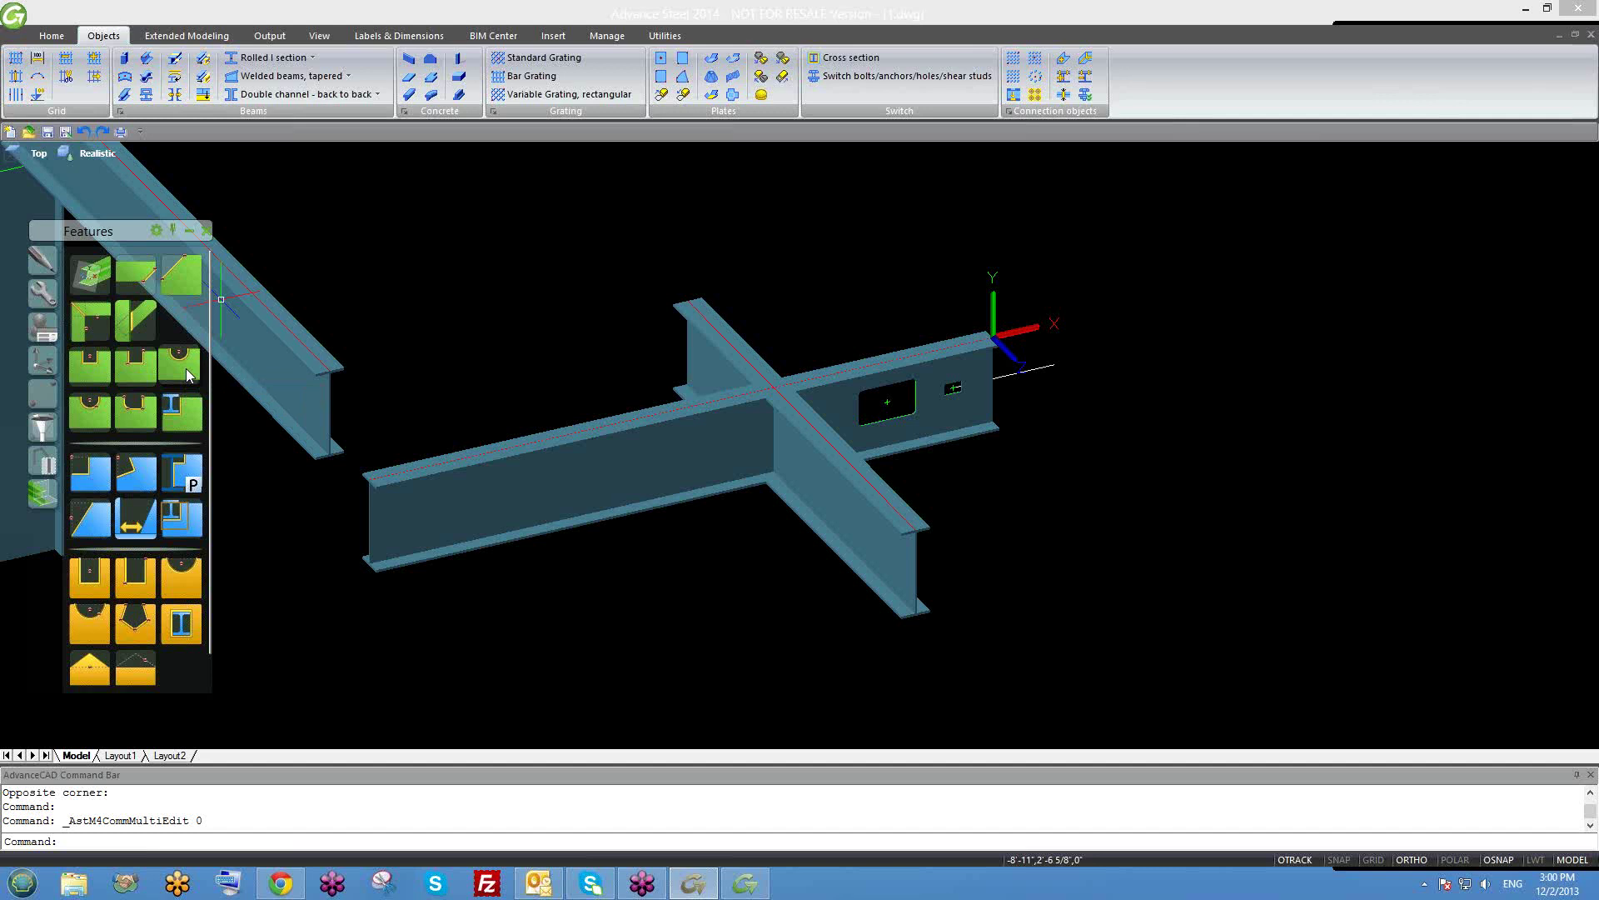
Delete the smaller rectangular cut near the end of the beam's web.
scroll(916, 418, up, 2)
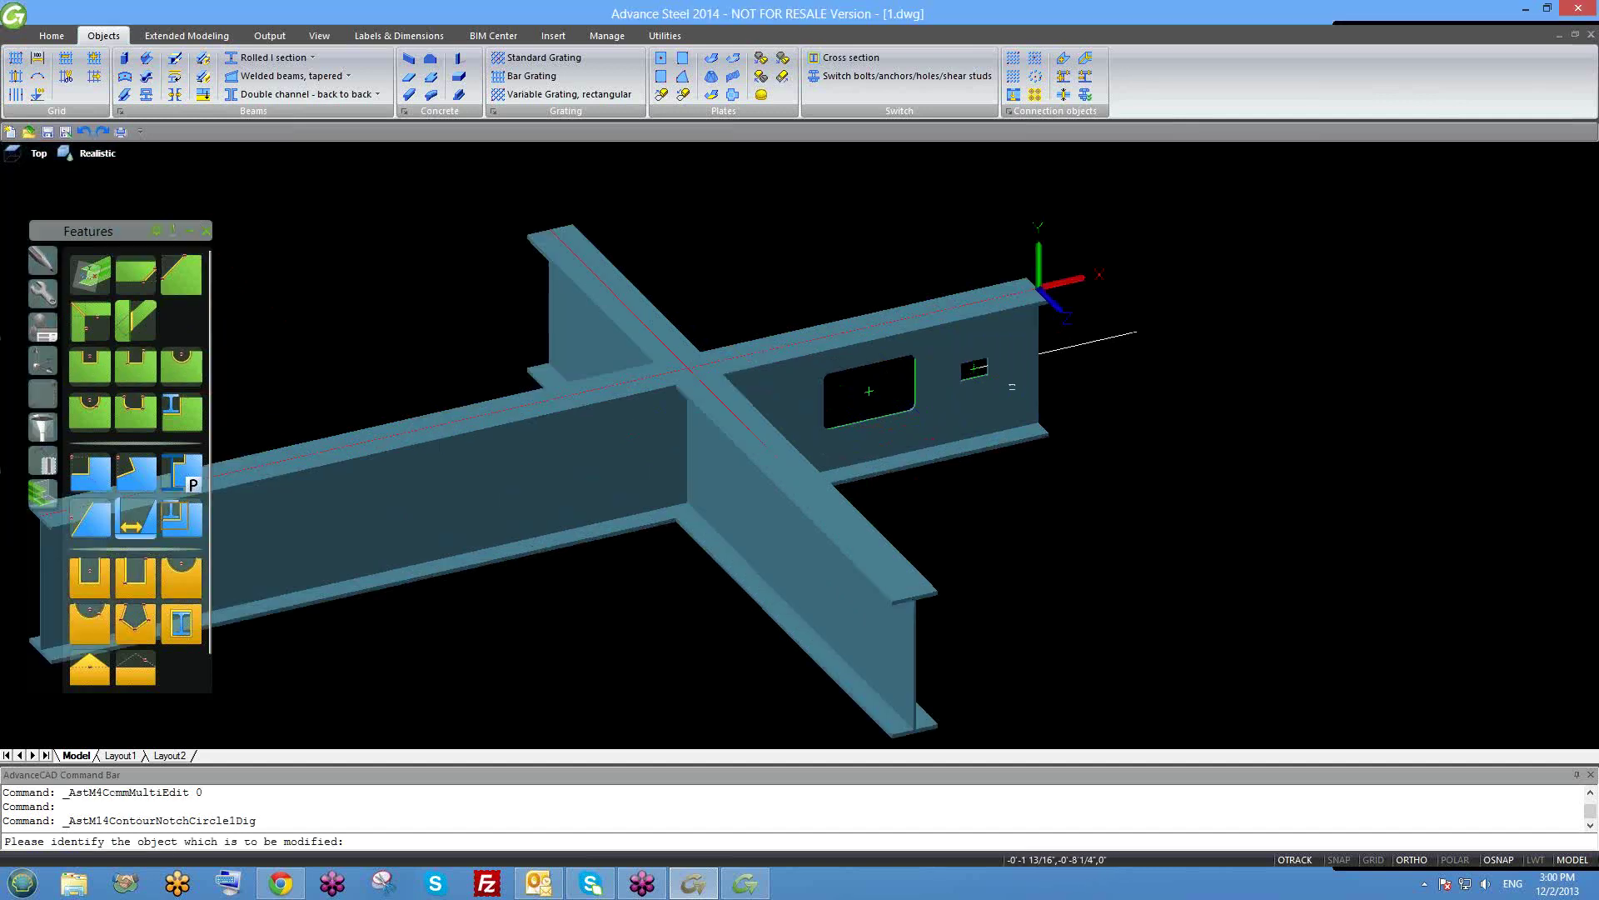
key(Escape)
scroll(983, 366, up, 3)
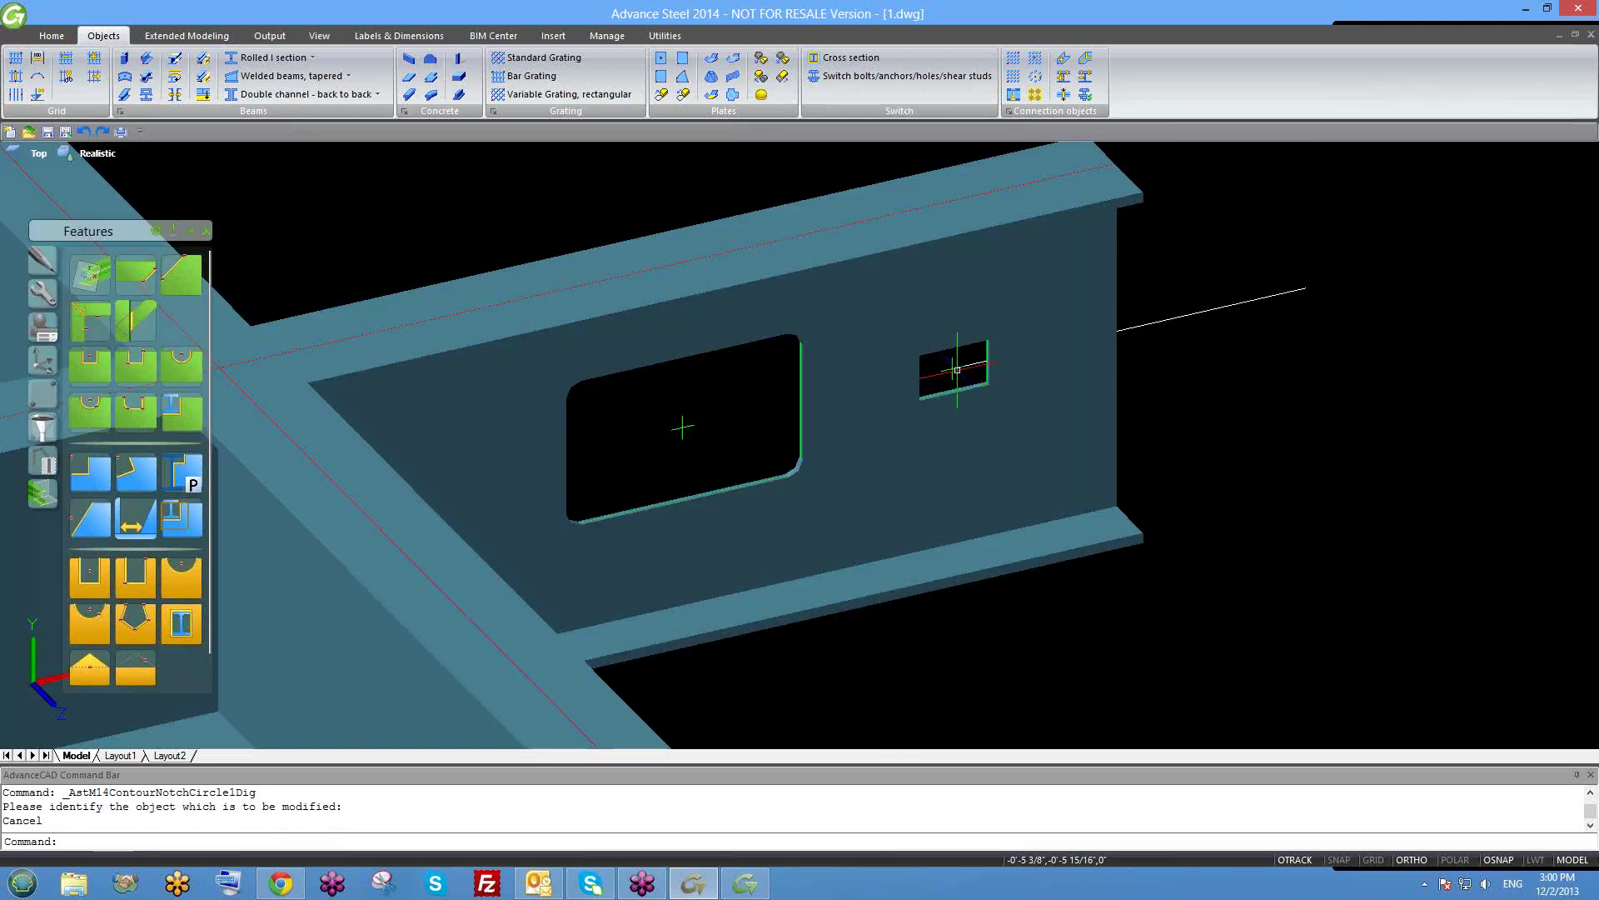
click(955, 369)
key(Delete)
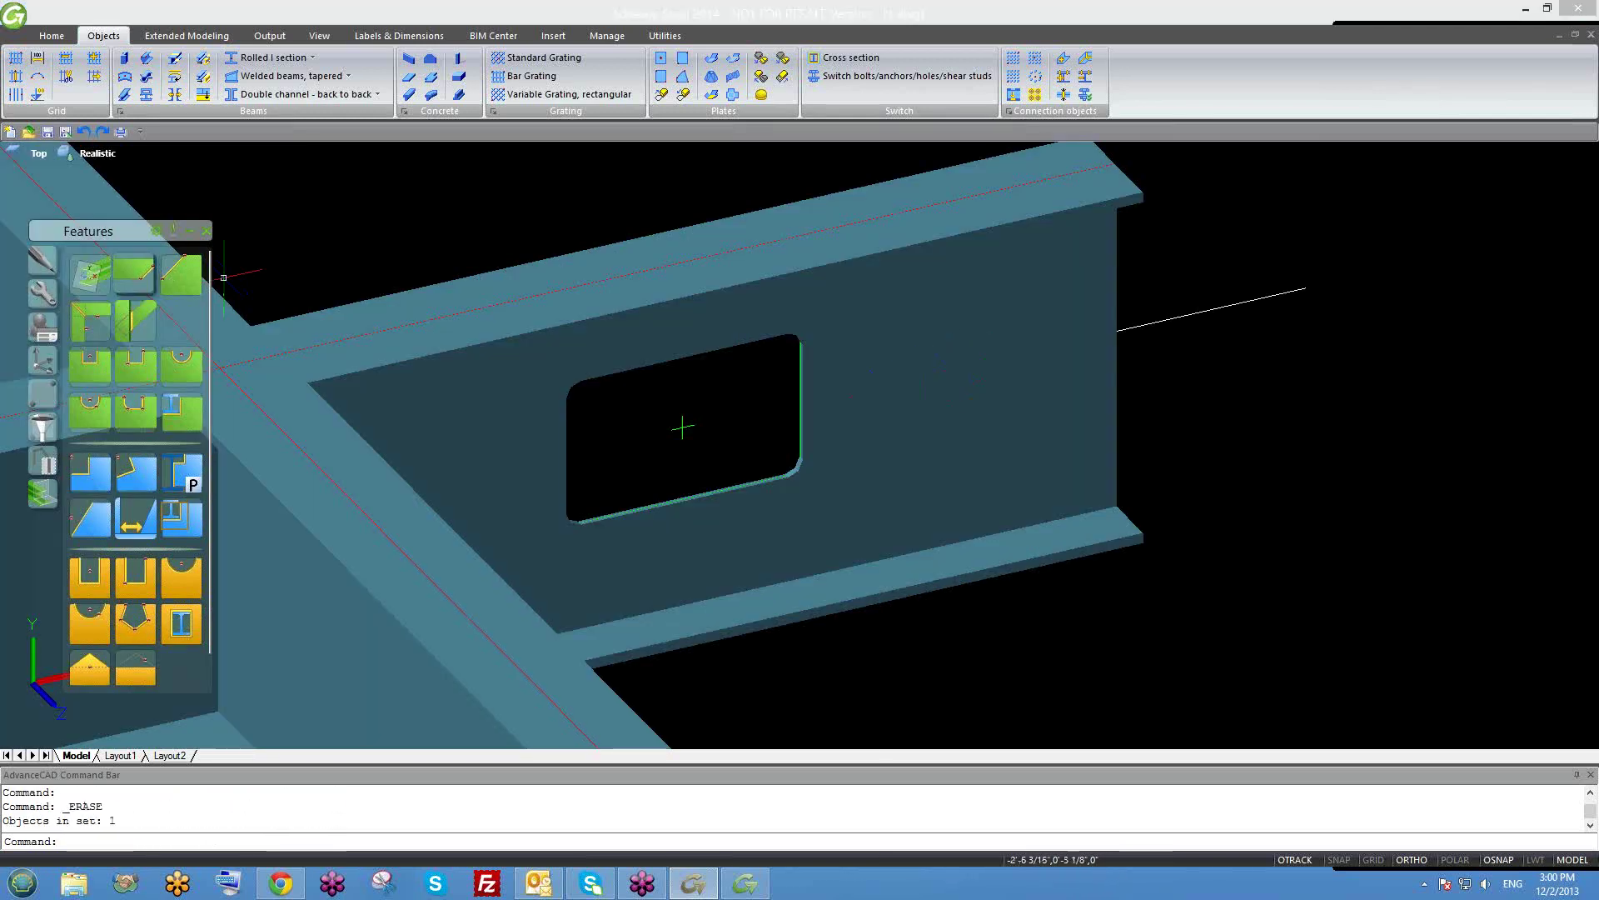
Return to the 2D Wireframe style and cut a circular contour in the web, centred on the inner endpoint of the white line.
click(95, 156)
click(113, 168)
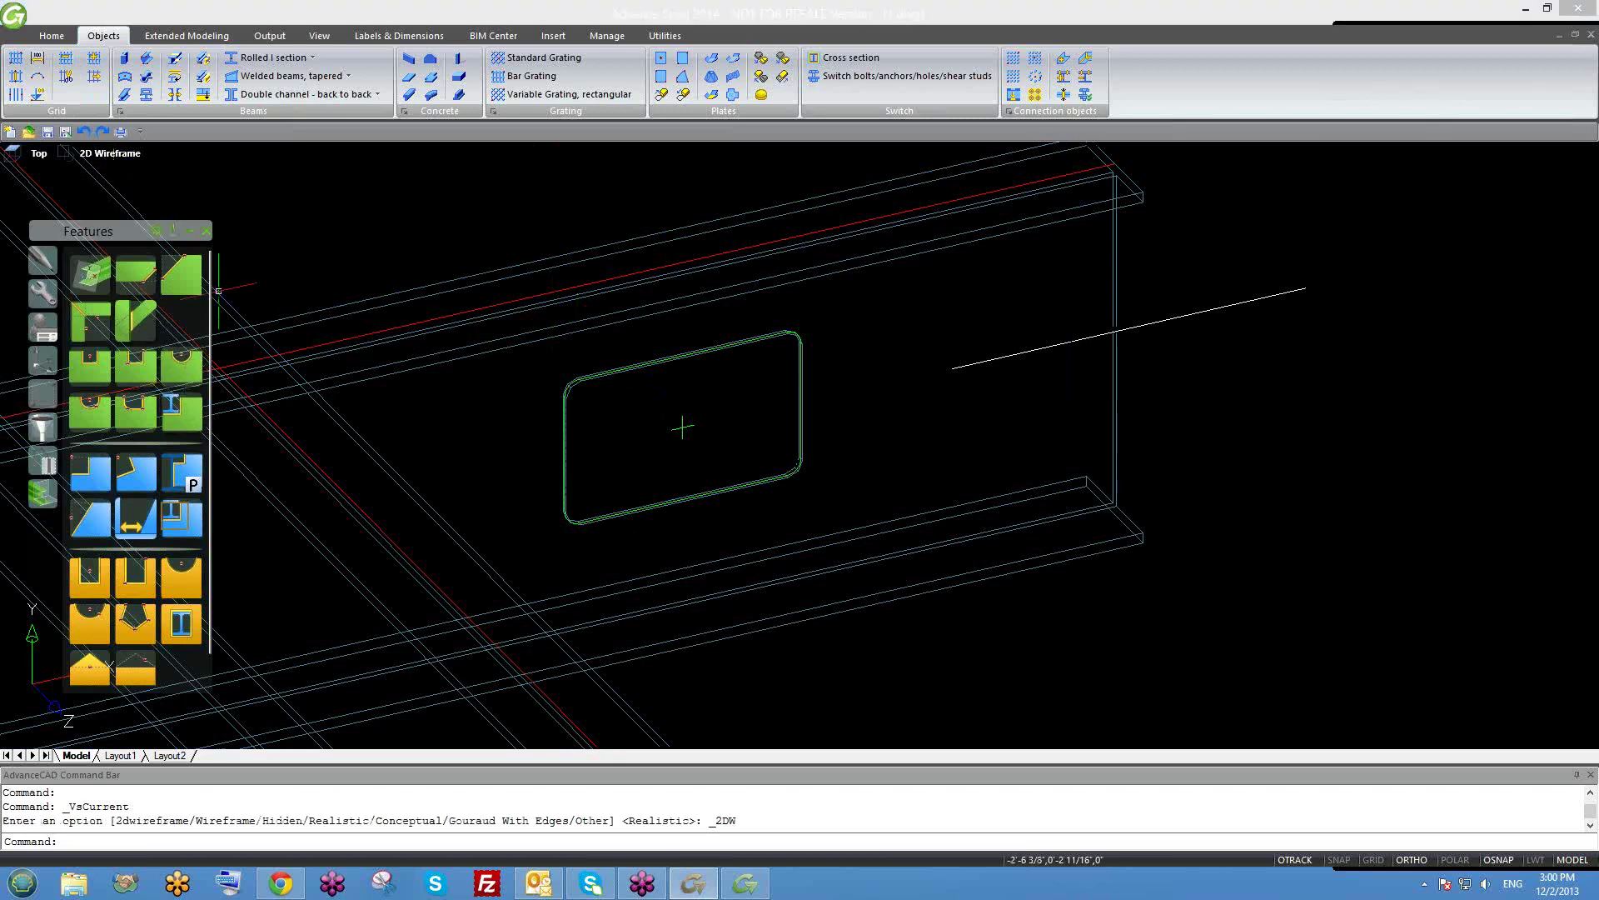
click(181, 367)
scroll(929, 348, down, 3)
click(928, 315)
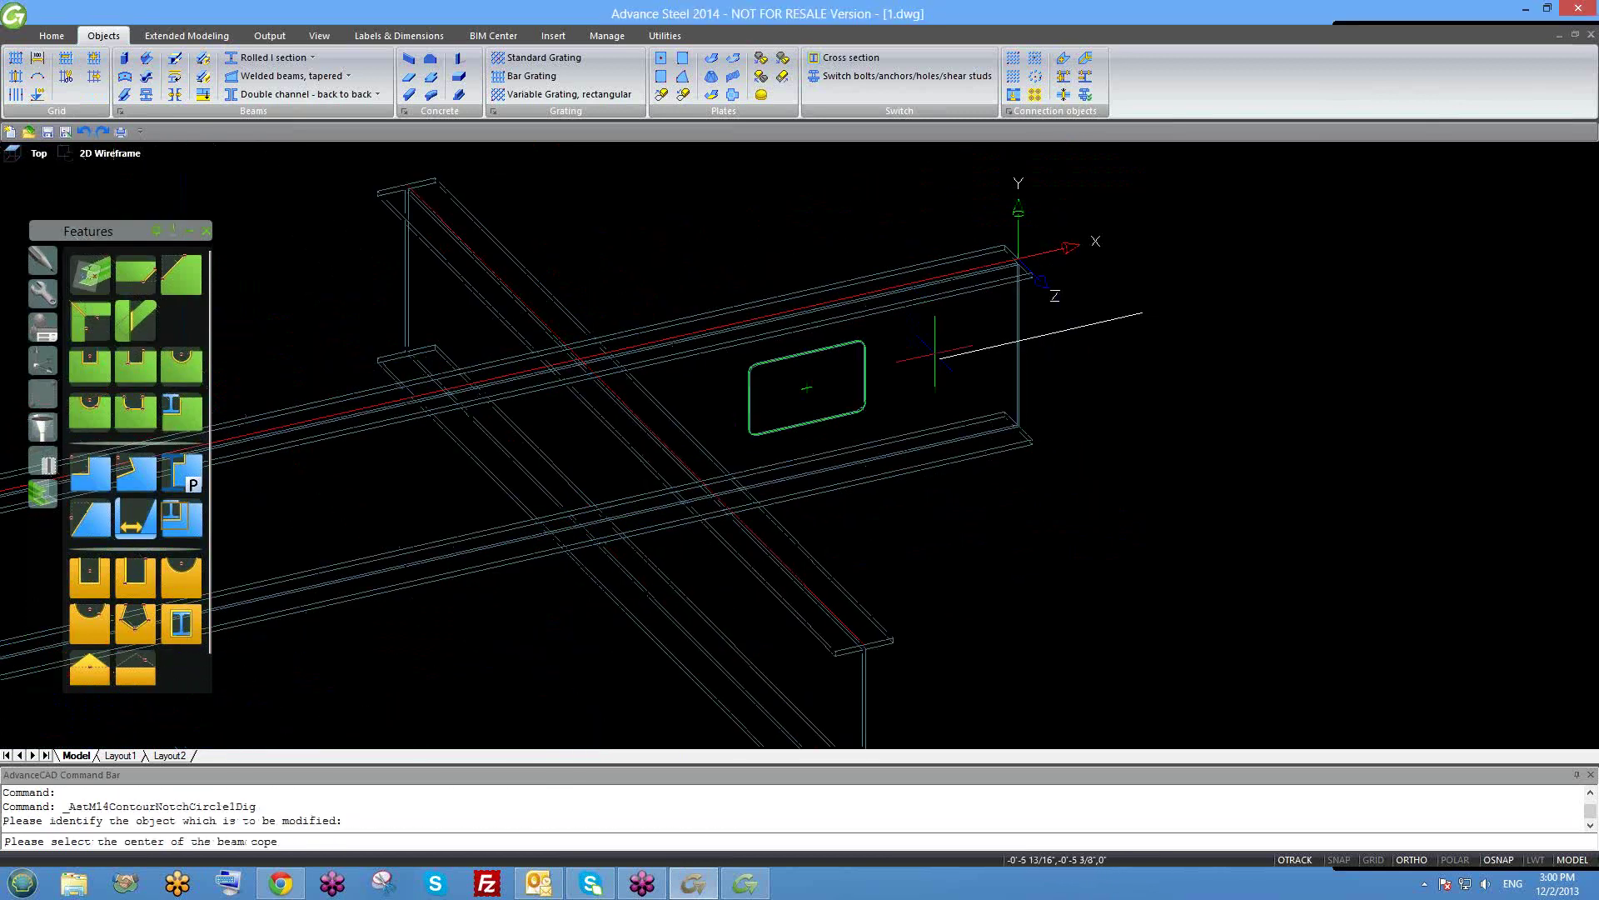
text(end)
key(Return)
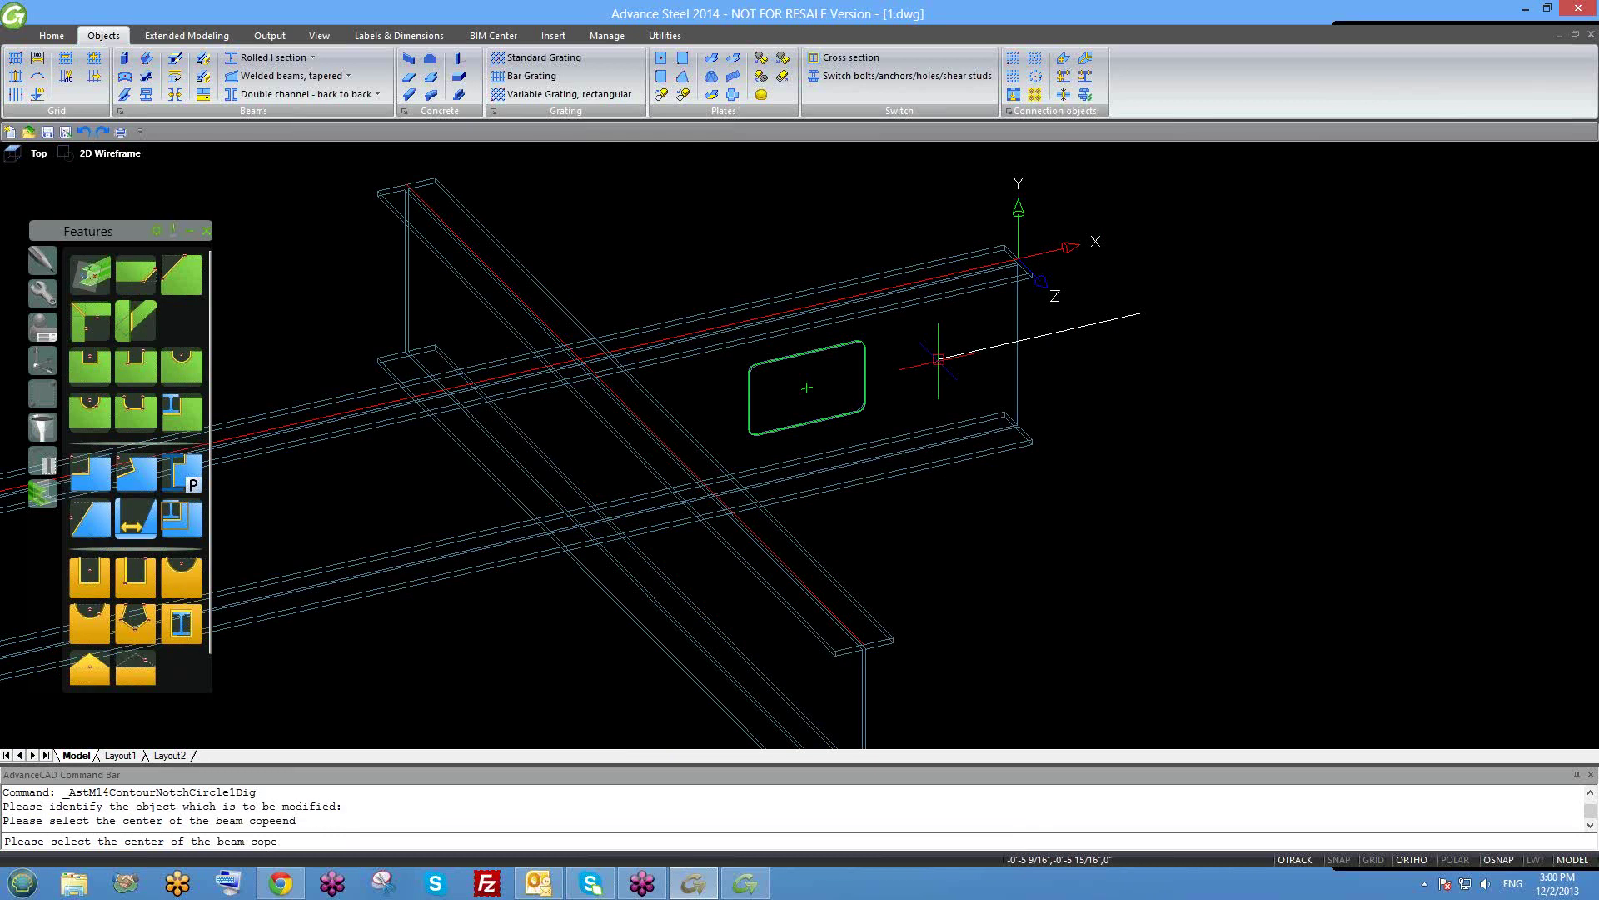
click(938, 360)
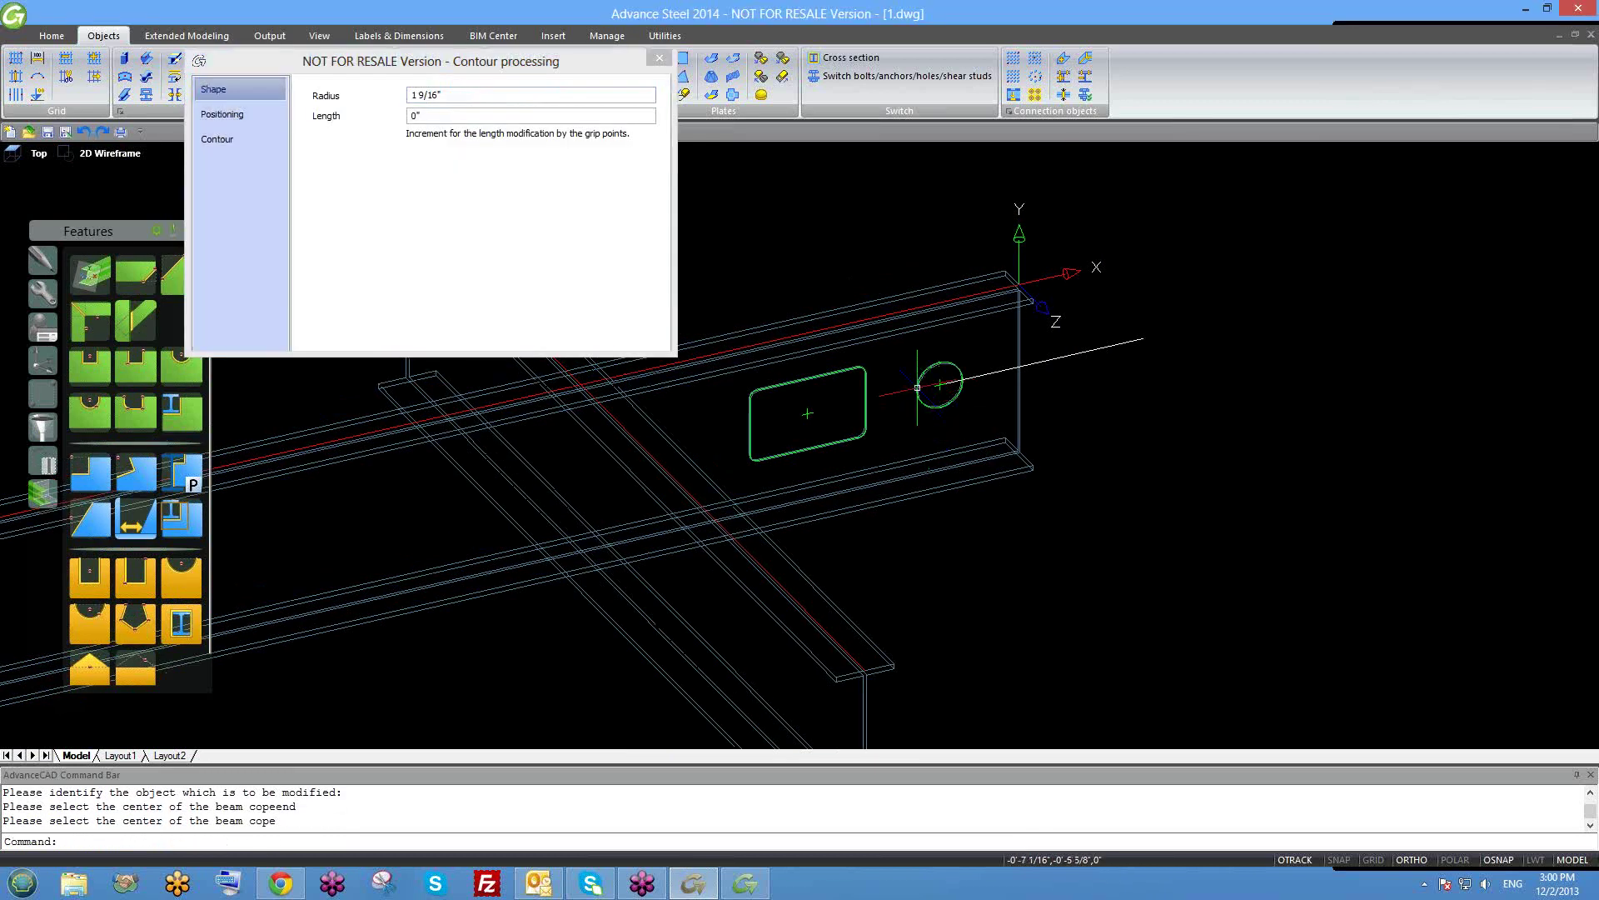
Review the circular cut's radius, positioning offset and contour settings, and close them.
scroll(918, 388, up, 3)
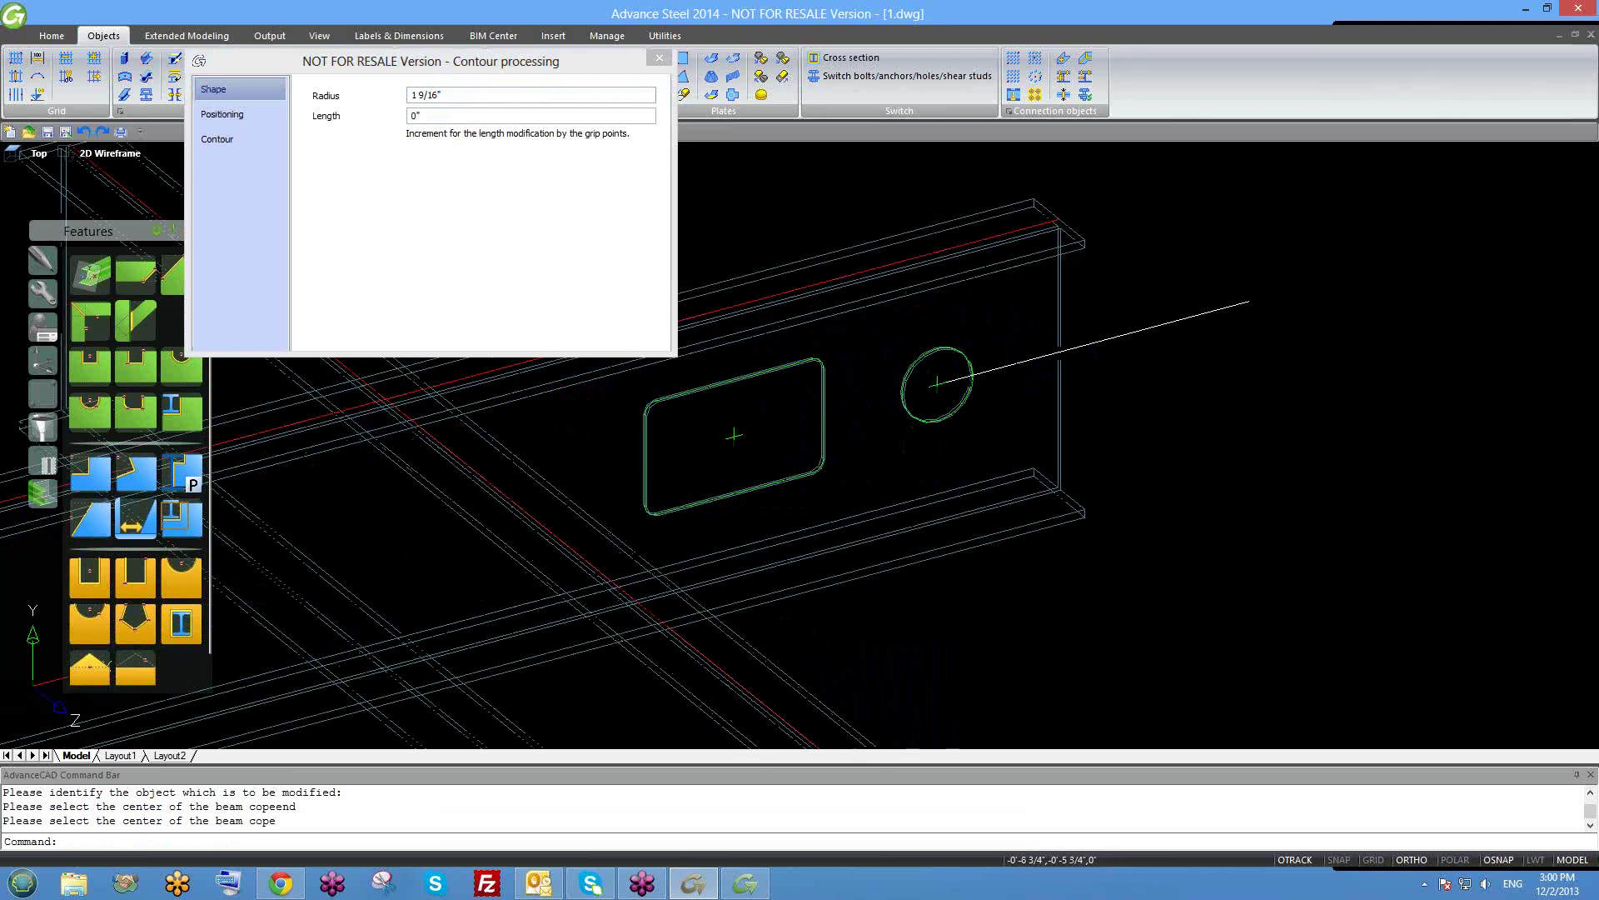
shift+middle_drag(917, 388, 929, 391)
shift+middle_drag(984, 436, 981, 421)
click(404, 105)
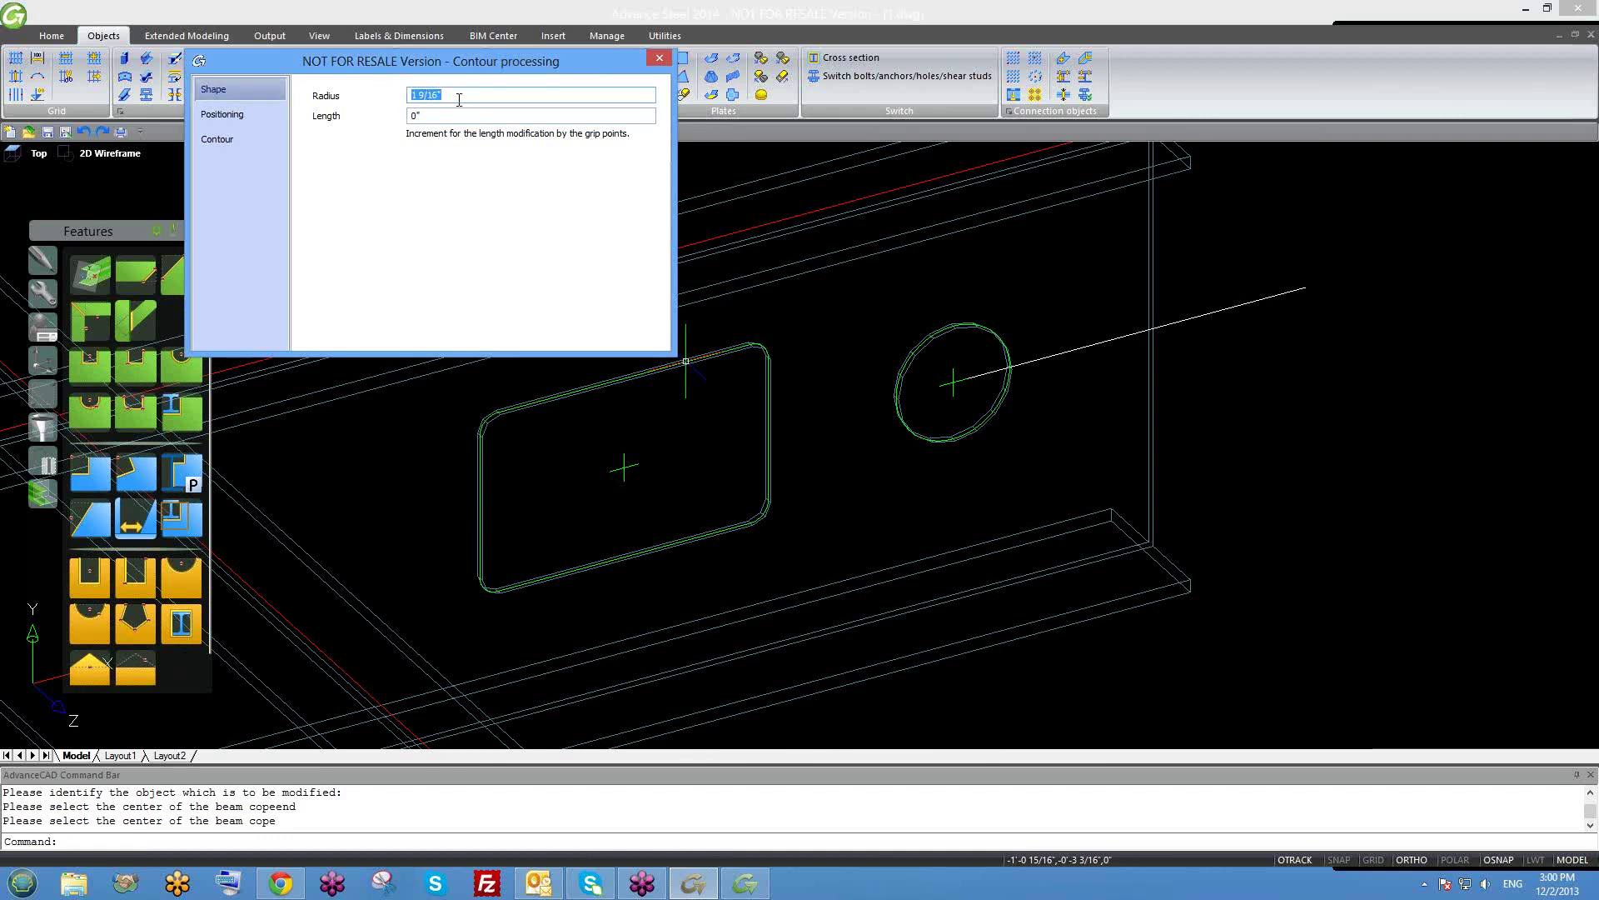
click(258, 113)
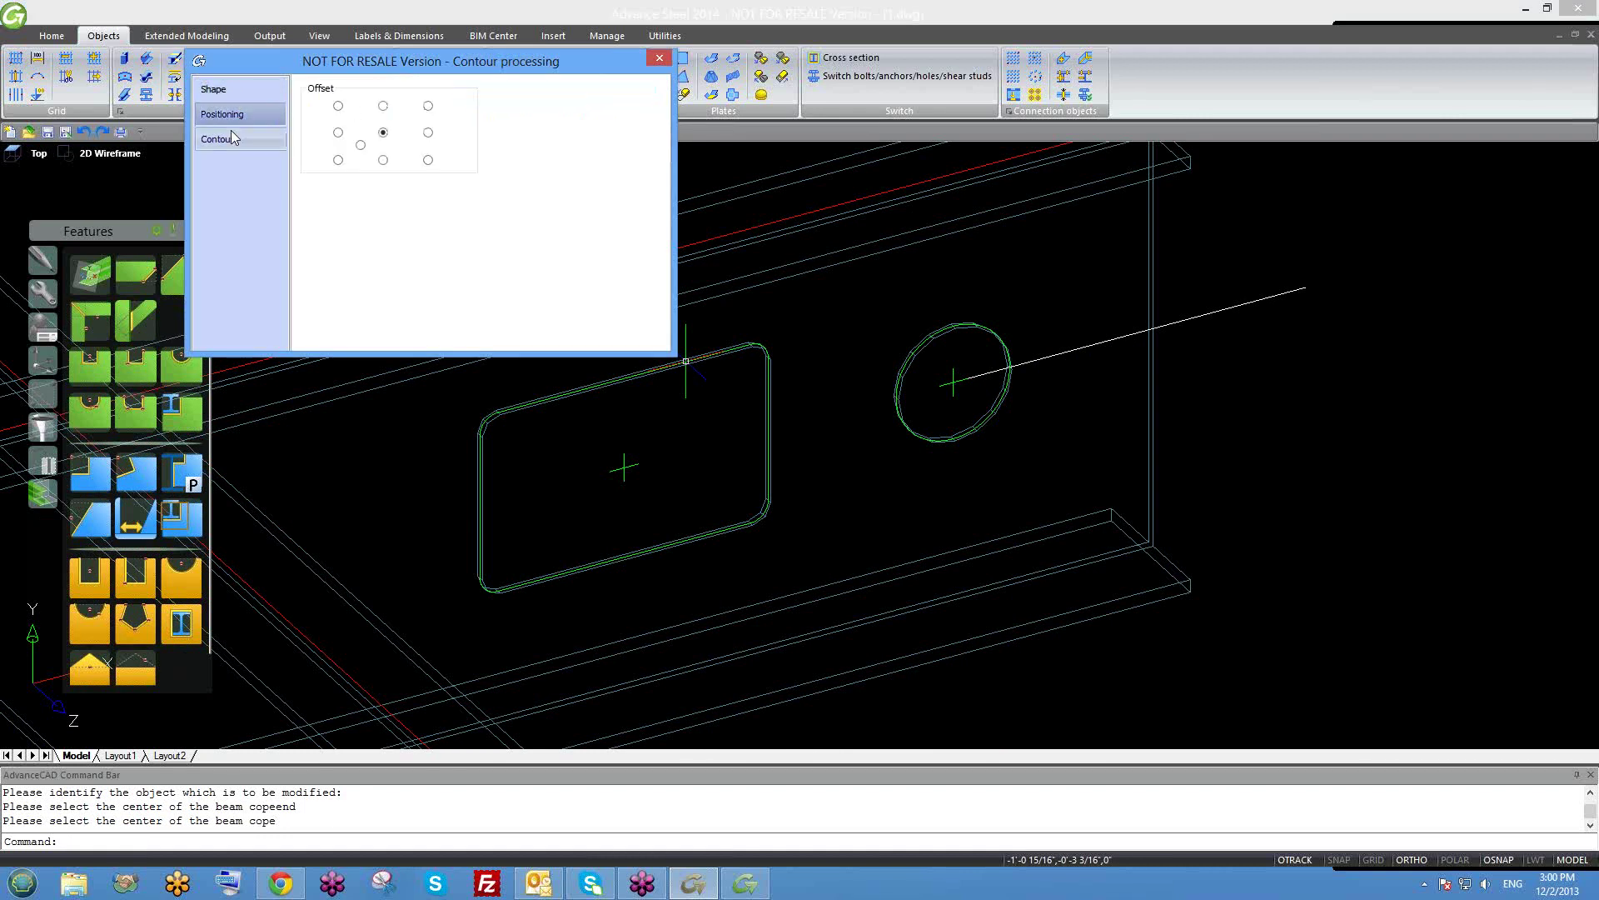
click(229, 139)
click(660, 60)
scroll(985, 378, down, 3)
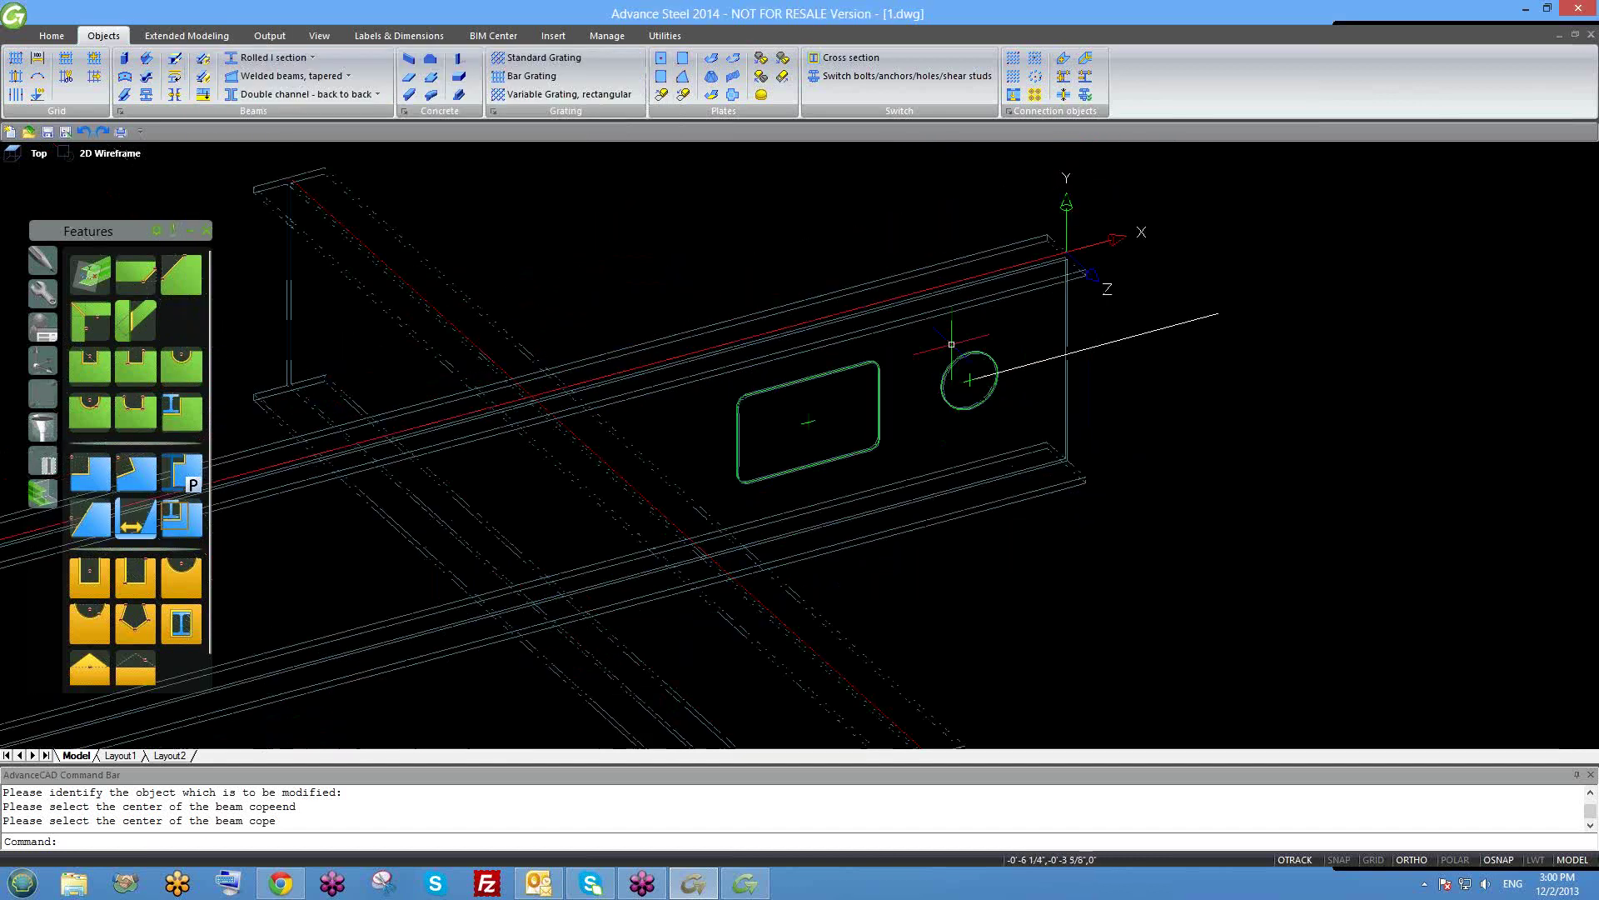
Erase the rounded rectangular cut and the circular cut from the beam's web.
drag(143, 188, 144, 161)
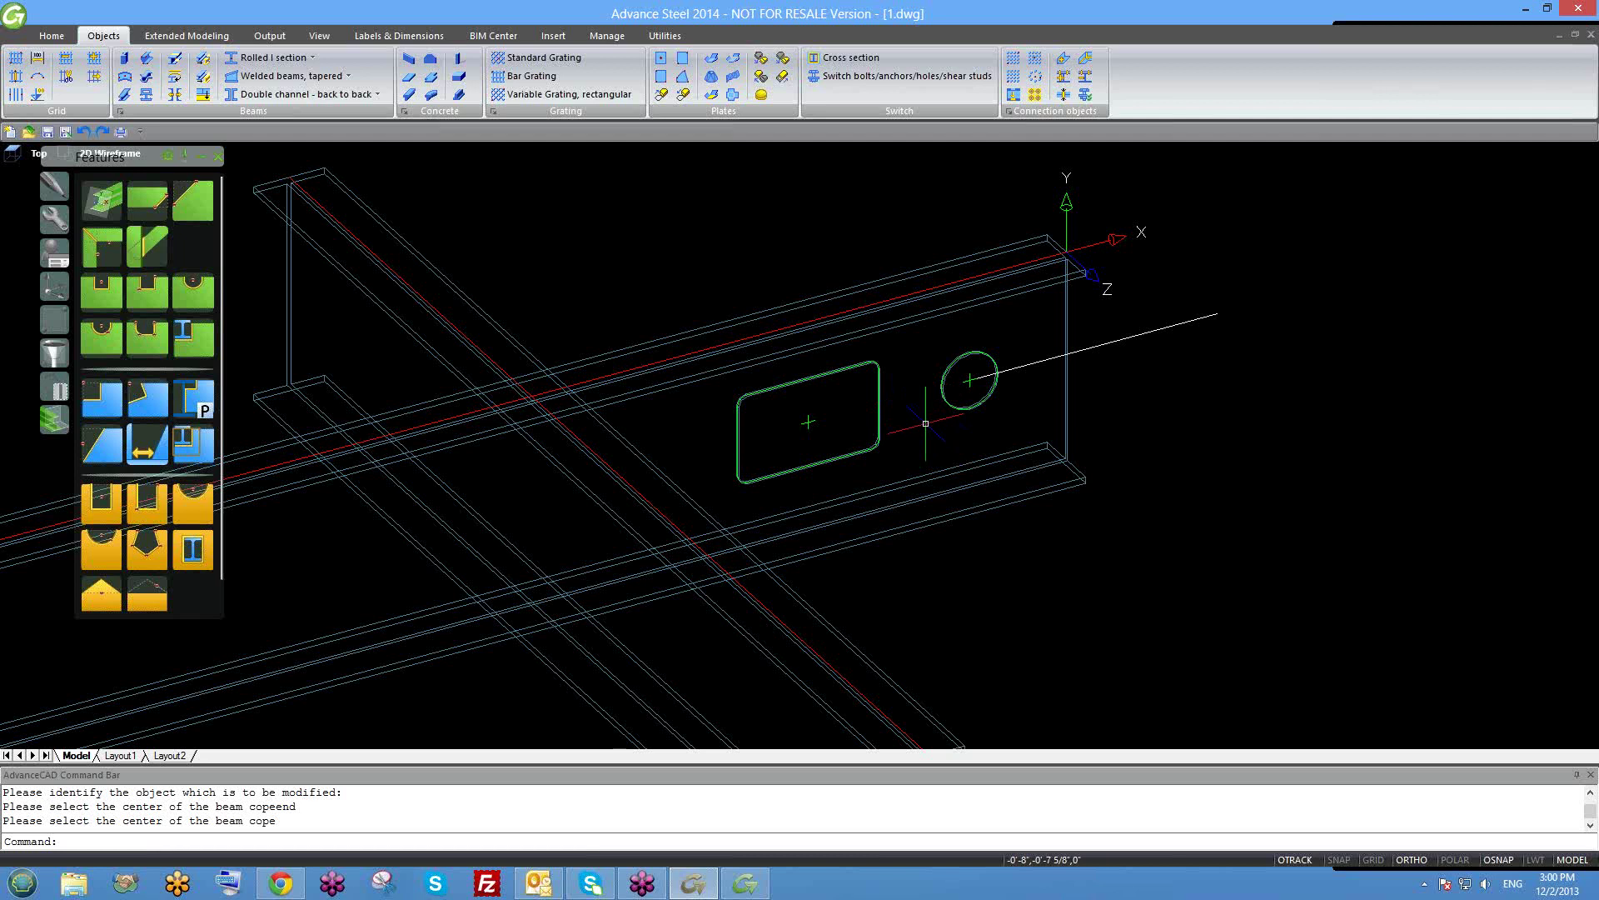
shift+middle_drag(896, 456, 937, 473)
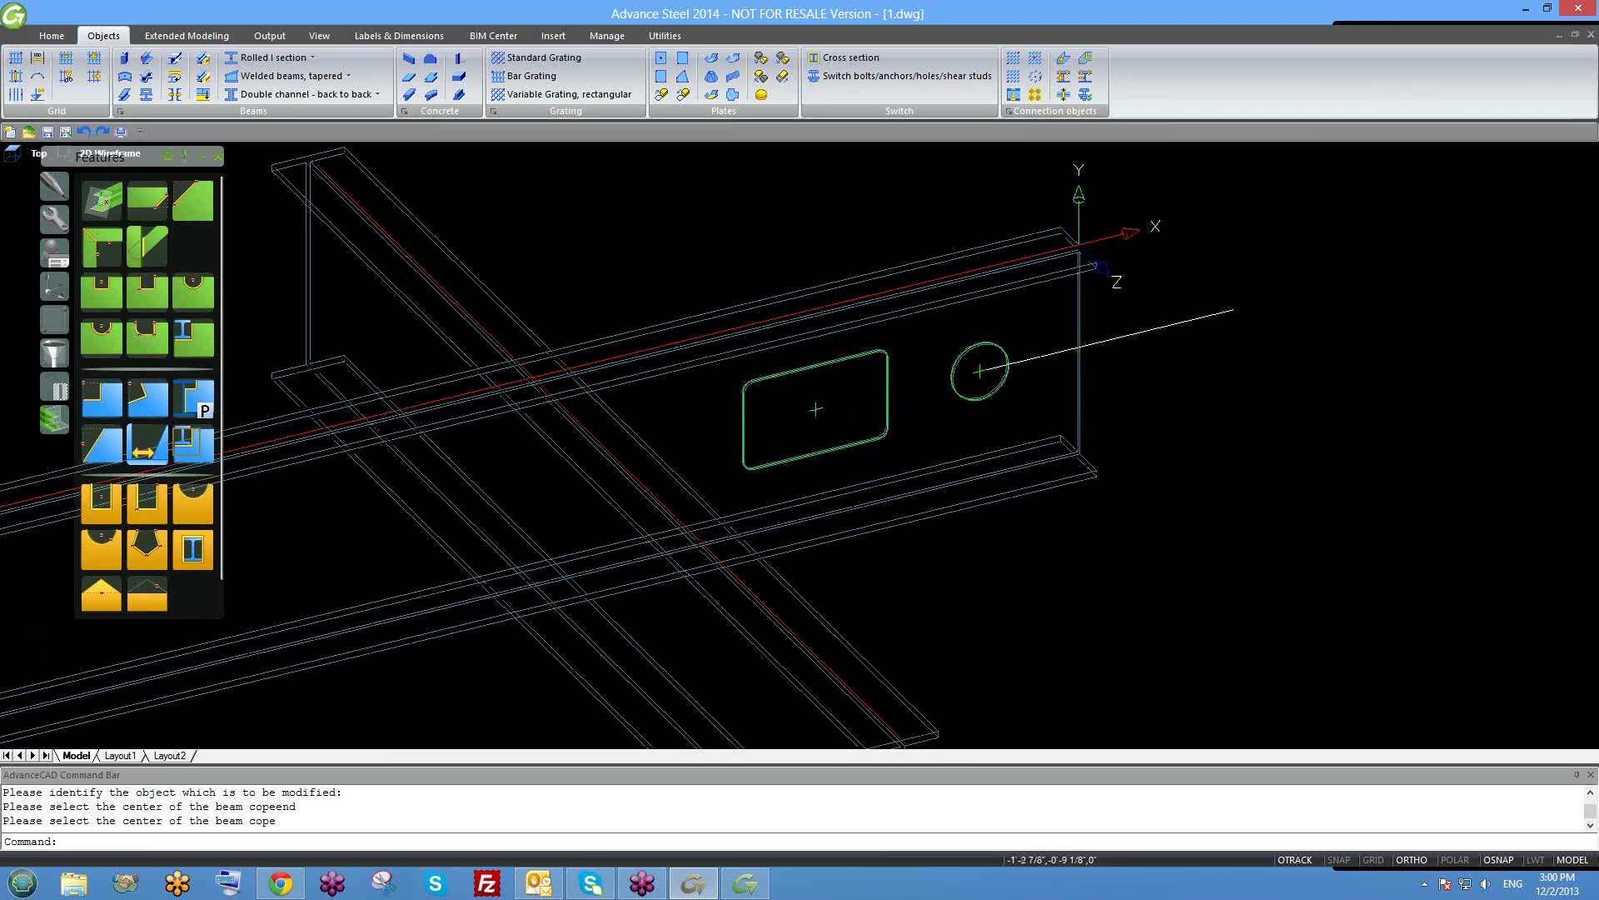
scroll(879, 432, up, 2)
click(784, 393)
text(e)
key(Return)
text(e)
key(Return)
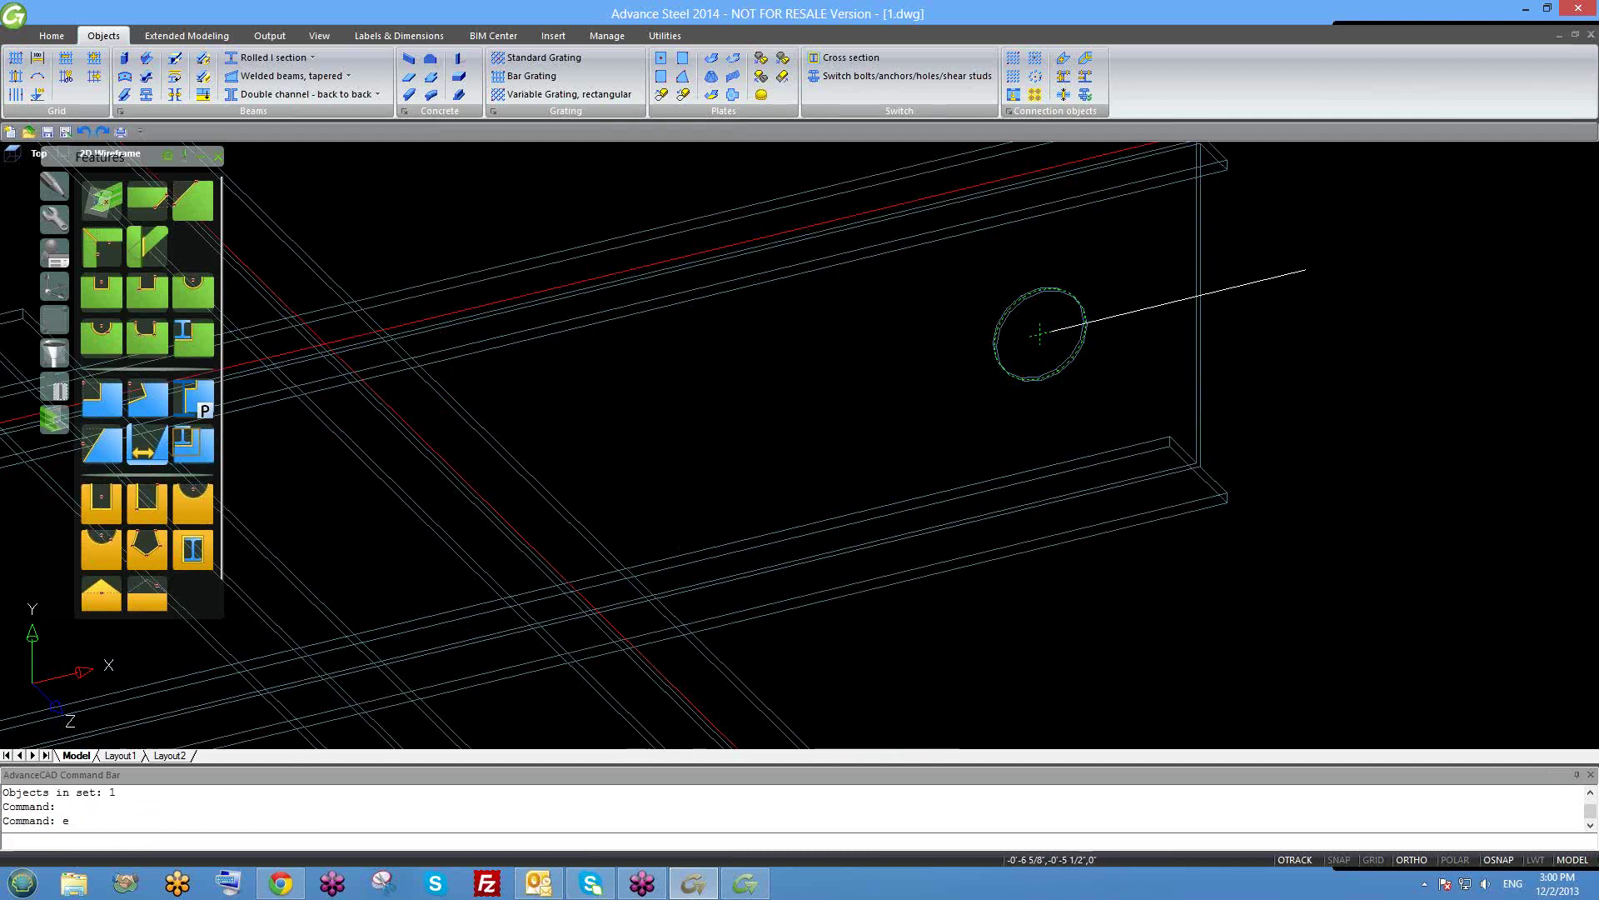
click(1039, 333)
key(Return)
scroll(958, 358, down, 3)
scroll(1008, 438, up, 3)
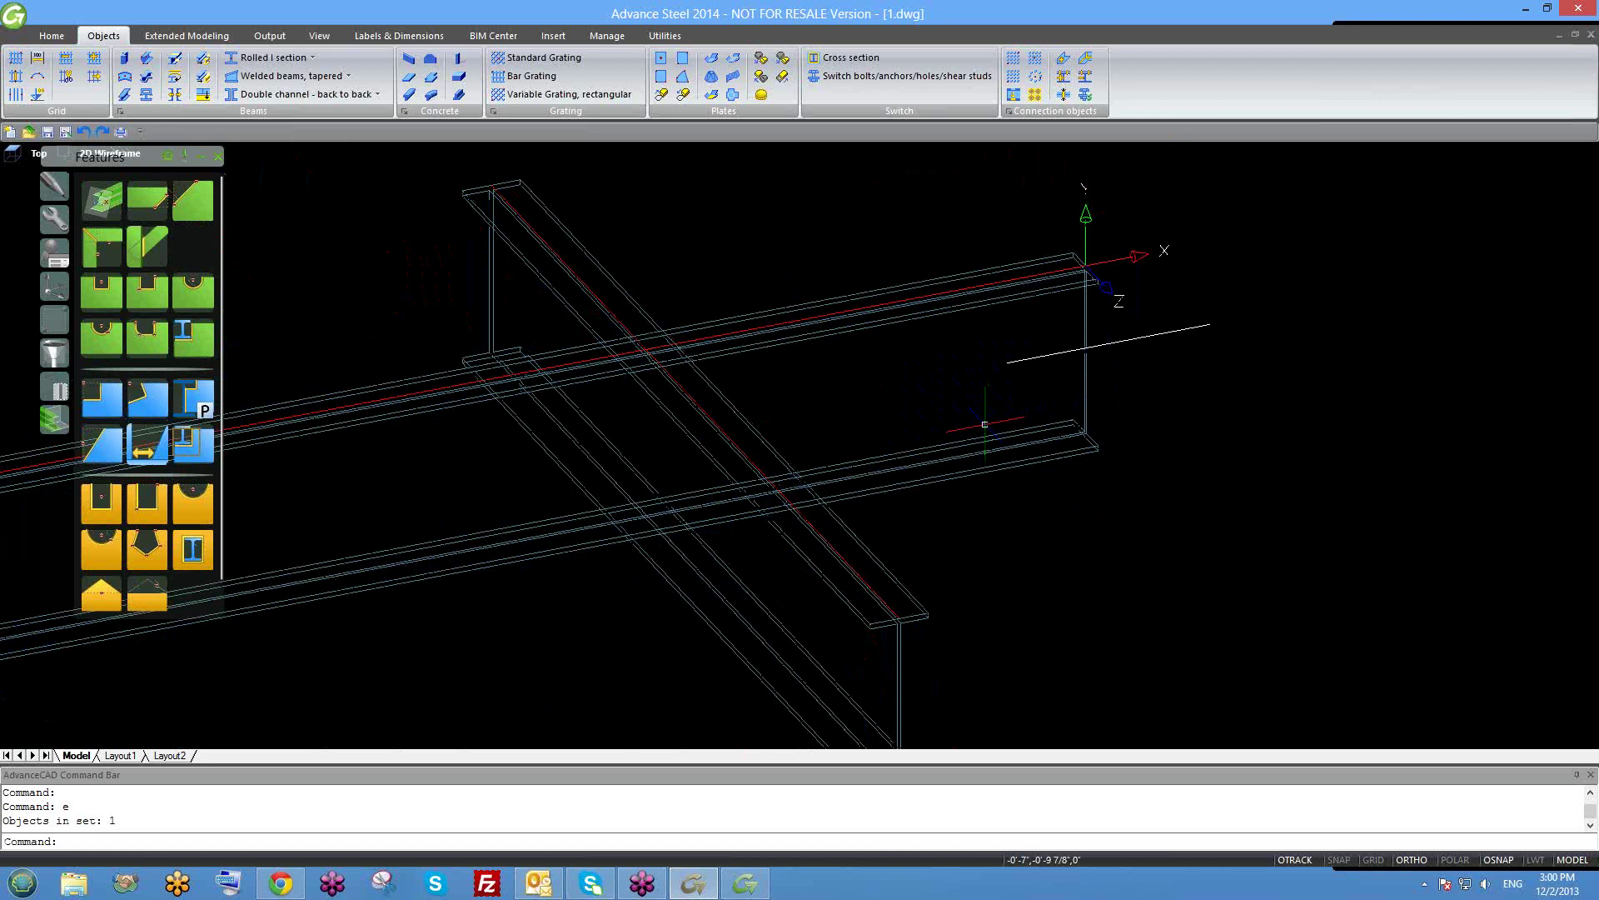
middle_drag(989, 421, 850, 417)
scroll(842, 434, up, 1)
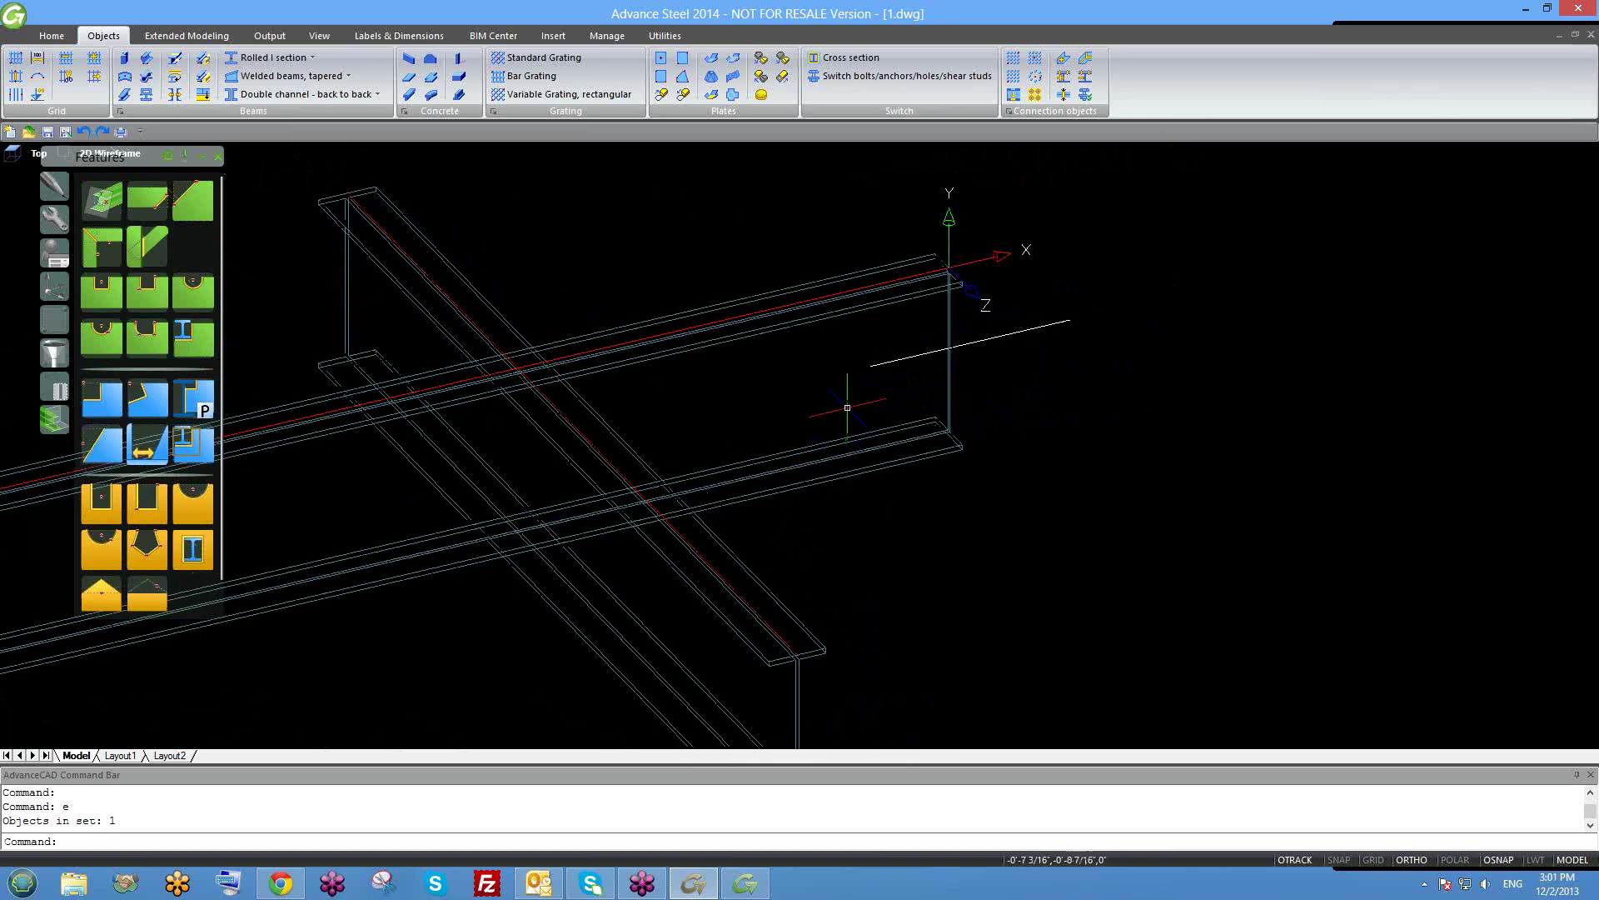
shift+middle_drag(793, 436, 832, 364)
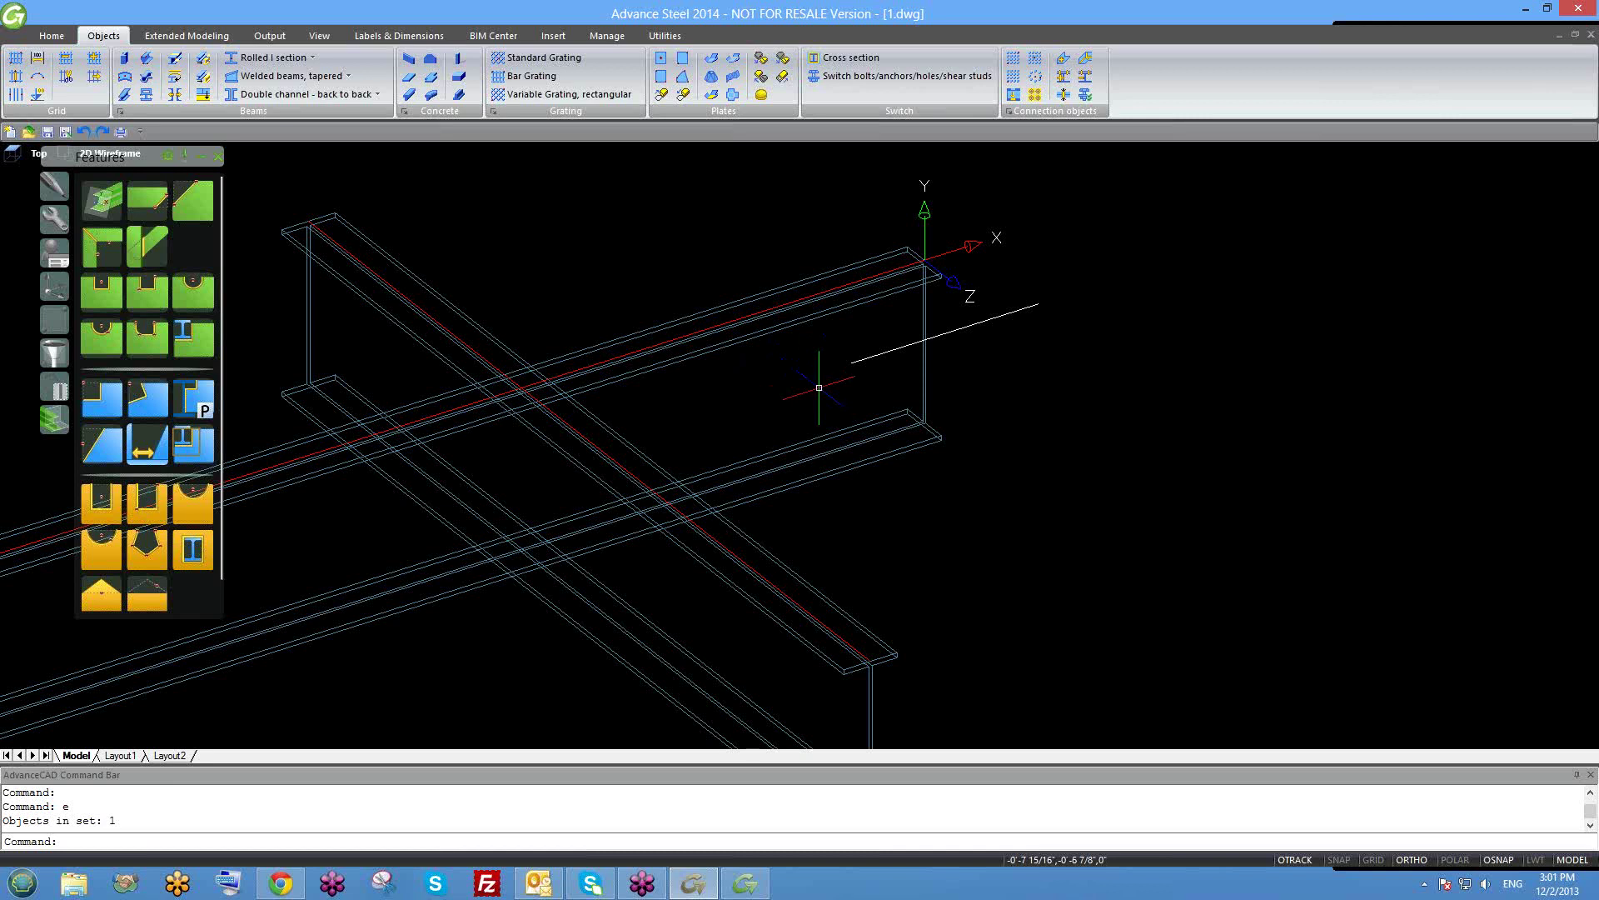
Draw a closed, stepped six-sided polyline on the beam's web, beside the inner end of the white line.
text(pl)
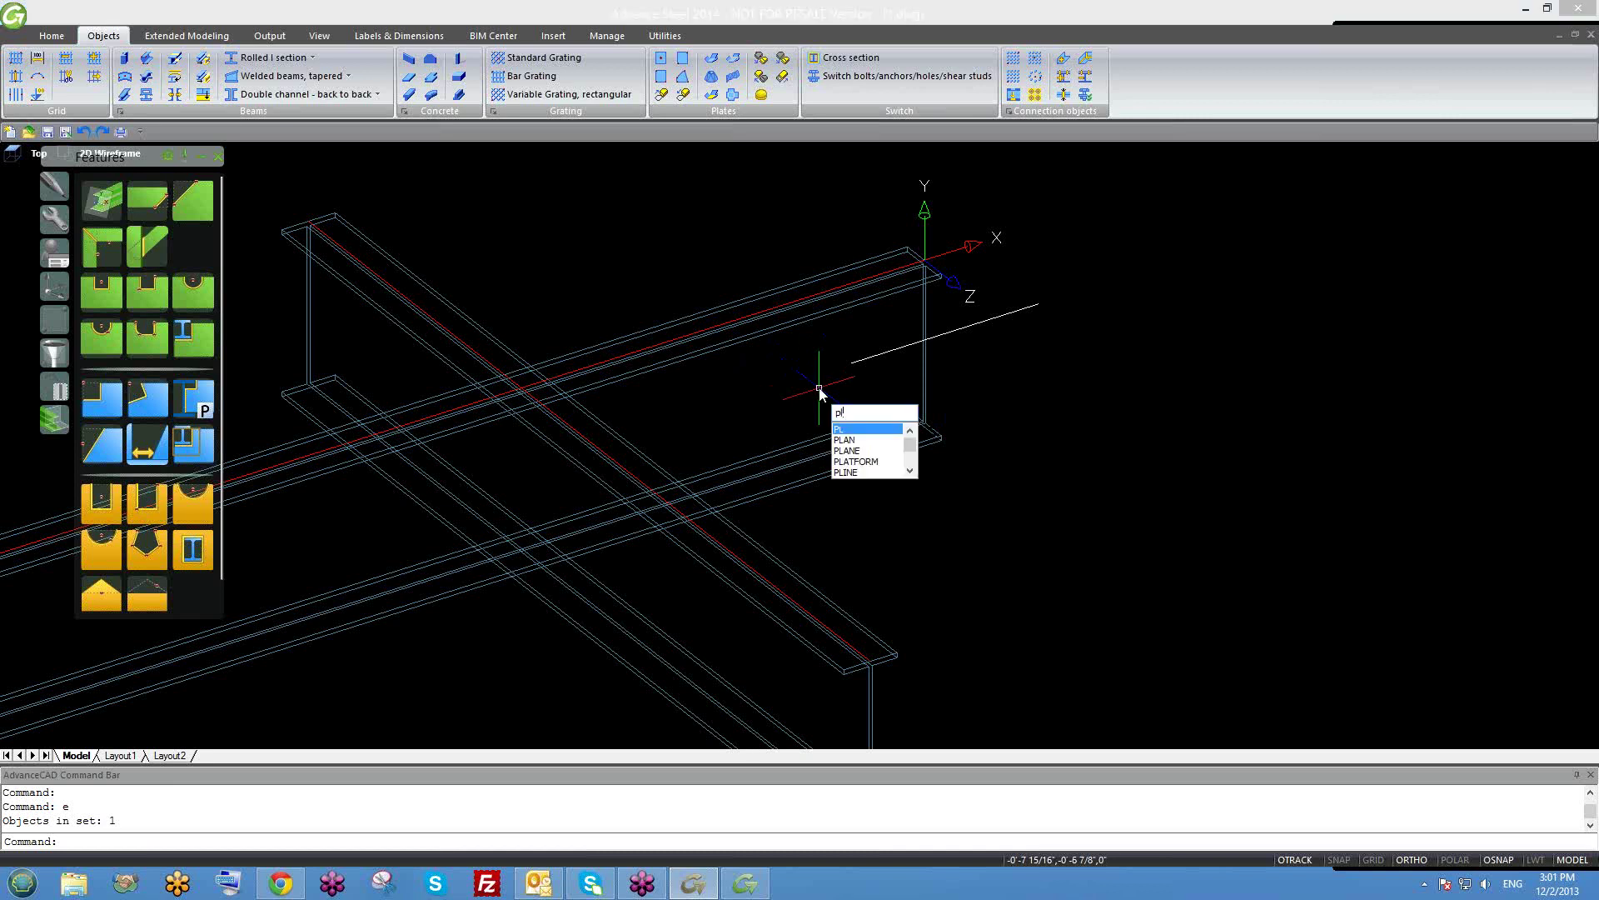
key(Escape)
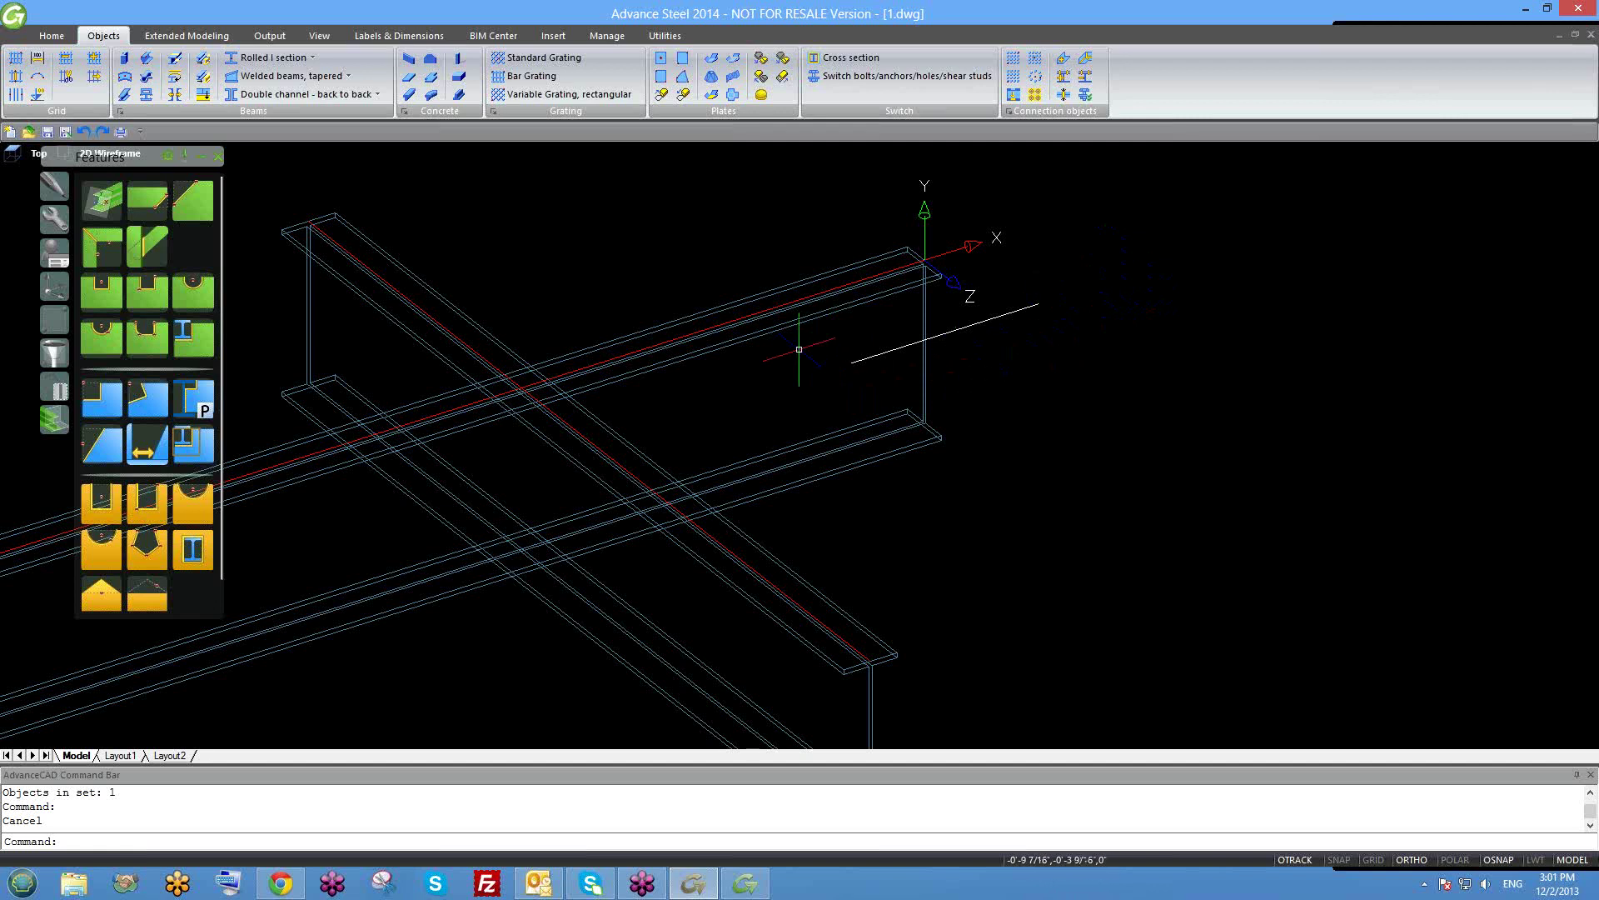
scroll(824, 351, up, 2)
text(pl)
key(Return)
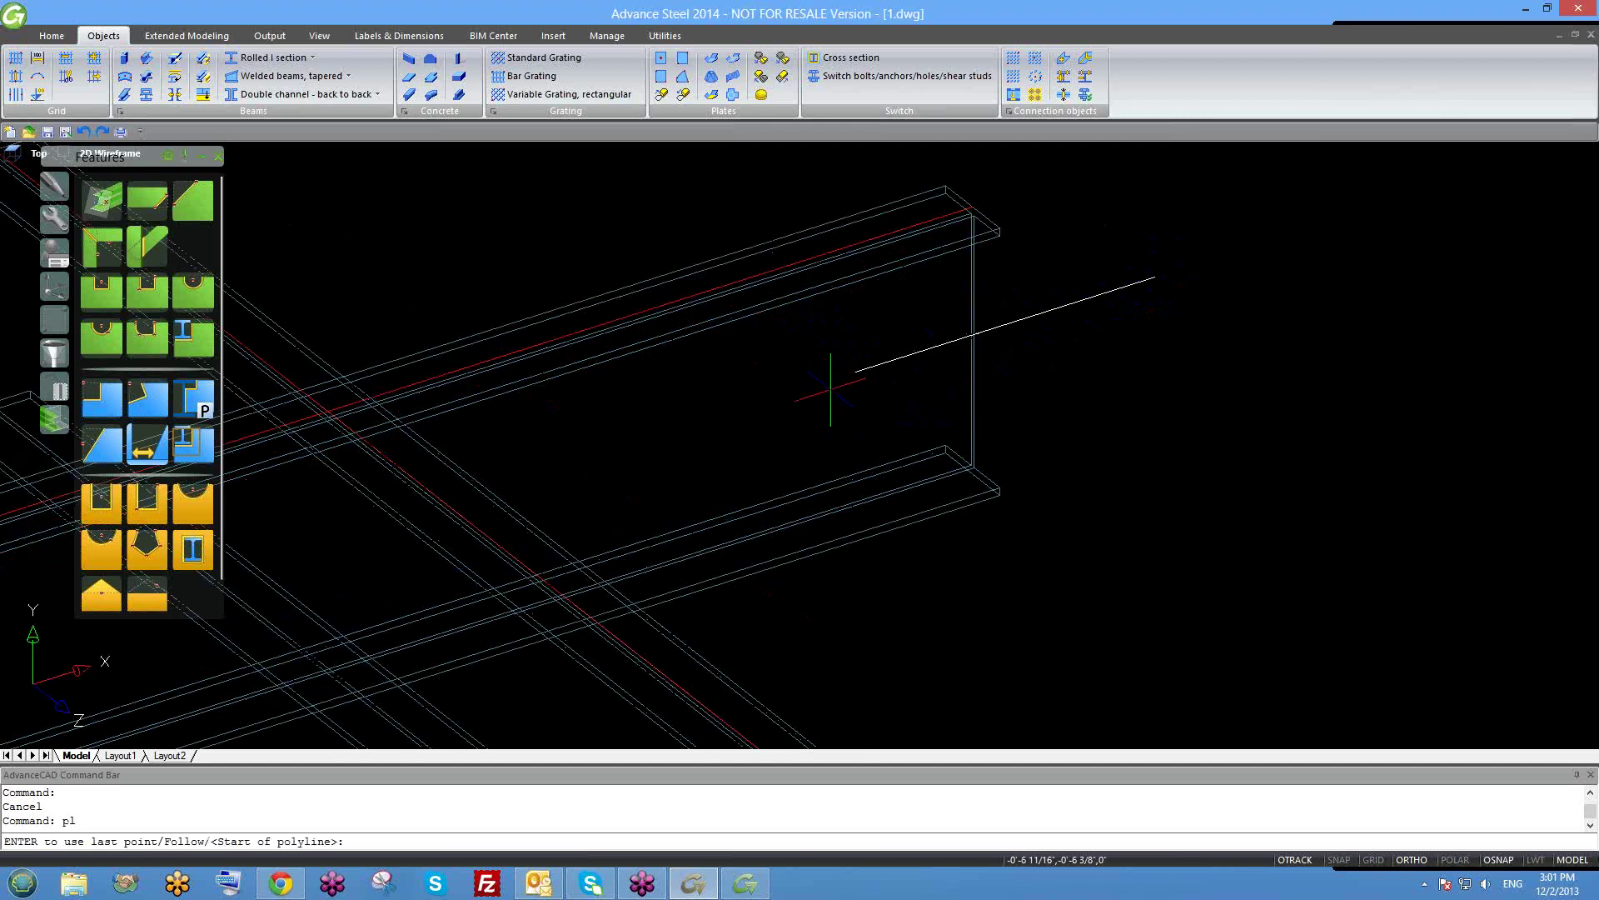
click(826, 433)
click(826, 364)
click(756, 386)
click(756, 434)
click(639, 469)
click(639, 522)
key(ctrl+z)
text(c)
key(Return)
shift+middle_drag(783, 450, 708, 462)
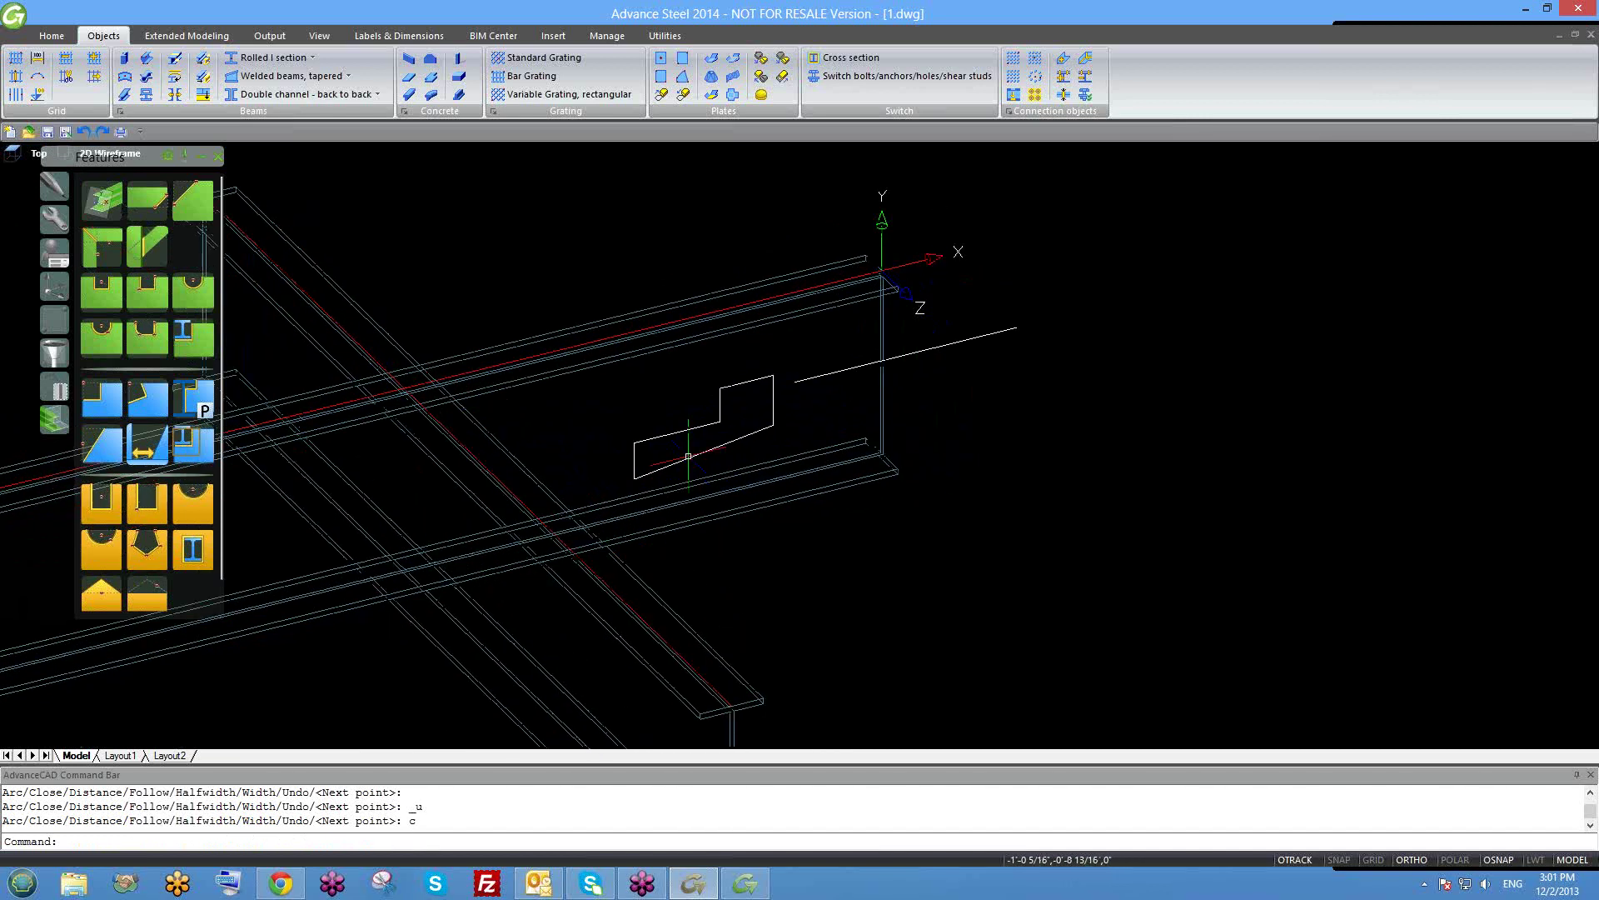
click(690, 430)
key(Escape)
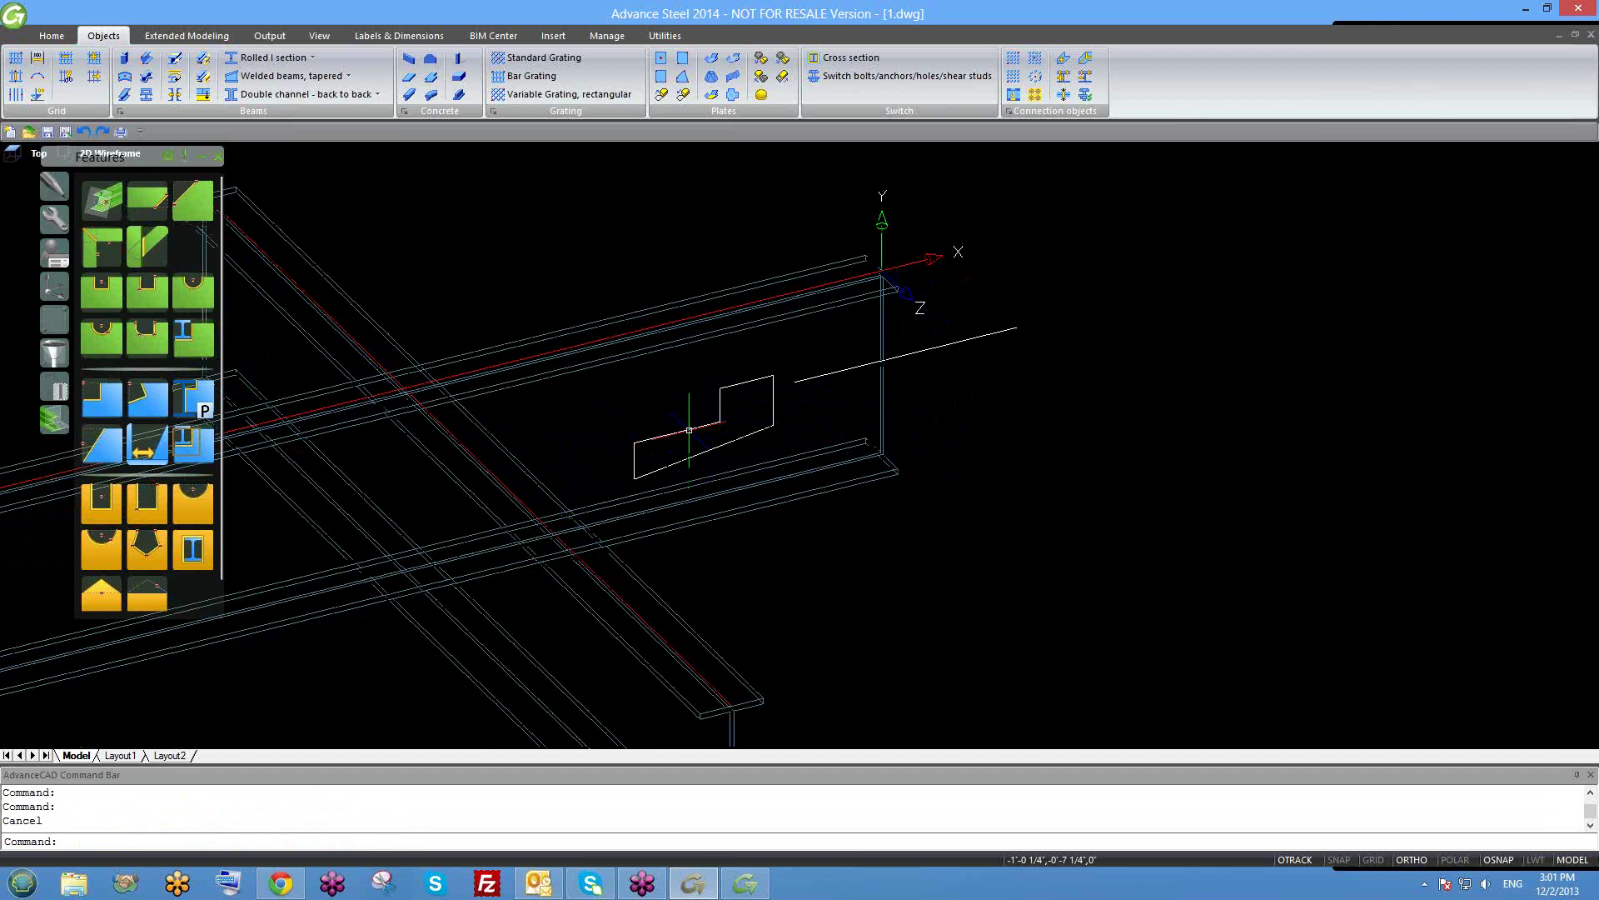
shift+middle_drag(739, 475, 730, 447)
click(731, 447)
click(708, 391)
key(Escape)
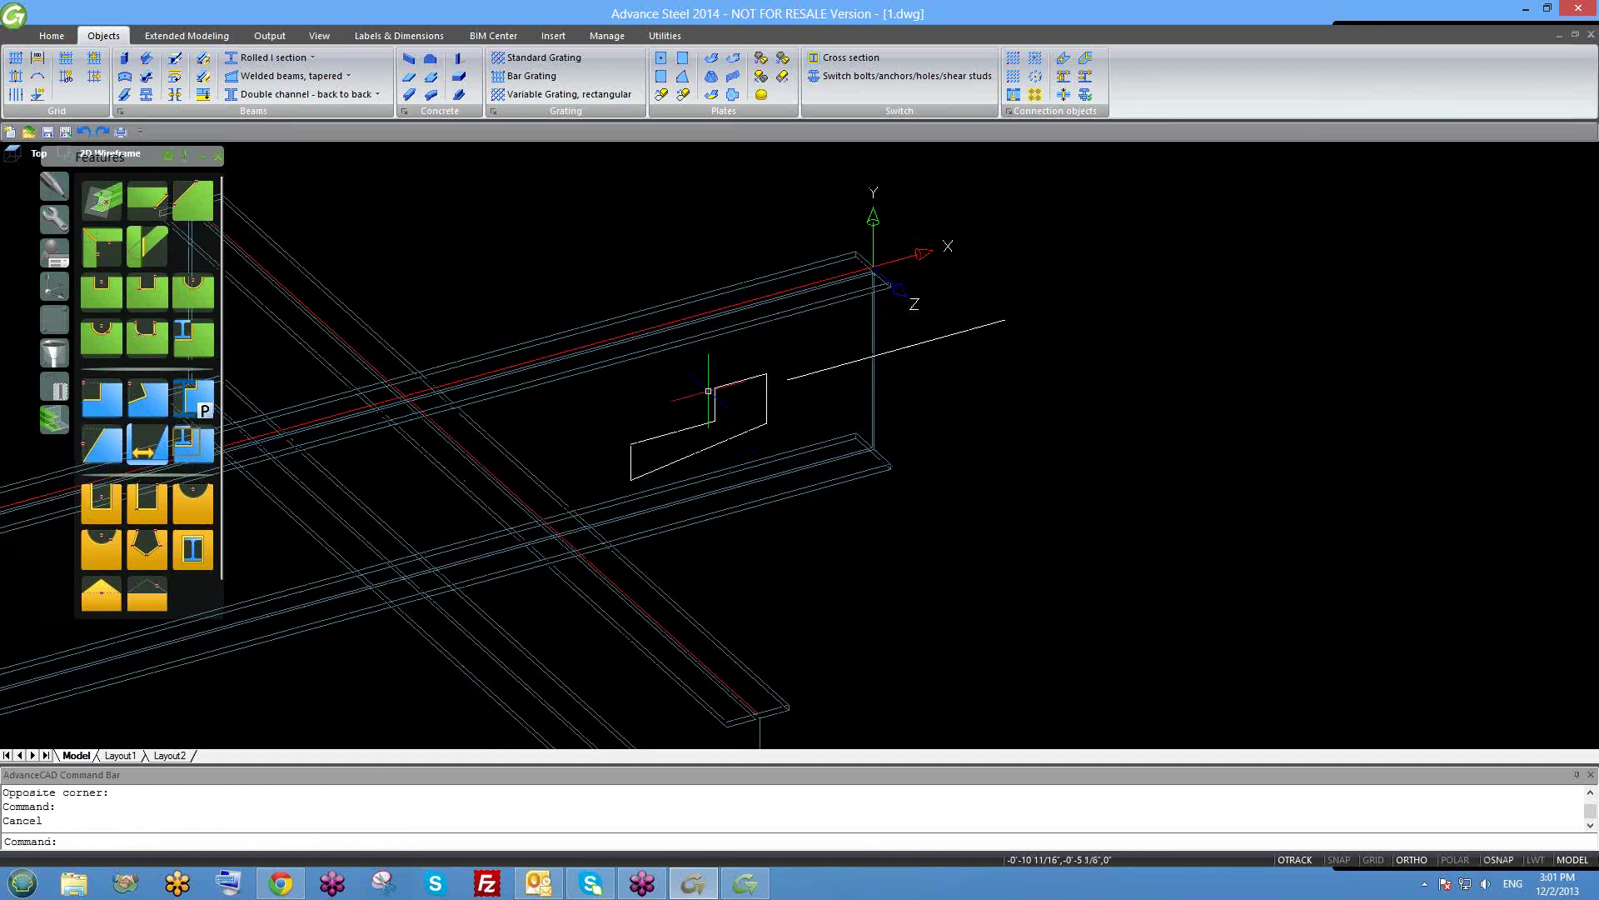
Cut a polygonal contour in the beam's web using the Polyline option with the closed stepped polyline.
click(144, 337)
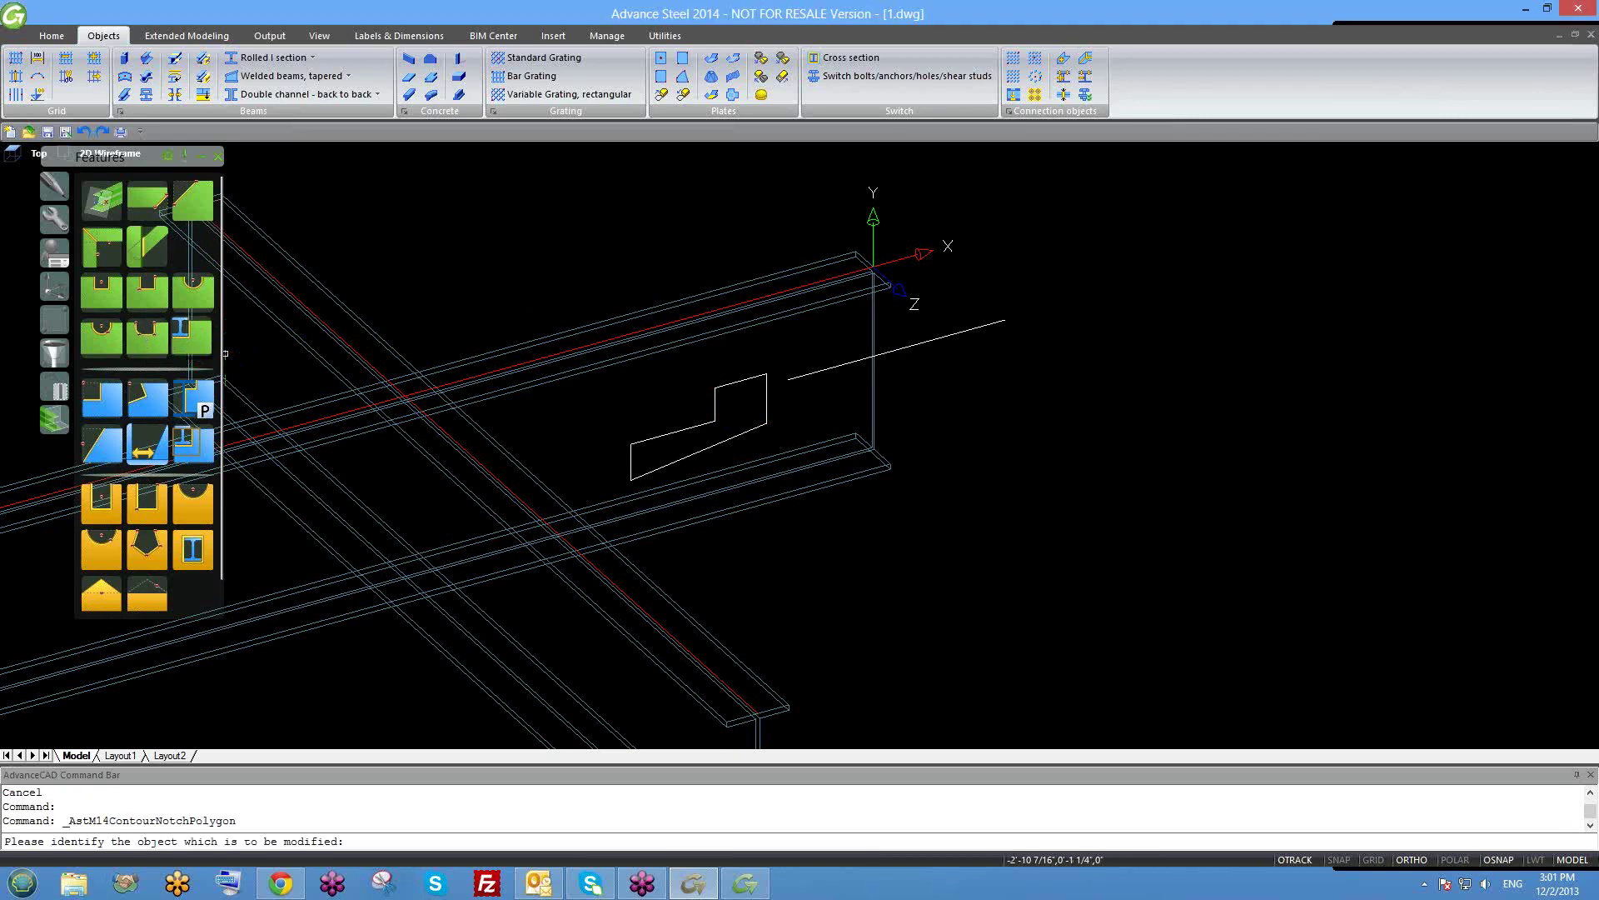
click(701, 333)
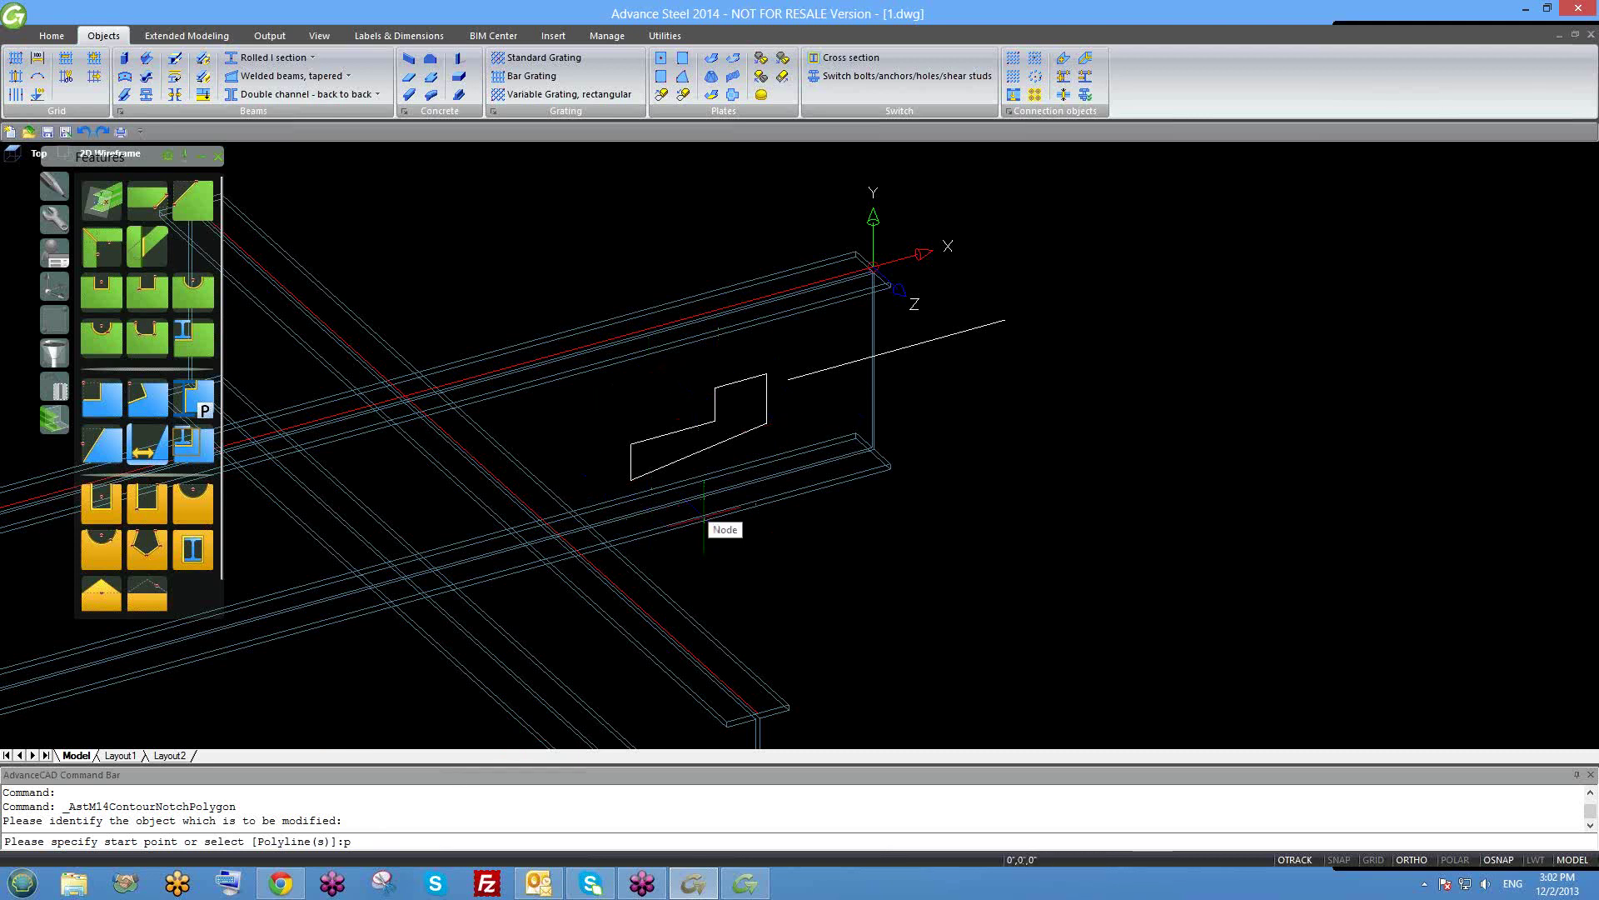
key(Return)
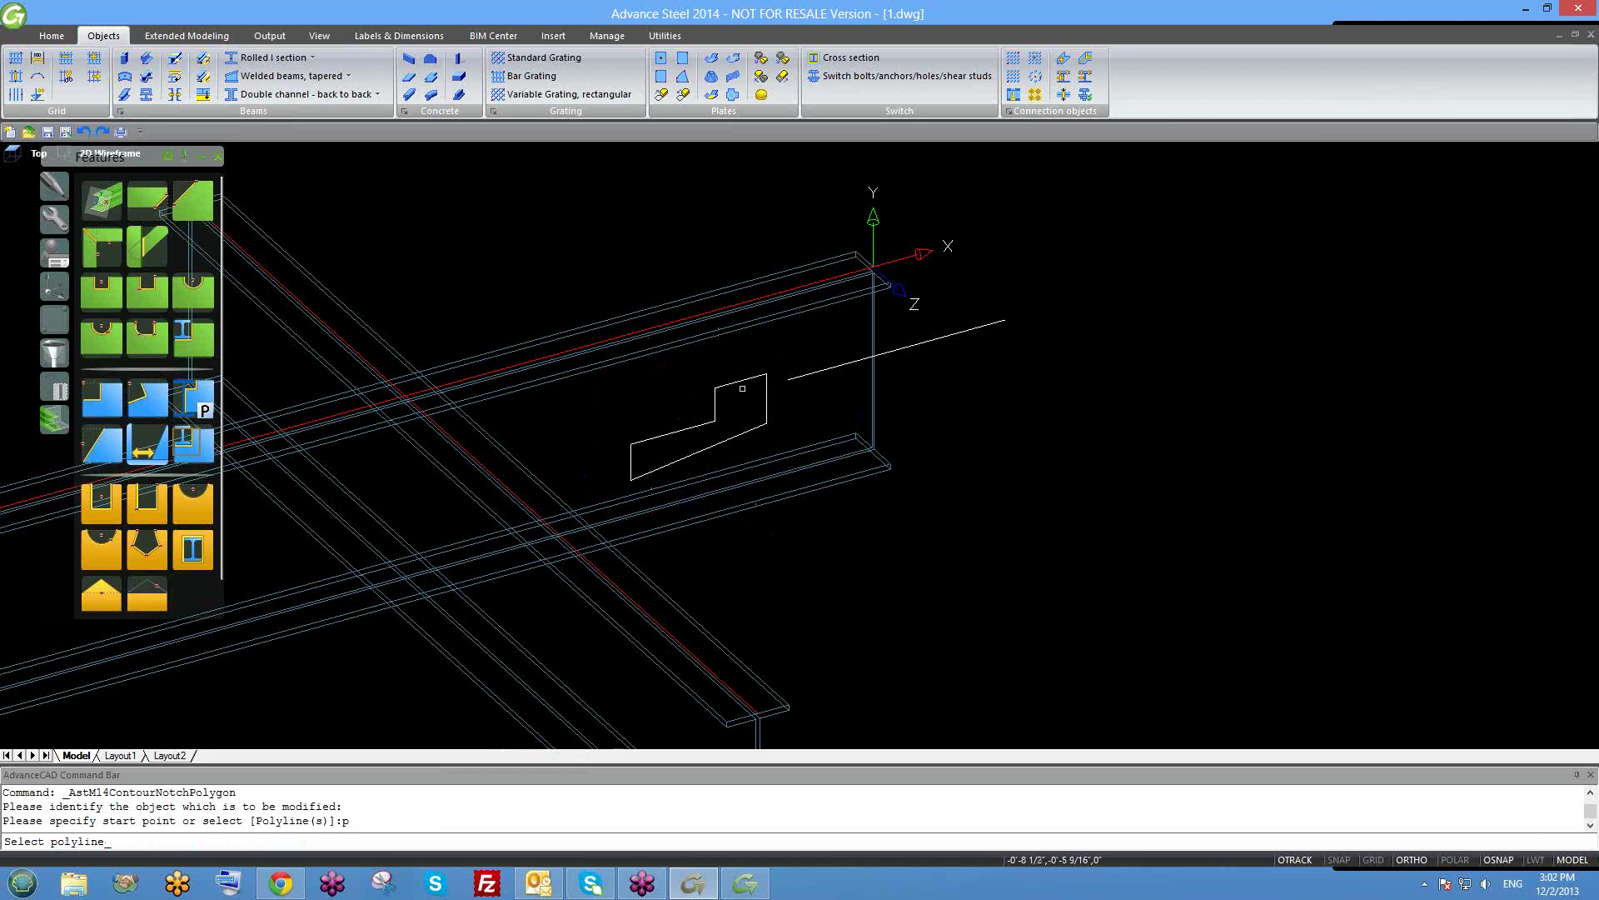
click(724, 442)
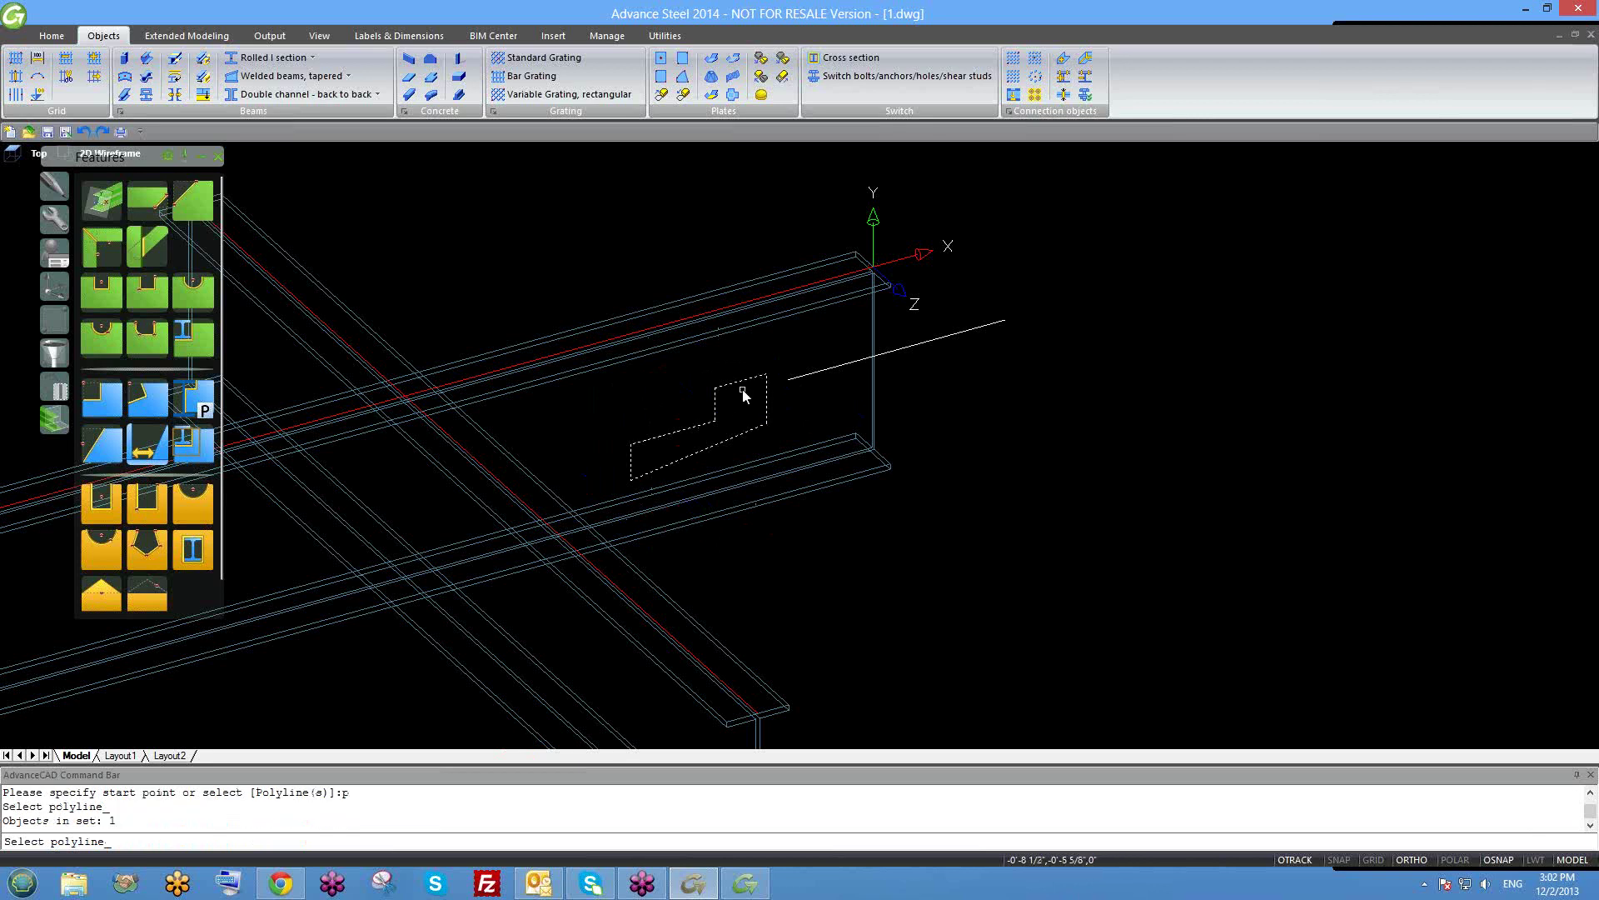
key(Return)
middle_drag(743, 403, 786, 462)
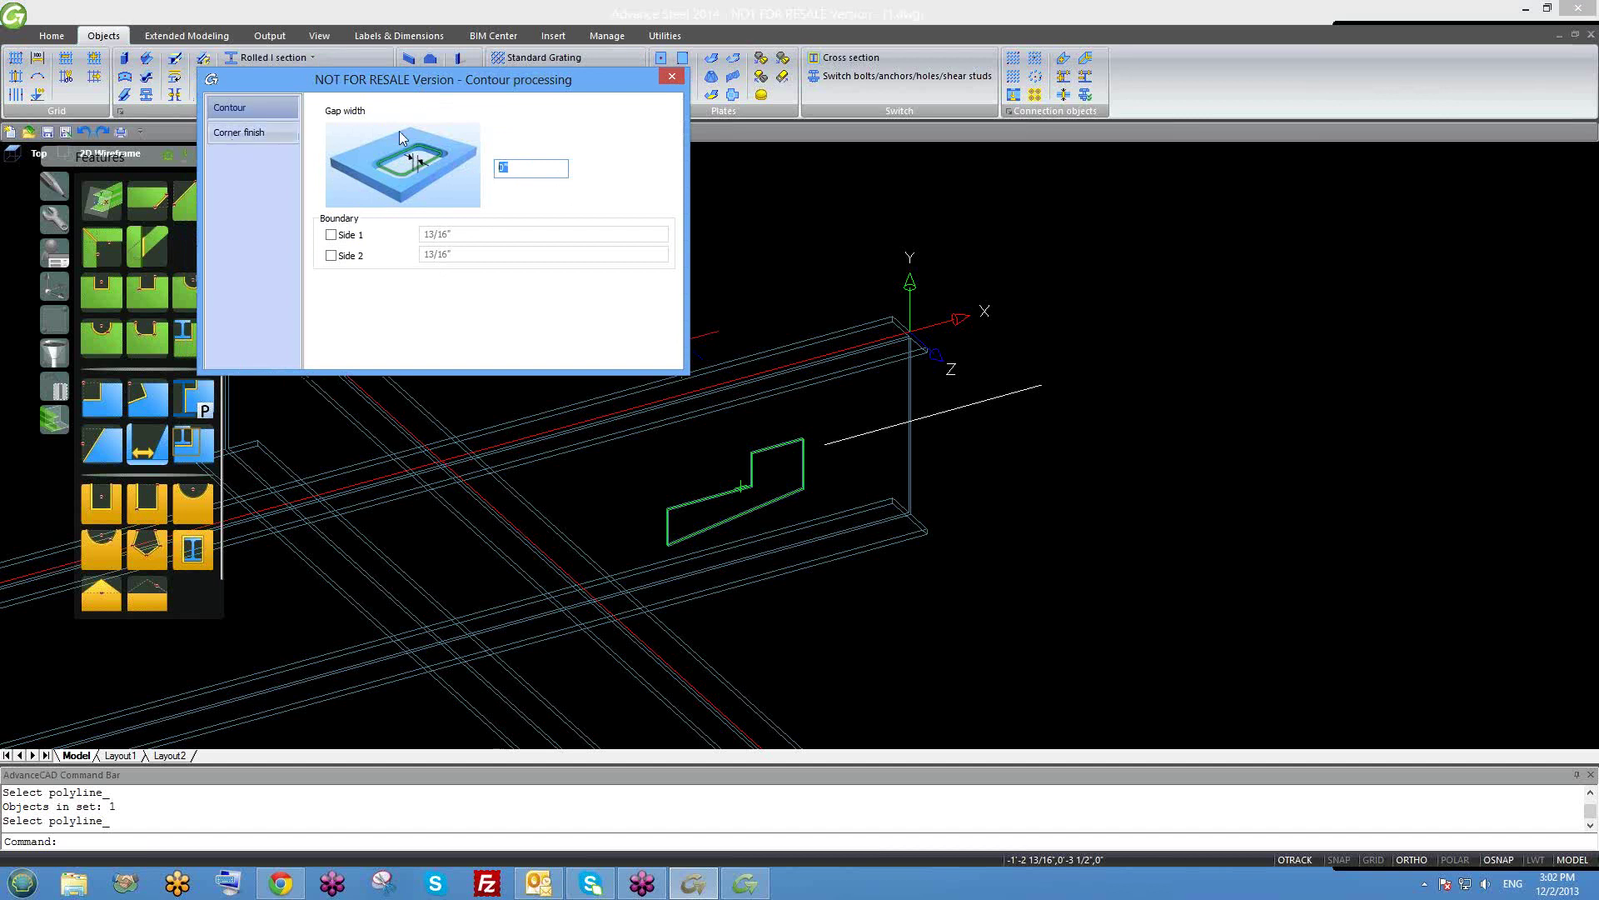
Give corner 4 of the polygonal cut a chamfered finish with a 1/2" size.
click(283, 139)
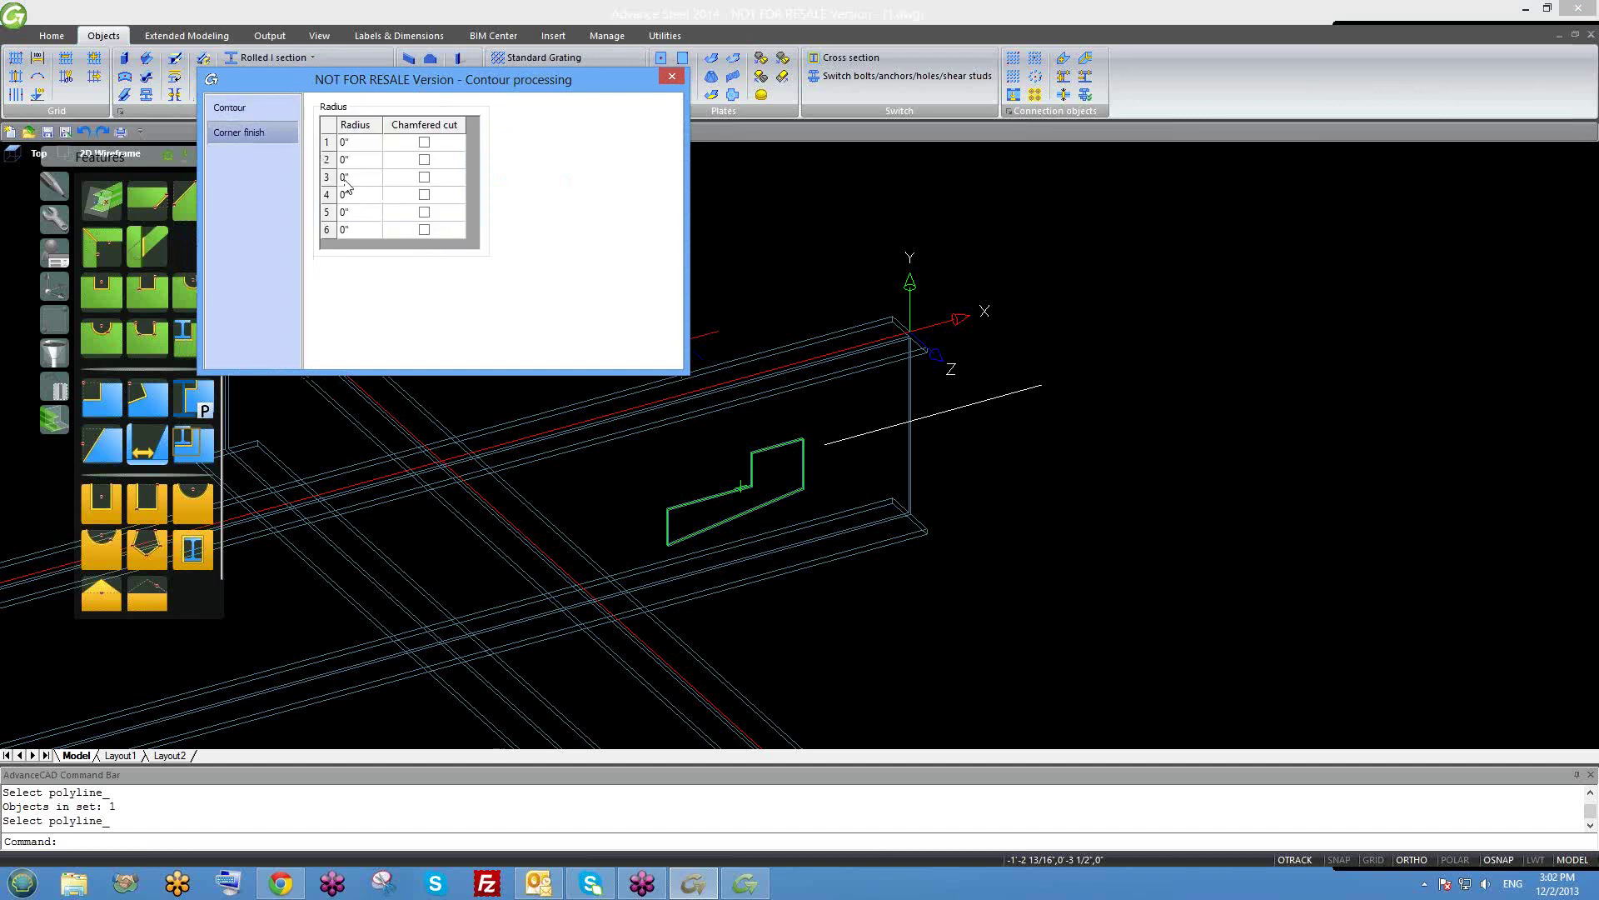
scroll(801, 515, up, 6)
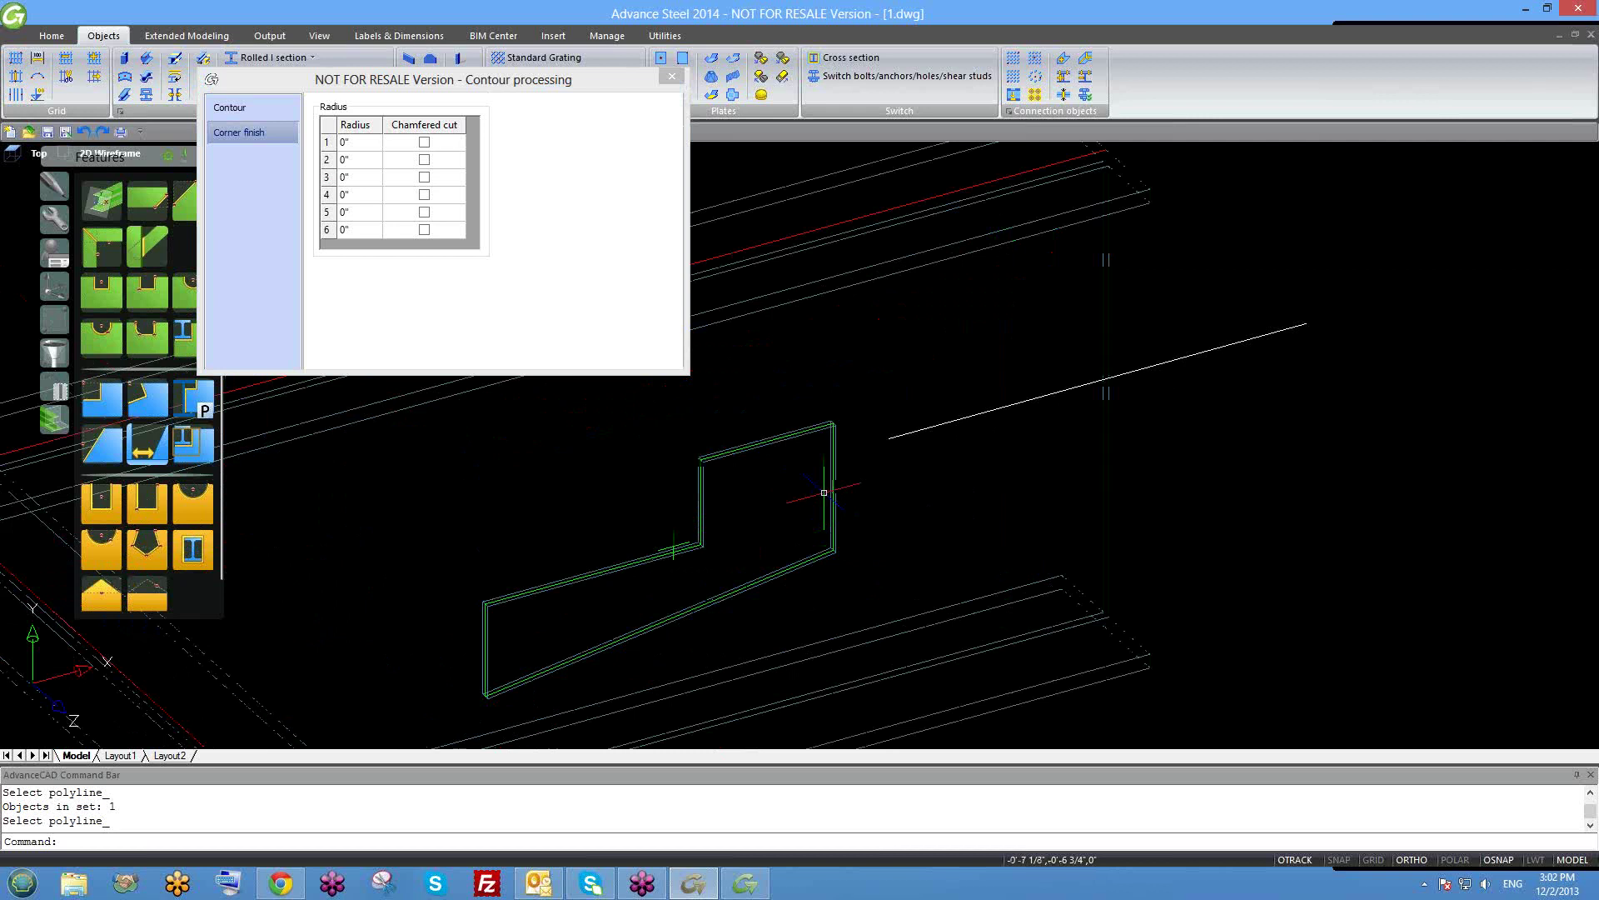
click(425, 195)
click(360, 195)
key(BackSpace)
key(BackSpace)
text(1/2)
key(Return)
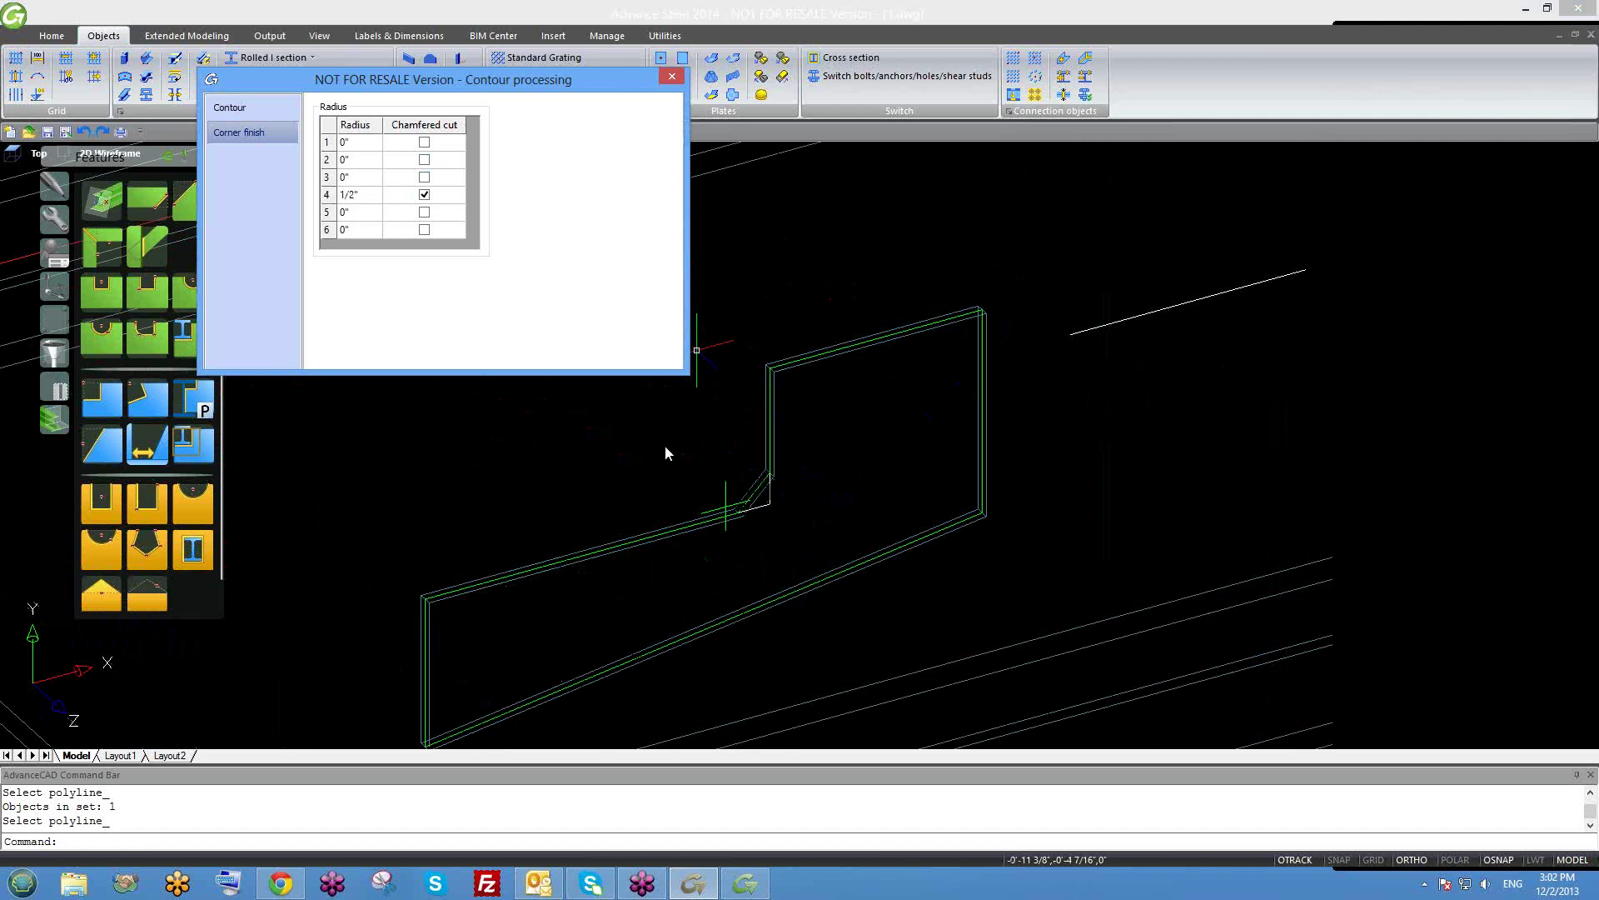
Examine the chamfered inner corner of the polygonal cut up close, then close the contour settings.
scroll(758, 504, up, 2)
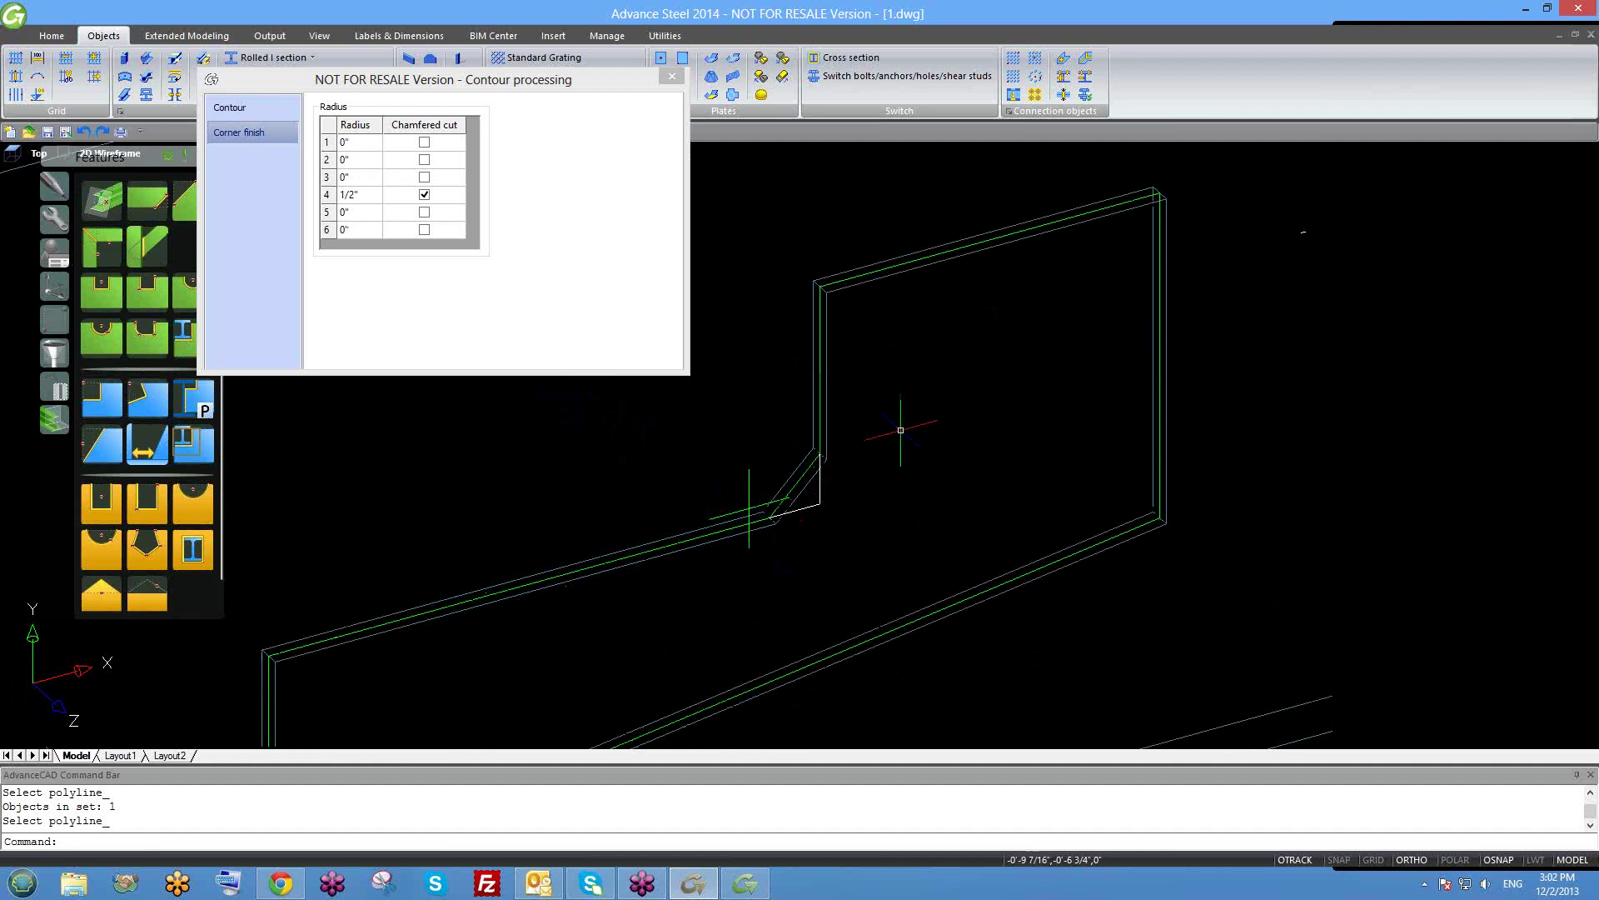
scroll(910, 464, down, 1)
scroll(950, 454, down, 1)
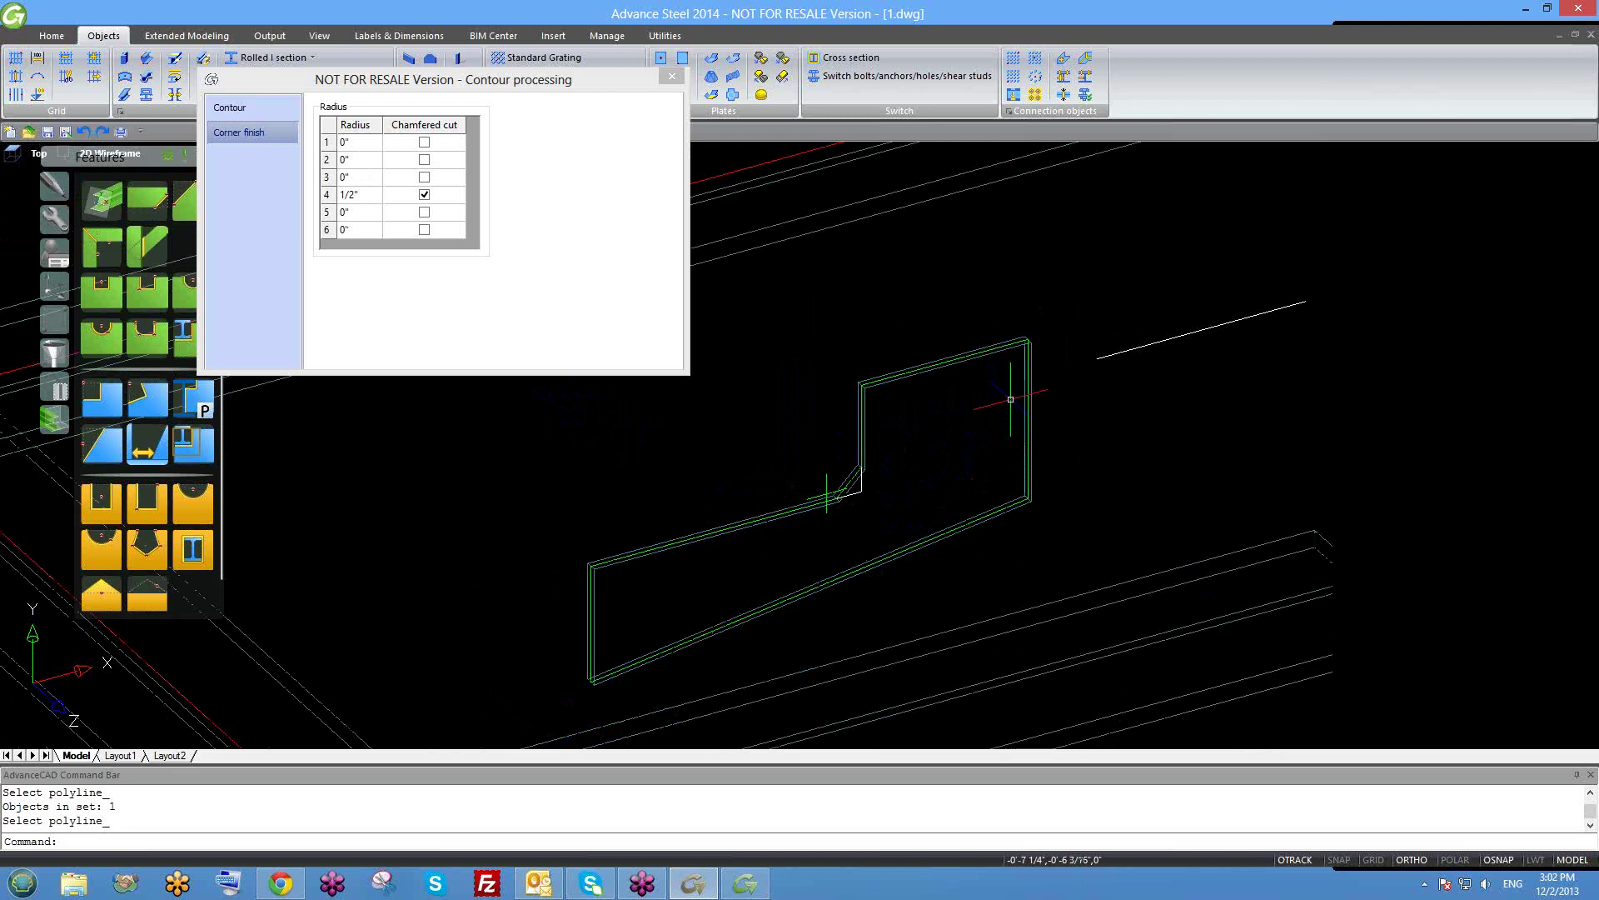
scroll(843, 485, up, 2)
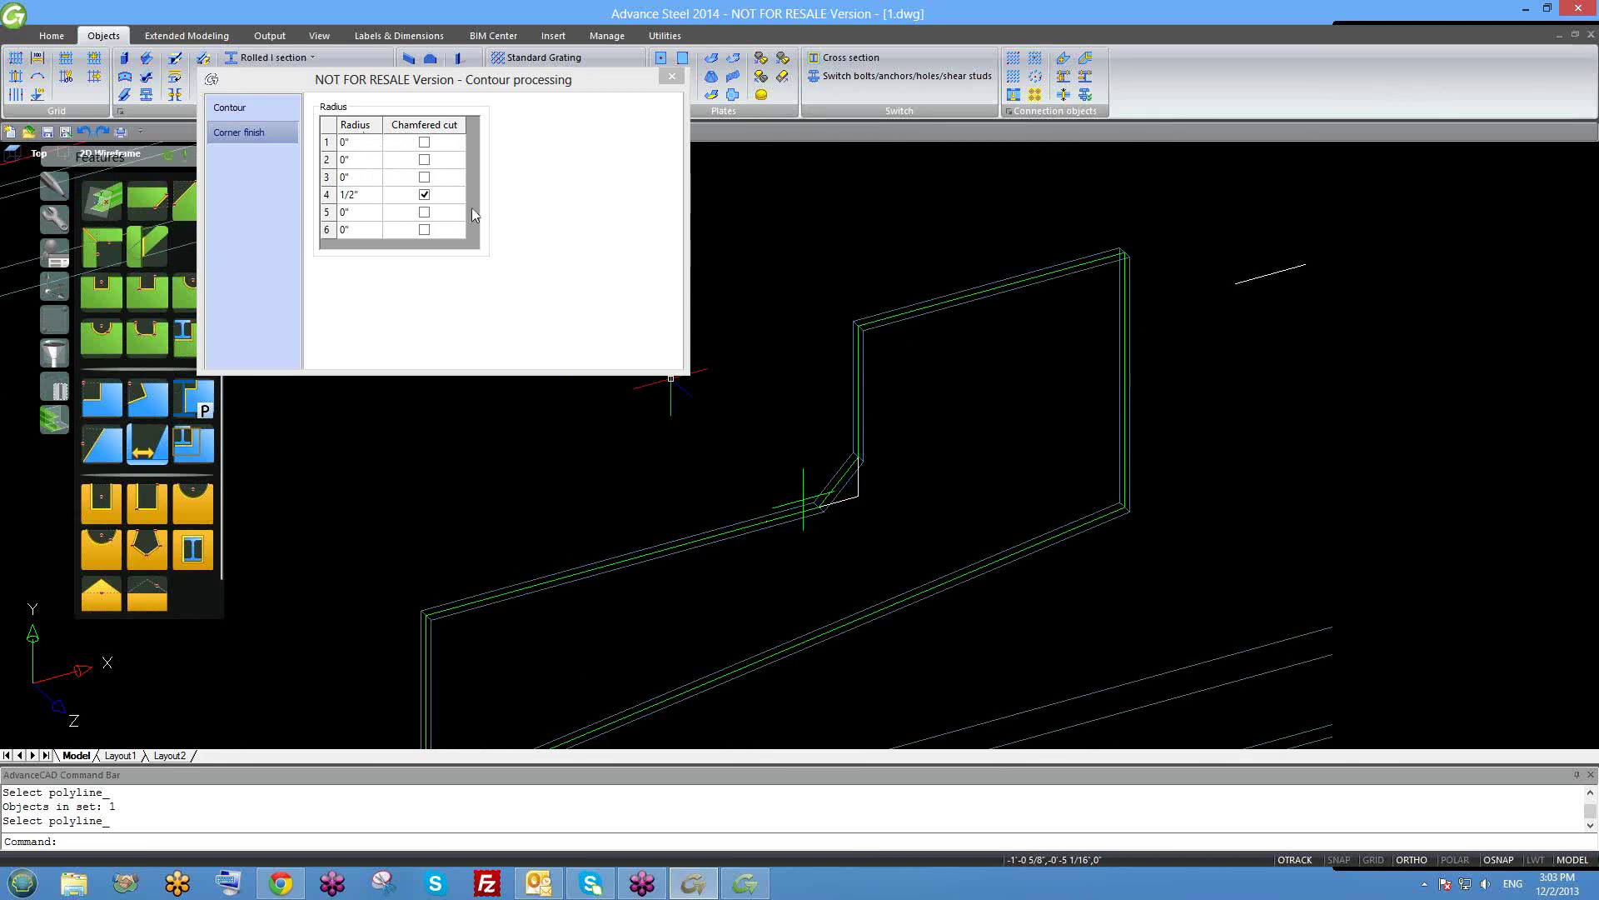
click(423, 200)
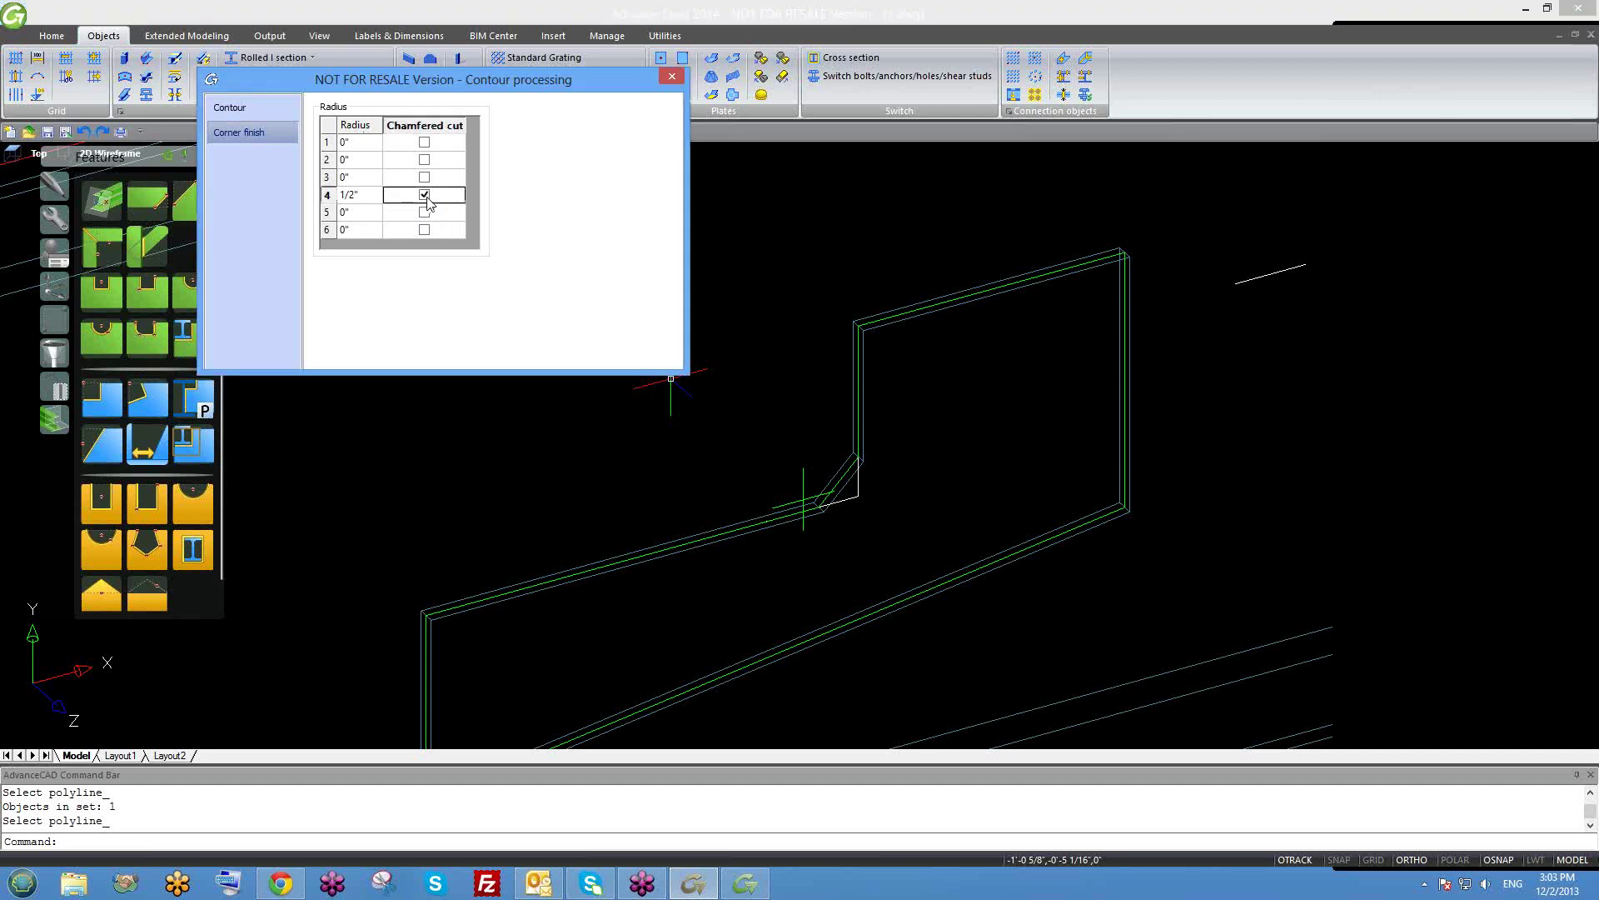
scroll(1032, 475, down, 3)
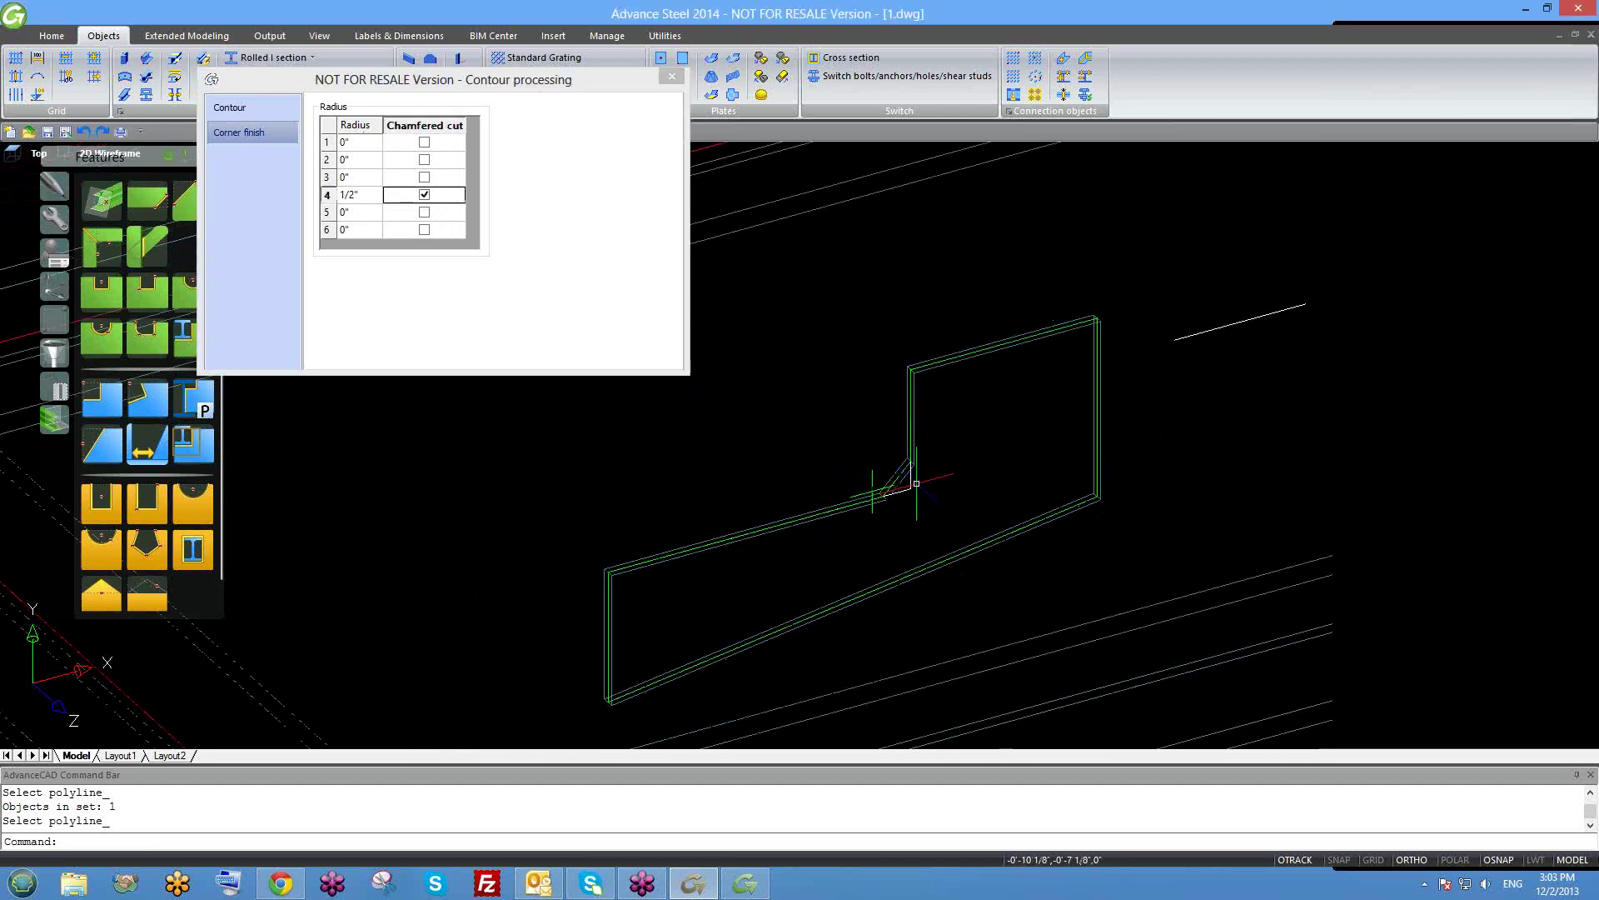
scroll(896, 487, up, 3)
scroll(889, 404, down, 2)
scroll(920, 331, up, 2)
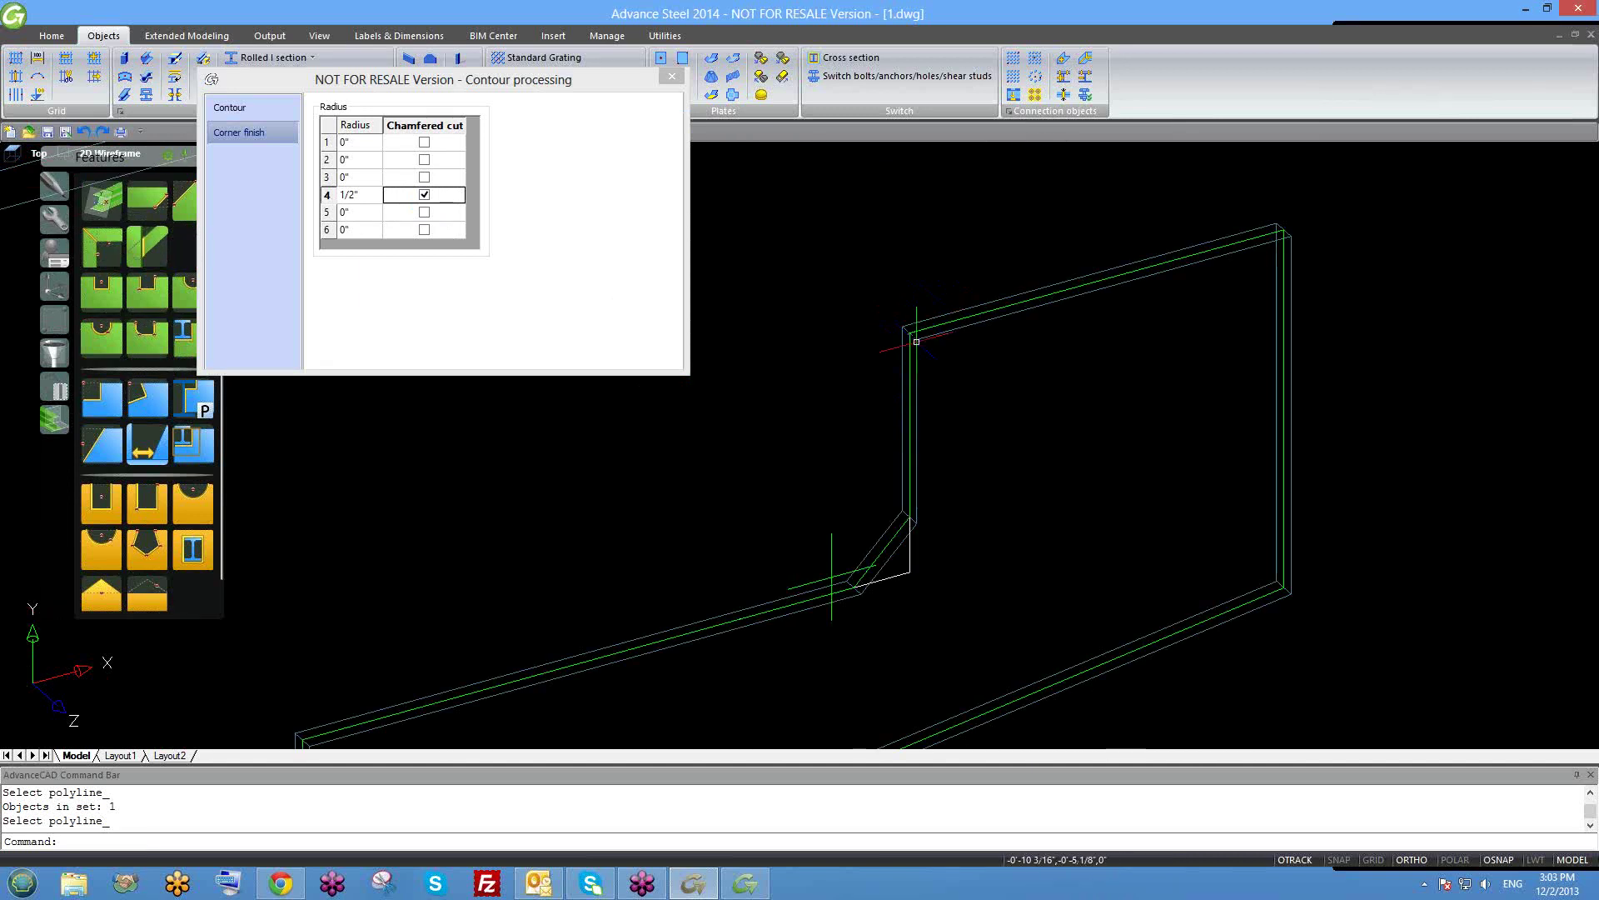
scroll(908, 340, down, 2)
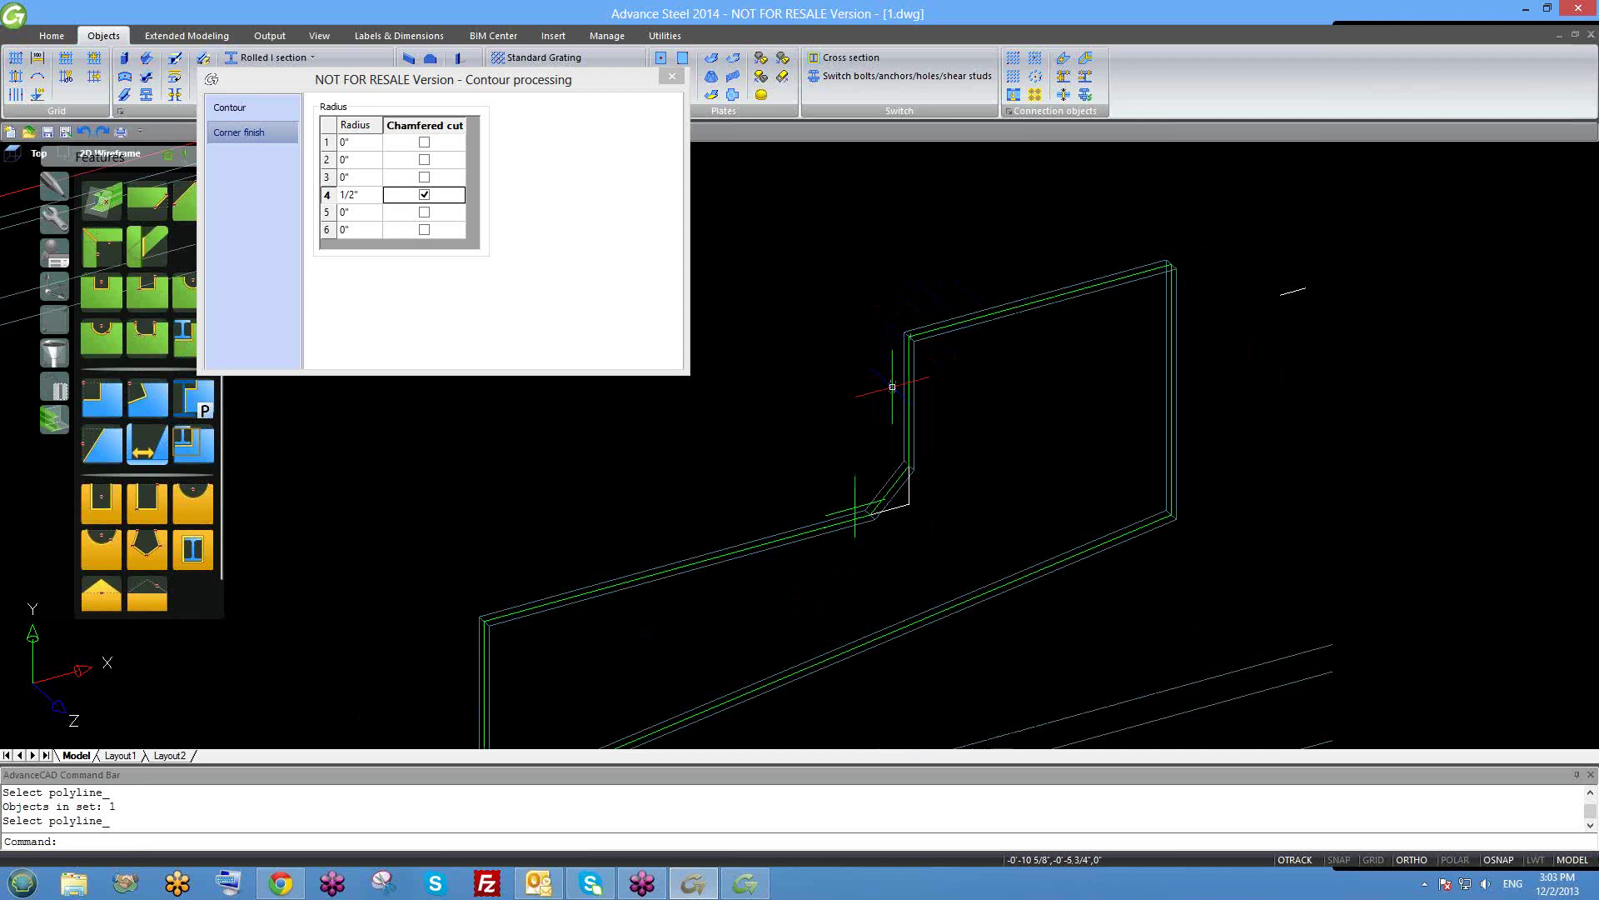
scroll(749, 483, down, 2)
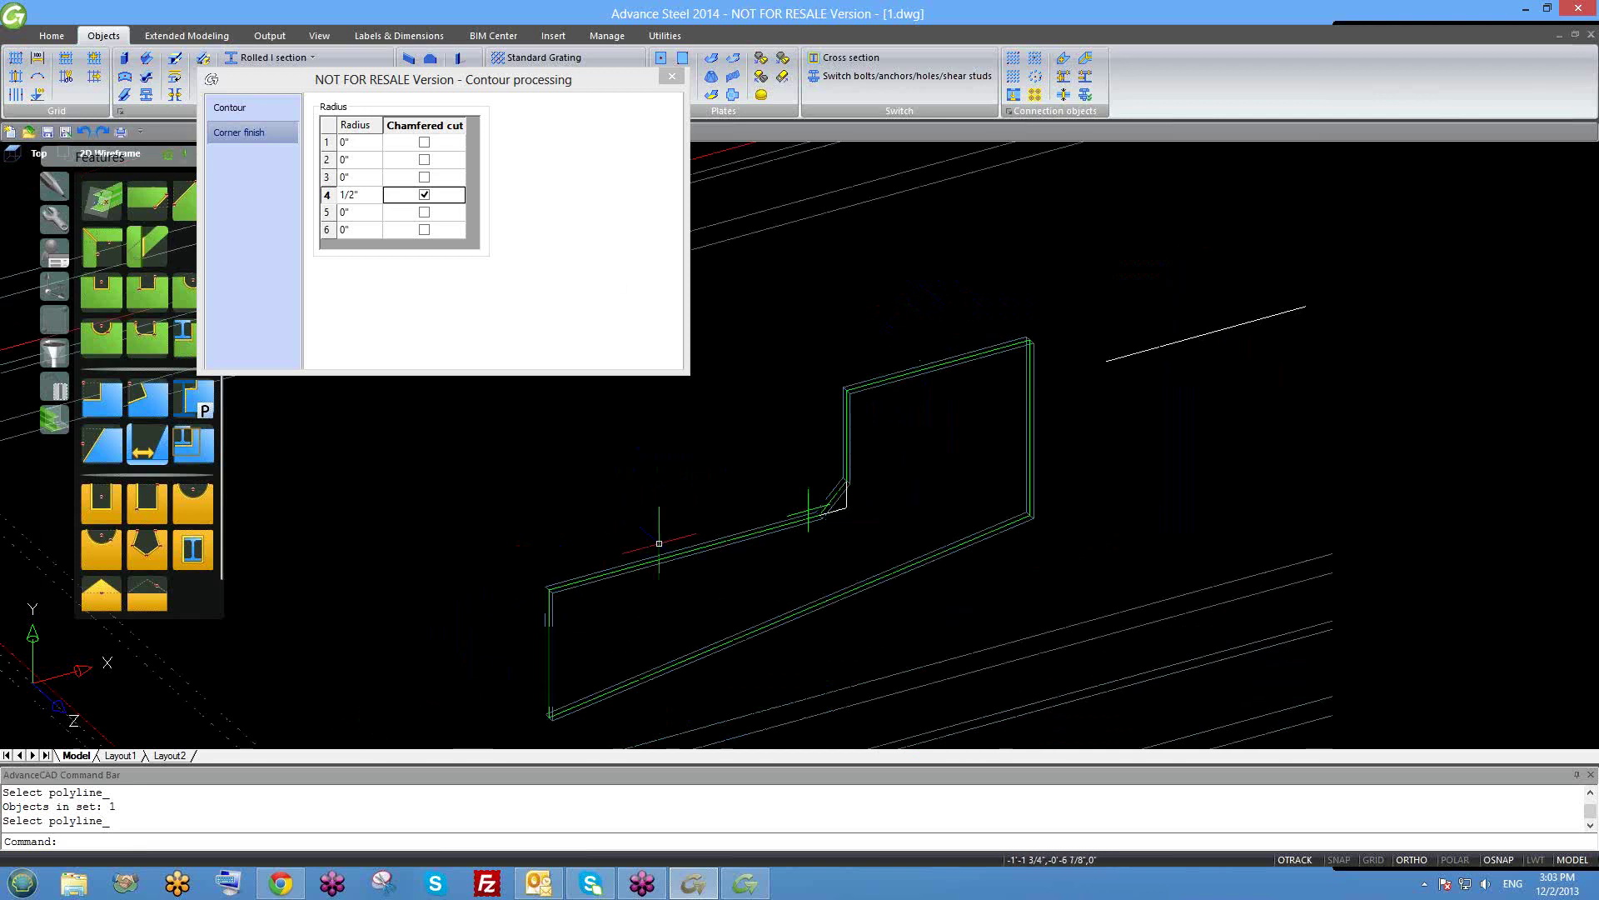
click(670, 77)
scroll(886, 448, down, 2)
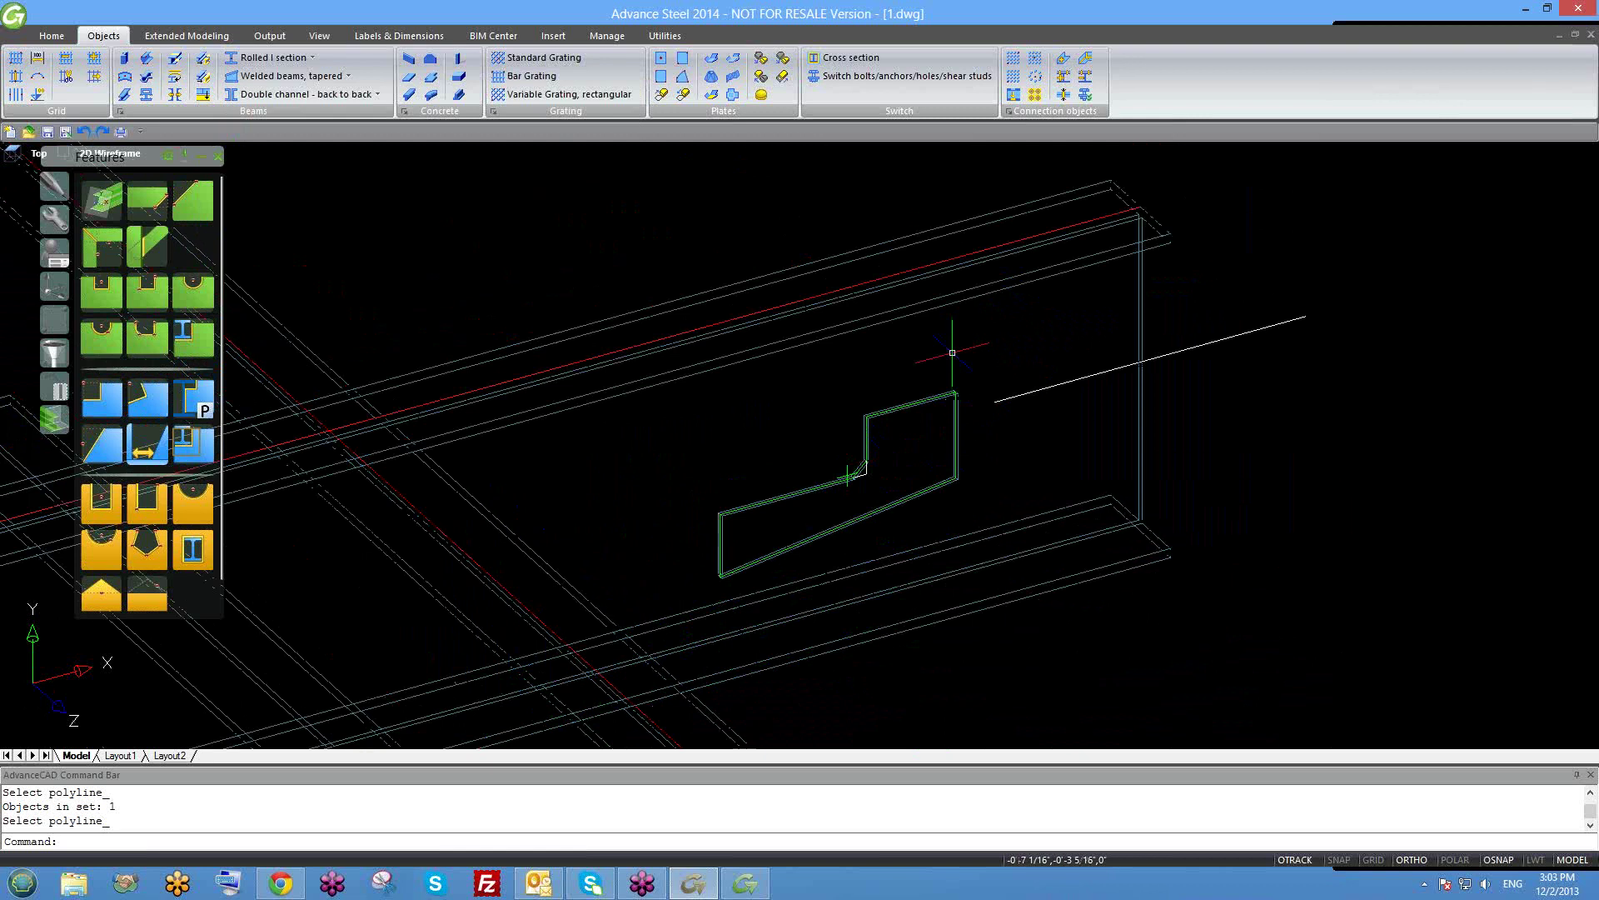
Move the Features palette clear of the view labels and show the cut beam in the Realistic visual style.
drag(98, 161, 63, 256)
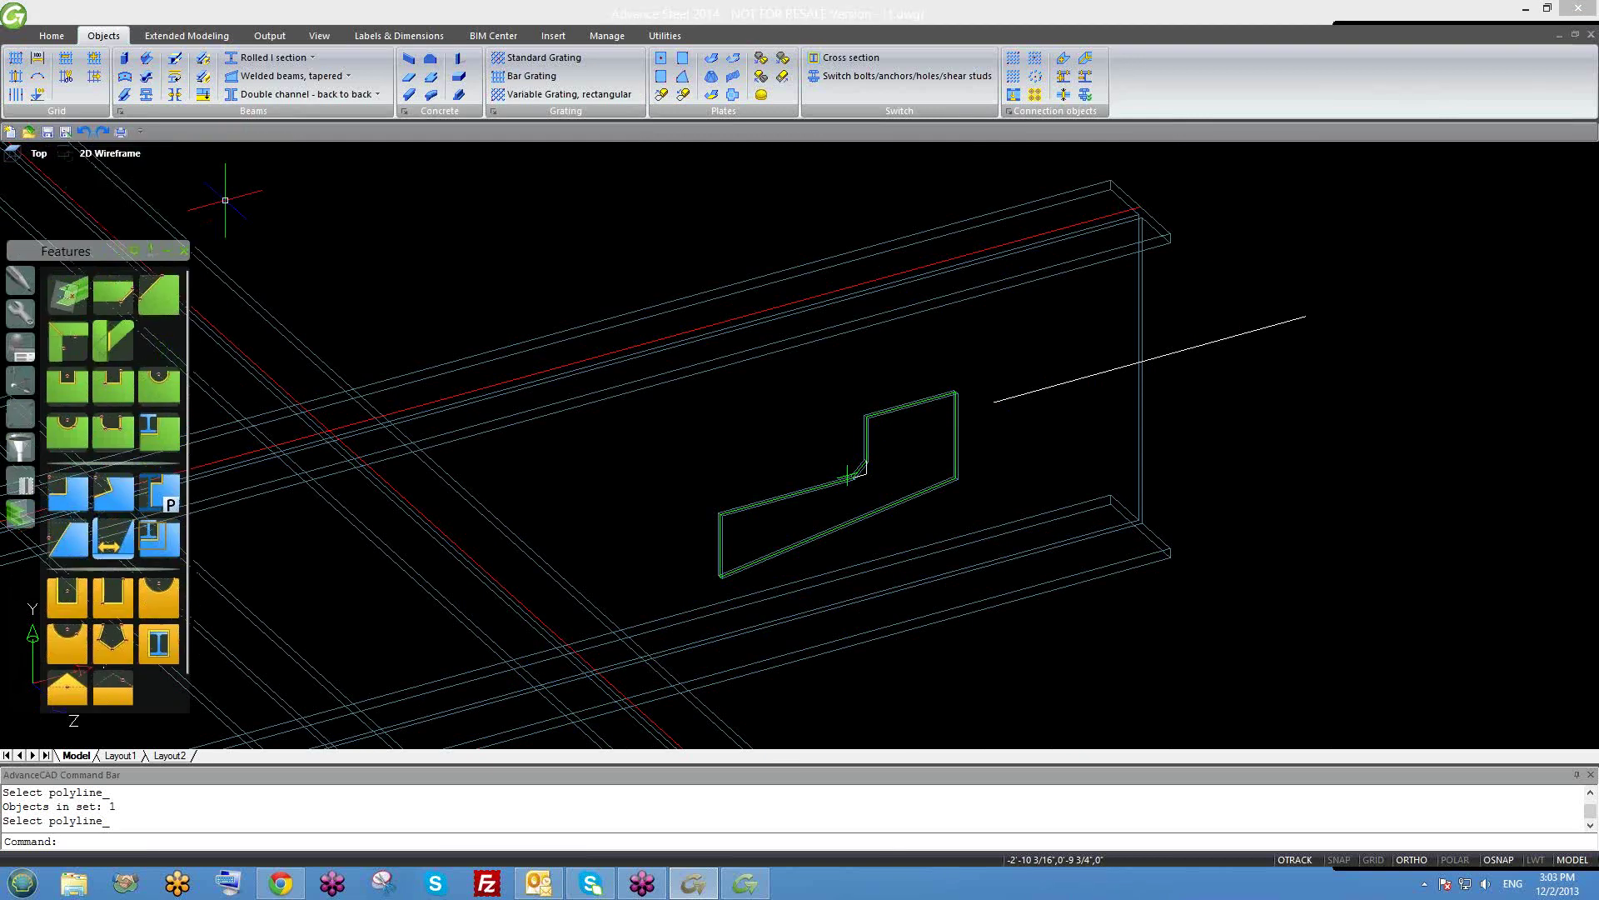
click(109, 153)
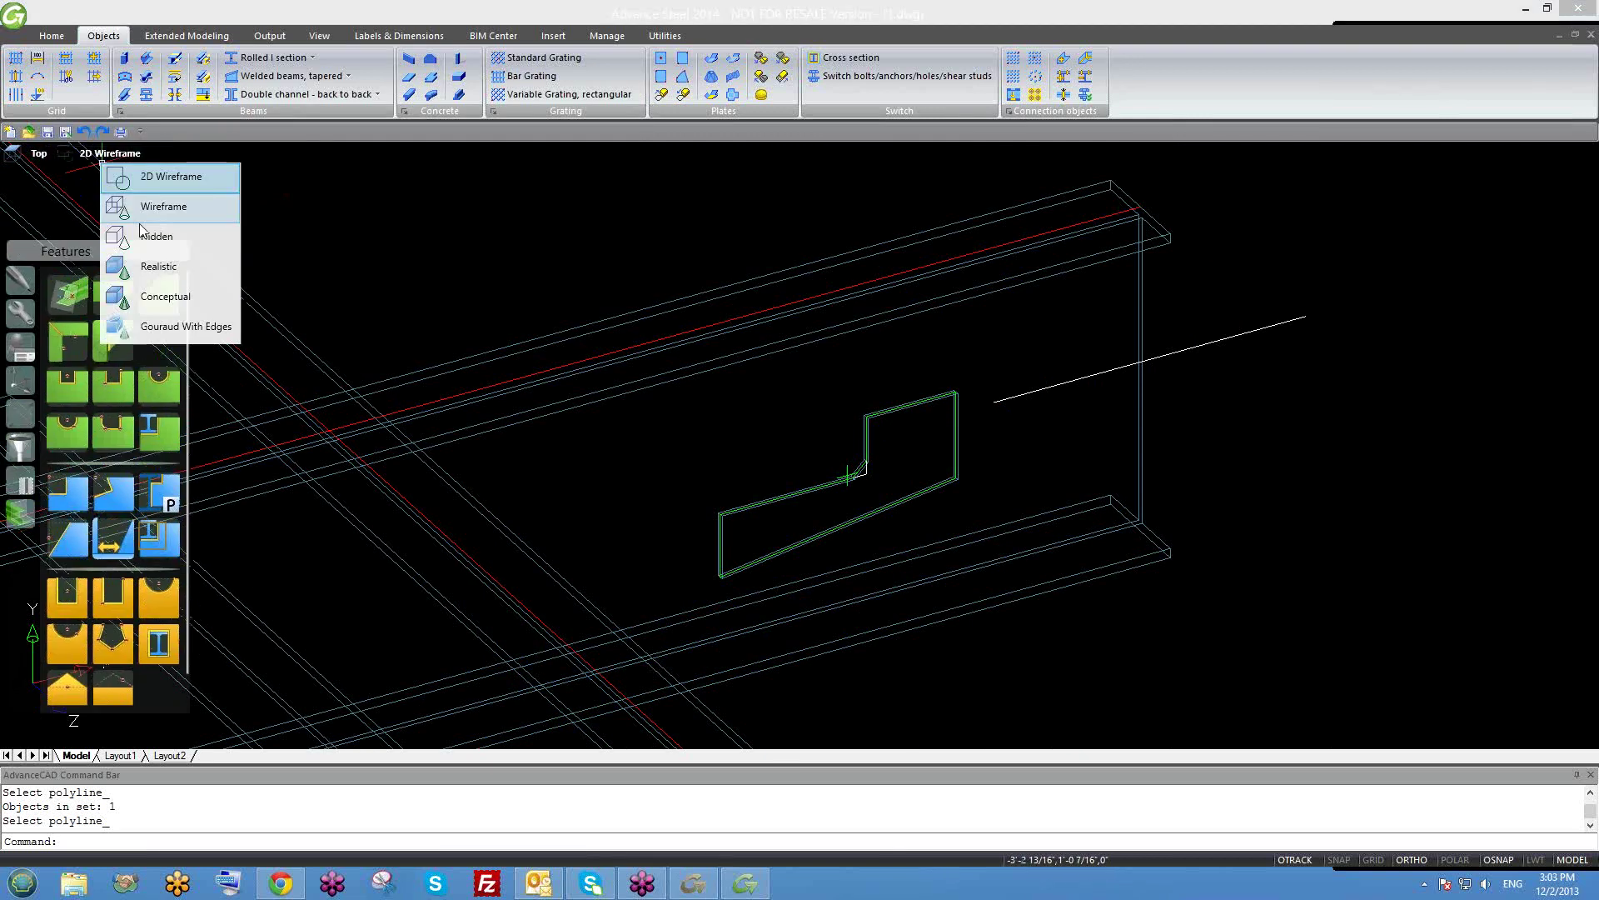
click(158, 267)
scroll(877, 486, up, 1)
shift+middle_drag(877, 485, 678, 474)
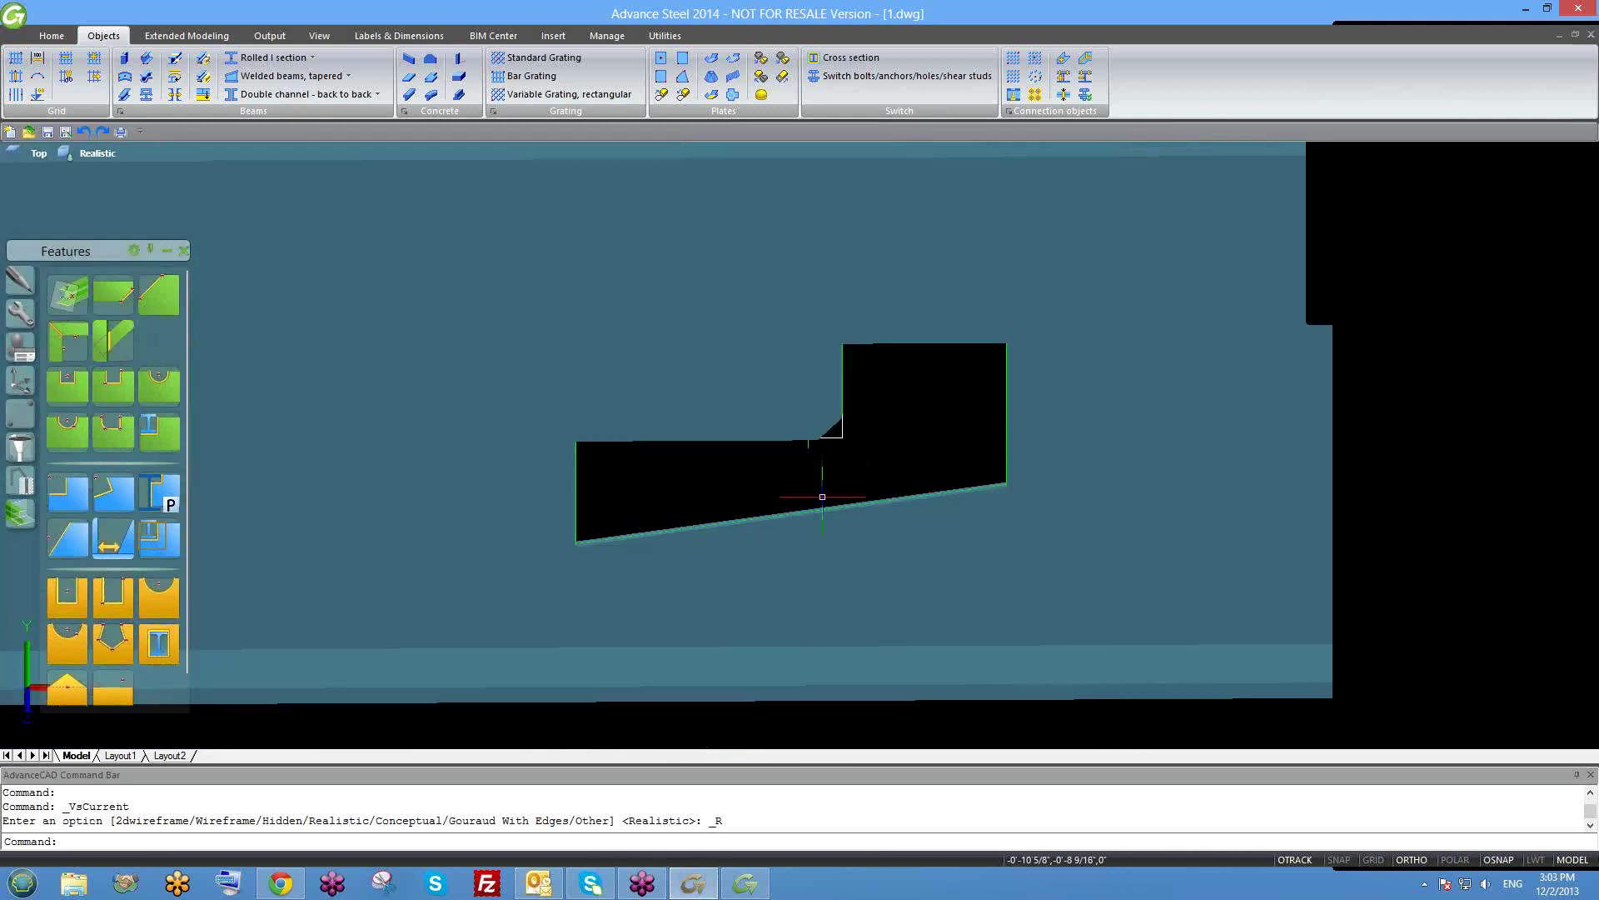
shift+middle_drag(903, 561, 882, 464)
Erase the stepped polyline and the polygonal cut from the beam's web.
click(857, 464)
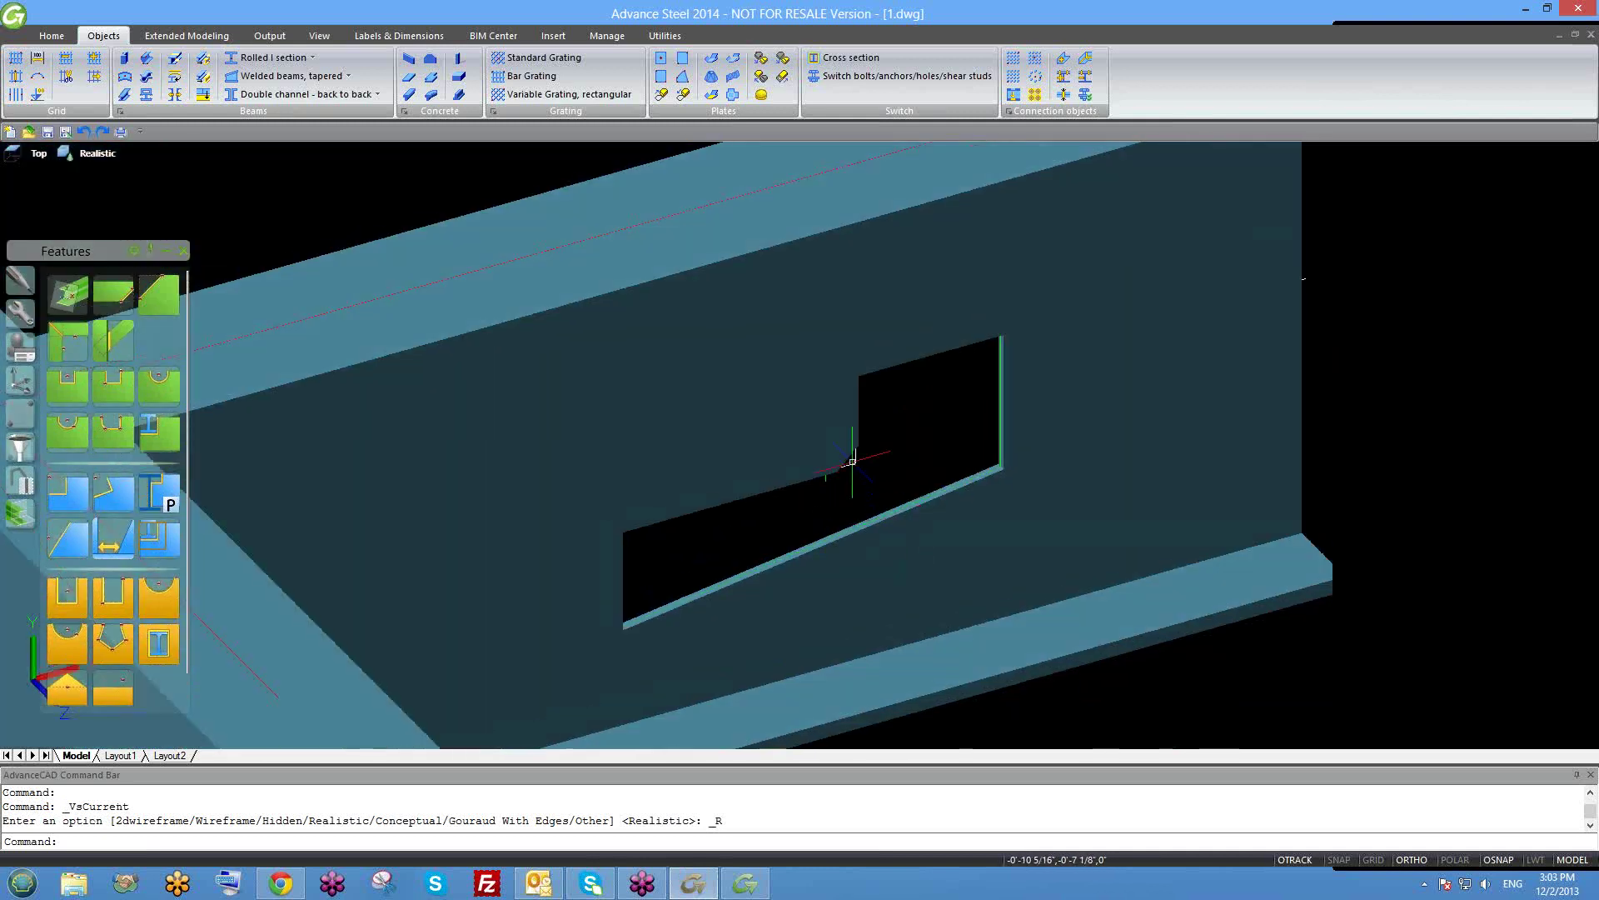
text(e)
key(Return)
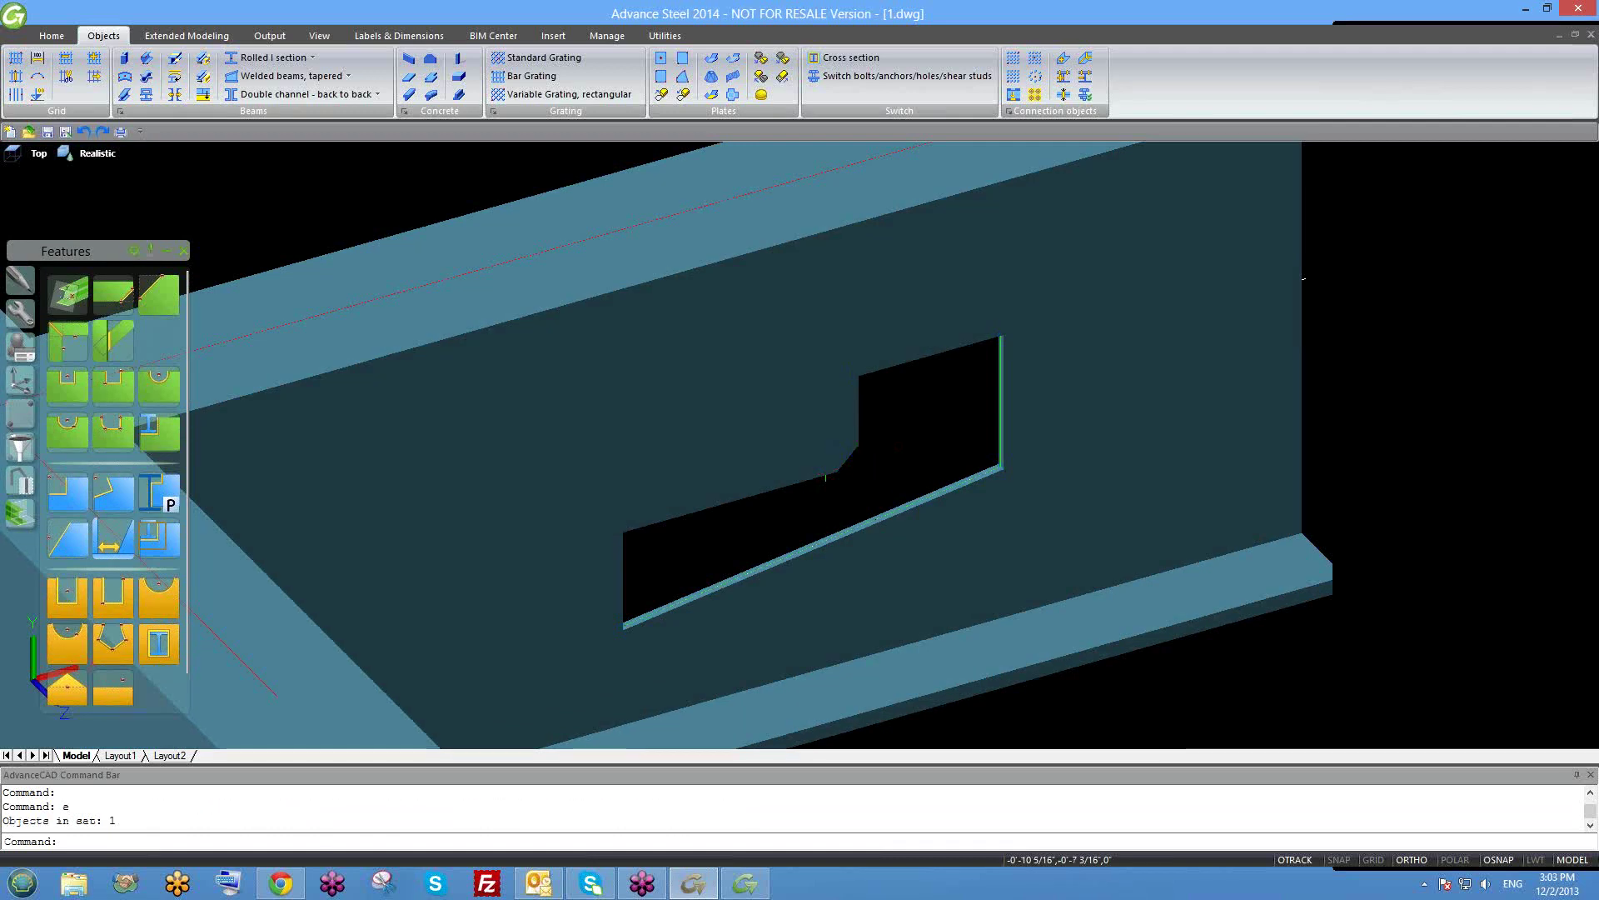
scroll(858, 466, down, 4)
click(730, 338)
click(966, 537)
text(e)
key(Return)
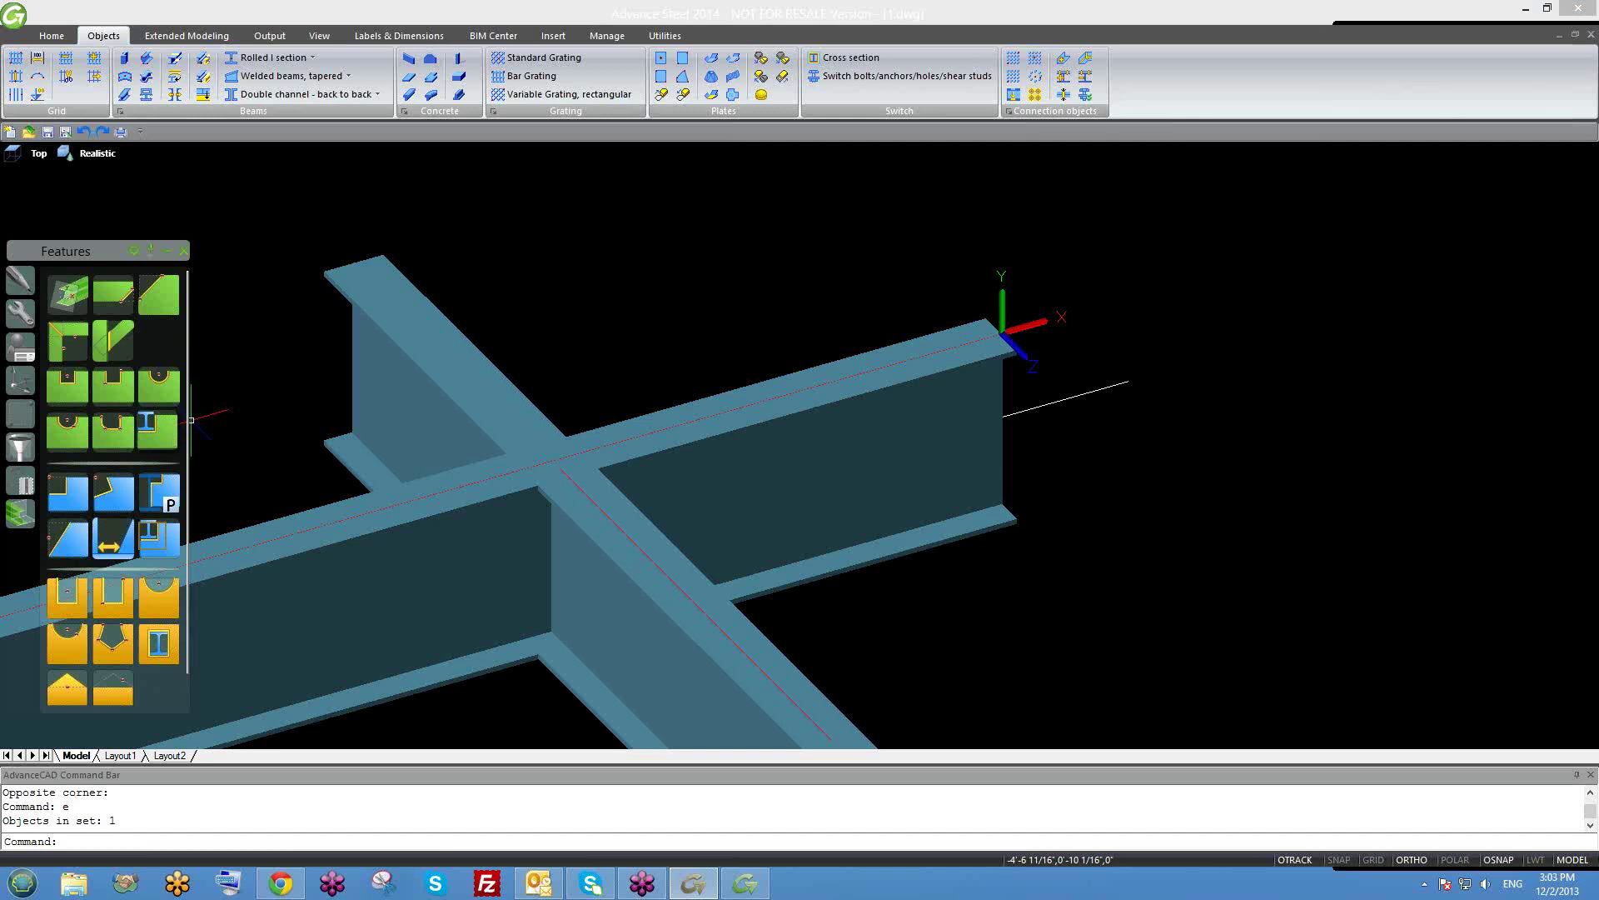
Erase the crossing beam, keeping only the beam that runs along the X axis.
scroll(696, 422, down, 2)
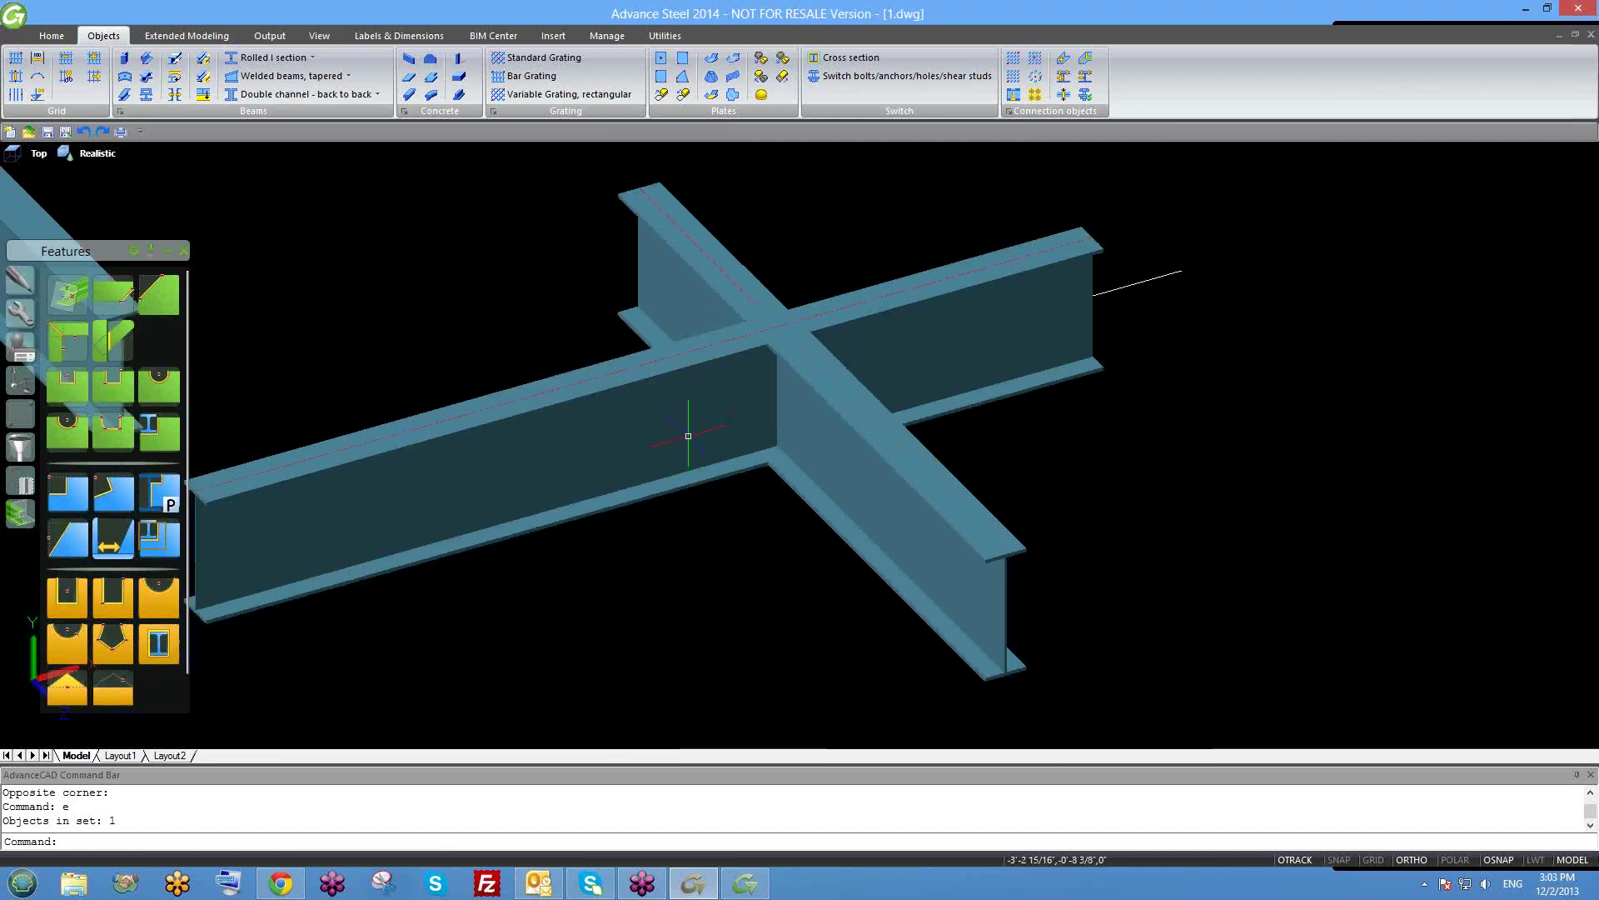
middle_drag(678, 453, 716, 495)
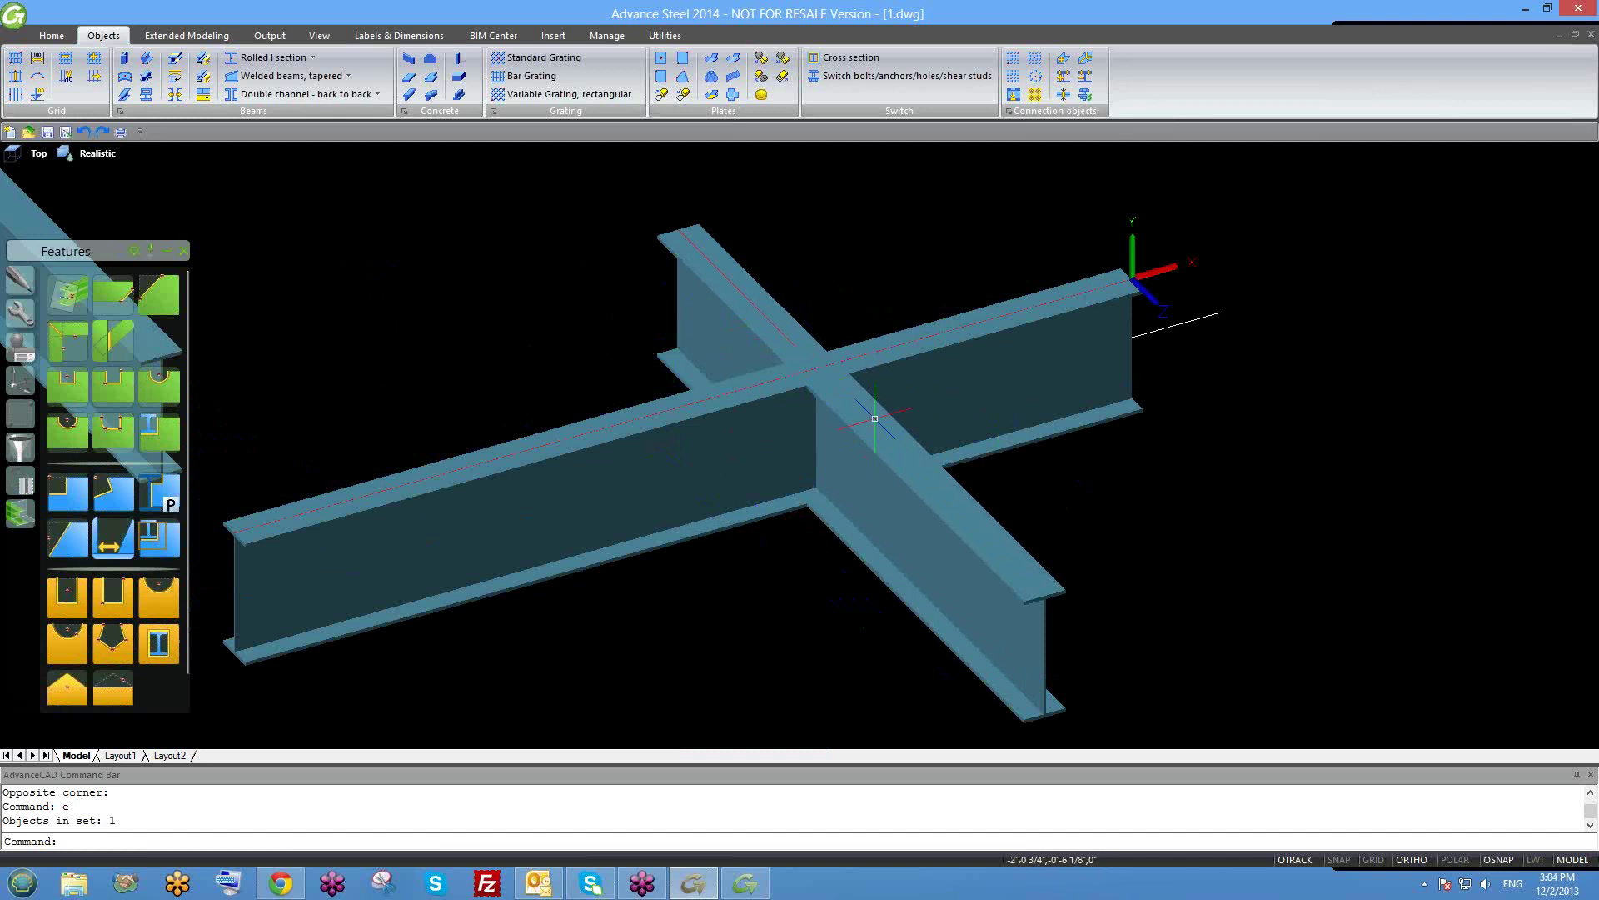
click(953, 561)
text(e)
key(Return)
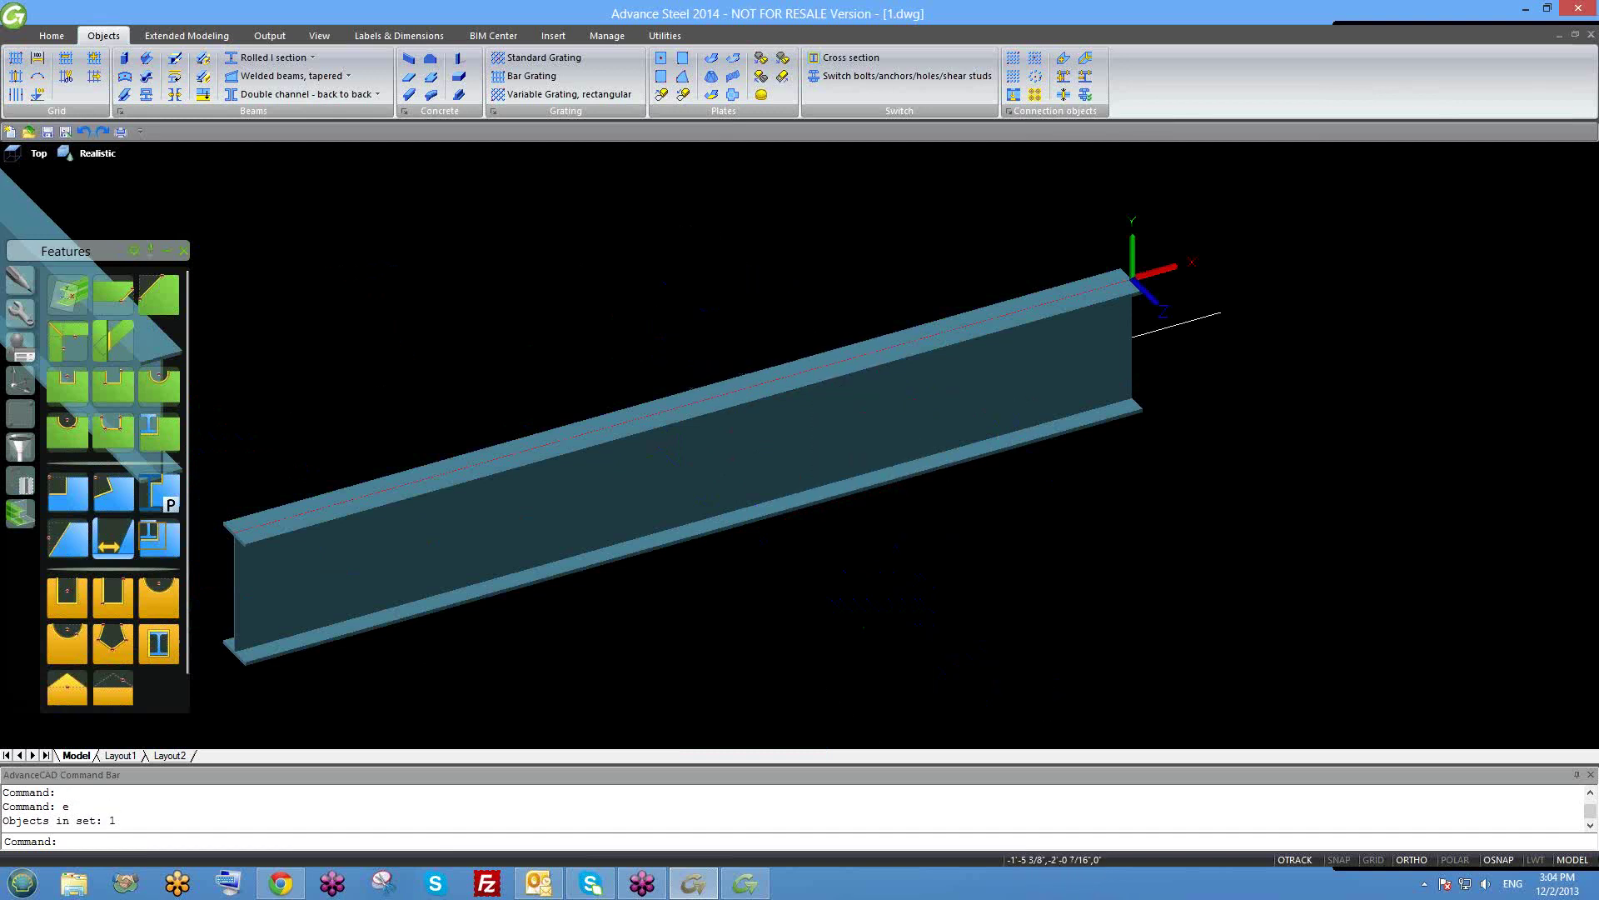
Place a round bar from the top corner at the beam's origin end, about 4'-7" long along the Z axis.
click(312, 57)
click(287, 343)
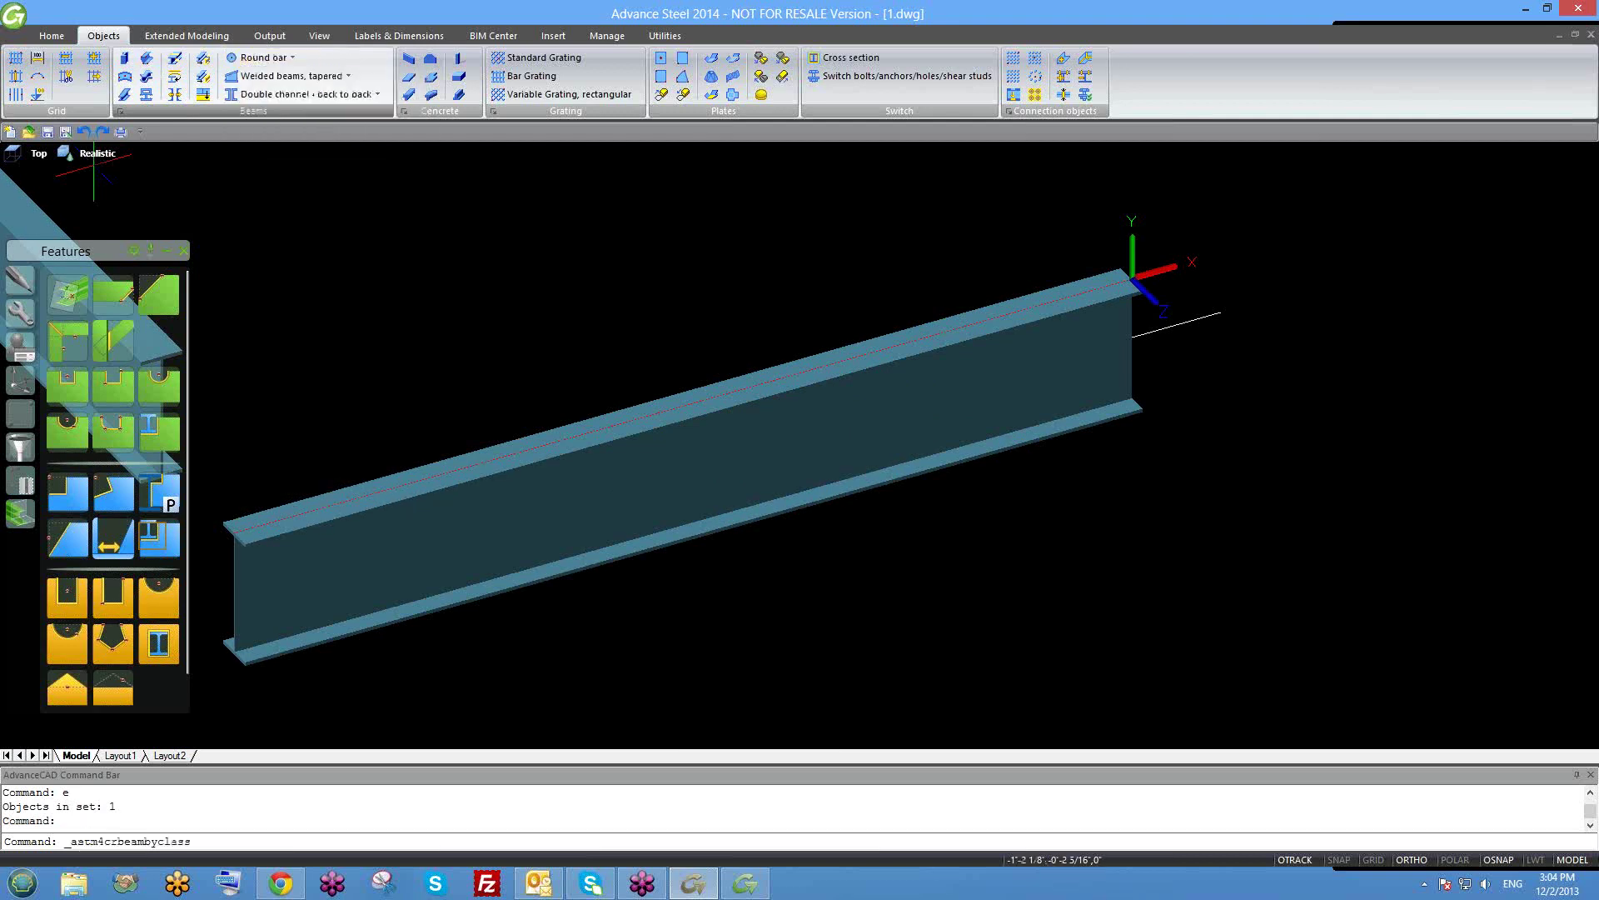
click(1131, 281)
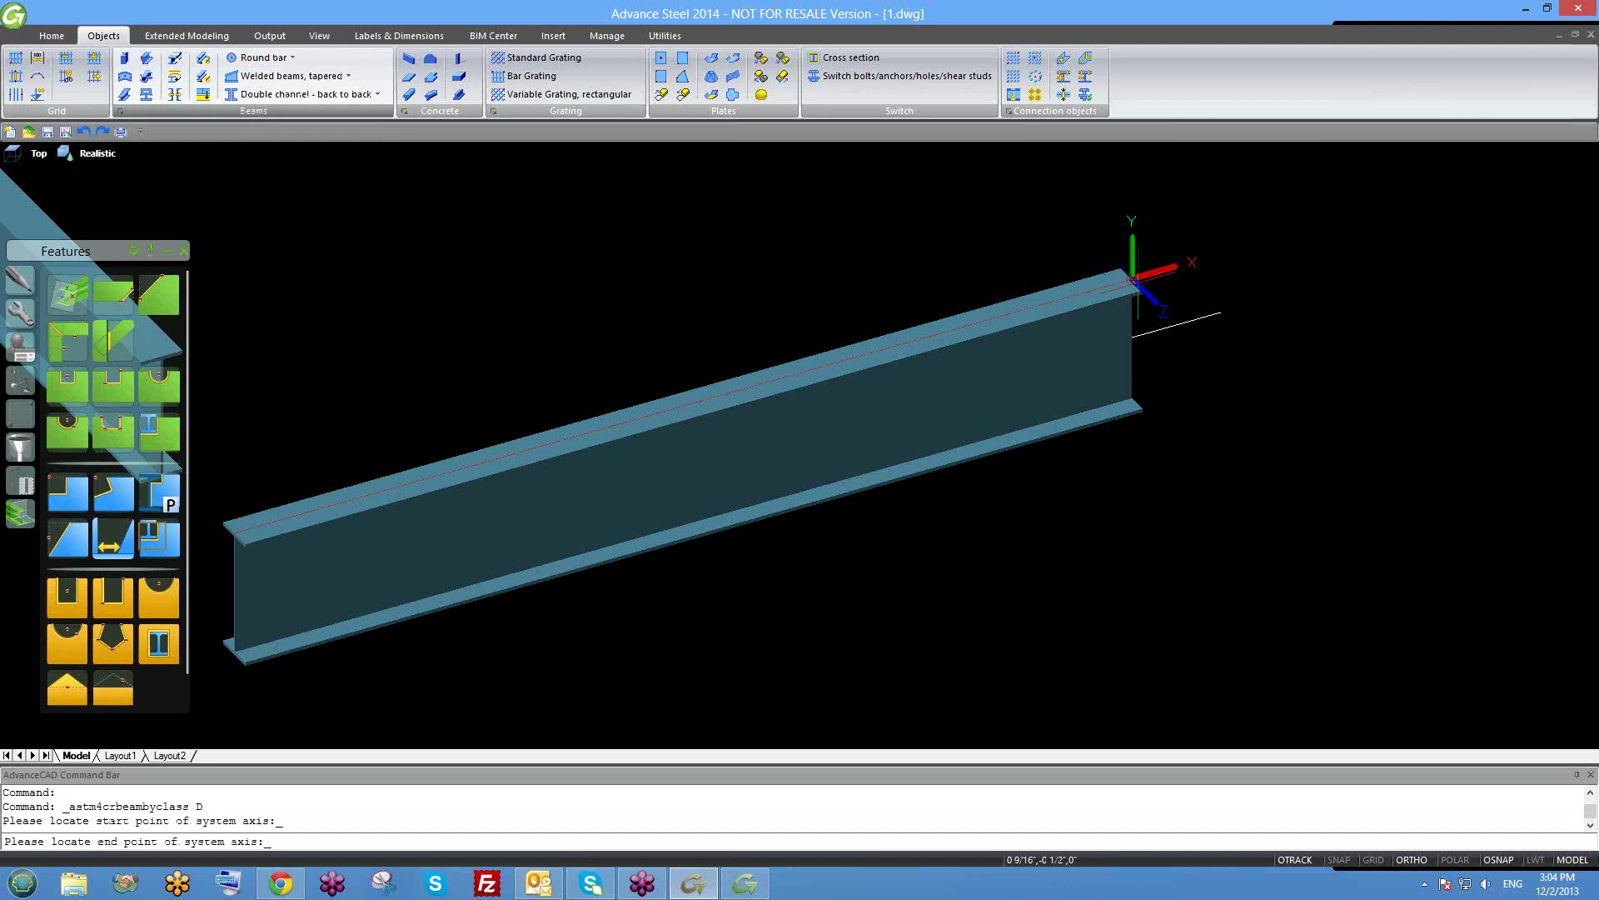
key(Escape)
click(263, 58)
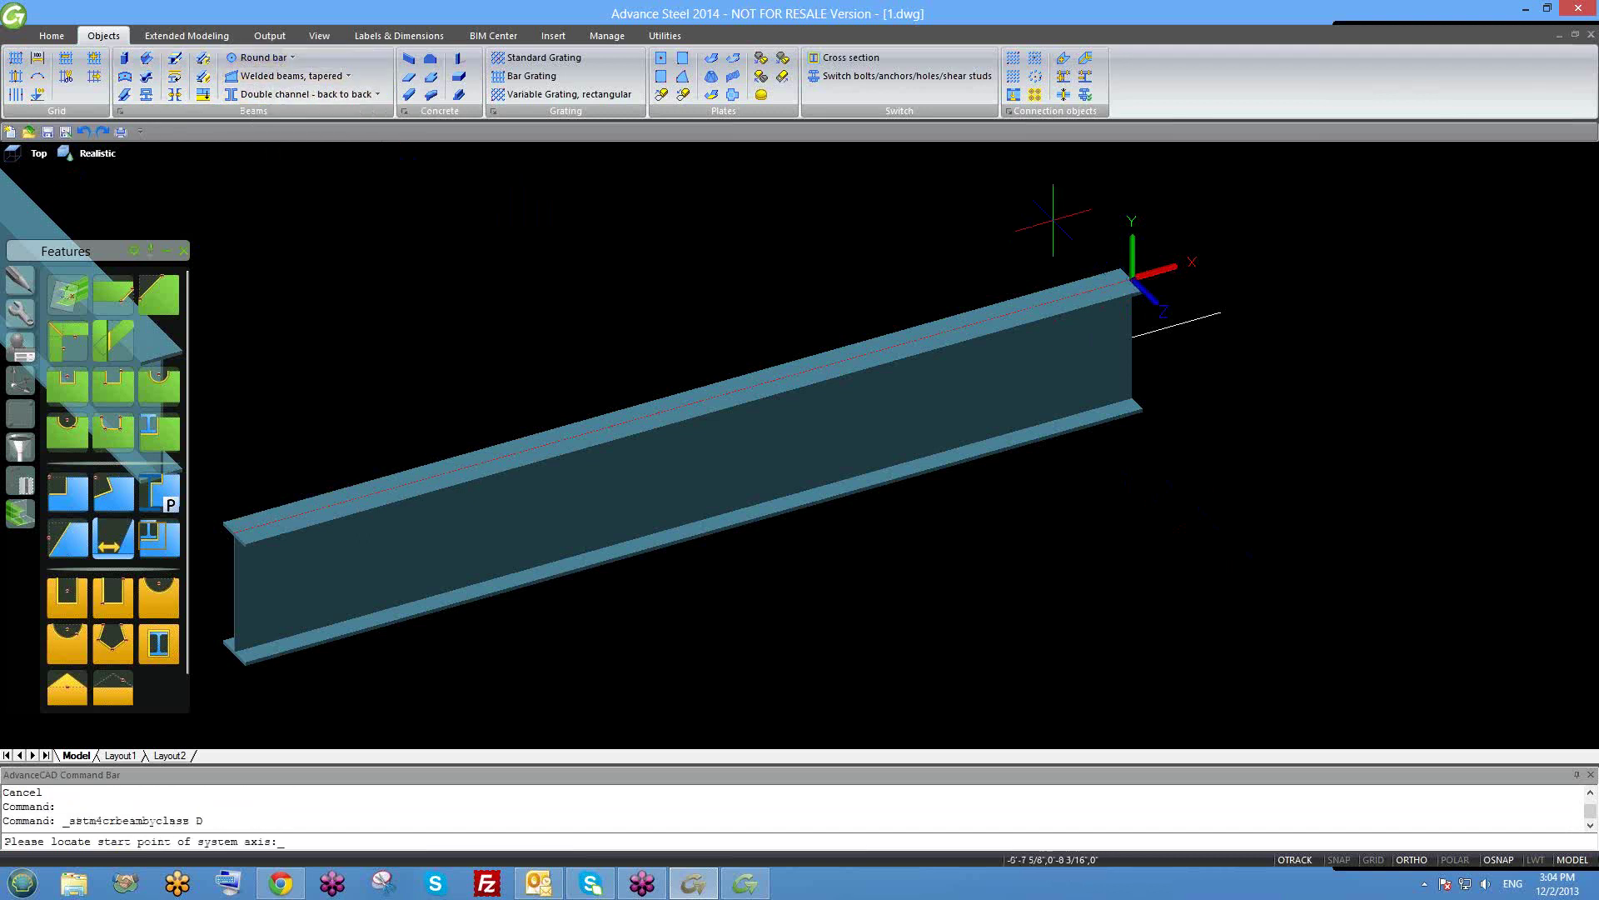
click(1131, 280)
middle_drag(1176, 448, 928, 326)
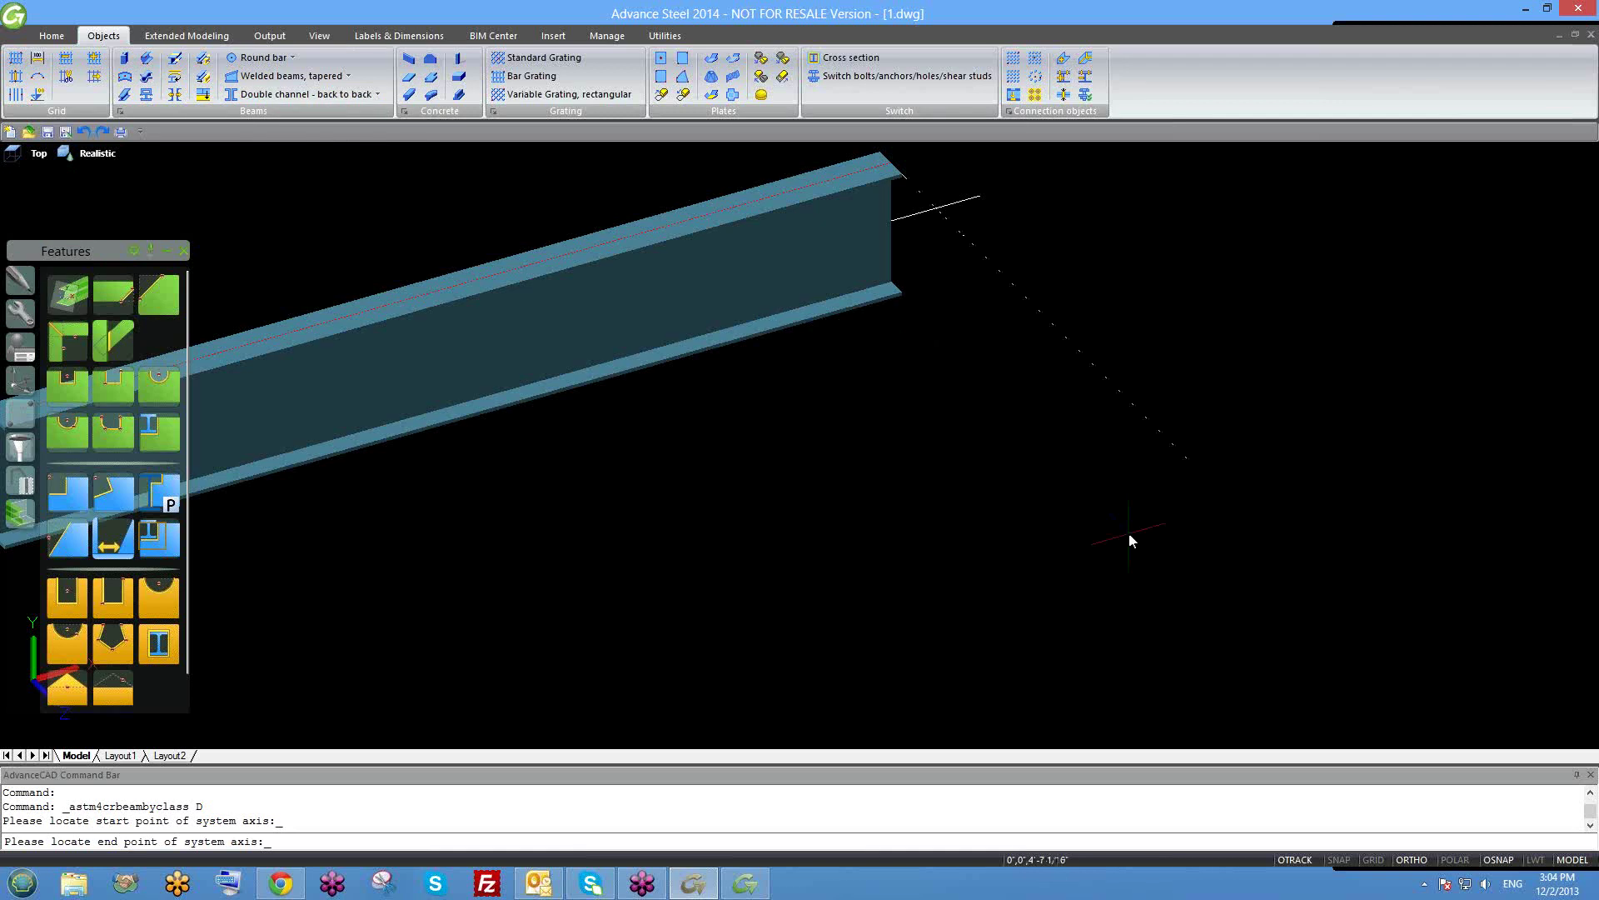
click(1128, 533)
click(673, 76)
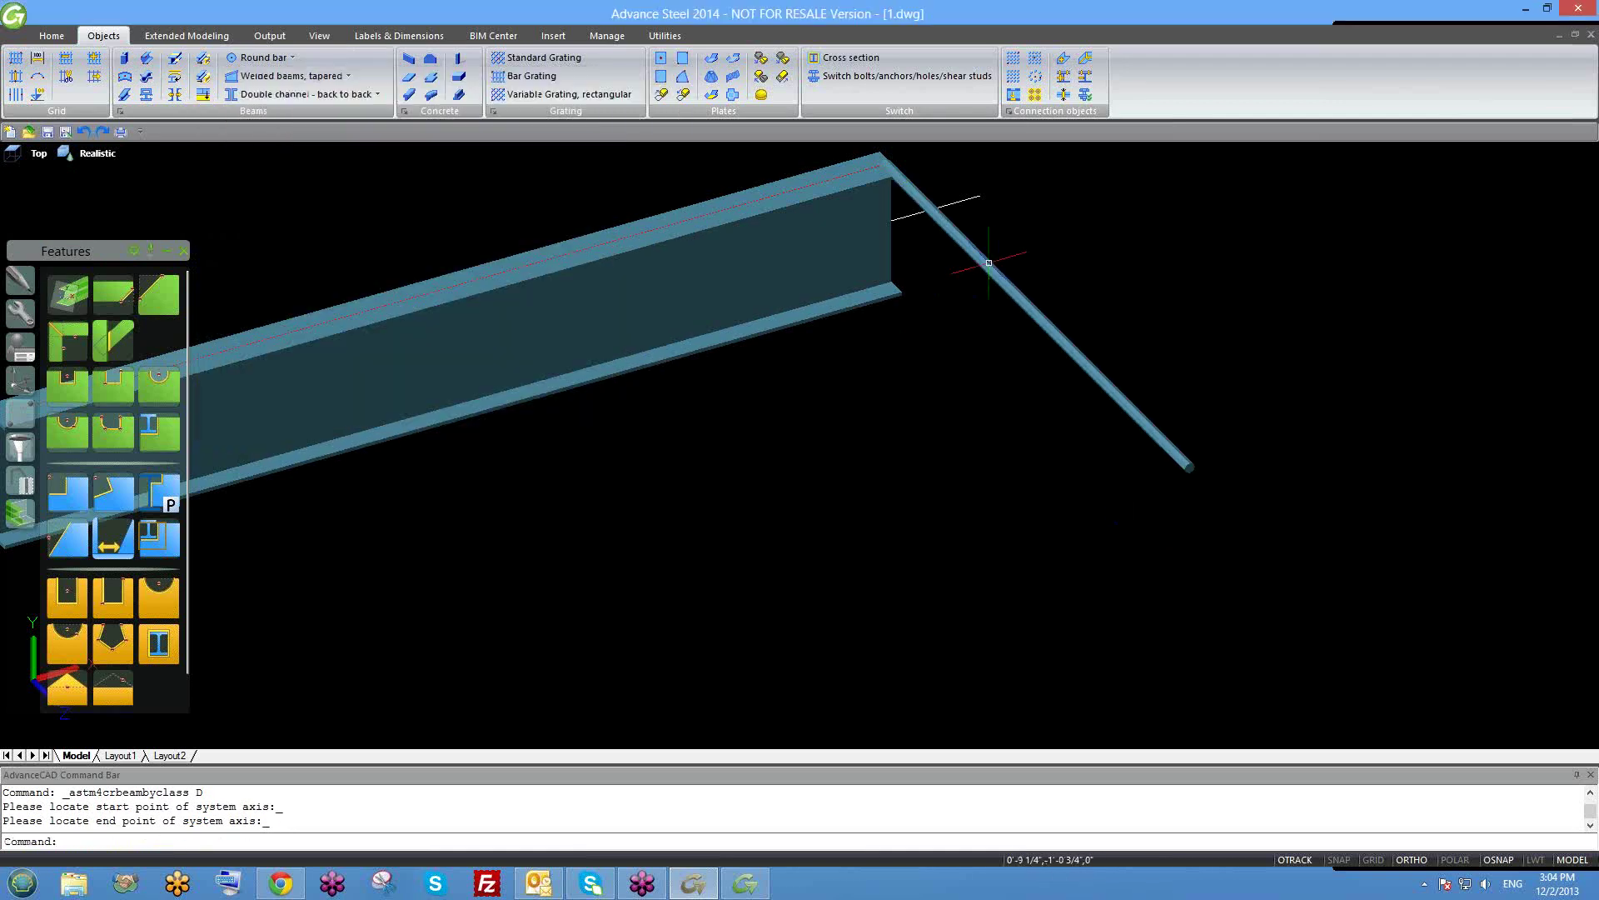
Erase the round bar from the end of the beam.
double_click(962, 250)
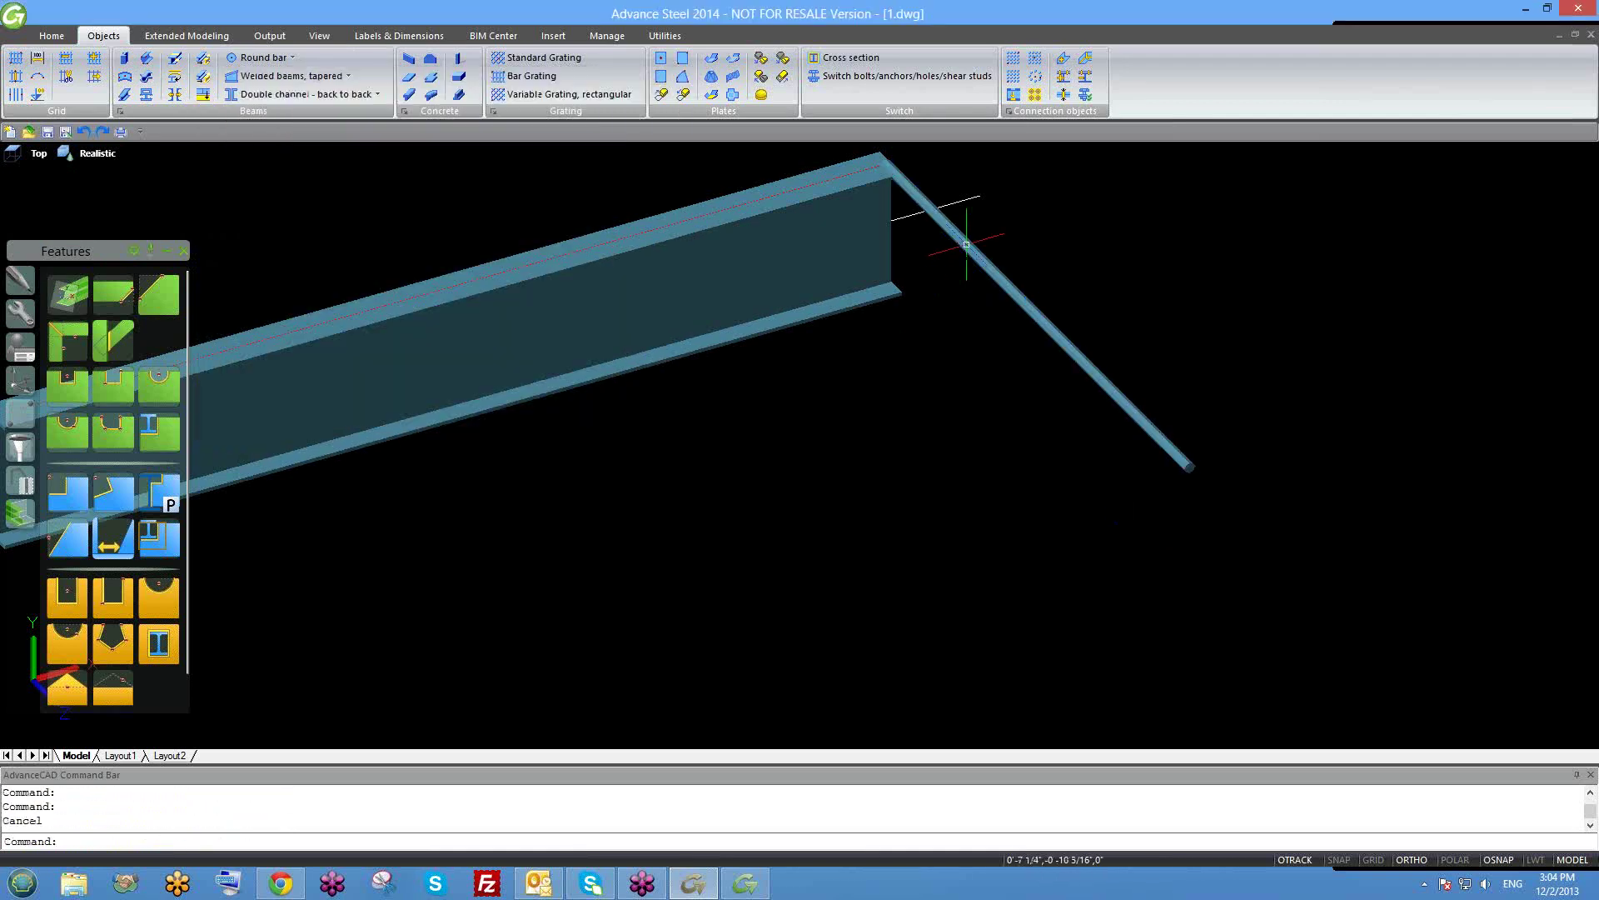
key(Escape)
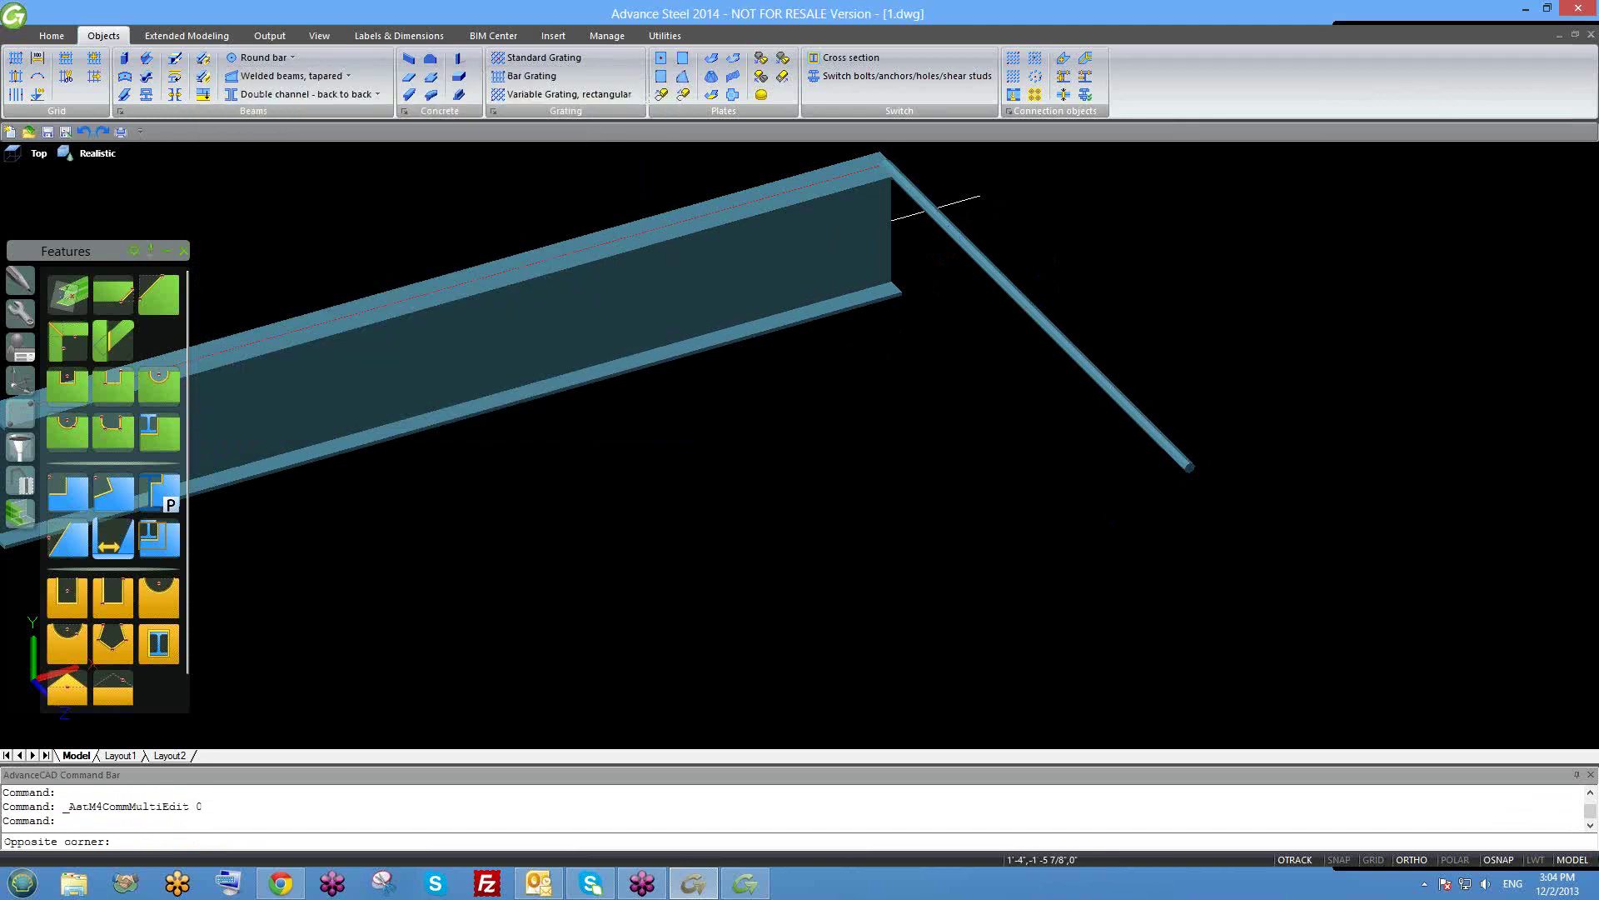
drag(999, 209, 922, 321)
text(e)
key(Return)
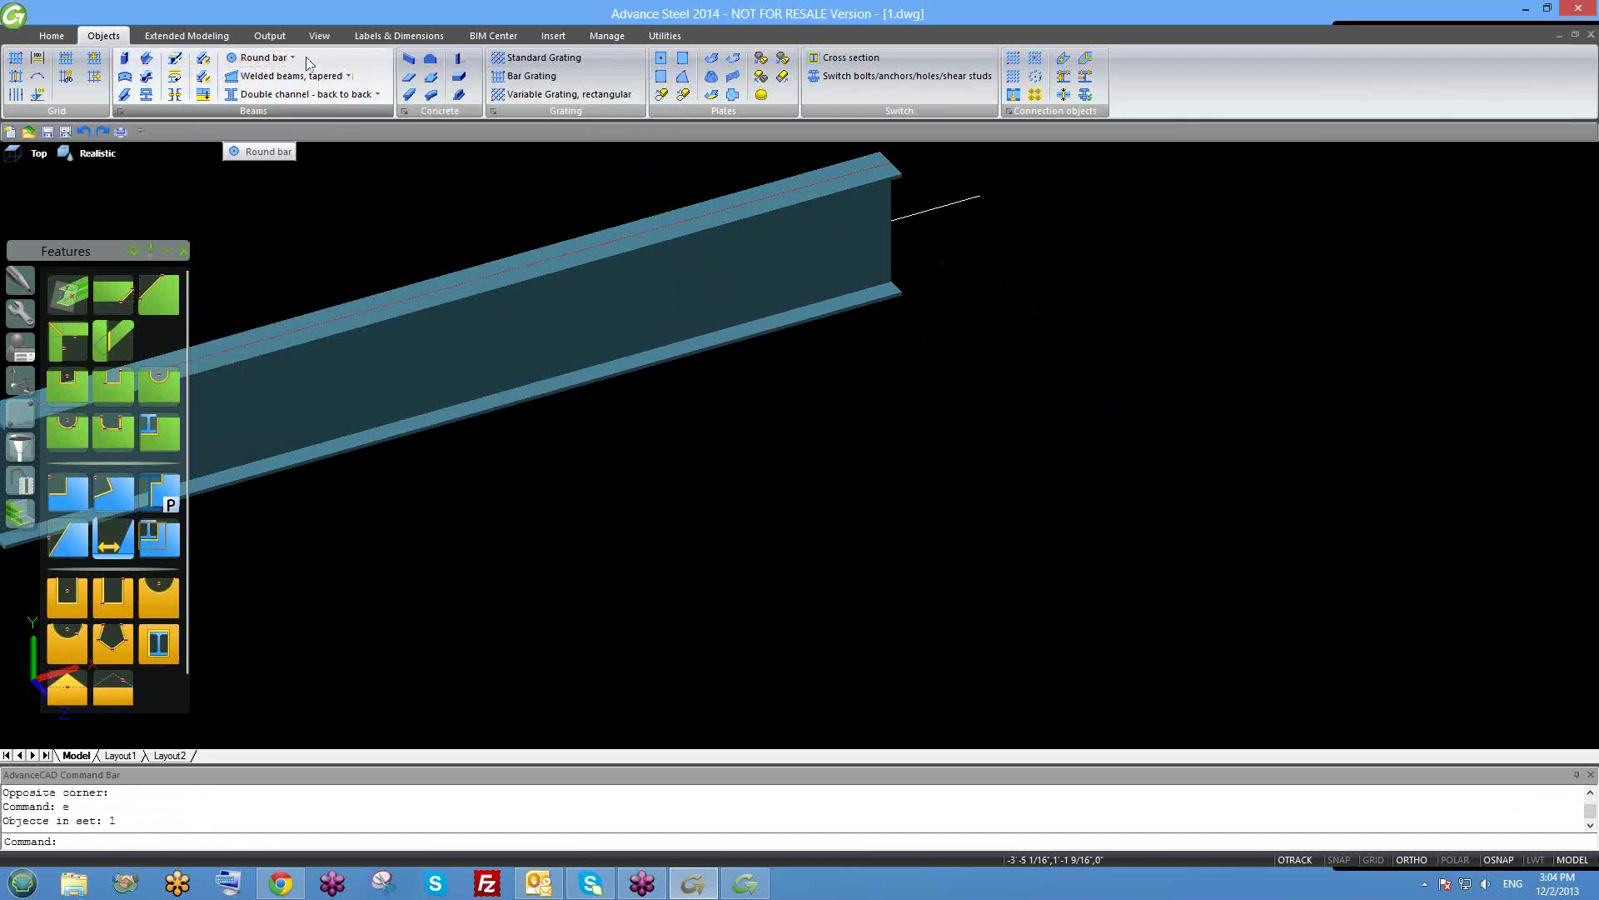
Place a circular hollow section from the beam's origin end, about 4'-8" long along the Z axis, and close its properties.
click(293, 57)
click(310, 233)
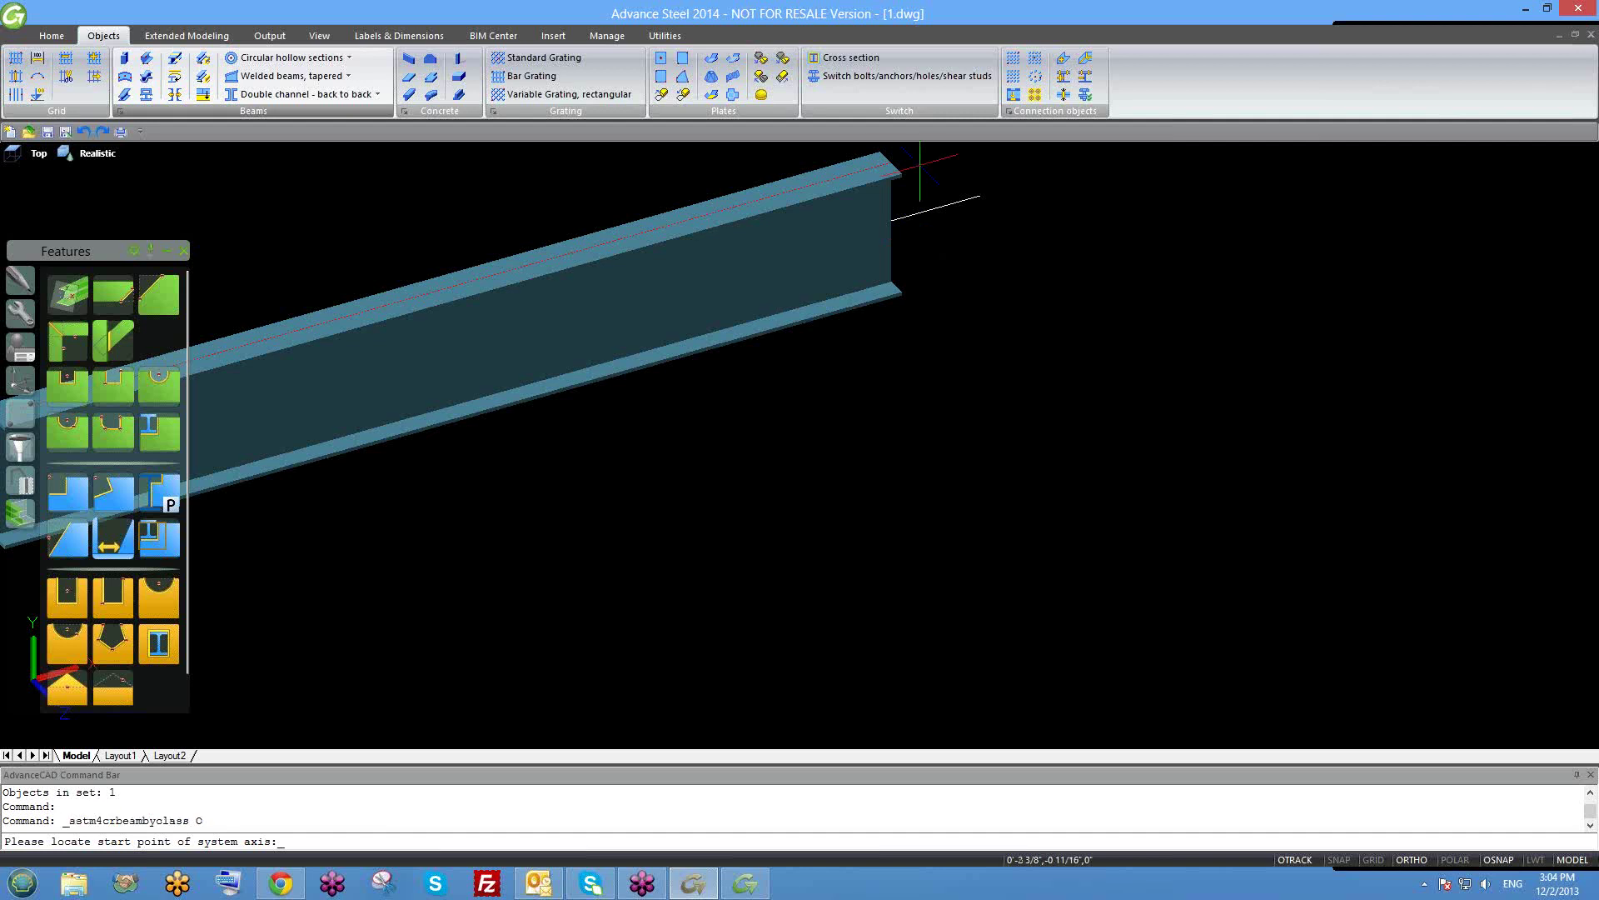
click(891, 161)
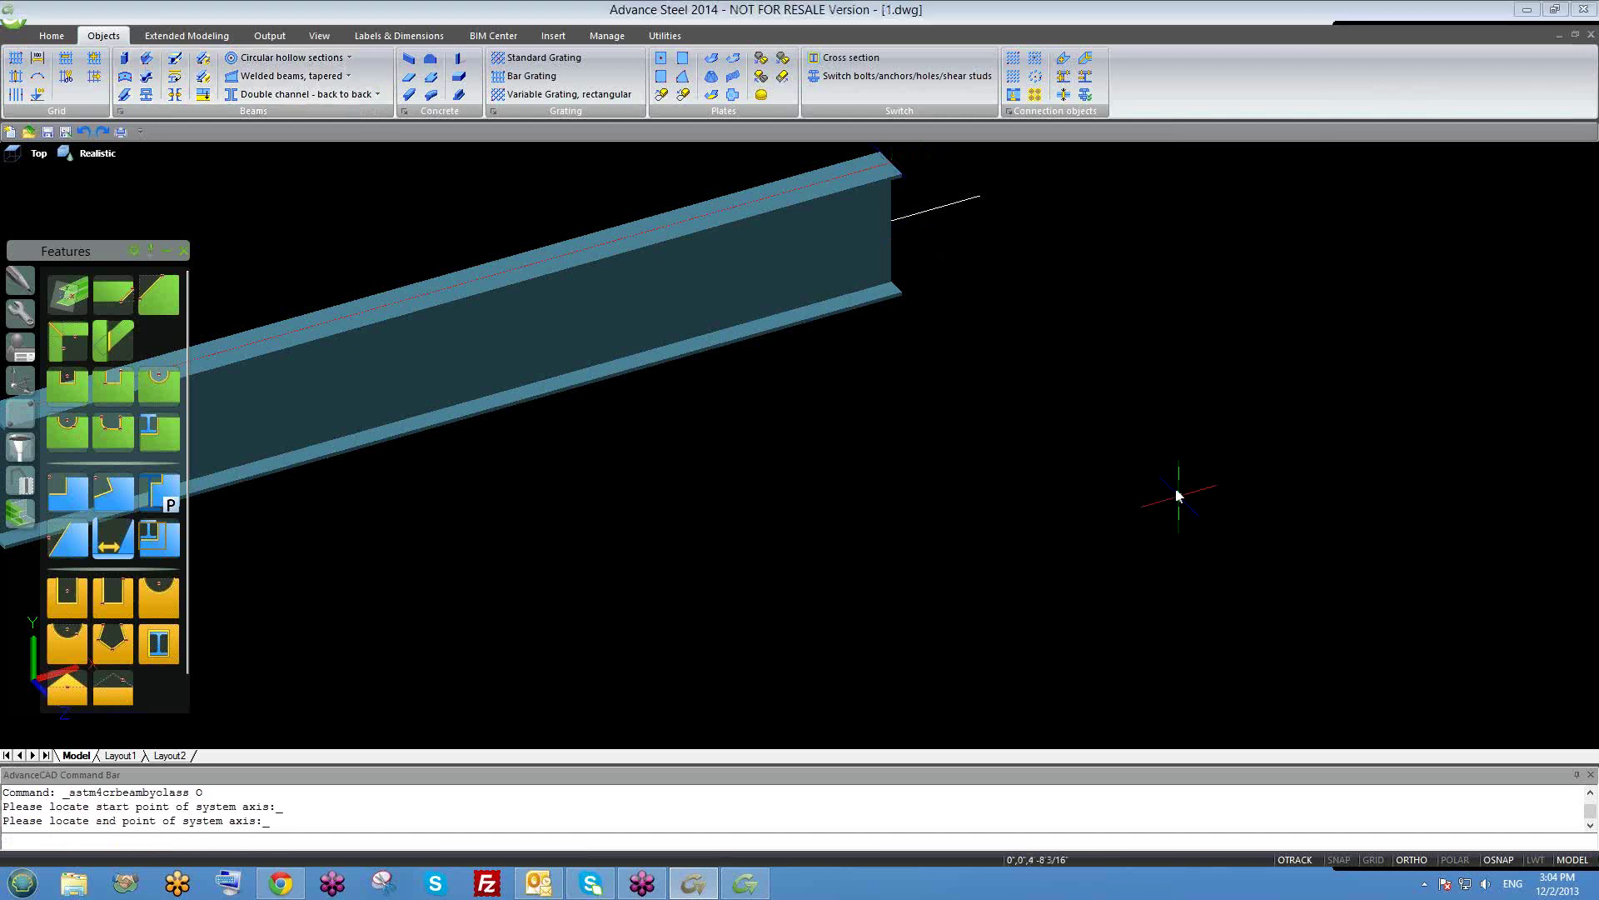
click(1178, 489)
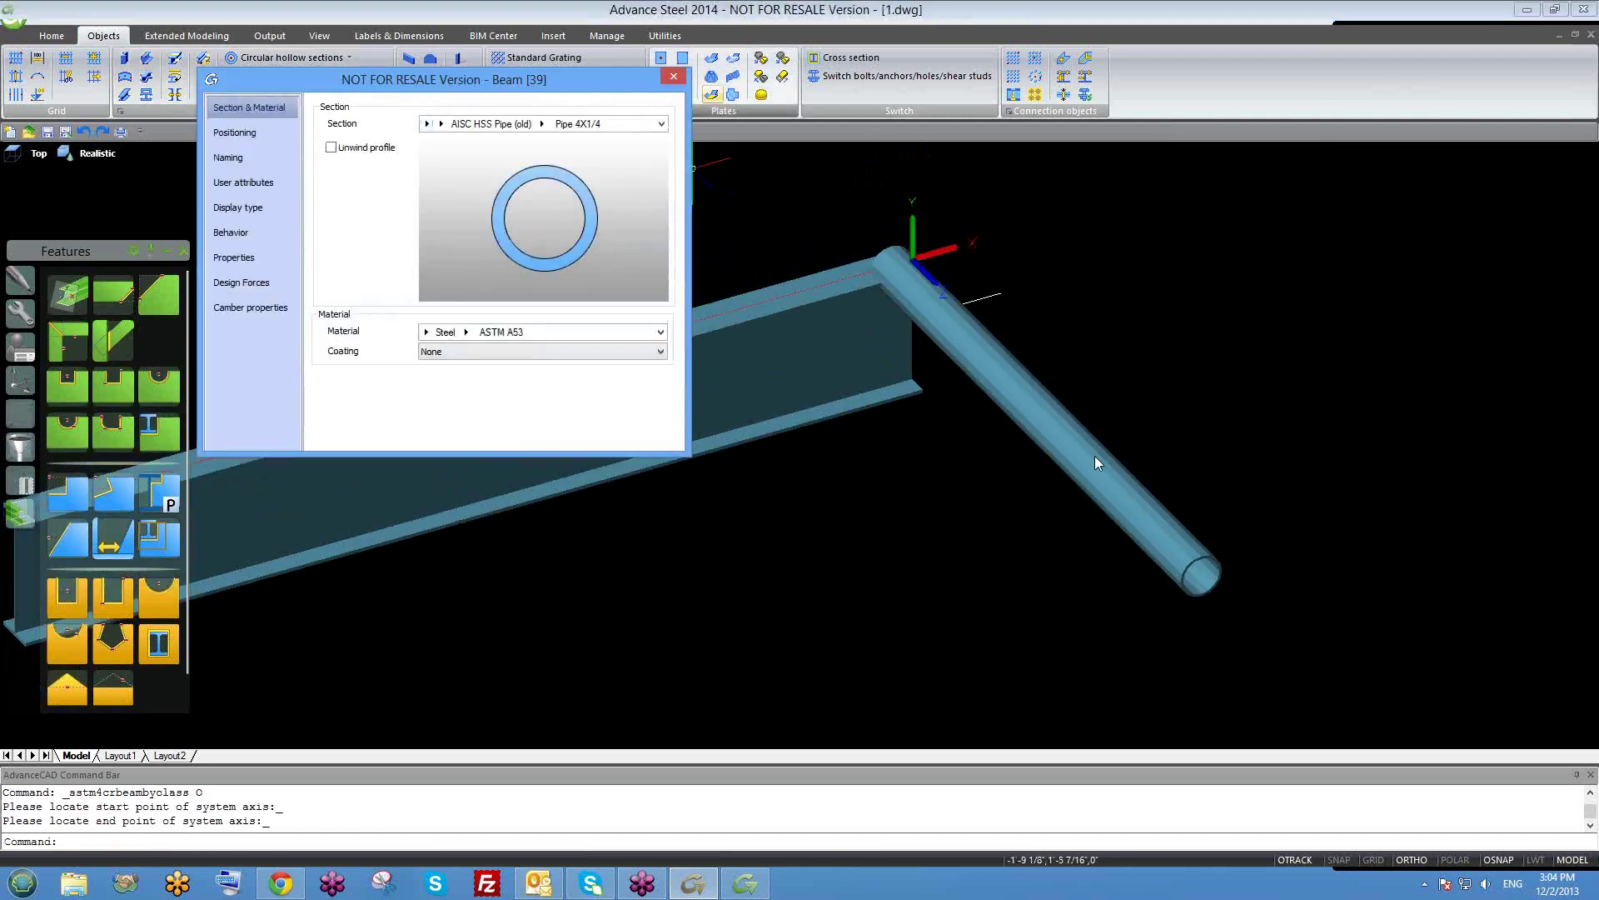
click(1095, 456)
key(Escape)
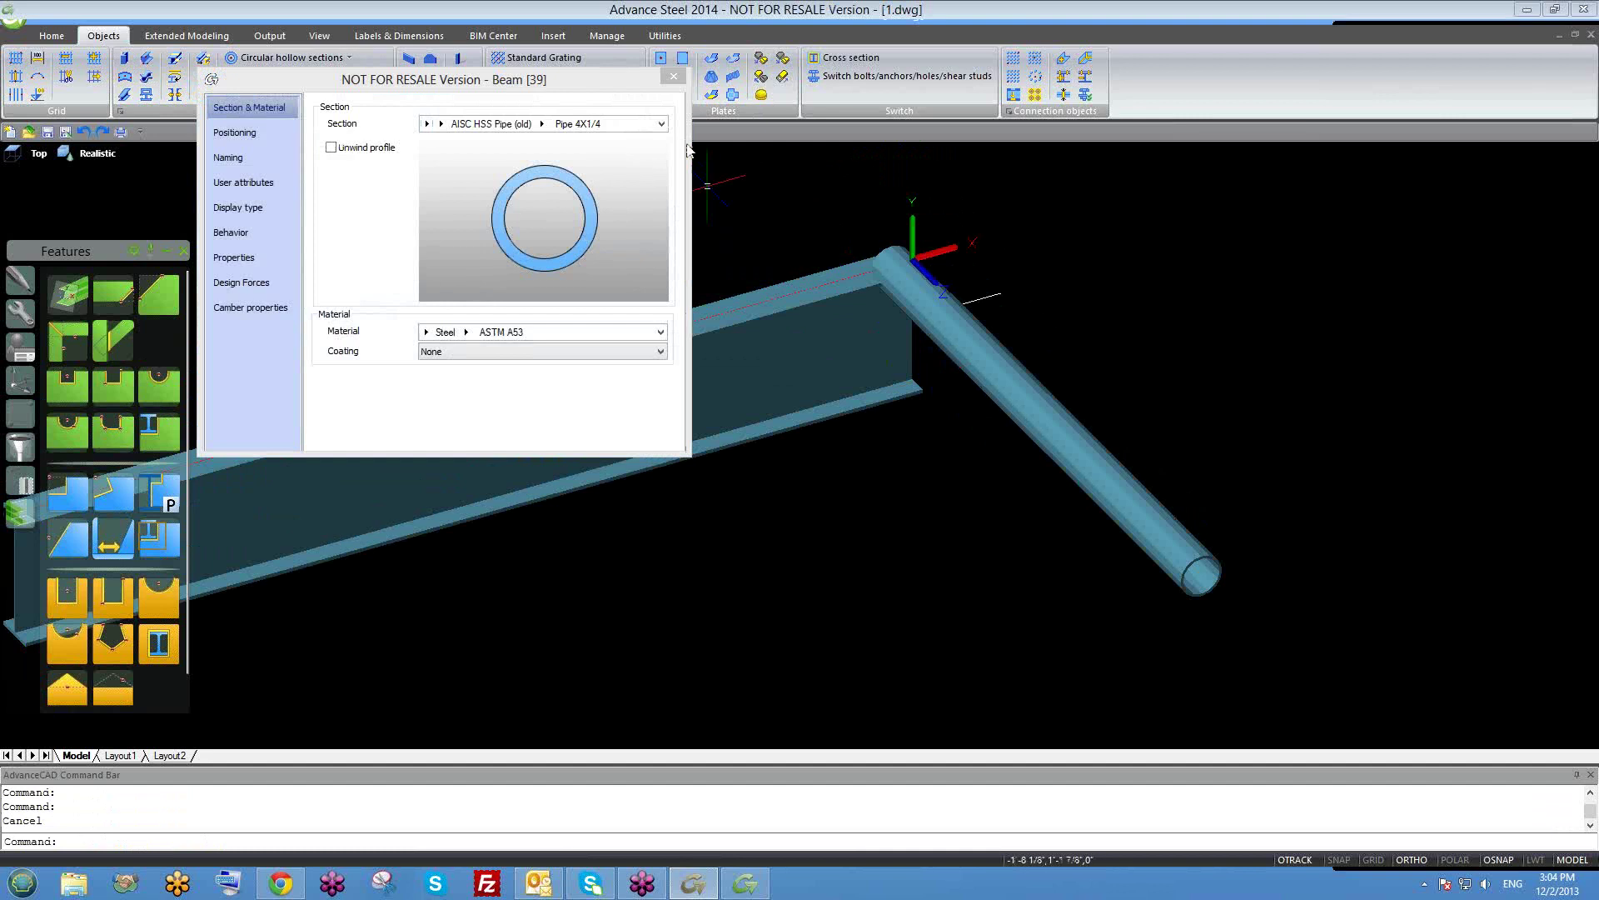
click(674, 75)
click(911, 285)
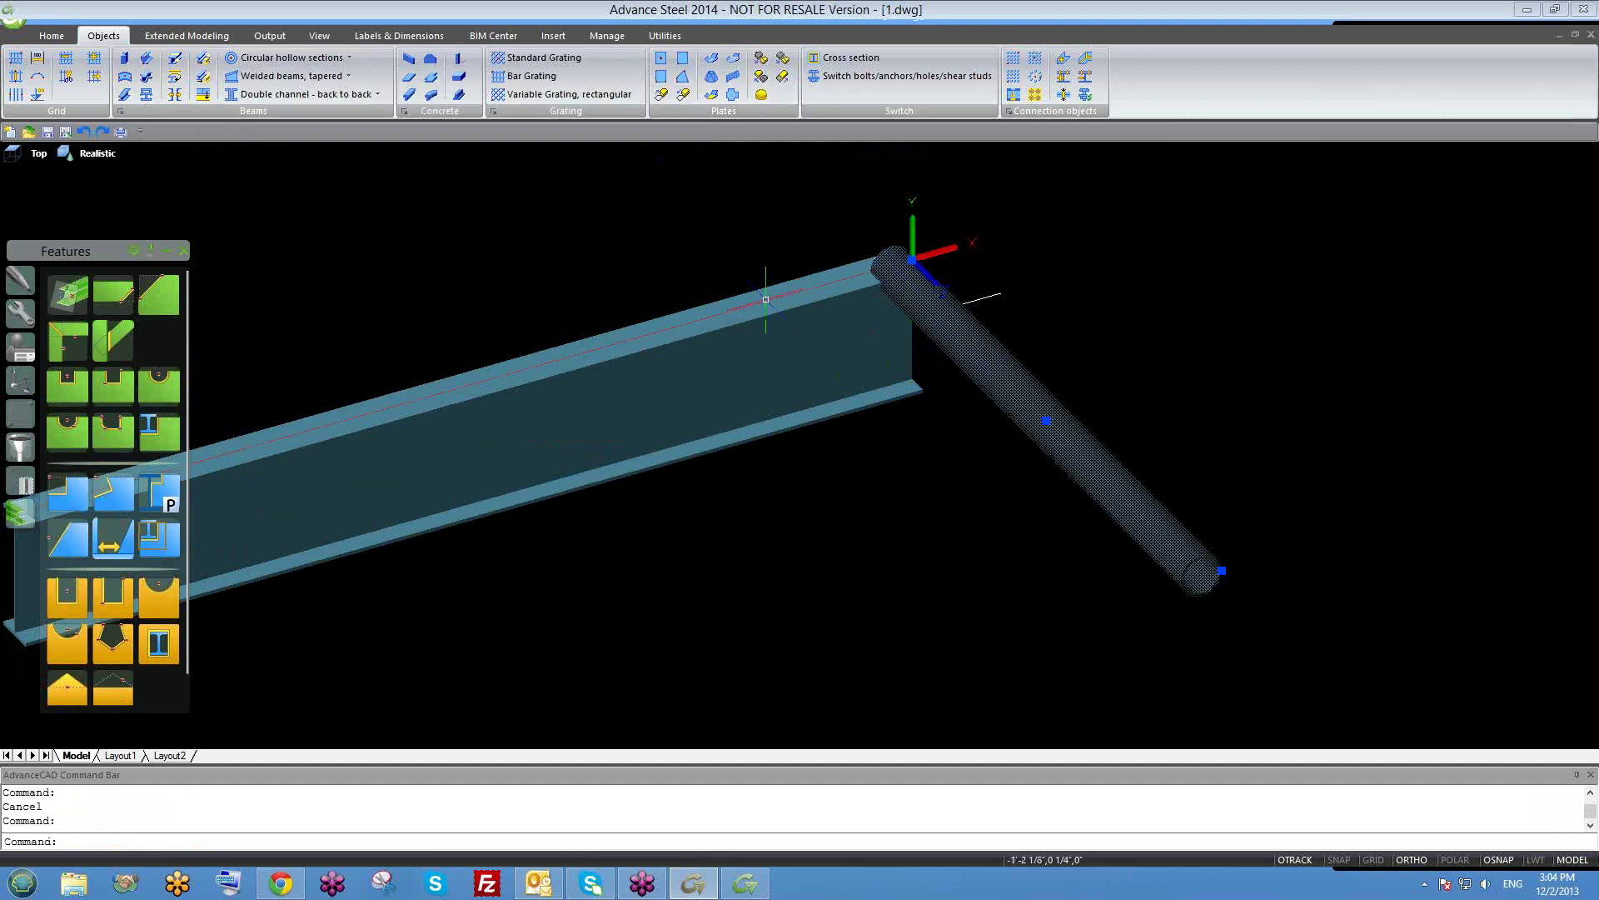
key(Escape)
Show the model in the 2D Wireframe visual style and move the pipe 3" straight down along the Y axis.
click(98, 153)
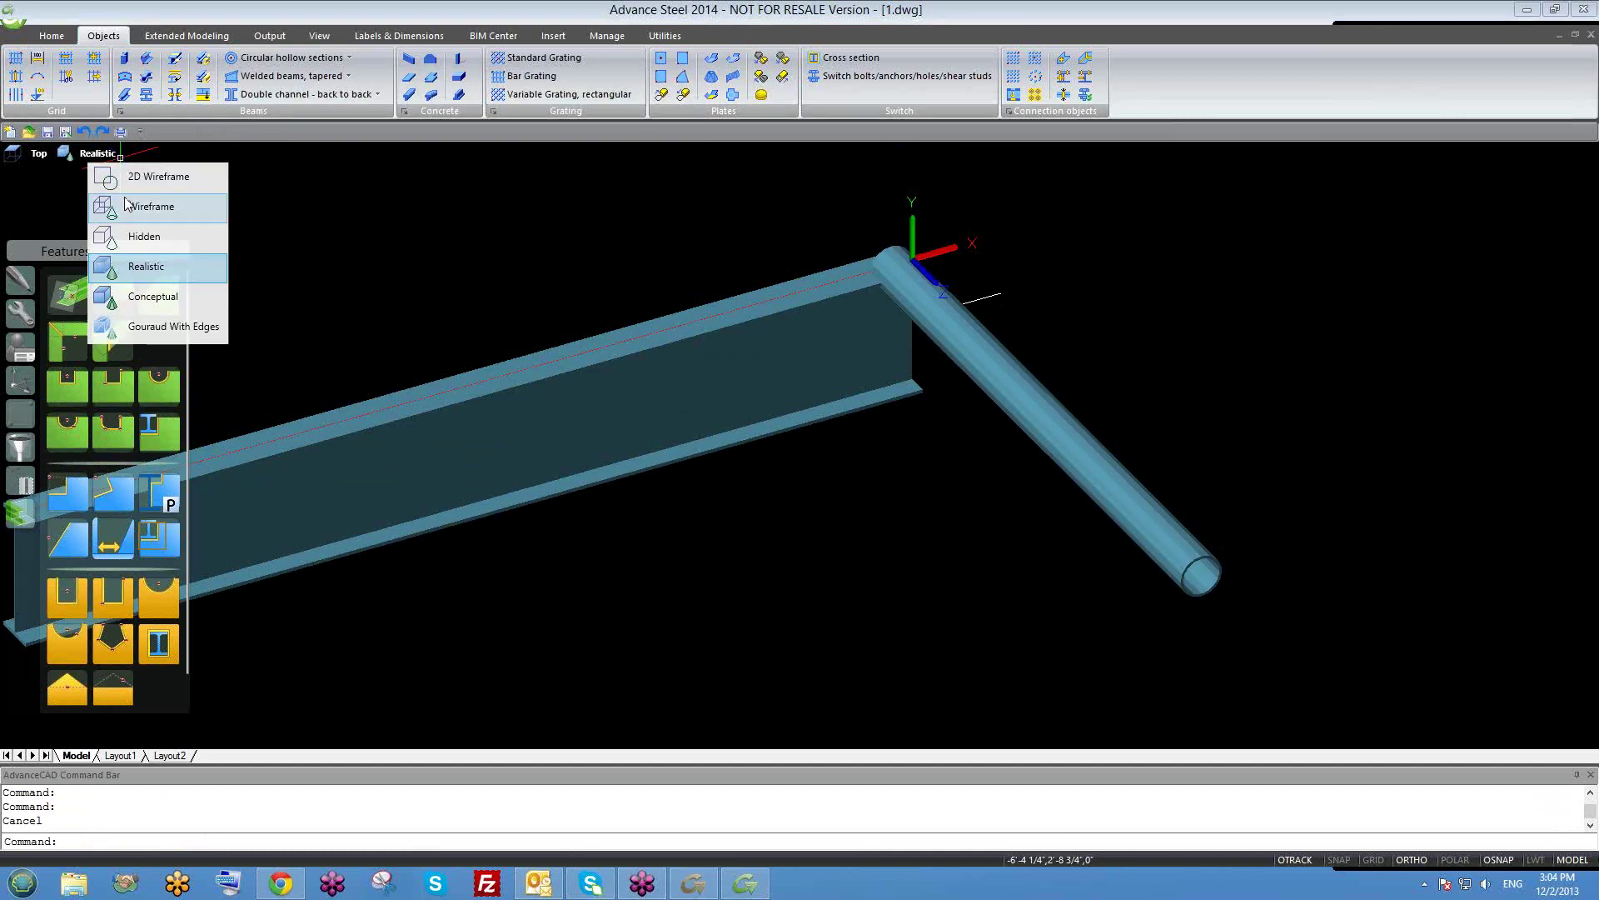
click(117, 178)
click(979, 368)
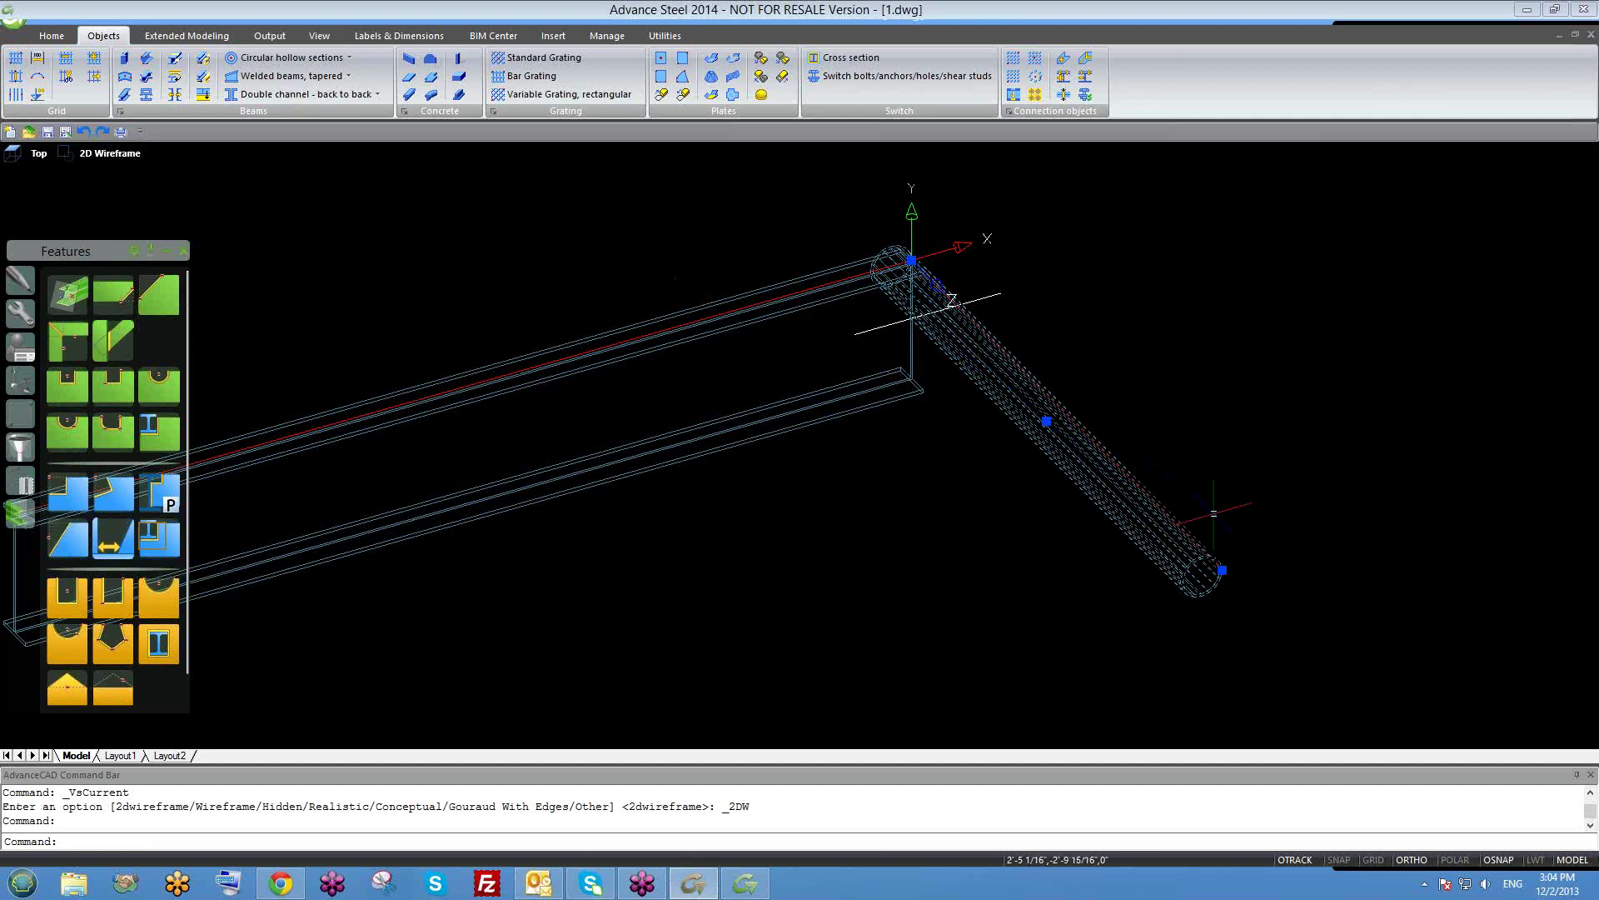
text(m)
key(Return)
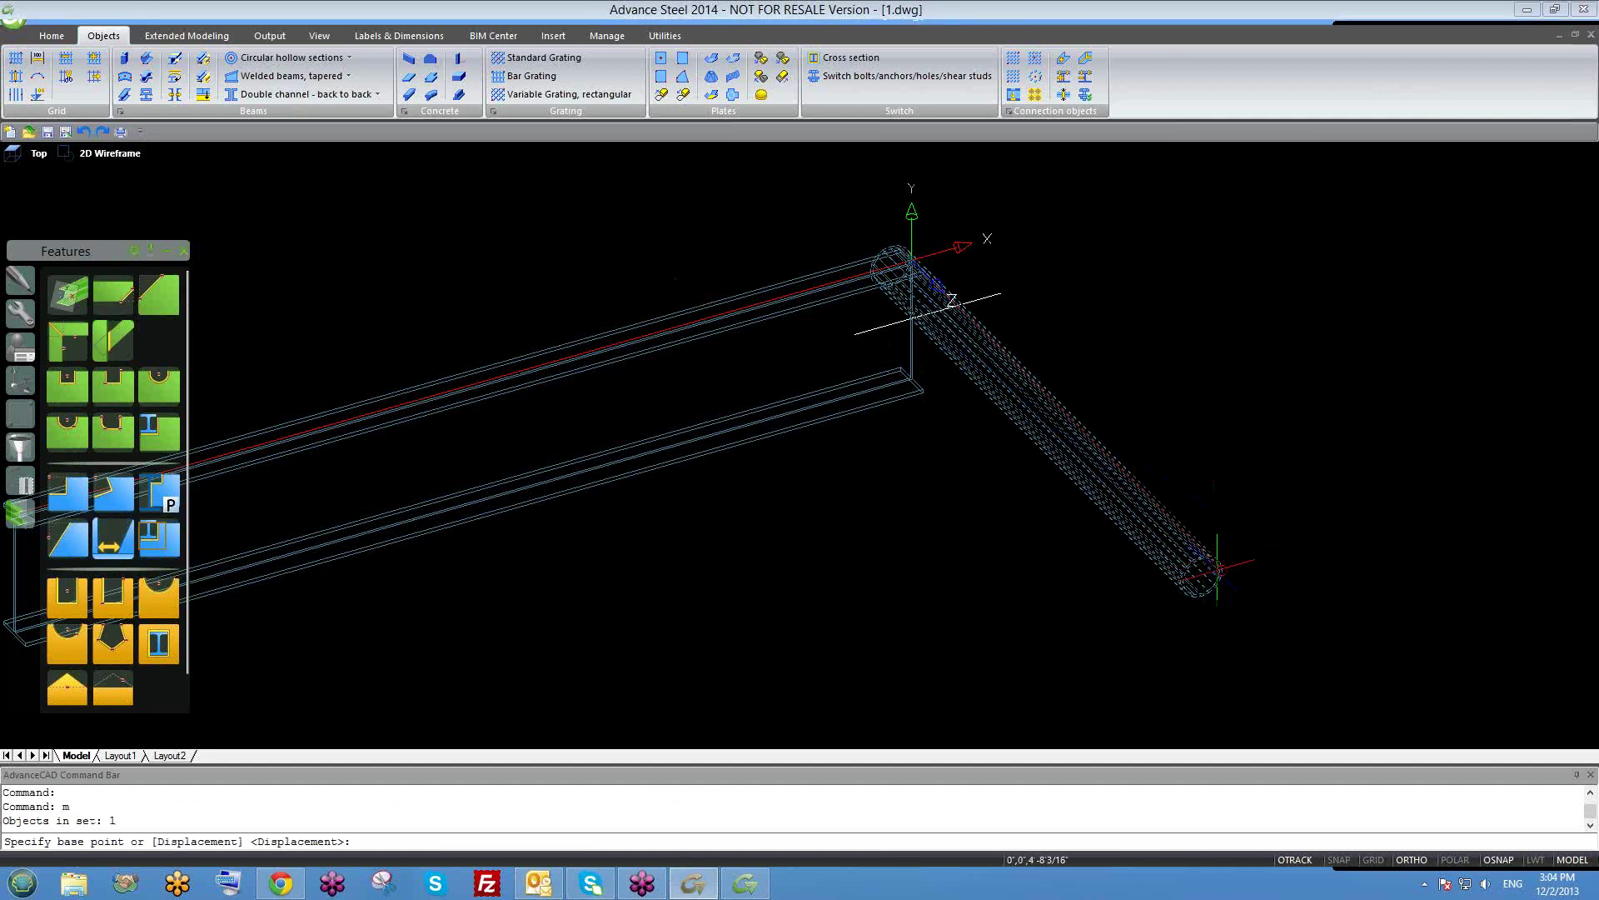
click(1219, 569)
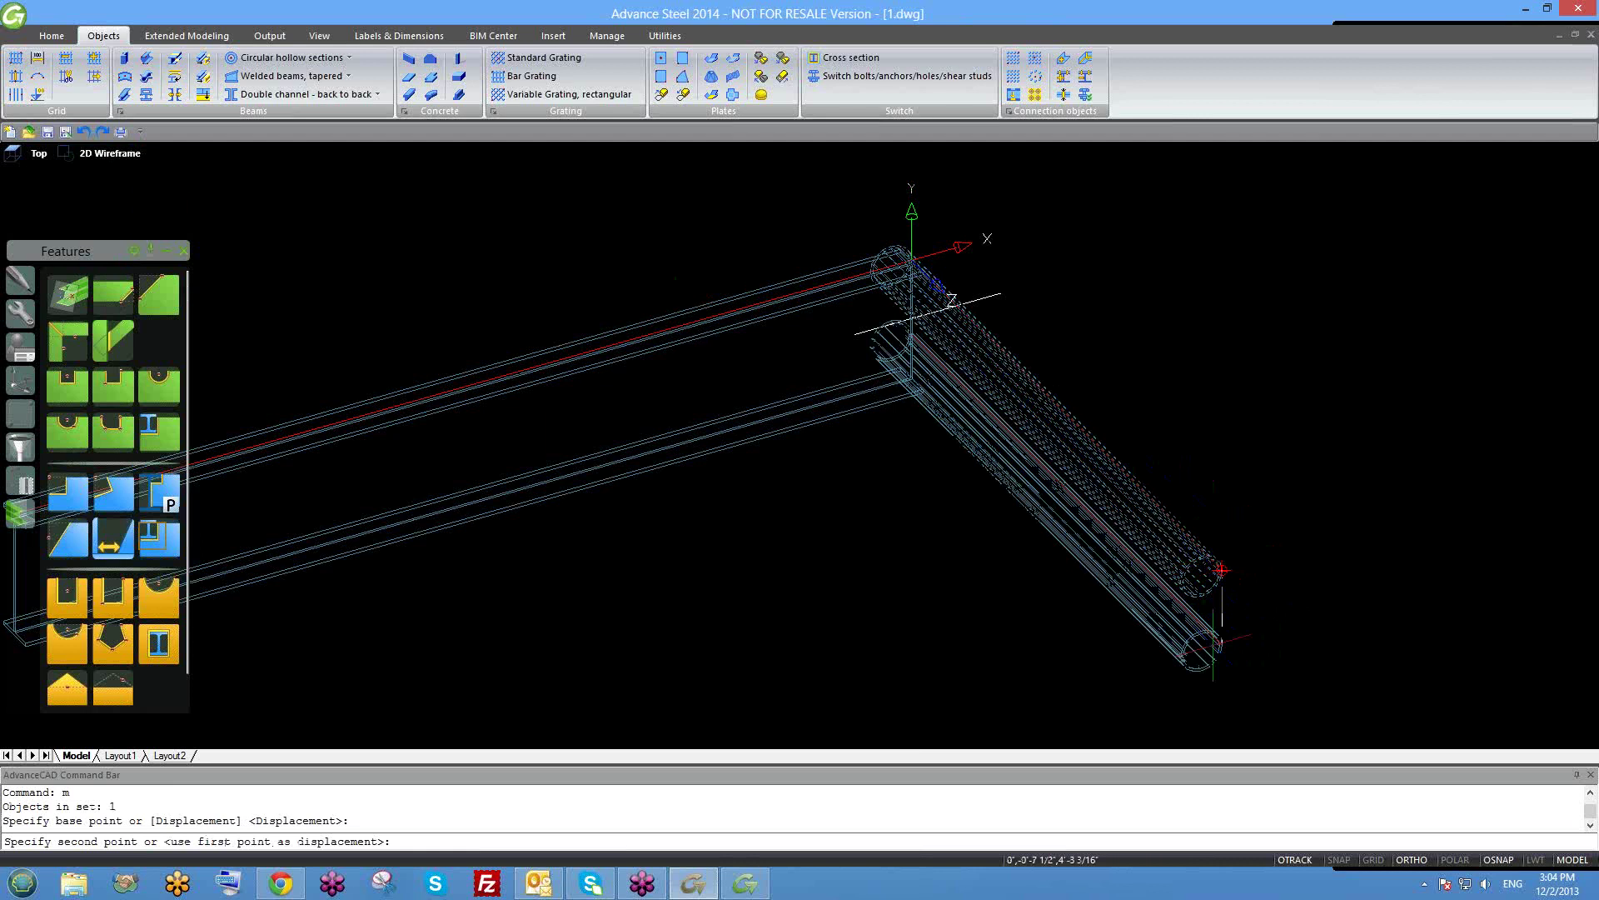
text(3)
key(Return)
Copy the pipe along the beam at distances of 10", 20" and 30" from the original.
shift+middle_drag(1083, 595, 1108, 516)
click(1108, 515)
text(c)
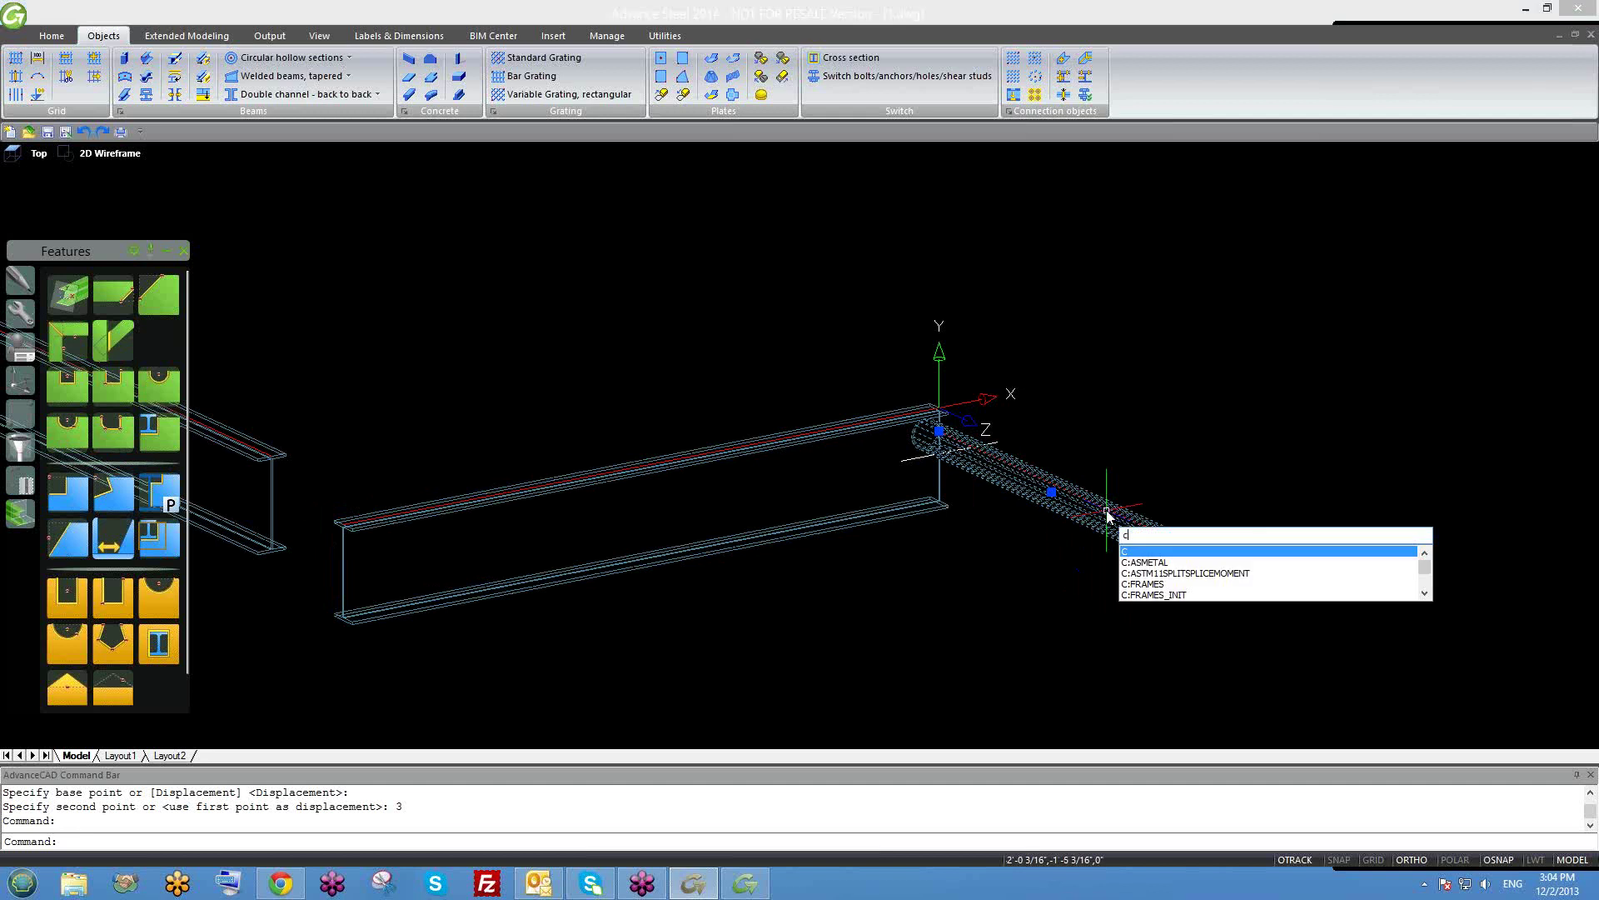
key(Return)
click(1035, 471)
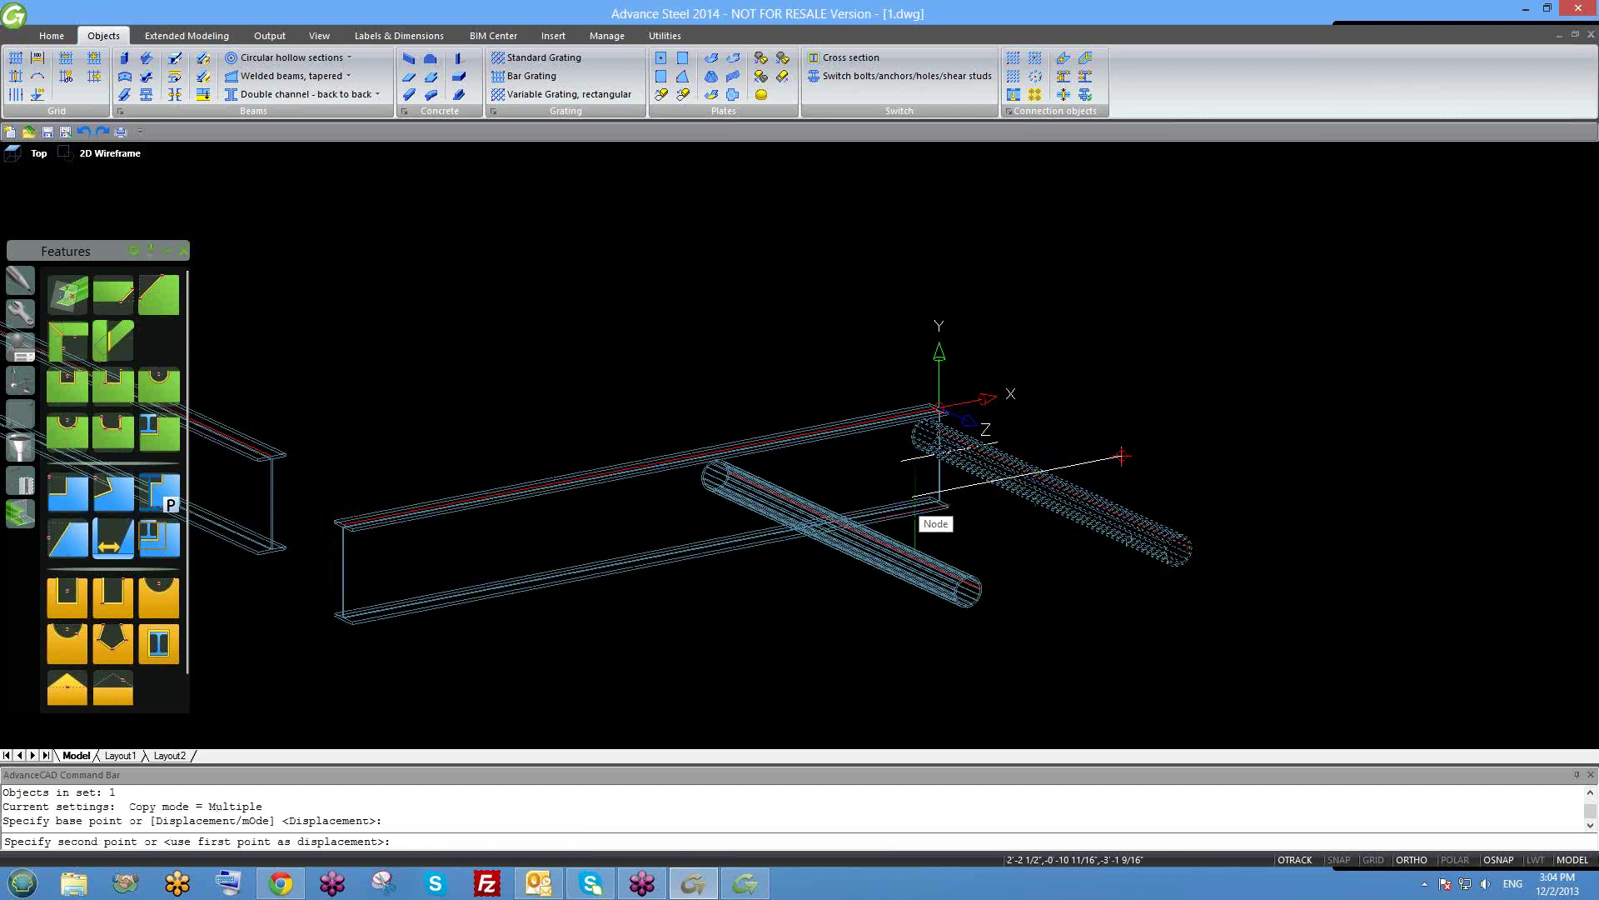
text(10)
key(Return)
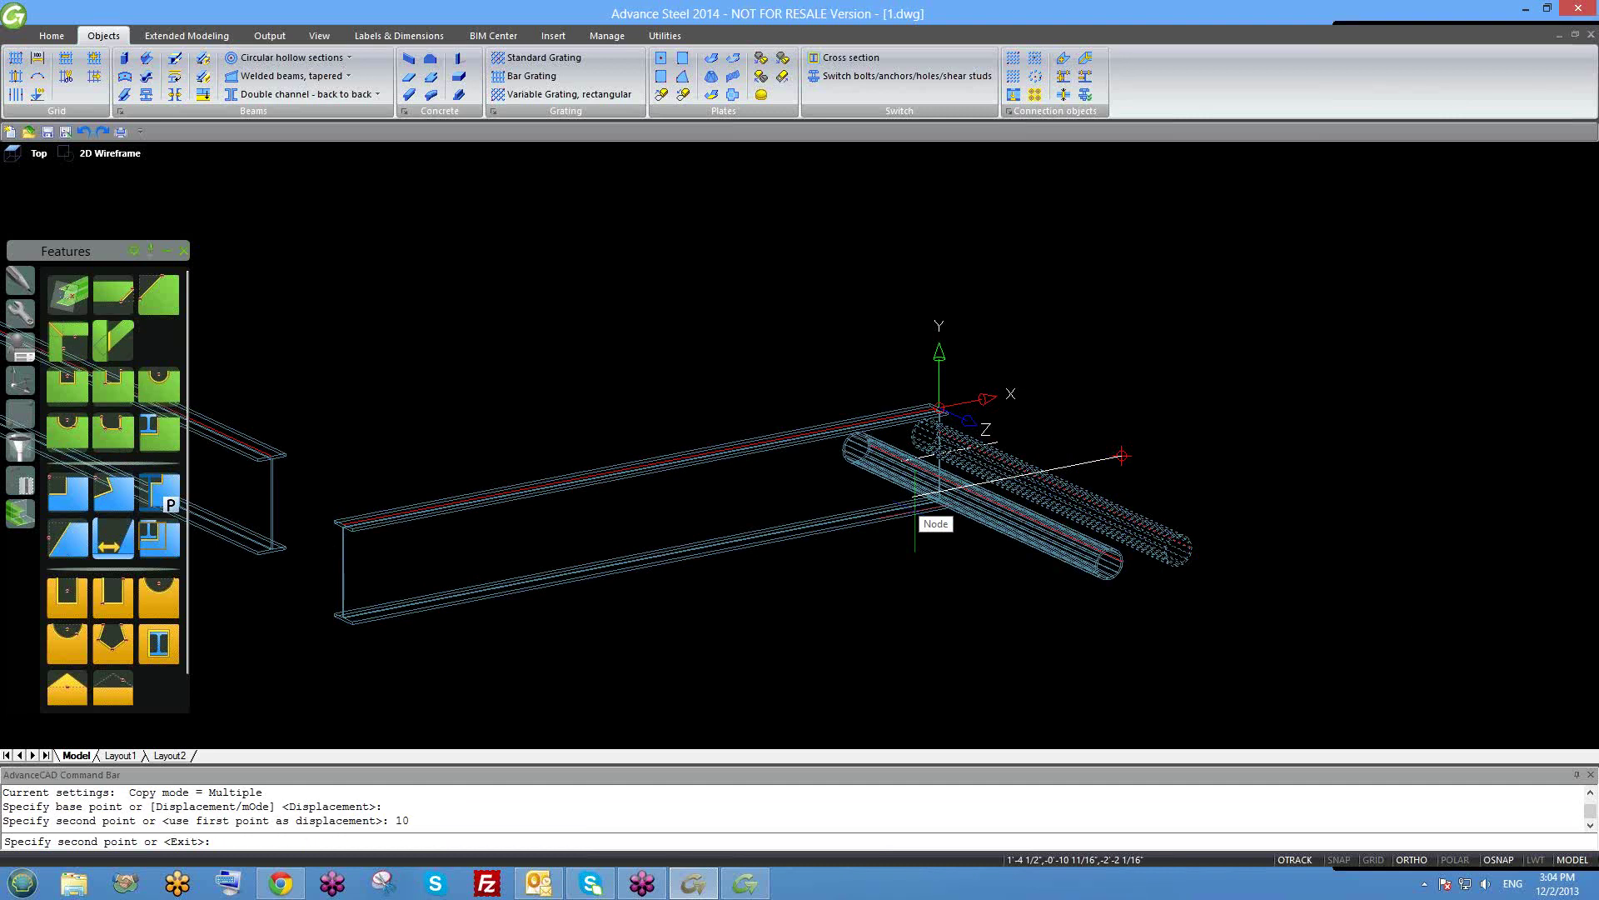
key(Return)
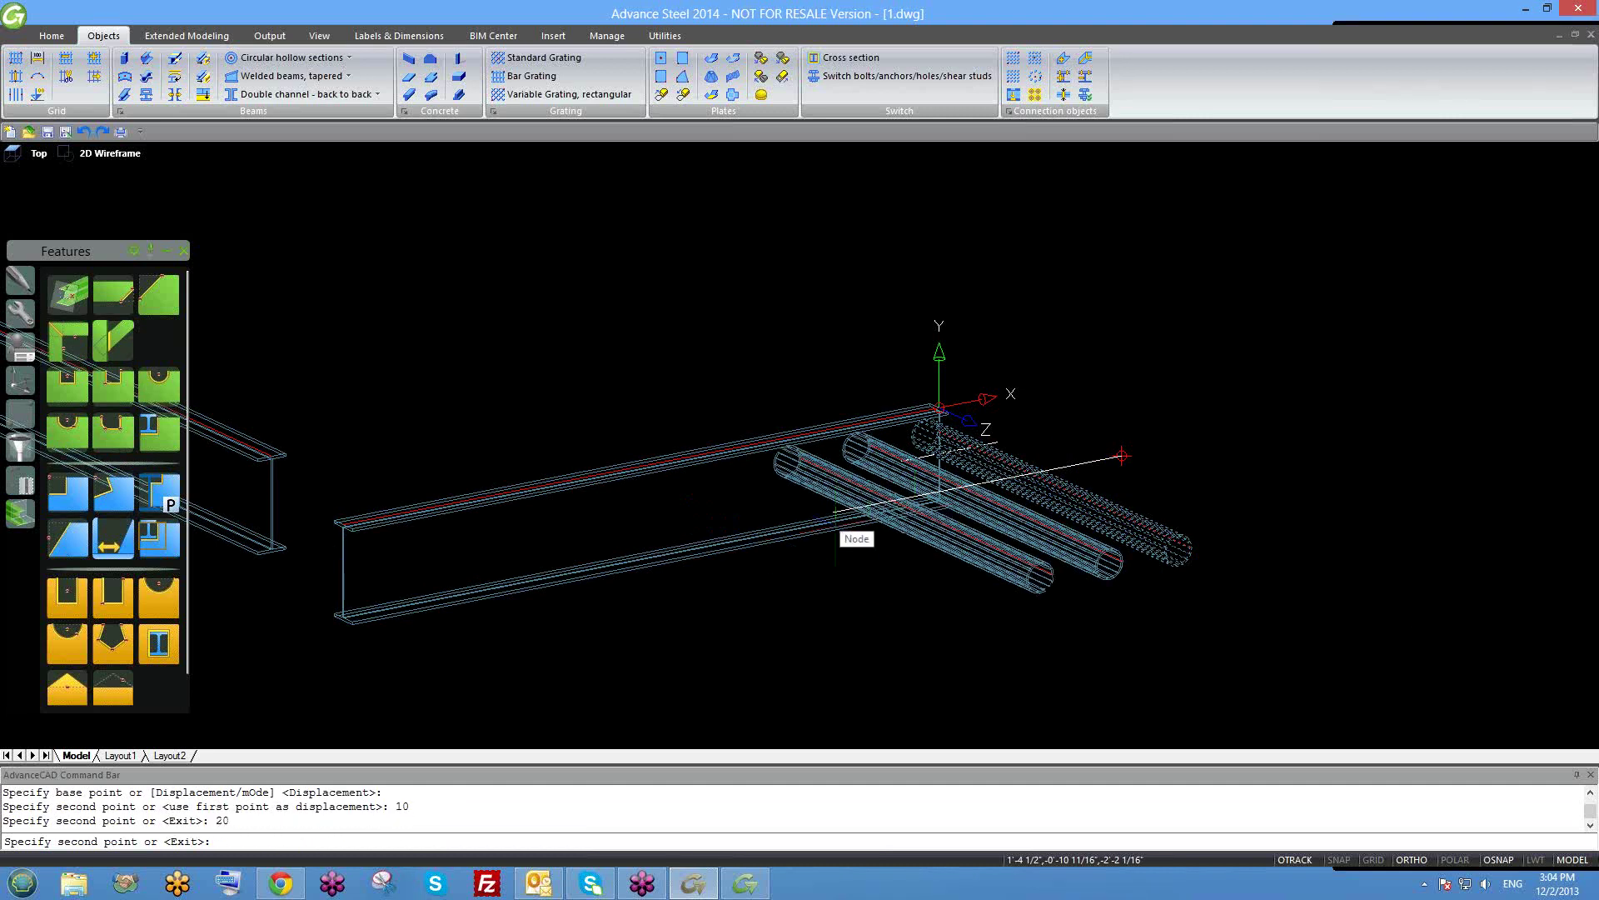
text(30)
key(Return)
key(Escape)
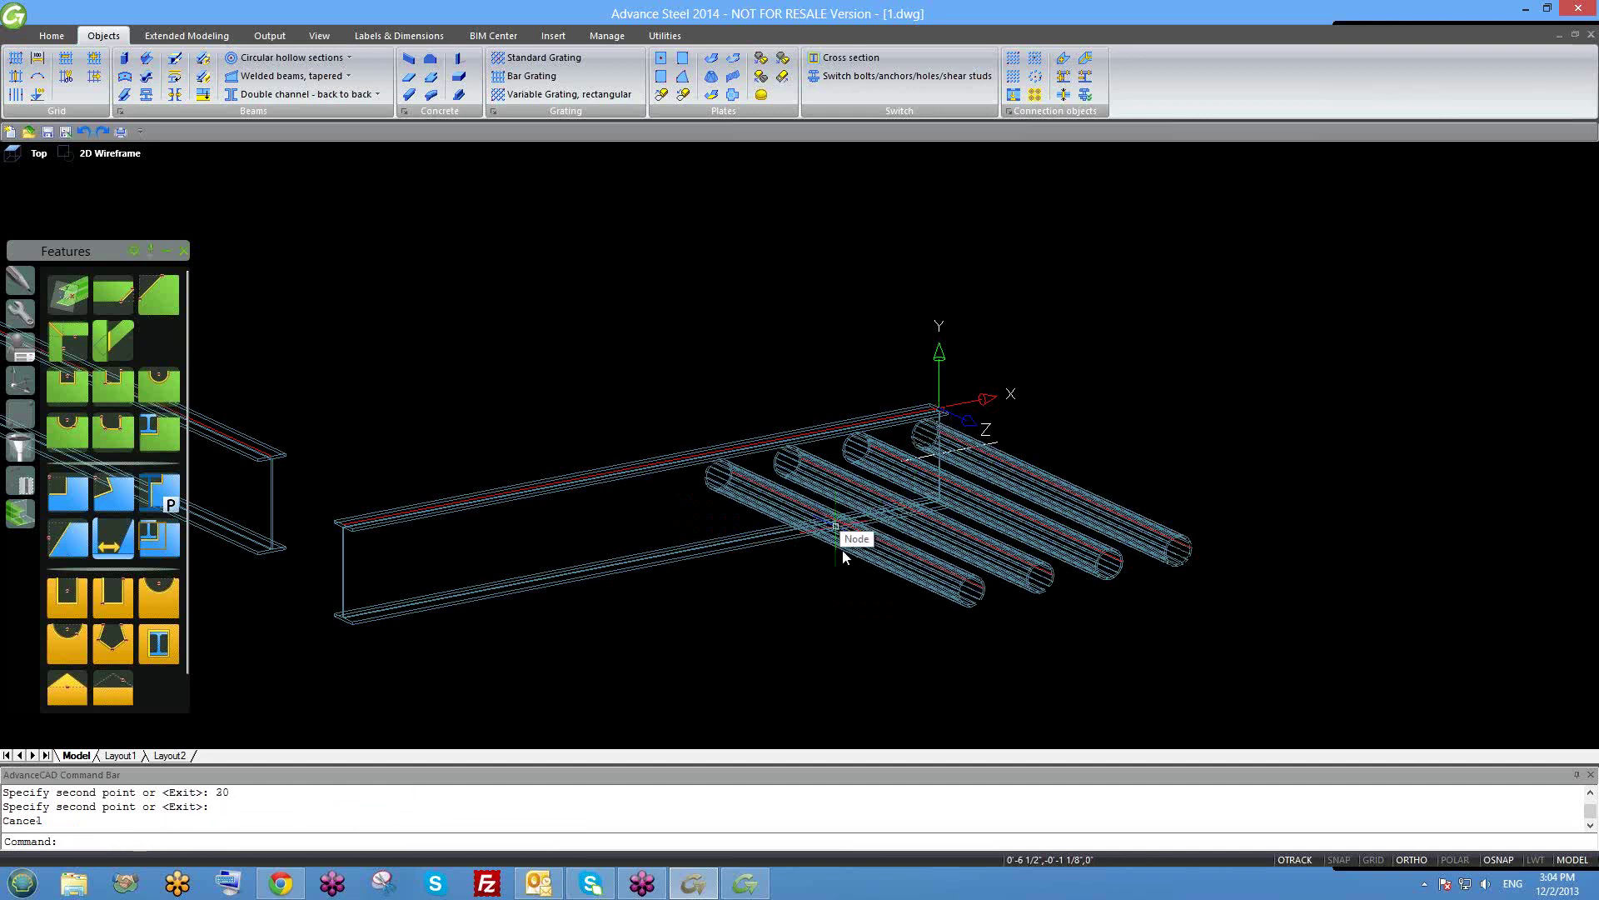
Examine where the ends of the four pipes meet the beam.
scroll(836, 518, down, 4)
shift+middle_drag(868, 617, 754, 473)
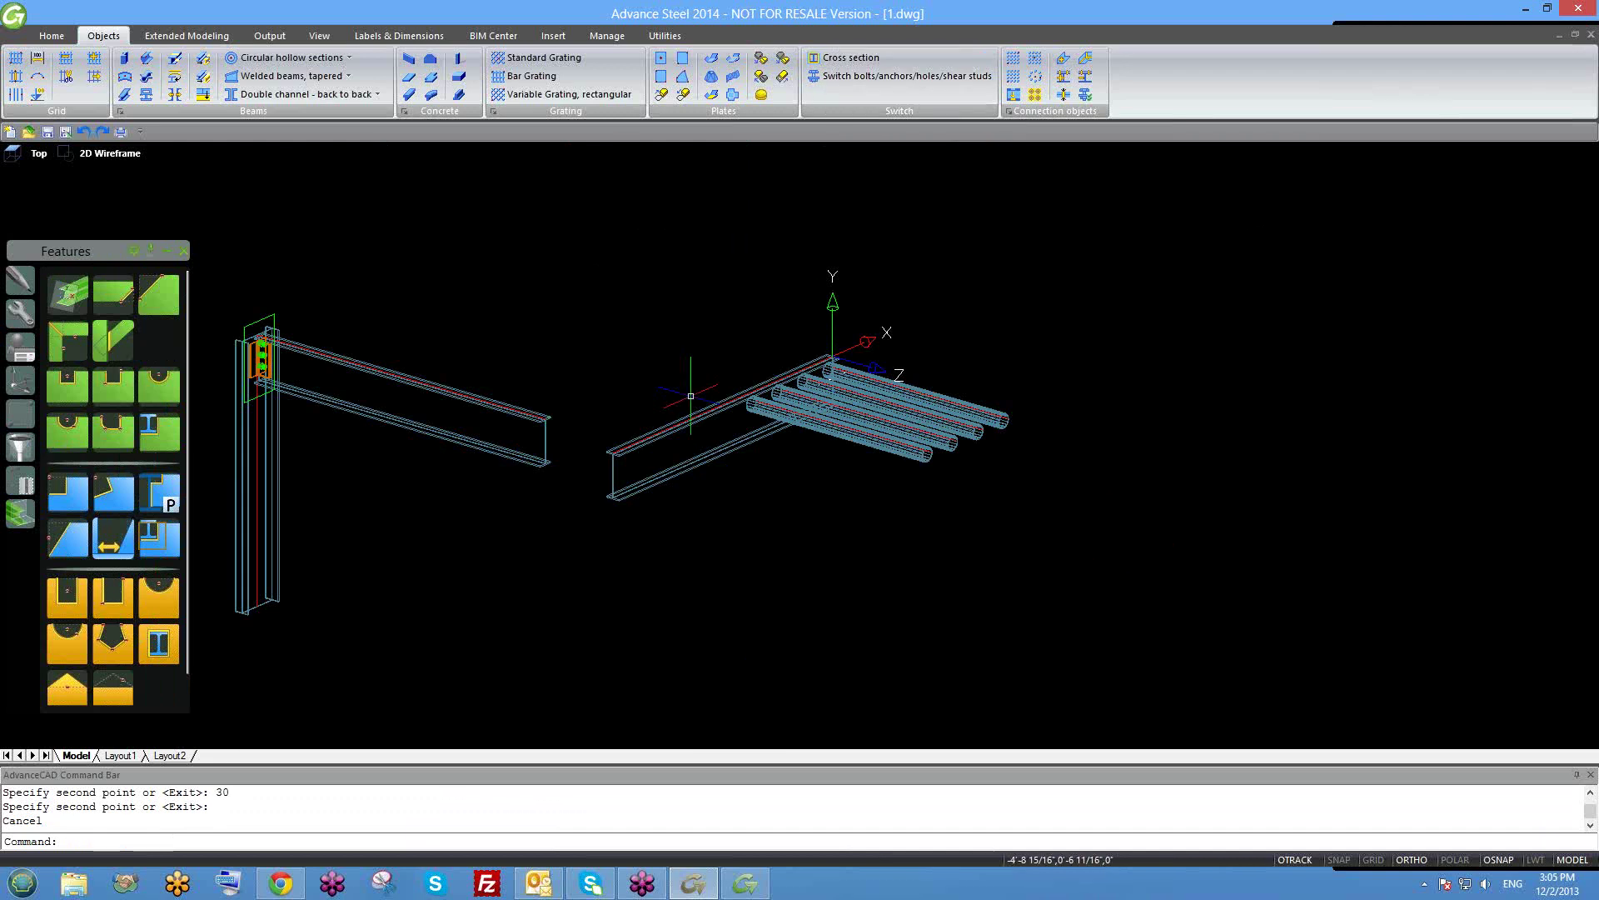
scroll(690, 400, up, 2)
shift+middle_drag(751, 503, 778, 479)
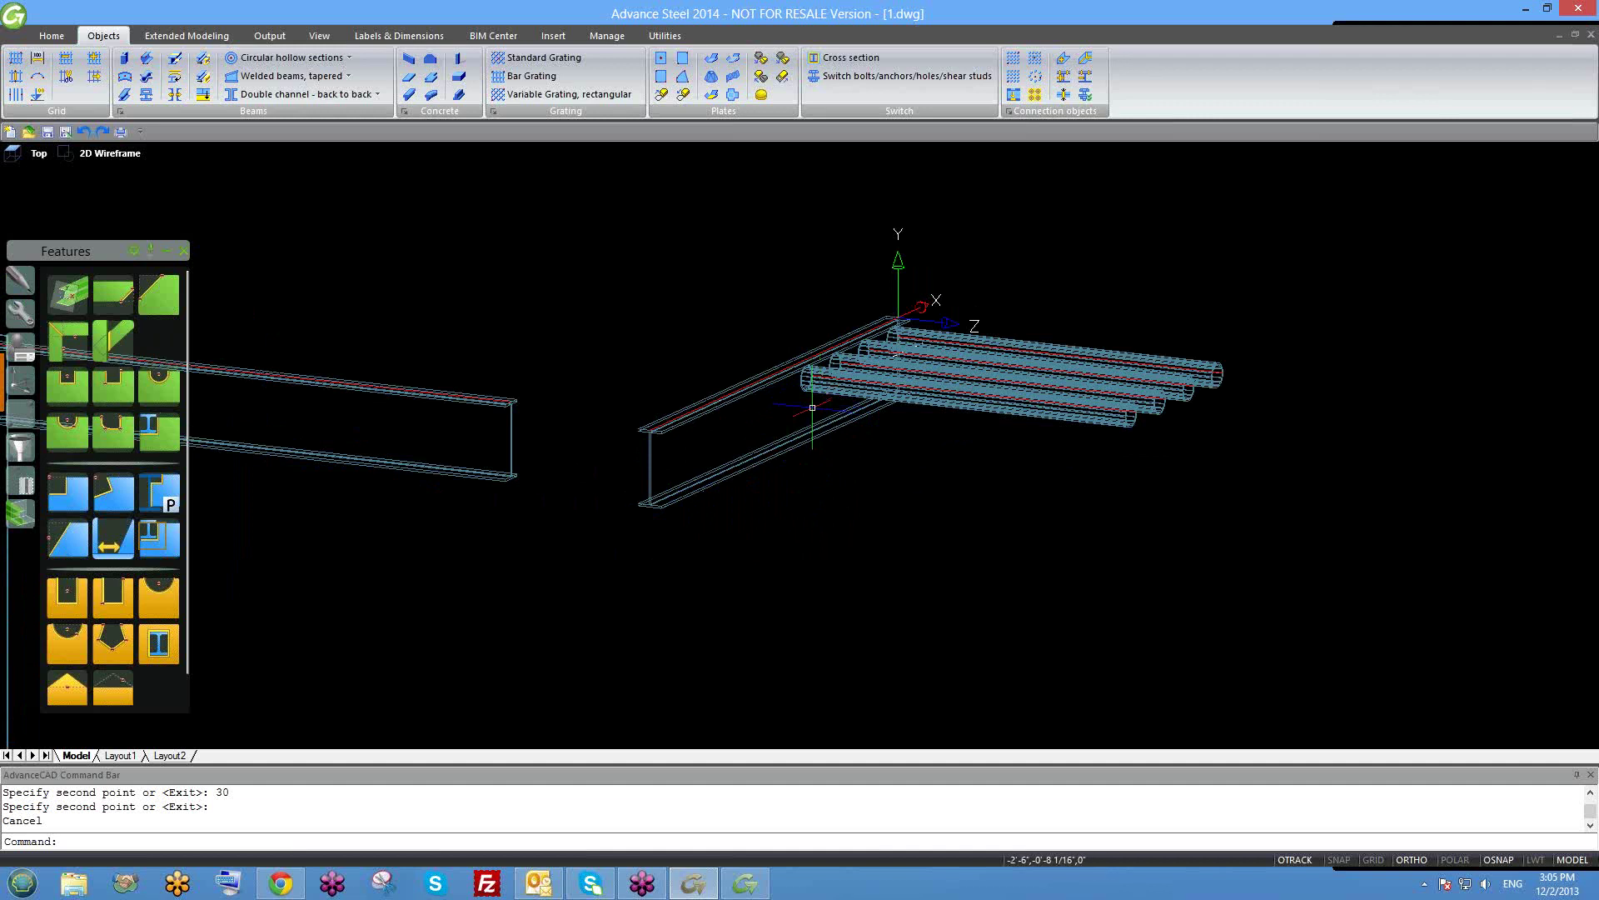
shift+middle_drag(902, 412, 941, 485)
scroll(833, 512, up, 2)
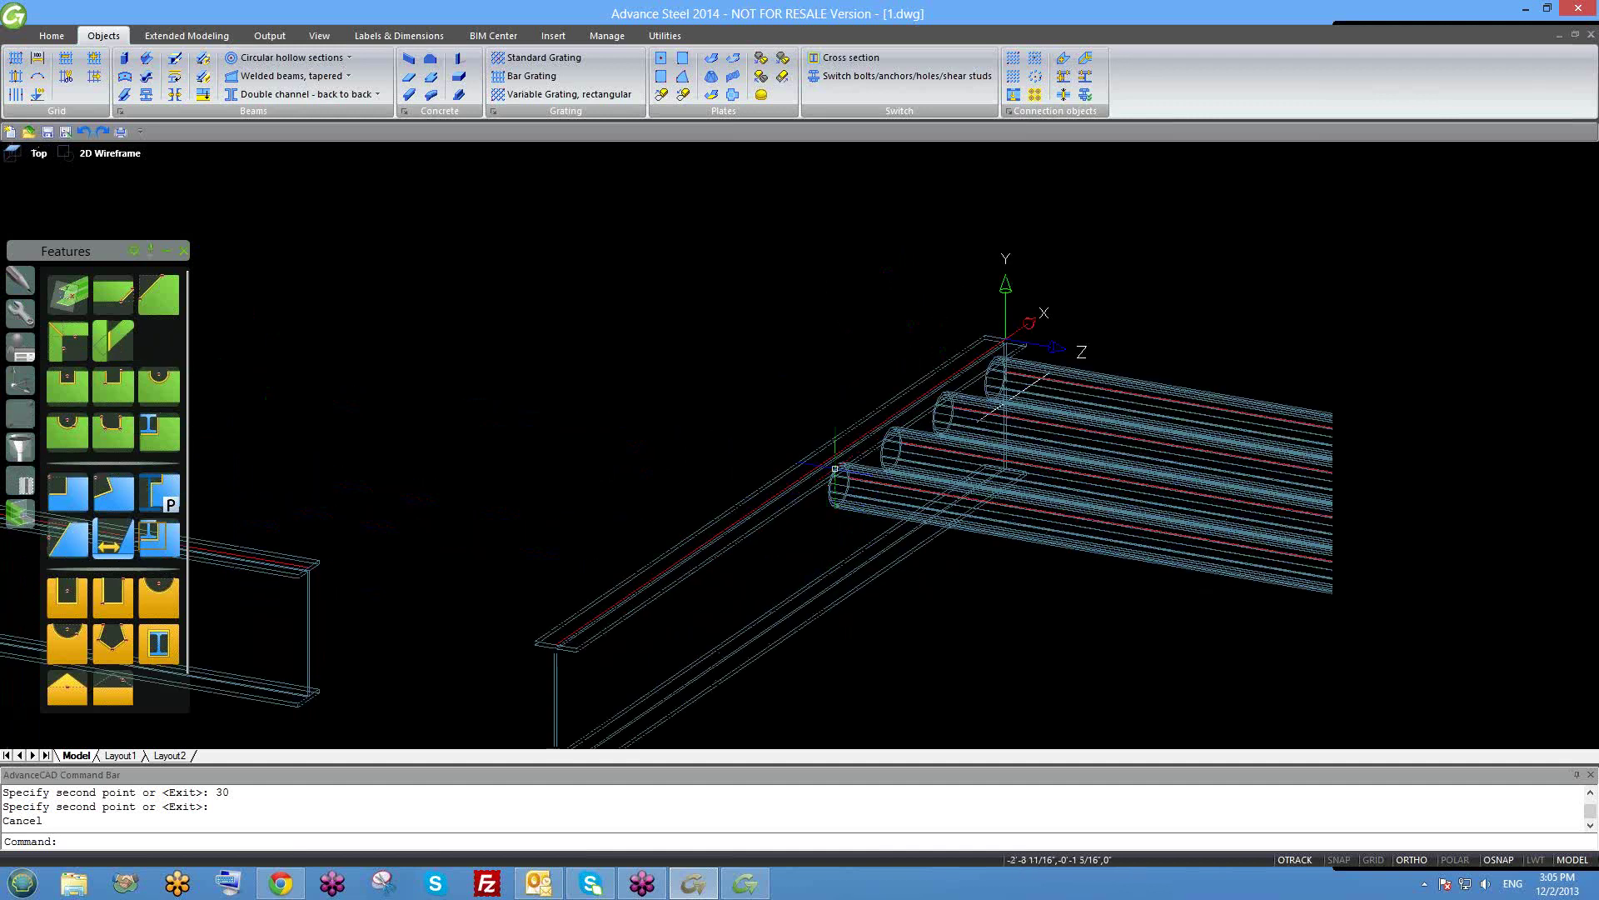
scroll(886, 450, up, 2)
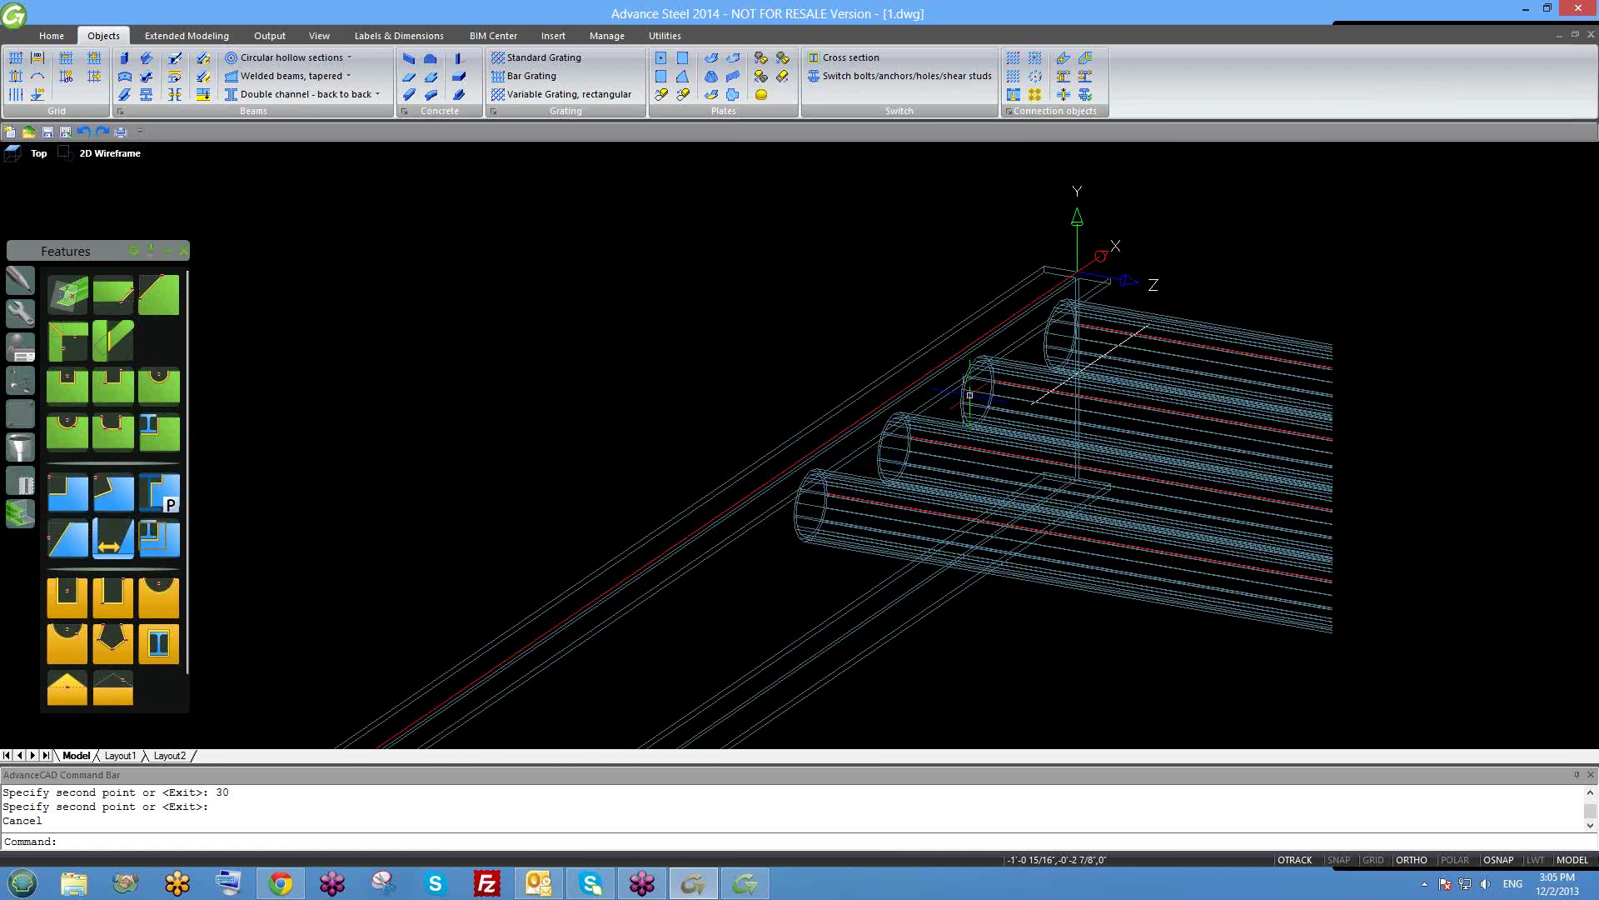
middle_drag(987, 398, 932, 432)
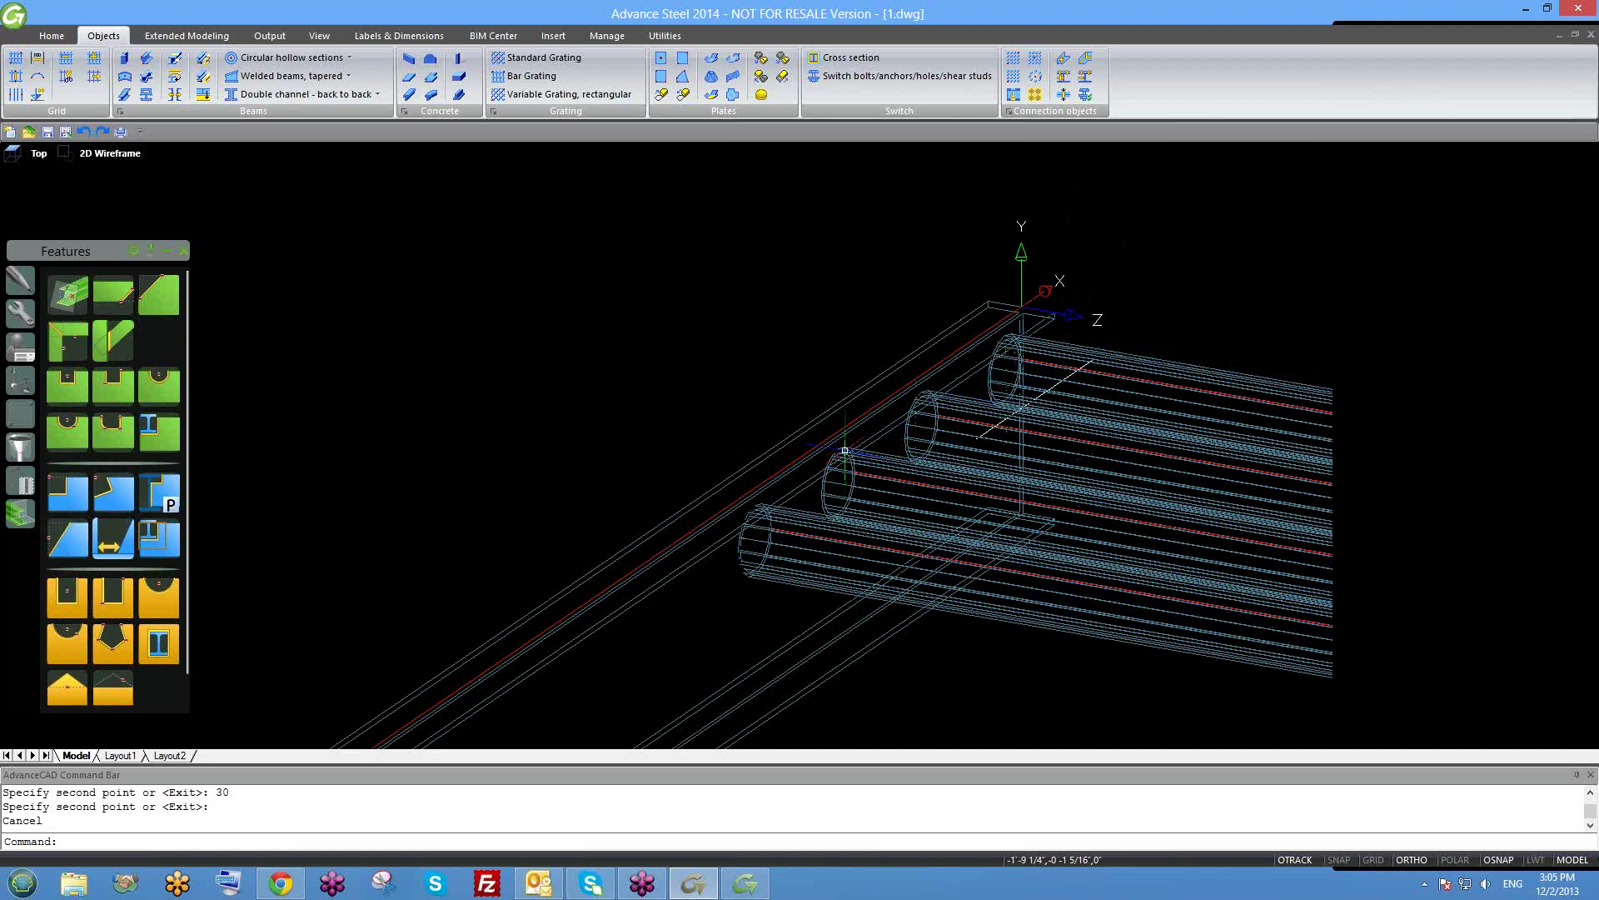
Cut the beam with an element contour notch, using the pipe nearest the origin as the cut reference, and inspect the circular cut.
drag(105, 247, 157, 143)
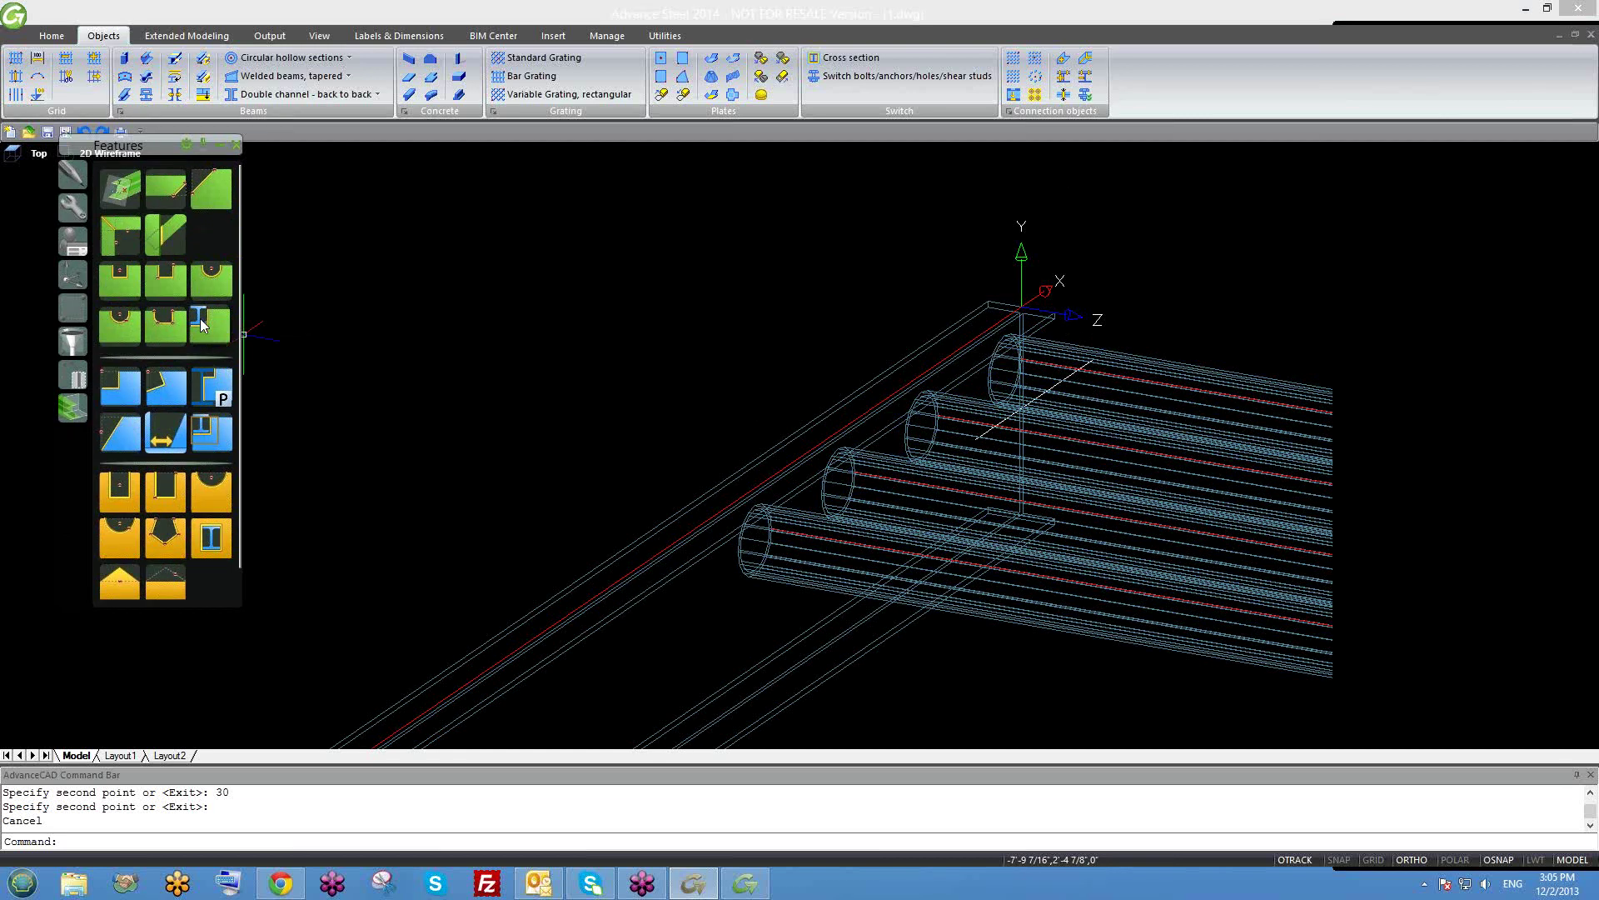
click(202, 325)
scroll(502, 495, down, 1)
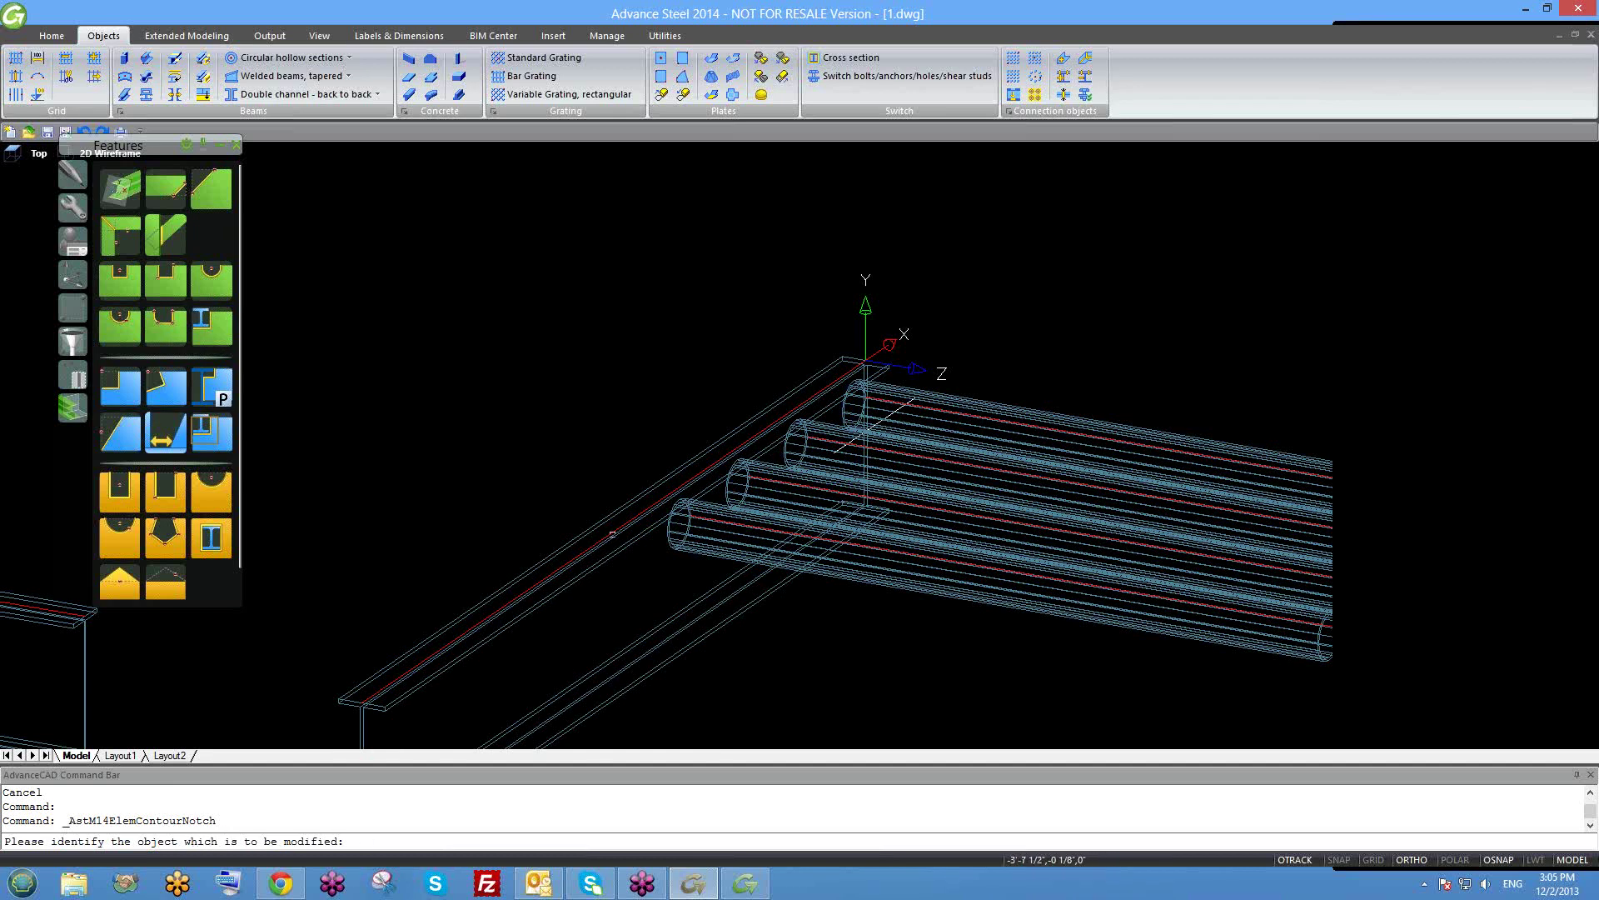
click(612, 534)
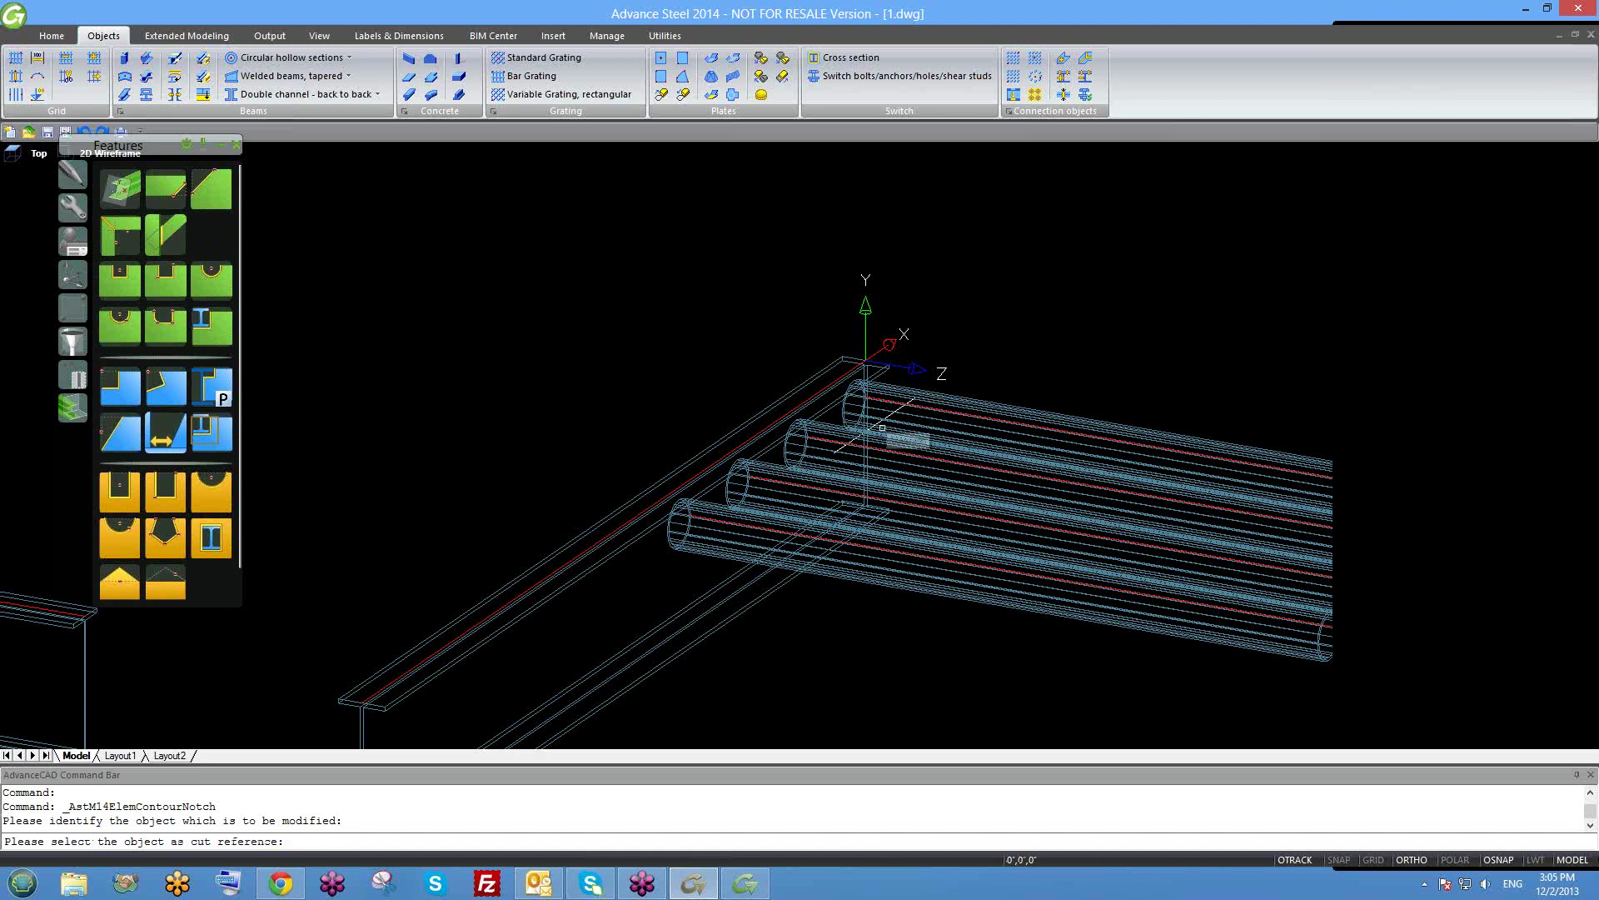
scroll(776, 431, down, 2)
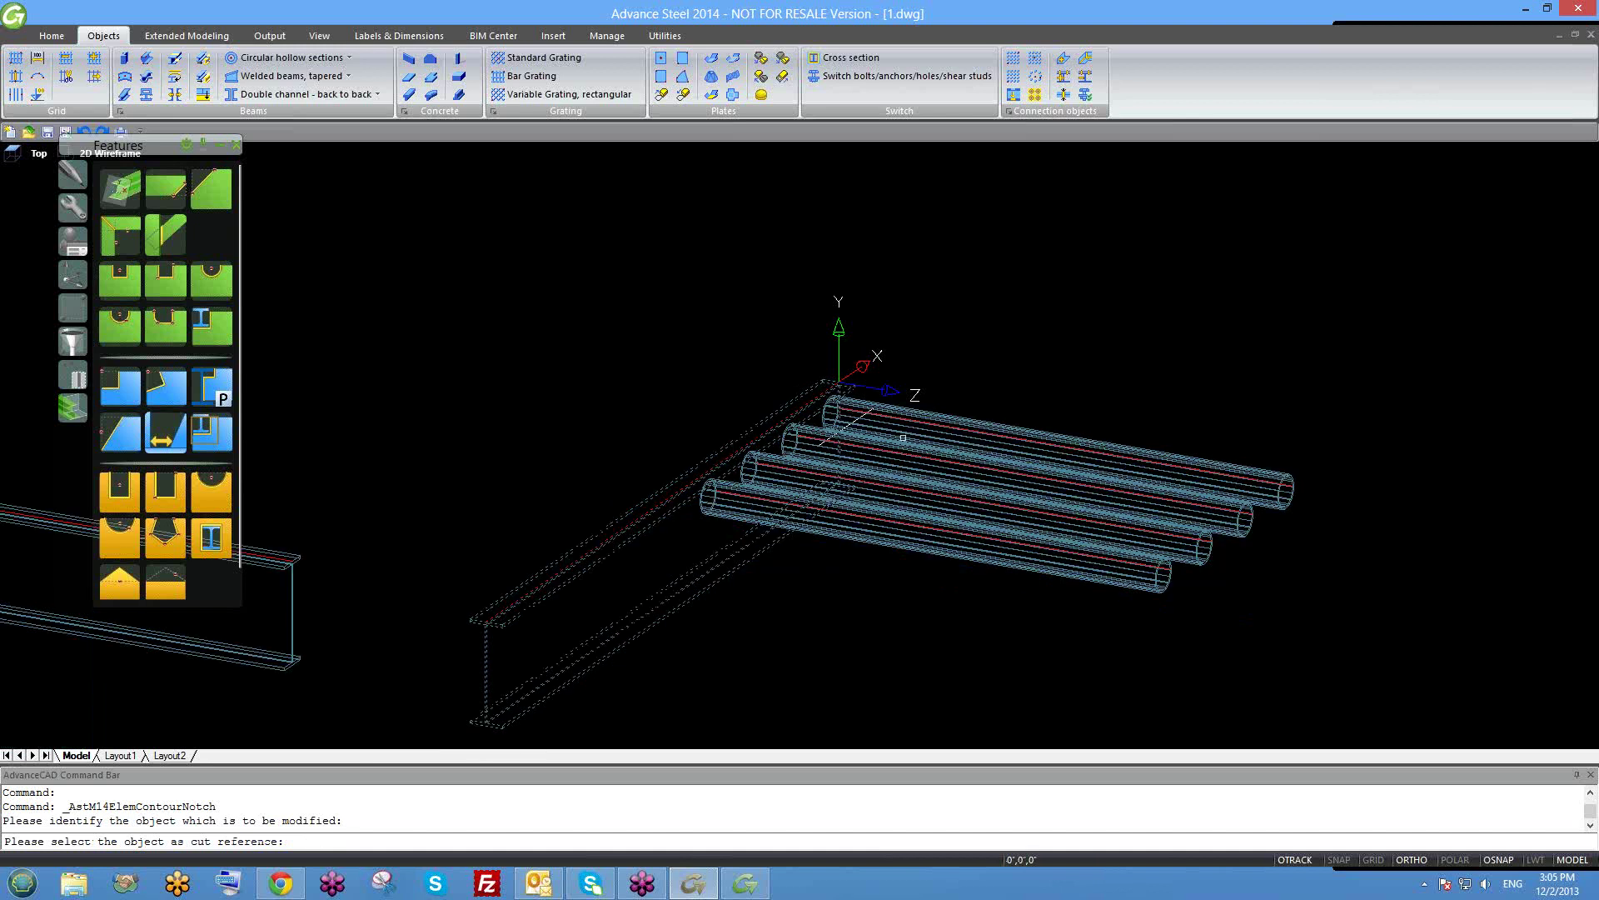
click(958, 427)
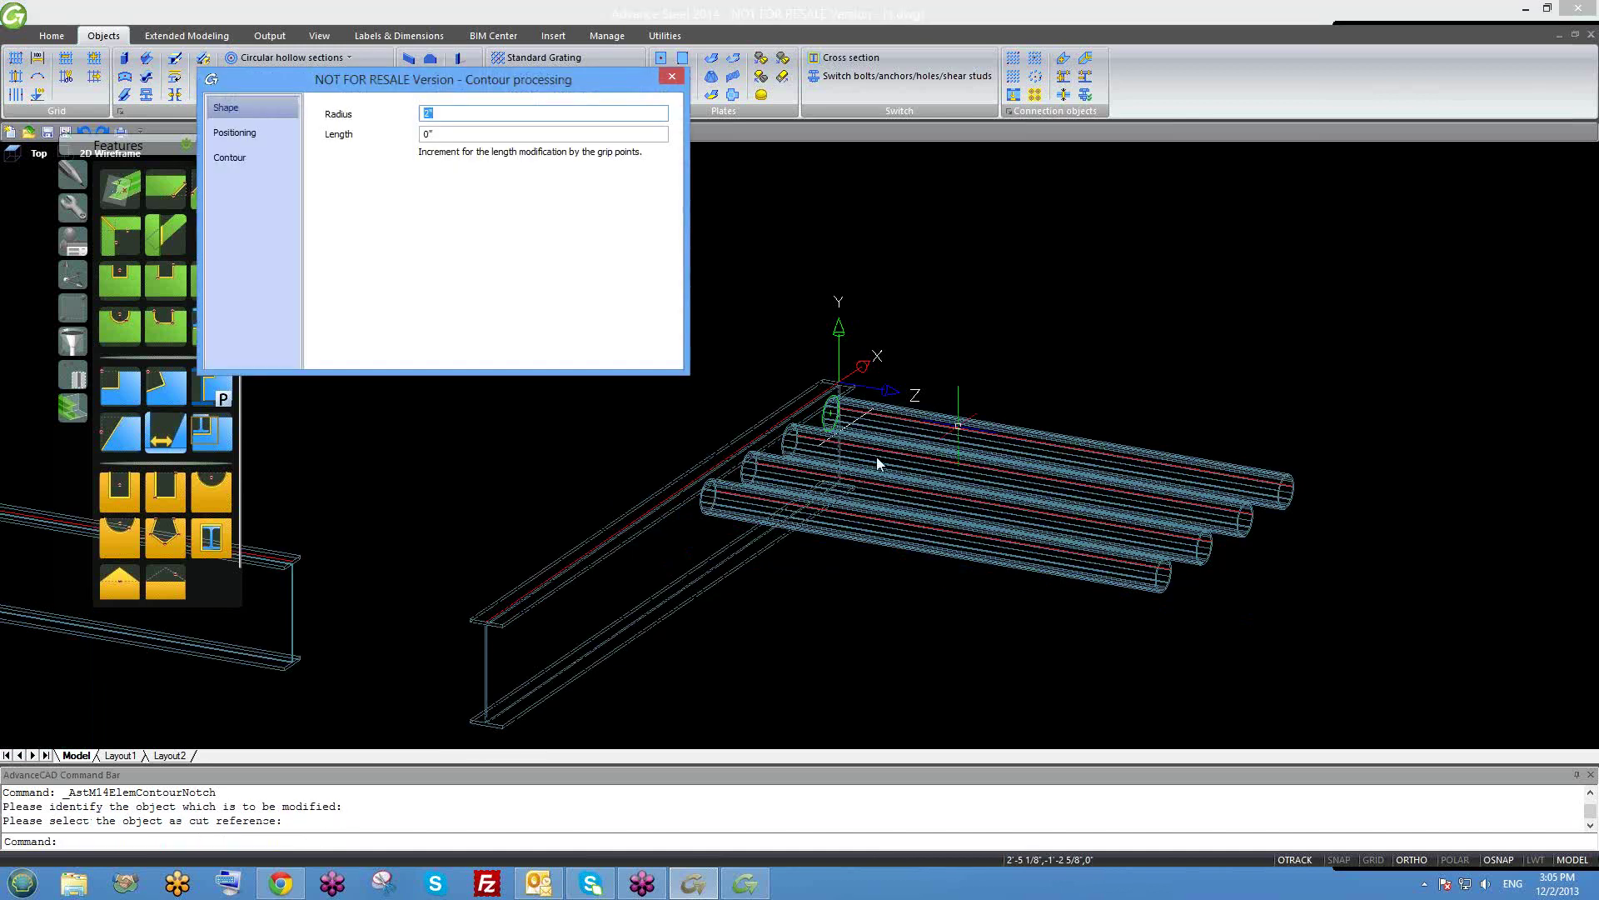
scroll(849, 467, up, 2)
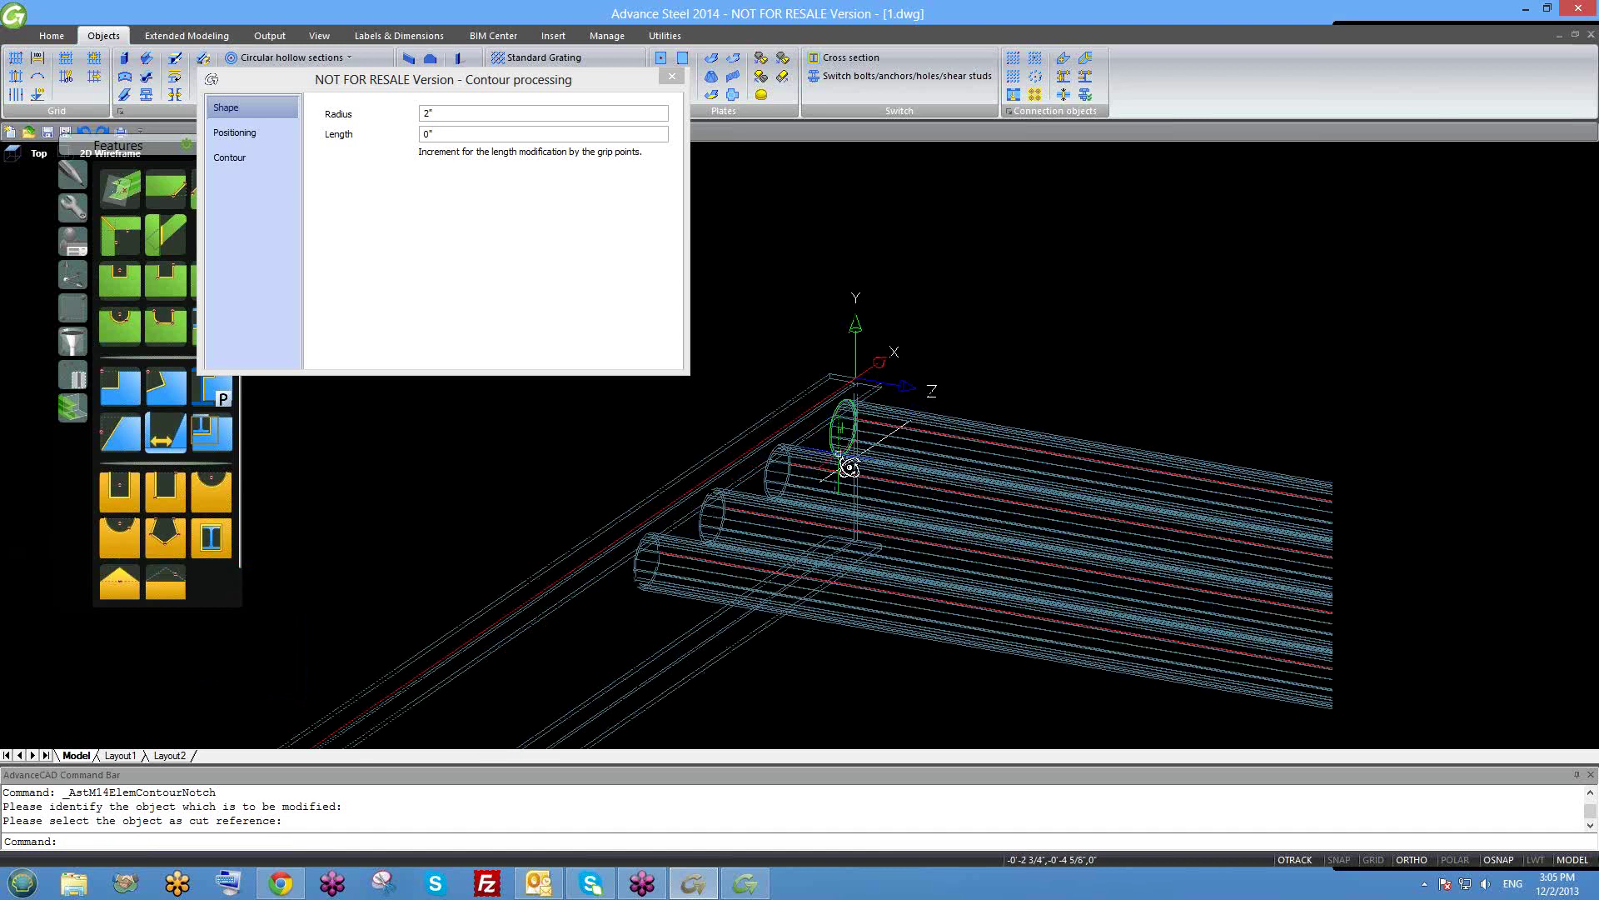
shift+middle_drag(849, 467, 745, 448)
scroll(1133, 457, up, 2)
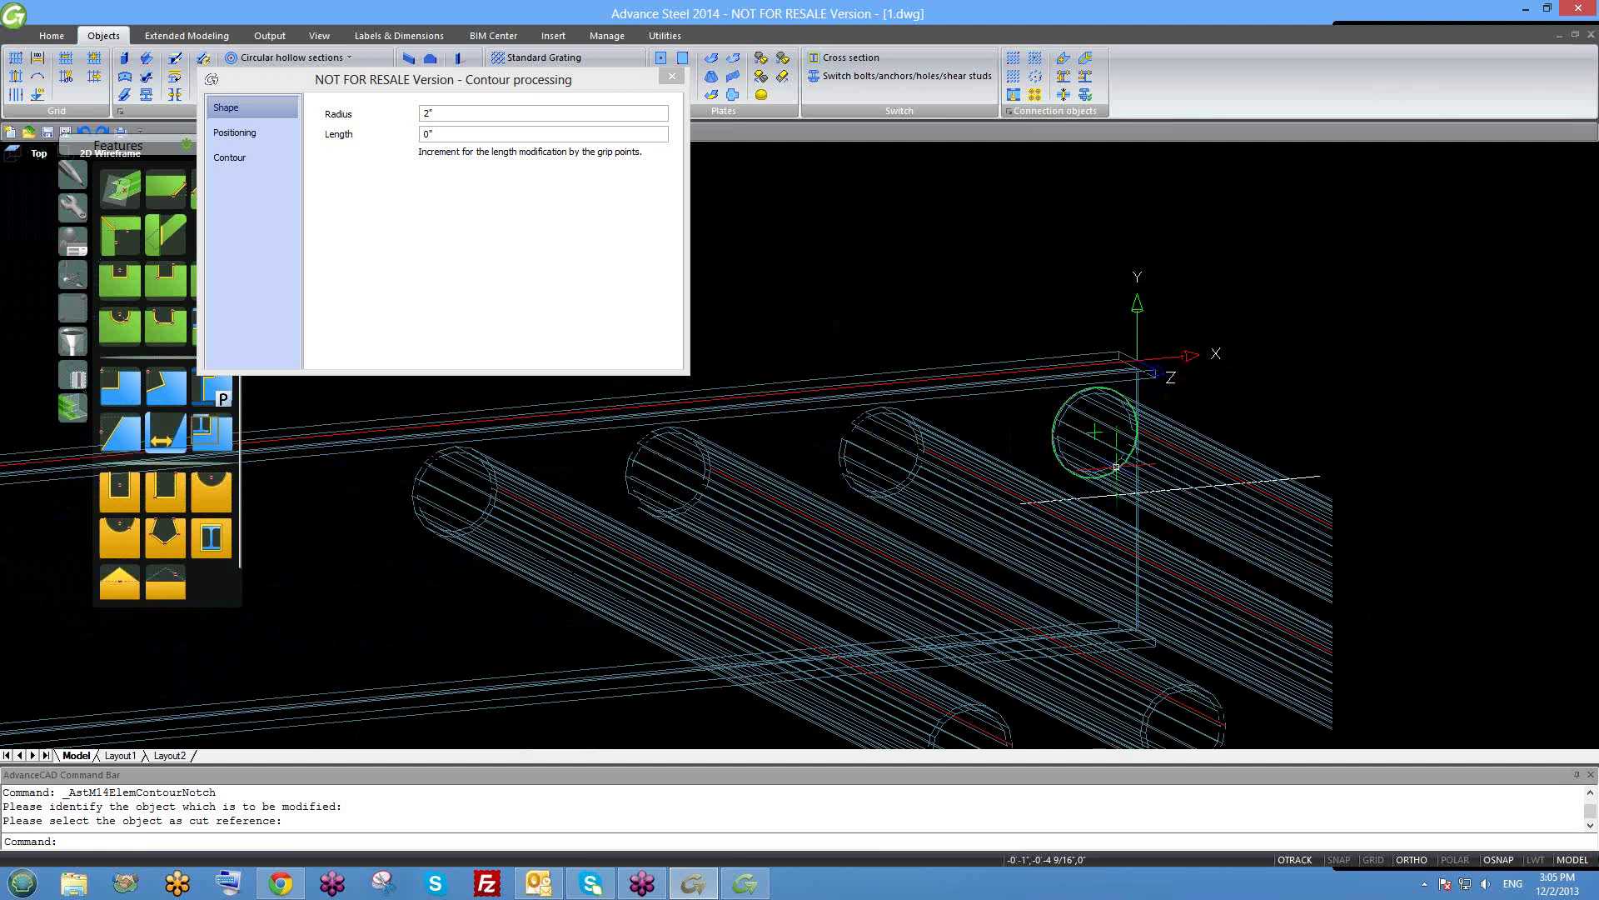
scroll(843, 434, up, 2)
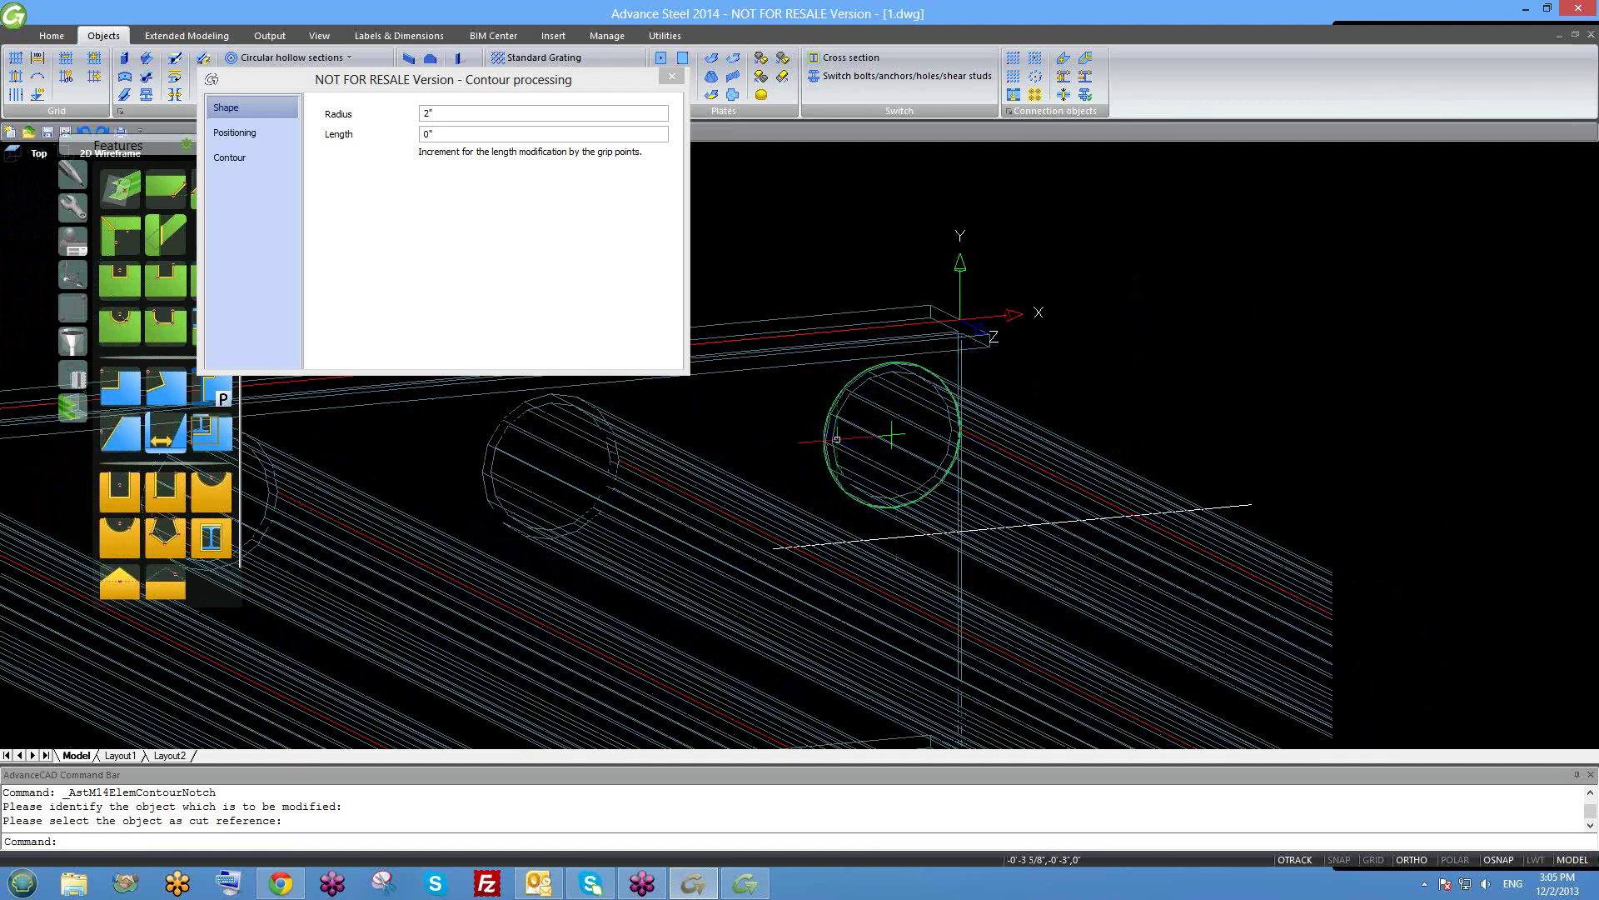
Finish the circular contour's settings without changes and delete that contour cut at the origin end of the beam.
scroll(866, 450, down, 2)
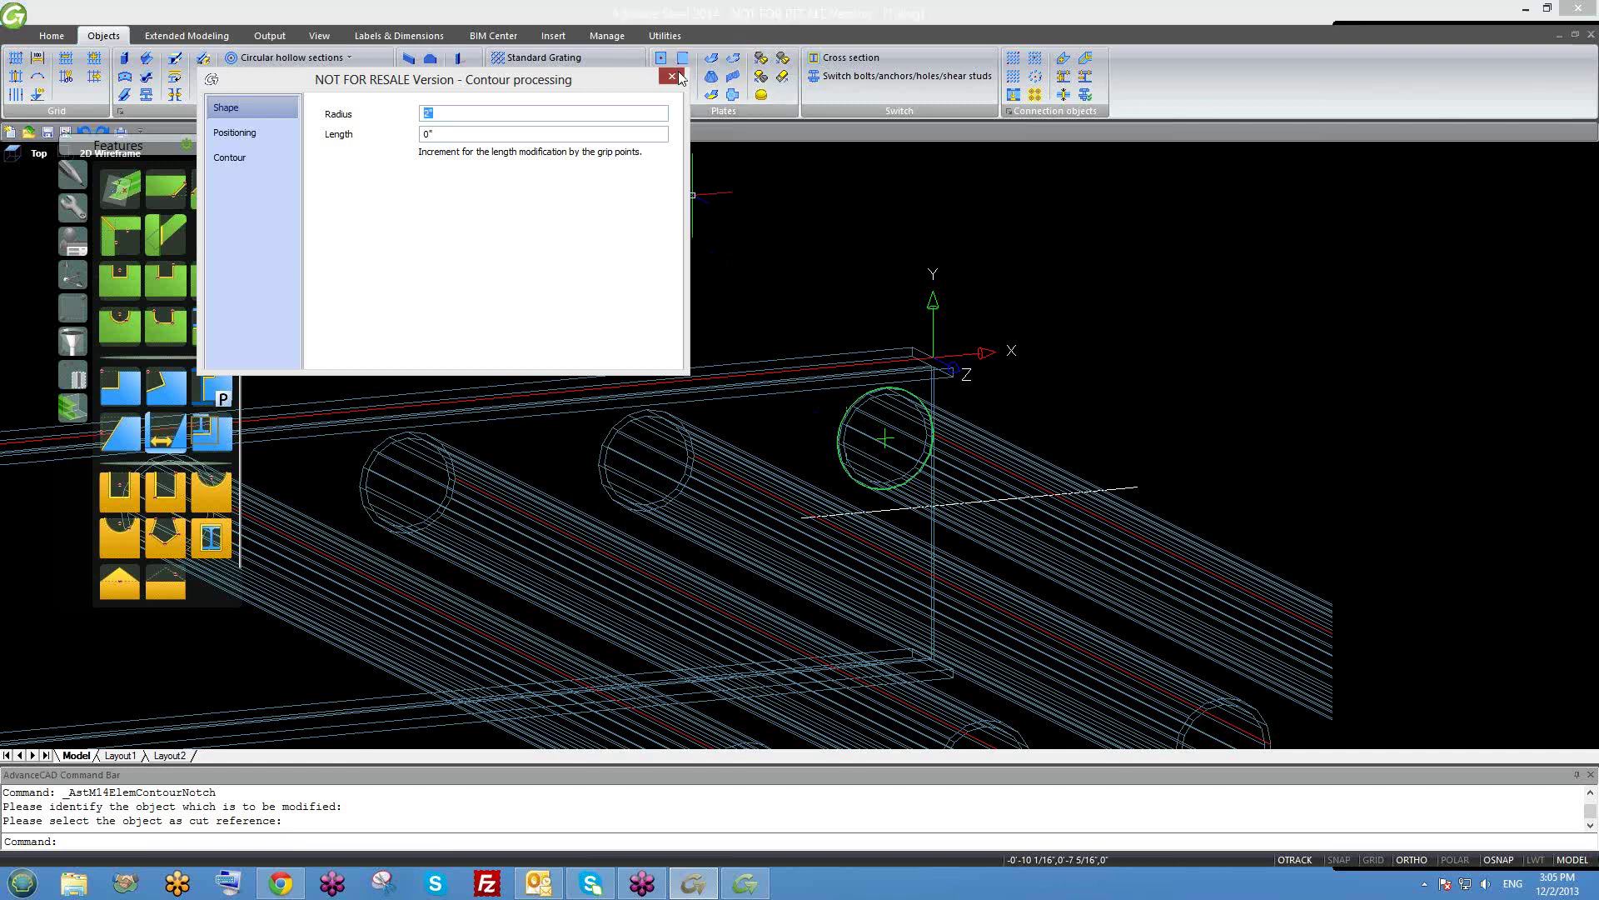
click(672, 76)
scroll(940, 469, down, 2)
scroll(939, 469, down, 2)
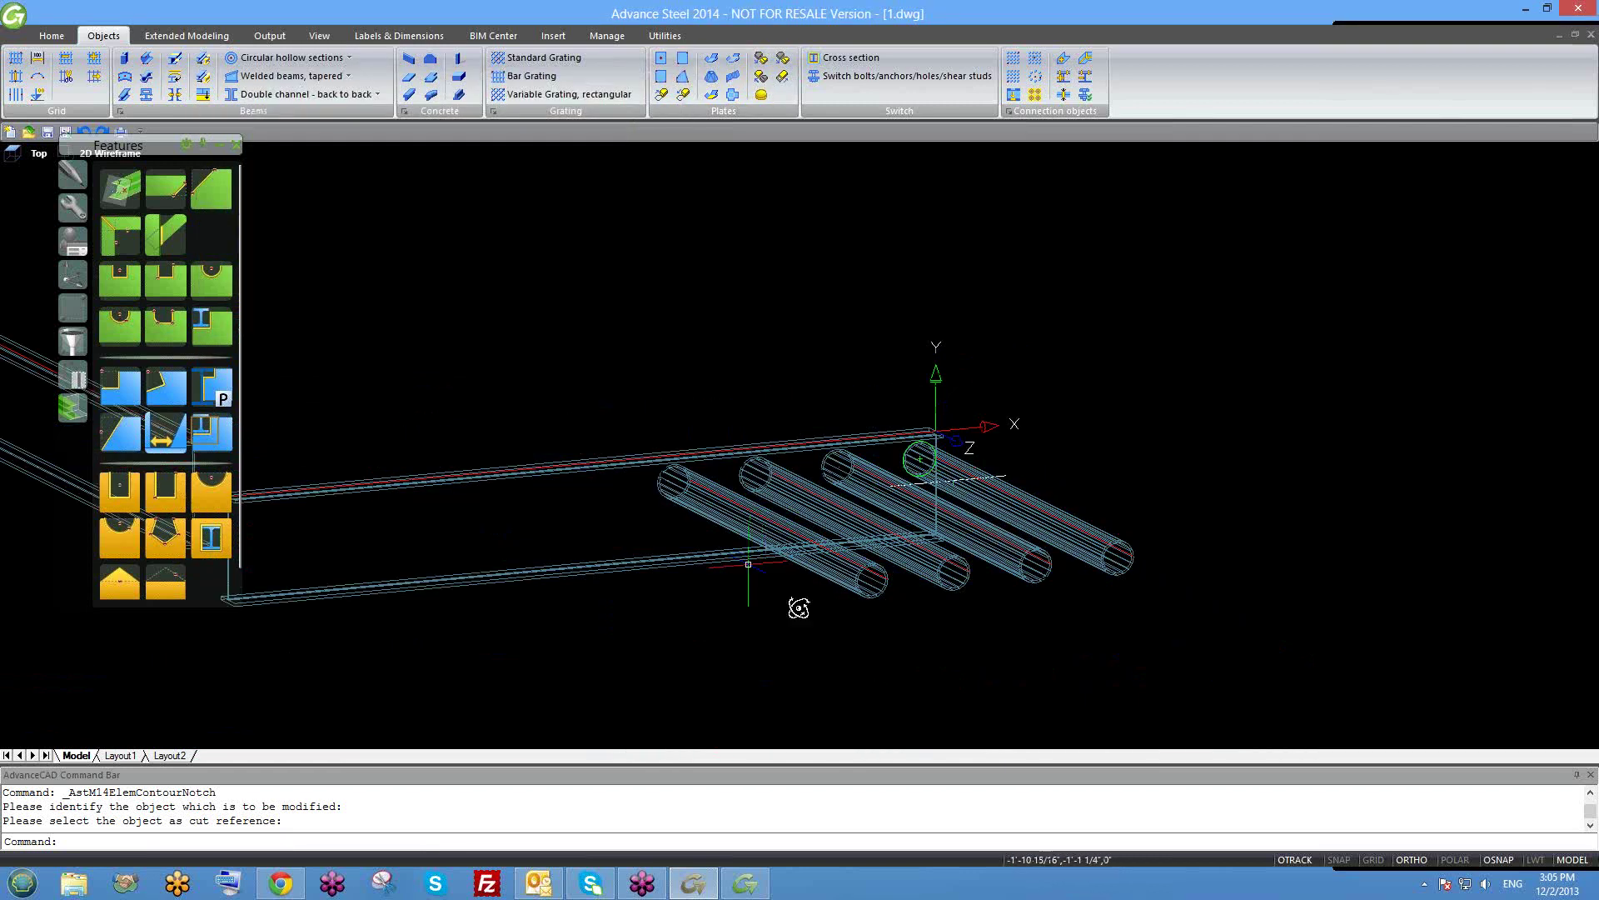
shift+middle_drag(800, 608, 804, 577)
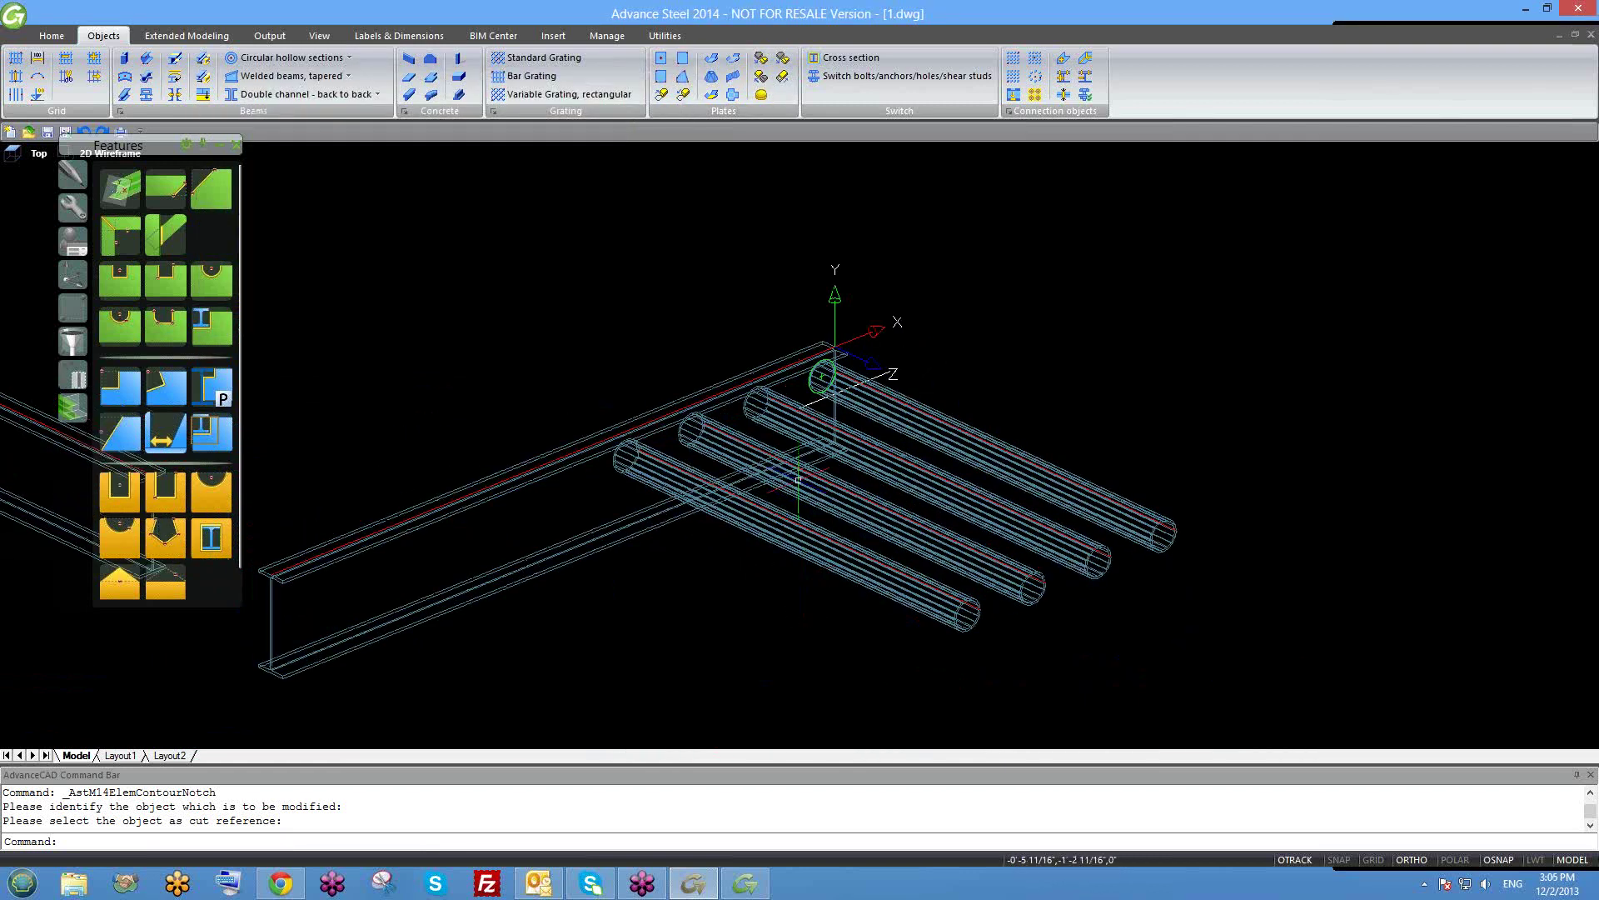
scroll(800, 391, up, 1)
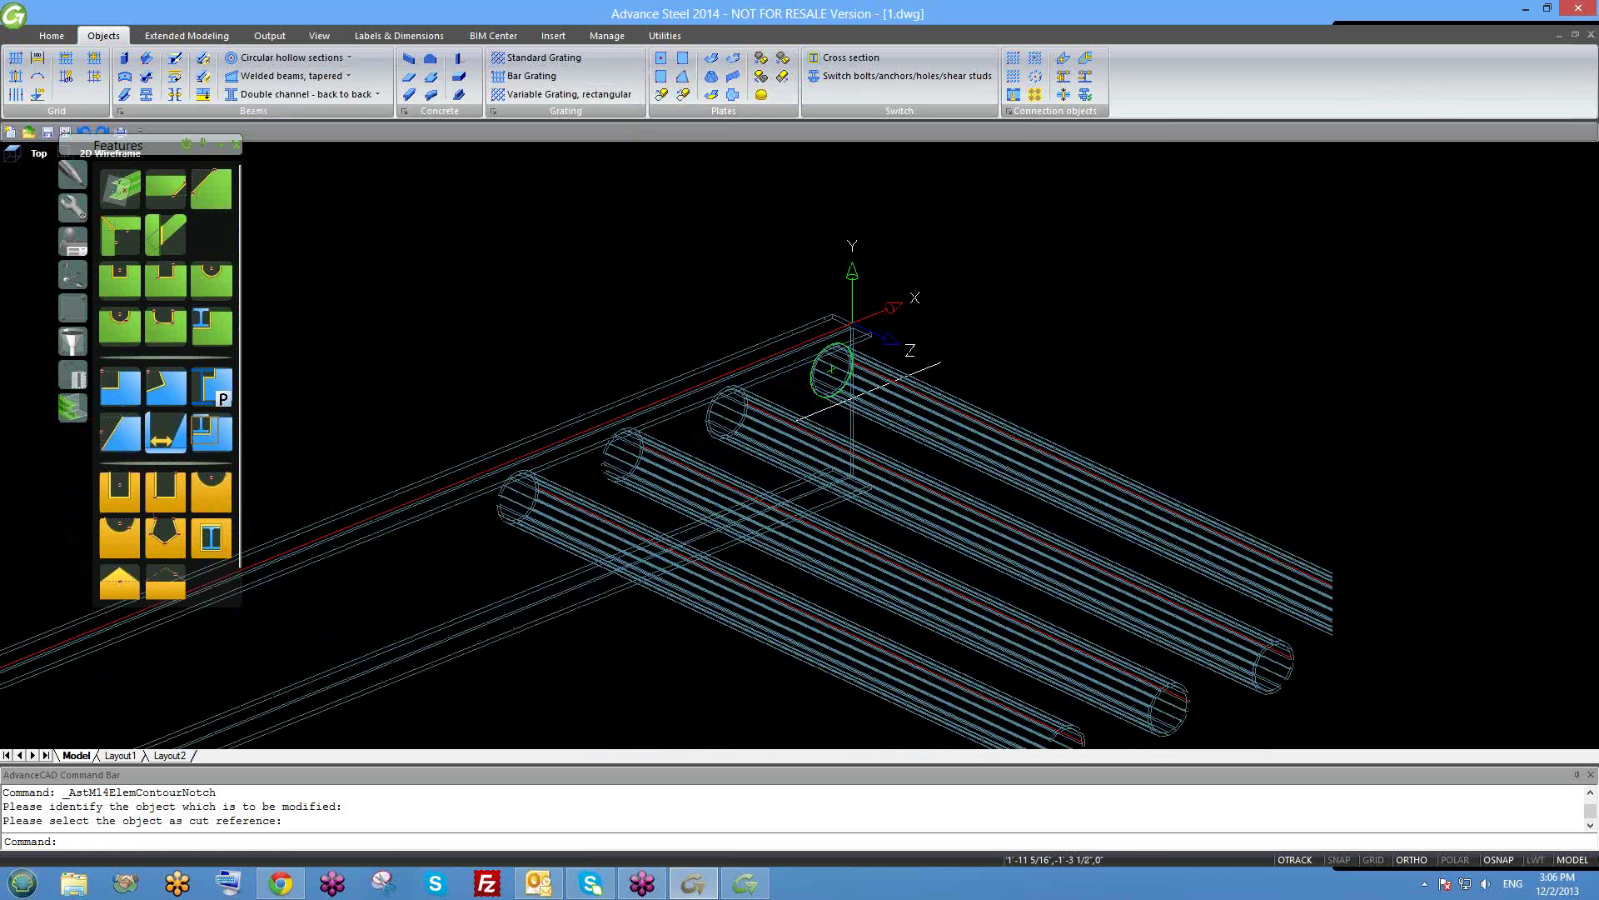
scroll(1108, 416, up, 1)
scroll(909, 404, up, 5)
click(889, 343)
key(Delete)
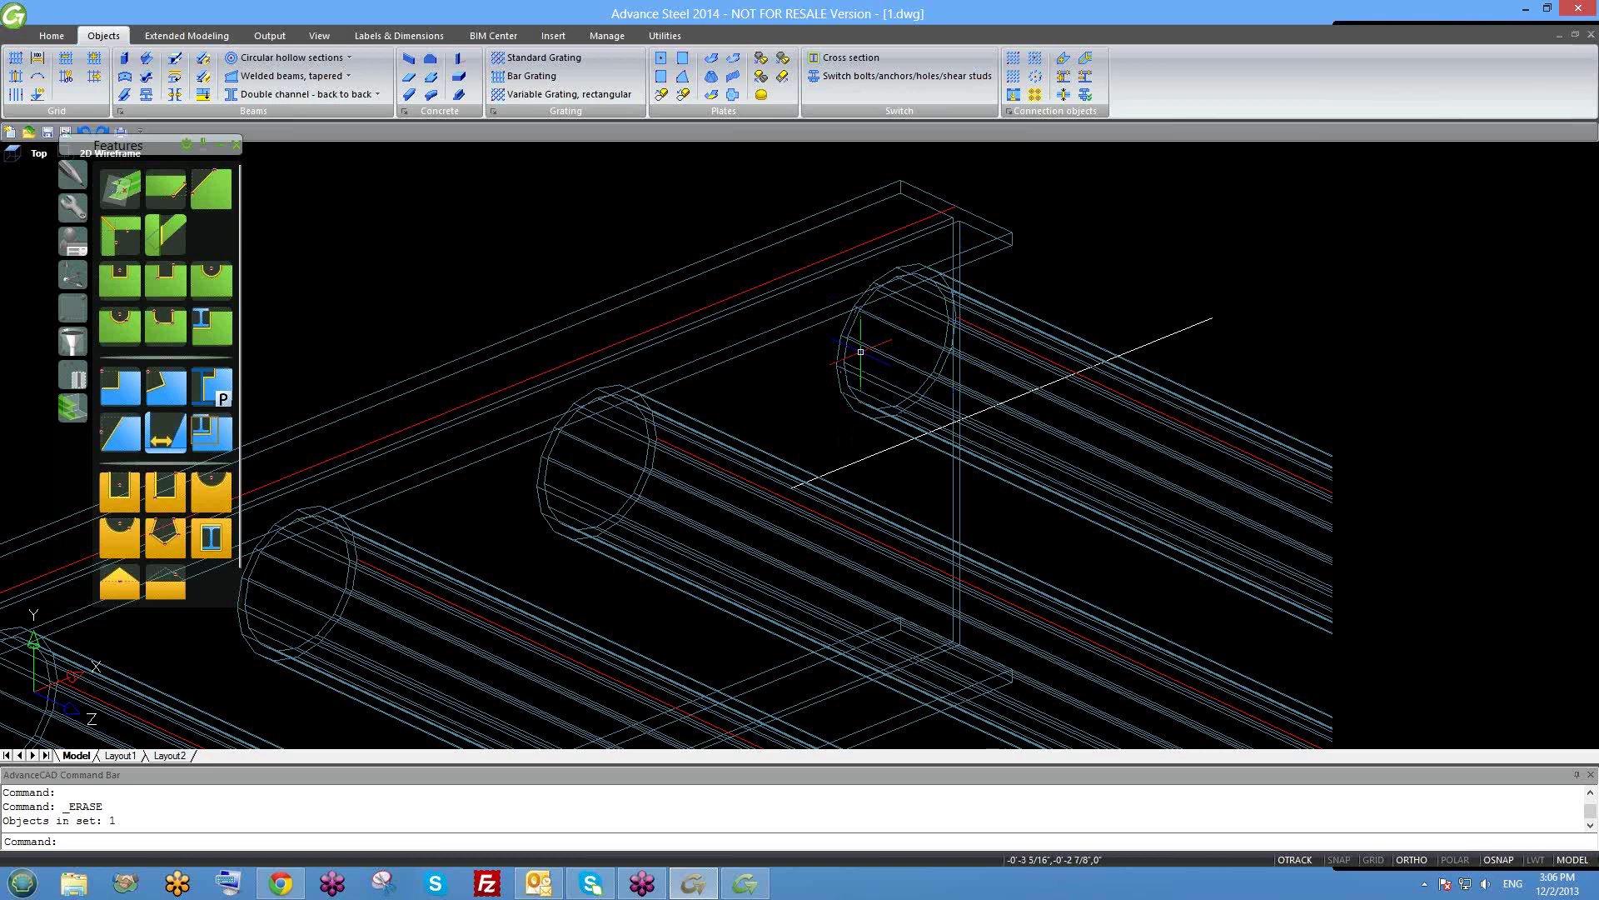
Apply an element contour connection to the beam, using all four pipes as the cutting beams.
click(209, 423)
scroll(652, 465, down, 5)
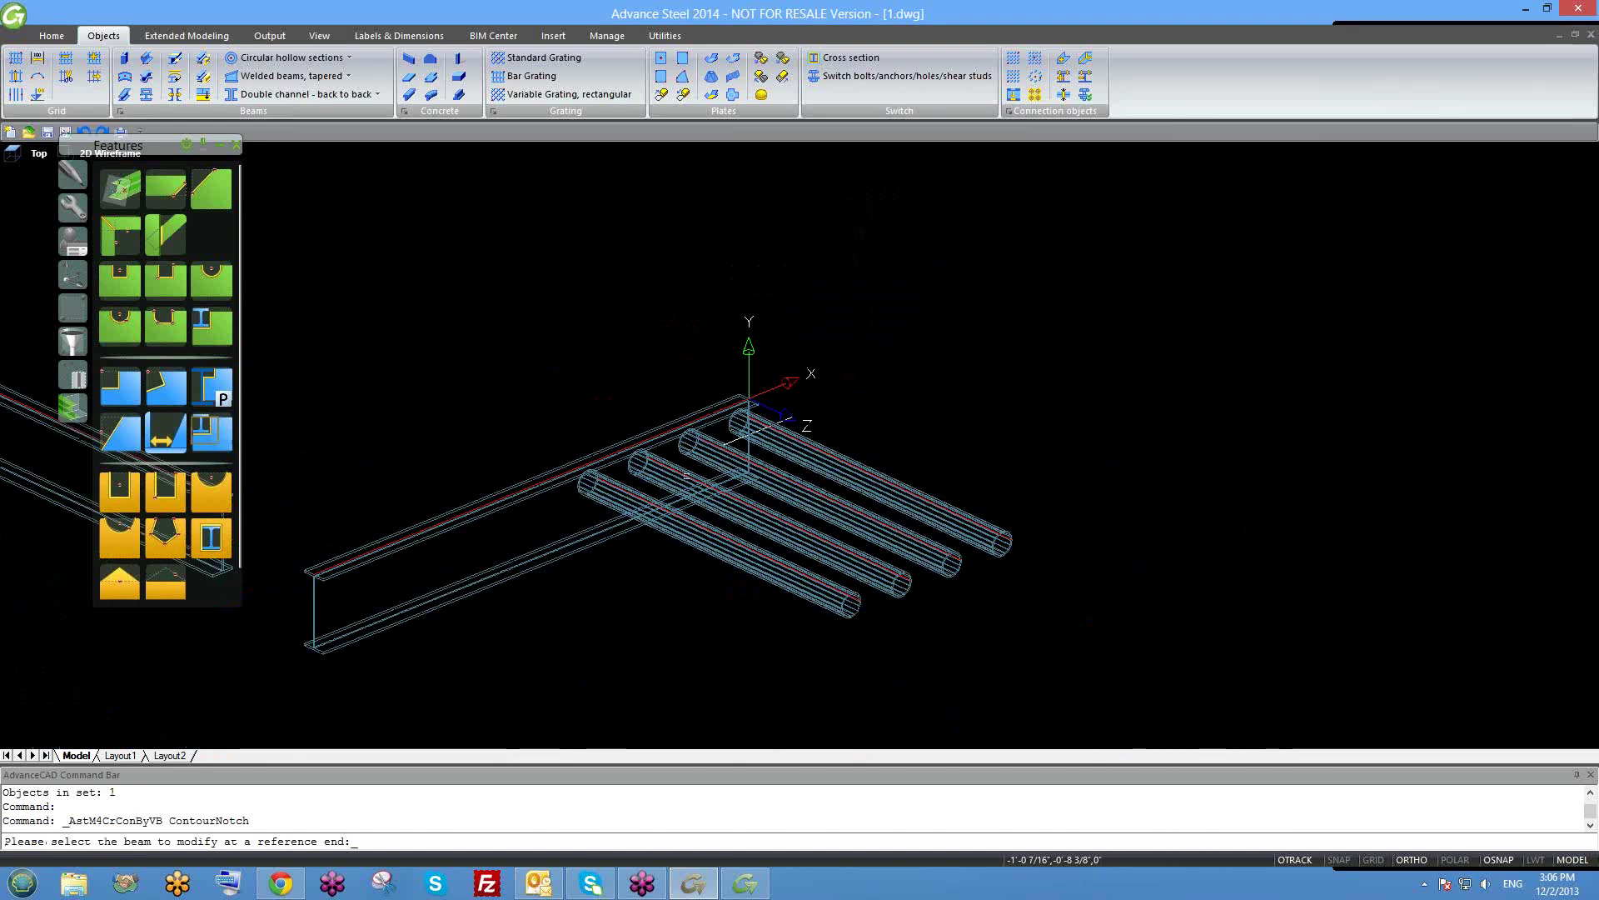
click(488, 503)
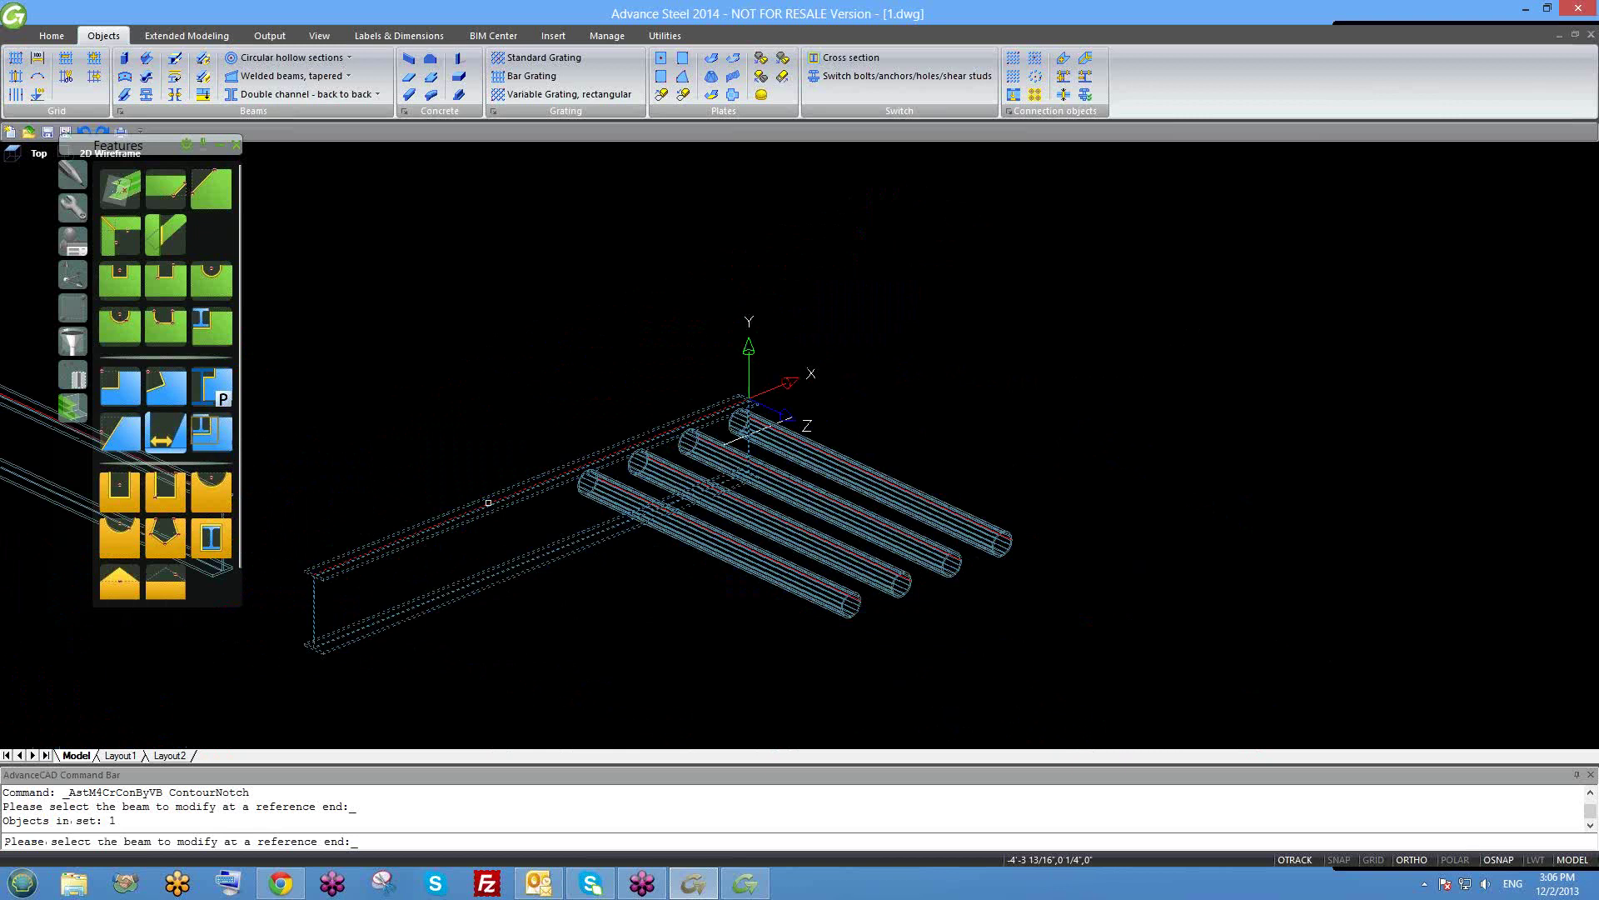
key(Return)
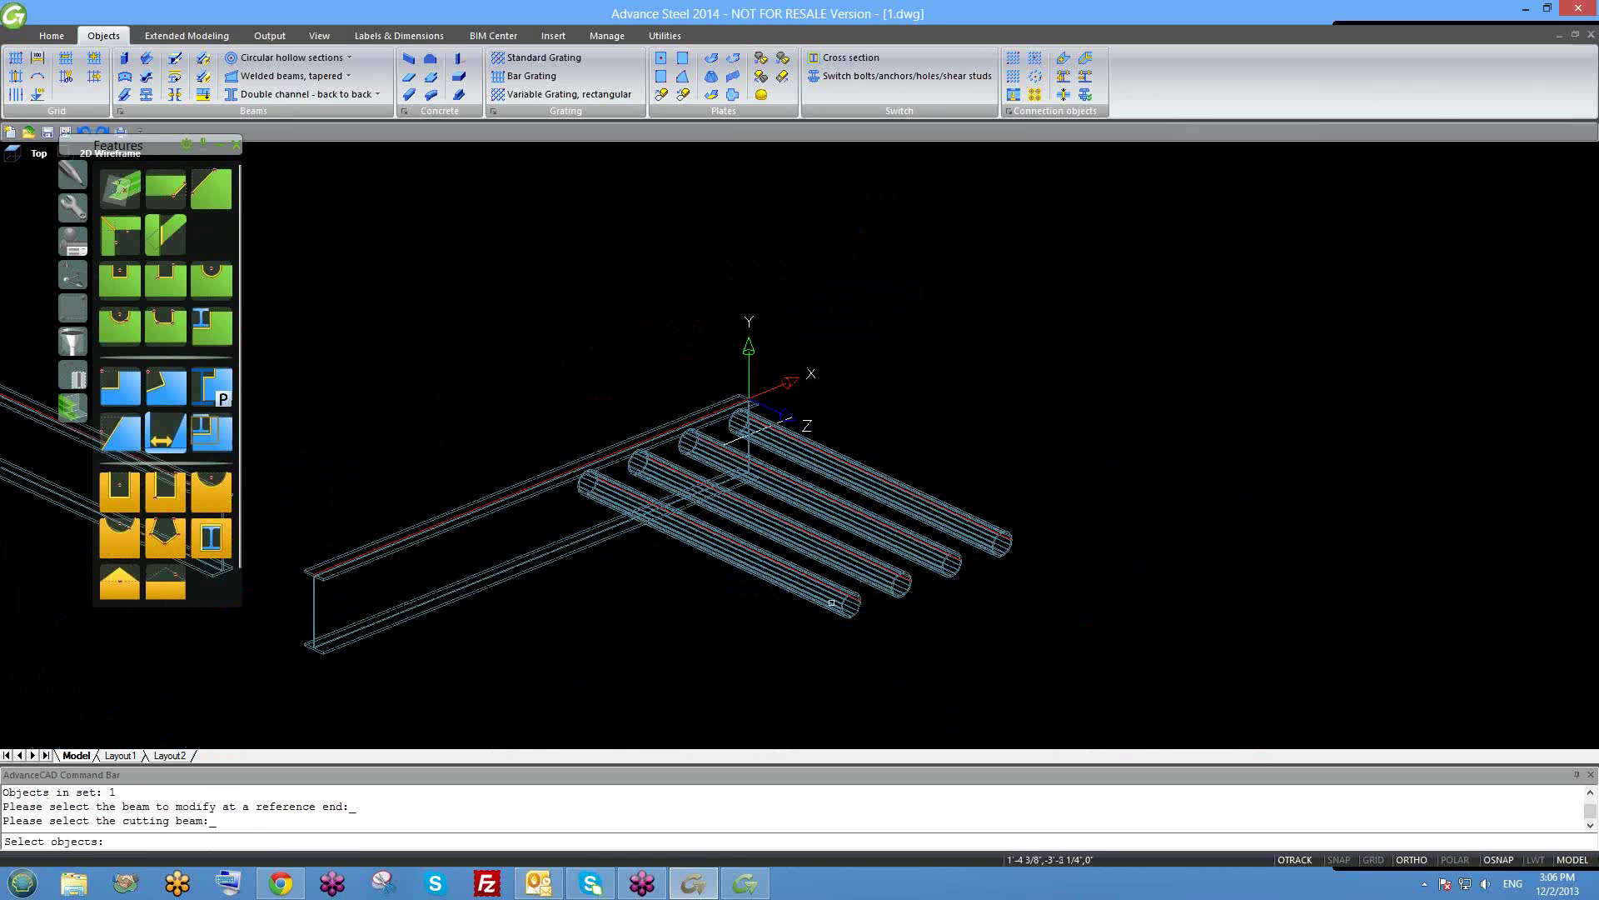
click(881, 481)
click(858, 518)
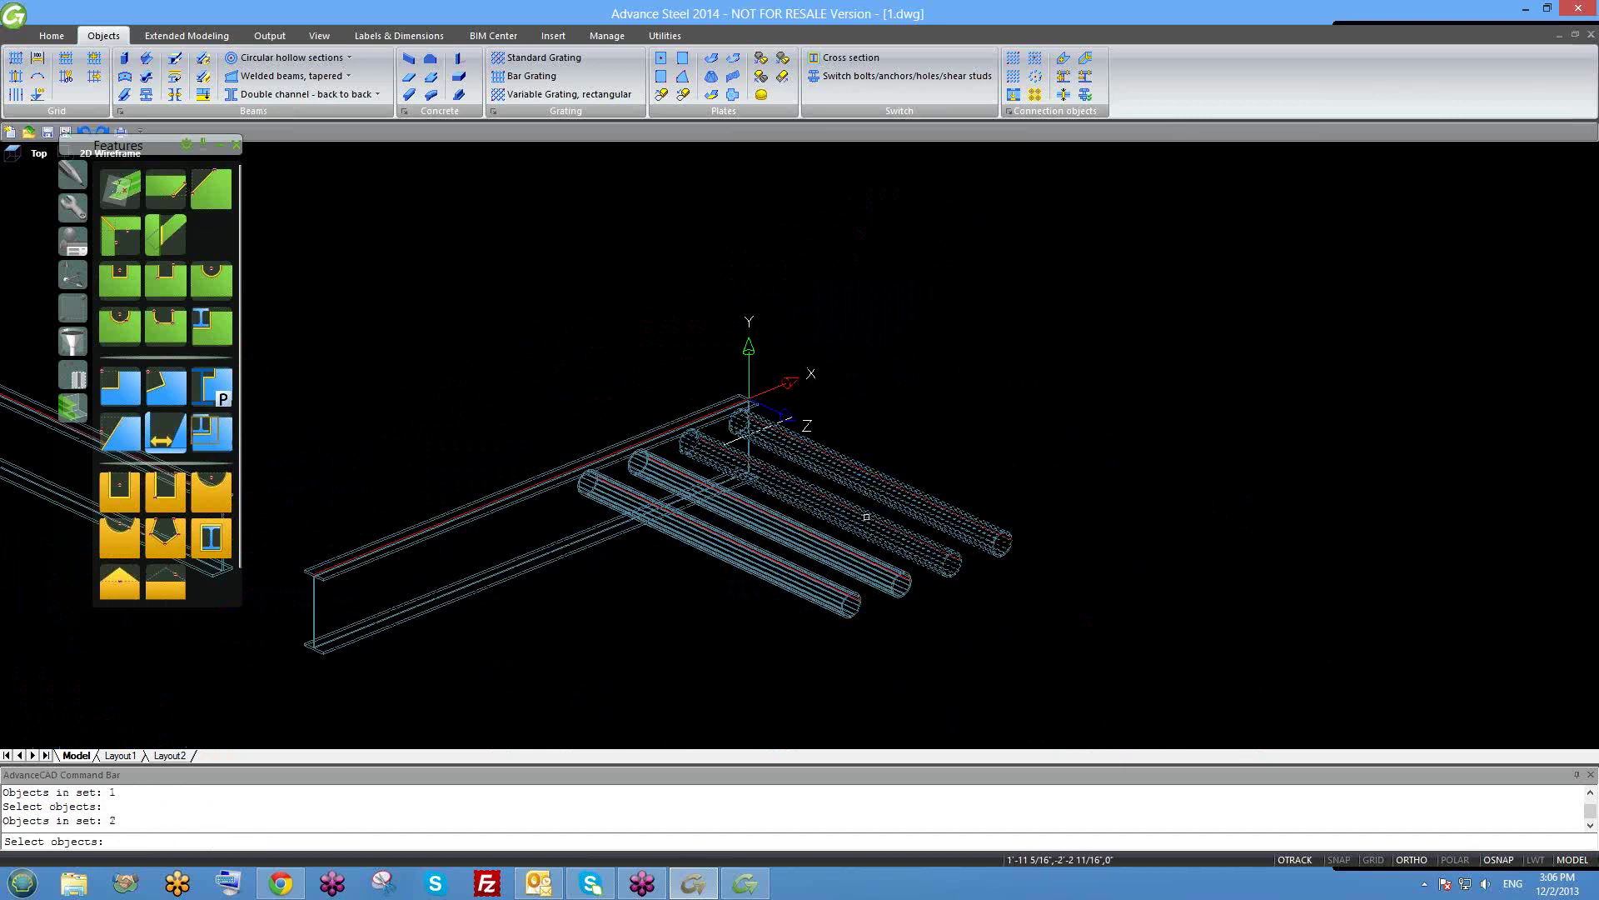
click(824, 547)
click(750, 559)
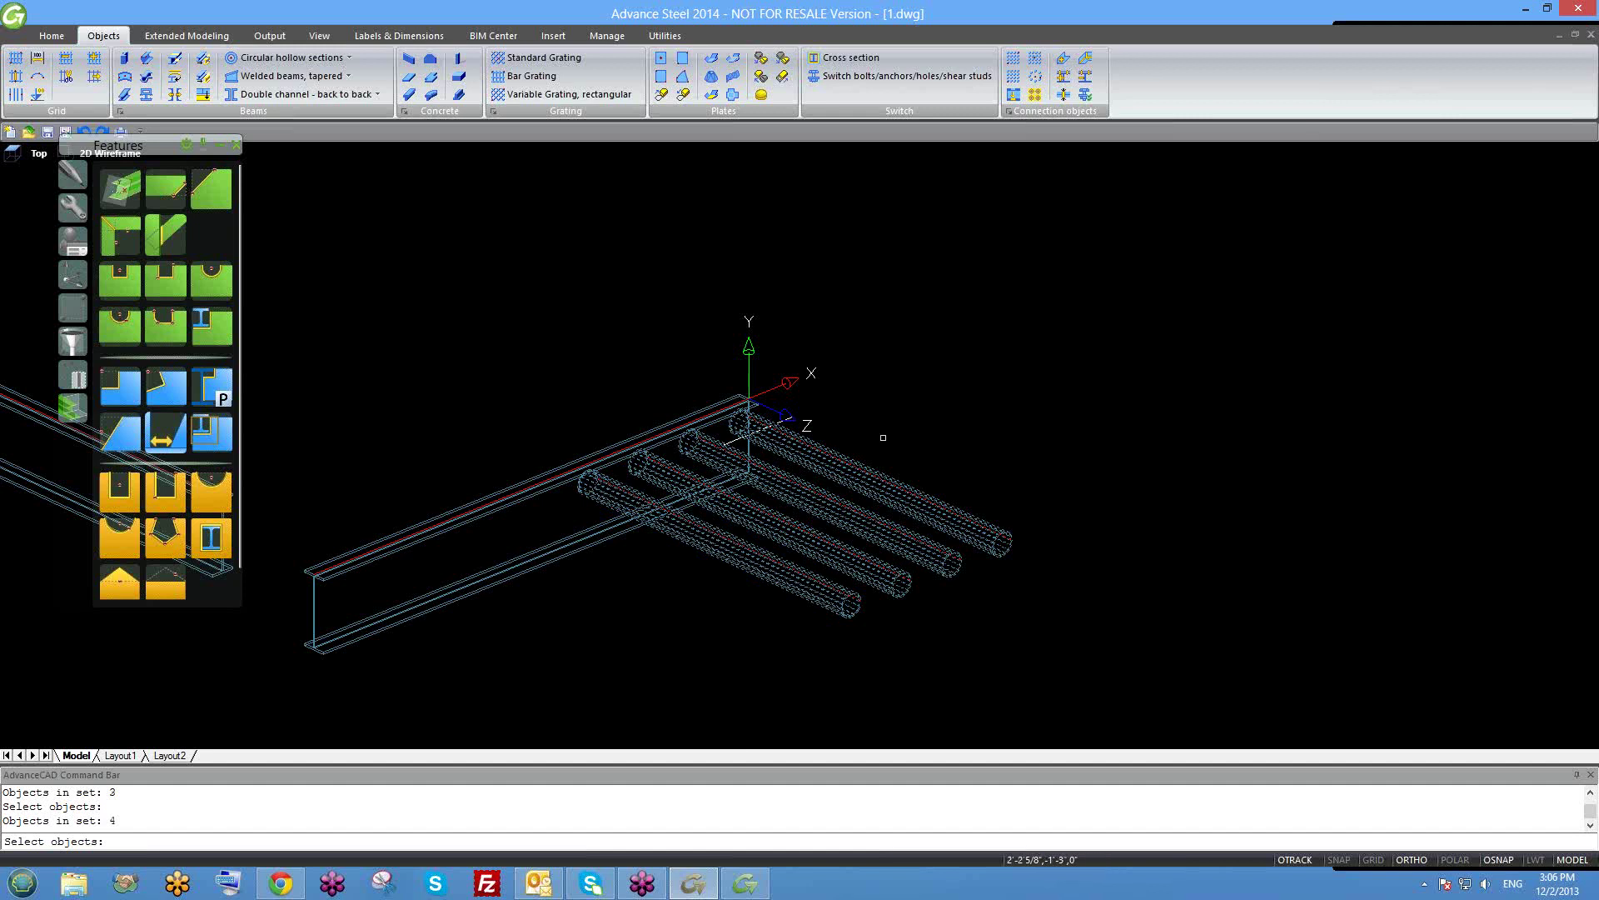
key(Return)
click(930, 477)
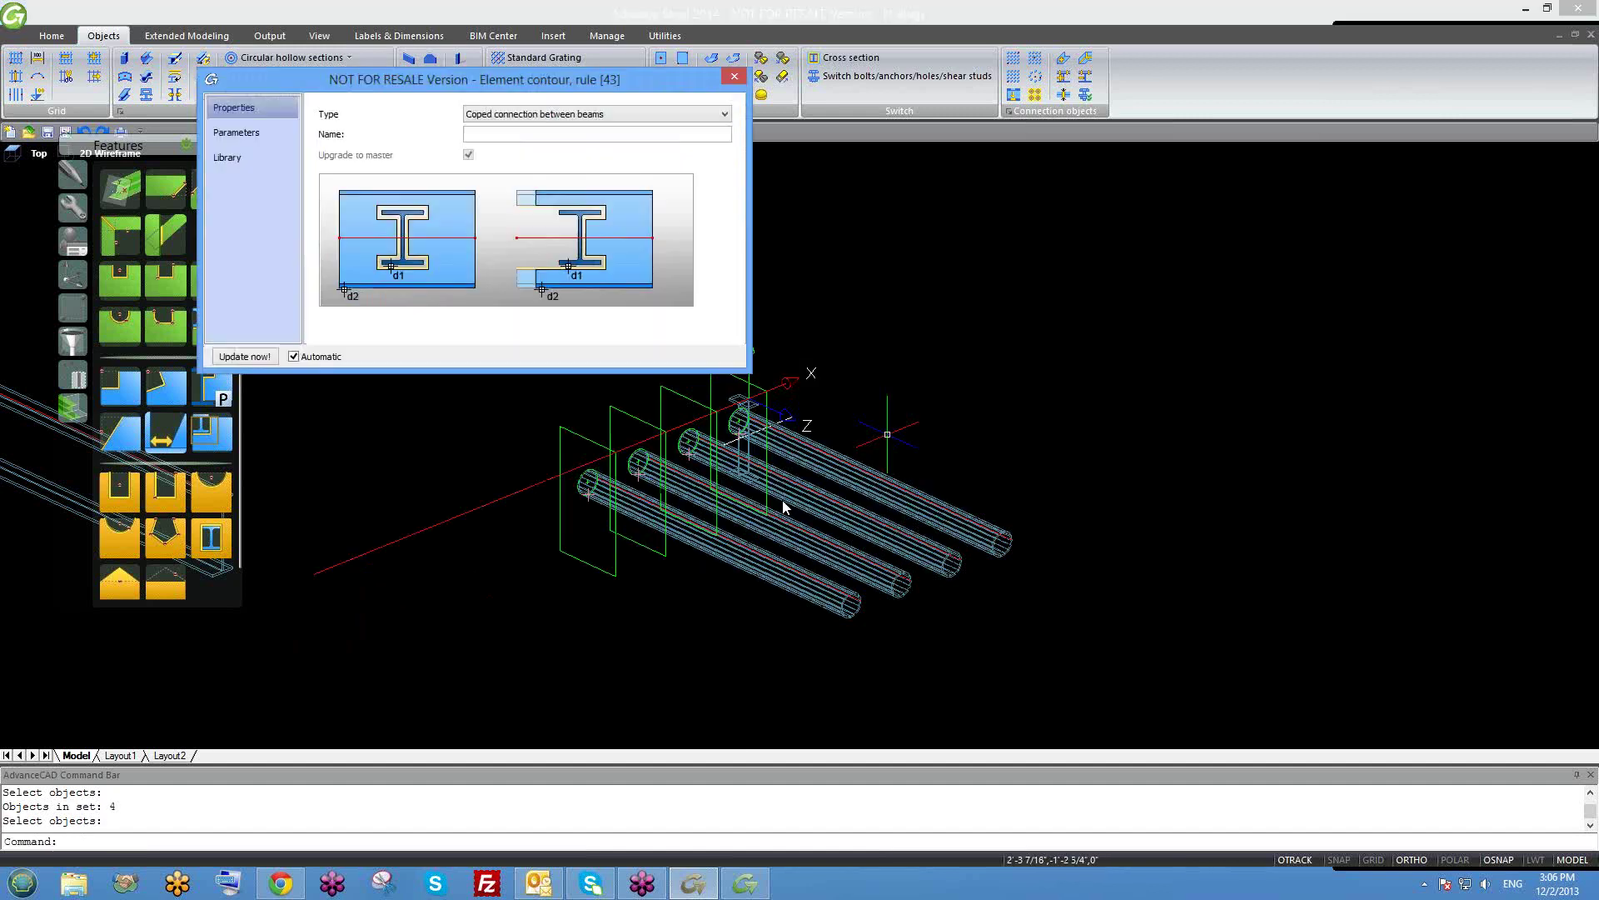
Turn off Create shortening in the element contour's parameters and finish the connection settings.
middle_drag(768, 520, 792, 562)
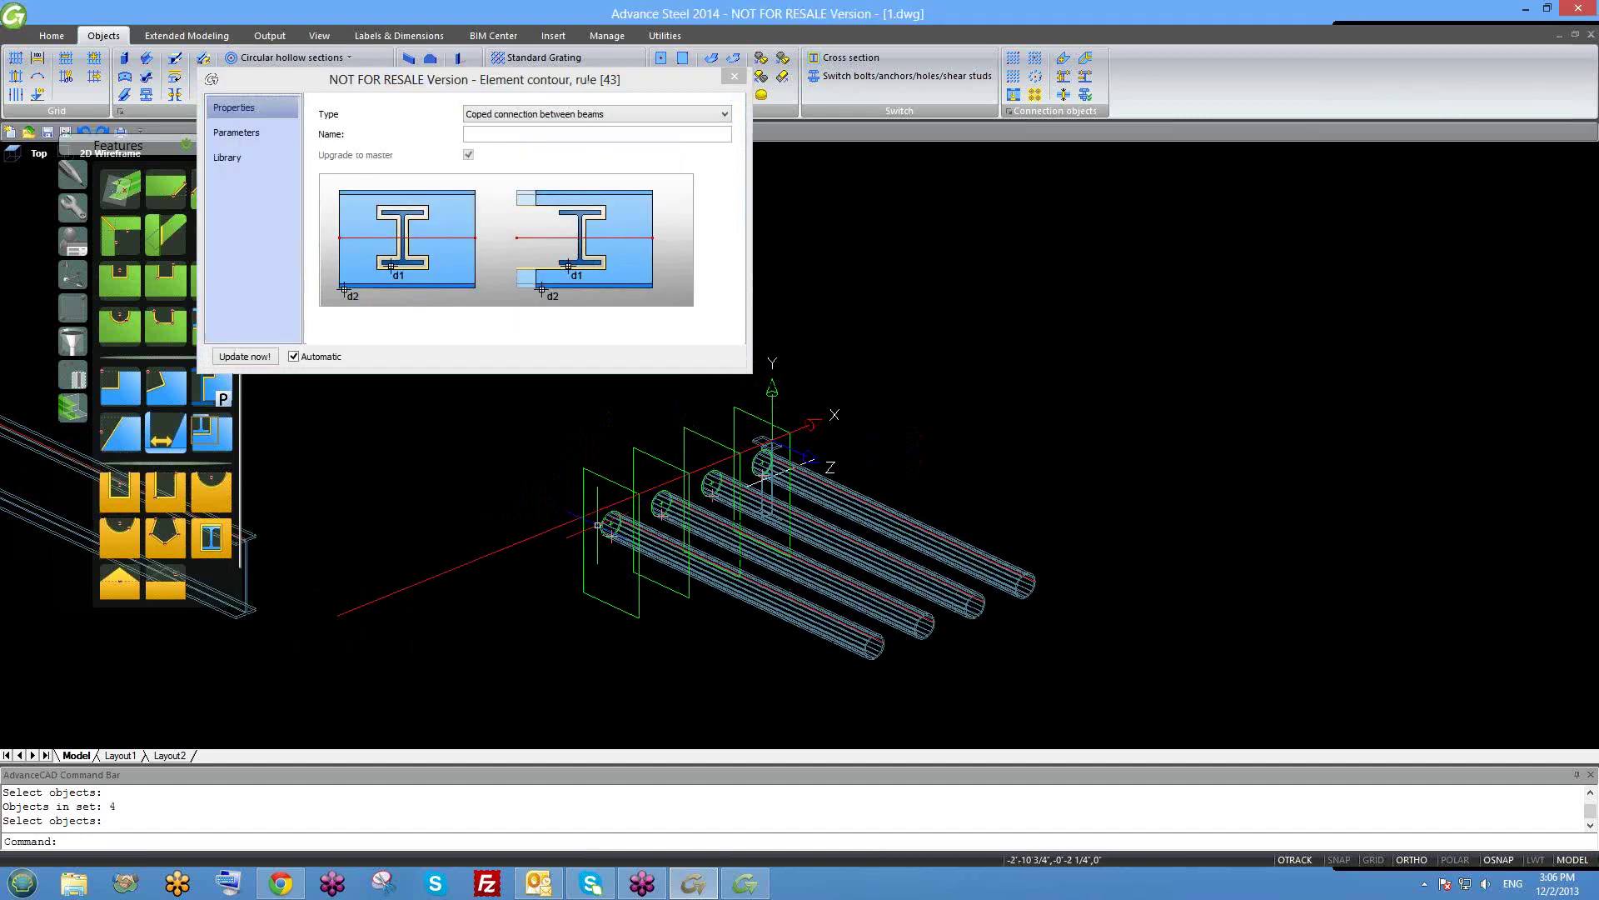
scroll(678, 554, up, 1)
scroll(679, 554, up, 1)
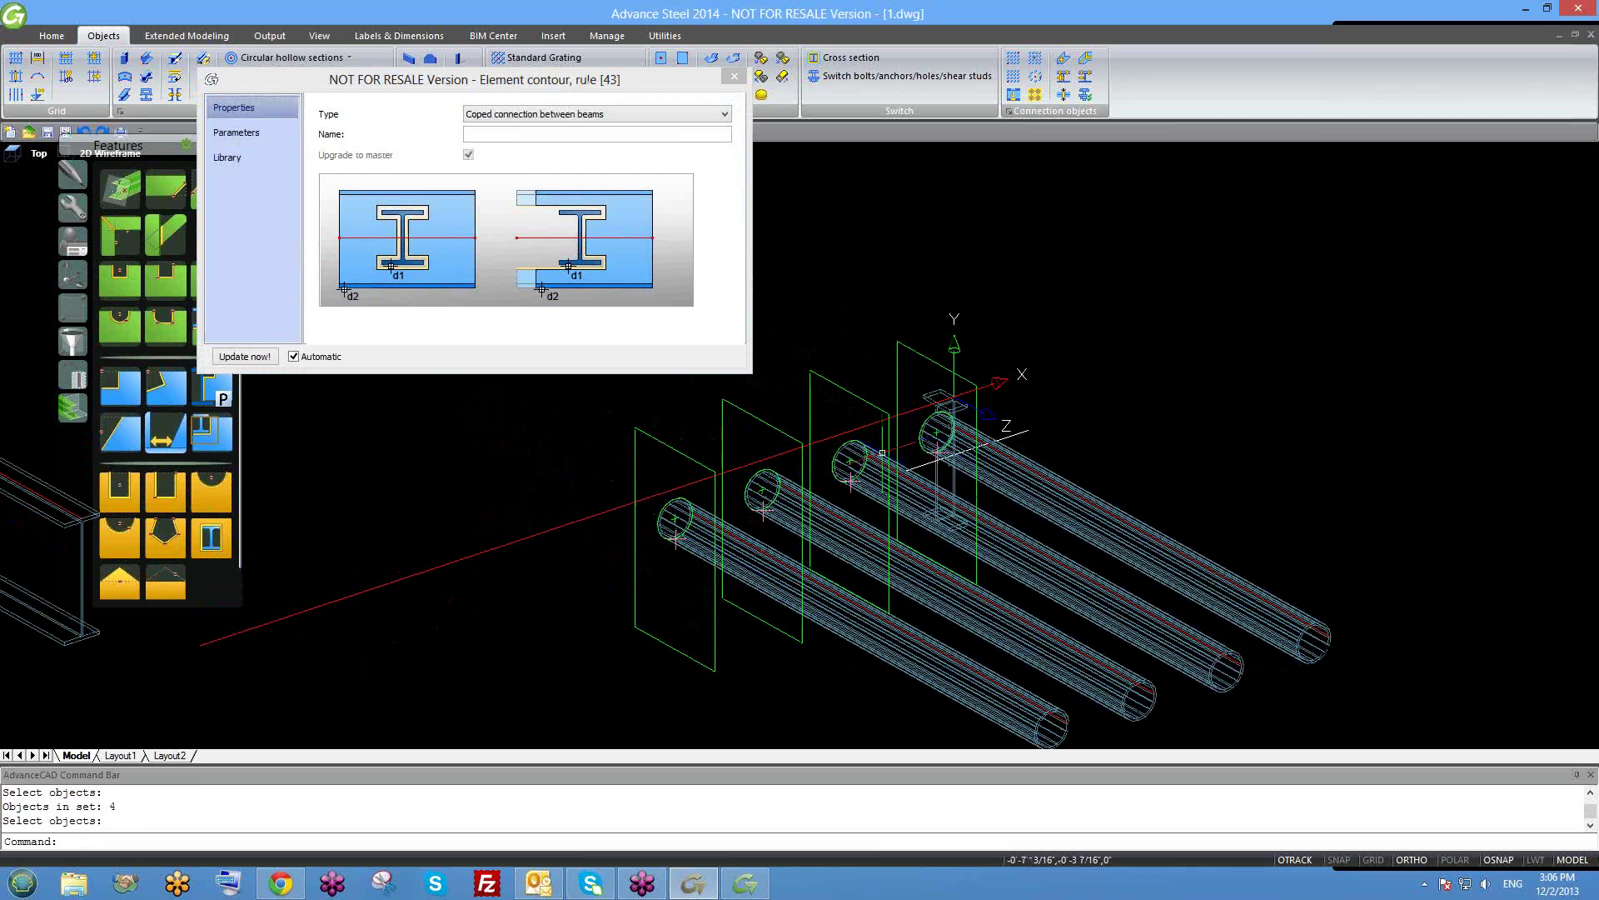
click(262, 133)
click(261, 133)
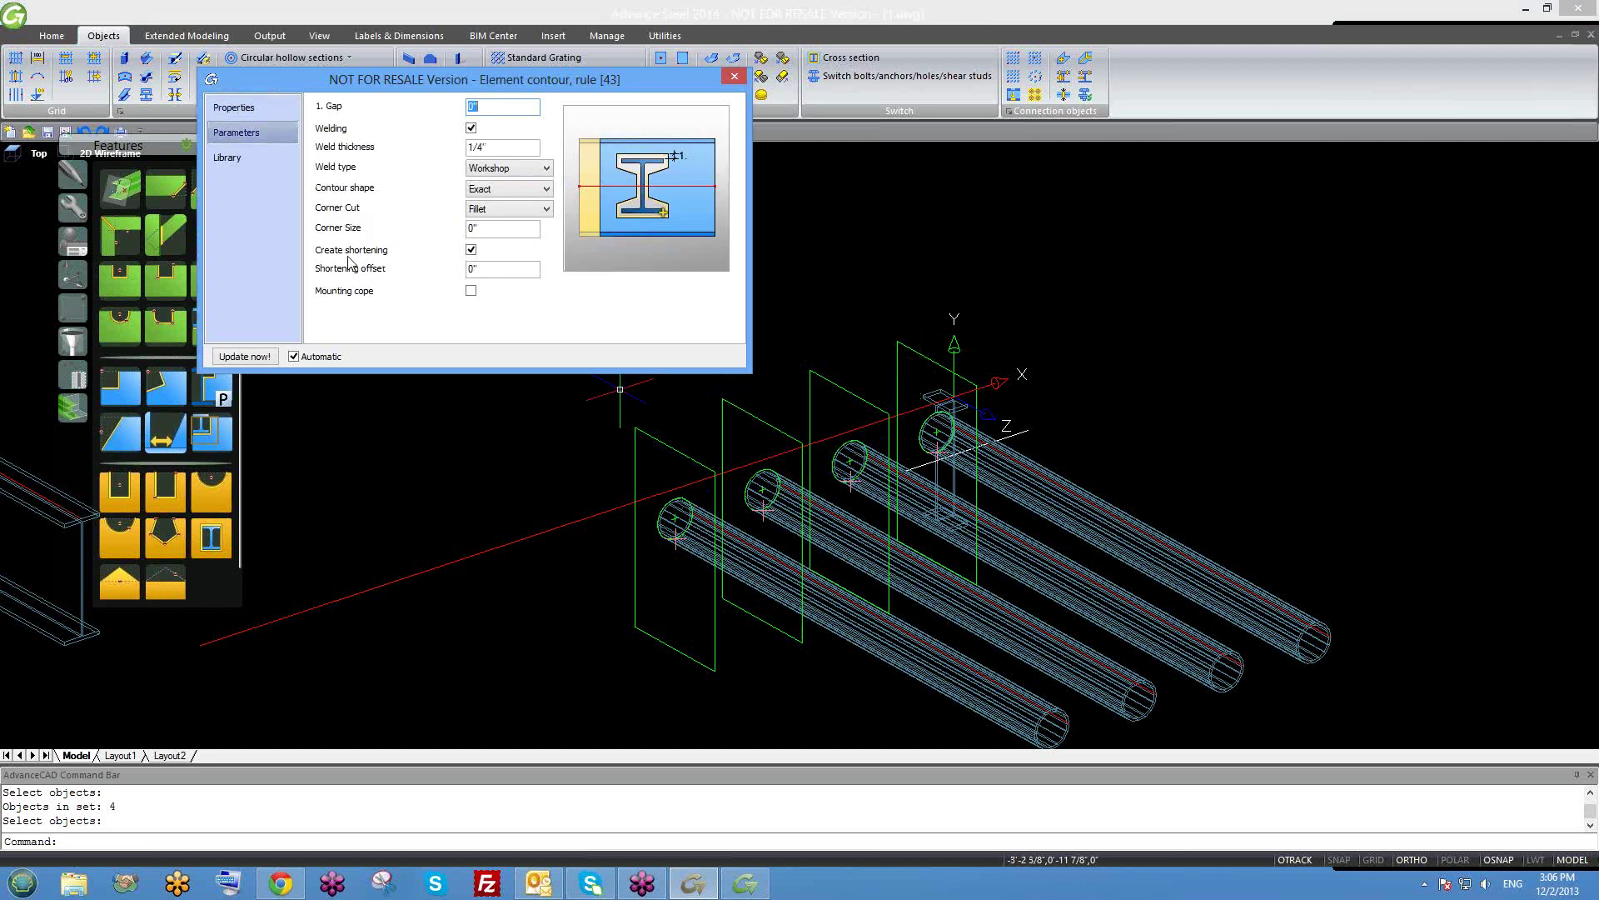
click(471, 250)
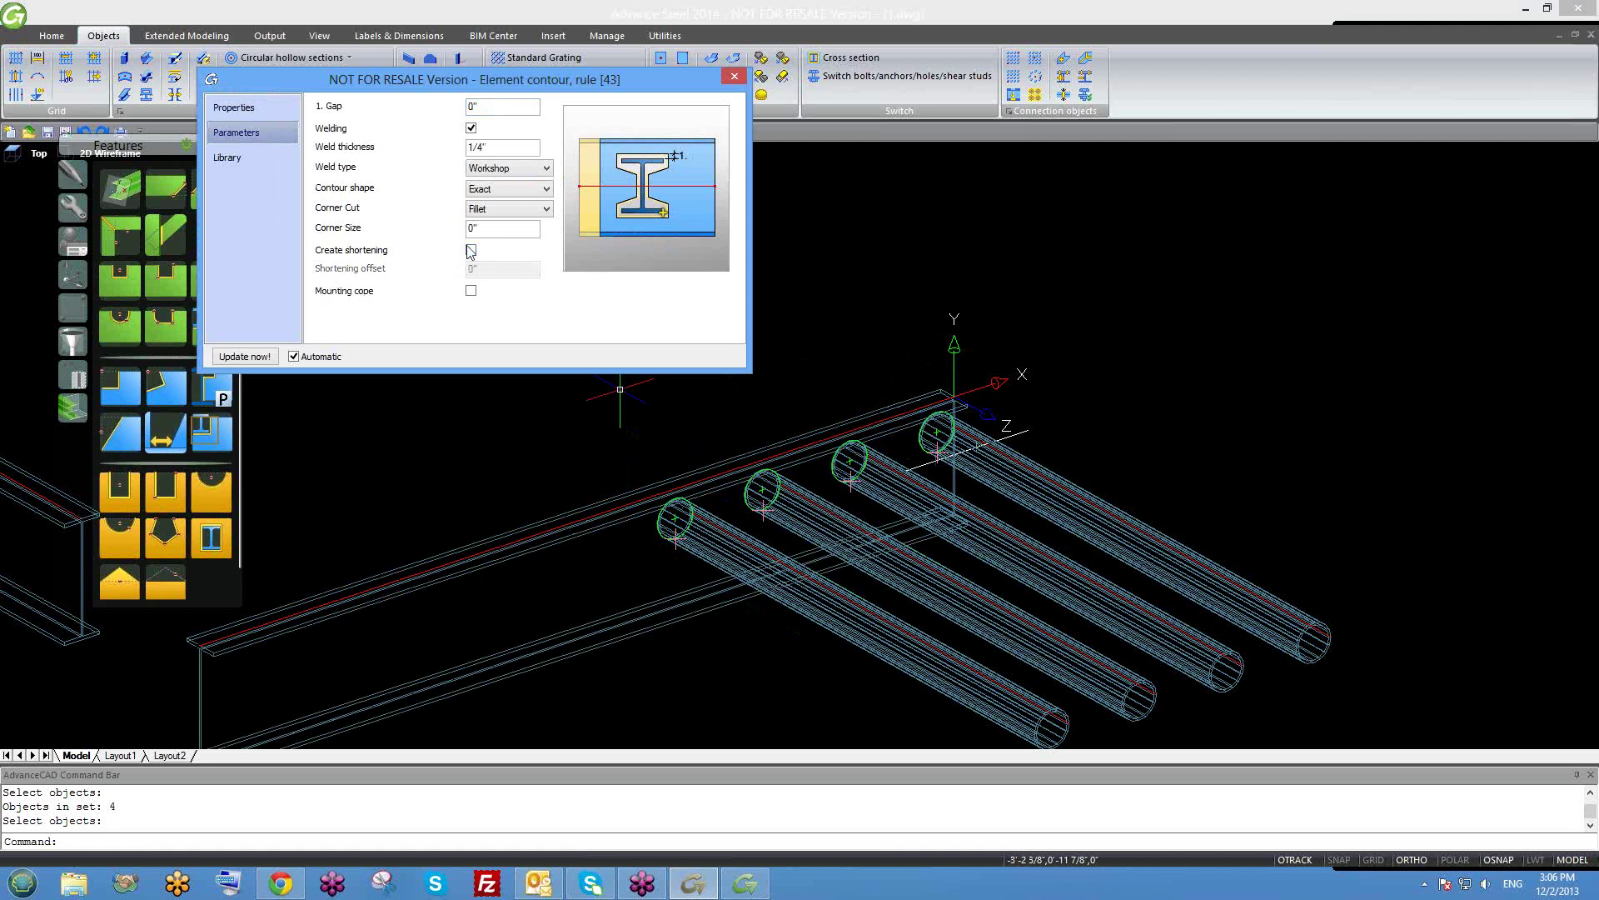
click(734, 76)
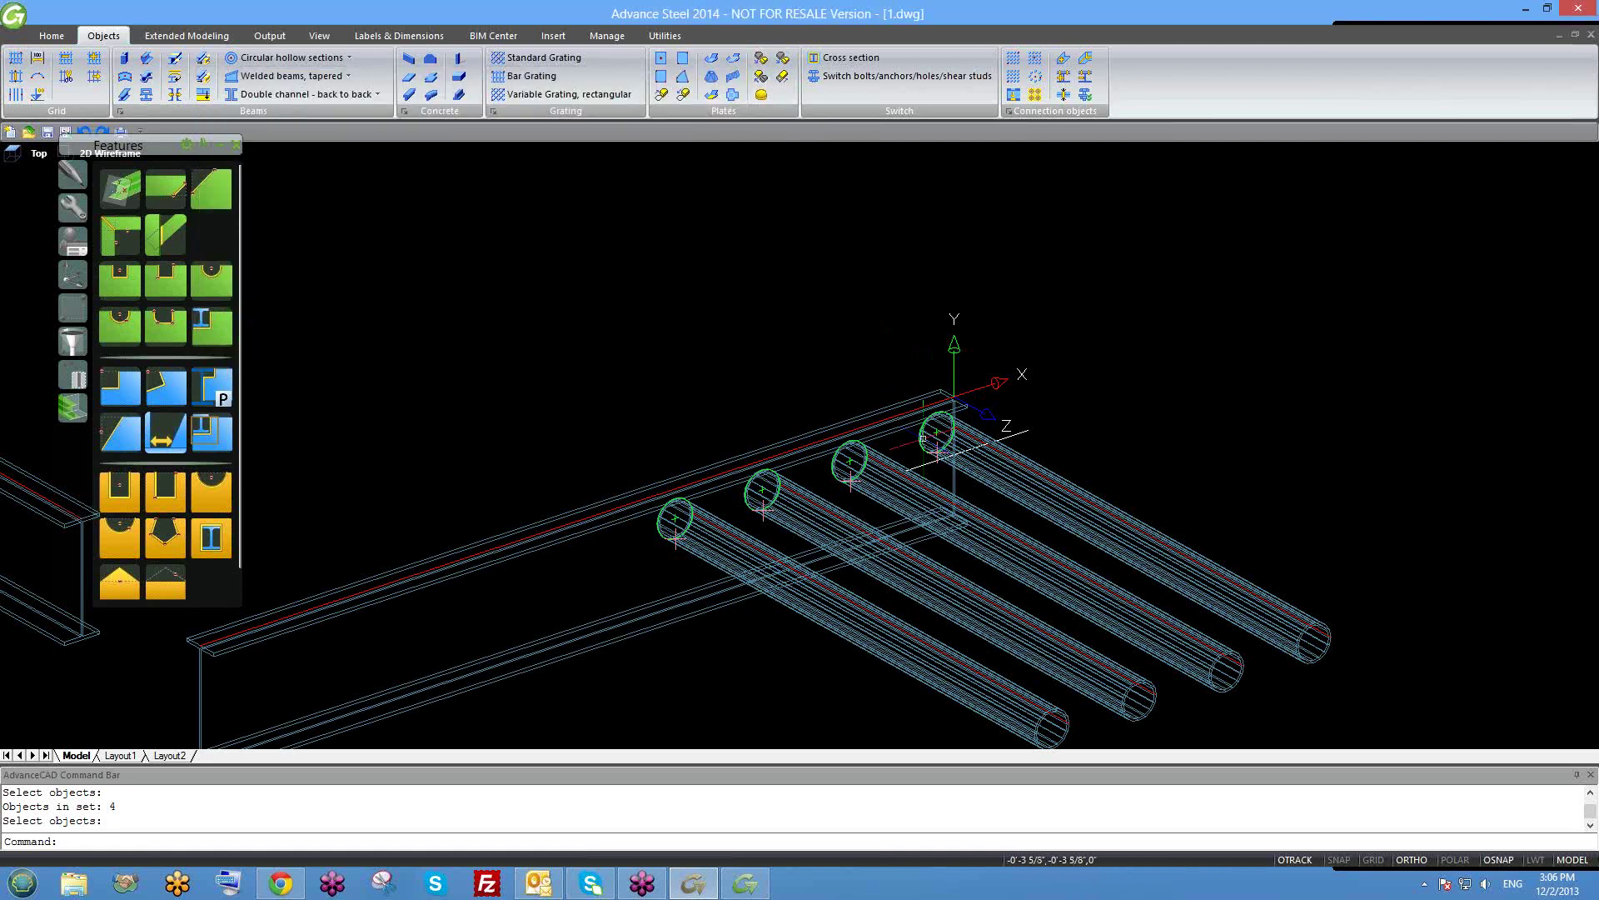
Move the Features palette clear of the view controls and show the model in the Realistic visual style.
shift+middle_drag(922, 514, 900, 508)
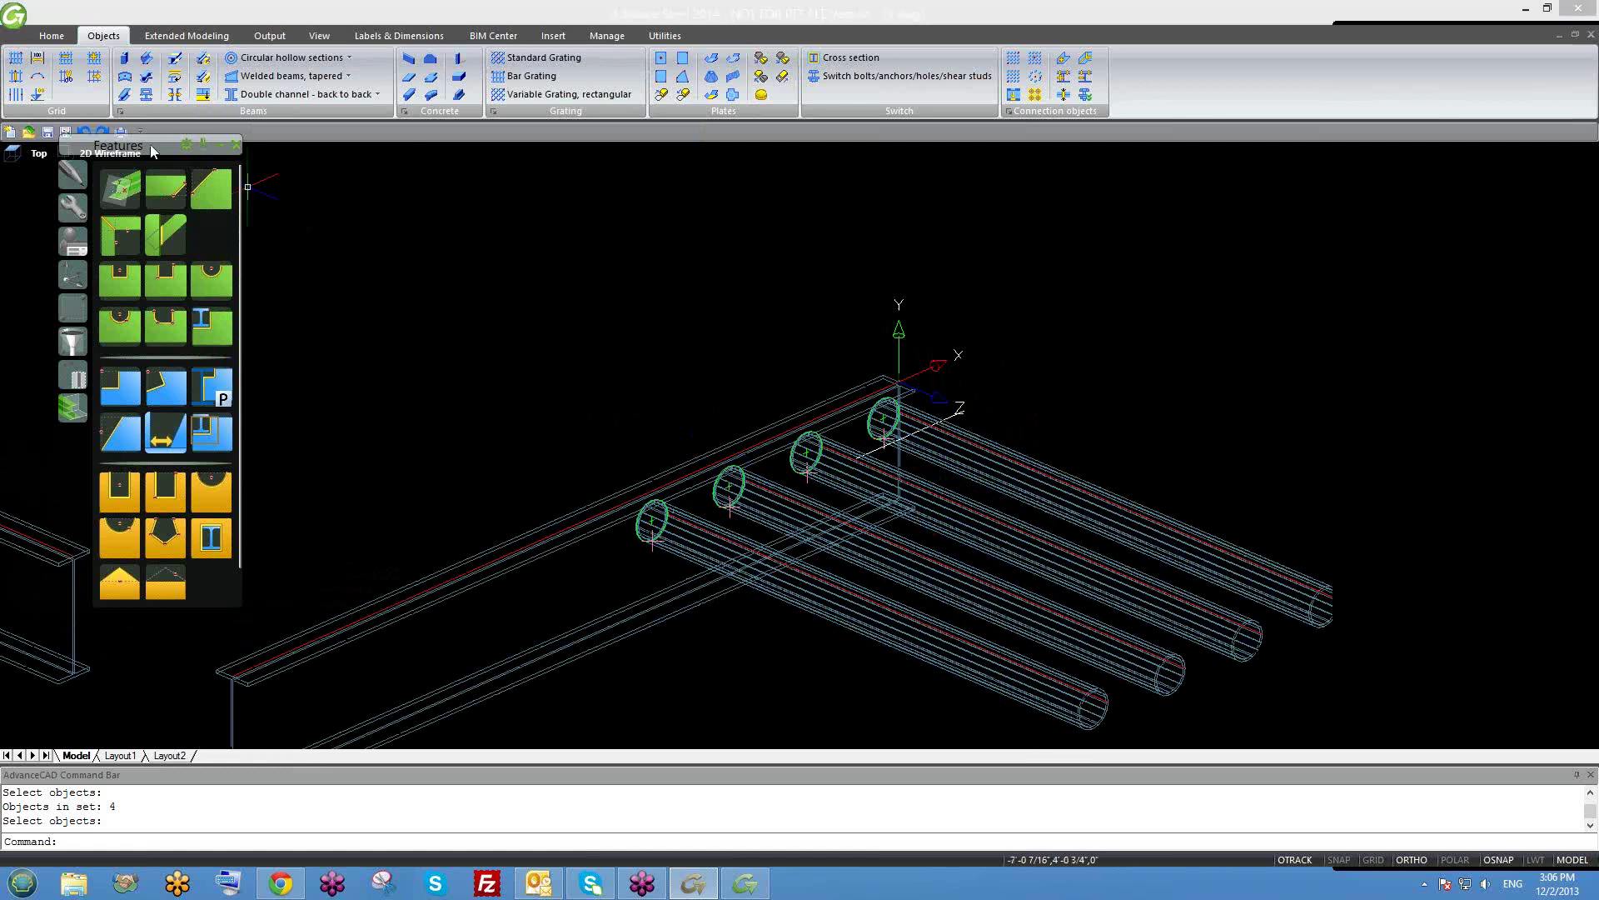
drag(103, 149, 60, 236)
click(108, 153)
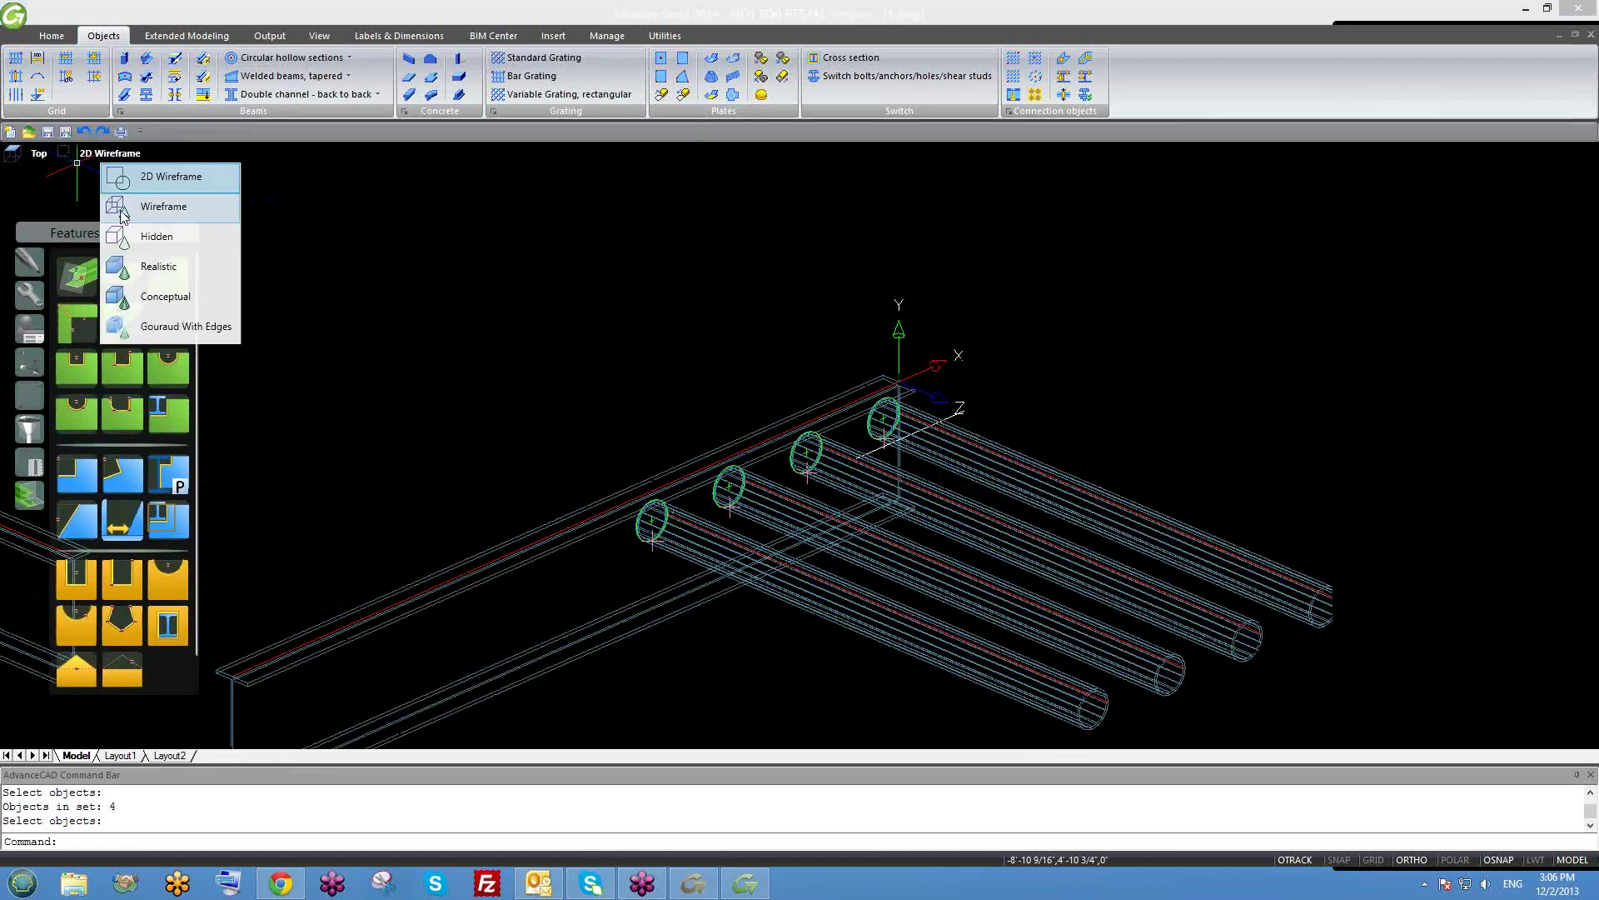
click(148, 267)
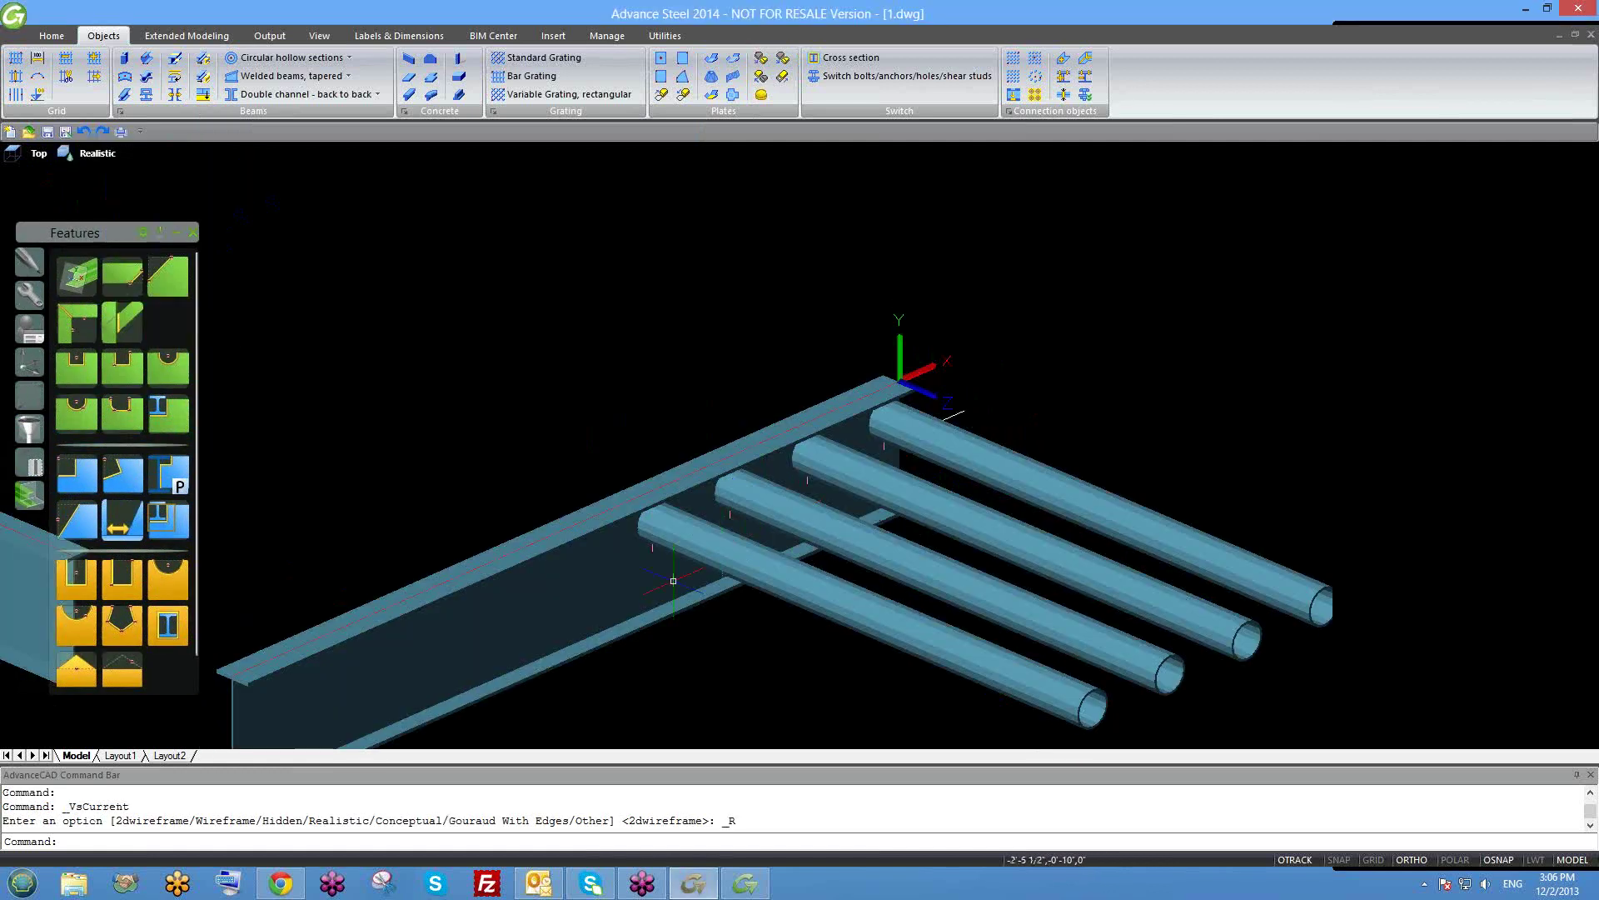
Isolate the beam while orbiting to examine the holes the pipes cut in its web.
click(652, 603)
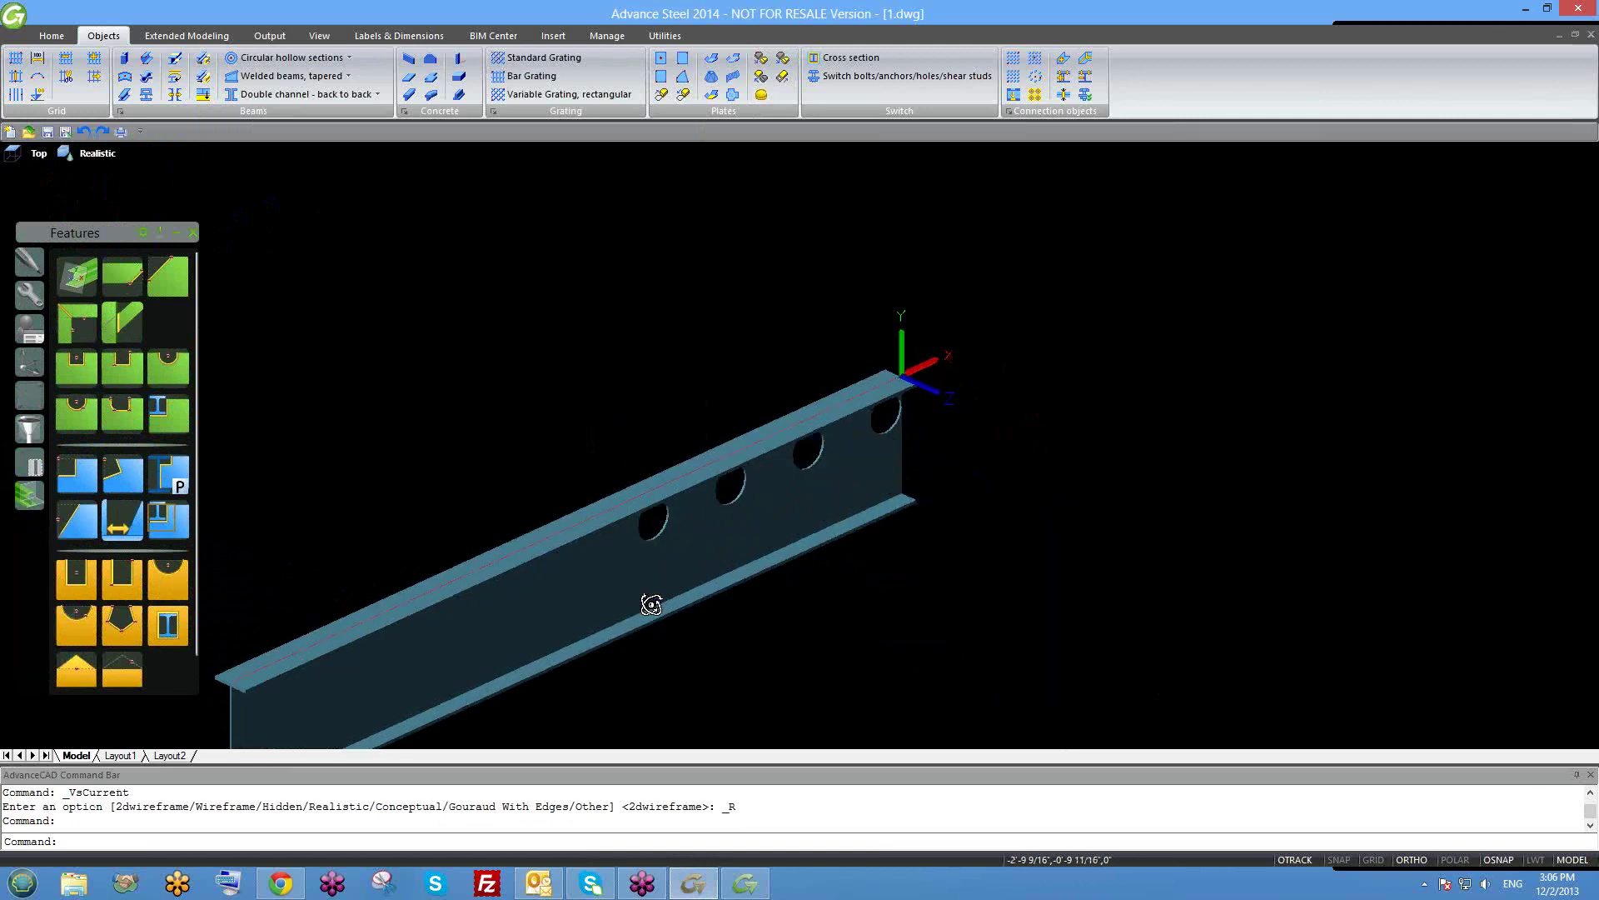
shift+middle_drag(651, 603, 685, 562)
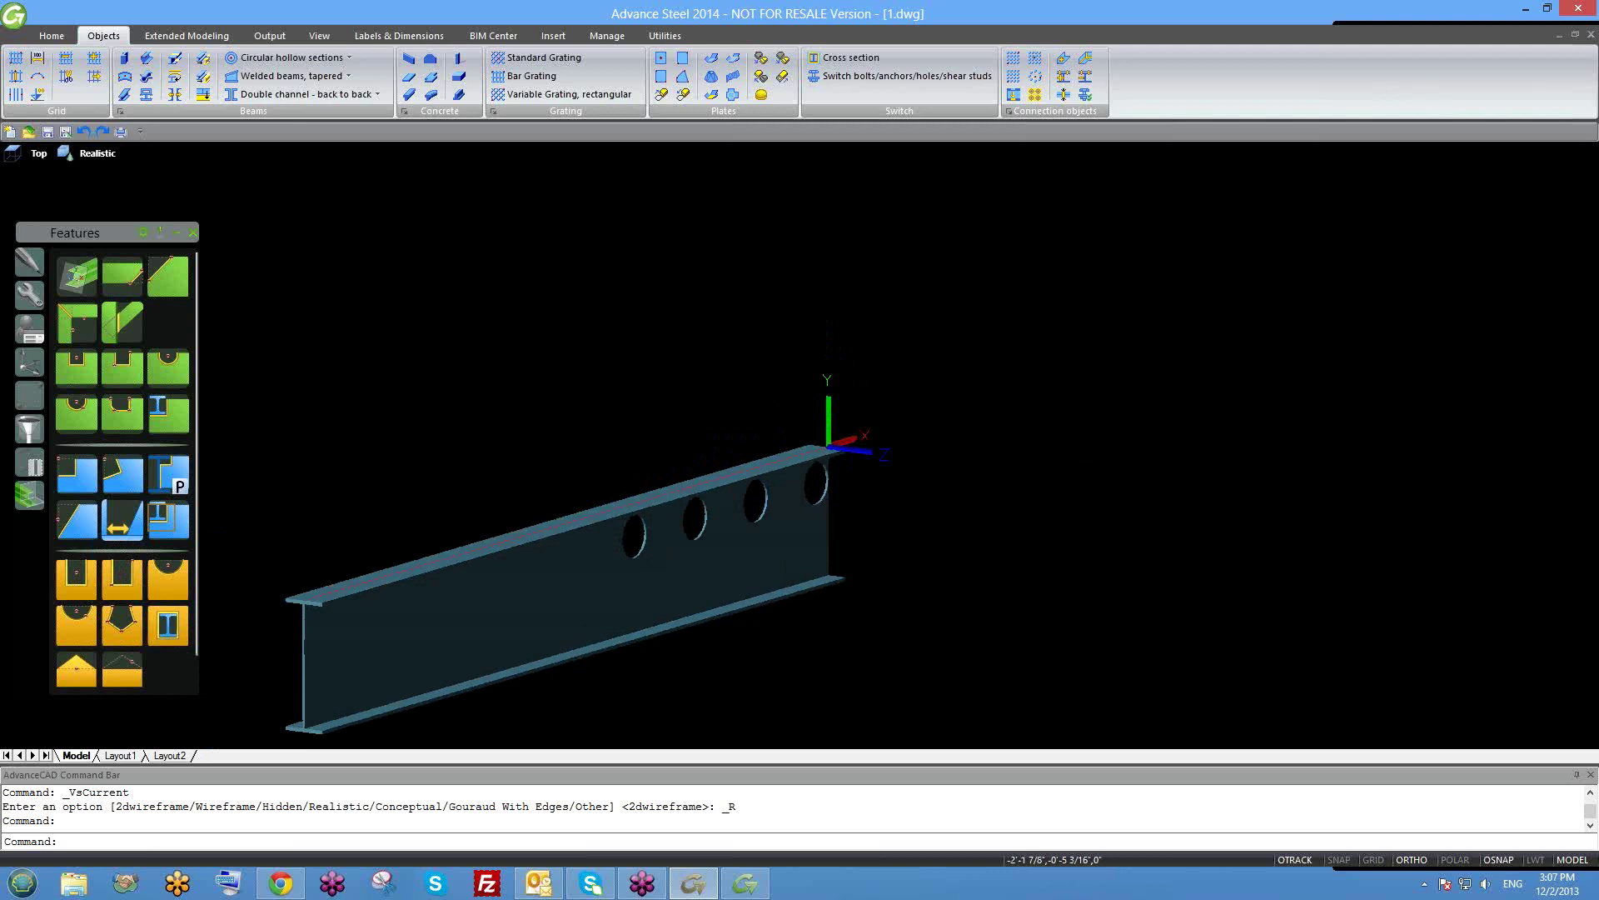
click(670, 550)
key(Escape)
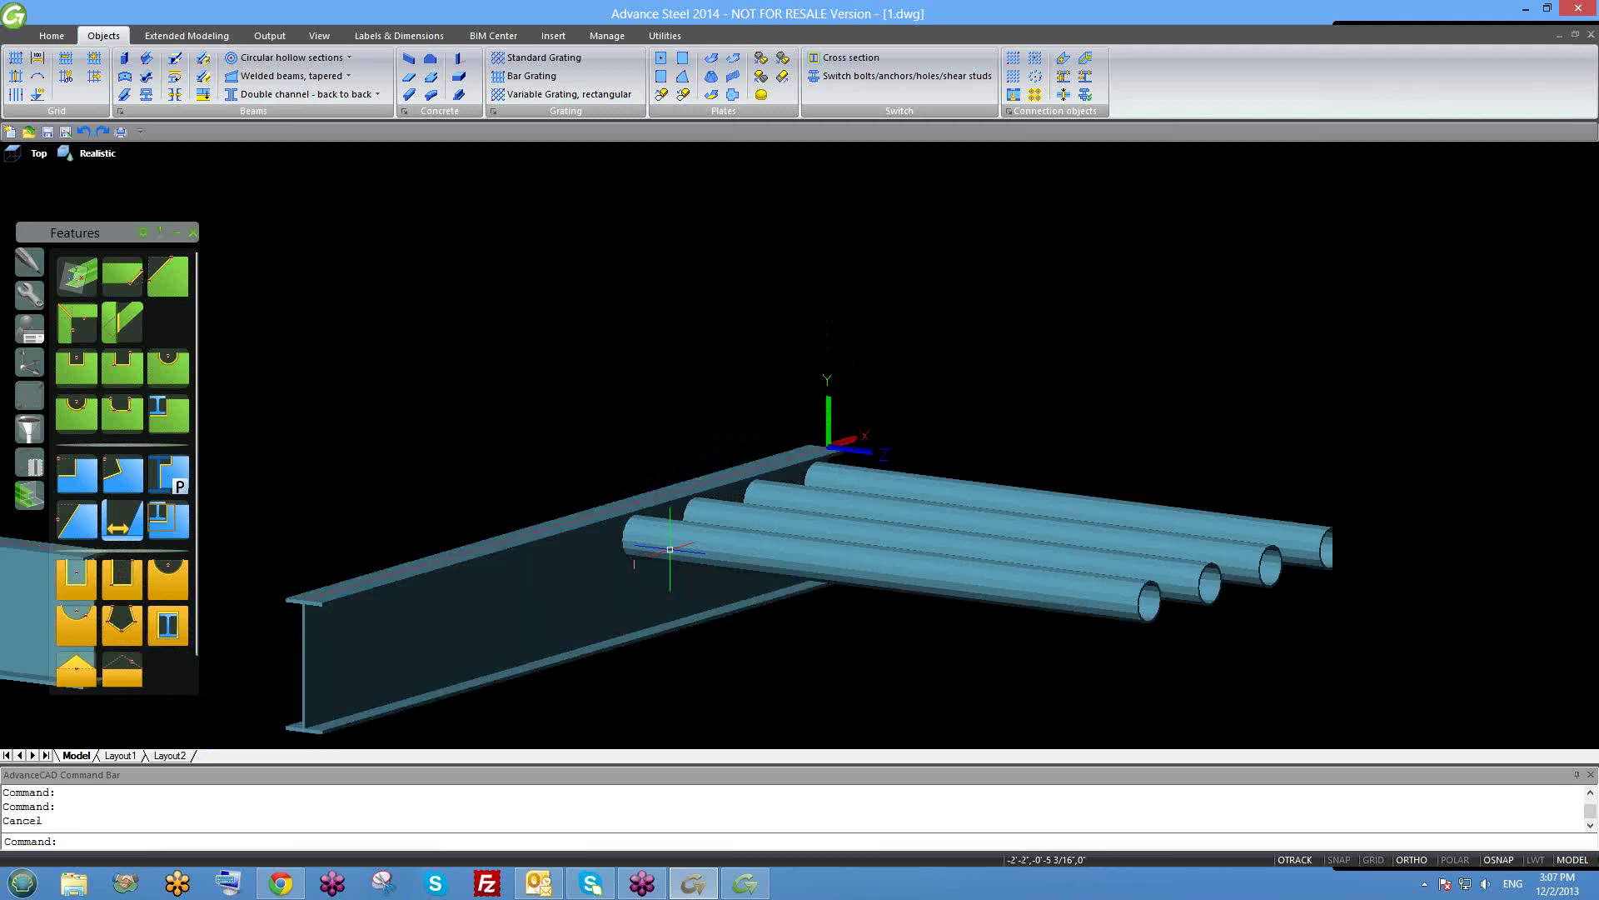
shift+middle_drag(670, 550, 657, 600)
click(657, 600)
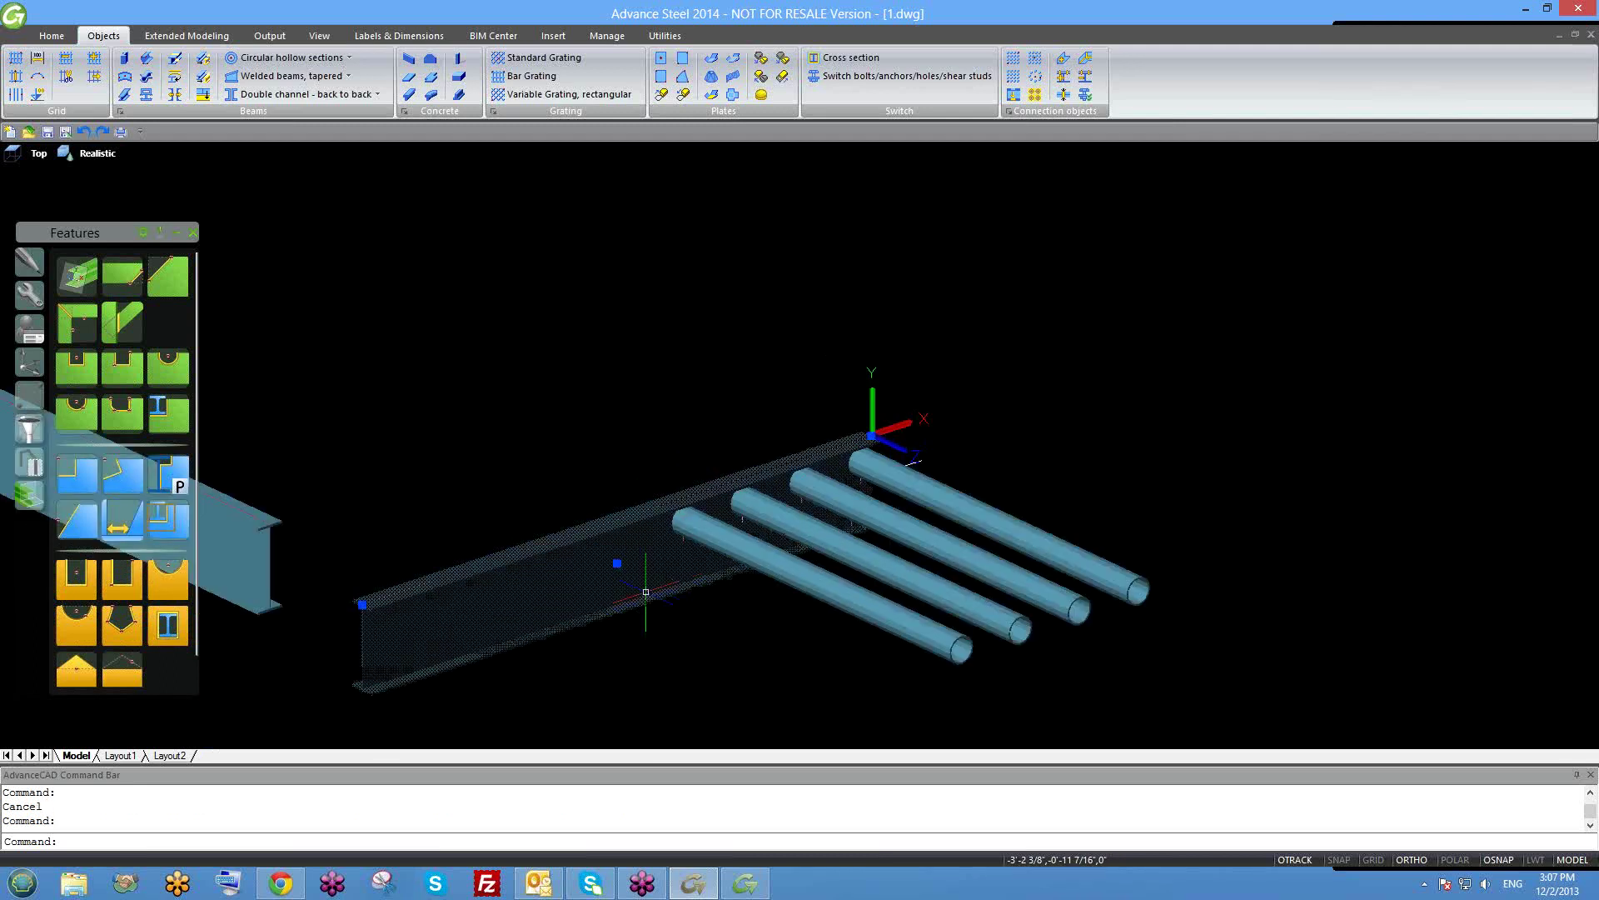
key(Escape)
Erase the four pipes.
drag(125, 239, 310, 205)
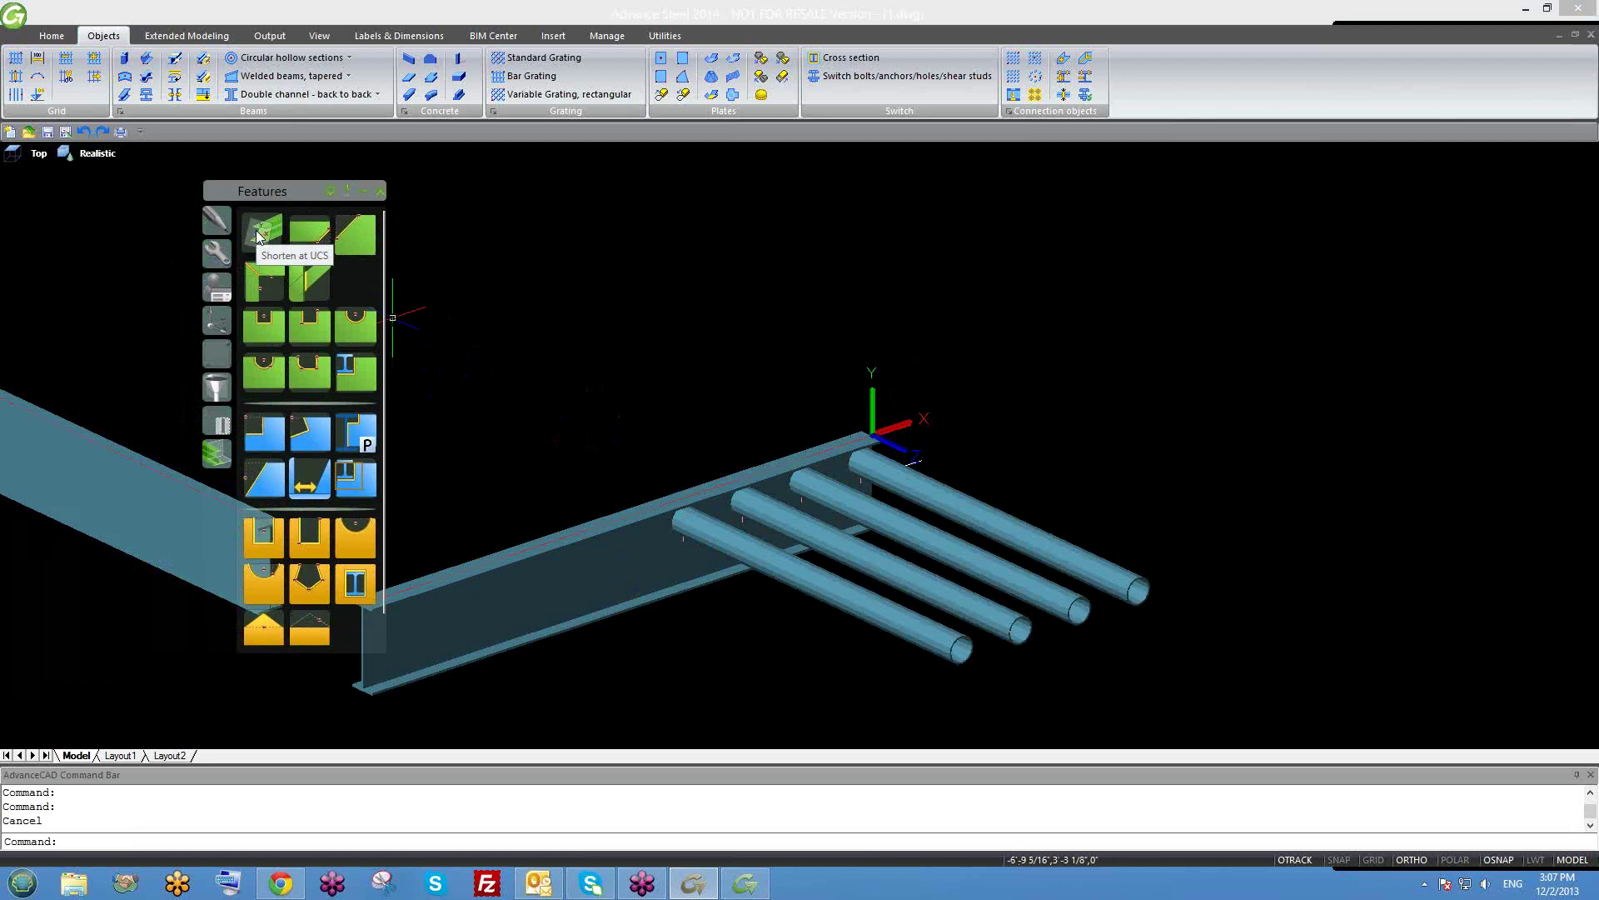
click(1085, 455)
click(951, 685)
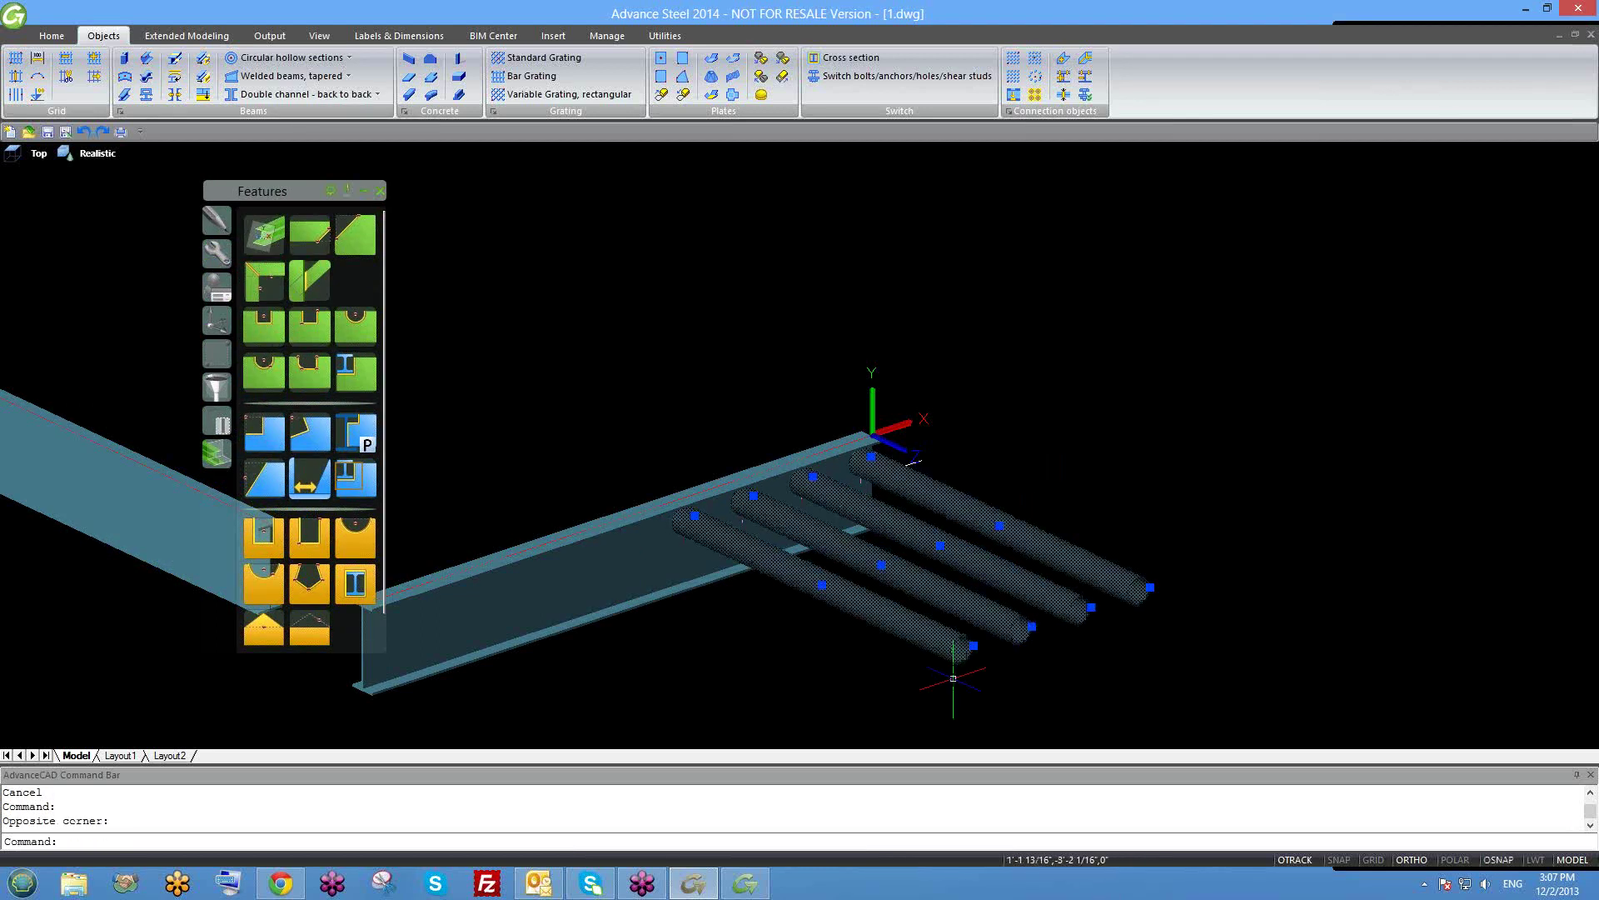
text(e)
key(Return)
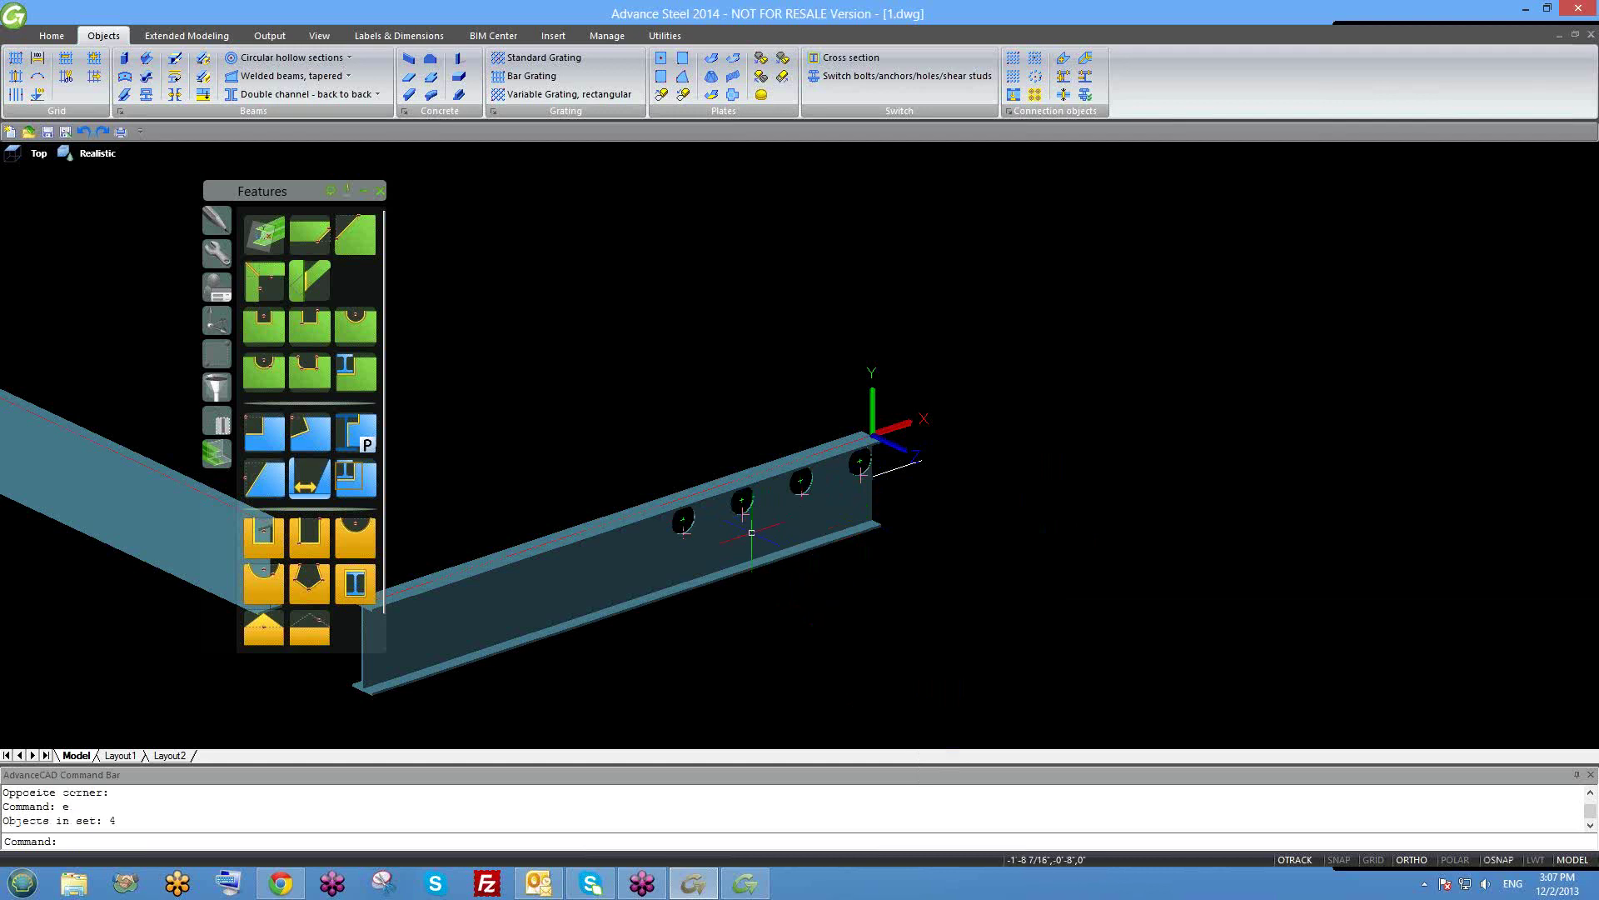
Erase the four contour cuts from the beam and the loose reference line at its origin end.
click(614, 434)
click(883, 562)
text(e)
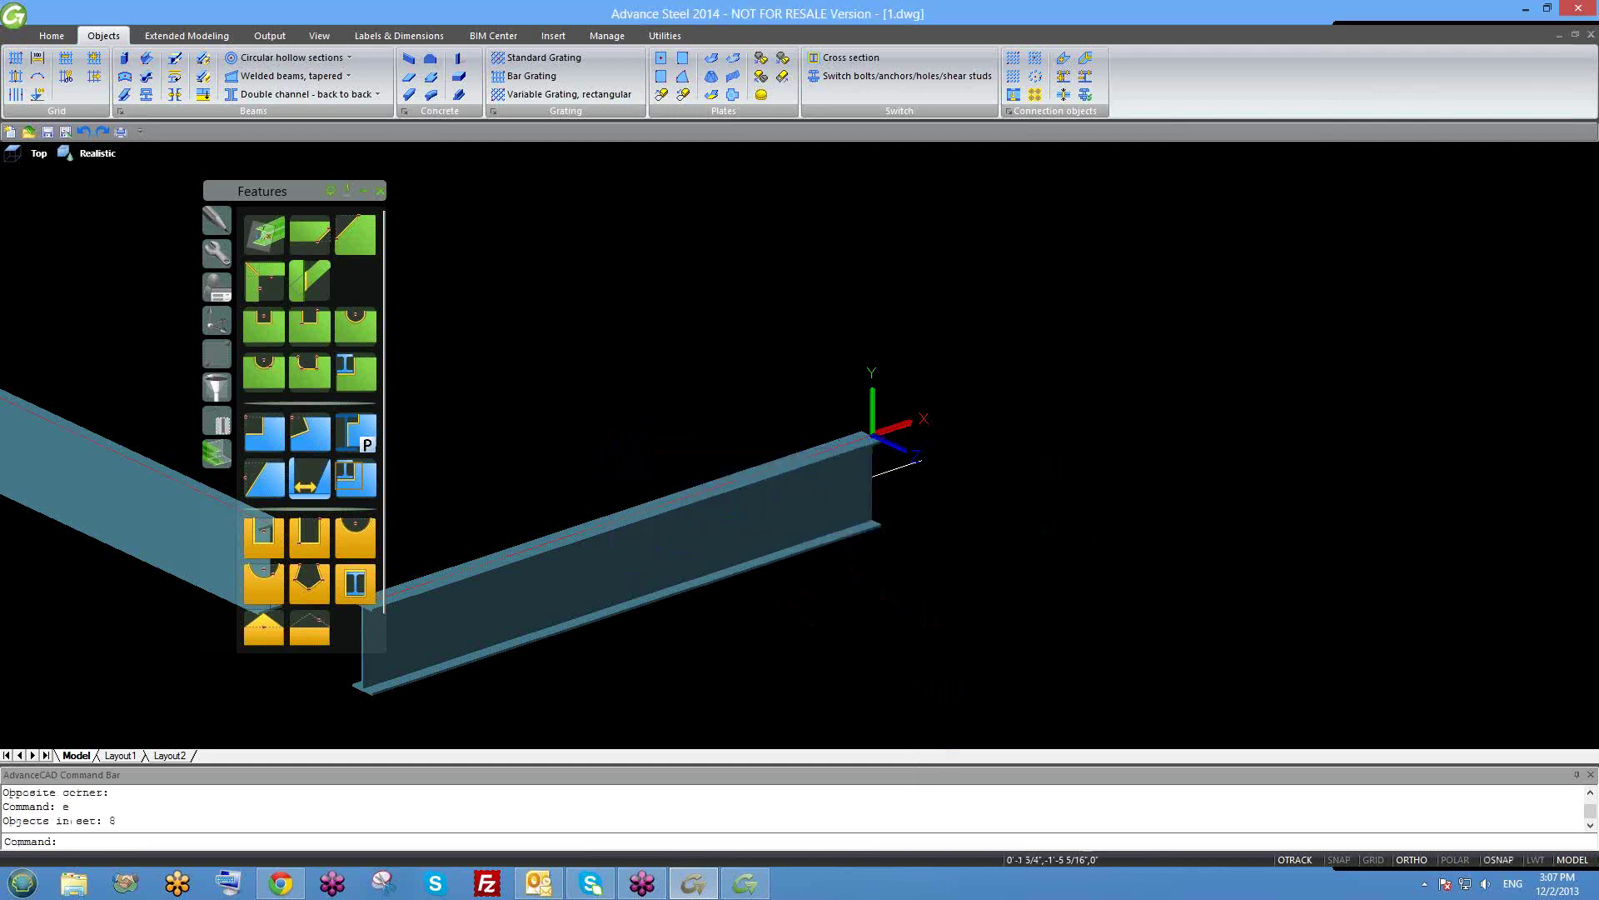
key(Return)
scroll(867, 458, down, 4)
scroll(885, 460, up, 6)
text(e)
key(Return)
scroll(885, 461, down, 2)
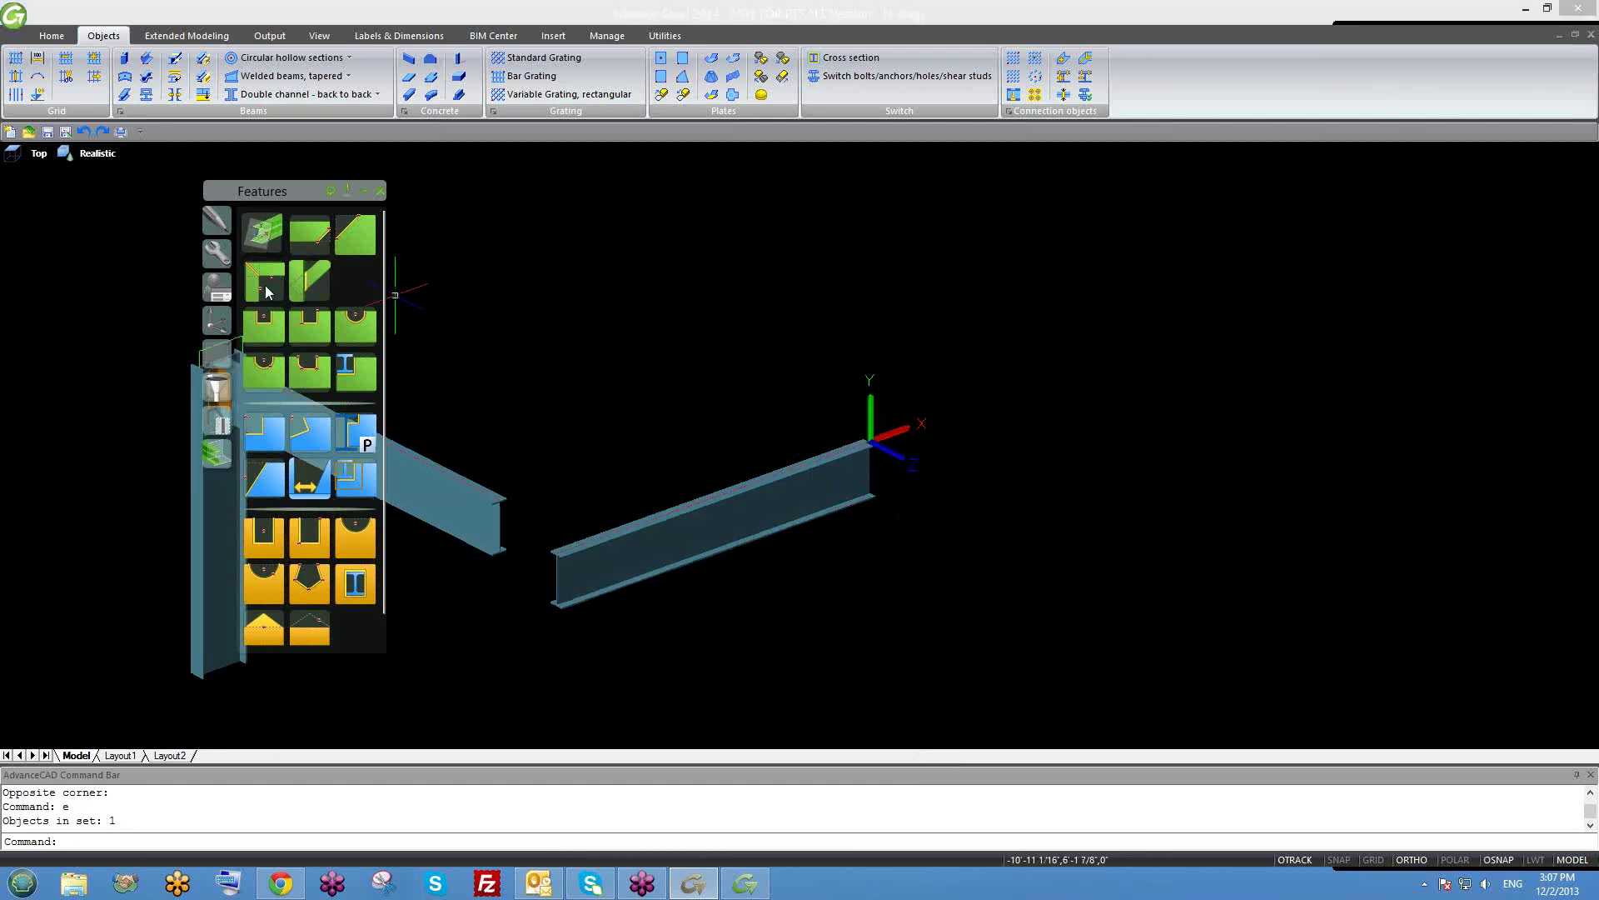
Erase the other beams and their features, keeping only the beam at the origin.
mouse_move(255, 199)
mouse_down()
mouse_move(288, 180)
mouse_move(260, 187)
mouse_up()
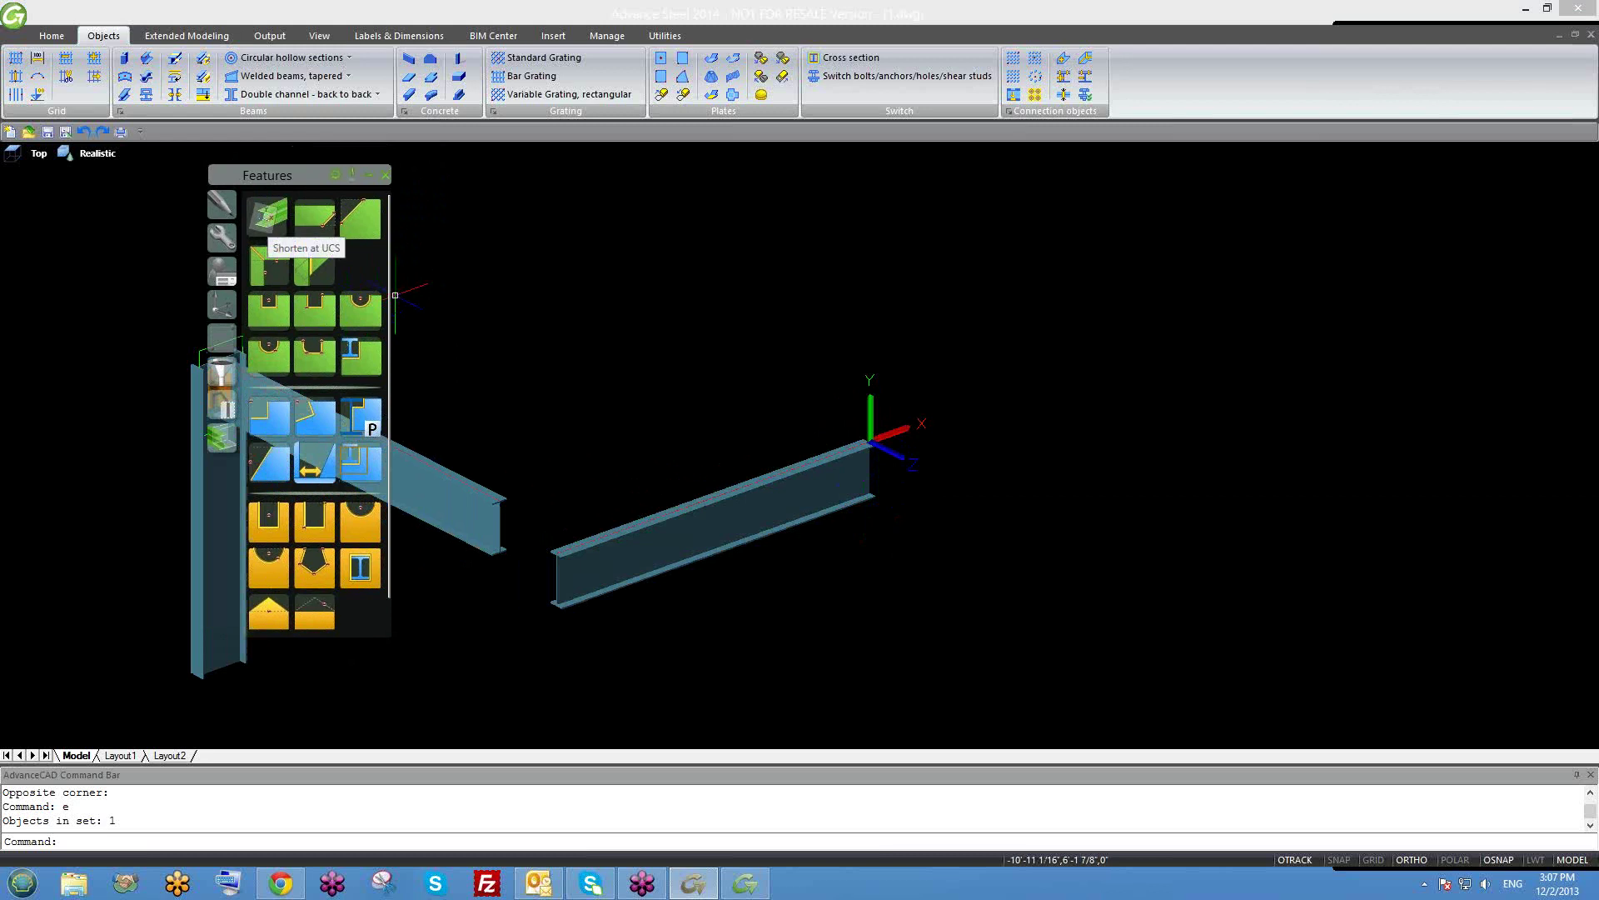
shift+middle_drag(807, 511, 740, 489)
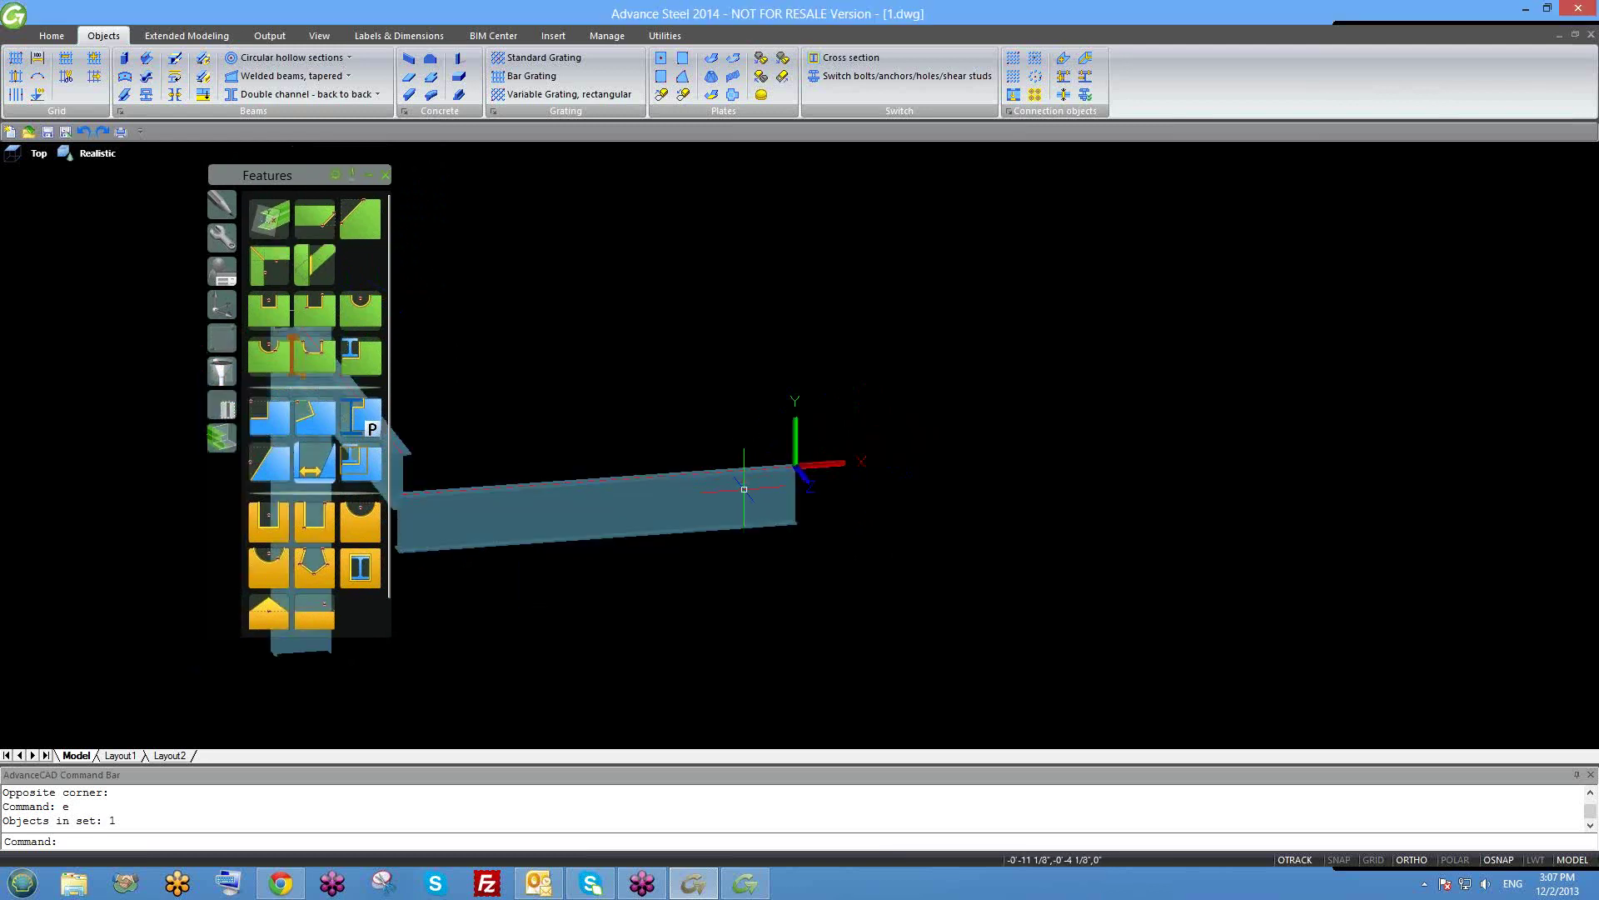
mouse_move(802, 531)
shift+middle_down()
mouse_move(974, 539)
mouse_move(910, 547)
mouse_move(789, 522)
mouse_move(889, 533)
mouse_move(817, 528)
shift+middle_up()
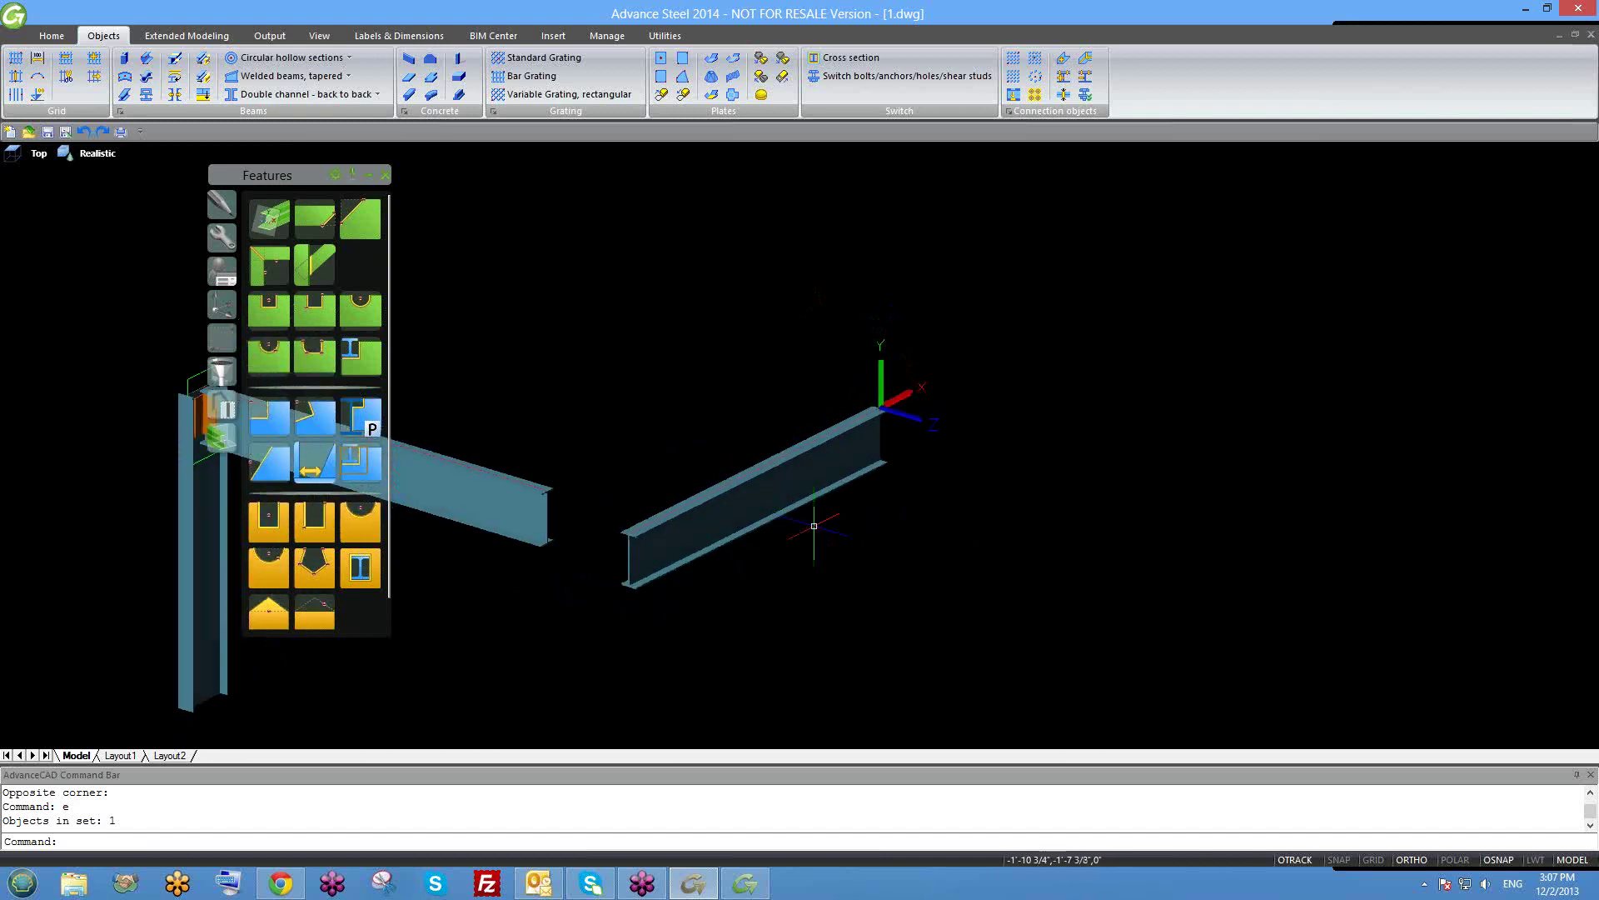
middle_drag(462, 417, 791, 346)
click(707, 528)
click(515, 280)
text(e)
key(Return)
middle_drag(695, 509, 477, 510)
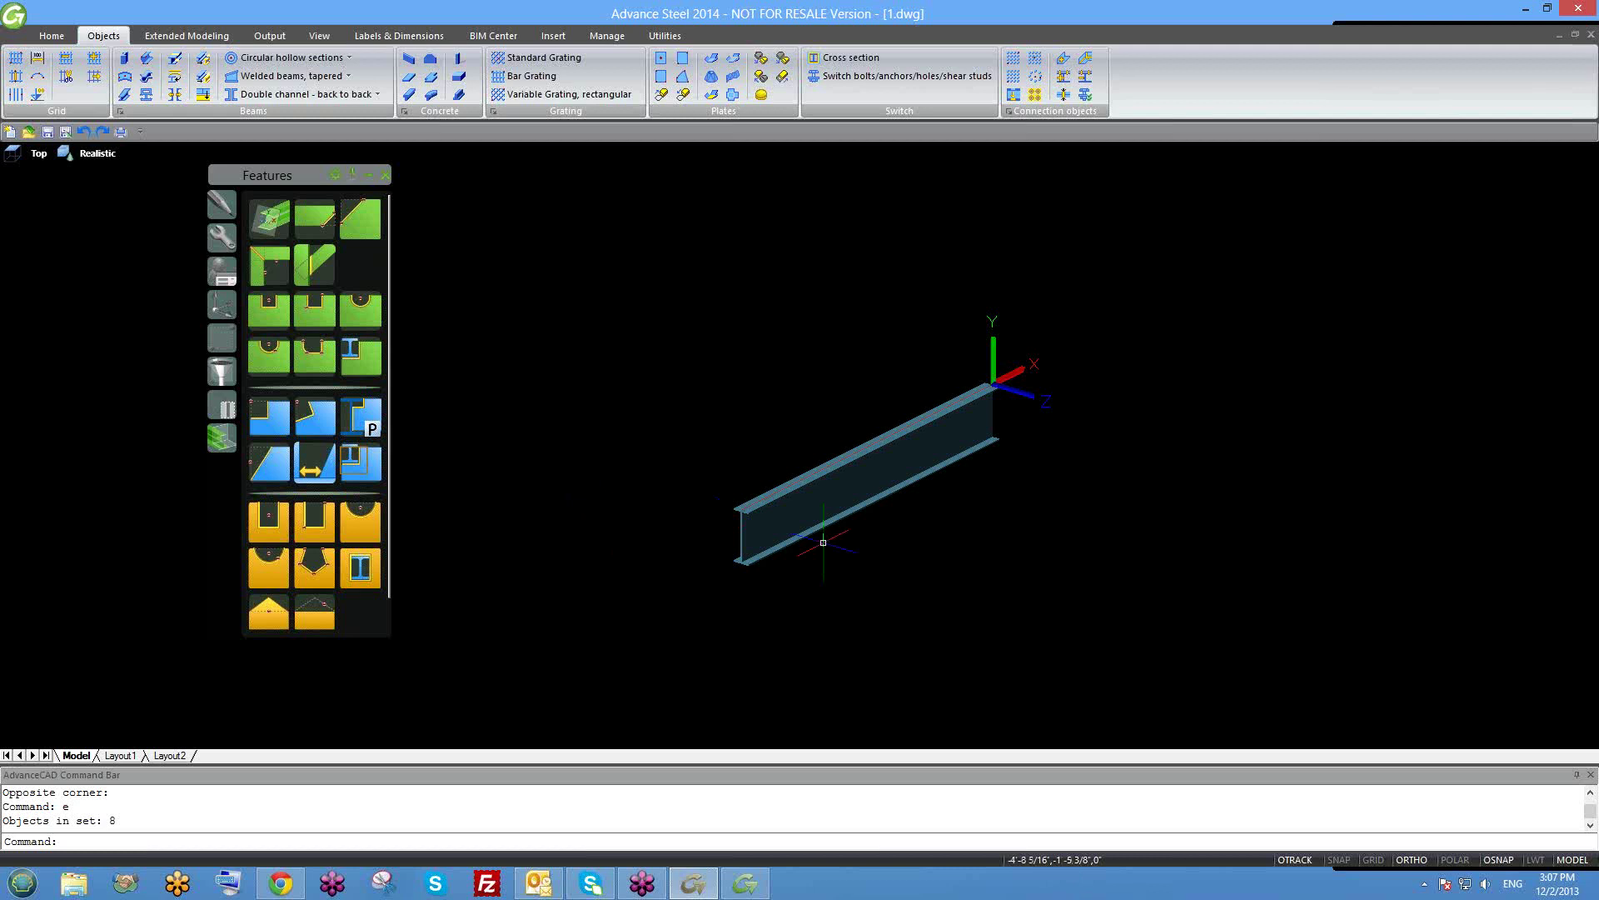
Apply the Shorten beam feature to the beam's end at the origin.
scroll(775, 575, up, 1)
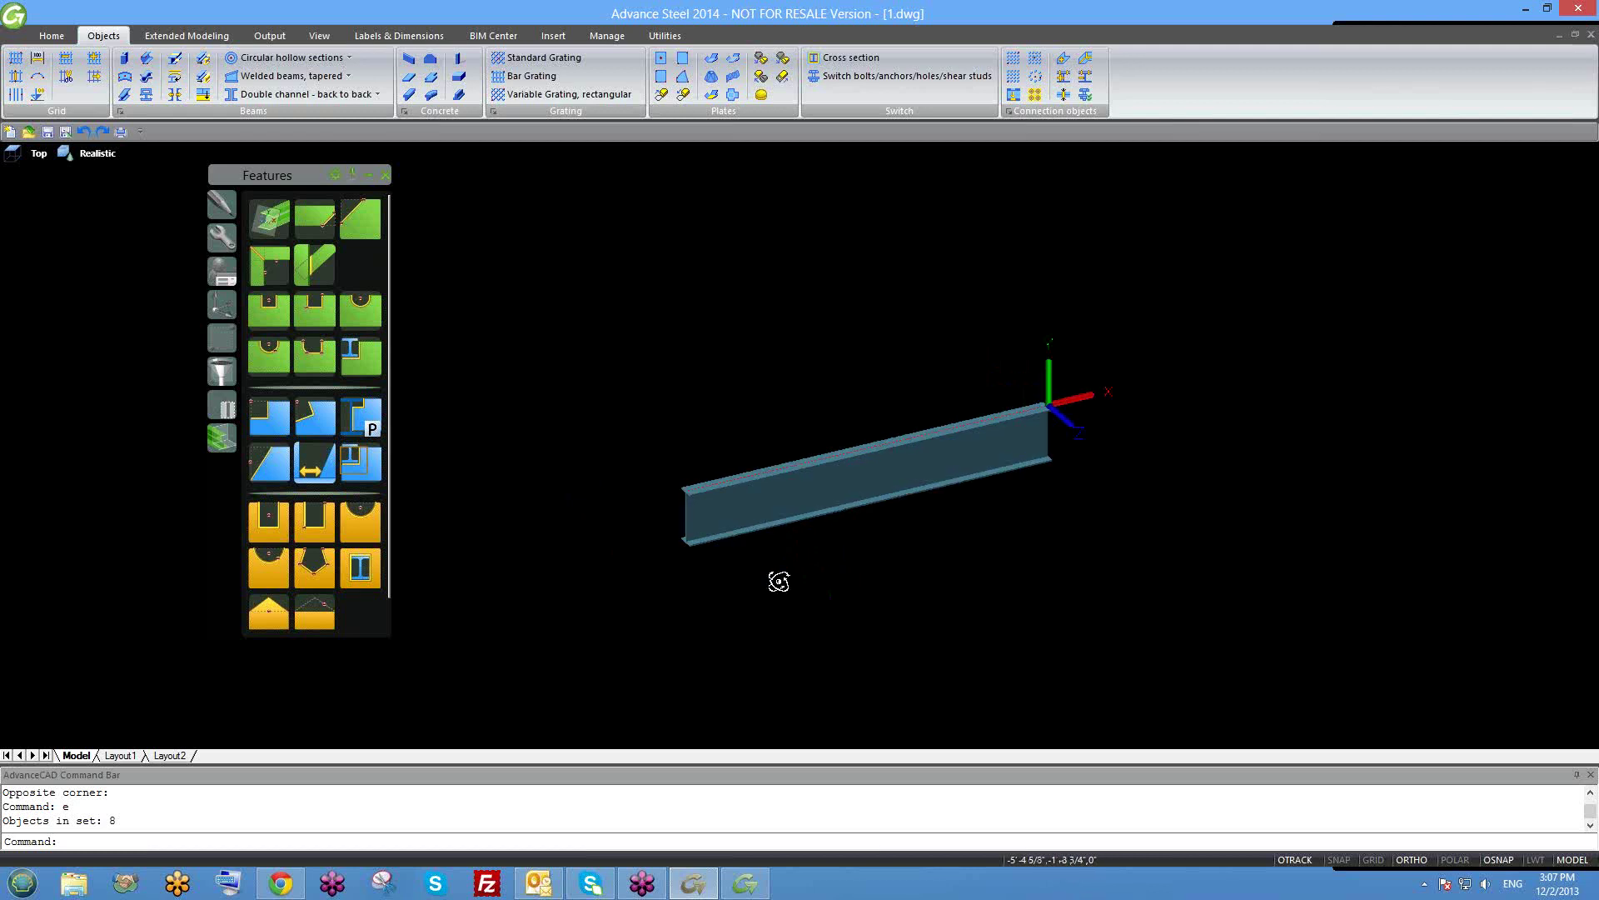
click(268, 463)
scroll(1056, 422, up, 3)
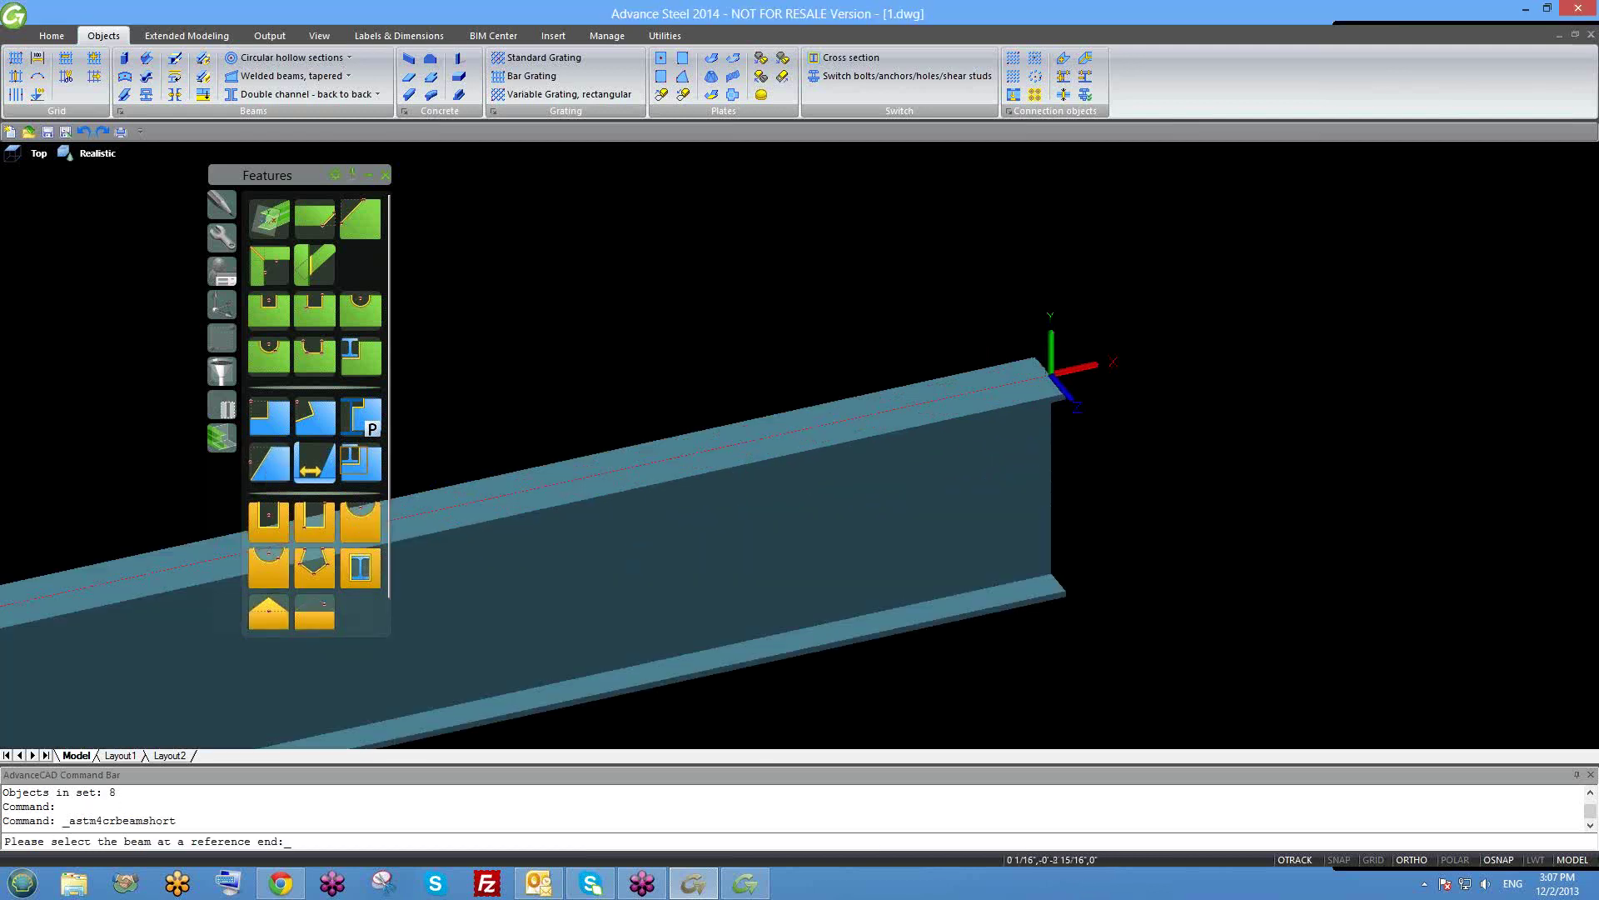
click(1047, 390)
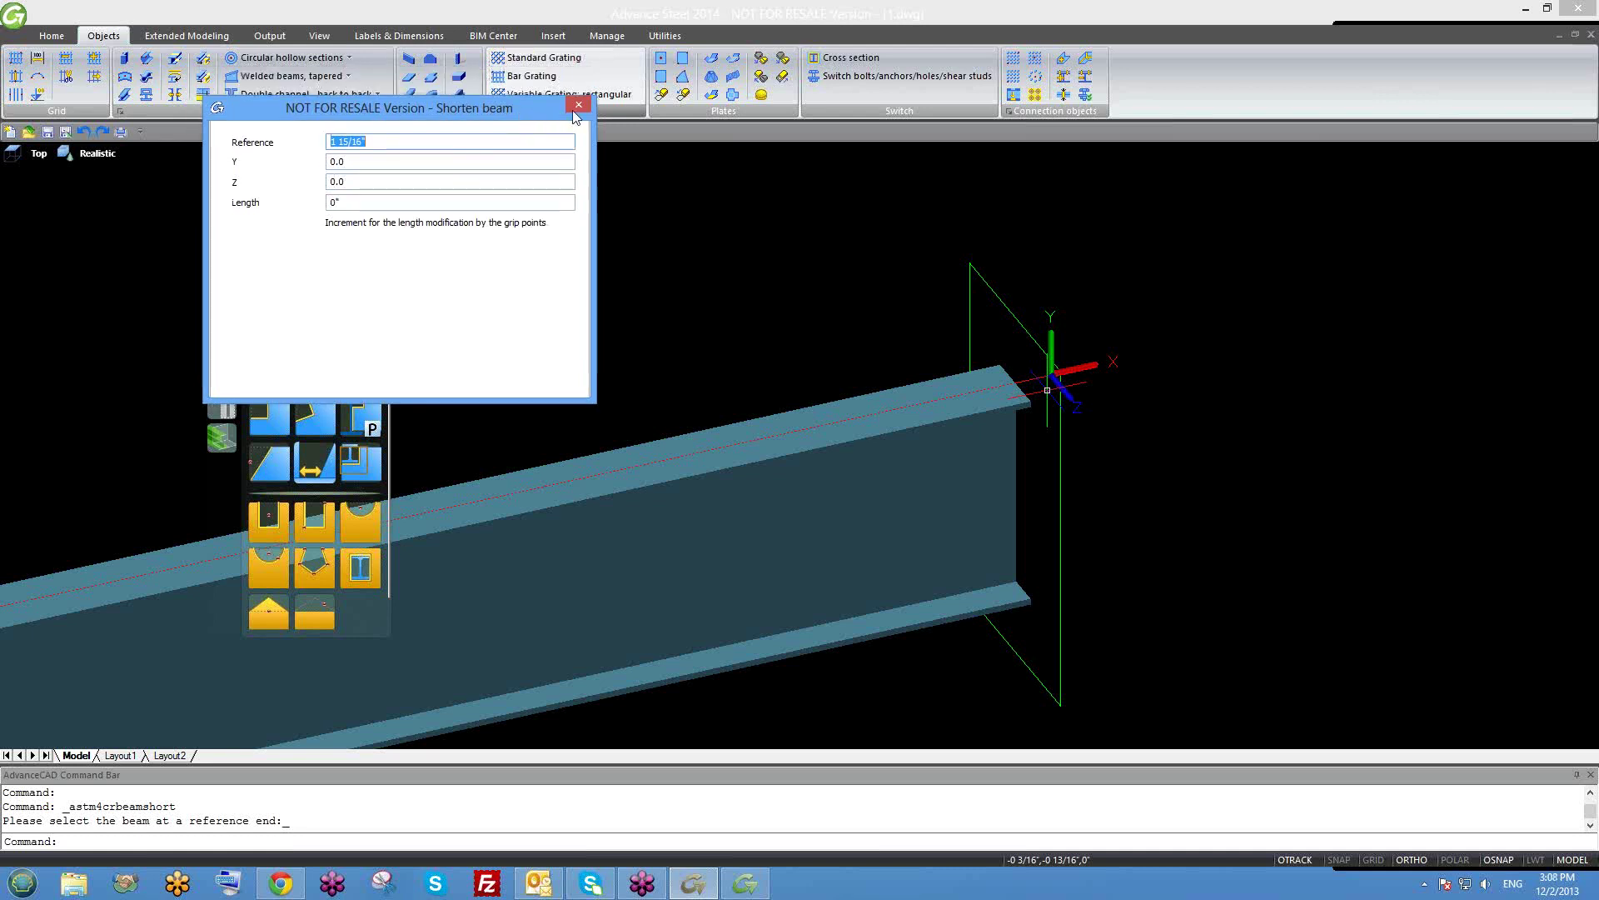
Close the Shorten beam properties and erase the shortening feature from the beam's end.
click(573, 75)
click(1052, 307)
click(972, 240)
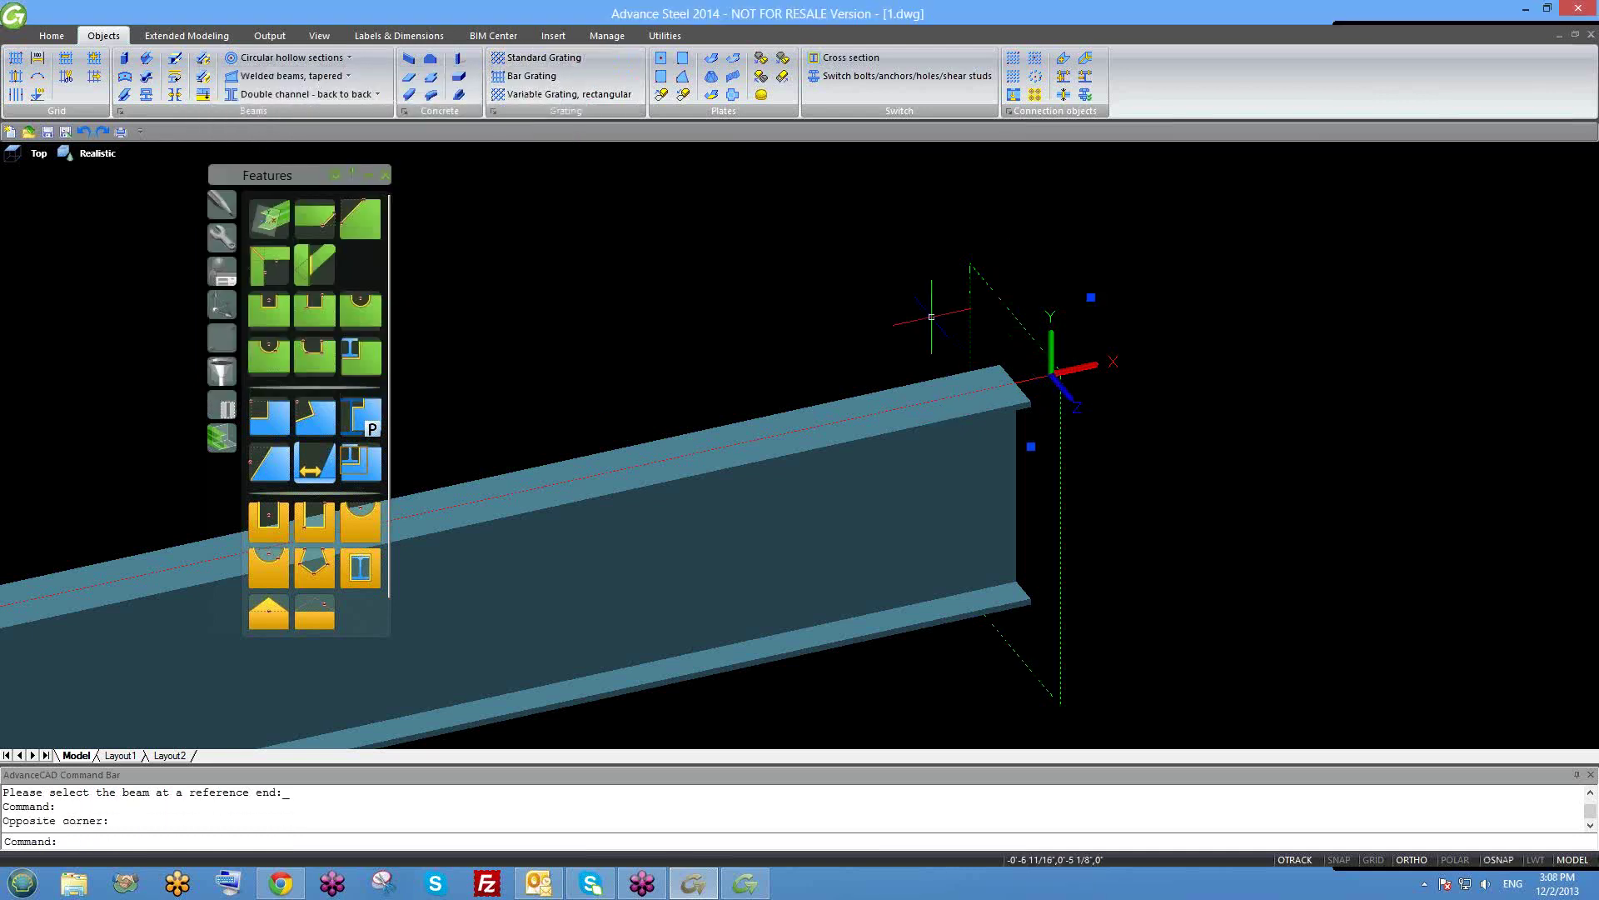
text(e)
key(Return)
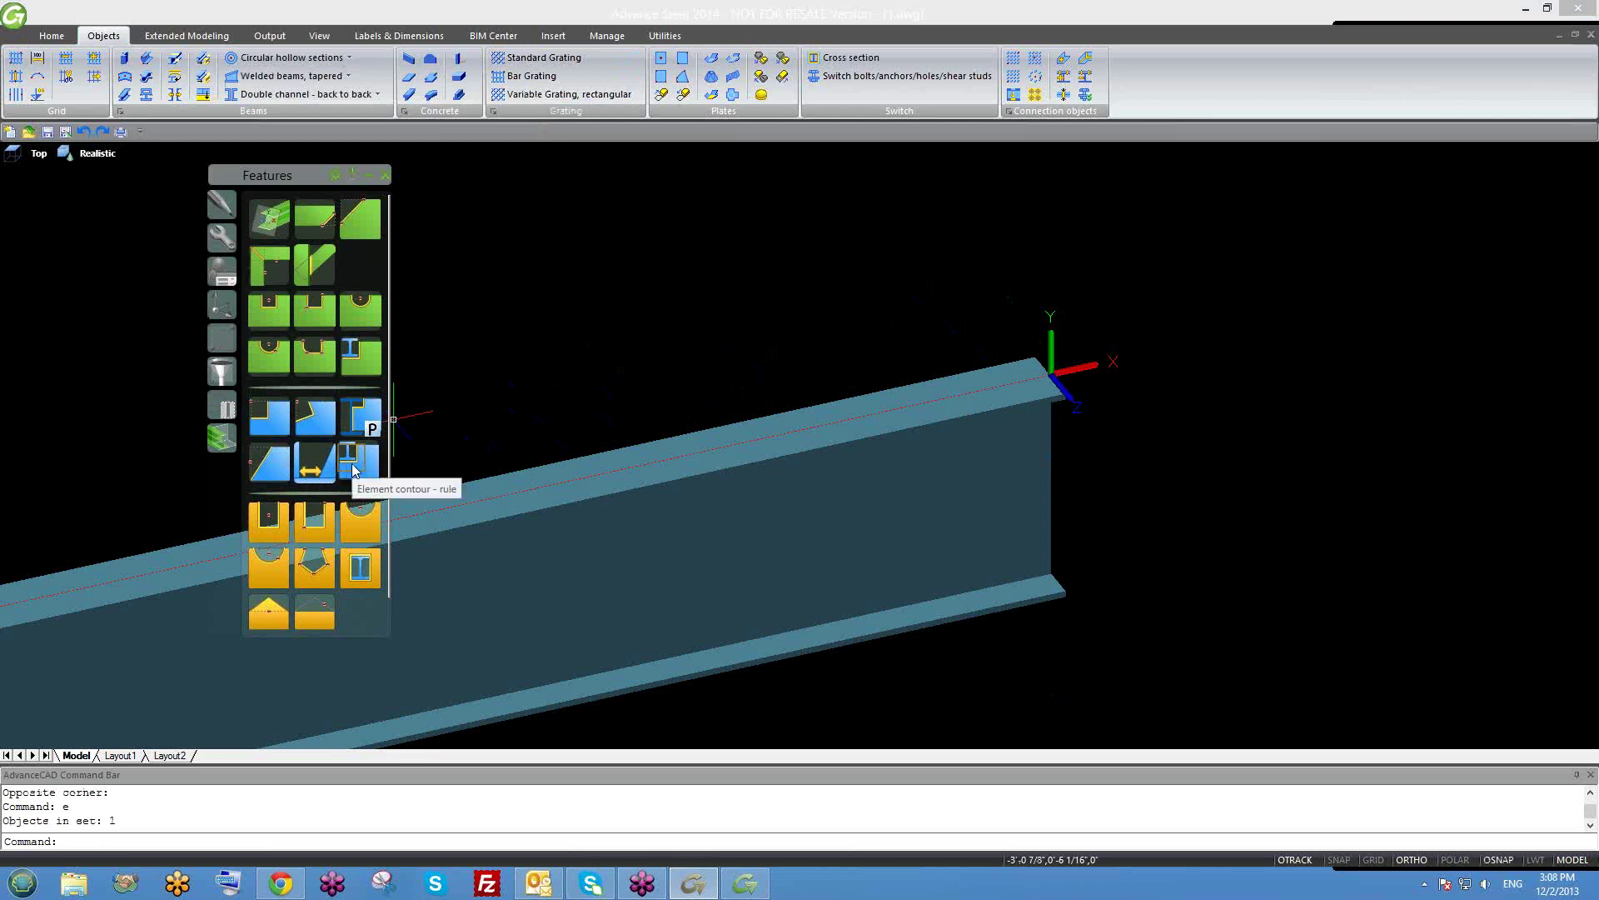
Switch the model's visual style to 2D Wireframe.
click(362, 421)
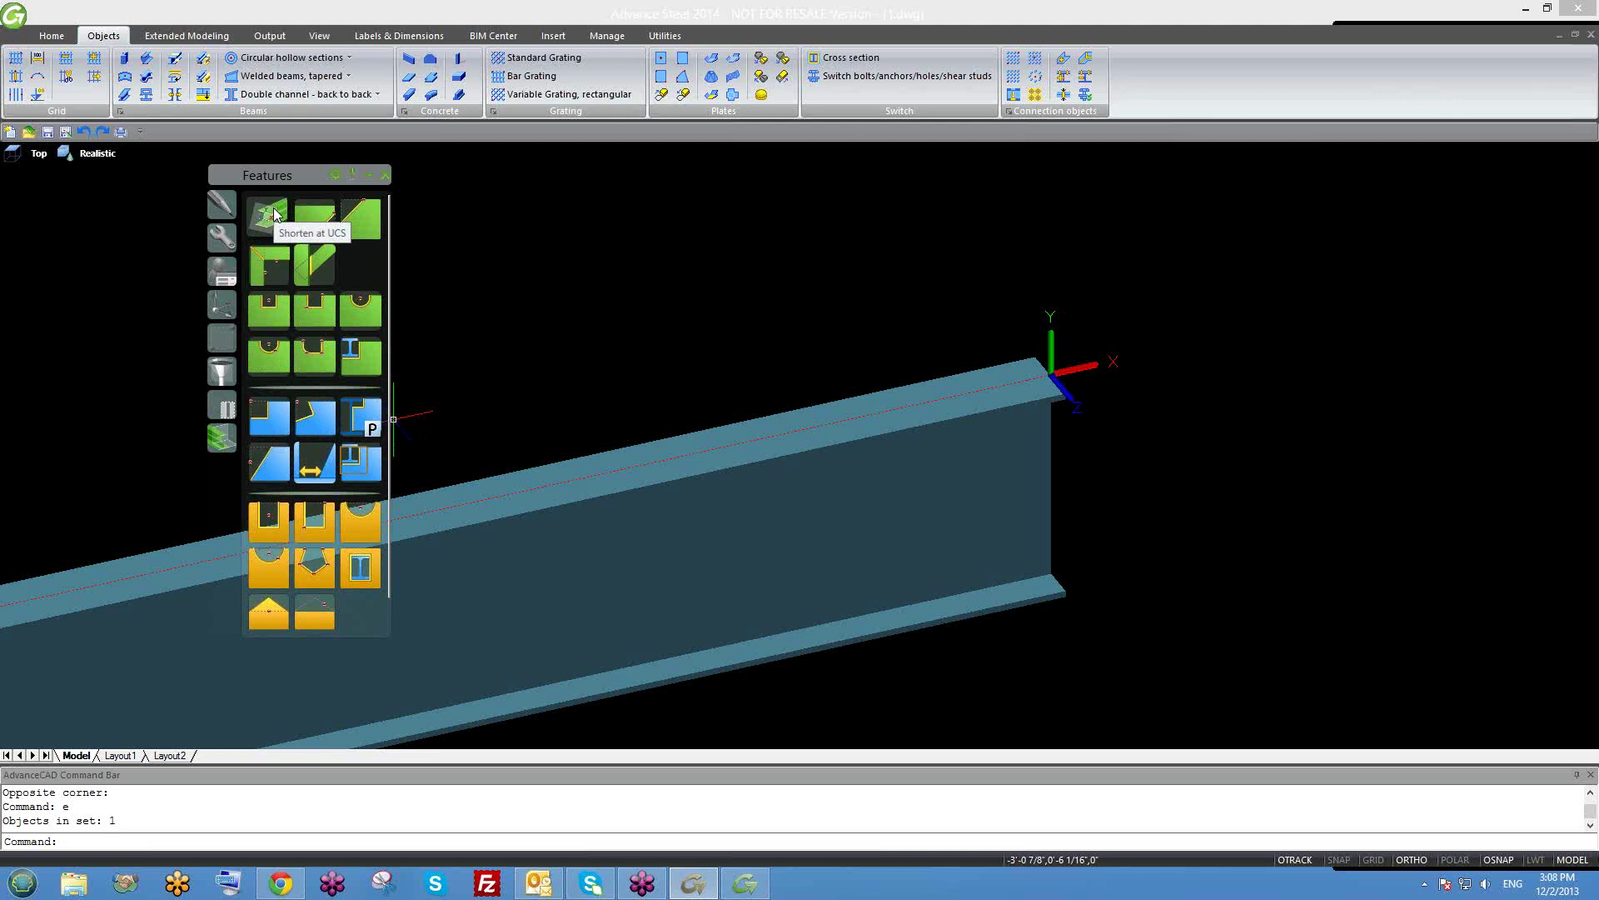
shift+middle_drag(861, 447, 833, 466)
click(97, 152)
click(141, 175)
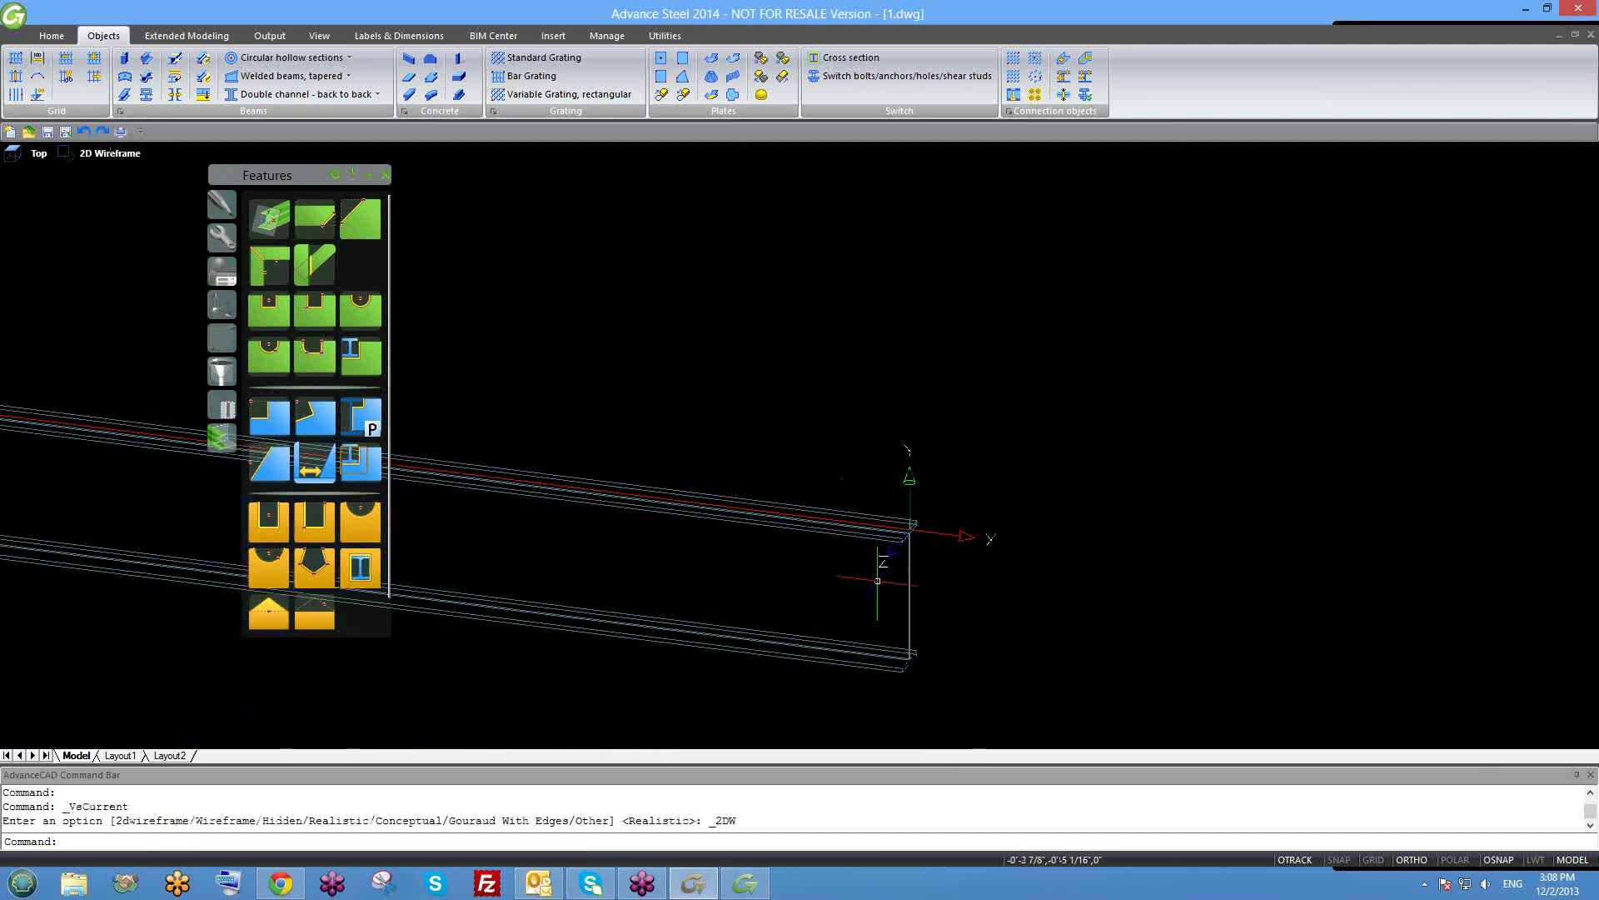
text(l)
key(Return)
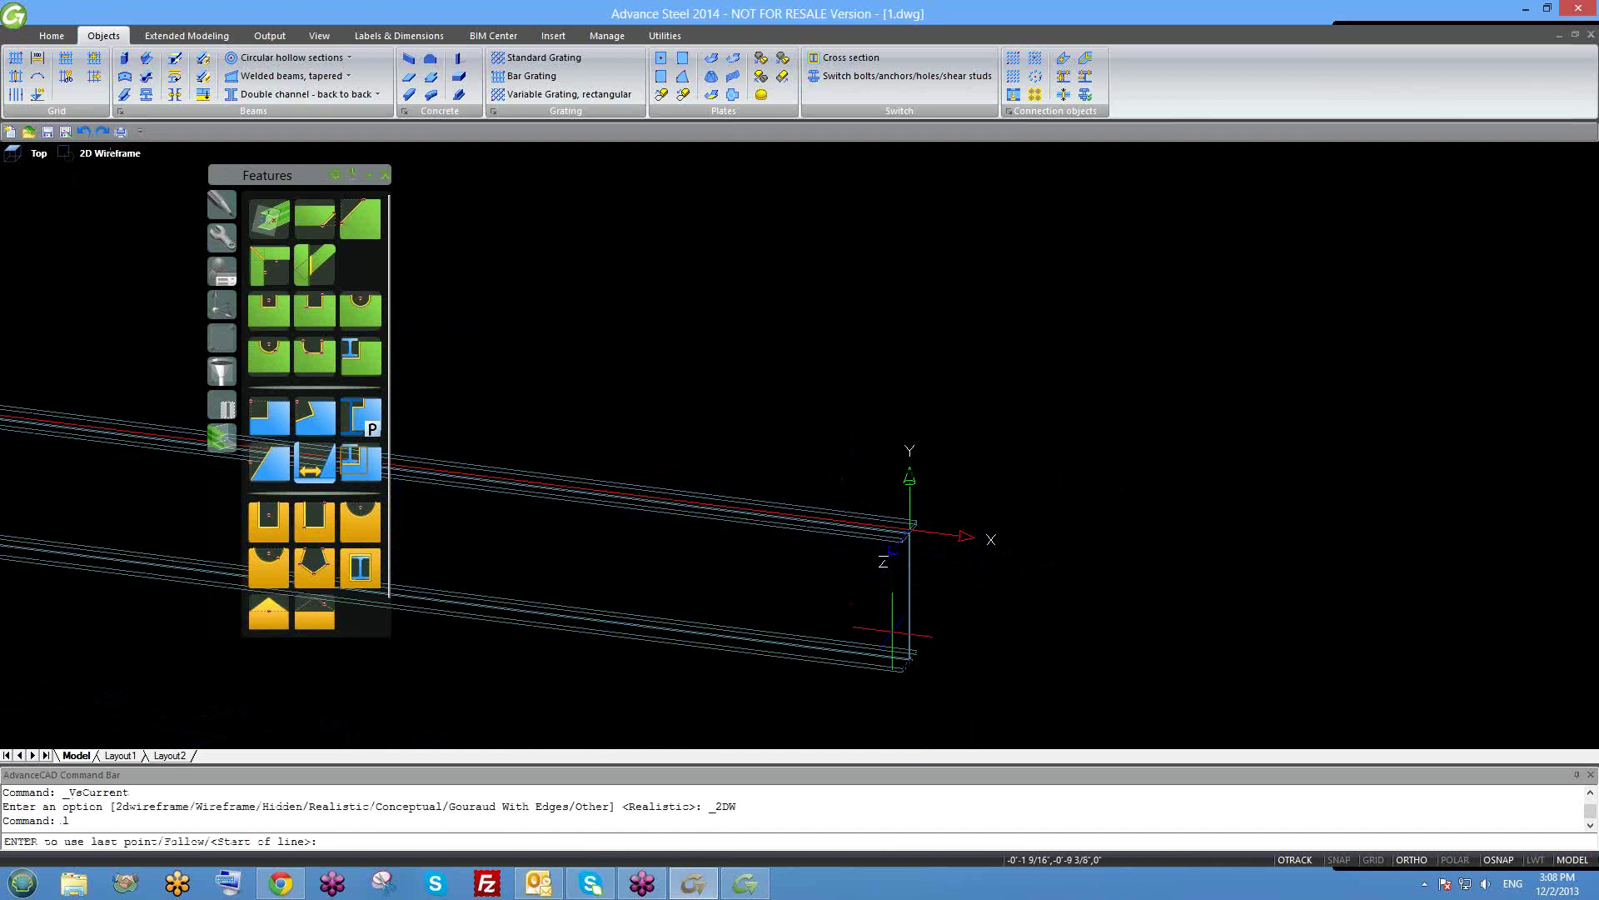
text(end)
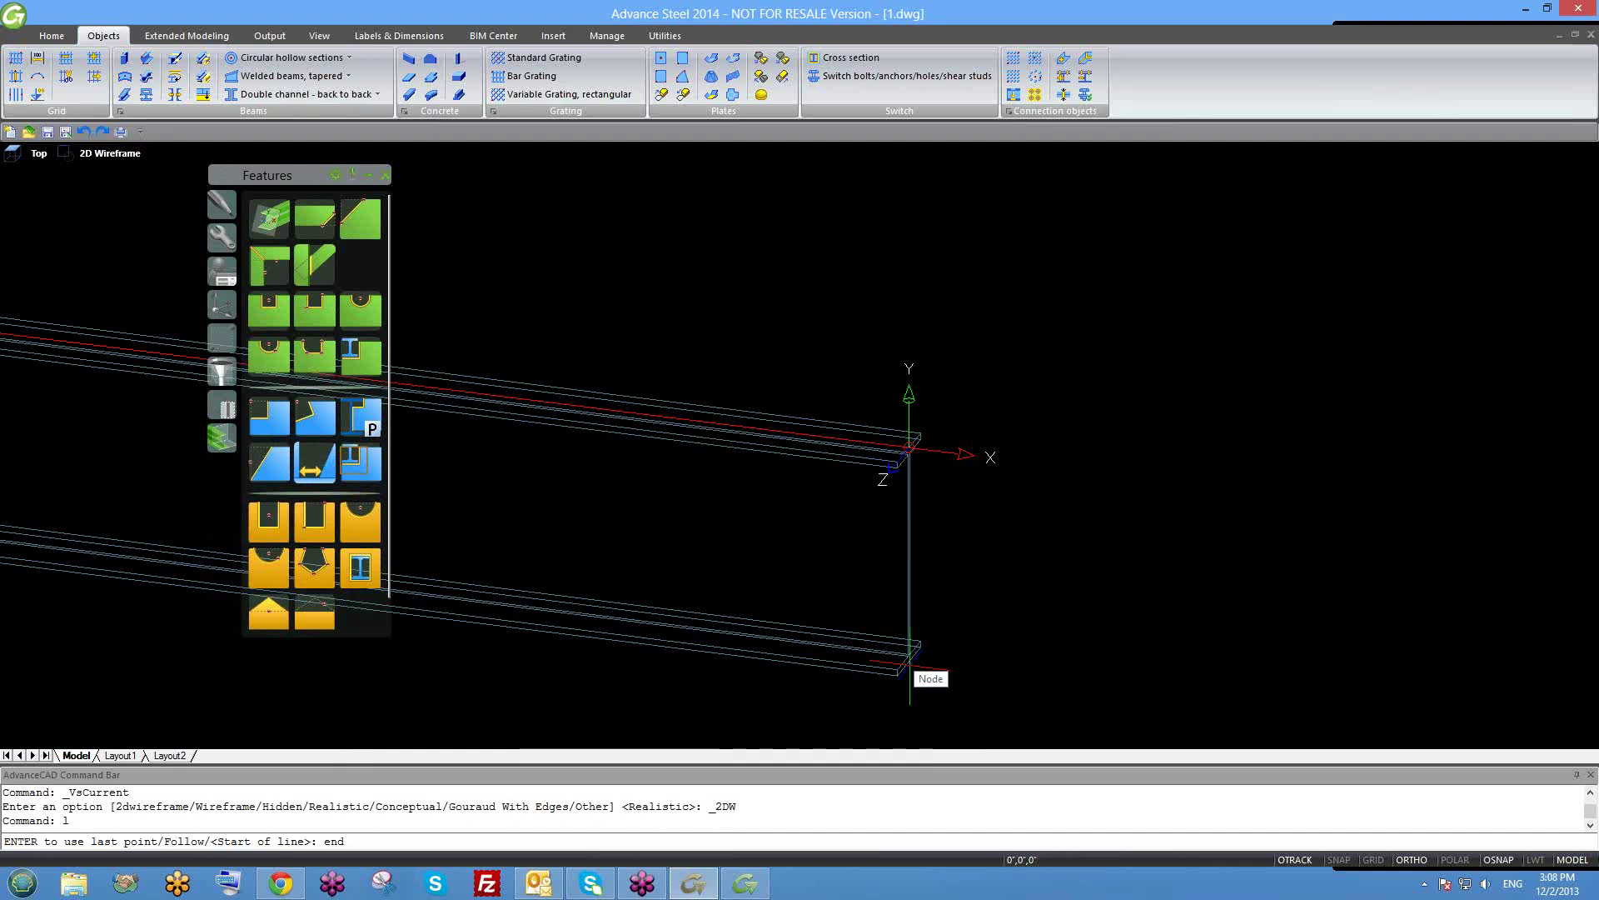
key(Return)
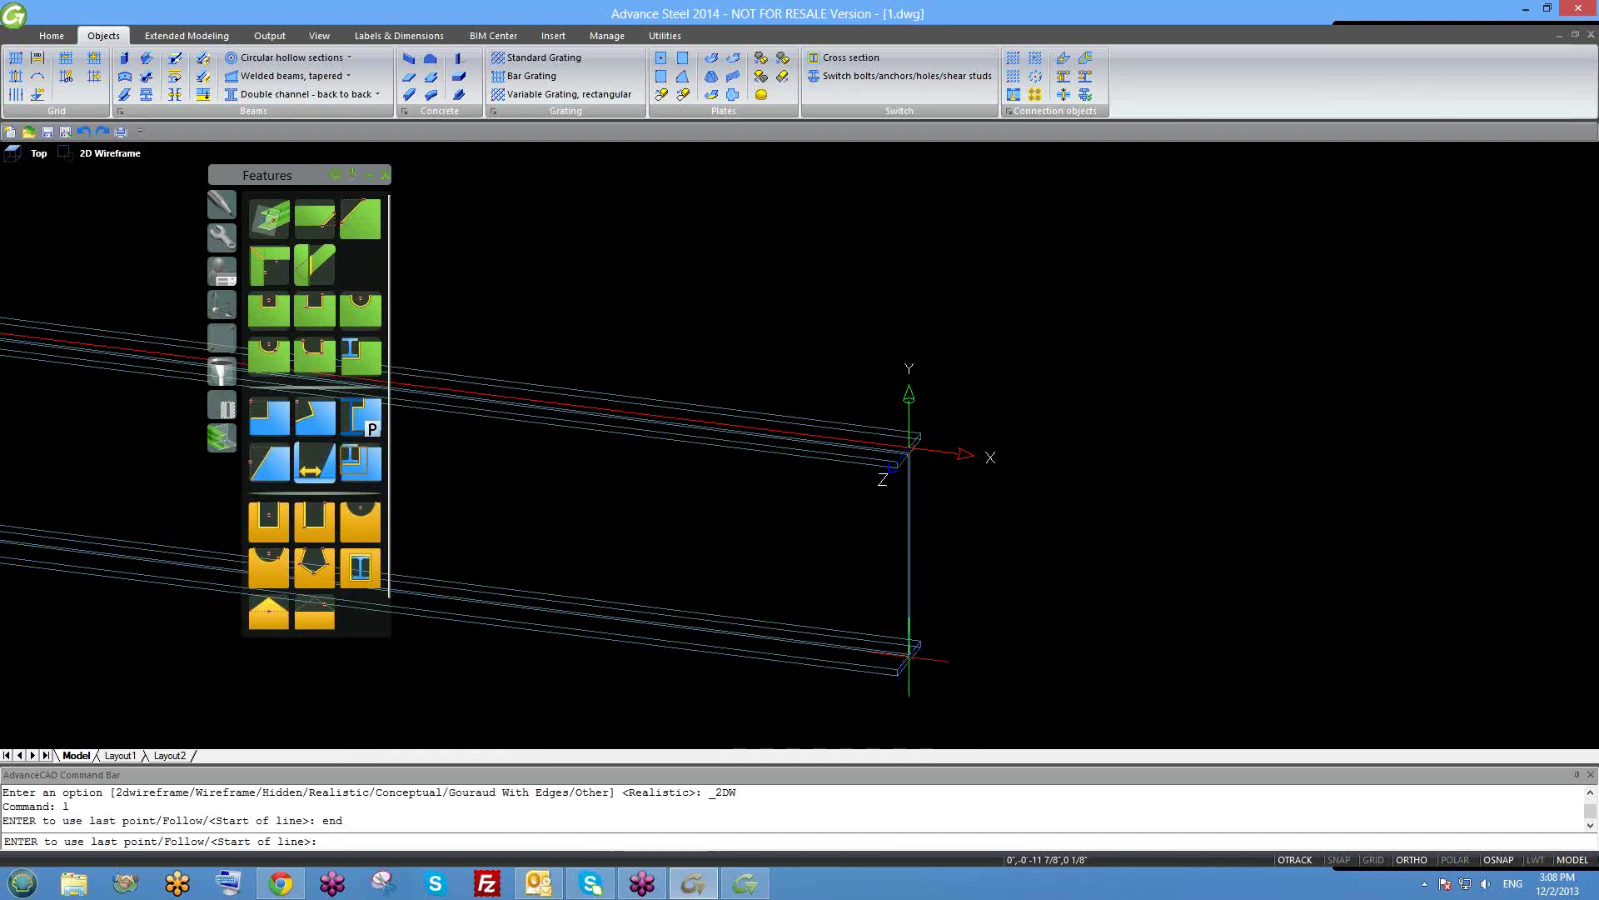
click(908, 450)
key(Escape)
text(l)
key(Return)
click(910, 450)
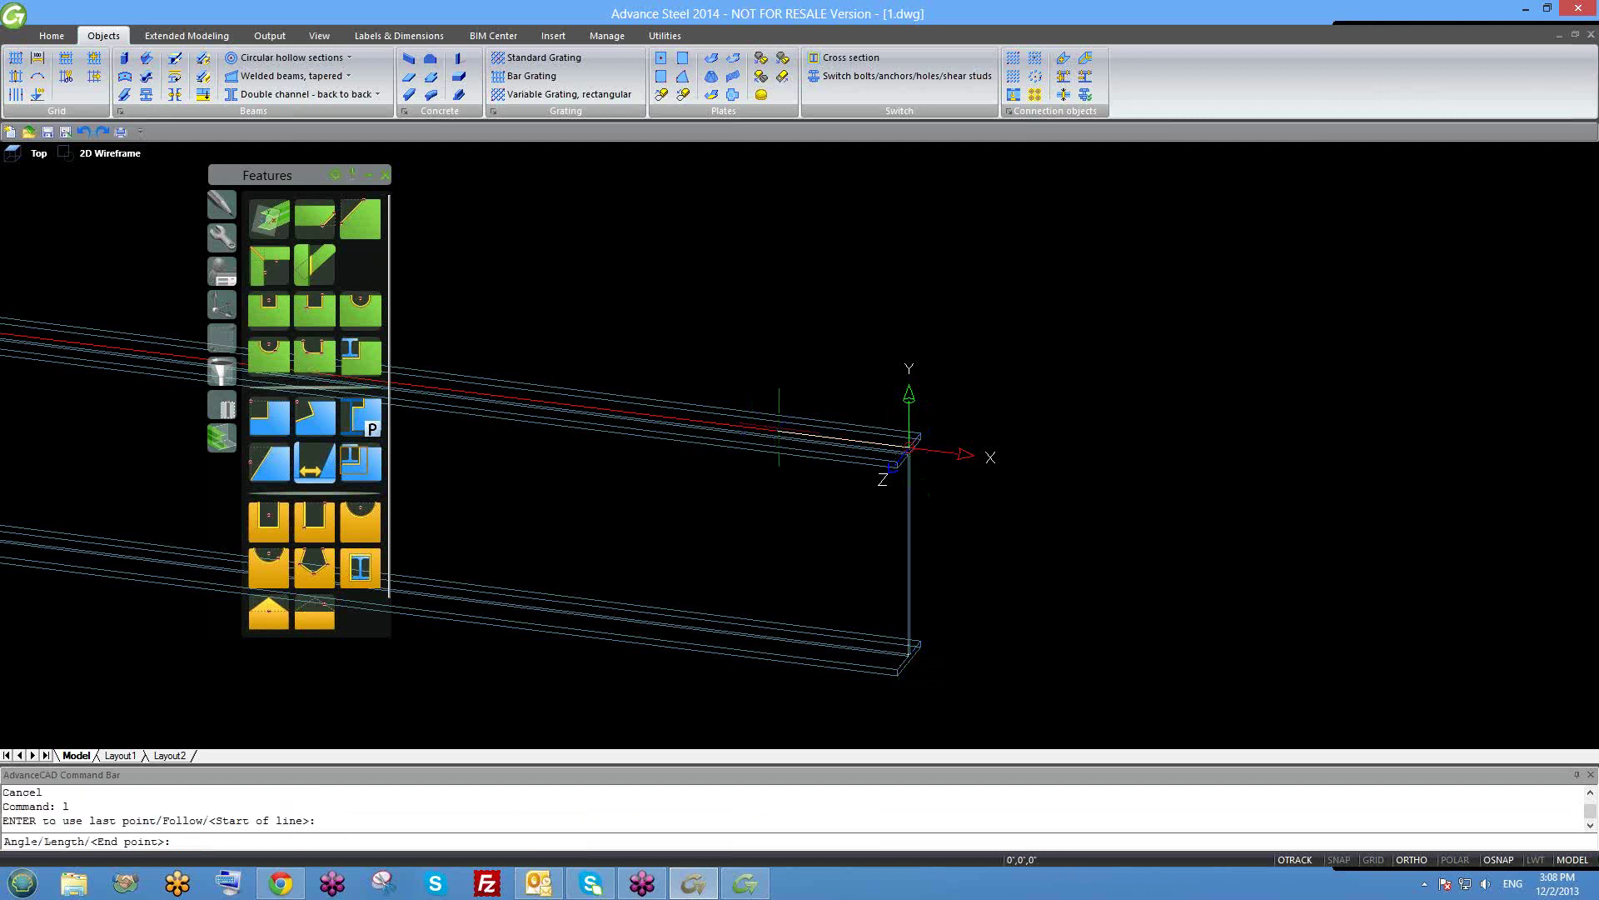
click(793, 431)
key(Escape)
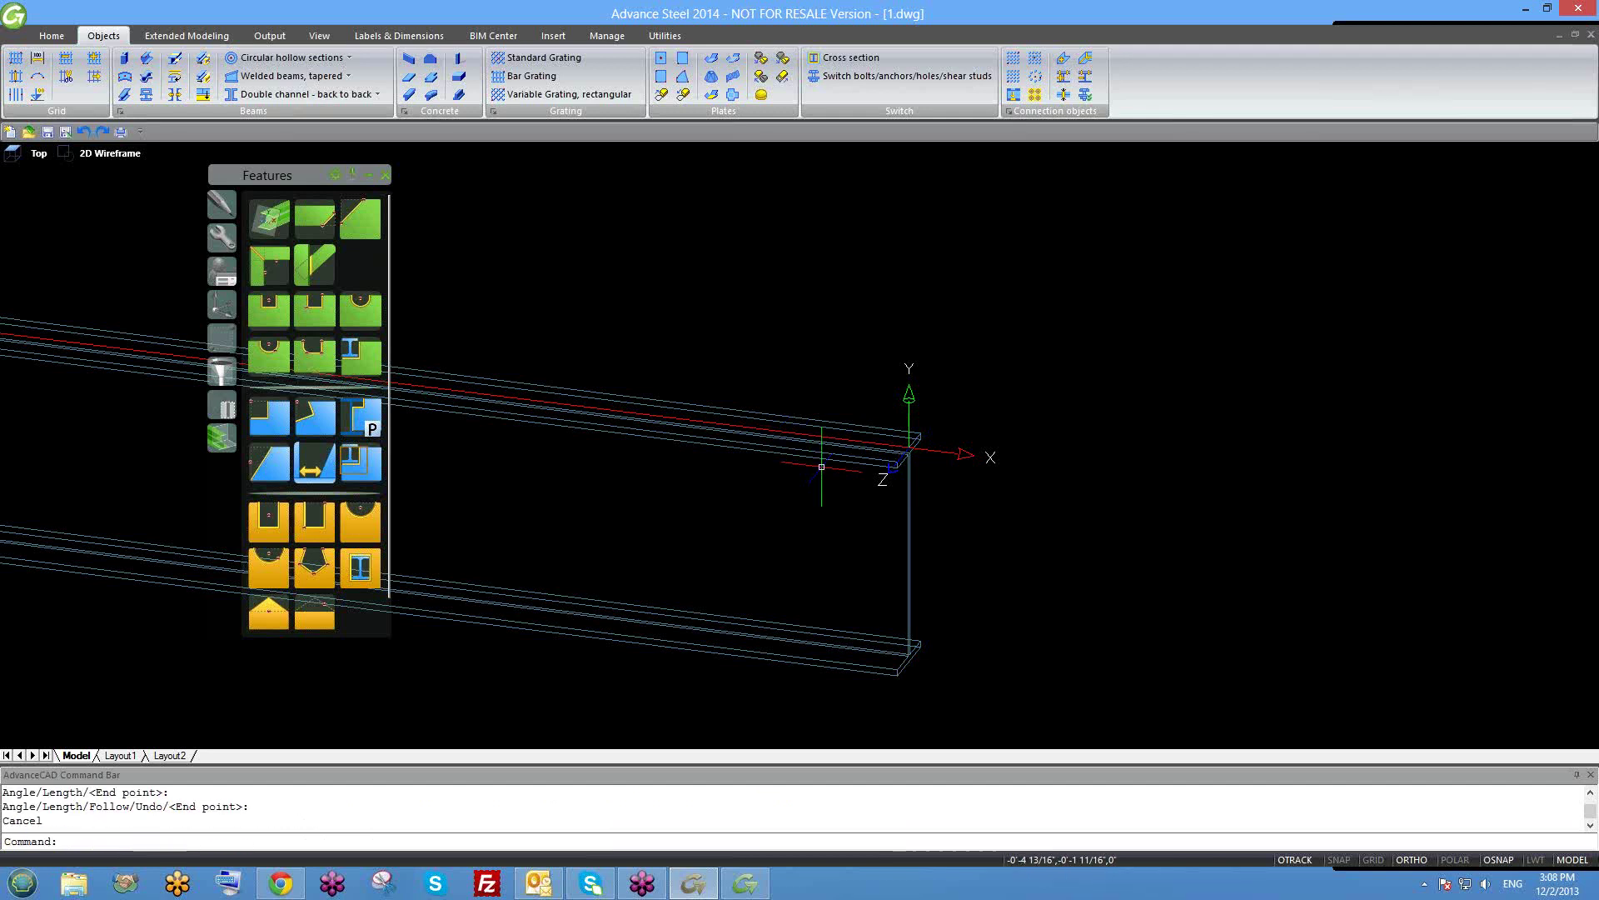
Draw a line 5 inches long from the origin back along the beam's top axis.
text(l)
key(Return)
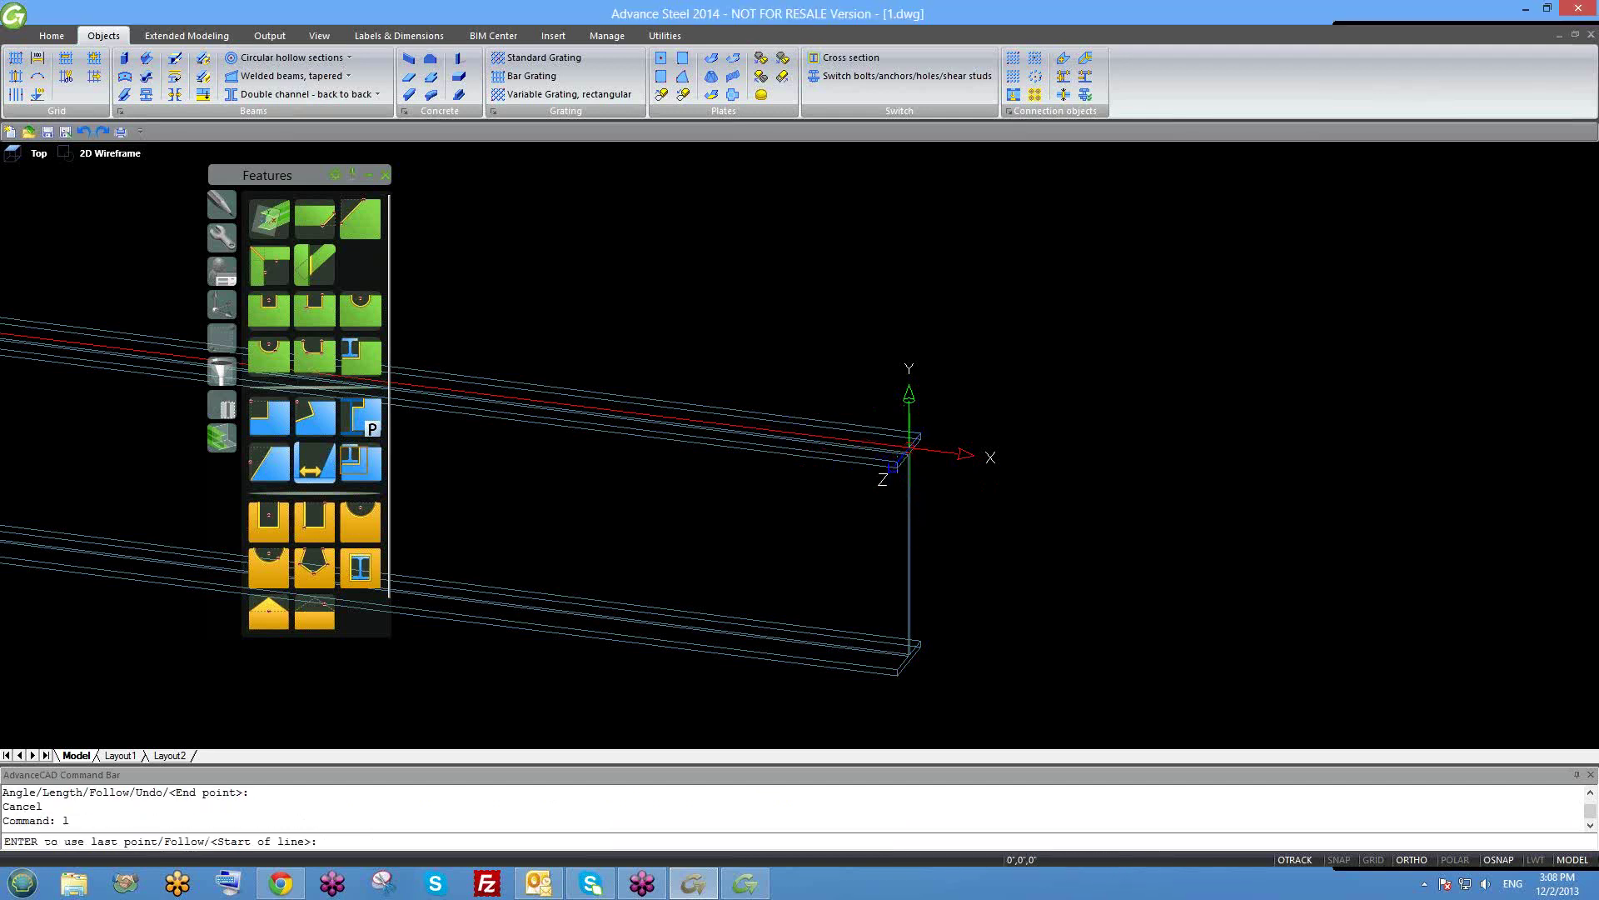
click(910, 446)
text(5)
key(Return)
key(Return)
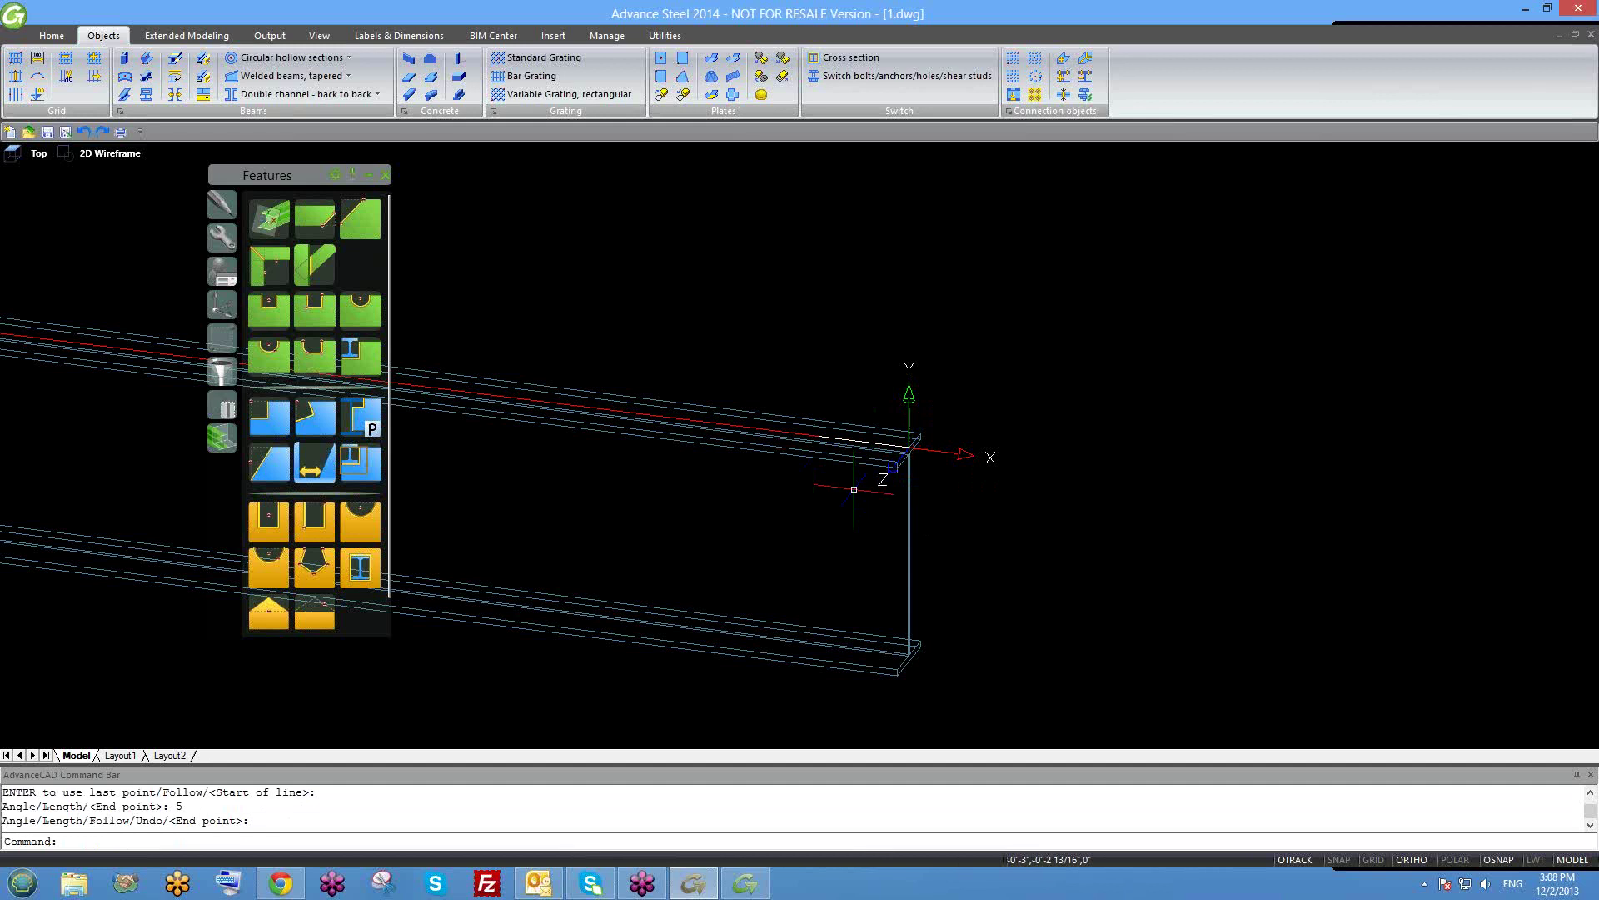
Draw a slanted line joining the 5-inch line's free end and the bottom of the web at the beam's end.
text(l)
key(Return)
text(e)
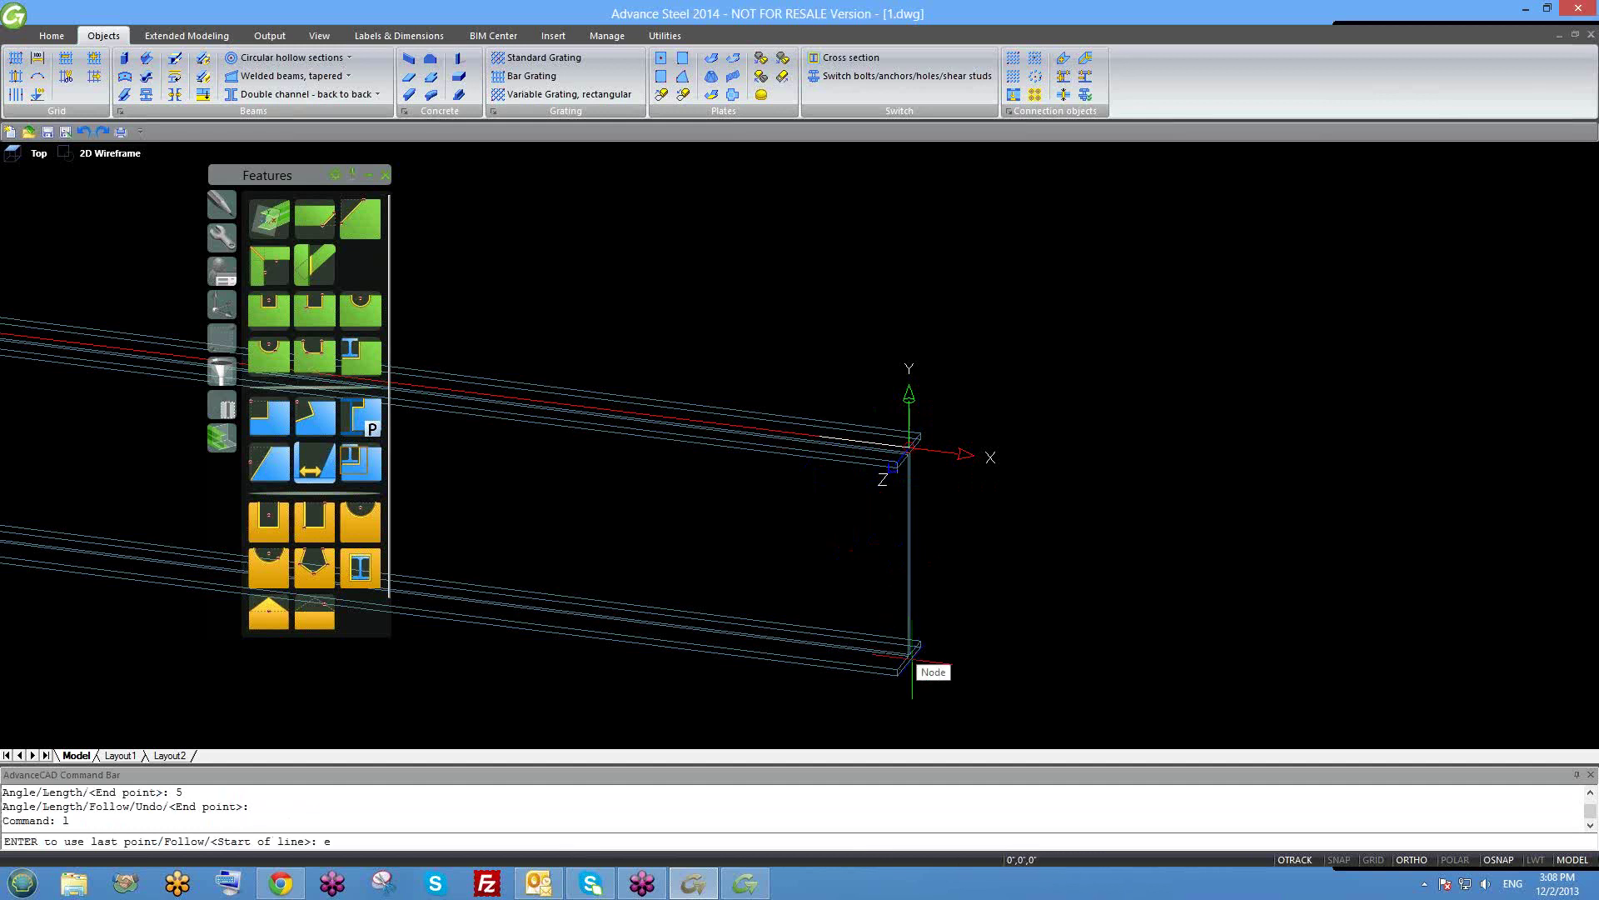
text(nd)
key(Return)
click(905, 444)
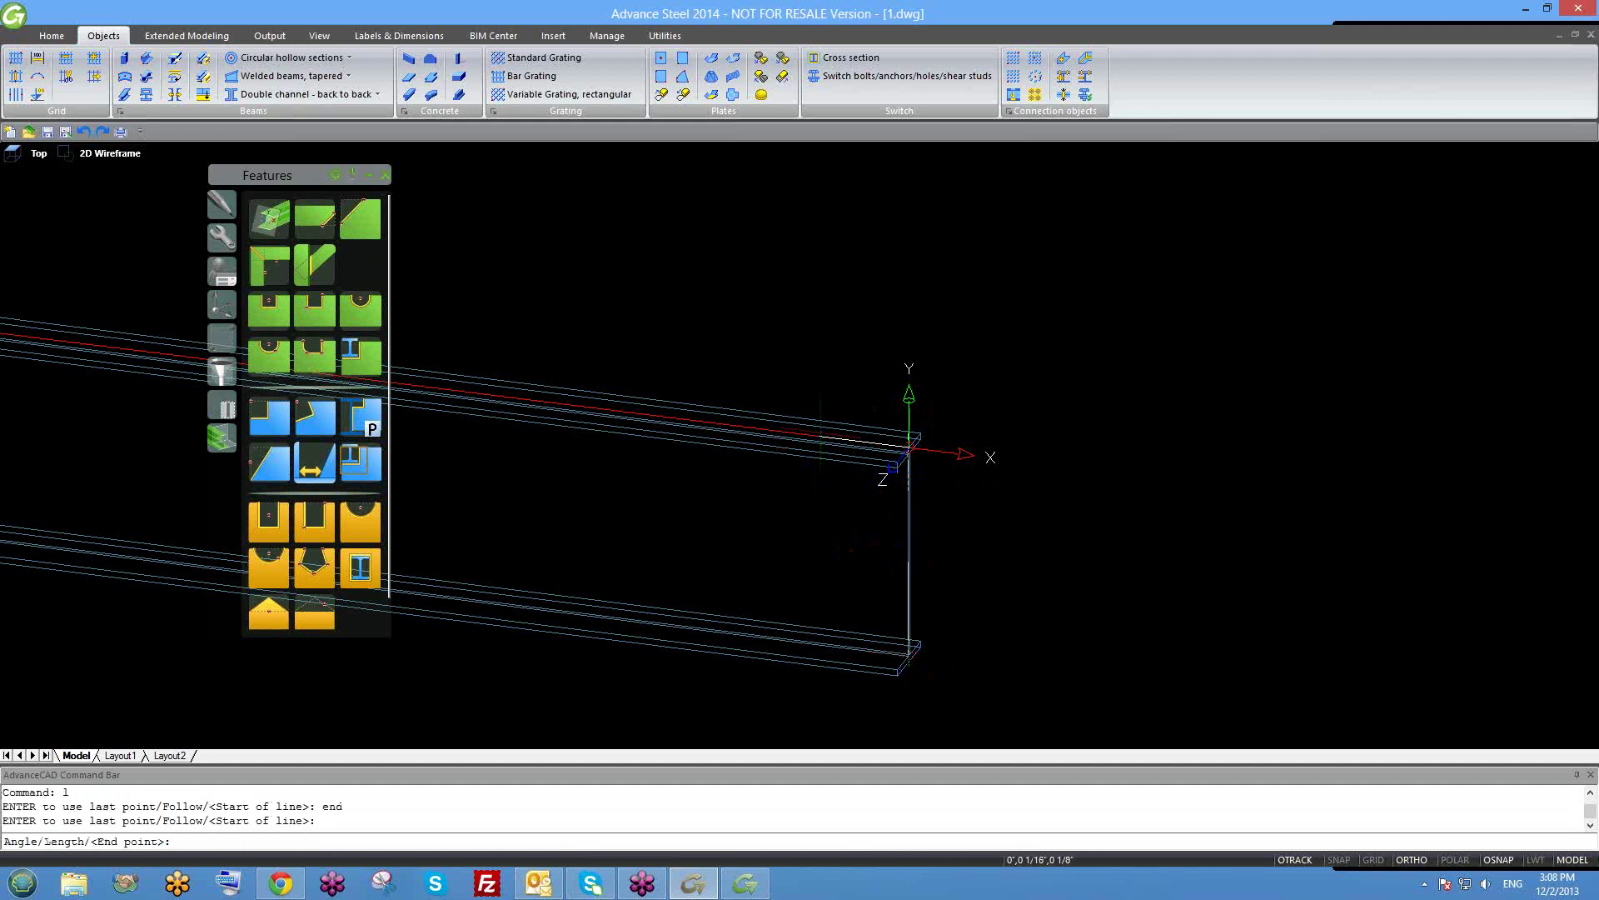
text(end)
key(Return)
click(885, 653)
key(Return)
shift+middle_drag(885, 653, 806, 570)
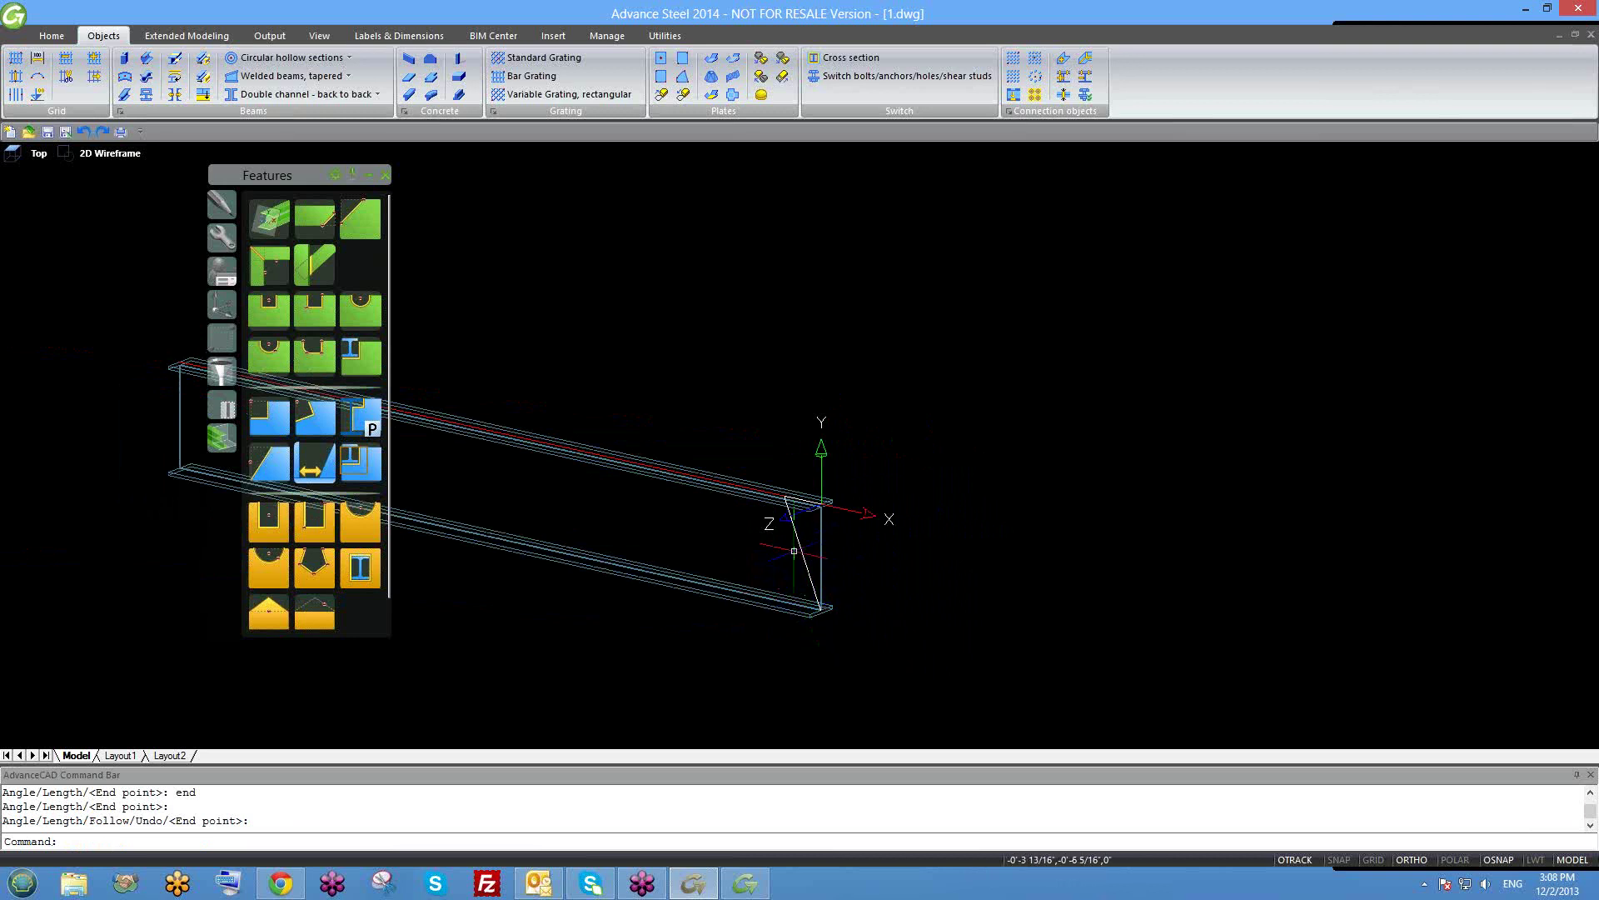
shift+middle_drag(814, 589, 866, 502)
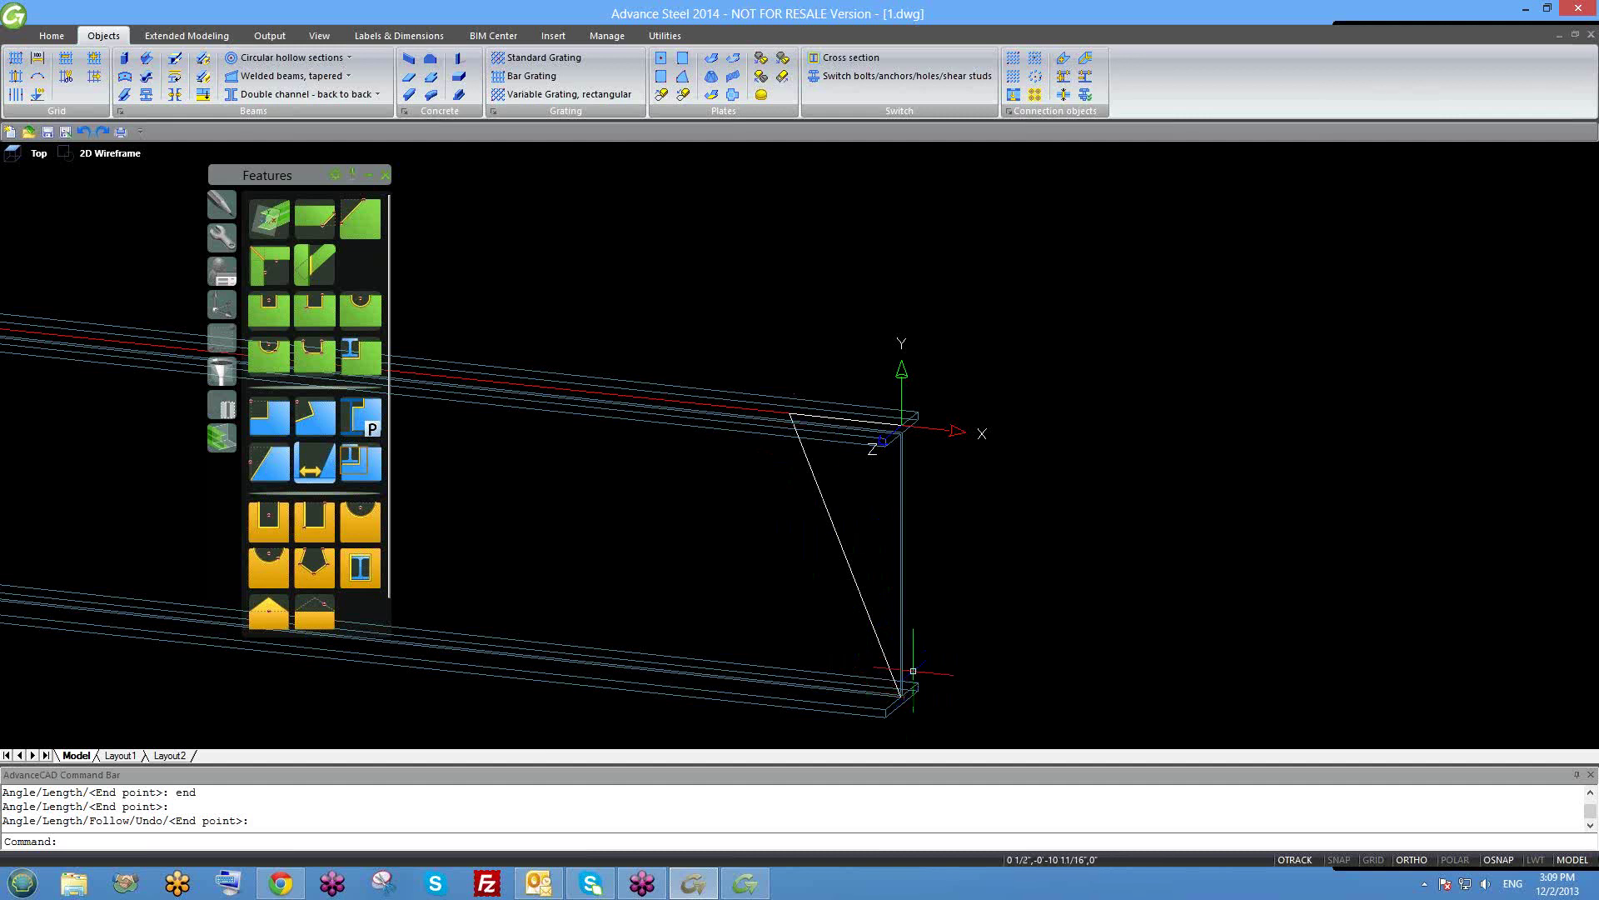
click(393, 346)
click(214, 304)
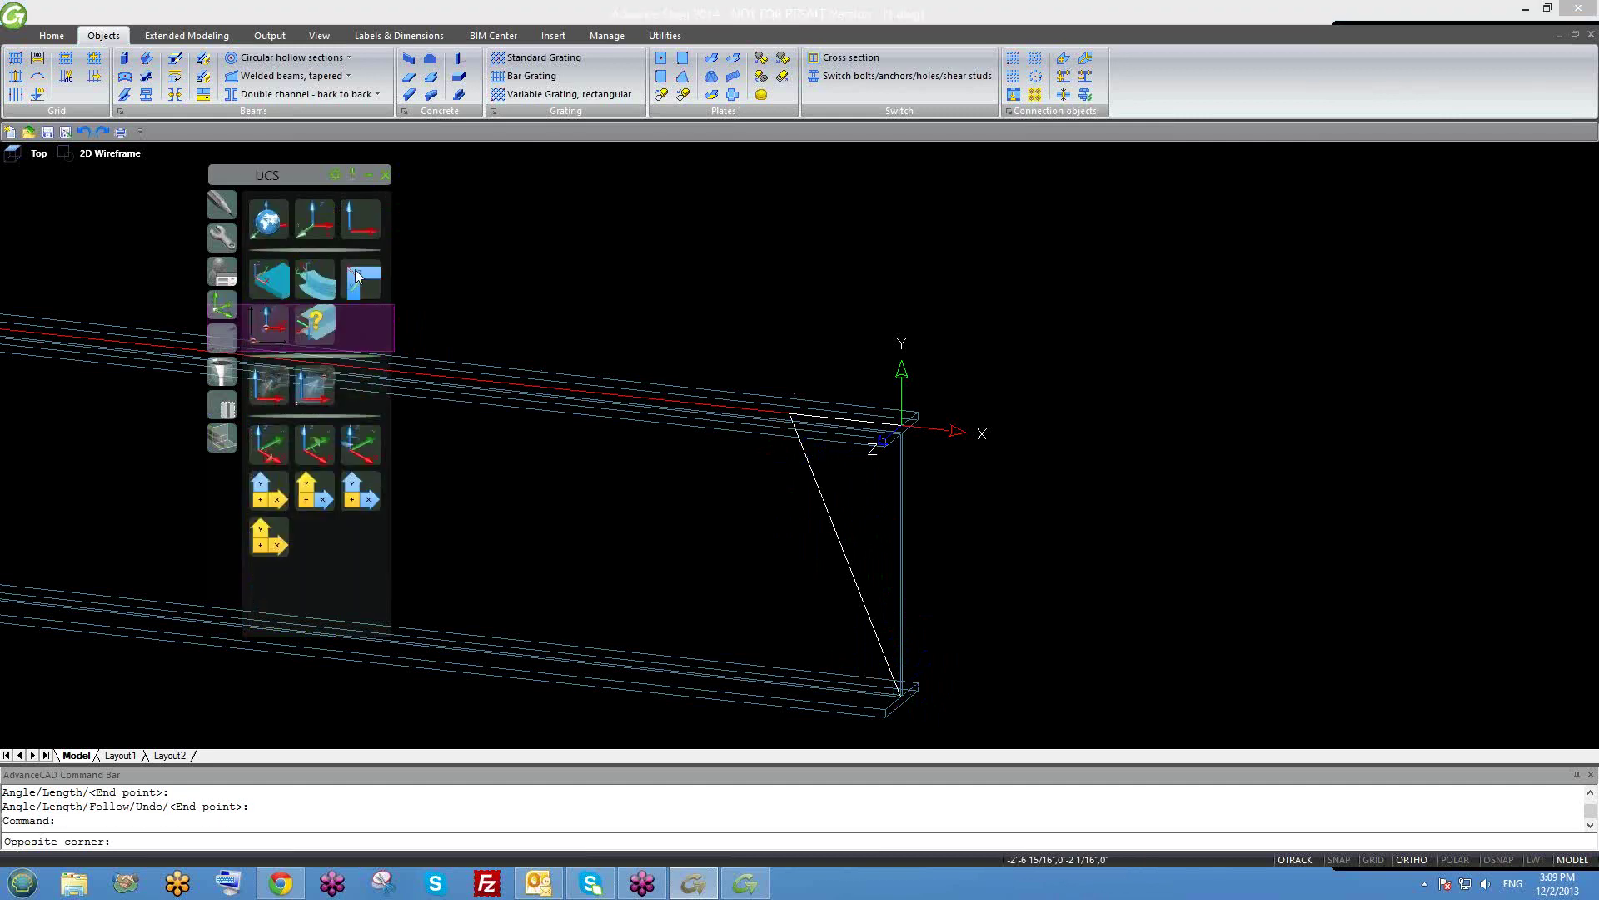
click(318, 222)
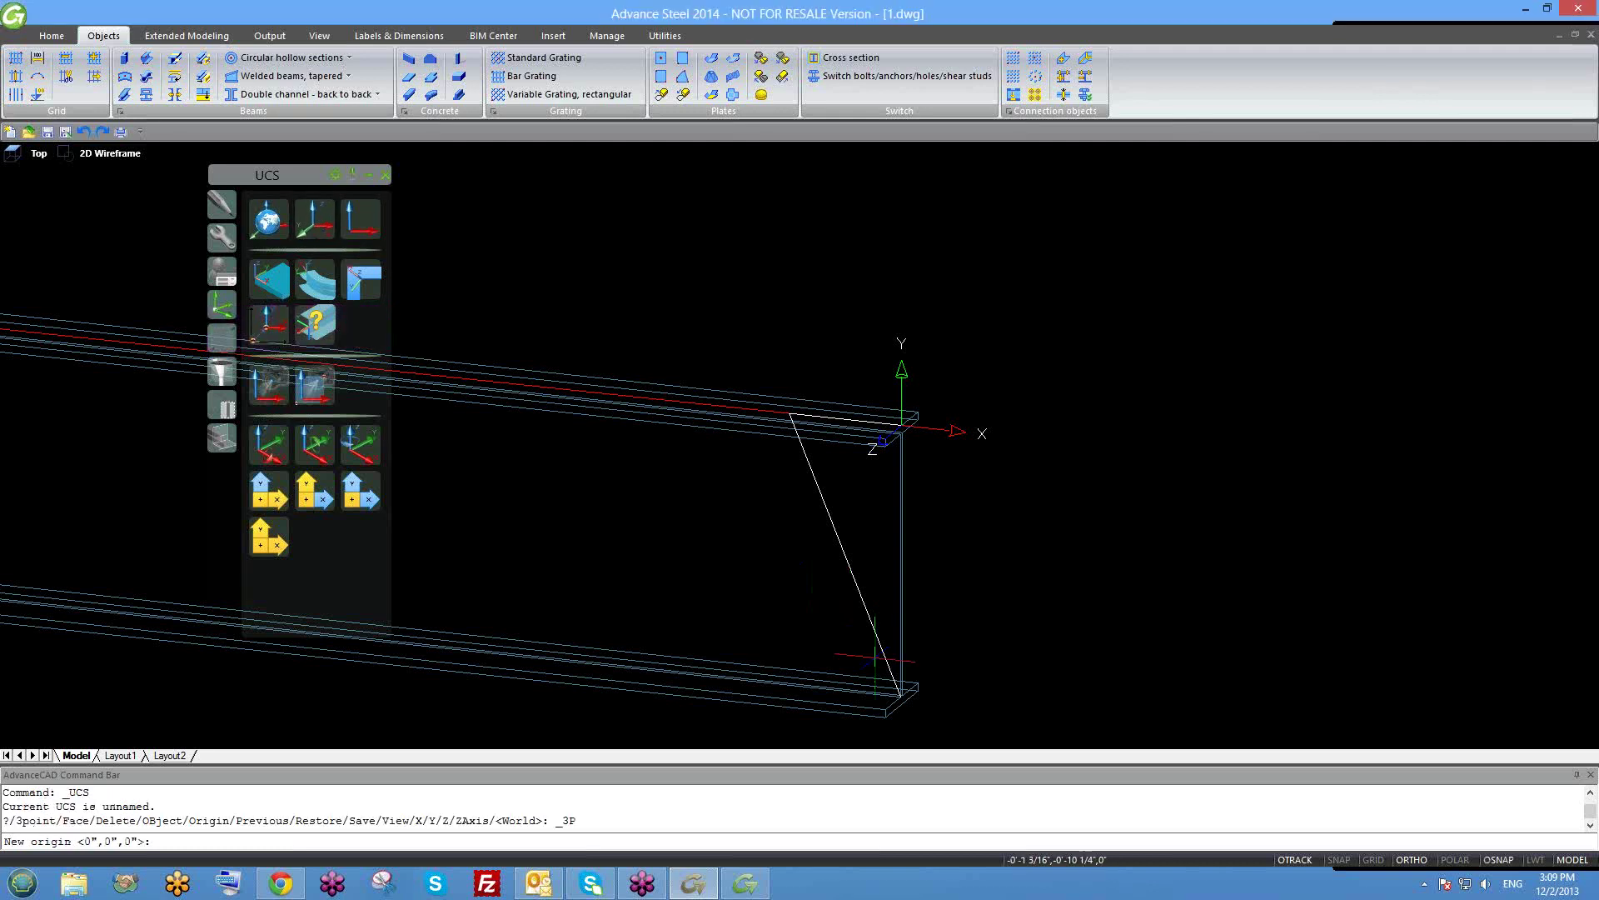
shift+middle_drag(899, 583, 862, 691)
scroll(862, 696, up, 2)
text(end)
key(Escape)
scroll(958, 658, down, 2)
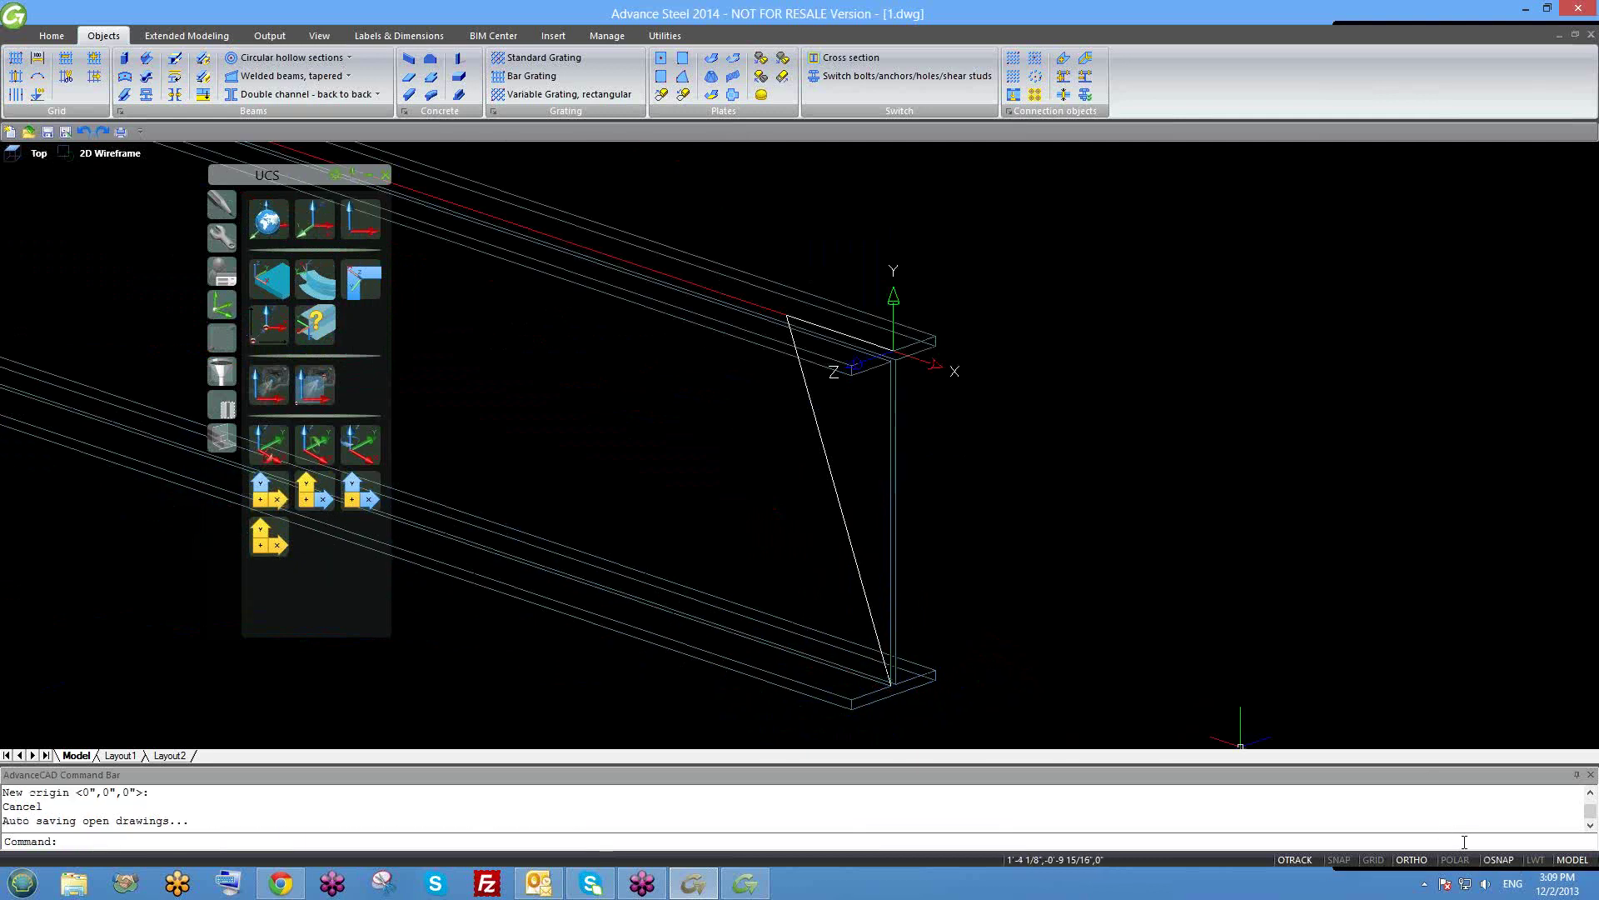
Turn on the Endpoint object snap together with Node in the drafting settings.
right_click(1494, 860)
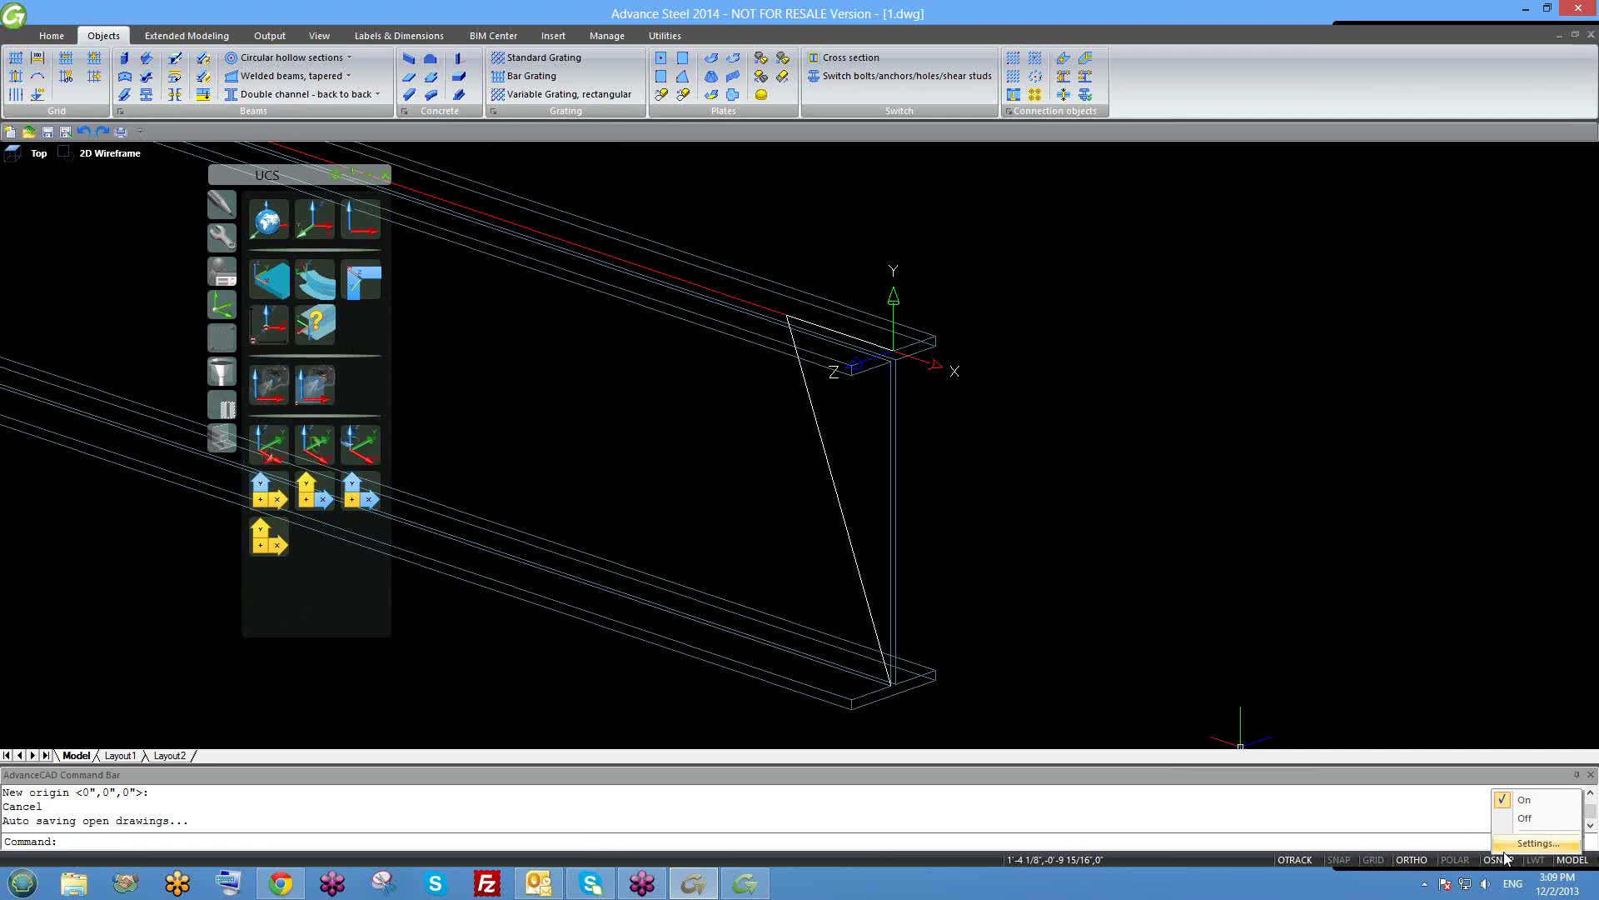
click(1512, 843)
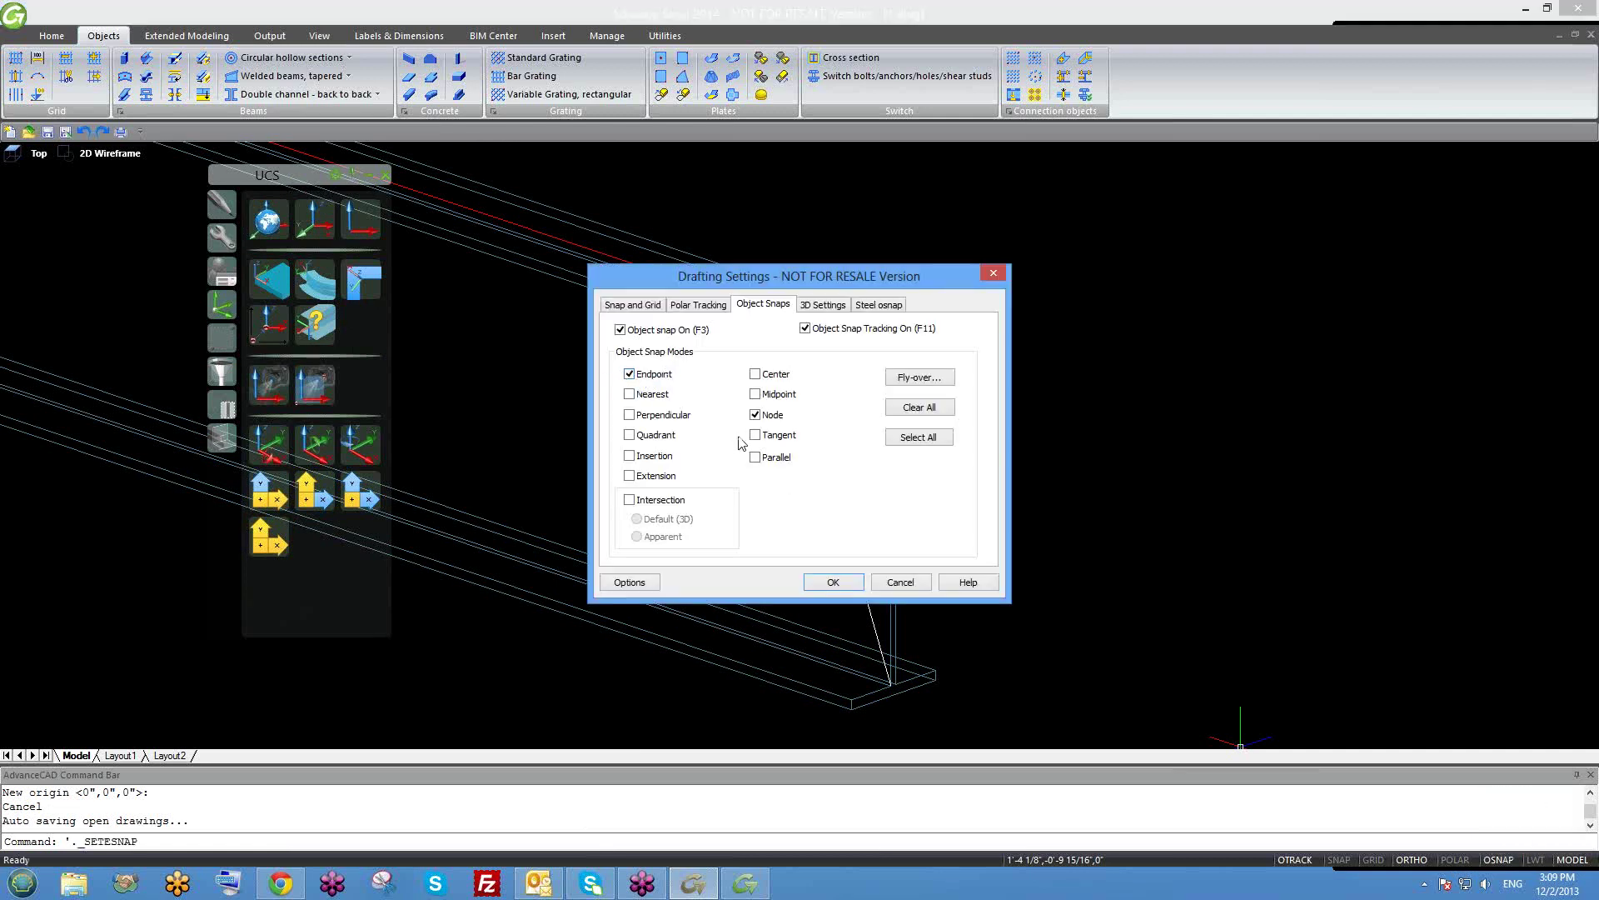
click(833, 583)
Set a three-point UCS at the slanted line's lower end, with X along the bottom flange edge and Y along the line.
scroll(909, 633, up, 2)
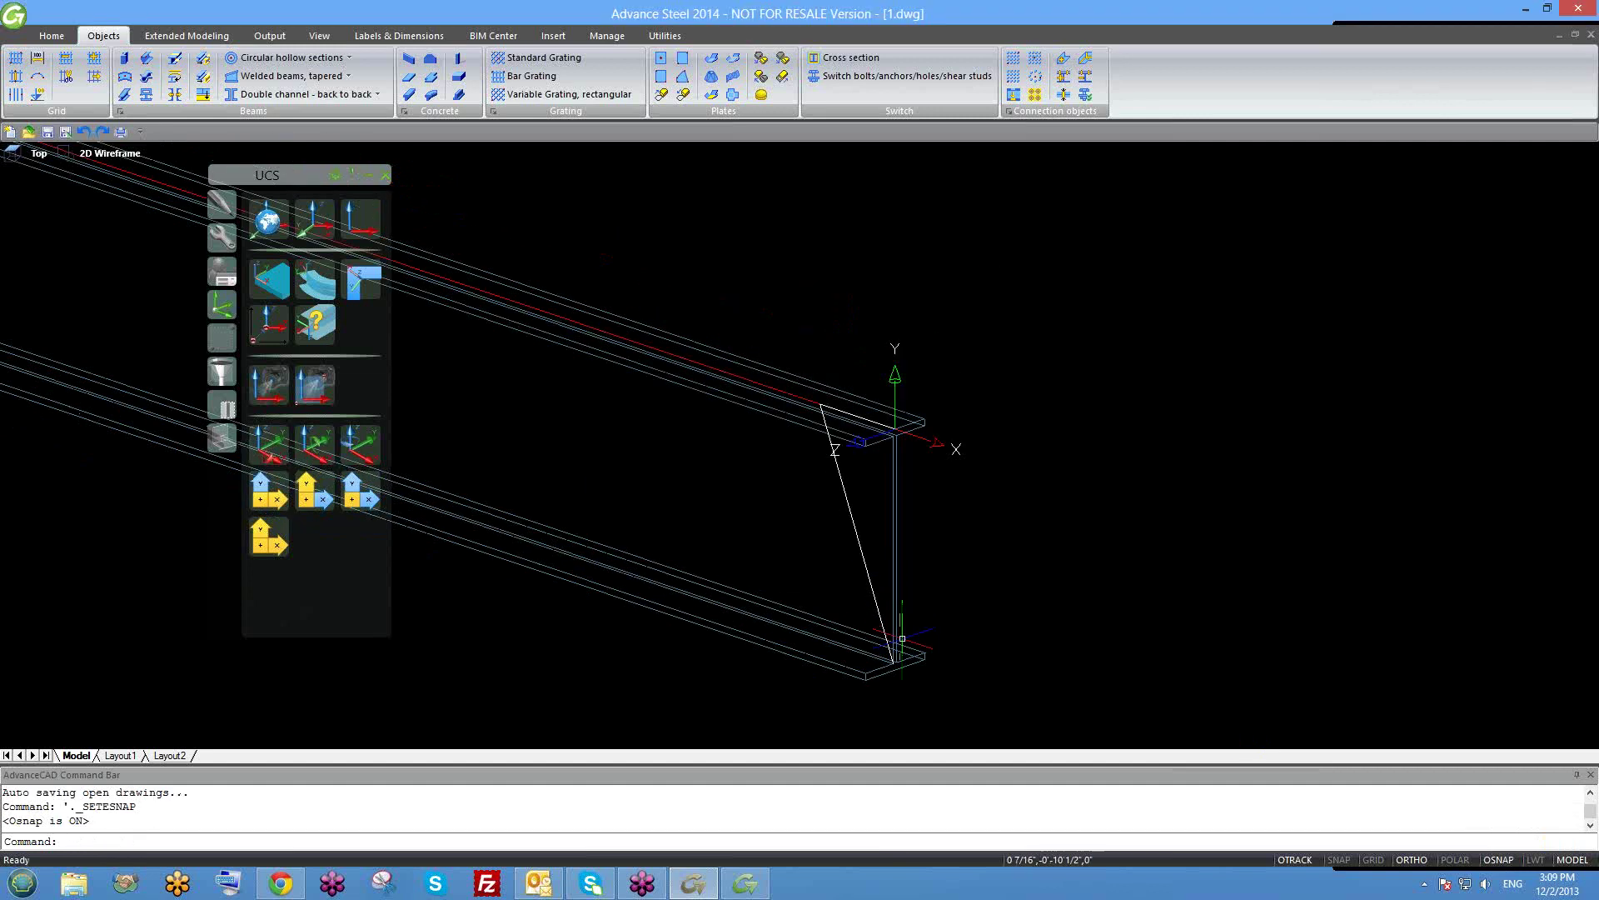
scroll(895, 667, up, 2)
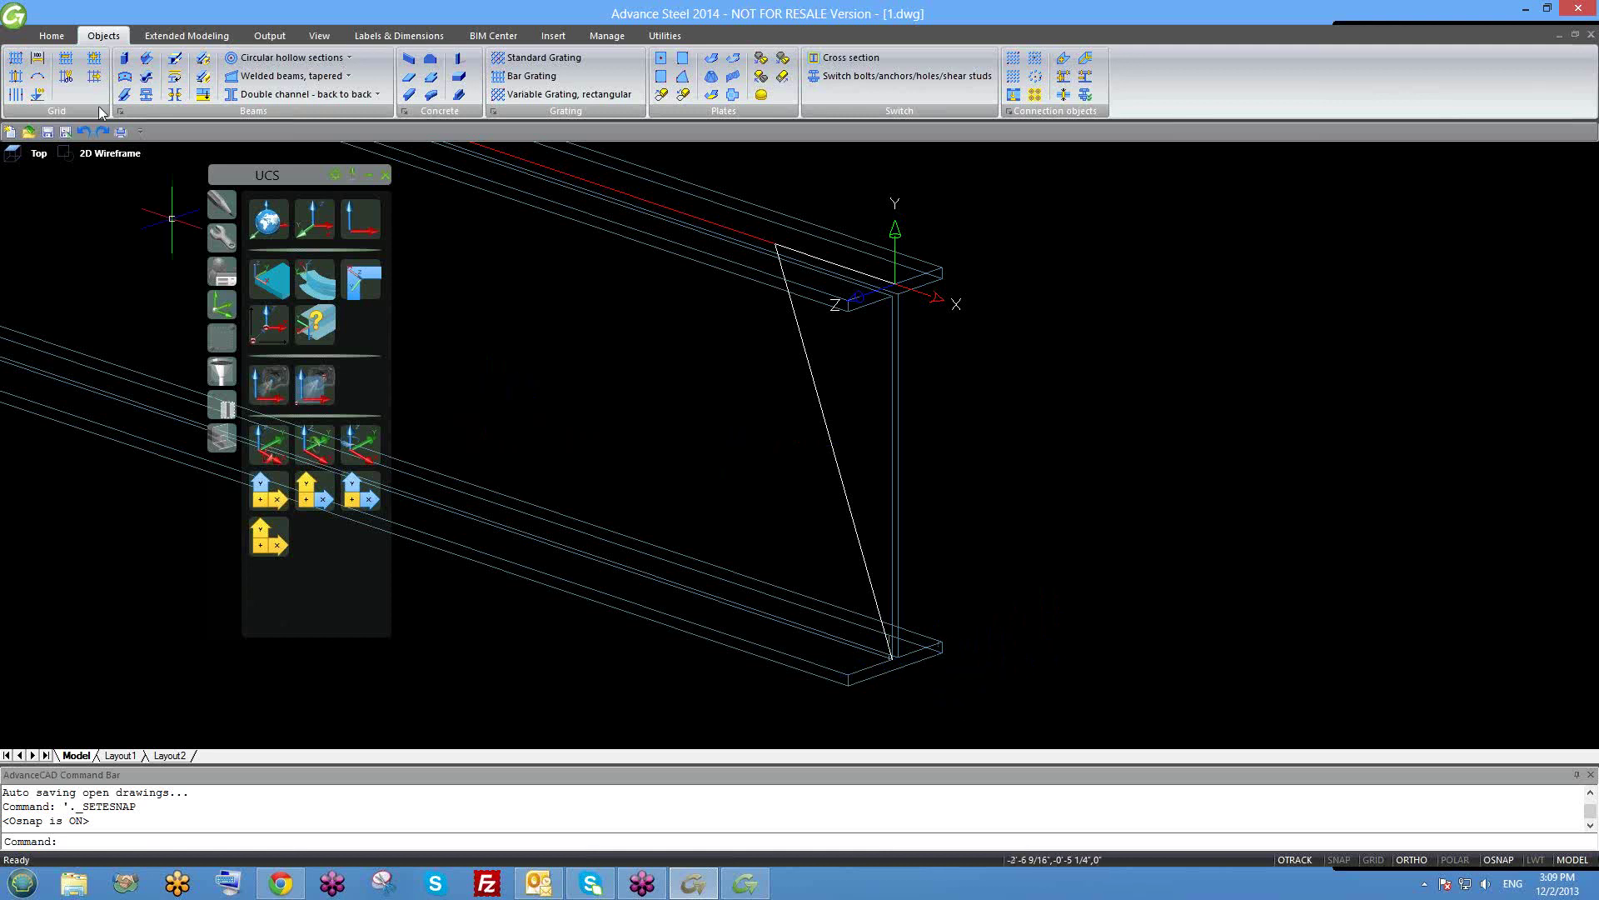
click(315, 218)
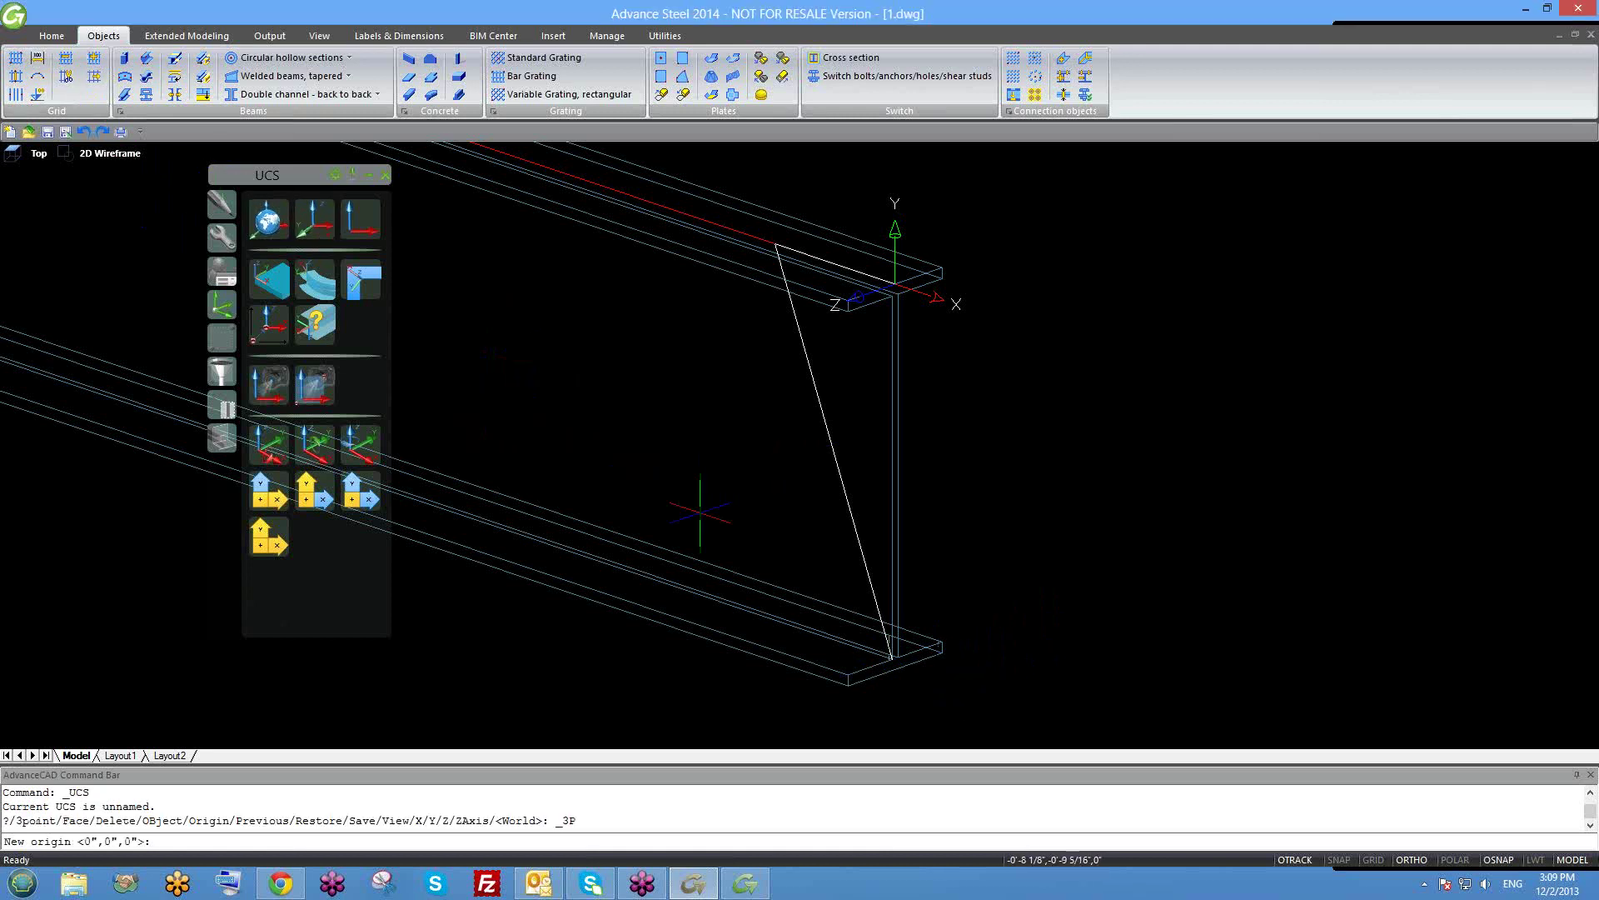
click(892, 658)
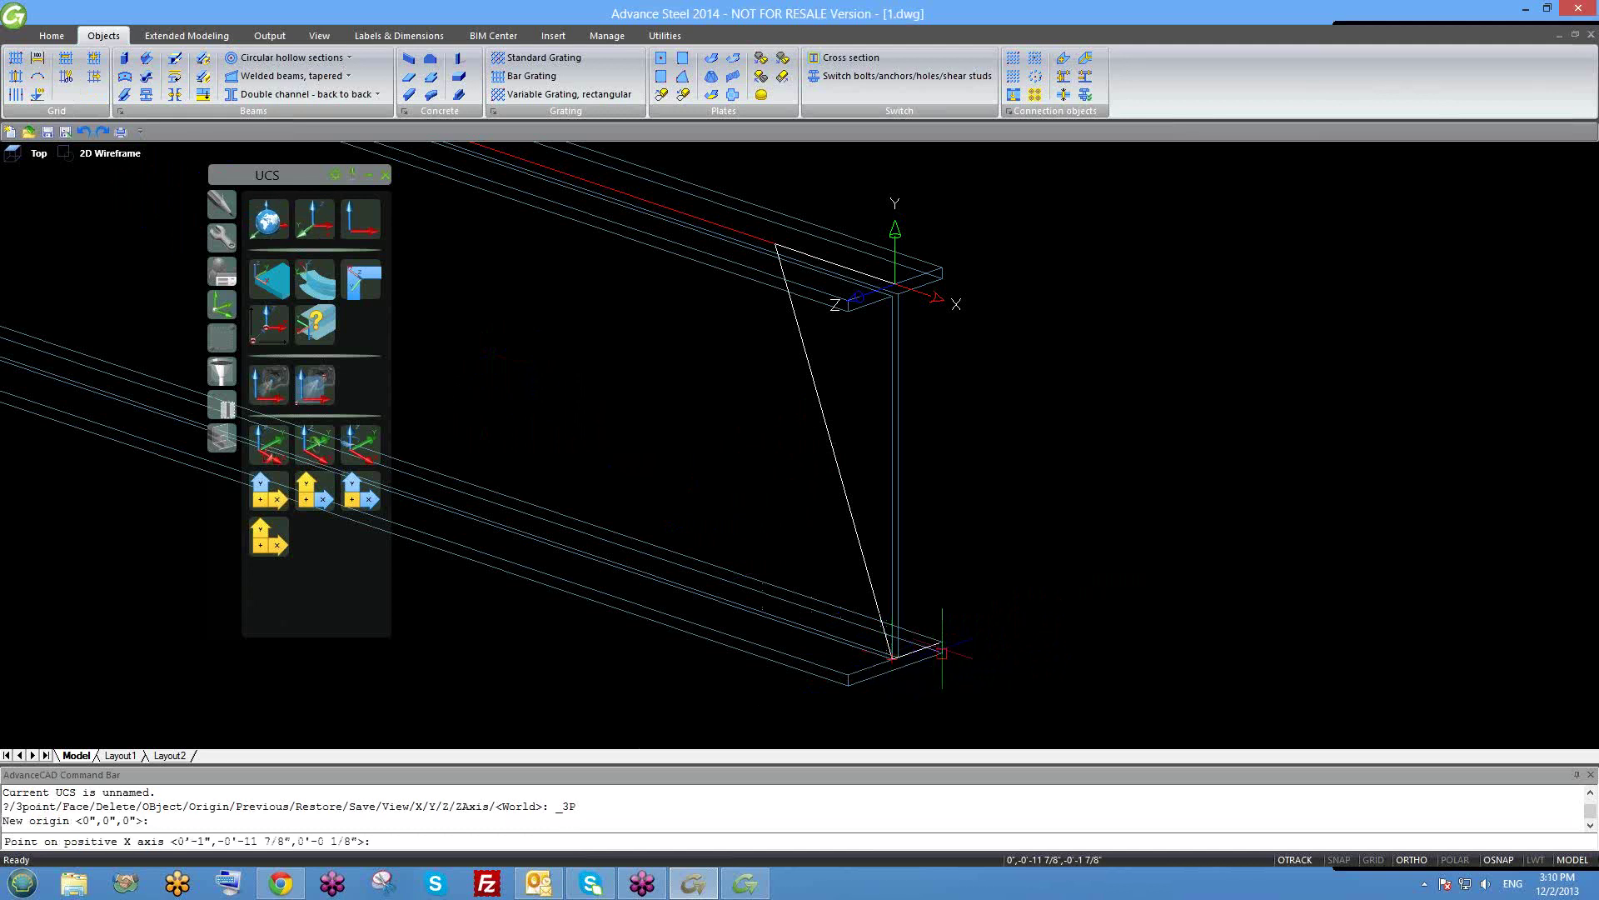
click(942, 652)
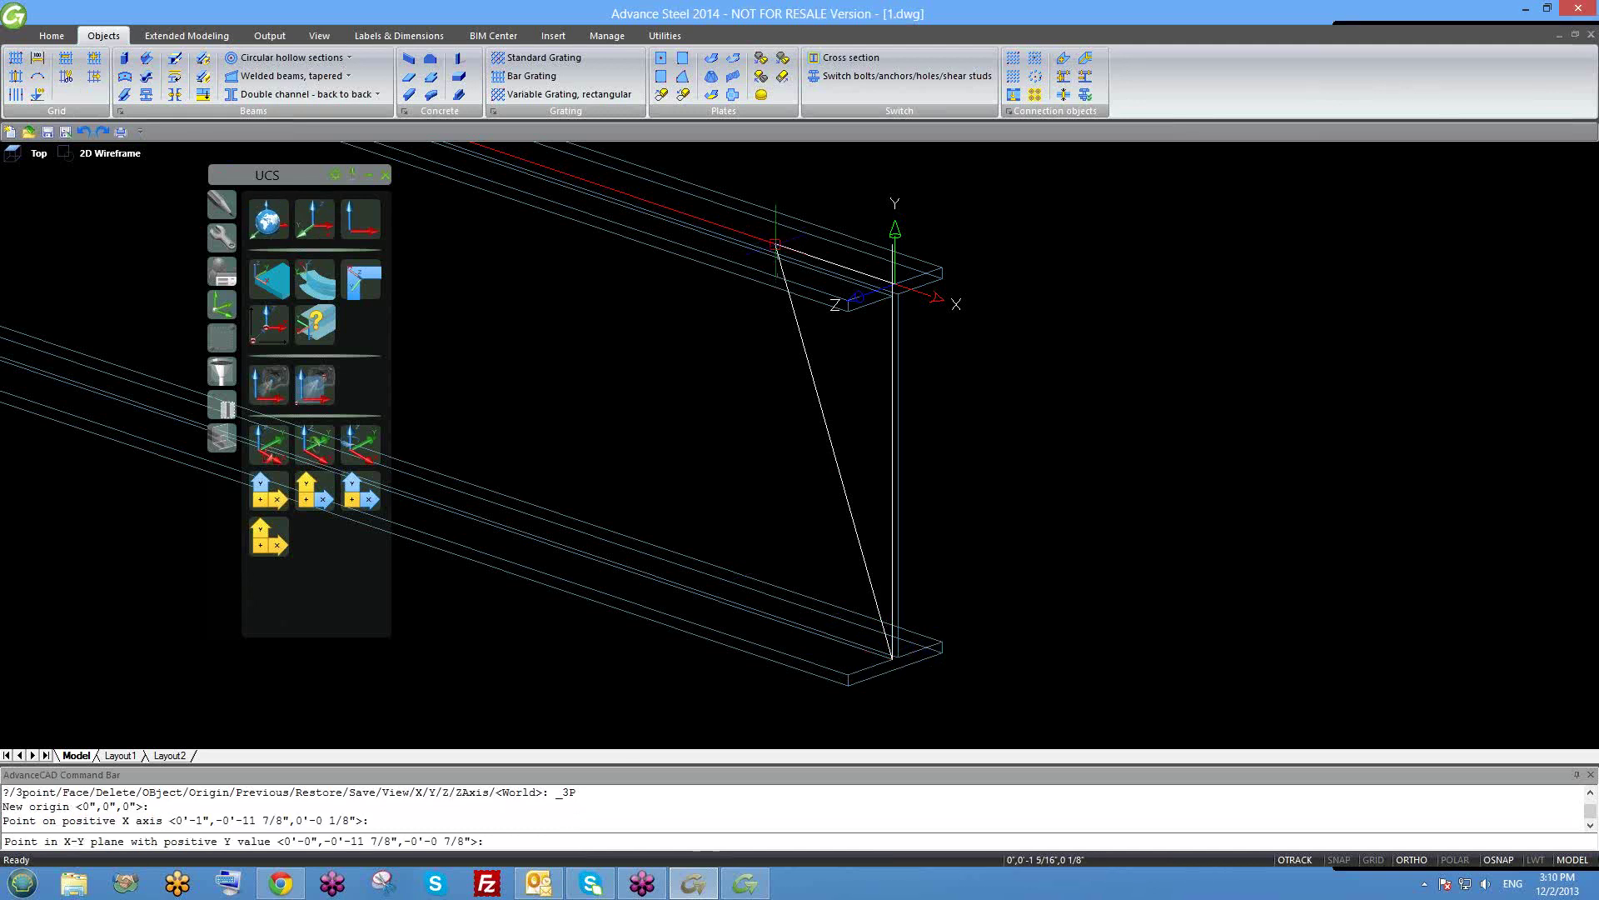
click(774, 244)
shift+middle_drag(762, 287, 892, 516)
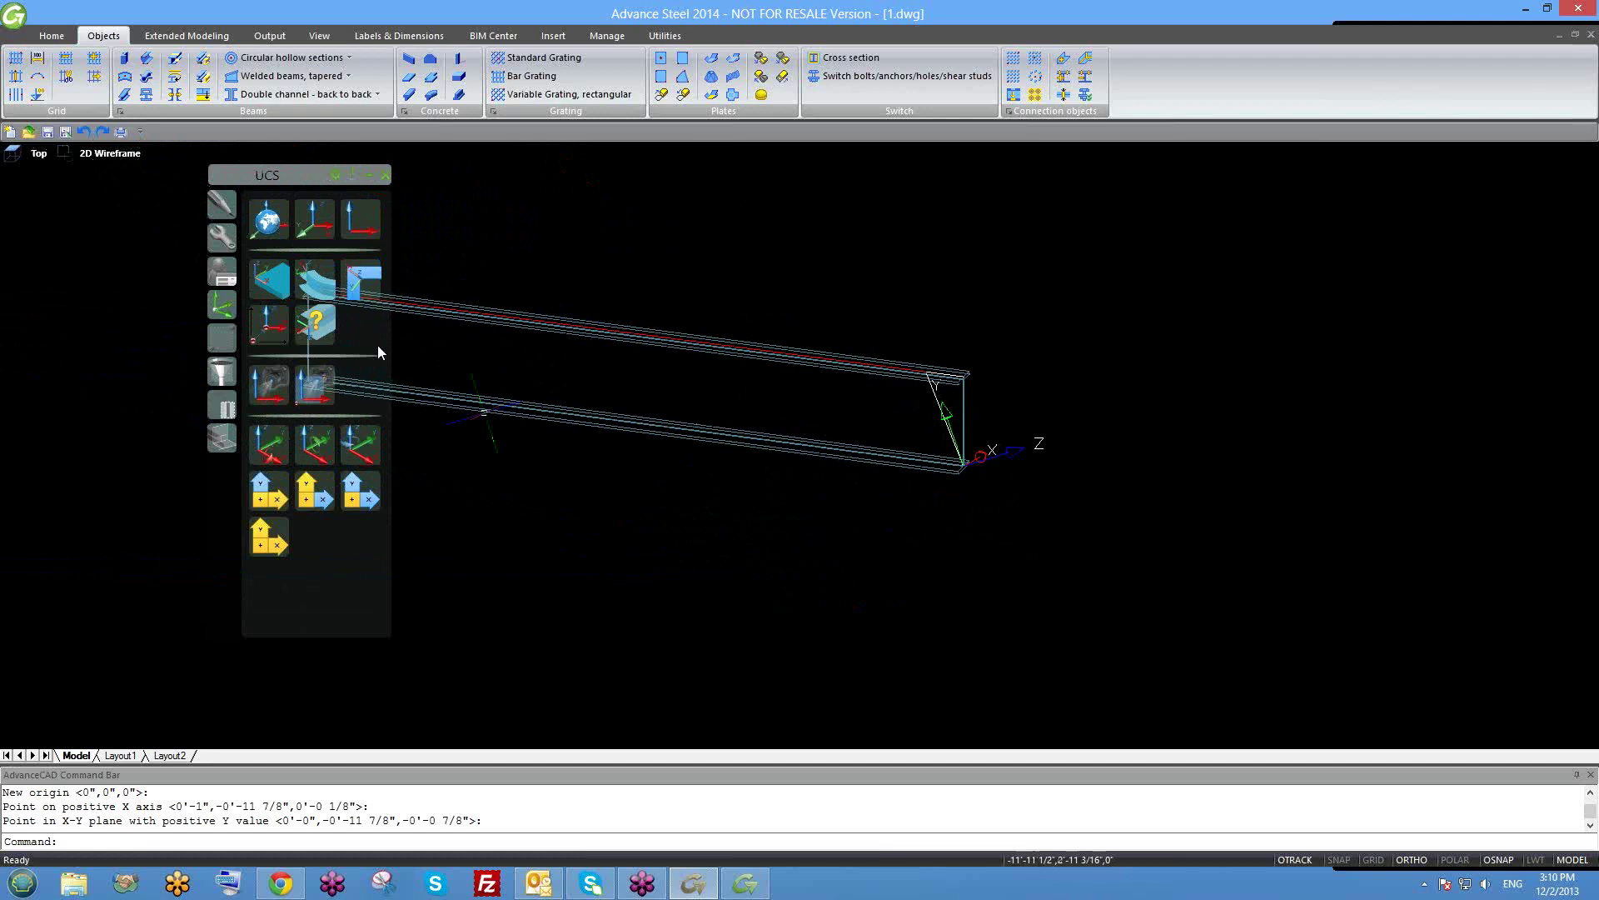
Apply the Shorten at UCS feature to the beam's end to cut it along the slanted plane.
click(223, 337)
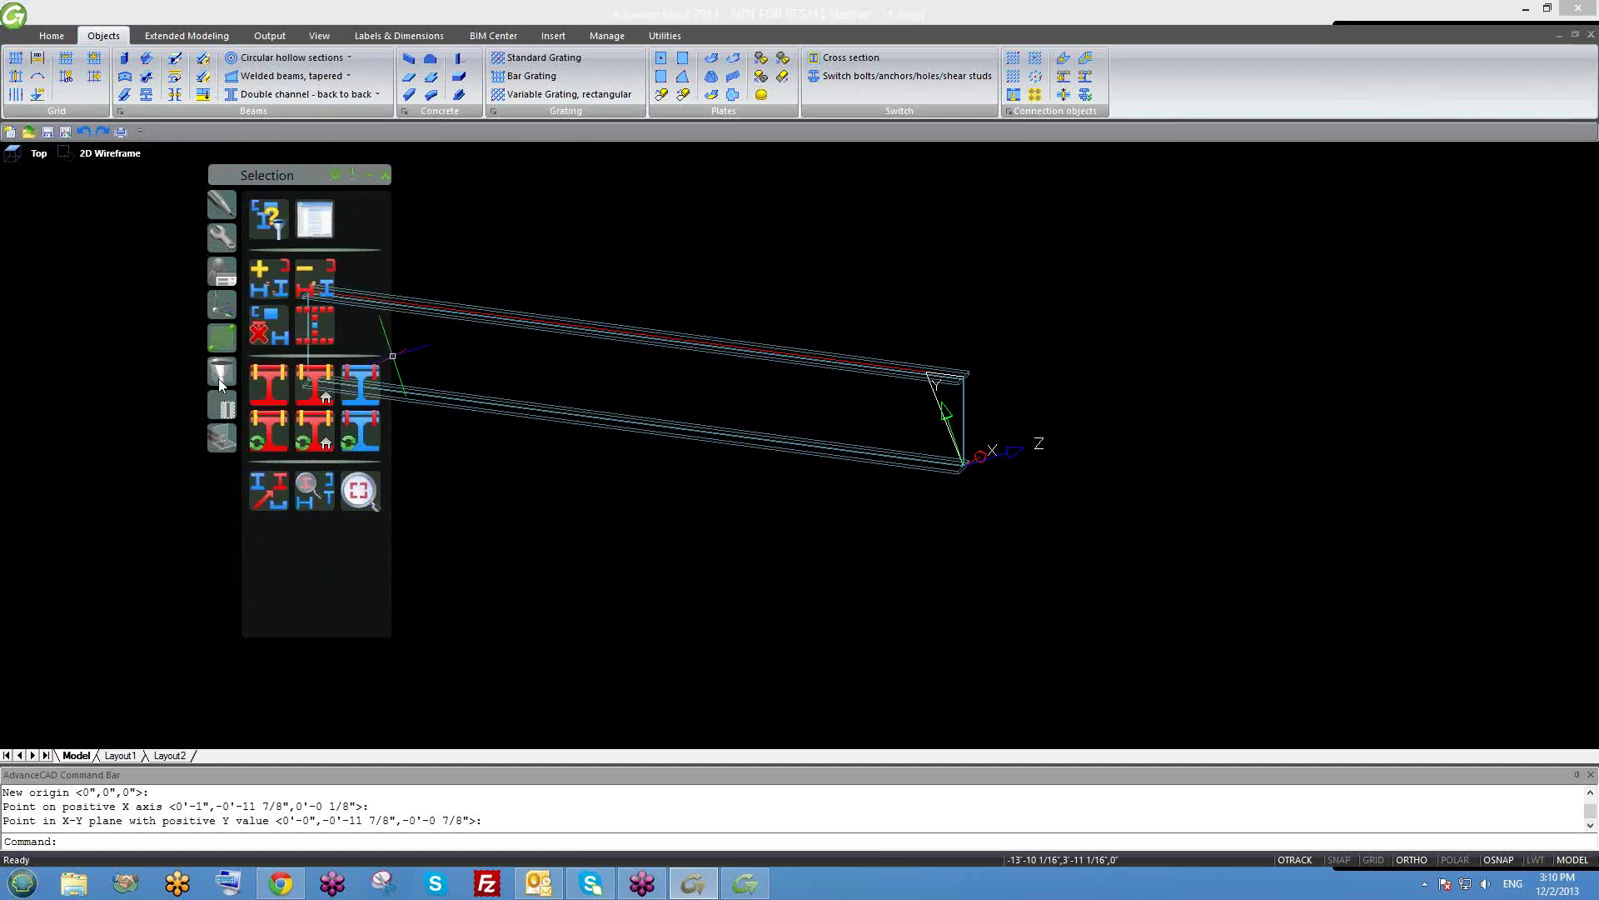
click(223, 434)
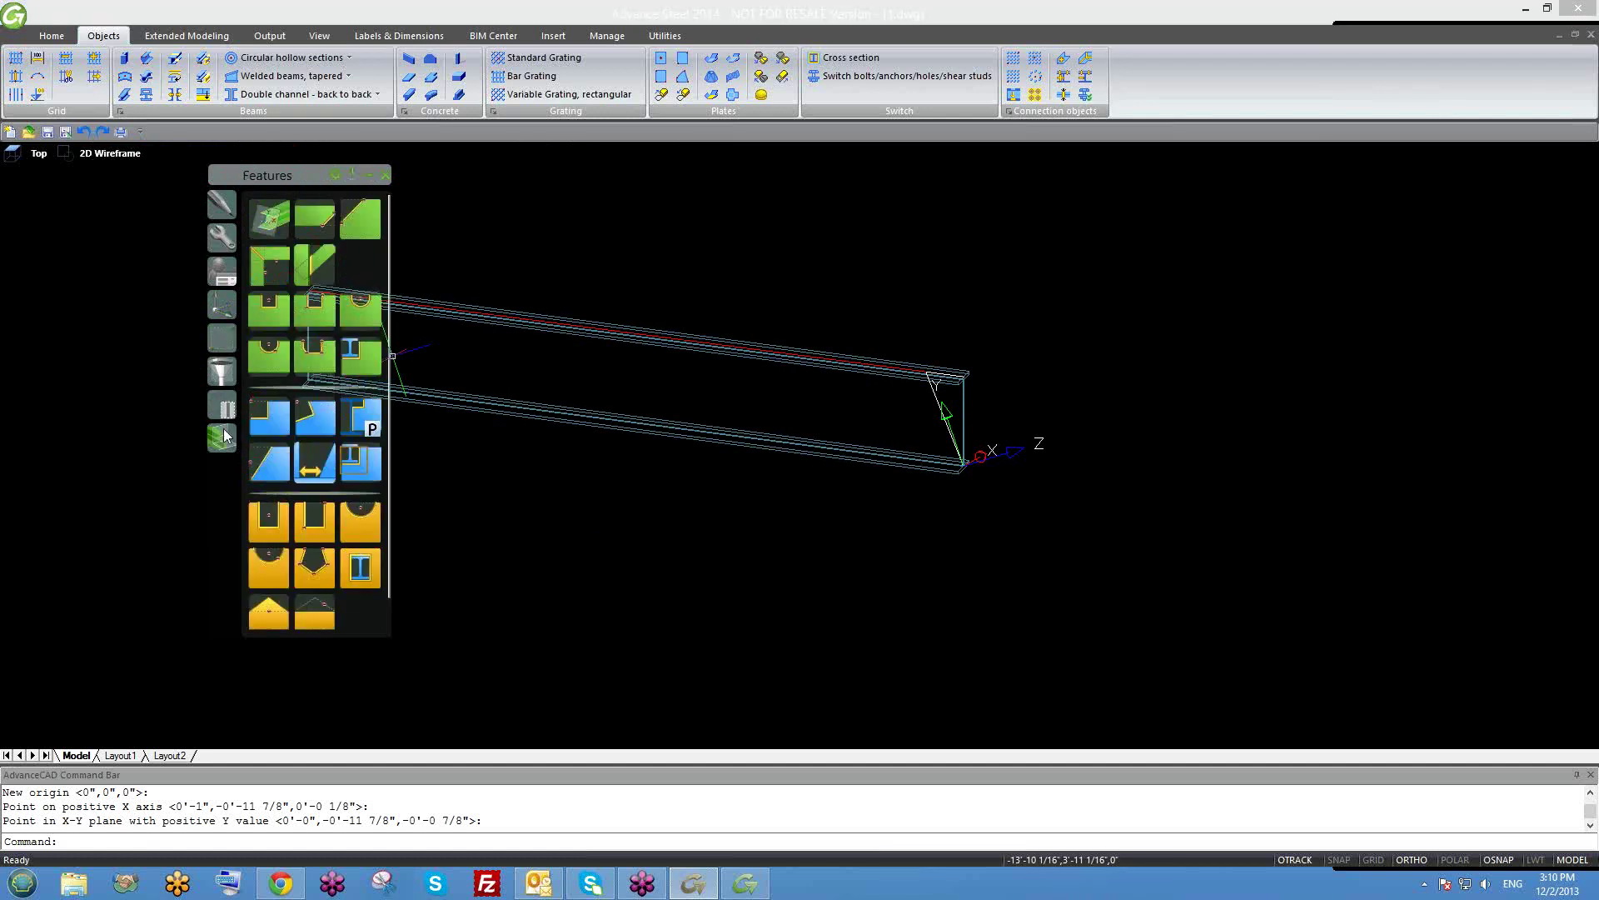
click(288, 236)
scroll(987, 391, up, 2)
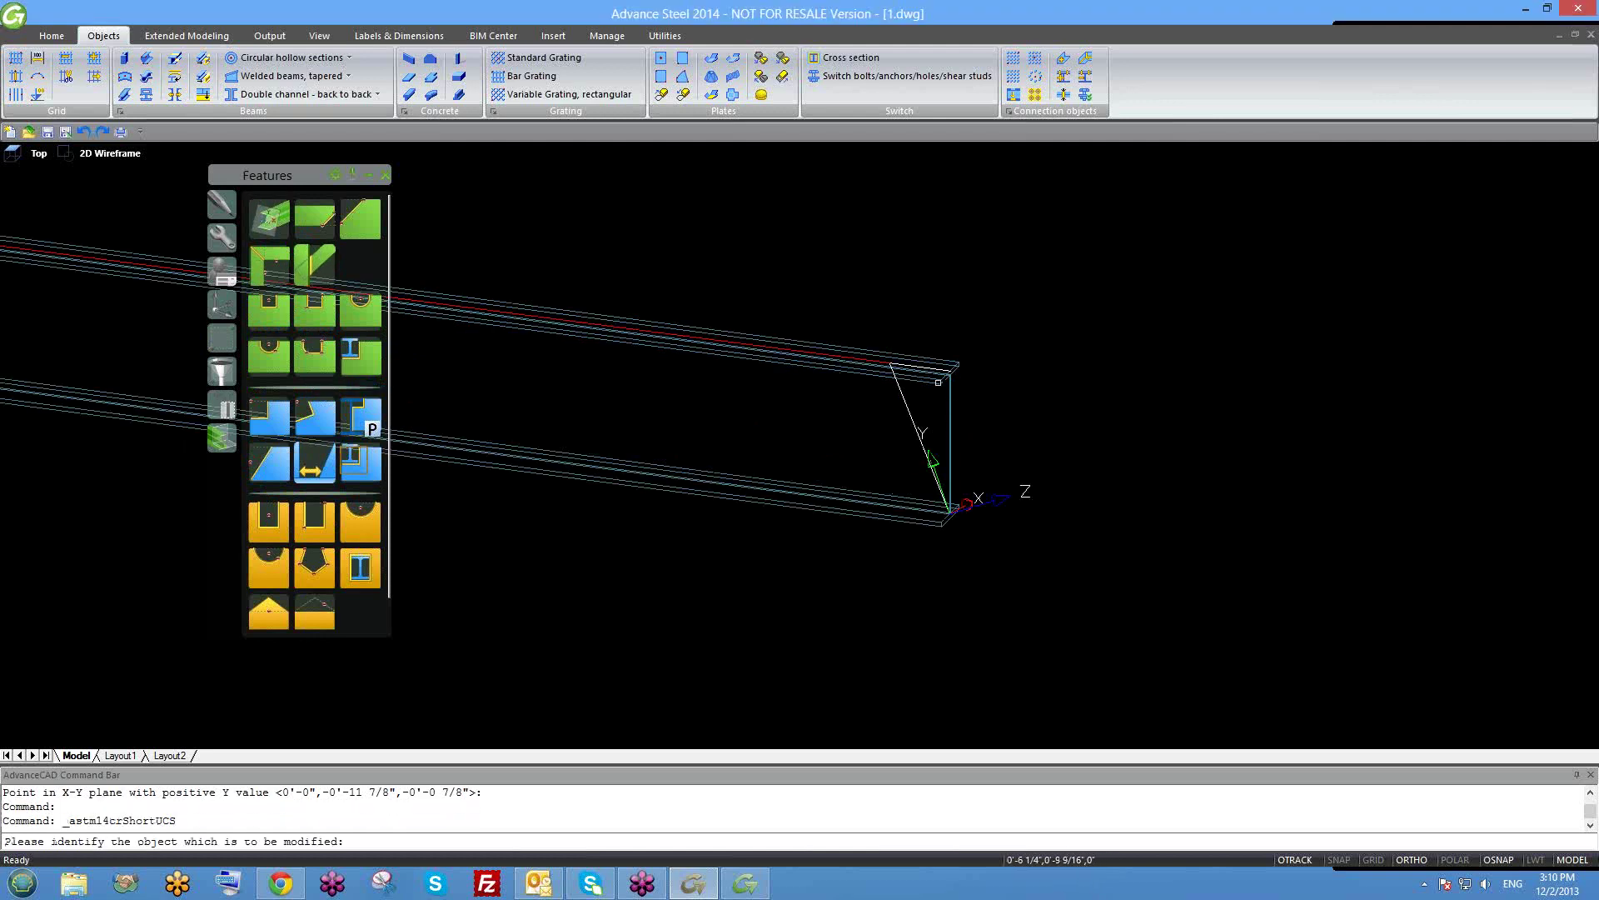
click(938, 381)
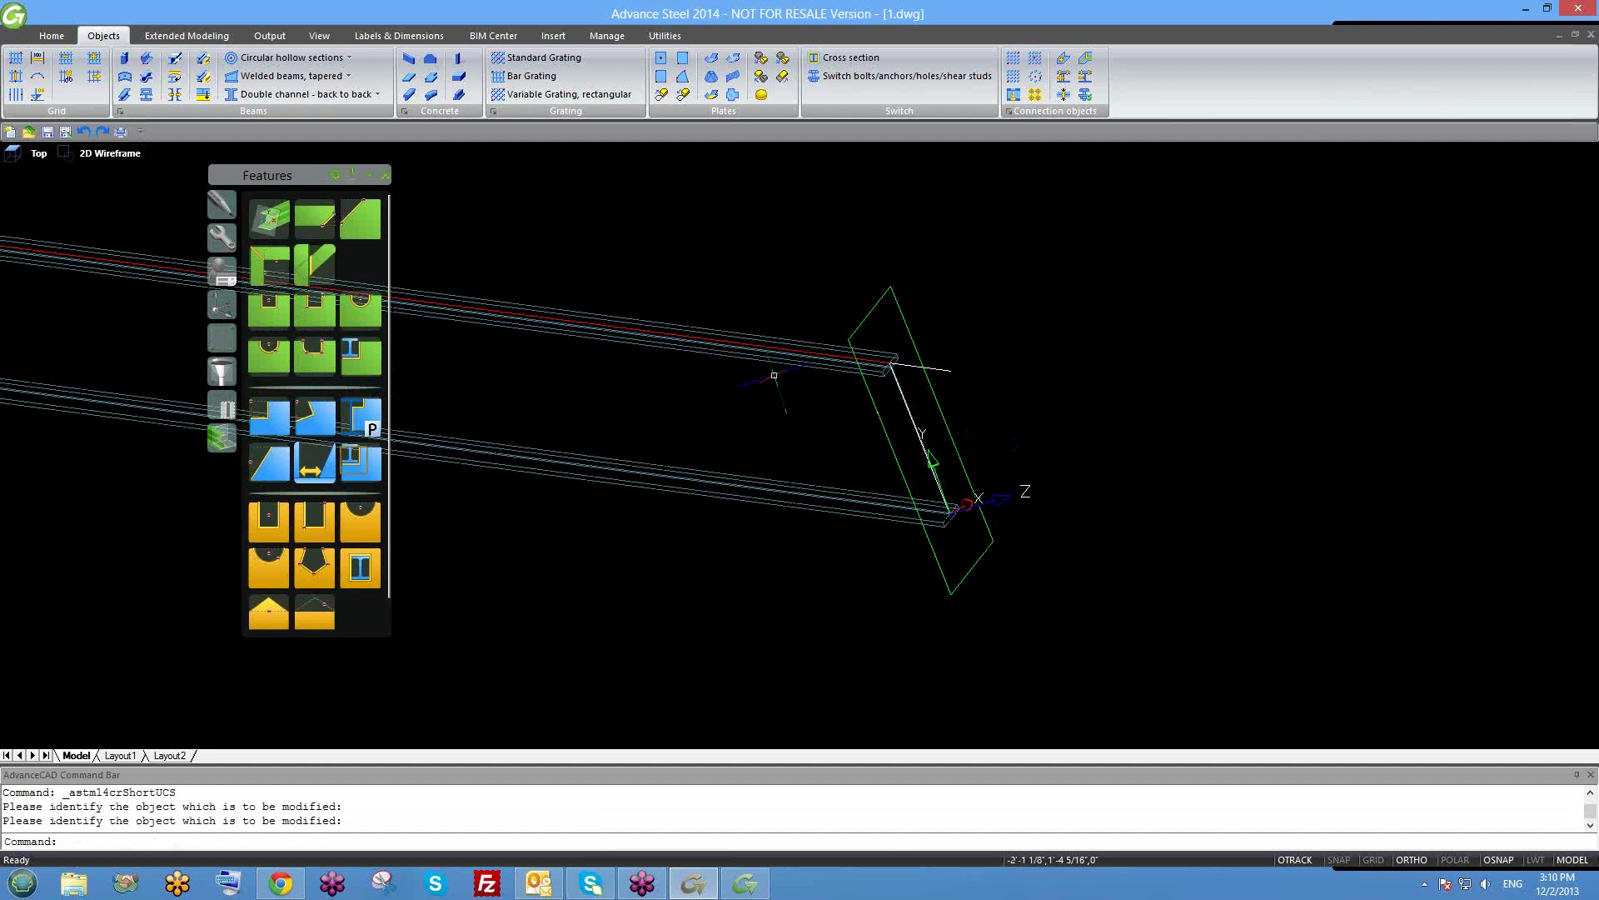
Switch the visual style to Realistic and inspect the slanted cut at the beam's end.
click(102, 157)
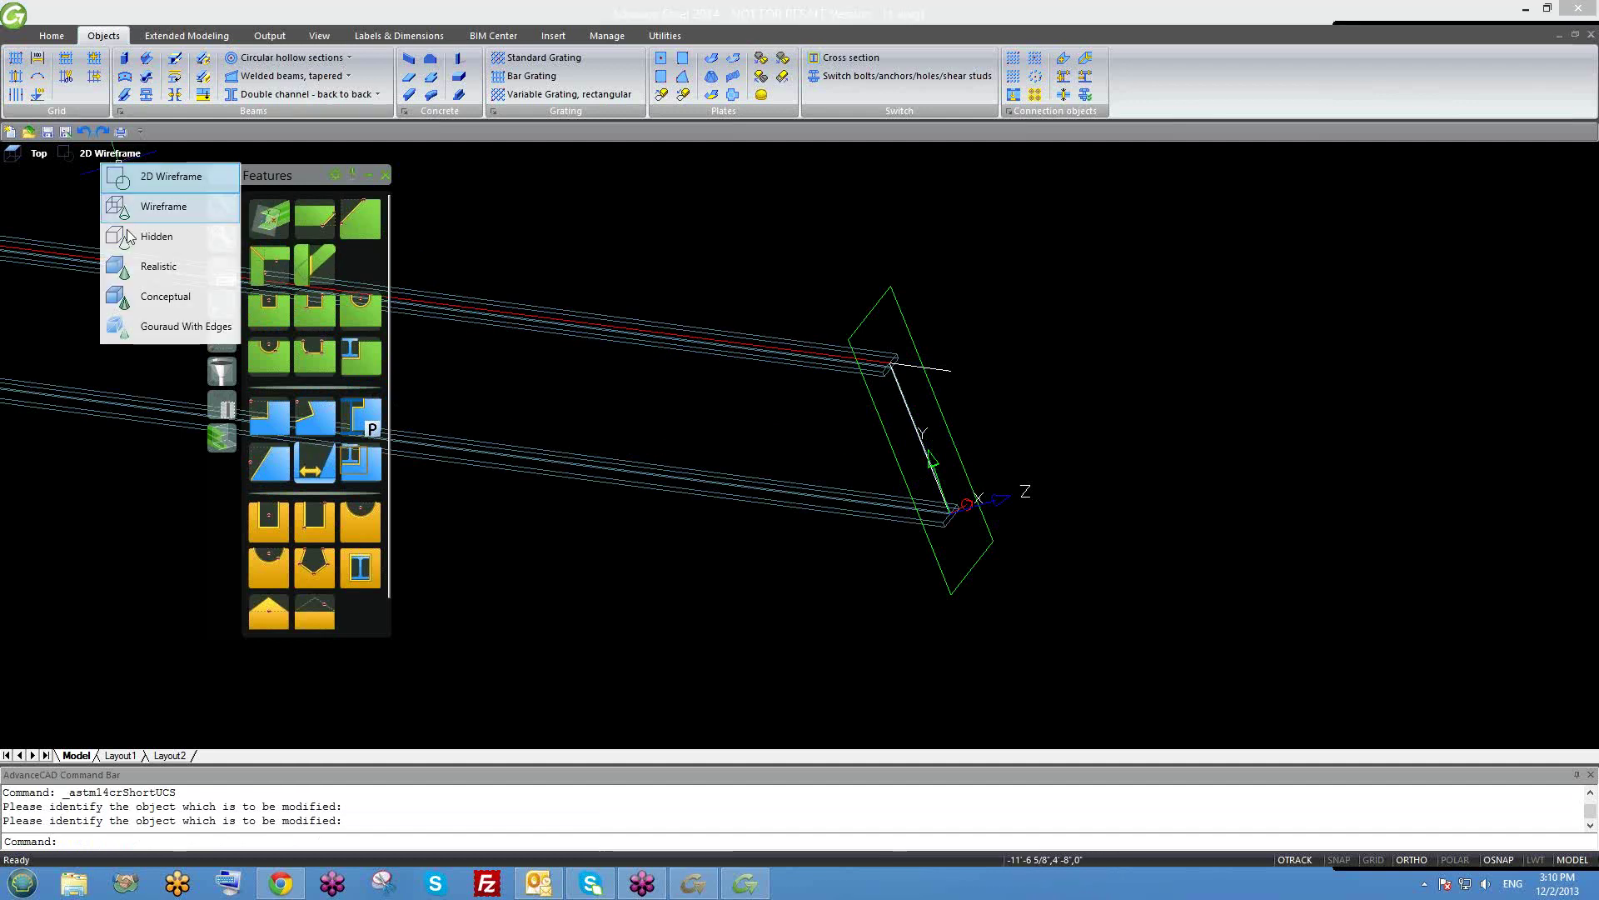
click(146, 267)
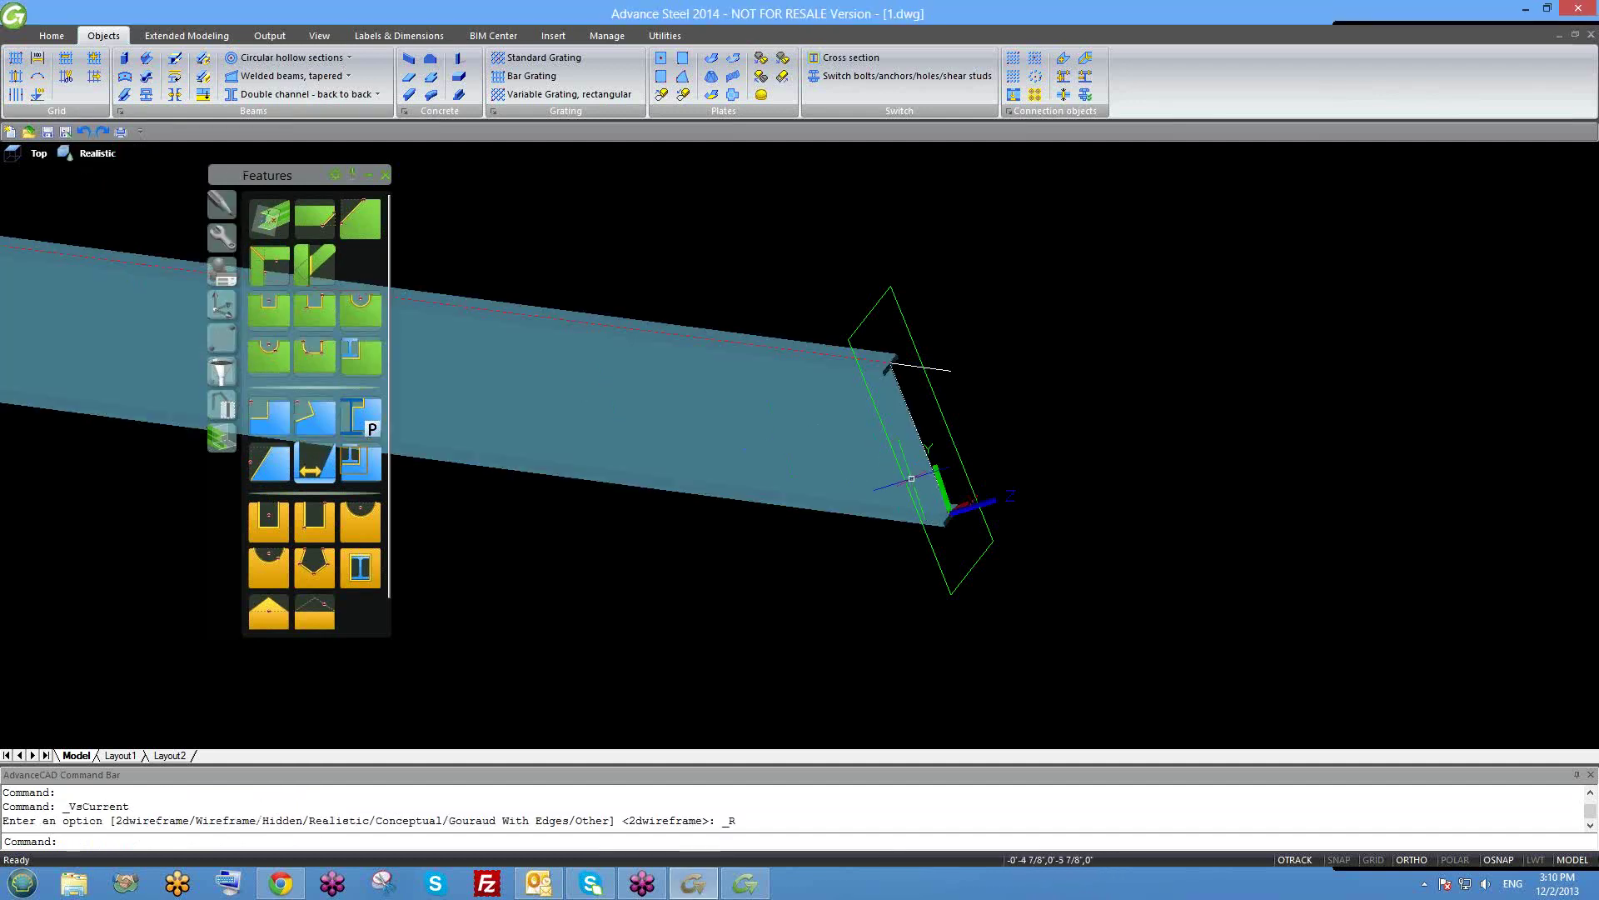
mouse_move(1036, 532)
shift+middle_down()
mouse_move(1060, 536)
mouse_move(1089, 479)
mouse_move(1057, 532)
mouse_move(1043, 523)
shift+middle_up()
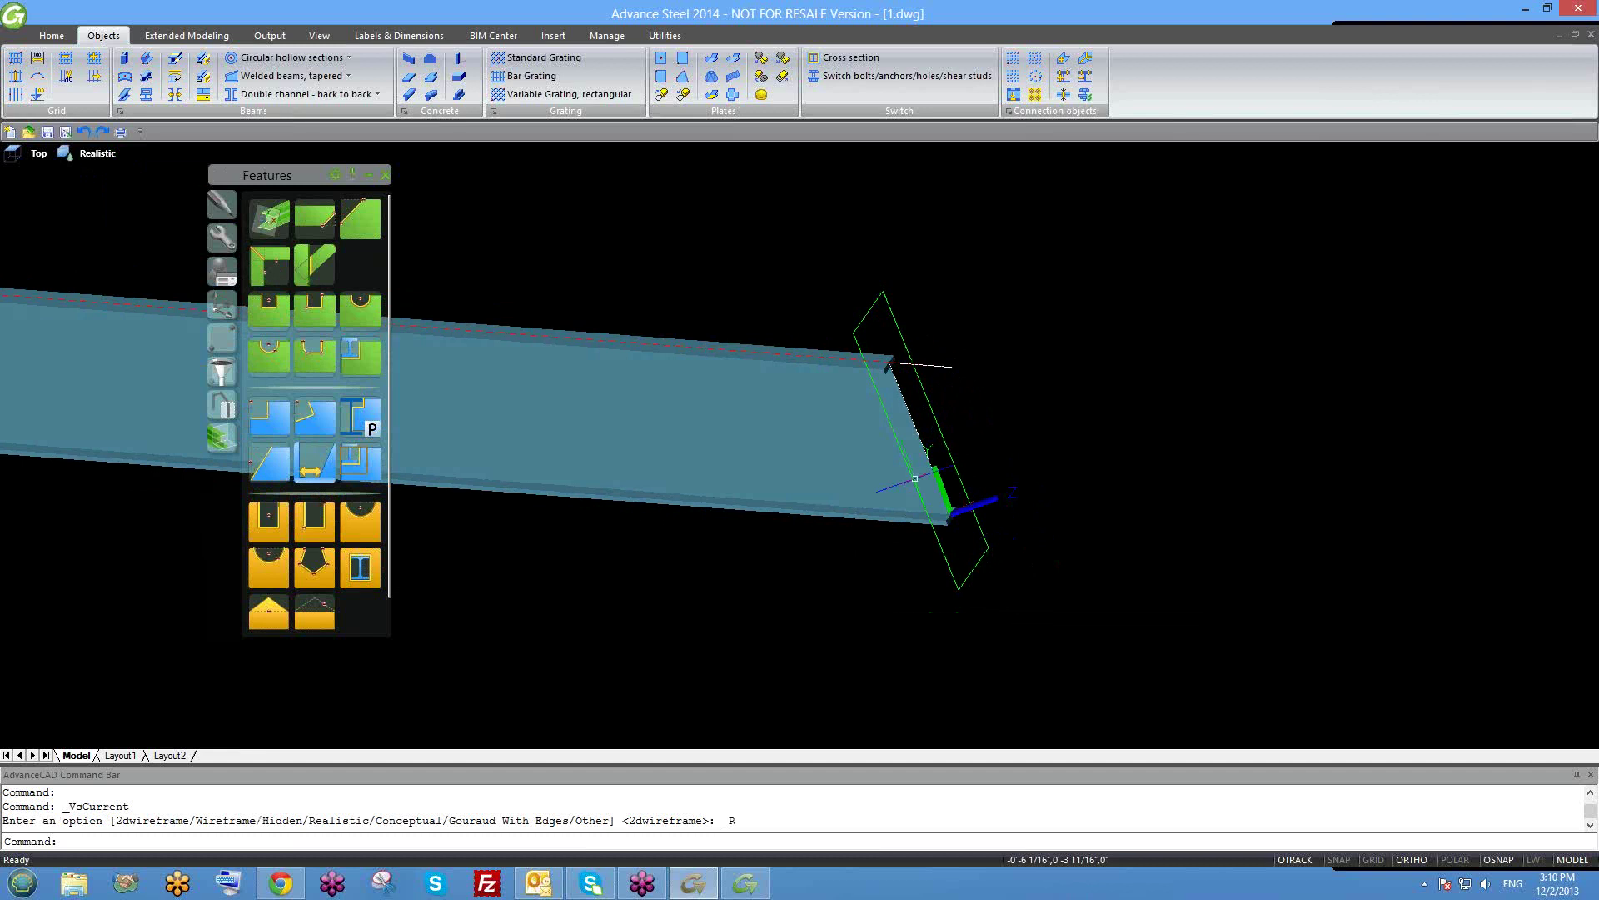
scroll(968, 491, up, 2)
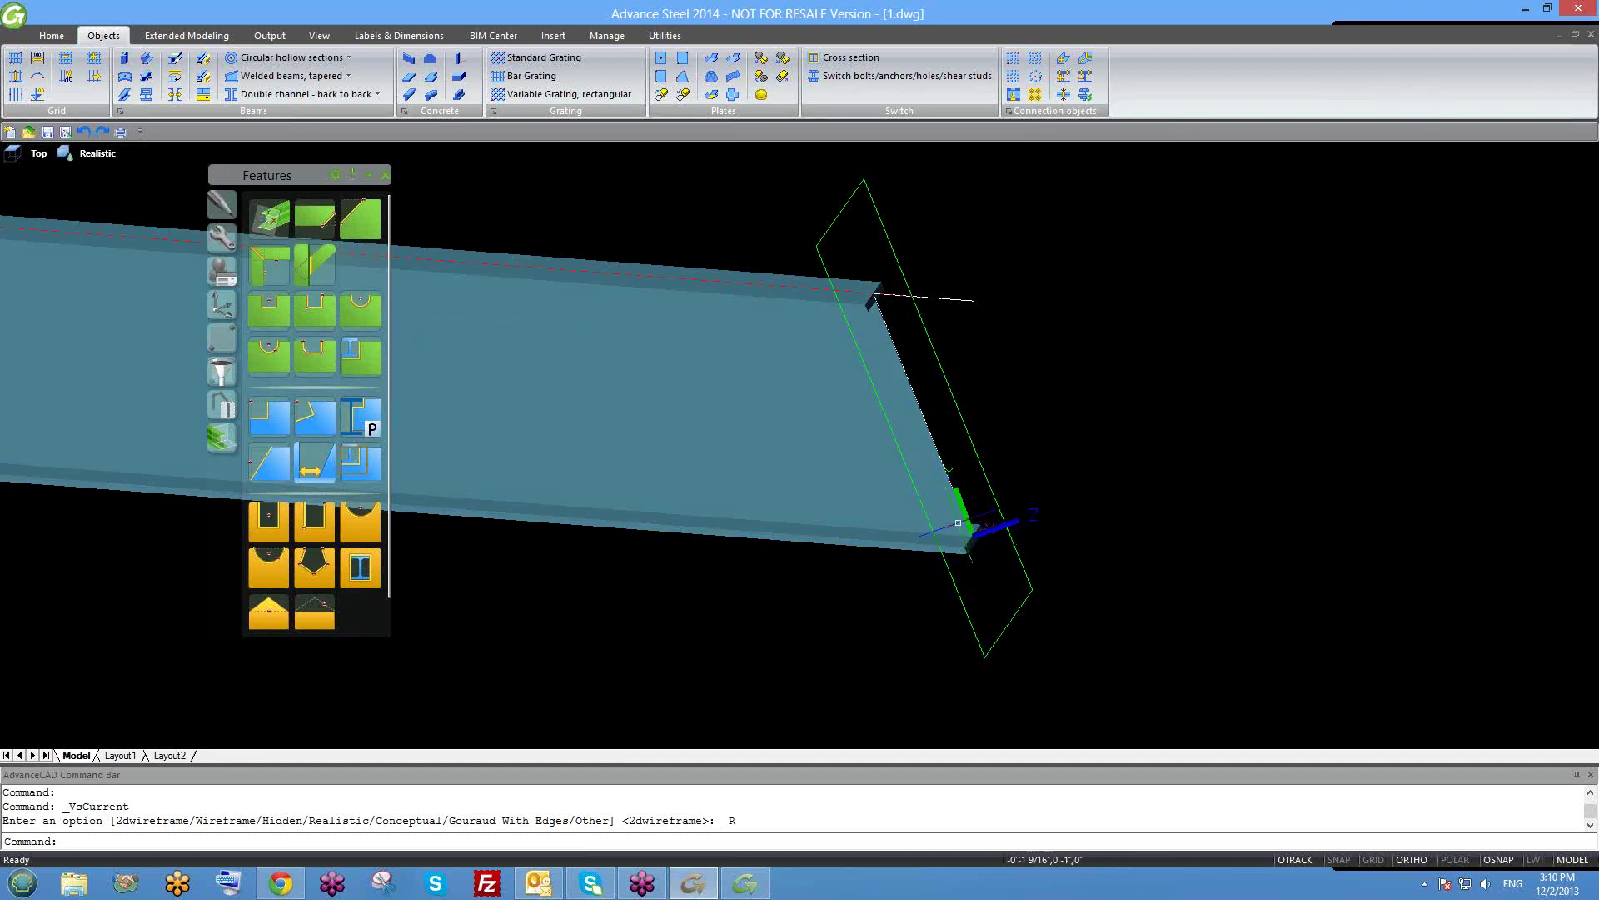
mouse_move(970, 550)
shift+middle_down()
mouse_move(988, 574)
mouse_move(1010, 560)
mouse_move(1007, 575)
mouse_move(921, 535)
mouse_move(972, 578)
mouse_move(964, 540)
shift+middle_up()
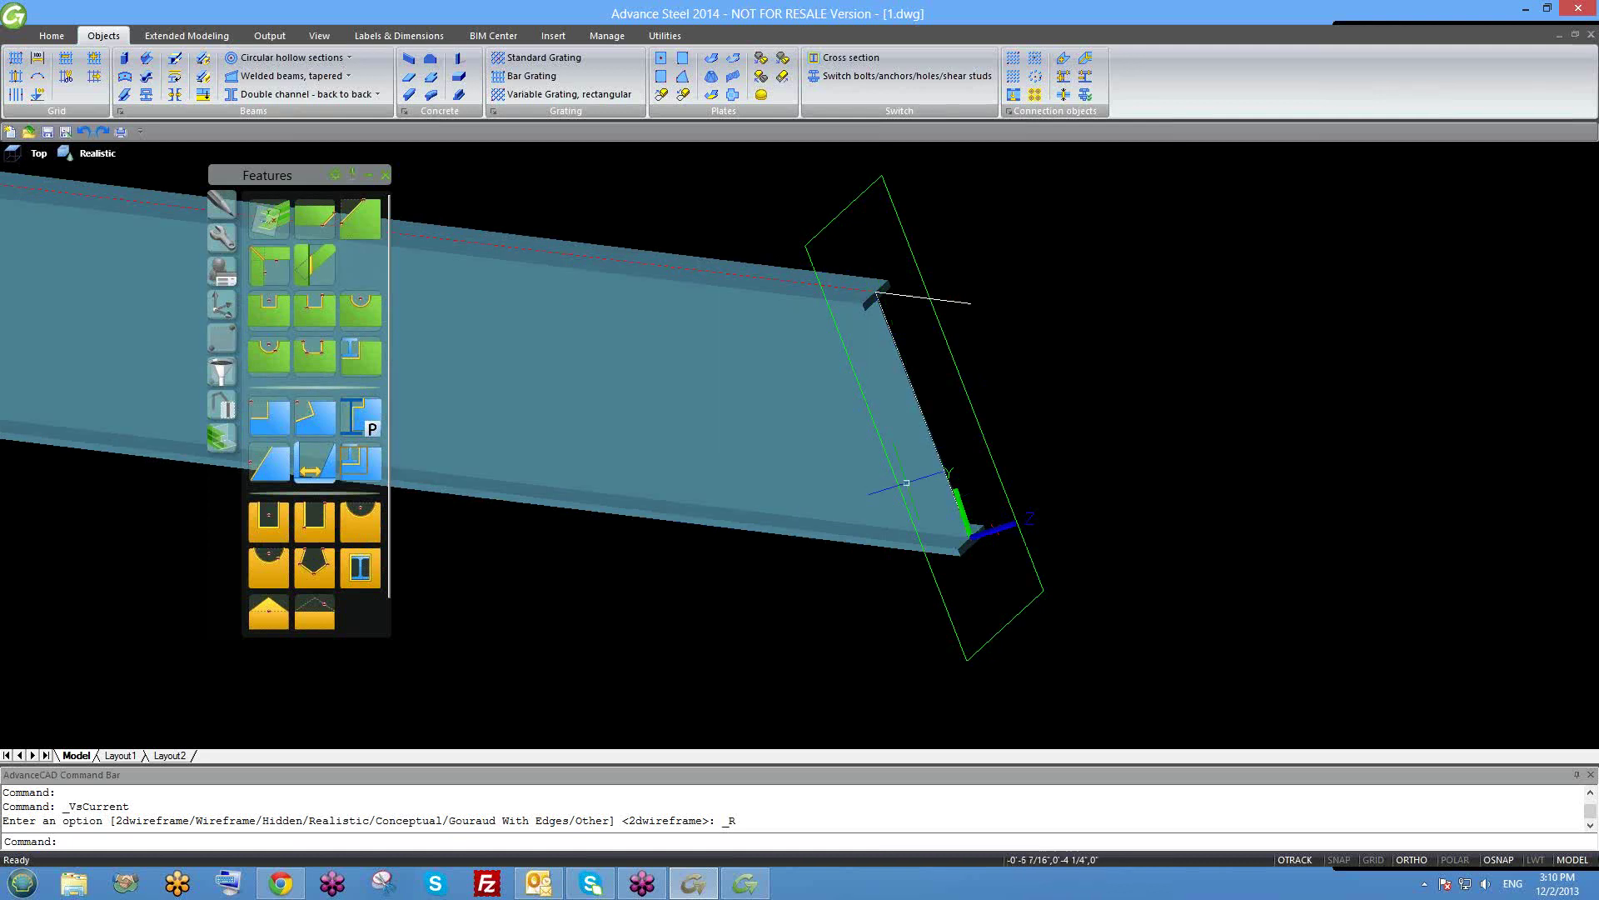
Erase the Shorten at UCS feature from the beam's end.
shift+middle_drag(964, 394, 943, 529)
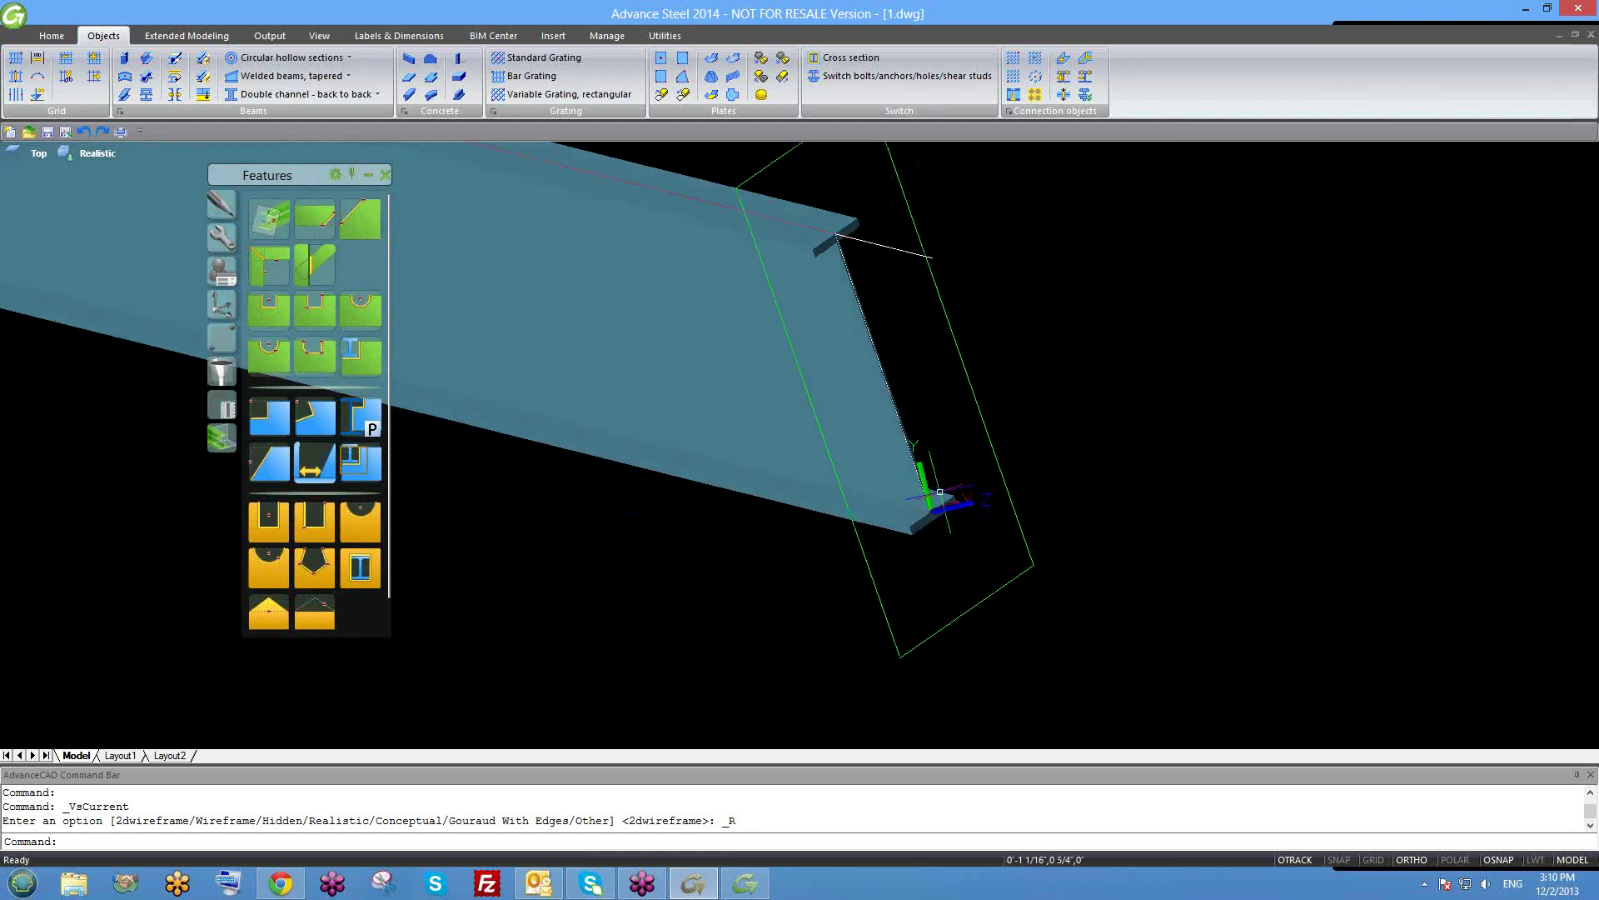
shift+middle_drag(1046, 347, 1014, 403)
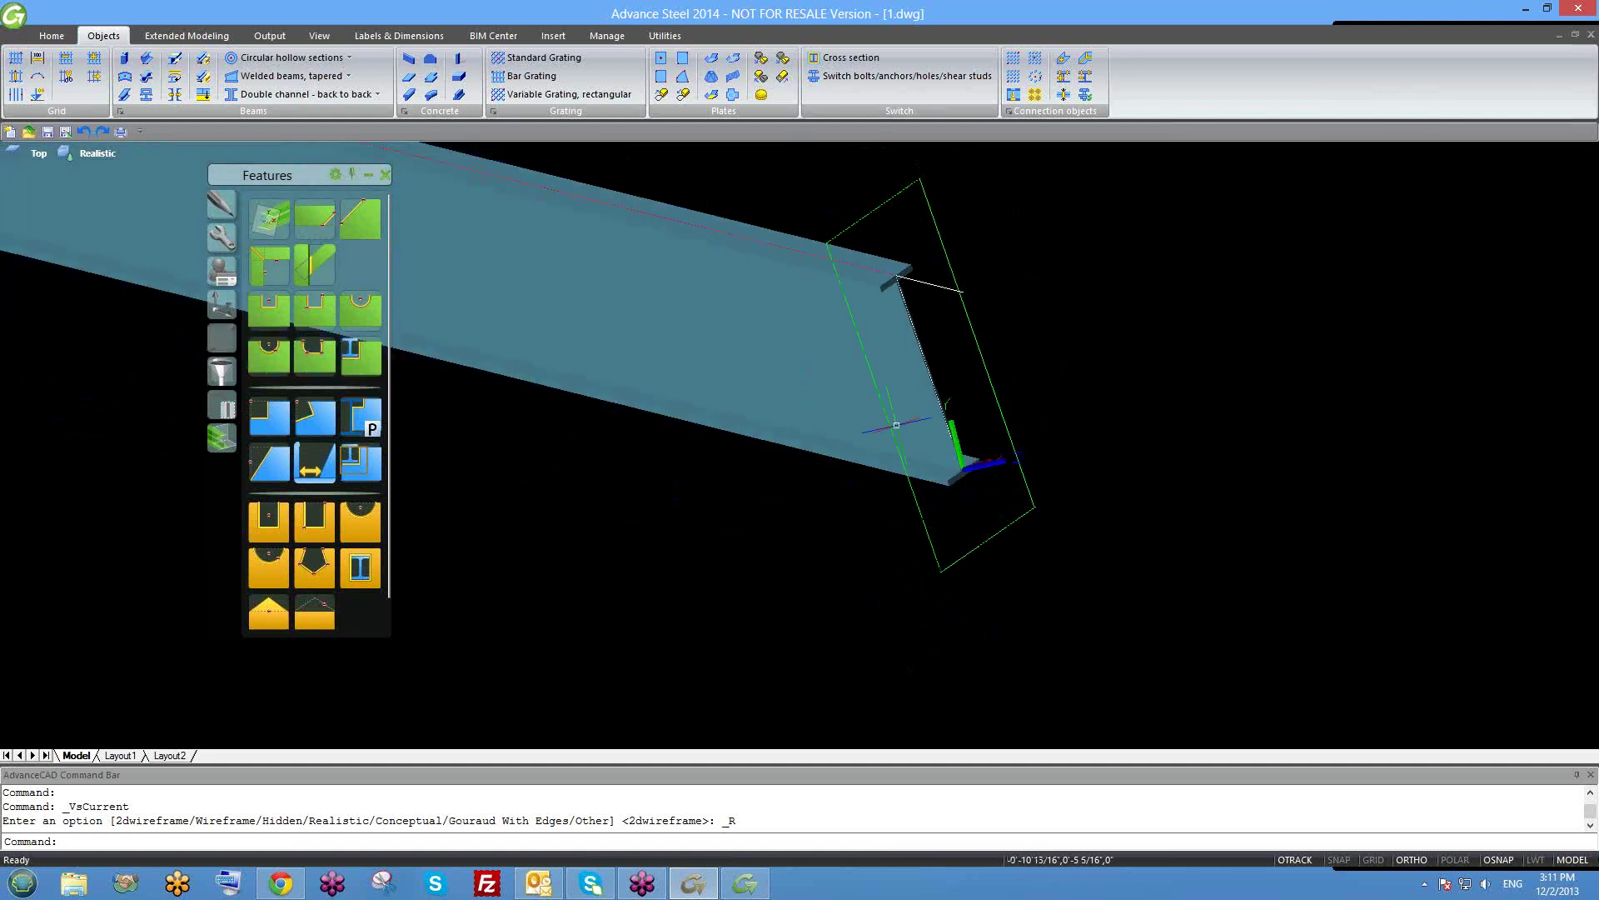
click(267, 215)
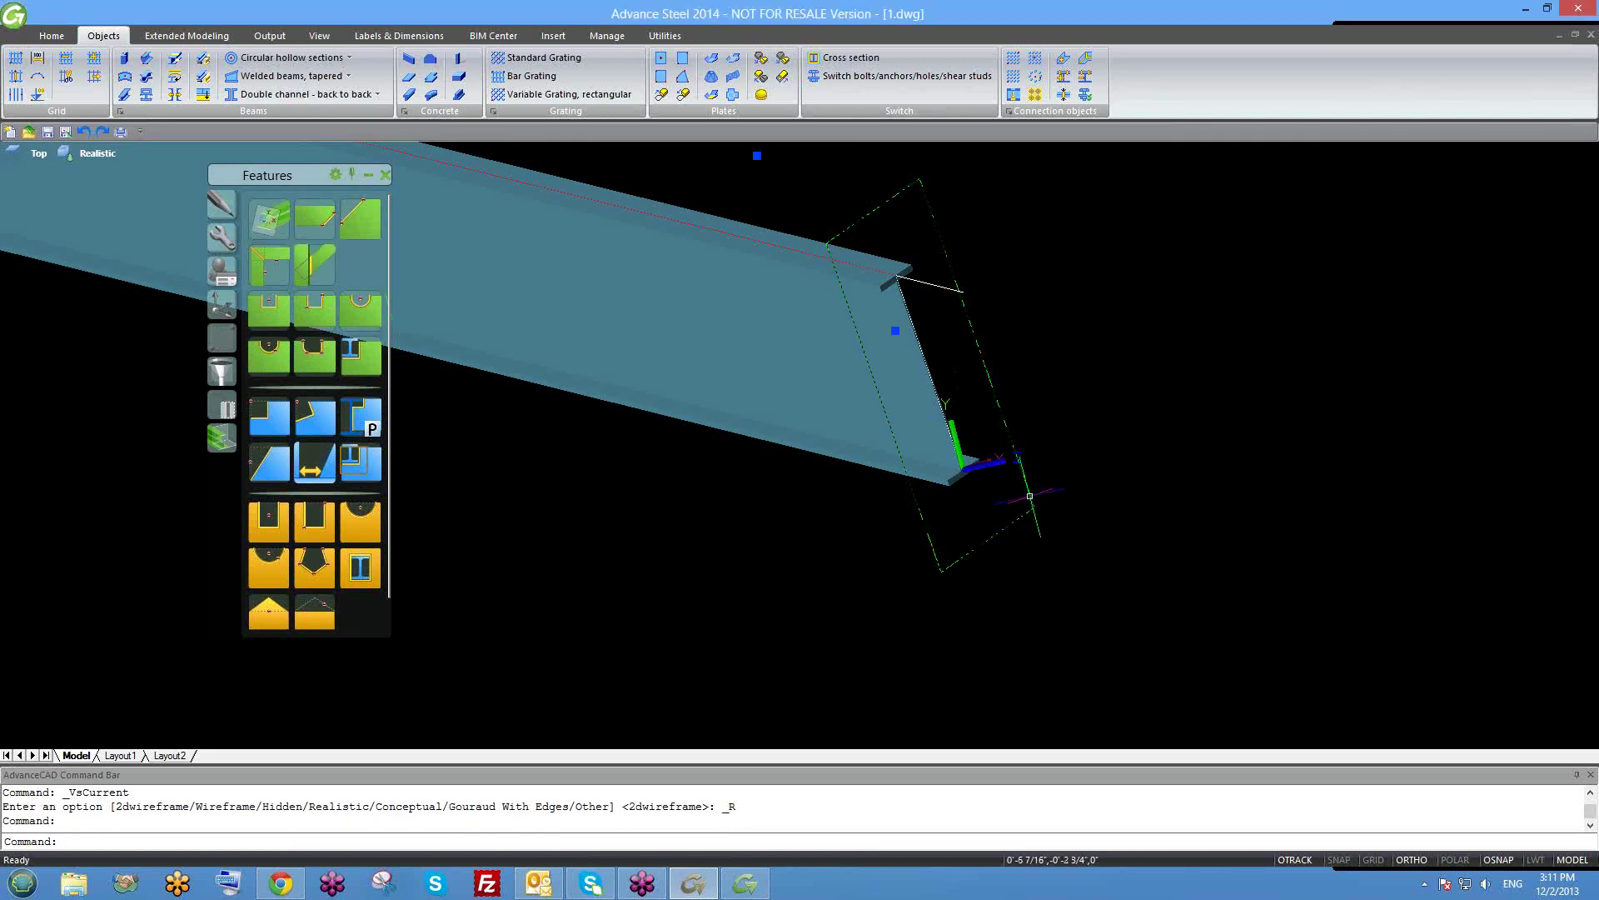
right_click(1030, 495)
click(1042, 508)
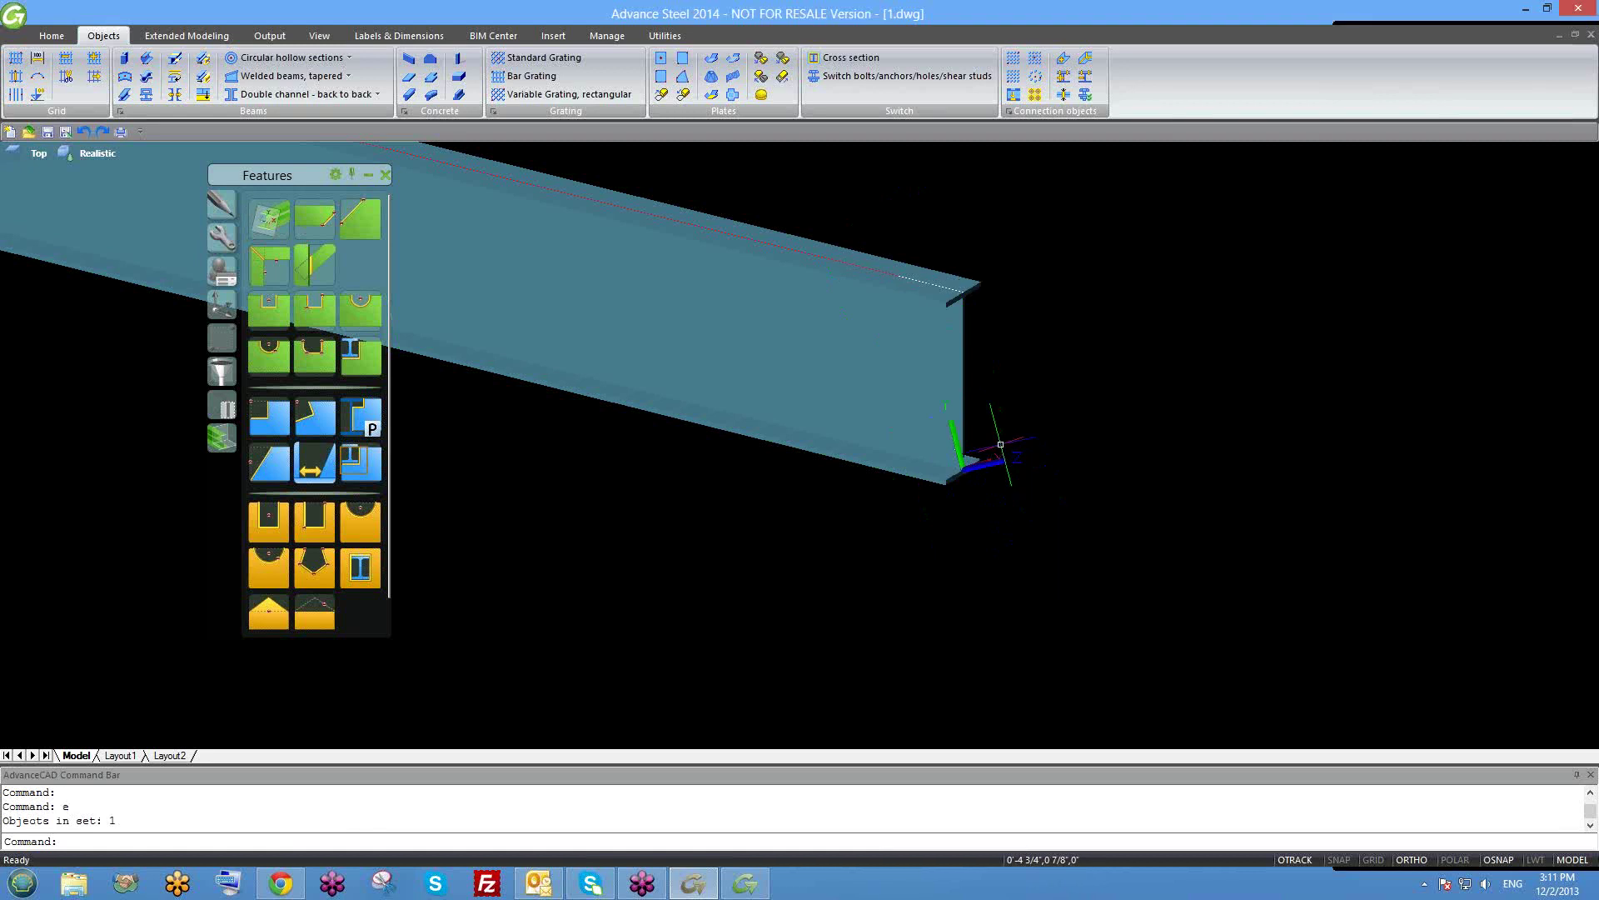
scroll(1000, 444, down, 3)
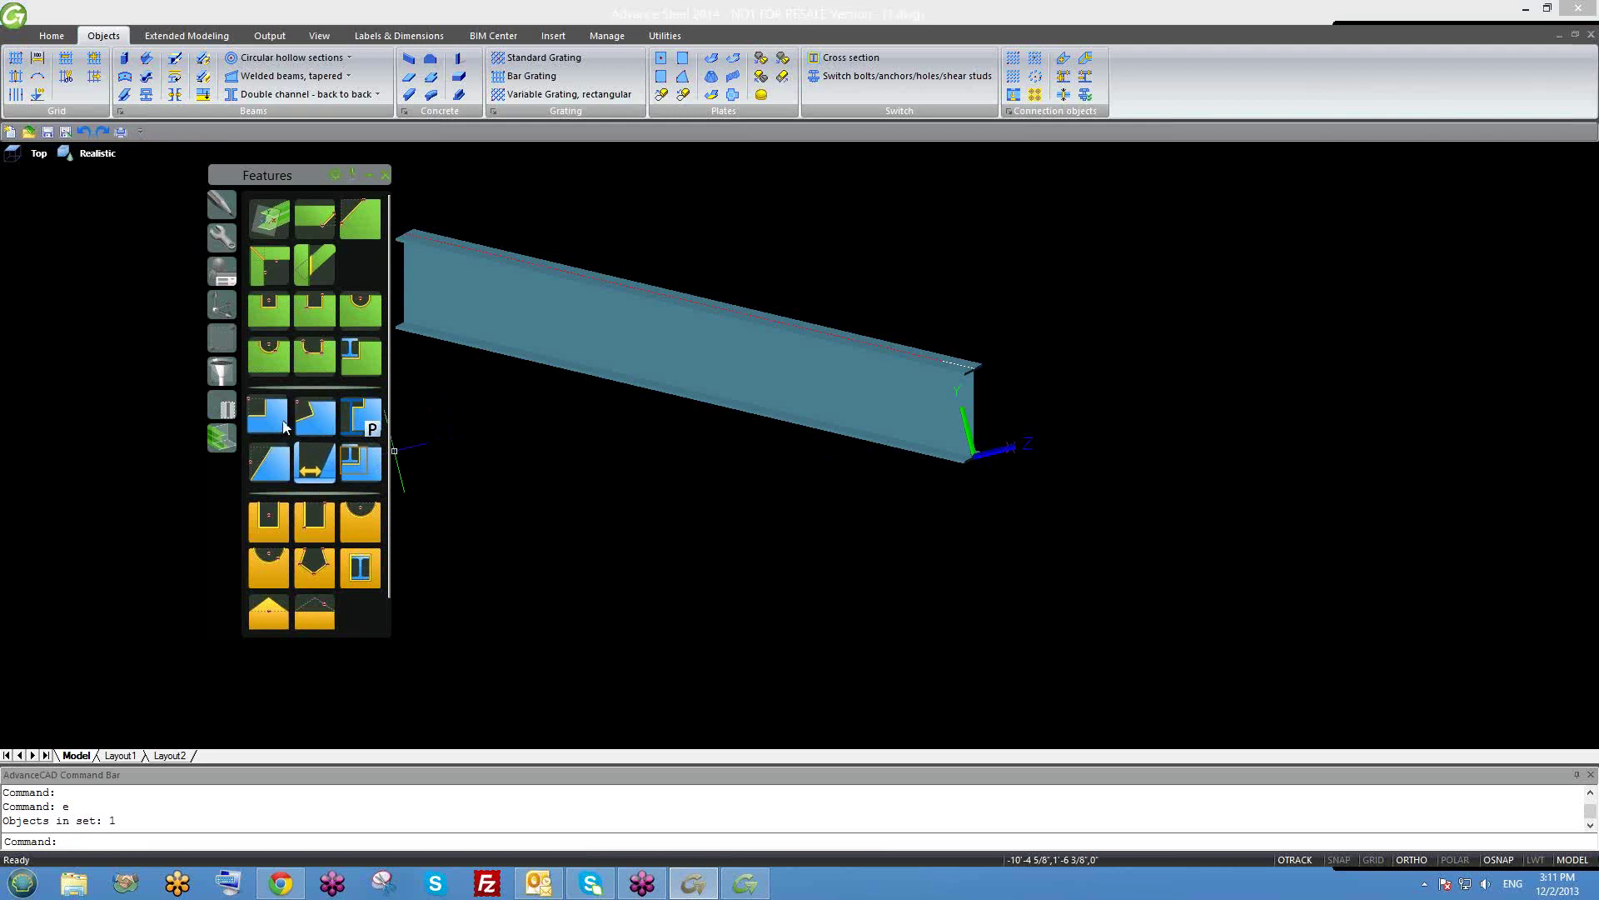
middle_drag(279, 483, 394, 473)
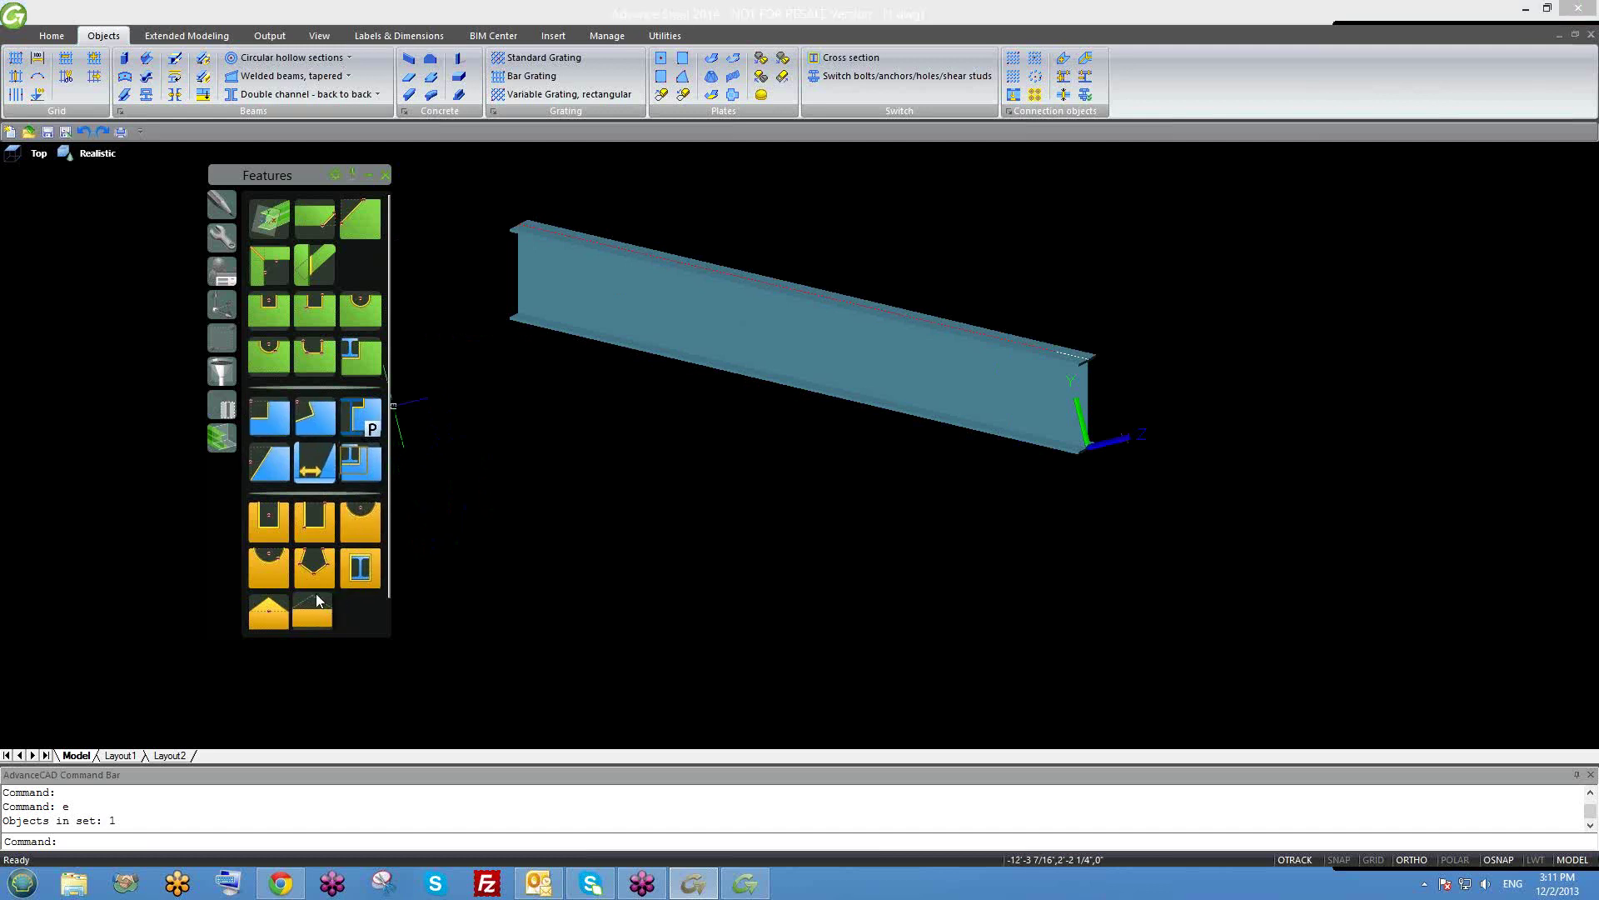
scroll(316, 593, down, 1)
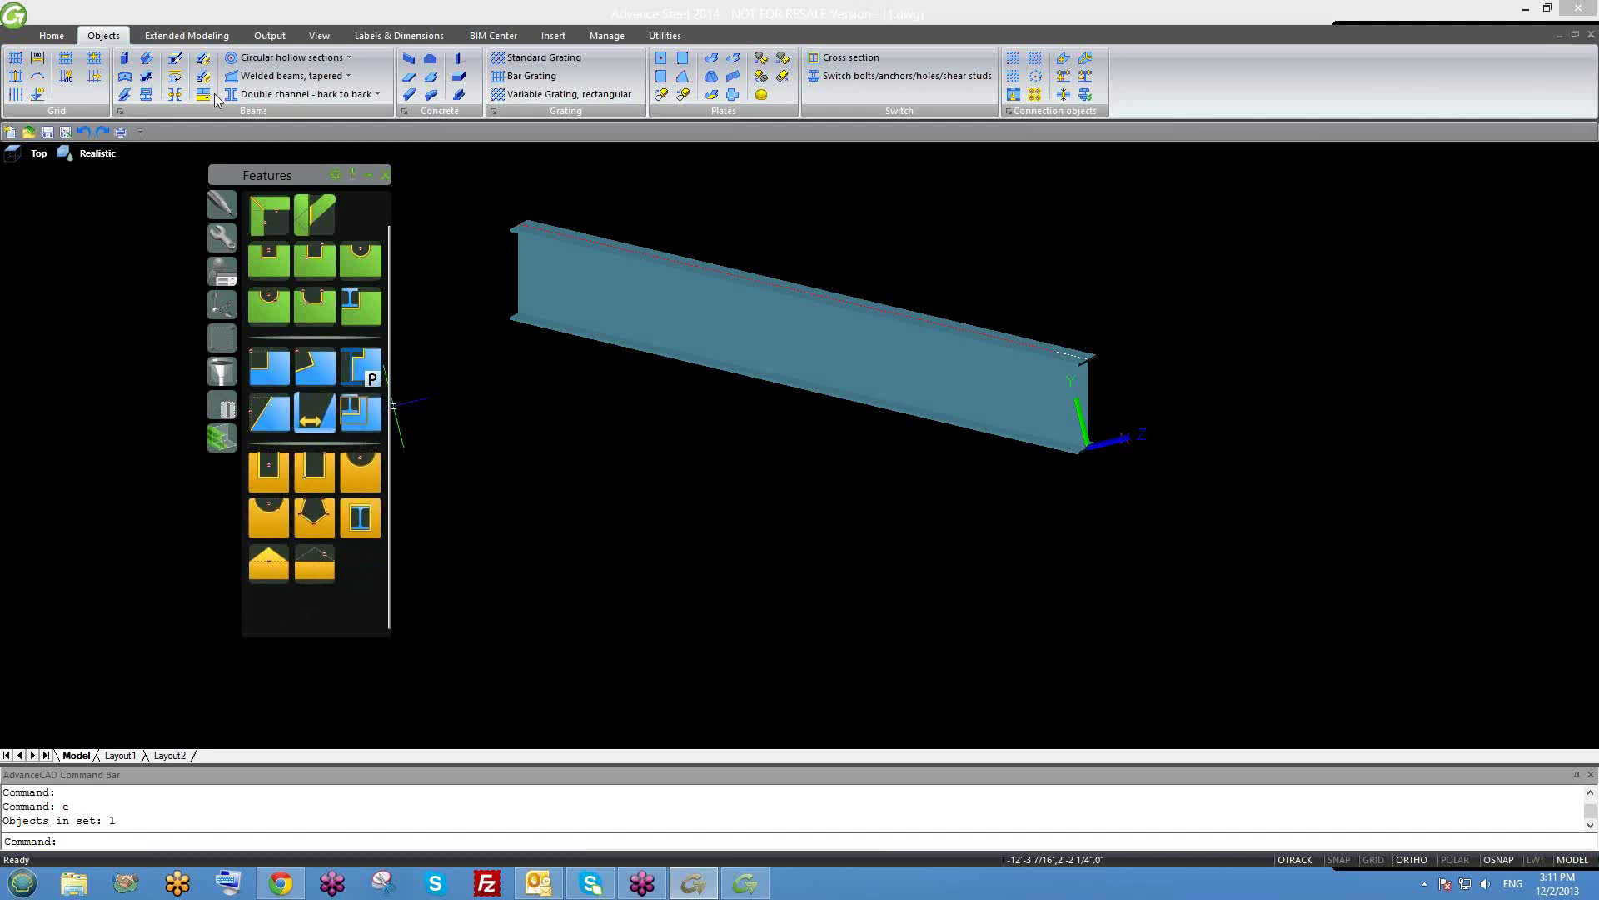
click(228, 36)
click(269, 36)
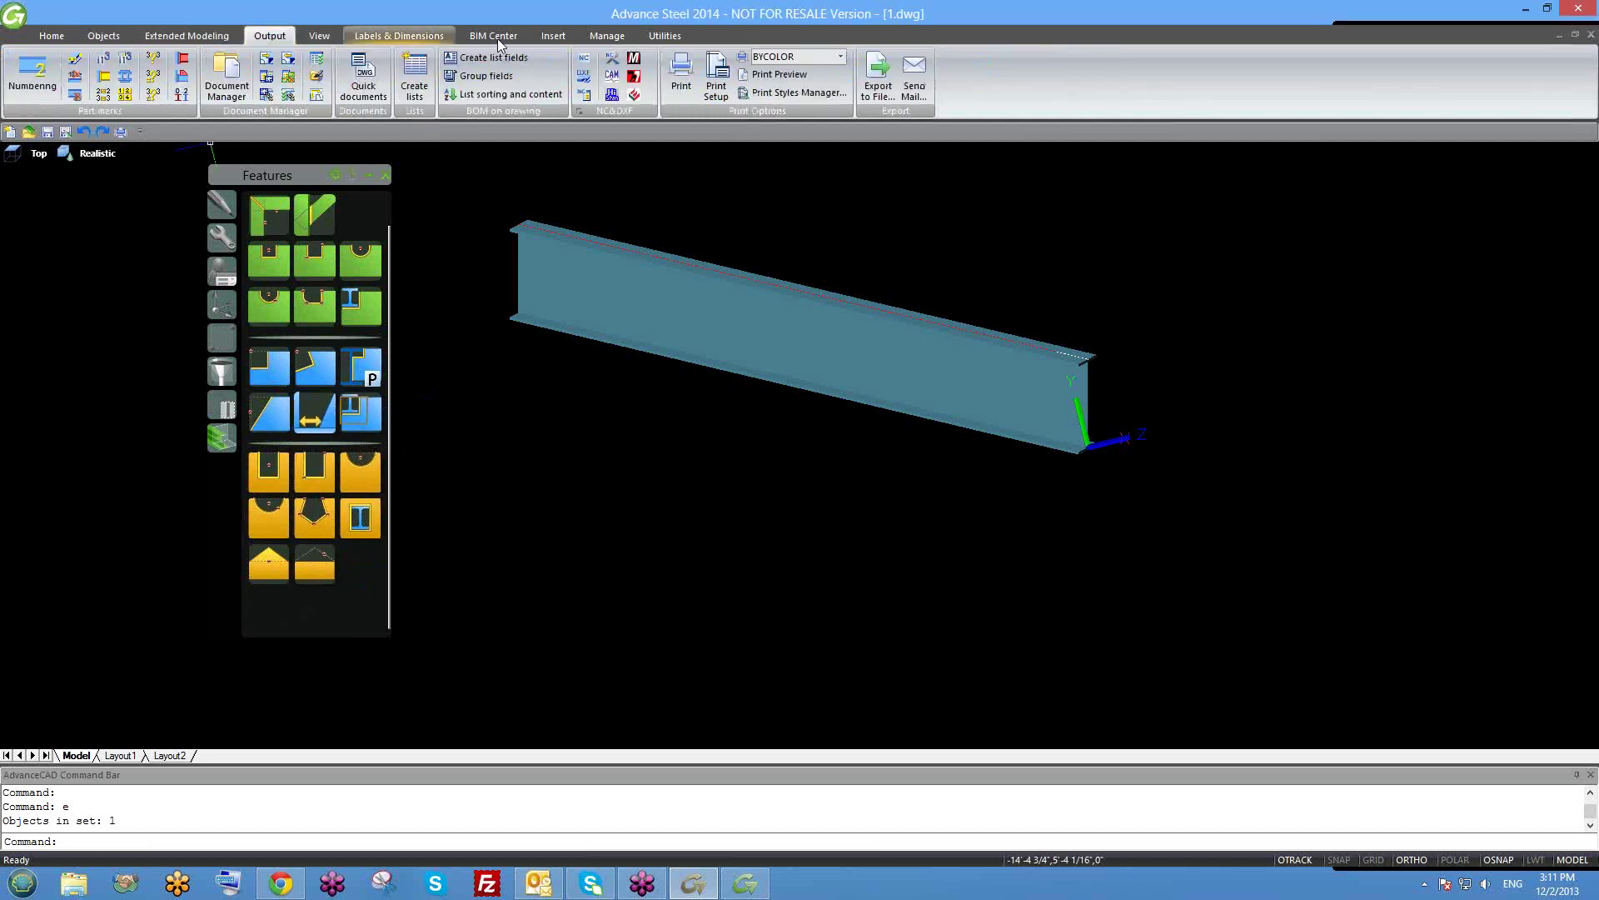
click(108, 34)
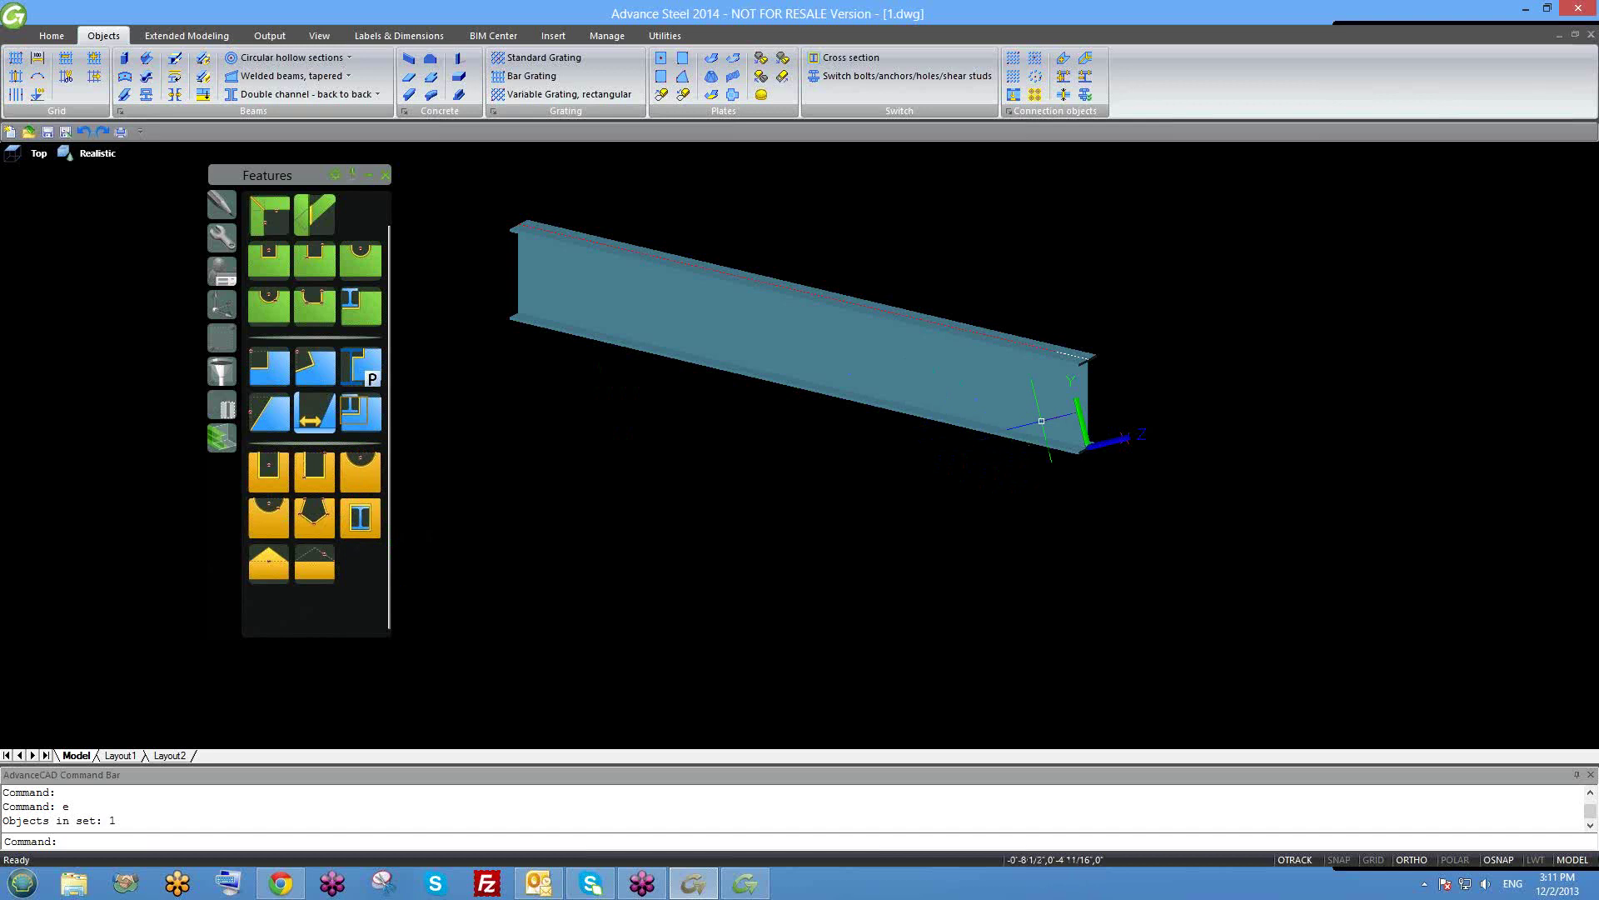
middle_drag(1057, 407, 1052, 428)
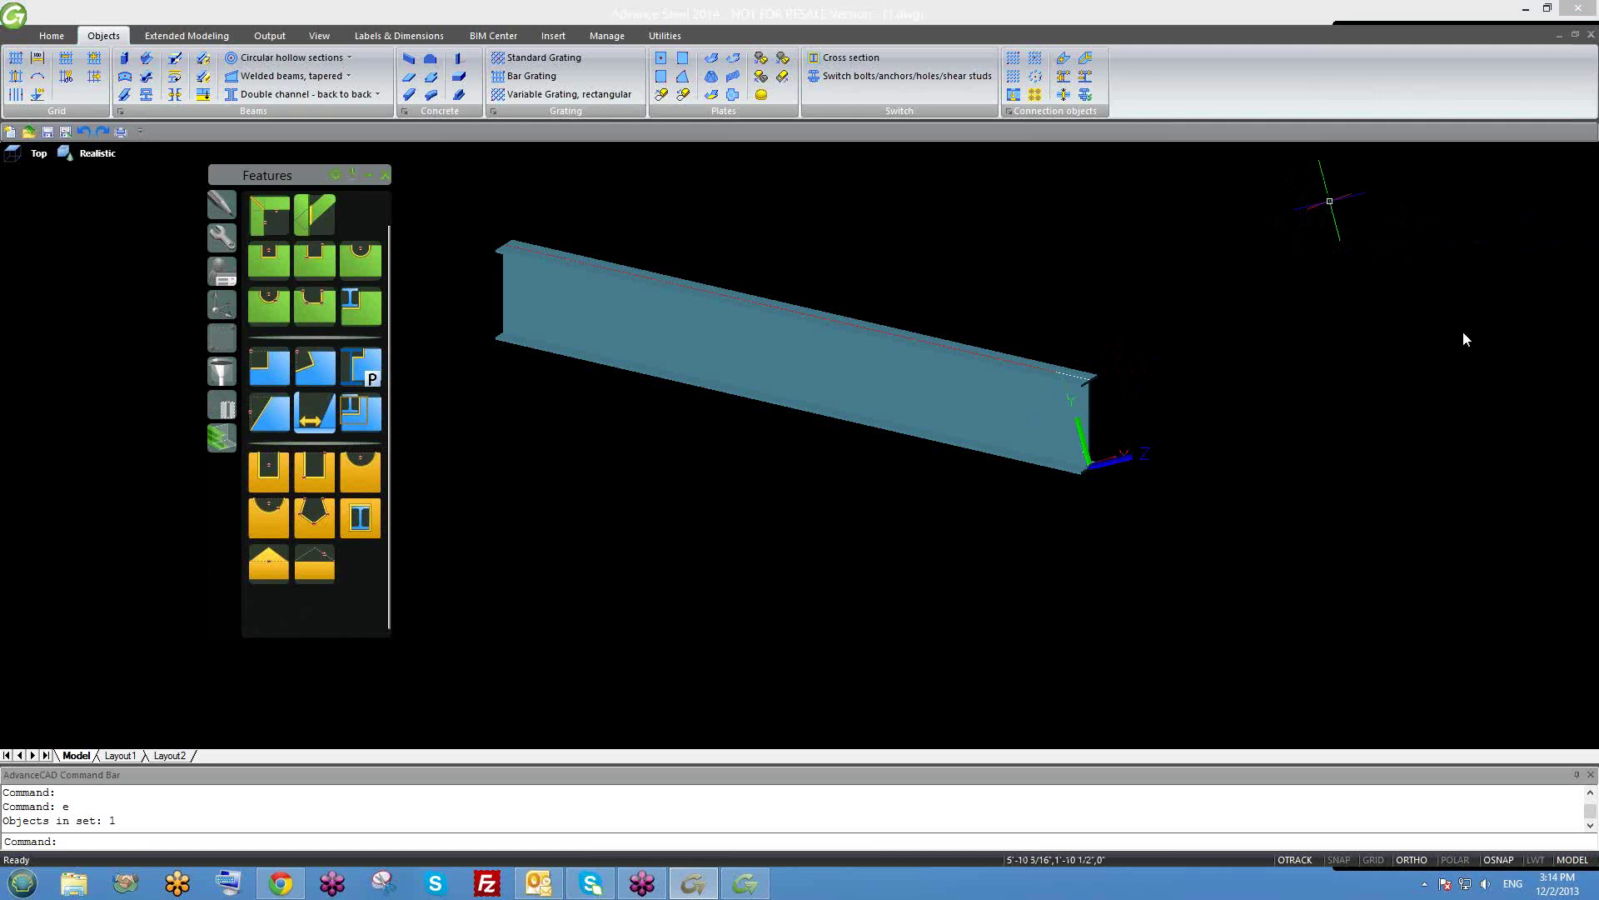
Hand the presenter role to the chosen attendee in GoToTraining and confirm the change.
right_click(1496, 383)
click(1468, 369)
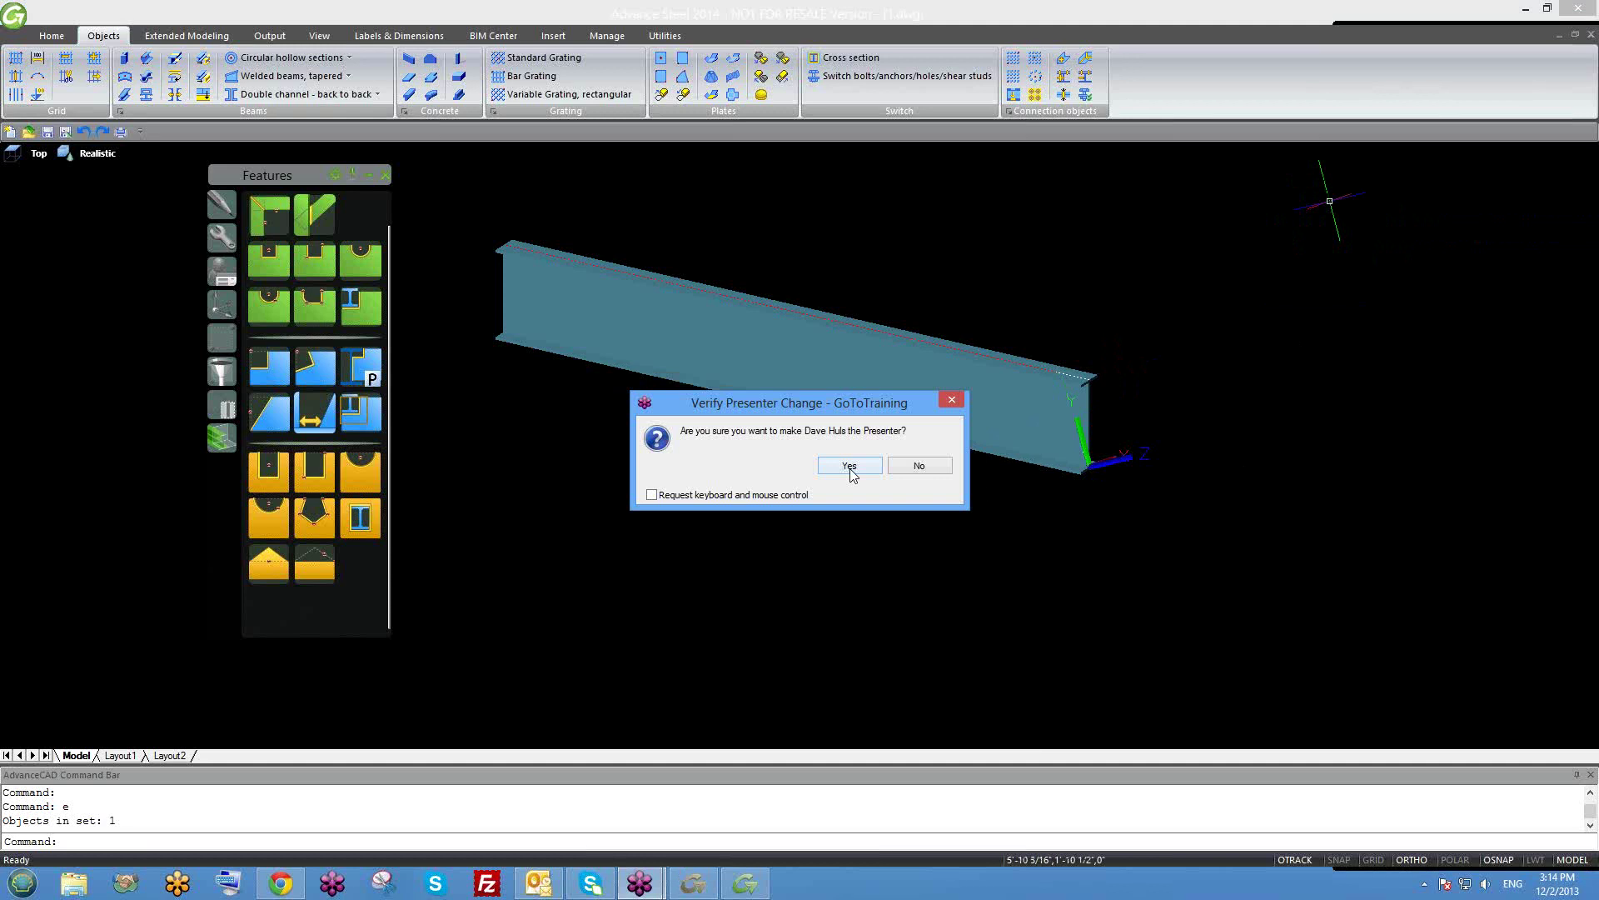
click(849, 465)
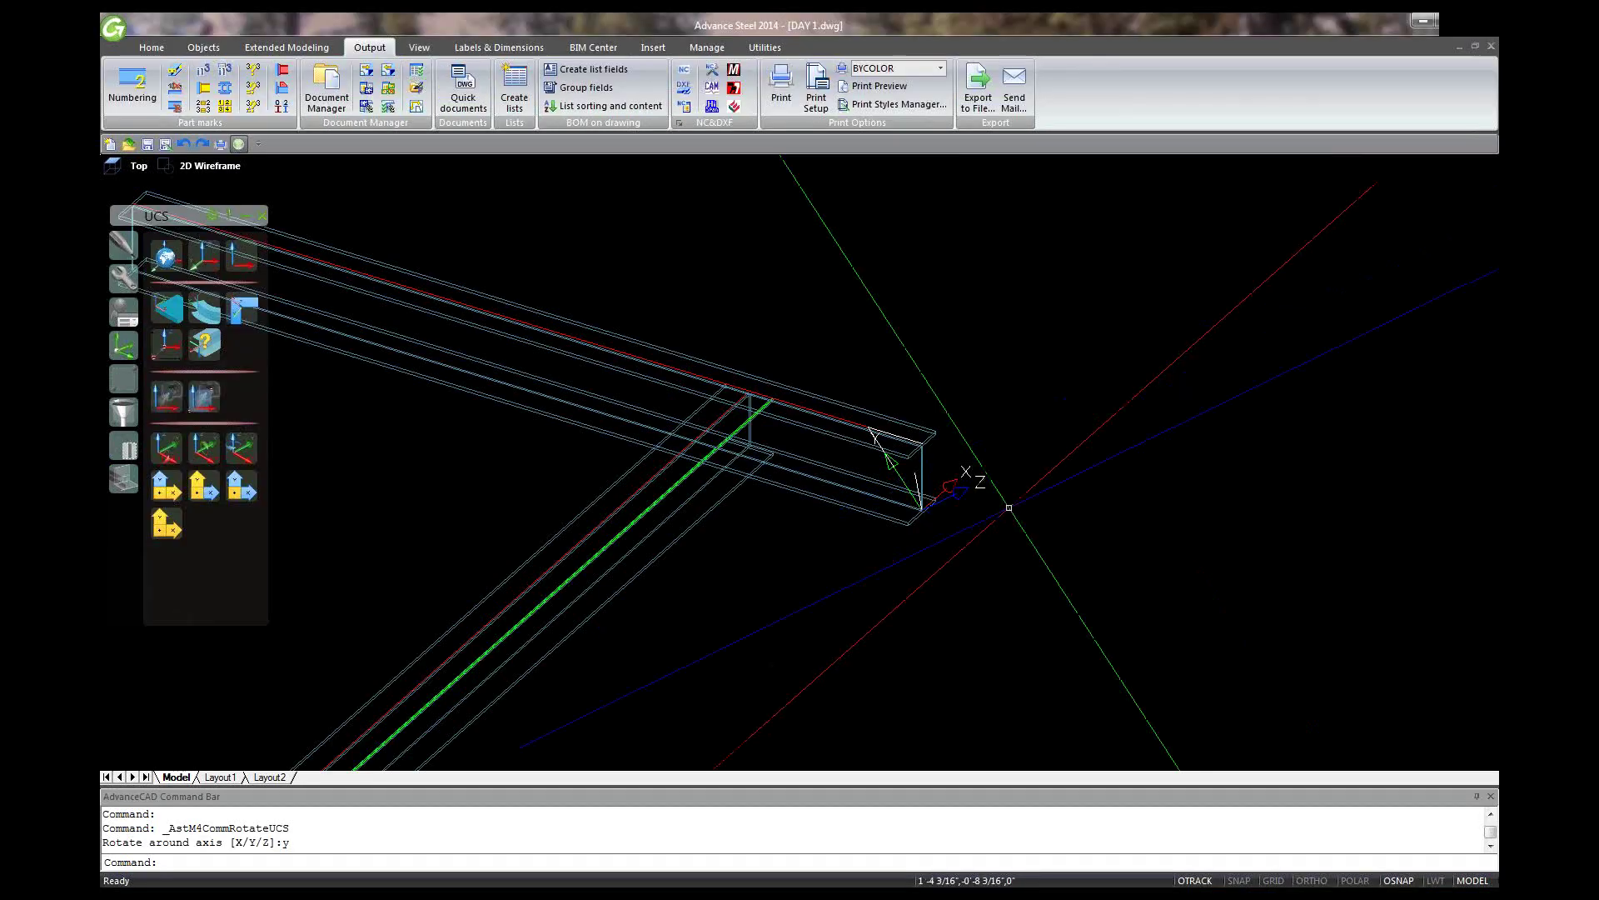
Examine the UCS at the beam's end in the Realistic visual style and return to 2D Wireframe.
scroll(1009, 507, up, 3)
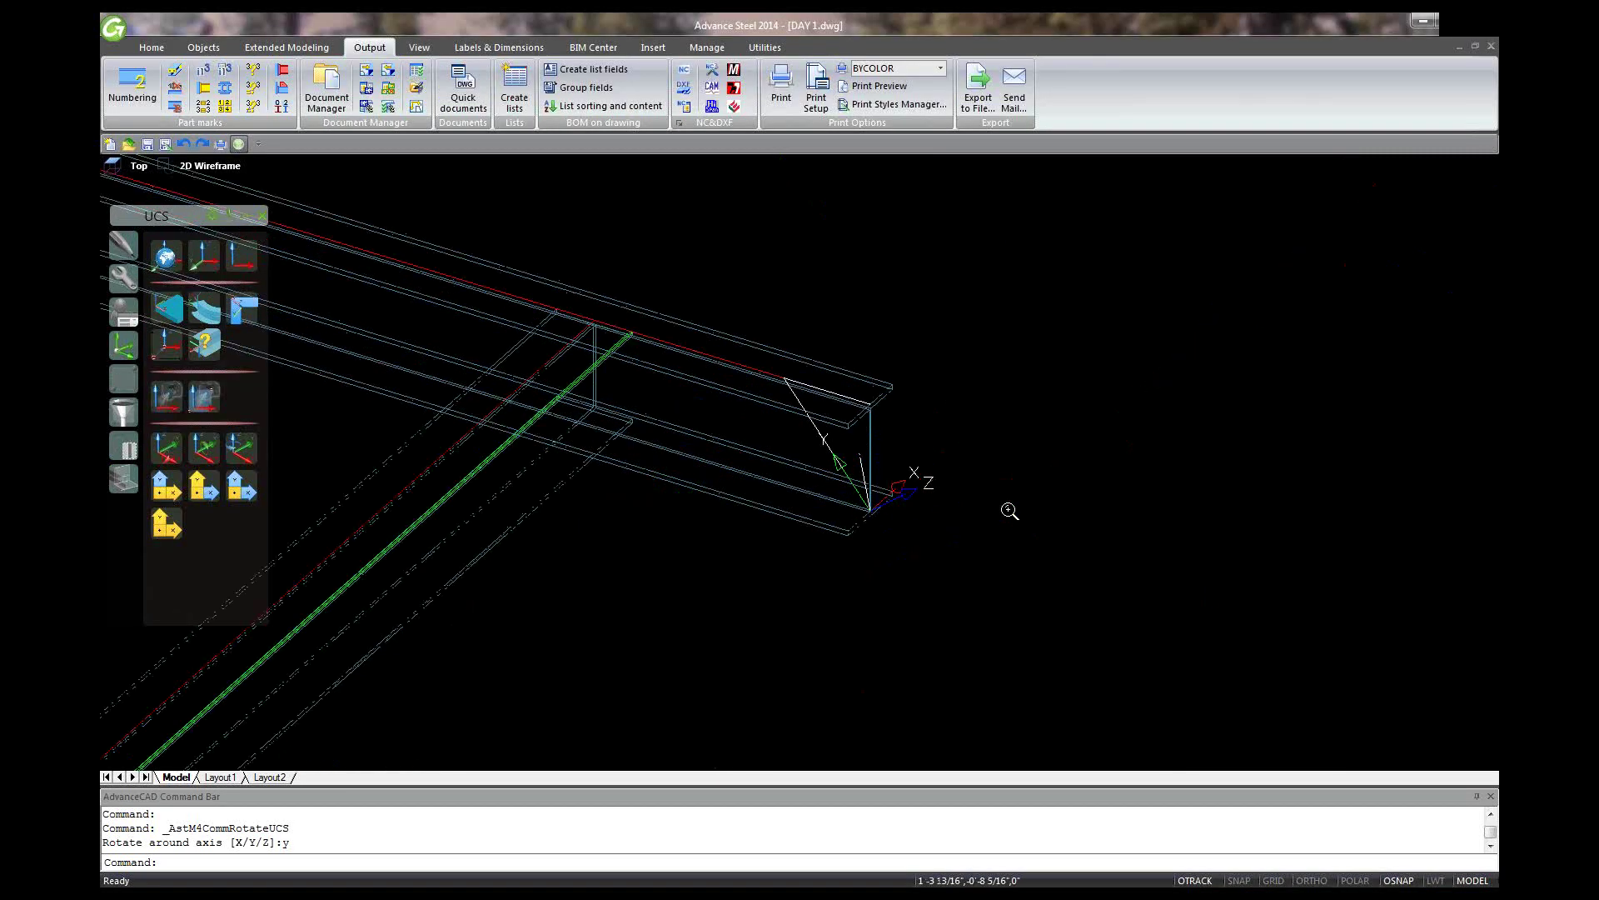
scroll(1010, 511, up, 2)
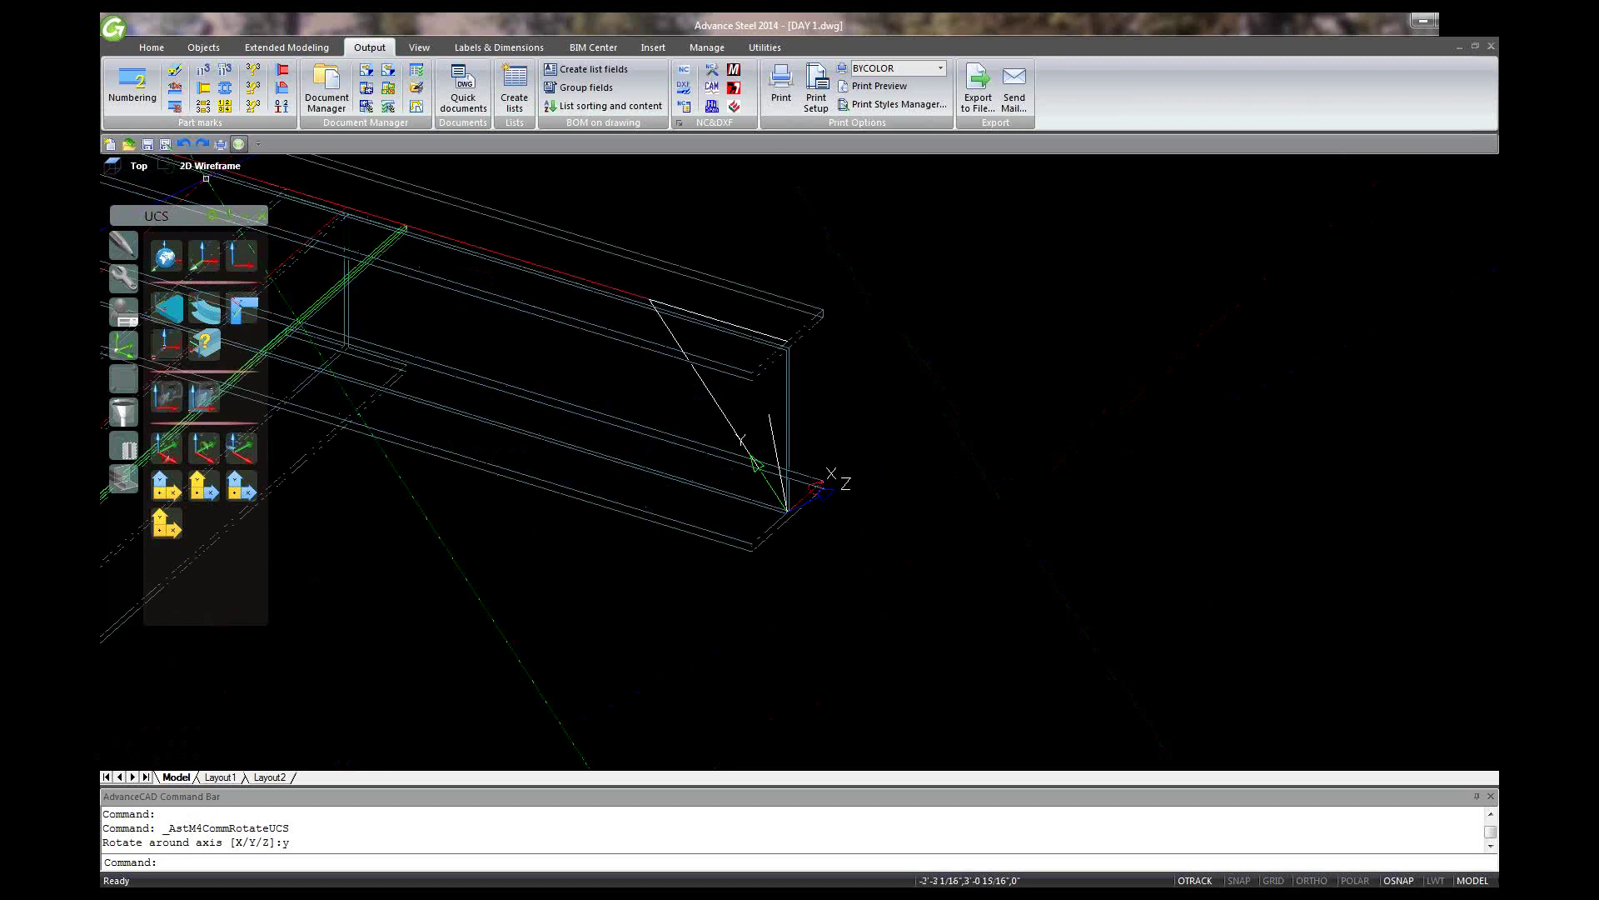
click(223, 167)
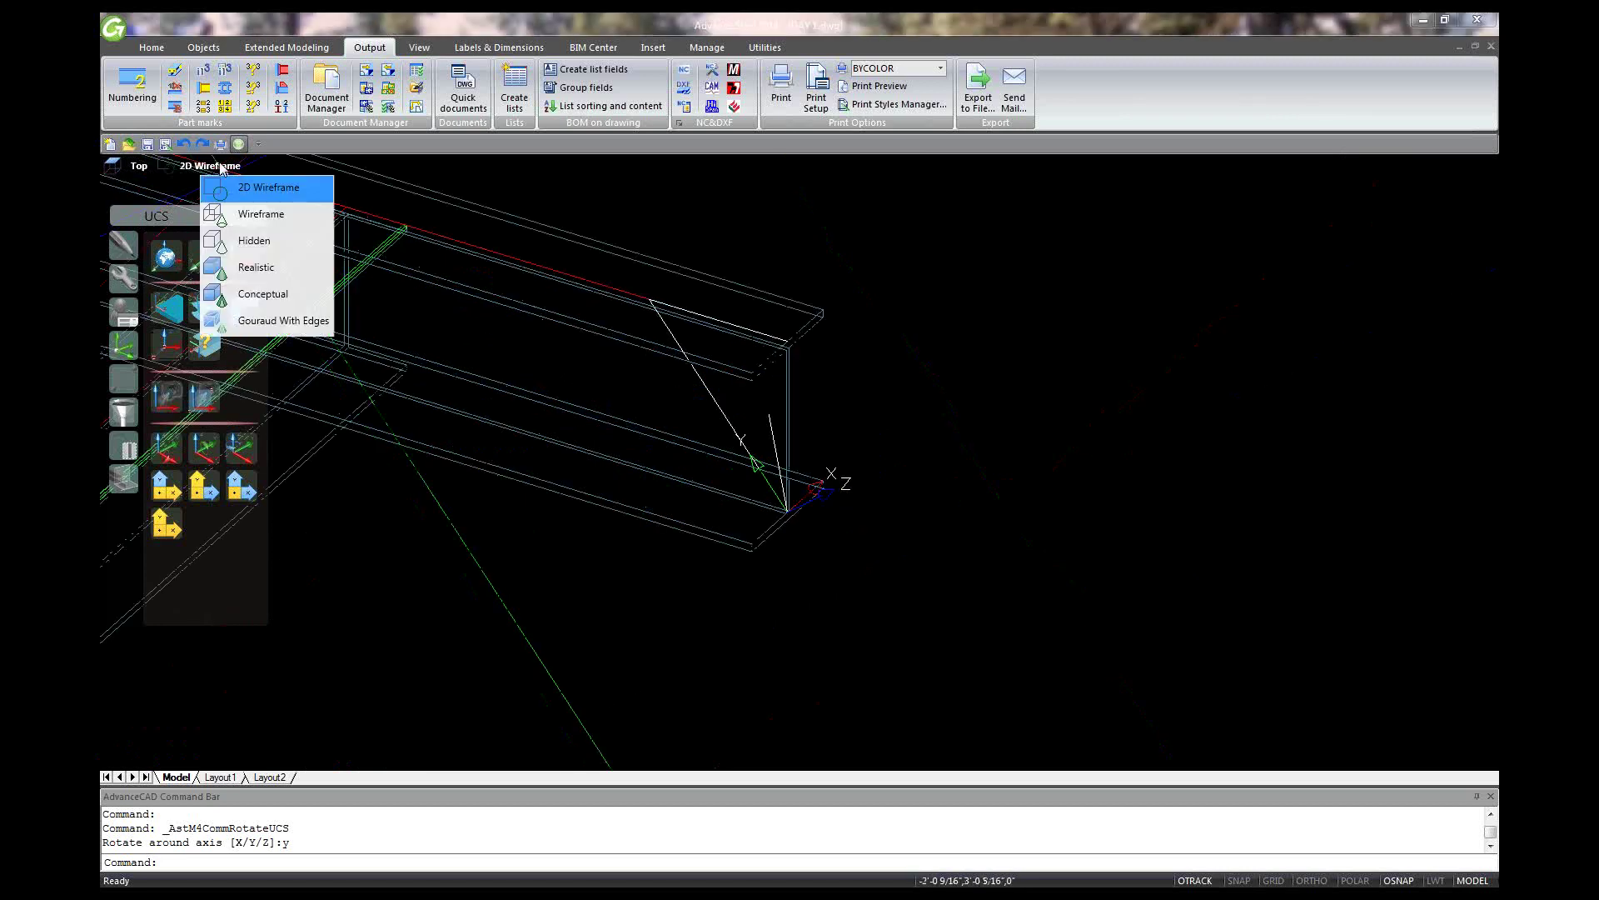
click(307, 264)
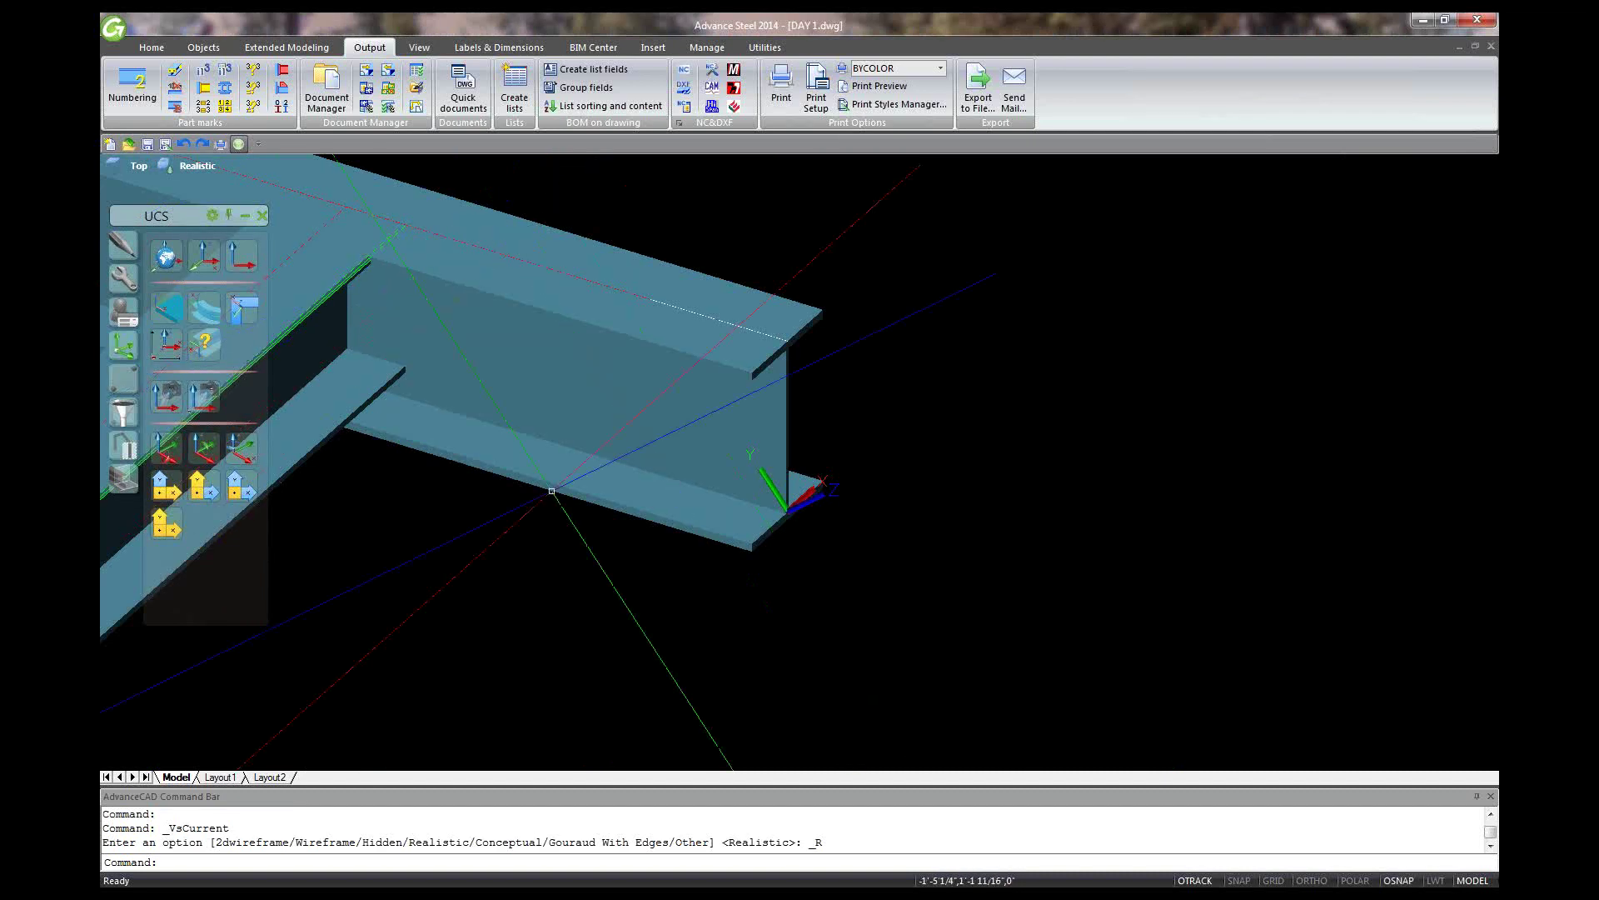
scroll(824, 486, up, 1)
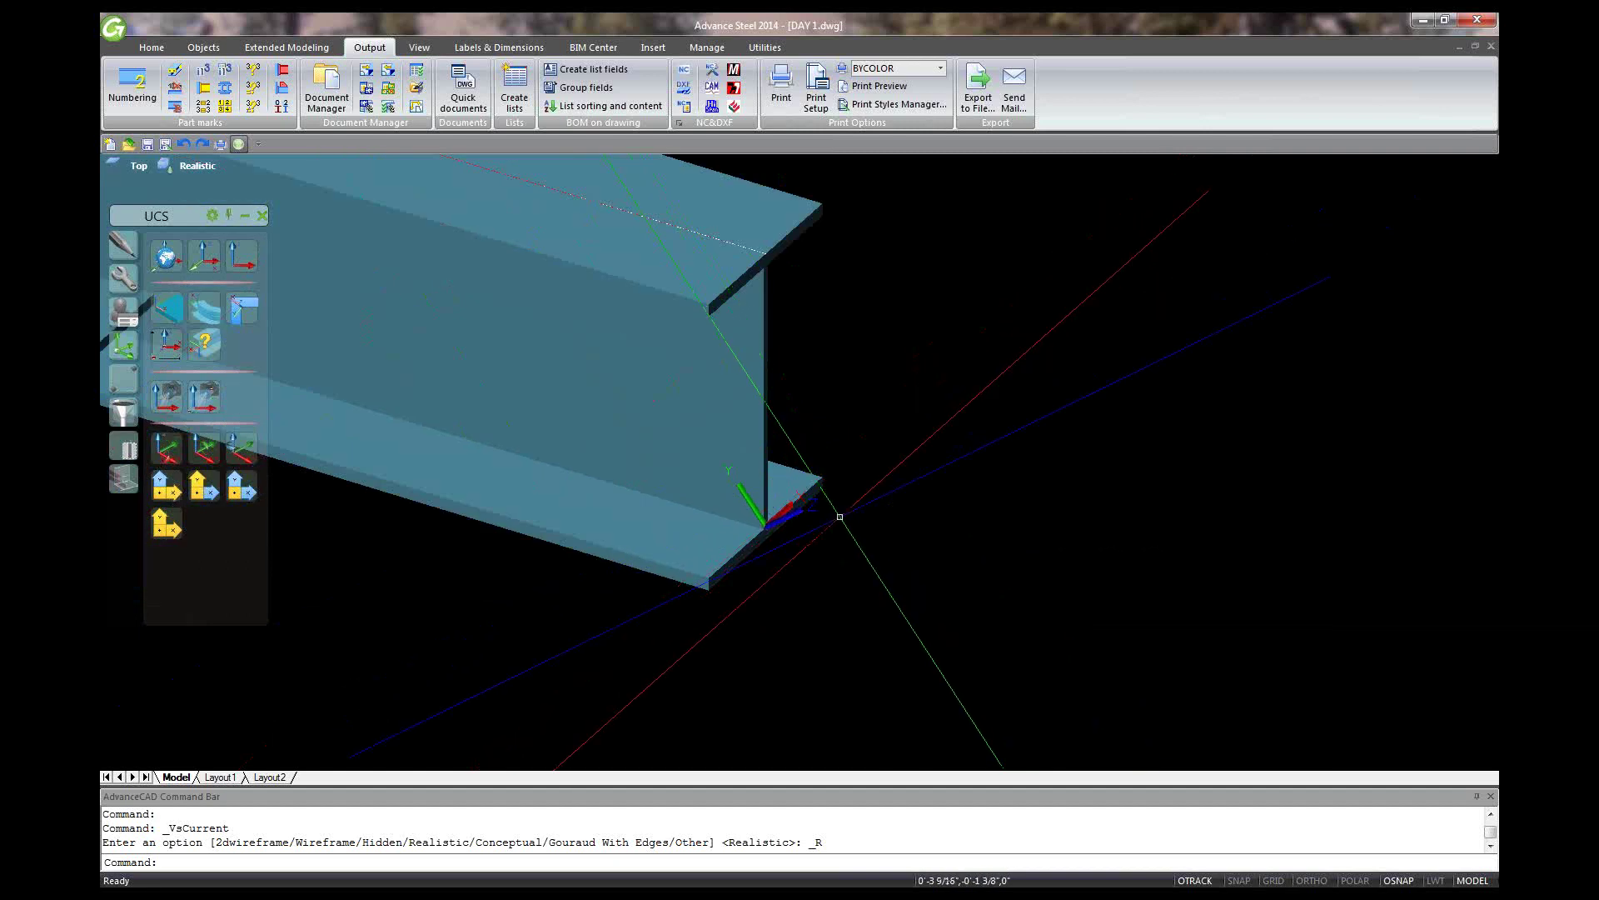
scroll(758, 518, up, 1)
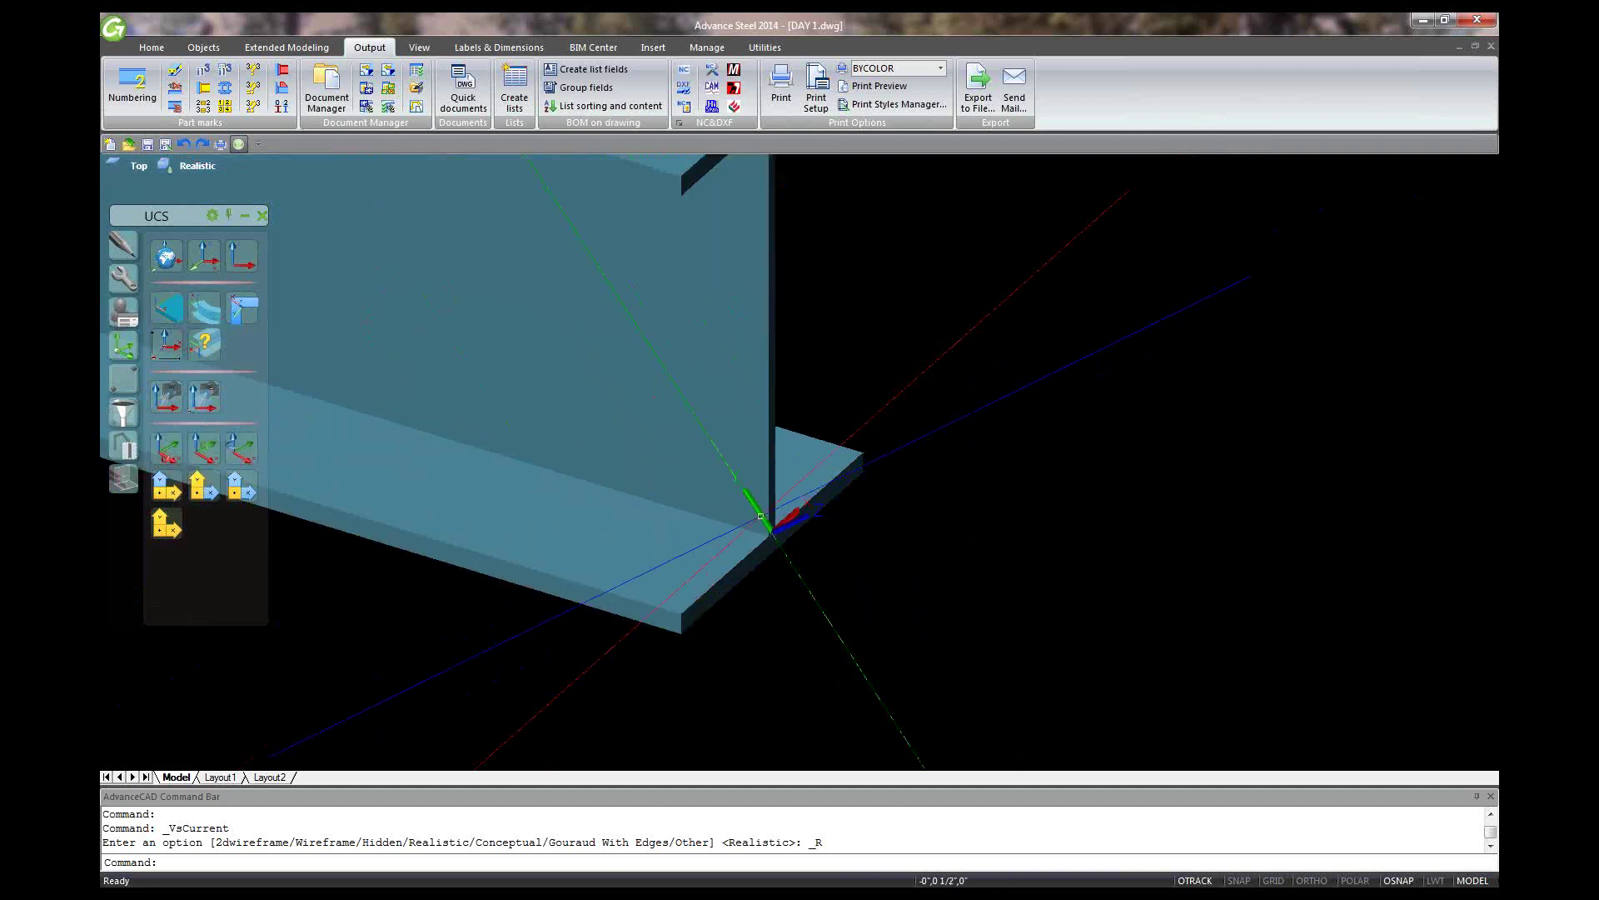
click(198, 166)
click(223, 185)
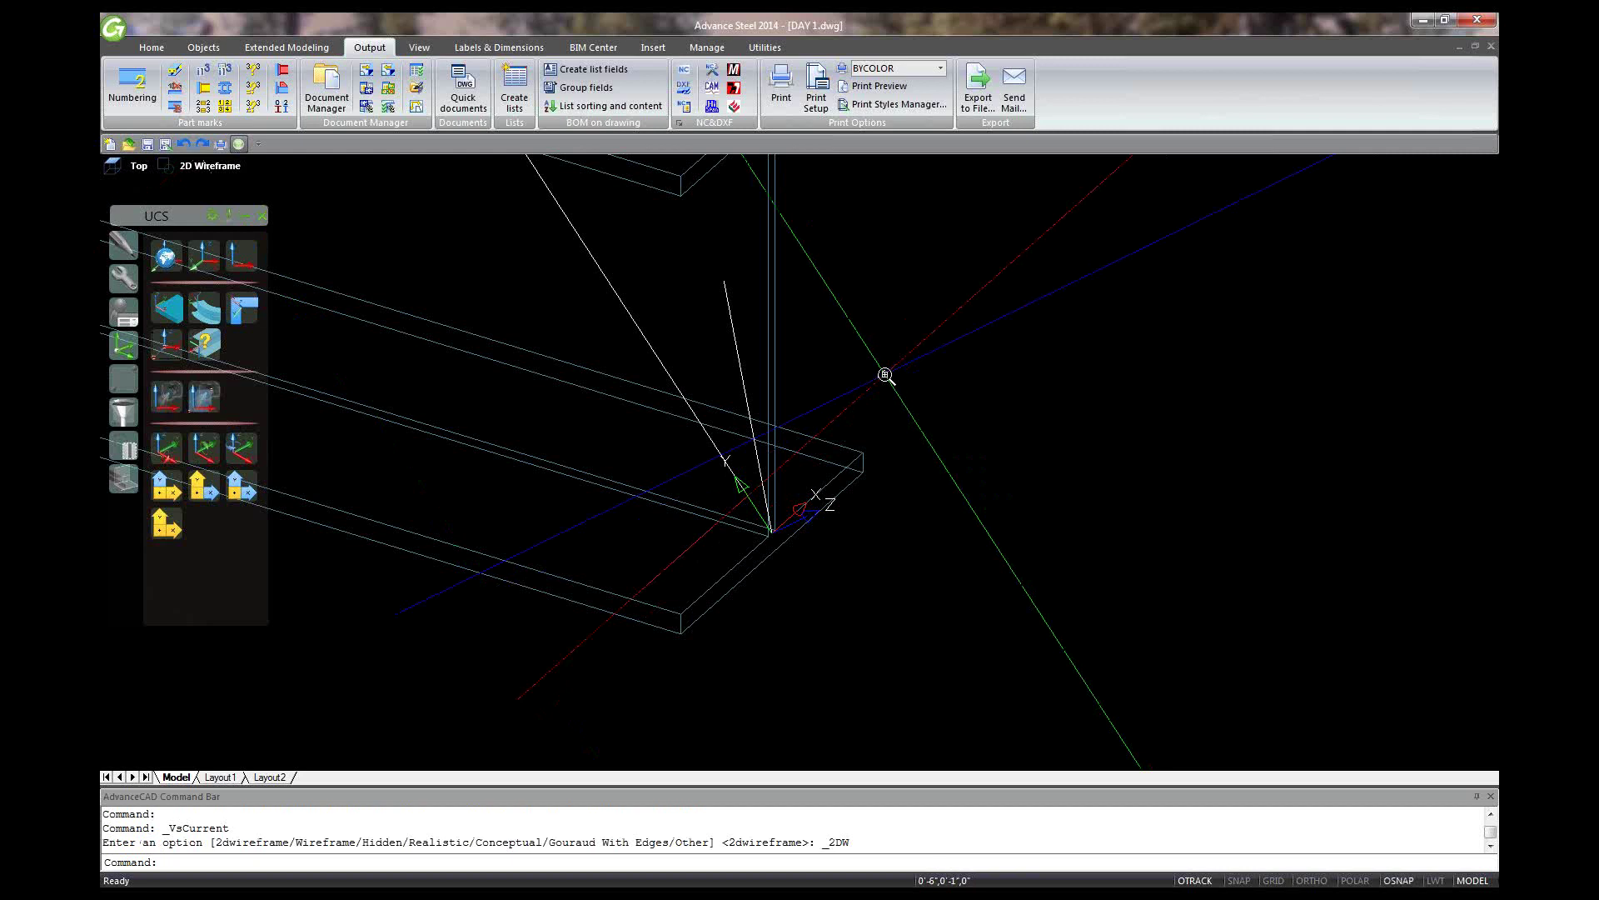
Apply the Shorten at UCS feature to the beam to cut its end along the slanted line.
scroll(885, 374, down, 2)
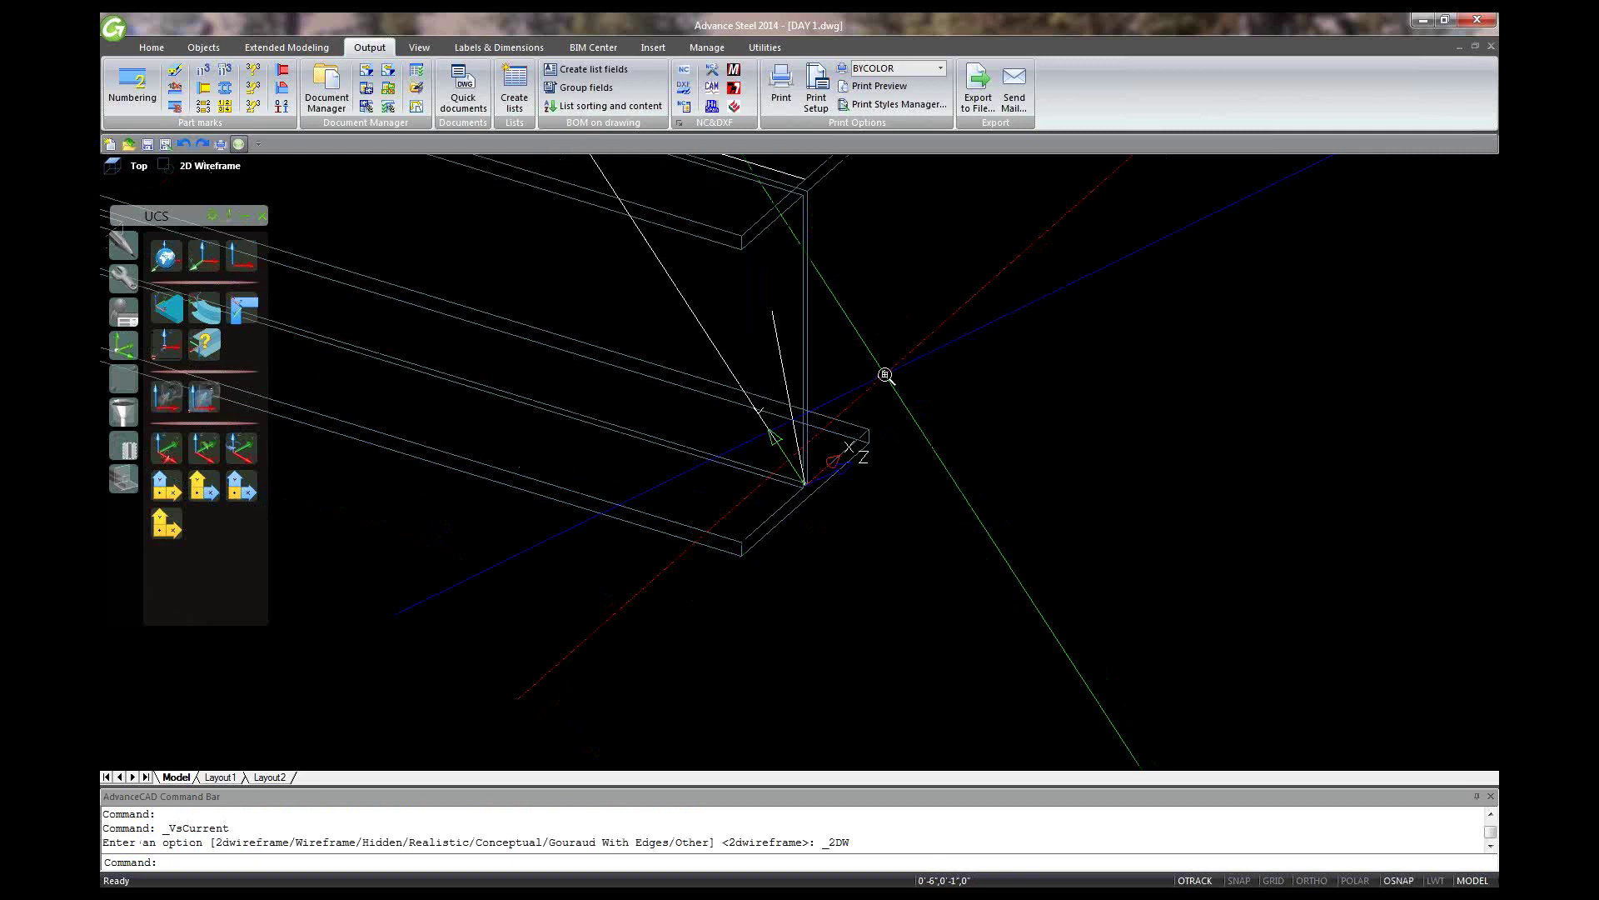
scroll(885, 374, down, 2)
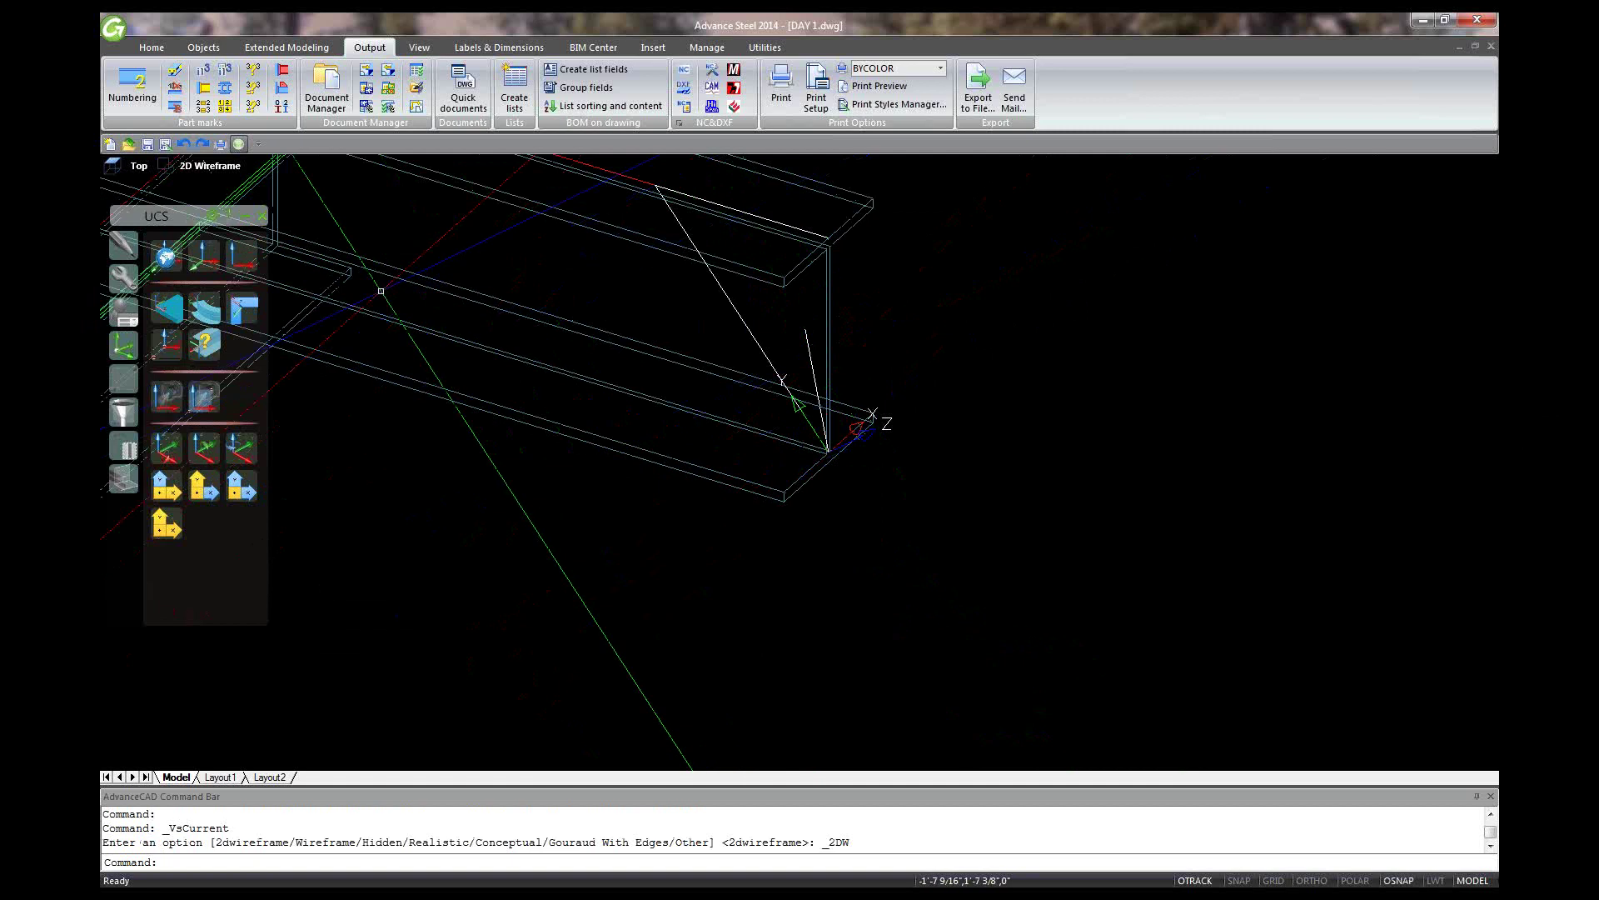
click(123, 285)
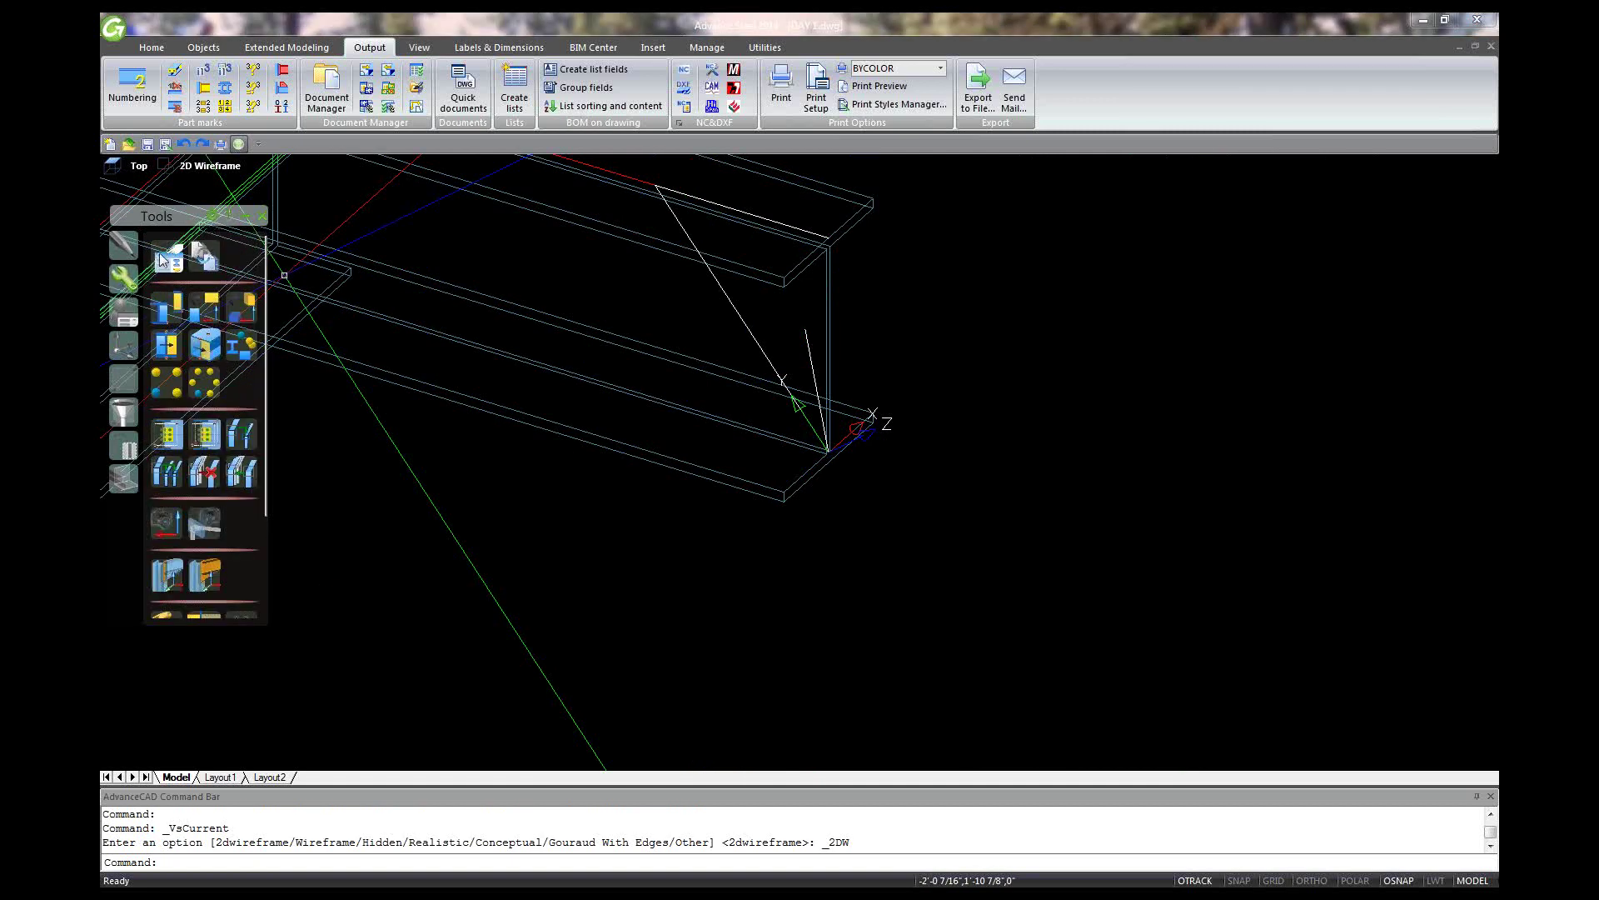
click(129, 472)
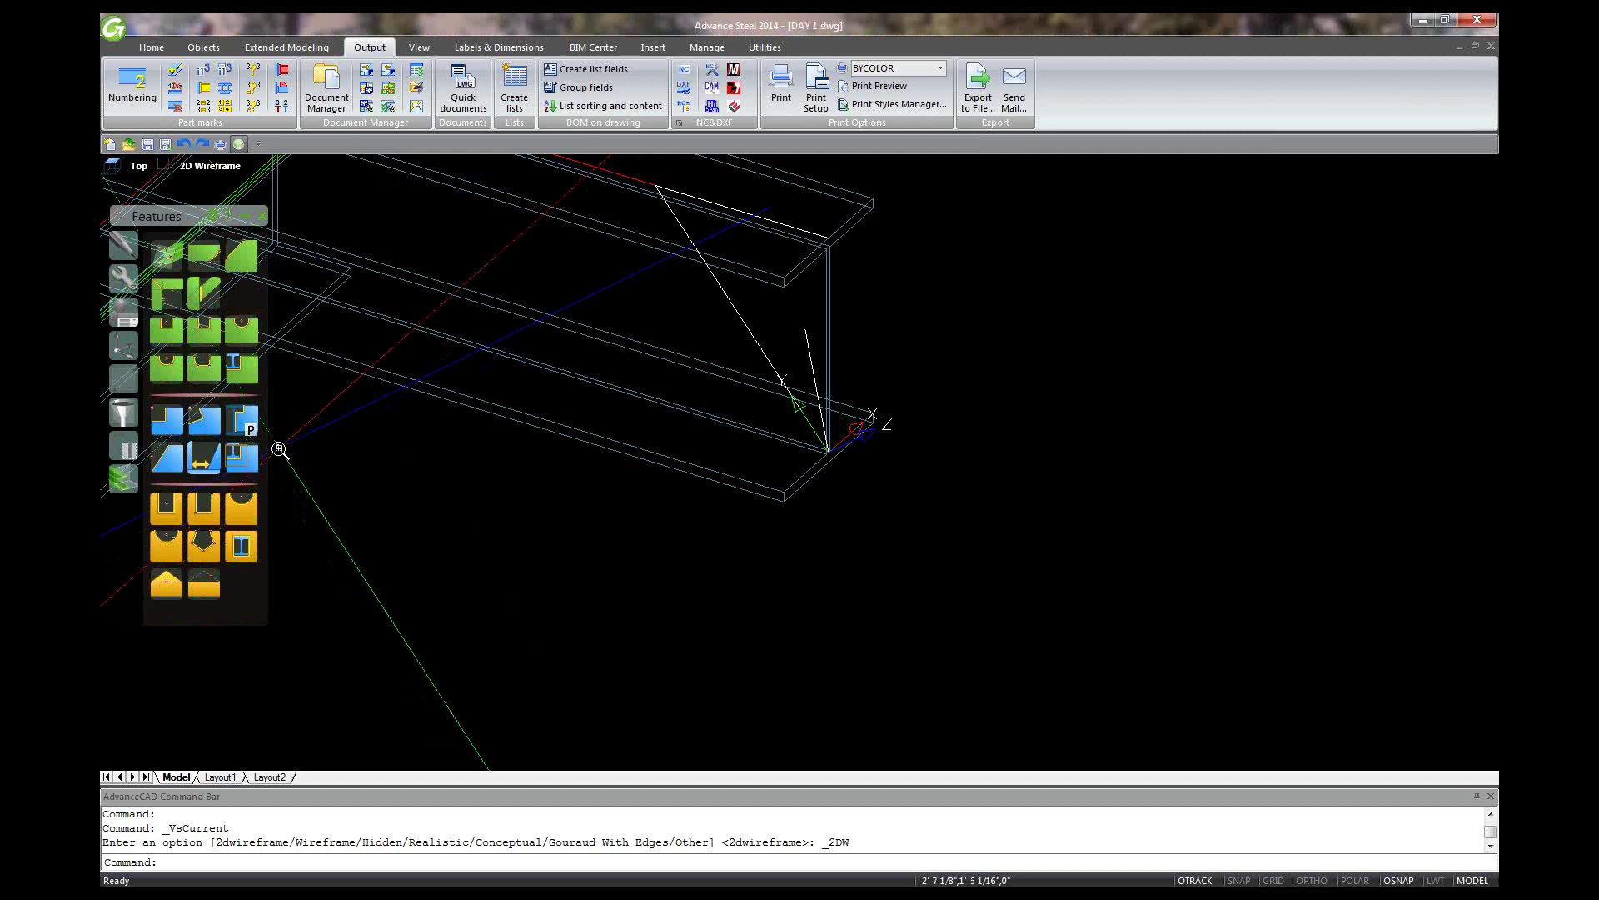
scroll(279, 450, down, 2)
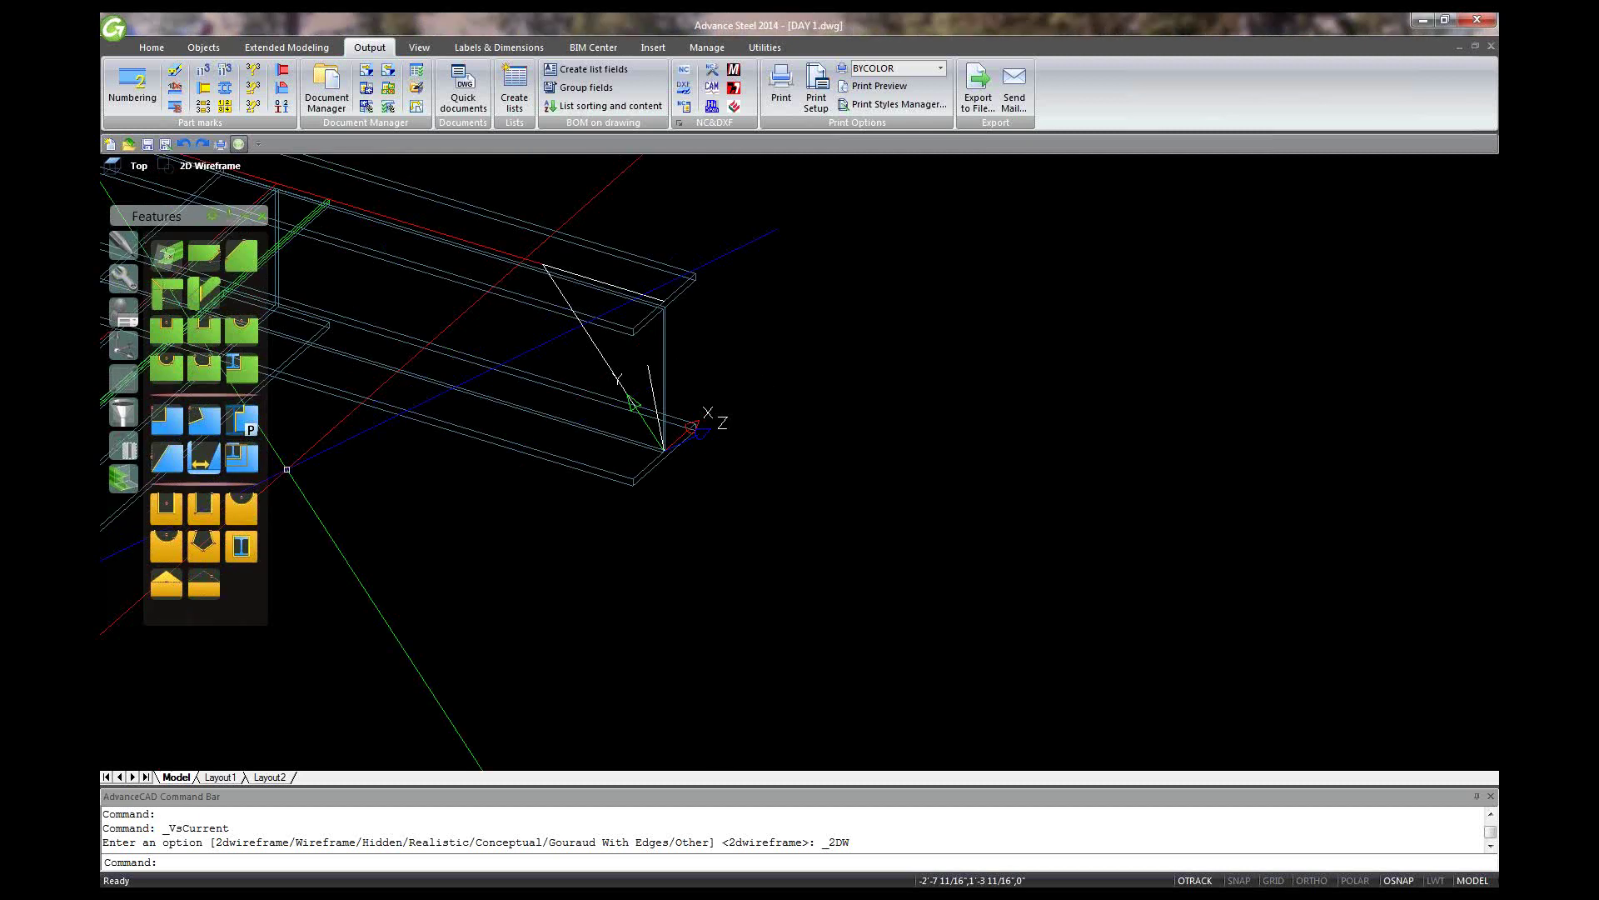
click(169, 258)
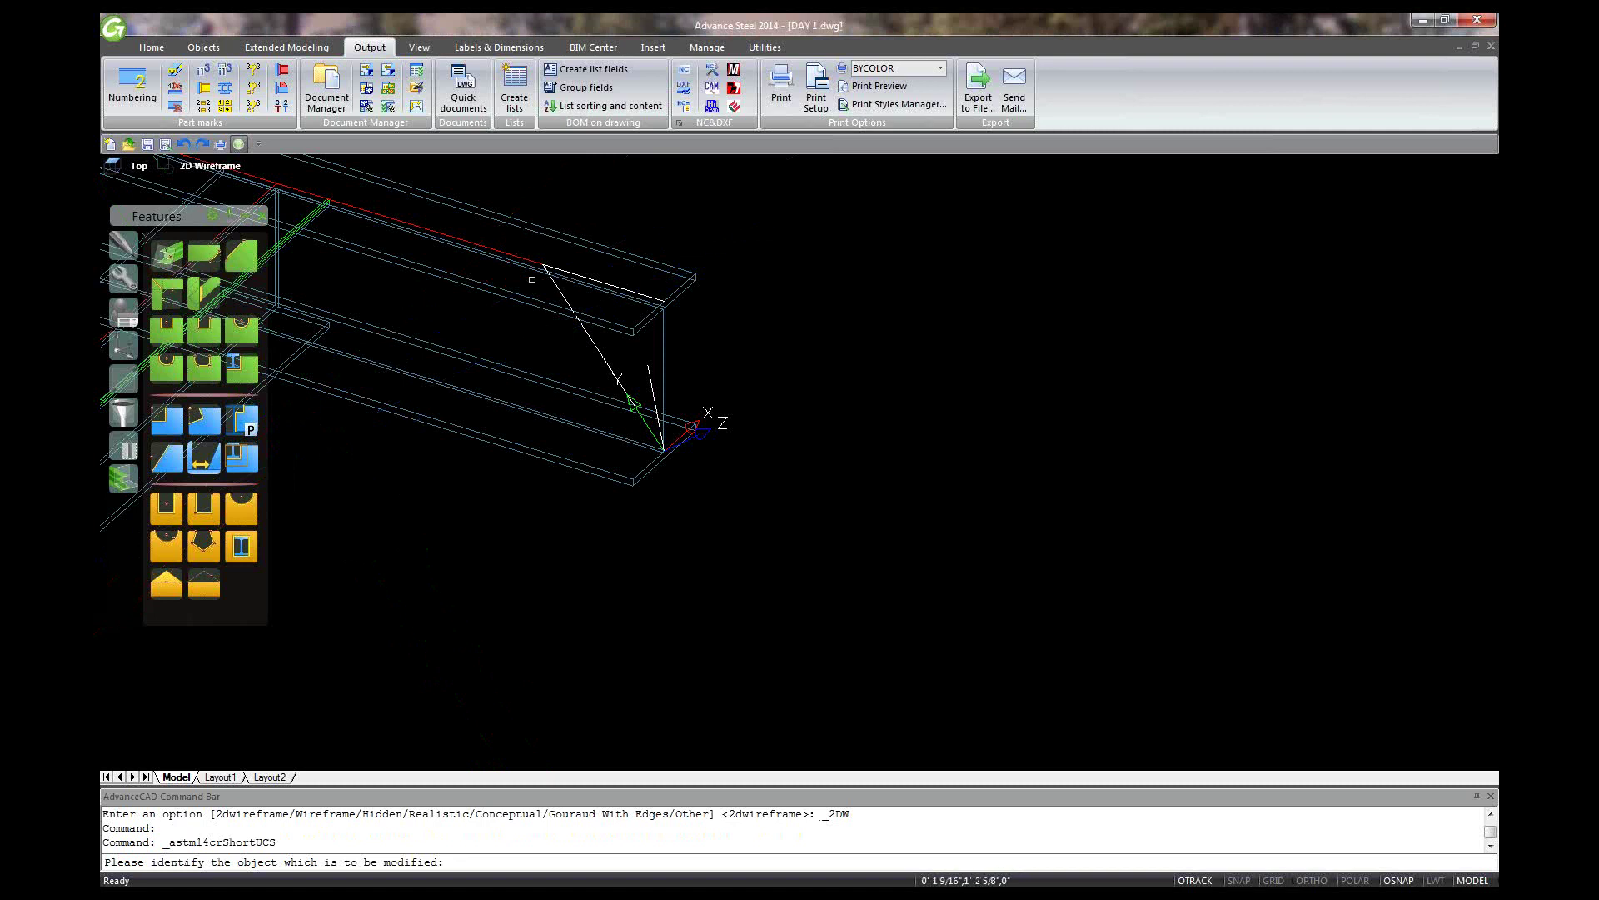
click(522, 255)
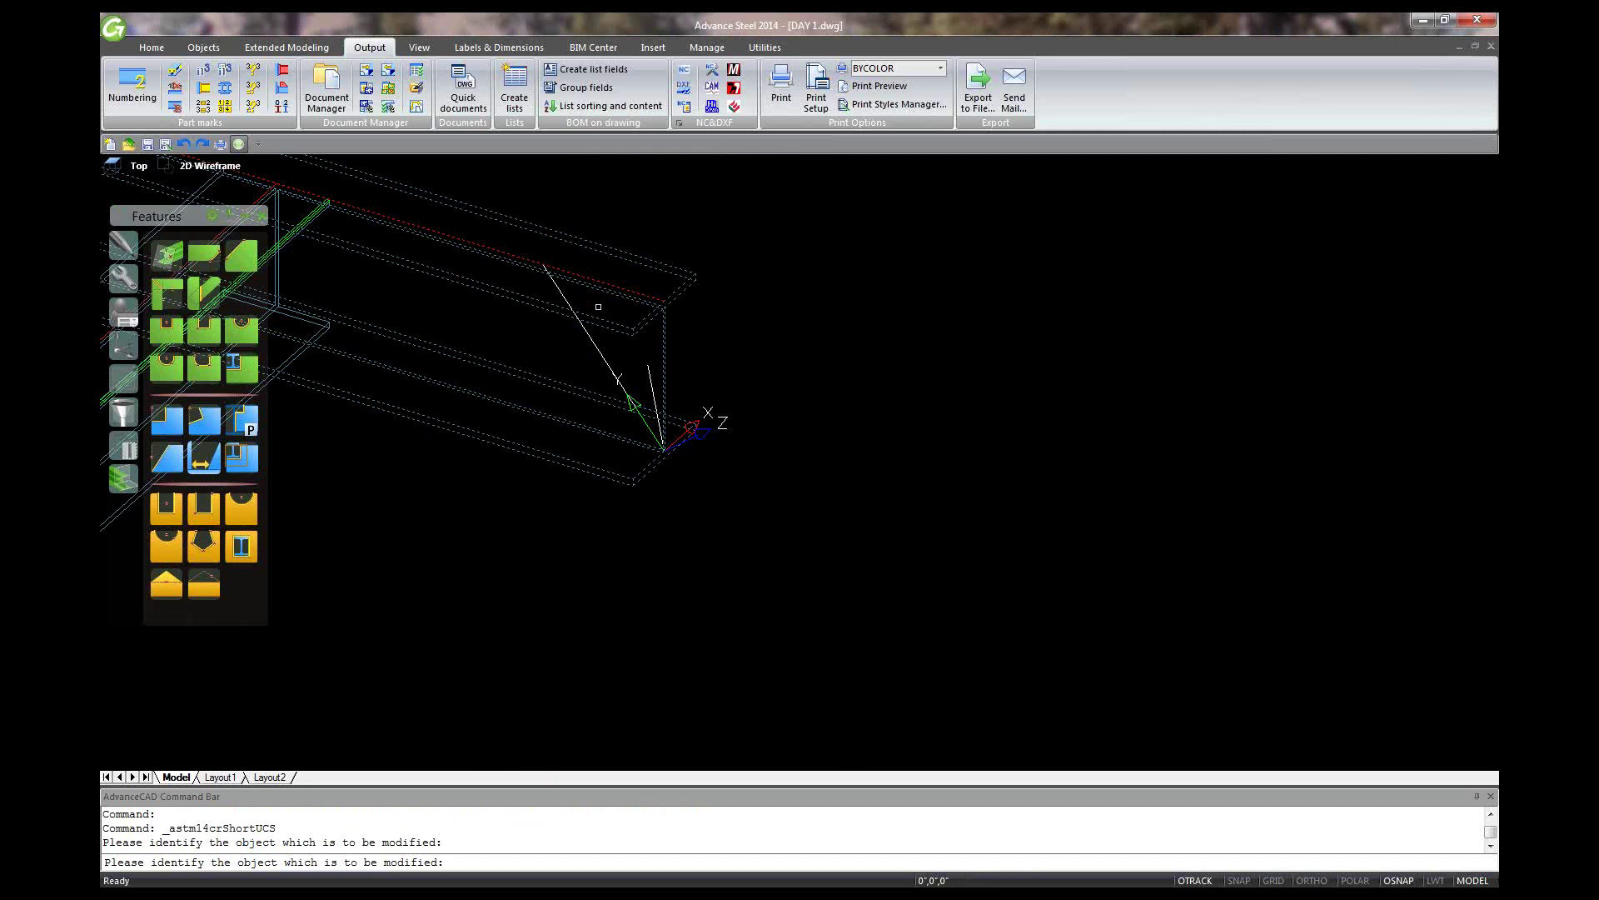
key(Return)
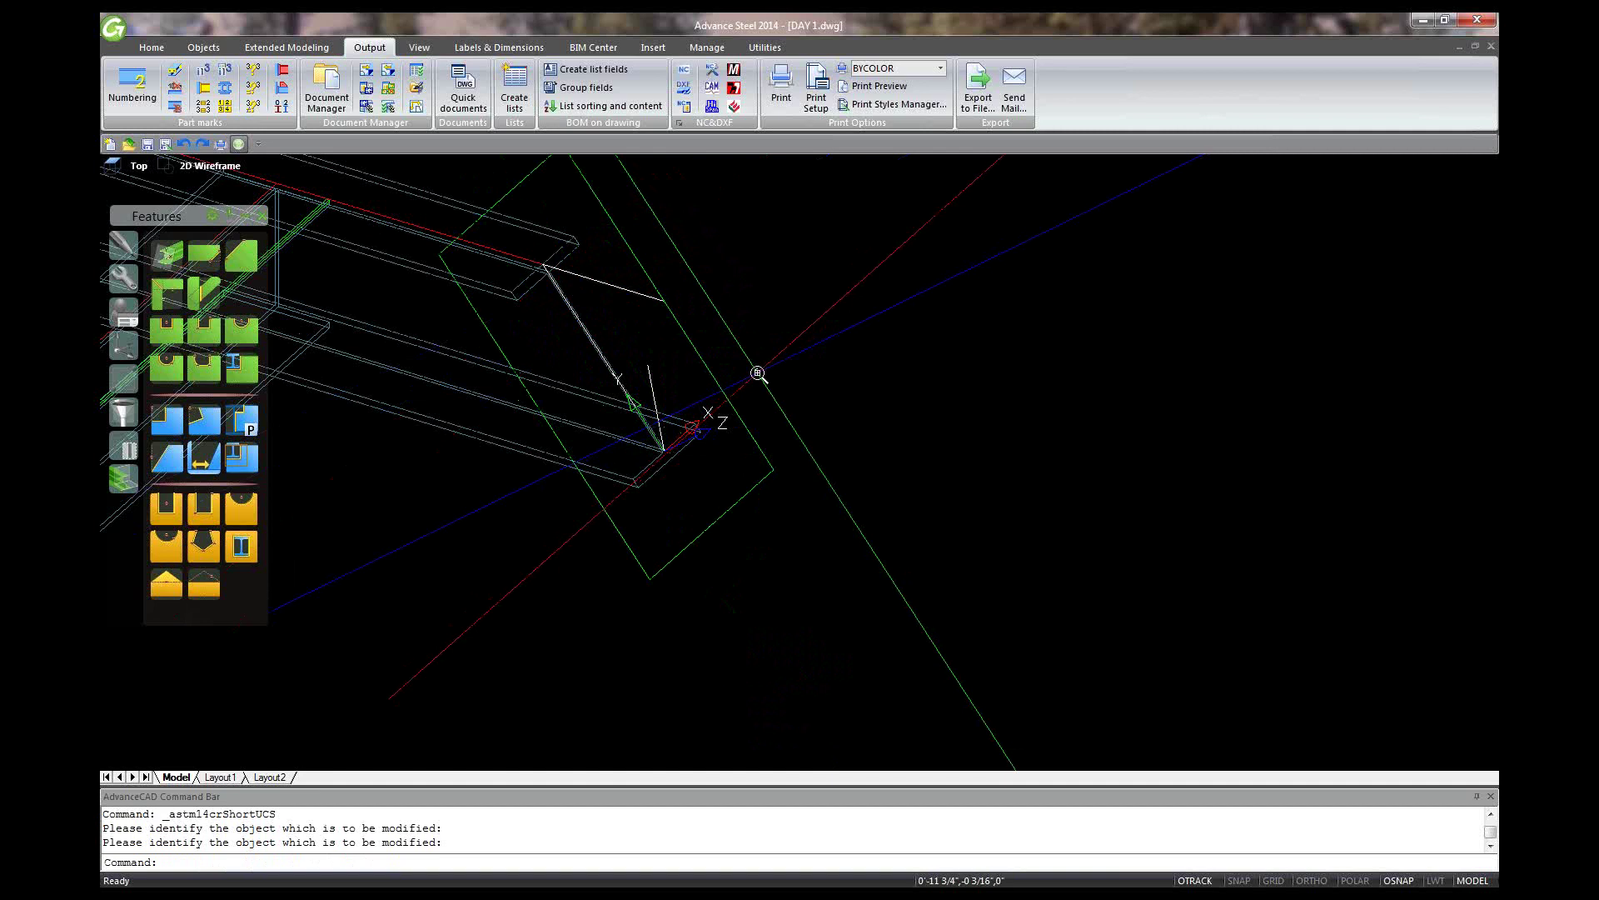
Examine the slanted cut and its feature outline at the beam's end from near and far.
scroll(757, 373, up, 1)
scroll(758, 372, up, 2)
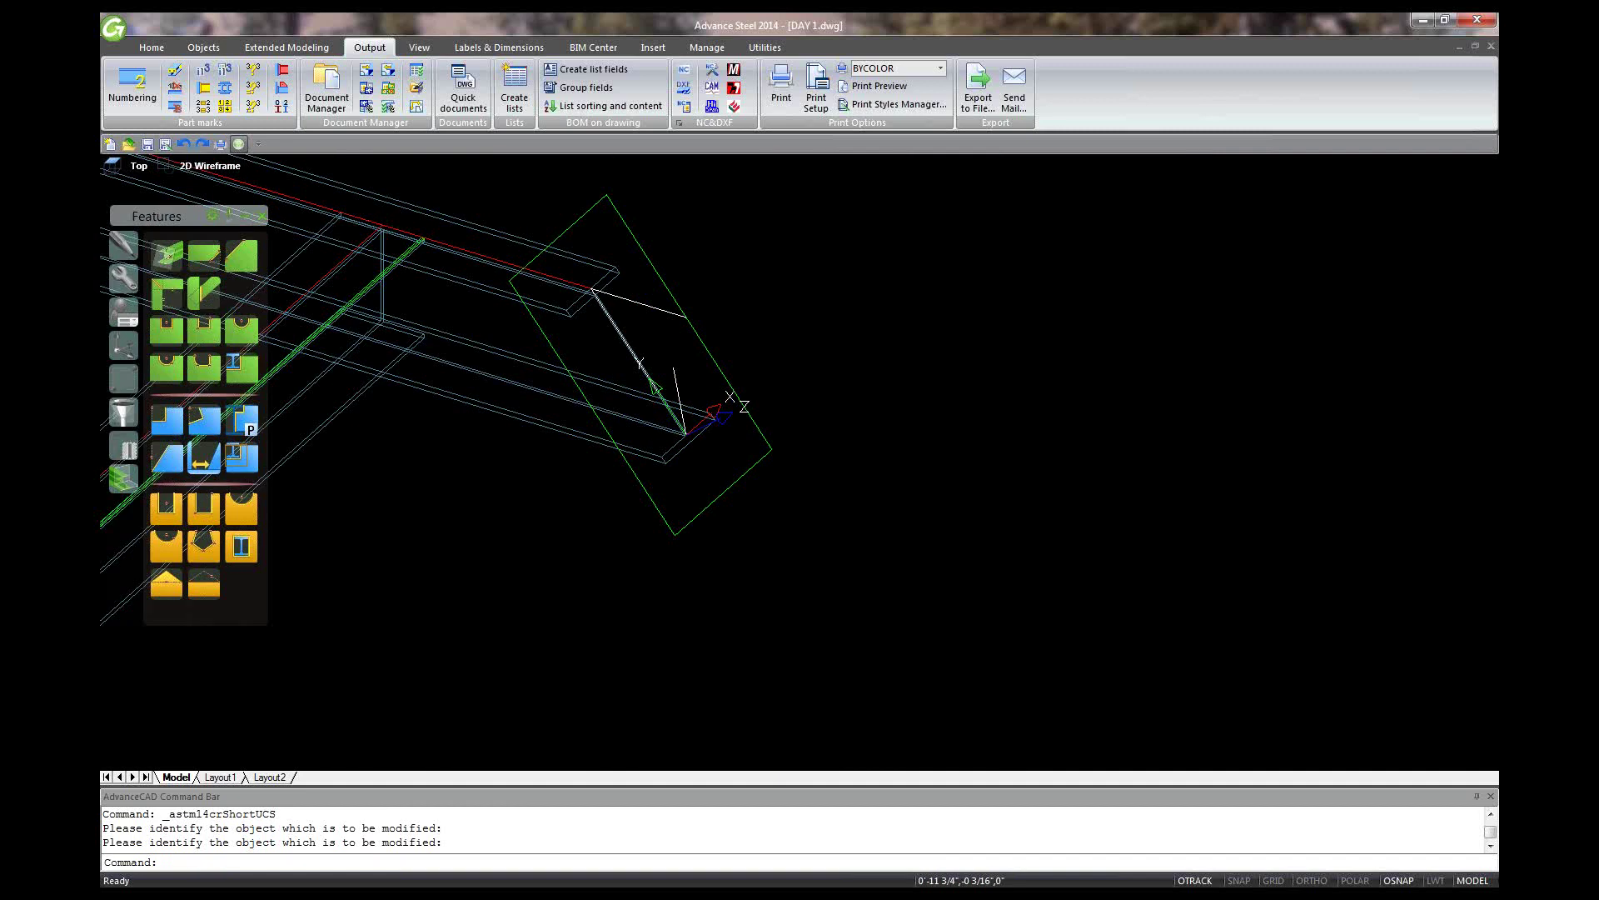
scroll(671, 381, down, 2)
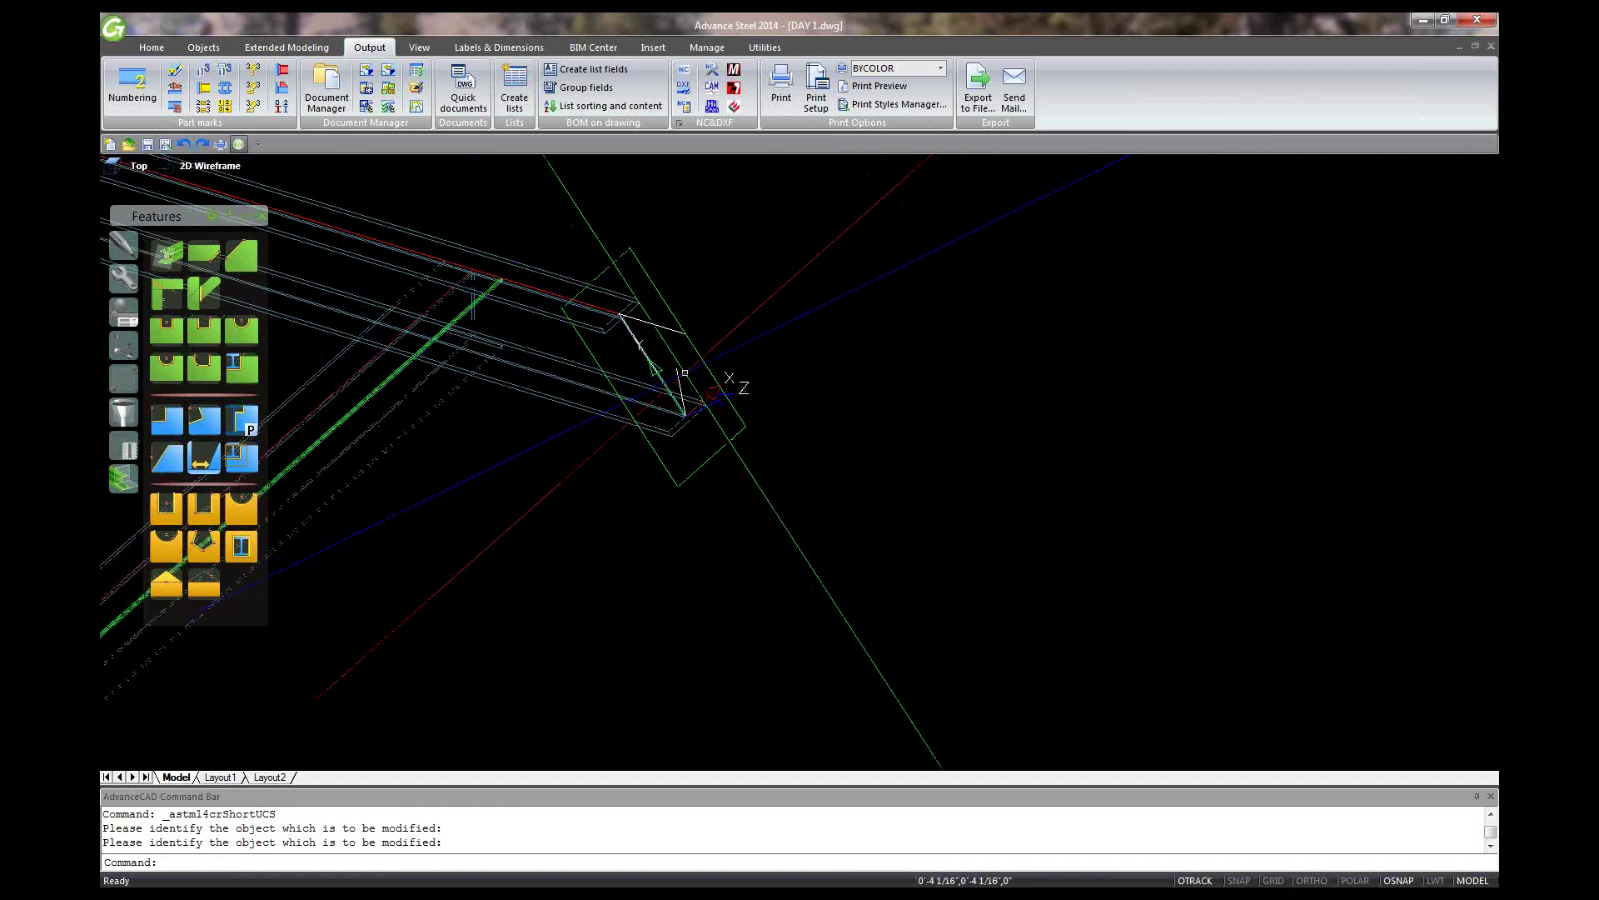
scroll(1232, 384, down, 1)
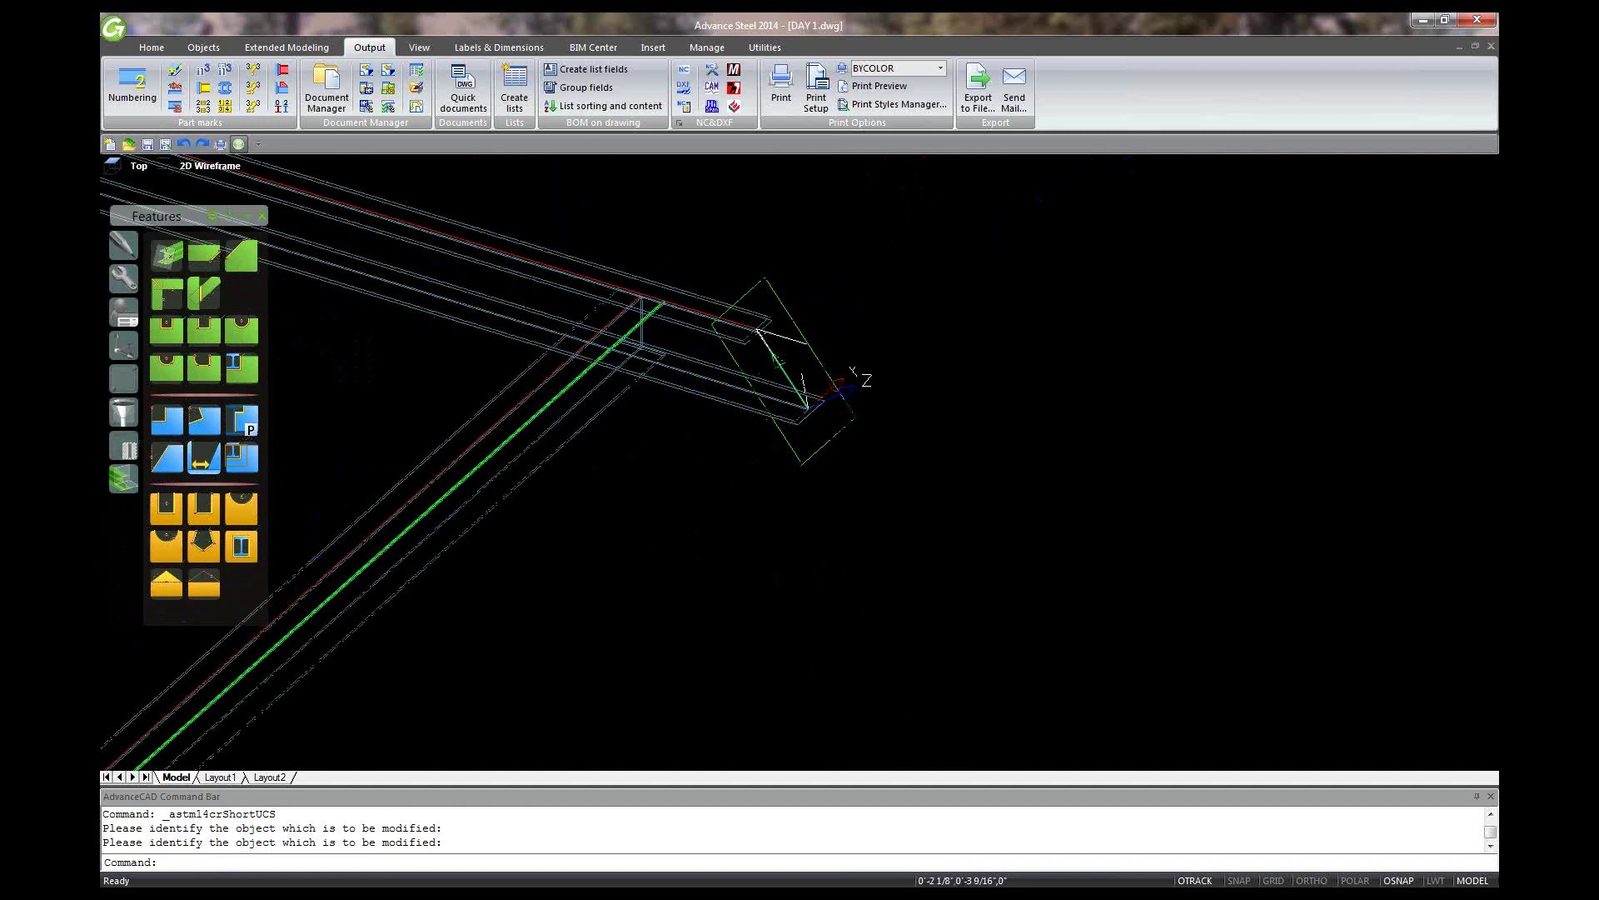
scroll(868, 384, up, 2)
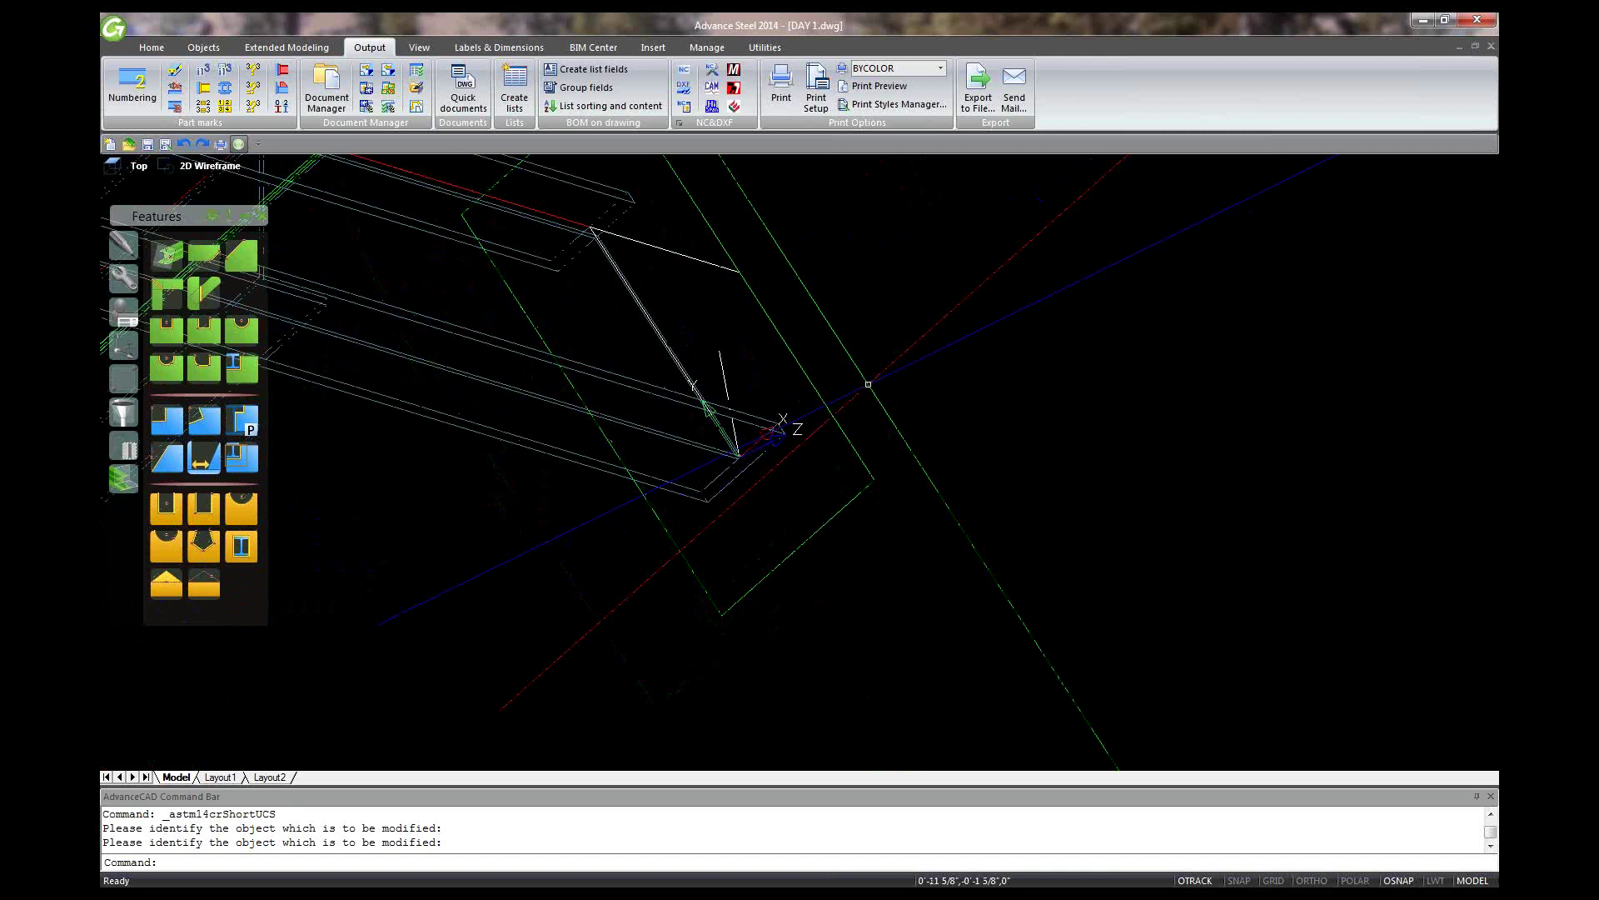
scroll(868, 384, up, 1)
scroll(869, 386, down, 2)
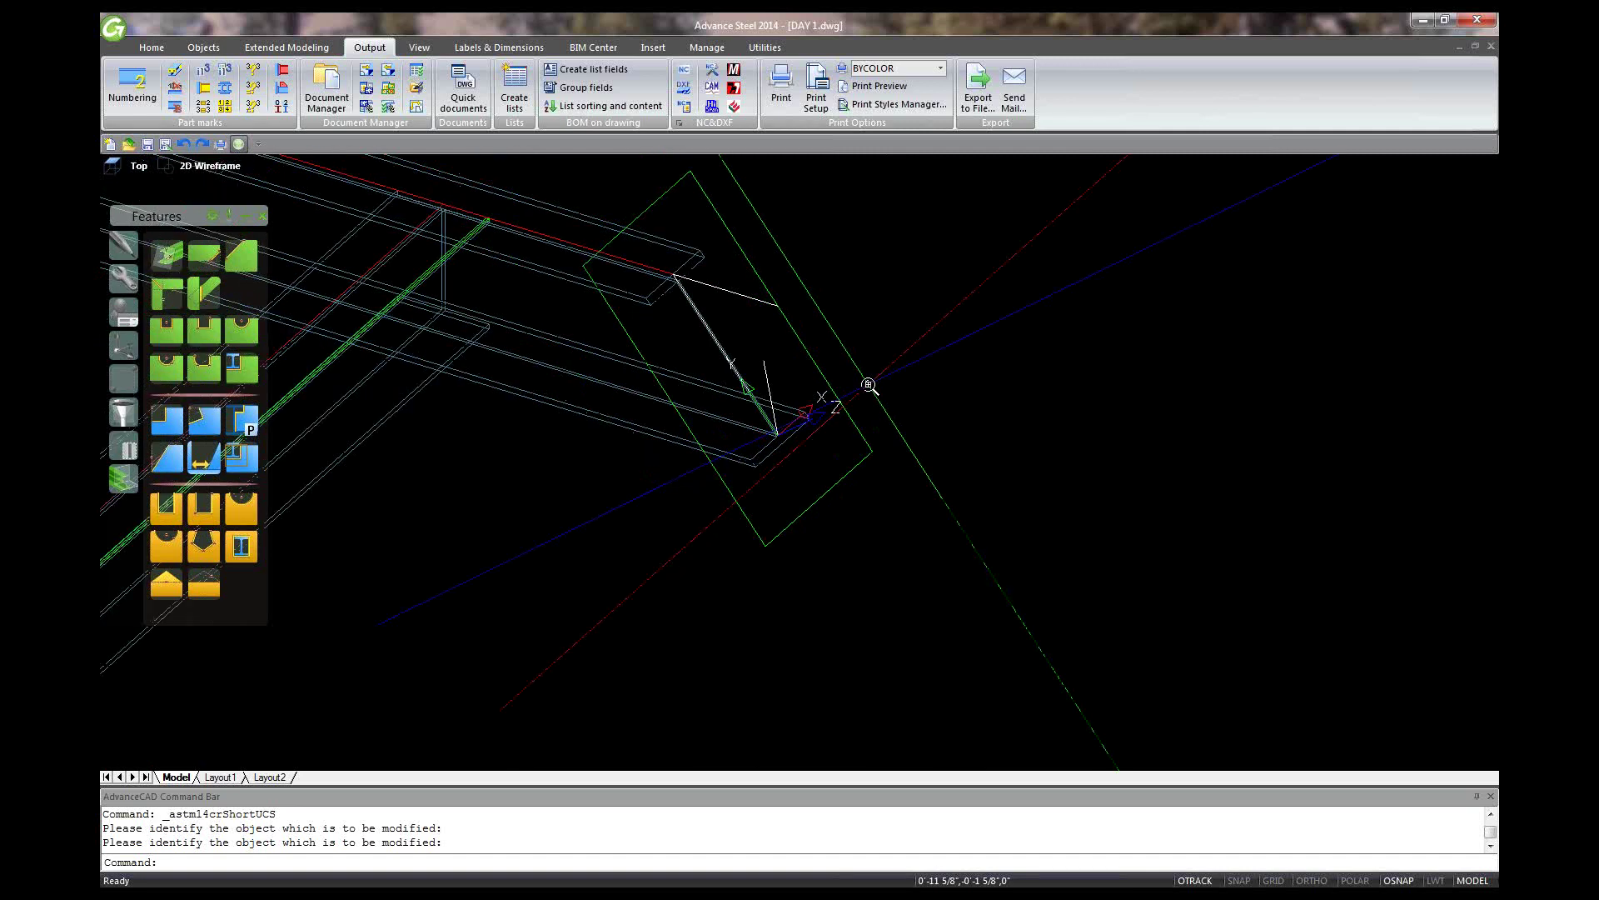
scroll(868, 384, down, 1)
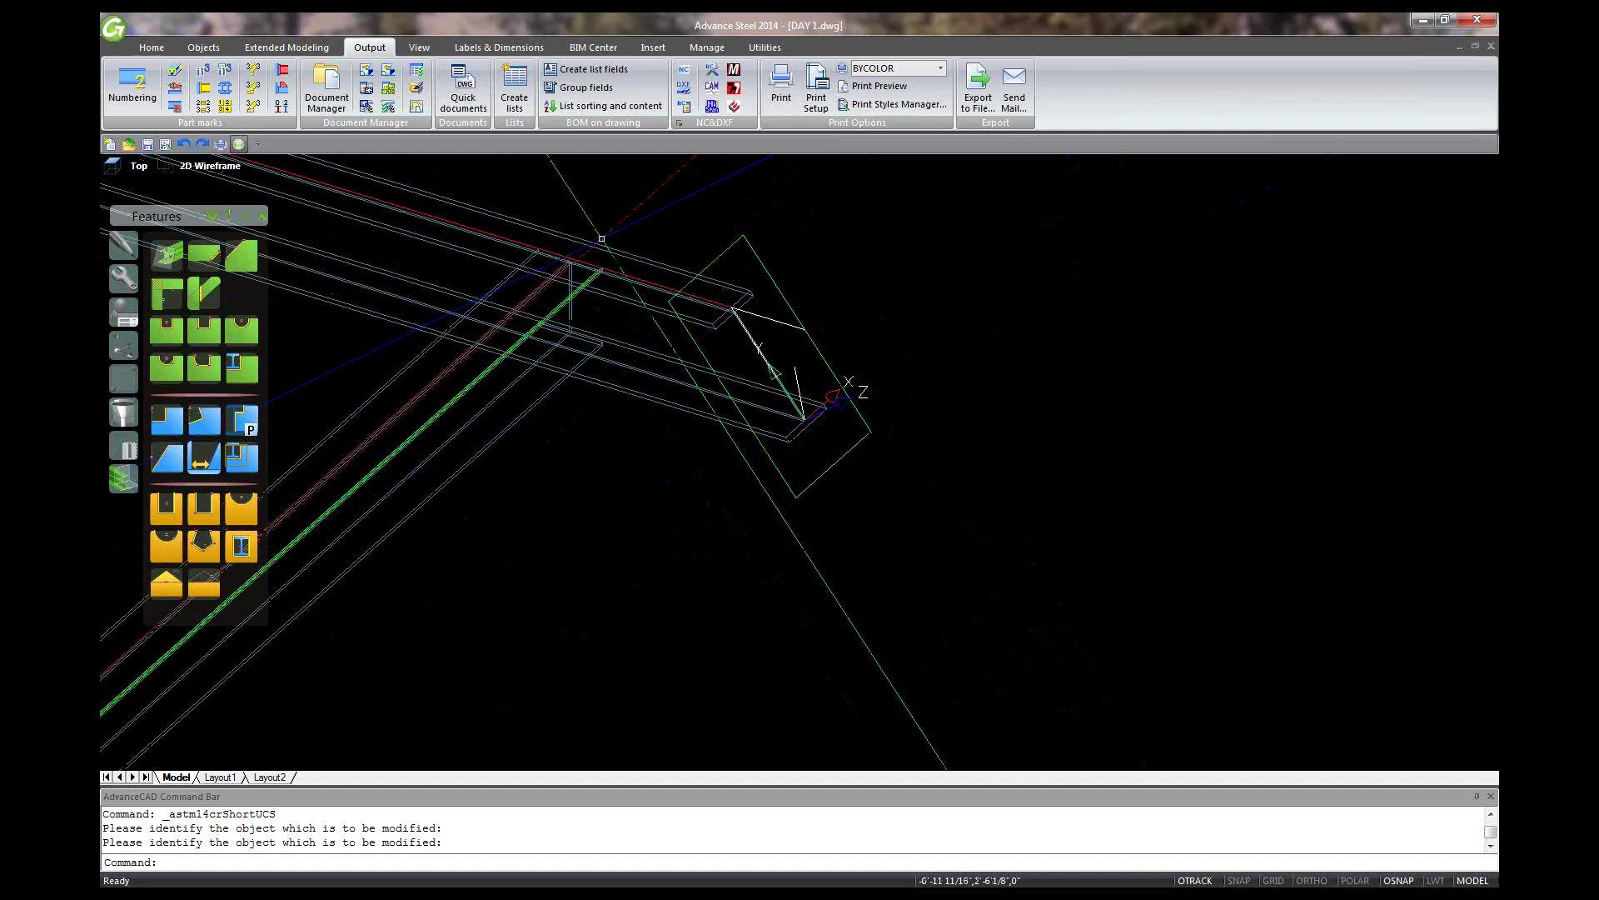
scroll(602, 238, up, 2)
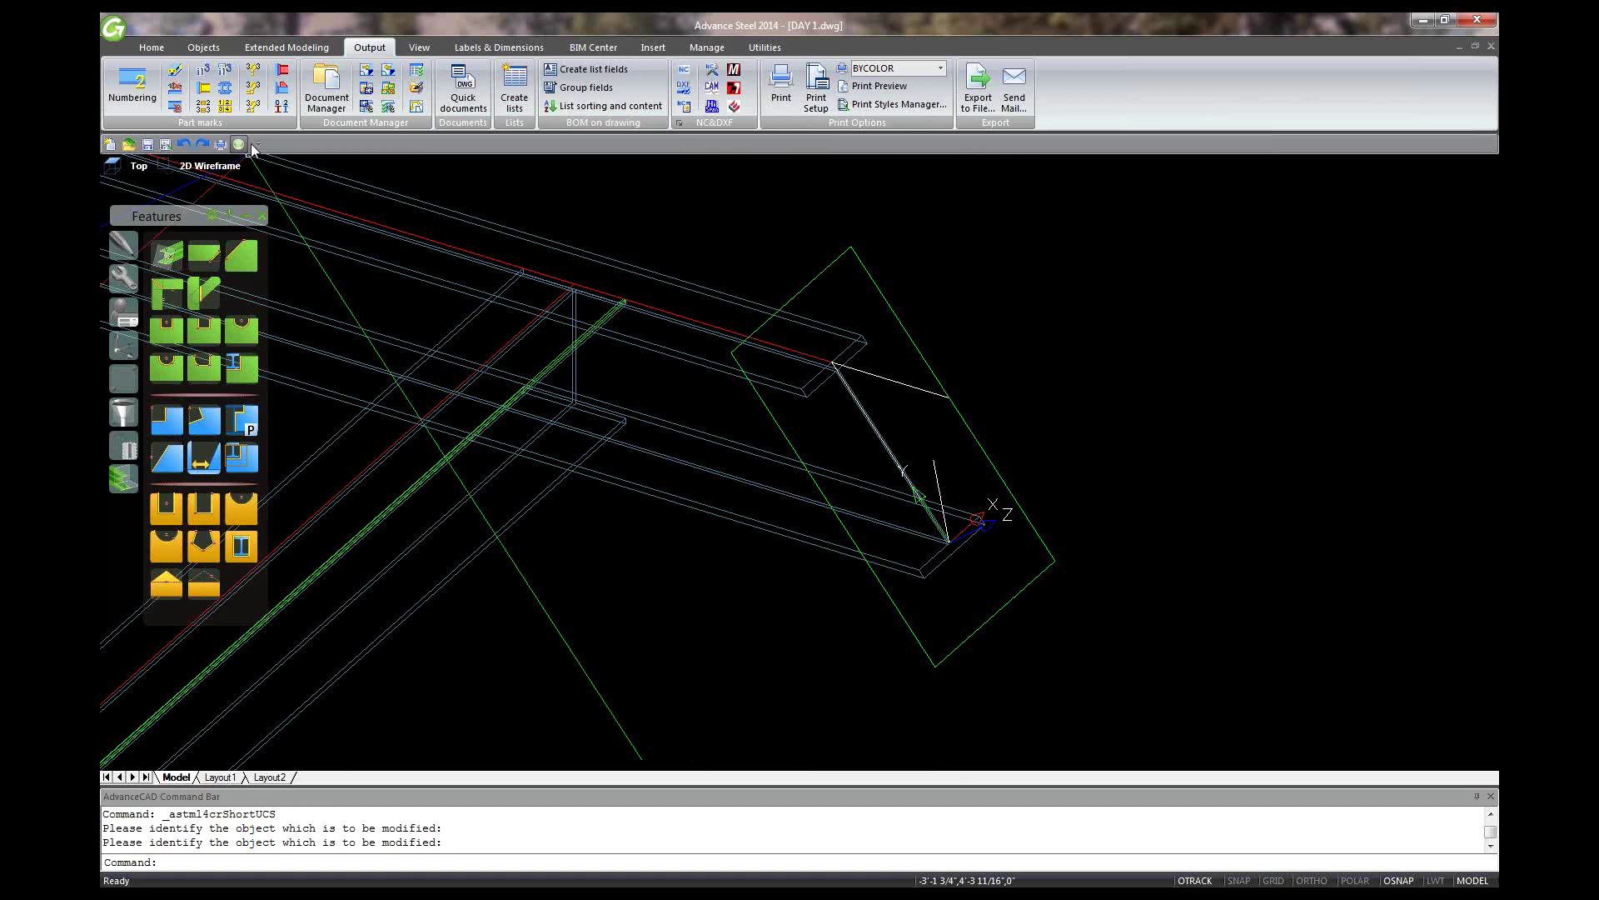
click(152, 48)
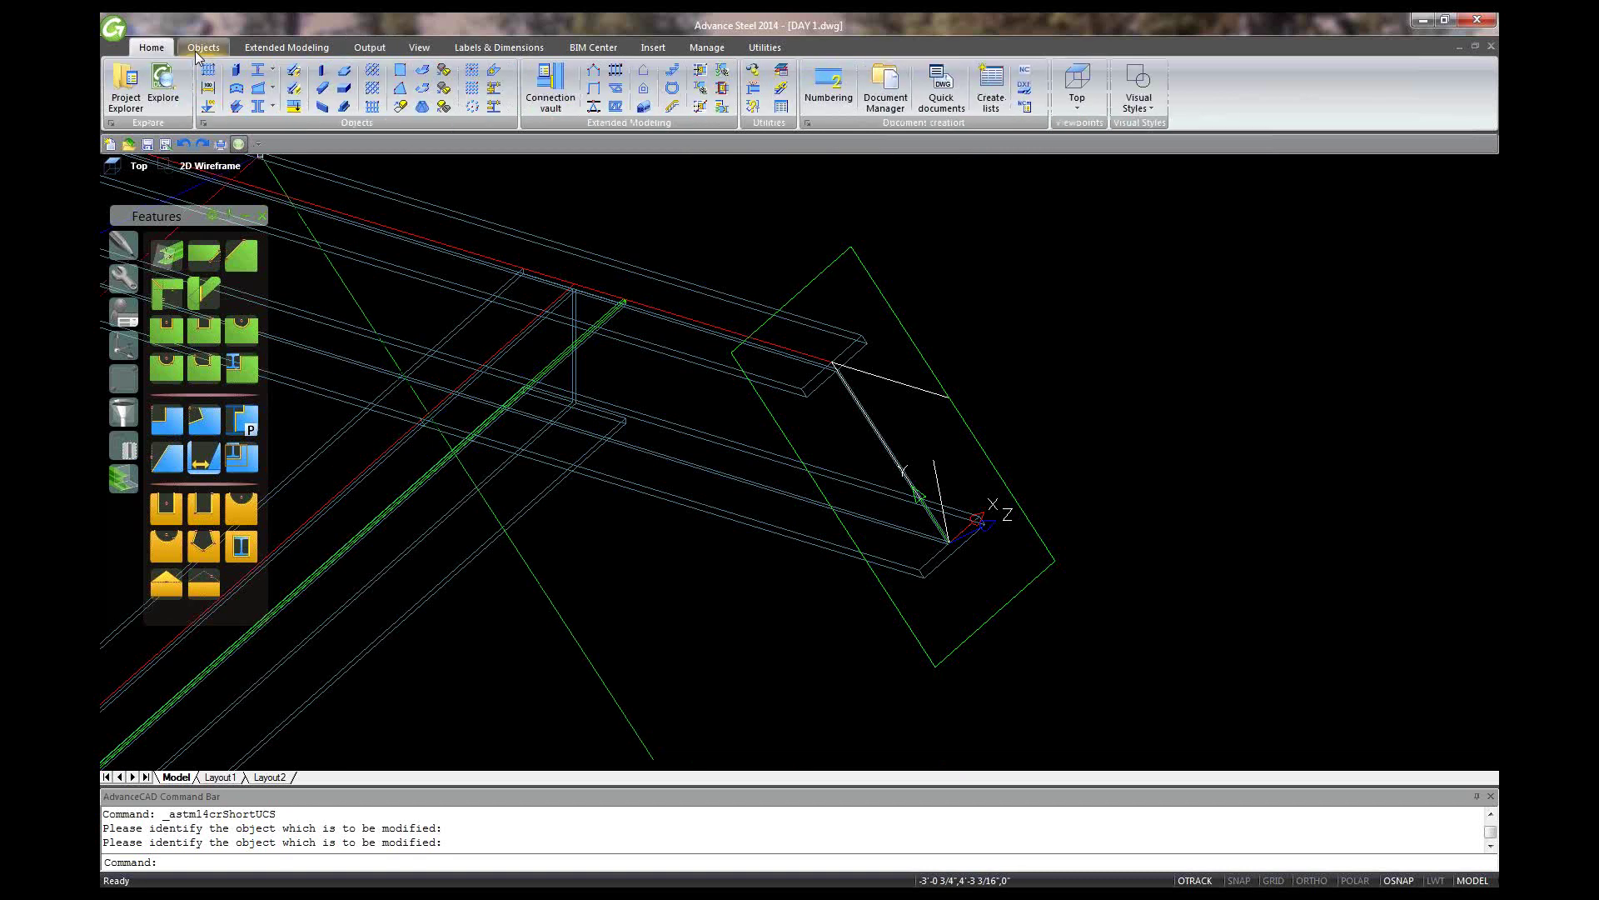
Examine the beam and the slanted line at its end, up close and within the surrounding model.
click(267, 49)
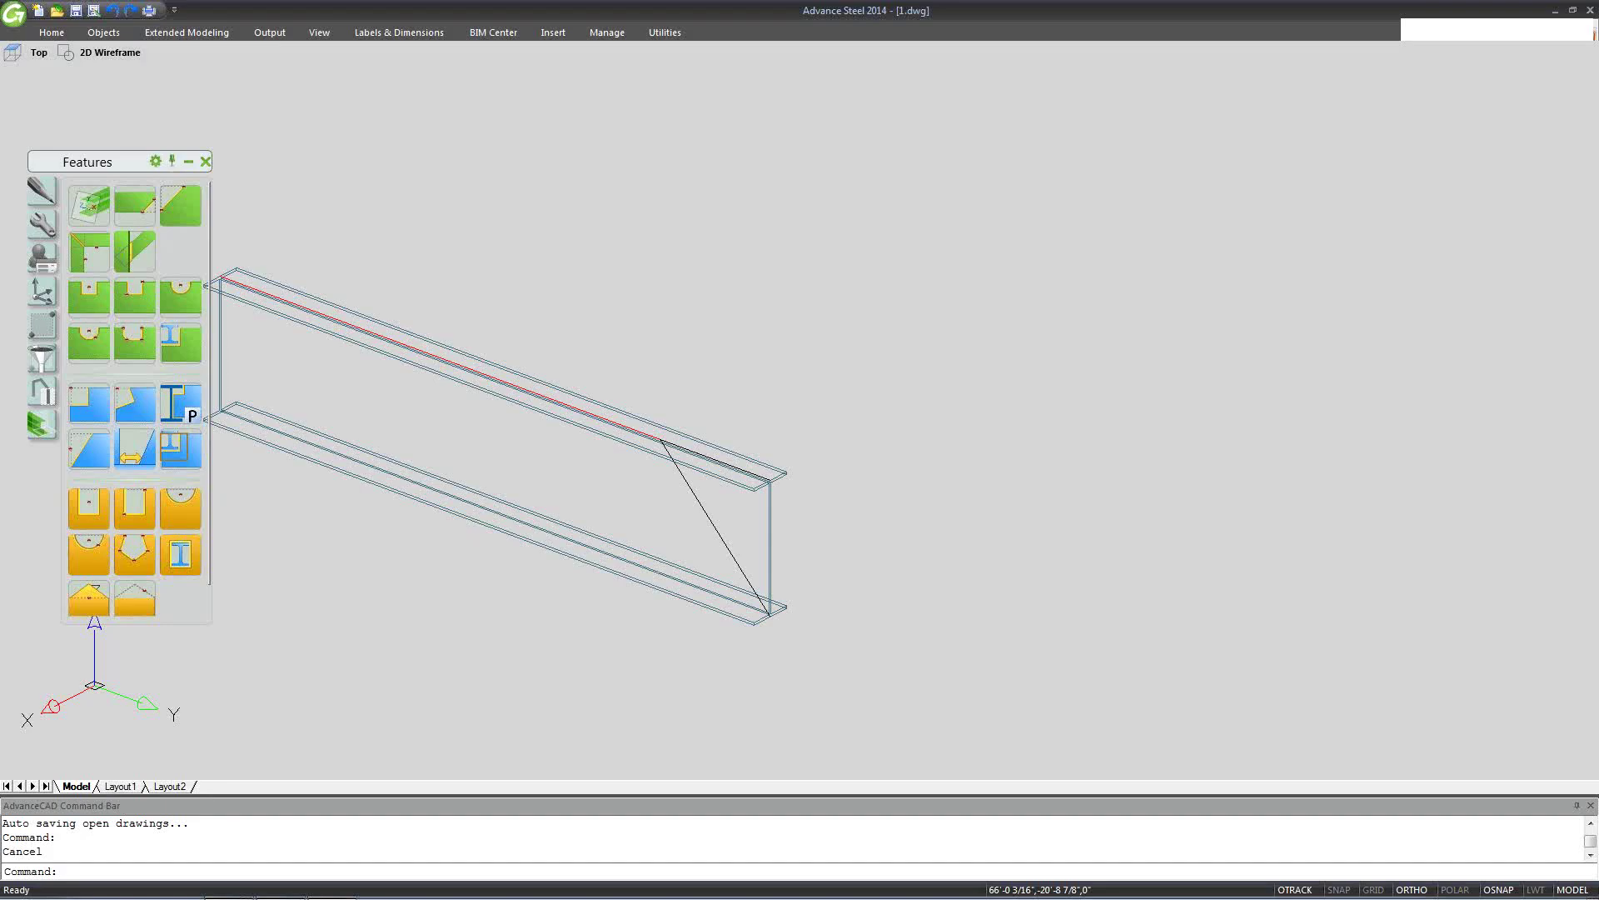
scroll(785, 528, up, 2)
scroll(622, 464, down, 4)
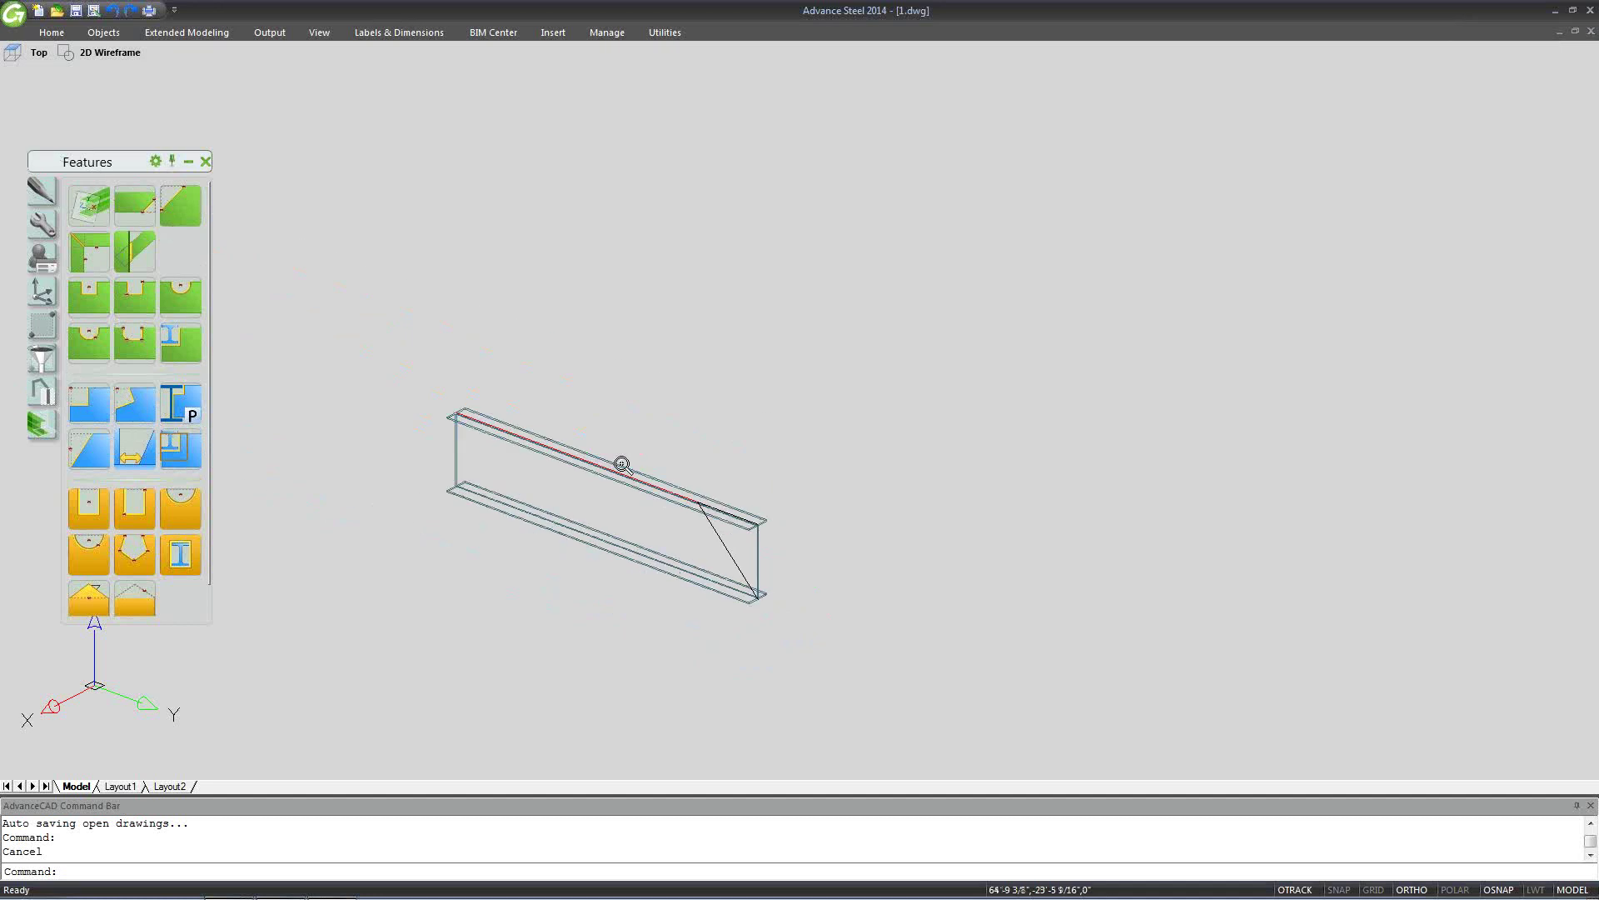
scroll(622, 463, down, 5)
scroll(711, 495, up, 3)
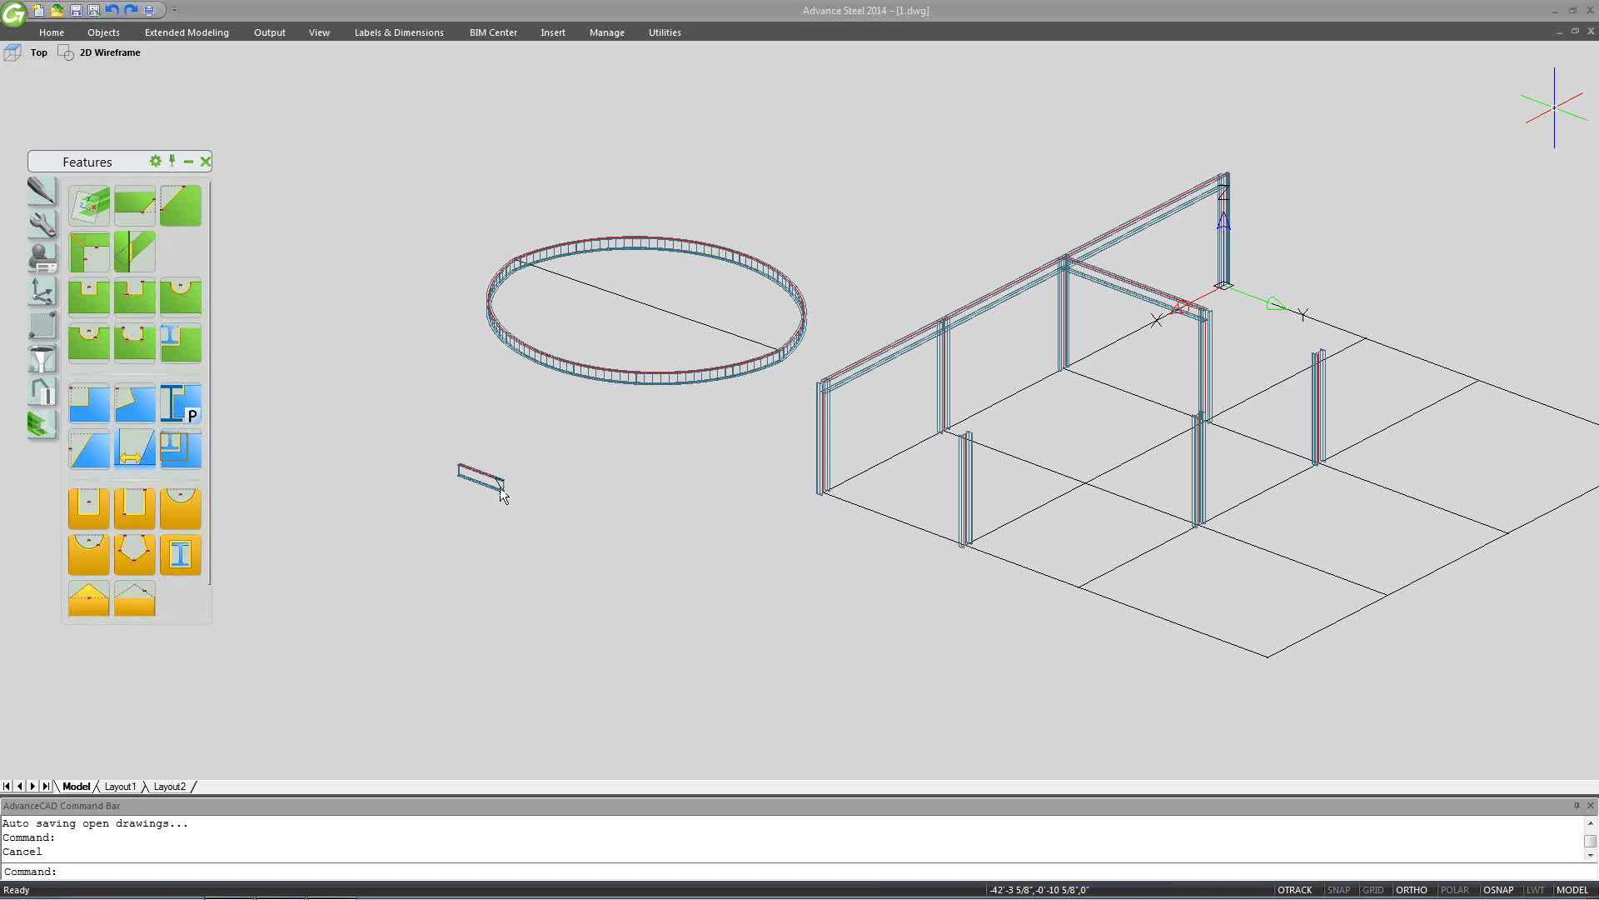
click(484, 510)
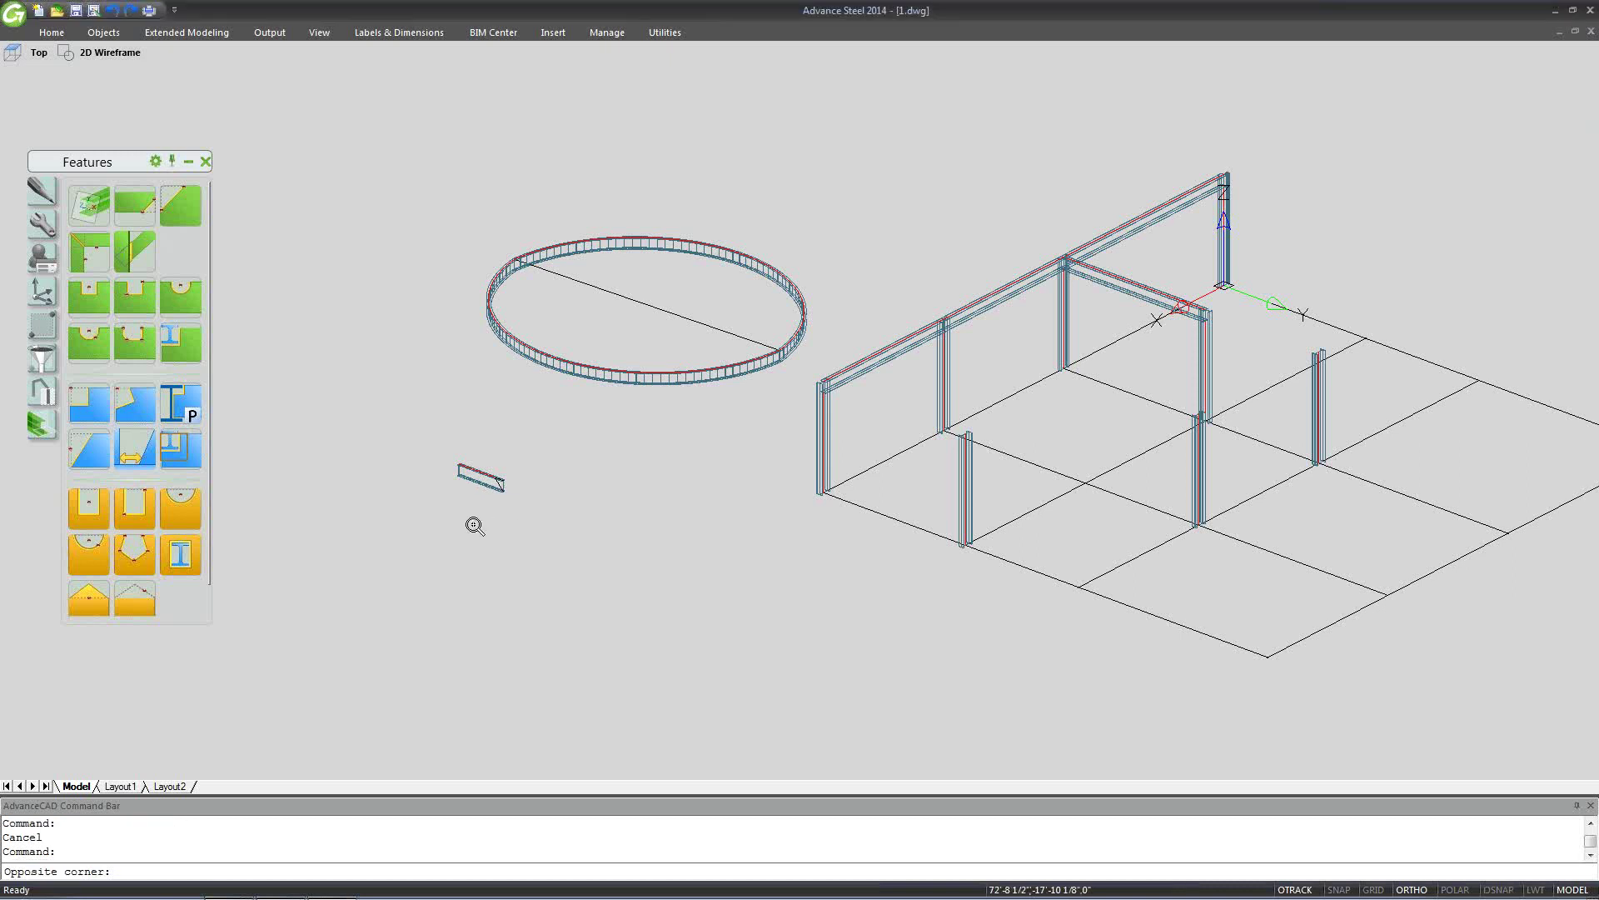
scroll(475, 525, down, 3)
scroll(473, 505, up, 5)
scroll(473, 505, up, 3)
key(Escape)
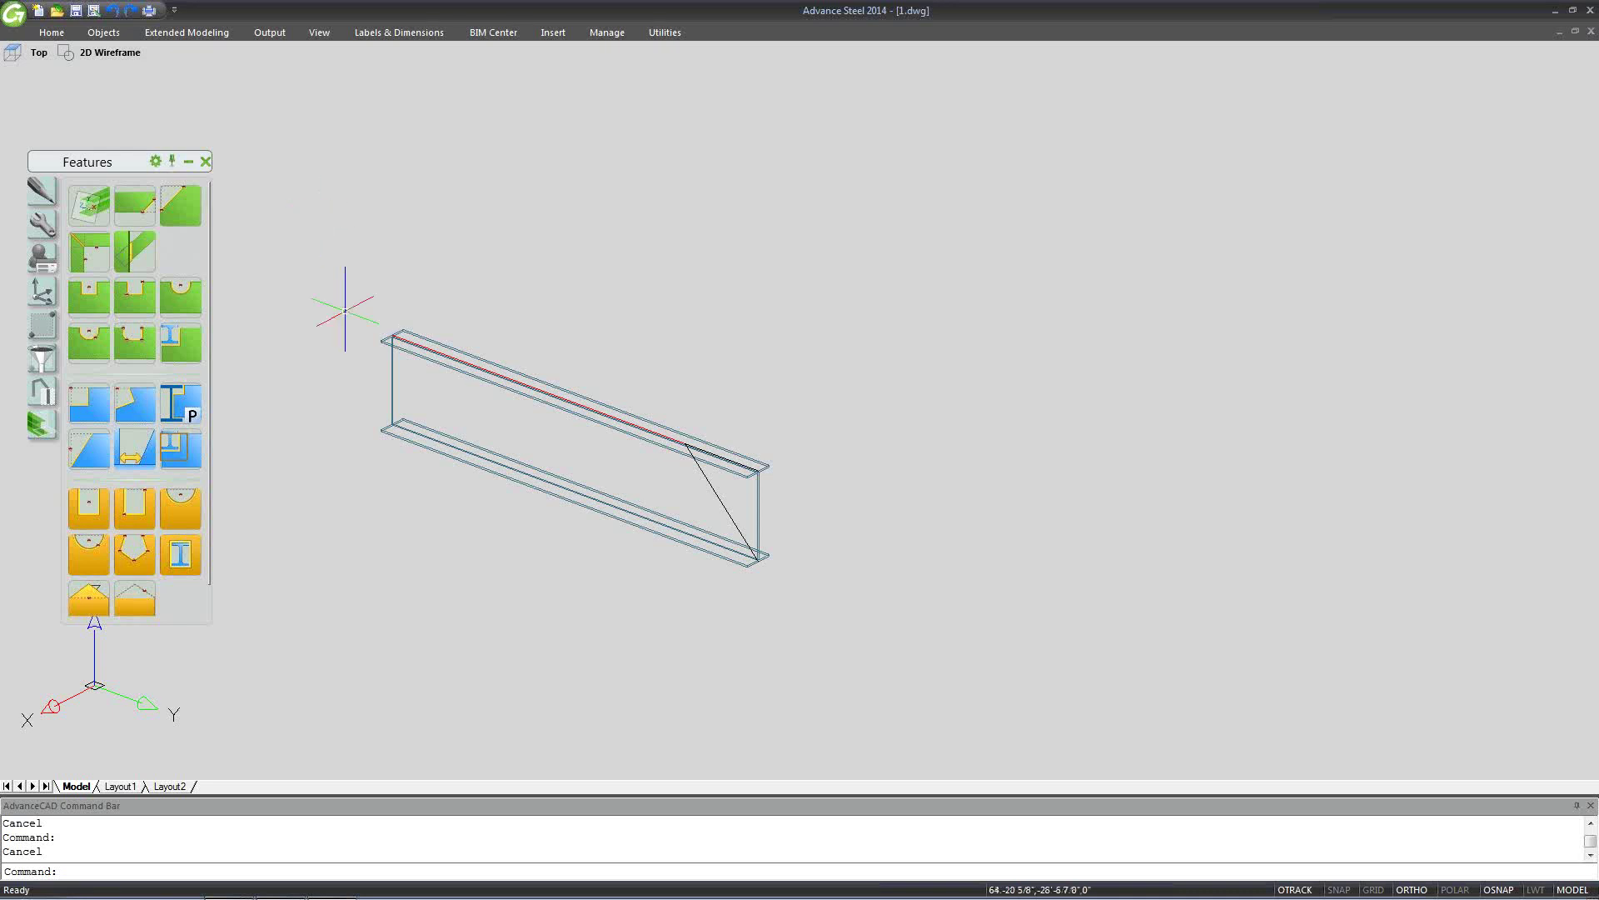
scroll(344, 312, down, 3)
scroll(330, 219, up, 4)
scroll(572, 200, down, 1)
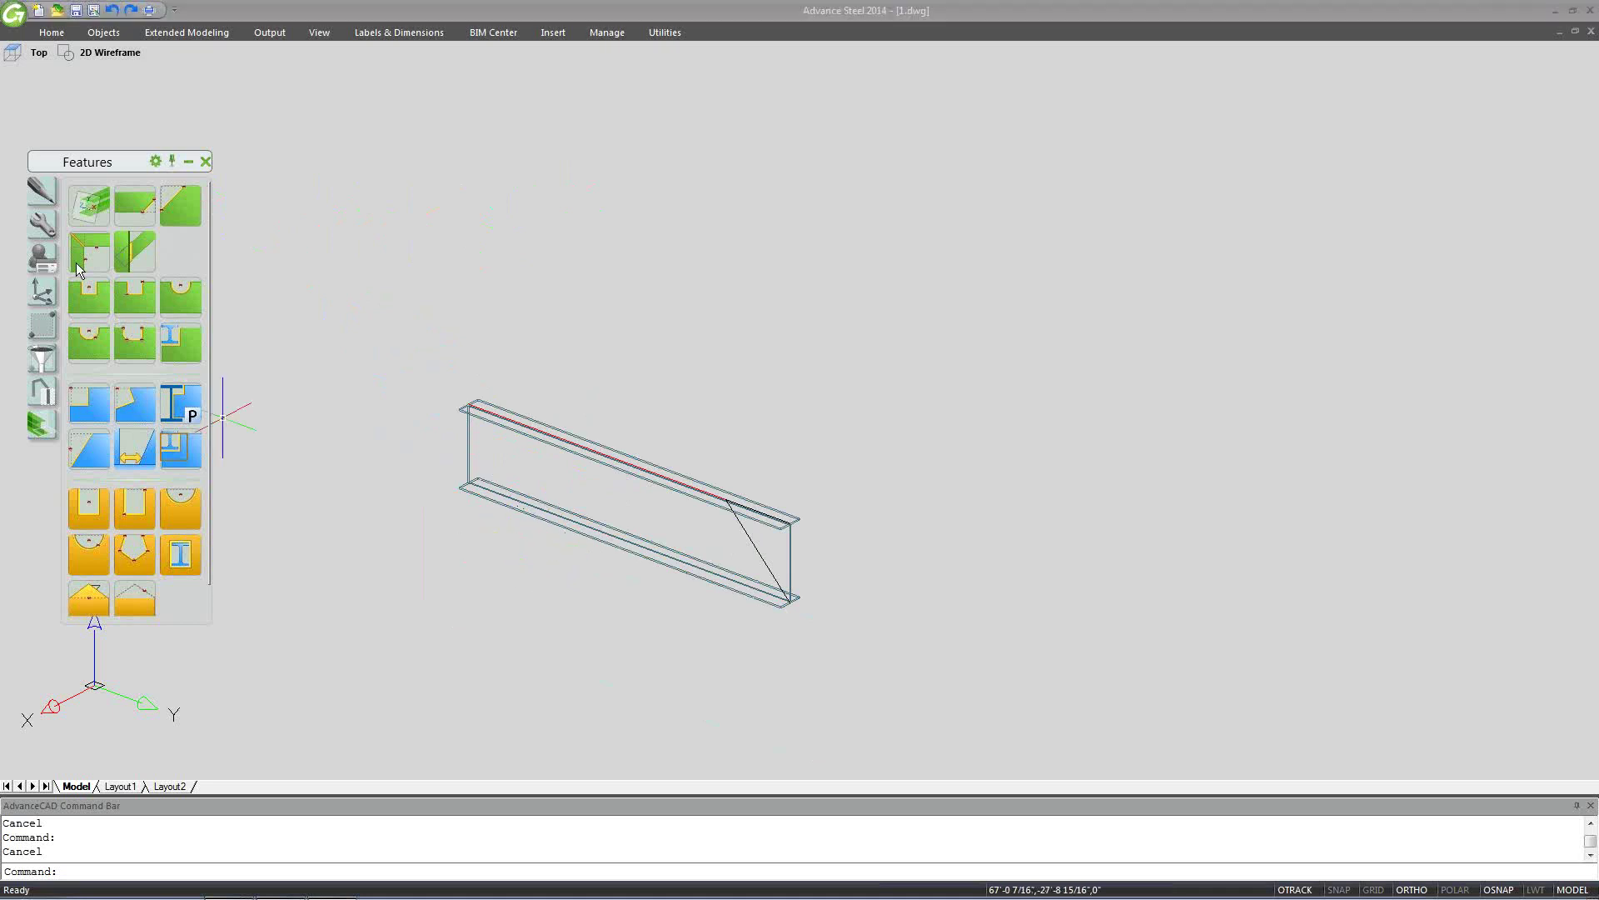
scroll(500, 533, down, 3)
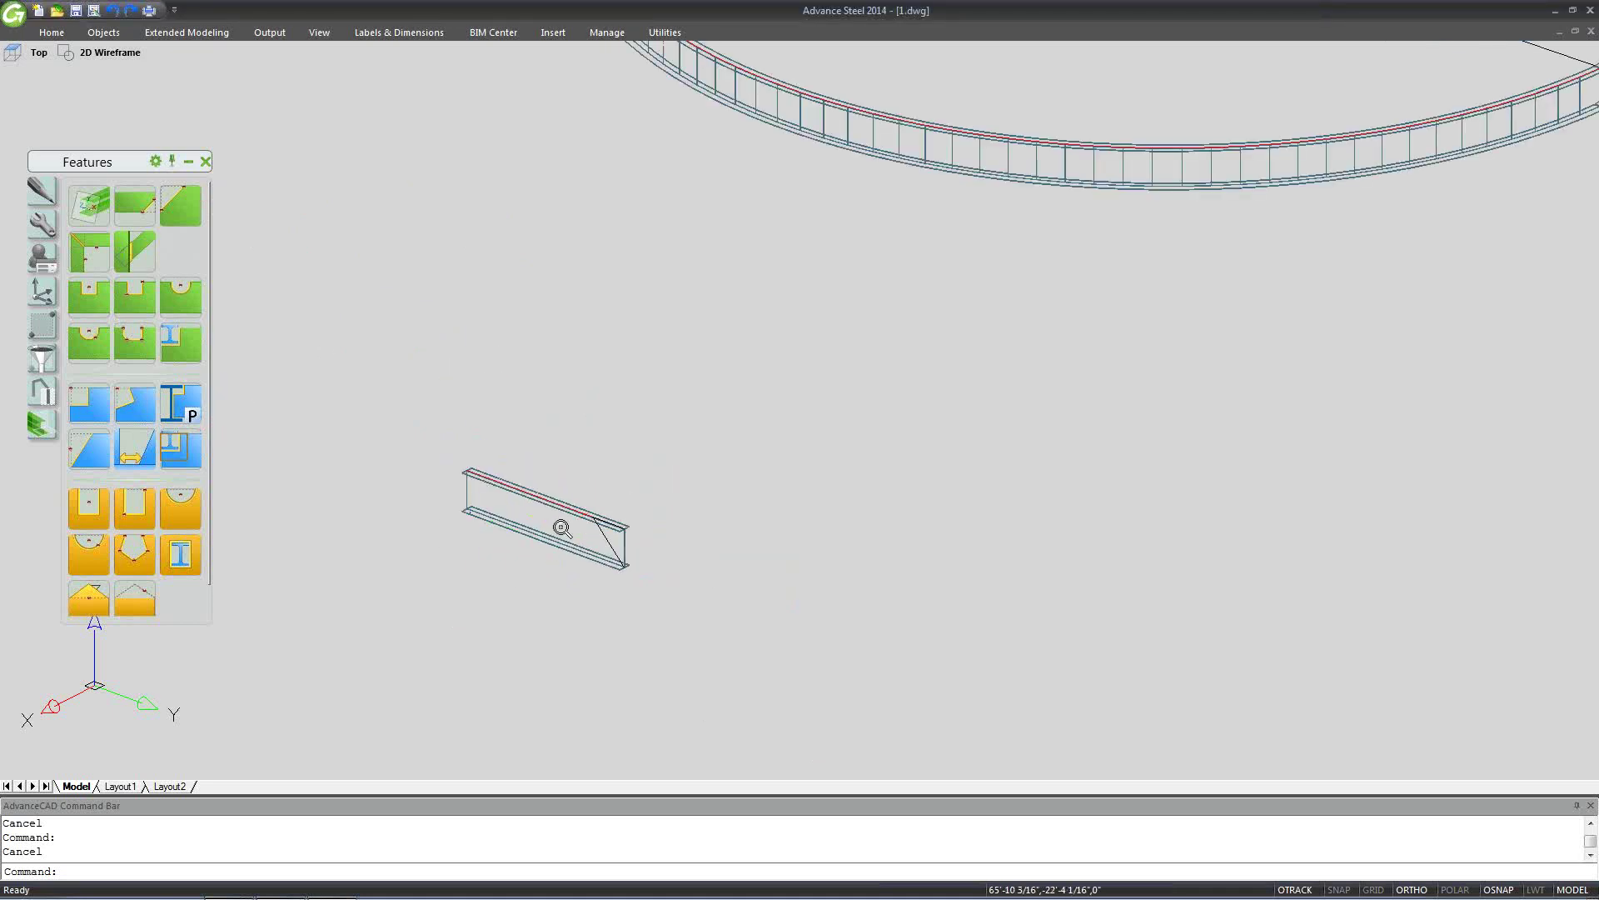
scroll(553, 528, up, 4)
scroll(515, 566, up, 2)
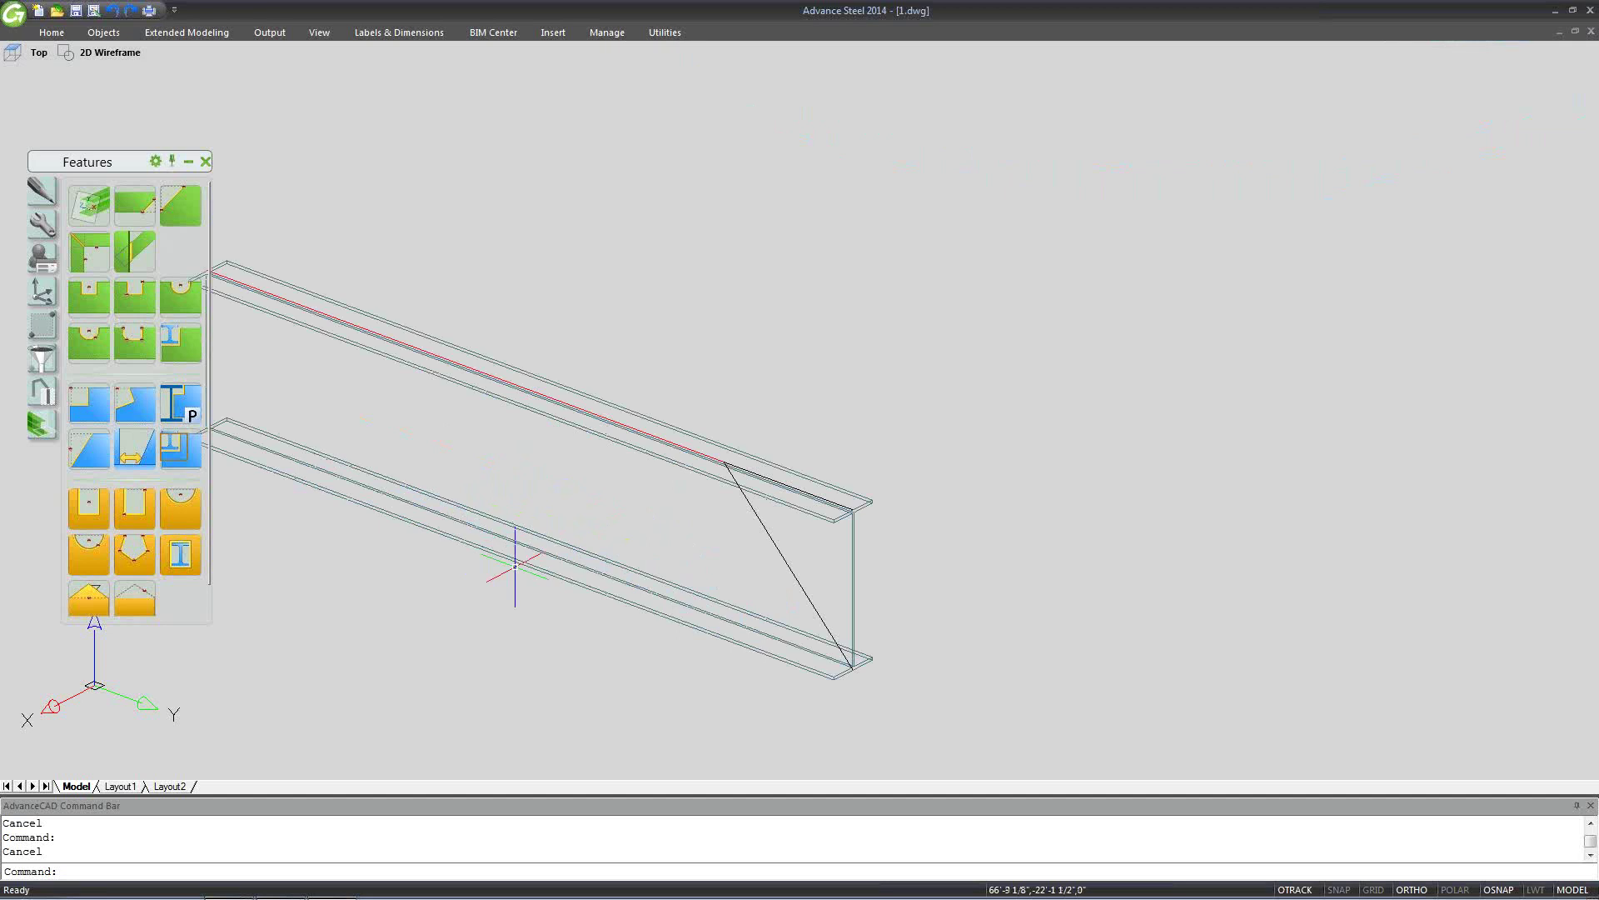
scroll(852, 360, down, 3)
scroll(1017, 357, up, 2)
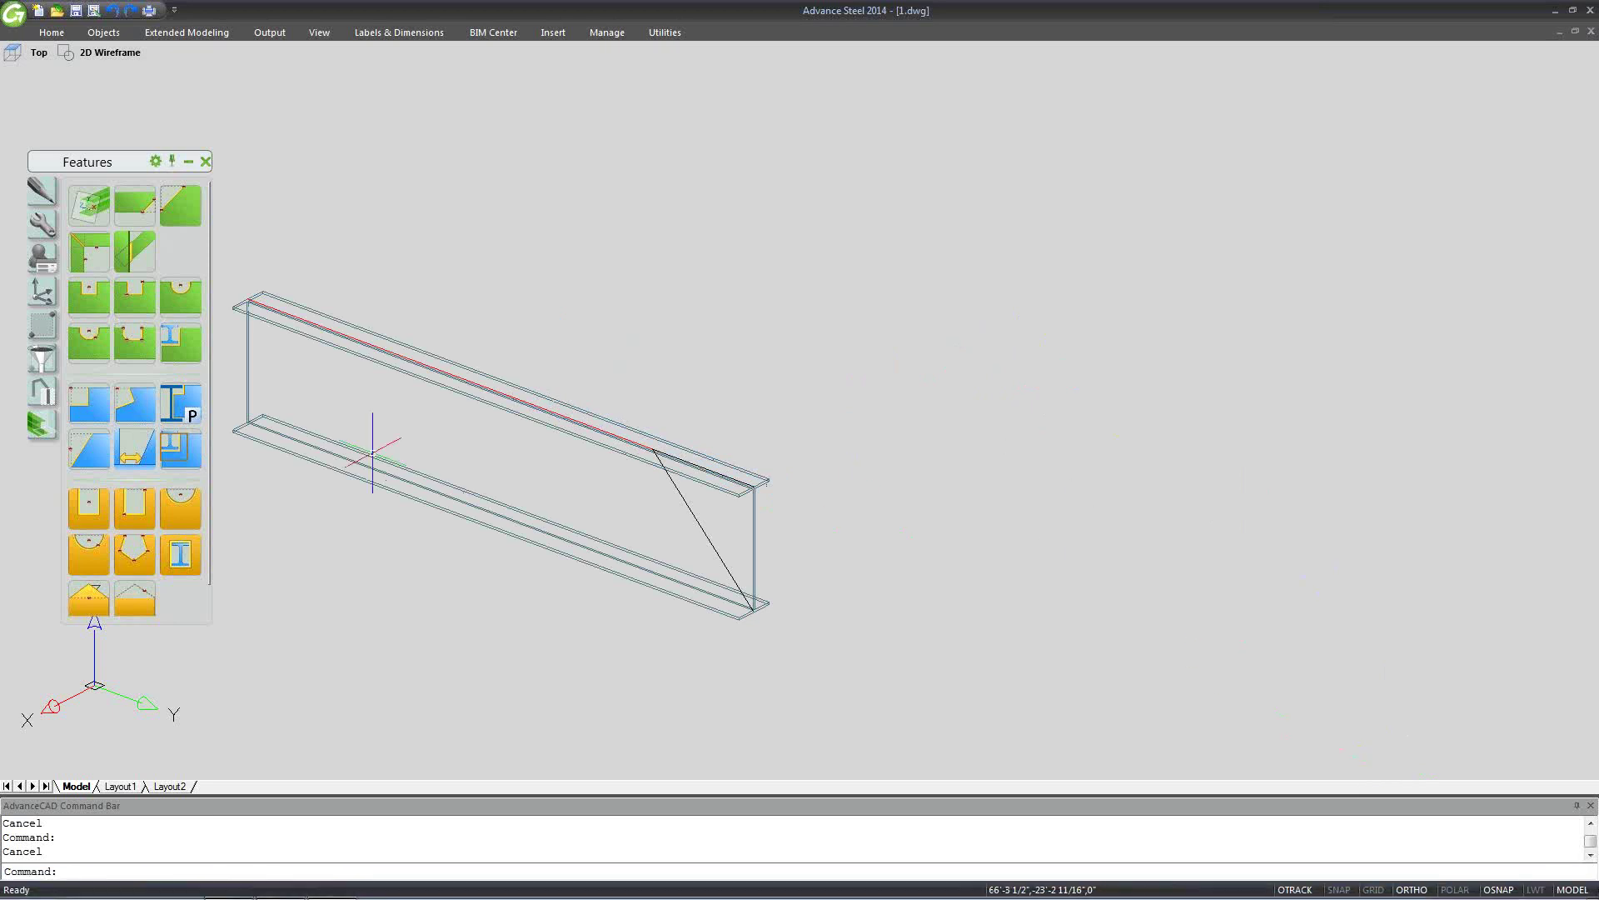
Bring up the UCS tools in place of the beam feature tools.
click(42, 263)
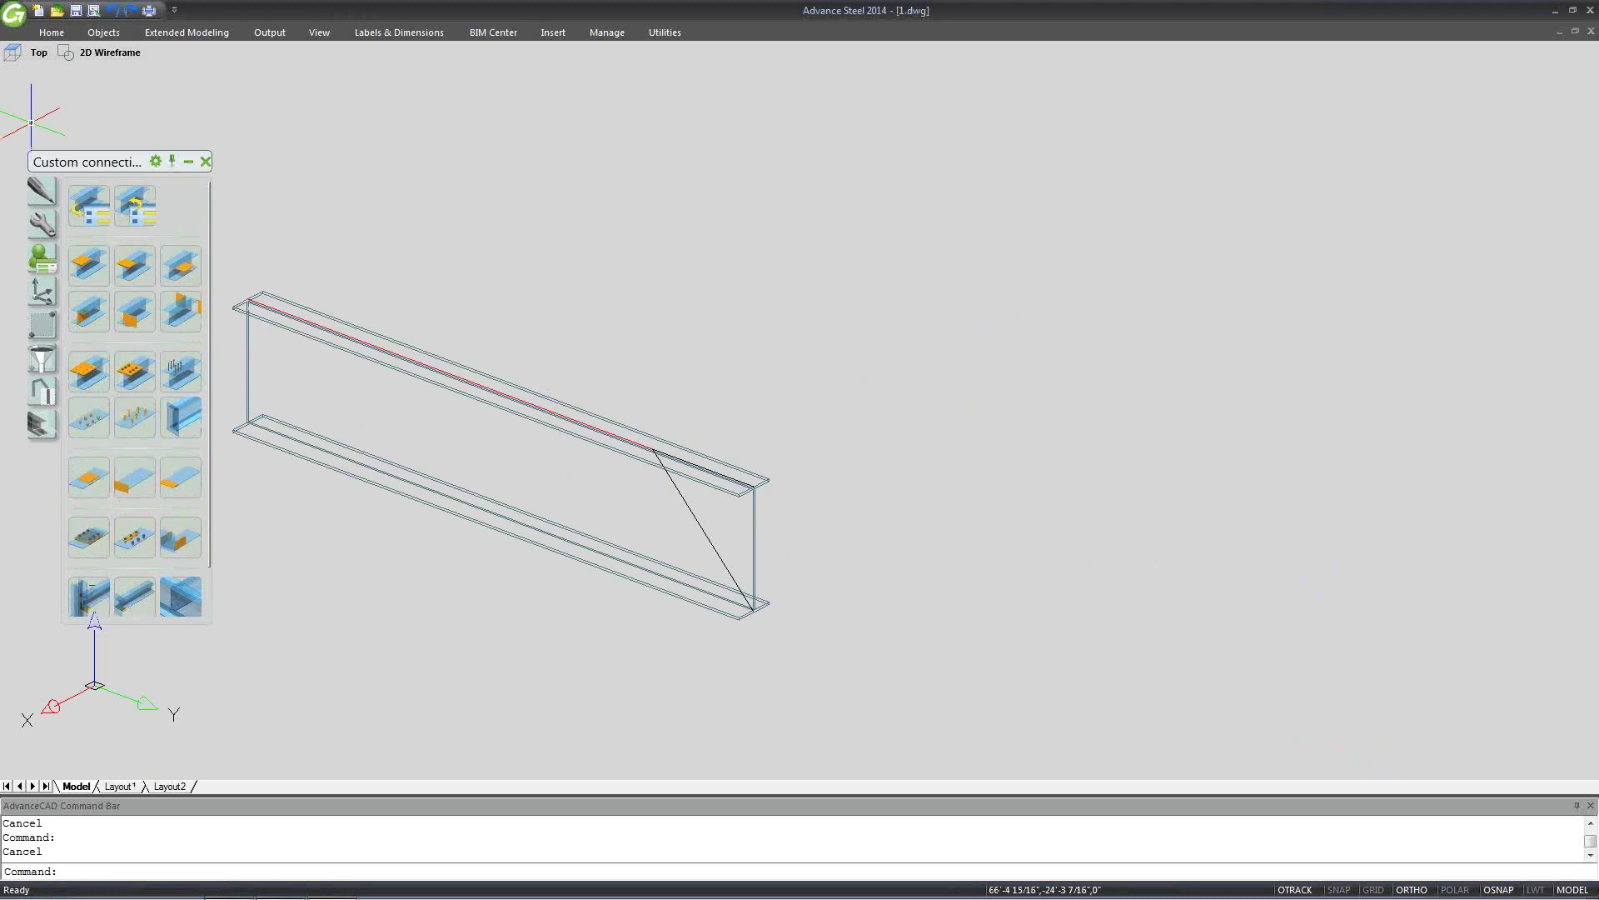
click(45, 293)
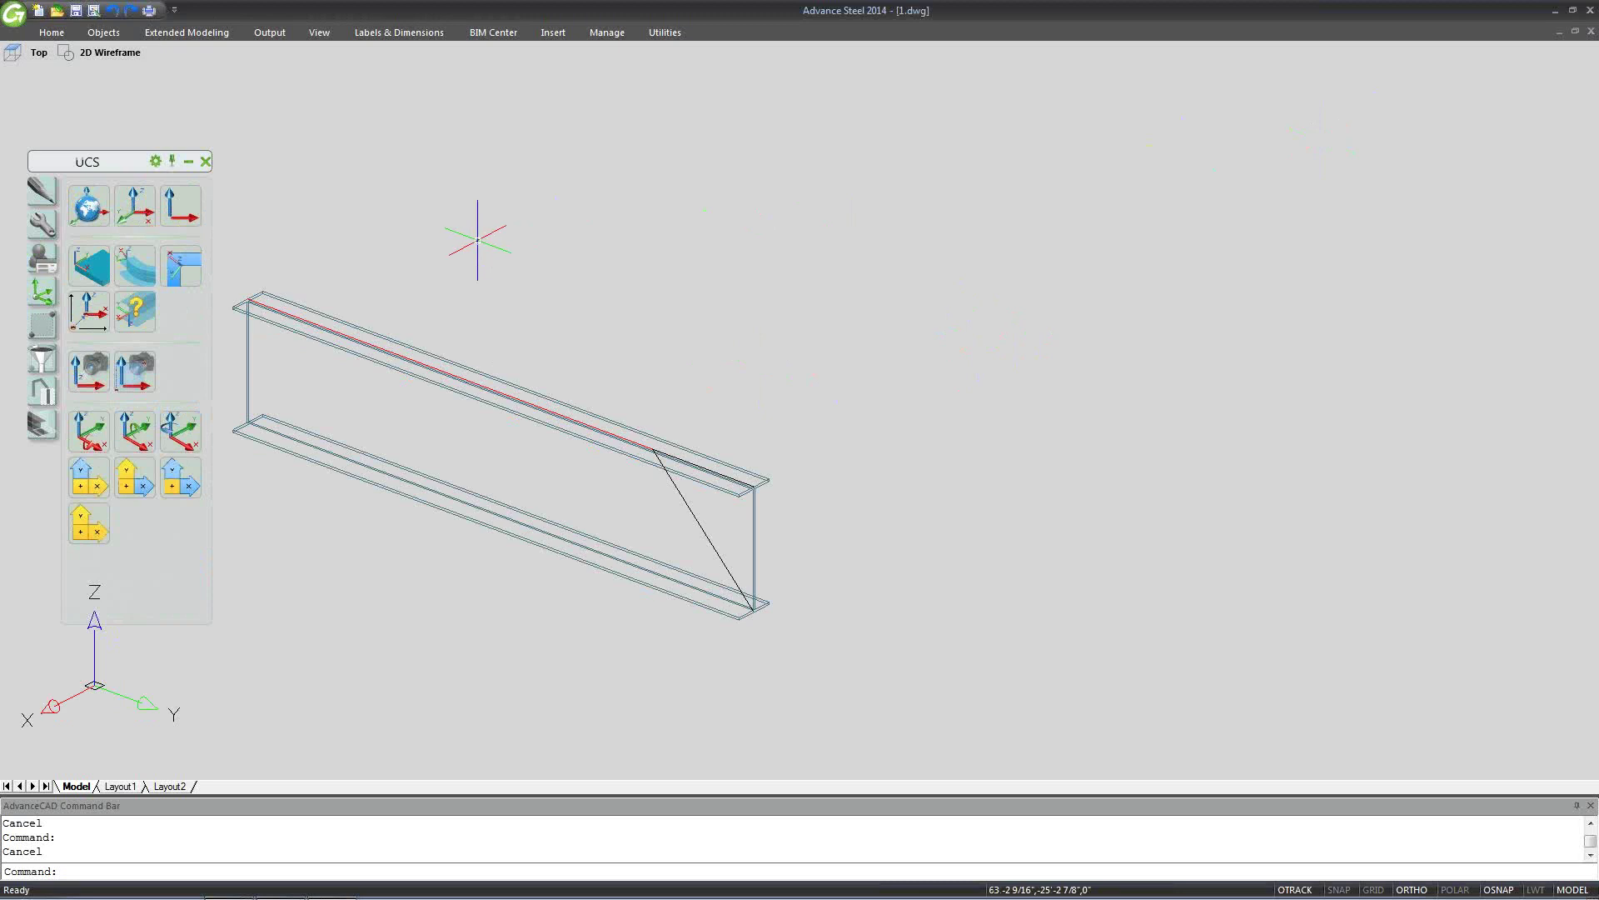
key(Escape)
click(1592, 10)
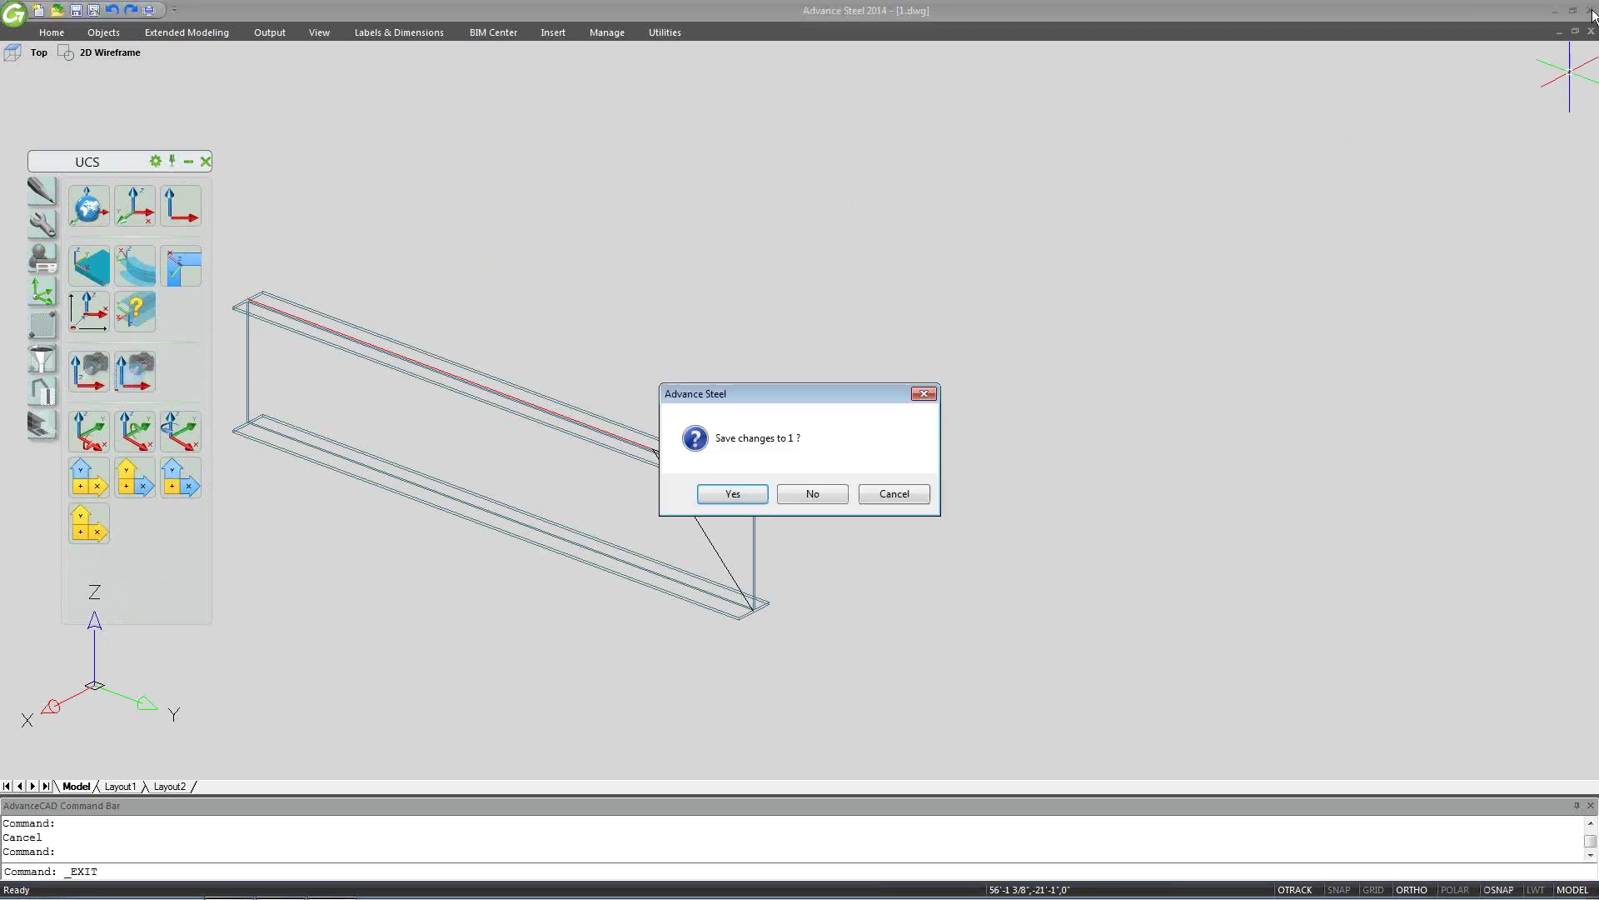
click(887, 495)
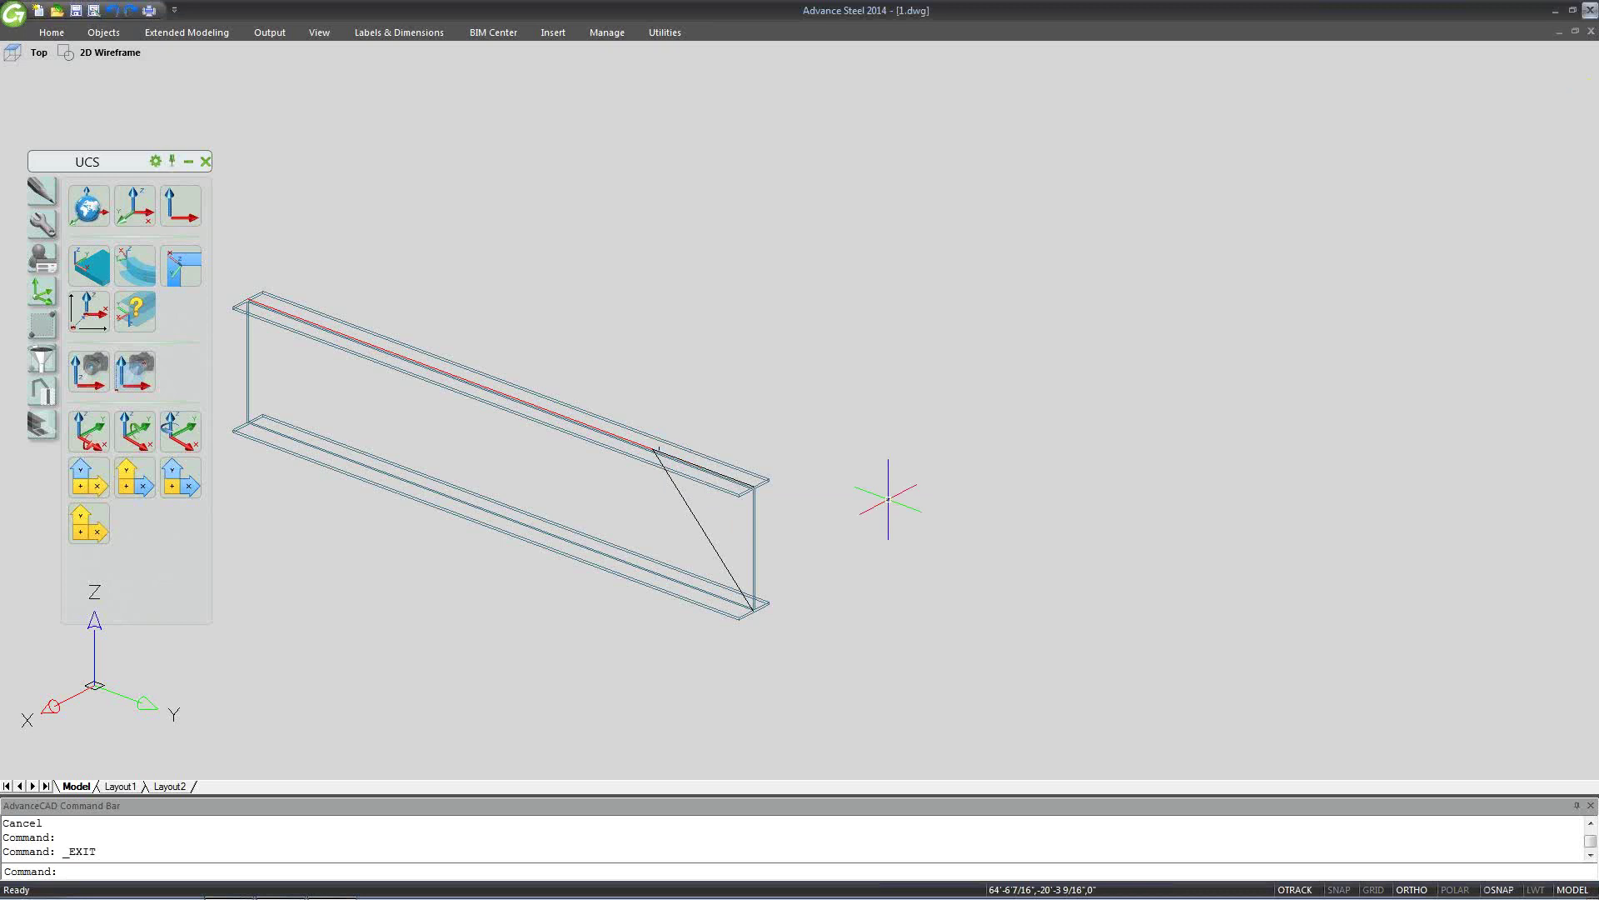